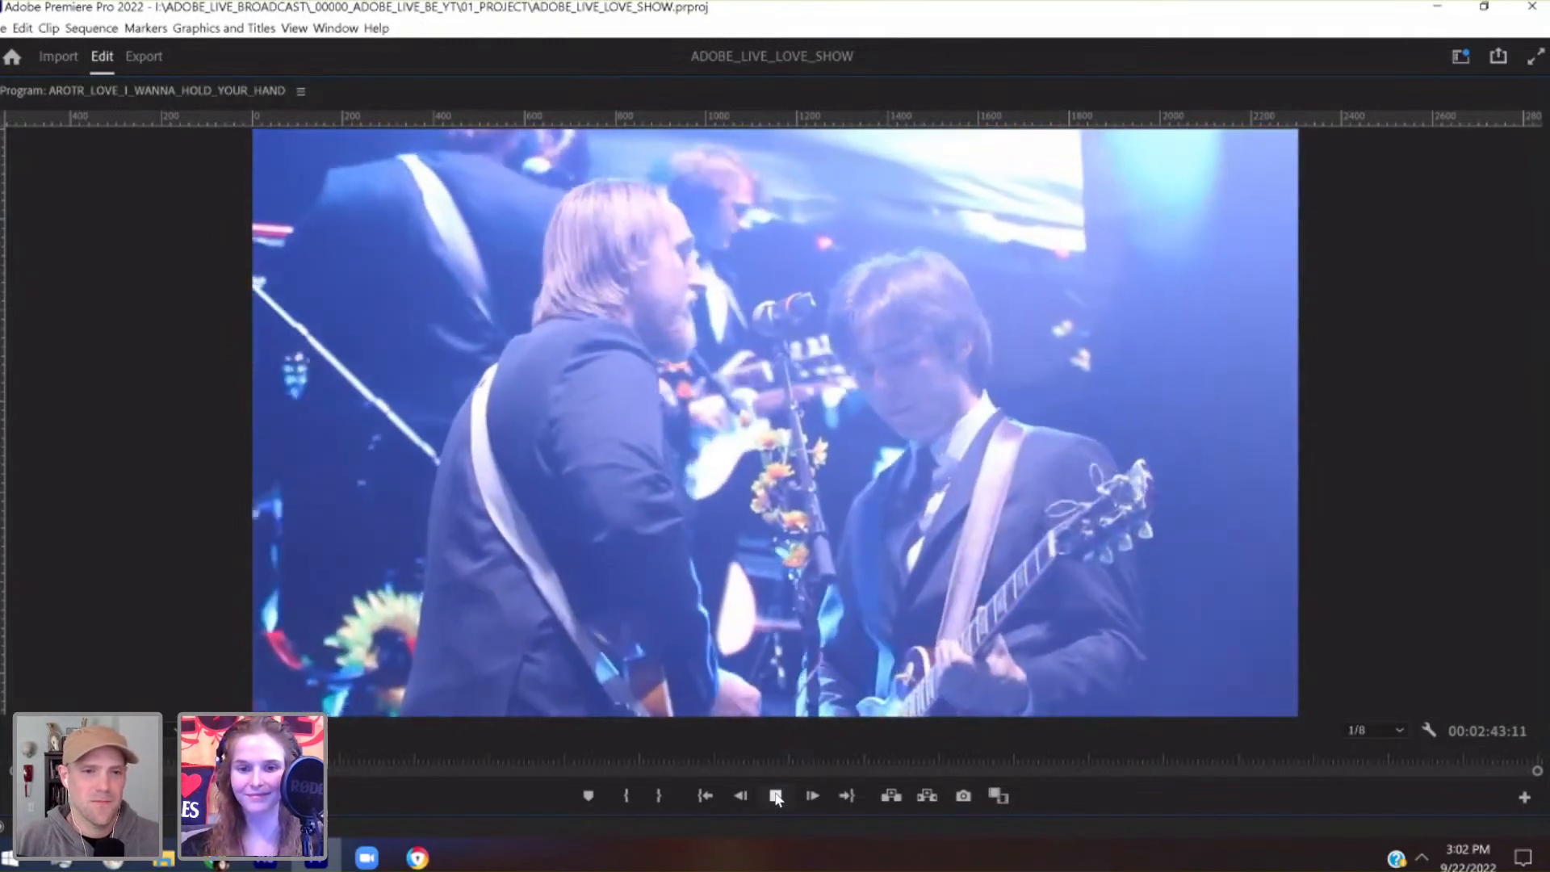
Stop the playback and restore the maximized Program monitor to the full editing layout with the sequence timeline shown
{"action": "left_click", "coordinate": [777, 798]}
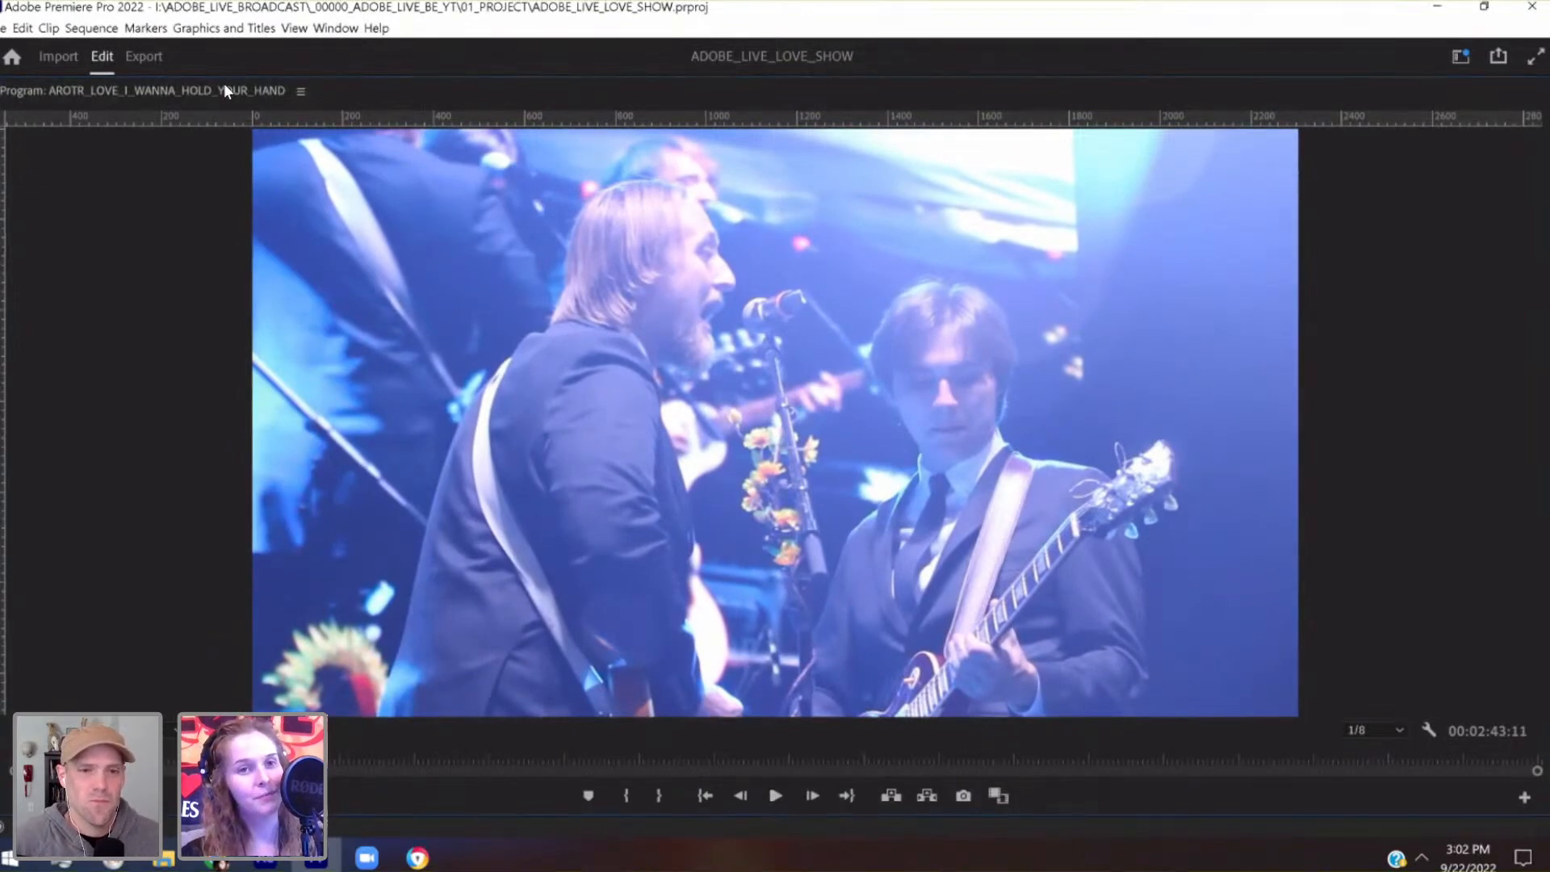
{"action": "key", "text": "grave"}
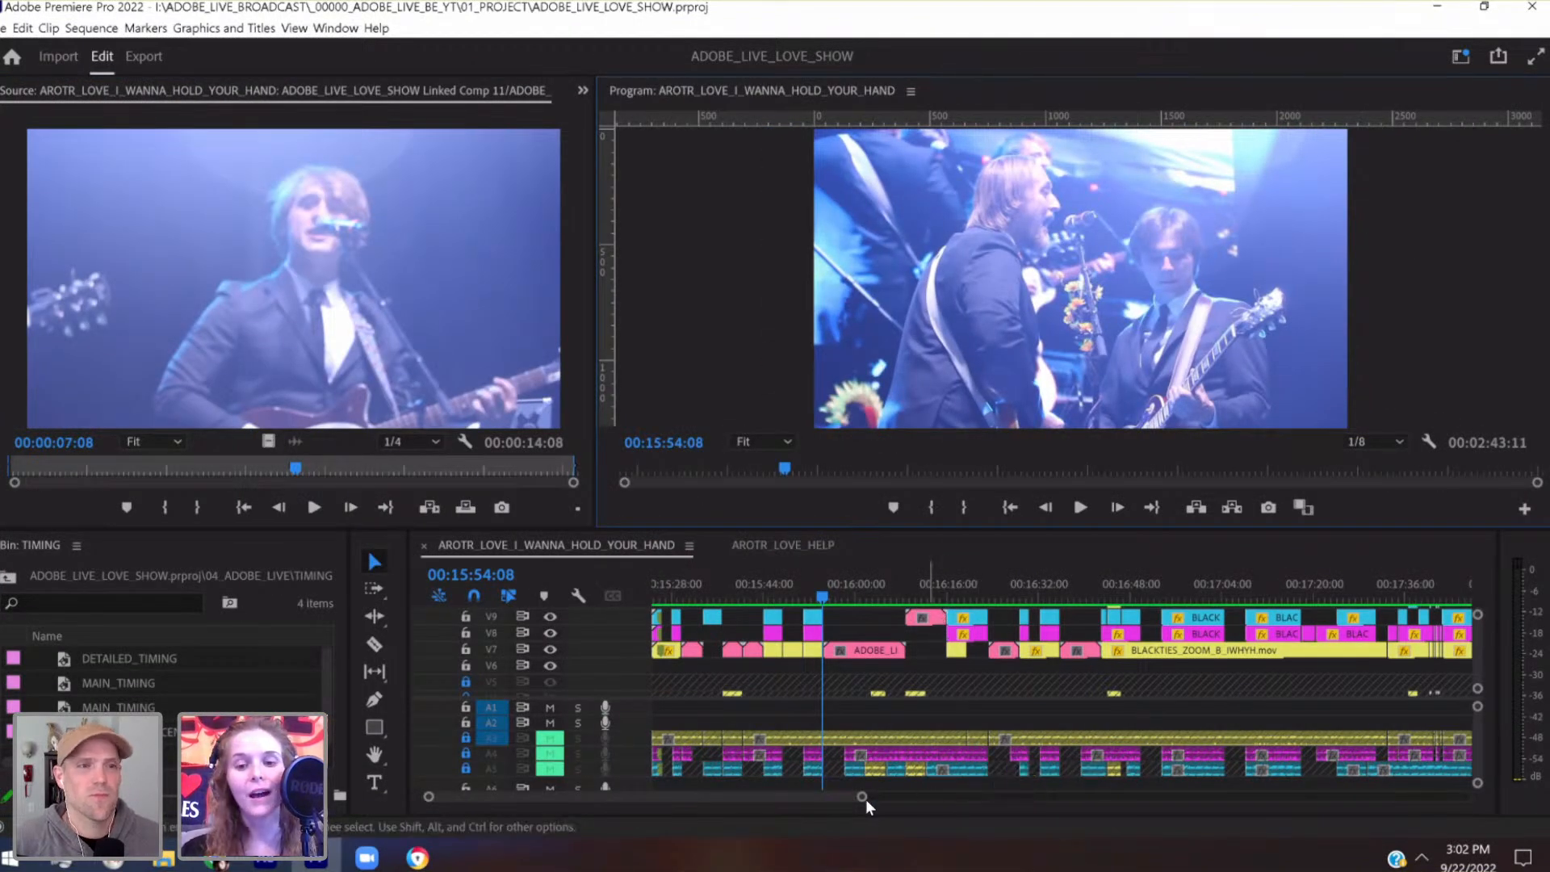
{"action": "left_click_drag", "start_coordinate": [864, 798], "coordinate": [787, 799]}
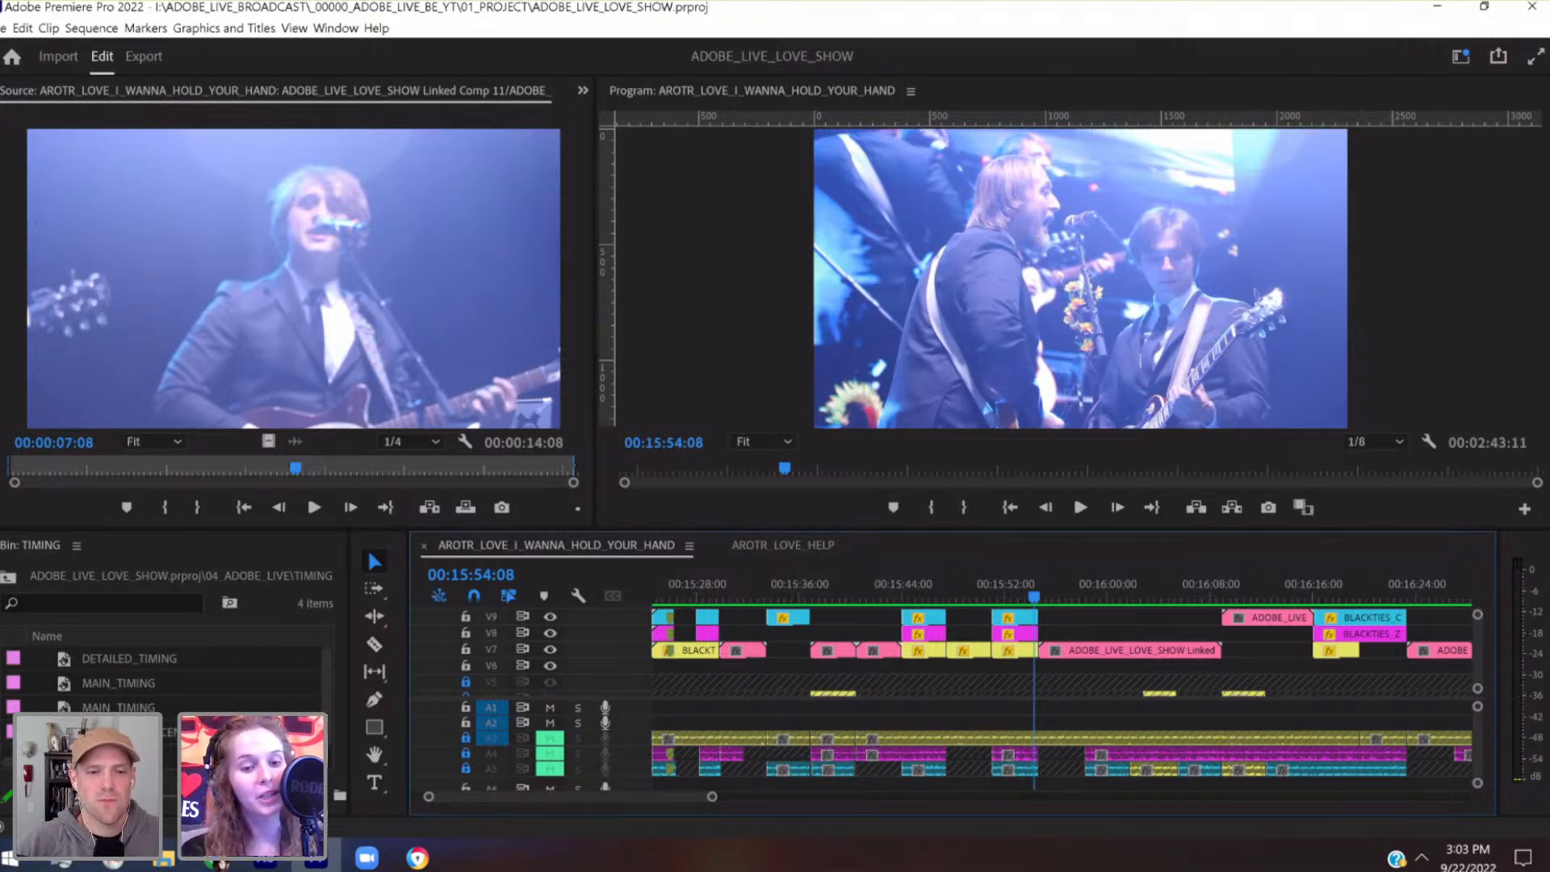
Switch to After Effects and briefly preview ADOBE_LIVE_LOVE_SHOW Linked Comp 06 from its start
{"action": "left_click", "coordinate": [268, 857]}
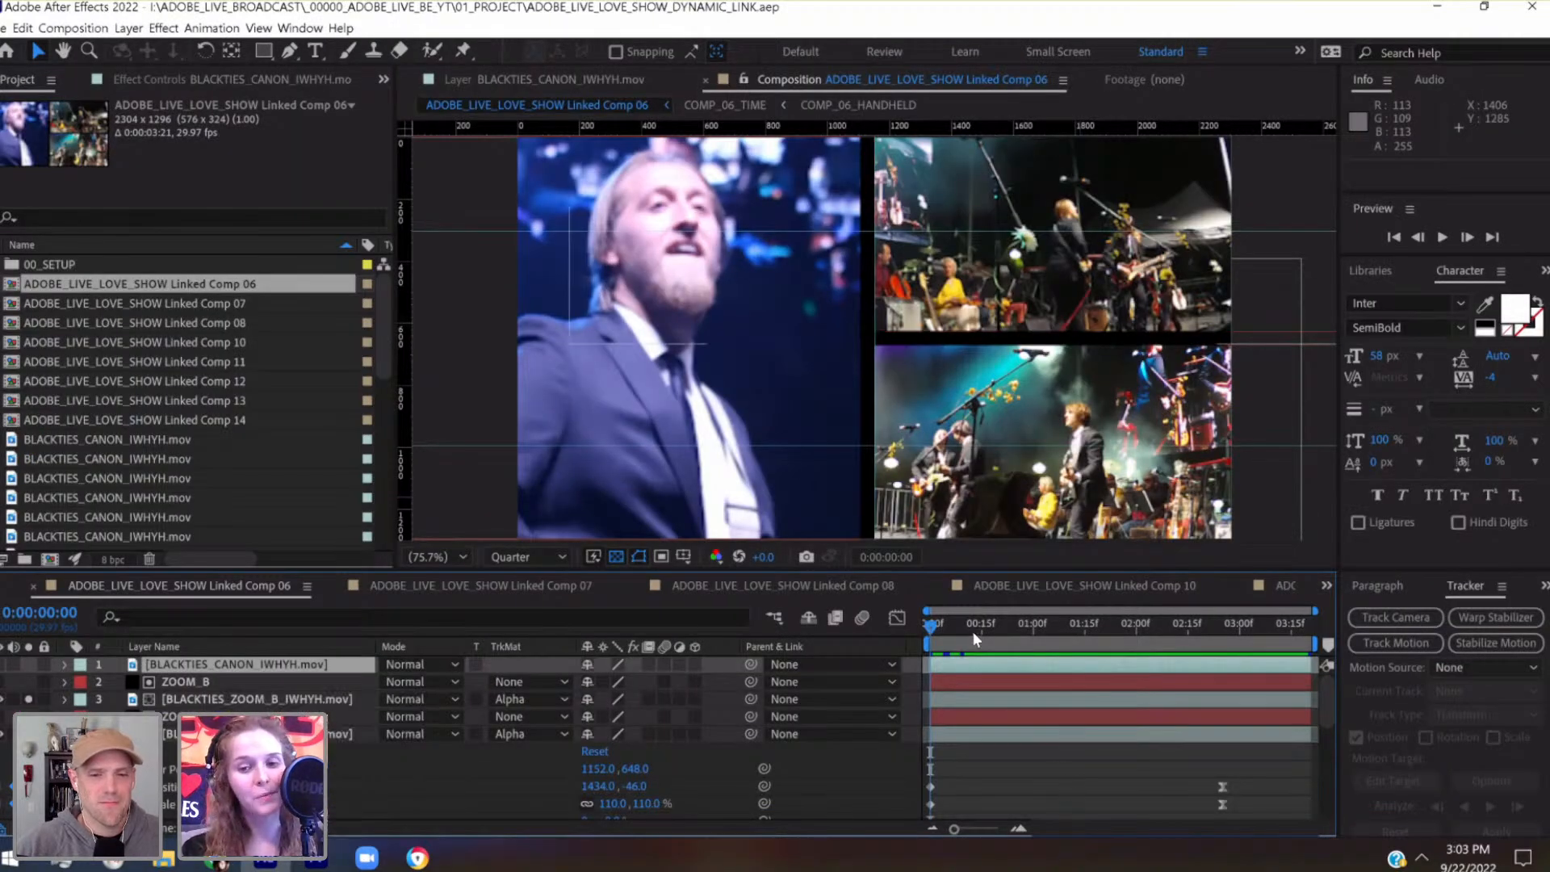
{"action": "left_click_drag", "start_coordinate": [939, 627], "coordinate": [927, 632]}
{"action": "key", "text": "space"}
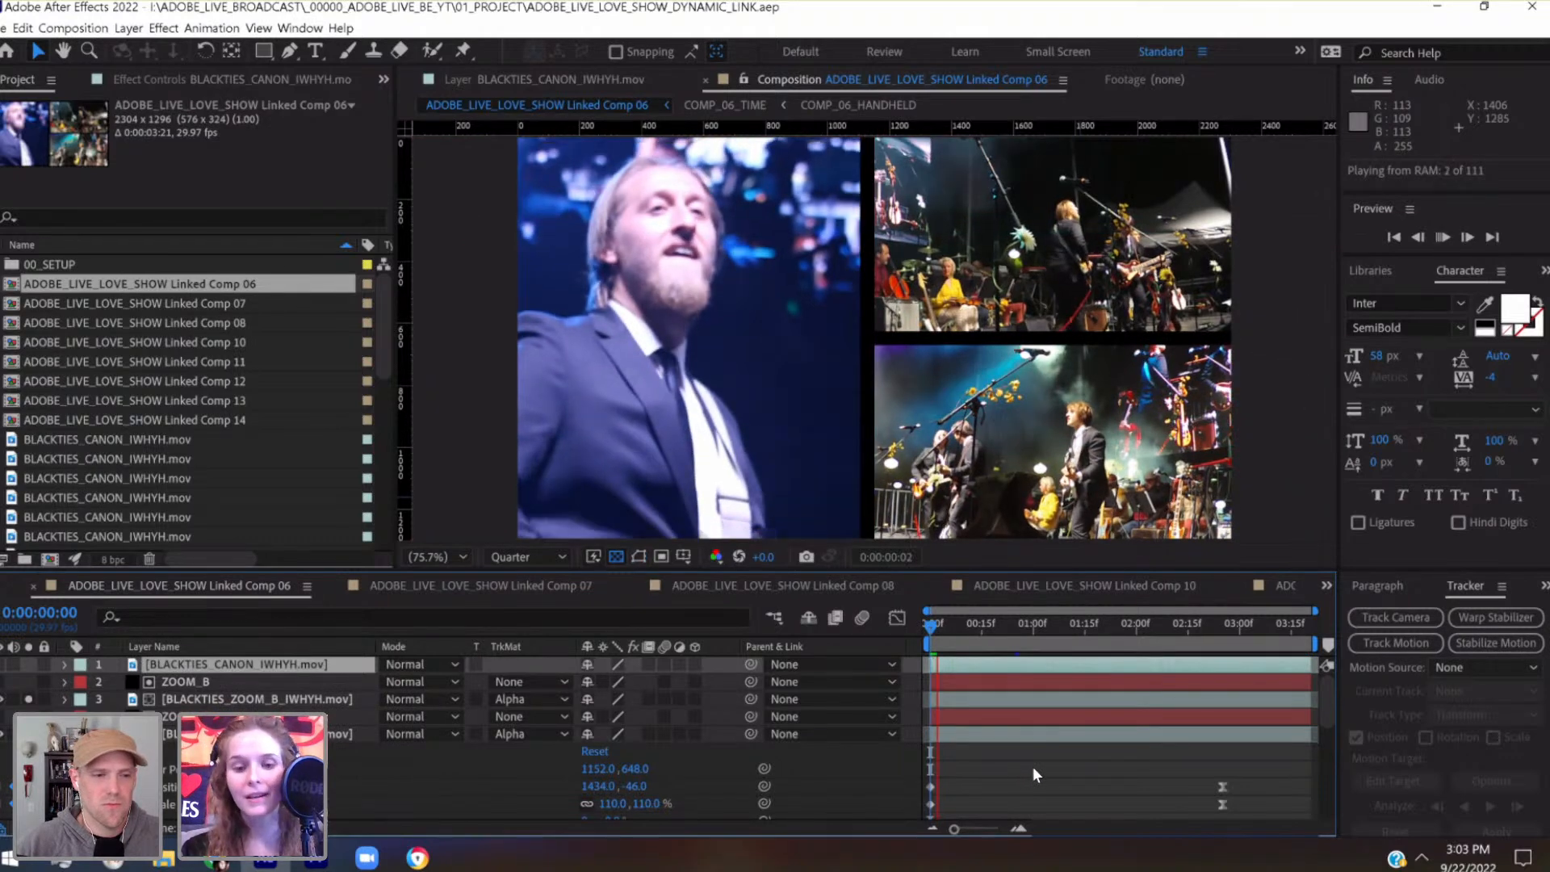
{"action": "key", "text": "space"}
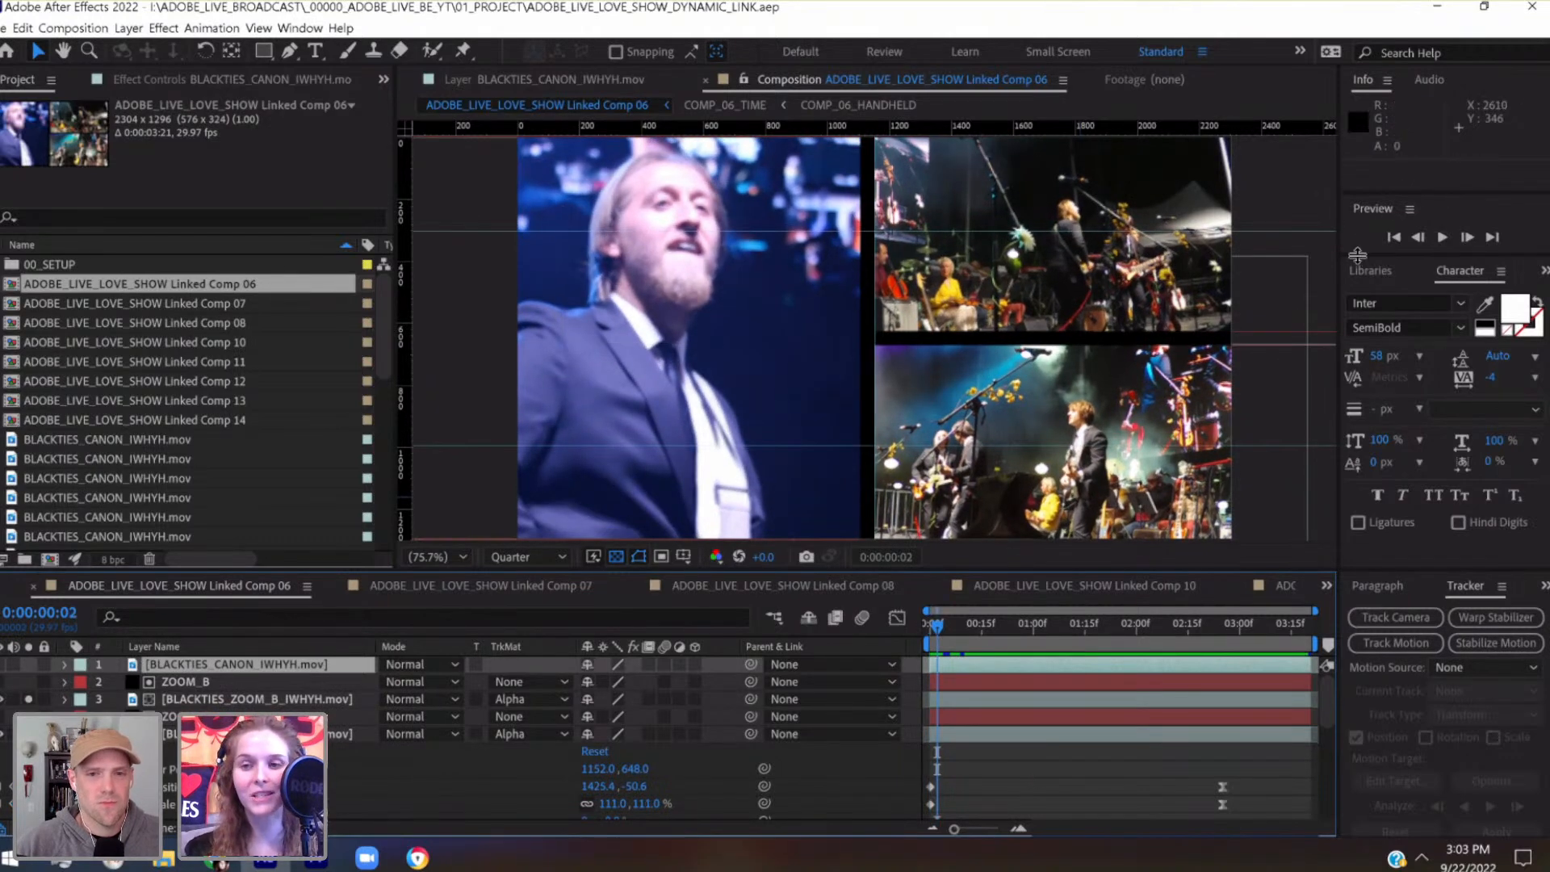
Set the preview resolution to Quarter
{"action": "left_click_drag", "start_coordinate": [1387, 481], "coordinate": [1394, 533]}
{"action": "left_click", "coordinate": [1484, 482]}
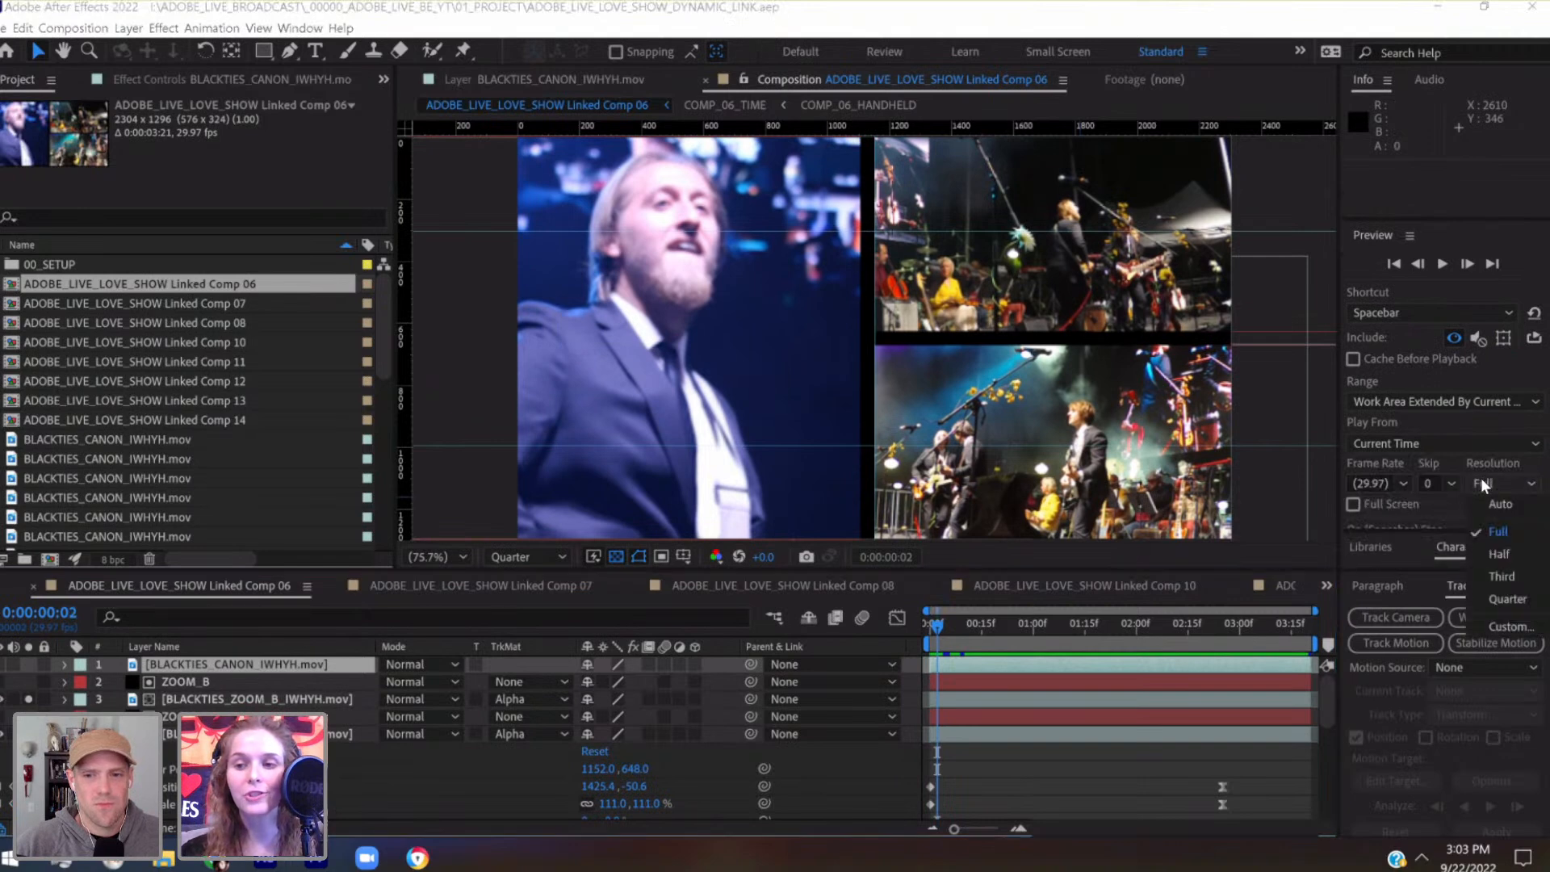
{"action": "left_click", "coordinate": [1503, 599]}
Play the split-screen comp from the first frame to review its footage, and return to the start
{"action": "left_click", "coordinate": [921, 623]}
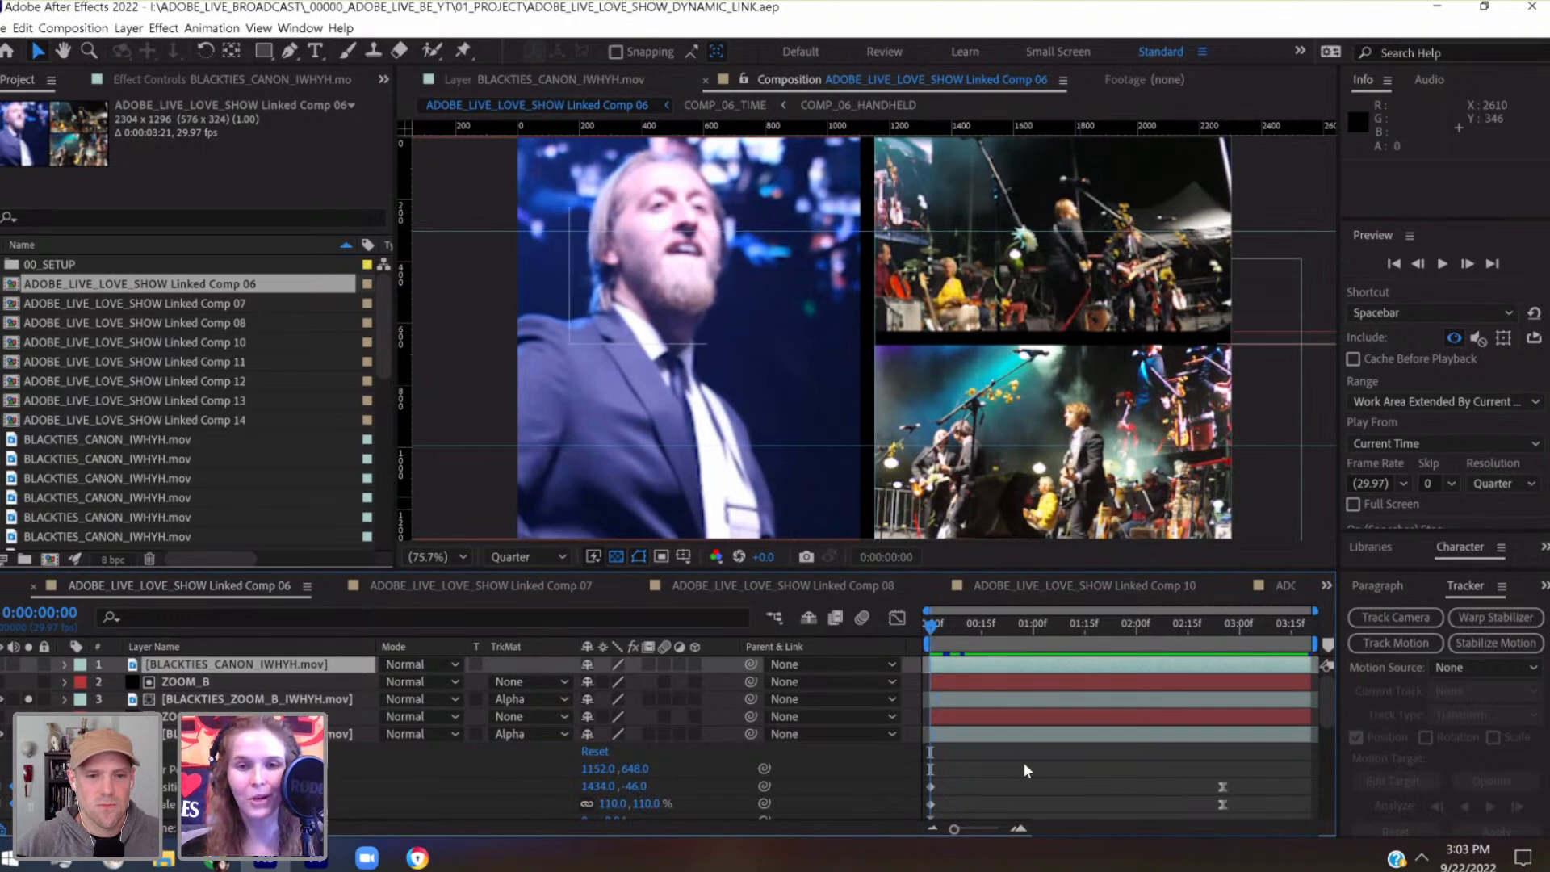
{"action": "key", "text": "space"}
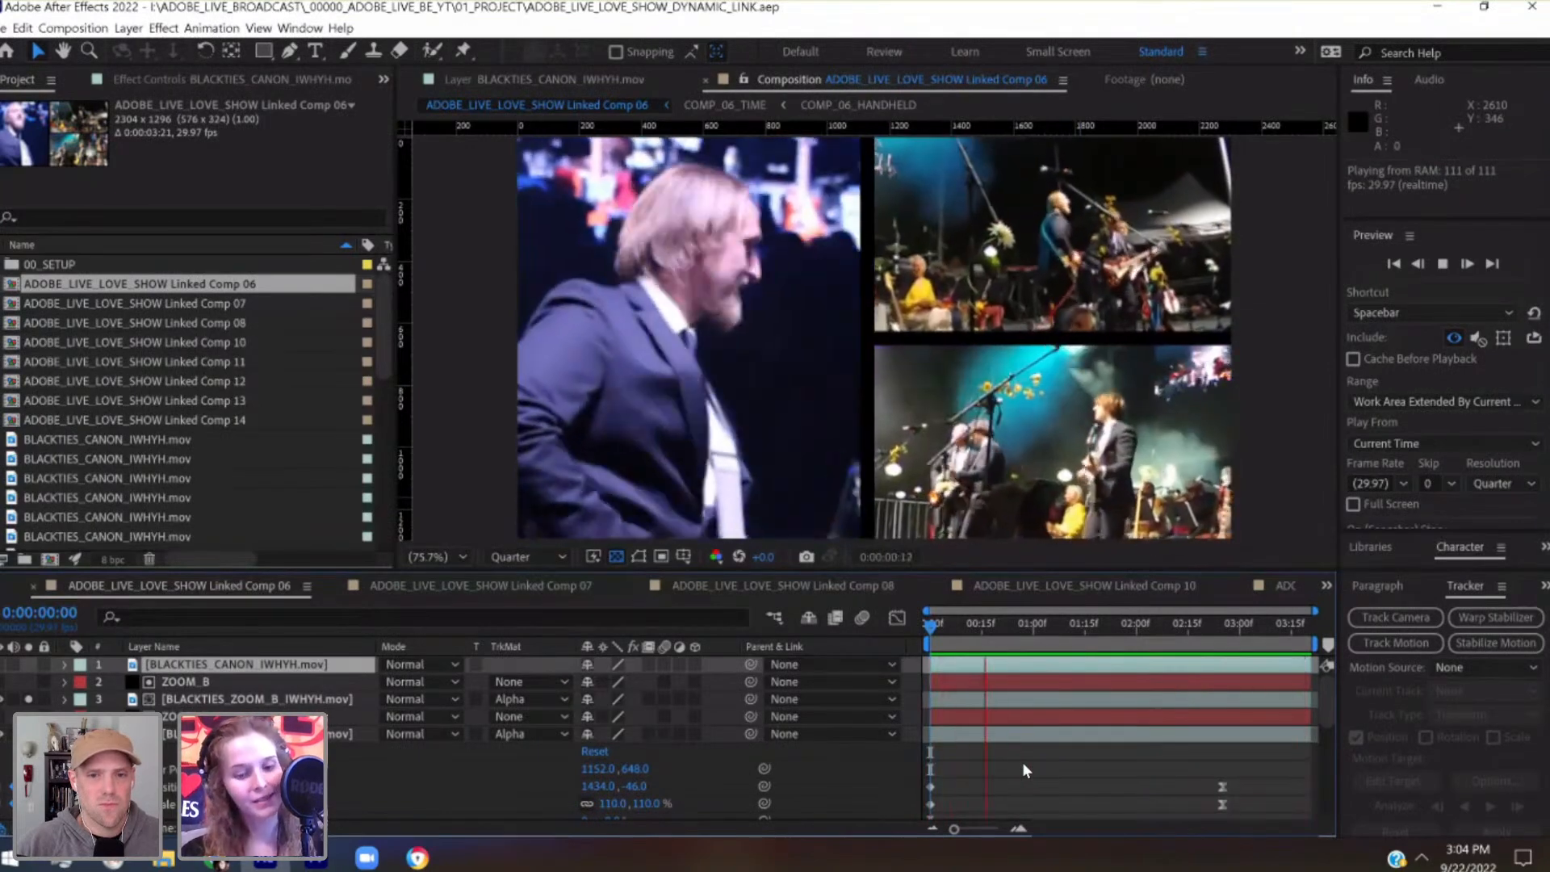
{"action": "key", "text": "space"}
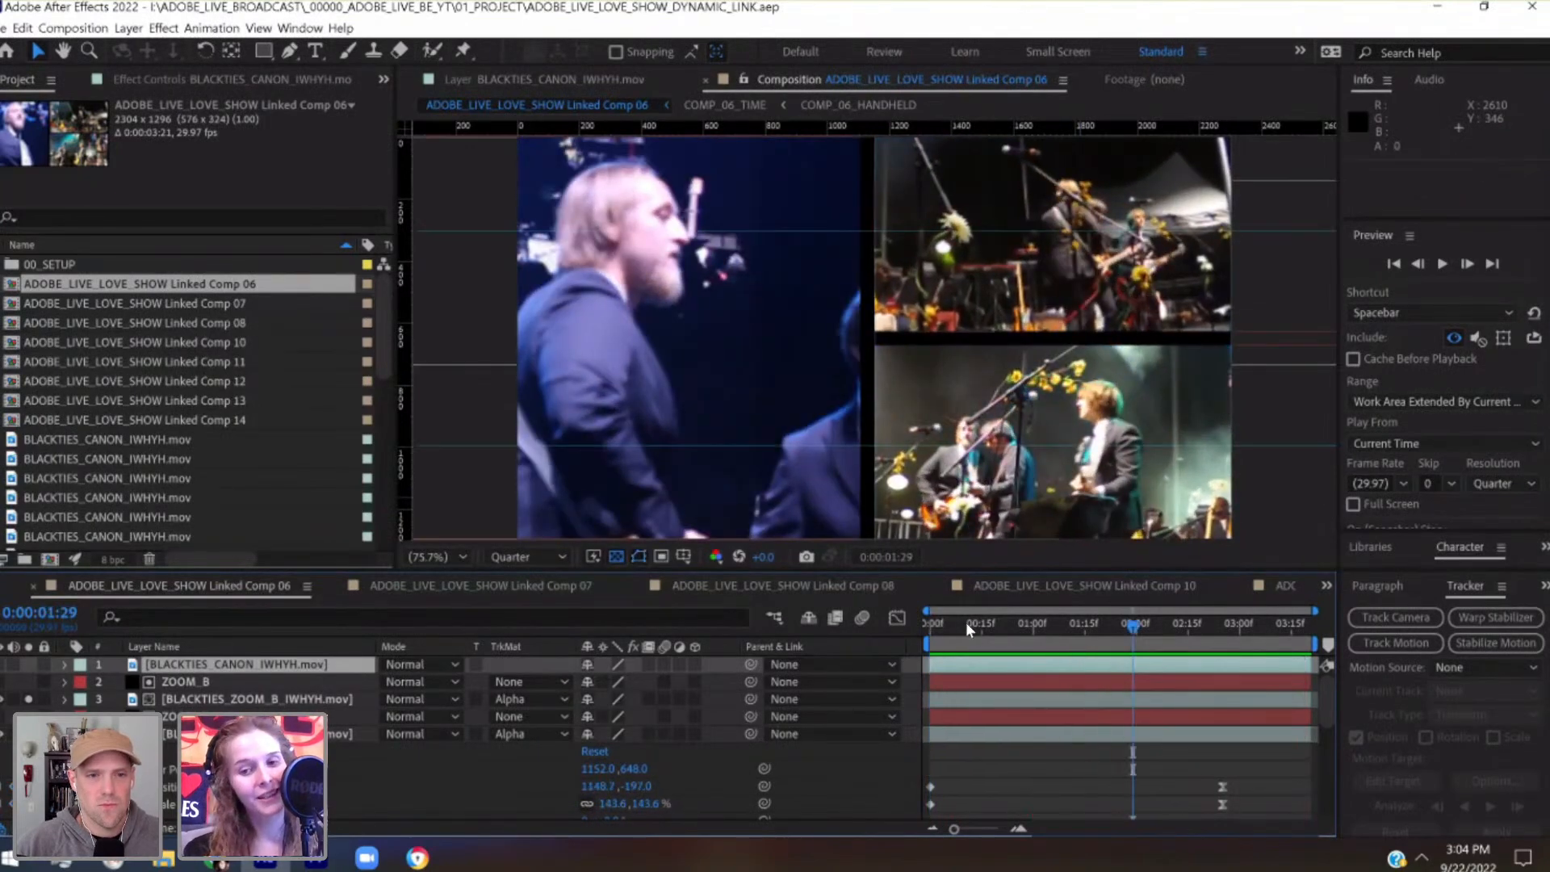
{"action": "left_click", "coordinate": [926, 623]}
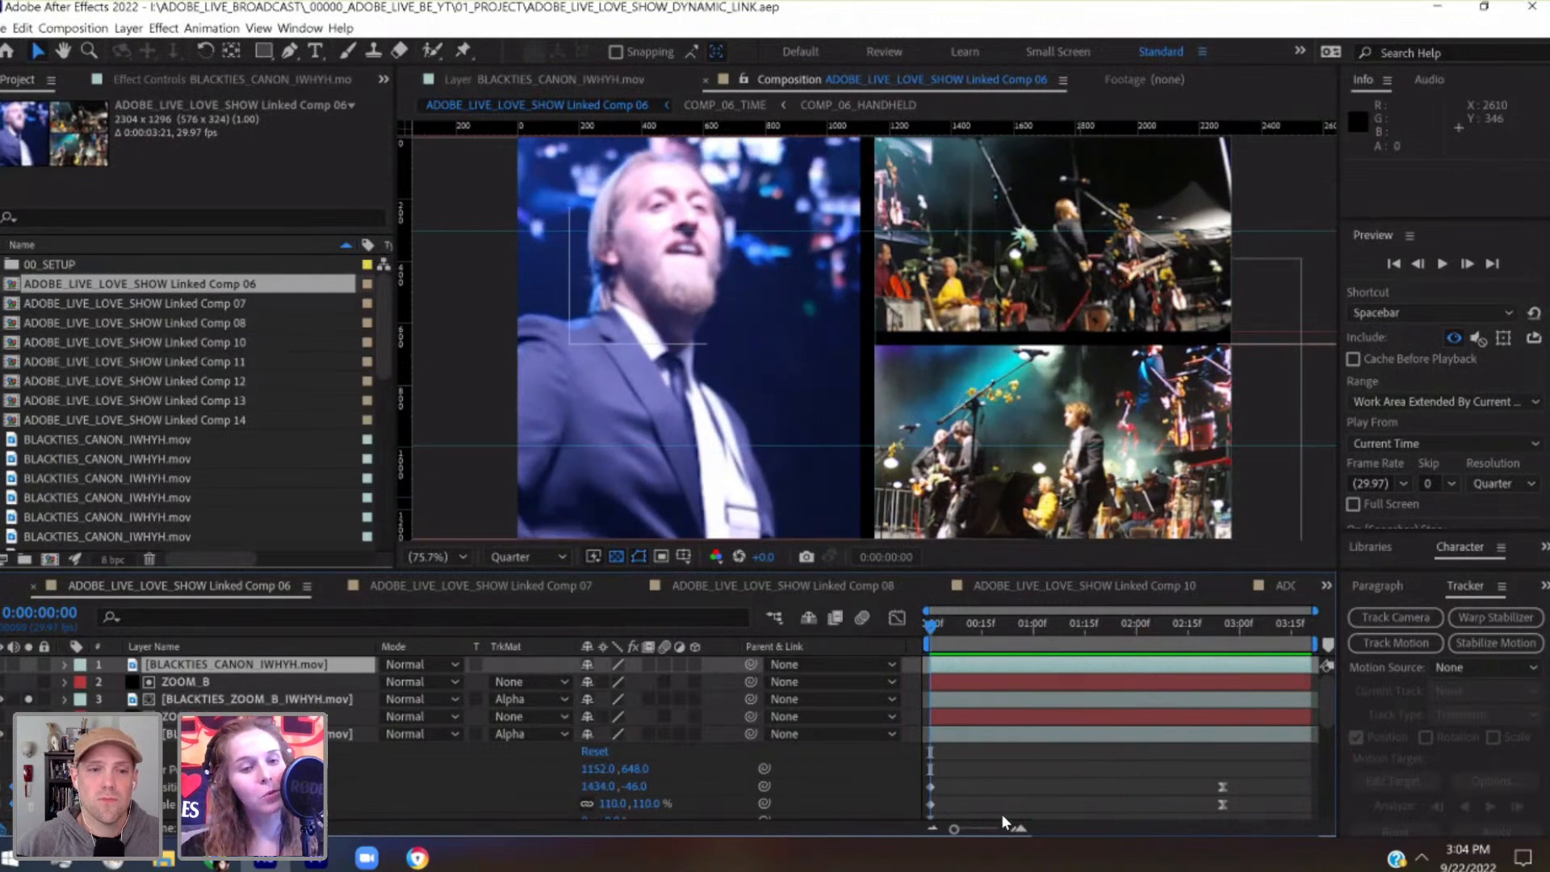
Search the effects for "lumetri" and apply Lumetri Color to the BLACKTIES_ZOOM_B_IWHYH.mov layer under ZOOM_B
{"action": "left_click_drag", "start_coordinate": [1427, 528], "coordinate": [1405, 360]}
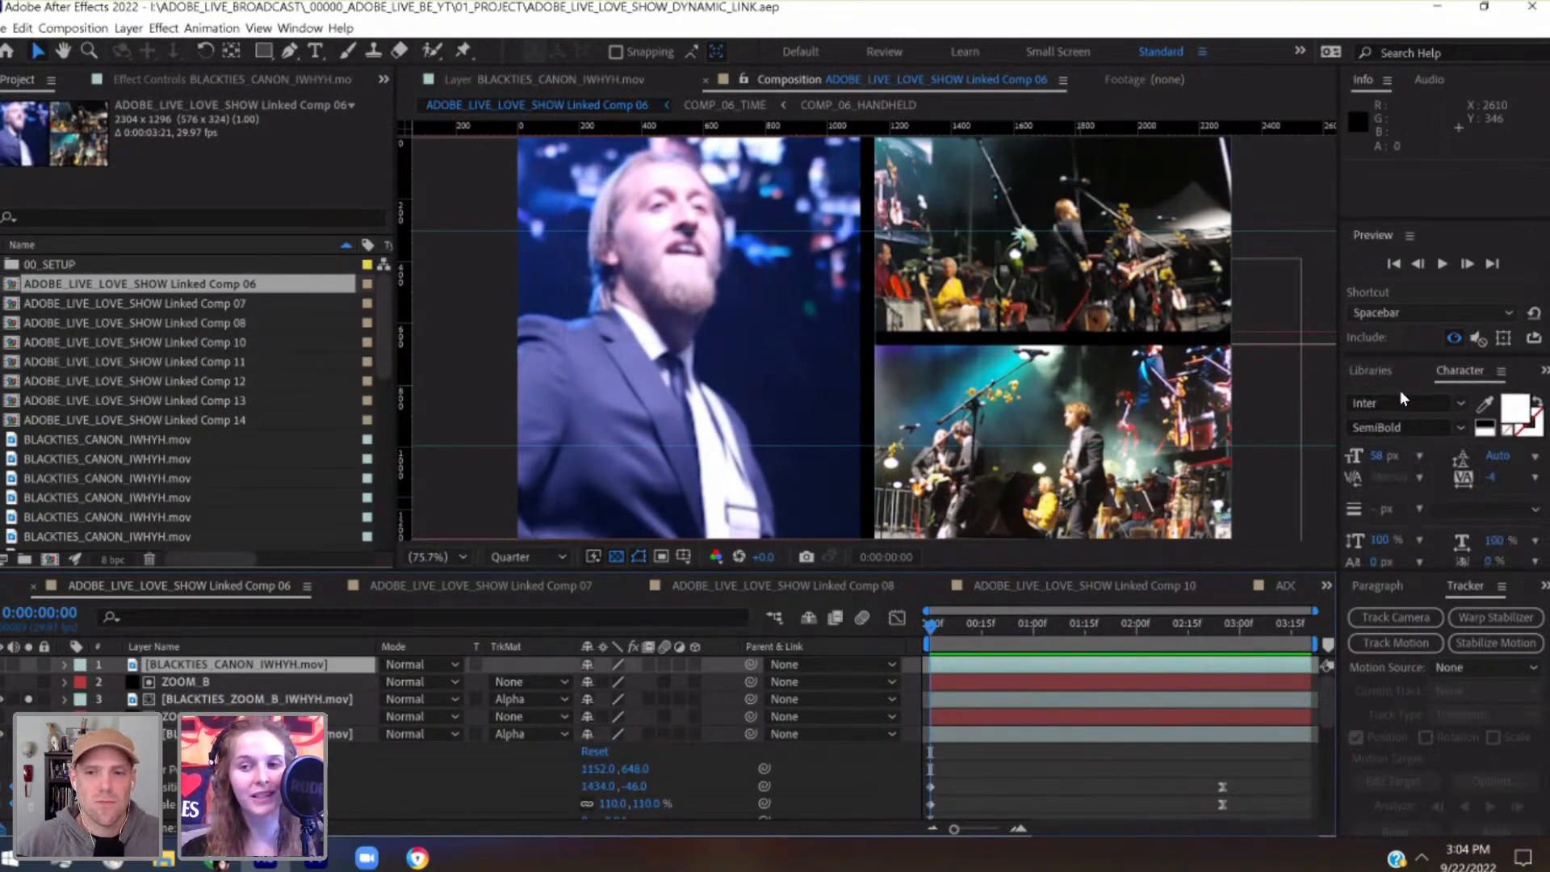
{"action": "left_click", "coordinate": [1544, 372]}
{"action": "left_click", "coordinate": [1528, 392]}
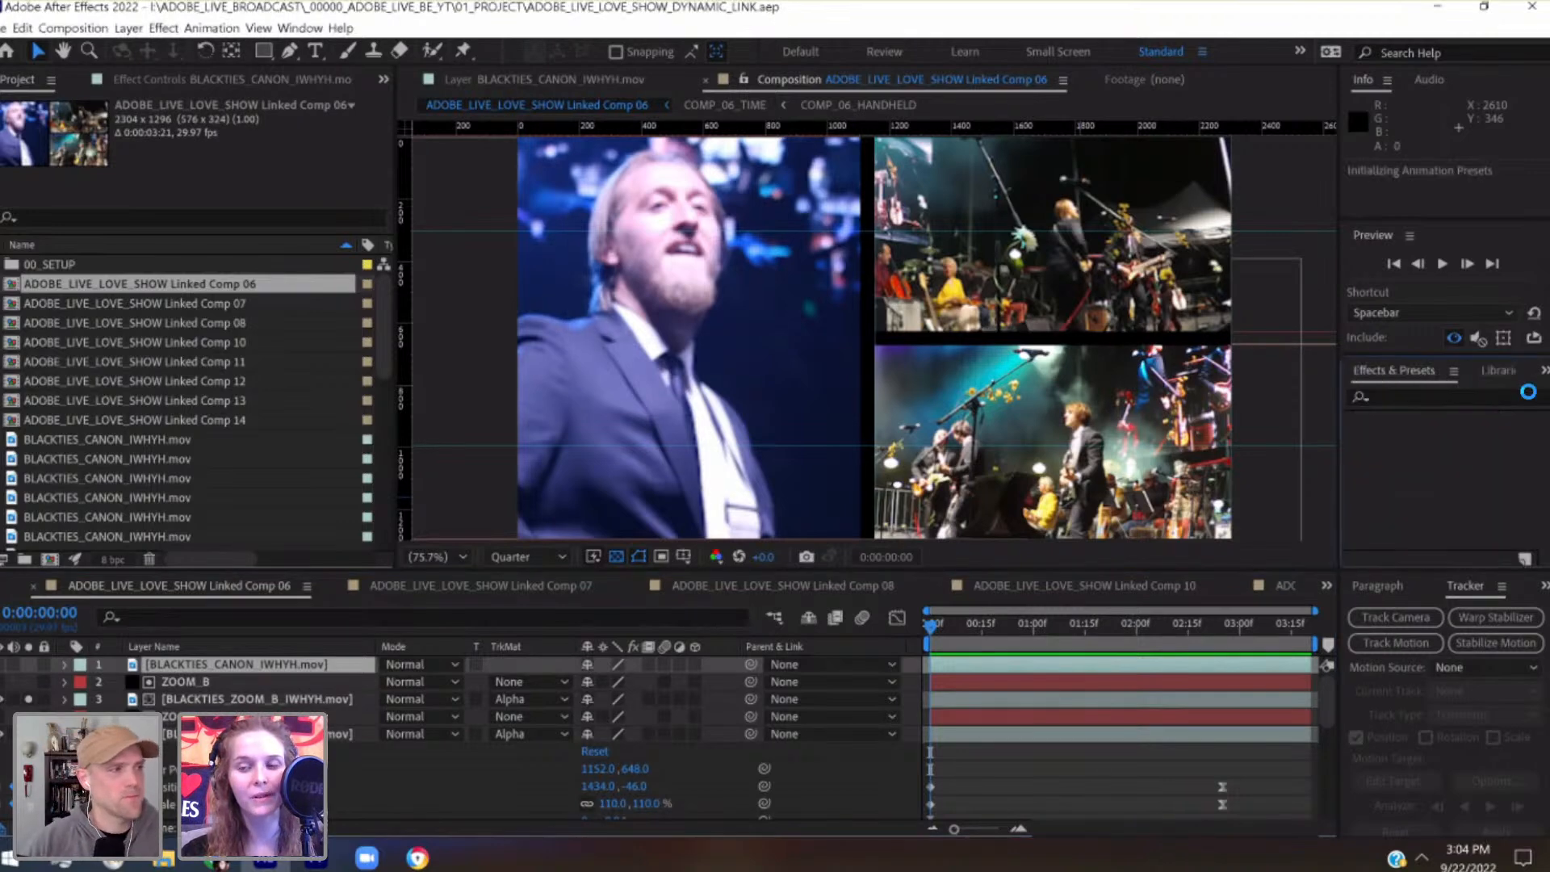
{"action": "left_click", "coordinate": [1423, 397]}
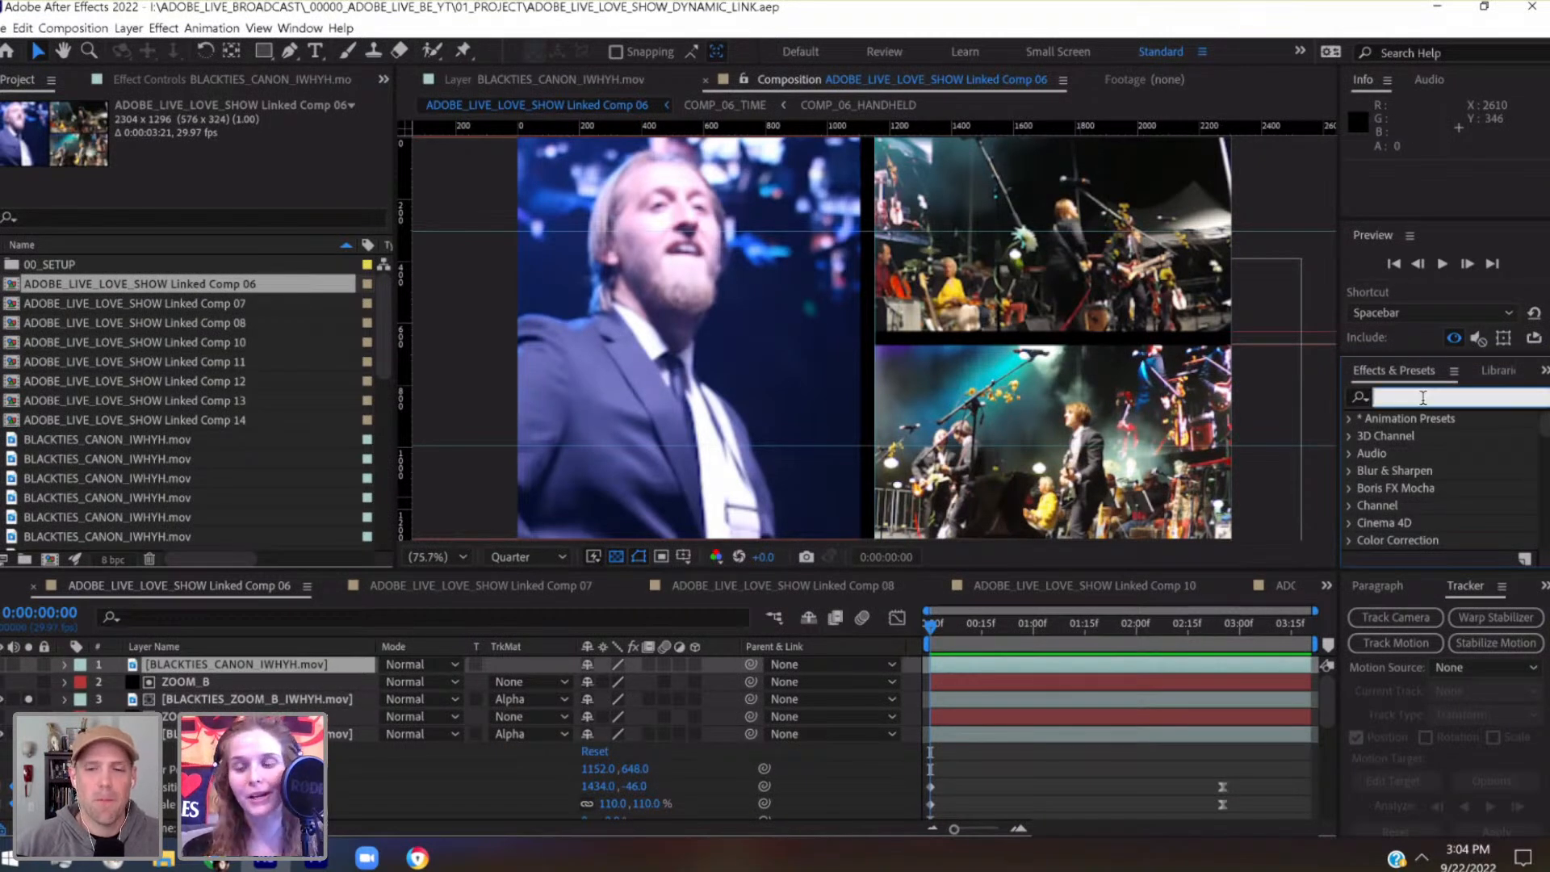
{"action": "type", "text": "lumetri"}
{"action": "left_click_drag", "start_coordinate": [435, 764], "coordinate": [322, 699]}
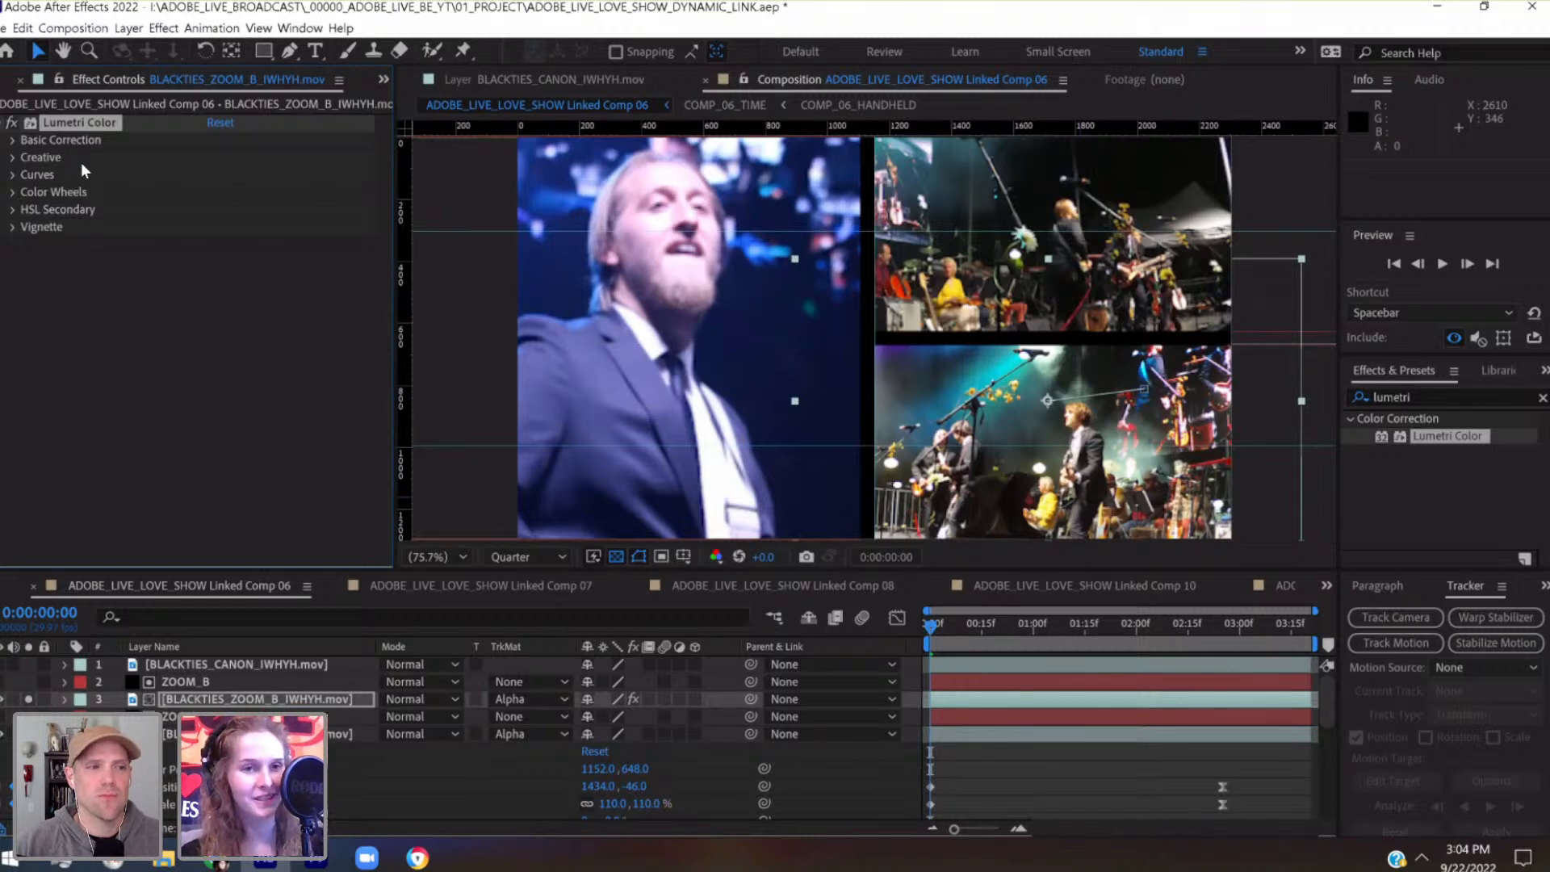
{"action": "left_click", "coordinate": [13, 140]}
{"action": "left_click", "coordinate": [14, 141]}
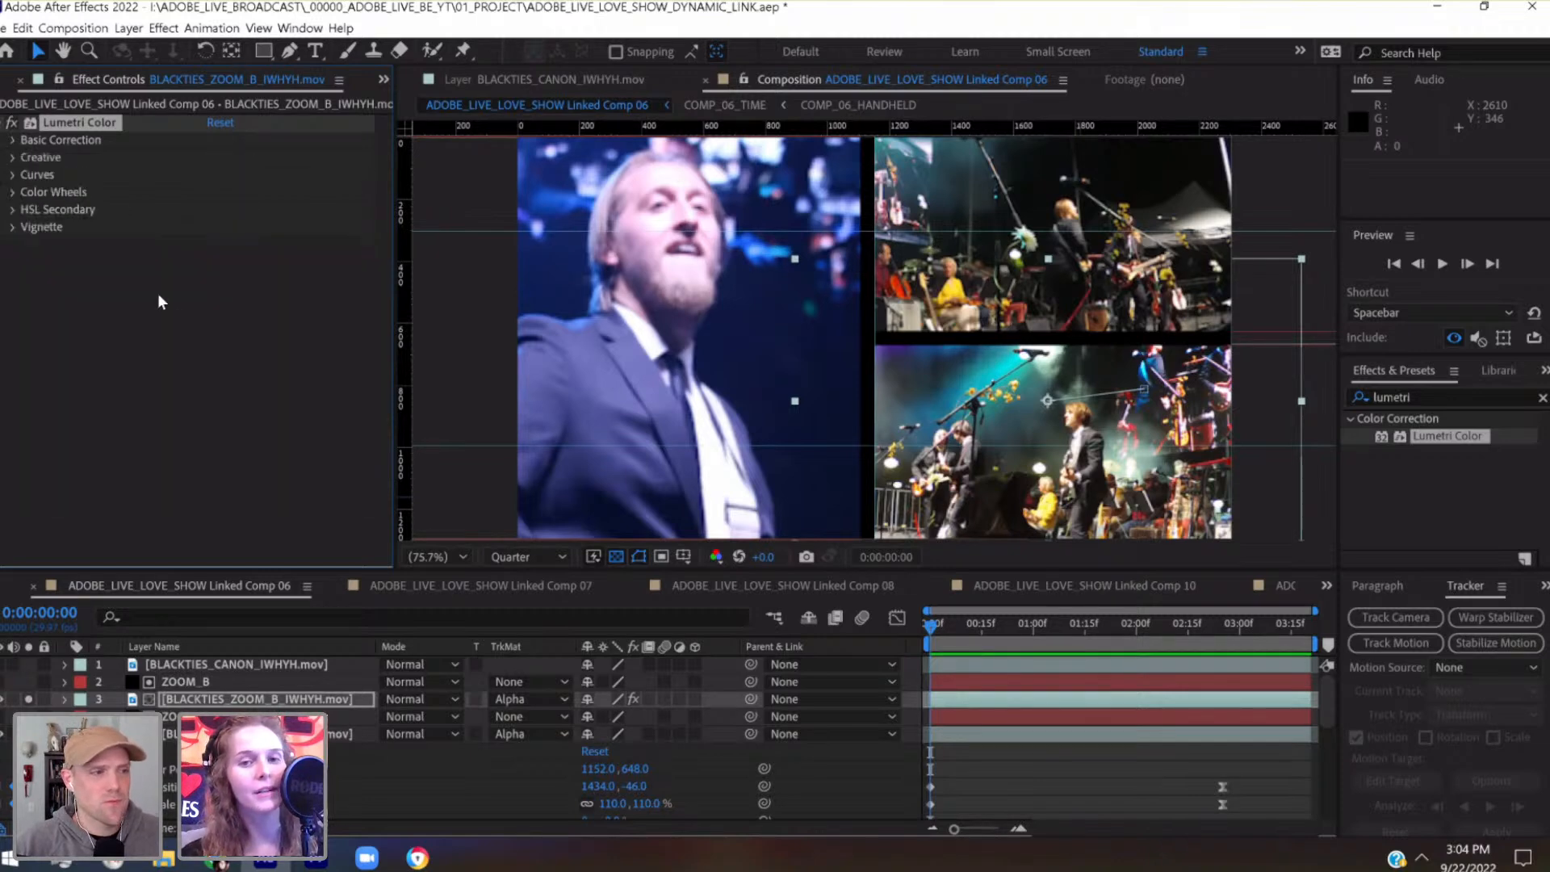
{"action": "left_click", "coordinate": [13, 140]}
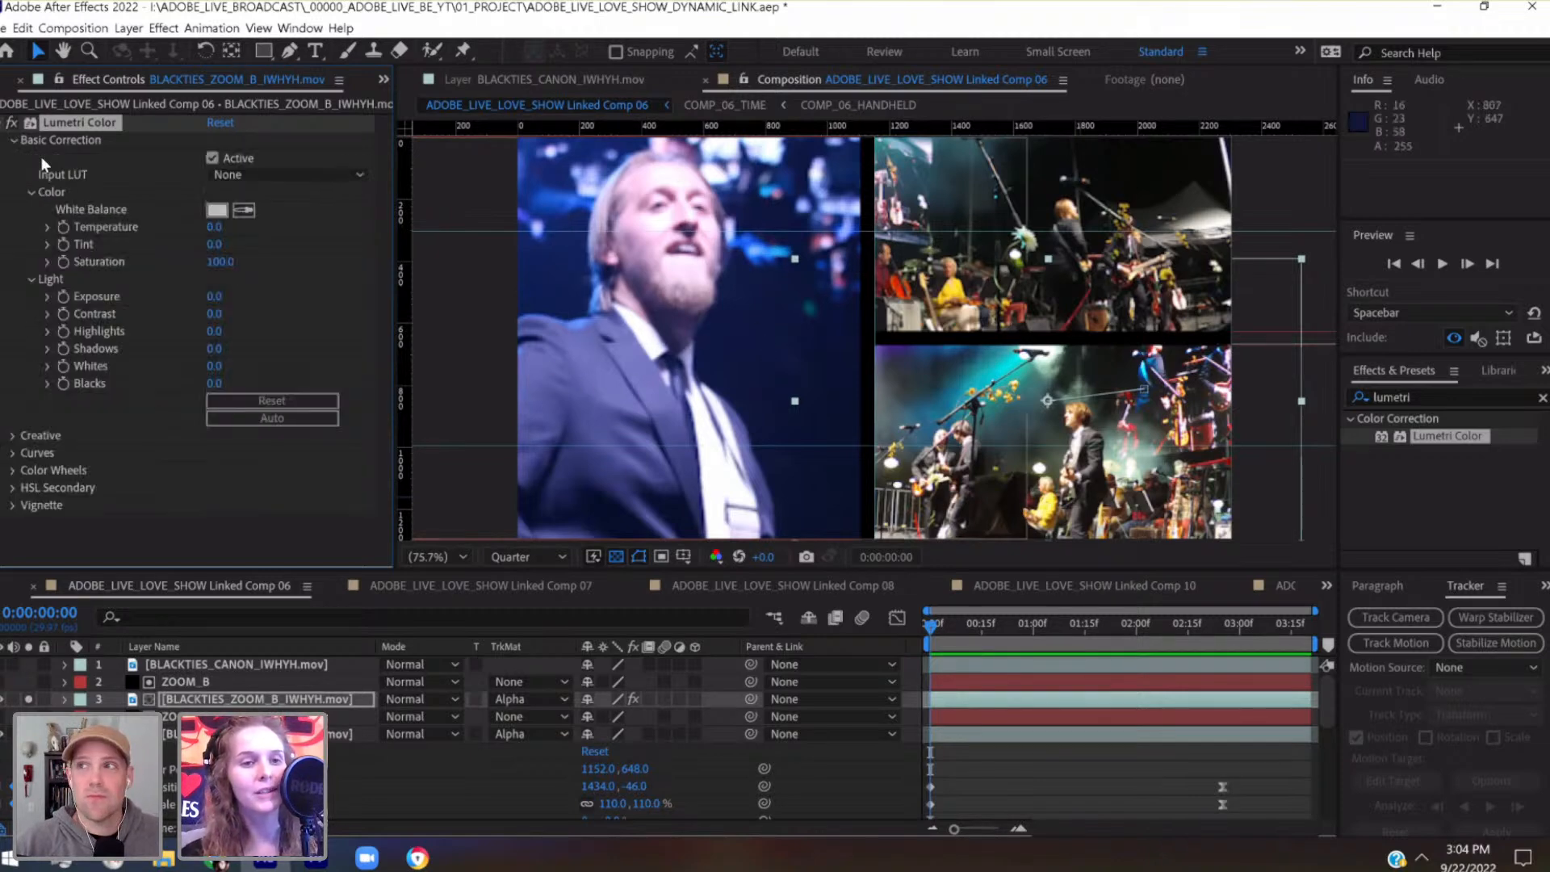
{"action": "left_click", "coordinate": [14, 141]}
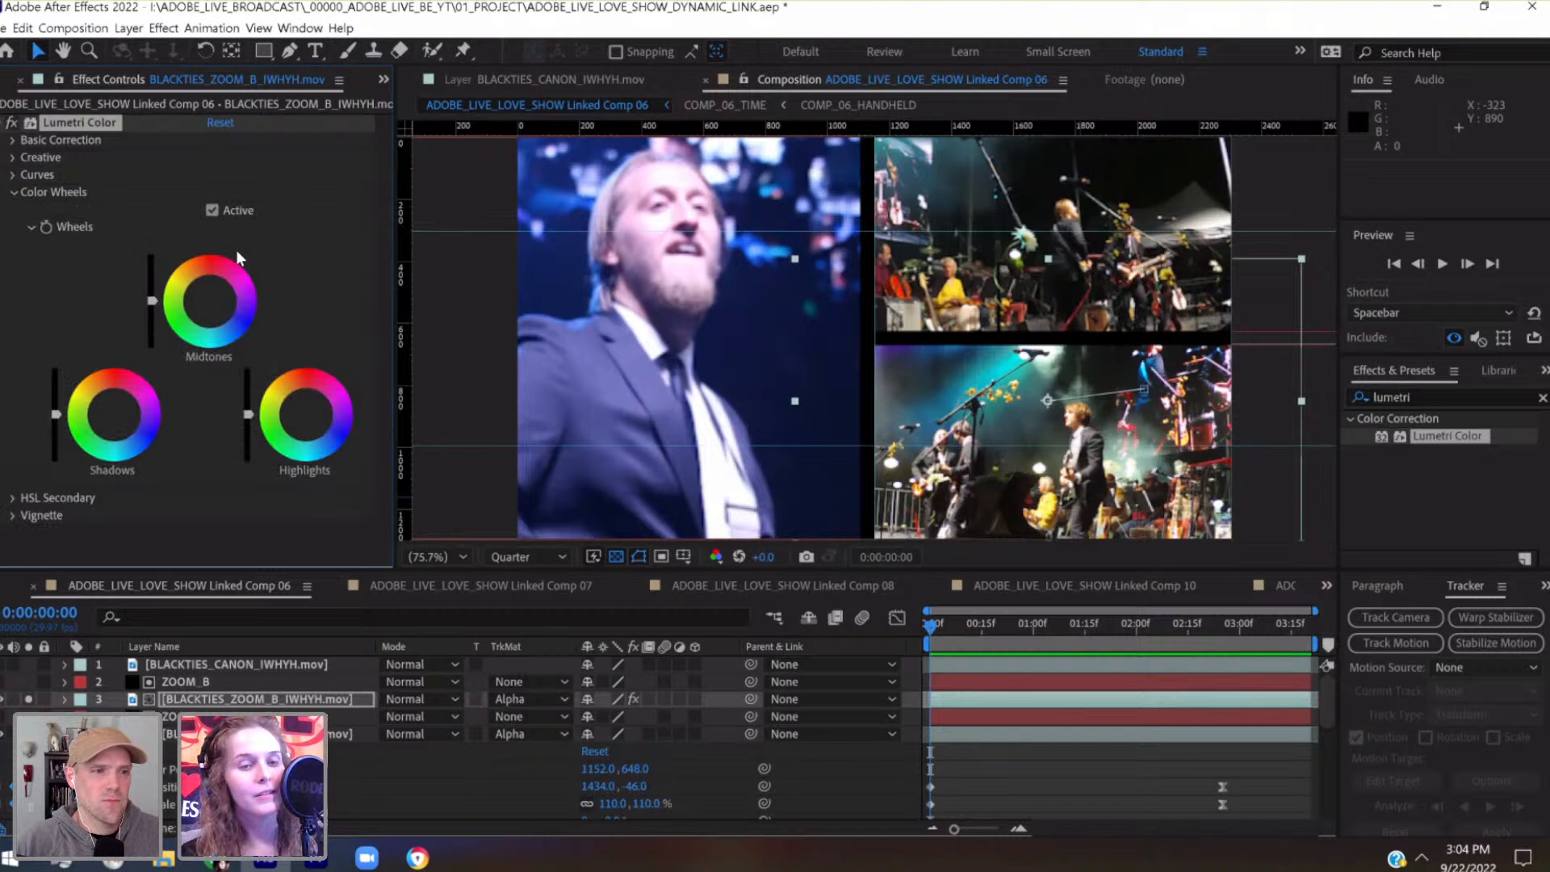
Tint the midtones of the BLACKTIES_ZOOM_B_IWHYH.mov layer toward blue-violet with Lumetri's color wheels
{"action": "left_click", "coordinate": [17, 193]}
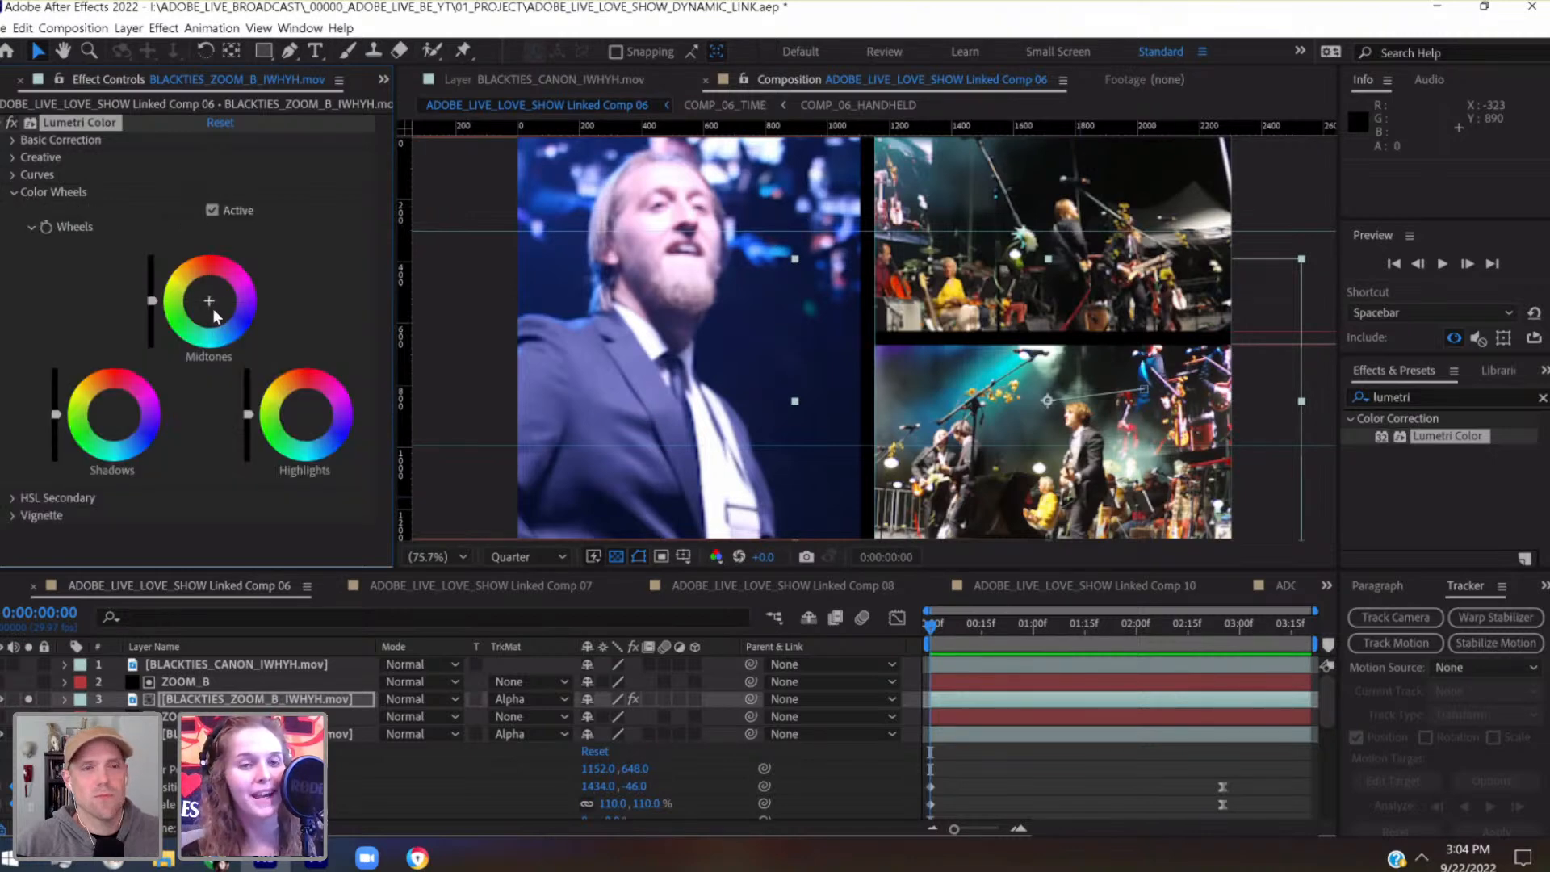
{"action": "left_click_drag", "start_coordinate": [217, 314], "coordinate": [221, 310]}
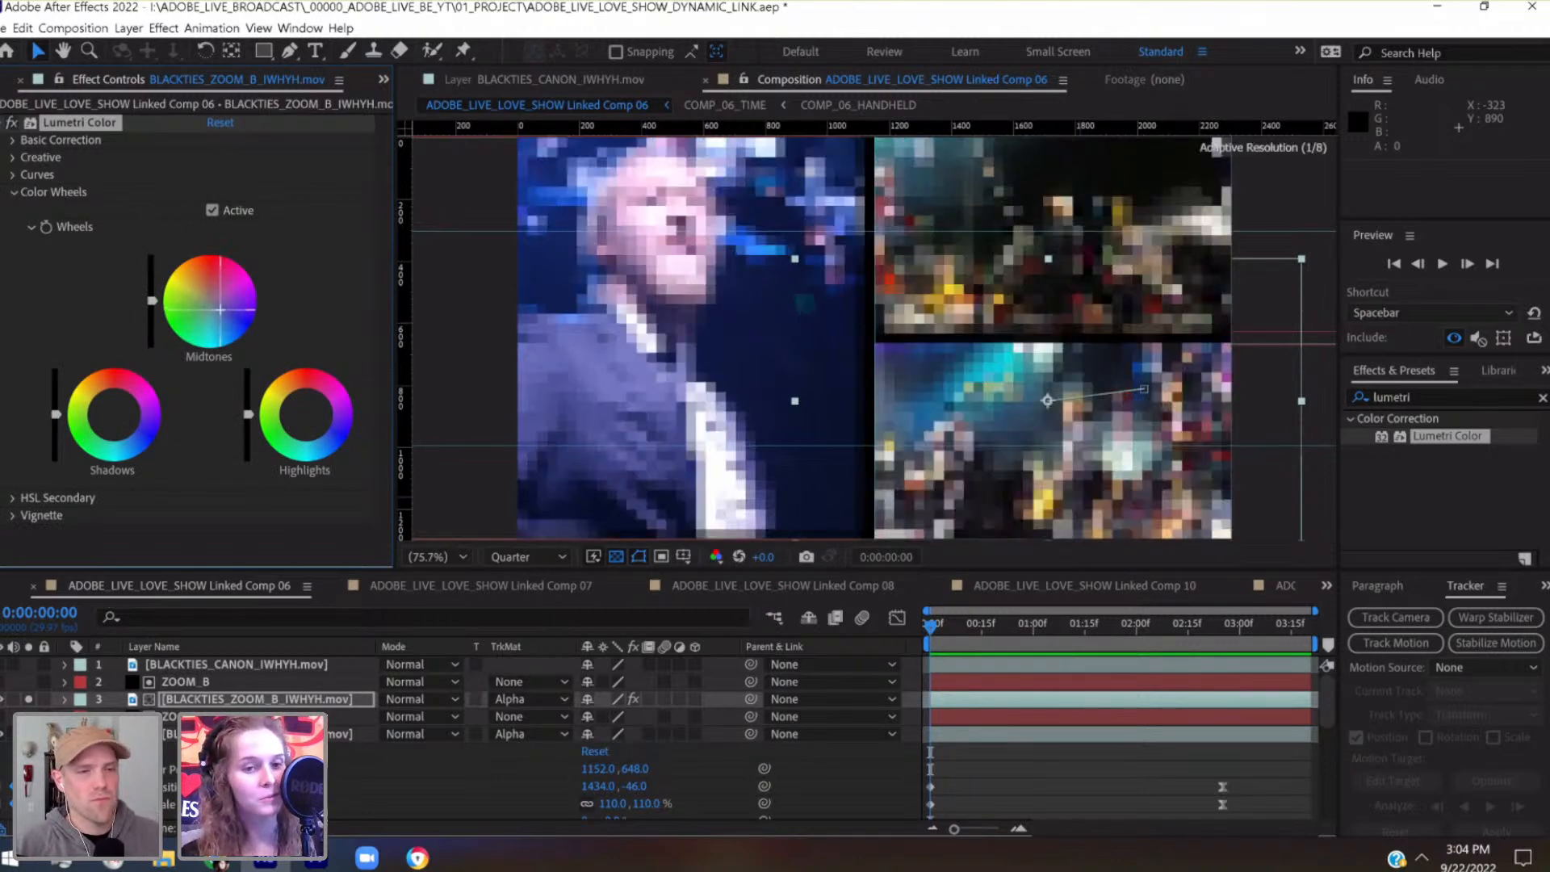
{"action": "left_click_drag", "start_coordinate": [990, 638], "coordinate": [910, 643]}
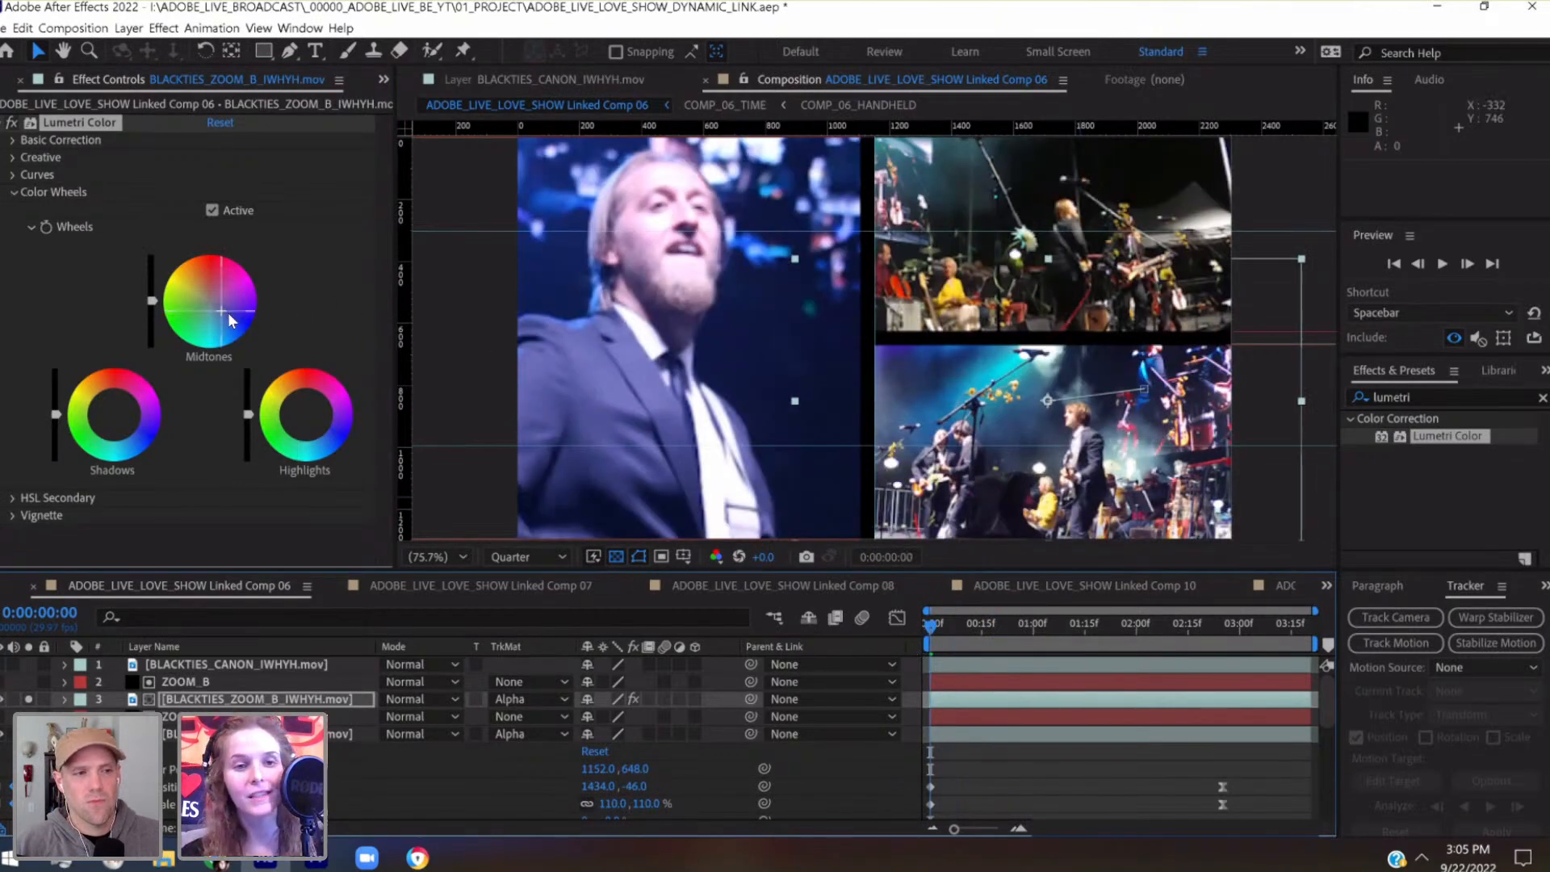
{"action": "mouse_move", "coordinate": [229, 313]}
{"action": "left_mouse_down"}
{"action": "mouse_move", "coordinate": [215, 312]}
{"action": "mouse_move", "coordinate": [233, 316]}
{"action": "left_mouse_up"}
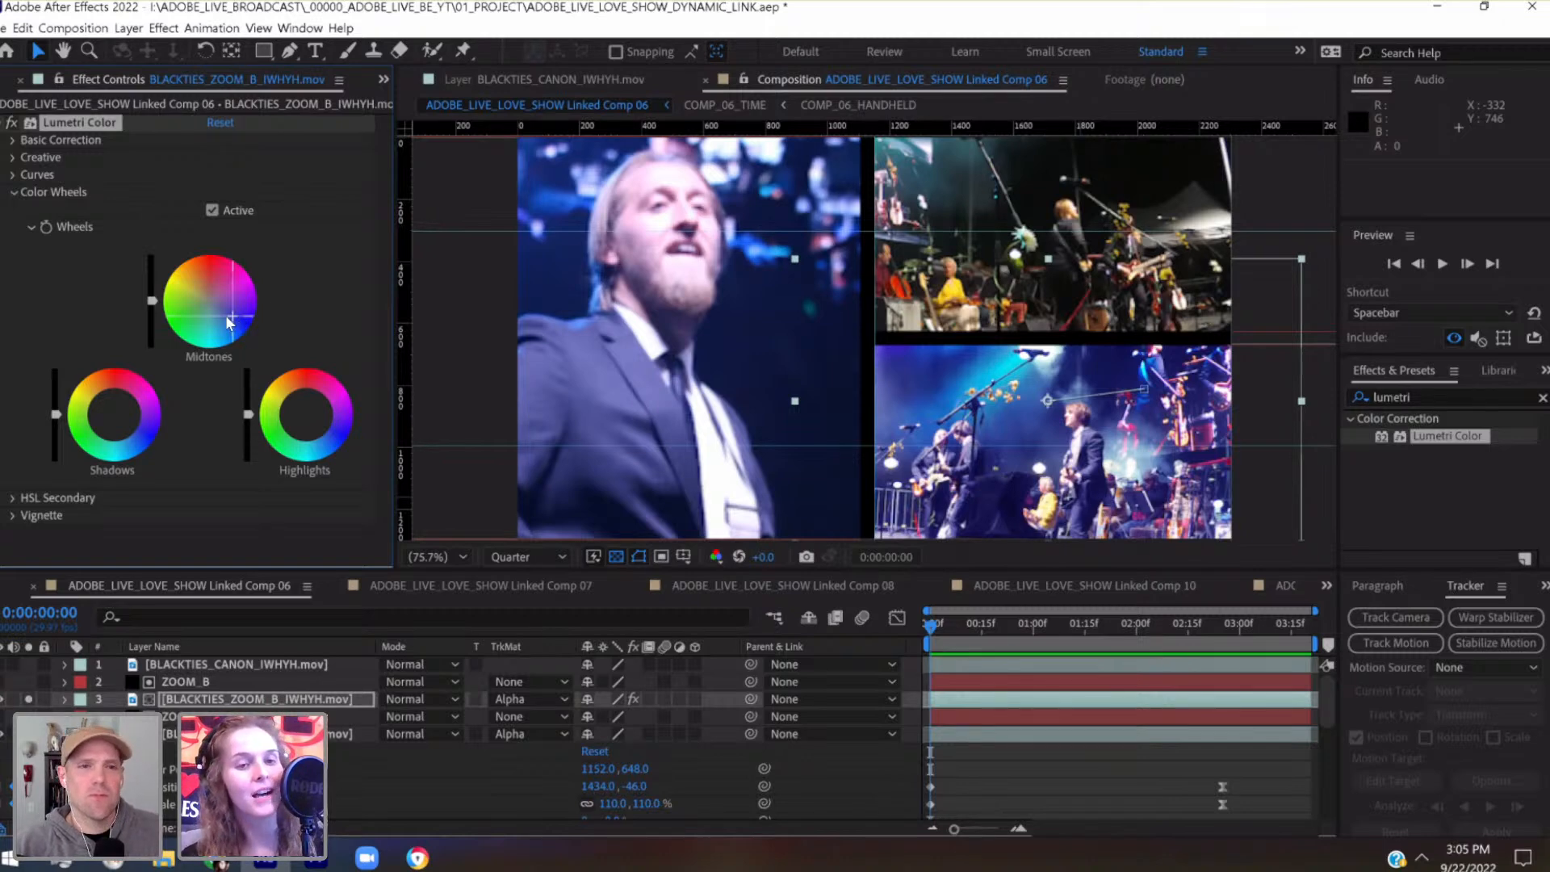
Darken the shadows with a faint blue tint in the color wheels, and ease the midtones back toward neutral
{"action": "left_click_drag", "start_coordinate": [128, 426], "coordinate": [122, 419]}
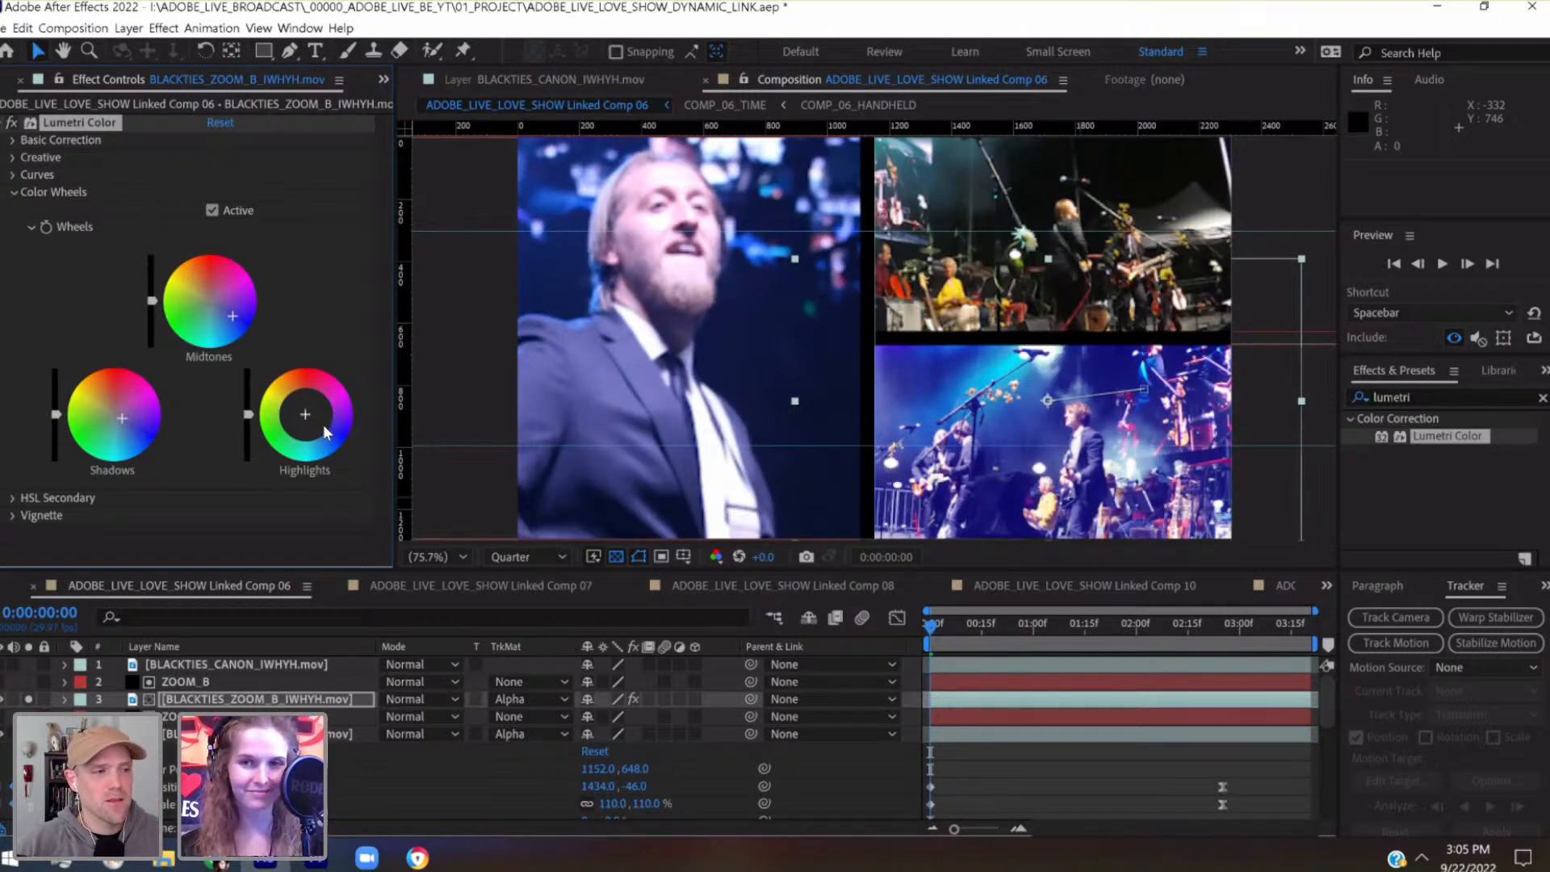
{"action": "left_click_drag", "start_coordinate": [122, 418], "coordinate": [56, 436]}
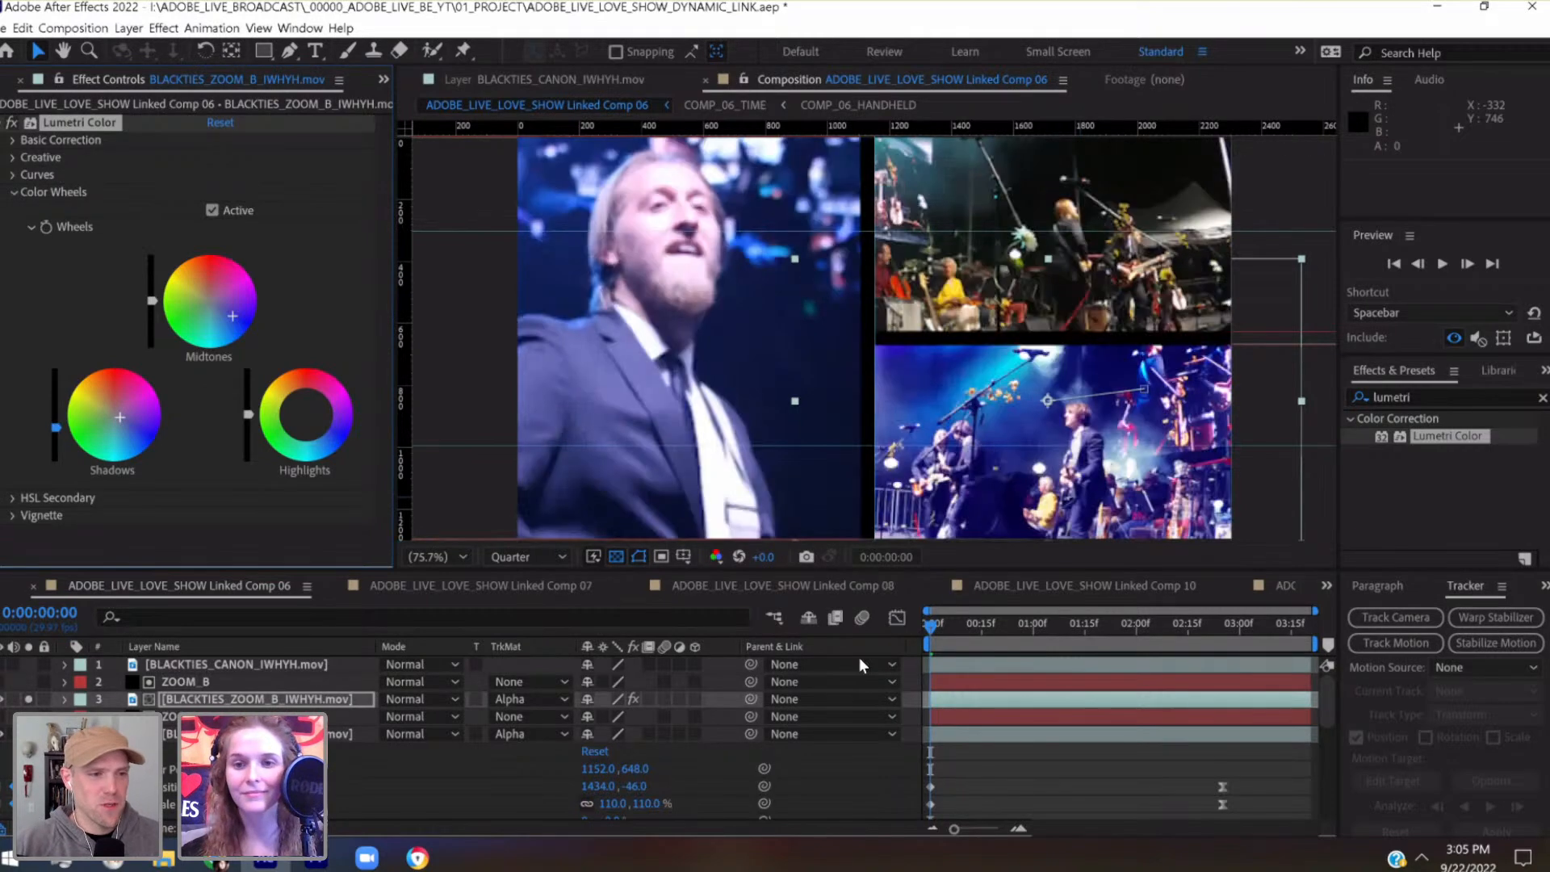
{"action": "left_click_drag", "start_coordinate": [56, 428], "coordinate": [118, 416]}
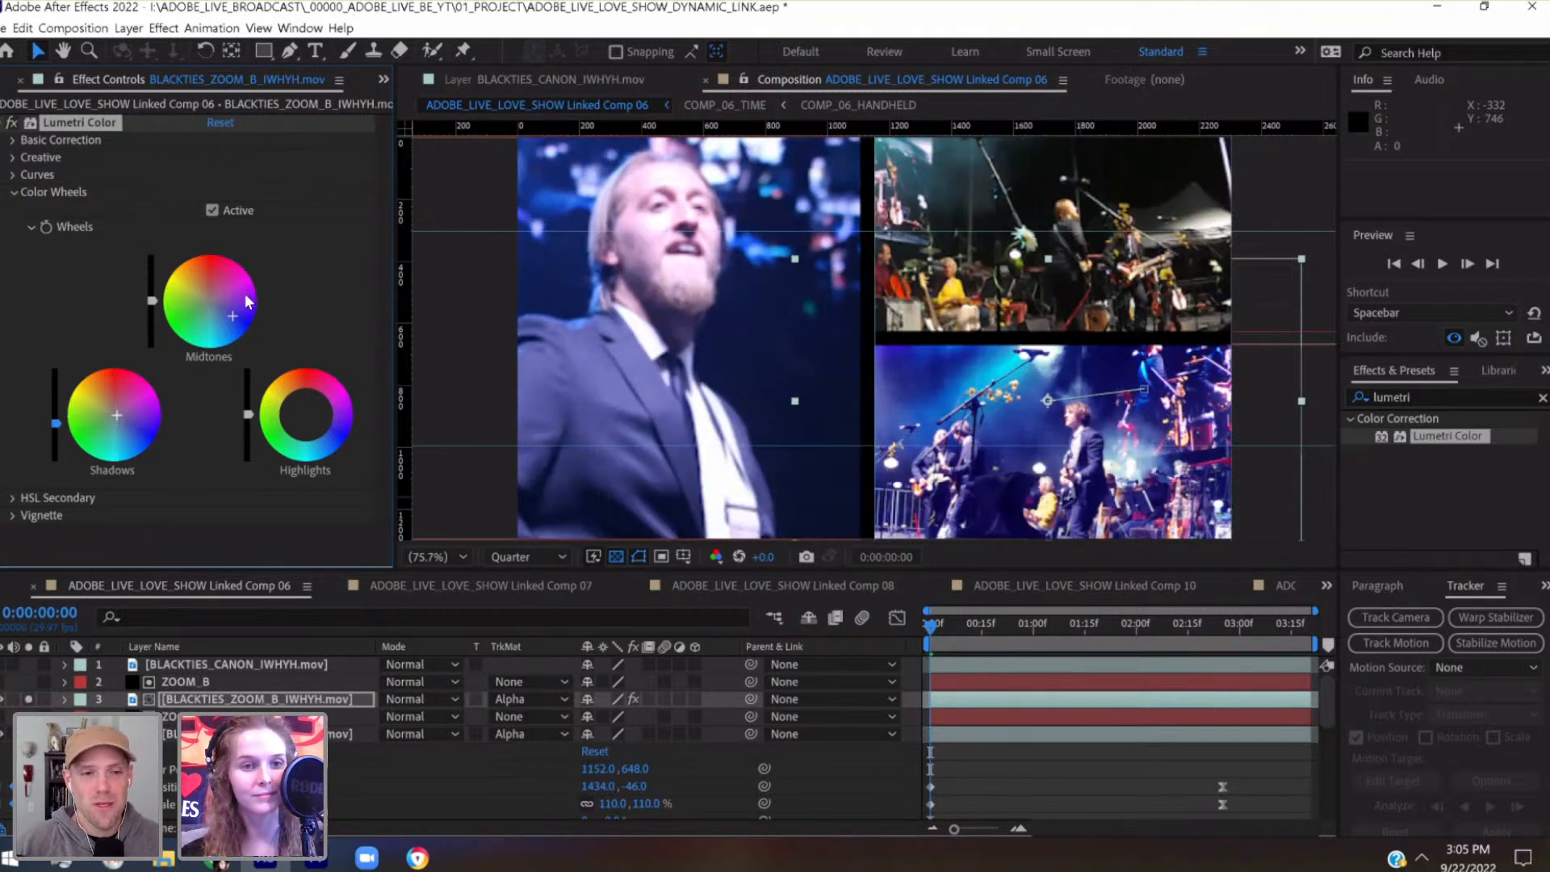
{"action": "left_click_drag", "start_coordinate": [225, 314], "coordinate": [223, 313]}
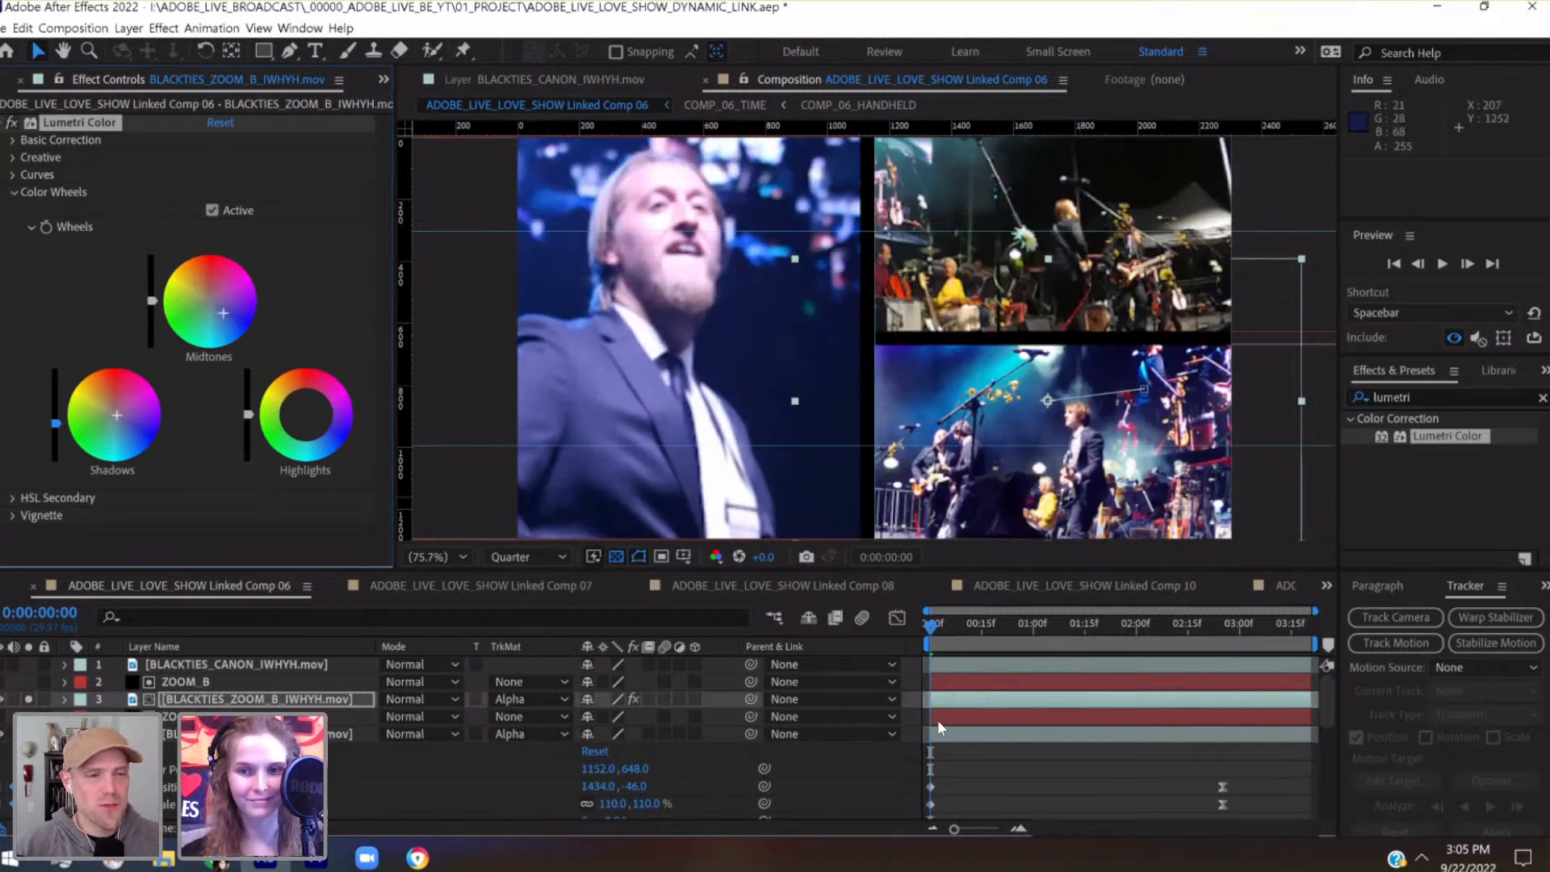
Check the color grade through to the comp's last frame and save the project
{"action": "left_click_drag", "start_coordinate": [942, 625], "coordinate": [1309, 633]}
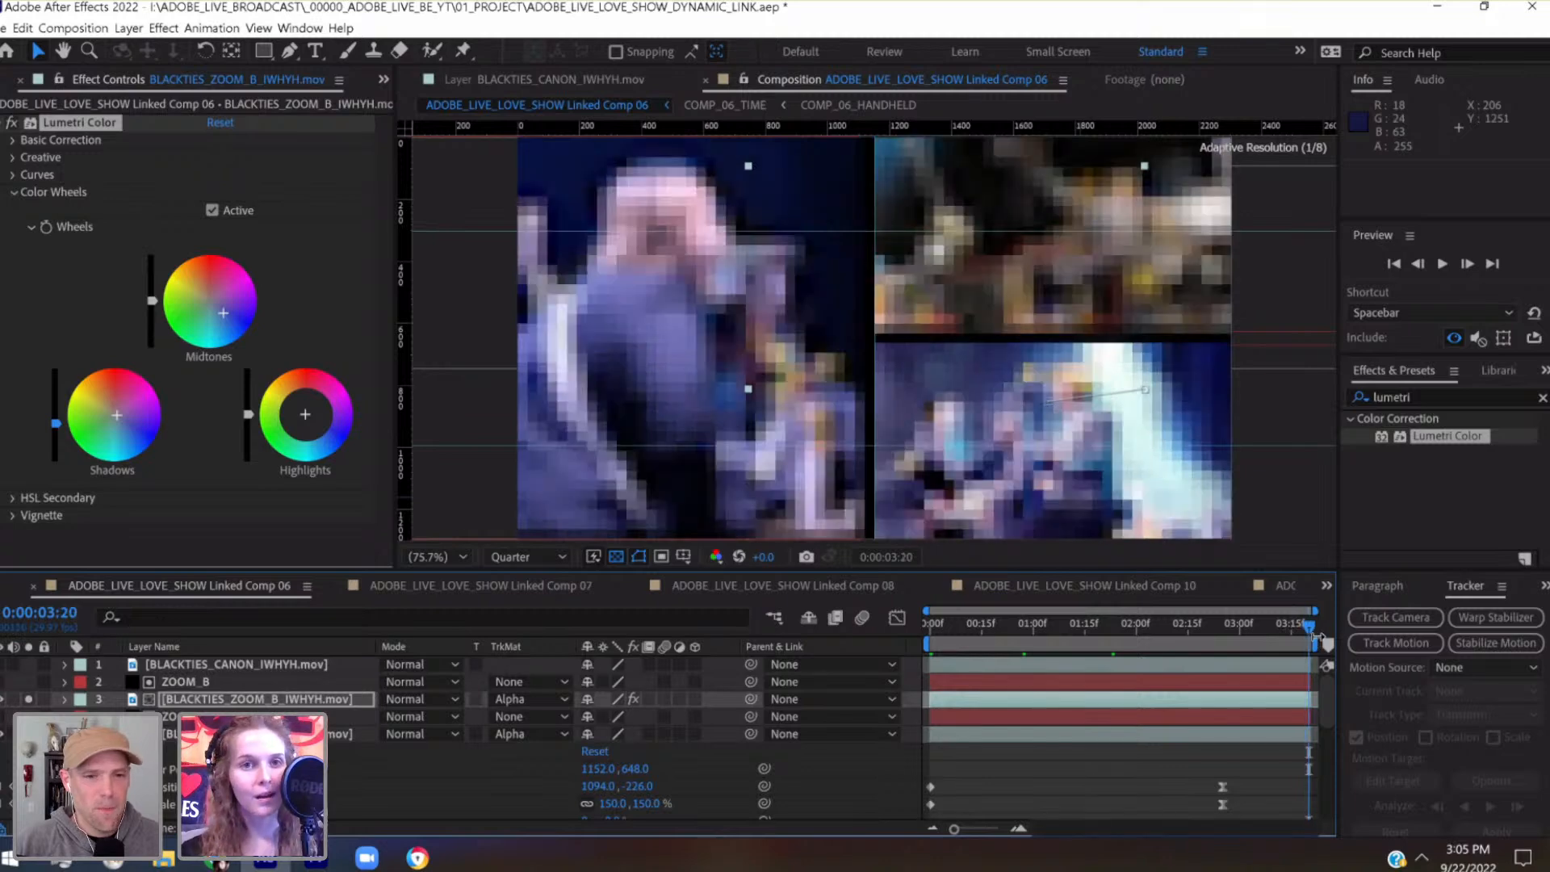
{"action": "key", "text": "ctrl+s"}
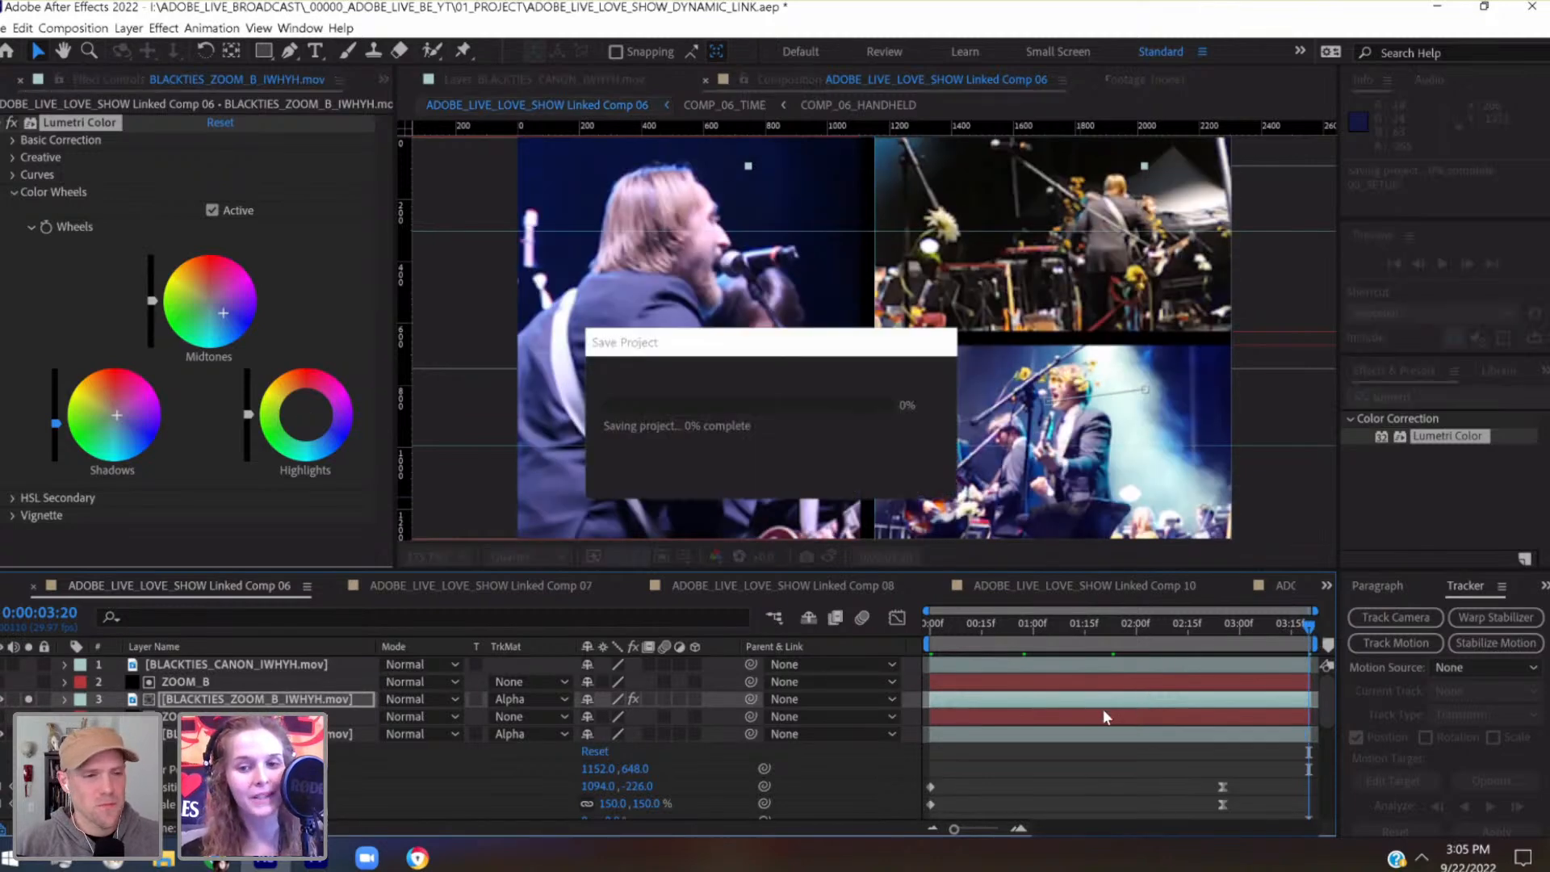
Examine the graded footage throughout the comp, comparing its color with the other split-screen shots, and deselect the layer
{"action": "left_click", "coordinate": [930, 630]}
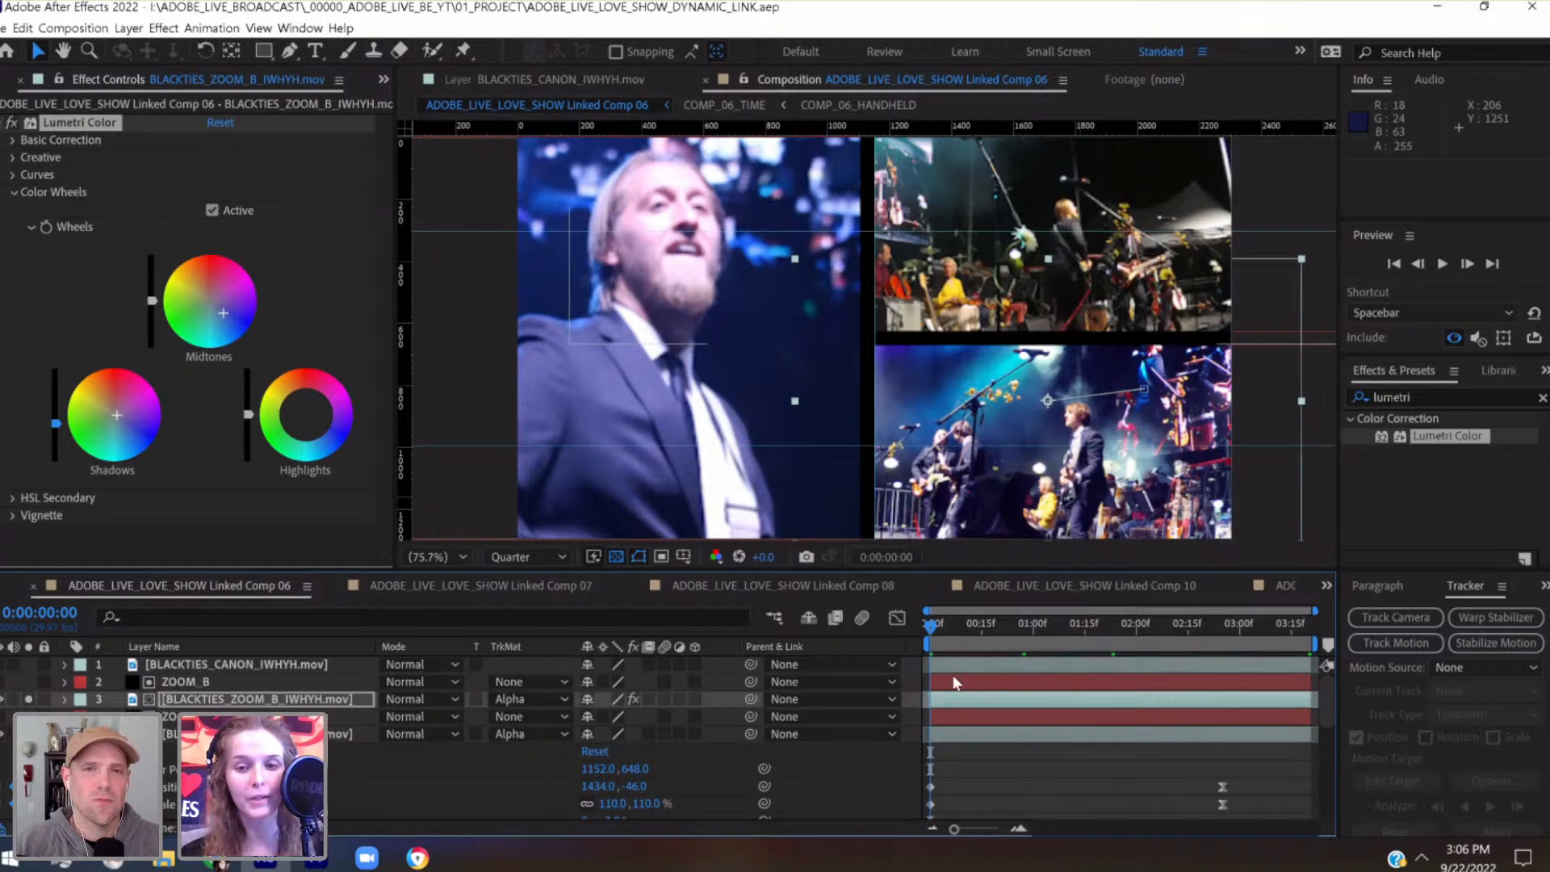
{"action": "left_click", "coordinate": [982, 629]}
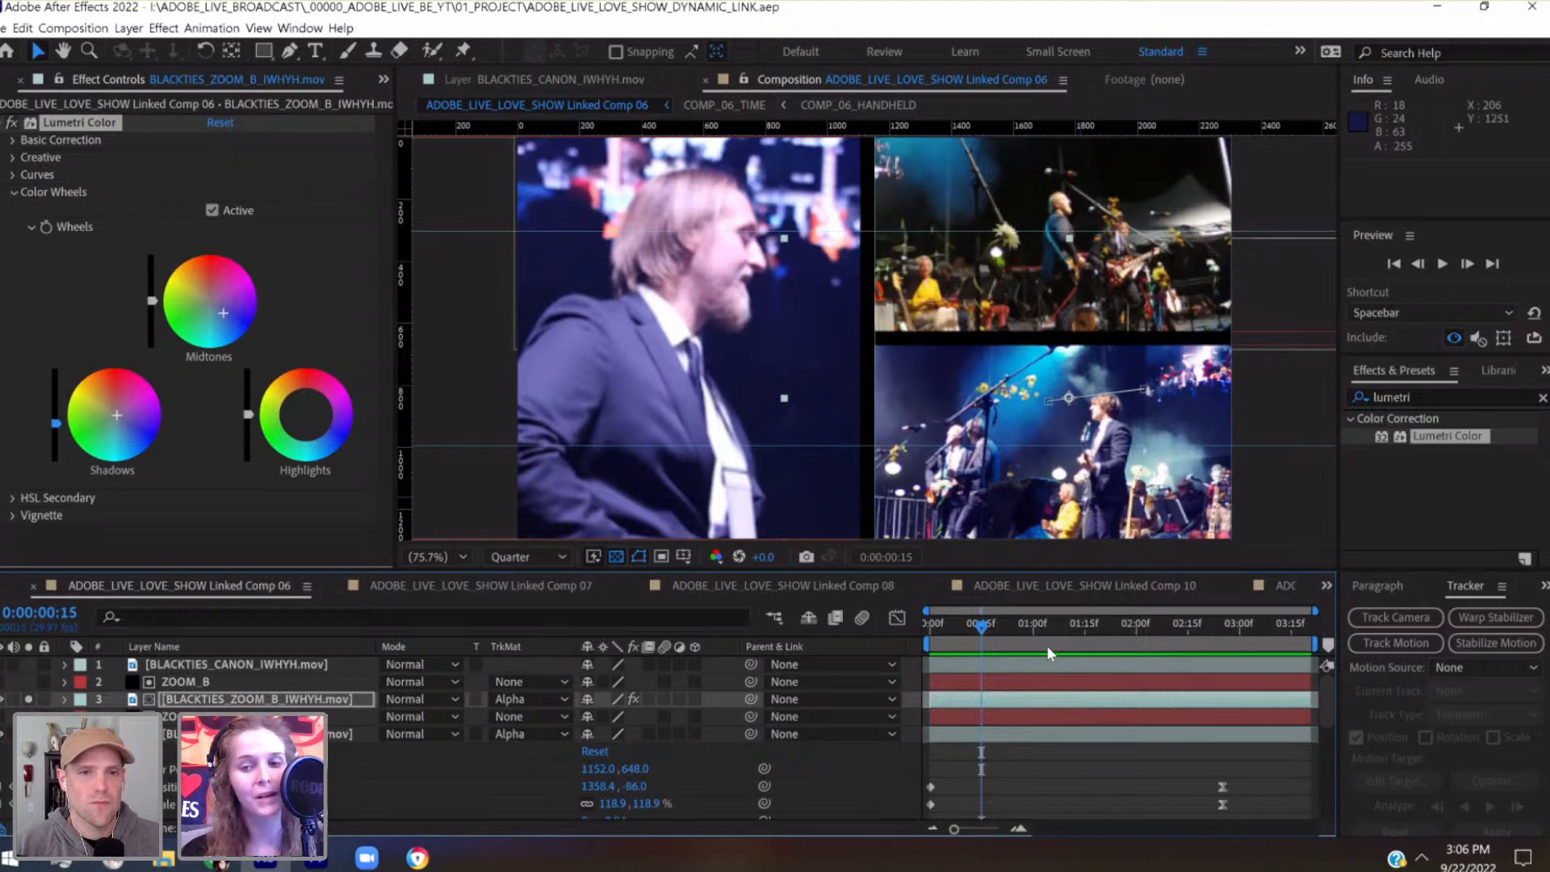
{"action": "left_click_drag", "start_coordinate": [1033, 628], "coordinate": [1058, 627]}
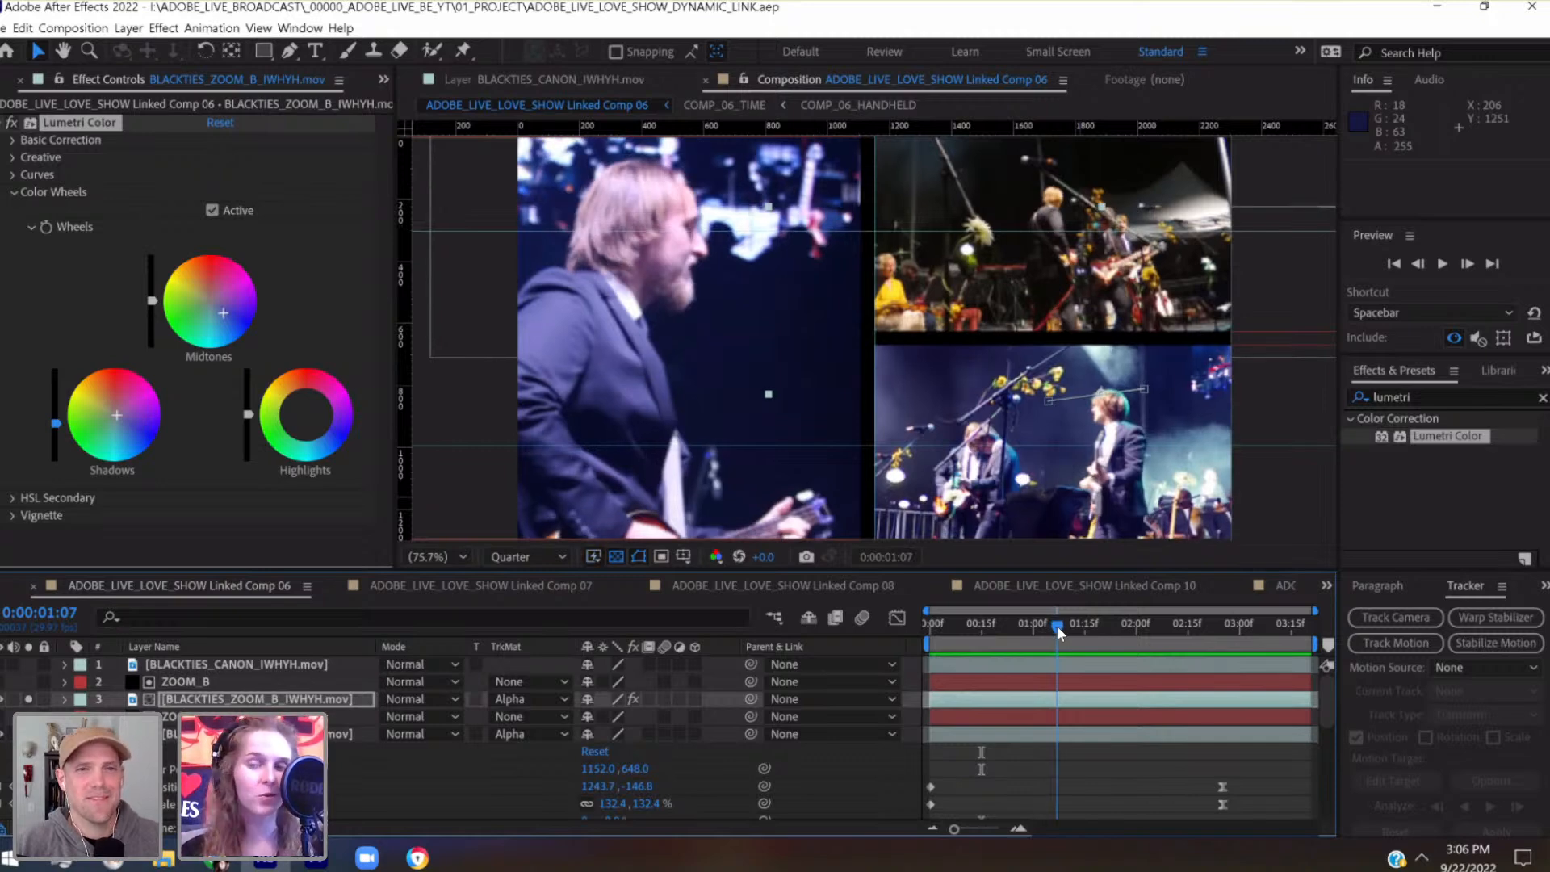
{"action": "left_click_drag", "start_coordinate": [1057, 627], "coordinate": [1112, 623]}
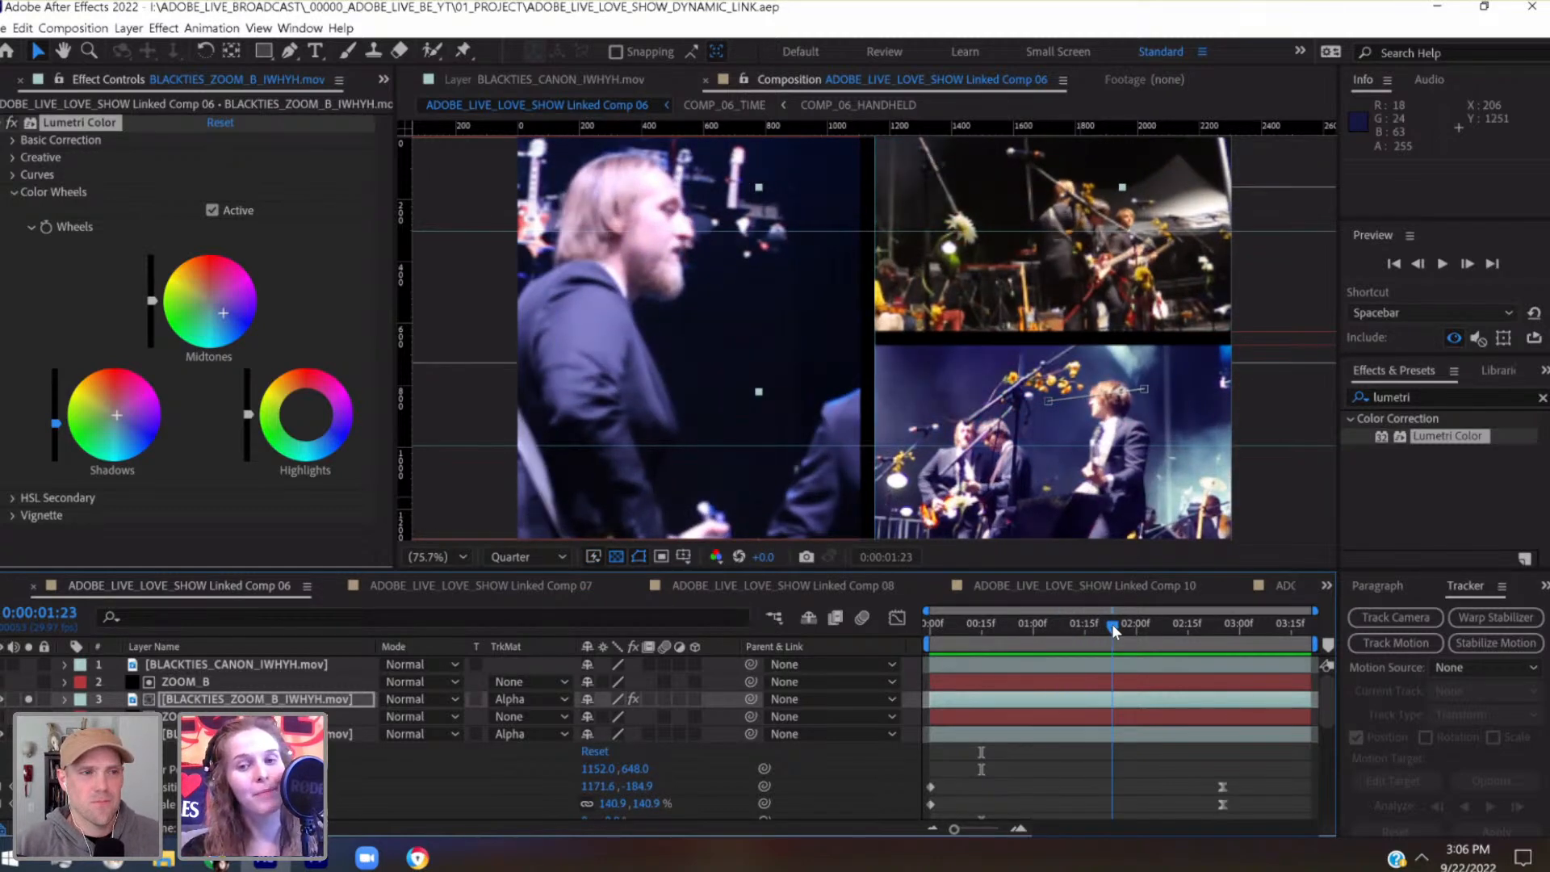
{"action": "left_click_drag", "start_coordinate": [1112, 623], "coordinate": [1297, 649]}
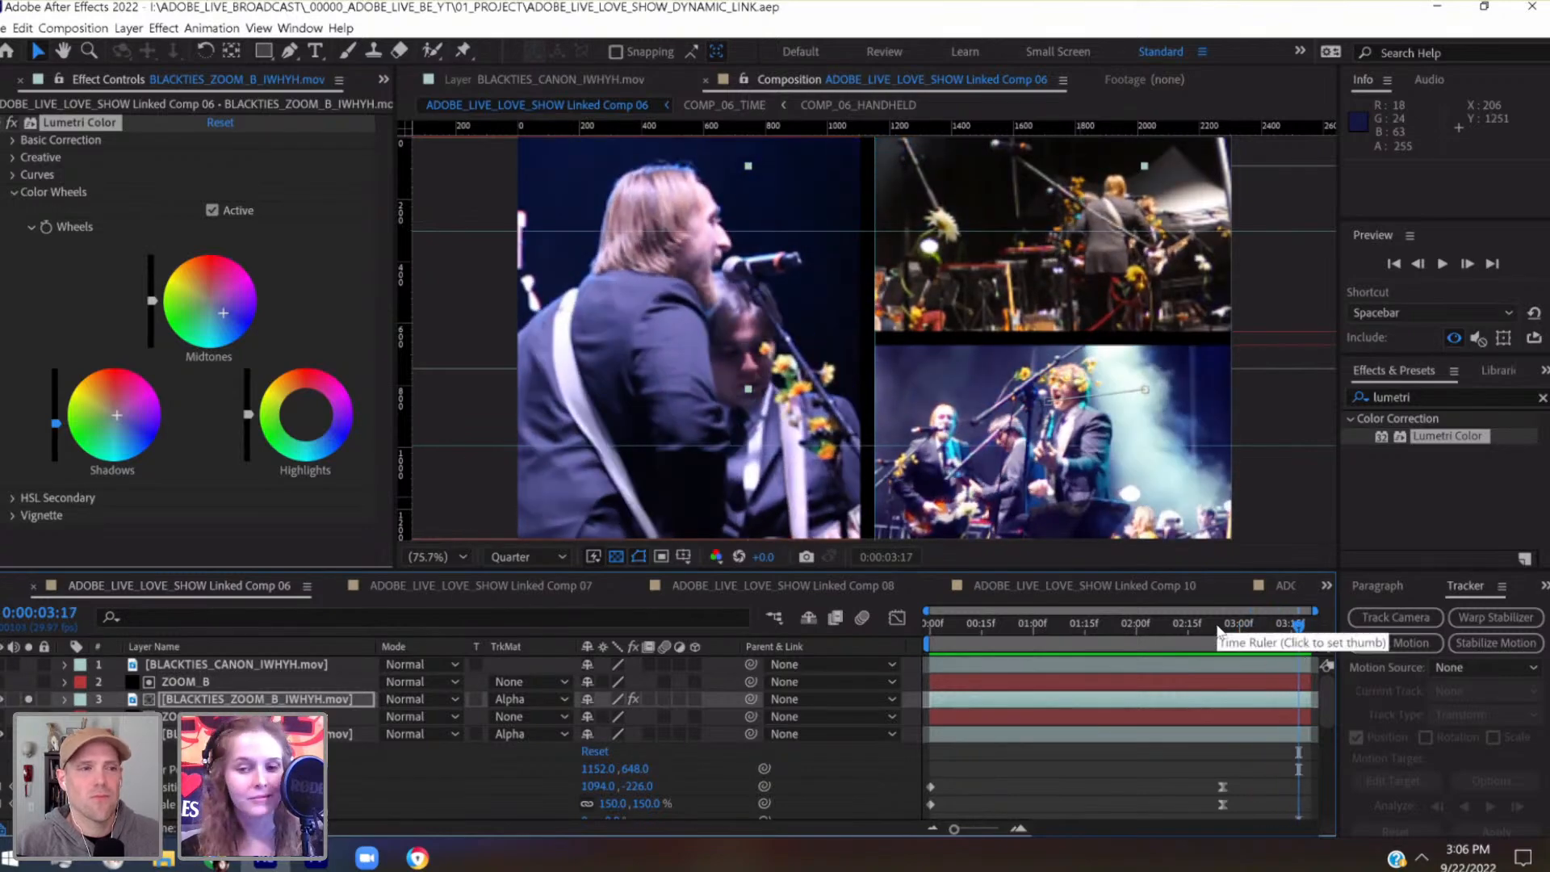
{"action": "left_click_drag", "start_coordinate": [942, 628], "coordinate": [1244, 623]}
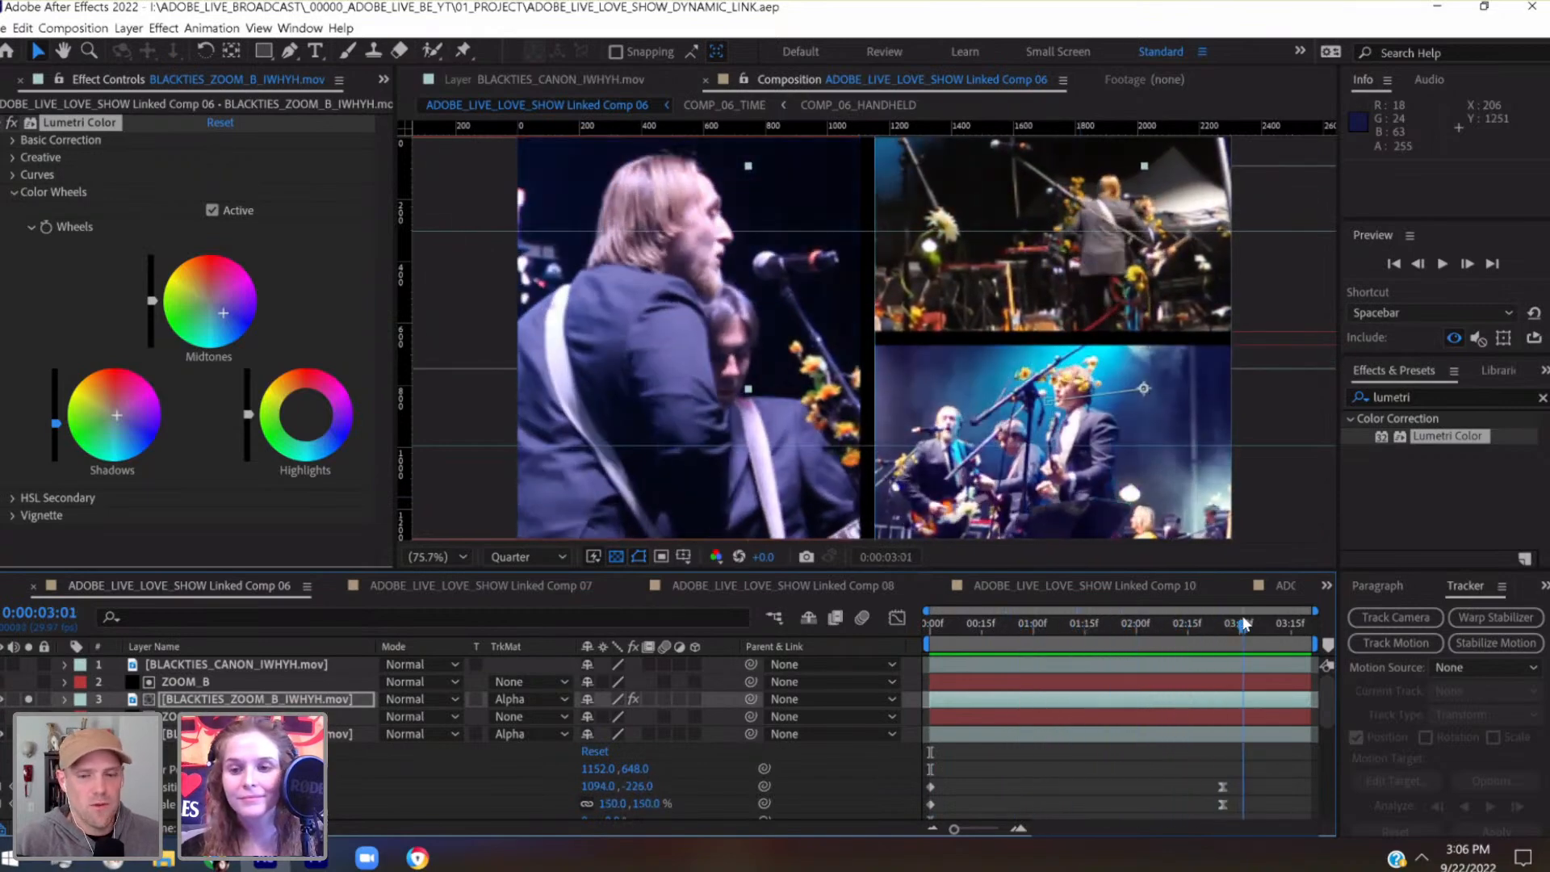
{"action": "left_click", "coordinate": [1152, 760]}
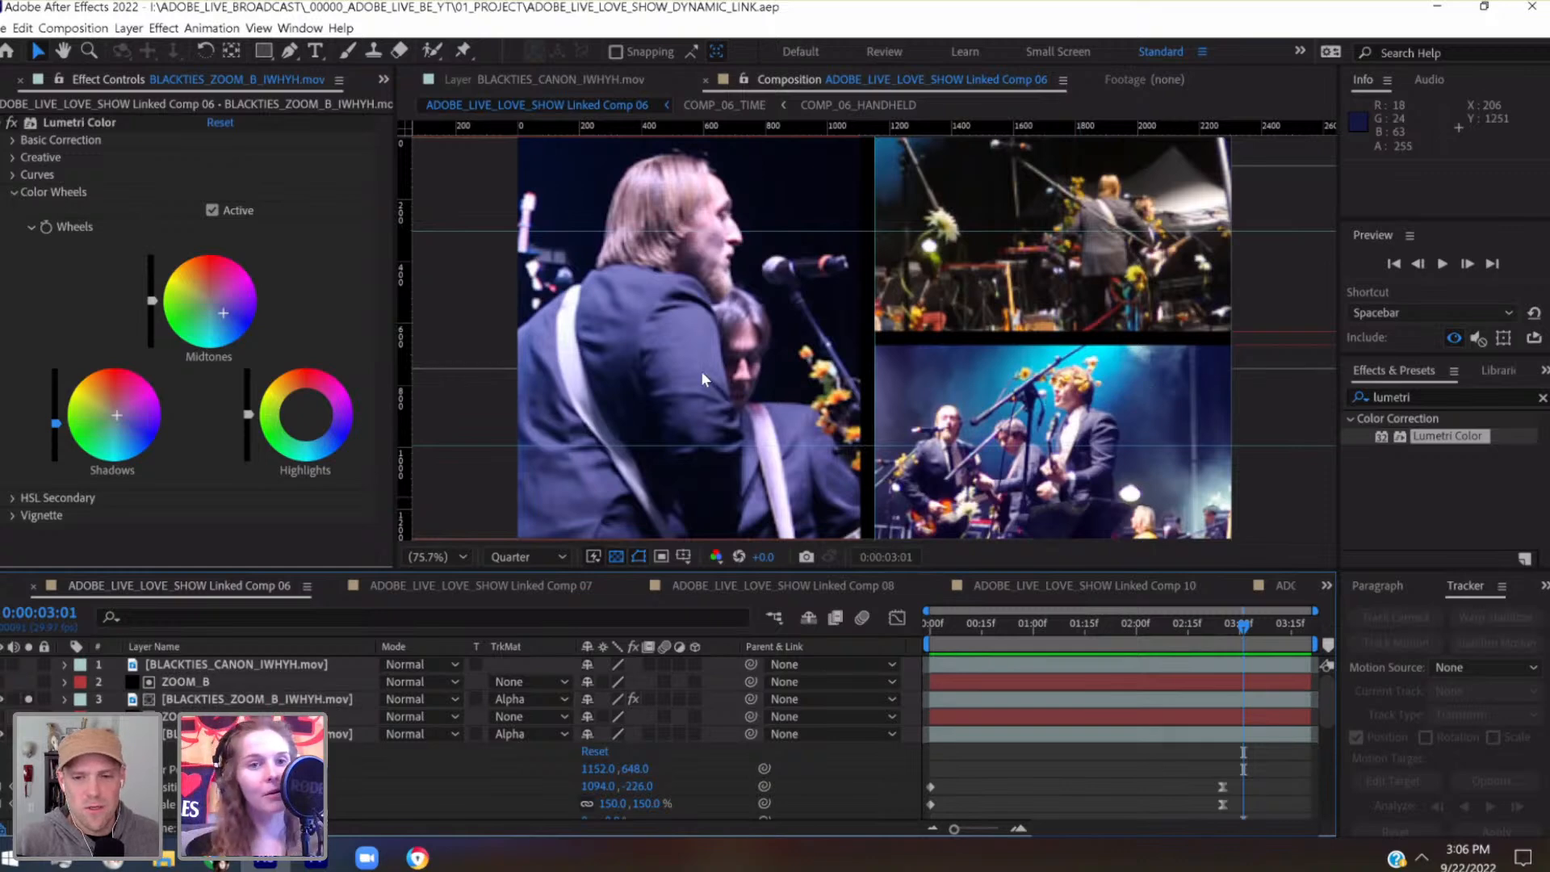
Display the Lumetri Scopes and examine the color levels of the split-screen comp from its first frame to near its end
{"action": "left_click", "coordinate": [301, 29]}
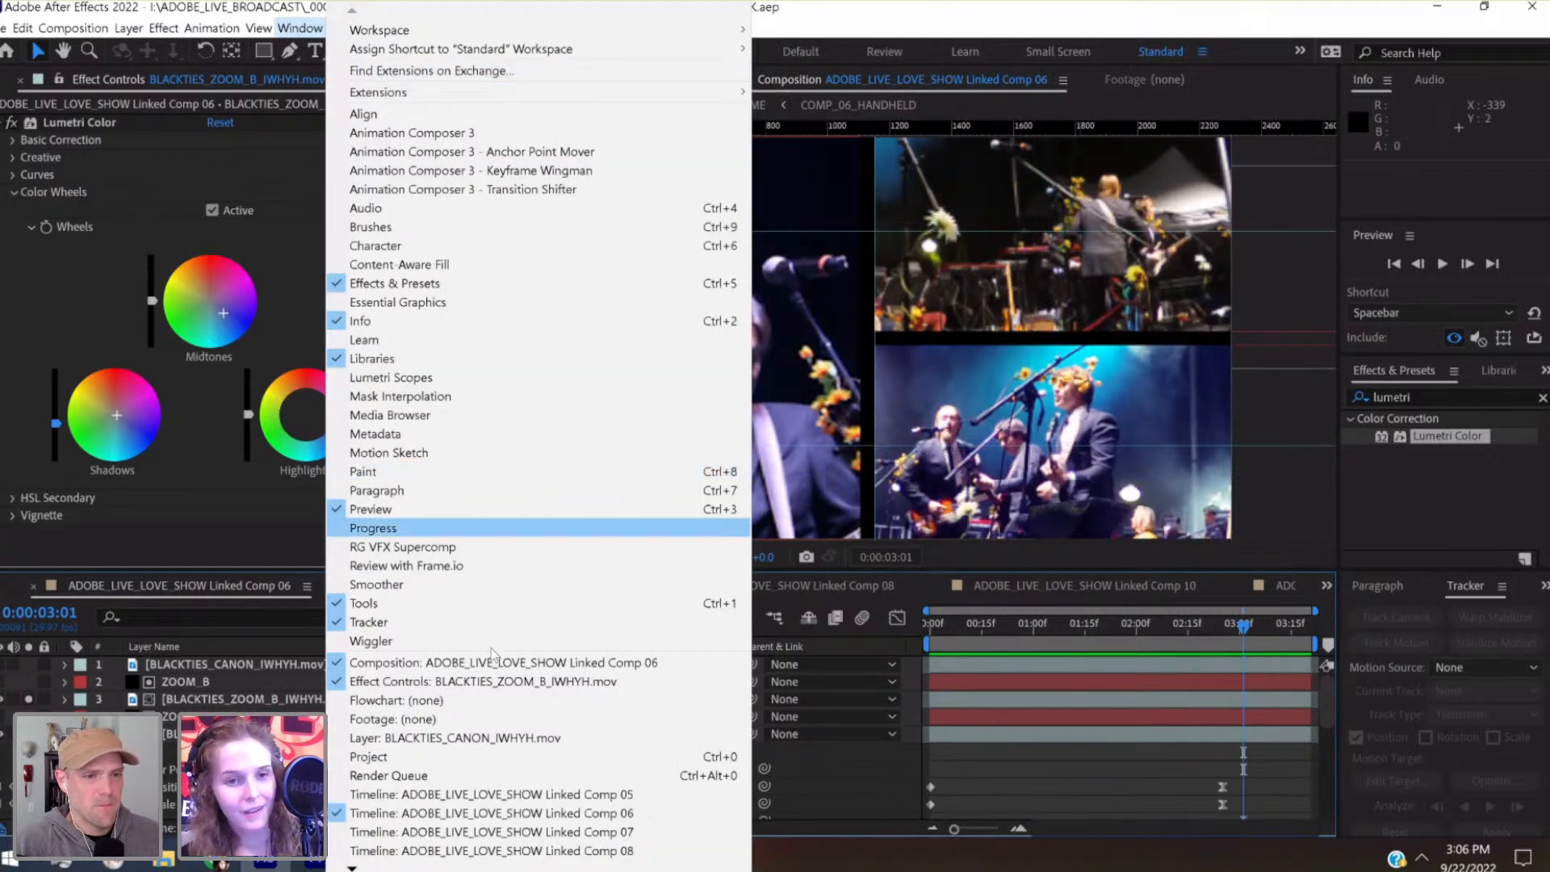
{"action": "left_click", "coordinate": [473, 379]}
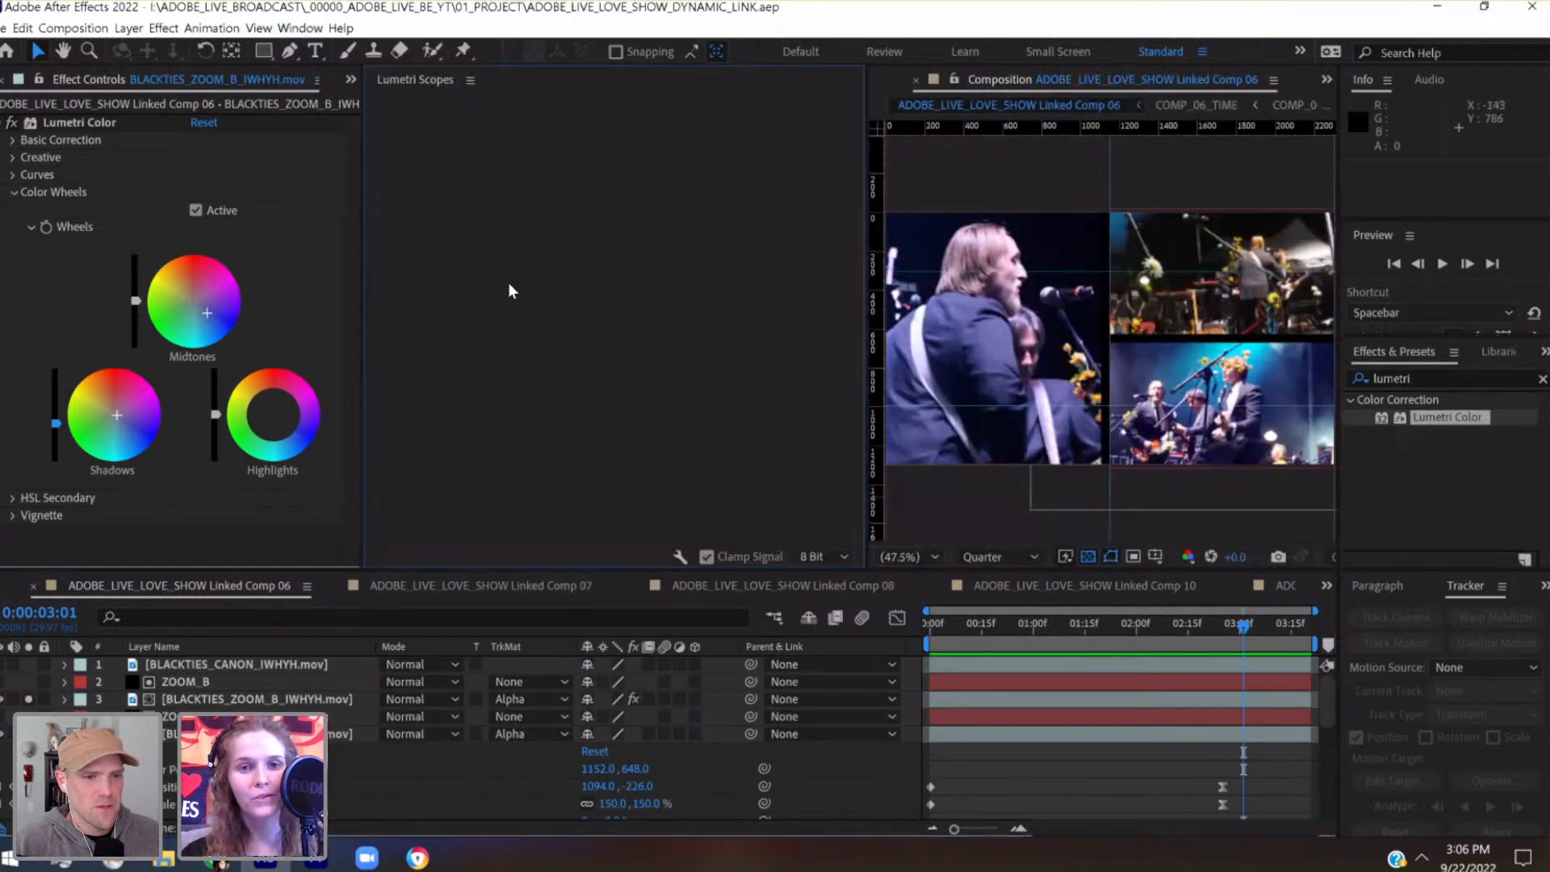
{"action": "left_click", "coordinate": [940, 625]}
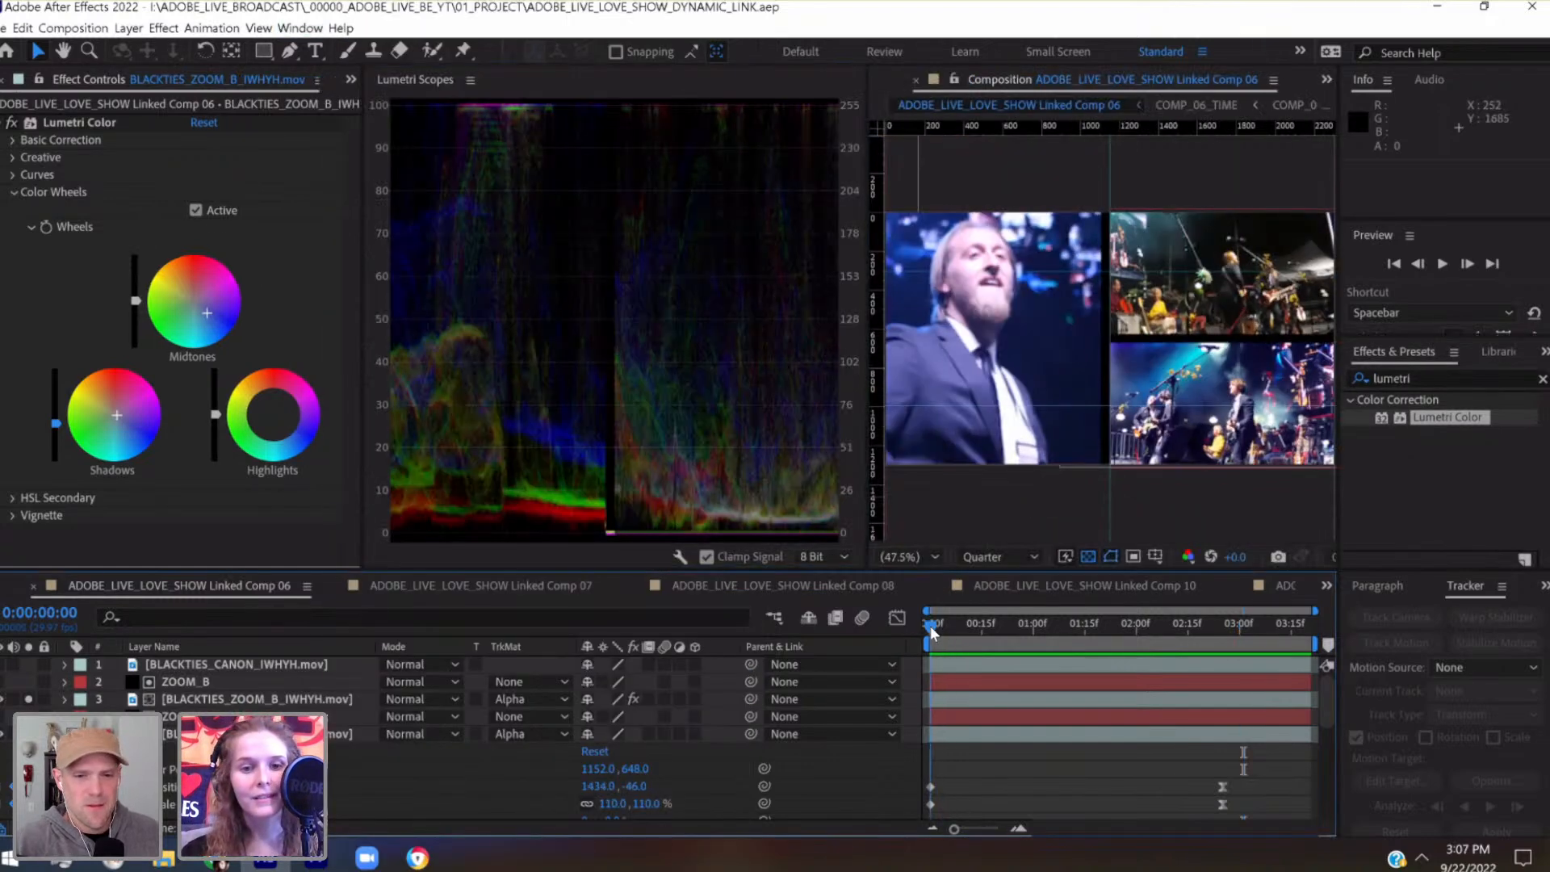
{"action": "left_click_drag", "start_coordinate": [949, 623], "coordinate": [1037, 620]}
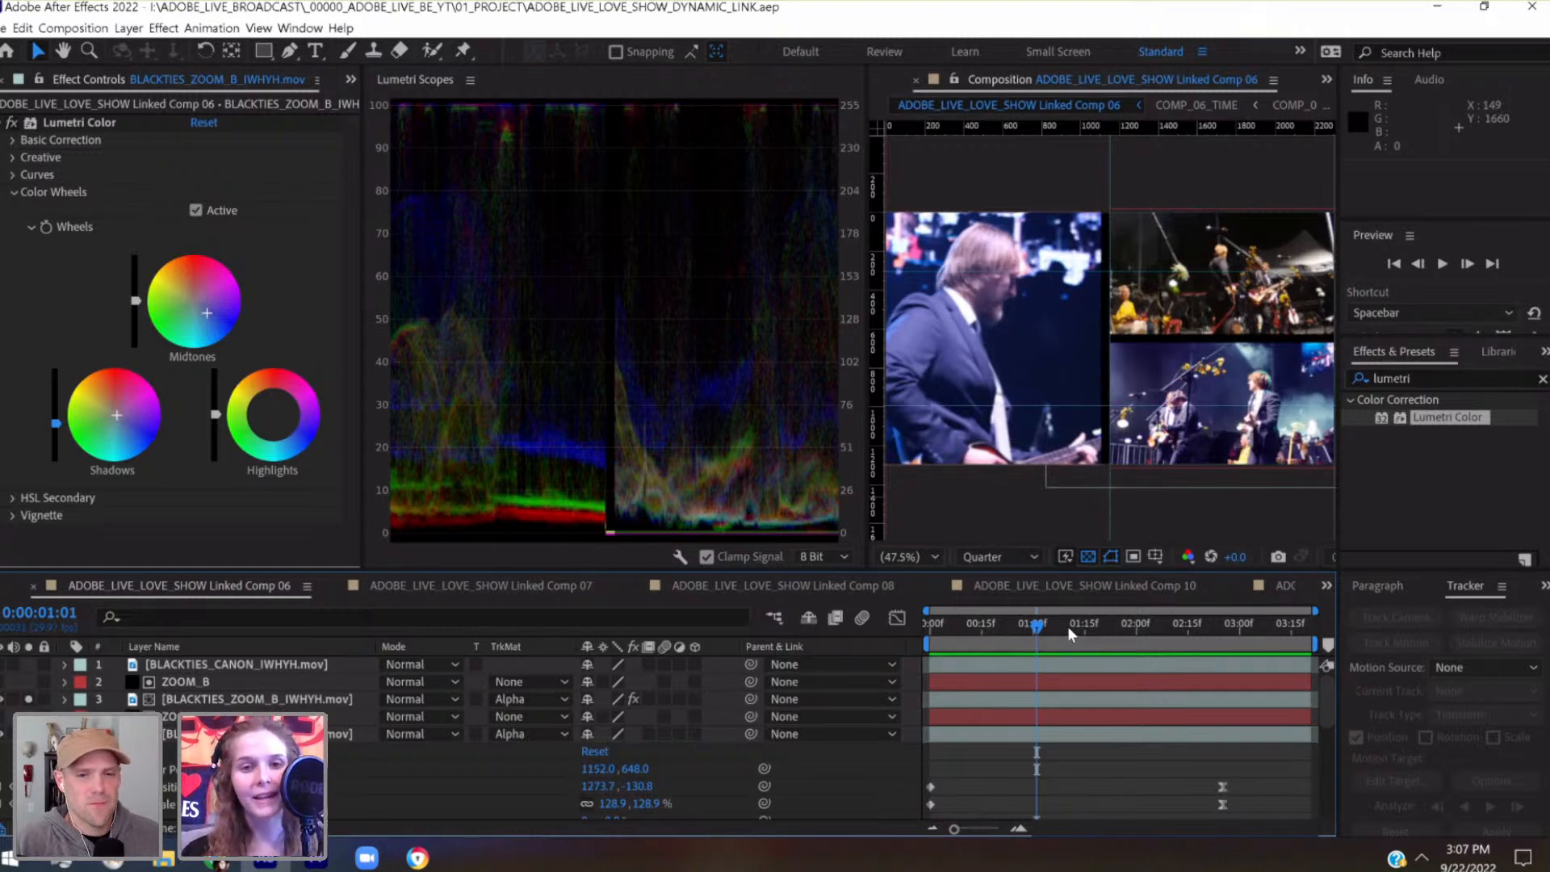
{"action": "left_click_drag", "start_coordinate": [1068, 625], "coordinate": [1269, 645]}
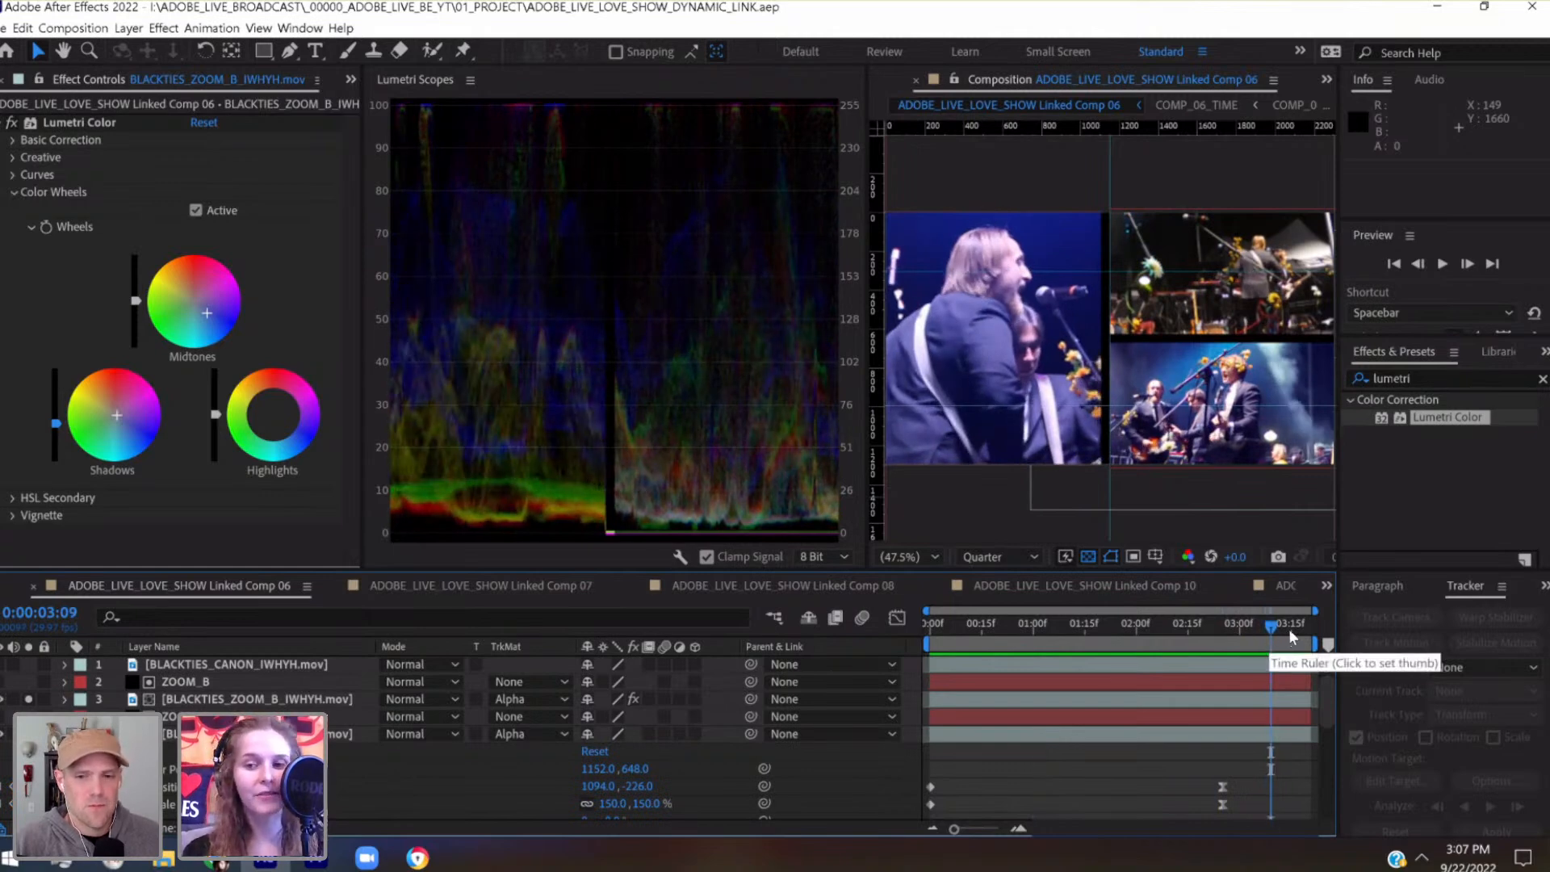
{"action": "left_click", "coordinate": [1296, 628]}
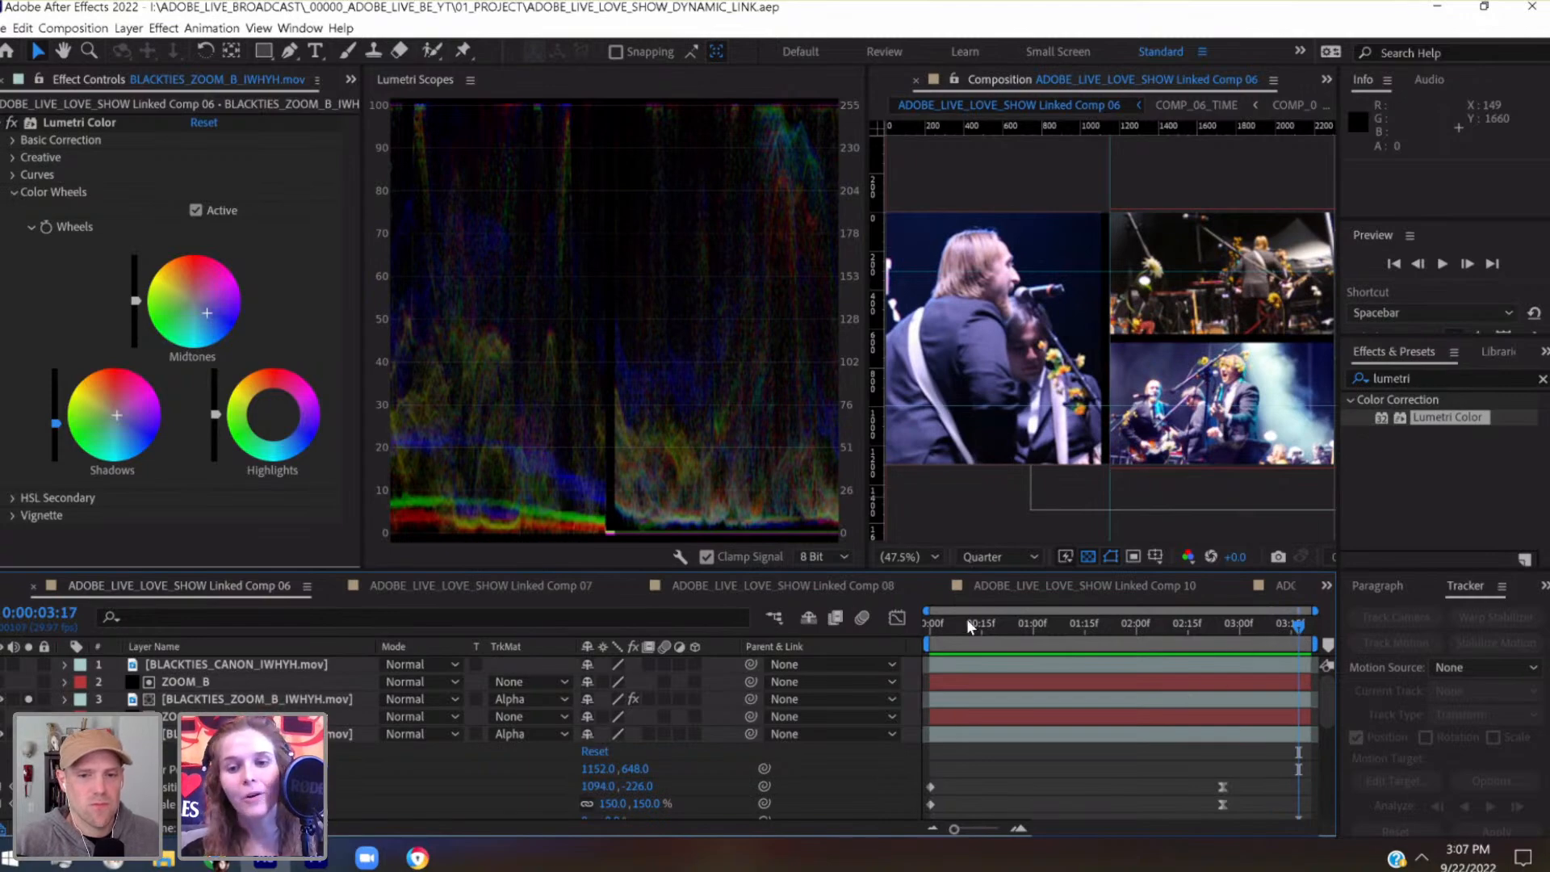
Examine the waveform's shadow, midtone and highlight levels against the split-screen footage over the comp's full length
{"action": "left_click_drag", "start_coordinate": [931, 628], "coordinate": [922, 629]}
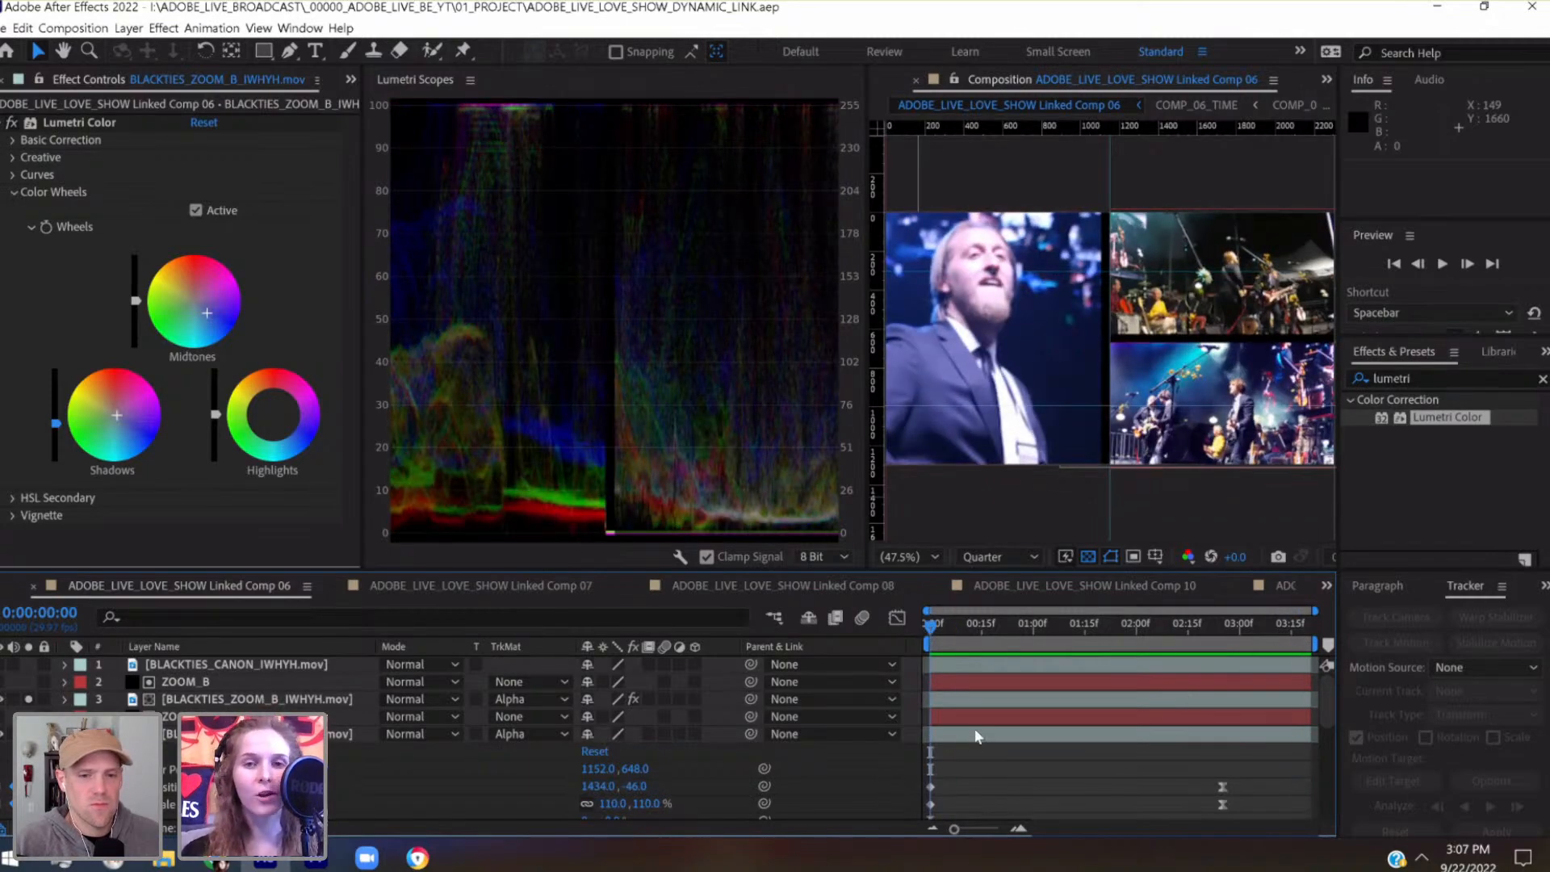
{"action": "left_click", "coordinate": [992, 628]}
{"action": "left_click_drag", "start_coordinate": [1005, 628], "coordinate": [1068, 624]}
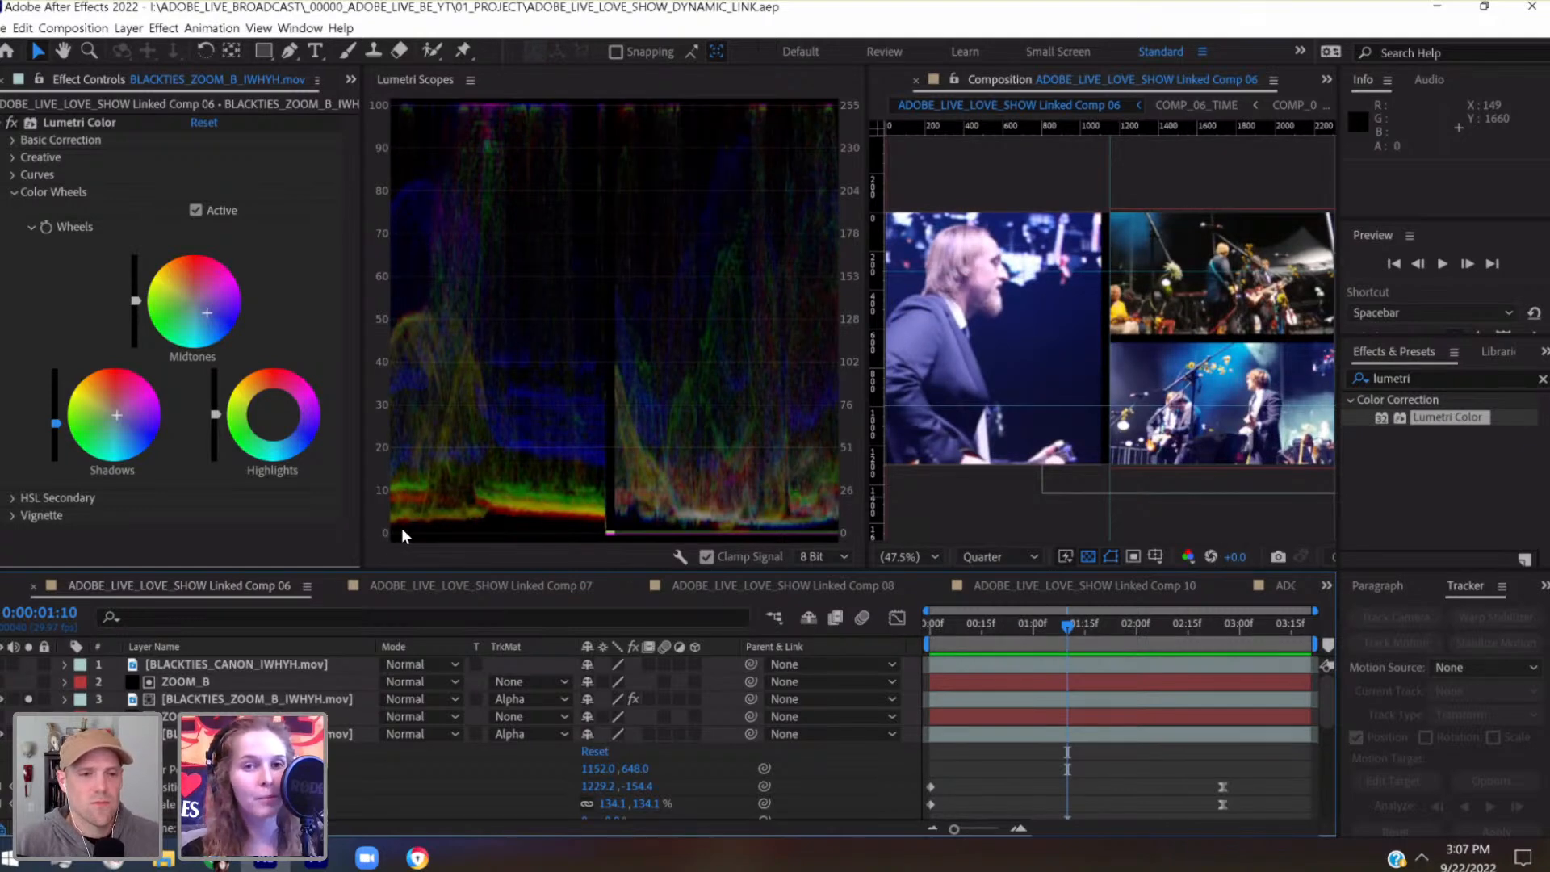
{"action": "left_click_drag", "start_coordinate": [1094, 625], "coordinate": [1206, 627]}
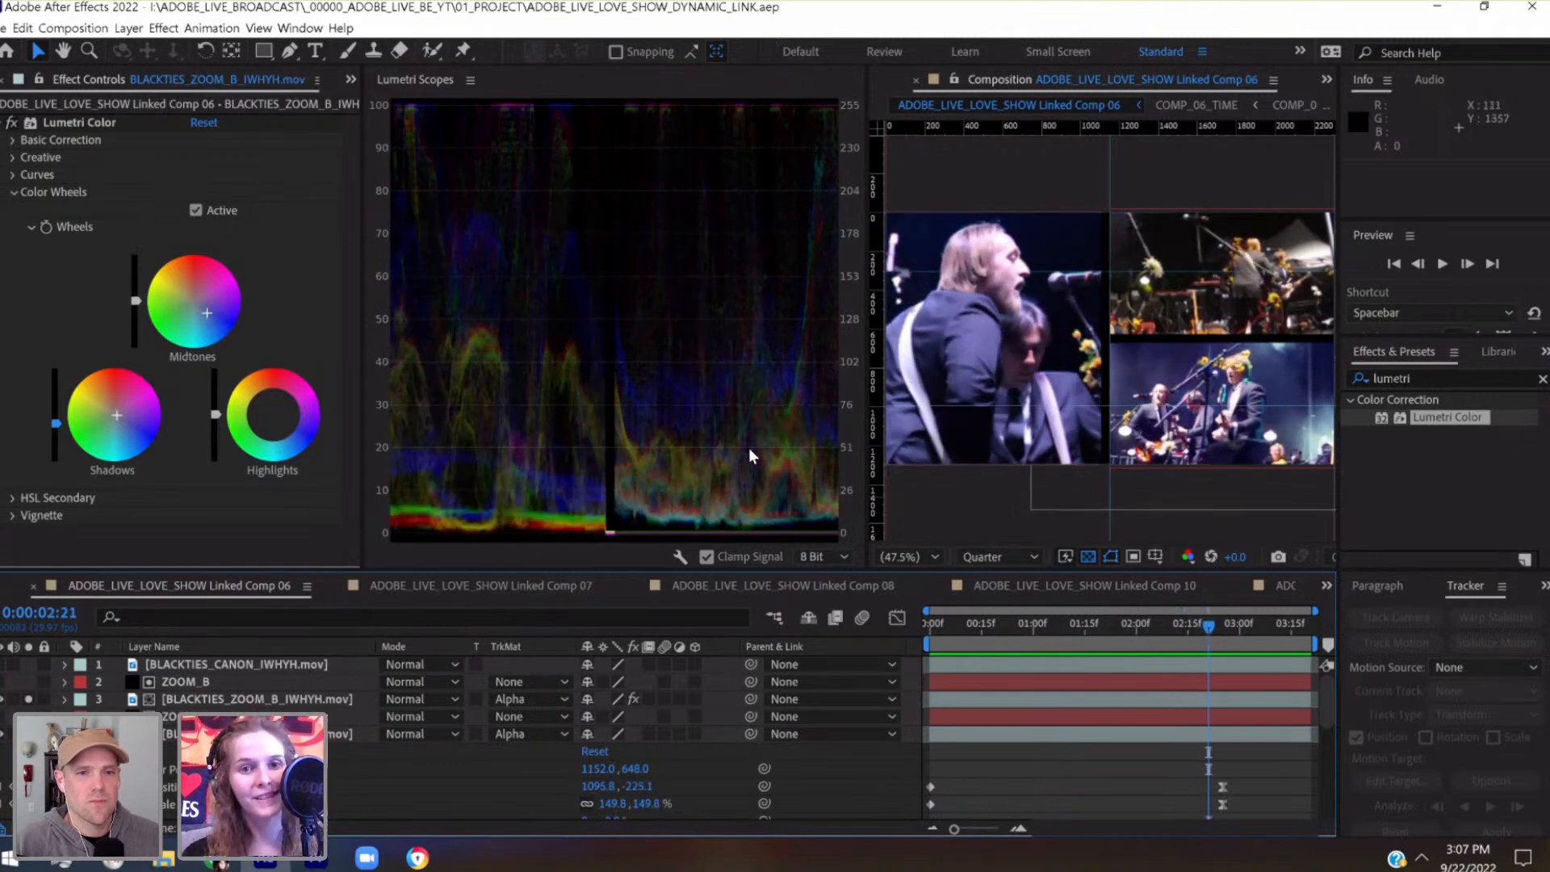
{"action": "left_click_drag", "start_coordinate": [1224, 627], "coordinate": [1242, 641]}
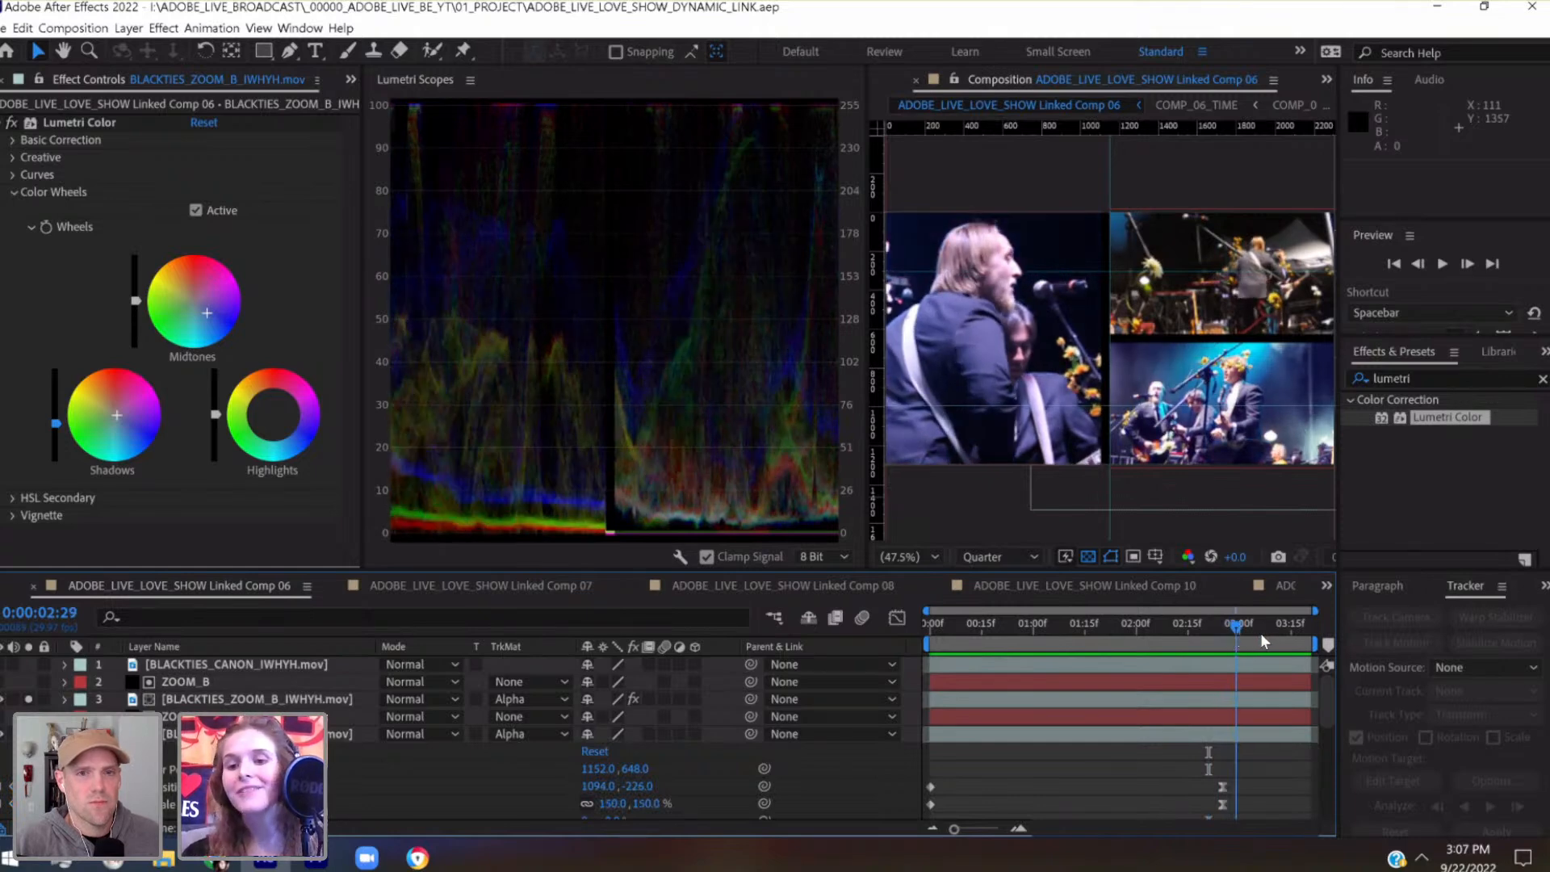
{"action": "left_click_drag", "start_coordinate": [1286, 635], "coordinate": [1301, 641]}
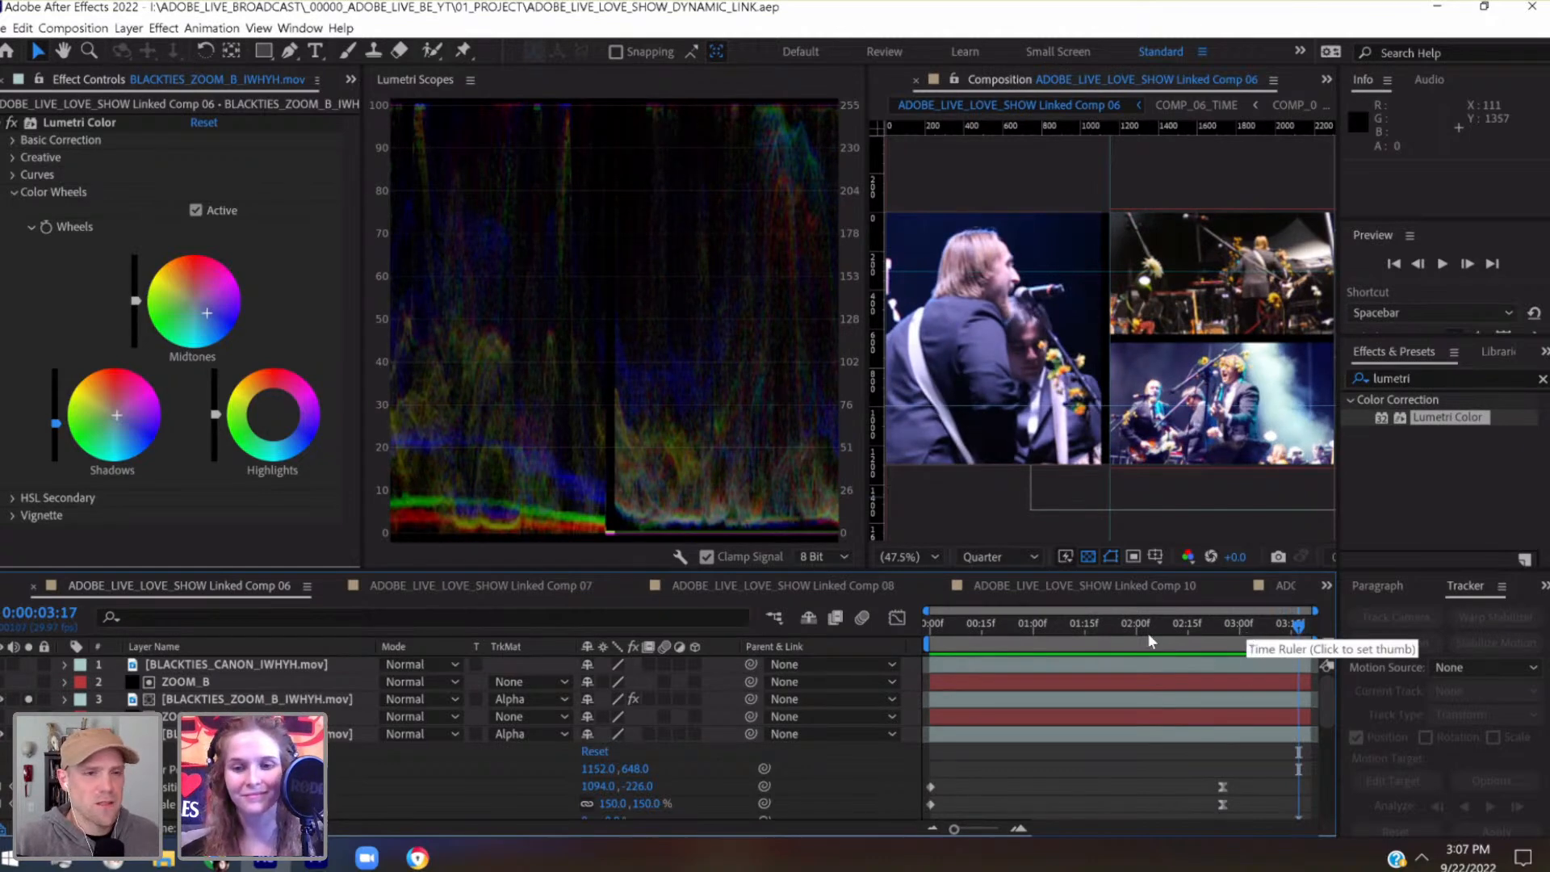
{"action": "left_click_drag", "start_coordinate": [941, 623], "coordinate": [1146, 656]}
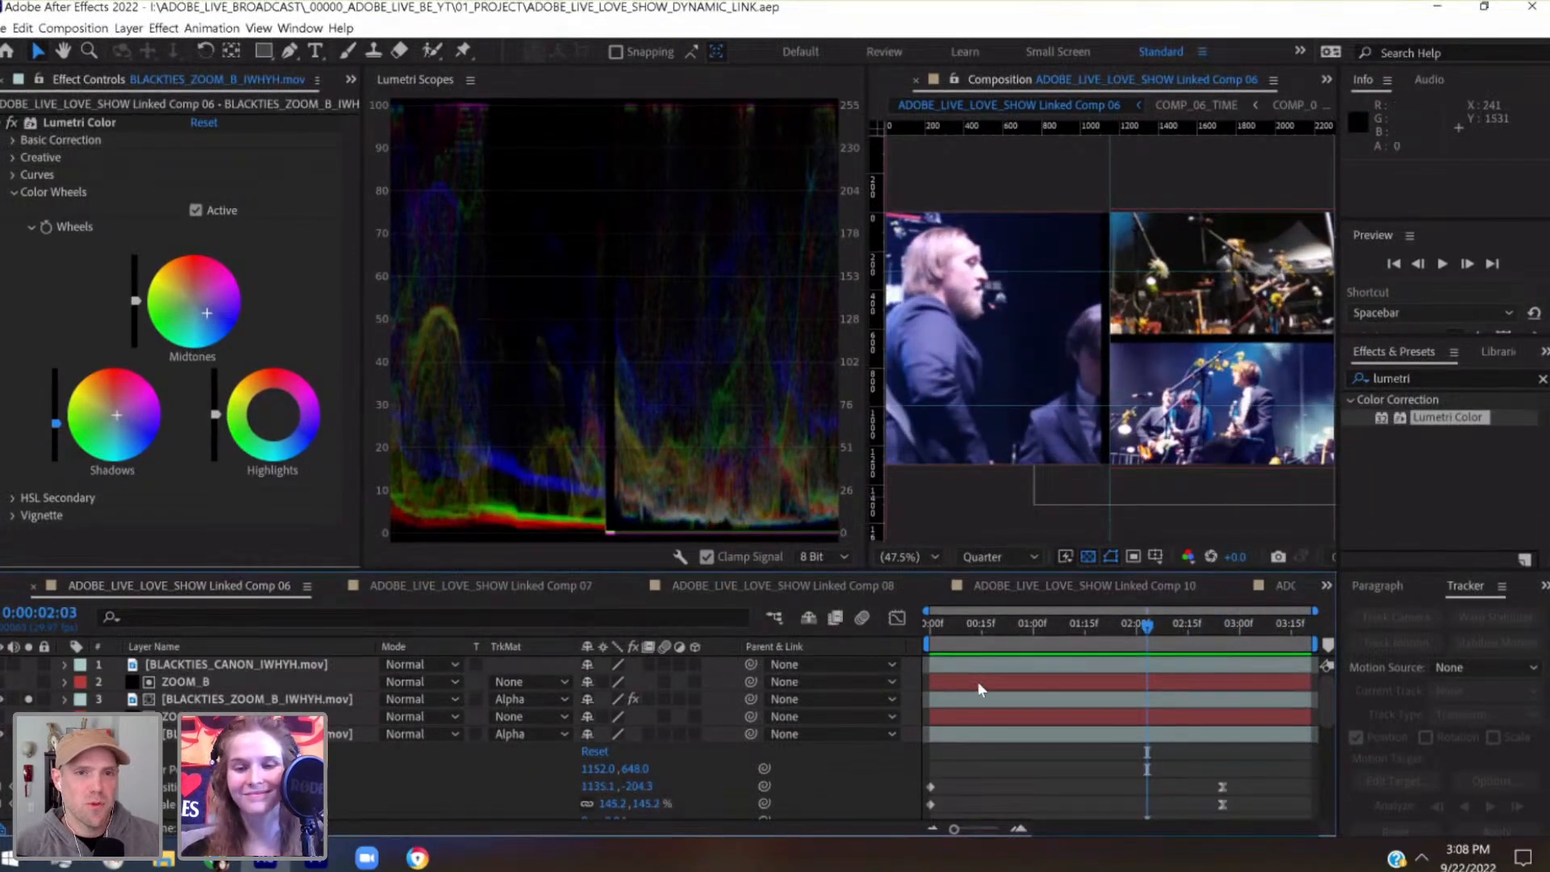
{"action": "left_click_drag", "start_coordinate": [928, 622], "coordinate": [1311, 646]}
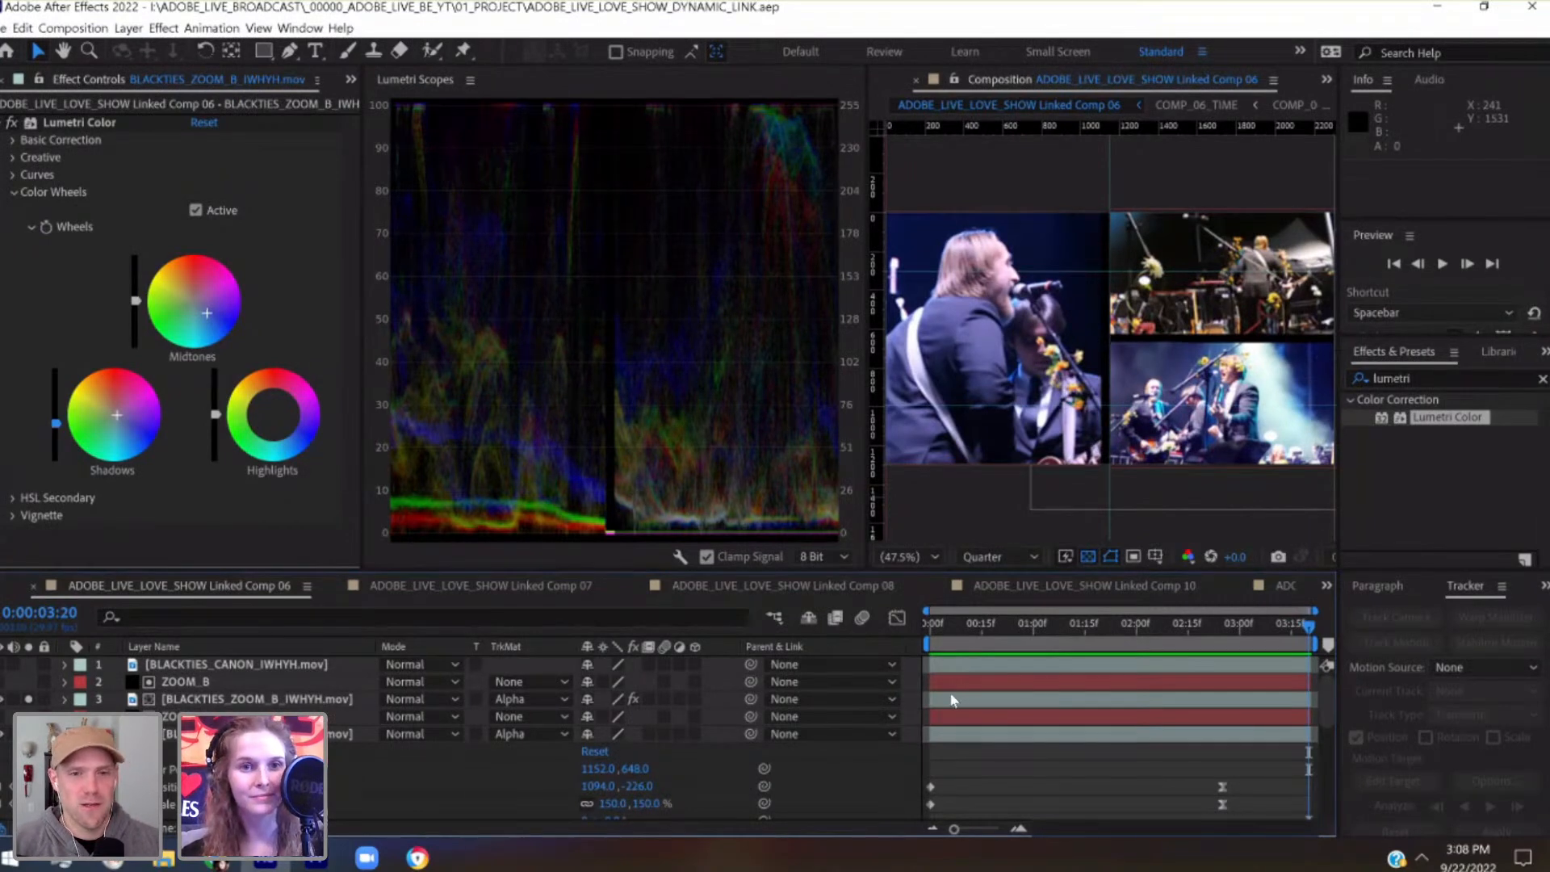
Narrow the Lumetri Scopes to give the composition view more room, and review the graded footage from first to last frame
{"action": "left_click_drag", "start_coordinate": [870, 377], "coordinate": [557, 394]}
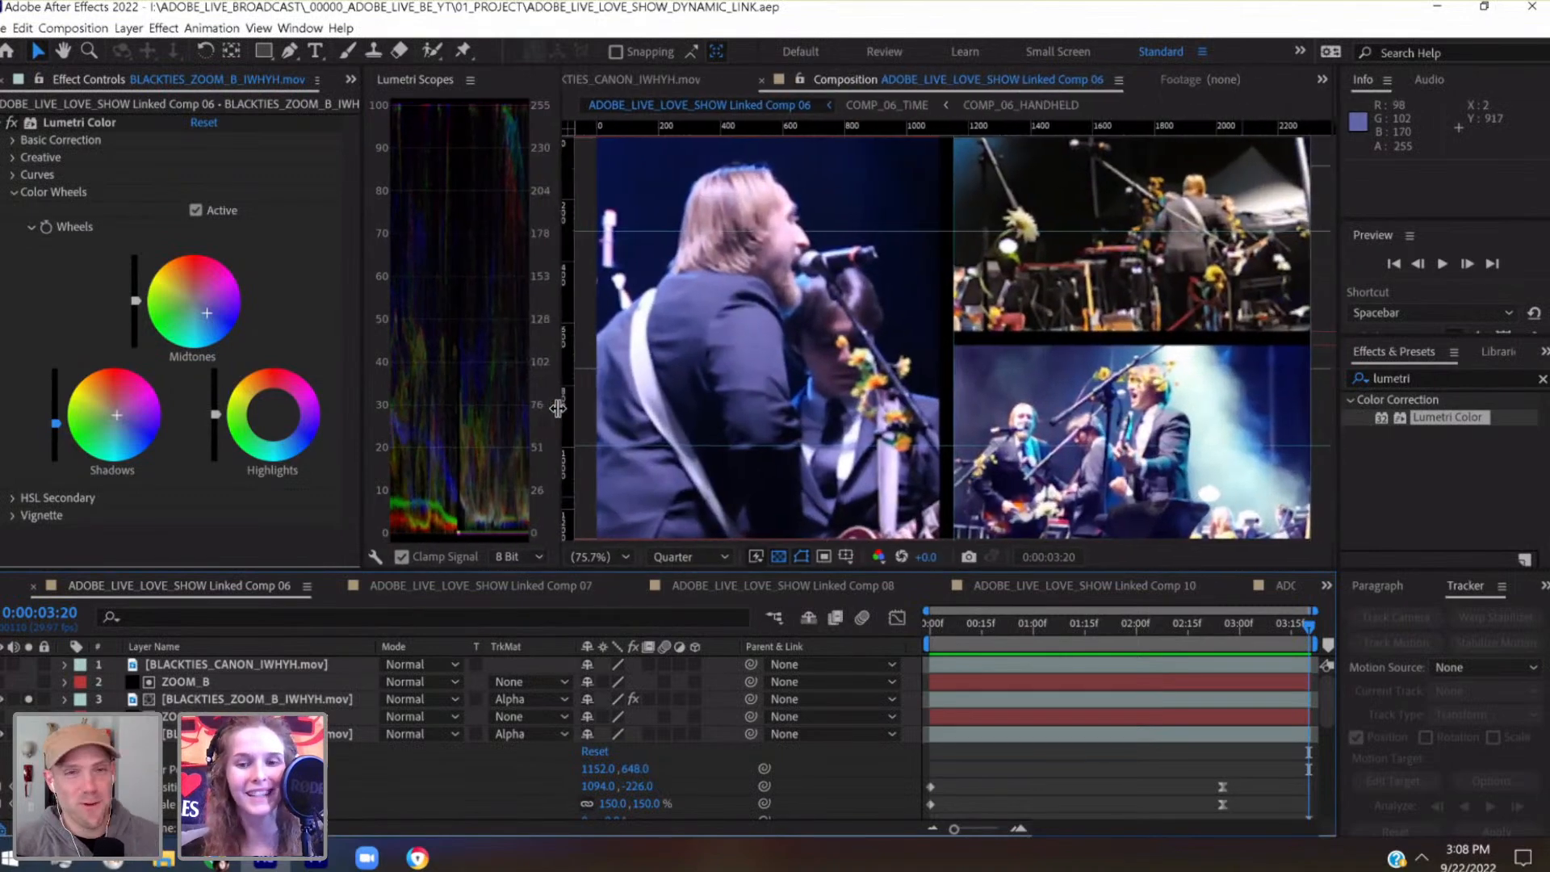
{"action": "left_click", "coordinate": [926, 622]}
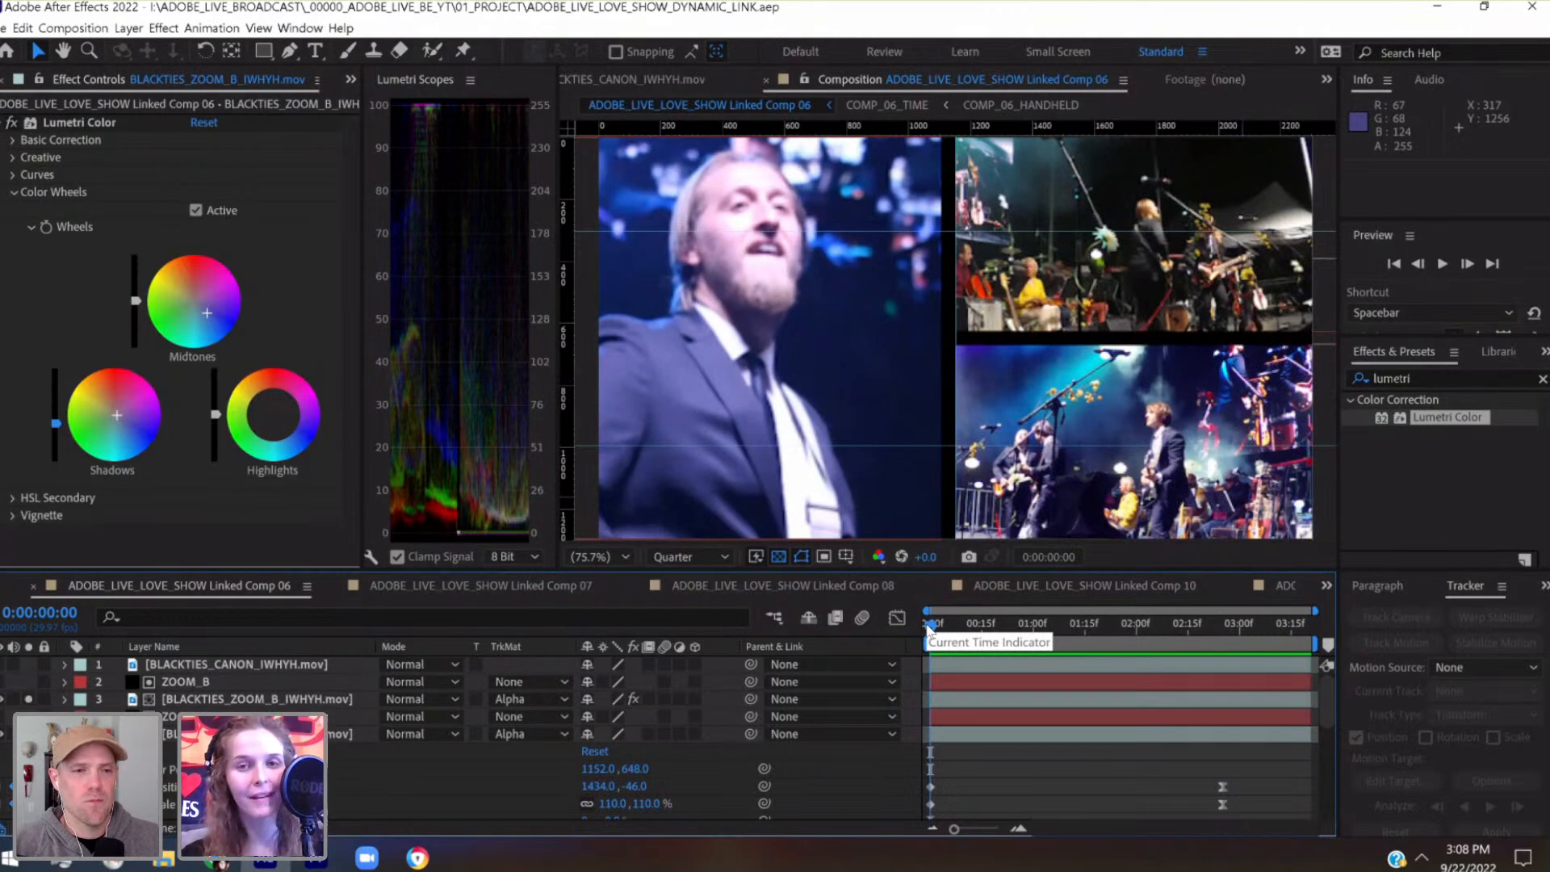
{"action": "left_click_drag", "start_coordinate": [964, 629], "coordinate": [1284, 649]}
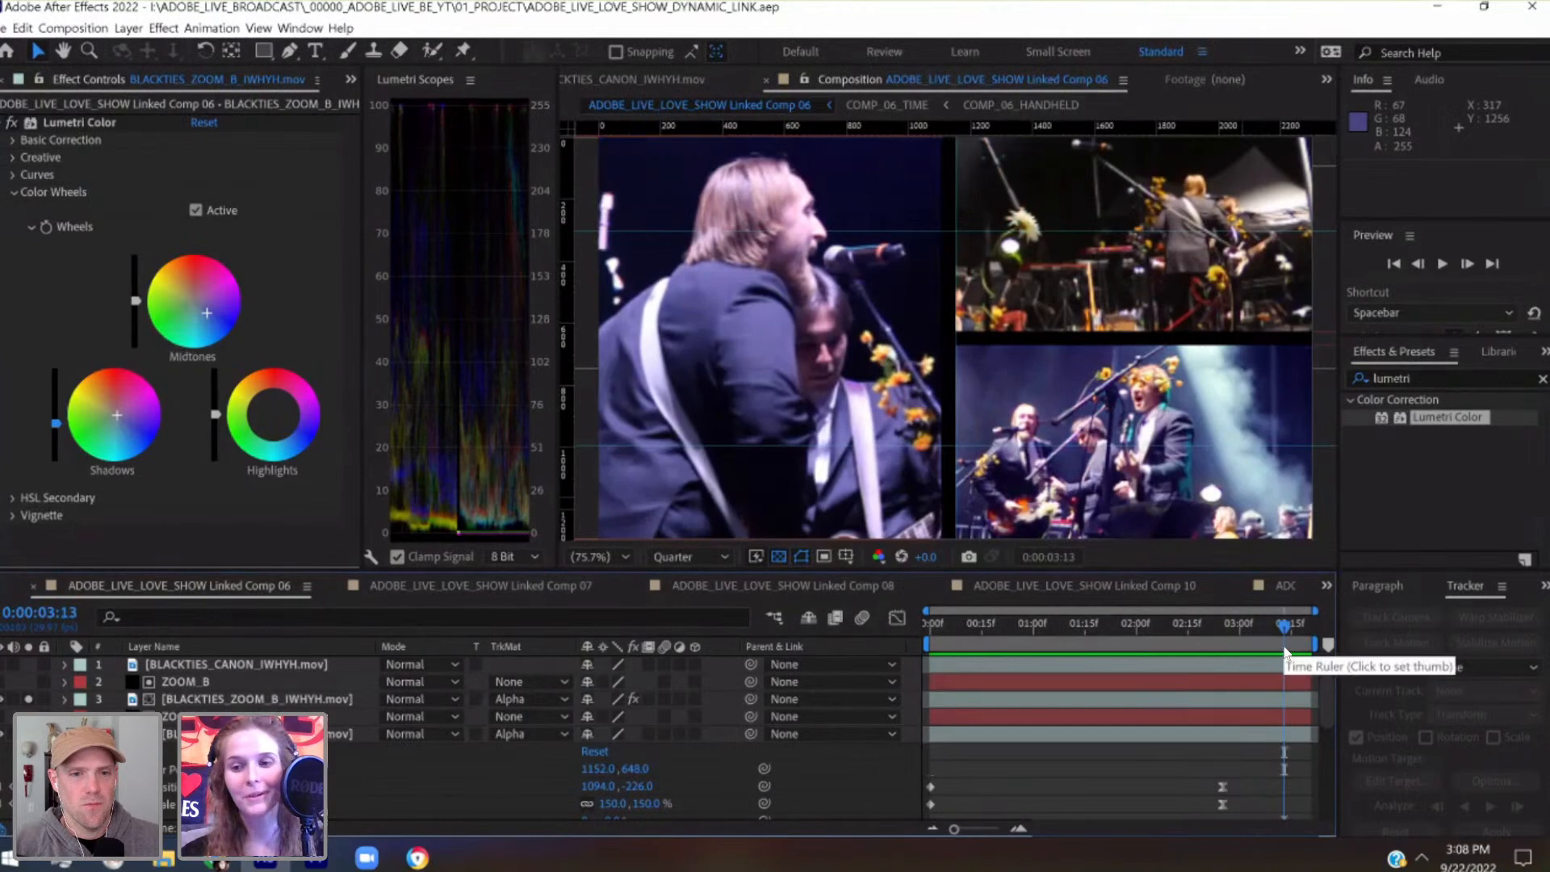
{"action": "left_click", "coordinate": [1310, 628]}
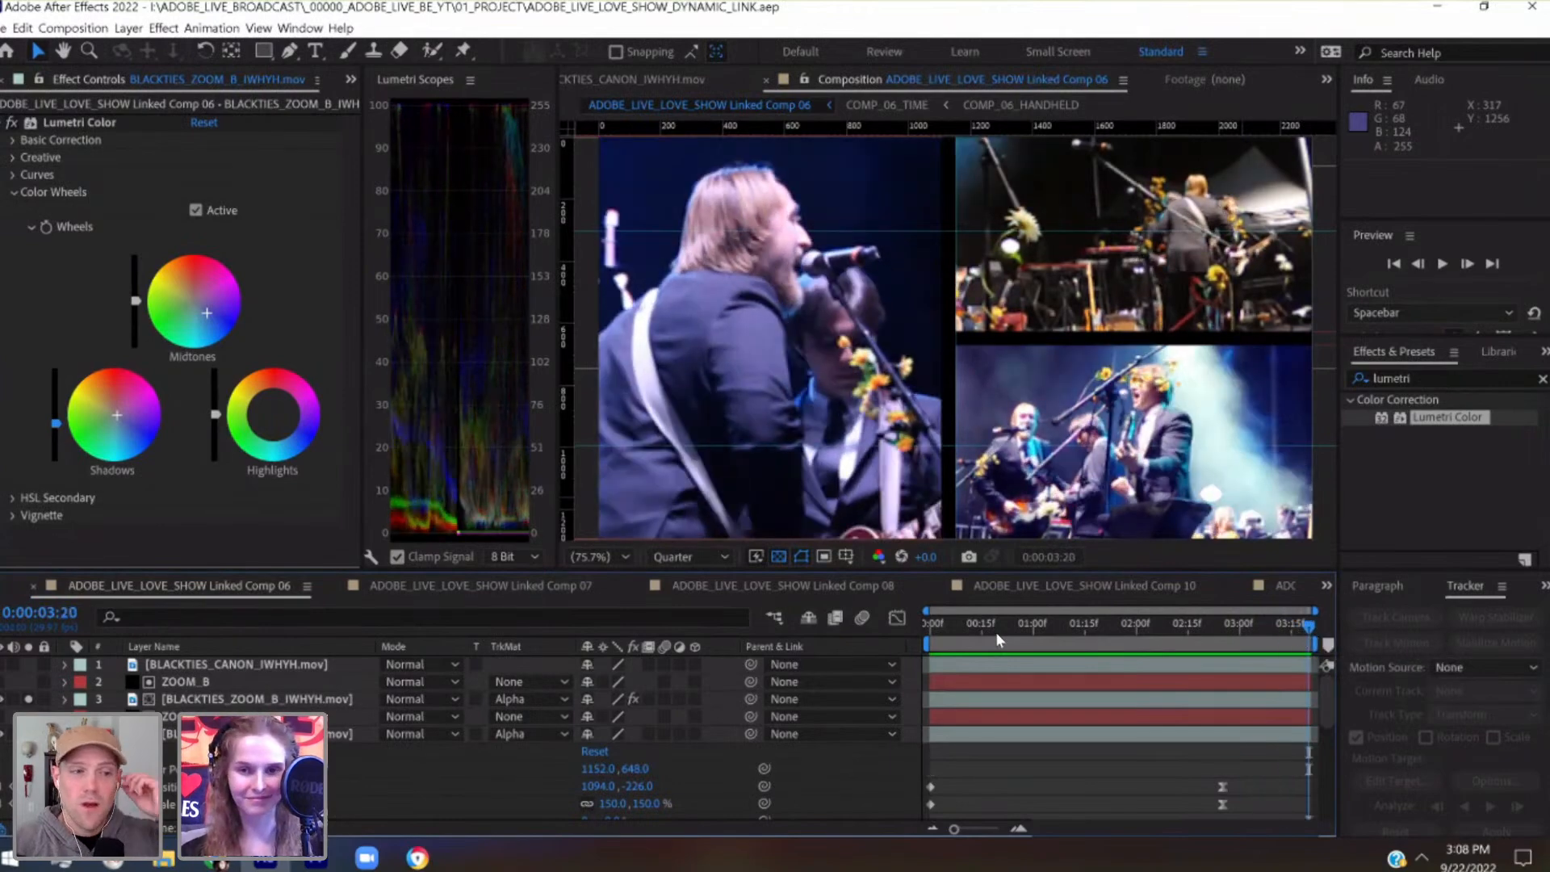
{"action": "left_click", "coordinate": [928, 625]}
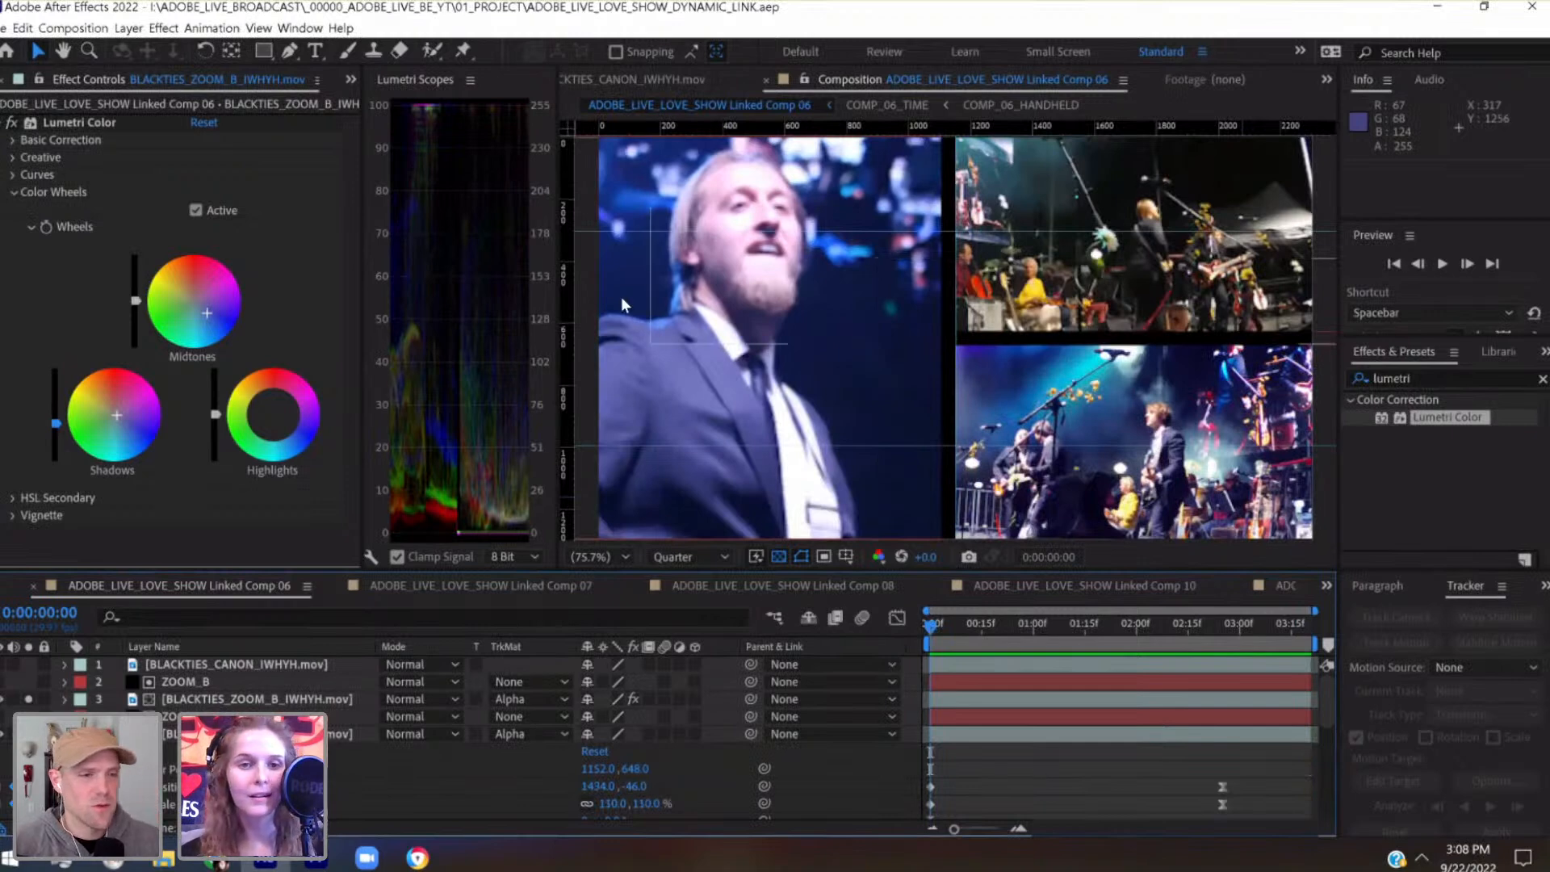
{"action": "left_click_drag", "start_coordinate": [559, 256], "coordinate": [449, 248]}
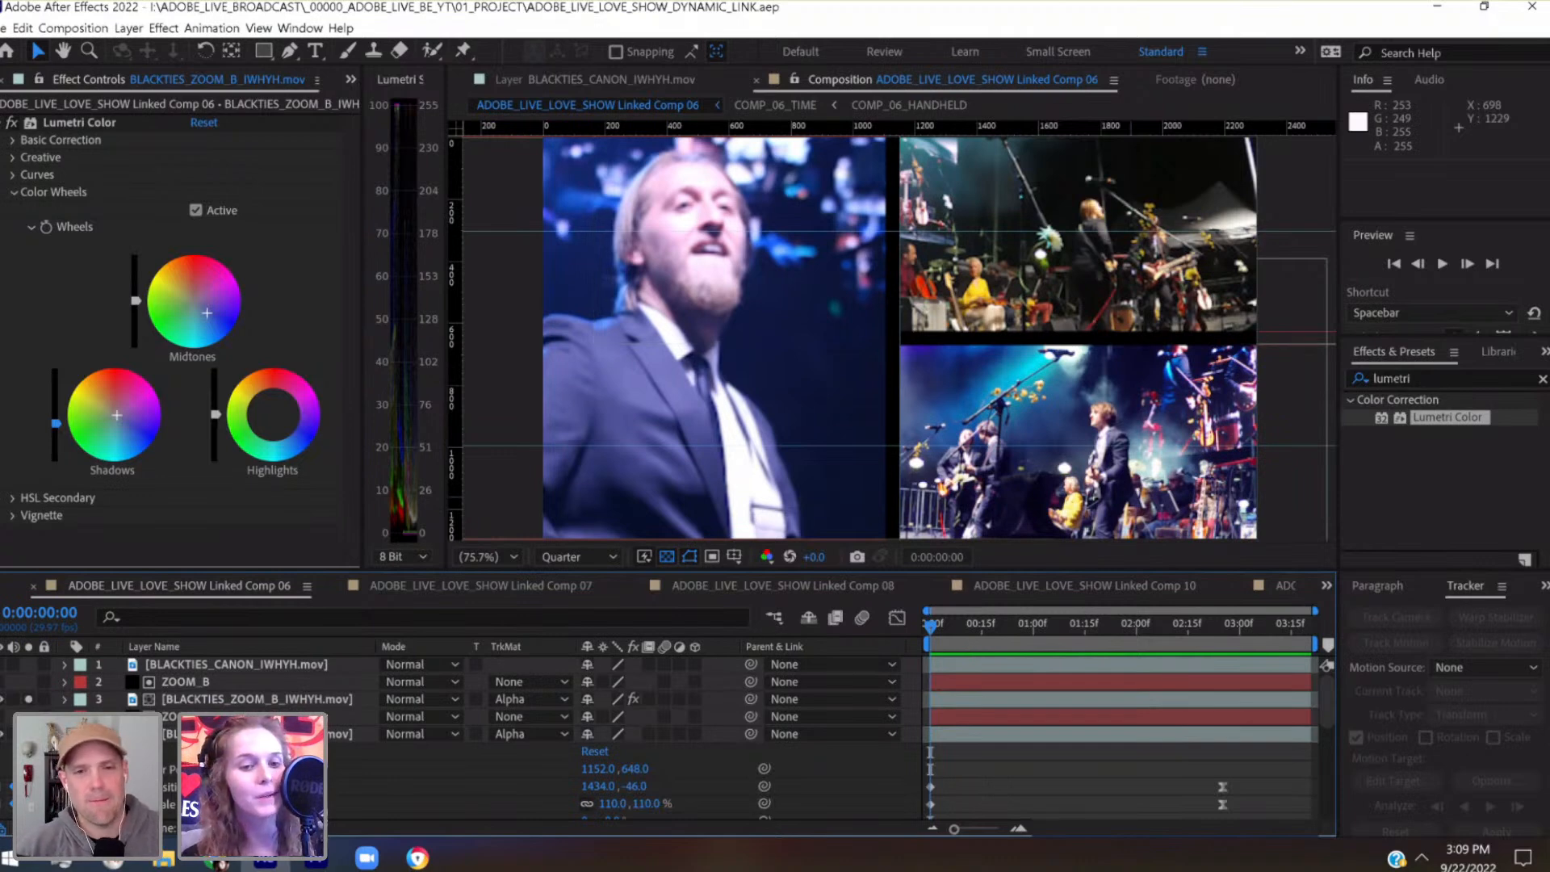
Shift the shadows of the BLACKTIES_ZOOM_B_IWHYH.mov layer slightly further toward blue-violet, and check the grade up to 0:00:03:00
{"action": "left_click", "coordinate": [266, 734]}
{"action": "left_click", "coordinate": [264, 695]}
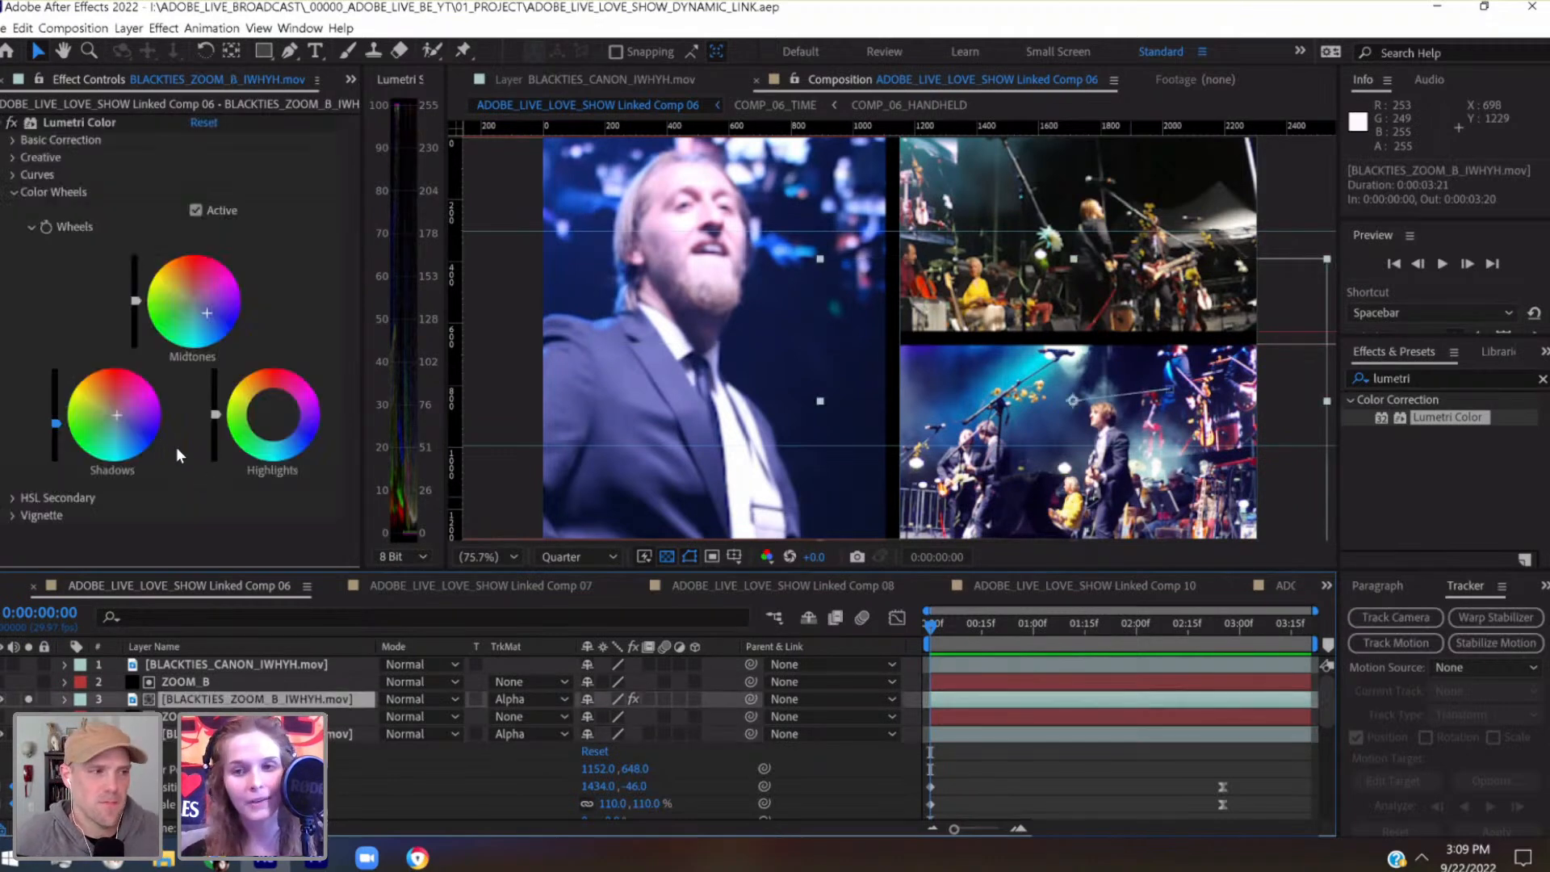
{"action": "double_click", "coordinate": [121, 415]}
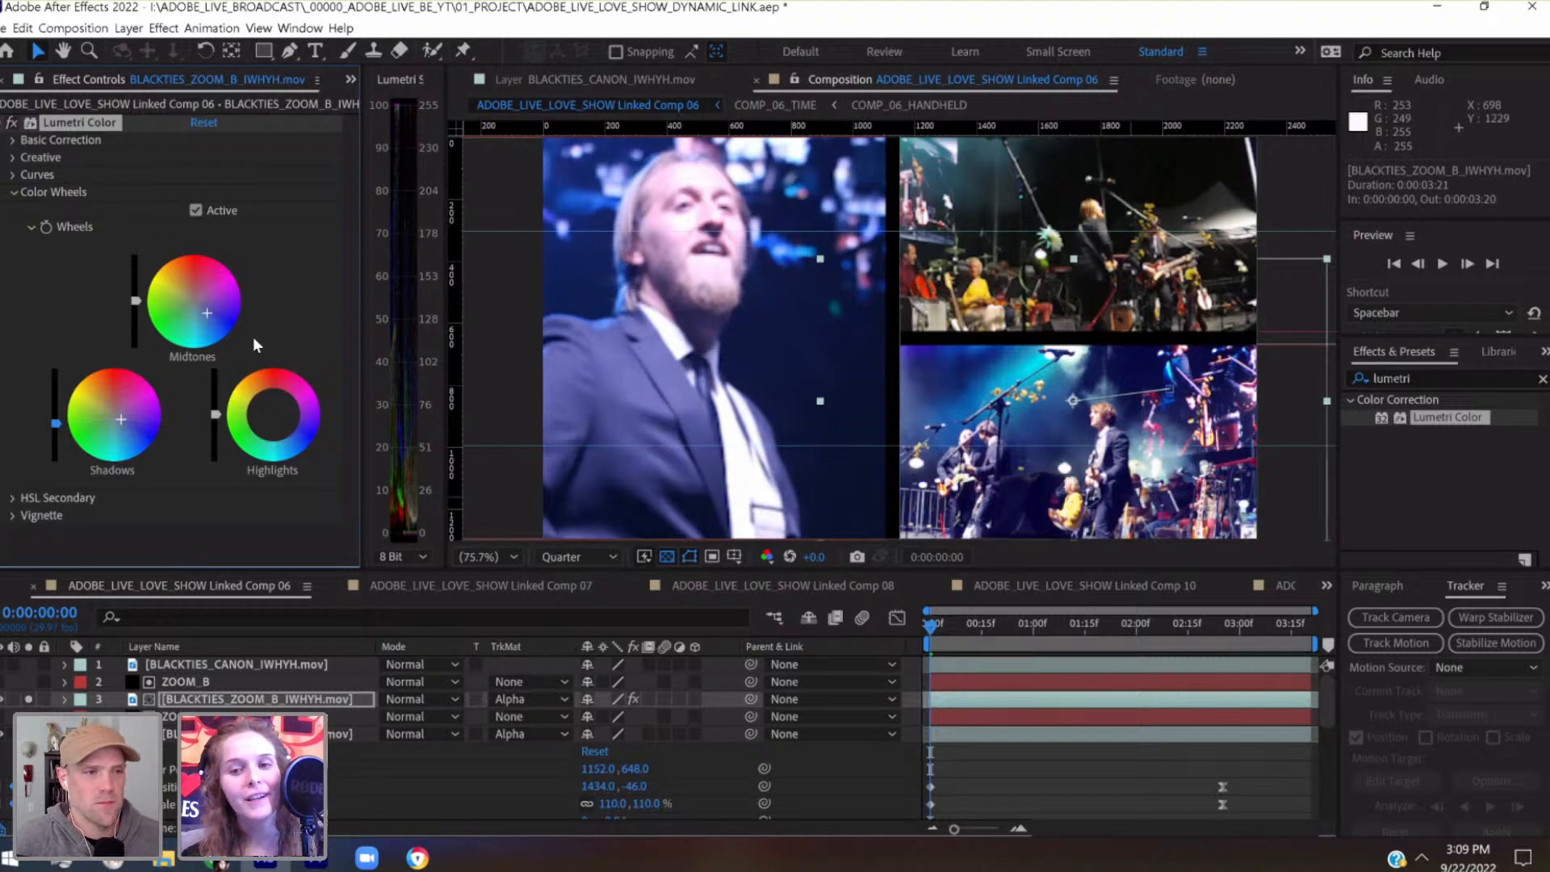
{"action": "left_click_drag", "start_coordinate": [1048, 622], "coordinate": [1237, 642]}
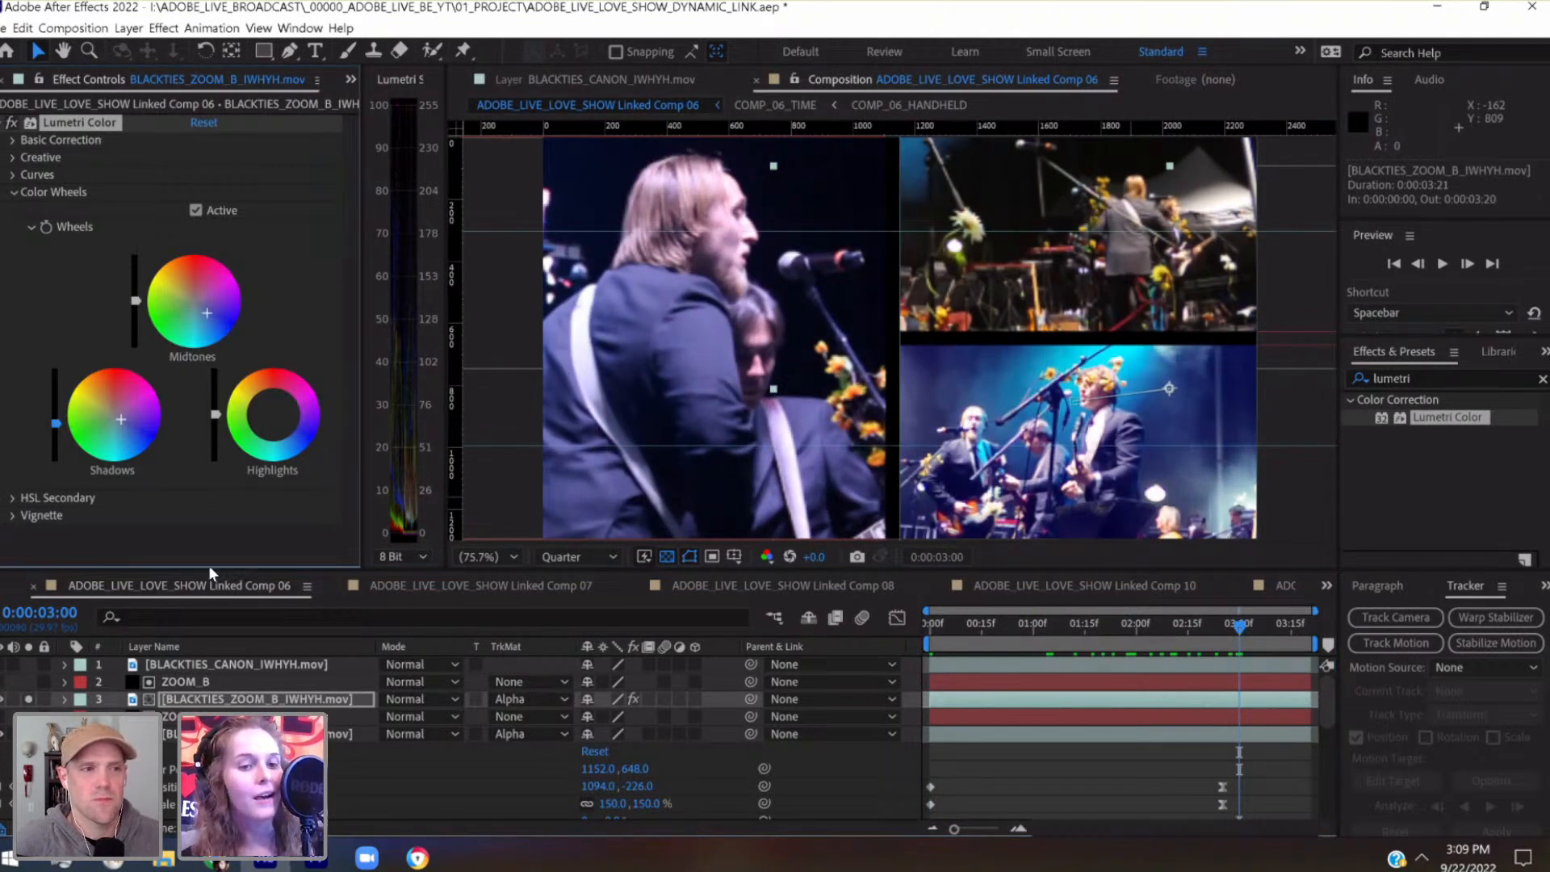
Paste the Lumetri Color grade onto the BLACKTIES_ZOOM_A_IWHYH.mov layer and check it through to the last frame
{"action": "left_click", "coordinate": [255, 734]}
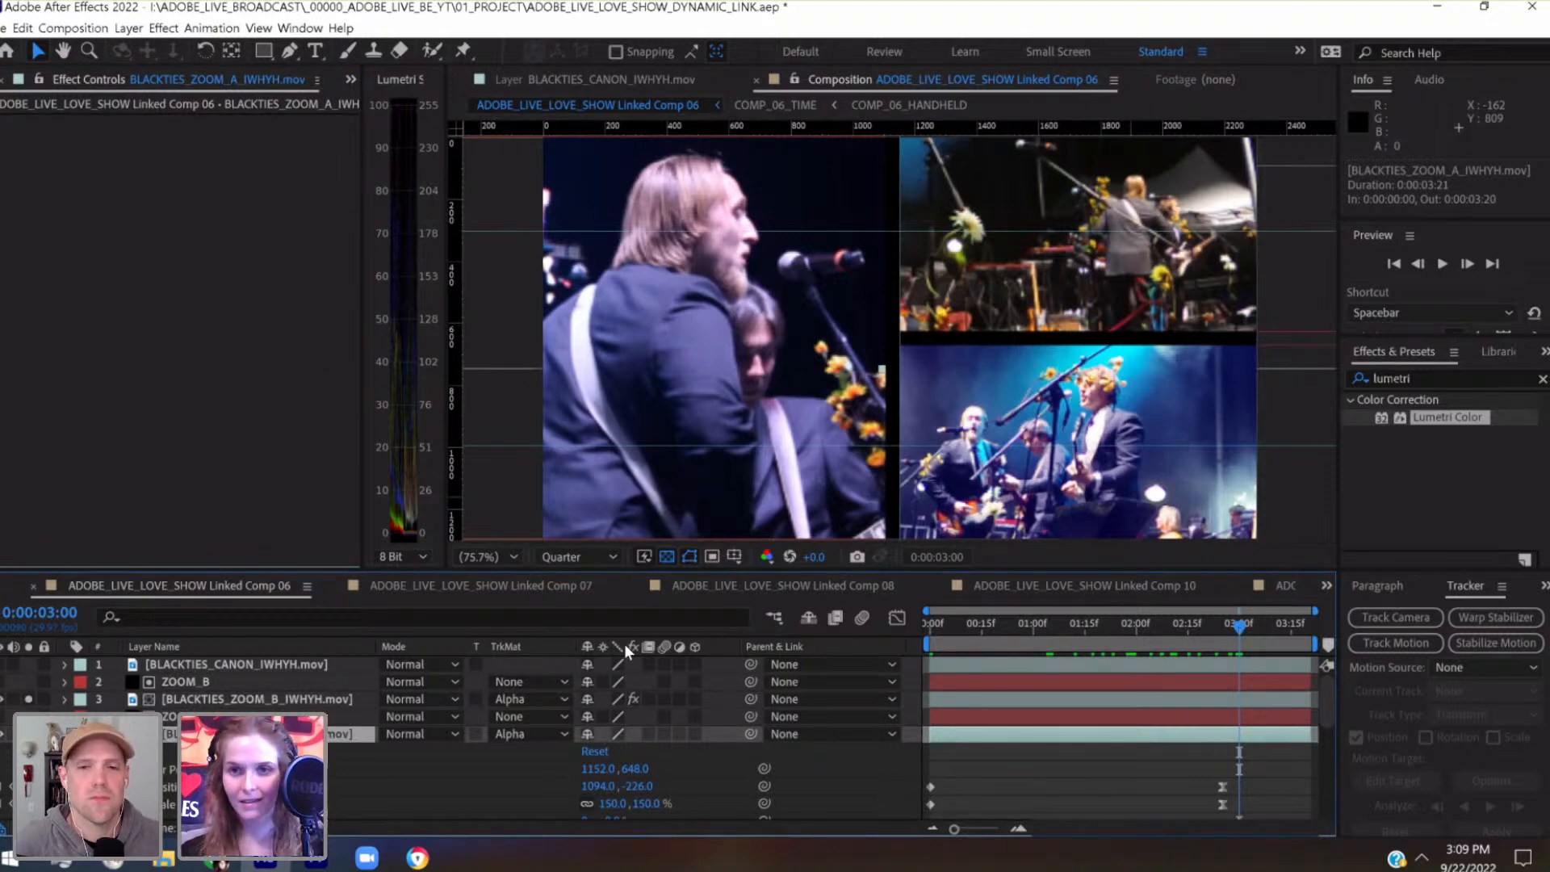
{"action": "key", "text": "ctrl+v"}
{"action": "left_click_drag", "start_coordinate": [966, 633], "coordinate": [1235, 662]}
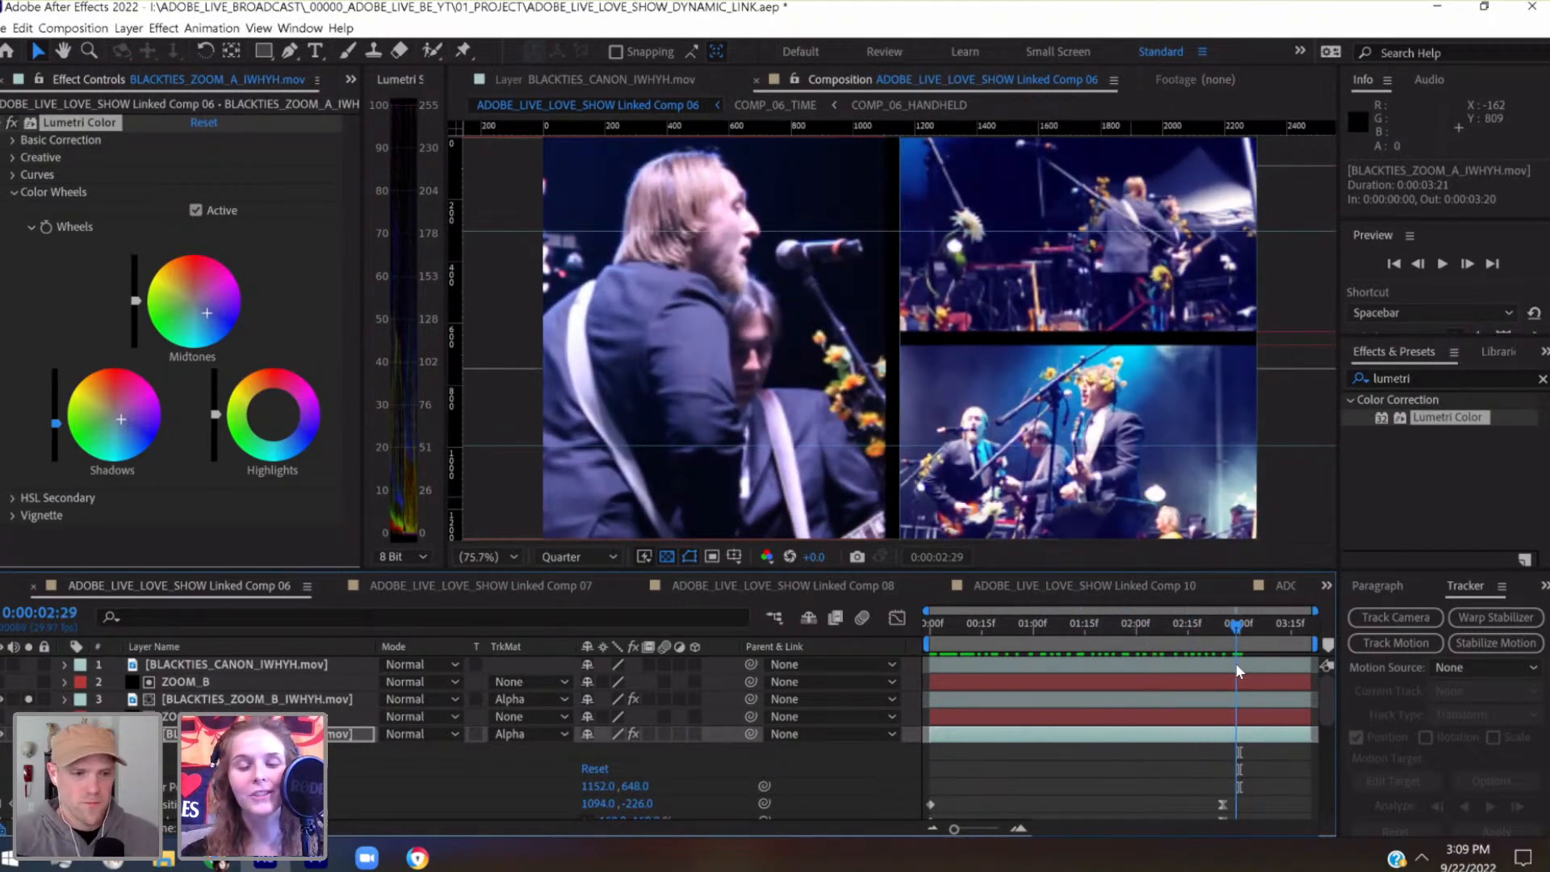
{"action": "left_click_drag", "start_coordinate": [1235, 662], "coordinate": [1330, 654]}
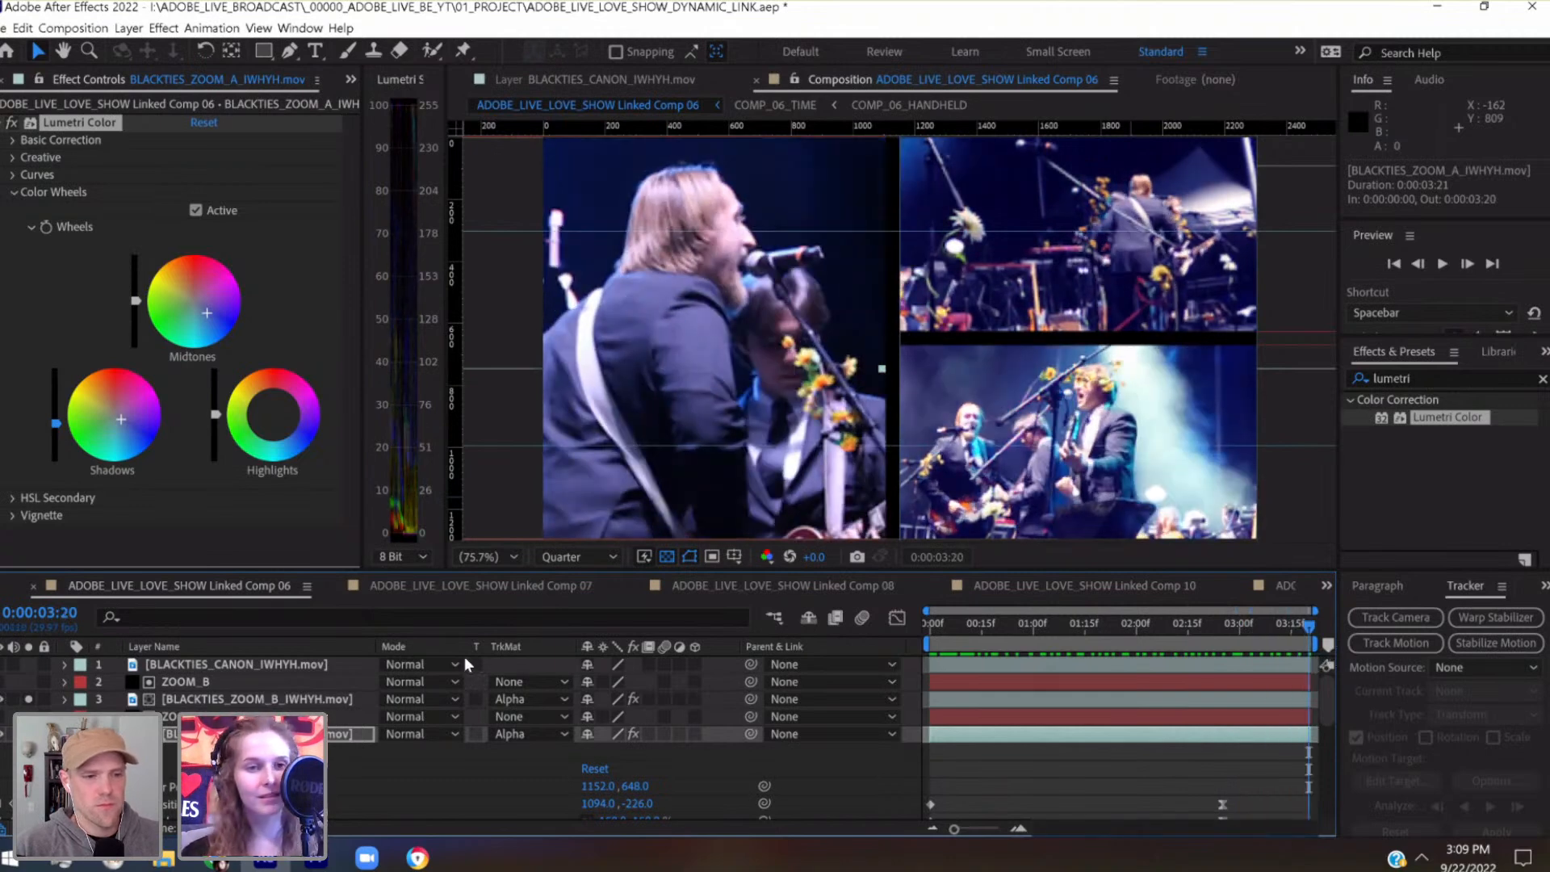
In Lumetri's Basic Correction for the BLACKTIES_ZOOM_A_IWHYH.mov layer, set Contrast to 10 and Shadows to 20
{"action": "left_click", "coordinate": [12, 141]}
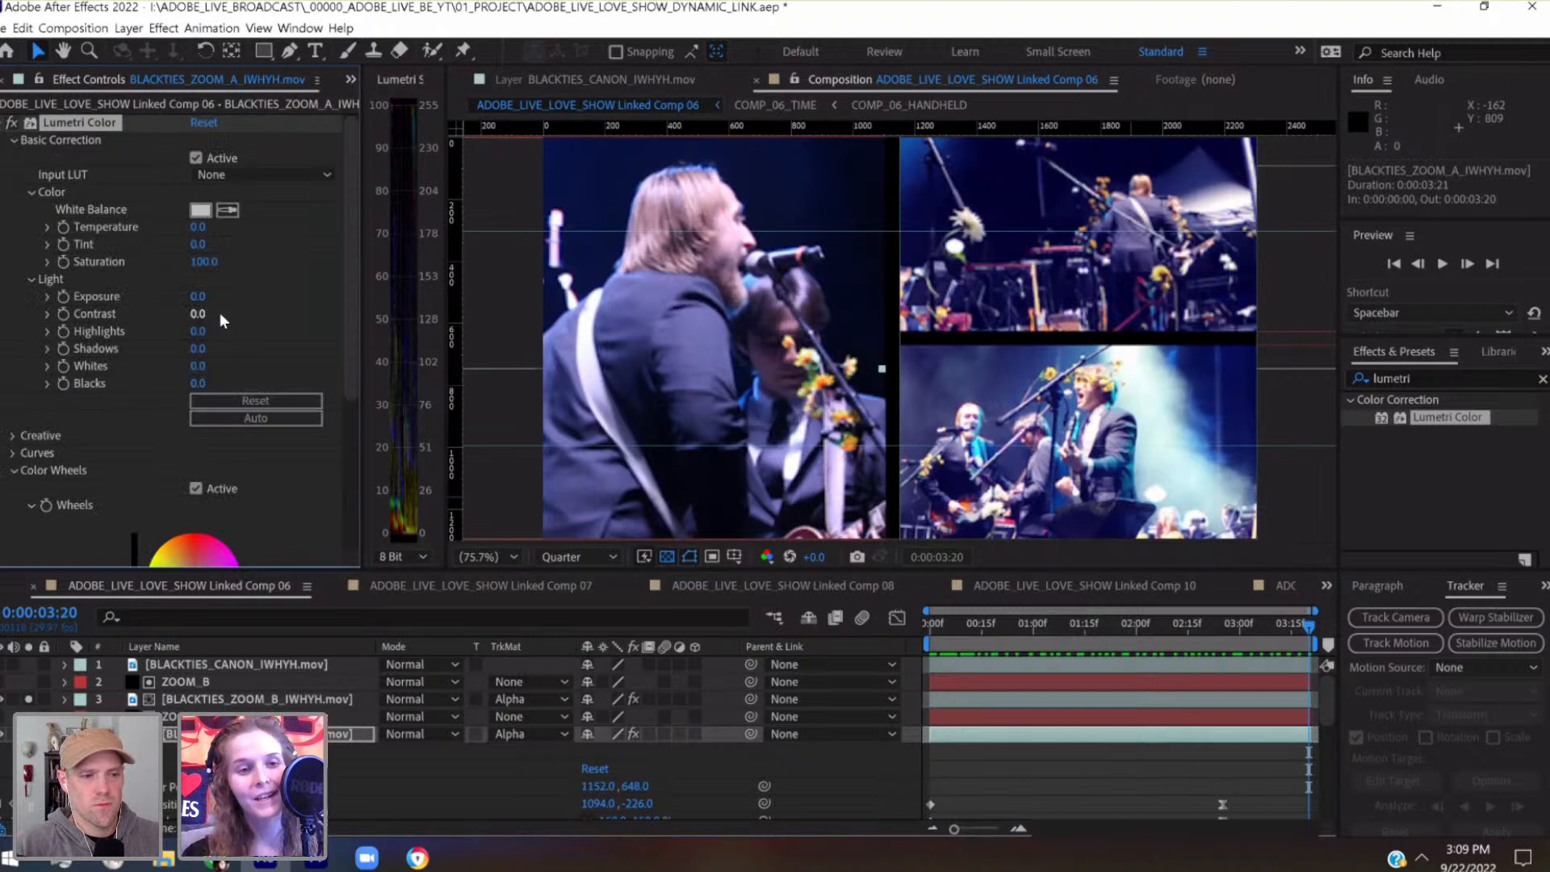
{"action": "left_click", "coordinate": [198, 314]}
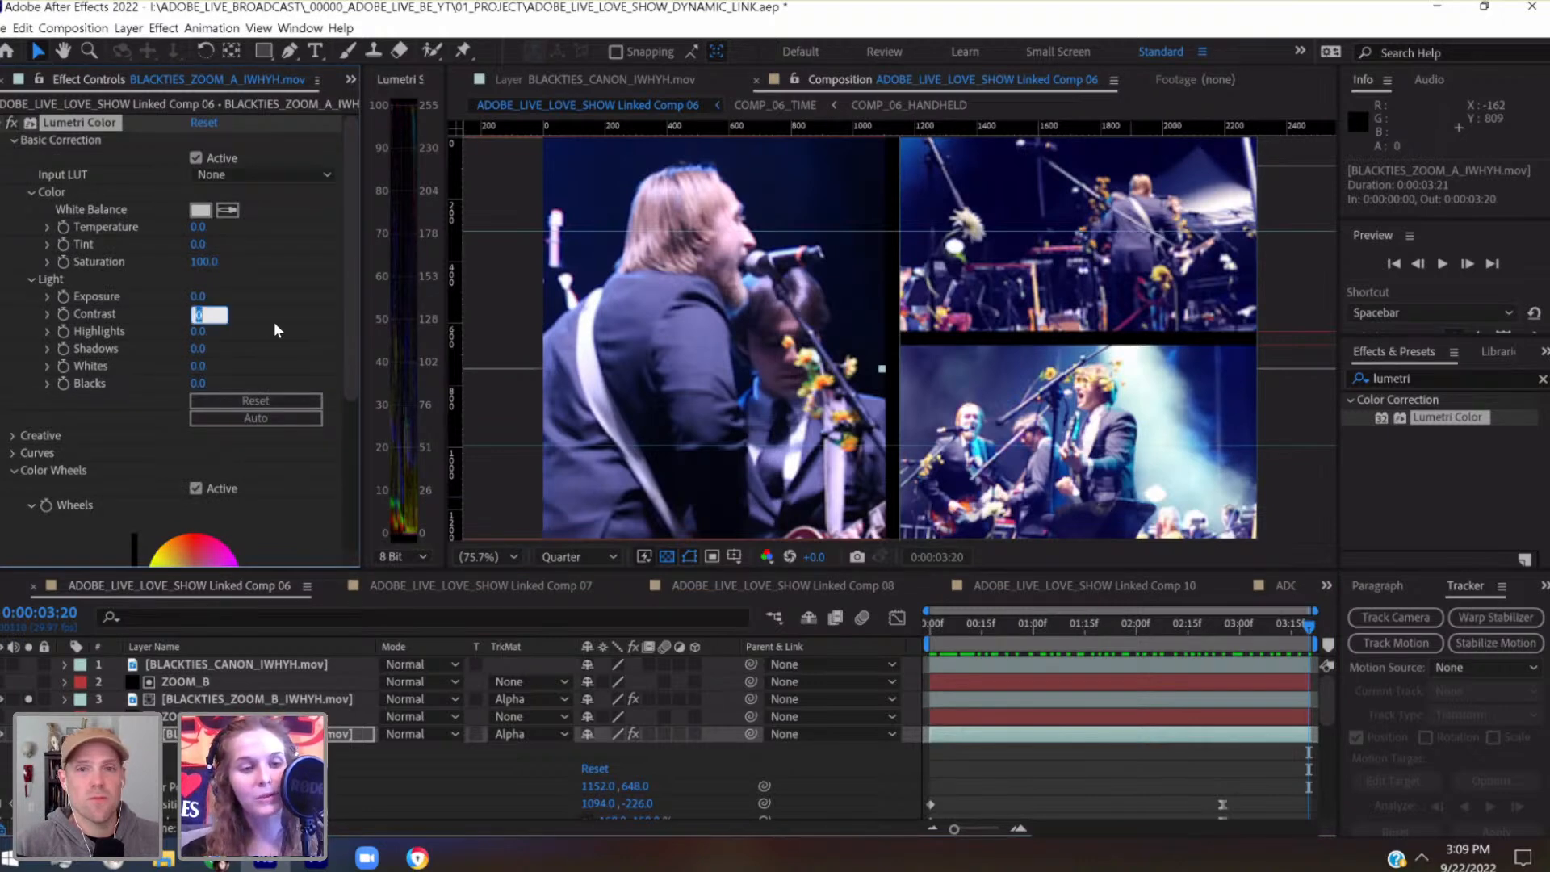
{"action": "type", "text": "2"}
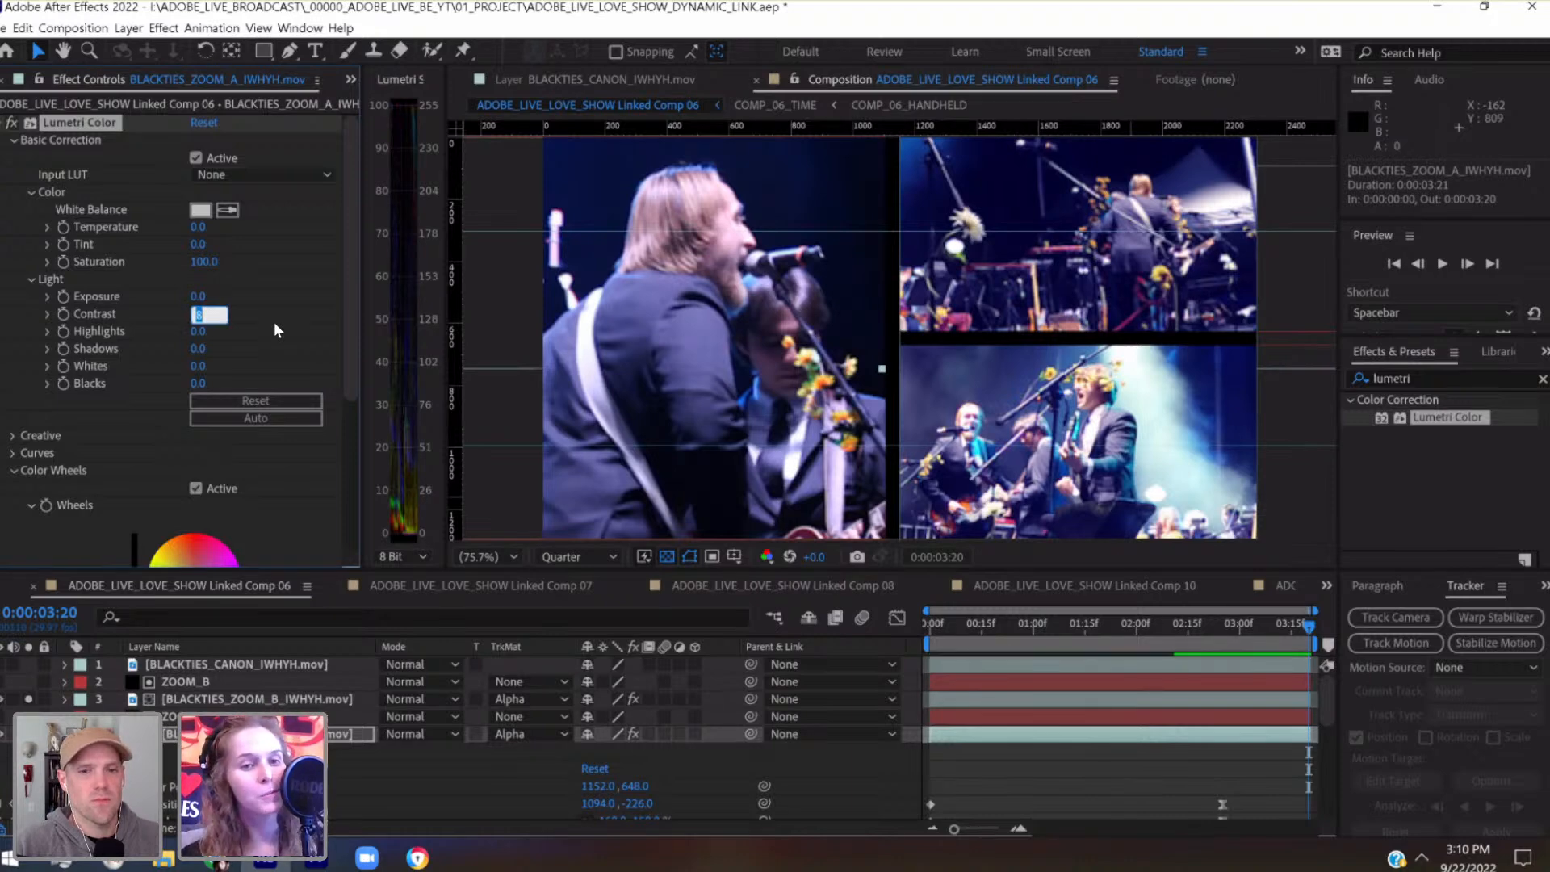
{"action": "key", "text": "Up"}
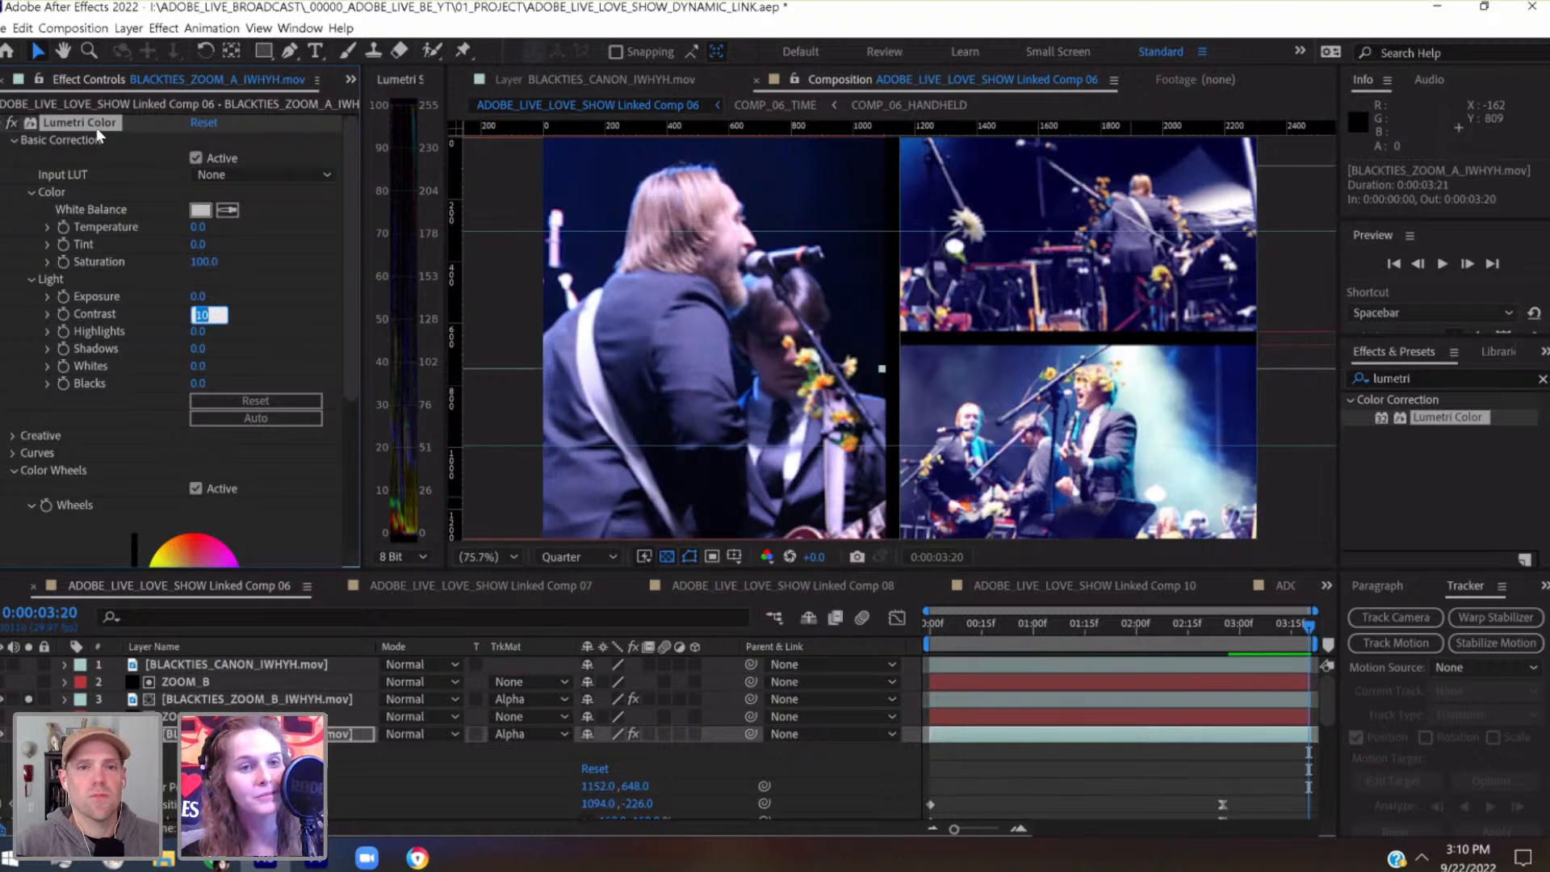
{"action": "key", "text": "Return"}
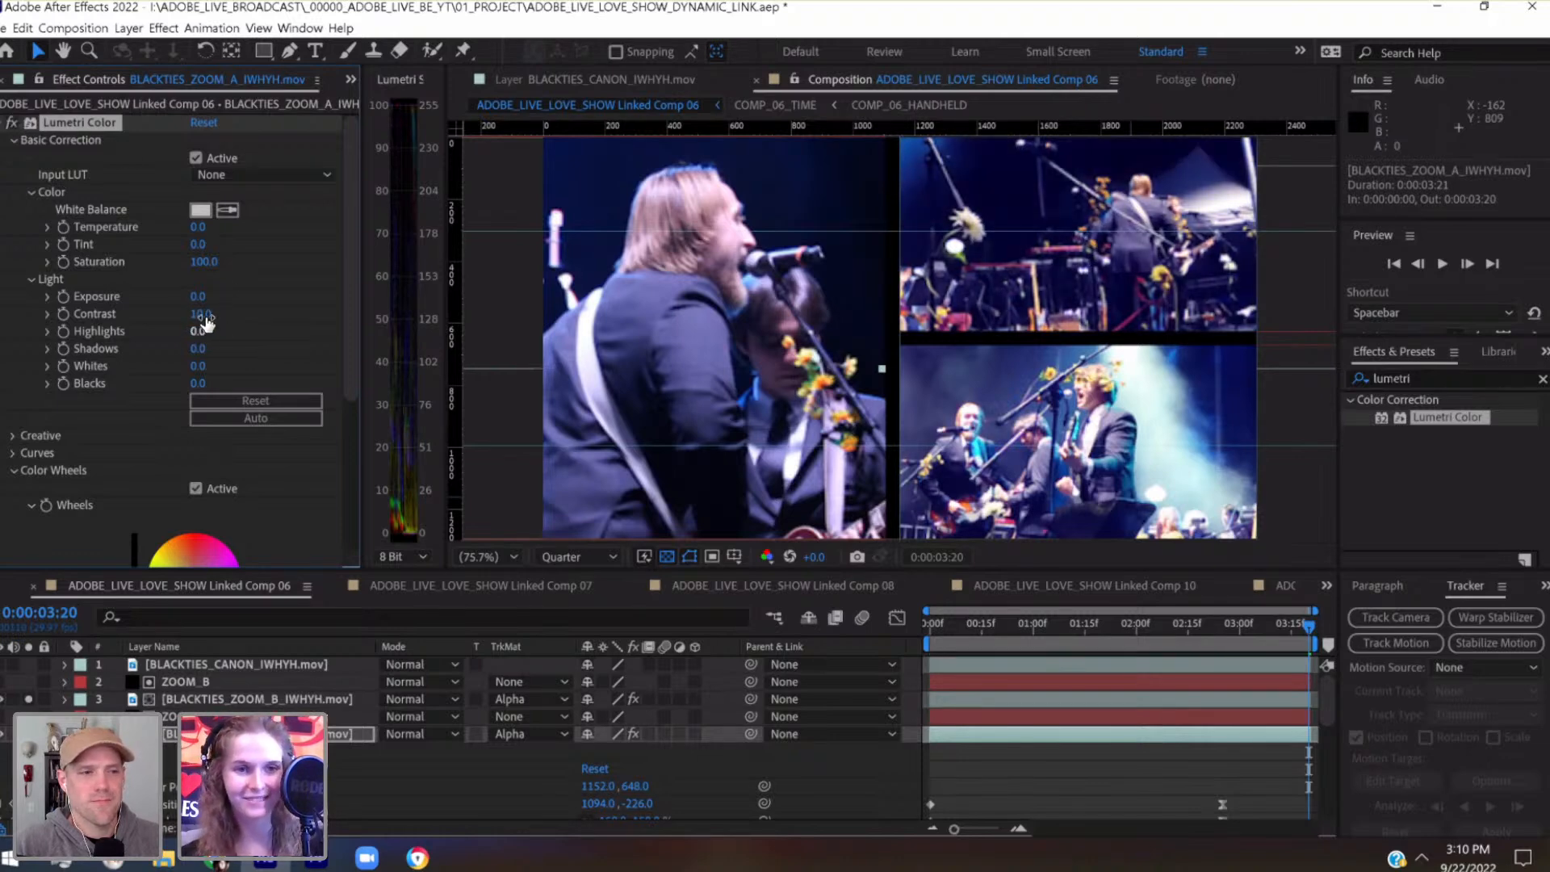
{"action": "left_click", "coordinate": [199, 347]}
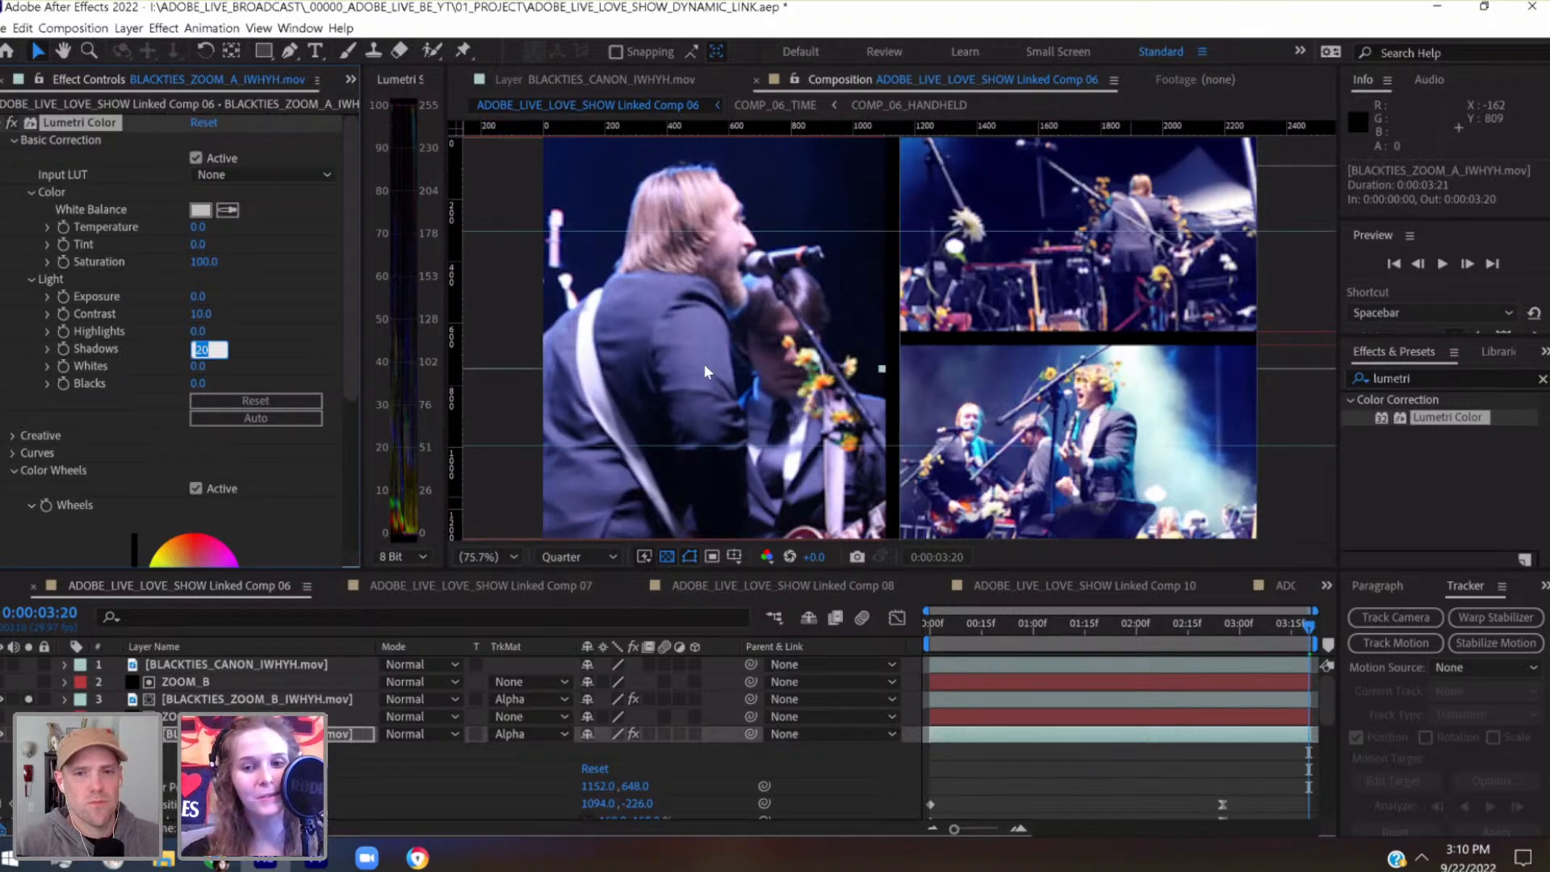
Check the corrected BLACKTIES_ZOOM_A_IWHYH.mov shot across the comp and save the project
{"action": "left_click", "coordinate": [1224, 627]}
{"action": "left_click_drag", "start_coordinate": [1159, 638], "coordinate": [914, 660]}
{"action": "left_click_drag", "start_coordinate": [1103, 632], "coordinate": [1184, 623]}
{"action": "key", "text": "ctrl+s"}
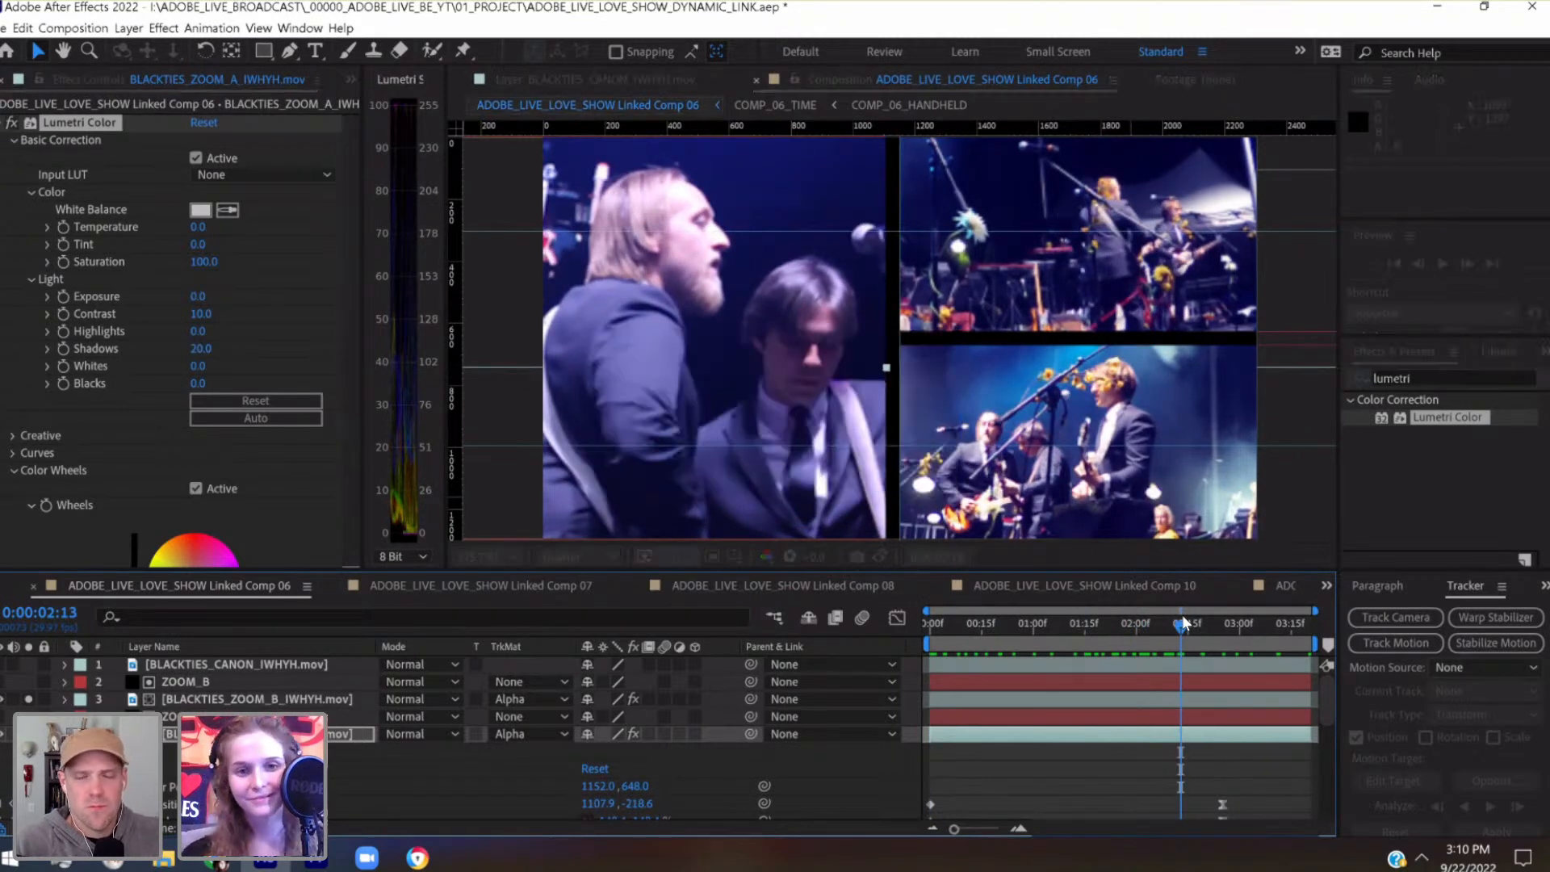
{"action": "left_click_drag", "start_coordinate": [1185, 623], "coordinate": [1282, 631]}
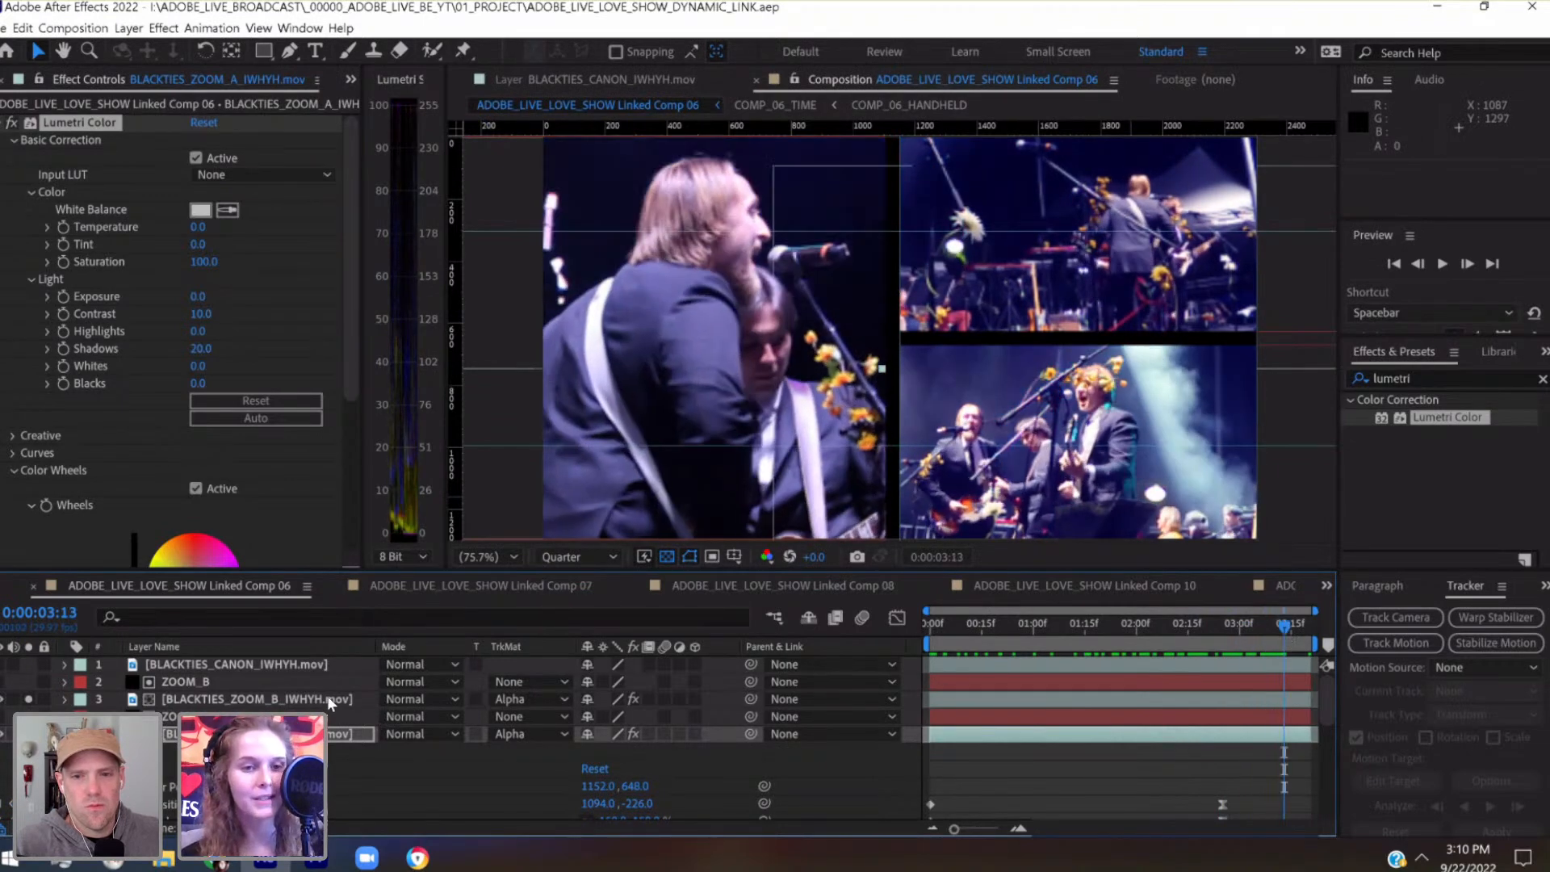
In Lumetri's Basic Correction for the BLACKTIES_ZOOM_B_IWHYH.mov layer, set Contrast to 10 and Shadows to 20
{"action": "left_click", "coordinate": [327, 698]}
{"action": "left_click", "coordinate": [13, 140]}
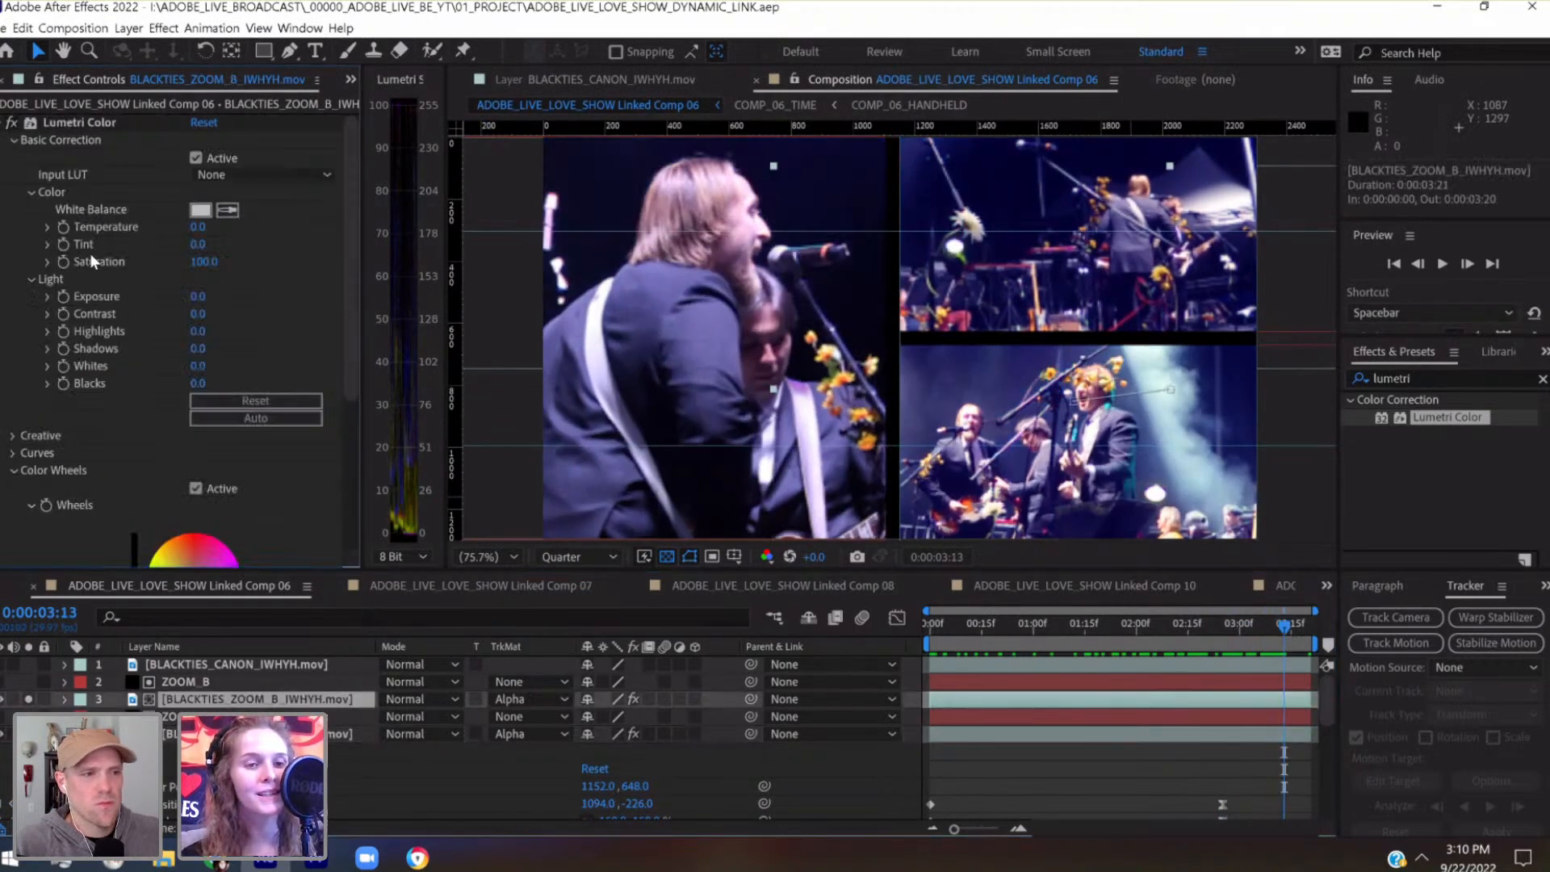
{"action": "left_click", "coordinate": [198, 314]}
{"action": "type", "text": "10"}
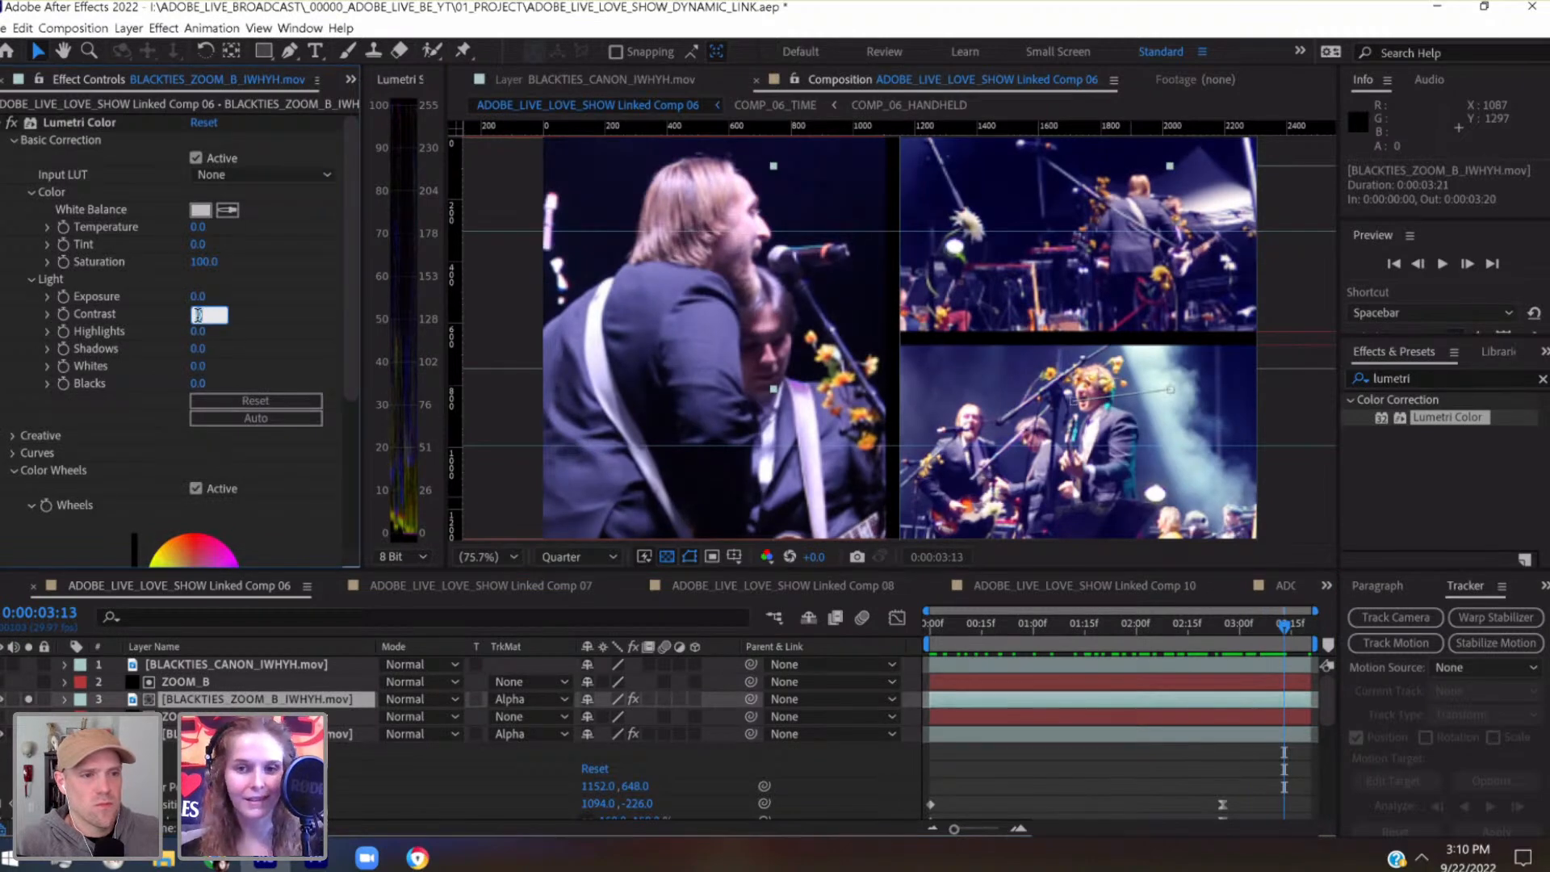
{"action": "key", "text": "Return"}
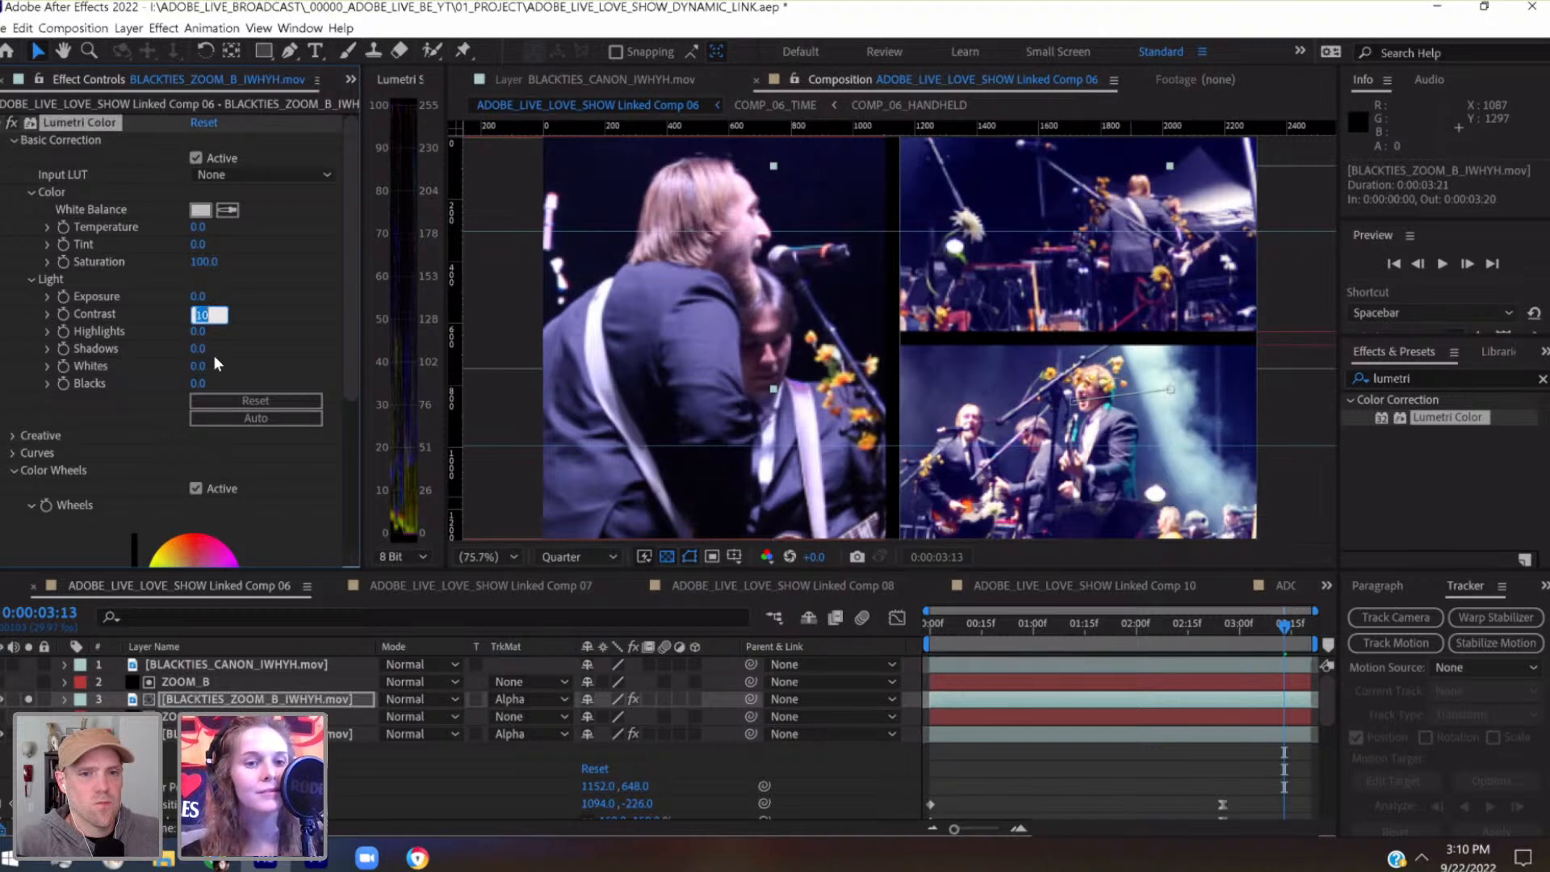
{"action": "left_click", "coordinate": [201, 350]}
{"action": "type", "text": "10"}
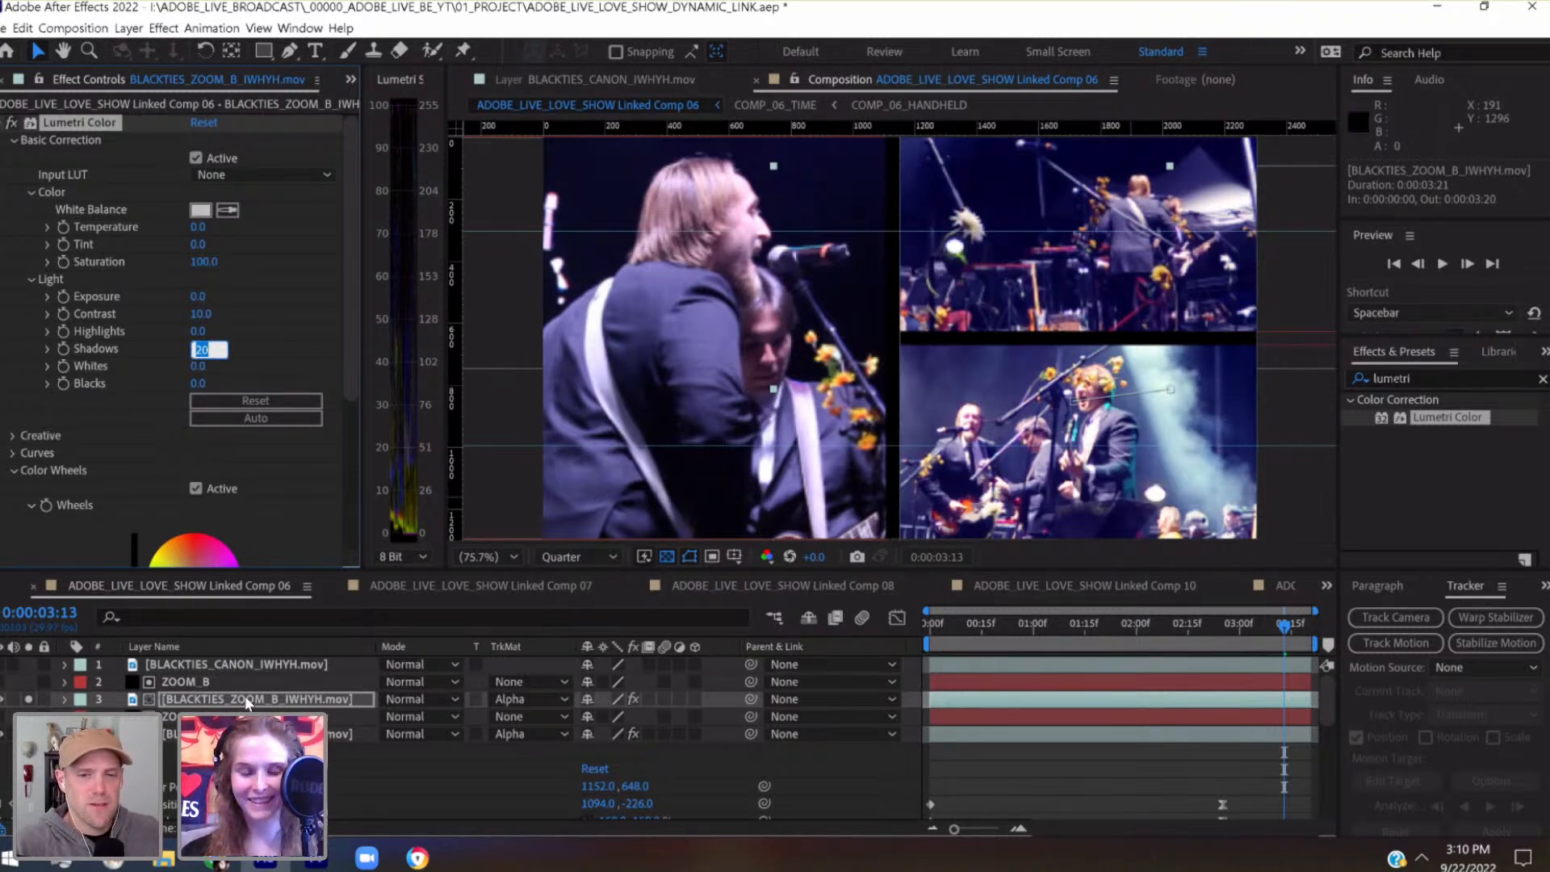
{"action": "left_click", "coordinate": [490, 792]}
Collapse the BLACKTIES_ZOOM_A_IWHYH.mov layer's properties, check the grade from the first frame through 0:00:03:19, and save the project
{"action": "left_click", "coordinate": [65, 734]}
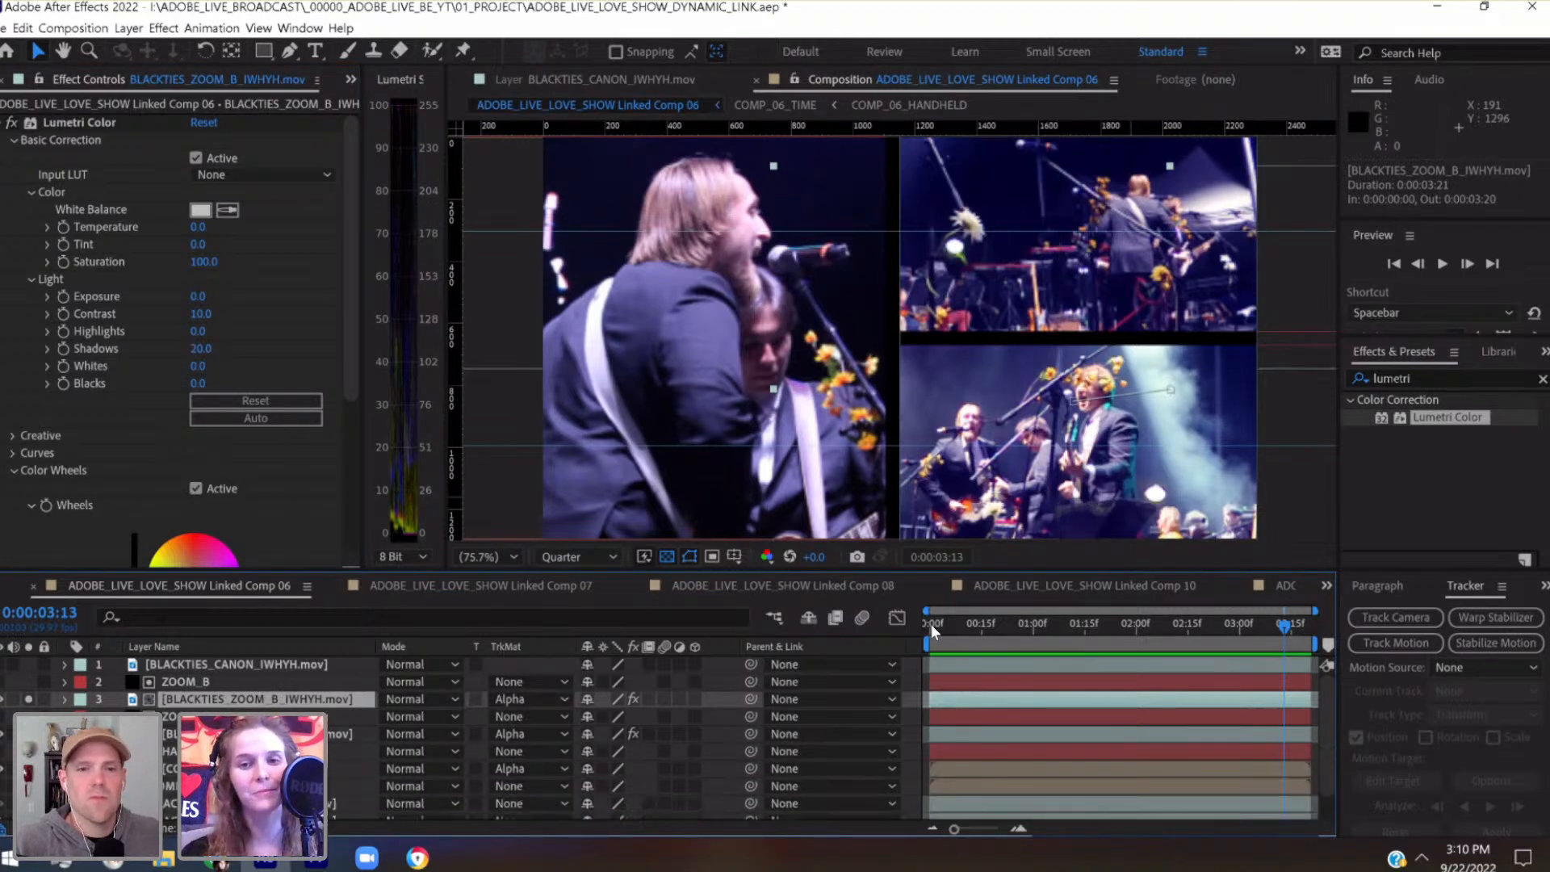
{"action": "left_click_drag", "start_coordinate": [932, 623], "coordinate": [1307, 652]}
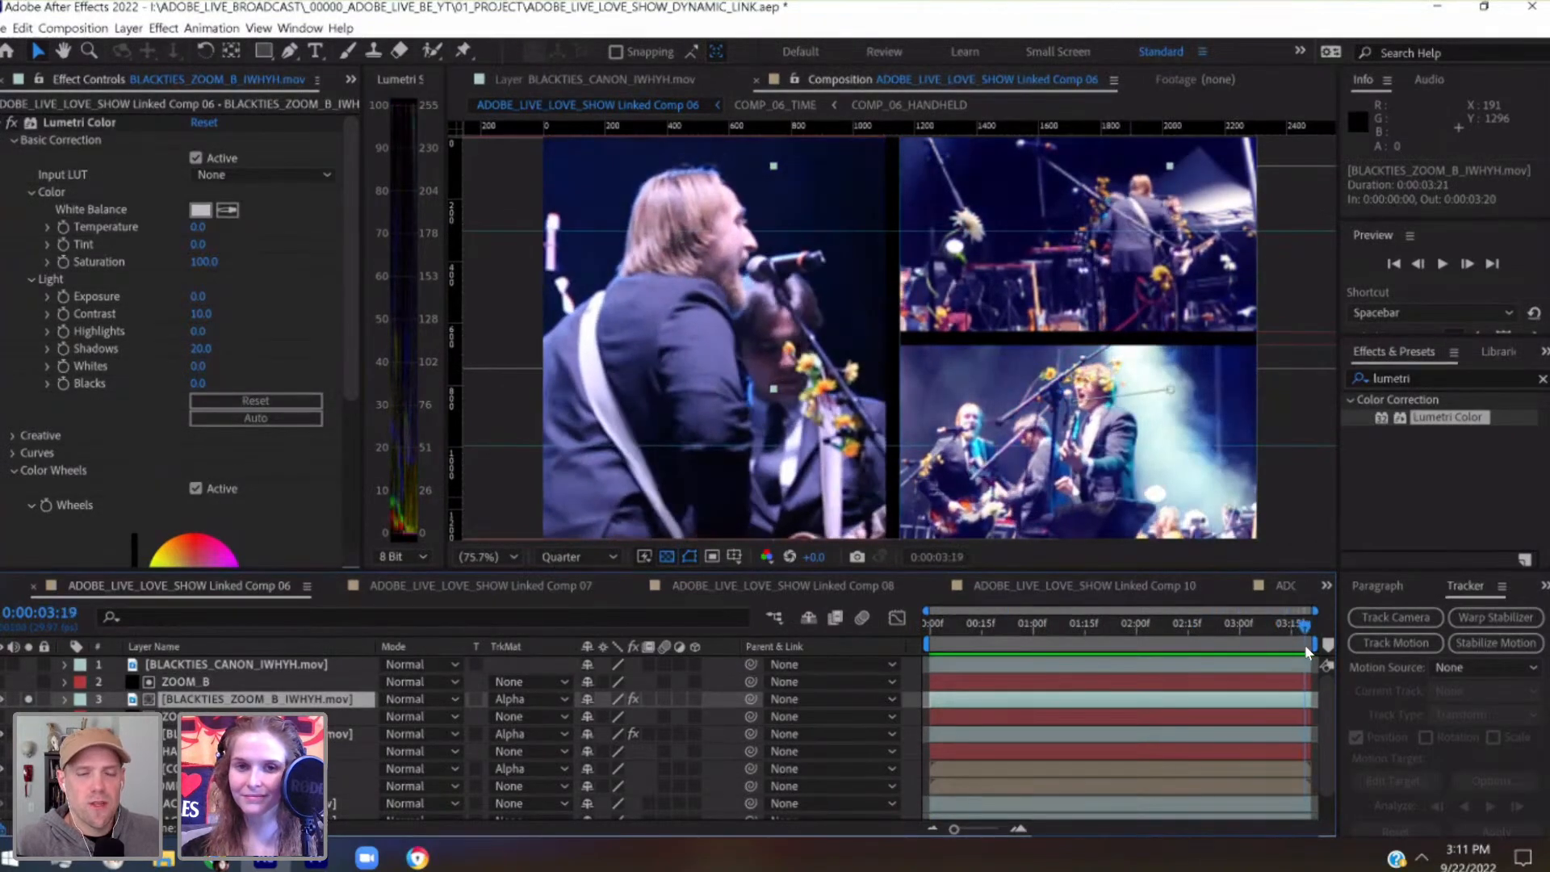
{"action": "key", "text": "ctrl+s"}
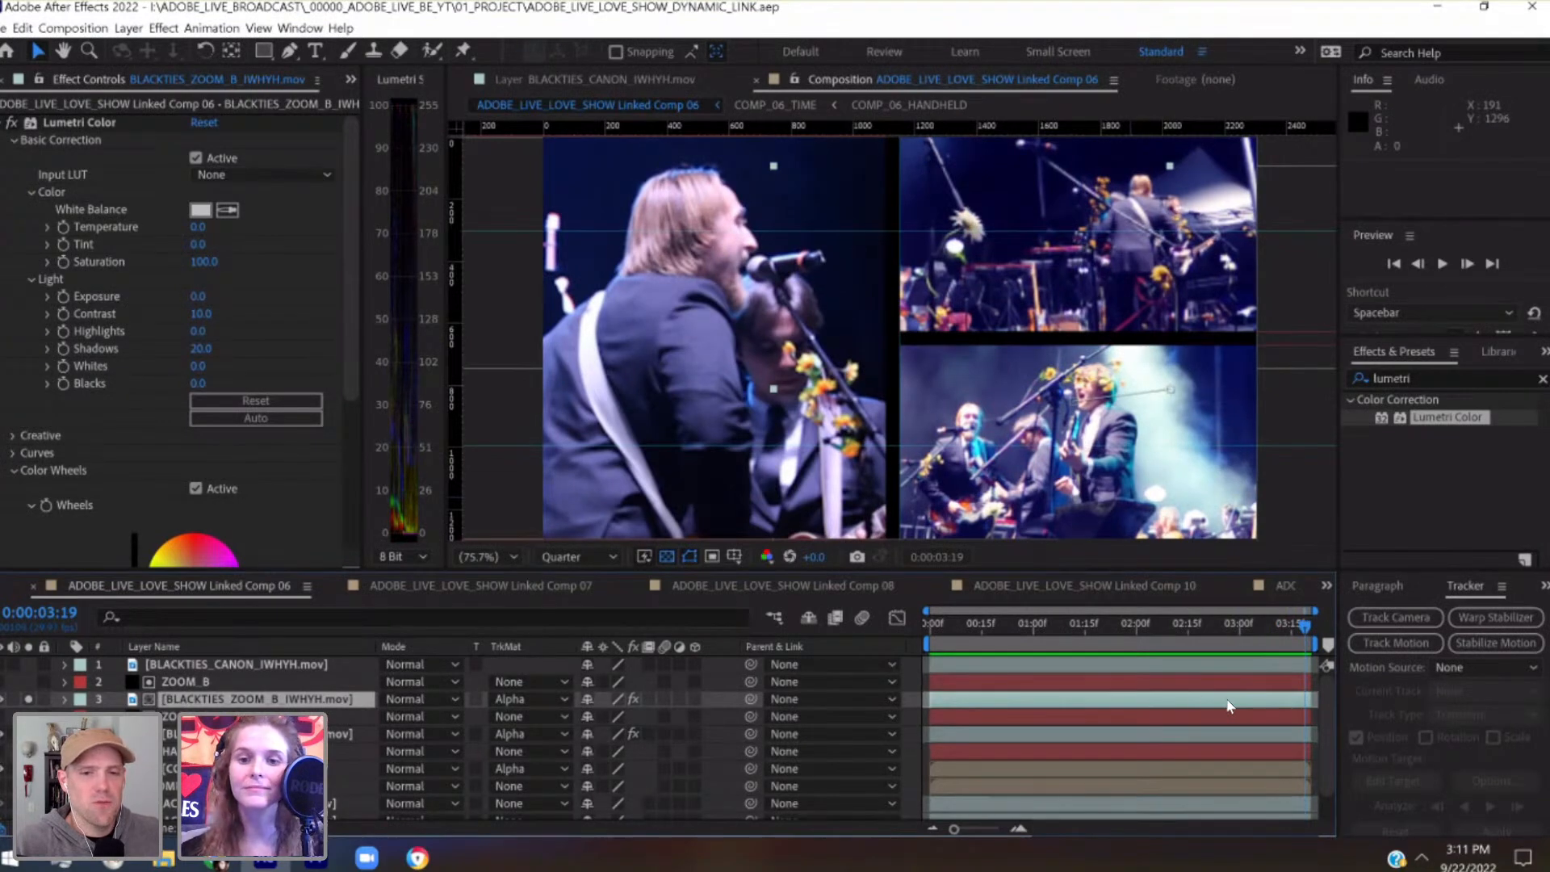
Review the graded split-screen comp from its first frame by scrubbing and previewing it, and return to 0:00:00:00
{"action": "left_click", "coordinate": [931, 622]}
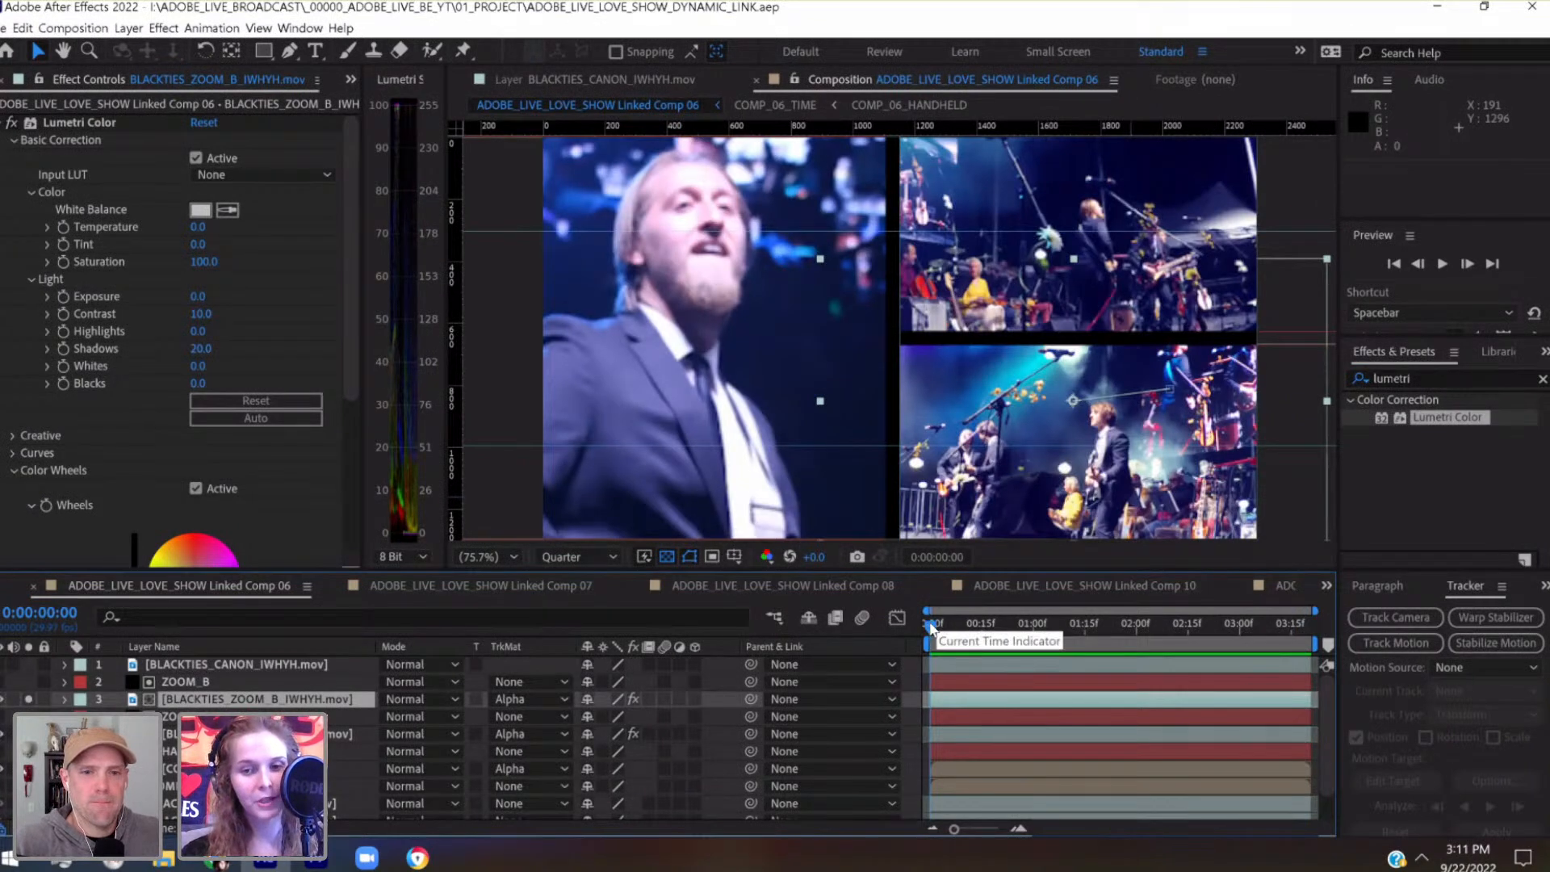
{"action": "left_click", "coordinate": [954, 626]}
{"action": "left_click_drag", "start_coordinate": [963, 628], "coordinate": [1036, 635]}
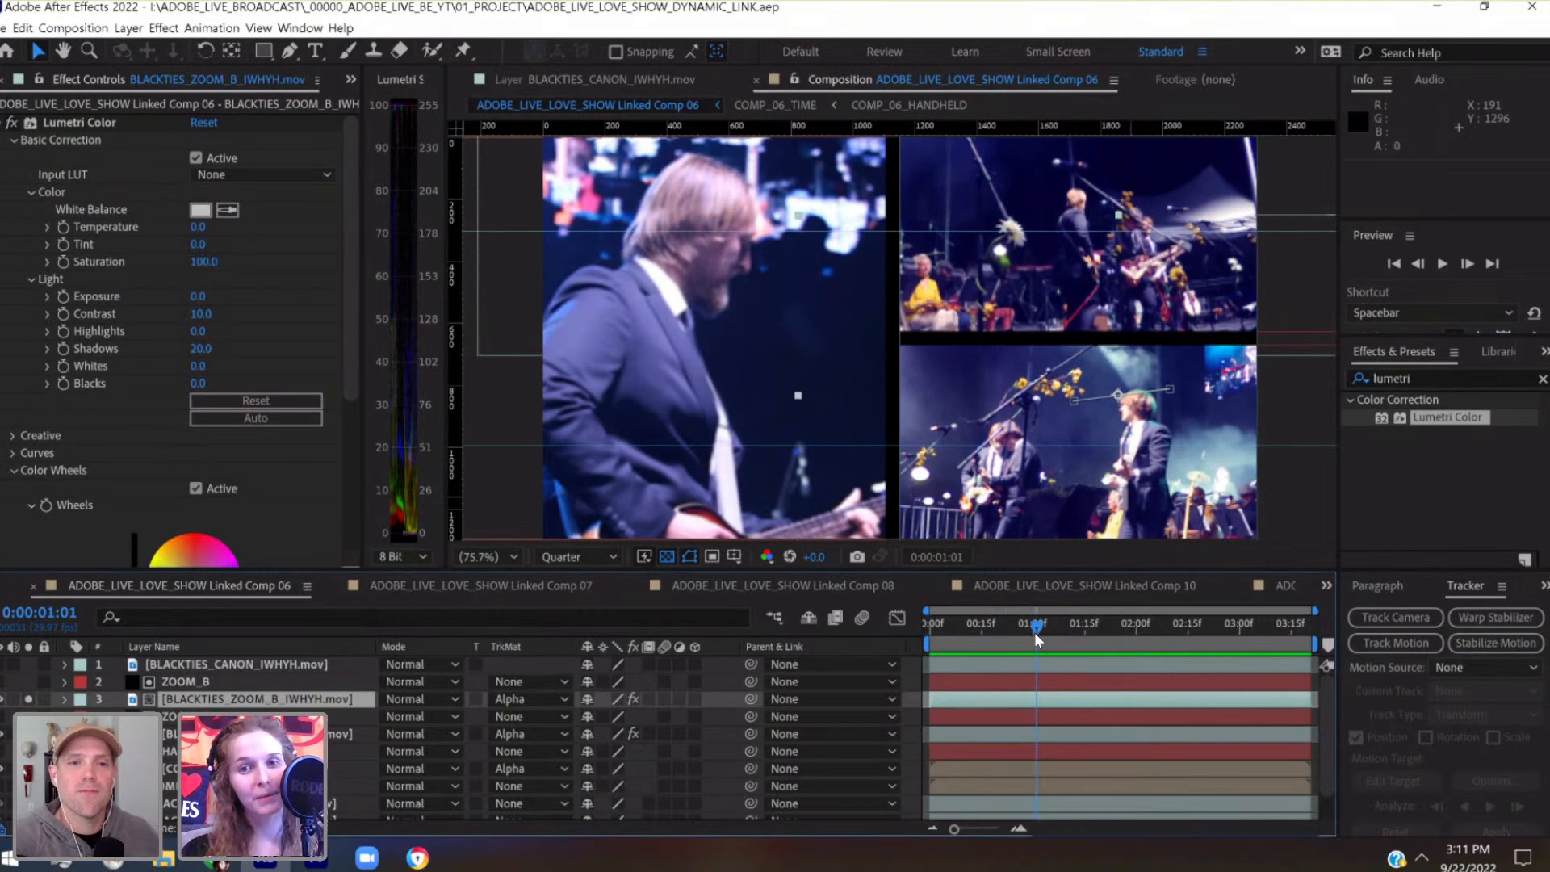
{"action": "left_click", "coordinate": [1088, 638]}
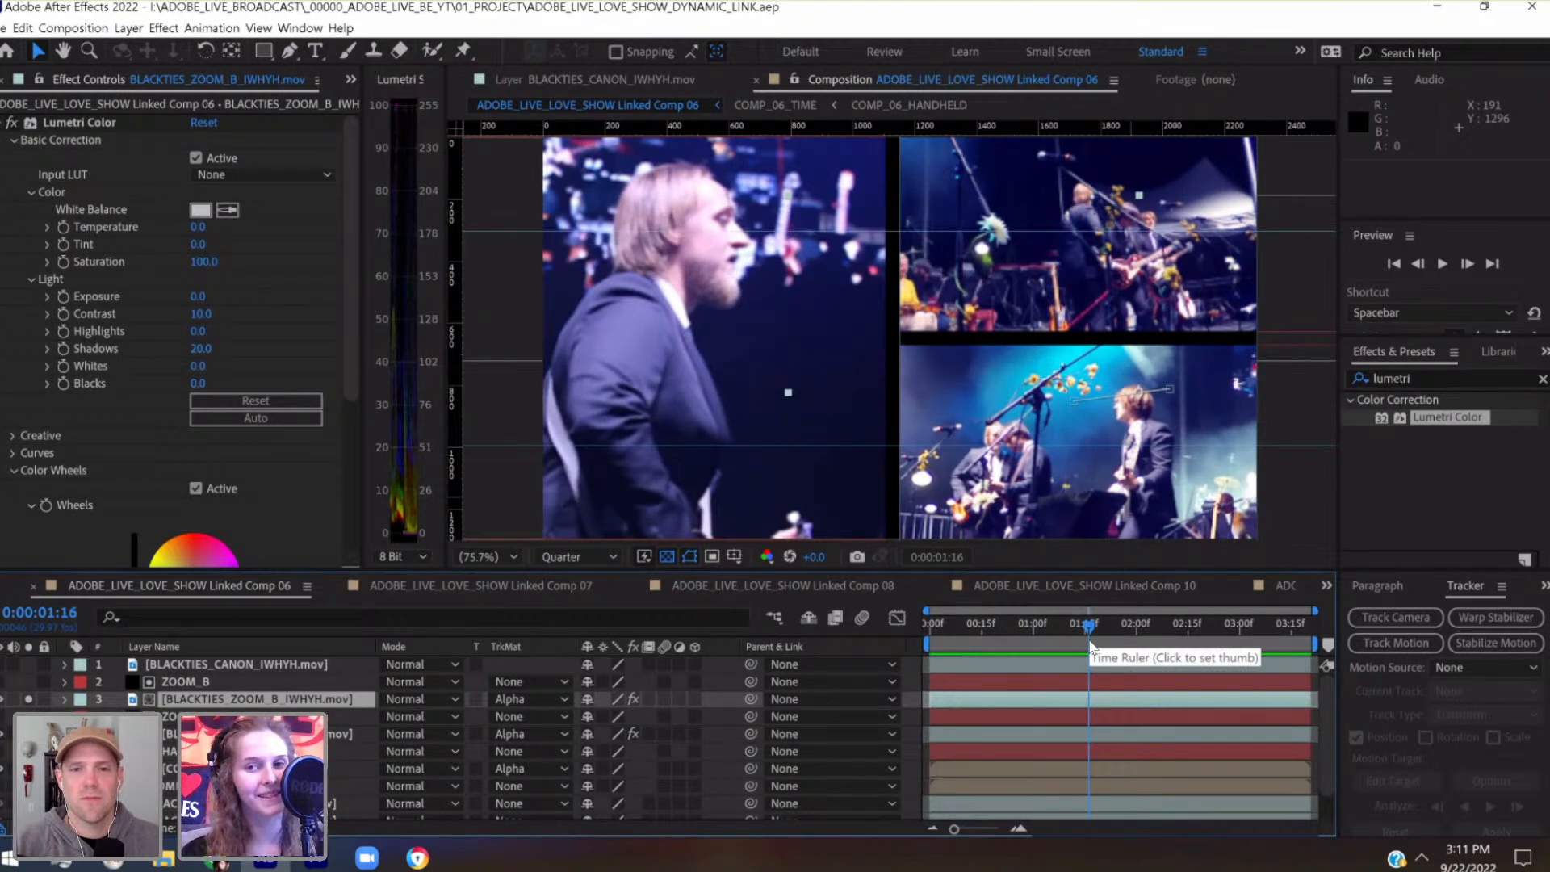
{"action": "left_click_drag", "start_coordinate": [1115, 641], "coordinate": [917, 651]}
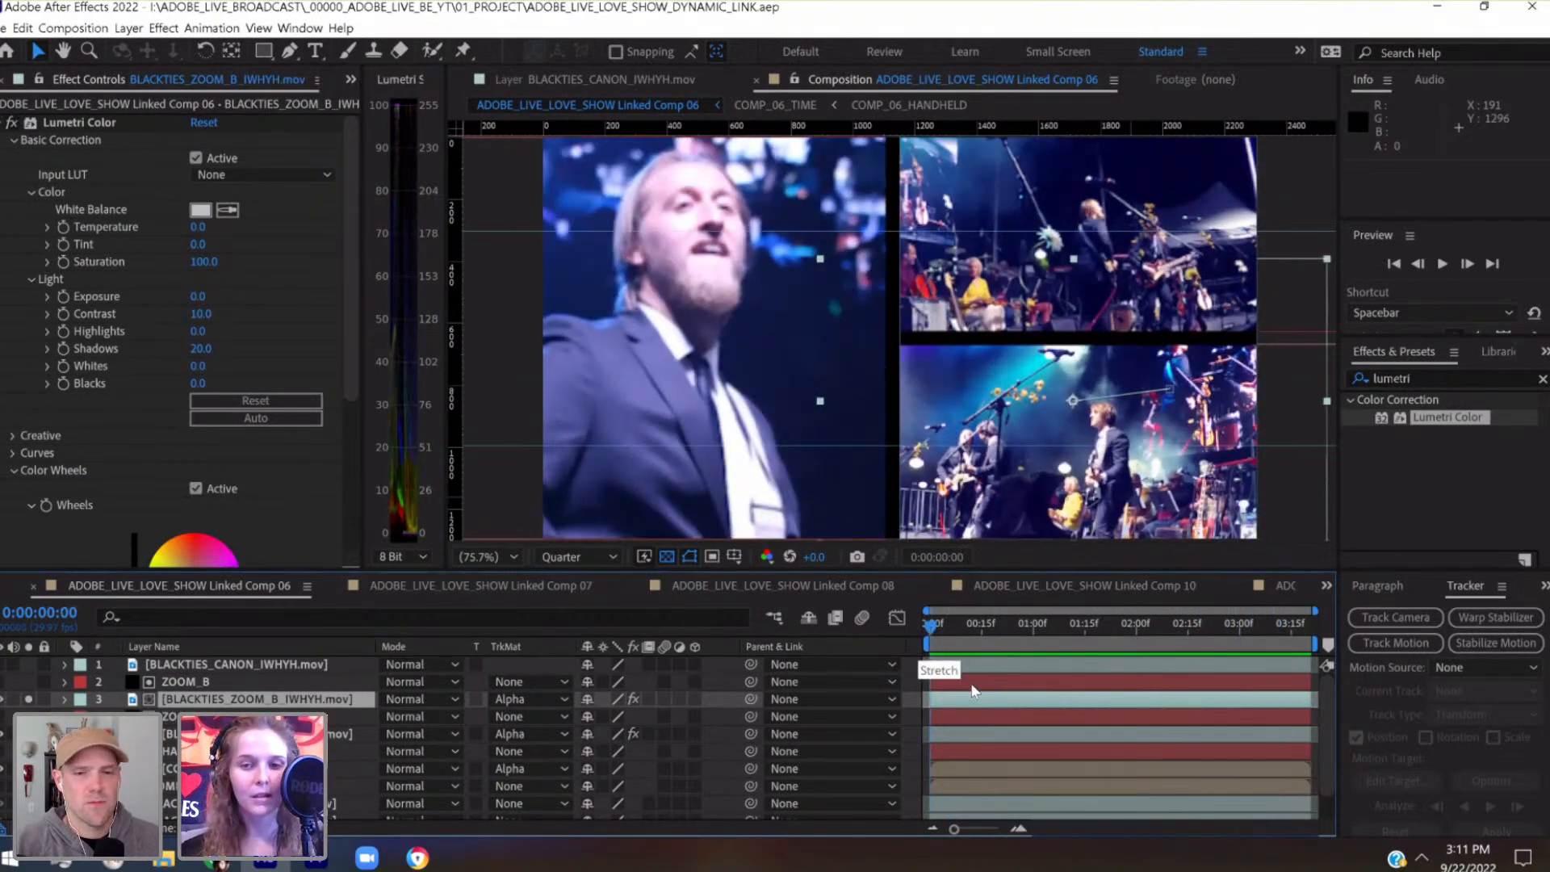
{"action": "key", "text": "space"}
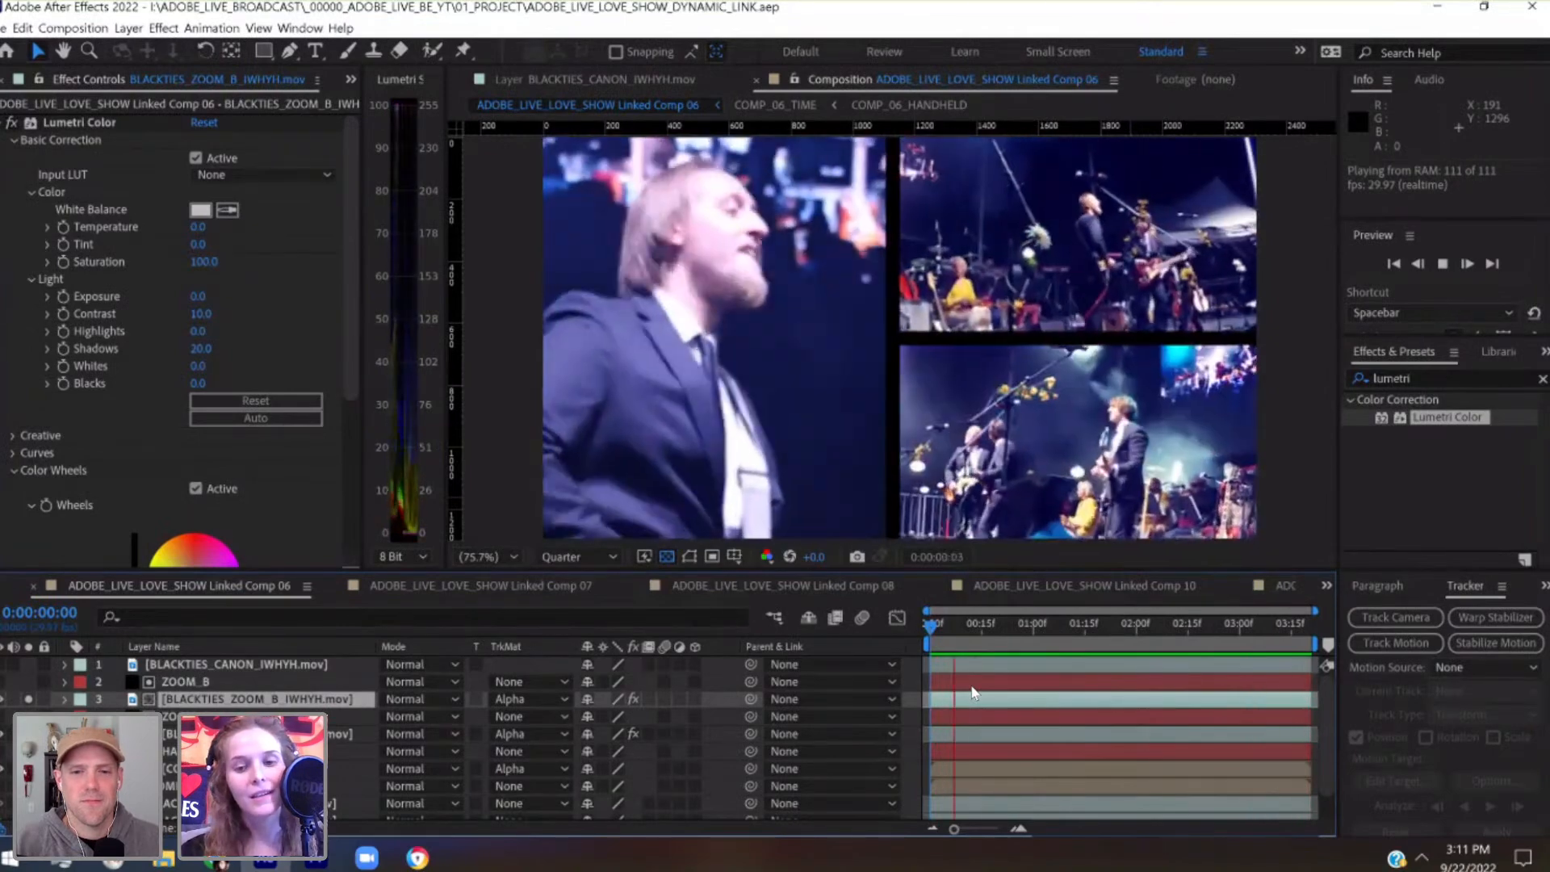
{"action": "key", "text": "space"}
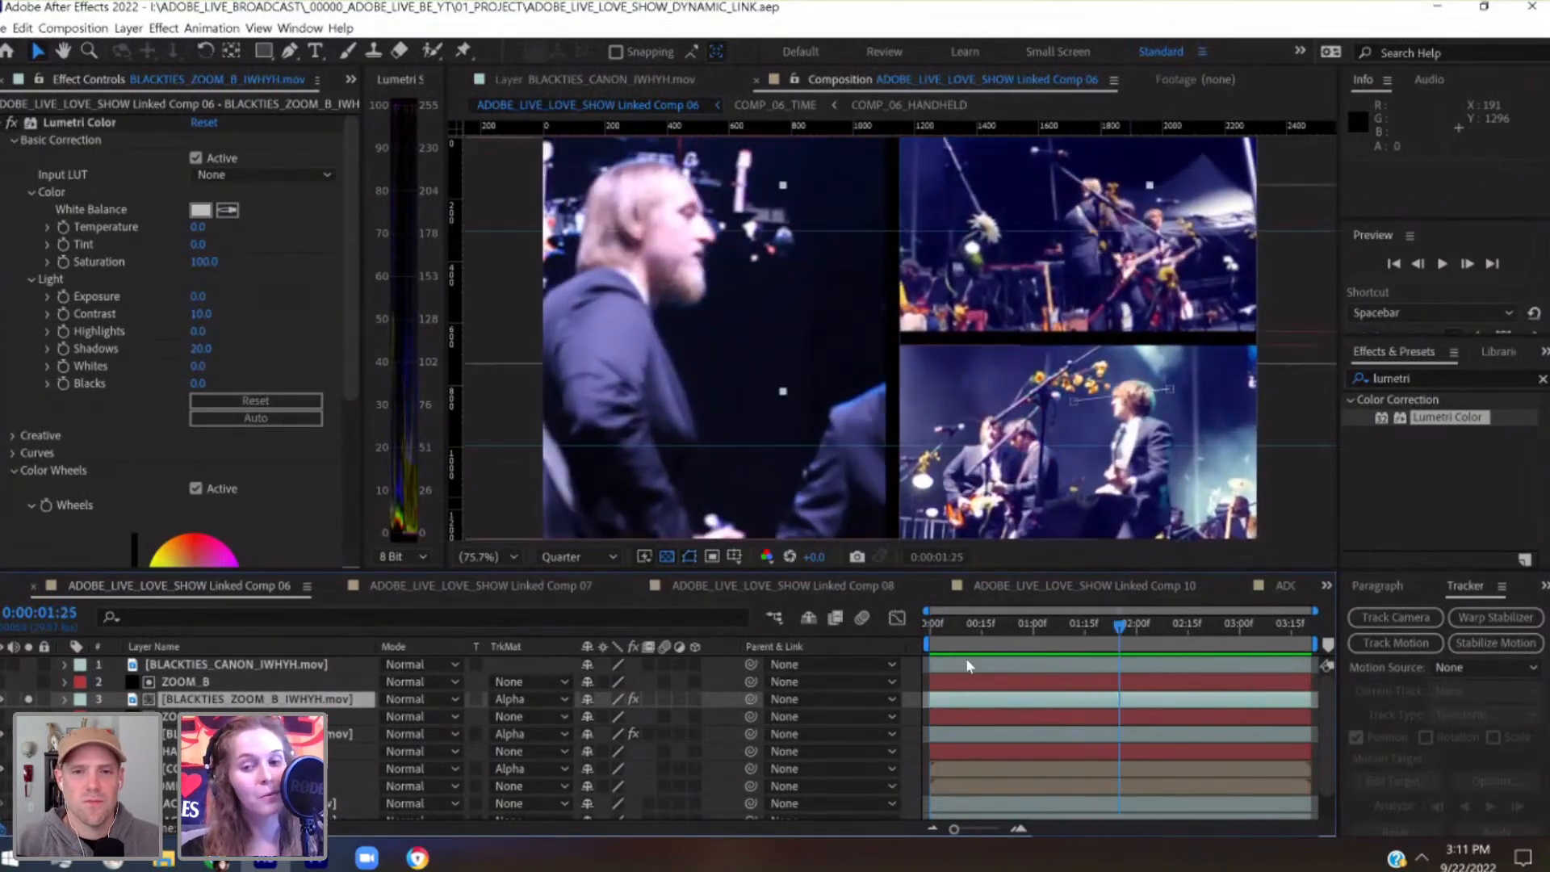
{"action": "left_click", "coordinate": [932, 628]}
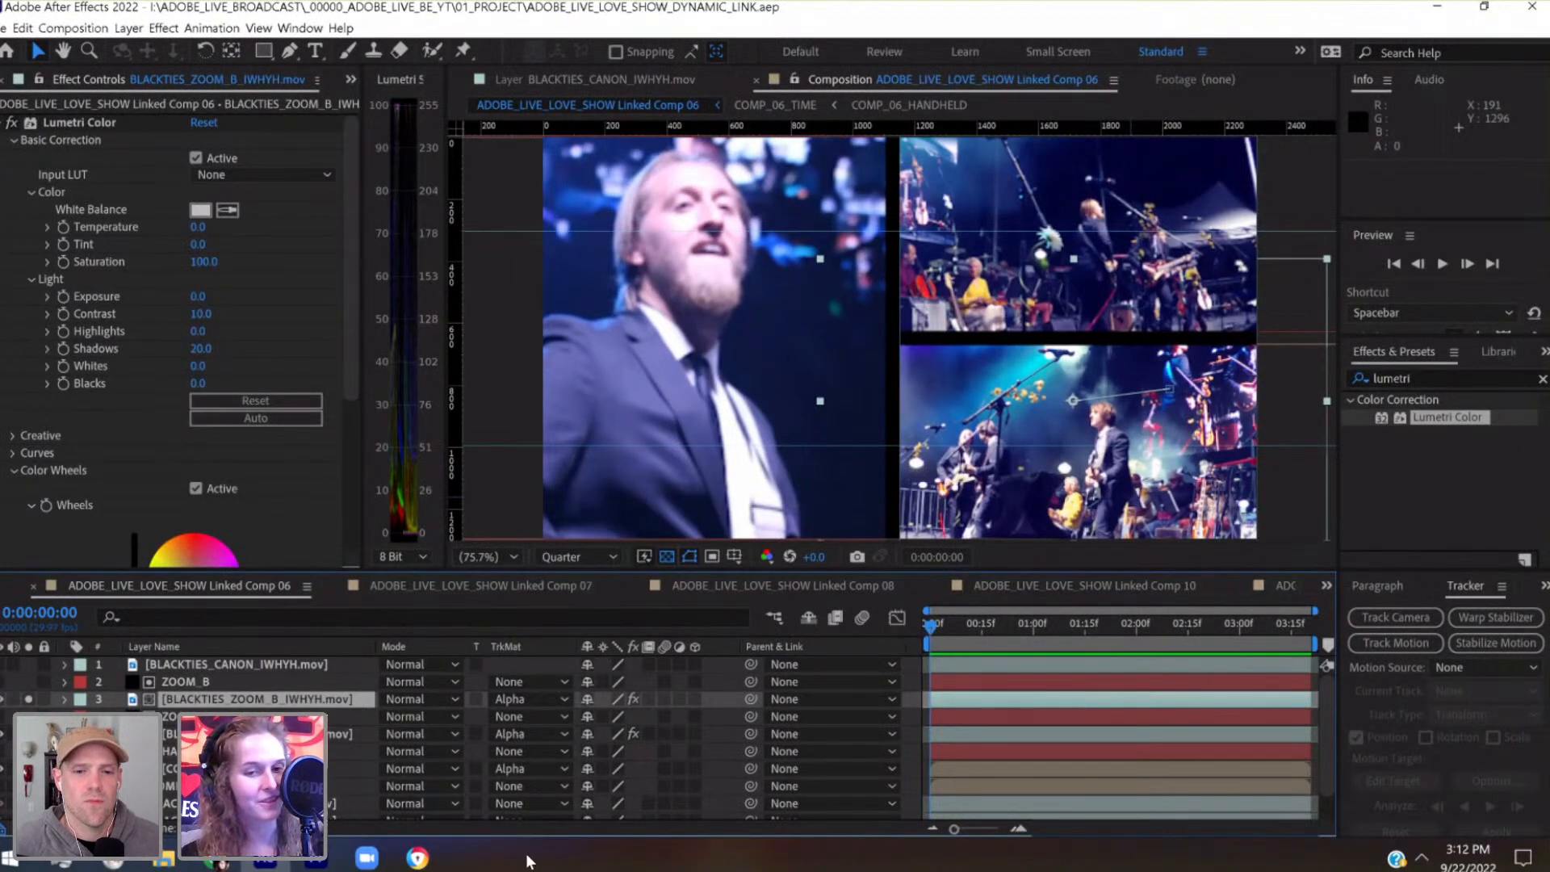
Switch to Premiere Pro and move the playhead to the timing marker at 00:15:29:29, near the start of the MULTIPANEL_SCENES clip
{"action": "left_click", "coordinate": [321, 864]}
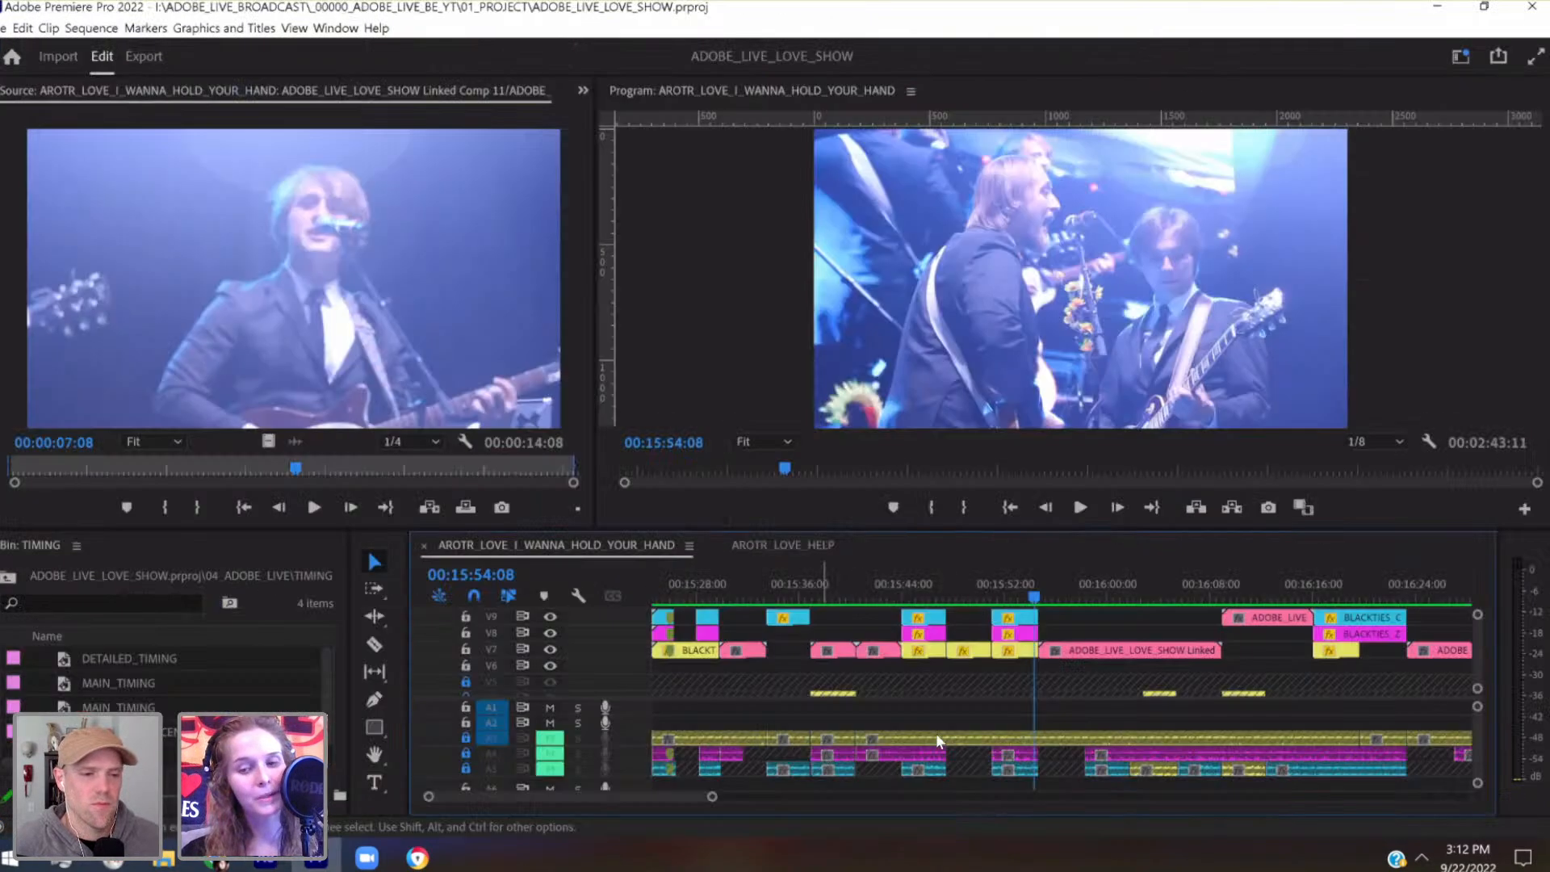
{"action": "left_click", "coordinate": [724, 598]}
{"action": "left_click_drag", "start_coordinate": [723, 803], "coordinate": [561, 803]}
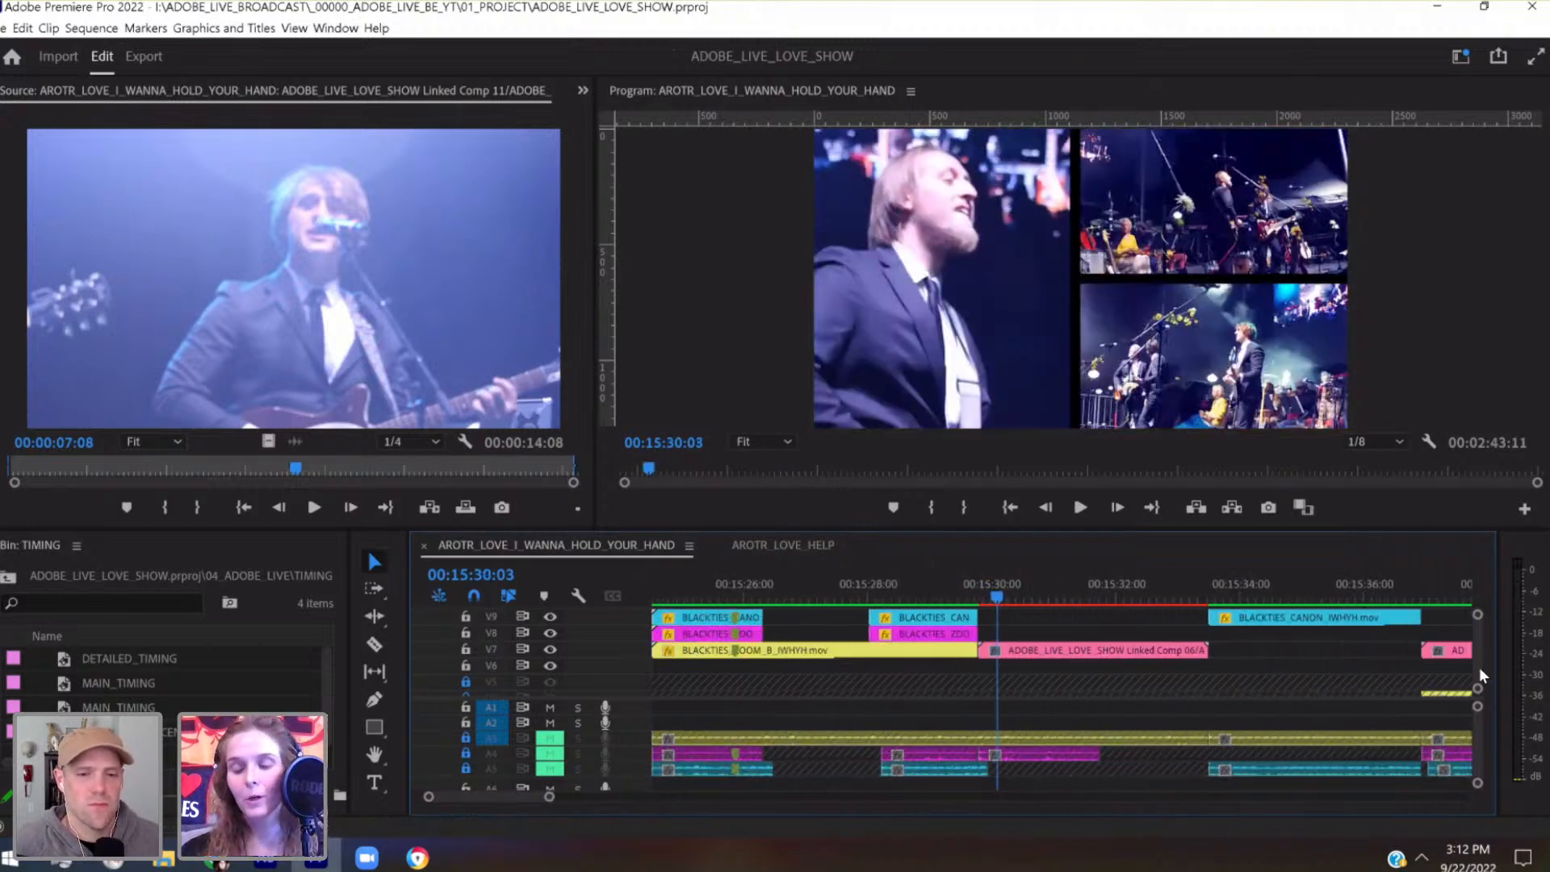
{"action": "scroll", "coordinate": [1479, 666], "scroll_direction": "up", "scroll_amount": 3}
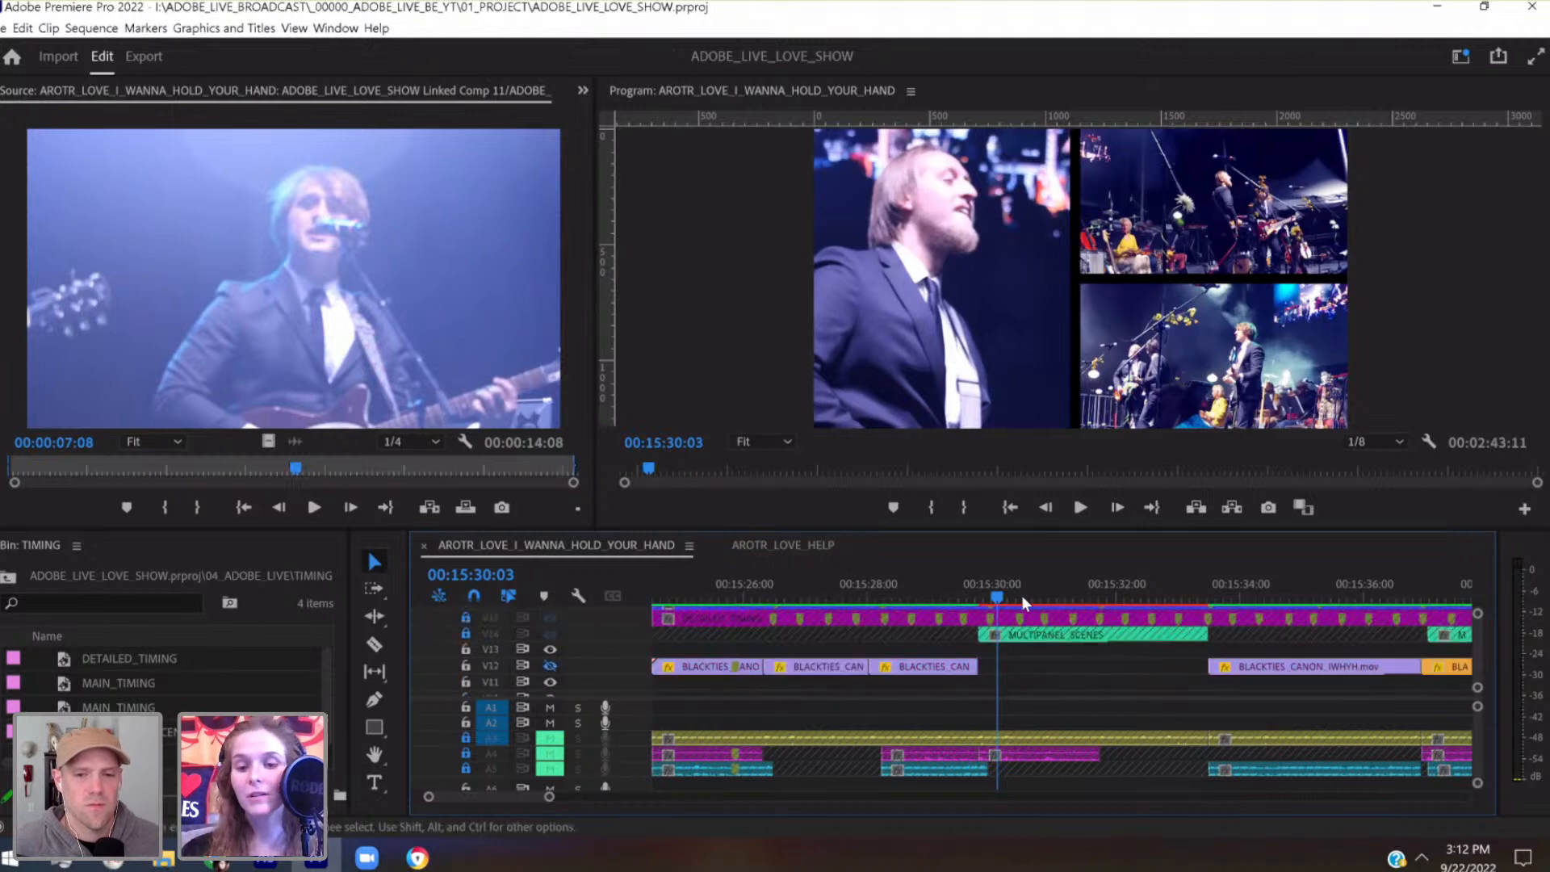
{"action": "left_click_drag", "start_coordinate": [988, 591], "coordinate": [980, 590]}
{"action": "left_click_drag", "start_coordinate": [549, 797], "coordinate": [516, 802]}
{"action": "left_click_drag", "start_coordinate": [1062, 600], "coordinate": [1107, 590]}
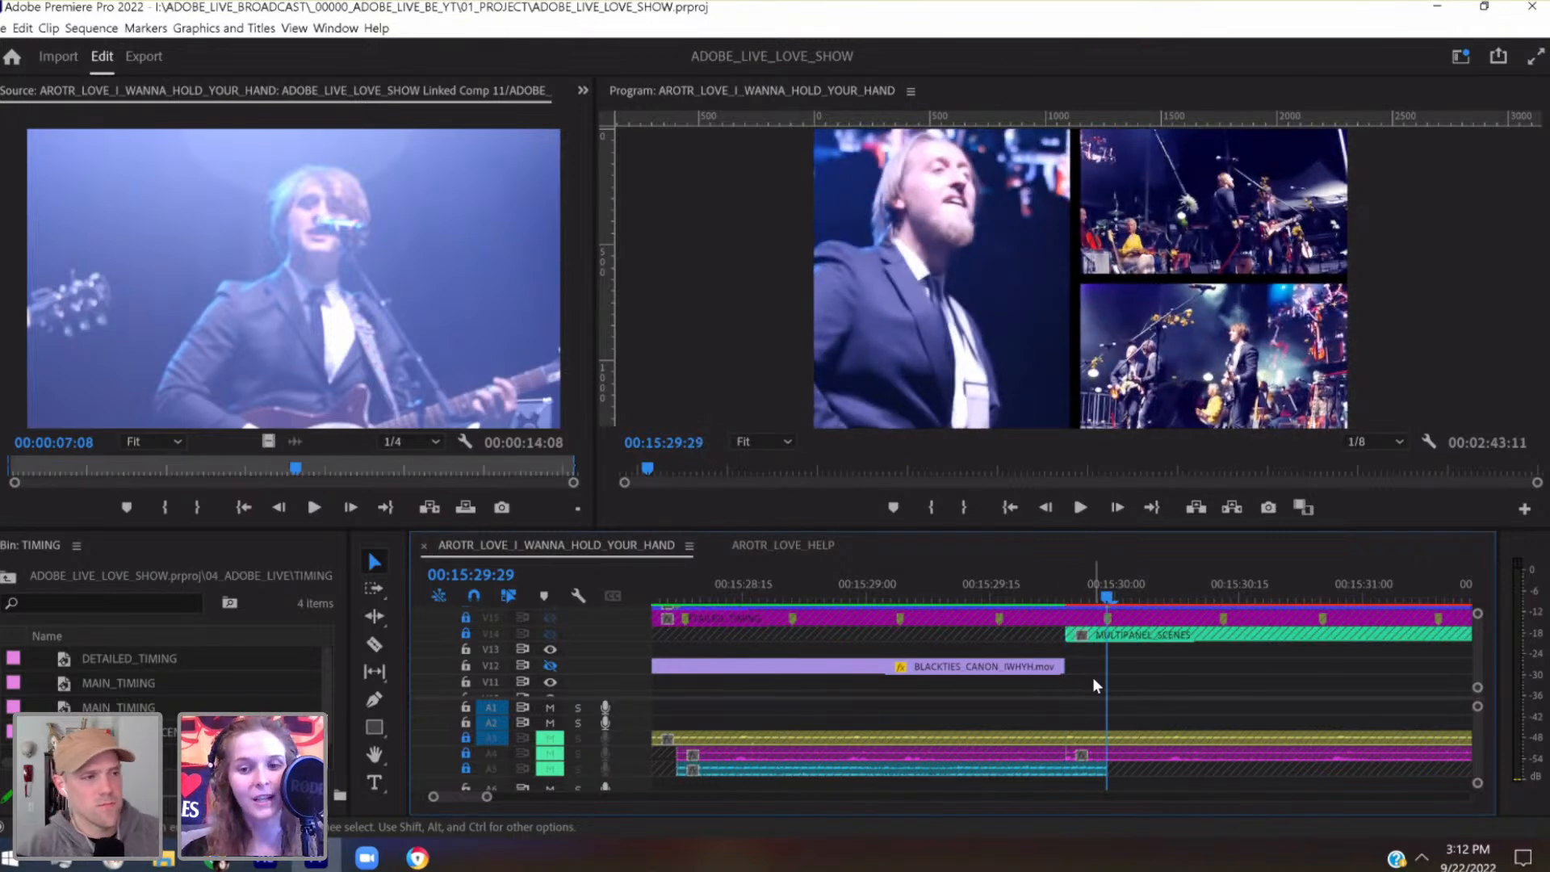
Examine the timing tracks around the MULTIPANEL_SCENES clip and move the playhead to the detailed timing marker at 00:15:30:13
{"action": "scroll", "coordinate": [1094, 685], "scroll_direction": "down", "scroll_amount": 3}
{"action": "scroll", "coordinate": [1094, 682], "scroll_direction": "down", "scroll_amount": 1}
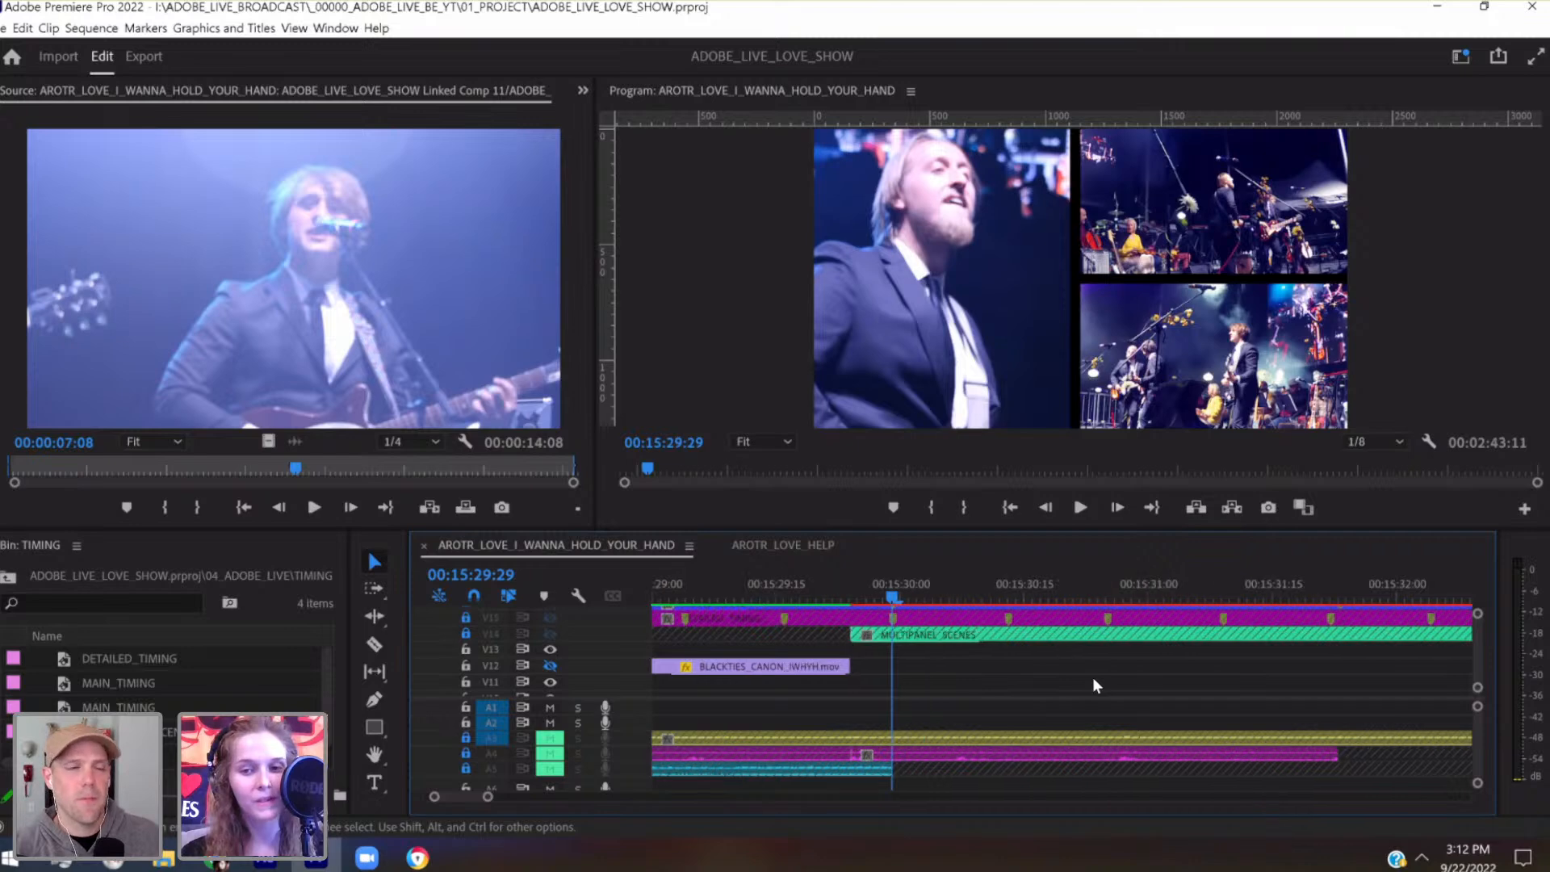
{"action": "mouse_move", "coordinate": [490, 801]}
{"action": "left_mouse_down"}
{"action": "mouse_move", "coordinate": [541, 804]}
{"action": "mouse_move", "coordinate": [512, 799]}
{"action": "left_mouse_up"}
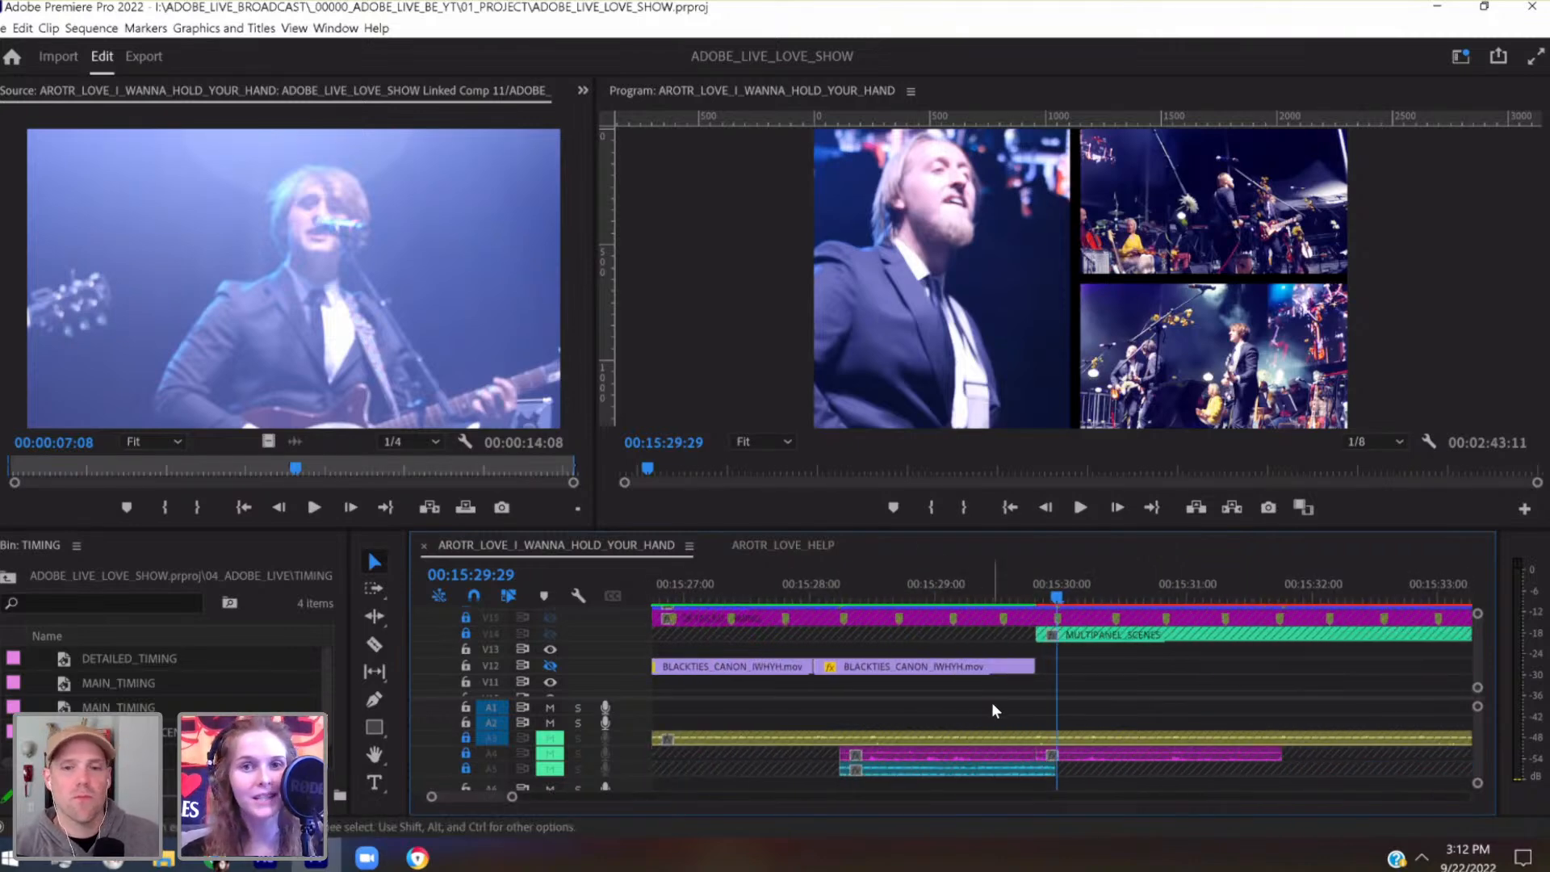
{"action": "scroll", "coordinate": [1061, 708], "scroll_direction": "down", "scroll_amount": 2}
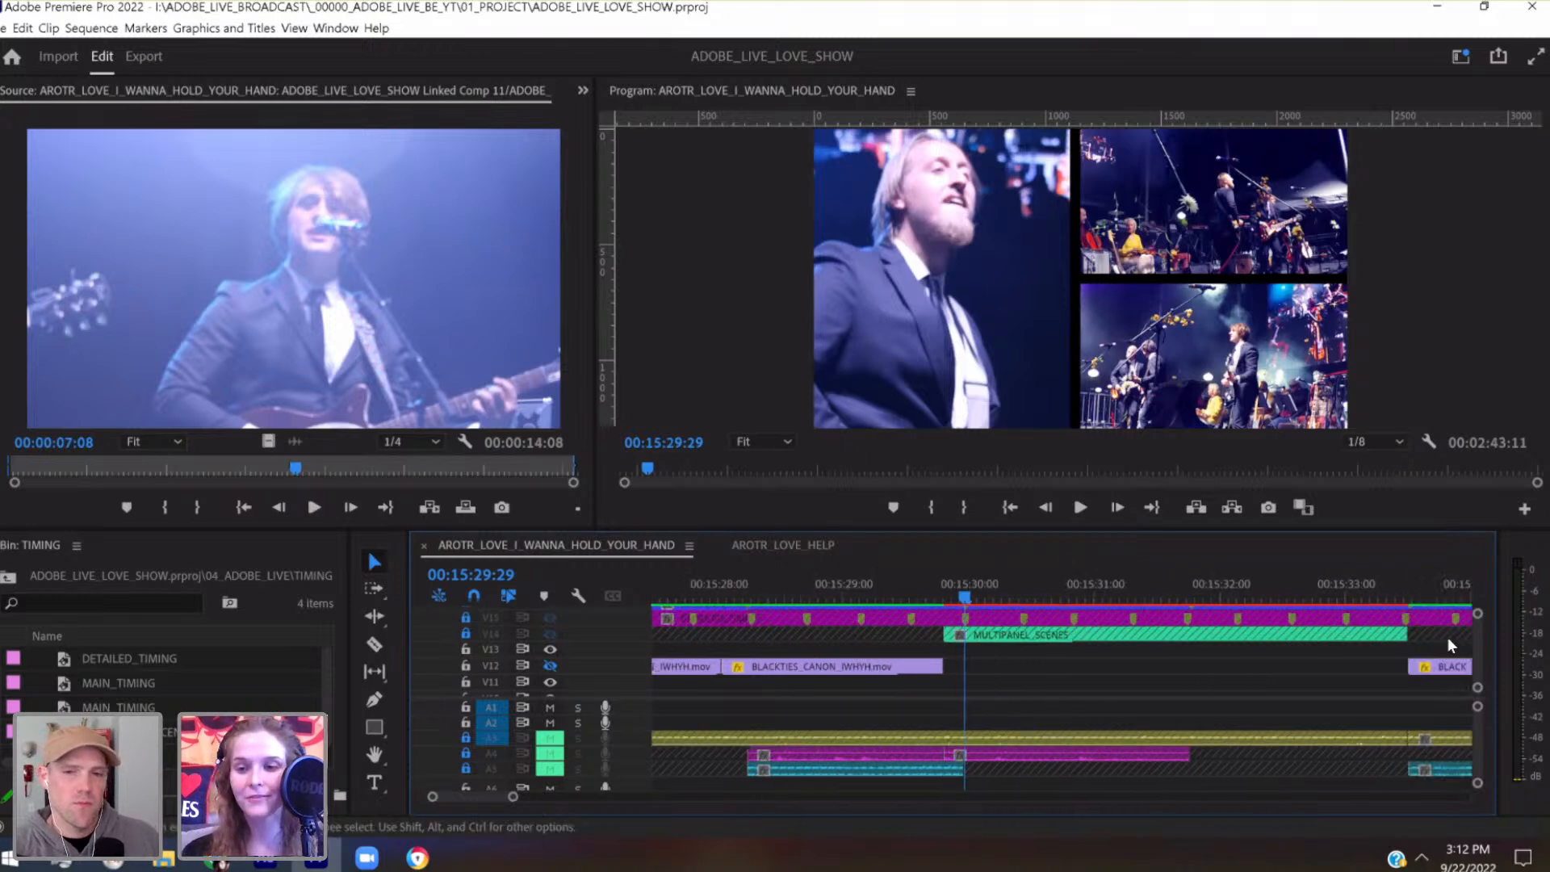
{"action": "scroll", "coordinate": [1476, 651], "scroll_direction": "up", "scroll_amount": 2}
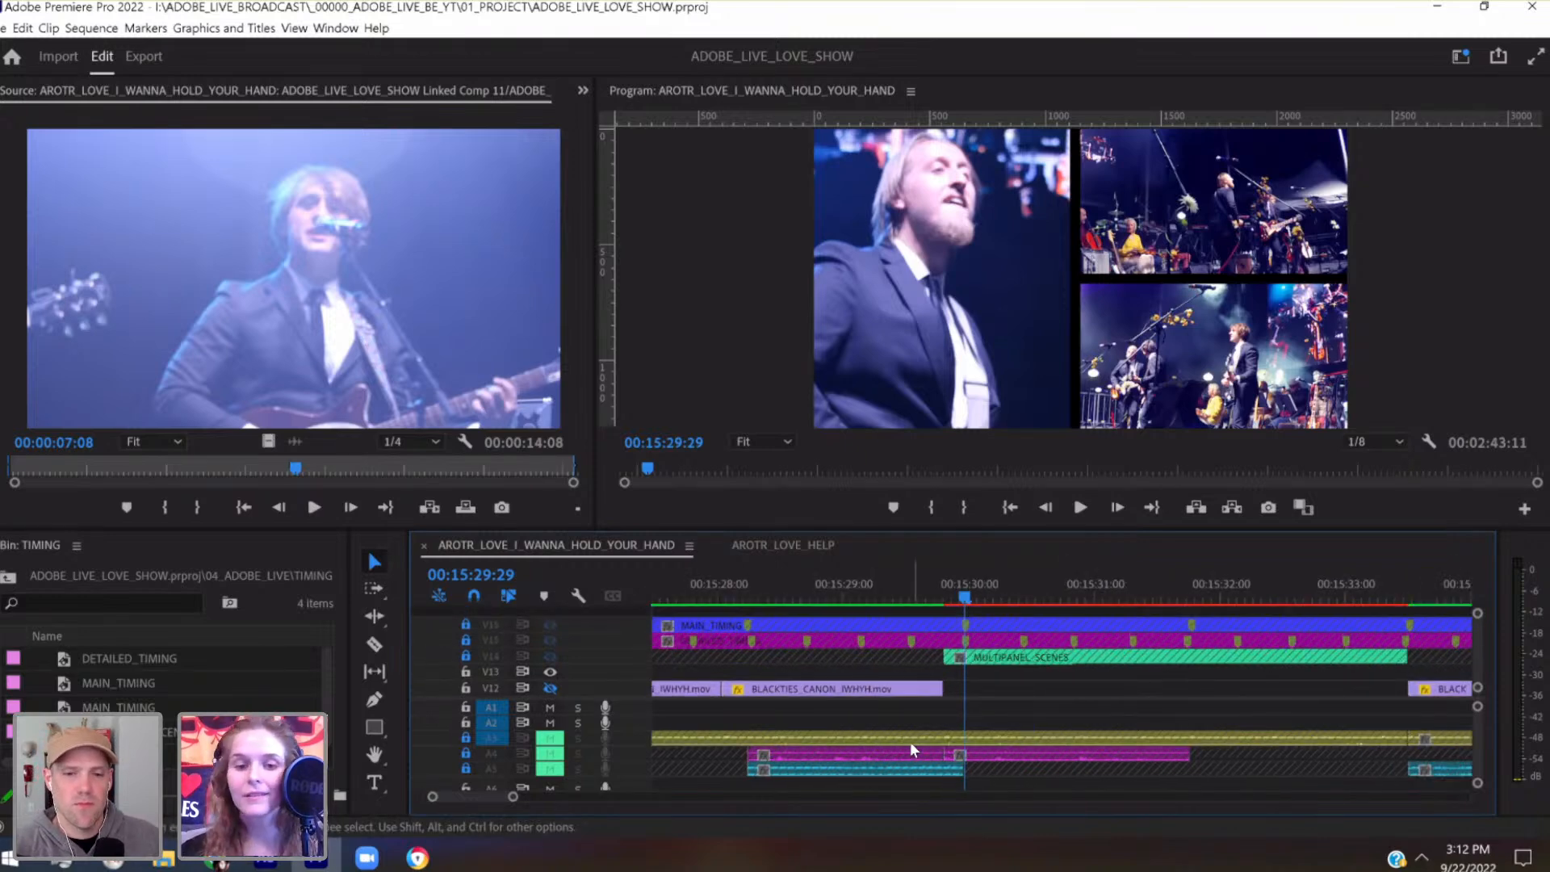
{"action": "left_click_drag", "start_coordinate": [513, 797], "coordinate": [490, 797]}
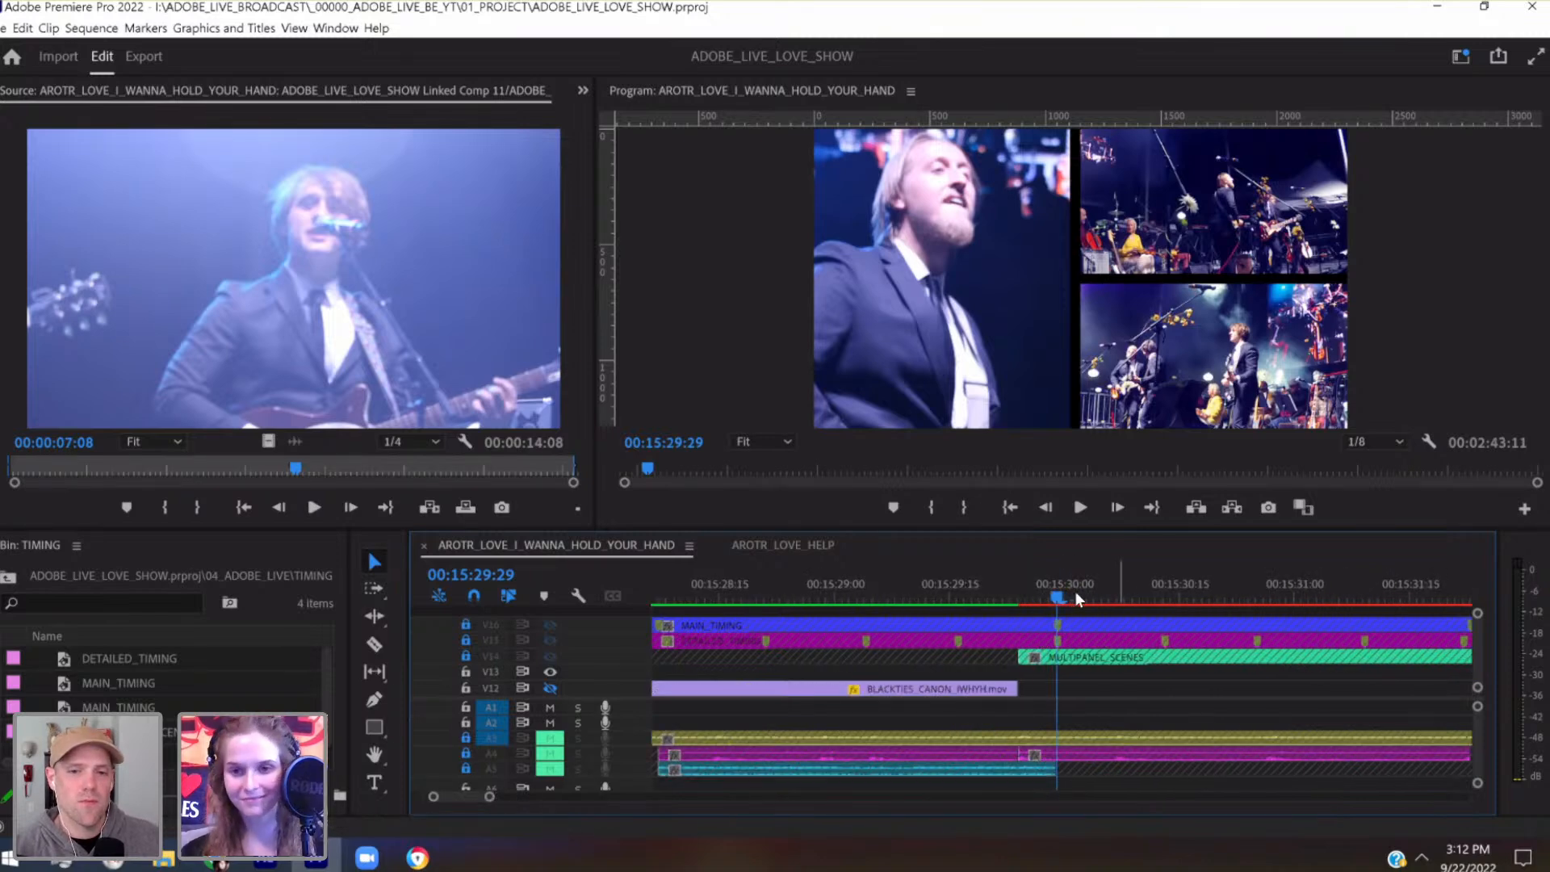
{"action": "left_click_drag", "start_coordinate": [1054, 599], "coordinate": [1136, 590]}
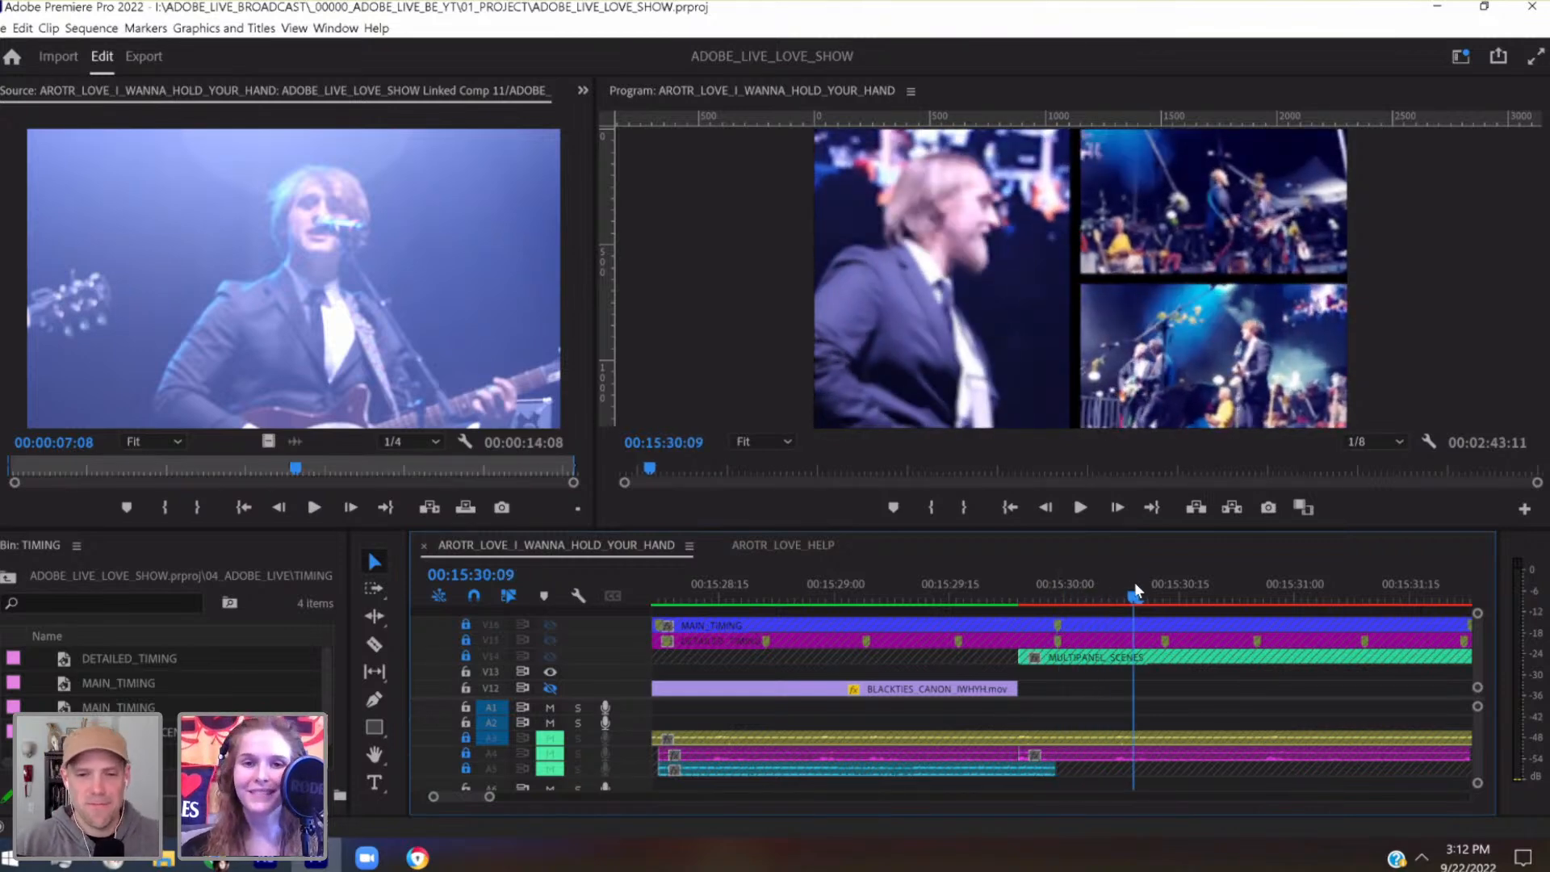
{"action": "left_click_drag", "start_coordinate": [1135, 583], "coordinate": [1166, 593]}
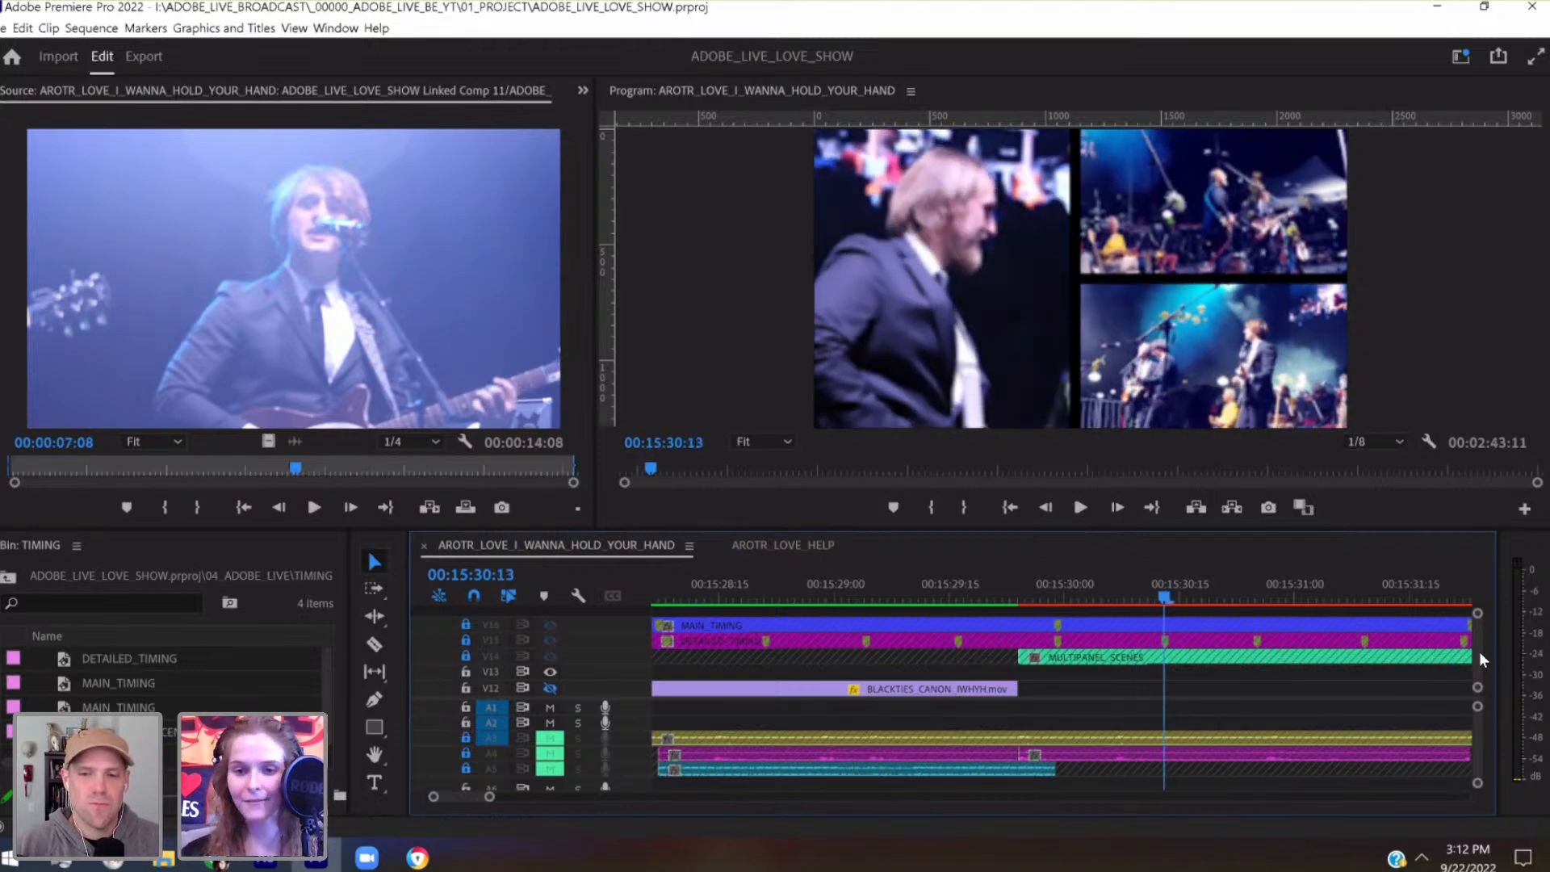
Open the Linked Comp 06 clip from track V7 in the Source monitor to read its comp time at the playhead
{"action": "scroll", "coordinate": [1479, 653], "scroll_direction": "down", "scroll_amount": 4}
{"action": "scroll", "coordinate": [1479, 665], "scroll_direction": "up", "scroll_amount": 2}
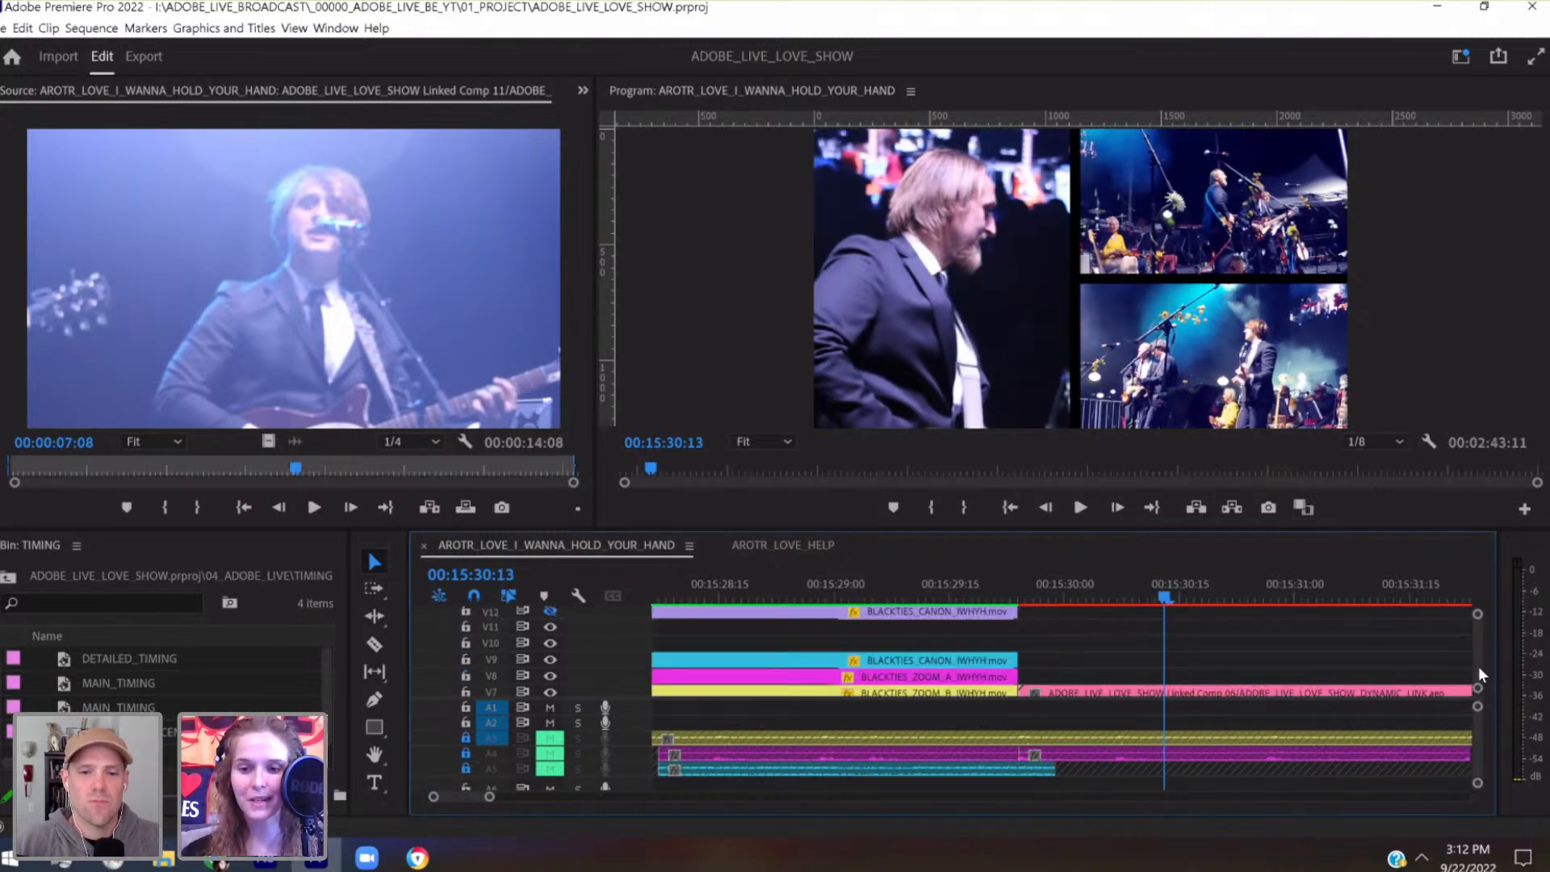
{"action": "double_click", "coordinate": [1253, 686]}
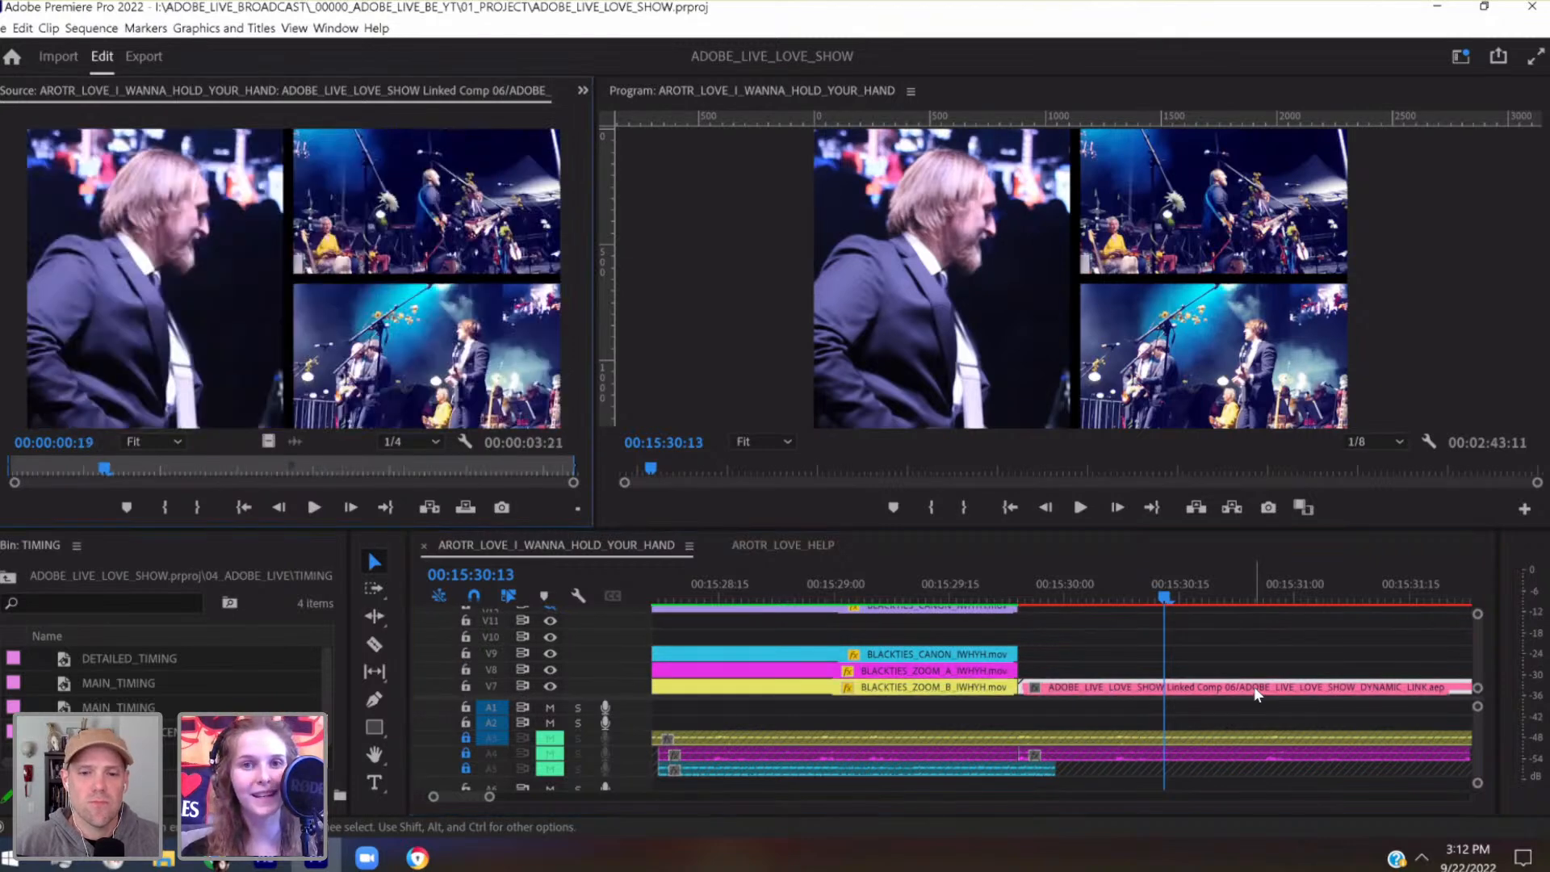
{"action": "left_click", "coordinate": [1160, 594]}
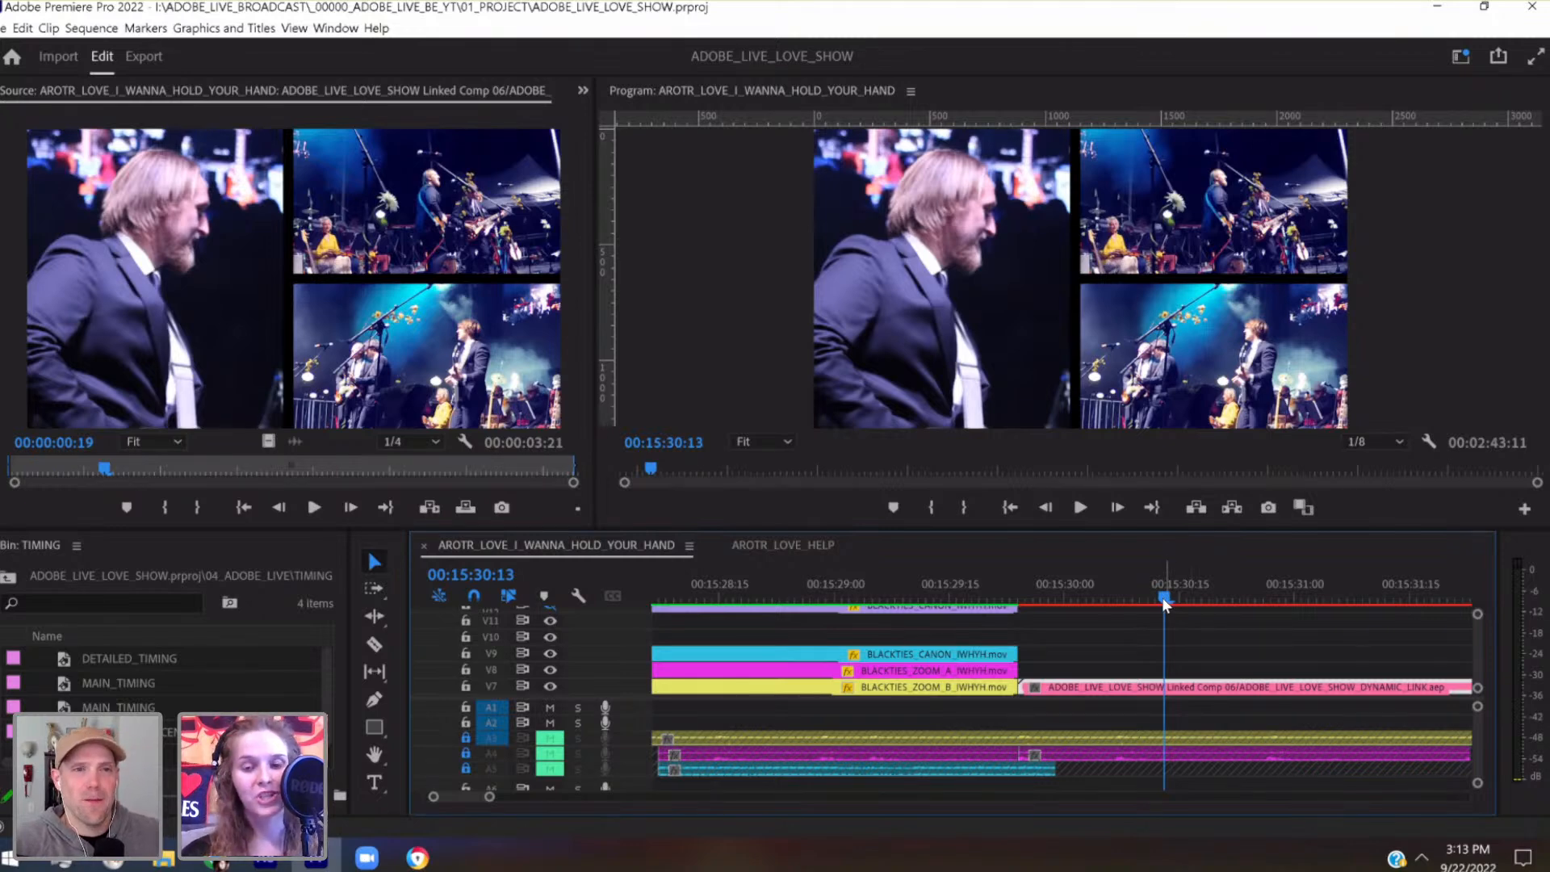
Switch to After Effects, place composition marker 1 at 0:00:00:19 in Linked Comp 06, and save the project
{"action": "left_click", "coordinate": [266, 859]}
{"action": "left_click_drag", "start_coordinate": [971, 625], "coordinate": [995, 627]}
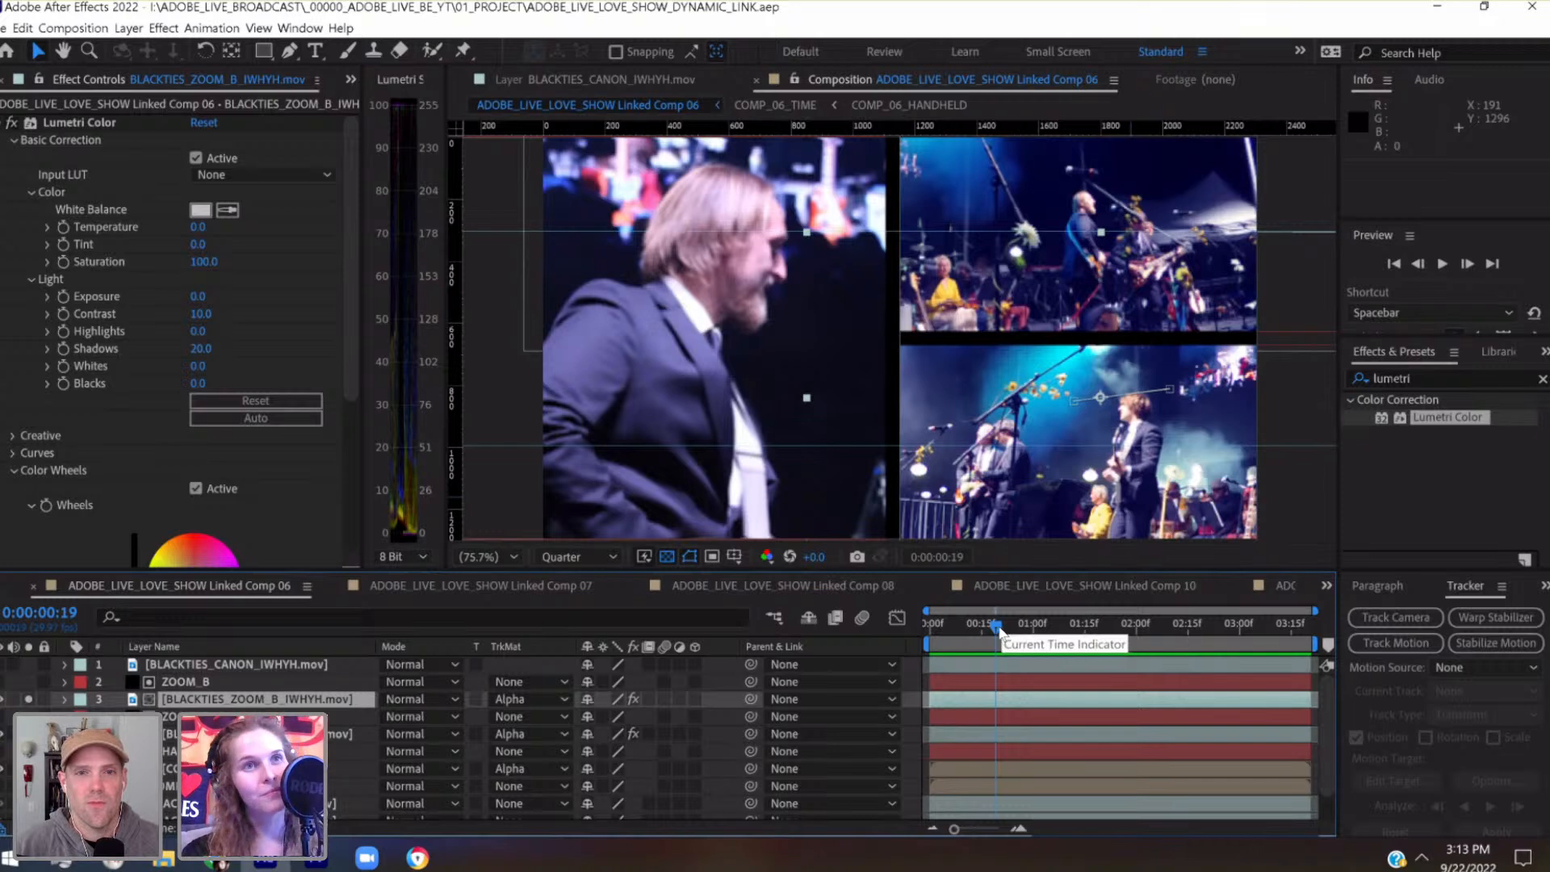
{"action": "left_click_drag", "start_coordinate": [1003, 625], "coordinate": [1011, 627]}
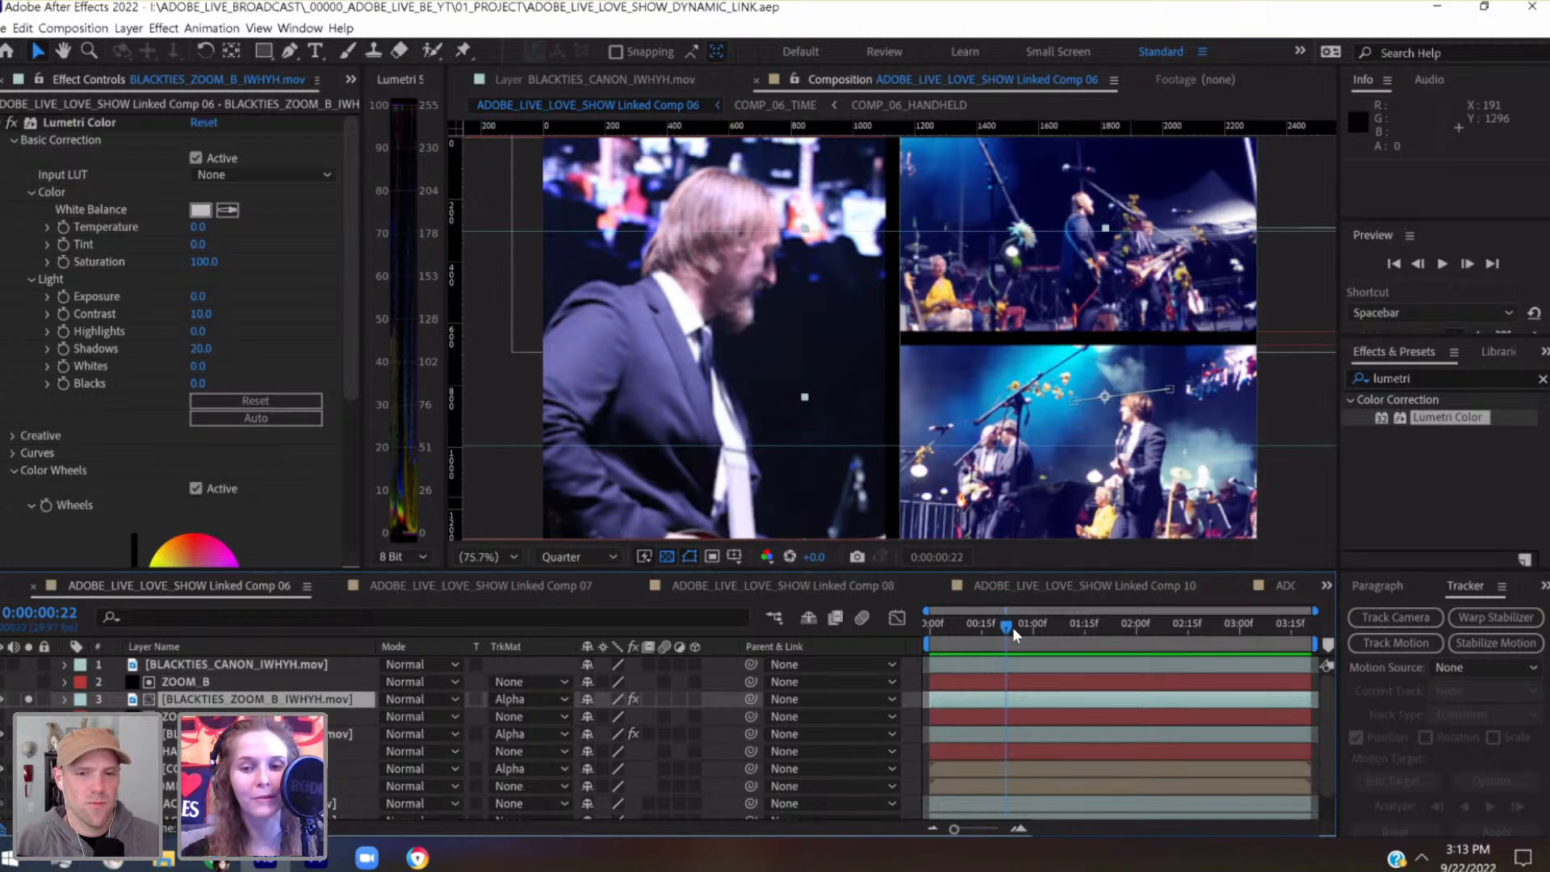
{"action": "left_click_drag", "start_coordinate": [1013, 628], "coordinate": [1015, 628]}
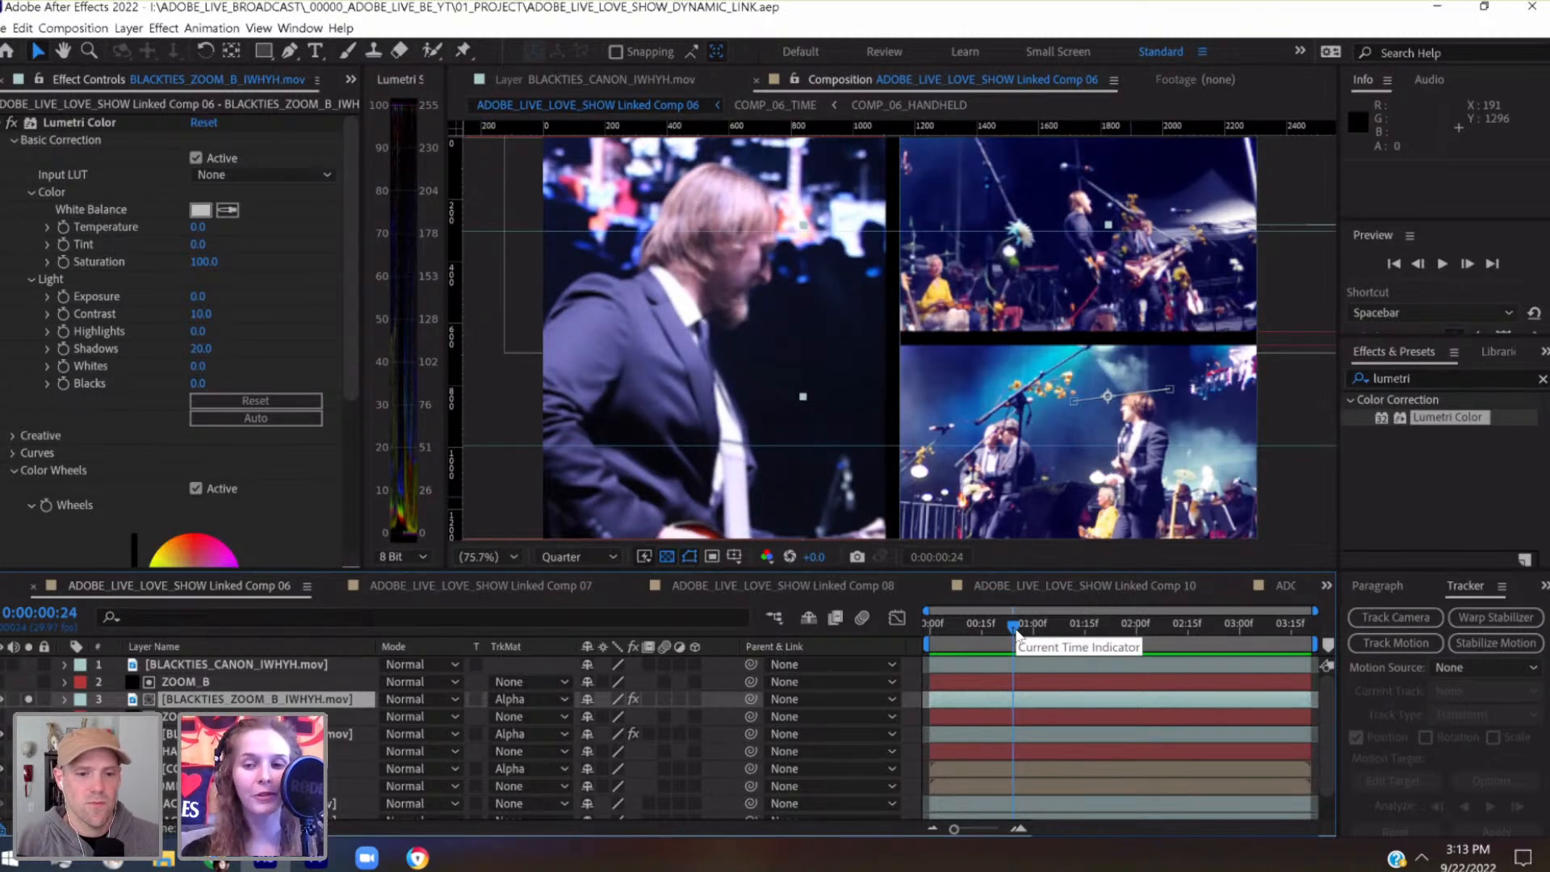
{"action": "left_click_drag", "start_coordinate": [1015, 632], "coordinate": [1000, 628]}
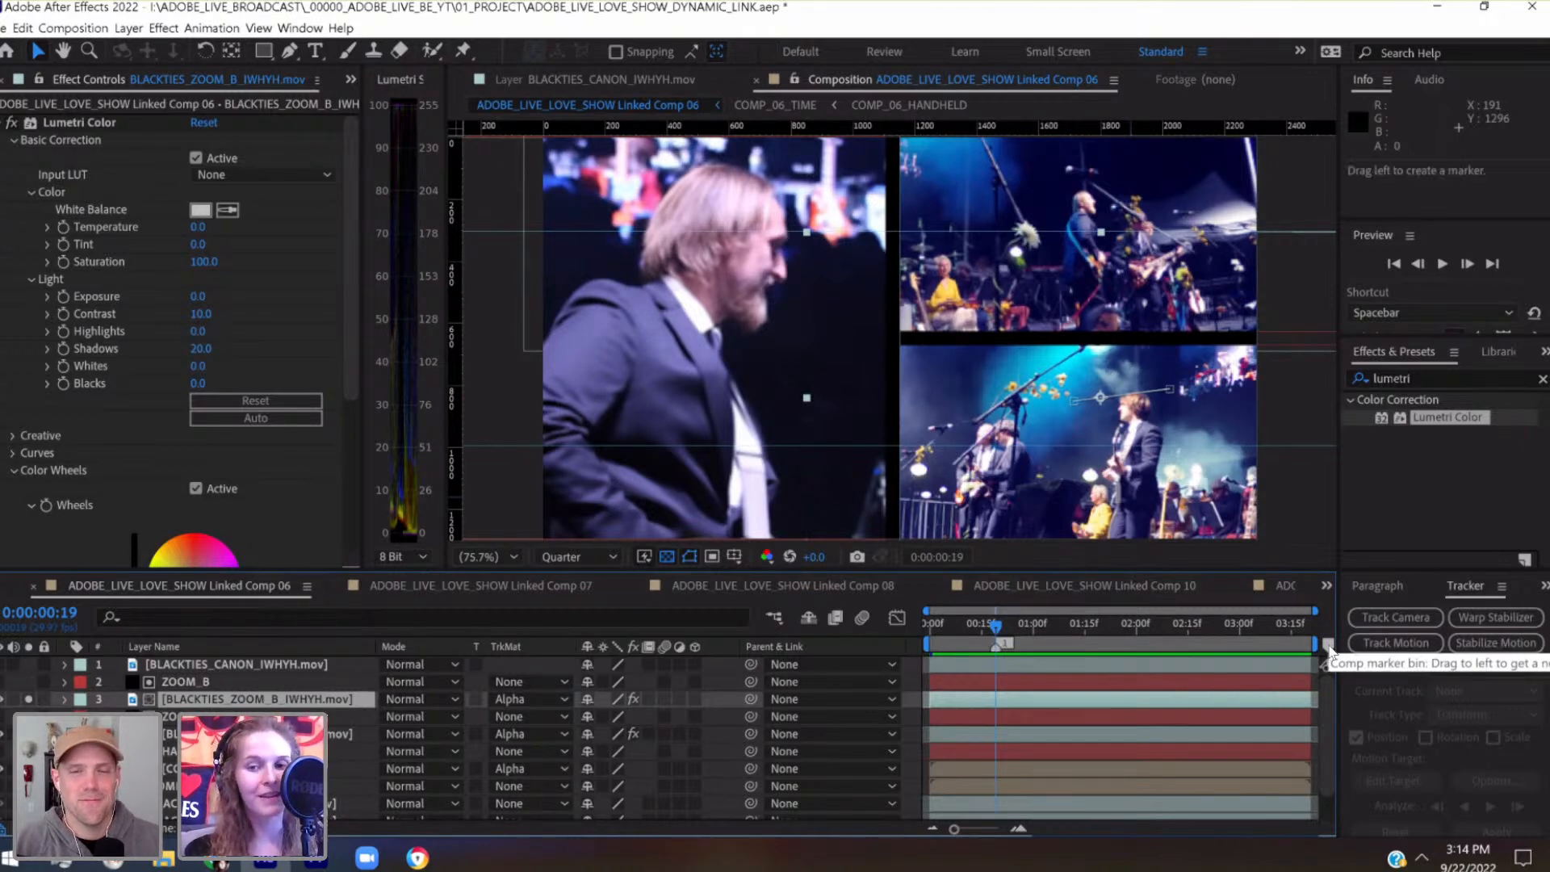
{"action": "left_click_drag", "start_coordinate": [1329, 646], "coordinate": [1004, 643]}
{"action": "key", "text": "ctrl+s"}
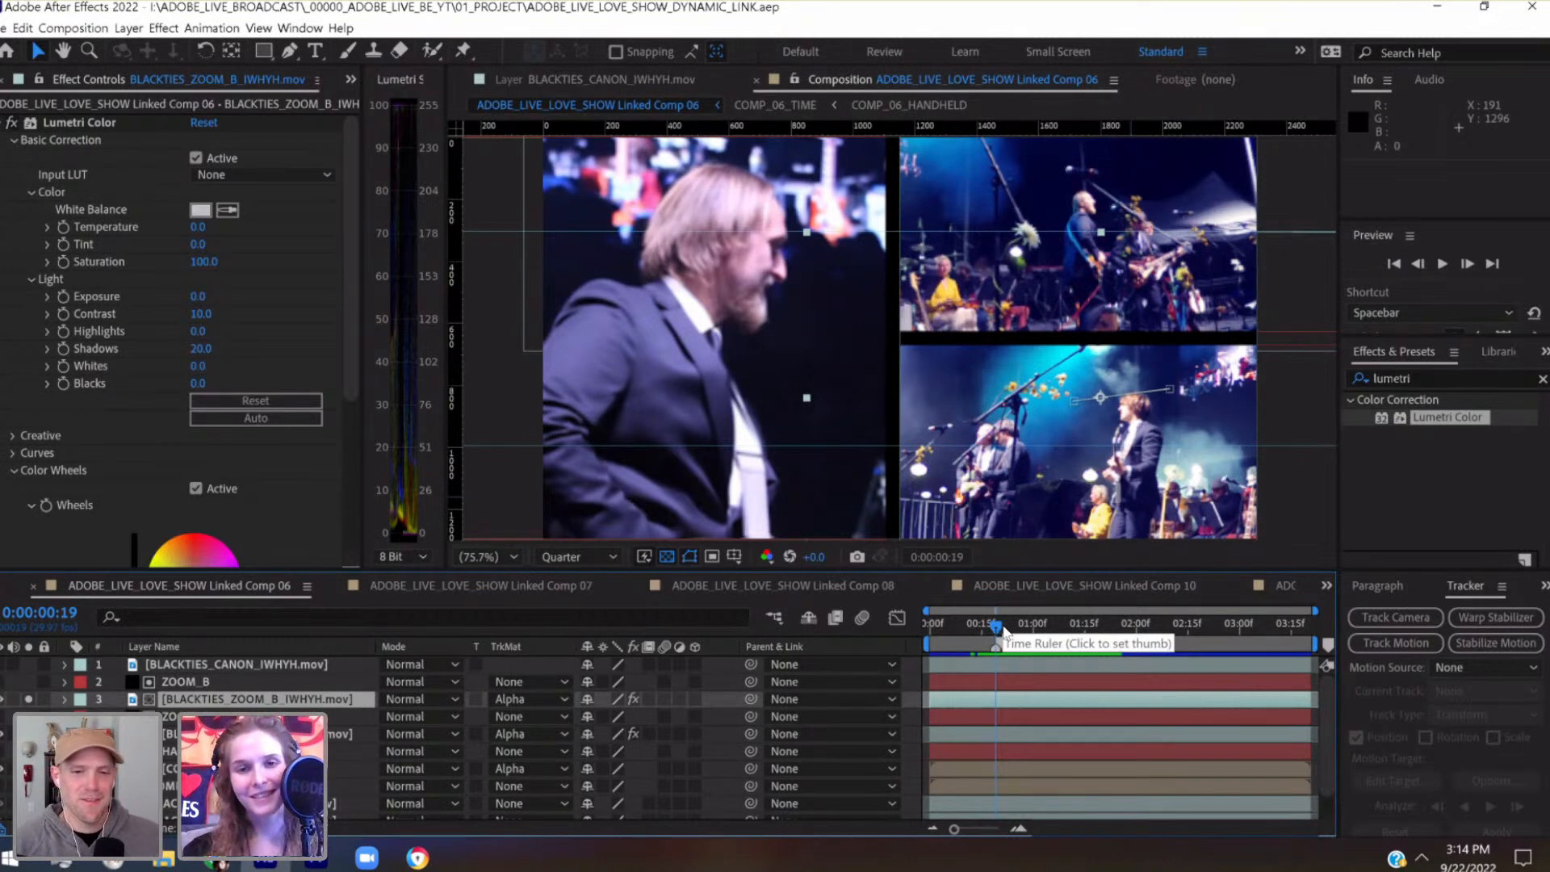
Scrub Linked Comp 06 between marker 1 at 0:00:00:19 and about 0:00:01:13 to examine the shots after the marker
{"action": "left_click_drag", "start_coordinate": [1004, 632], "coordinate": [1054, 623]}
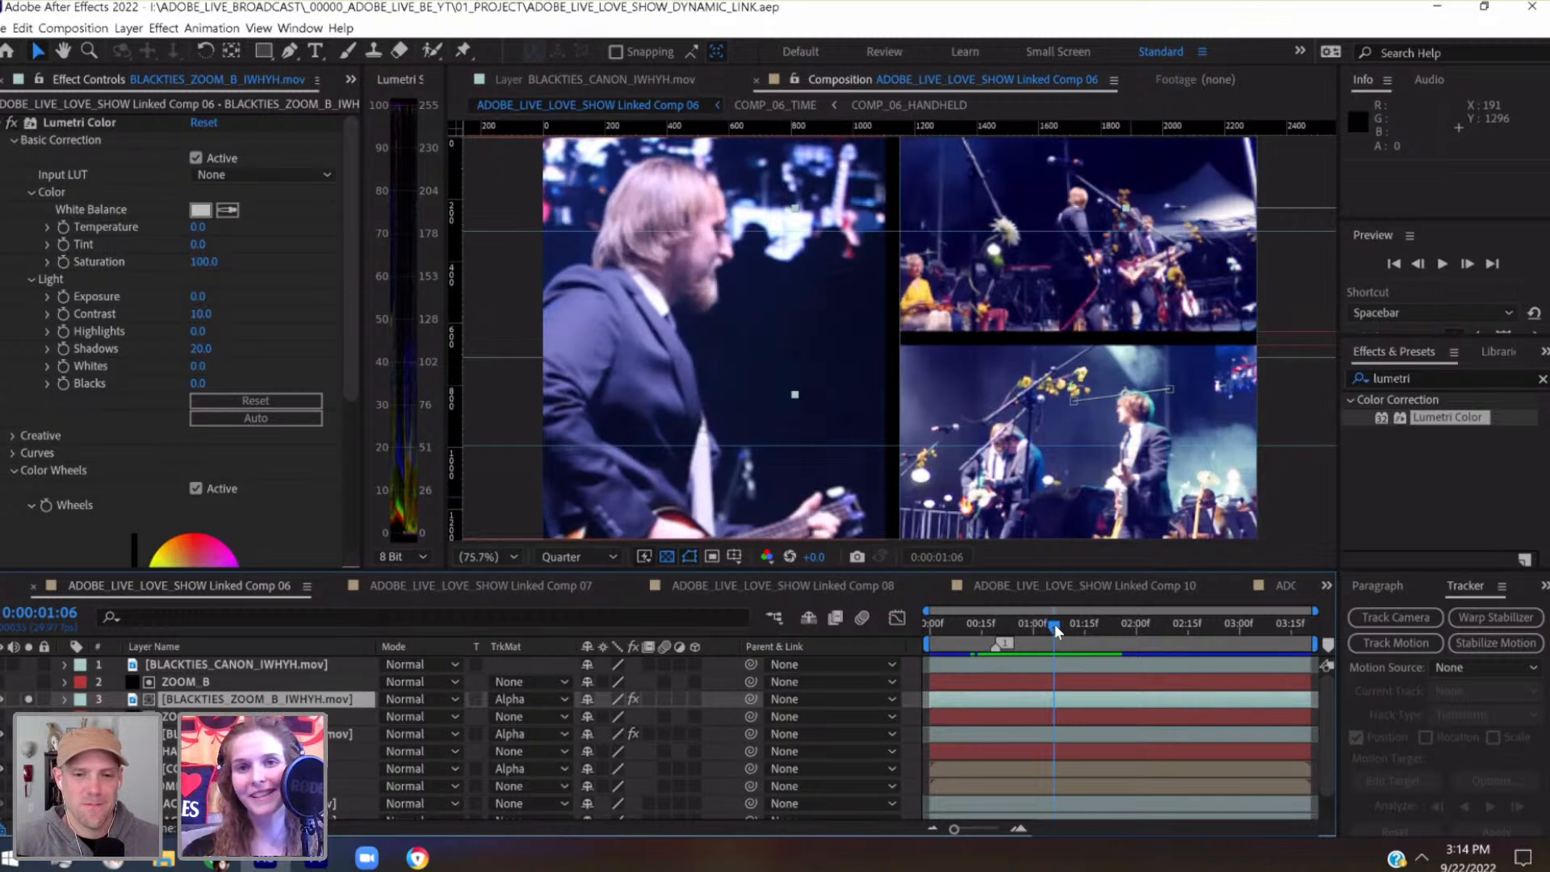
{"action": "left_click_drag", "start_coordinate": [1055, 623], "coordinate": [1062, 625]}
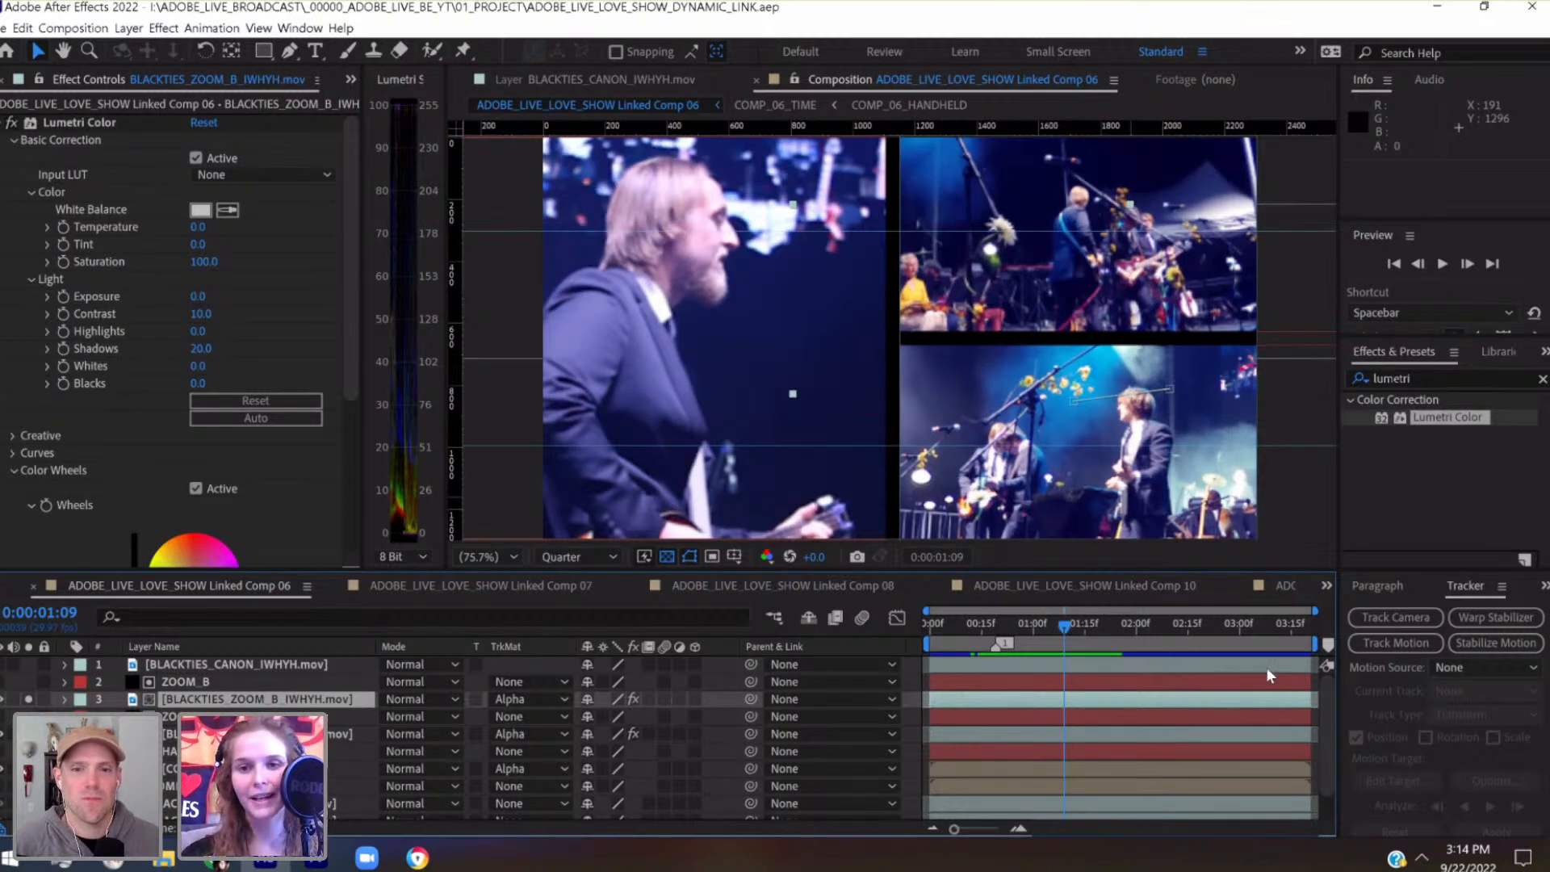
{"action": "left_click", "coordinate": [1045, 623]}
{"action": "left_click", "coordinate": [995, 620]}
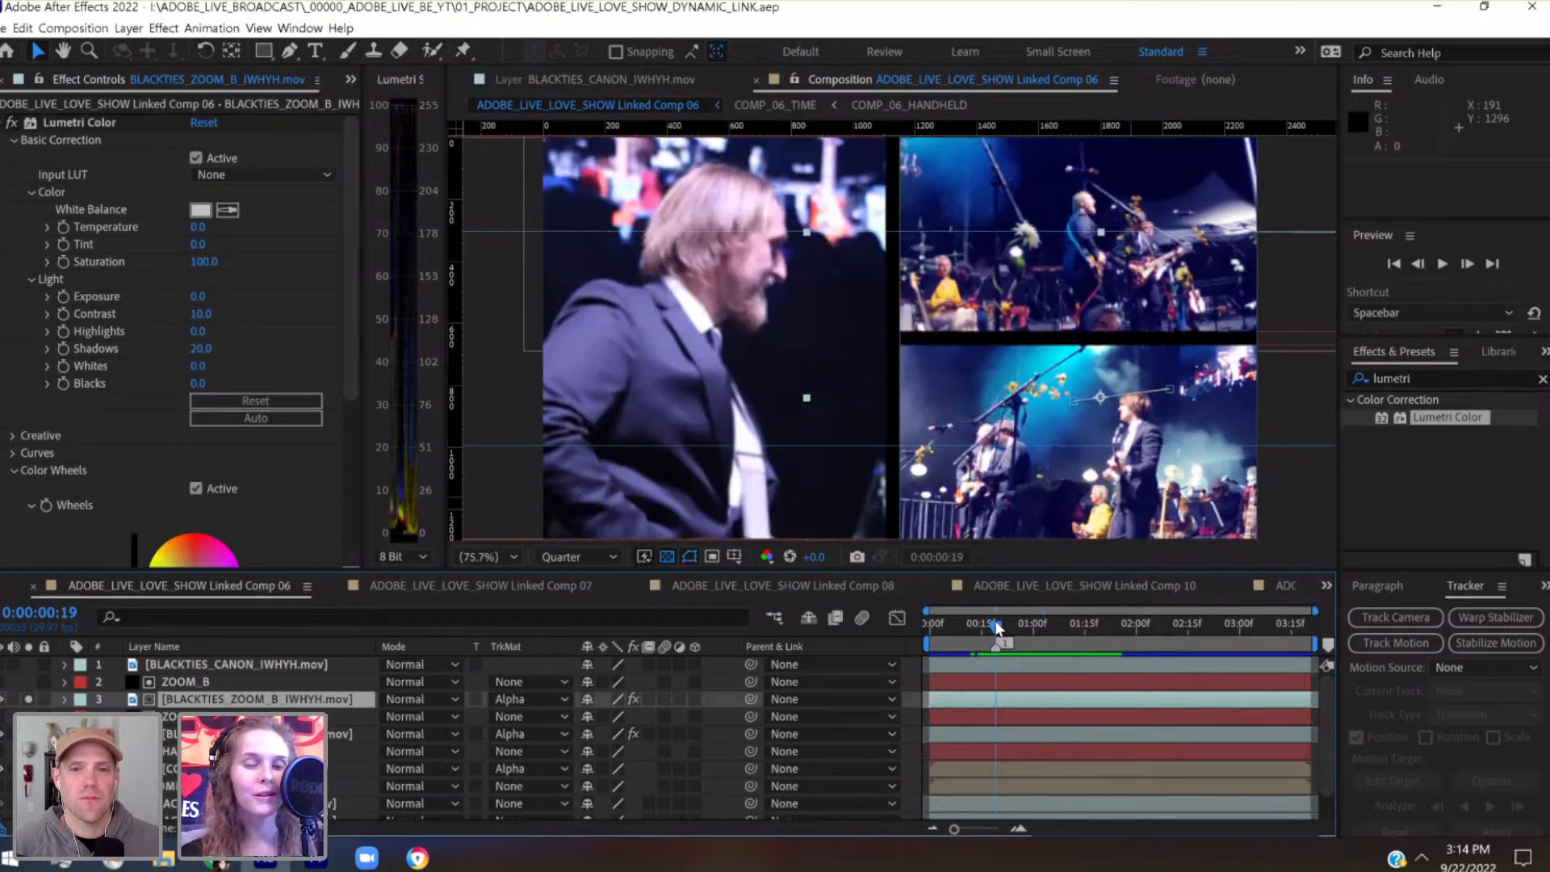
{"action": "left_click", "coordinate": [1068, 638]}
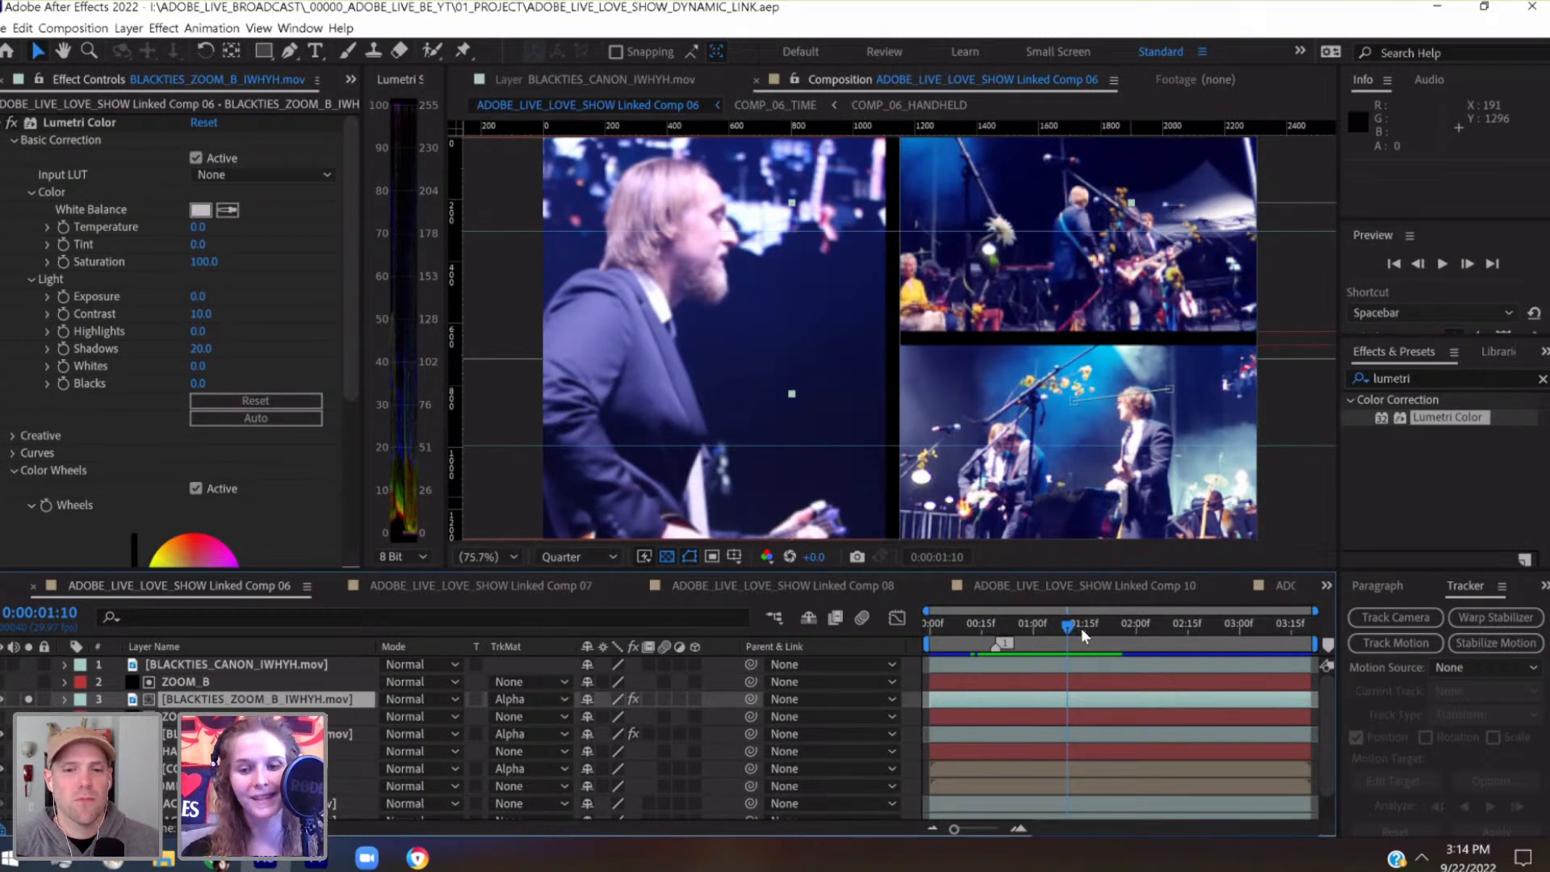
{"action": "left_click", "coordinate": [1079, 628]}
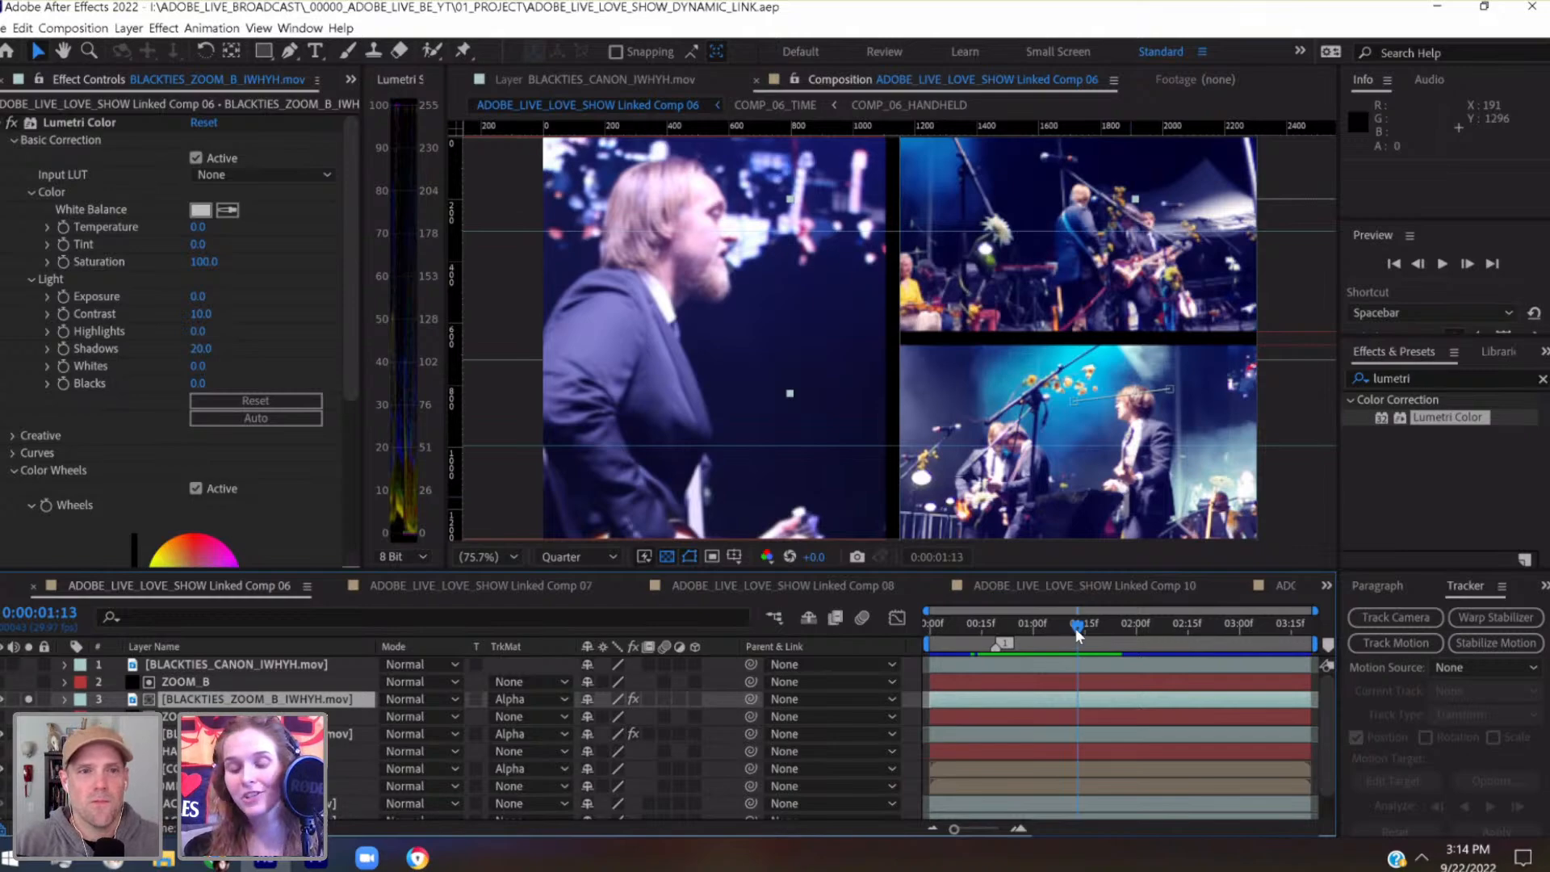
Switch to Premiere Pro and place the playhead on the detailed timing marker at 00:15:30:13 above the MULTIPANEL_SCENES clip
{"action": "left_click", "coordinate": [316, 860]}
{"action": "left_click", "coordinate": [1032, 590]}
{"action": "left_click_drag", "start_coordinate": [1024, 592], "coordinate": [1018, 593]}
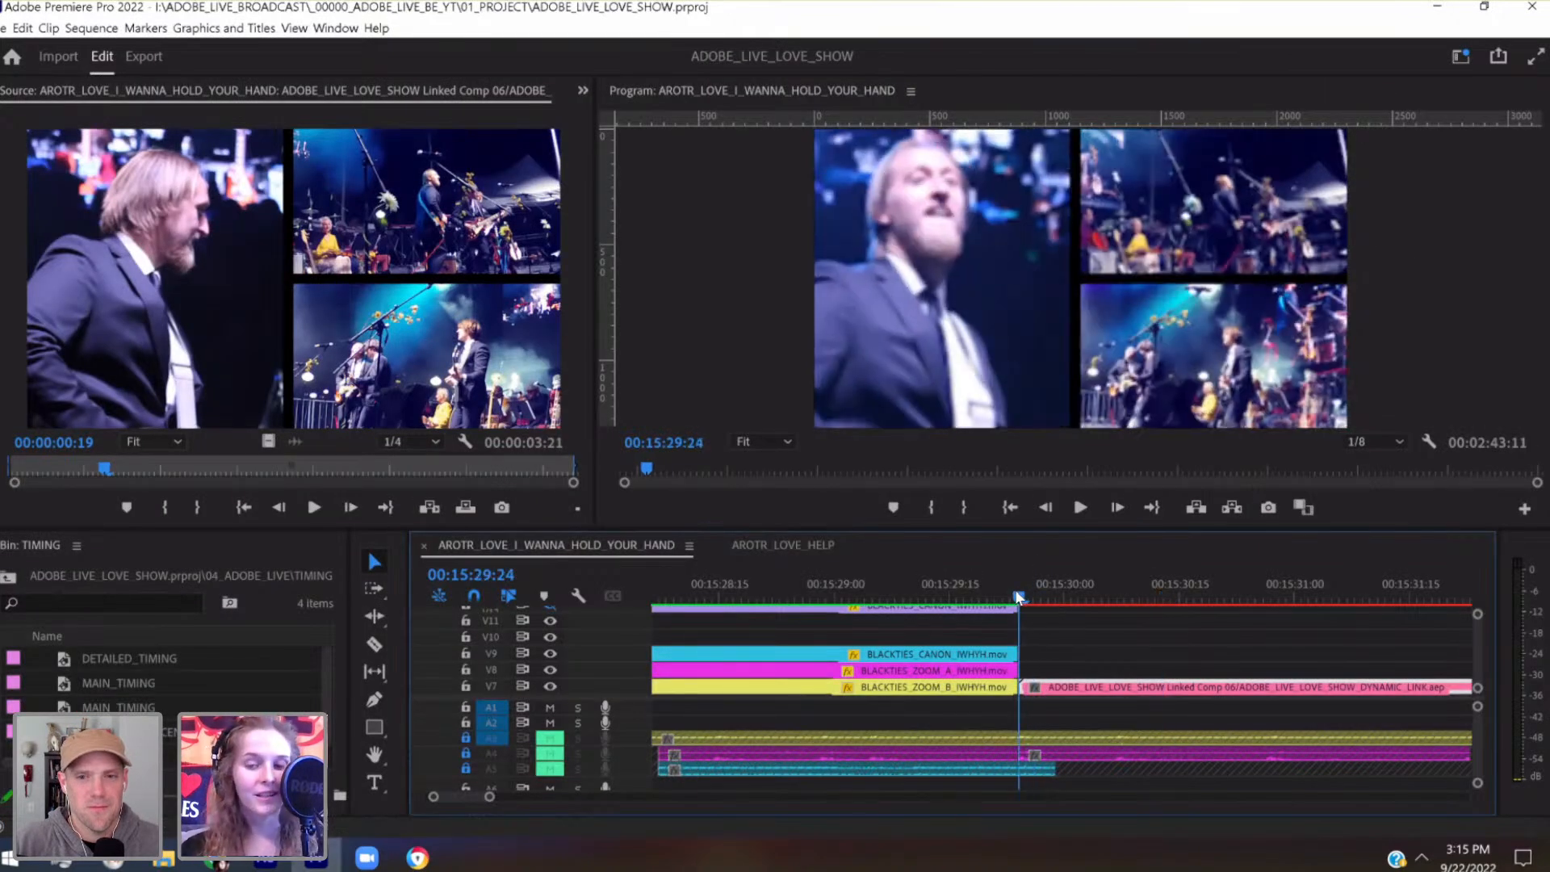
{"action": "scroll", "coordinate": [1070, 644], "scroll_direction": "up", "scroll_amount": 2}
{"action": "scroll", "coordinate": [1071, 648], "scroll_direction": "up", "scroll_amount": 3}
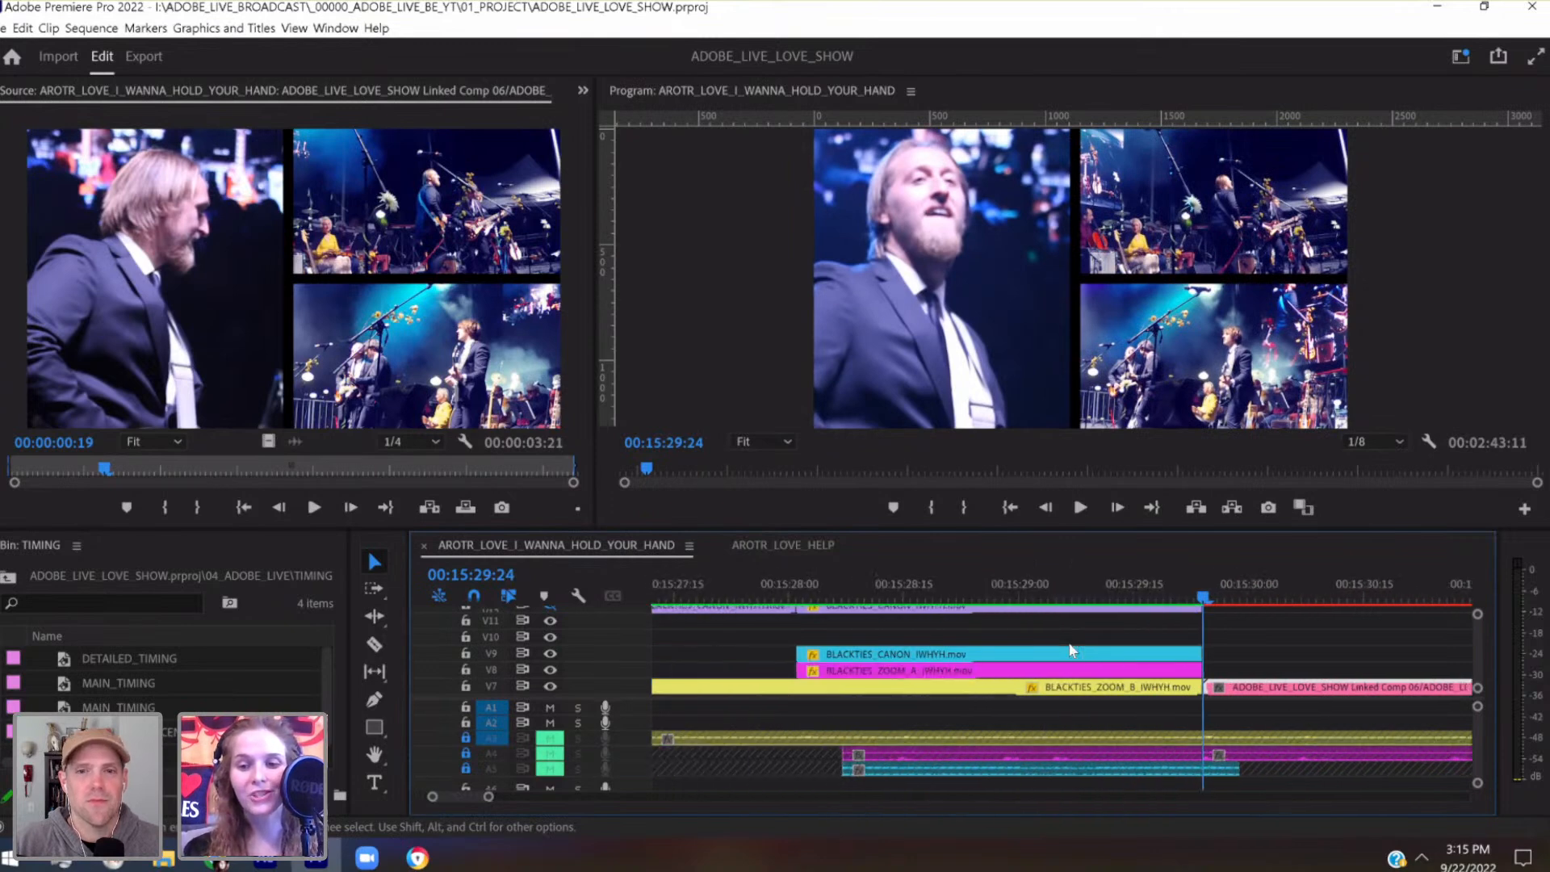
{"action": "scroll", "coordinate": [1461, 633], "scroll_direction": "down", "scroll_amount": 5}
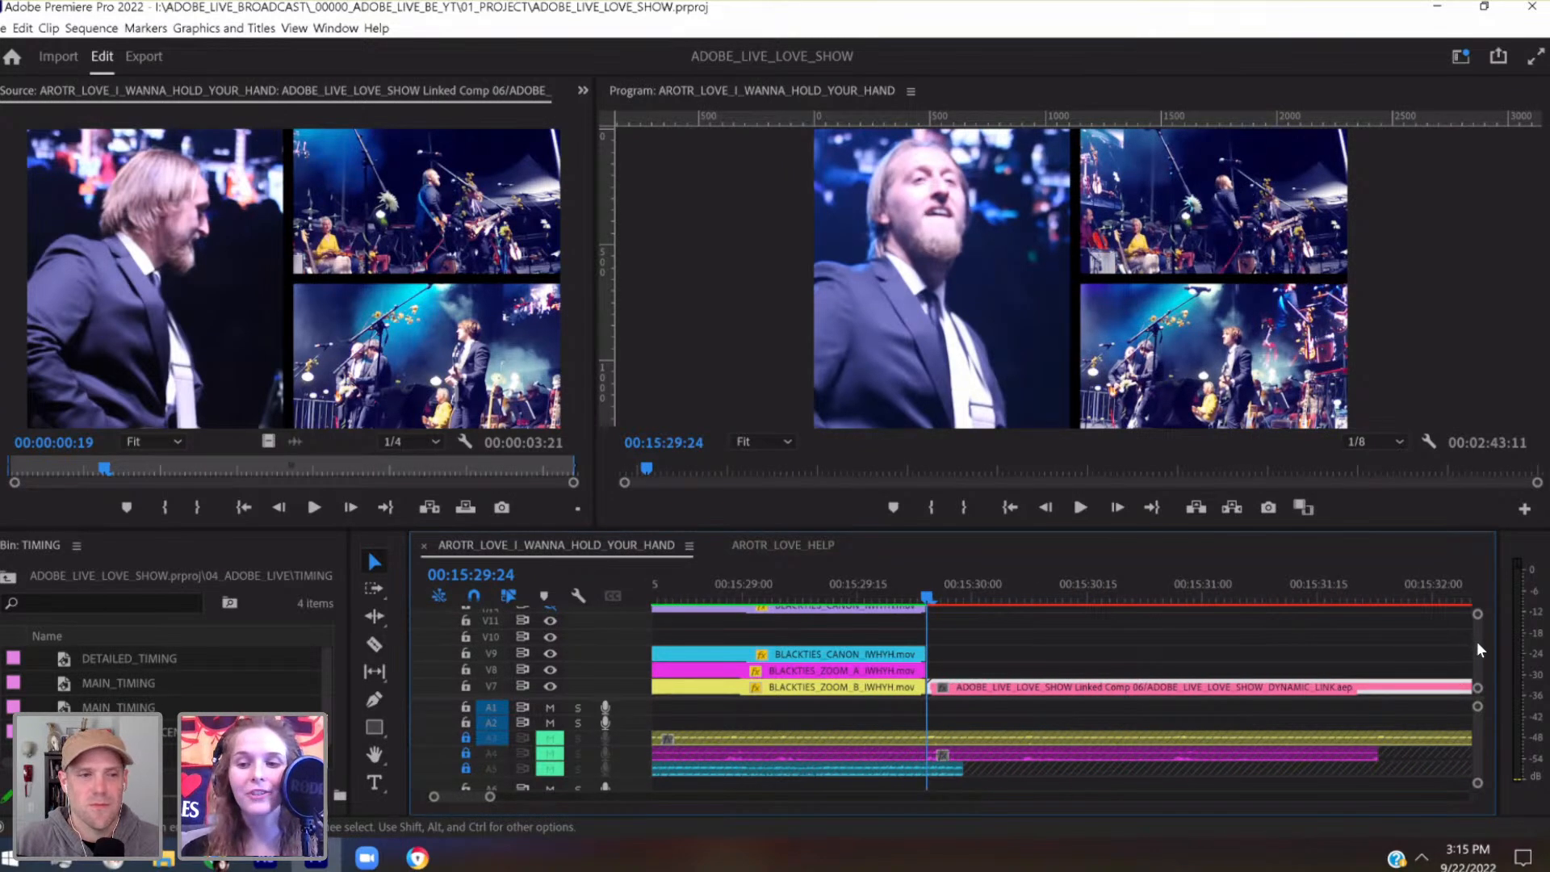
{"action": "scroll", "coordinate": [1478, 639], "scroll_direction": "up", "scroll_amount": 3}
{"action": "left_click", "coordinate": [1066, 592]}
{"action": "left_click", "coordinate": [1073, 592]}
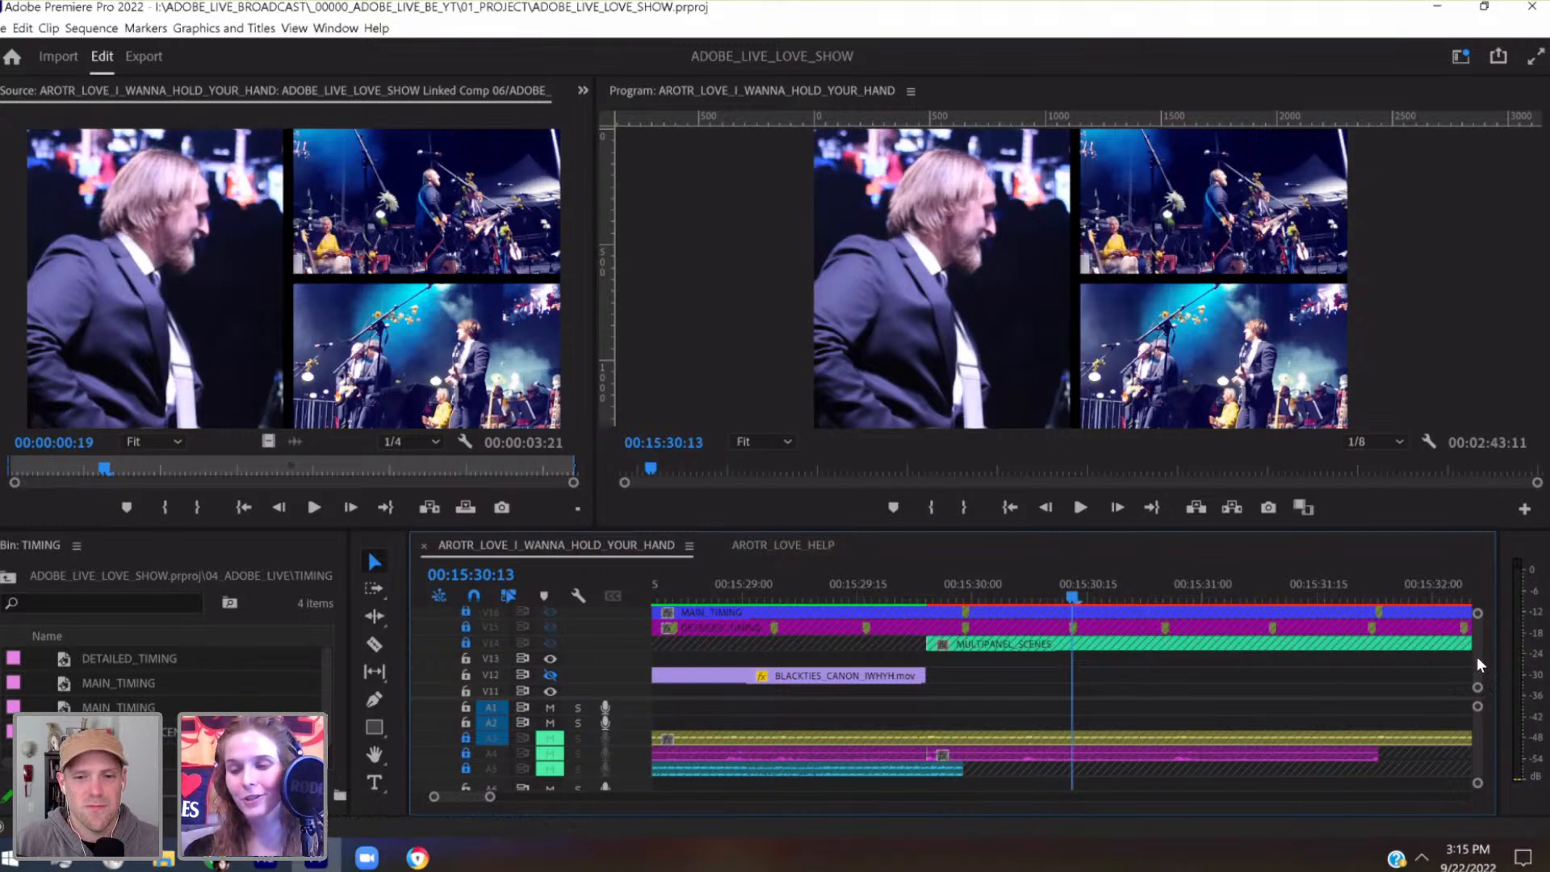
Check the tracks below the timing clips and move the playhead to the next detailed timing marker at 00:15:30:25
{"action": "scroll", "coordinate": [1478, 658], "scroll_direction": "down", "scroll_amount": 5}
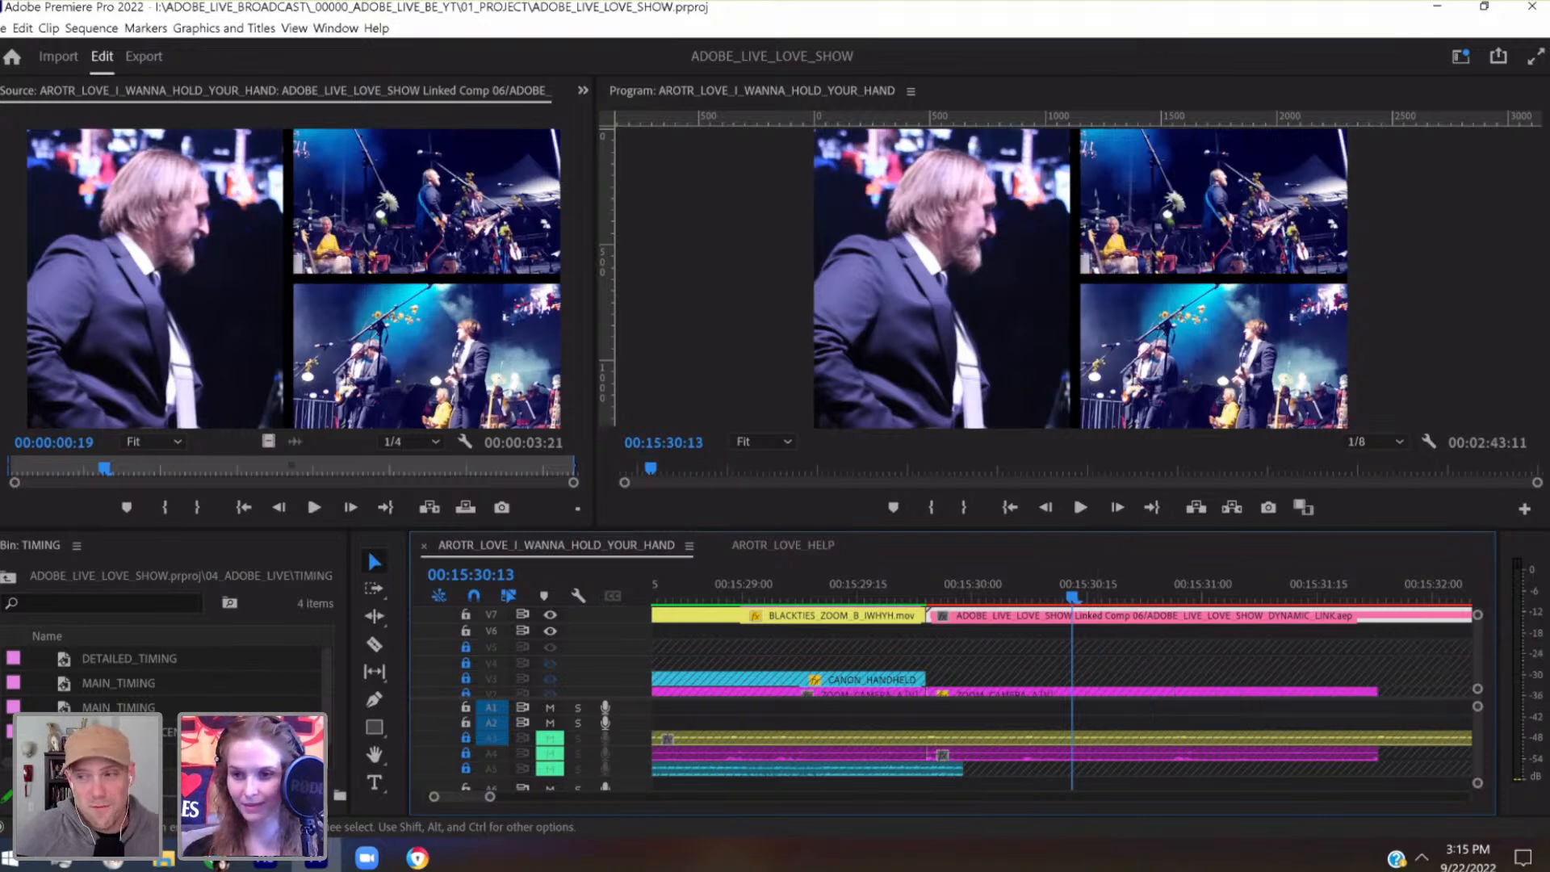
{"action": "scroll", "coordinate": [1479, 649], "scroll_direction": "up", "scroll_amount": 5}
{"action": "scroll", "coordinate": [1480, 638], "scroll_direction": "down", "scroll_amount": 6}
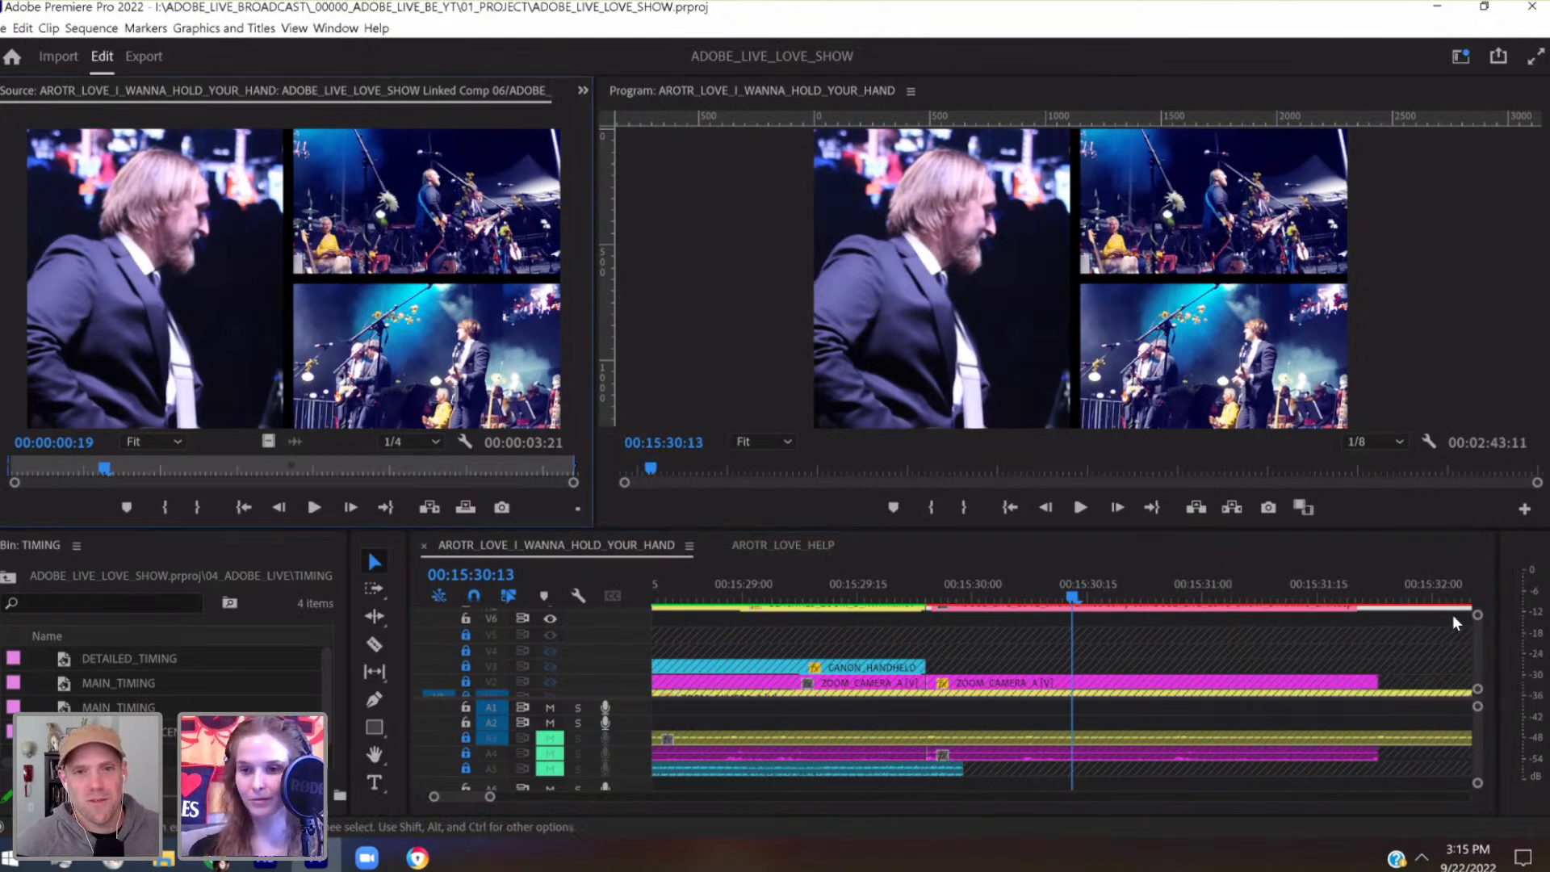
{"action": "scroll", "coordinate": [1478, 638], "scroll_direction": "up", "scroll_amount": 5}
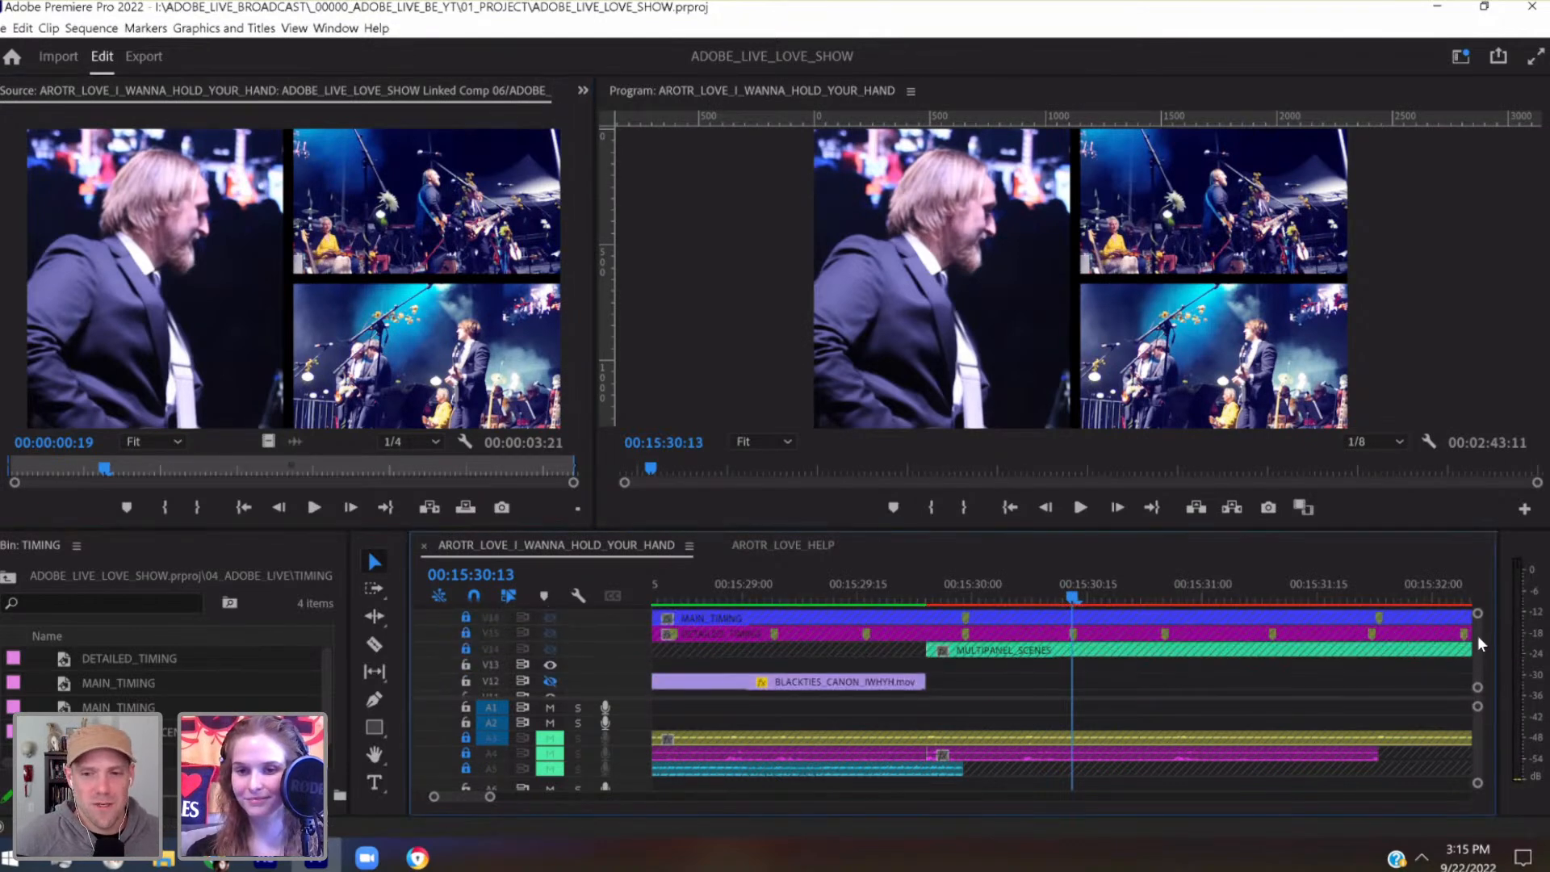
{"action": "left_click", "coordinate": [1164, 585]}
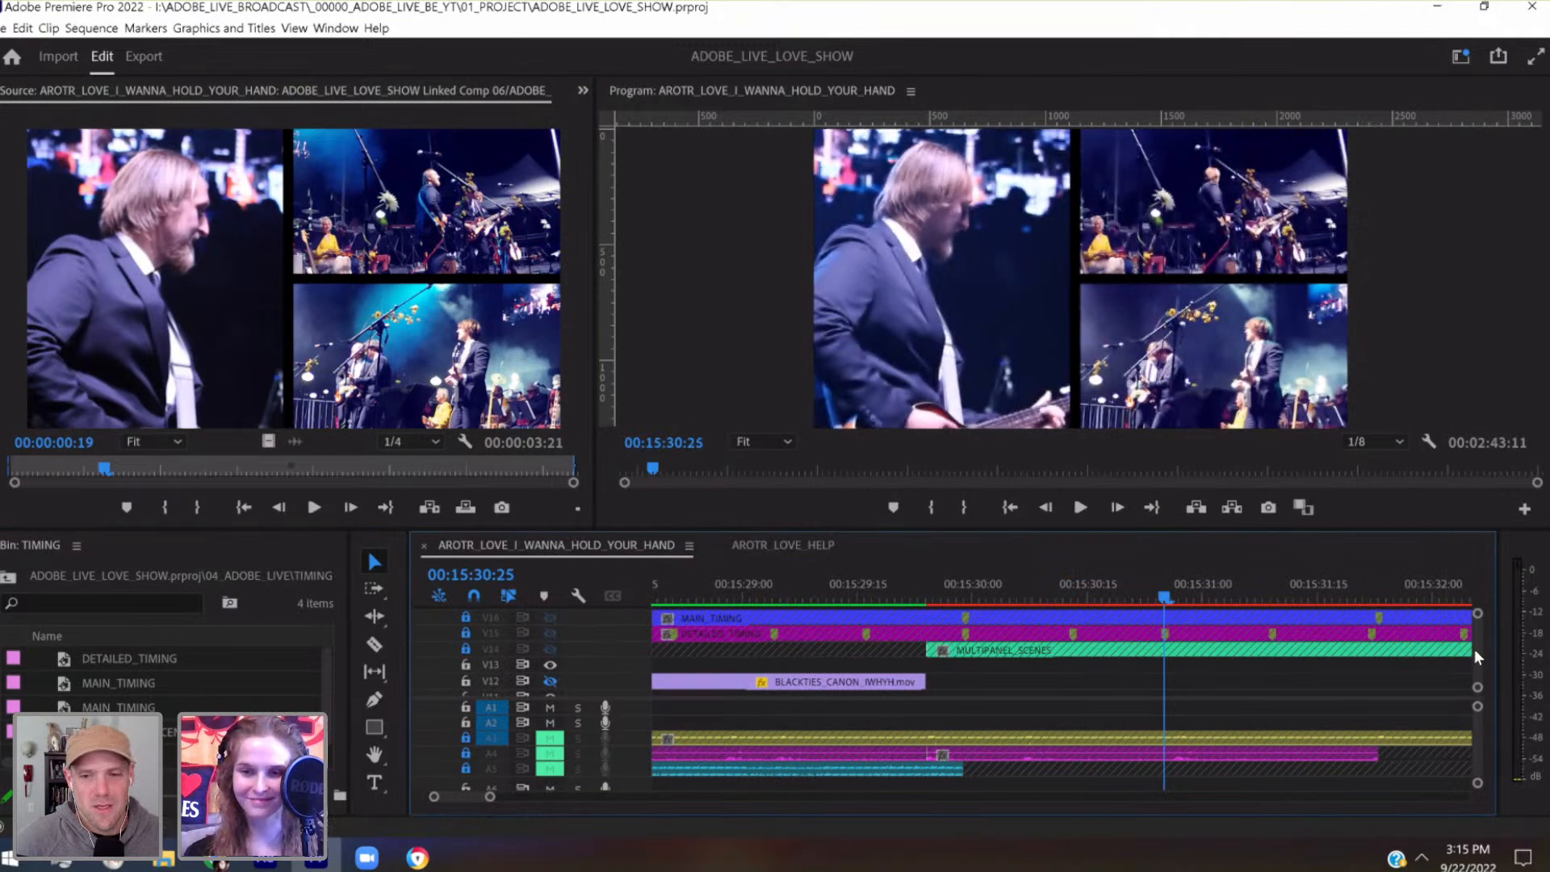
Enlarge the timeline area and open the Linked Comp 06 clip from track V7 in the Source monitor to read its comp time
{"action": "scroll", "coordinate": [1475, 650], "scroll_direction": "down", "scroll_amount": 2}
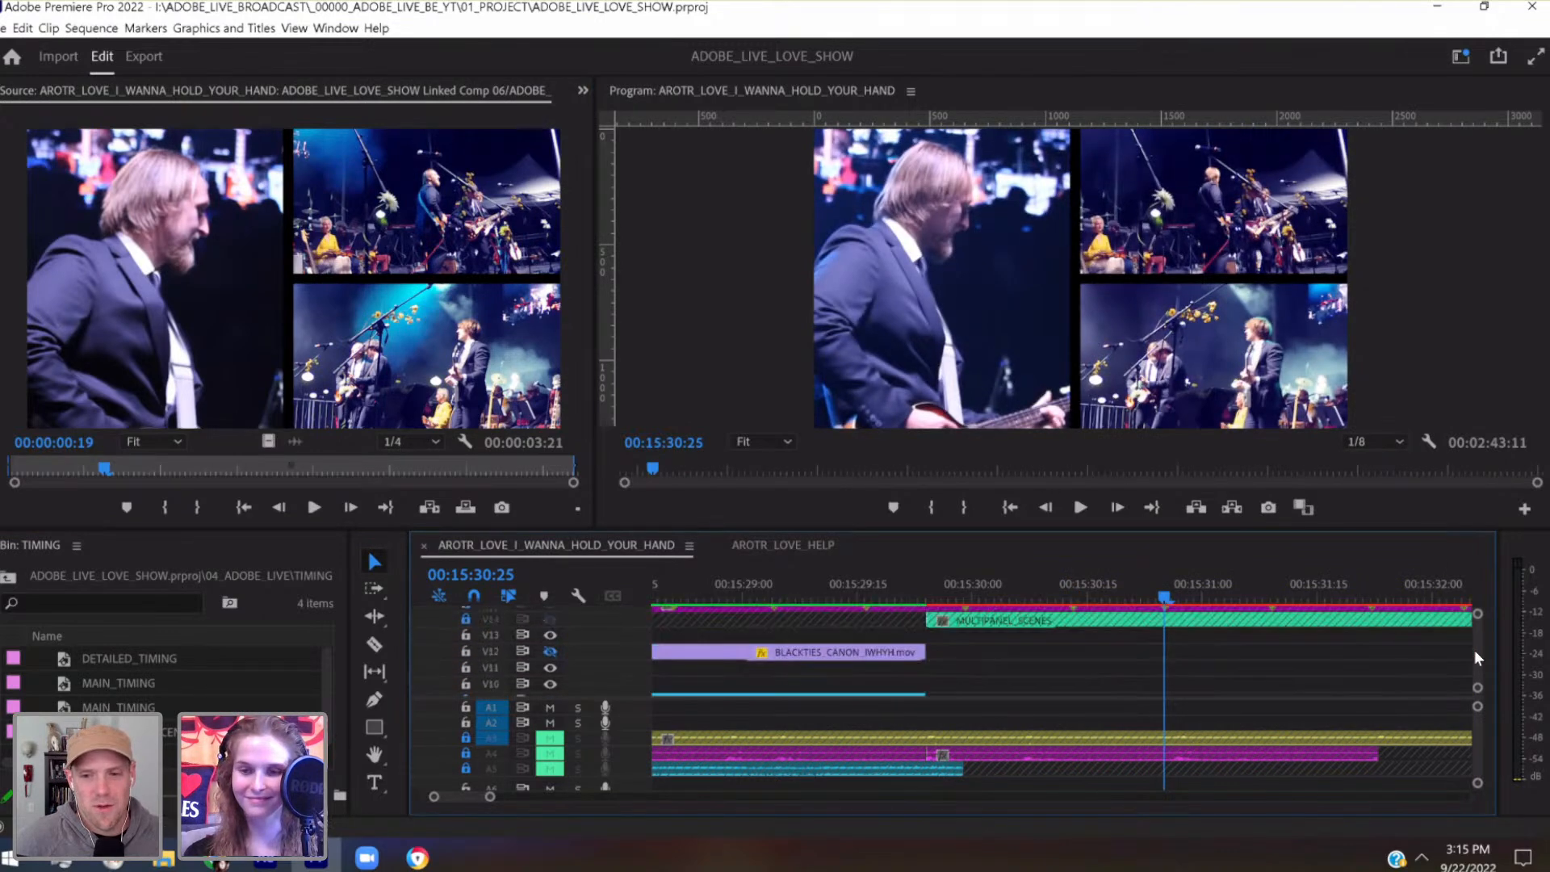
{"action": "scroll", "coordinate": [1476, 652], "scroll_direction": "down", "scroll_amount": 4}
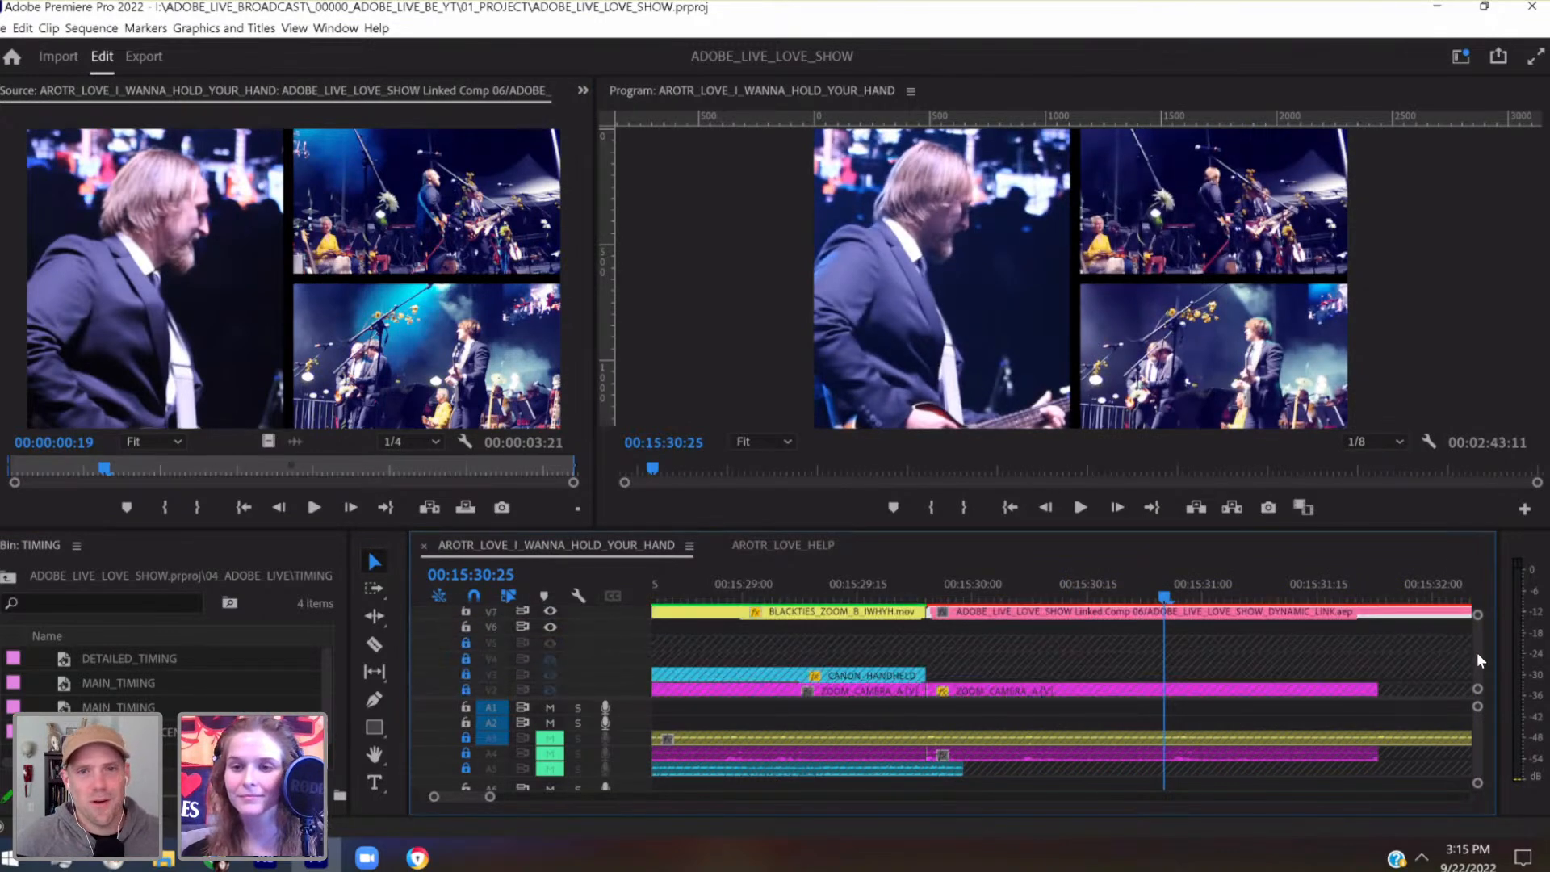
{"action": "scroll", "coordinate": [1460, 644], "scroll_direction": "up", "scroll_amount": 2}
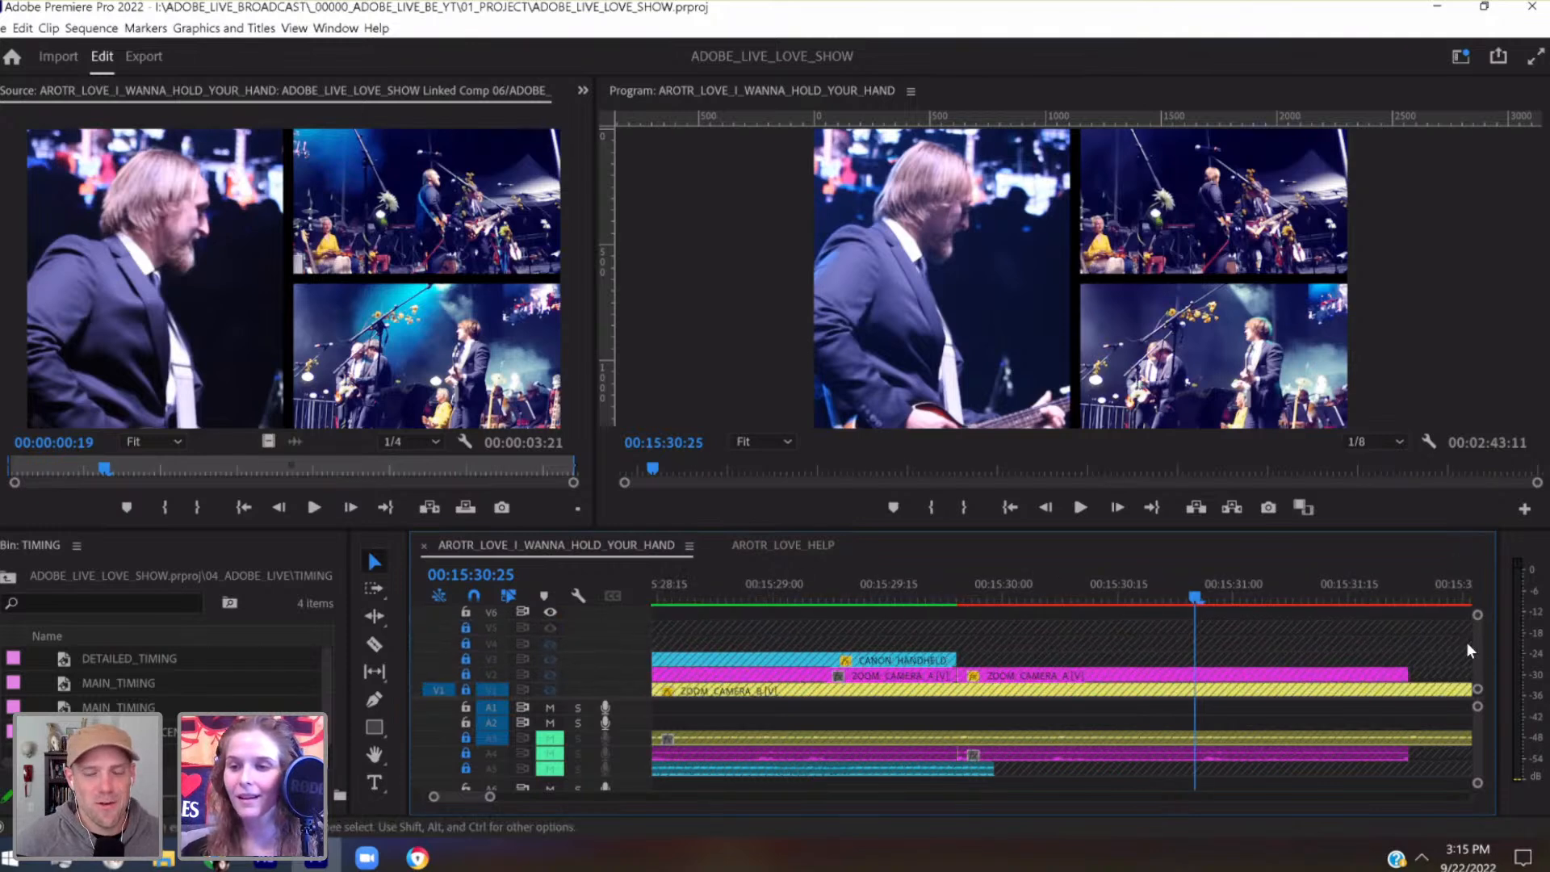
{"action": "scroll", "coordinate": [1479, 638], "scroll_direction": "up", "scroll_amount": 3}
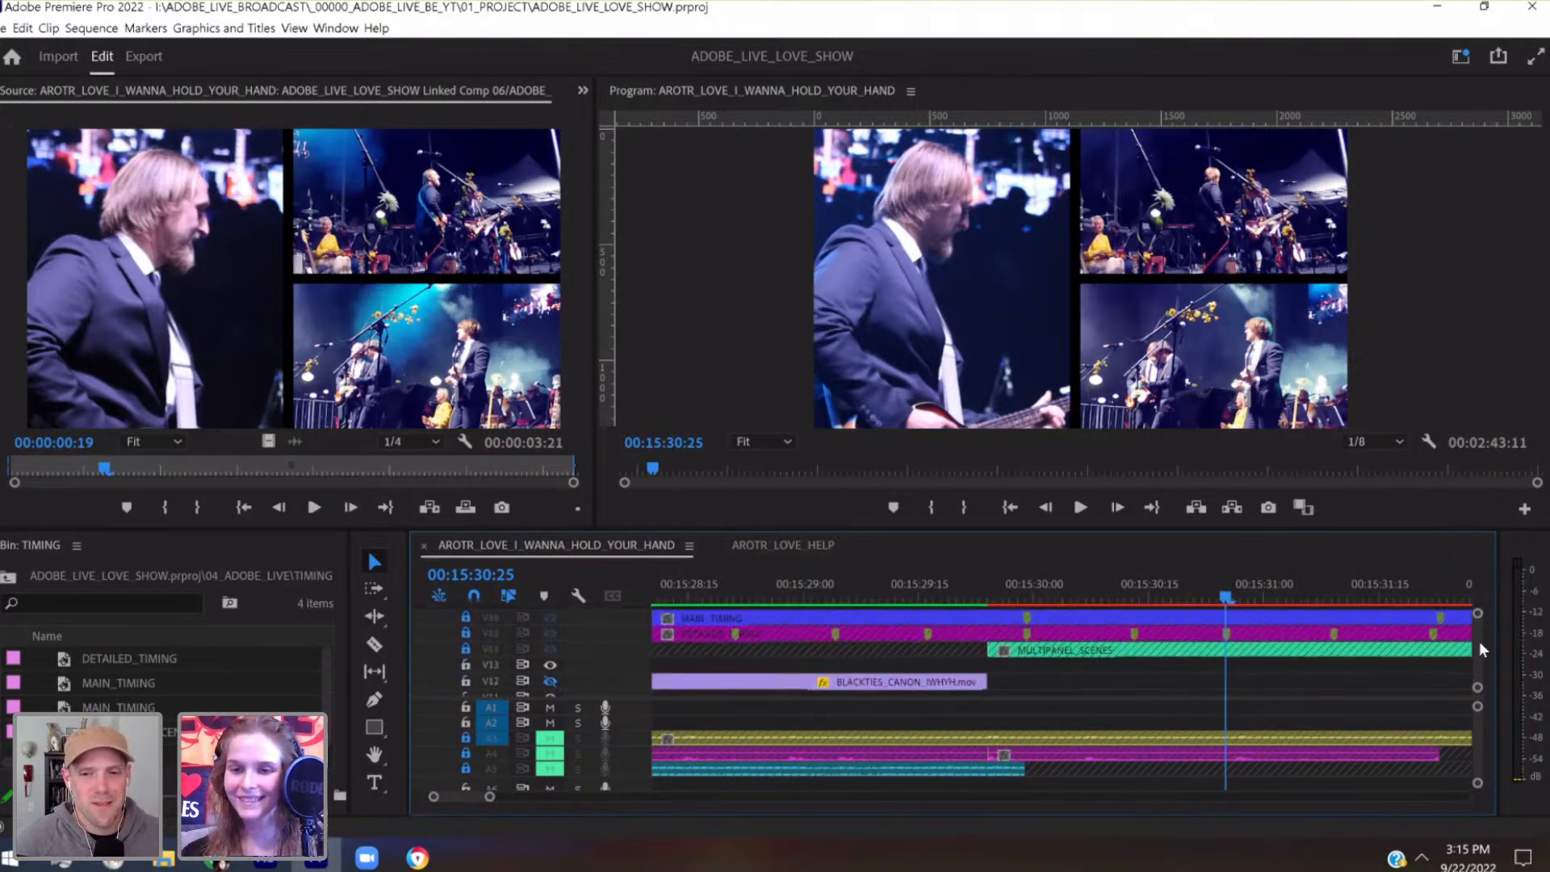
{"action": "left_click_drag", "start_coordinate": [1378, 530], "coordinate": [1365, 477]}
{"action": "double_click", "coordinate": [1288, 577]}
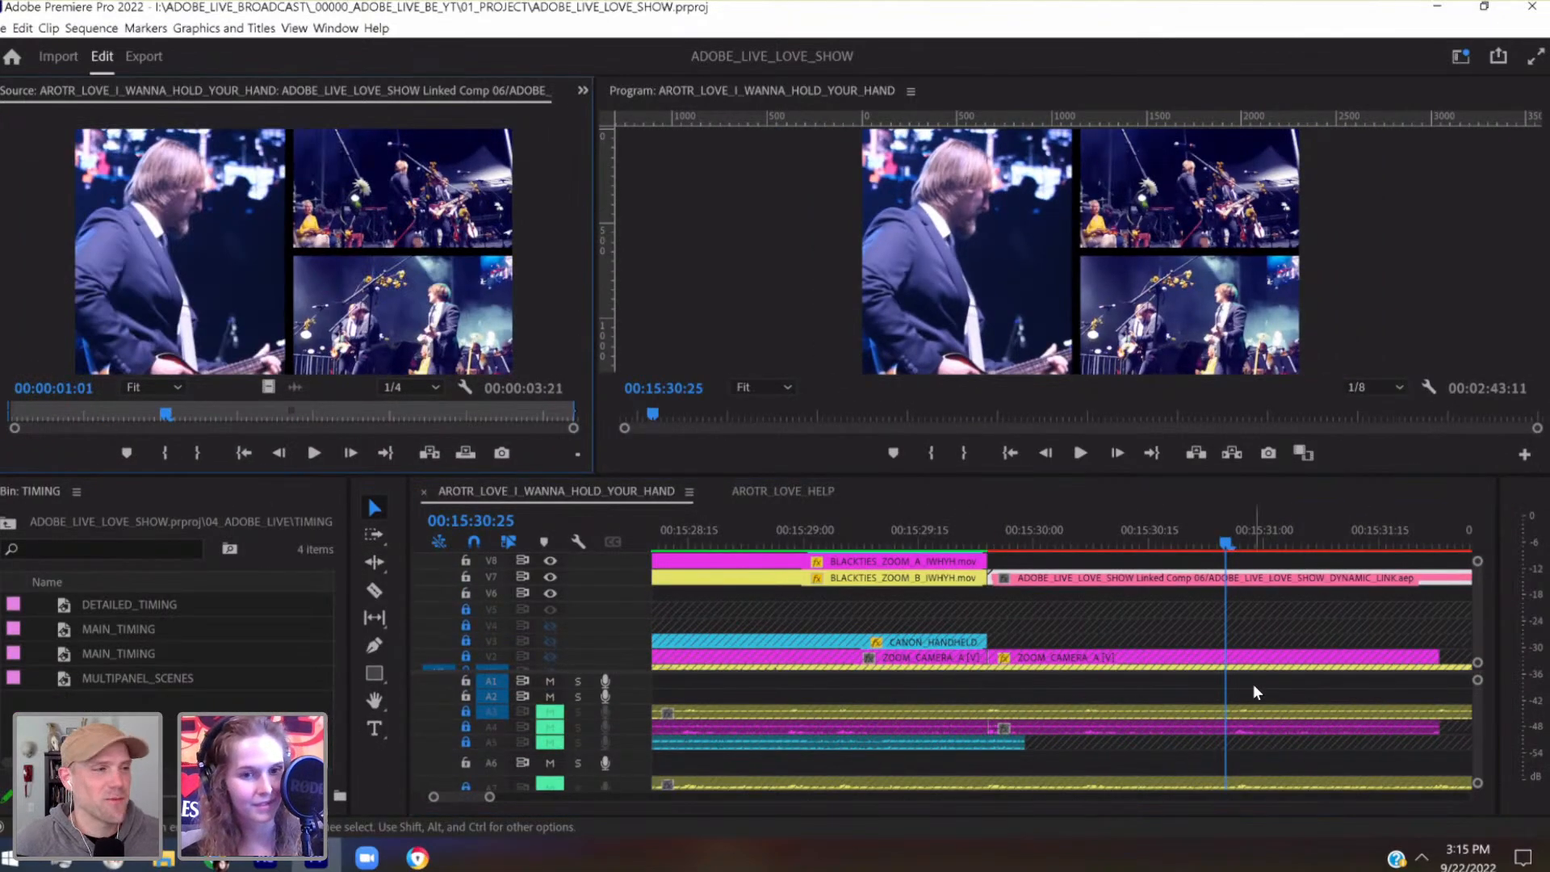
Switch to After Effects, place composition marker 2 at 0:00:01:01 in Linked Comp 06, and save the project
{"action": "left_click", "coordinate": [261, 866]}
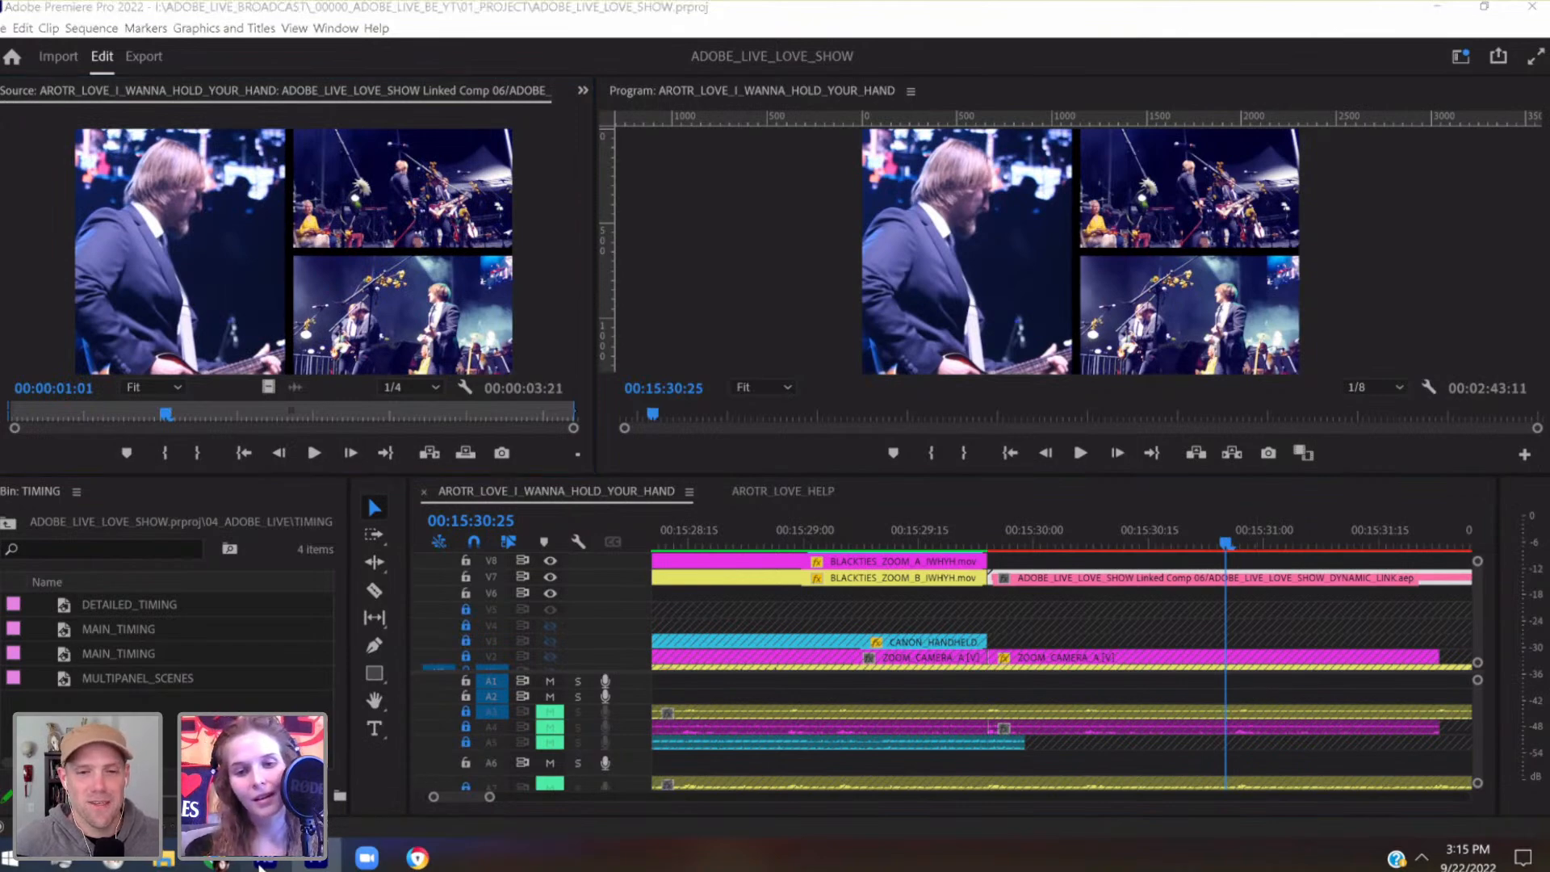
{"action": "left_click_drag", "start_coordinate": [1049, 629], "coordinate": [1034, 627]}
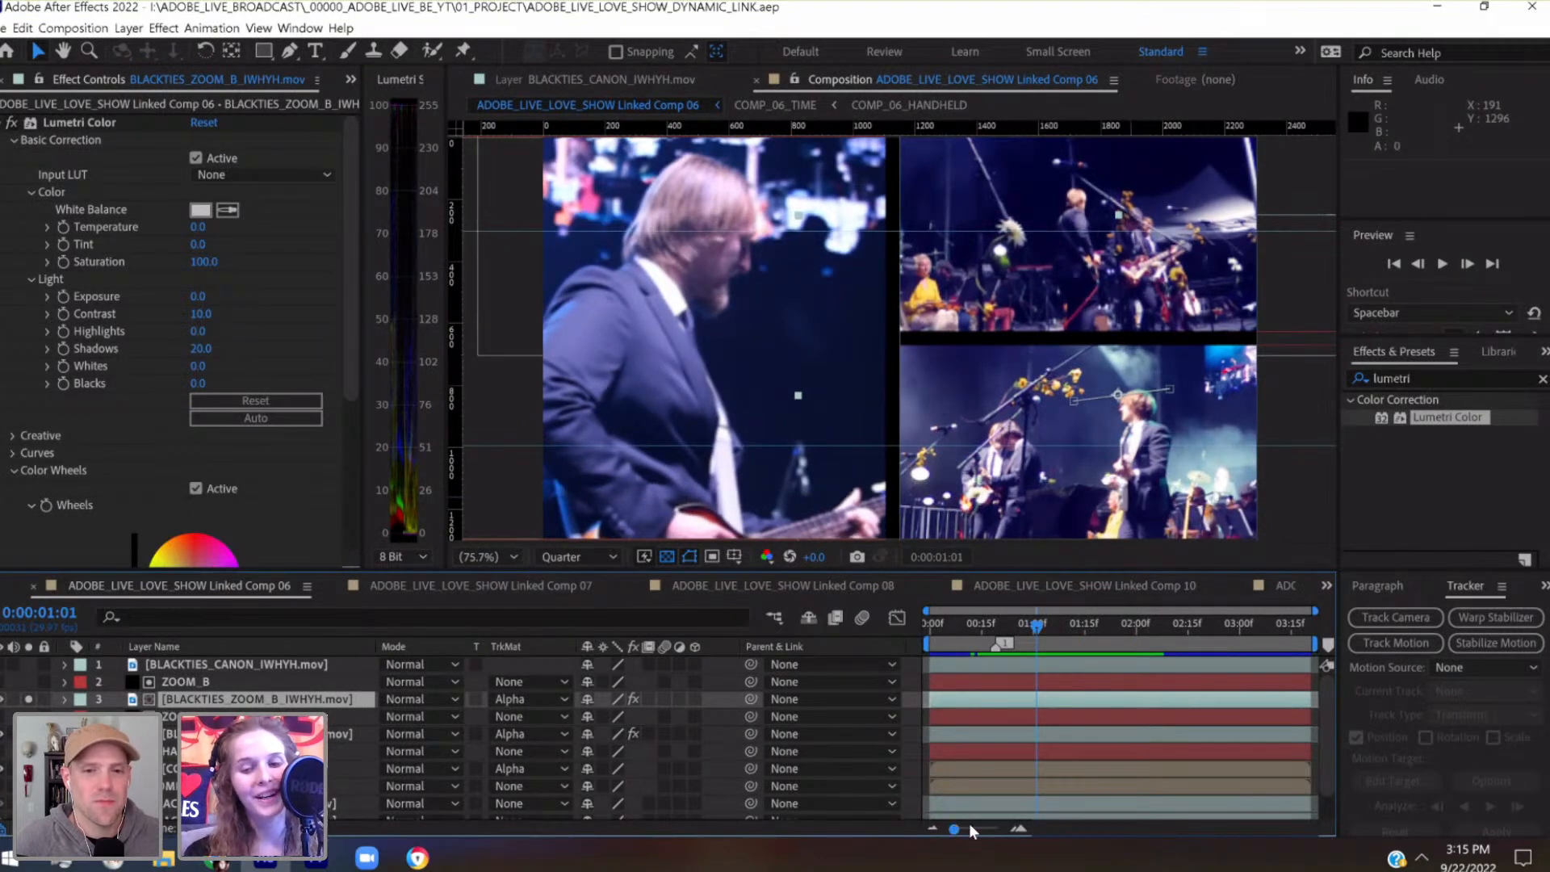
{"action": "left_click_drag", "start_coordinate": [980, 825], "coordinate": [990, 829]}
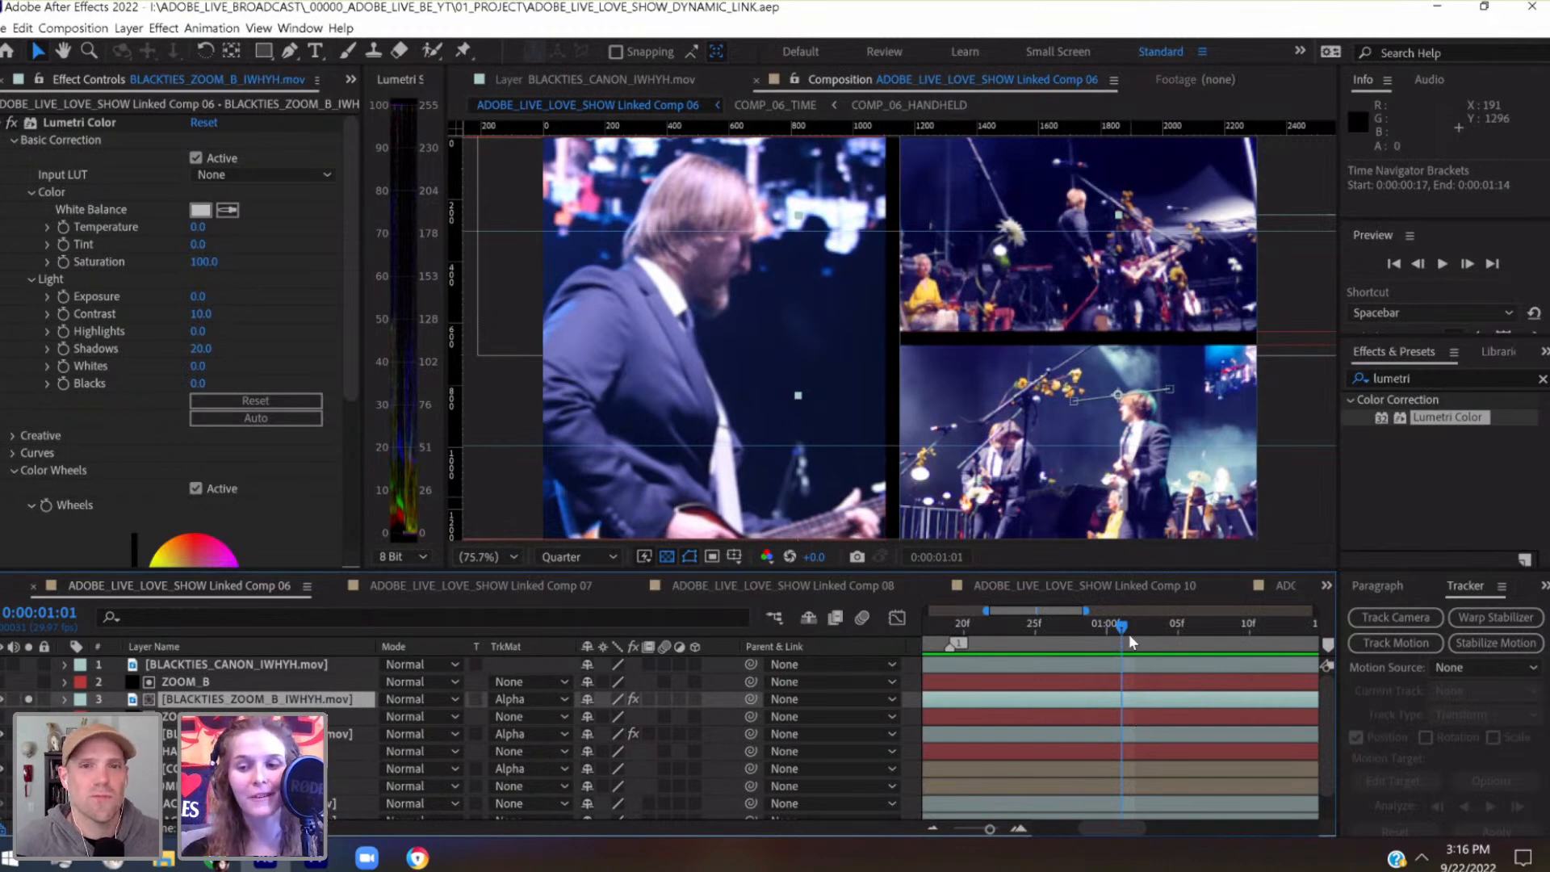
{"action": "left_click_drag", "start_coordinate": [1327, 645], "coordinate": [1123, 644]}
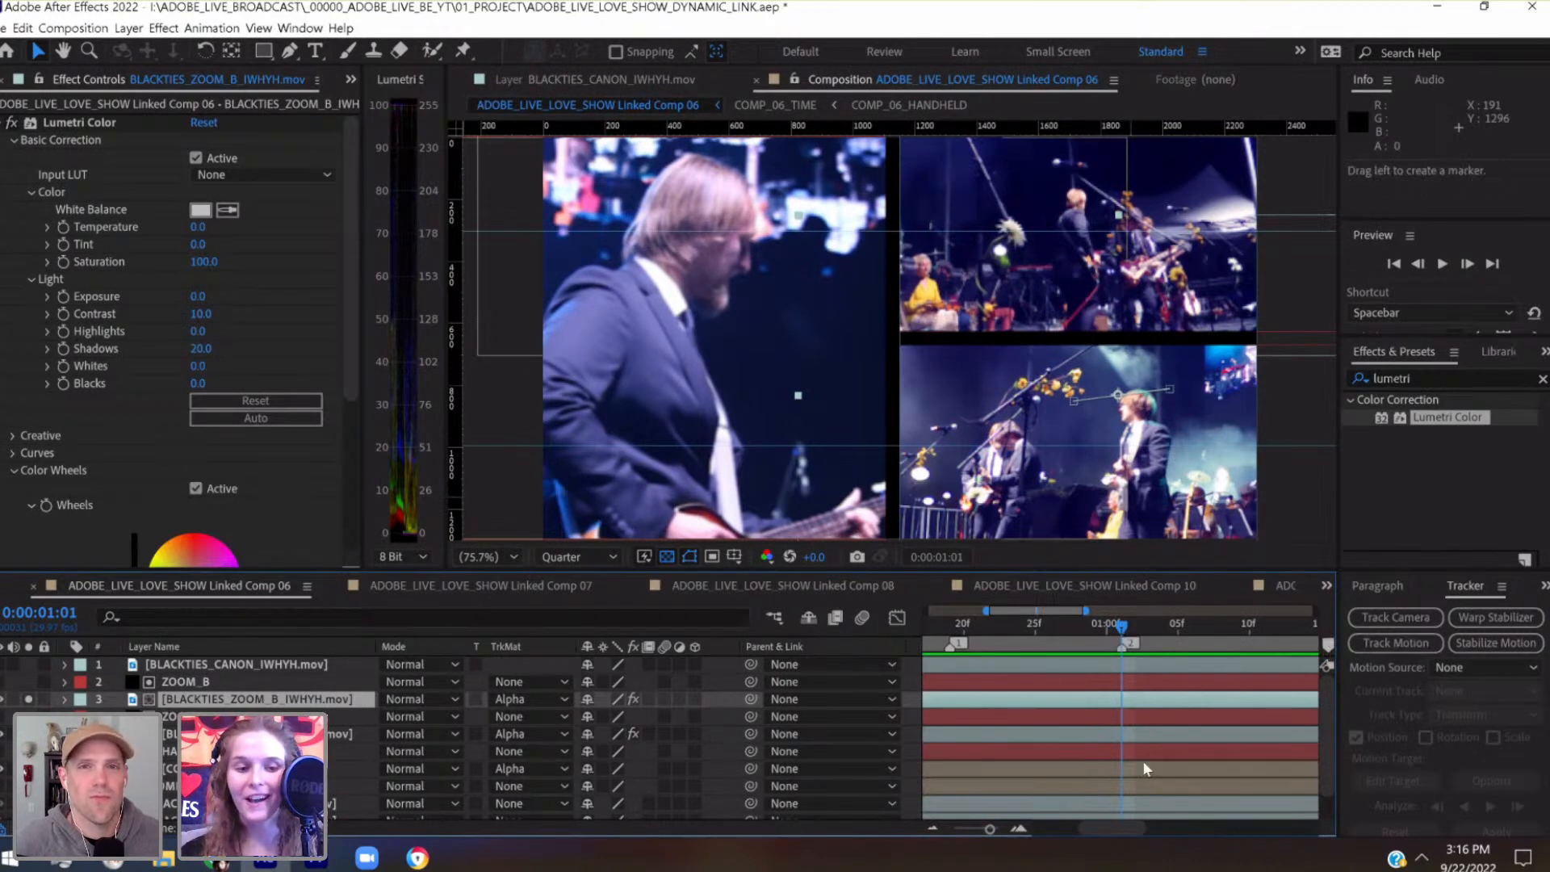
{"action": "scroll", "coordinate": [1143, 763], "scroll_direction": "right", "scroll_amount": 4}
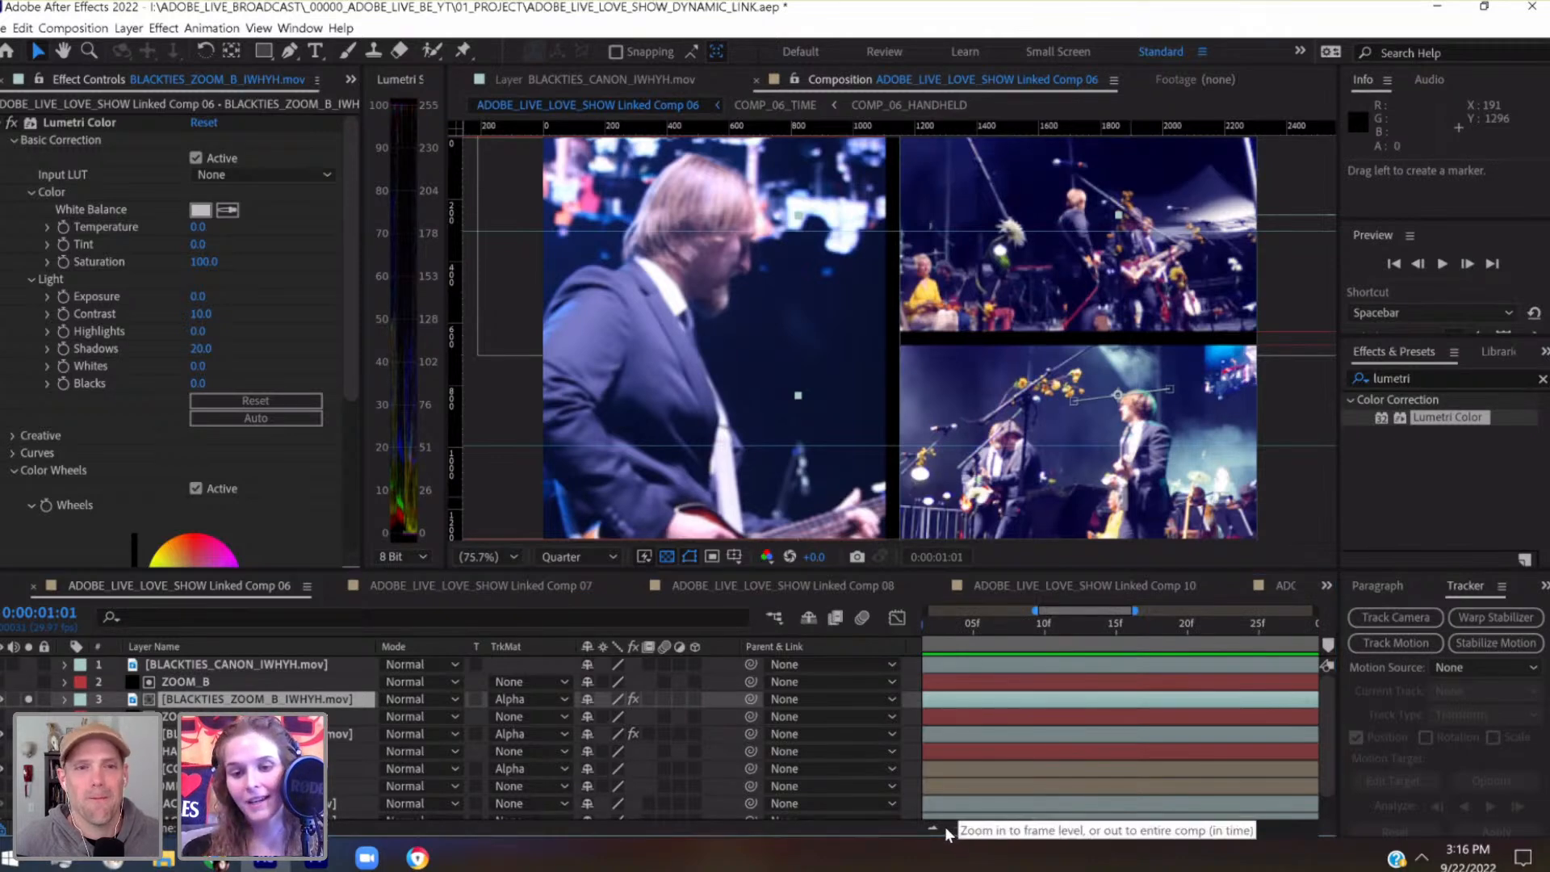
{"action": "left_click", "coordinate": [951, 827]}
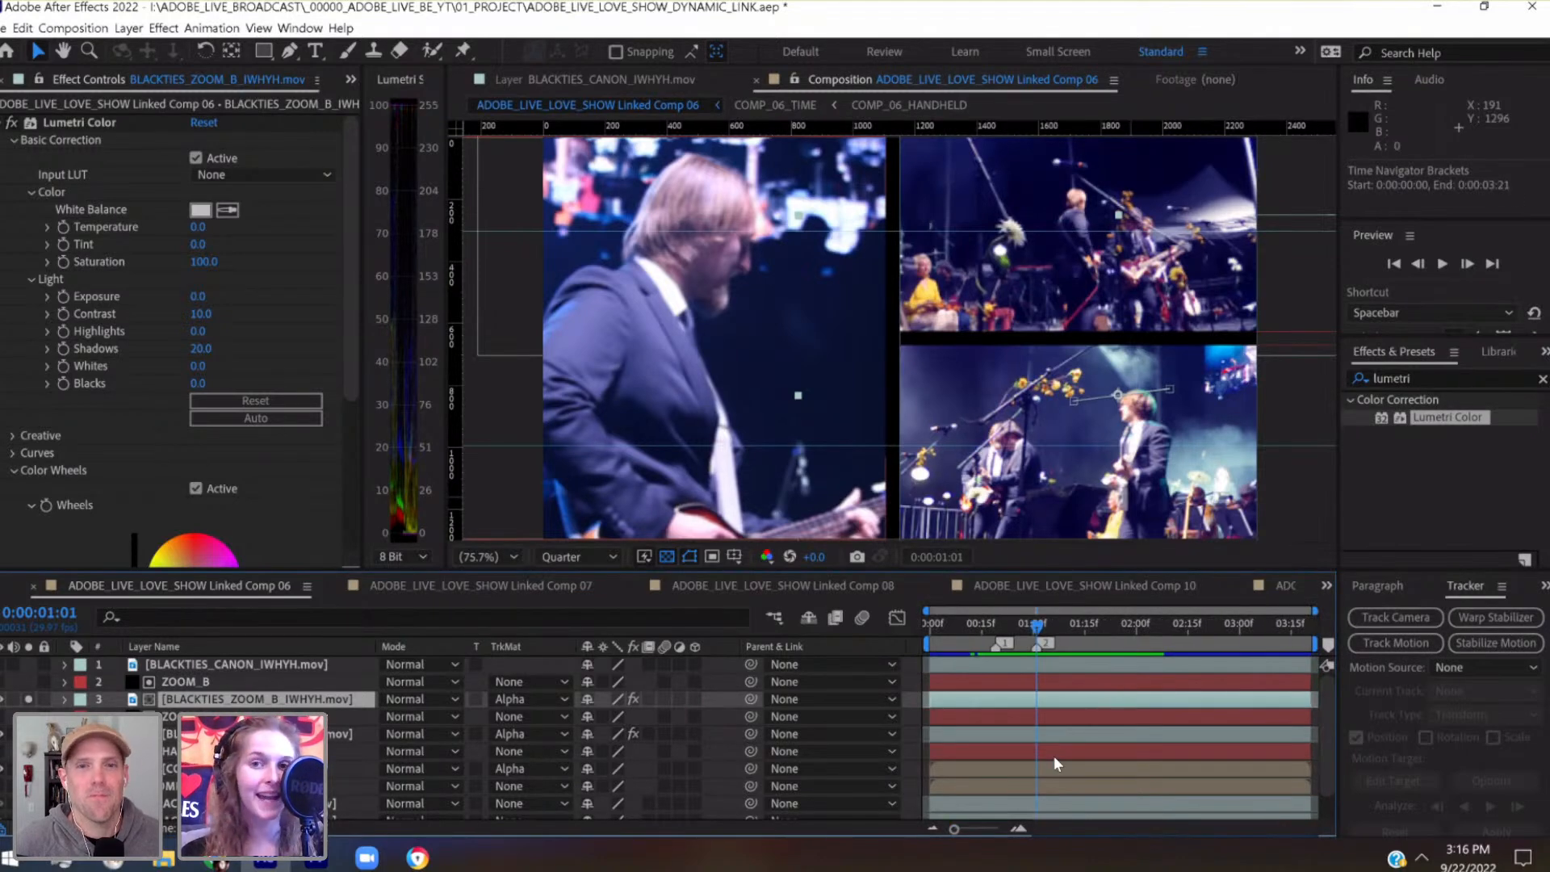
{"action": "key", "text": "ctrl+s"}
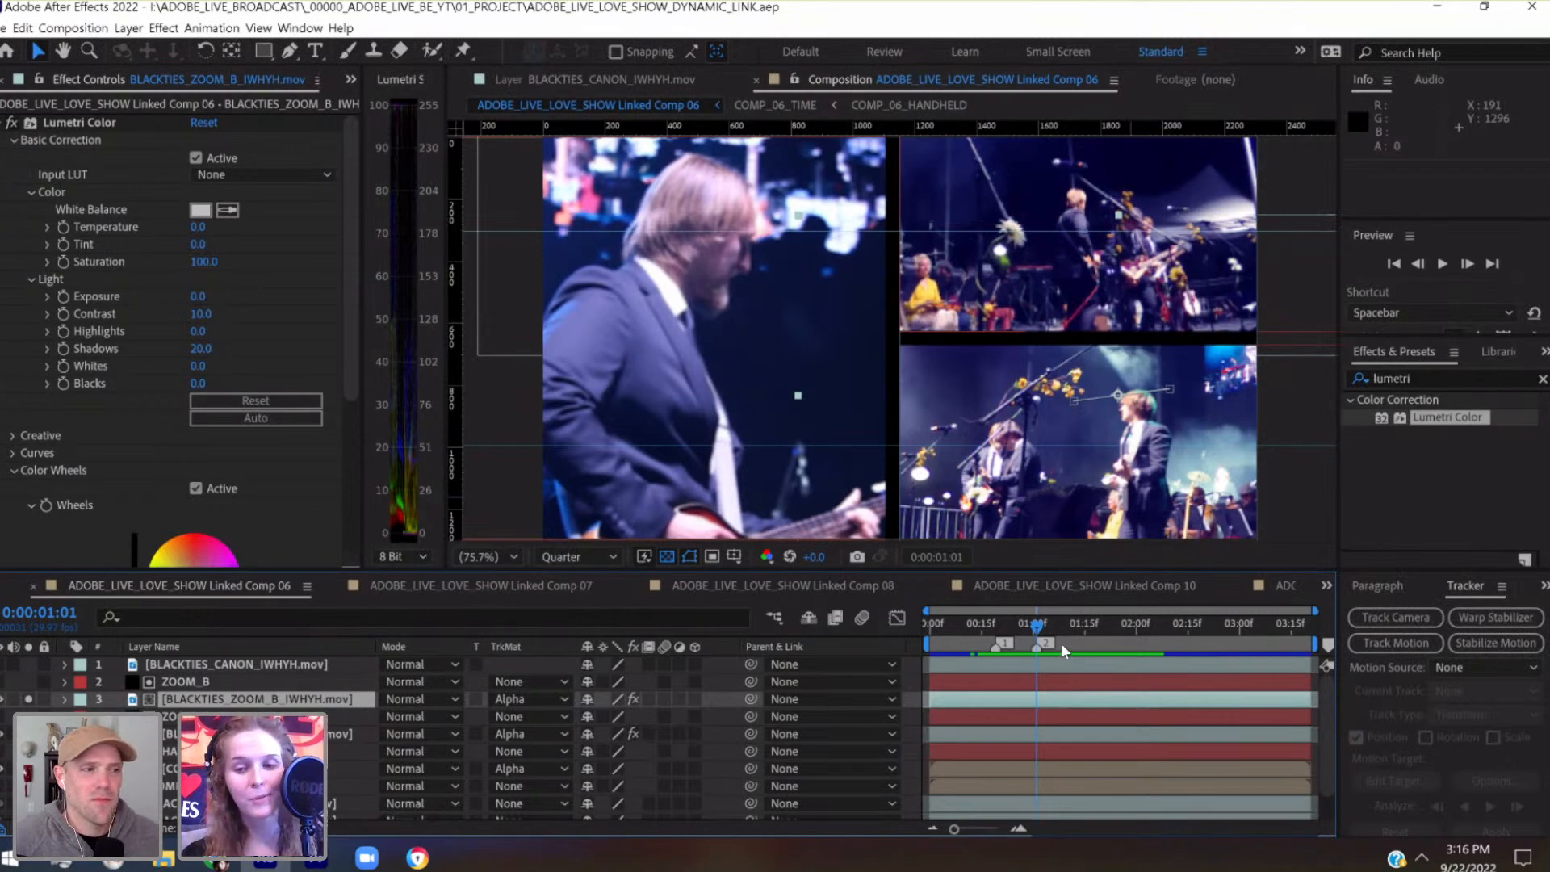
Scrub past marker 2, return to the start of Linked Comp 06, and play a preview to check the timing
{"action": "left_click_drag", "start_coordinate": [1058, 630], "coordinate": [1088, 627]}
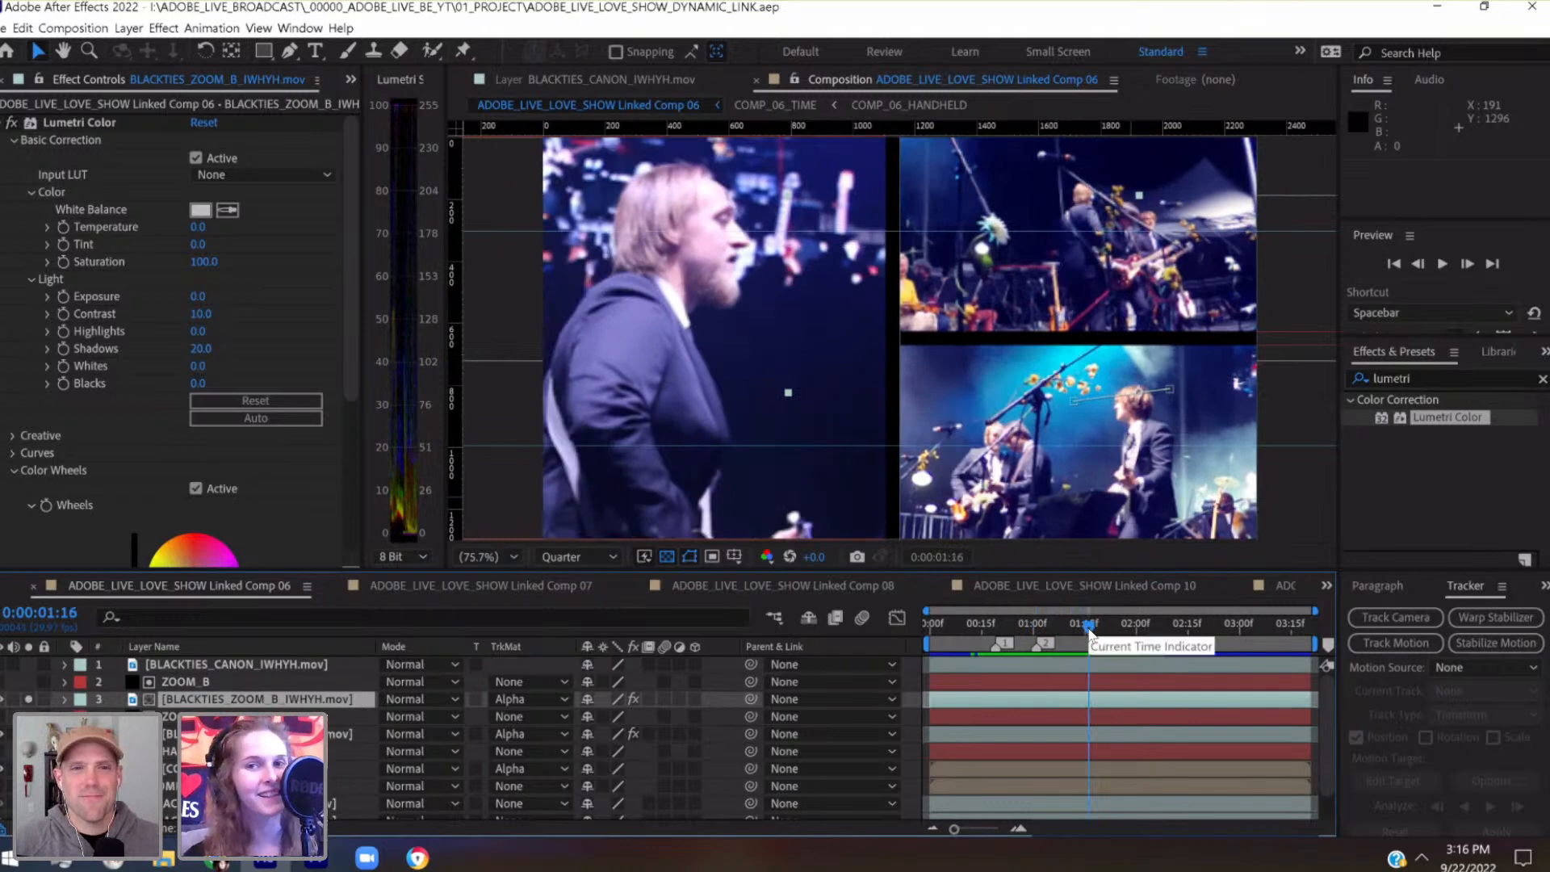
{"action": "left_click", "coordinate": [1082, 626]}
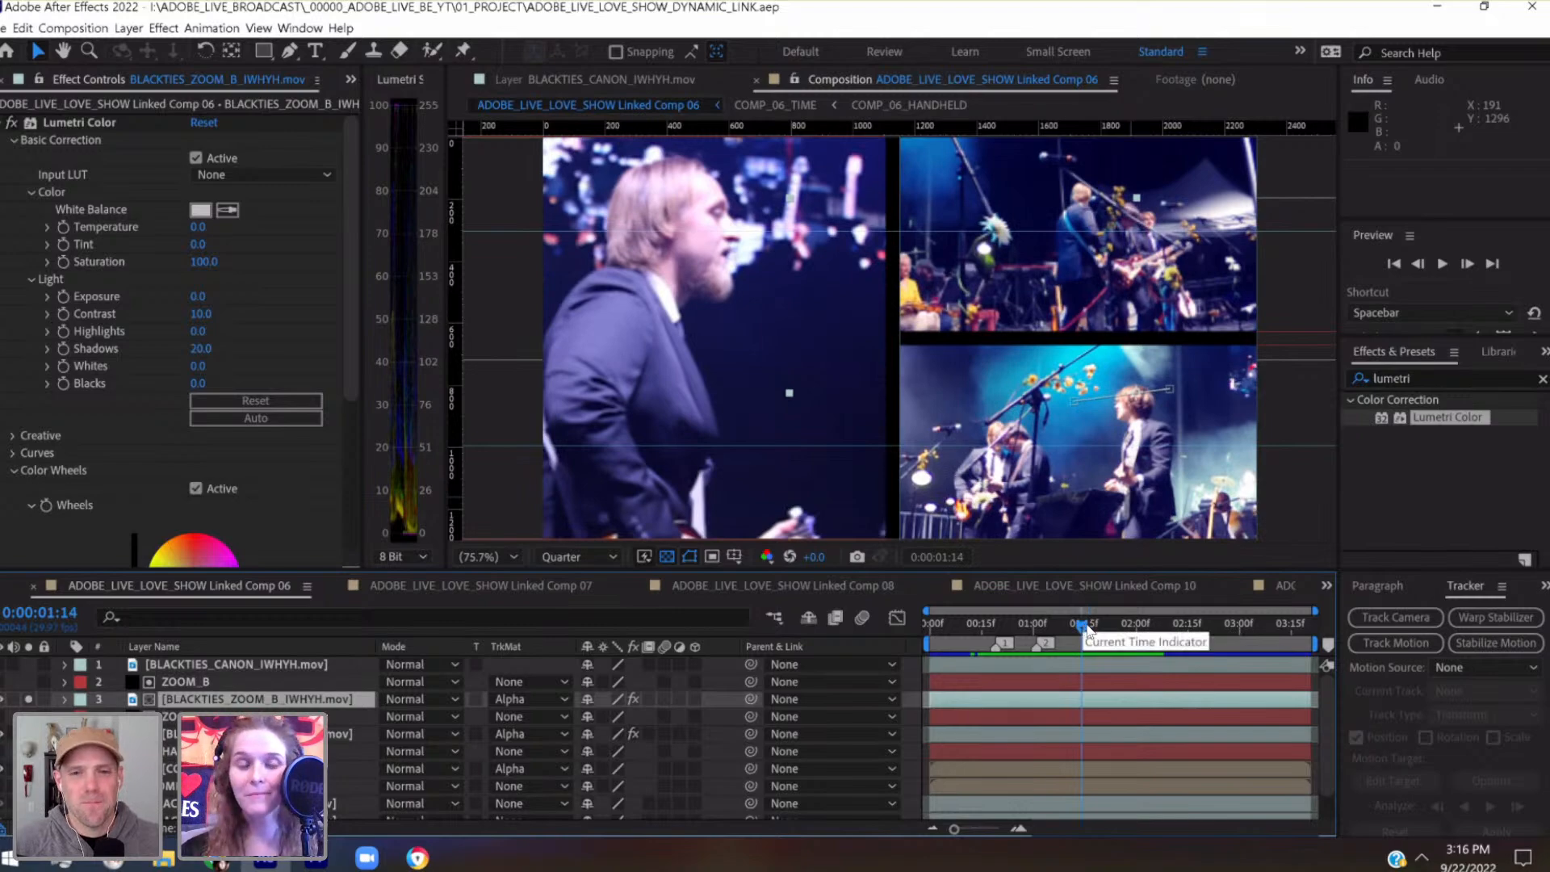
{"action": "left_click_drag", "start_coordinate": [1064, 624], "coordinate": [922, 632]}
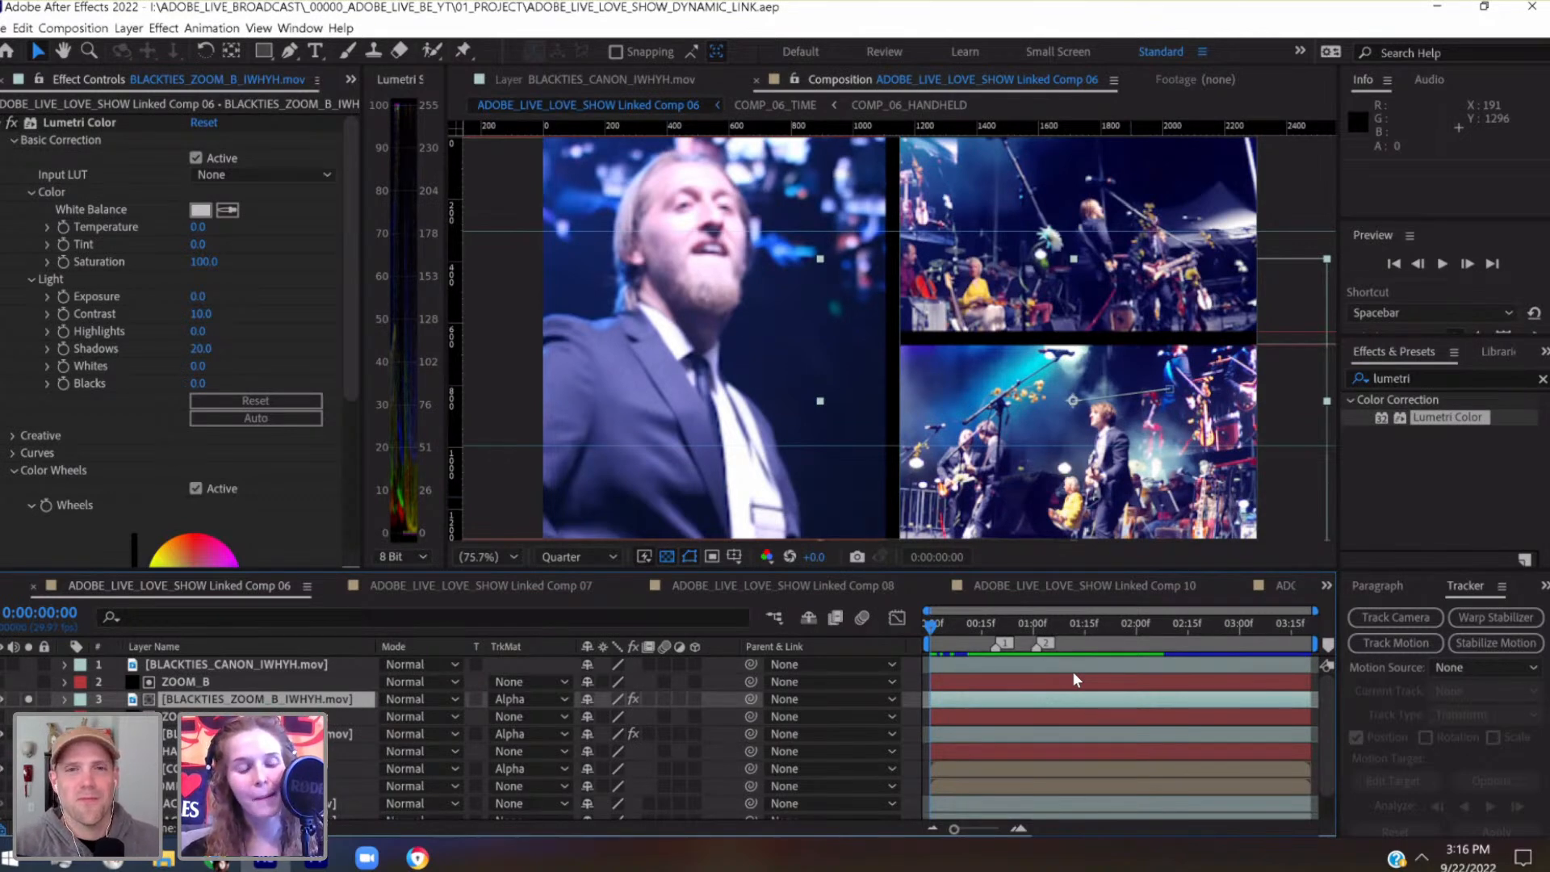
{"action": "mouse_move", "coordinate": [941, 633]}
{"action": "left_mouse_down"}
{"action": "mouse_move", "coordinate": [971, 632]}
{"action": "mouse_move", "coordinate": [927, 637]}
{"action": "left_mouse_up"}
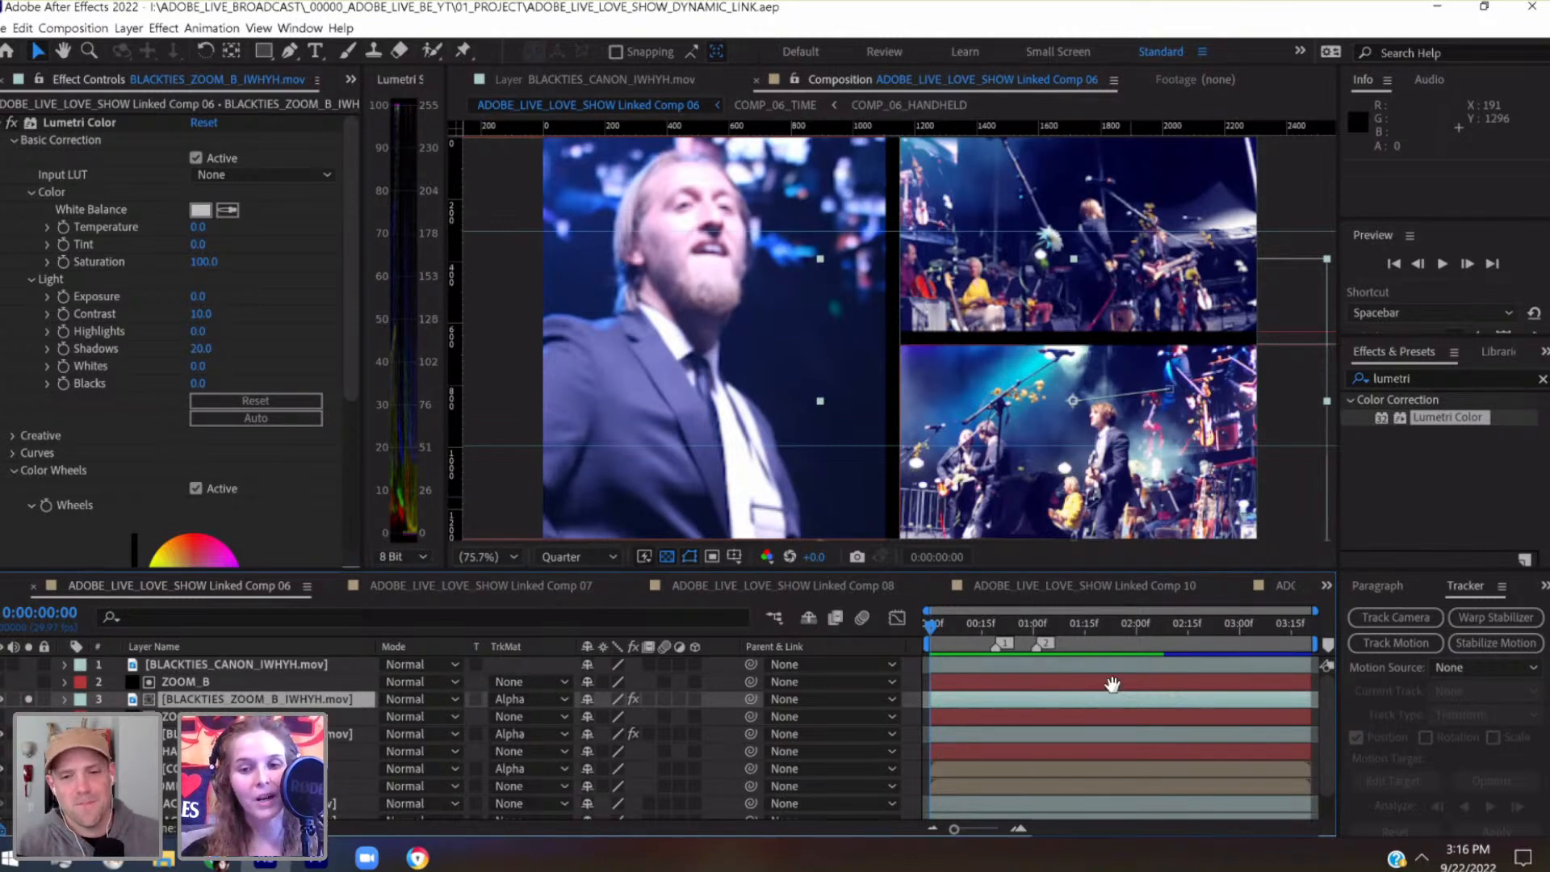
{"action": "key", "text": "space"}
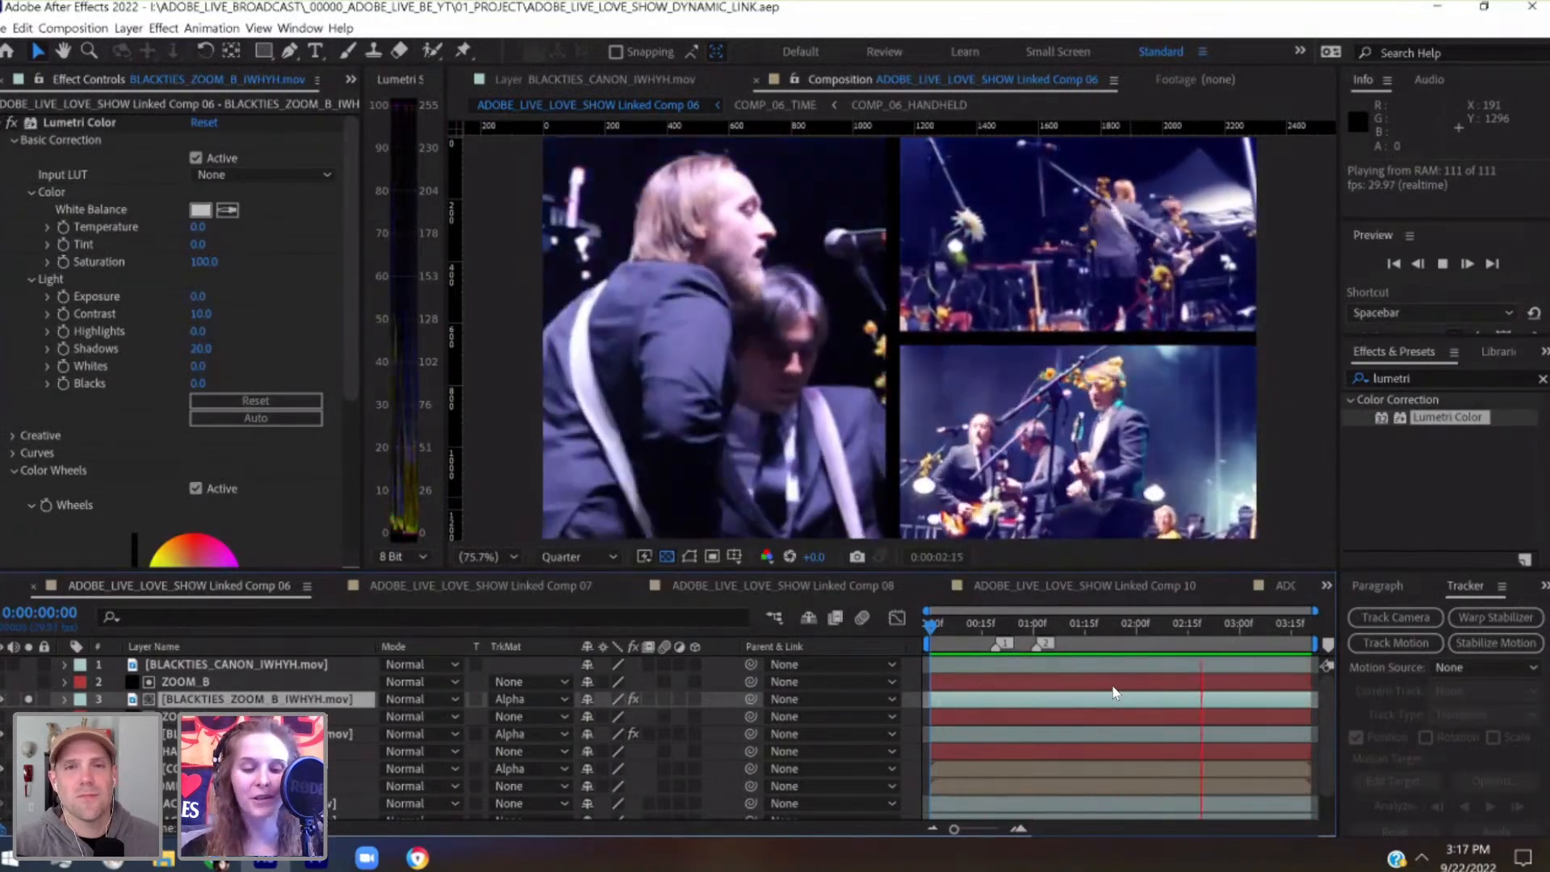
{"action": "key", "text": "space"}
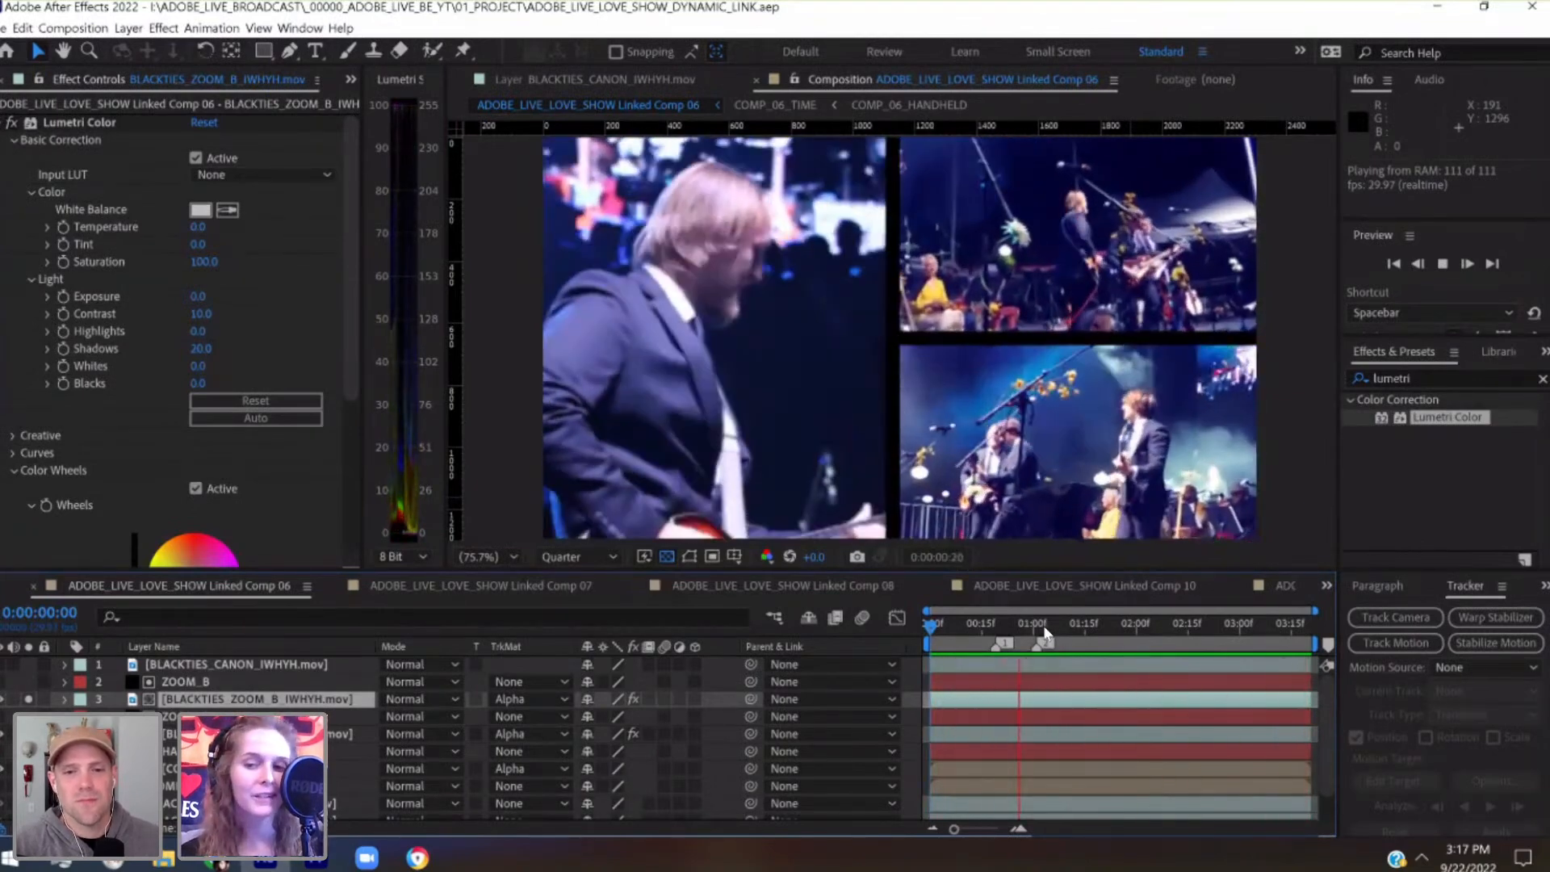
Select the ZOOM_B matte layer and set the current time to marker 1 at 0:00:00:19
{"action": "left_click", "coordinate": [1036, 624]}
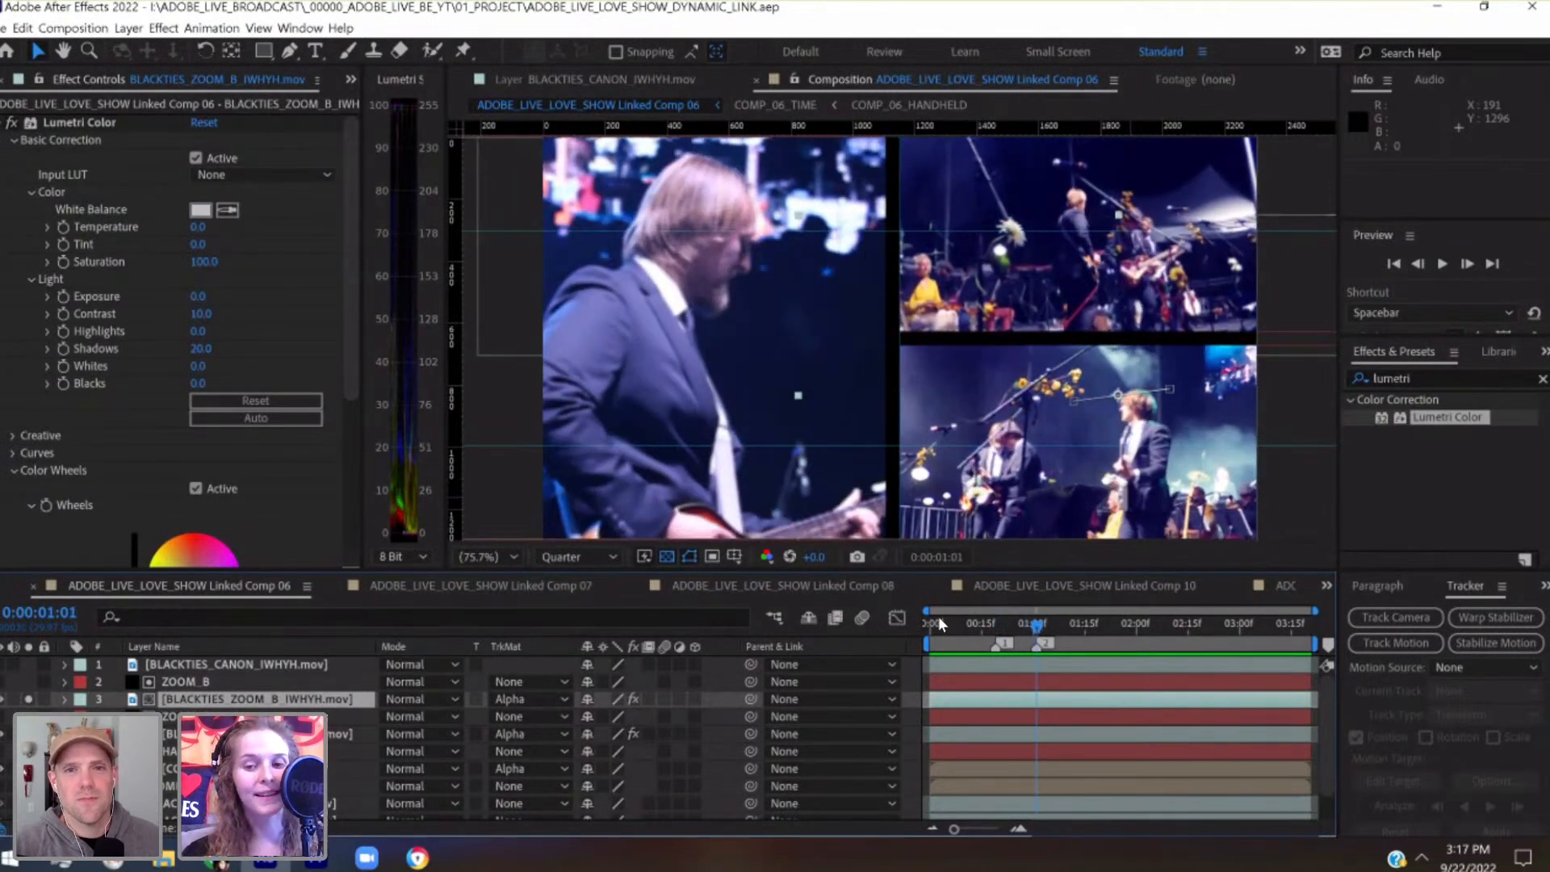
{"action": "left_click_drag", "start_coordinate": [938, 624], "coordinate": [923, 624]}
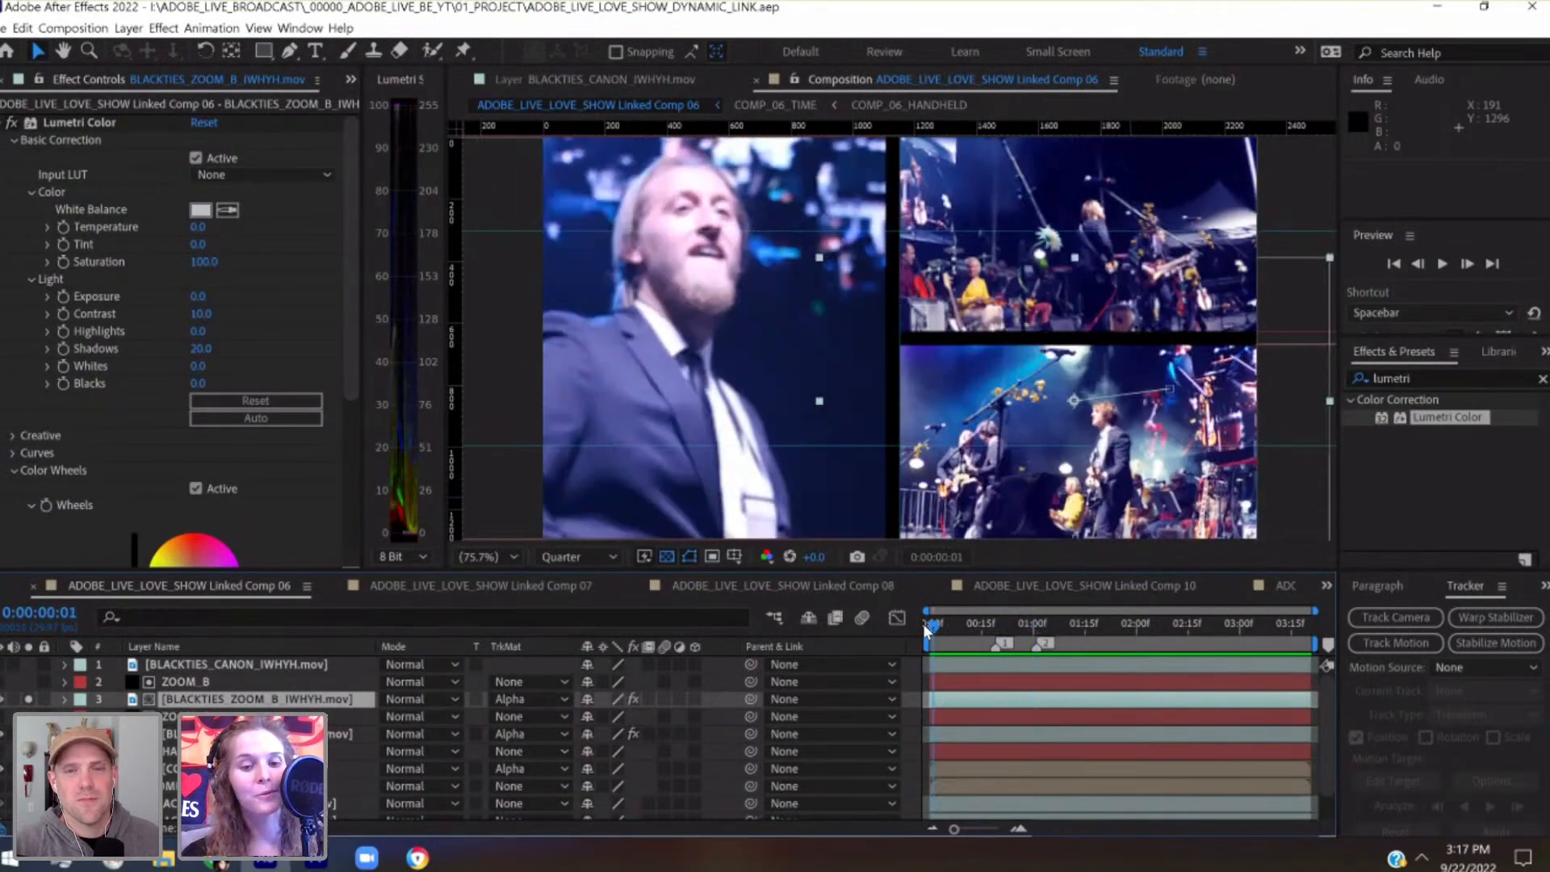
{"action": "left_click", "coordinate": [239, 684]}
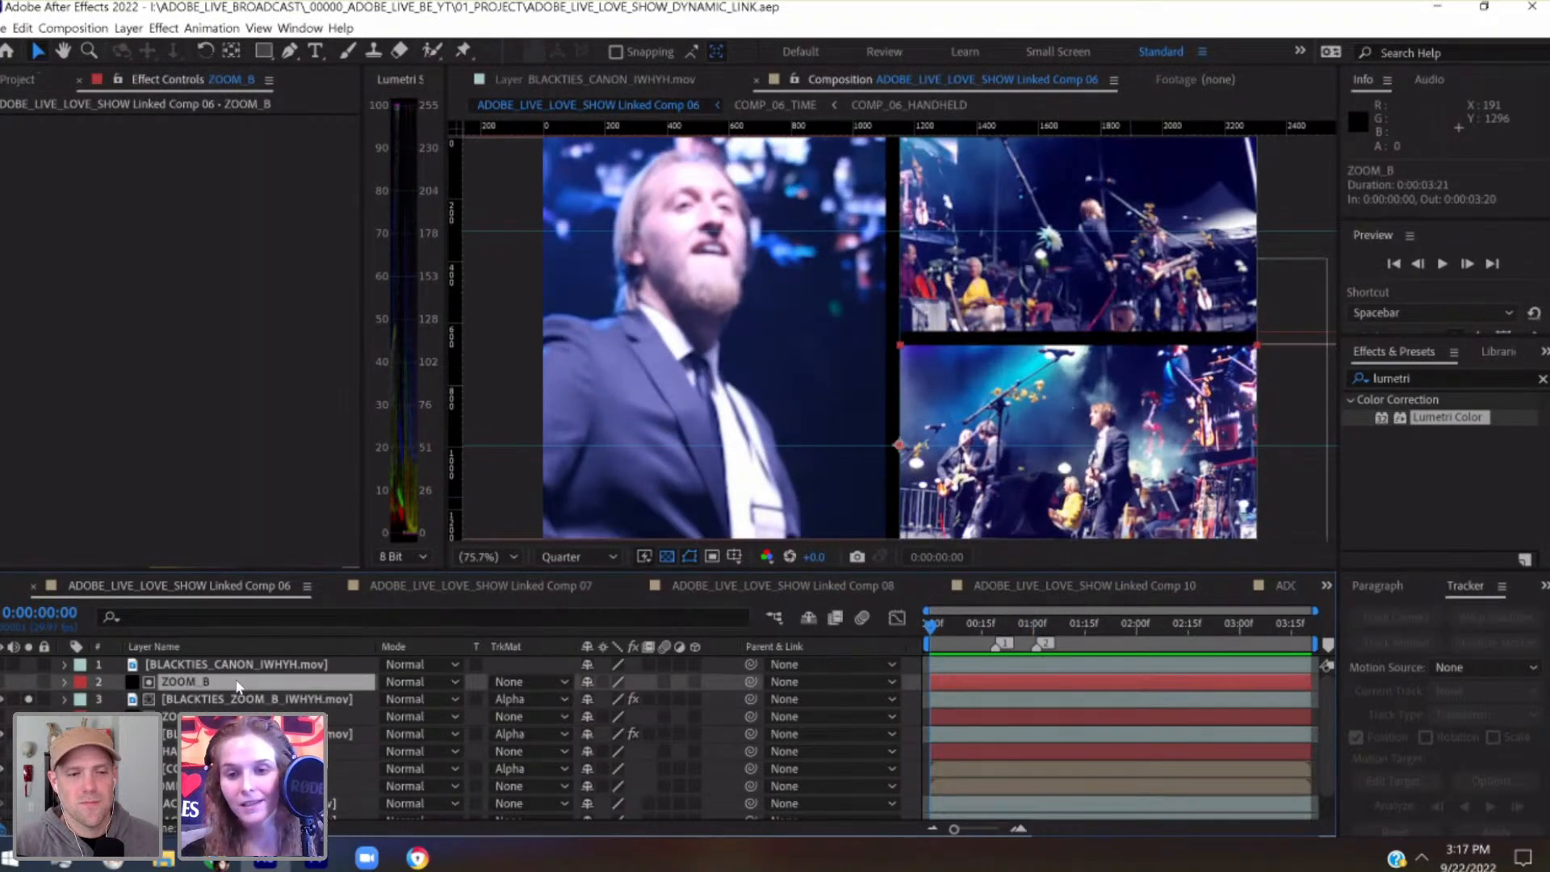
{"action": "left_click", "coordinate": [997, 624]}
{"action": "mouse_move", "coordinate": [1010, 621]}
{"action": "left_mouse_down"}
{"action": "mouse_move", "coordinate": [1041, 625]}
{"action": "mouse_move", "coordinate": [998, 638]}
{"action": "left_mouse_up"}
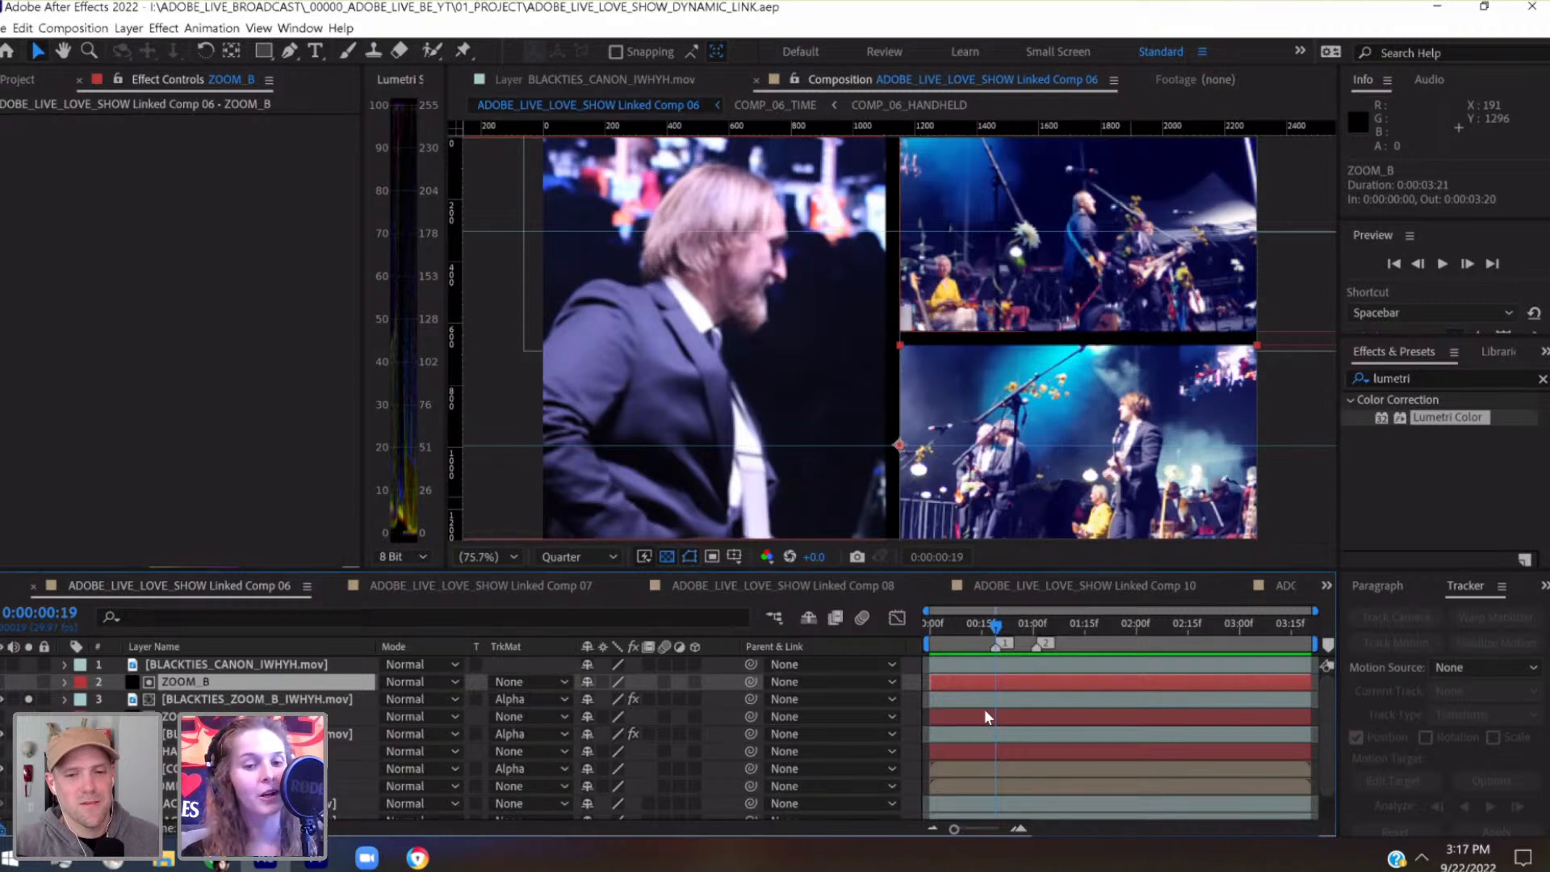
Switch to Premiere Pro, scrub around 00:15:29:29, and reopen the V7 Linked Comp 06 clip in the Source monitor to read its time
{"action": "left_click", "coordinate": [316, 860]}
{"action": "left_click_drag", "start_coordinate": [995, 535], "coordinate": [1026, 543]}
{"action": "scroll", "coordinate": [1471, 622], "scroll_direction": "up", "scroll_amount": 2}
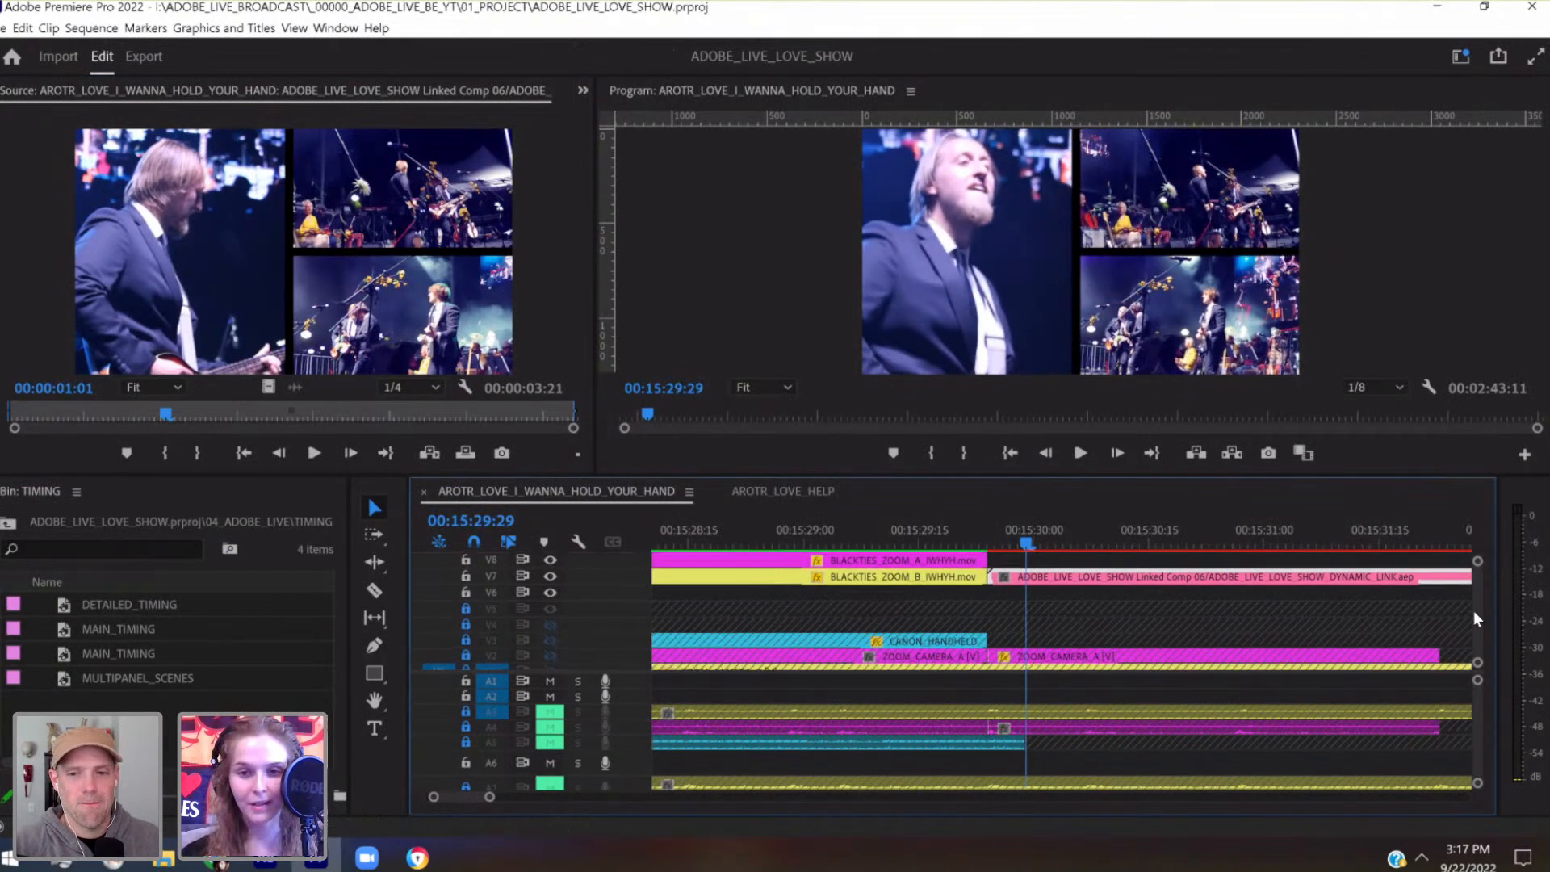
{"action": "scroll", "coordinate": [1474, 622], "scroll_direction": "down", "scroll_amount": 1}
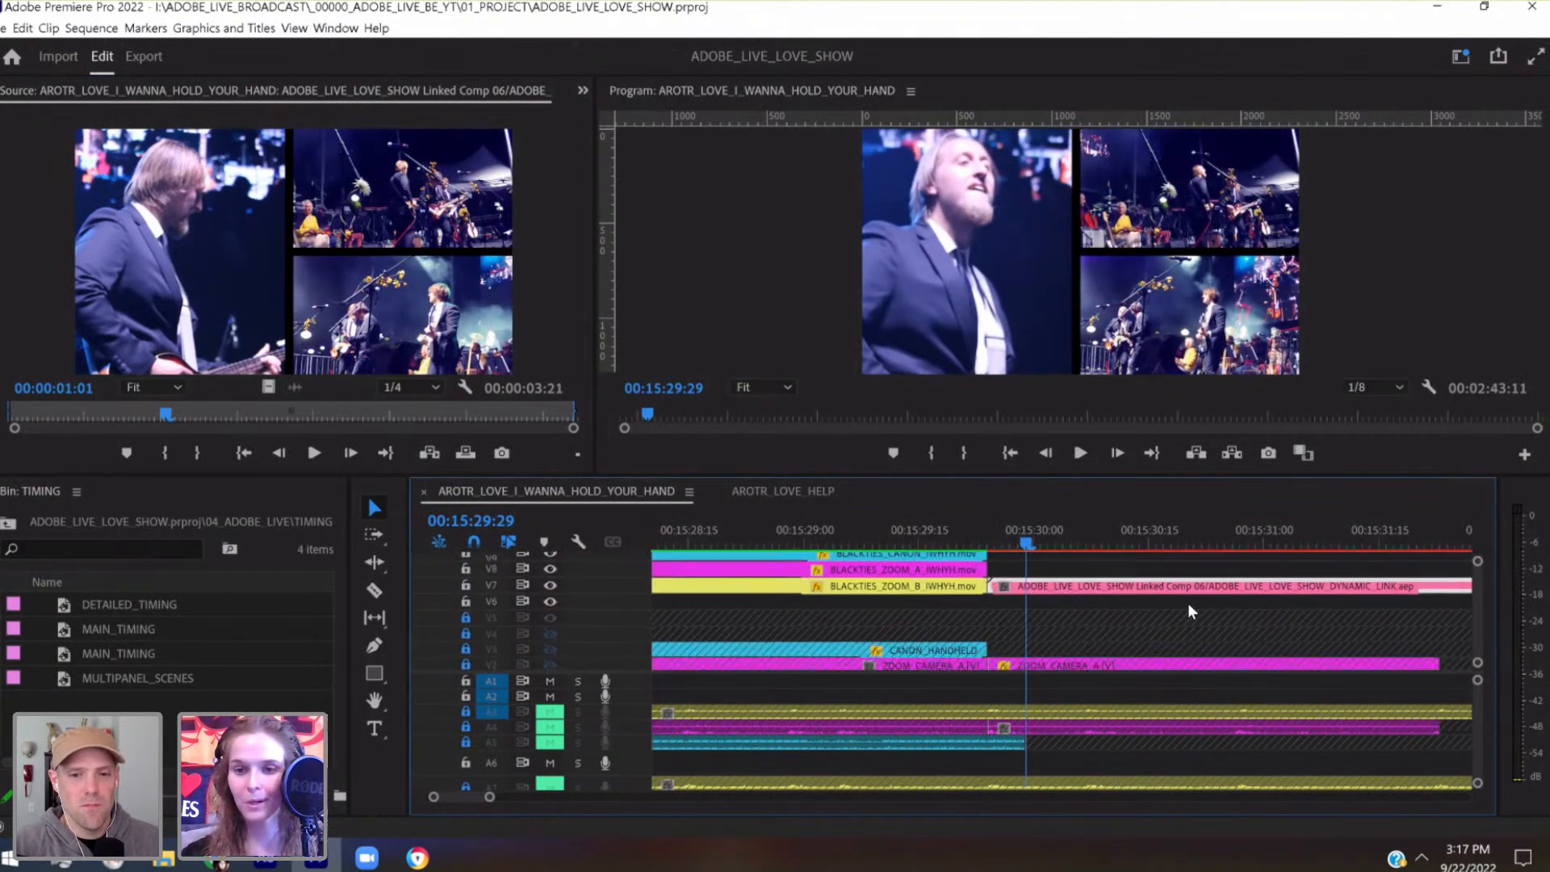
{"action": "double_click", "coordinate": [1176, 587]}
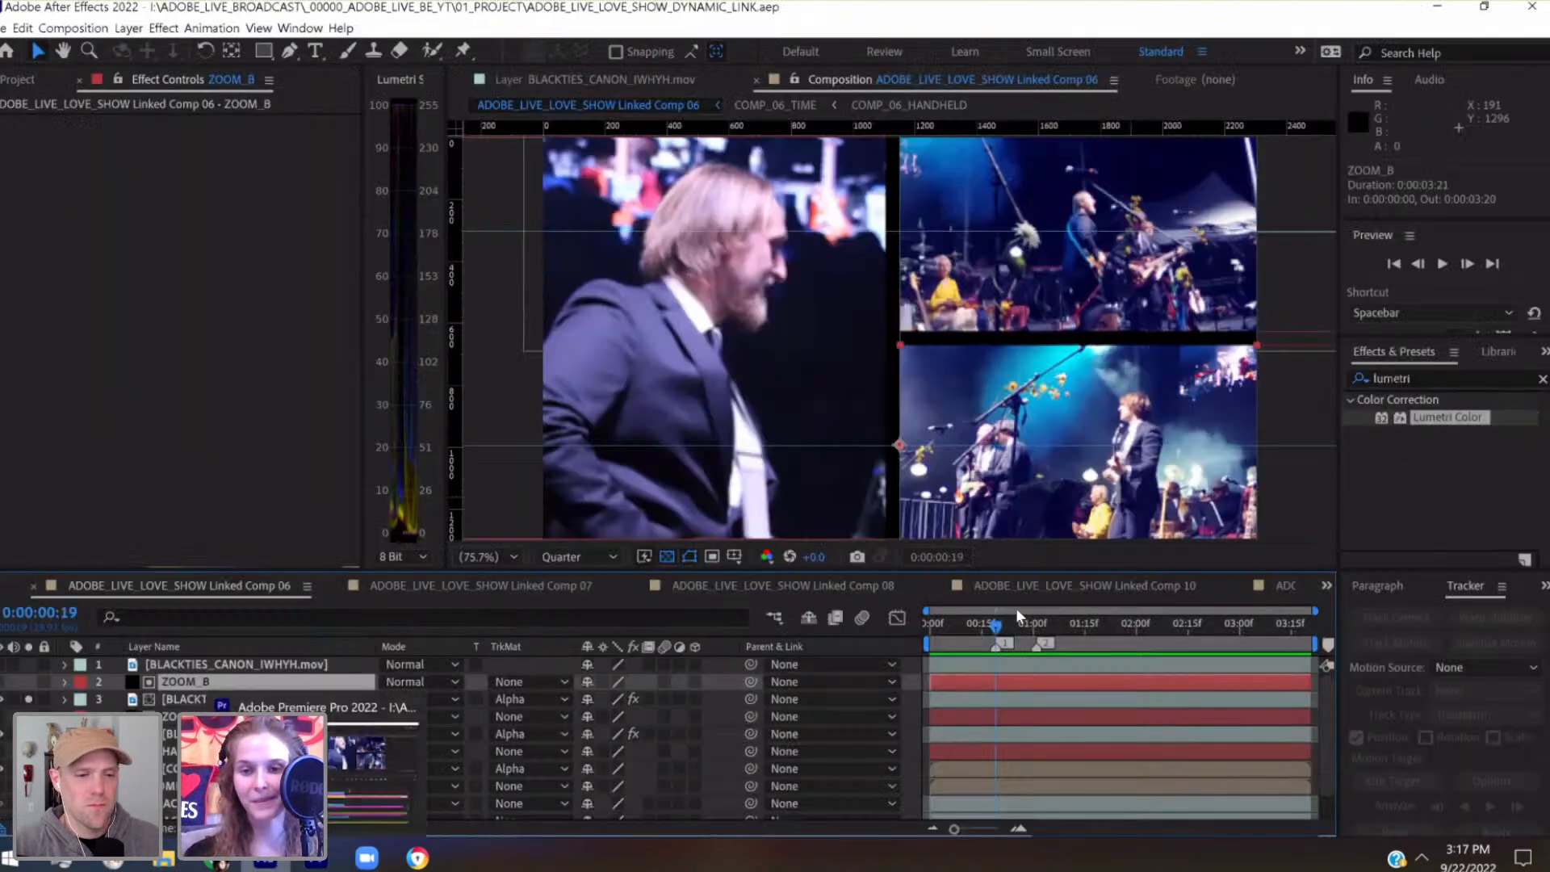
Switch back to After Effects, place composition marker 3 at 0:00:00:05 in Linked Comp 06, and save the project
{"action": "left_click", "coordinate": [944, 627]}
{"action": "left_click", "coordinate": [947, 627]}
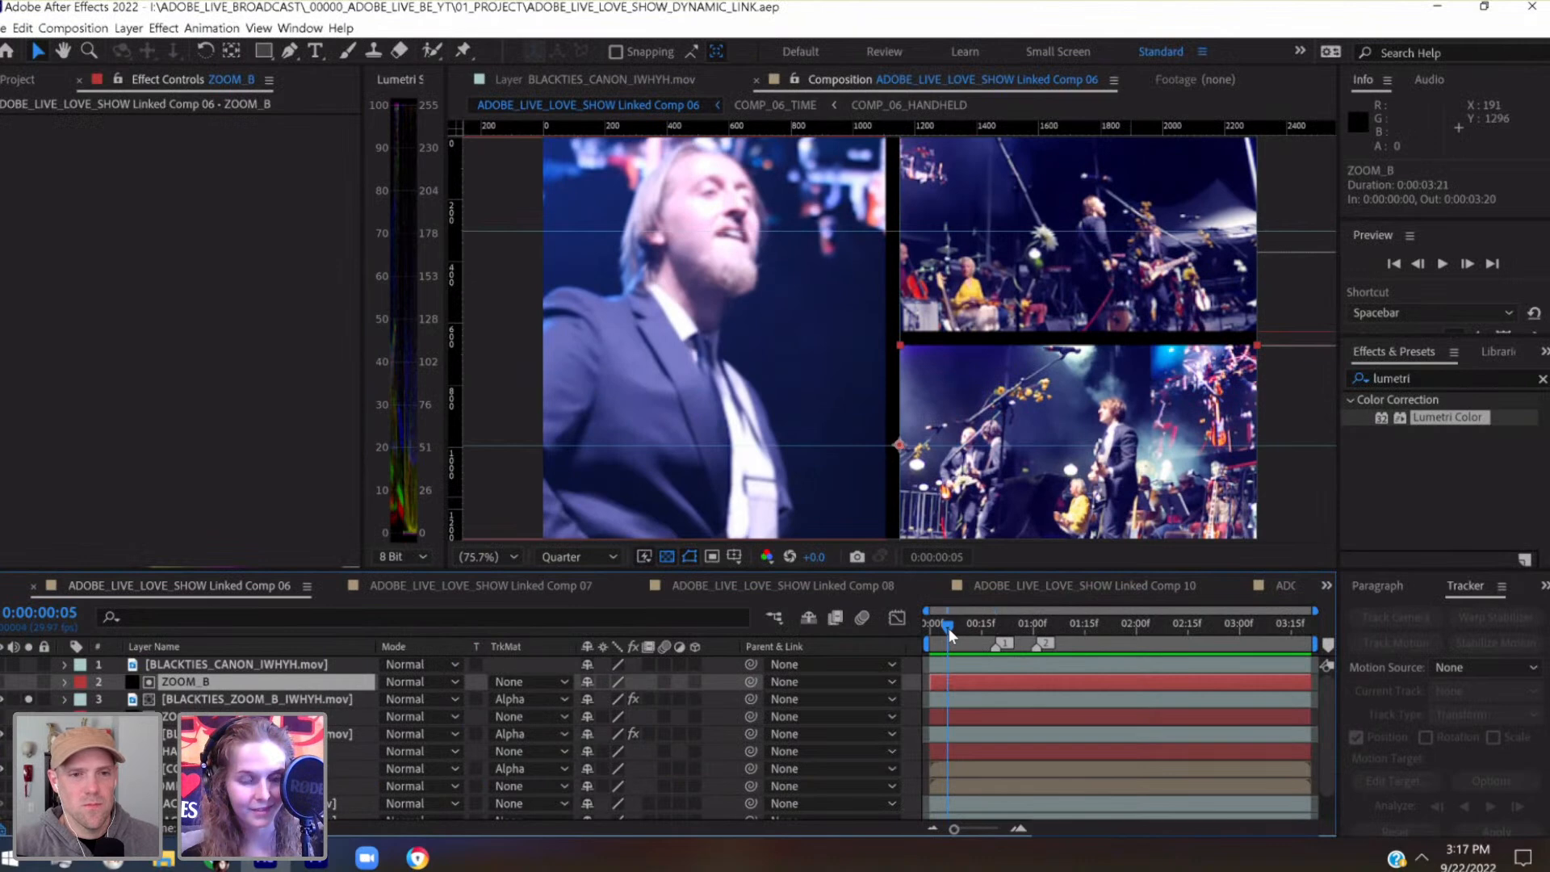
{"action": "left_click_drag", "start_coordinate": [1329, 652], "coordinate": [950, 644]}
{"action": "left_click_drag", "start_coordinate": [966, 828], "coordinate": [975, 829]}
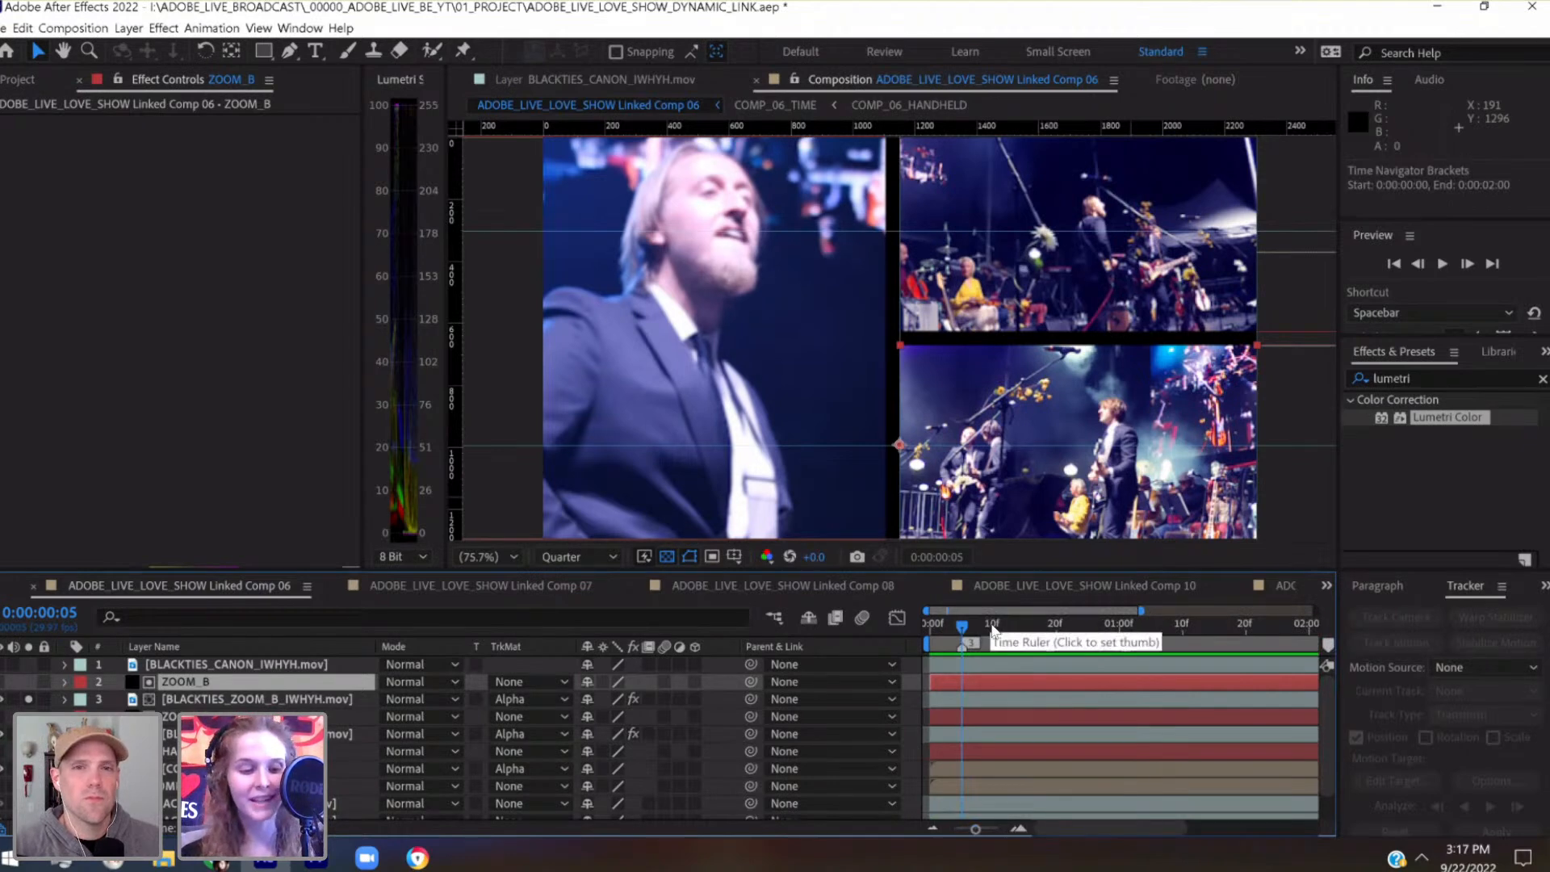
{"action": "key", "text": "ctrl+s"}
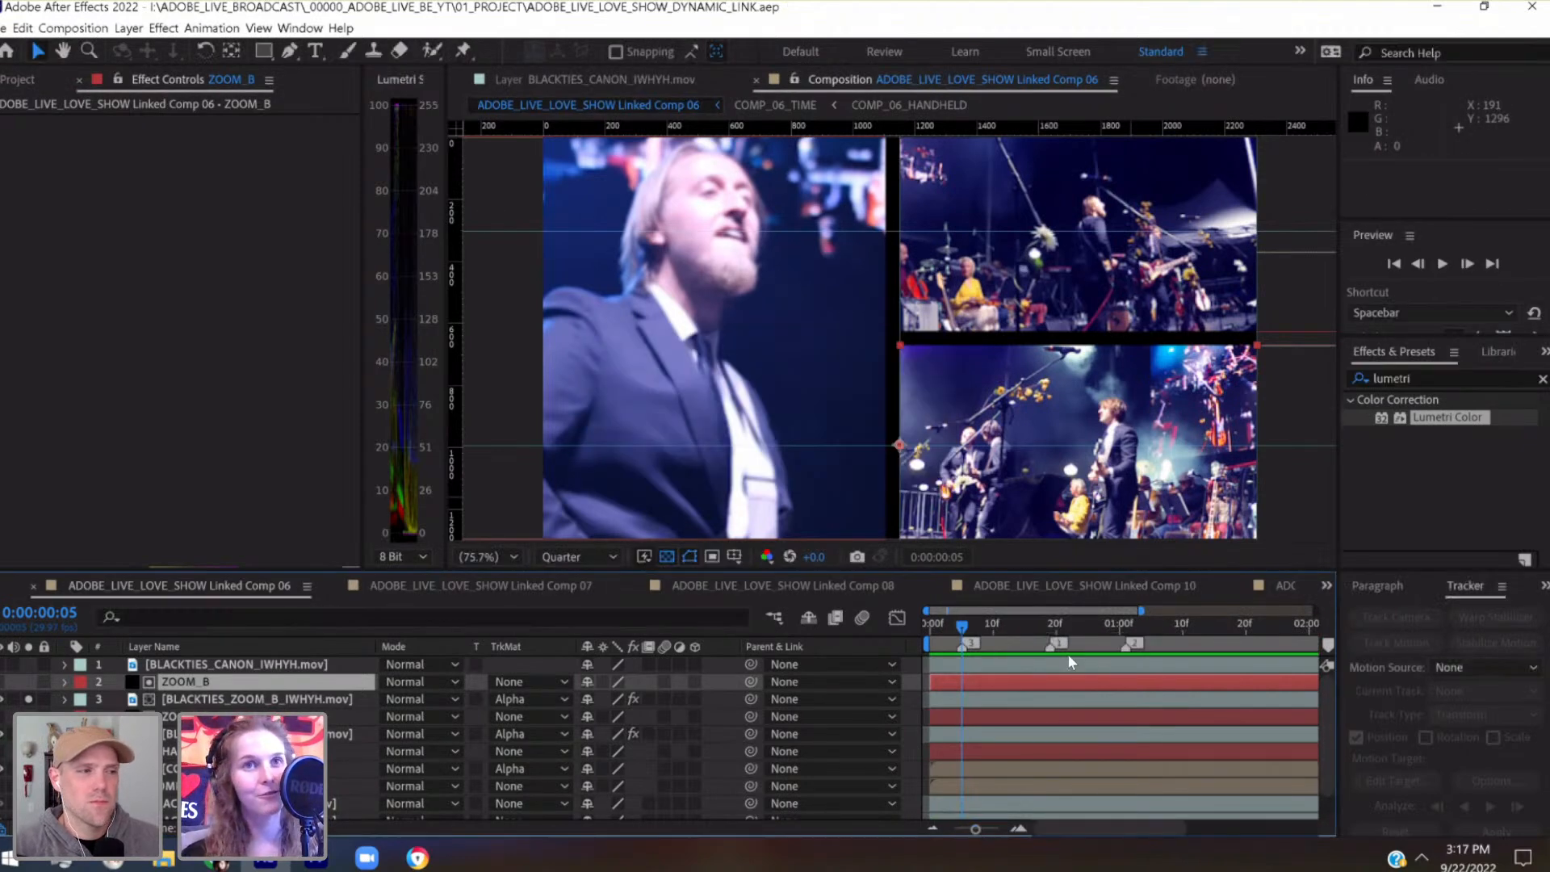
Scrub across and beyond marker 2 to review the panel timing, and return to the start of Linked Comp 06
{"action": "left_click_drag", "start_coordinate": [1108, 623], "coordinate": [1122, 628]}
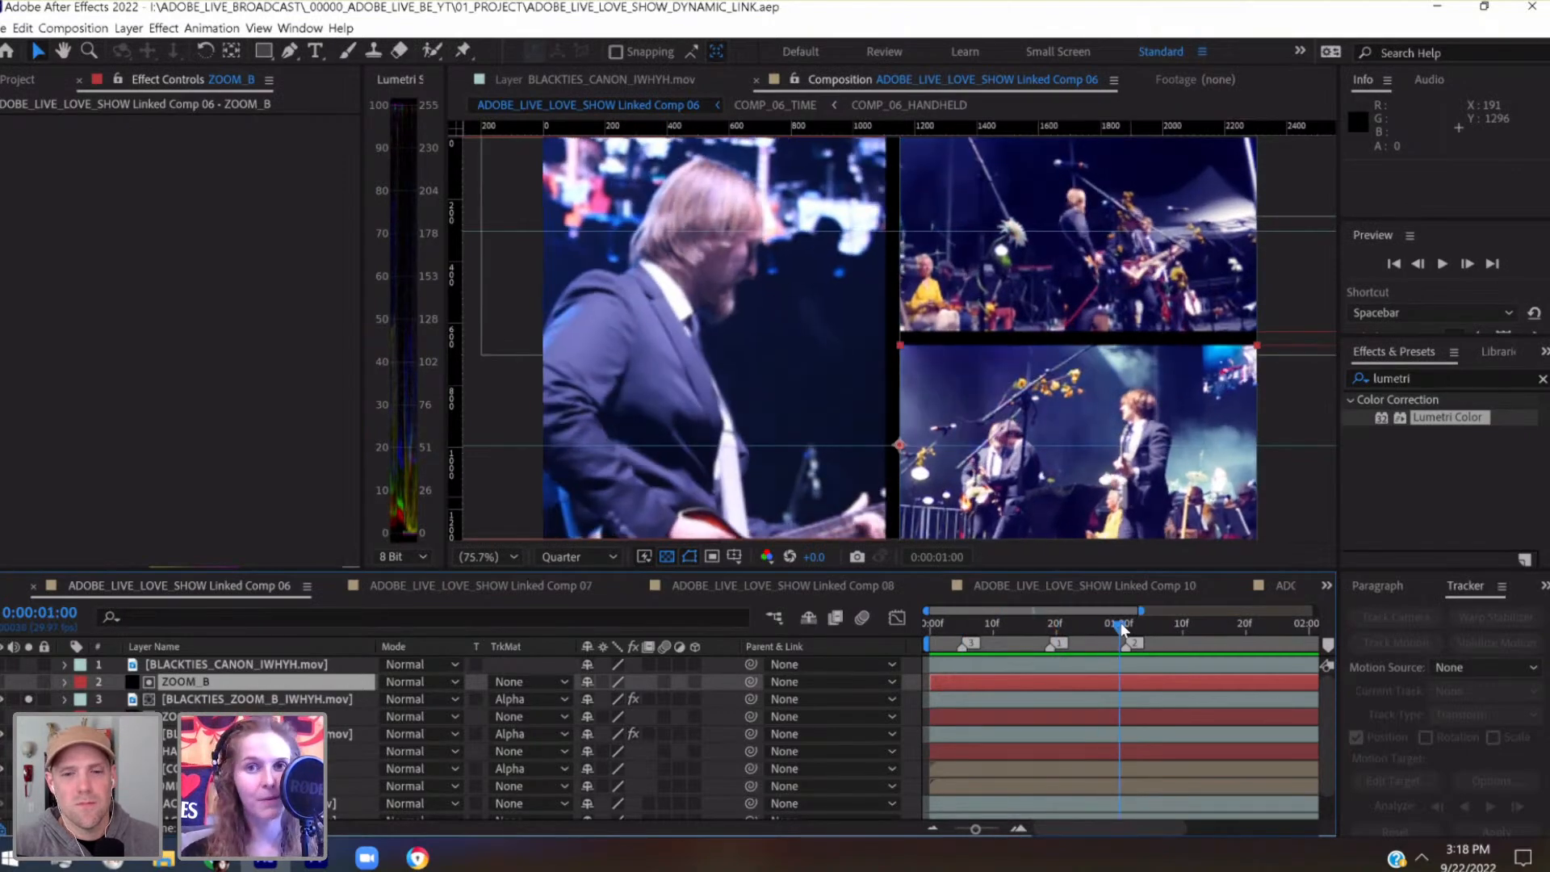
{"action": "left_click_drag", "start_coordinate": [1123, 628], "coordinate": [1252, 626]}
{"action": "left_click_drag", "start_coordinate": [967, 832], "coordinate": [955, 829]}
{"action": "left_click_drag", "start_coordinate": [1114, 633], "coordinate": [921, 660]}
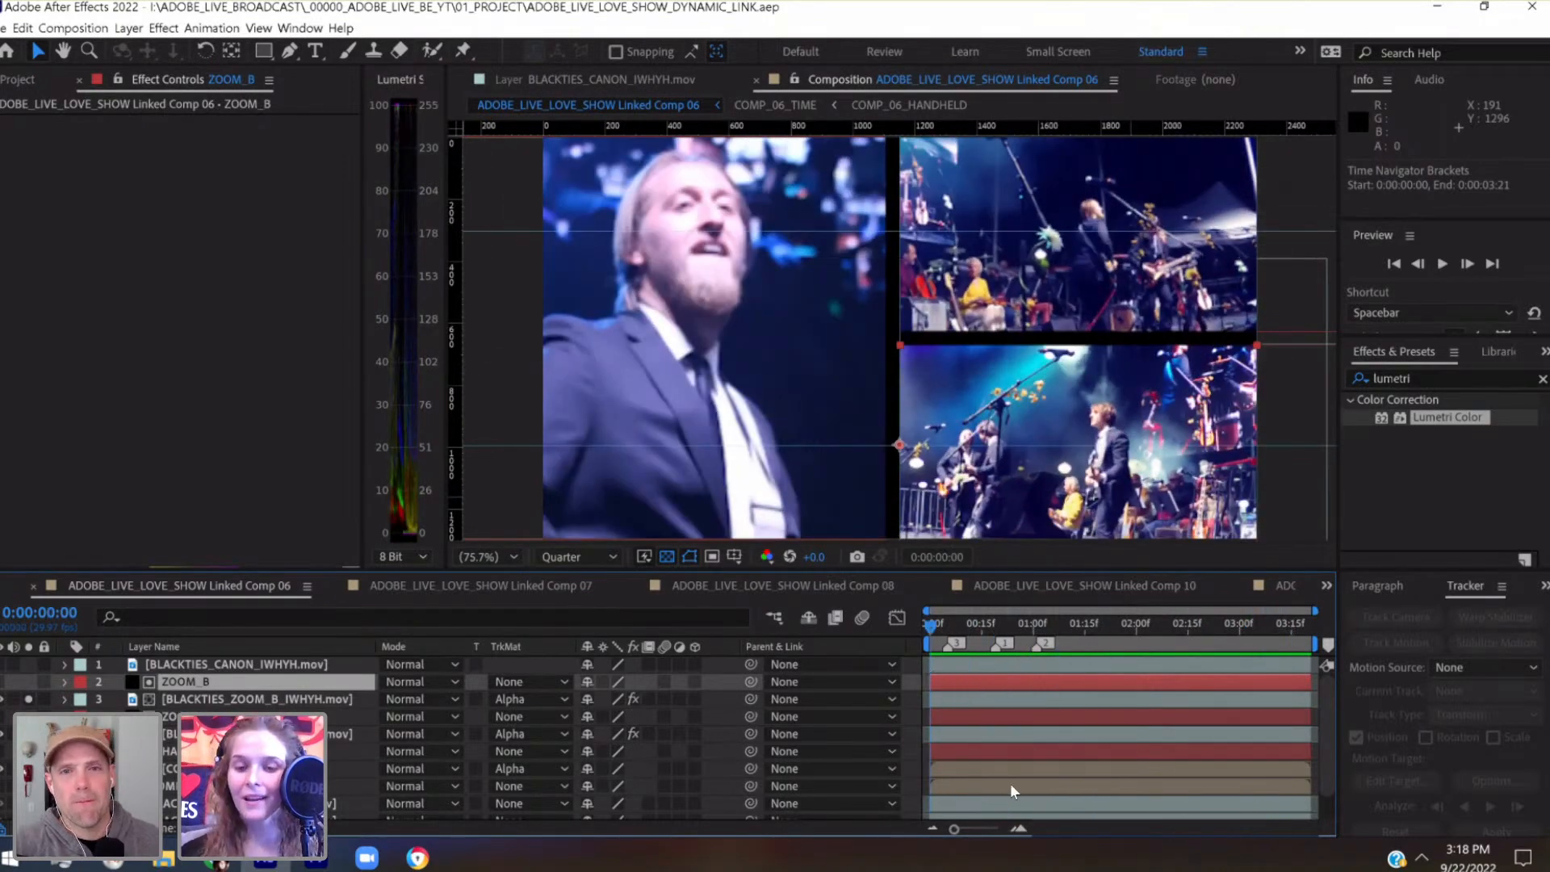
Trim the start of the ZOOM_B matte layer to marker 3 at 0:00:00:05
{"action": "left_click_drag", "start_coordinate": [971, 827], "coordinate": [977, 830]}
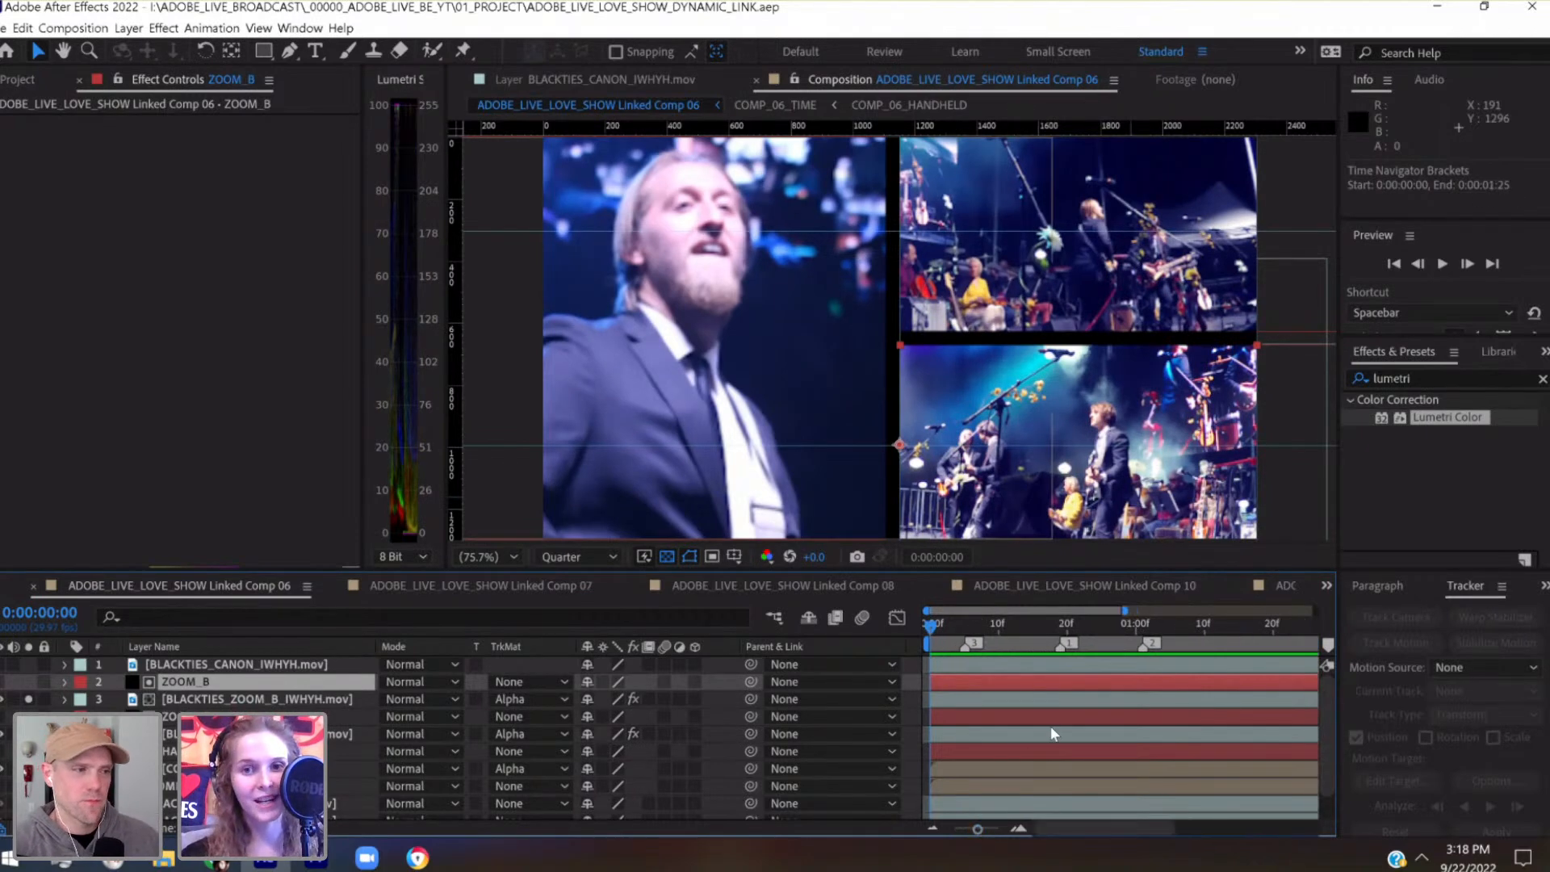
{"action": "left_click", "coordinate": [966, 621]}
{"action": "left_click_drag", "start_coordinate": [930, 683], "coordinate": [961, 684]}
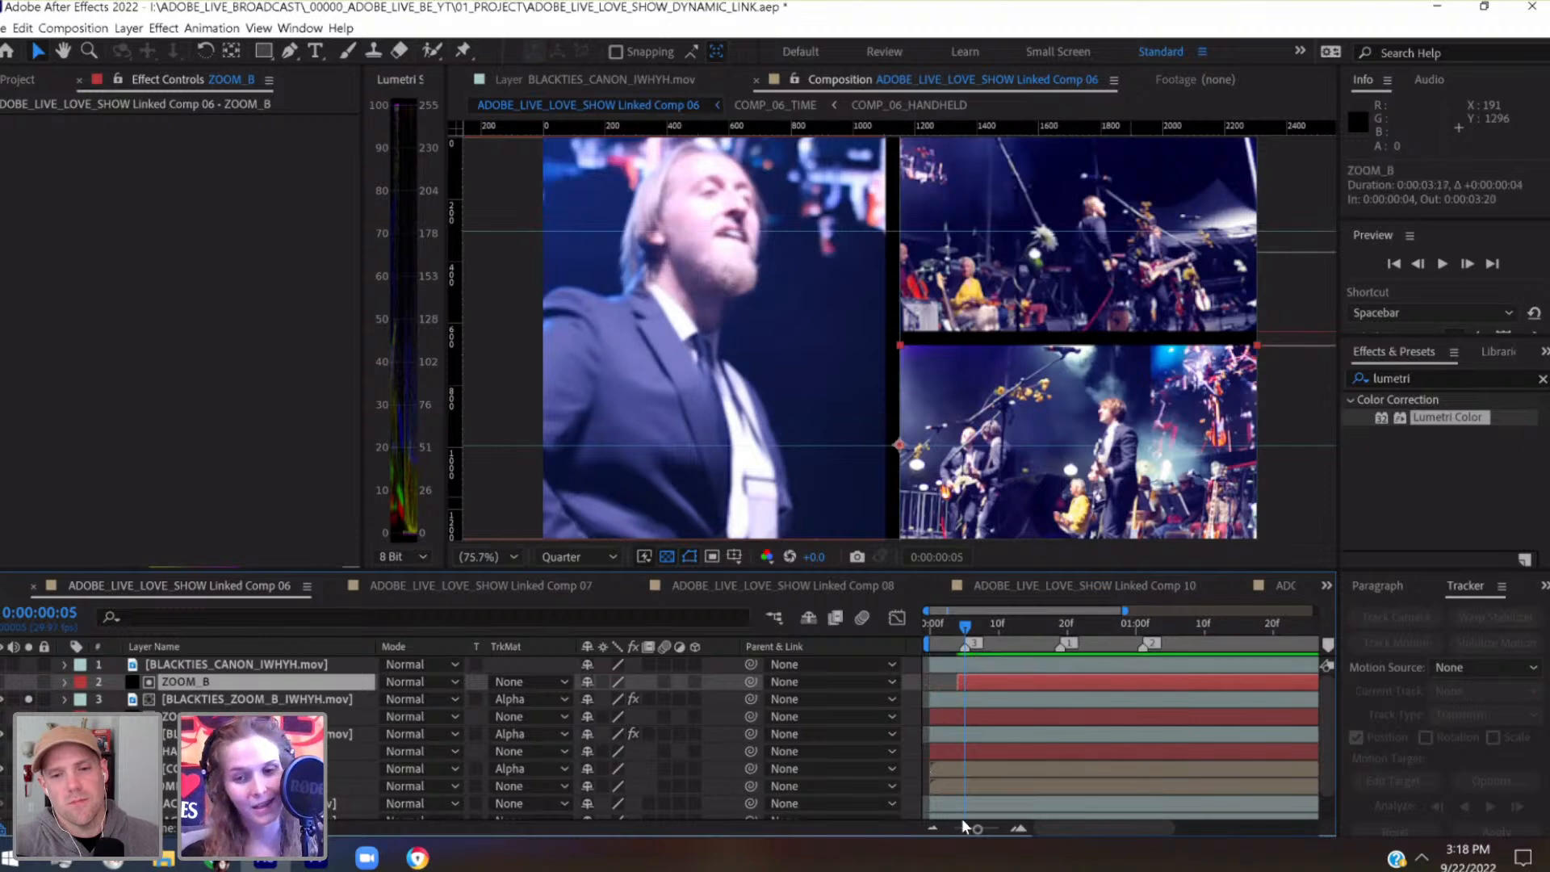
{"action": "left_click_drag", "start_coordinate": [978, 831], "coordinate": [994, 832]}
{"action": "left_click_drag", "start_coordinate": [1015, 686], "coordinate": [1037, 691]}
Widen the timeline area and trim the start of the ZOOM_A matte layer to marker 1 at 0:00:00:19
{"action": "left_click", "coordinate": [955, 720]}
{"action": "scroll", "coordinate": [954, 719], "scroll_direction": "right", "scroll_amount": 4}
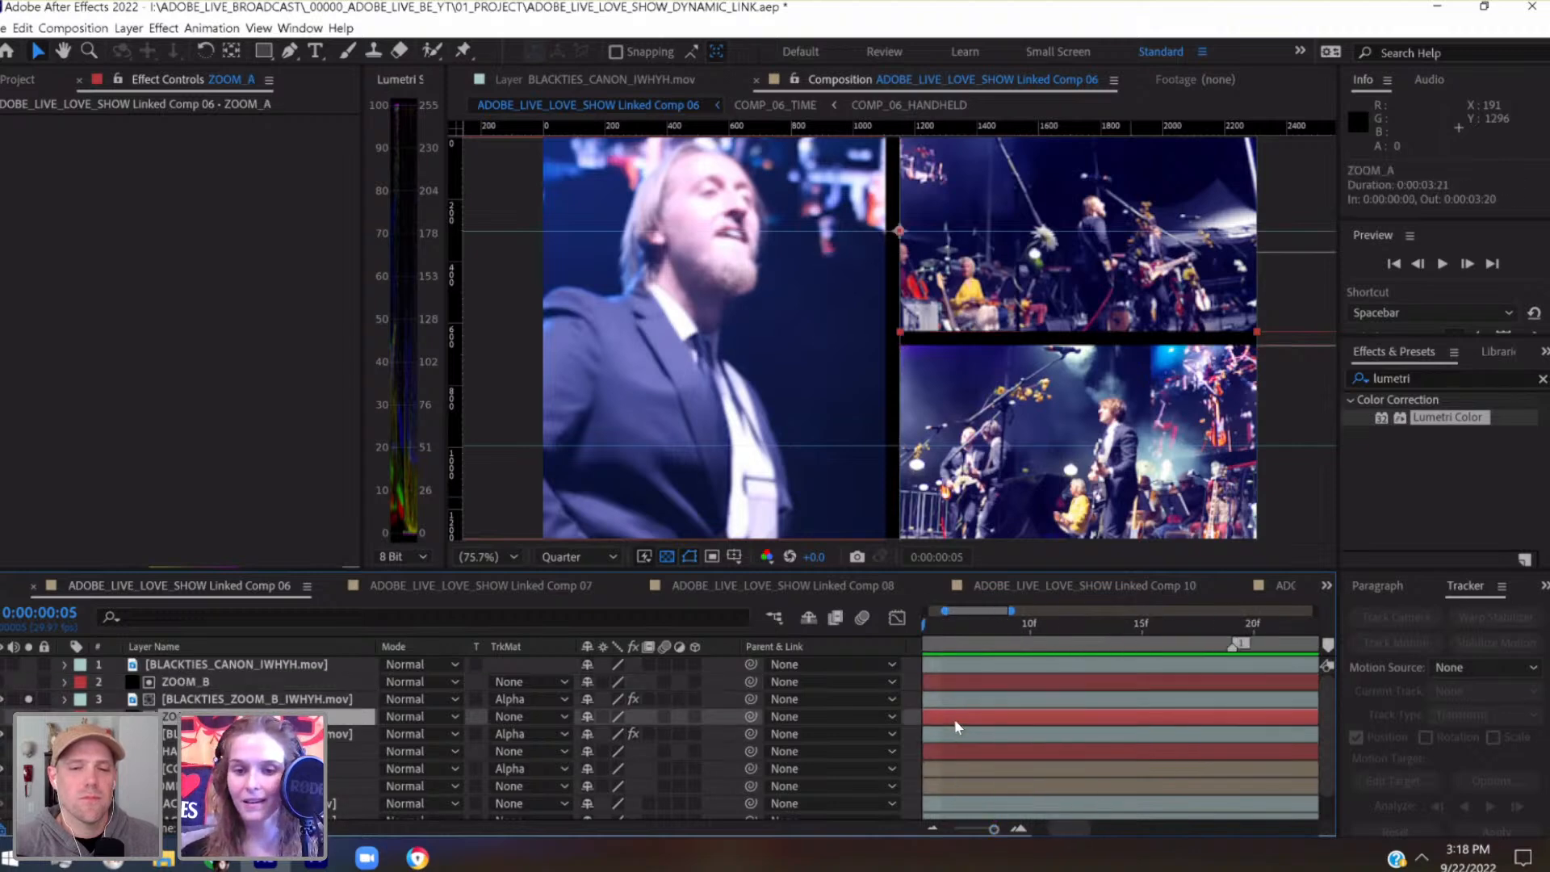
{"action": "left_click", "coordinate": [977, 831]}
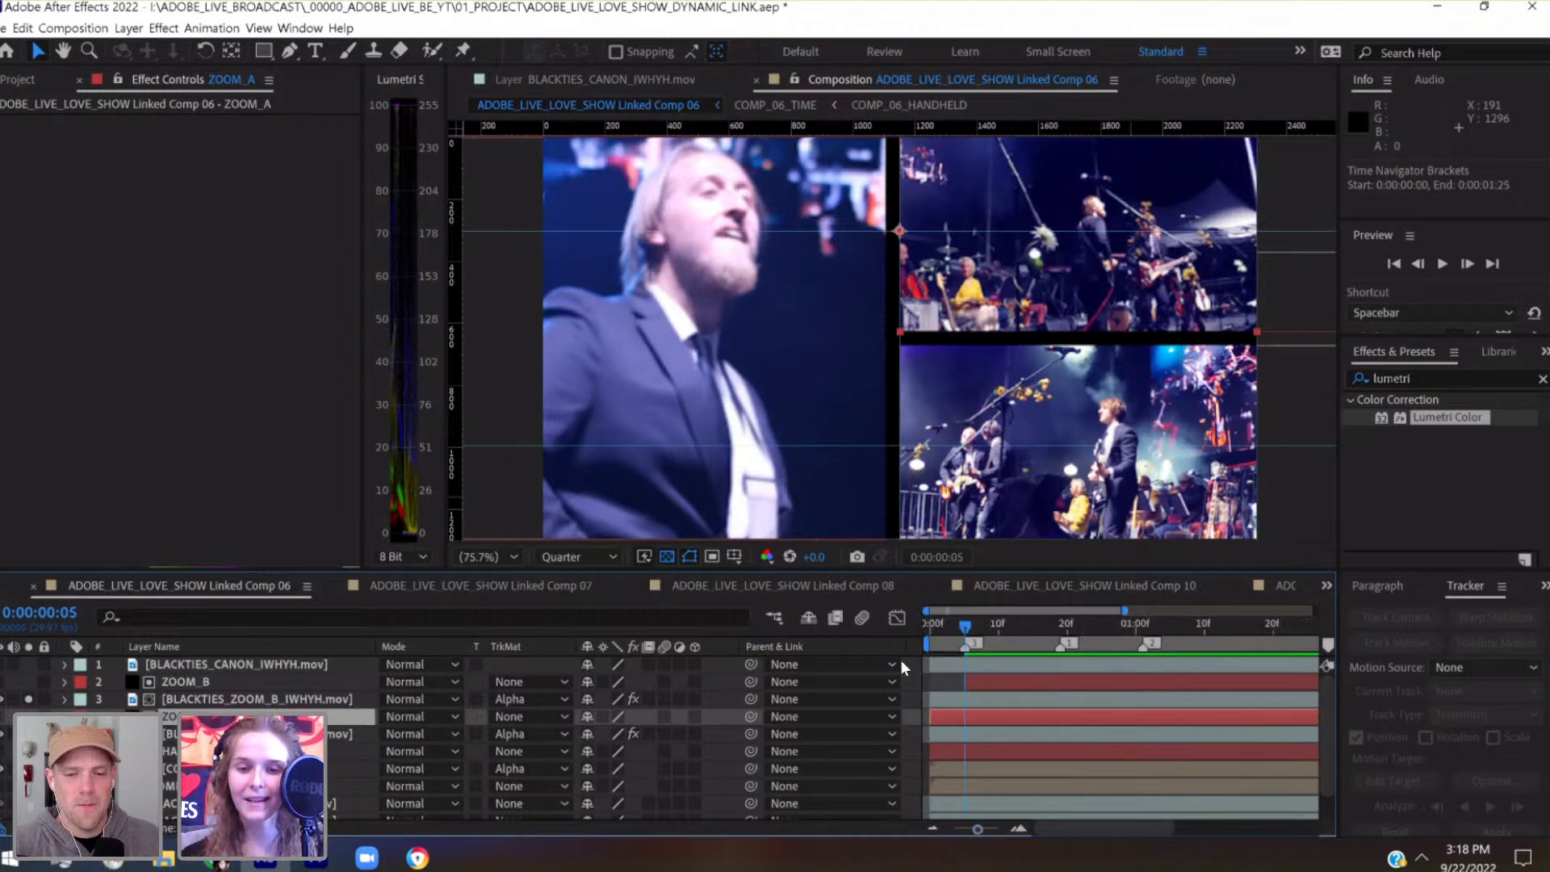
{"action": "left_click_drag", "start_coordinate": [903, 647], "coordinate": [688, 645]}
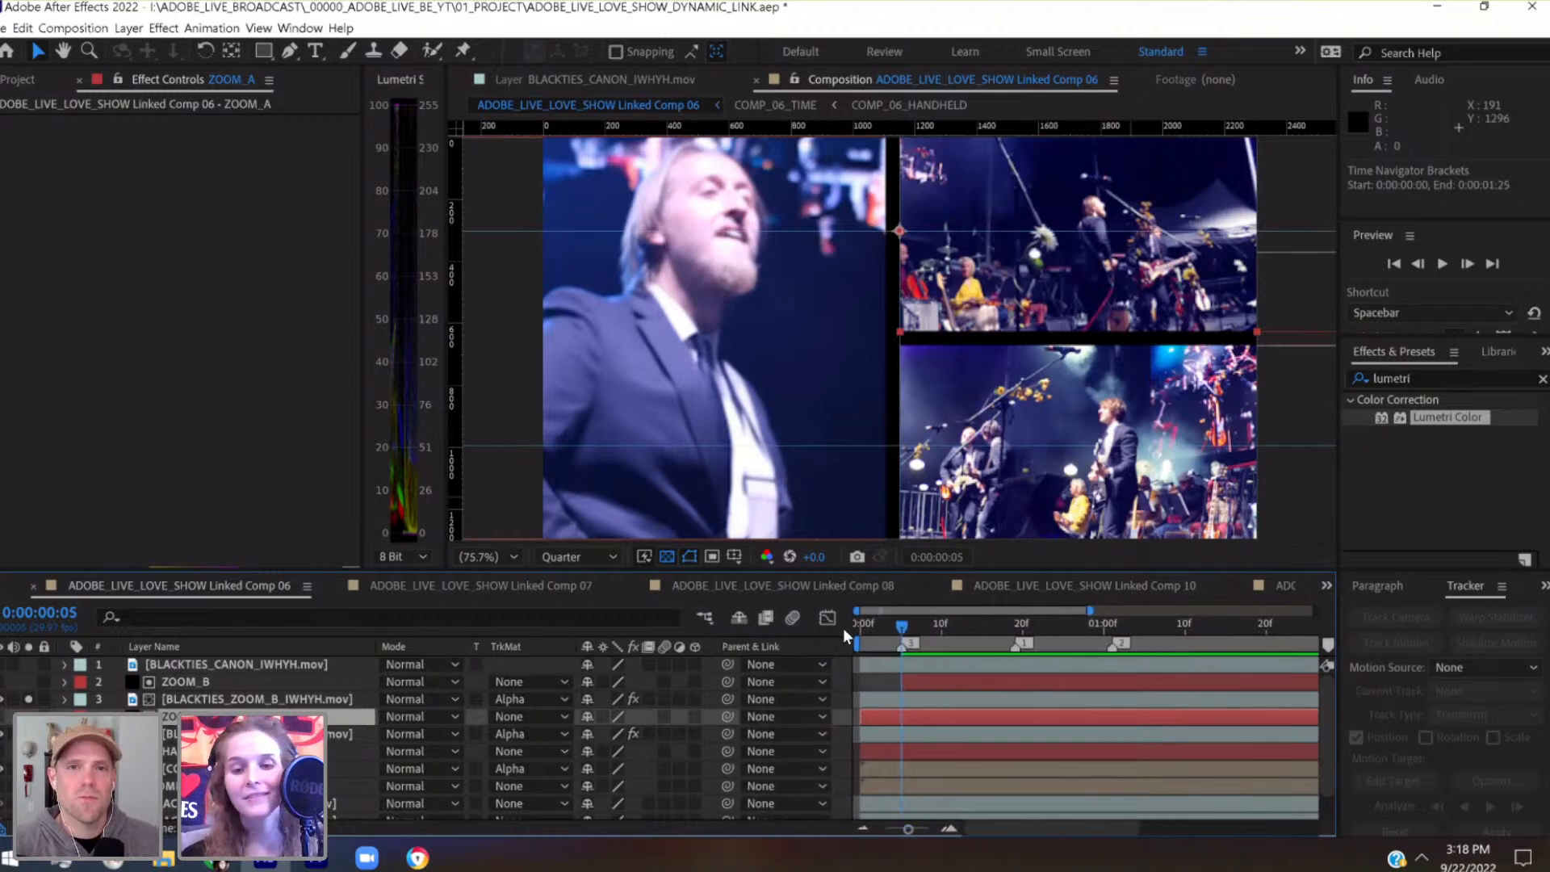
{"action": "left_click", "coordinate": [1015, 635]}
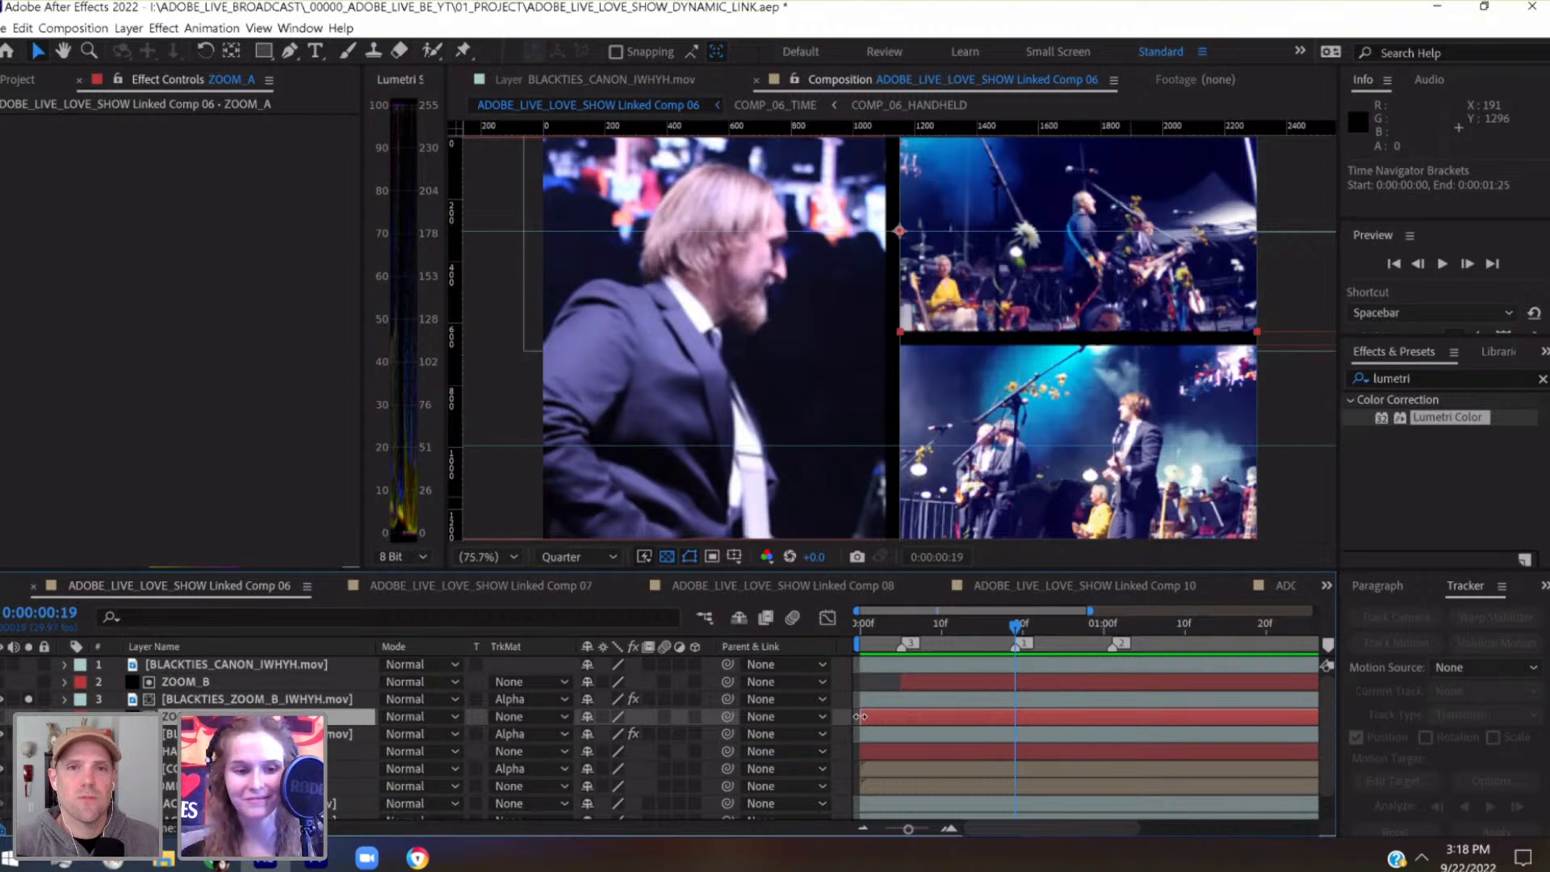
Trim the start of the HANDHELD matte layer to marker 2 at 0:00:01:01
{"action": "left_click", "coordinate": [918, 747]}
{"action": "left_click", "coordinate": [1111, 626]}
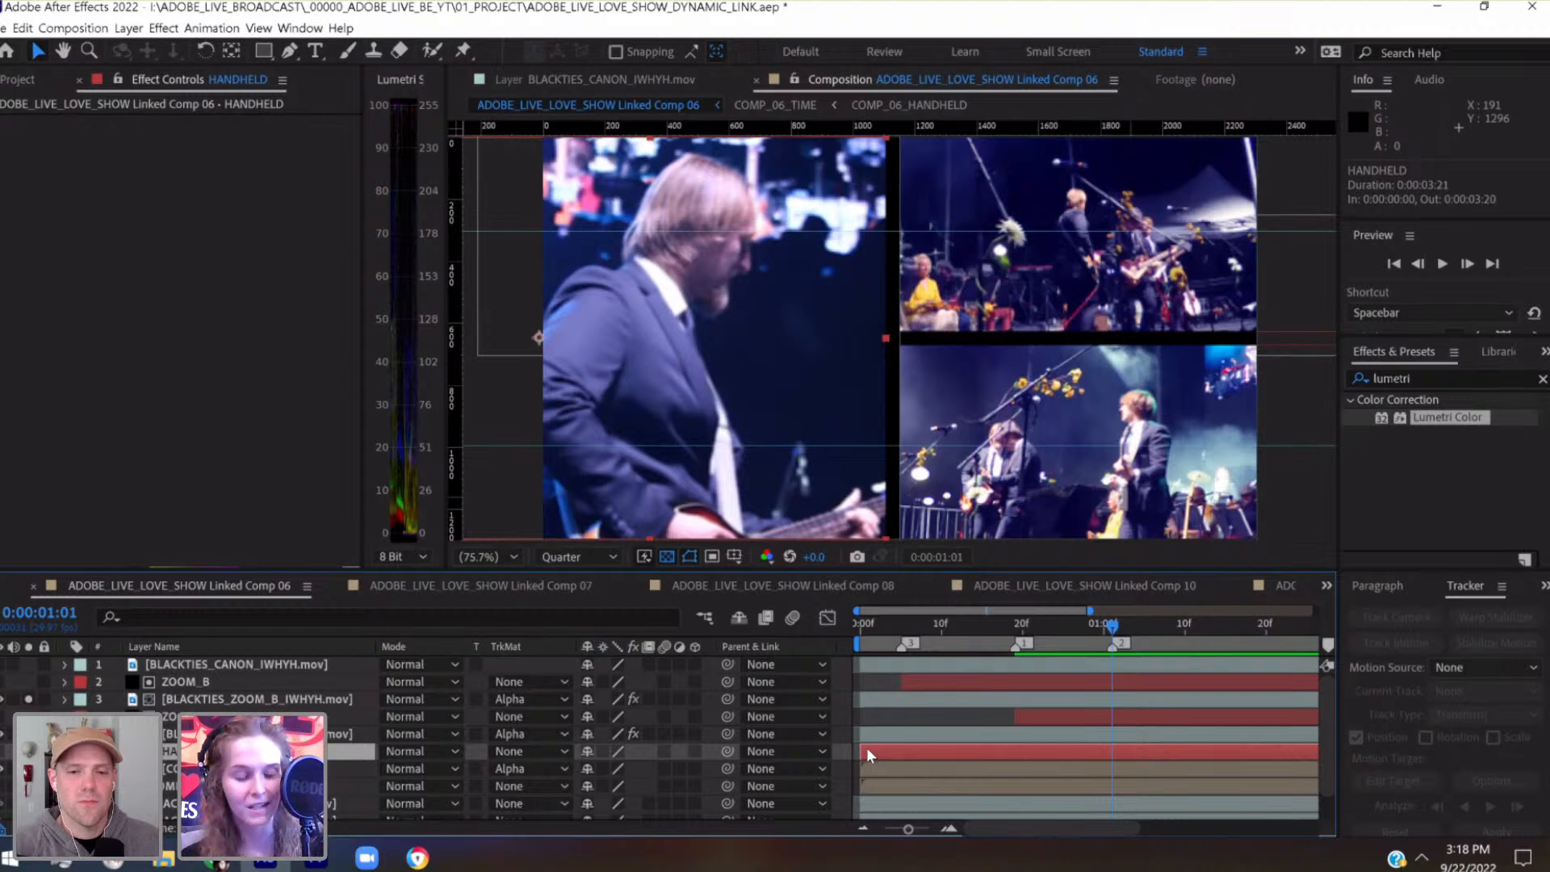
{"action": "key", "text": "ctrl+s"}
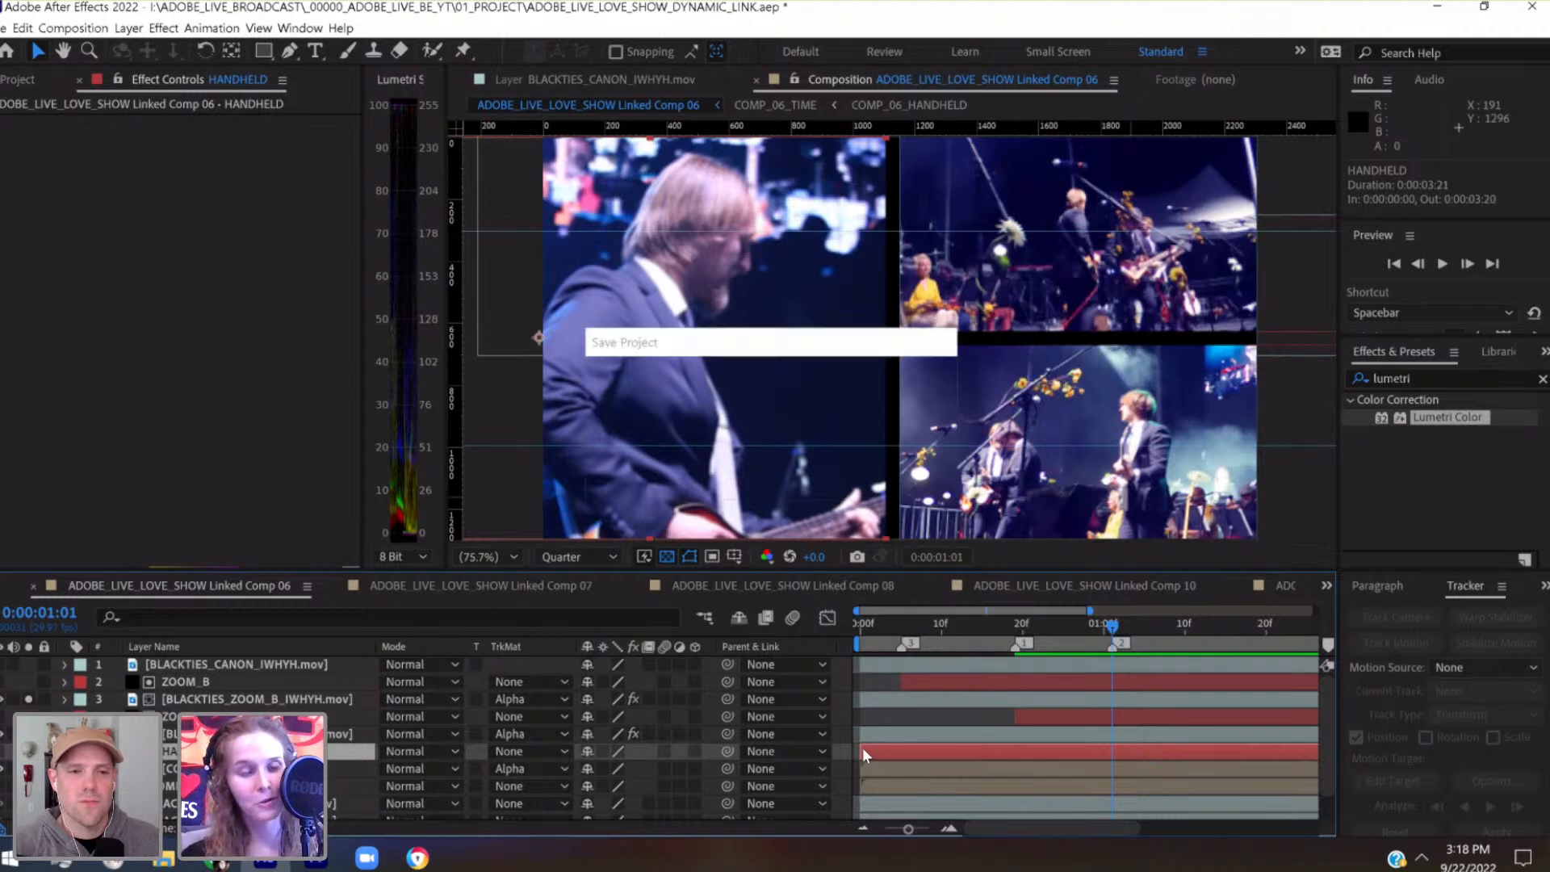
{"action": "left_click_drag", "start_coordinate": [863, 747], "coordinate": [1112, 764]}
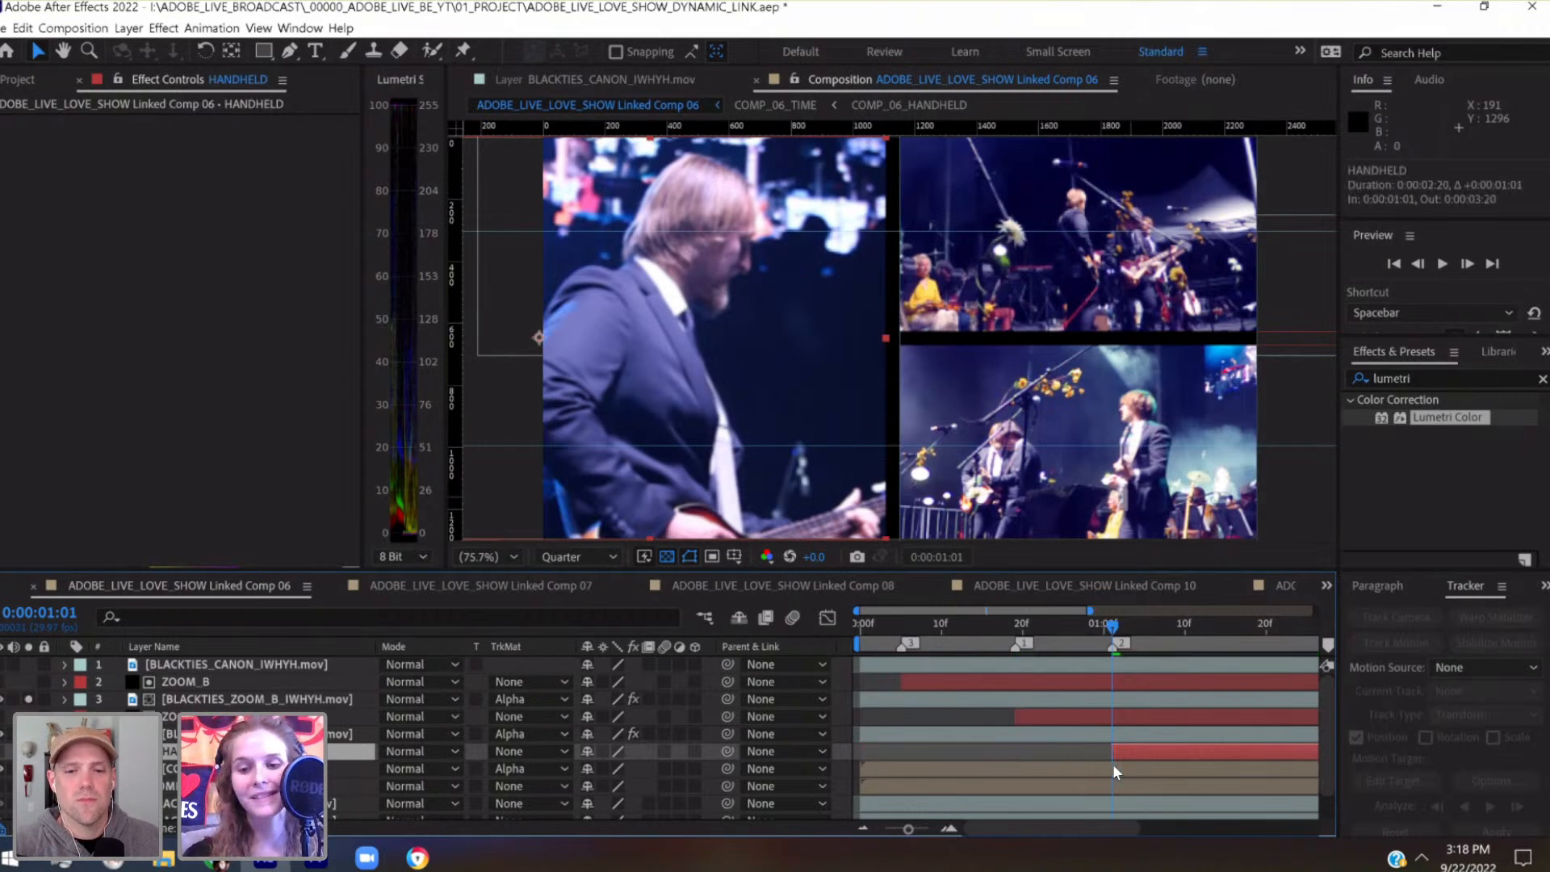
Move the start of the HANDHELD matte layer to marker 3 at 0:00:00:05
{"action": "left_click_drag", "start_coordinate": [907, 830], "coordinate": [885, 830]}
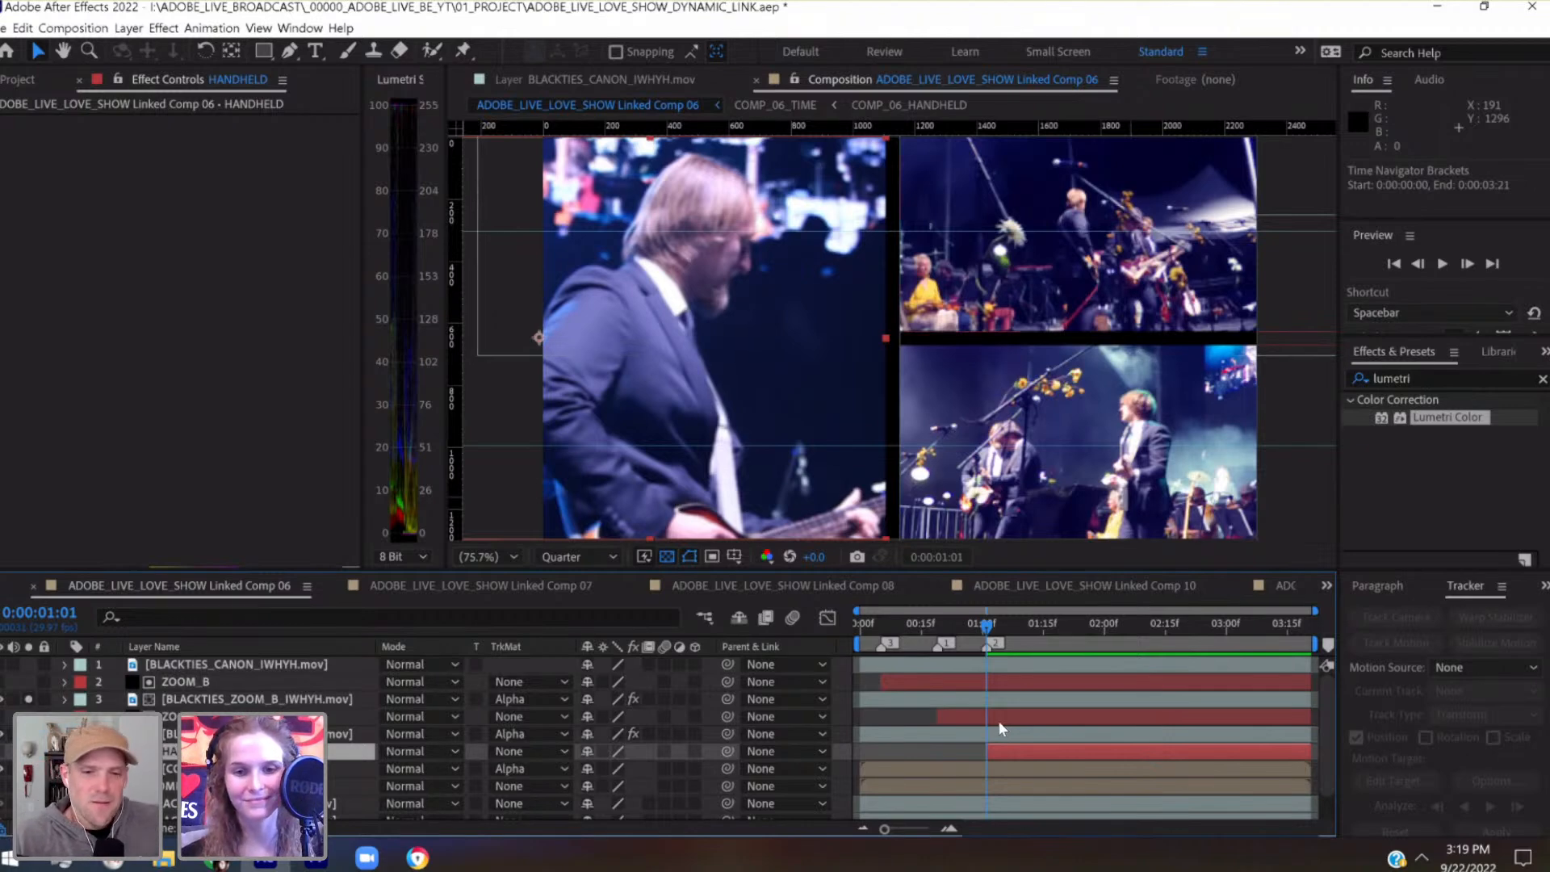
{"action": "left_click_drag", "start_coordinate": [985, 625], "coordinate": [884, 651]}
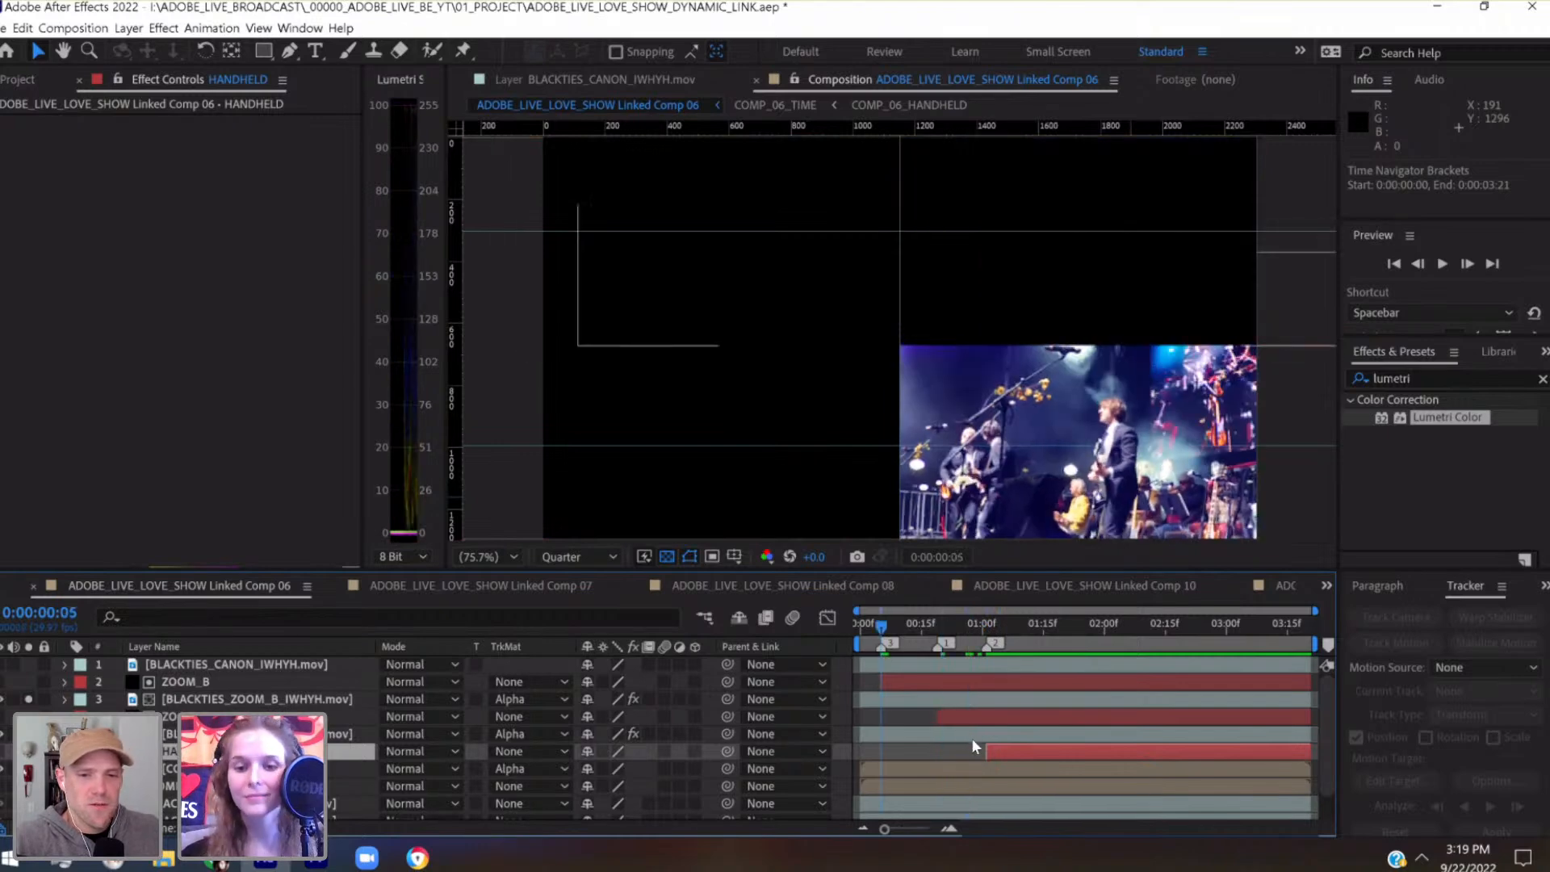
{"action": "left_click_drag", "start_coordinate": [987, 751], "coordinate": [877, 760]}
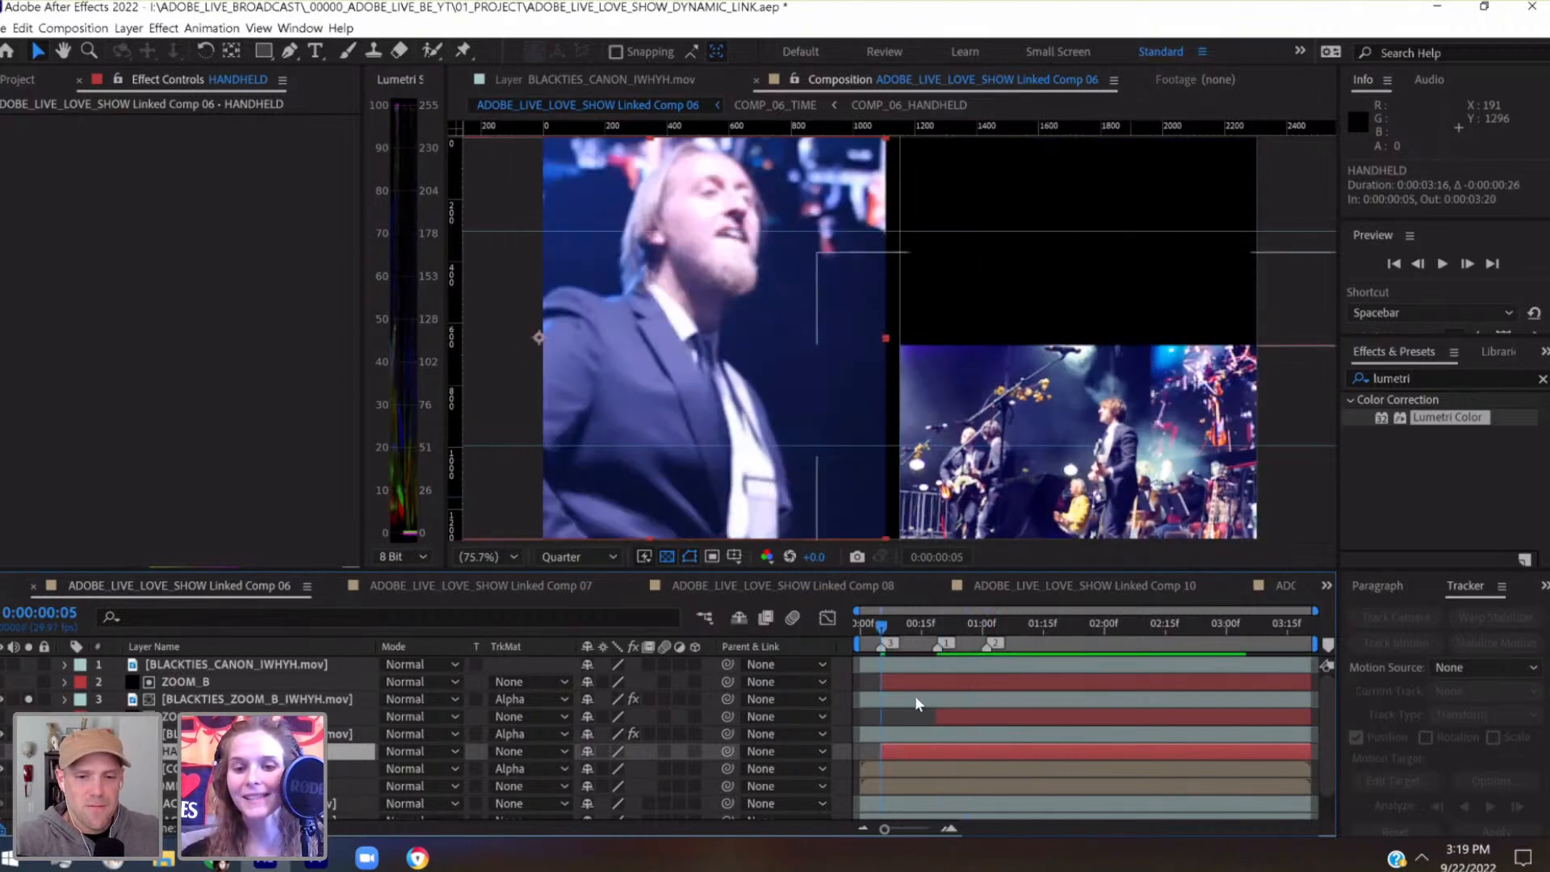
Trim the start of the ZOOM_B matte layer to marker 2 at 0:00:01:01 and save the project
{"action": "left_click", "coordinate": [983, 625]}
{"action": "left_click_drag", "start_coordinate": [986, 626], "coordinate": [984, 625]}
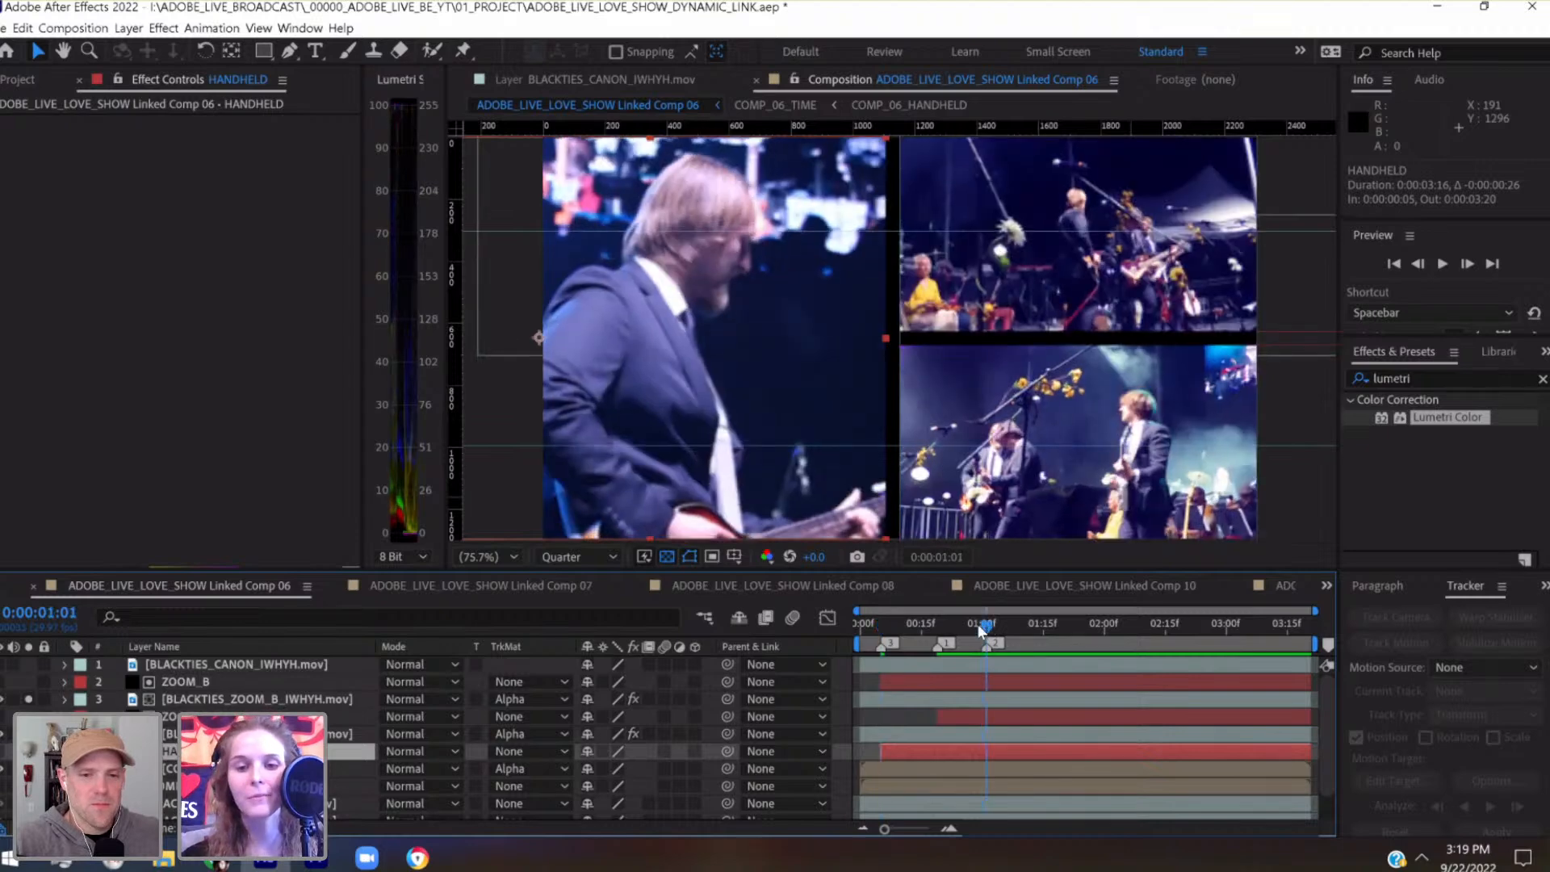
{"action": "left_click_drag", "start_coordinate": [879, 679], "coordinate": [986, 703]}
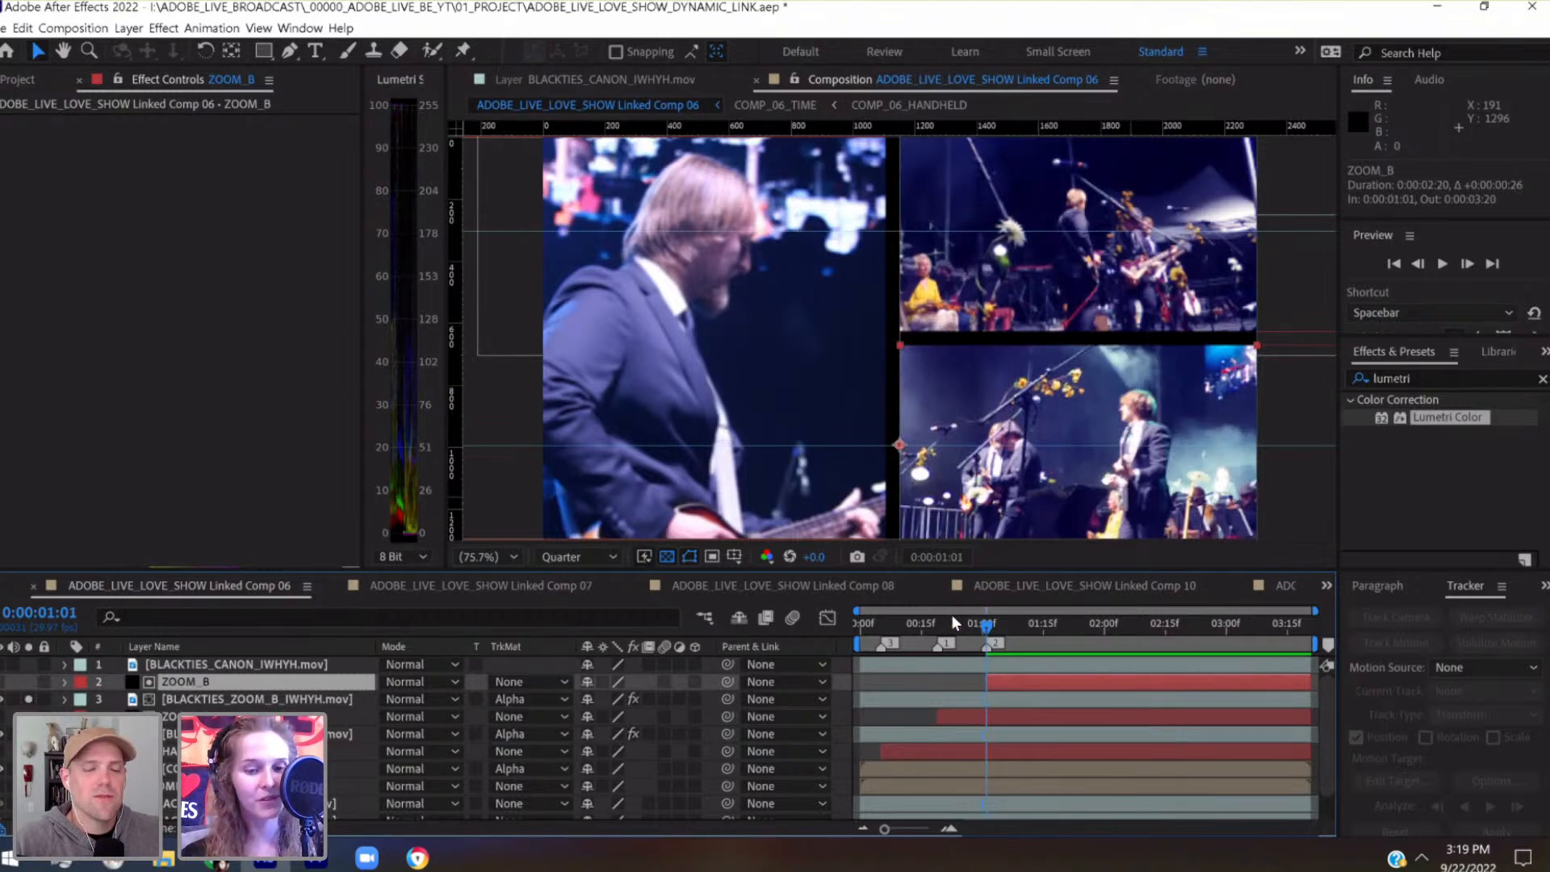
{"action": "key", "text": "ctrl+s"}
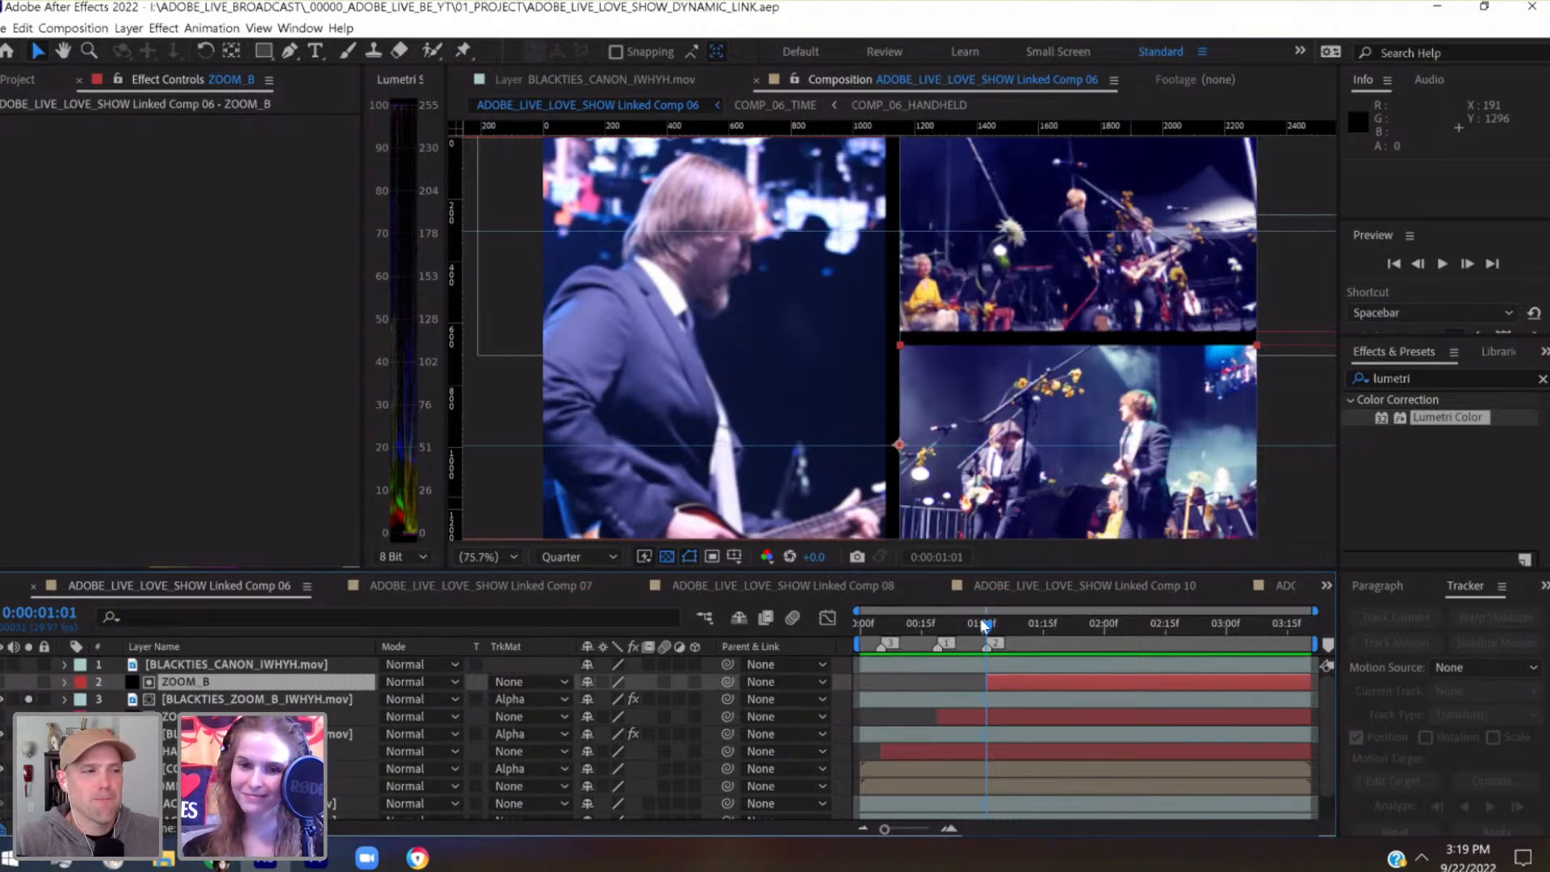
Set the current time to marker 3 at 0:00:00:05 and expand the HANDHELD matte layer's transform properties
{"action": "left_click_drag", "start_coordinate": [986, 626], "coordinate": [878, 641]}
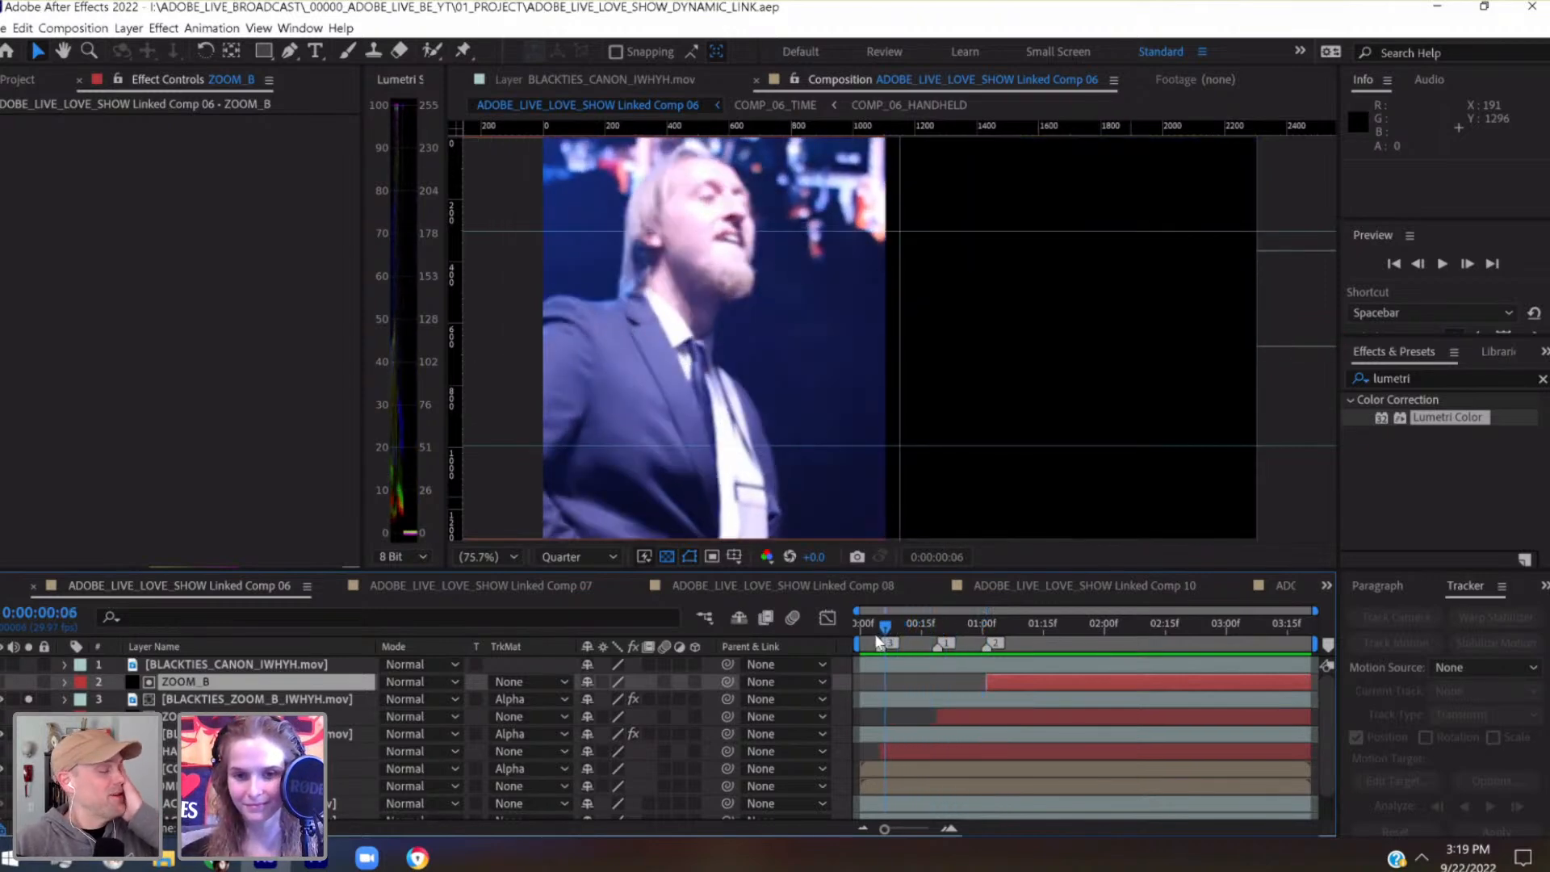
{"action": "left_click", "coordinate": [166, 751]}
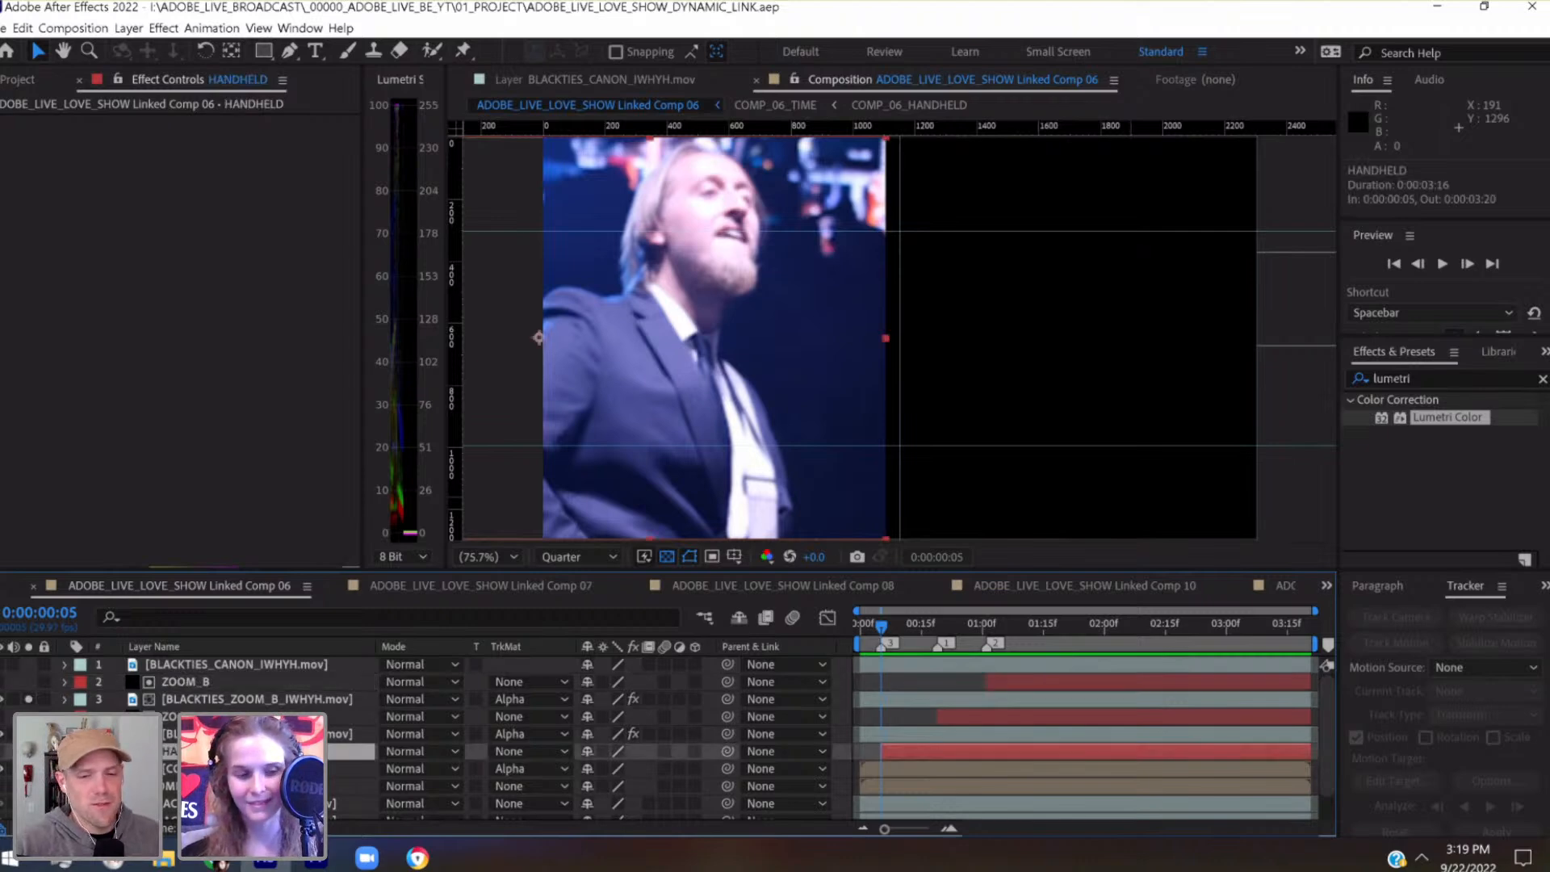
{"action": "left_click", "coordinate": [65, 752]}
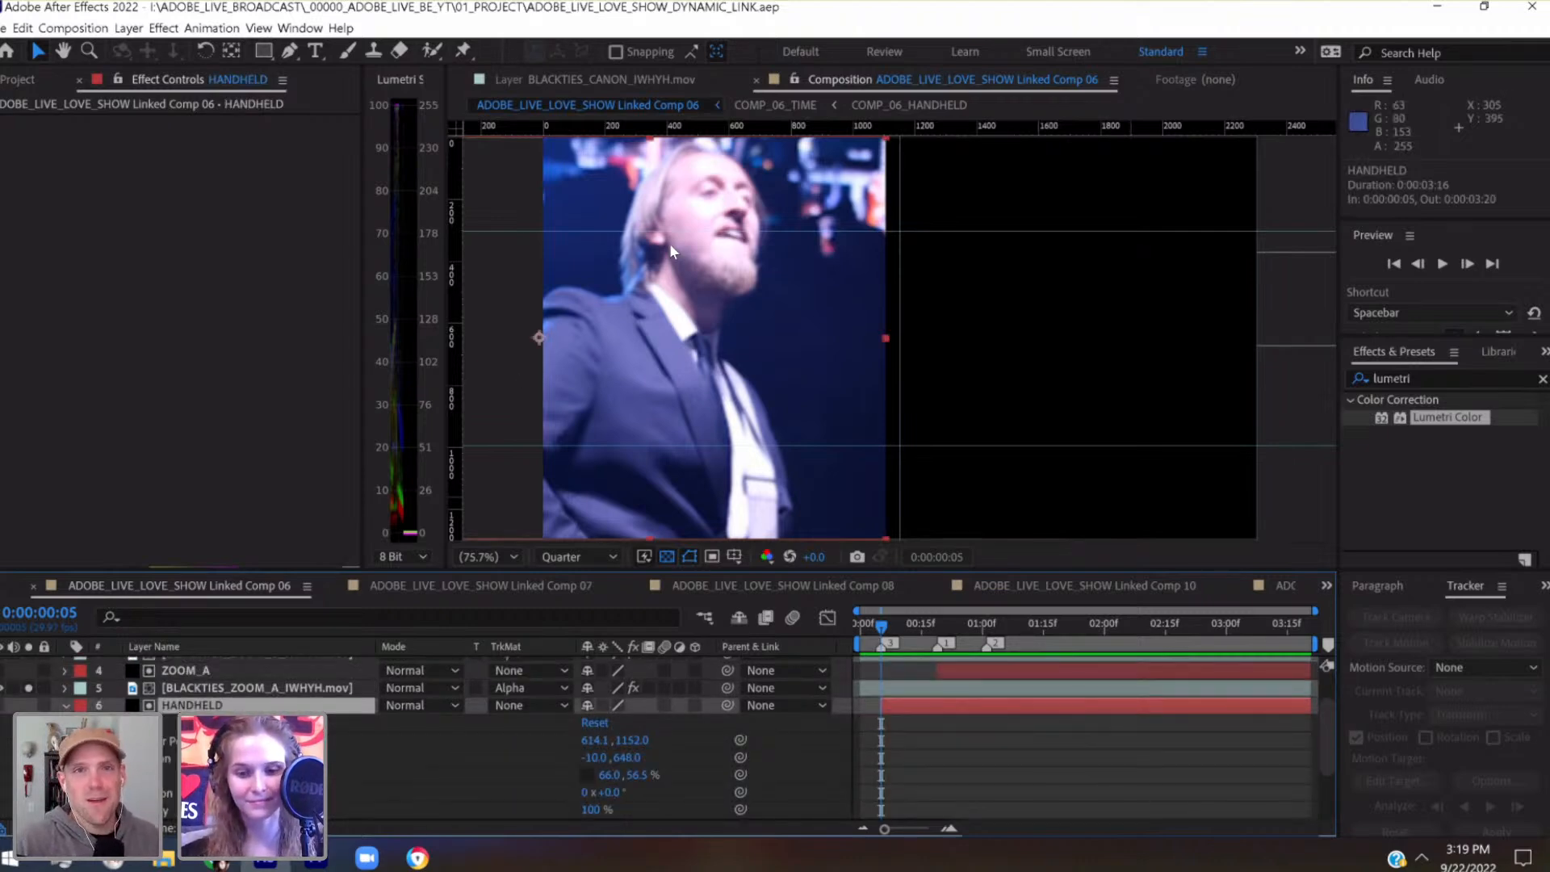
Add a vertical guide at position 0 along the composition's left edge, beside the HANDHELD matte's anchor point
{"action": "scroll", "coordinate": [670, 244], "scroll_direction": "up", "scroll_amount": 1}
{"action": "scroll", "coordinate": [671, 244], "scroll_direction": "up", "scroll_amount": 1}
{"action": "left_click_drag", "start_coordinate": [686, 248], "coordinate": [1443, 177]}
{"action": "left_click_drag", "start_coordinate": [976, 262], "coordinate": [1117, 311]}
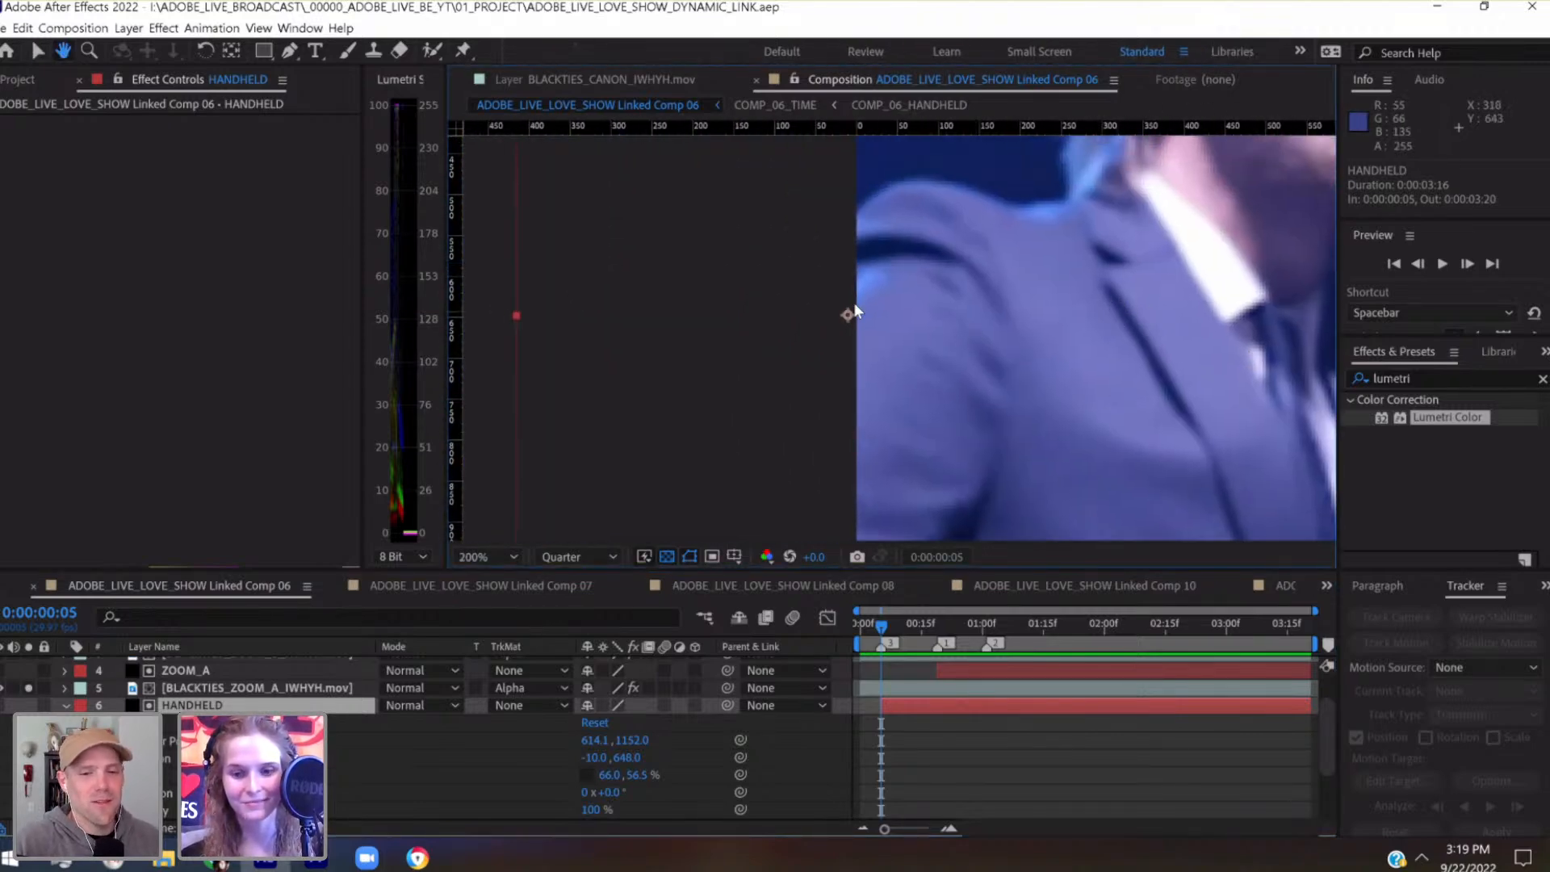
{"action": "key", "text": "v"}
{"action": "scroll", "coordinate": [824, 282], "scroll_direction": "up", "scroll_amount": 3}
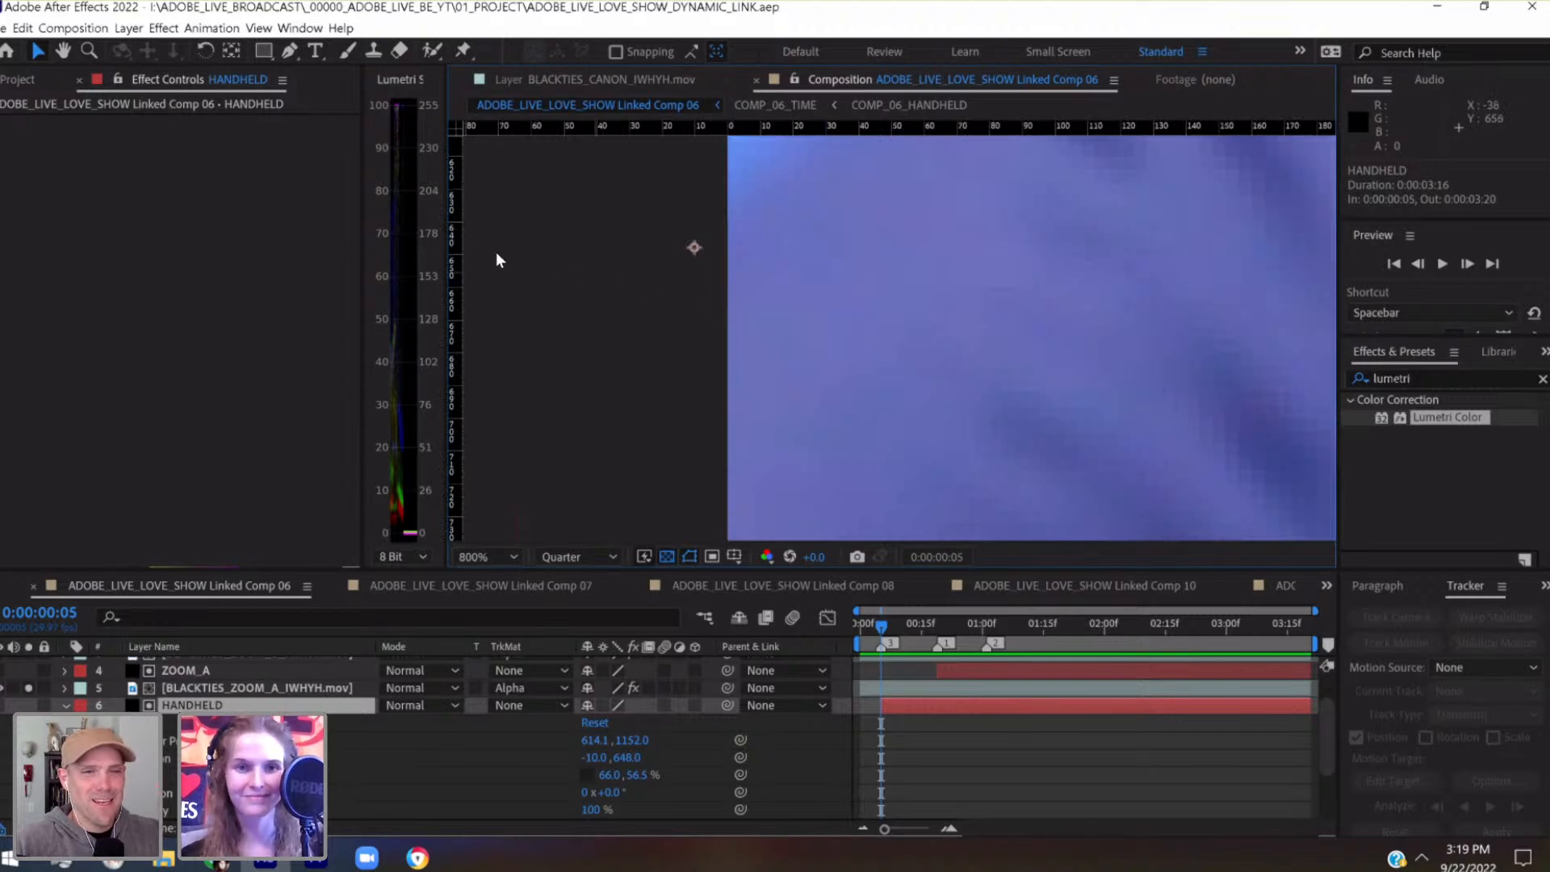
{"action": "left_click_drag", "start_coordinate": [457, 266], "coordinate": [731, 273]}
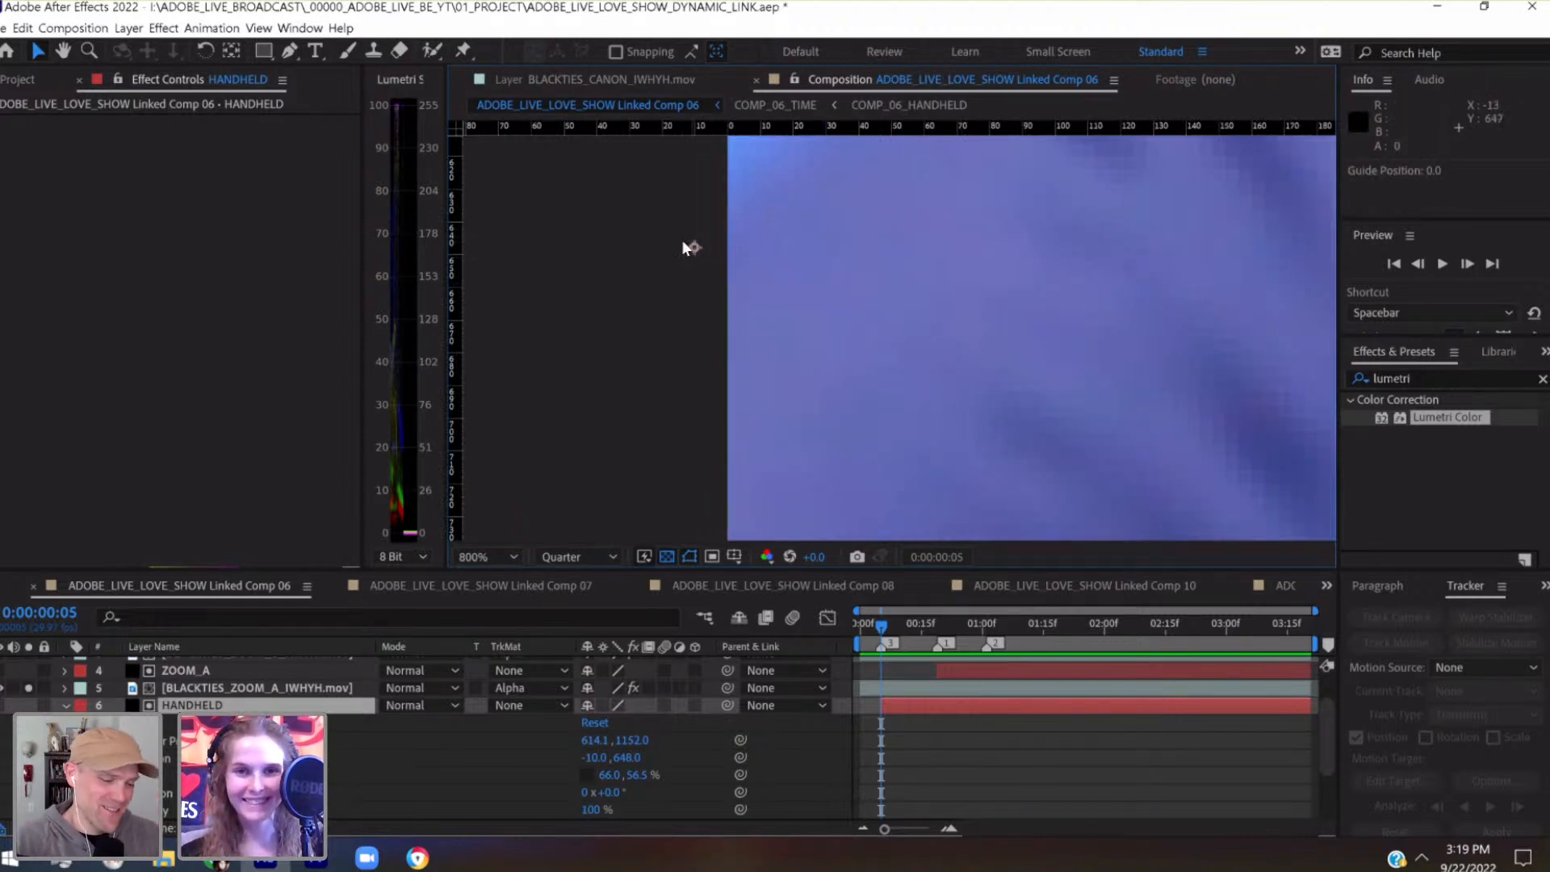
{"action": "left_click_drag", "start_coordinate": [720, 184], "coordinate": [840, 249]}
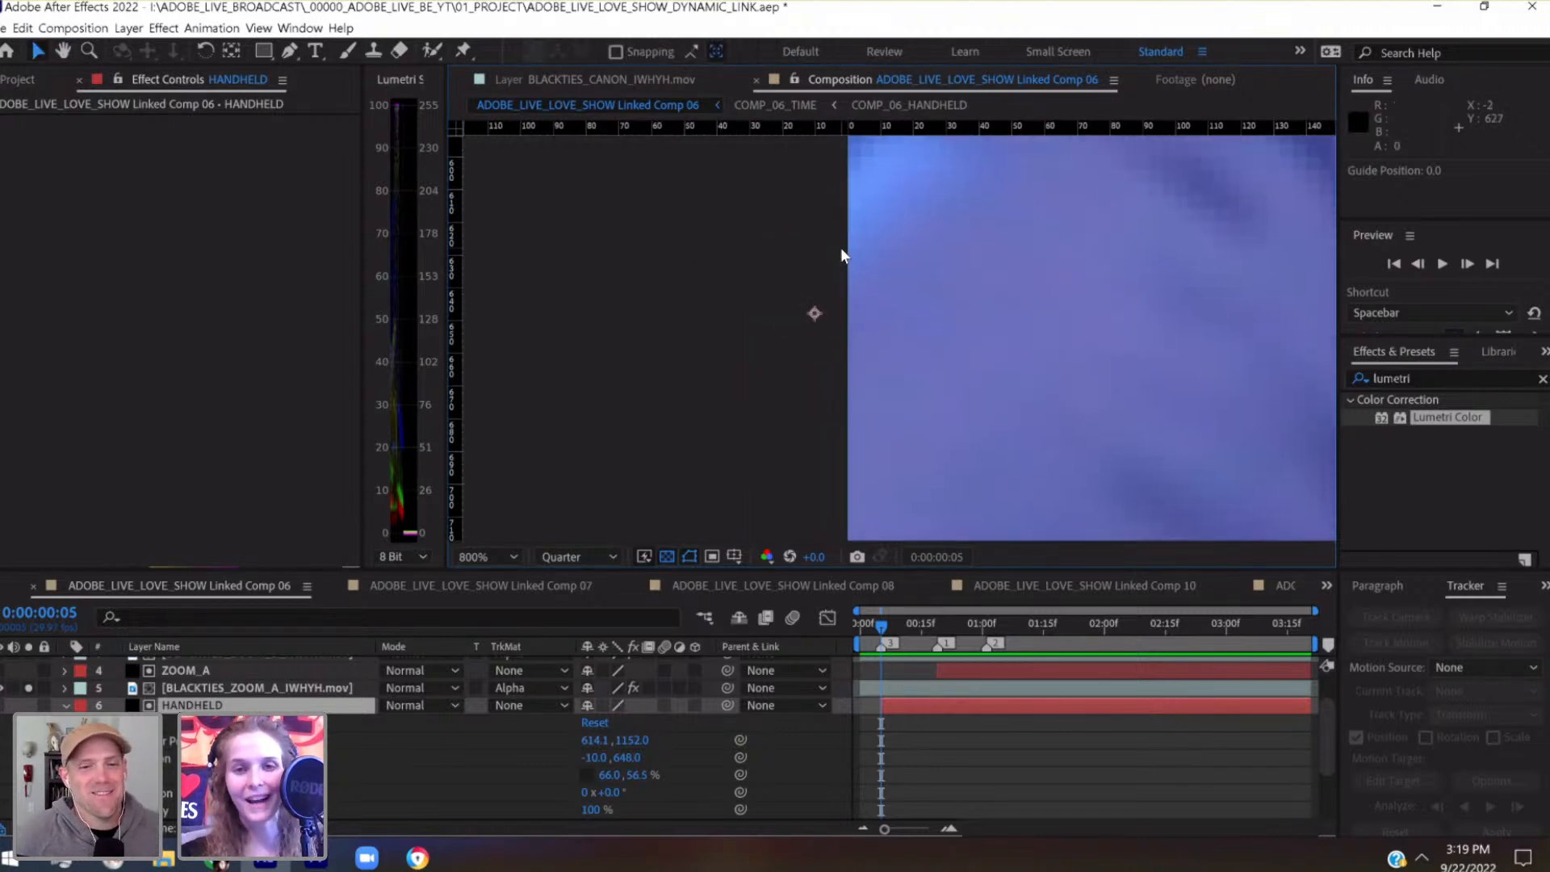
Add a horizontal guide at position 648, aligned with the middle handle on the HANDHELD matte's right edge
{"action": "key", "text": "comma"}
{"action": "key", "text": "comma"}
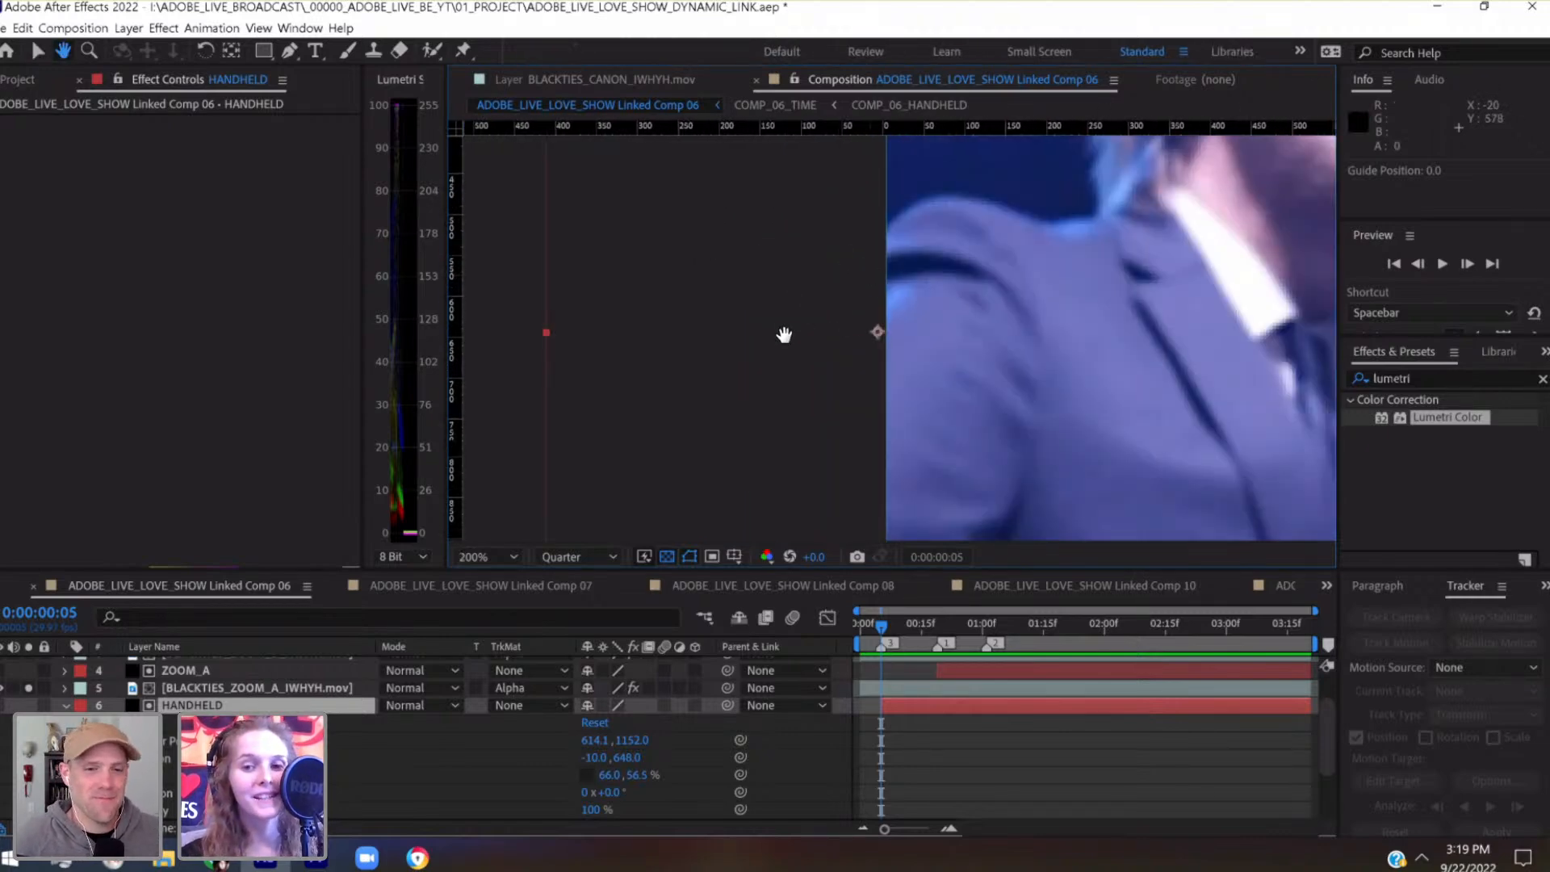
{"action": "key", "text": "comma"}
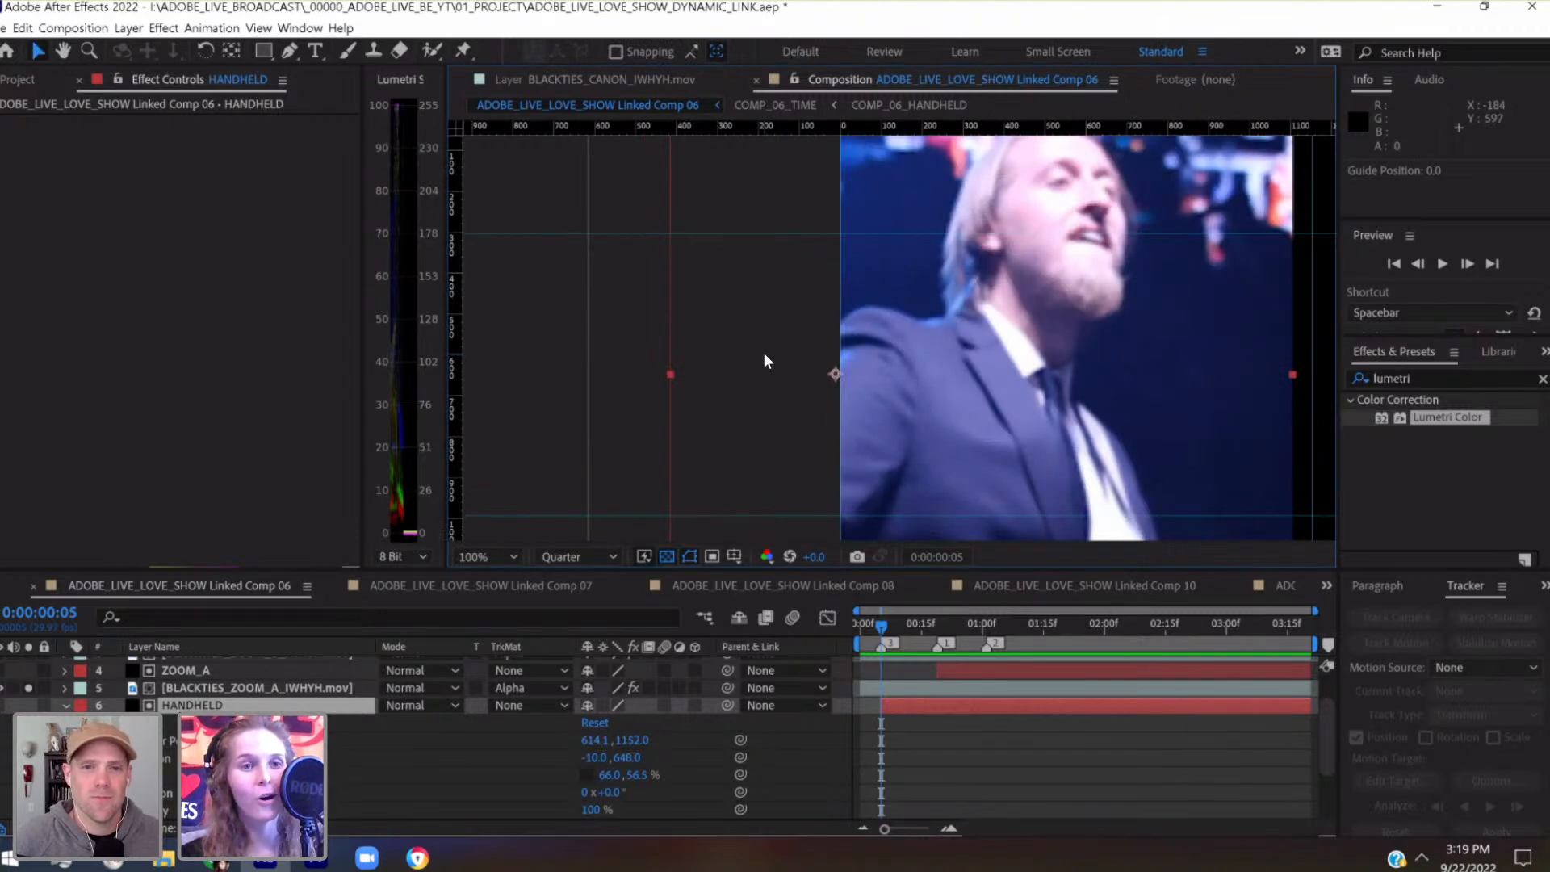
{"action": "left_click_drag", "start_coordinate": [876, 346], "coordinate": [732, 289]}
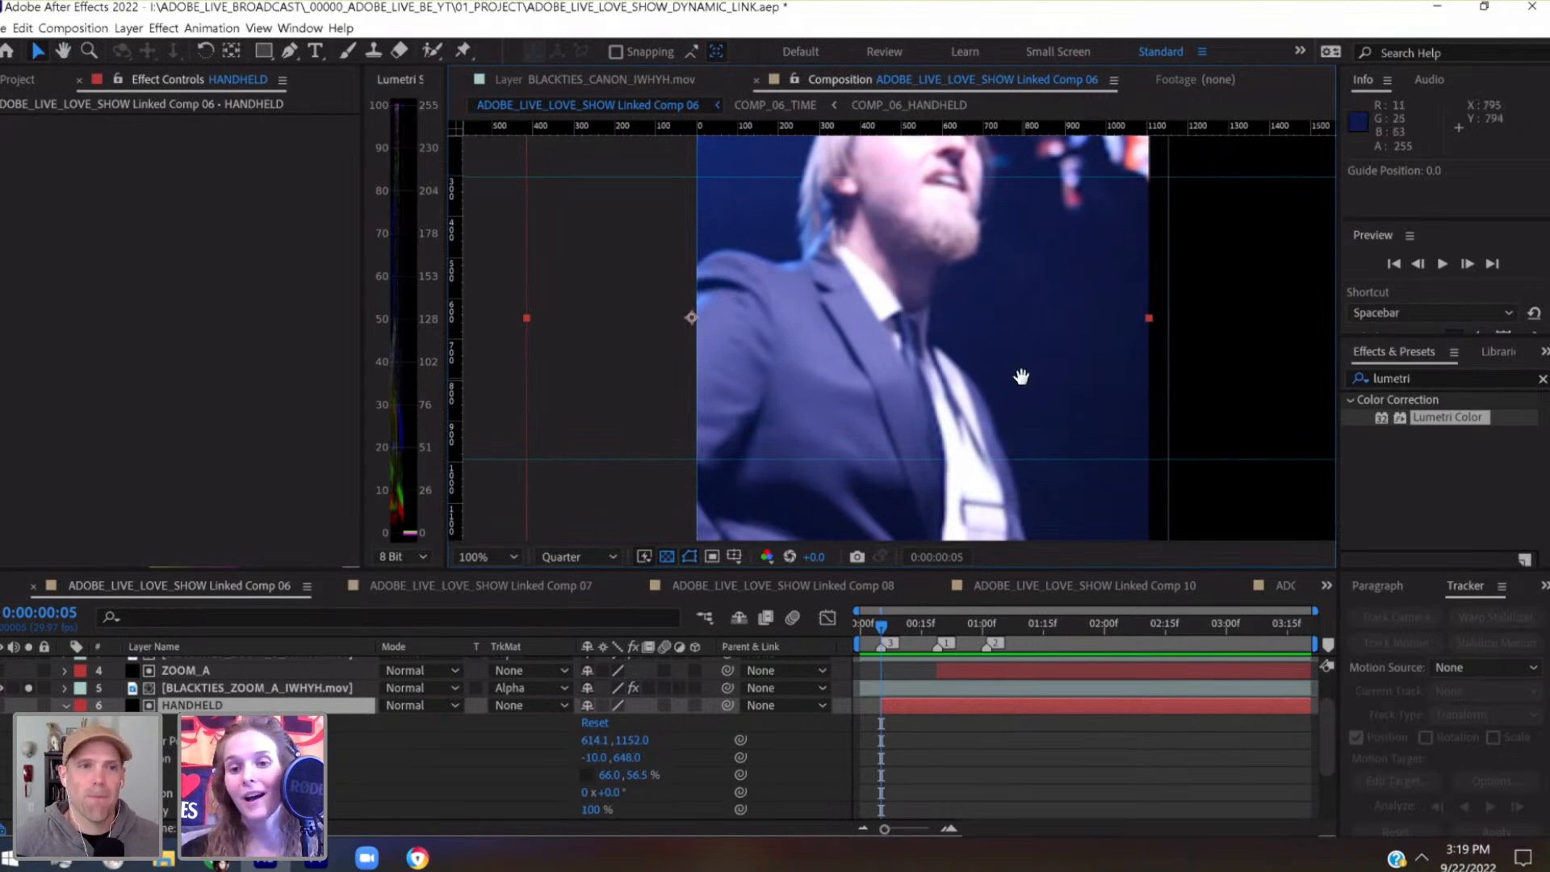
{"action": "left_click_drag", "start_coordinate": [1020, 373], "coordinate": [976, 373]}
{"action": "left_click", "coordinate": [734, 556]}
{"action": "left_click", "coordinate": [763, 616]}
{"action": "left_click_drag", "start_coordinate": [1100, 125], "coordinate": [113, 292]}
{"action": "scroll", "coordinate": [1116, 286], "scroll_direction": "up", "scroll_amount": 2}
{"action": "key", "text": "space"}
{"action": "key", "text": "space"}
{"action": "left_click_drag", "start_coordinate": [896, 298], "coordinate": [881, 314]}
{"action": "scroll", "coordinate": [898, 308], "scroll_direction": "up", "scroll_amount": 1}
{"action": "left_click_drag", "start_coordinate": [898, 189], "coordinate": [898, 195]}
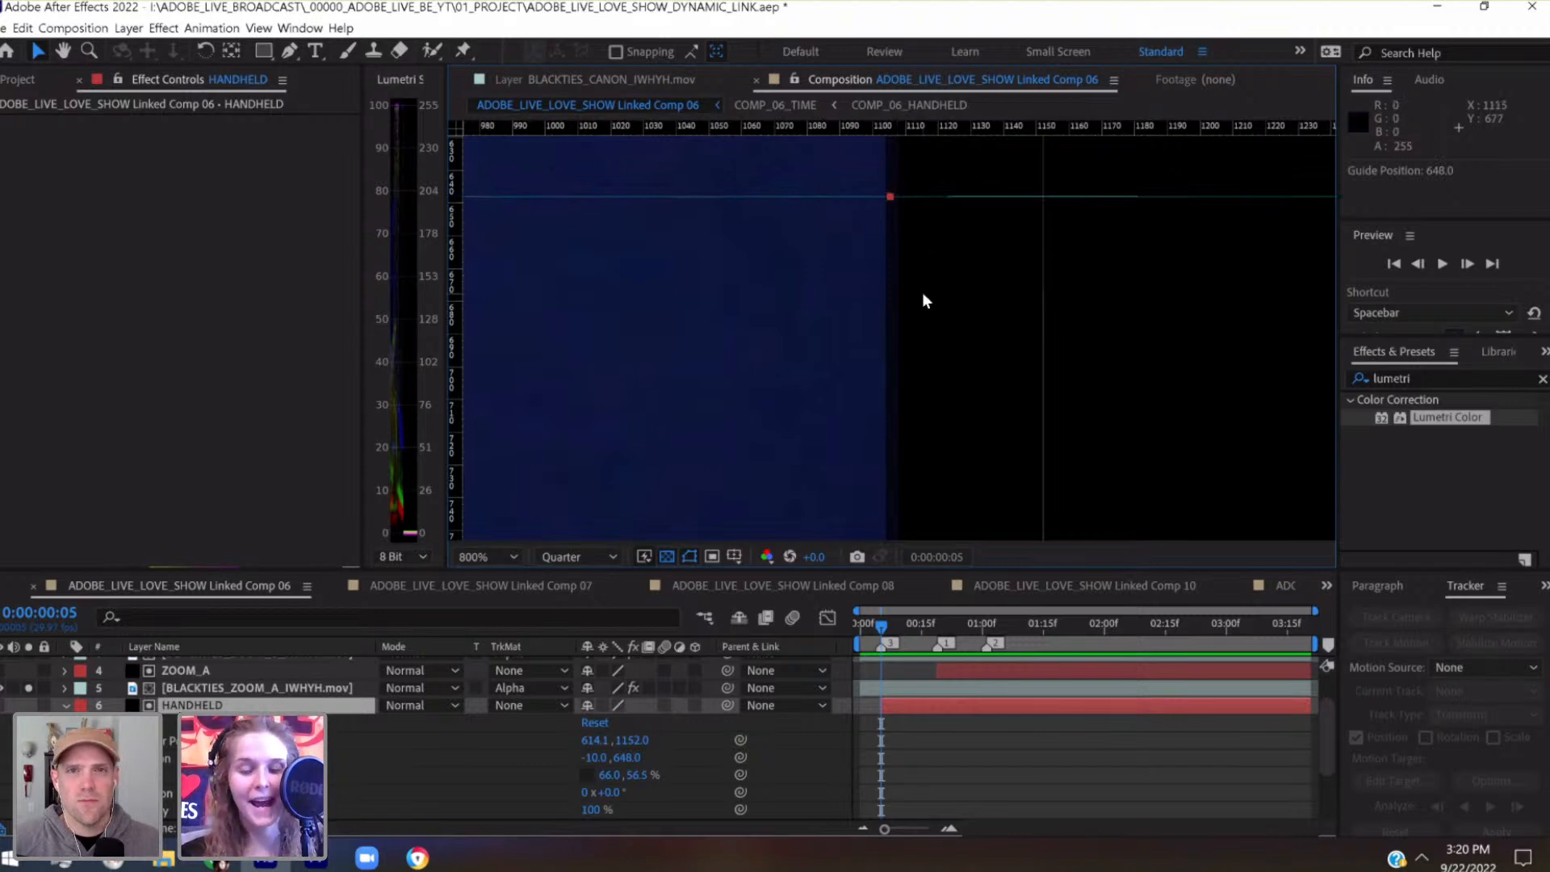
{"action": "scroll", "coordinate": [922, 292], "scroll_direction": "down", "scroll_amount": 6}
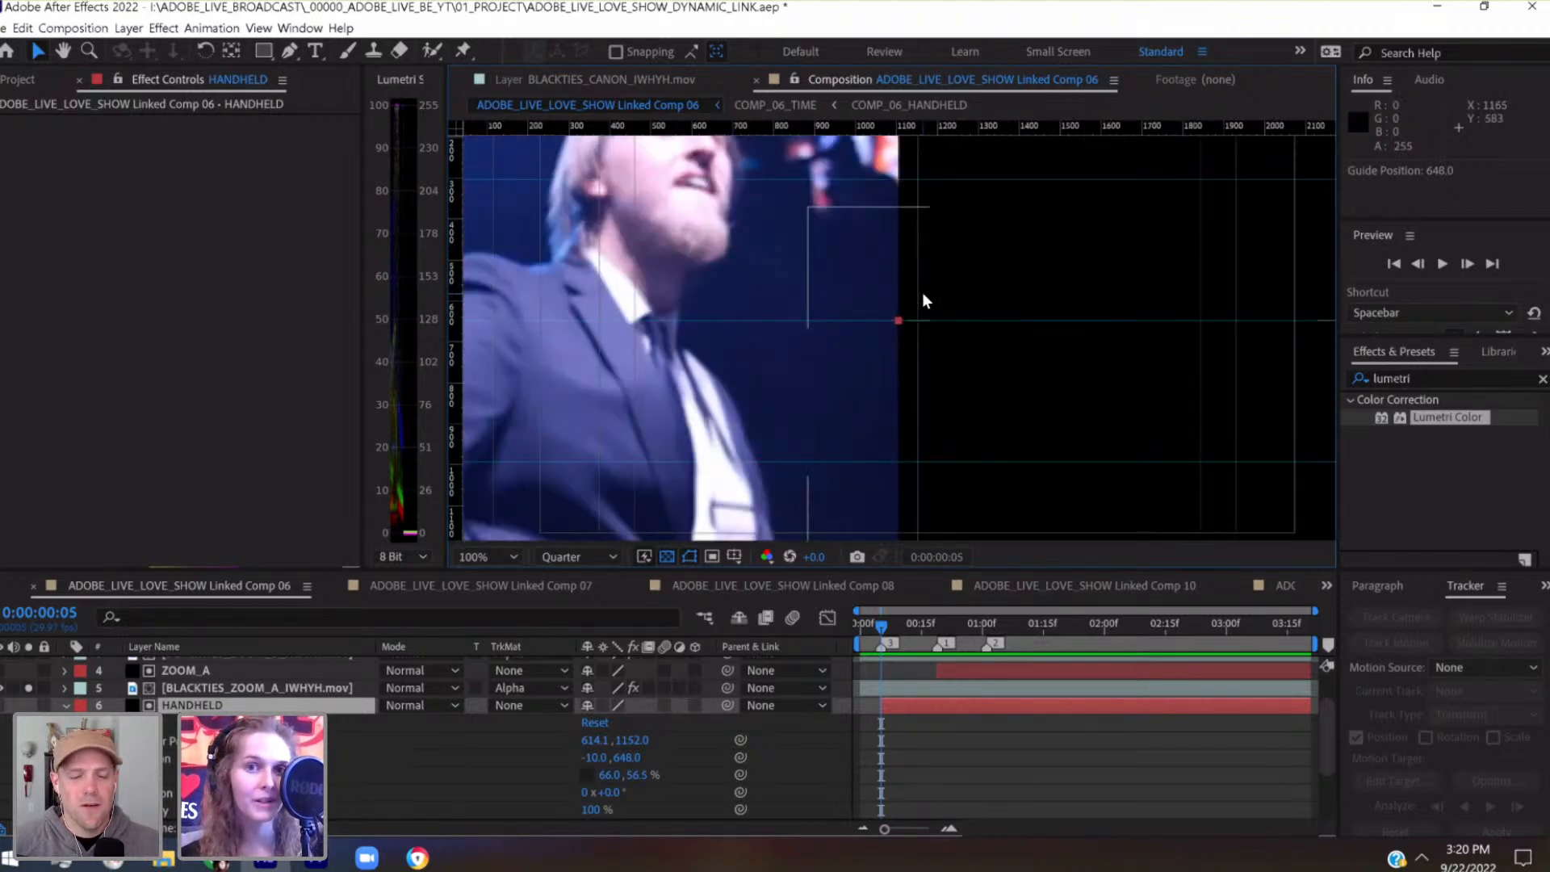
Move the HANDHELD matte's anchor point horizontally onto the guide intersection at 0, 648 with the Pan Behind tool, and save the project
{"action": "key", "text": "ctrl+s"}
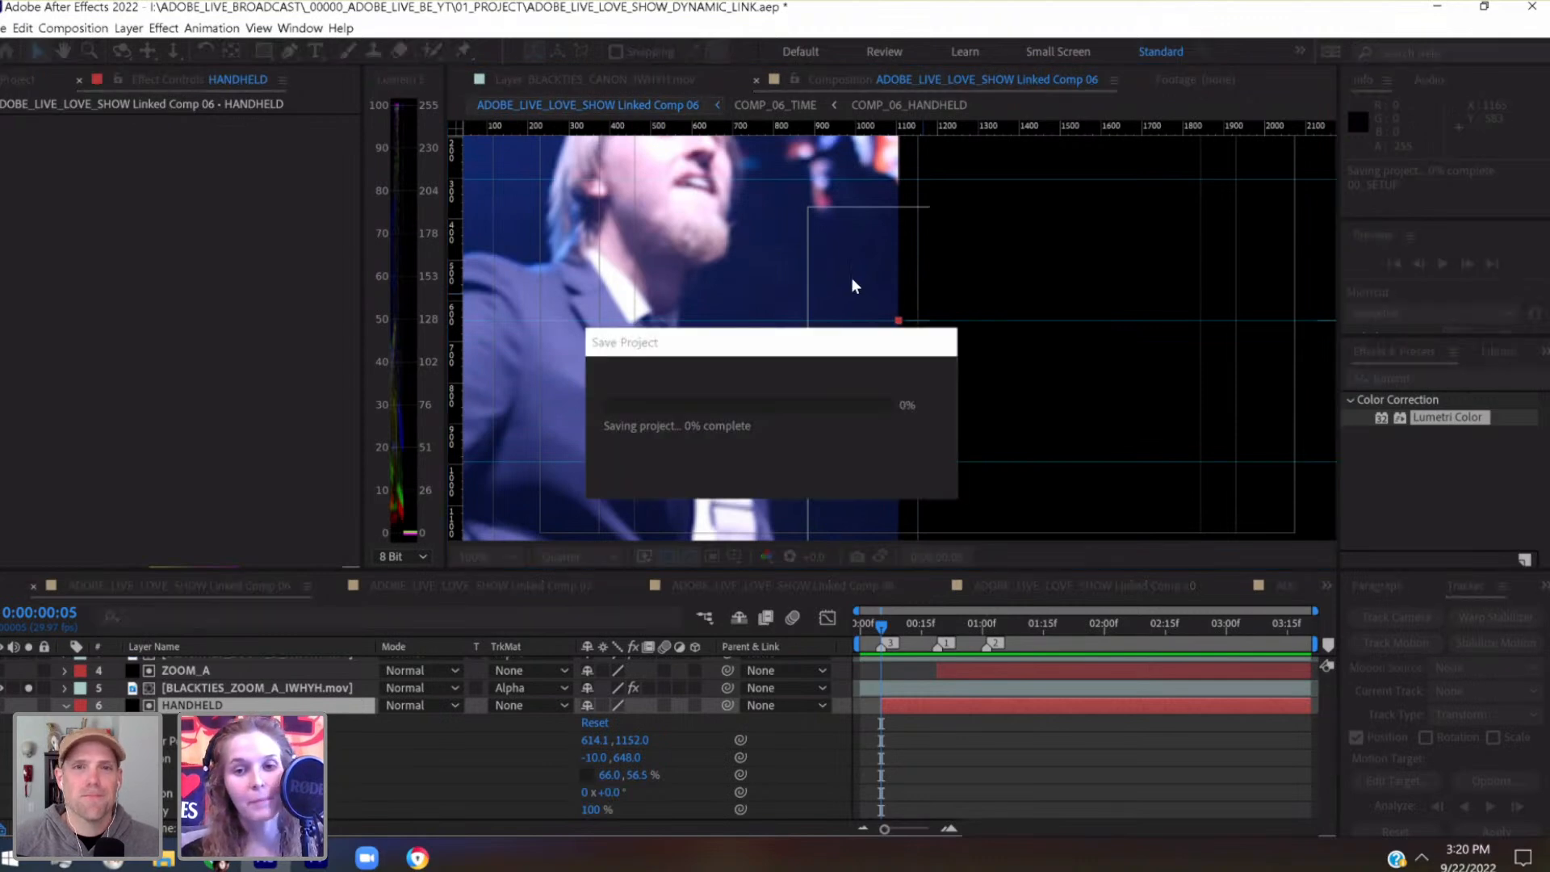
{"action": "key", "text": "h"}
{"action": "left_click_drag", "start_coordinate": [1008, 291], "coordinate": [1158, 312]}
{"action": "key", "text": "v"}
{"action": "scroll", "coordinate": [1159, 319], "scroll_direction": "up", "scroll_amount": 4}
{"action": "left_click_drag", "start_coordinate": [655, 413], "coordinate": [1152, 388]}
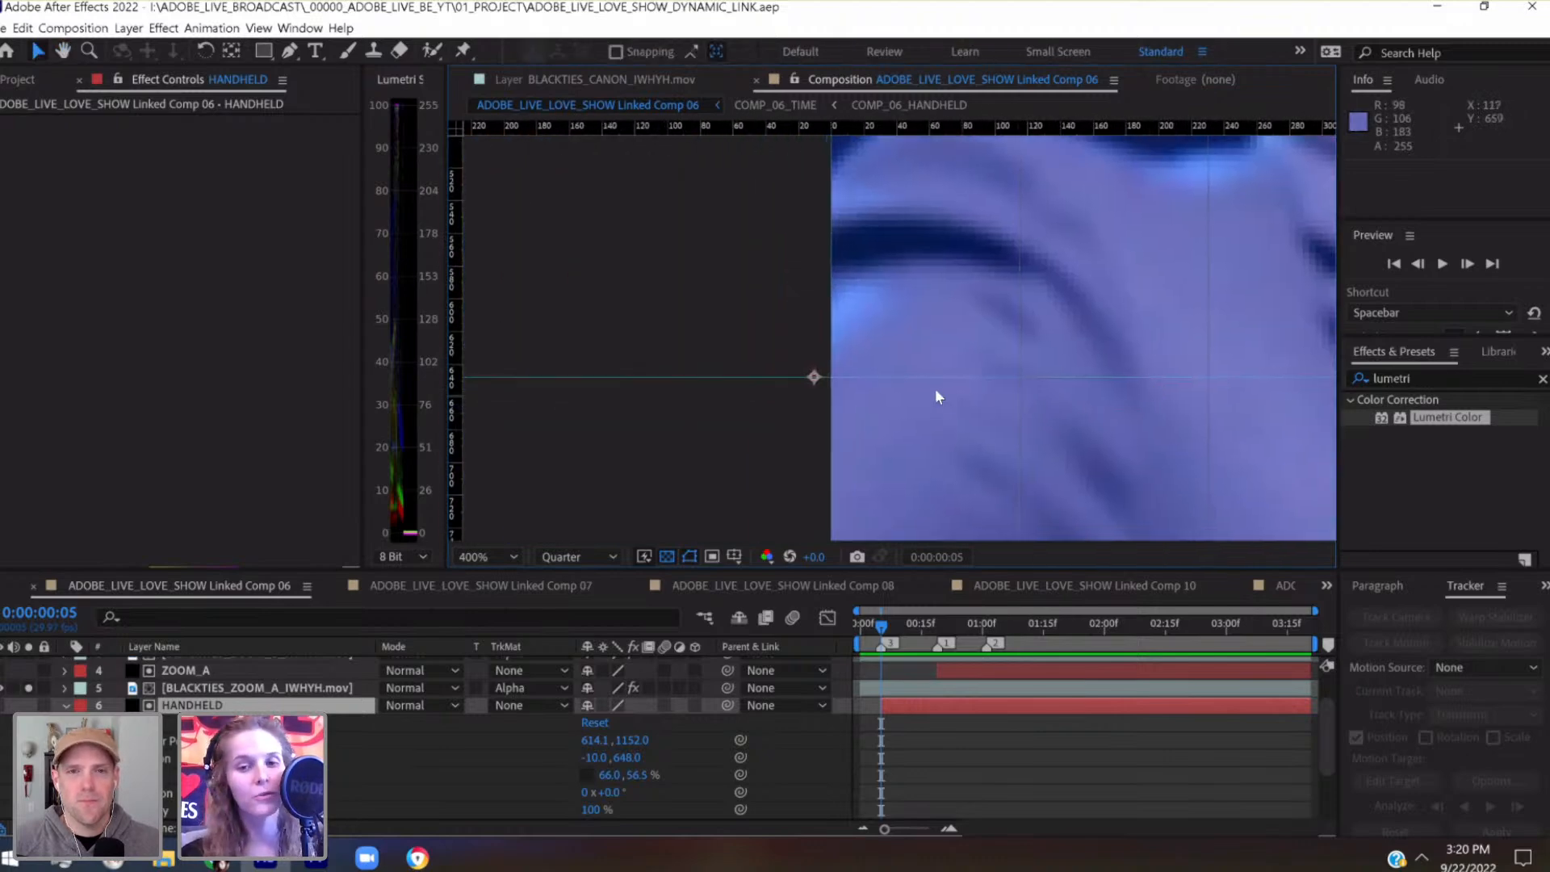
{"action": "left_click", "coordinate": [233, 50]}
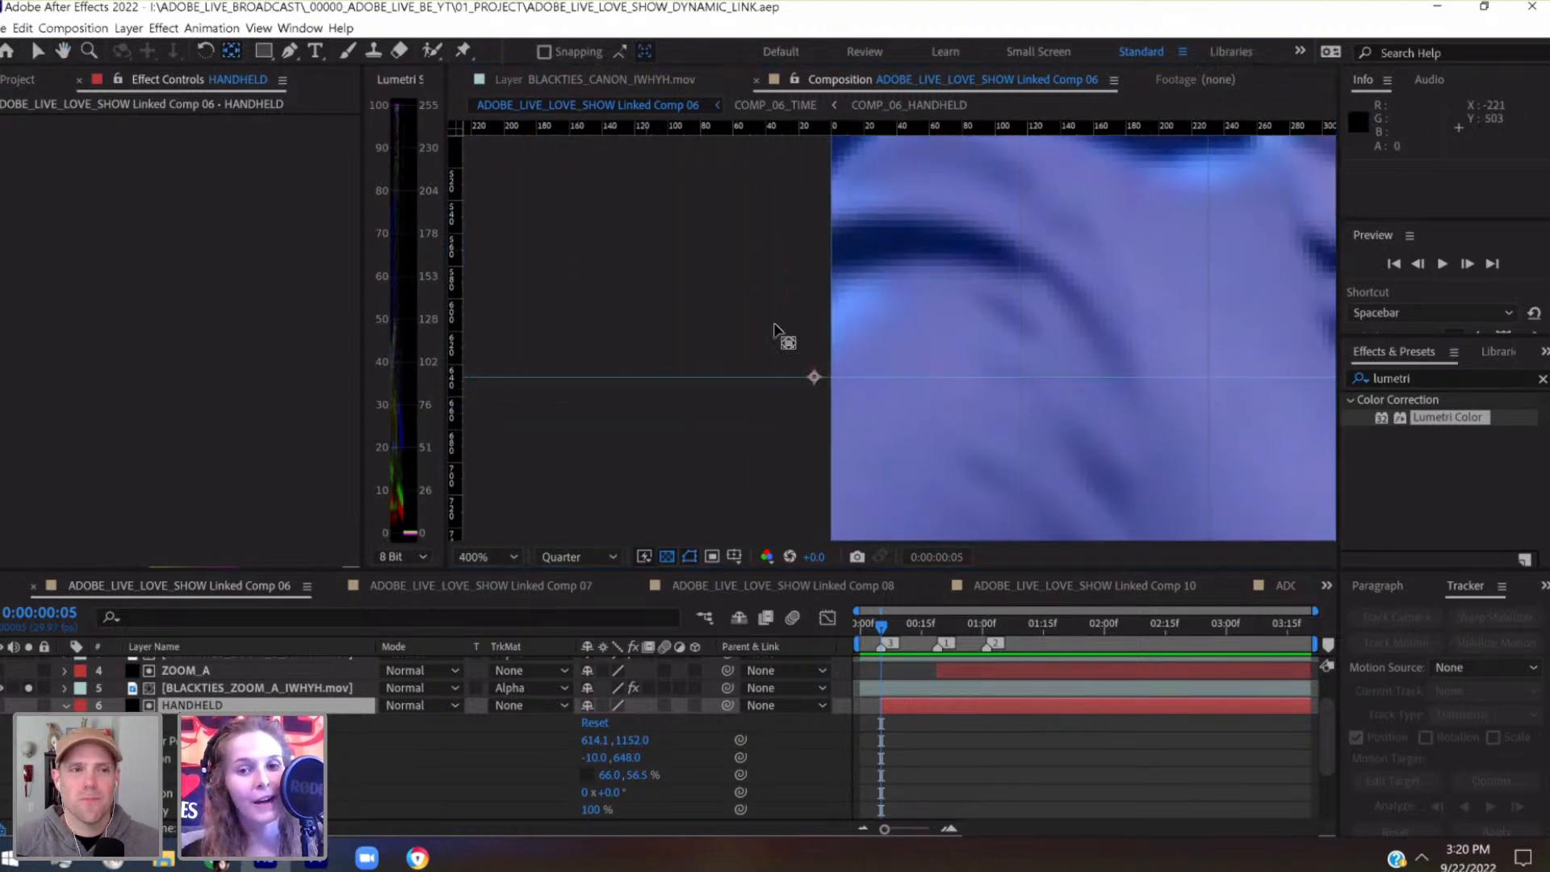
{"action": "left_click_drag", "start_coordinate": [814, 377], "coordinate": [814, 382]}
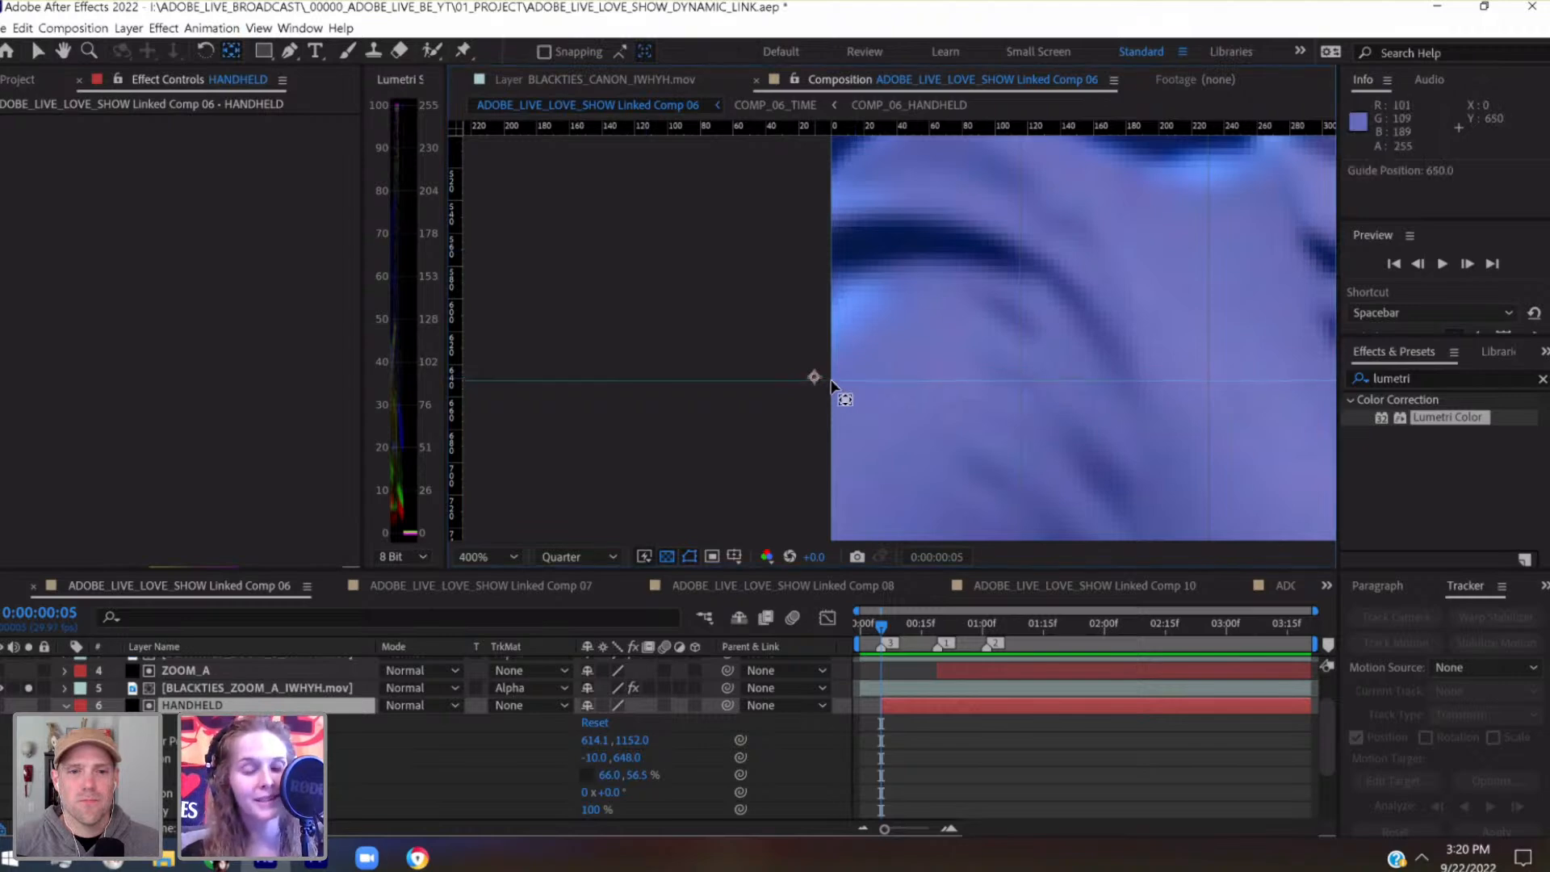
{"action": "key", "text": "ctrl+z"}
{"action": "key", "text": "period"}
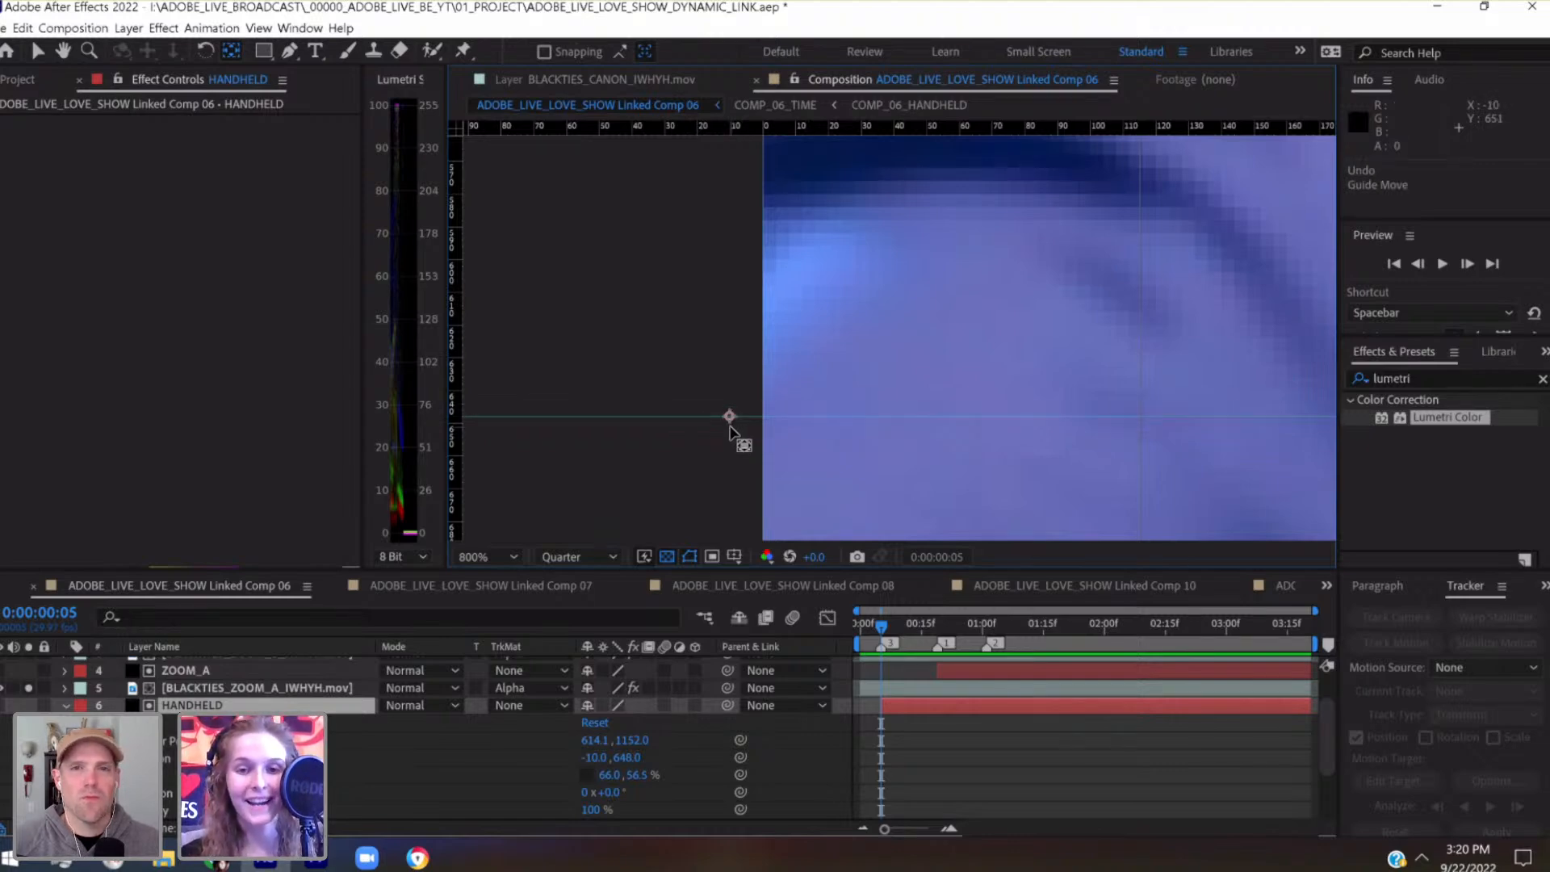
{"action": "left_click_drag", "start_coordinate": [730, 422], "coordinate": [768, 423]}
{"action": "key", "text": "comma"}
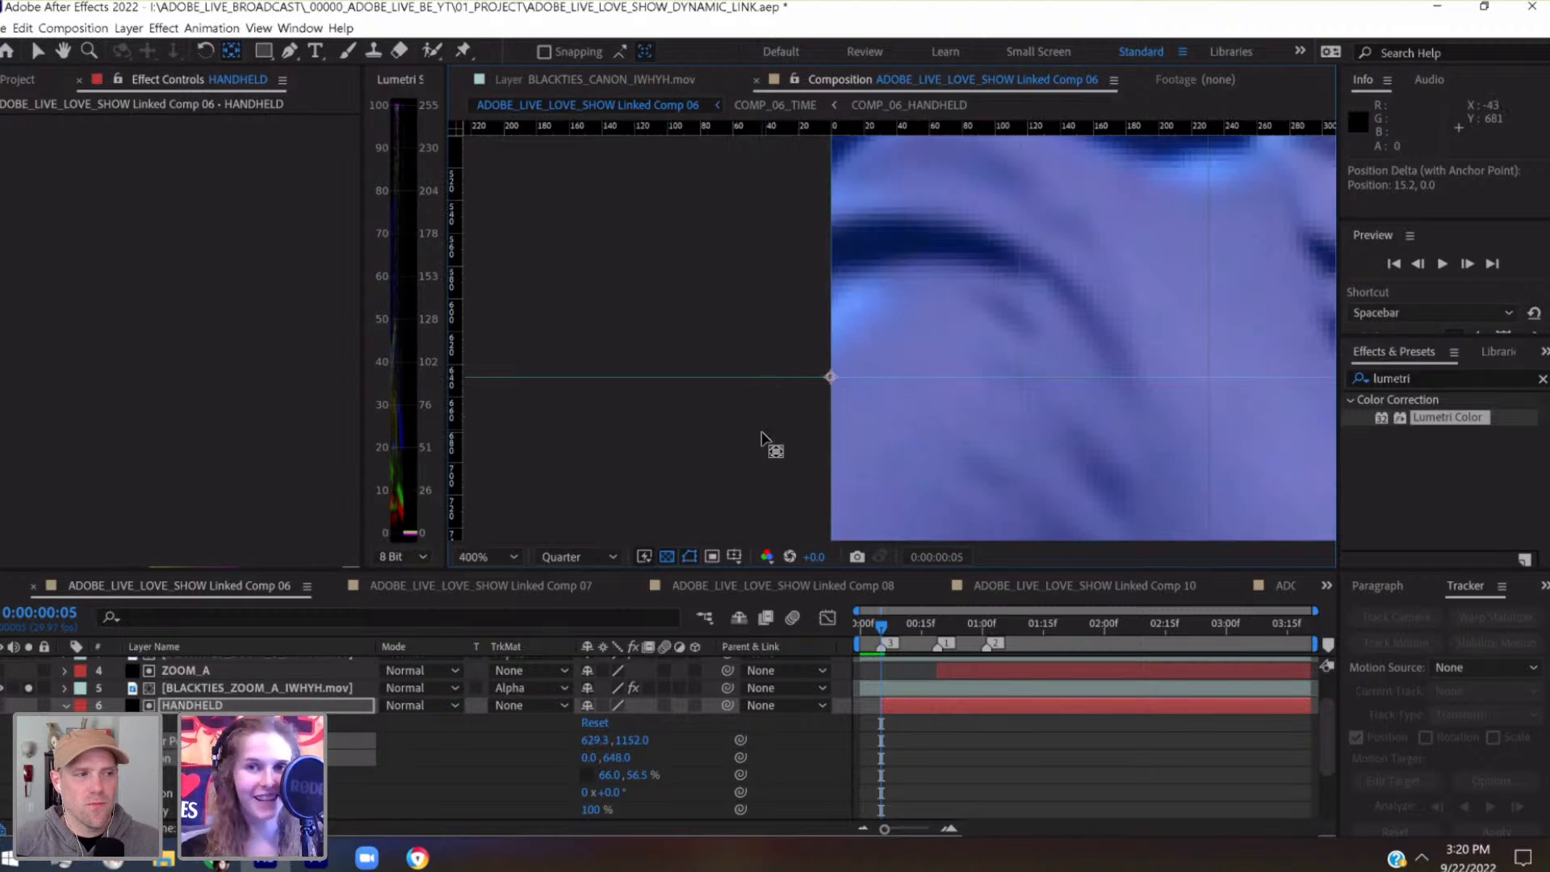
{"action": "key", "text": "ctrl+s"}
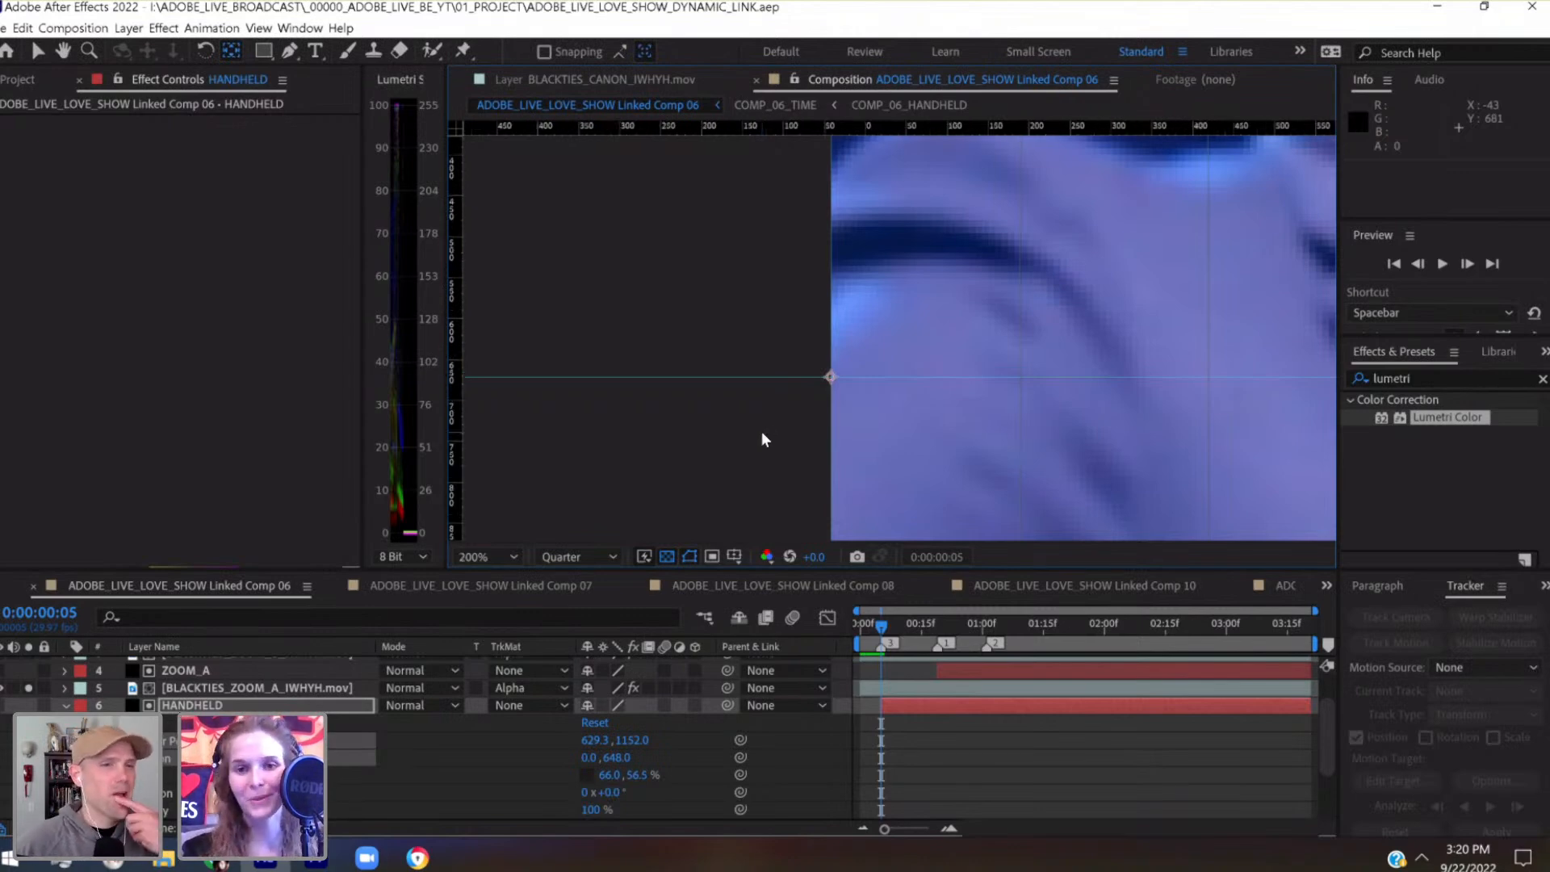
Examine the HANDHELD matte's anchor point against the guides and scrub the frames around marker 3
{"action": "key", "text": "comma"}
{"action": "key", "text": "comma"}
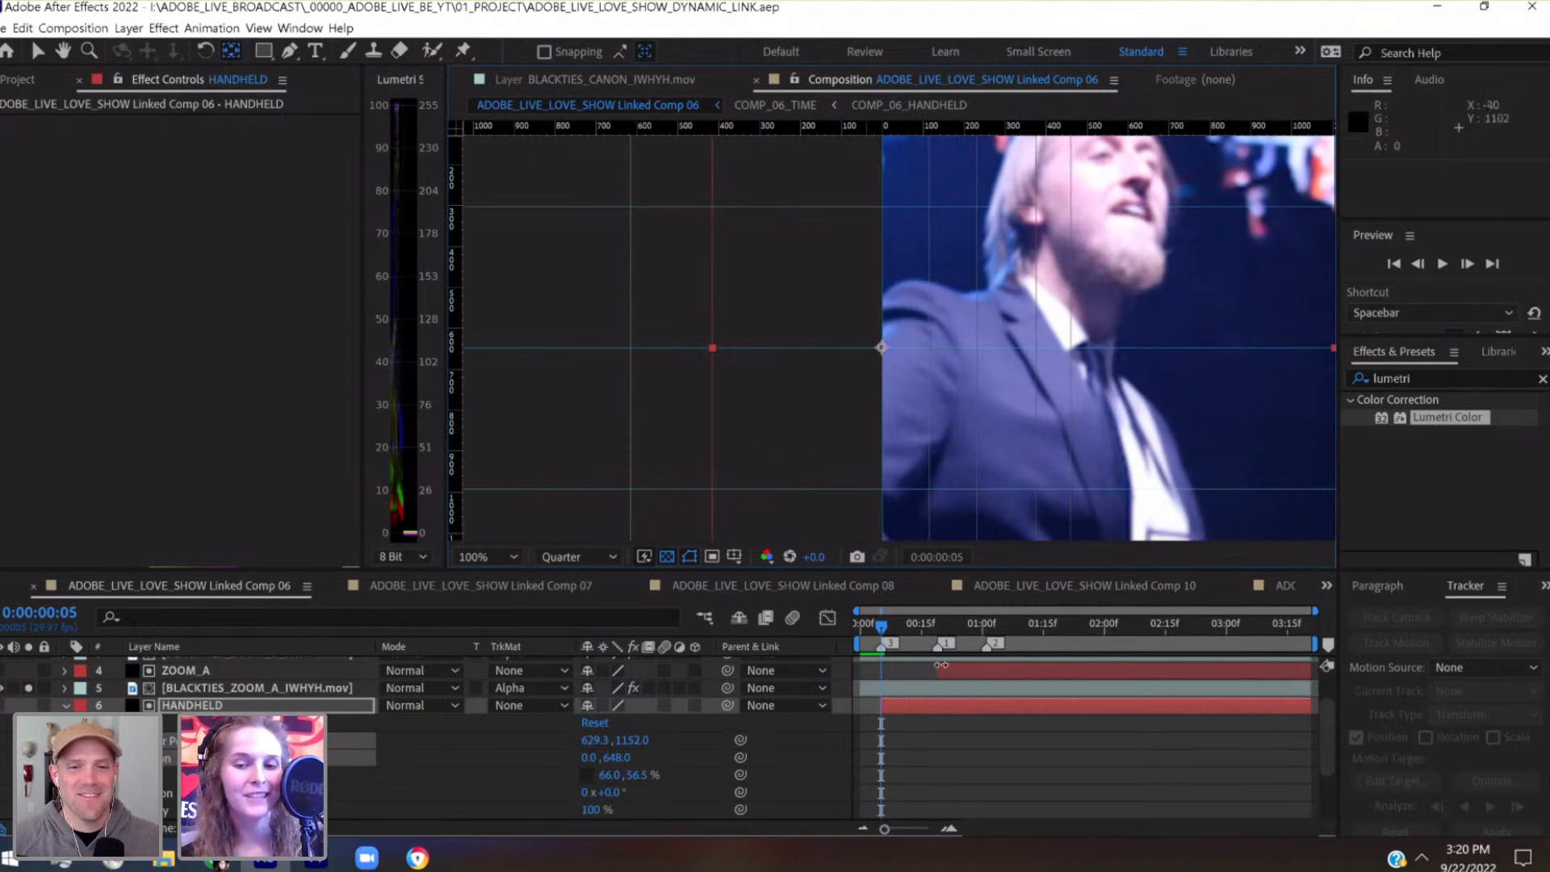
{"action": "left_click_drag", "start_coordinate": [880, 827], "coordinate": [922, 828]}
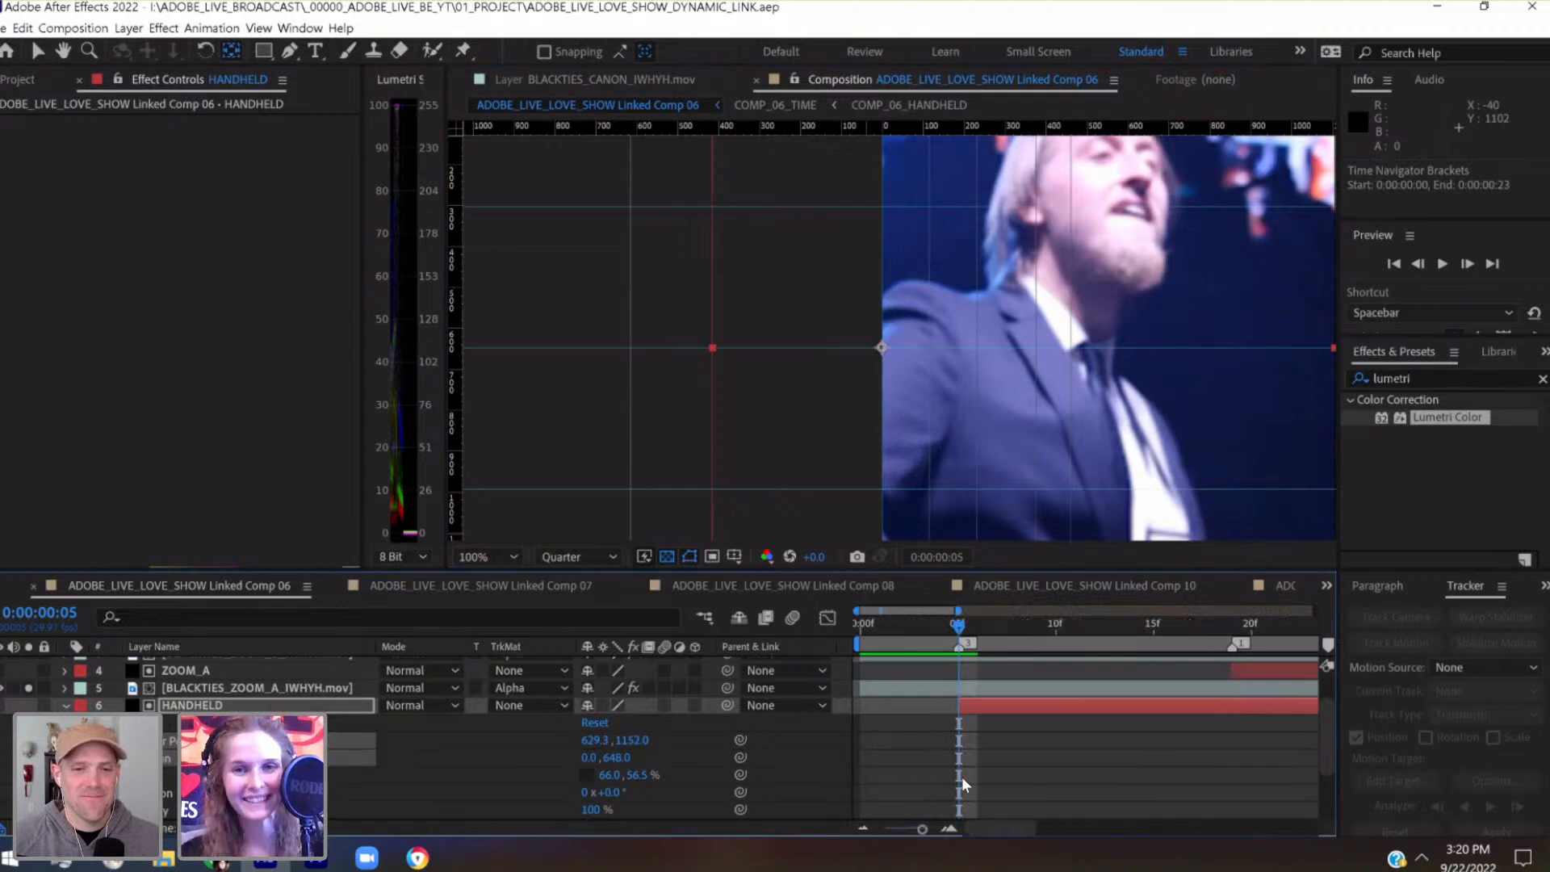
{"action": "left_click", "coordinate": [1037, 624]}
{"action": "left_click_drag", "start_coordinate": [1103, 640], "coordinate": [957, 651]}
{"action": "left_click_drag", "start_coordinate": [998, 426], "coordinate": [793, 402]}
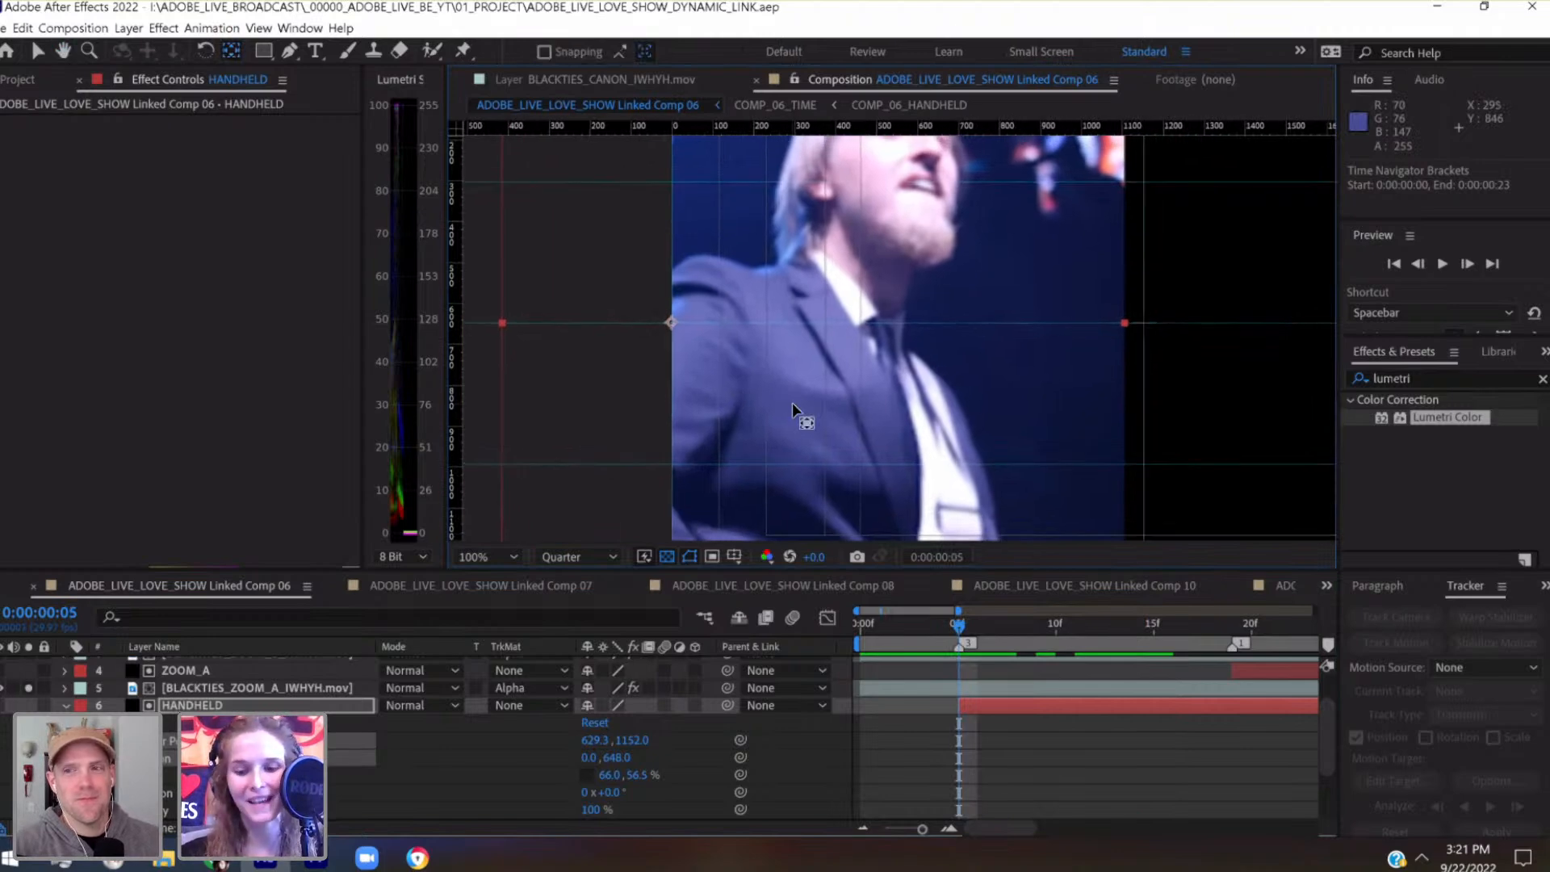
{"action": "scroll", "coordinate": [792, 402], "scroll_direction": "up", "scroll_amount": 1}
{"action": "left_click_drag", "start_coordinate": [794, 402], "coordinate": [1203, 410]}
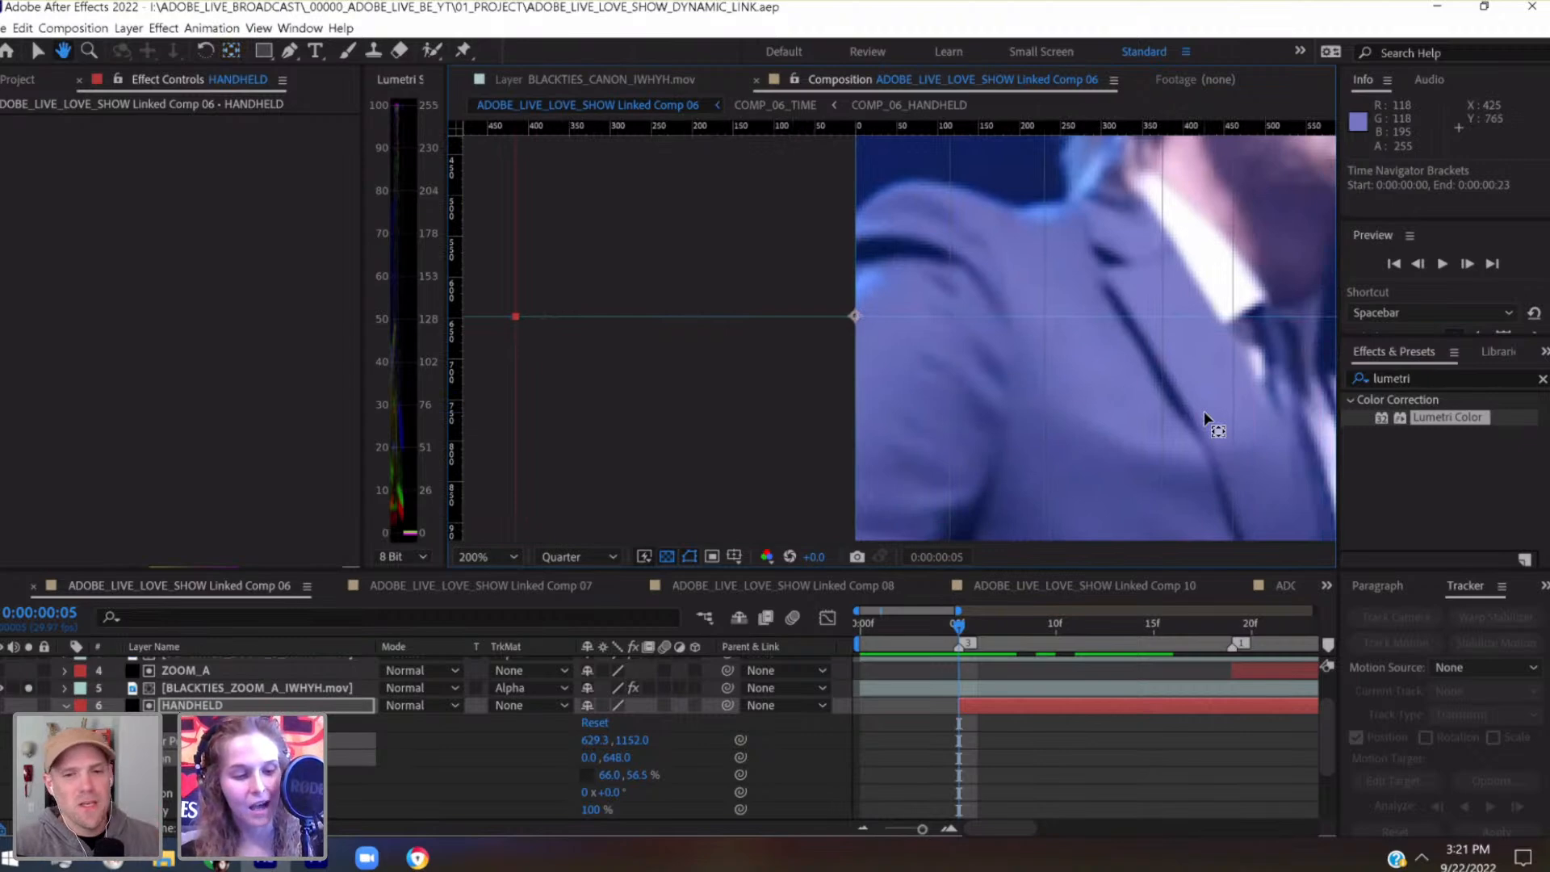
{"action": "key", "text": "v"}
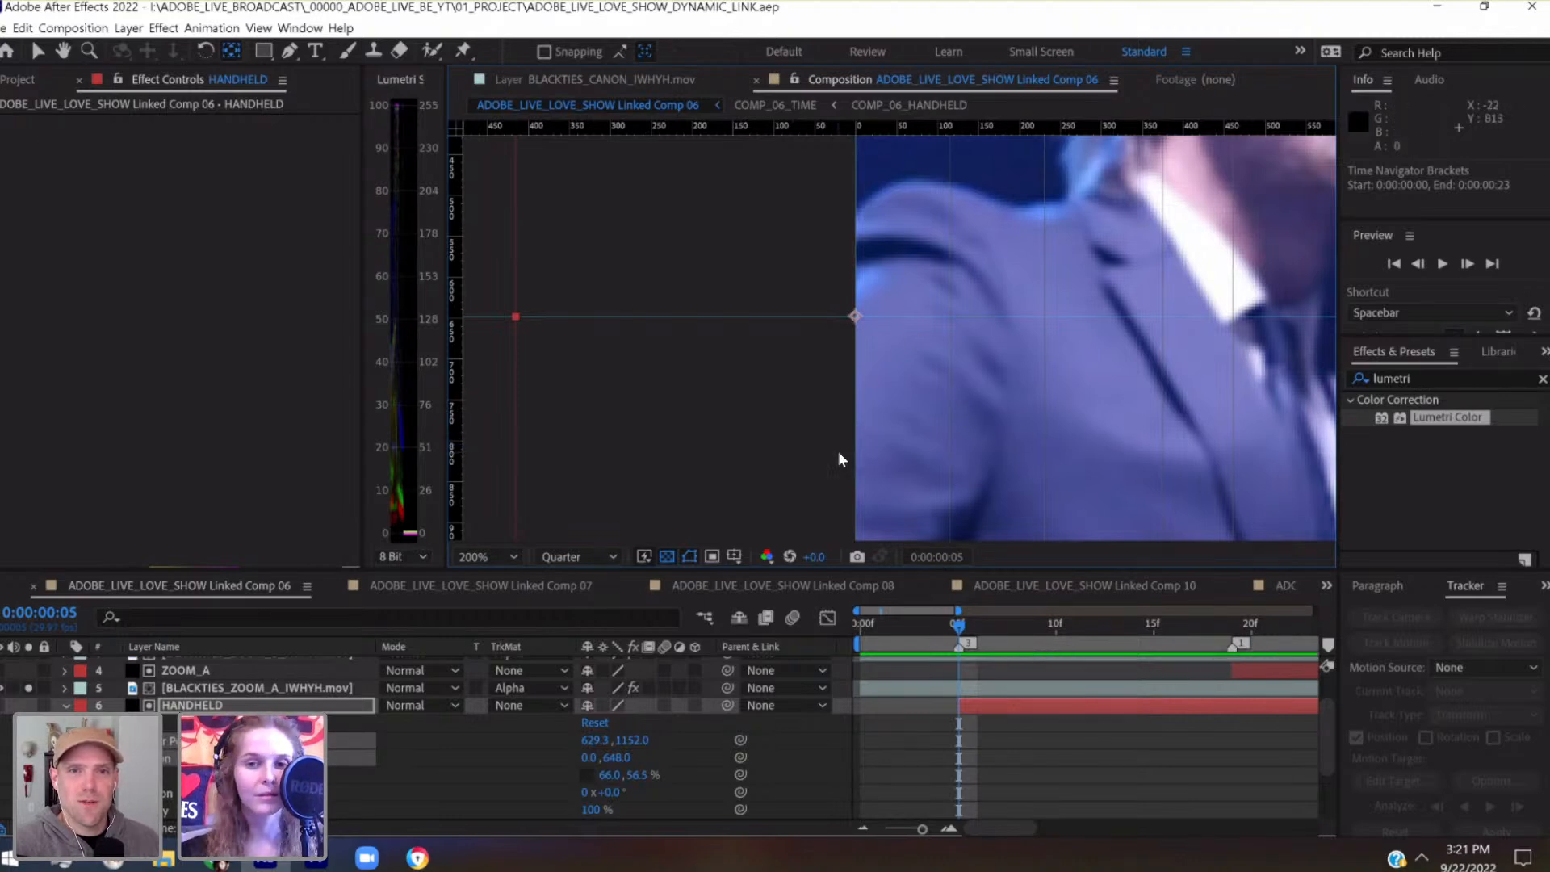
{"action": "key", "text": "period"}
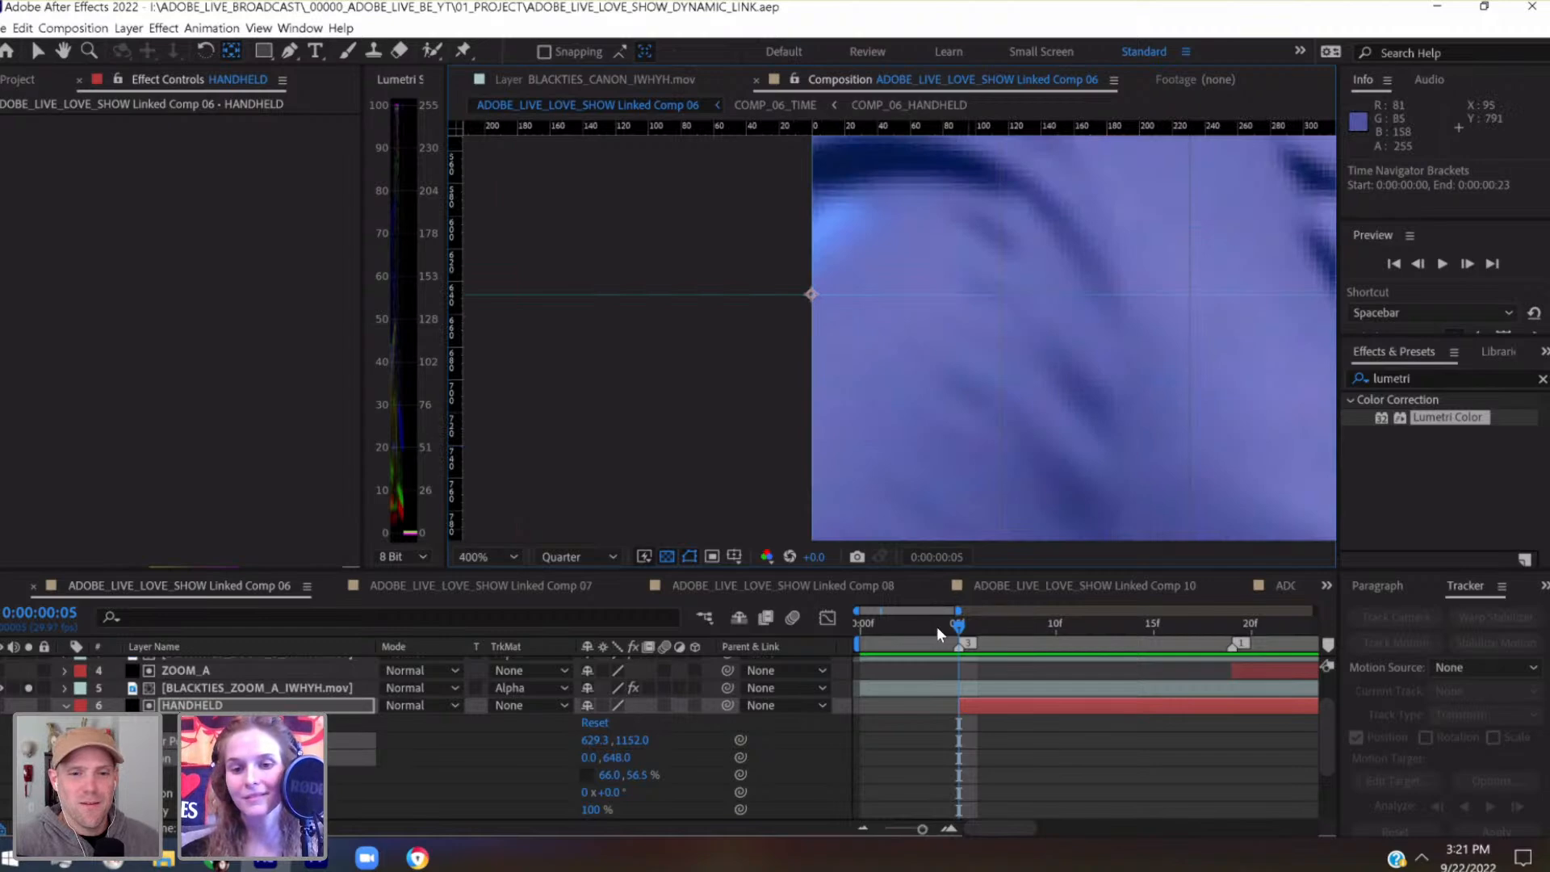
{"action": "left_click_drag", "start_coordinate": [914, 629], "coordinate": [962, 647]}
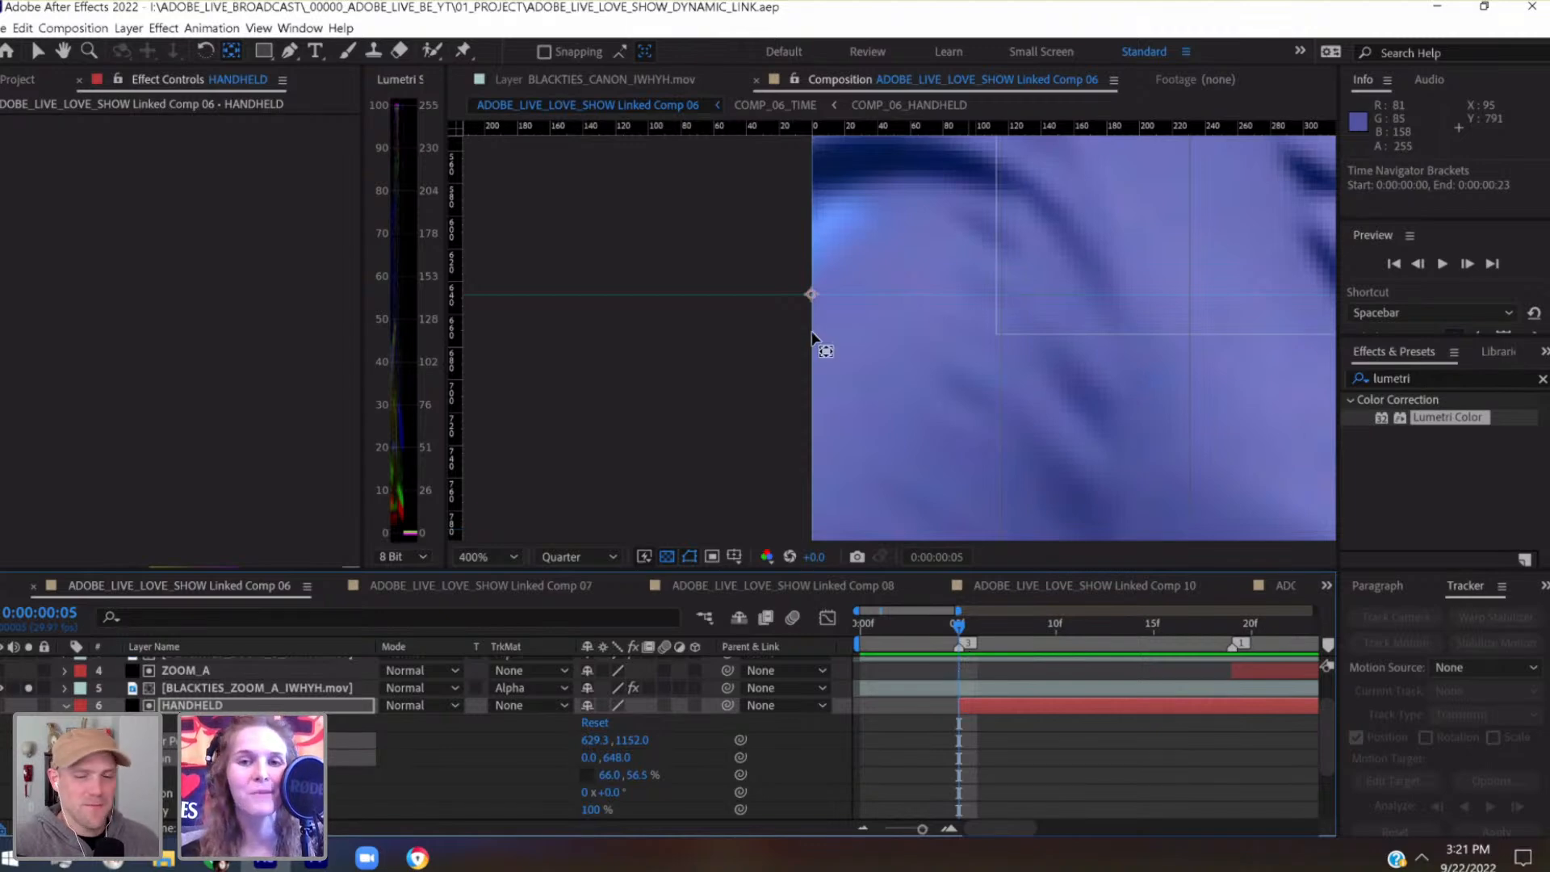
{"action": "left_click_drag", "start_coordinate": [821, 330], "coordinate": [680, 377]}
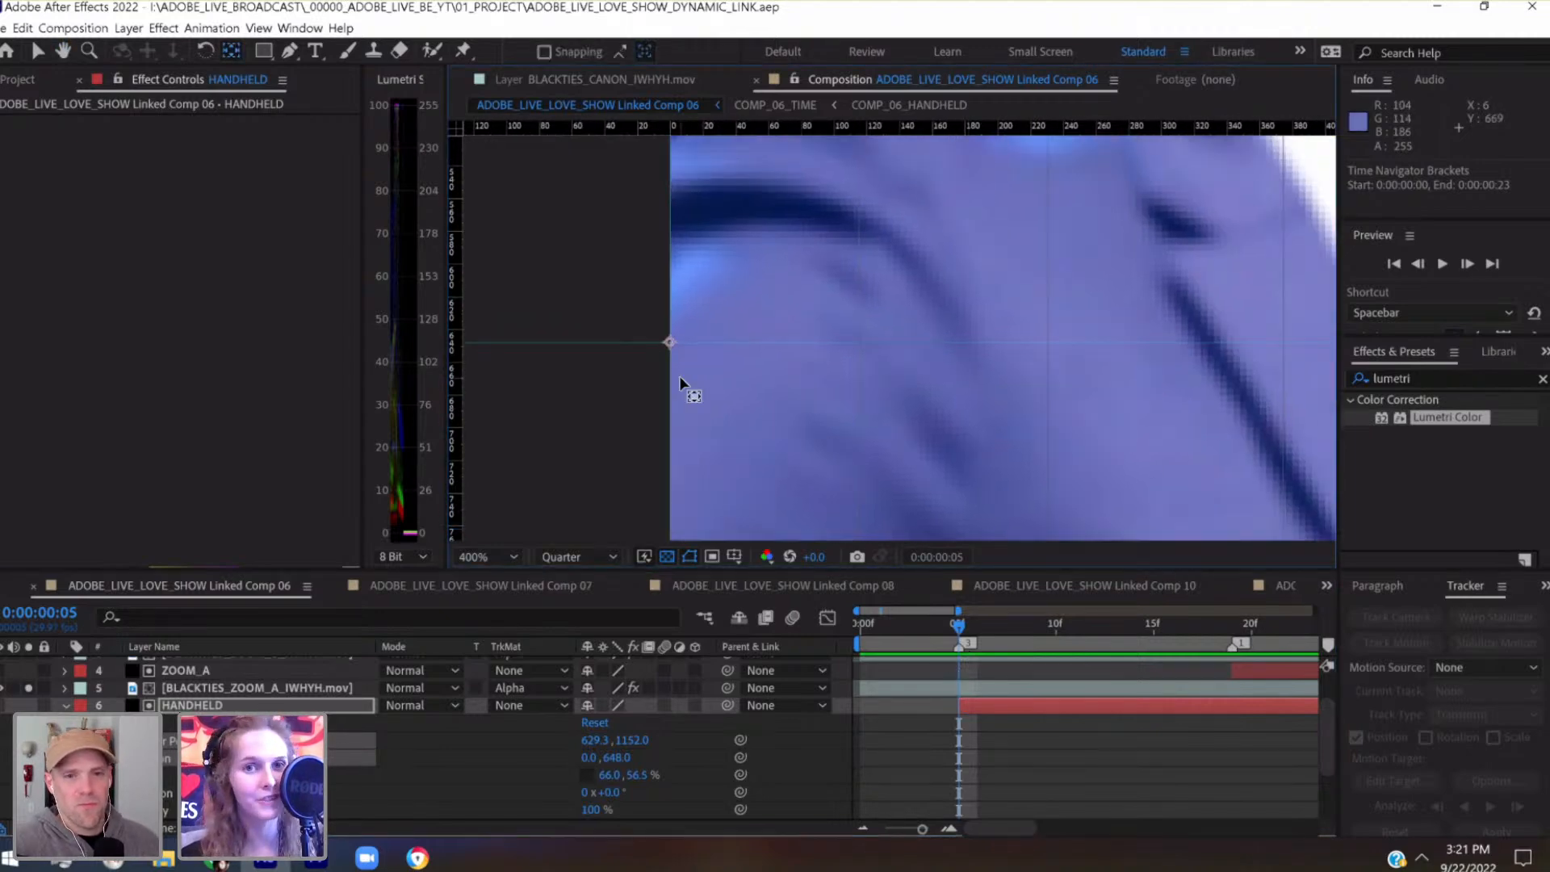
{"action": "key", "text": "comma"}
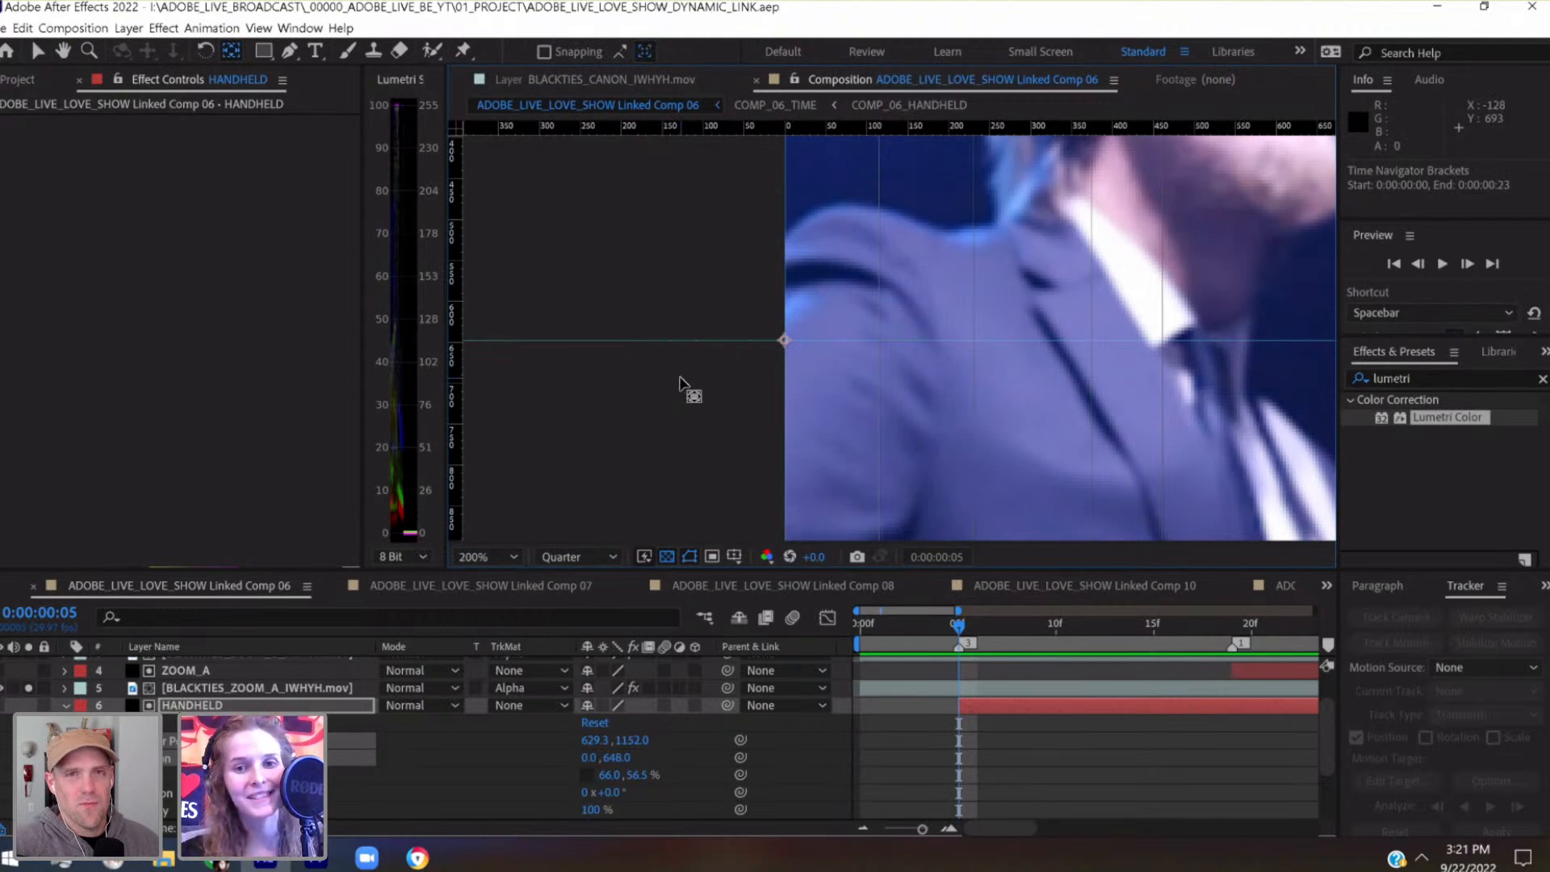
{"action": "key", "text": "period"}
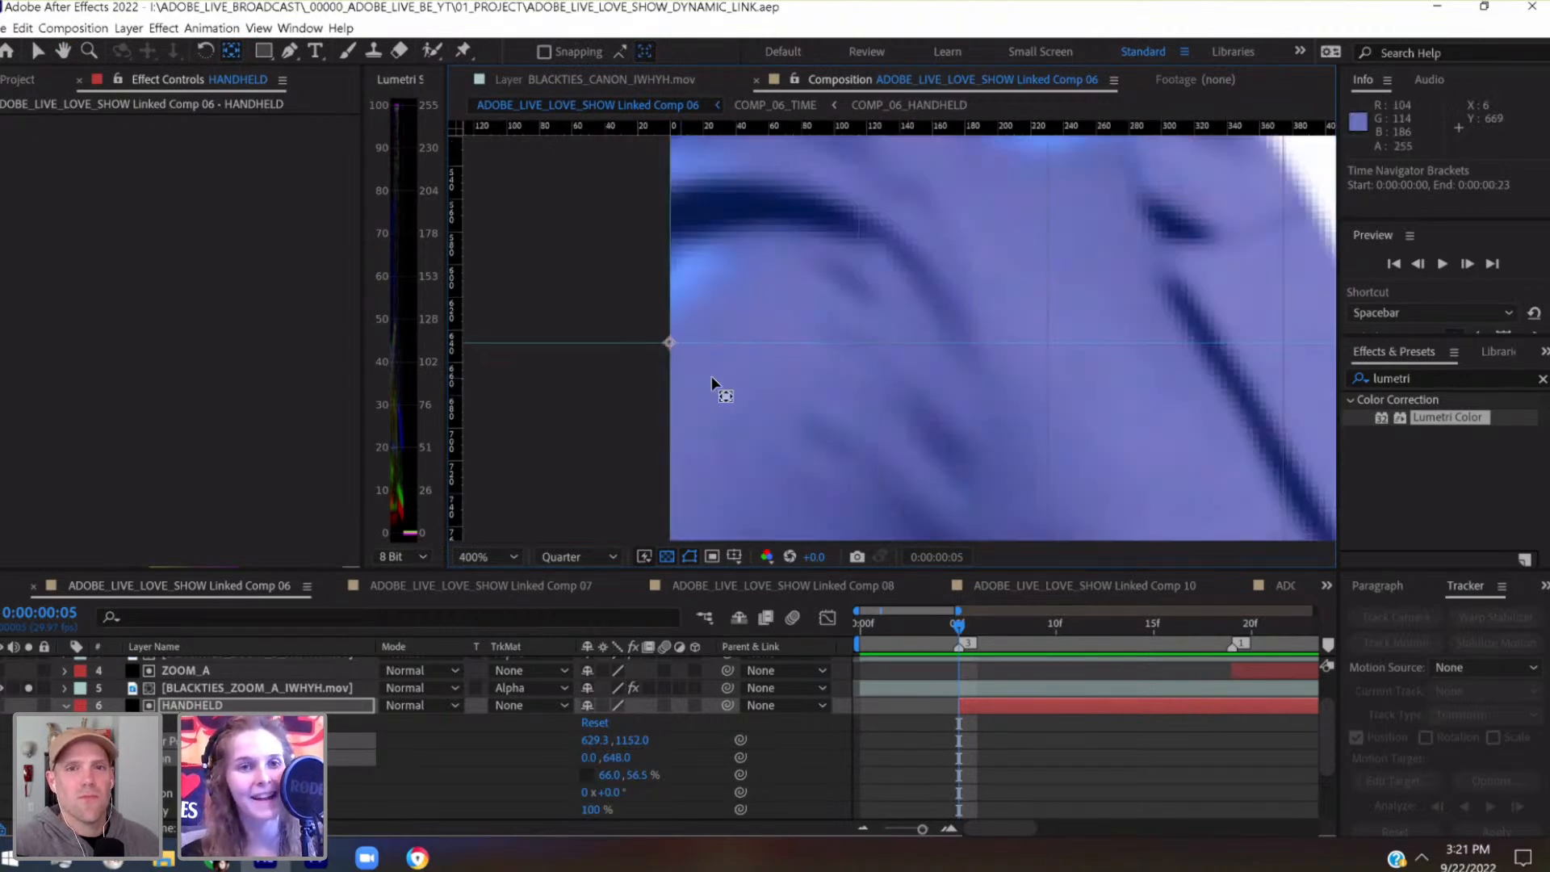
{"action": "left_click_drag", "start_coordinate": [776, 405], "coordinate": [932, 424]}
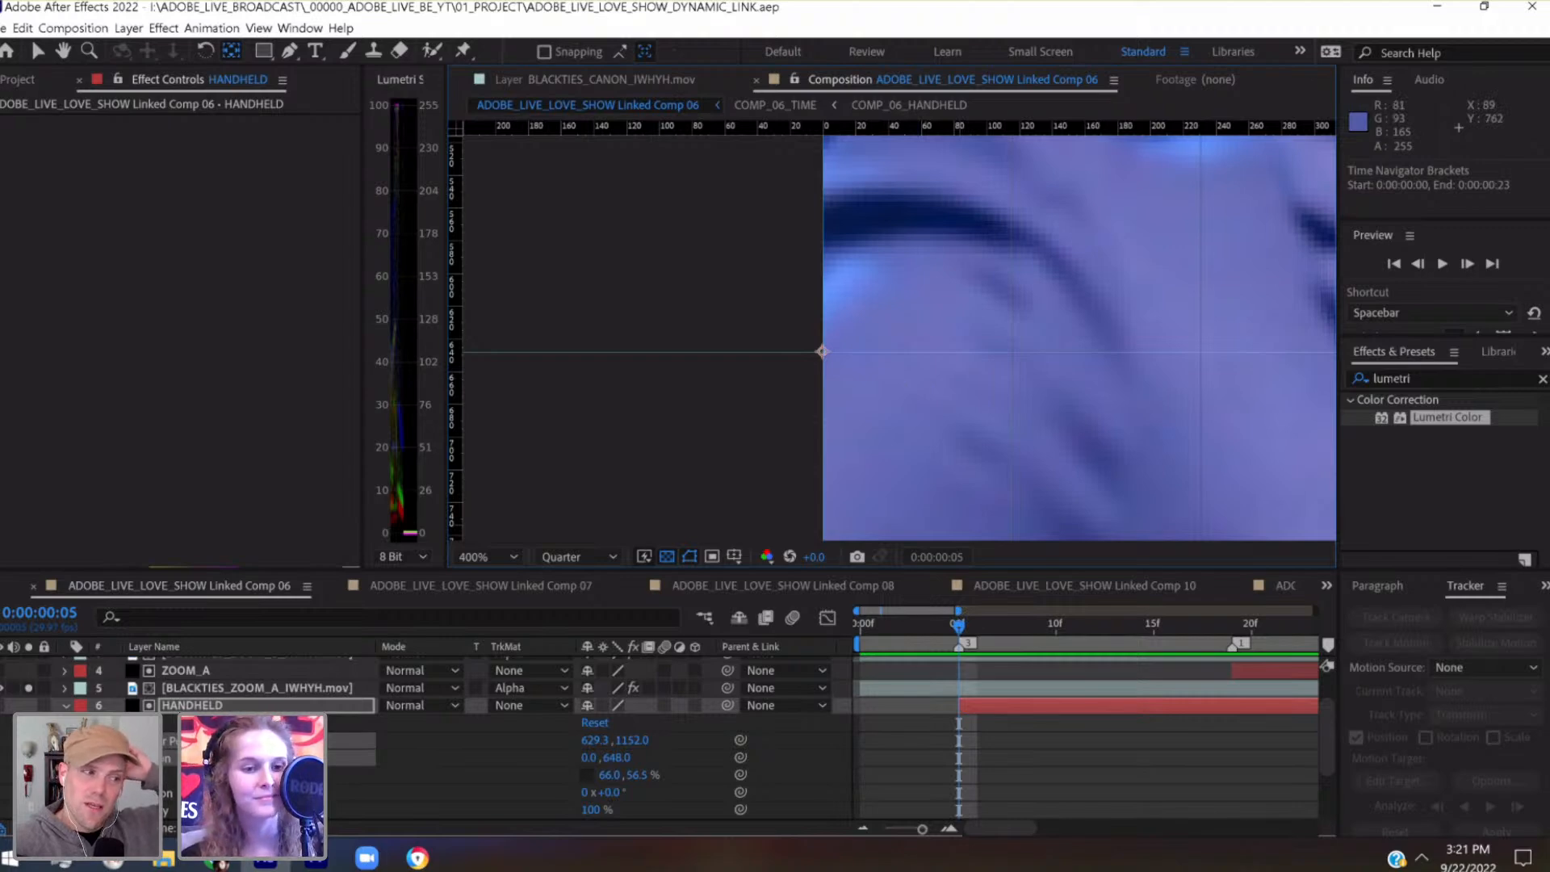
Enable Scale keyframing for the HANDHELD matte at 0:00:00:05 and add a second keyframe with the same scale at 0:00:00:10
{"action": "left_click", "coordinate": [111, 775]}
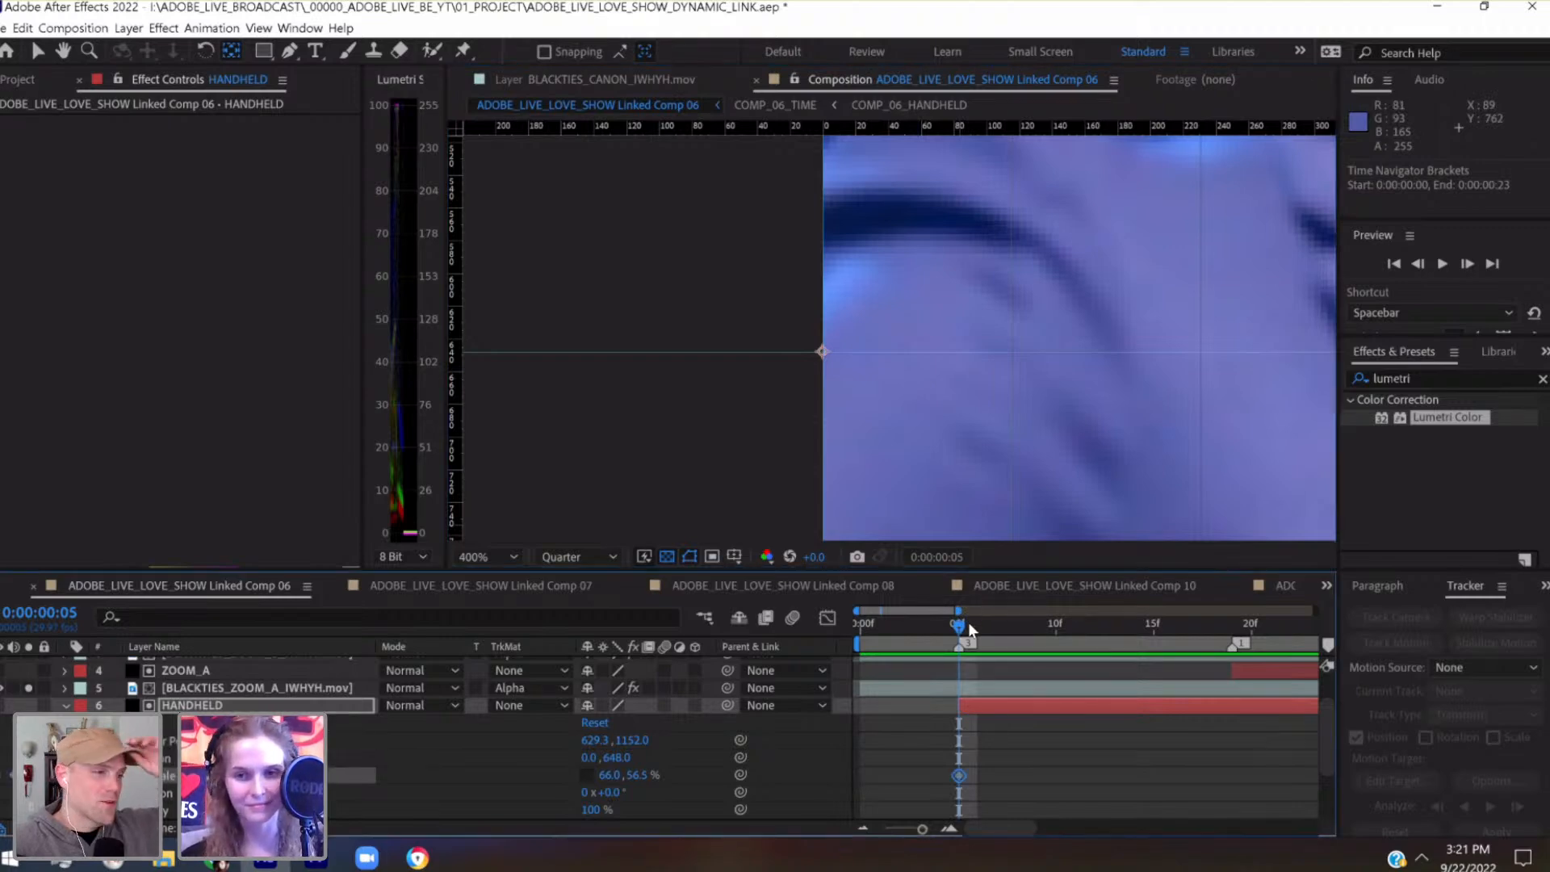
{"action": "left_click_drag", "start_coordinate": [995, 633], "coordinate": [1057, 634]}
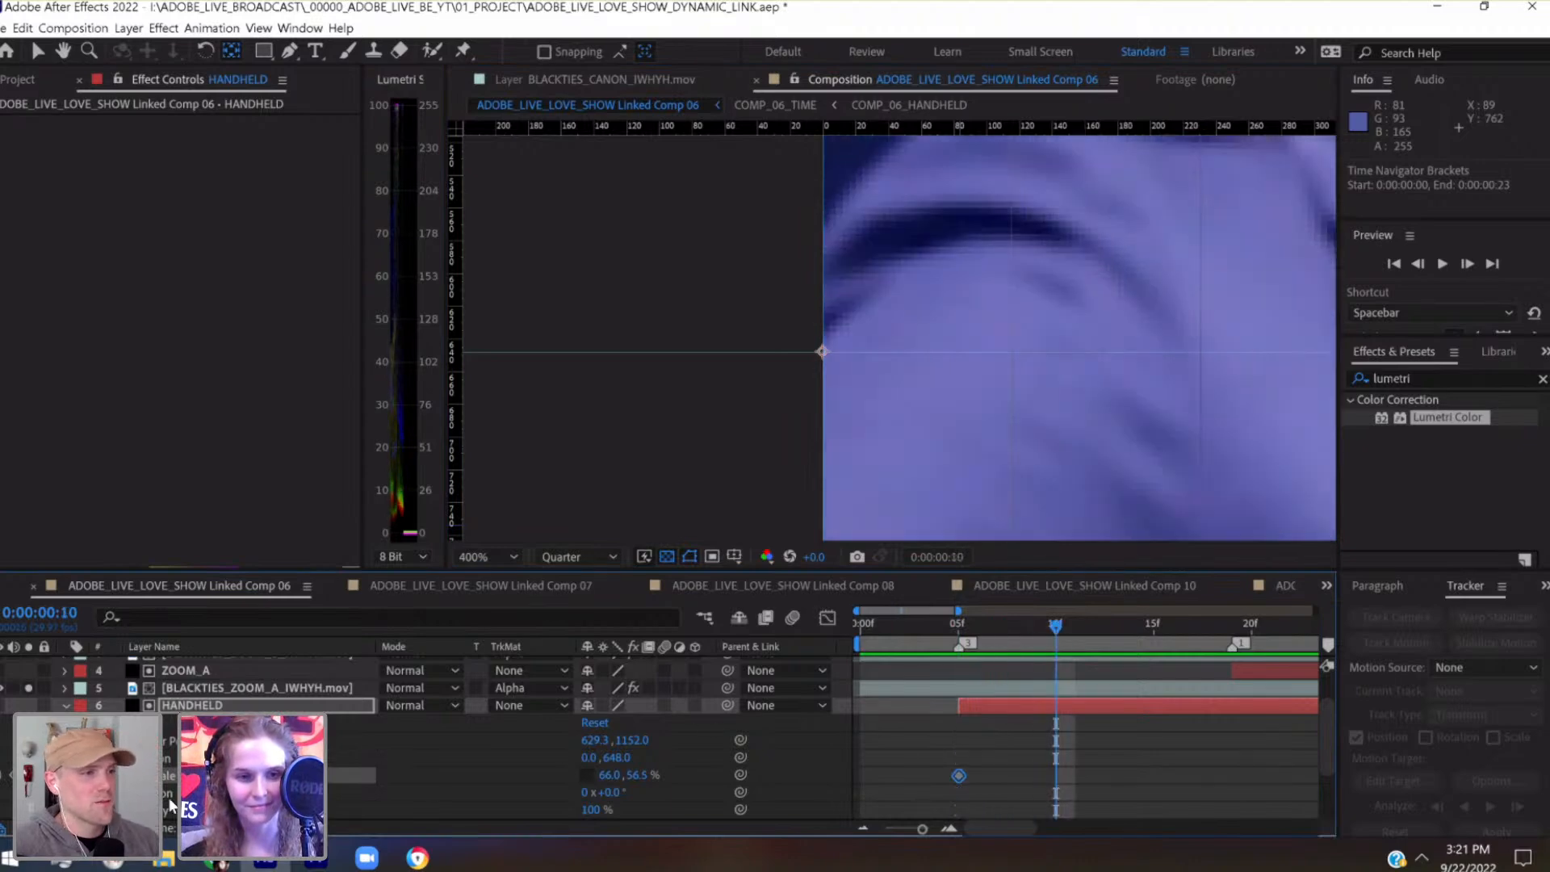
{"action": "left_click", "coordinate": [13, 775]}
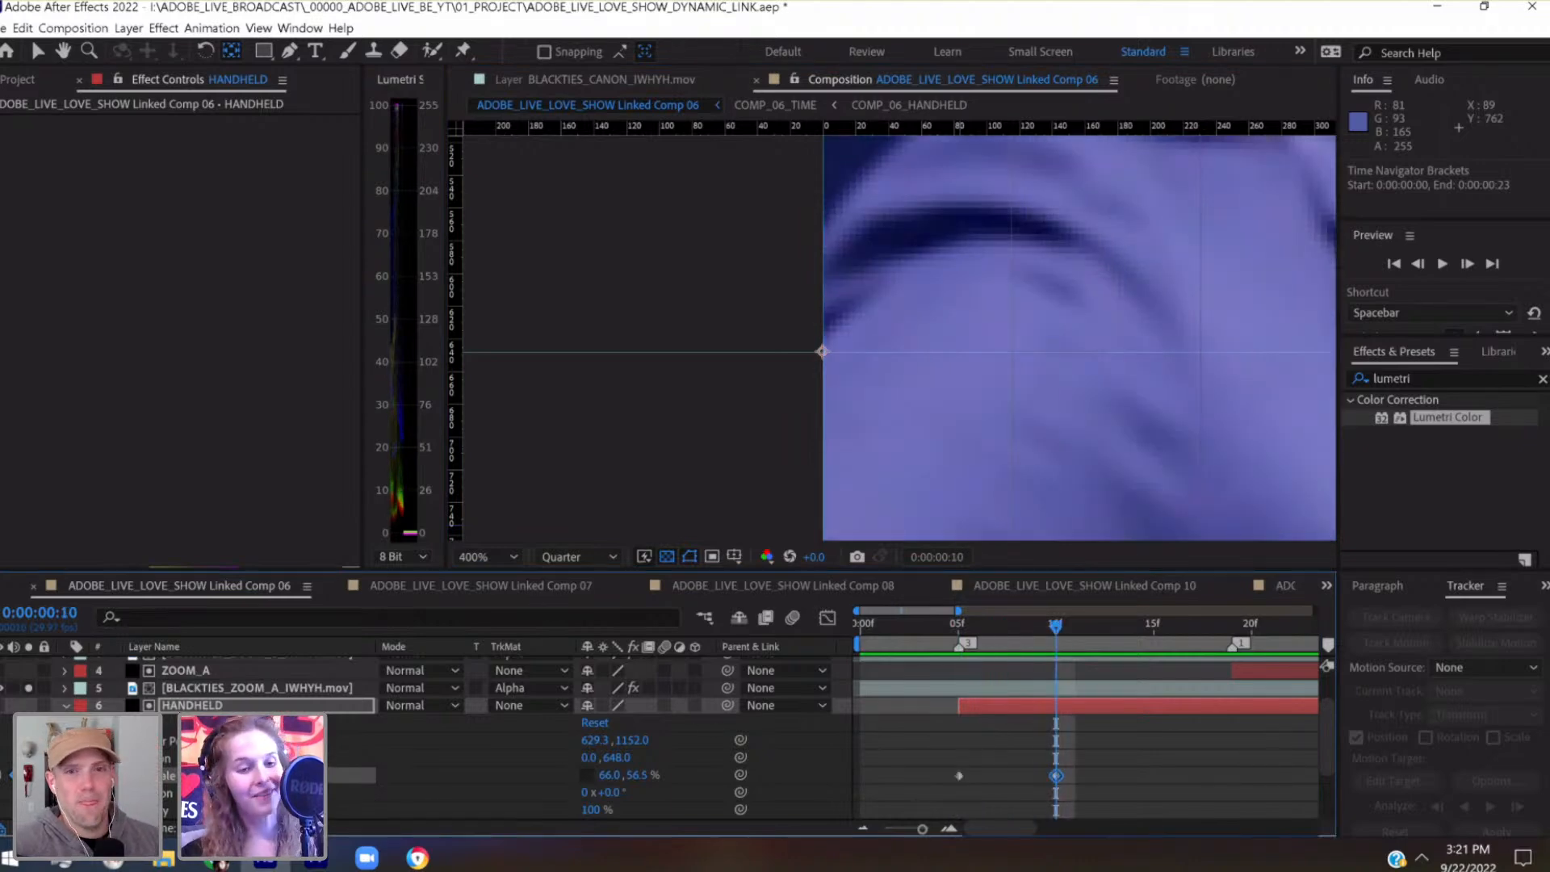
{"action": "left_click", "coordinate": [960, 625]}
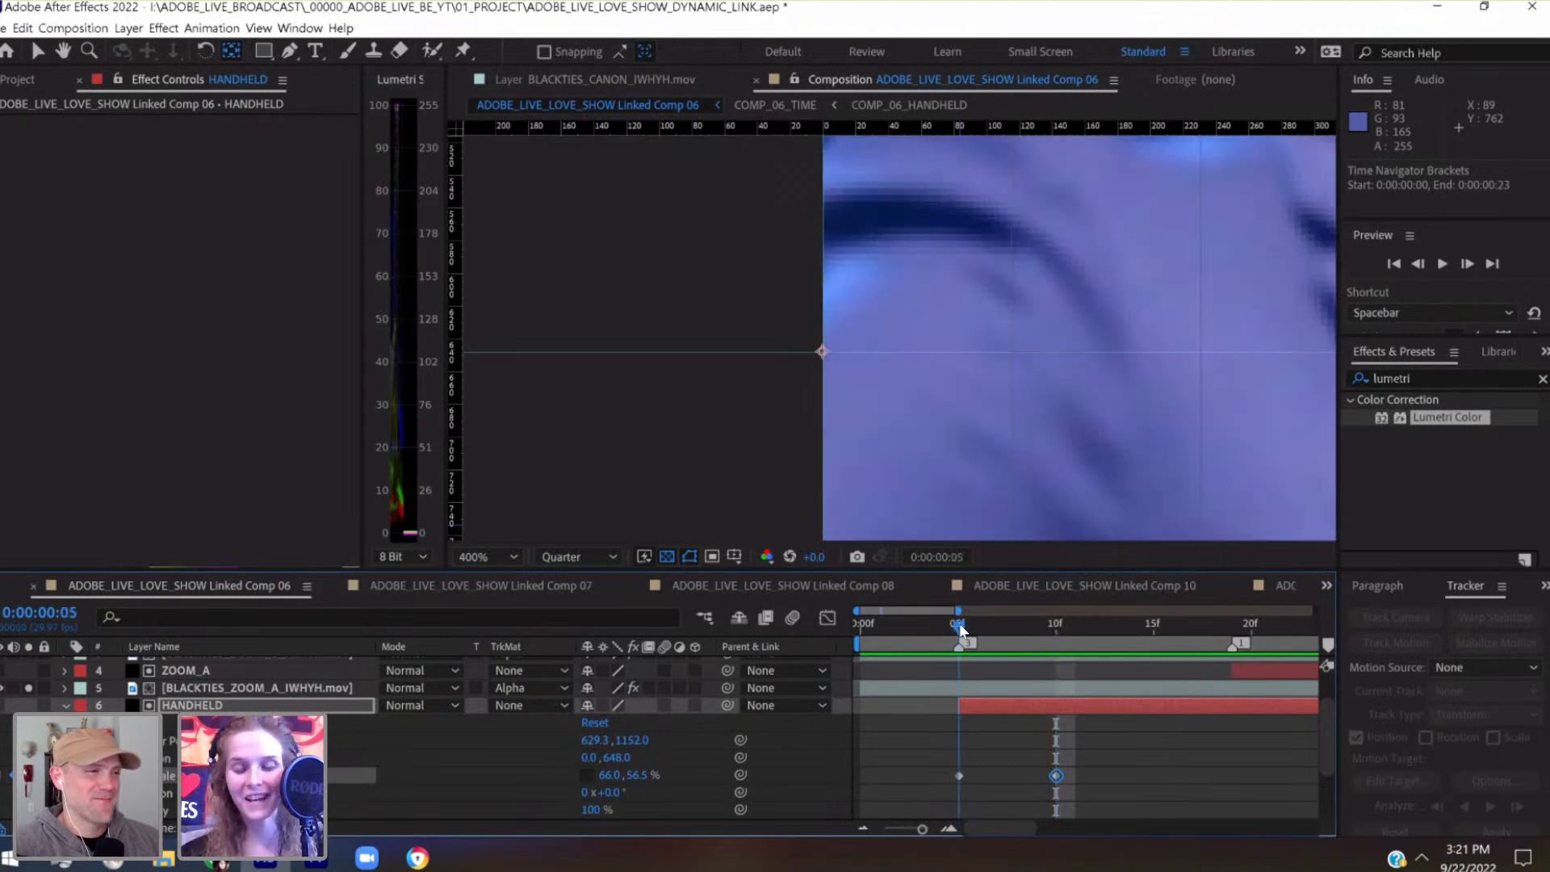
Apply Easy Ease to the HANDHELD matte's first Scale keyframe at 0:00:00:05
{"action": "left_click", "coordinate": [478, 559]}
{"action": "left_click", "coordinate": [512, 206]}
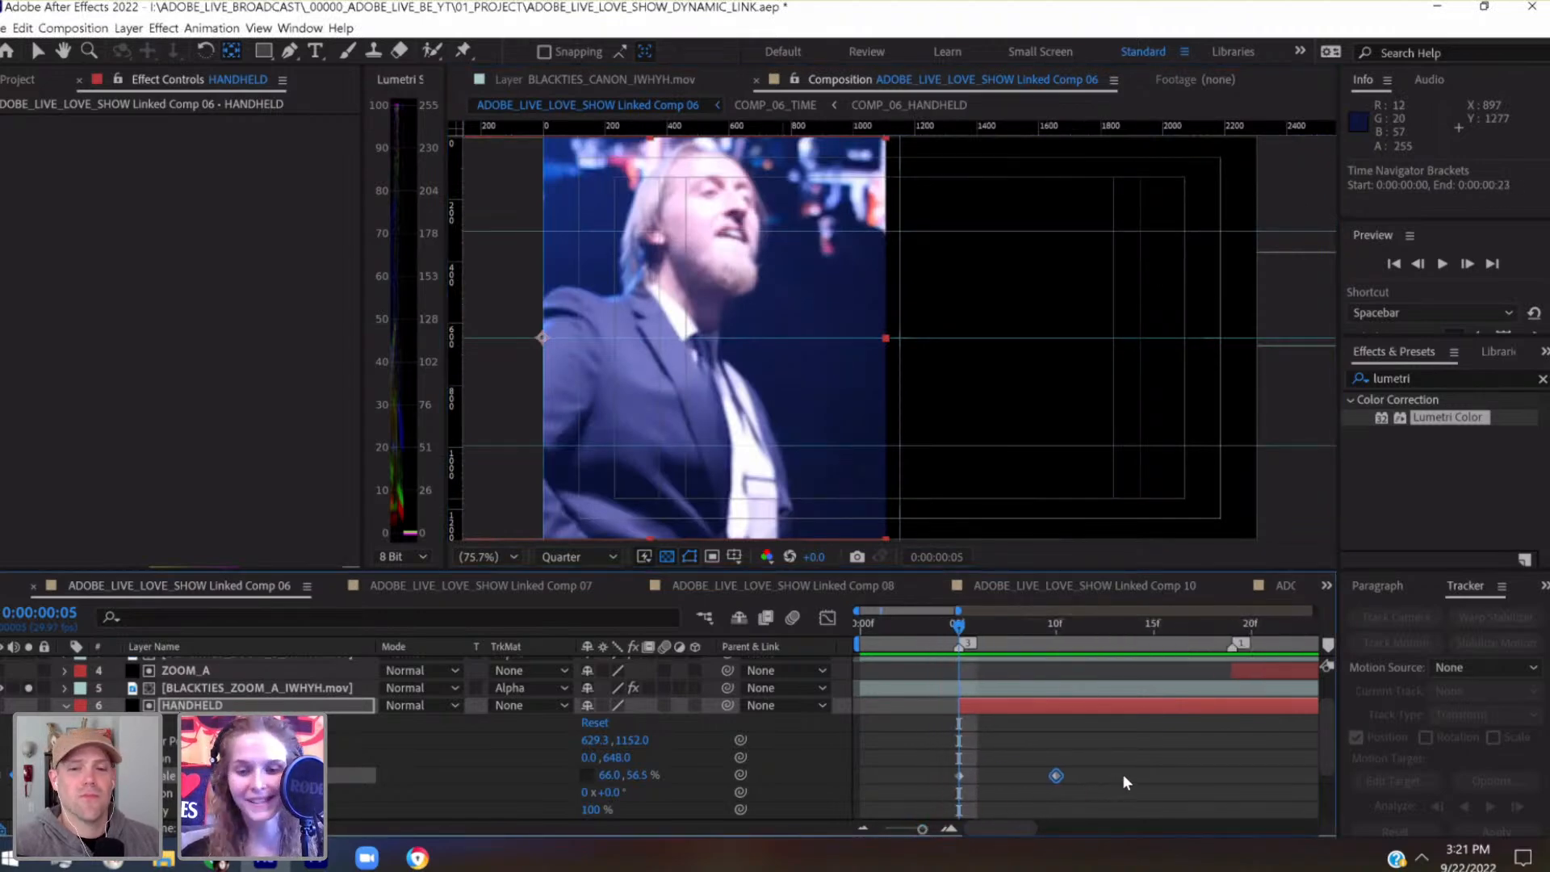
{"action": "left_click", "coordinate": [926, 832]}
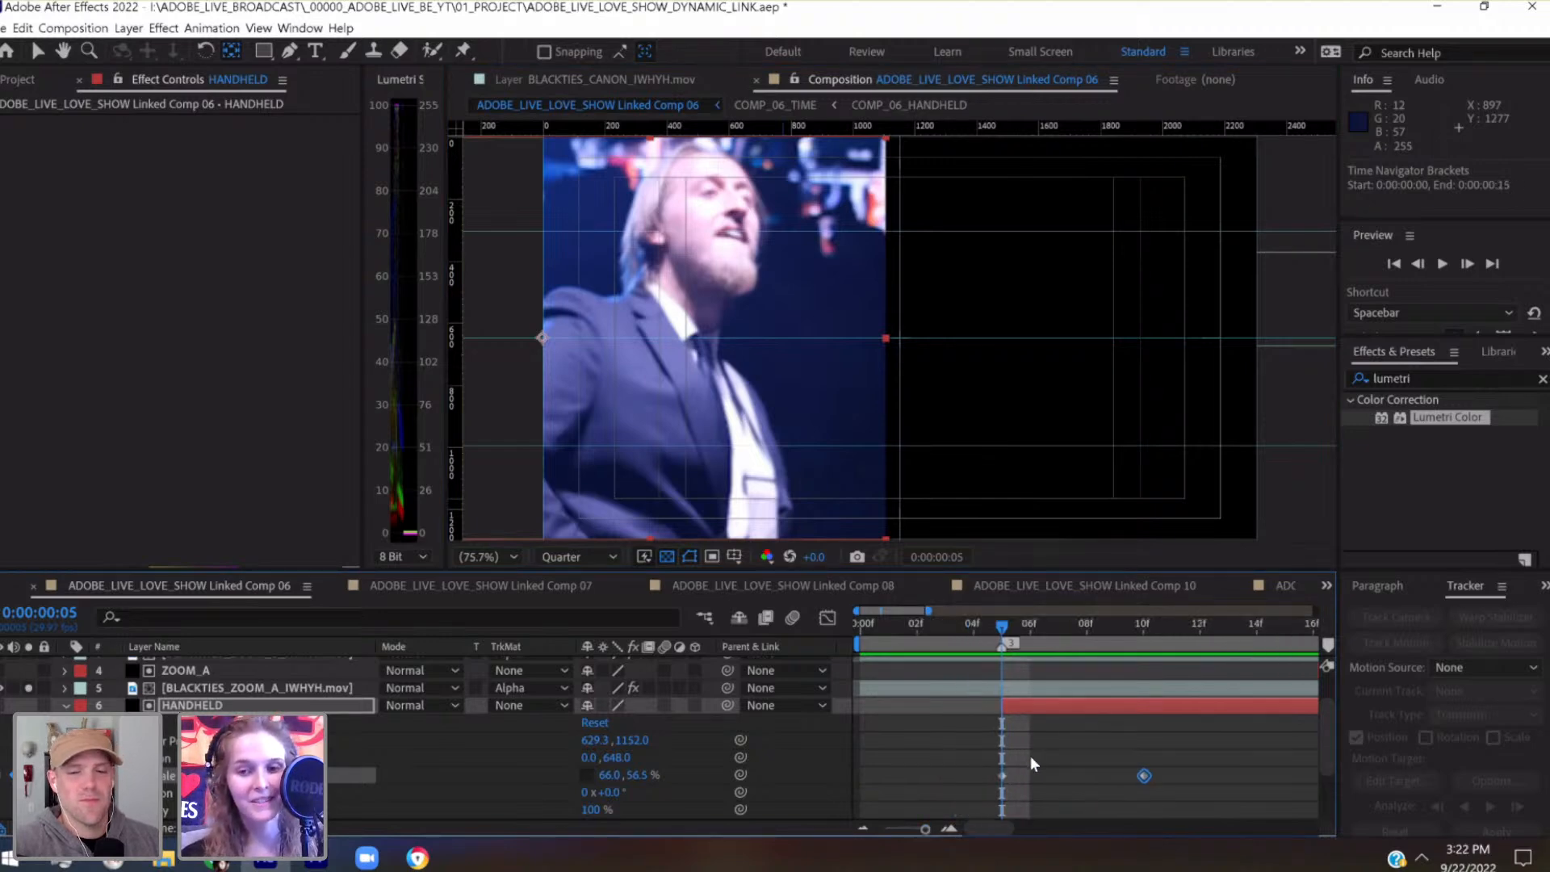
{"action": "left_click_drag", "start_coordinate": [1030, 756], "coordinate": [991, 778]}
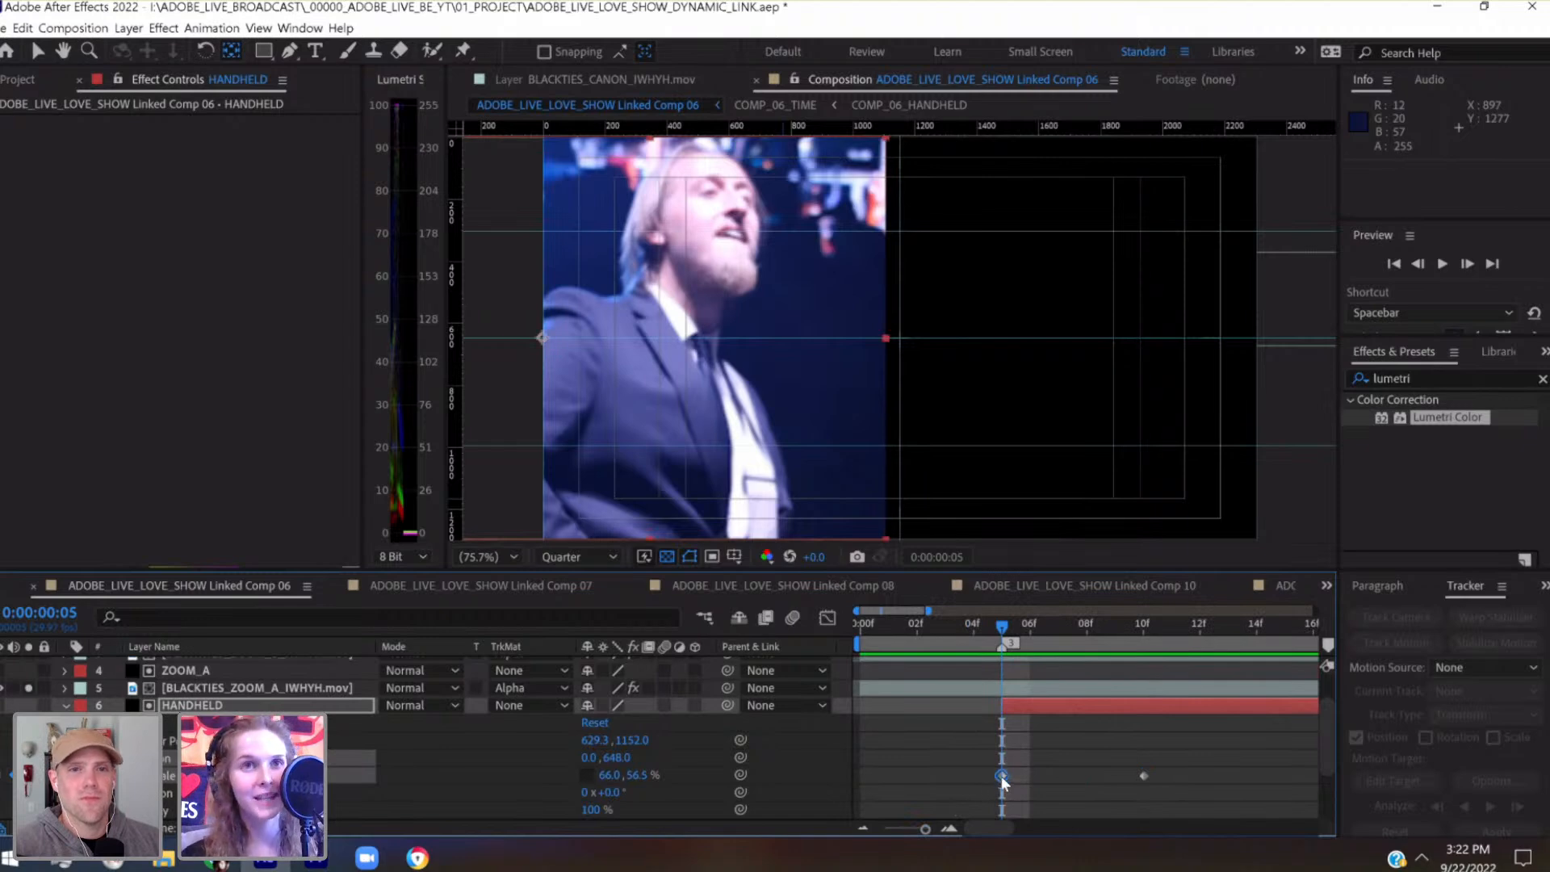
{"action": "mouse_move", "coordinate": [1001, 777]}
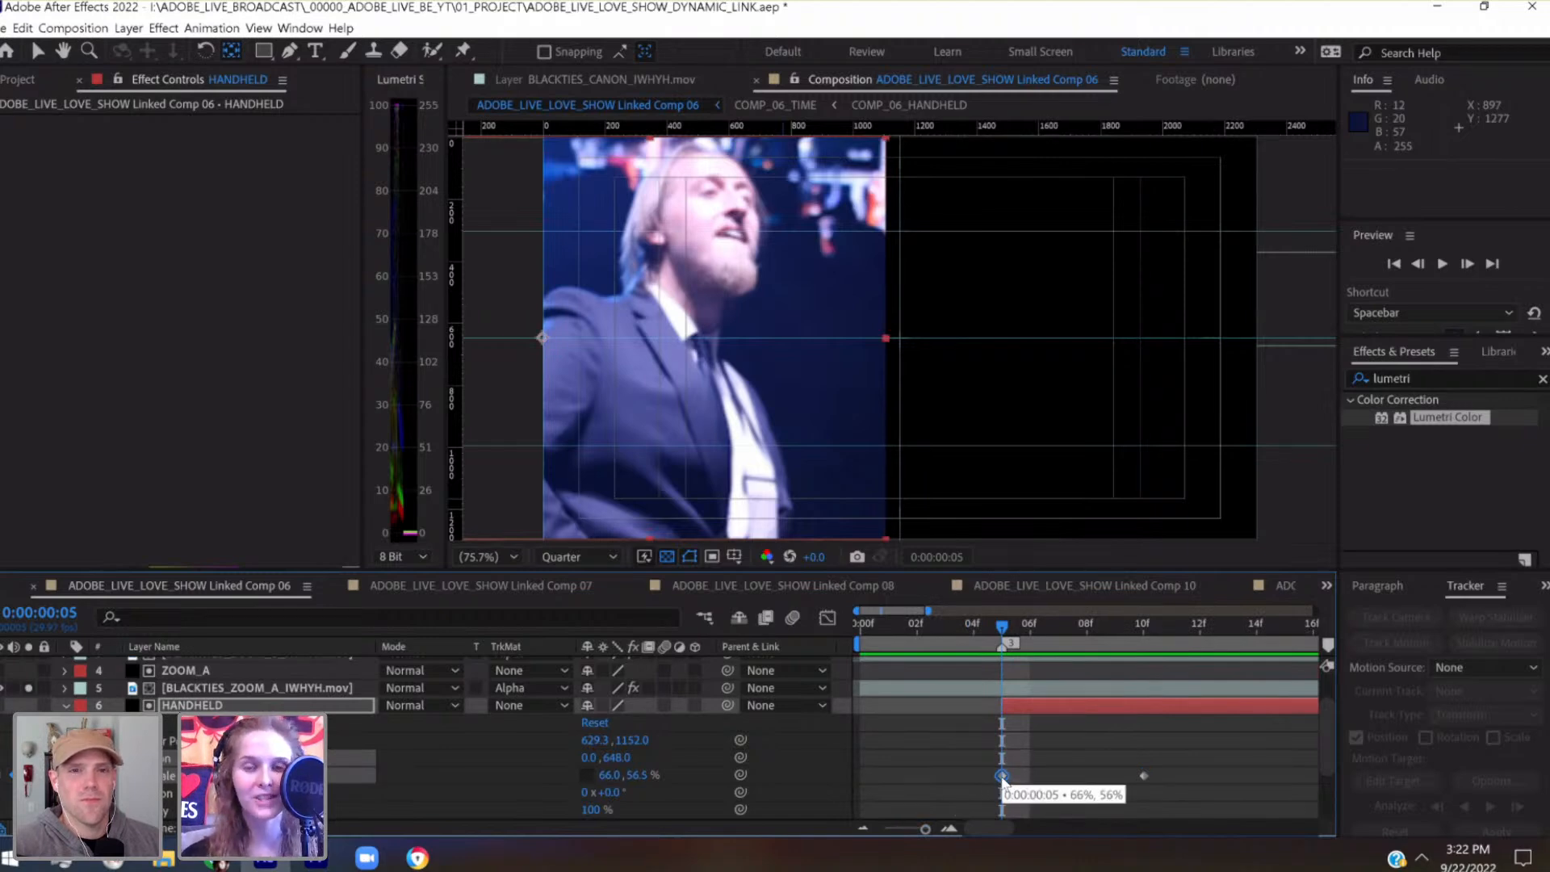
{"action": "left_click_drag", "start_coordinate": [1066, 625], "coordinate": [1134, 635]}
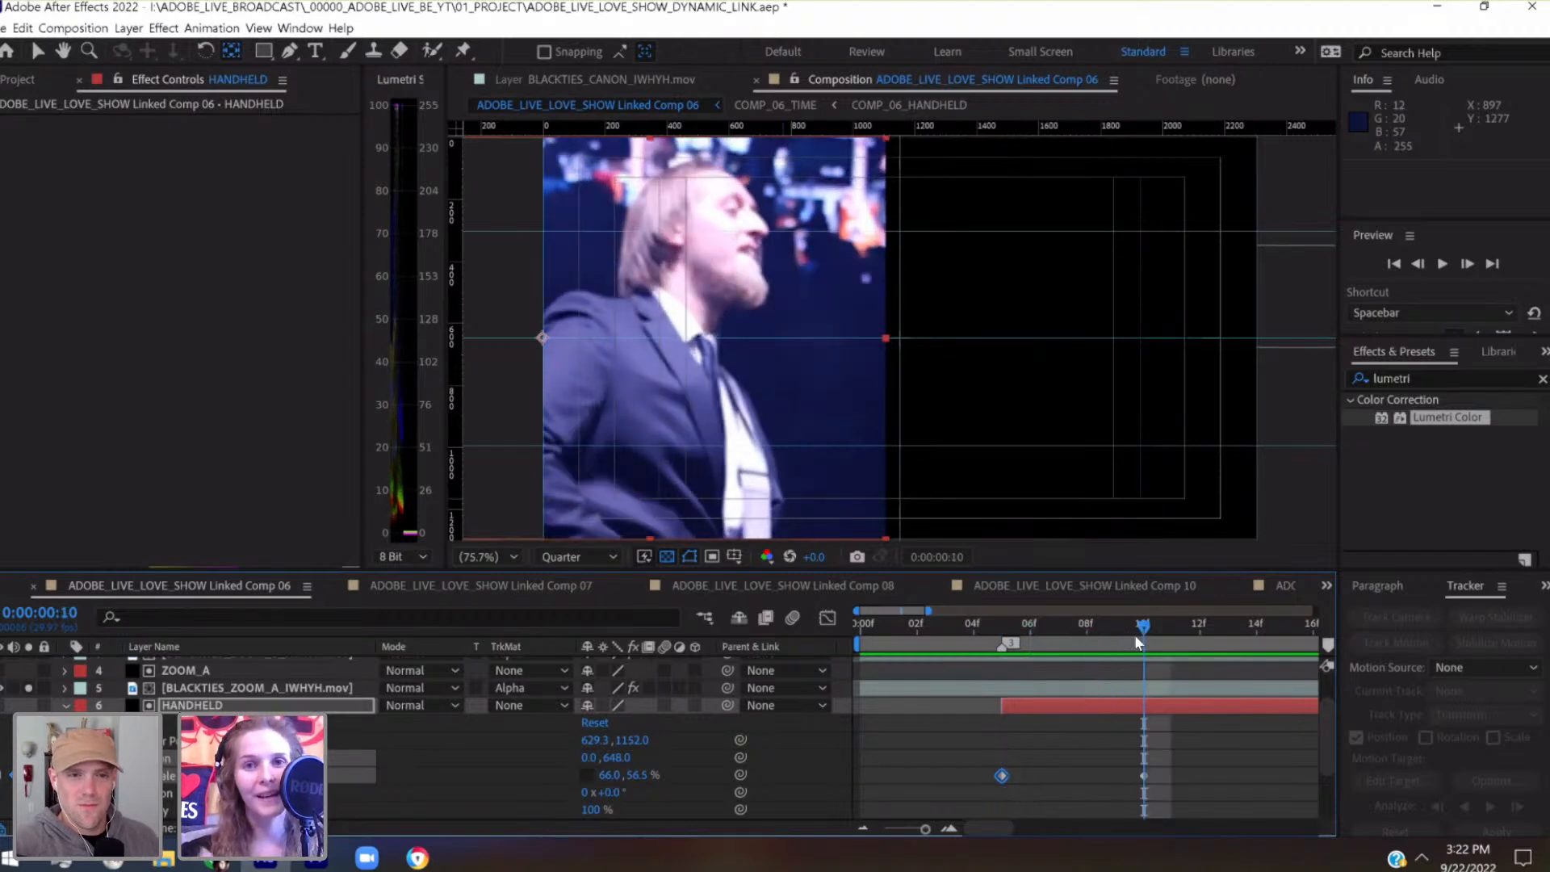
{"action": "left_click", "coordinate": [1005, 633]}
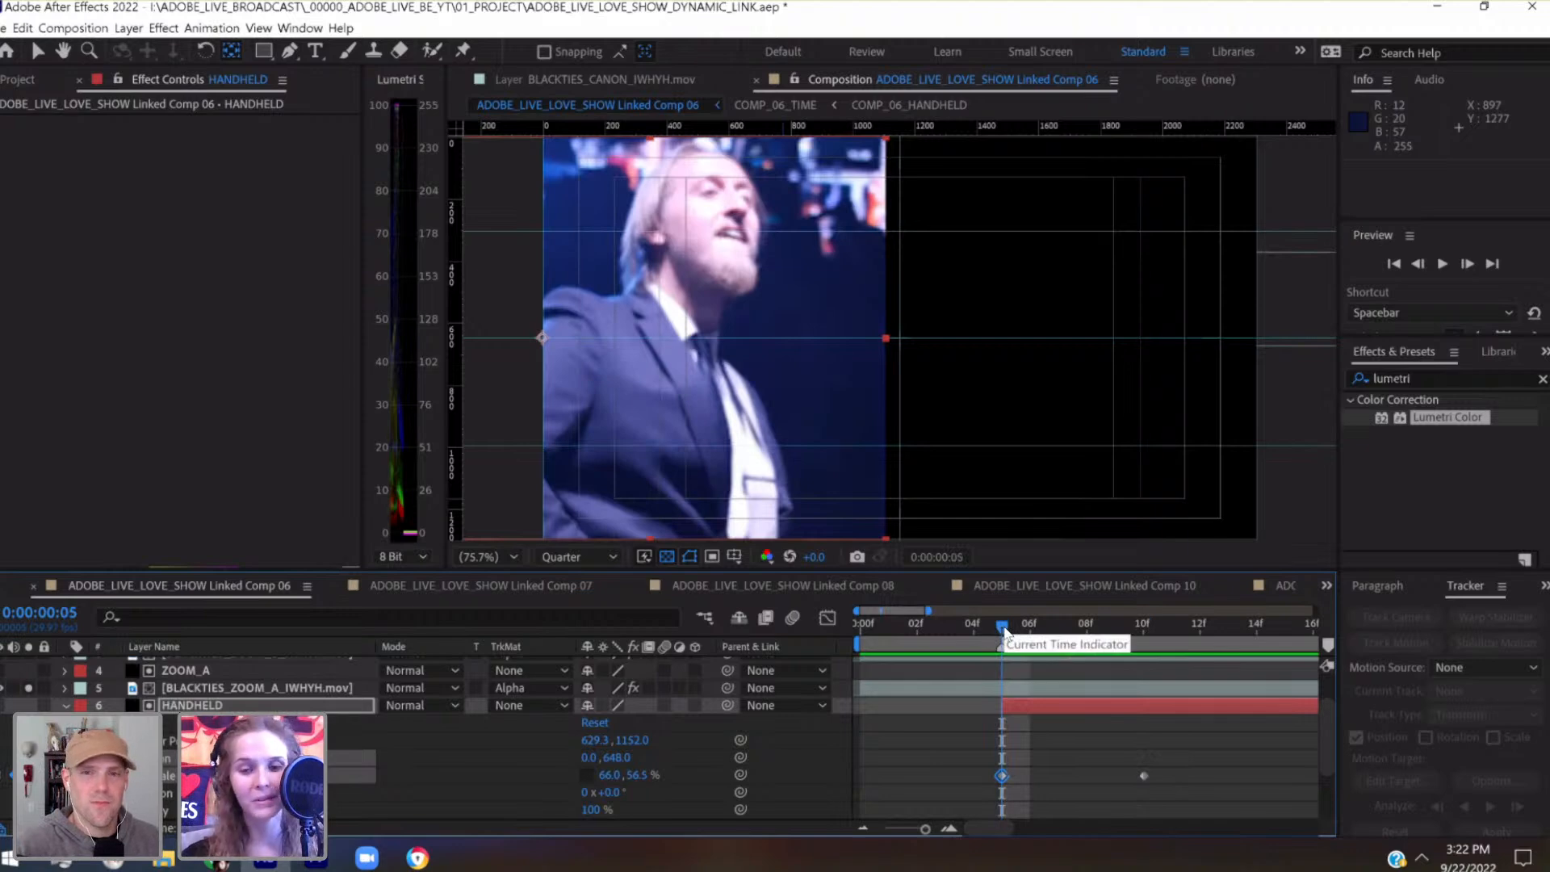
{"action": "right_click", "coordinate": [1001, 777]}
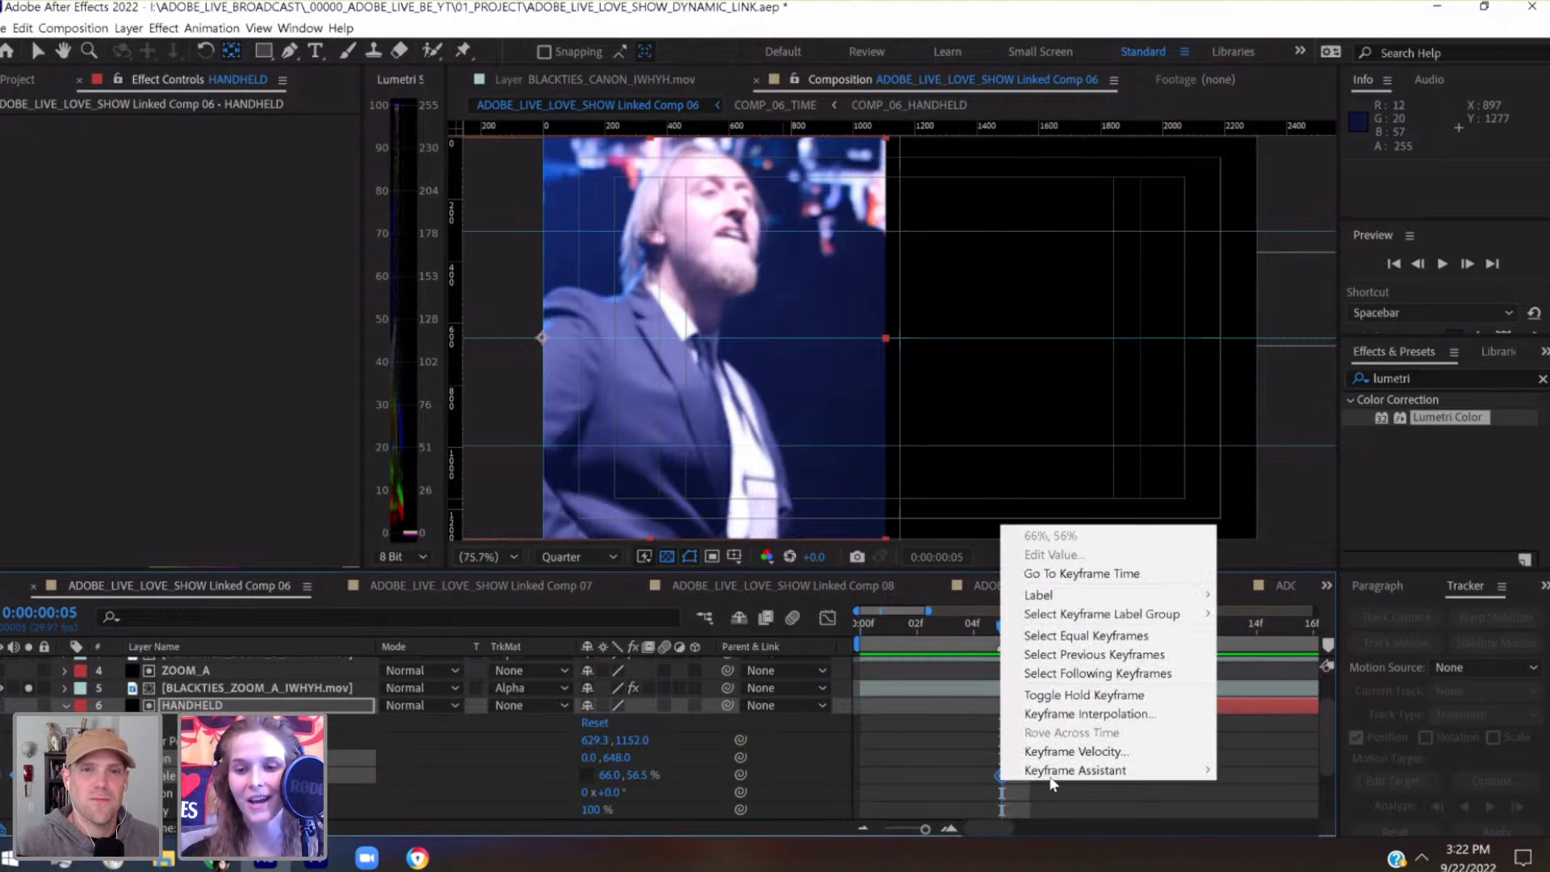
{"action": "mouse_move", "coordinate": [1050, 771]}
{"action": "left_click", "coordinate": [1274, 658]}
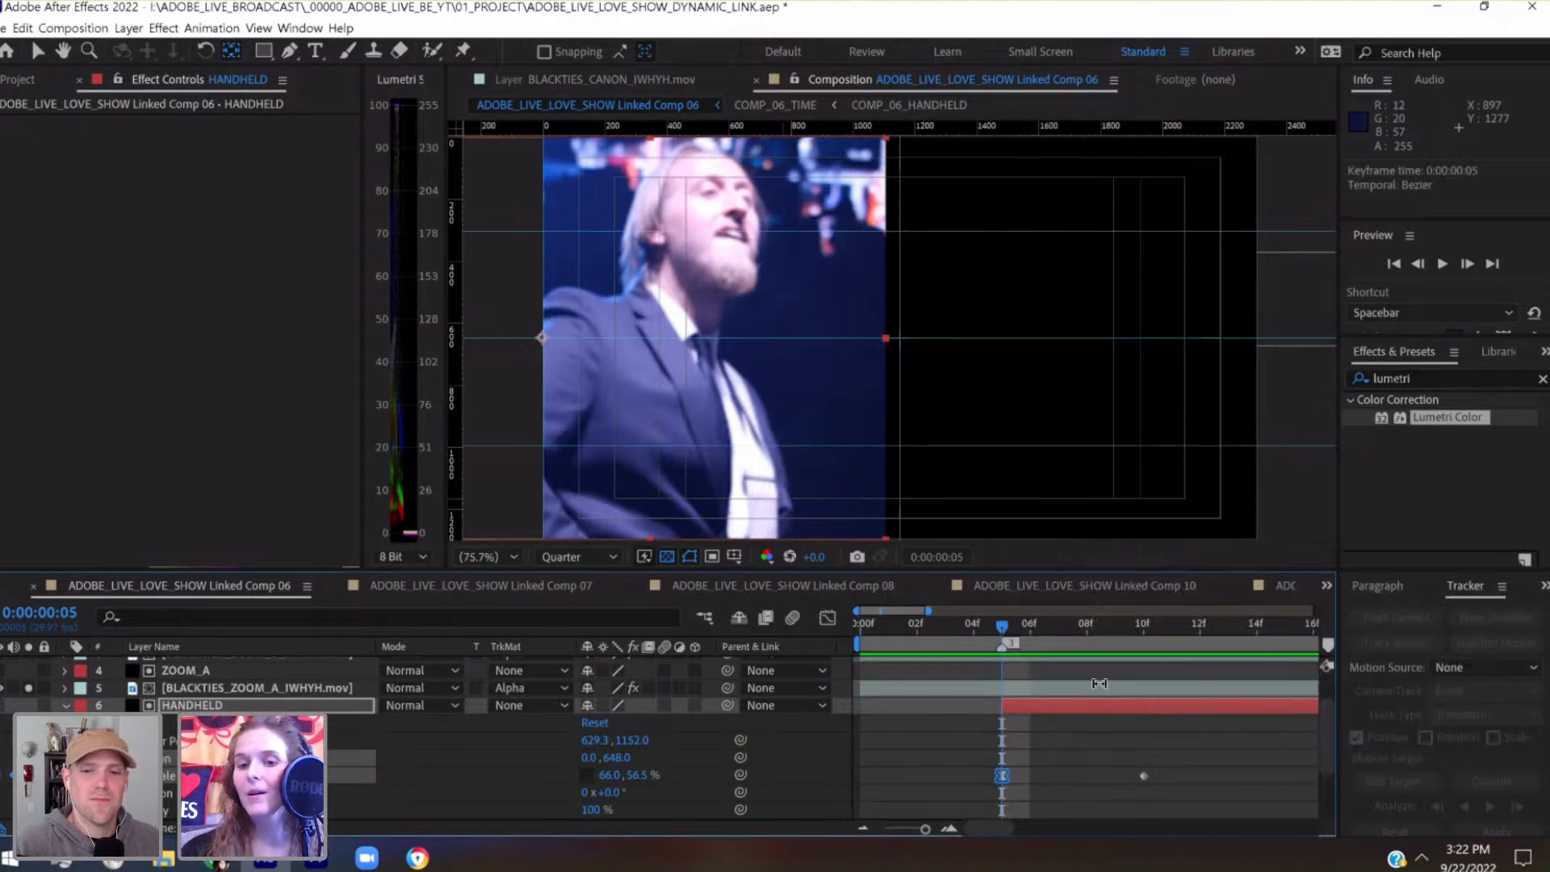
Apply Easy Ease to the HANDHELD matte's second Scale keyframe at 0:00:00:10
{"action": "left_click", "coordinate": [1140, 628]}
{"action": "left_click", "coordinate": [1141, 773]}
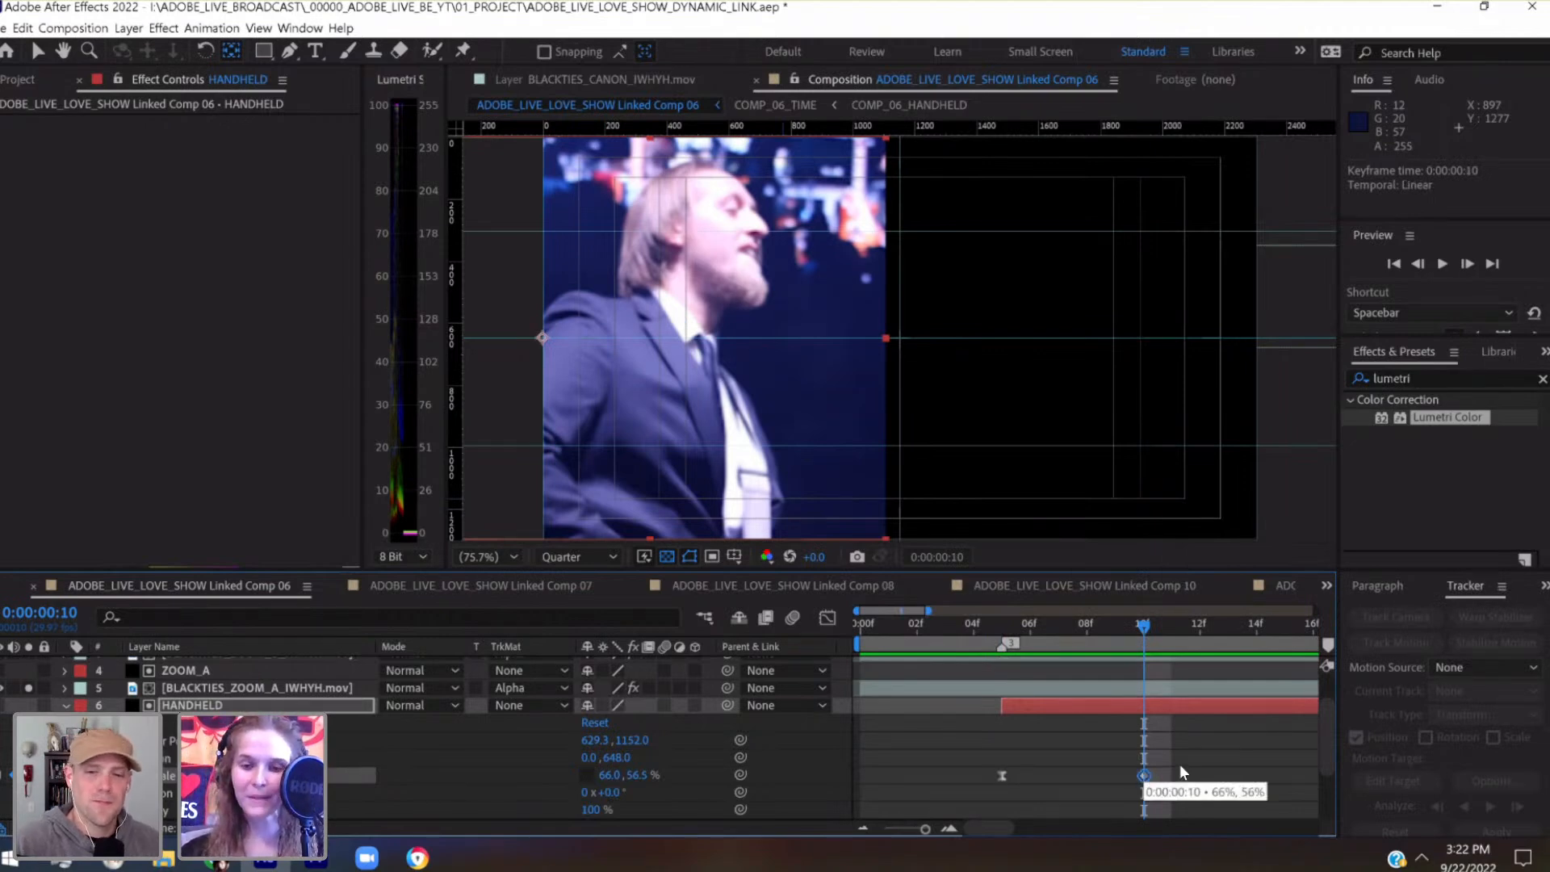
{"action": "right_click", "coordinate": [1143, 773]}
{"action": "mouse_move", "coordinate": [1155, 764]}
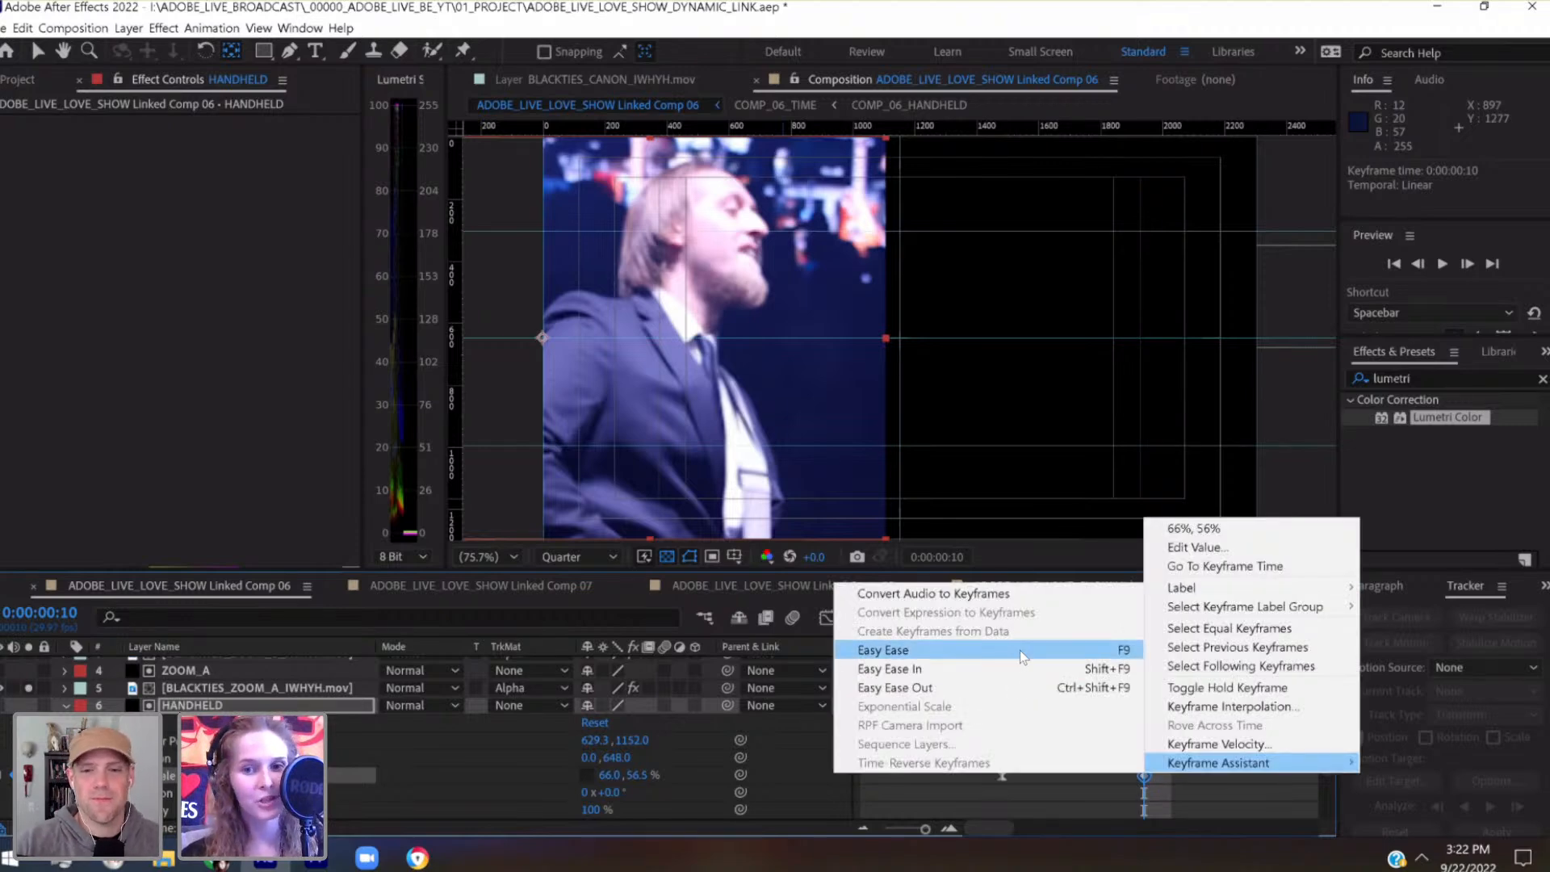
{"action": "left_click", "coordinate": [1020, 651]}
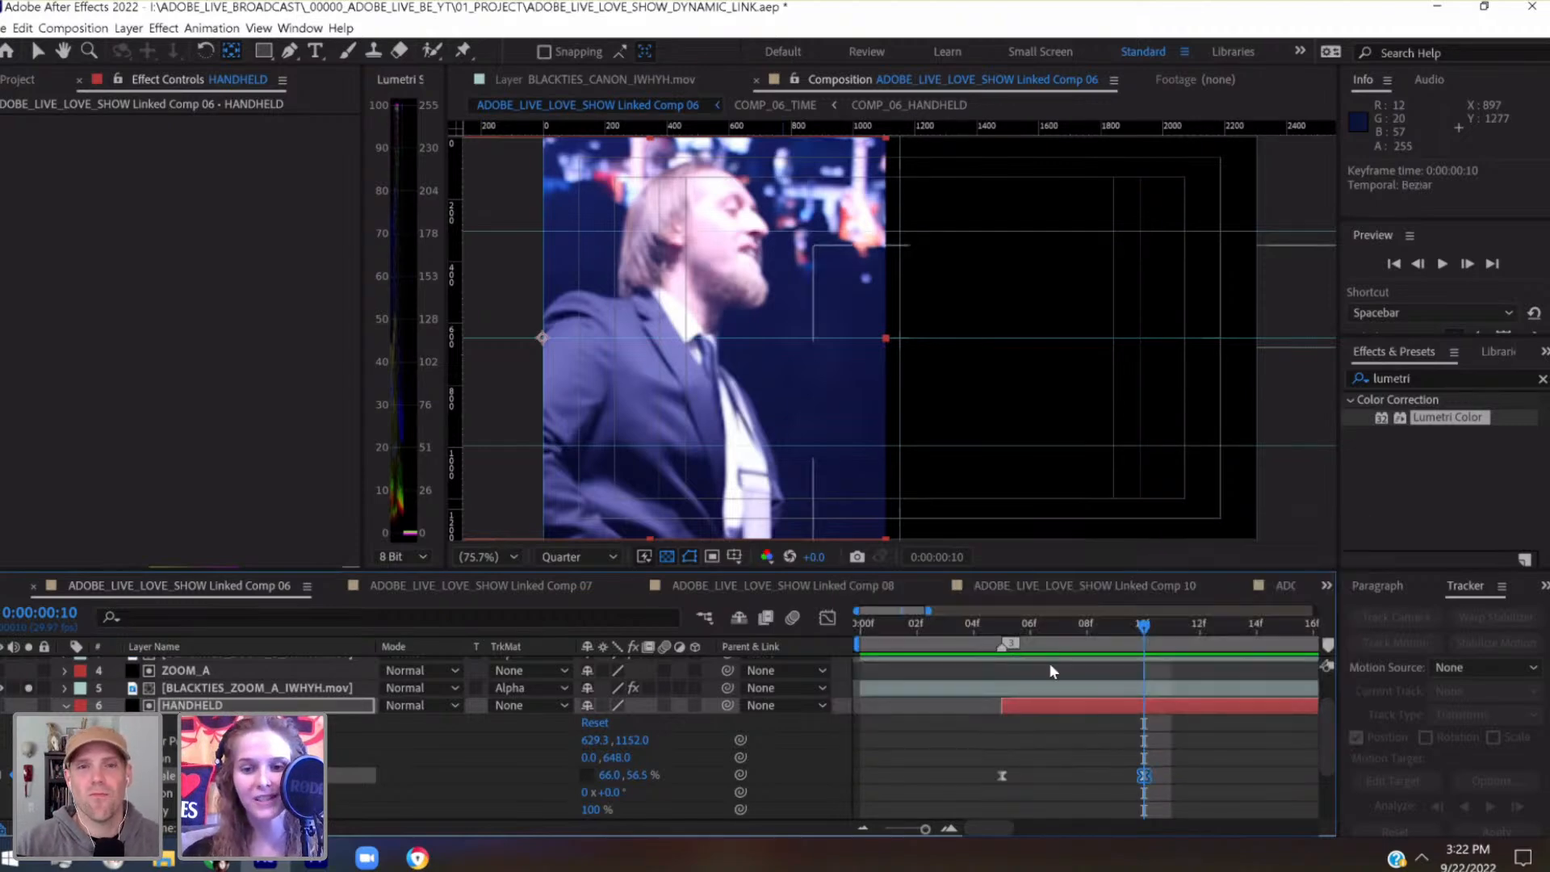
Save the project and set the current time to 0:00:00:09, just before the second Scale keyframe
{"action": "left_click", "coordinate": [1004, 626]}
{"action": "key", "text": "ctrl+s"}
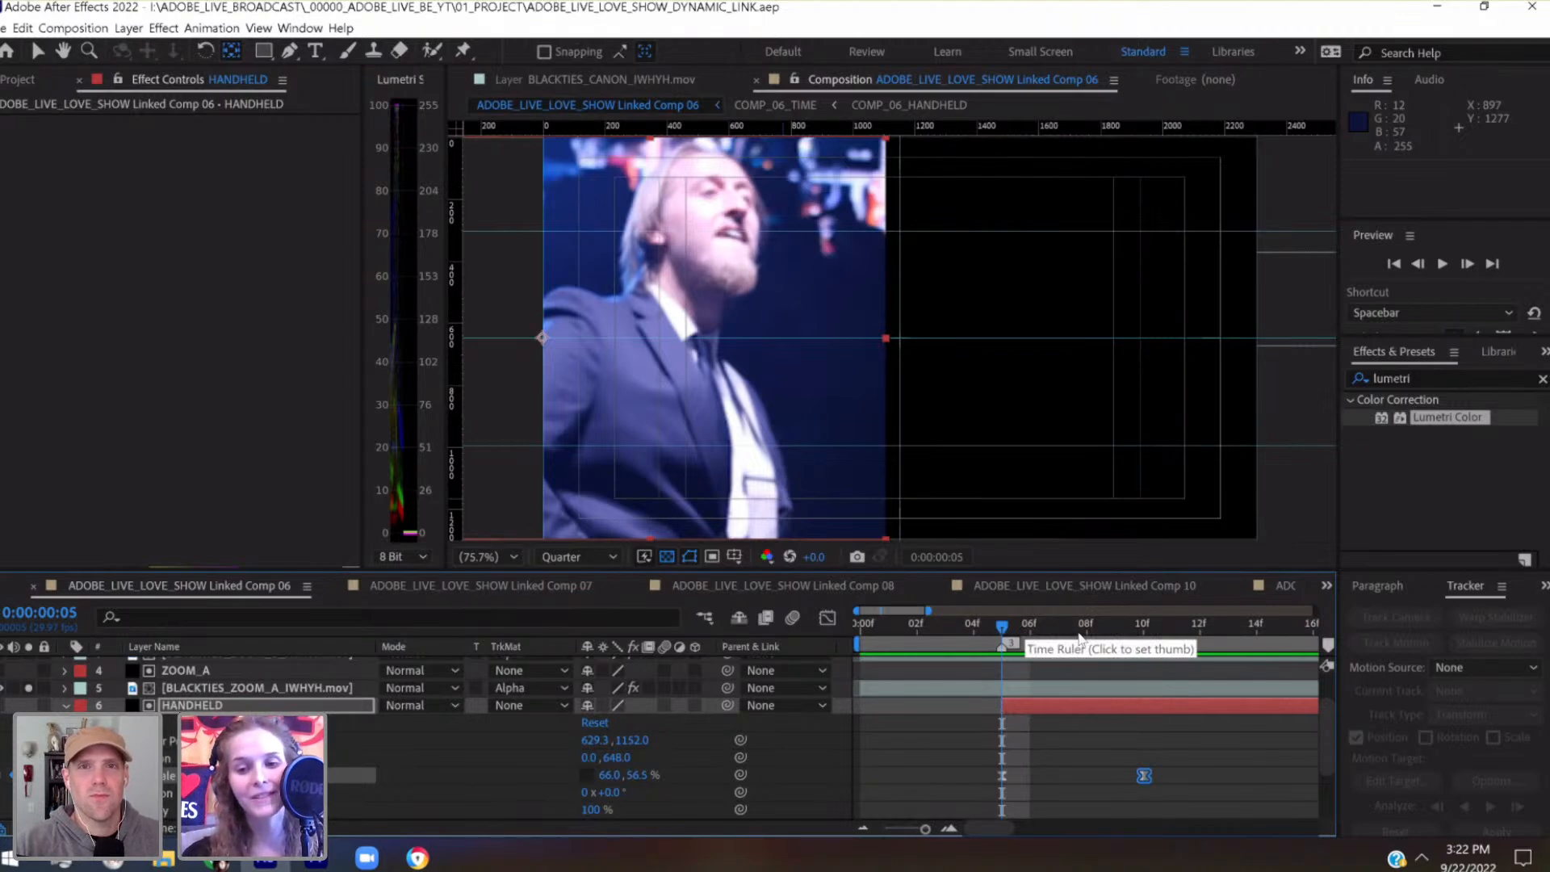
{"action": "left_click", "coordinate": [1116, 636]}
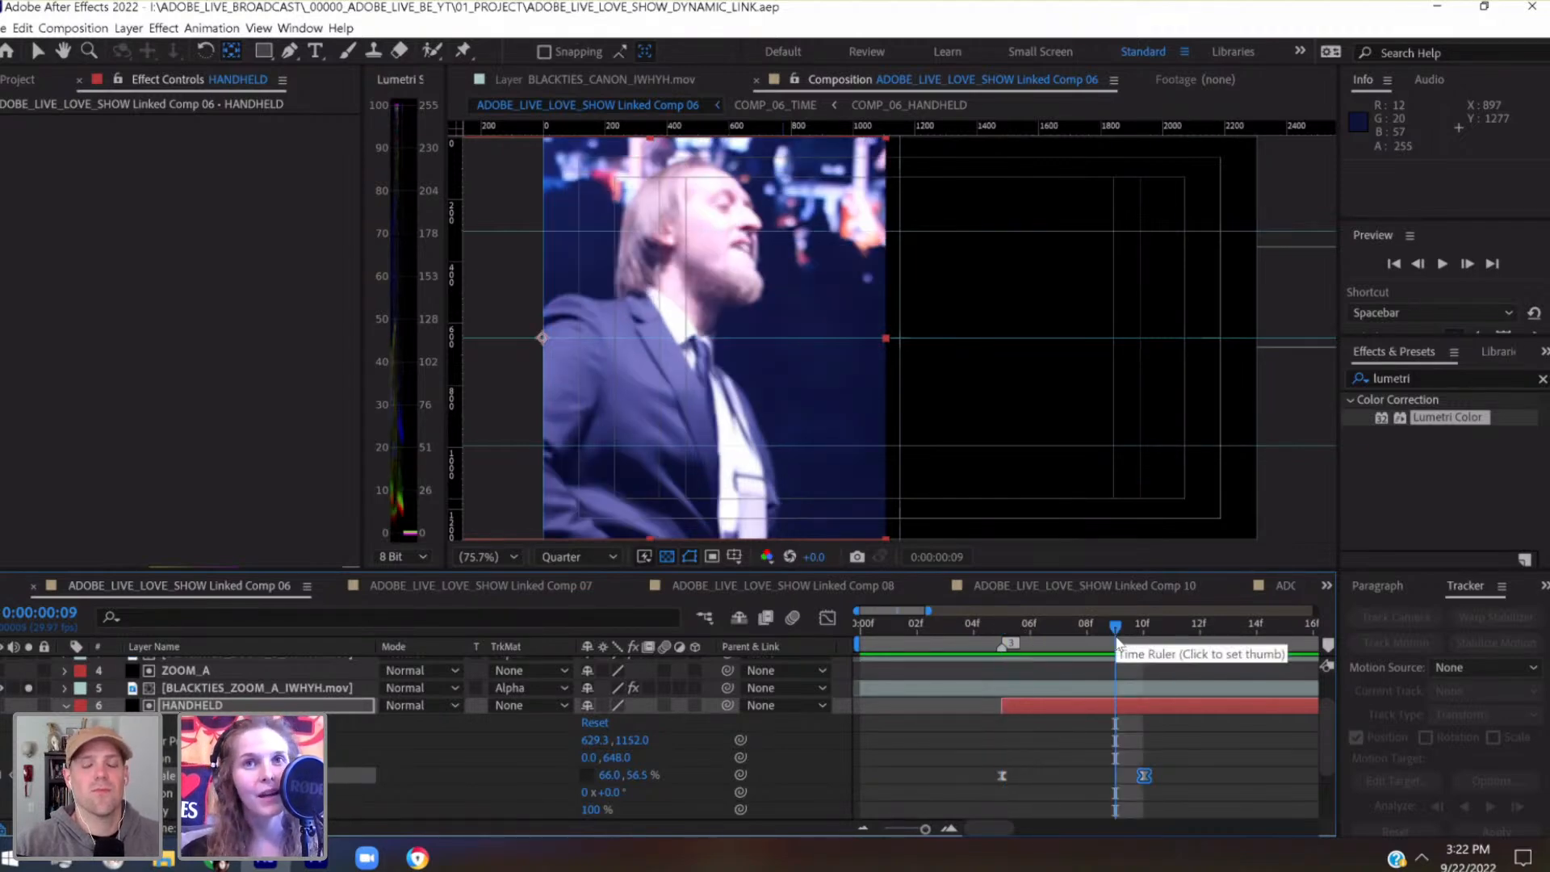
{"action": "left_click", "coordinate": [1146, 634]}
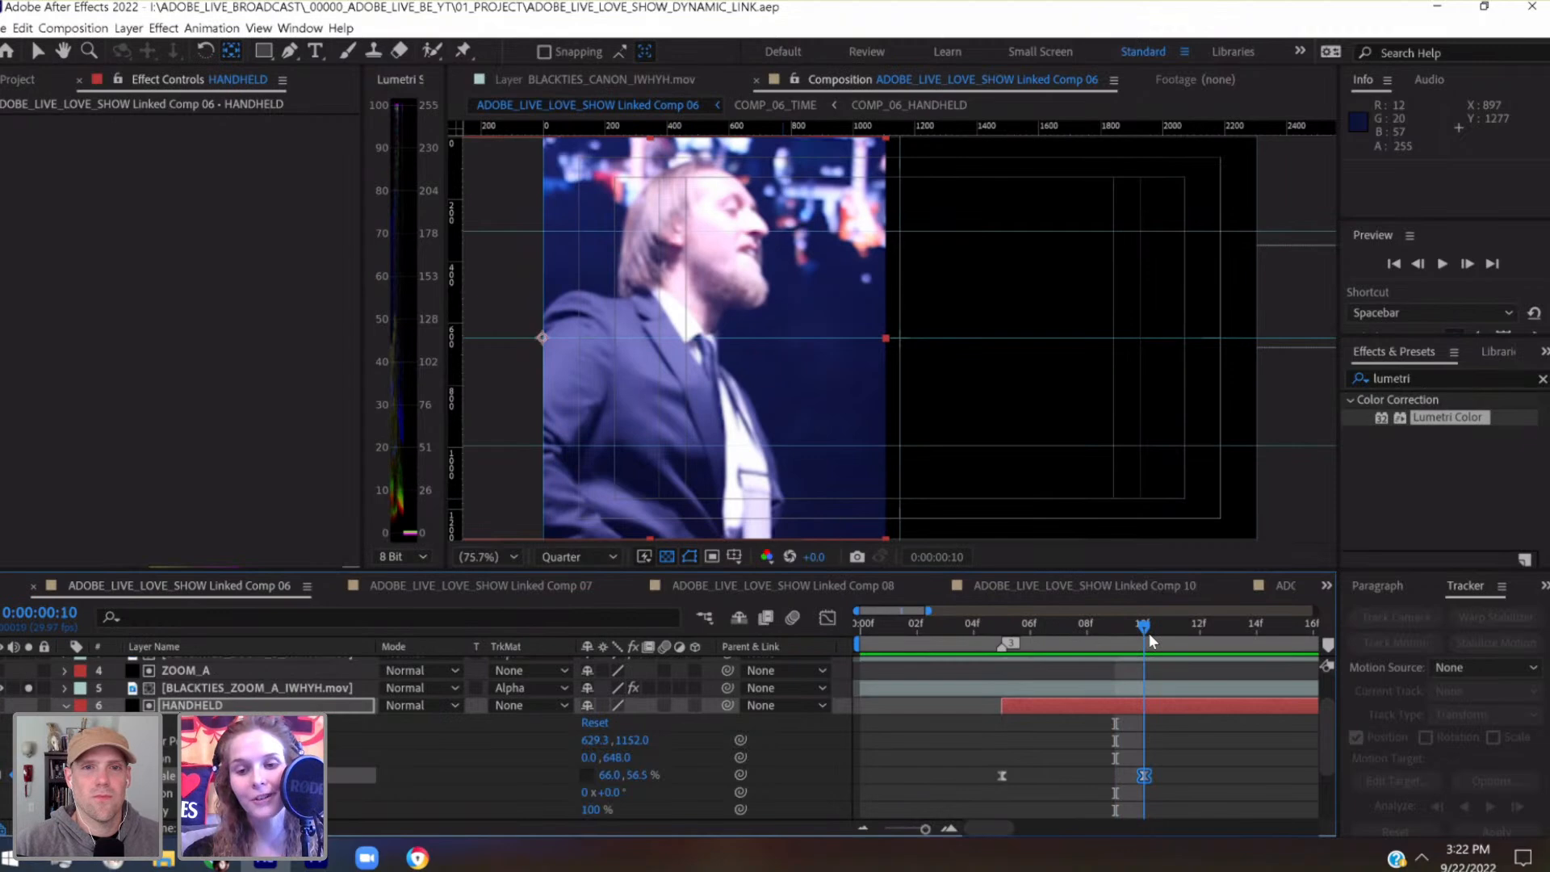
{"action": "left_click", "coordinate": [1007, 635]}
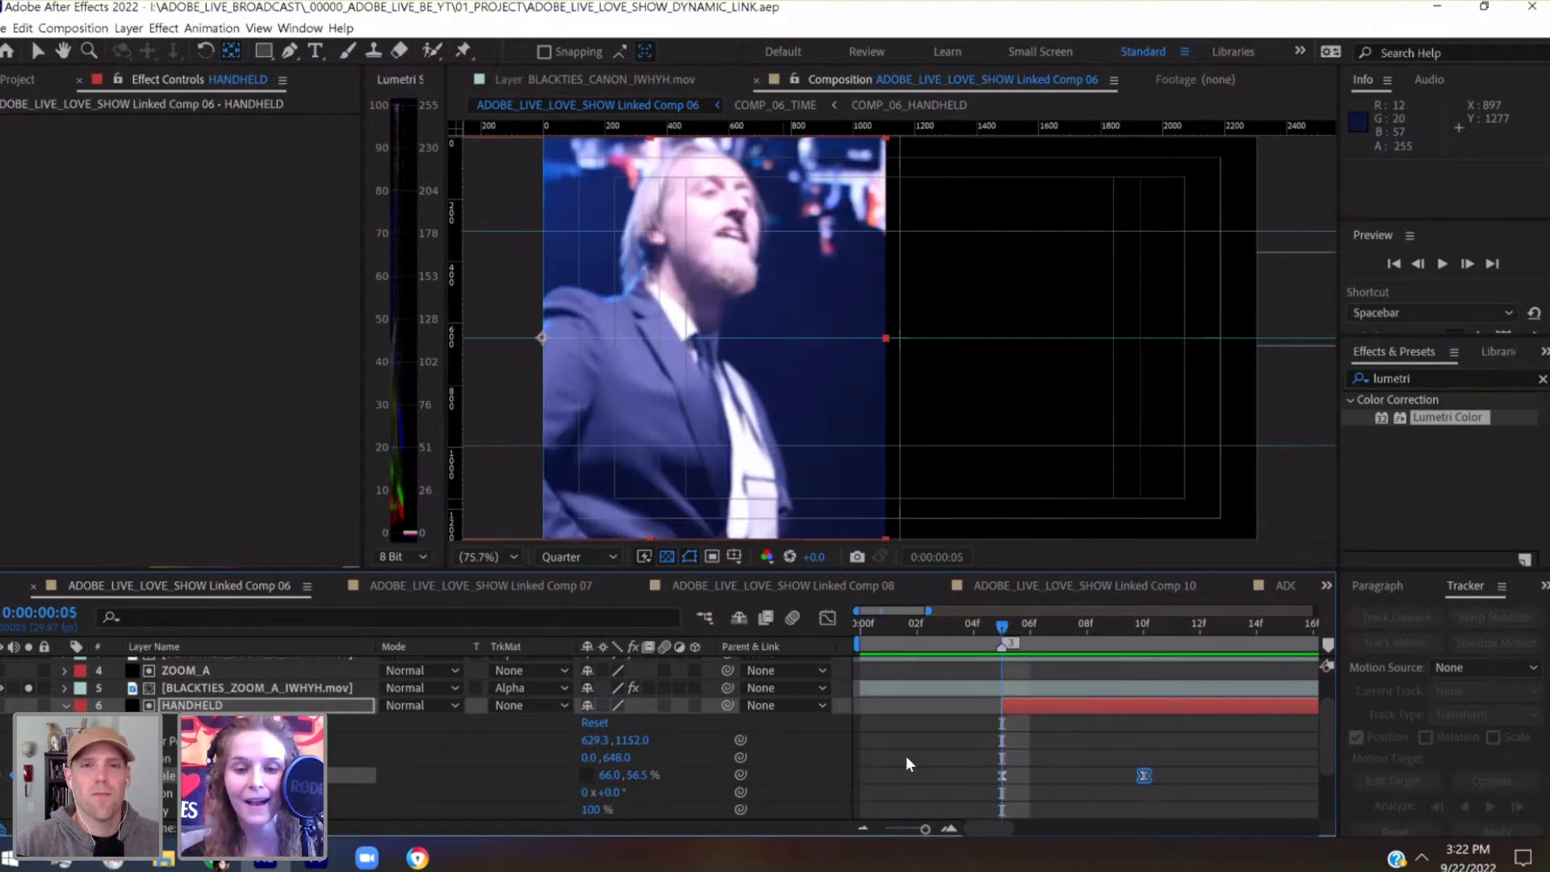
{"action": "left_click_drag", "start_coordinate": [926, 830], "coordinate": [931, 832]}
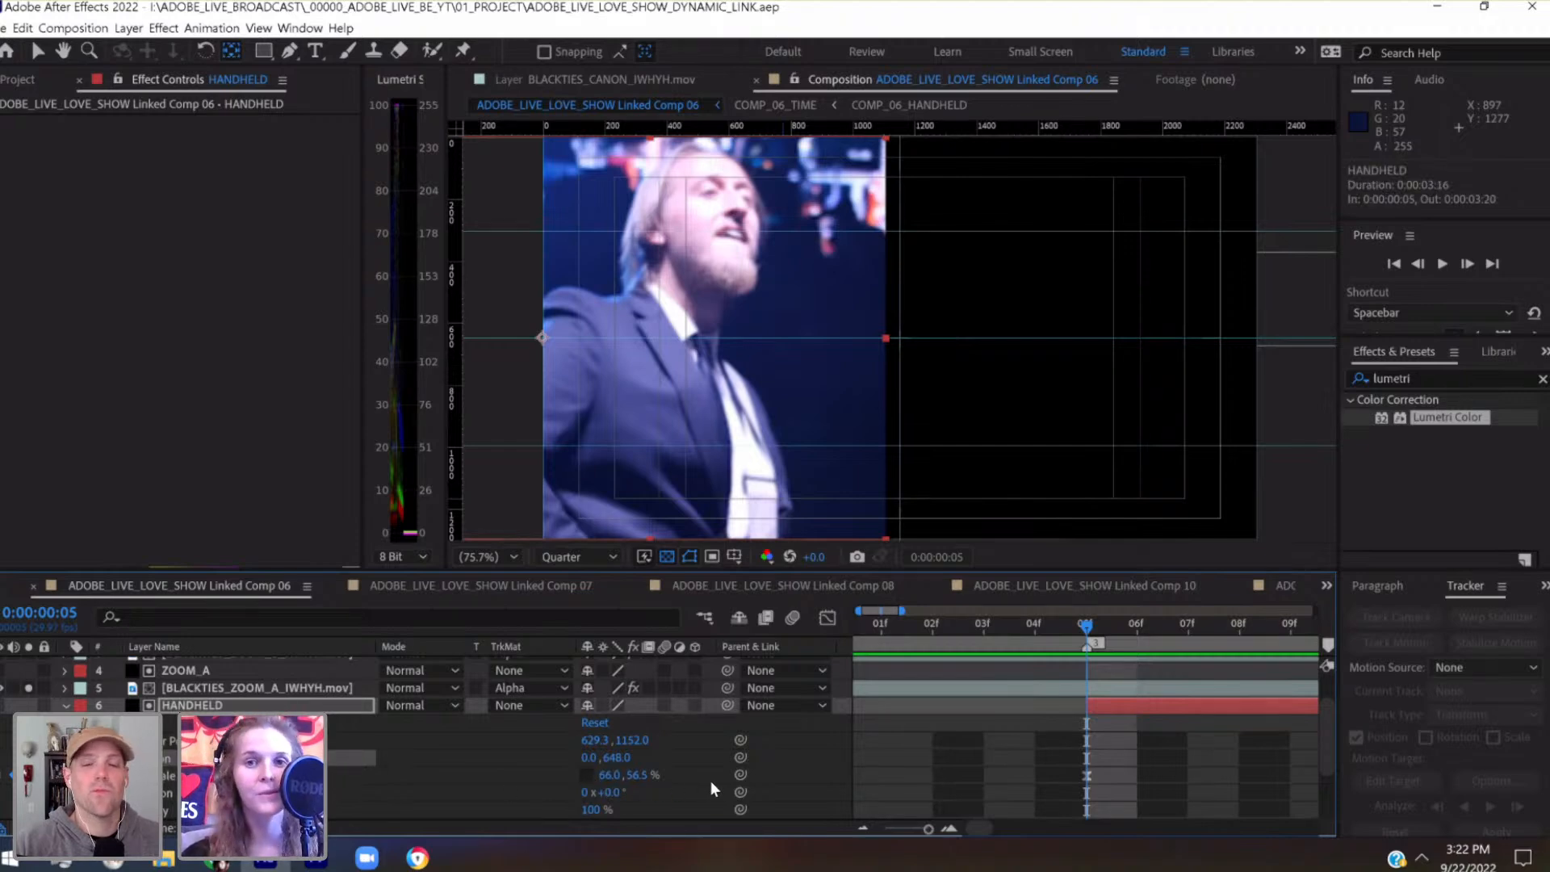
{"action": "left_click", "coordinate": [610, 775]}
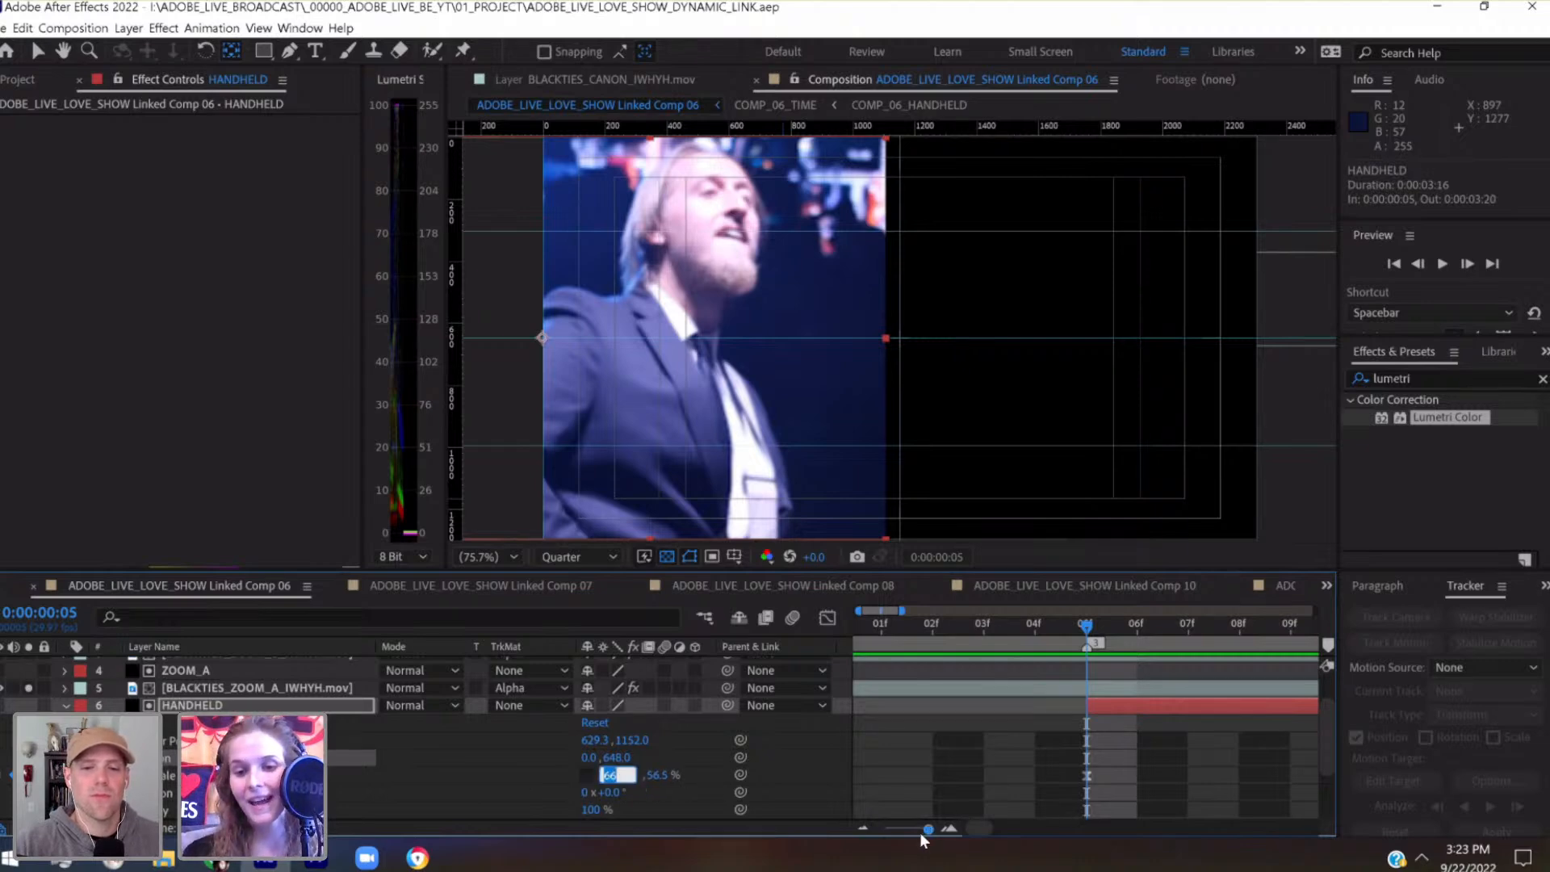
{"action": "left_click_drag", "start_coordinate": [927, 830], "coordinate": [922, 830]}
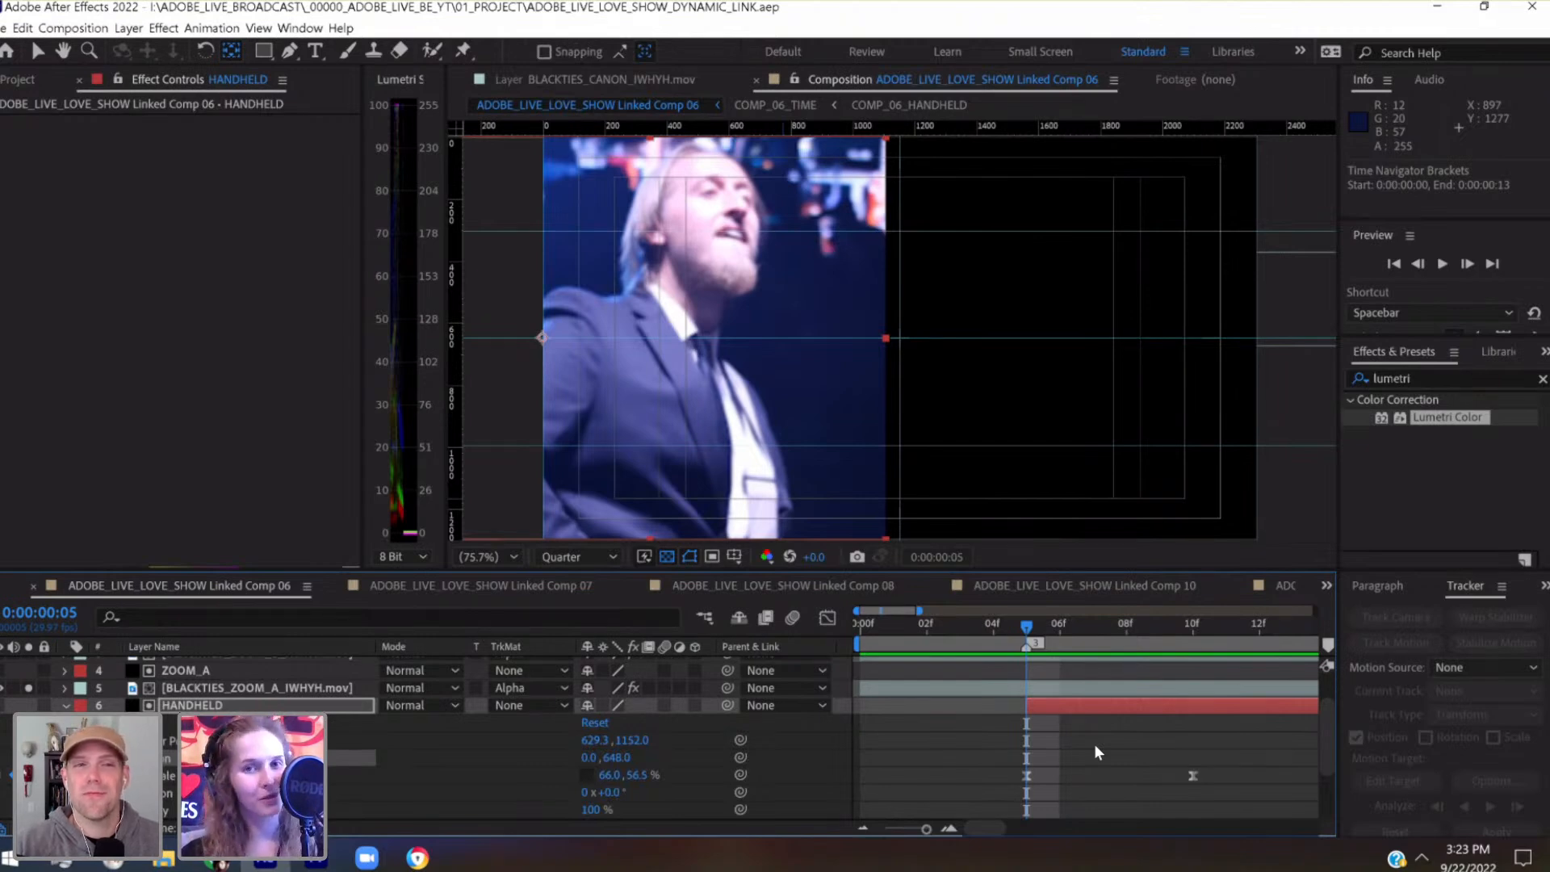
{"action": "left_click", "coordinate": [1190, 628]}
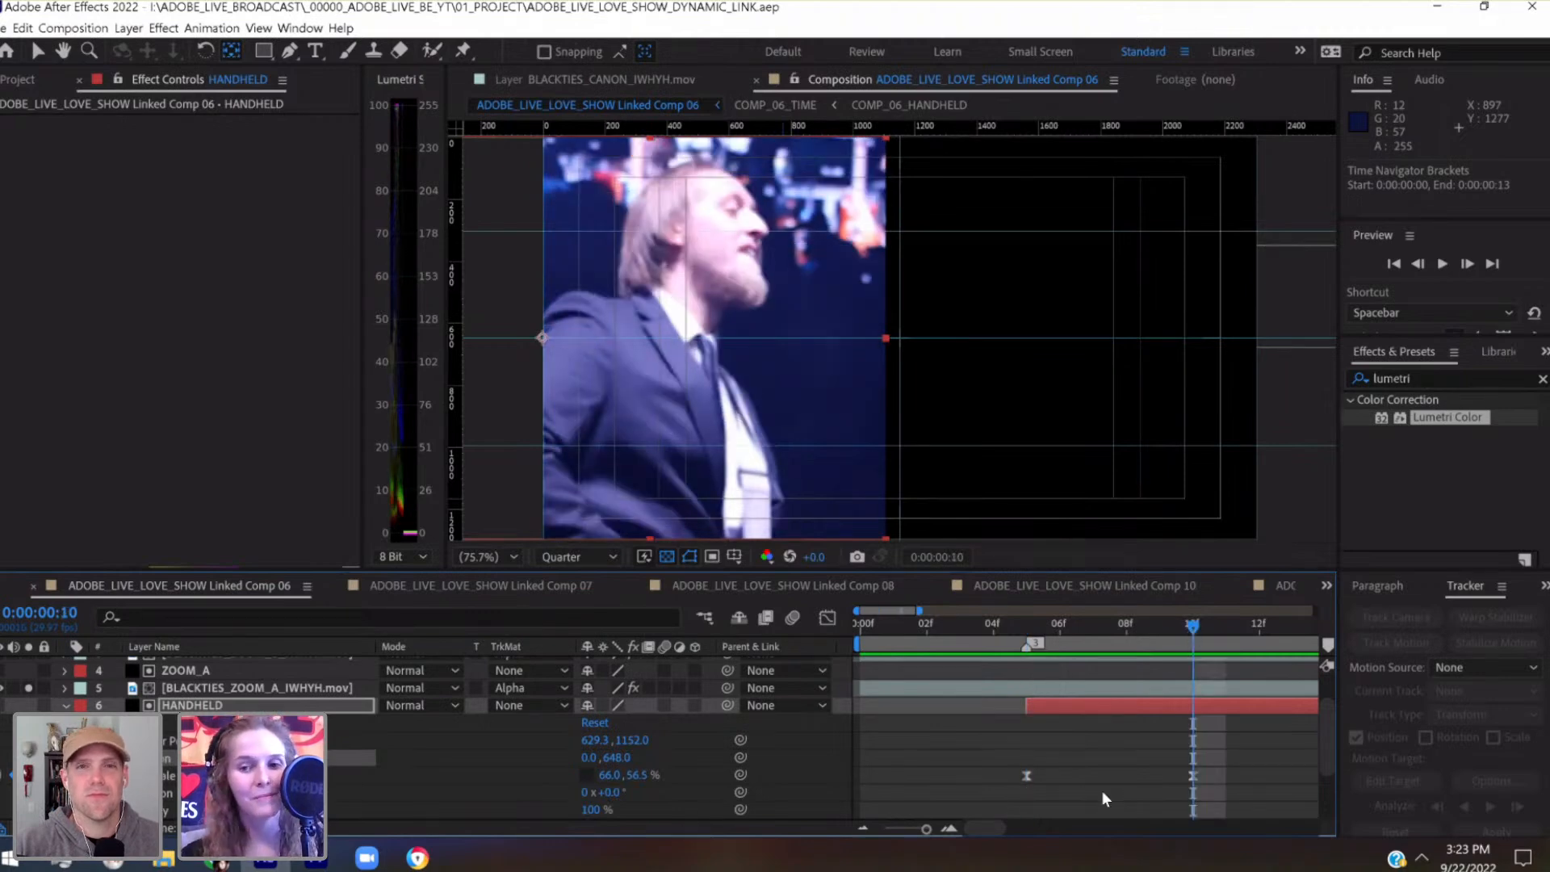
Set the HANDHELD matte's horizontal Scale to 0% at its first keyframe, 0:00:00:05
{"action": "left_click", "coordinate": [1030, 638]}
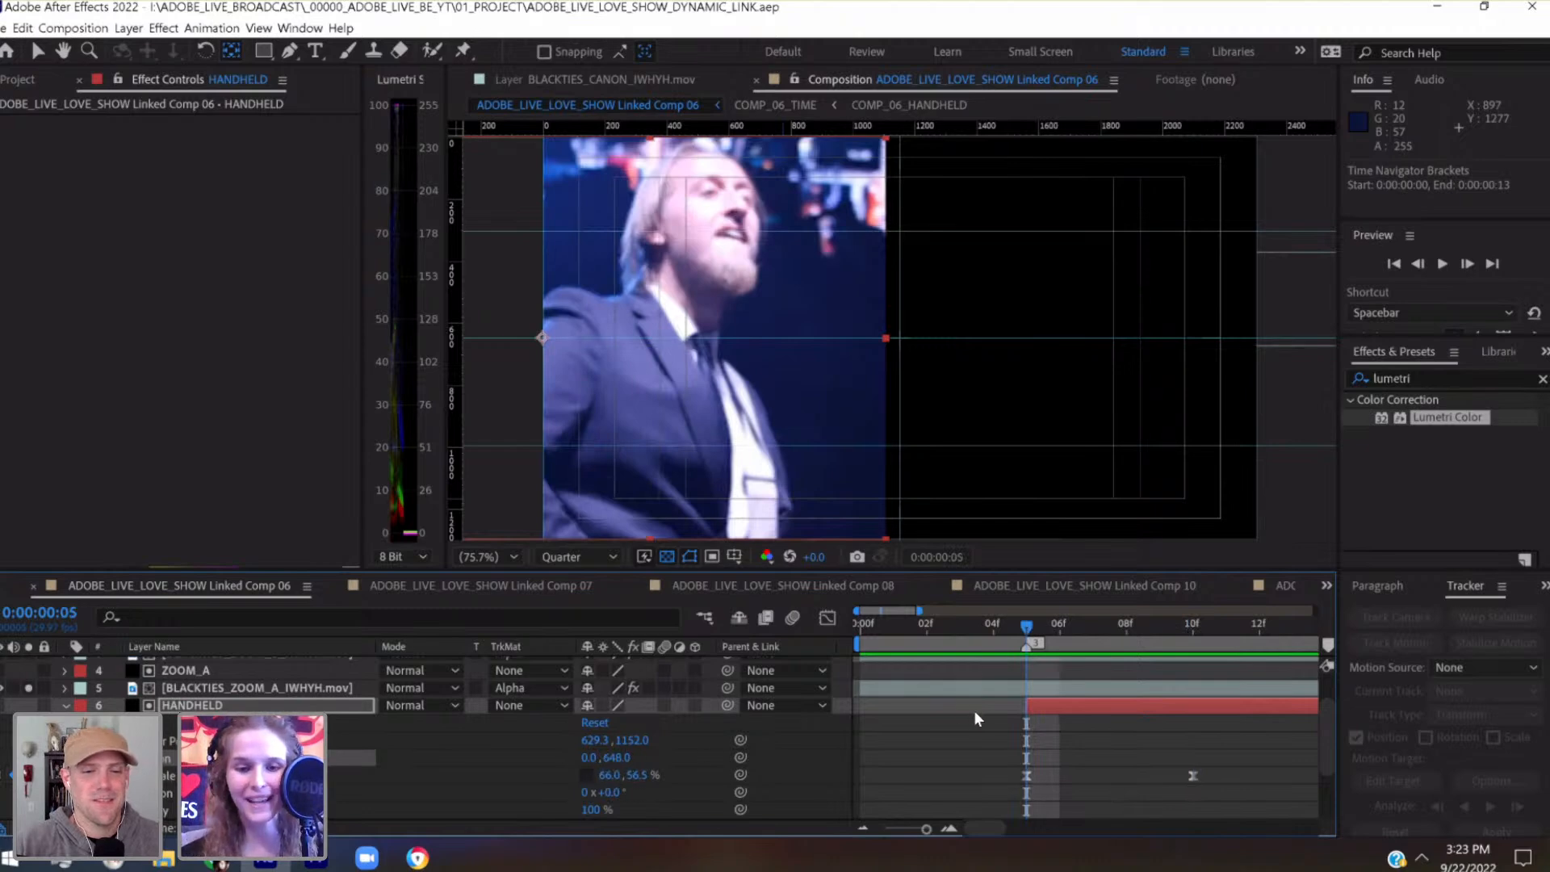
{"action": "left_click", "coordinate": [609, 776]}
{"action": "left_click_drag", "start_coordinate": [927, 832], "coordinate": [929, 831]}
{"action": "left_click", "coordinate": [610, 775]}
{"action": "type", "text": "0"}
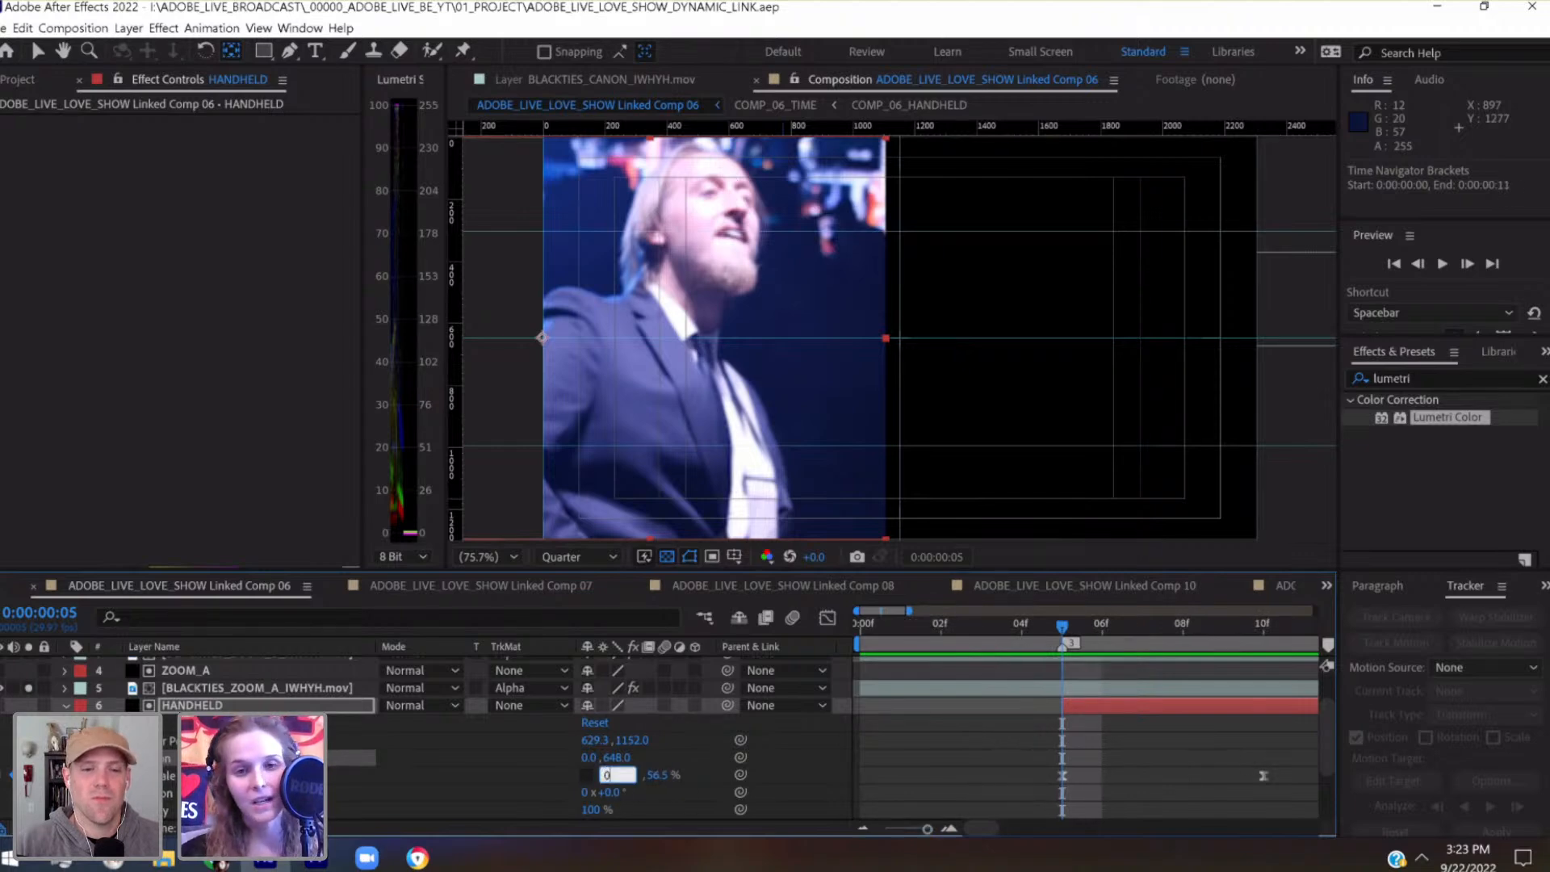
{"action": "left_click", "coordinate": [946, 769]}
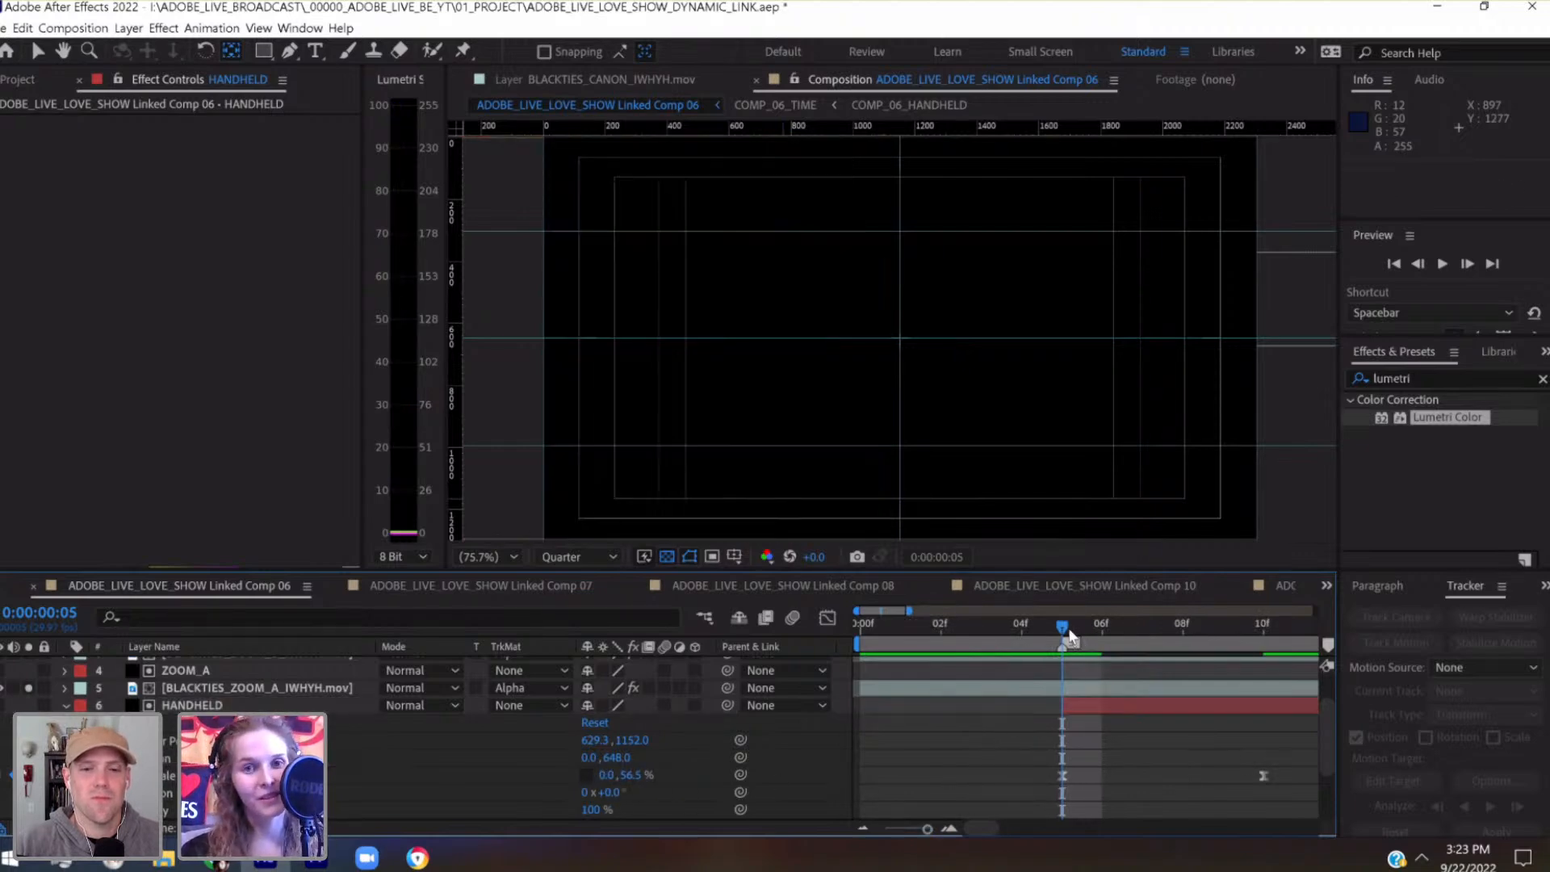
Scrub through the HANDHELD matte's scale reveal from 0:00:00:05 past its second keyframe and check the marker at 0:00:00:19
{"action": "left_click_drag", "start_coordinate": [1070, 636], "coordinate": [1266, 644]}
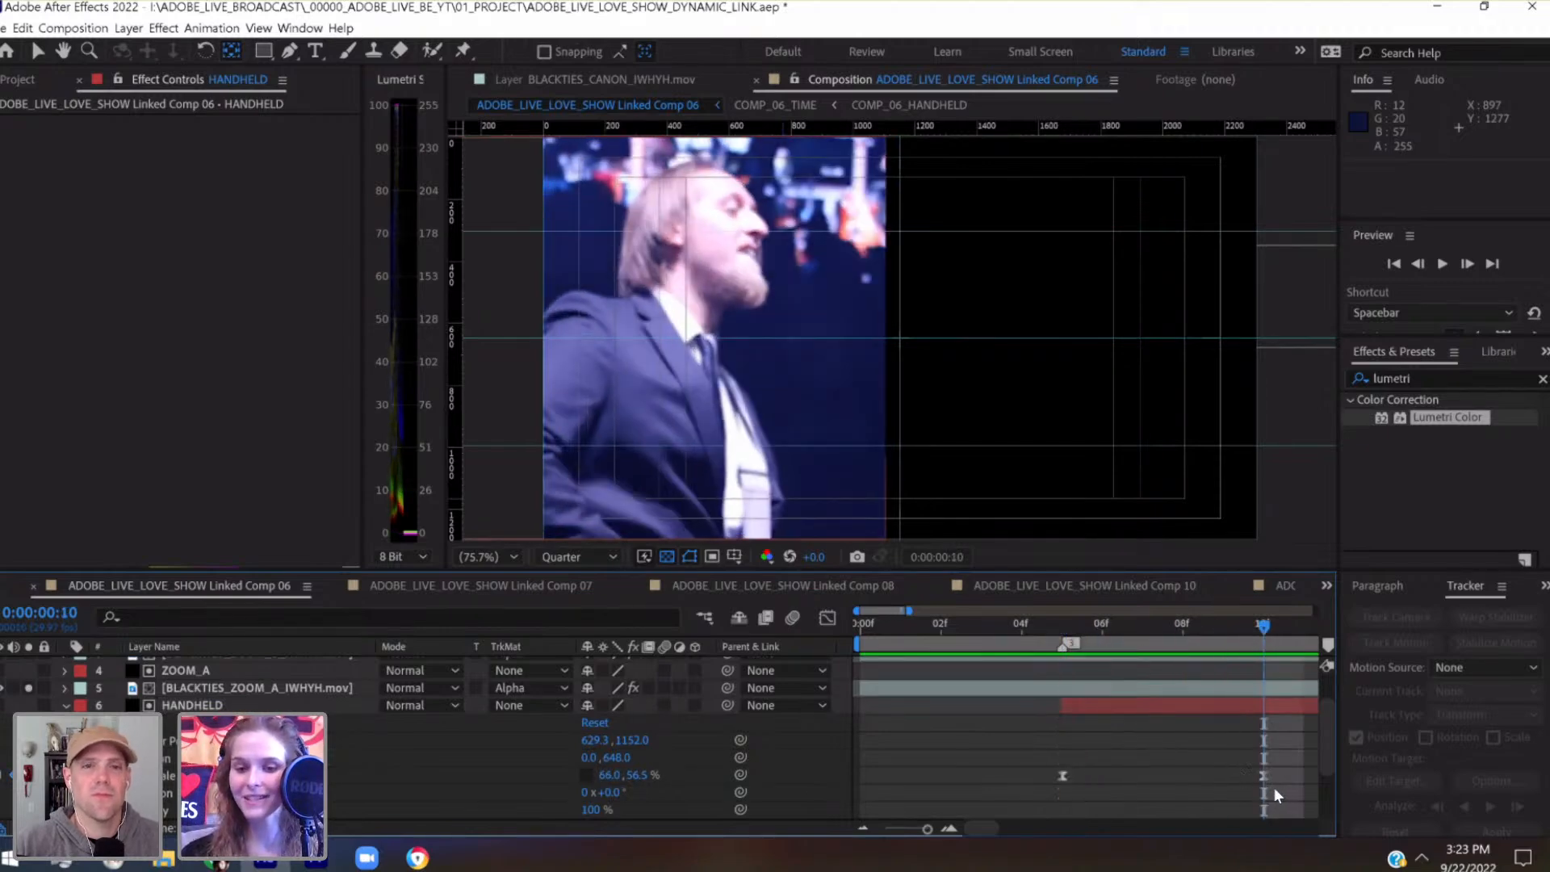
{"action": "left_click_drag", "start_coordinate": [918, 834], "coordinate": [918, 831]}
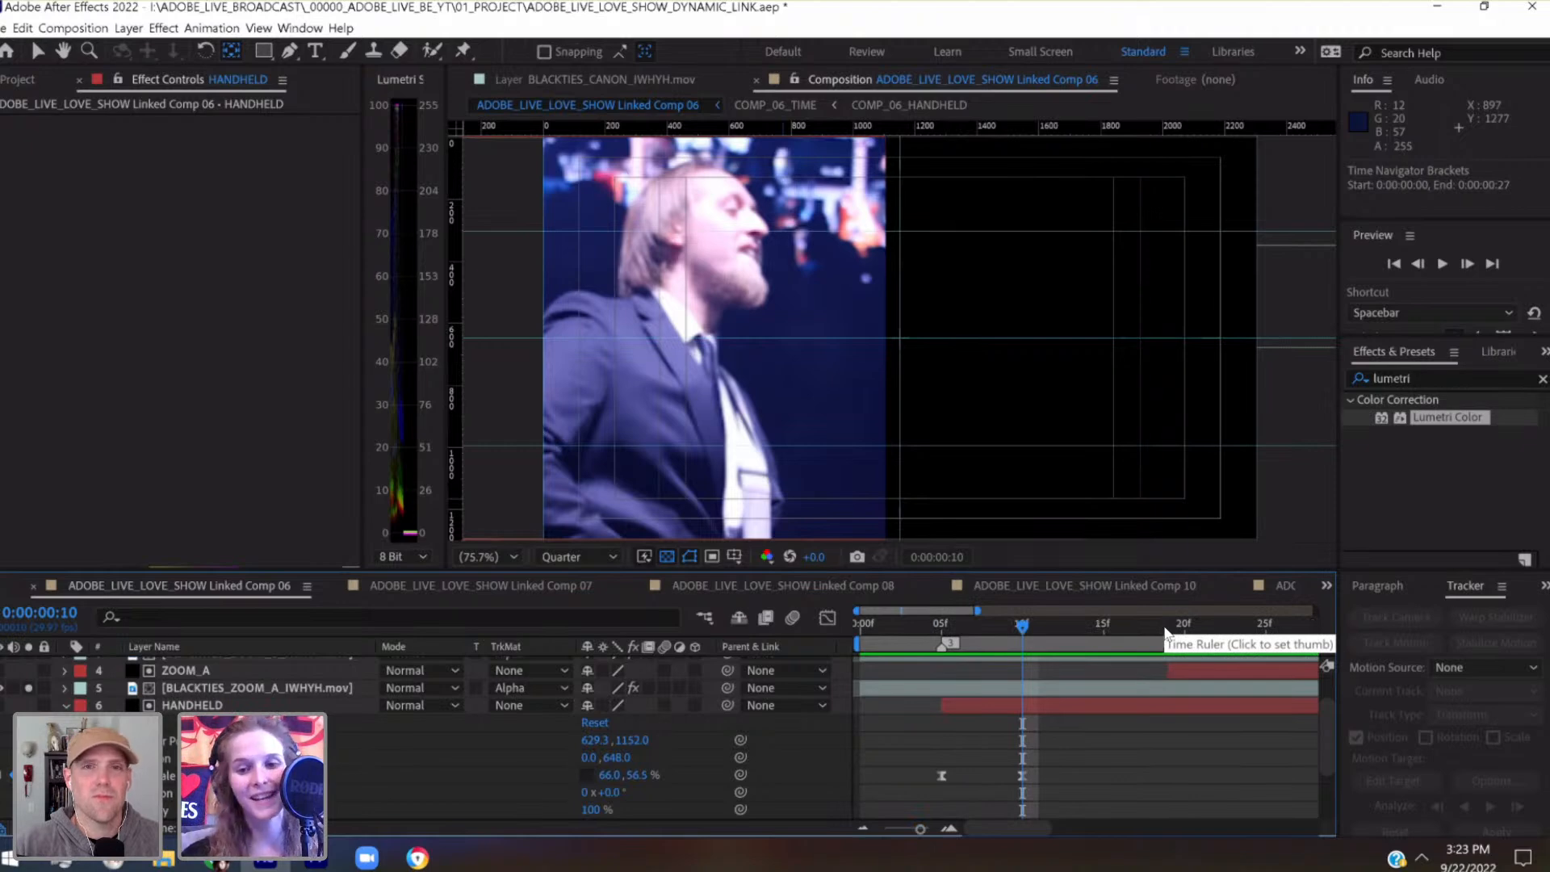
{"action": "key", "text": "k"}
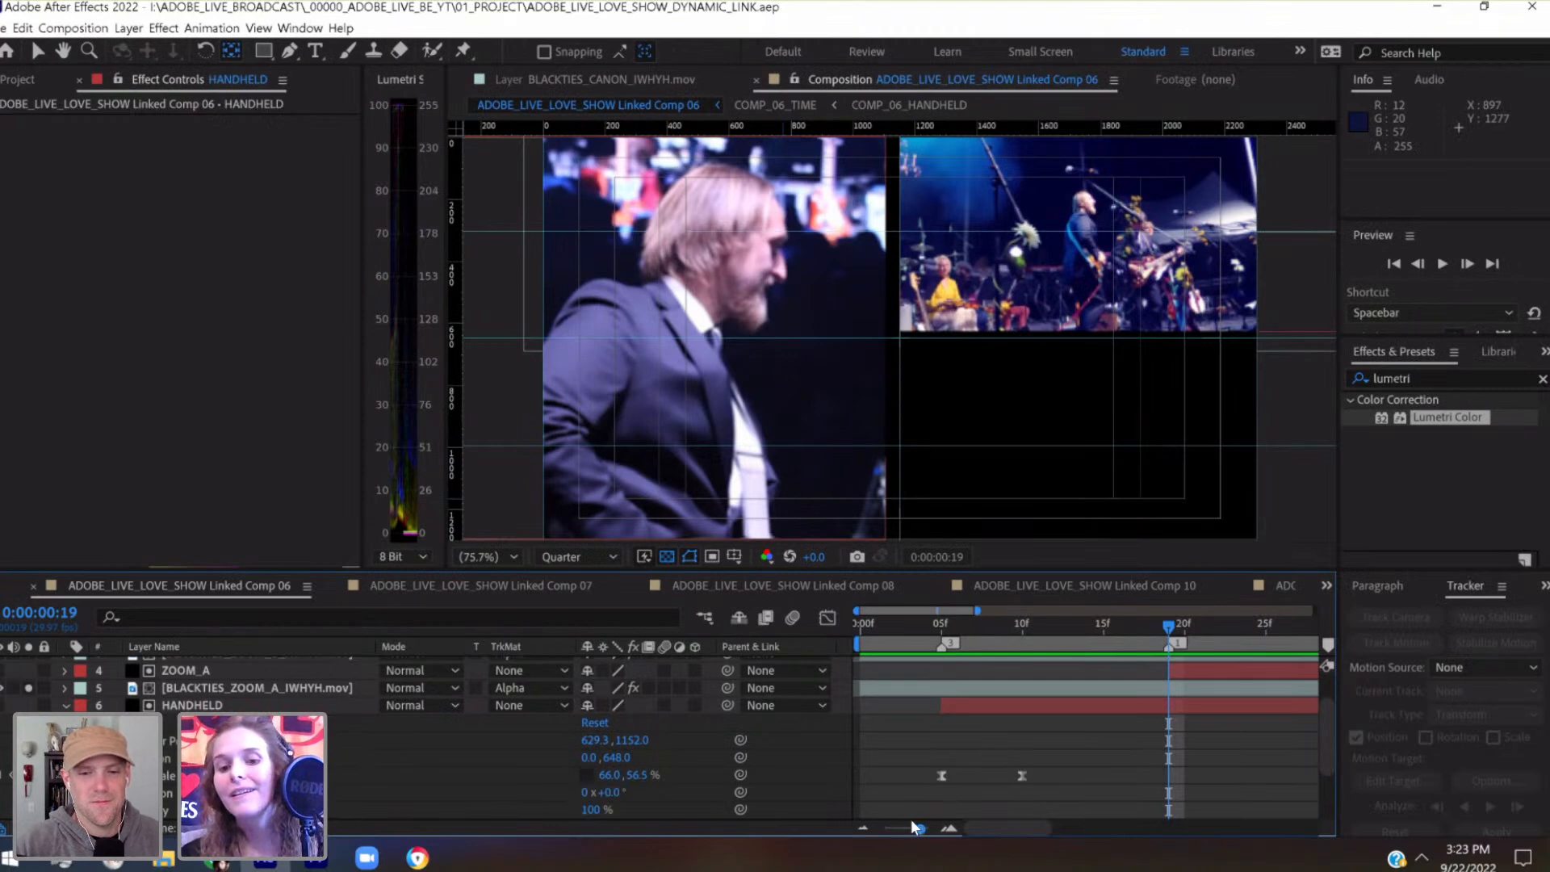
{"action": "left_click_drag", "start_coordinate": [923, 832], "coordinate": [927, 830]}
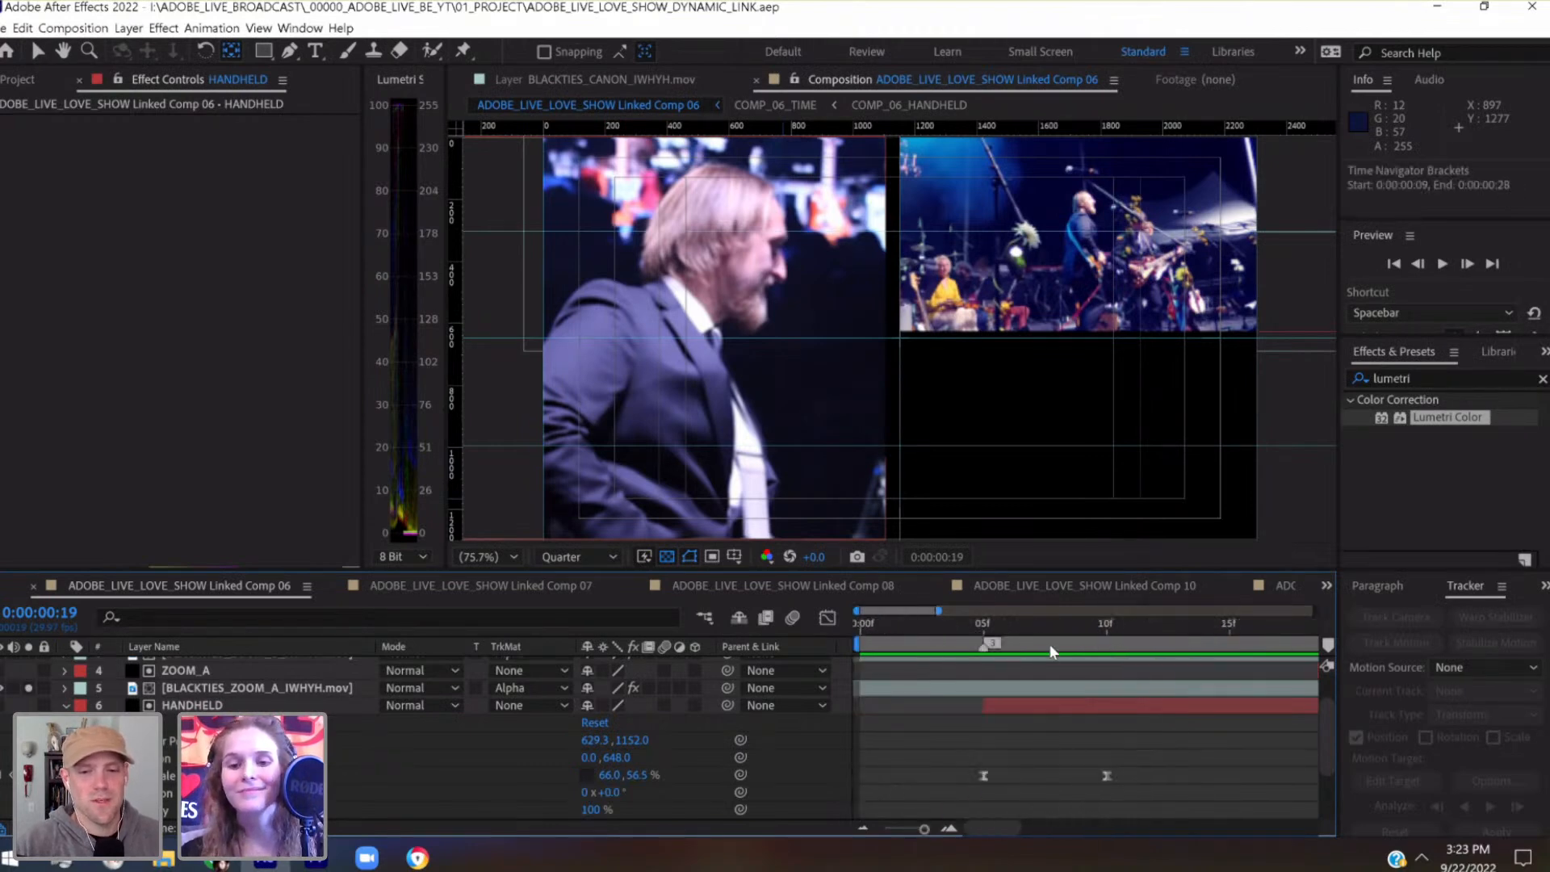
{"action": "left_click", "coordinate": [984, 627]}
{"action": "left_click_drag", "start_coordinate": [1053, 626], "coordinate": [1134, 624]}
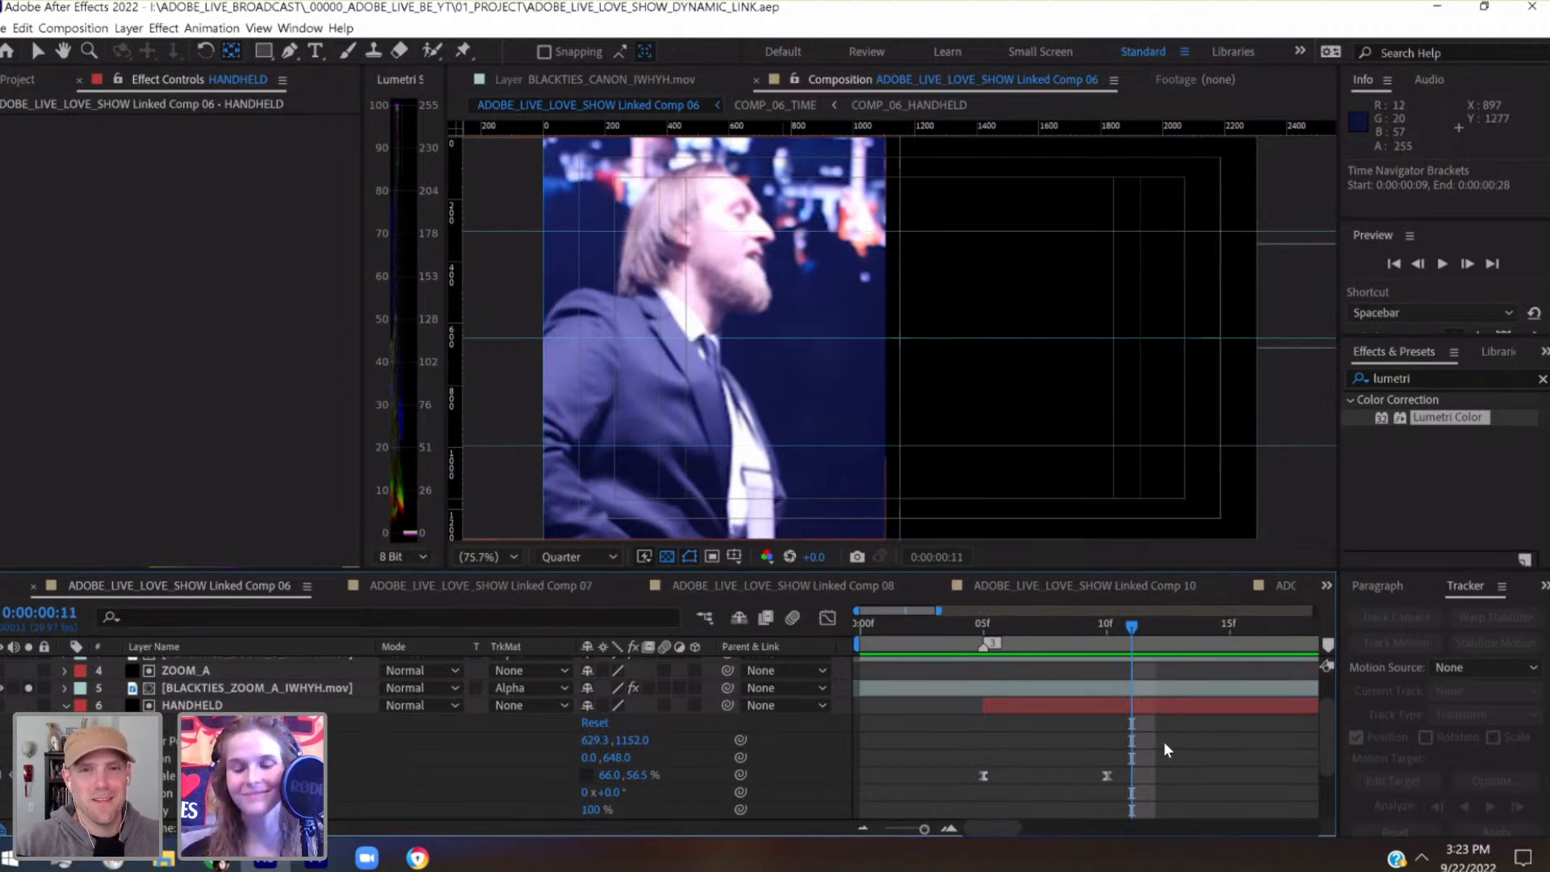
Lengthen the outgoing ease handle of HANDHELD's first Scale keyframe in the Graph Editor to about three quarters of the interval
{"action": "left_click_drag", "start_coordinate": [1044, 760], "coordinate": [965, 783]}
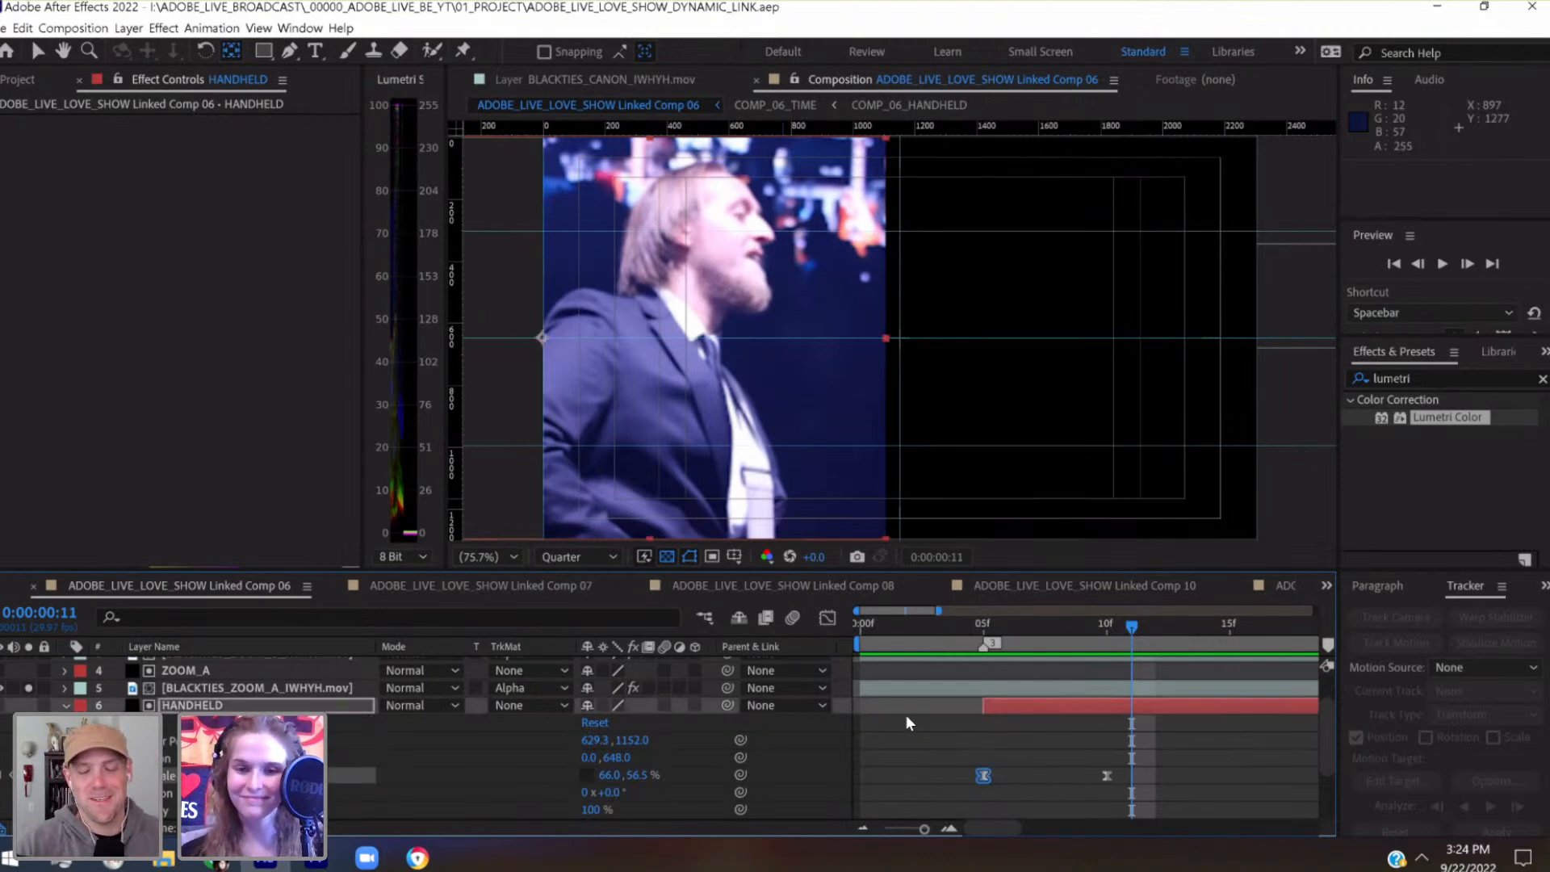
{"action": "left_click", "coordinate": [827, 619]}
{"action": "left_click", "coordinate": [984, 634]}
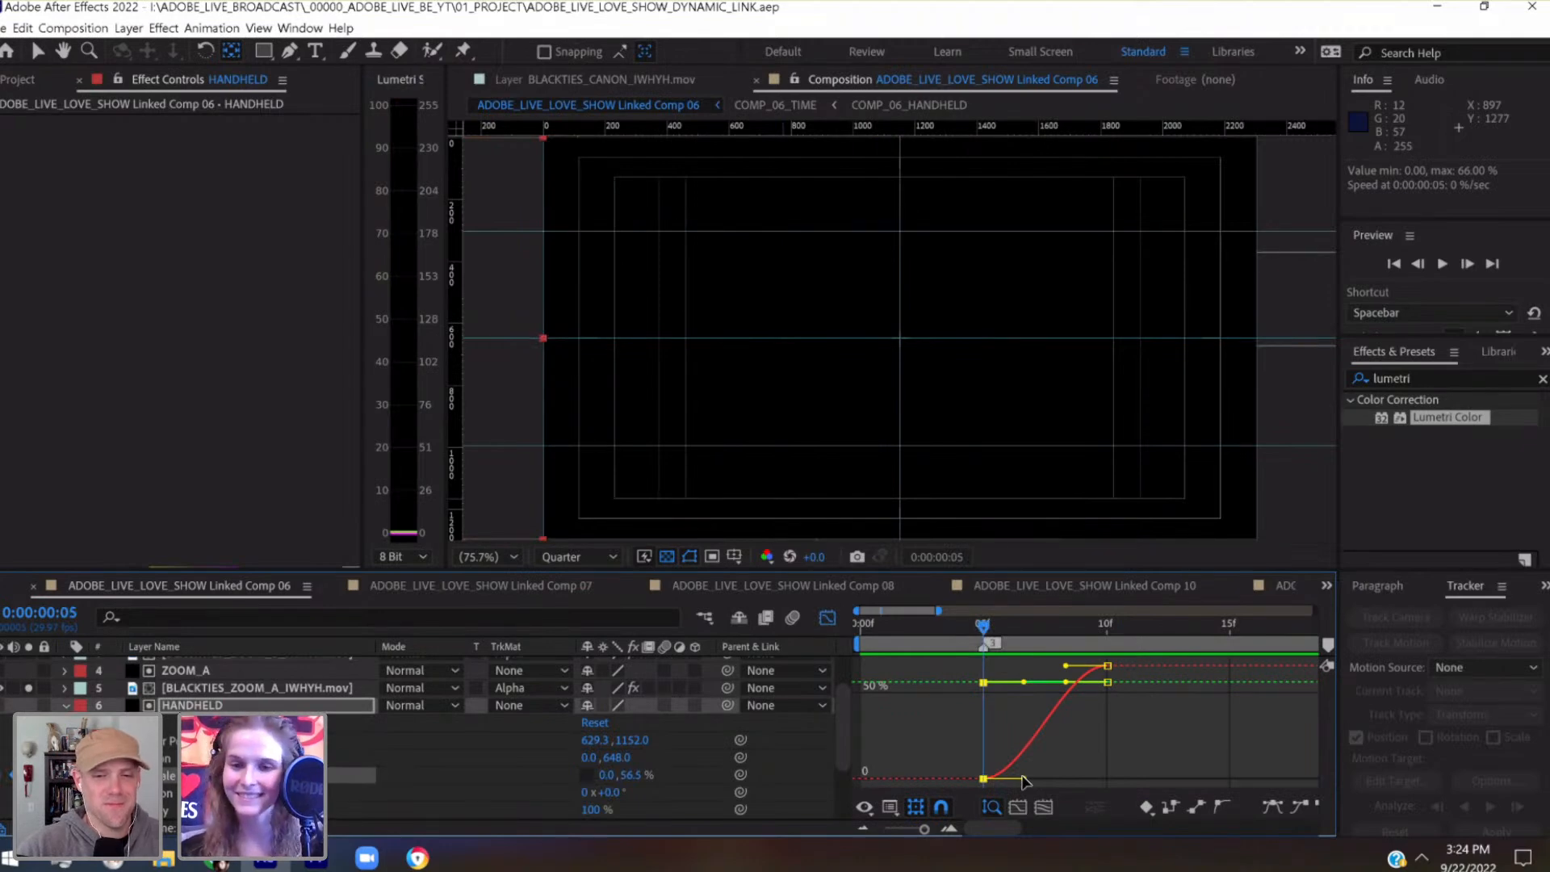
{"action": "left_click_drag", "start_coordinate": [1024, 778], "coordinate": [1077, 778]}
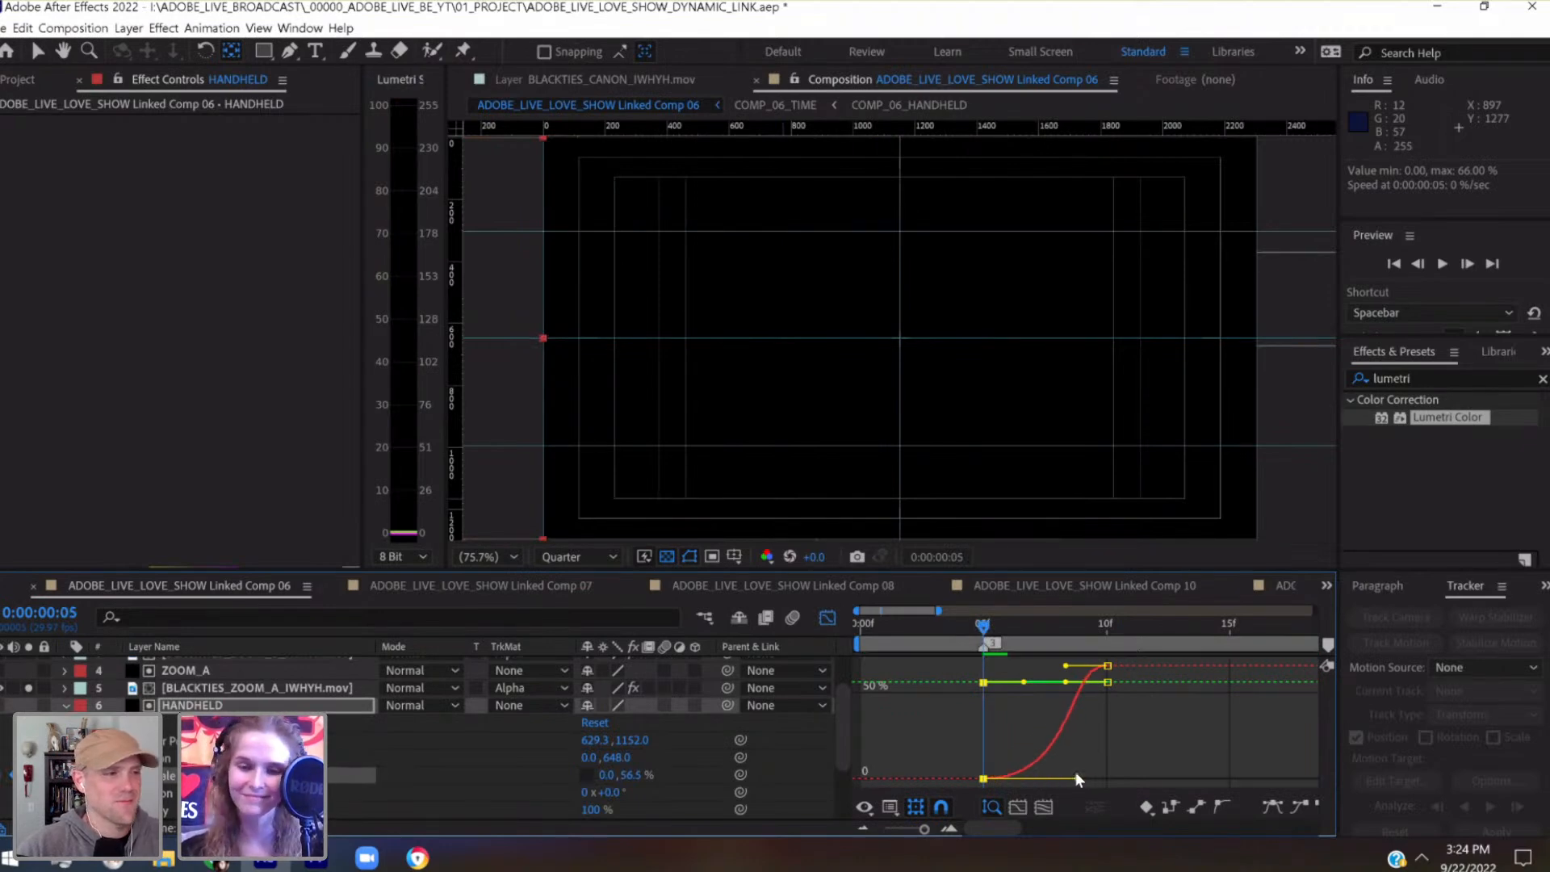
{"action": "left_click", "coordinate": [827, 620]}
Lengthen the incoming ease handle of HANDHELD's second Scale keyframe in the Graph Editor to about two thirds of the interval
{"action": "left_click_drag", "start_coordinate": [991, 628], "coordinate": [1109, 628]}
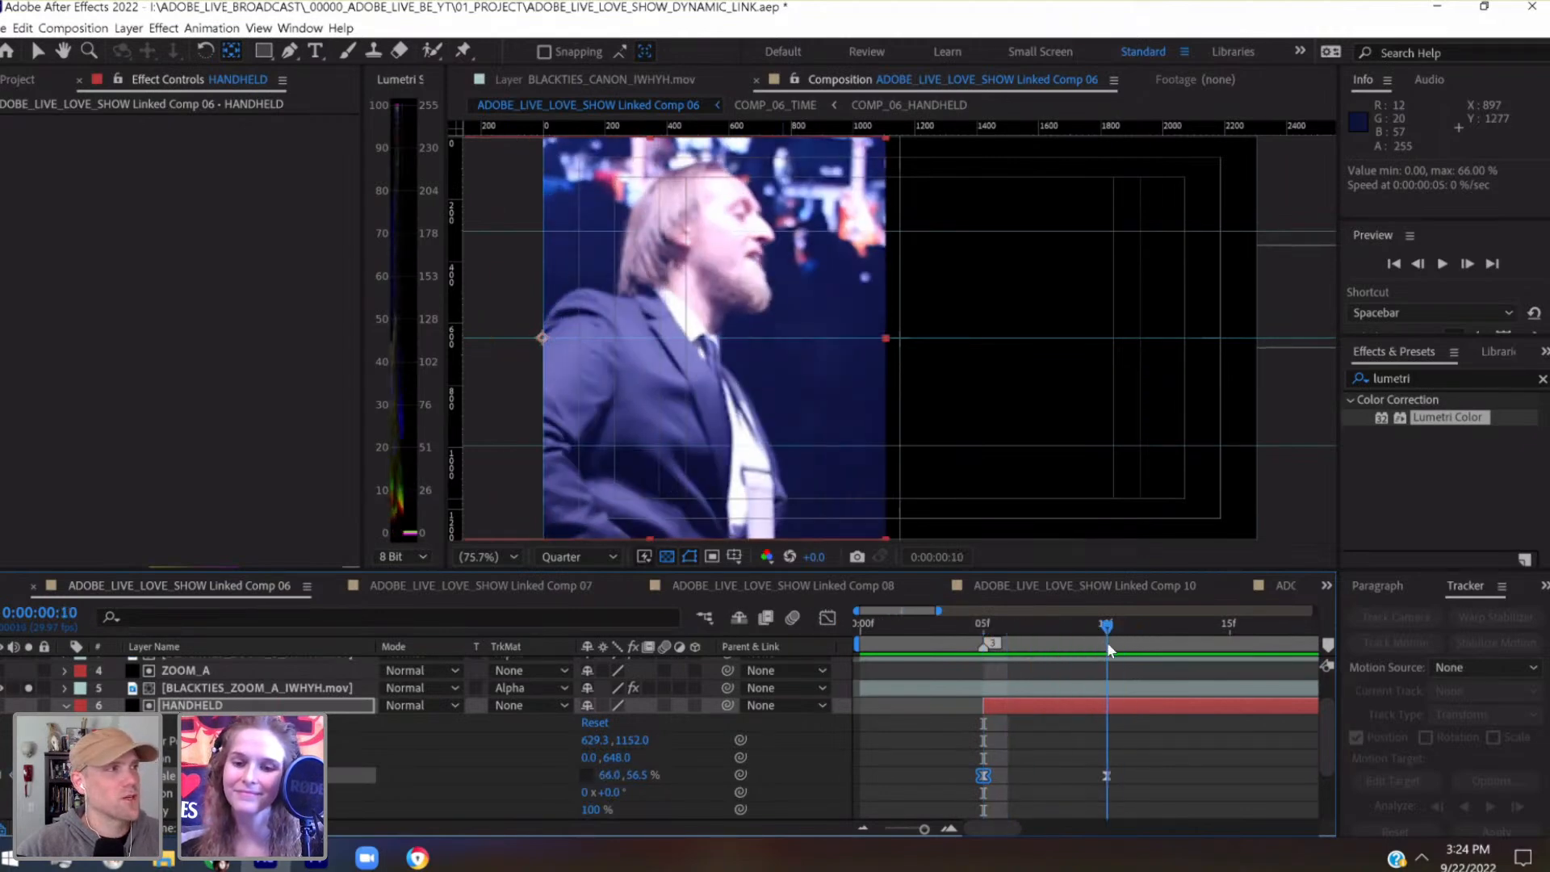
{"action": "left_click", "coordinate": [1107, 775]}
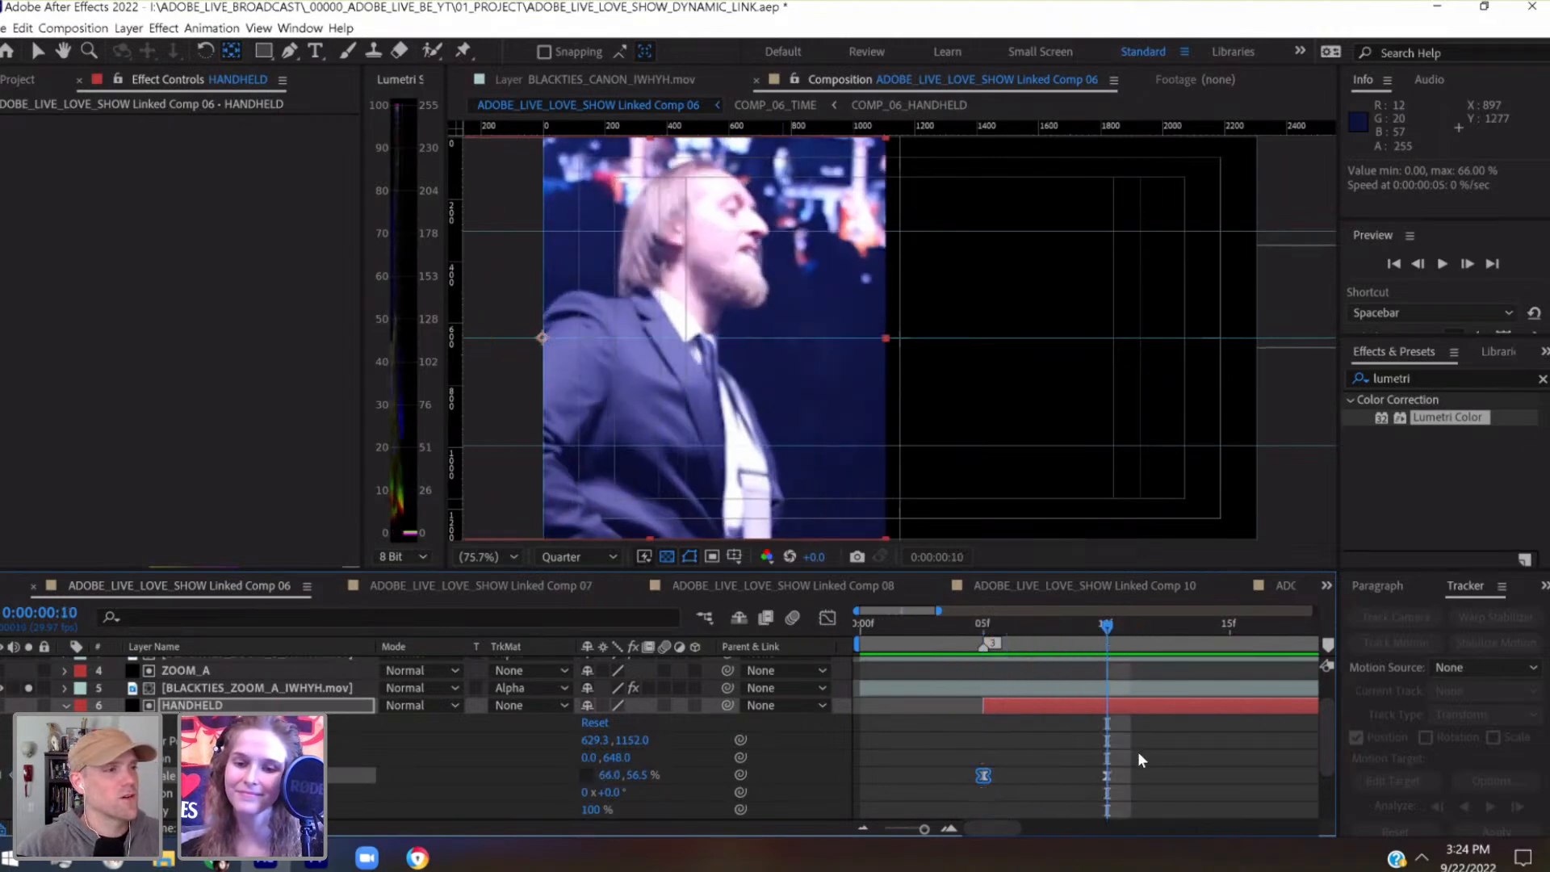
{"action": "left_click", "coordinate": [834, 614]}
{"action": "left_click_drag", "start_coordinate": [1061, 774], "coordinate": [1026, 777]}
{"action": "left_click", "coordinate": [830, 617]}
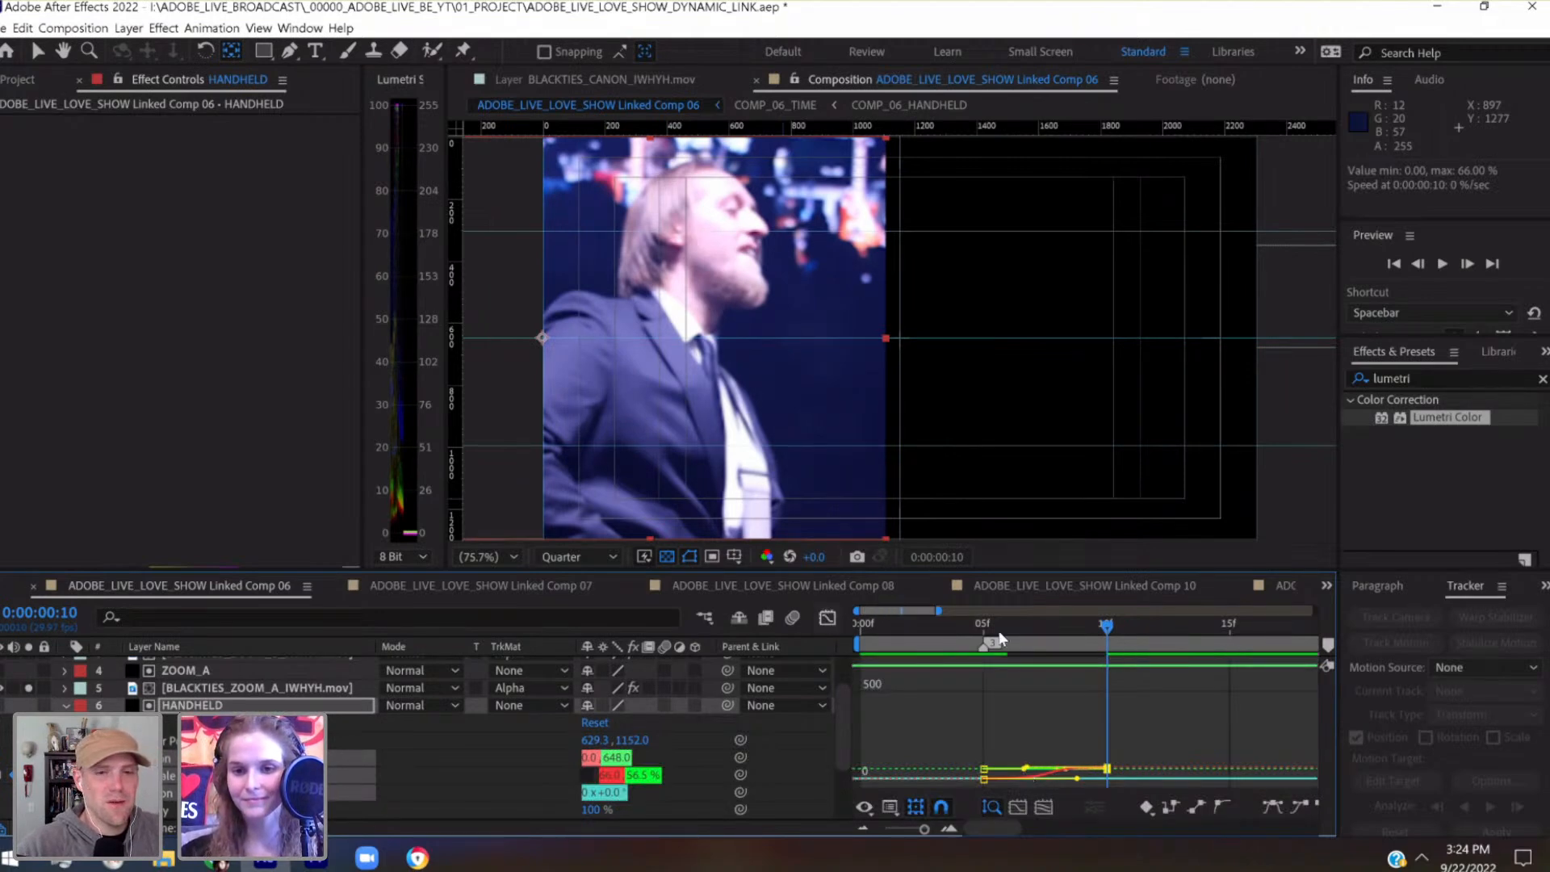
{"action": "left_click_drag", "start_coordinate": [1058, 630], "coordinate": [973, 667]}
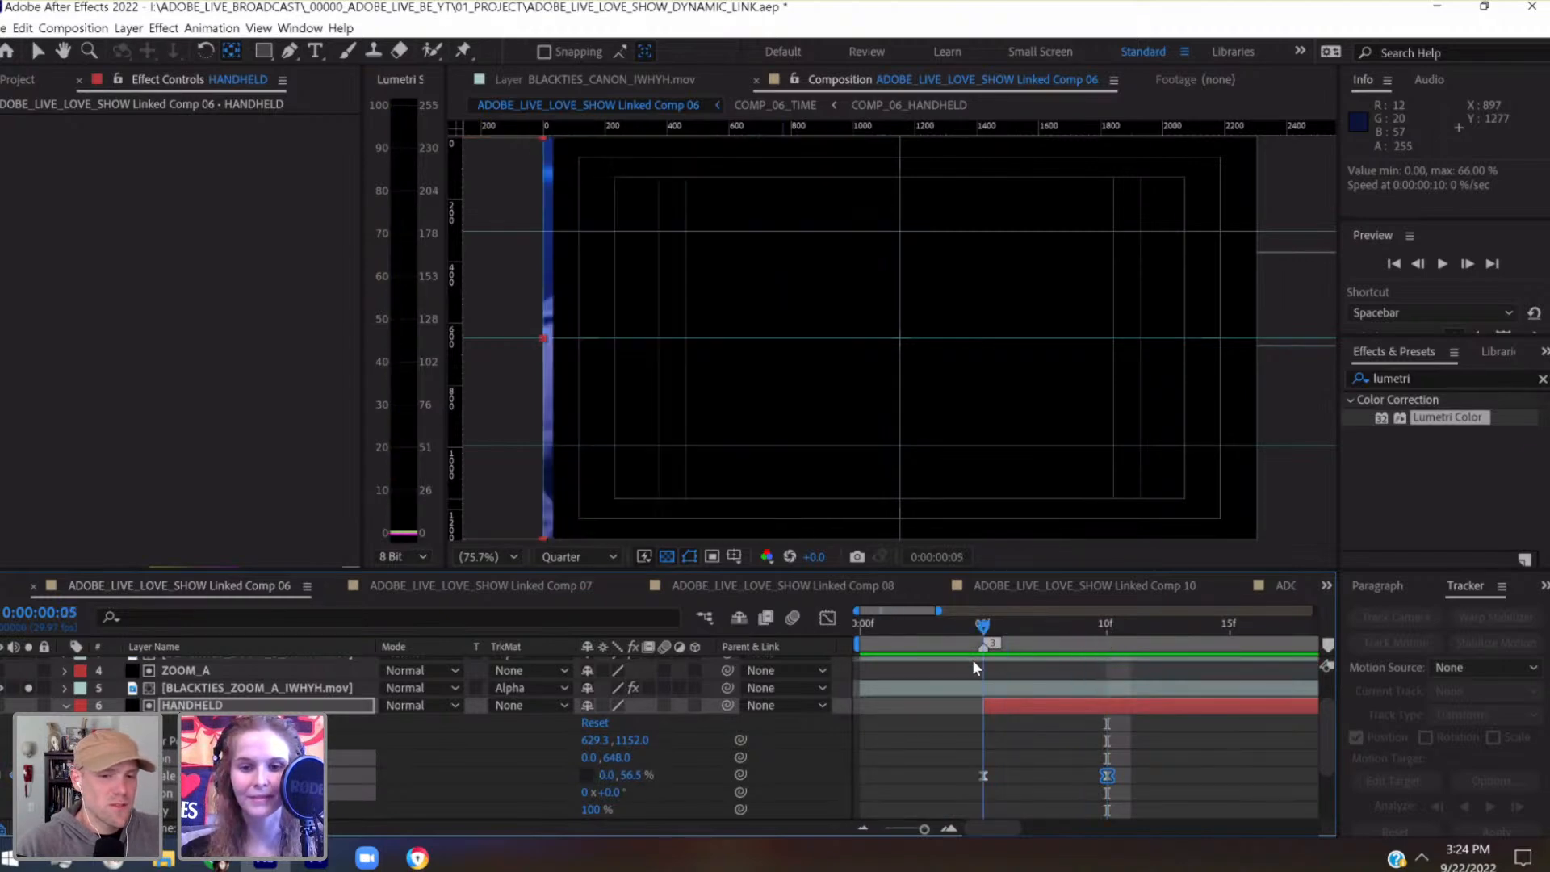
Try motion blur on the HANDHELD matte, scrubbing through its scale reveal, and switch the blur off again
{"action": "left_click", "coordinate": [665, 703]}
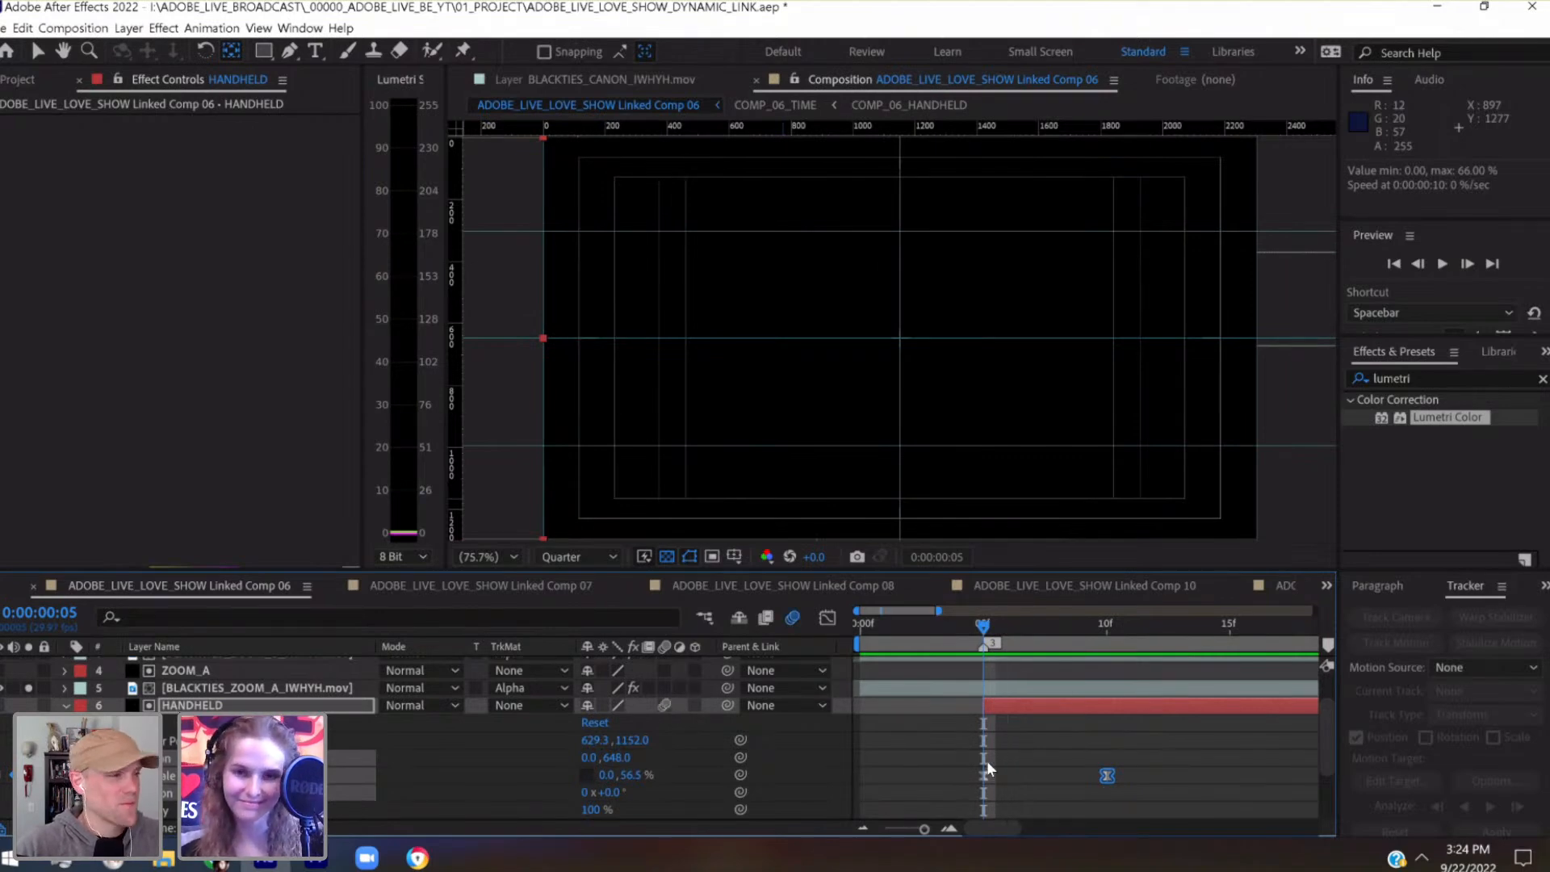
{"action": "key", "text": "ctrl+s"}
{"action": "left_click_drag", "start_coordinate": [1044, 621], "coordinate": [1098, 626]}
{"action": "left_click", "coordinate": [666, 704]}
Preview the composition from 0:00:00:05 to judge the speed of the HANDHELD matte's scale reveal
{"action": "left_click", "coordinate": [986, 623]}
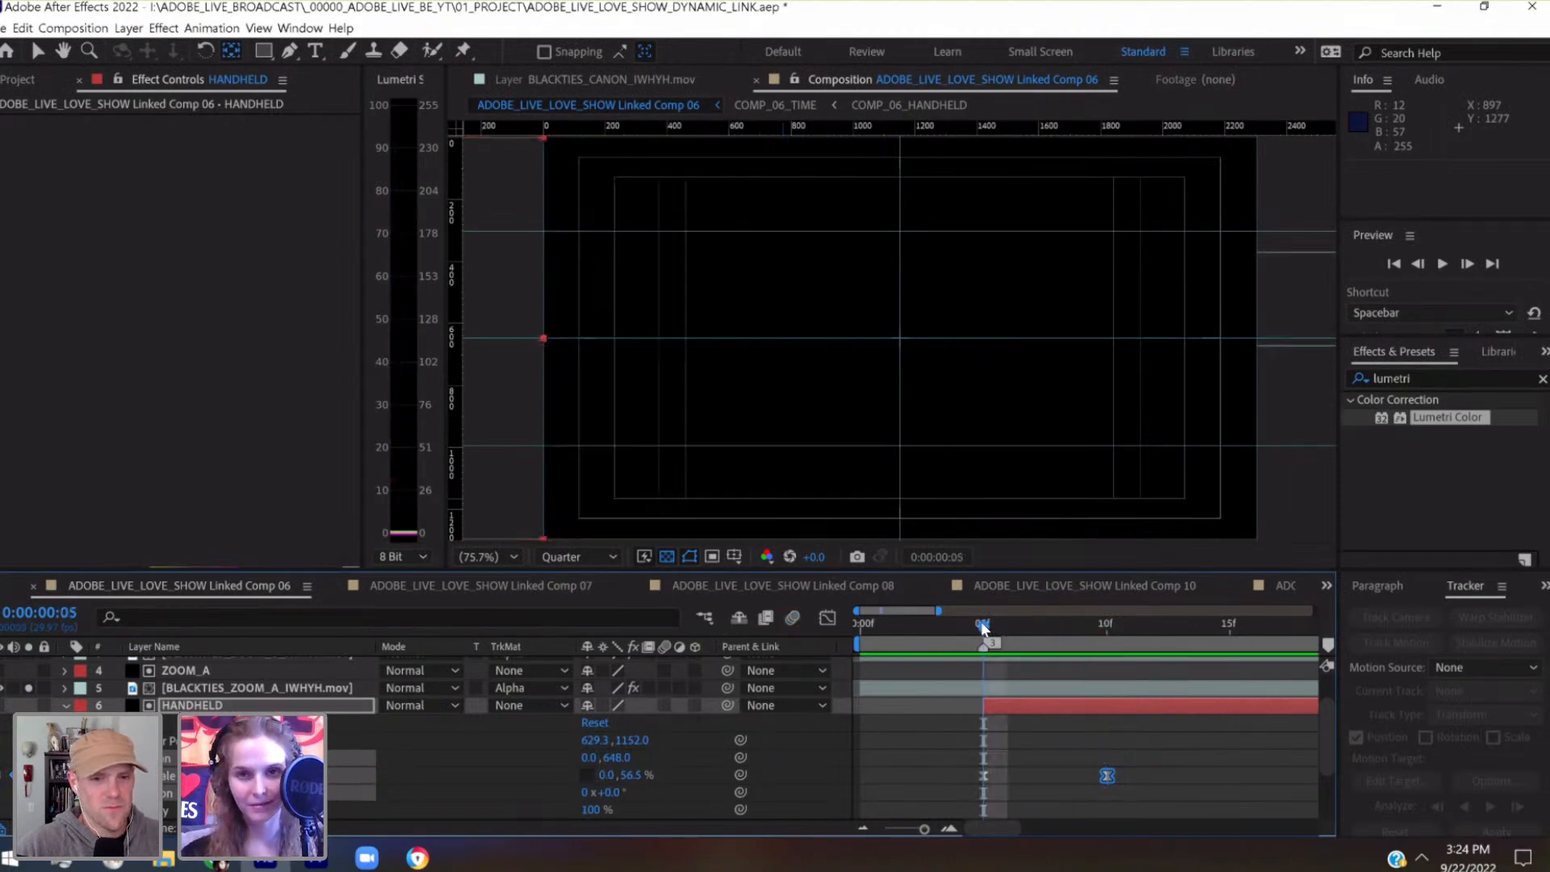
{"action": "key", "text": "space"}
{"action": "key", "text": "space"}
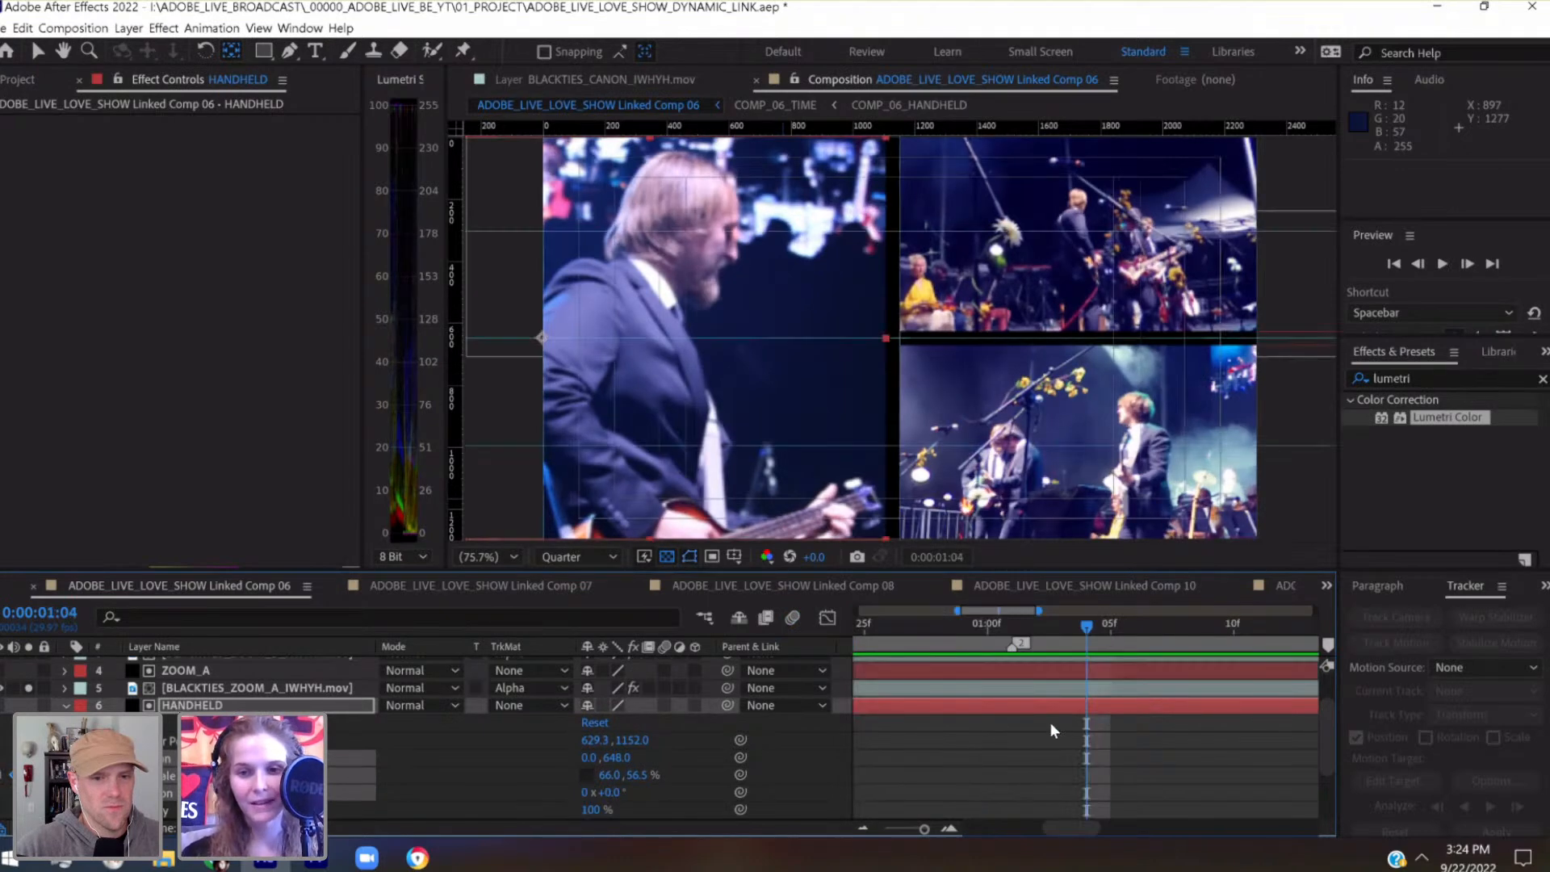
Slow the HANDHELD reveal by moving its second Scale keyframe to 0:00:00:15
{"action": "scroll", "coordinate": [1052, 731], "scroll_direction": "left", "scroll_amount": 5}
{"action": "scroll", "coordinate": [1049, 722], "scroll_direction": "left", "scroll_amount": 3}
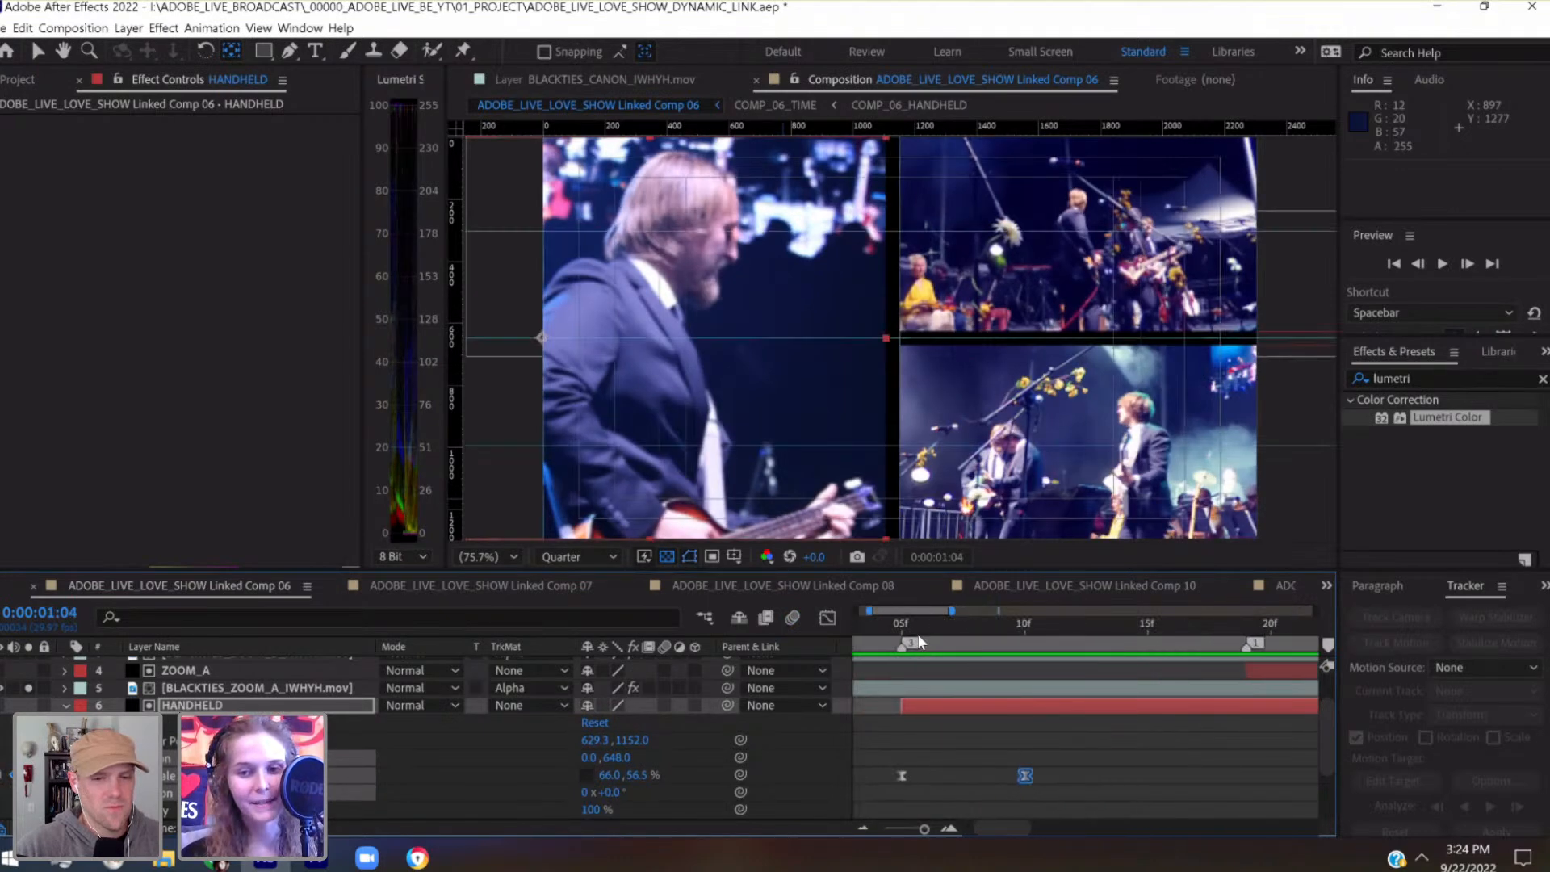
{"action": "left_click_drag", "start_coordinate": [980, 632], "coordinate": [1161, 646]}
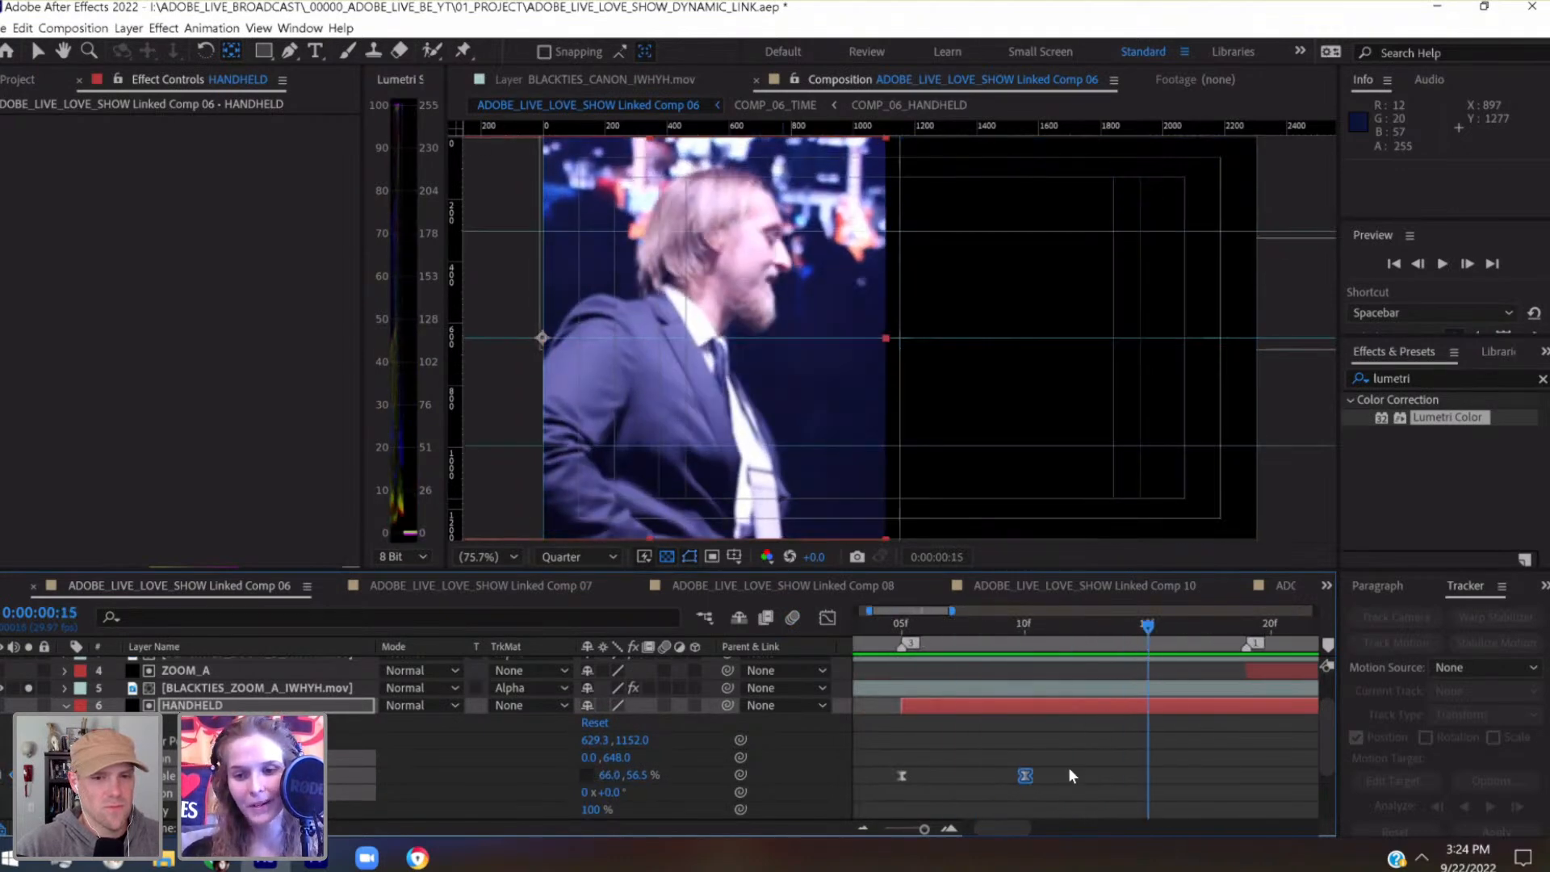
{"action": "left_click_drag", "start_coordinate": [1024, 776], "coordinate": [1127, 777]}
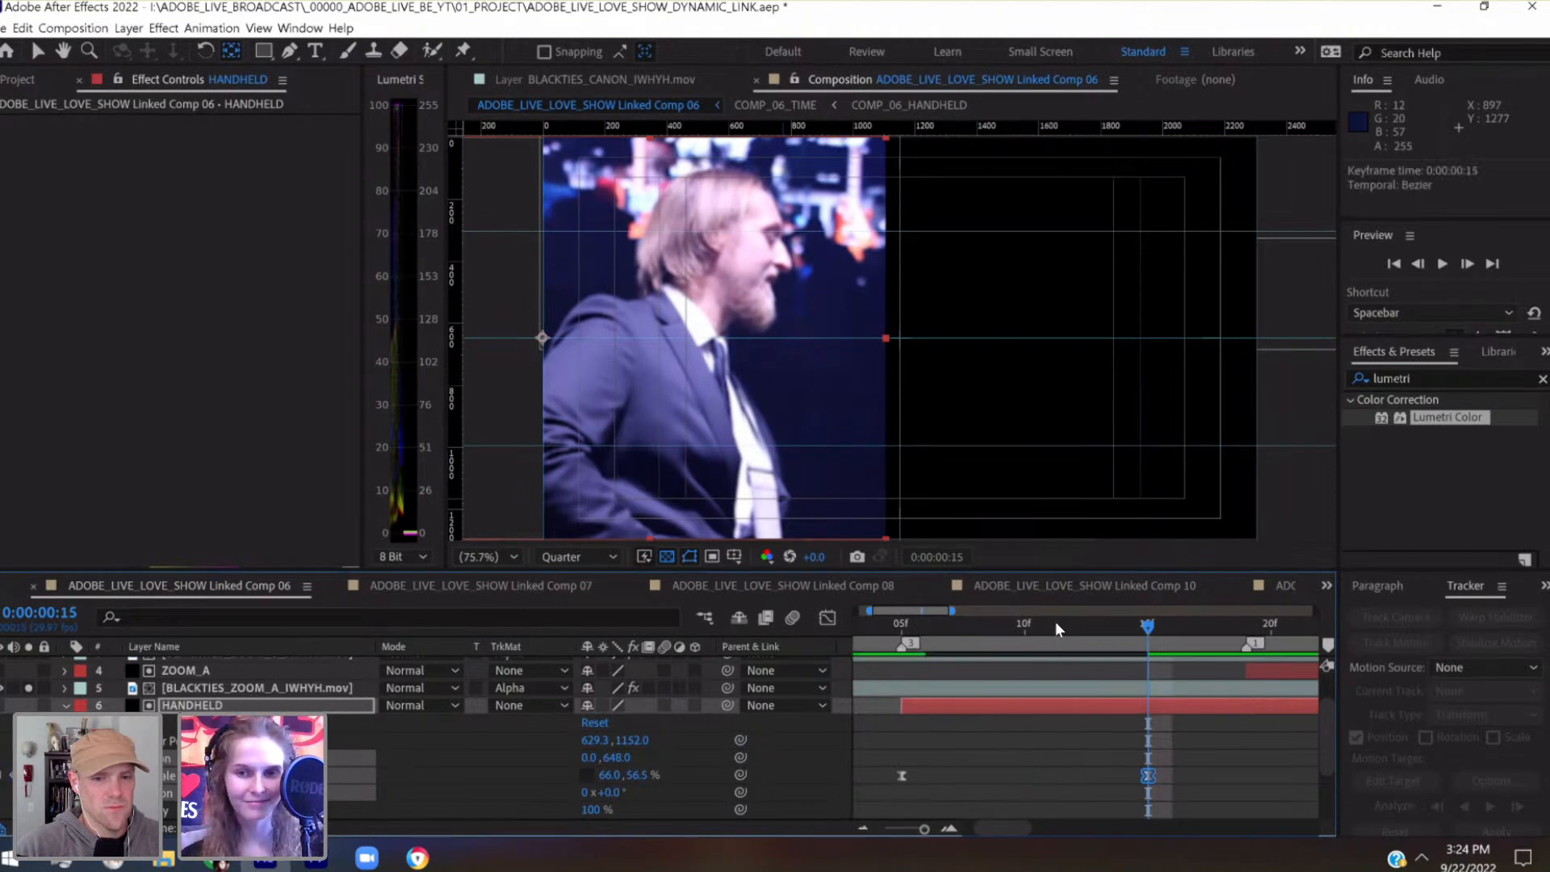
Save the project and preview the slower HANDHELD reveal from 0:00:00:05
{"action": "left_click_drag", "start_coordinate": [1058, 624], "coordinate": [977, 626]}
{"action": "left_click", "coordinate": [896, 655]}
{"action": "key", "text": "ctrl+s"}
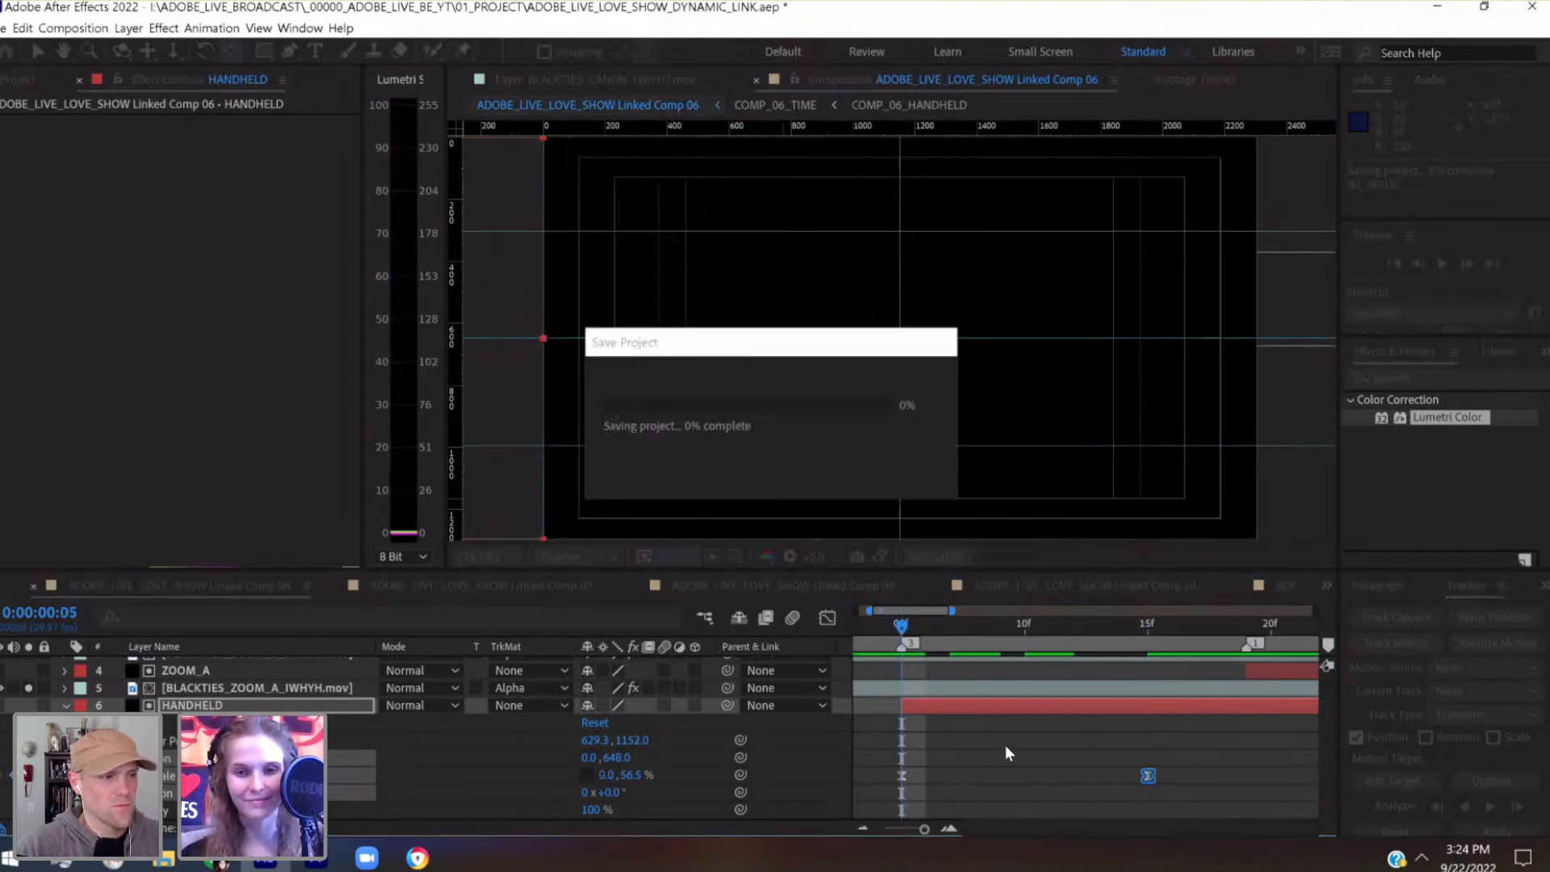
{"action": "key", "text": "space"}
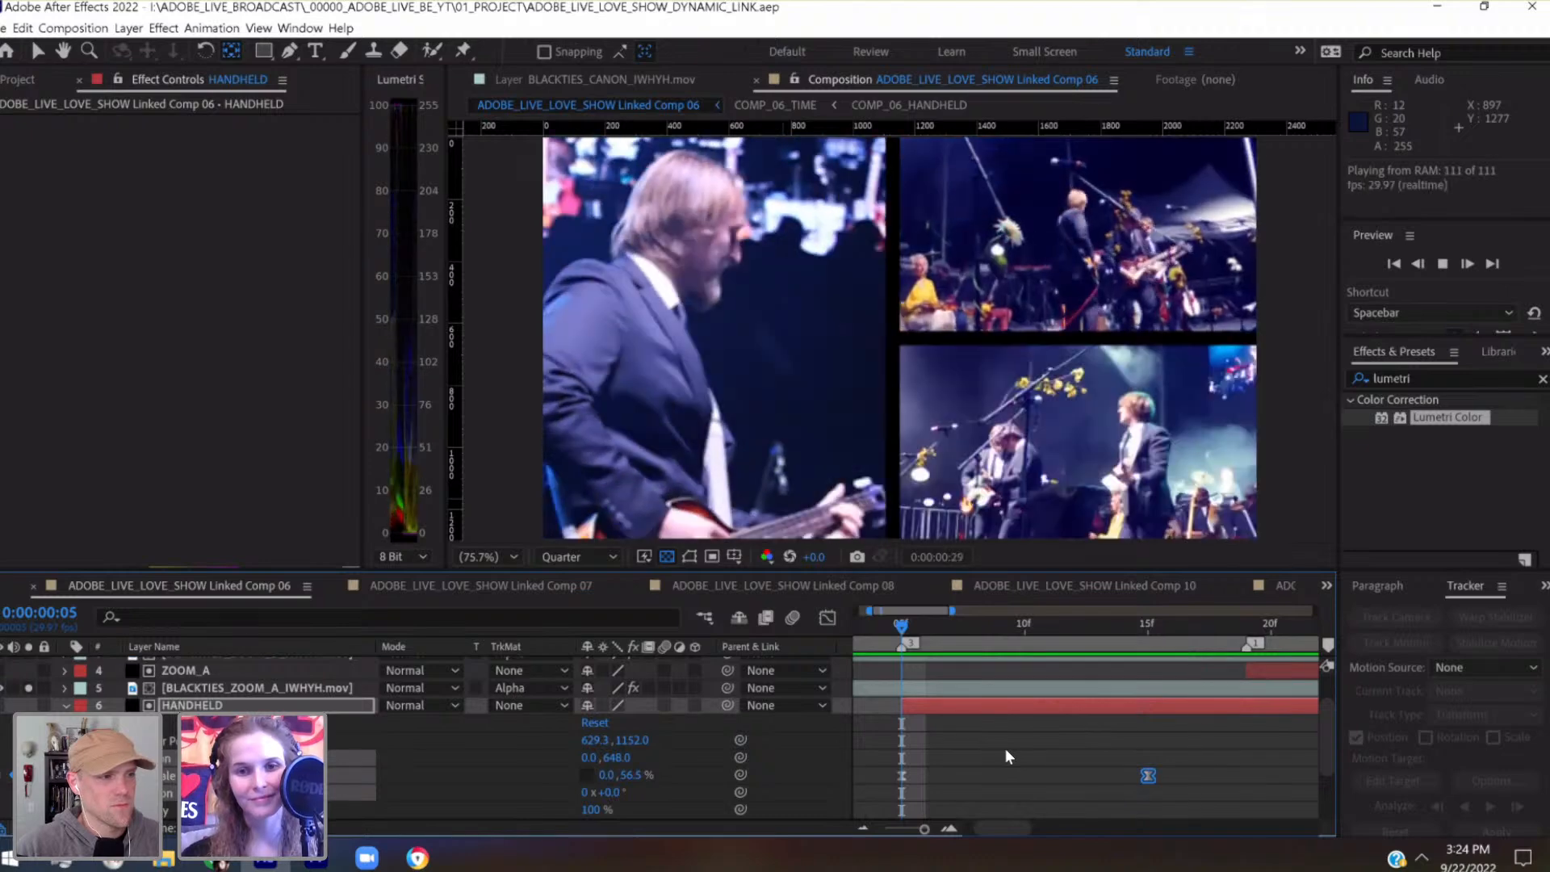
{"action": "key", "text": "space"}
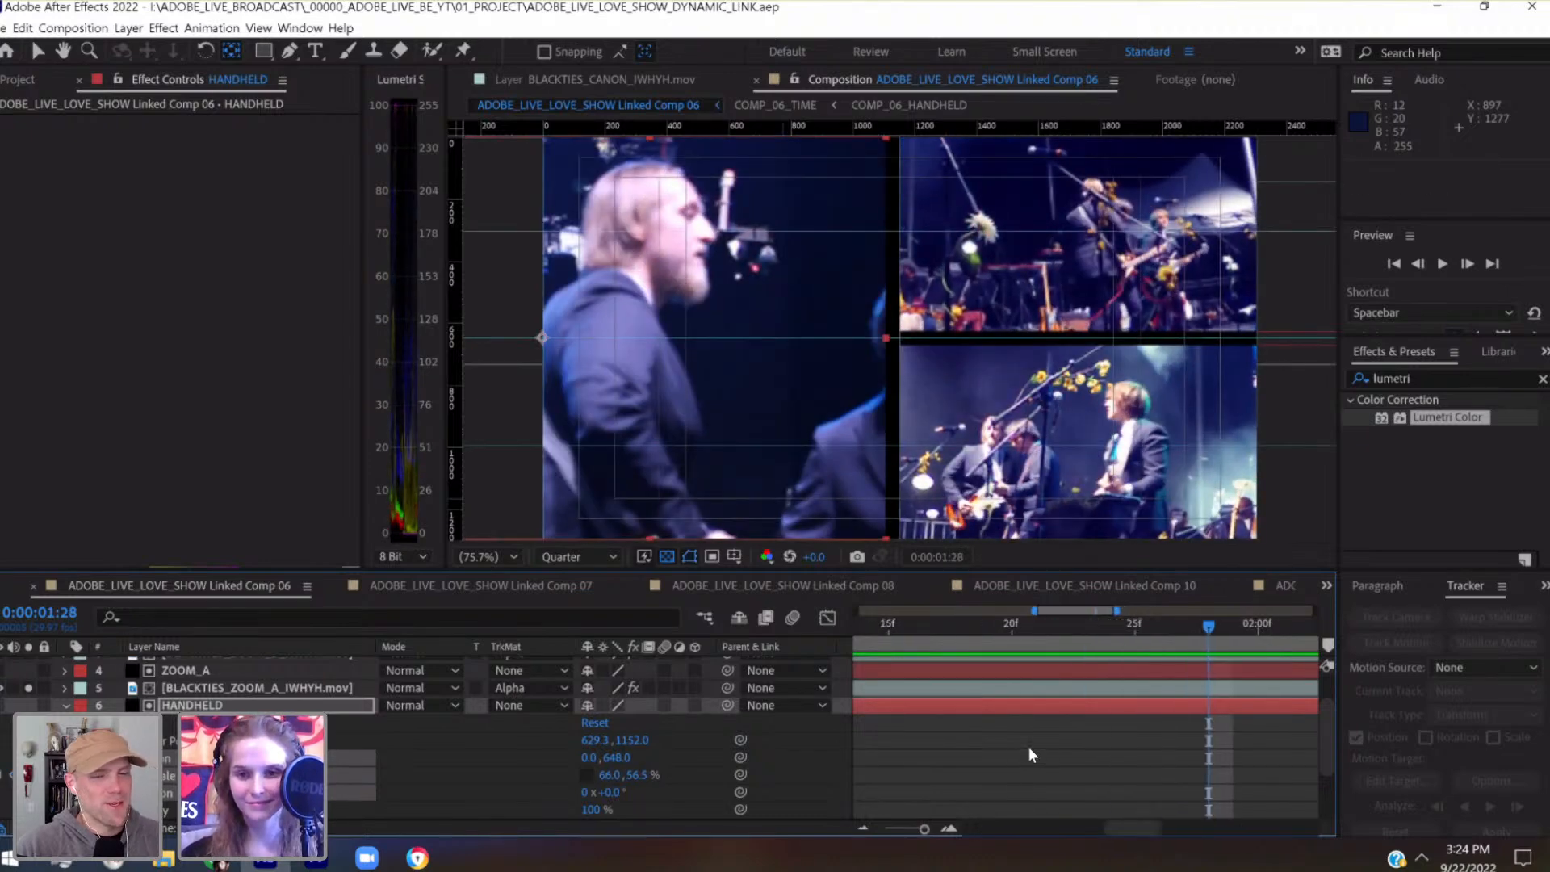
Enable Scale keyframing for the ZOOM_A matte at the marker at 0:00:00:19
{"action": "scroll", "coordinate": [1029, 748], "scroll_direction": "left", "scroll_amount": 5}
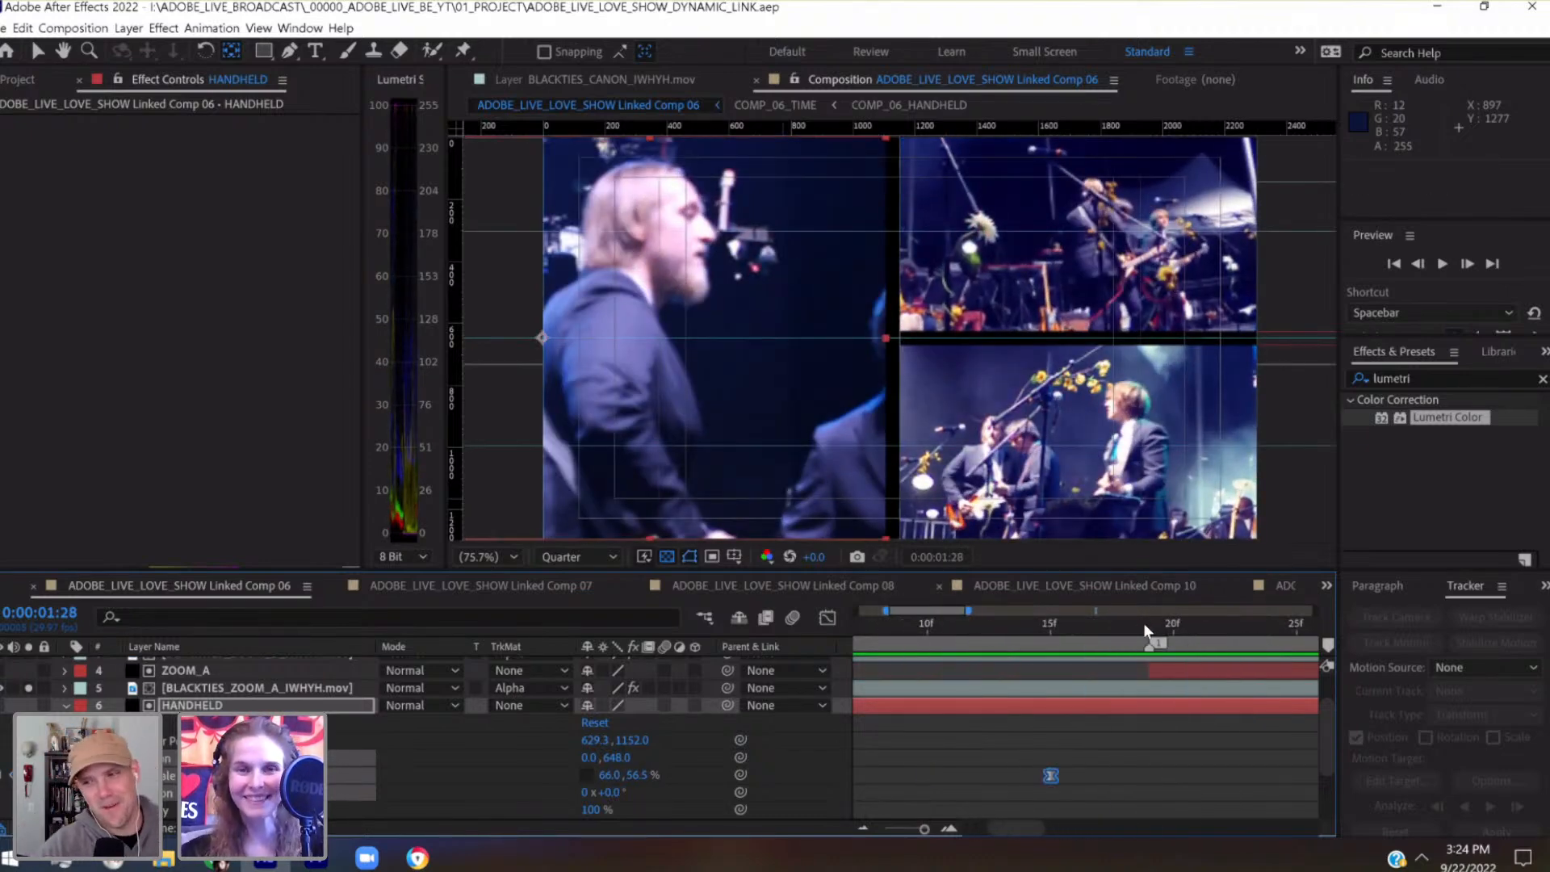
{"action": "left_click", "coordinate": [1151, 628]}
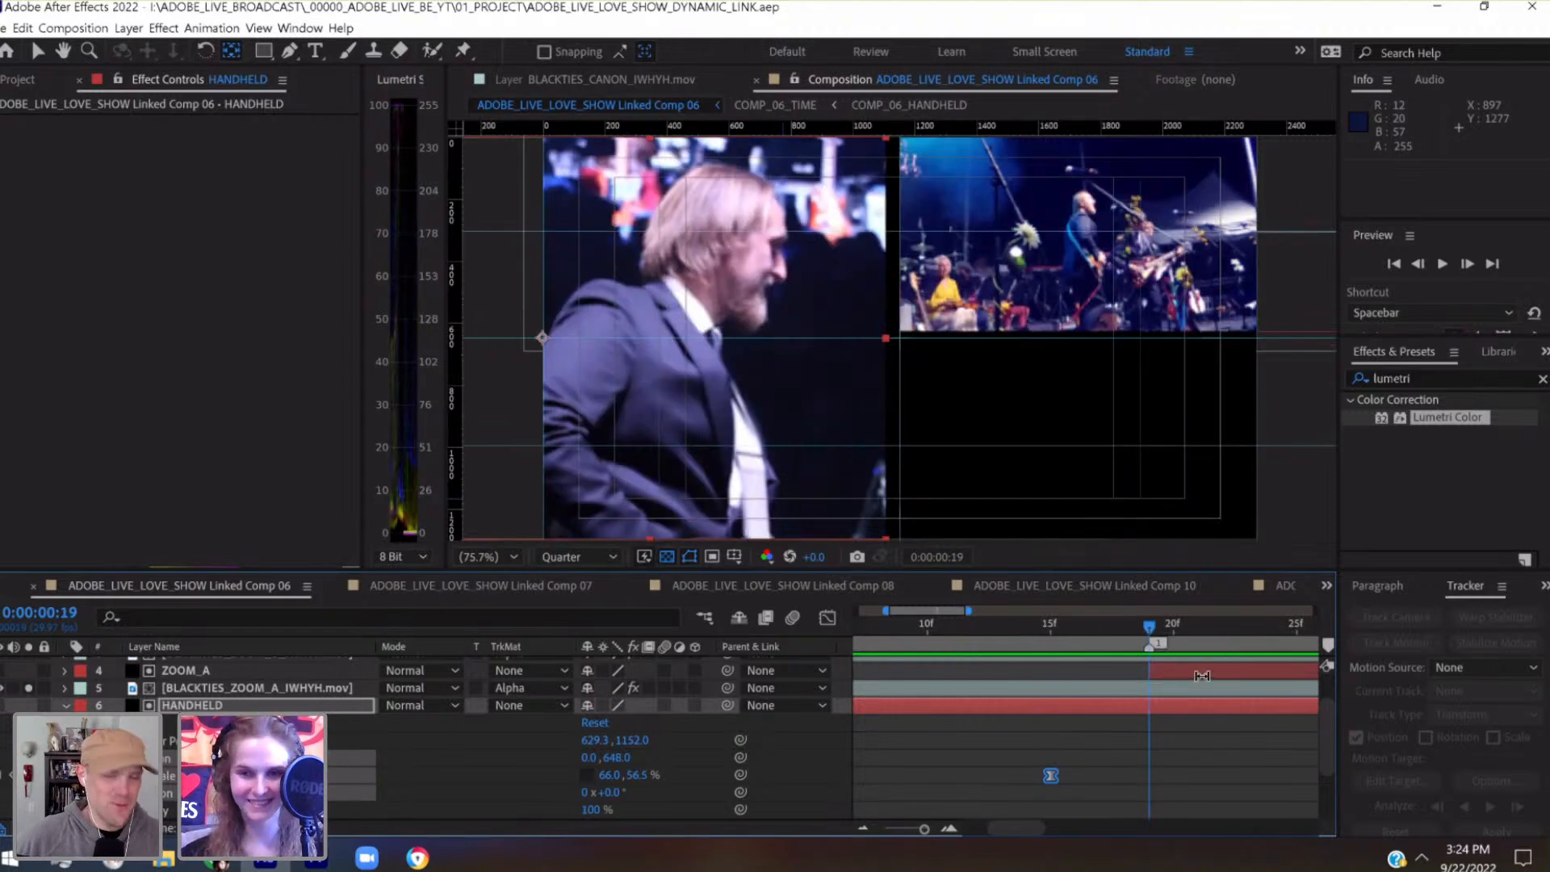
{"action": "left_click", "coordinate": [1202, 675]}
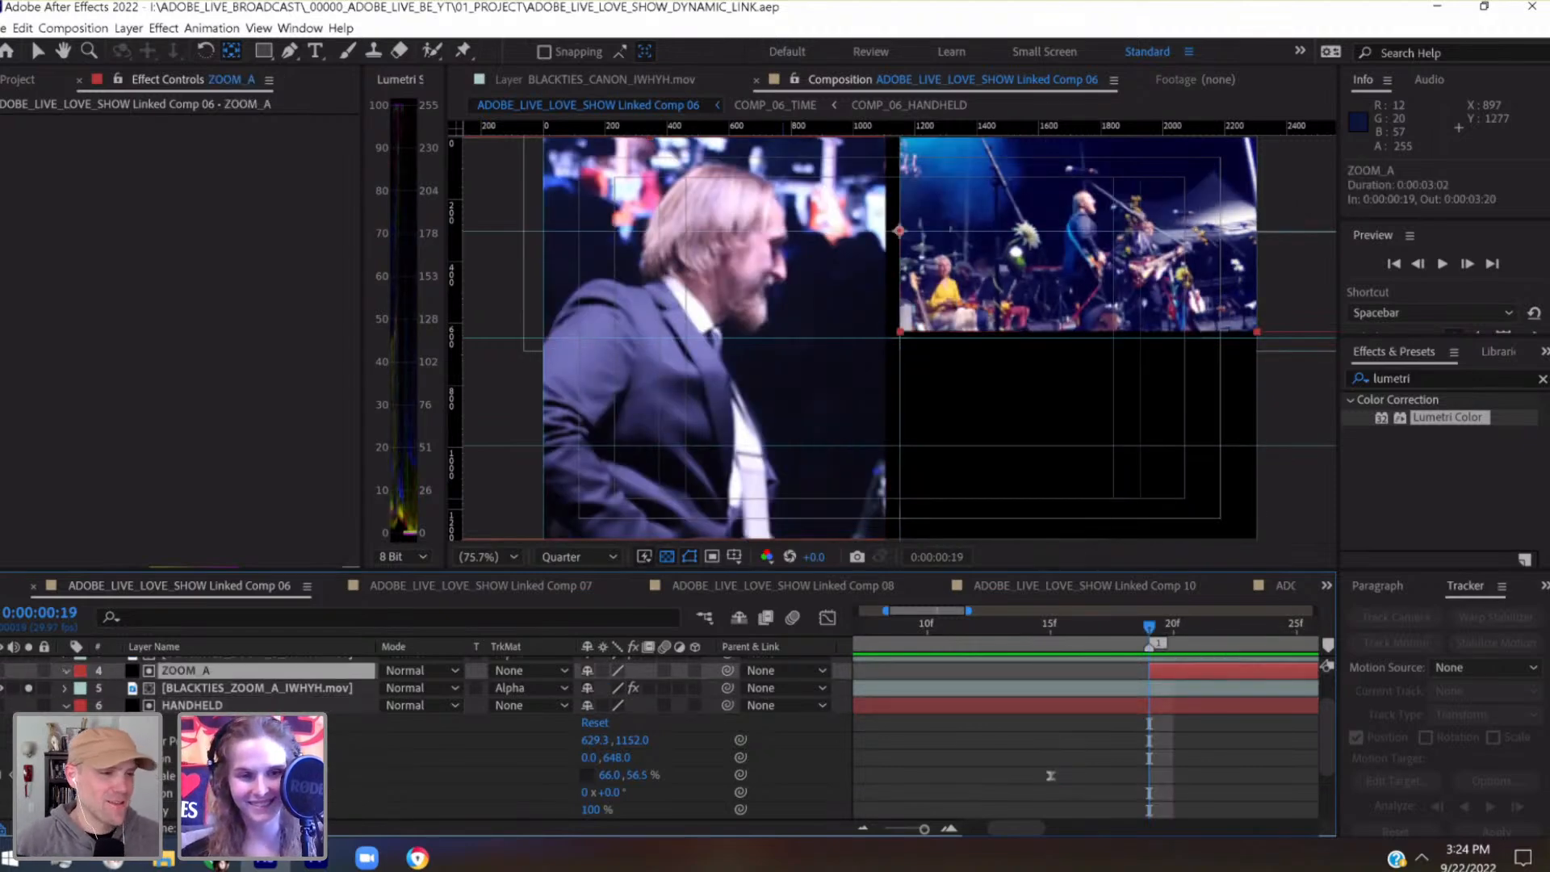
{"action": "left_click", "coordinate": [67, 671]}
{"action": "left_click", "coordinate": [117, 740]}
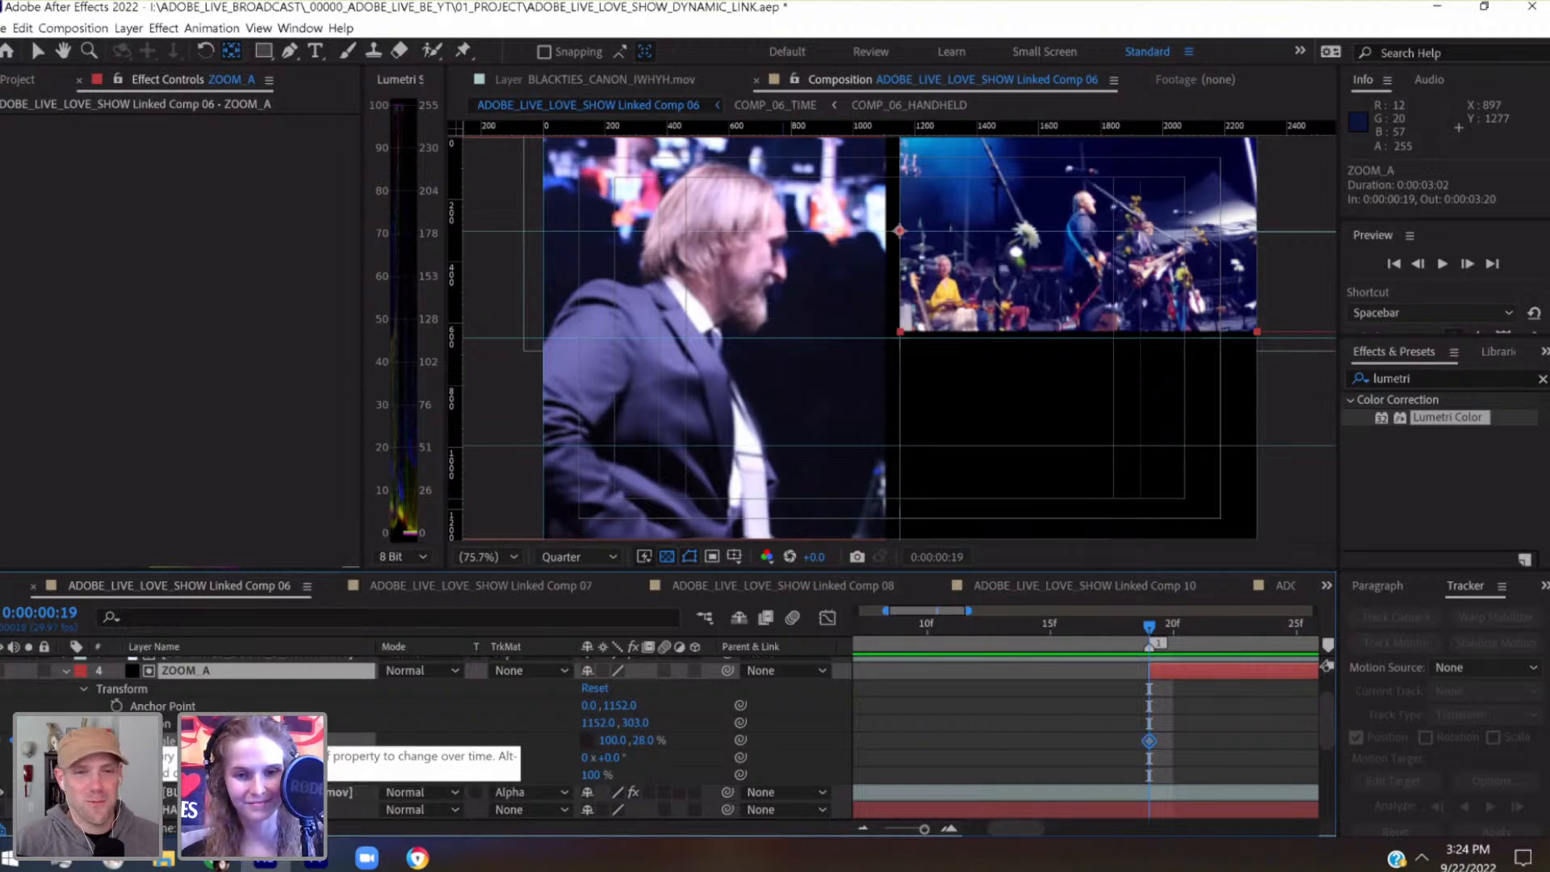
{"action": "scroll", "coordinate": [975, 730], "scroll_direction": "right", "scroll_amount": 5}
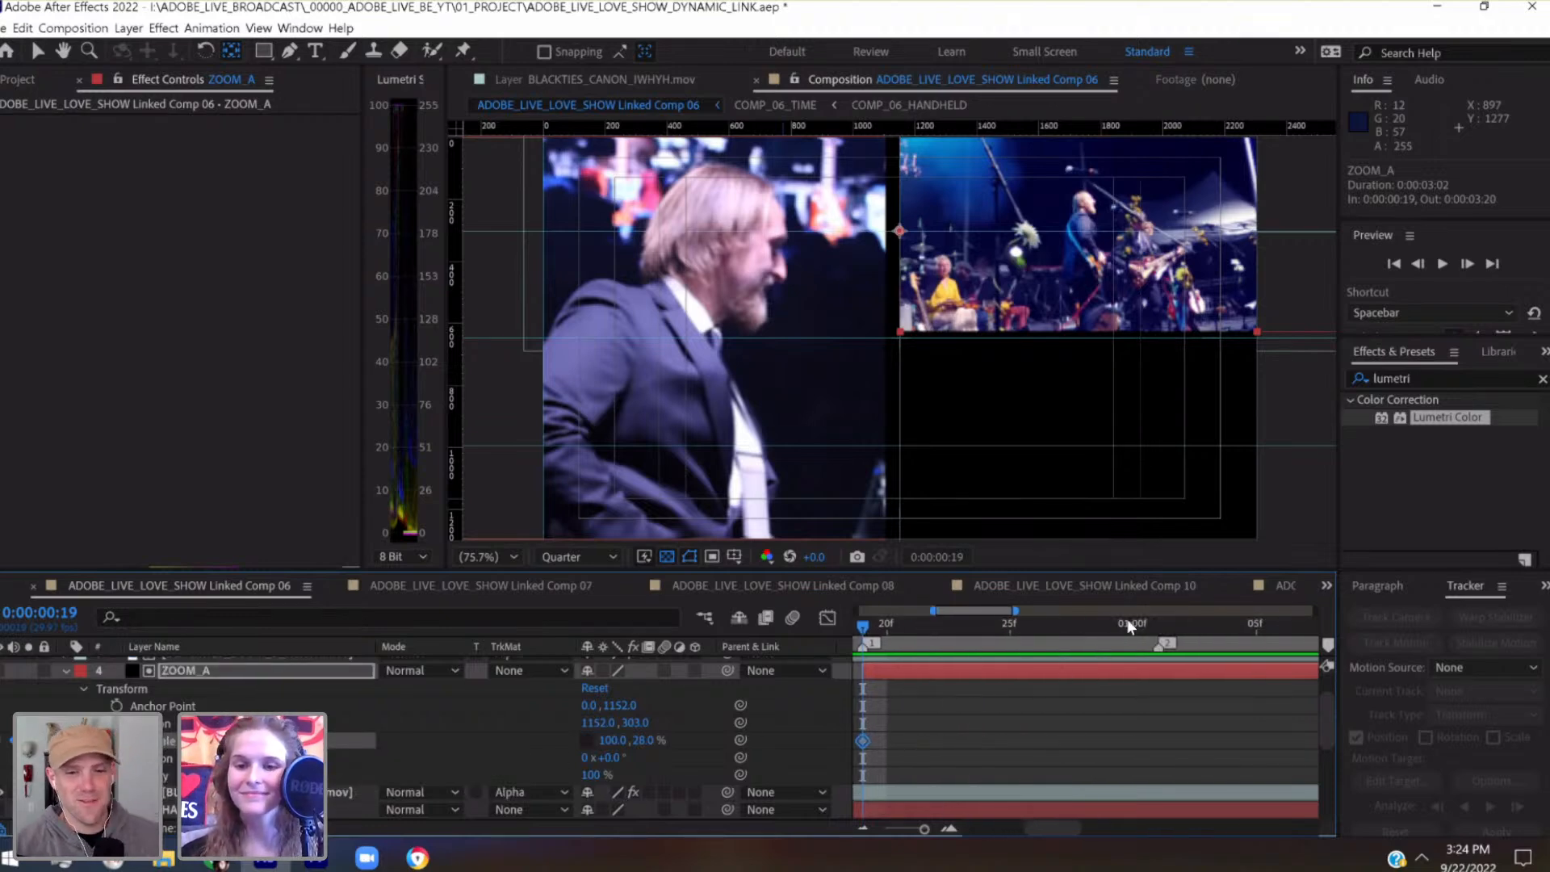
Add a second Scale keyframe to the ZOOM_A matte at 0:00:00:29 and return to its first keyframe at 0:00:00:19
{"action": "left_click", "coordinate": [1081, 628]}
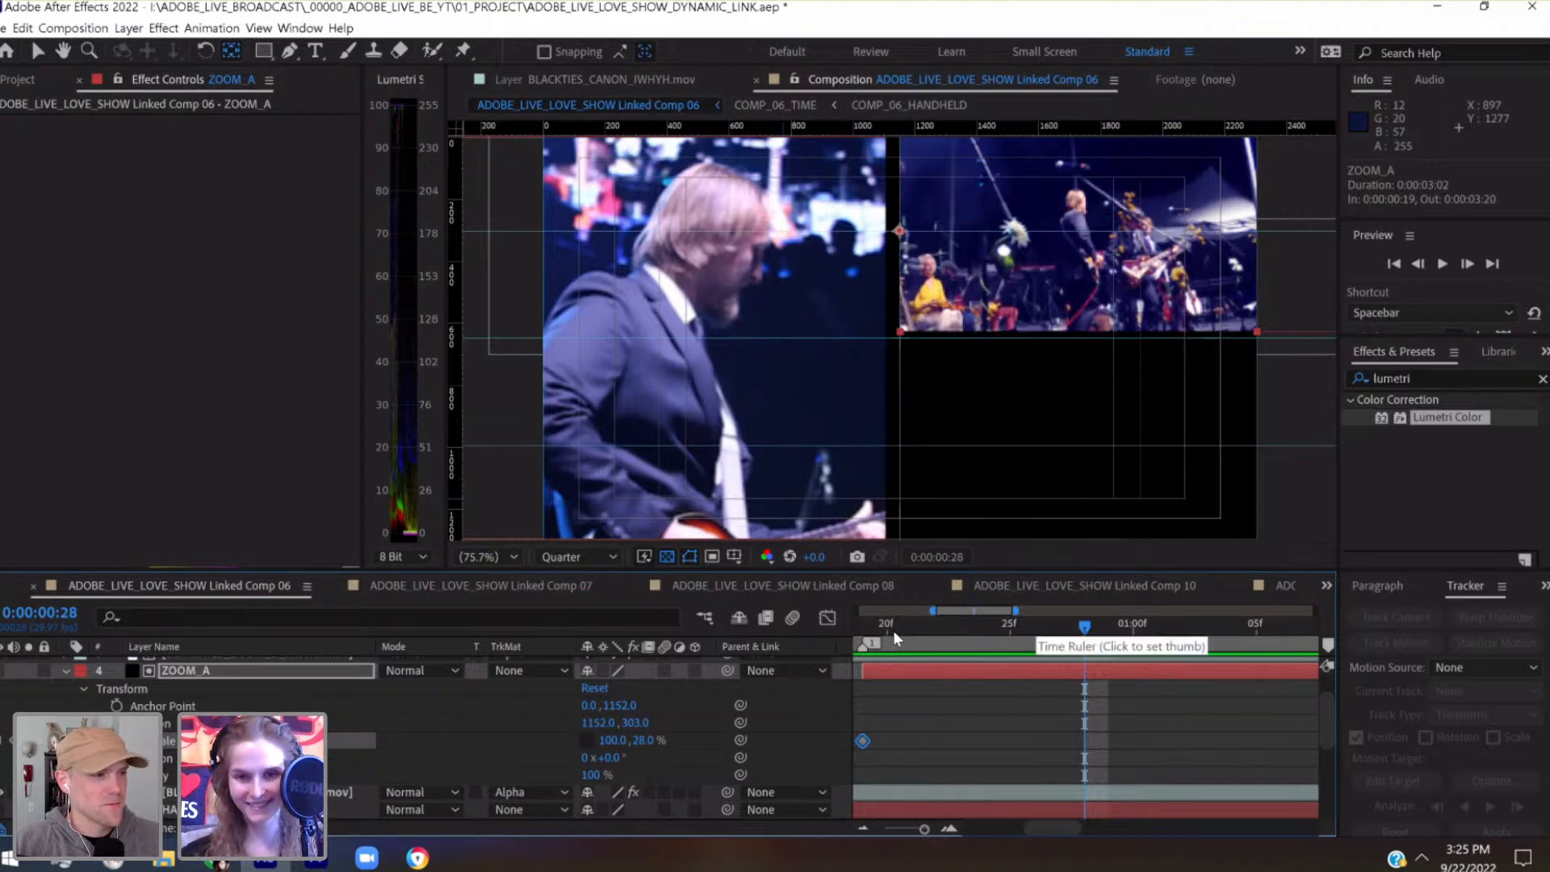
{"action": "key", "text": "i"}
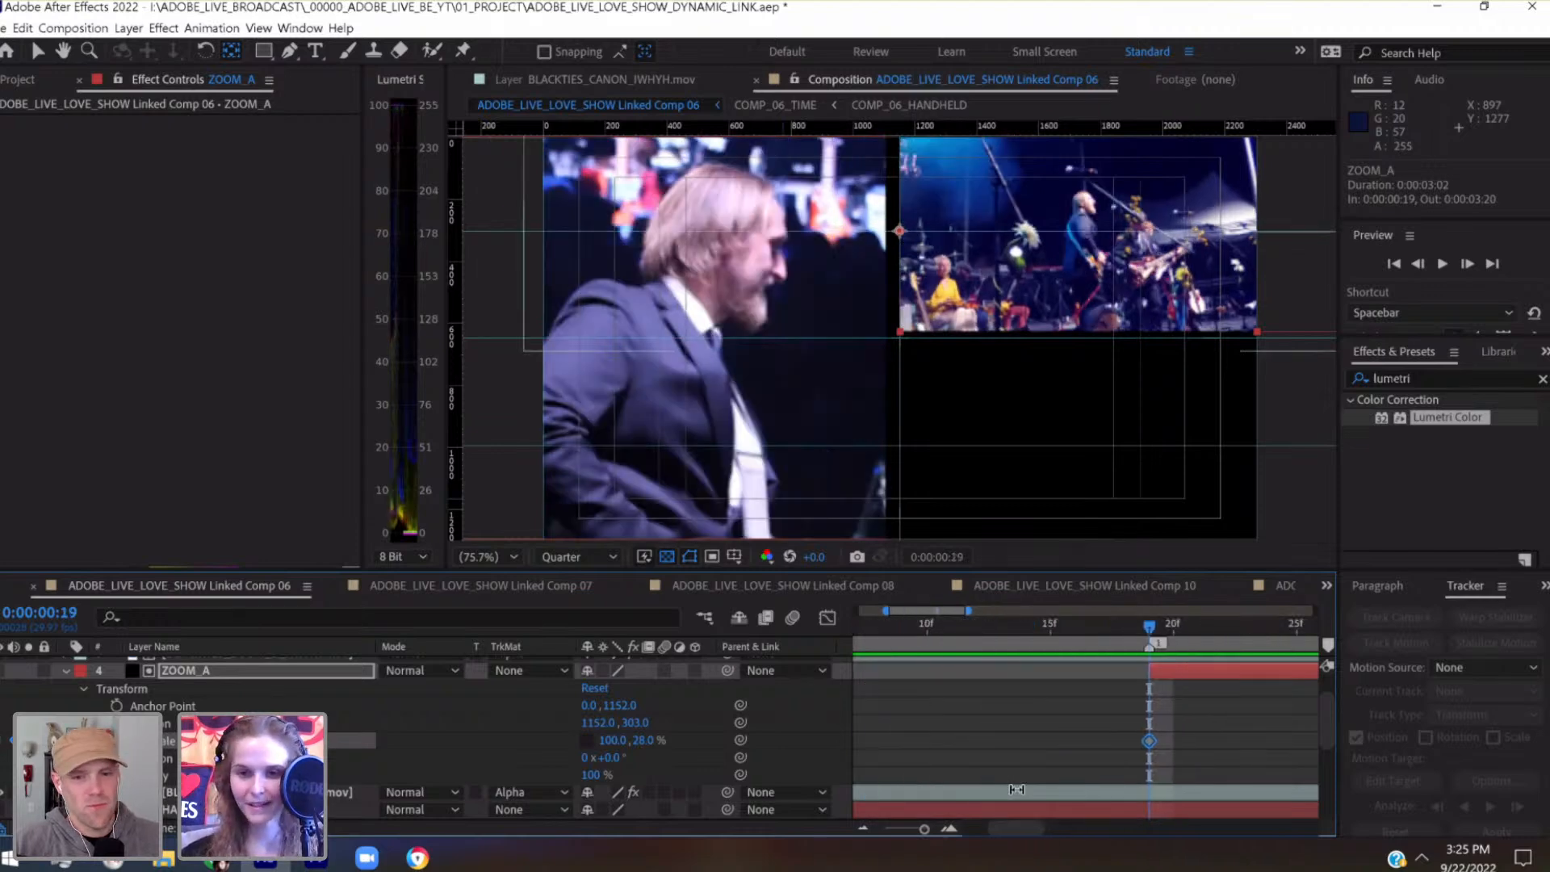
{"action": "left_click_drag", "start_coordinate": [1328, 720], "coordinate": [1325, 764]}
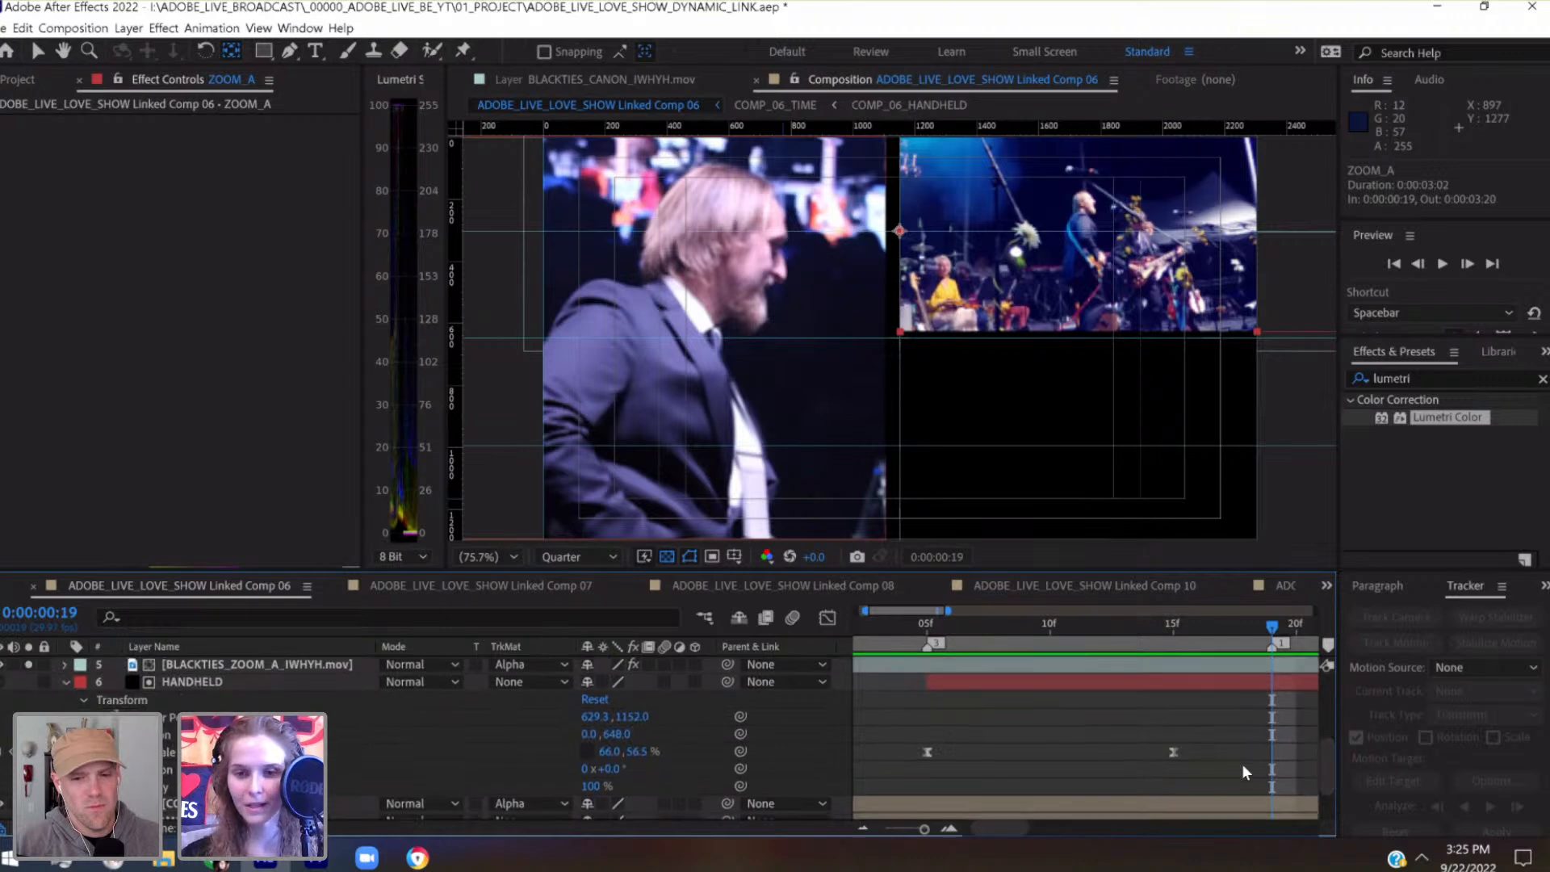
{"action": "scroll", "coordinate": [1174, 704], "scroll_direction": "right", "scroll_amount": 2}
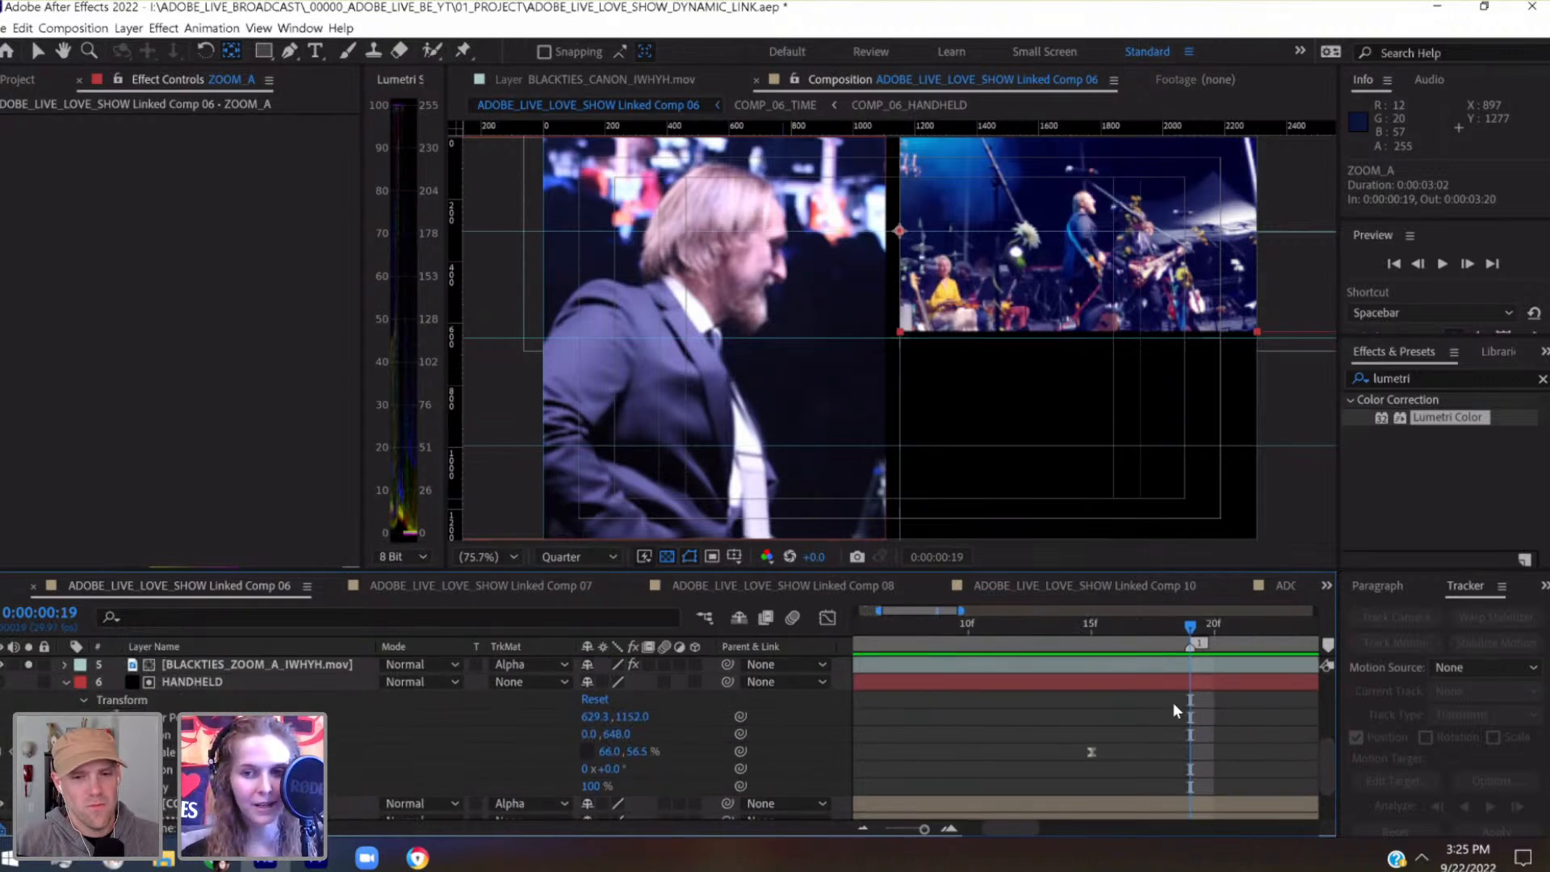
{"action": "scroll", "coordinate": [1311, 735], "scroll_direction": "right", "scroll_amount": 3}
{"action": "left_click_drag", "start_coordinate": [1325, 749], "coordinate": [1322, 716]}
{"action": "mouse_move", "coordinate": [1109, 628]}
{"action": "left_mouse_down"}
{"action": "mouse_move", "coordinate": [941, 642]}
{"action": "mouse_move", "coordinate": [1227, 644]}
{"action": "mouse_move", "coordinate": [1180, 642]}
{"action": "left_mouse_up"}
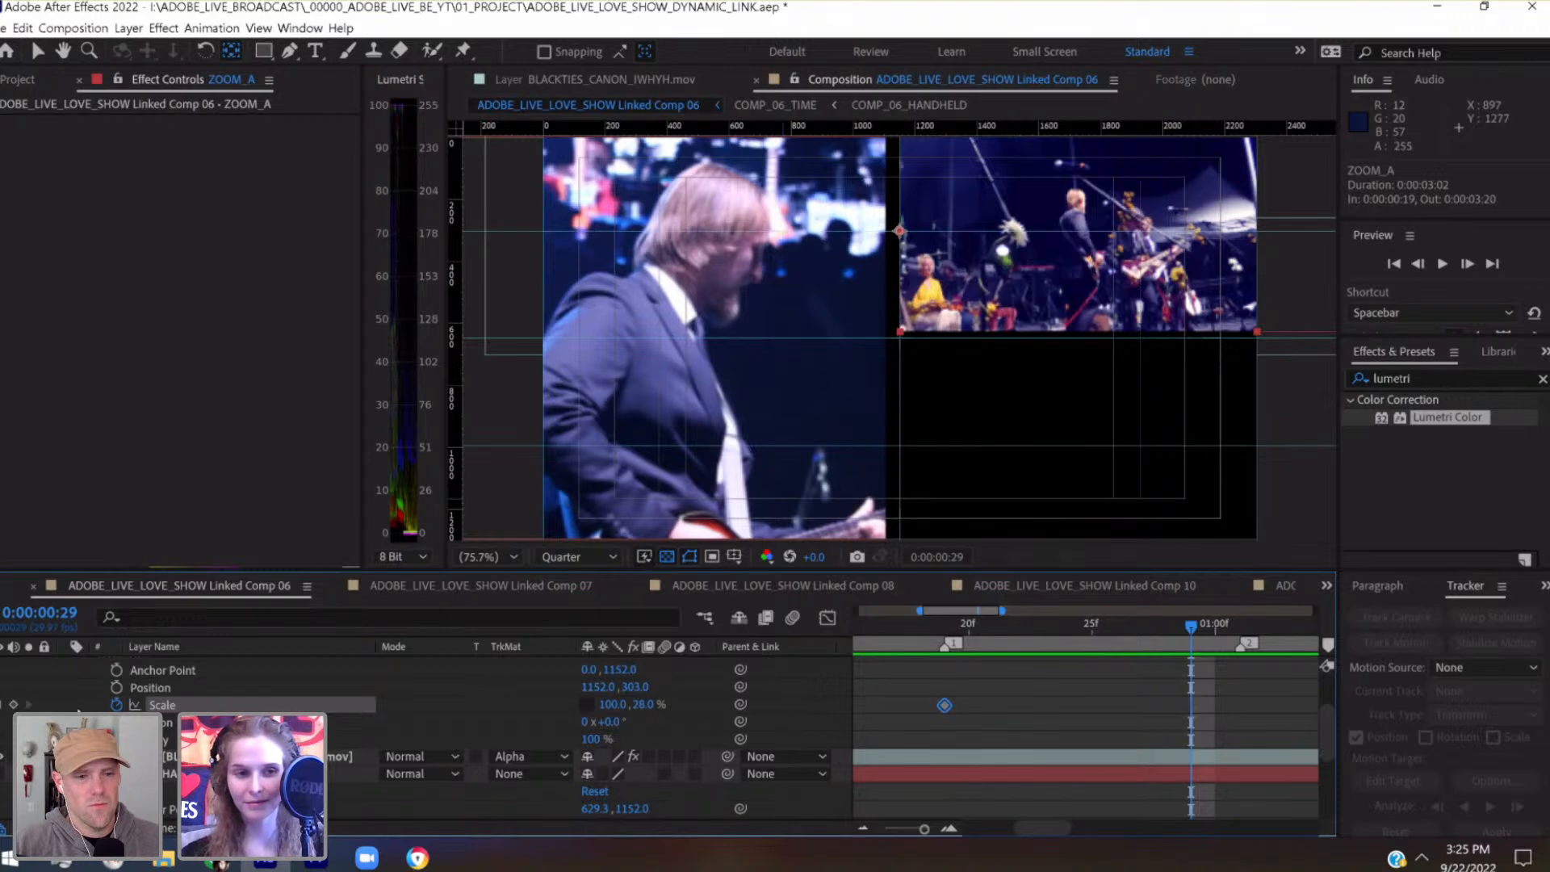
{"action": "left_click", "coordinate": [13, 705]}
{"action": "left_click", "coordinate": [3, 705]}
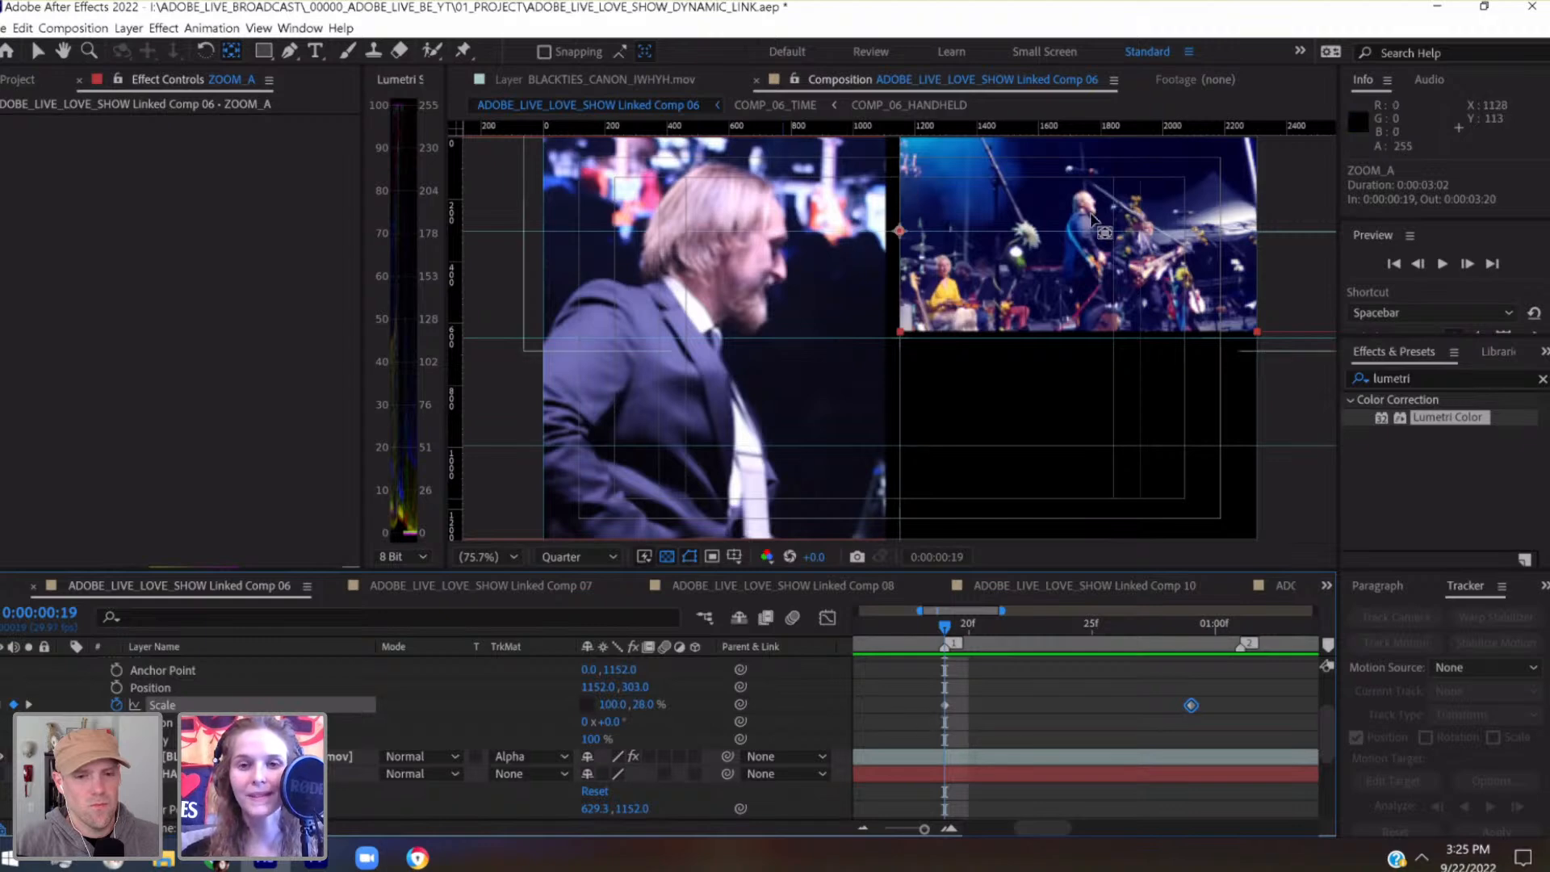
Set the HANDHELD matte's horizontal Scale to 66% at its first keyframe, 0:00:00:05, and check it at the second keyframe
{"action": "scroll", "coordinate": [1016, 699], "scroll_direction": "left", "scroll_amount": 3}
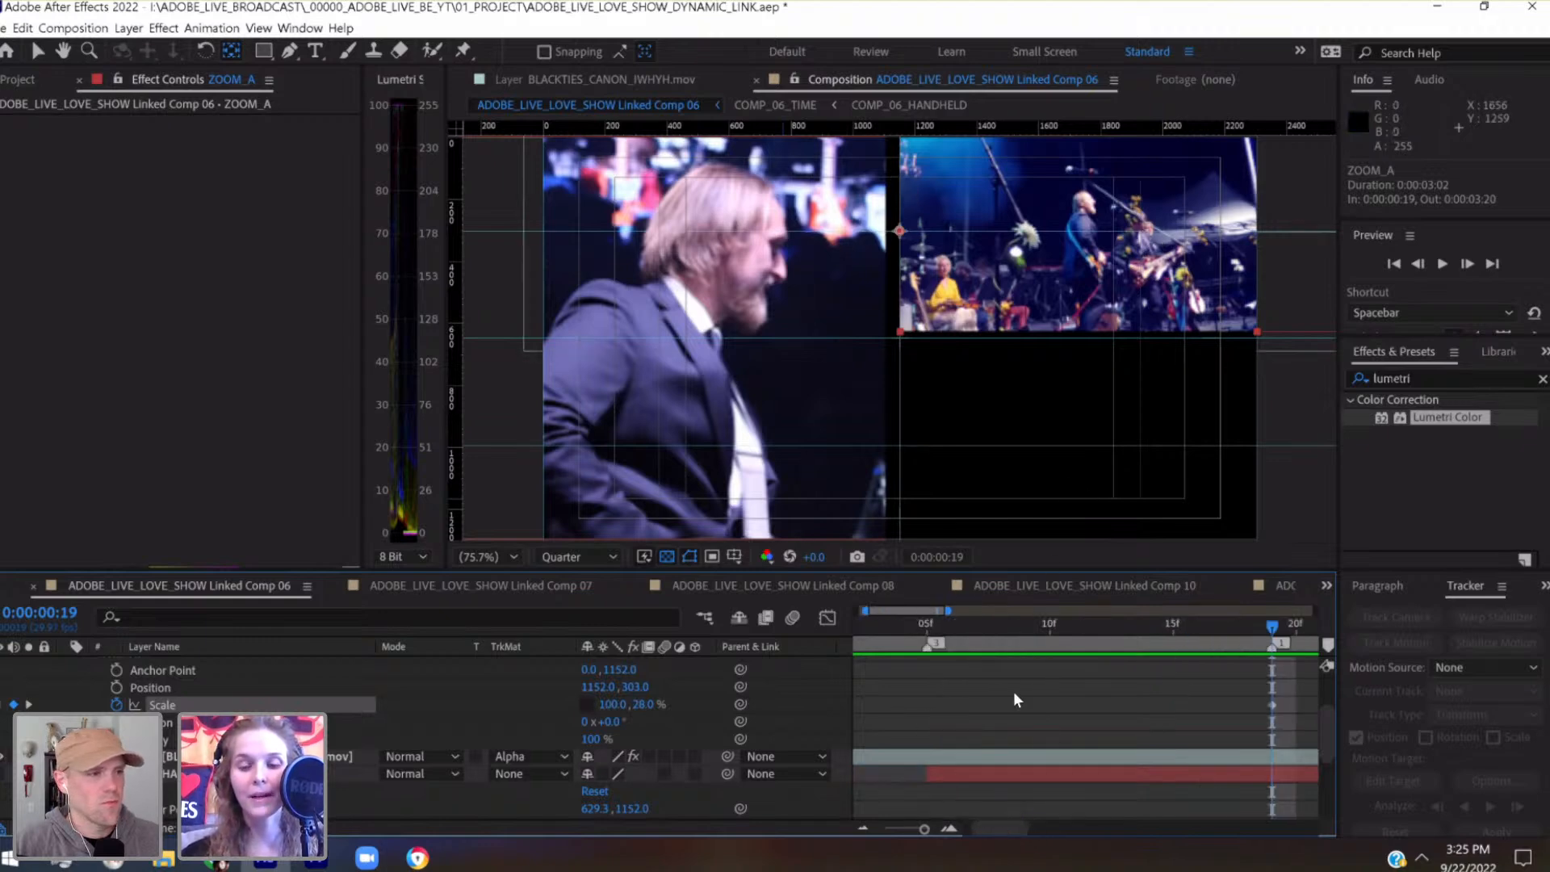
{"action": "left_click", "coordinate": [965, 623]}
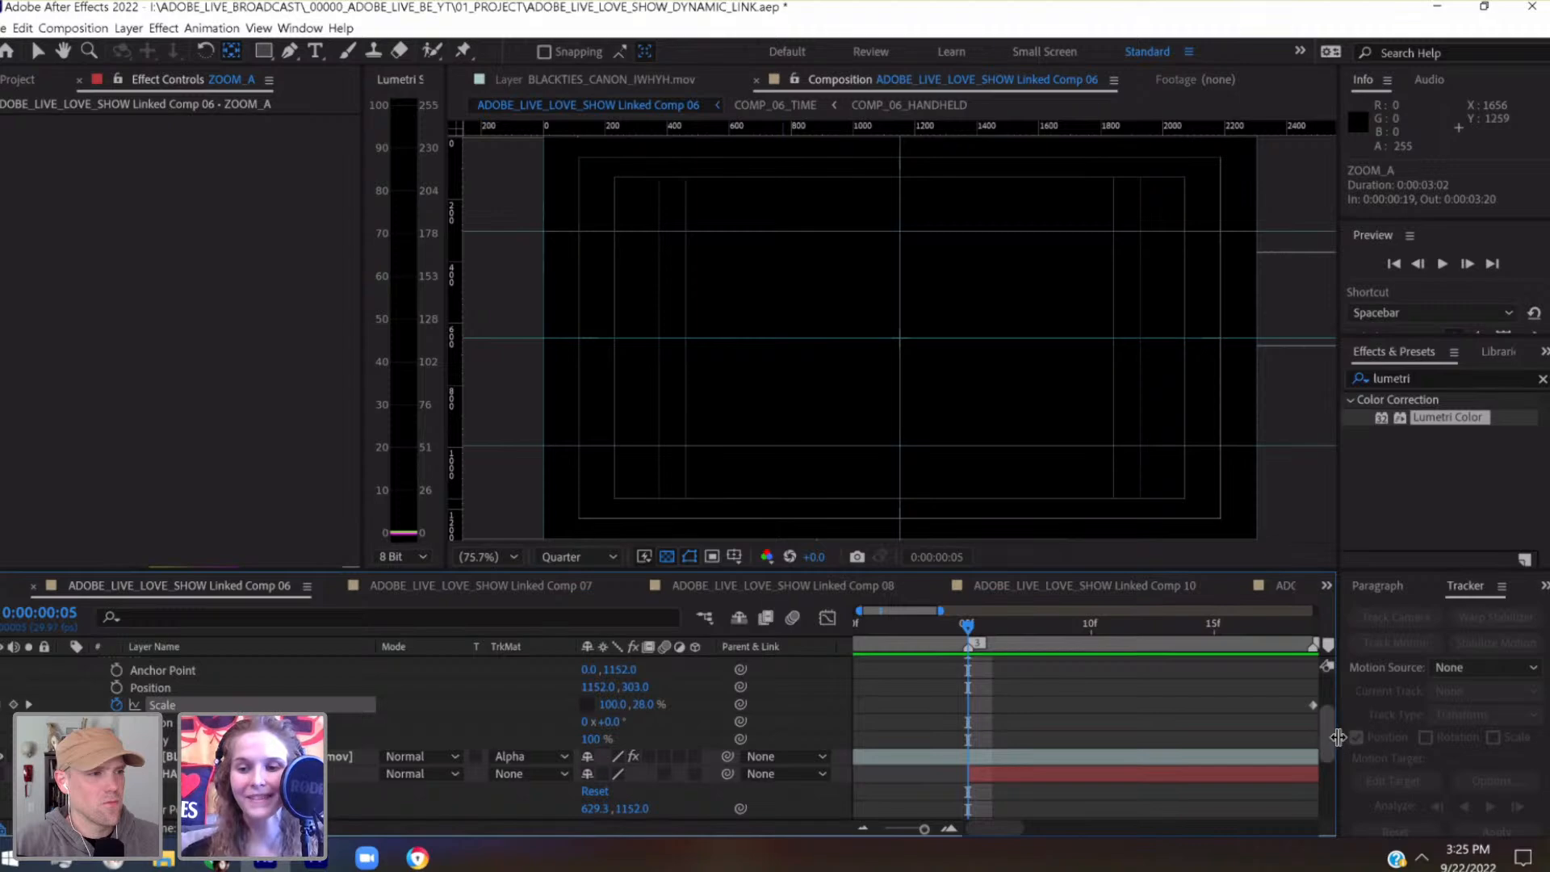
{"action": "left_click_drag", "start_coordinate": [1329, 737], "coordinate": [1331, 753]}
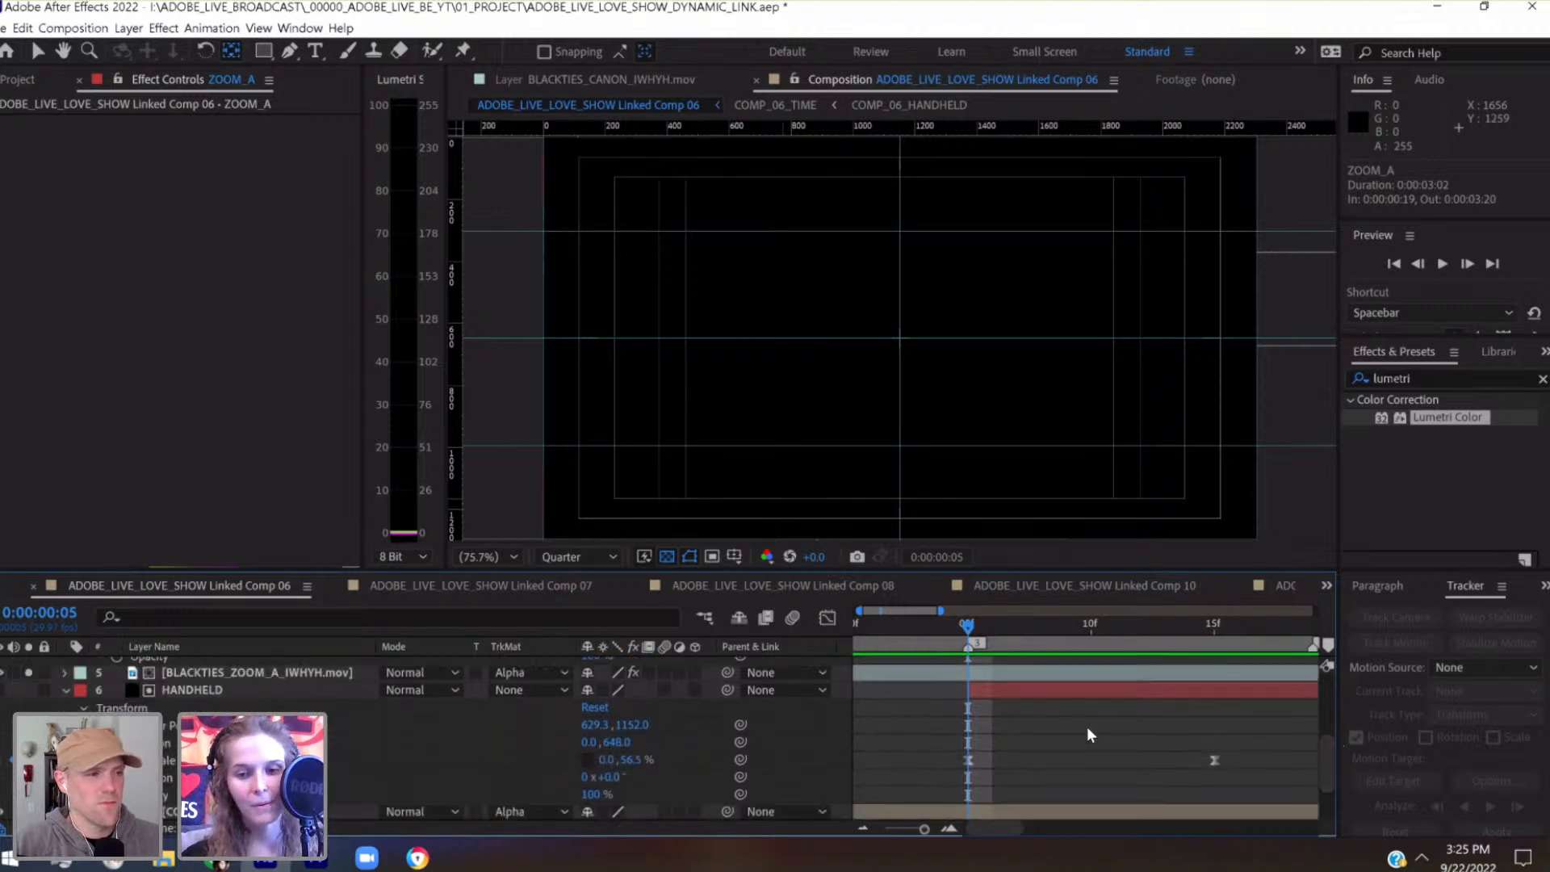
{"action": "left_click", "coordinate": [1208, 629]}
{"action": "left_click_drag", "start_coordinate": [1008, 738], "coordinate": [934, 767]}
{"action": "left_click", "coordinate": [969, 624]}
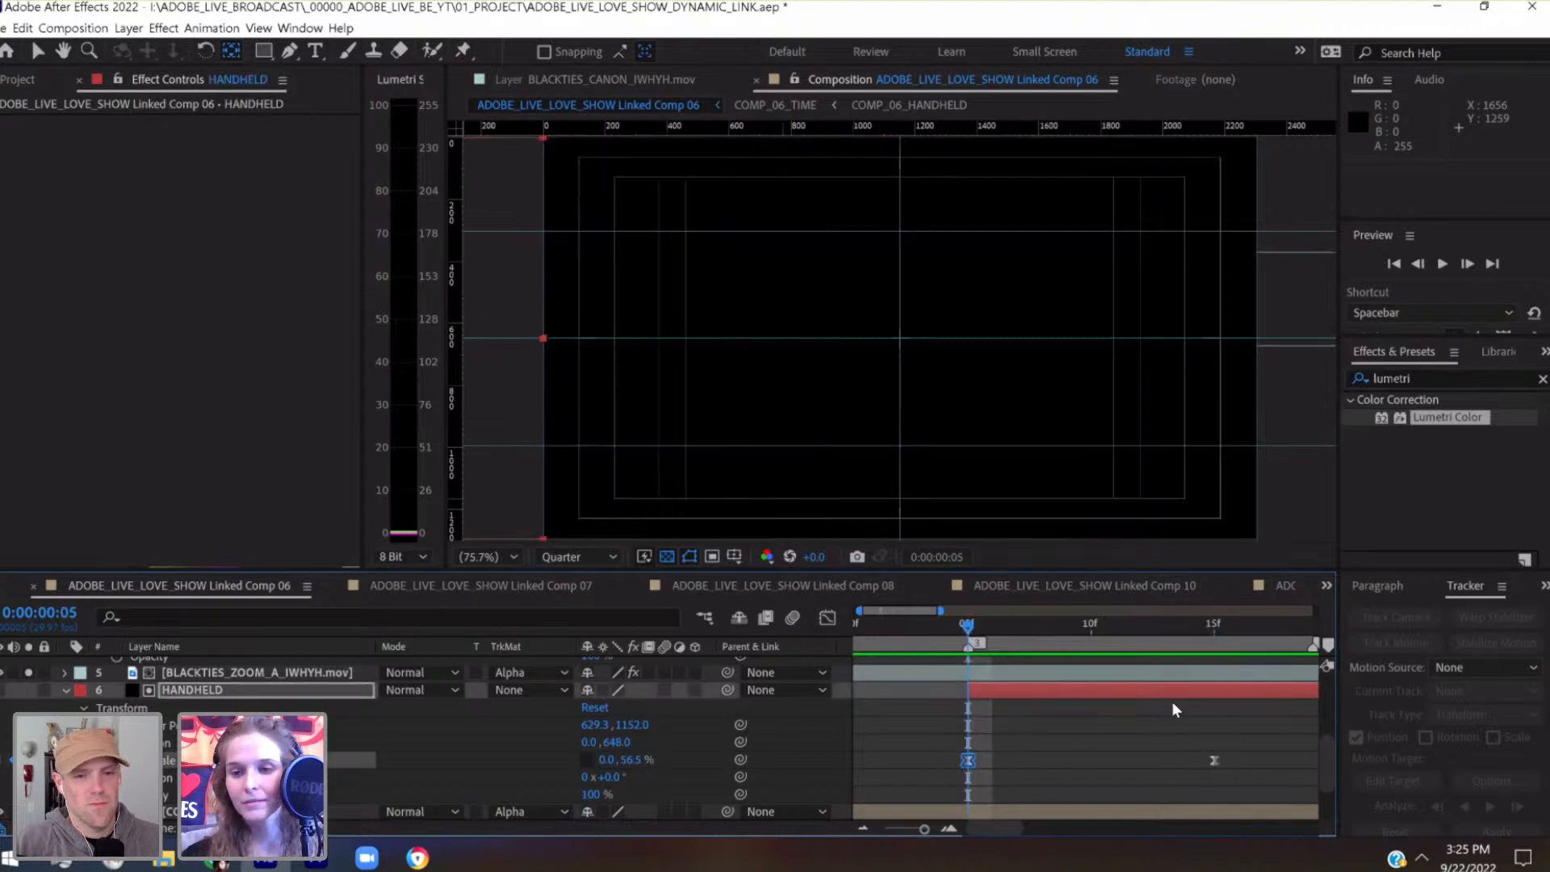
{"action": "left_click", "coordinate": [1211, 628]}
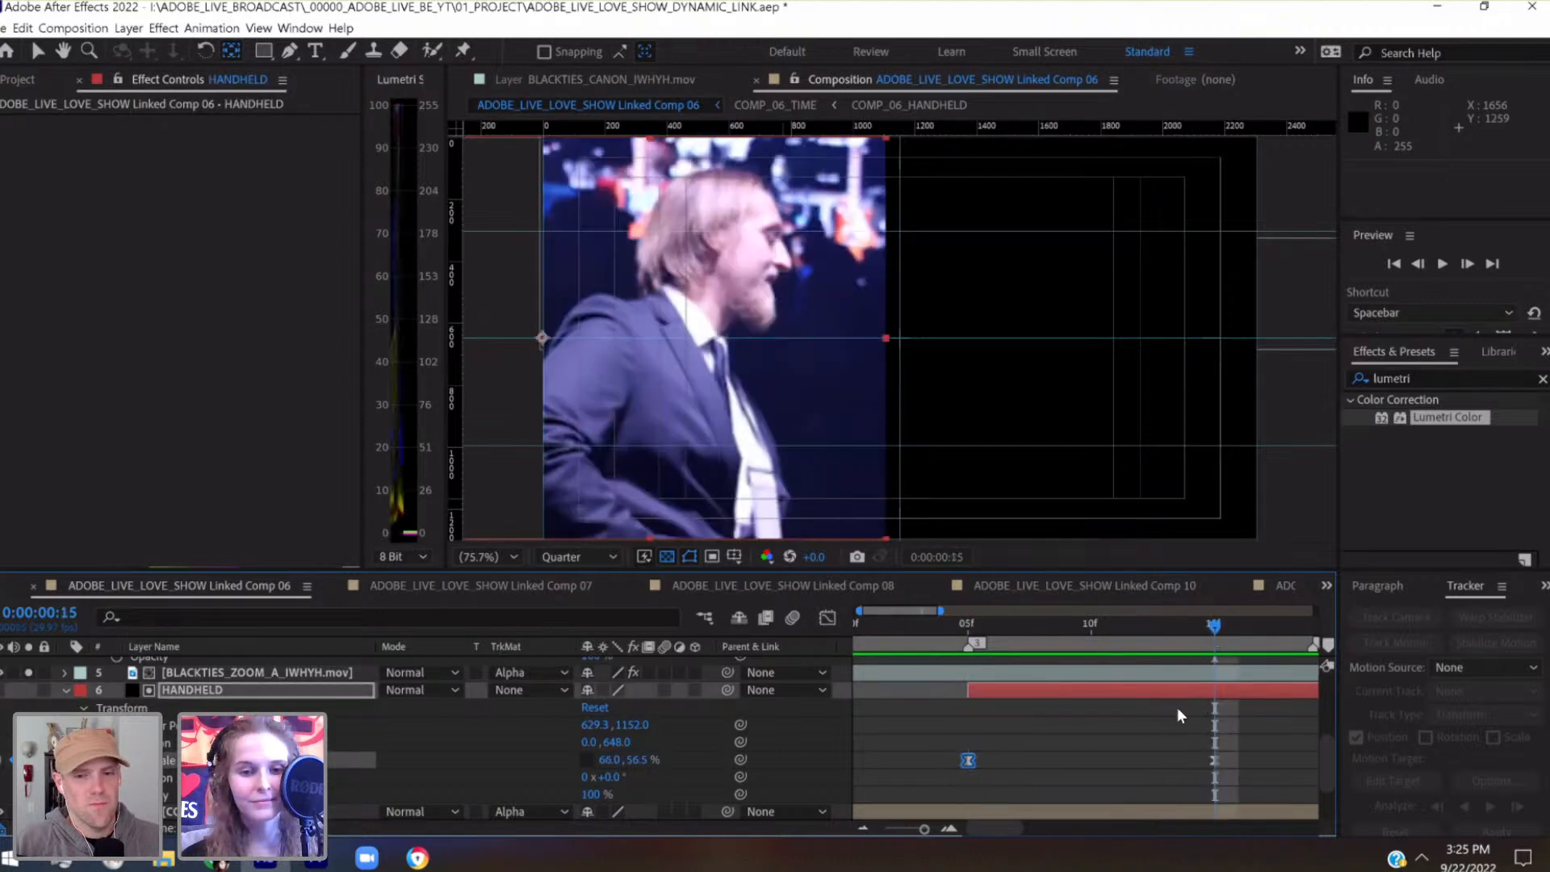
{"action": "left_click", "coordinate": [967, 626]}
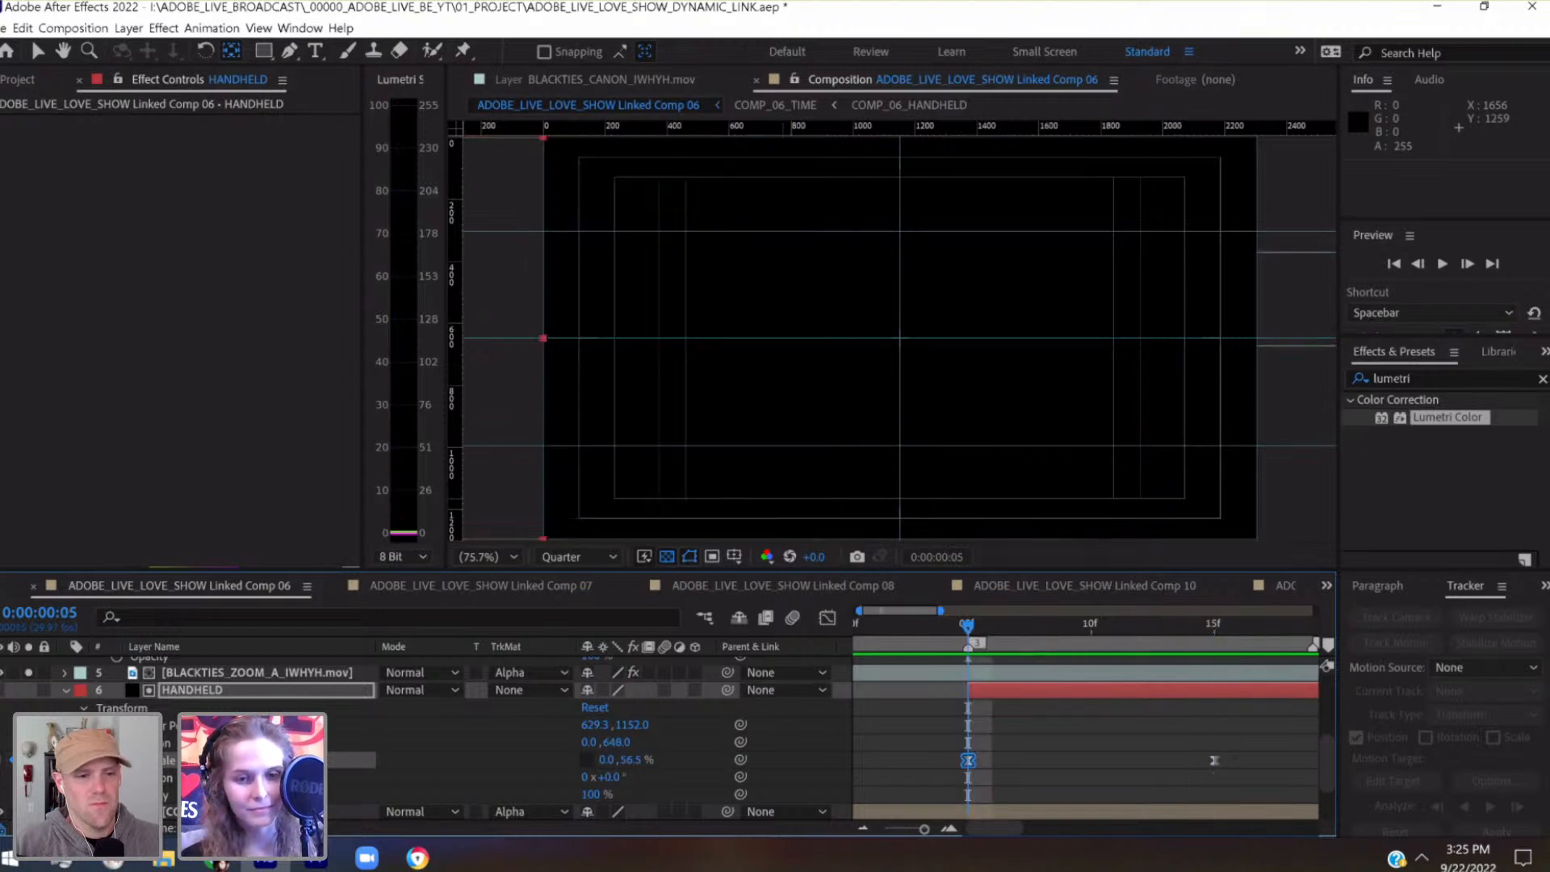
{"action": "key", "text": "k"}
{"action": "key", "text": "j"}
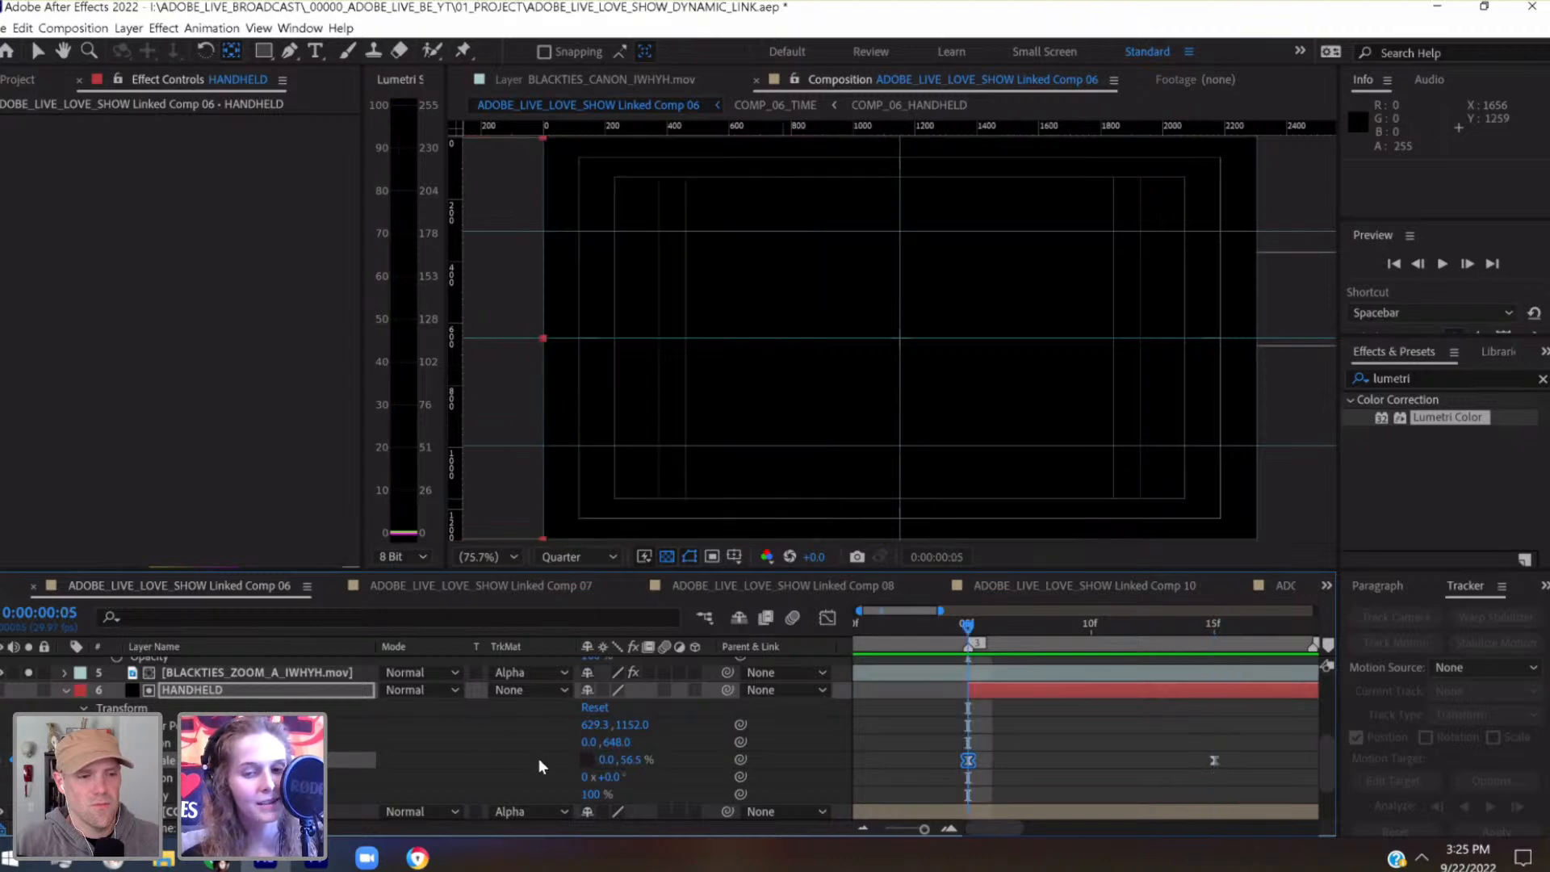
{"action": "left_click", "coordinate": [606, 759]}
{"action": "type", "text": "66"}
{"action": "key", "text": "Return"}
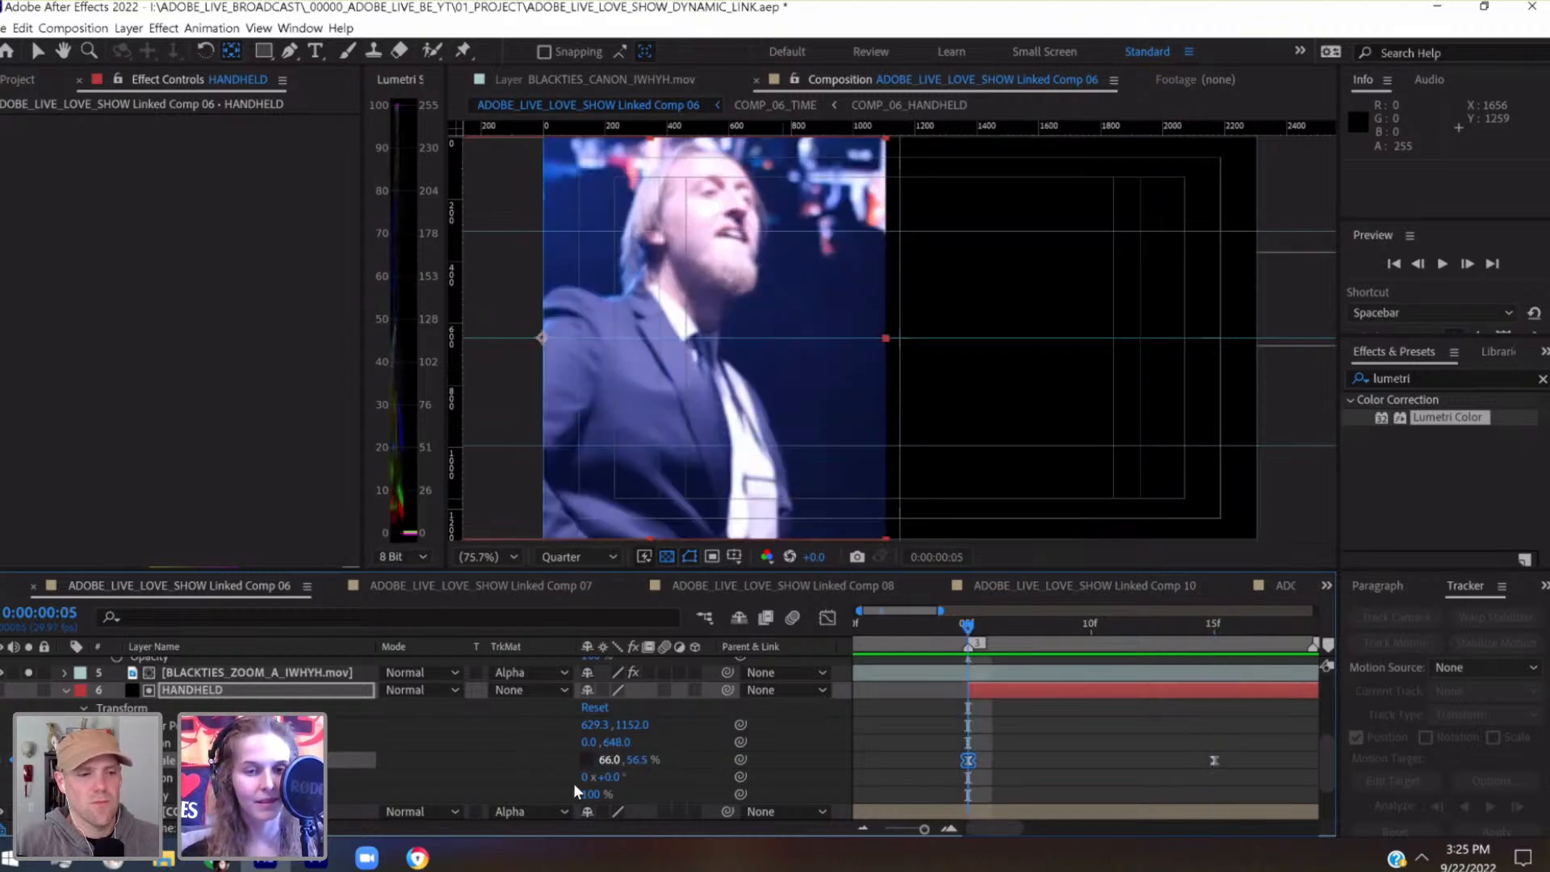
{"action": "key", "text": "k"}
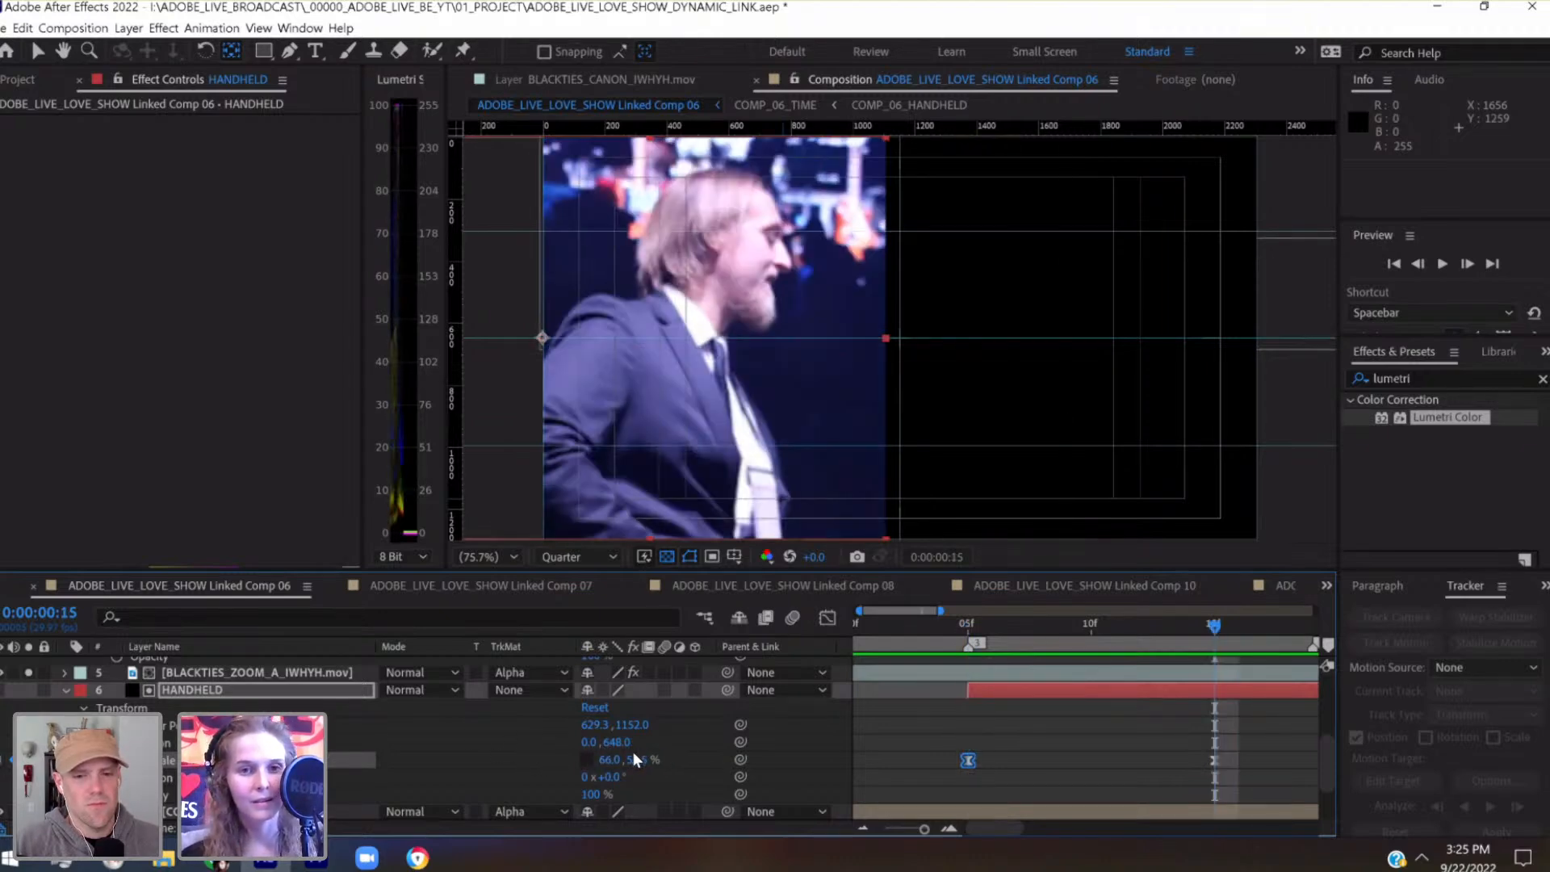
Add a vertical guide through the HANDHELD panel at about 566 px in the composition view
{"action": "left_click_drag", "start_coordinate": [761, 345], "coordinate": [762, 286]}
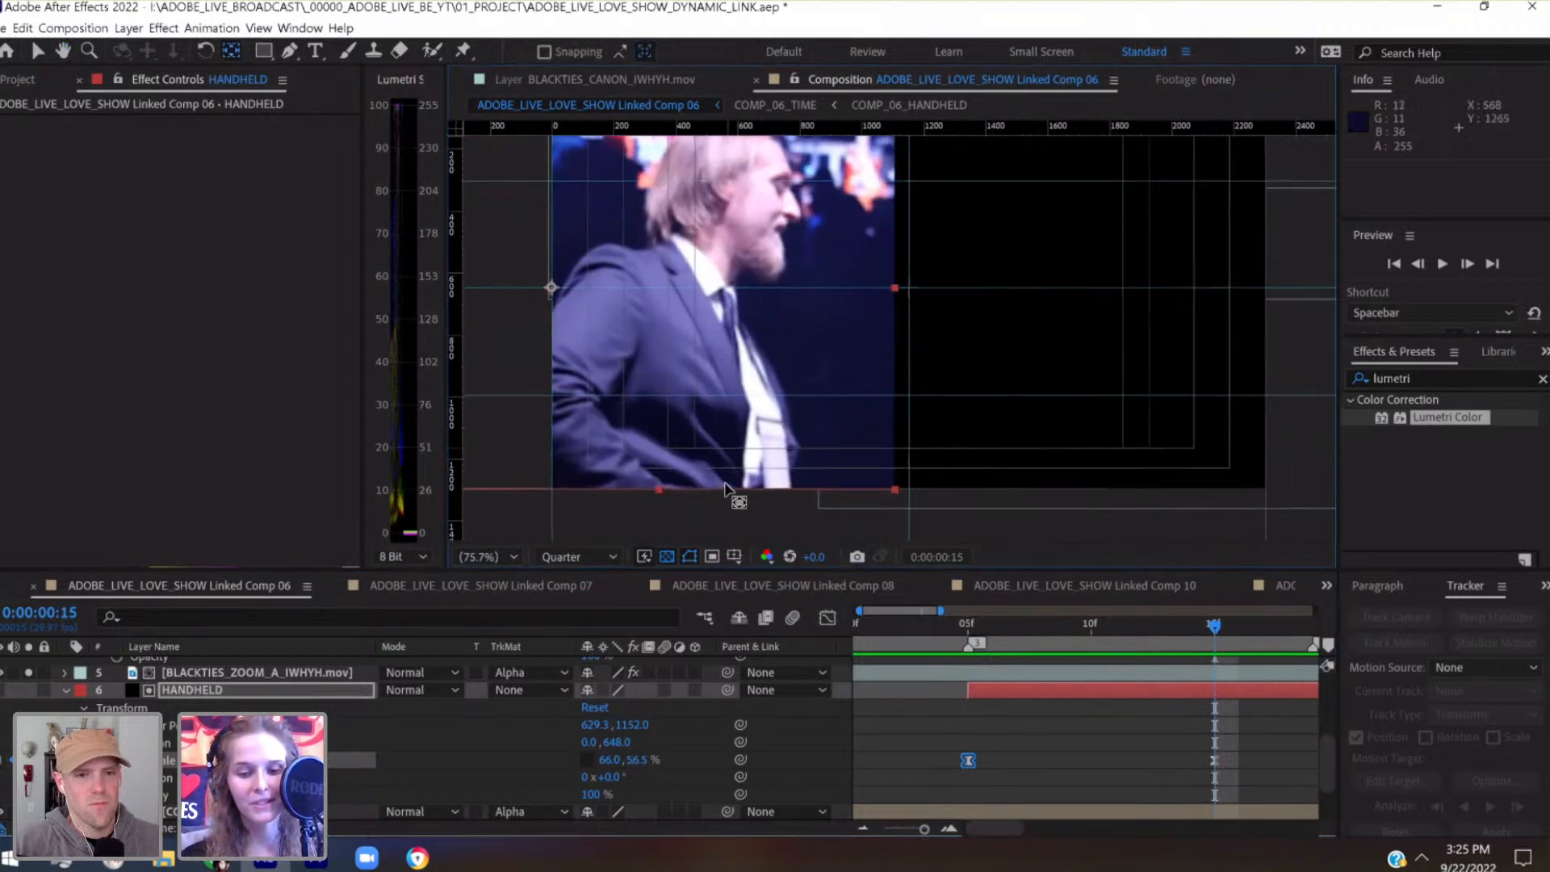
{"action": "scroll", "coordinate": [703, 454], "scroll_direction": "up", "scroll_amount": 1}
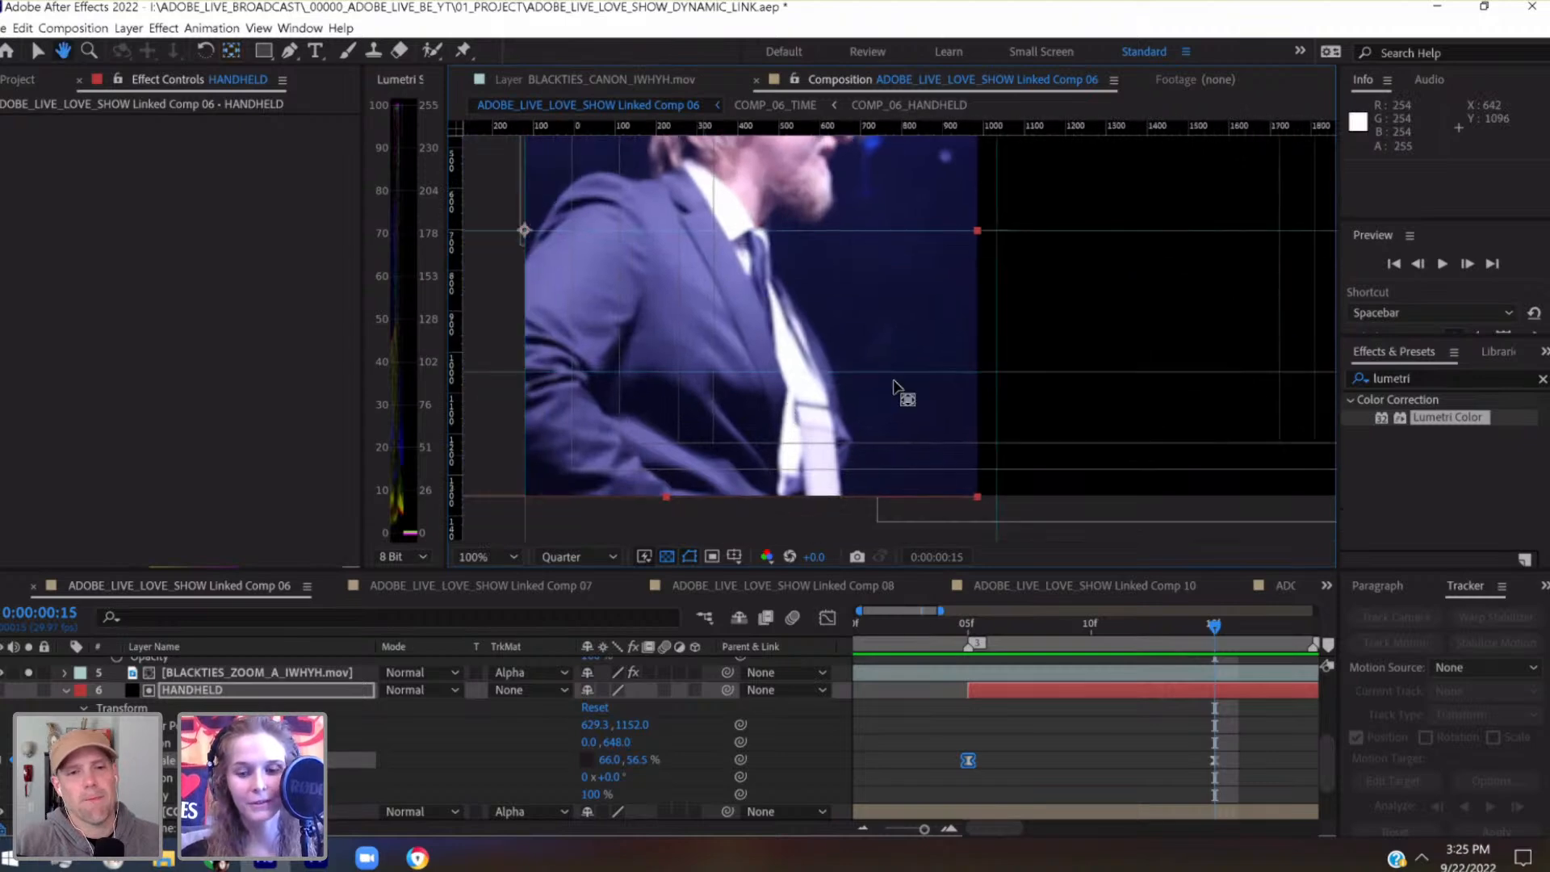
{"action": "scroll", "coordinate": [896, 388], "scroll_direction": "up", "scroll_amount": 2}
{"action": "left_click_drag", "start_coordinate": [879, 272], "coordinate": [962, 555]}
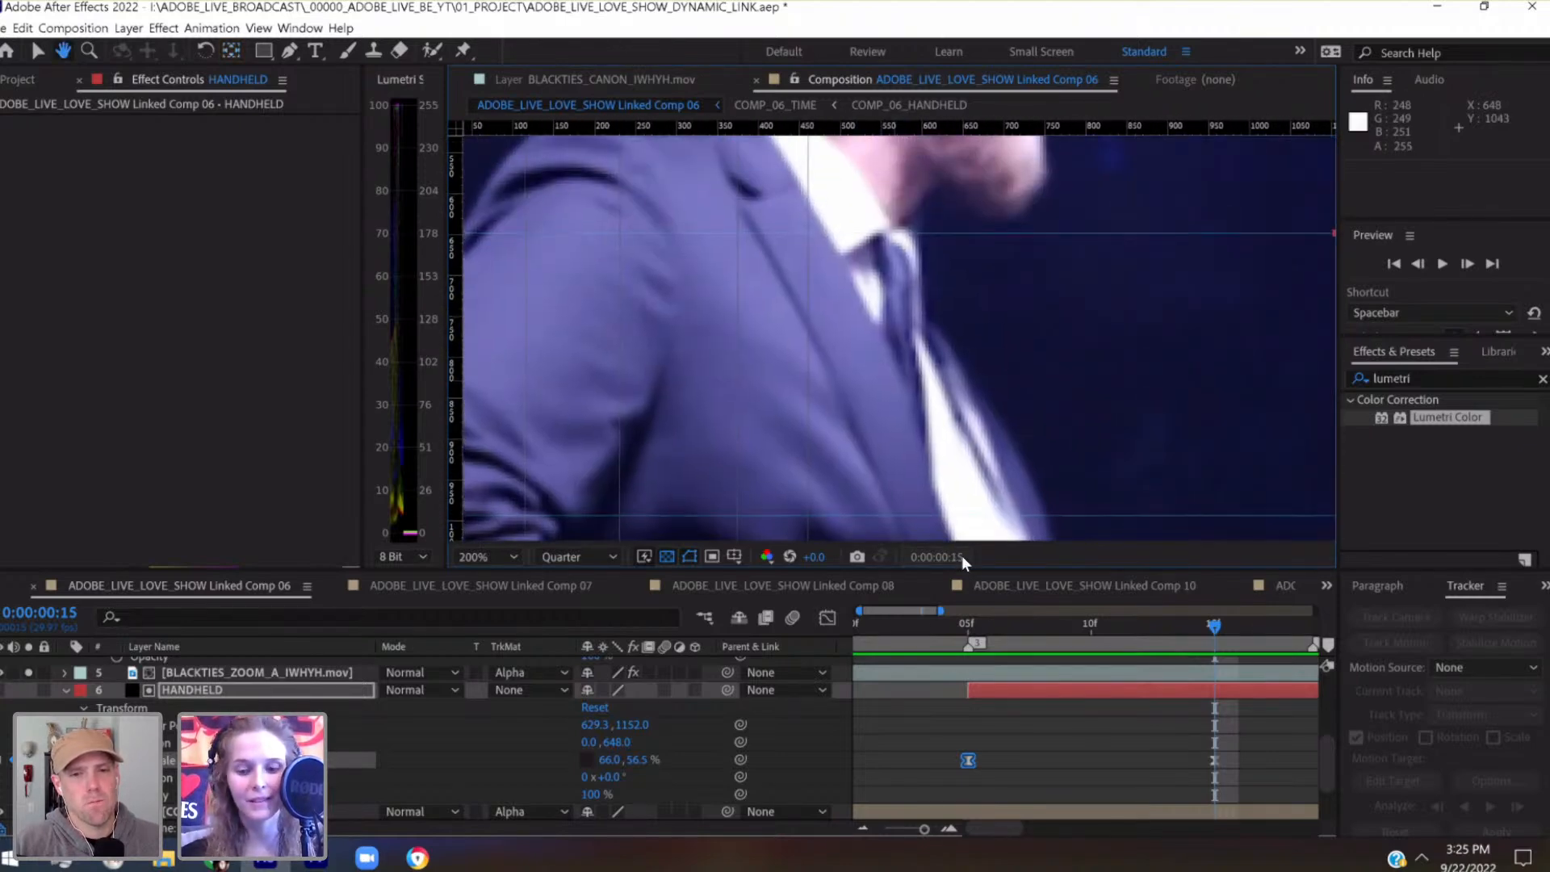
{"action": "scroll", "coordinate": [962, 556], "scroll_direction": "down", "scroll_amount": 2}
{"action": "scroll", "coordinate": [962, 556], "scroll_direction": "up", "scroll_amount": 1}
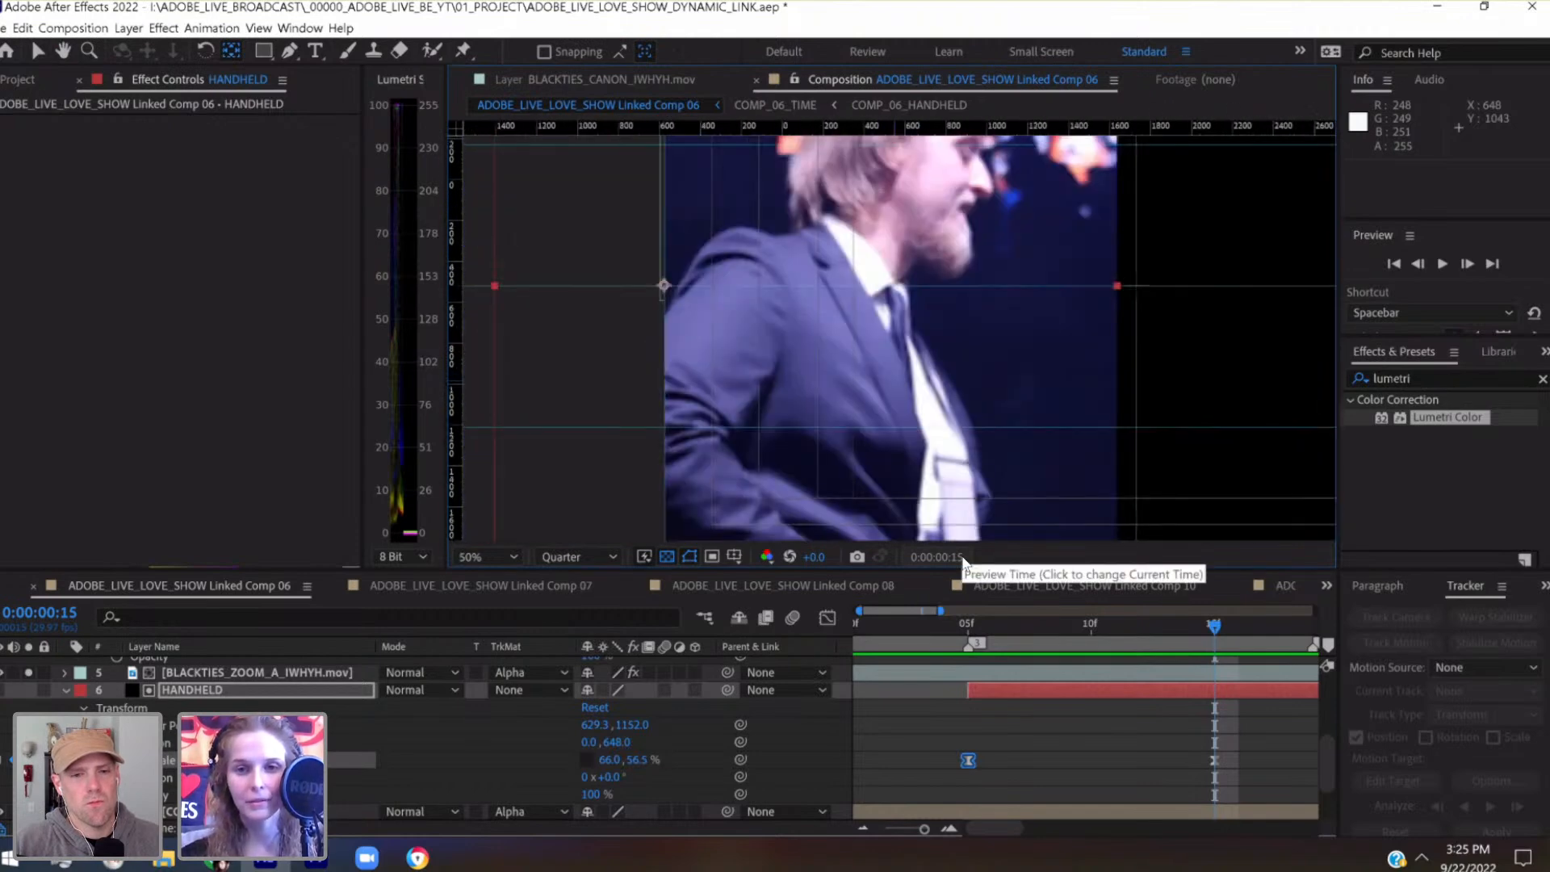
{"action": "scroll", "coordinate": [962, 556], "scroll_direction": "down", "scroll_amount": 1}
{"action": "left_click_drag", "start_coordinate": [453, 232], "coordinate": [902, 268]}
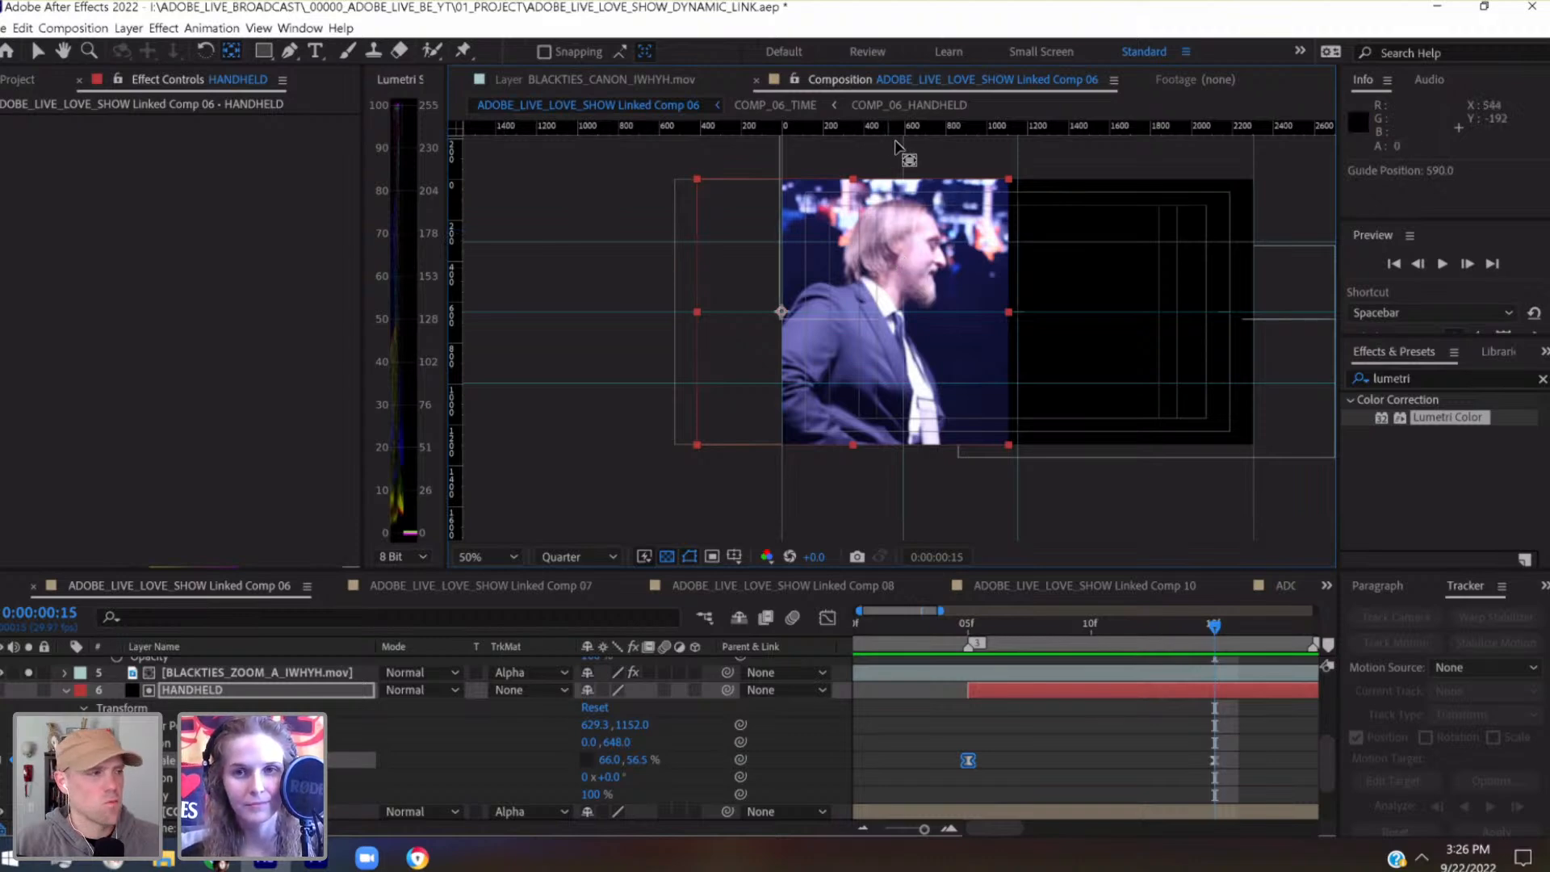
{"action": "key", "text": "v"}
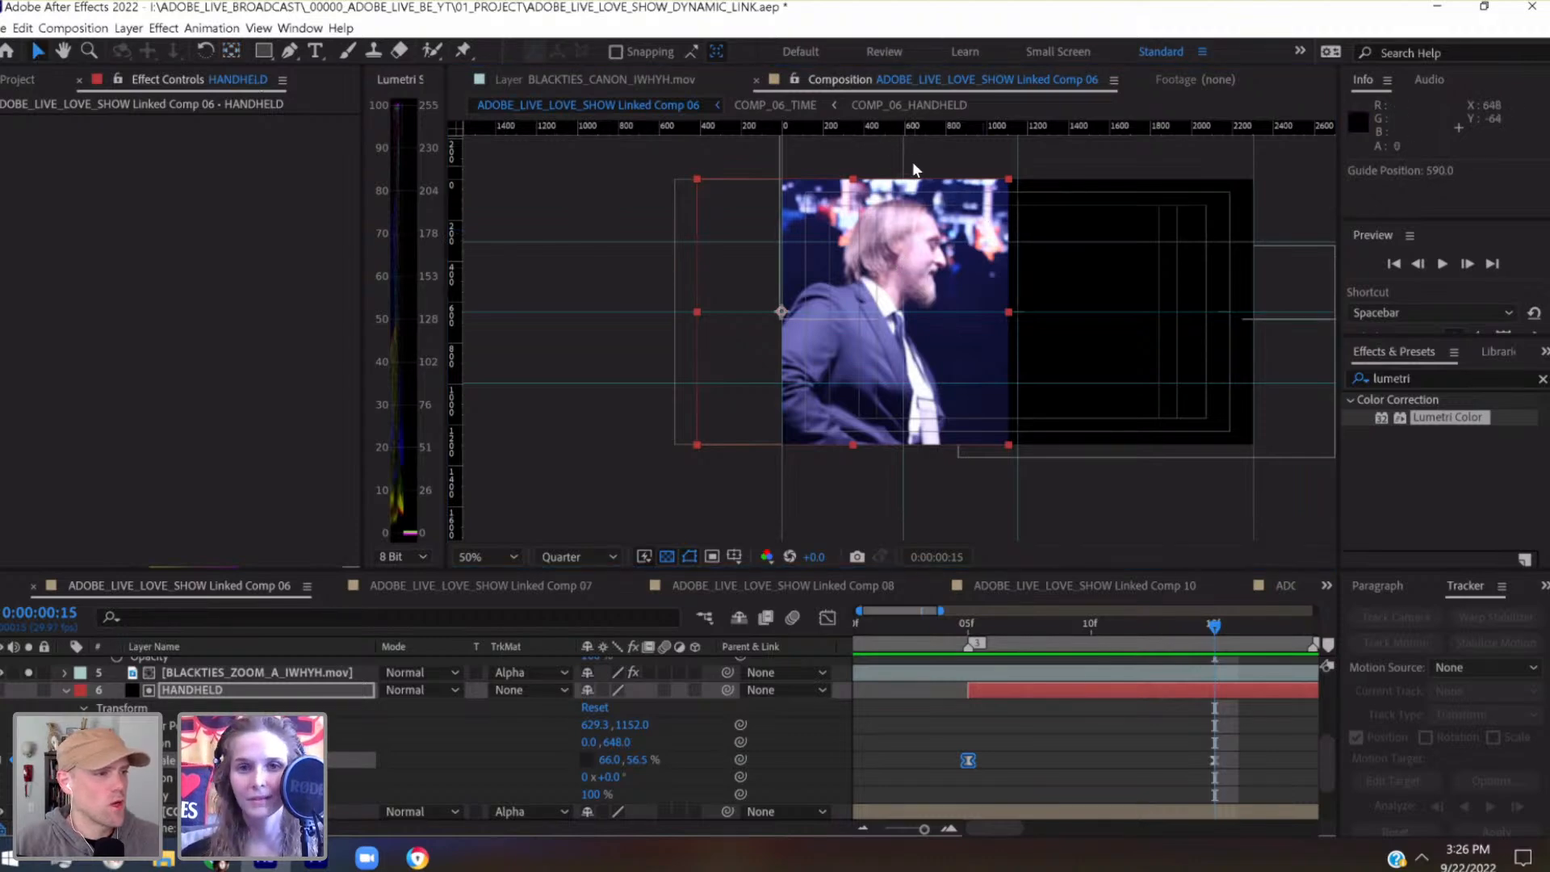
{"action": "left_click_drag", "start_coordinate": [902, 154], "coordinate": [898, 152]}
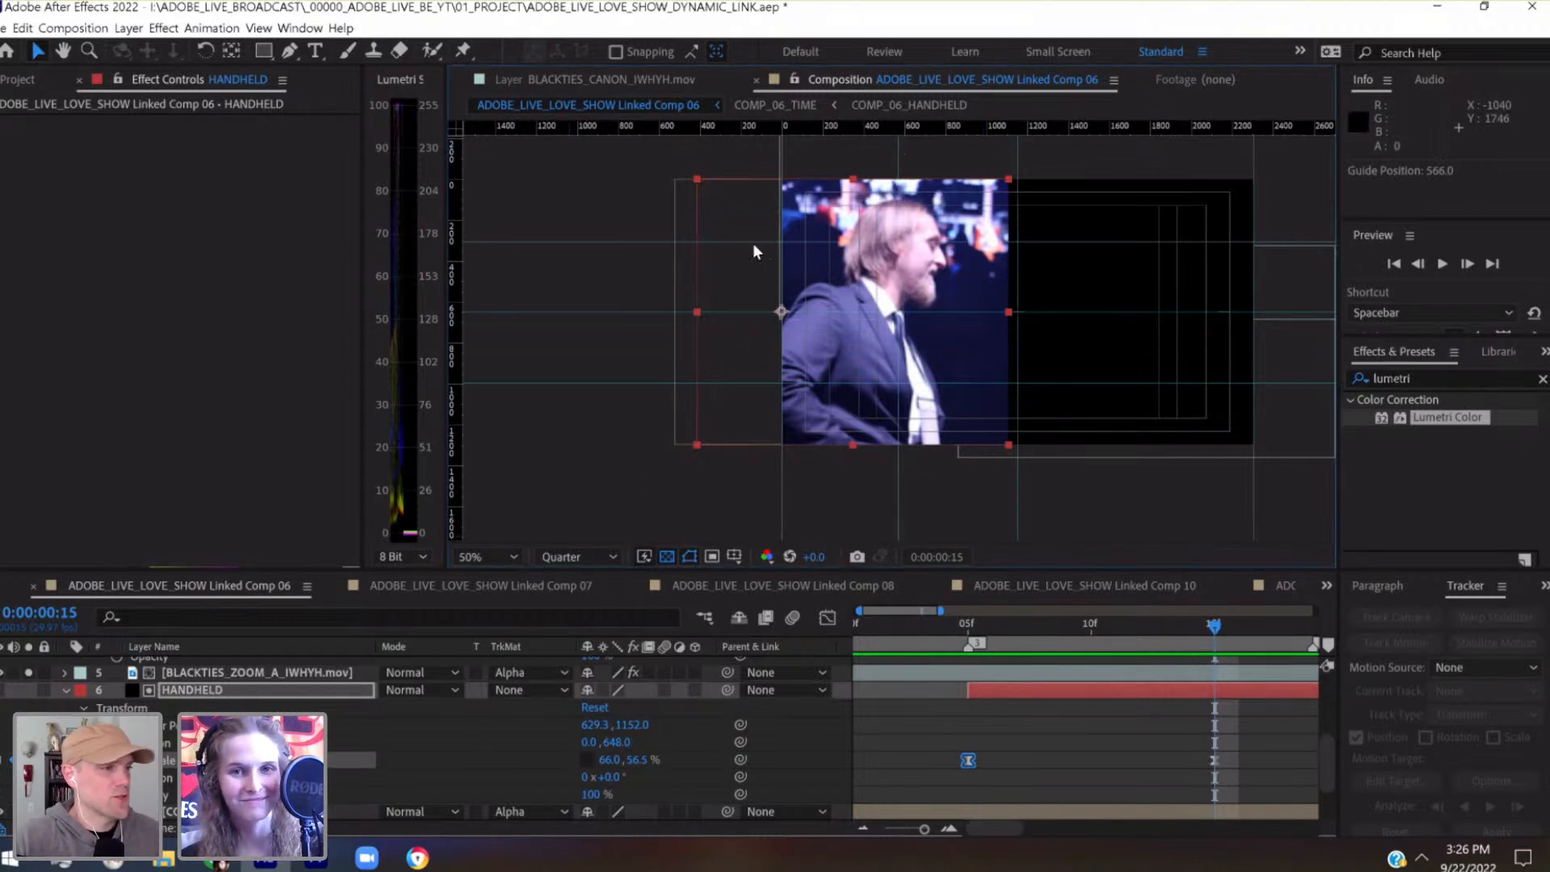
Add a horizontal guide along the composition's bottom edge at 1296 px and move the vertical guide to 544 px
{"action": "left_click_drag", "start_coordinate": [714, 129], "coordinate": [913, 442]}
{"action": "scroll", "coordinate": [908, 443], "scroll_direction": "up", "scroll_amount": 2}
{"action": "scroll", "coordinate": [909, 443], "scroll_direction": "up", "scroll_amount": 1}
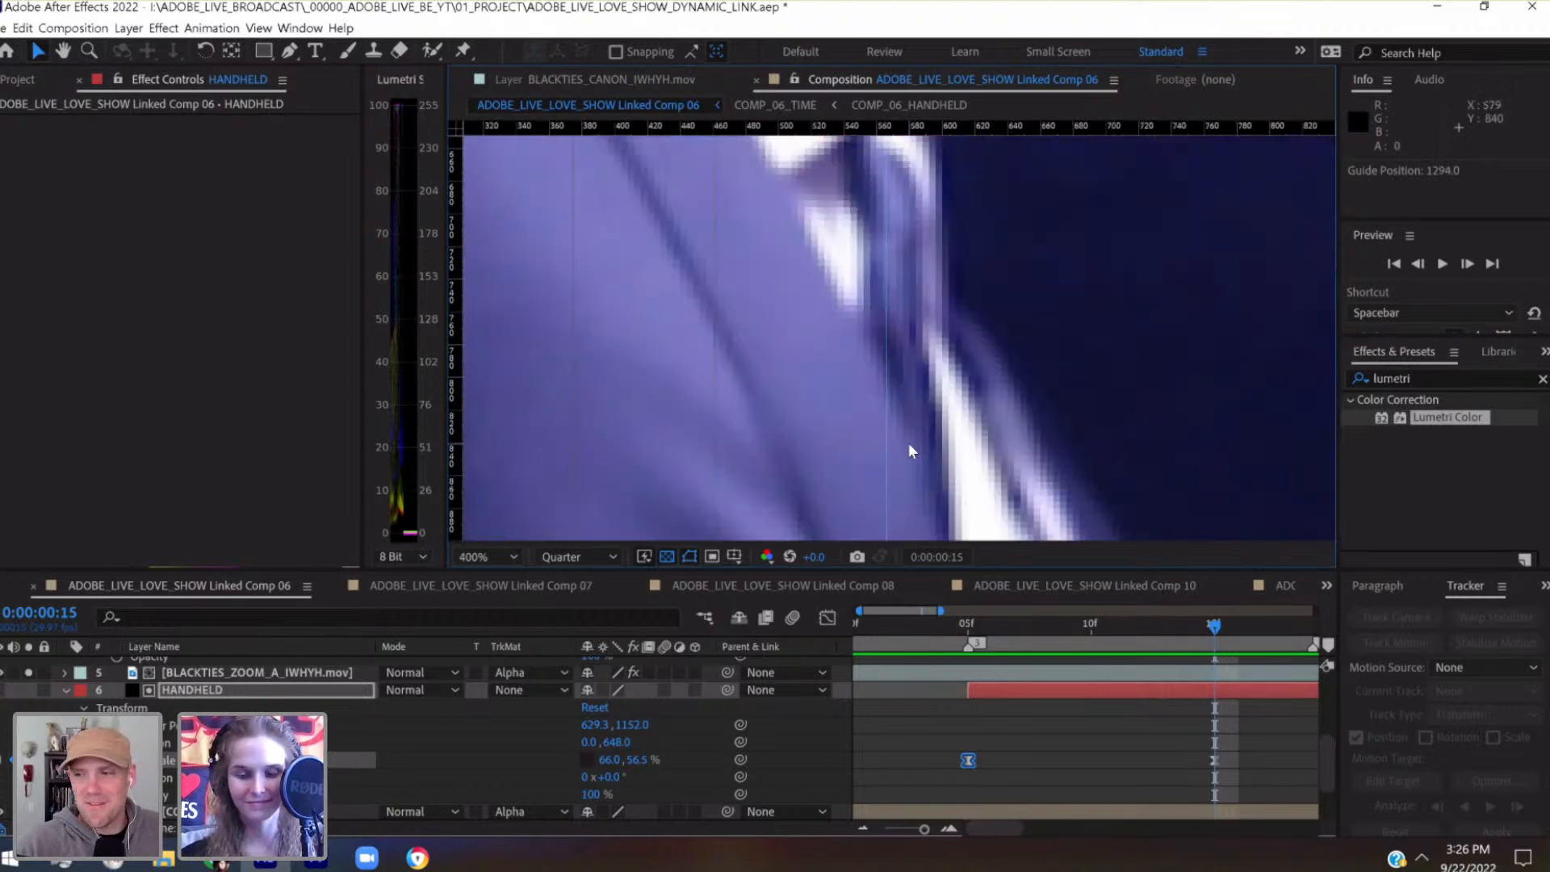
{"action": "scroll", "coordinate": [906, 443], "scroll_direction": "up", "scroll_amount": 1}
{"action": "left_click_drag", "start_coordinate": [892, 501], "coordinate": [887, 214]}
{"action": "scroll", "coordinate": [868, 313], "scroll_direction": "up", "scroll_amount": 1}
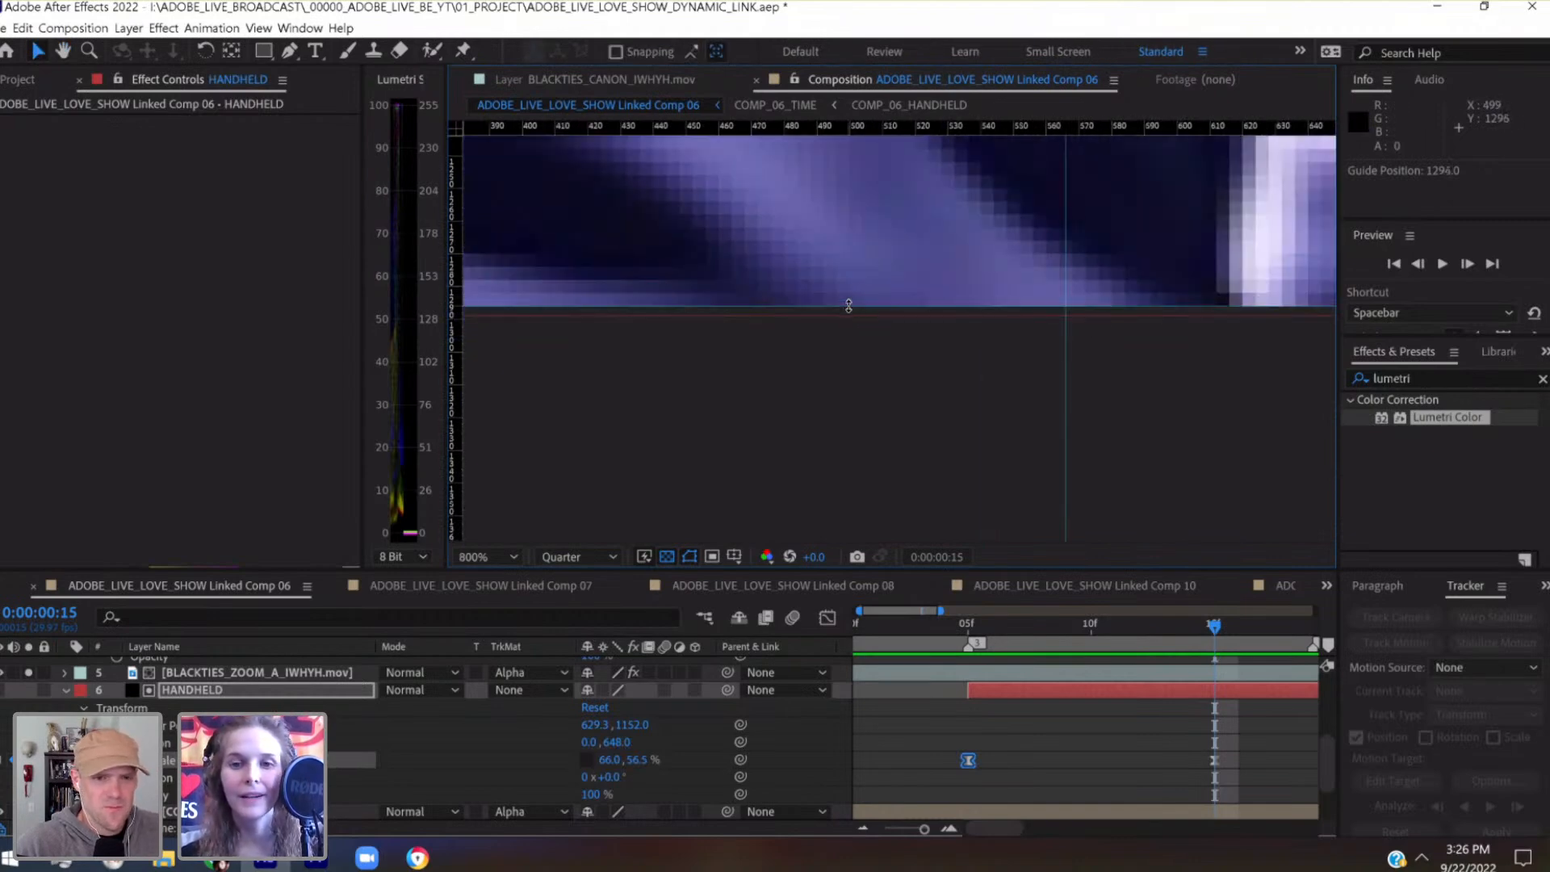
{"action": "key", "text": "slash"}
{"action": "scroll", "coordinate": [847, 300], "scroll_direction": "down", "scroll_amount": 1}
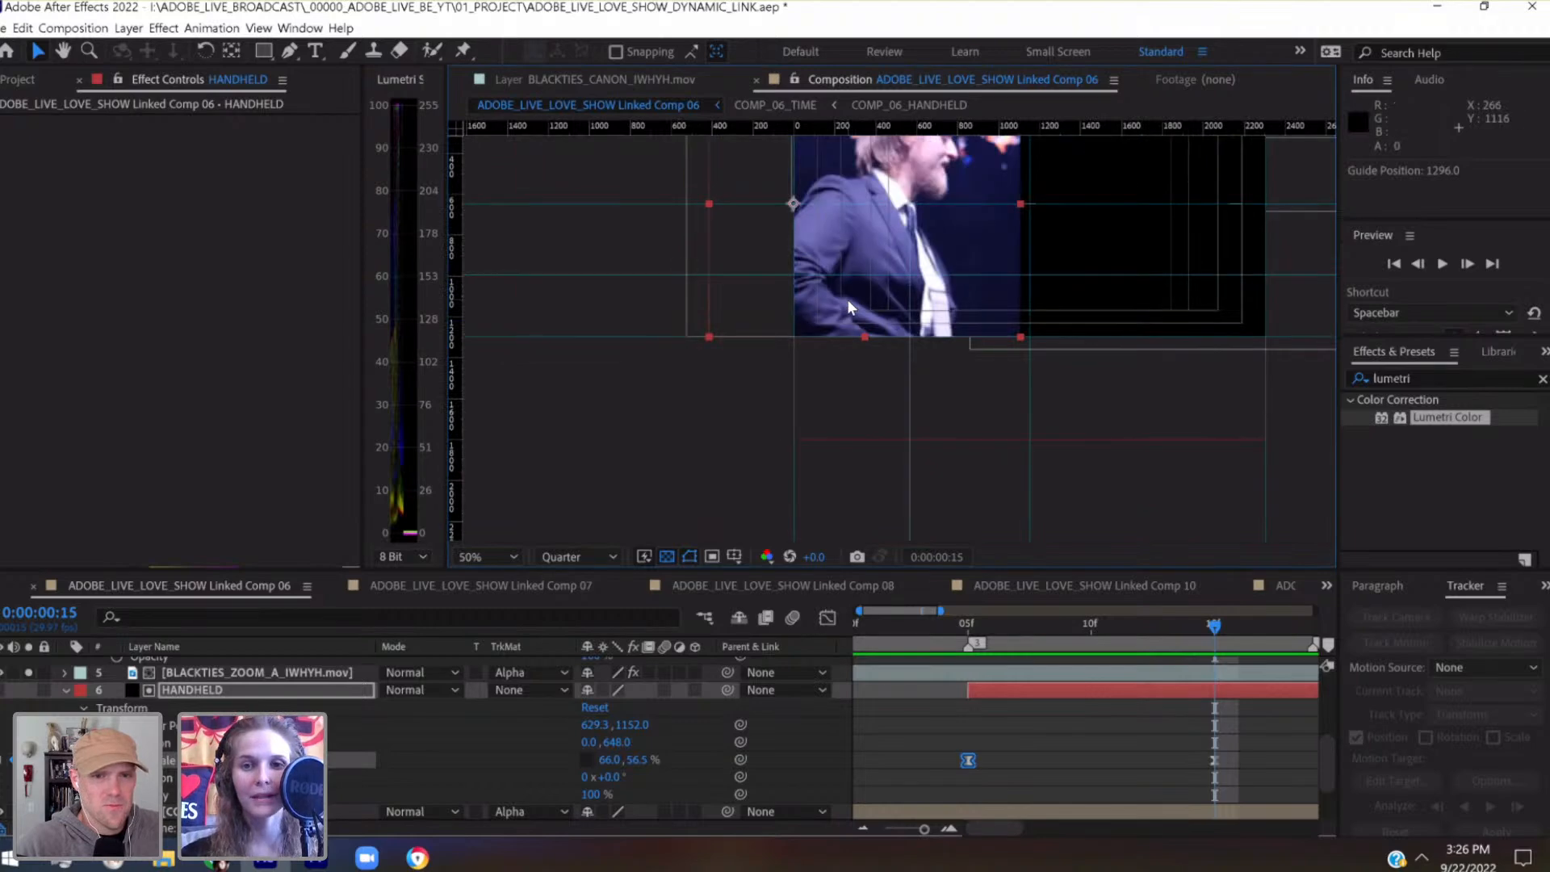
{"action": "left_click_drag", "start_coordinate": [847, 300], "coordinate": [790, 422]}
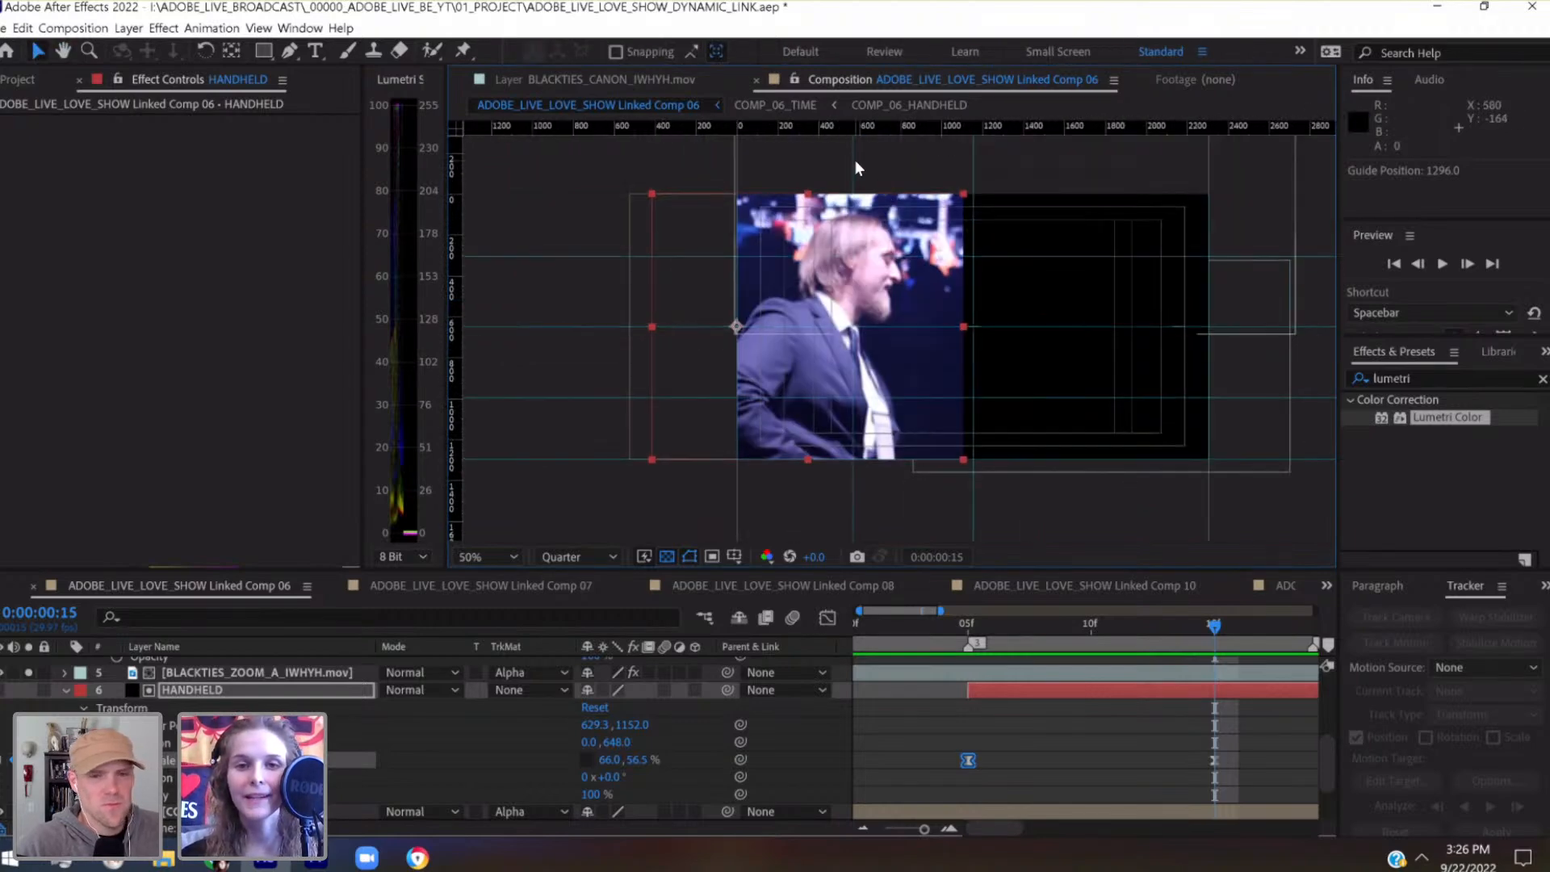
{"action": "left_click_drag", "start_coordinate": [854, 159], "coordinate": [849, 159]}
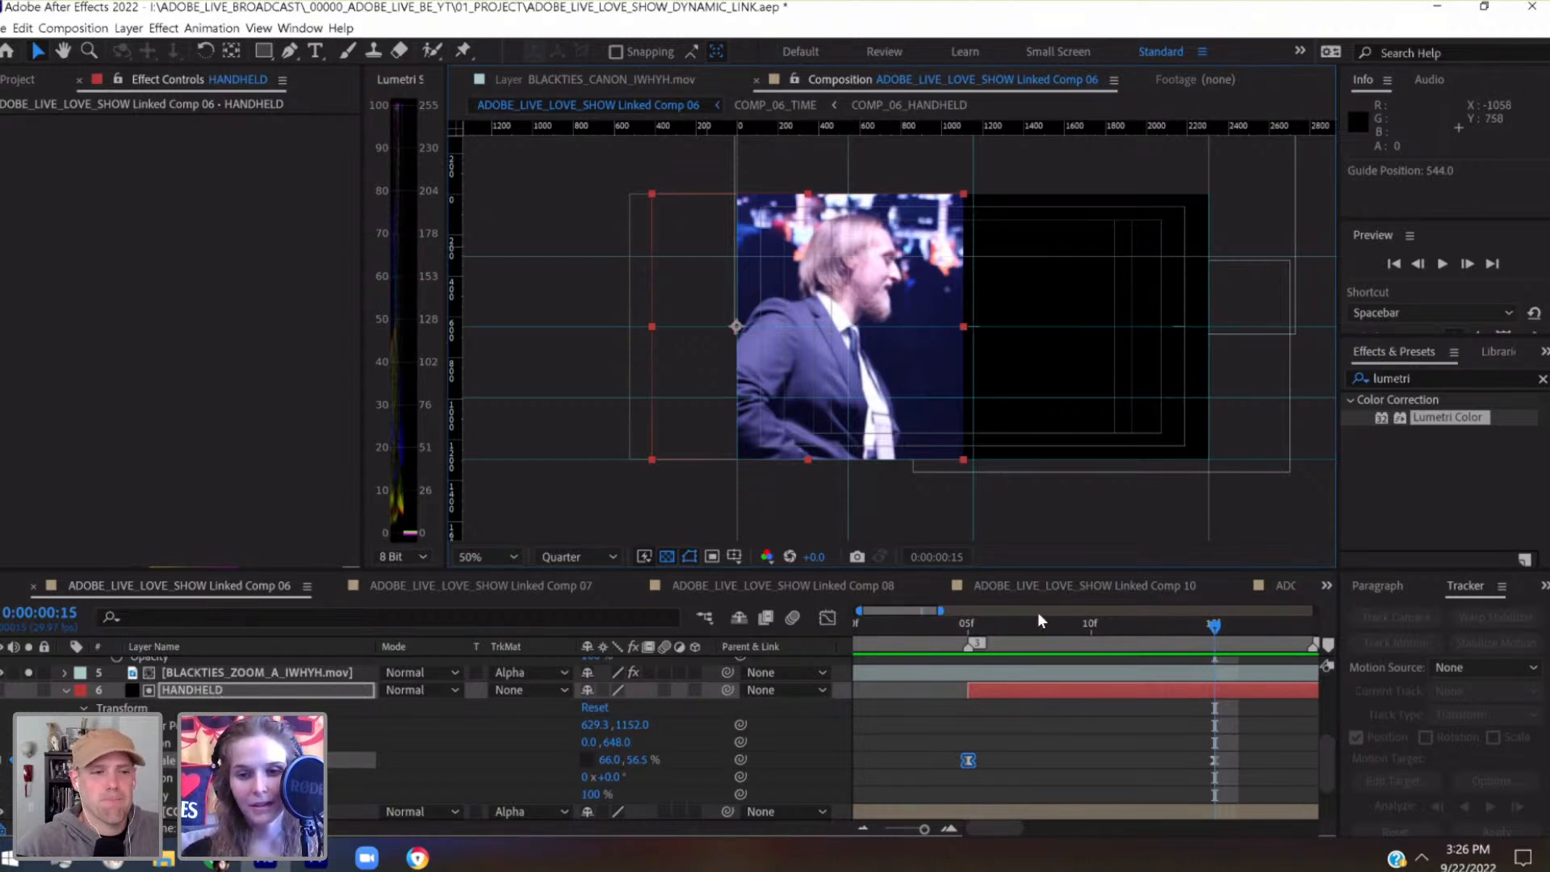
At 0:00:00:05, move the HANDHELD matte's anchor point to the guide intersection at 544, 1296
{"action": "left_click", "coordinate": [978, 638]}
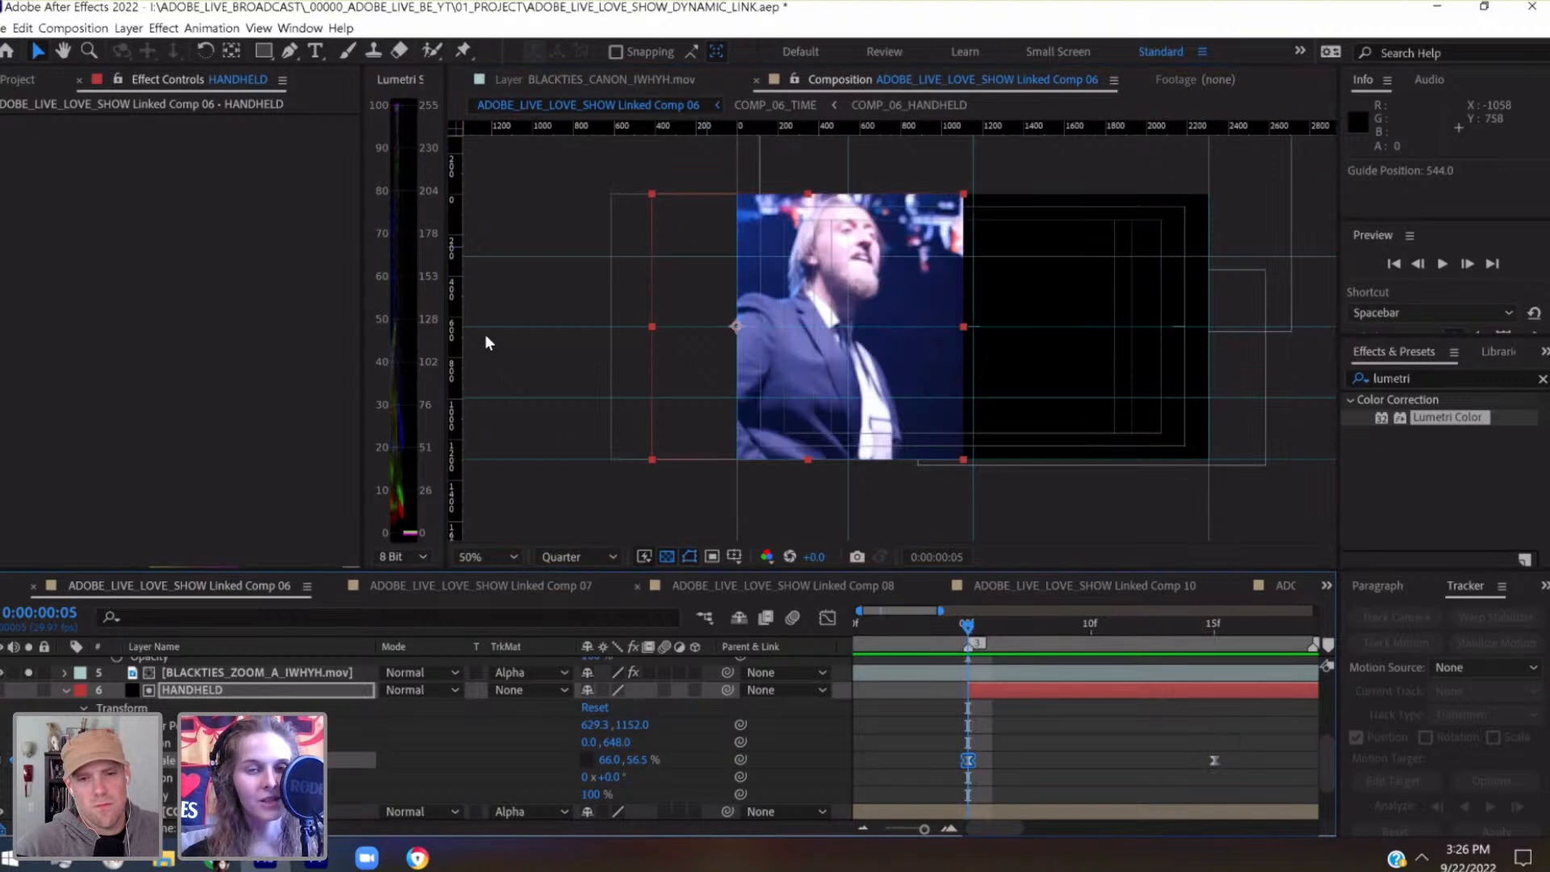
{"action": "left_click", "coordinate": [232, 51]}
{"action": "left_click_drag", "start_coordinate": [779, 396], "coordinate": [1105, 26]}
{"action": "scroll", "coordinate": [847, 466], "scroll_direction": "up", "scroll_amount": 4}
{"action": "key", "text": "space"}
{"action": "left_click_drag", "start_coordinate": [987, 383], "coordinate": [838, 393]}
{"action": "scroll", "coordinate": [830, 414], "scroll_direction": "down", "scroll_amount": 4}
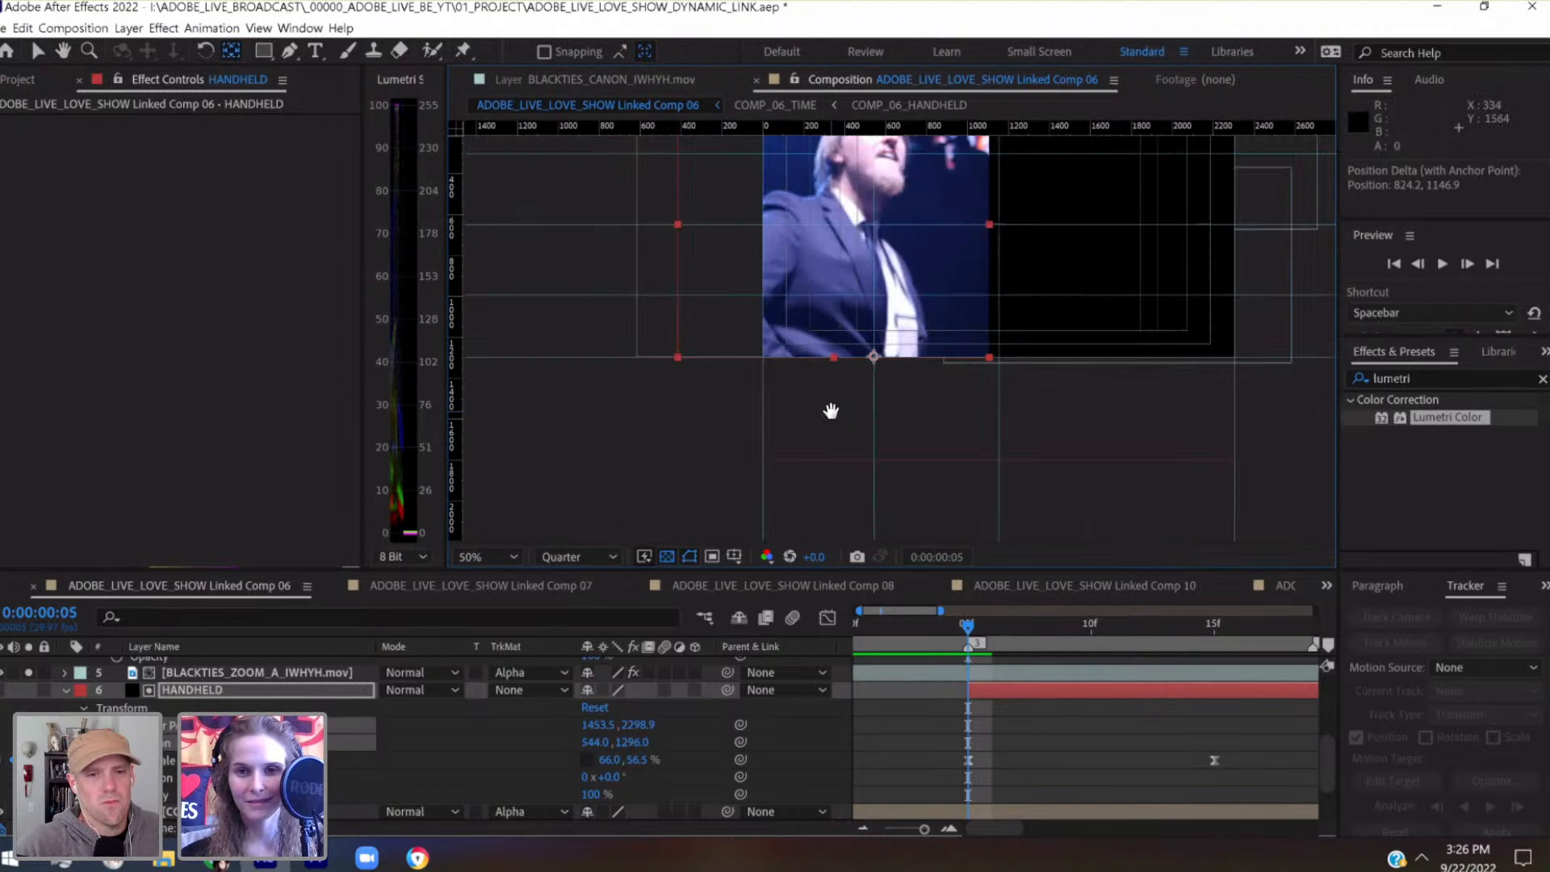
{"action": "left_click_drag", "start_coordinate": [785, 487], "coordinate": [780, 510]}
Set the HANDHELD matte's vertical Scale to 0% at 0:00:00:05 and scrub through the reveal to 0:00:00:15
{"action": "left_click", "coordinate": [1213, 631]}
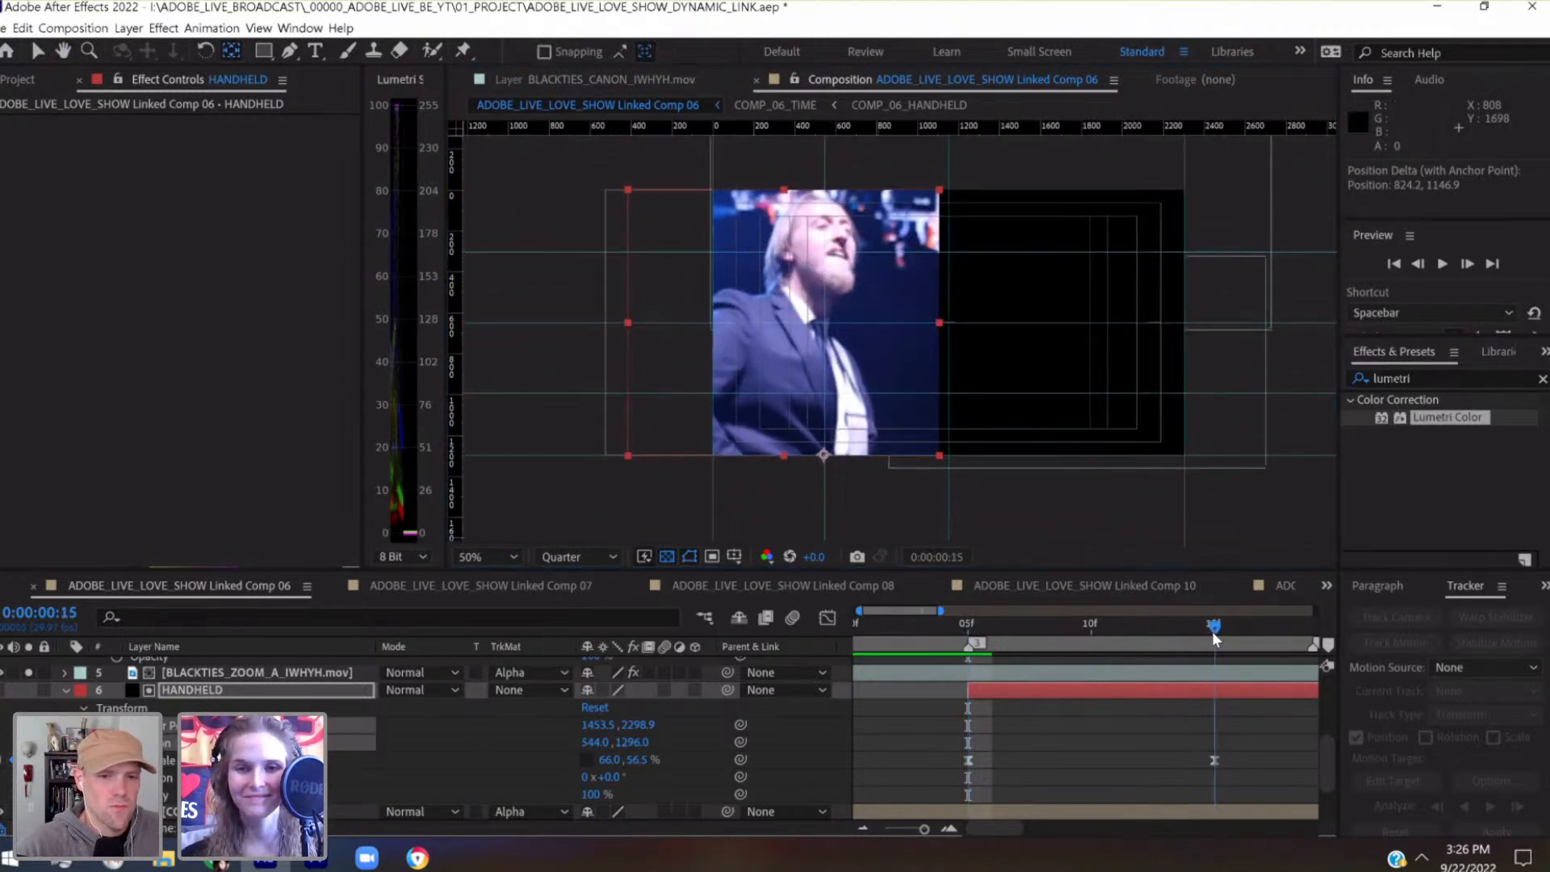
{"action": "left_click", "coordinate": [972, 624]}
{"action": "left_click", "coordinate": [642, 759]}
{"action": "type", "text": "0"}
{"action": "key", "text": "Return"}
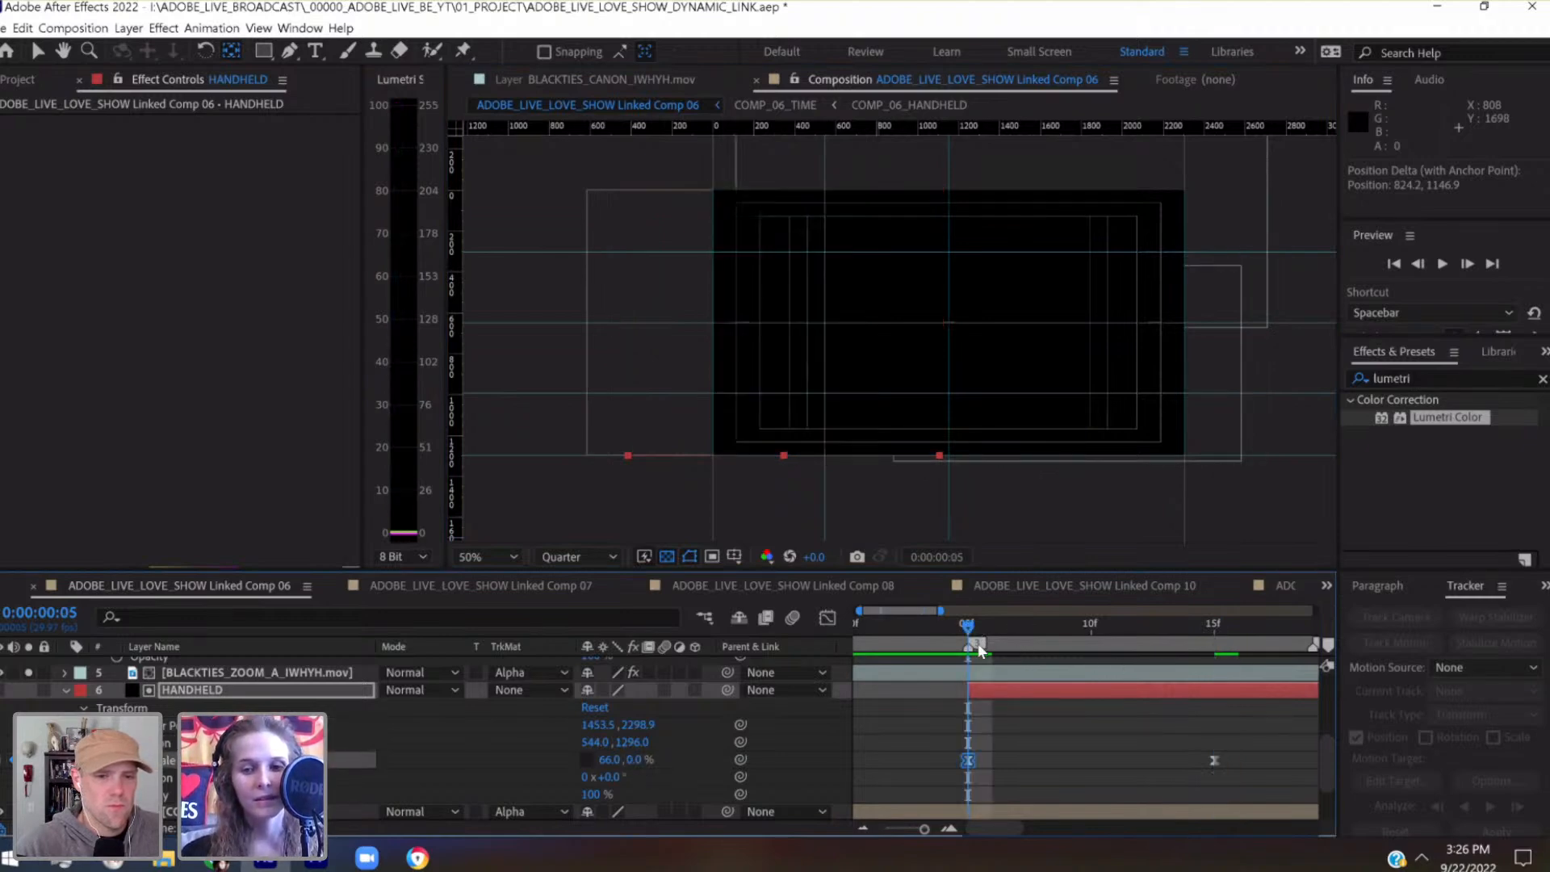
{"action": "left_click_drag", "start_coordinate": [968, 636], "coordinate": [1209, 650]}
Go to 0:00:00:19 and apply Easy Ease to both Scale keyframes of the ZOOM_A matte
{"action": "scroll", "coordinate": [1219, 772], "scroll_direction": "right", "scroll_amount": 6}
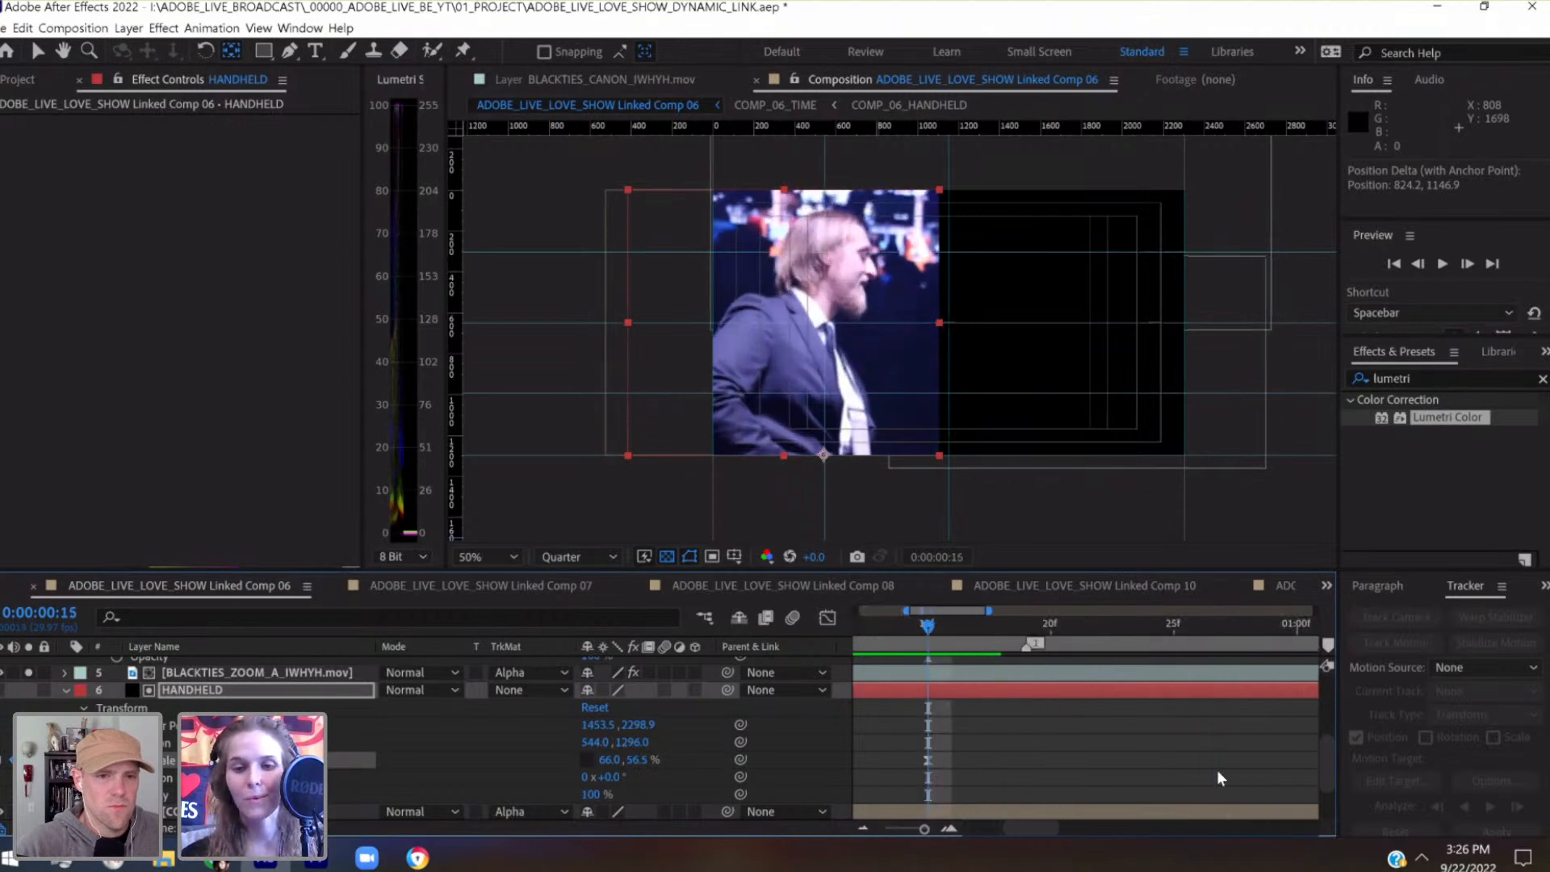
{"action": "scroll", "coordinate": [1217, 768], "scroll_direction": "left", "scroll_amount": 6}
{"action": "left_click", "coordinate": [1065, 621]}
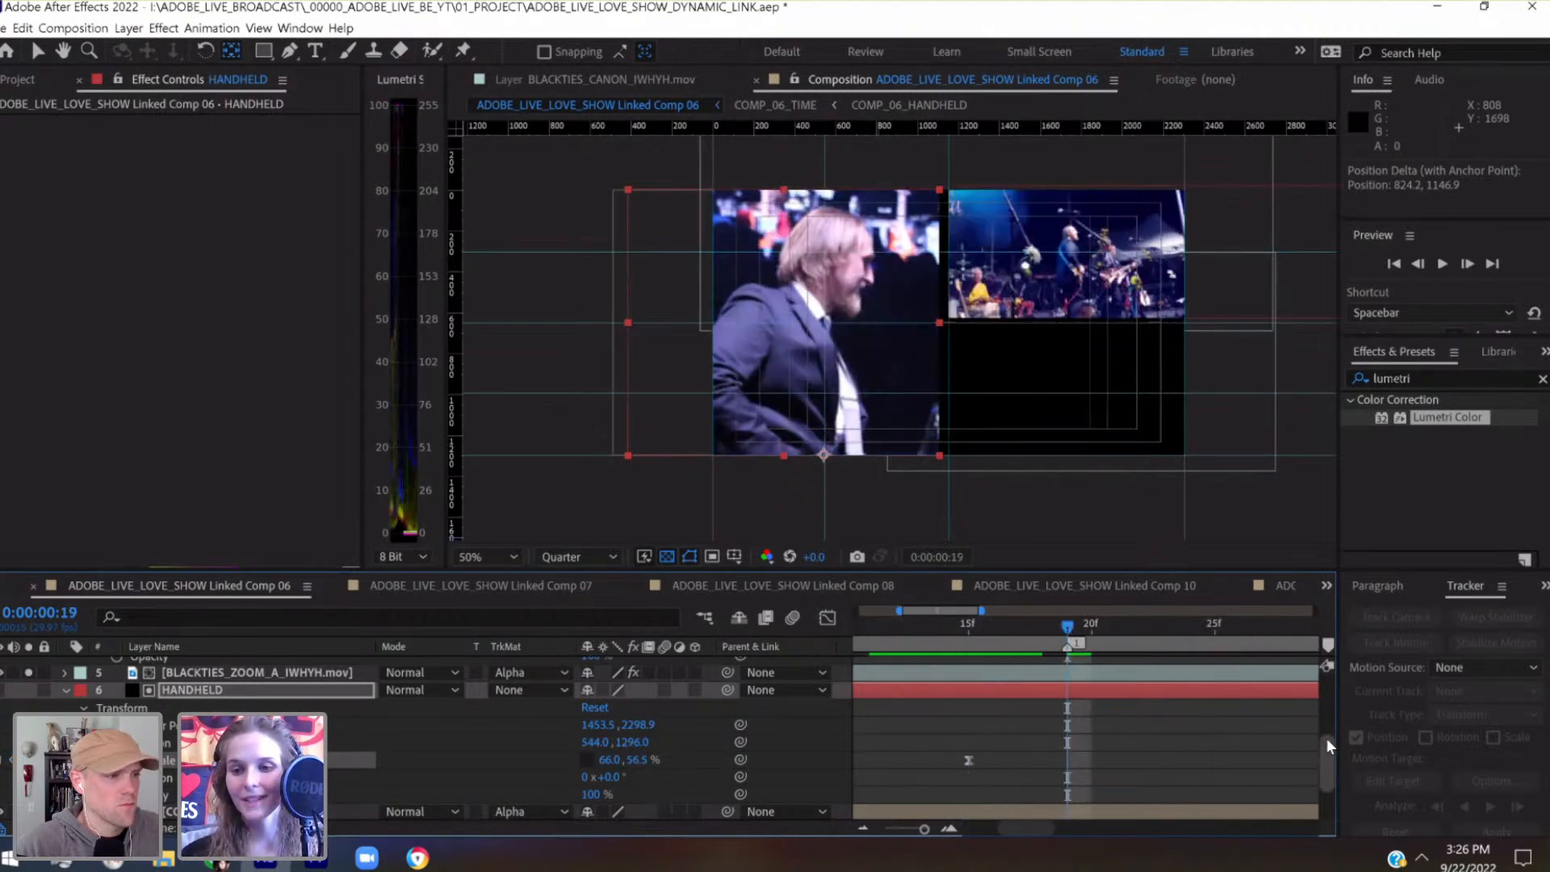
{"action": "left_click_drag", "start_coordinate": [1329, 748], "coordinate": [1292, 686]}
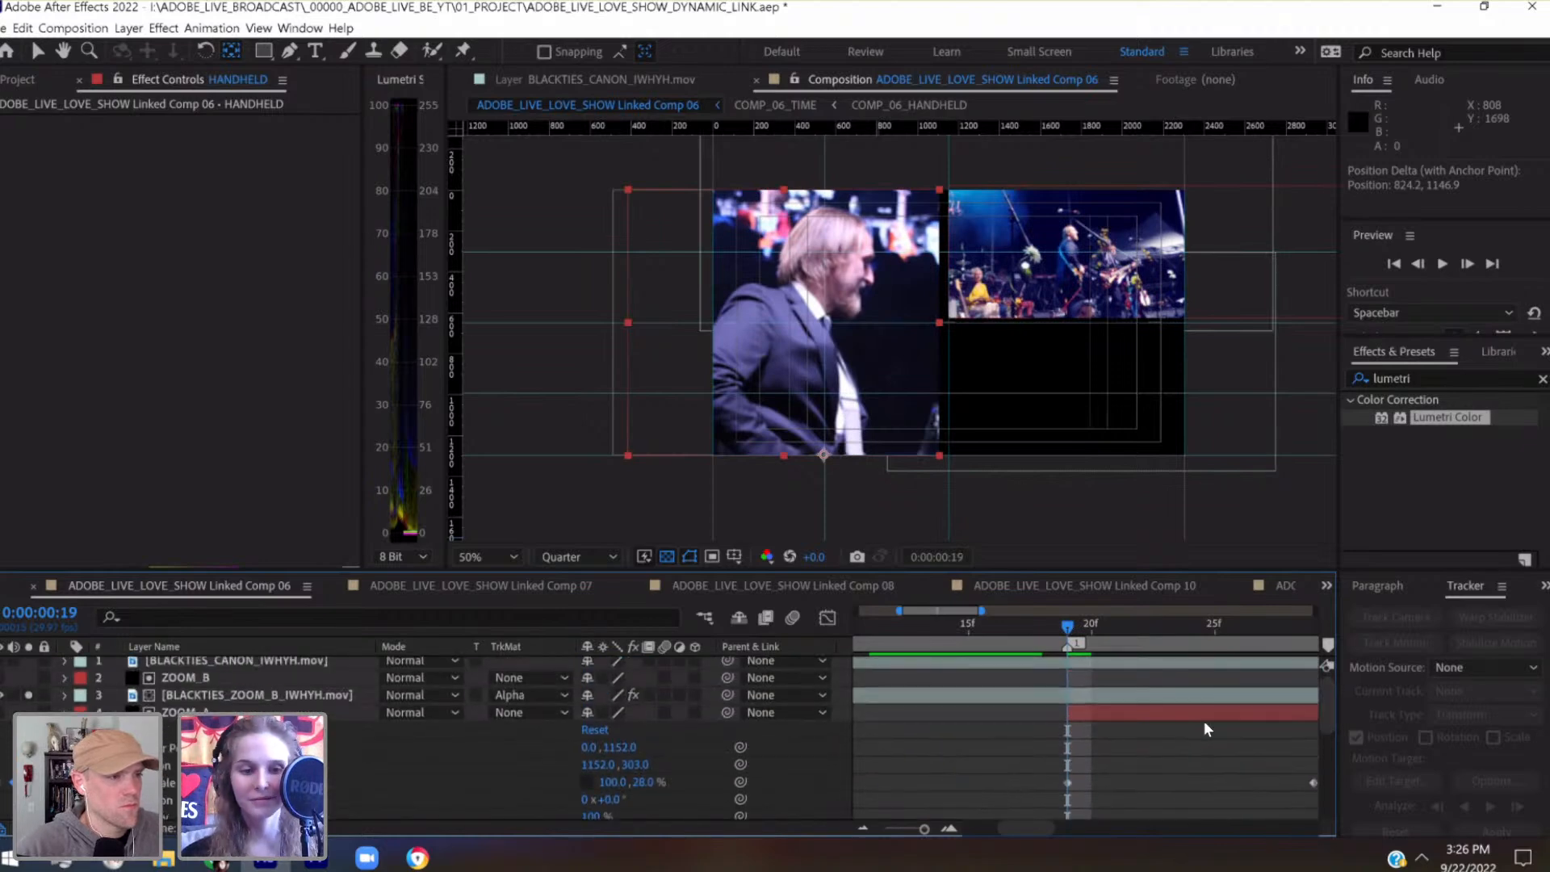
{"action": "scroll", "coordinate": [1170, 747], "scroll_direction": "right", "scroll_amount": 2}
{"action": "scroll", "coordinate": [884, 787], "scroll_direction": "right", "scroll_amount": 6}
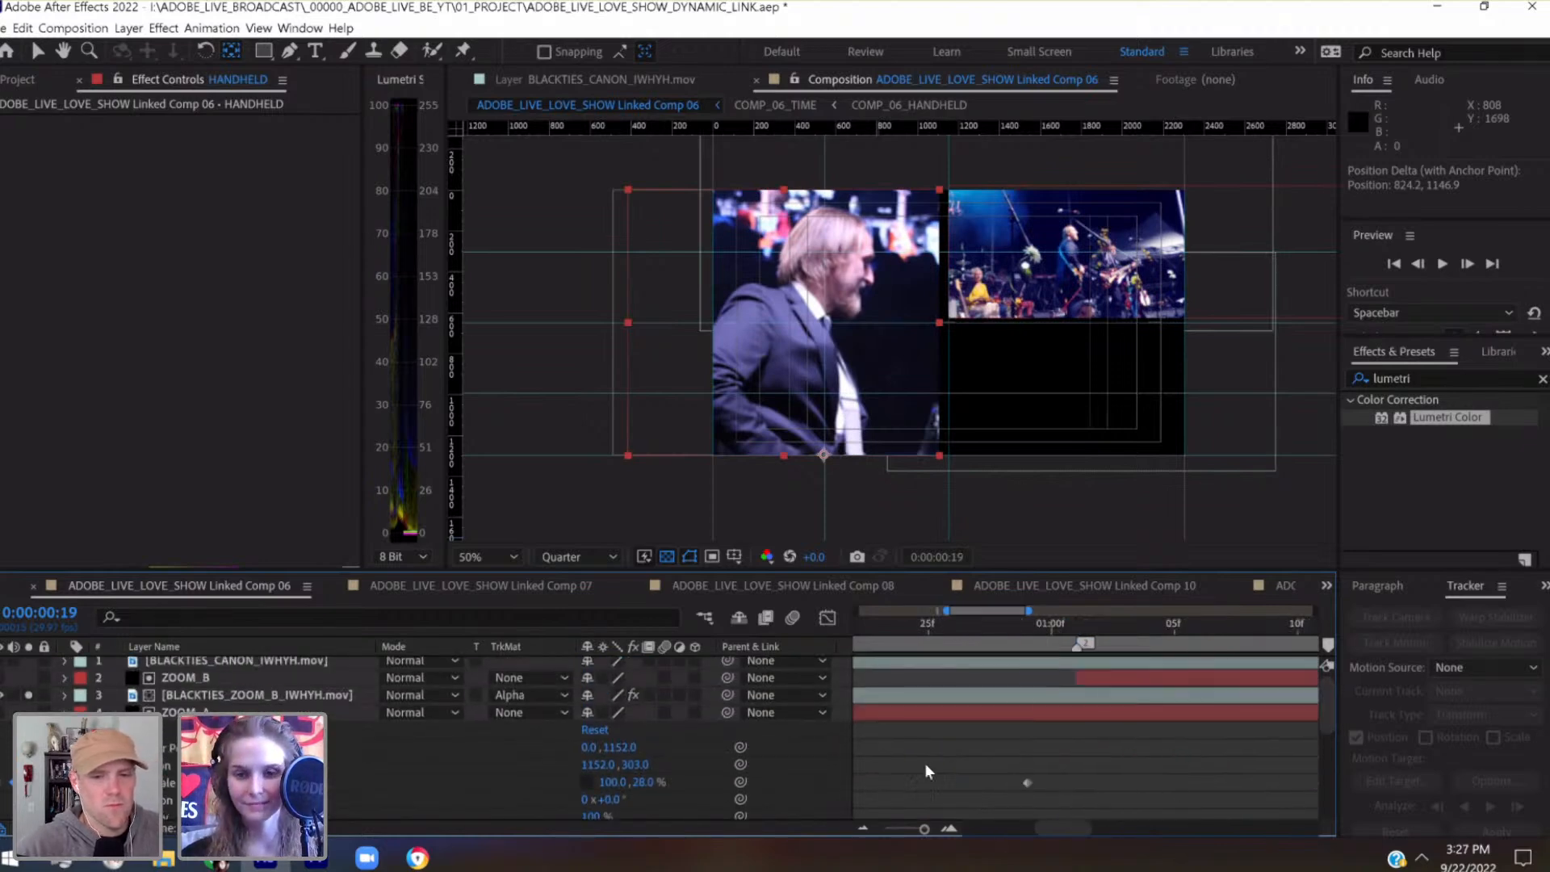
{"action": "scroll", "coordinate": [1114, 762], "scroll_direction": "right", "scroll_amount": 5}
{"action": "scroll", "coordinate": [1115, 762], "scroll_direction": "left", "scroll_amount": 5}
{"action": "left_click_drag", "start_coordinate": [1194, 756], "coordinate": [899, 790]}
{"action": "right_click", "coordinate": [901, 785]}
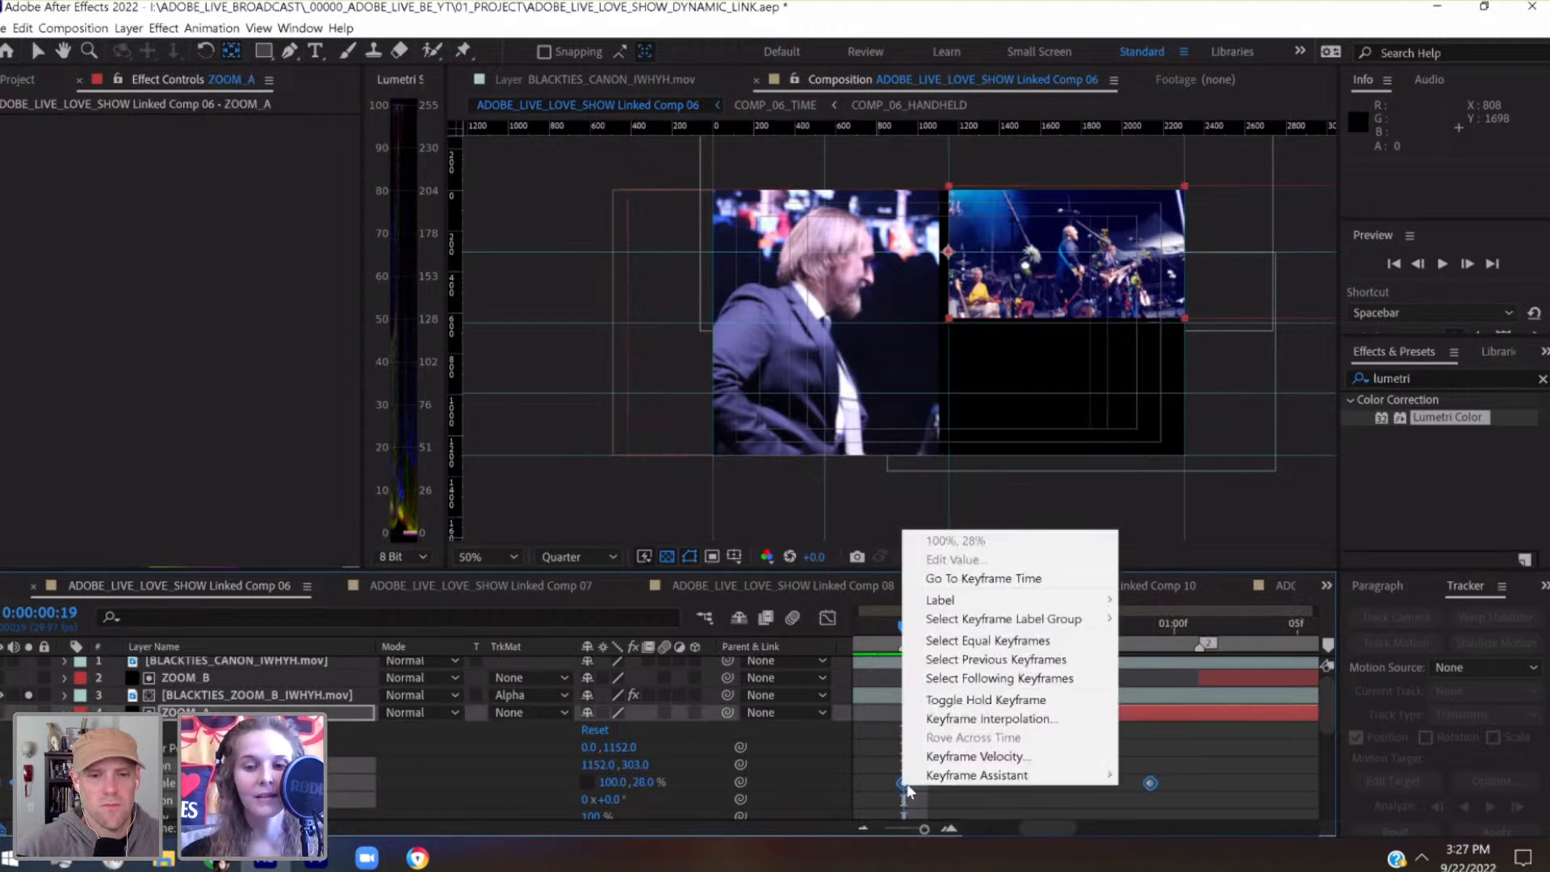
{"action": "mouse_move", "coordinate": [1010, 775]}
{"action": "left_click", "coordinate": [1165, 662]}
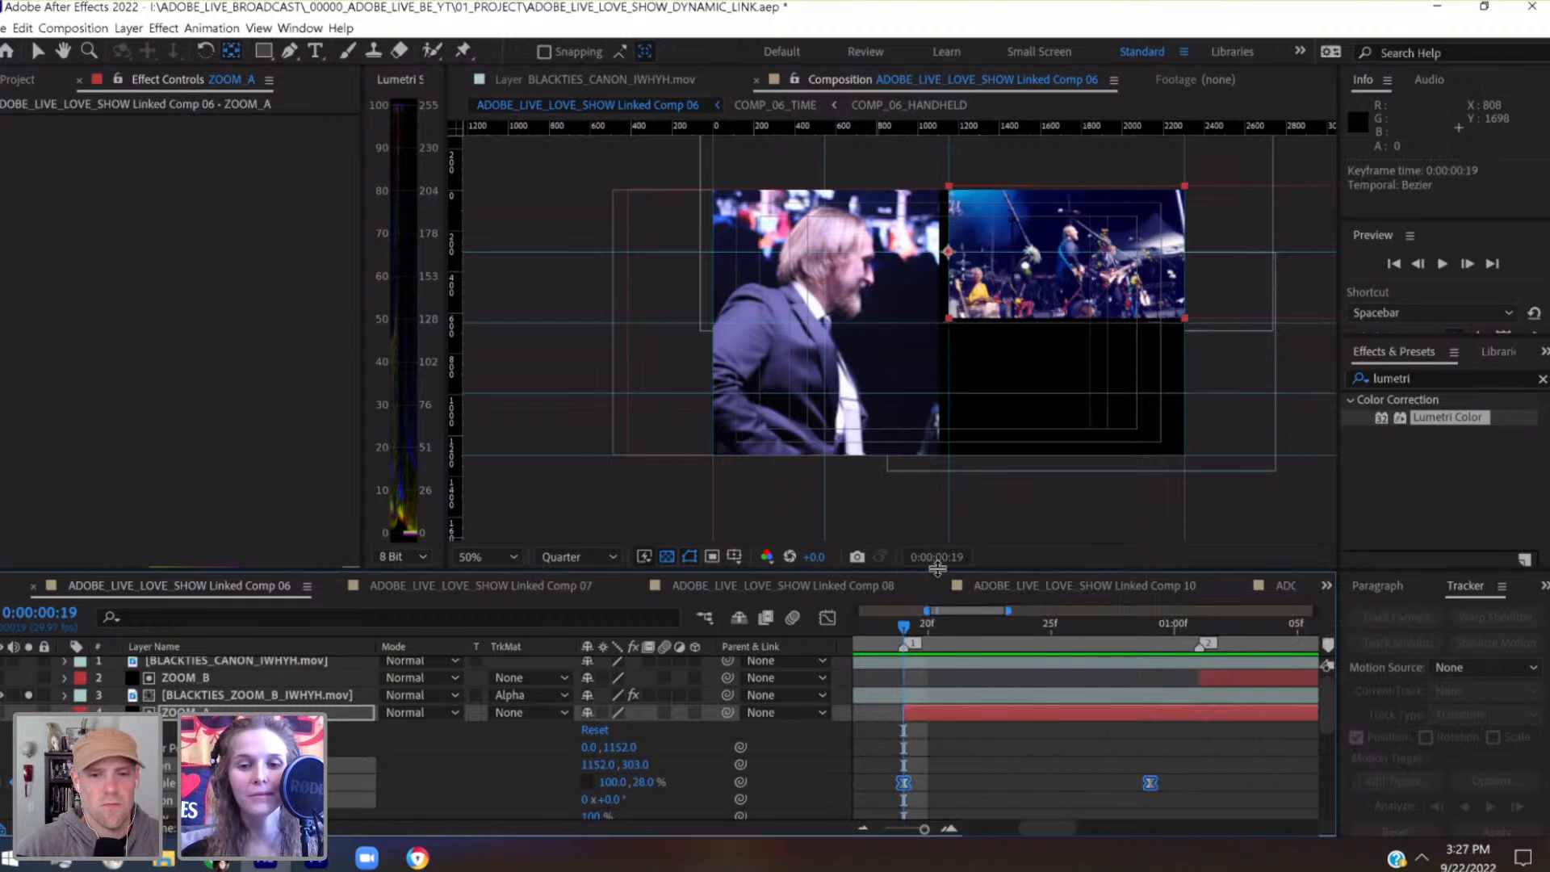
Enlarge the timeline area to show more of ZOOM_A's transform properties and save the project
{"action": "left_click_drag", "start_coordinate": [935, 564], "coordinate": [931, 520]}
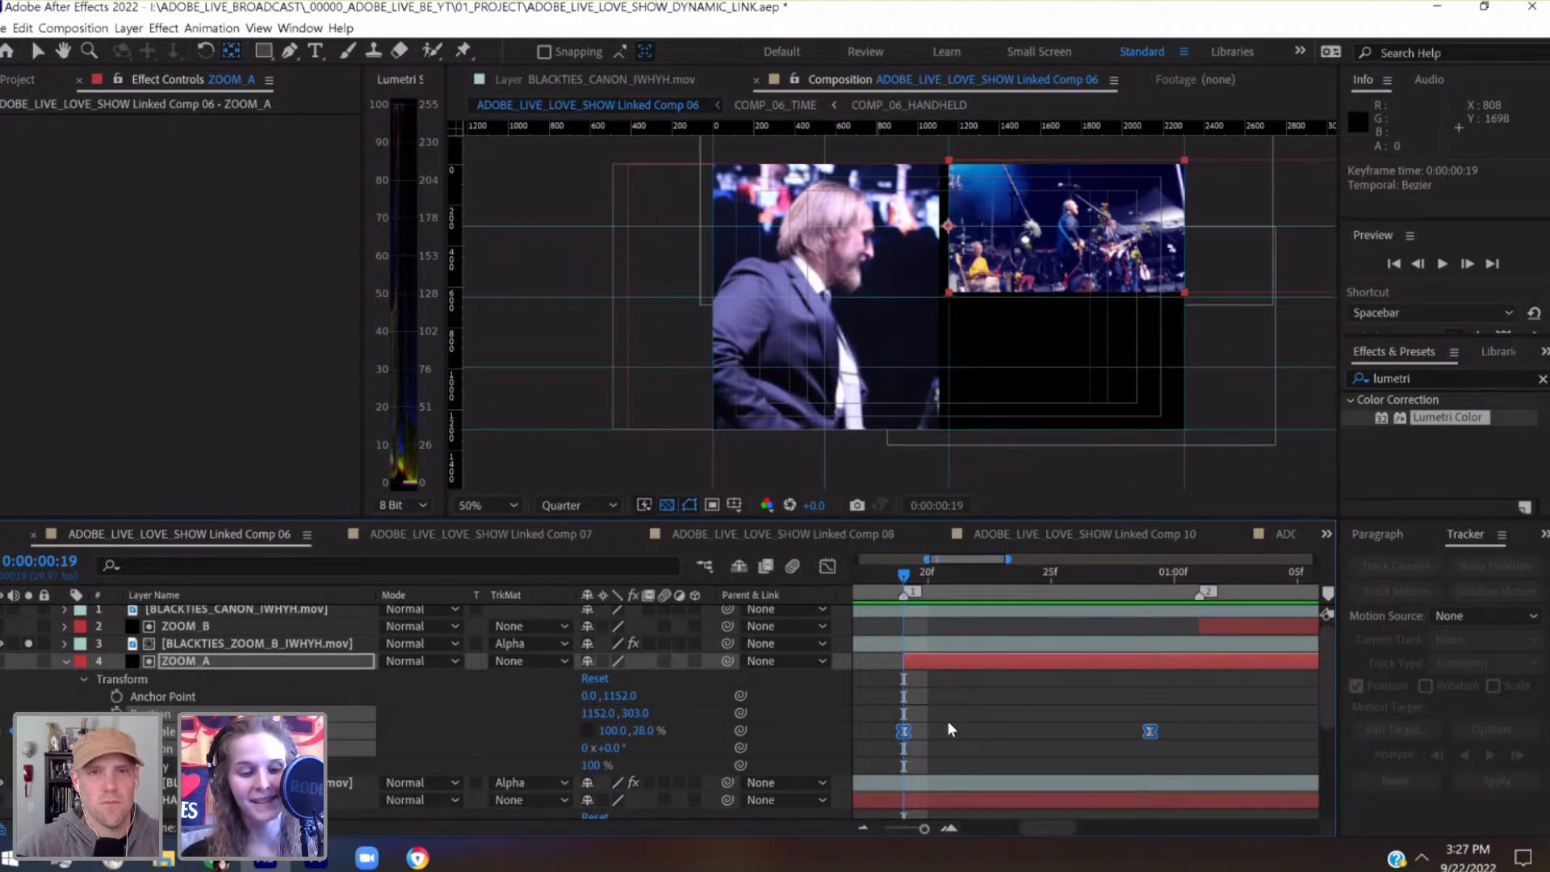
{"action": "key", "text": "ctrl+s"}
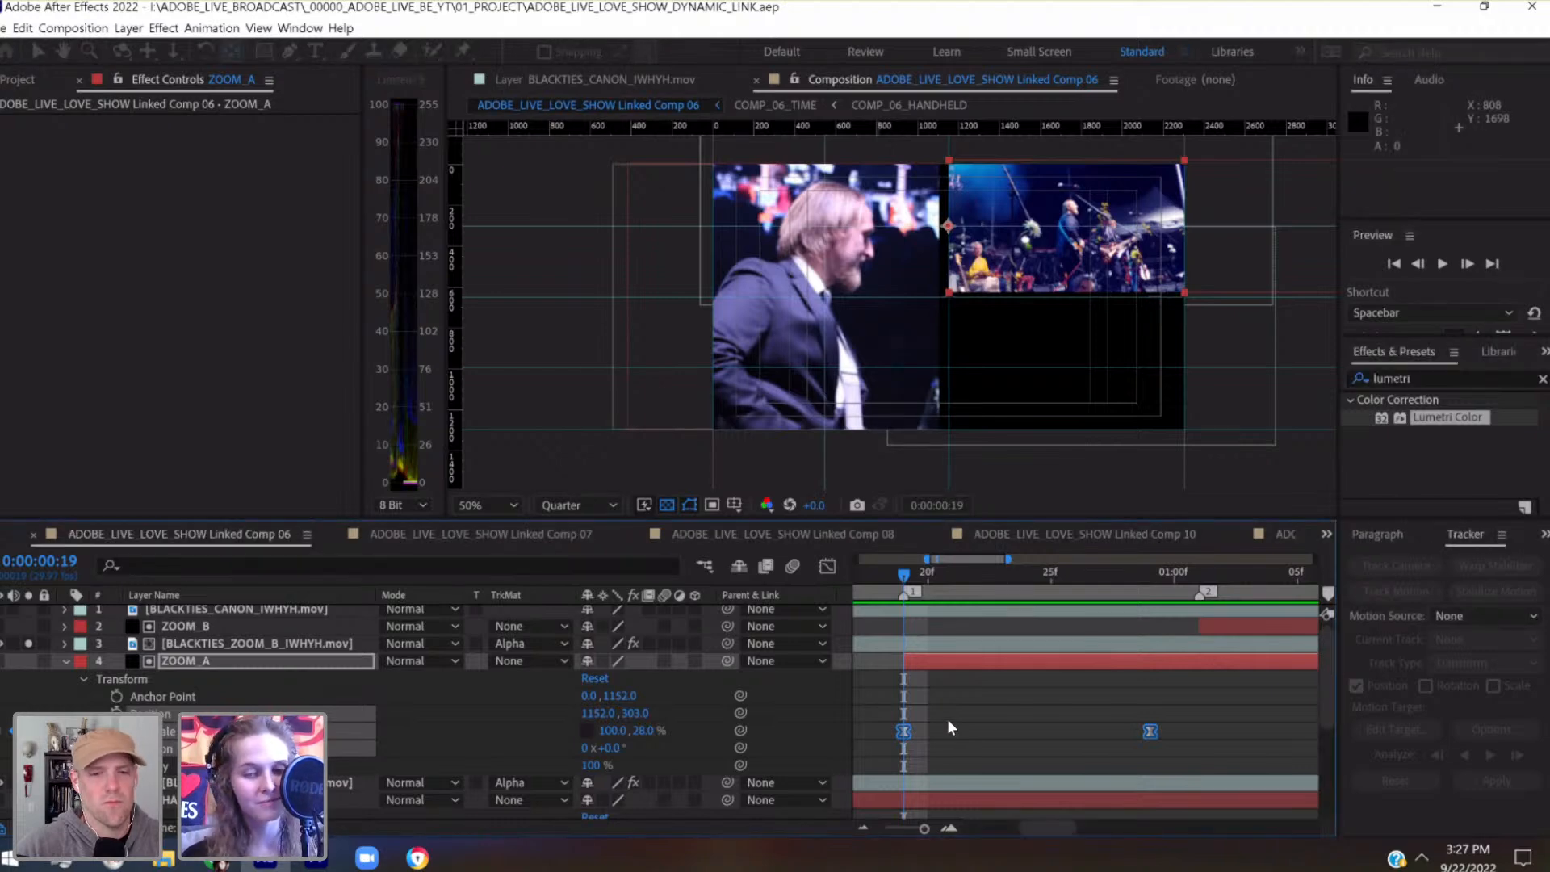
{"action": "left_click", "coordinate": [949, 722]}
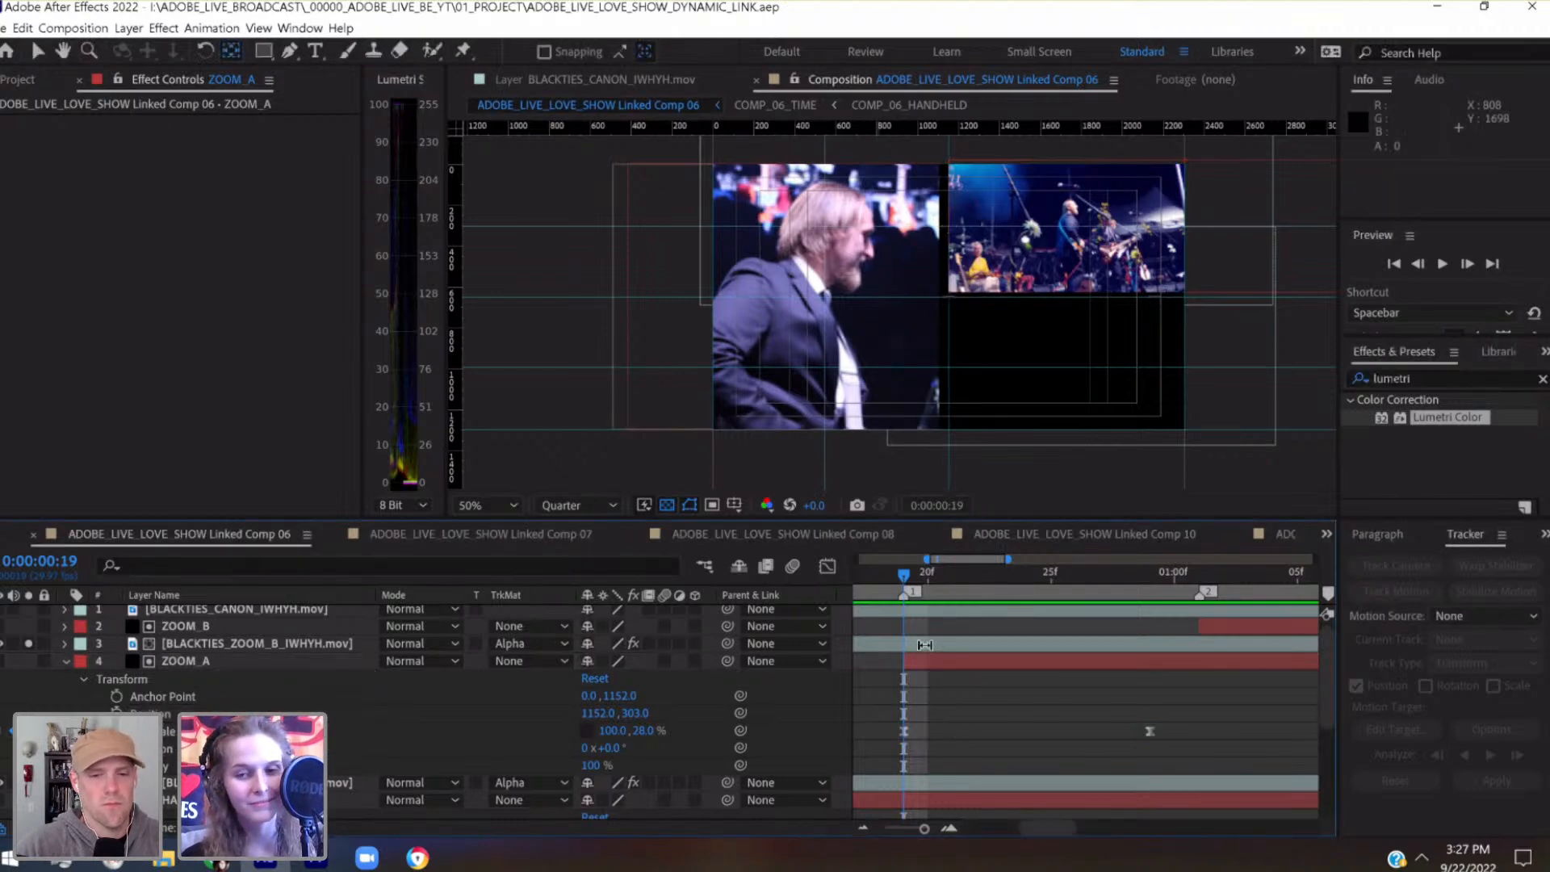
Set the ZOOM_A matte's horizontal Scale to 0% at 0:00:00:19
{"action": "left_click", "coordinate": [303, 664]}
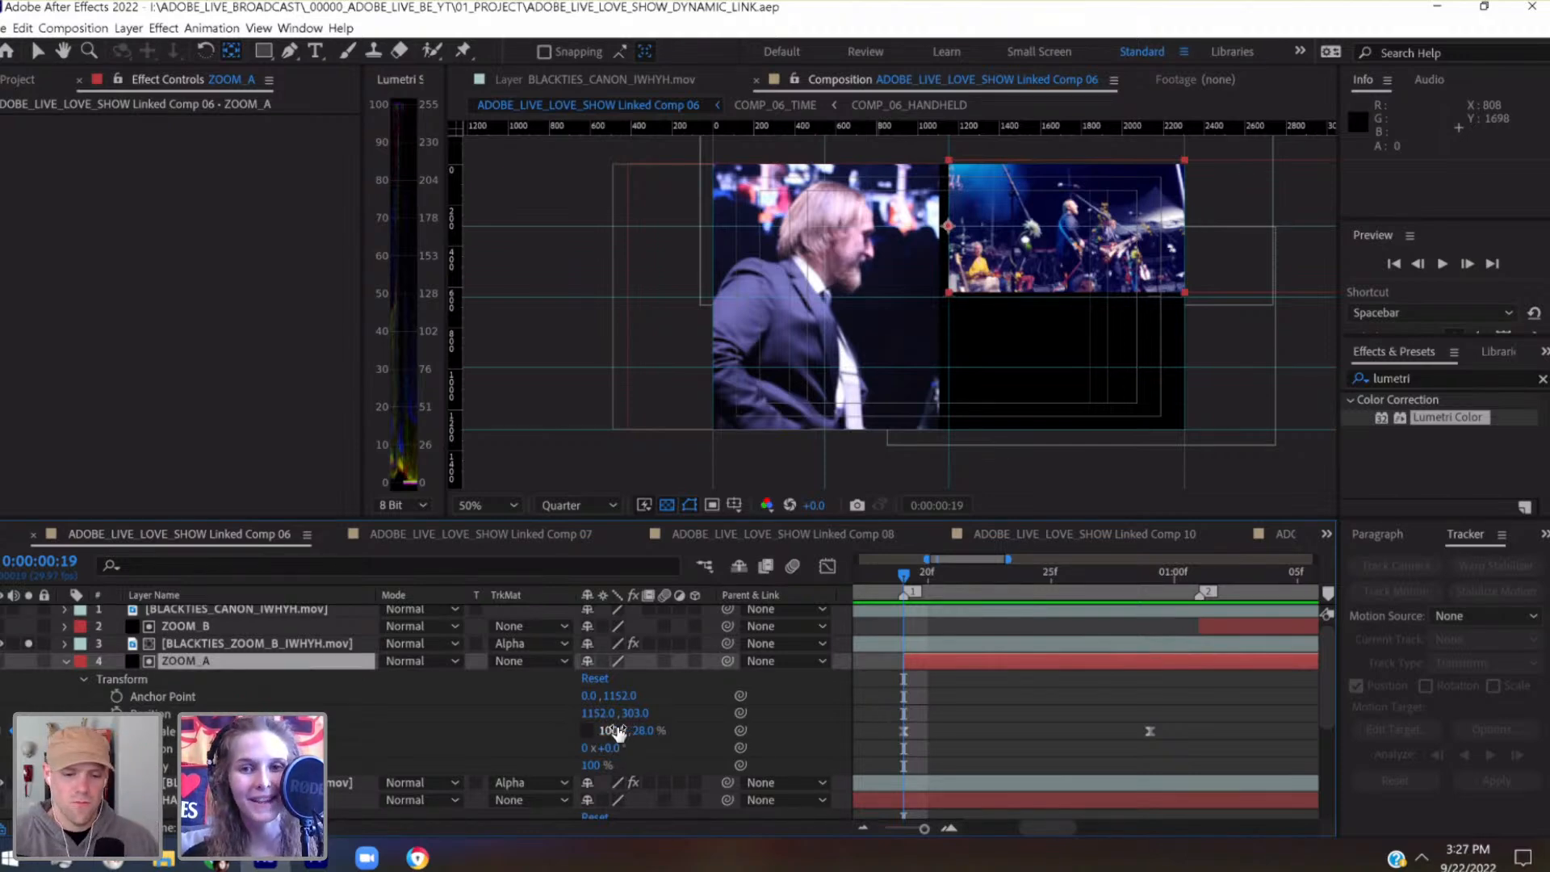
{"action": "left_click_drag", "start_coordinate": [926, 830], "coordinate": [922, 830]}
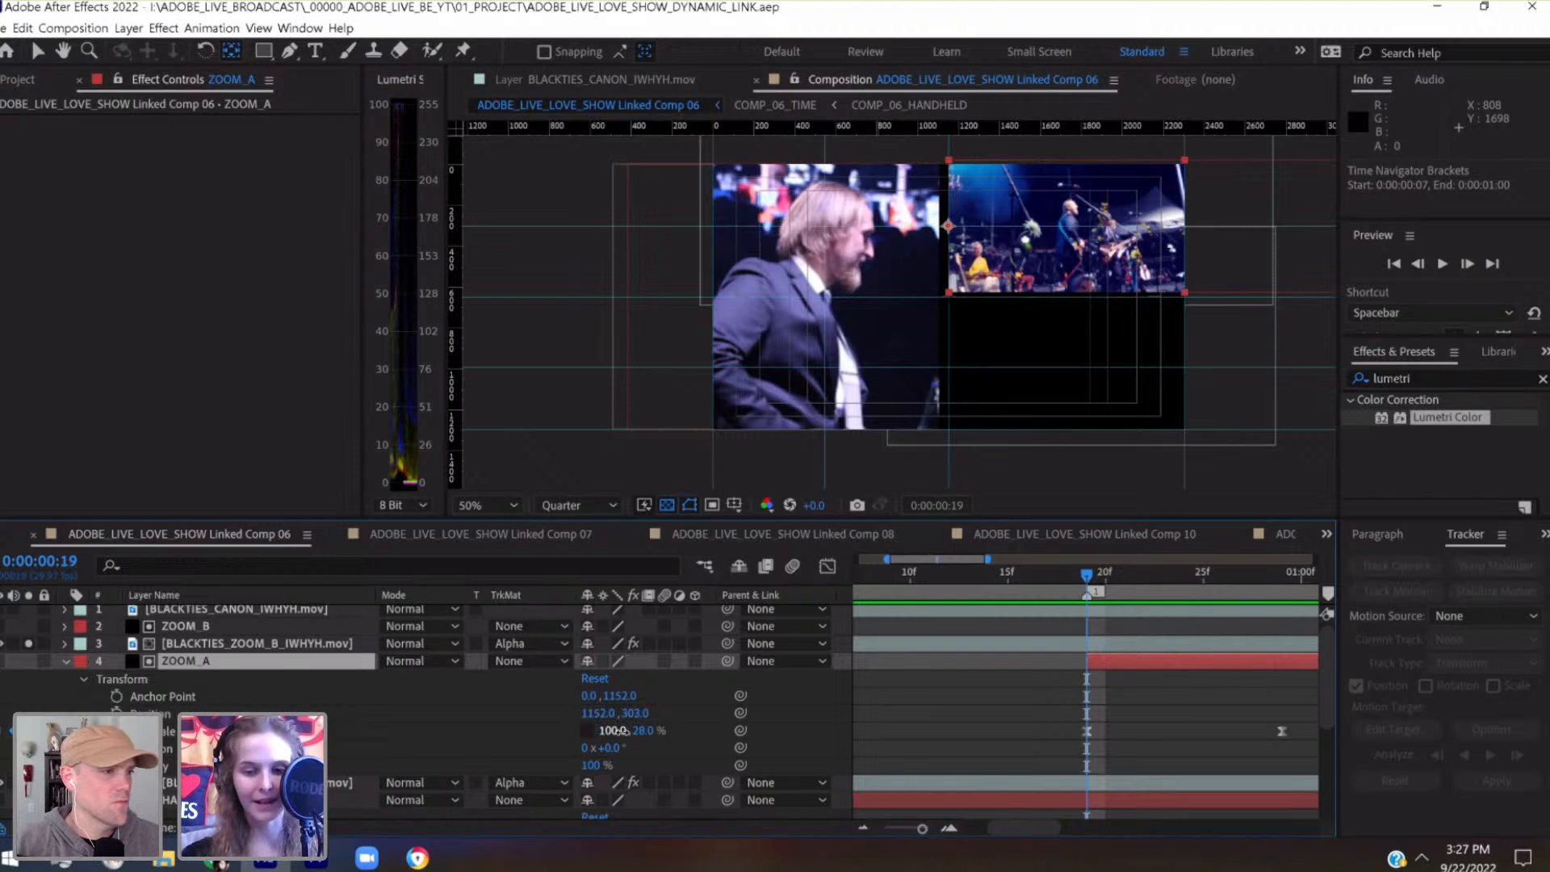
{"action": "left_click", "coordinate": [622, 731]}
{"action": "type", "text": "0"}
{"action": "key", "text": "Return"}
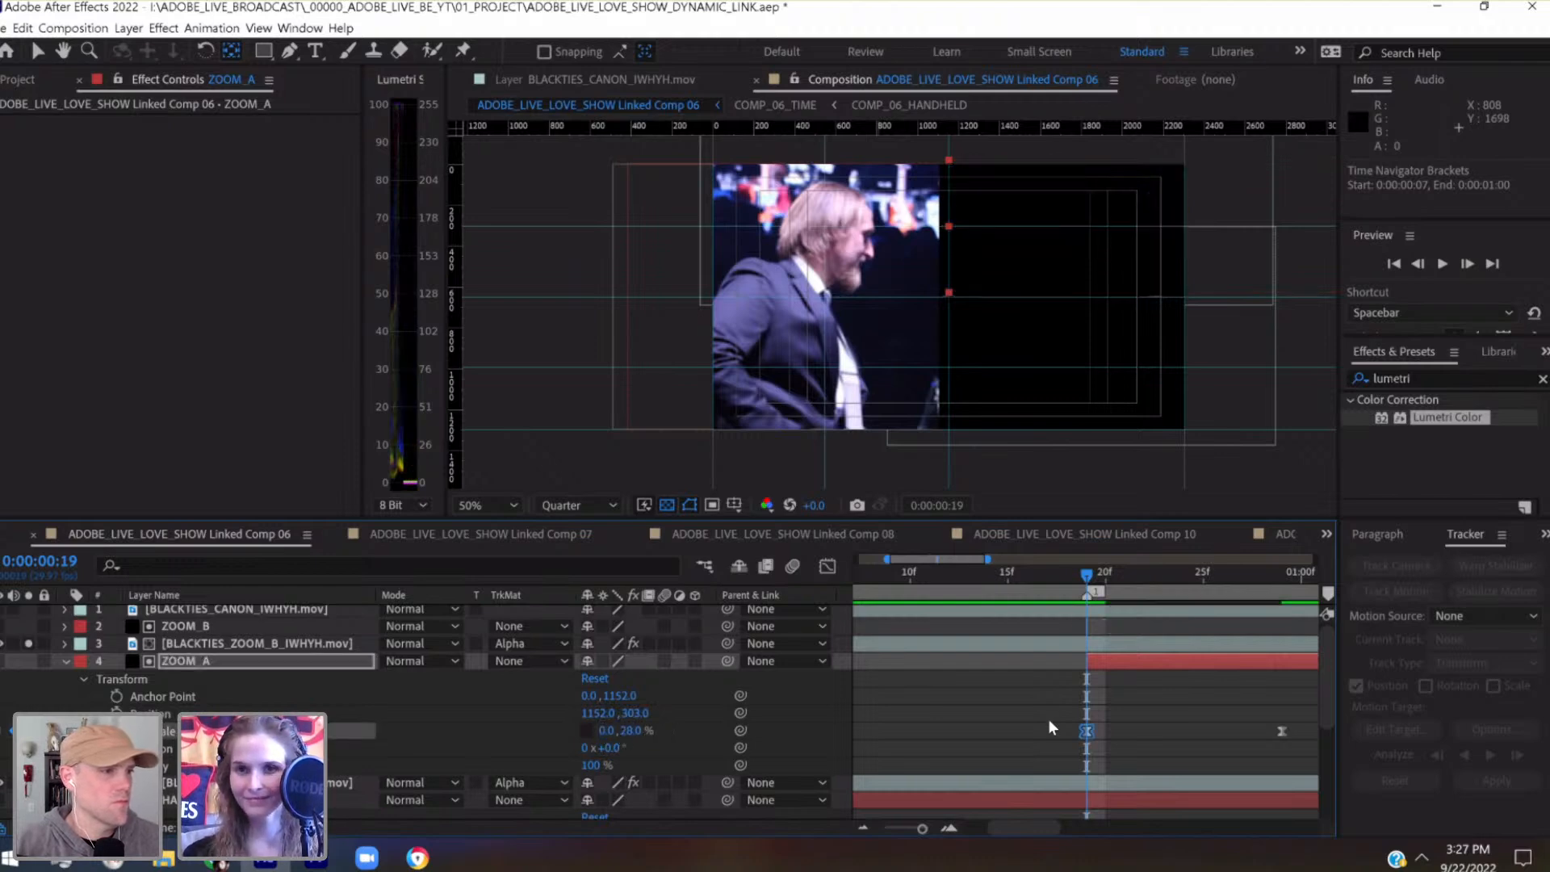
Scrub through ZOOM_A's reveal to 0:00:00:29, switch to the Selection tool and save the project
{"action": "scroll", "coordinate": [1049, 719], "scroll_direction": "right", "scroll_amount": 2}
{"action": "scroll", "coordinate": [1049, 719], "scroll_direction": "right", "scroll_amount": 2}
{"action": "left_click_drag", "start_coordinate": [970, 583], "coordinate": [1043, 574]}
{"action": "scroll", "coordinate": [1098, 733], "scroll_direction": "left", "scroll_amount": 1}
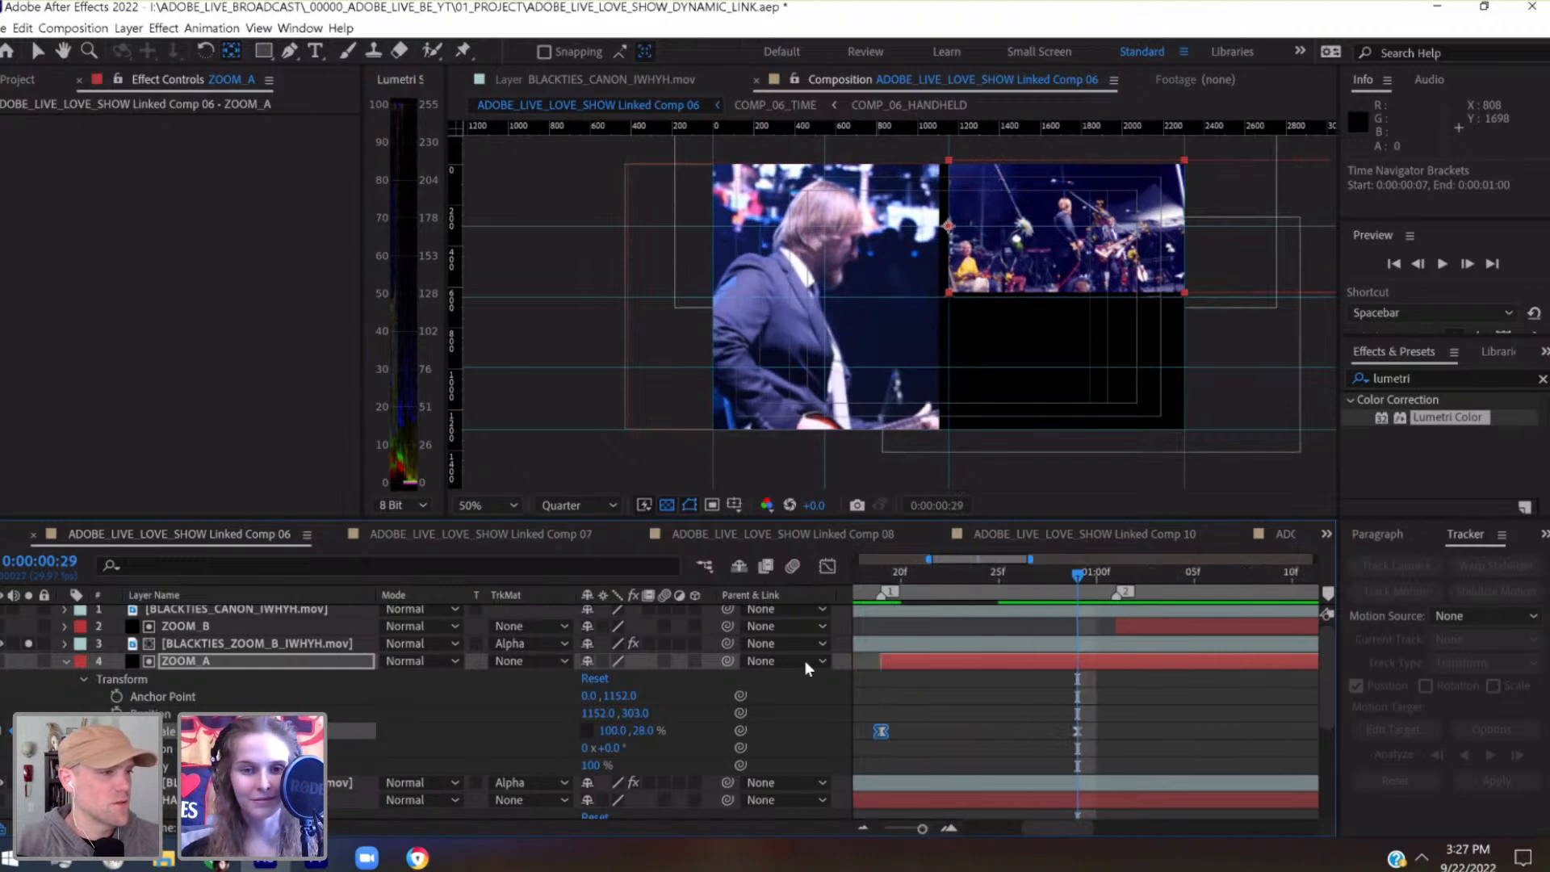
{"action": "scroll", "coordinate": [976, 710], "scroll_direction": "left", "scroll_amount": 2}
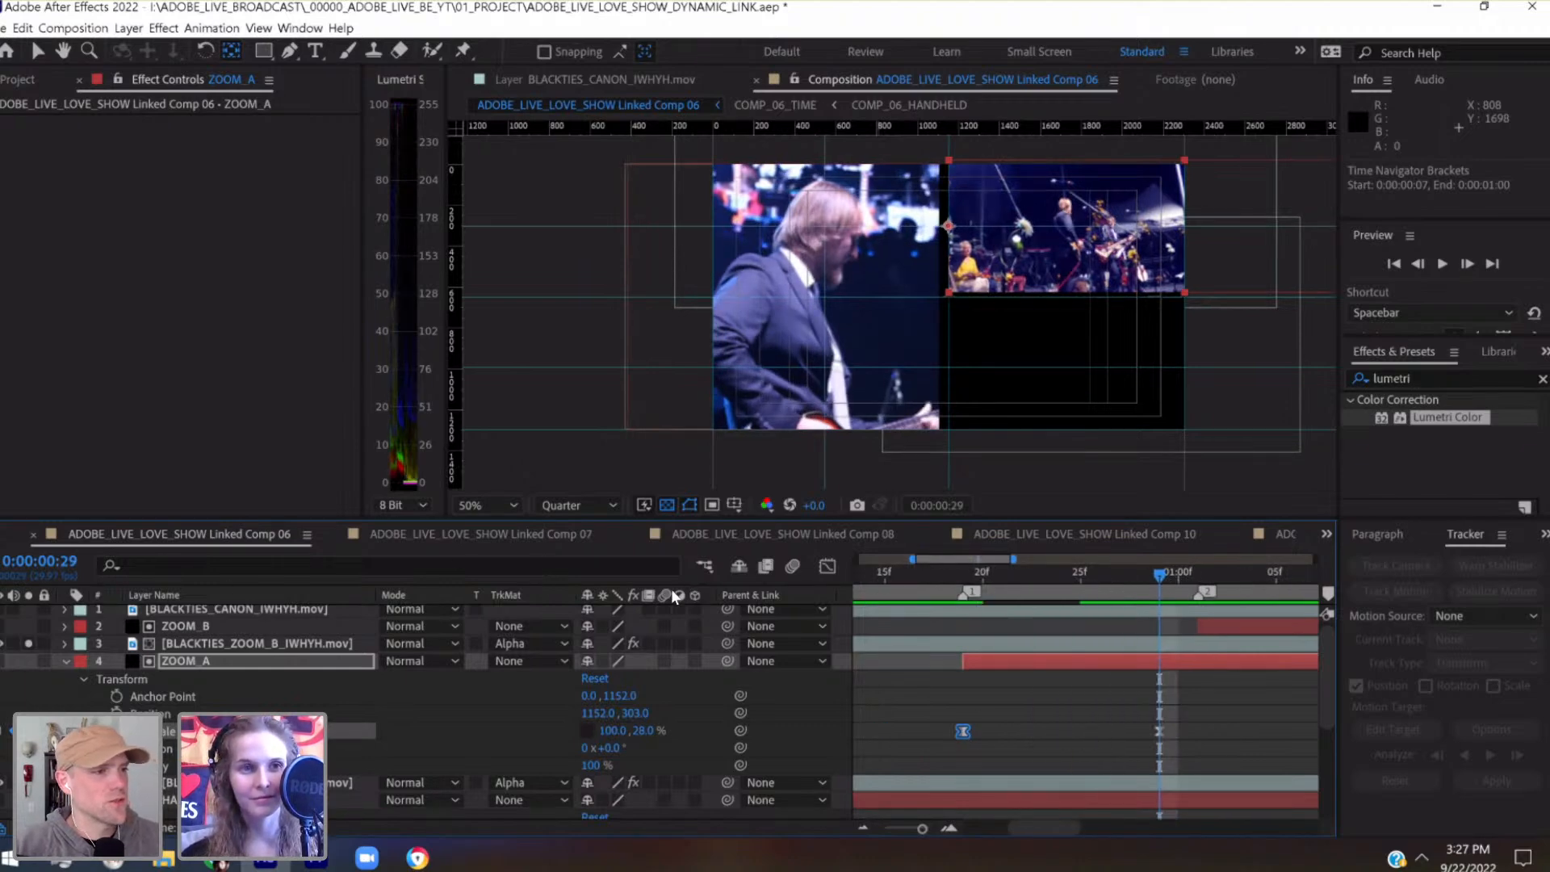
{"action": "key", "text": "v"}
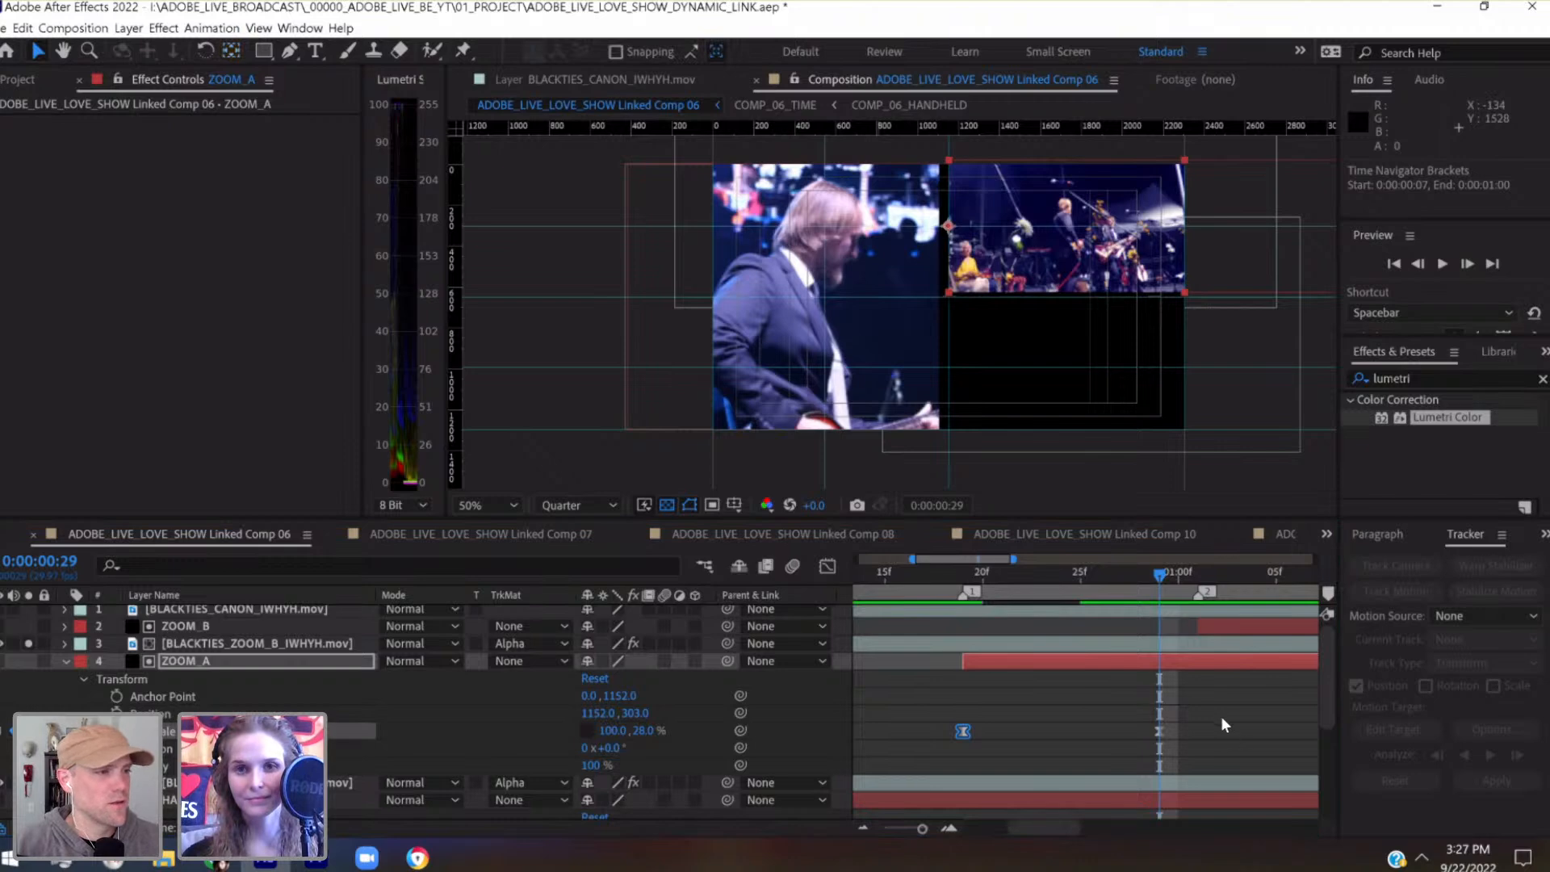
{"action": "key", "text": "ctrl+s"}
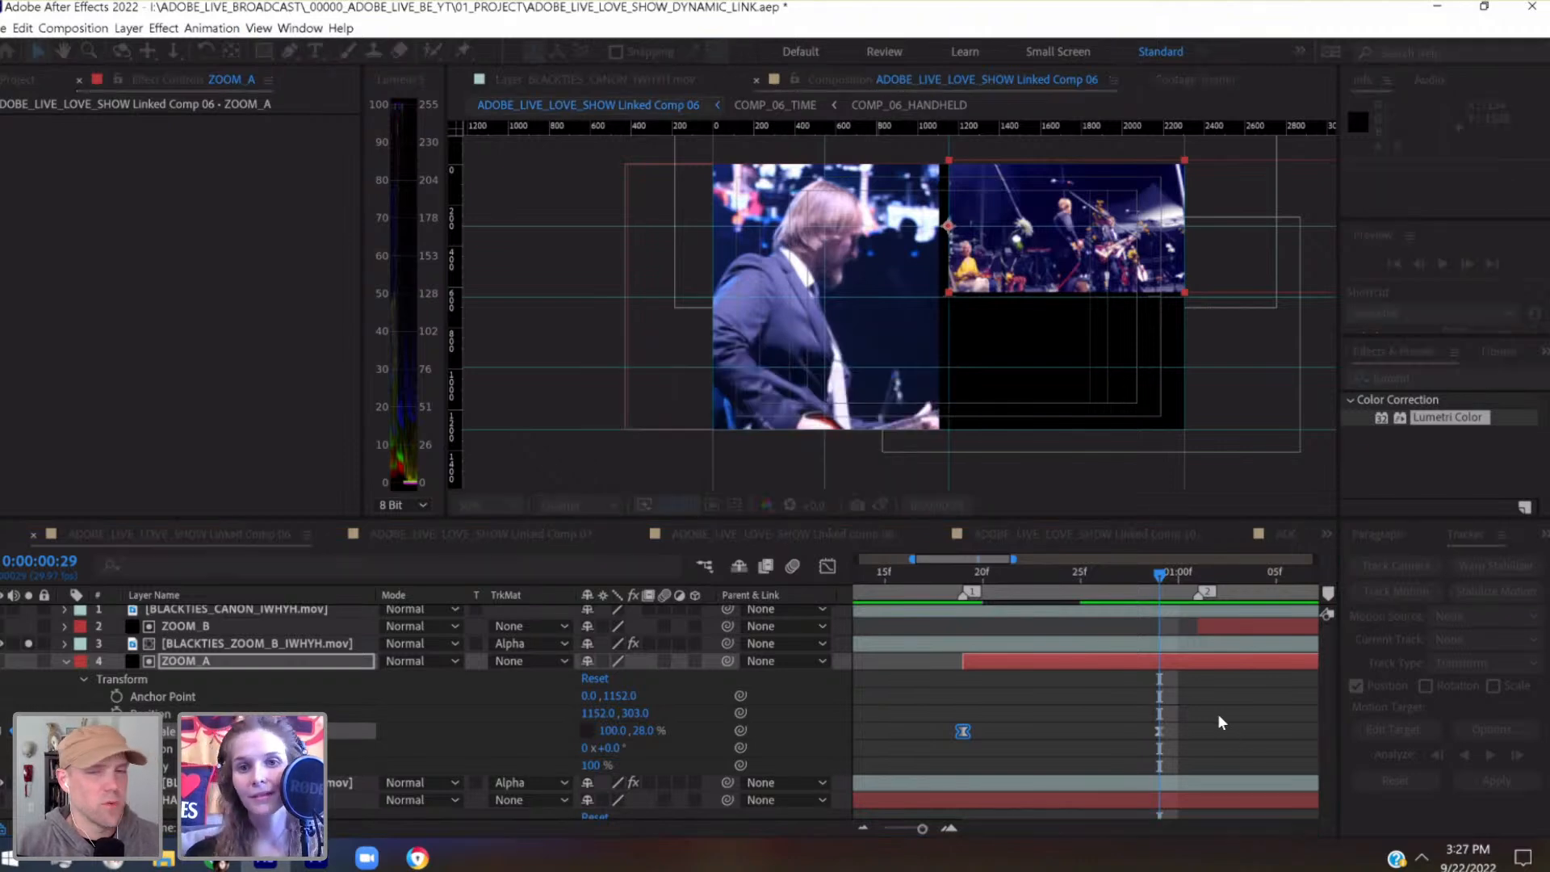
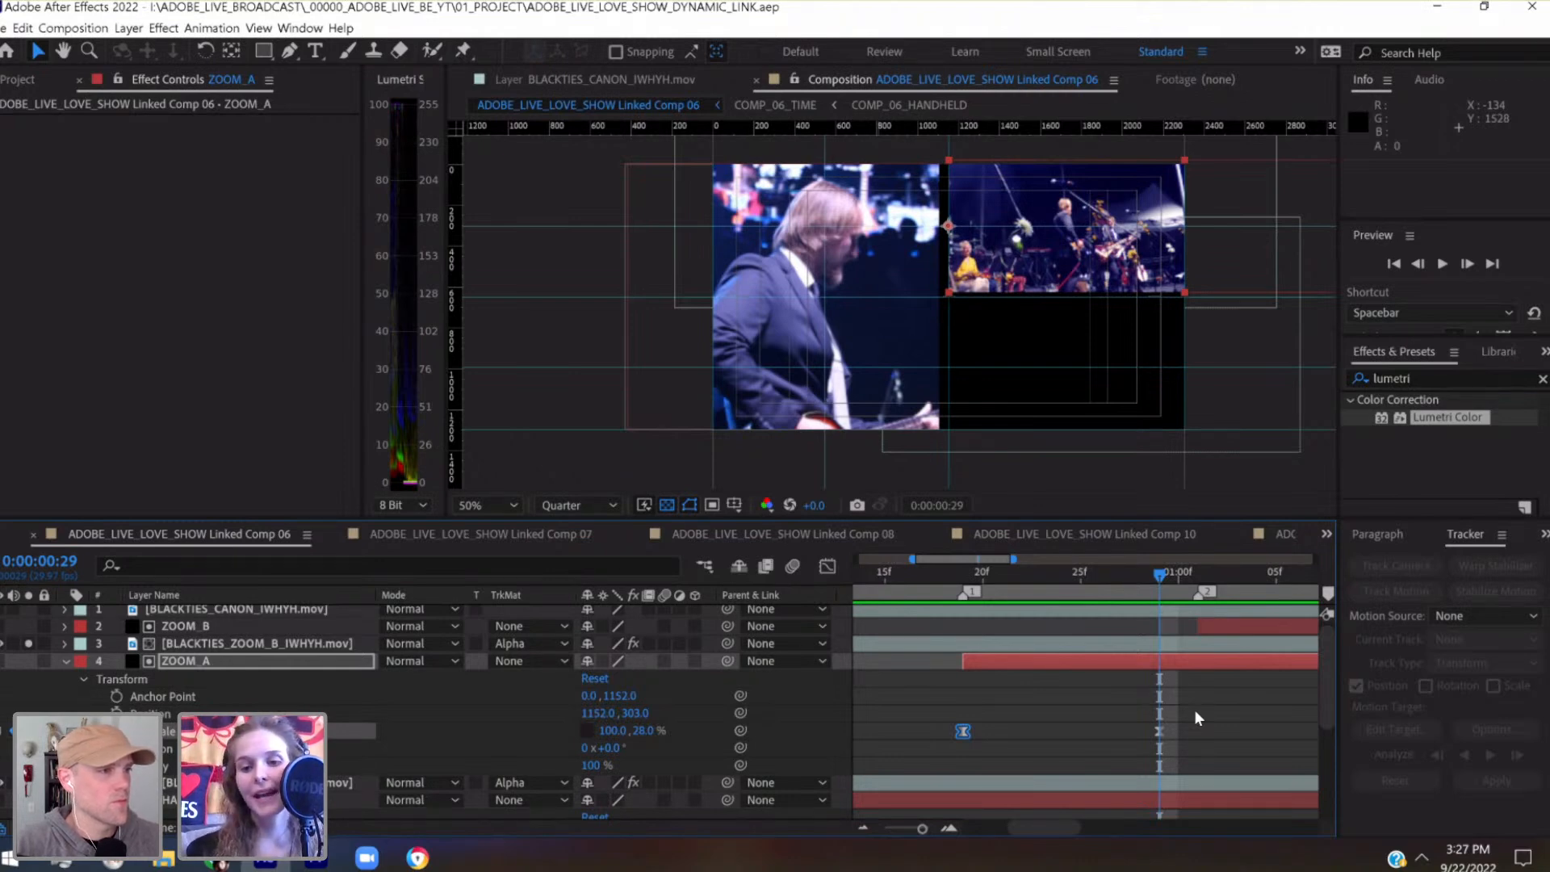
Clear the ZOOM_A keyframe selection and scrub through its reveal from 0:00:00:19 to 0:00:00:29
{"action": "left_click_drag", "start_coordinate": [1194, 710], "coordinate": [981, 718]}
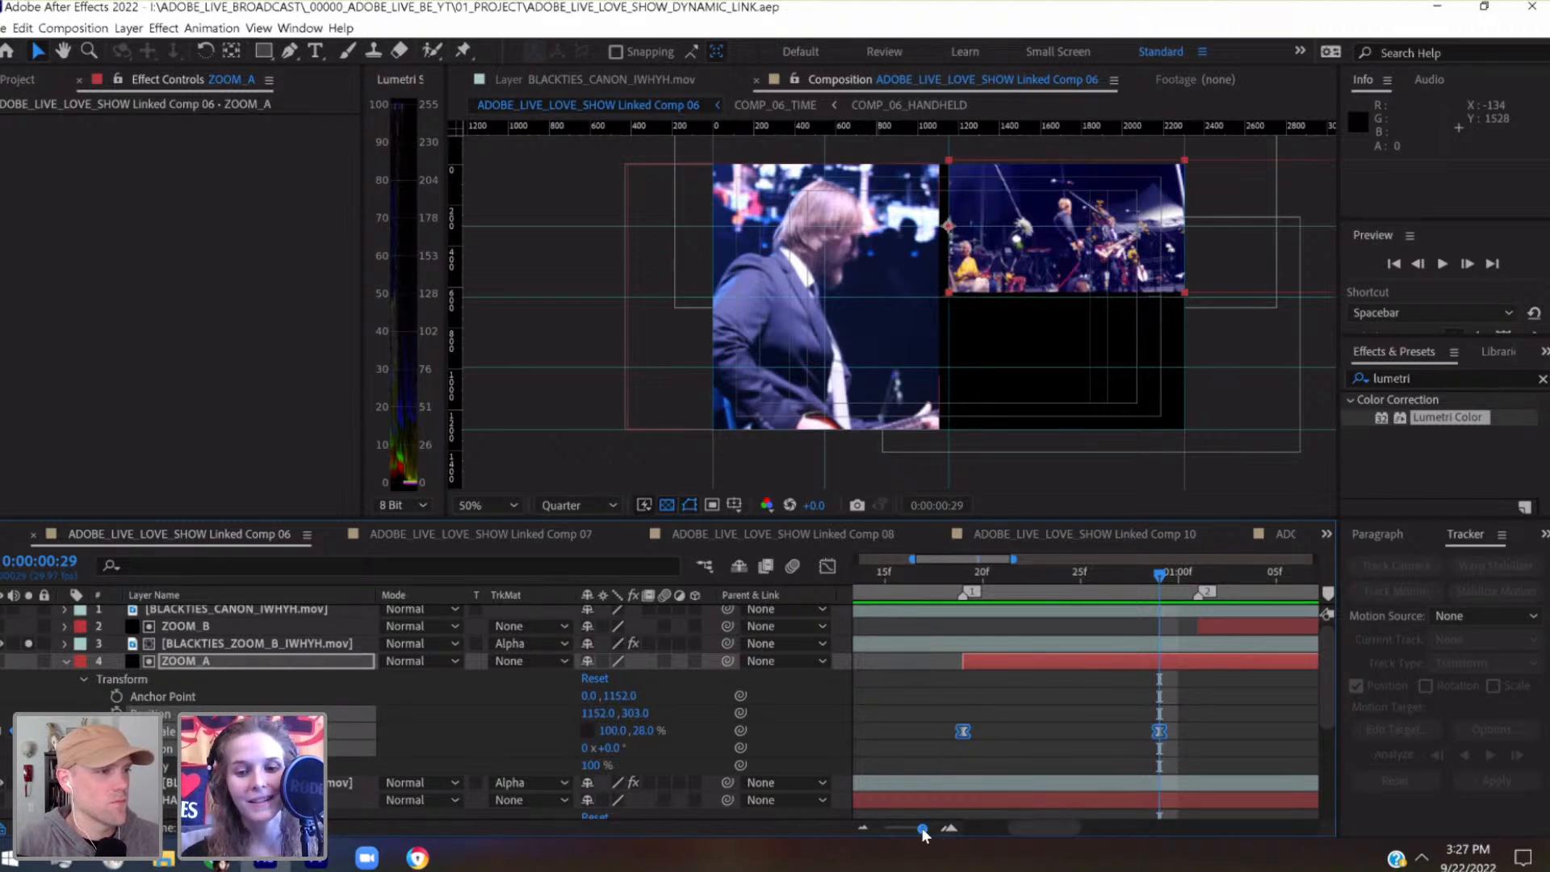
{"action": "scroll", "coordinate": [926, 835], "scroll_direction": "right", "scroll_amount": 2}
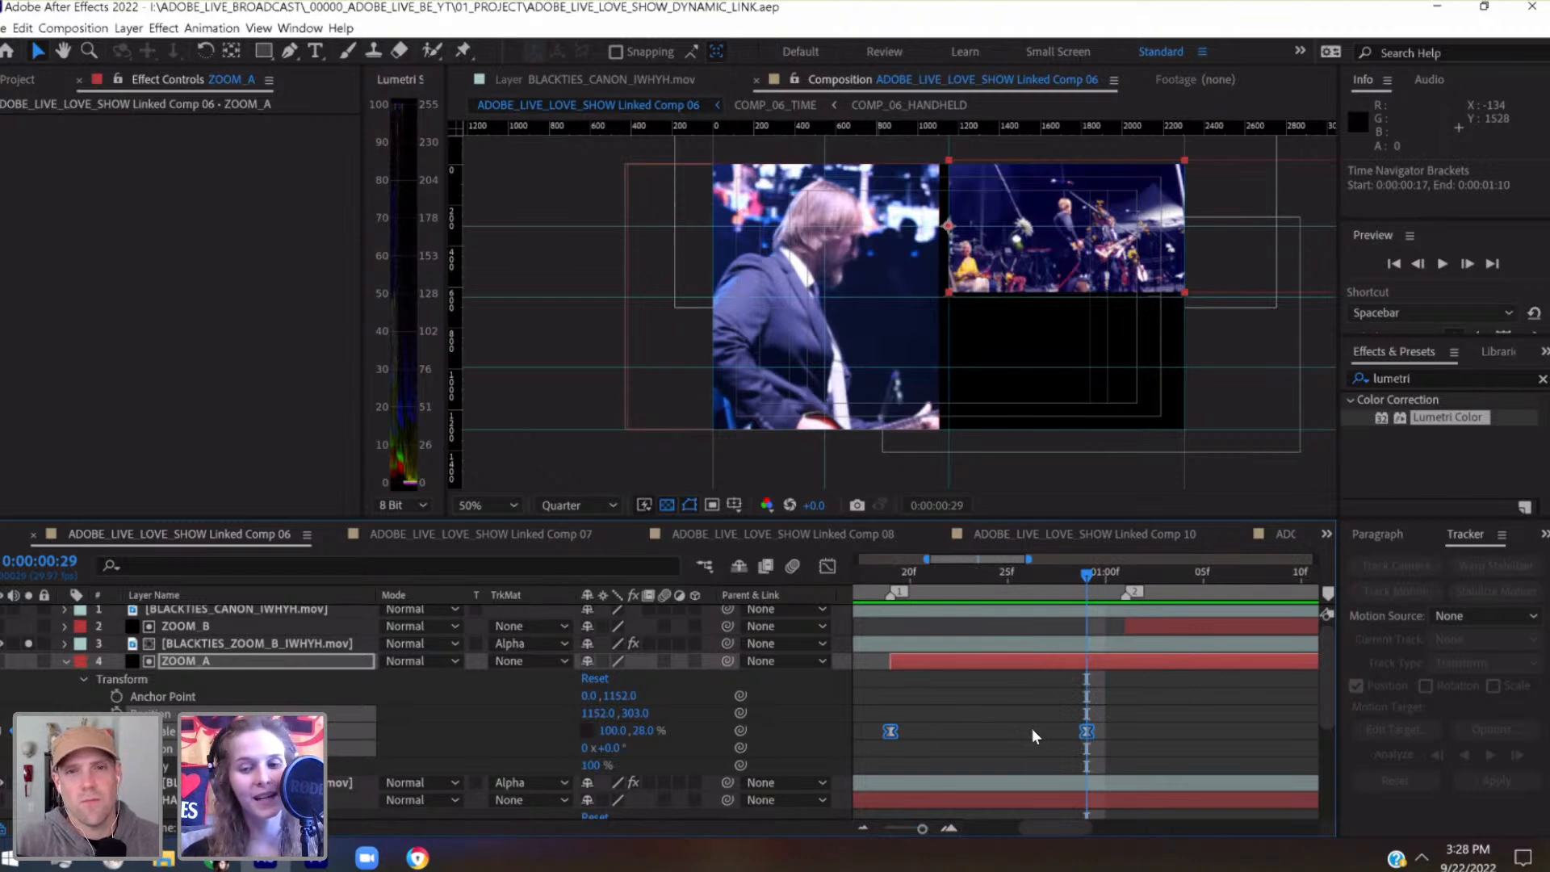
{"action": "left_click", "coordinate": [1060, 695]}
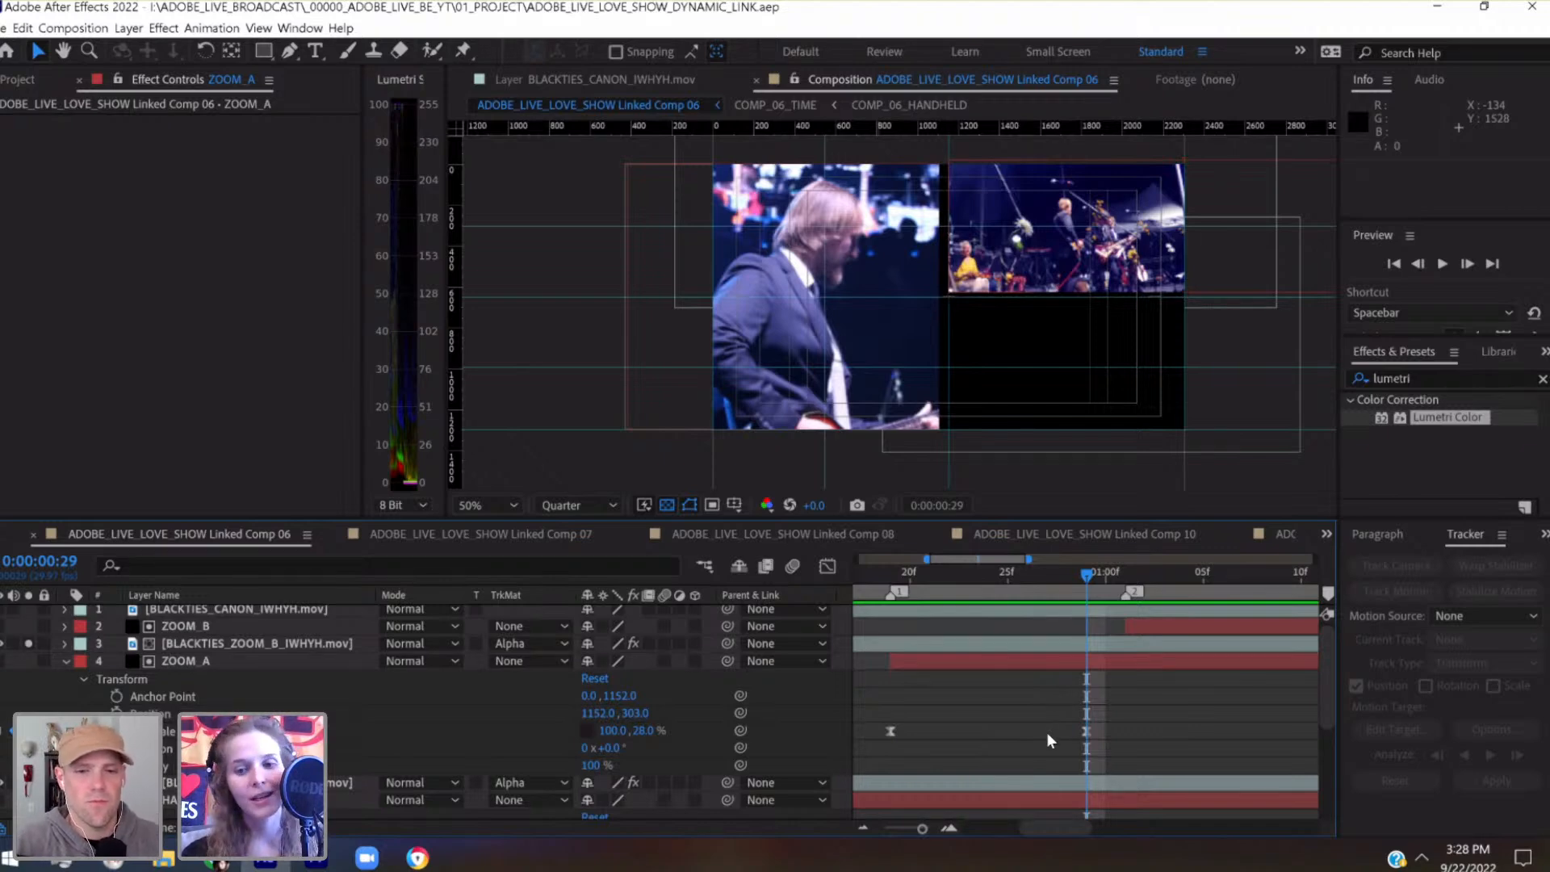
{"action": "left_click_drag", "start_coordinate": [1055, 579], "coordinate": [902, 602]}
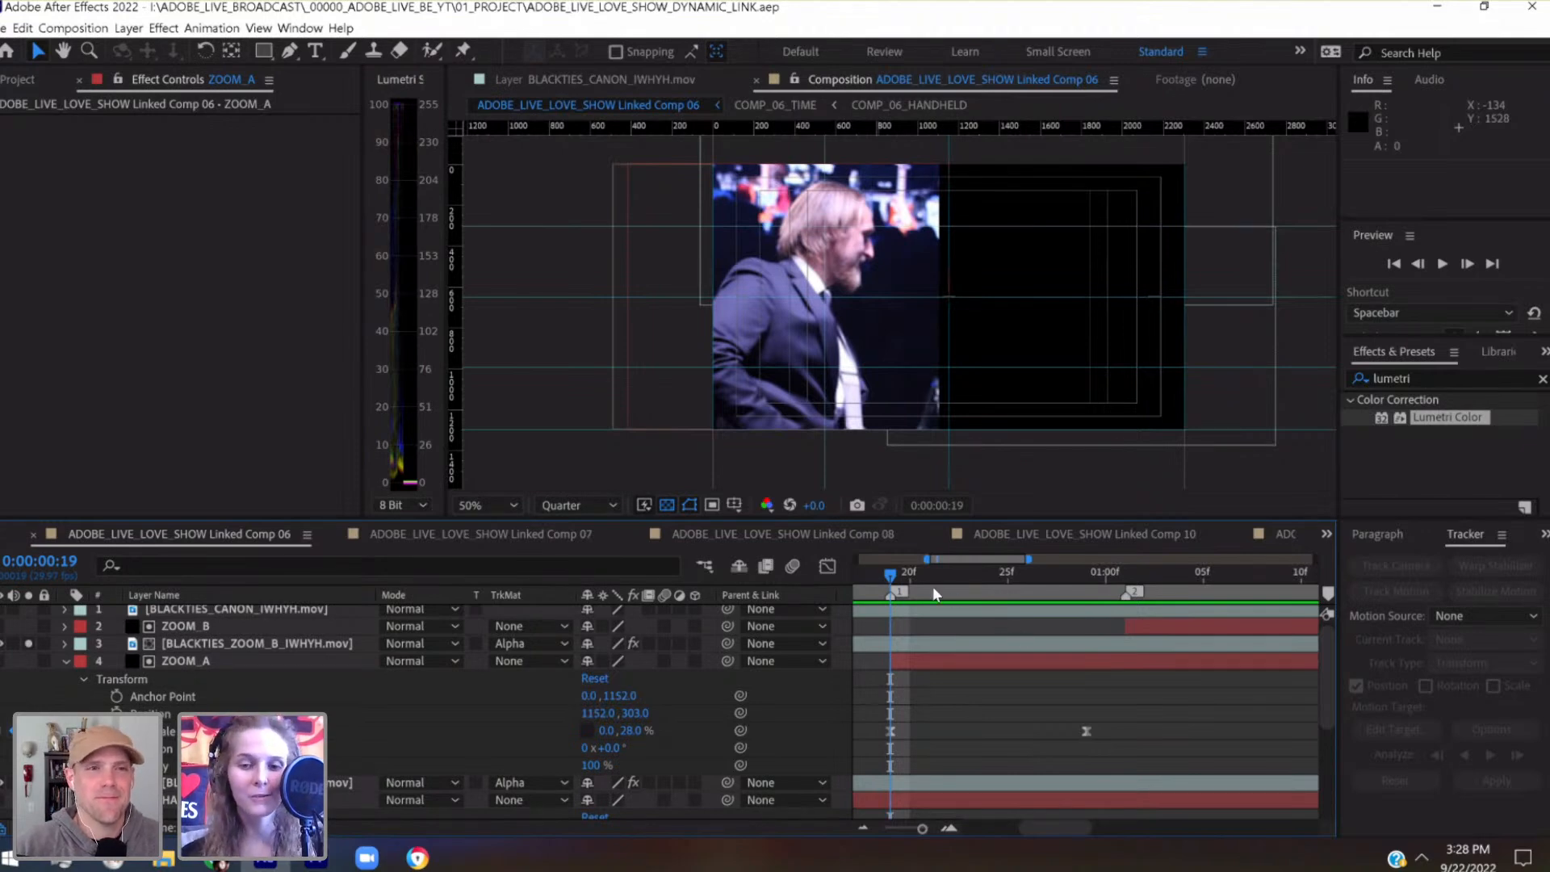
{"action": "left_click_drag", "start_coordinate": [942, 574], "coordinate": [1088, 607]}
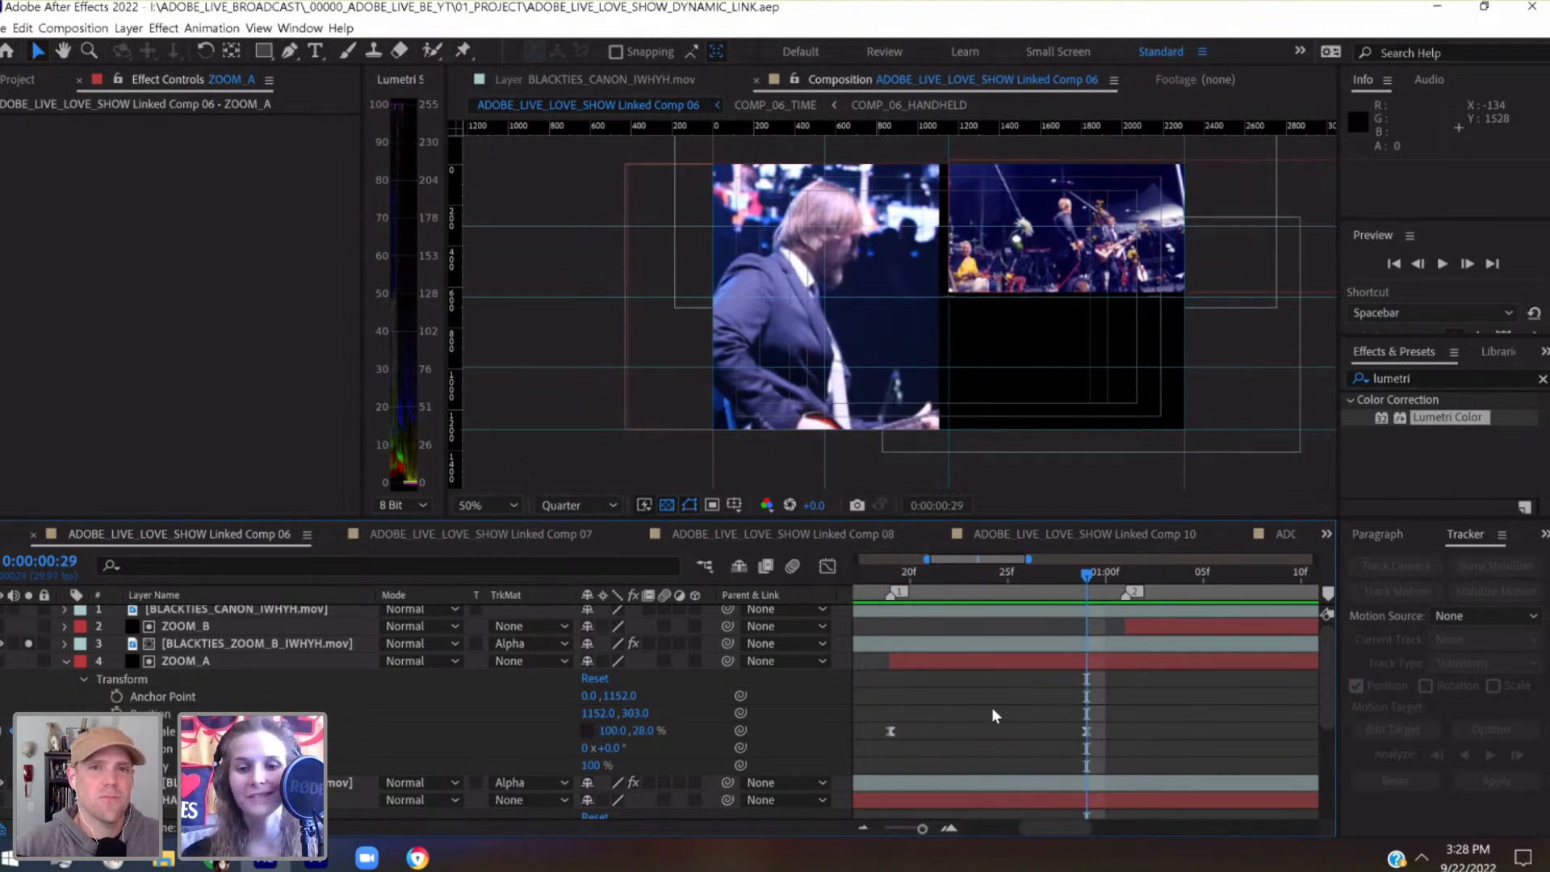
Examine ZOOM_A's Scale curves in the Graph Editor and return to the layer bar view
{"action": "left_click", "coordinate": [826, 567]}
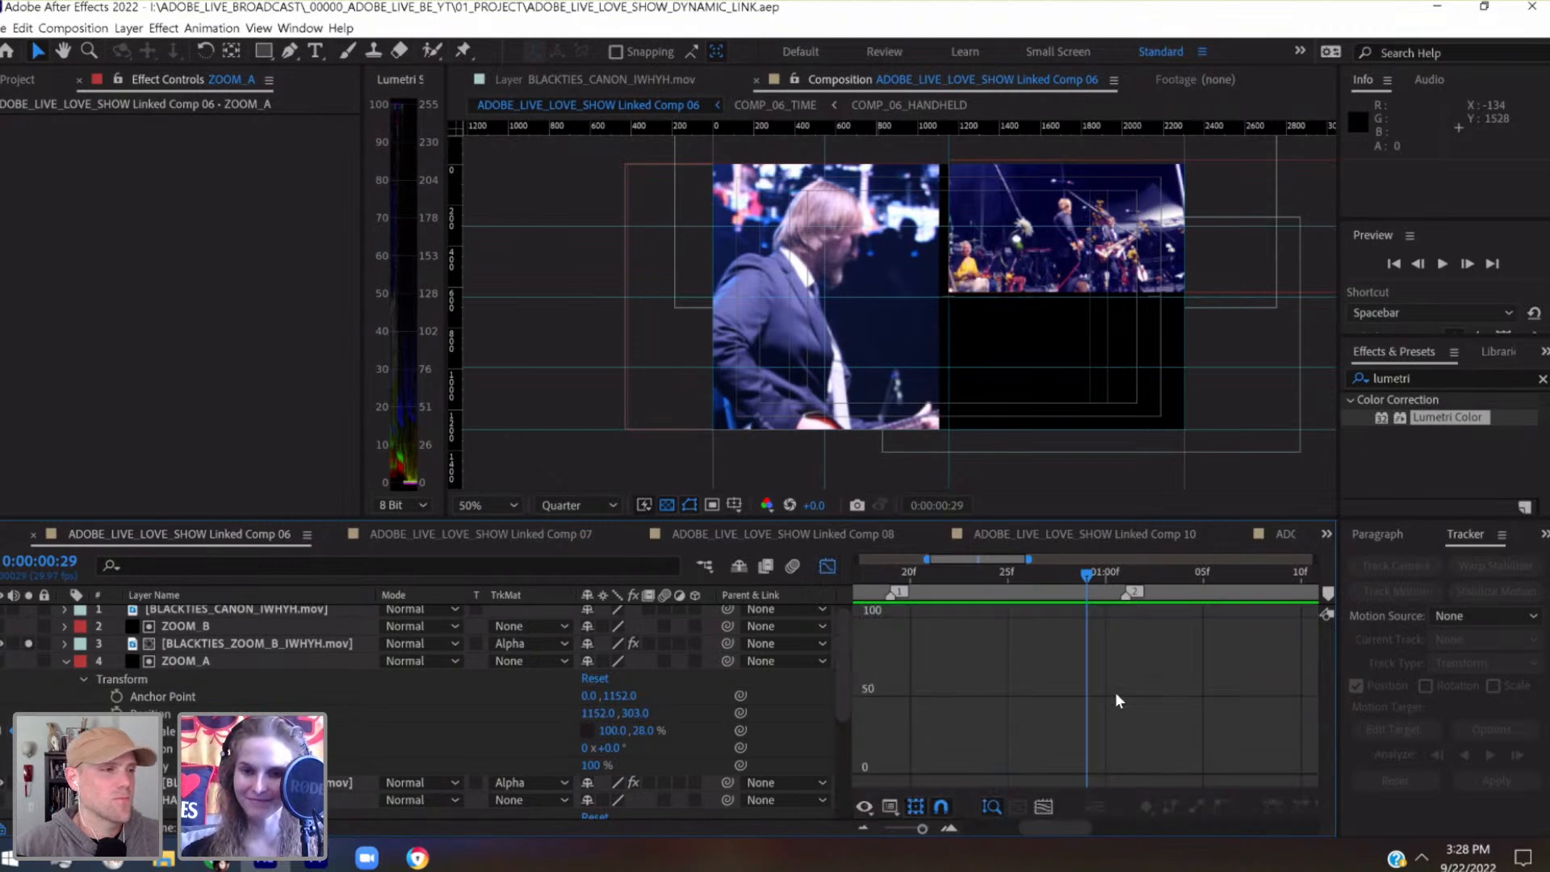
{"action": "left_click", "coordinate": [824, 568]}
{"action": "left_click_drag", "start_coordinate": [855, 738], "coordinate": [849, 738]}
{"action": "left_click", "coordinate": [826, 568]}
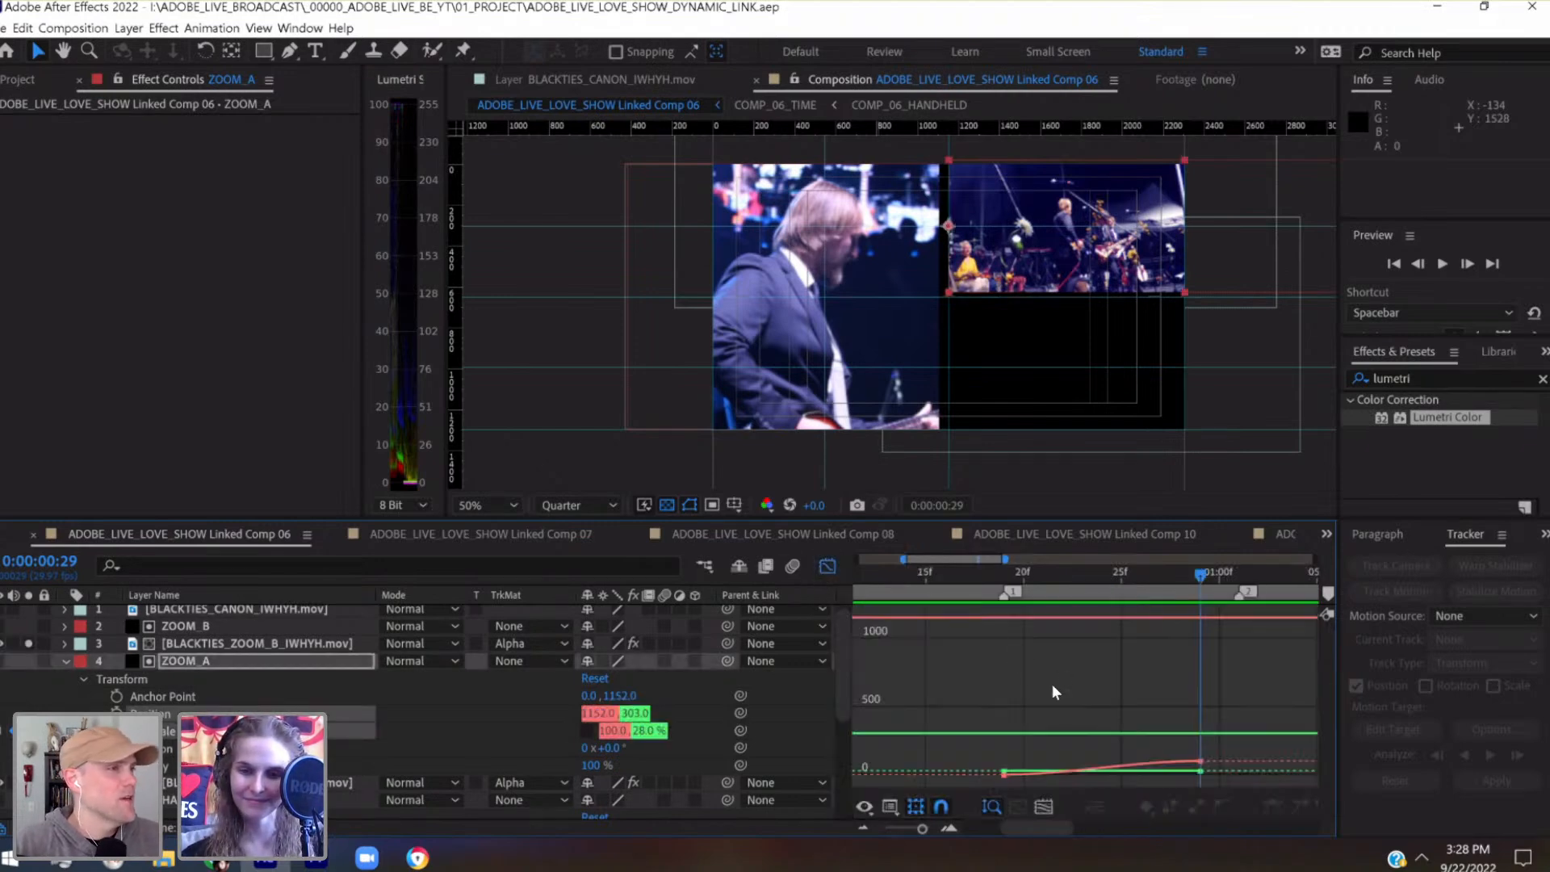
{"action": "left_click", "coordinate": [827, 565]}
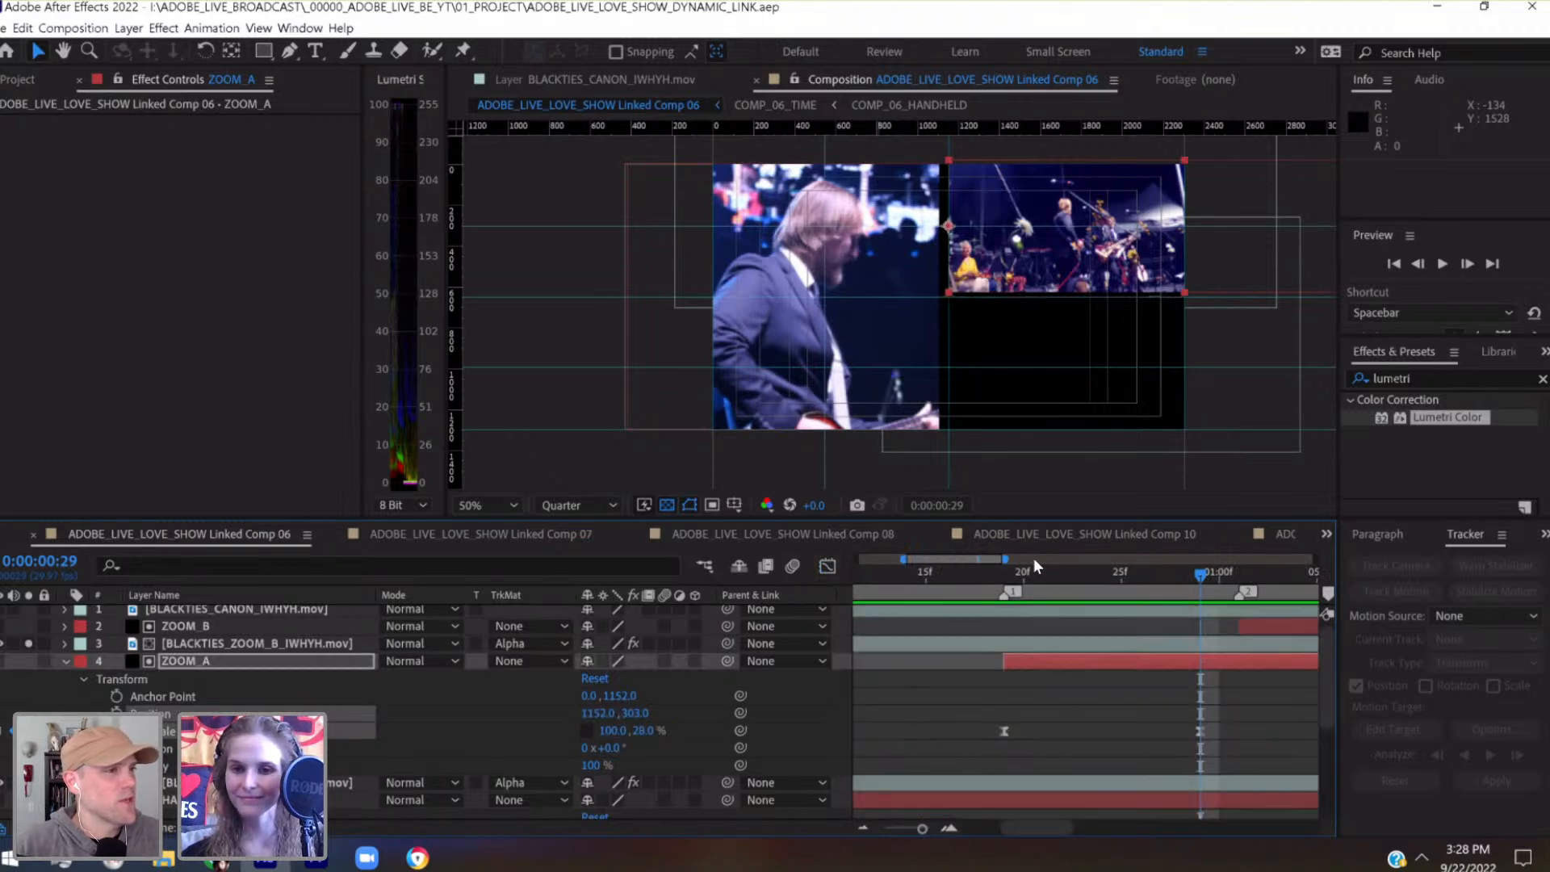
Go back to 0:00:00:19 and review the ZOOM_A reveal up to its last Scale keyframe
{"action": "left_click", "coordinate": [1003, 575]}
{"action": "left_click", "coordinate": [952, 708]}
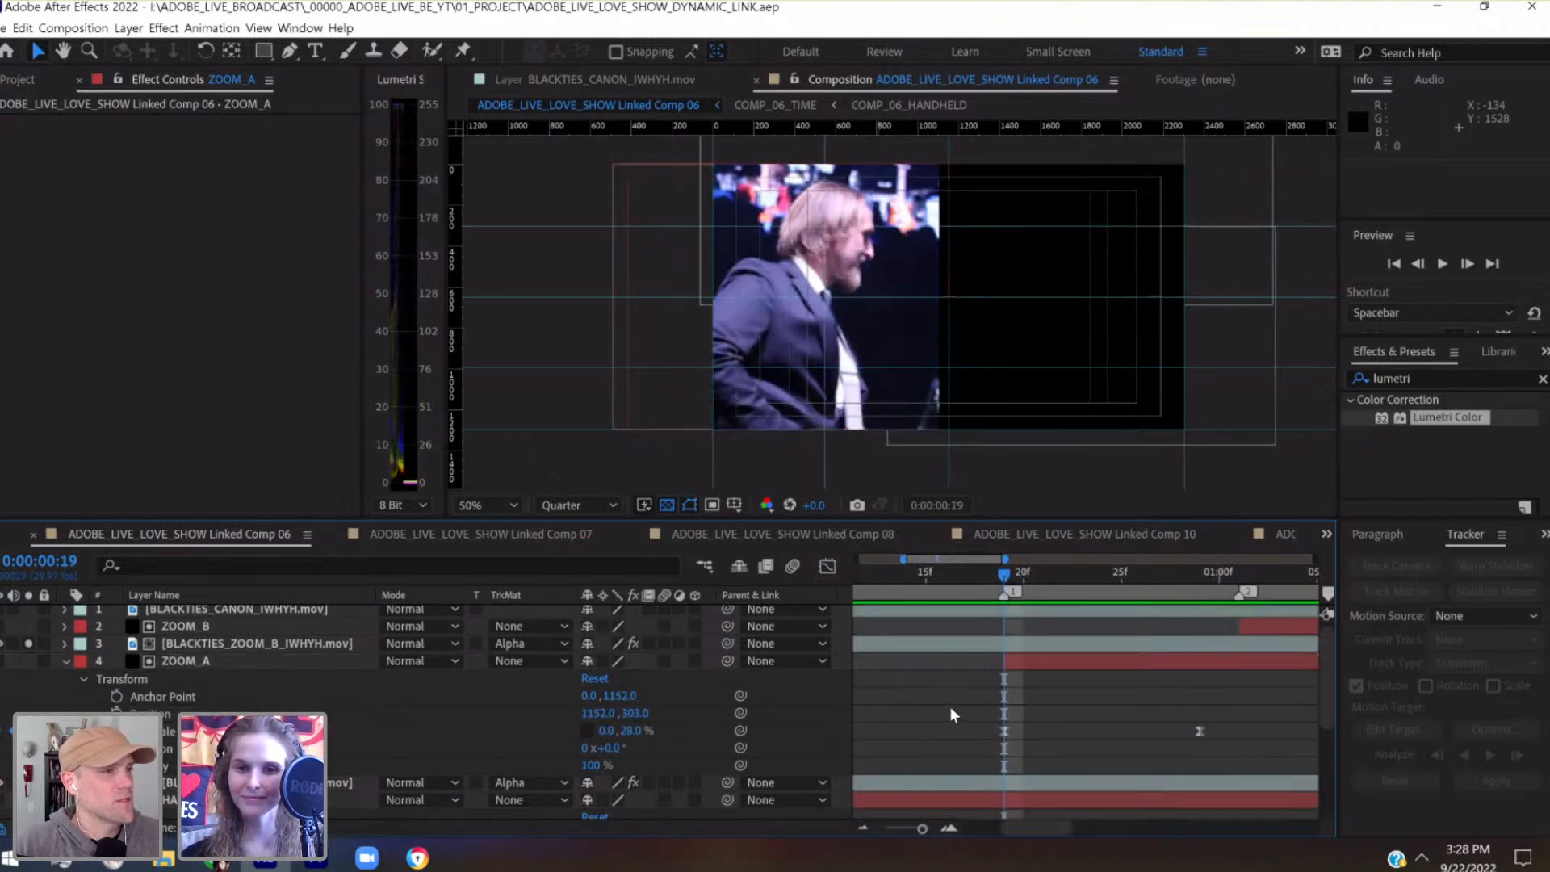
{"action": "scroll", "coordinate": [951, 707], "scroll_direction": "right", "scroll_amount": 2}
{"action": "left_click_drag", "start_coordinate": [922, 570], "coordinate": [1080, 582]}
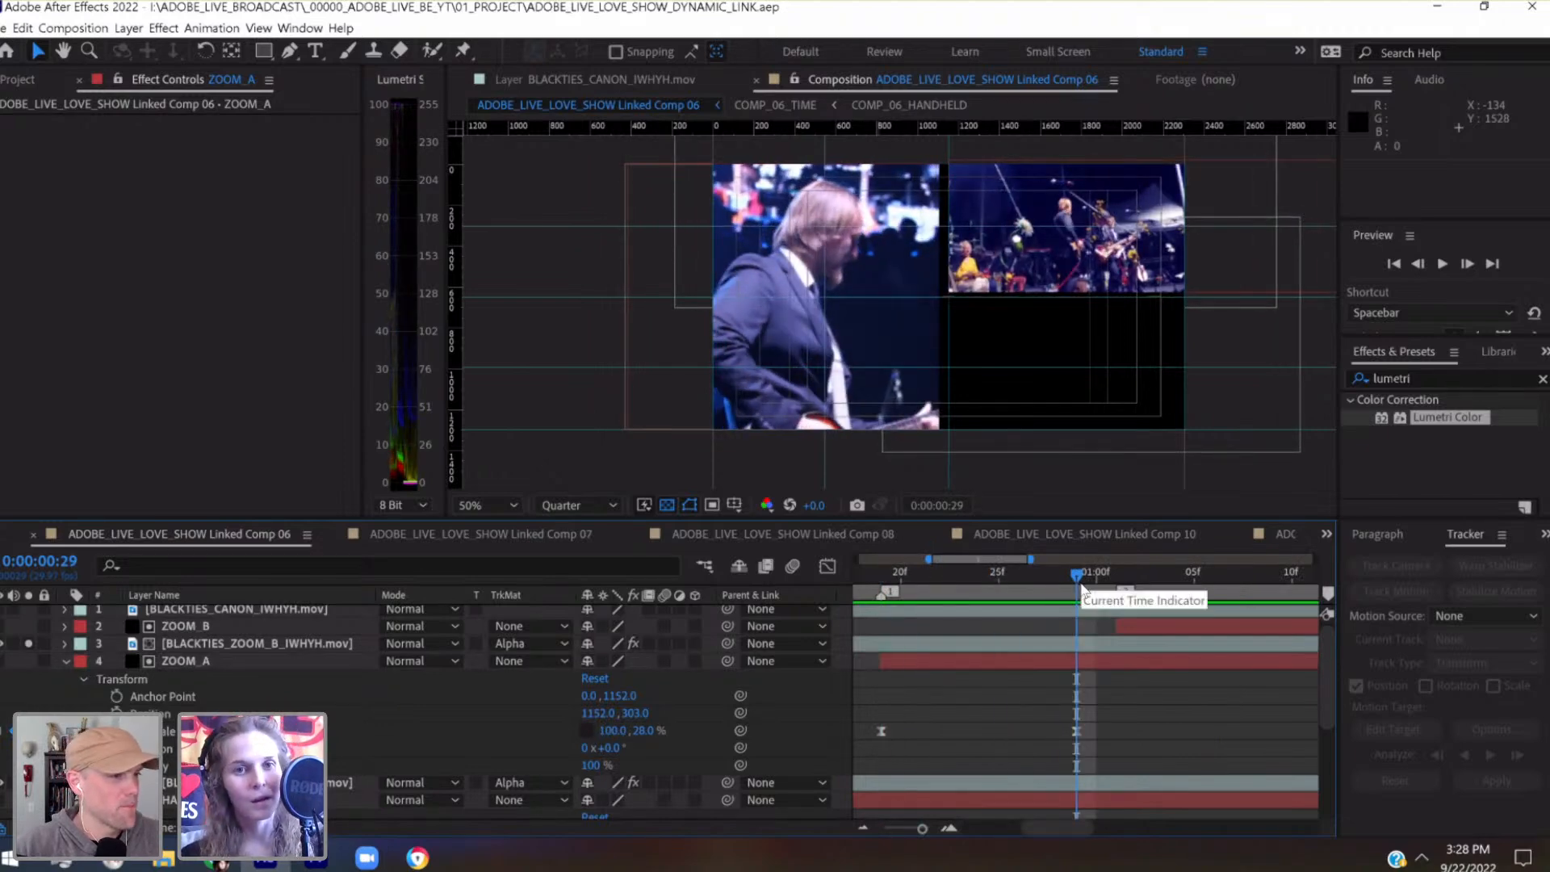
Select the ZOOM_B matte layer and park the playhead on marker 2 at 0:00:01:01
{"action": "left_click", "coordinate": [1119, 578]}
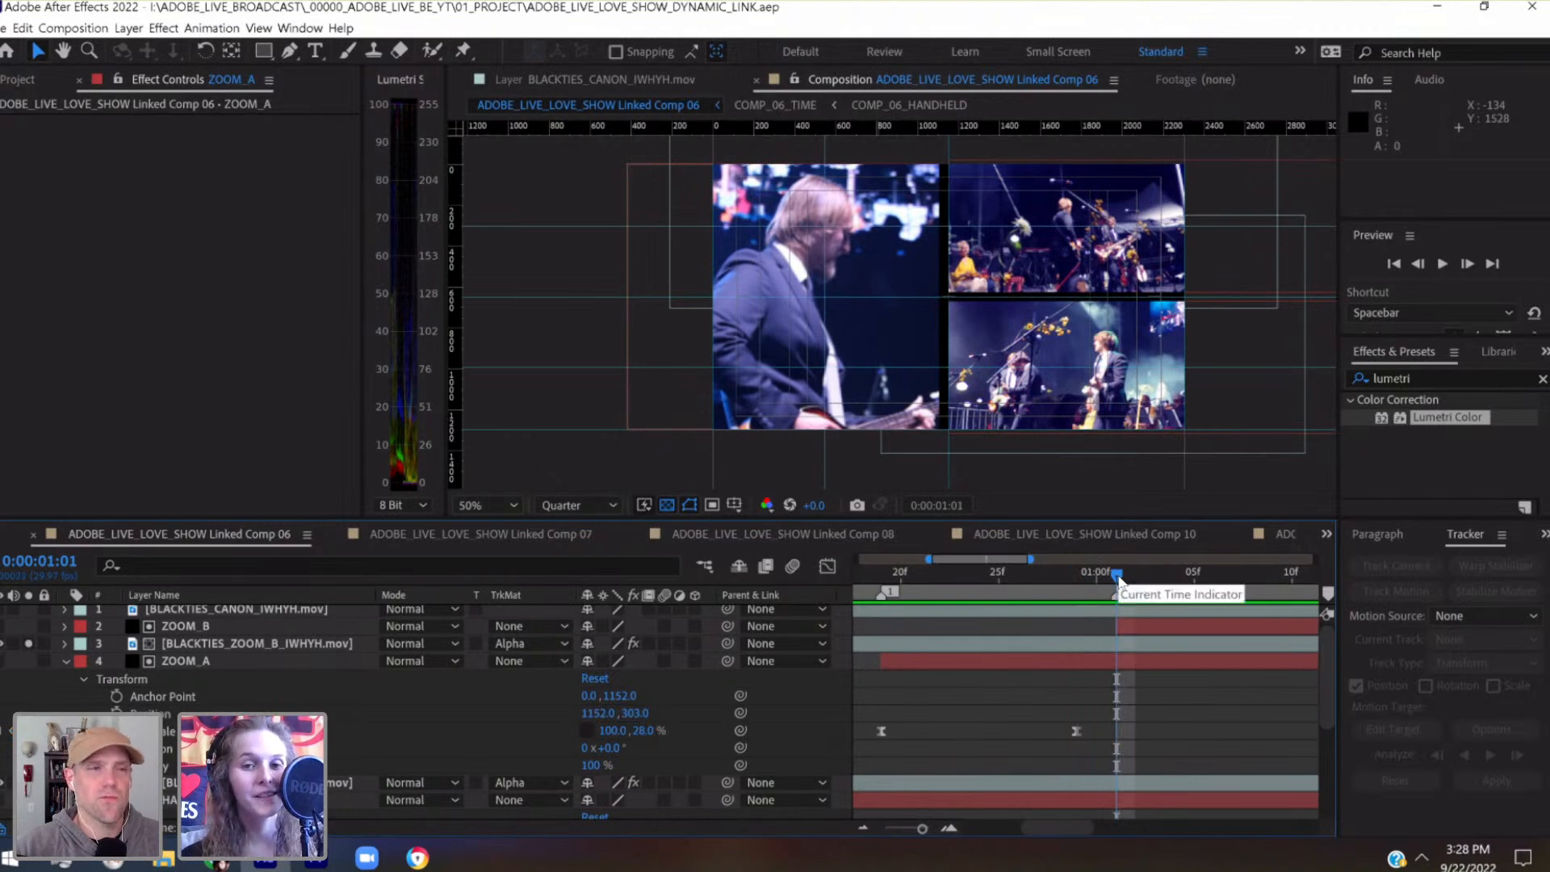
{"action": "scroll", "coordinate": [1122, 678], "scroll_direction": "right", "scroll_amount": 4}
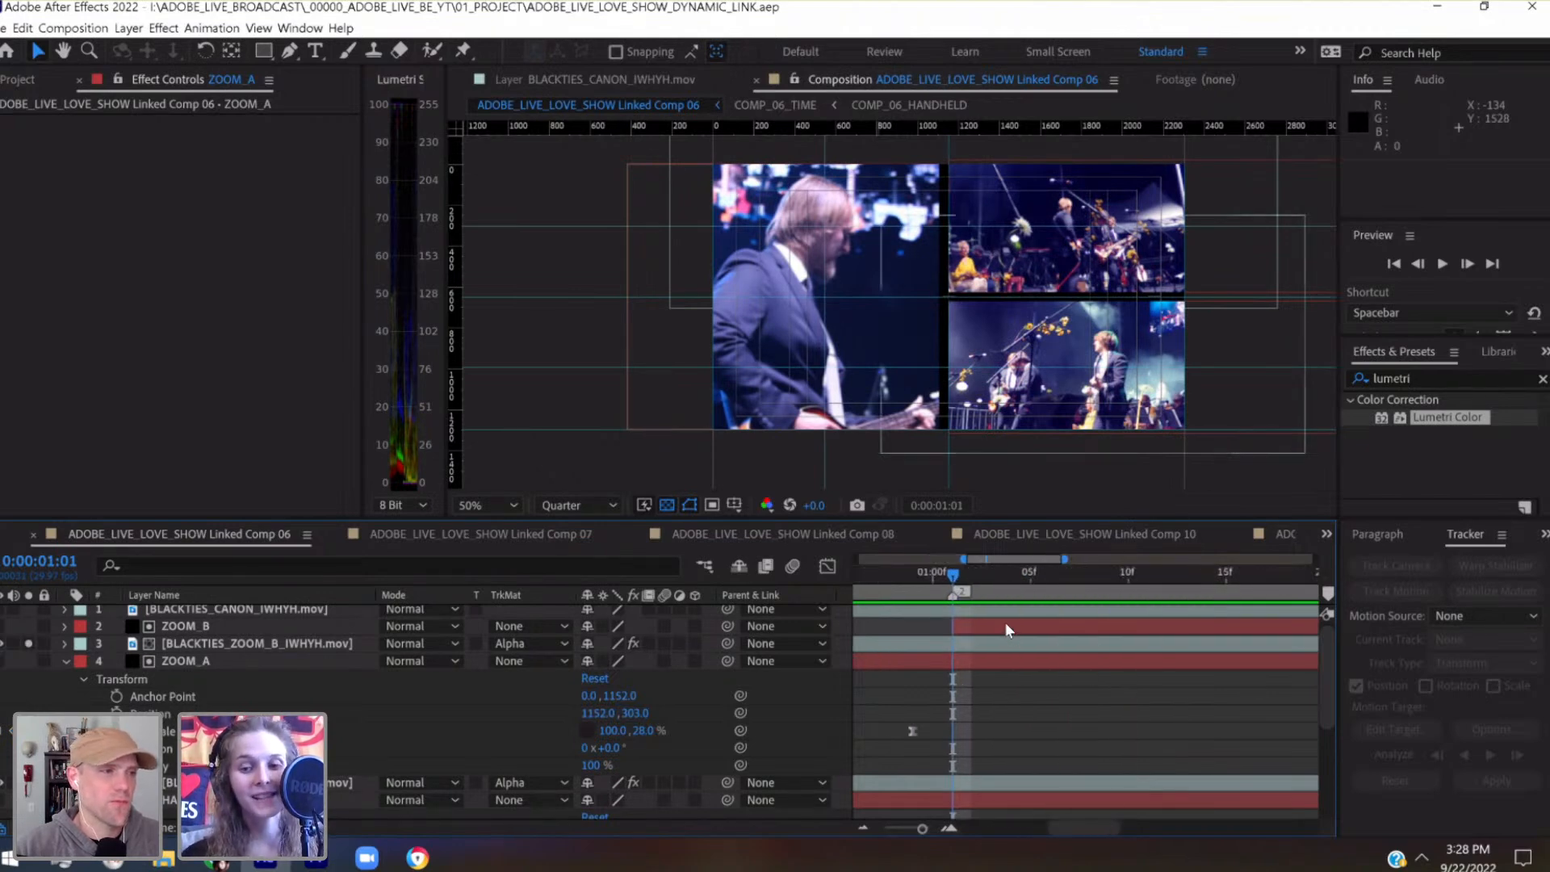
{"action": "left_click", "coordinate": [1049, 629]}
{"action": "left_click_drag", "start_coordinate": [1329, 660], "coordinate": [1329, 656]}
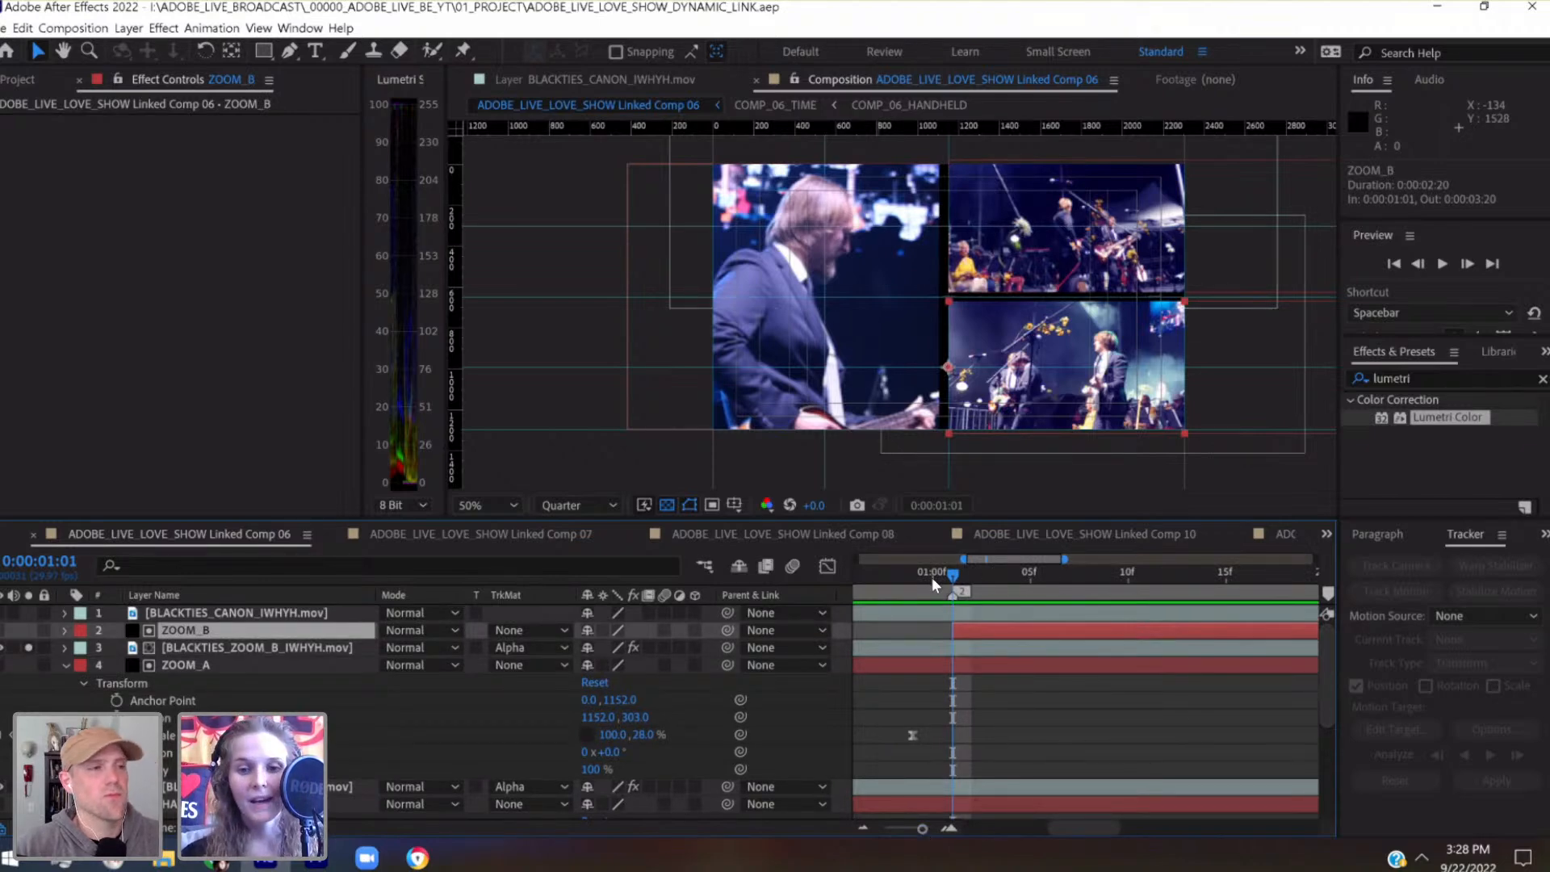
{"action": "left_click", "coordinate": [909, 576]}
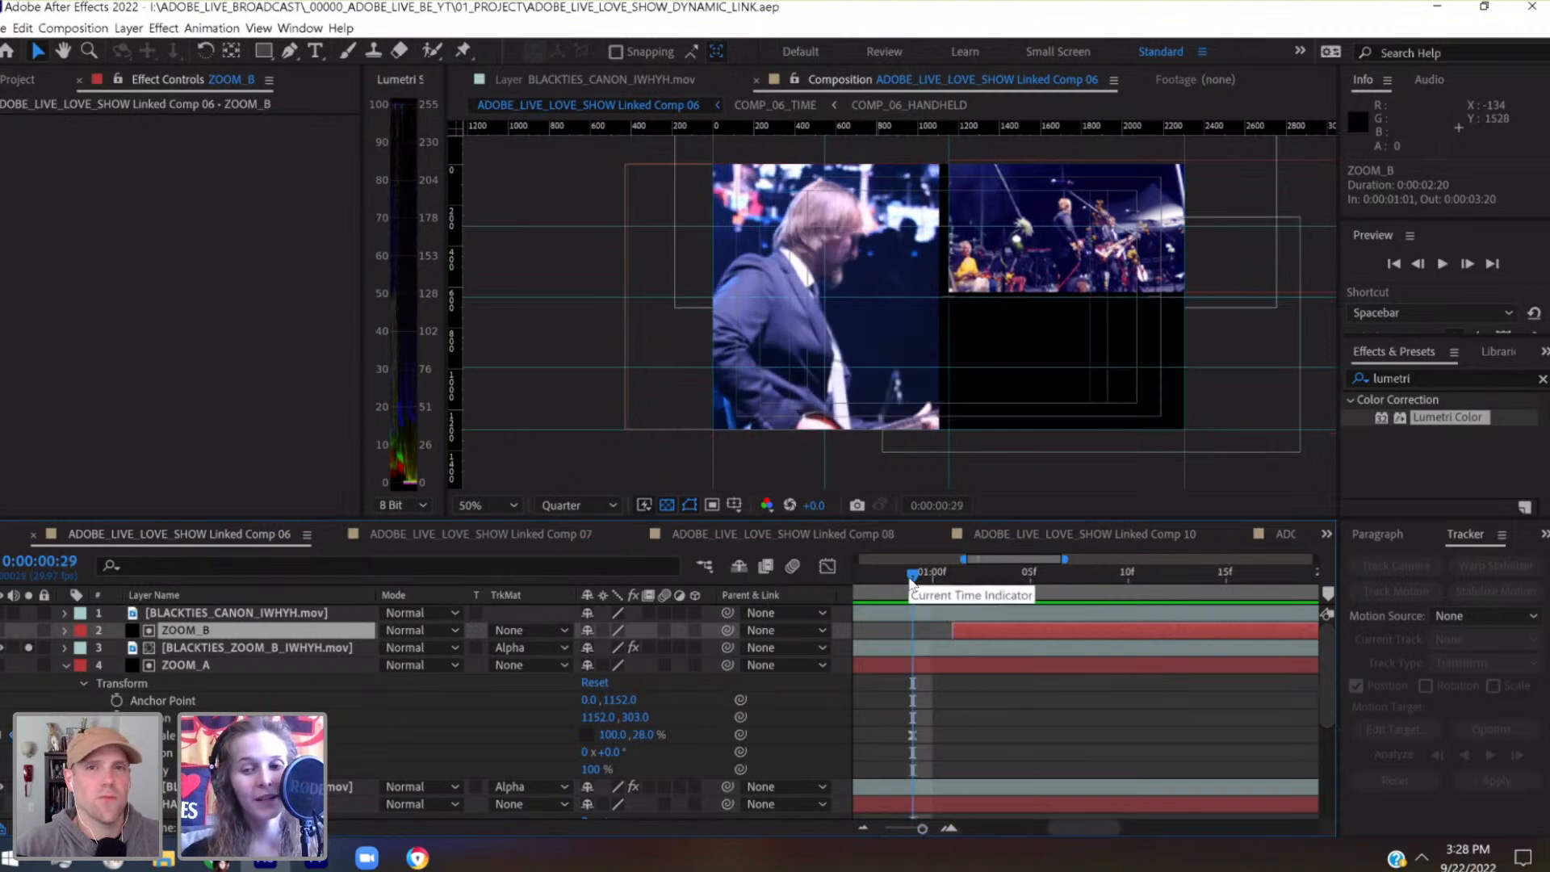
{"action": "left_click_drag", "start_coordinate": [919, 575], "coordinate": [954, 580]}
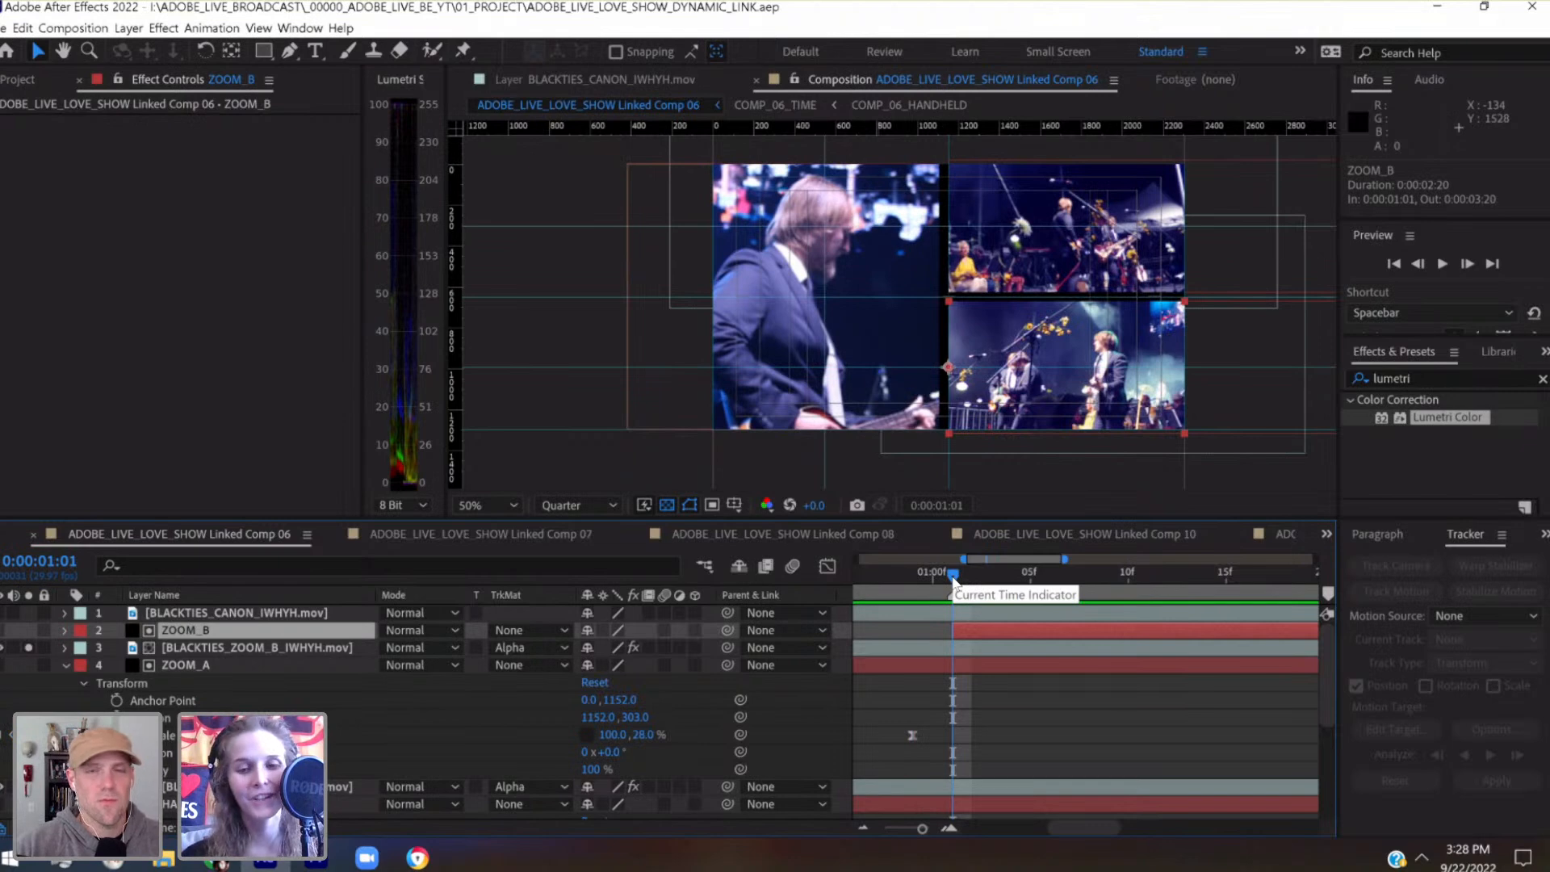
{"action": "mouse_move", "coordinate": [961, 577]}
{"action": "left_mouse_down"}
{"action": "mouse_move", "coordinate": [1030, 580]}
{"action": "mouse_move", "coordinate": [954, 579]}
{"action": "left_mouse_up"}
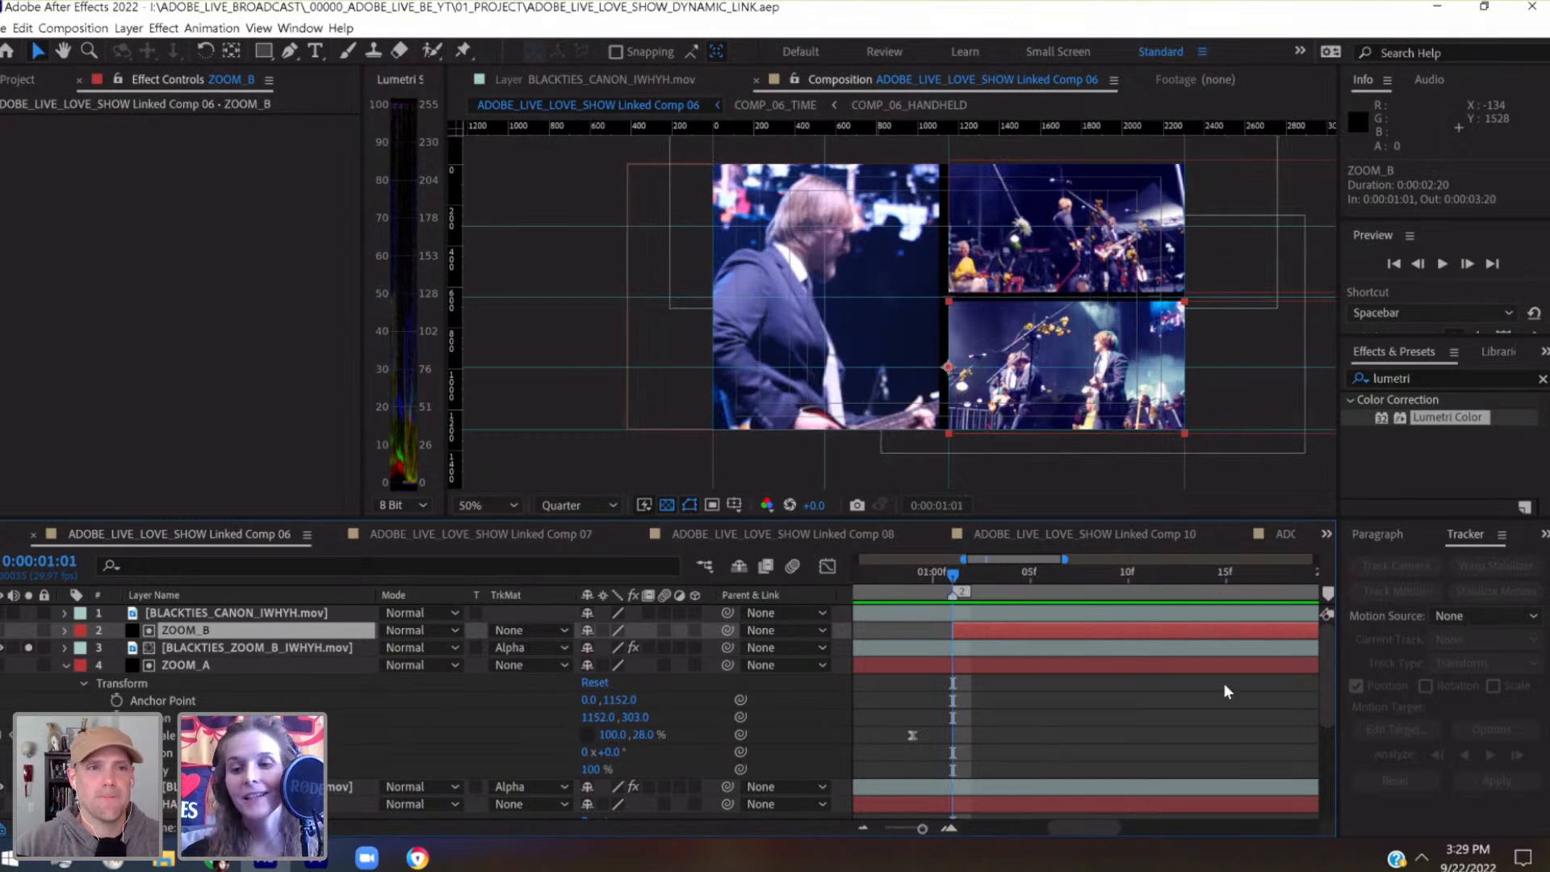
Expand ZOOM_B's transform properties, scrub ahead past its start and return to 0:00:01:01
{"action": "left_click", "coordinate": [64, 630]}
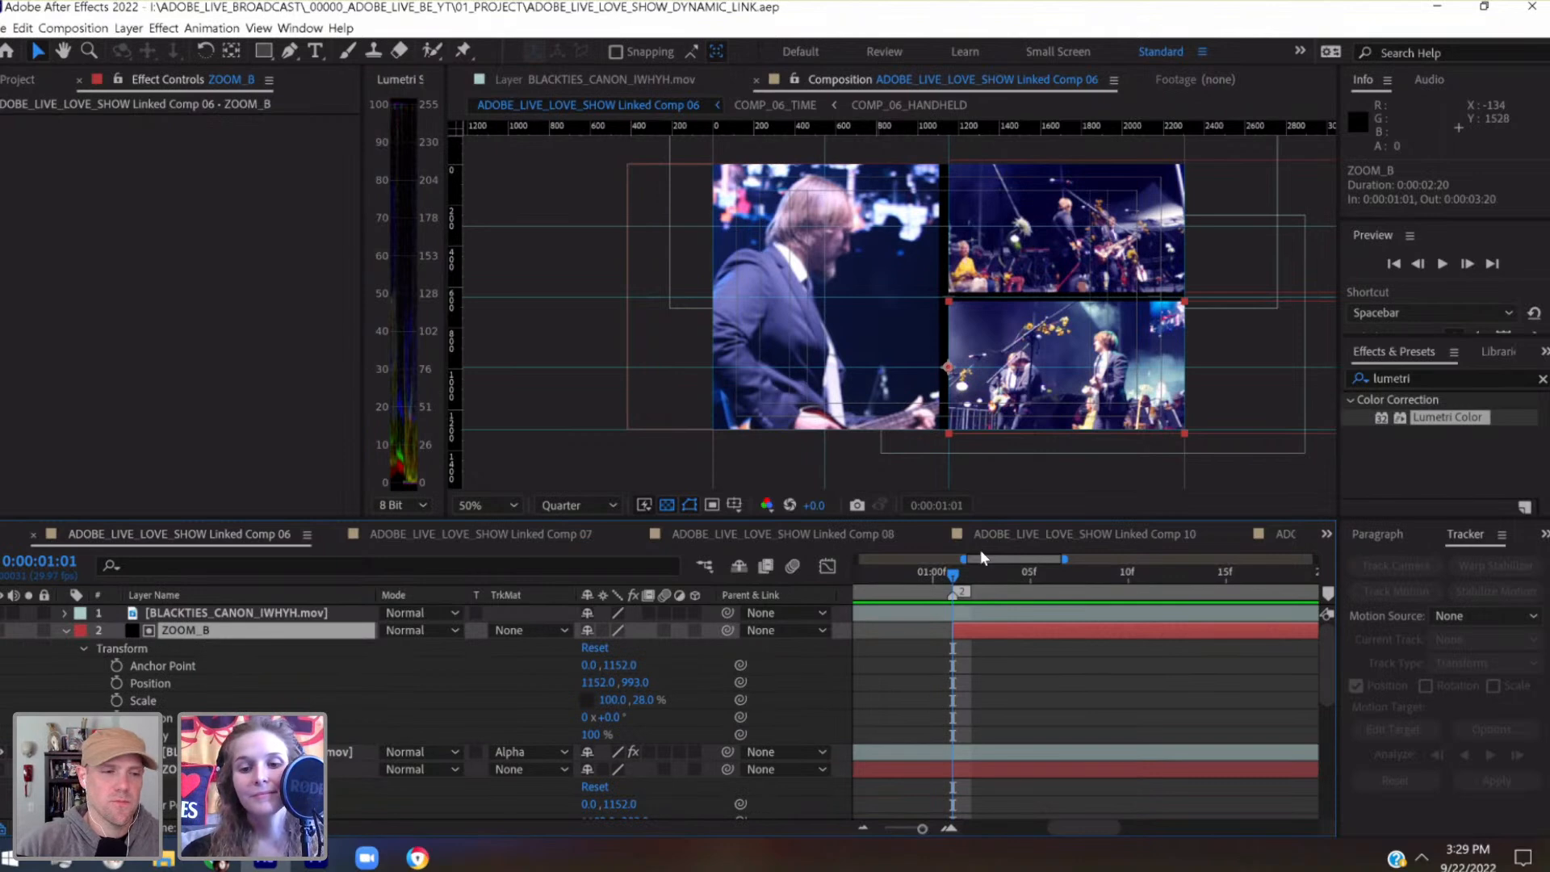
{"action": "left_click_drag", "start_coordinate": [952, 575], "coordinate": [1069, 593]}
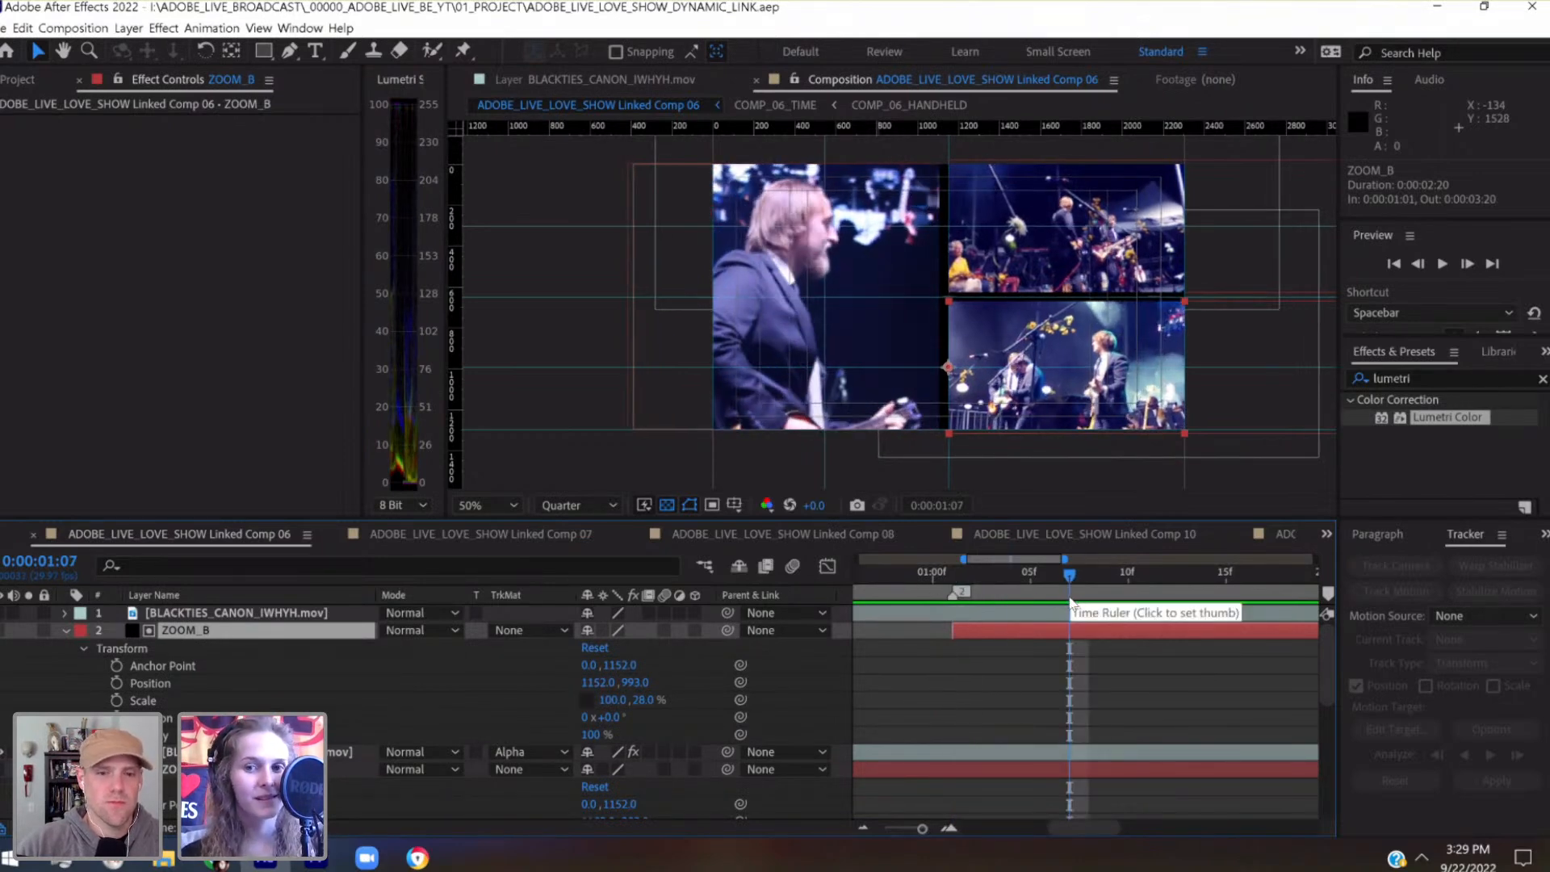
{"action": "left_click_drag", "start_coordinate": [956, 568], "coordinate": [1089, 586]}
{"action": "left_click", "coordinate": [949, 572]}
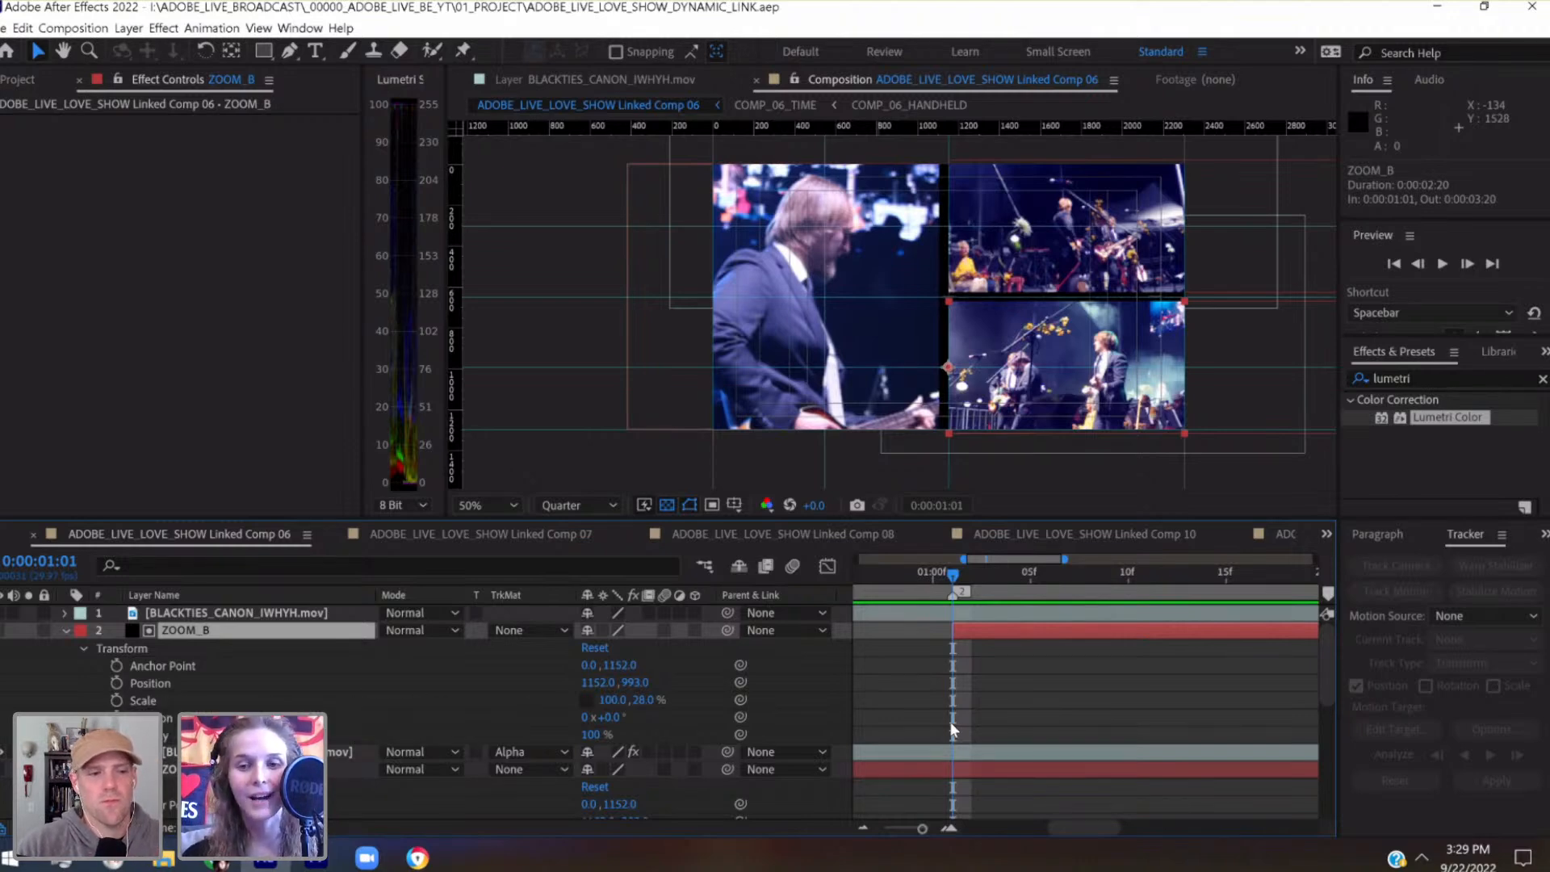
Frame the ZOOM_B panel at 100% magnification and switch to the Pan Behind tool
{"action": "key", "text": "period"}
{"action": "key", "text": "period"}
{"action": "key", "text": "space"}
{"action": "left_click_drag", "start_coordinate": [1028, 282], "coordinate": [440, 149]}
{"action": "left_click_drag", "start_coordinate": [1069, 425], "coordinate": [851, 336]}
{"action": "key", "text": "comma"}
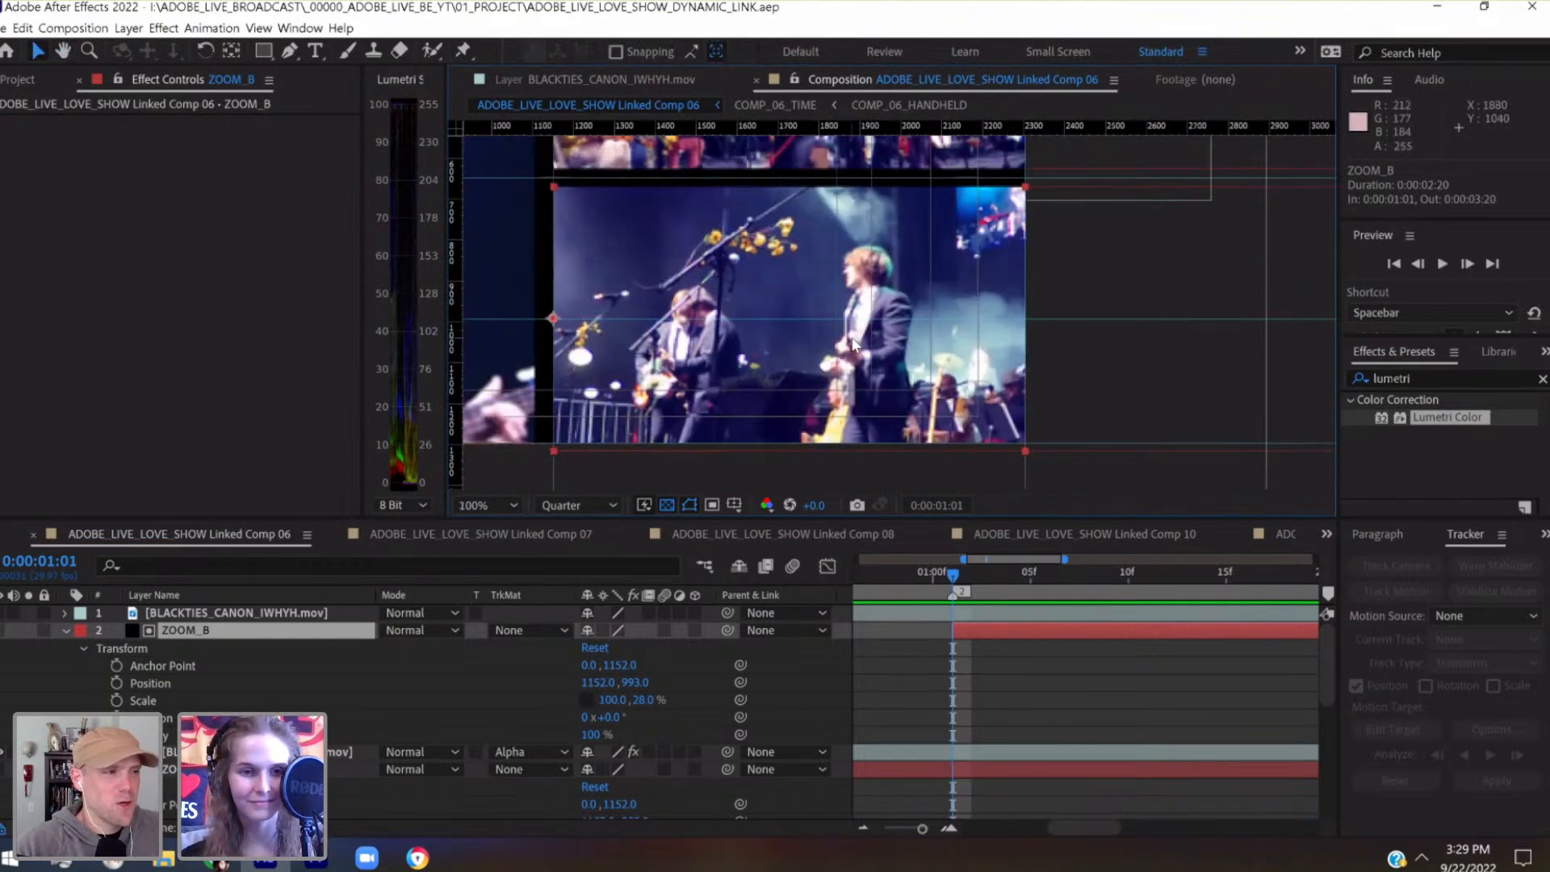
{"action": "left_click", "coordinate": [232, 50]}
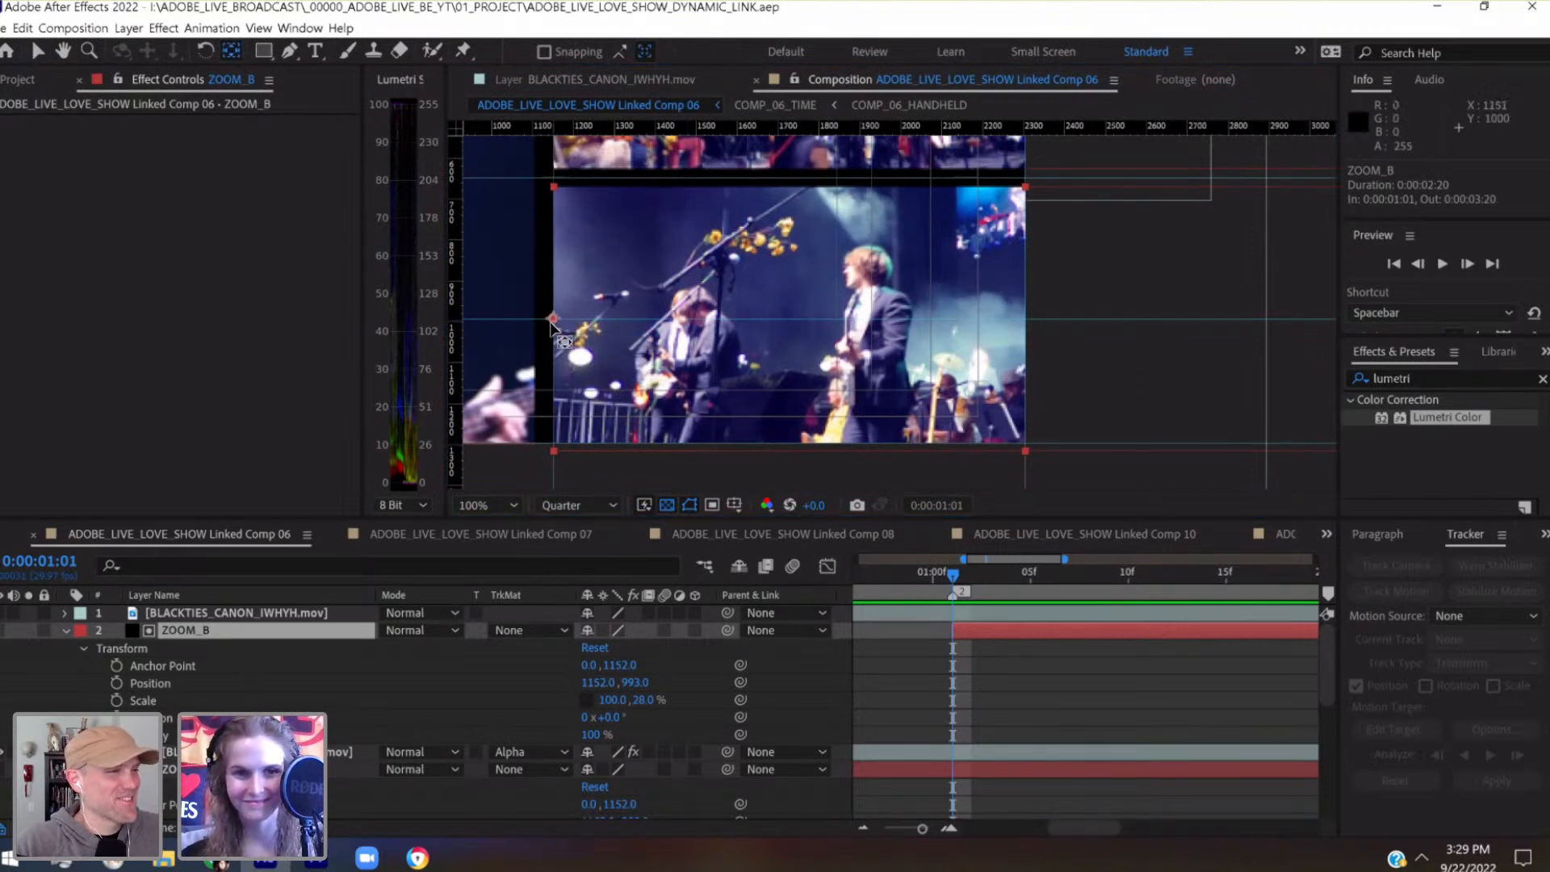
Try to move ZOOM_B's anchor point away from its left edge and undo the accidental guide moves
{"action": "left_click_drag", "start_coordinate": [560, 322], "coordinate": [617, 319]}
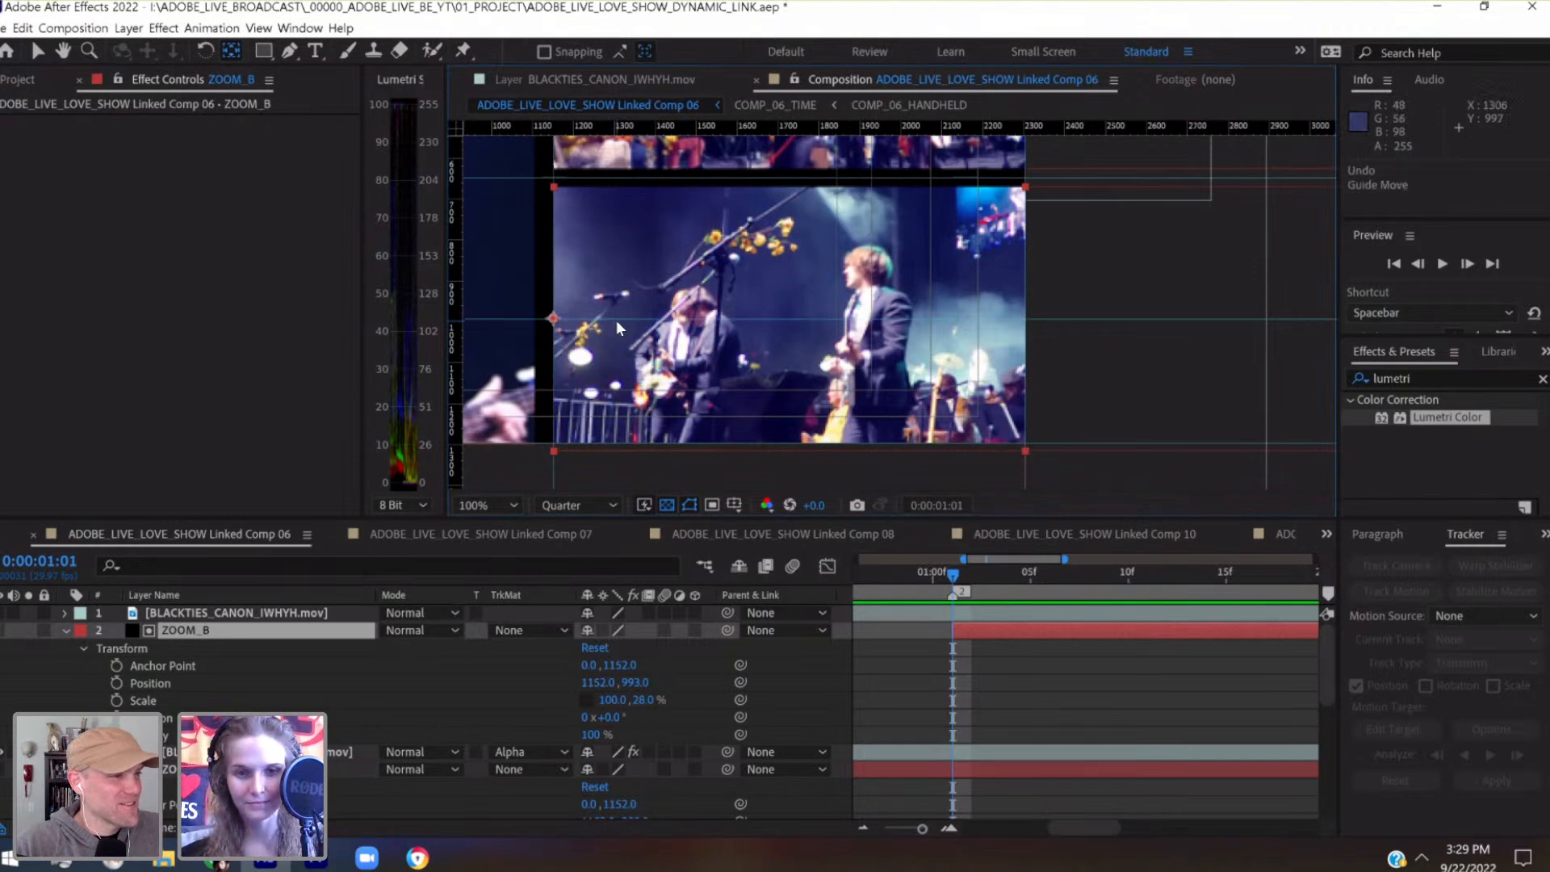
{"action": "scroll", "coordinate": [616, 421], "scroll_direction": "up", "scroll_amount": 1}
{"action": "key", "text": "space"}
{"action": "left_click_drag", "start_coordinate": [610, 422], "coordinate": [1042, 326]}
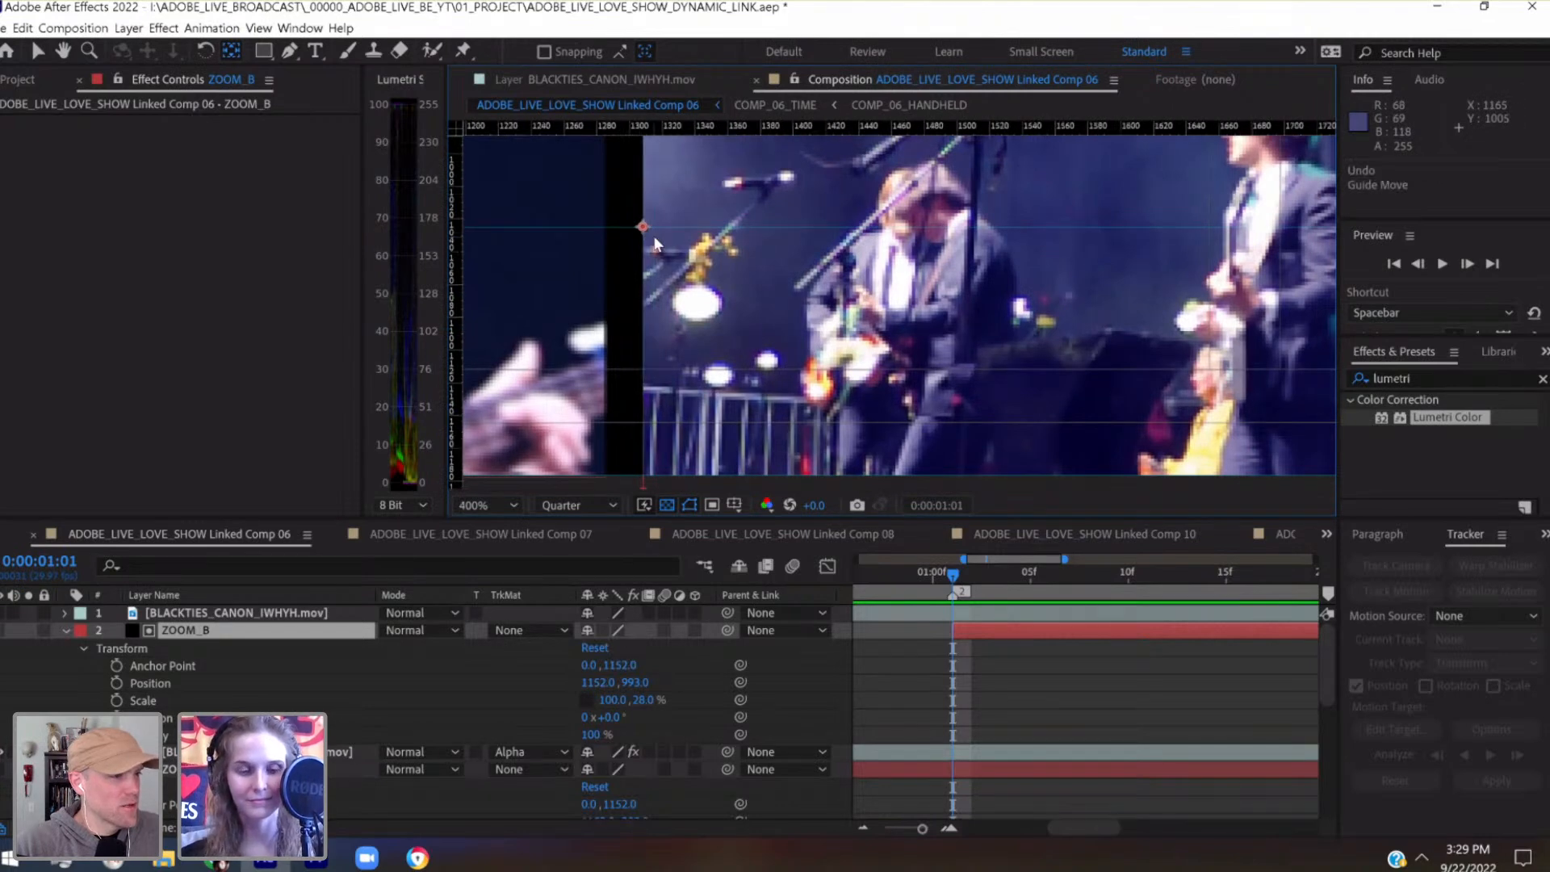
{"action": "scroll", "coordinate": [655, 239], "scroll_direction": "up", "scroll_amount": 1}
{"action": "key", "text": "space"}
{"action": "left_click_drag", "start_coordinate": [654, 239], "coordinate": [944, 202]}
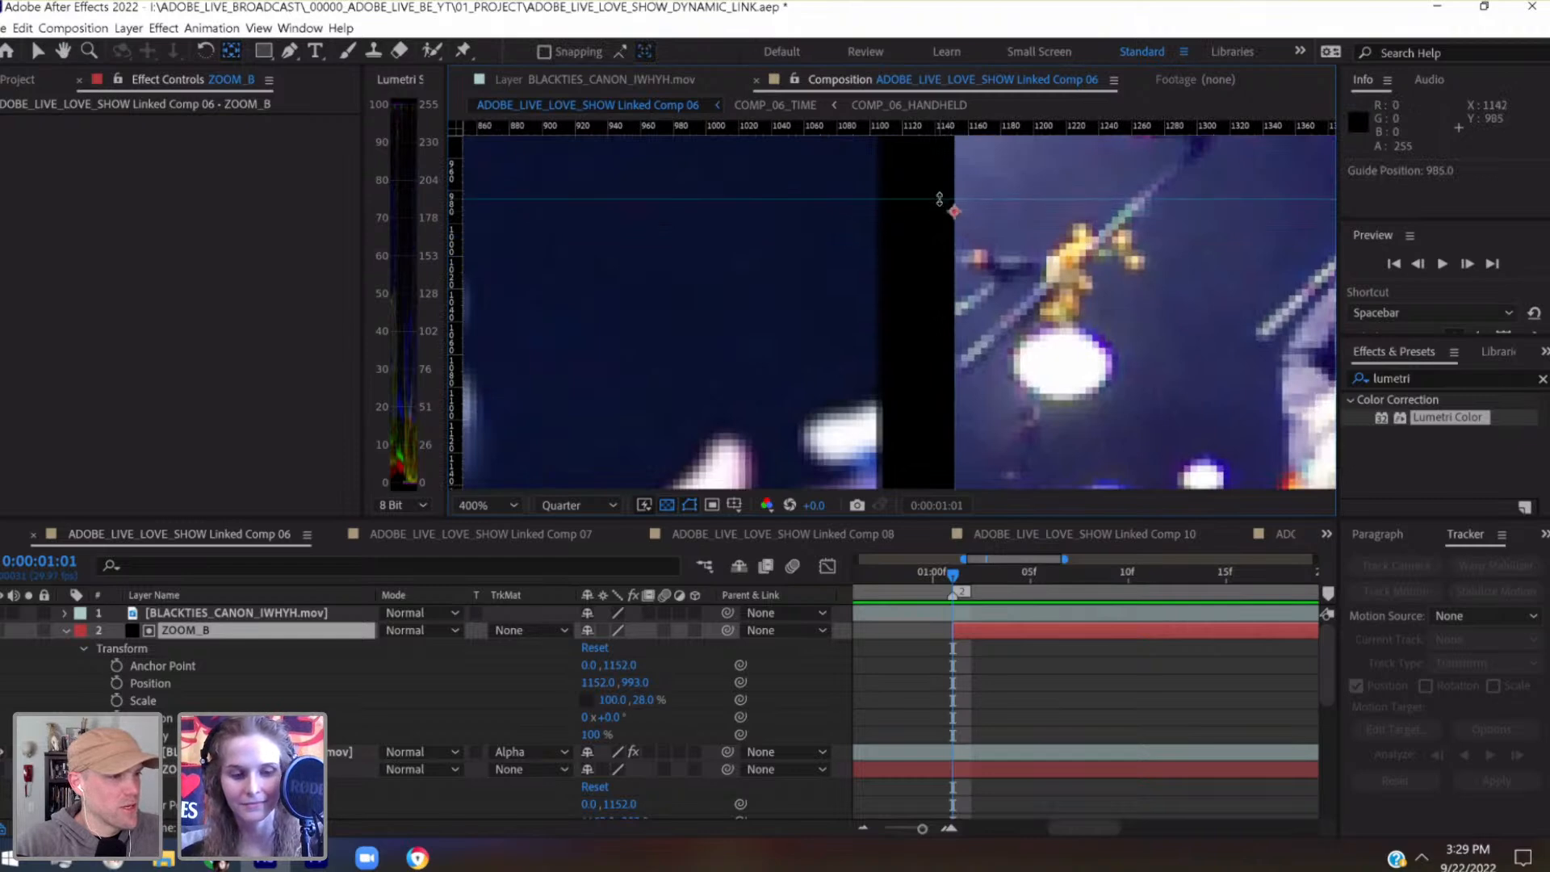
{"action": "key", "text": "ctrl+z"}
Move ZOOM_B's anchor point off the guide to about 145, 1086 and put the horizontal guide back at 993
{"action": "scroll", "coordinate": [938, 199], "scroll_direction": "up", "scroll_amount": 1}
{"action": "key", "text": "space"}
{"action": "left_click_drag", "start_coordinate": [714, 502], "coordinate": [732, 407]}
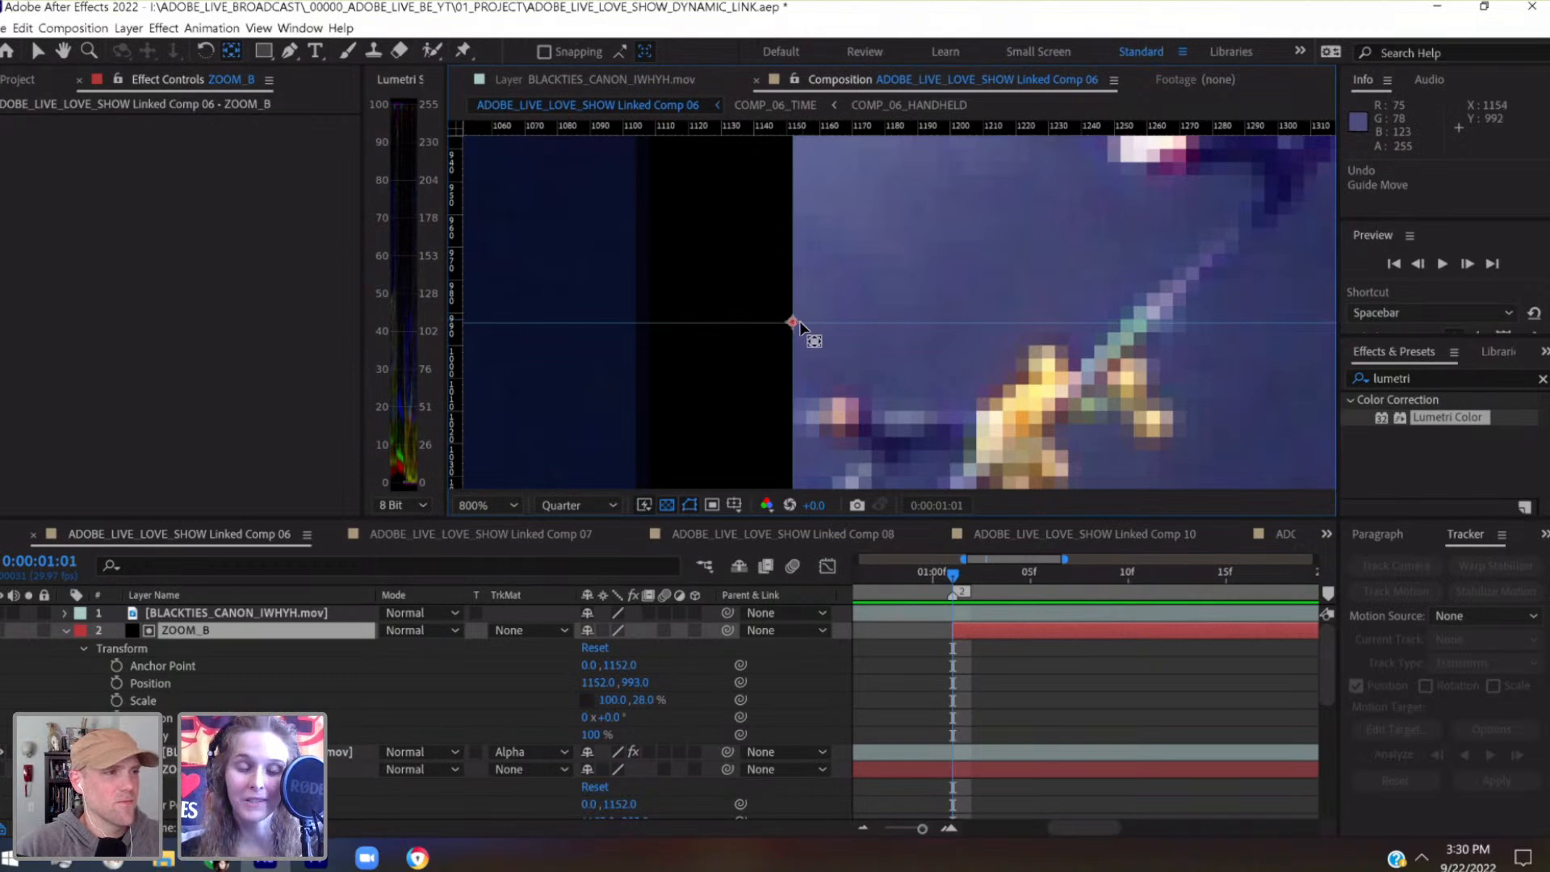
{"action": "left_click_drag", "start_coordinate": [798, 321], "coordinate": [1164, 277]}
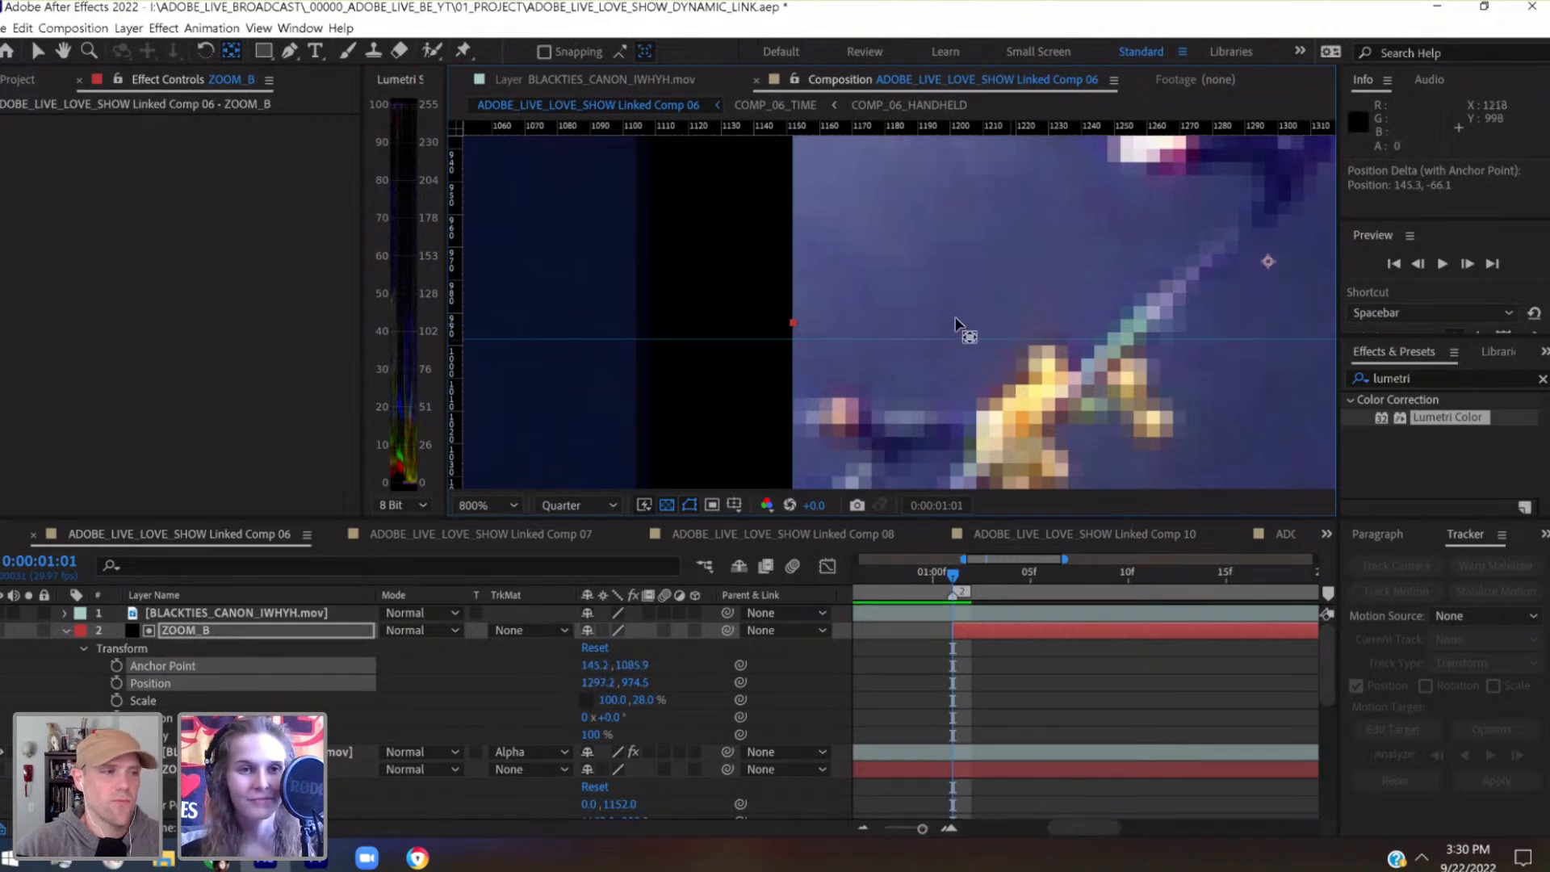
{"action": "left_click", "coordinate": [39, 53]}
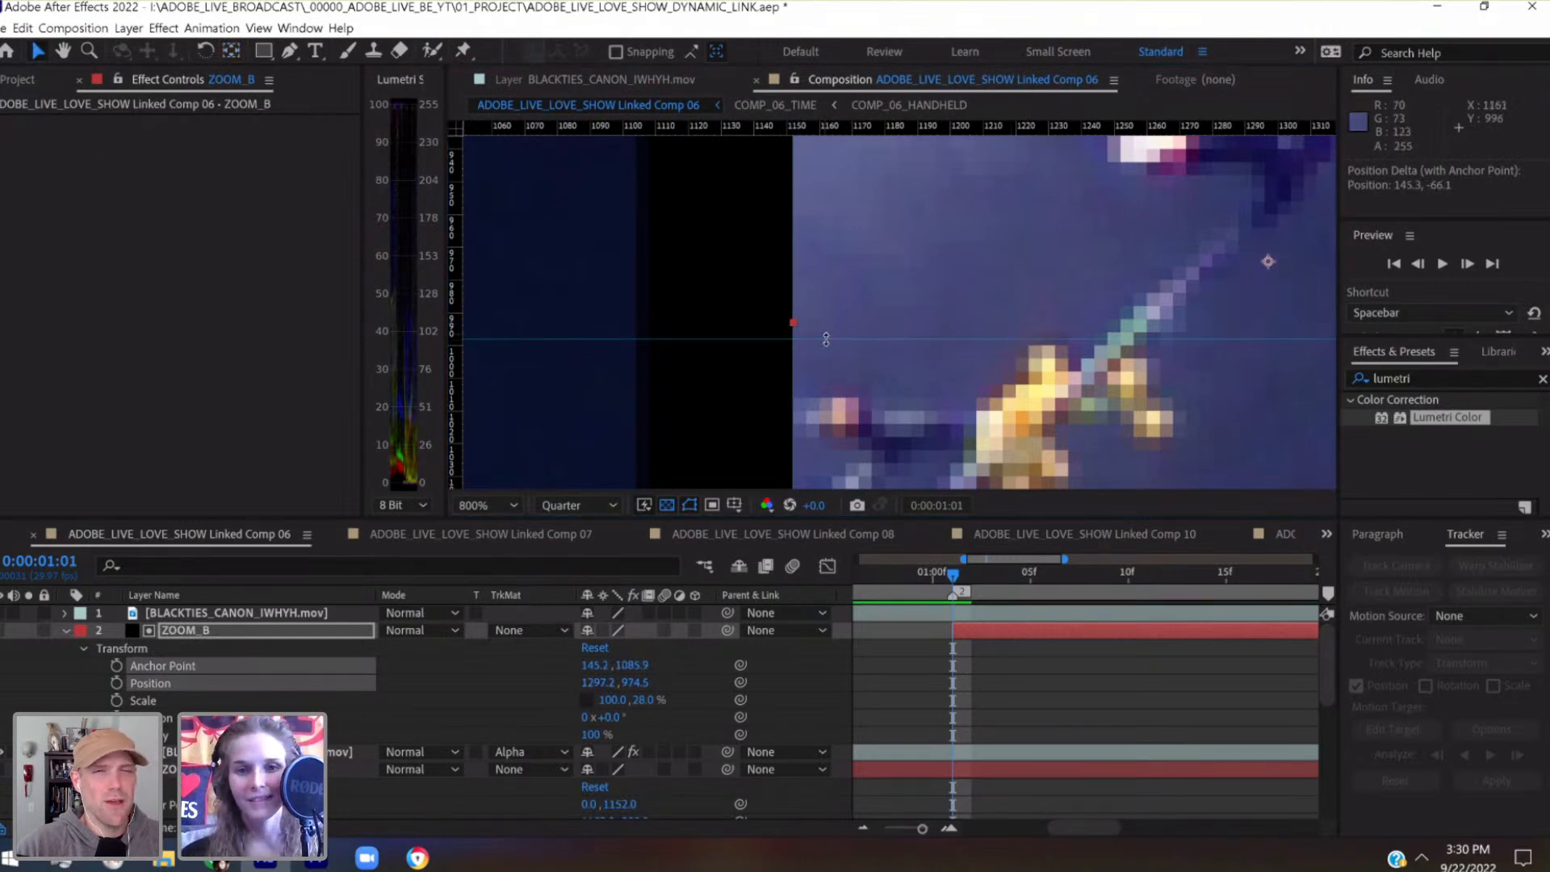
{"action": "left_click_drag", "start_coordinate": [826, 339], "coordinate": [826, 322]}
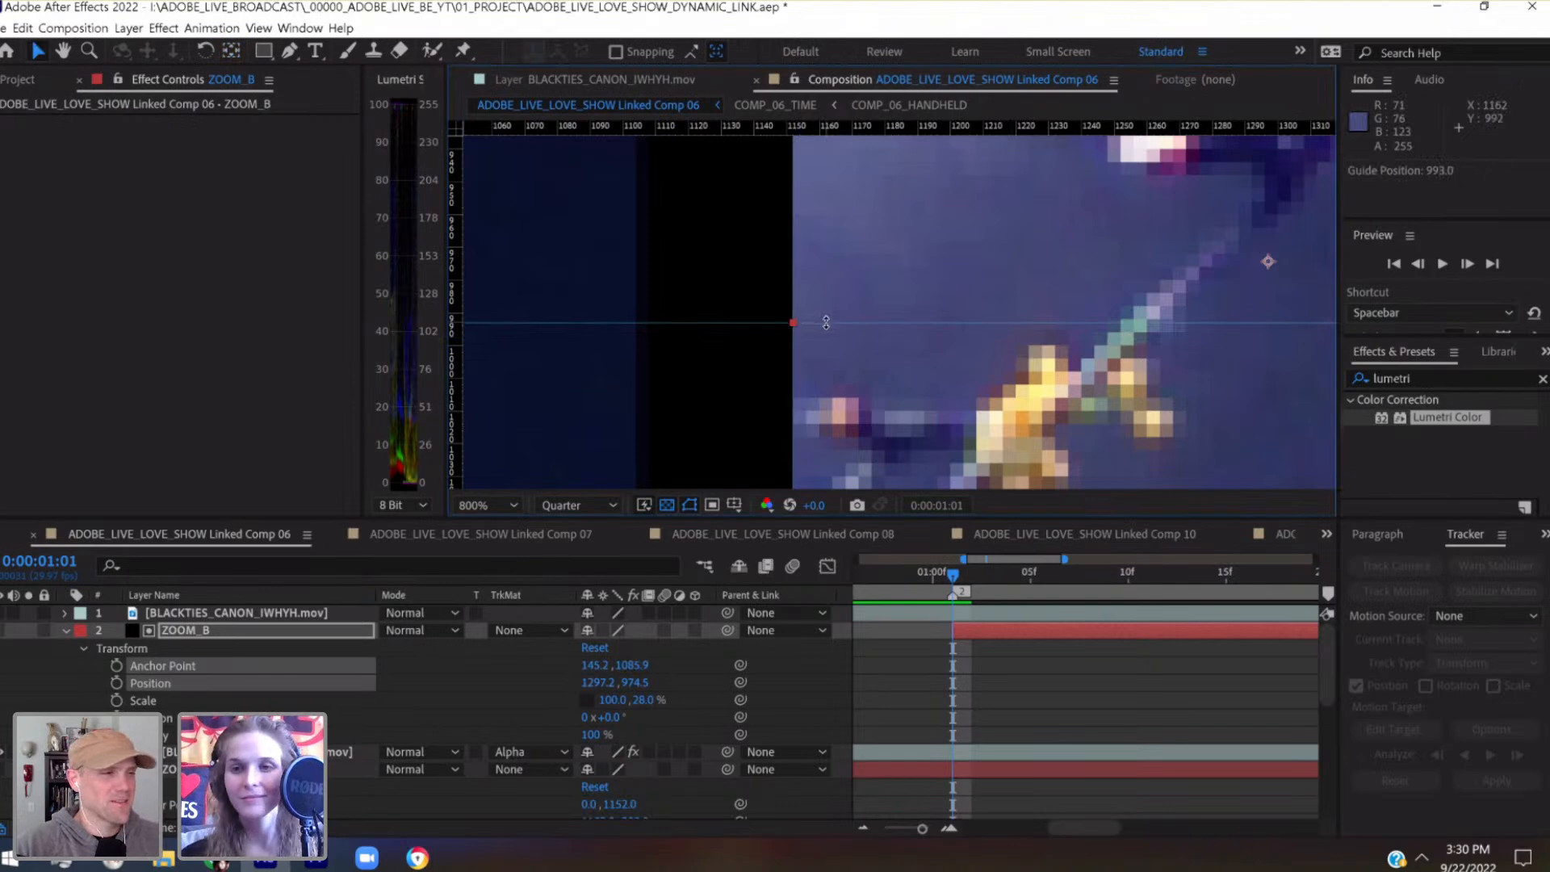
Move ZOOM_B's anchor point to the middle of its right edge at 1152, 1152 with the Pan Behind tool and check its placement up close
{"action": "scroll", "coordinate": [1041, 282], "scroll_direction": "down", "scroll_amount": 1}
{"action": "key", "text": "space"}
{"action": "left_click_drag", "start_coordinate": [1040, 281], "coordinate": [651, 278]}
{"action": "scroll", "coordinate": [651, 278], "scroll_direction": "down", "scroll_amount": 1}
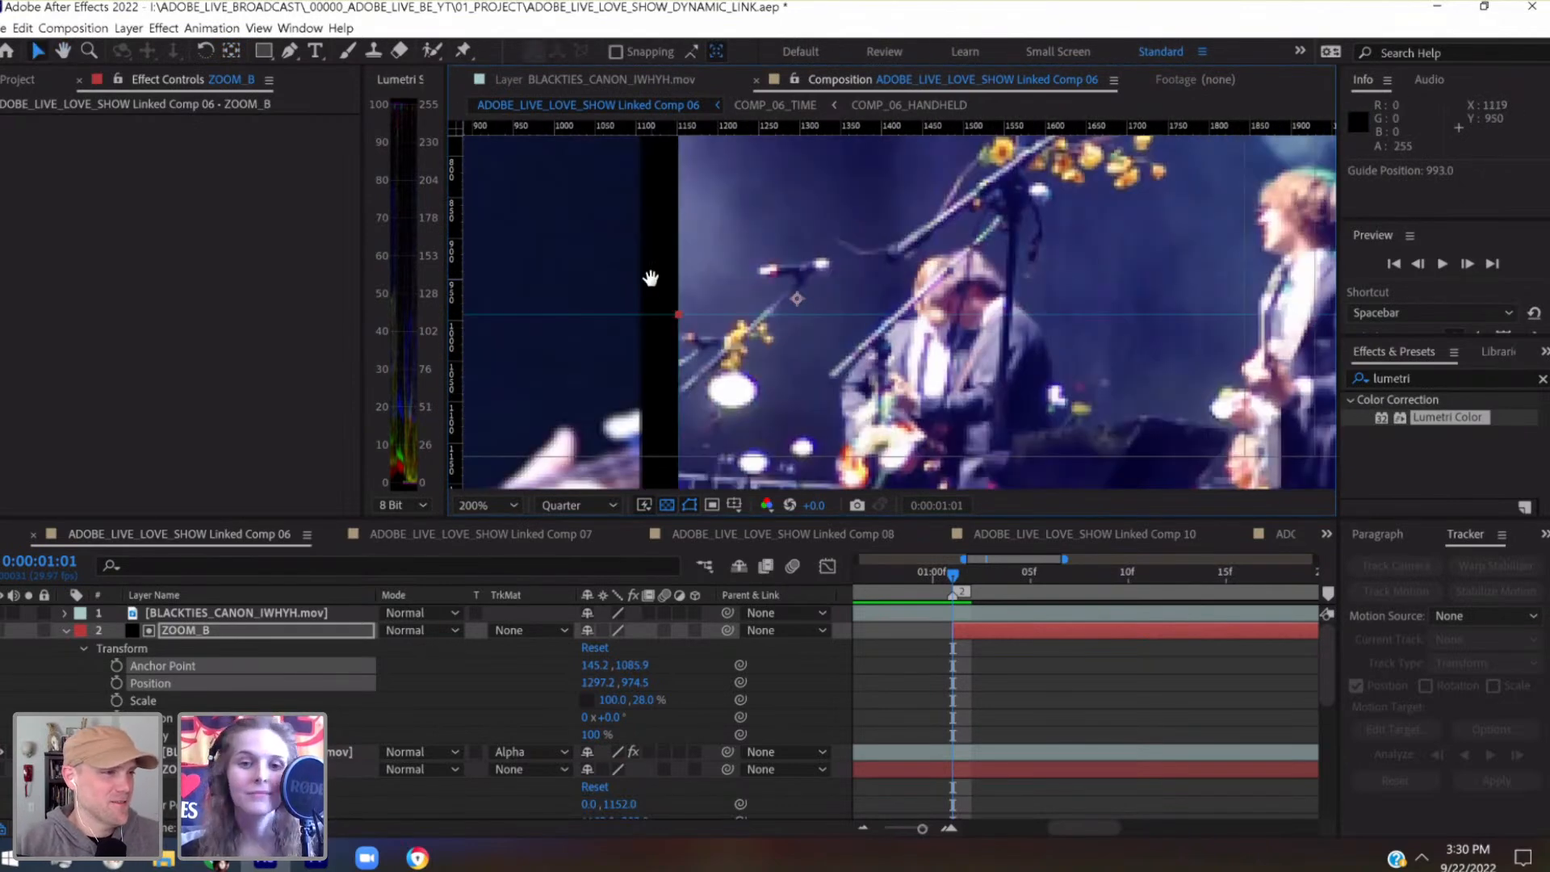
{"action": "left_click_drag", "start_coordinate": [475, 236], "coordinate": [376, 253]}
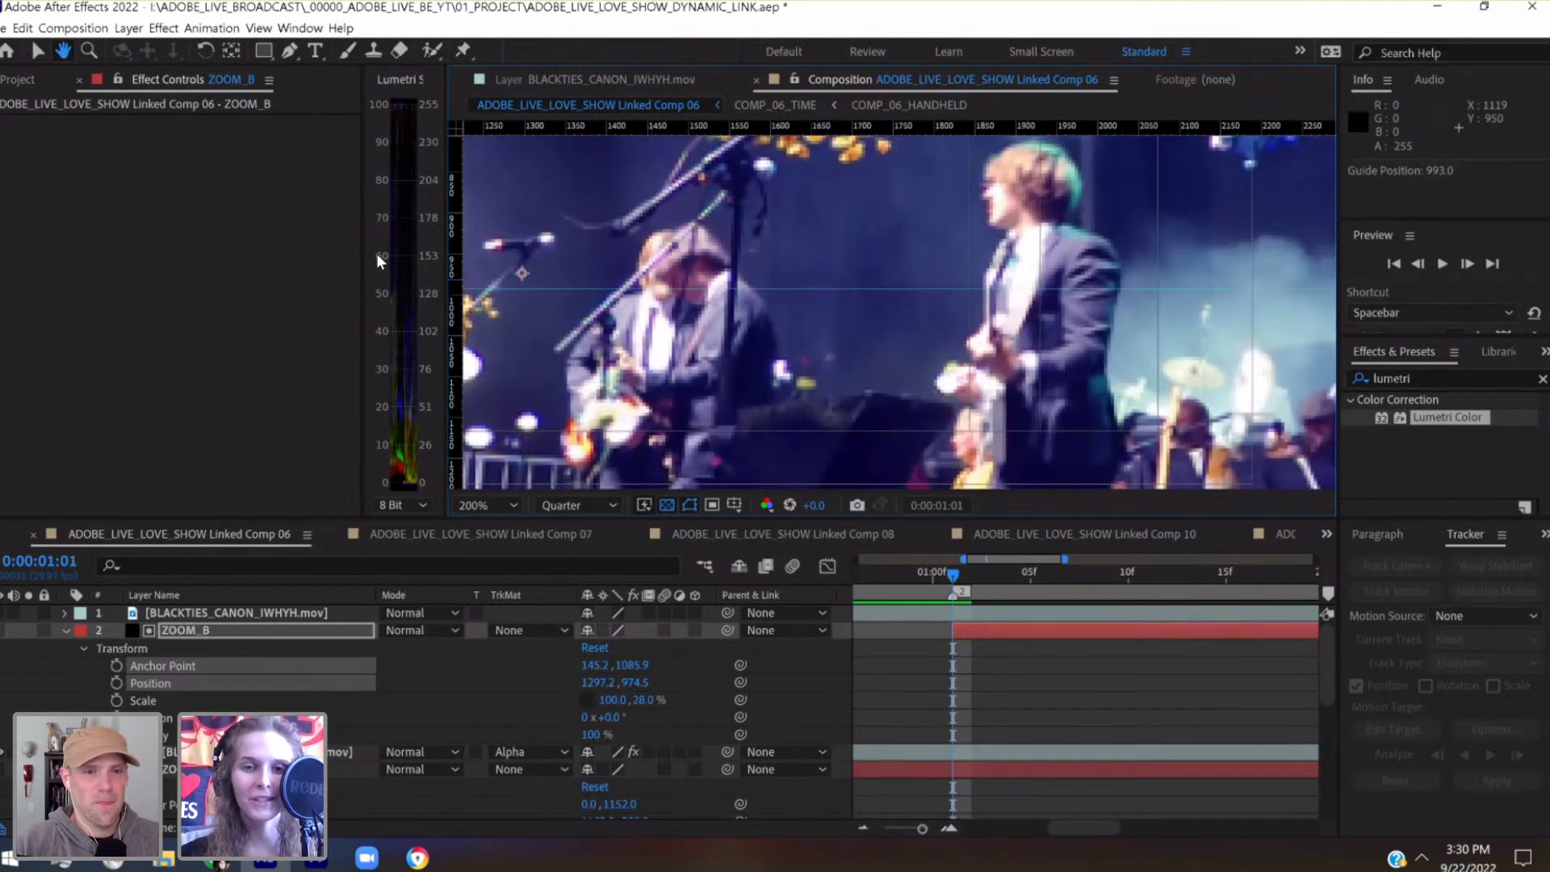
{"action": "key", "text": "comma"}
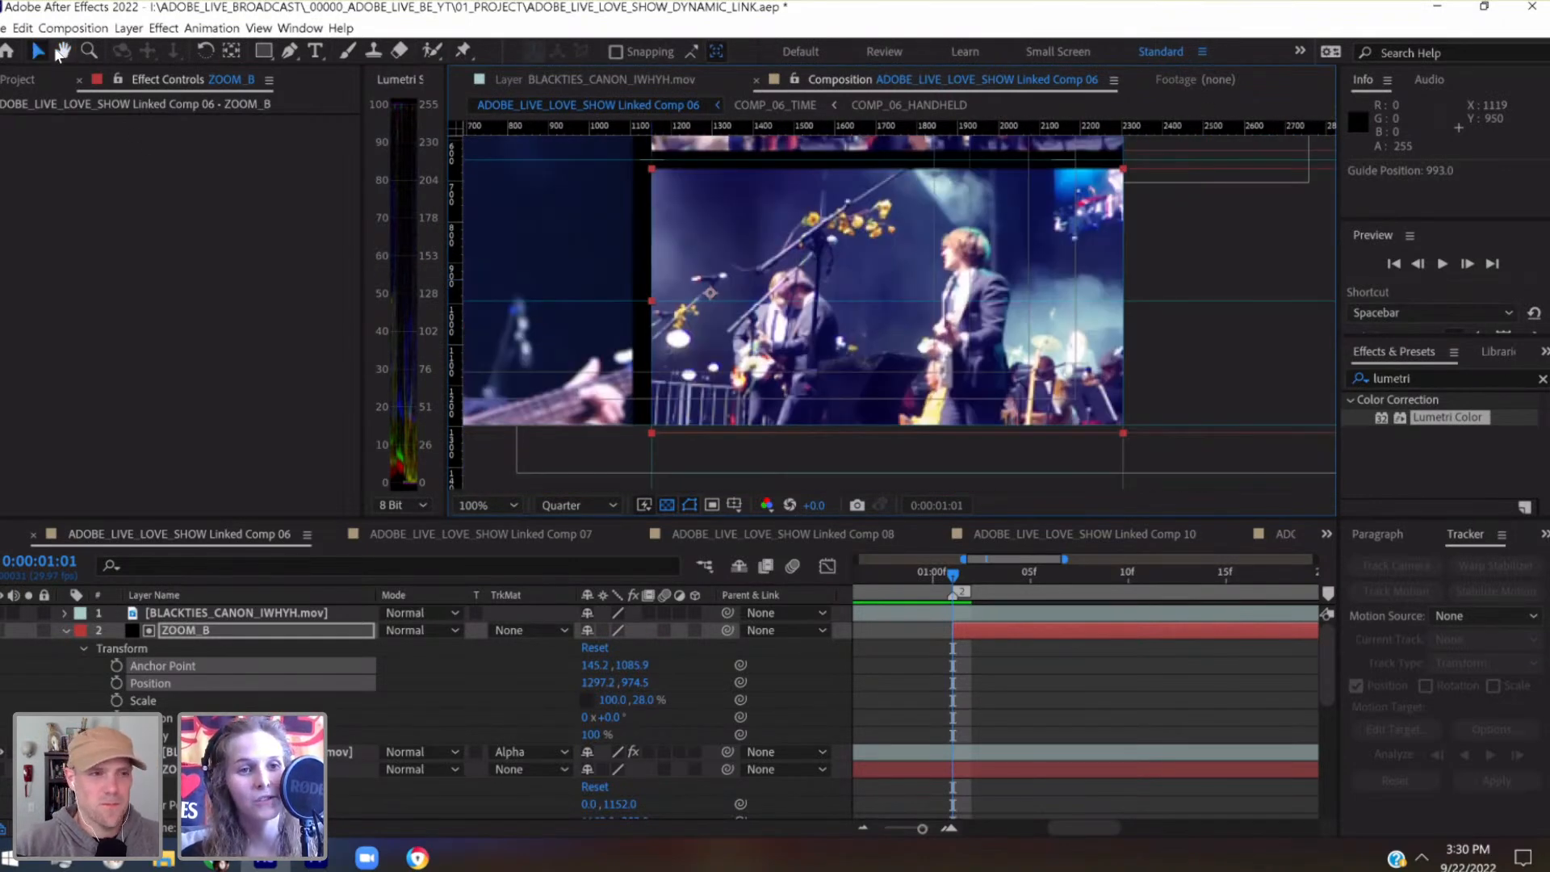
{"action": "left_click", "coordinate": [231, 50]}
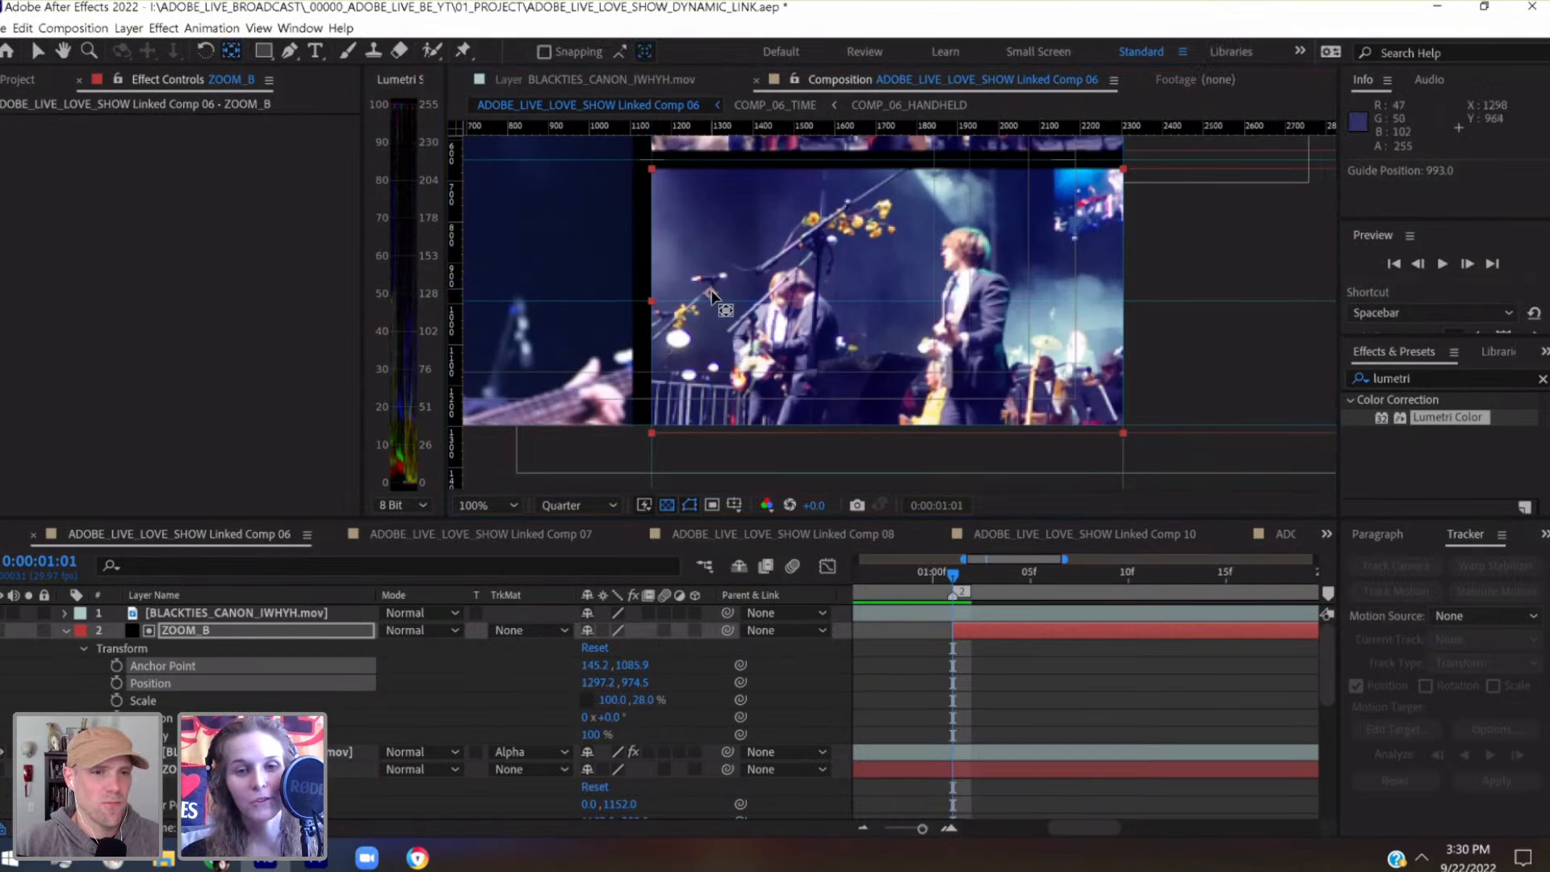
{"action": "left_click_drag", "start_coordinate": [711, 295], "coordinate": [1122, 300]}
{"action": "scroll", "coordinate": [1122, 300], "scroll_direction": "up", "scroll_amount": 2}
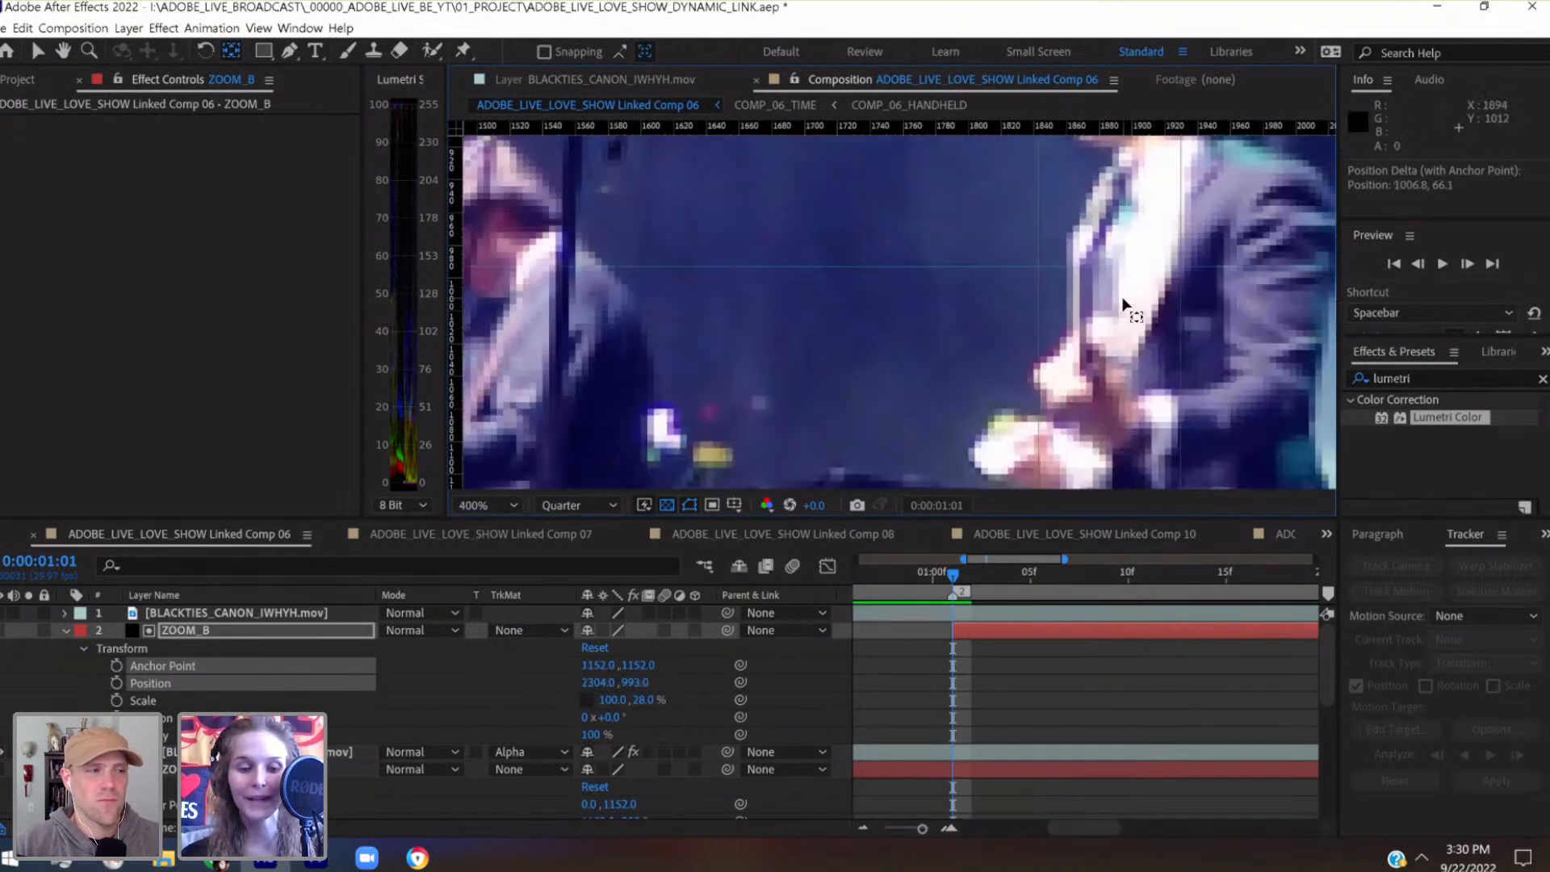
{"action": "left_click_drag", "start_coordinate": [862, 291], "coordinate": [491, 315]}
{"action": "left_click_drag", "start_coordinate": [1011, 371], "coordinate": [959, 326]}
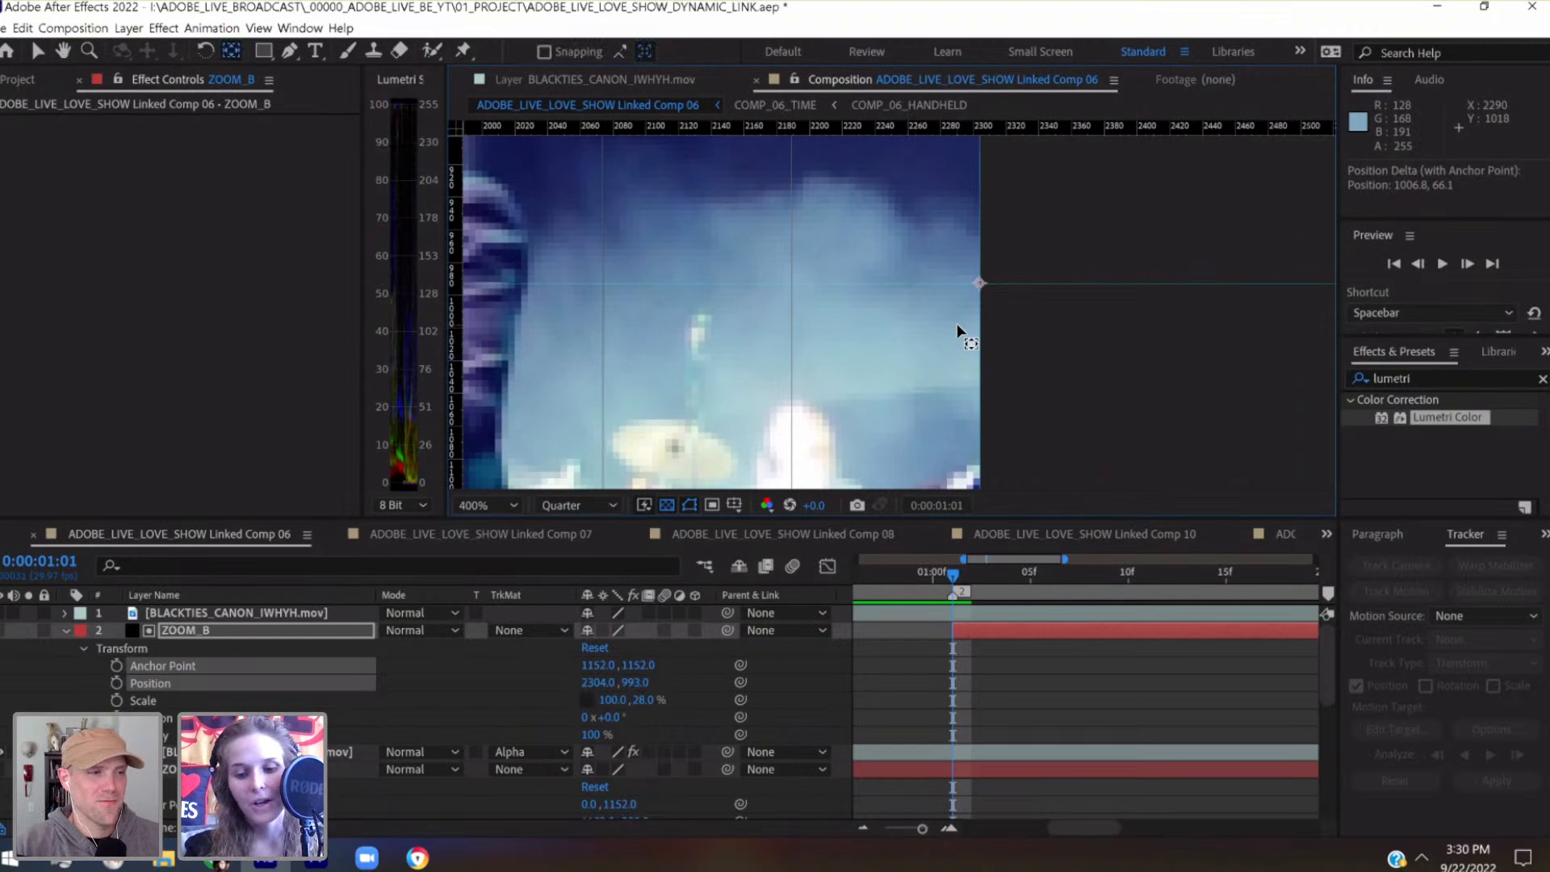
{"action": "scroll", "coordinate": [957, 324], "scroll_direction": "down", "scroll_amount": 2}
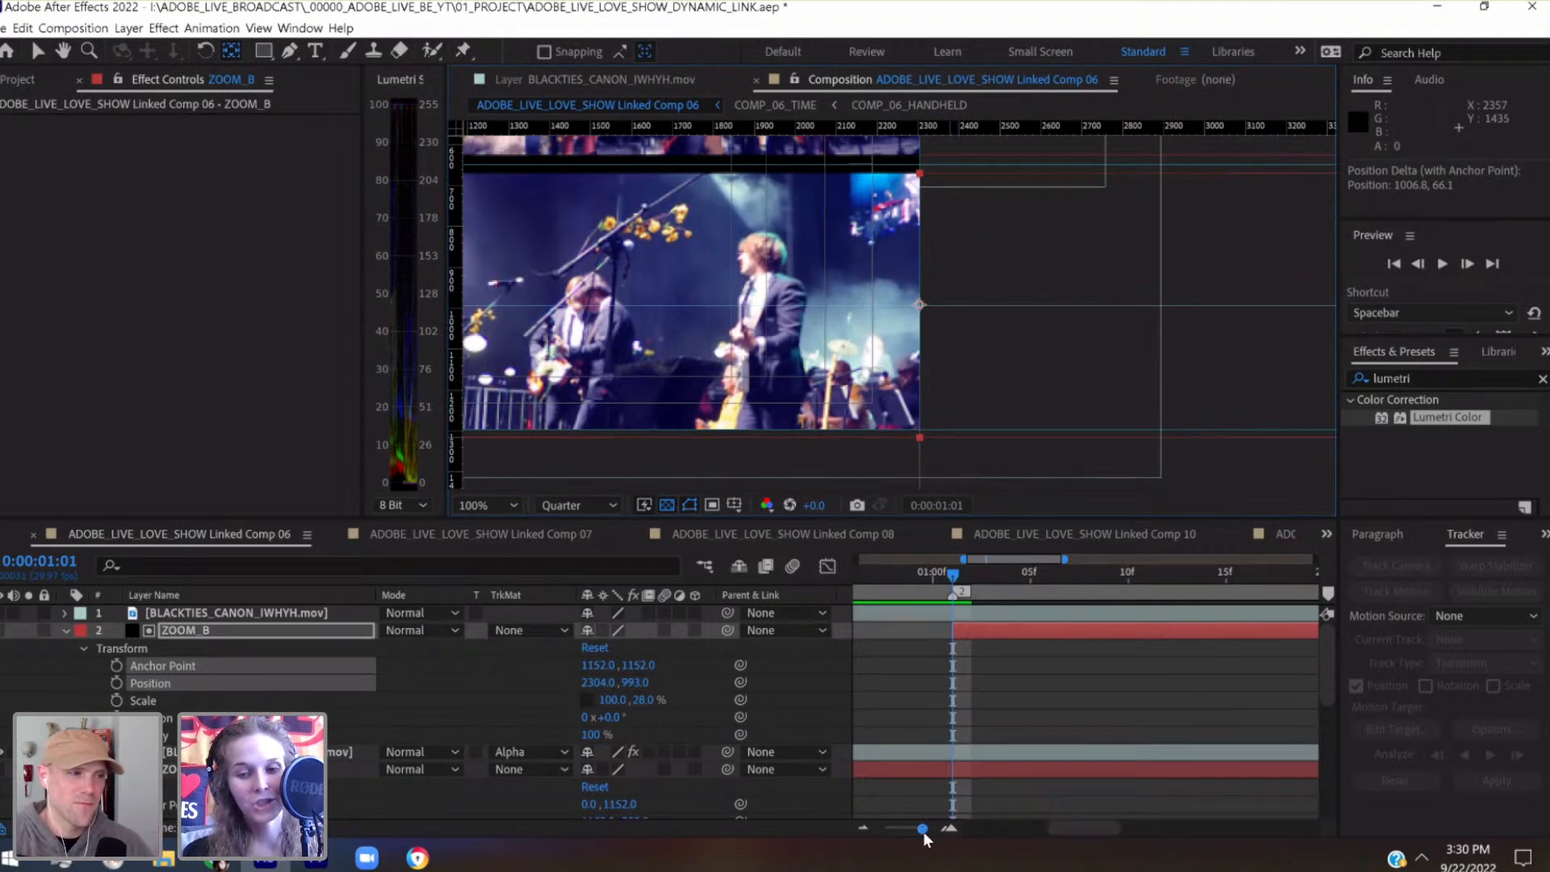
Start animating ZOOM_B's Scale with a keyframe at 0:00:01:01 and add a second Scale keyframe at 0:00:01:11
{"action": "left_click_drag", "start_coordinate": [923, 830], "coordinate": [926, 829]}
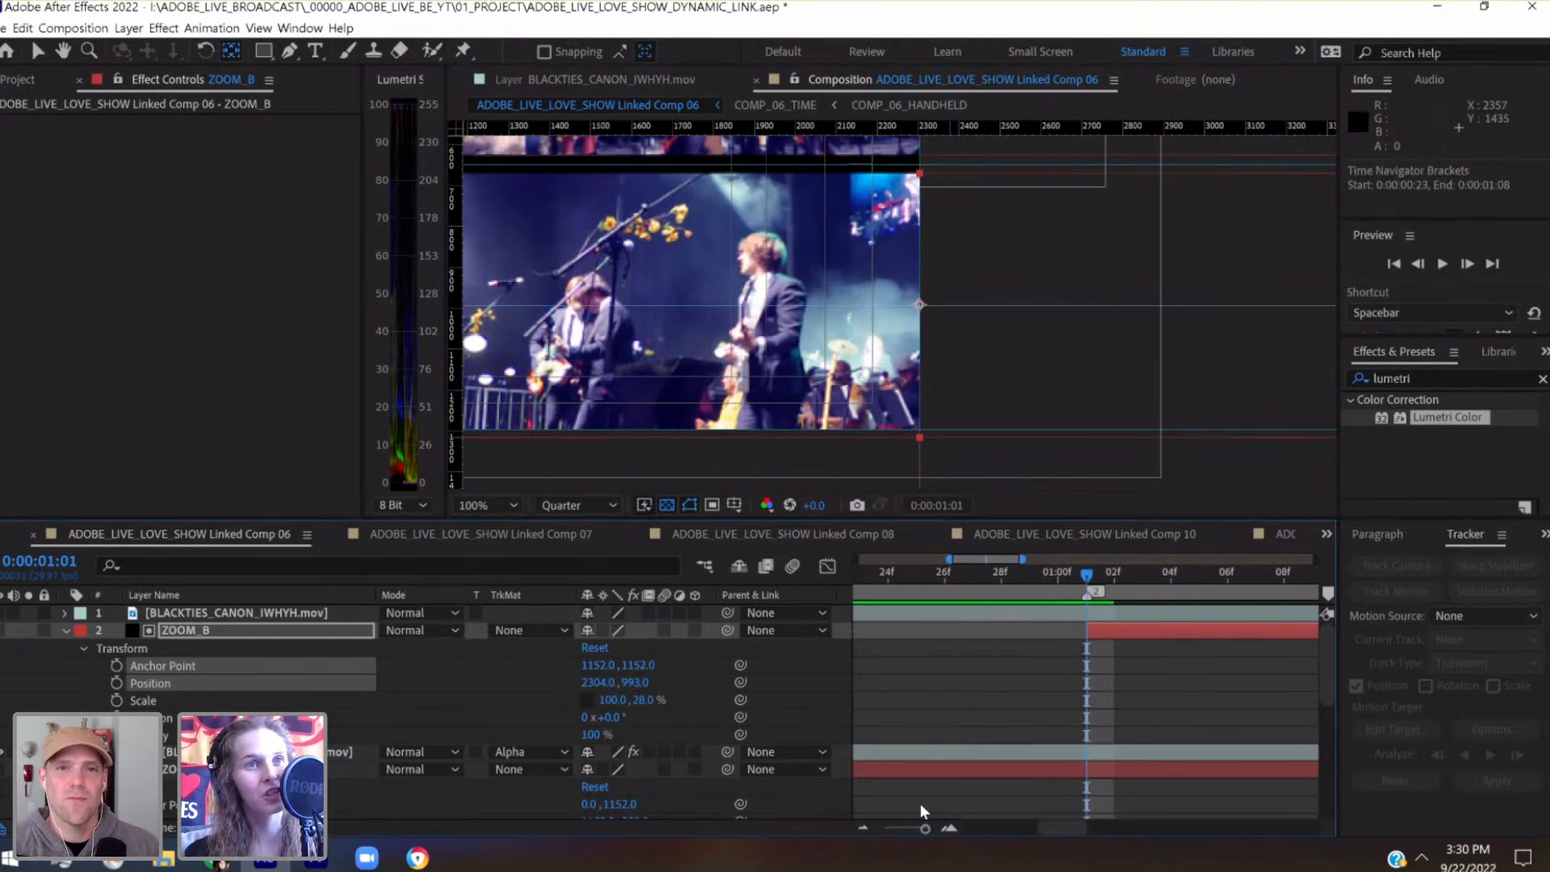
{"action": "left_click", "coordinate": [910, 830]}
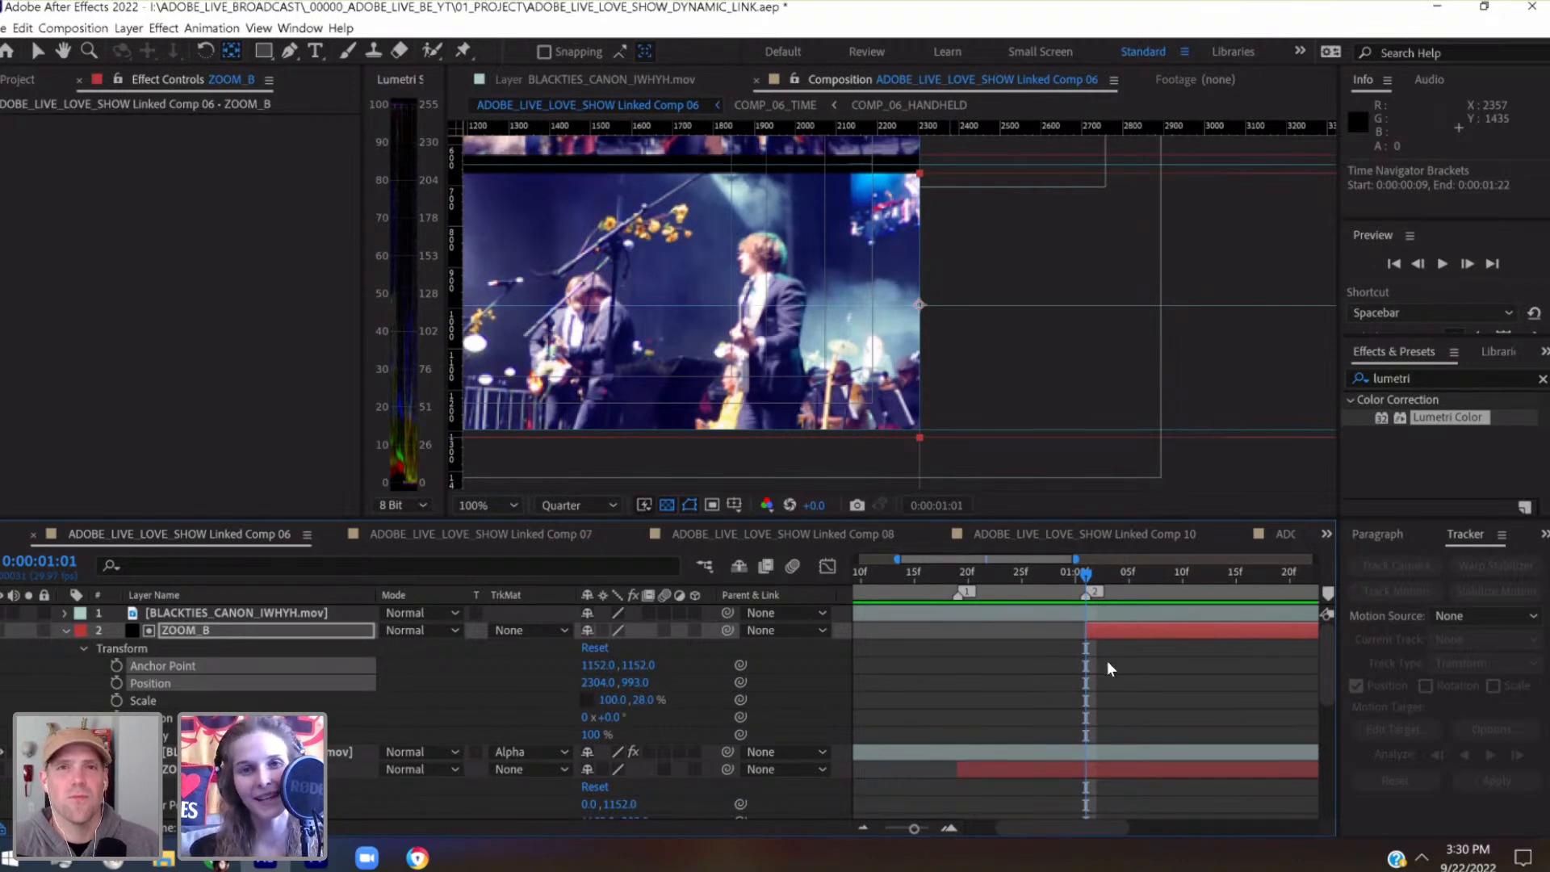
{"action": "left_click", "coordinate": [1096, 576]}
{"action": "left_click_drag", "start_coordinate": [1096, 579], "coordinate": [1086, 610]}
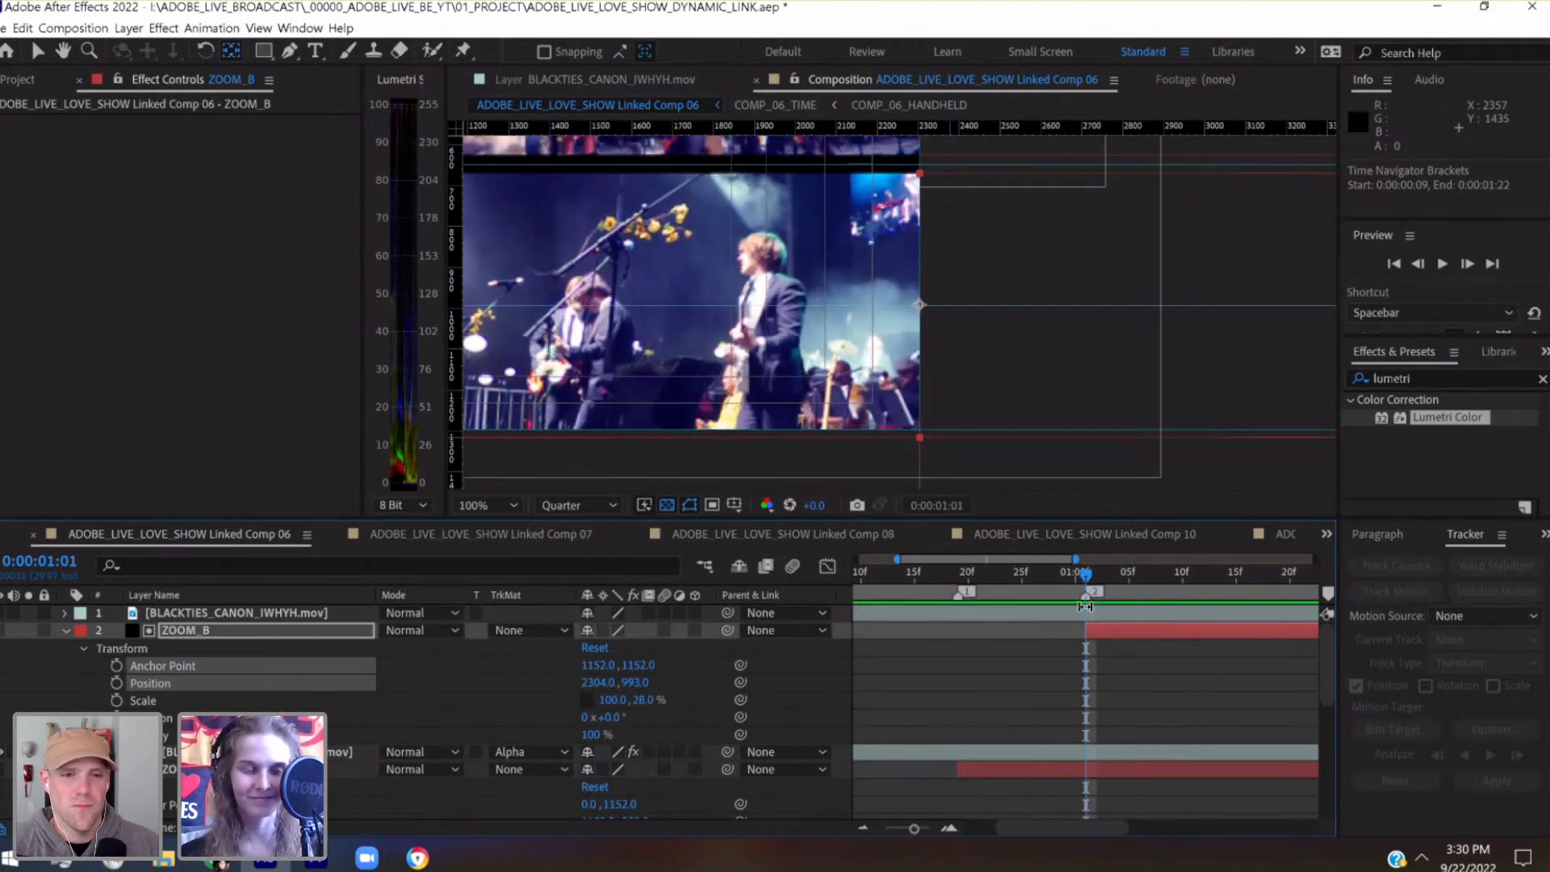
{"action": "left_click", "coordinate": [116, 700]}
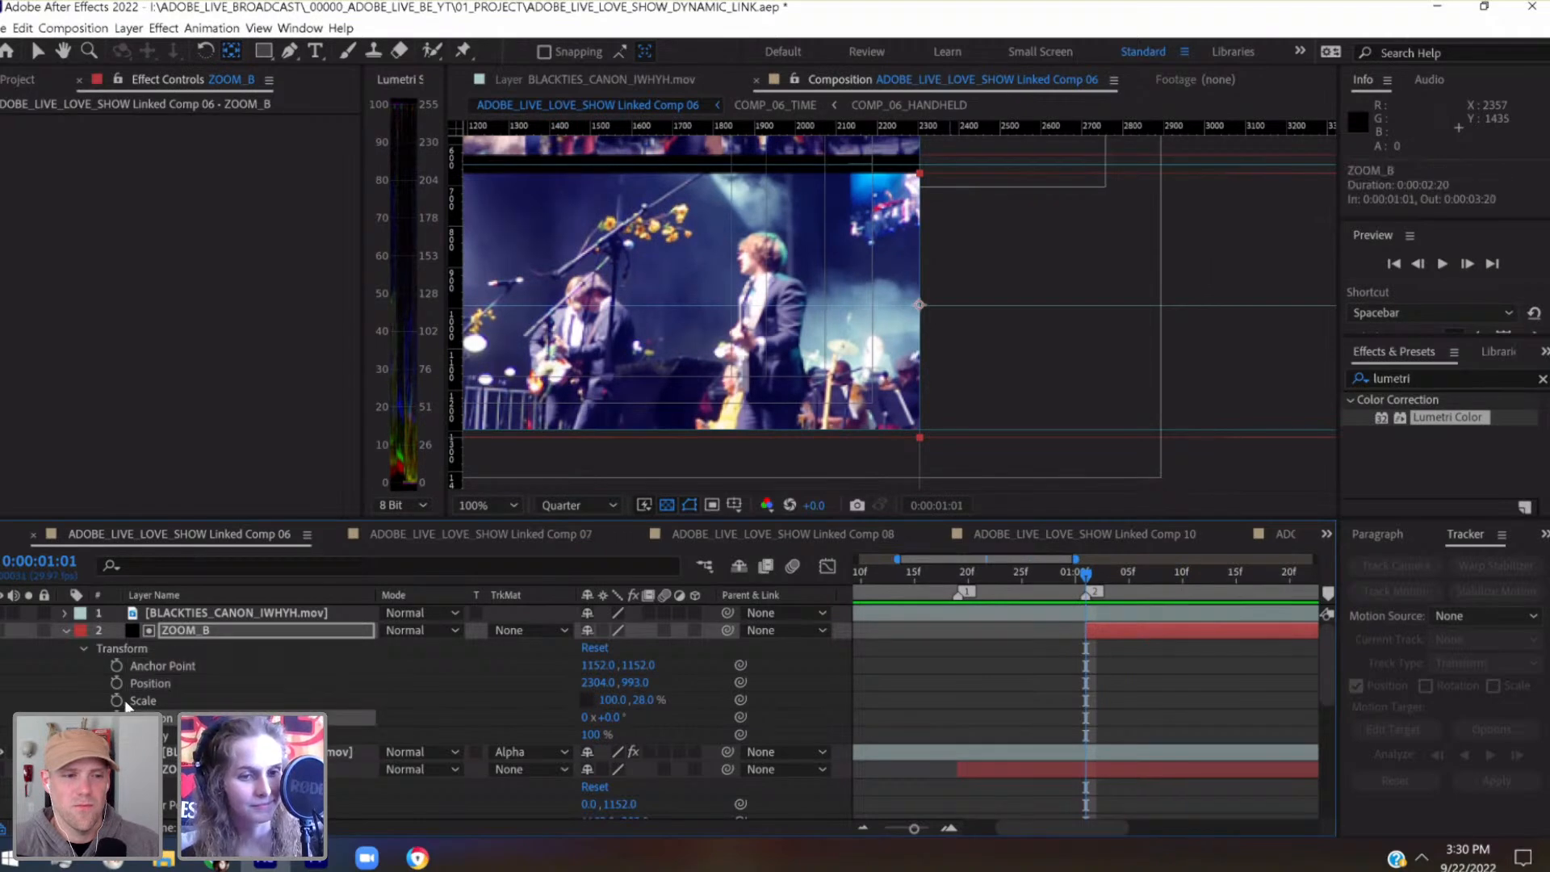
{"action": "scroll", "coordinate": [1023, 648], "scroll_direction": "right", "scroll_amount": 3}
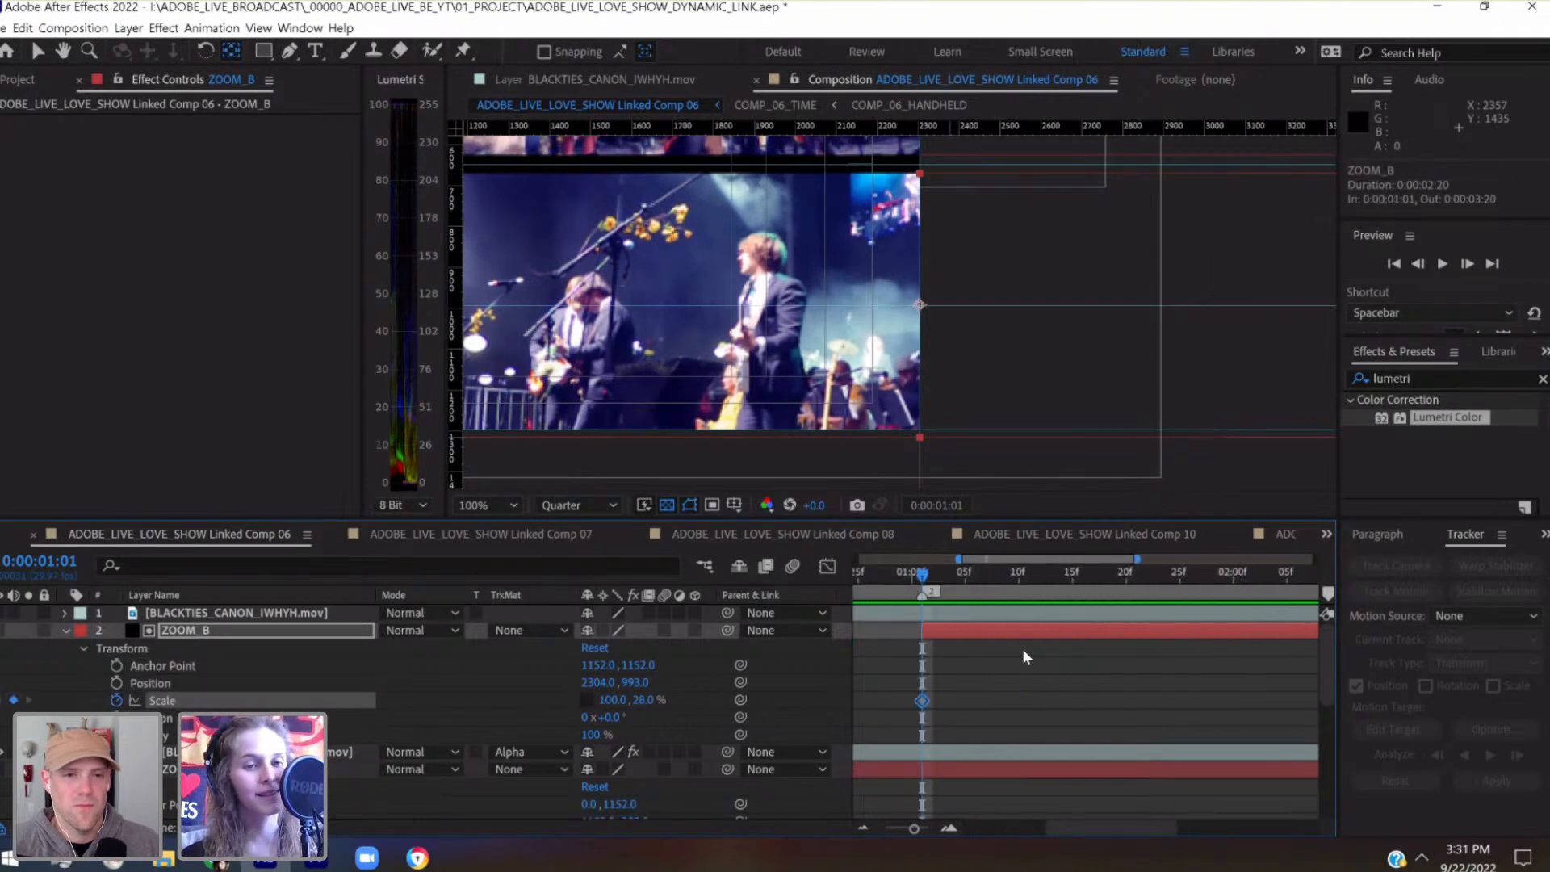
{"action": "left_click", "coordinate": [1025, 576]}
{"action": "left_click", "coordinate": [13, 700]}
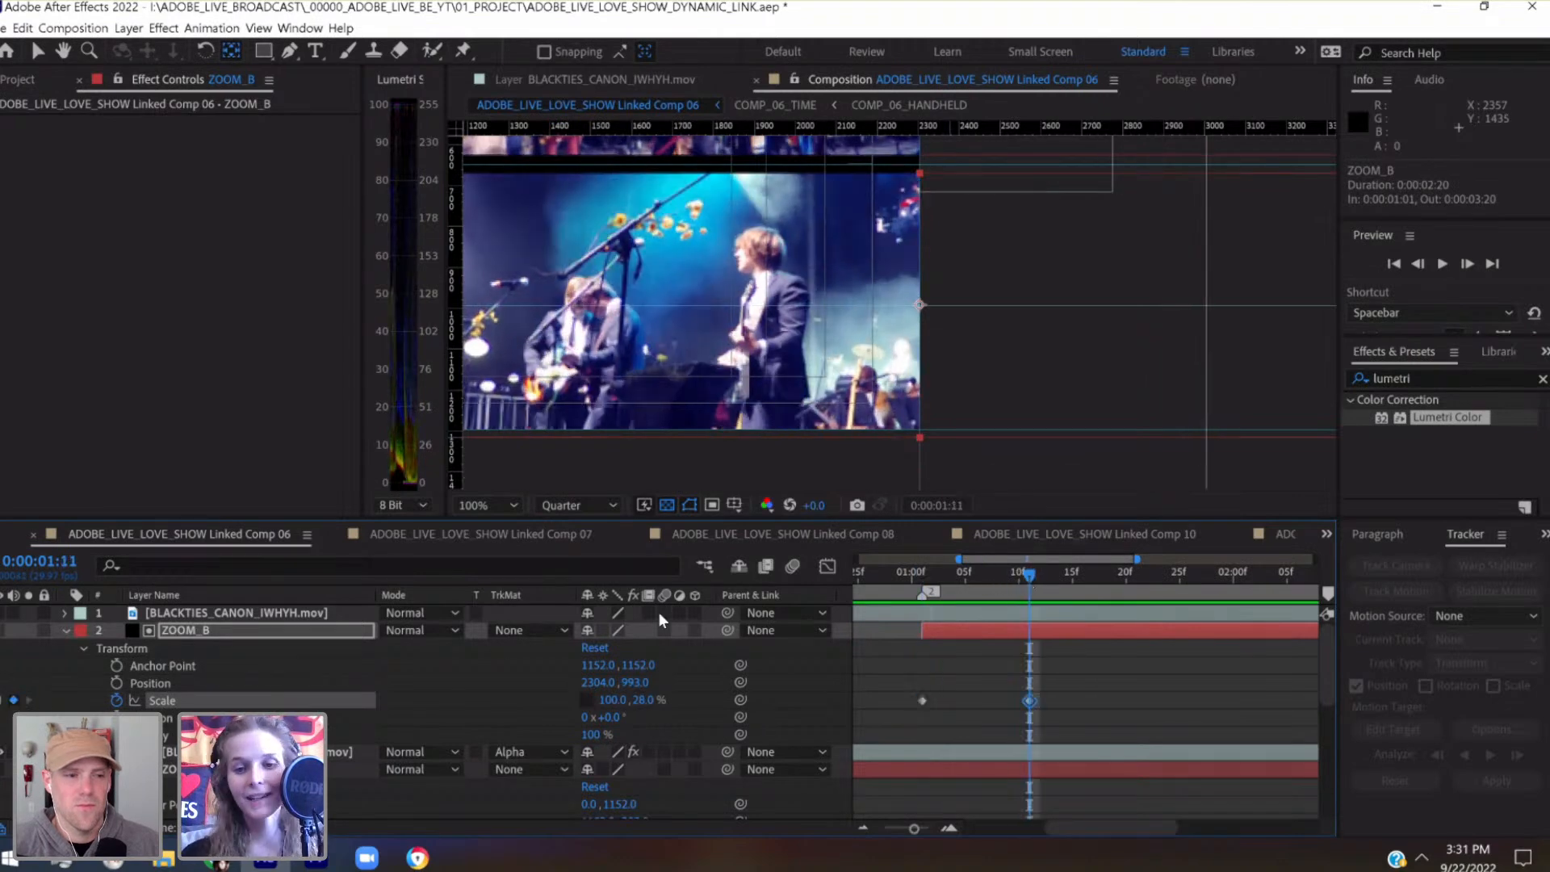
Set ZOOM_B's horizontal Scale to 0% on the keyframe at 0:00:01:01, leaving its height at 28%
{"action": "left_click", "coordinate": [927, 580]}
{"action": "key", "text": "comma"}
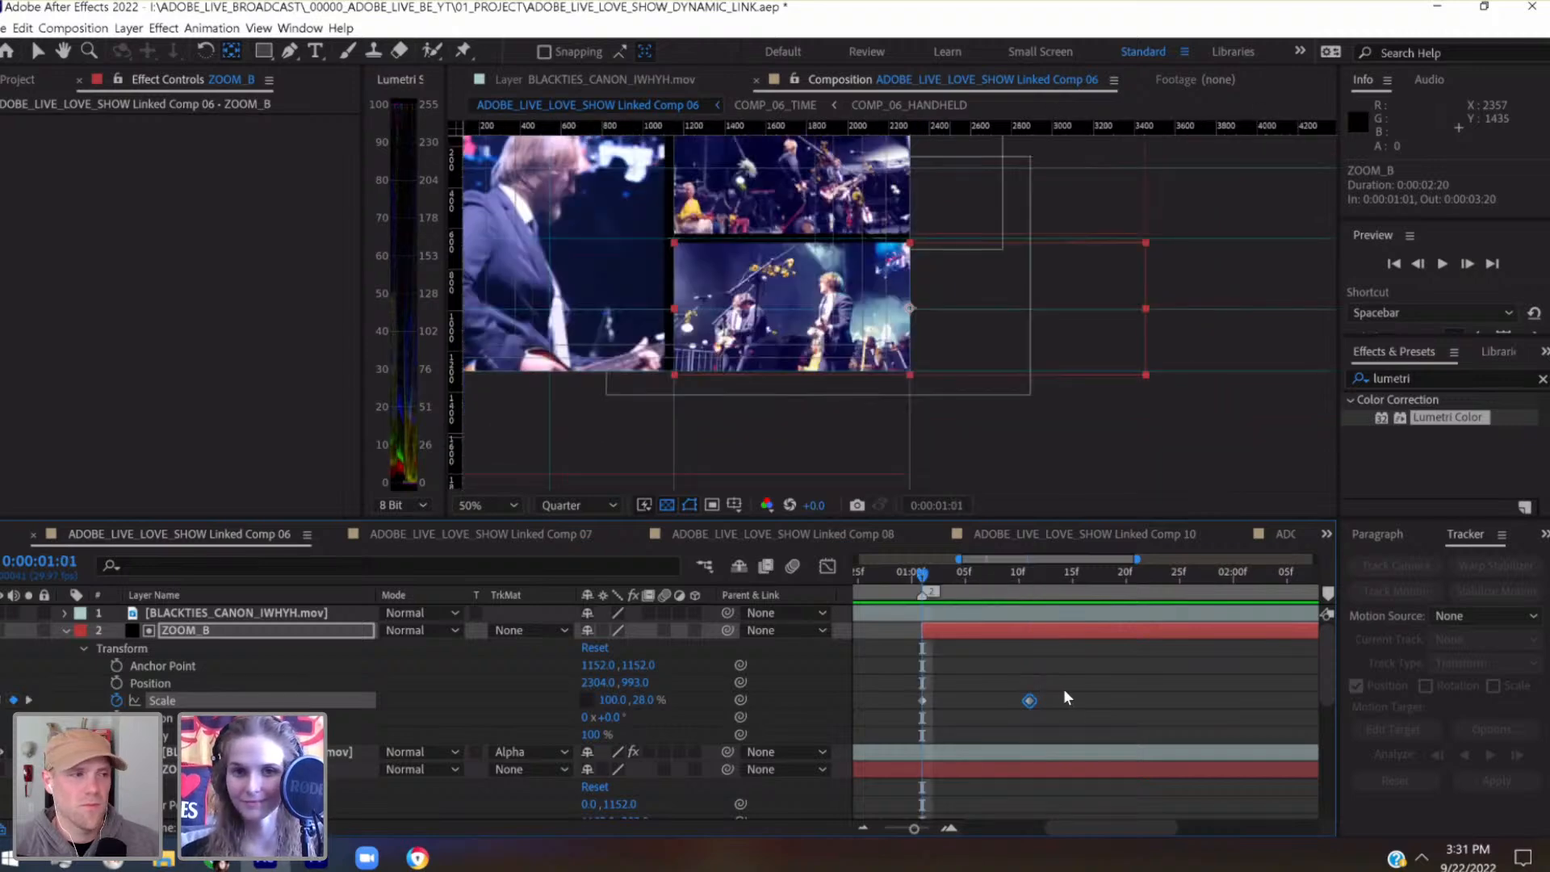
{"action": "mouse_move", "coordinate": [926, 581]}
{"action": "left_mouse_down"}
{"action": "mouse_move", "coordinate": [1018, 586]}
{"action": "mouse_move", "coordinate": [923, 595]}
{"action": "left_mouse_up"}
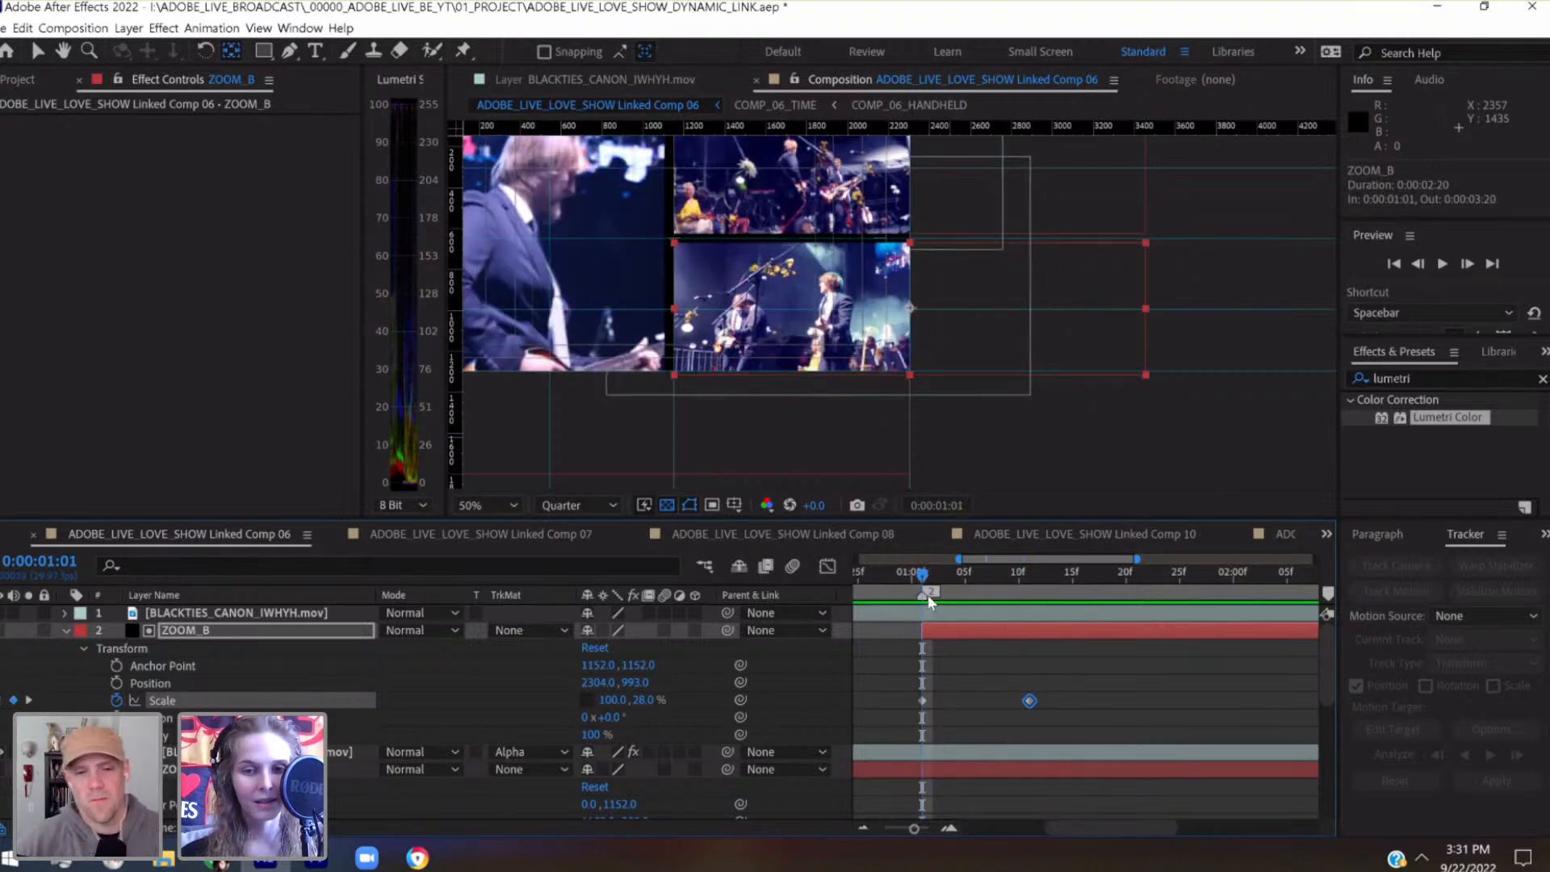
{"action": "left_click", "coordinate": [616, 699]}
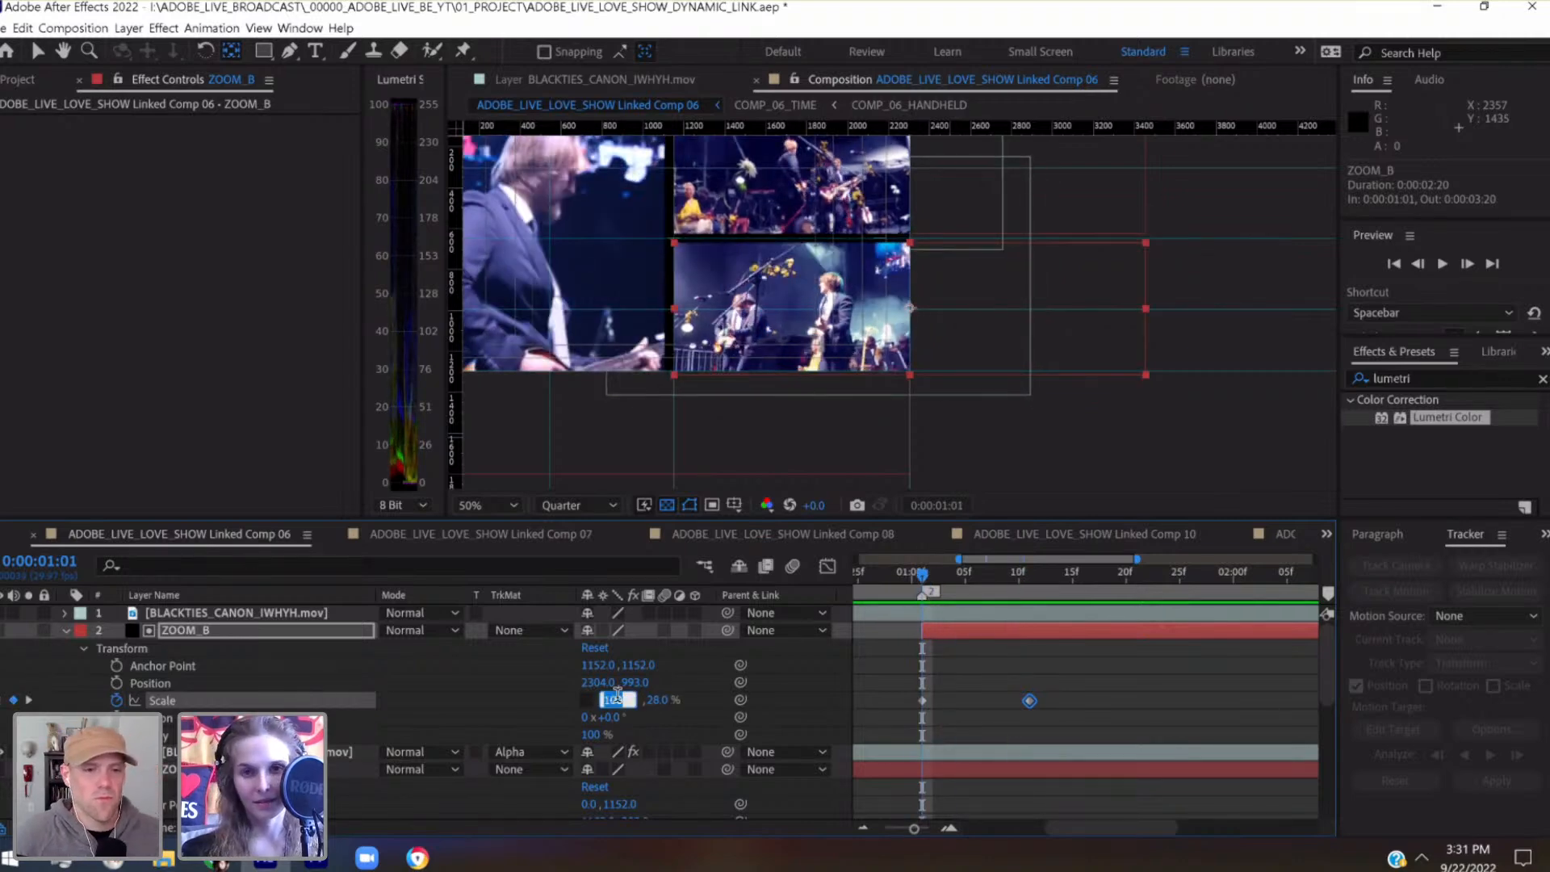
{"action": "type", "text": "0"}
{"action": "key", "text": "Return"}
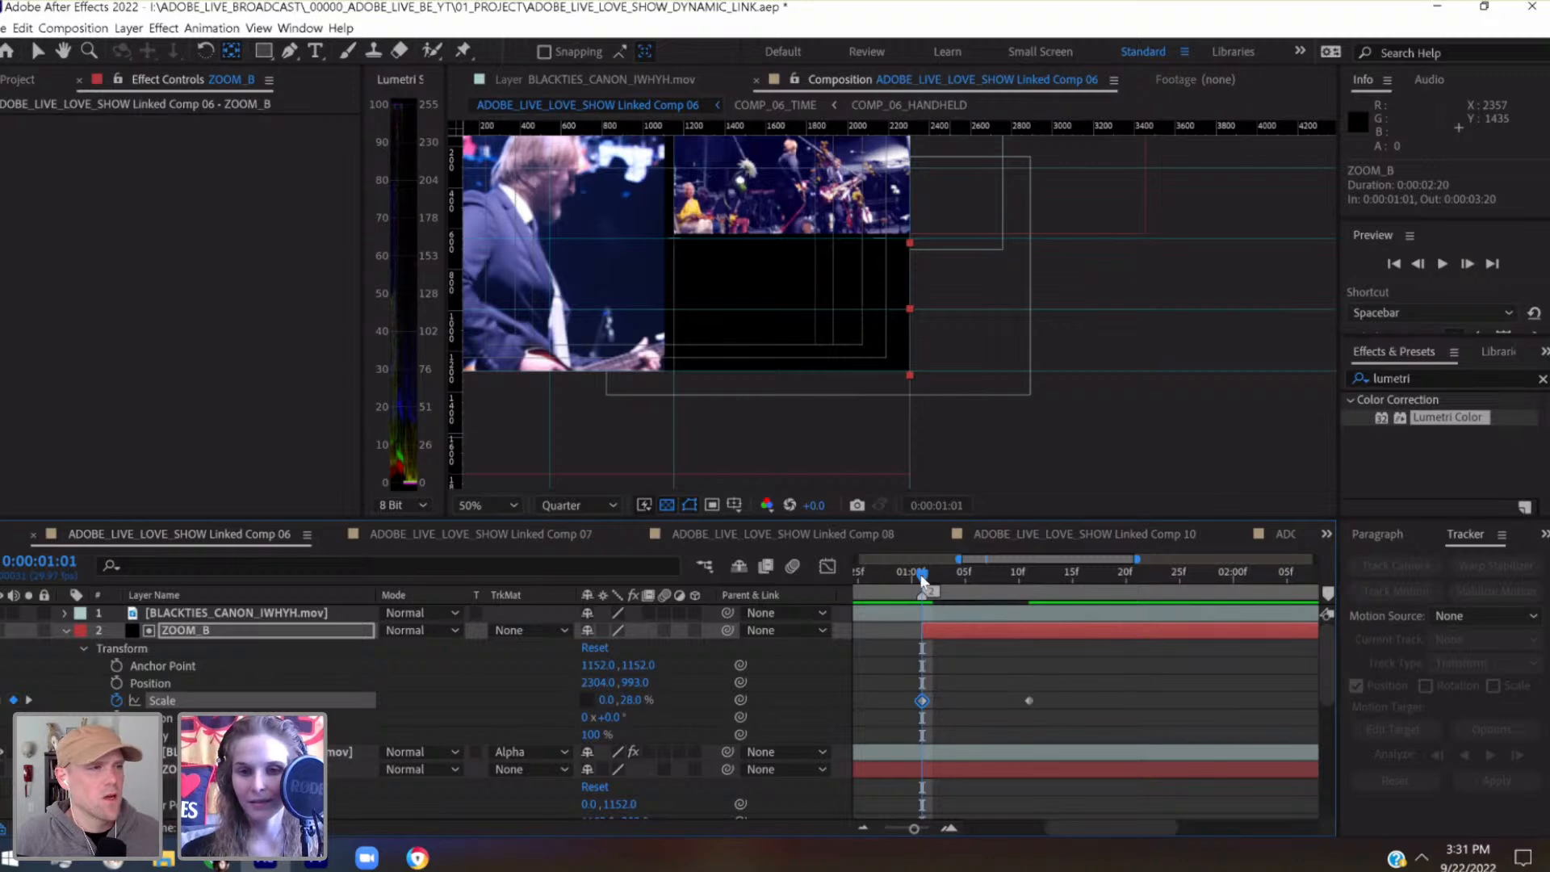
Apply Easy Ease to both of ZOOM_B's Scale keyframes, return to the first keyframe and save the project
{"action": "left_click_drag", "start_coordinate": [925, 575], "coordinate": [1030, 574]}
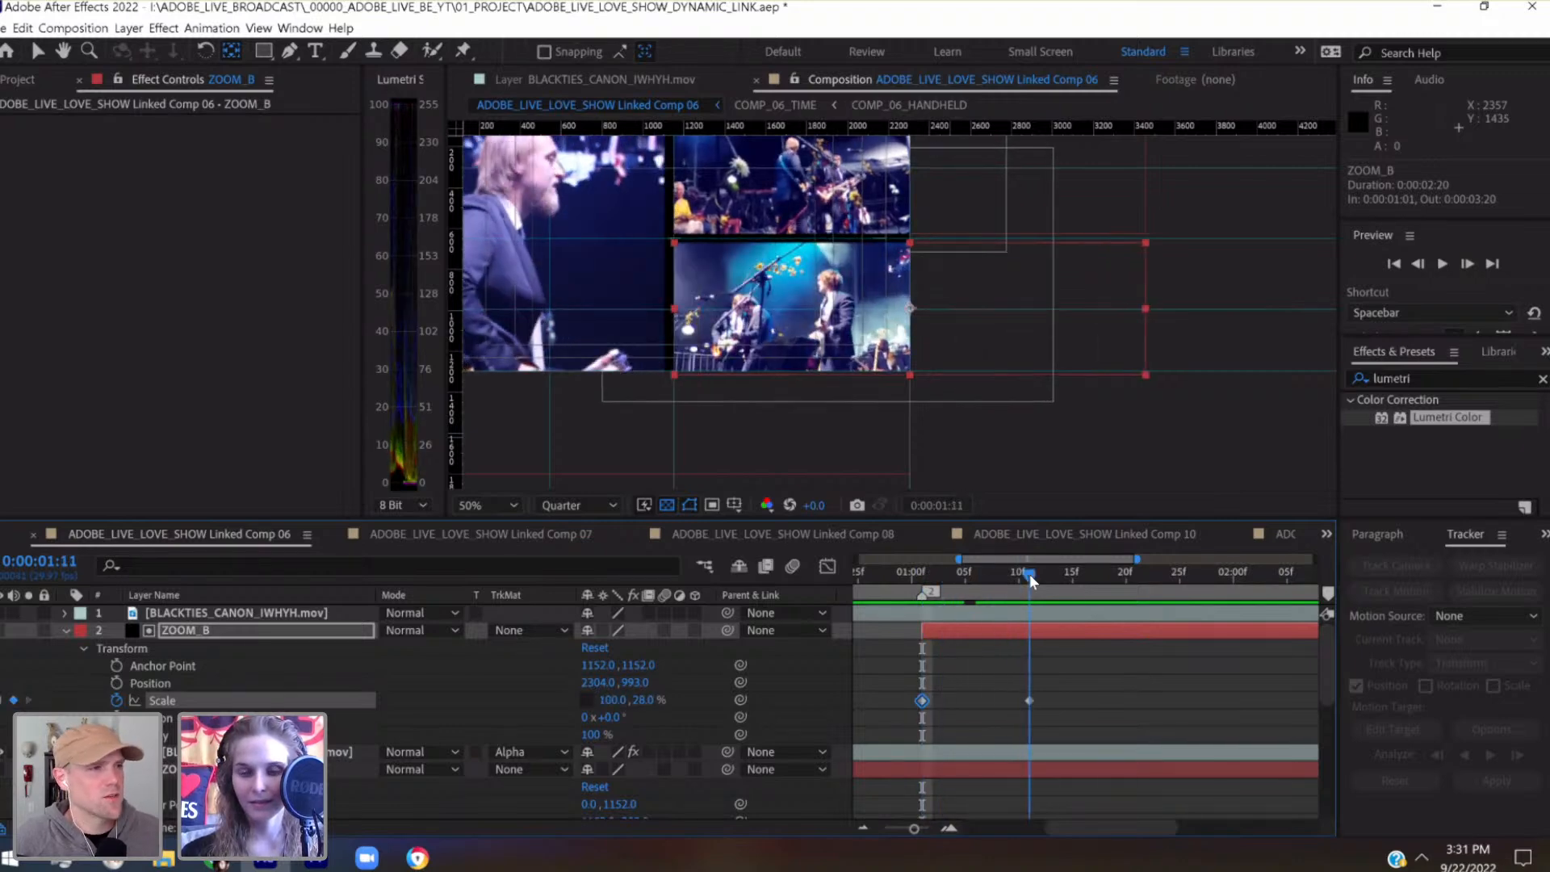
{"action": "left_click_drag", "start_coordinate": [993, 687], "coordinate": [1062, 718]}
{"action": "scroll", "coordinate": [949, 685], "scroll_direction": "left", "scroll_amount": 2}
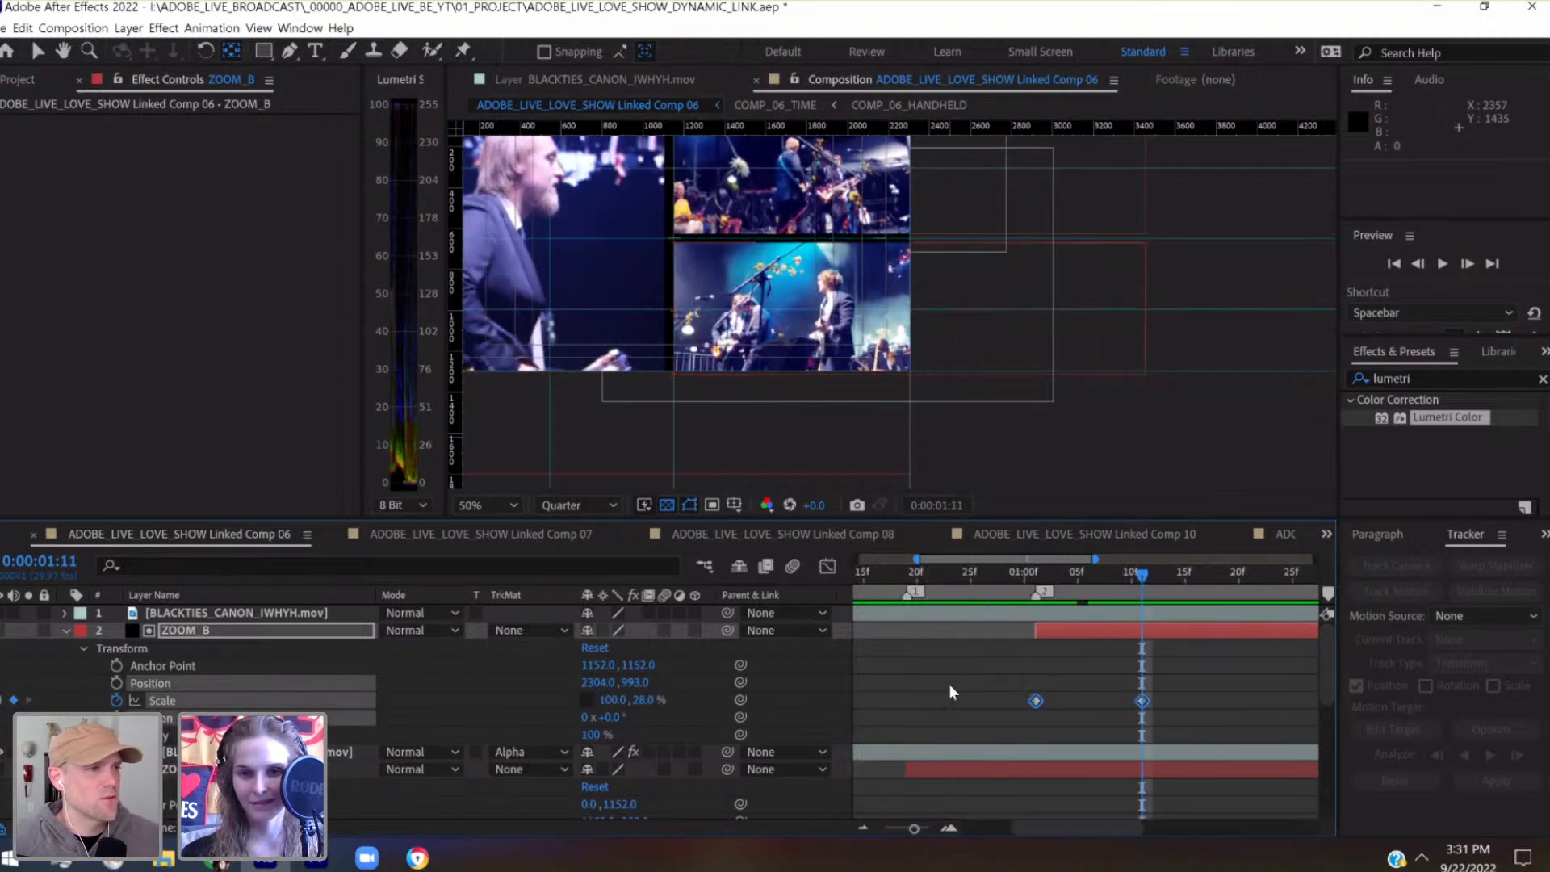
{"action": "right_click", "coordinate": [1036, 703]}
{"action": "mouse_move", "coordinate": [1079, 696]}
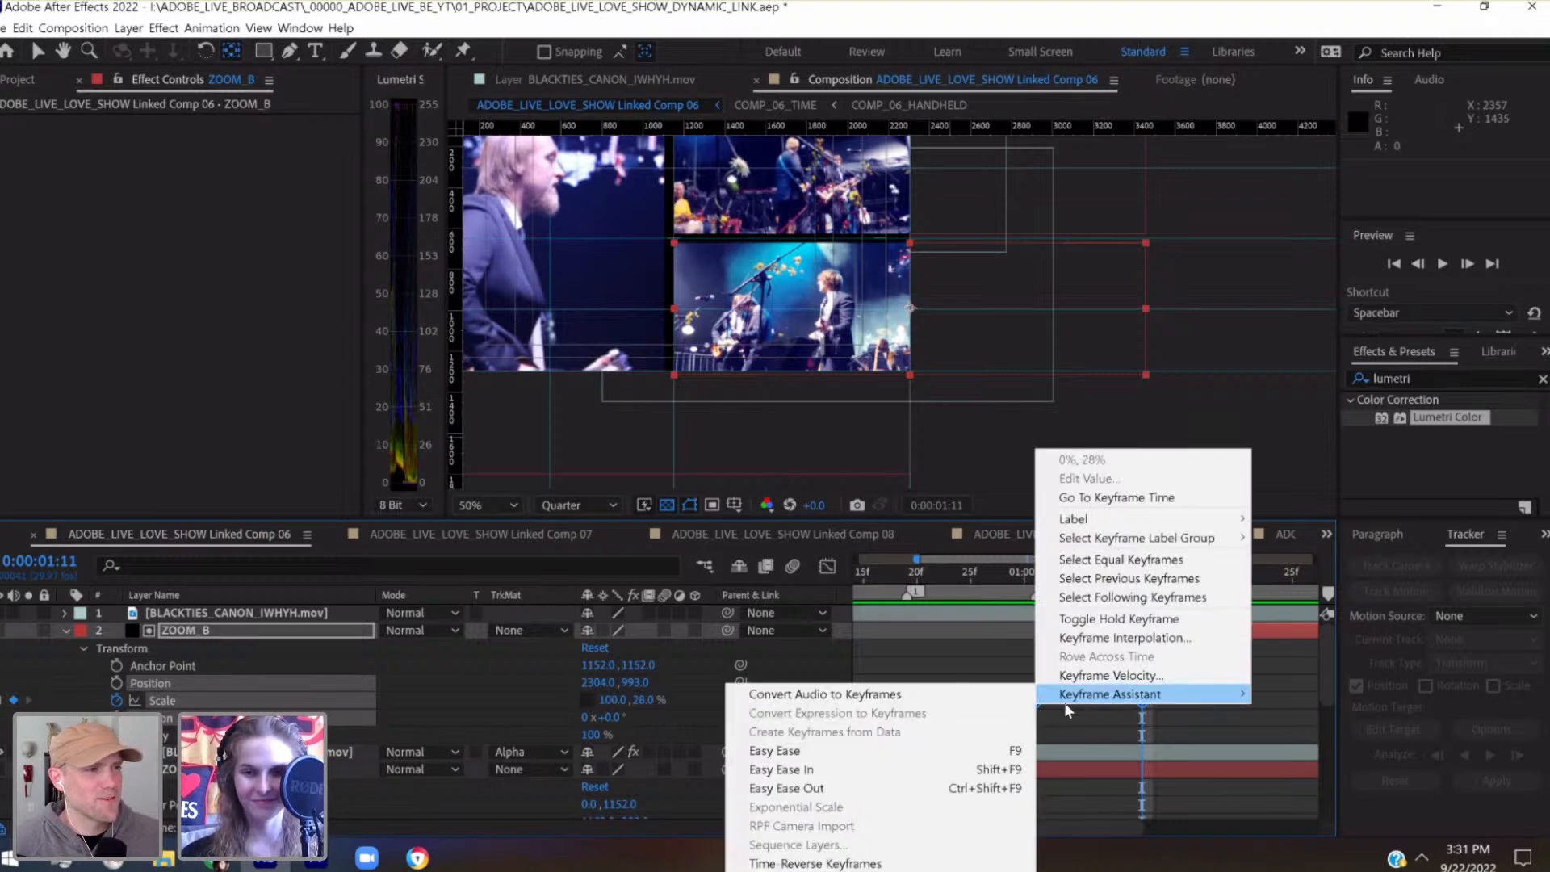
{"action": "left_click", "coordinate": [969, 751]}
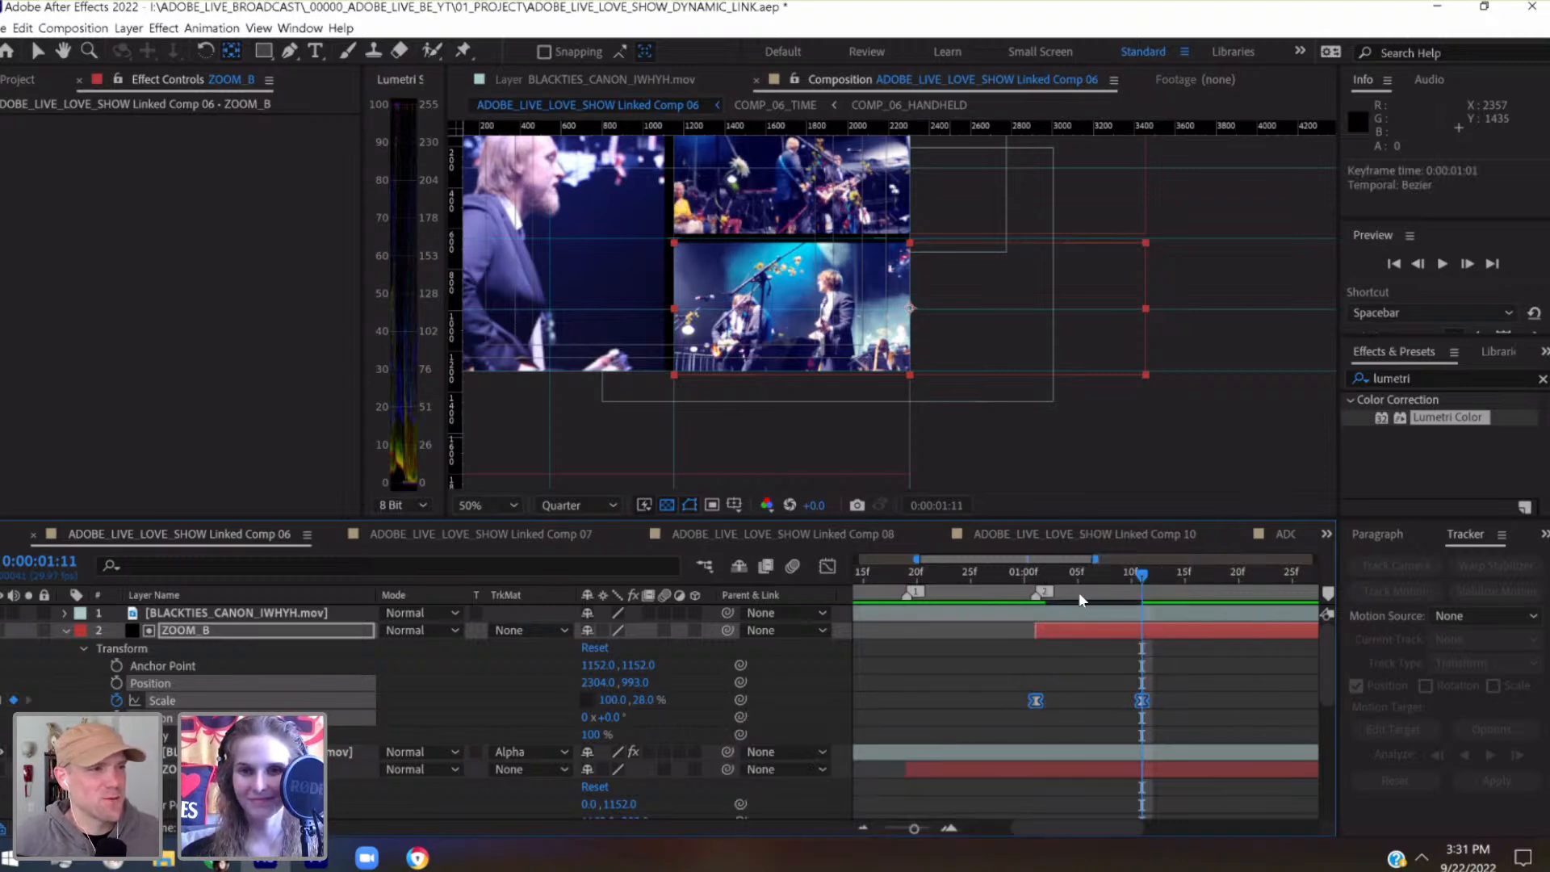
{"action": "key", "text": "j"}
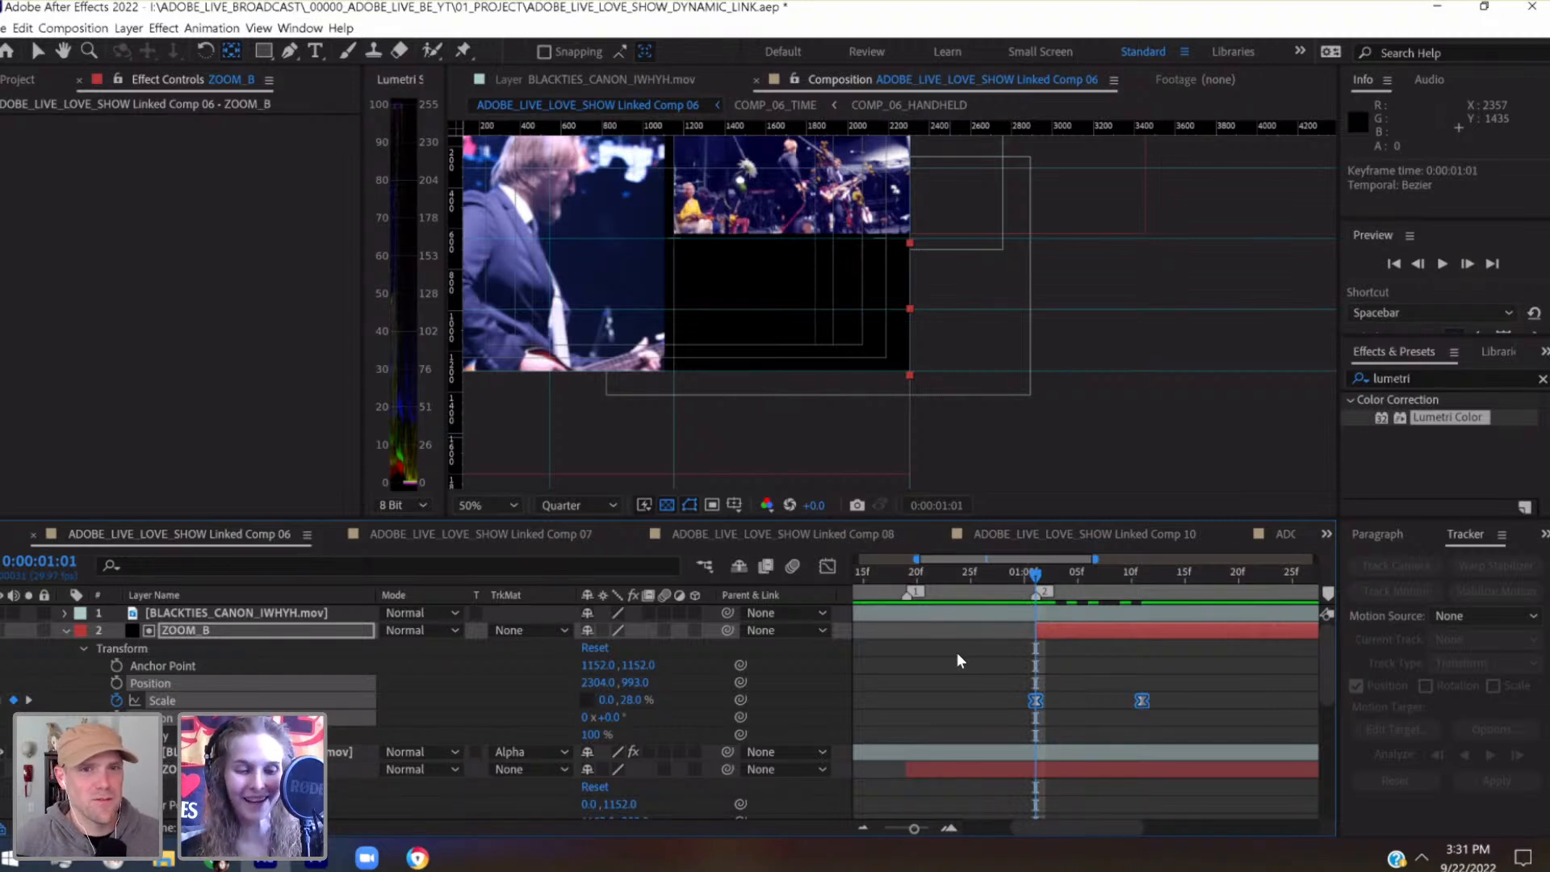
{"action": "key", "text": "ctrl+s"}
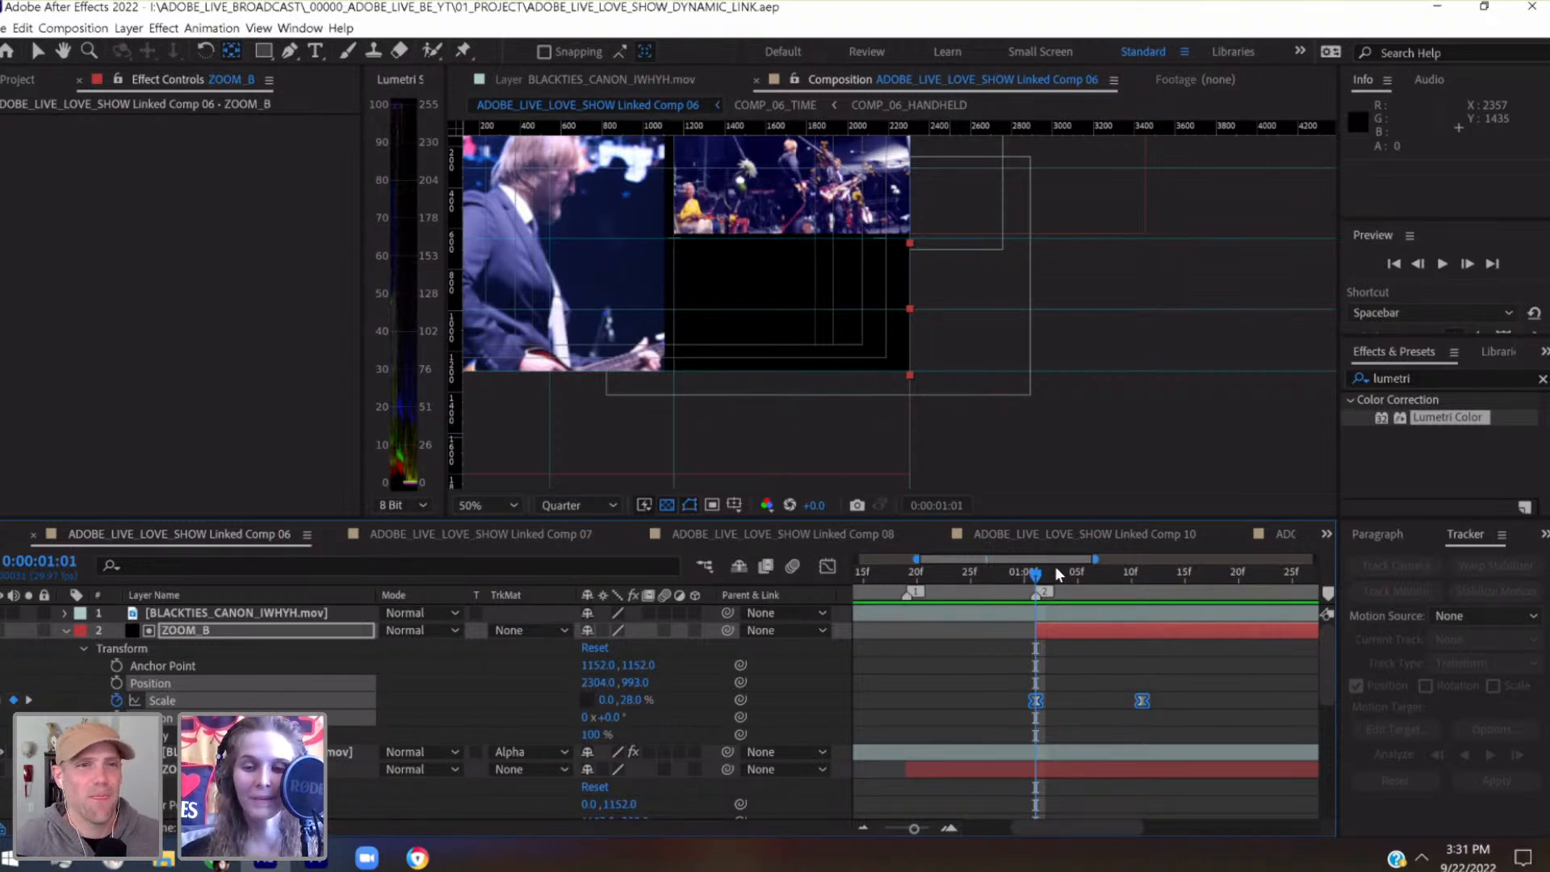
Try motion blur on ZOOM_B partway through its reveal at 0:00:01:07
{"action": "left_click_drag", "start_coordinate": [1060, 575], "coordinate": [1096, 571]}
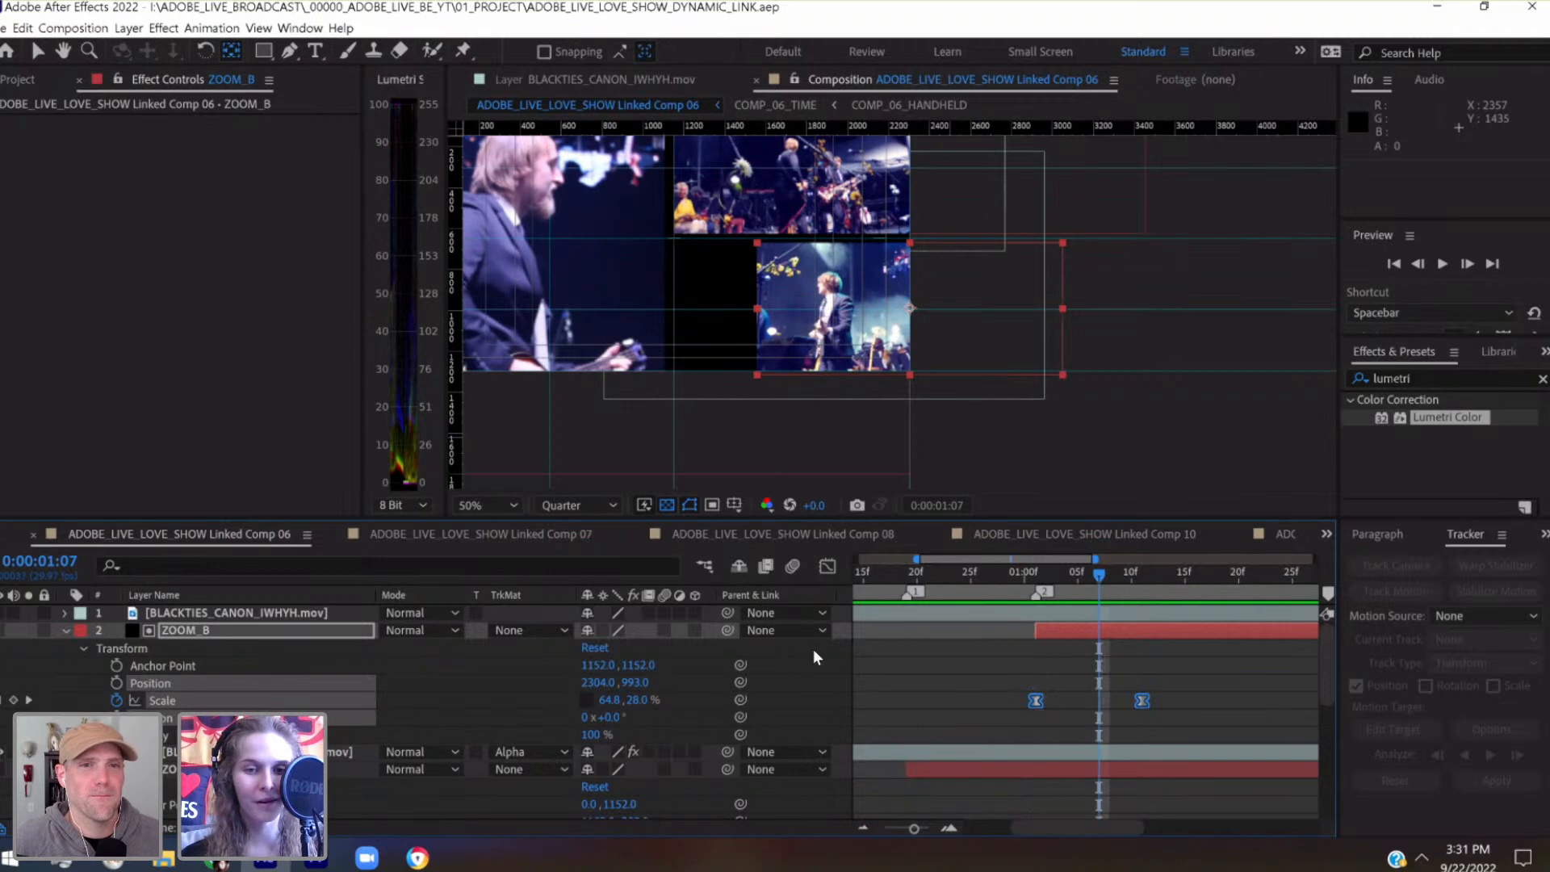
{"action": "left_click", "coordinate": [664, 631]}
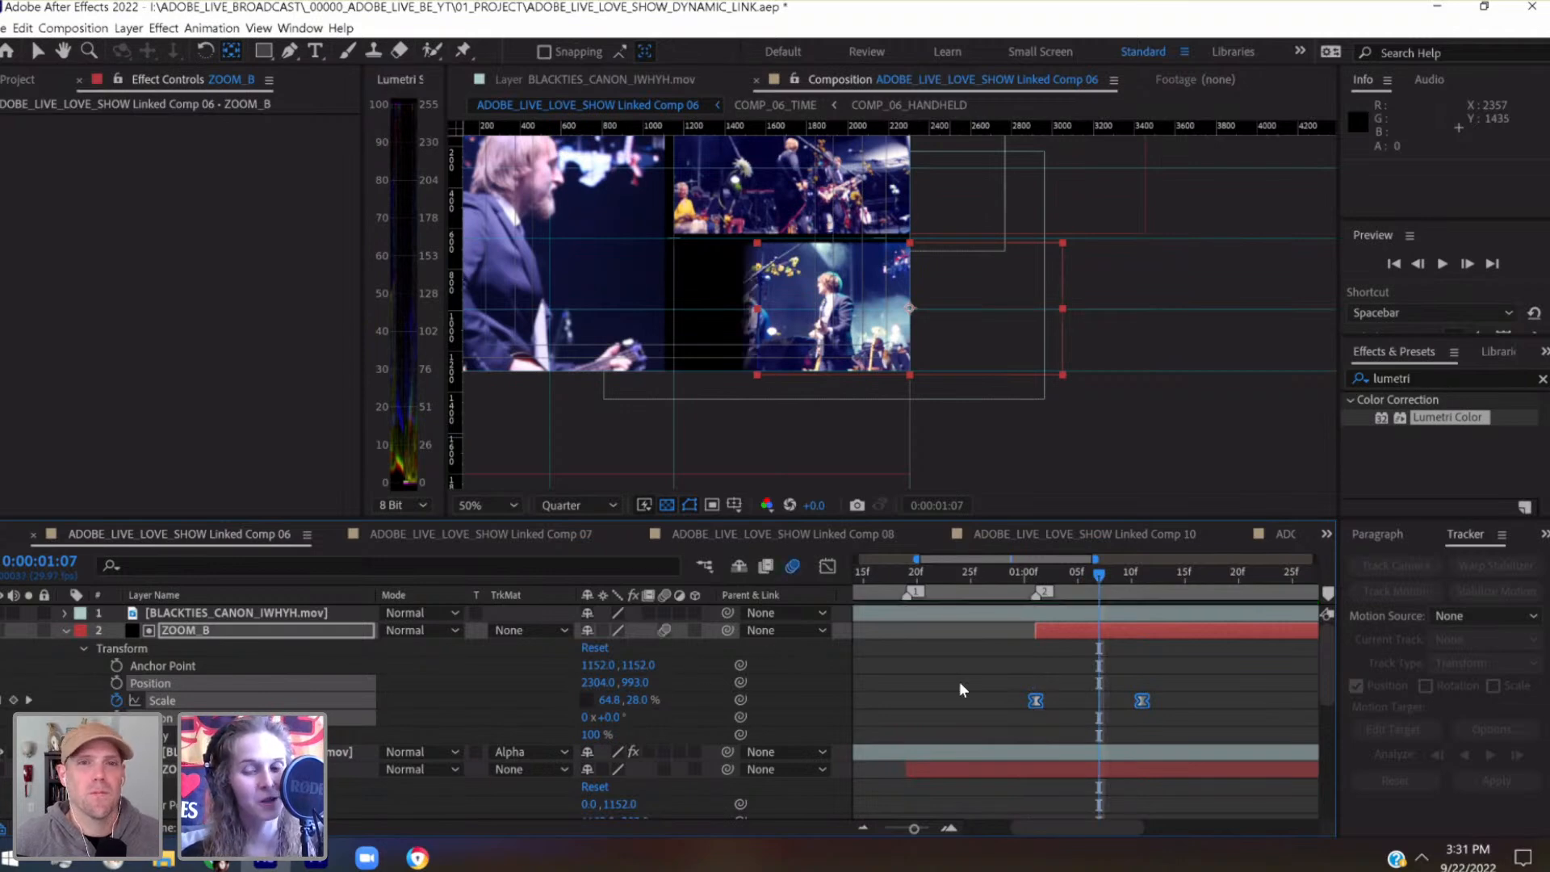
{"action": "left_click", "coordinate": [666, 627]}
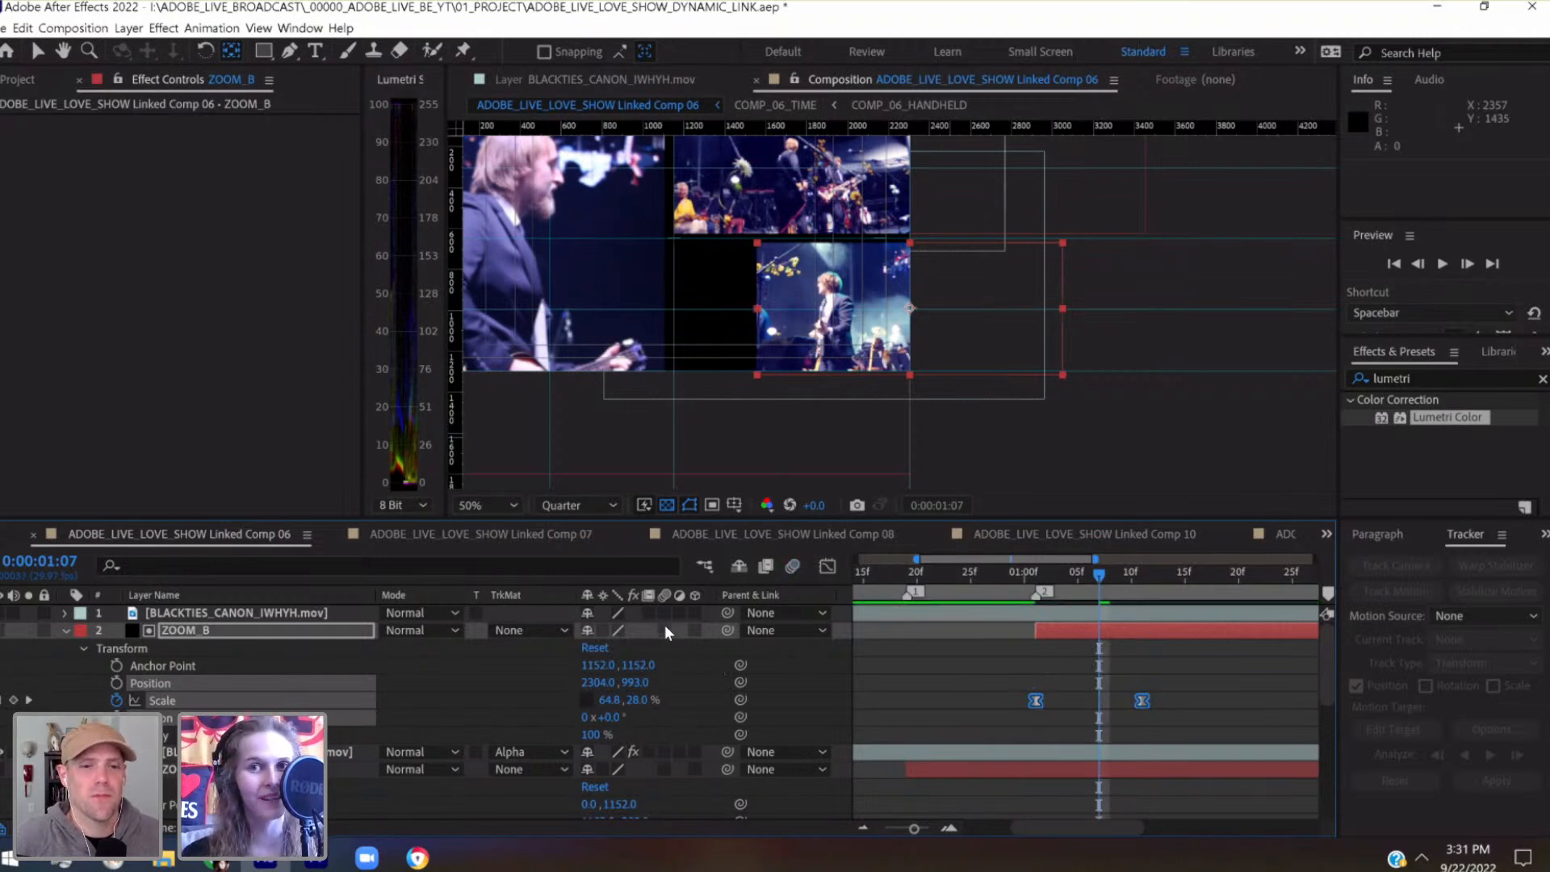
Scrub through ZOOM_B's reveal from 0:00:01:02 to 0:00:01:11 and save the project
{"action": "left_click", "coordinate": [1043, 575]}
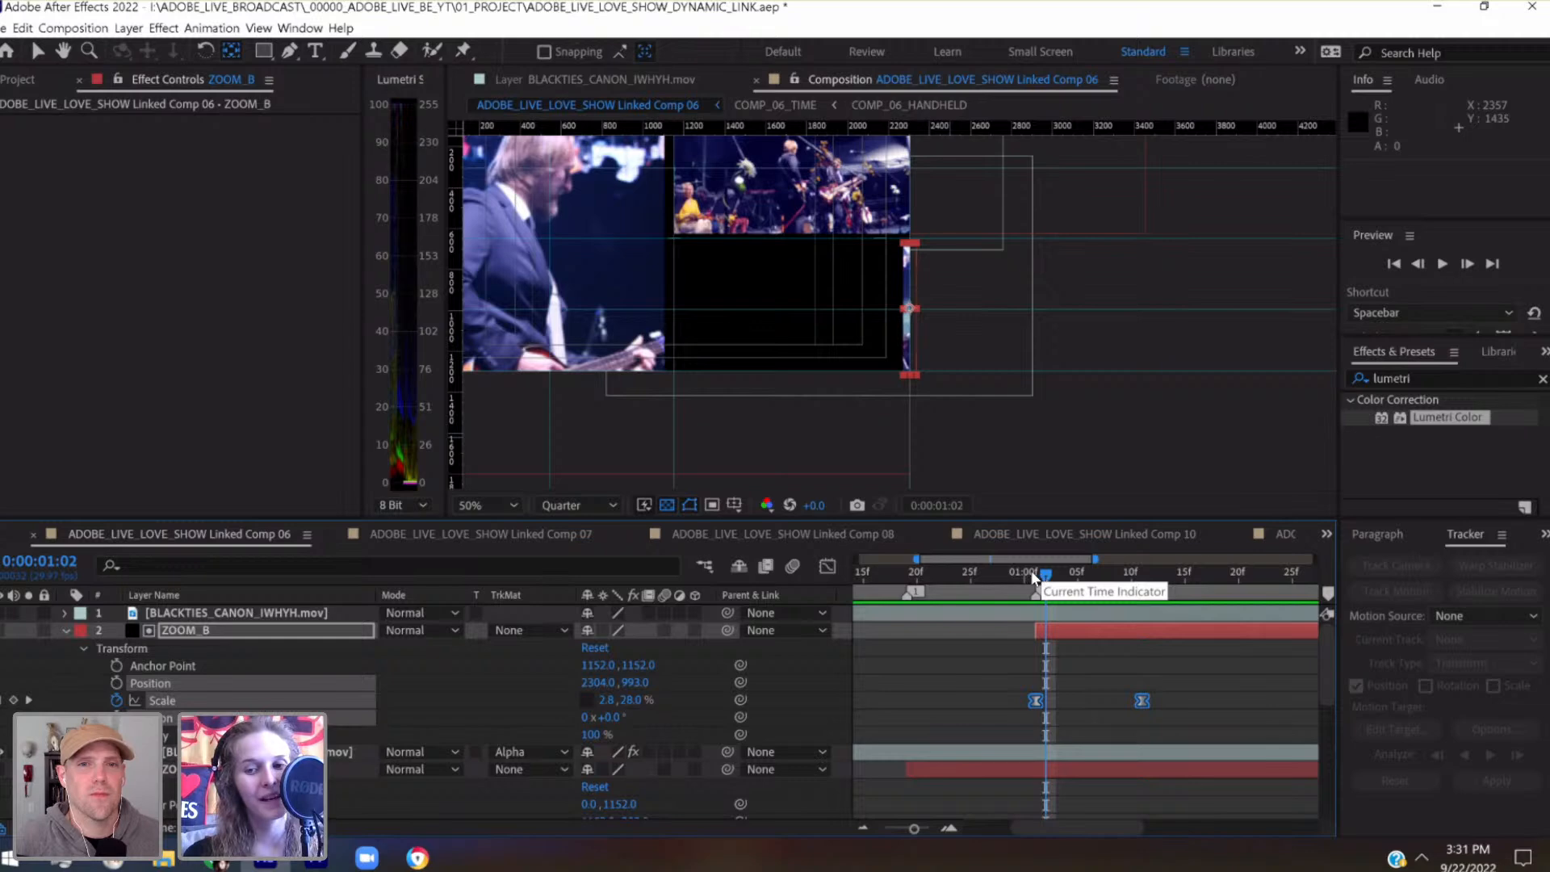
{"action": "left_click", "coordinate": [1066, 574]}
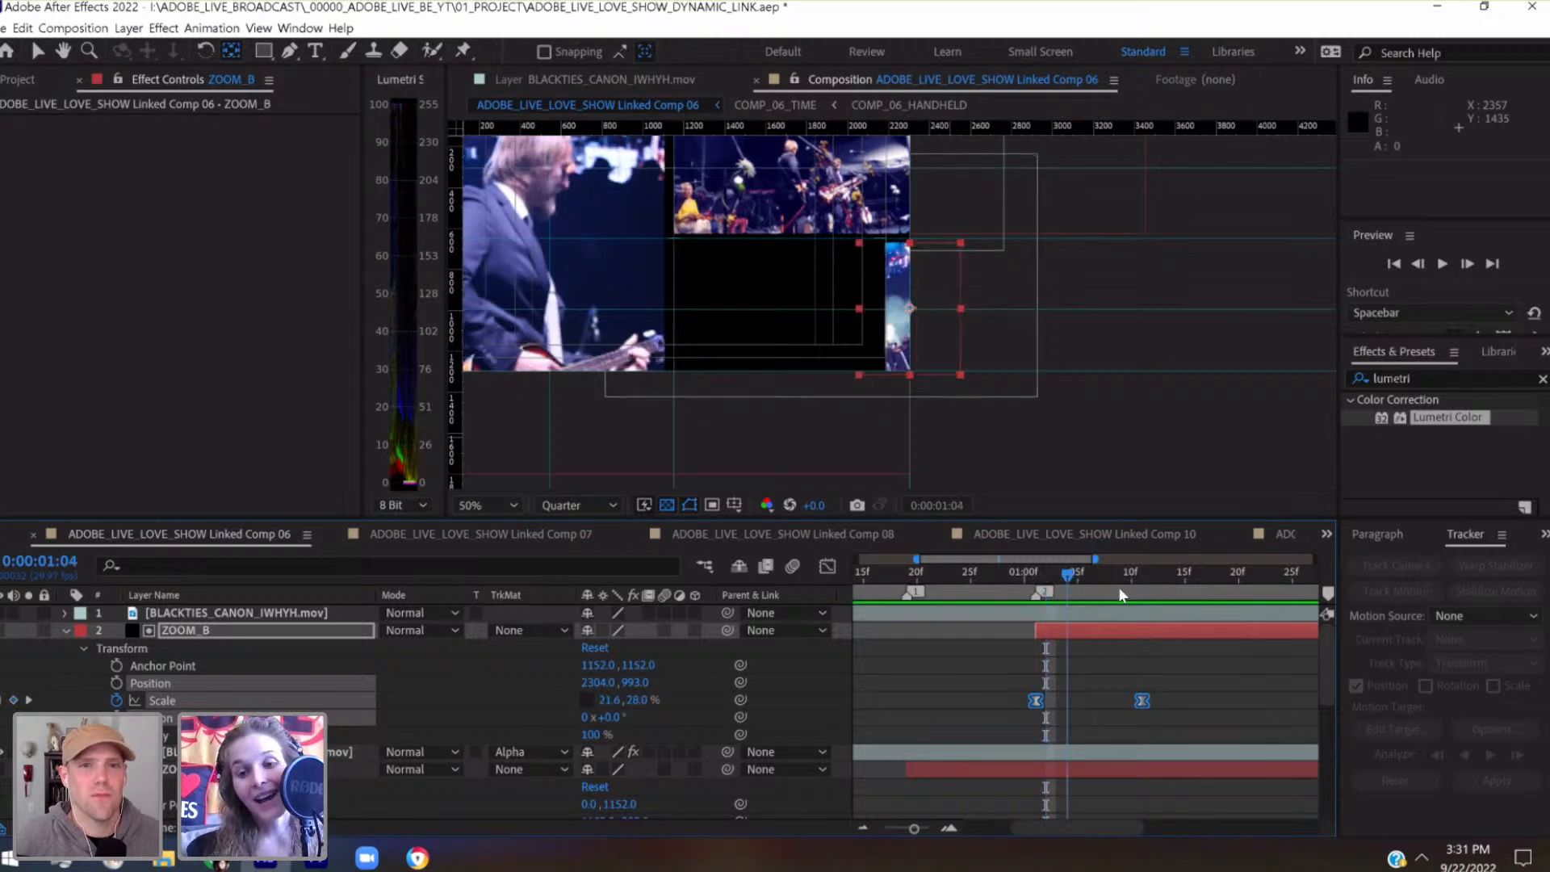
{"action": "left_click", "coordinate": [1146, 593]}
{"action": "key", "text": "ctrl+s"}
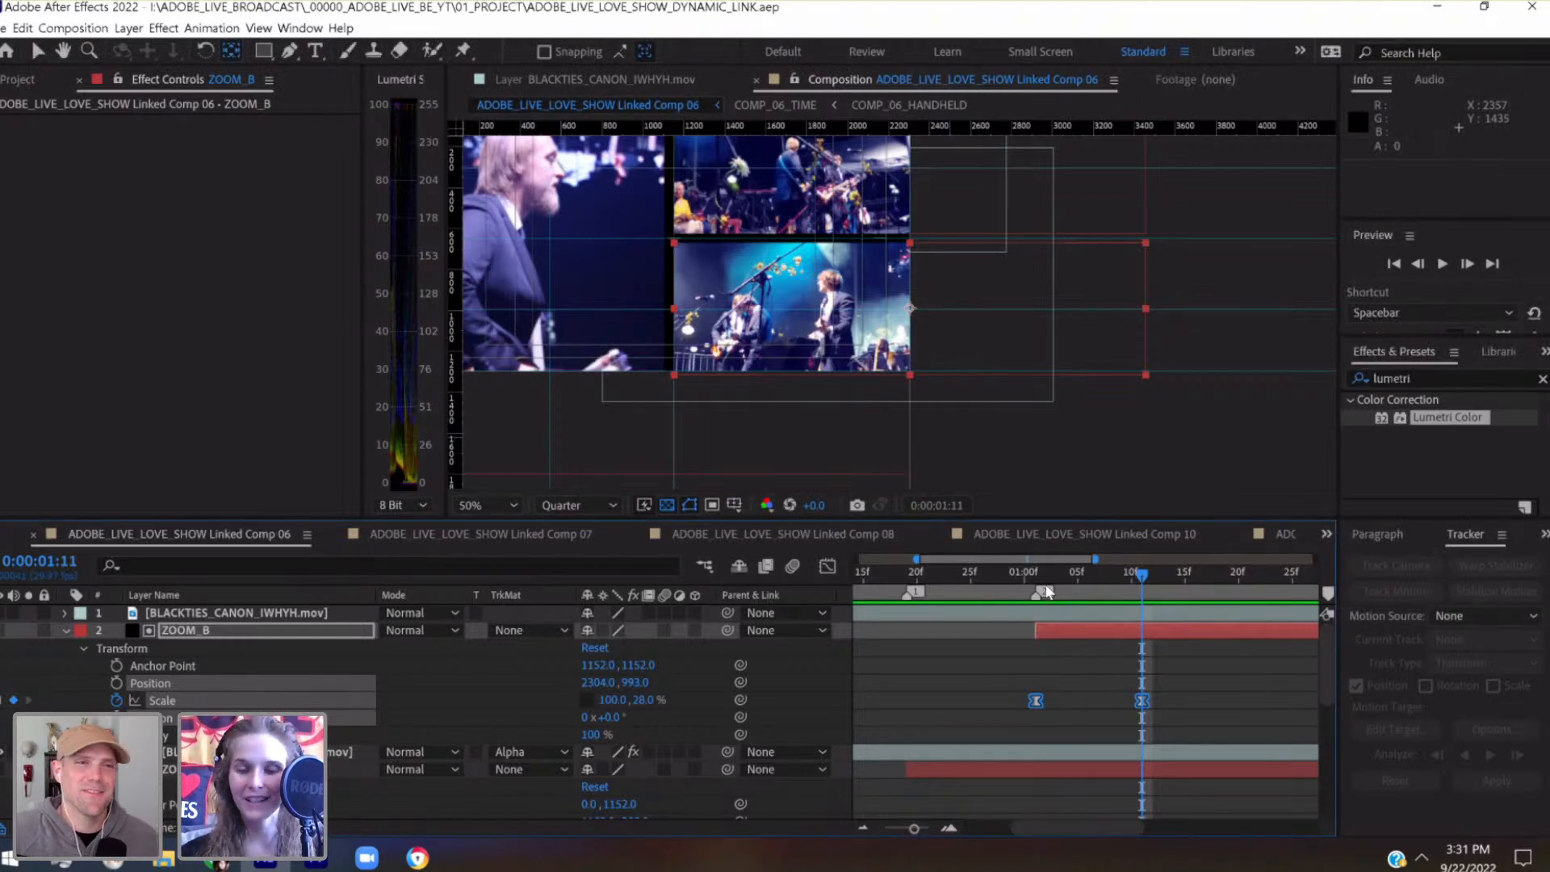
{"action": "left_click_drag", "start_coordinate": [1040, 575], "coordinate": [1149, 592]}
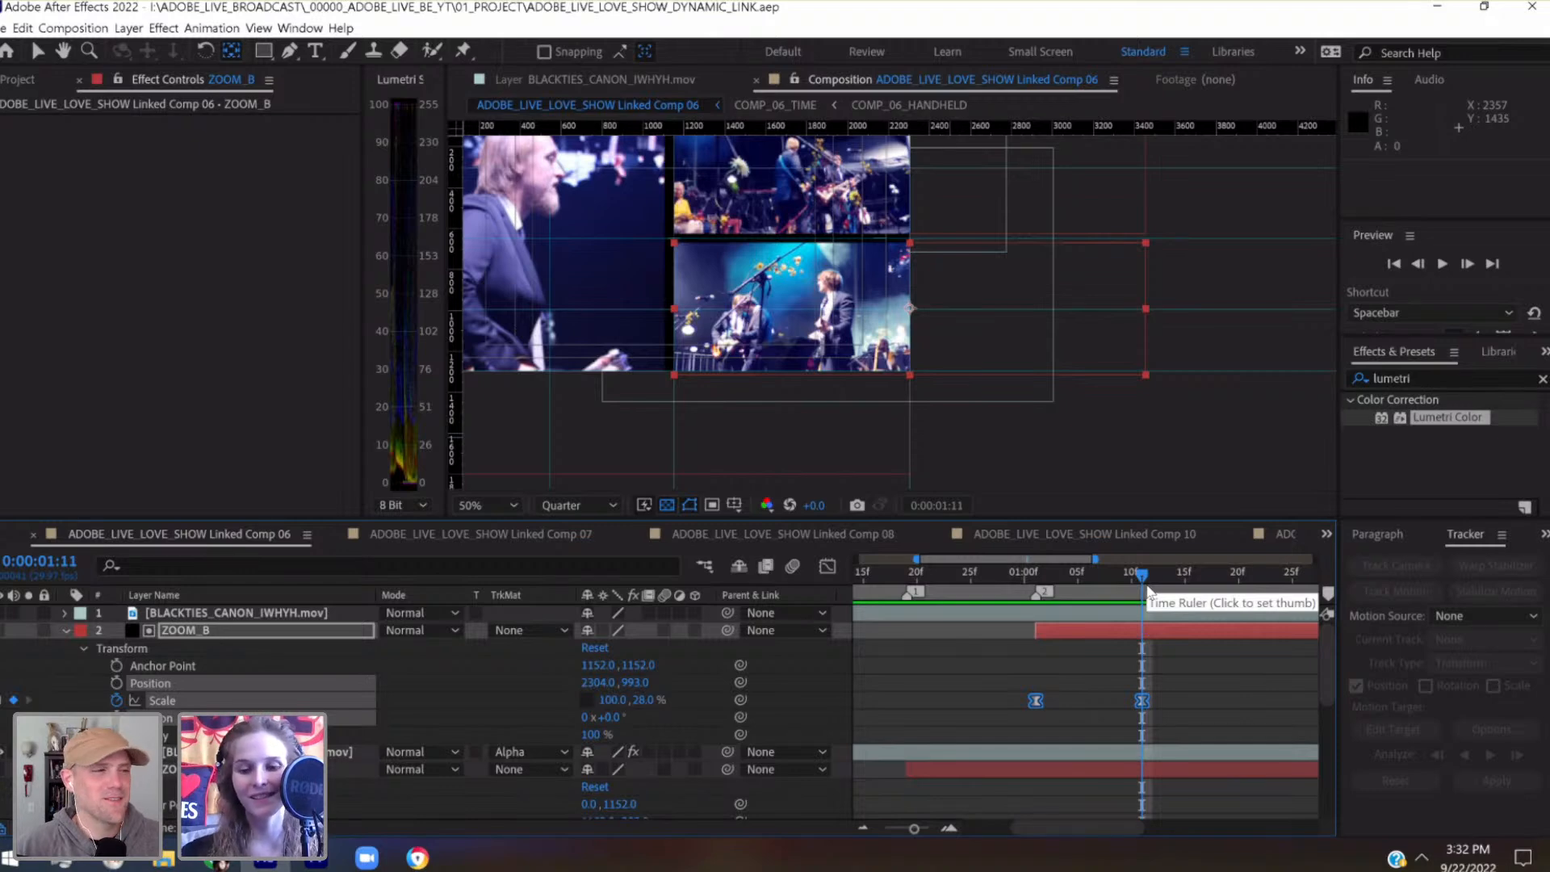
Examine ZOOM_B's upper-right corner at up to 400% magnification at 0:00:01:11, and scrub back to before its reveal
{"action": "key", "text": "period"}
{"action": "key", "text": "period"}
{"action": "left_click_drag", "start_coordinate": [999, 256], "coordinate": [1173, 417]}
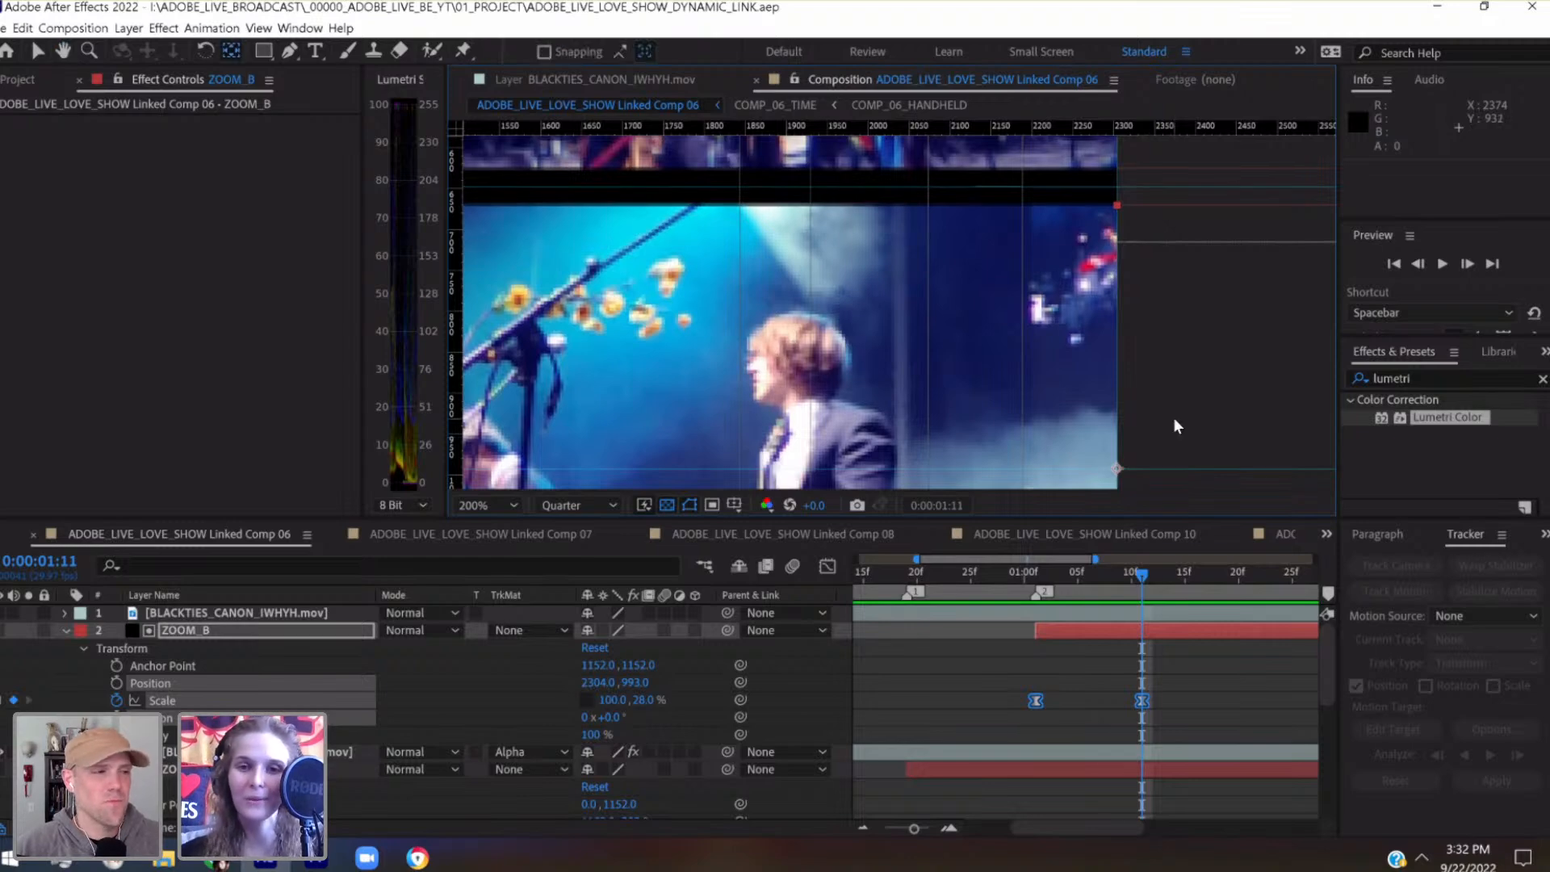
{"action": "scroll", "coordinate": [1174, 419], "scroll_direction": "up", "scroll_amount": 2}
{"action": "left_click_drag", "start_coordinate": [1170, 422], "coordinate": [943, 562]}
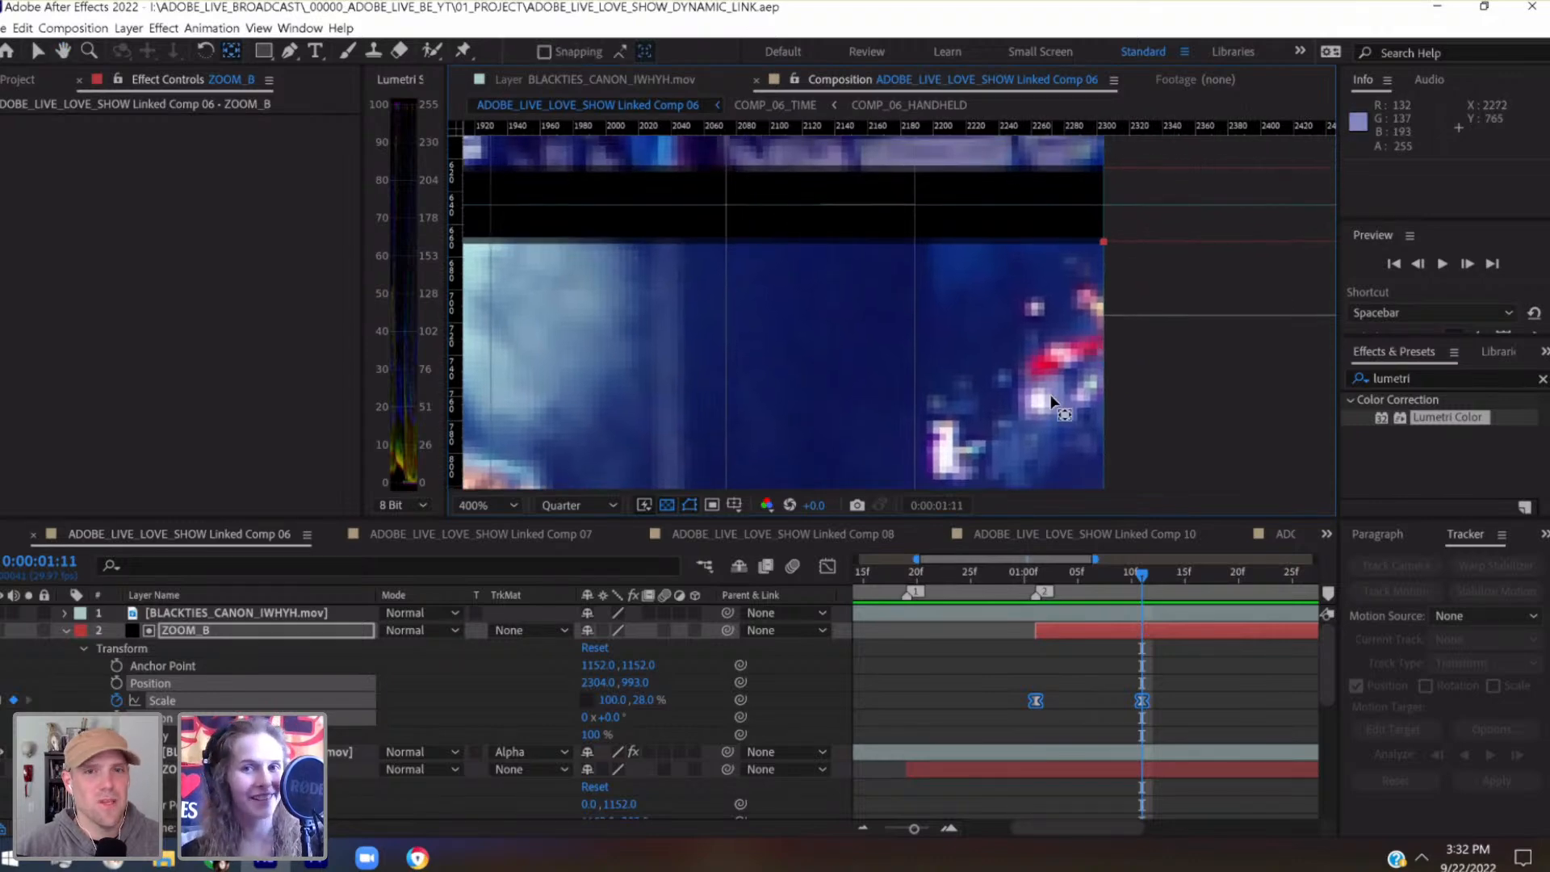
{"action": "left_click", "coordinate": [1198, 668]}
{"action": "key", "text": "comma"}
{"action": "key", "text": "comma"}
{"action": "left_click_drag", "start_coordinate": [961, 373], "coordinate": [1076, 296]}
{"action": "left_click_drag", "start_coordinate": [1127, 589], "coordinate": [984, 594]}
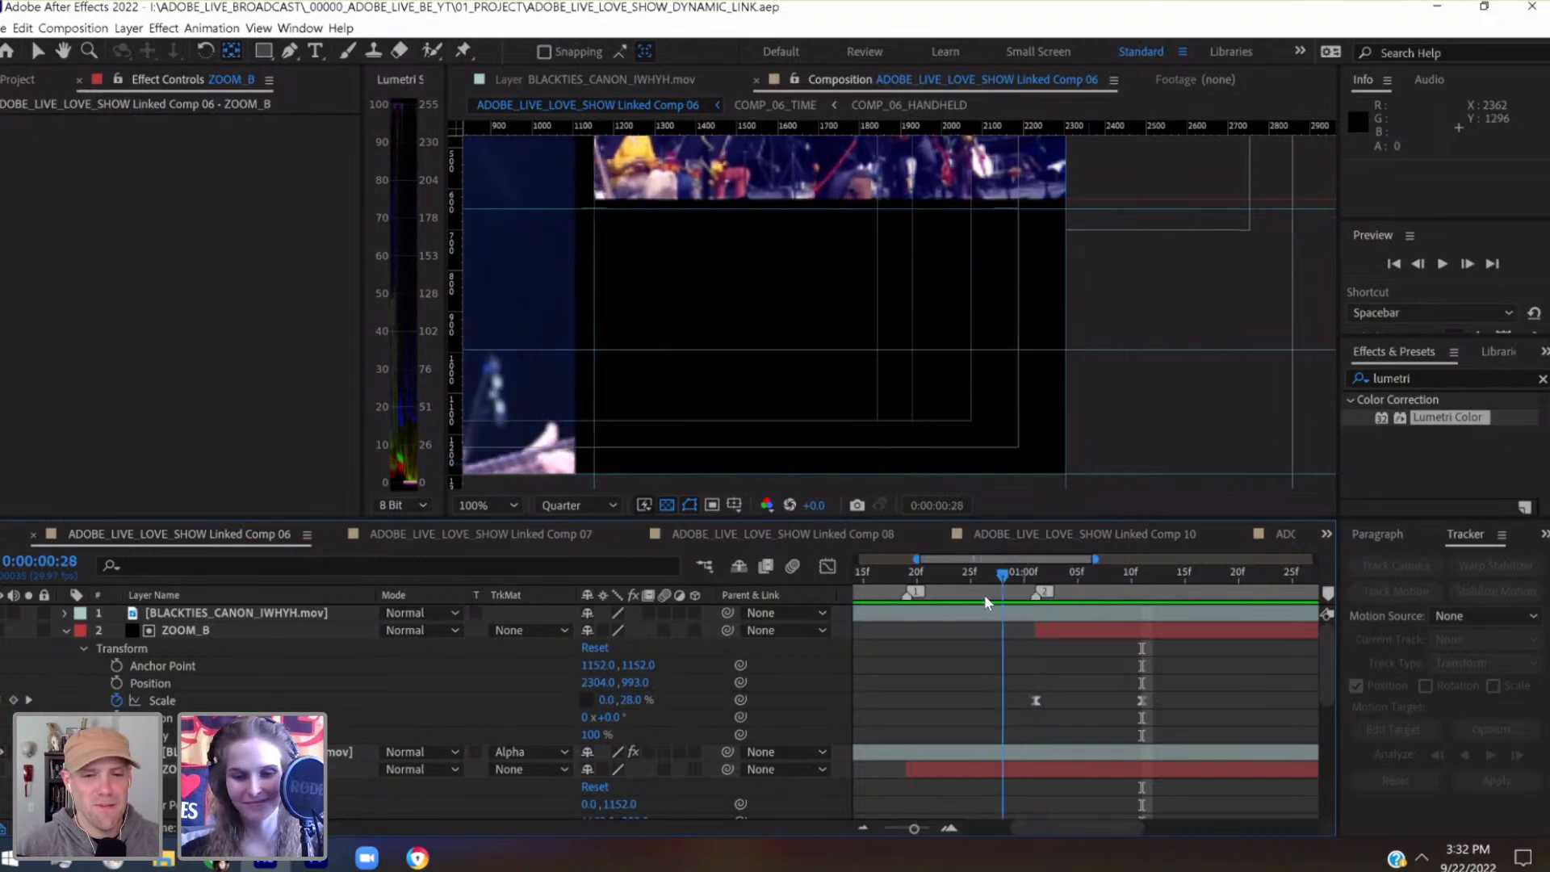
Fit the whole frame in the composition viewer, show the full timeline and preview the animation from the start
{"action": "left_click", "coordinate": [471, 505]}
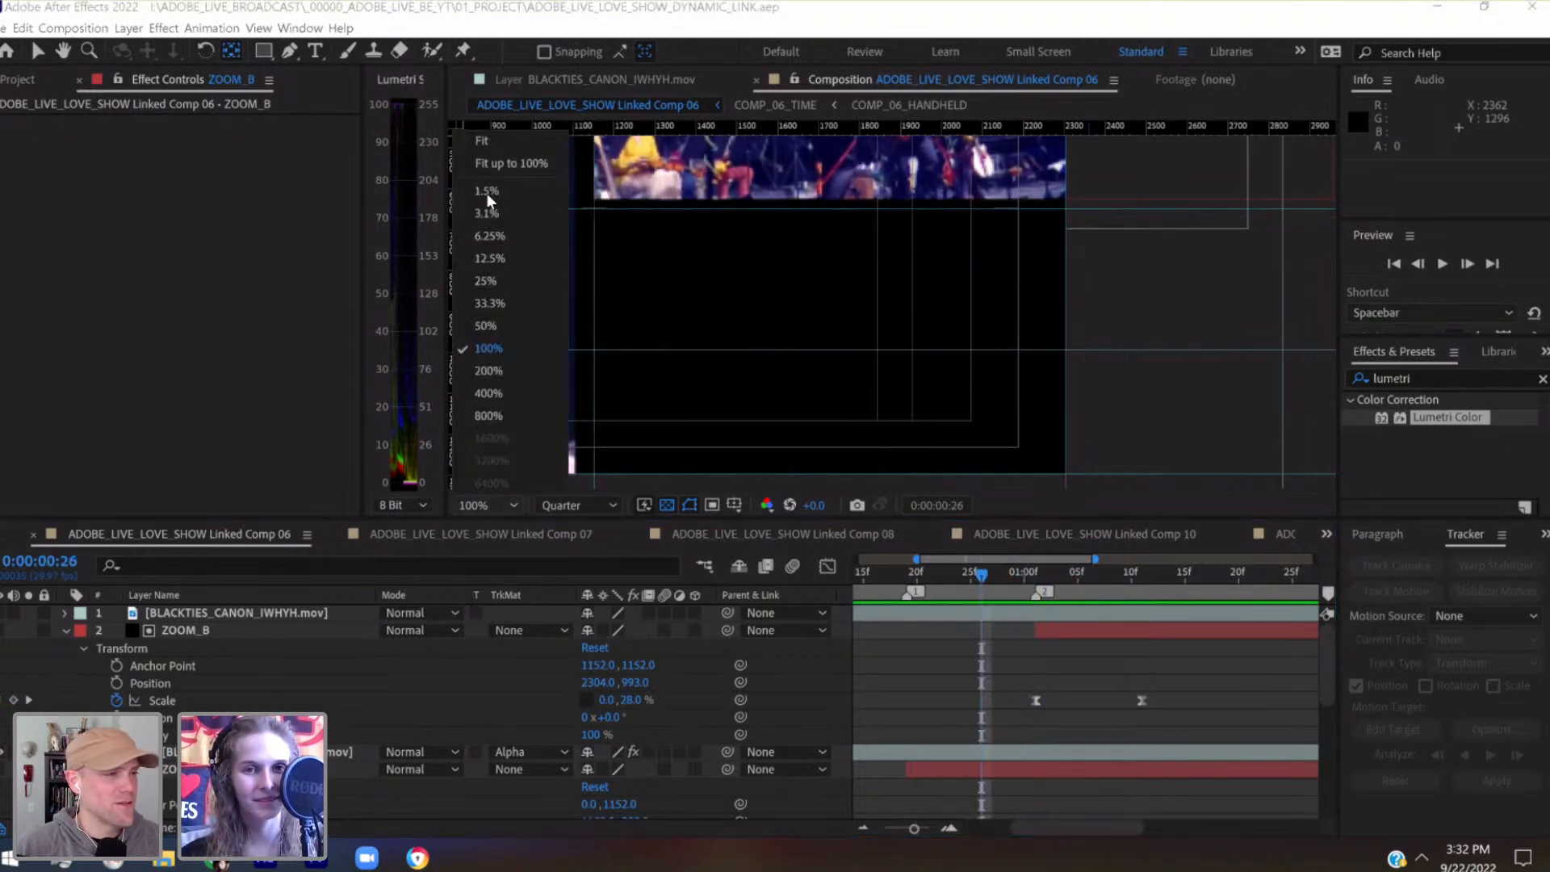
{"action": "left_click", "coordinate": [504, 155]}
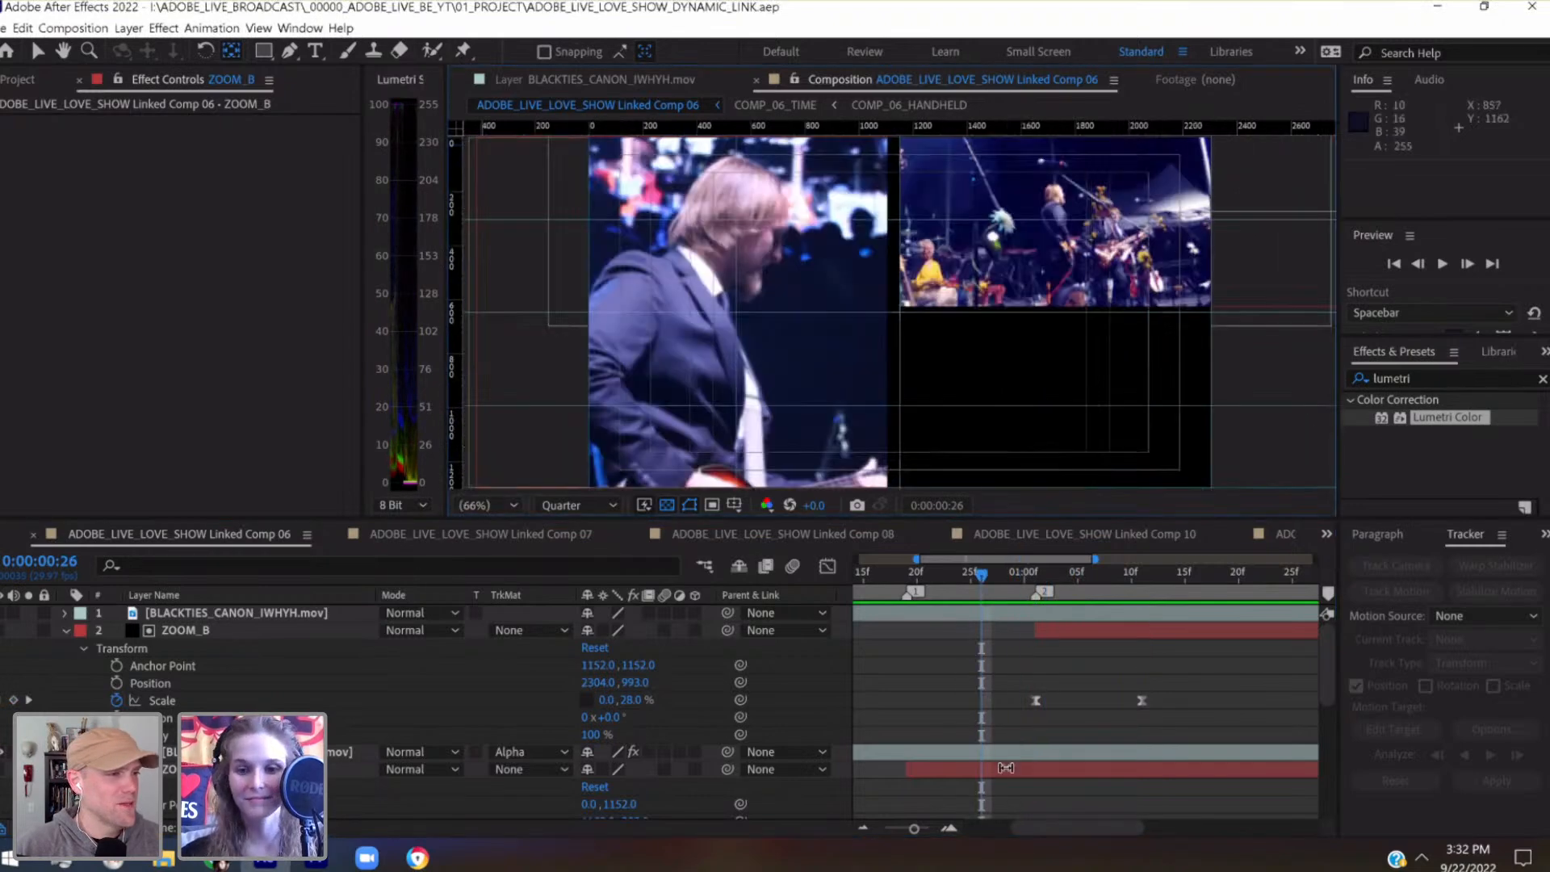
{"action": "left_click", "coordinate": [892, 829]}
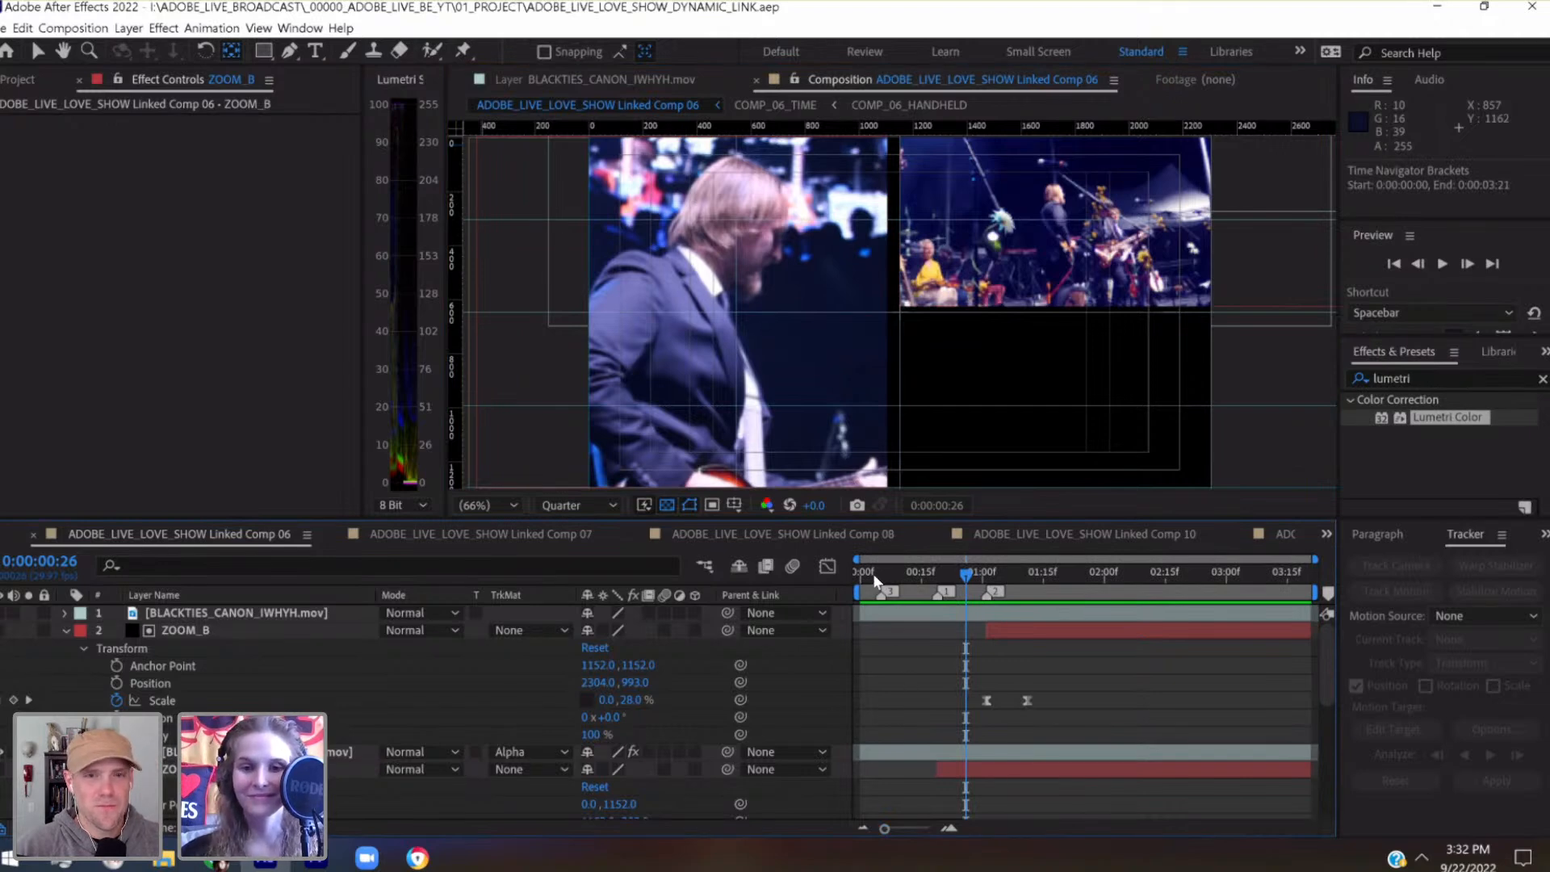
{"action": "left_click", "coordinate": [851, 574]}
{"action": "key", "text": "space"}
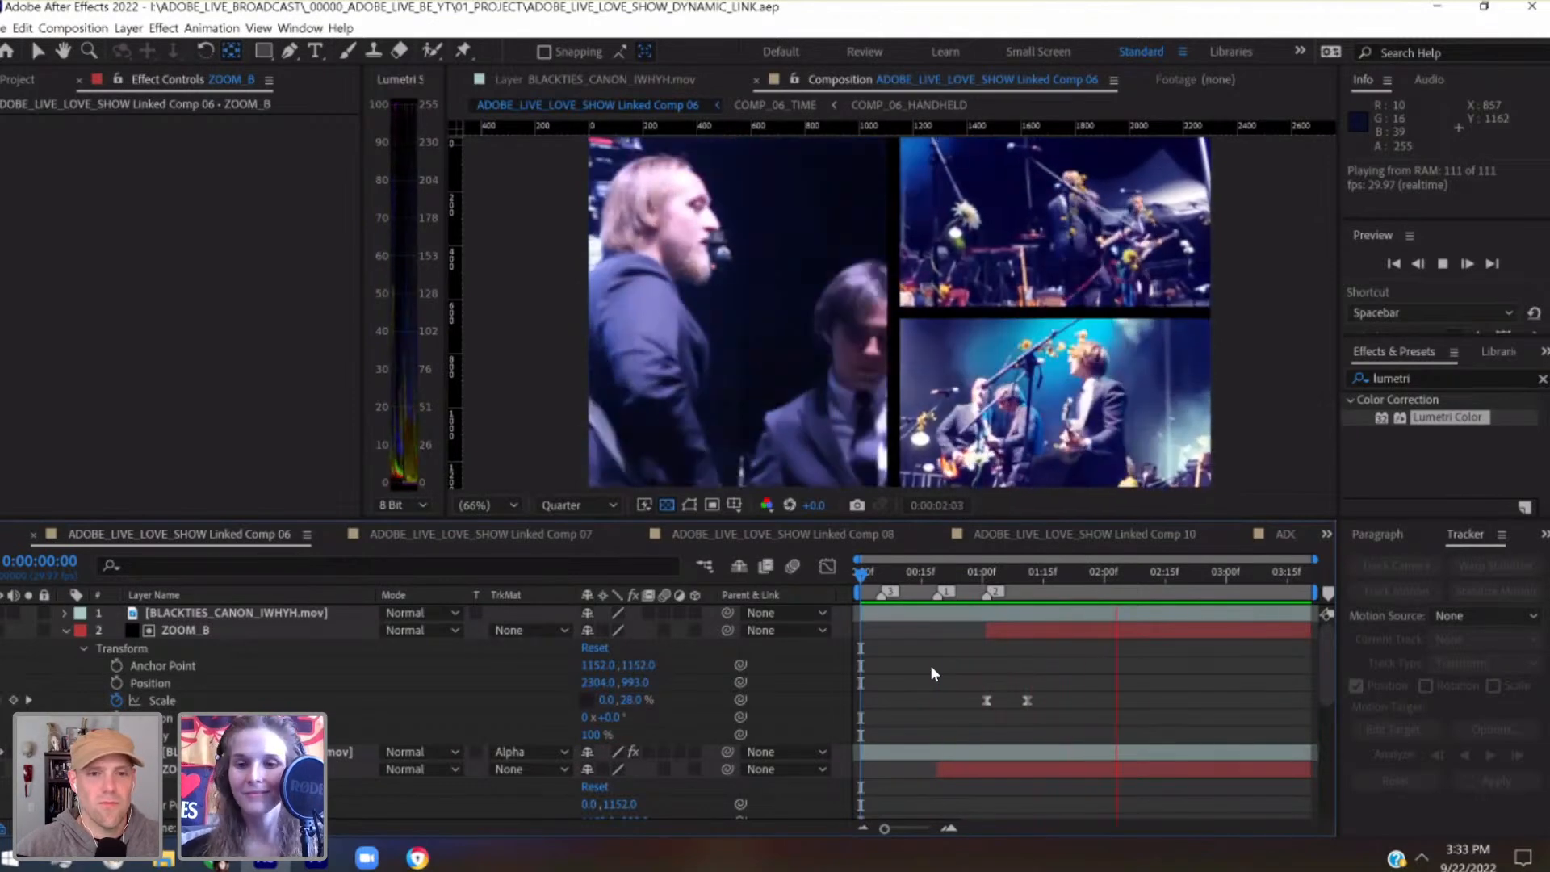
Steepen ZOOM_B's Scale curve in the Graph Editor, extending the first keyframe's ease to about 0:00:01:09 and the last keyframe's back to about 0:00:01:04
{"action": "left_click", "coordinate": [1028, 700]}
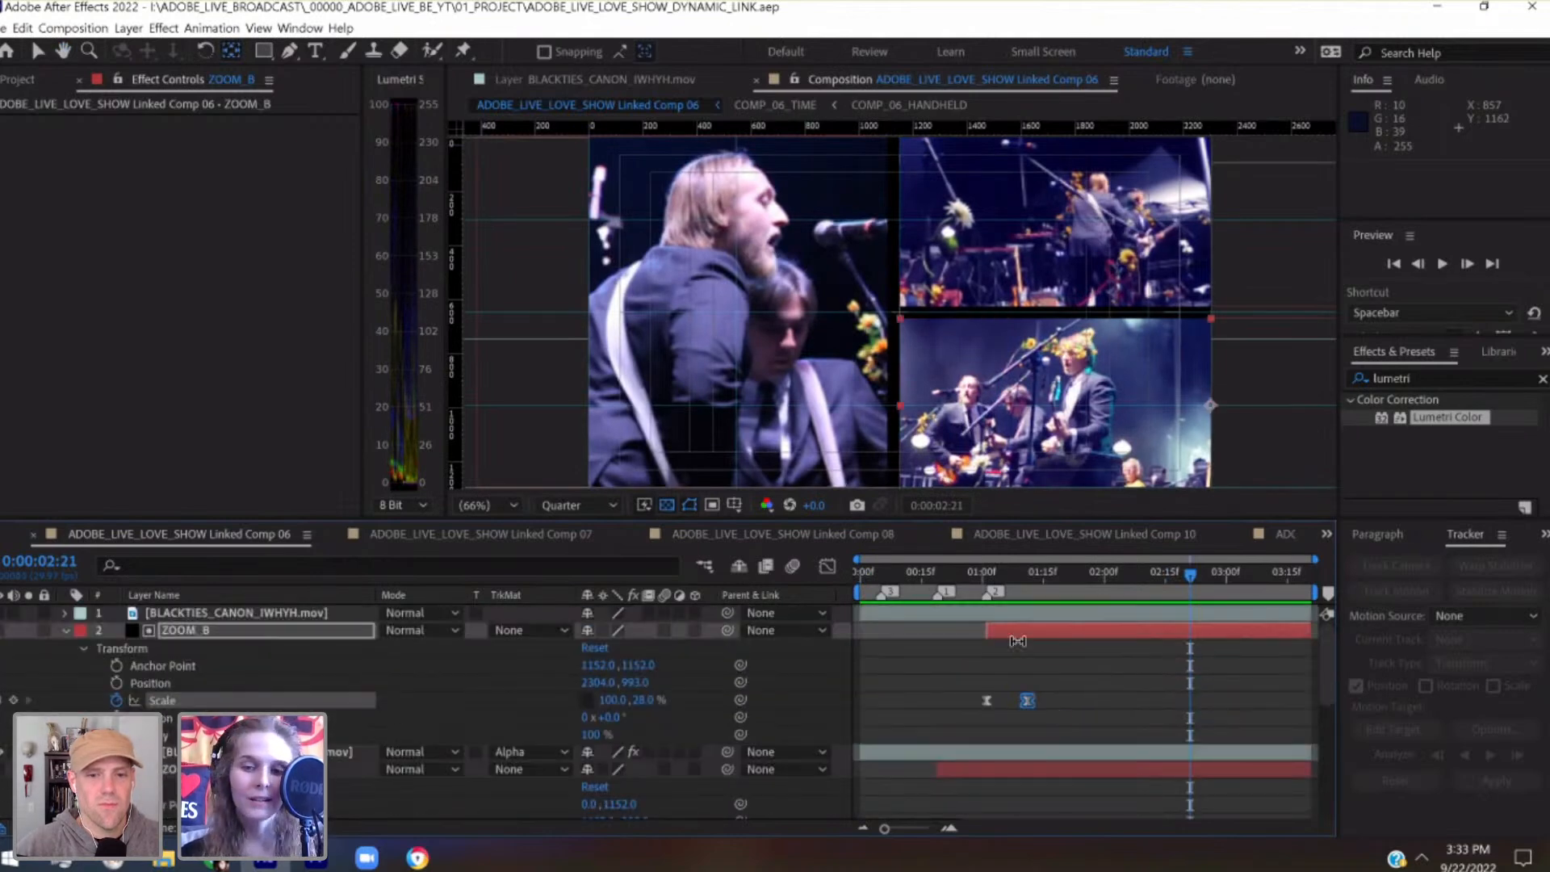
{"action": "left_click", "coordinate": [986, 578]}
{"action": "left_click_drag", "start_coordinate": [1092, 672], "coordinate": [950, 706]}
{"action": "key", "text": "shift+F3"}
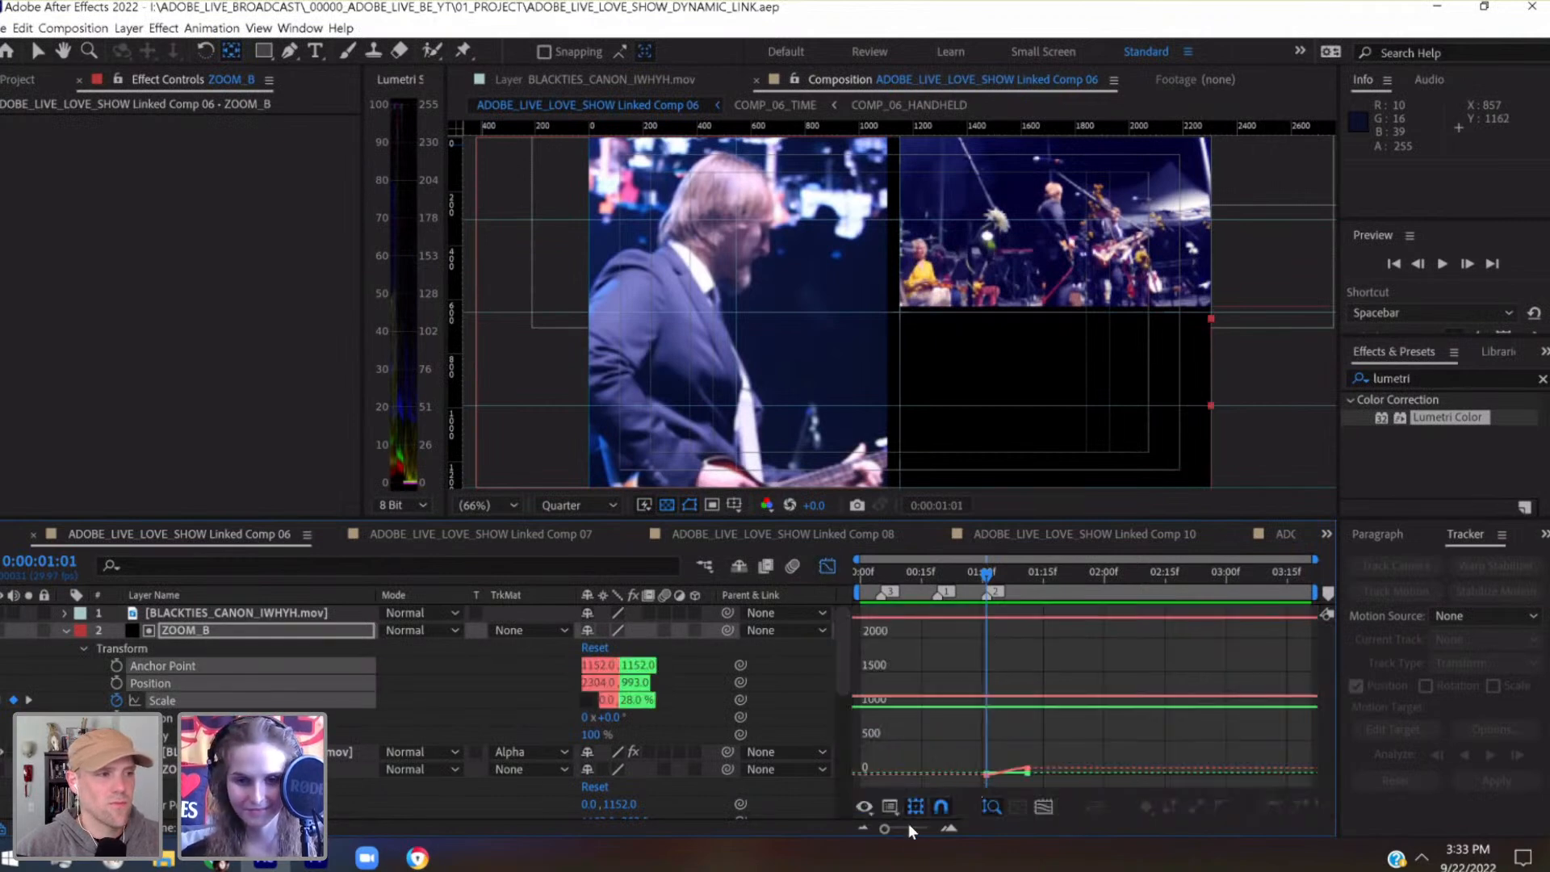
{"action": "left_click_drag", "start_coordinate": [927, 828], "coordinate": [920, 828]}
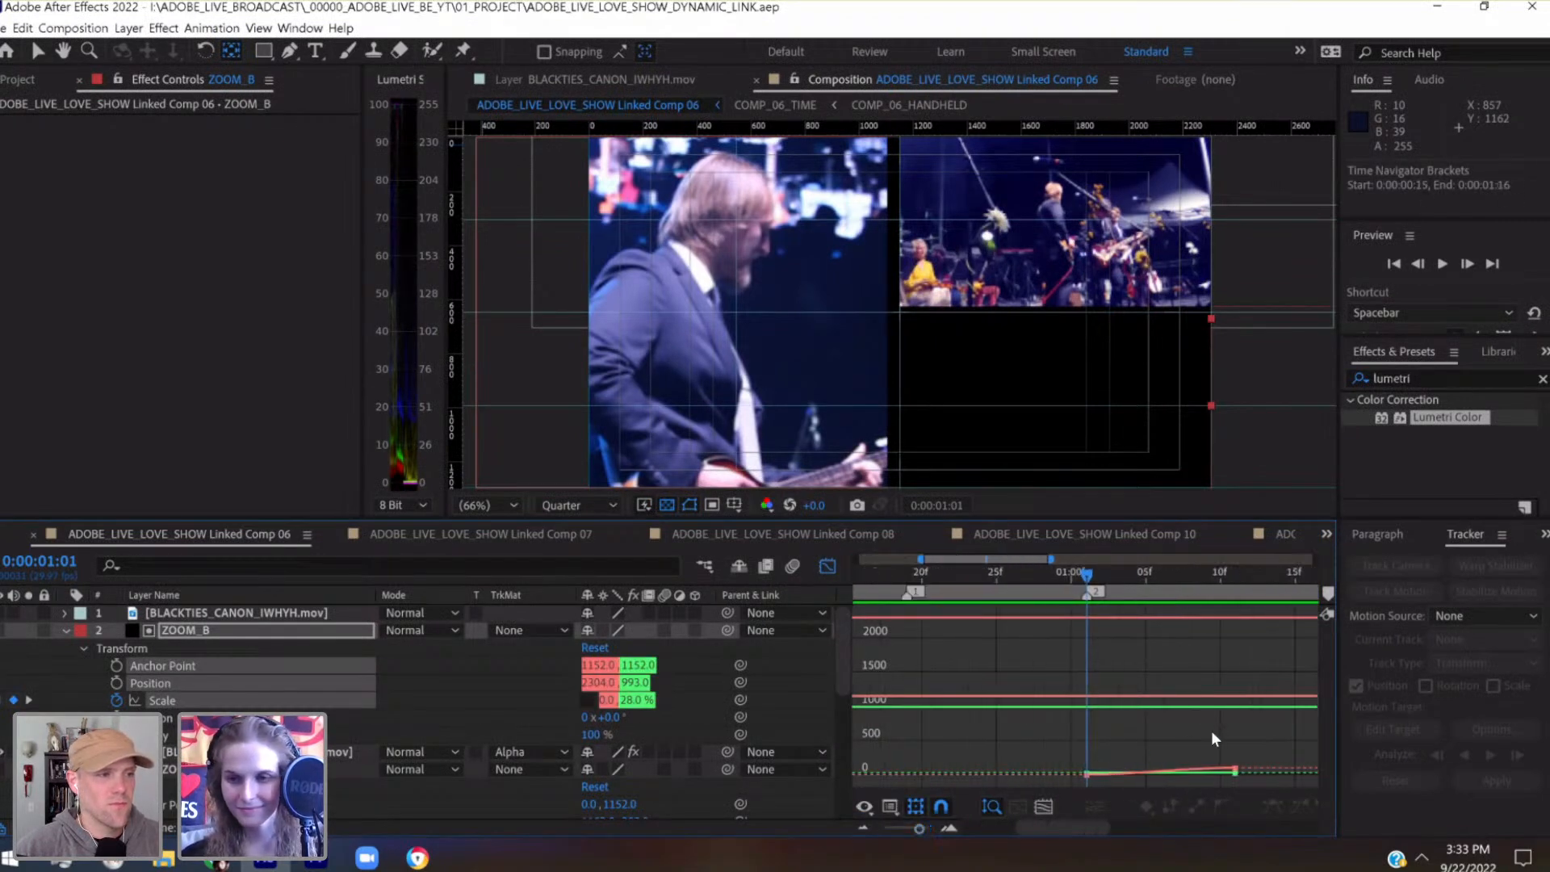
{"action": "scroll", "coordinate": [1114, 733], "scroll_direction": "right", "scroll_amount": 3}
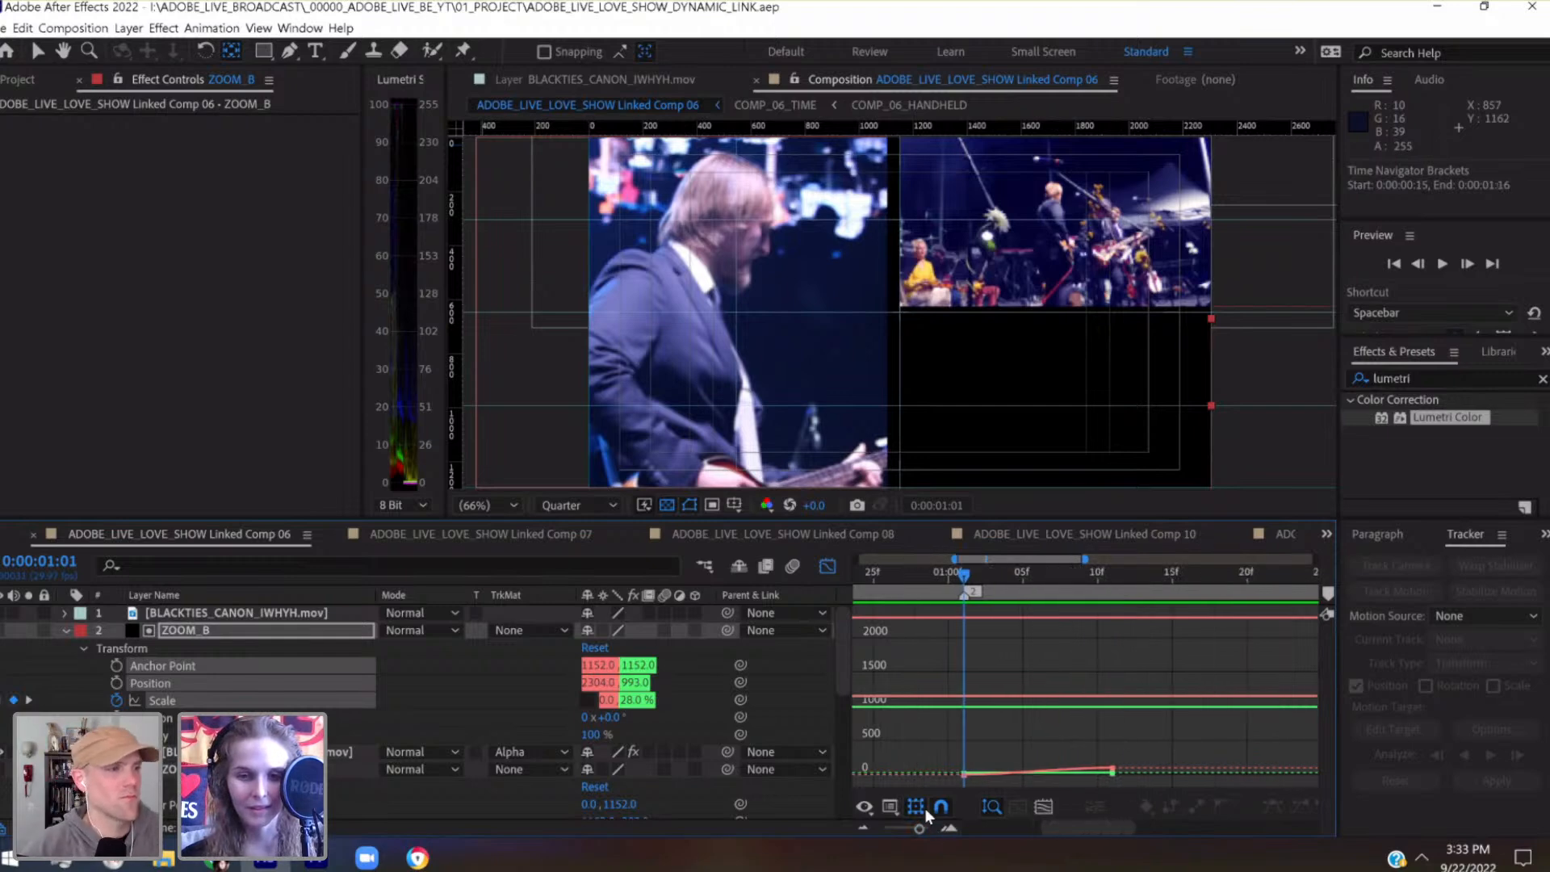
{"action": "left_click", "coordinate": [206, 701]}
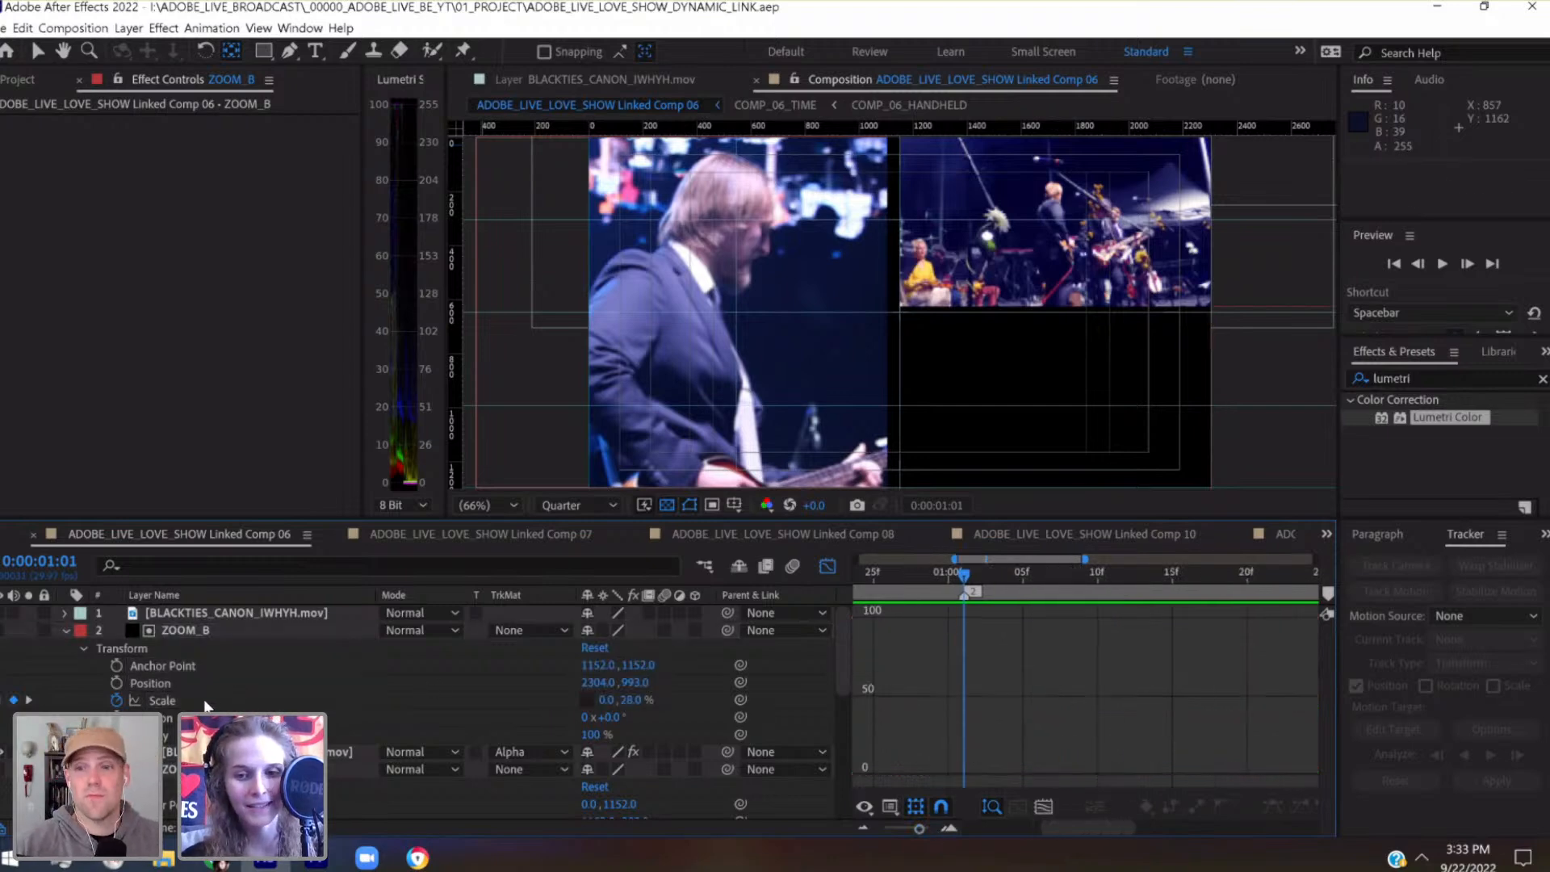
{"action": "left_click", "coordinate": [963, 775]}
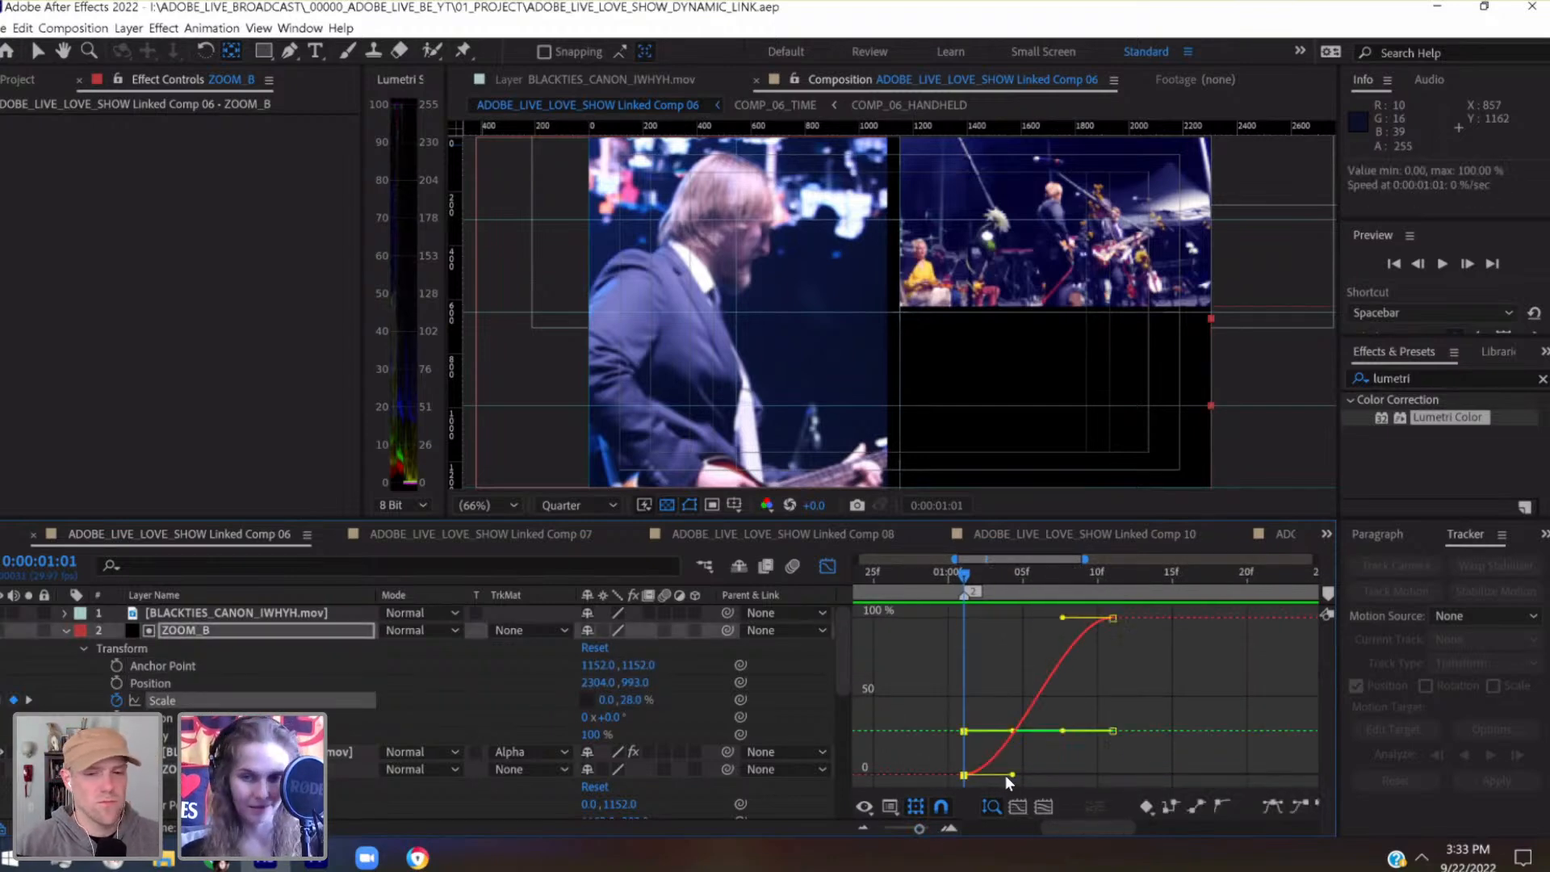
{"action": "left_click_drag", "start_coordinate": [1011, 777], "coordinate": [1089, 775]}
{"action": "left_click_drag", "start_coordinate": [1062, 617], "coordinate": [1006, 618]}
Step through ZOOM_B's reveal frame by frame to 0:00:01:05, and preview the animation from 0:00:00:27
{"action": "key", "text": "Page_Down"}
{"action": "key", "text": "Page_Down"}
{"action": "key", "text": "Page_Down"}
{"action": "key", "text": "Page_Down"}
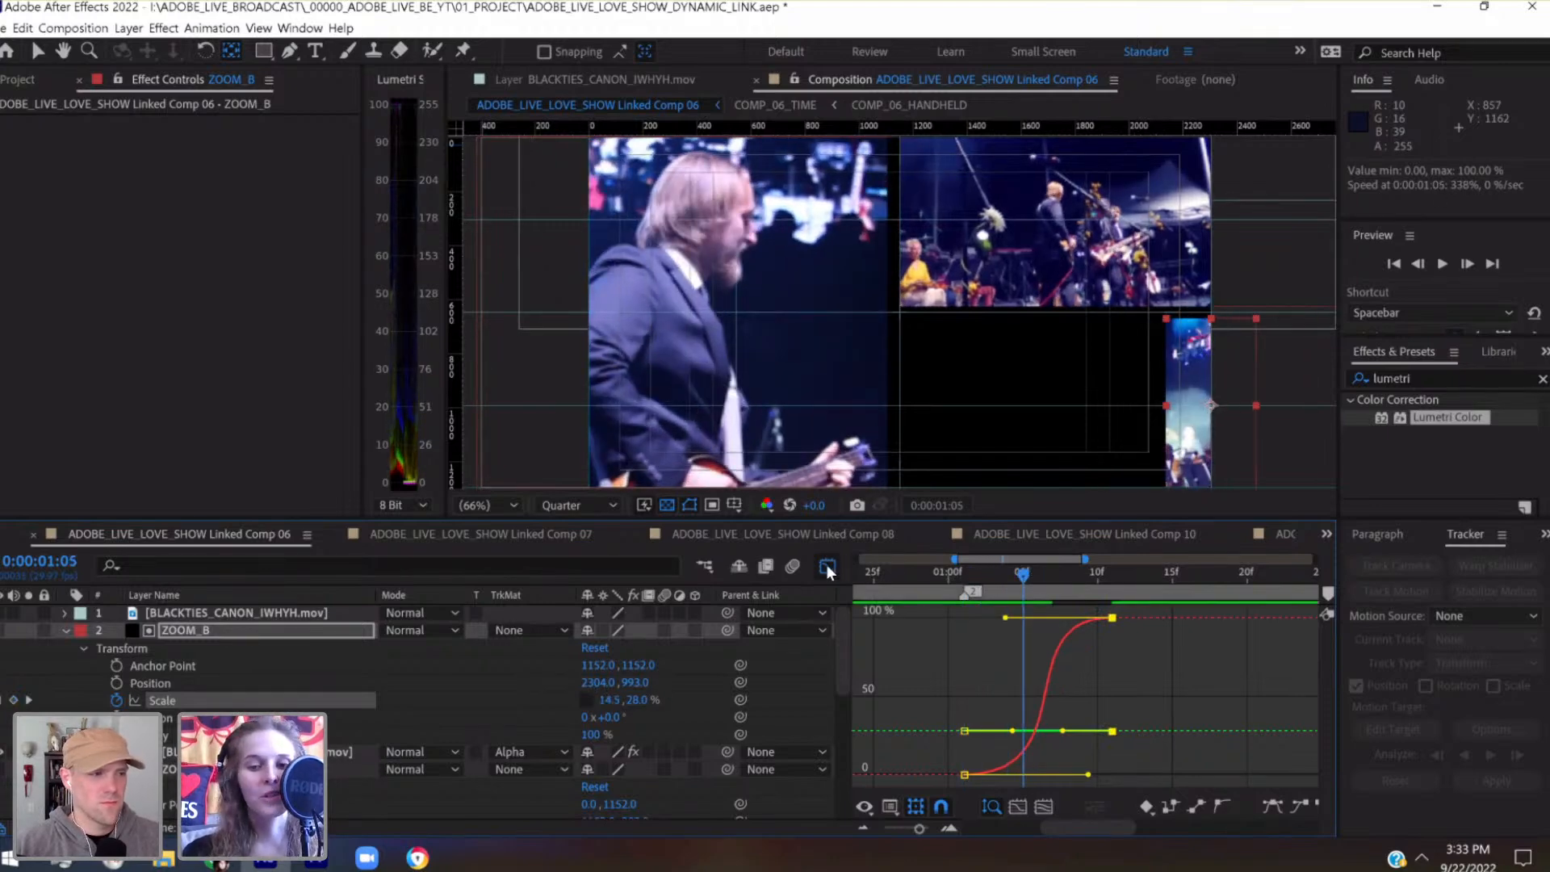
{"action": "left_click", "coordinate": [969, 574]}
{"action": "left_click_drag", "start_coordinate": [973, 578], "coordinate": [901, 593]}
{"action": "key", "text": "space"}
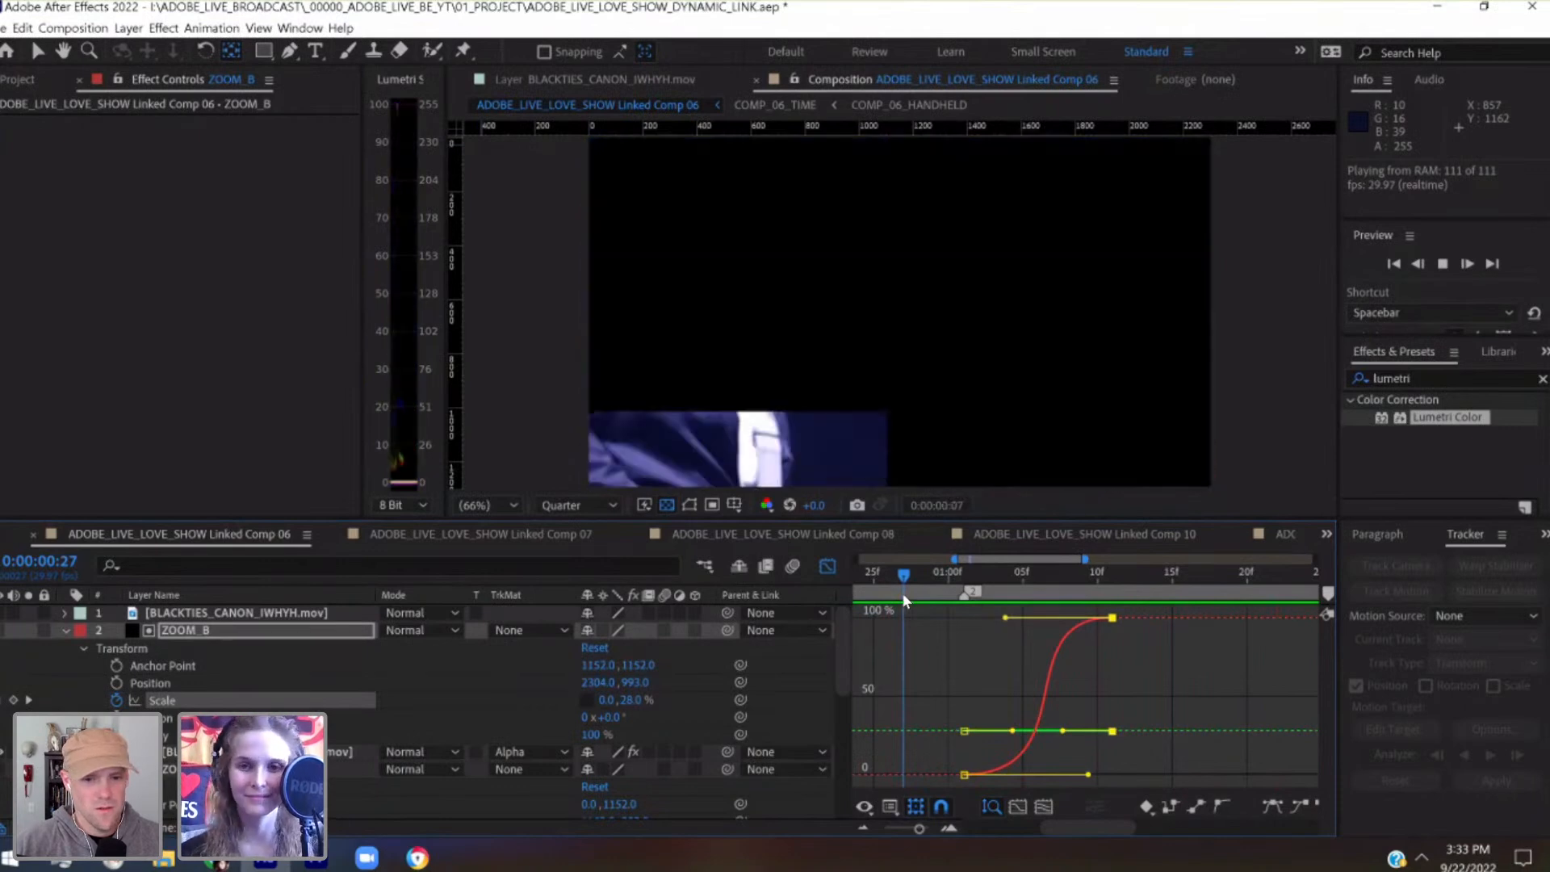
{"action": "key", "text": "space"}
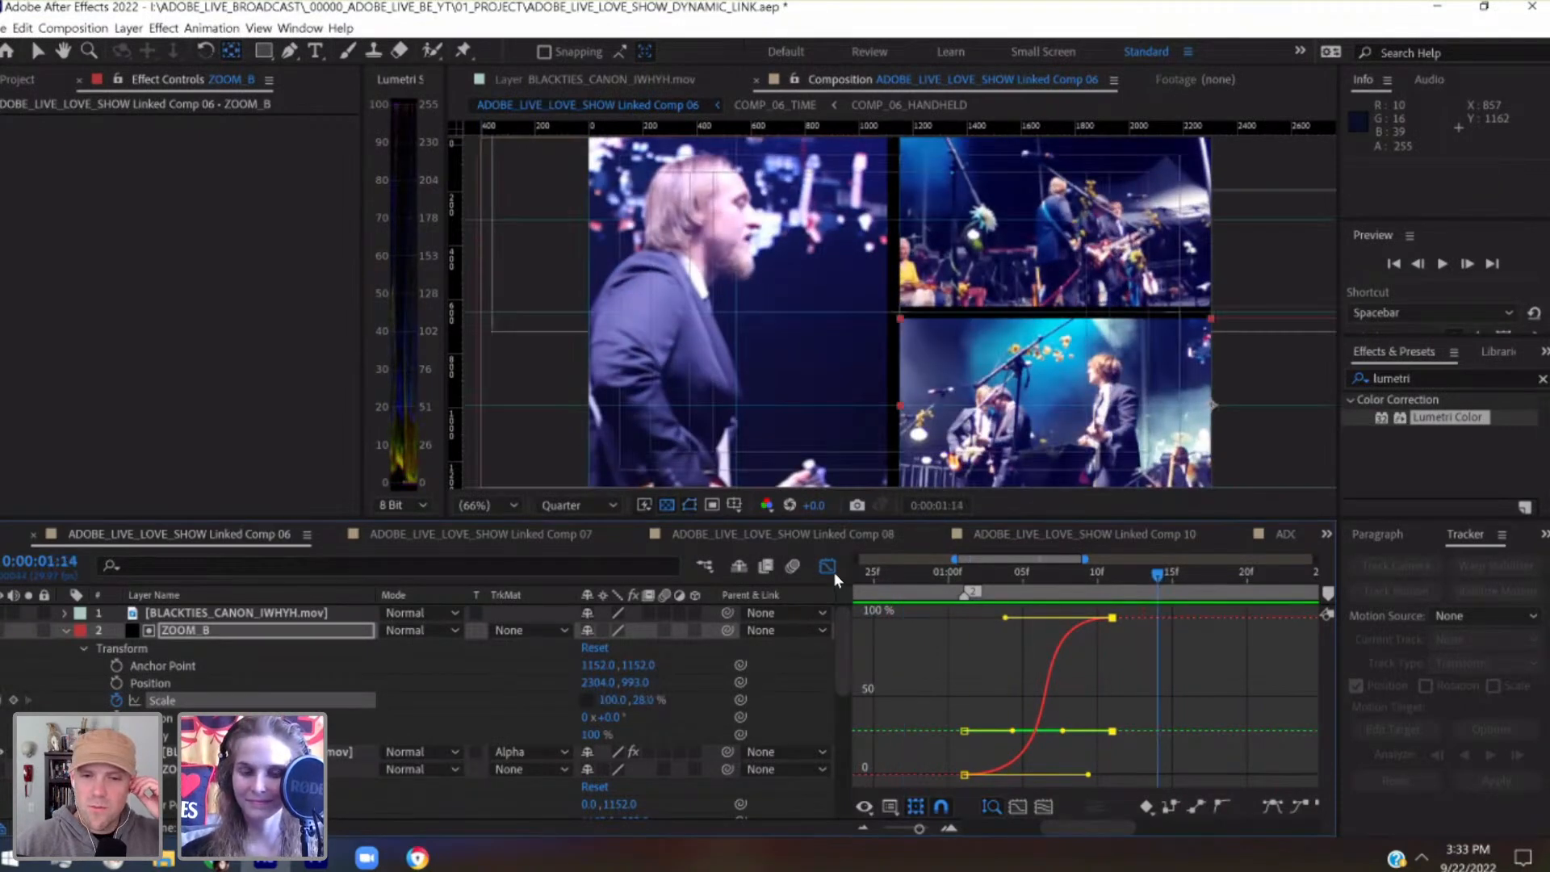
Switch from the Graph Editor back to the layer bars and scrub ZOOM_B's reveal to its last Scale keyframe at 0:00:01:11
{"action": "left_click", "coordinate": [827, 566]}
{"action": "scroll", "coordinate": [1017, 638], "scroll_direction": "left", "scroll_amount": 3}
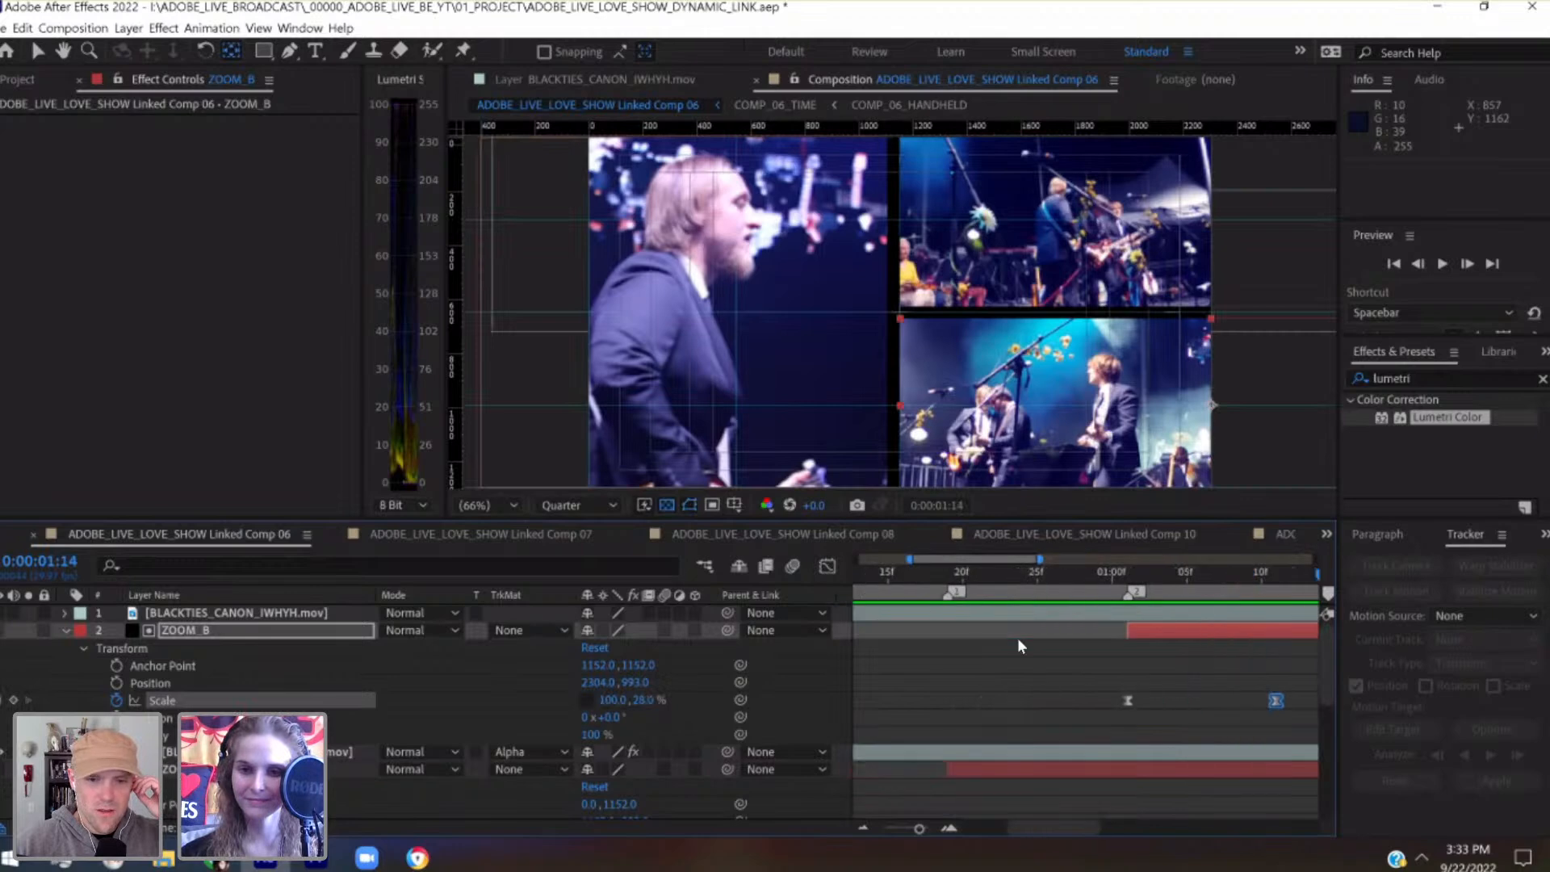
{"action": "scroll", "coordinate": [1018, 638], "scroll_direction": "left", "scroll_amount": 2}
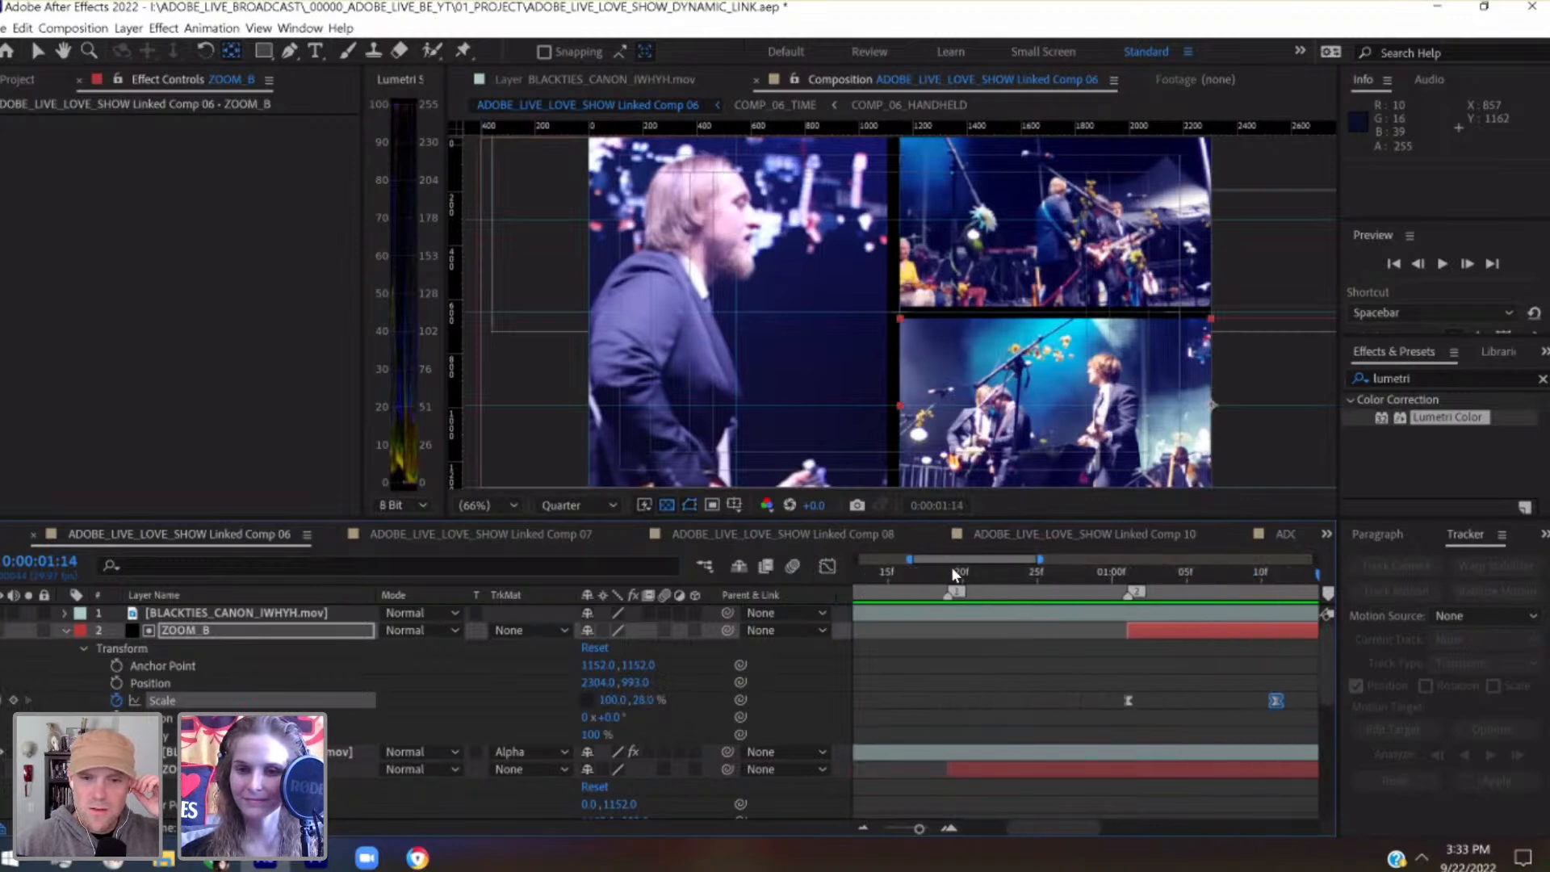
{"action": "left_click", "coordinate": [1038, 571]}
{"action": "left_click_drag", "start_coordinate": [1106, 583], "coordinate": [1271, 600]}
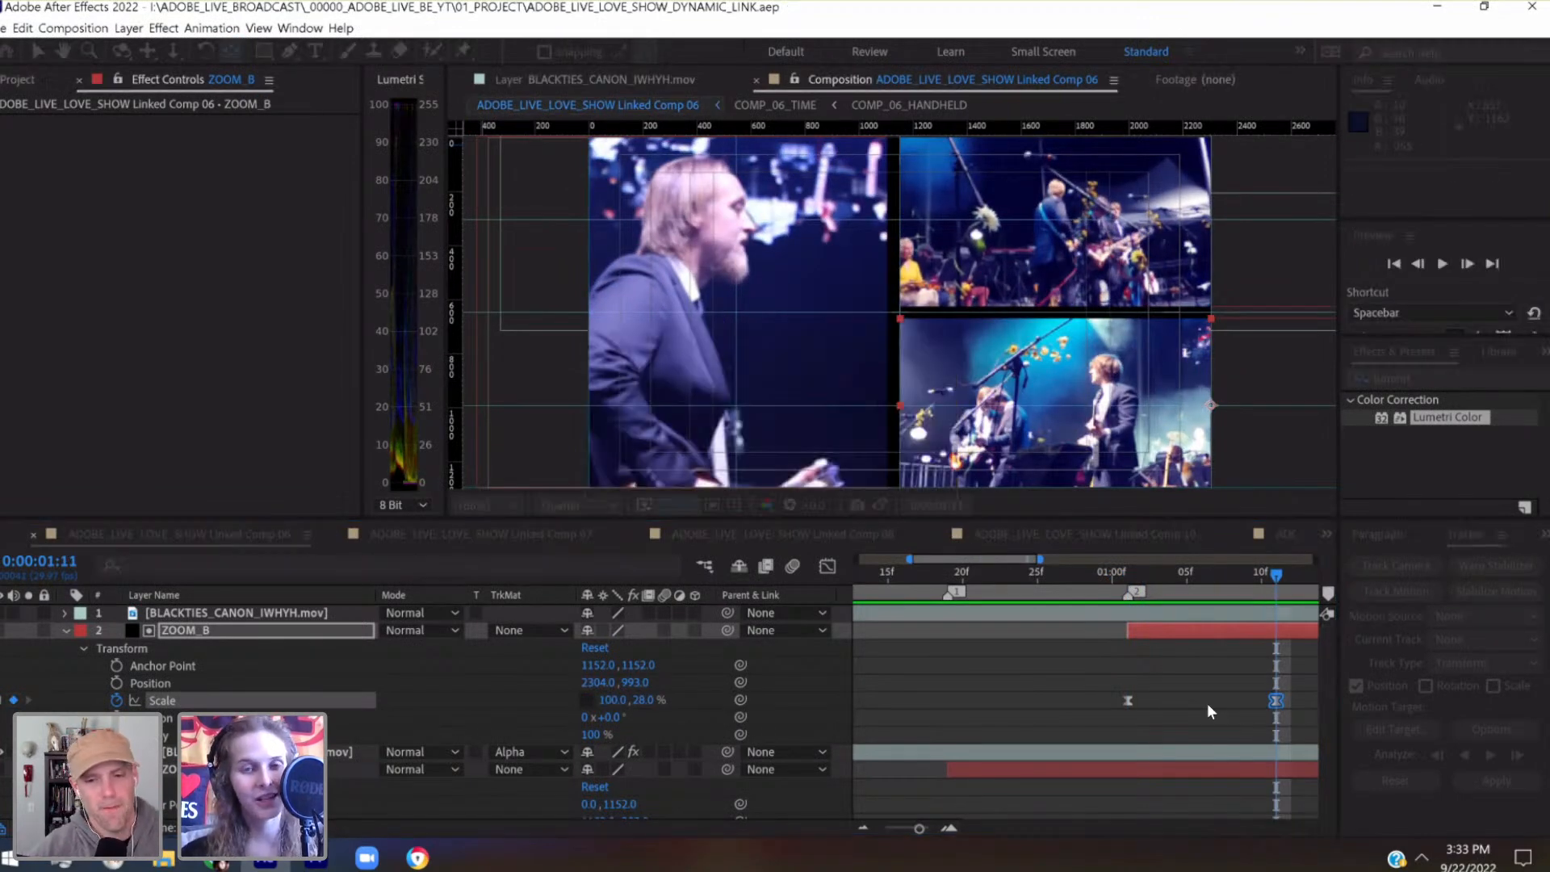
{"action": "scroll", "coordinate": [1208, 711], "scroll_direction": "right", "scroll_amount": 5}
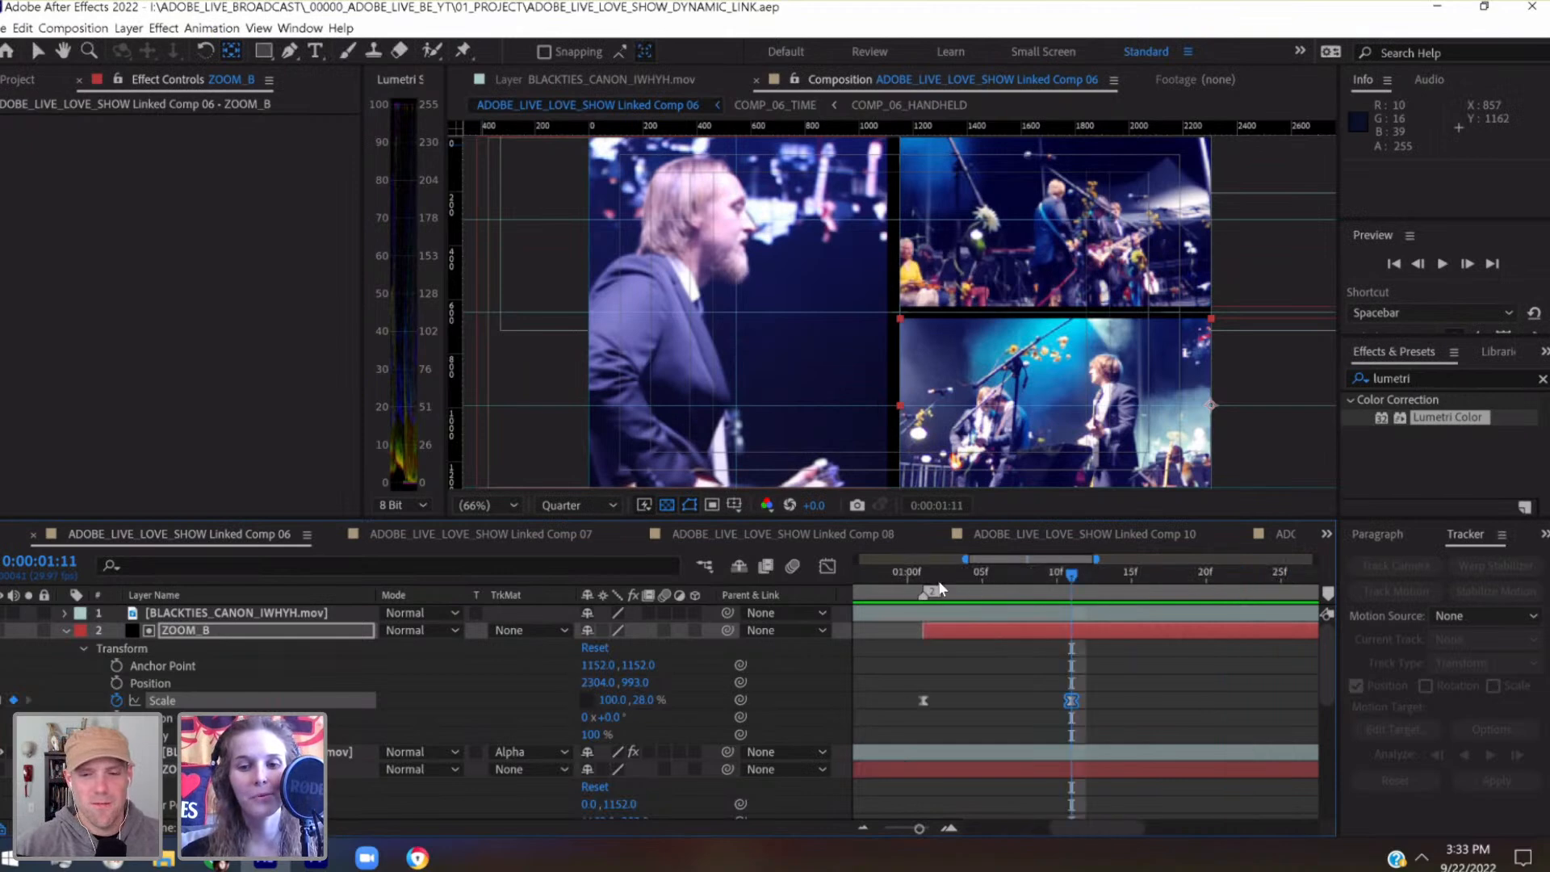
{"action": "left_click_drag", "start_coordinate": [929, 586], "coordinate": [1068, 589]}
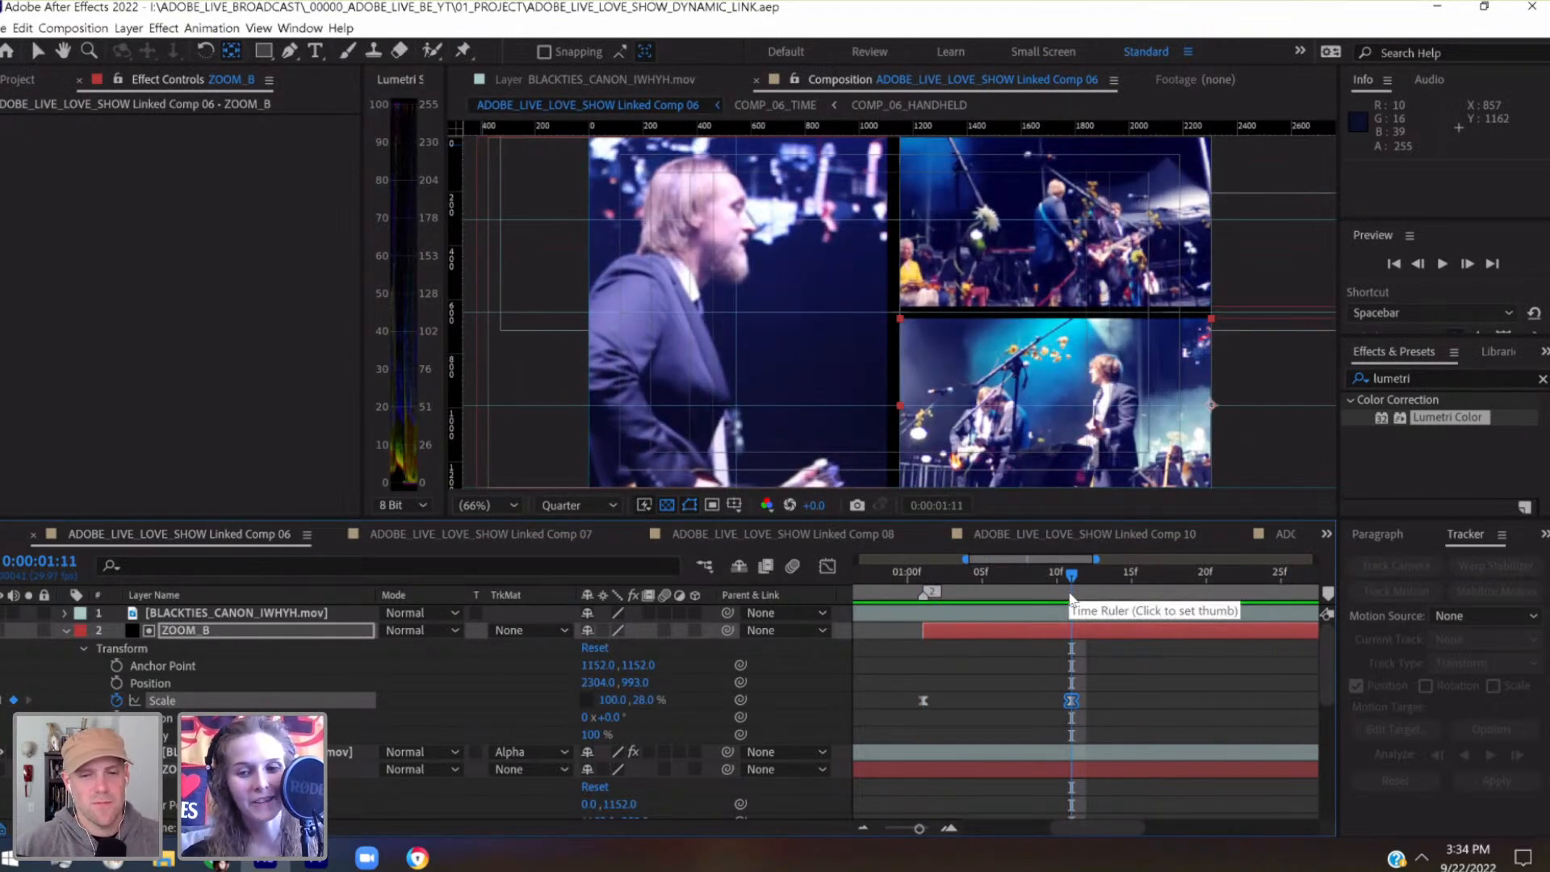
Scrub back and forth across ZOOM_B's reveal between 0:00:01:01 and 0:00:01:17, ending at 0:00:01:11
{"action": "left_click_drag", "start_coordinate": [1033, 574], "coordinate": [929, 589]}
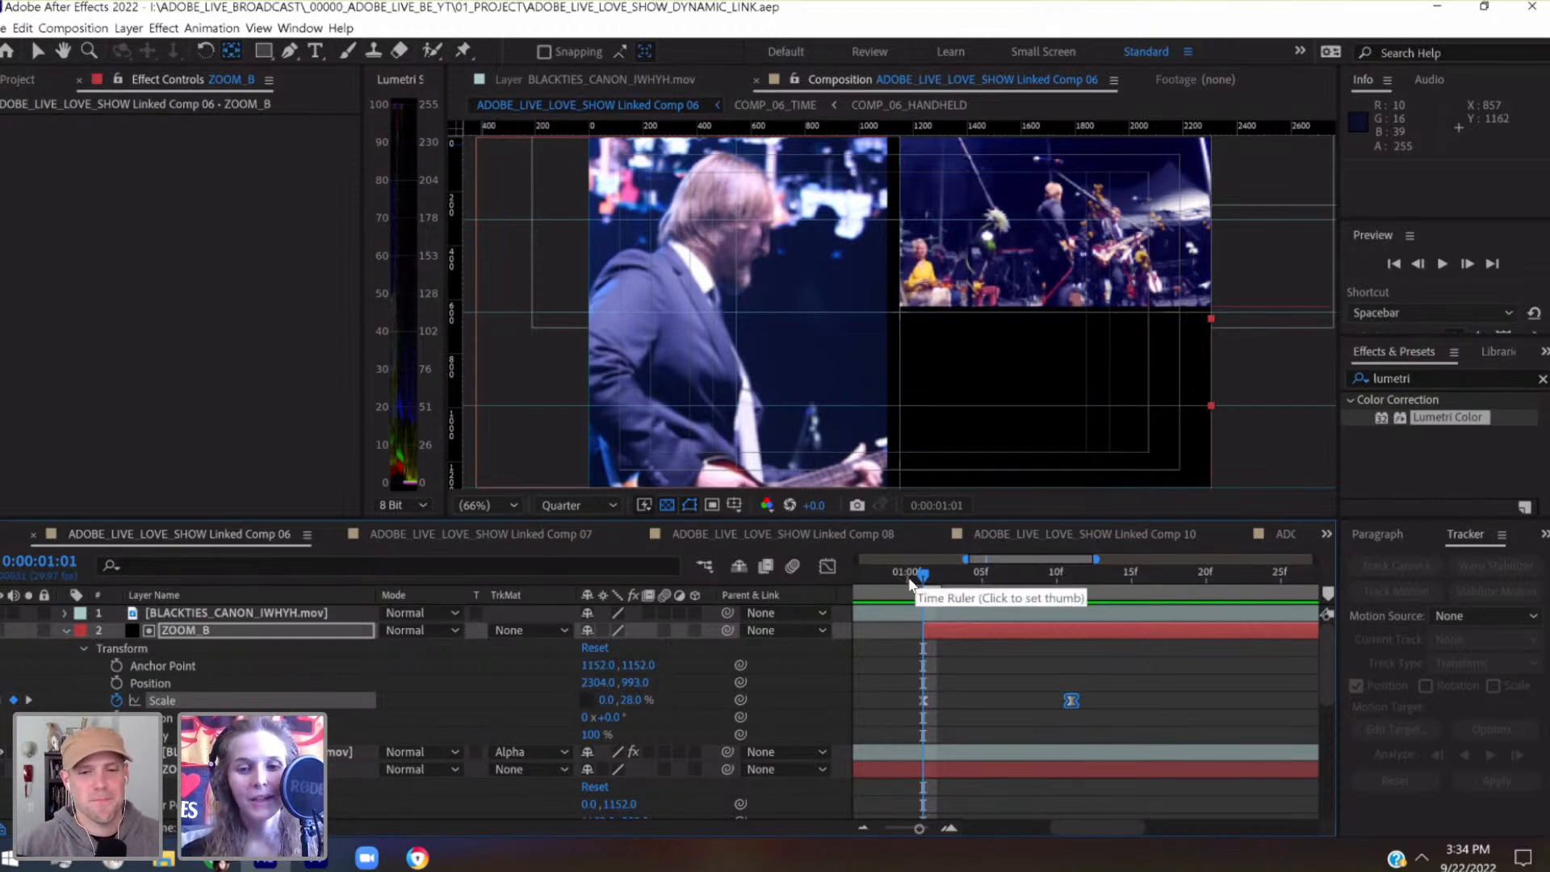
{"action": "left_click", "coordinate": [904, 574]}
{"action": "left_click_drag", "start_coordinate": [909, 574], "coordinate": [1158, 601]}
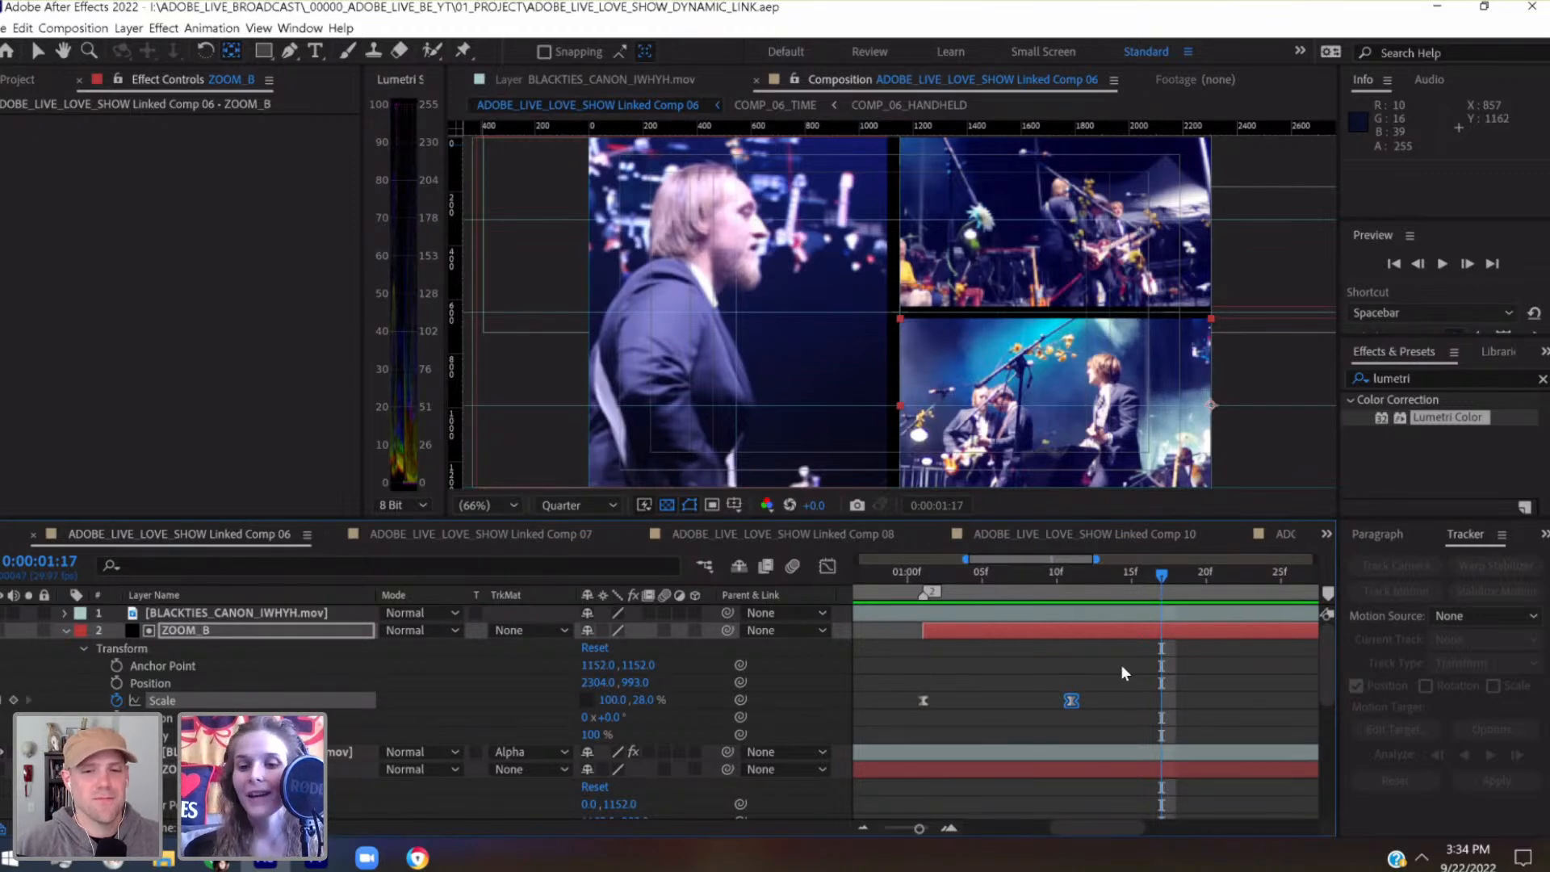
{"action": "left_click_drag", "start_coordinate": [1064, 571], "coordinate": [919, 607]}
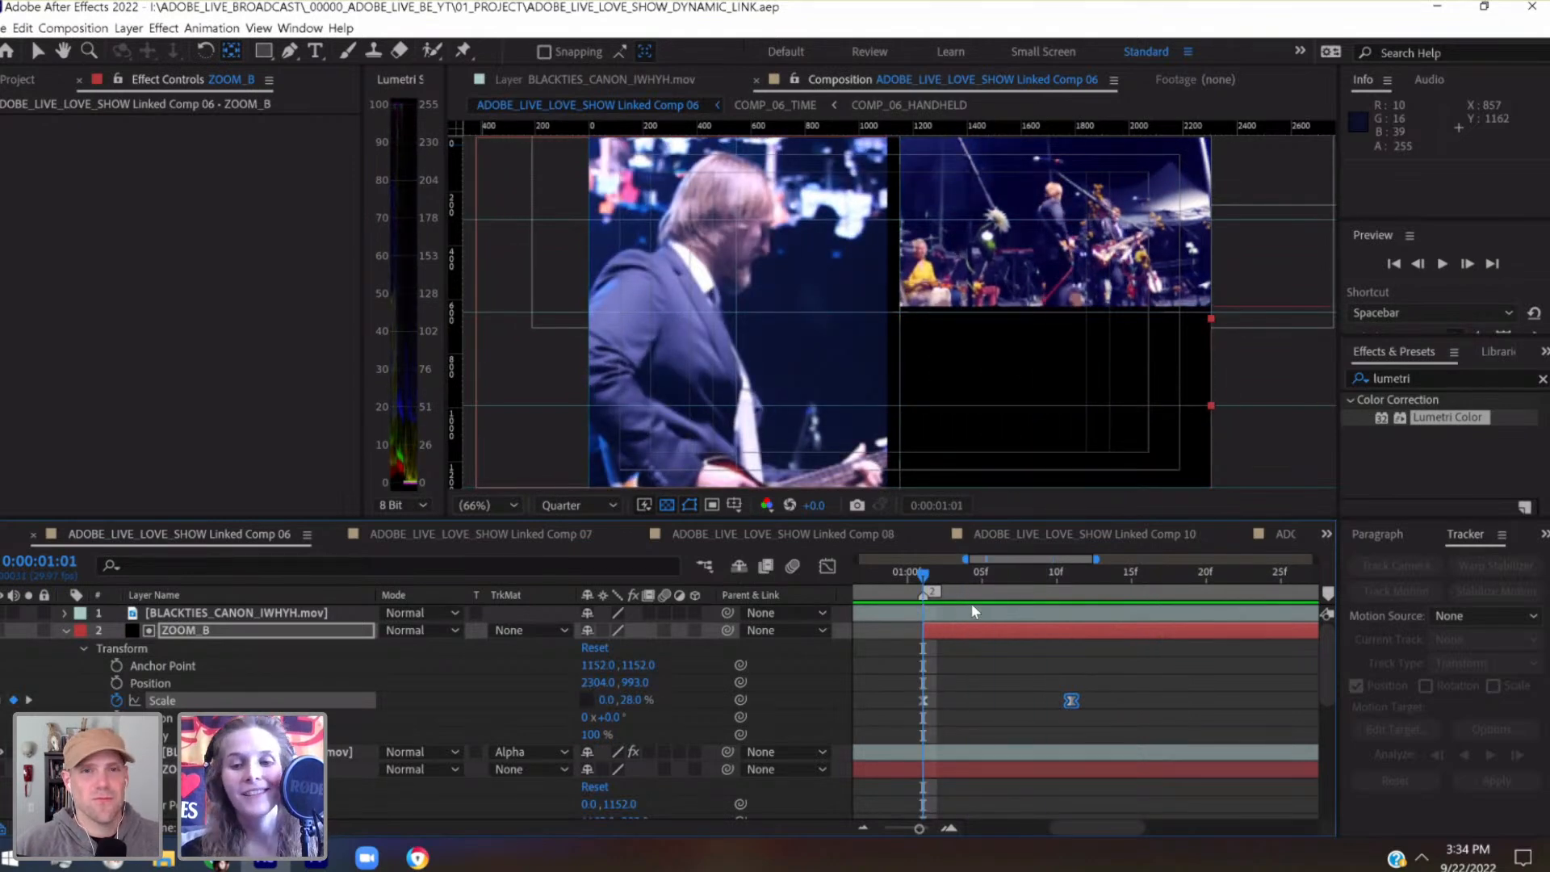
{"action": "left_click", "coordinate": [995, 574]}
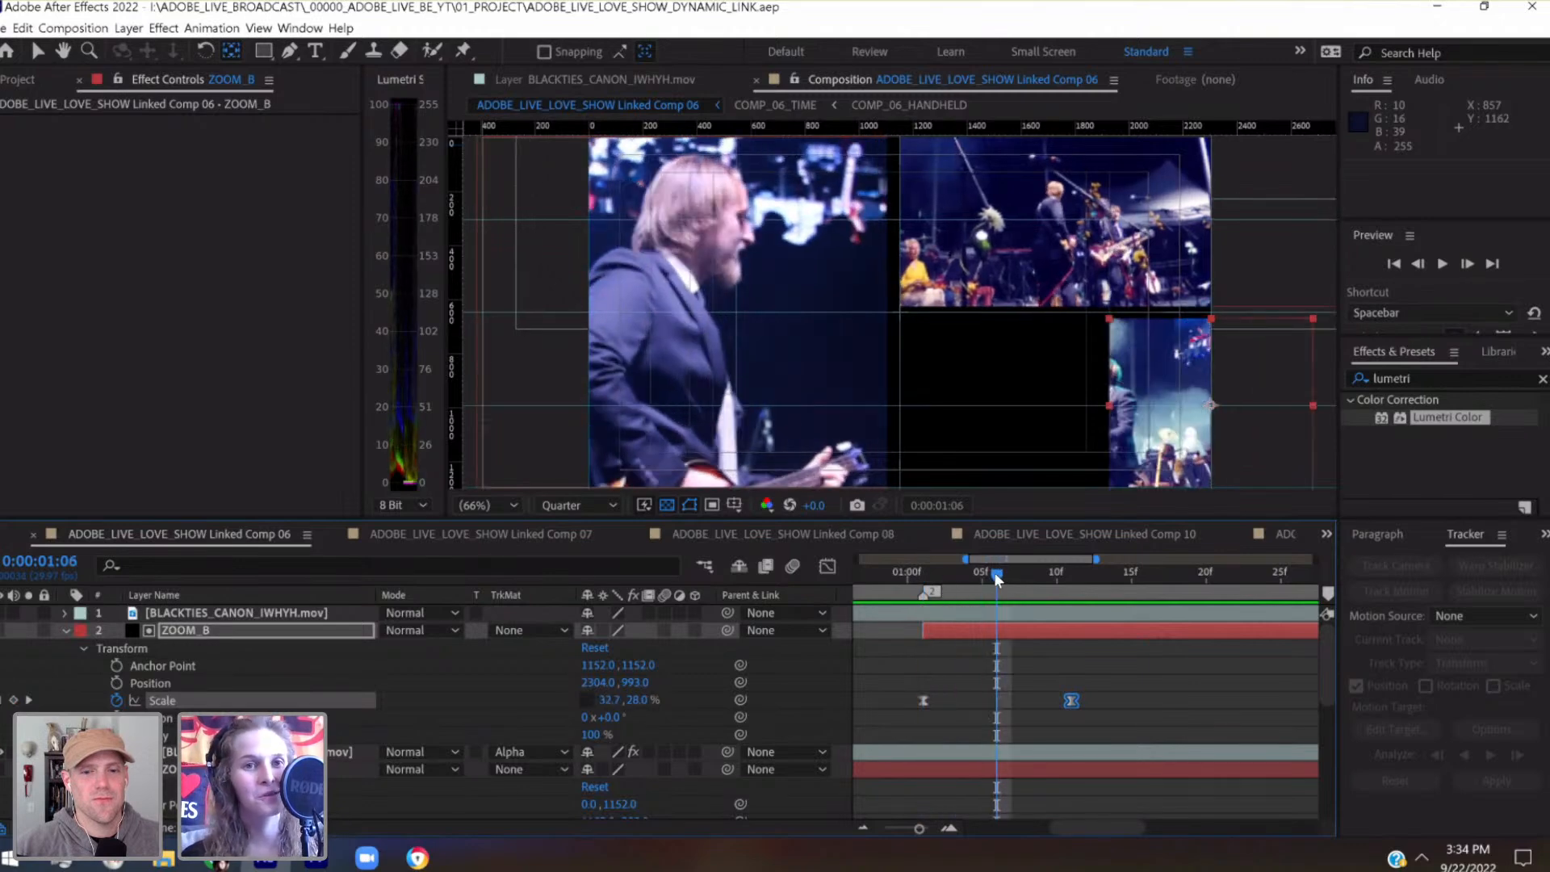
{"action": "left_click_drag", "start_coordinate": [1007, 575], "coordinate": [1061, 583]}
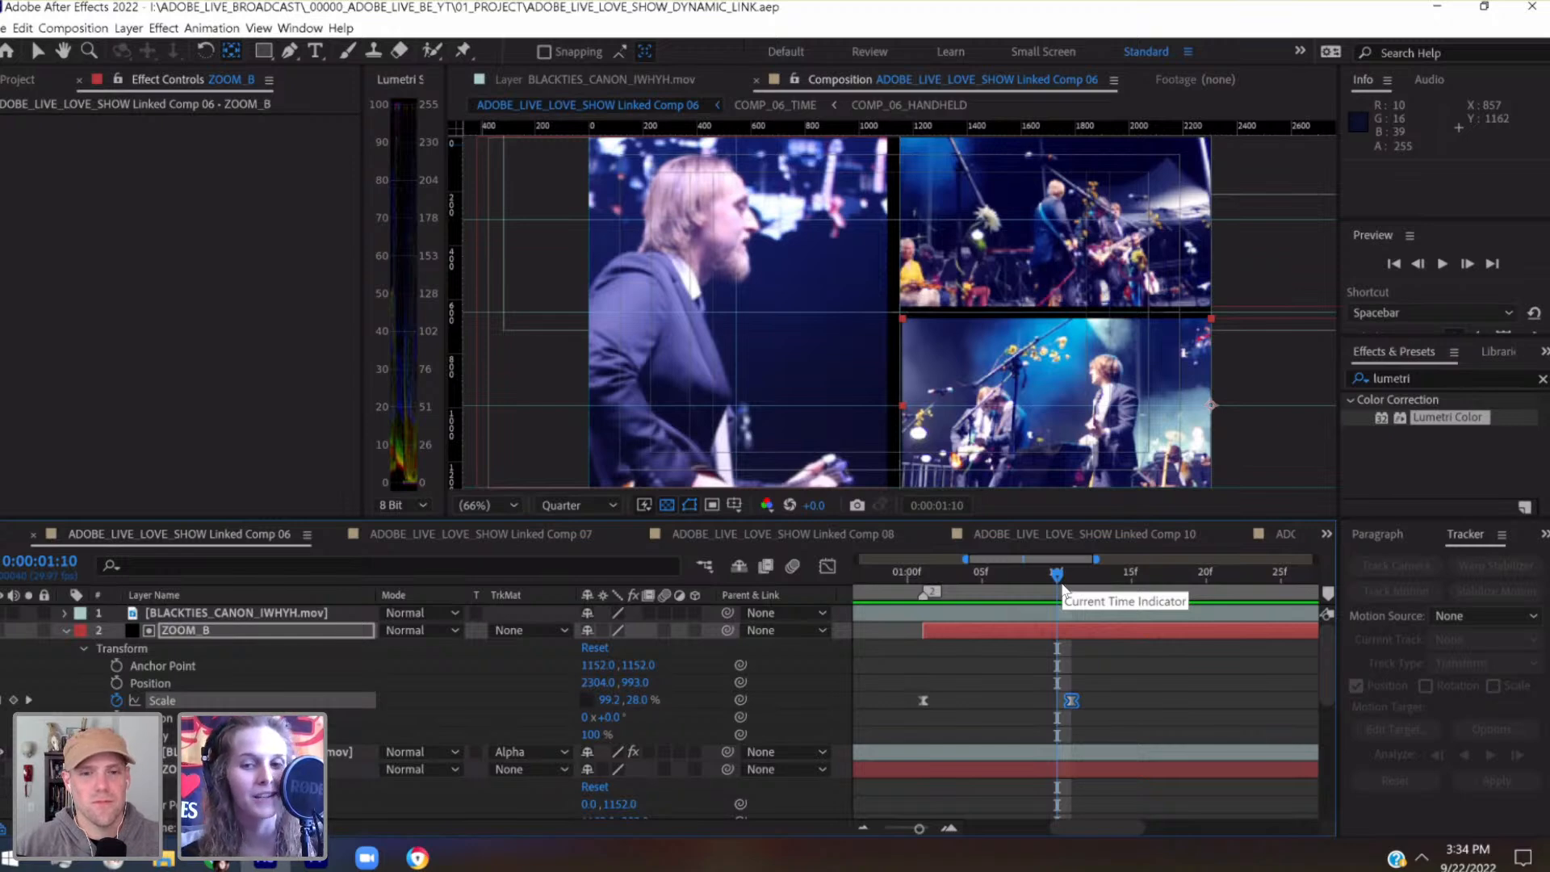
{"action": "left_click_drag", "start_coordinate": [928, 583], "coordinate": [1057, 593]}
{"action": "left_click", "coordinate": [1077, 600]}
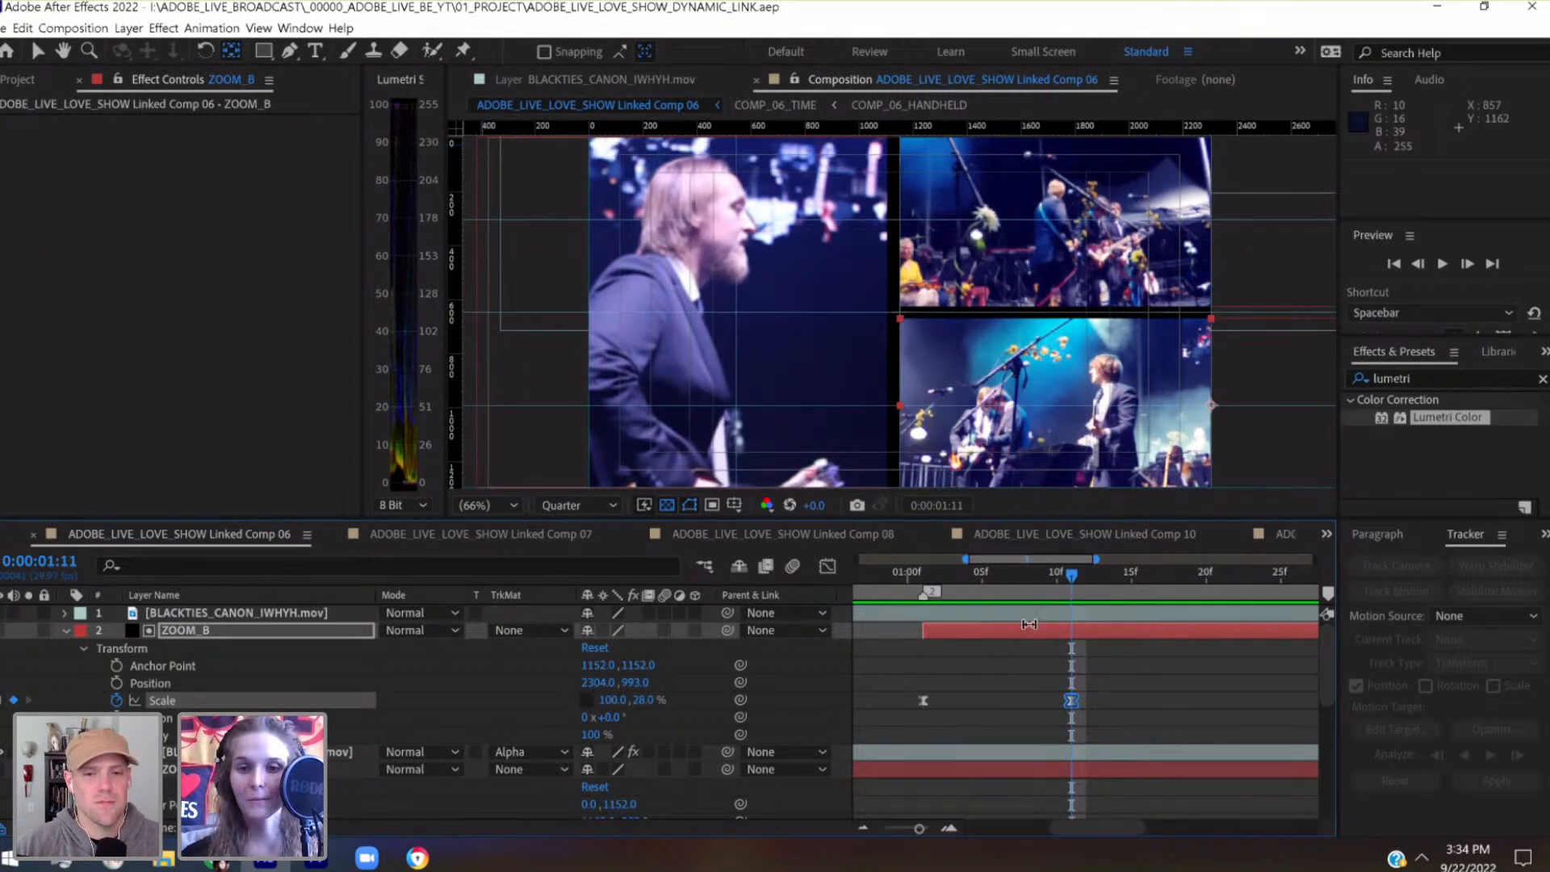
Show a wider stretch of the timeline and preview the split-screen animation from 0:00:00:00
{"action": "scroll", "coordinate": [1007, 667], "scroll_direction": "left", "scroll_amount": 3}
{"action": "left_click_drag", "start_coordinate": [915, 830], "coordinate": [899, 831]}
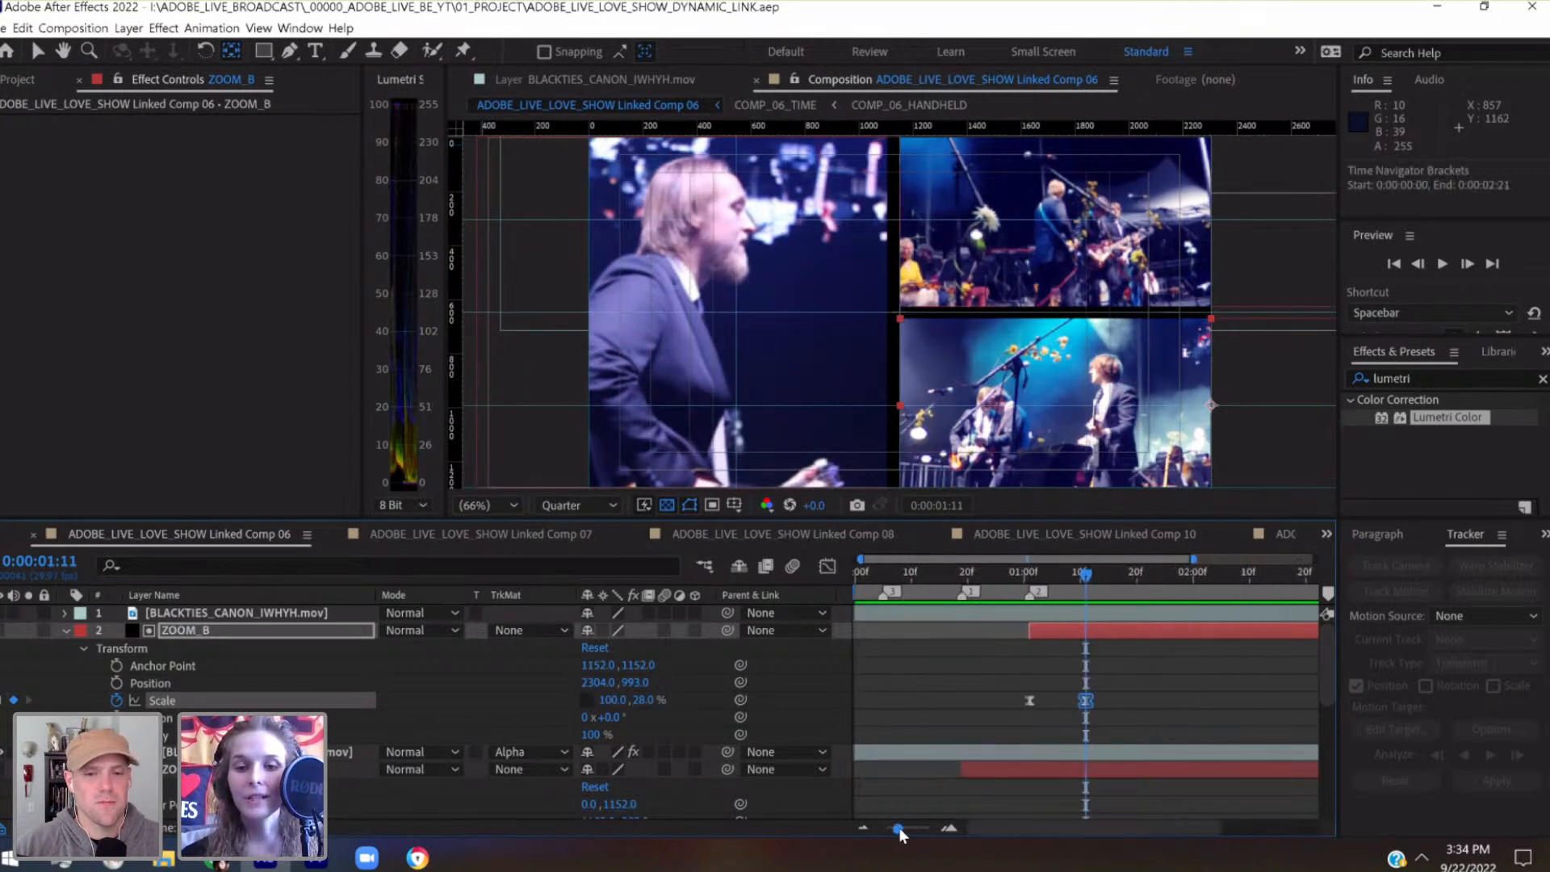
{"action": "left_click_drag", "start_coordinate": [946, 583], "coordinate": [859, 589]}
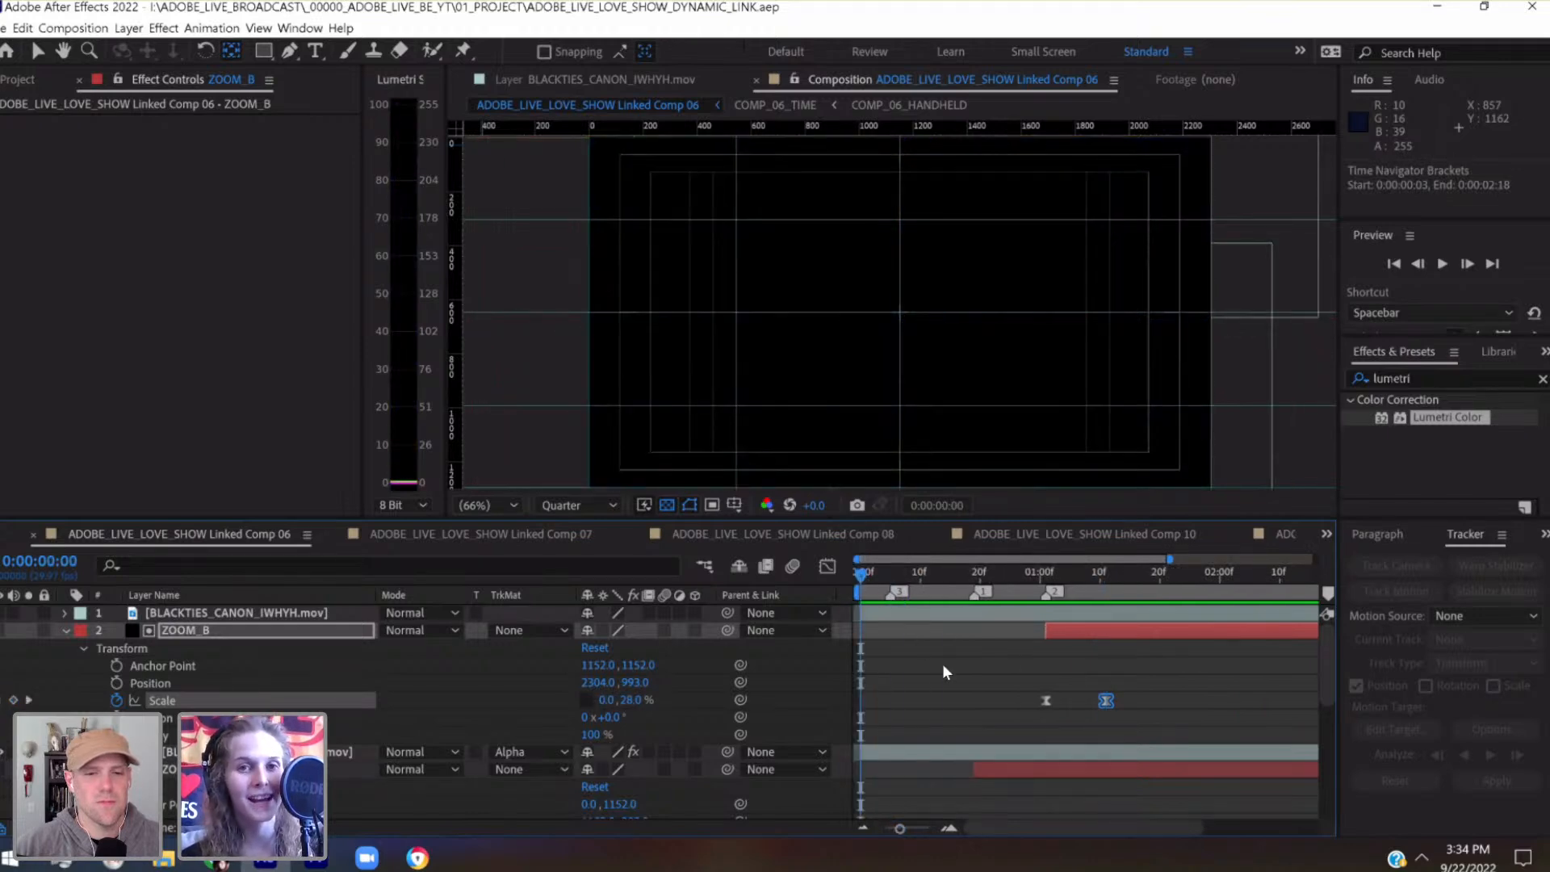
{"action": "key", "text": "space"}
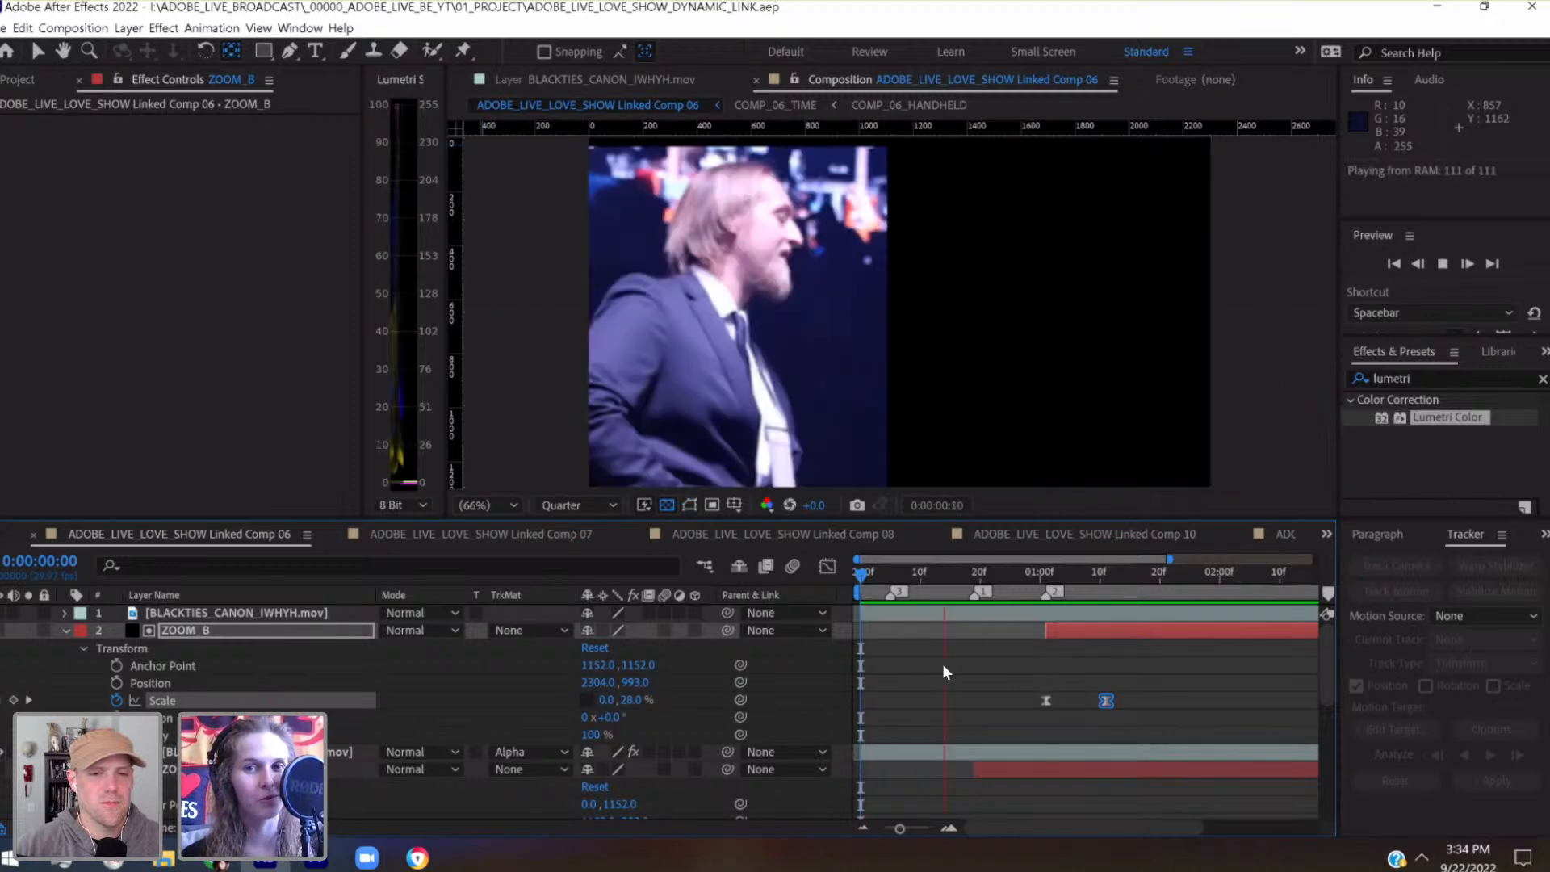
{"action": "key", "text": "space"}
Steepen HANDHELD's Scale curve in the Graph Editor, extending the first keyframe's ease to about frame 14 and the last keyframe's back to about frame 7
{"action": "scroll", "coordinate": [945, 671], "scroll_direction": "down", "scroll_amount": 5}
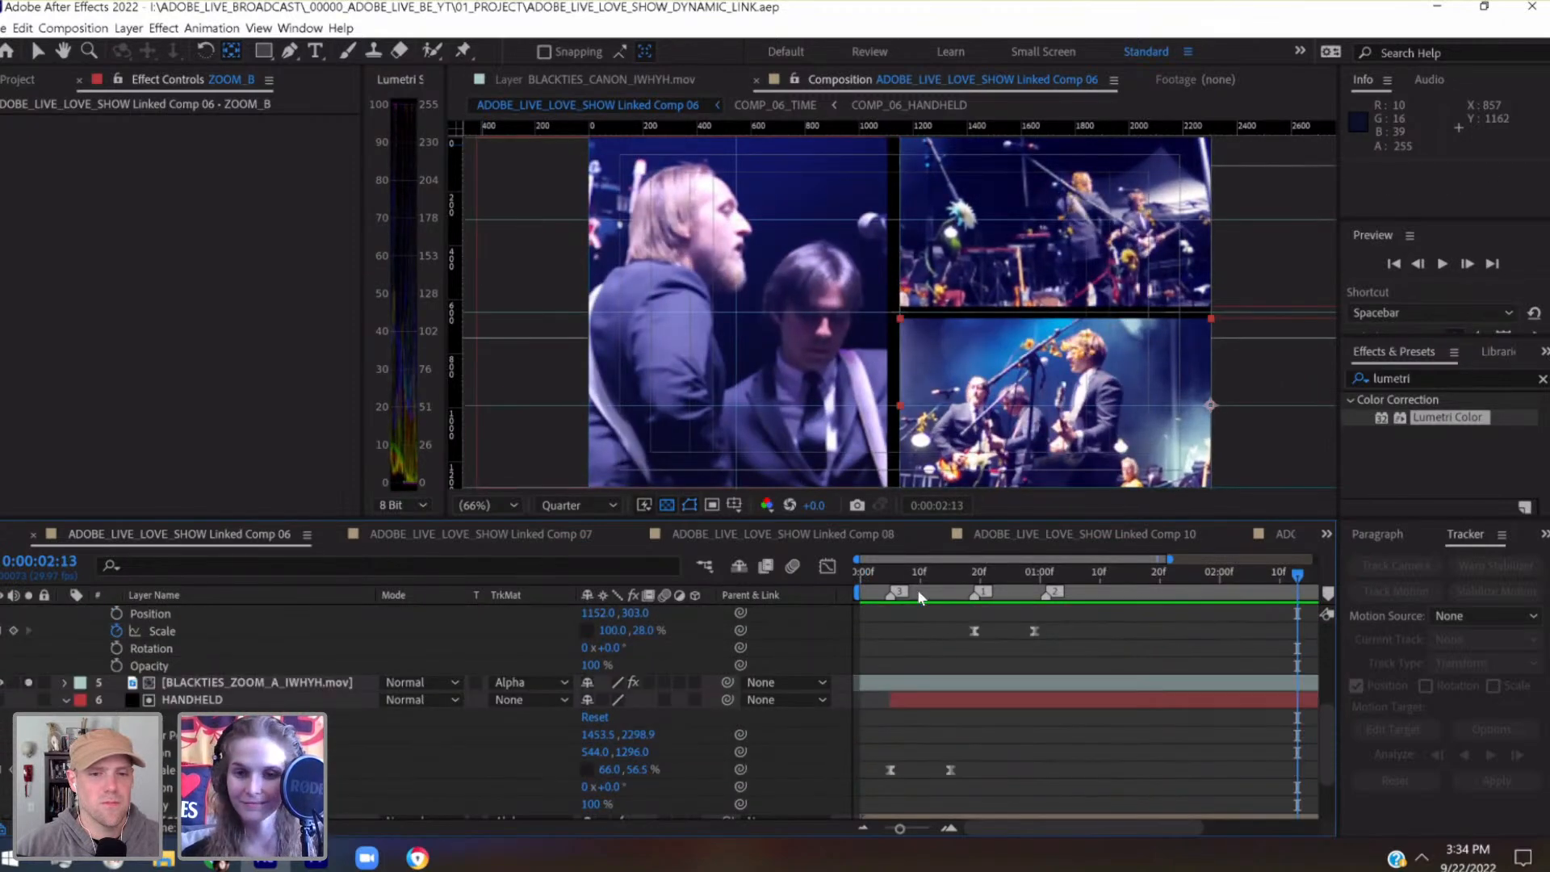
{"action": "left_click_drag", "start_coordinate": [888, 569], "coordinate": [951, 572]}
{"action": "left_click_drag", "start_coordinate": [878, 776], "coordinate": [979, 756]}
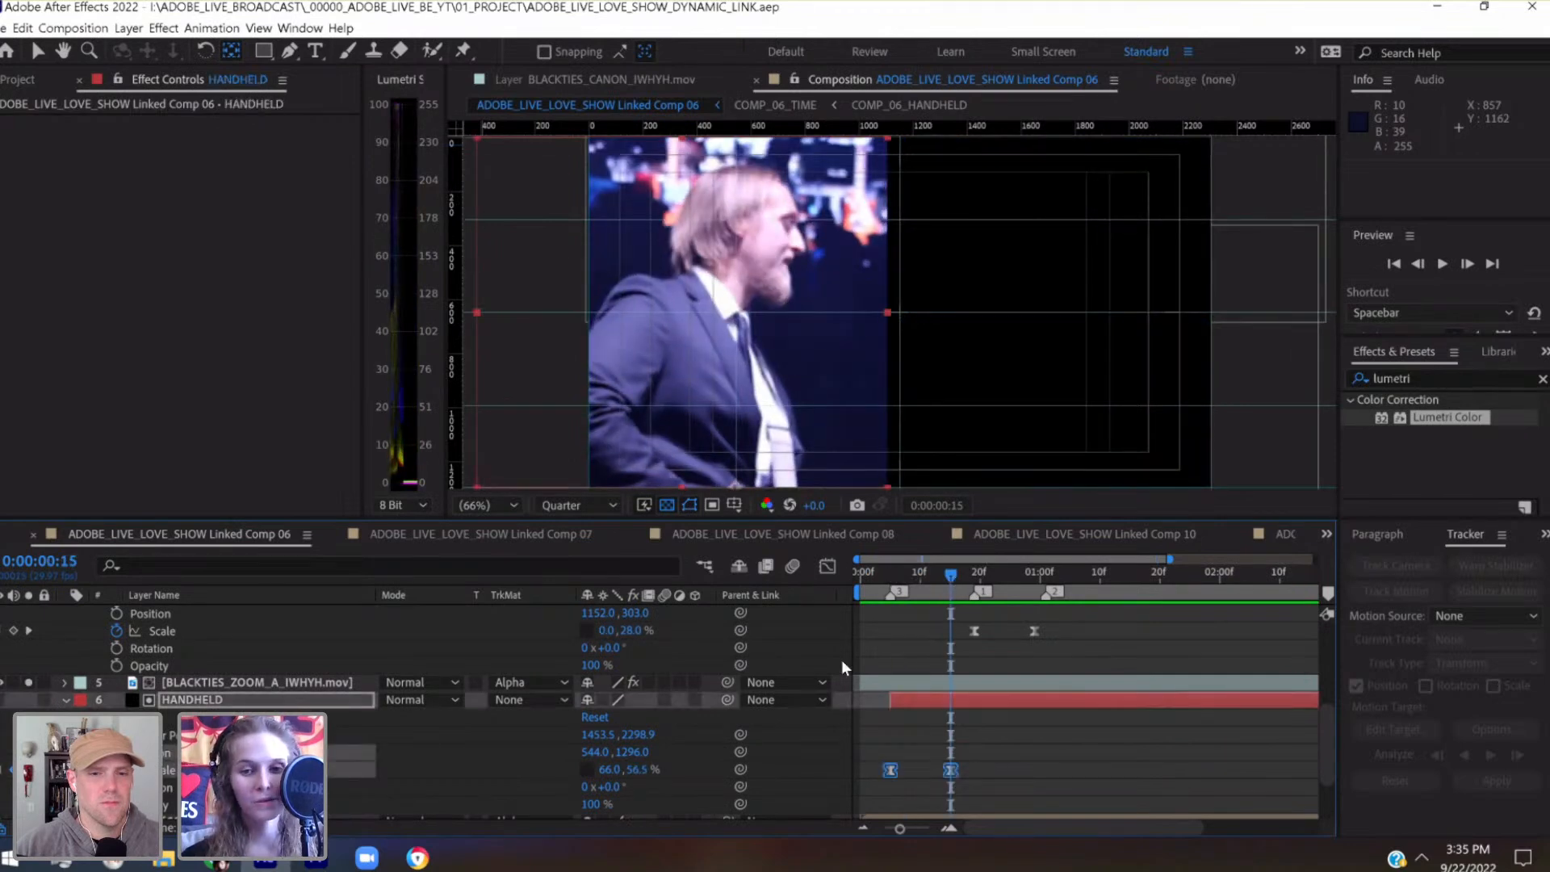
{"action": "left_click", "coordinate": [828, 566]}
{"action": "left_click", "coordinate": [346, 796]}
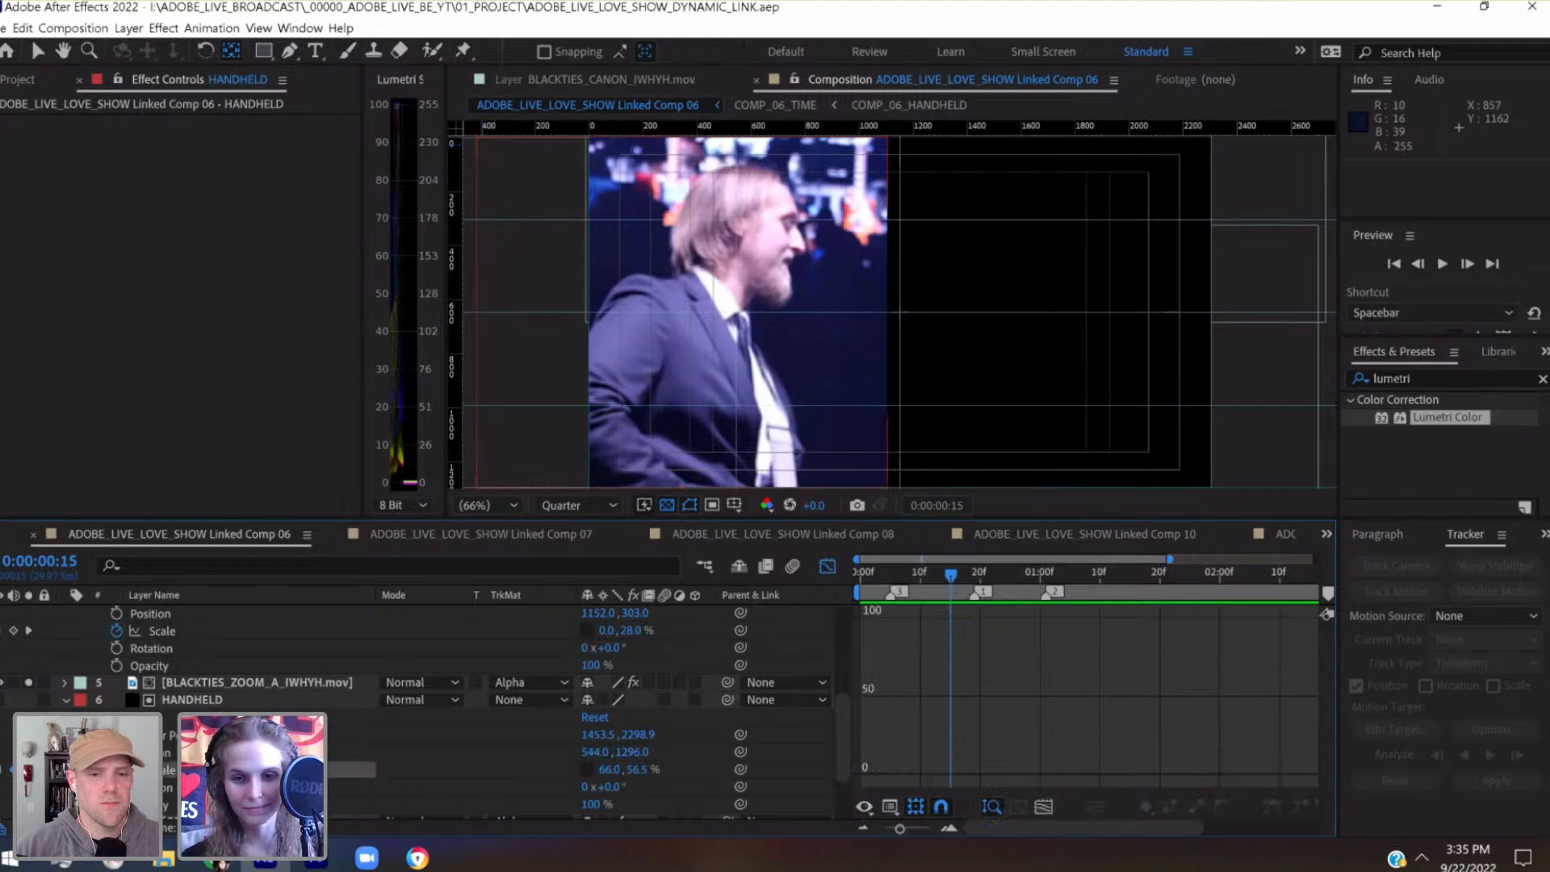
{"action": "left_click", "coordinate": [164, 770]}
{"action": "left_click_drag", "start_coordinate": [884, 761], "coordinate": [946, 778]}
{"action": "left_click_drag", "start_coordinate": [931, 641], "coordinate": [902, 644]}
{"action": "left_click_drag", "start_coordinate": [899, 829], "coordinate": [929, 832]}
Judging at 0:00:00:12, soften HANDHELD's Scale curve with ease handles ending at about frame 12 and frame 8, and save the project
{"action": "scroll", "coordinate": [1022, 729], "scroll_direction": "left", "scroll_amount": 3}
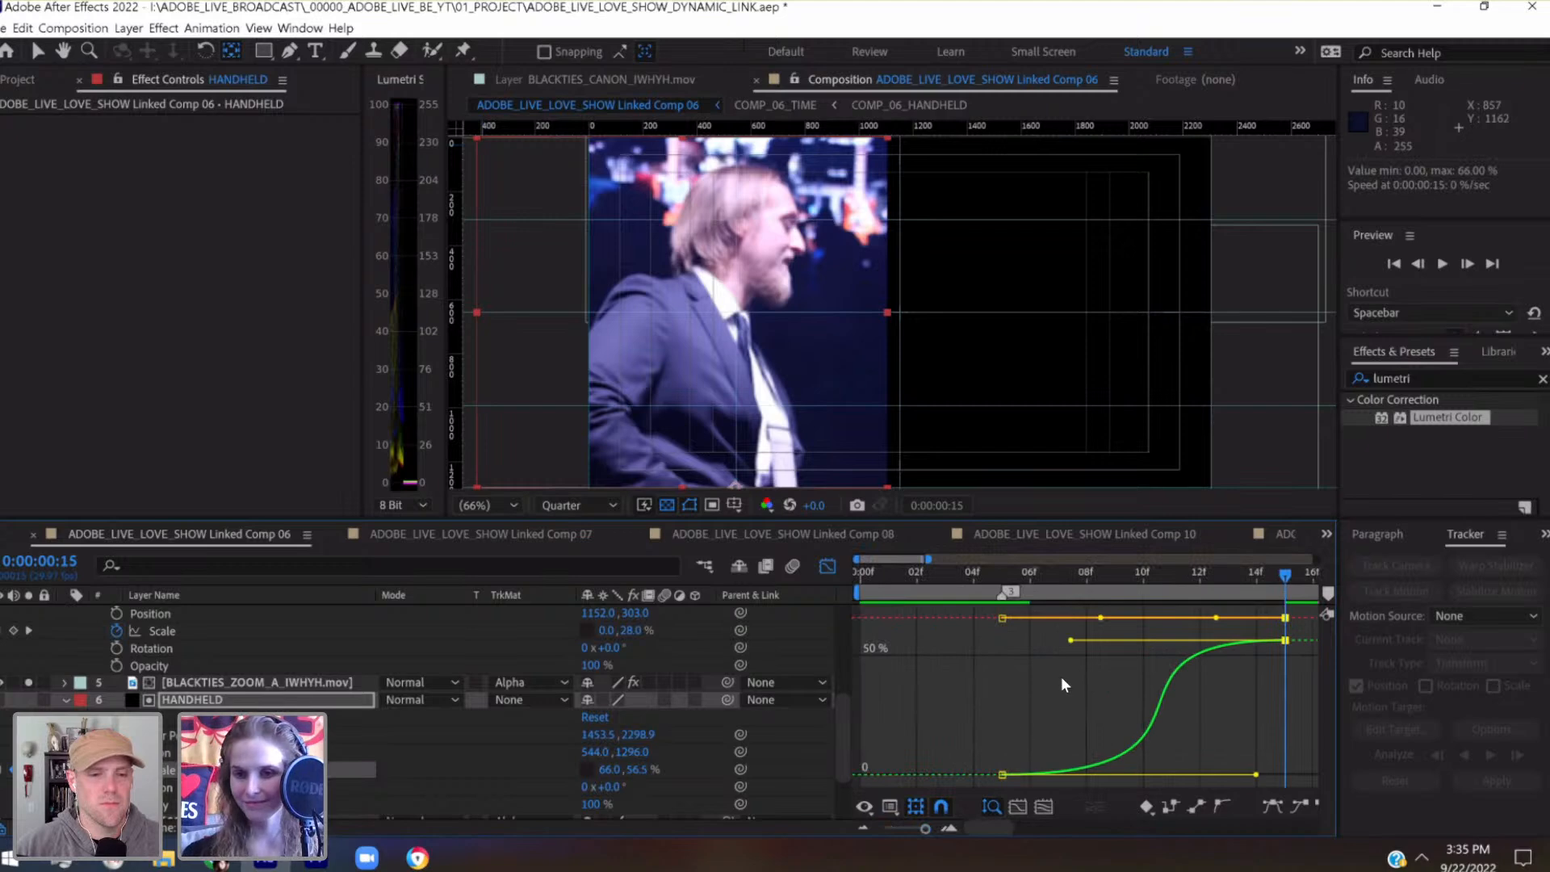
{"action": "left_click_drag", "start_coordinate": [1200, 575], "coordinate": [1190, 633]}
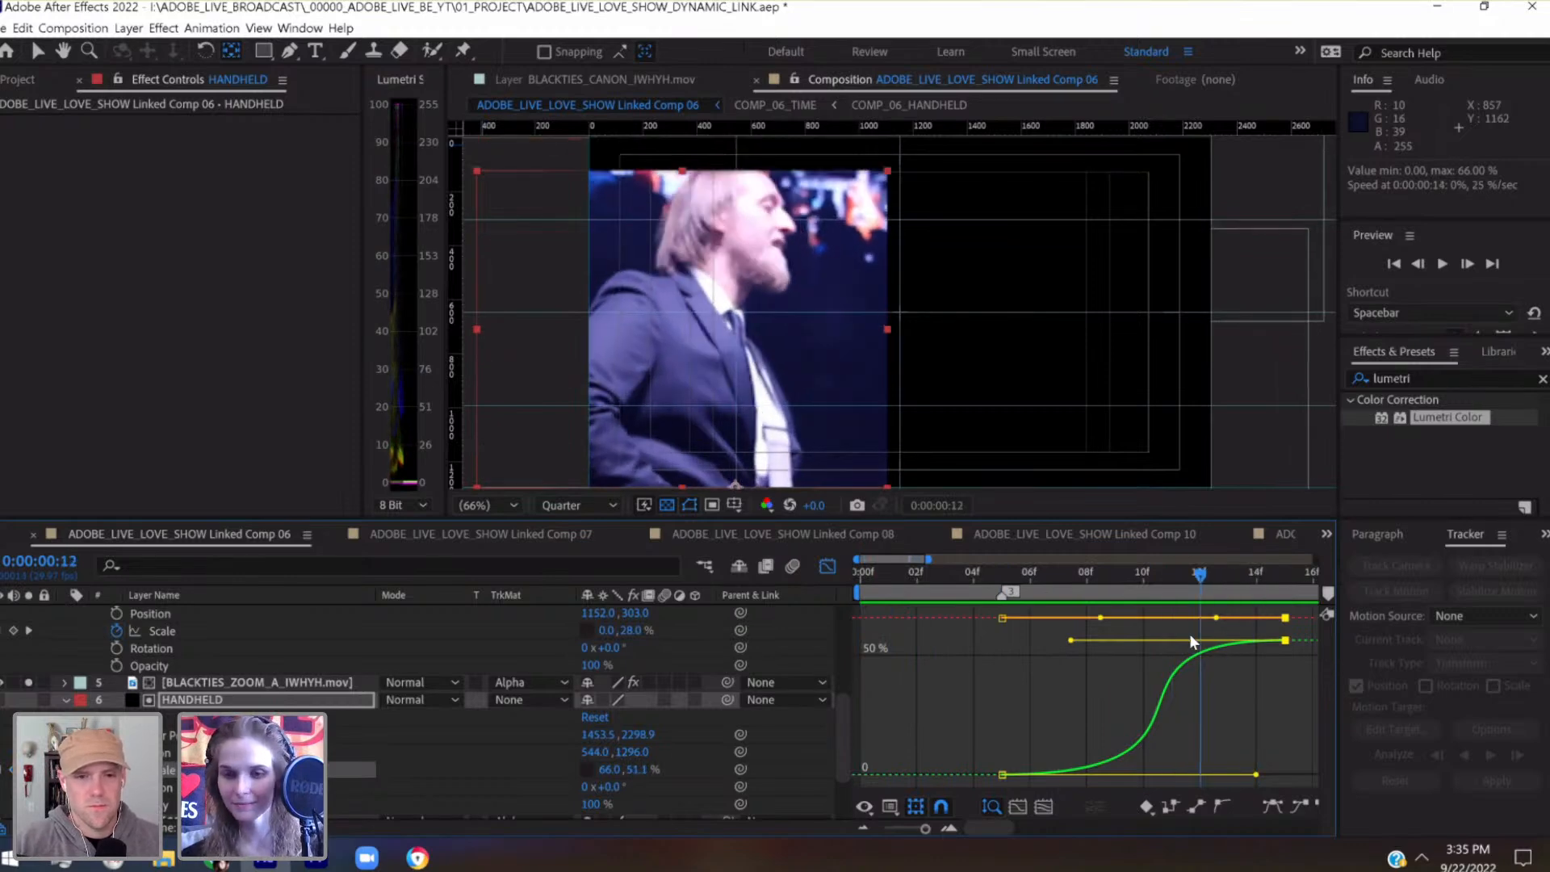
{"action": "left_click_drag", "start_coordinate": [1257, 777], "coordinate": [1213, 773]}
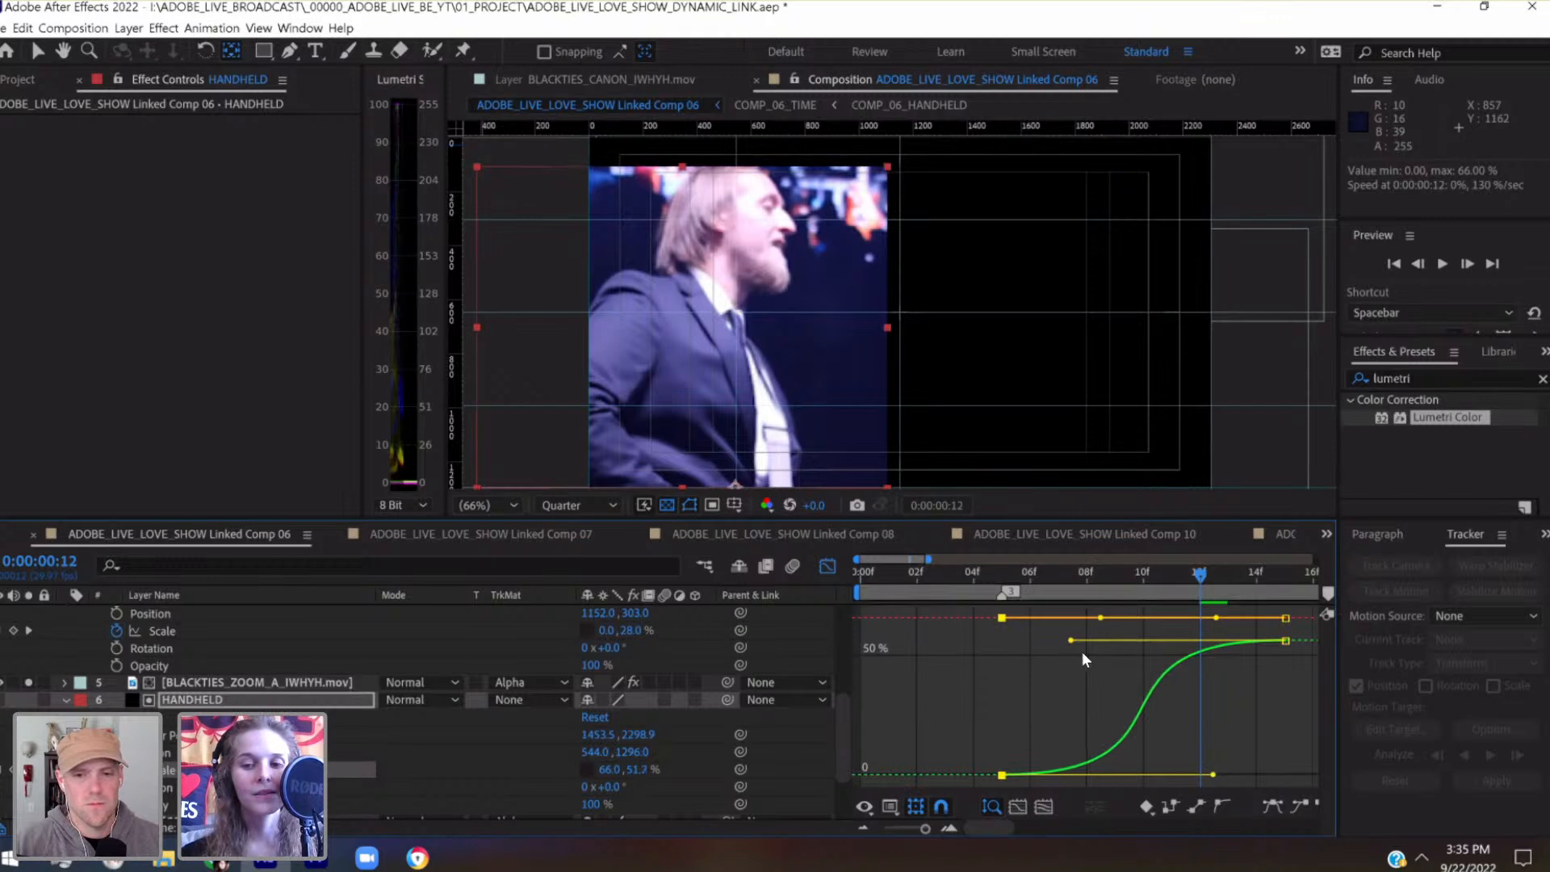
{"action": "left_click_drag", "start_coordinate": [1071, 640], "coordinate": [1001, 640]}
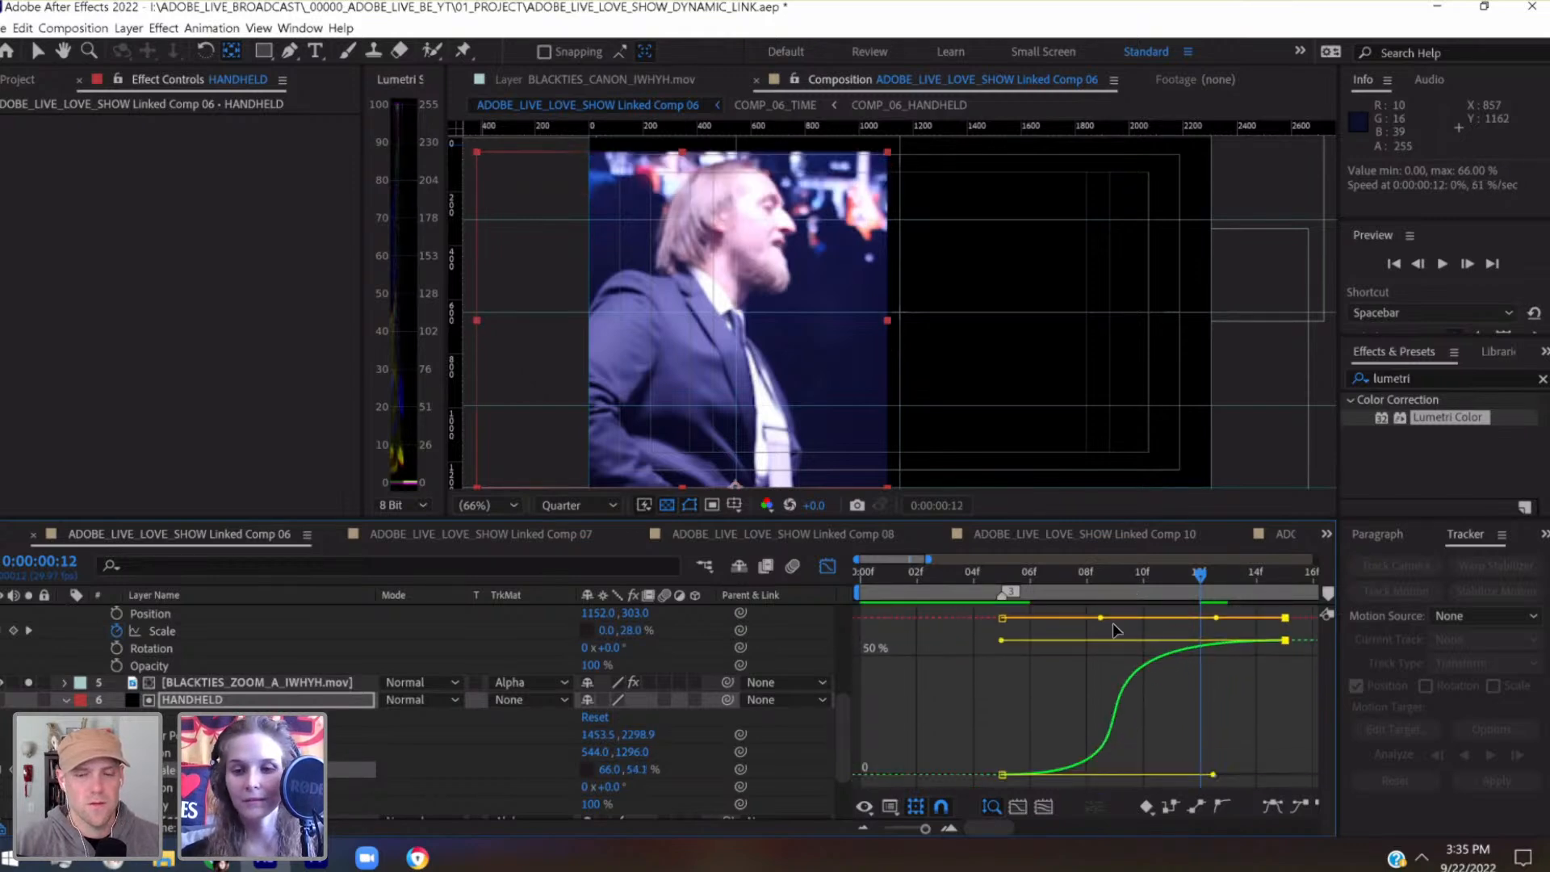
{"action": "left_click_drag", "start_coordinate": [999, 646], "coordinate": [1081, 651]}
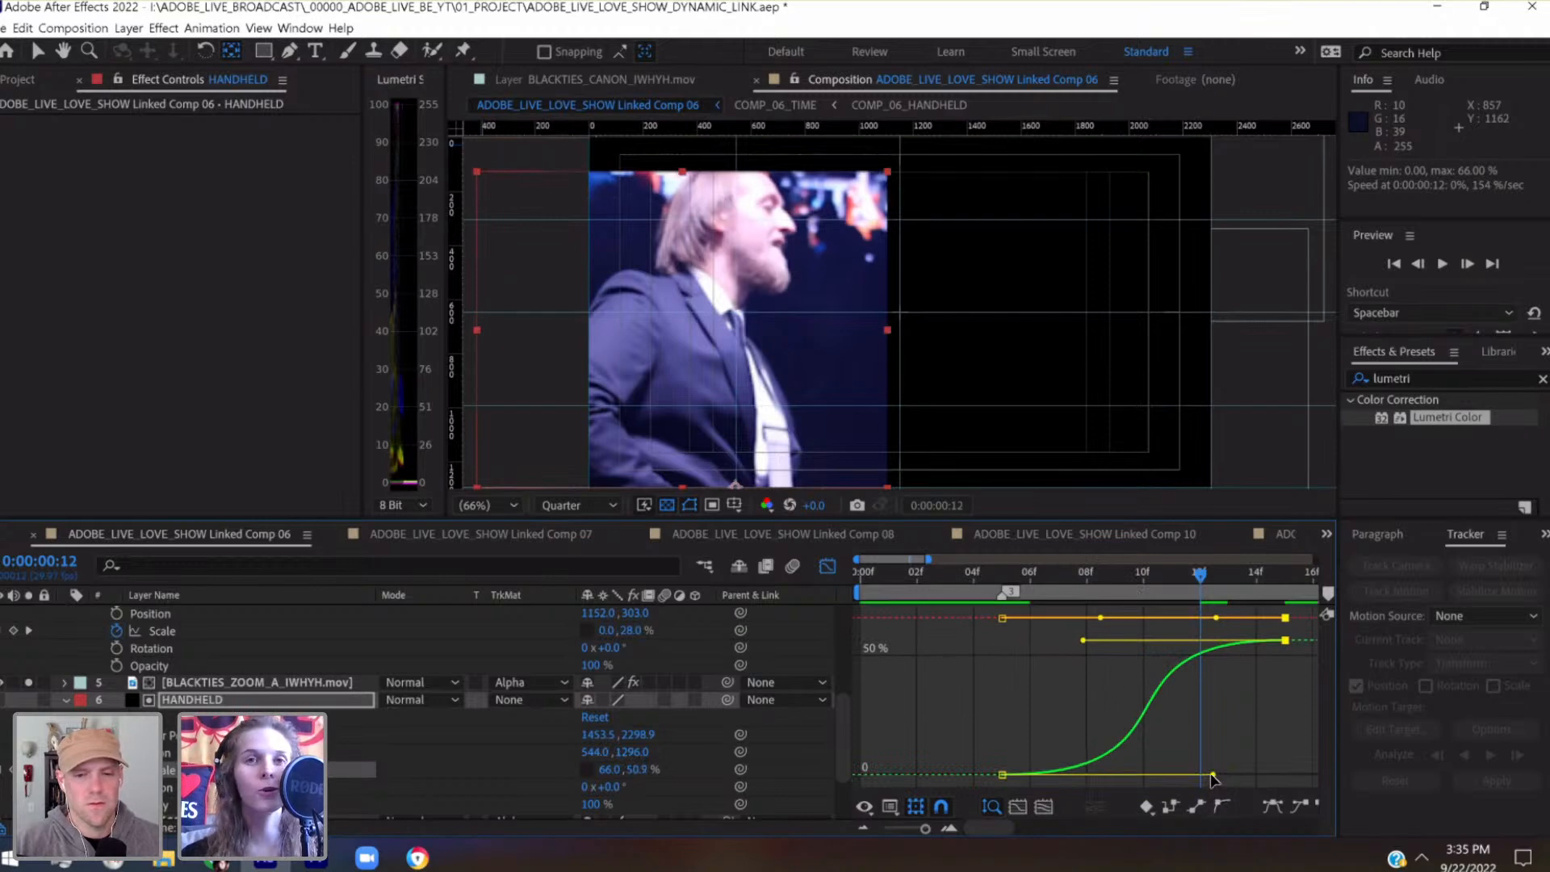
{"action": "mouse_move", "coordinate": [1211, 776]}
{"action": "left_mouse_down"}
{"action": "mouse_move", "coordinate": [1189, 775]}
{"action": "mouse_move", "coordinate": [1208, 777]}
{"action": "left_mouse_up"}
{"action": "key", "text": "ctrl+s"}
Scrub HANDHELD's reveal to 0:00:00:14, preview it from 0:00:00:05, and return to a wider layer bar timeline
{"action": "left_click_drag", "start_coordinate": [1191, 588], "coordinate": [1269, 599]}
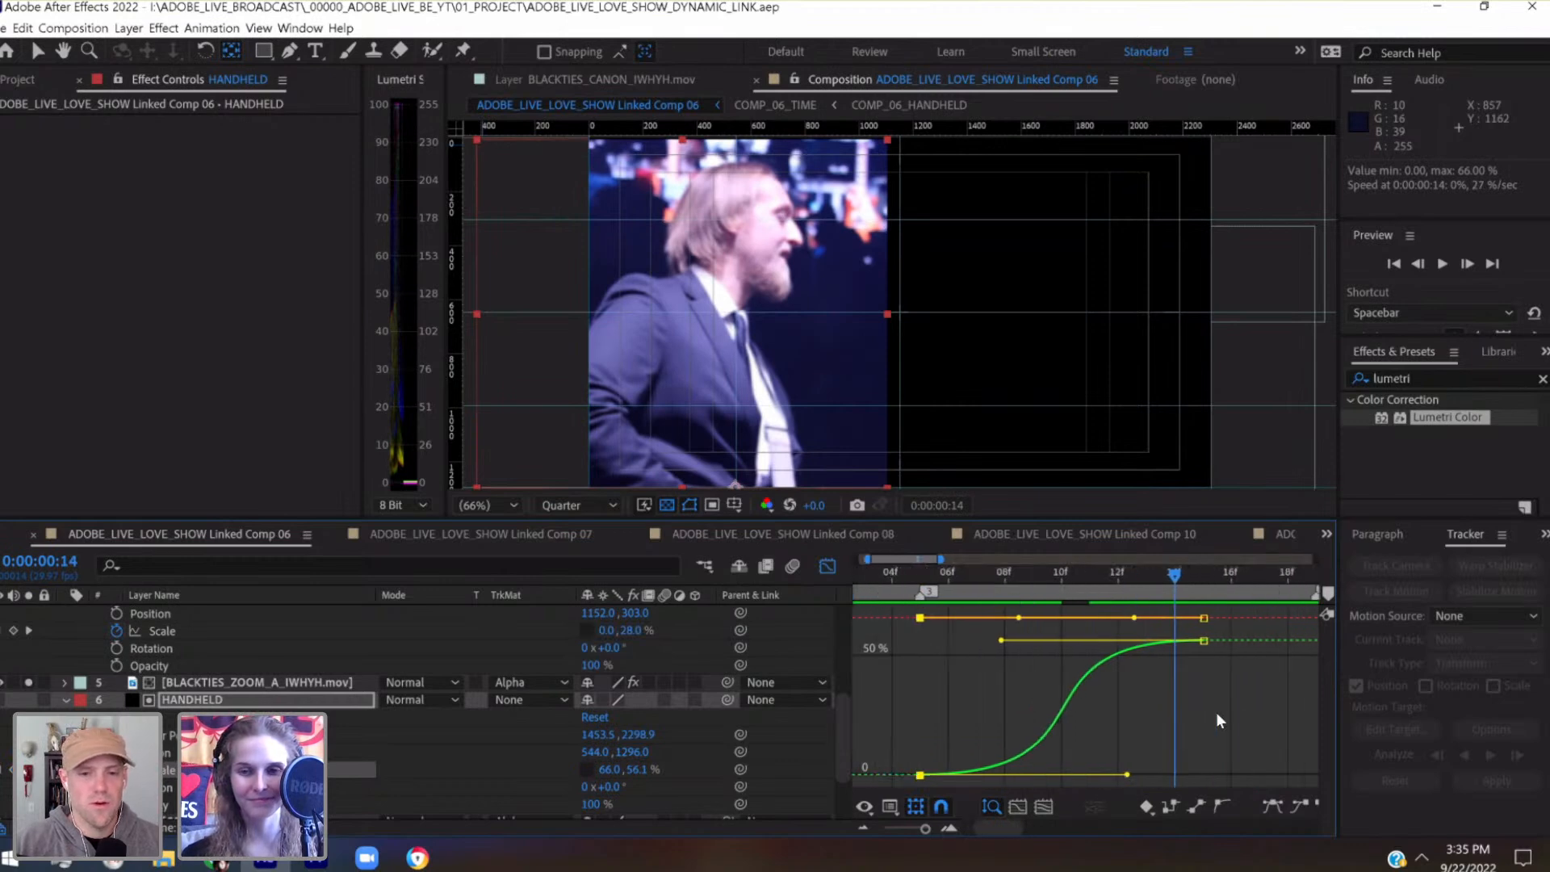
{"action": "left_click", "coordinate": [1001, 581]}
{"action": "key", "text": "space"}
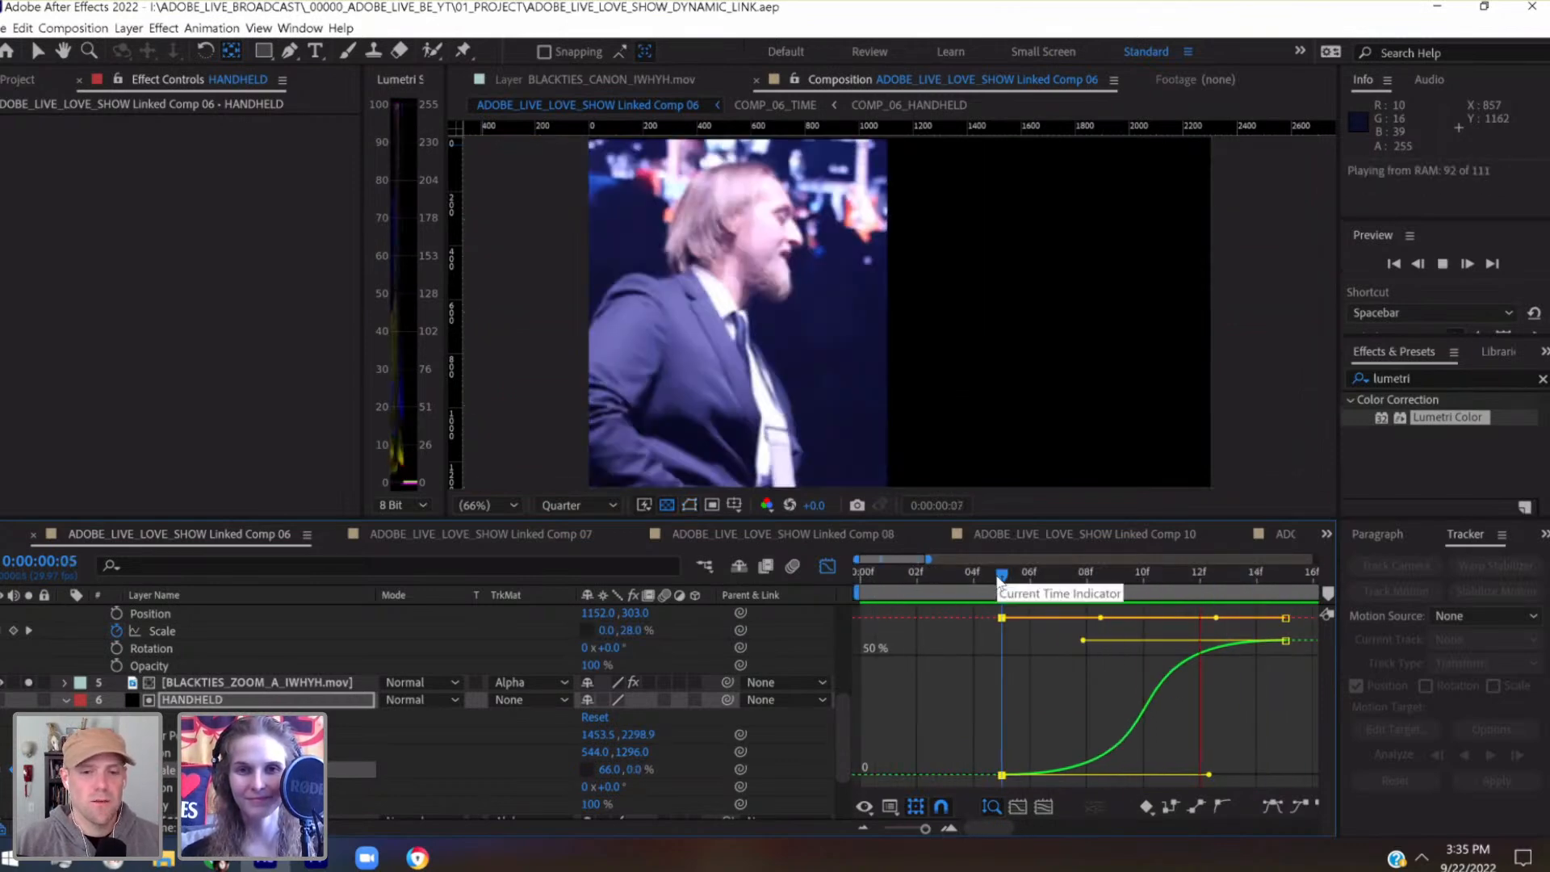
{"action": "left_click", "coordinate": [828, 566]}
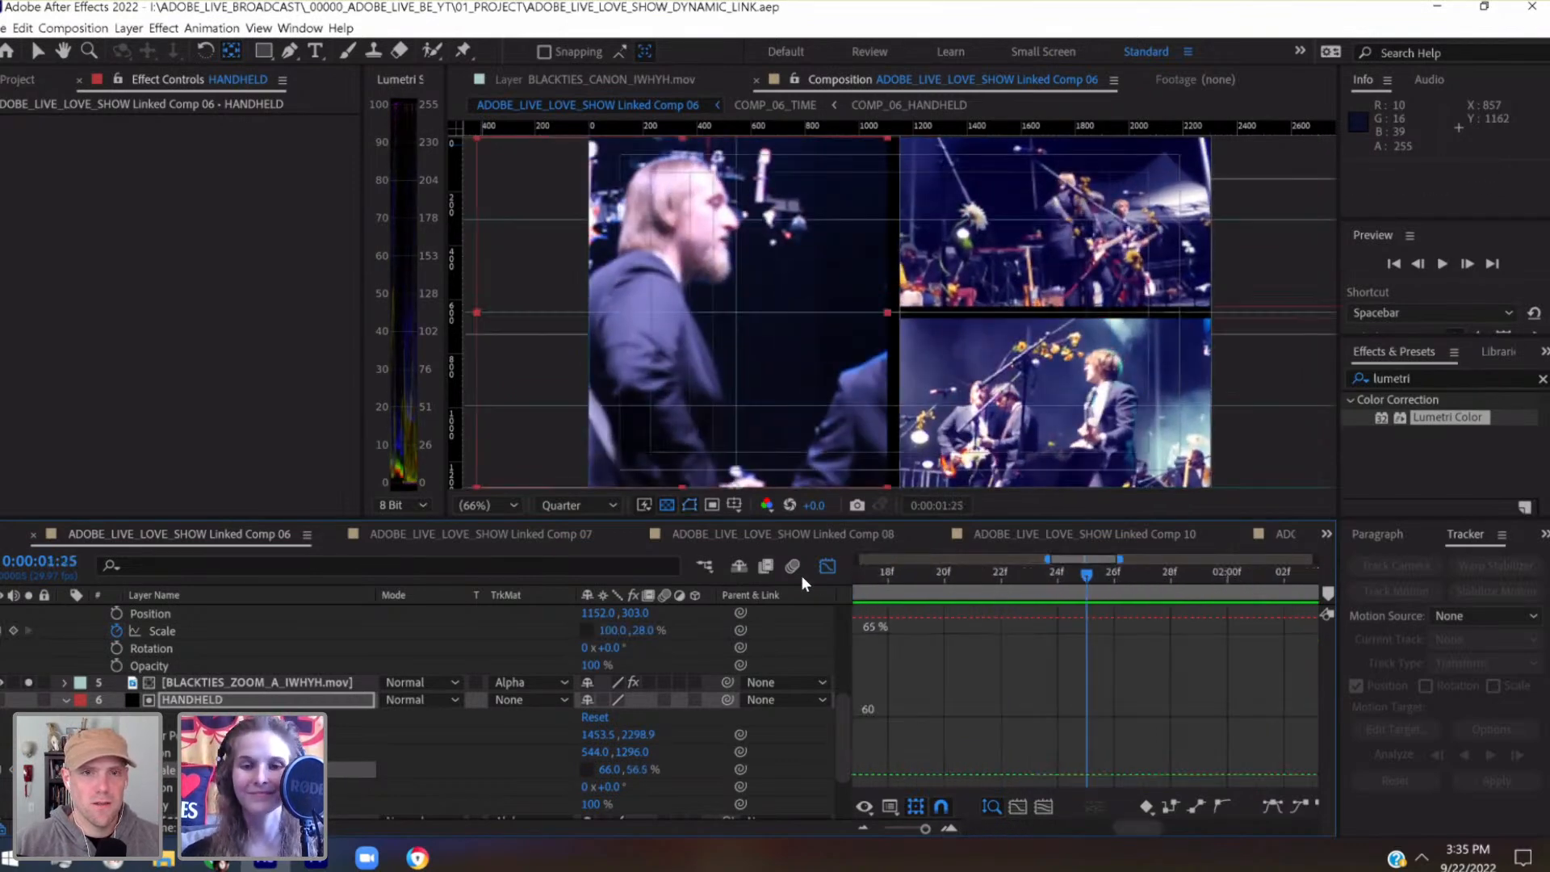
{"action": "left_click", "coordinate": [903, 830]}
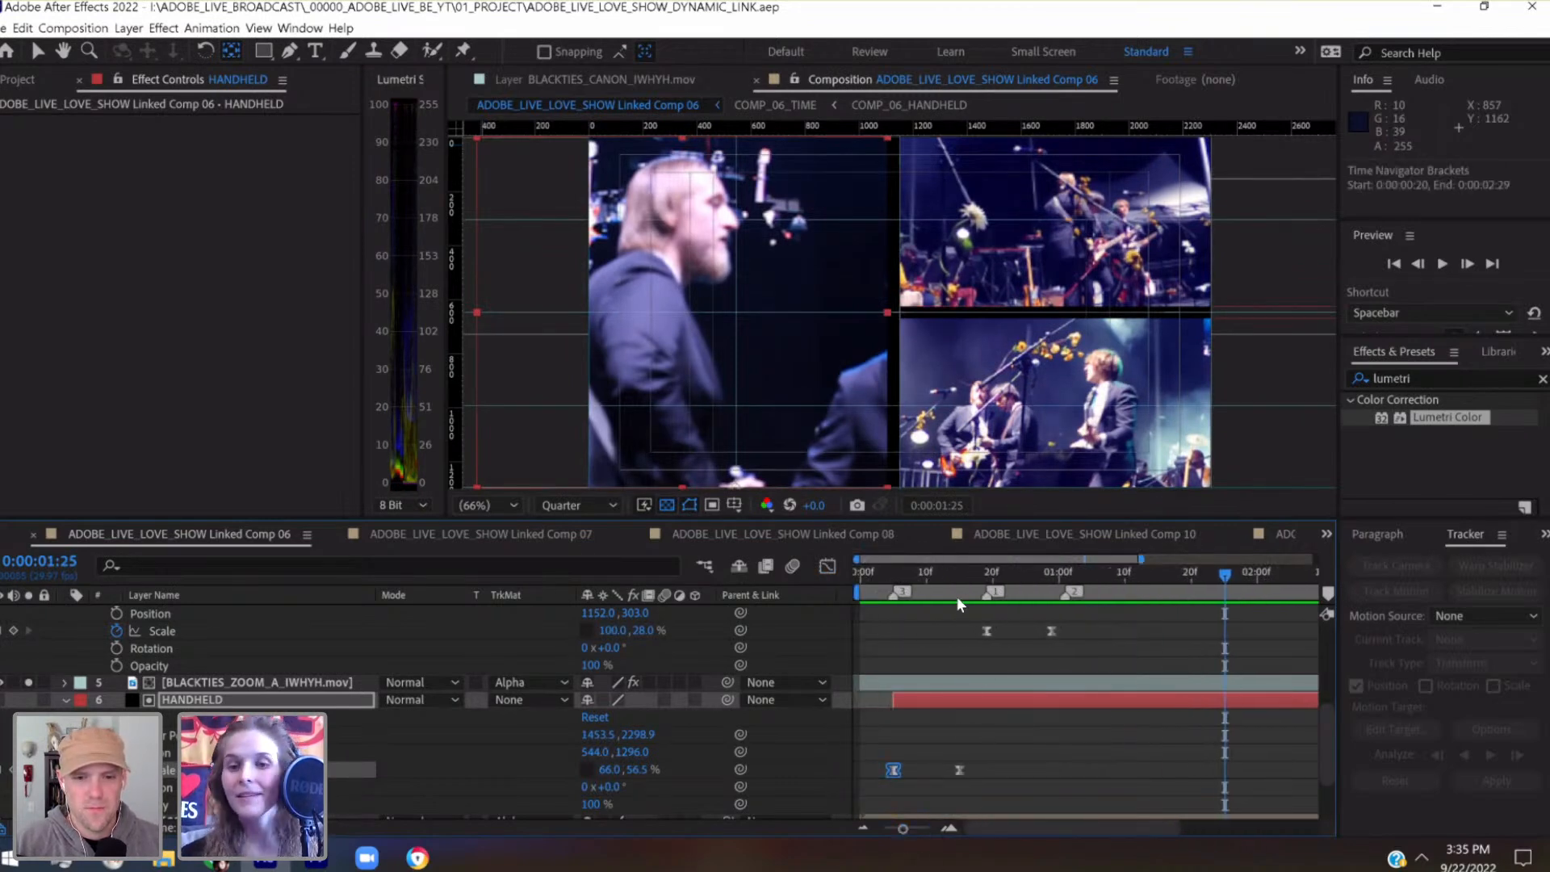
Move to 0:00:00:19 and display the Scale curve of ZOOM_A in the Graph Editor
{"action": "left_click", "coordinate": [959, 578]}
{"action": "scroll", "coordinate": [1018, 727], "scroll_direction": "up", "scroll_amount": 5}
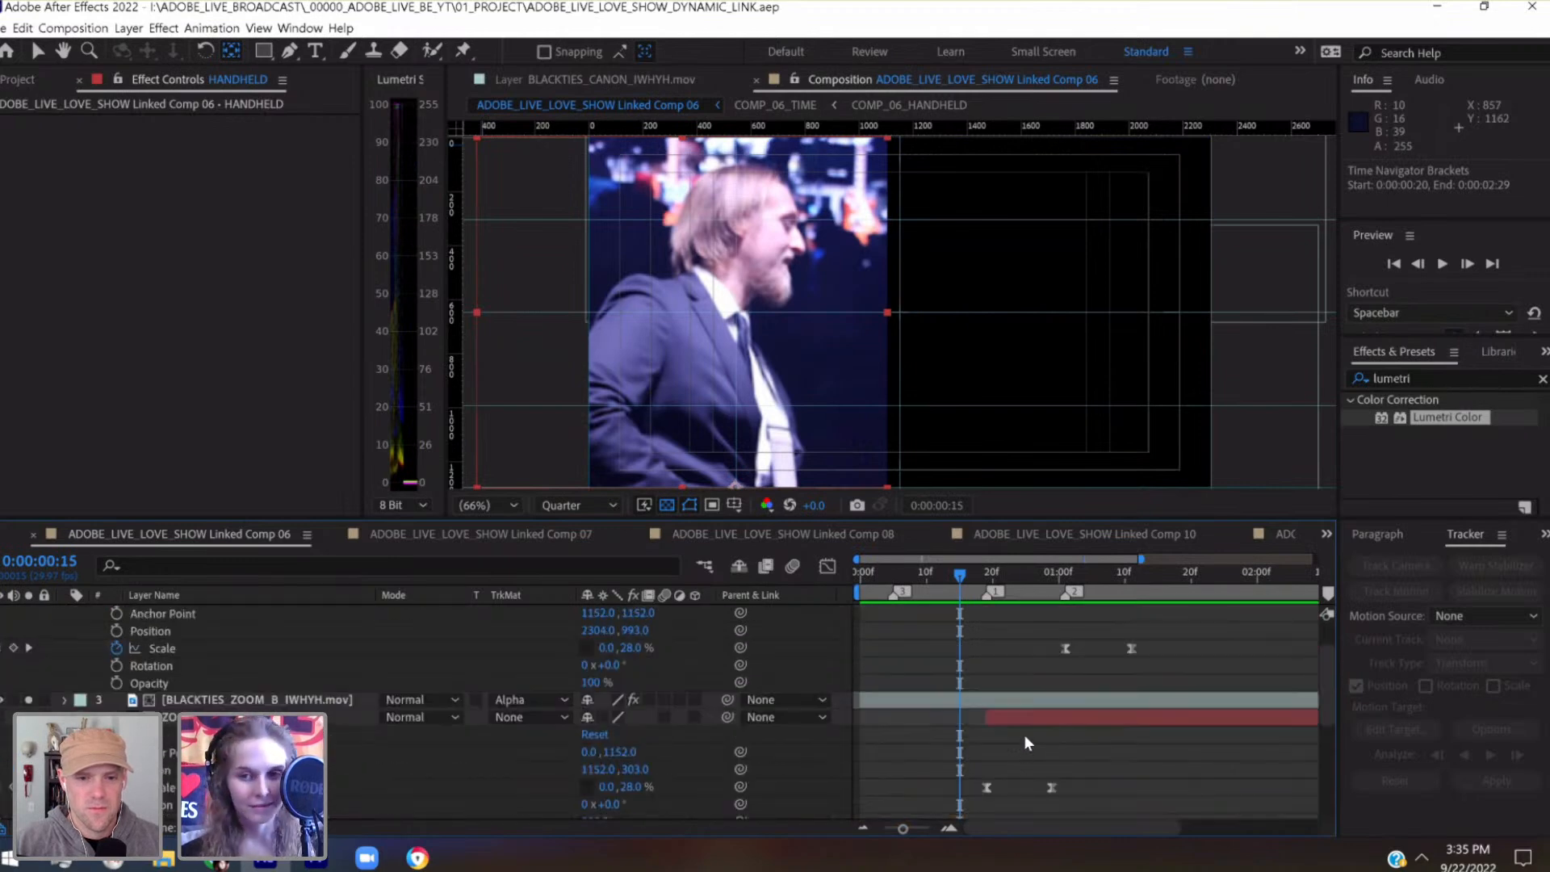
{"action": "left_click", "coordinate": [987, 567]}
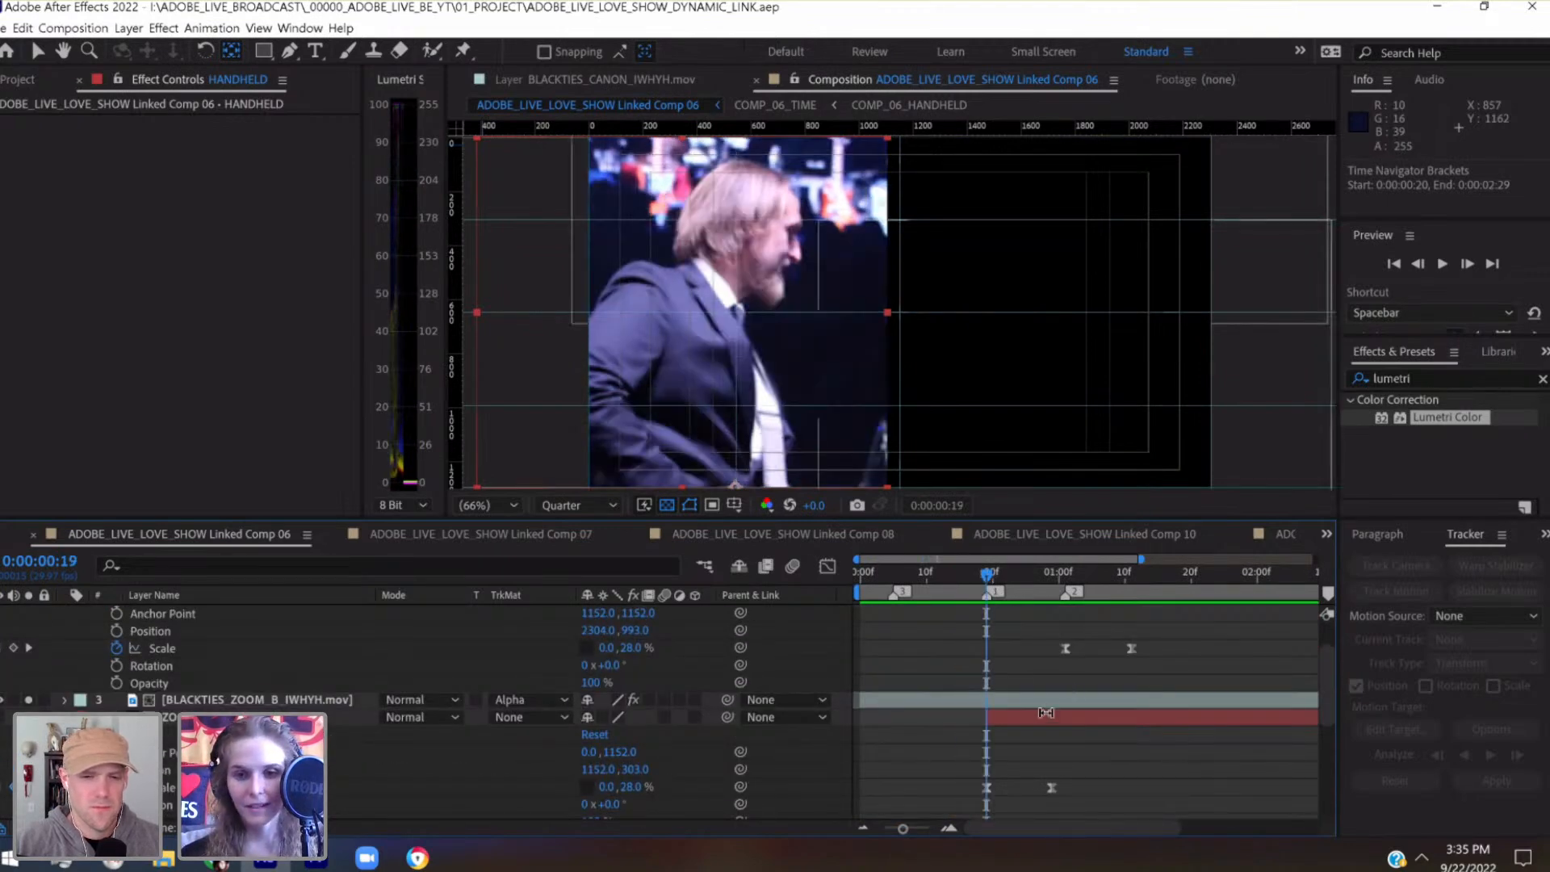
{"action": "left_click_drag", "start_coordinate": [1078, 754], "coordinate": [953, 797]}
{"action": "left_click", "coordinate": [835, 562]}
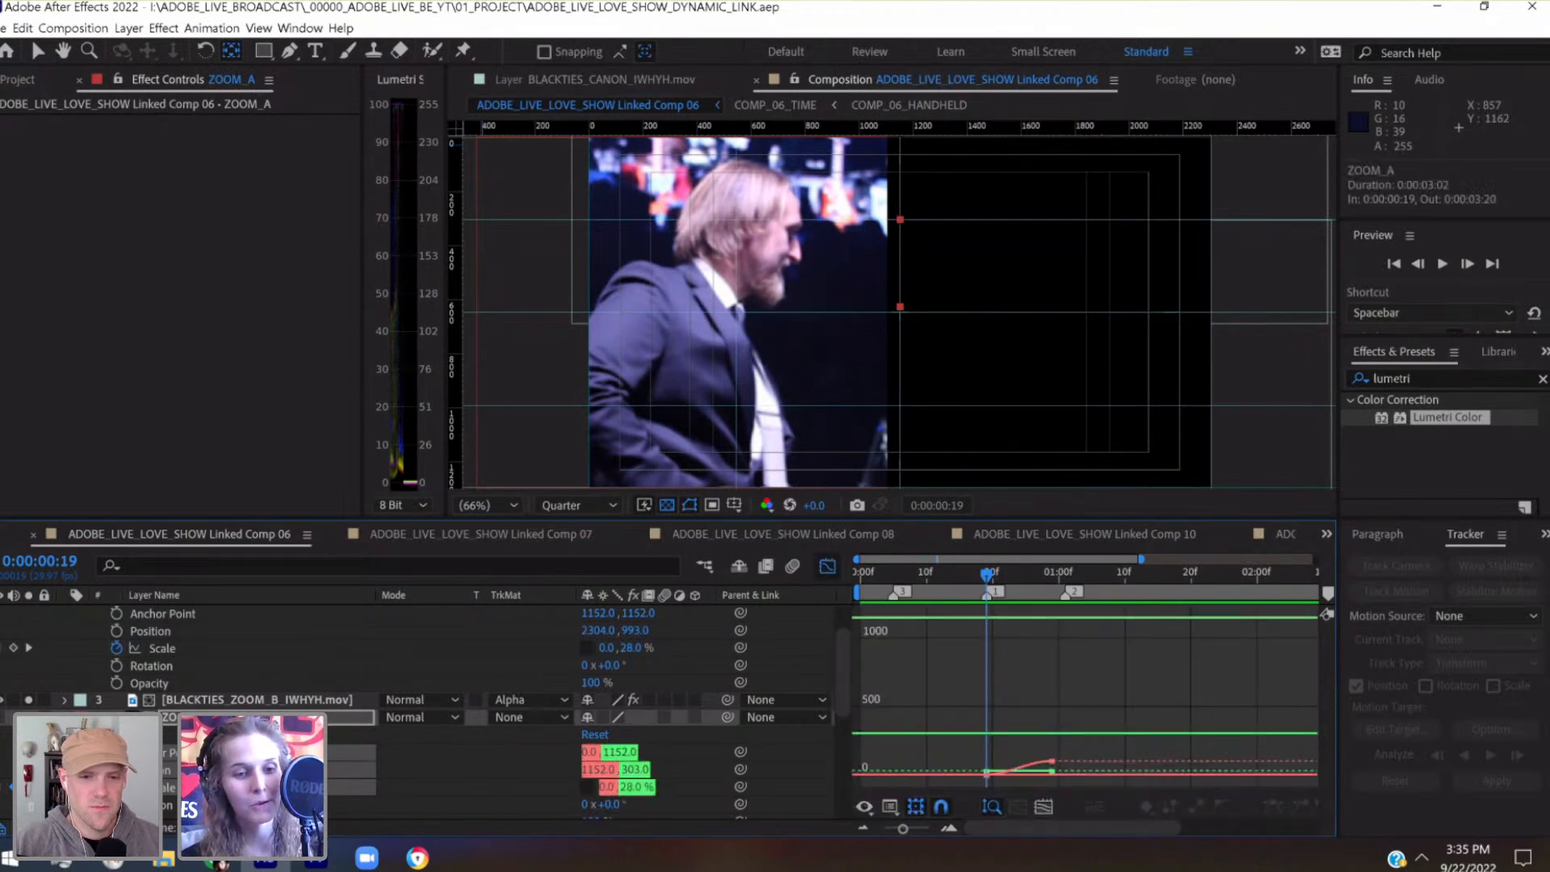
{"action": "left_click", "coordinate": [1019, 767]}
{"action": "left_click", "coordinate": [681, 762]}
{"action": "left_click", "coordinate": [165, 787]}
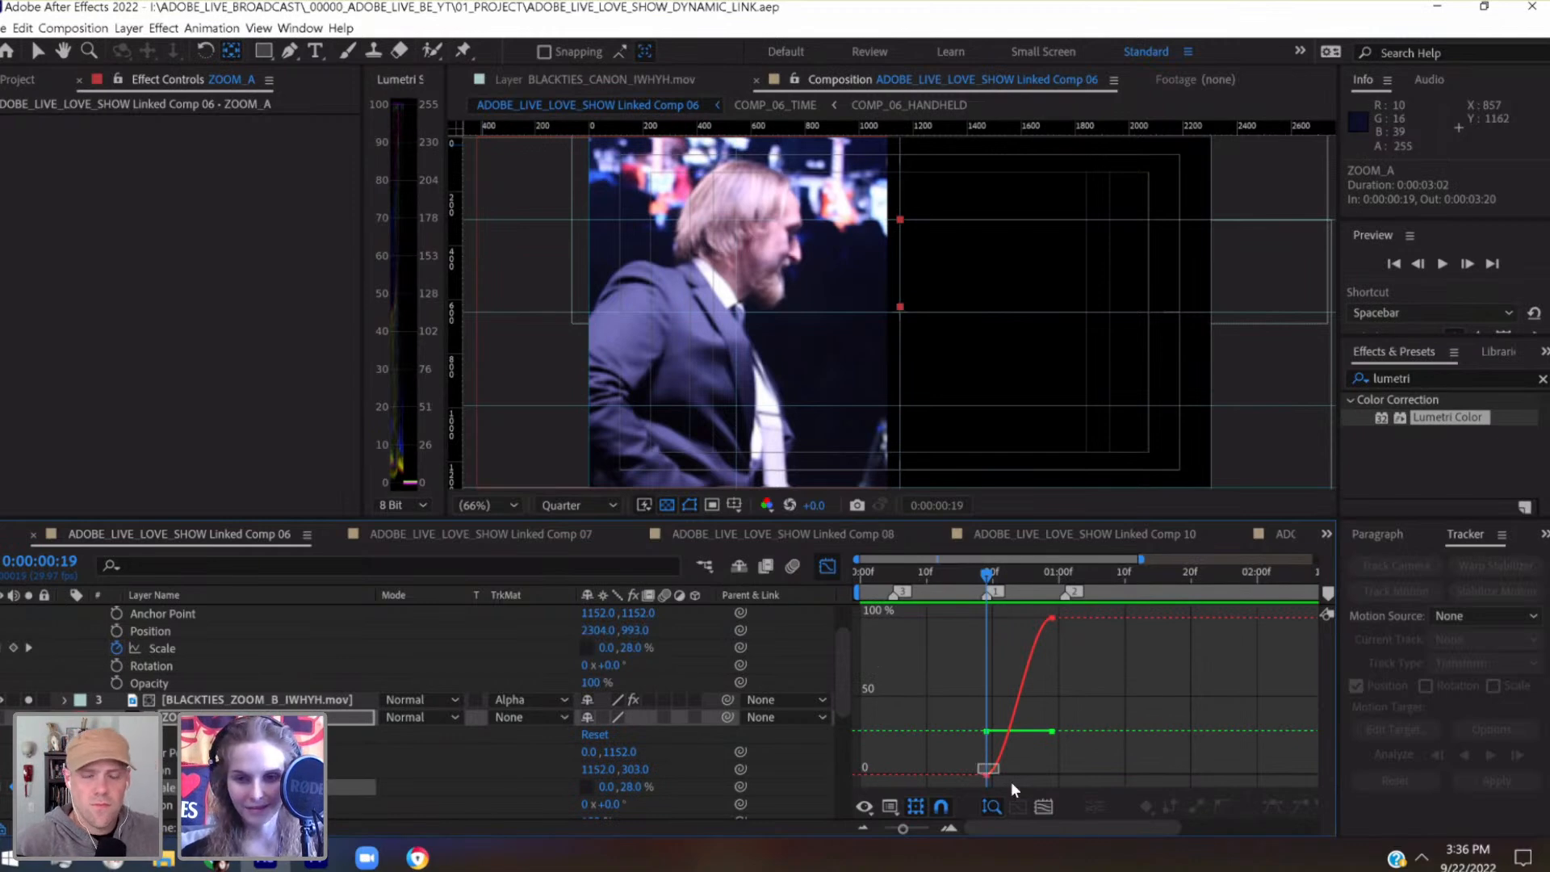
Steepen ZOOM_A's Scale curve, extending the first keyframe's ease to about frame 28 and the last keyframe's back to about frame 21, and save the project
{"action": "left_click_drag", "start_coordinate": [1008, 775], "coordinate": [1046, 785]}
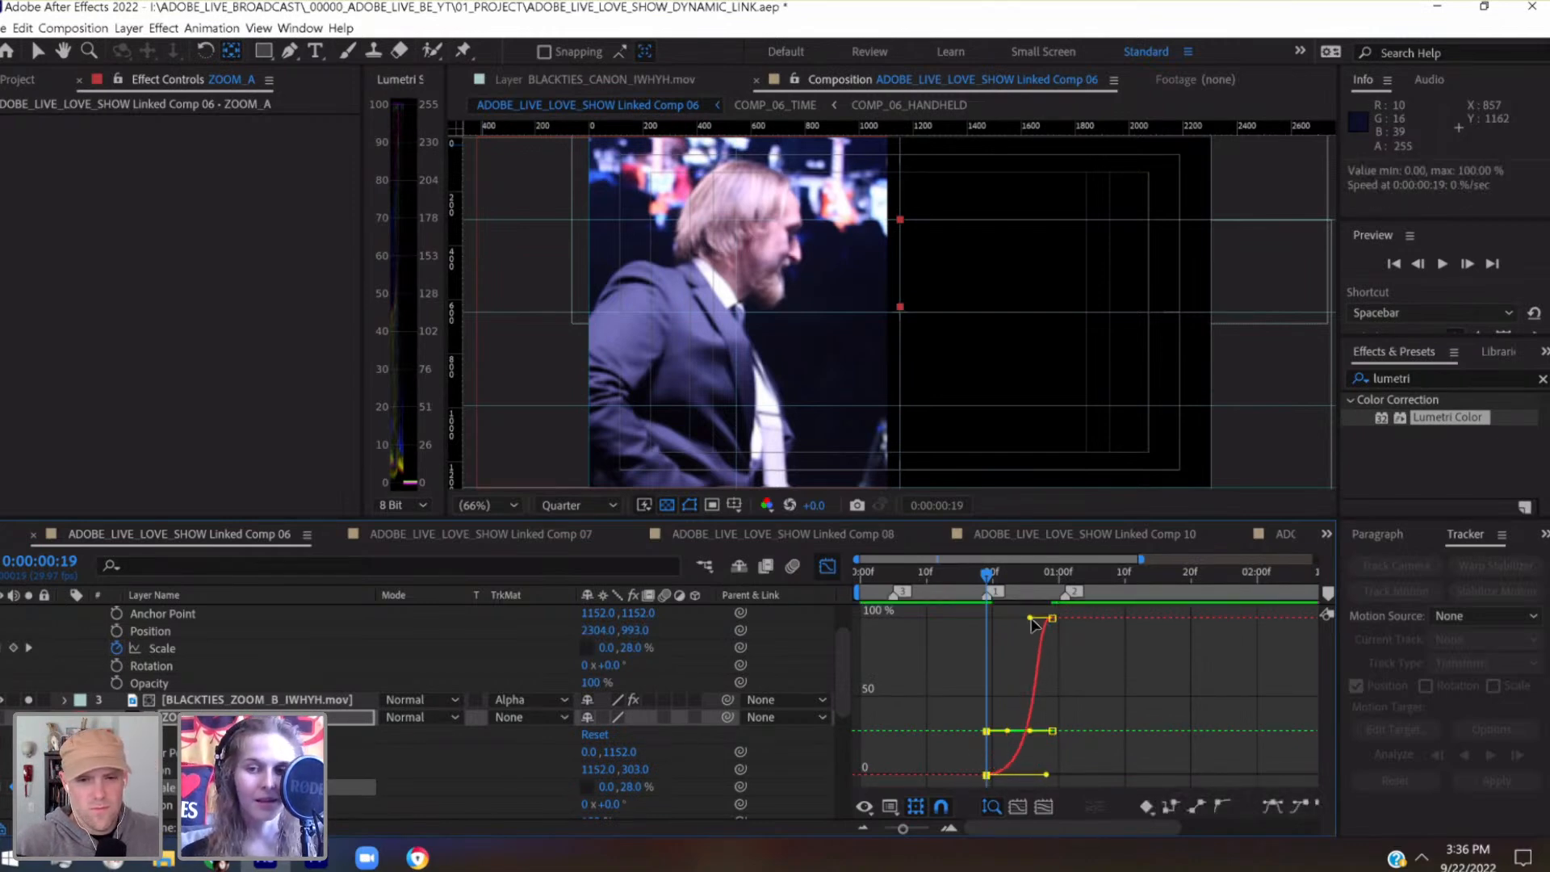
{"action": "left_click_drag", "start_coordinate": [1007, 619], "coordinate": [1001, 619]}
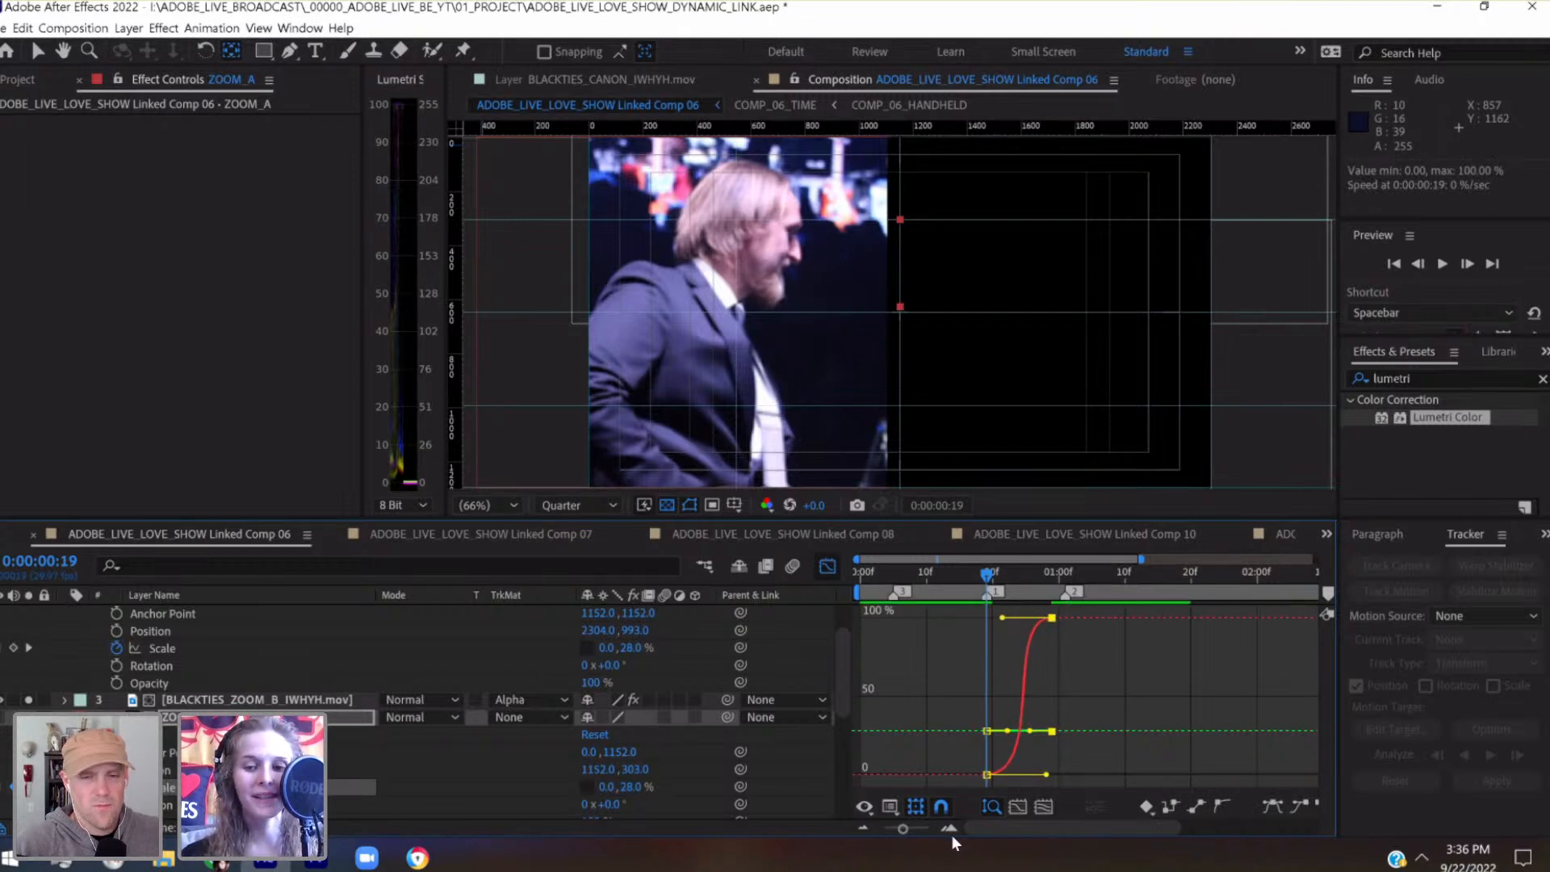
{"action": "left_click_drag", "start_coordinate": [920, 830], "coordinate": [927, 833]}
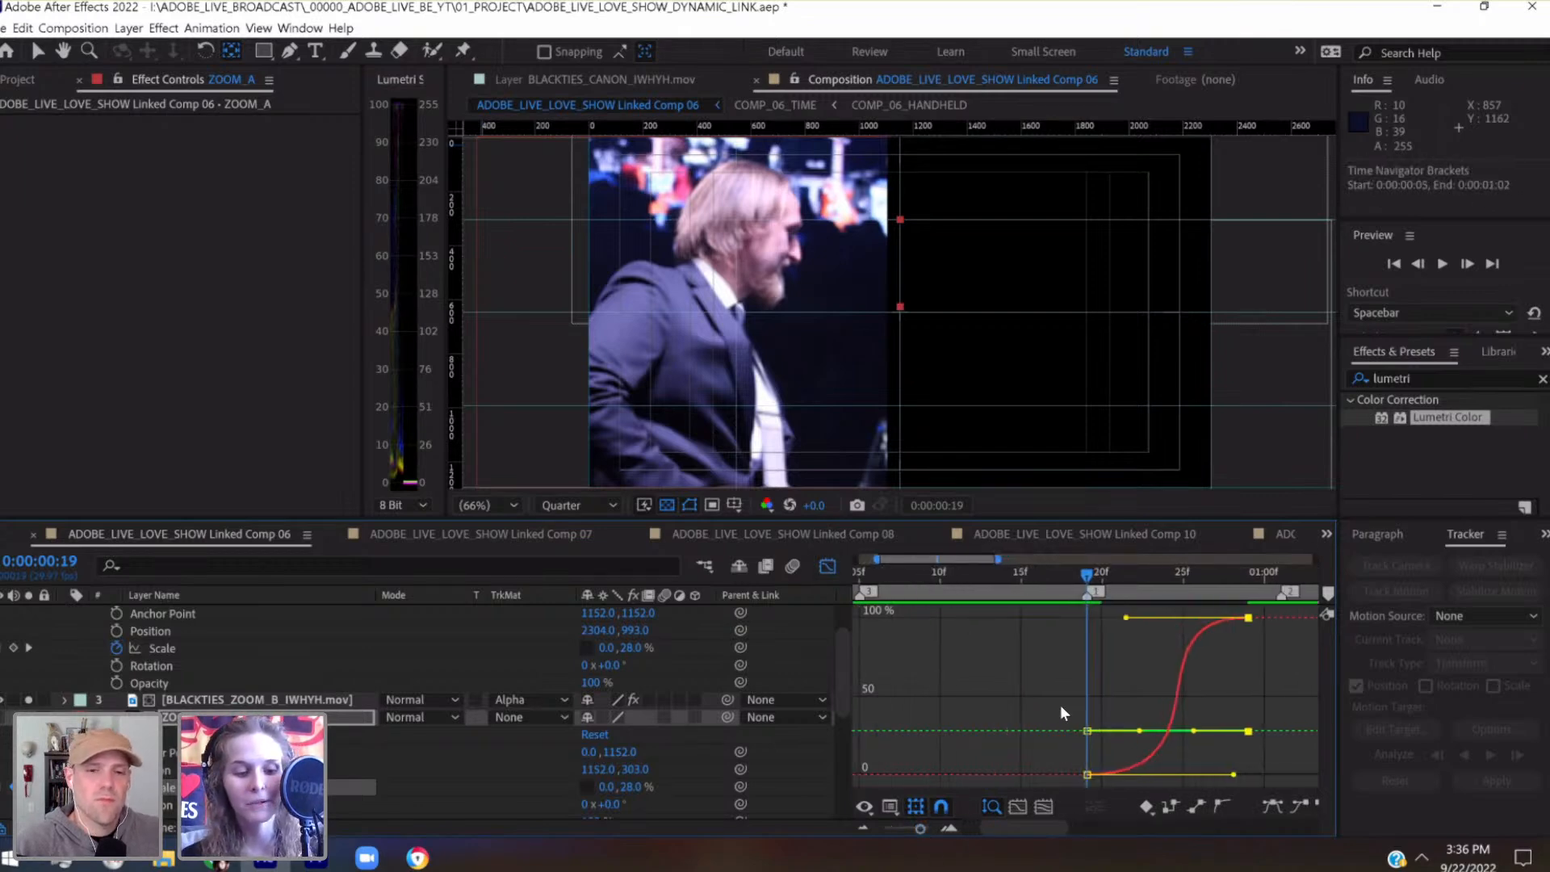
{"action": "key", "text": "ctrl+s"}
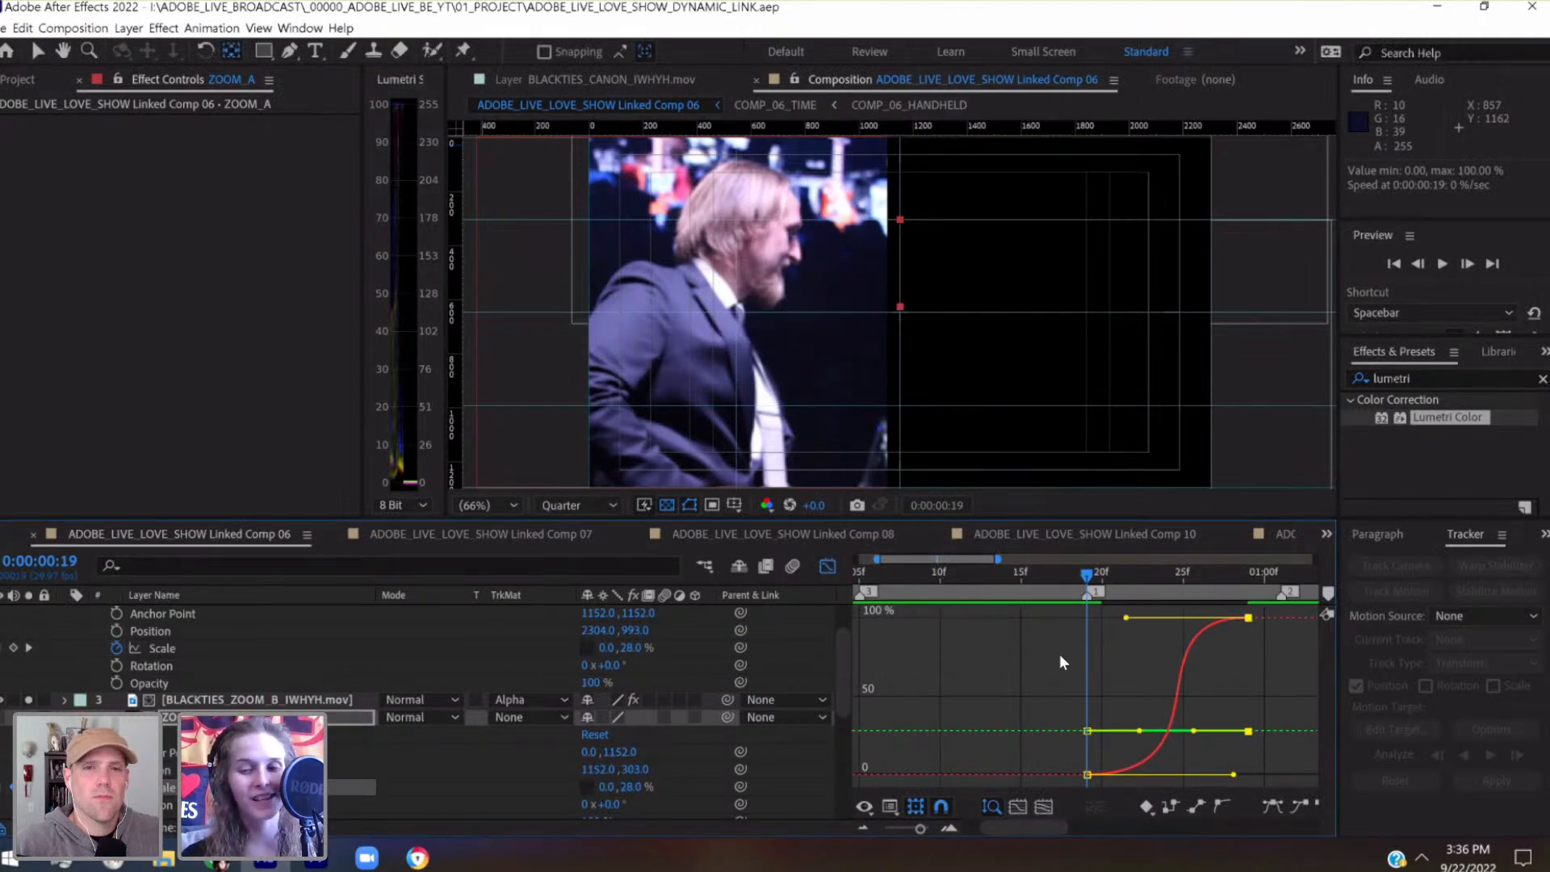
Return to the layer bar timeline showing the whole composition and collapse the layers' expanded properties
{"action": "left_click", "coordinate": [830, 566]}
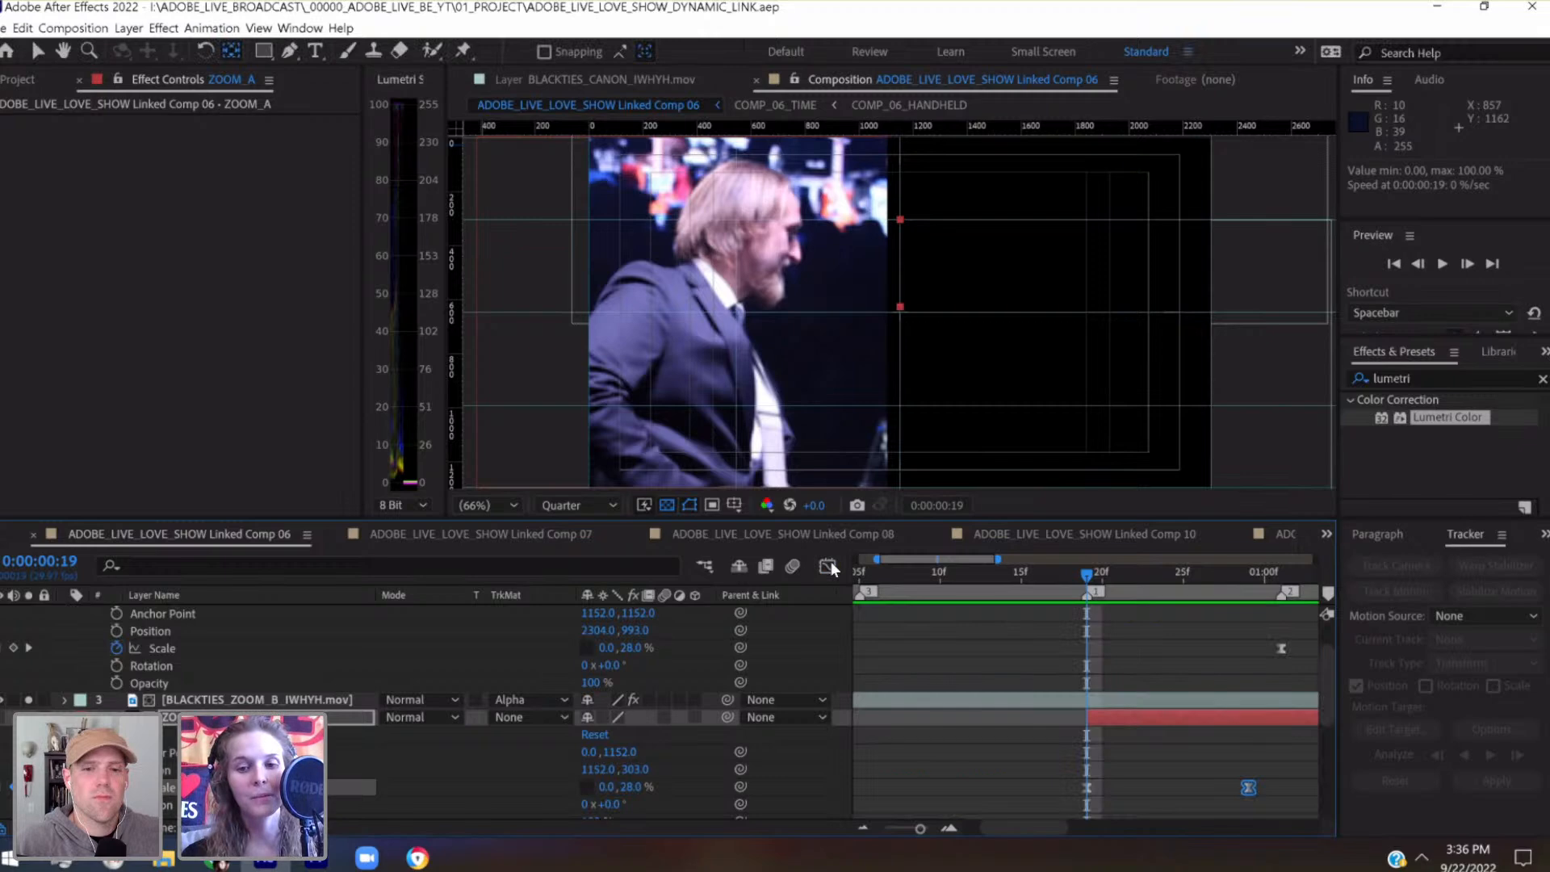
{"action": "left_click", "coordinate": [888, 824]}
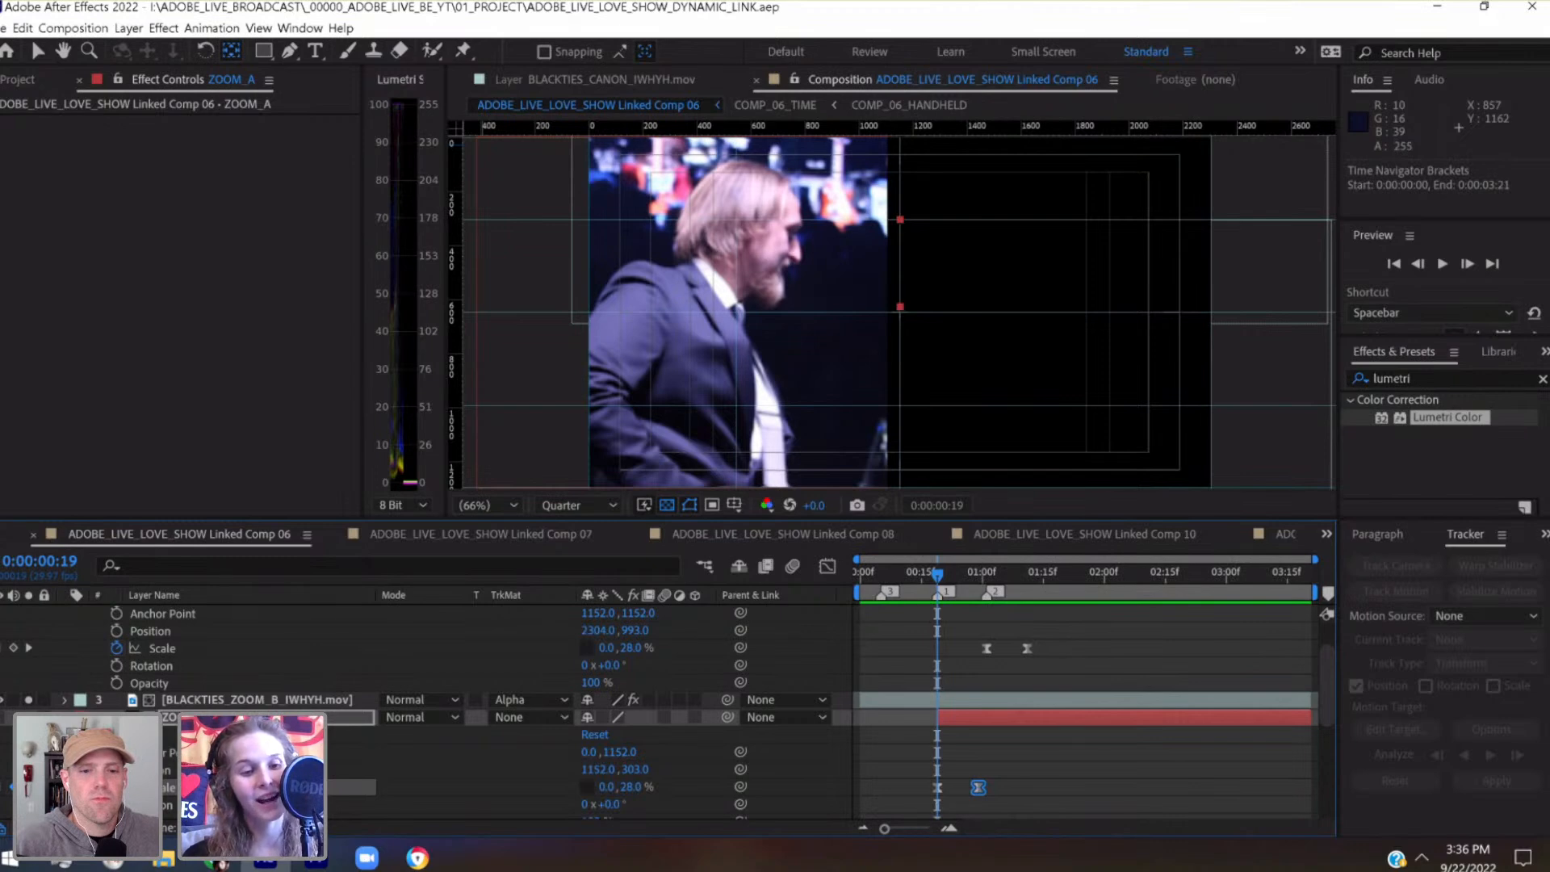
{"action": "left_click", "coordinate": [64, 717]}
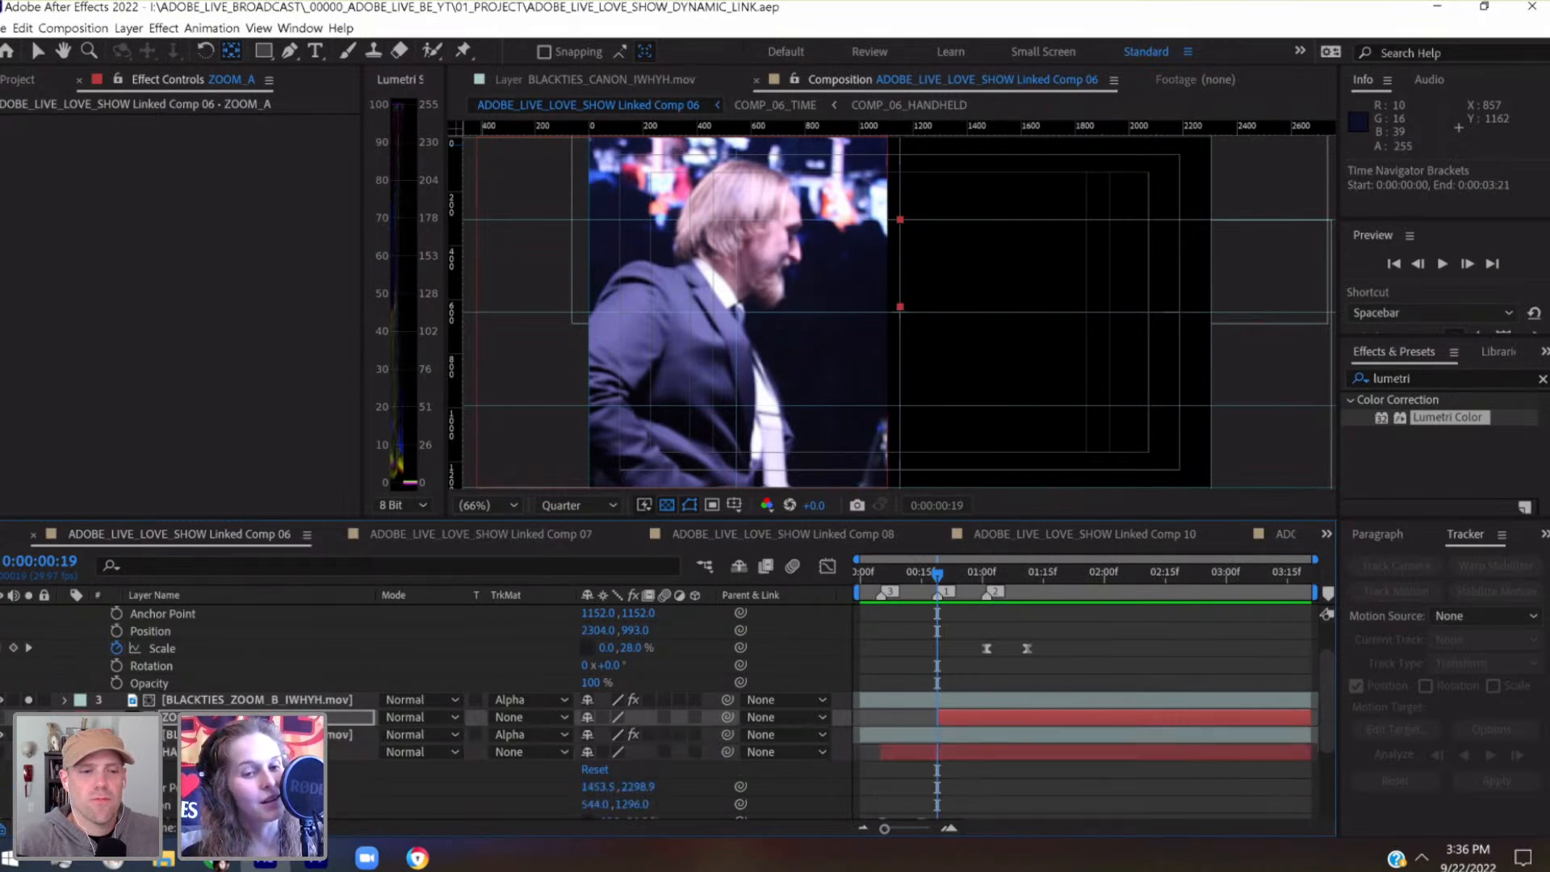
{"action": "scroll", "coordinate": [58, 635], "scroll_direction": "up", "scroll_amount": 3}
{"action": "left_click", "coordinate": [66, 631]}
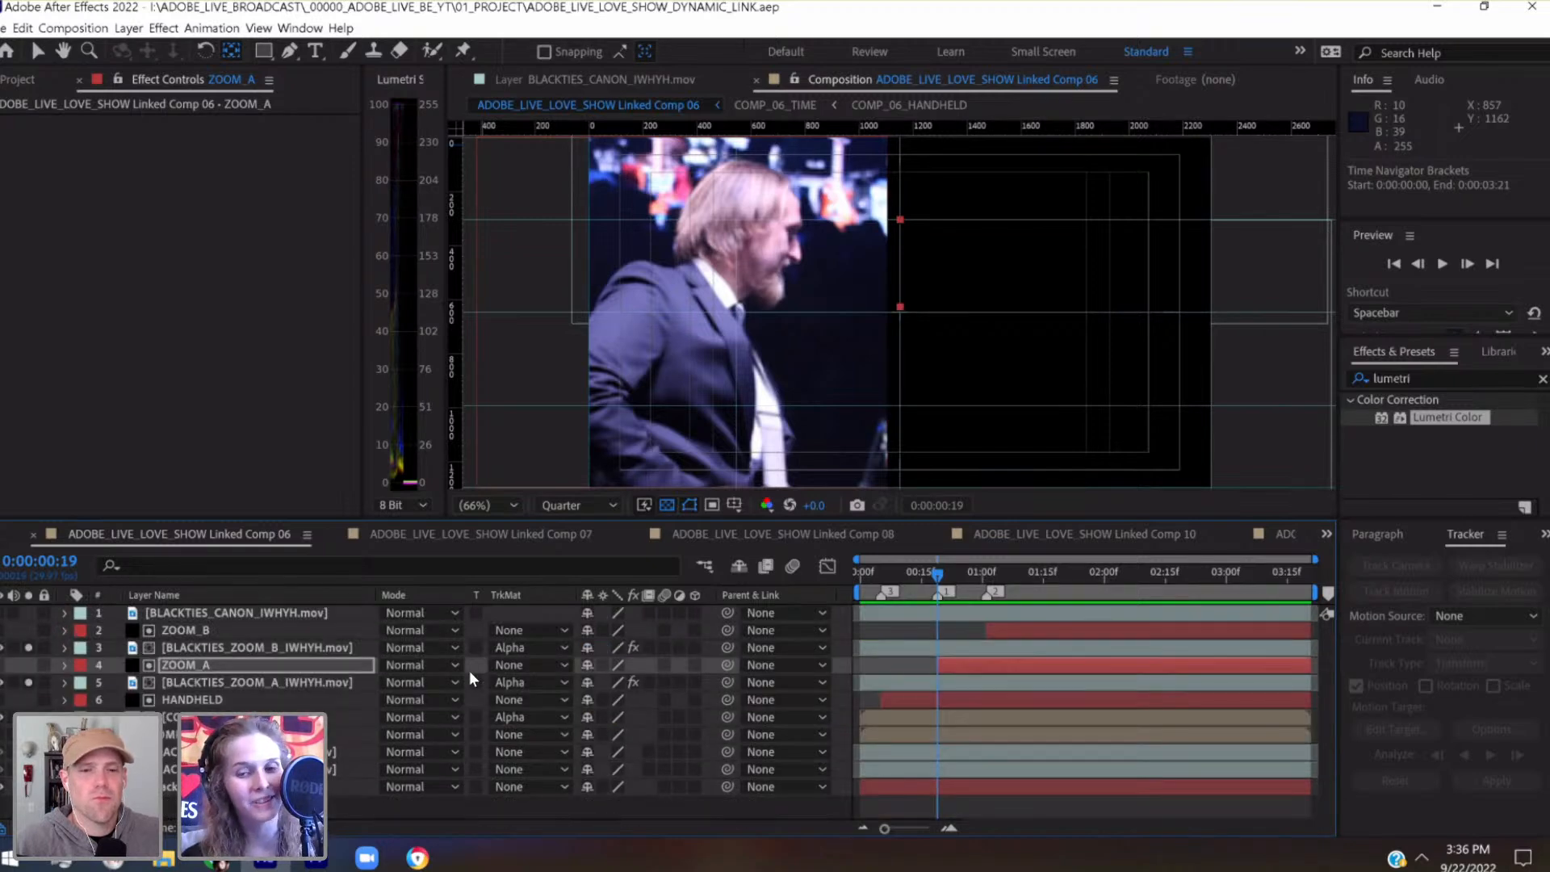
Preview the split-screen animation from 0:00:00:00 and park the playhead at 0:00:01:21 with all three panels showing
{"action": "left_click_drag", "start_coordinate": [928, 571], "coordinate": [854, 580]}
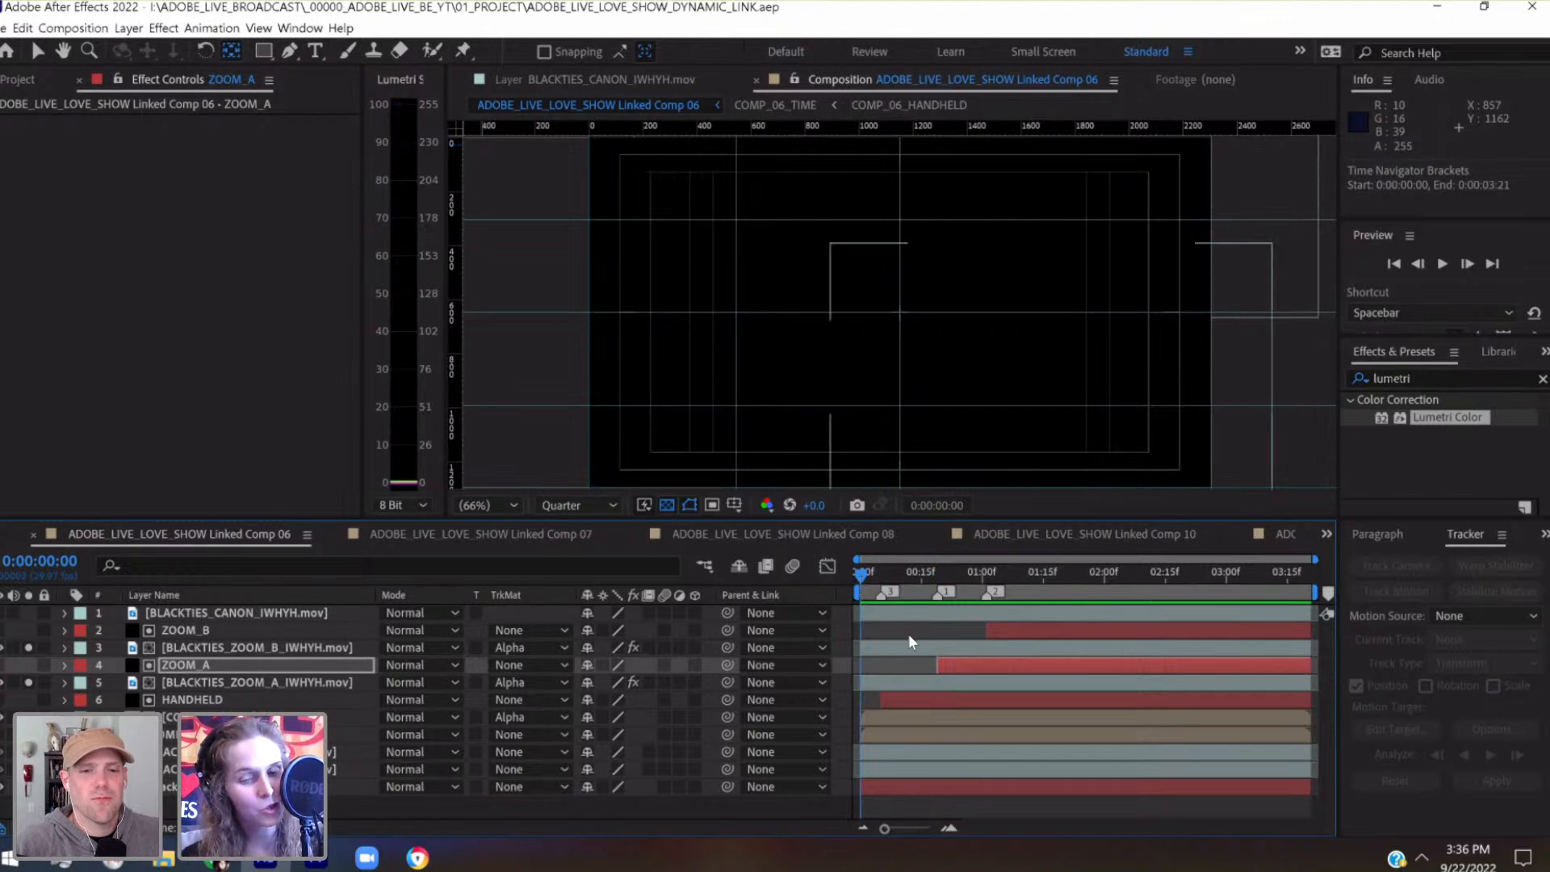
{"action": "key", "text": "space"}
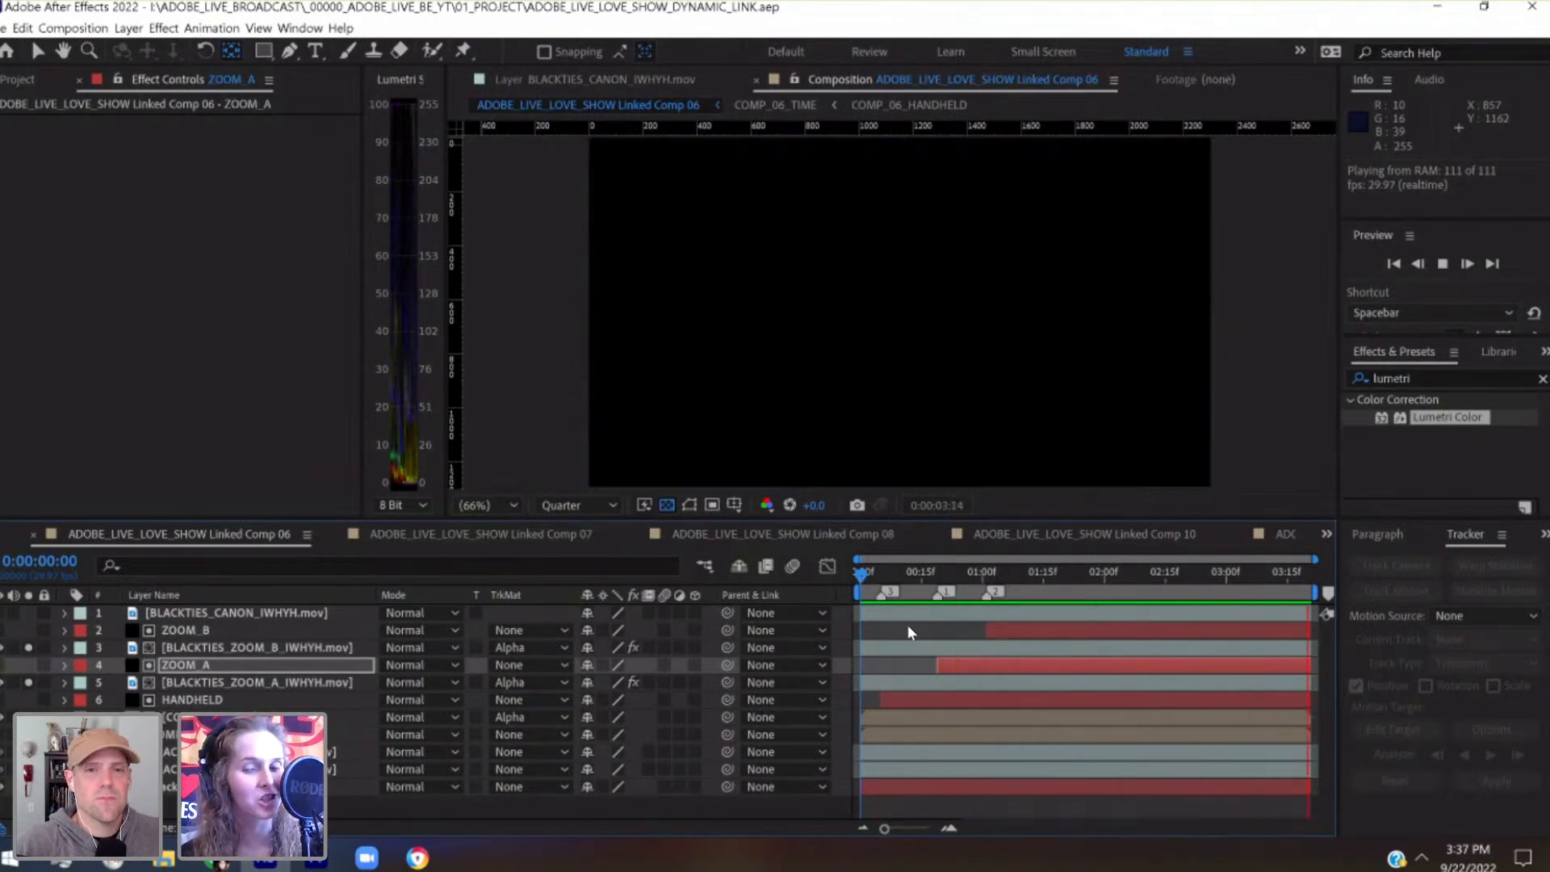
{"action": "key", "text": "space"}
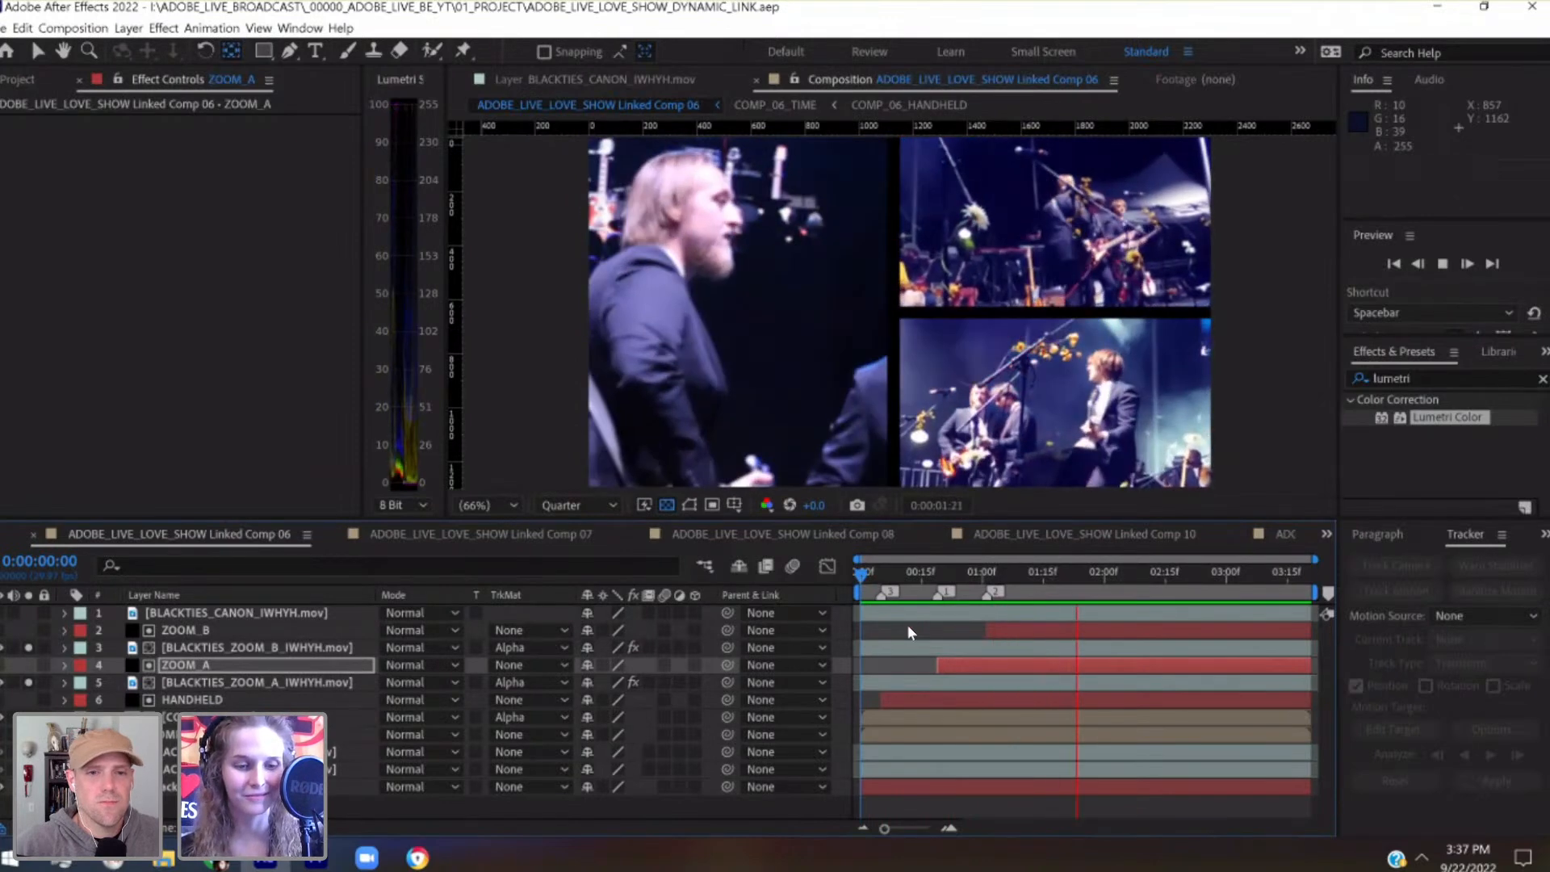
{"action": "left_click", "coordinate": [999, 573]}
{"action": "left_click_drag", "start_coordinate": [954, 582], "coordinate": [1073, 585]}
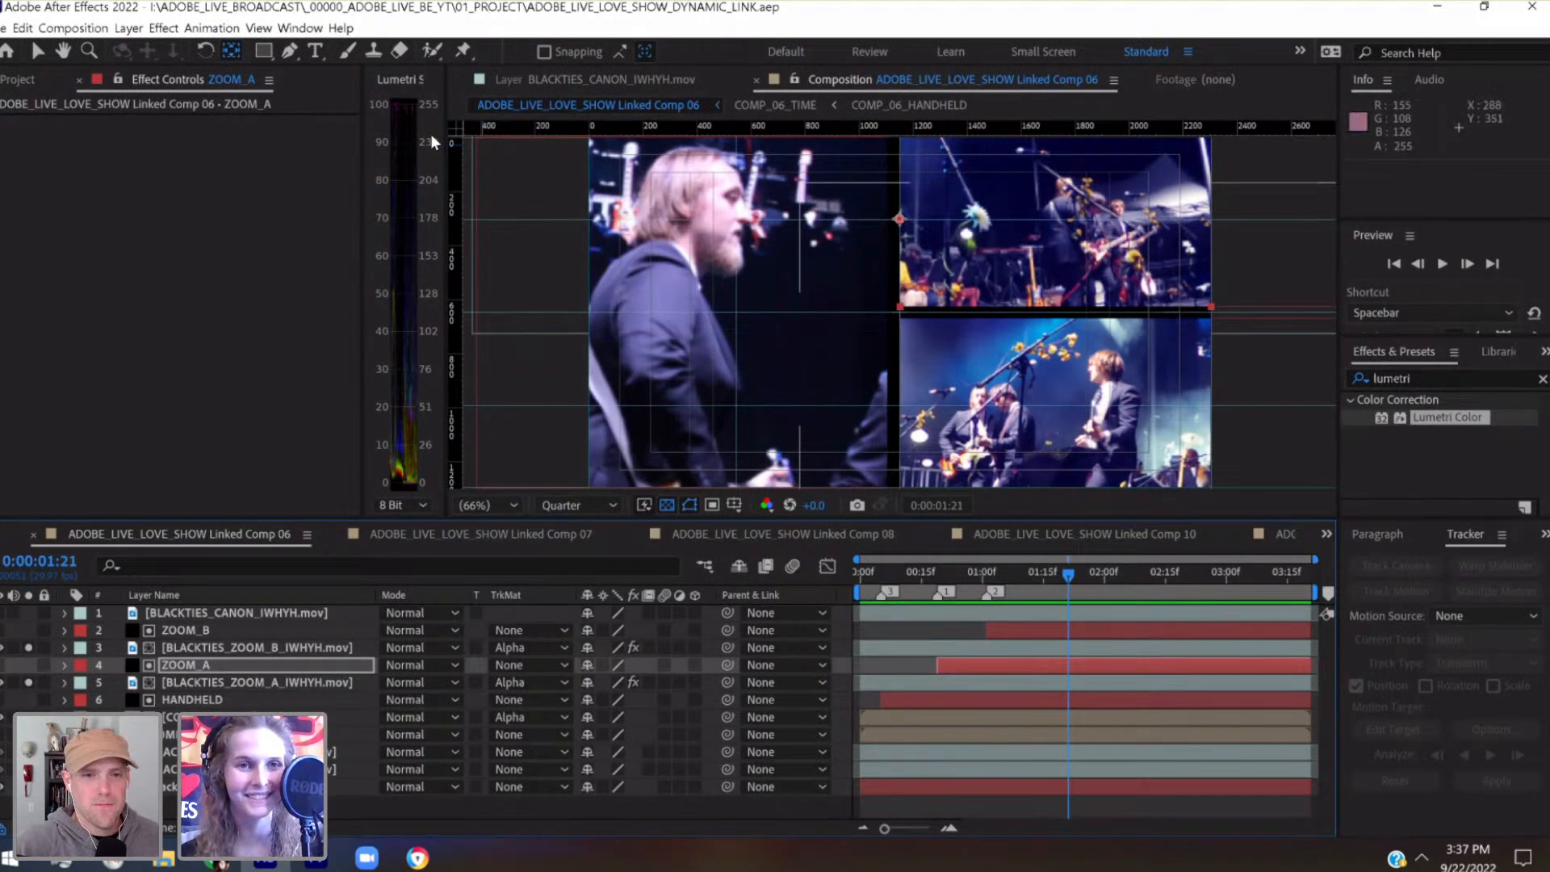
Create a new adjustment layer at the top of the layer stack and save the project
{"action": "left_click", "coordinate": [164, 27]}
{"action": "left_click", "coordinate": [128, 28]}
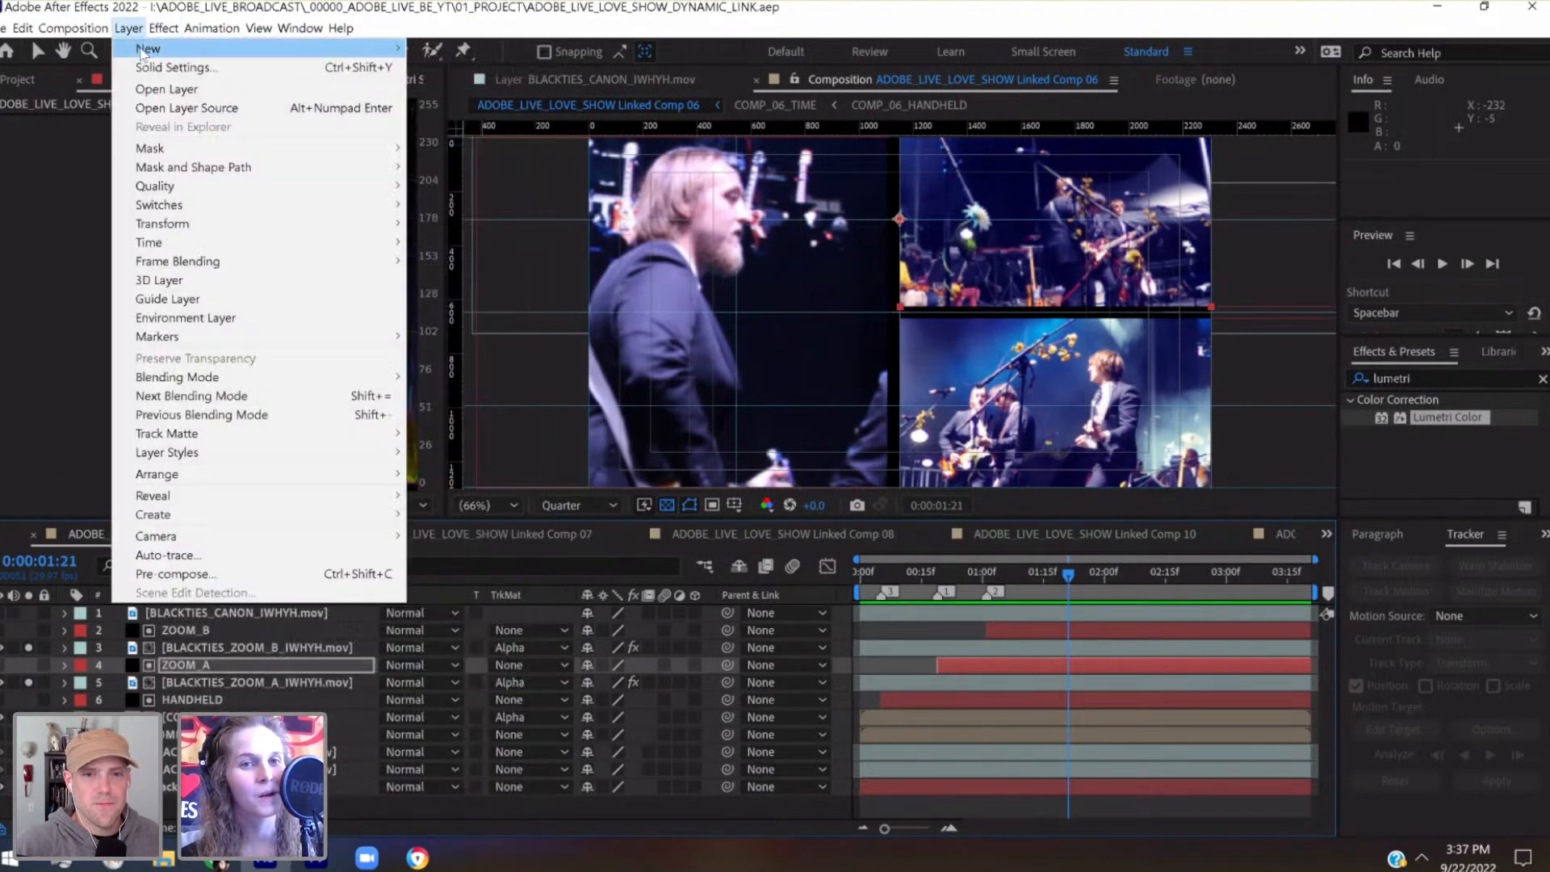
{"action": "mouse_move", "coordinate": [148, 48]}
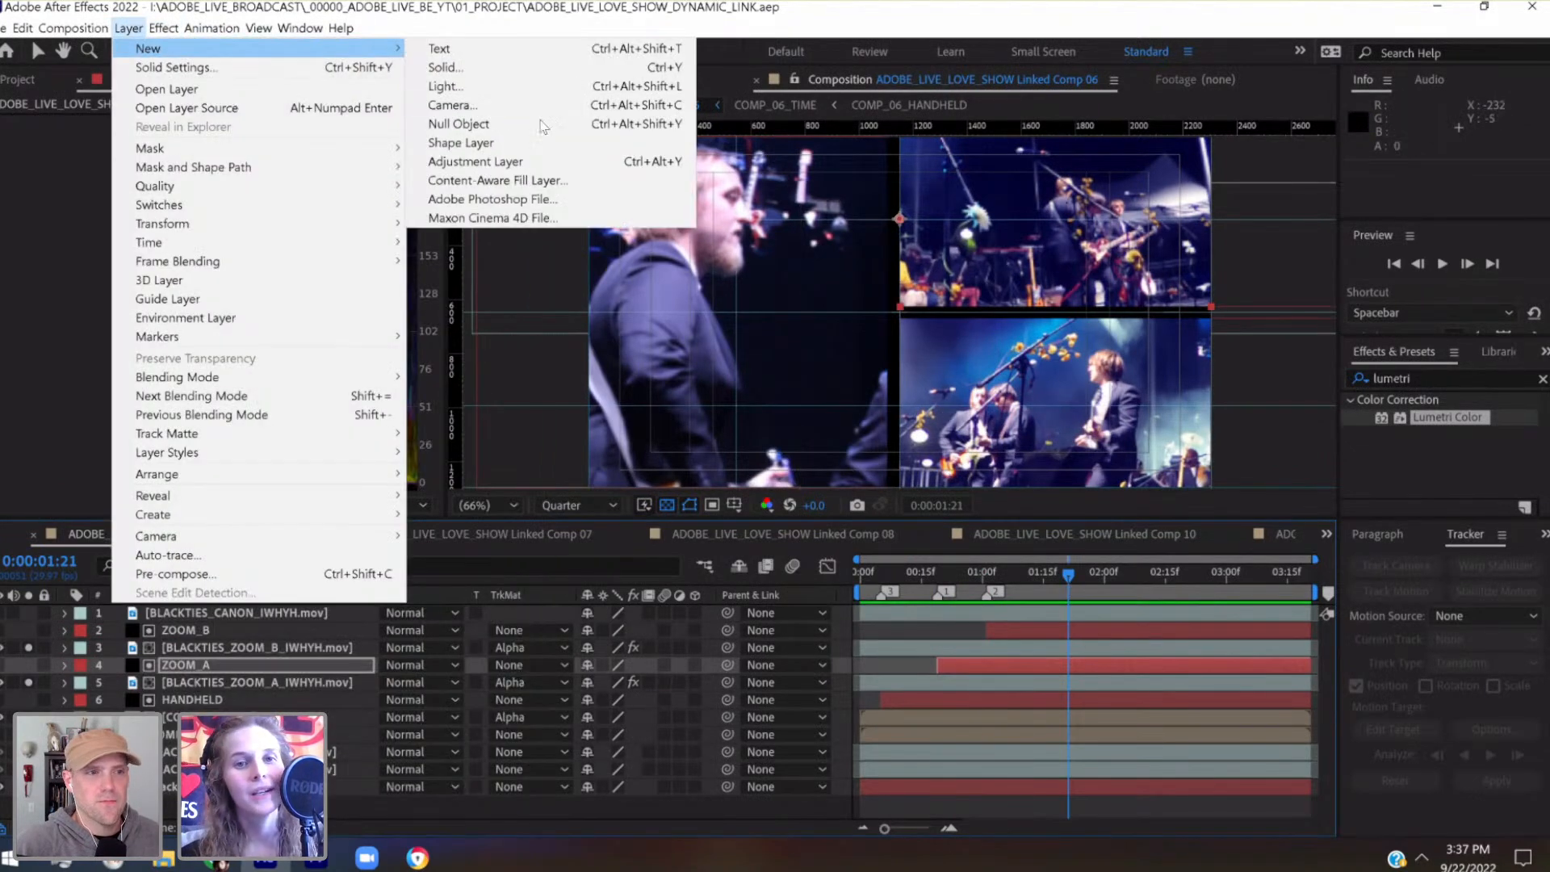
{"action": "left_click", "coordinate": [500, 162]}
{"action": "left_click_drag", "start_coordinate": [228, 664], "coordinate": [224, 612]}
{"action": "key", "text": "ctrl+s"}
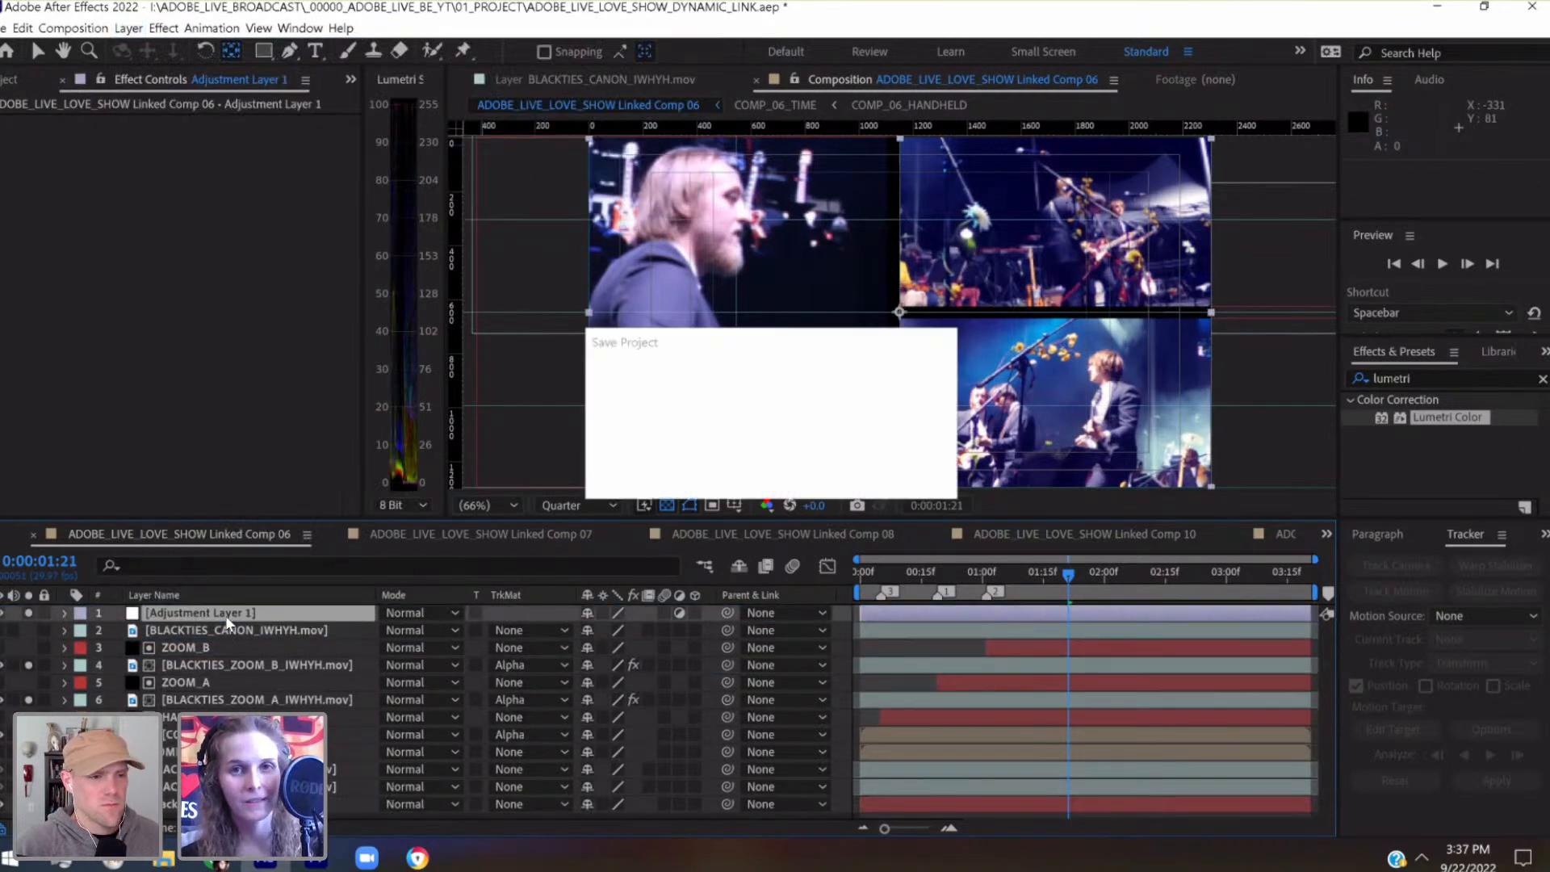
Find the effects matching "chromatic" and apply uni.Chromatic Aberration to the adjustment layer
{"action": "left_click", "coordinate": [1413, 378]}
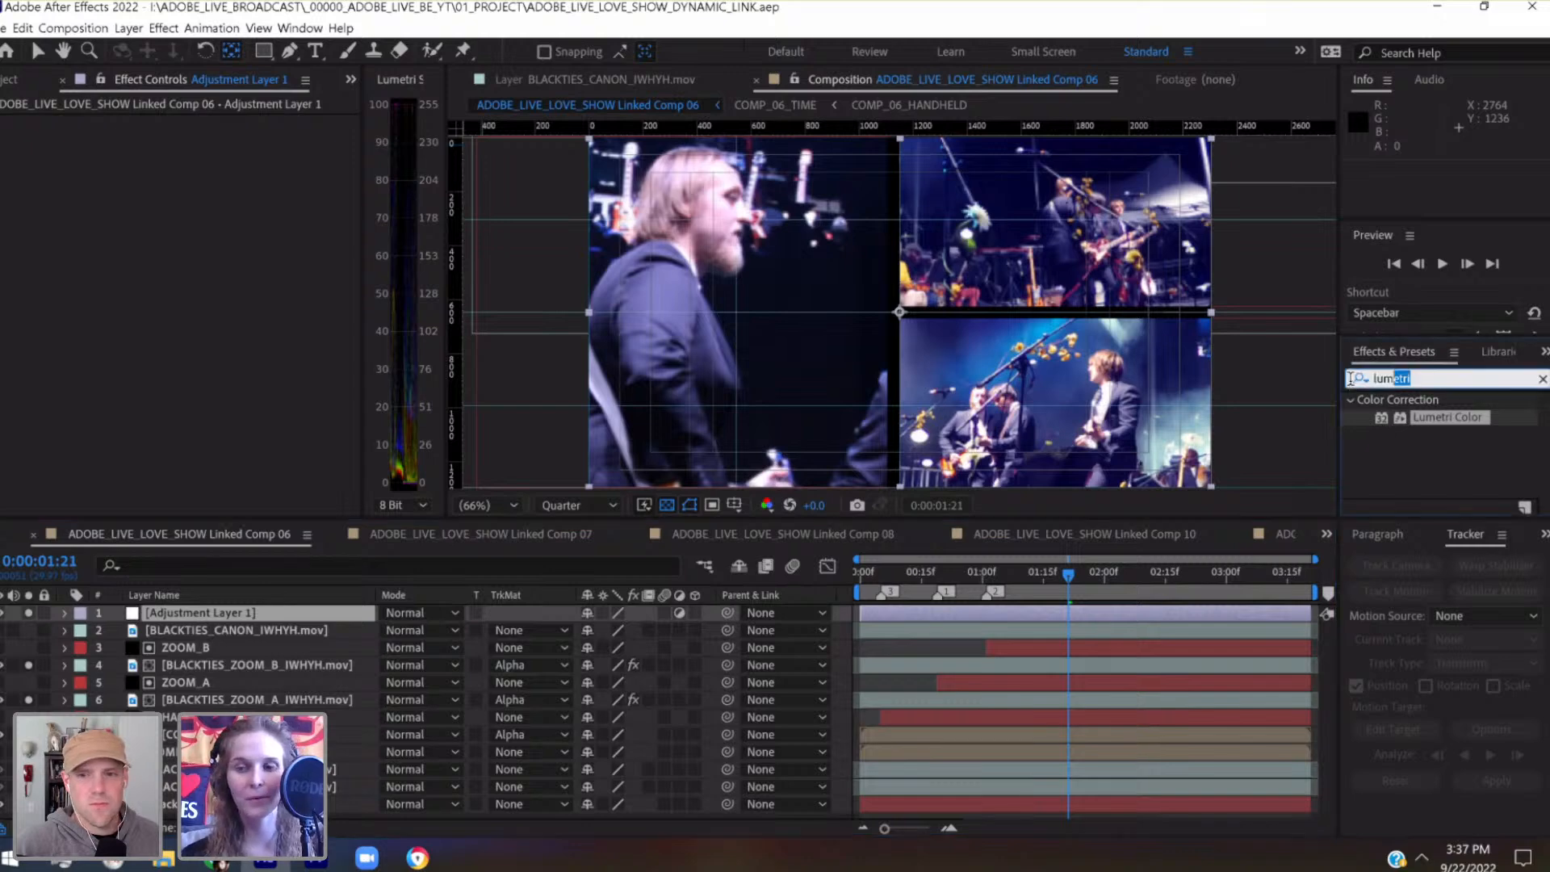
{"action": "type", "text": "chromat"}
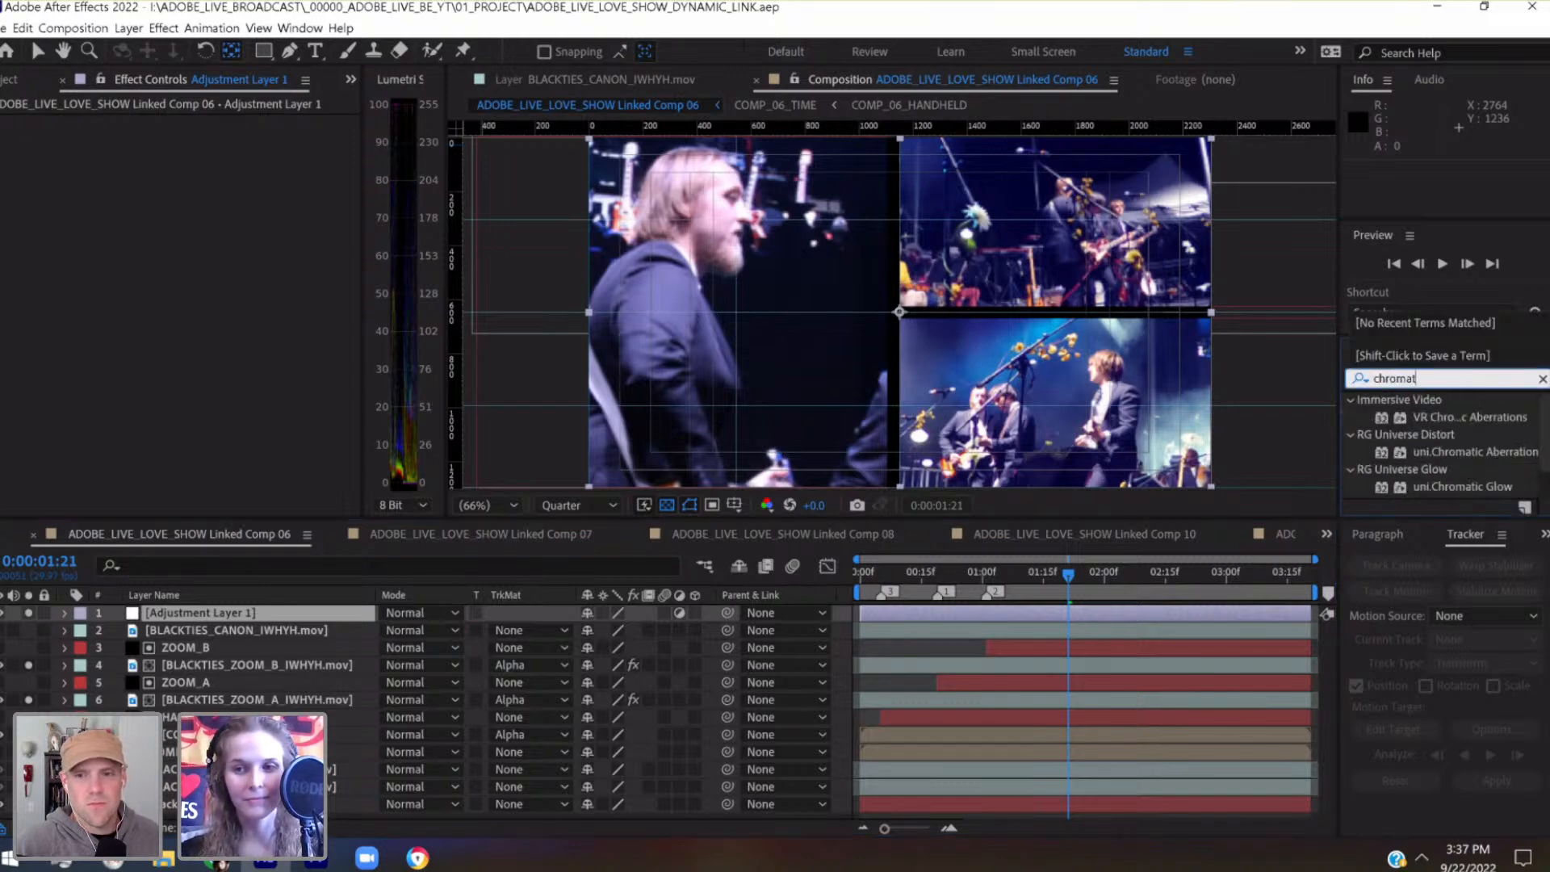
{"action": "type", "text": "ic"}
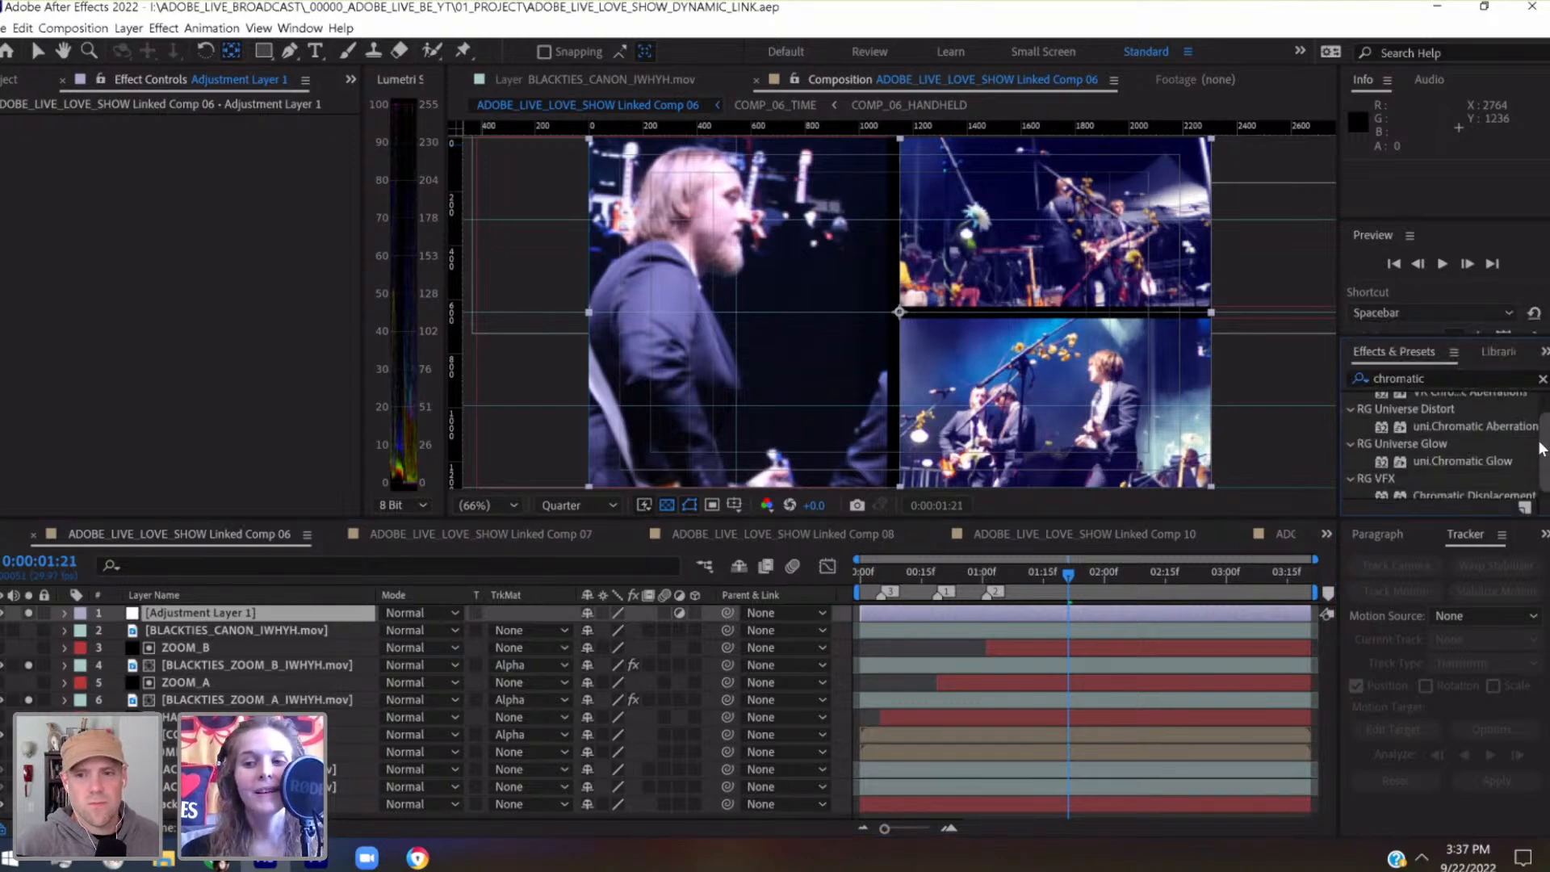
{"action": "left_click_drag", "start_coordinate": [1510, 419], "coordinate": [1118, 621]}
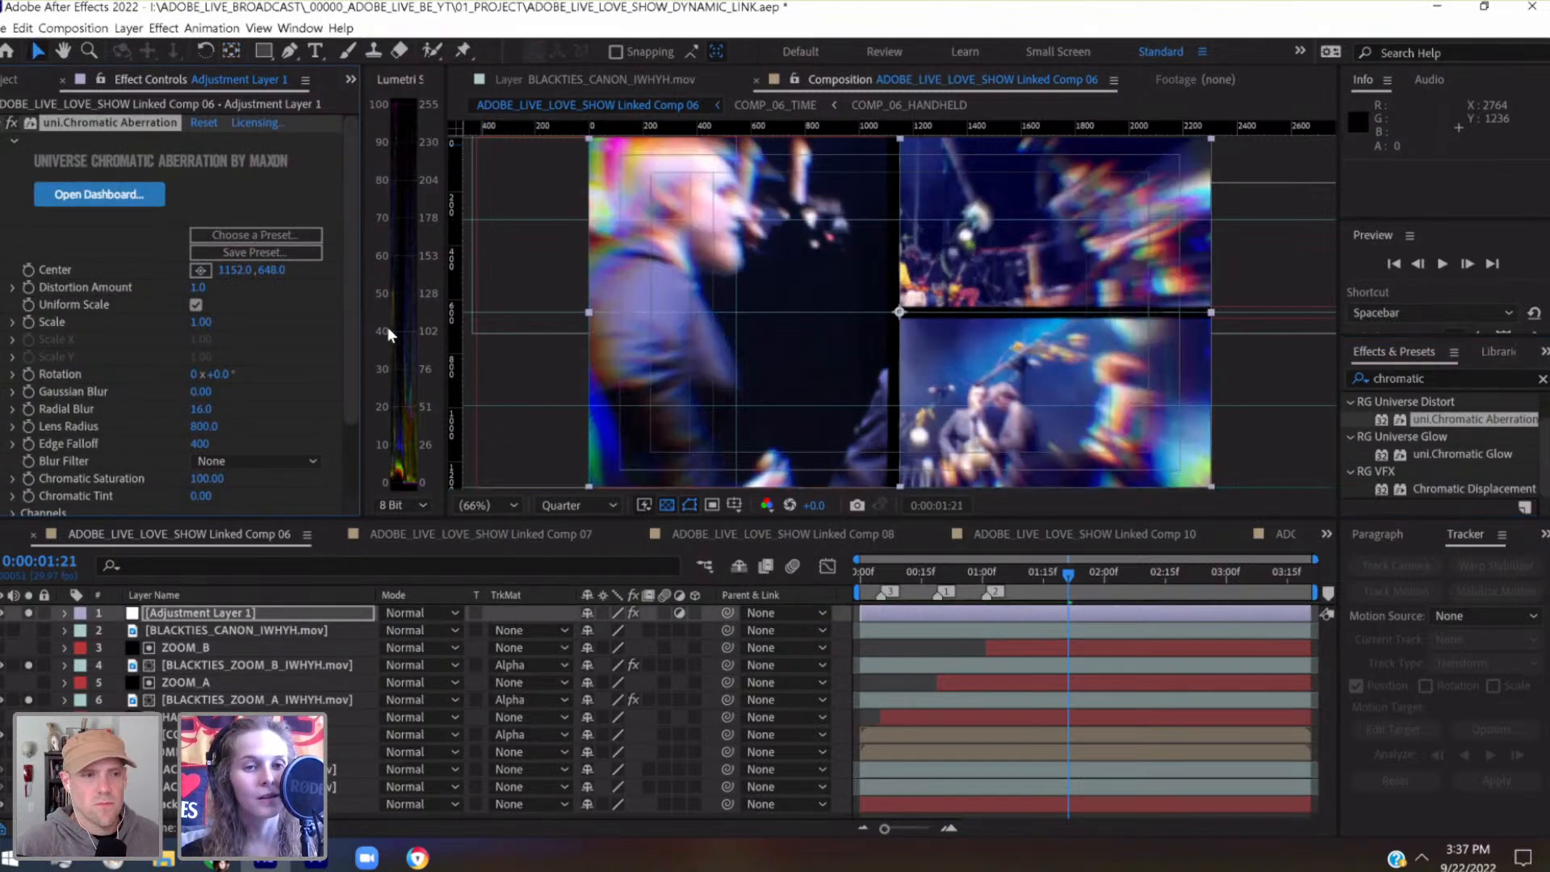
Set the chromatic aberration's Distortion Amount to 0.1 and its Radial Blur to 0
{"action": "left_click", "coordinate": [197, 287]}
{"action": "type", "text": ".1"}
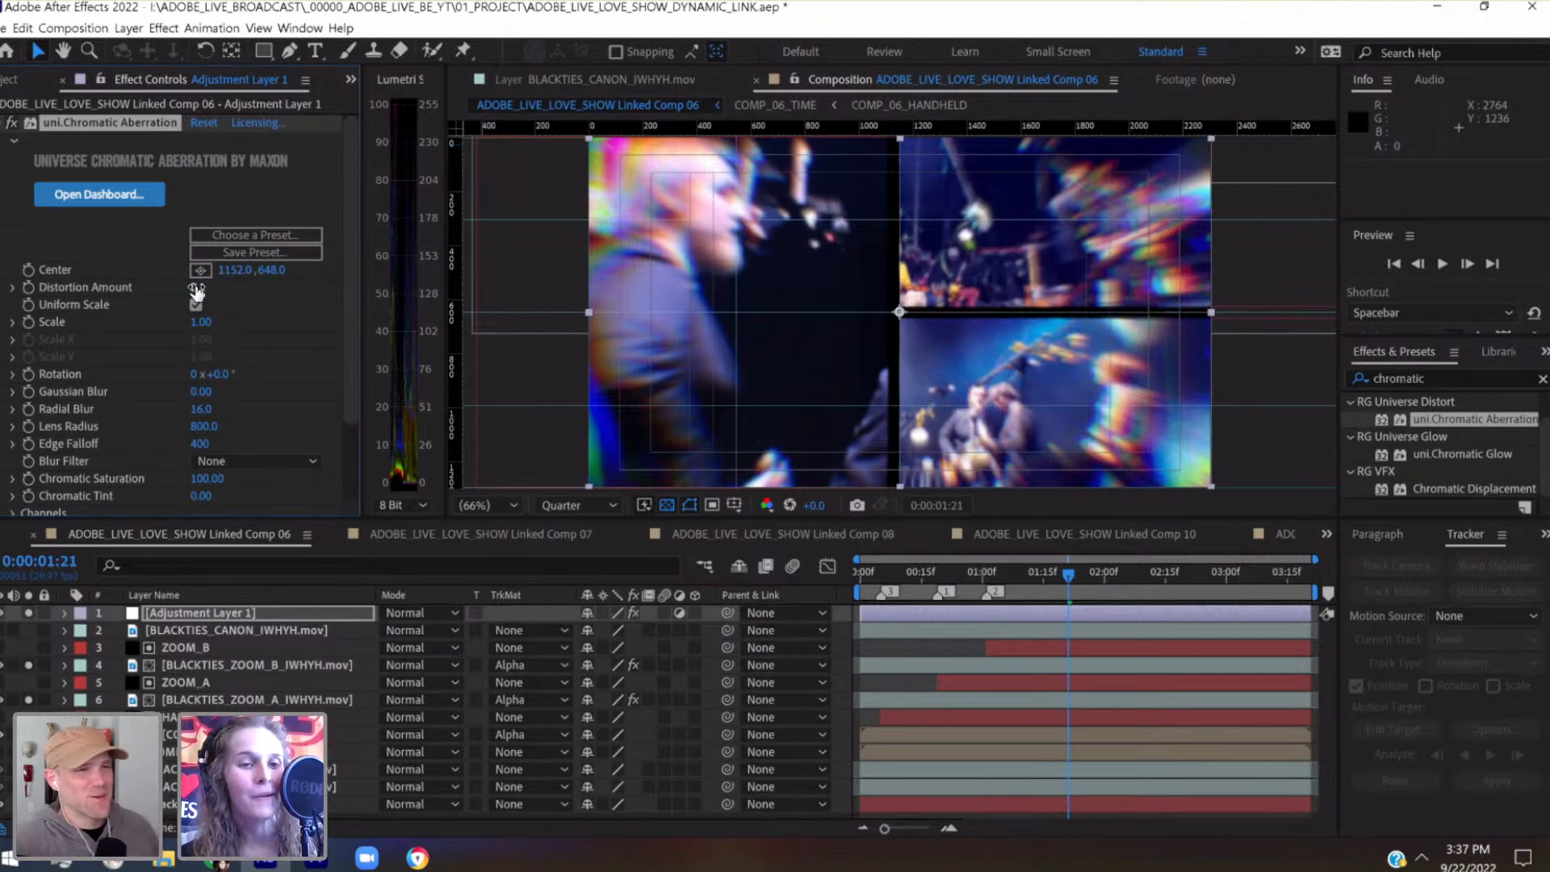
{"action": "key", "text": "Return"}
{"action": "scroll", "coordinate": [244, 351], "scroll_direction": "down", "scroll_amount": 3}
{"action": "scroll", "coordinate": [244, 350], "scroll_direction": "down", "scroll_amount": 1}
{"action": "type", "text": "0"}
{"action": "key", "text": "Return"}
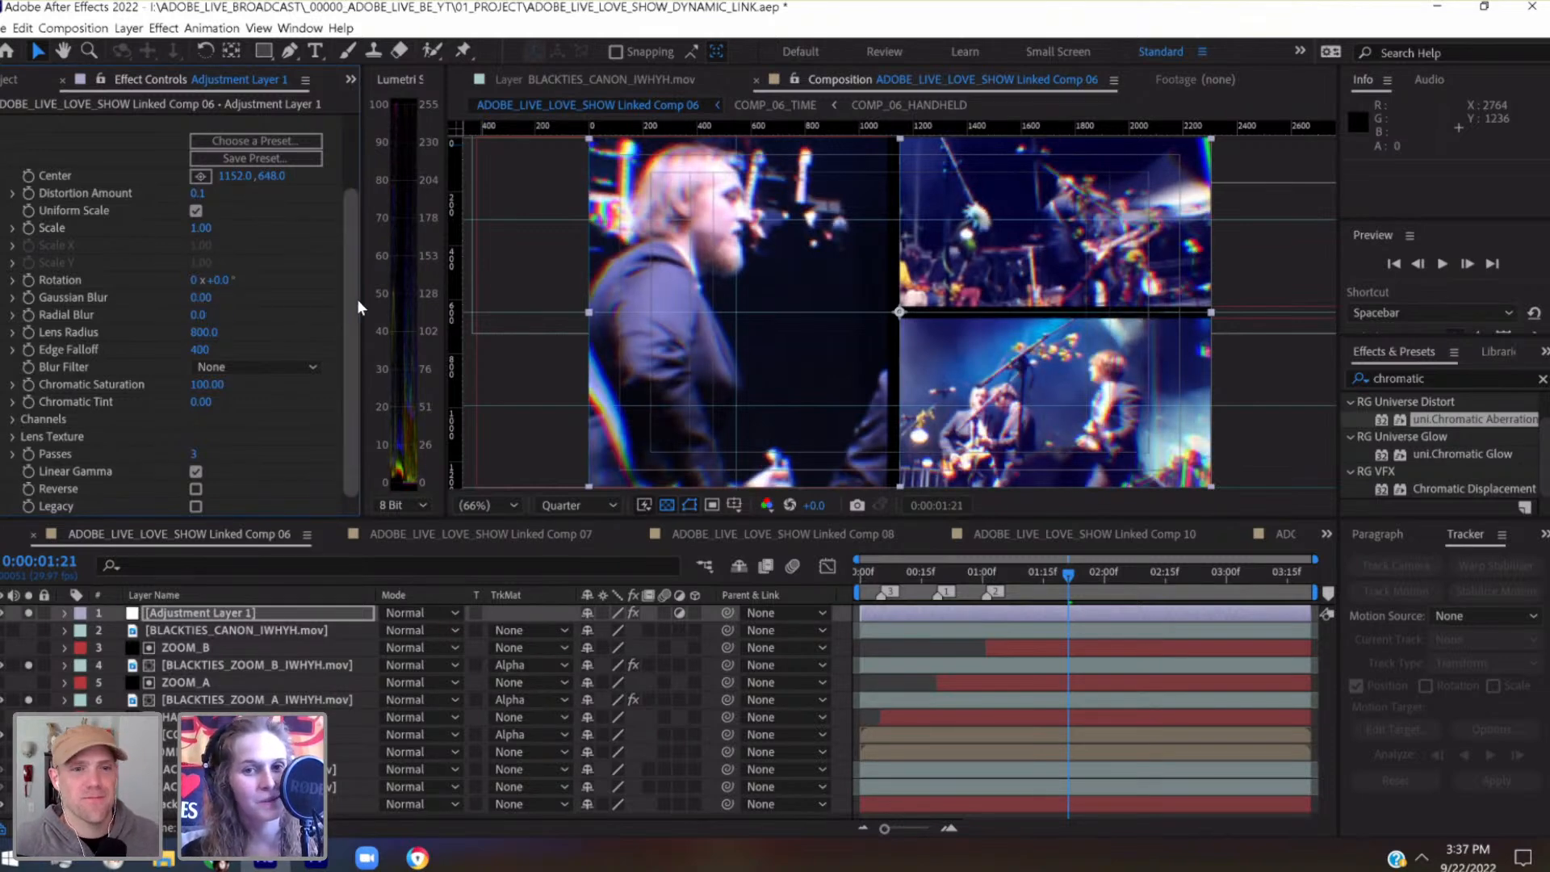
{"action": "left_click_drag", "start_coordinate": [354, 292], "coordinate": [347, 210]}
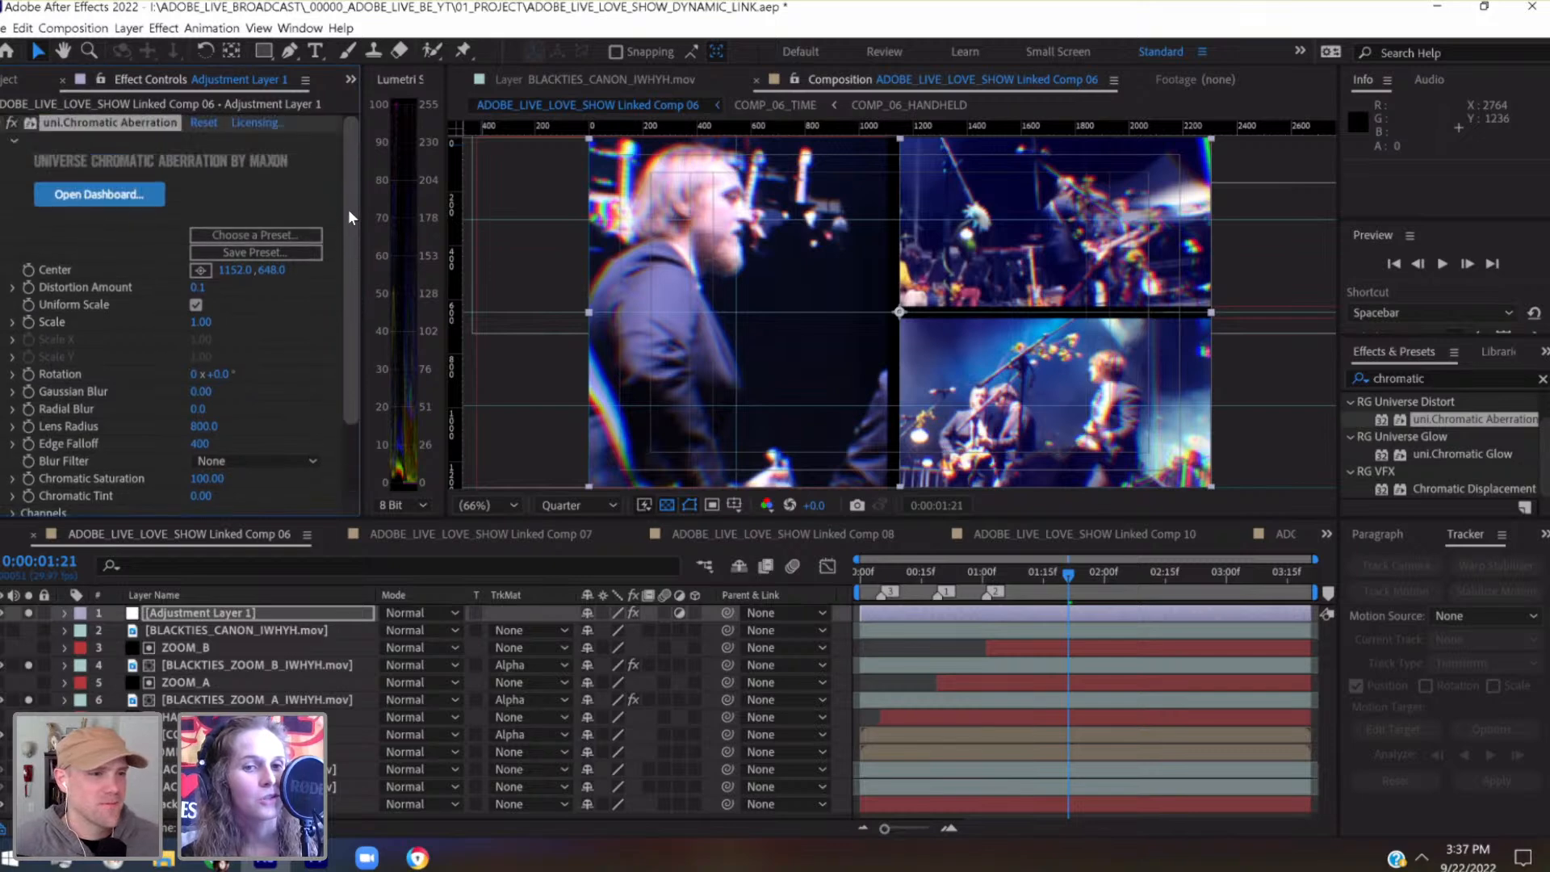
Save the project and preview the composition with its chromatic aberration from 0:00:00:00
{"action": "left_click_drag", "start_coordinate": [869, 575], "coordinate": [846, 583]}
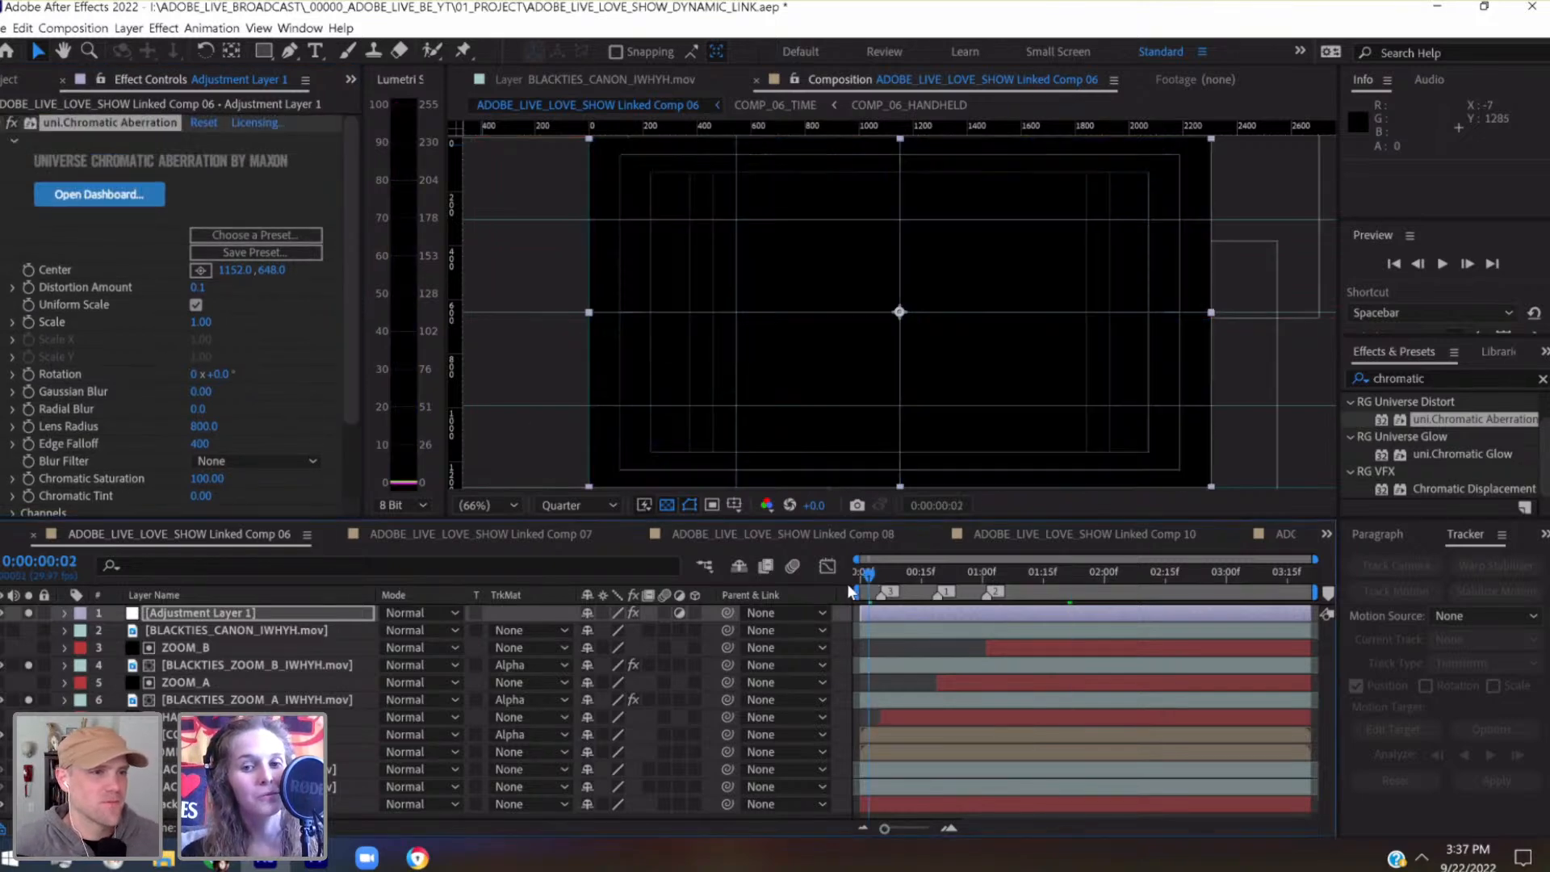
{"action": "key", "text": "ctrl+s"}
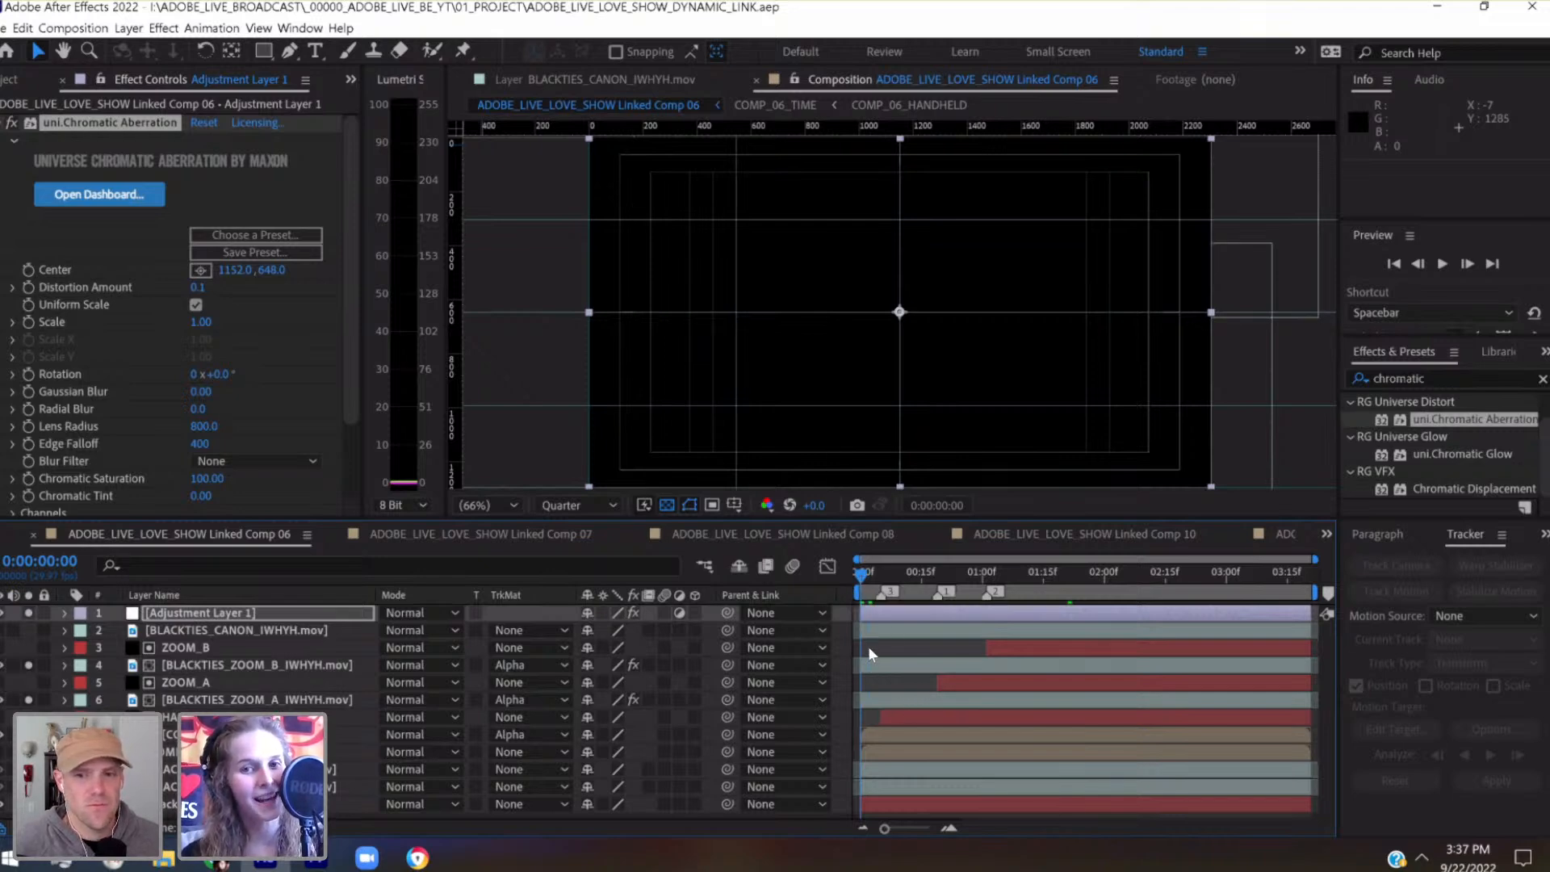
{"action": "key", "text": "space"}
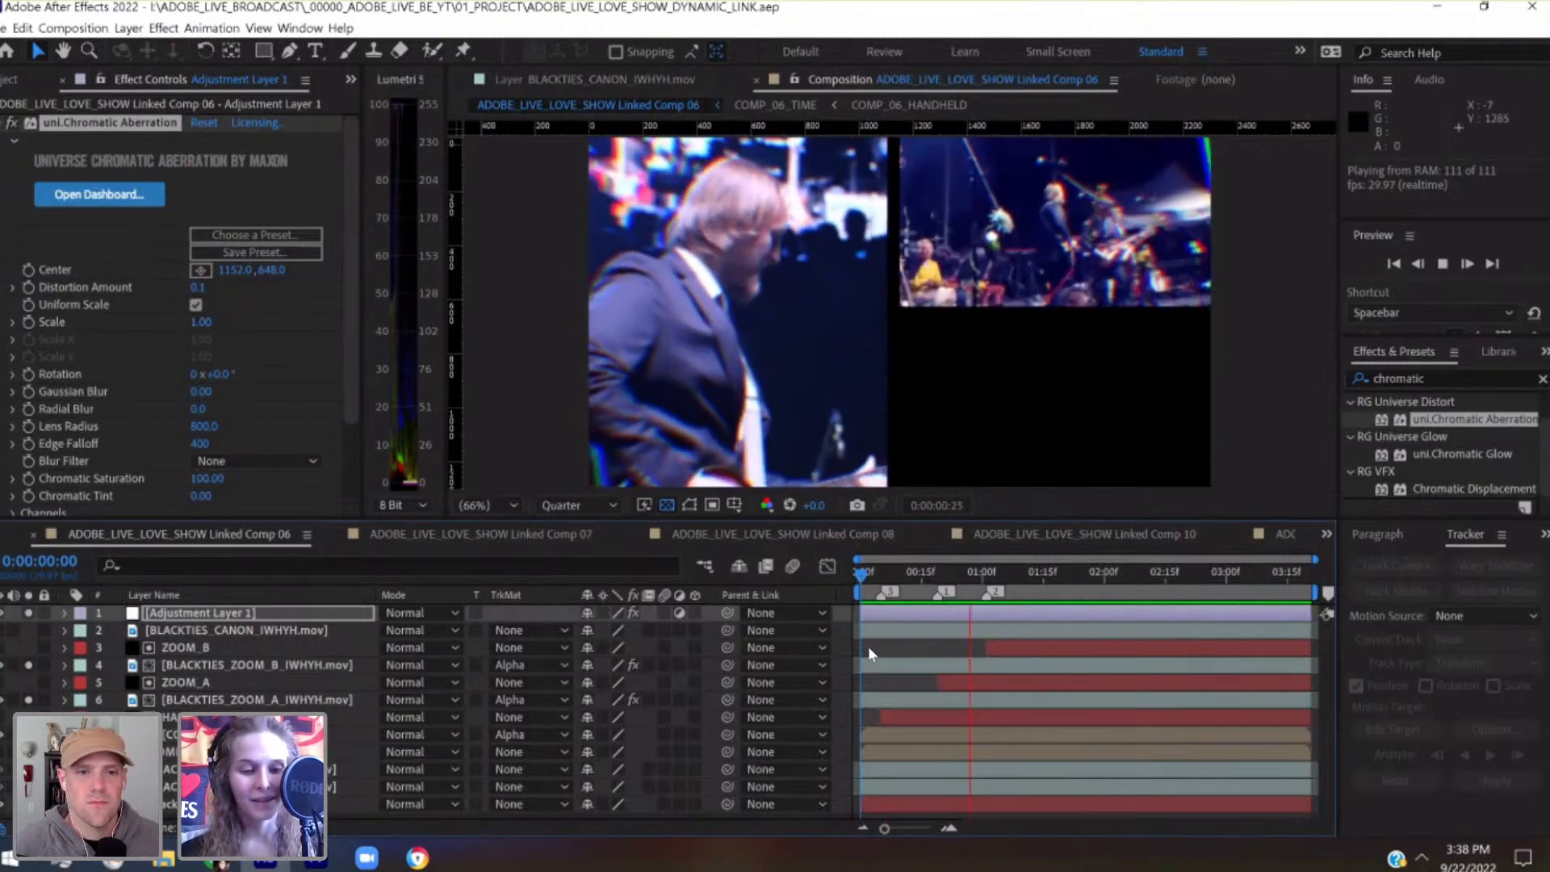
{"action": "key", "text": "space"}
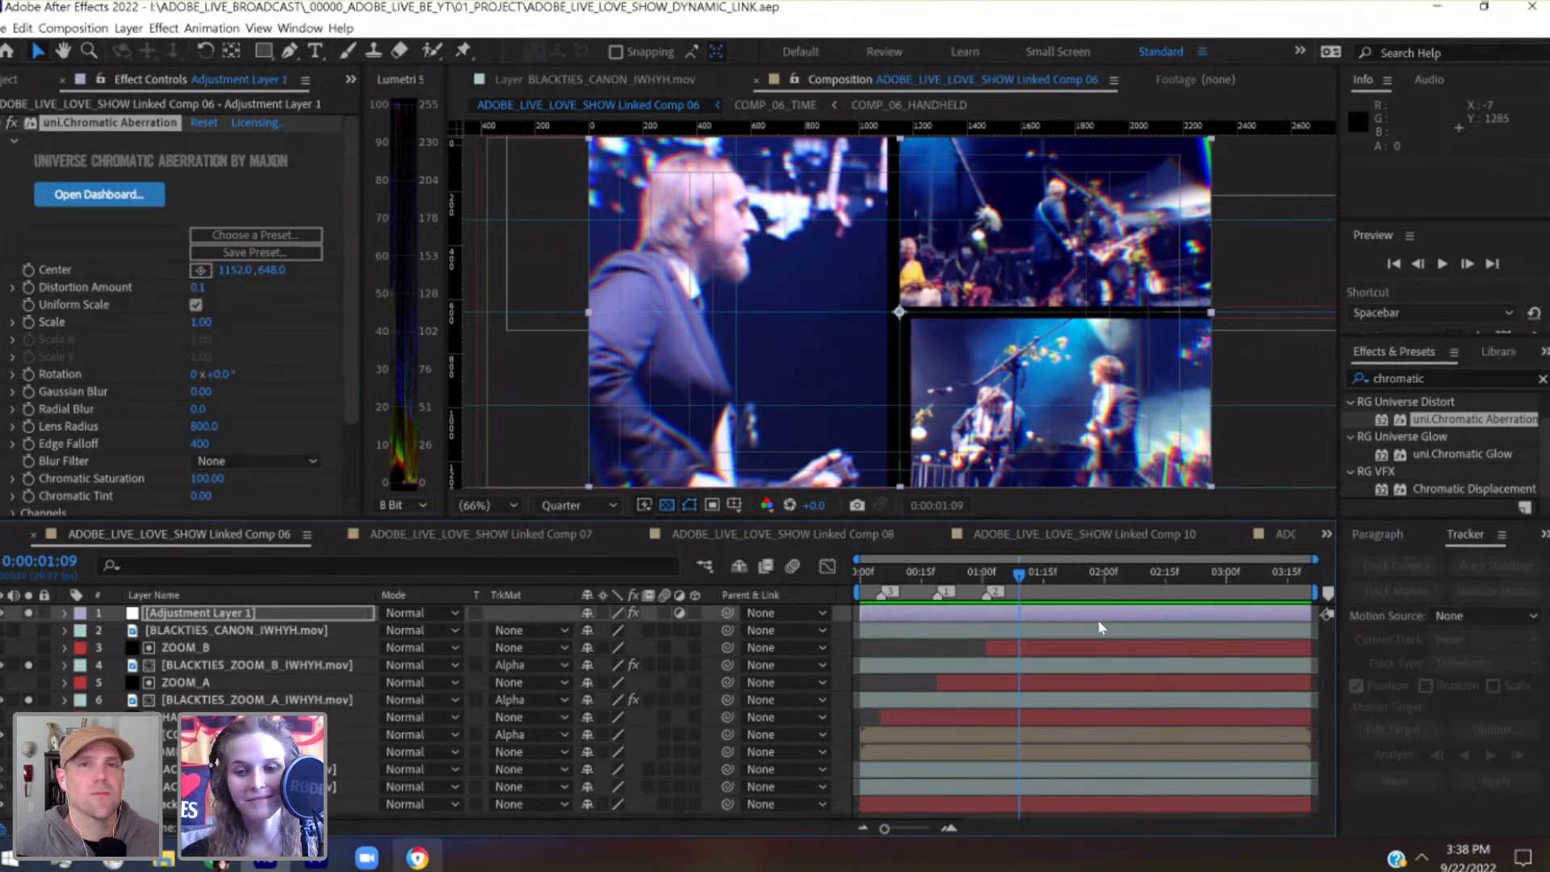
Switch to Premiere Pro, show a wider stretch of the sequence, scrub the Linked Comp 06 clip to 00:15:32:09, and save the project
{"action": "left_click", "coordinate": [318, 859]}
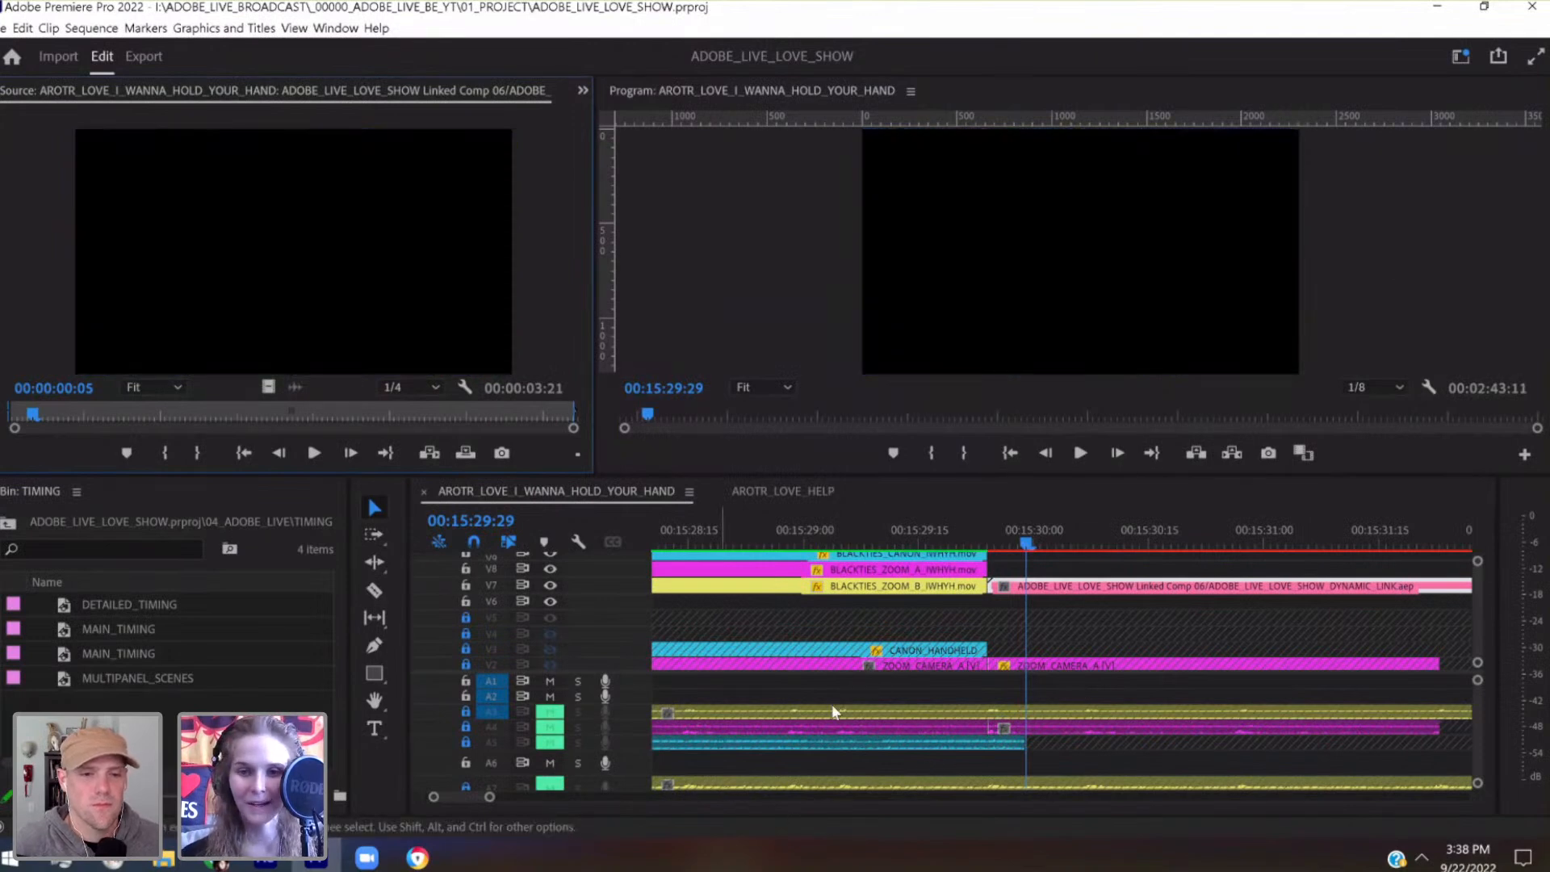
{"action": "left_click_drag", "start_coordinate": [489, 799], "coordinate": [590, 799]}
{"action": "left_click", "coordinate": [866, 539]}
{"action": "left_click_drag", "start_coordinate": [871, 536], "coordinate": [939, 544]}
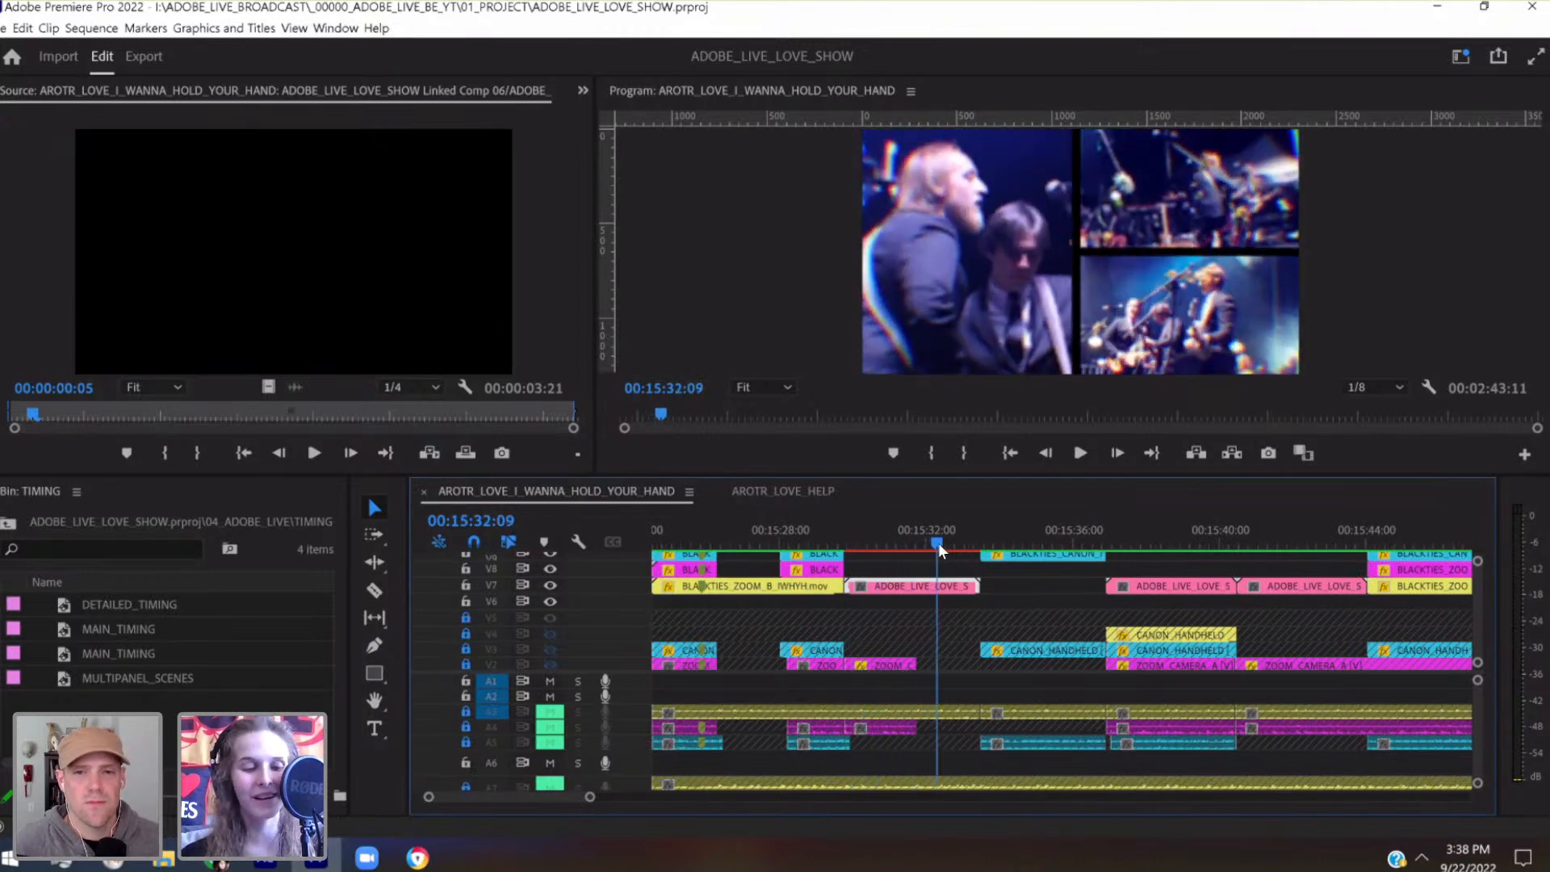
{"action": "key", "text": "ctrl+s"}
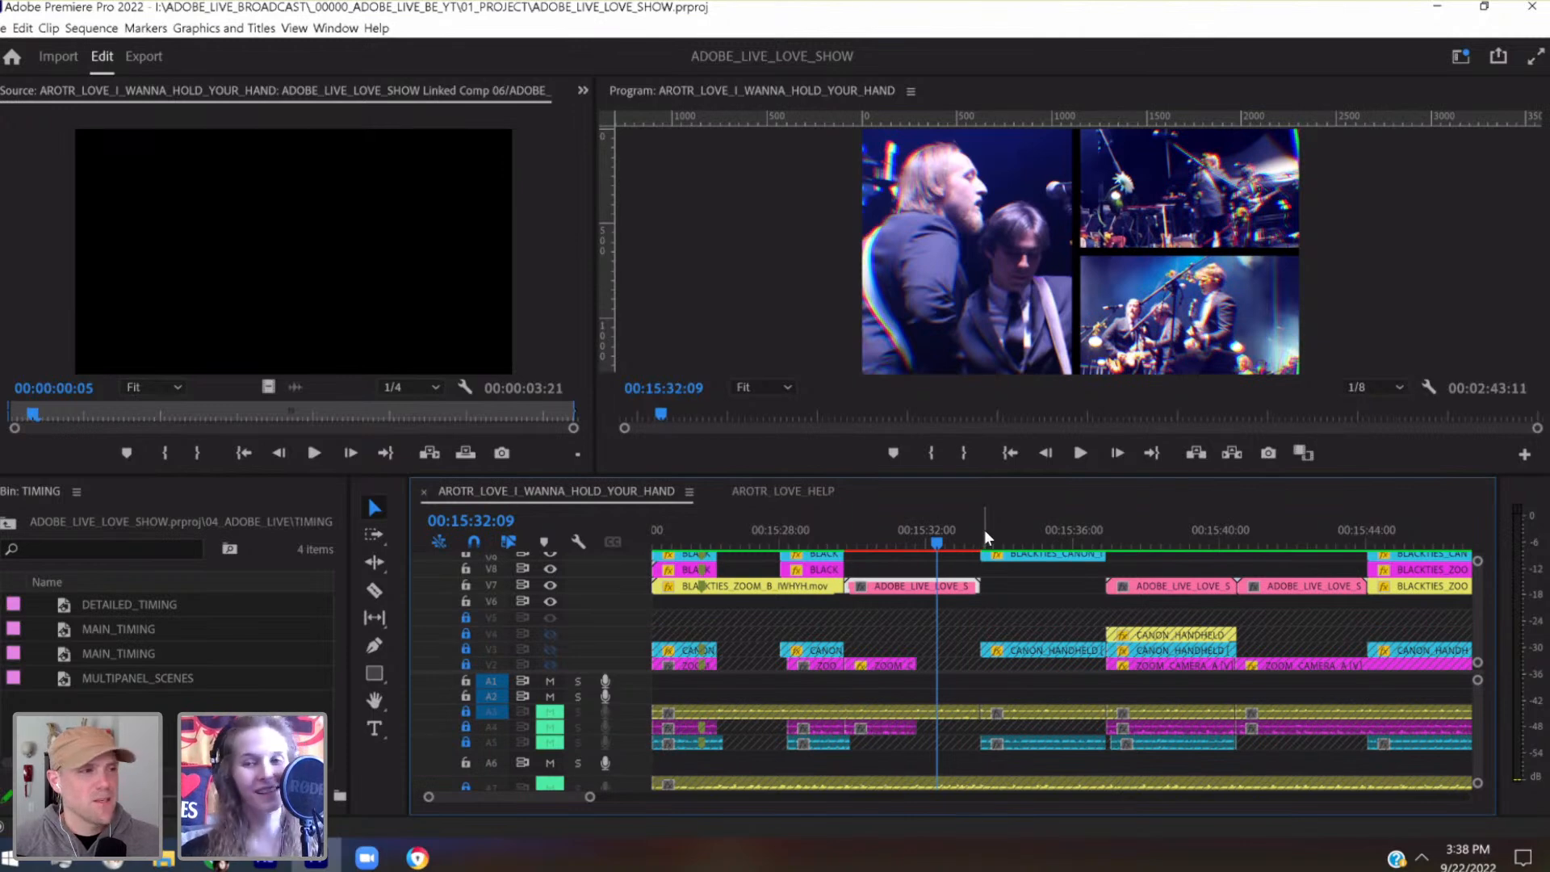
Scrub the sequence to 00:15:38:05 and open the Linked Comp 07 clip there in the Source monitor
{"action": "left_click_drag", "start_coordinate": [993, 530], "coordinate": [1145, 525]}
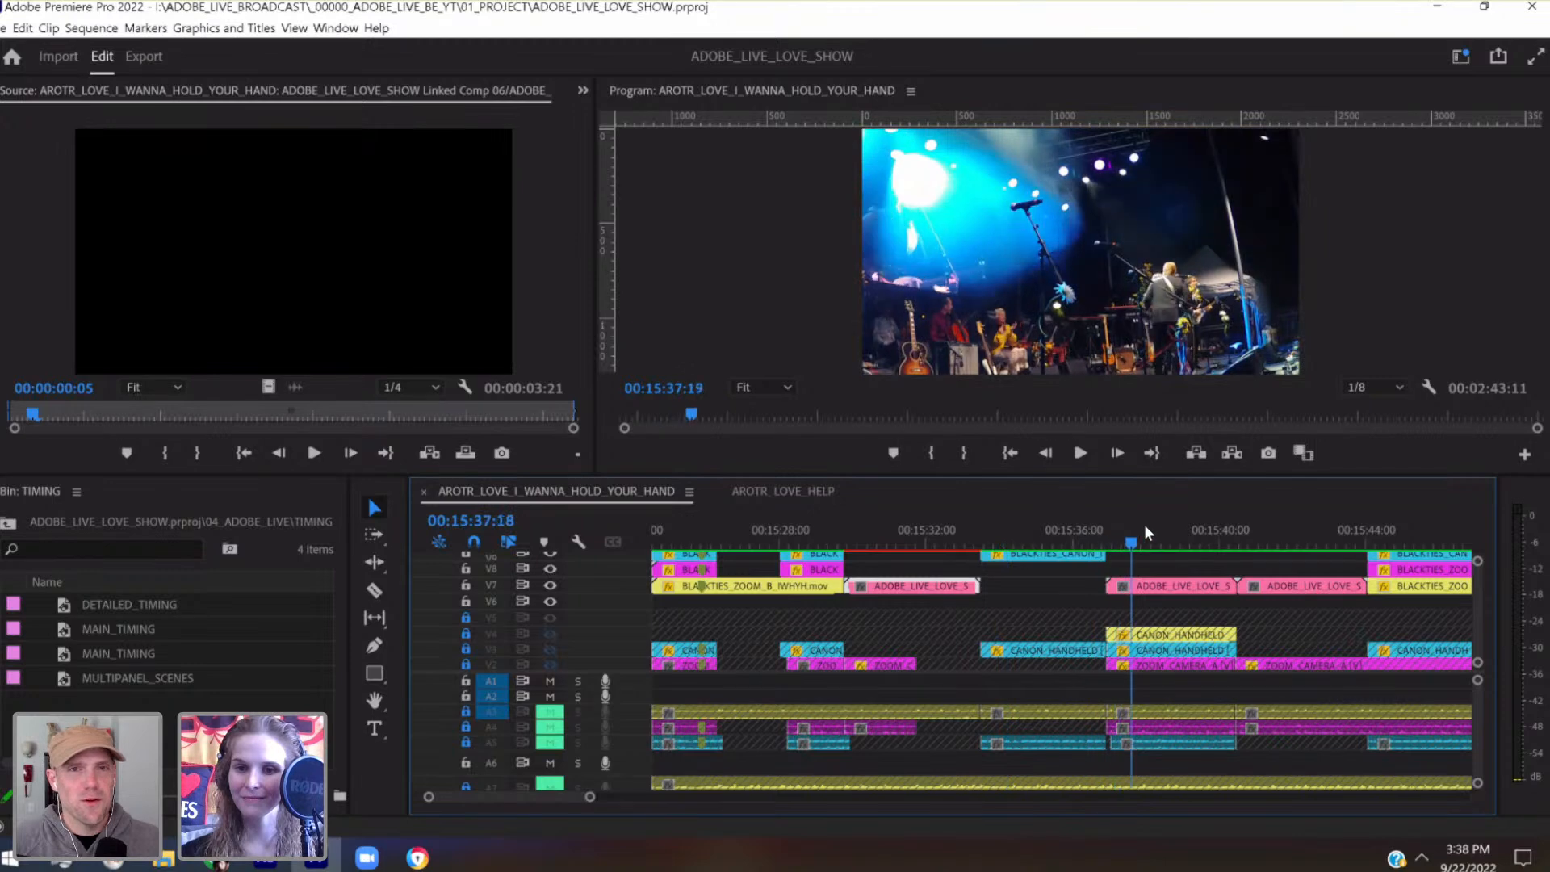
{"action": "double_click", "coordinate": [1172, 588]}
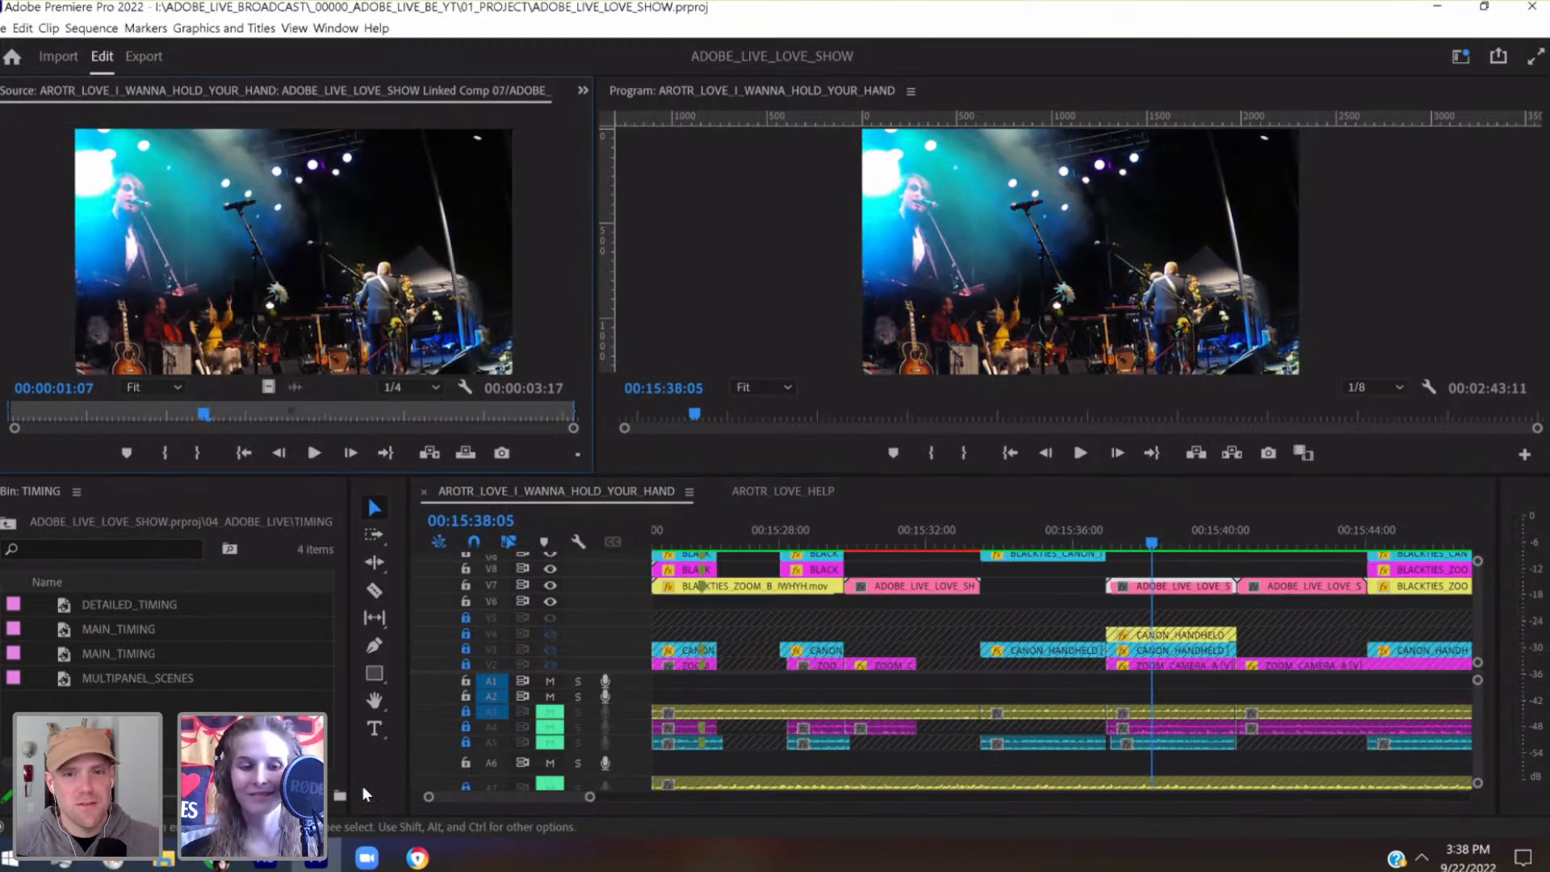
Switch to After Effects, open ADOBE_LIVE_LOVE_SHOW Linked Comp 07, scrub its opening, and return to 0:00:00:00
{"action": "key", "text": "alt+Tab"}
{"action": "left_click", "coordinate": [1326, 537]}
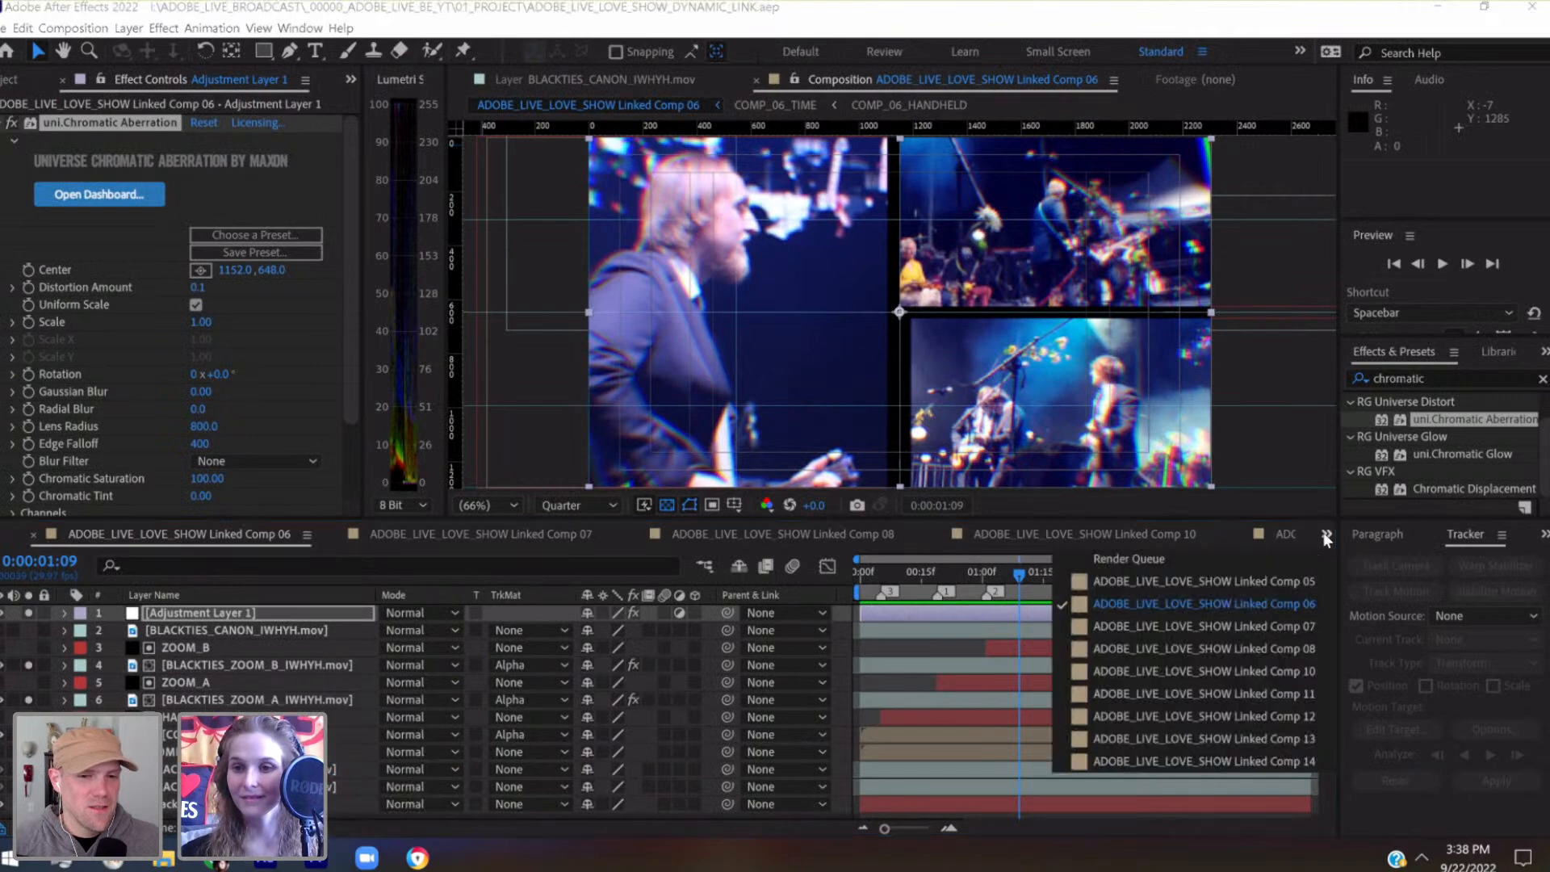
{"action": "left_click", "coordinate": [1305, 627]}
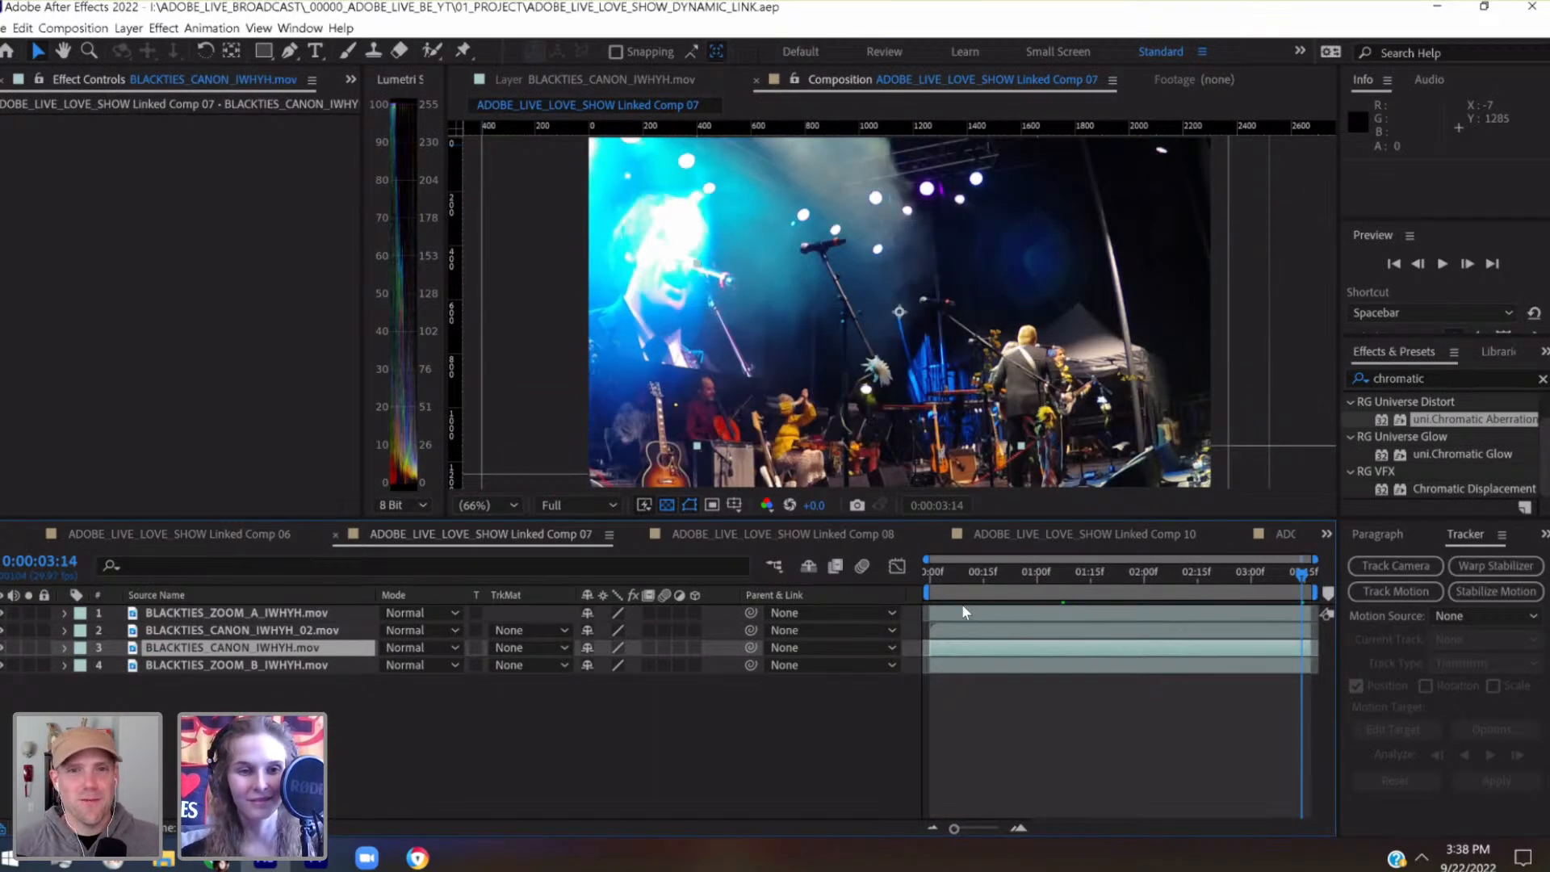
{"action": "left_click_drag", "start_coordinate": [930, 574], "coordinate": [1001, 578]}
{"action": "key", "text": "Home"}
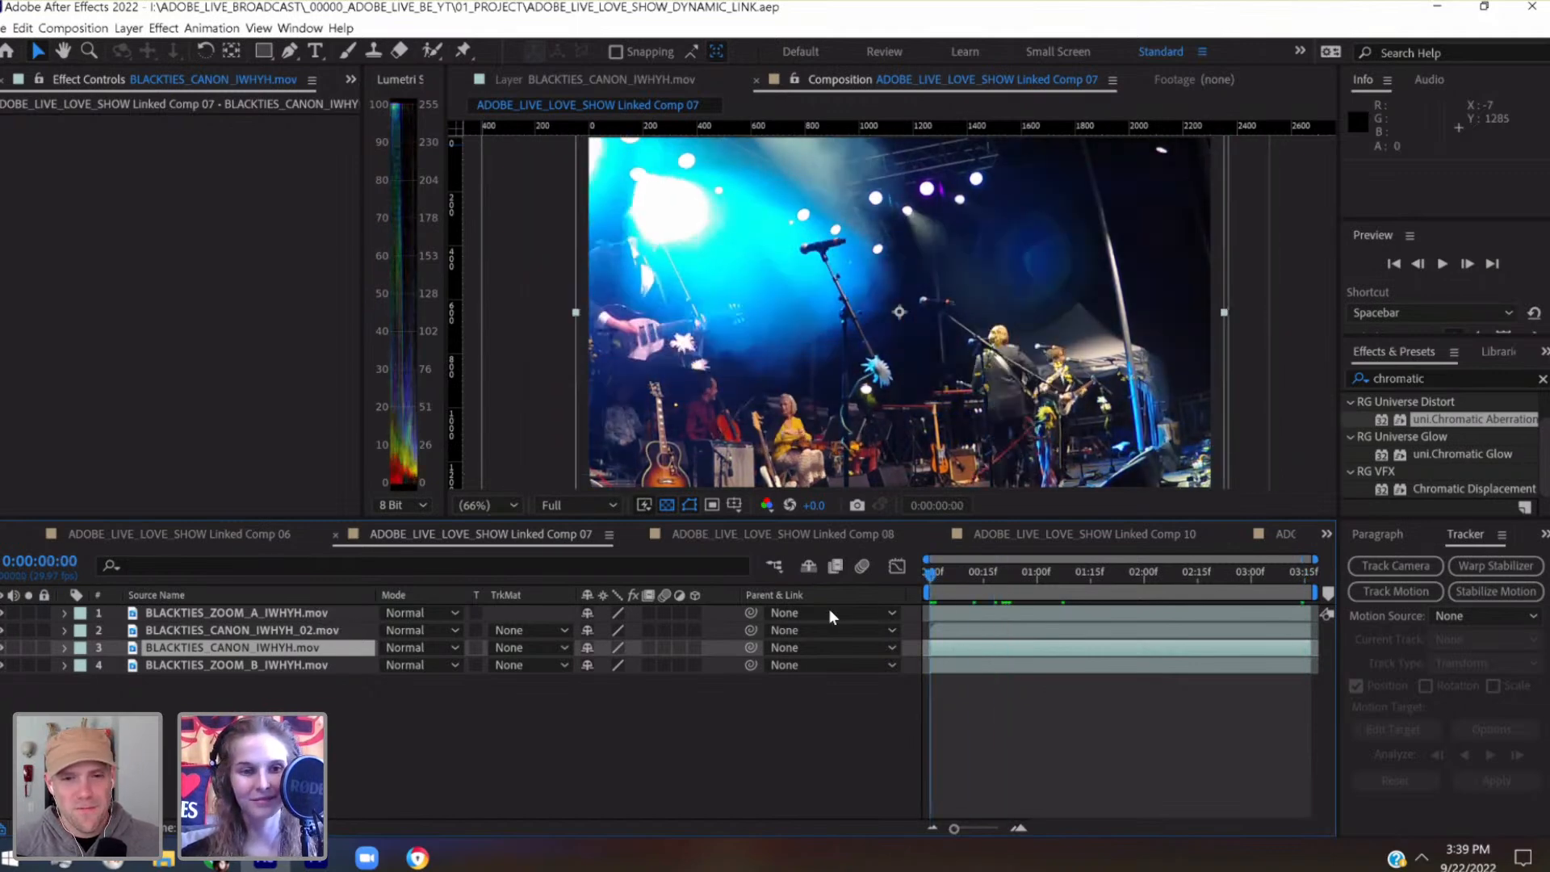
Move the BLACKTIES_ZOOM_A_IWHYH.mov layer below both CANON layers, show a shorter stretch of the timeline, and save the project
{"action": "left_click_drag", "start_coordinate": [284, 615], "coordinate": [285, 659]}
{"action": "left_click_drag", "start_coordinate": [954, 829], "coordinate": [984, 827]}
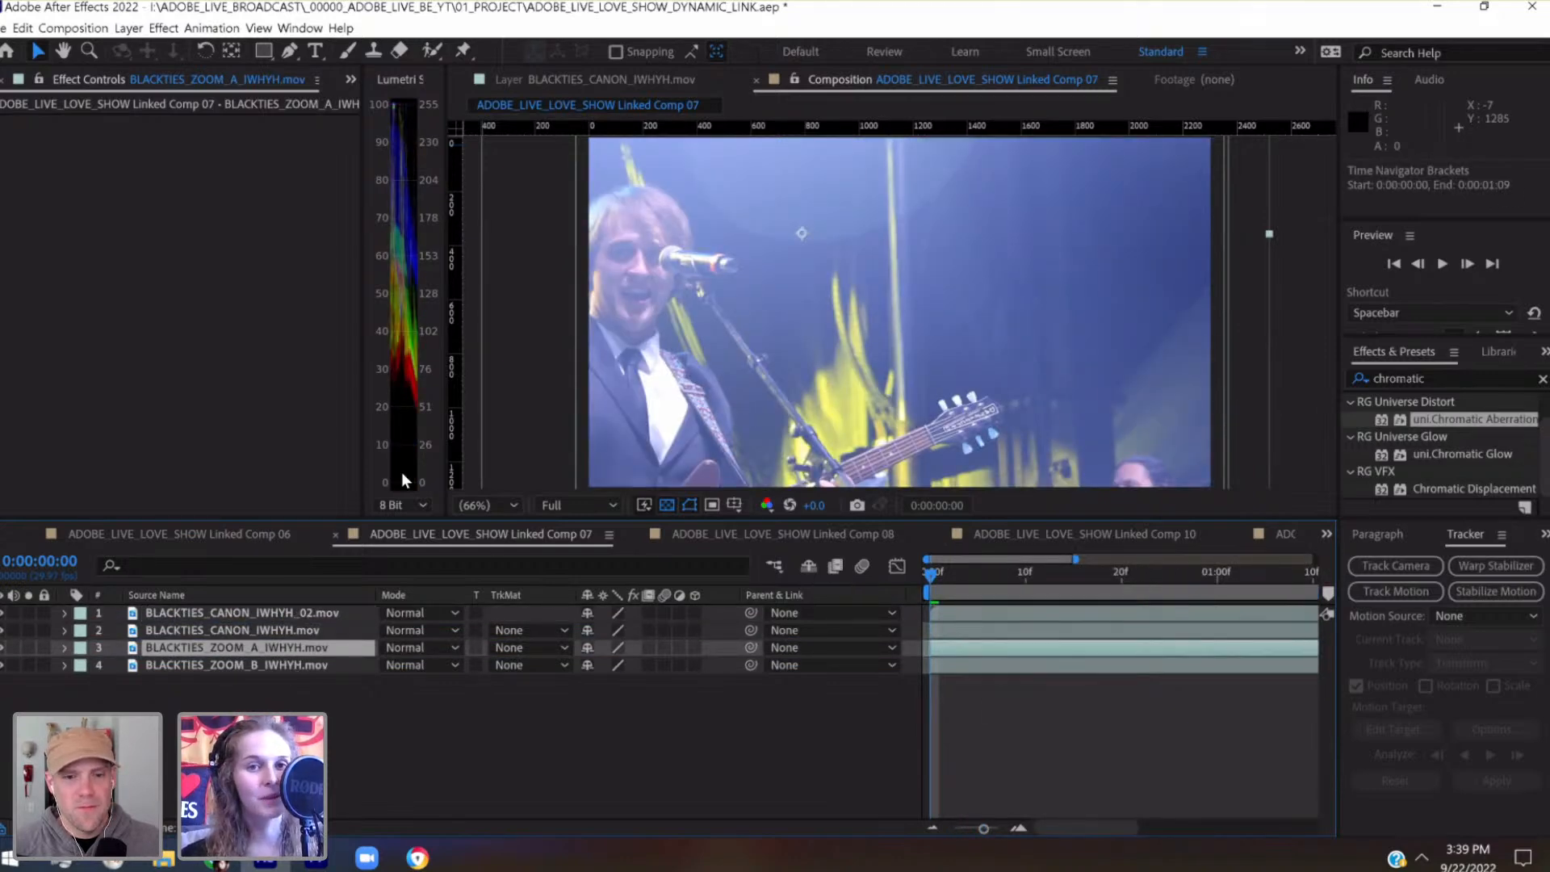
{"action": "key", "text": "ctrl+s"}
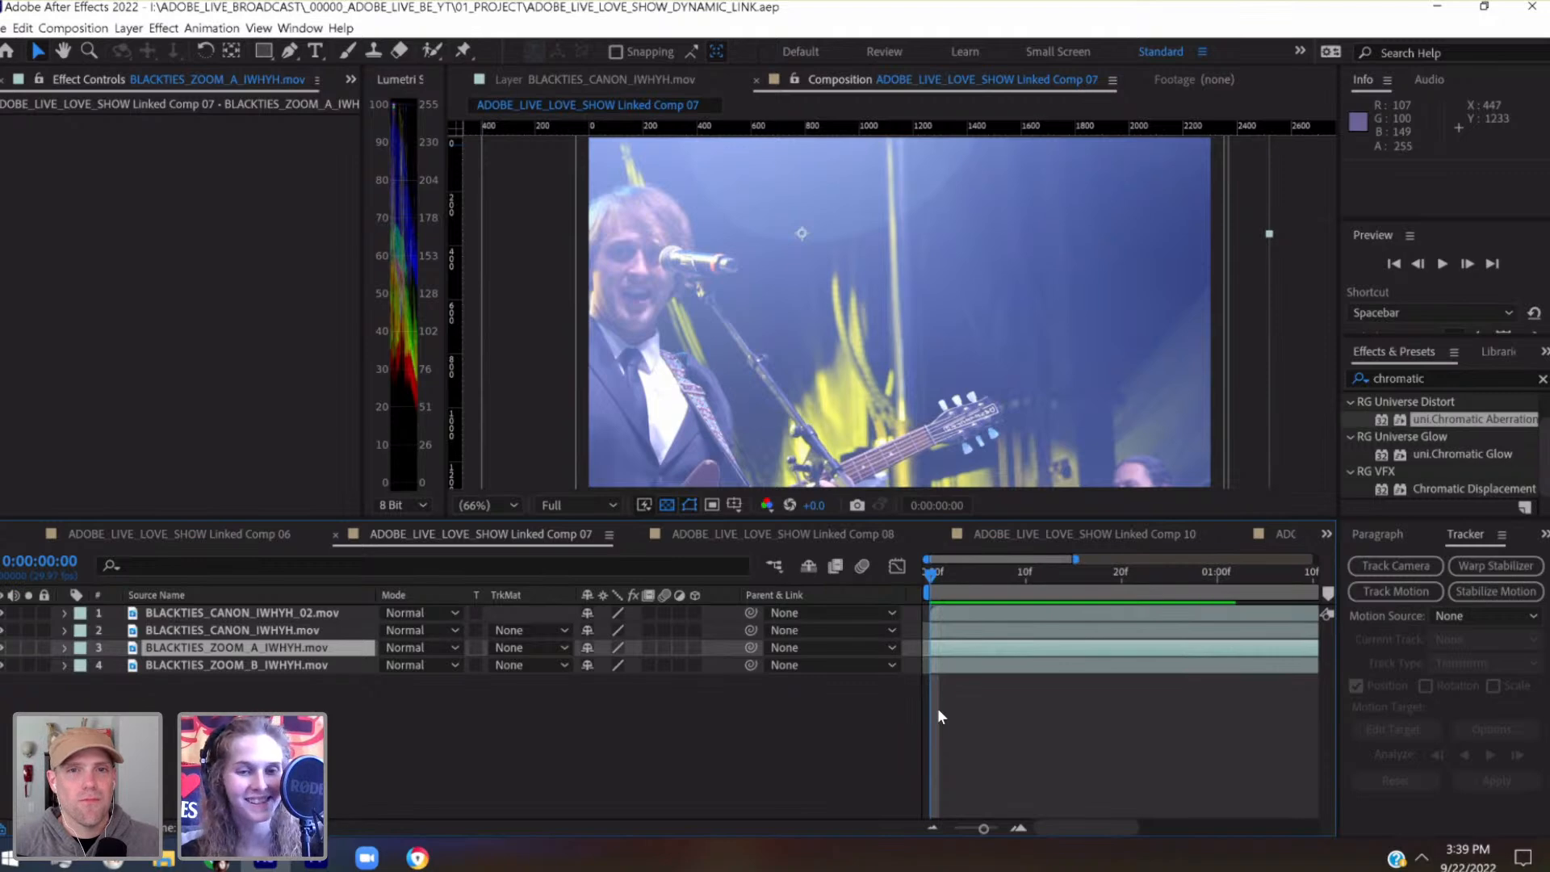
Open the BLACKTIES_CANON_IWHYH.mov layer in its own viewer and examine its tracked motion by scrubbing through to 0:00:03:16
{"action": "left_click", "coordinate": [323, 630]}
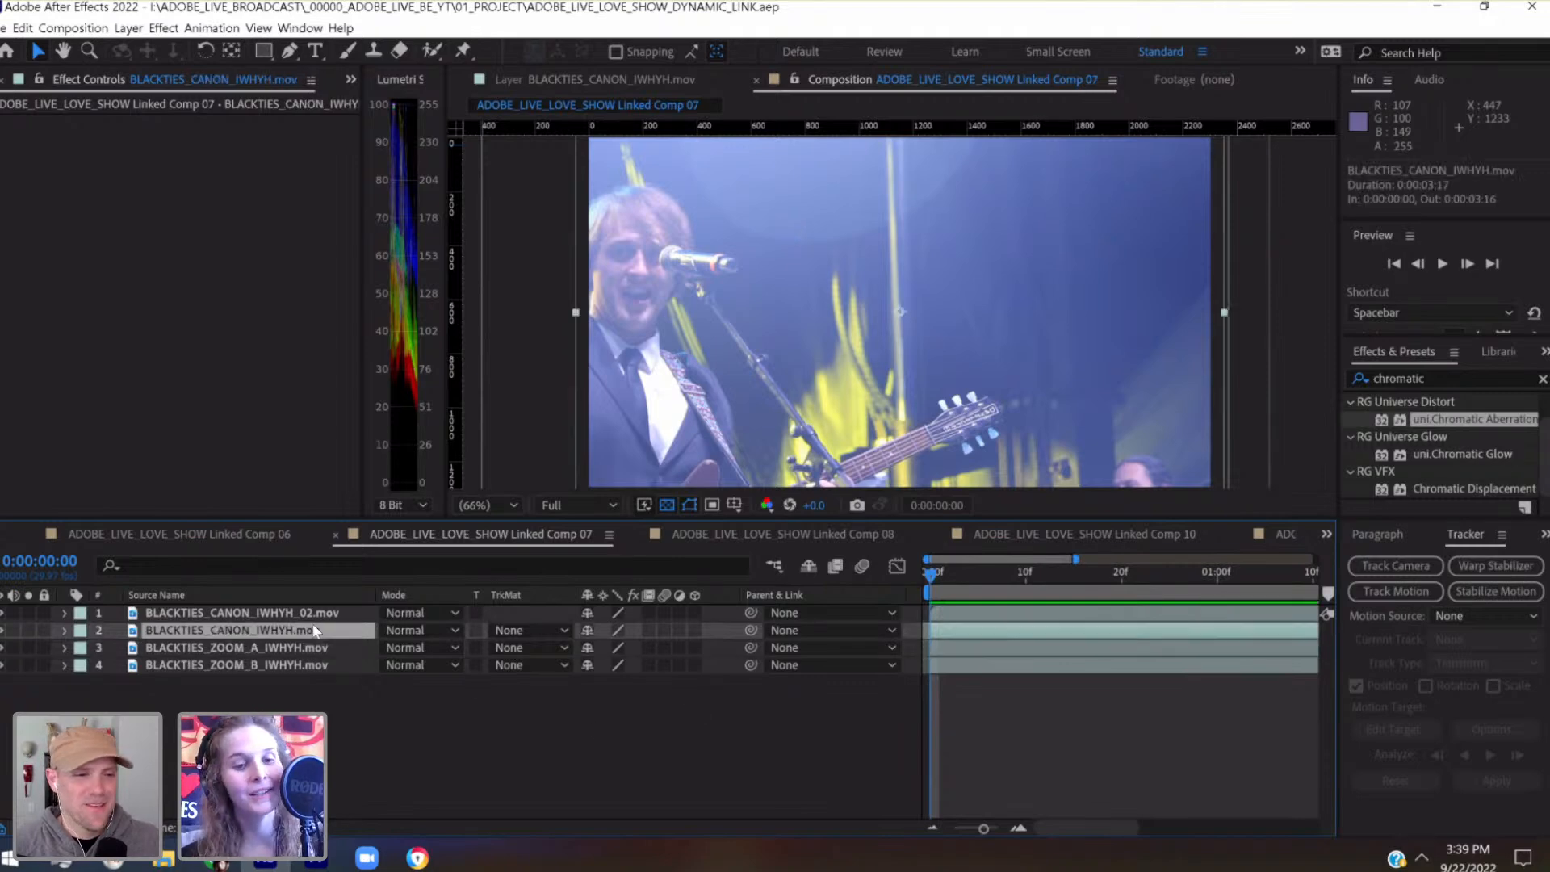
{"action": "double_click", "coordinate": [290, 631]}
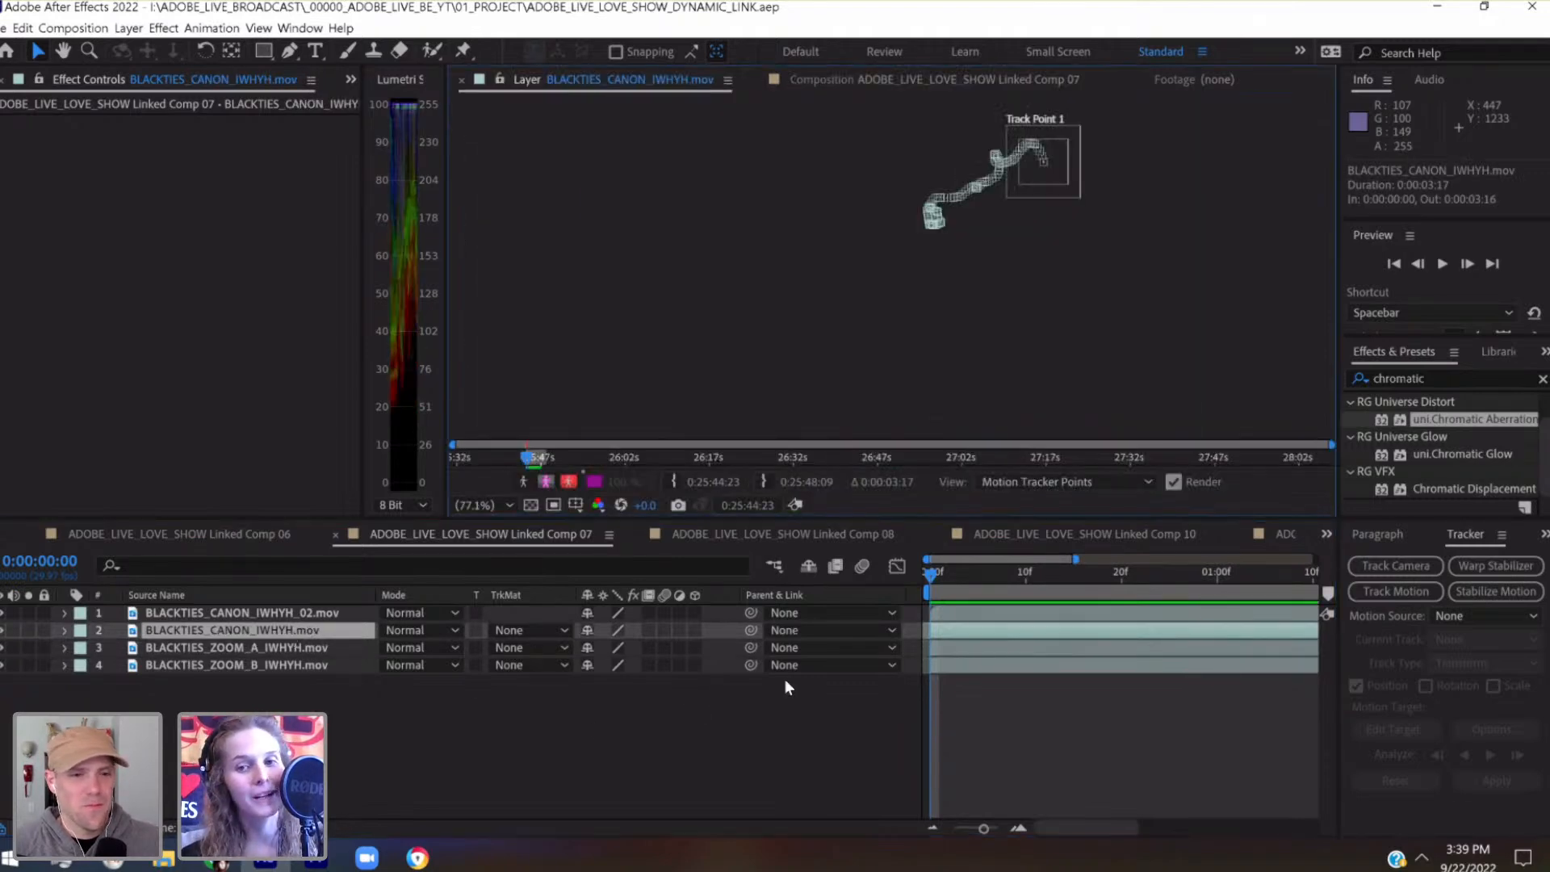
{"action": "left_click_drag", "start_coordinate": [944, 574], "coordinate": [1153, 578]}
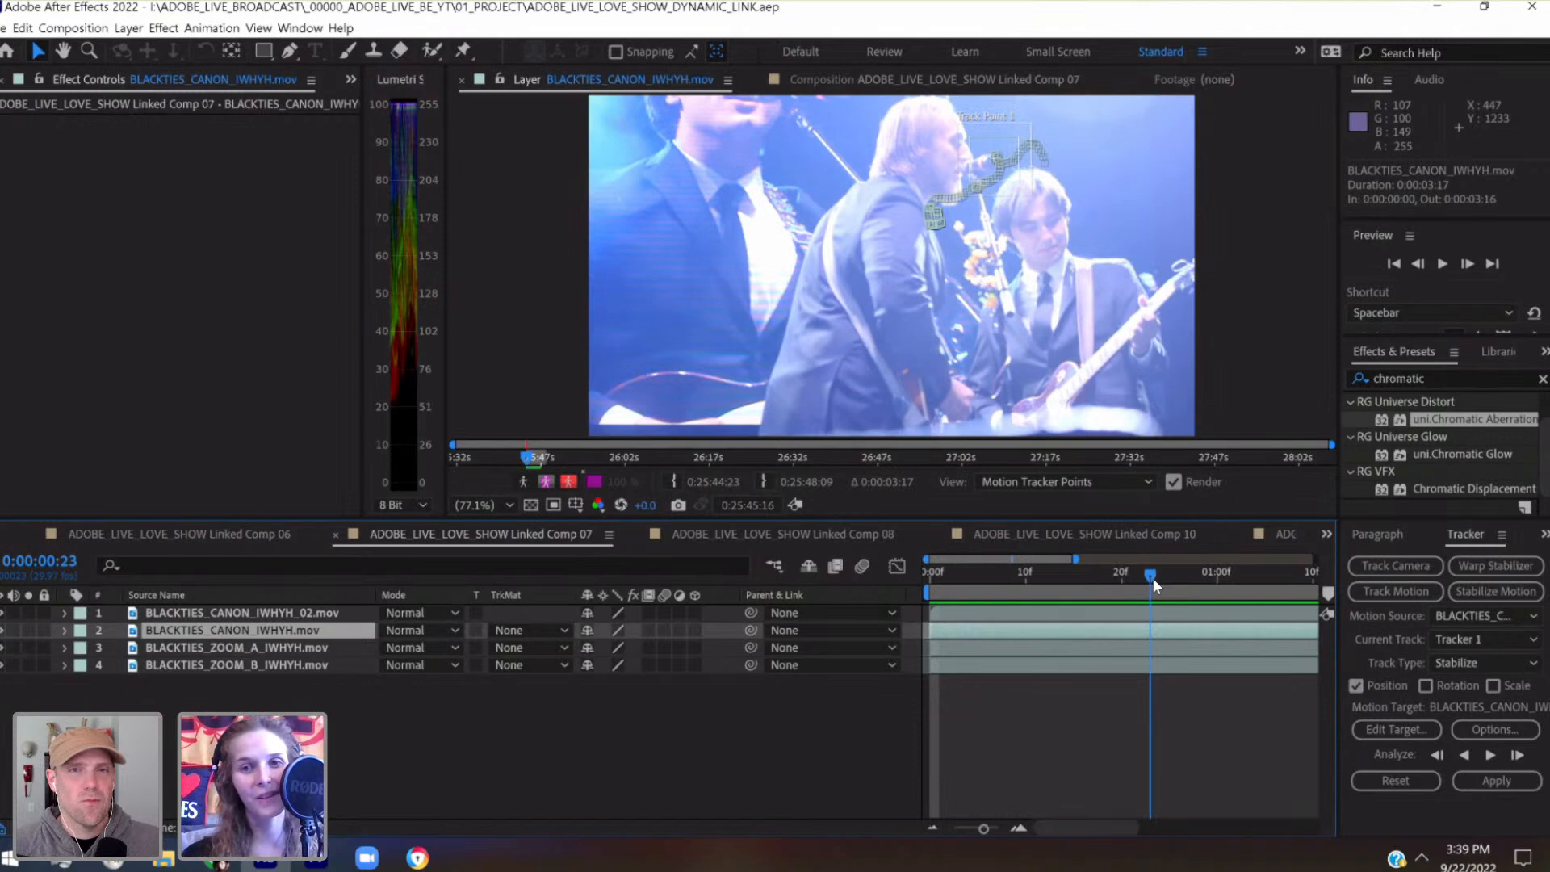
{"action": "left_click_drag", "start_coordinate": [1236, 573], "coordinate": [1274, 575]}
{"action": "left_click_drag", "start_coordinate": [976, 822], "coordinate": [958, 829]}
{"action": "left_click_drag", "start_coordinate": [1104, 575], "coordinate": [1261, 580]}
{"action": "left_click_drag", "start_coordinate": [958, 829], "coordinate": [937, 822]}
{"action": "left_click_drag", "start_coordinate": [1258, 558], "coordinate": [1304, 577]}
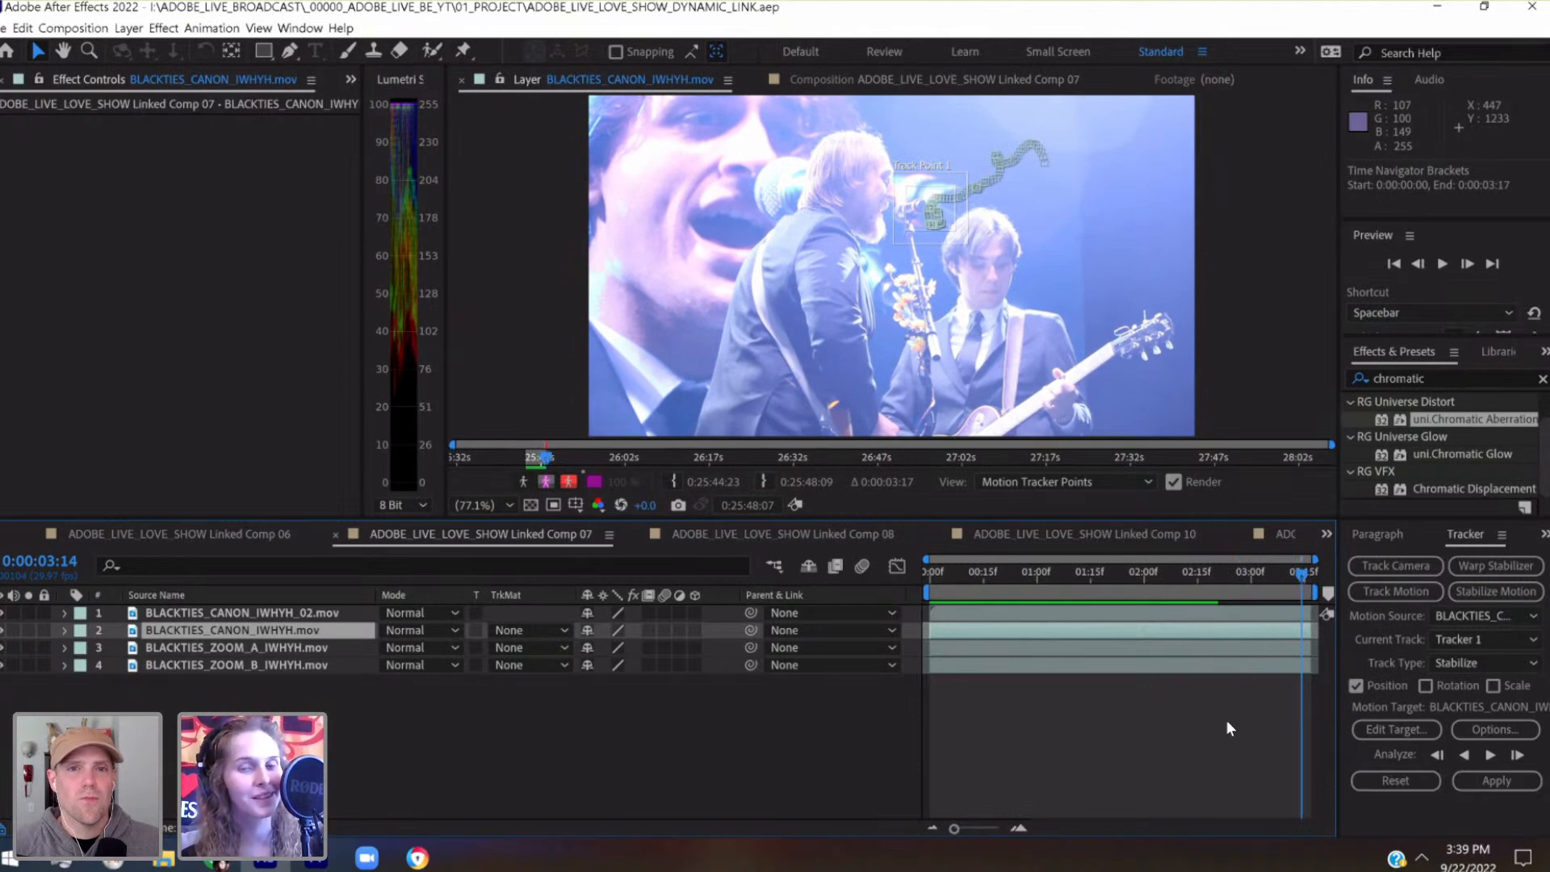
{"action": "left_click_drag", "start_coordinate": [932, 578], "coordinate": [1101, 594]}
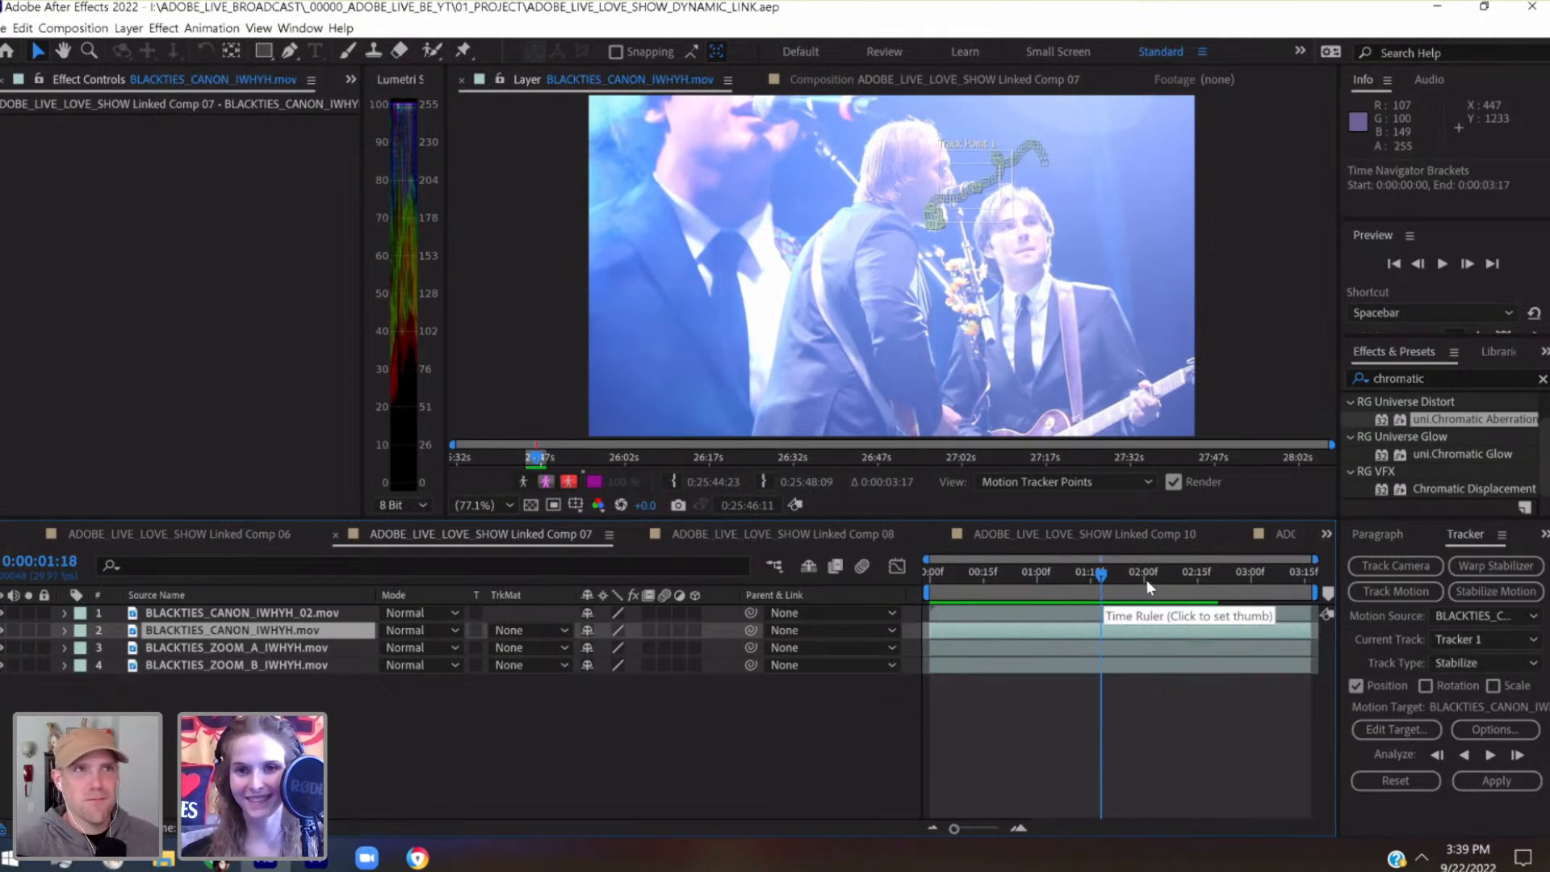
{"action": "left_click_drag", "start_coordinate": [1175, 576], "coordinate": [1314, 583]}
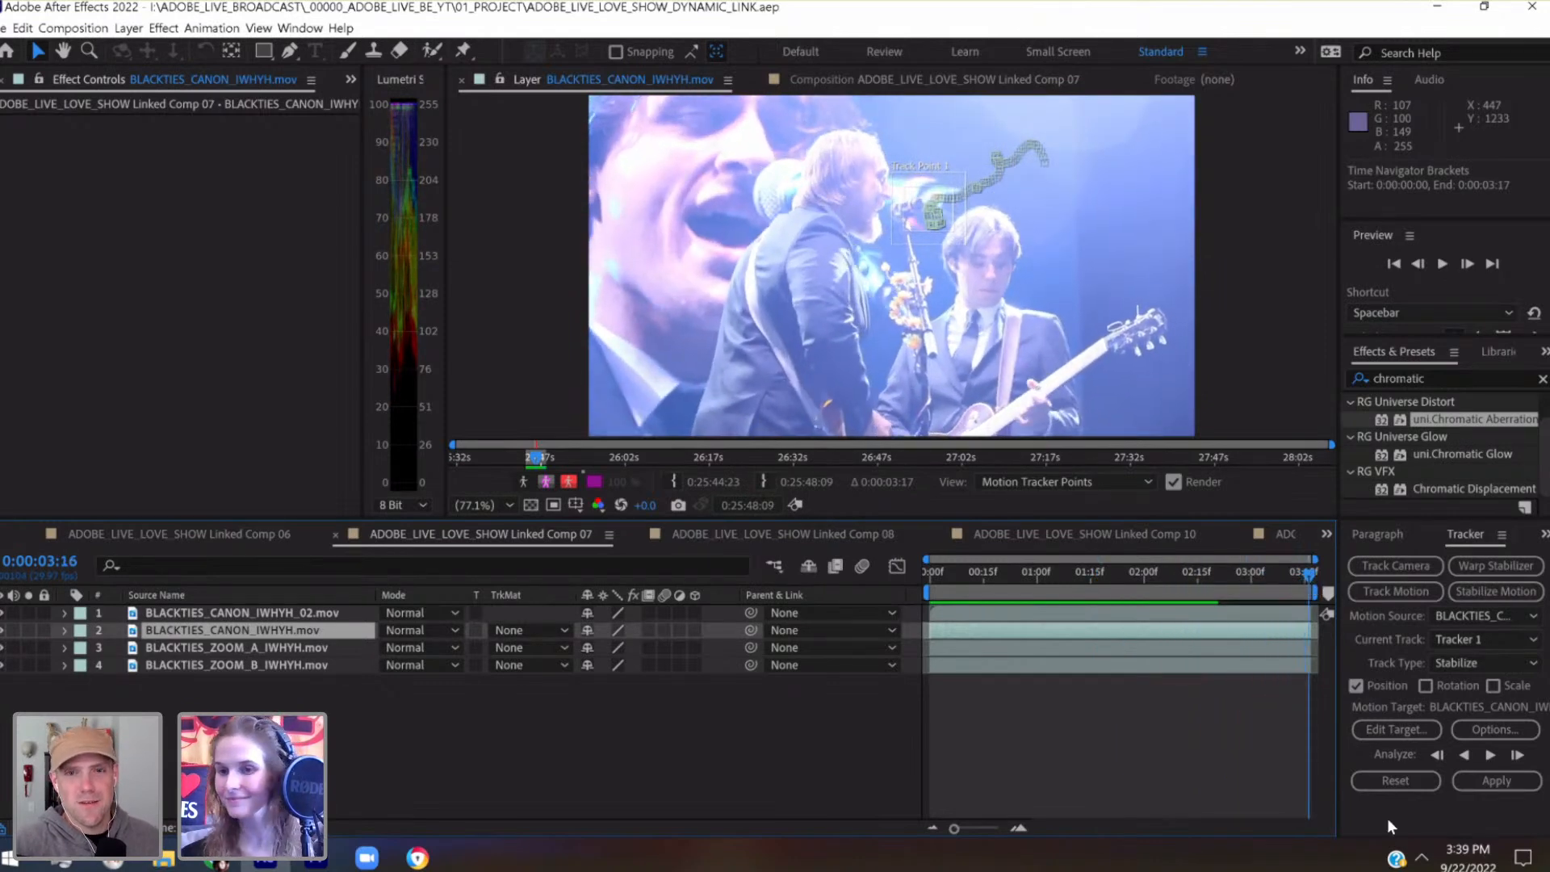
Apply the stabilization track to BLACKTIES_CANON_IWHYH.mov in X and Y, and return to the composition view
{"action": "left_click", "coordinate": [1481, 781]}
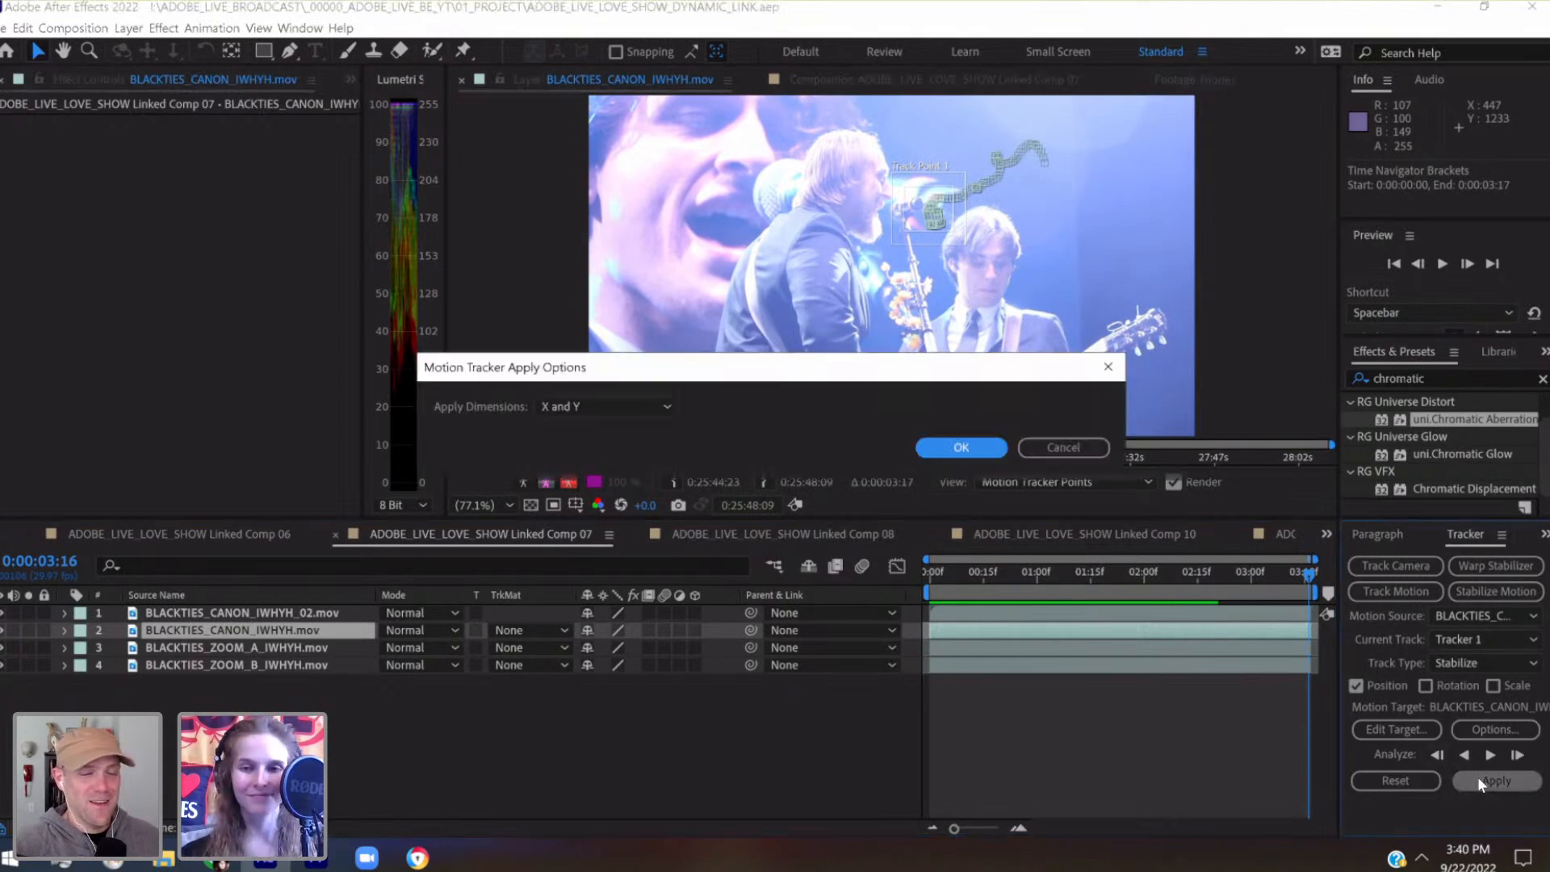
{"action": "left_click", "coordinate": [961, 447]}
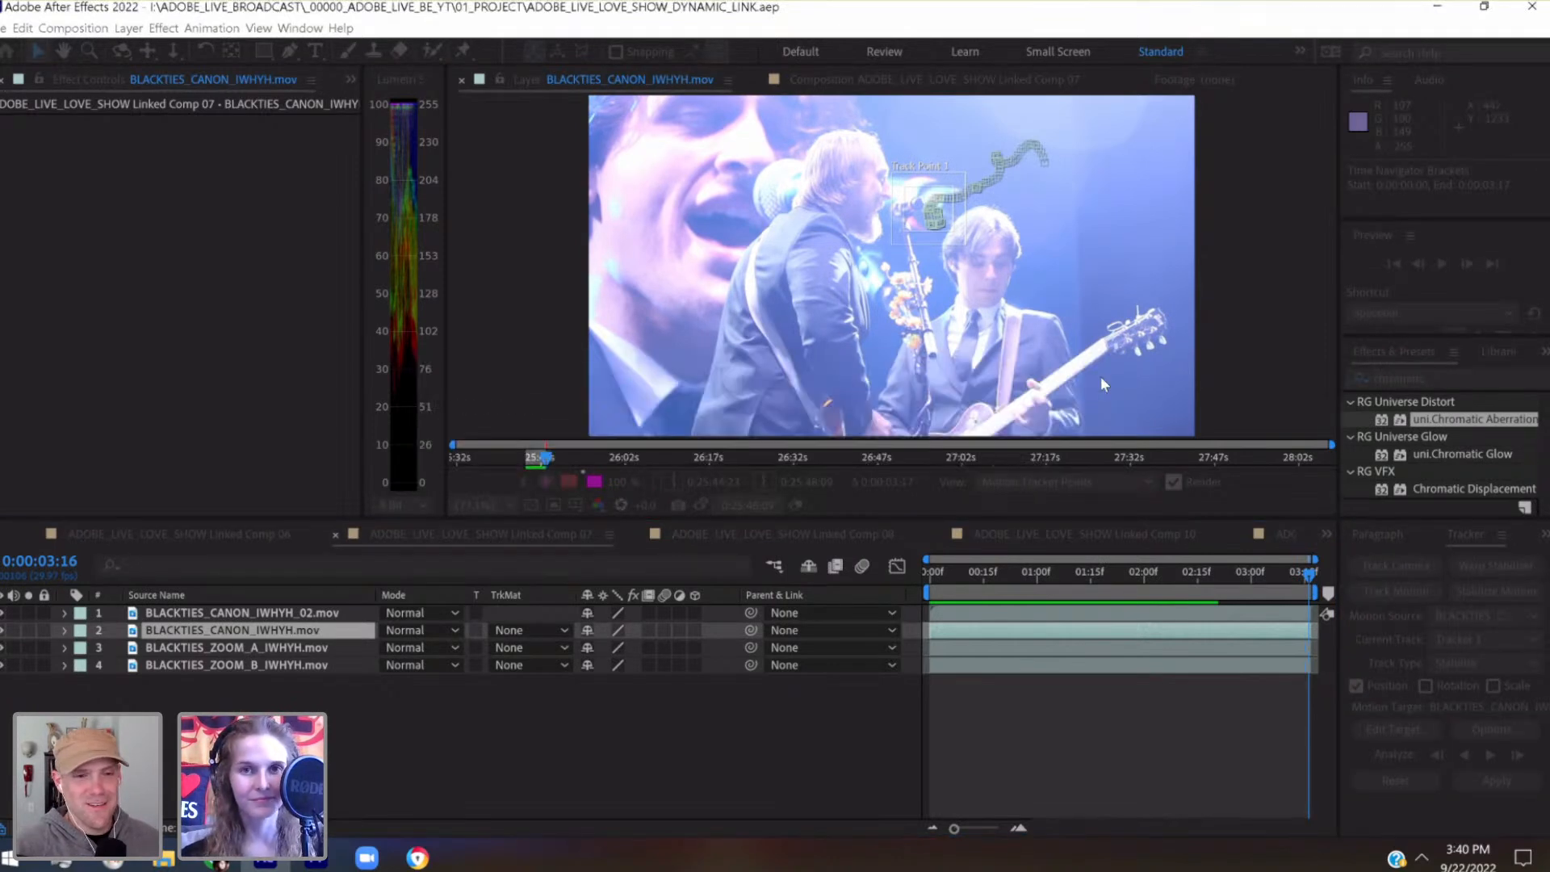
{"action": "left_click", "coordinate": [822, 81]}
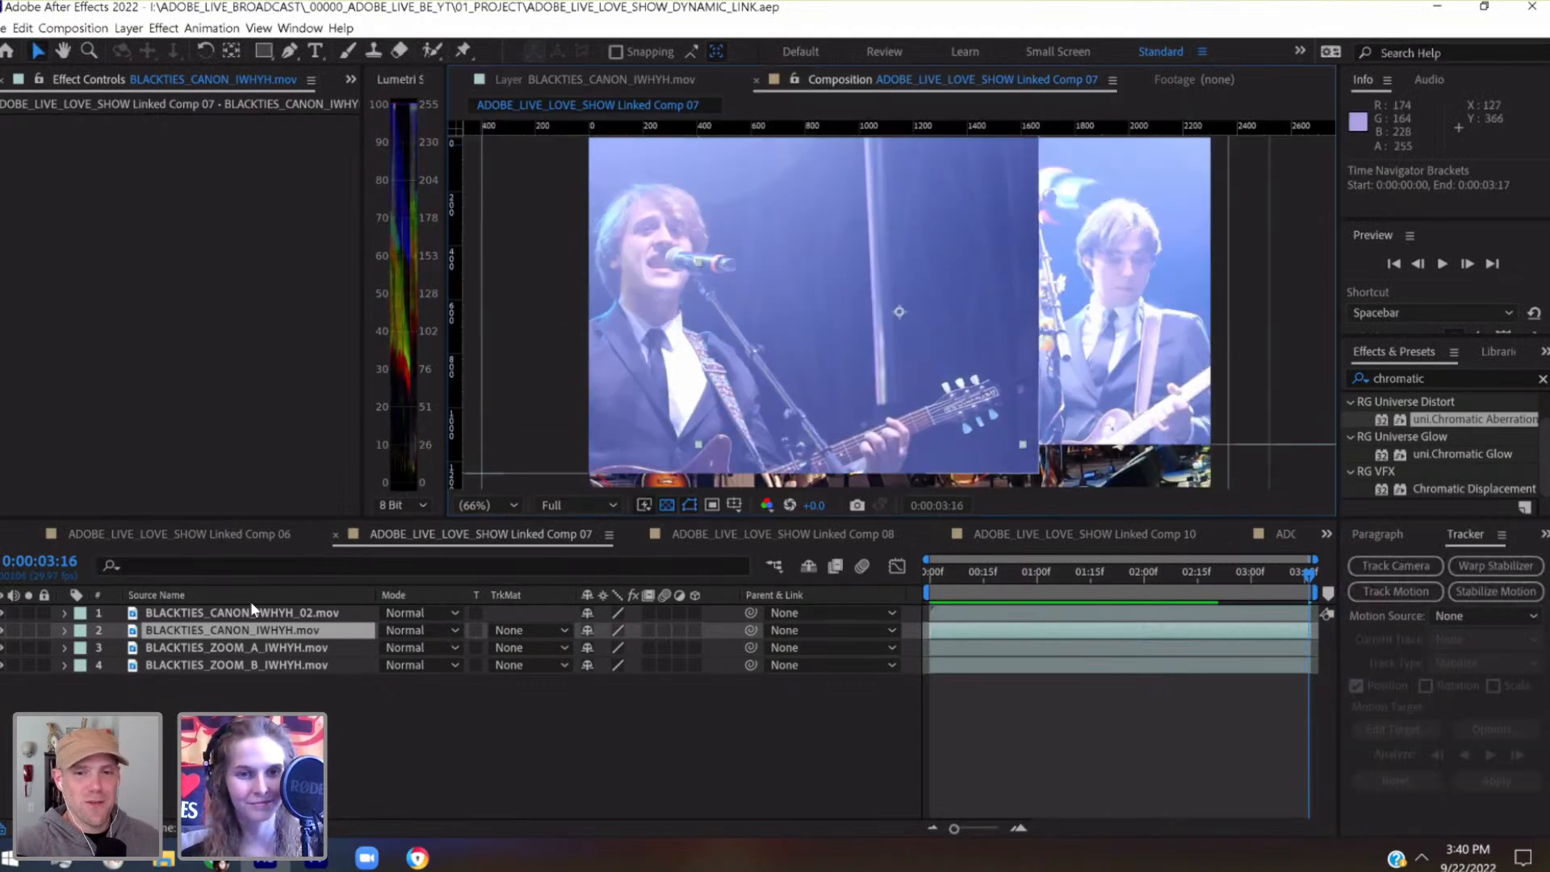
Solo the BLACKTIES_CANON_IWHYH_02.mov layer and examine its stabilized framing from 0:00:00:00 to 0:00:02:07
{"action": "left_click", "coordinate": [339, 613]}
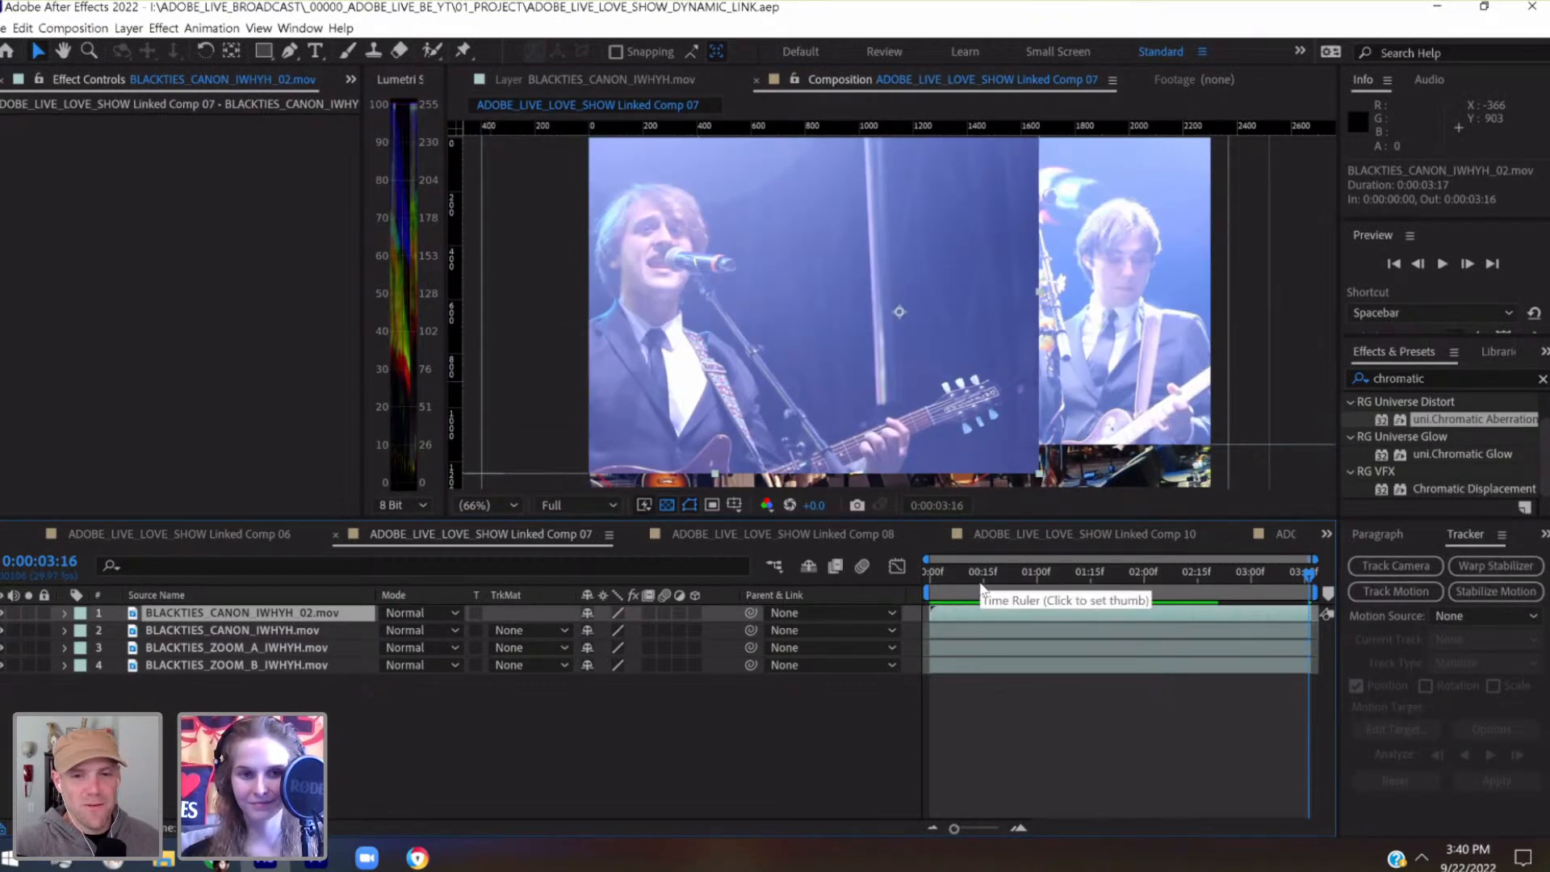
{"action": "left_click", "coordinate": [928, 570]}
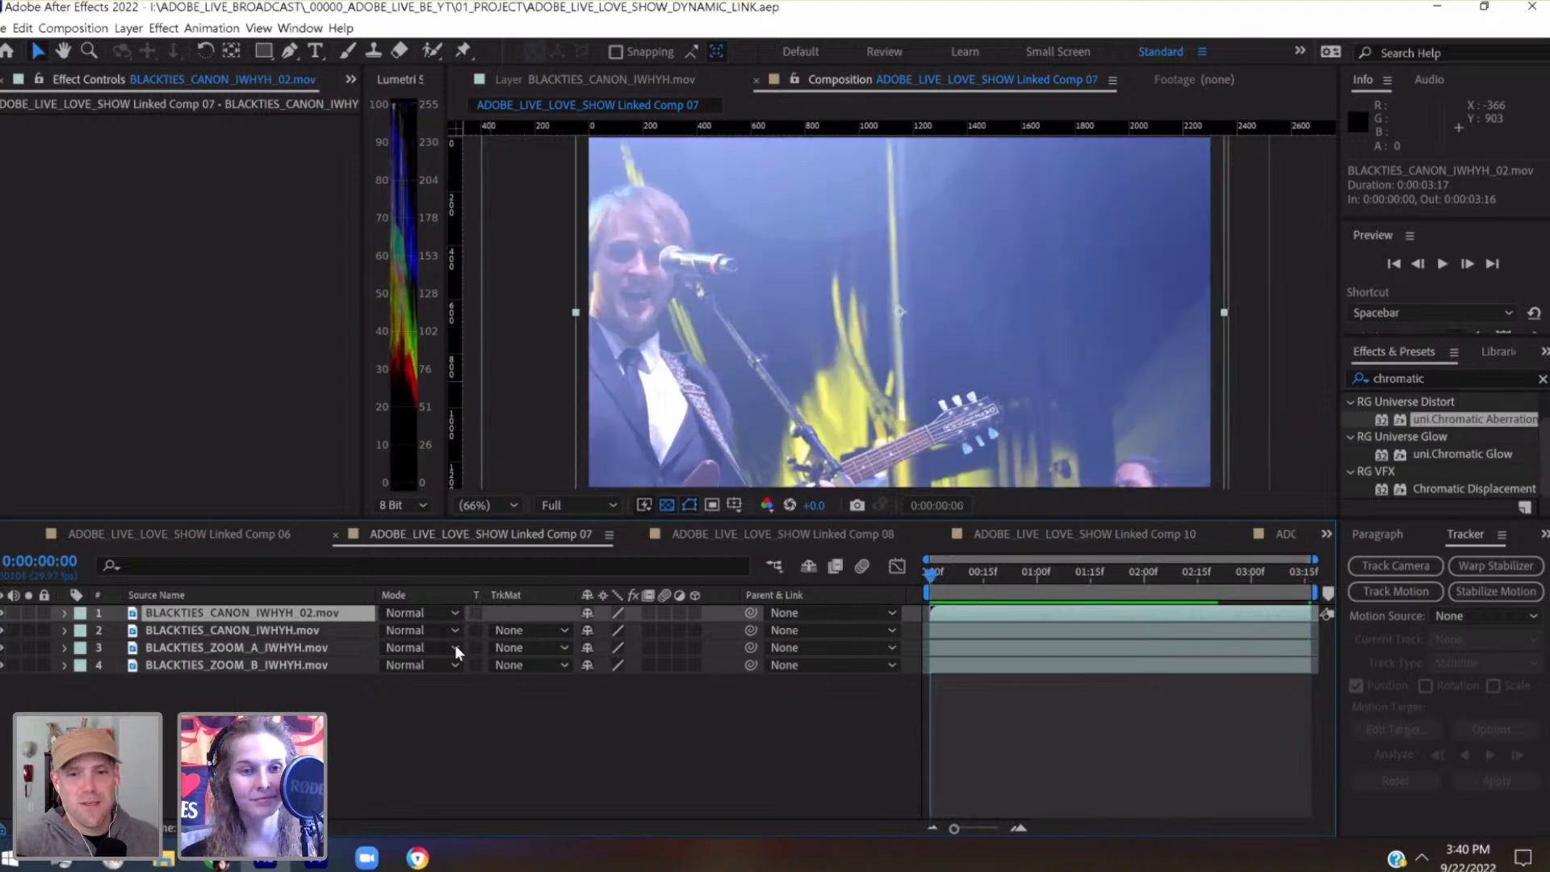
{"action": "left_click_drag", "start_coordinate": [941, 571], "coordinate": [1062, 572]}
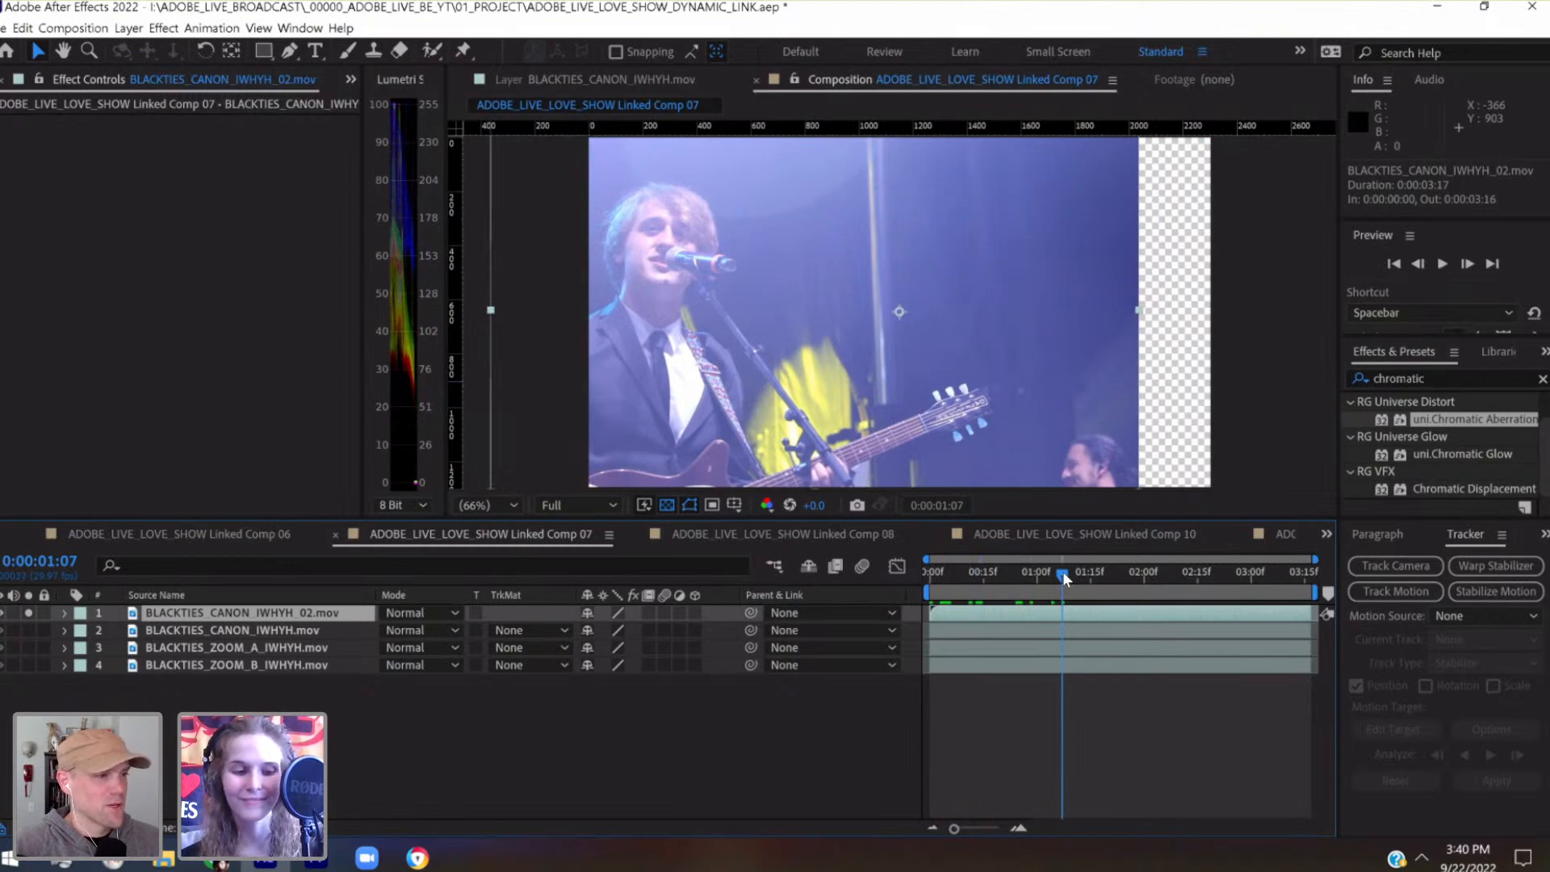
{"action": "left_click_drag", "start_coordinate": [1063, 575], "coordinate": [1170, 570]}
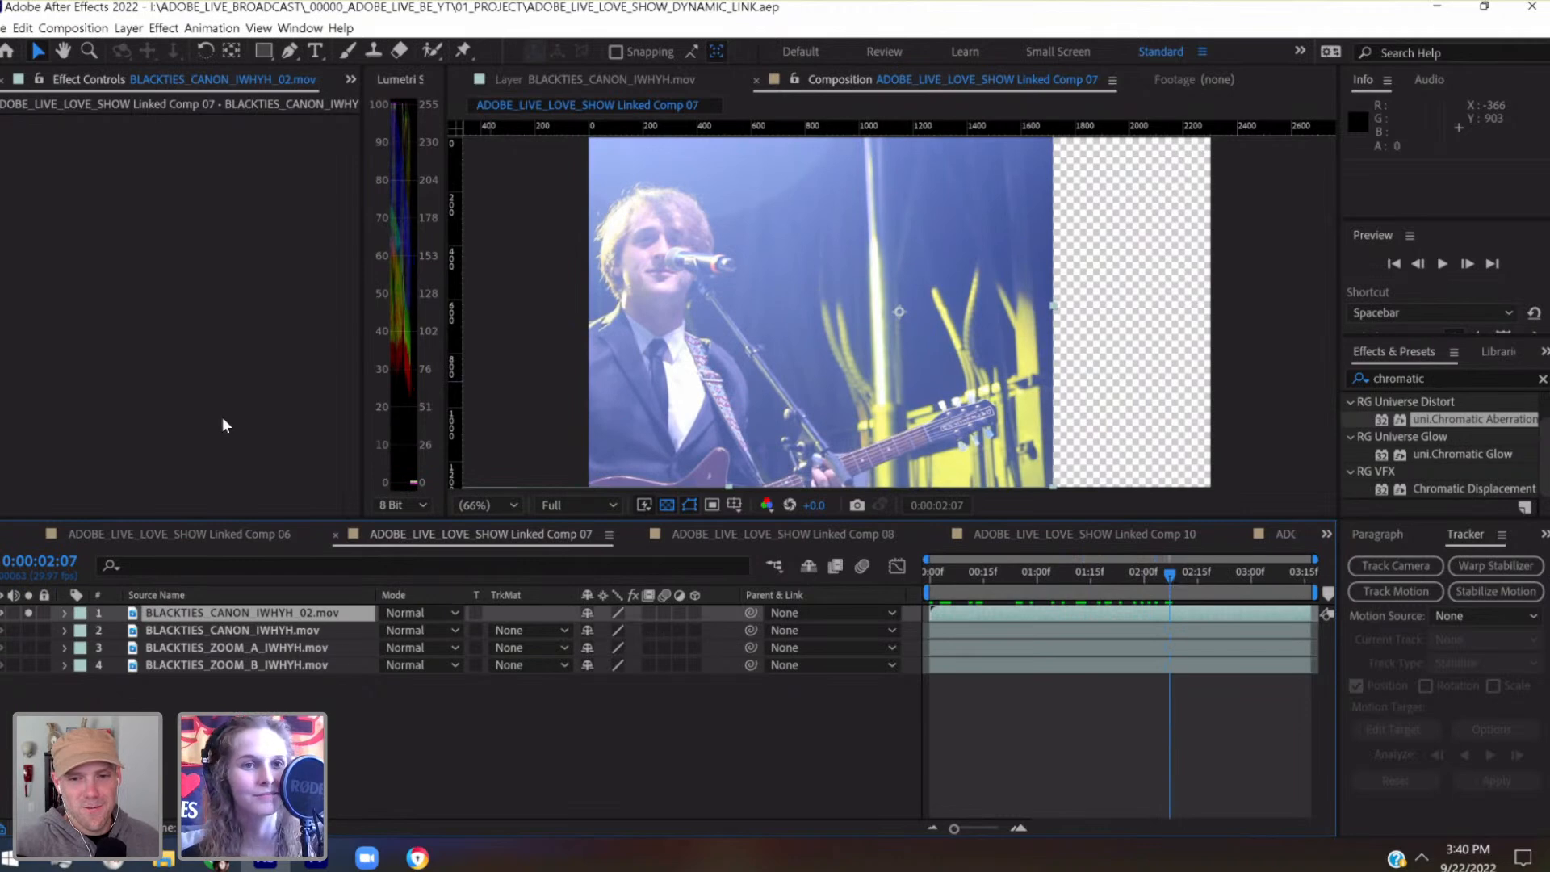
Create a black 2304 × 2304 px solid above all the footage layers
{"action": "left_click", "coordinate": [128, 28]}
{"action": "mouse_move", "coordinate": [132, 50]}
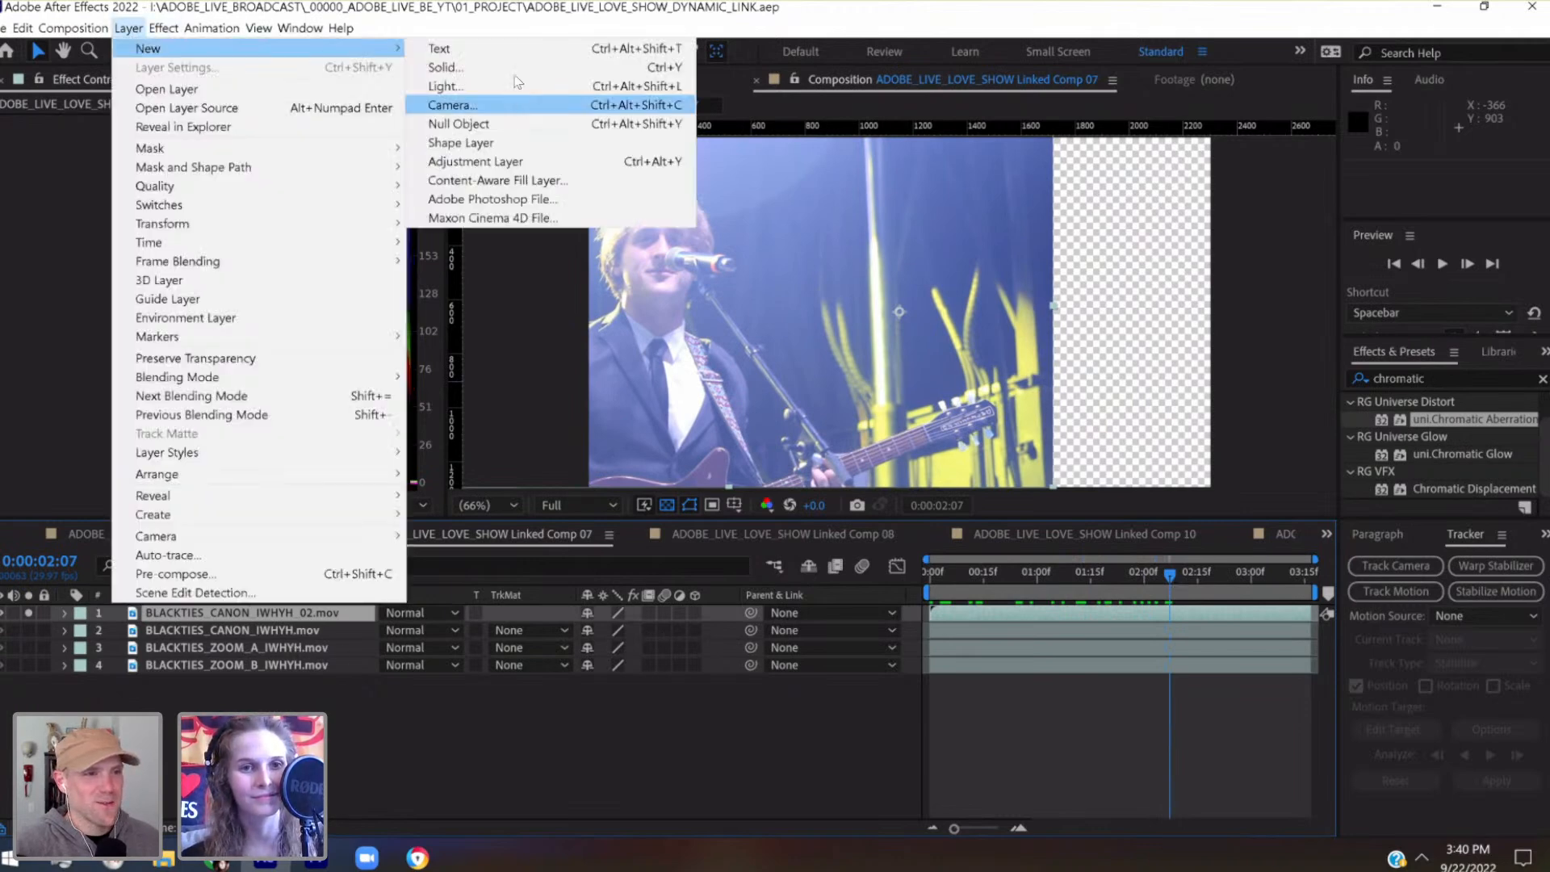
{"action": "left_click", "coordinate": [446, 68]}
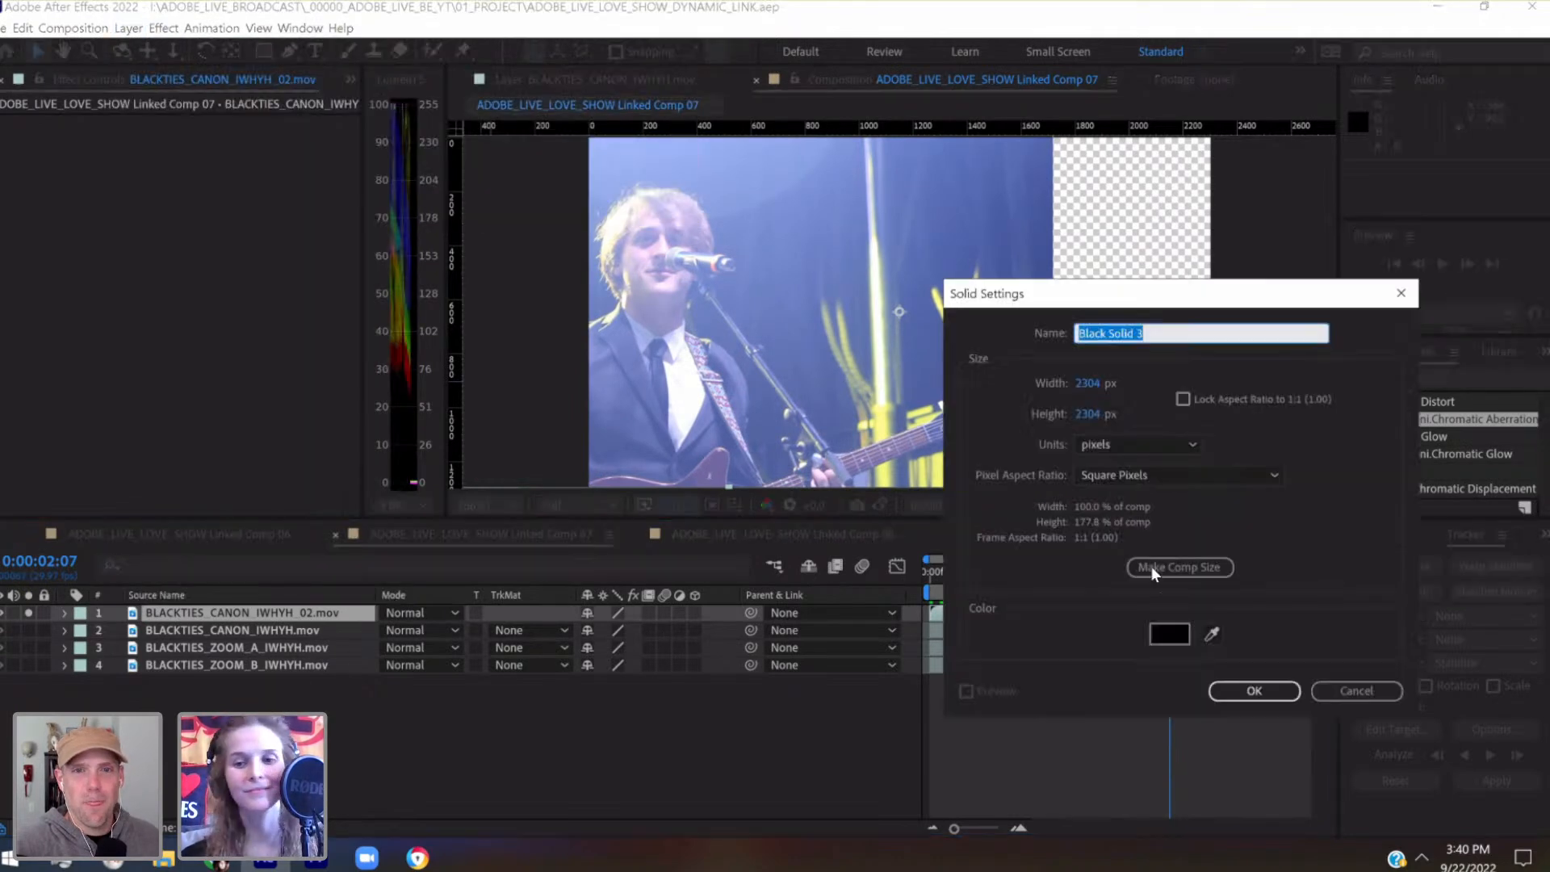
{"action": "left_click", "coordinate": [1256, 692]}
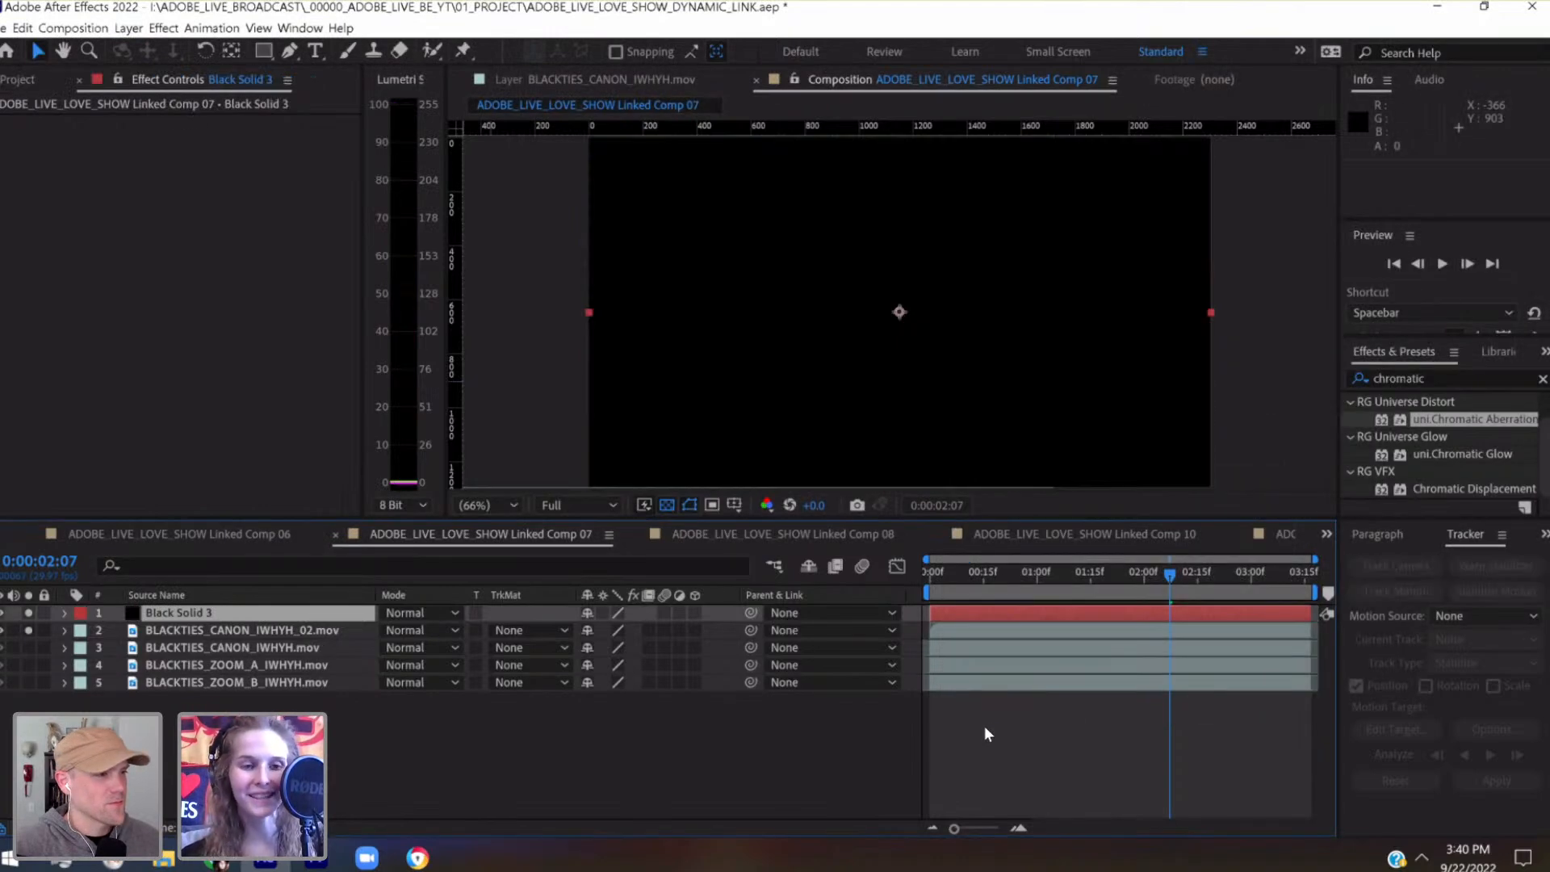
Compare the framing of the two CANON layers by soloing them separately and together while scrubbing back to 0:00:00:01
{"action": "left_click", "coordinate": [65, 612]}
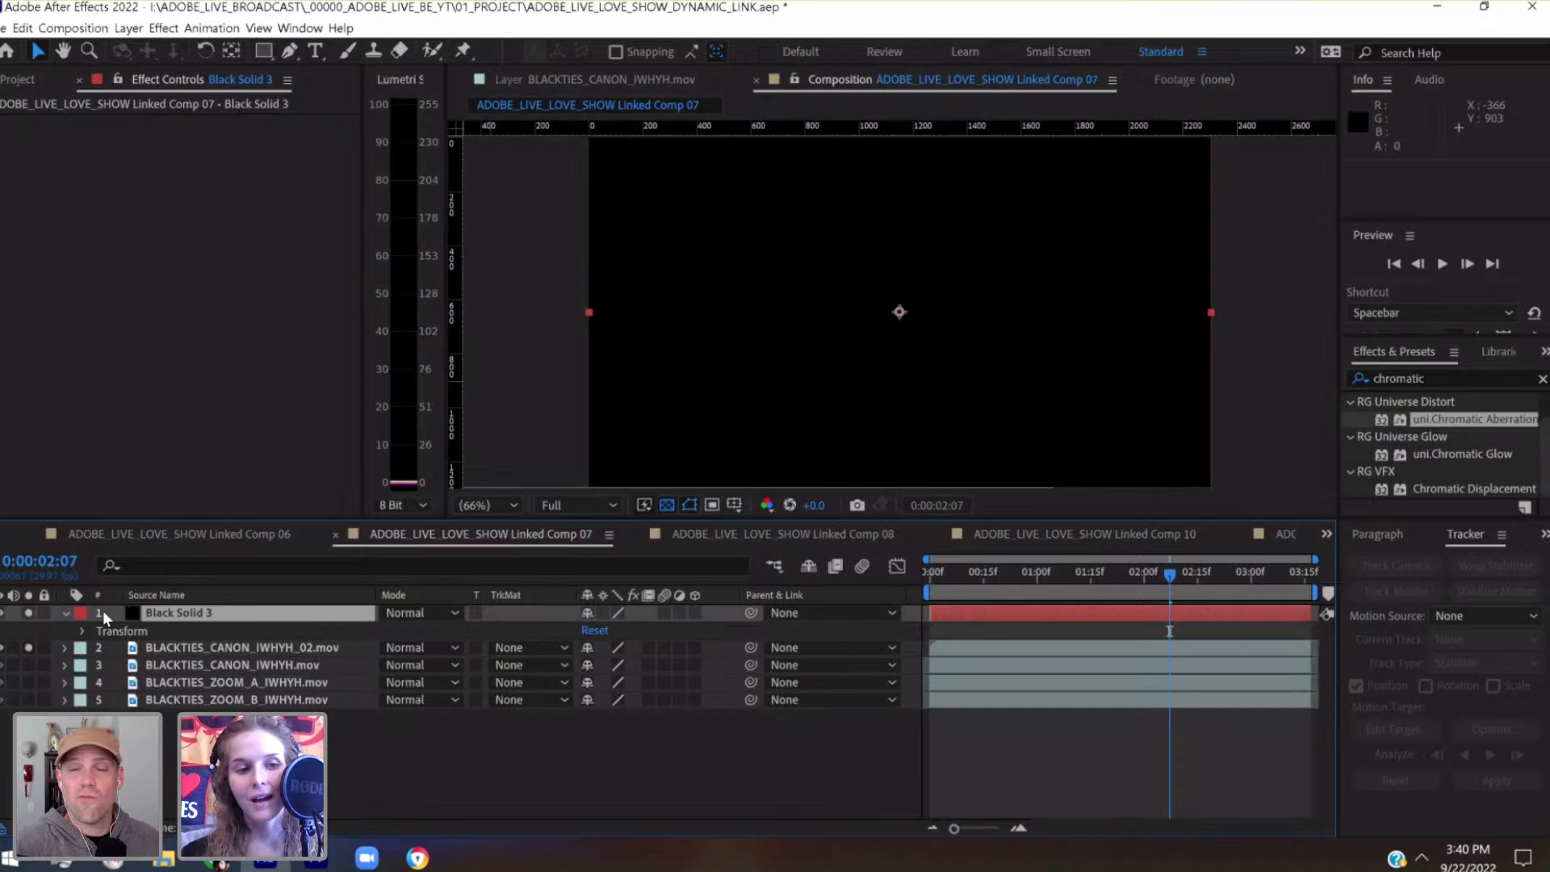
{"action": "left_click", "coordinate": [29, 613]}
{"action": "mouse_move", "coordinate": [952, 576]}
{"action": "left_mouse_down"}
{"action": "mouse_move", "coordinate": [928, 570]}
{"action": "mouse_move", "coordinate": [968, 570]}
{"action": "left_mouse_up"}
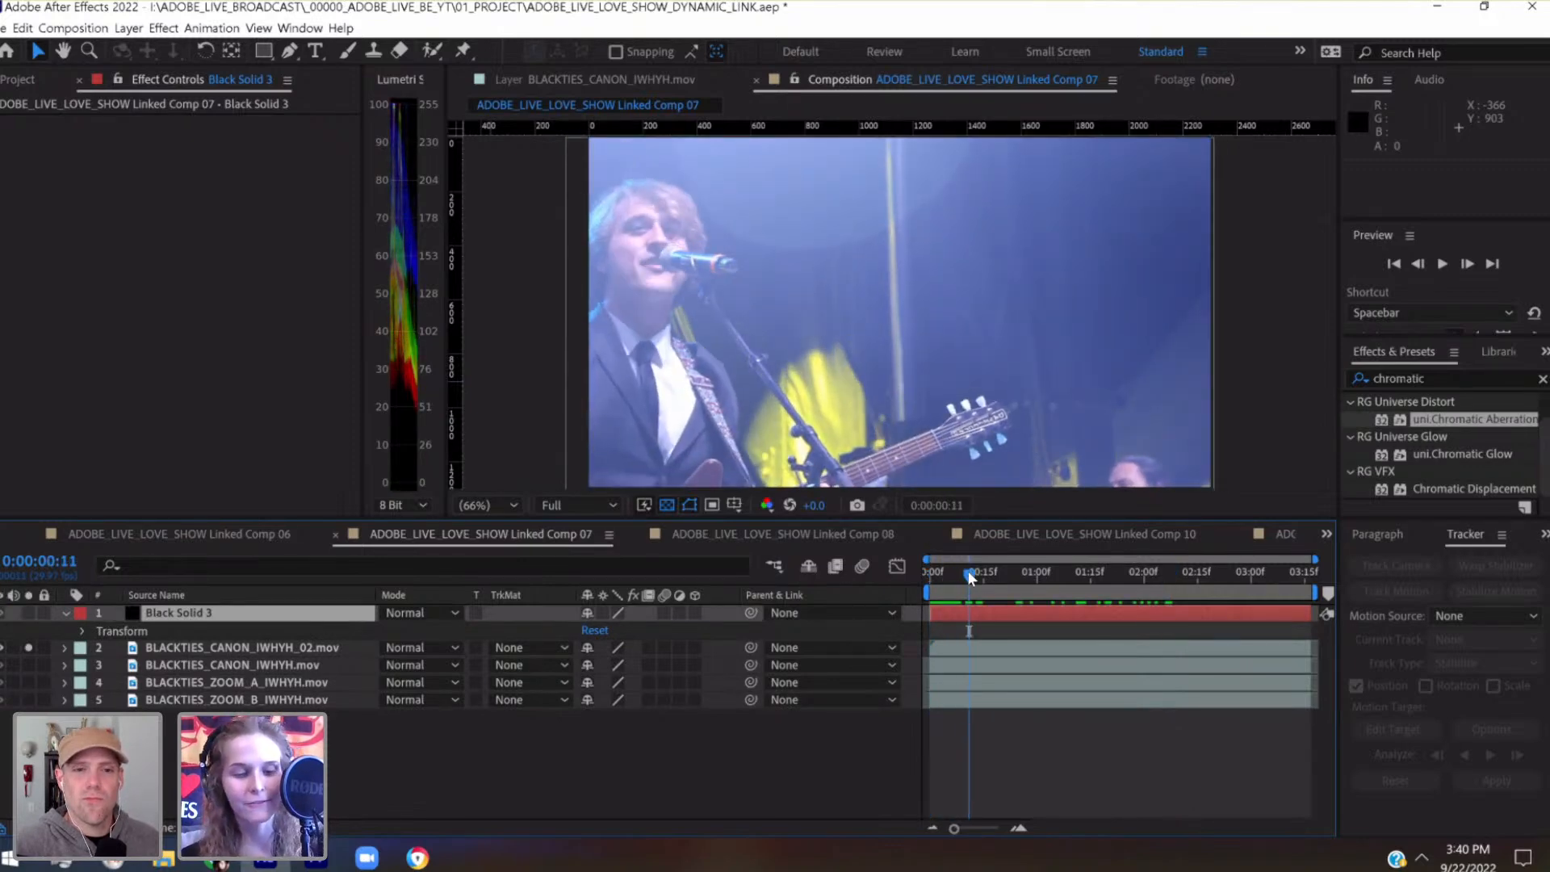
{"action": "left_click", "coordinate": [28, 665]}
{"action": "left_click", "coordinate": [28, 647]}
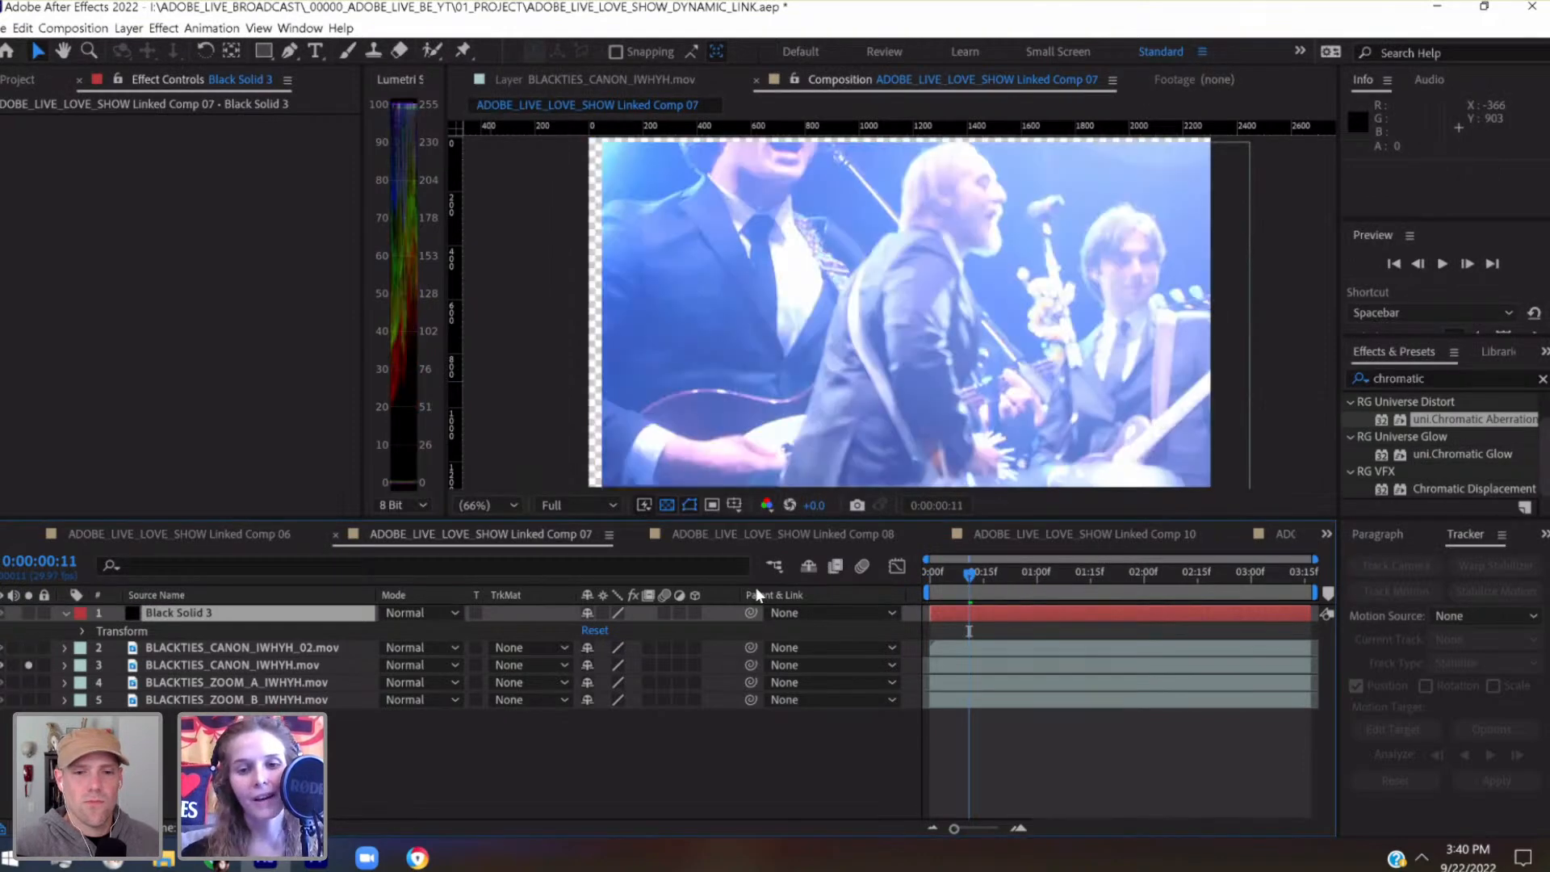
{"action": "left_click_drag", "start_coordinate": [990, 575], "coordinate": [1067, 585]}
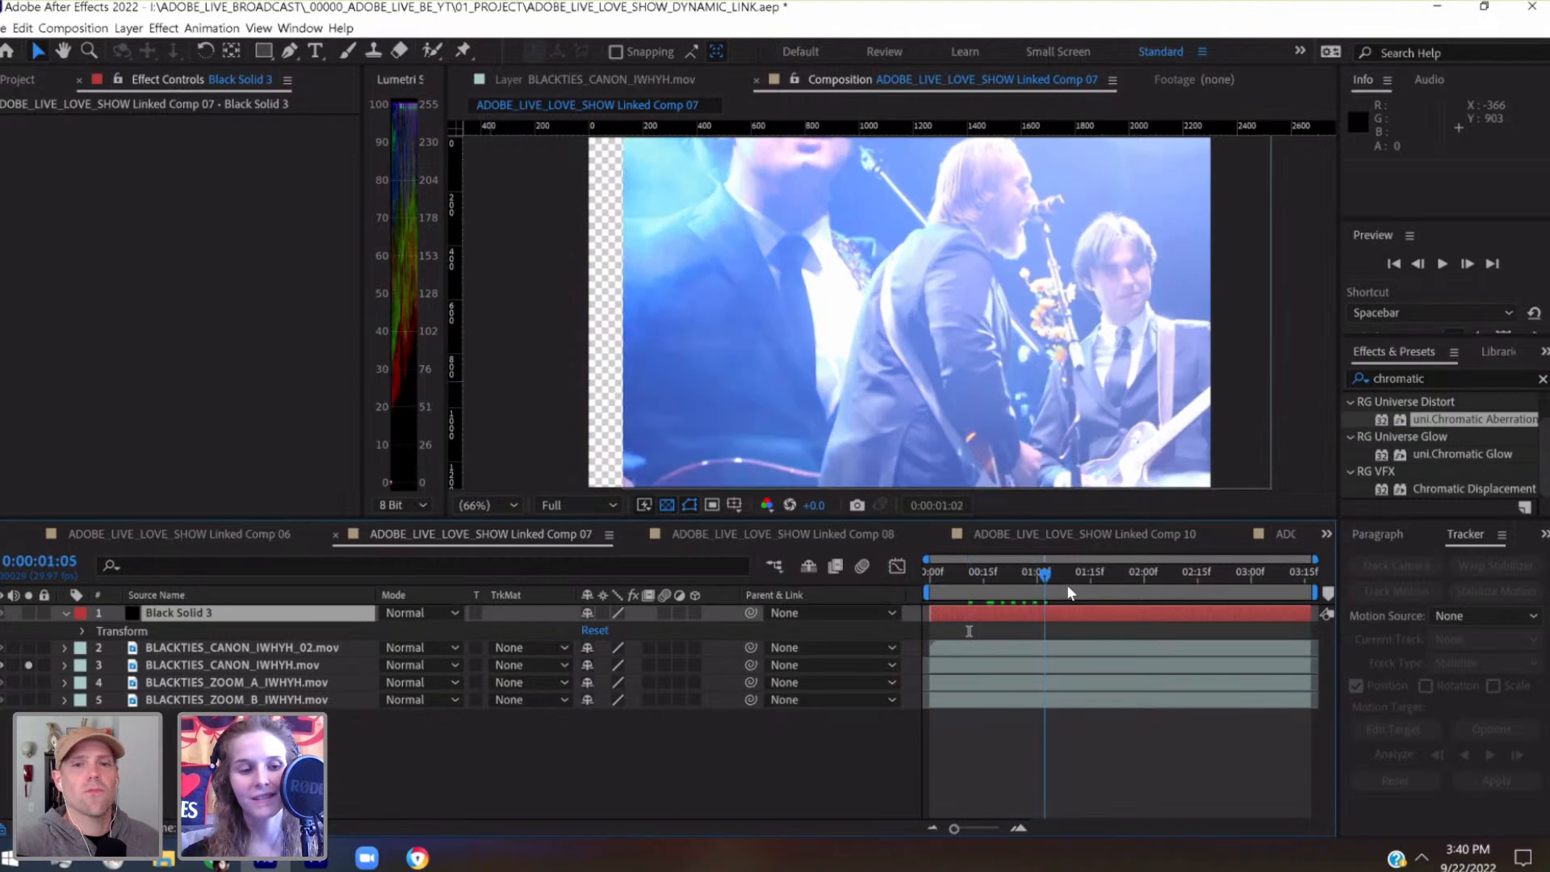
{"action": "left_click", "coordinate": [29, 648]}
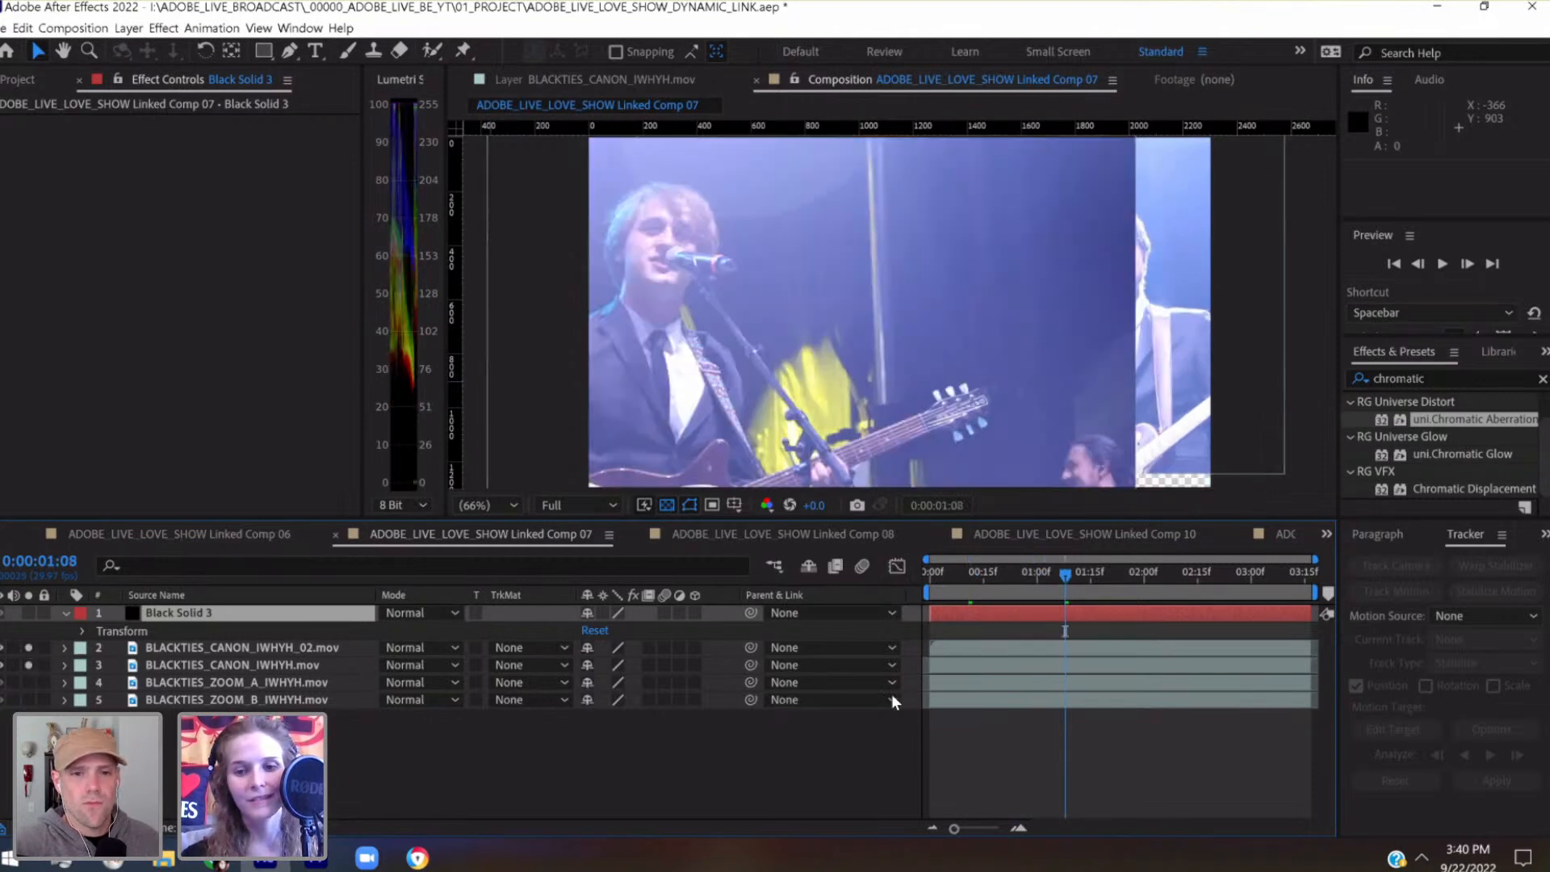
{"action": "left_click", "coordinate": [1087, 573]}
{"action": "left_click_drag", "start_coordinate": [1122, 583], "coordinate": [935, 612]}
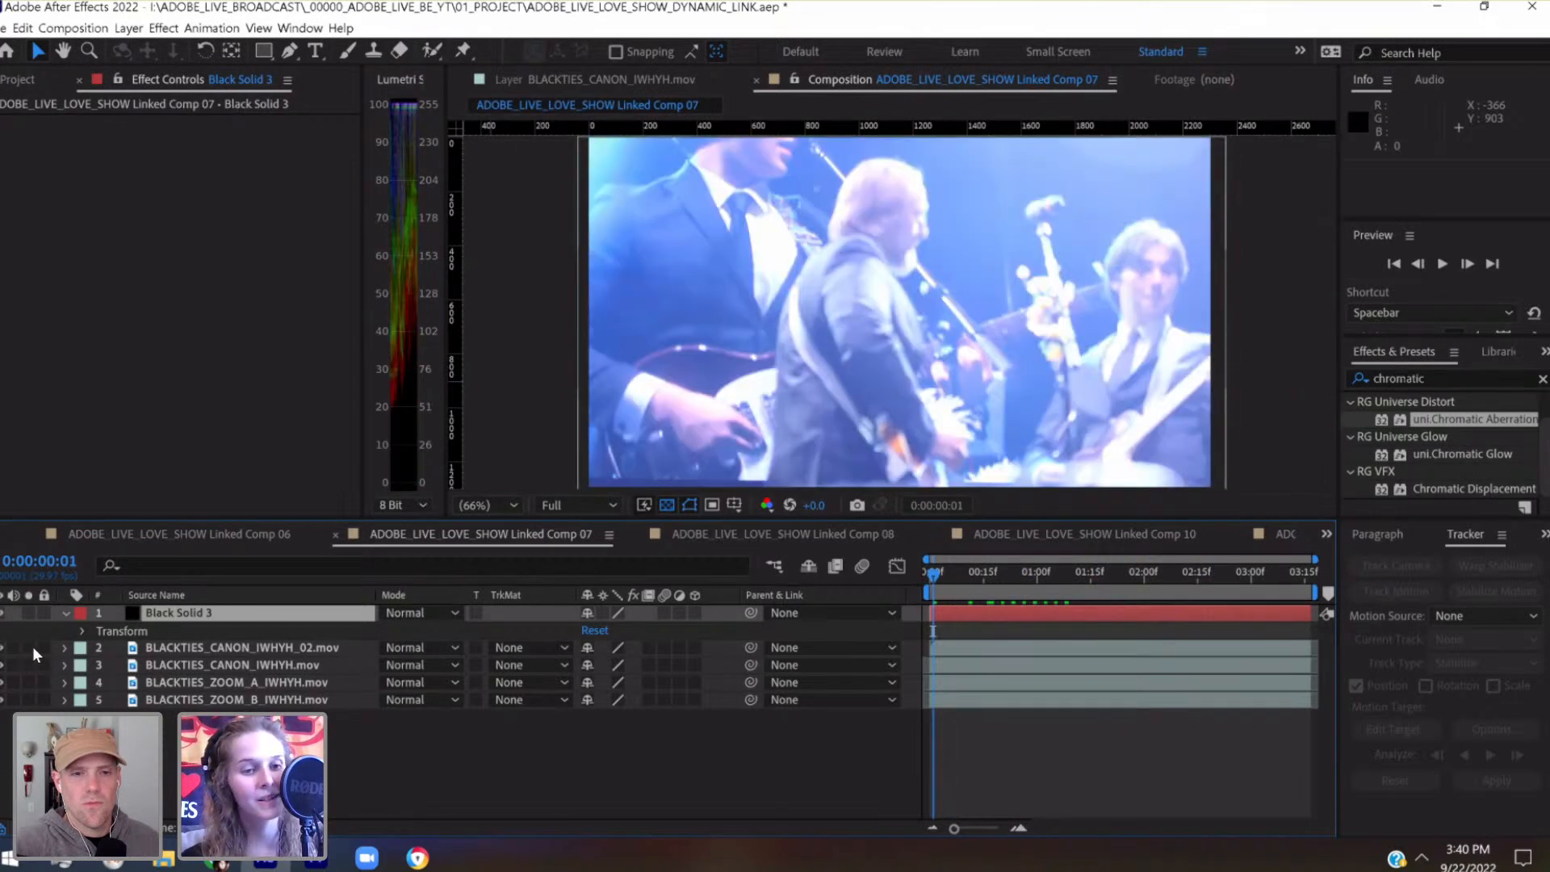
Solo only the black solid, reveal its transform properties, and save the project
{"action": "left_click", "coordinate": [29, 664]}
{"action": "left_click", "coordinate": [28, 613]}
{"action": "left_click", "coordinate": [80, 631]}
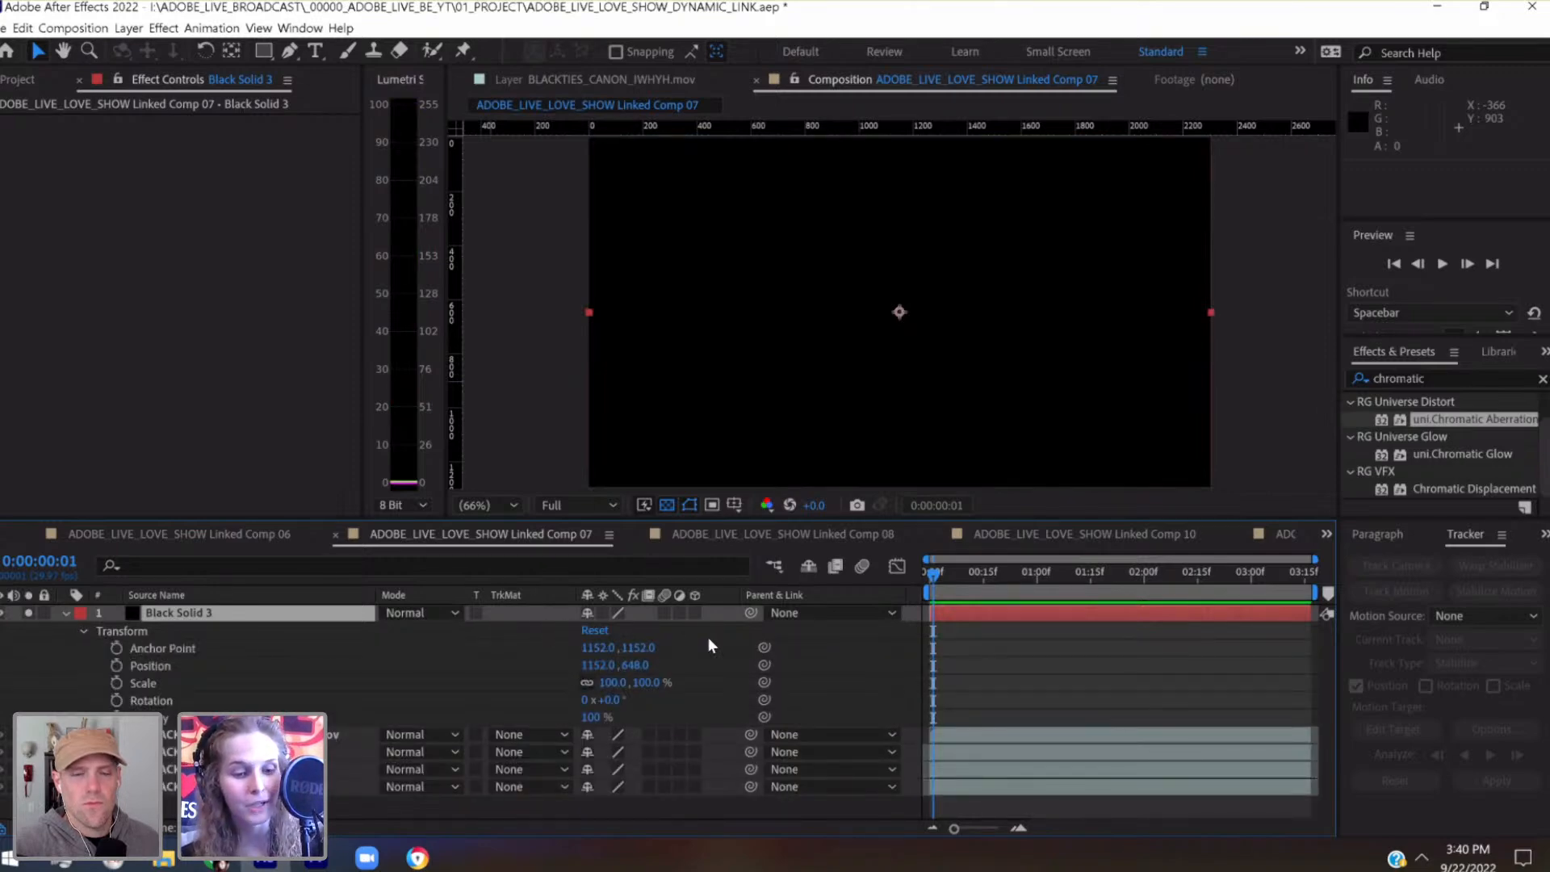
{"action": "key", "text": "ctrl+s"}
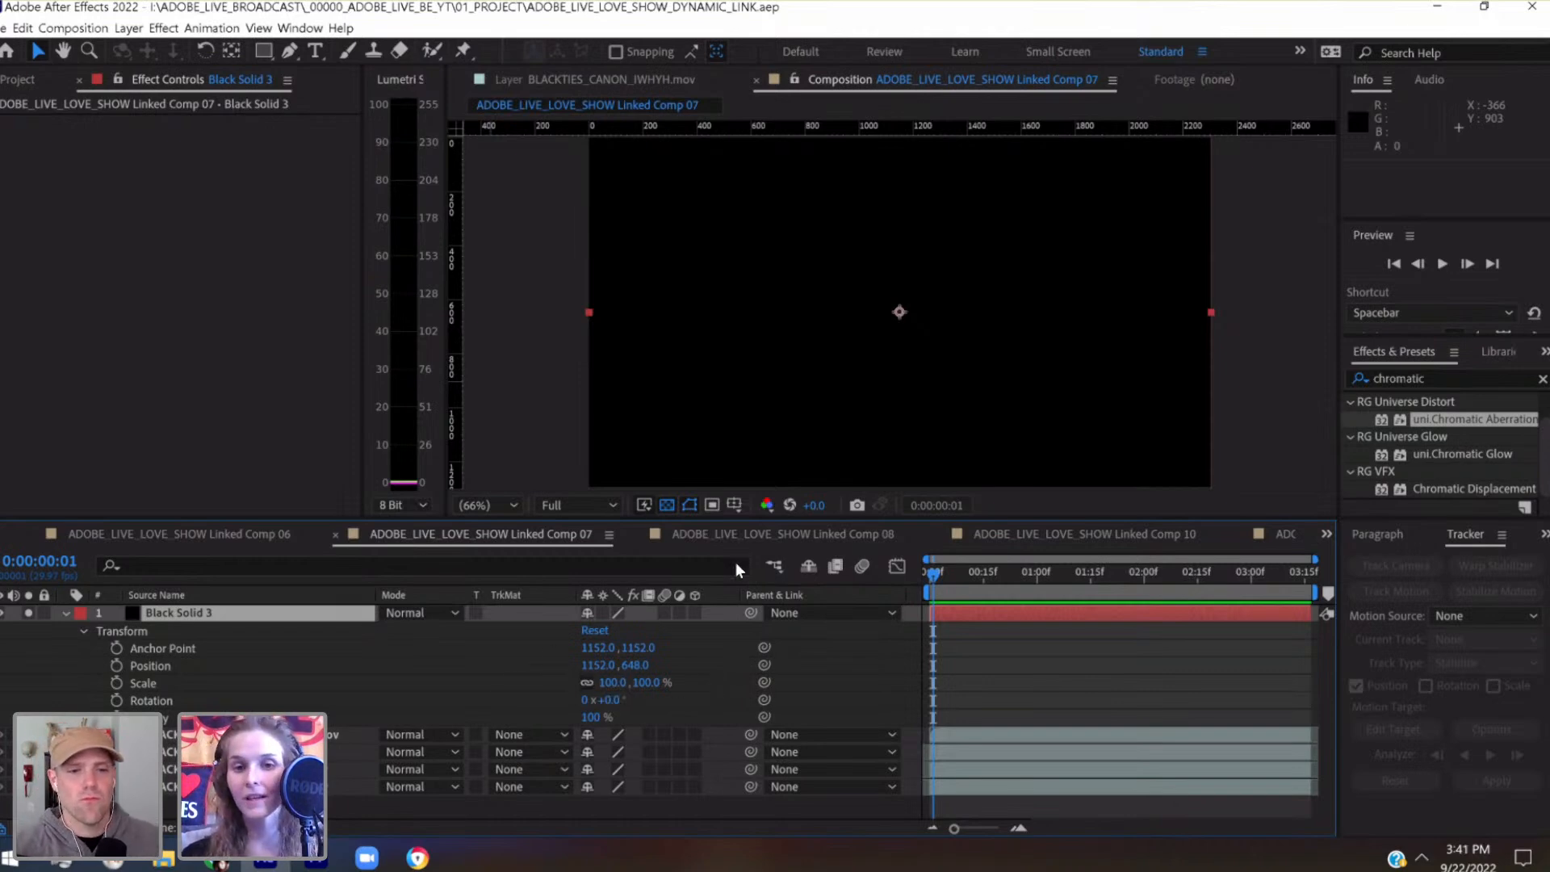
Show the title/action safe guides over the composition and unlink the black solid's horizontal and vertical scale
{"action": "left_click", "coordinate": [734, 505]}
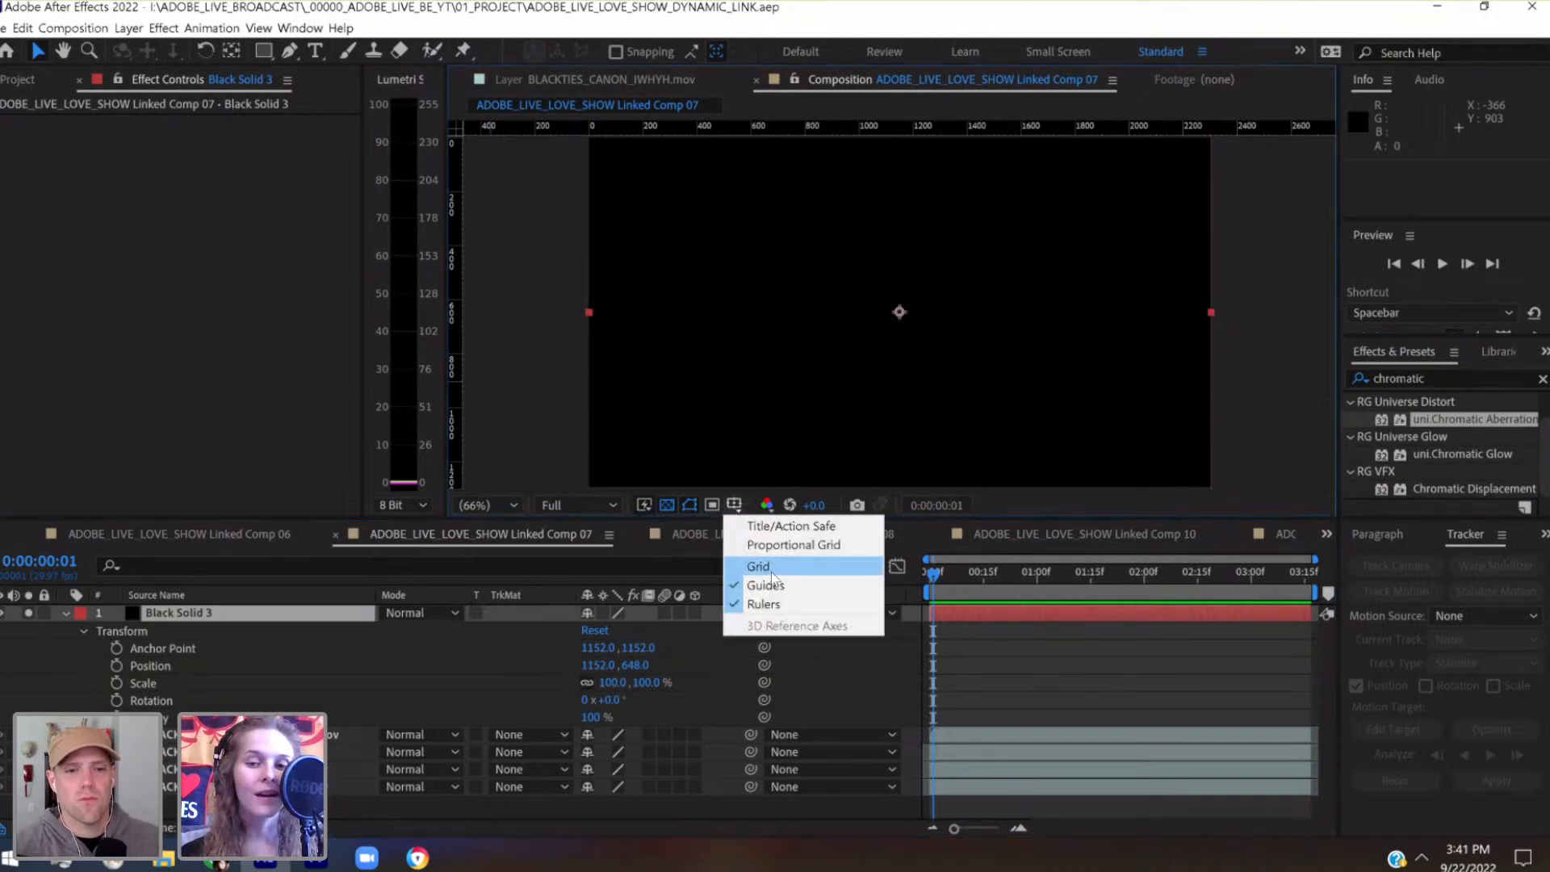
{"action": "left_click", "coordinate": [768, 525]}
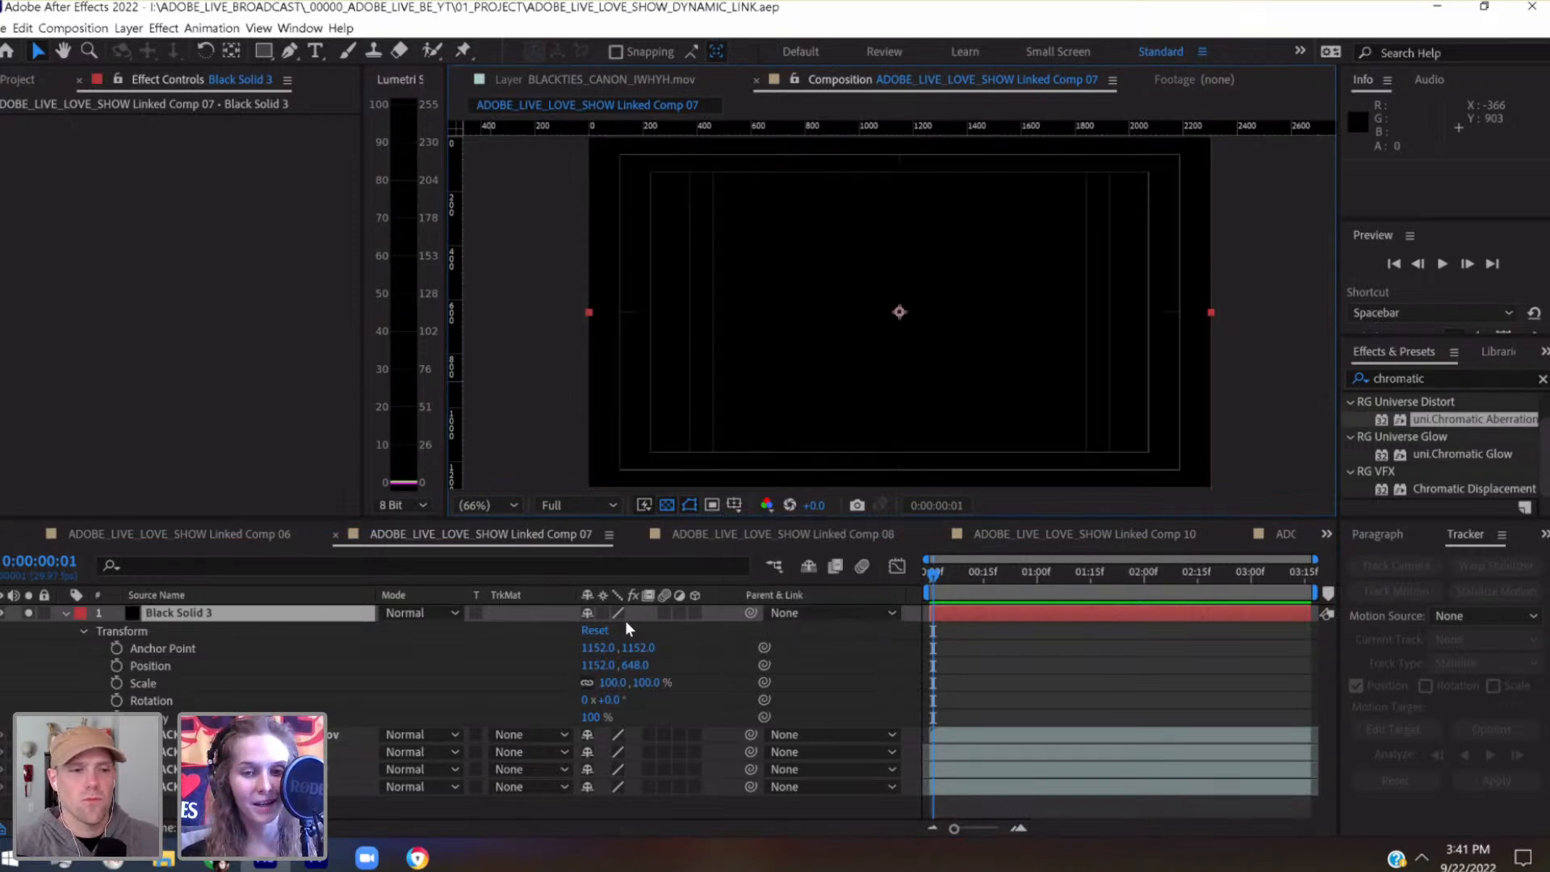
{"action": "left_click", "coordinate": [588, 683]}
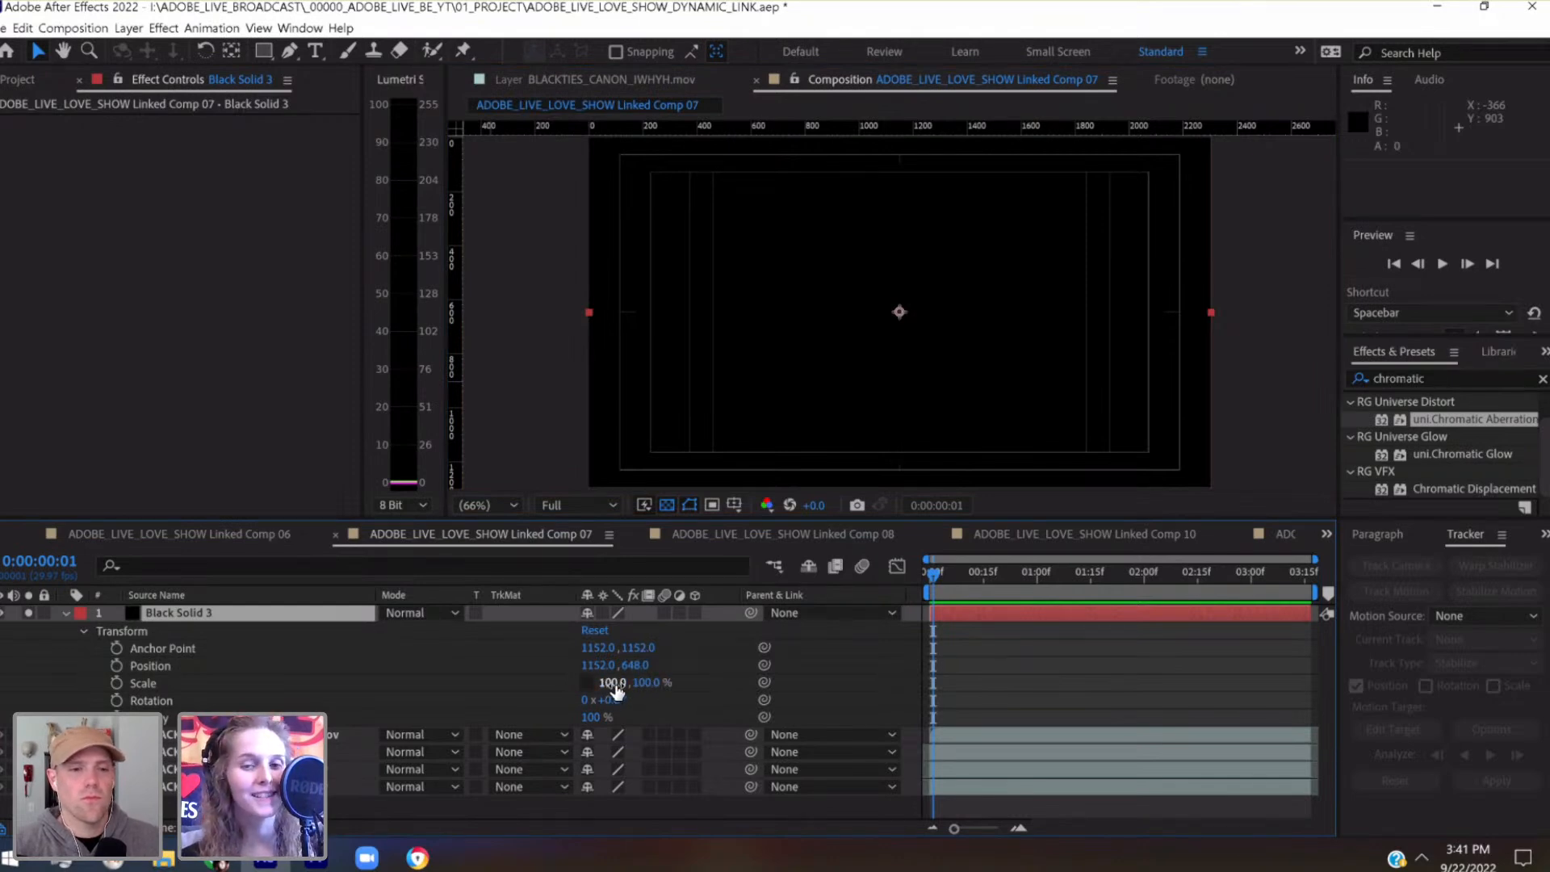
Narrow the black solid by reducing its horizontal scale in steps of ten to 40%
{"action": "left_click", "coordinate": [616, 684]}
{"action": "type", "text": "80"}
{"action": "key", "text": "Return"}
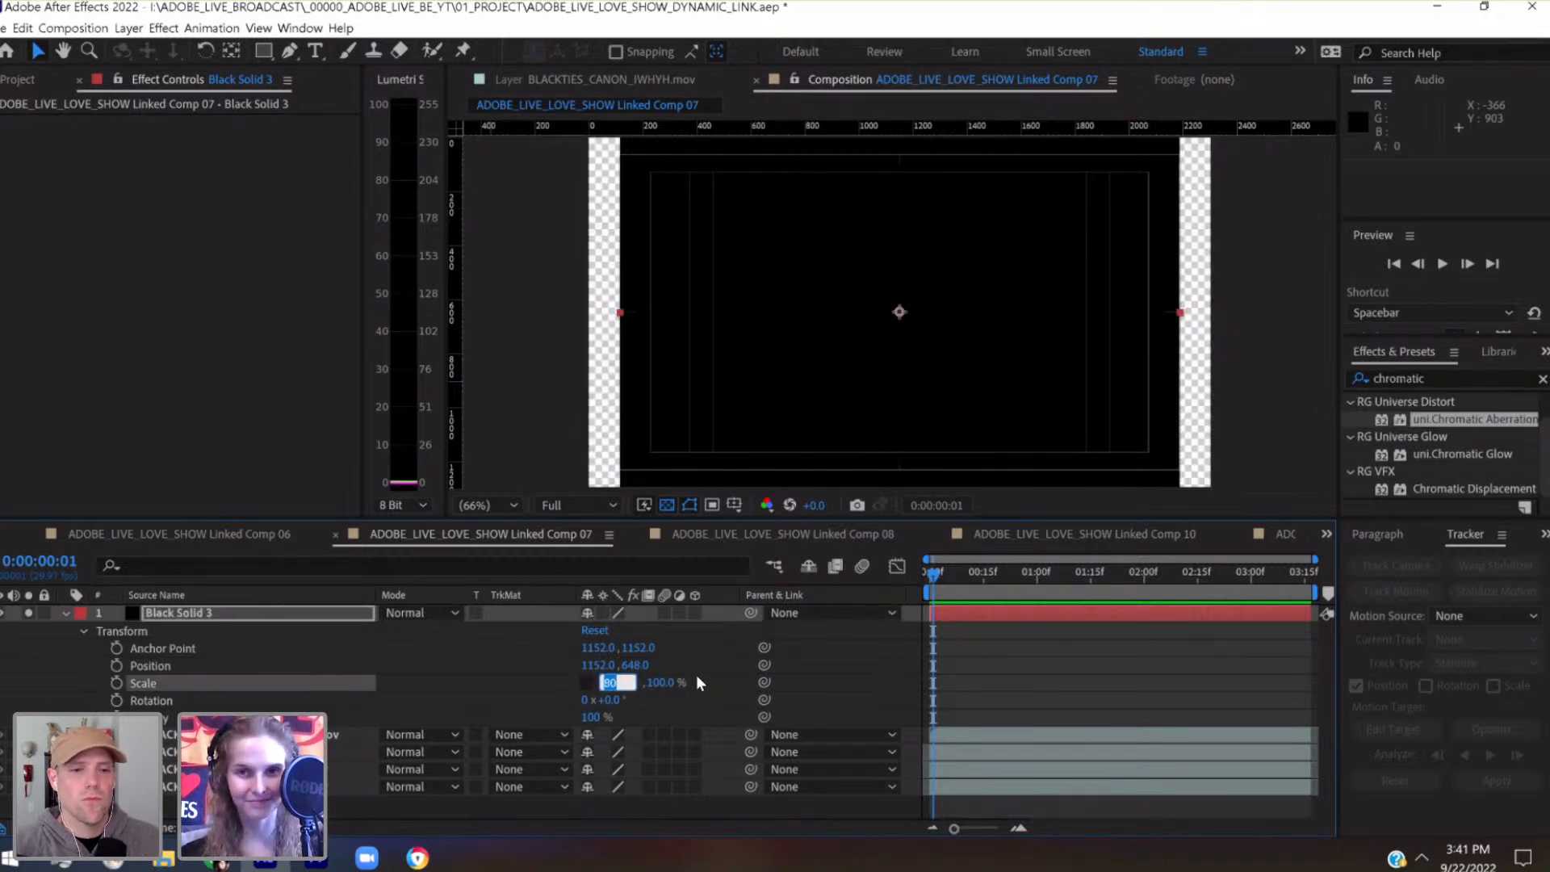
{"action": "type", "text": "70"}
{"action": "key", "text": "Return"}
{"action": "type", "text": "60"}
{"action": "key", "text": "Return"}
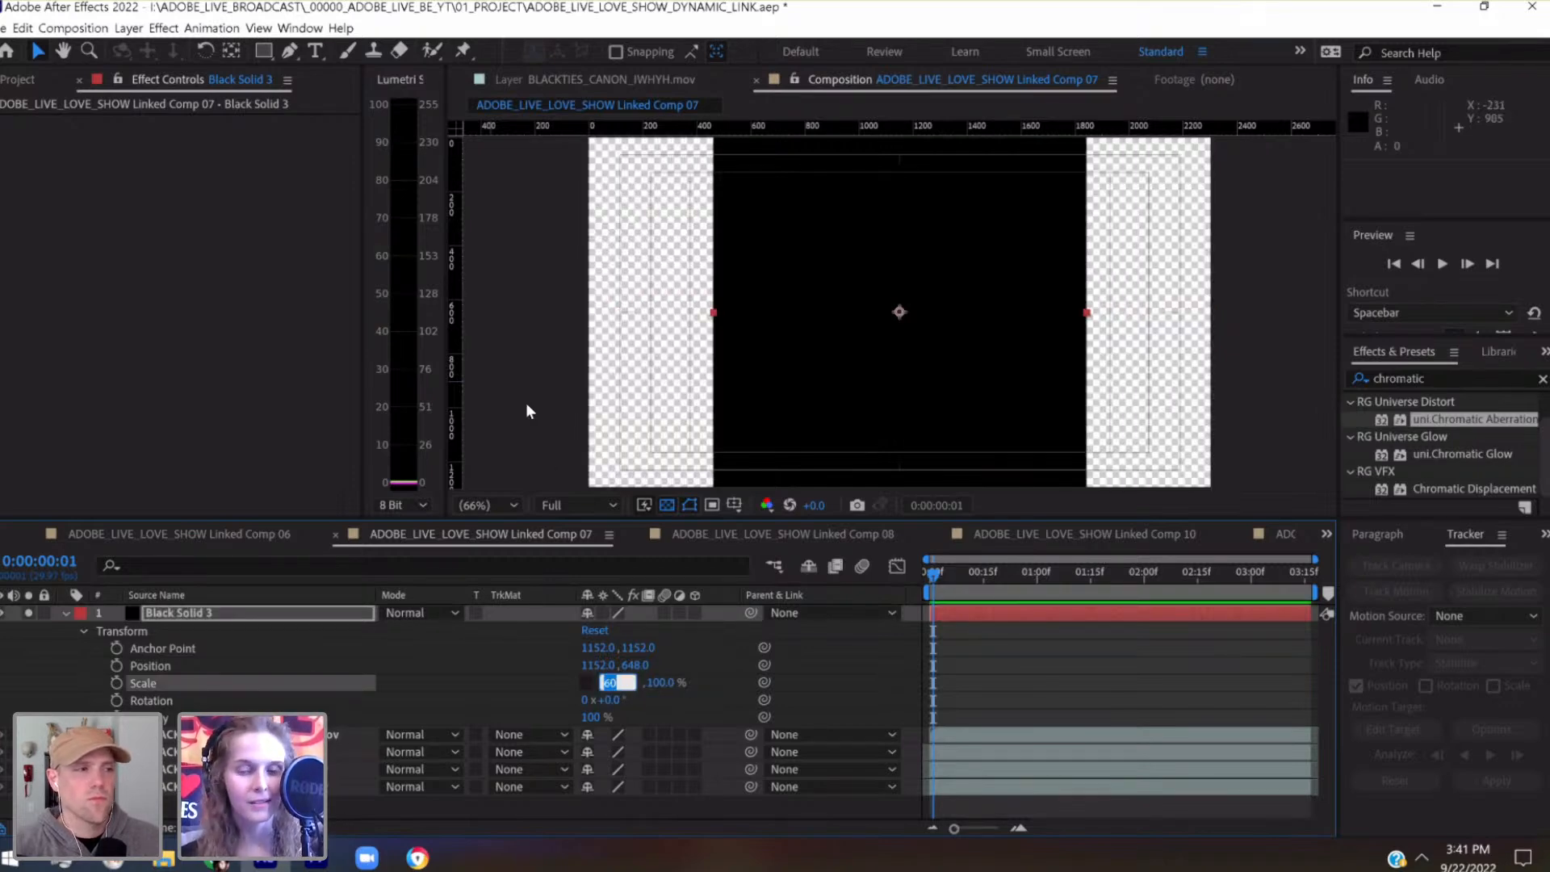
{"action": "type", "text": "50"}
{"action": "key", "text": "Return"}
{"action": "type", "text": "40"}
{"action": "key", "text": "Return"}
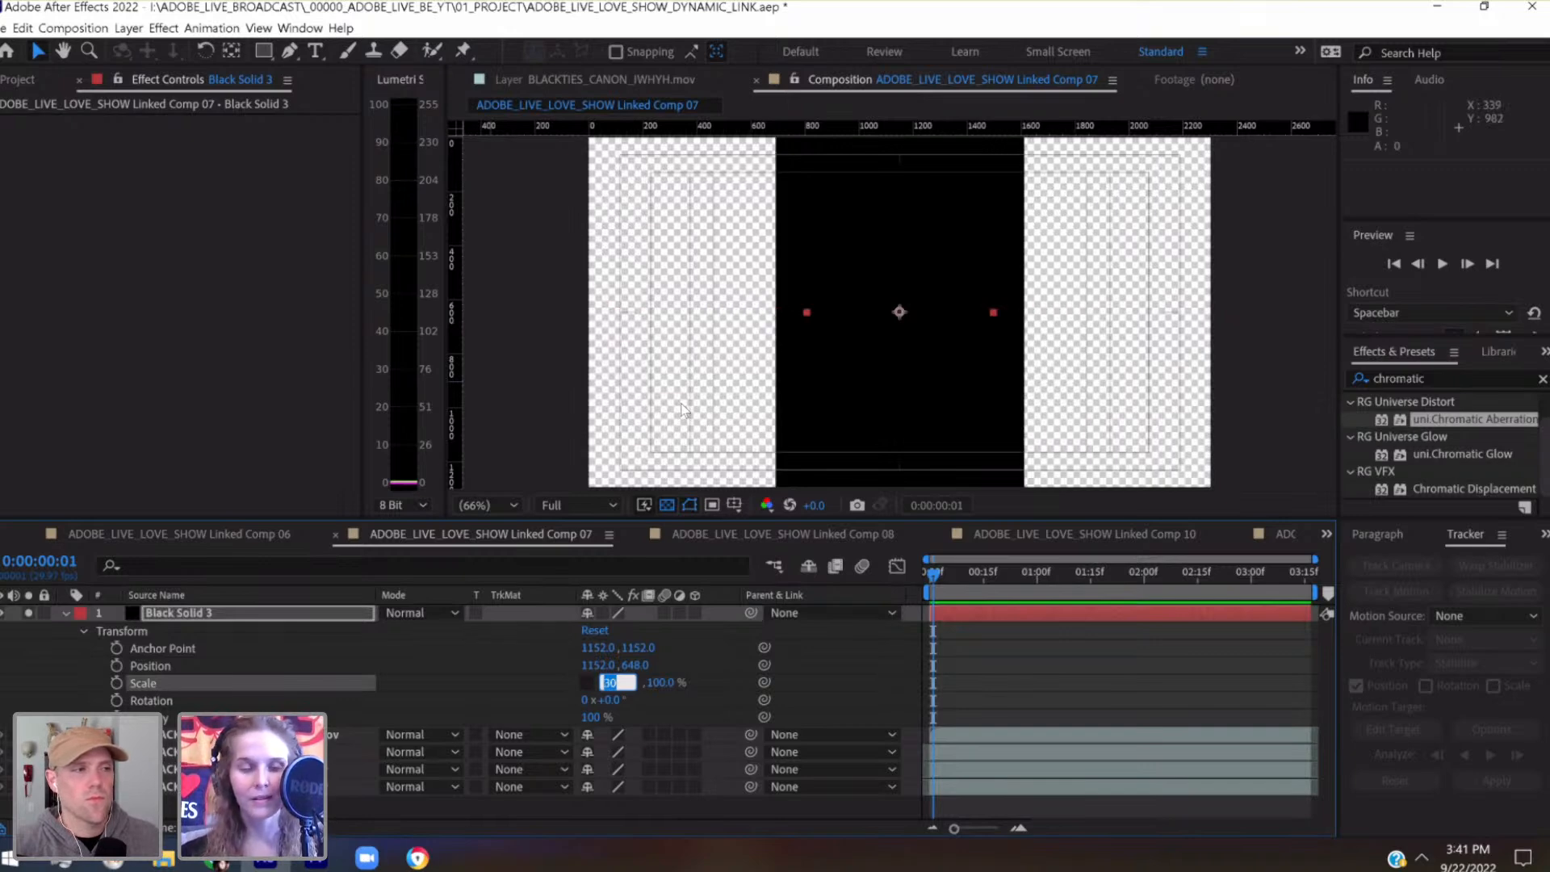
{"action": "type", "text": "40"}
{"action": "key", "text": "Return"}
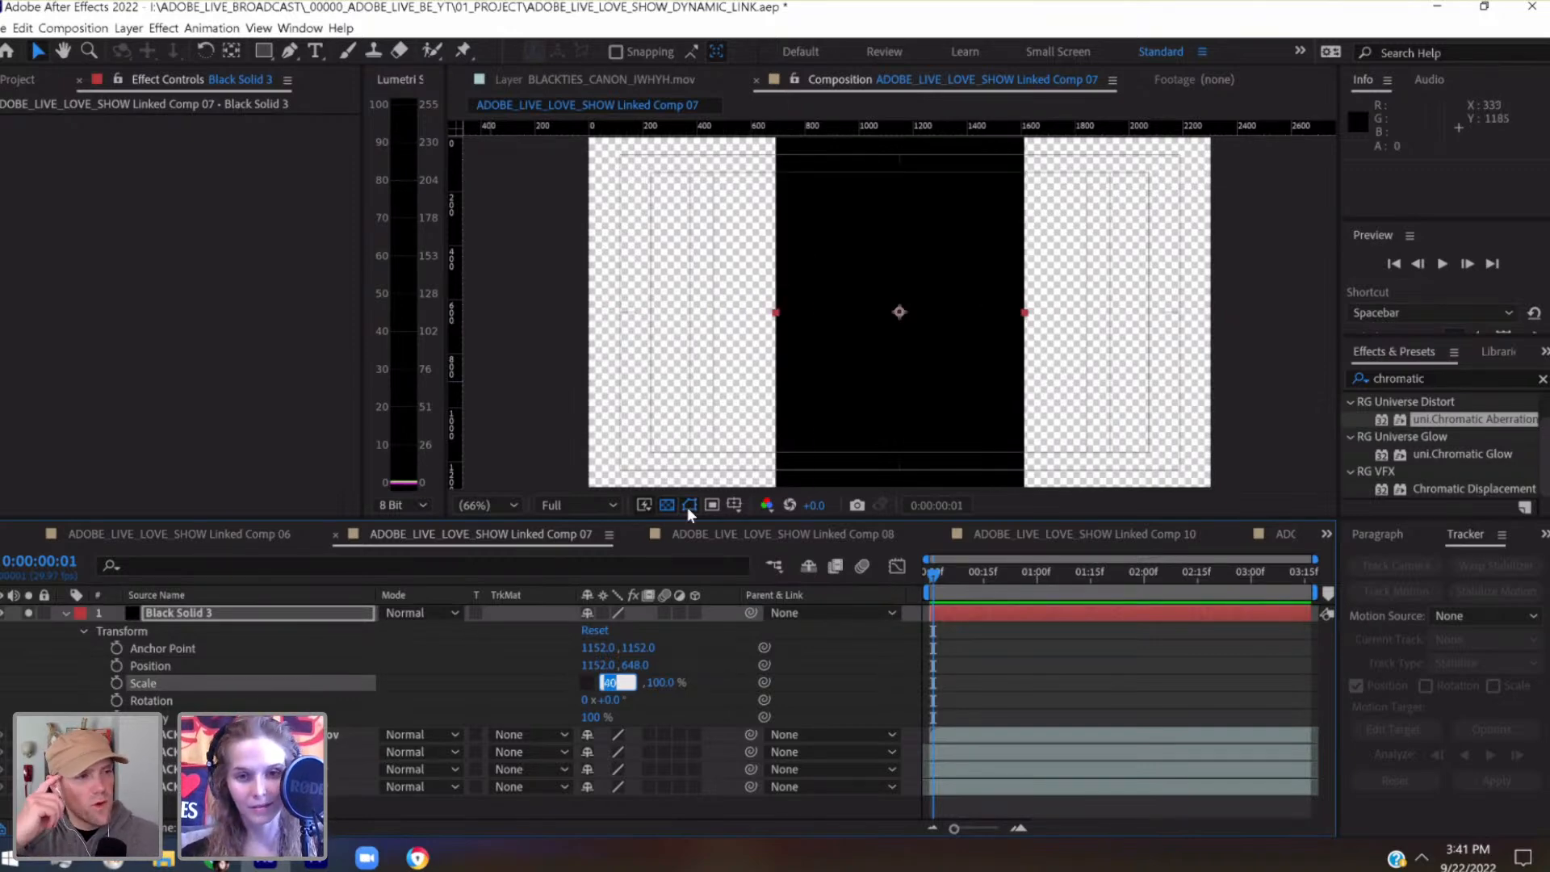
{"action": "left_click", "coordinate": [640, 698]}
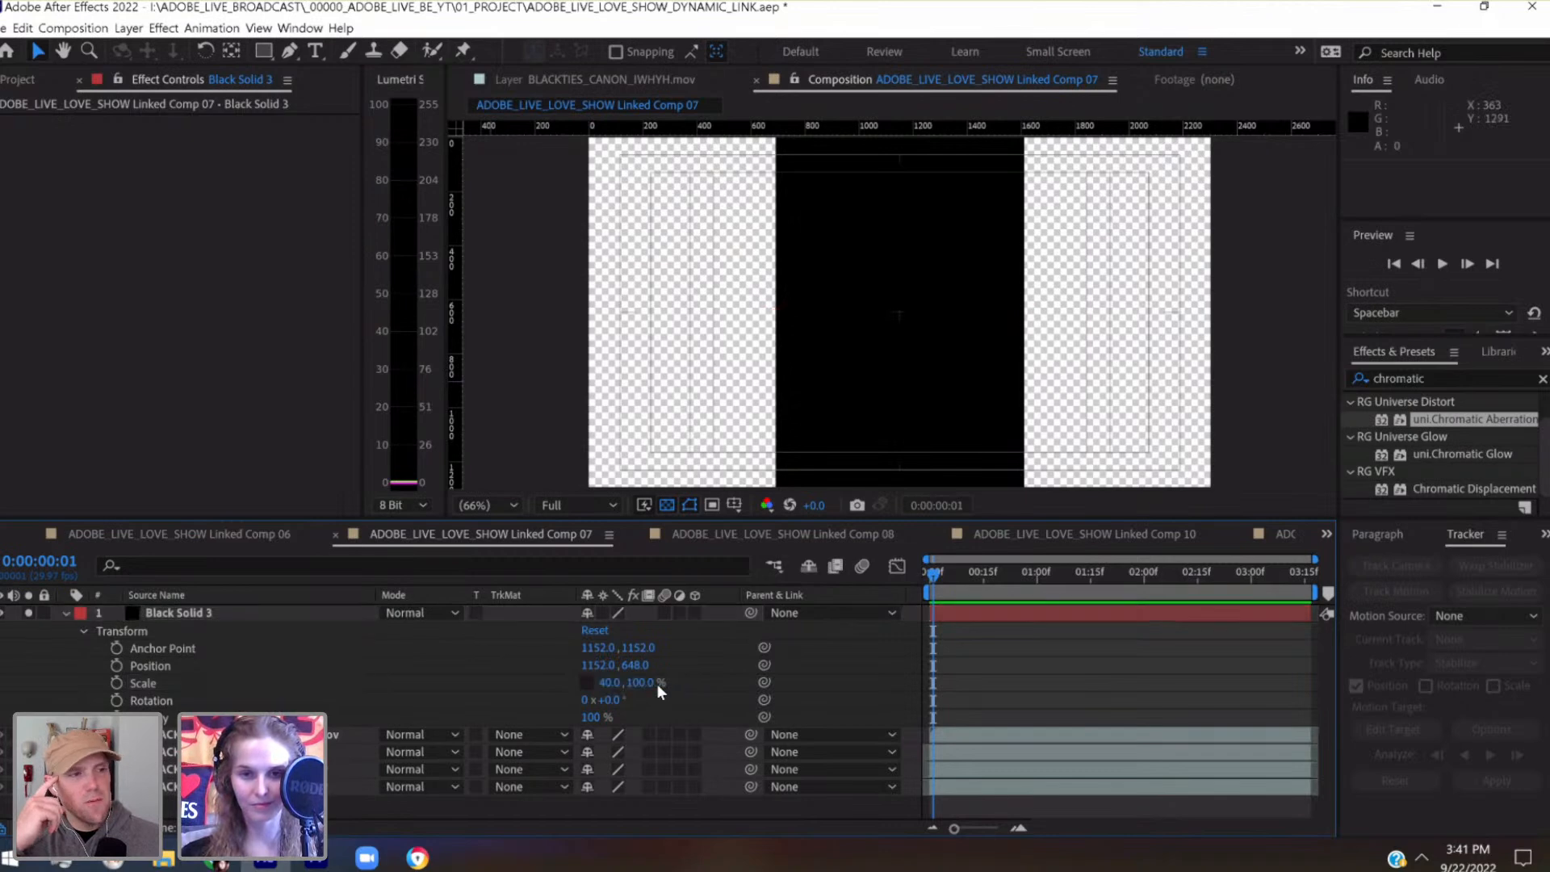
Reduce the black solid's vertical scale to 20% and save the project
{"action": "left_click", "coordinate": [644, 682]}
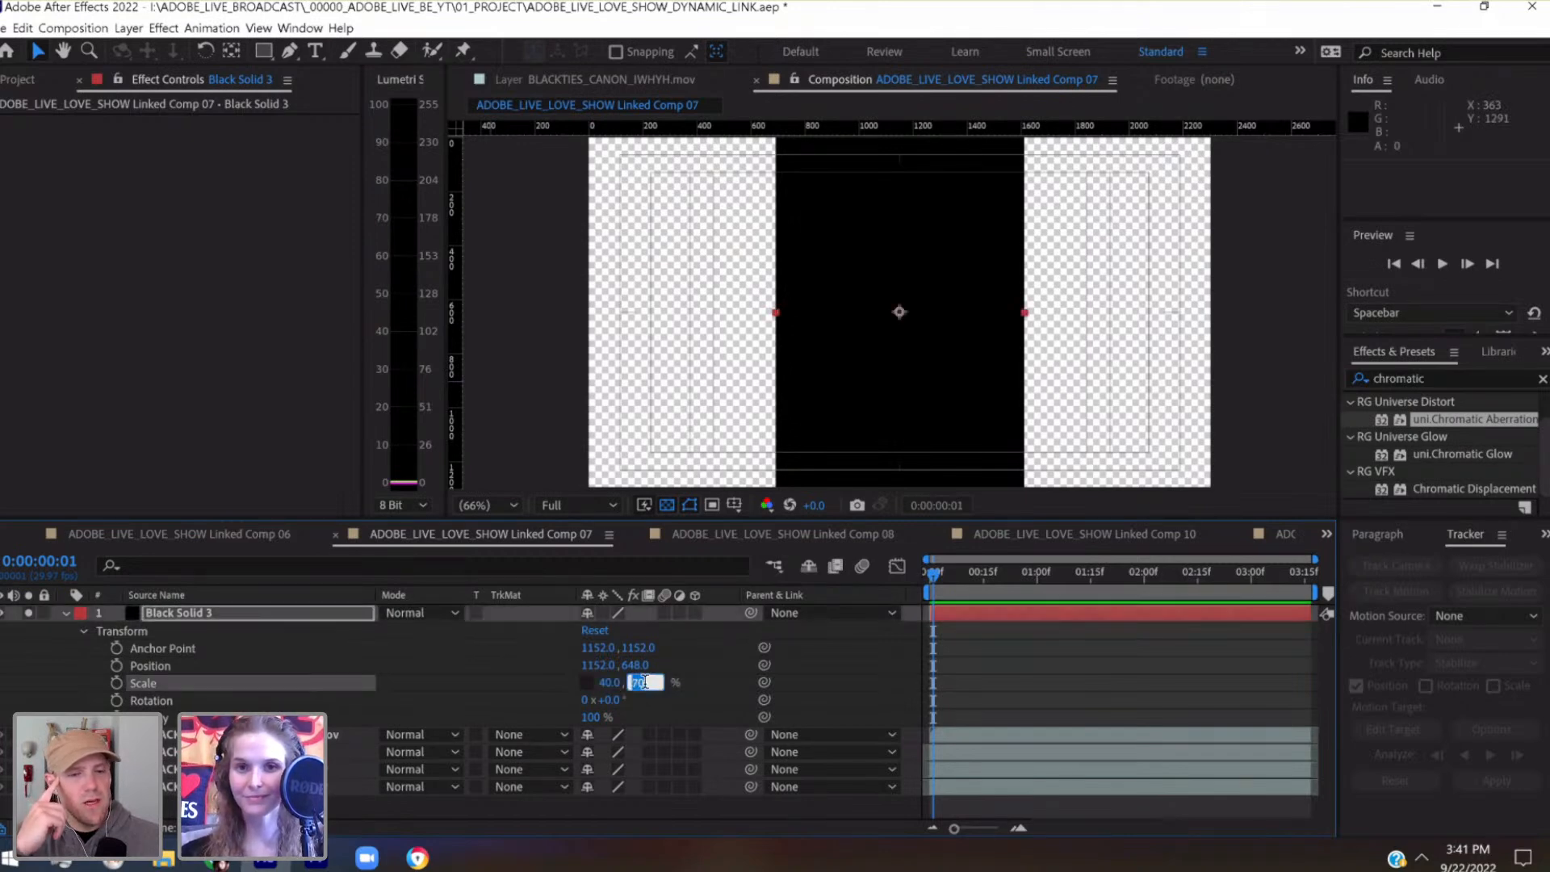
{"action": "type", "text": "50"}
{"action": "key", "text": "Return"}
{"action": "key", "text": "shift+Down"}
{"action": "key", "text": "shift+Down"}
{"action": "key", "text": "shift+Down"}
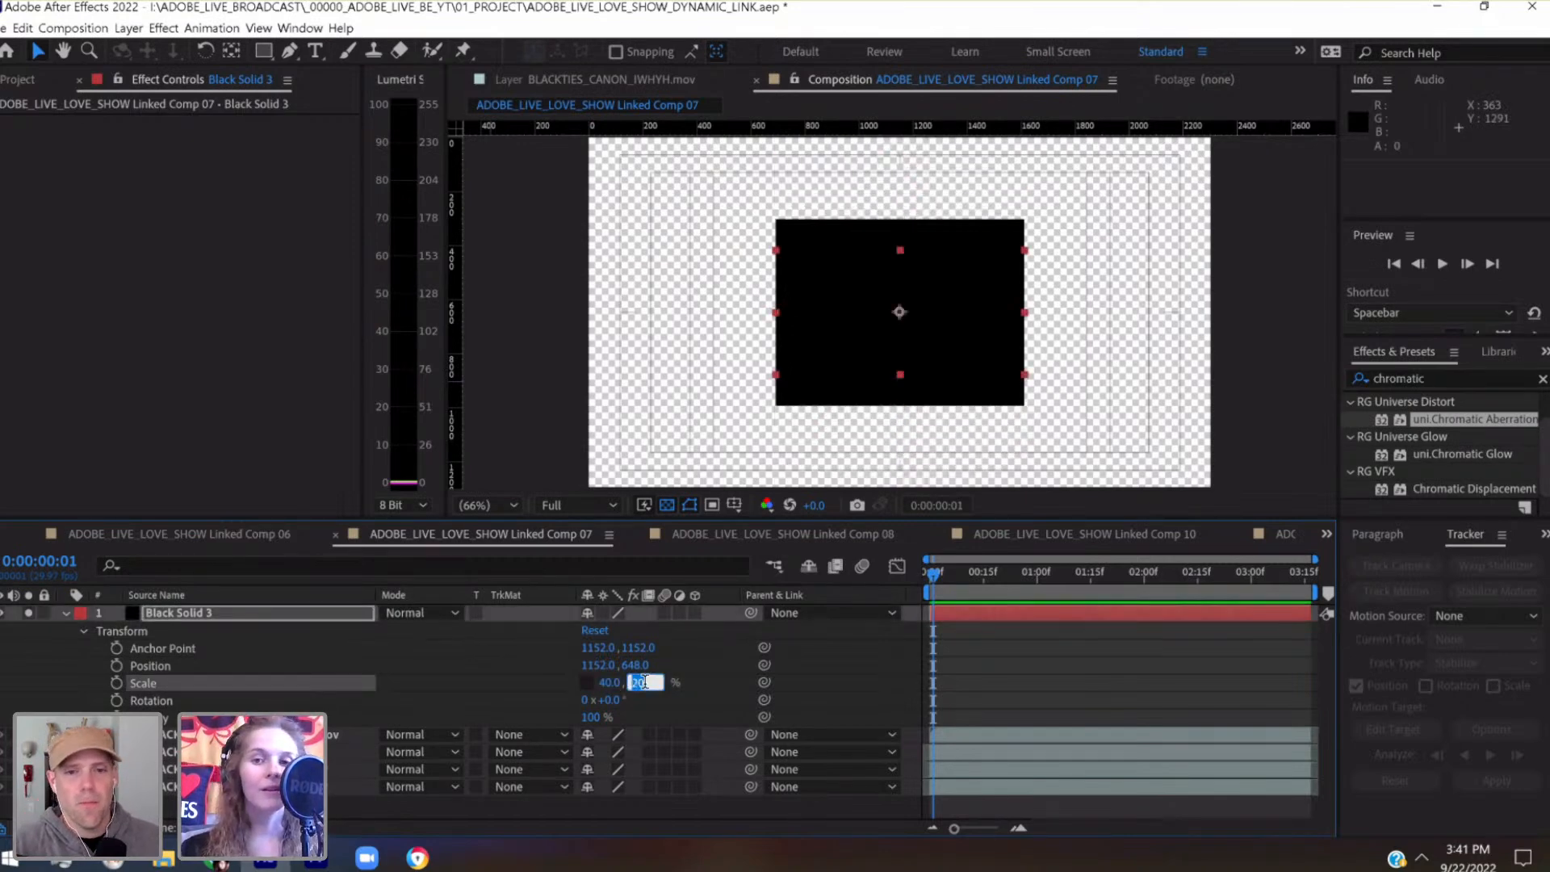
{"action": "left_click", "coordinate": [337, 617]}
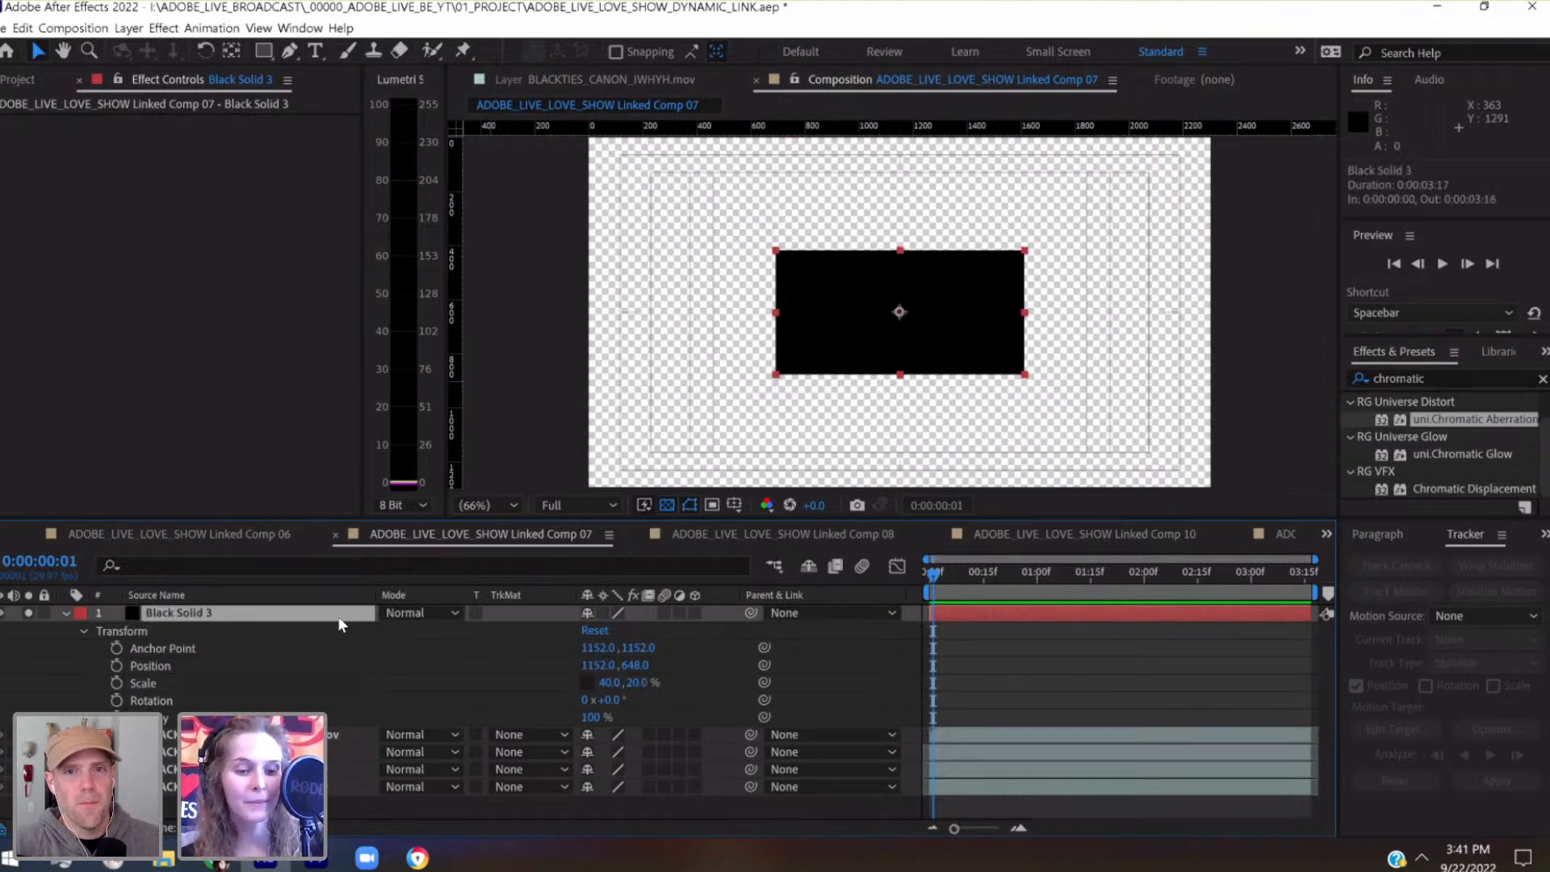
{"action": "key", "text": "ctrl+s"}
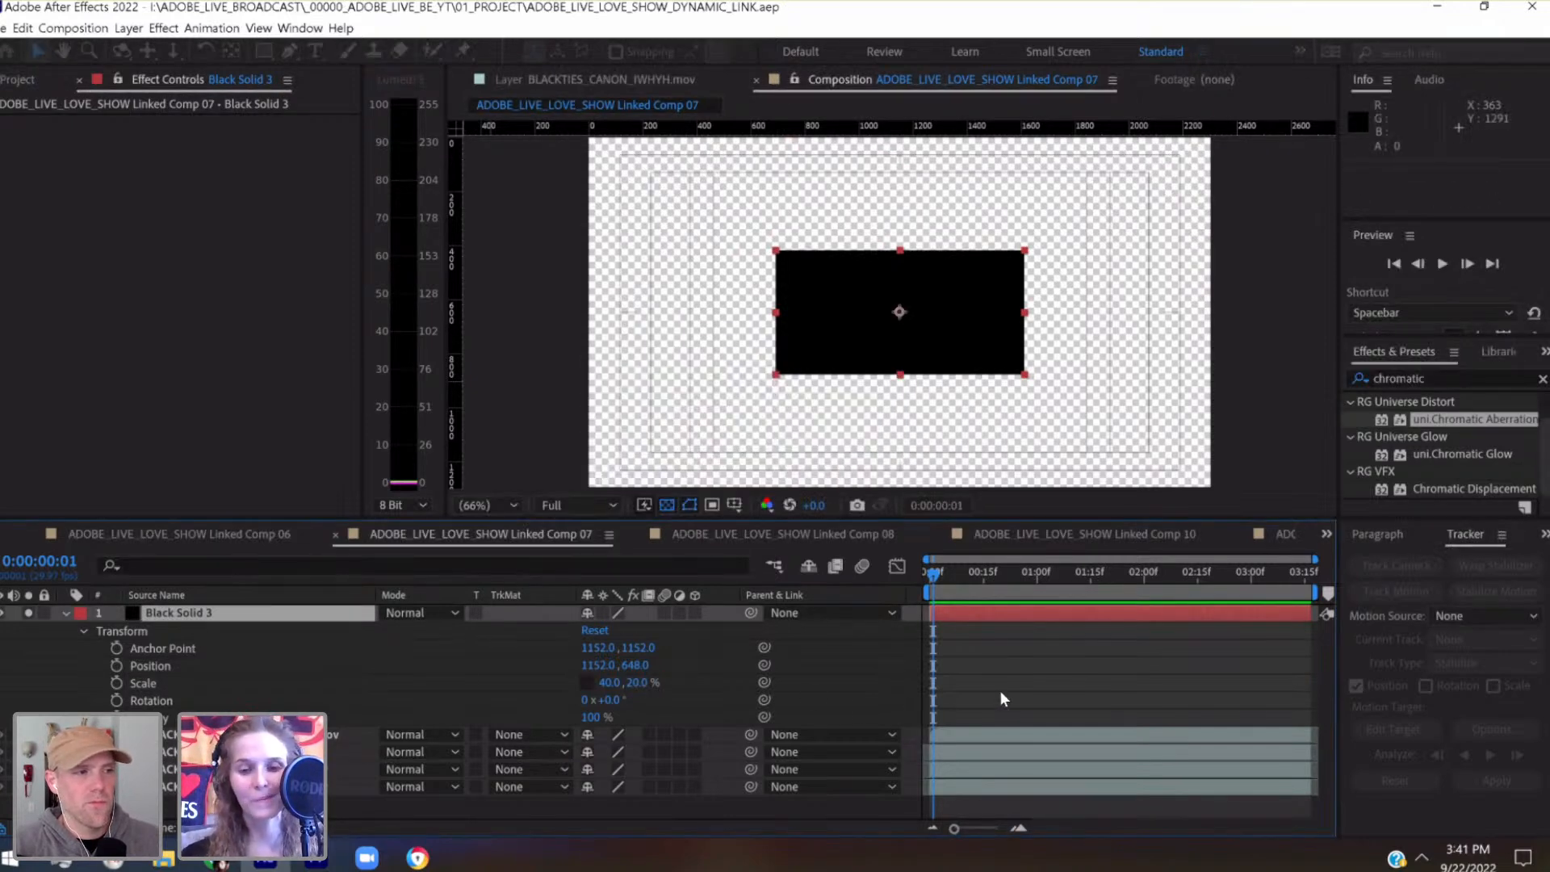
Set the current time to 0:00:00:00 and magnify the timeline around the composition's first frames
{"action": "left_click_drag", "start_coordinate": [956, 827], "coordinate": [998, 828]}
{"action": "left_click", "coordinate": [930, 570]}
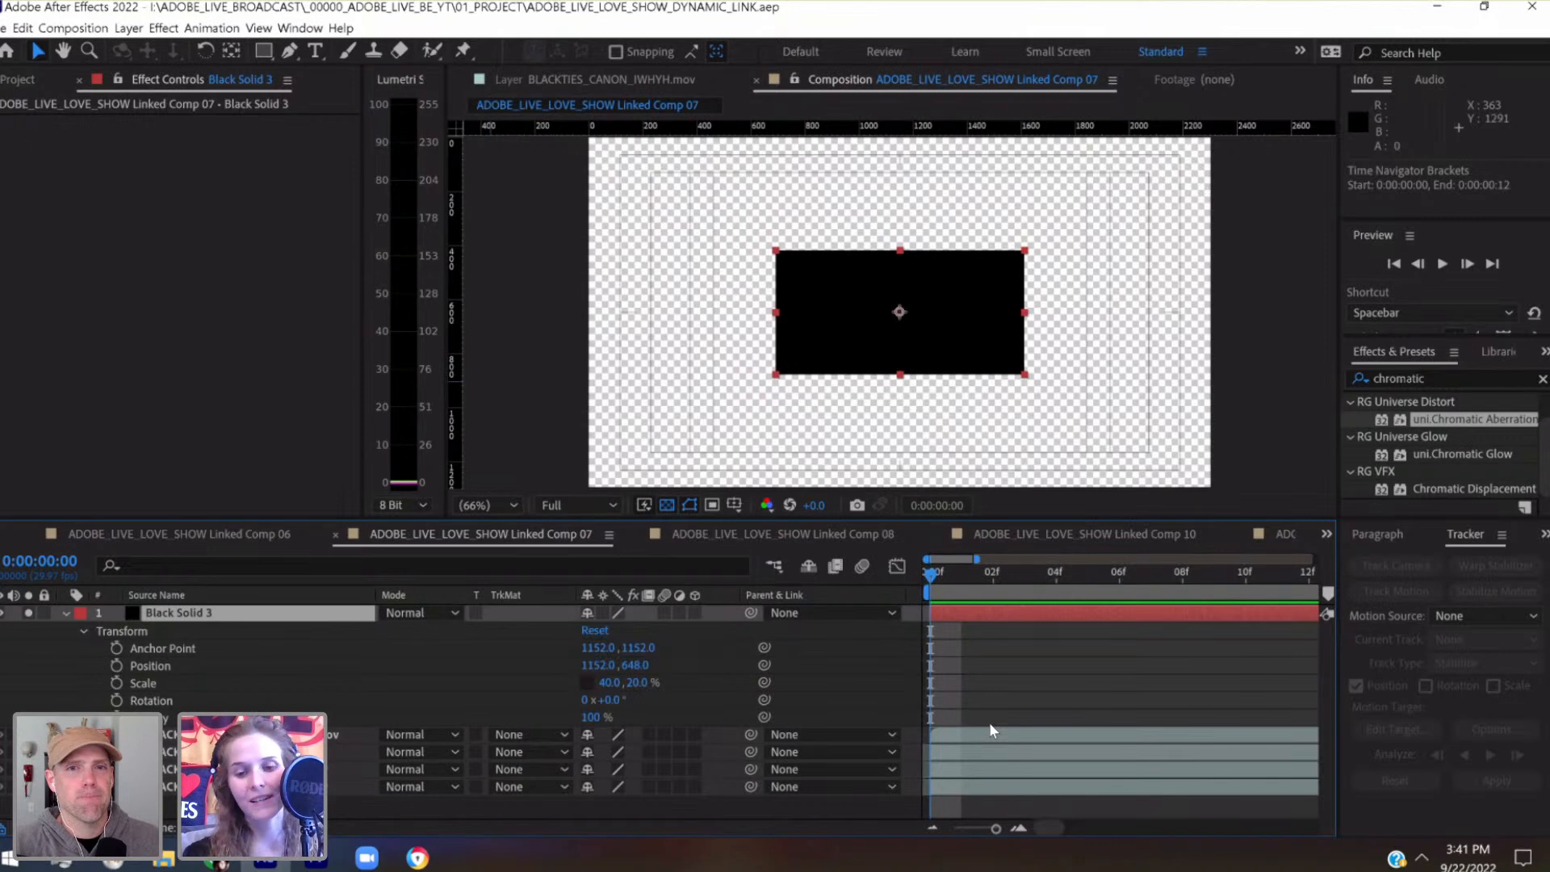
{"action": "left_click", "coordinate": [985, 826]}
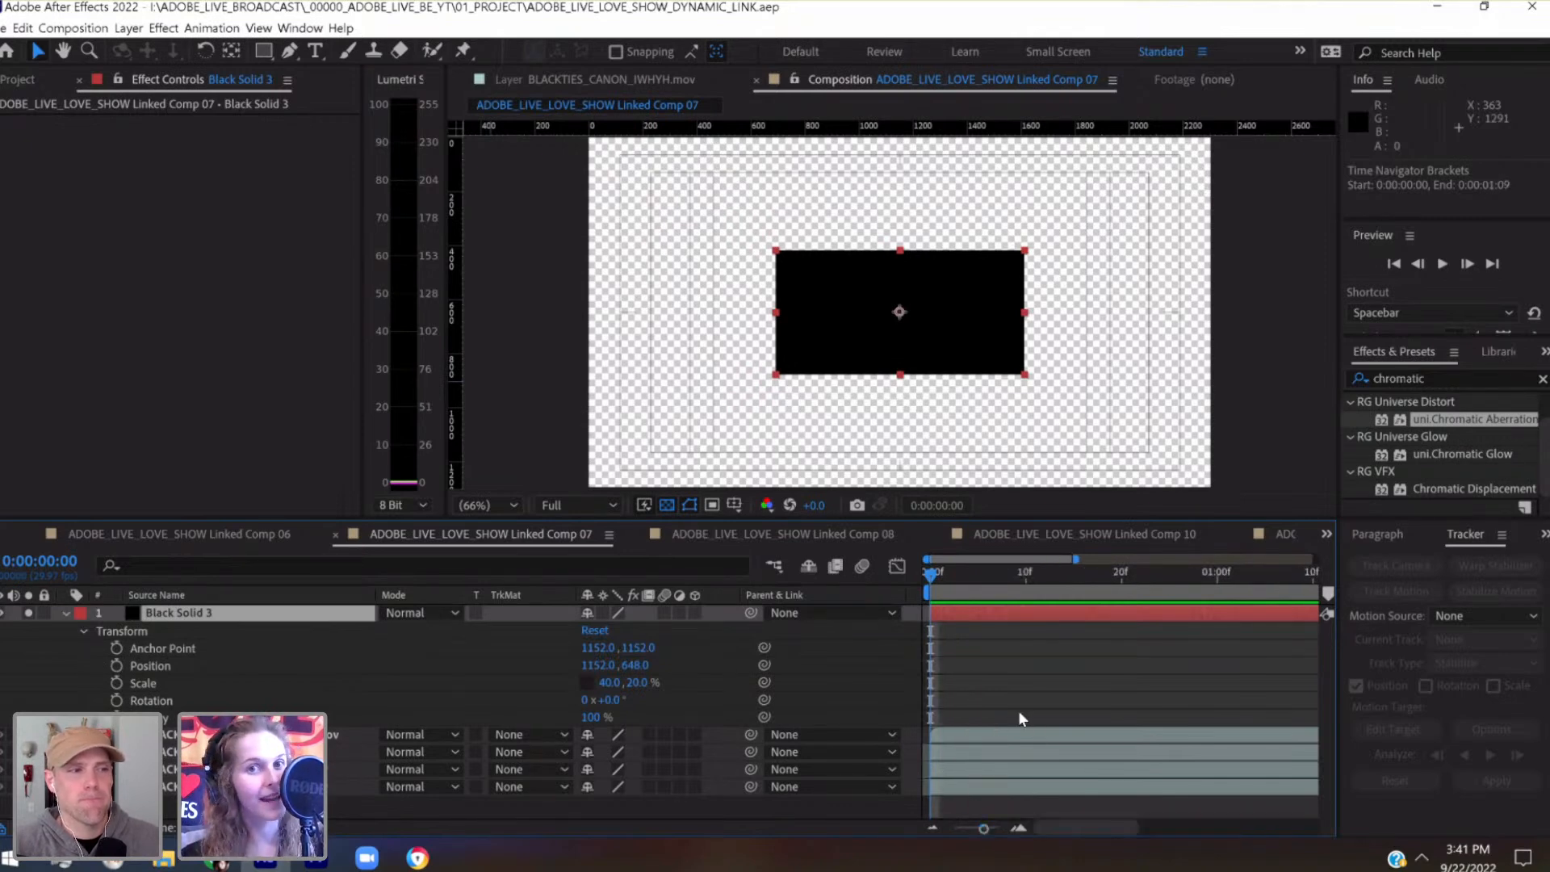
{"action": "left_click", "coordinate": [995, 830]}
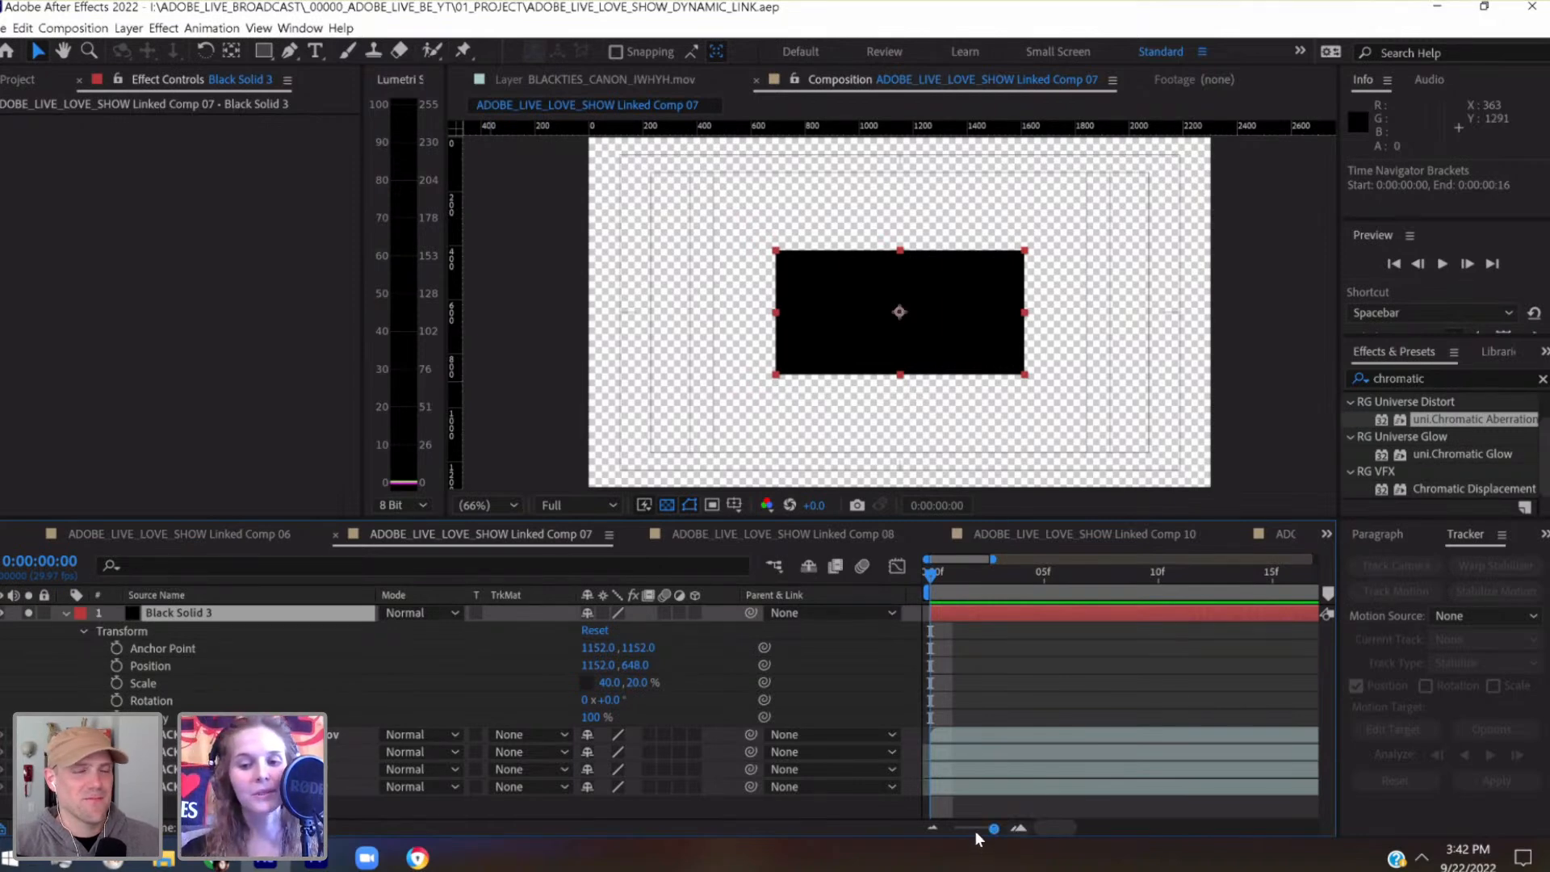
{"action": "left_click_drag", "start_coordinate": [990, 830], "coordinate": [997, 831]}
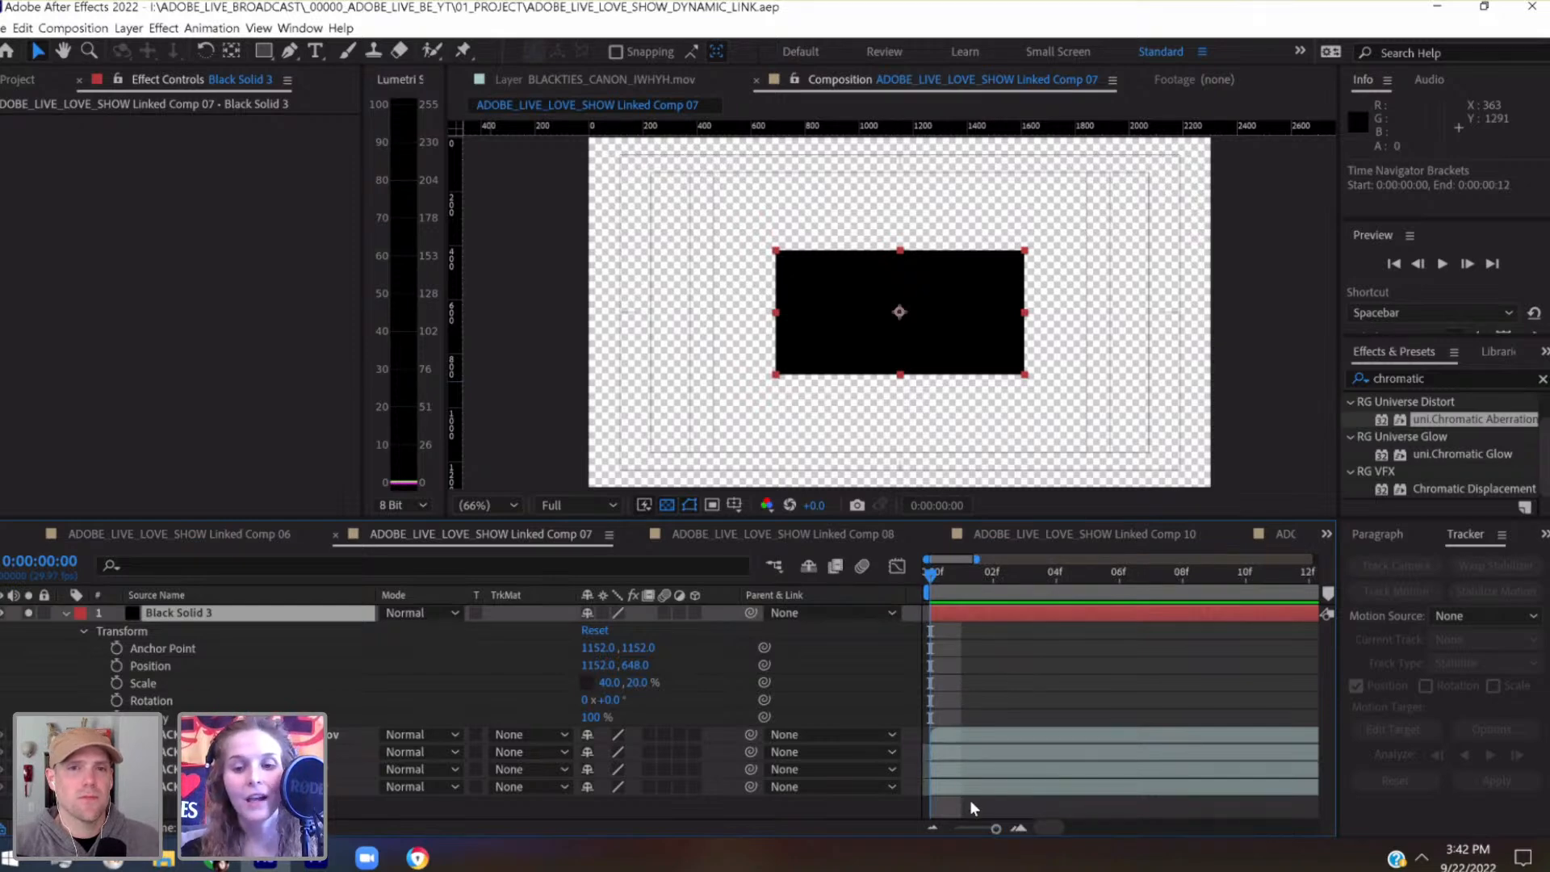
{"action": "left_click", "coordinate": [994, 580]}
{"action": "left_click_drag", "start_coordinate": [995, 581], "coordinate": [917, 622]}
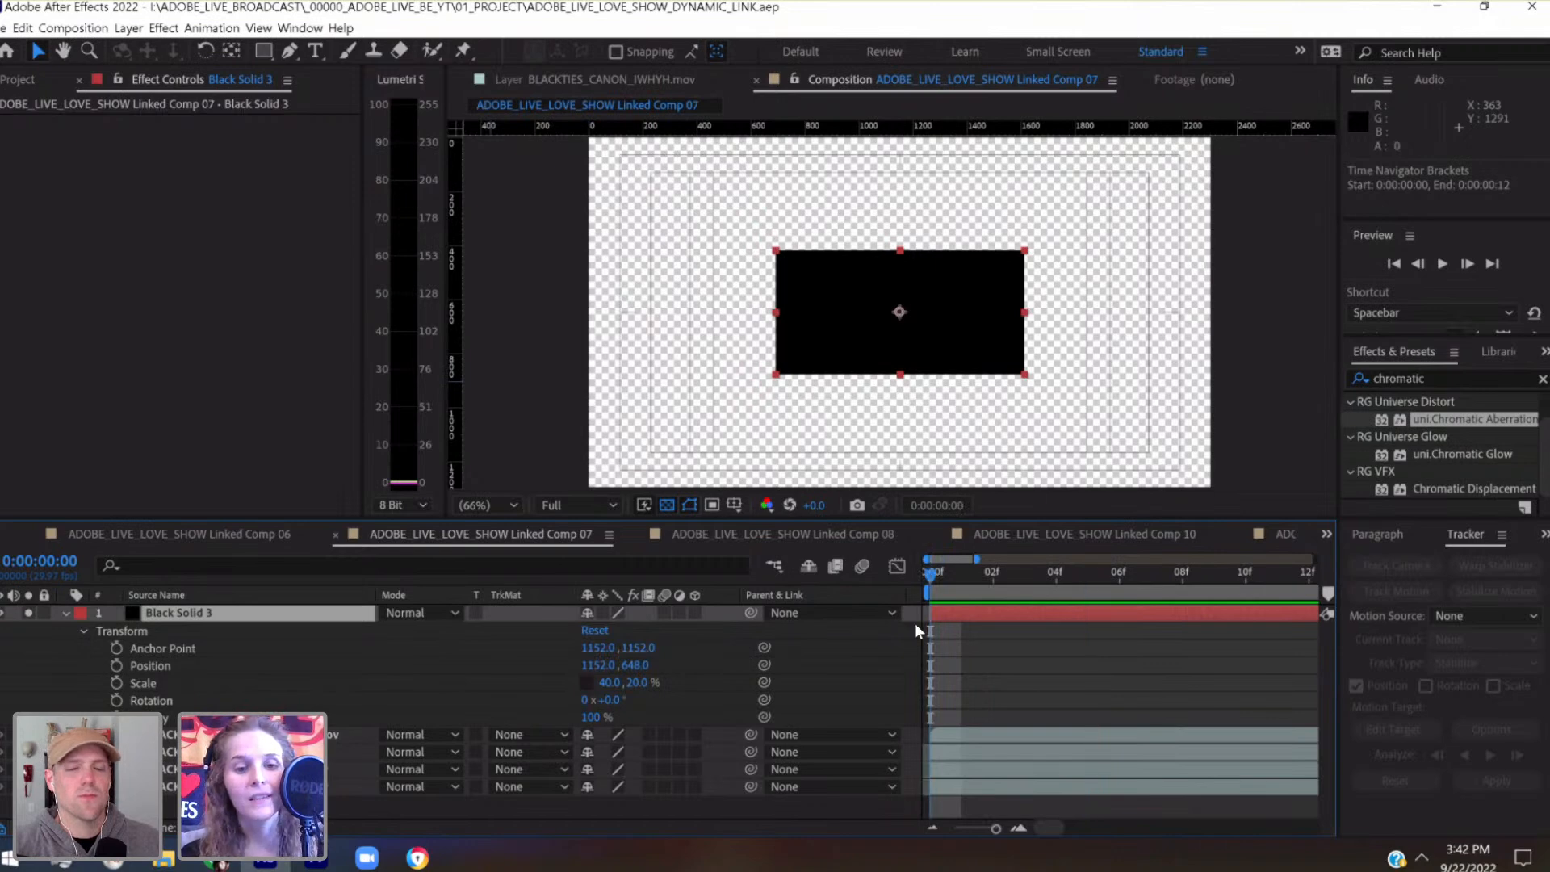
Set the black solid's vertical scale to 19%
{"action": "left_click_drag", "start_coordinate": [638, 683], "coordinate": [635, 686]}
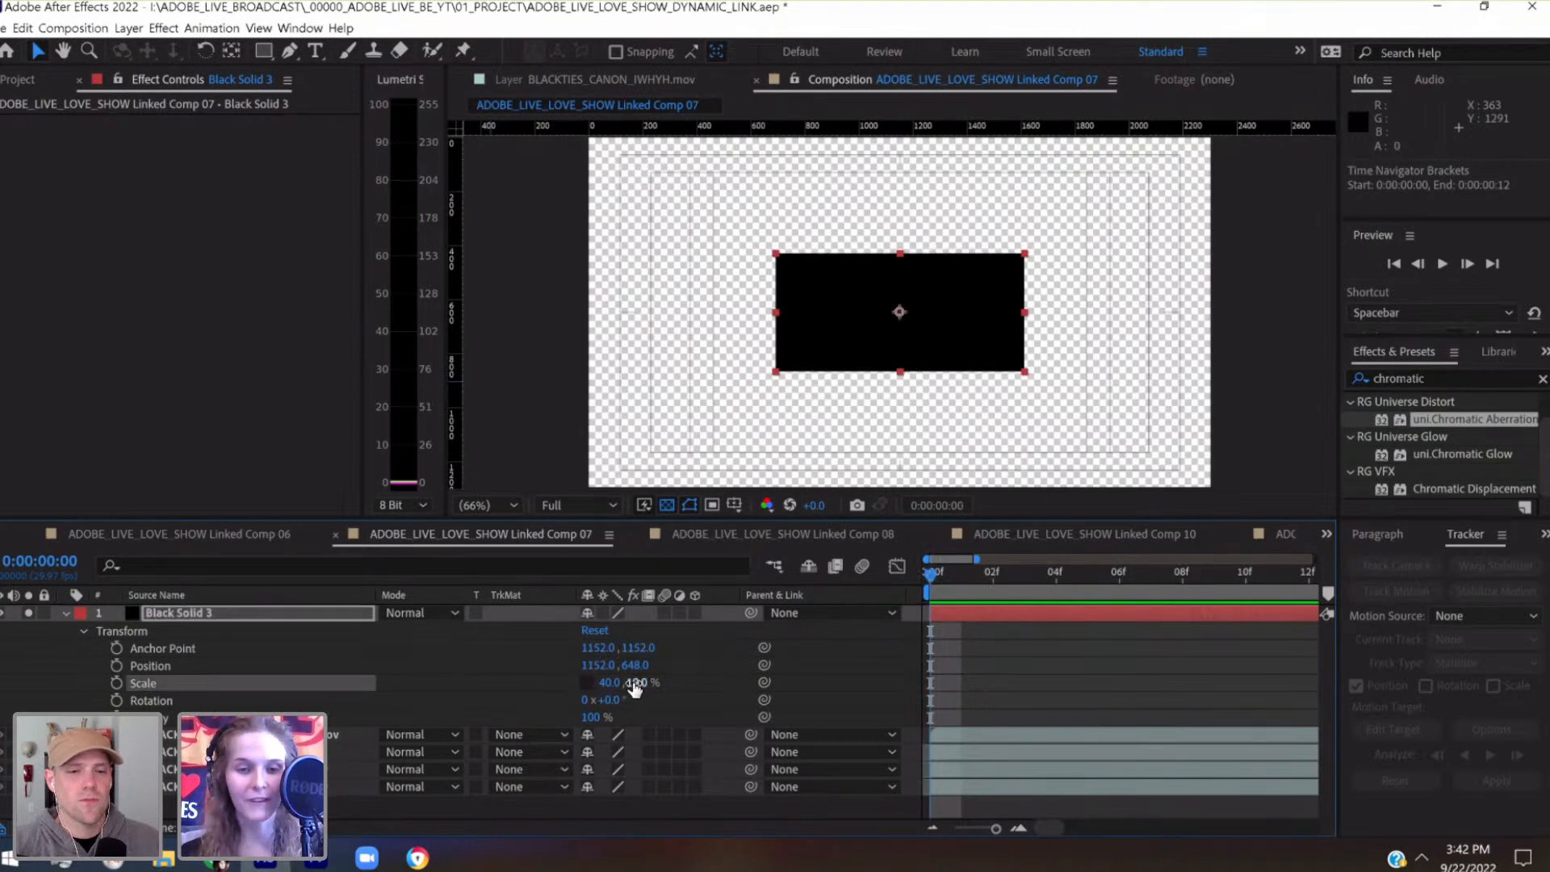
{"action": "left_click", "coordinate": [635, 684]}
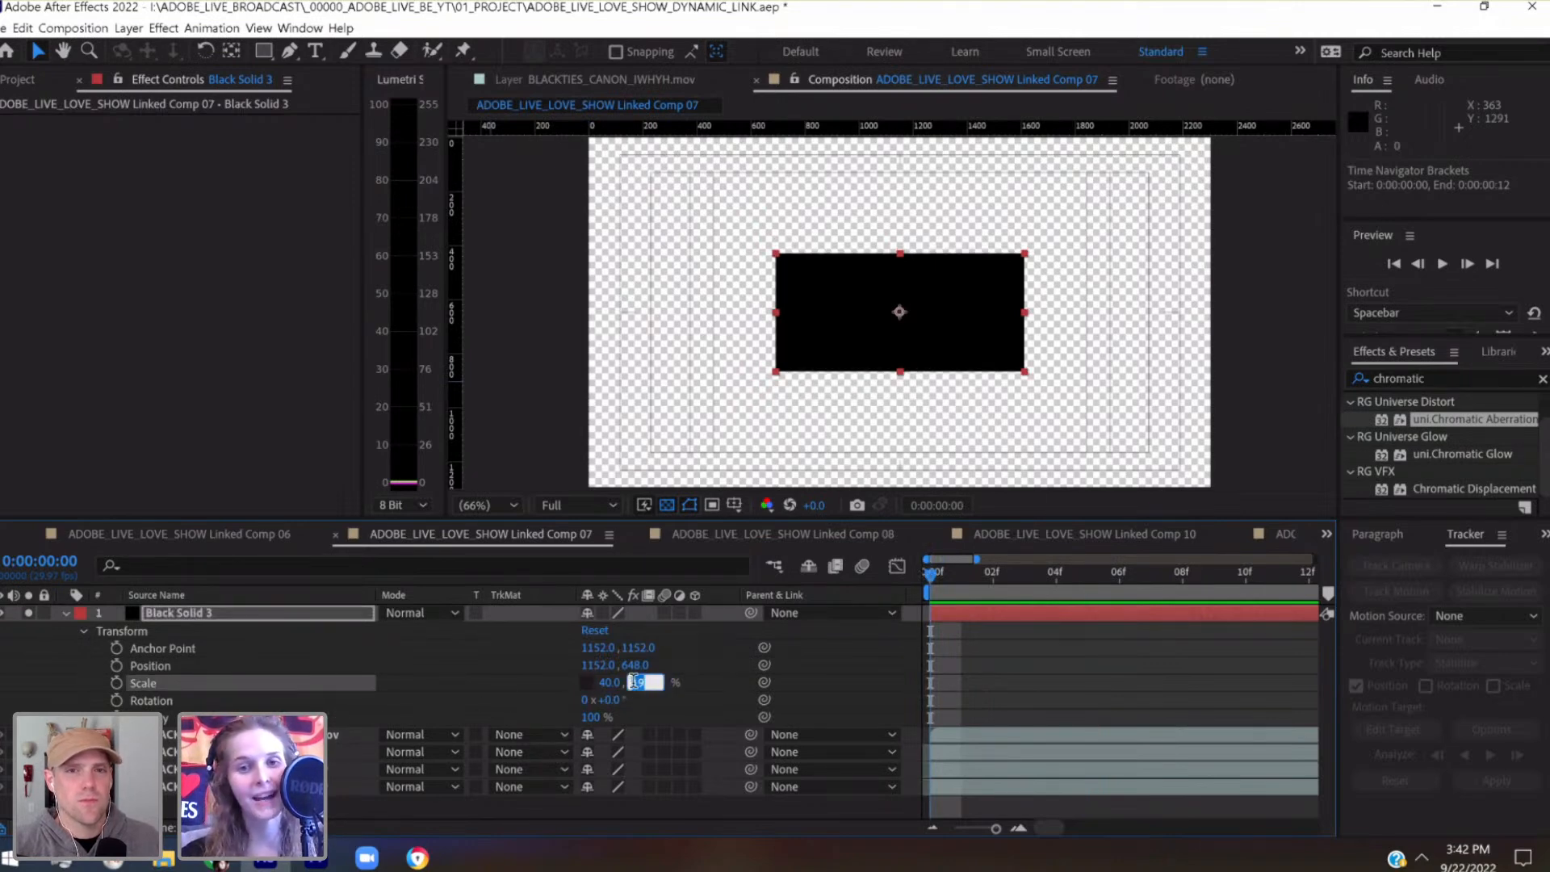
{"action": "key", "text": "shift+Up"}
{"action": "key", "text": "shift+Down"}
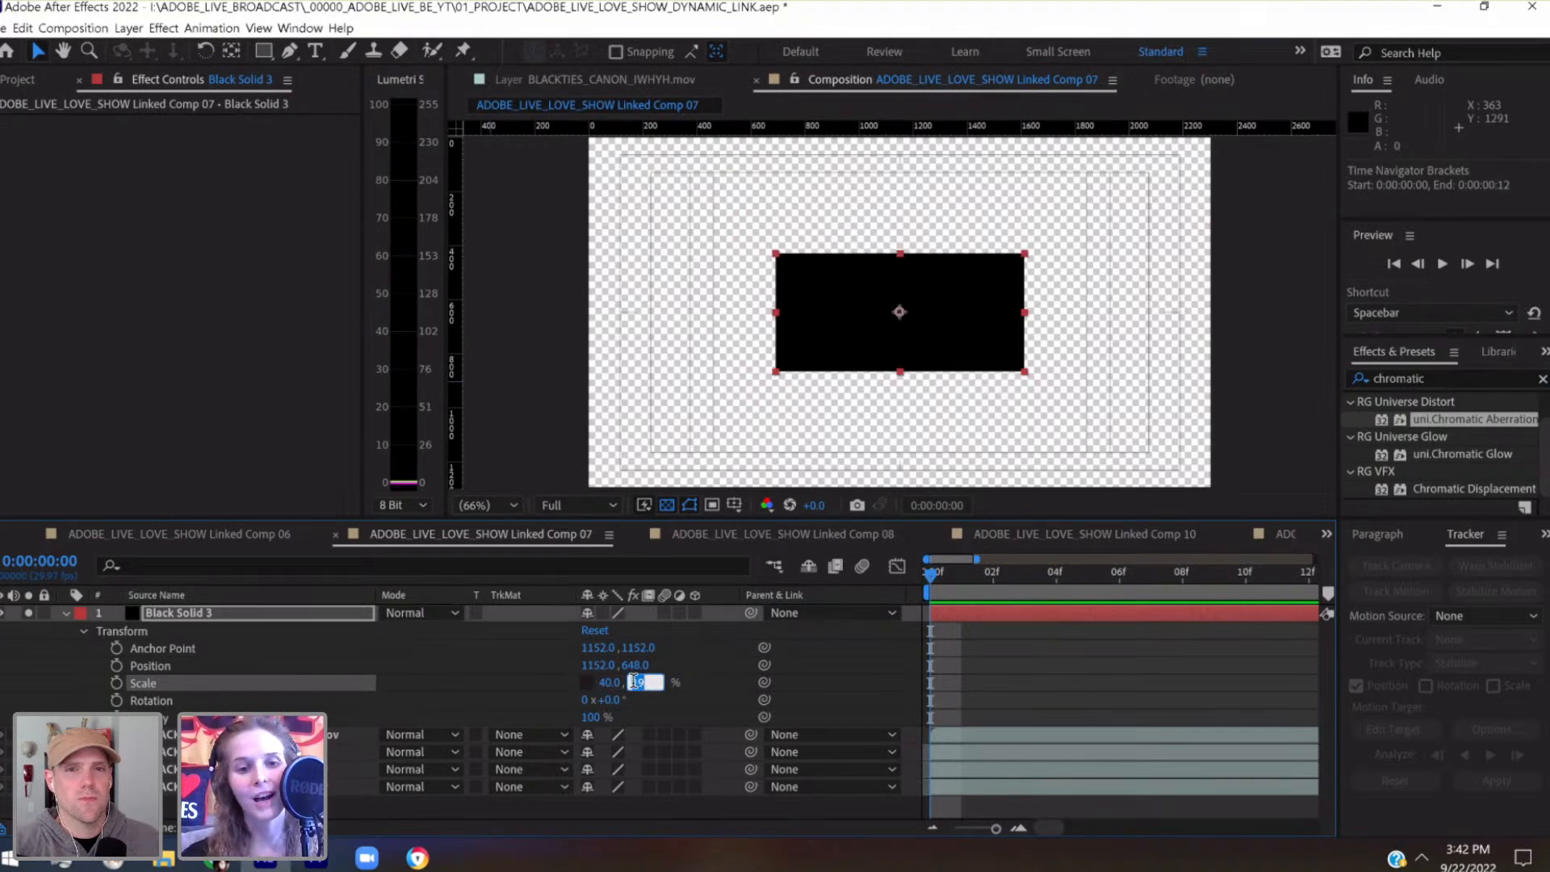
{"action": "key", "text": "Return"}
Widen the black solid to a horizontal scale of 100% so it spans the full frame width
{"action": "left_click", "coordinate": [617, 682]}
{"action": "key", "text": "shift+Up"}
{"action": "key", "text": "shift+Up"}
{"action": "key", "text": "shift+Up"}
{"action": "key", "text": "shift+Up"}
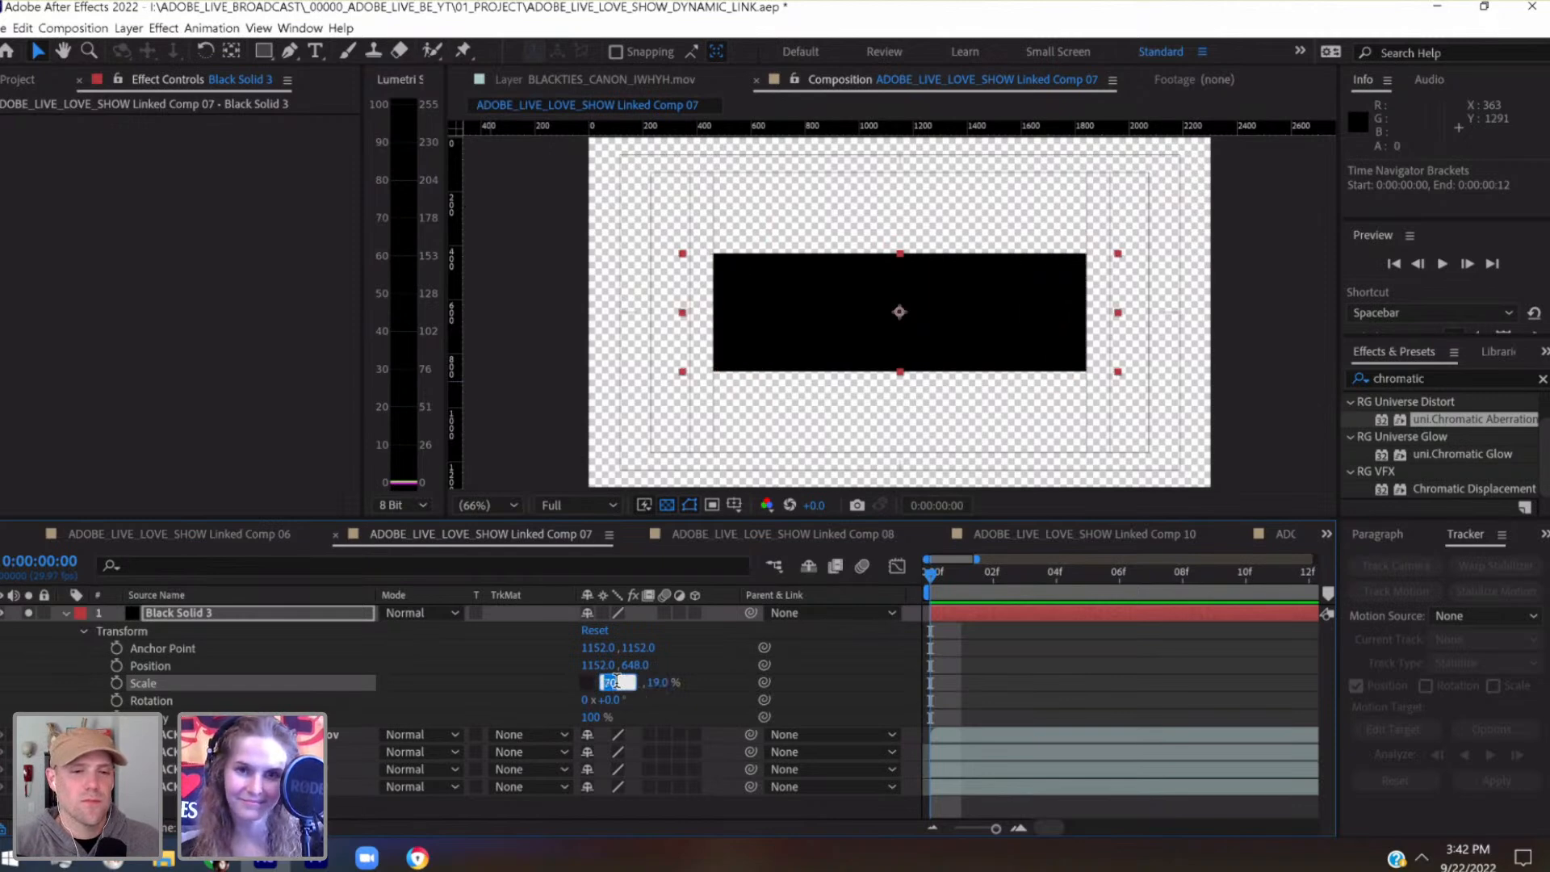
{"action": "key", "text": "shift+Up"}
{"action": "key", "text": "shift+Up"}
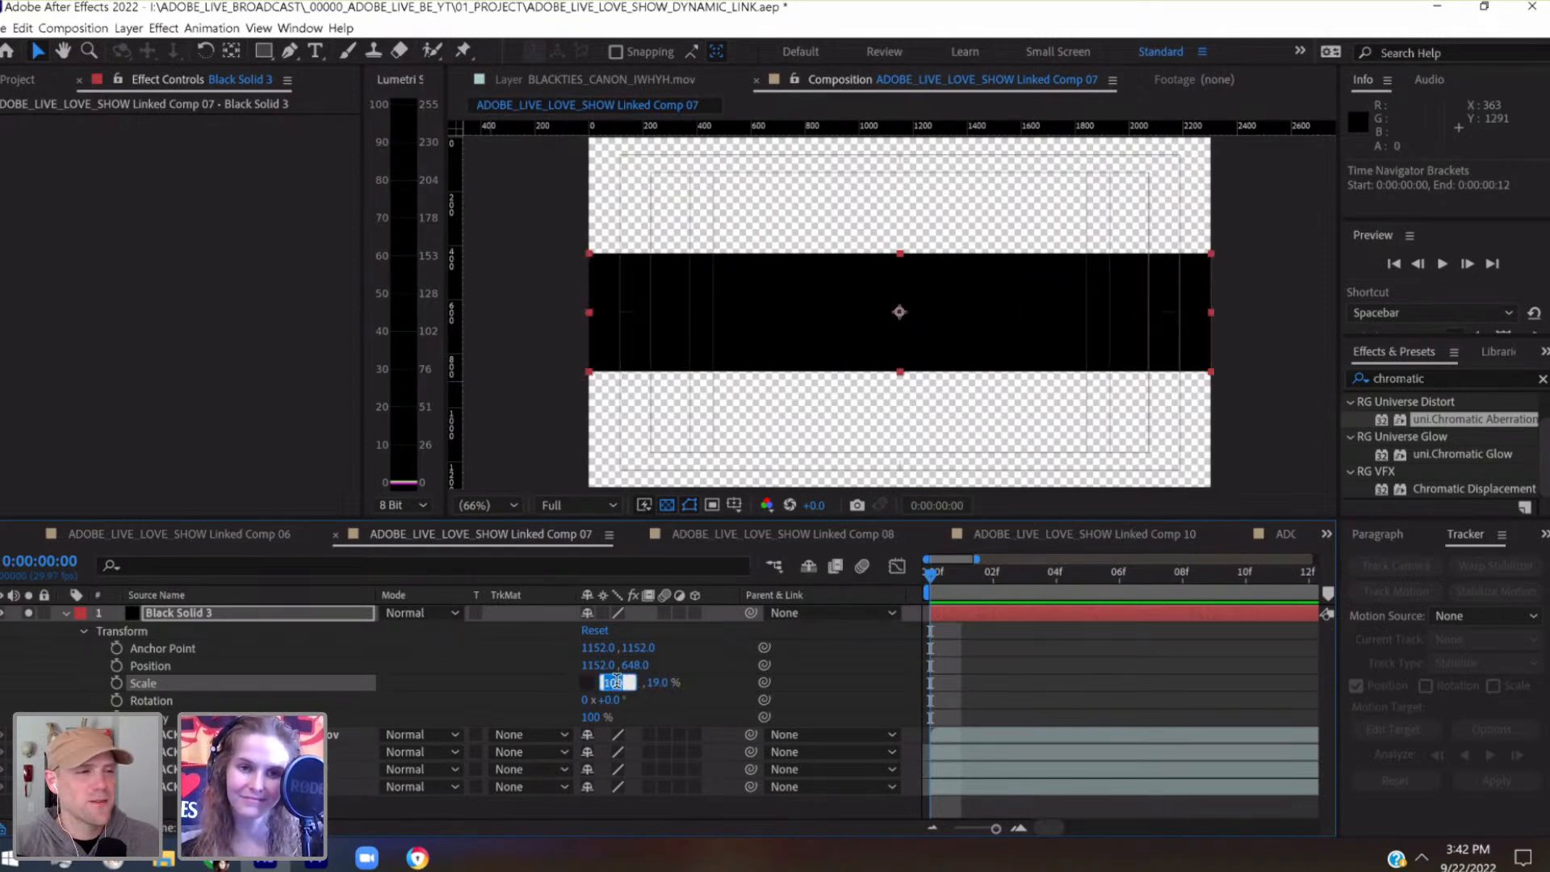
{"action": "left_click", "coordinate": [347, 615]}
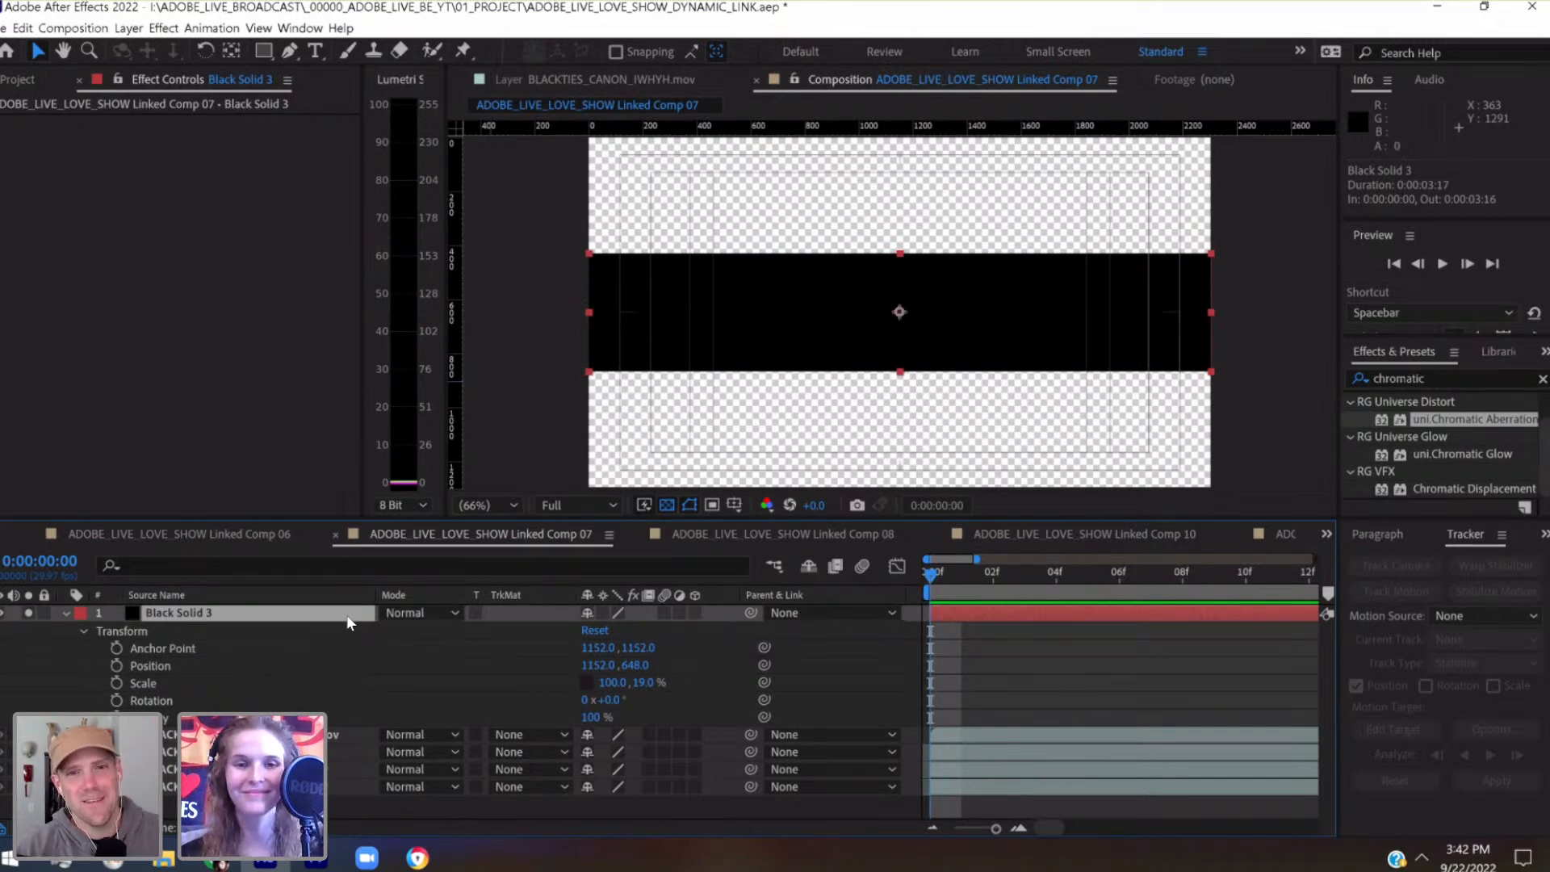
Move the black solid straight down to position 1152, 1008 in the lower part of the frame
{"action": "key", "text": "shift+Down"}
{"action": "key", "text": "shift+Down"}
{"action": "key", "text": "shift+Down"}
{"action": "key", "text": "shift+Down"}
{"action": "key", "text": "shift+Down"}
{"action": "key", "text": "shift+Down"}
{"action": "key", "text": "shift+Down"}
{"action": "key", "text": "shift+Down"}
{"action": "key", "text": "shift+Down"}
{"action": "key", "text": "shift+Down"}
{"action": "key", "text": "shift+Down"}
{"action": "key", "text": "shift+Down"}
{"action": "key", "text": "shift+Down"}
{"action": "key", "text": "shift+Down"}
{"action": "key", "text": "shift+Down"}
{"action": "key", "text": "shift+Down"}
{"action": "key", "text": "shift+Down"}
{"action": "key", "text": "shift+Down"}
{"action": "key", "text": "shift+Down"}
{"action": "key", "text": "shift+Down"}
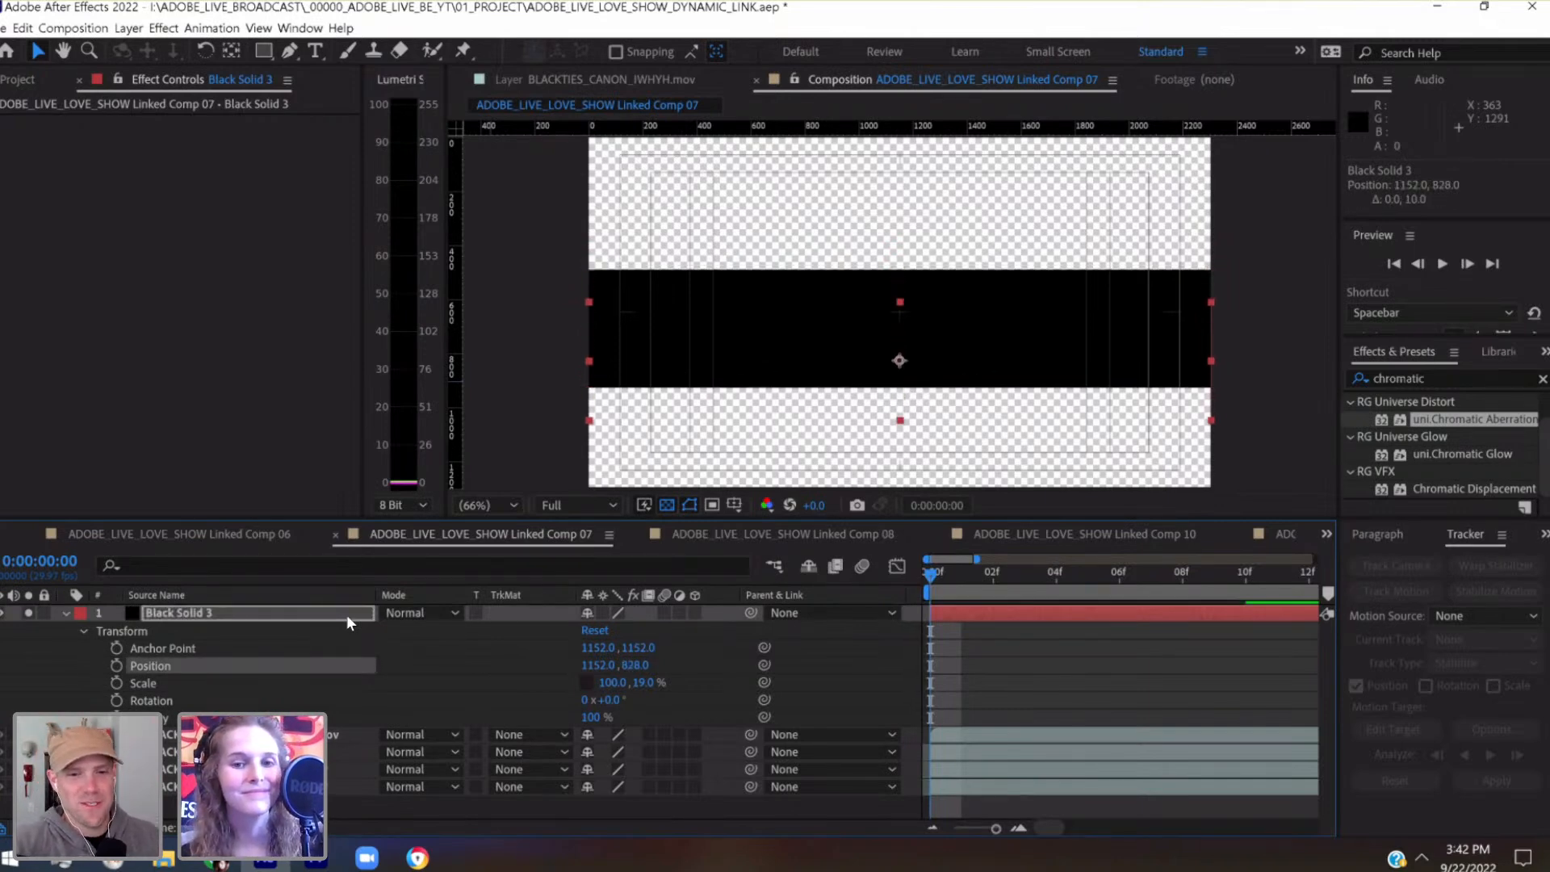
{"action": "key", "text": "shift+Down"}
{"action": "key", "text": "shift+Down"}
{"action": "key", "text": "shift+Down"}
{"action": "key", "text": "shift+Down"}
{"action": "key", "text": "shift+Down"}
{"action": "key", "text": "shift+Down"}
{"action": "key", "text": "shift+Down"}
{"action": "key", "text": "shift+Down"}
{"action": "key", "text": "shift+Down"}
{"action": "key", "text": "shift+Down"}
{"action": "key", "text": "shift+Down"}
{"action": "key", "text": "shift+Down"}
{"action": "key", "text": "shift+Down"}
{"action": "key", "text": "shift+Down"}
{"action": "key", "text": "shift+Down"}
{"action": "key", "text": "shift+Down"}
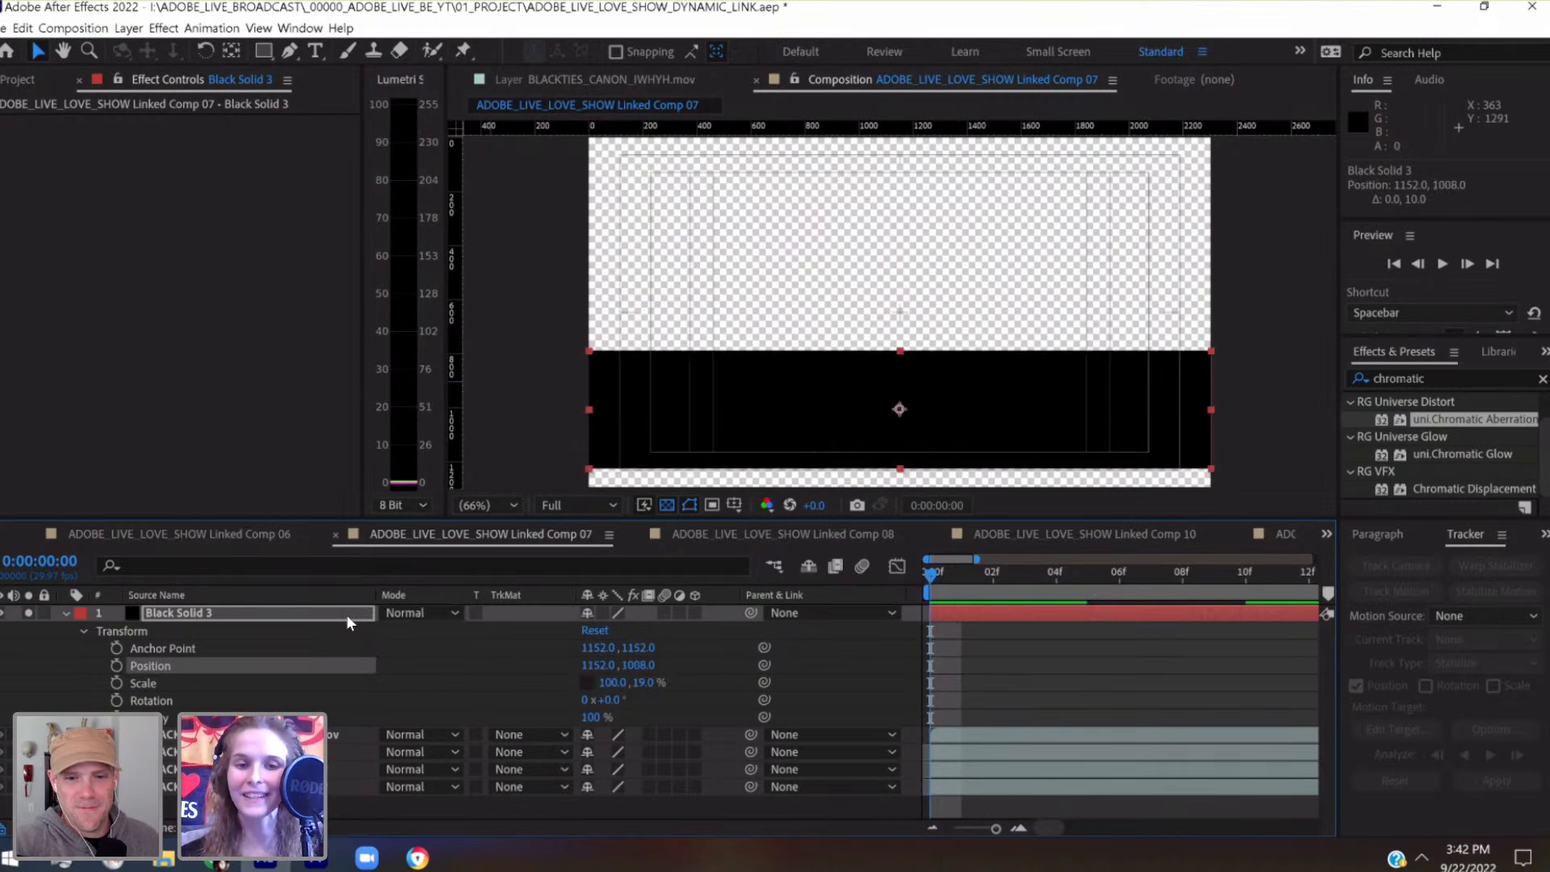
{"action": "key", "text": "shift+Up"}
{"action": "key", "text": "shift+Up"}
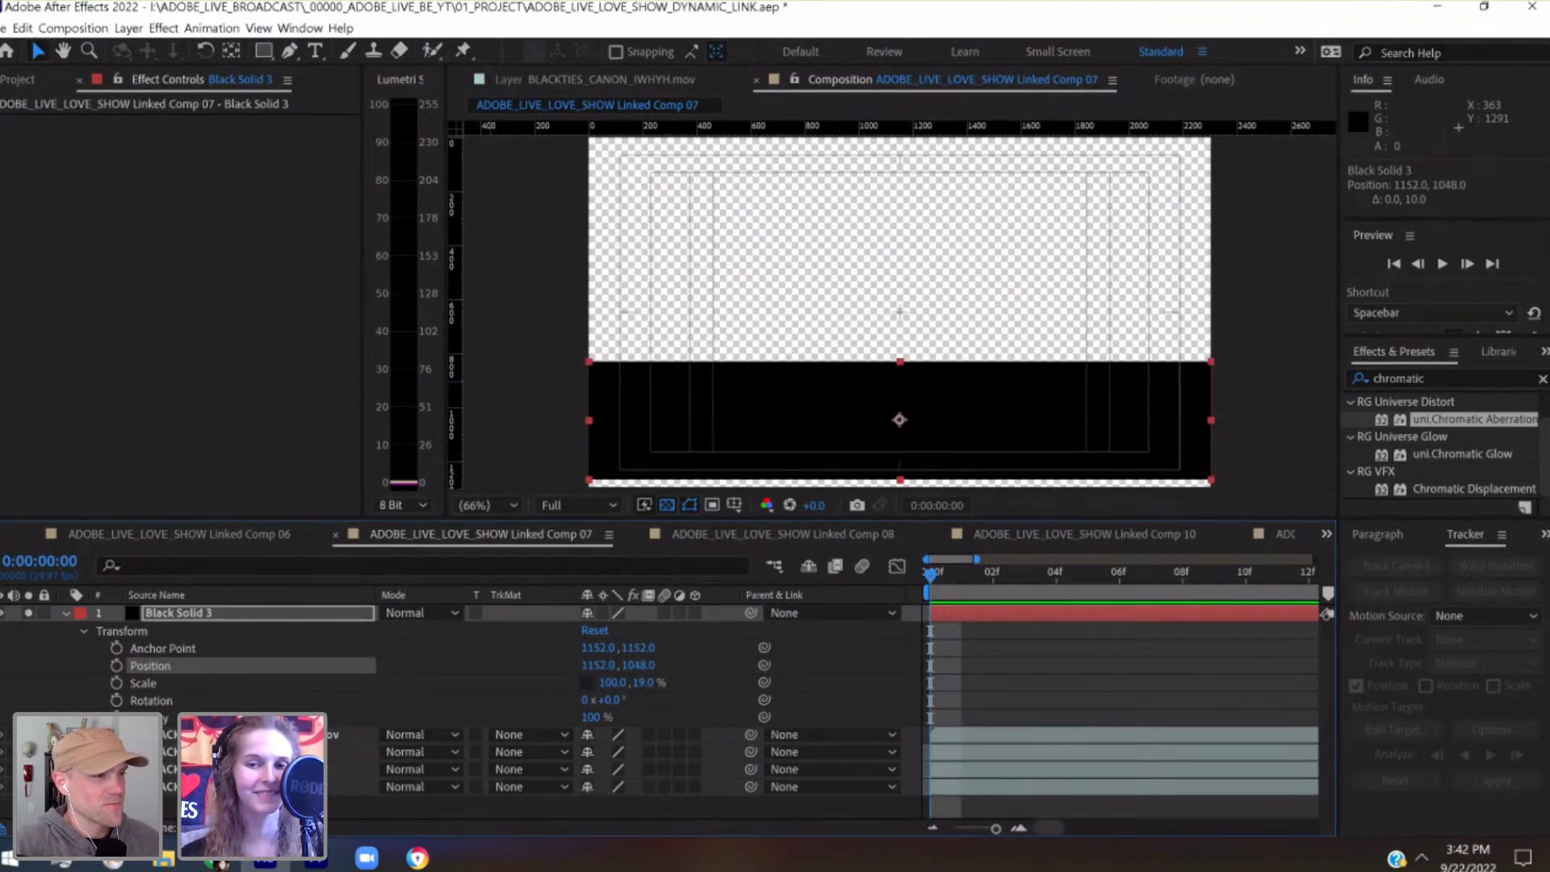
Nudge the black solid down to position 1152, 1012 and save the project
{"action": "key", "text": "period"}
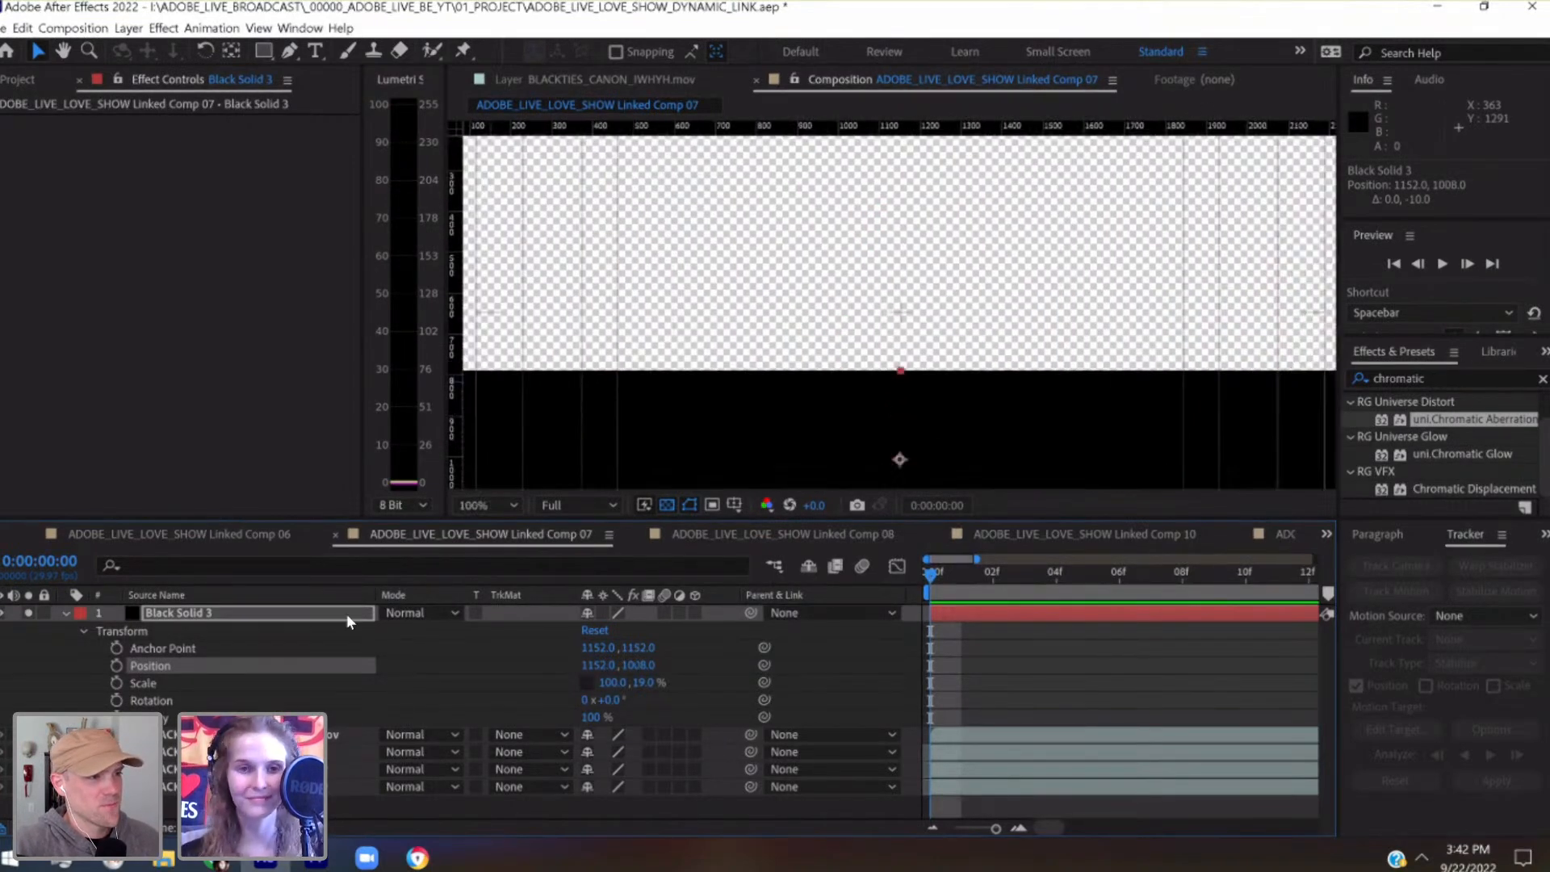
{"action": "left_click_drag", "start_coordinate": [799, 291], "coordinate": [817, 198]}
{"action": "key", "text": "v"}
{"action": "key", "text": "Down"}
{"action": "key", "text": "Down"}
{"action": "key", "text": "Down"}
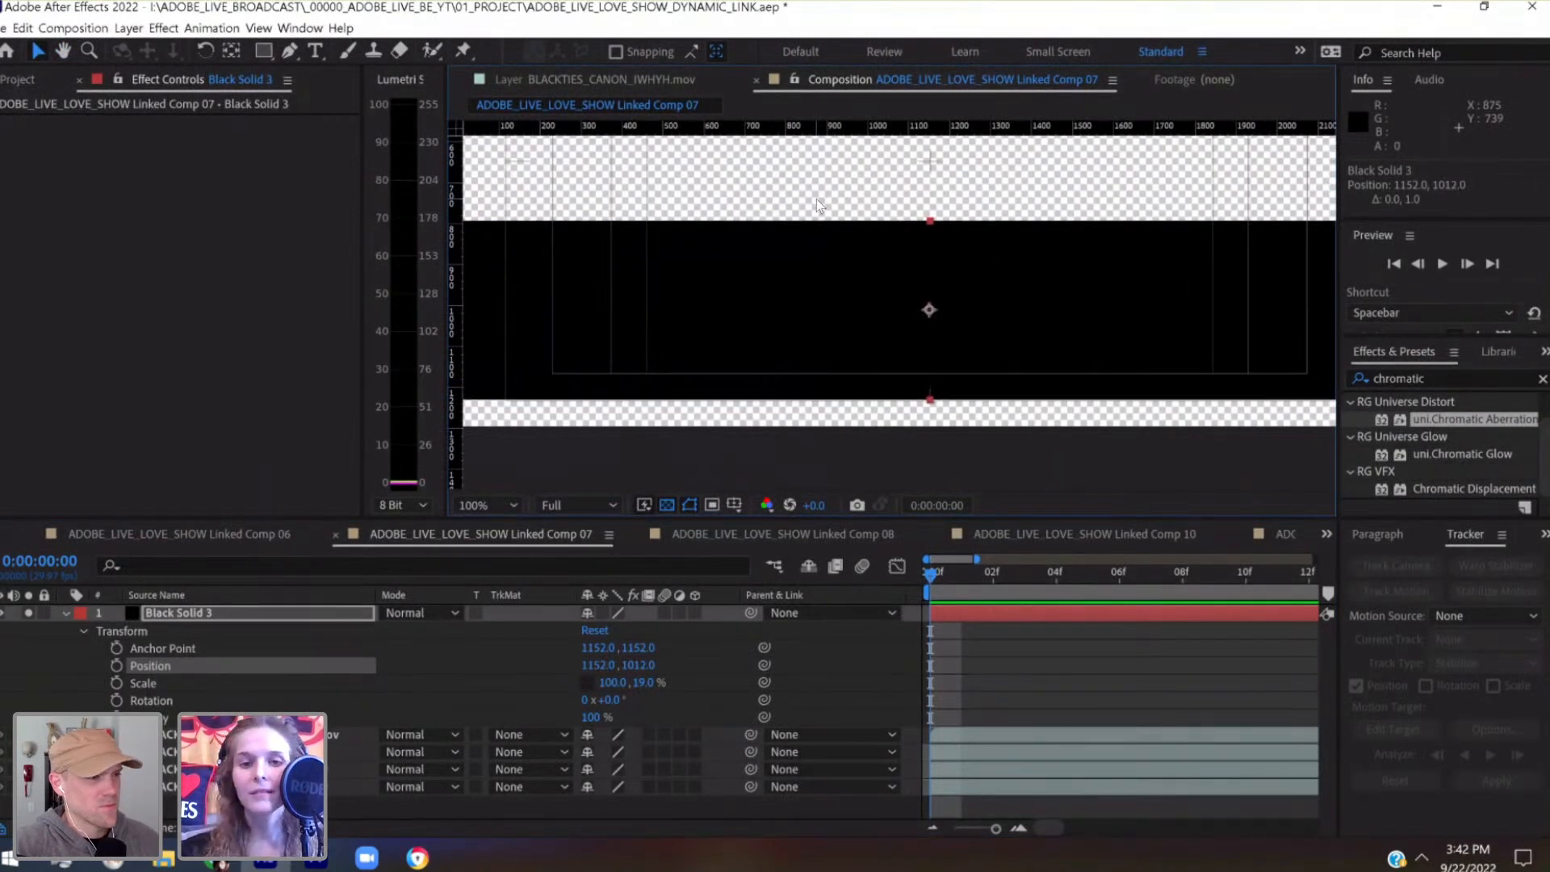
{"action": "key", "text": "period"}
{"action": "left_click_drag", "start_coordinate": [980, 350], "coordinate": [1045, 208]}
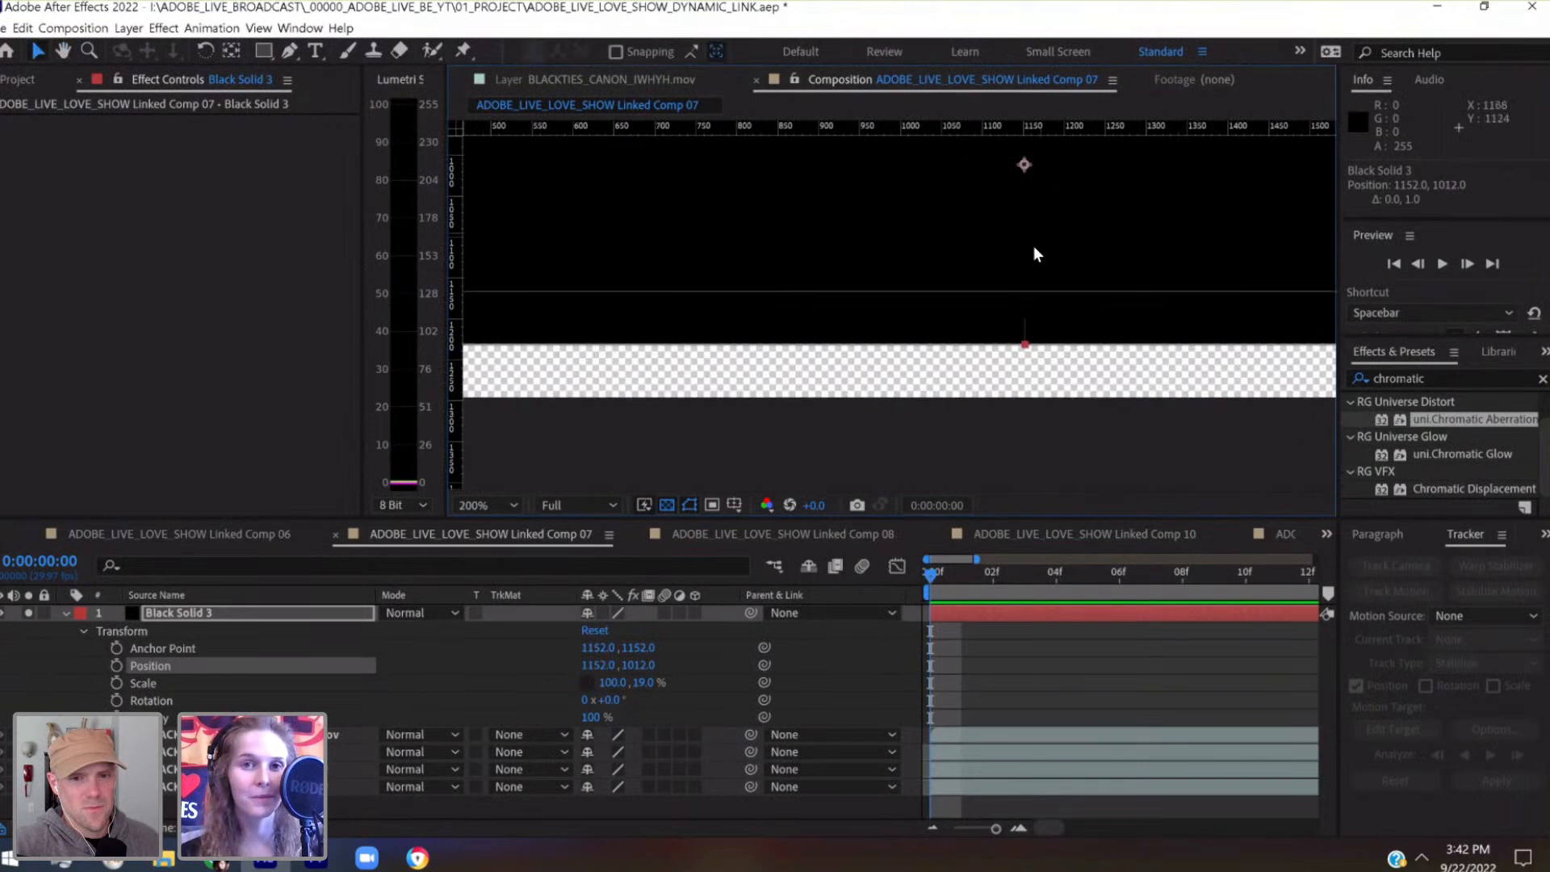
{"action": "key", "text": "ctrl+s"}
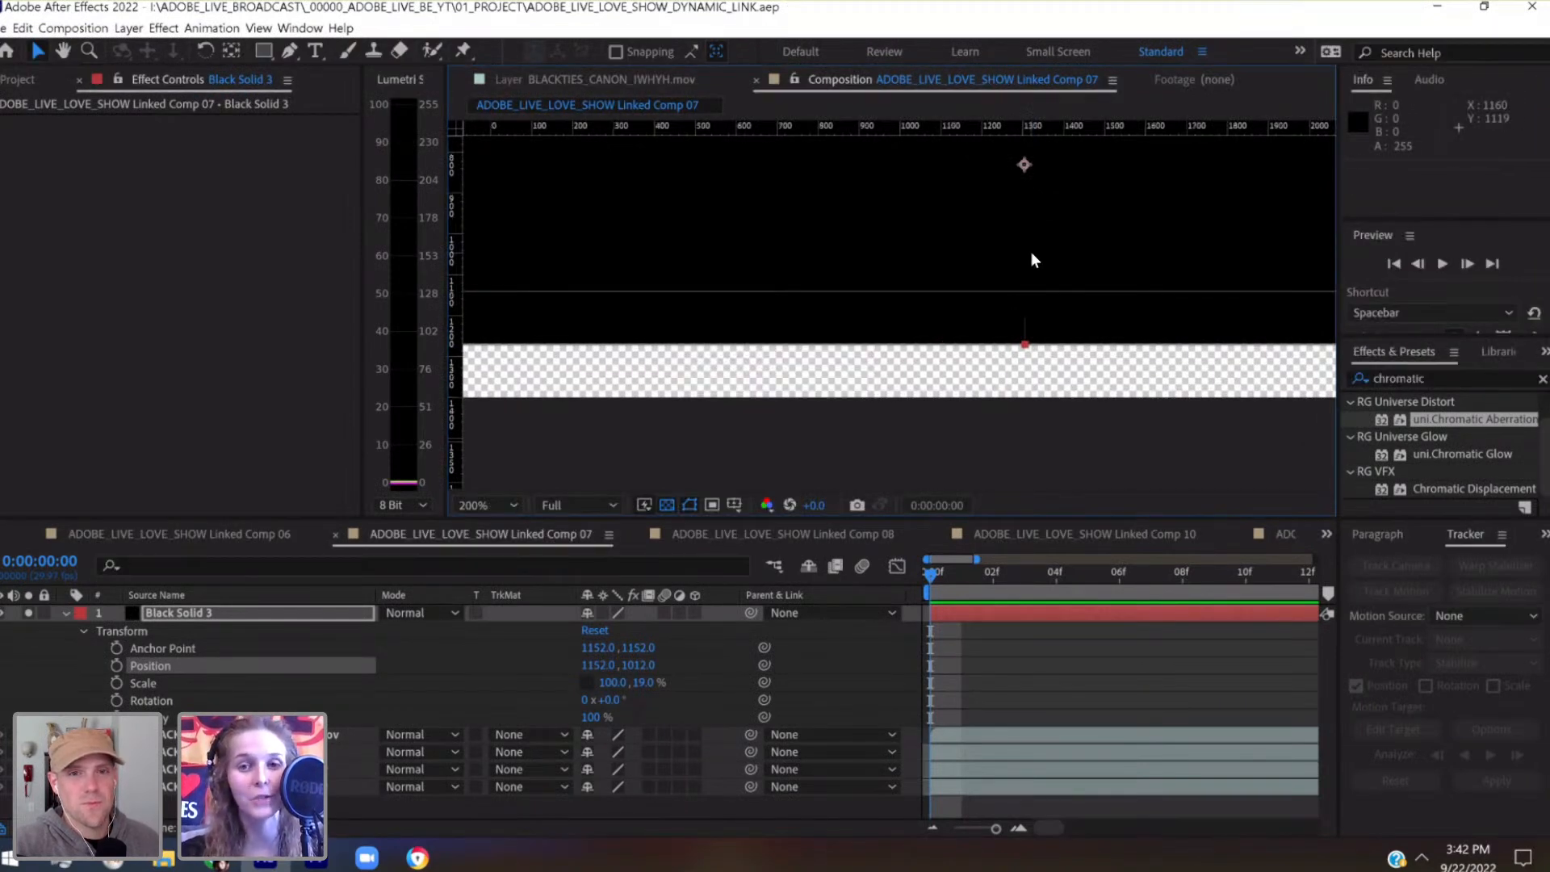
Increase the black solid's vertical scale to 29% to cover the gap at the frame's lower edge
{"action": "key", "text": "comma"}
{"action": "key", "text": "comma"}
{"action": "key", "text": "comma"}
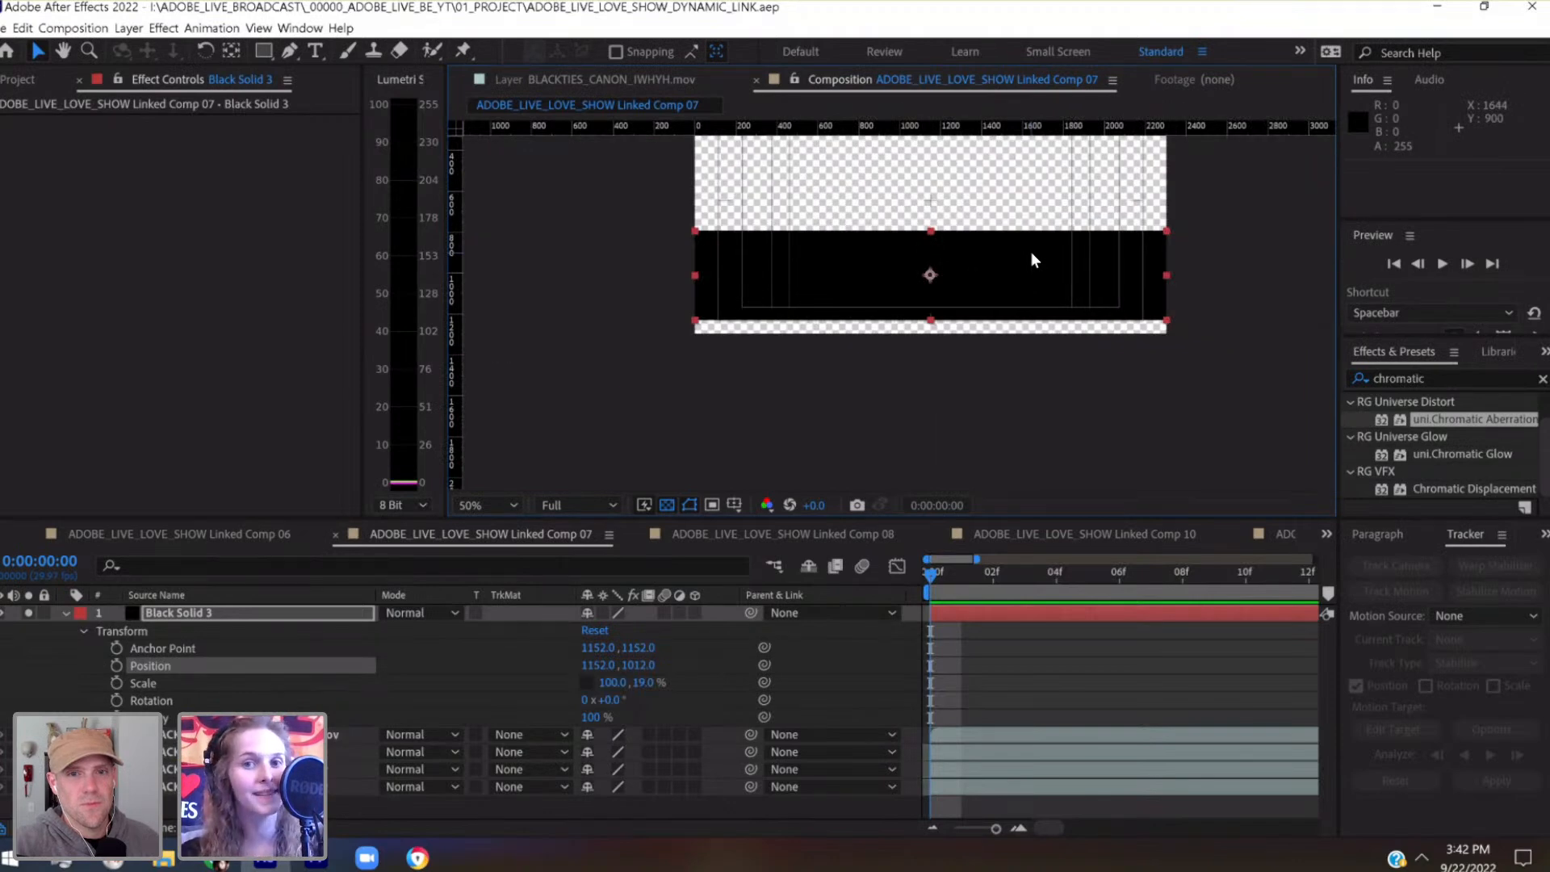
{"action": "left_click_drag", "start_coordinate": [1024, 333], "coordinate": [908, 435]}
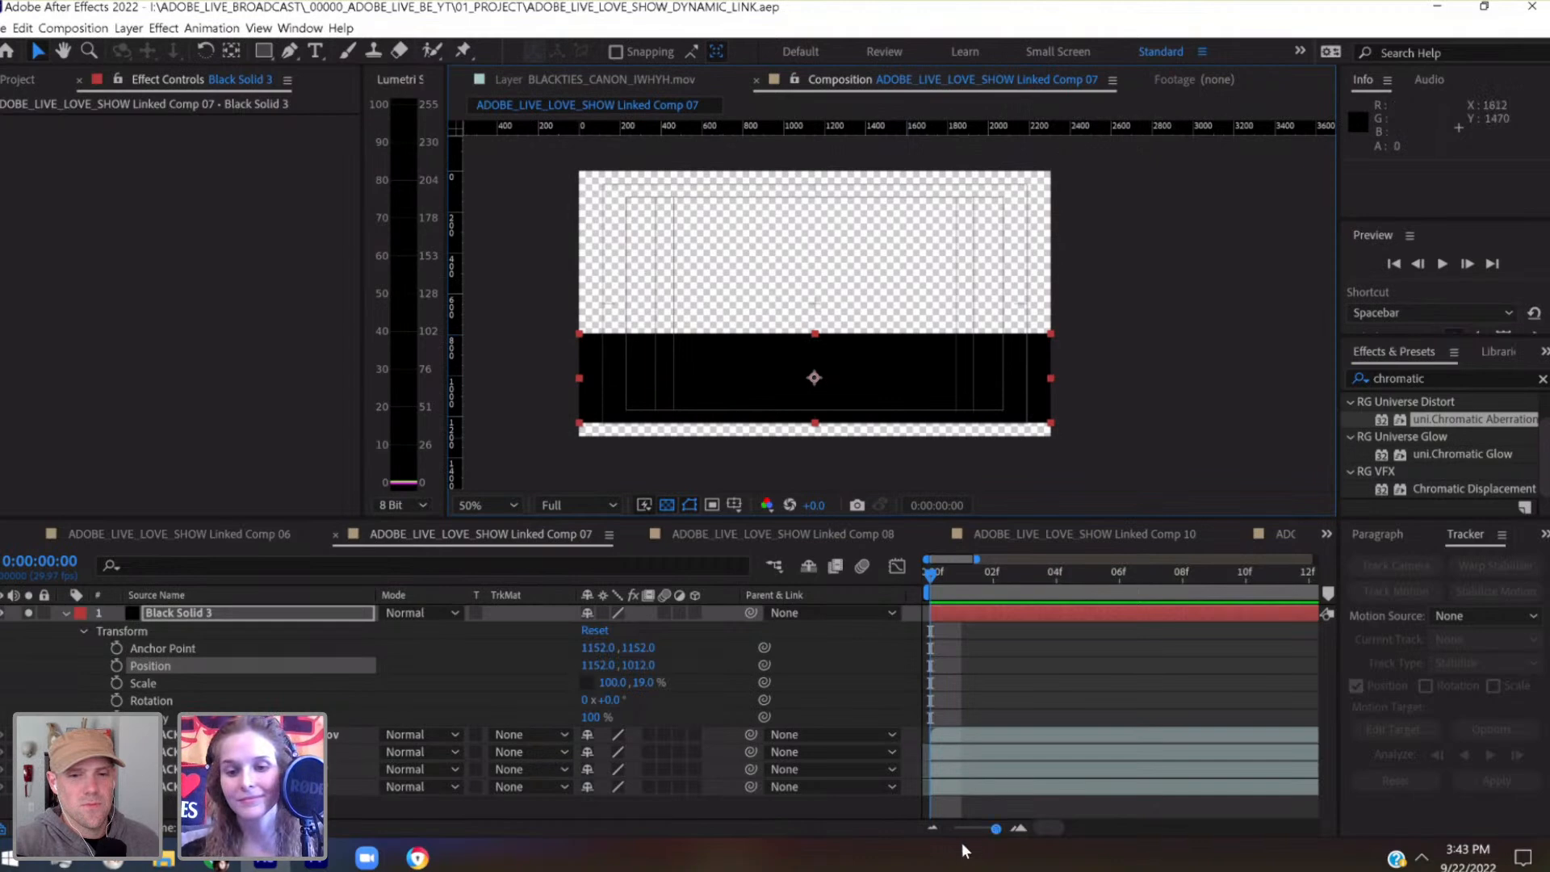
{"action": "left_click", "coordinate": [245, 613]}
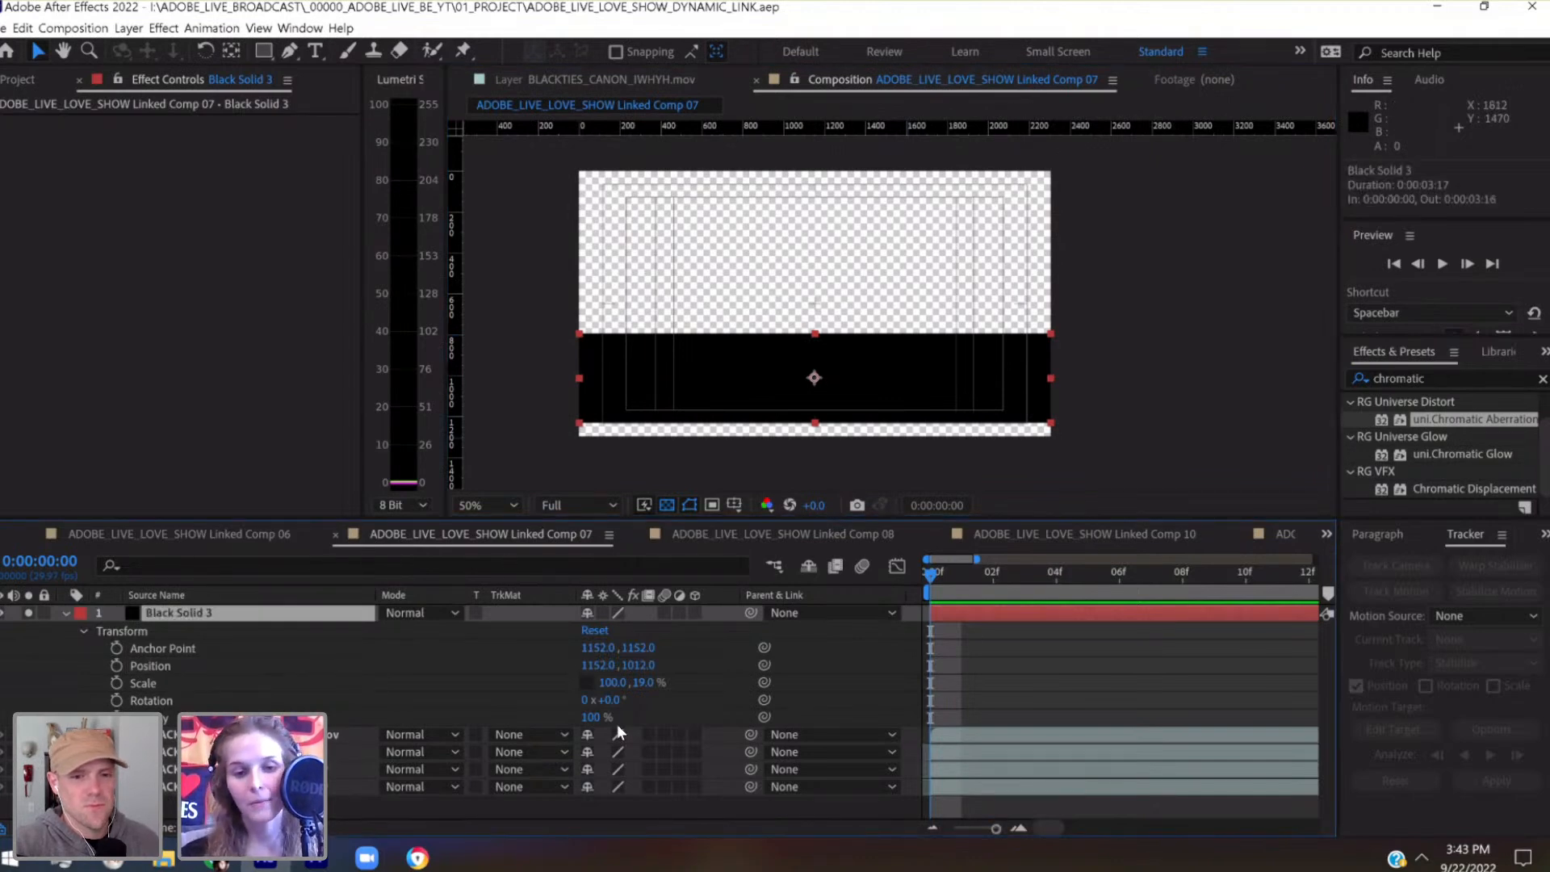
{"action": "left_click", "coordinate": [630, 685]}
{"action": "left_click", "coordinate": [640, 683]}
{"action": "key", "text": "shift+Up"}
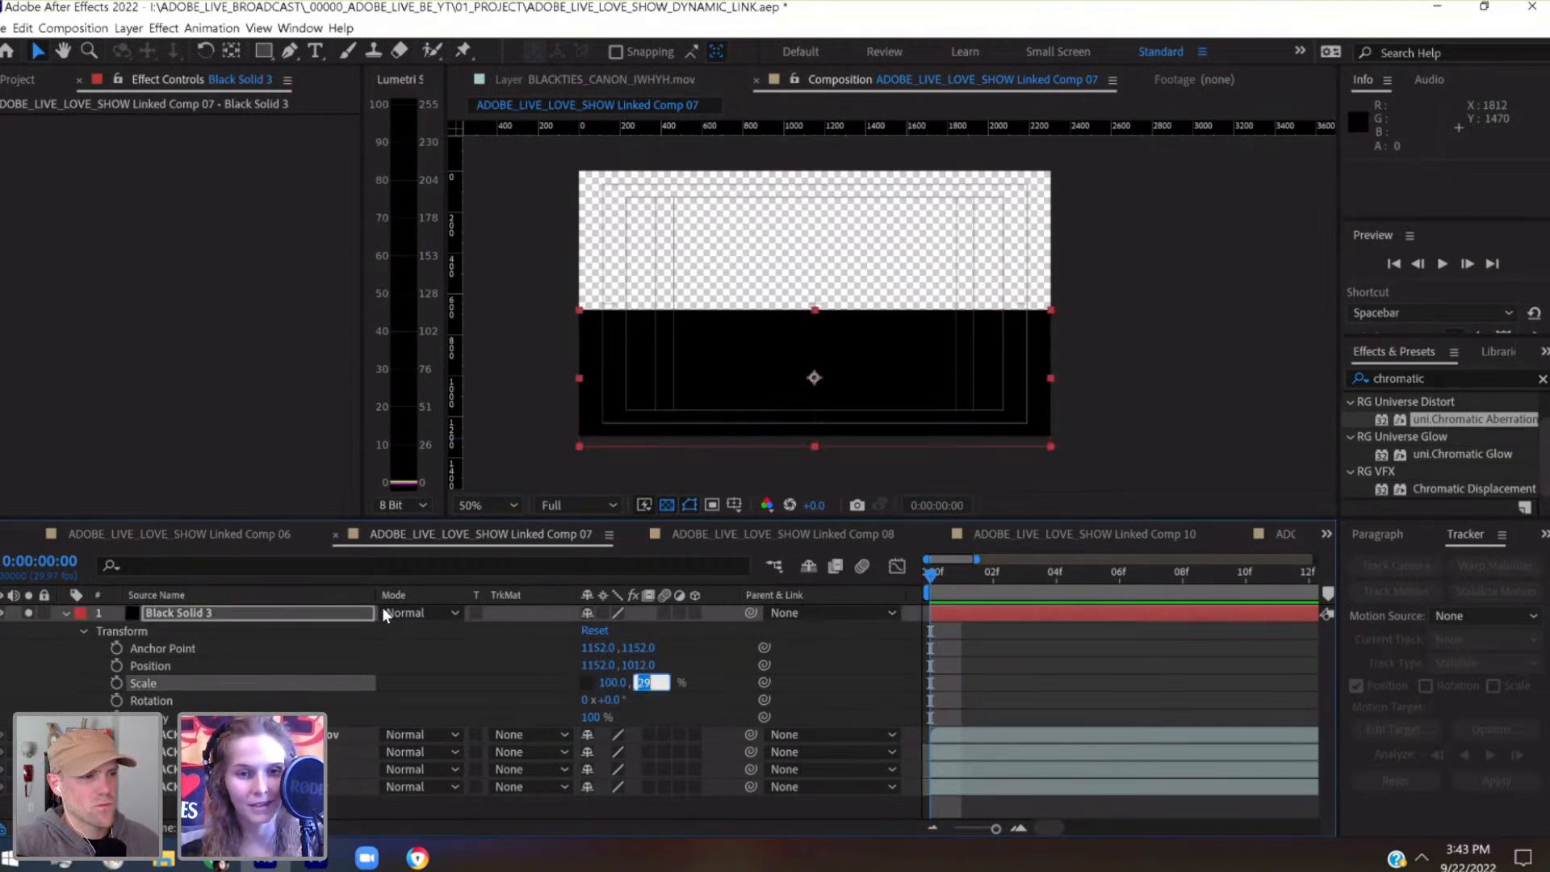
Move the enlarged black solid down to position 1152, 1132
{"action": "left_click", "coordinate": [353, 617]}
{"action": "key", "text": "shift+Down"}
{"action": "key", "text": "shift+Down"}
{"action": "key", "text": "shift+Down"}
{"action": "key", "text": "shift+Down"}
{"action": "key", "text": "shift+Down"}
{"action": "key", "text": "shift+Down"}
{"action": "key", "text": "shift+Down"}
{"action": "key", "text": "shift+Down"}
{"action": "key", "text": "shift+Down"}
{"action": "key", "text": "shift+Down"}
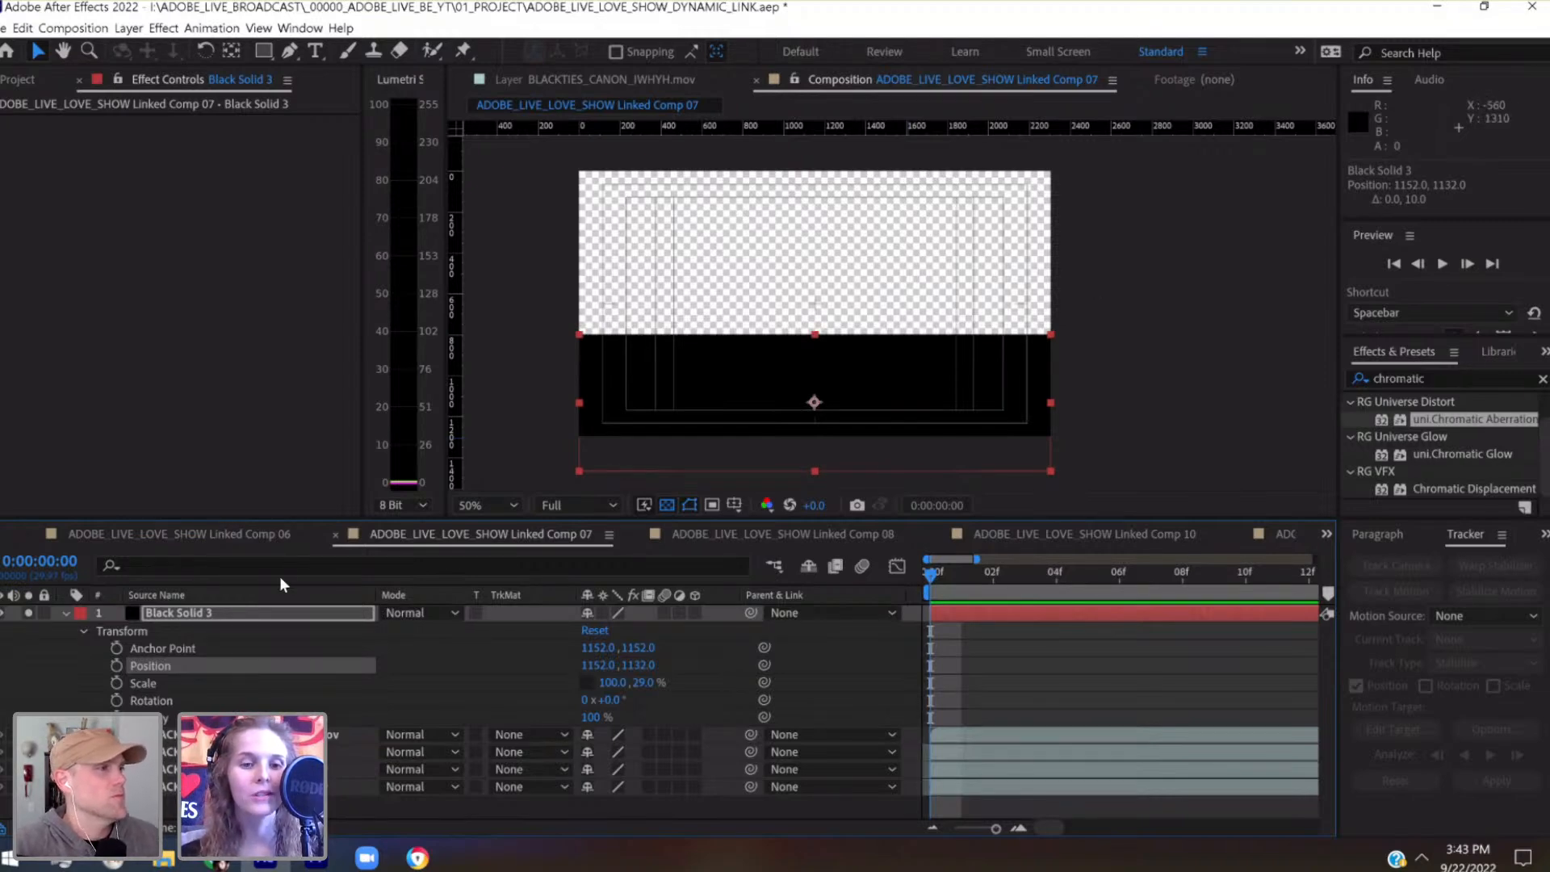
Shift the black solid horizontally to position 1892, 1132, leaving the frame's lower-left area open
{"action": "key", "text": "shift+Right"}
{"action": "key", "text": "shift+Right"}
{"action": "key", "text": "shift+Right"}
{"action": "key", "text": "shift+Right"}
{"action": "key", "text": "shift+Right"}
{"action": "key", "text": "shift+Right"}
{"action": "key", "text": "shift+Right"}
{"action": "key", "text": "shift+Right"}
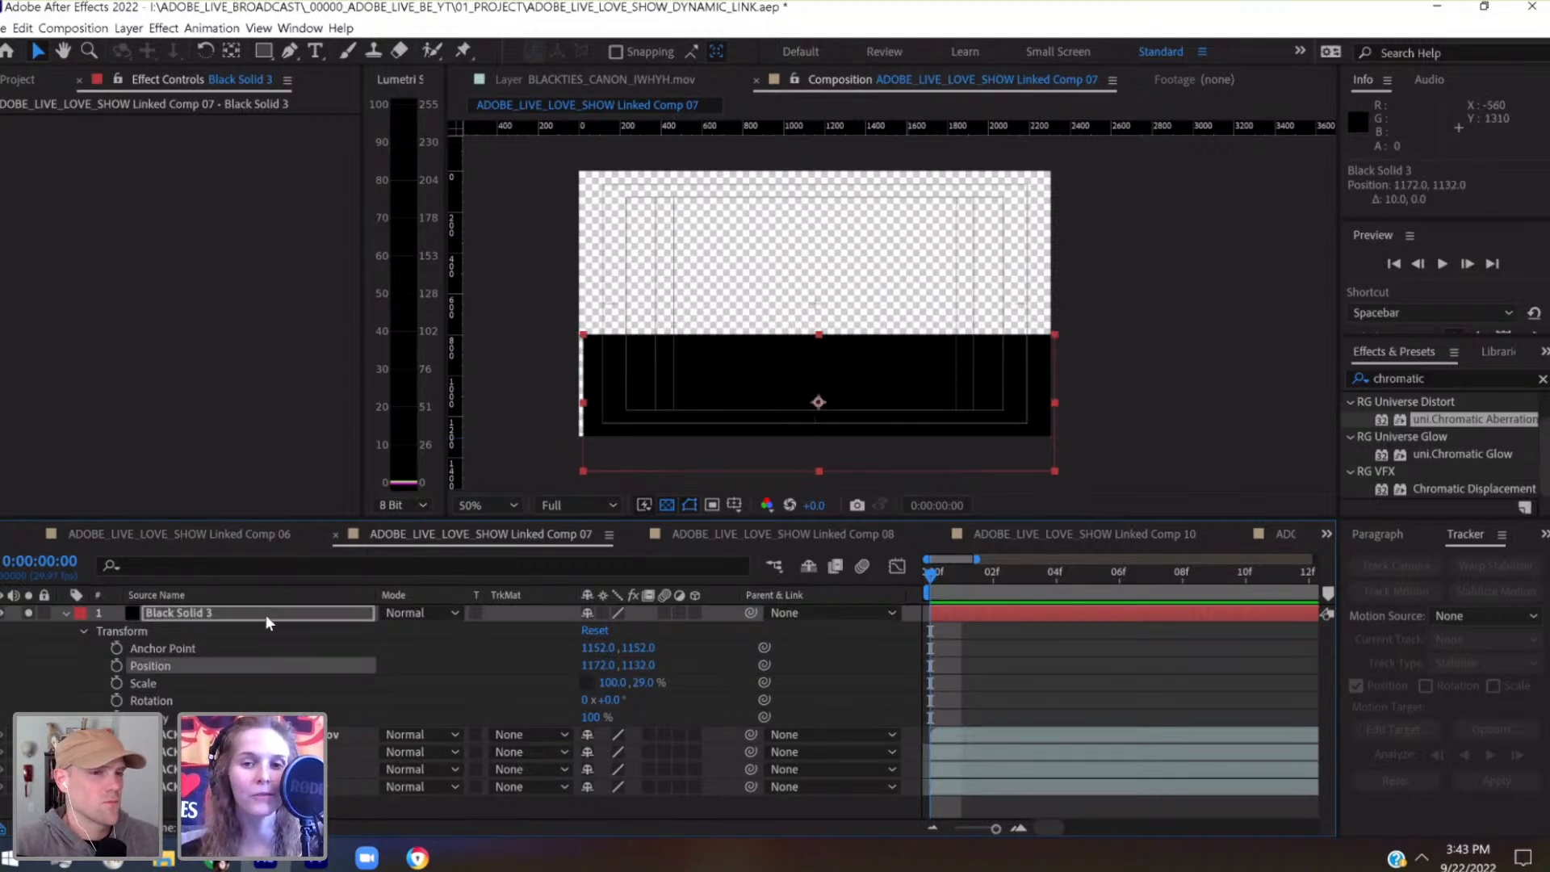
{"action": "key", "text": "shift+Right"}
{"action": "key", "text": "shift+Right"}
{"action": "key", "text": "shift+Right"}
{"action": "key", "text": "shift+Right"}
{"action": "key", "text": "shift+Right"}
{"action": "key", "text": "shift+Right"}
{"action": "key", "text": "shift+Right"}
{"action": "key", "text": "shift+Right"}
{"action": "key", "text": "shift+Right"}
{"action": "key", "text": "shift+Right"}
{"action": "key", "text": "shift+Right"}
{"action": "key", "text": "shift+Right"}
{"action": "key", "text": "shift+Right"}
{"action": "key", "text": "shift+Right"}
{"action": "key", "text": "shift+Right"}
{"action": "key", "text": "shift+Right"}
{"action": "key", "text": "shift+Right"}
{"action": "key", "text": "shift+Right"}
{"action": "key", "text": "shift+Right"}
{"action": "key", "text": "shift+Right"}
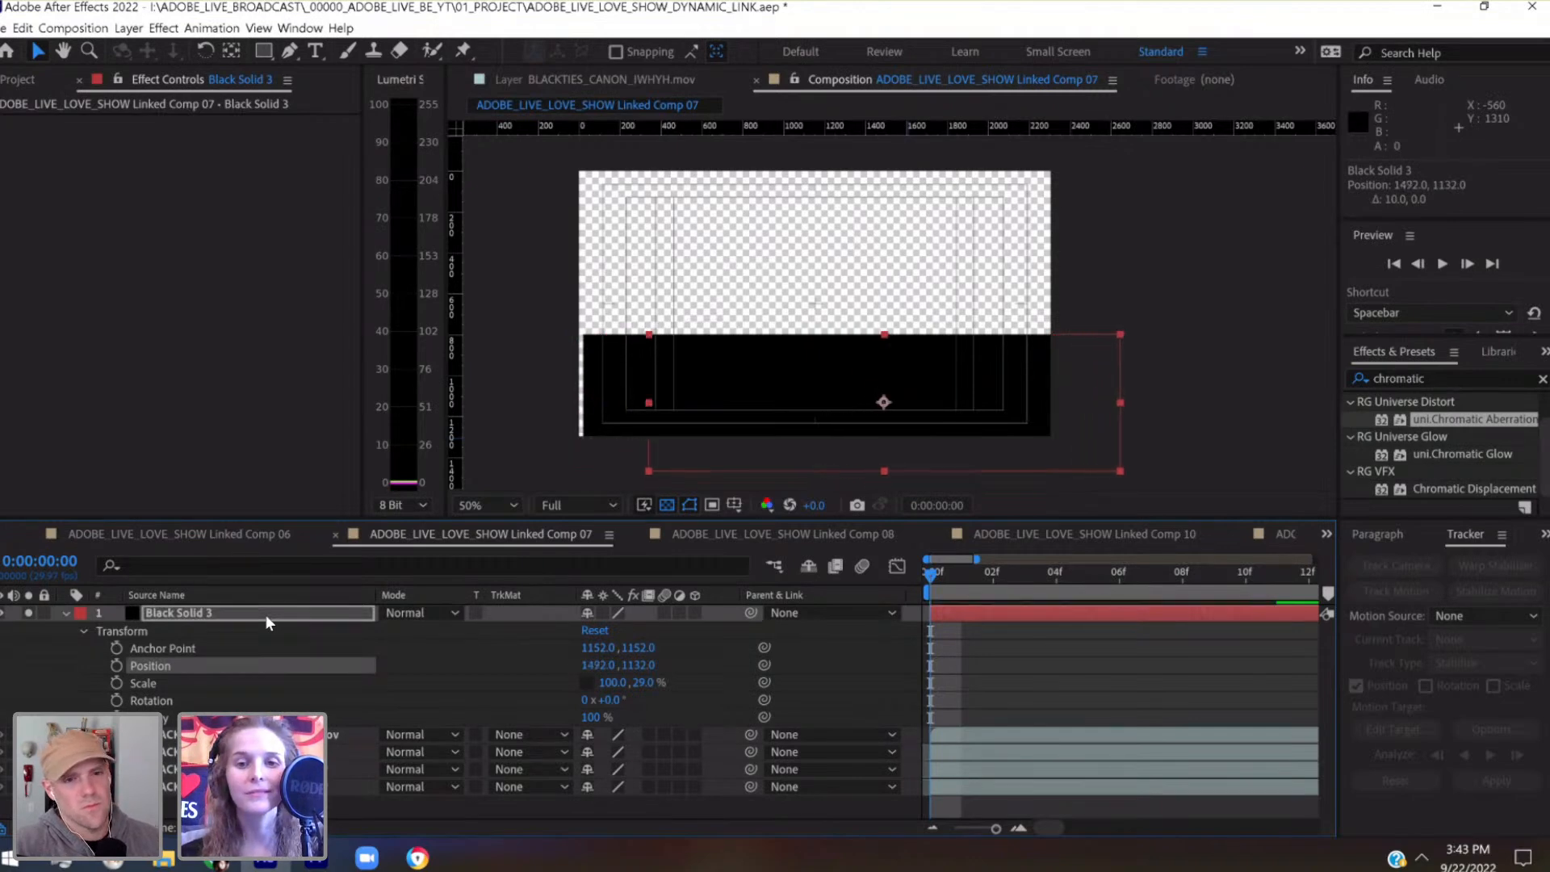
{"action": "key", "text": "shift+Right"}
{"action": "key", "text": "shift+Right"}
{"action": "key", "text": "shift+Right"}
{"action": "key", "text": "shift+Right"}
{"action": "key", "text": "shift+Right"}
{"action": "key", "text": "shift+Right"}
{"action": "key", "text": "shift+Right"}
{"action": "key", "text": "shift+Right"}
{"action": "key", "text": "shift+Right"}
{"action": "key", "text": "shift+Right"}
{"action": "key", "text": "shift+Right"}
{"action": "key", "text": "shift+Right"}
{"action": "key", "text": "shift+Right"}
{"action": "key", "text": "shift+Right"}
{"action": "key", "text": "shift+Right"}
{"action": "key", "text": "shift+Right"}
{"action": "key", "text": "shift+Right"}
{"action": "key", "text": "shift+Right"}
{"action": "key", "text": "shift+Right"}
{"action": "key", "text": "shift+Right"}
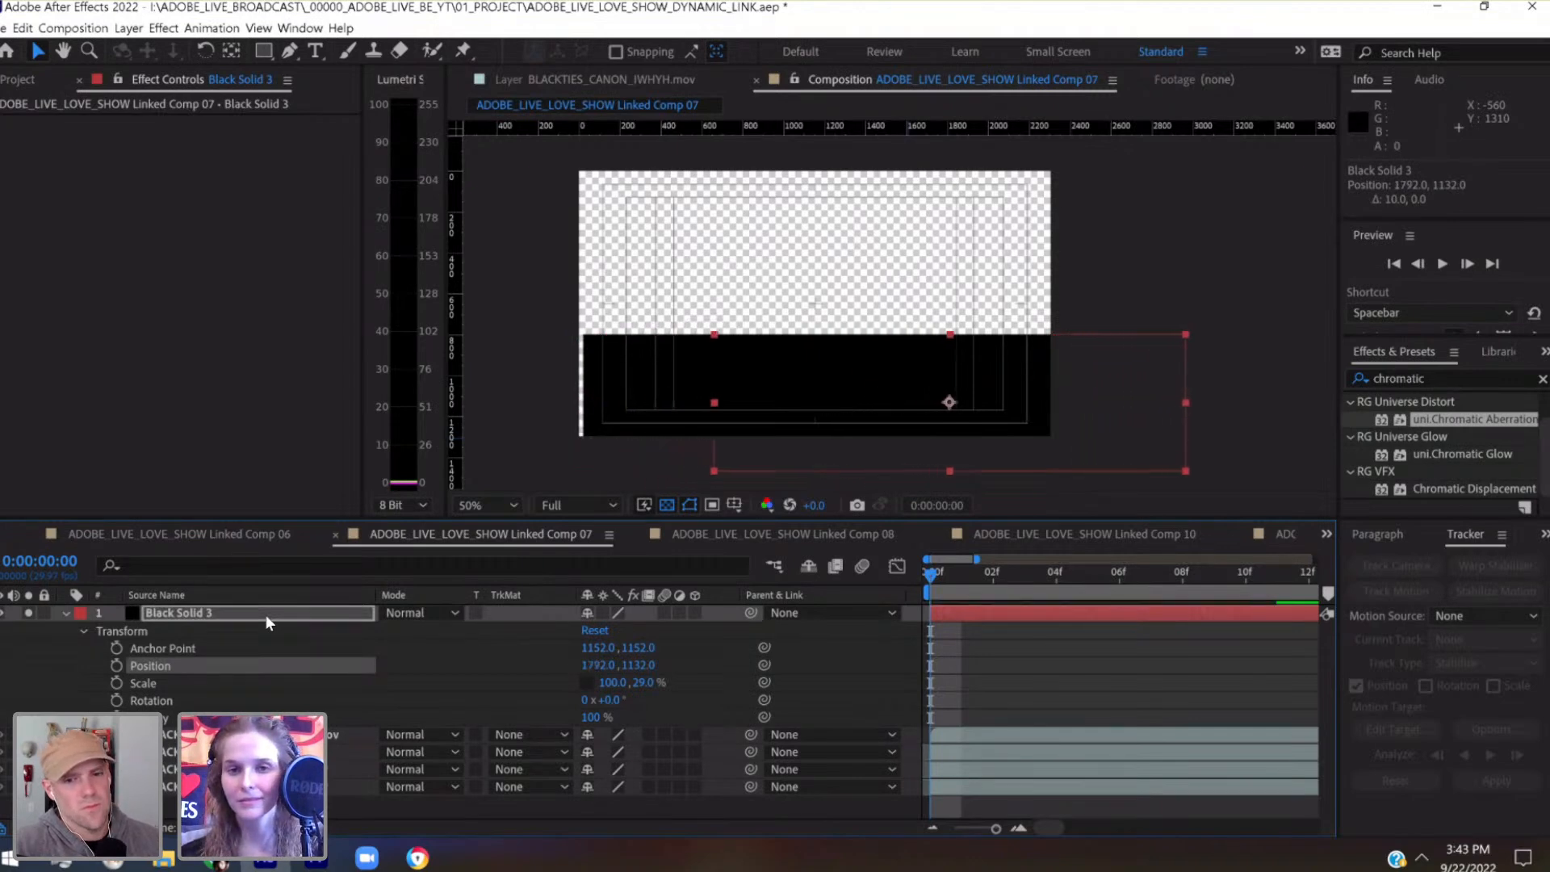
{"action": "key", "text": "shift+Right"}
{"action": "key", "text": "shift+Right"}
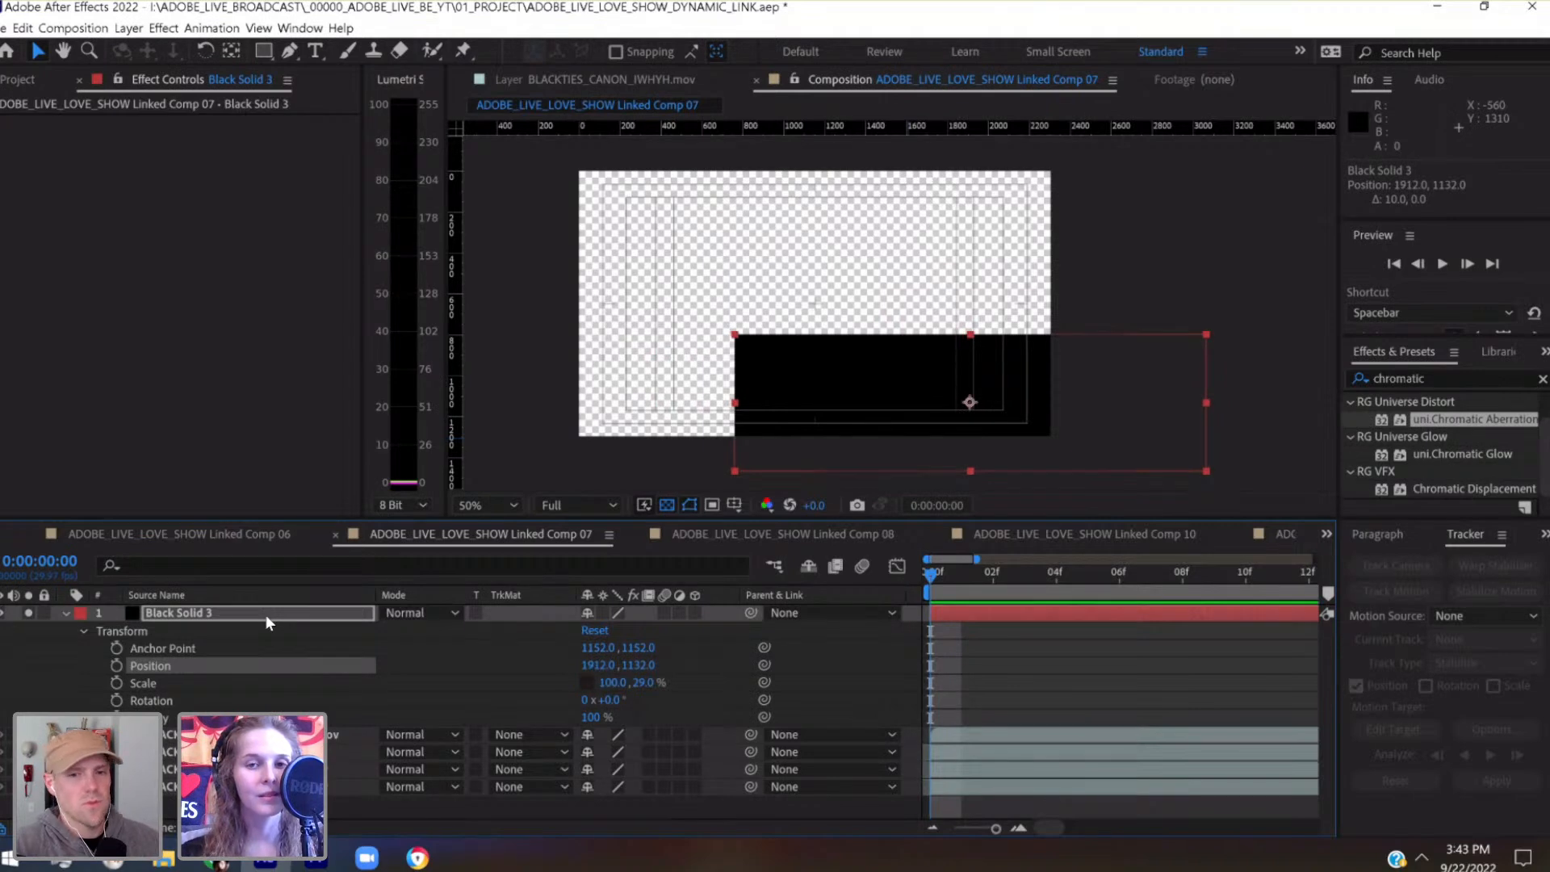
{"action": "key", "text": "shift+Left"}
{"action": "key", "text": "shift+Left"}
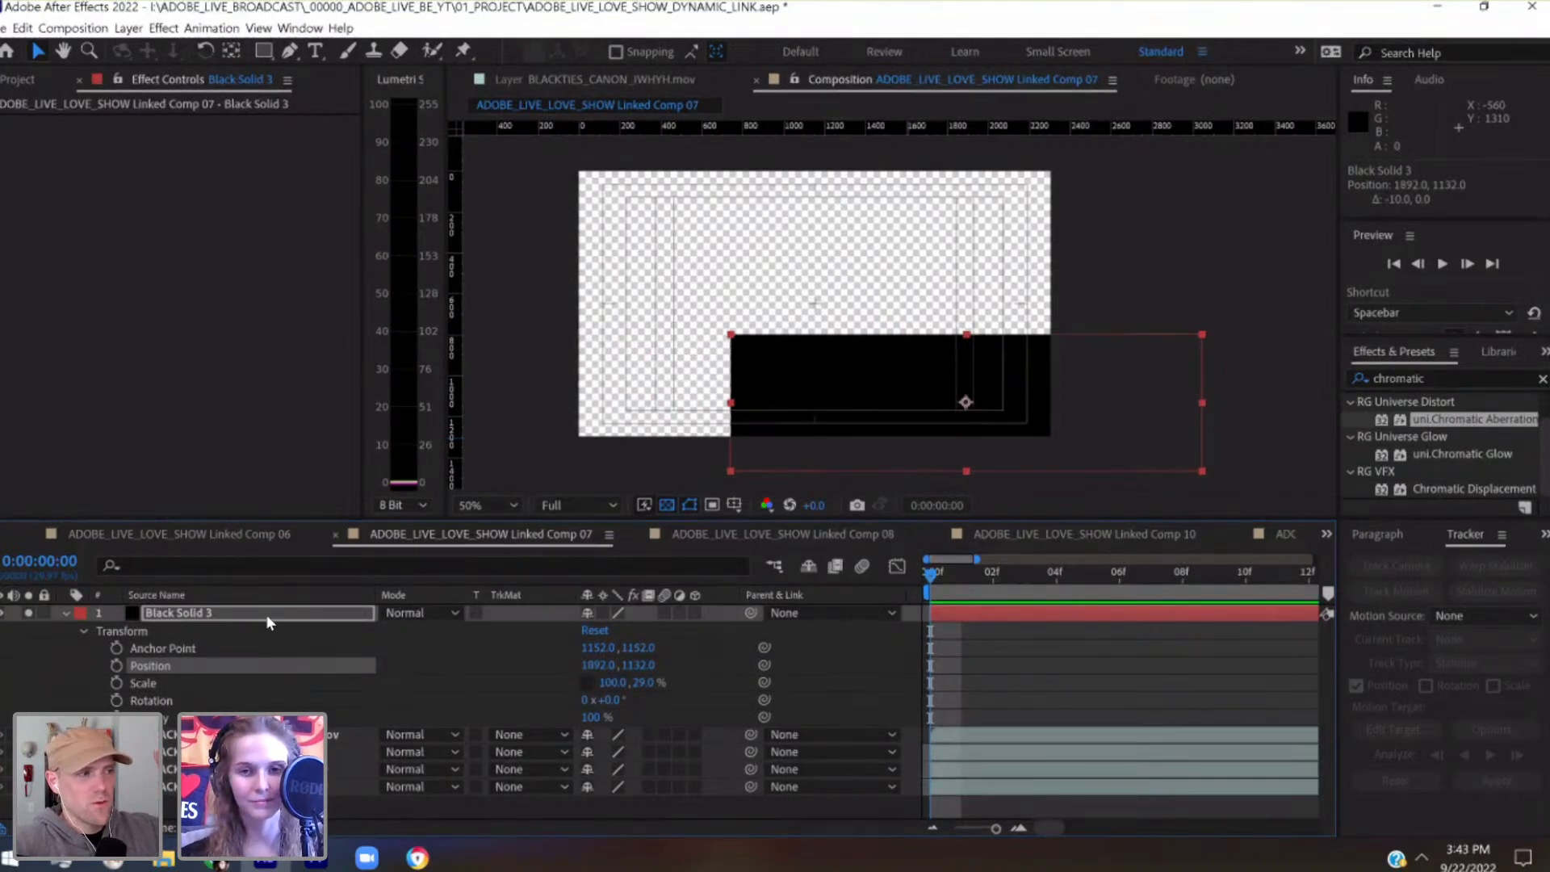
Duplicate the black solid and raise the copy into the upper part of the frame
{"action": "key", "text": "ctrl+d"}
{"action": "key", "text": "shift+Up"}
{"action": "key", "text": "shift+Up"}
{"action": "key", "text": "shift+Up"}
{"action": "key", "text": "shift+Up"}
{"action": "key", "text": "shift+Up"}
{"action": "key", "text": "shift+Up"}
{"action": "key", "text": "shift+Up"}
{"action": "key", "text": "shift+Up"}
{"action": "key", "text": "shift+Up"}
{"action": "key", "text": "shift+Up"}
{"action": "key", "text": "shift+Up"}
{"action": "key", "text": "shift+Up"}
{"action": "key", "text": "shift+Up"}
{"action": "key", "text": "shift+Up"}
{"action": "key", "text": "shift+Up"}
{"action": "key", "text": "shift+Up"}
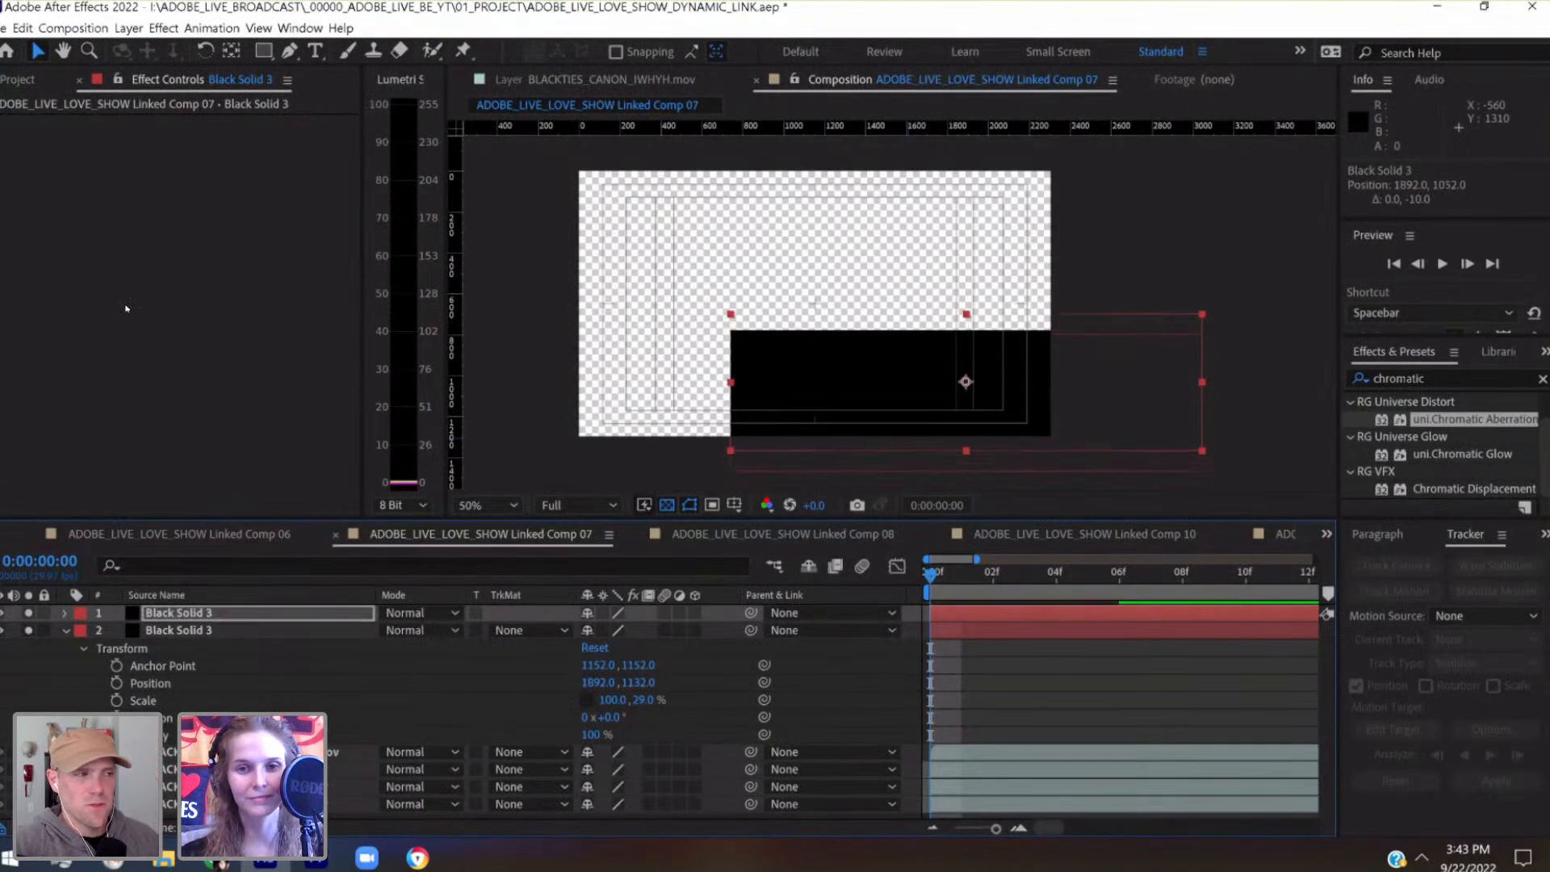
{"action": "key", "text": "shift+Up"}
{"action": "key", "text": "shift+Up"}
{"action": "key", "text": "shift+Up"}
{"action": "key", "text": "shift+Up"}
{"action": "key", "text": "shift+Up"}
{"action": "key", "text": "shift+Up"}
{"action": "key", "text": "shift+Up"}
{"action": "key", "text": "shift+Up"}
{"action": "key", "text": "shift+Up"}
{"action": "key", "text": "shift+Up"}
{"action": "key", "text": "shift+Up"}
{"action": "key", "text": "shift+Up"}
{"action": "key", "text": "shift+Up"}
{"action": "key", "text": "shift+Up"}
{"action": "key", "text": "shift+Up"}
{"action": "key", "text": "shift+Up"}
{"action": "key", "text": "shift+Up"}
{"action": "key", "text": "shift+Up"}
{"action": "key", "text": "shift+Up"}
{"action": "key", "text": "shift+Up"}
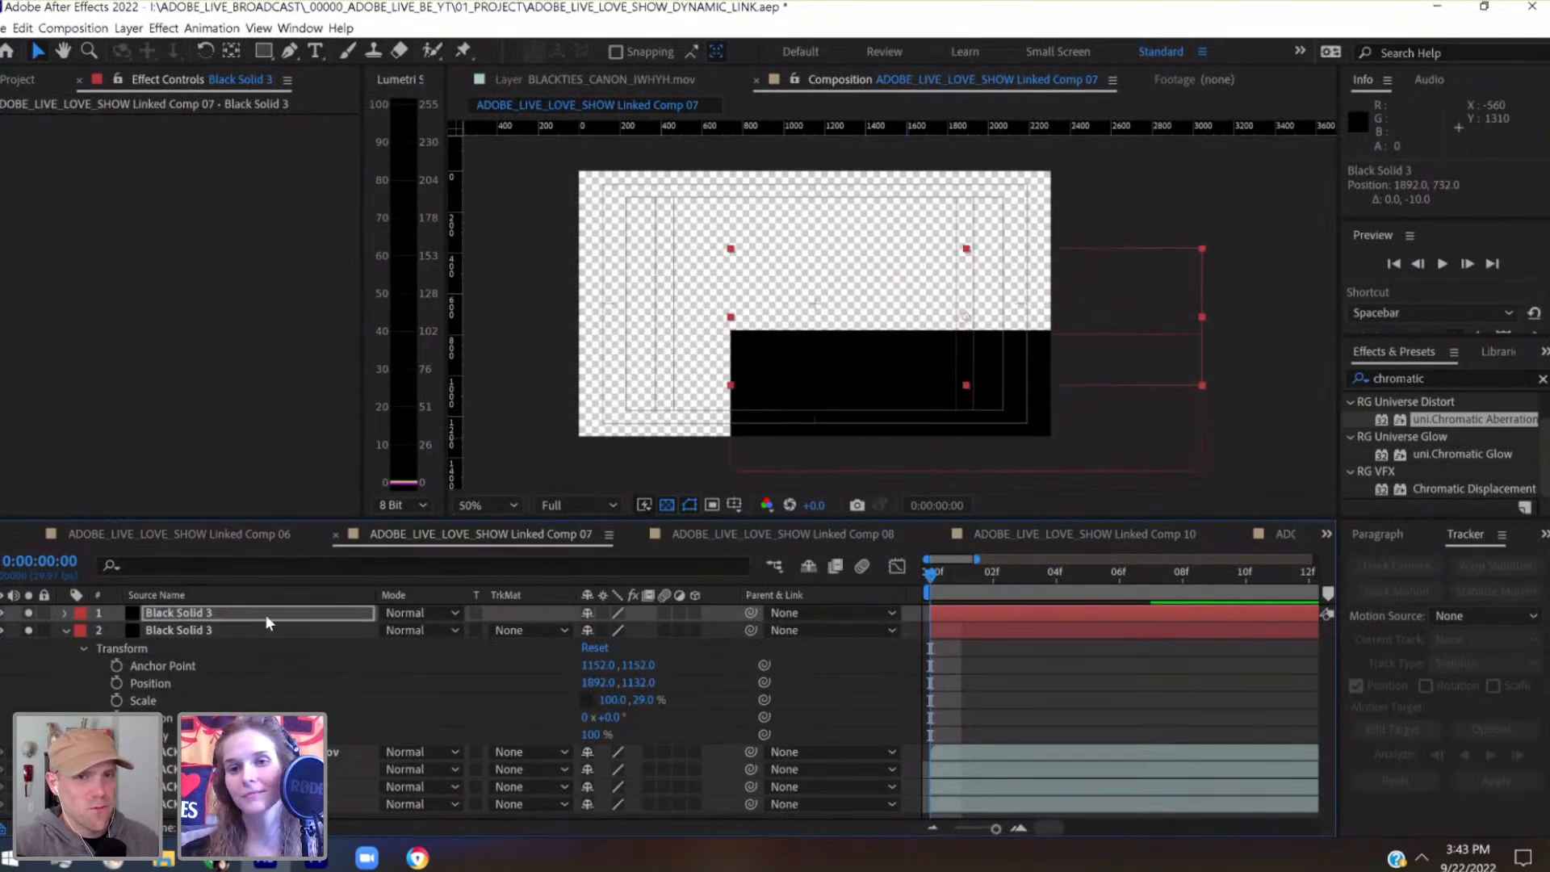
{"action": "key", "text": "shift+Up"}
{"action": "key", "text": "shift+Up"}
{"action": "key", "text": "shift+Up"}
{"action": "key", "text": "shift+Up"}
{"action": "key", "text": "shift+Up"}
{"action": "key", "text": "shift+Up"}
{"action": "key", "text": "shift+Up"}
{"action": "key", "text": "shift+Up"}
{"action": "key", "text": "shift+Up"}
{"action": "key", "text": "shift+Up"}
{"action": "key", "text": "shift+Up"}
{"action": "key", "text": "shift+Up"}
{"action": "key", "text": "shift+Up"}
{"action": "key", "text": "shift+Up"}
{"action": "key", "text": "shift+Up"}
{"action": "key", "text": "shift+Up"}
{"action": "key", "text": "shift+Up"}
{"action": "key", "text": "shift+Up"}
{"action": "key", "text": "shift+Up"}
{"action": "key", "text": "shift+Up"}
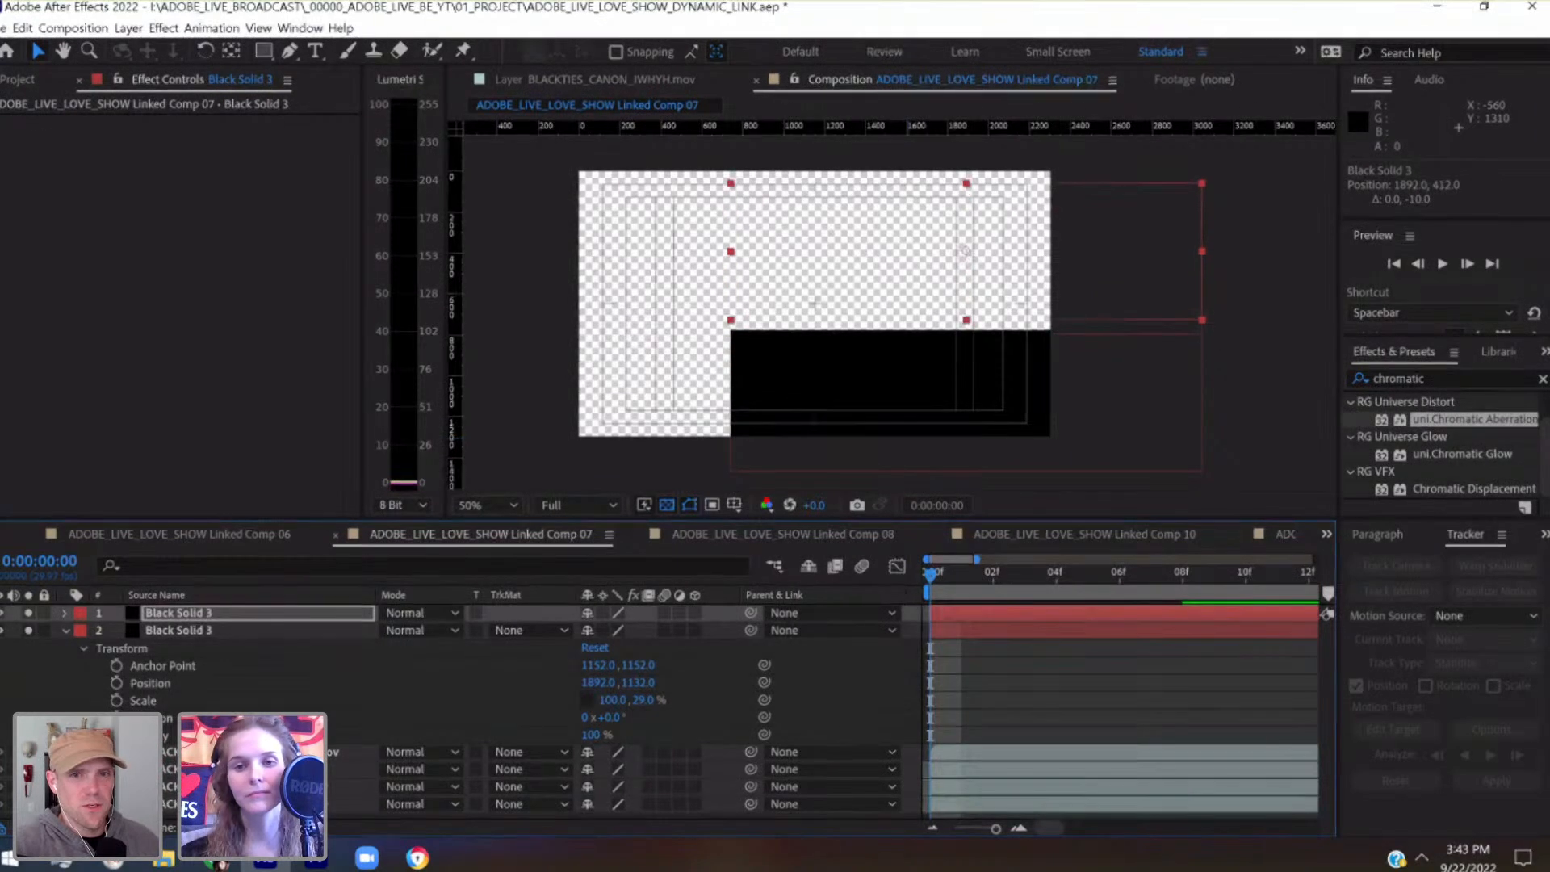
Align the duplicated solid with the frame's upper edge at position 1892, 332
{"action": "key", "text": "shift+Down"}
{"action": "key", "text": "shift+Down"}
{"action": "key", "text": "shift+Down"}
{"action": "key", "text": "shift+Down"}
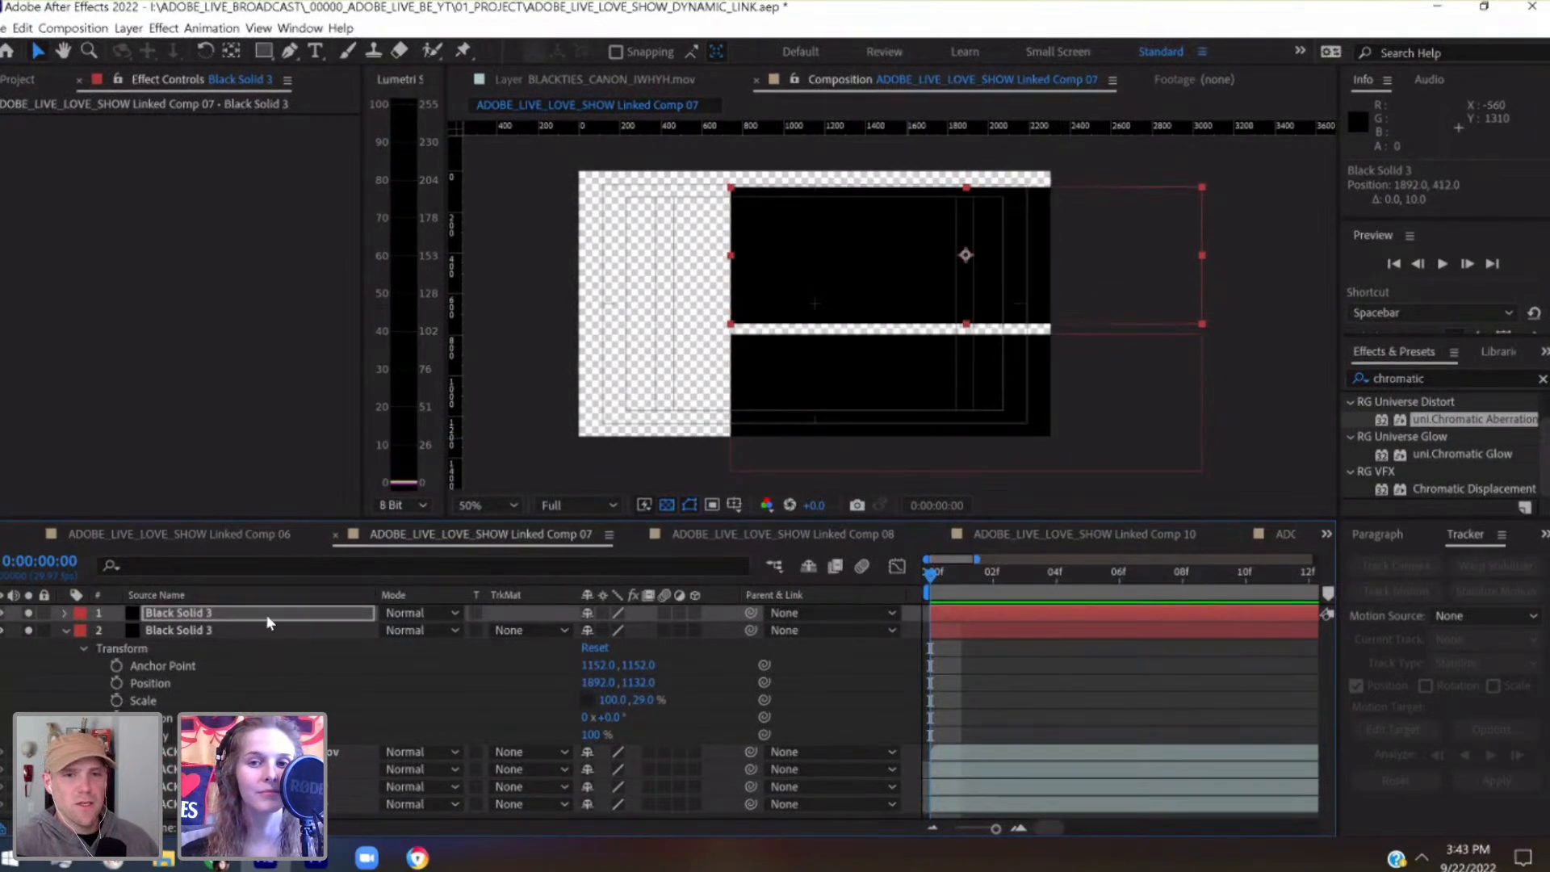
{"action": "key", "text": "shift+Up"}
{"action": "key", "text": "shift+Up"}
{"action": "key", "text": "shift+Up"}
{"action": "key", "text": "shift+Up"}
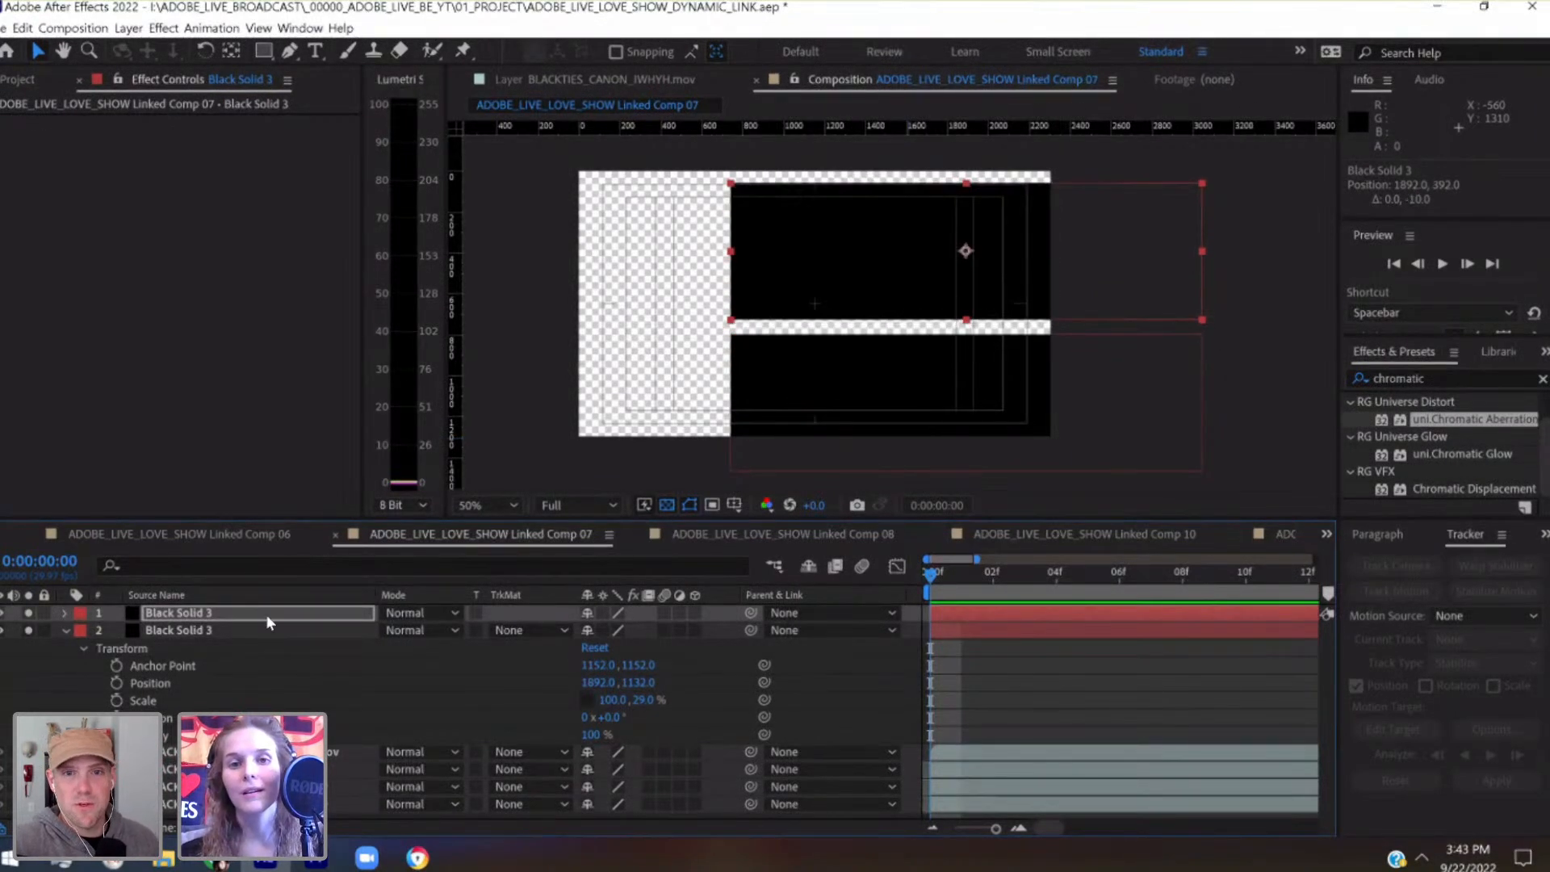
{"action": "key", "text": "shift+Up"}
{"action": "key", "text": "shift+Up"}
{"action": "key", "text": "shift+Up"}
{"action": "key", "text": "shift+Up"}
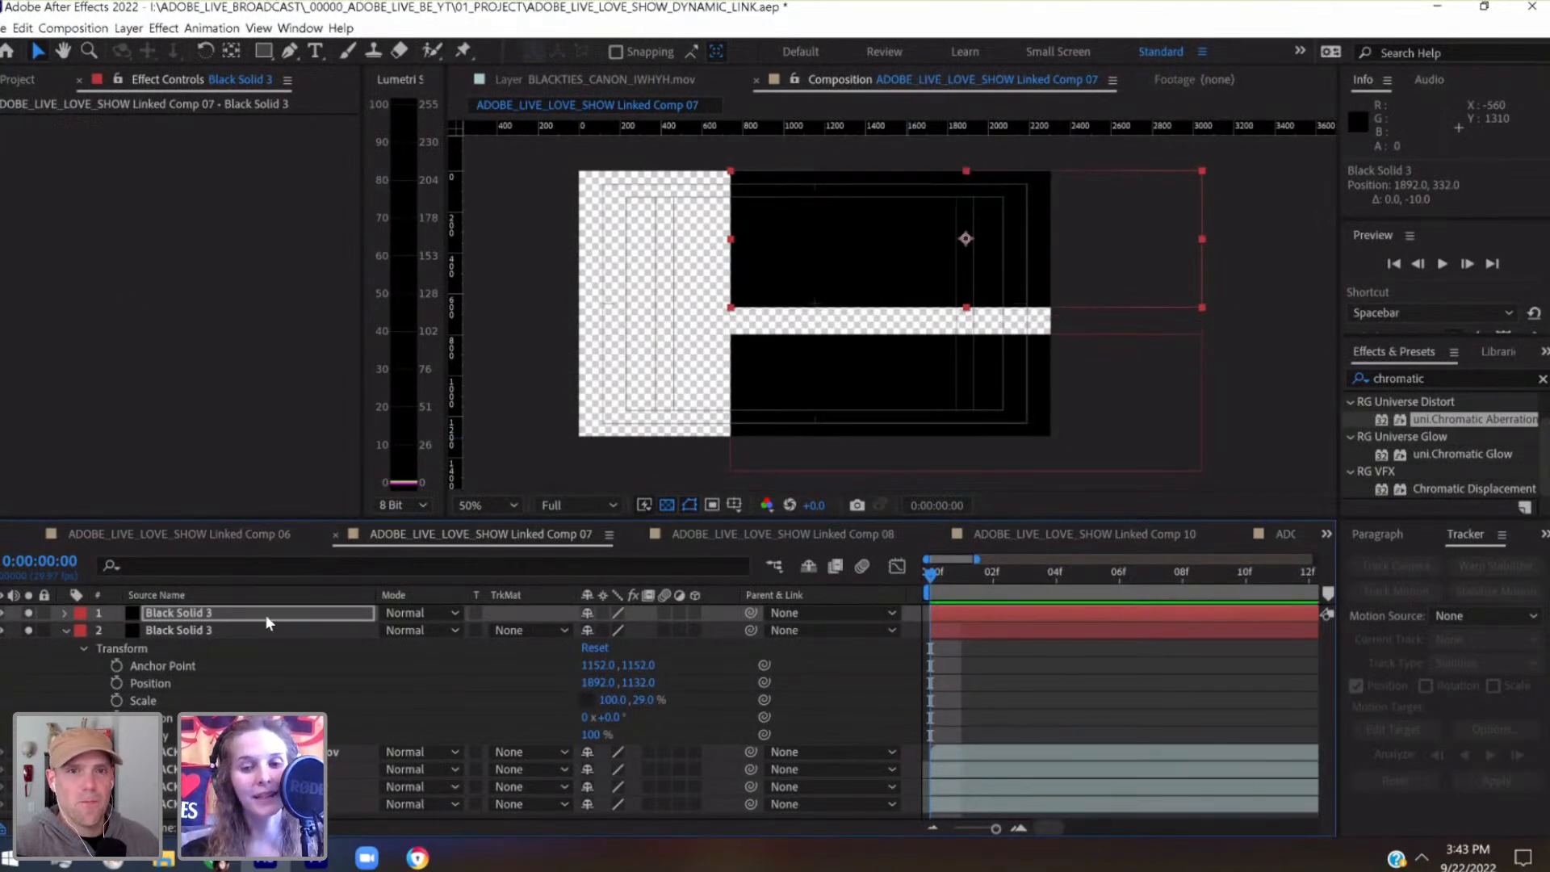
Zoom the timeline out to span from 0:00:00:00 to 0:00:03:00
{"action": "left_click", "coordinate": [1004, 683]}
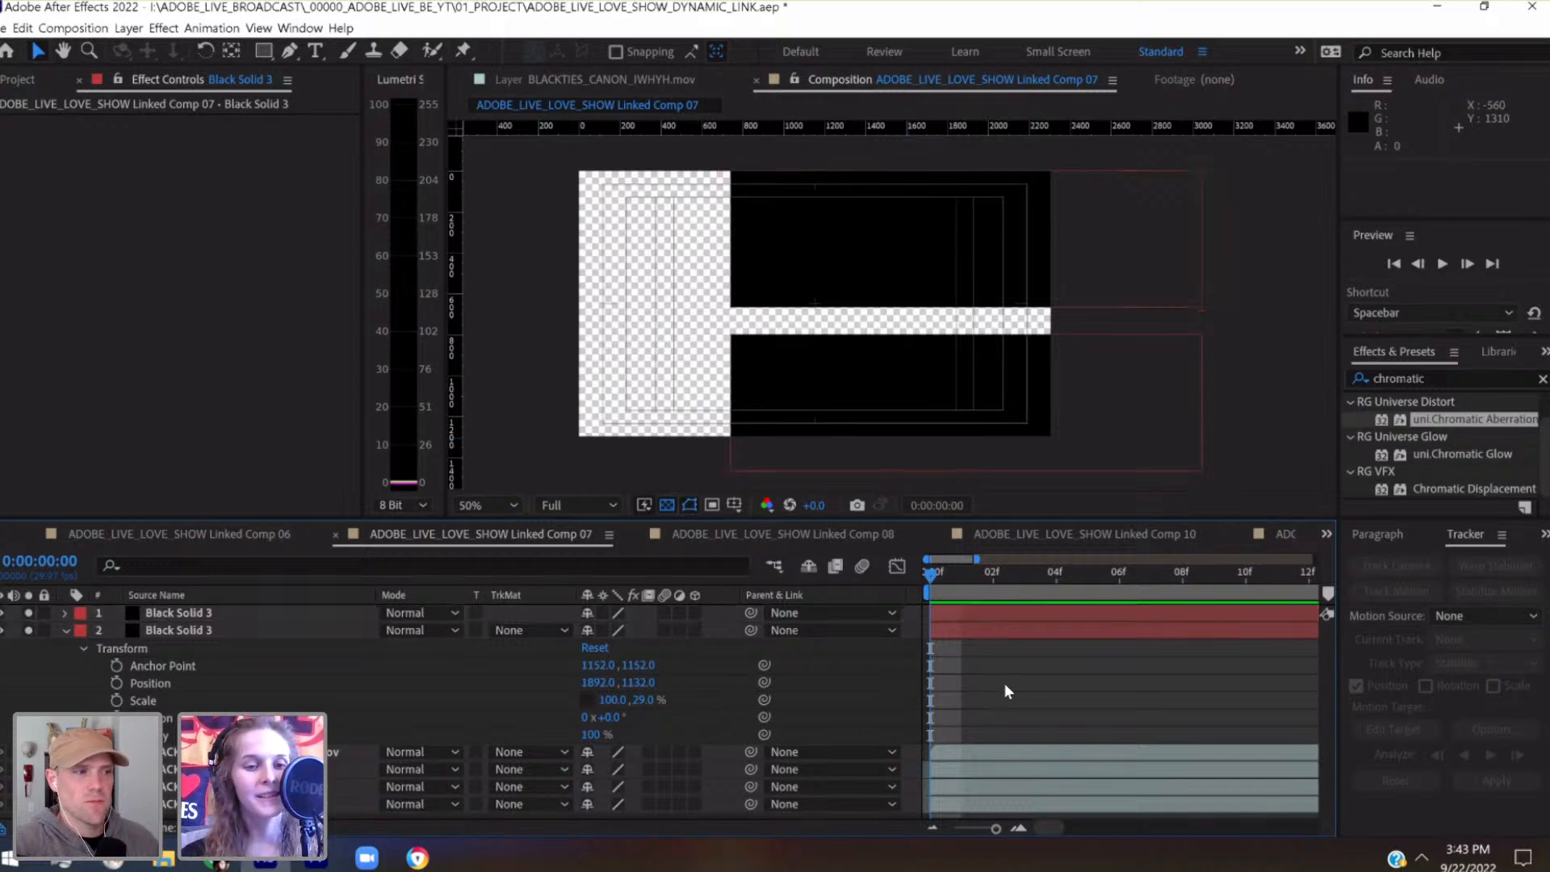
{"action": "left_click_drag", "start_coordinate": [971, 829], "coordinate": [982, 827]}
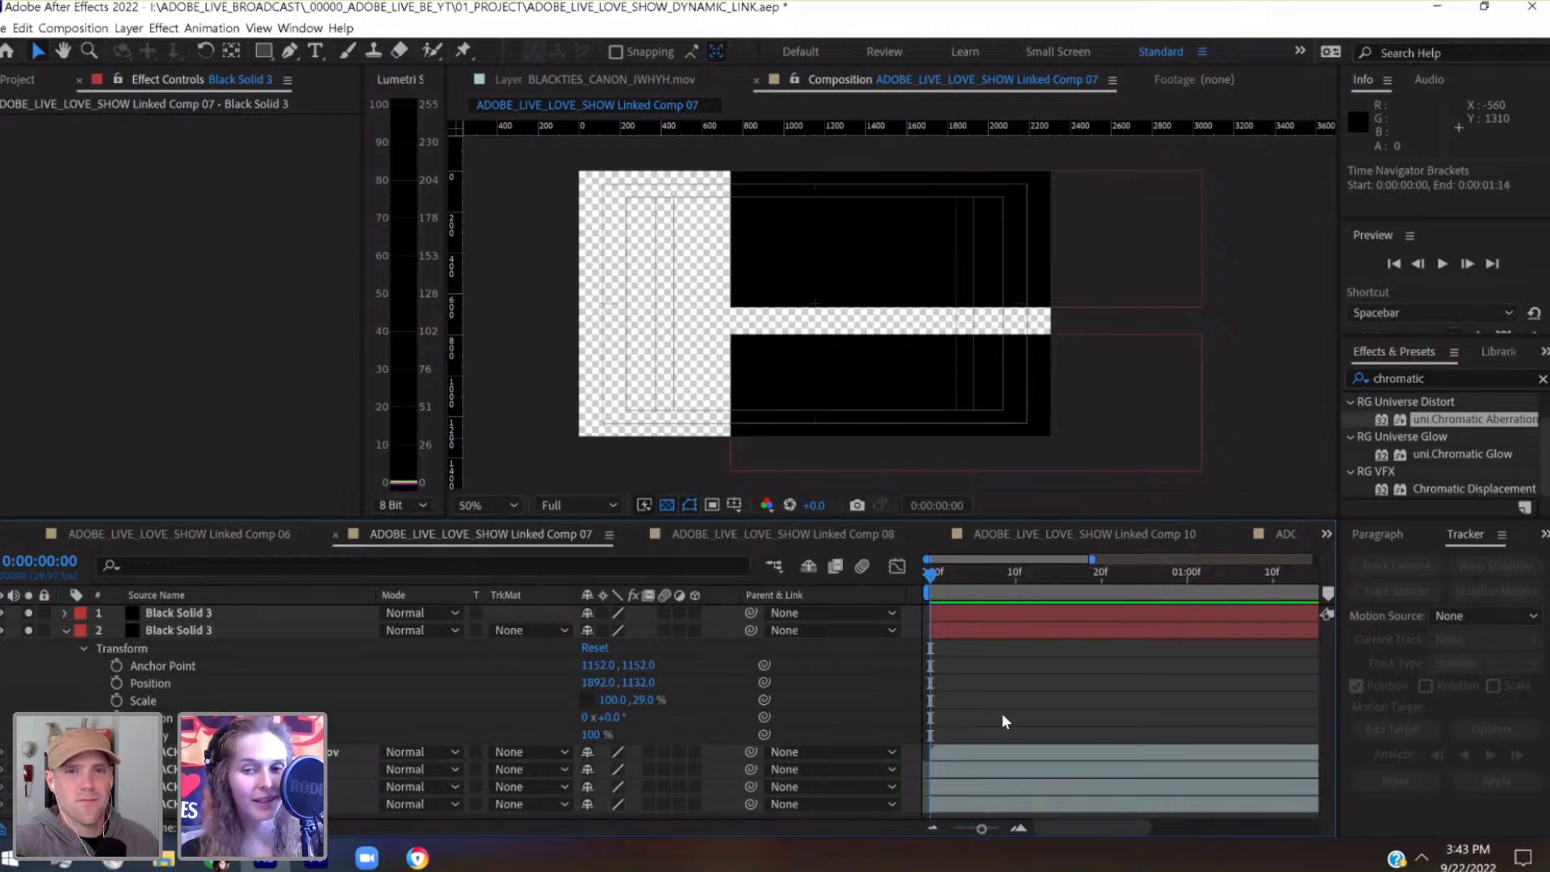
{"action": "left_click", "coordinate": [958, 828]}
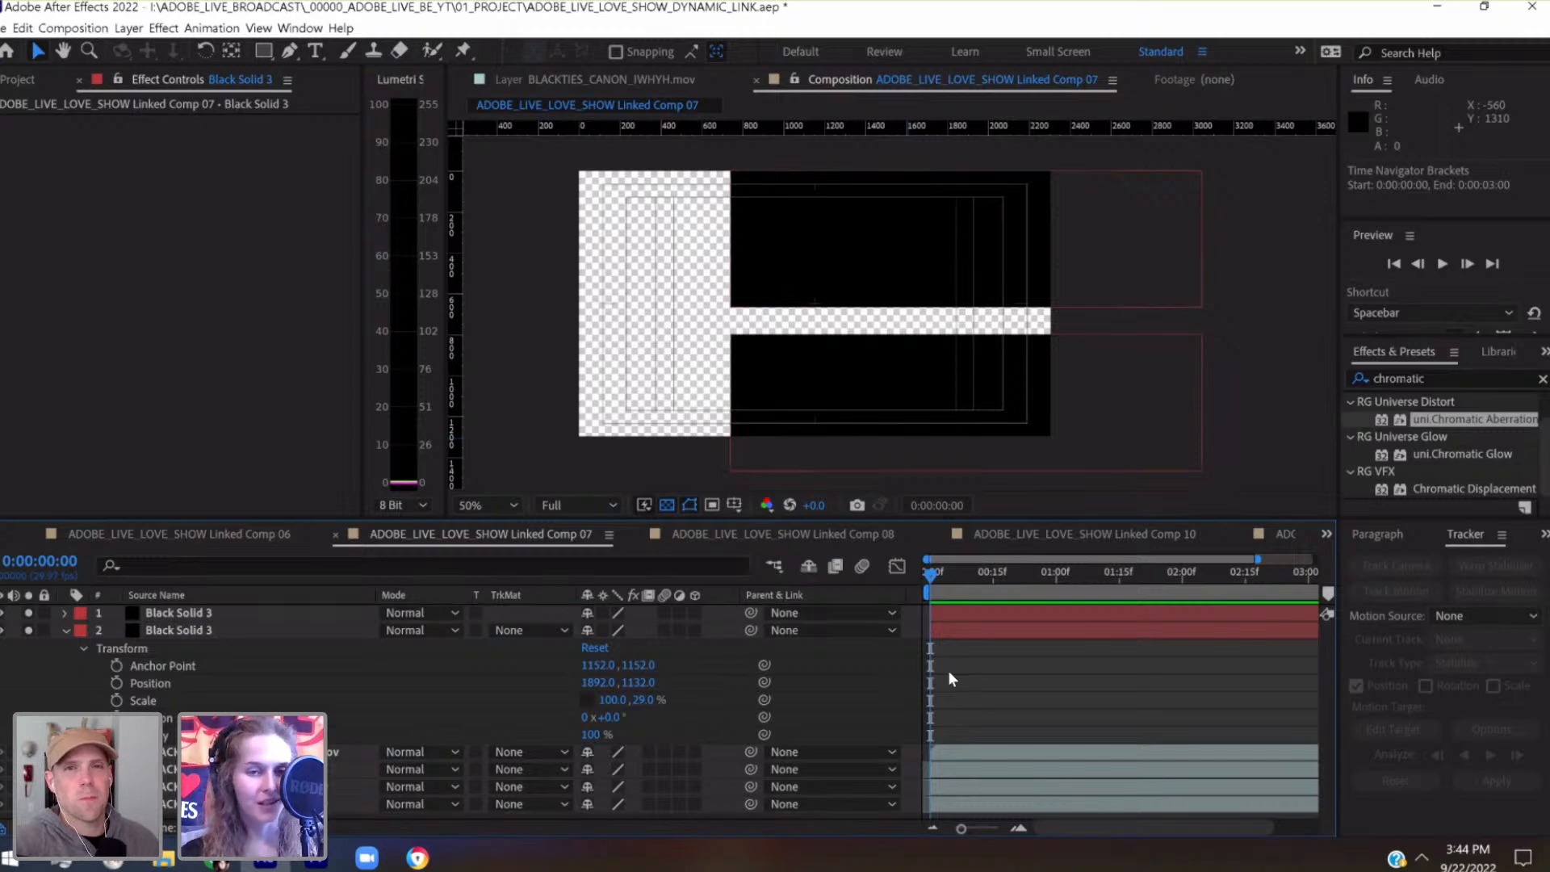
{"action": "left_click", "coordinate": [318, 610]}
{"action": "key", "text": "shift+Down"}
{"action": "key", "text": "shift+Down"}
{"action": "key", "text": "shift+Down"}
{"action": "key", "text": "shift+Down"}
{"action": "key", "text": "shift+Down"}
{"action": "key", "text": "shift+Down"}
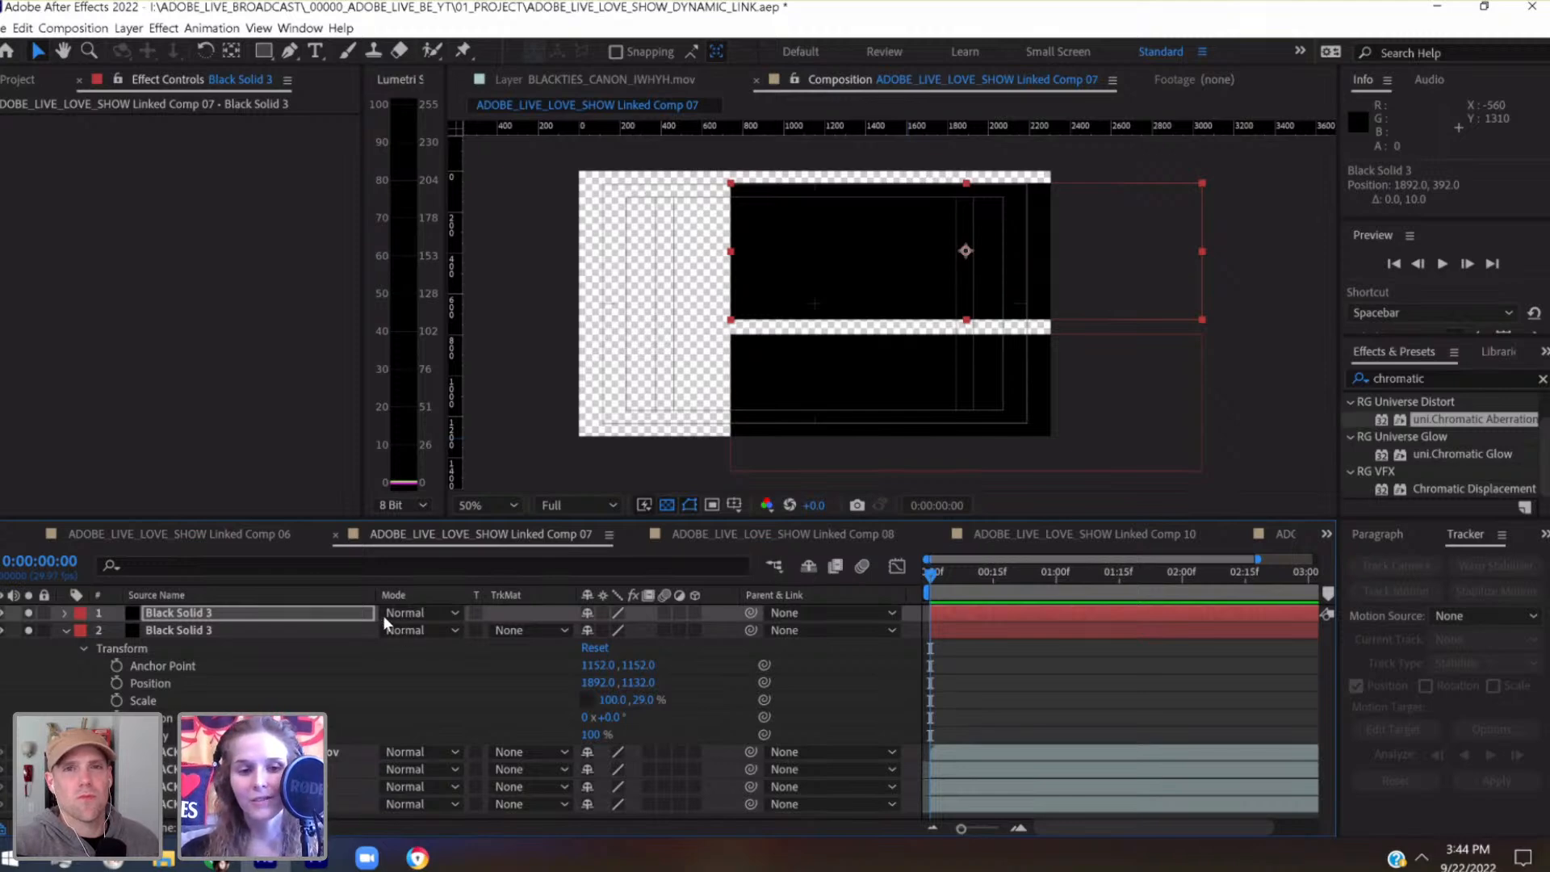
{"action": "left_click", "coordinate": [361, 613]}
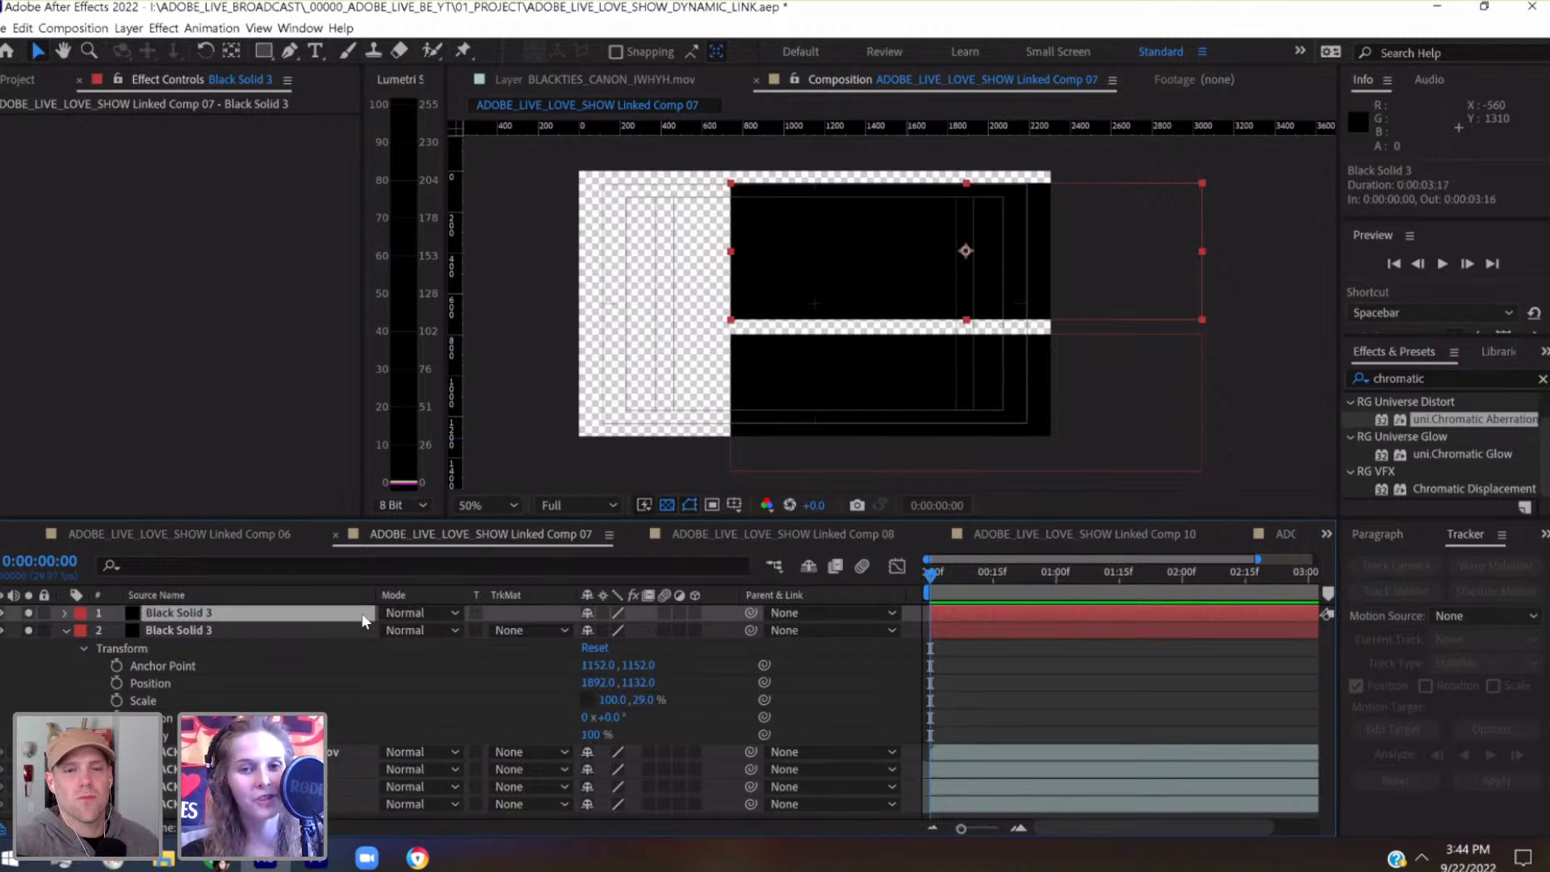
{"action": "key", "text": "Up"}
{"action": "key", "text": "Up"}
{"action": "key", "text": "Up"}
{"action": "key", "text": "Up"}
{"action": "key", "text": "Up"}
{"action": "key", "text": "Up"}
{"action": "key", "text": "Up"}
{"action": "key", "text": "Up"}
{"action": "key", "text": "Up"}
{"action": "key", "text": "Up"}
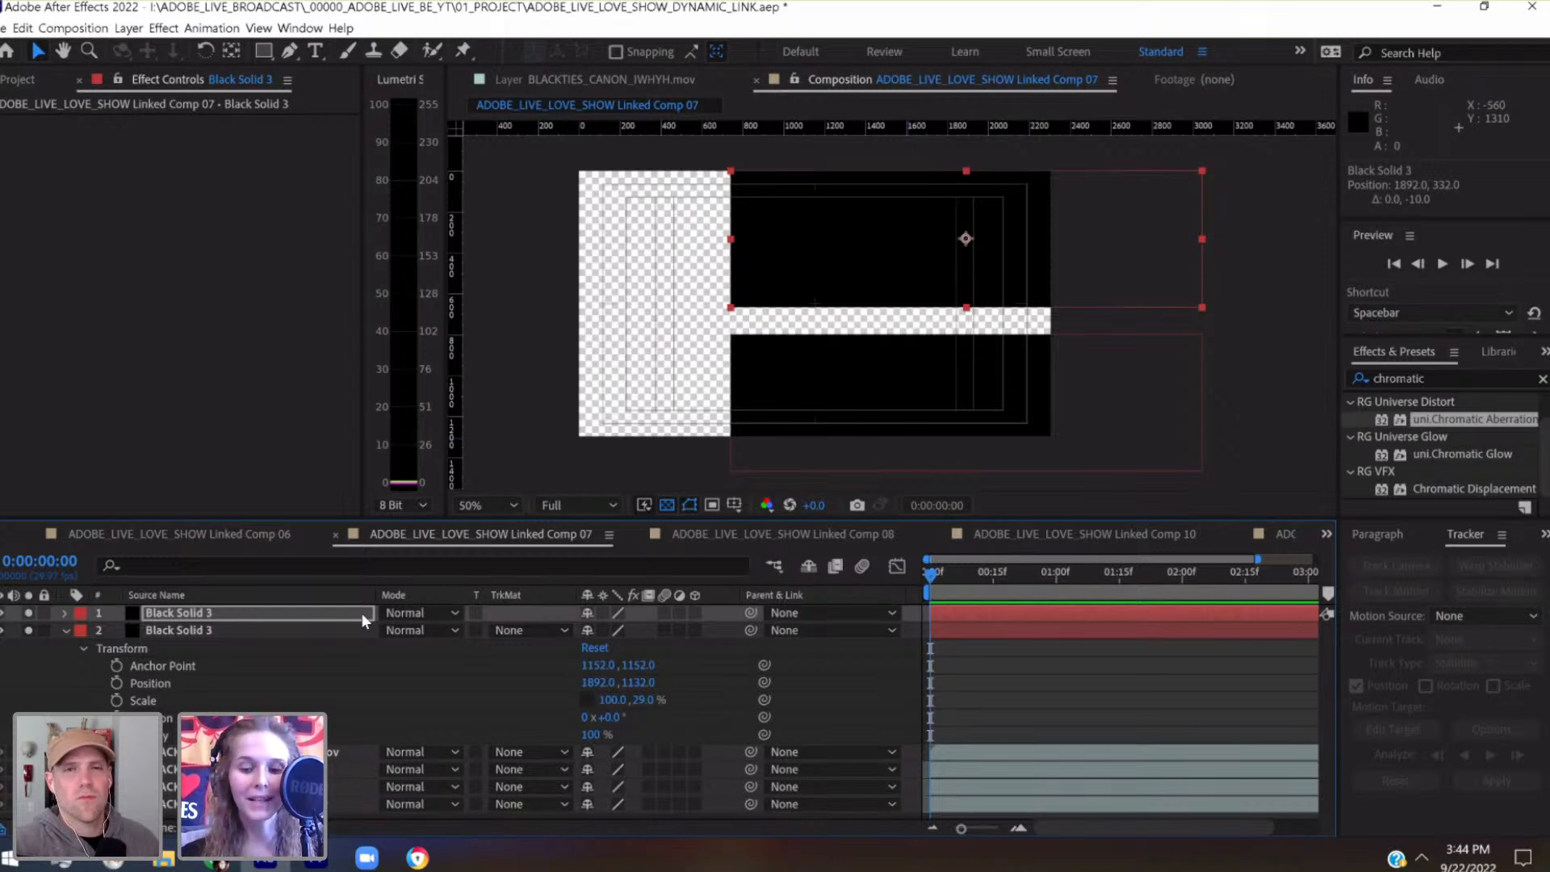
Shift the upper black solid to the right, to position 2492, 332
{"action": "key", "text": "shift+Right"}
{"action": "key", "text": "shift+Right"}
{"action": "key", "text": "shift+Right"}
{"action": "key", "text": "shift+Right"}
{"action": "key", "text": "shift+Right"}
{"action": "key", "text": "shift+Right"}
{"action": "key", "text": "shift+Right"}
{"action": "key", "text": "shift+Right"}
{"action": "key", "text": "shift+Right"}
{"action": "key", "text": "shift+Right"}
{"action": "key", "text": "shift+Right"}
{"action": "key", "text": "shift+Right"}
{"action": "key", "text": "shift+Right"}
{"action": "key", "text": "shift+Right"}
{"action": "key", "text": "shift+Right"}
{"action": "key", "text": "shift+Right"}
{"action": "key", "text": "shift+Right"}
{"action": "key", "text": "shift+Right"}
{"action": "key", "text": "shift+Right"}
{"action": "key", "text": "shift+Right"}
{"action": "key", "text": "shift+Right"}
{"action": "key", "text": "shift+Right"}
{"action": "key", "text": "shift+Right"}
{"action": "key", "text": "shift+Right"}
{"action": "key", "text": "shift+Right"}
{"action": "key", "text": "shift+Right"}
{"action": "key", "text": "shift+Right"}
{"action": "key", "text": "shift+Right"}
{"action": "key", "text": "shift+Right"}
{"action": "key", "text": "shift+Right"}
{"action": "key", "text": "shift+Right"}
{"action": "key", "text": "shift+Right"}
{"action": "key", "text": "shift+Right"}
{"action": "key", "text": "shift+Right"}
{"action": "key", "text": "shift+Right"}
{"action": "key", "text": "shift+Right"}
{"action": "key", "text": "shift+Right"}
{"action": "key", "text": "shift+Right"}
{"action": "key", "text": "shift+Right"}
{"action": "key", "text": "shift+Right"}
{"action": "key", "text": "shift+Left"}
{"action": "key", "text": "shift+Left"}
{"action": "key", "text": "shift+Left"}
{"action": "key", "text": "shift+Left"}
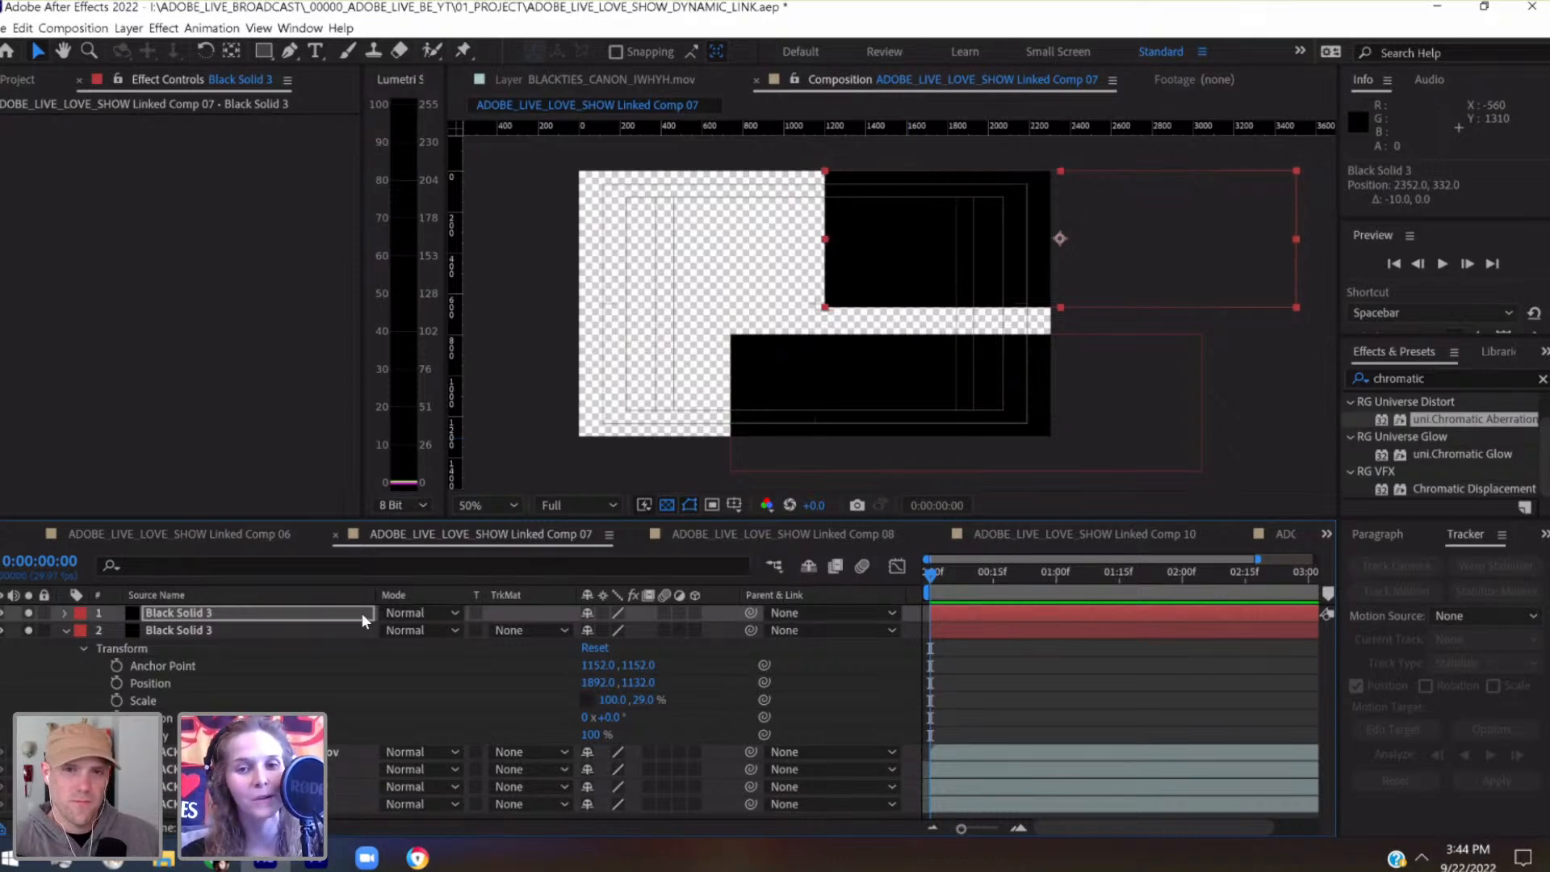
{"action": "key", "text": "shift+Right"}
{"action": "key", "text": "shift+Right"}
{"action": "key", "text": "shift+Right"}
{"action": "key", "text": "shift+Right"}
{"action": "key", "text": "shift+Right"}
{"action": "key", "text": "shift+Right"}
{"action": "key", "text": "shift+Right"}
{"action": "key", "text": "shift+Right"}
{"action": "key", "text": "shift+Right"}
{"action": "key", "text": "shift+Right"}
{"action": "key", "text": "shift+Right"}
{"action": "key", "text": "shift+Right"}
{"action": "key", "text": "shift+Right"}
{"action": "key", "text": "shift+Right"}
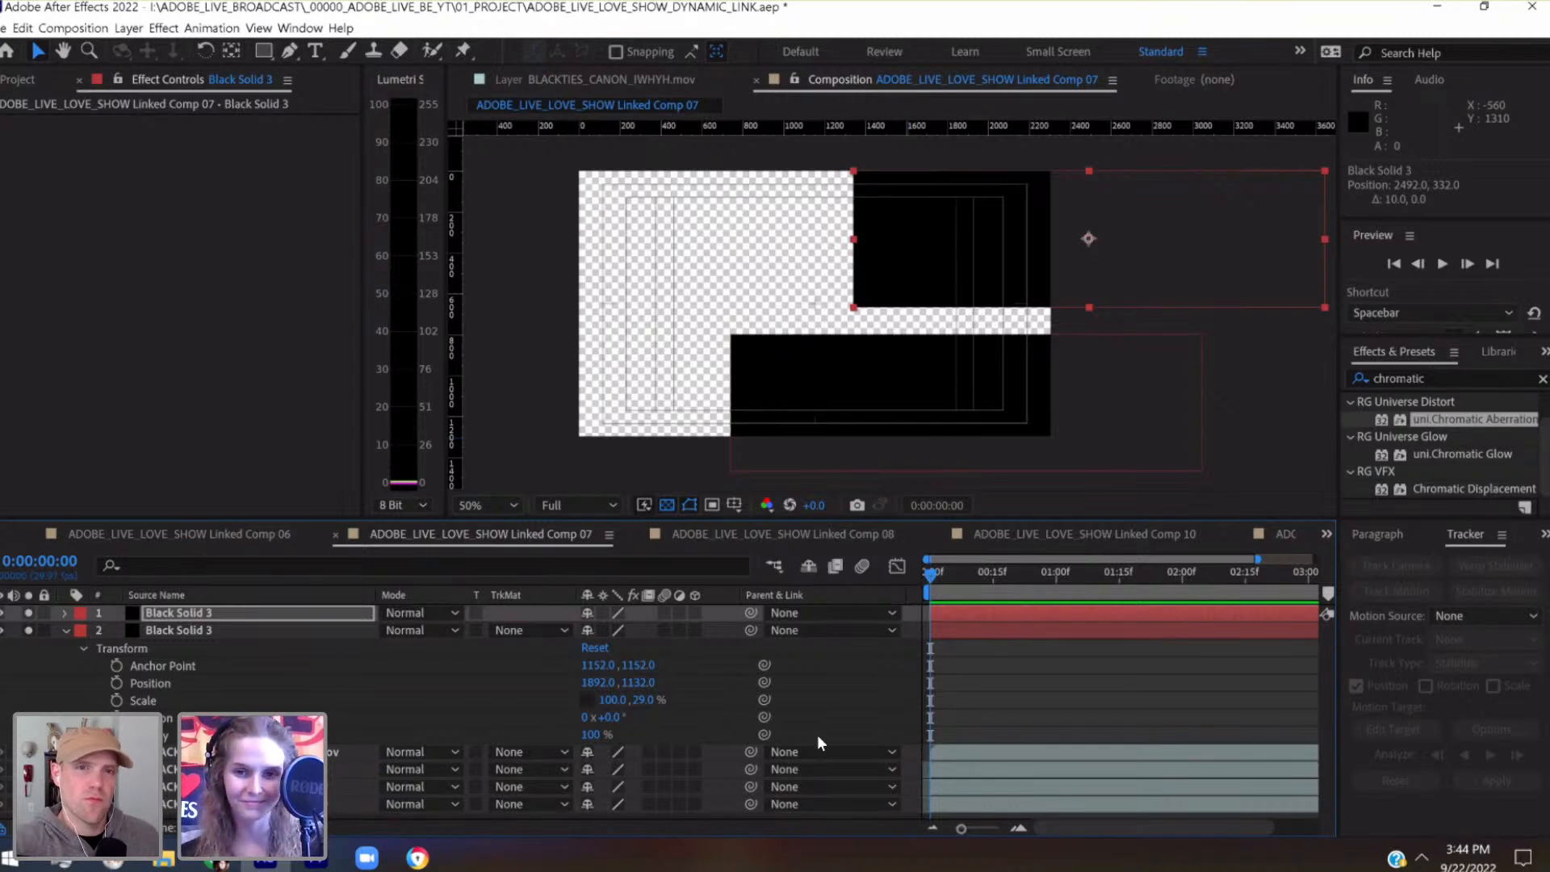
Move the lower black solid up and to the right, to position 2212, 1052
{"action": "left_click", "coordinate": [1010, 632]}
{"action": "key", "text": "shift+Right"}
{"action": "key", "text": "shift+Right"}
{"action": "key", "text": "shift+Right"}
{"action": "key", "text": "shift+Right"}
{"action": "key", "text": "shift+Right"}
{"action": "key", "text": "shift+Right"}
{"action": "key", "text": "shift+Right"}
{"action": "key", "text": "shift+Right"}
{"action": "key", "text": "shift+Right"}
{"action": "key", "text": "shift+Right"}
{"action": "key", "text": "shift+Up"}
{"action": "key", "text": "shift+Up"}
{"action": "key", "text": "shift+Up"}
{"action": "key", "text": "shift+Up"}
{"action": "key", "text": "shift+Up"}
{"action": "key", "text": "shift+Up"}
{"action": "key", "text": "shift+Up"}
{"action": "key", "text": "shift+Up"}
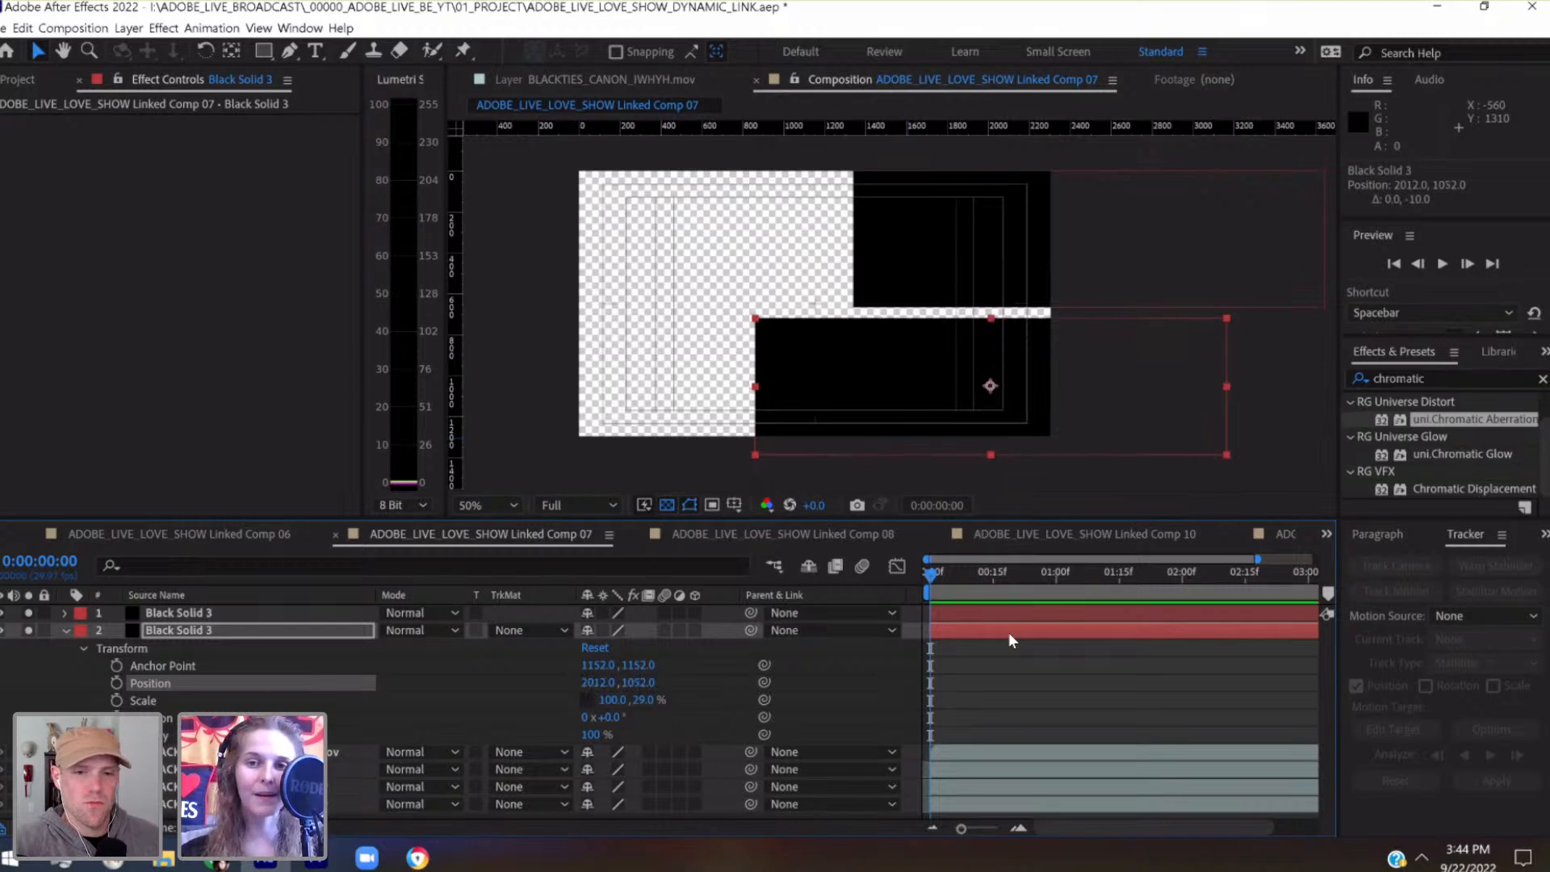
{"action": "key", "text": "shift+Right"}
{"action": "key", "text": "shift+Right"}
{"action": "key", "text": "shift+Right"}
{"action": "key", "text": "shift+Right"}
{"action": "key", "text": "shift+Right"}
{"action": "key", "text": "shift+Right"}
{"action": "key", "text": "shift+Right"}
{"action": "key", "text": "shift+Right"}
{"action": "key", "text": "shift+Right"}
{"action": "key", "text": "shift+Right"}
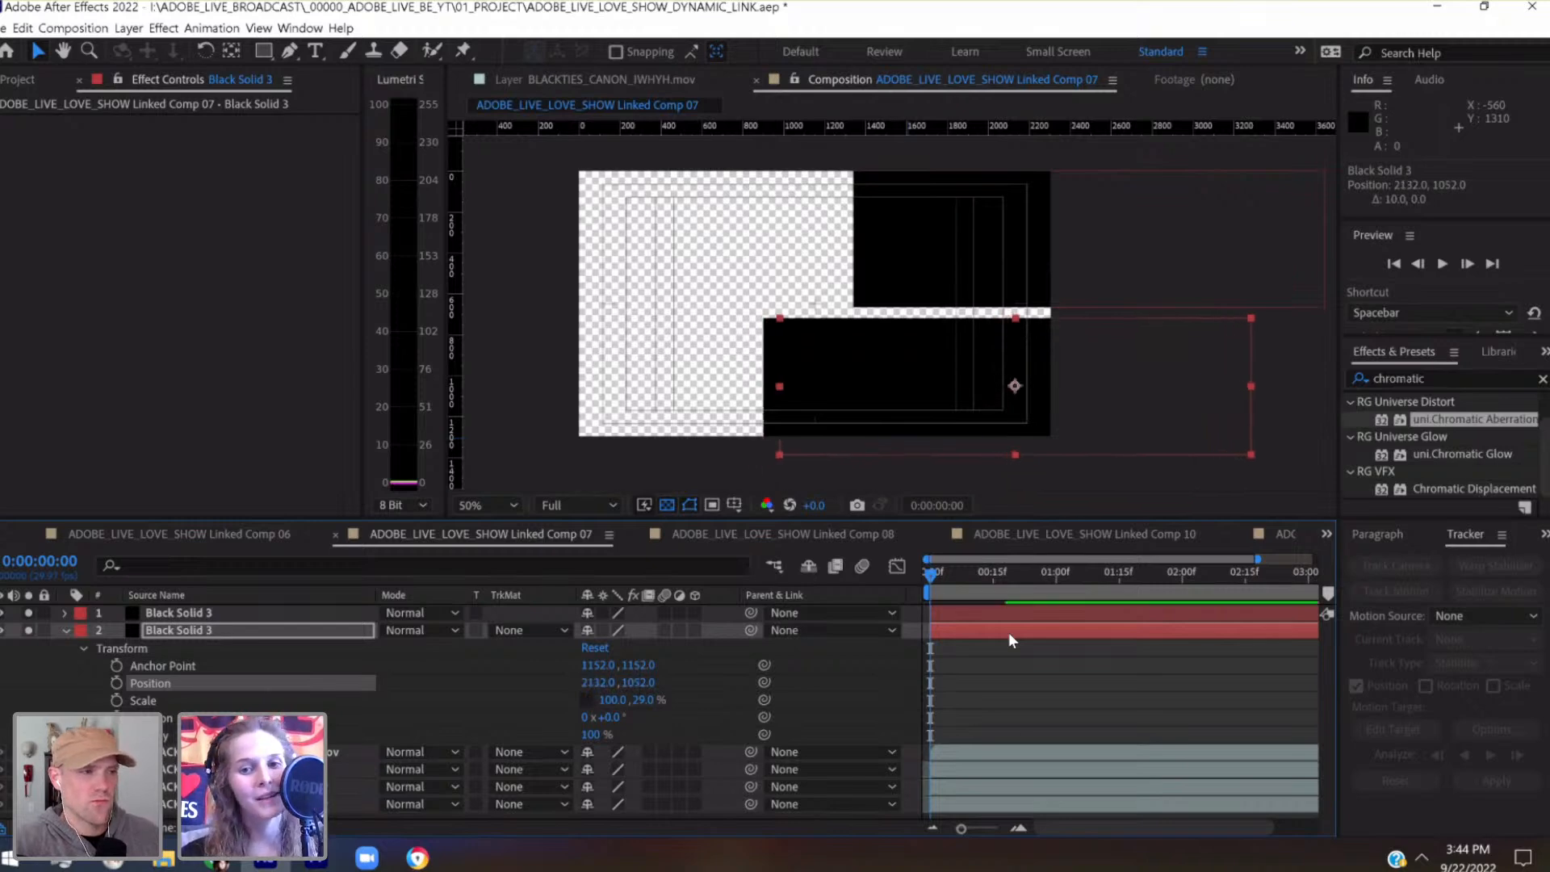
{"action": "key", "text": "shift+Right"}
{"action": "key", "text": "shift+Right"}
{"action": "key", "text": "shift+Right"}
{"action": "key", "text": "shift+Right"}
{"action": "key", "text": "shift+Right"}
{"action": "key", "text": "shift+Right"}
{"action": "key", "text": "shift+Right"}
{"action": "key", "text": "shift+Right"}
{"action": "key", "text": "shift+Right"}
{"action": "key", "text": "shift+Right"}
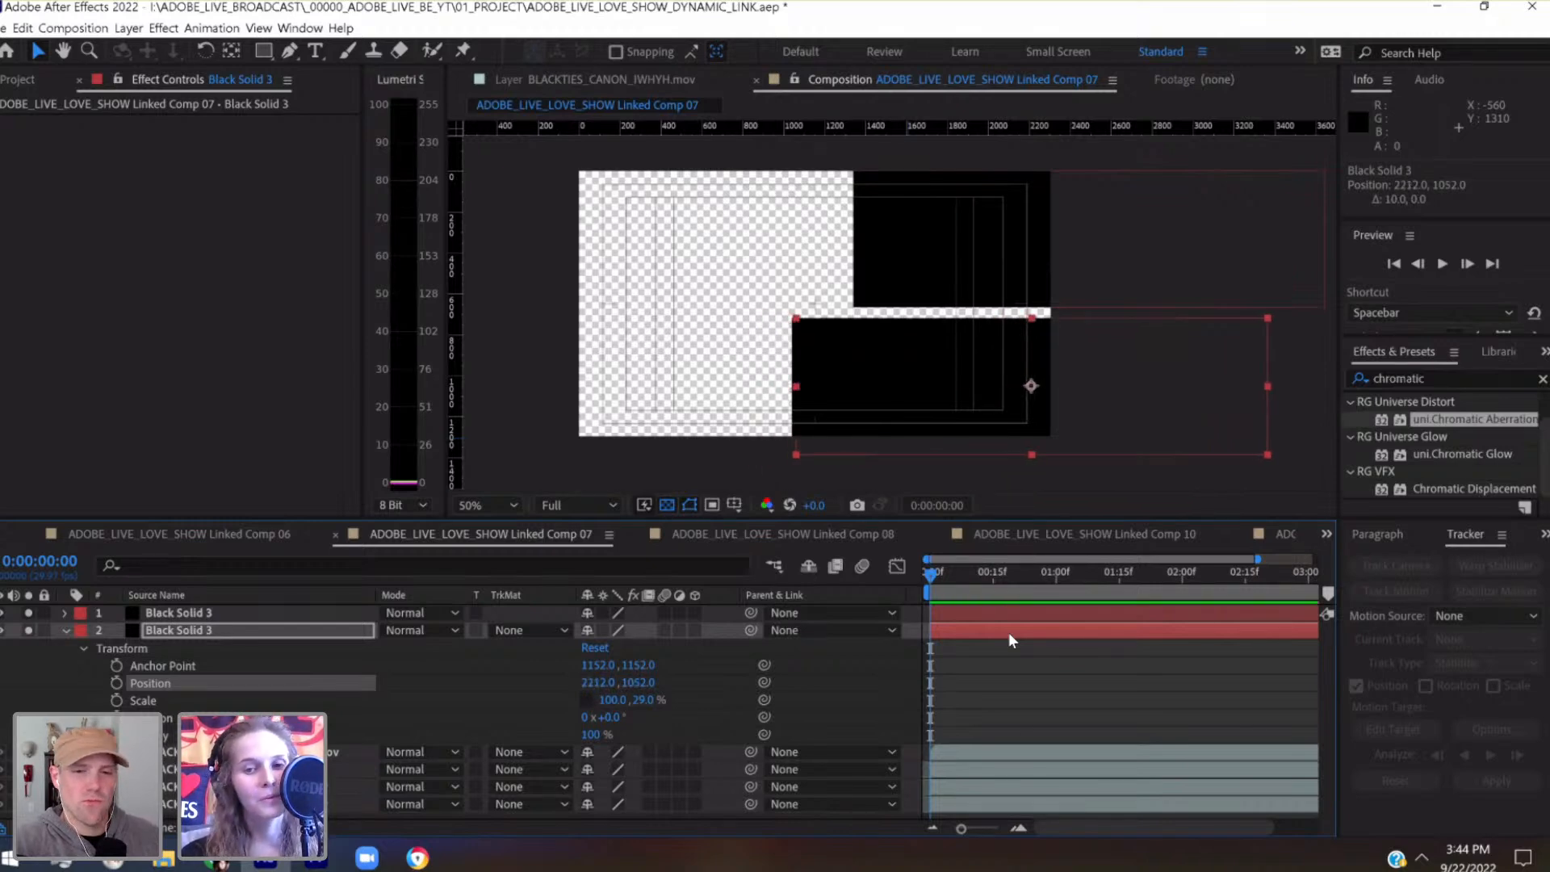
Duplicate the upper black solid and place the copy on the frame's left side at position 598, 440
{"action": "left_click", "coordinate": [259, 614]}
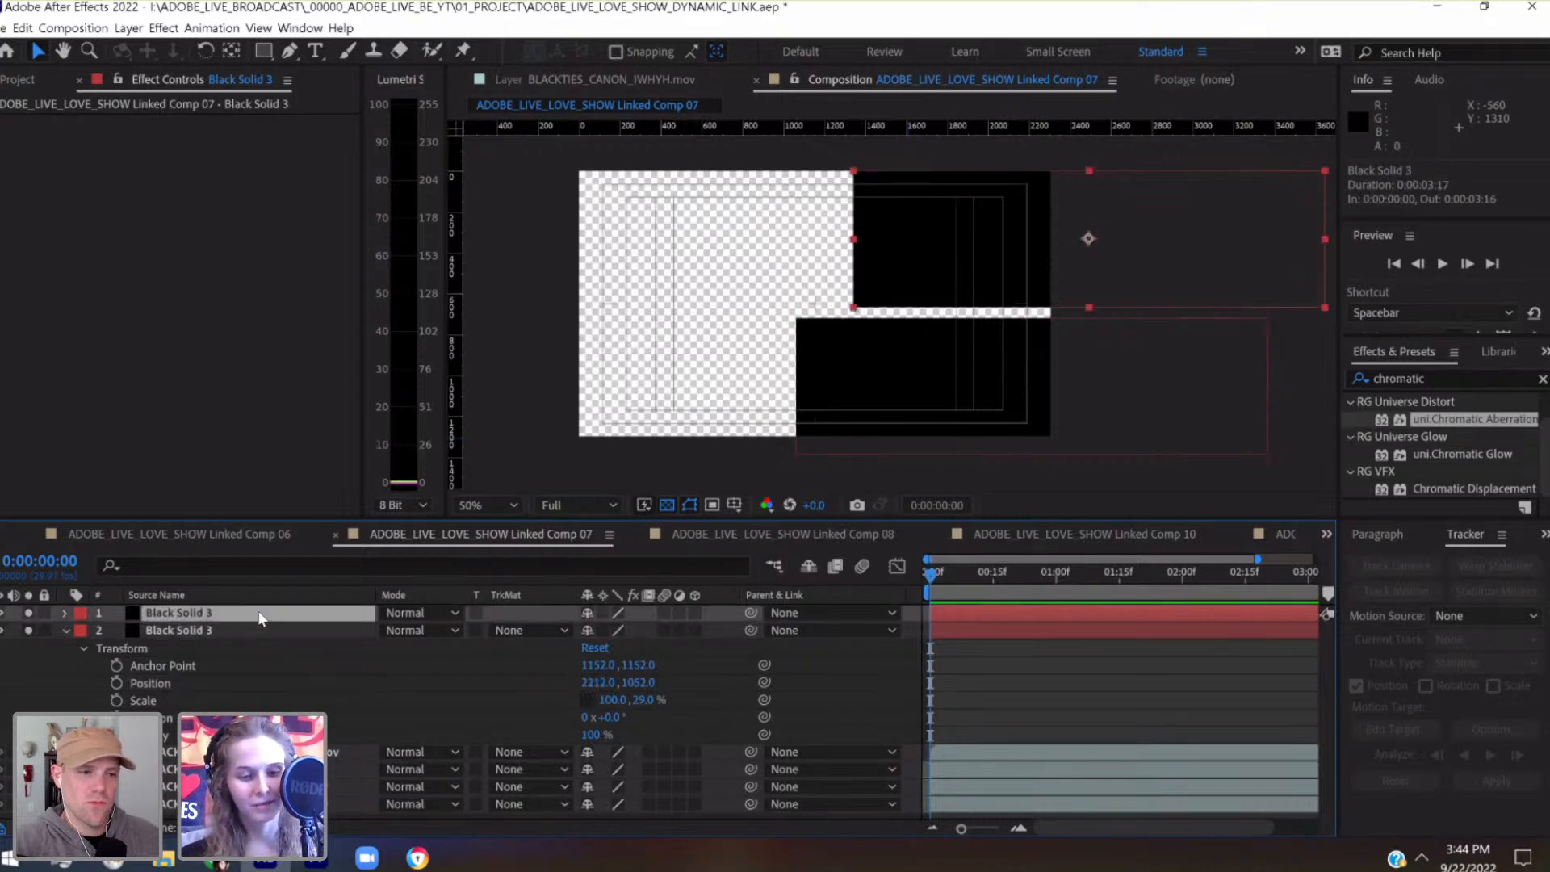
{"action": "key", "text": "ctrl+d"}
{"action": "left_click_drag", "start_coordinate": [990, 213], "coordinate": [603, 236]}
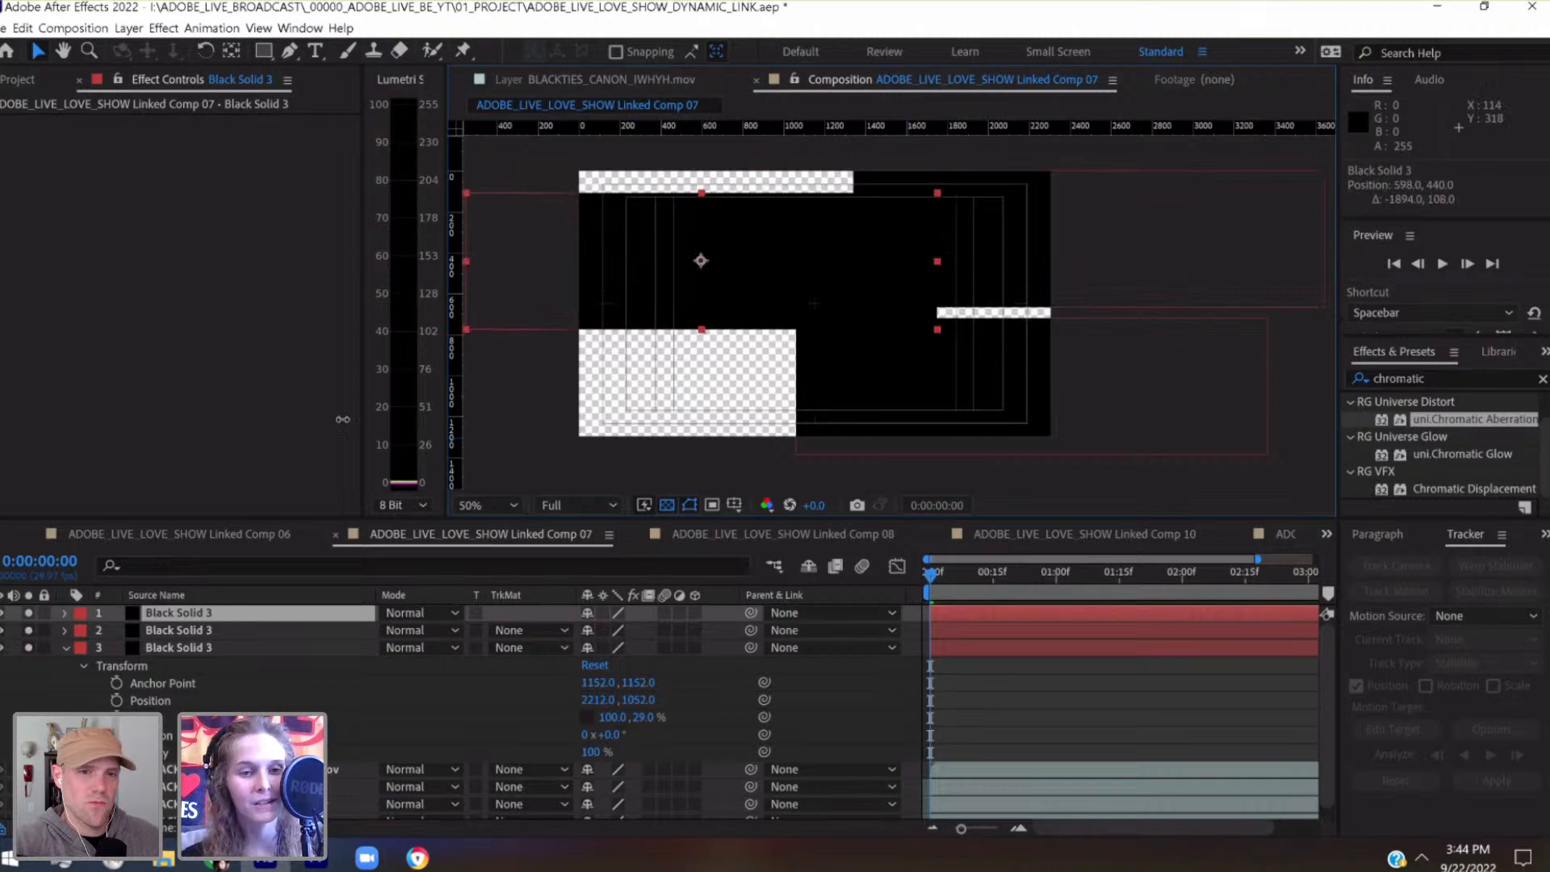
Reduce the new left-side solid's horizontal scale to 30%, keeping its vertical scale
{"action": "left_click", "coordinate": [64, 613]}
{"action": "left_click", "coordinate": [150, 665]}
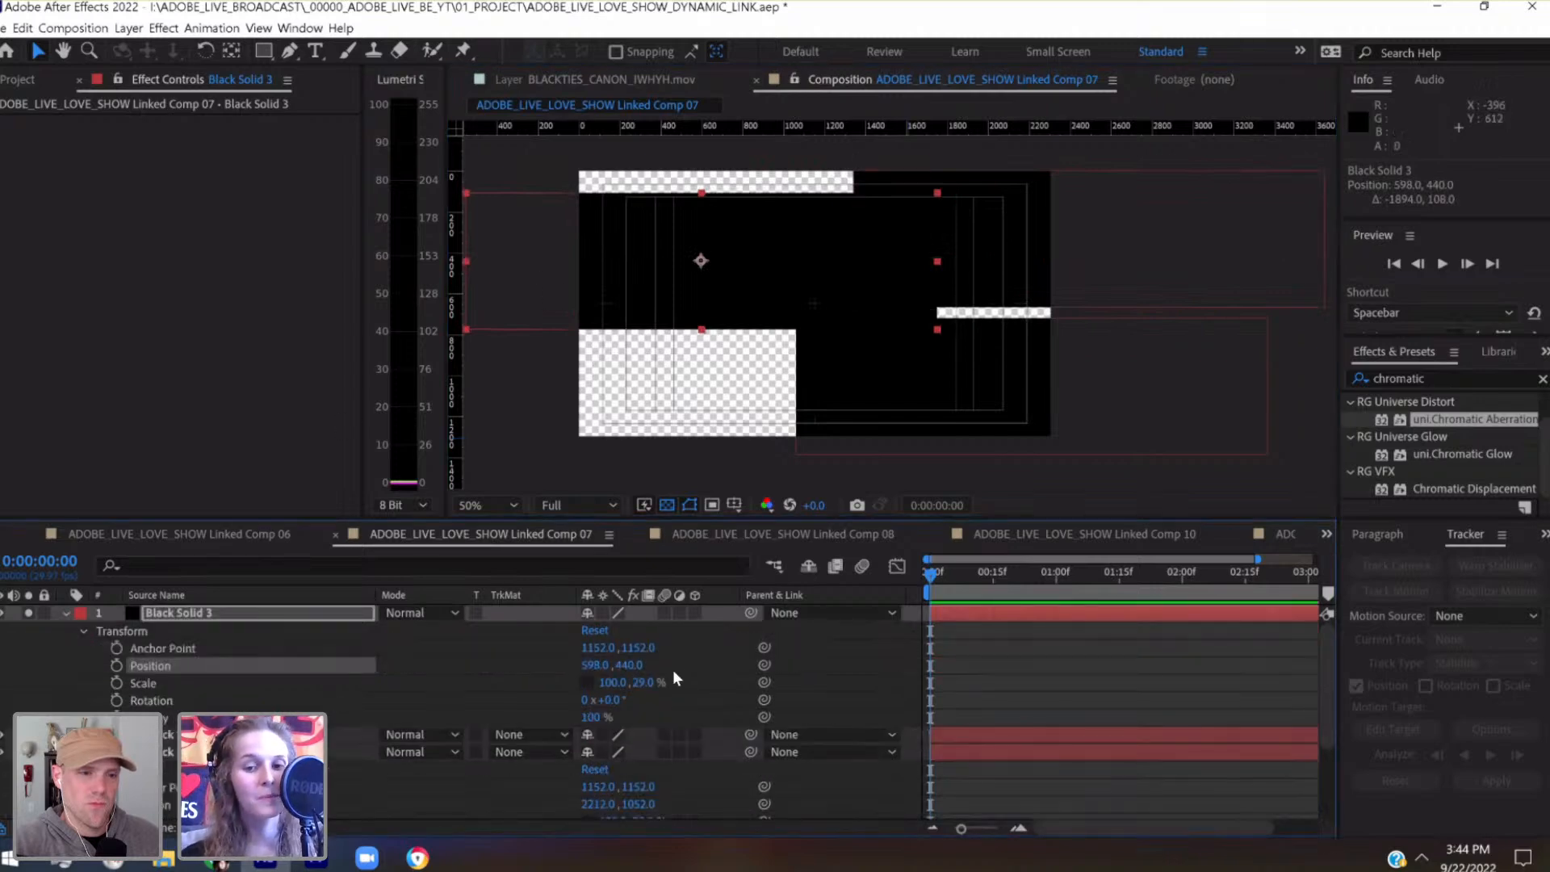
{"action": "left_click", "coordinate": [624, 683]}
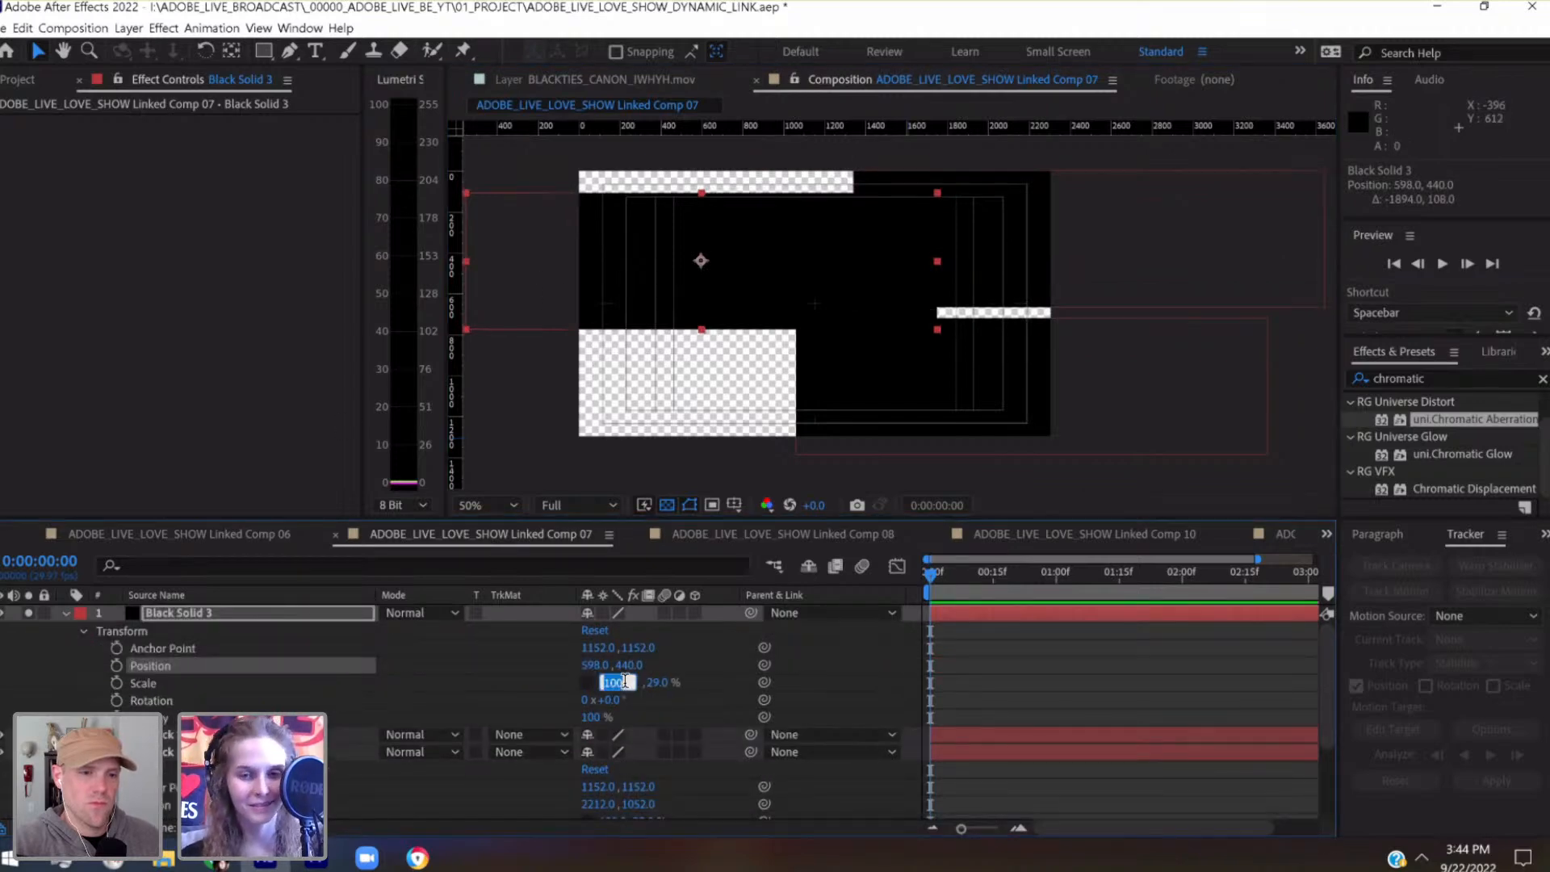
{"action": "left_click", "coordinate": [652, 683]}
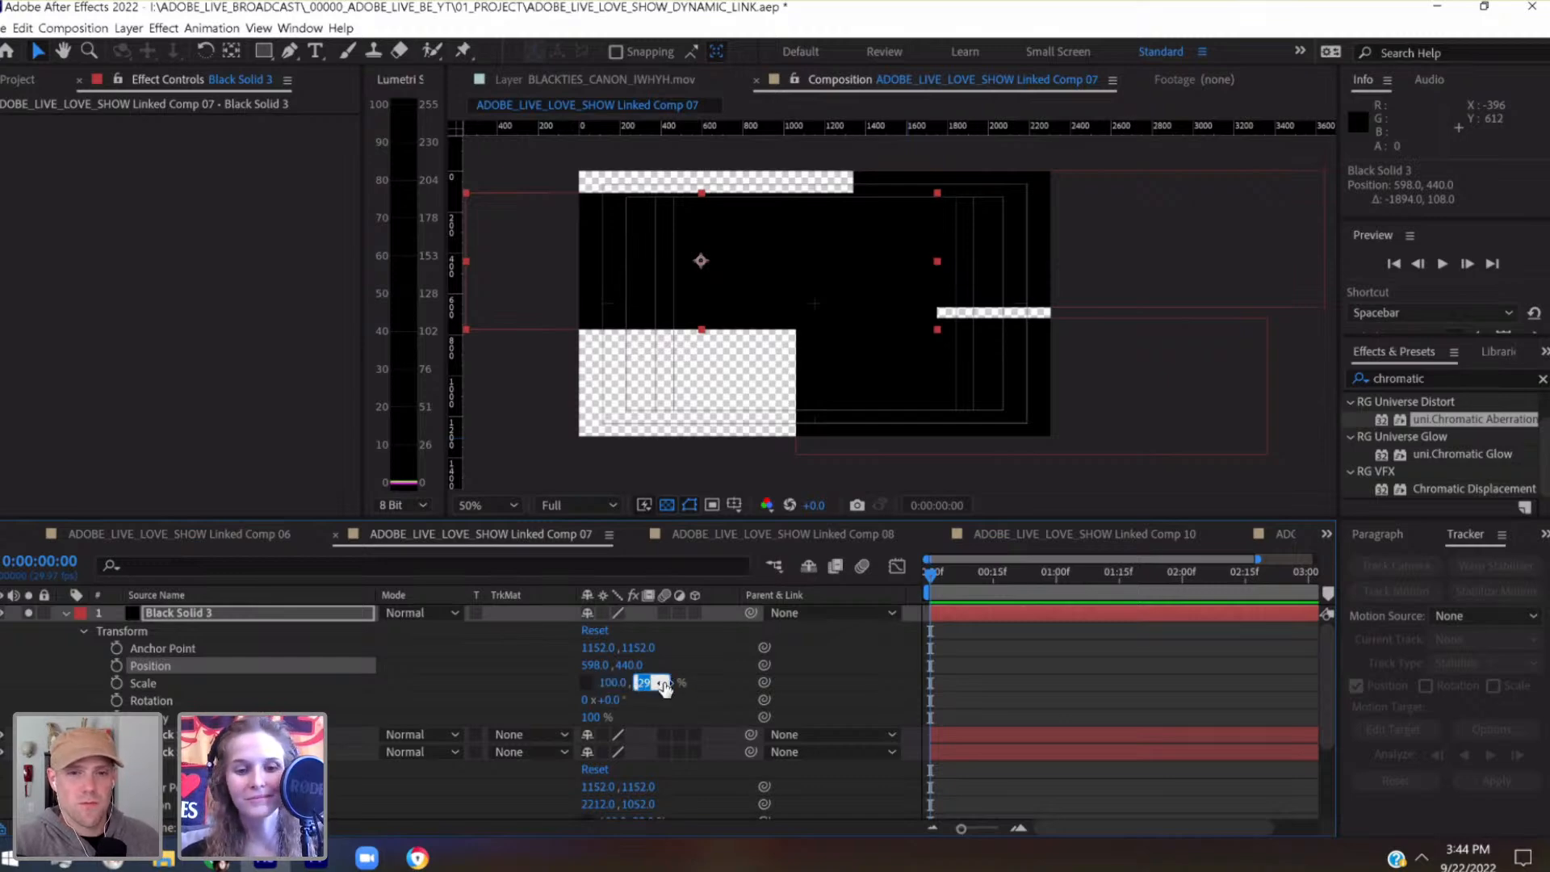
{"action": "left_click", "coordinate": [615, 683]}
{"action": "key", "text": "shift+Down"}
{"action": "key", "text": "shift+Down"}
{"action": "key", "text": "shift+Down"}
{"action": "key", "text": "shift+Down"}
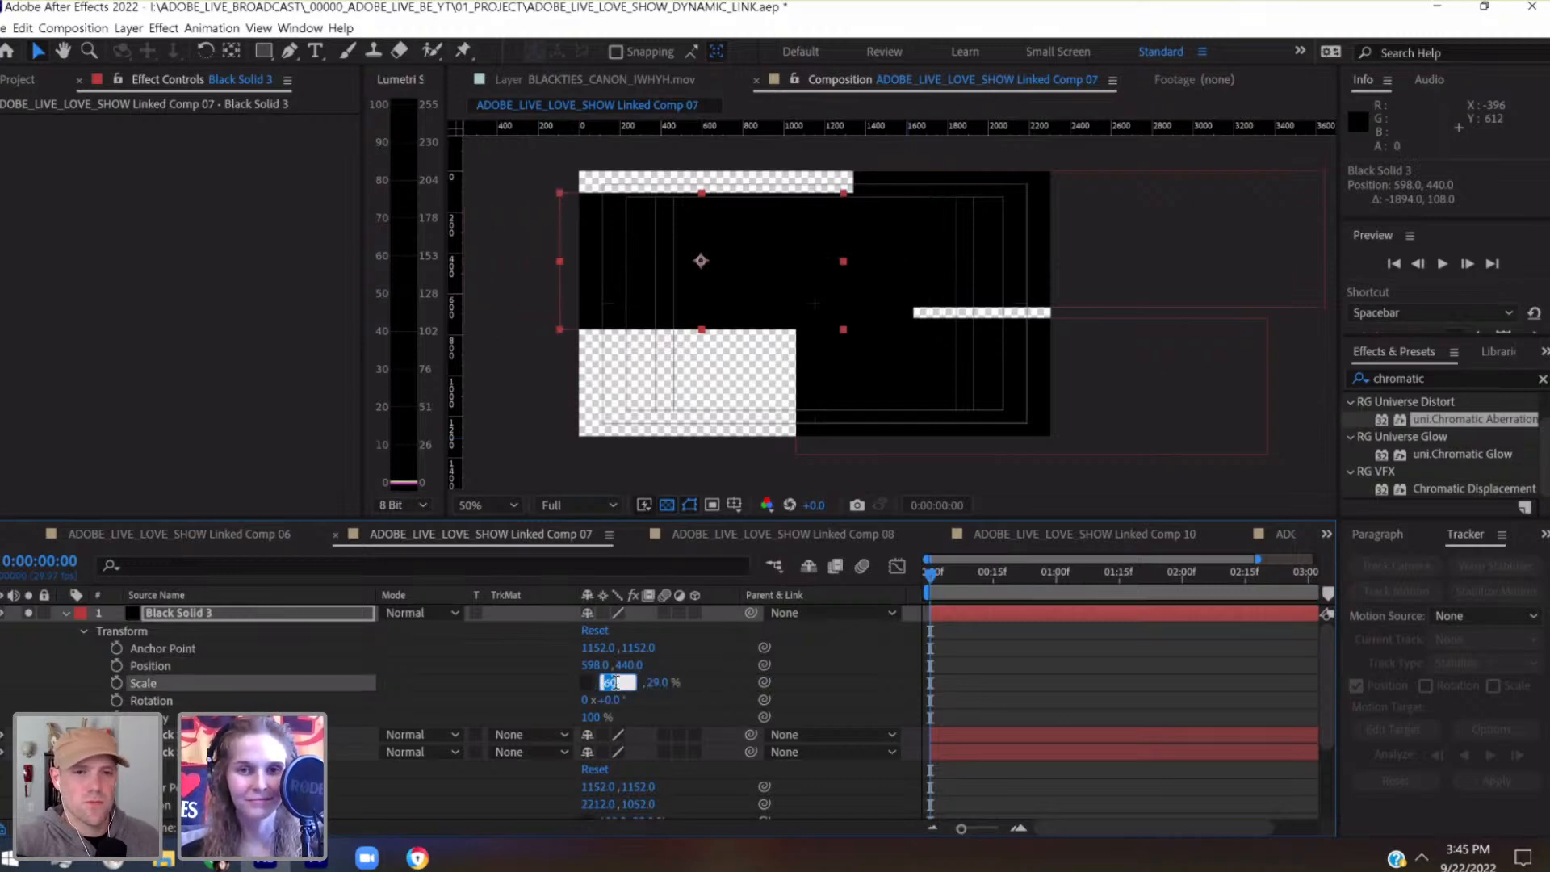
{"action": "key", "text": "shift+Down"}
{"action": "key", "text": "shift+Down"}
{"action": "key", "text": "shift+Down"}
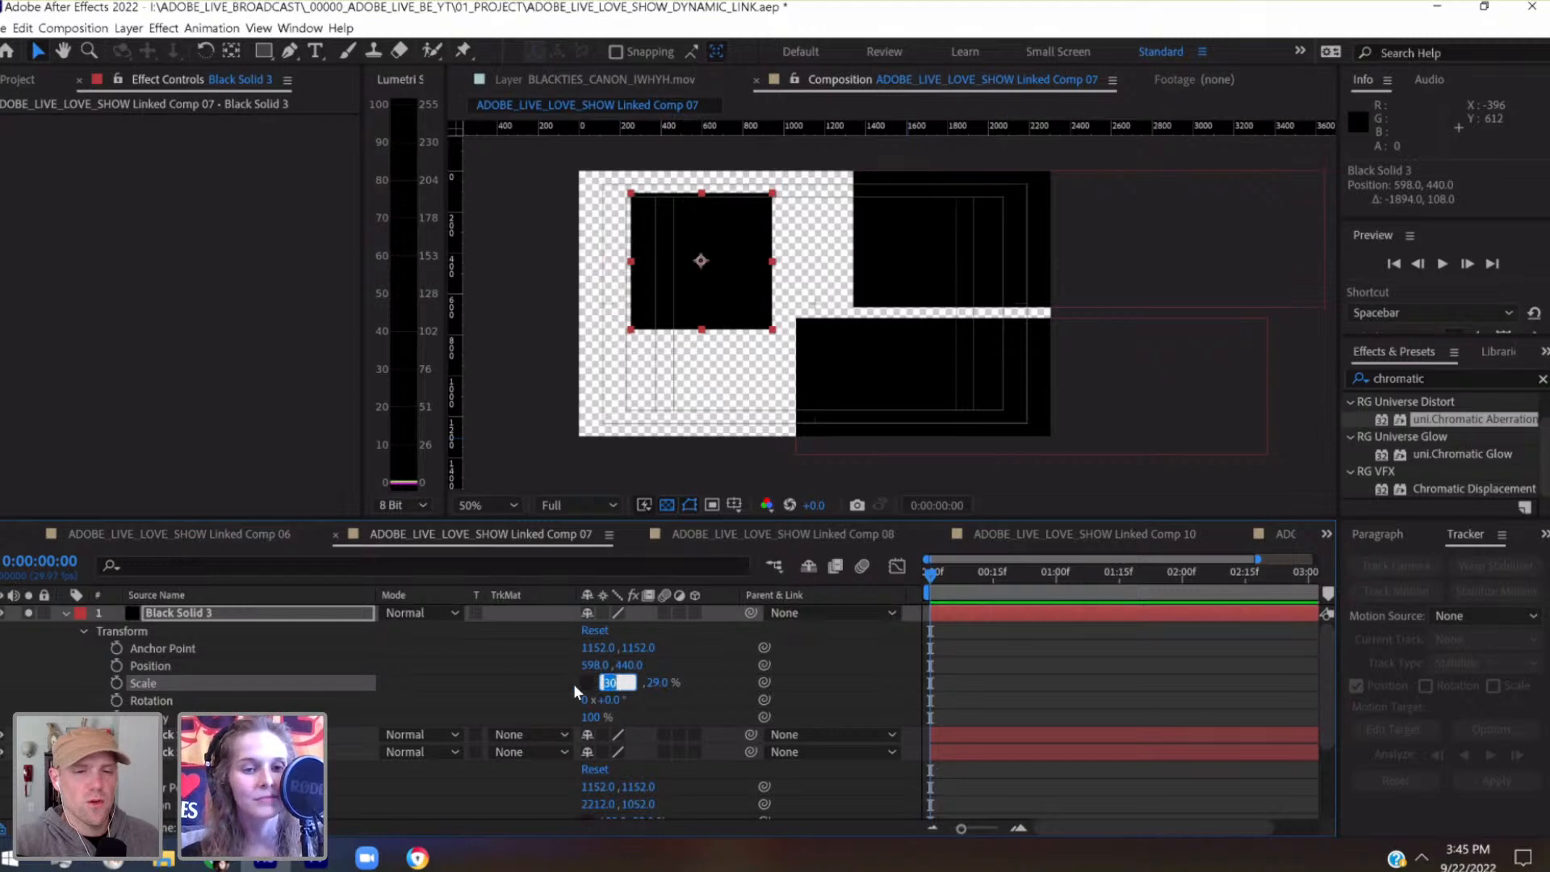
Move the narrowed solid against the frame's left edge at position 338, 440
{"action": "left_click", "coordinate": [334, 612]}
{"action": "key", "text": "shift+Left"}
{"action": "key", "text": "shift+Left"}
{"action": "key", "text": "shift+Left"}
{"action": "key", "text": "shift+Left"}
{"action": "key", "text": "shift+Left"}
{"action": "key", "text": "shift+Left"}
{"action": "key", "text": "shift+Left"}
{"action": "key", "text": "shift+Left"}
{"action": "key", "text": "shift+Left"}
{"action": "key", "text": "shift+Left"}
{"action": "key", "text": "shift+Left"}
{"action": "key", "text": "shift+Left"}
{"action": "key", "text": "shift+Left"}
{"action": "key", "text": "shift+Left"}
{"action": "key", "text": "shift+Left"}
{"action": "key", "text": "shift+Left"}
{"action": "key", "text": "shift+Left"}
{"action": "key", "text": "shift+Left"}
{"action": "key", "text": "shift+Left"}
{"action": "key", "text": "shift+Left"}
{"action": "key", "text": "shift+Left"}
{"action": "key", "text": "shift+Left"}
{"action": "key", "text": "shift+Left"}
{"action": "key", "text": "shift+Left"}
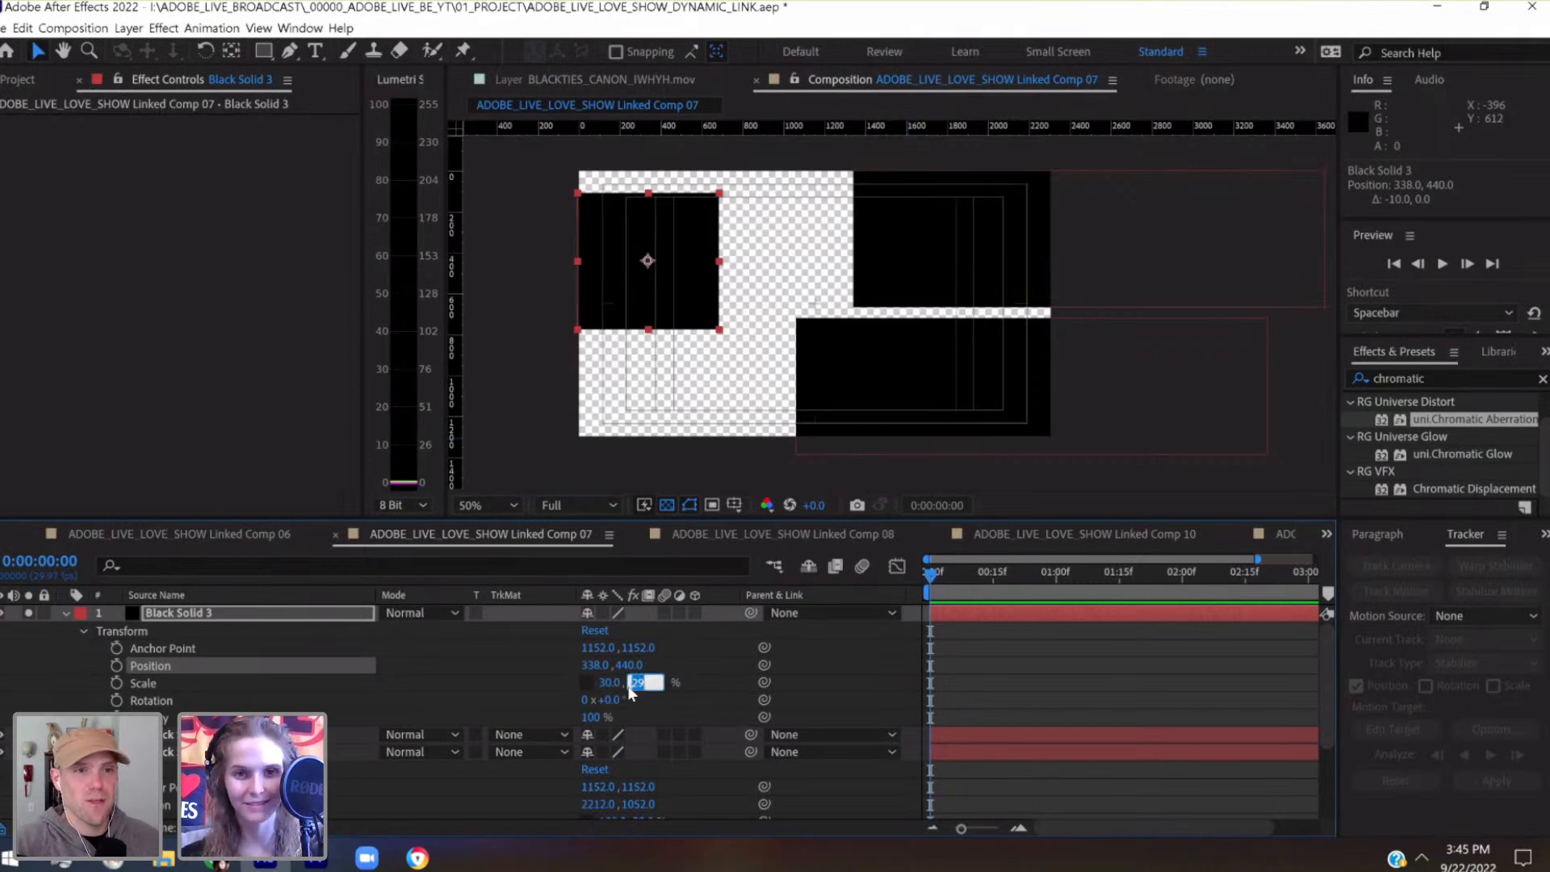
Increase the left-side solid's vertical scale to 59%
{"action": "key", "text": "shift+Up"}
{"action": "key", "text": "shift+Up"}
{"action": "key", "text": "shift+Up"}
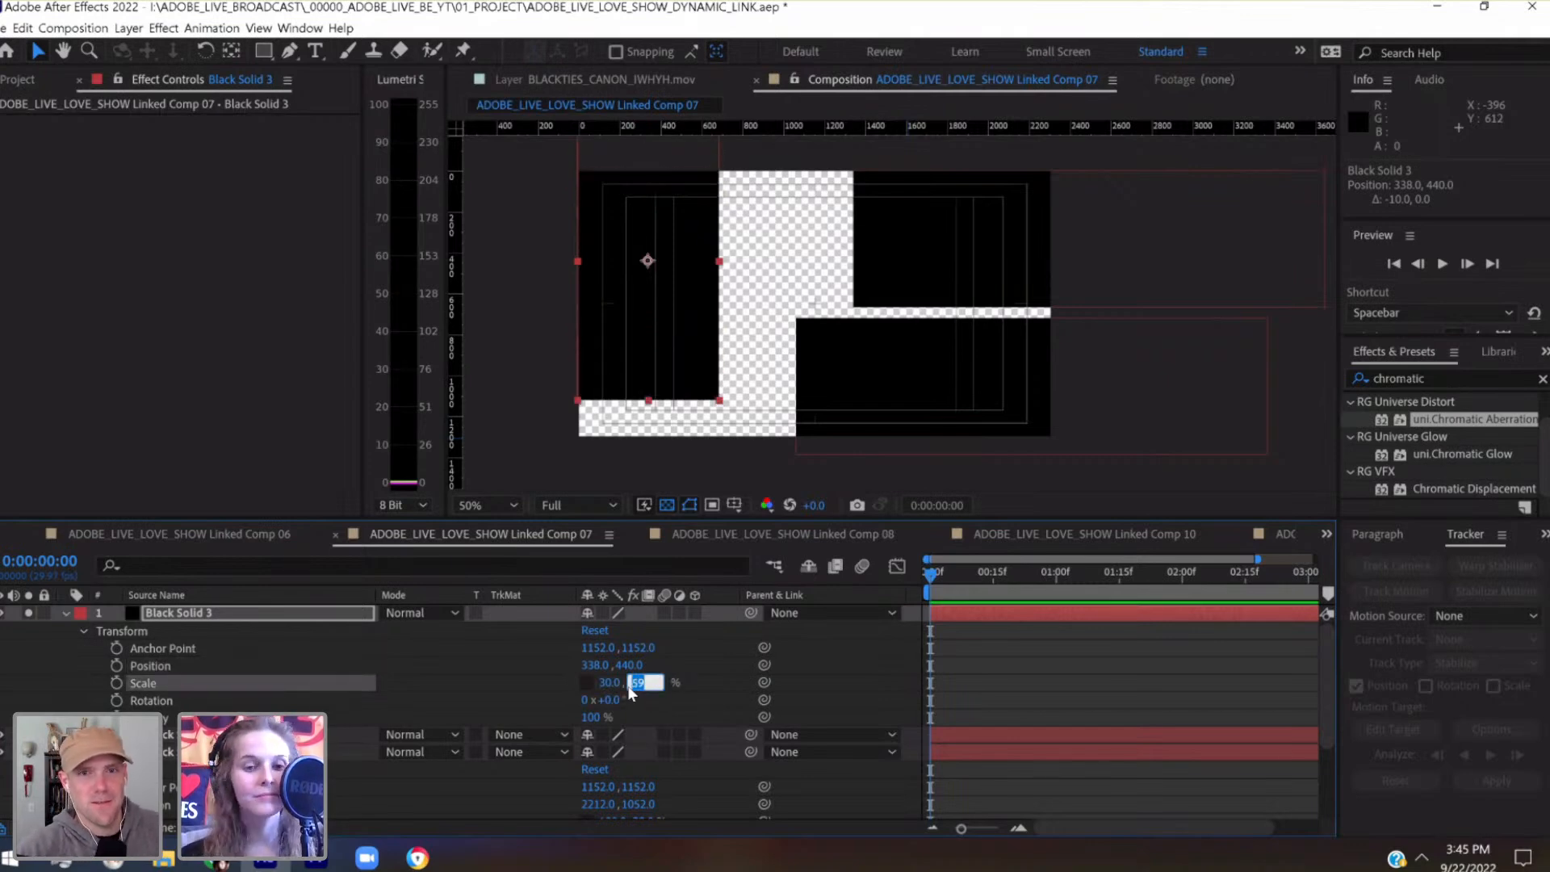
Lower the left-side solid to position 338, 640 to cover the full frame height
{"action": "left_click", "coordinate": [283, 618]}
{"action": "key", "text": "shift+Down"}
{"action": "key", "text": "shift+Down"}
{"action": "key", "text": "shift+Down"}
{"action": "key", "text": "shift+Down"}
{"action": "key", "text": "shift+Down"}
{"action": "key", "text": "shift+Down"}
{"action": "key", "text": "shift+Down"}
{"action": "key", "text": "shift+Down"}
{"action": "key", "text": "shift+Down"}
{"action": "key", "text": "shift+Down"}
{"action": "key", "text": "shift+Down"}
{"action": "key", "text": "shift+Down"}
{"action": "key", "text": "shift+Down"}
{"action": "key", "text": "shift+Down"}
{"action": "key", "text": "shift+Down"}
{"action": "key", "text": "shift+Down"}
{"action": "key", "text": "shift+Down"}
{"action": "key", "text": "shift+Down"}
{"action": "key", "text": "shift+Down"}
{"action": "key", "text": "shift+Down"}
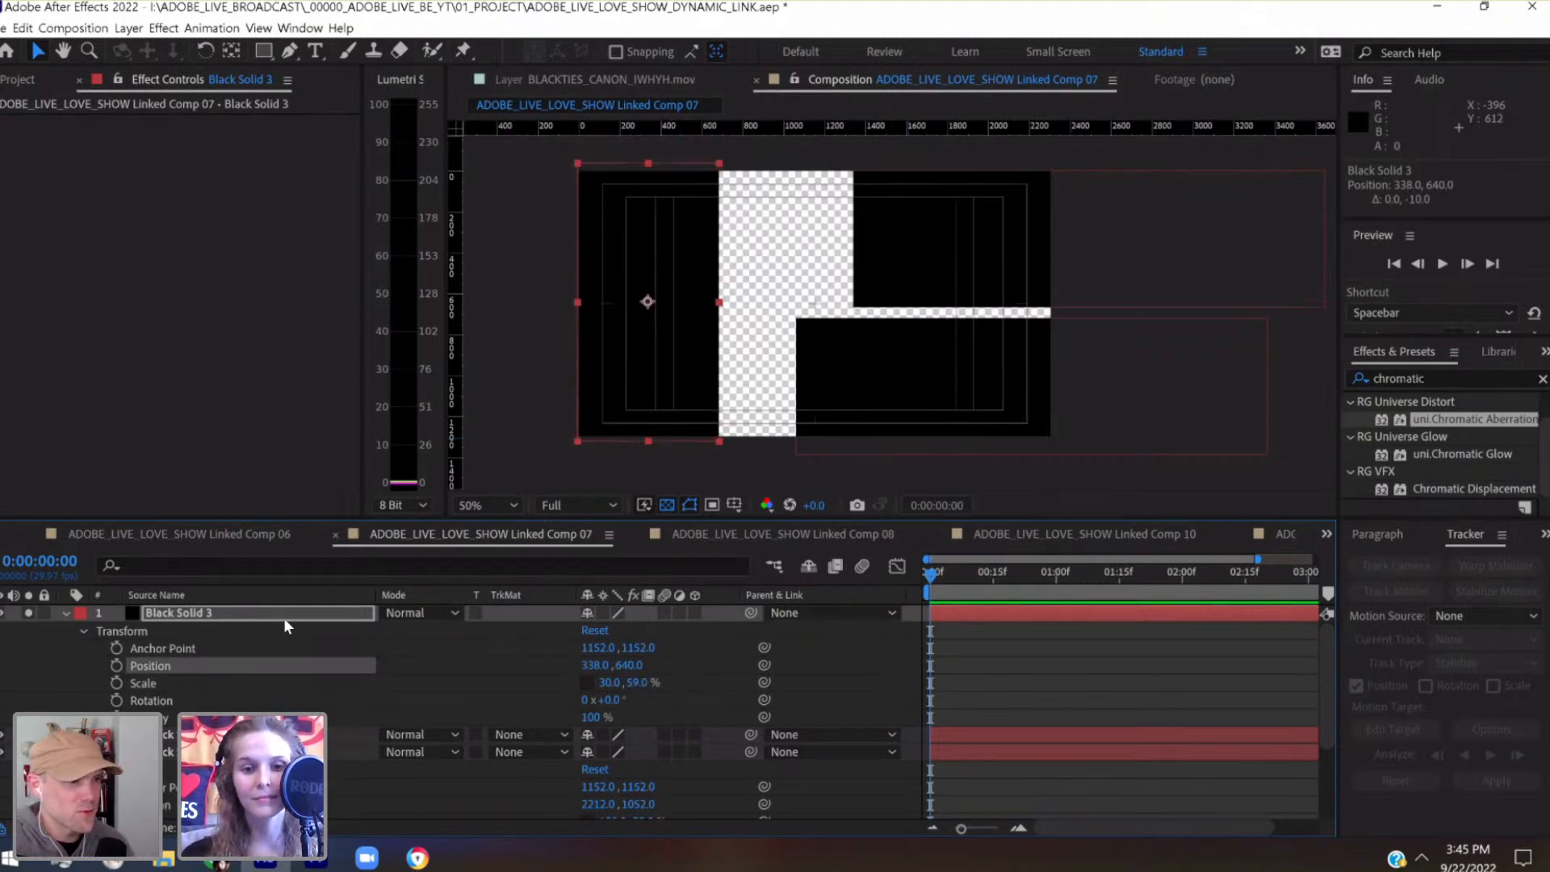
Set the left-side solid's vertical scale to 57% and nudge it down to position 338, 646
{"action": "left_click", "coordinate": [636, 681]}
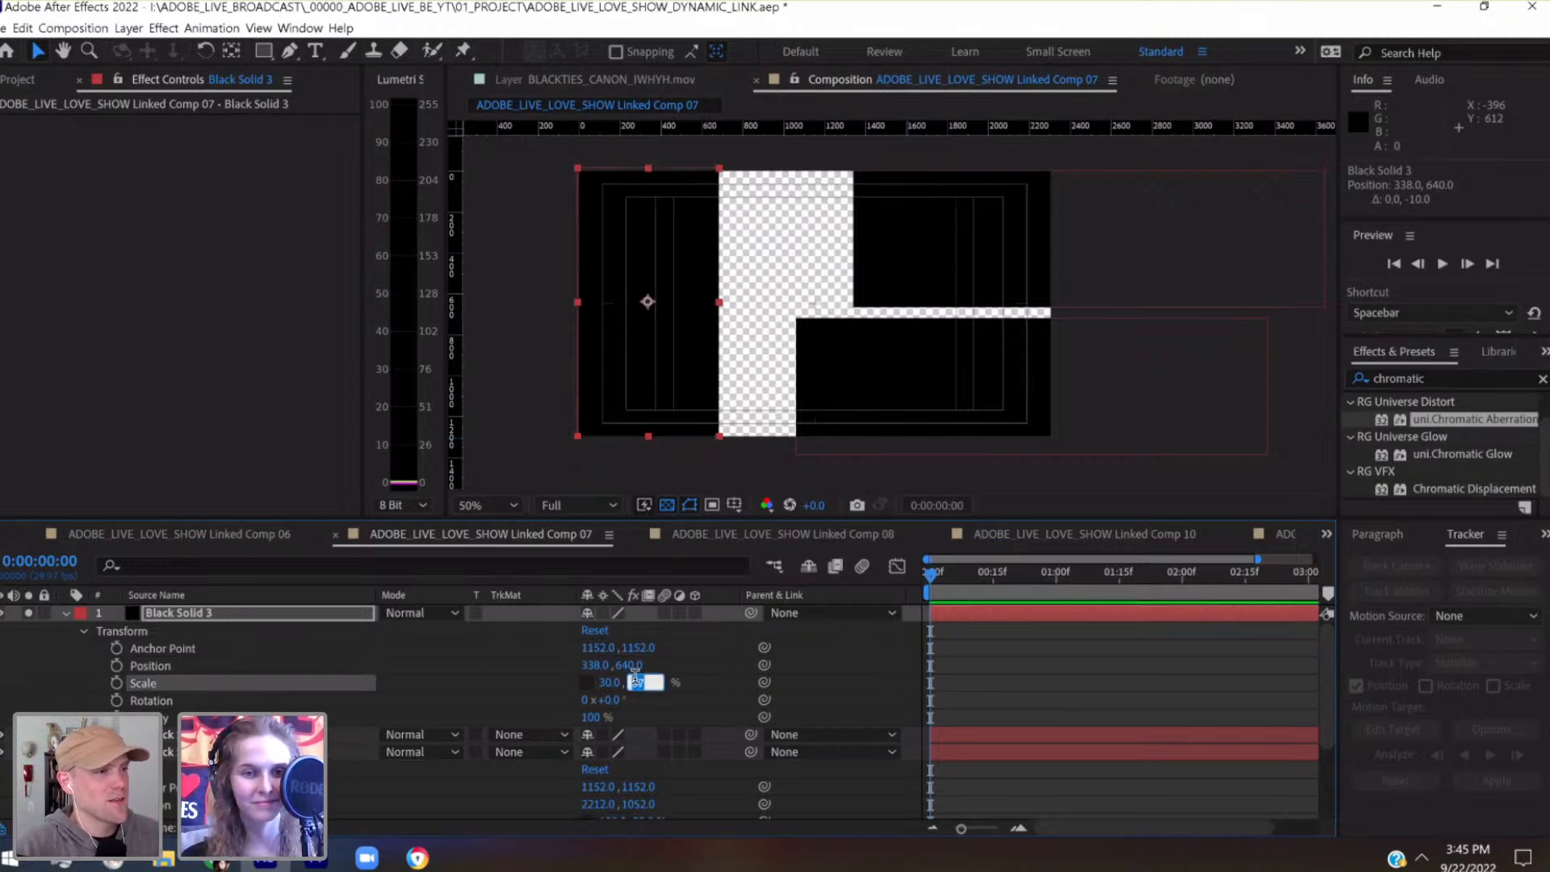
{"action": "type", "text": "57"}
{"action": "left_click", "coordinate": [325, 614]}
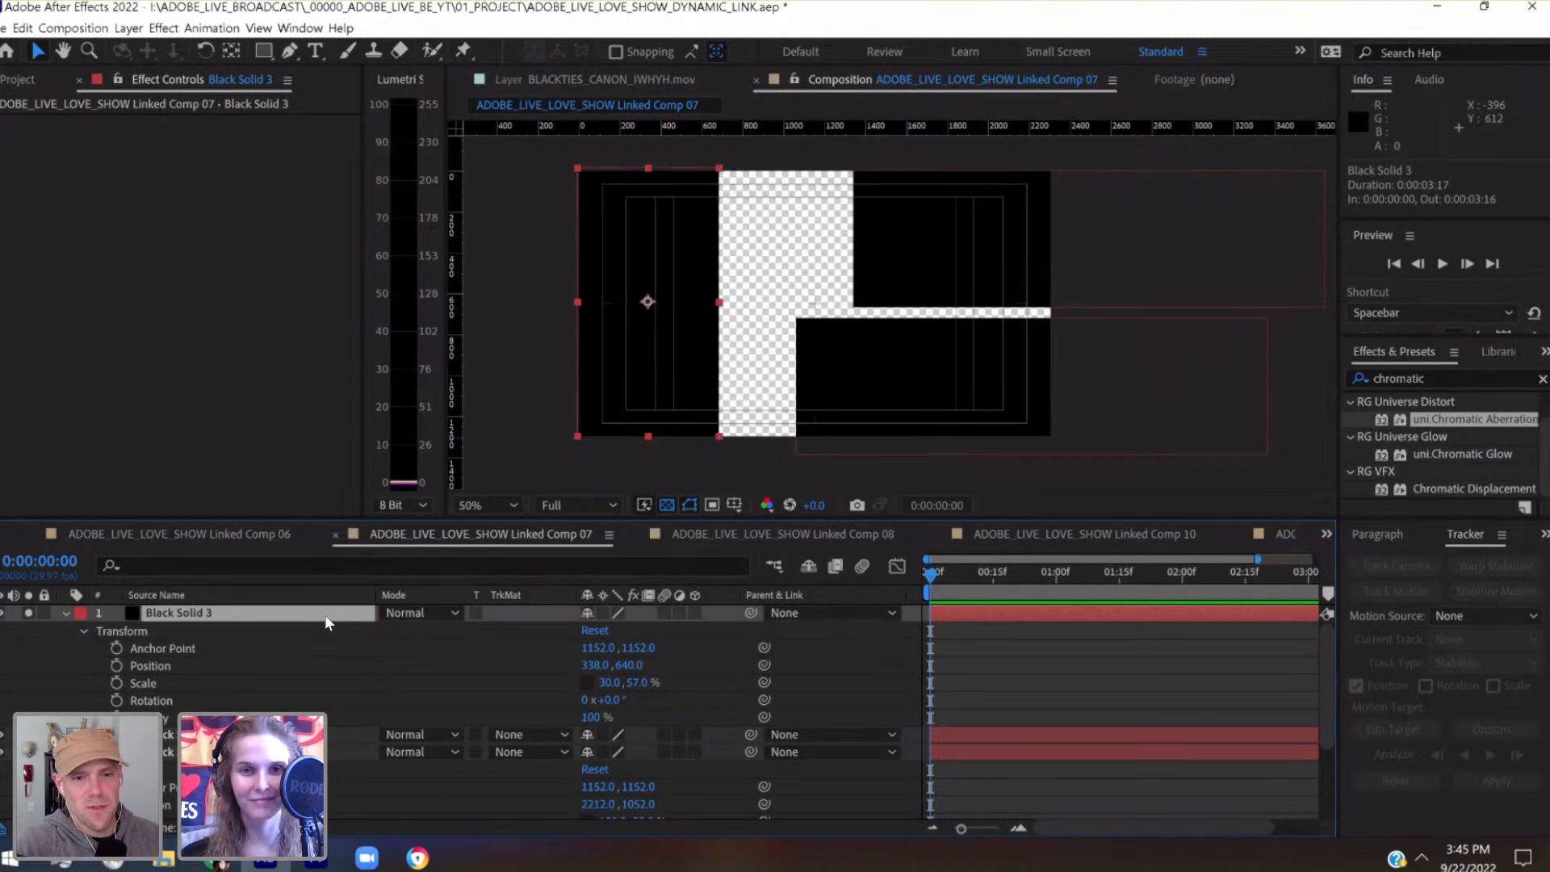
{"action": "key", "text": "Down"}
{"action": "key", "text": "Down"}
{"action": "key", "text": "Down"}
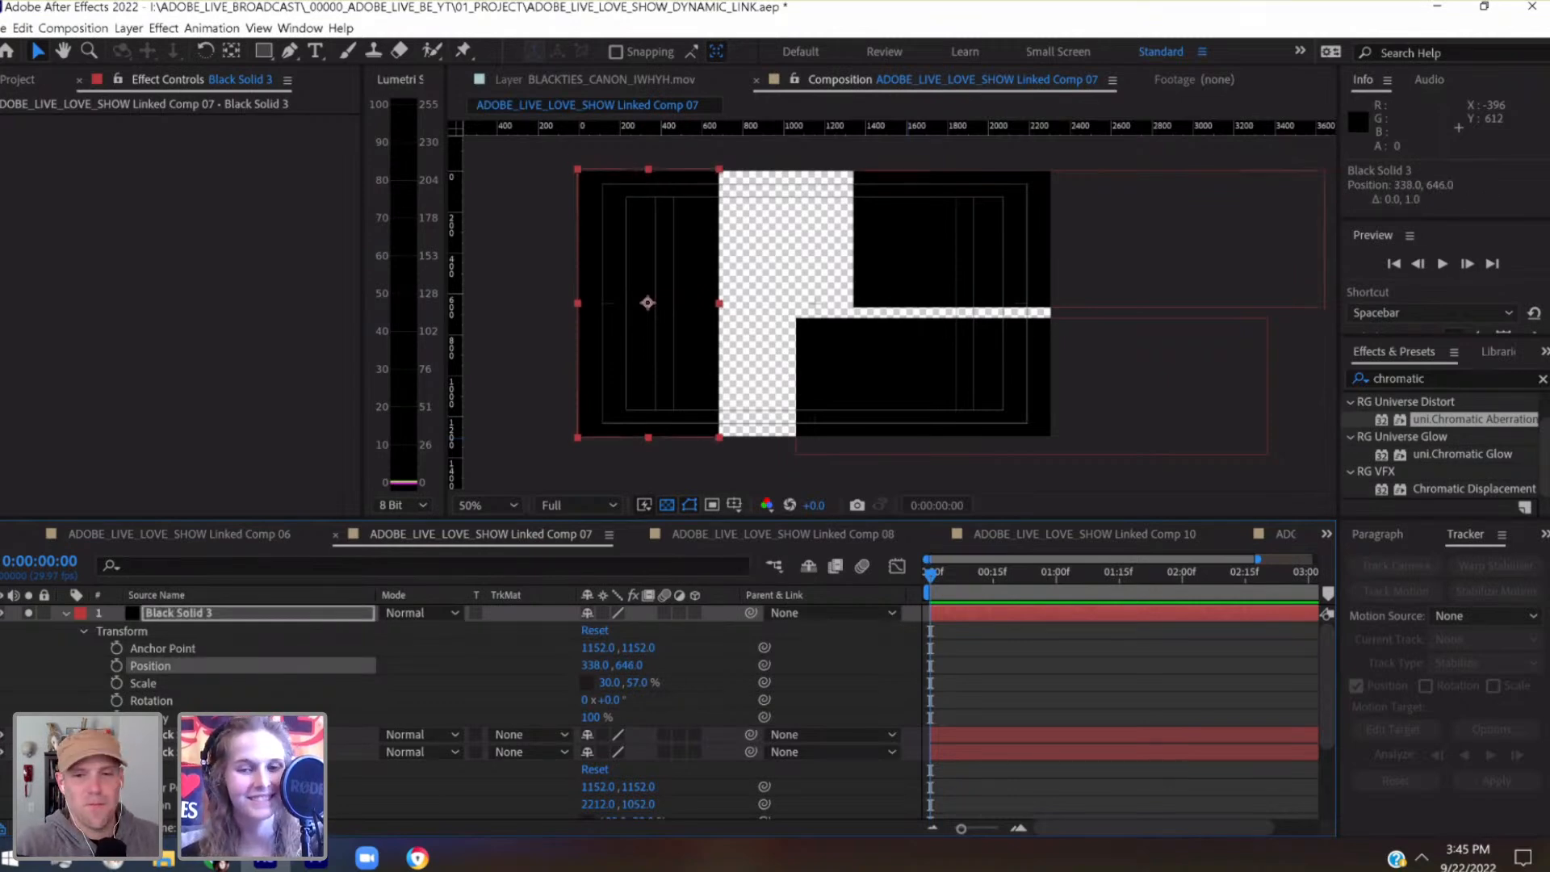
Shift the upper-right black solid rightward to position 2512, 332
{"action": "left_click", "coordinate": [274, 735]}
{"action": "key", "text": "shift+Left"}
{"action": "key", "text": "shift+Right"}
{"action": "key", "text": "shift+Right"}
{"action": "key", "text": "shift+Right"}
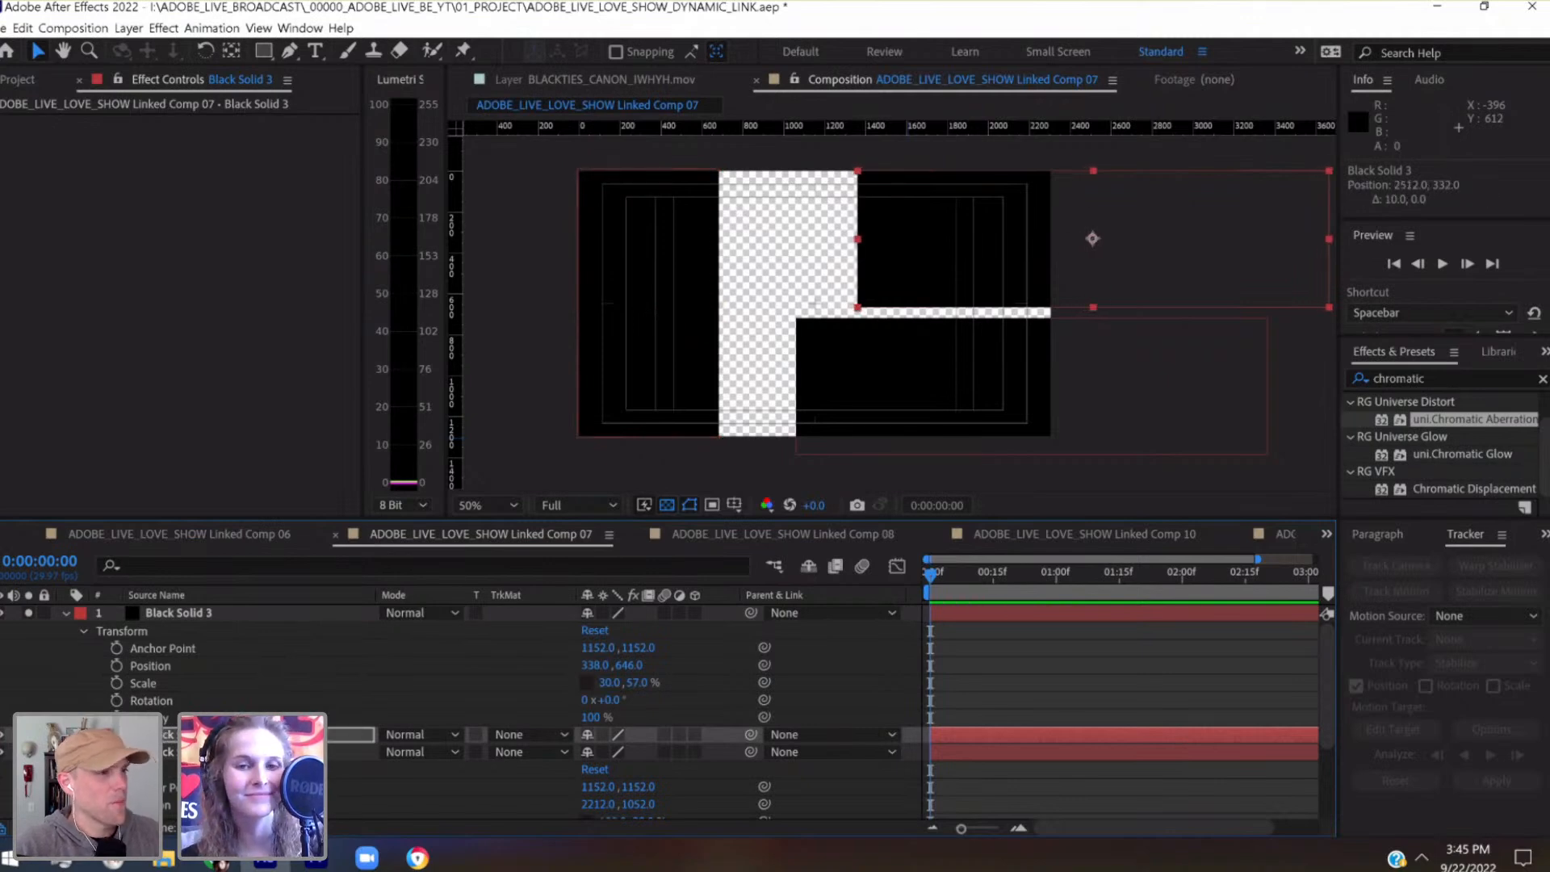
Shift the lower-right black solid rightward to position 2512, 1052, lining up its left edge with the solid above
{"action": "left_click", "coordinate": [194, 752]}
{"action": "key", "text": "shift+Right"}
{"action": "key", "text": "shift+Right"}
{"action": "key", "text": "shift+Right"}
{"action": "key", "text": "shift+Right"}
{"action": "key", "text": "shift+Right"}
{"action": "key", "text": "shift+Right"}
{"action": "key", "text": "shift+Right"}
{"action": "key", "text": "shift+Right"}
{"action": "key", "text": "shift+Right"}
{"action": "key", "text": "shift+Right"}
{"action": "key", "text": "shift+Right"}
{"action": "key", "text": "shift+Right"}
{"action": "key", "text": "shift+Right"}
{"action": "key", "text": "shift+Right"}
{"action": "key", "text": "shift+Right"}
{"action": "key", "text": "shift+Right"}
{"action": "key", "text": "shift+Right"}
{"action": "key", "text": "shift+Right"}
{"action": "key", "text": "shift+Right"}
{"action": "key", "text": "shift+Right"}
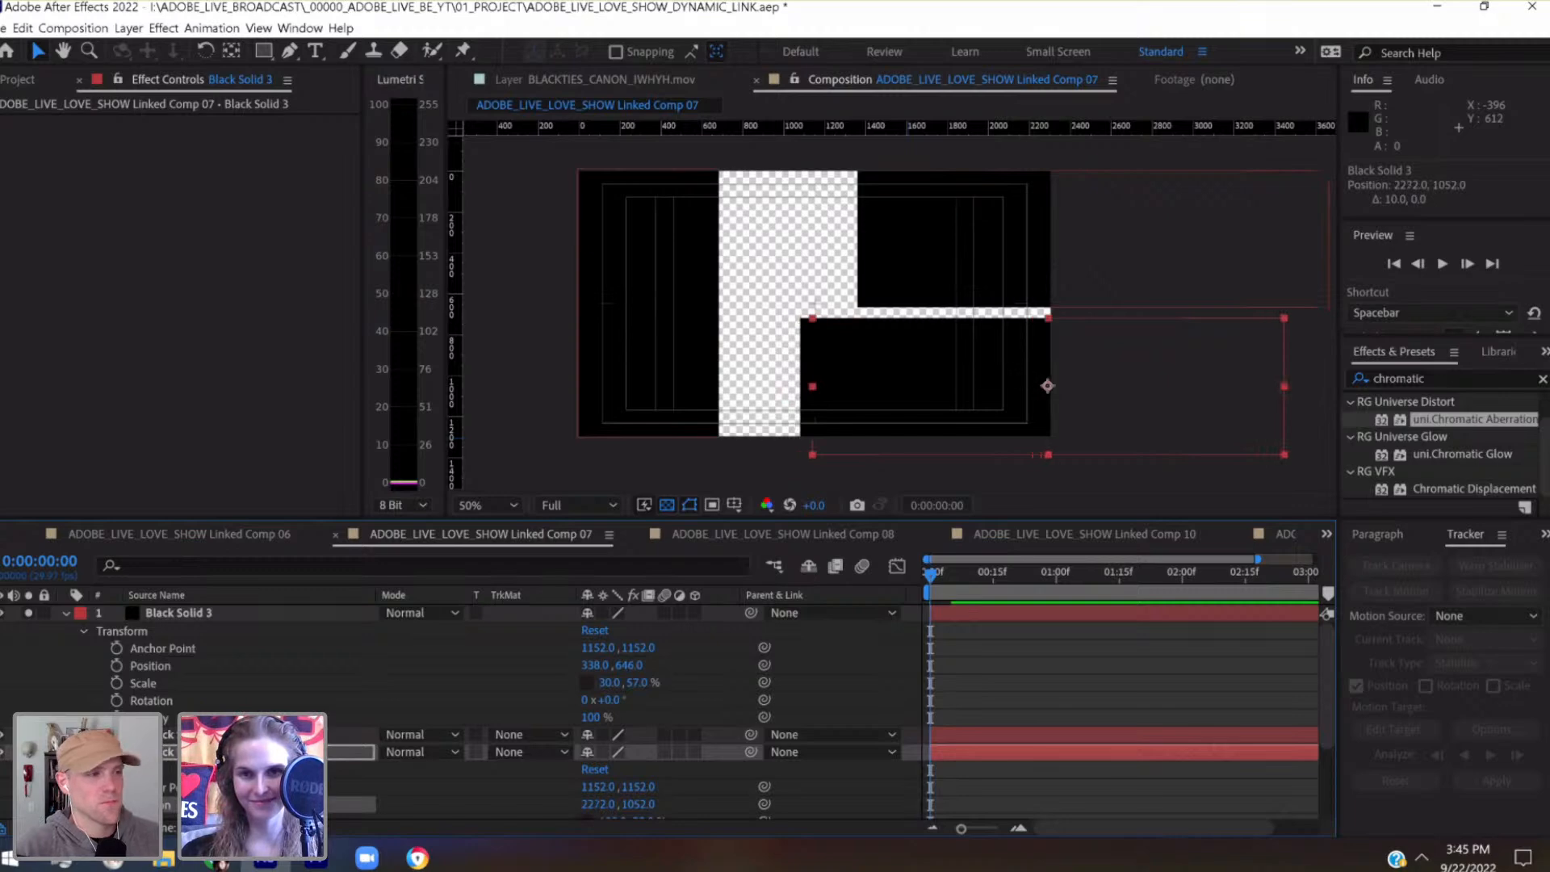
{"action": "key", "text": "shift+Right"}
{"action": "key", "text": "shift+Right"}
{"action": "key", "text": "shift+Right"}
{"action": "key", "text": "shift+Right"}
{"action": "key", "text": "shift+Right"}
{"action": "key", "text": "shift+Right"}
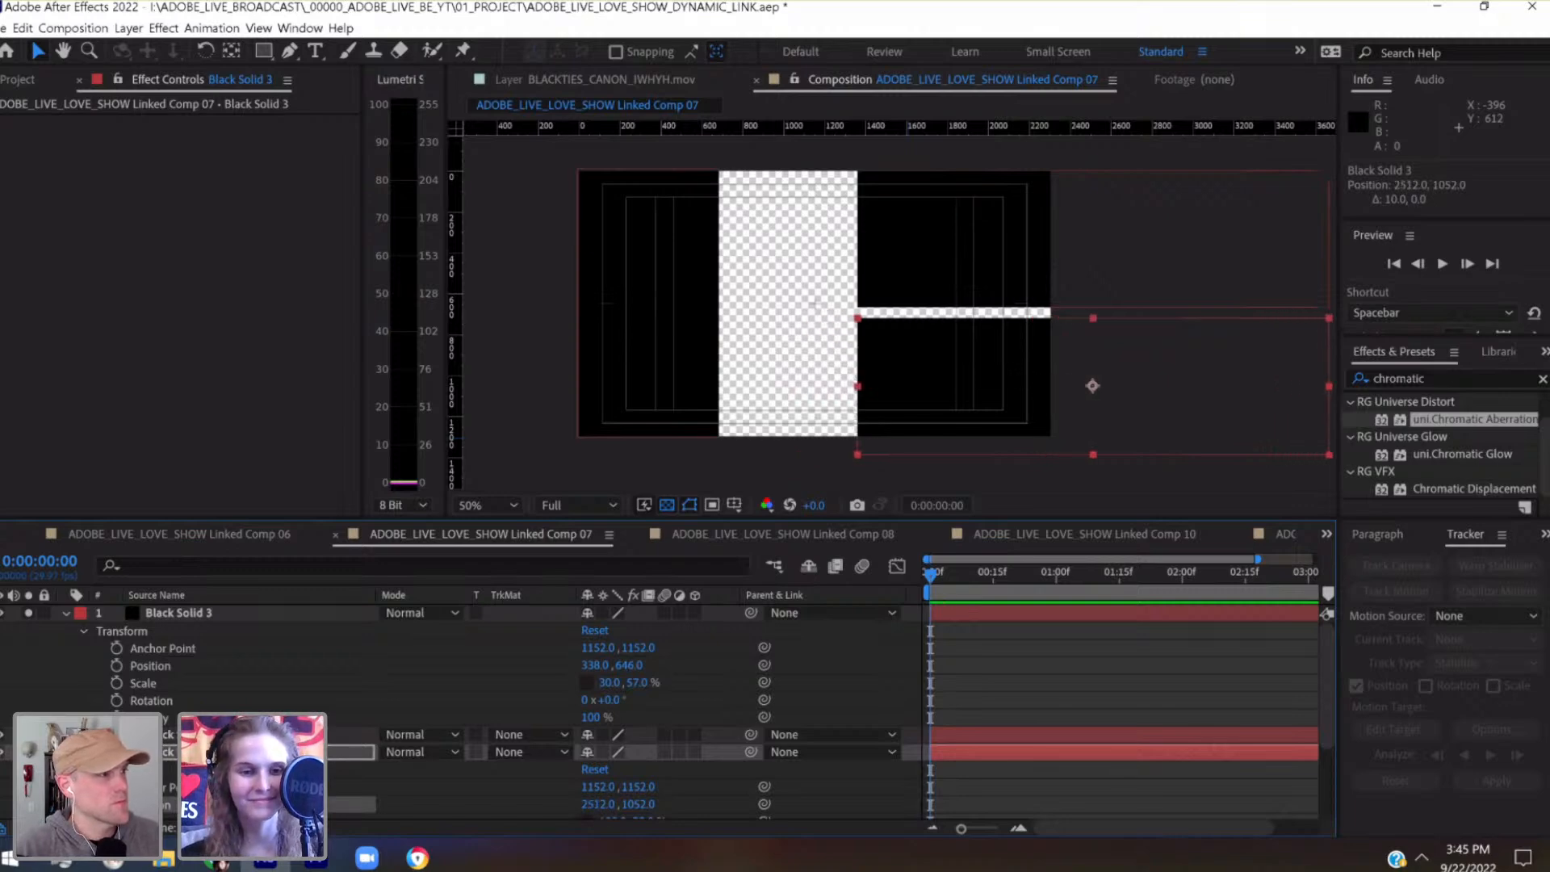
Raise both right-side solids together by 50 px to centre the gap between them vertically, with the lower one at 2512, 1002
{"action": "left_click", "coordinate": [170, 737], "text": "shift"}
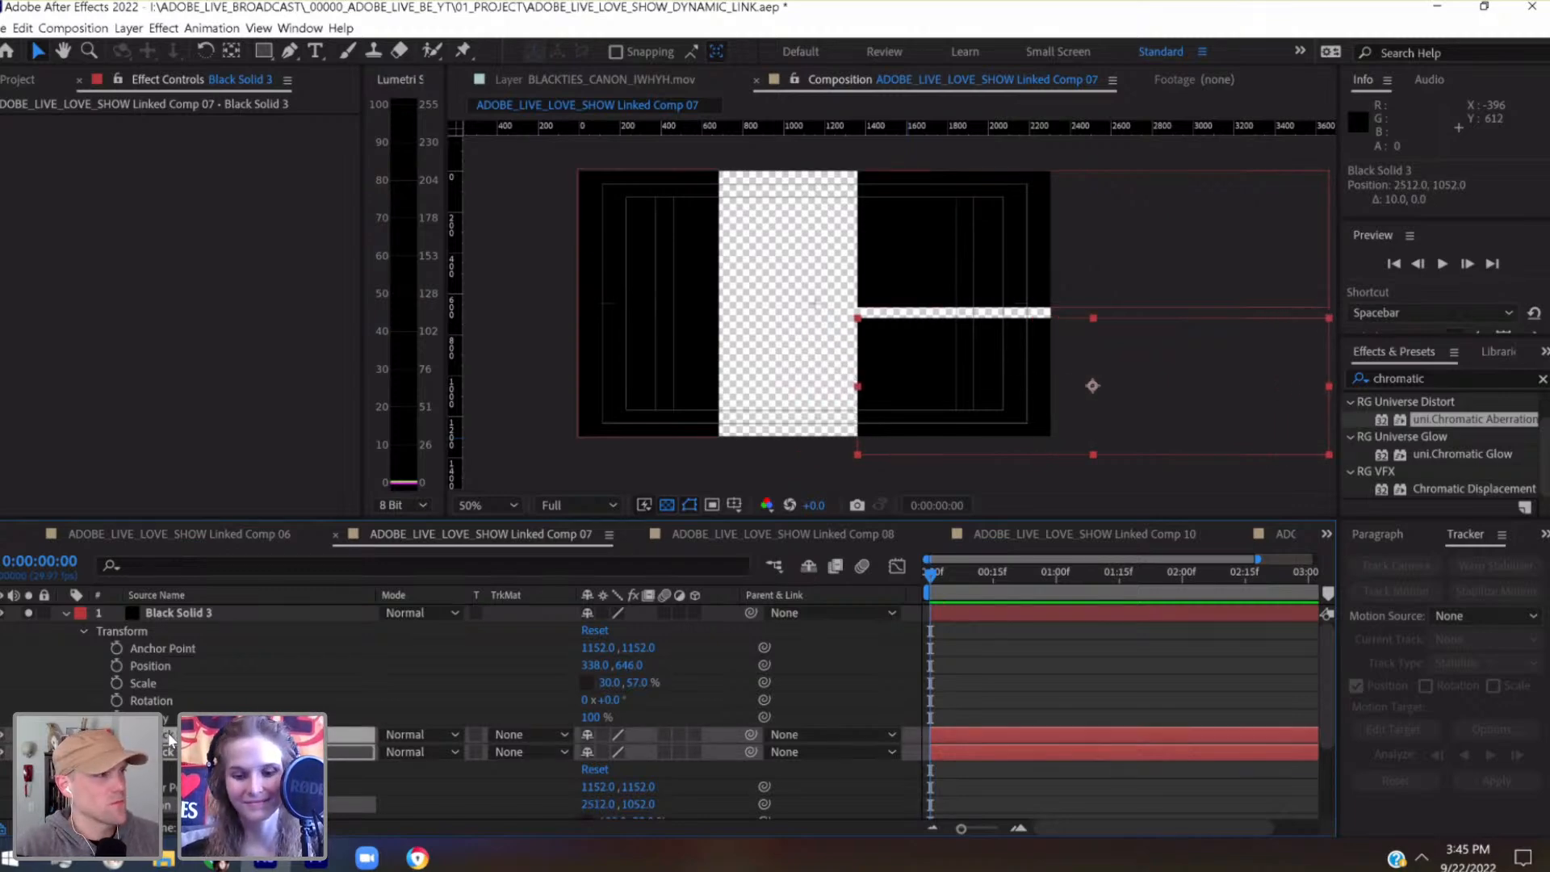
{"action": "key", "text": "shift+Up"}
{"action": "key", "text": "shift+Up"}
{"action": "key", "text": "shift+Up"}
{"action": "key", "text": "shift+Up"}
{"action": "key", "text": "shift+Up"}
{"action": "key", "text": "shift+Up"}
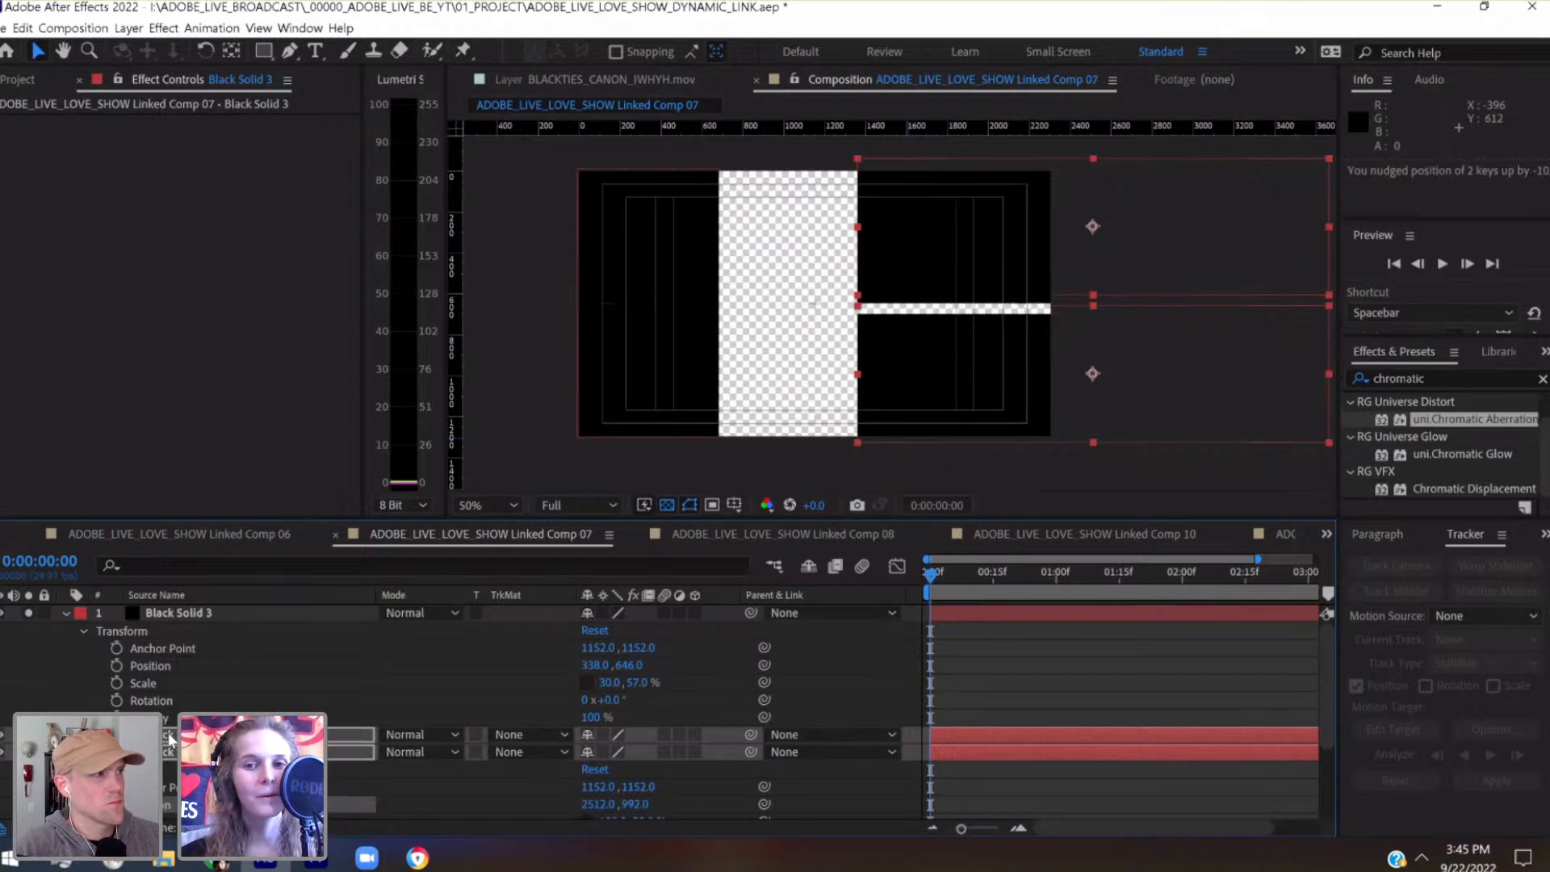
{"action": "key", "text": "shift+Right"}
{"action": "key", "text": "shift+Right"}
{"action": "key", "text": "shift+Left"}
{"action": "key", "text": "shift+Left"}
{"action": "key", "text": "shift+Down"}
{"action": "key", "text": "shift+Down"}
{"action": "key", "text": "shift+Up"}
{"action": "key", "text": "shift+Up"}
{"action": "key", "text": "period"}
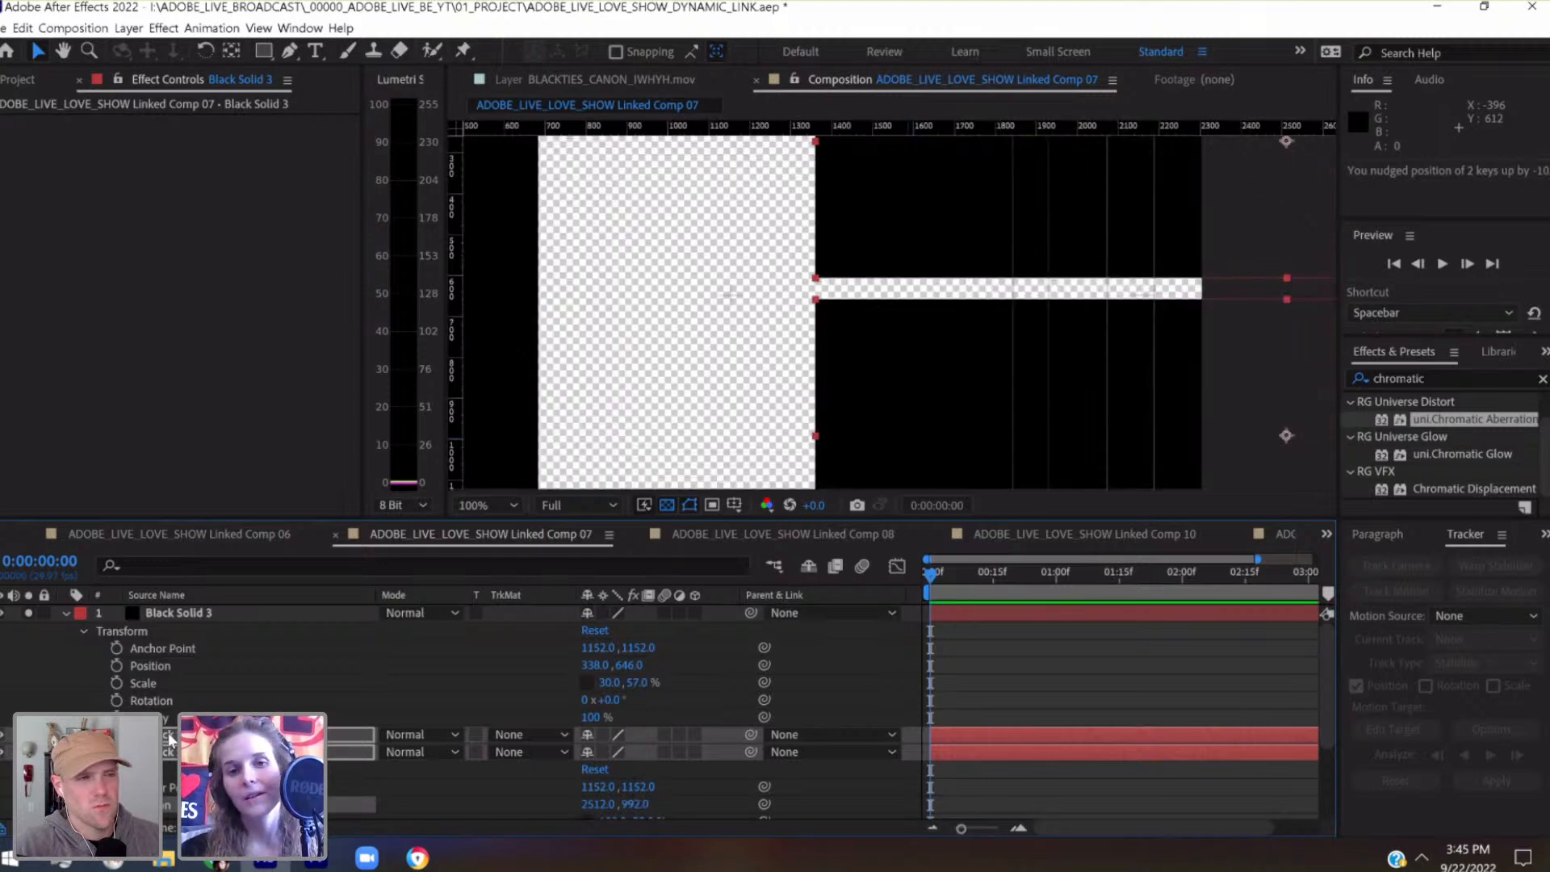
{"action": "key", "text": "shift+Down"}
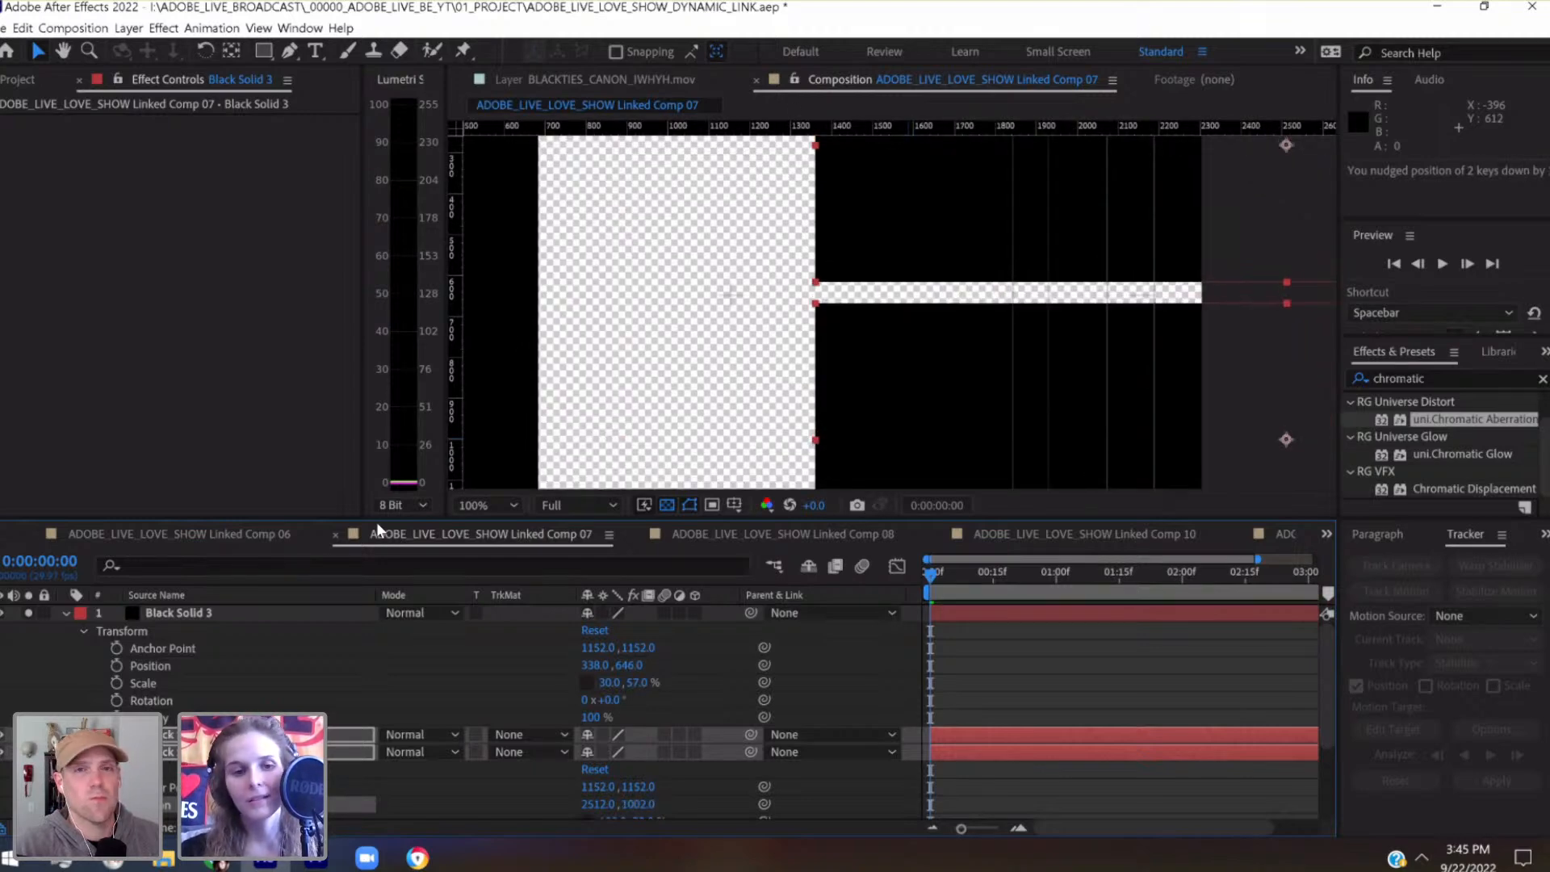
Narrow the left-side solid by setting its horizontal scale to 27%
{"action": "left_click", "coordinate": [260, 614]}
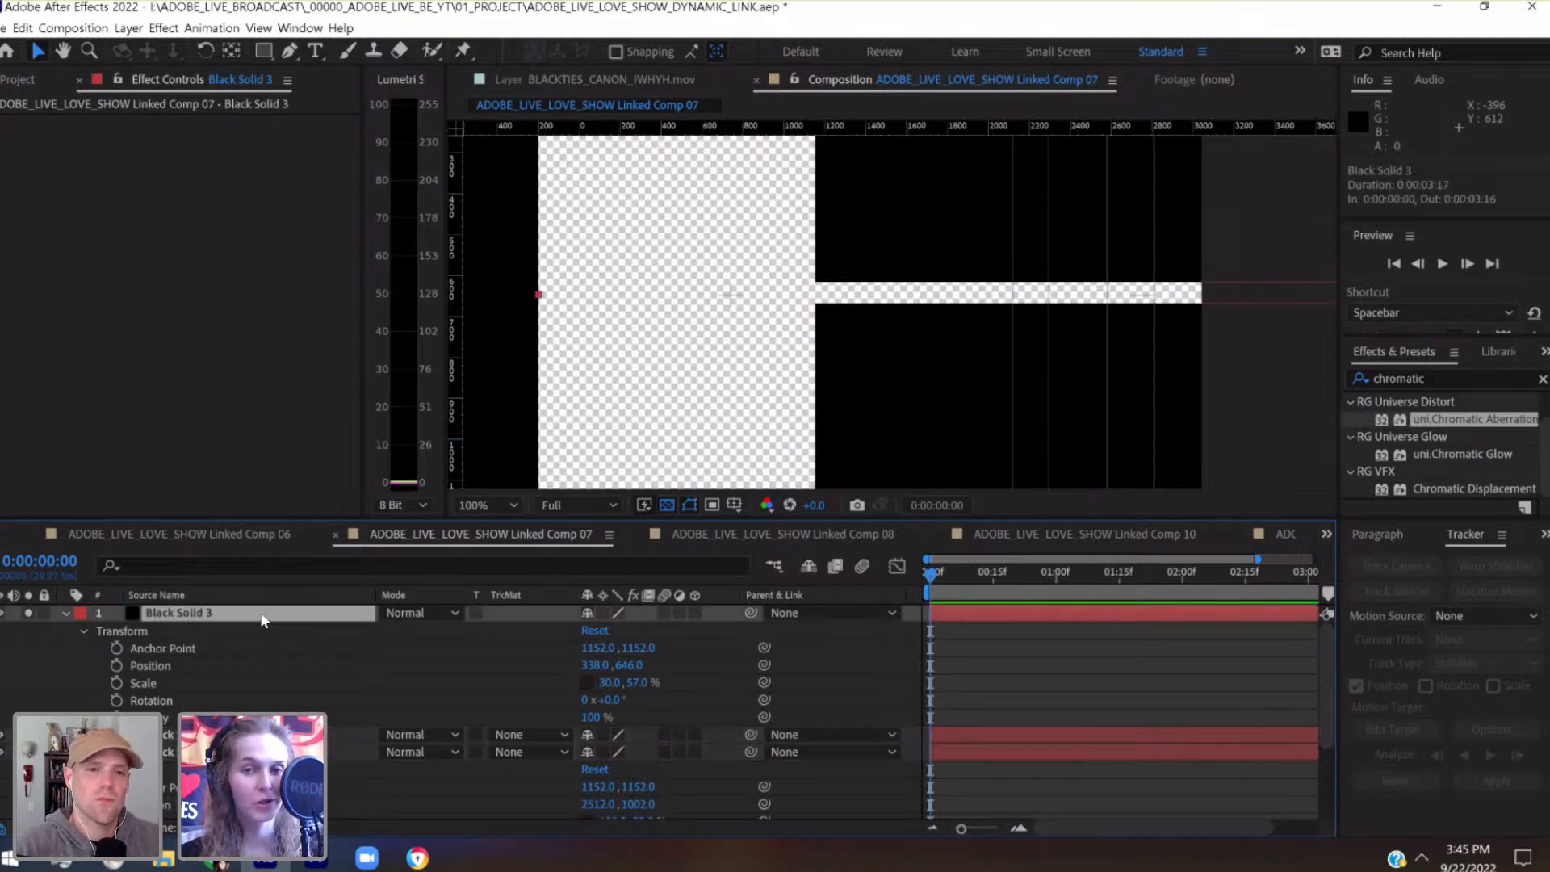
{"action": "key", "text": "comma"}
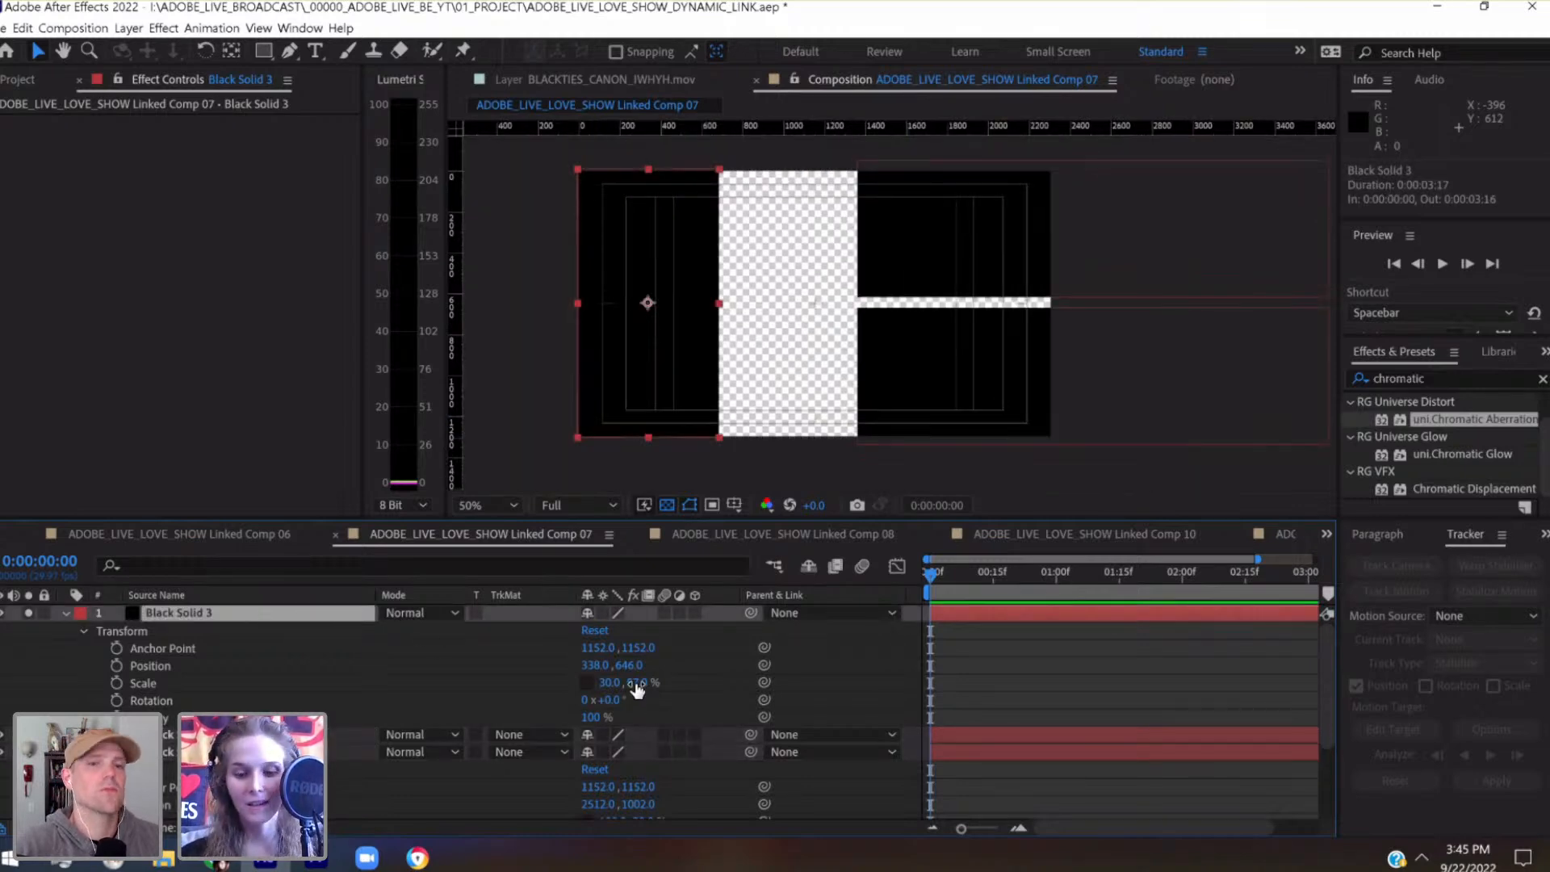
{"action": "left_click", "coordinate": [636, 683]}
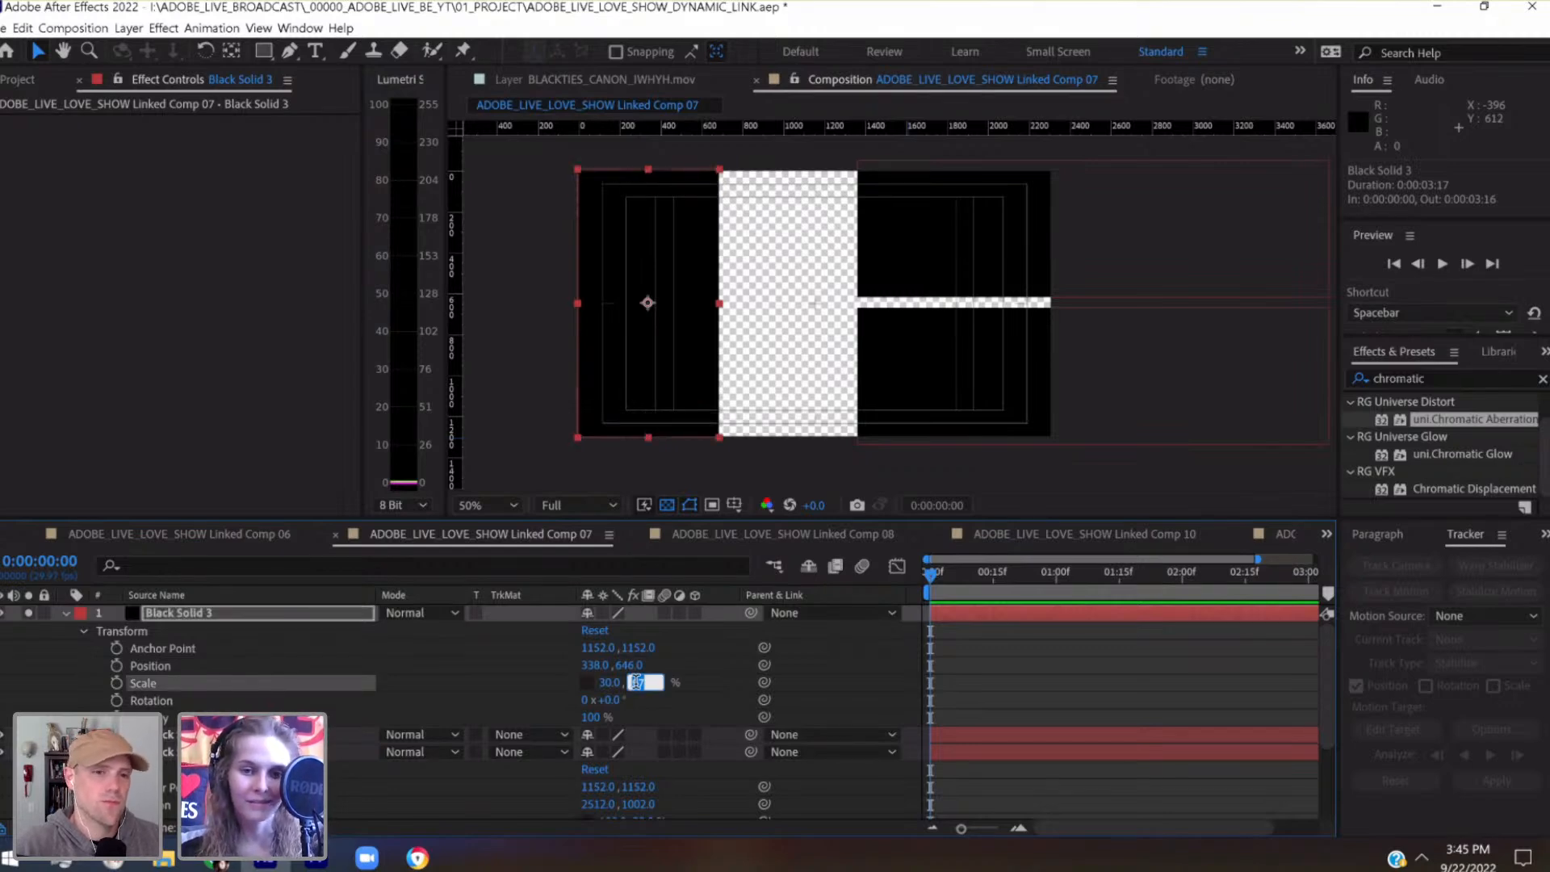
{"action": "left_click", "coordinate": [614, 684]}
{"action": "key", "text": "shift+Down"}
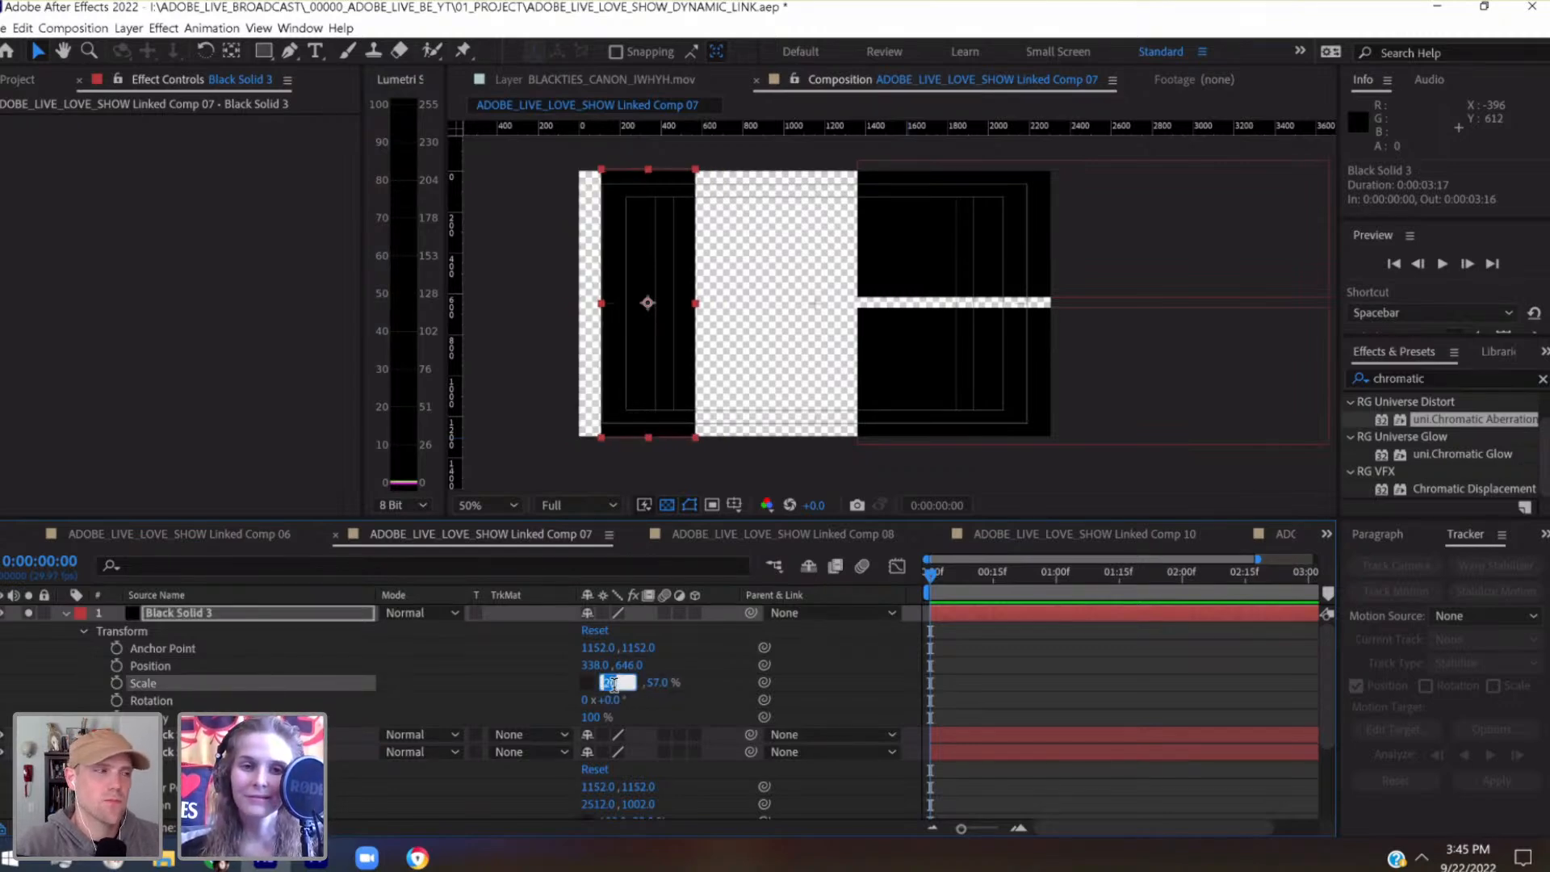
{"action": "key", "text": "Down"}
{"action": "key", "text": "Down"}
{"action": "key", "text": "Down"}
{"action": "key", "text": "Down"}
{"action": "key", "text": "Down"}
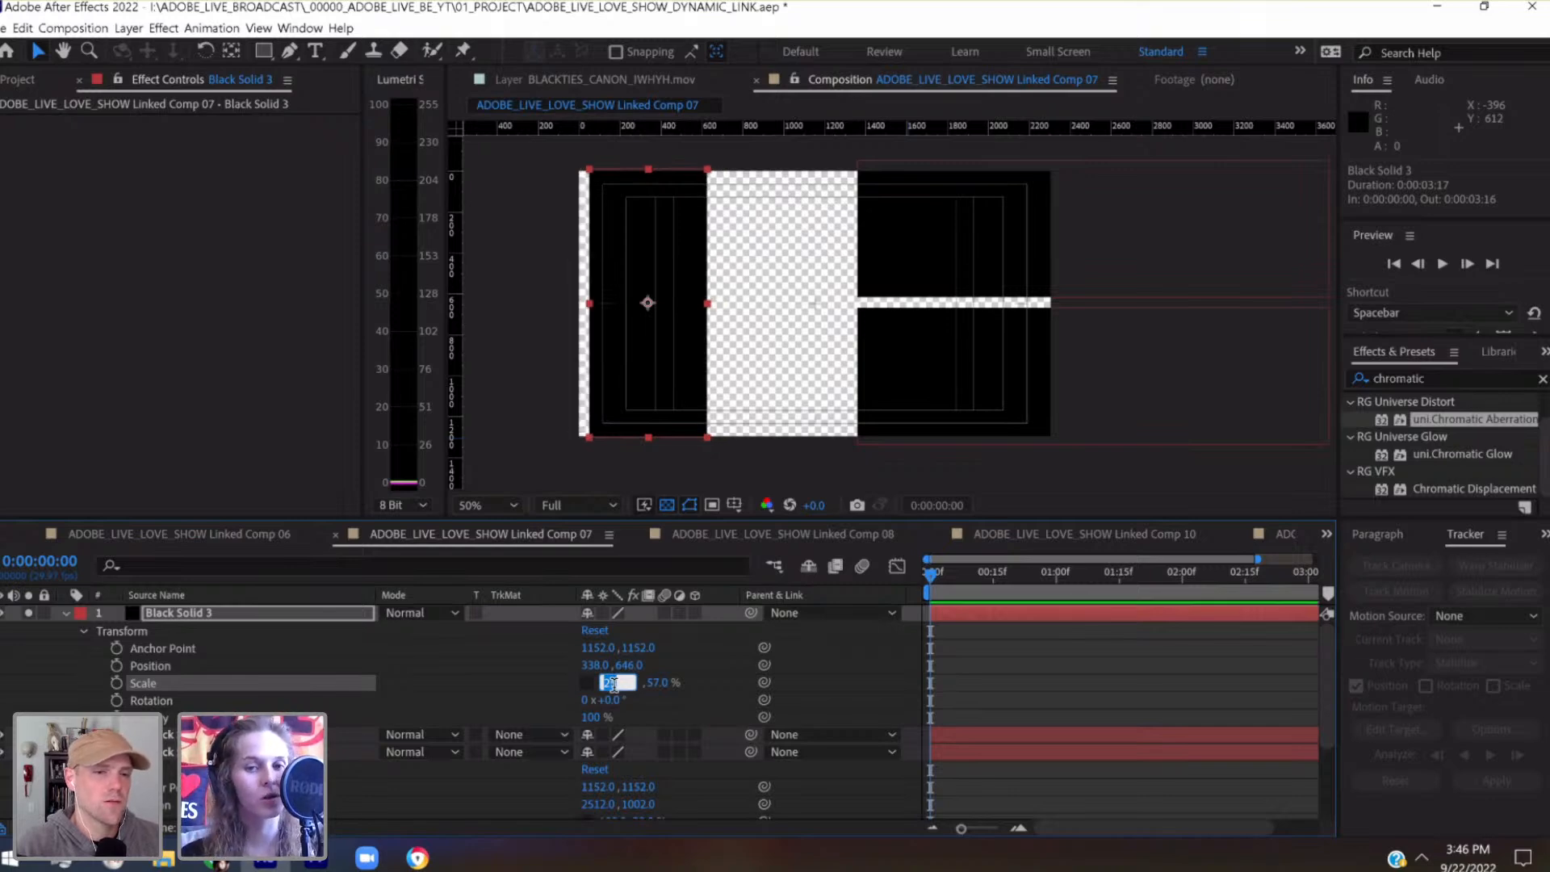
{"action": "key", "text": "Up"}
{"action": "key", "text": "Up"}
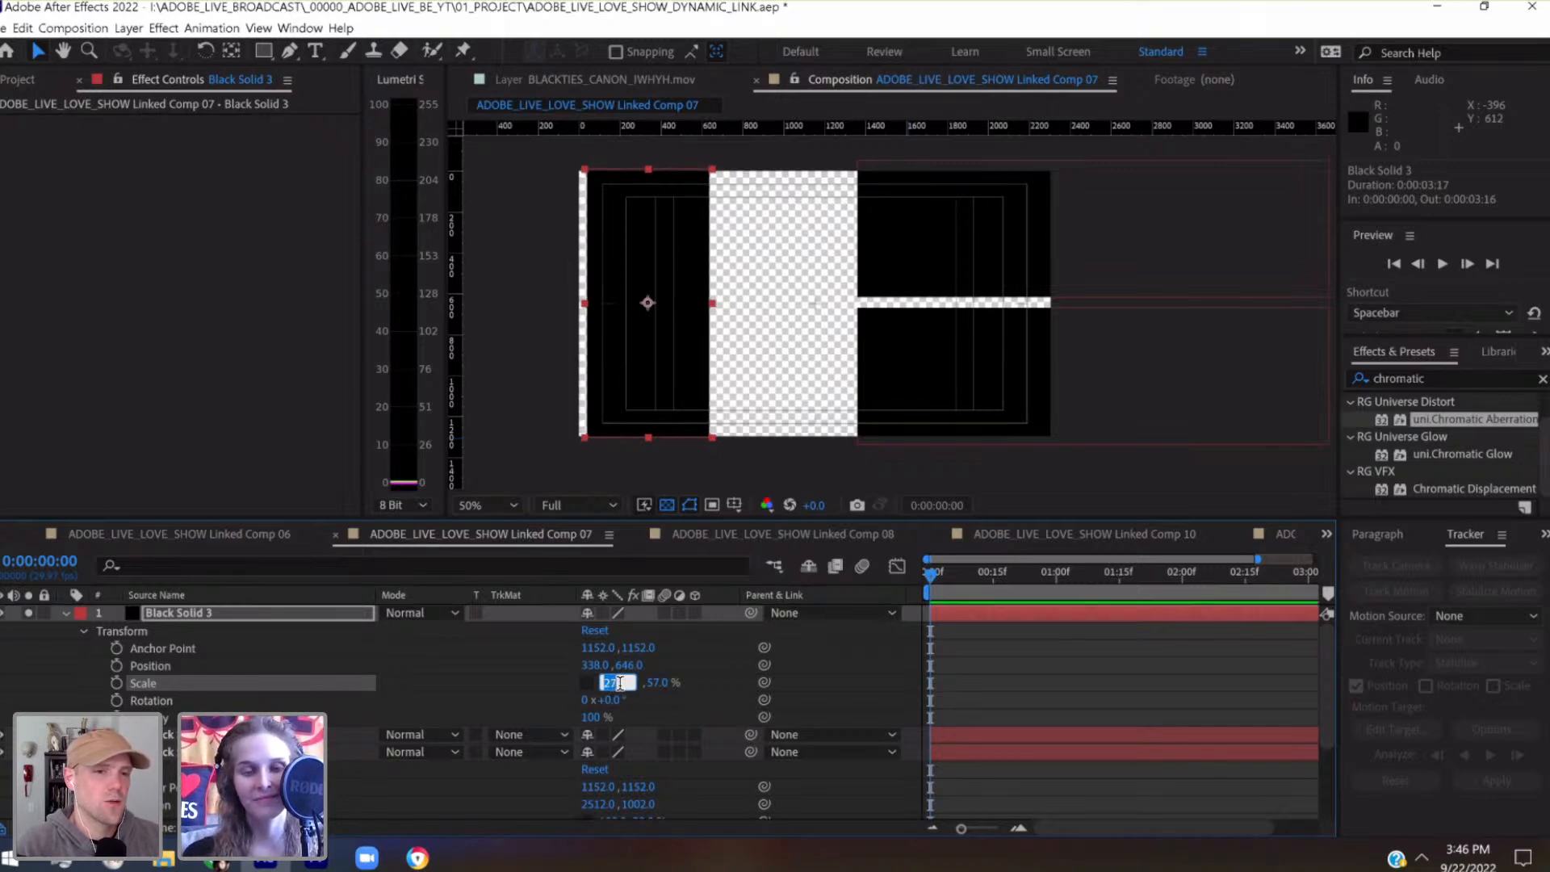
{"action": "left_click", "coordinate": [355, 616]}
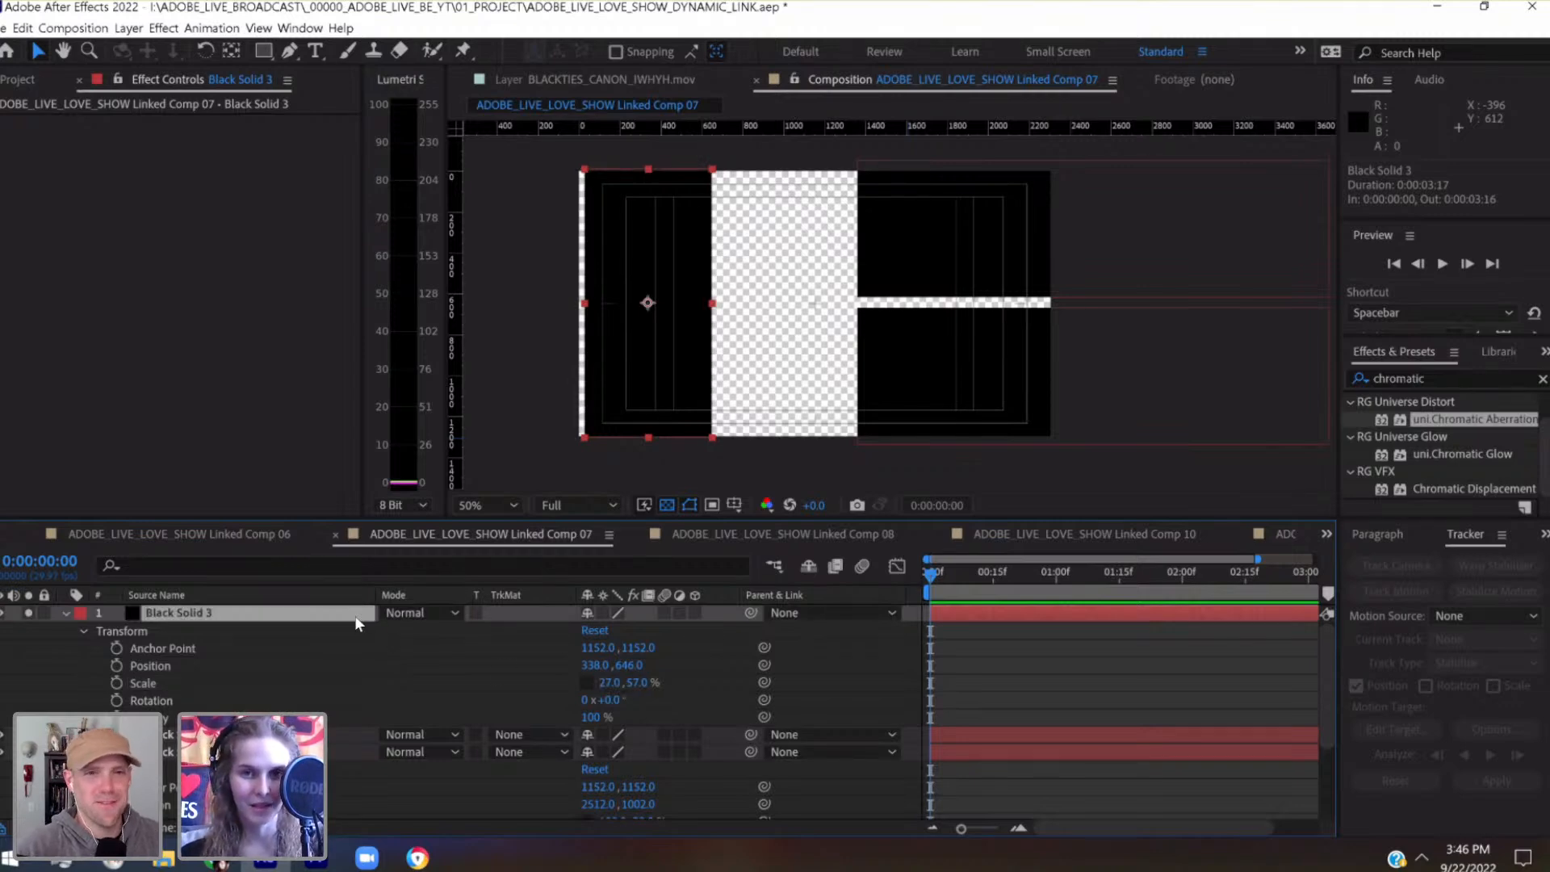
Move the left-side solid to position 300, 646 against the frame's left edge and save the project
{"action": "key", "text": "shift+Left"}
{"action": "key", "text": "shift+Left"}
{"action": "key", "text": "shift+Left"}
{"action": "key", "text": "shift+Left"}
{"action": "key", "text": "Right"}
{"action": "key", "text": "Right"}
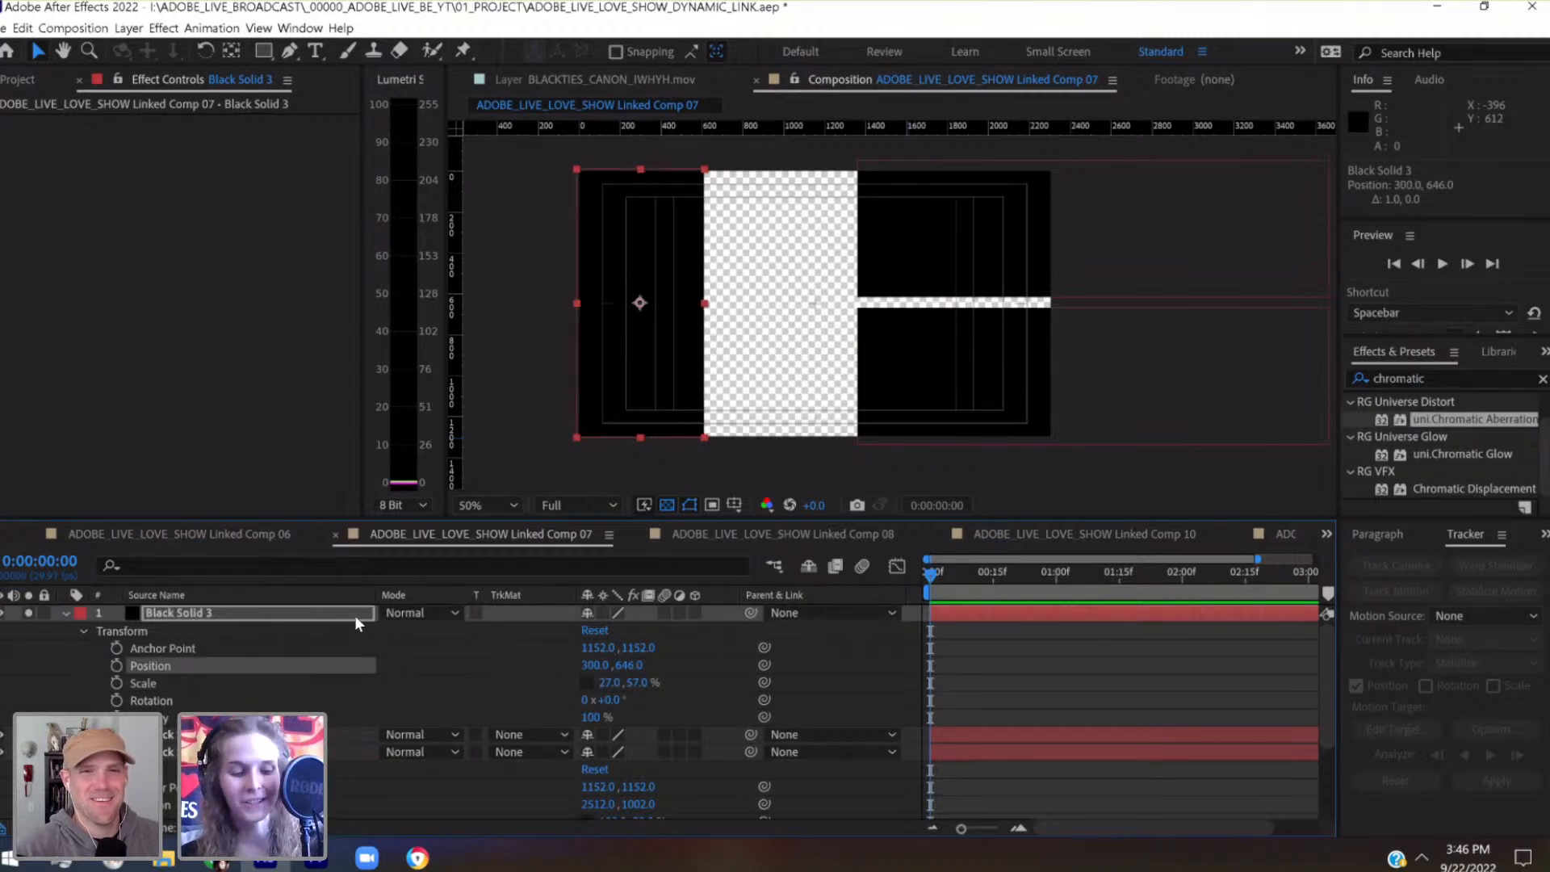
{"action": "key", "text": "ctrl+s"}
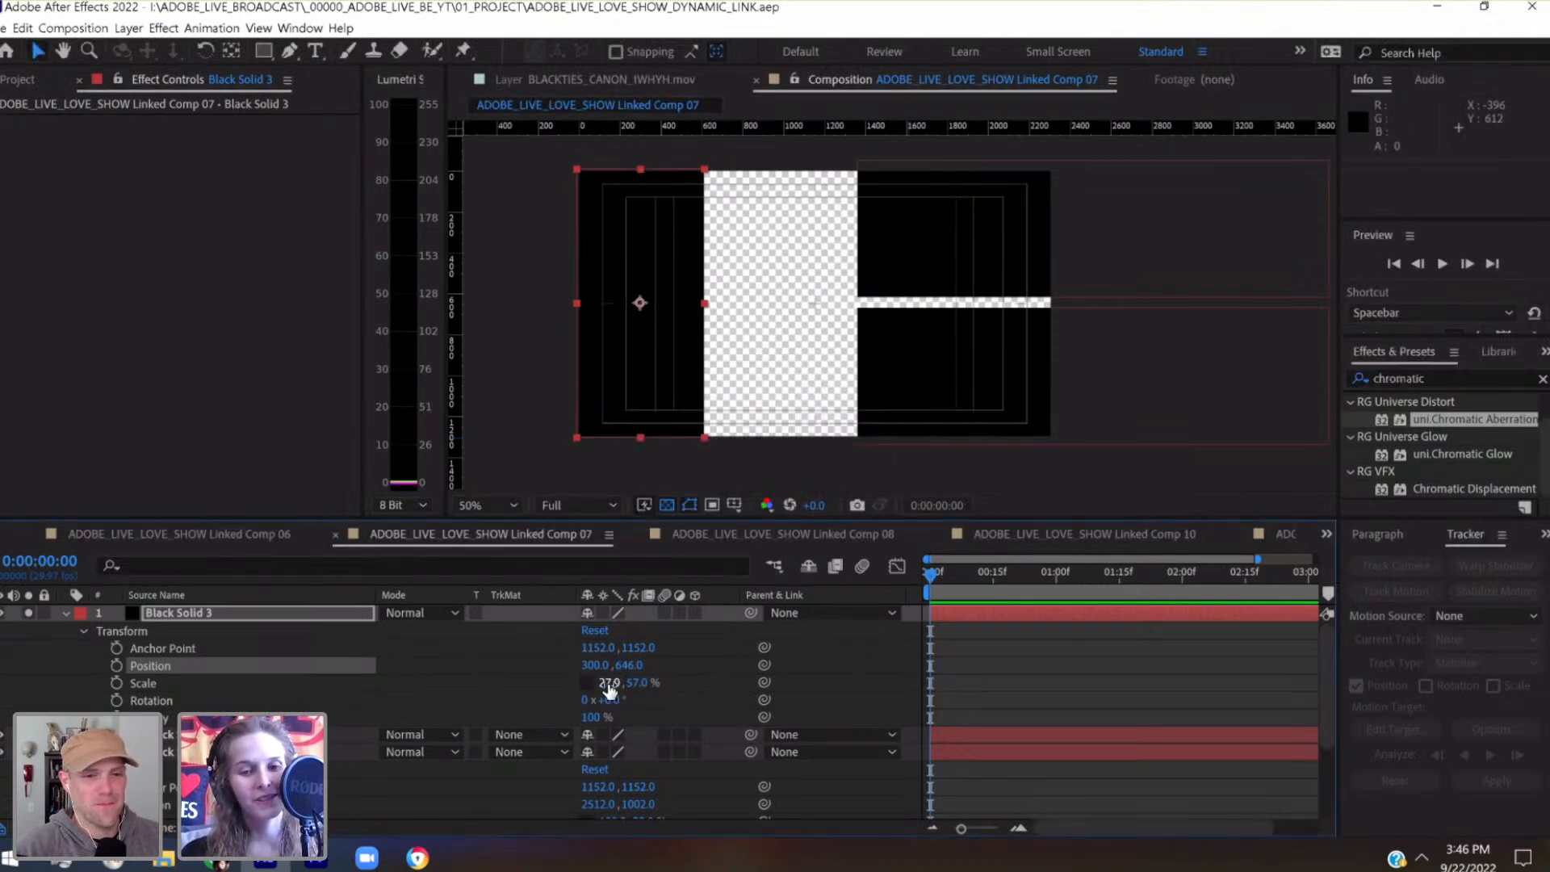
Set the left-side solid's horizontal scale to 29% and shift it right to position 320, 646
{"action": "key", "text": "Up"}
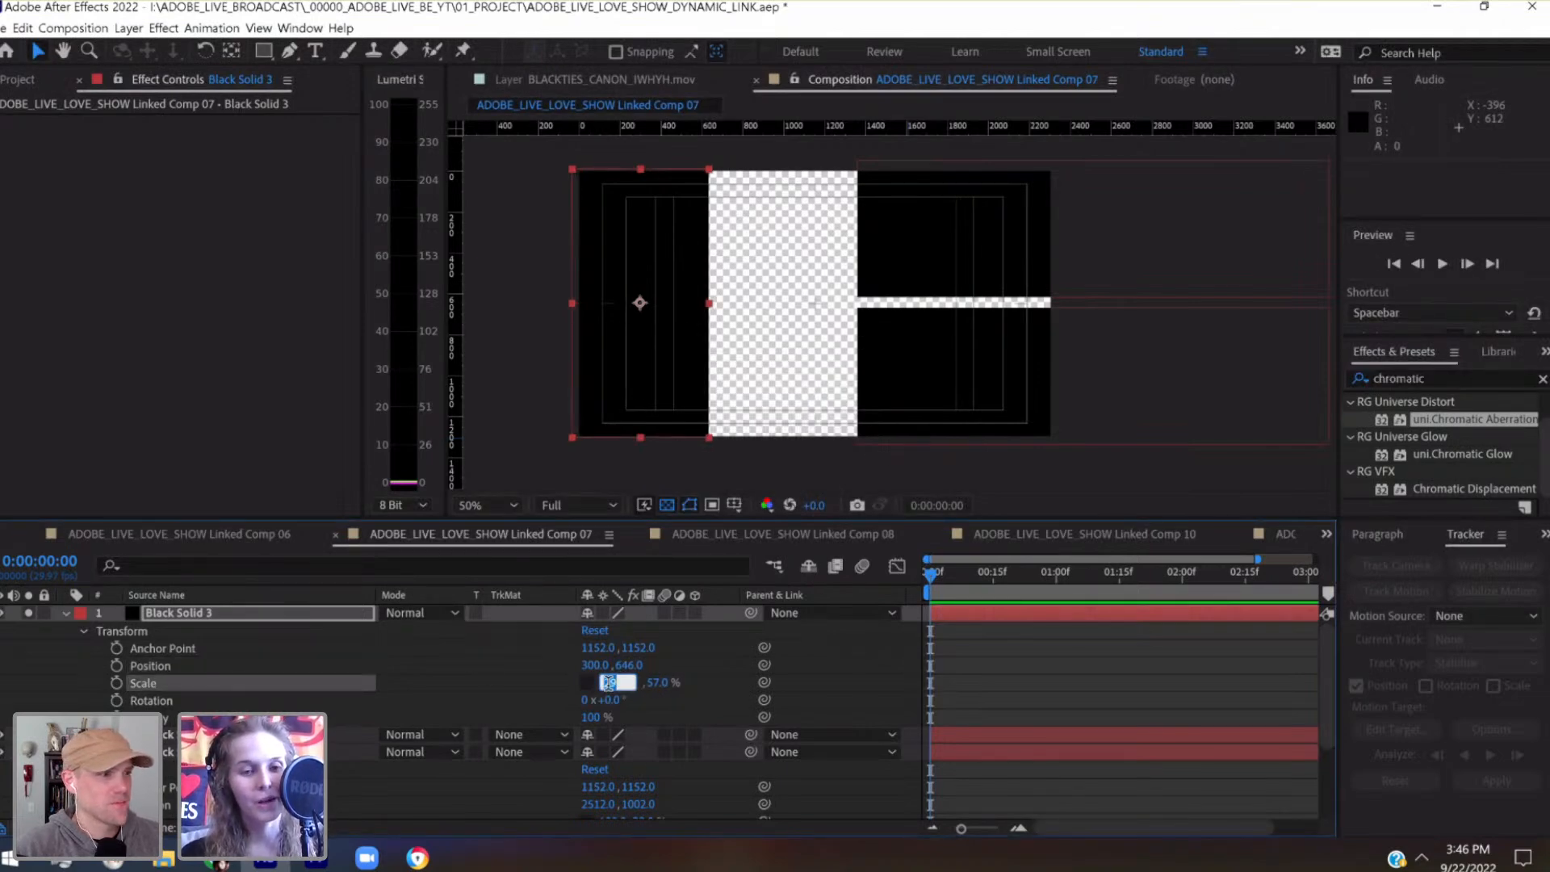
{"action": "key", "text": "Return"}
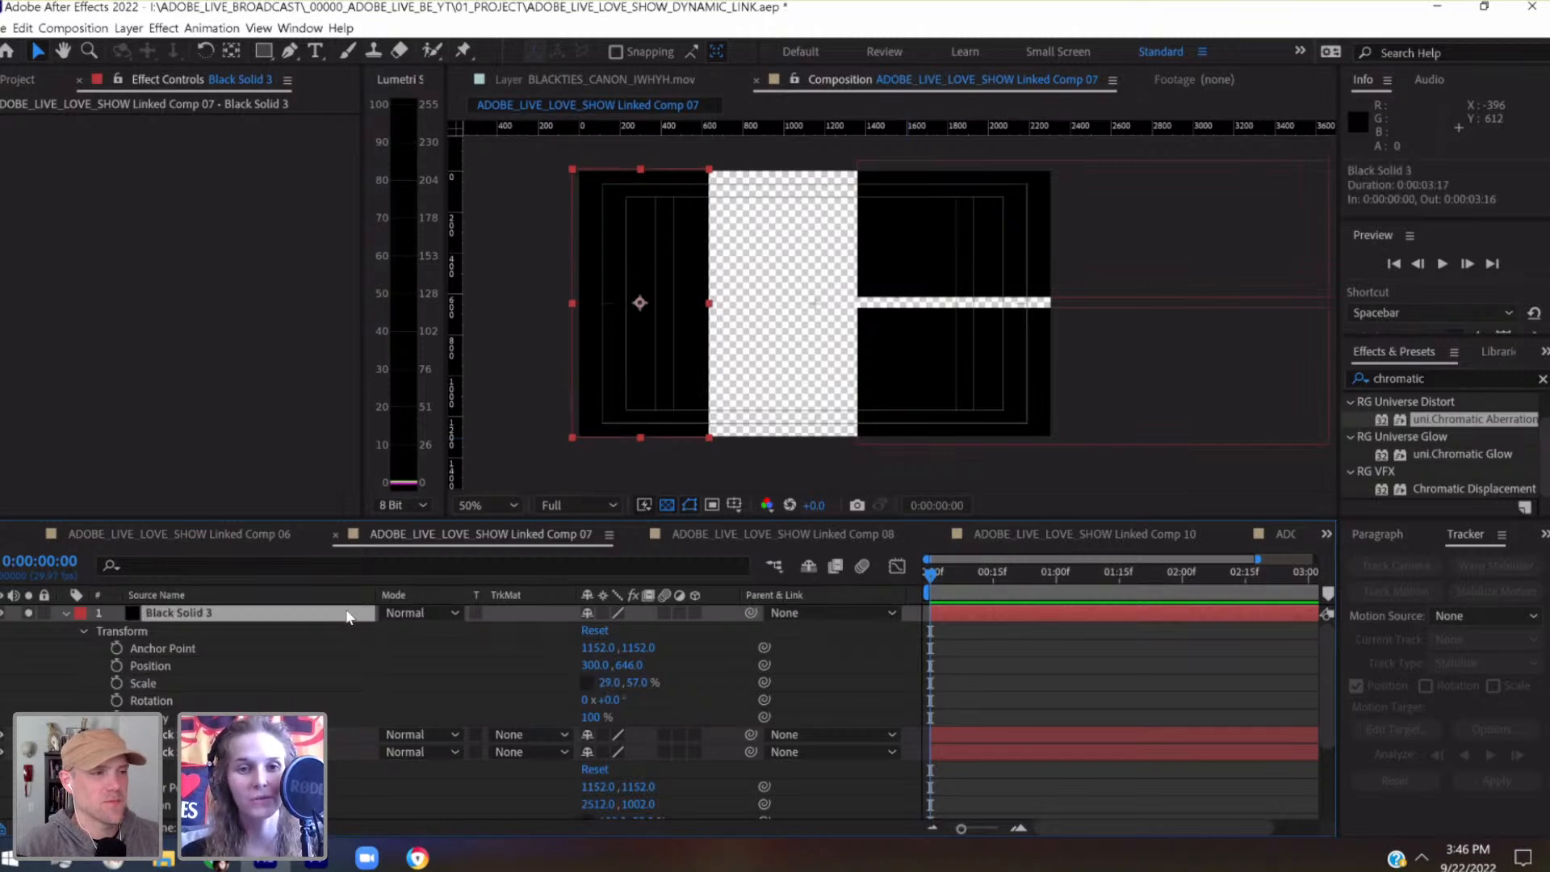
{"action": "key", "text": "shift+Right"}
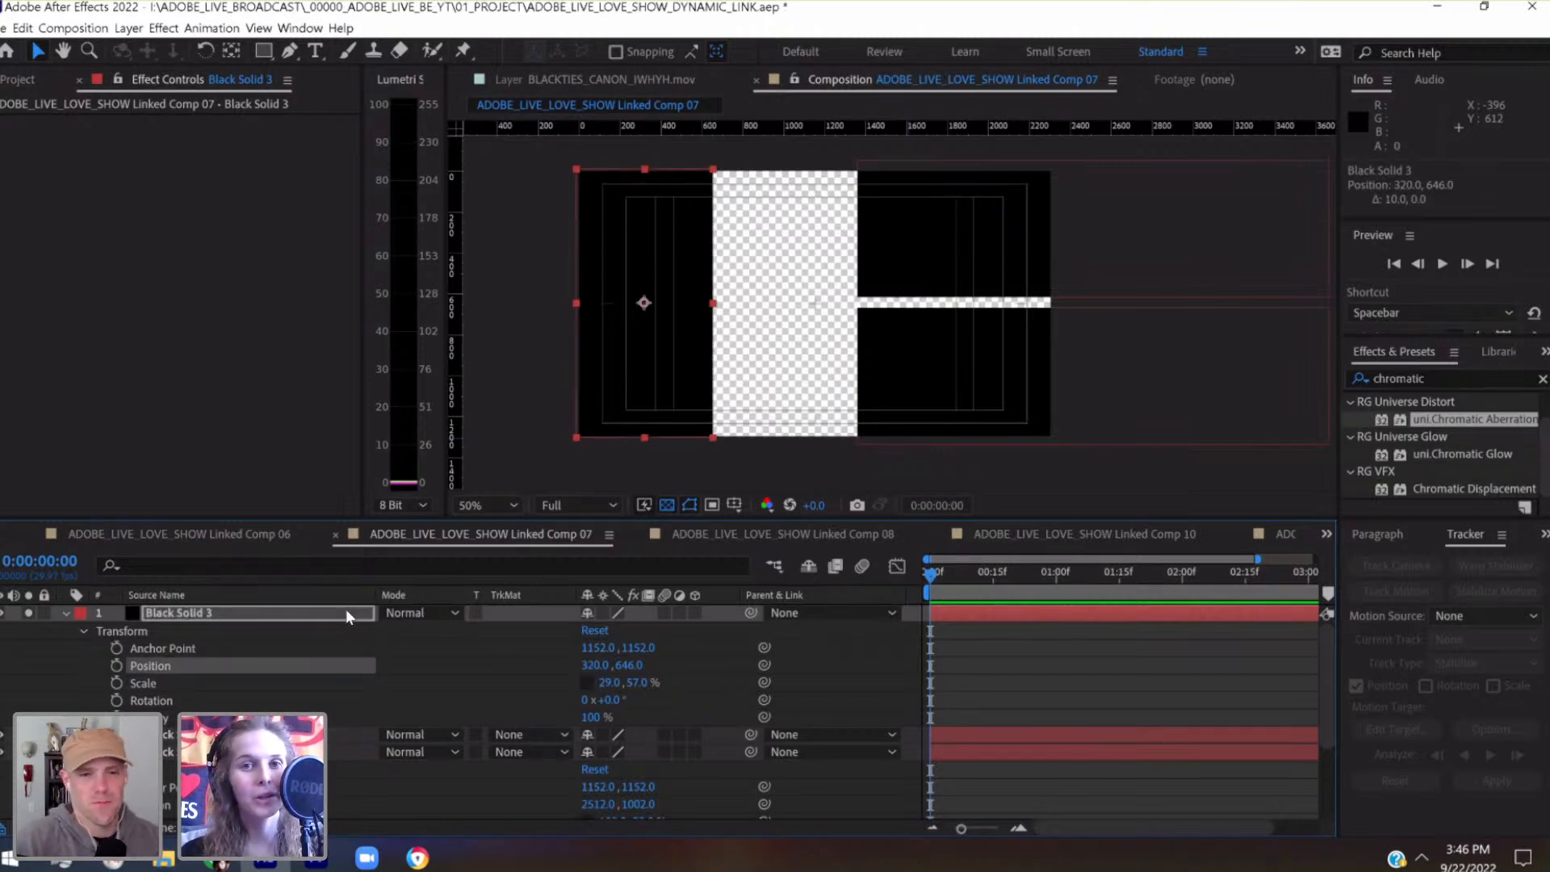
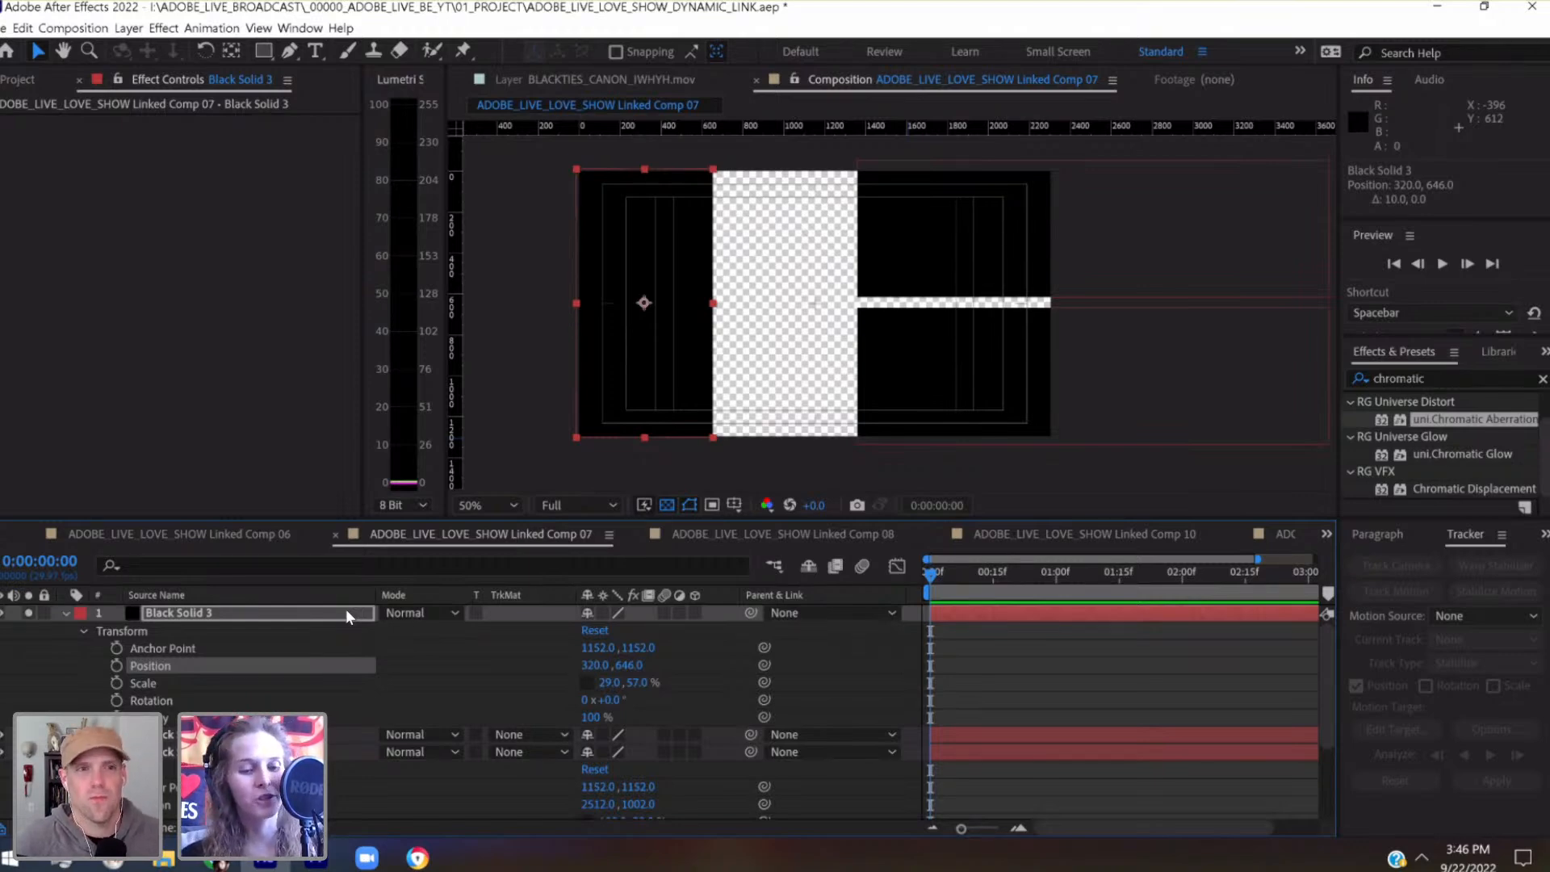
Save the project, duplicate the left-side solid, and move the copy right to leave a narrow vertical gap before the right-side solids
{"action": "key", "text": "ctrl+s"}
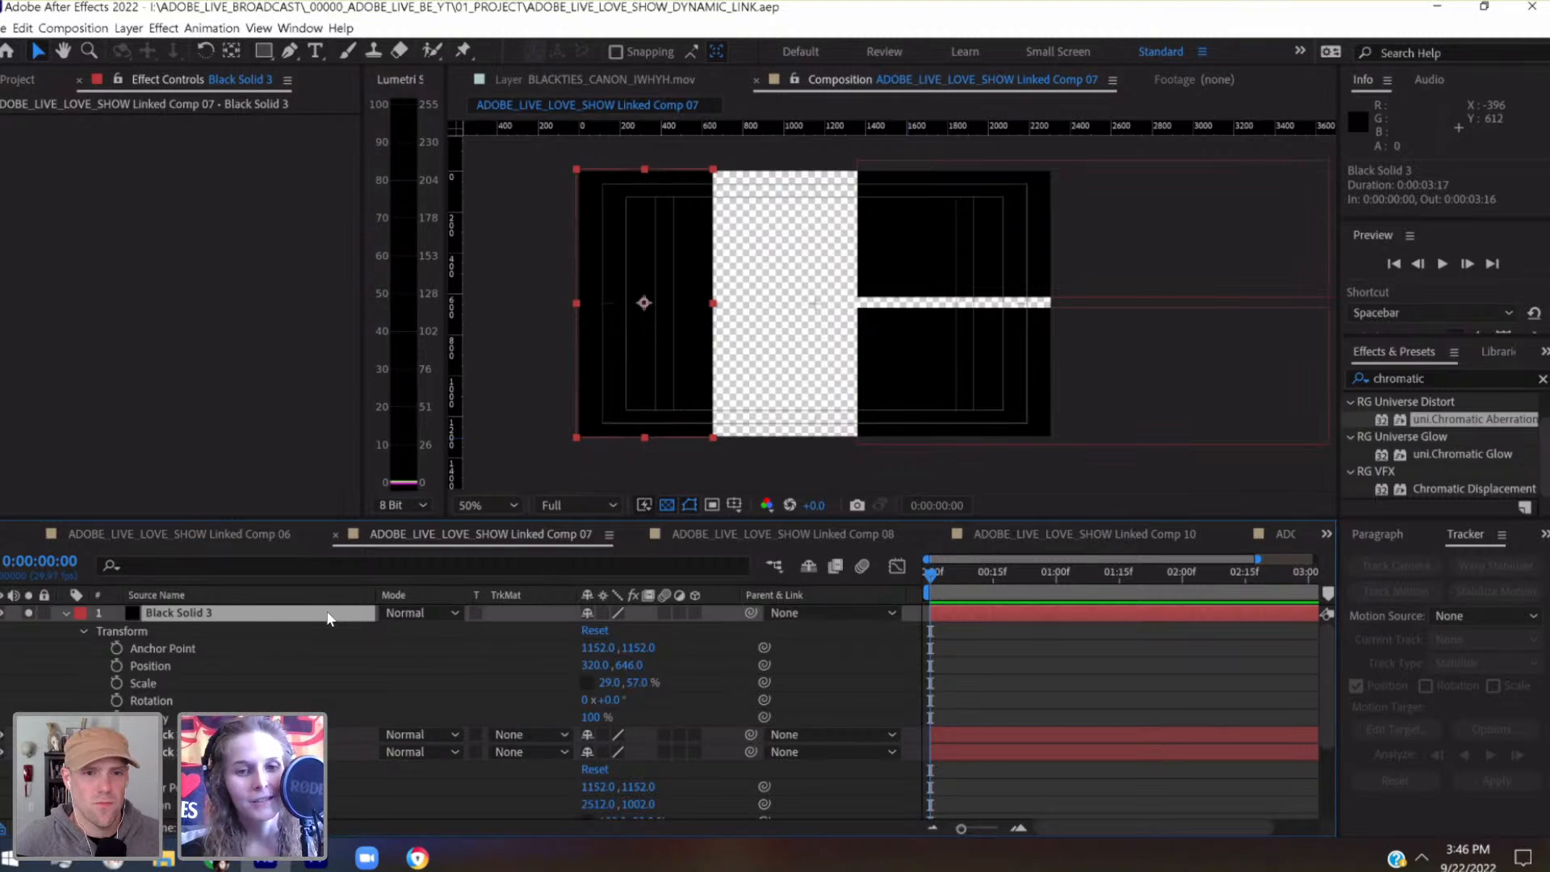
{"action": "key", "text": "ctrl+d"}
{"action": "key", "text": "shift+Right"}
{"action": "key", "text": "shift+Right"}
{"action": "key", "text": "shift+Right"}
{"action": "key", "text": "shift+Right"}
{"action": "key", "text": "shift+Right"}
{"action": "key", "text": "shift+Right"}
{"action": "key", "text": "shift+Right"}
{"action": "key", "text": "shift+Right"}
{"action": "key", "text": "shift+Right"}
{"action": "key", "text": "shift+Right"}
{"action": "key", "text": "shift+Right"}
{"action": "key", "text": "shift+Right"}
{"action": "key", "text": "shift+Right"}
{"action": "key", "text": "shift+Right"}
{"action": "key", "text": "shift+Right"}
{"action": "key", "text": "shift+Right"}
{"action": "key", "text": "shift+Right"}
{"action": "key", "text": "shift+Right"}
{"action": "key", "text": "shift+Right"}
{"action": "key", "text": "shift+Right"}
{"action": "key", "text": "shift+Right"}
{"action": "key", "text": "shift+Right"}
{"action": "key", "text": "shift+Right"}
{"action": "key", "text": "shift+Right"}
{"action": "key", "text": "shift+Right"}
{"action": "key", "text": "shift+Right"}
{"action": "key", "text": "shift+Right"}
{"action": "key", "text": "shift+Right"}
{"action": "key", "text": "shift+Right"}
{"action": "key", "text": "shift+Right"}
{"action": "key", "text": "shift+Right"}
{"action": "key", "text": "shift+Right"}
{"action": "key", "text": "shift+Right"}
{"action": "key", "text": "shift+Right"}
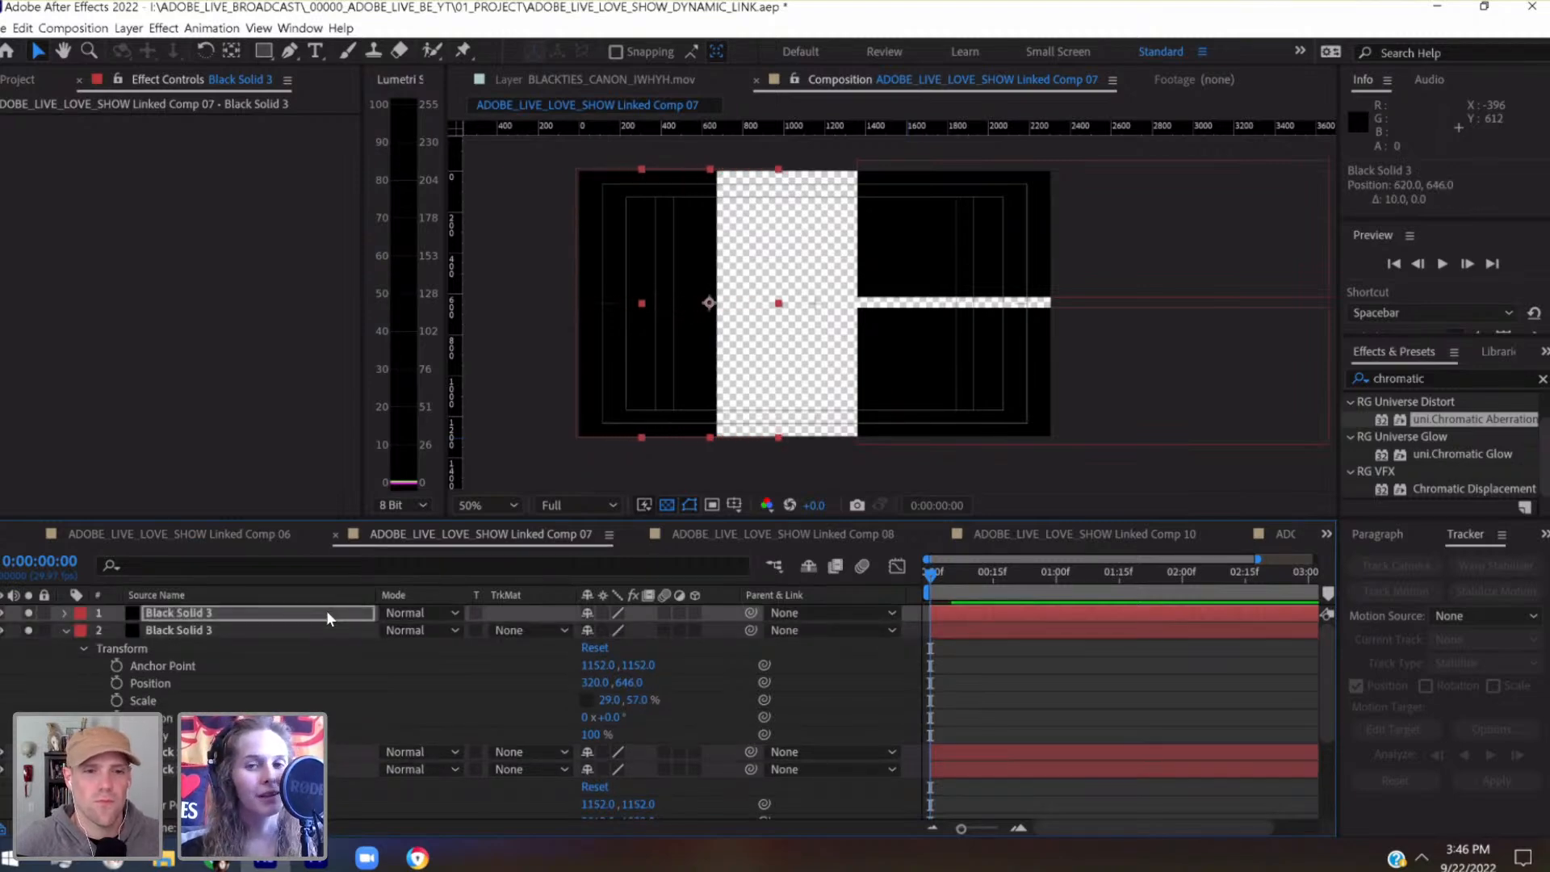
{"action": "key", "text": "shift+Right"}
{"action": "key", "text": "shift+Right"}
{"action": "key", "text": "shift+Right"}
{"action": "key", "text": "shift+Right"}
{"action": "key", "text": "shift+Right"}
{"action": "key", "text": "shift+Right"}
{"action": "key", "text": "shift+Right"}
{"action": "key", "text": "shift+Right"}
{"action": "key", "text": "shift+Right"}
{"action": "key", "text": "shift+Right"}
{"action": "key", "text": "shift+Right"}
{"action": "key", "text": "shift+Right"}
{"action": "key", "text": "shift+Right"}
{"action": "key", "text": "shift+Right"}
{"action": "key", "text": "shift+Right"}
{"action": "key", "text": "shift+Right"}
{"action": "key", "text": "shift+Right"}
{"action": "key", "text": "shift+Right"}
{"action": "key", "text": "shift+Right"}
{"action": "key", "text": "shift+Right"}
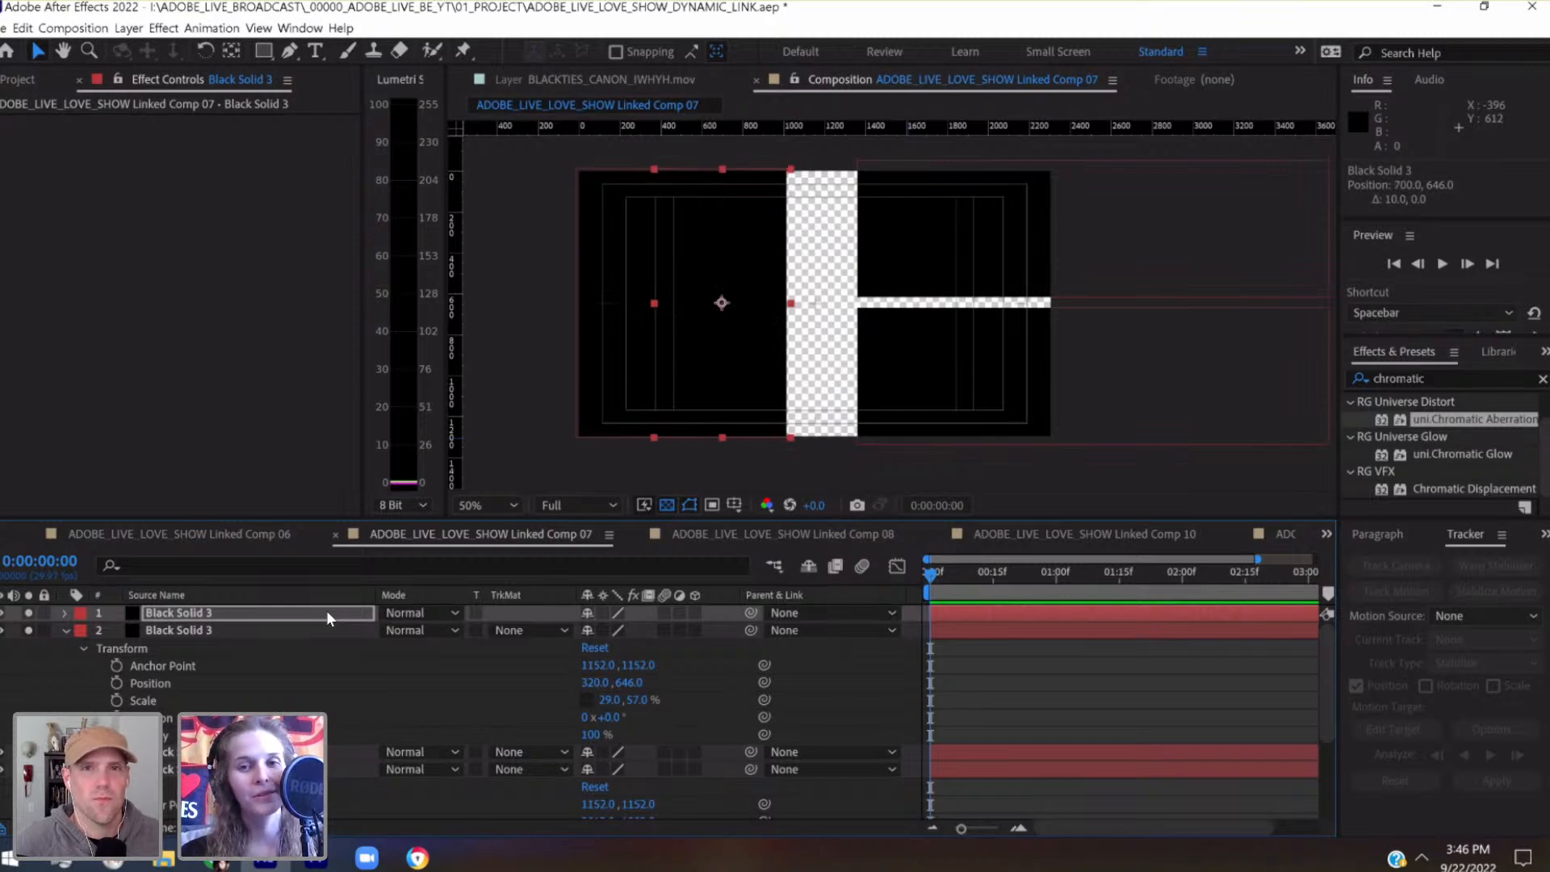
{"action": "key", "text": "shift+Right"}
{"action": "key", "text": "shift+Right"}
{"action": "key", "text": "shift+Right"}
{"action": "key", "text": "shift+Right"}
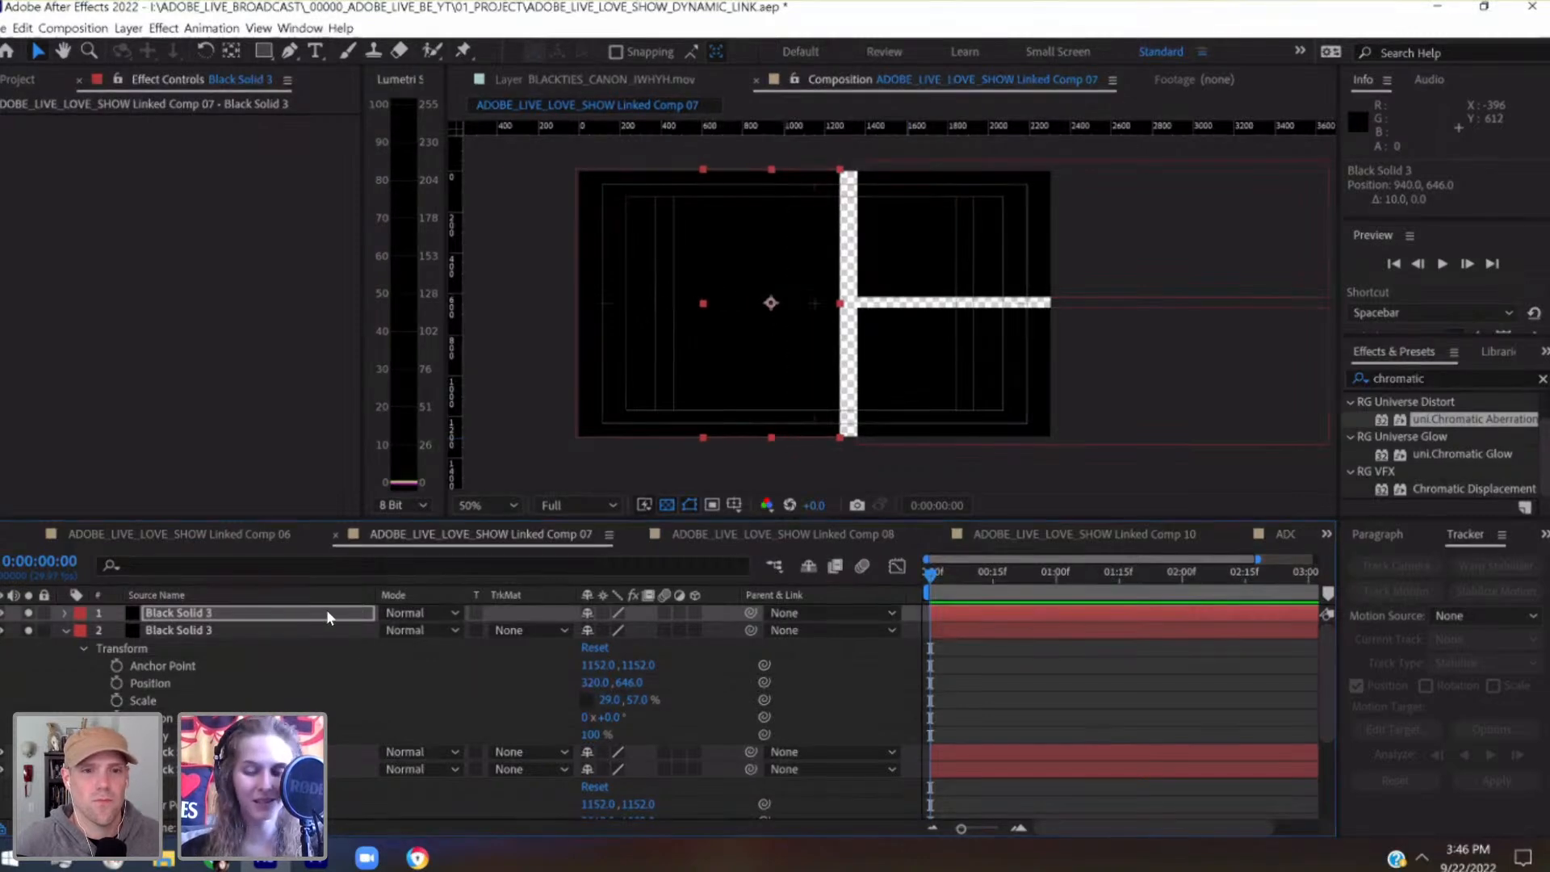
{"action": "key", "text": "shift+Right"}
{"action": "key", "text": "shift+Right"}
{"action": "key", "text": "shift+Right"}
{"action": "key", "text": "shift+Right"}
{"action": "key", "text": "shift+Right"}
{"action": "key", "text": "shift+Right"}
{"action": "key", "text": "shift+Right"}
{"action": "key", "text": "shift+Right"}
{"action": "key", "text": "shift+Right"}
{"action": "key", "text": "shift+Right"}
{"action": "key", "text": "shift+Right"}
{"action": "key", "text": "shift+Right"}
{"action": "key", "text": "shift+Right"}
{"action": "key", "text": "shift+Right"}
{"action": "key", "text": "shift+Right"}
{"action": "key", "text": "shift+Right"}
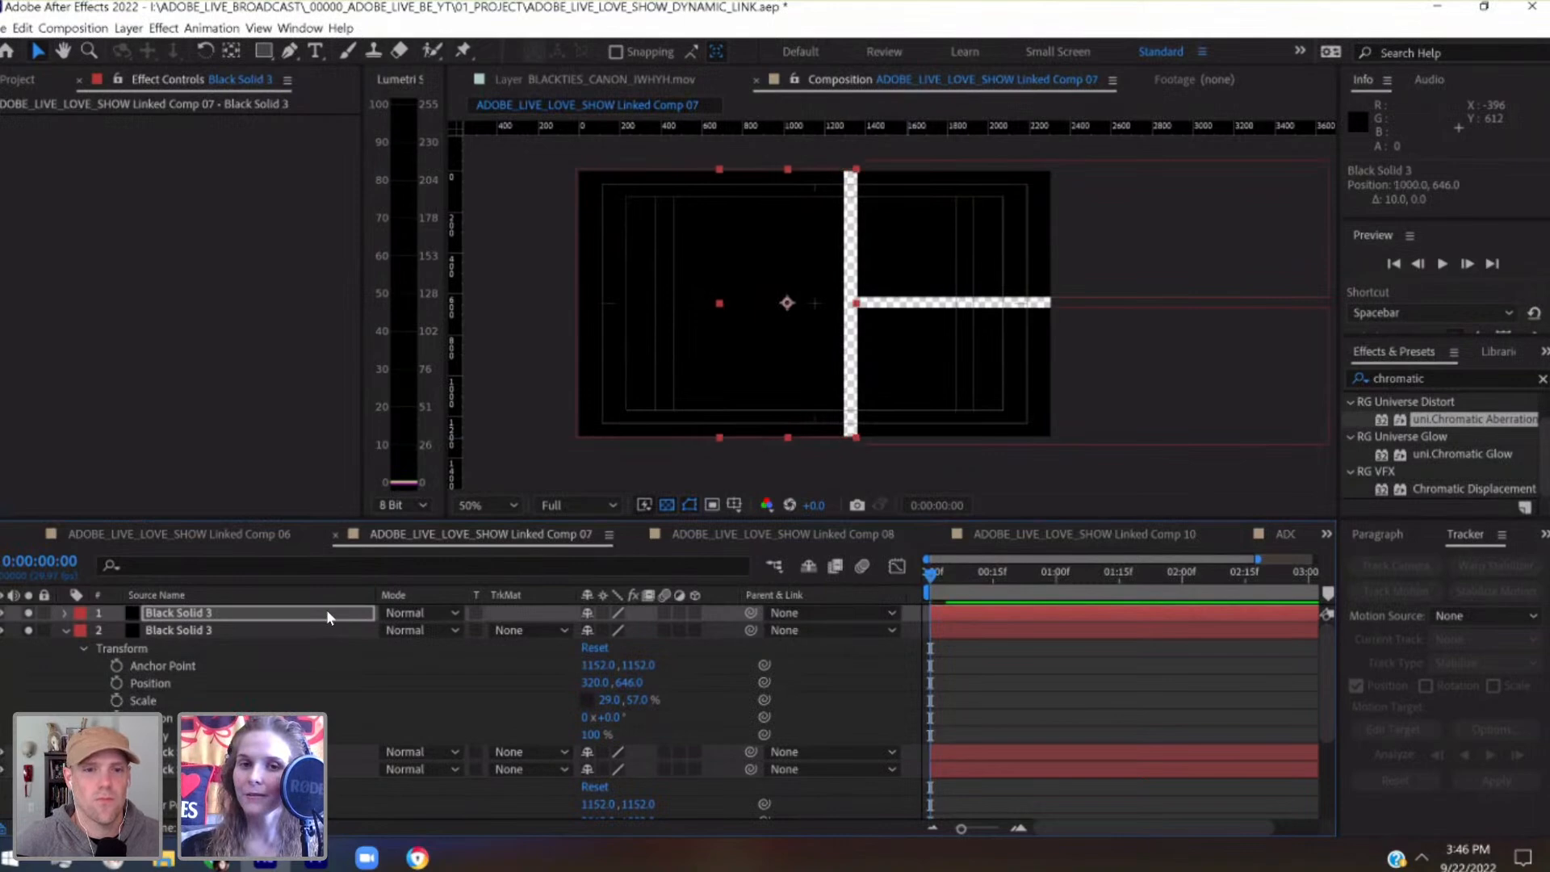
{"action": "key", "text": "shift+Left"}
{"action": "key", "text": "shift+Left"}
{"action": "key", "text": "shift+Left"}
{"action": "key", "text": "shift+Left"}
{"action": "key", "text": "shift+Left"}
{"action": "key", "text": "shift+Left"}
{"action": "key", "text": "shift+Left"}
{"action": "key", "text": "shift+Left"}
{"action": "key", "text": "shift+Left"}
{"action": "key", "text": "shift+Left"}
{"action": "key", "text": "shift+Left"}
{"action": "key", "text": "shift+Left"}
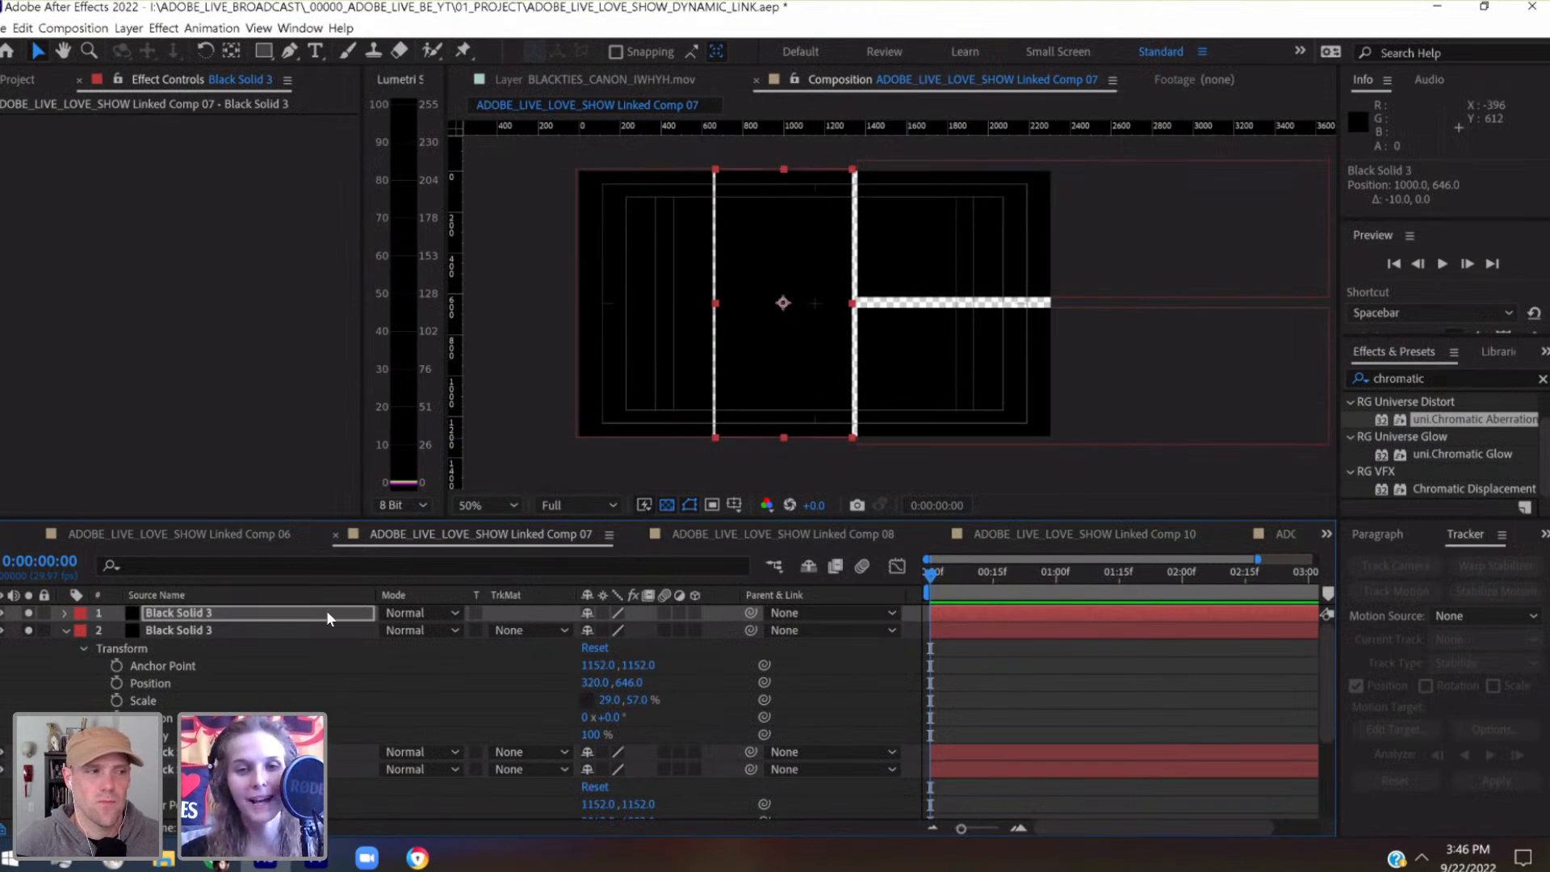
Shift the original left-side solid left to position 260, 646, opening a gap beside the middle solid
{"action": "left_click", "coordinate": [324, 631]}
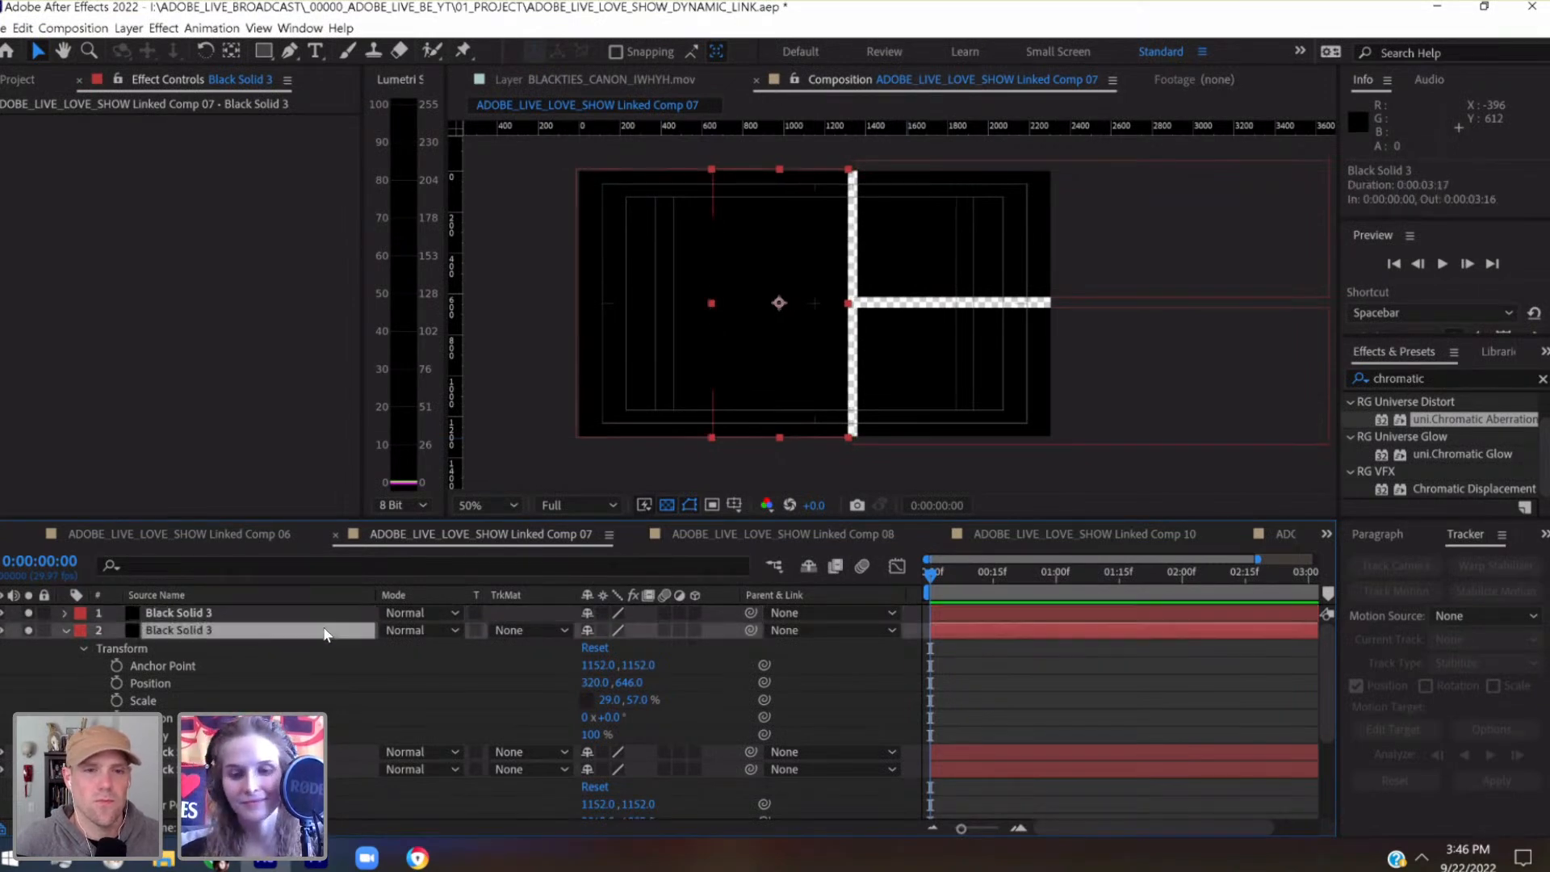
{"action": "key", "text": "shift+Left"}
{"action": "key", "text": "shift+Left"}
{"action": "key", "text": "shift+Left"}
{"action": "key", "text": "shift+Left"}
{"action": "key", "text": "shift+Left"}
{"action": "key", "text": "shift+Left"}
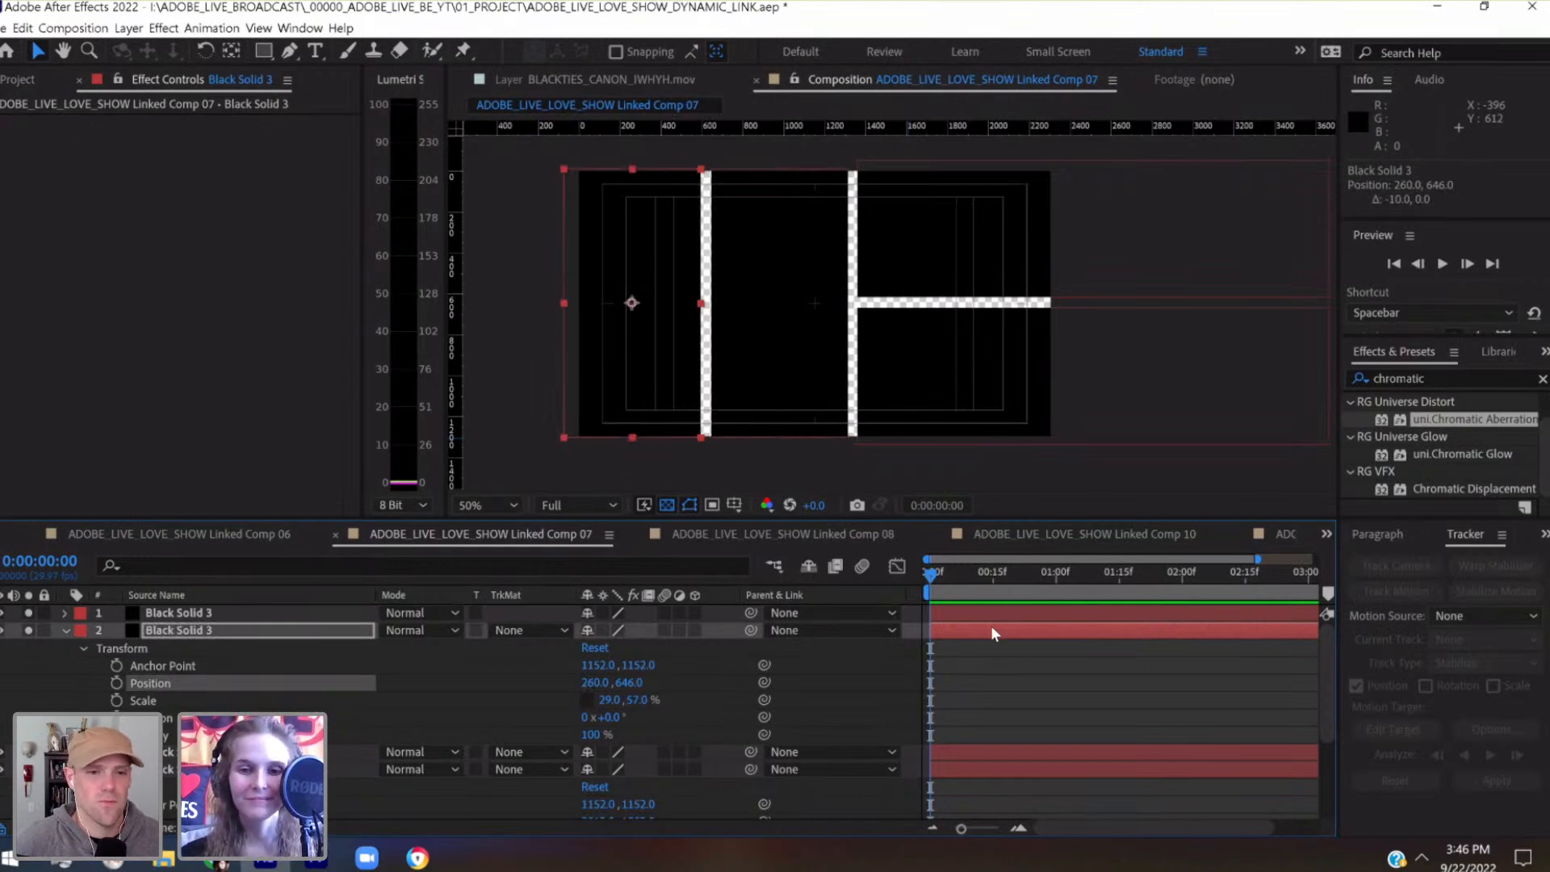
Nudge the upper right-side solid vertically to adjust the horizontal gap between the two right-side solids
{"action": "left_click", "coordinate": [970, 753]}
{"action": "key", "text": "shift+Down"}
{"action": "key", "text": "shift+Up"}
{"action": "key", "text": "shift+Up"}
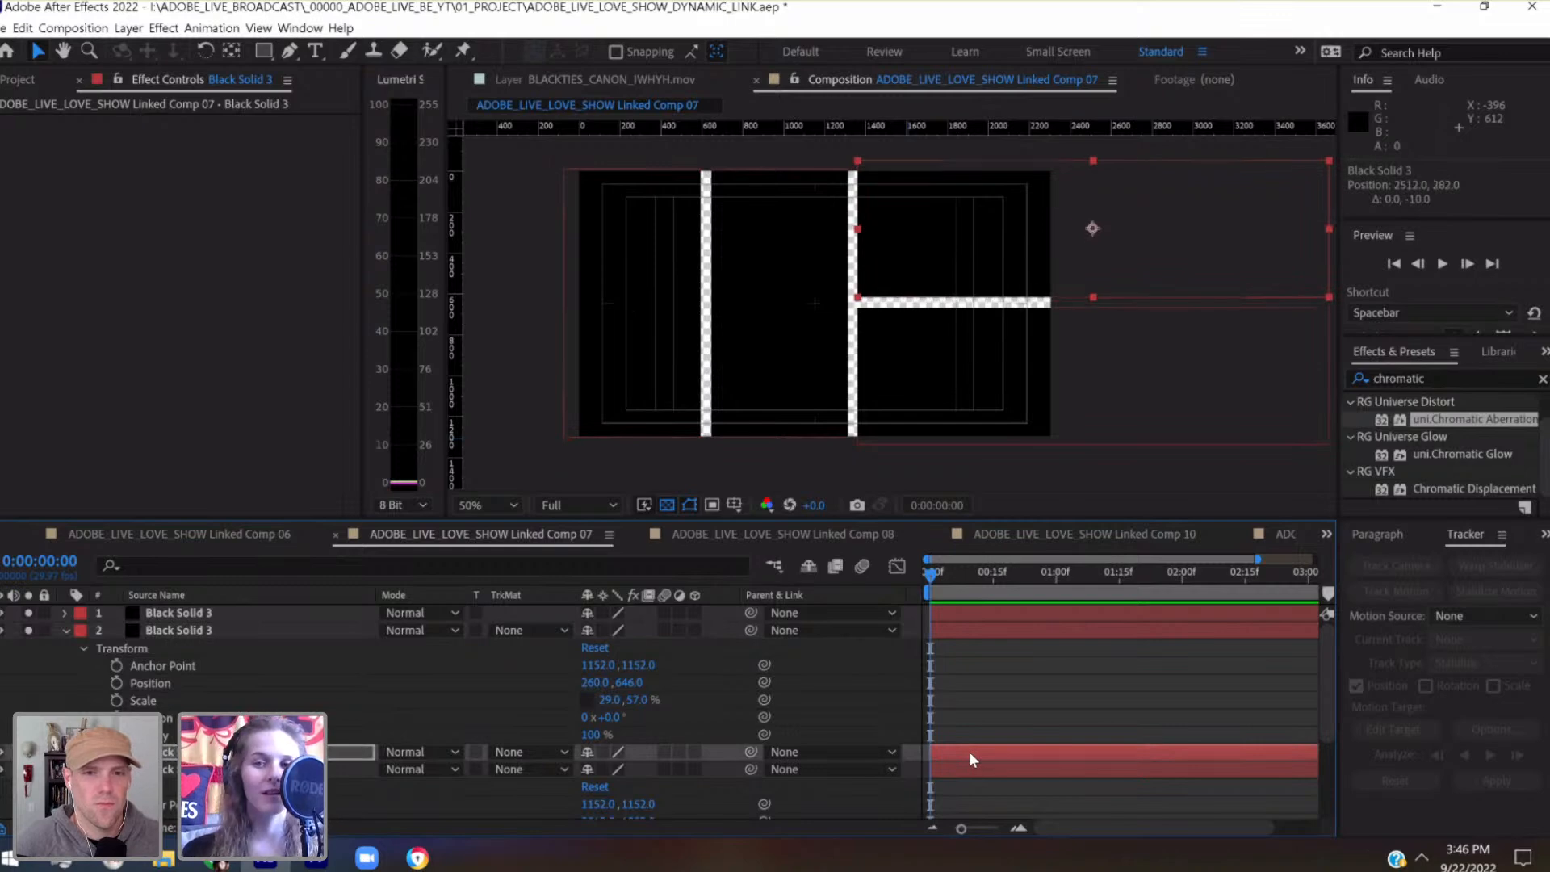
Nudge the lower right-side solid to position 2512, 1000 to match the horizontal gap with the vertical ones, saving the project along the way
{"action": "left_click", "coordinate": [1107, 772]}
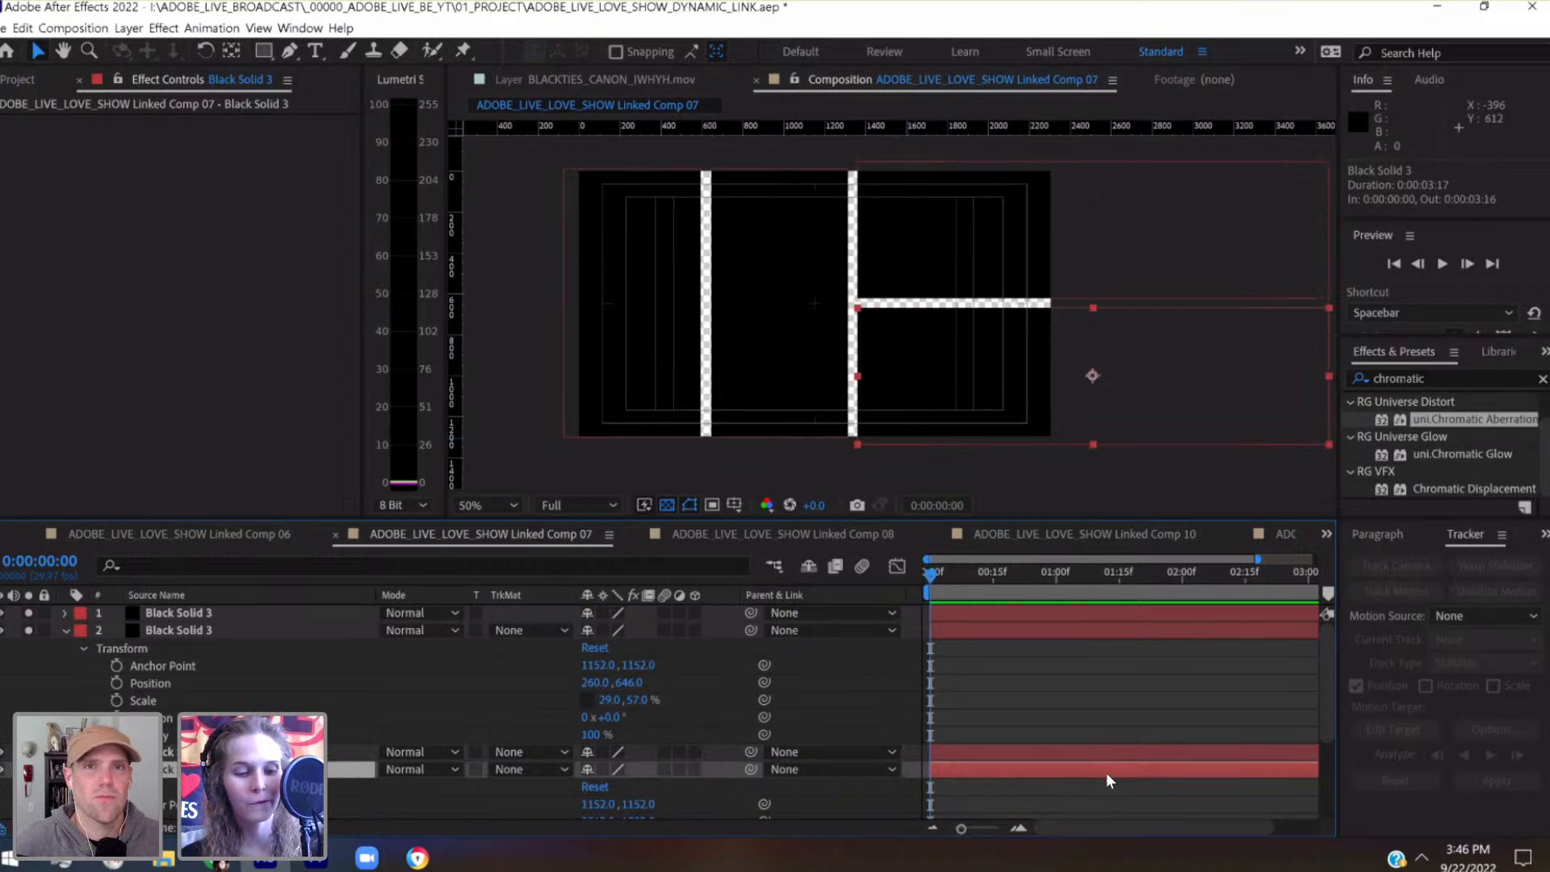
{"action": "key", "text": "ctrl+s"}
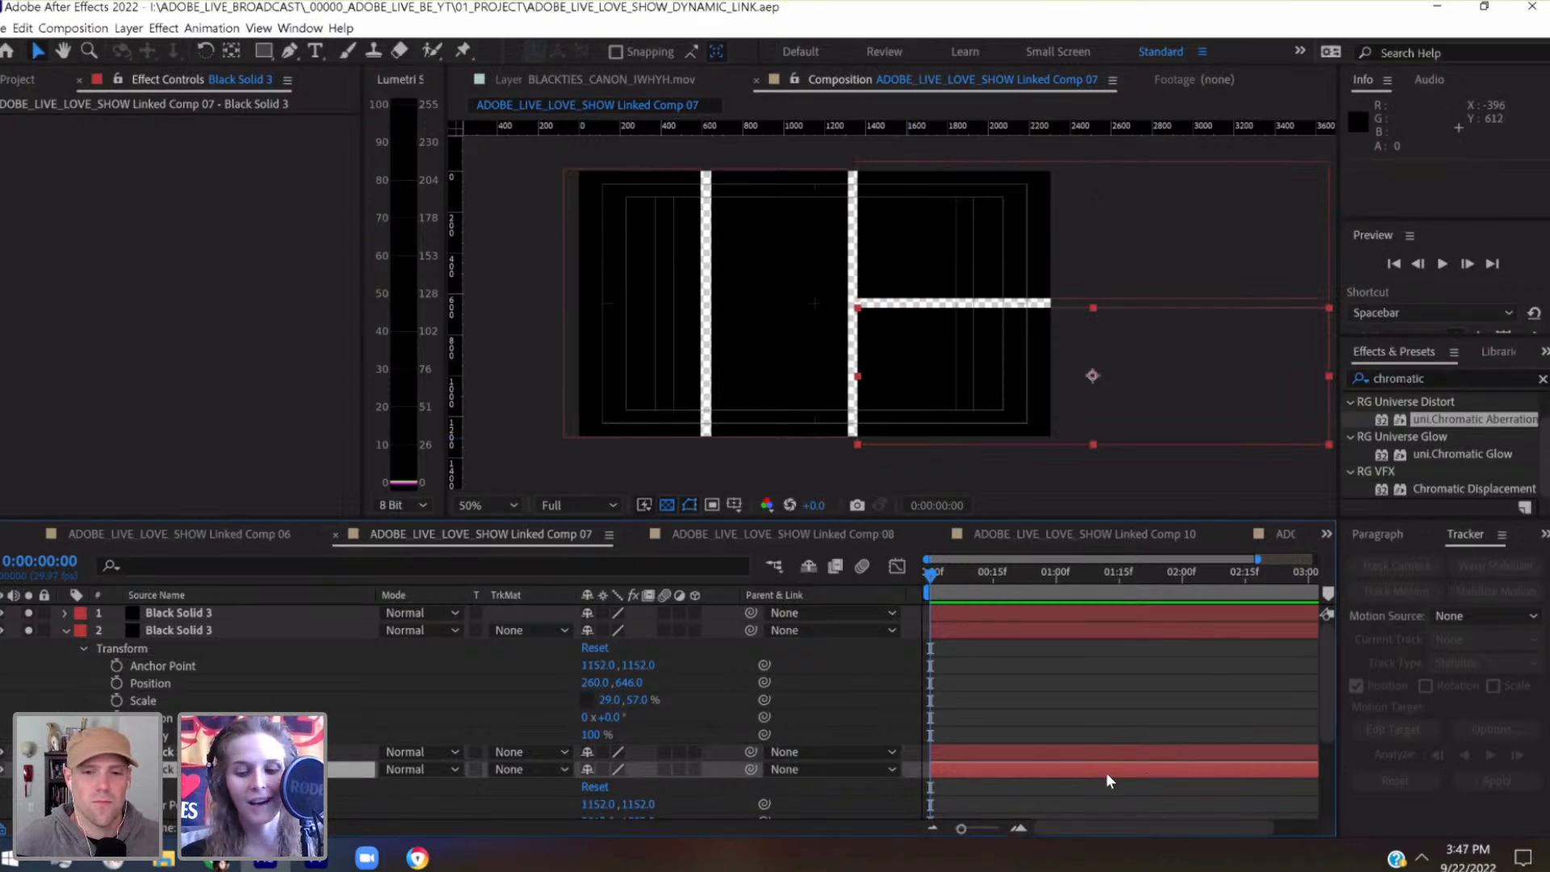
{"action": "key", "text": "Up"}
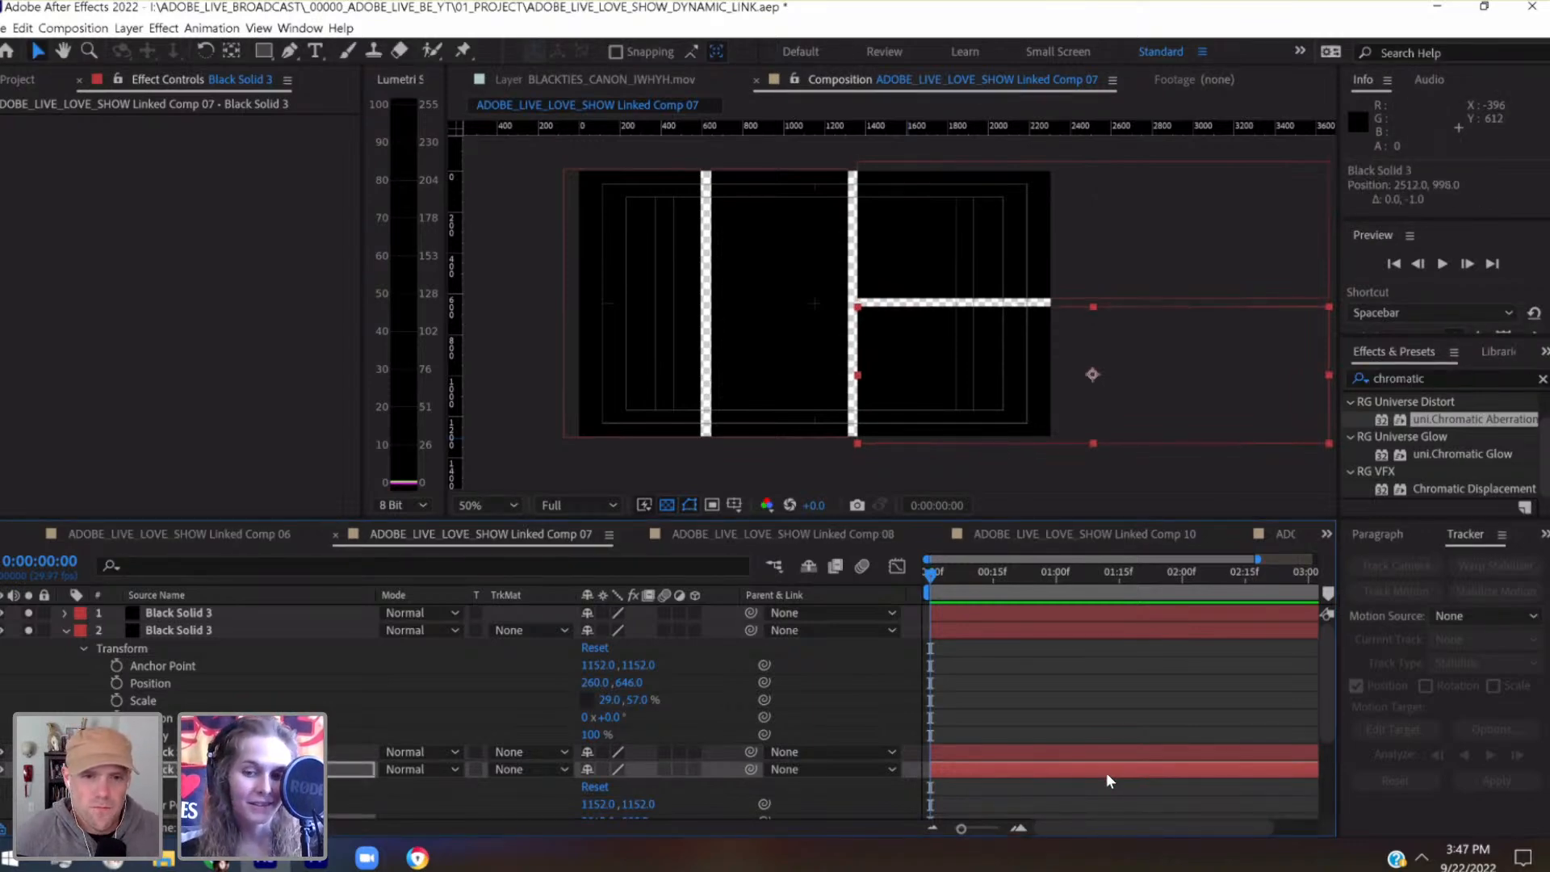
{"action": "key", "text": "slash"}
{"action": "key", "text": "space"}
{"action": "left_click_drag", "start_coordinate": [1069, 400], "coordinate": [1162, 350]}
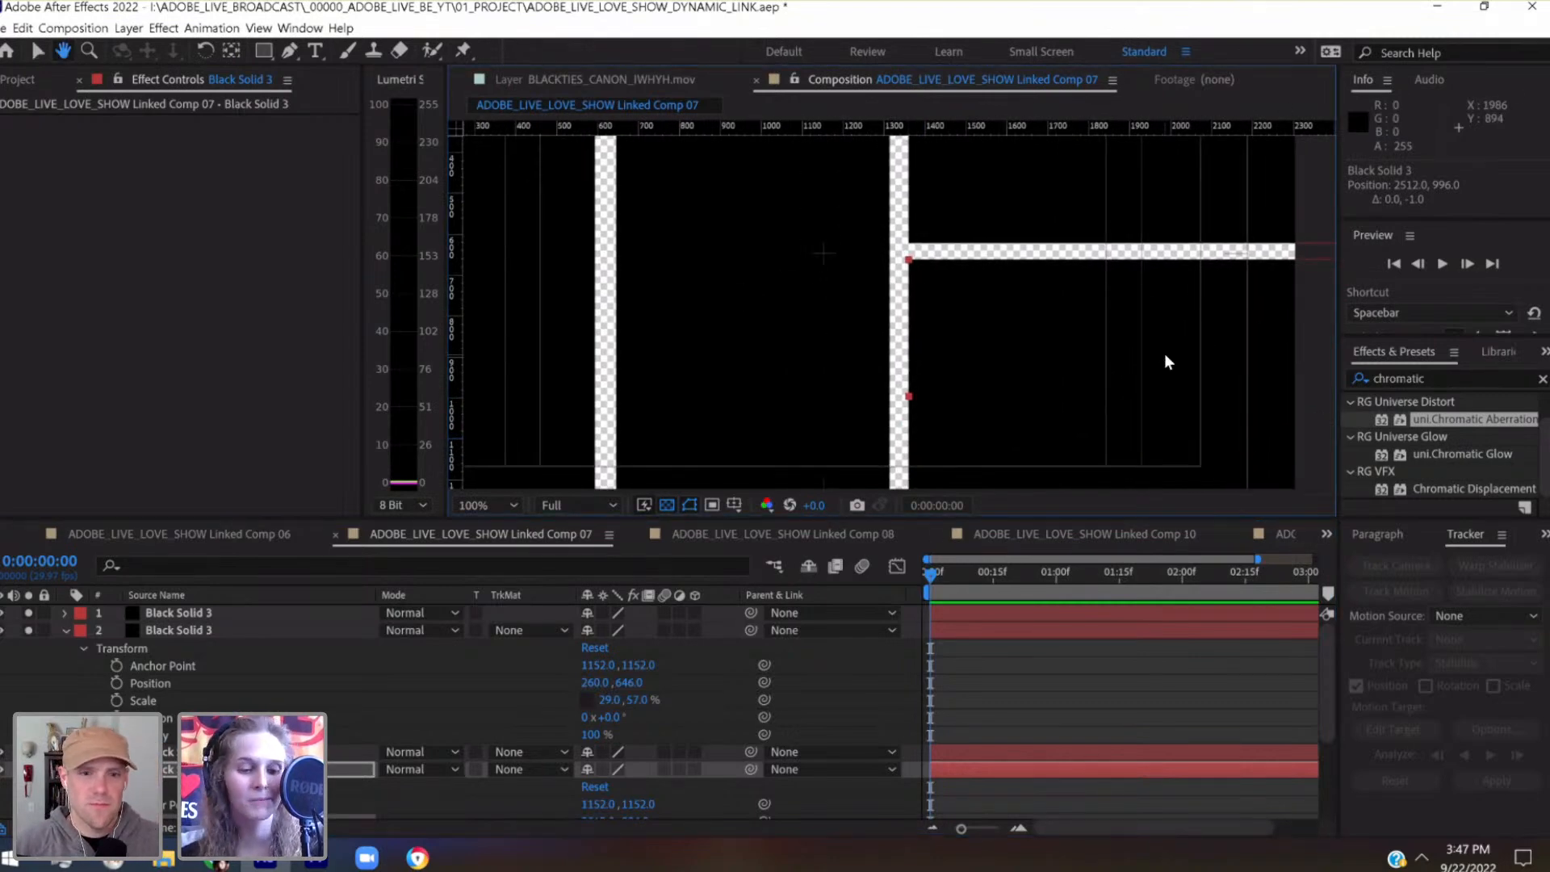
{"action": "key", "text": "ctrl+s"}
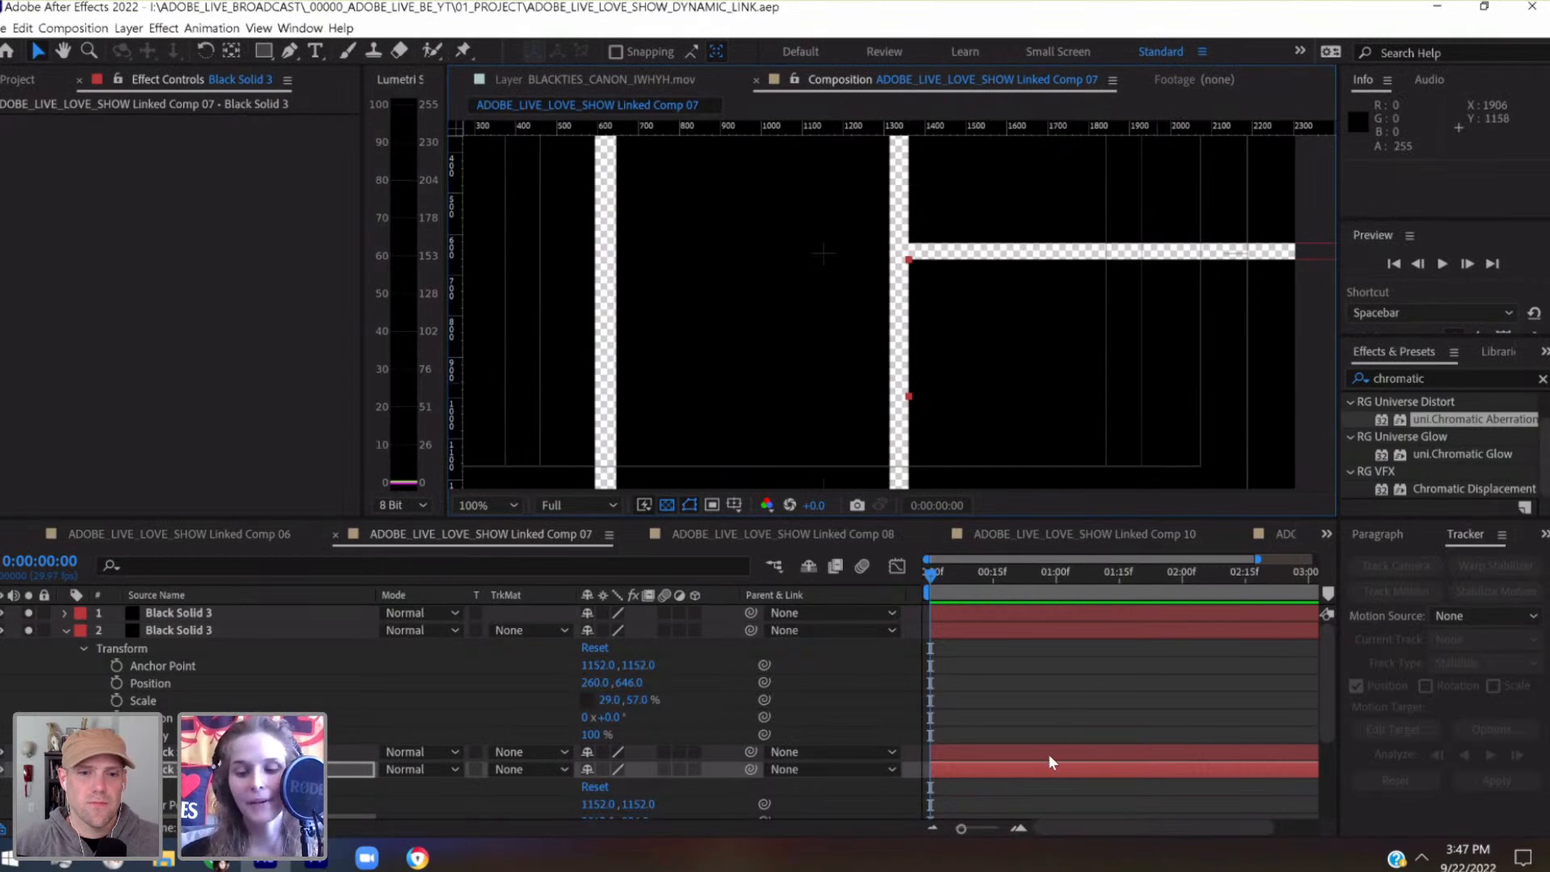
{"action": "key", "text": "Down"}
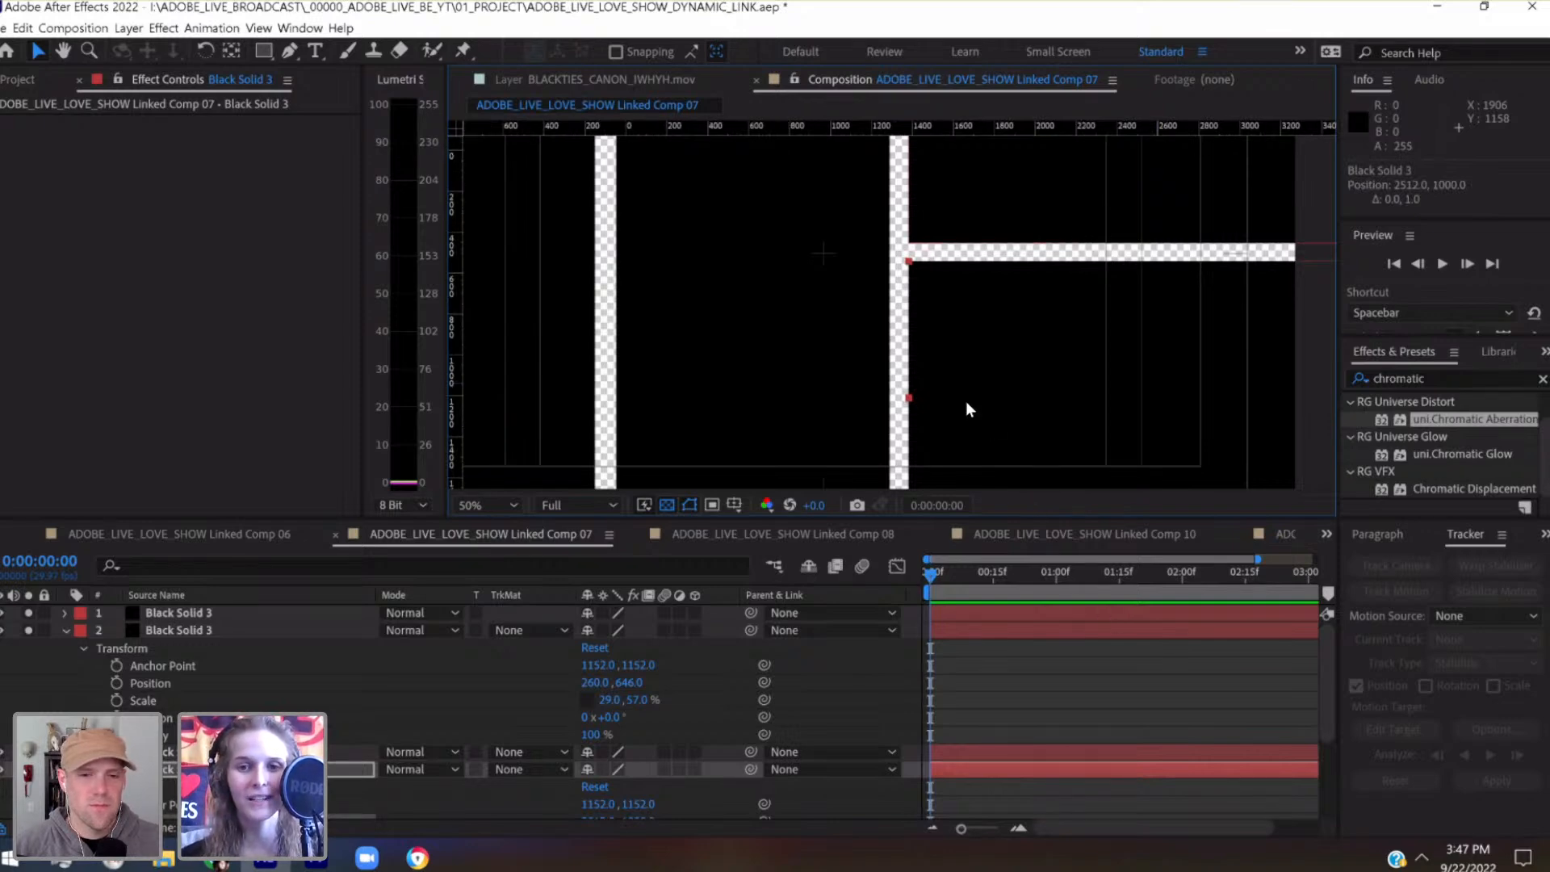
{"action": "scroll", "coordinate": [990, 424], "scroll_direction": "down", "scroll_amount": 2}
{"action": "left_click_drag", "start_coordinate": [944, 366], "coordinate": [1000, 403]}
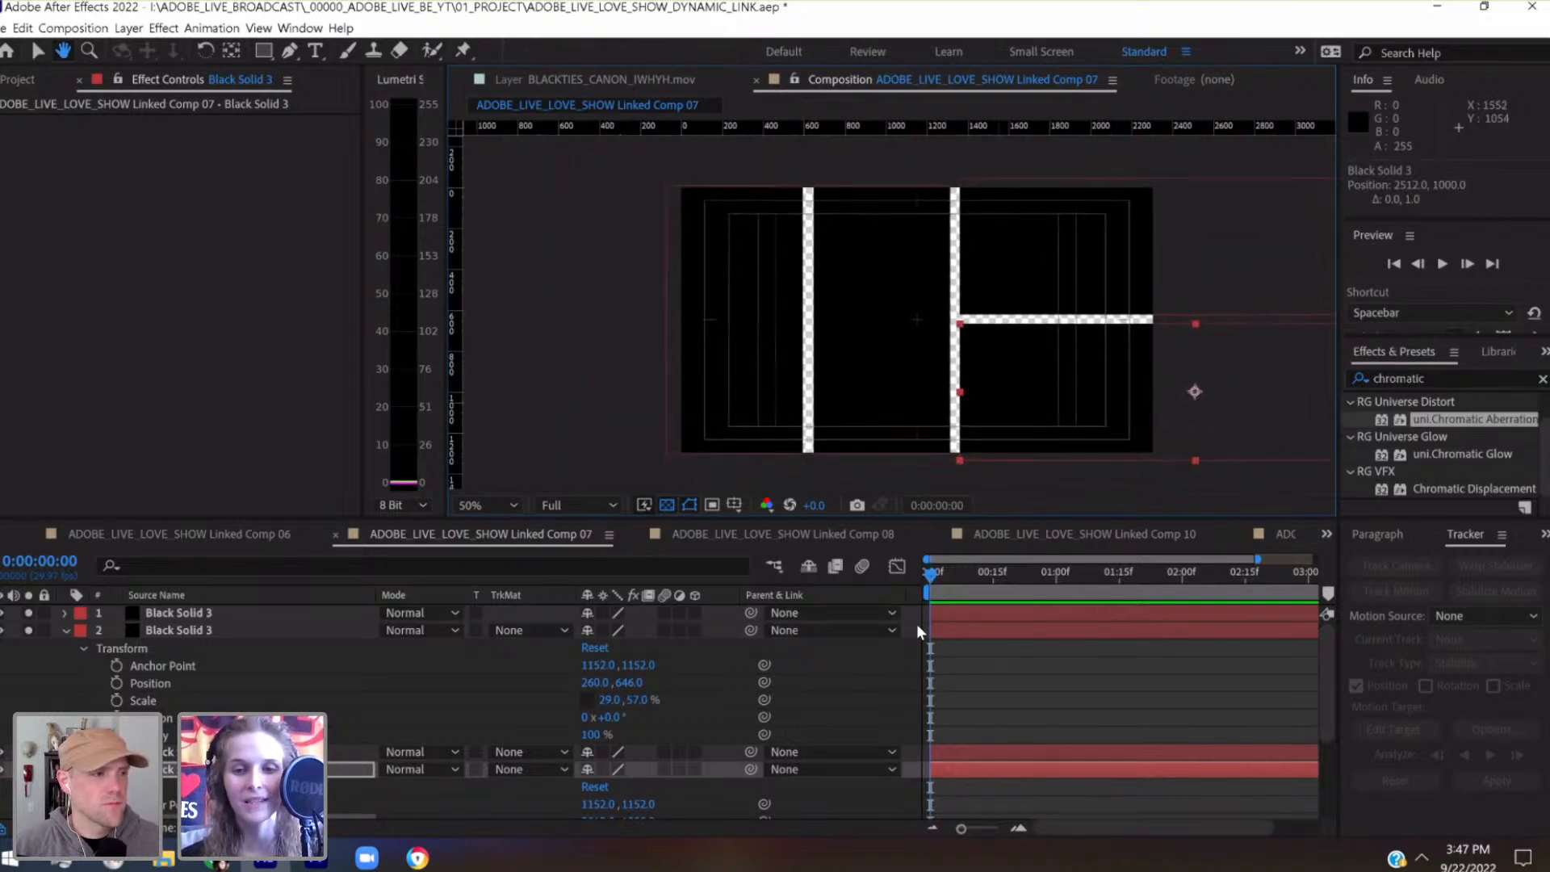
{"action": "key", "text": "space"}
{"action": "key", "text": "space"}
Collapse the expanded properties of the Black Solid 3 layers and save the project
{"action": "left_click", "coordinate": [64, 631]}
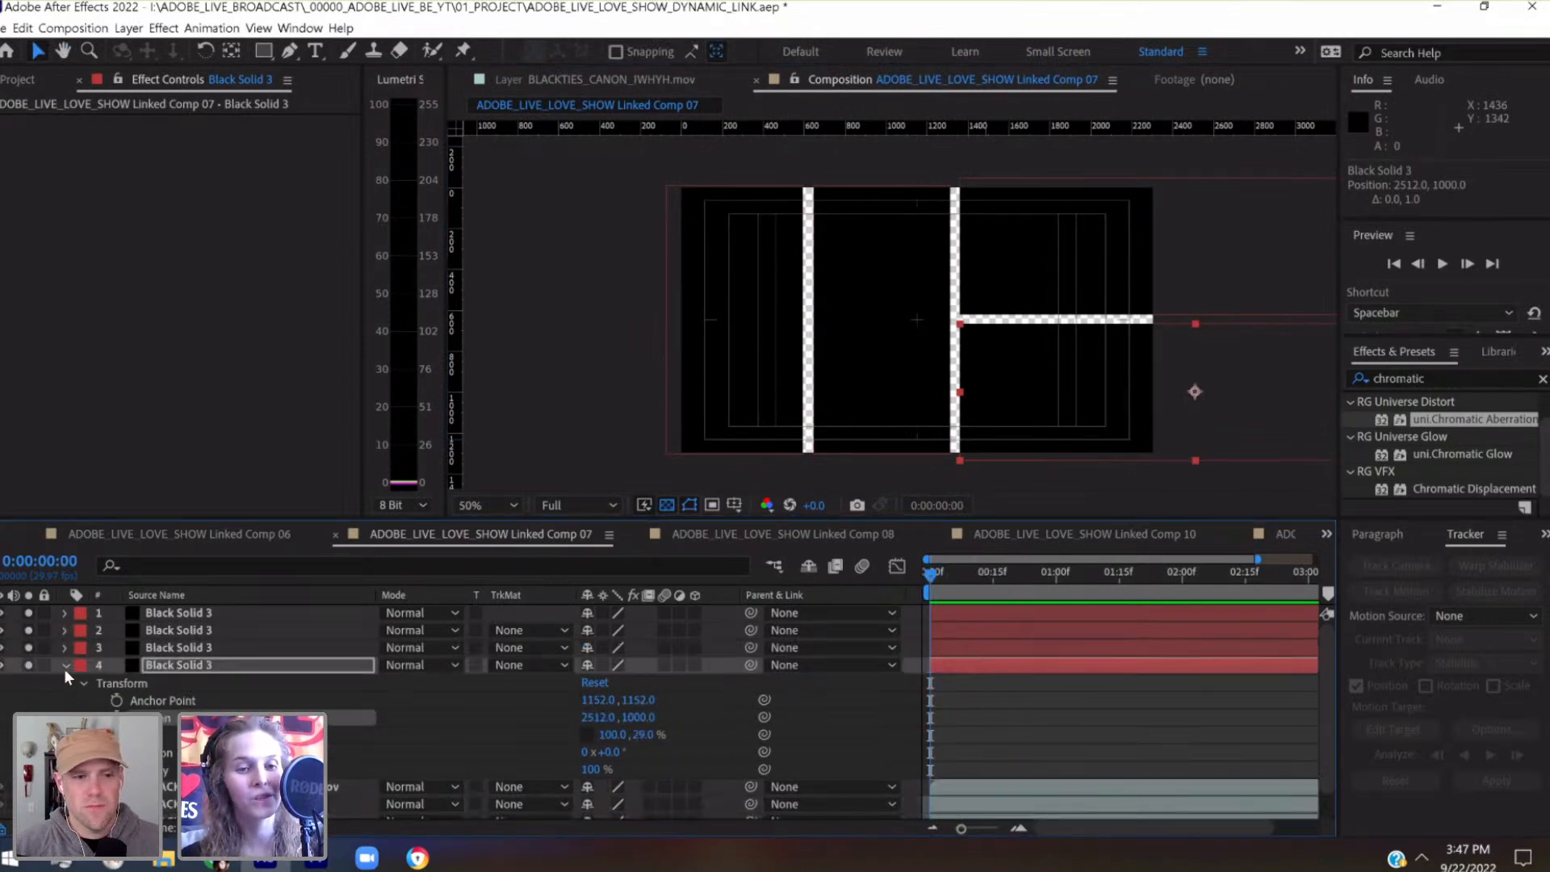
{"action": "left_click", "coordinate": [65, 665]}
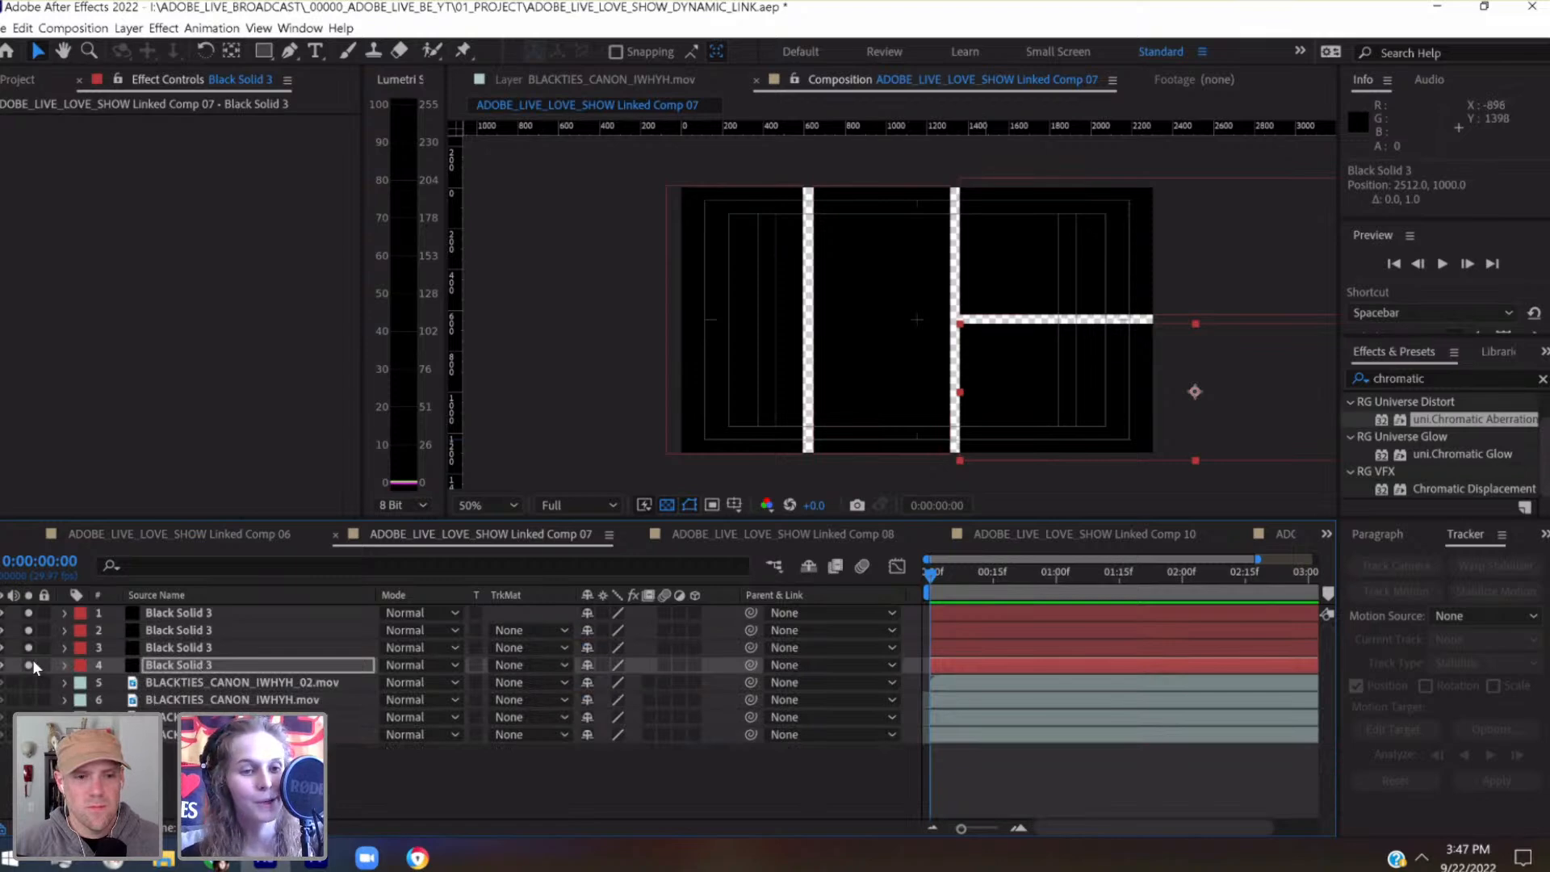
{"action": "key", "text": "ctrl+s"}
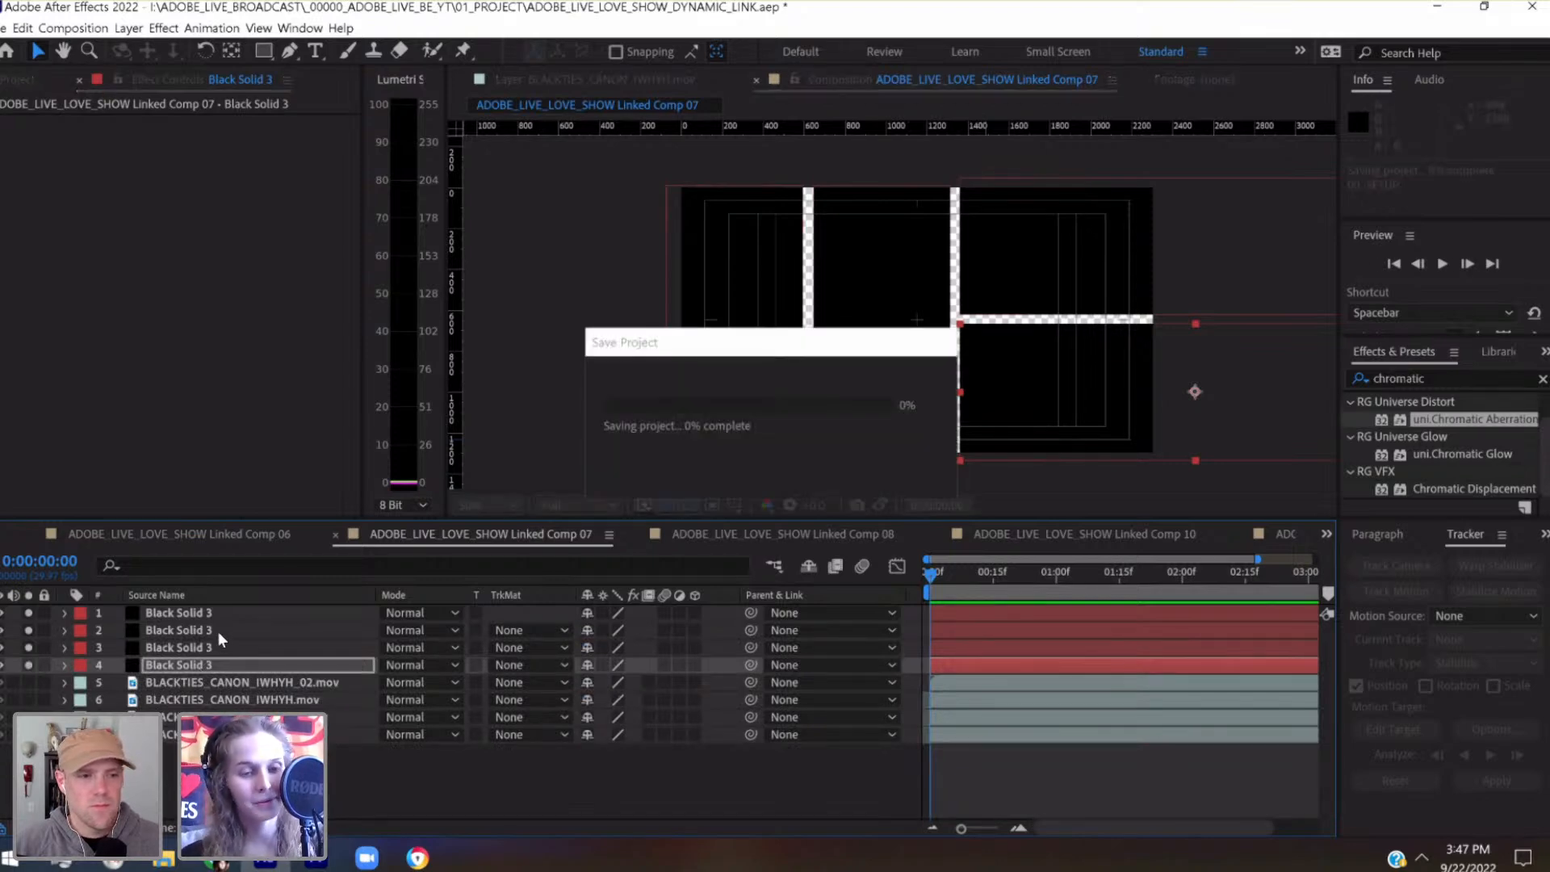
Hide all four Black Solid 3 layers and expand the BLACKTIES_CANON_IWHYH_02.mov layer beneath them
{"action": "left_click", "coordinate": [202, 610], "text": "shift"}
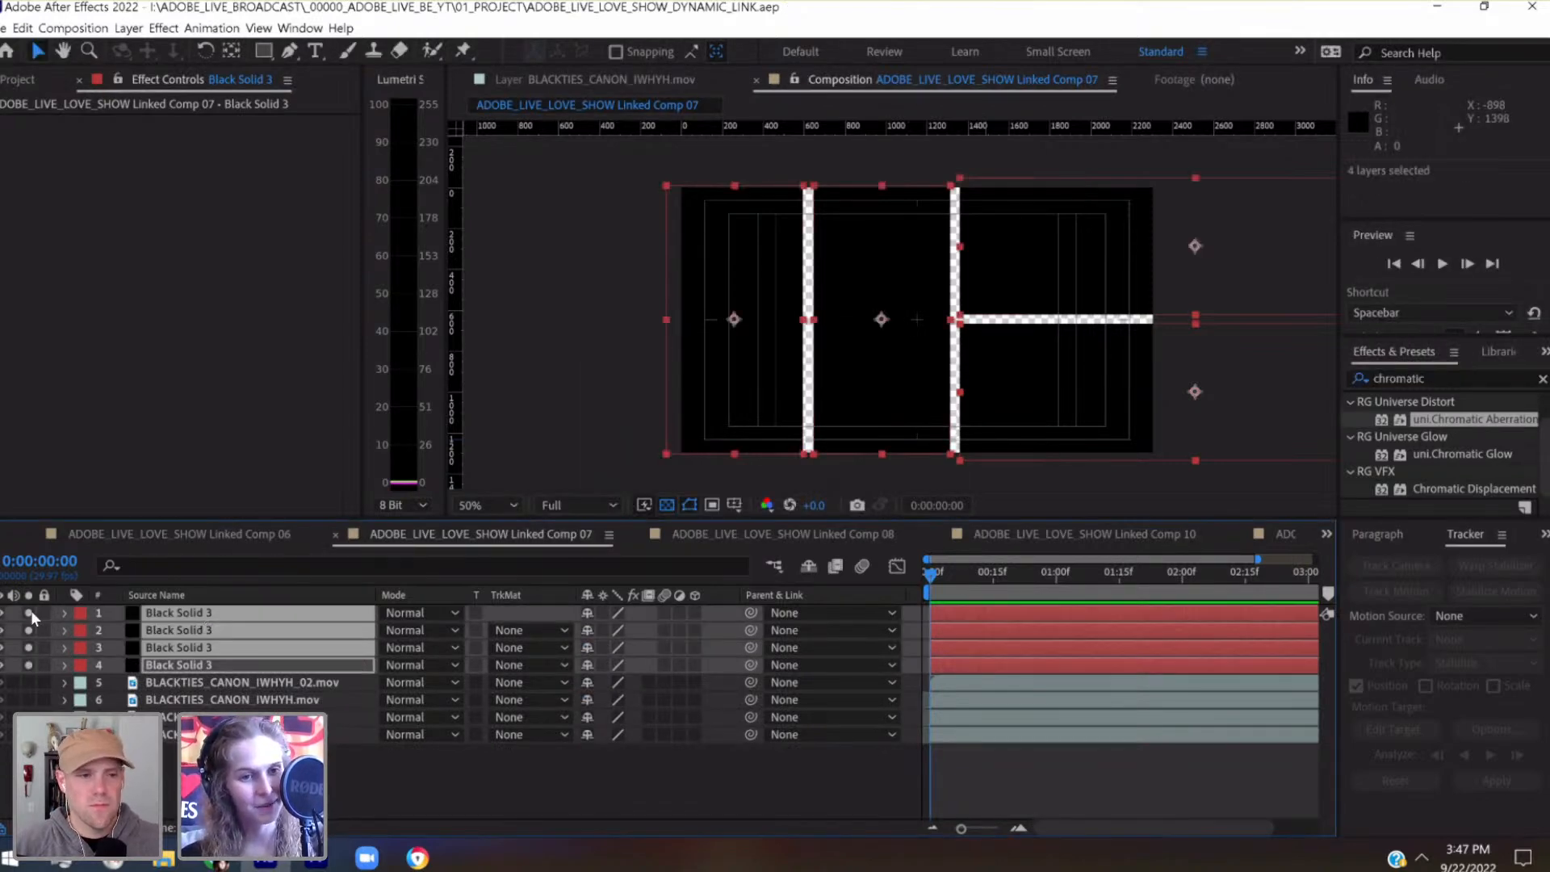
{"action": "left_click", "coordinate": [1, 615]}
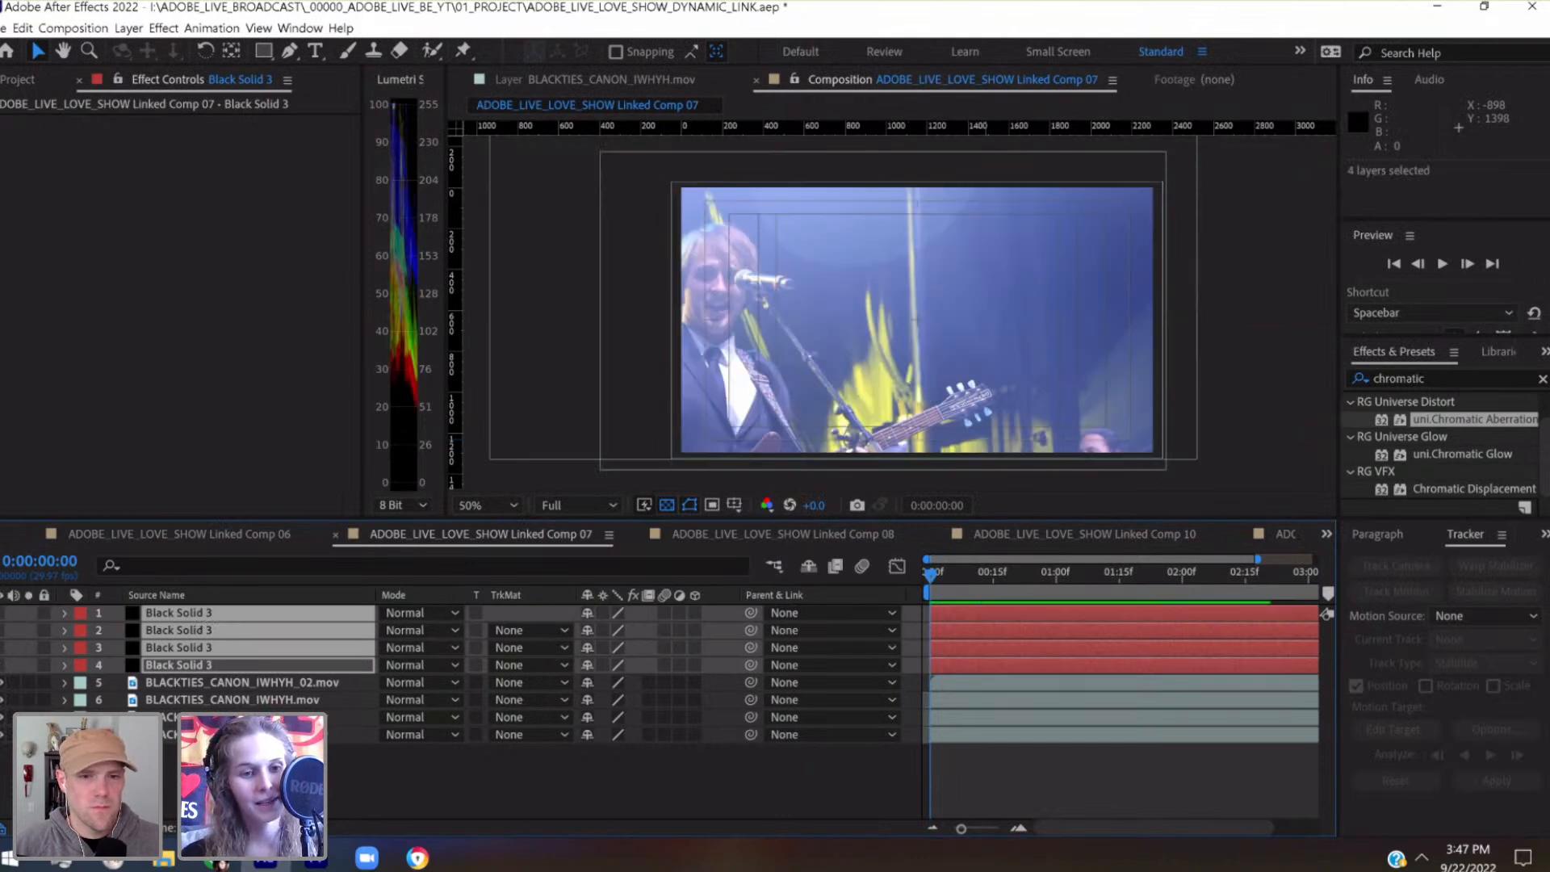
{"action": "left_click", "coordinate": [196, 687]}
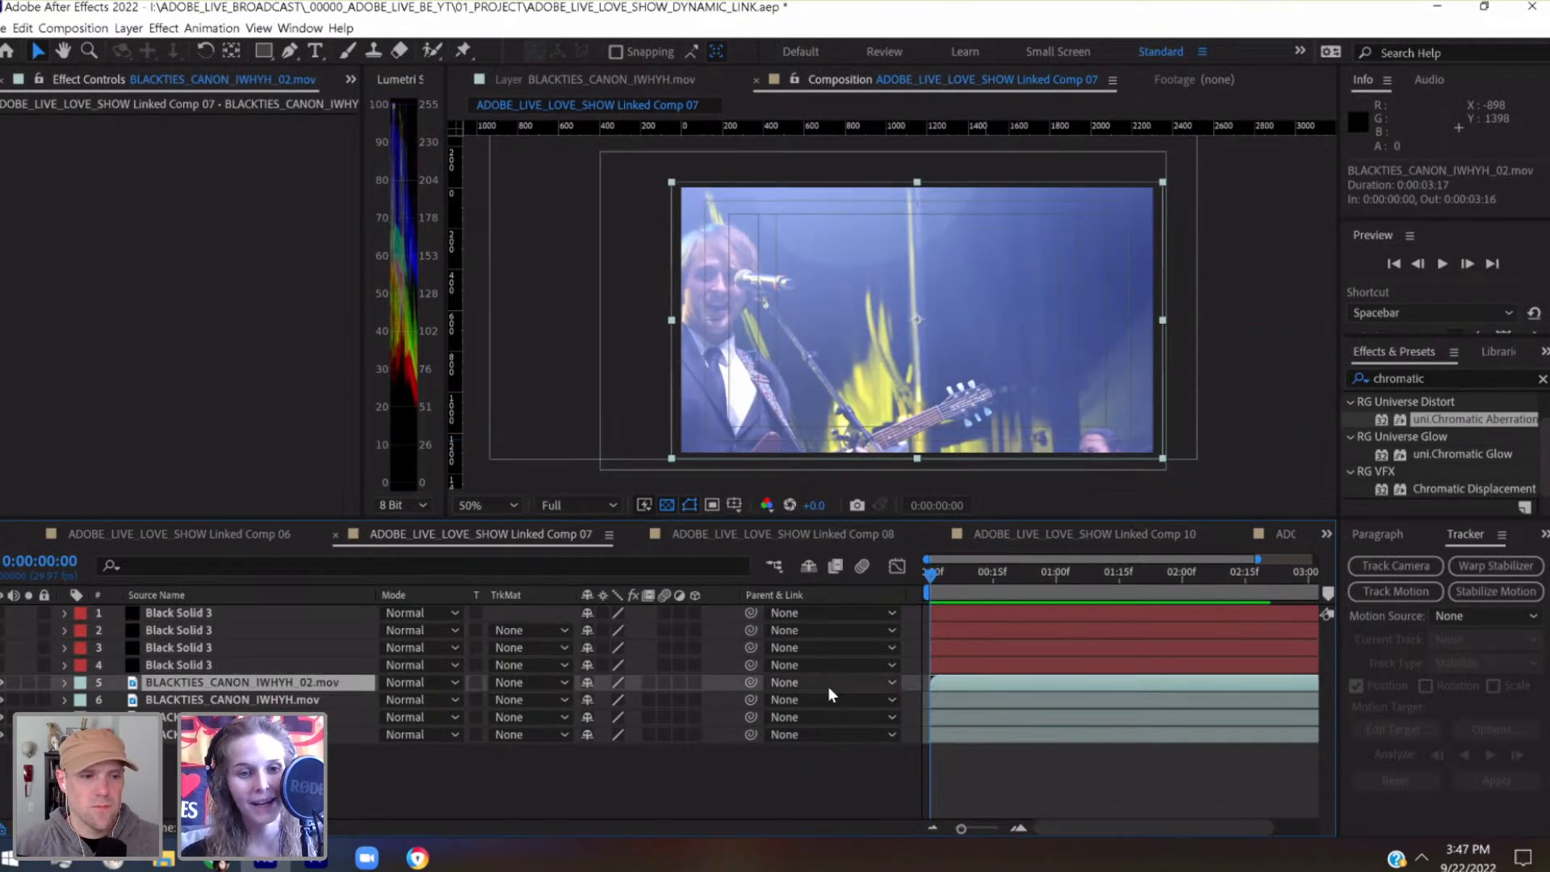
{"action": "left_click", "coordinate": [65, 682]}
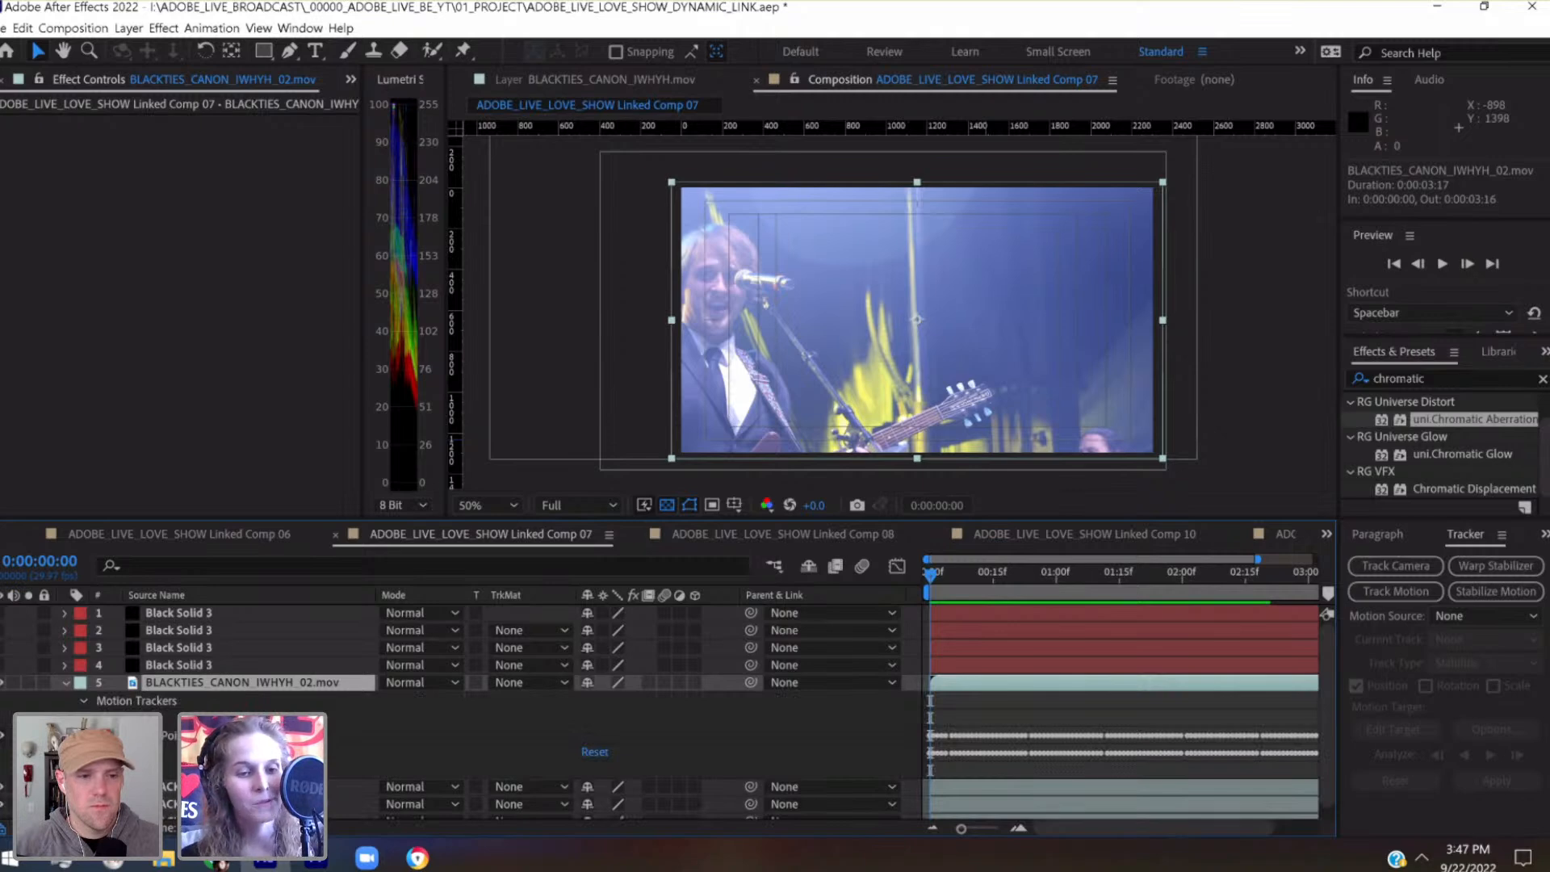
Create a null object above BLACKTIES_CANON_IWHYH_02.mov and parent that clip to it
{"action": "left_click", "coordinate": [134, 29]}
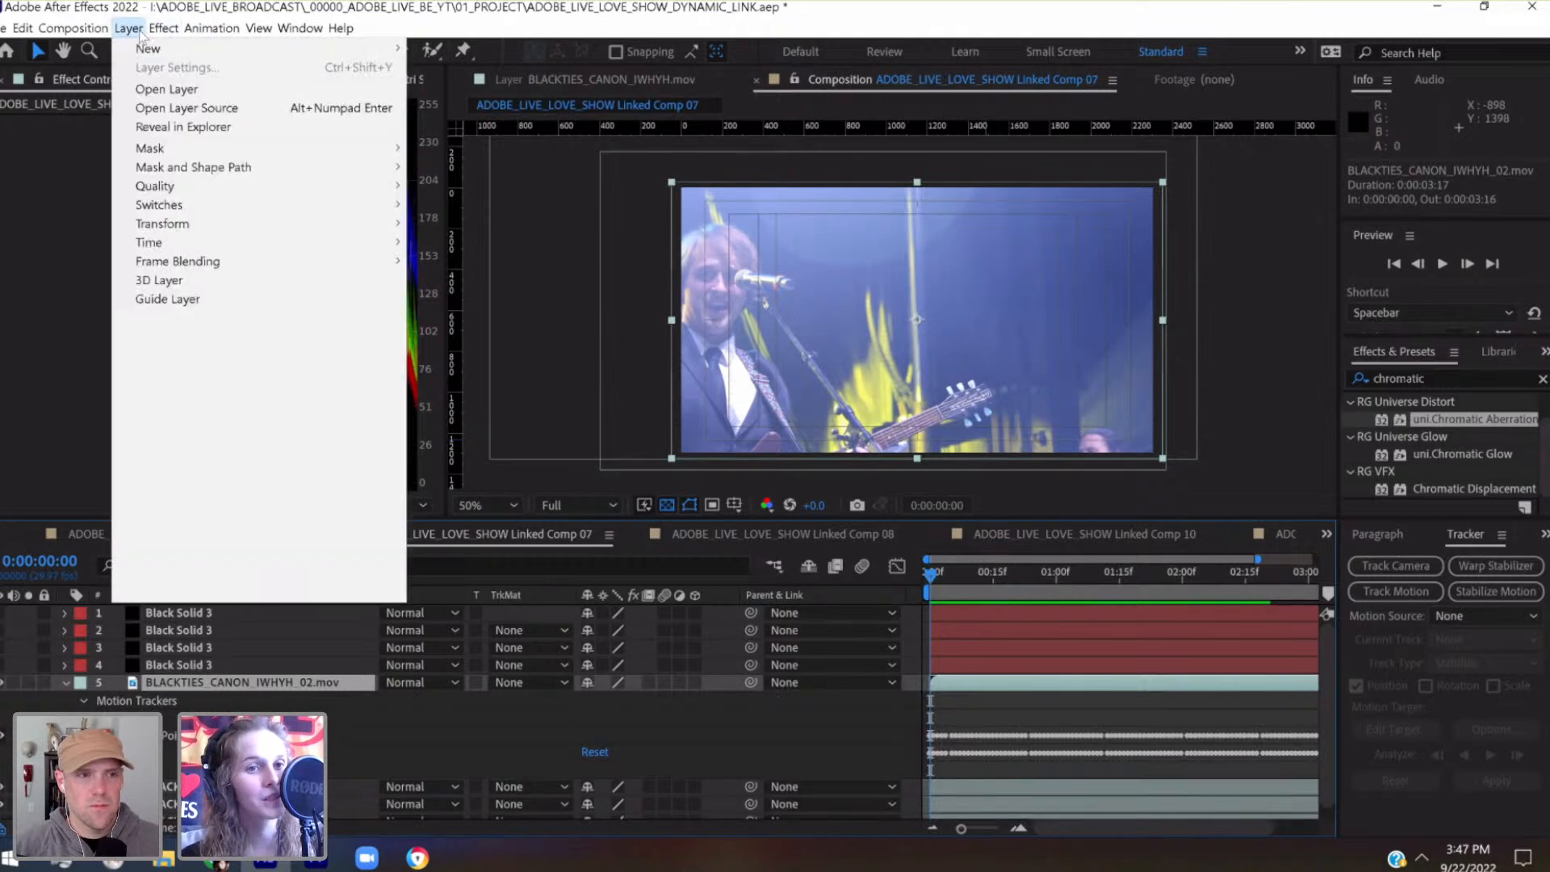
{"action": "mouse_move", "coordinate": [162, 49]}
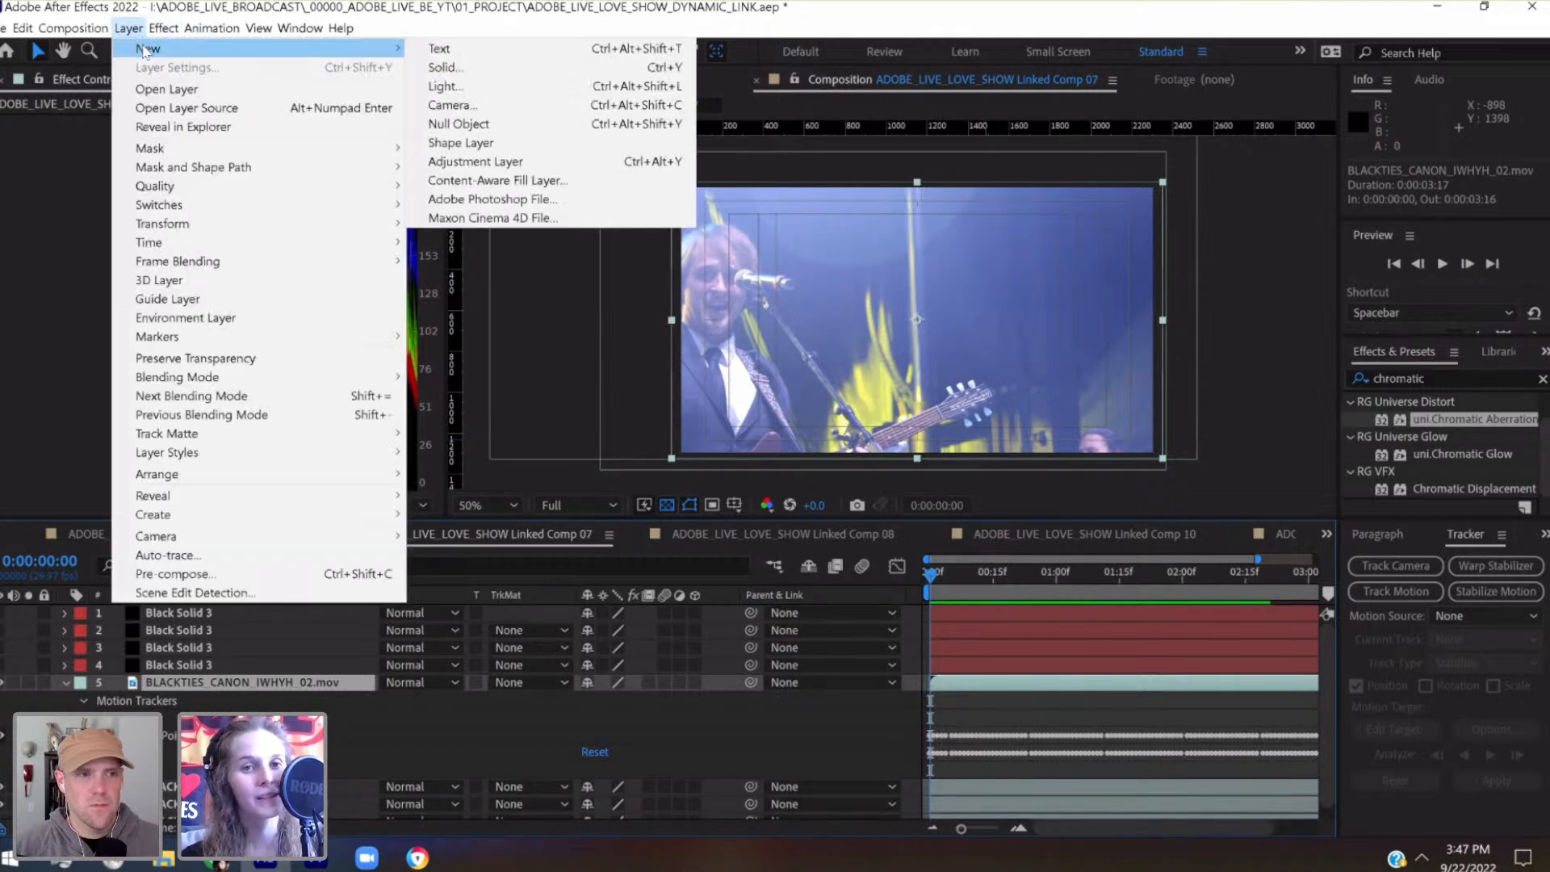
{"action": "left_click", "coordinate": [549, 128]}
{"action": "left_click_drag", "start_coordinate": [753, 699], "coordinate": [150, 683]}
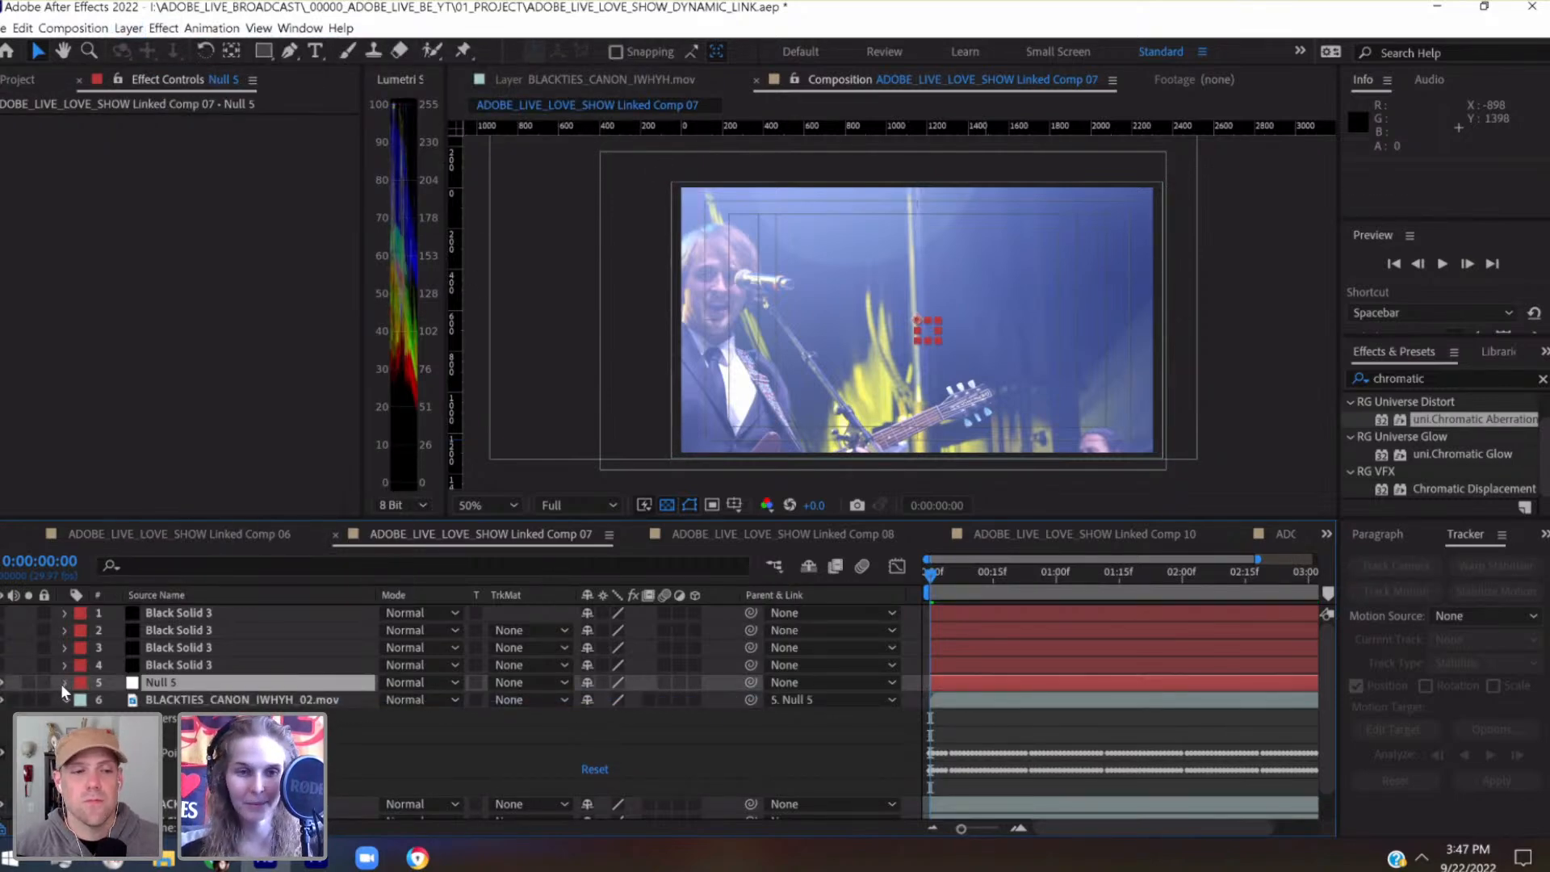
Add starting keyframes for the null's position, scale and rotation at 0:00:00:00
{"action": "left_click", "coordinate": [63, 683]}
{"action": "left_click", "coordinate": [116, 735]}
{"action": "left_click", "coordinate": [116, 752]}
{"action": "left_click", "coordinate": [116, 770]}
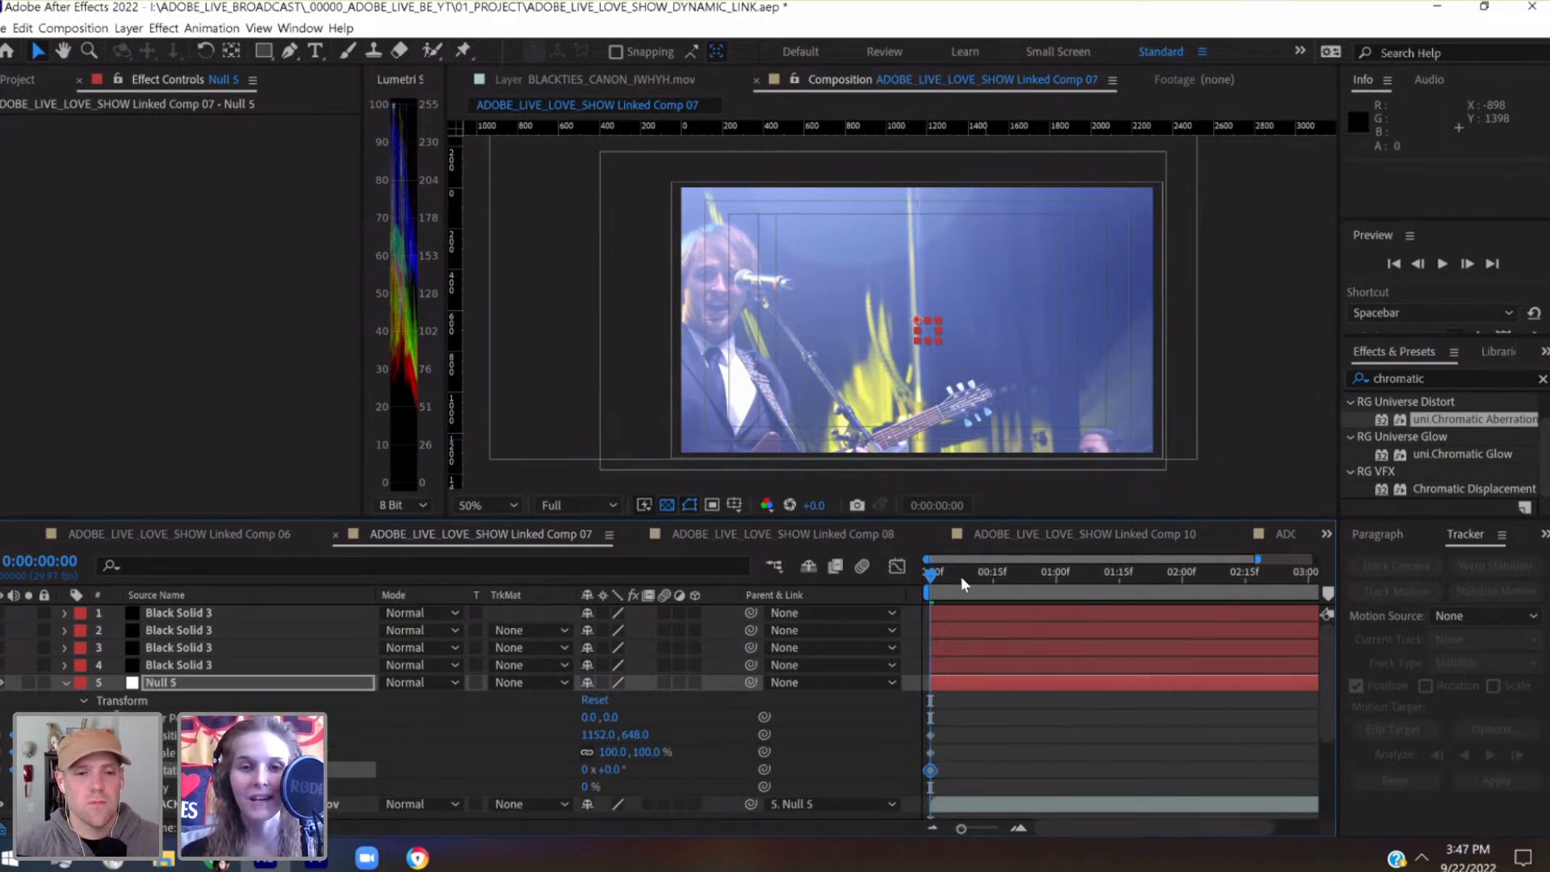
Collapse the null and BLACKTIES_CANON_IWHYH_02.mov layers and save the project
{"action": "left_click", "coordinate": [257, 613]}
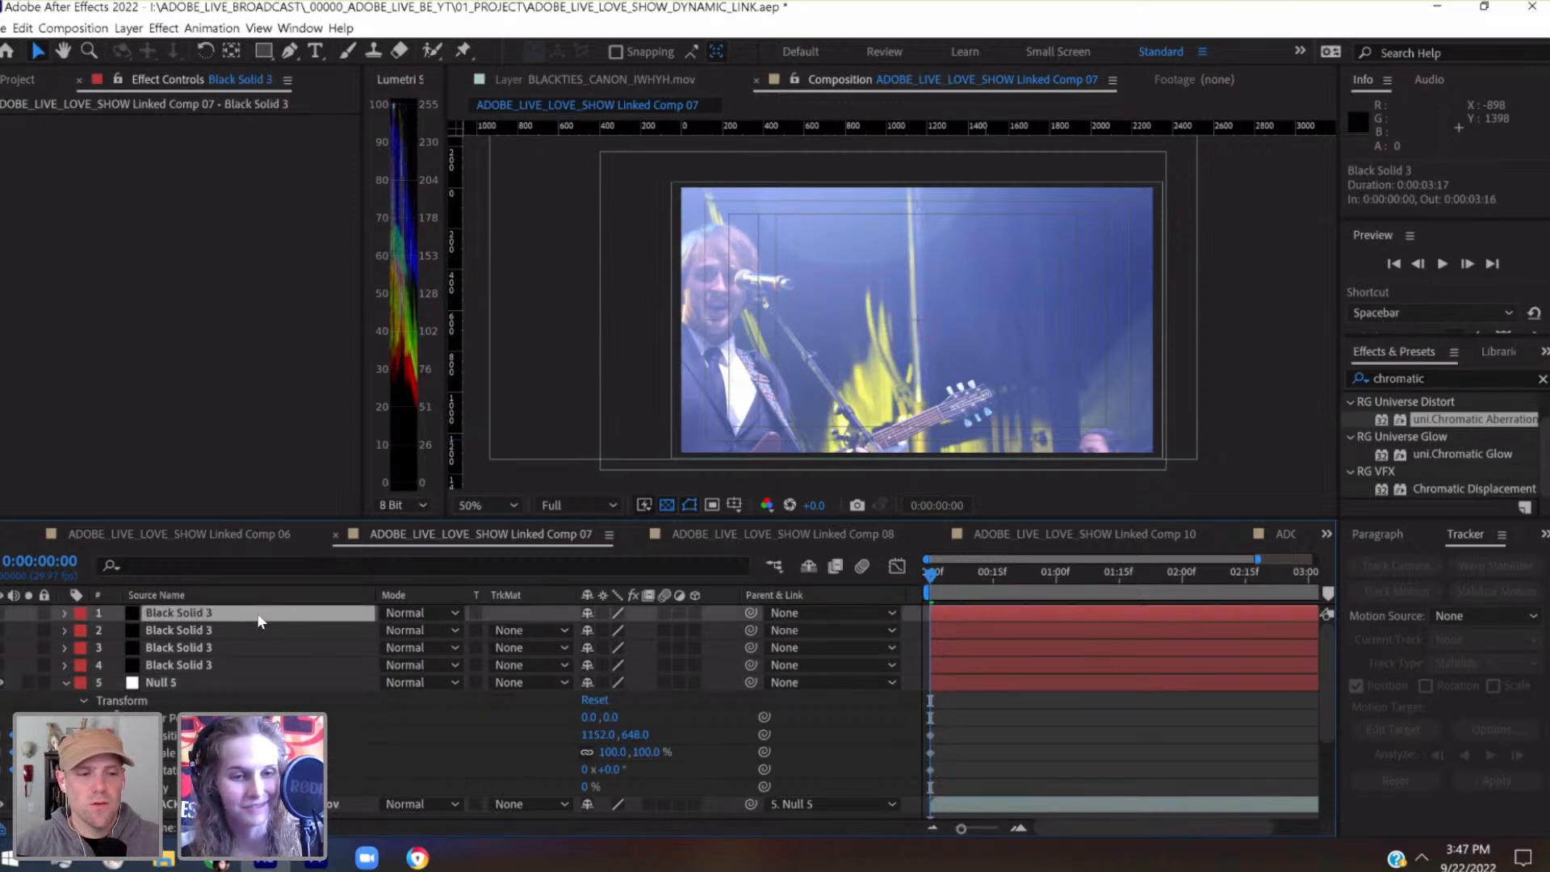
{"action": "left_click", "coordinate": [64, 683]}
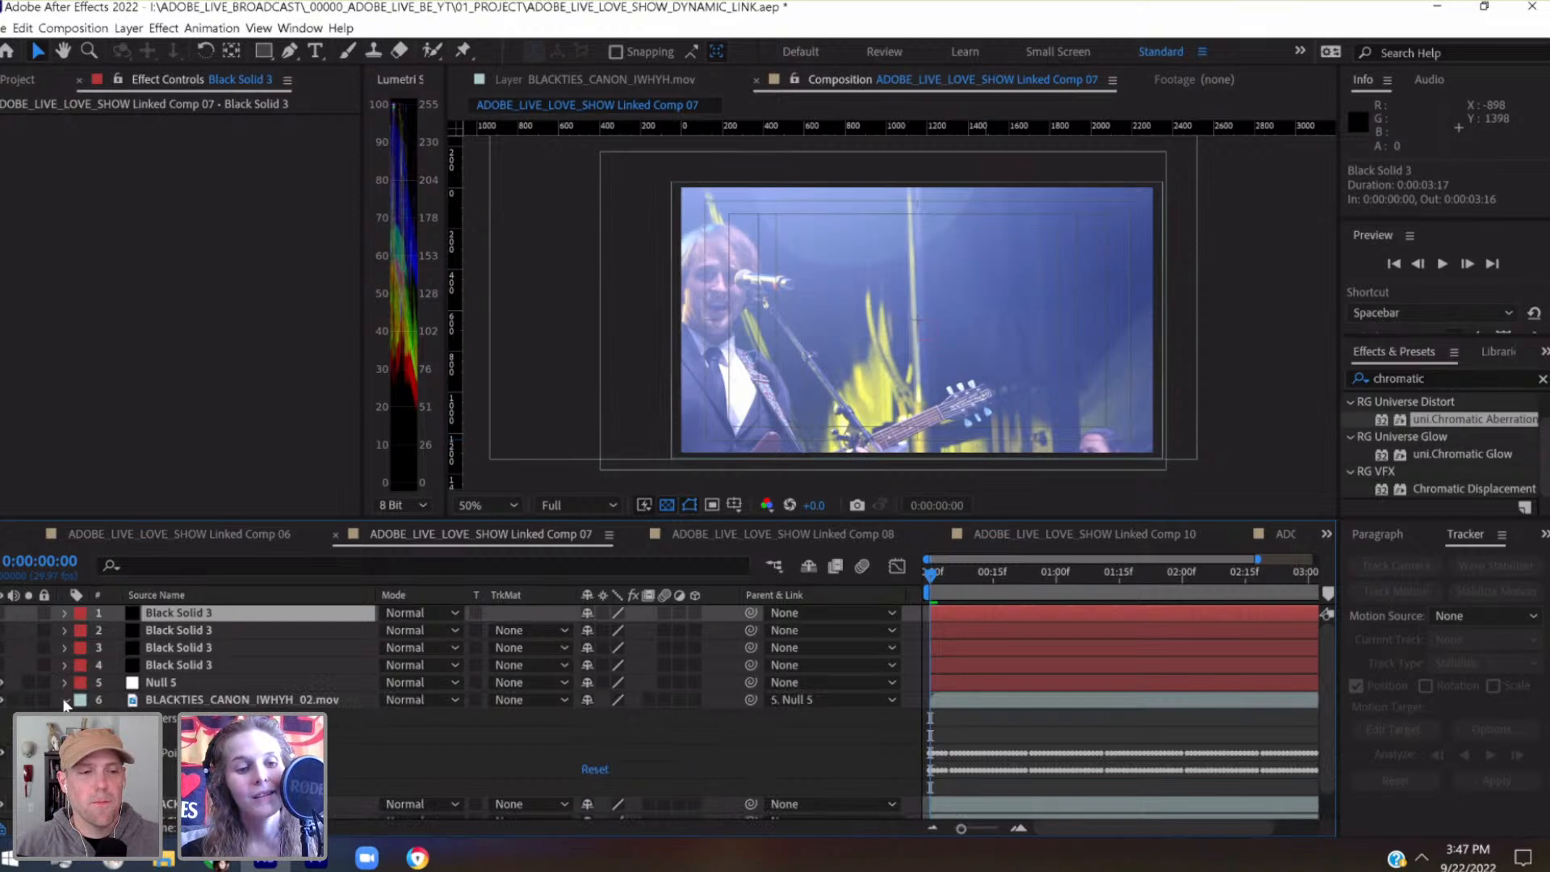
{"action": "left_click", "coordinate": [64, 700]}
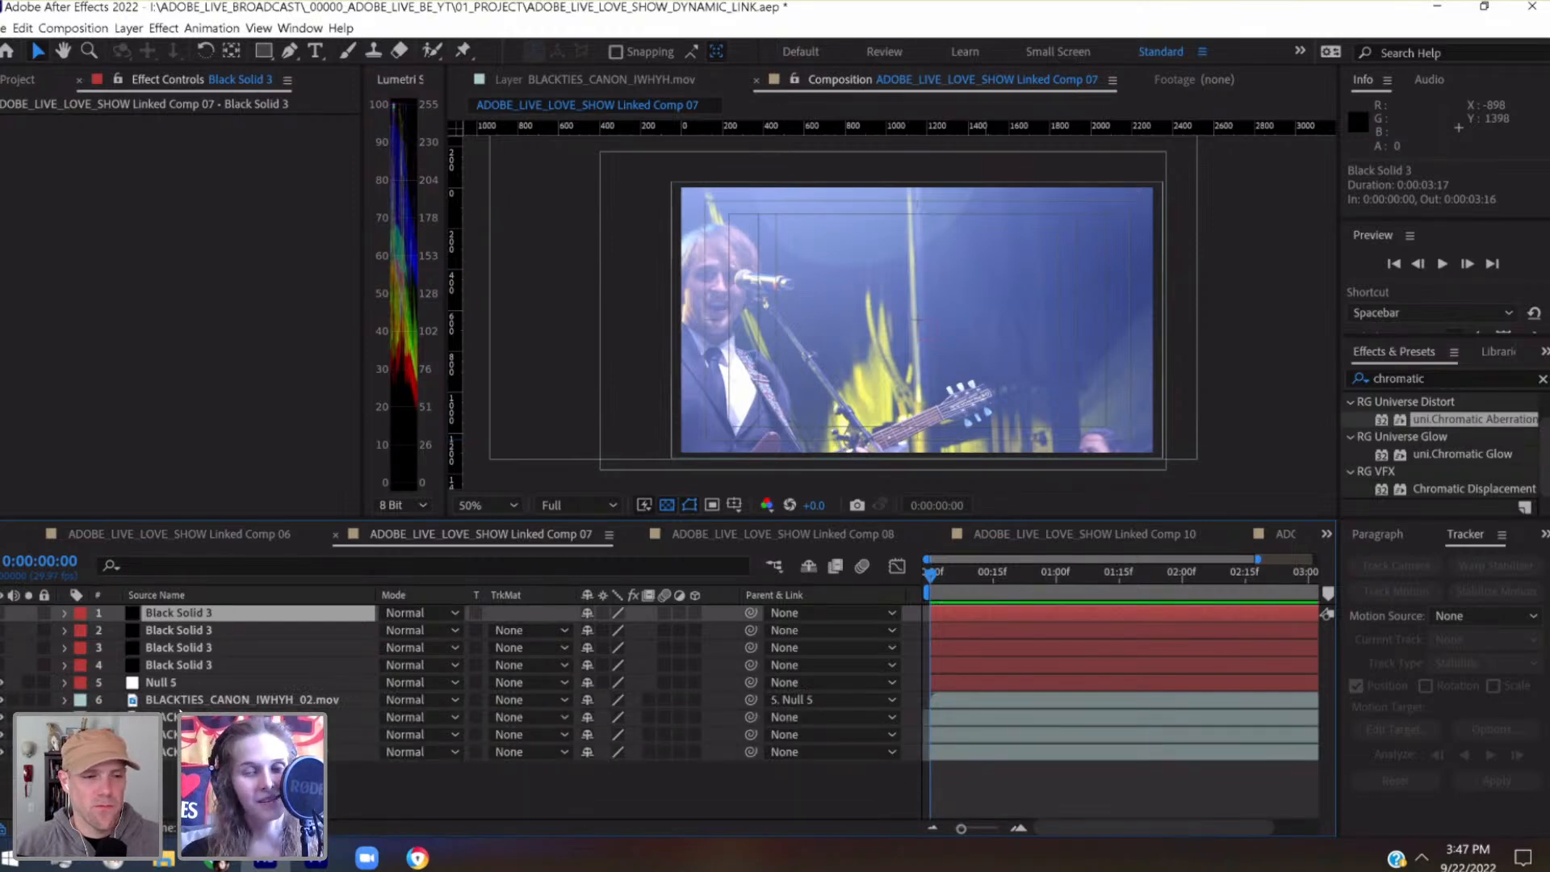
{"action": "key", "text": "ctrl+s"}
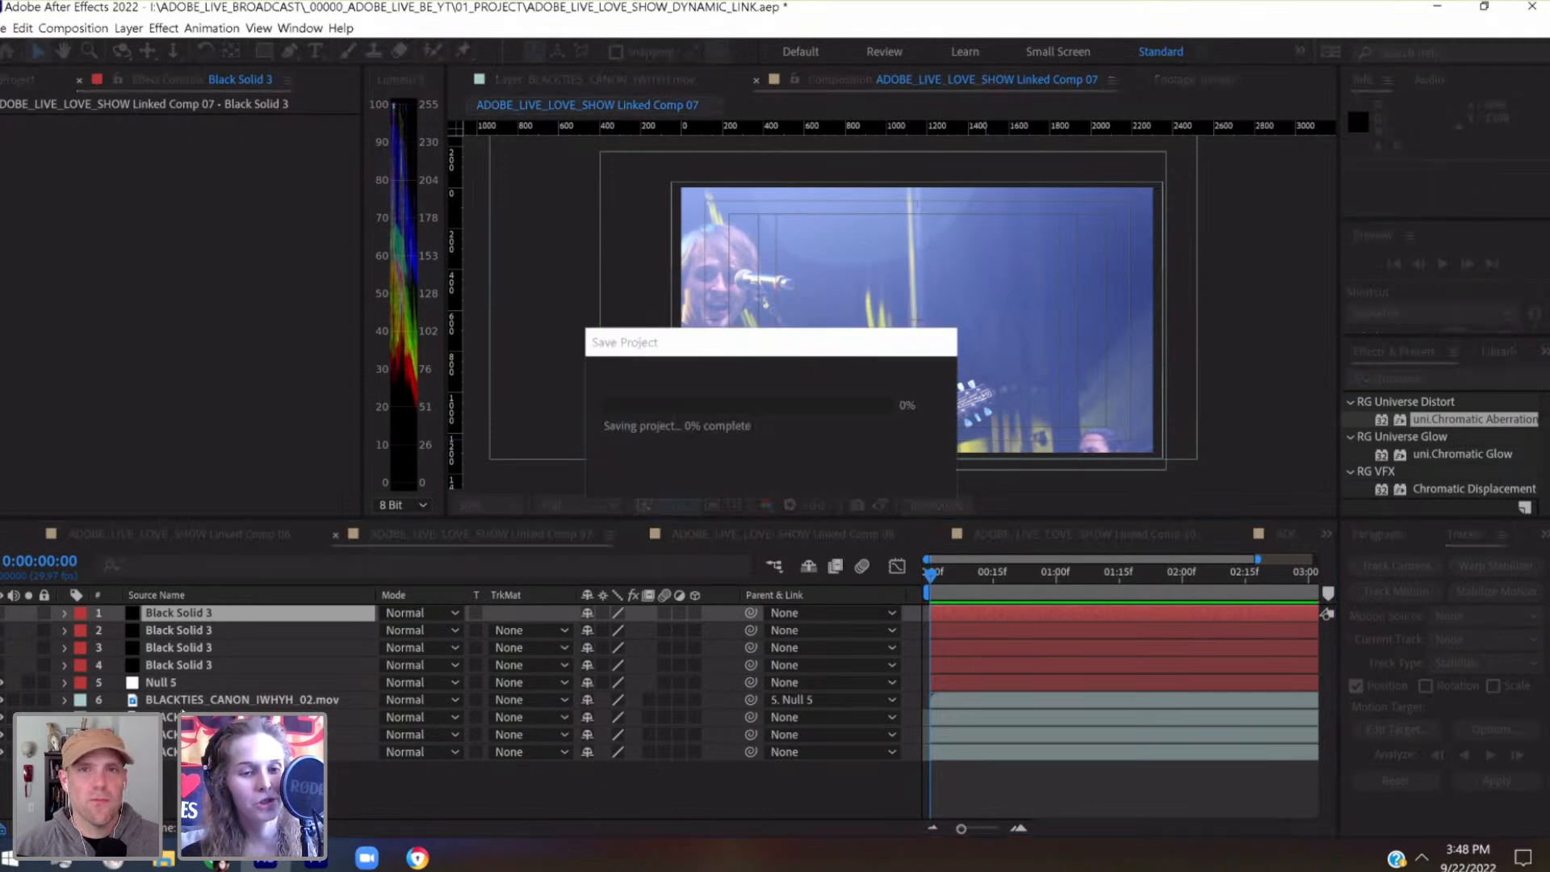
Expand Null 5's transform properties and scrub through the first second to check the singer's framing in the leftmost panel area
{"action": "left_click", "coordinate": [97, 686]}
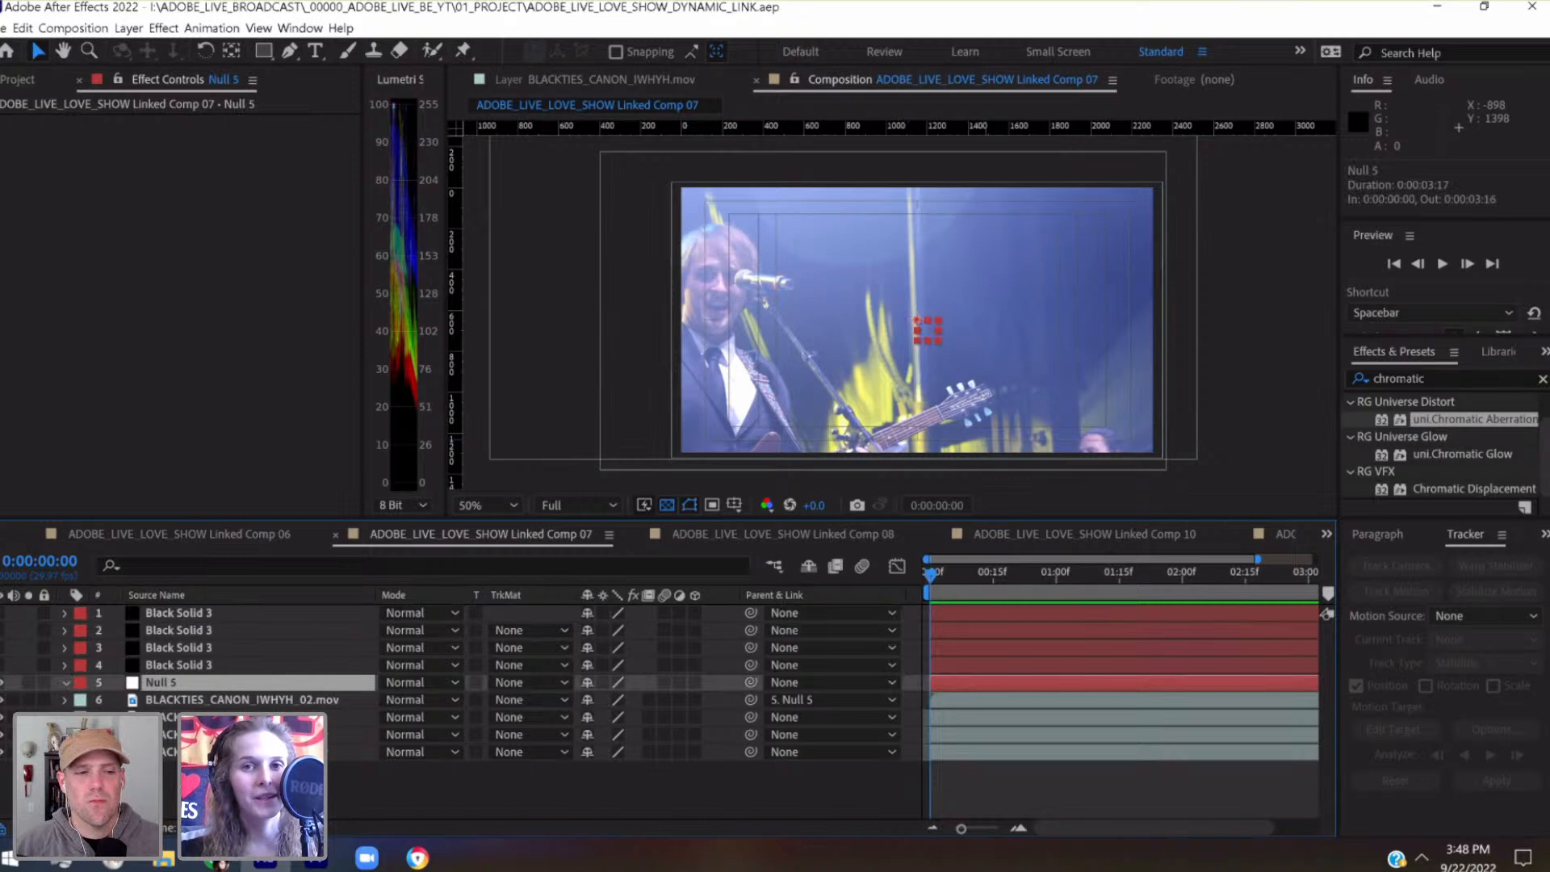
{"action": "left_click", "coordinate": [65, 683]}
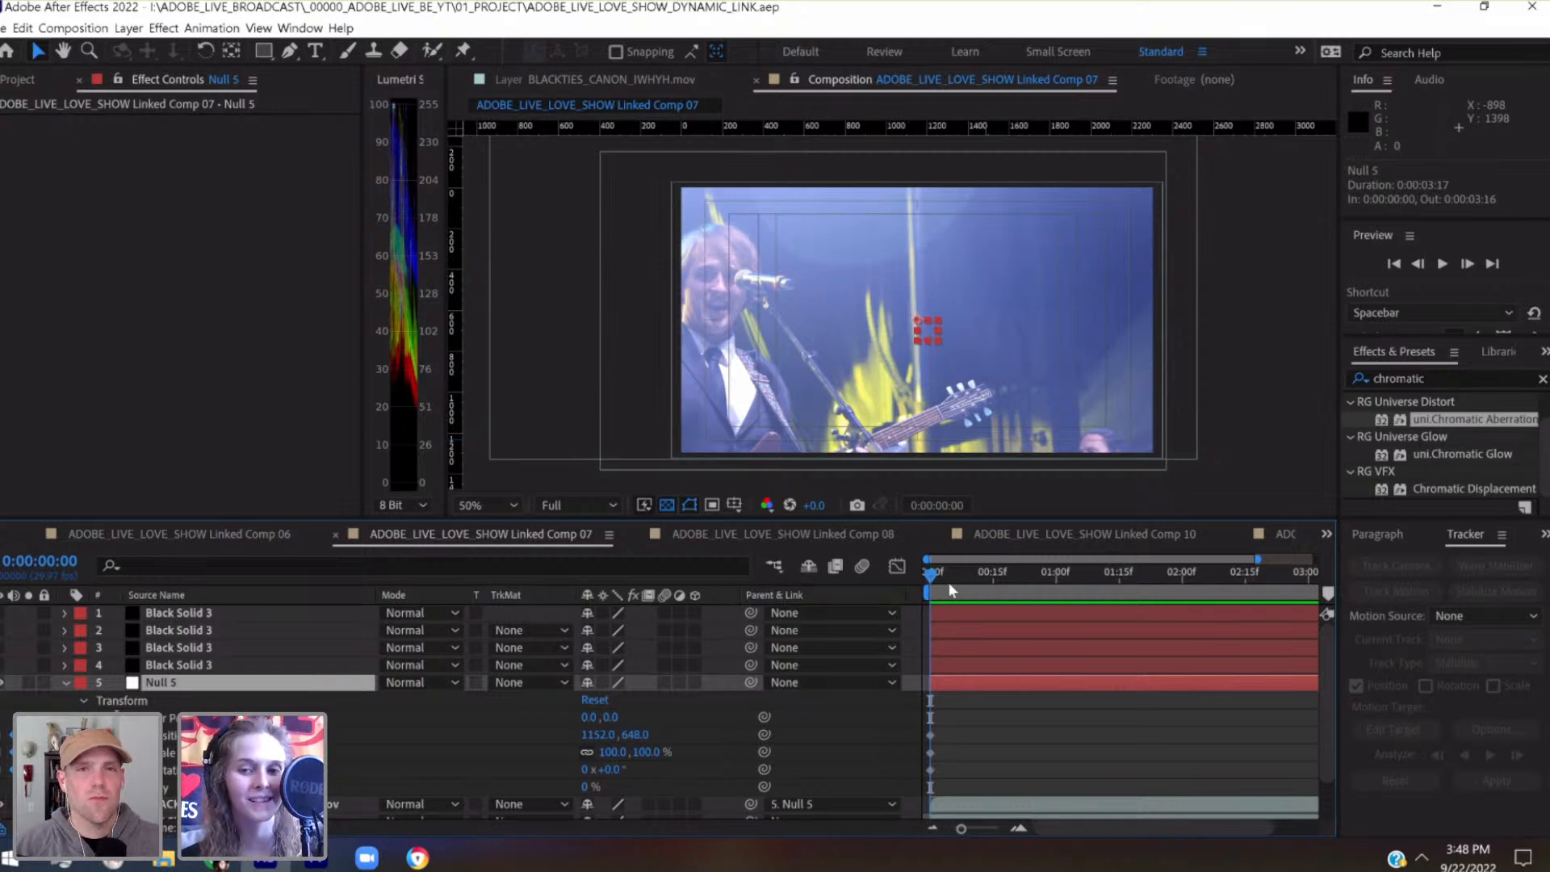
{"action": "left_click", "coordinate": [995, 575]}
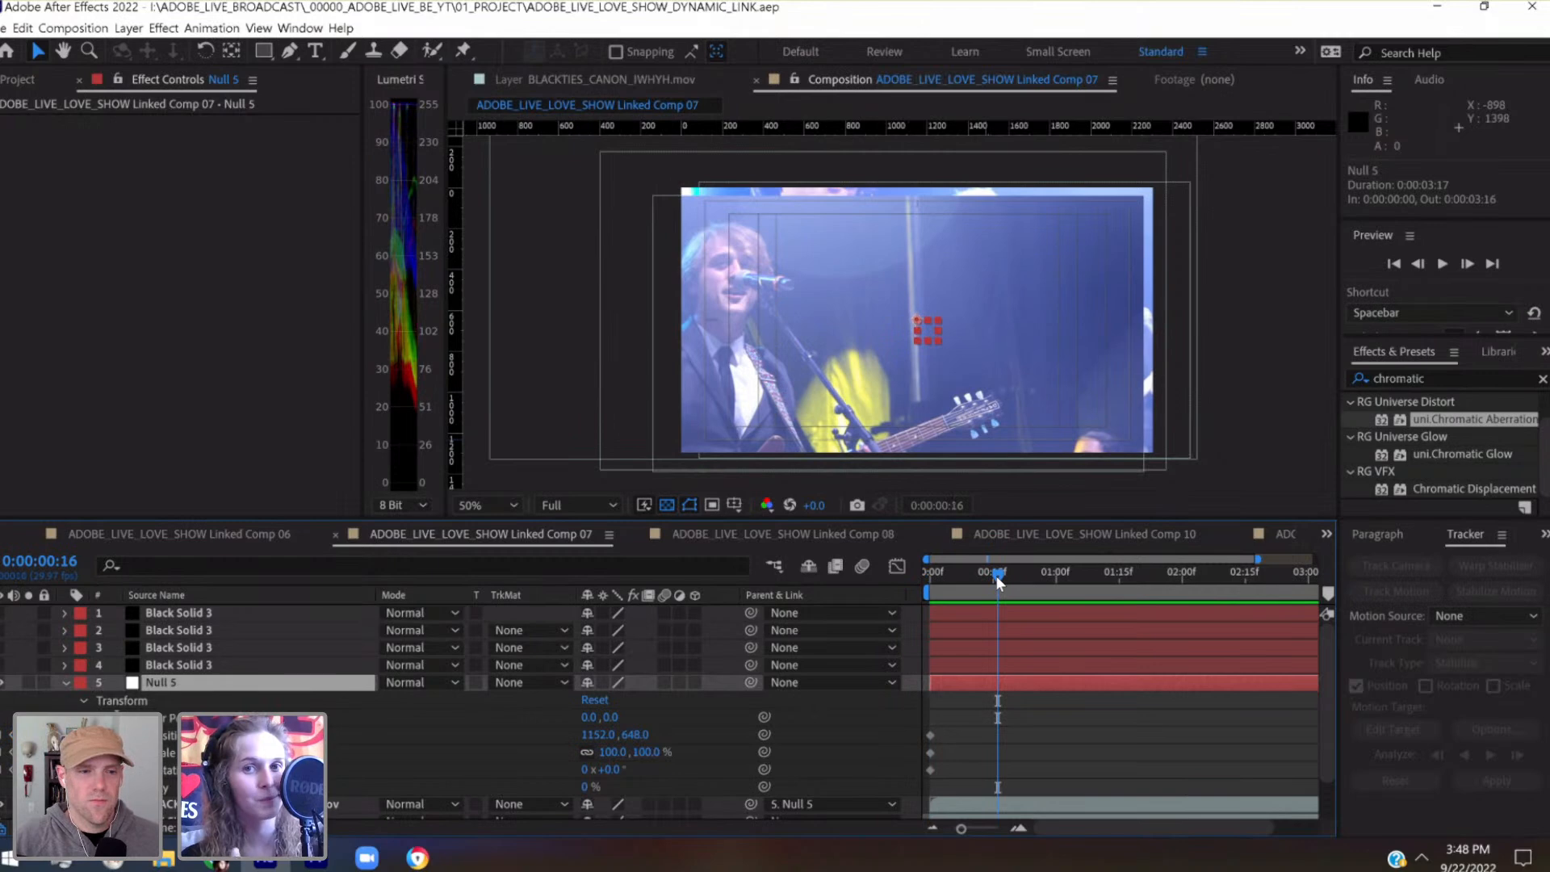
{"action": "left_click_drag", "start_coordinate": [998, 574], "coordinate": [1040, 582]}
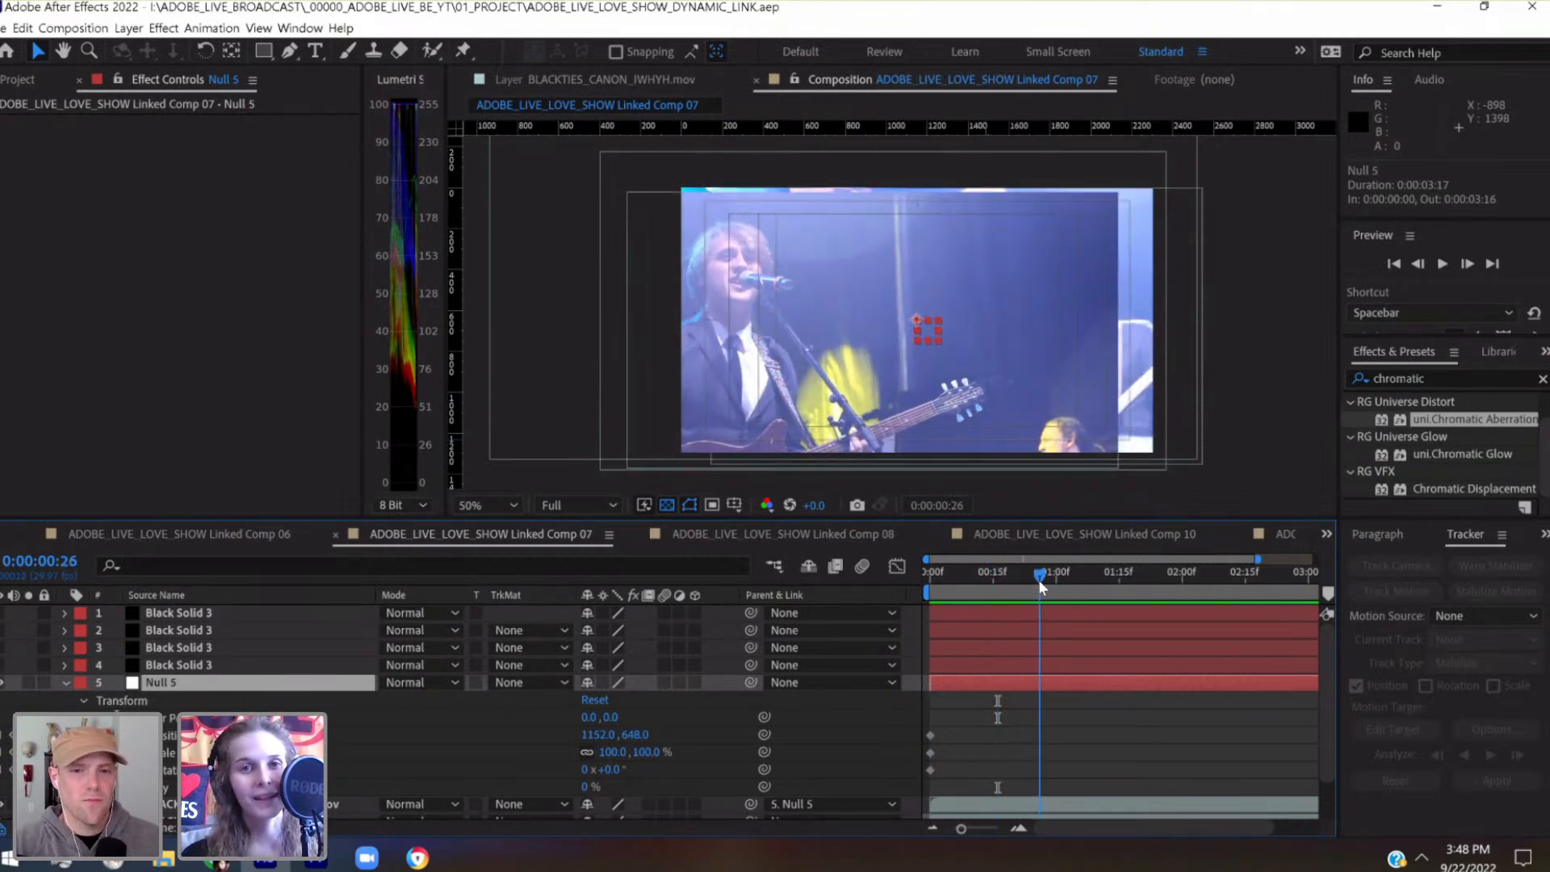
{"action": "left_click", "coordinate": [992, 575]}
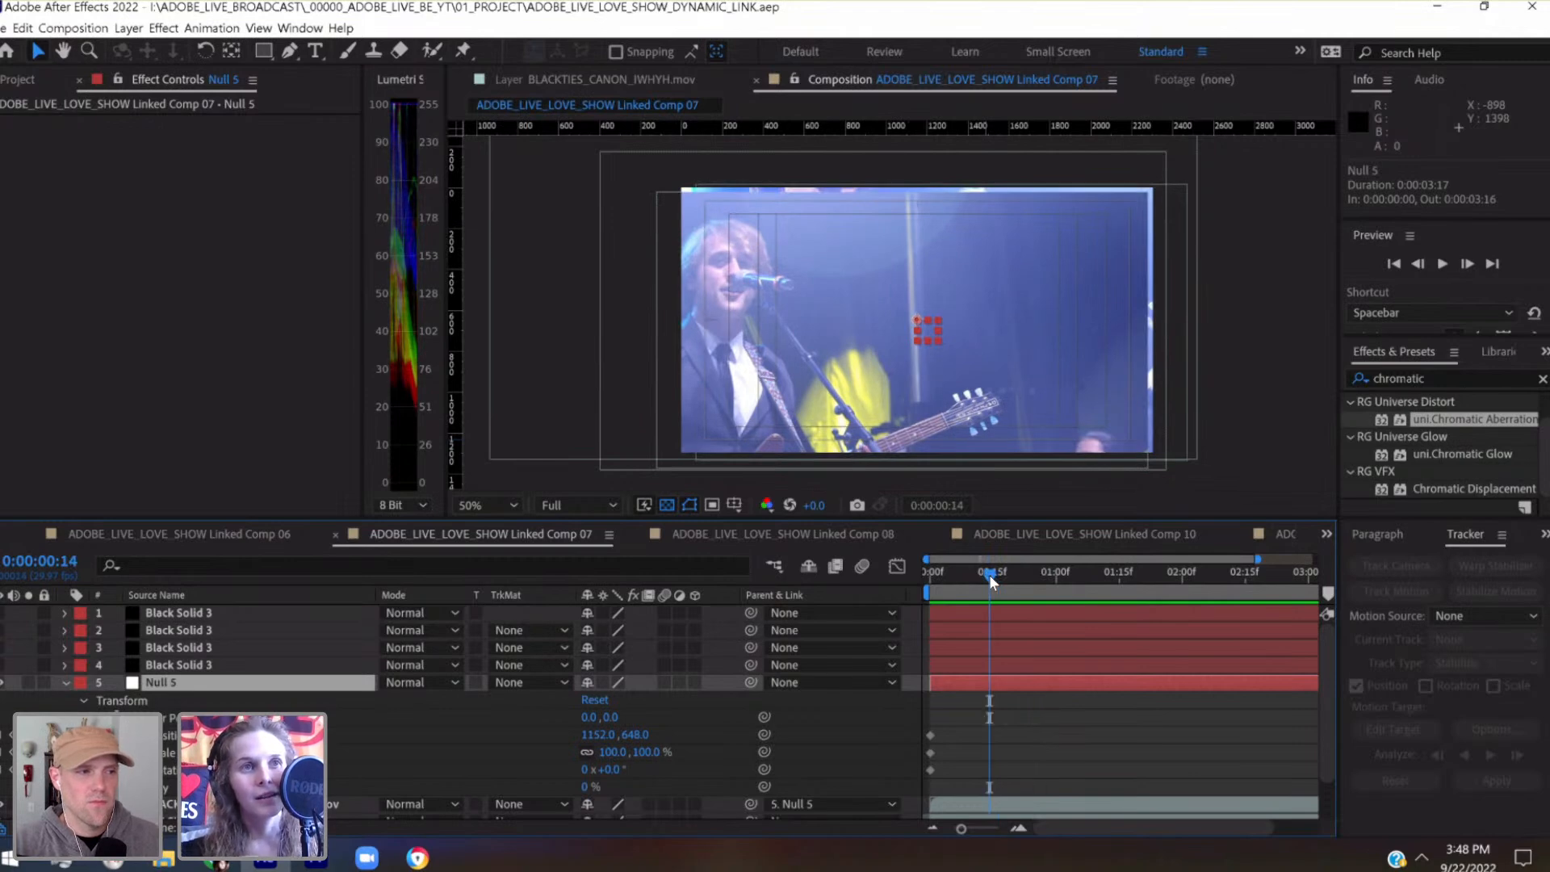
{"action": "left_click", "coordinate": [941, 574]}
{"action": "left_click", "coordinate": [932, 575]}
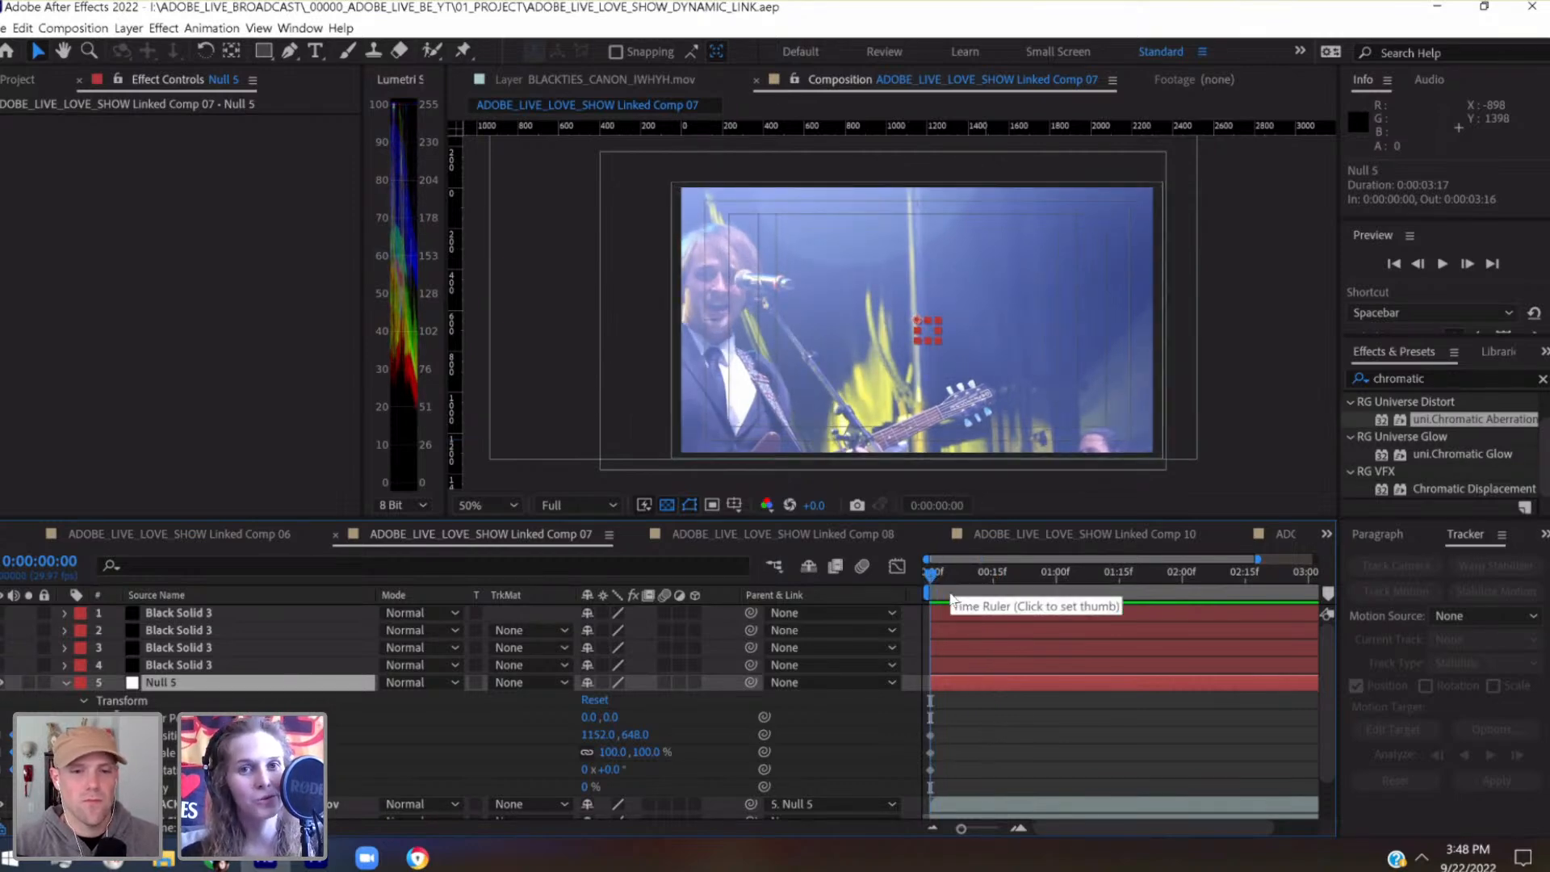
{"action": "left_click", "coordinate": [990, 576]}
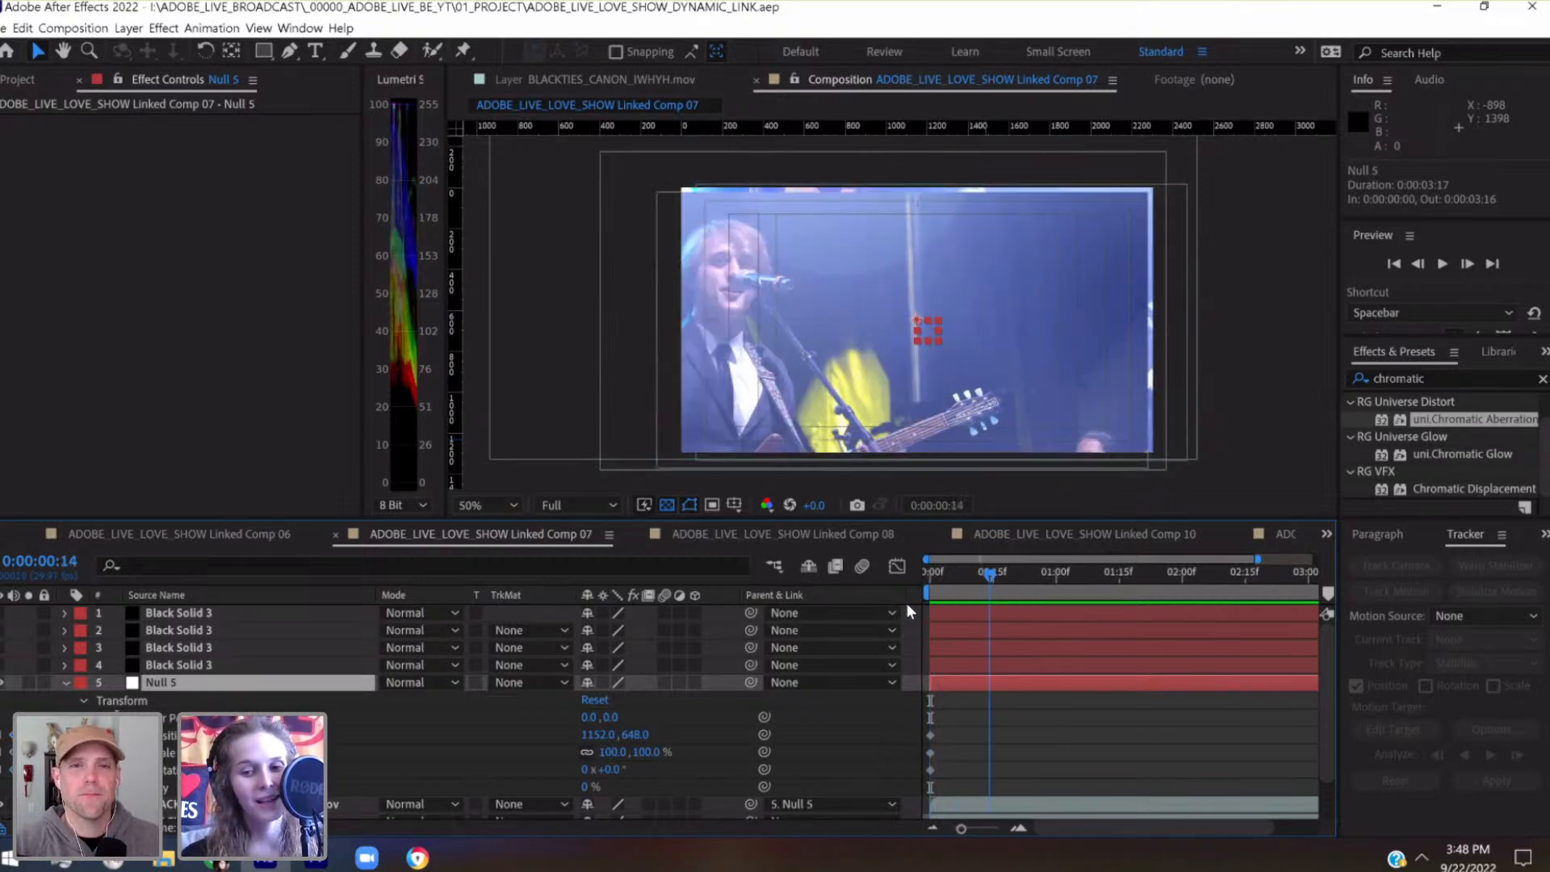
{"action": "key", "text": "Home"}
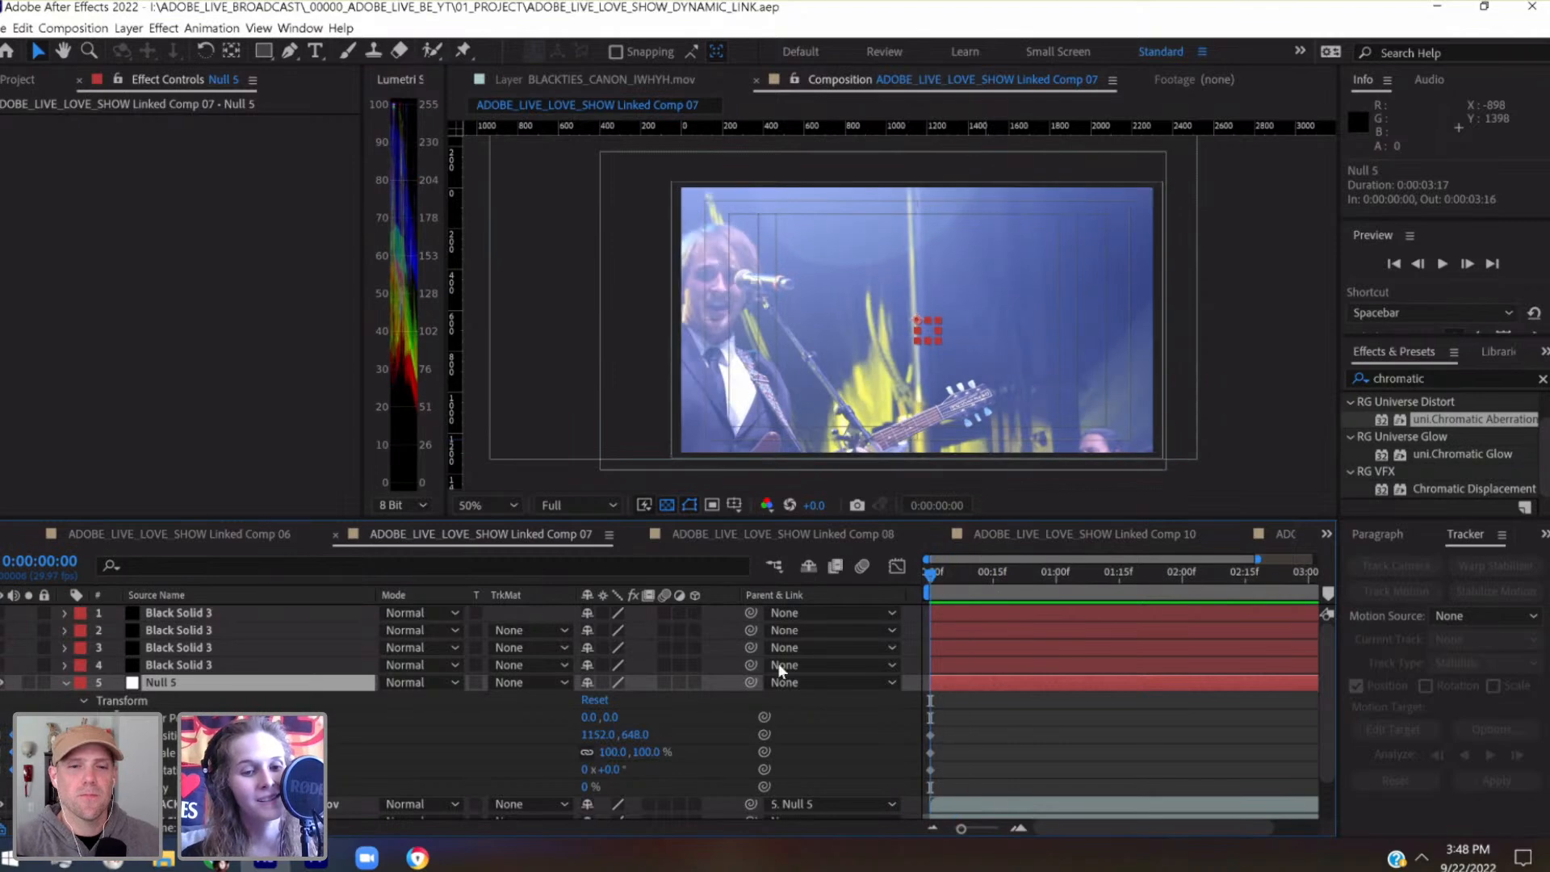
Show the Black Solid 3 layer that covers the leftmost panel and collapse Null 5's Transform group
{"action": "left_click", "coordinate": [196, 613]}
{"action": "left_click", "coordinate": [2, 613]}
{"action": "left_click", "coordinate": [2, 614]}
{"action": "left_click", "coordinate": [3, 630]}
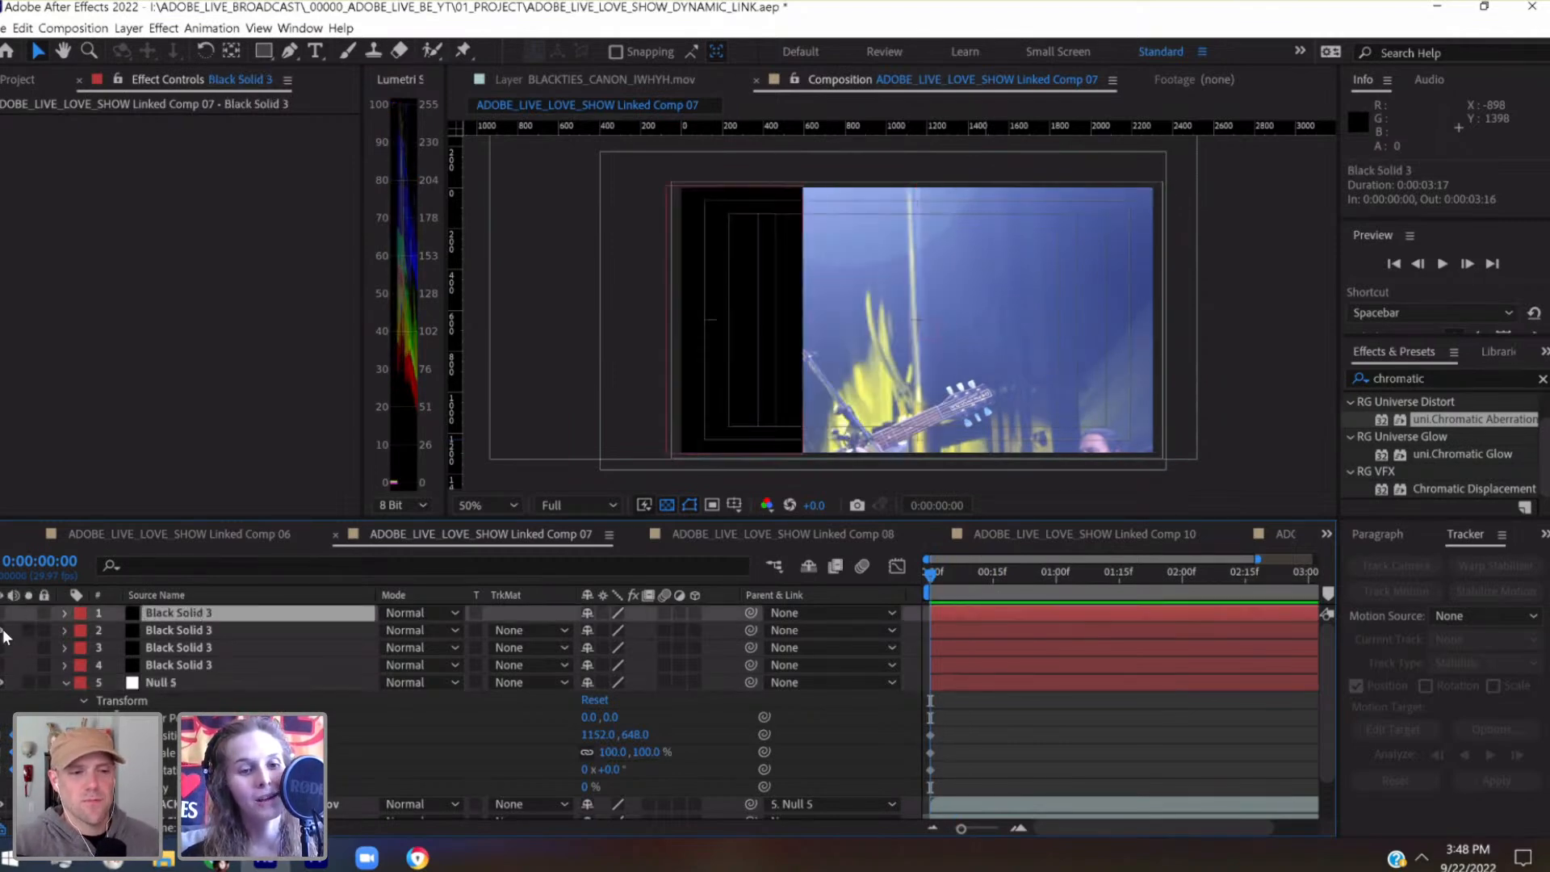
{"action": "left_click", "coordinate": [196, 633]}
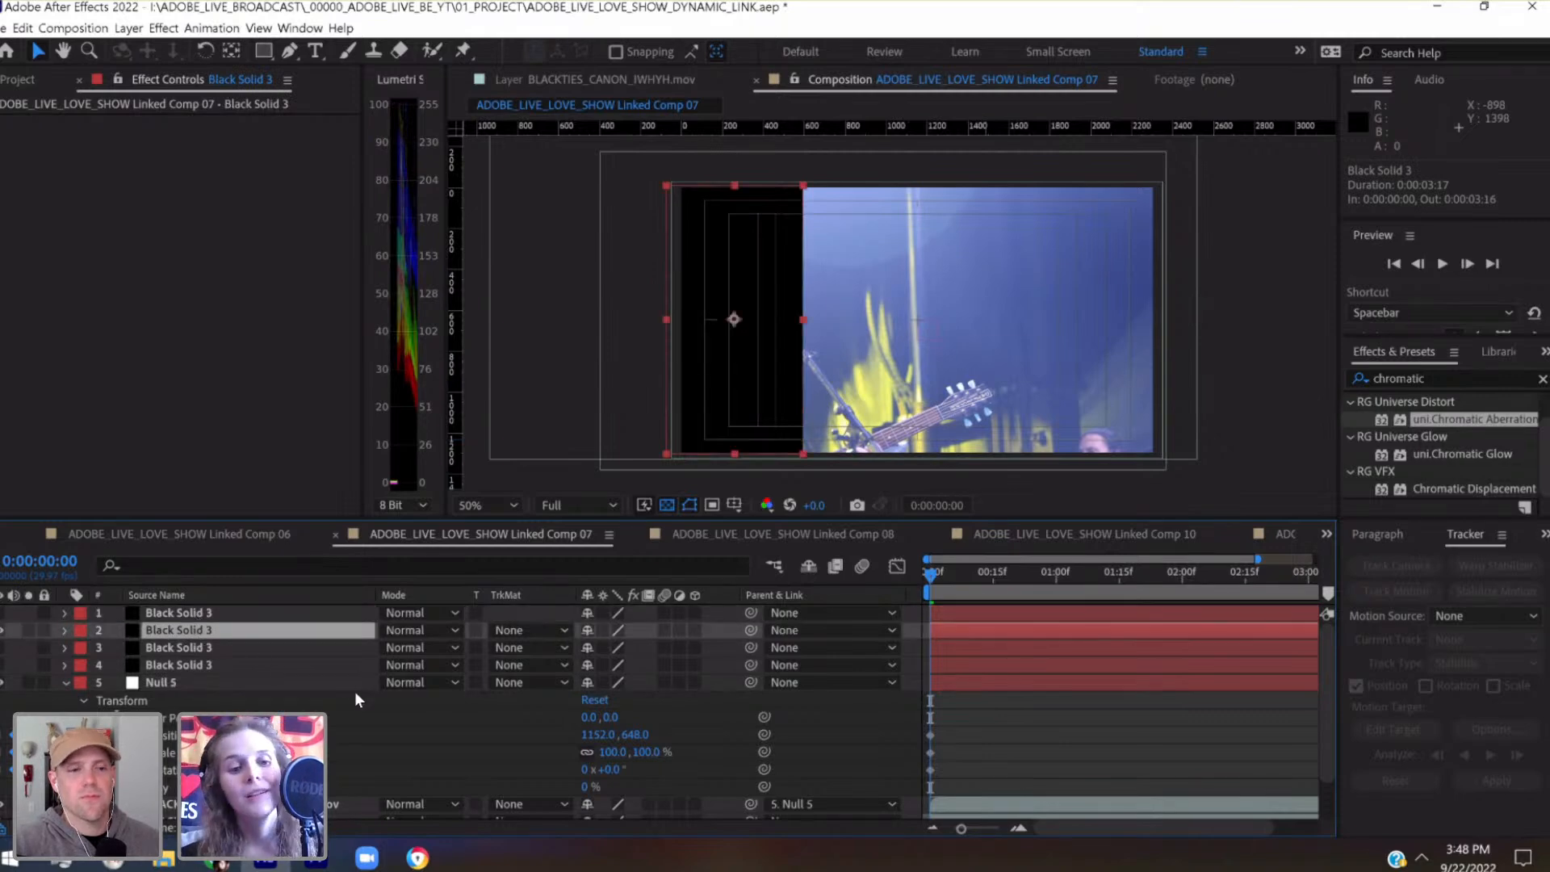
{"action": "left_click_drag", "start_coordinate": [180, 632], "coordinate": [171, 638]}
{"action": "left_click", "coordinate": [85, 699]}
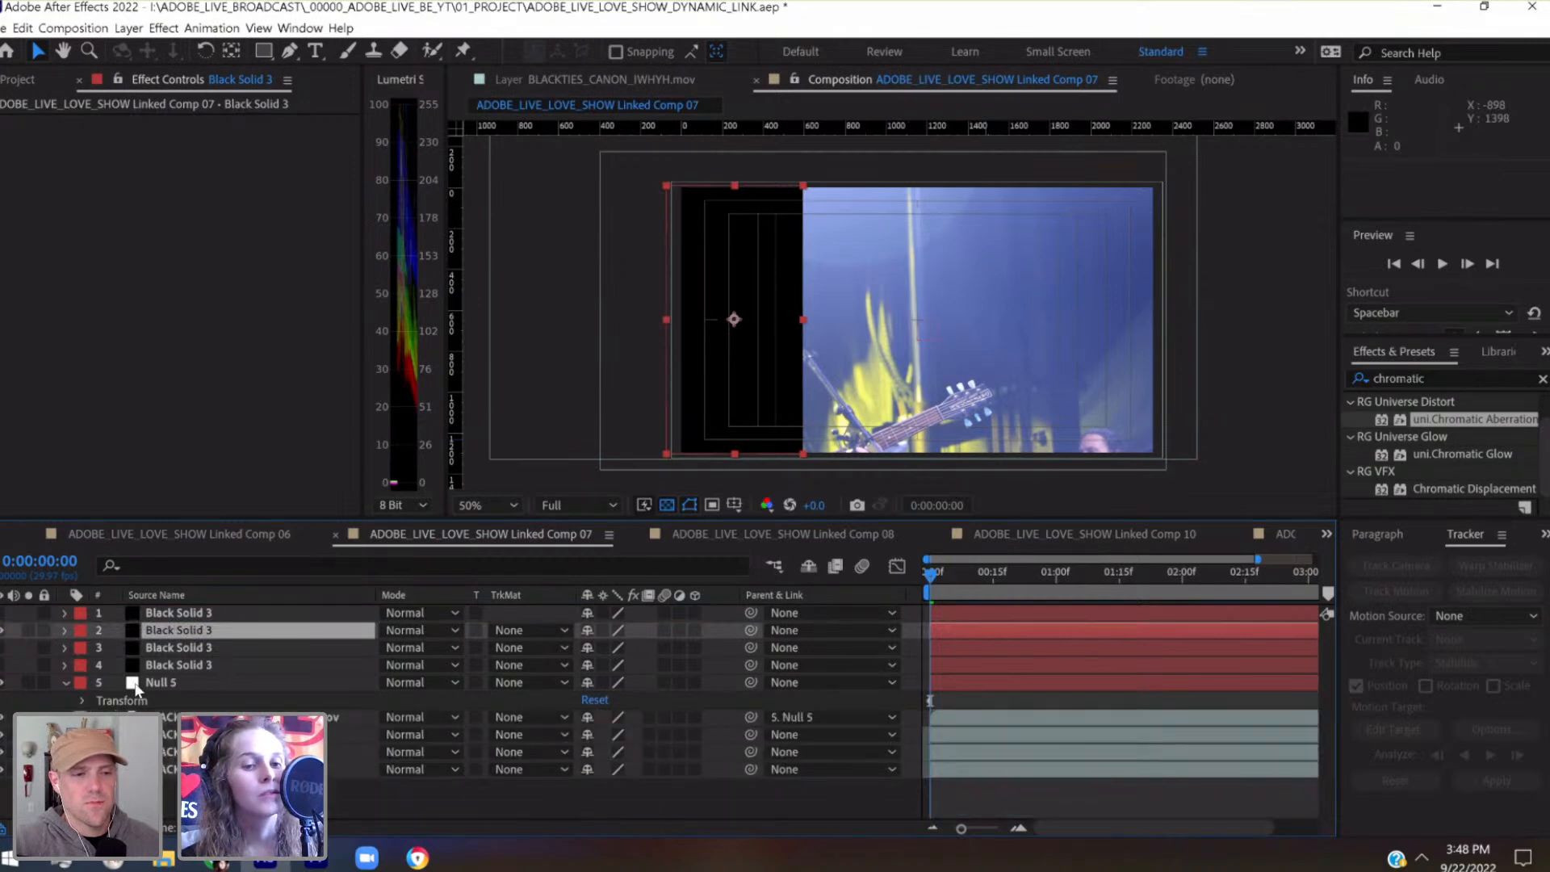
{"action": "left_click", "coordinate": [207, 680]}
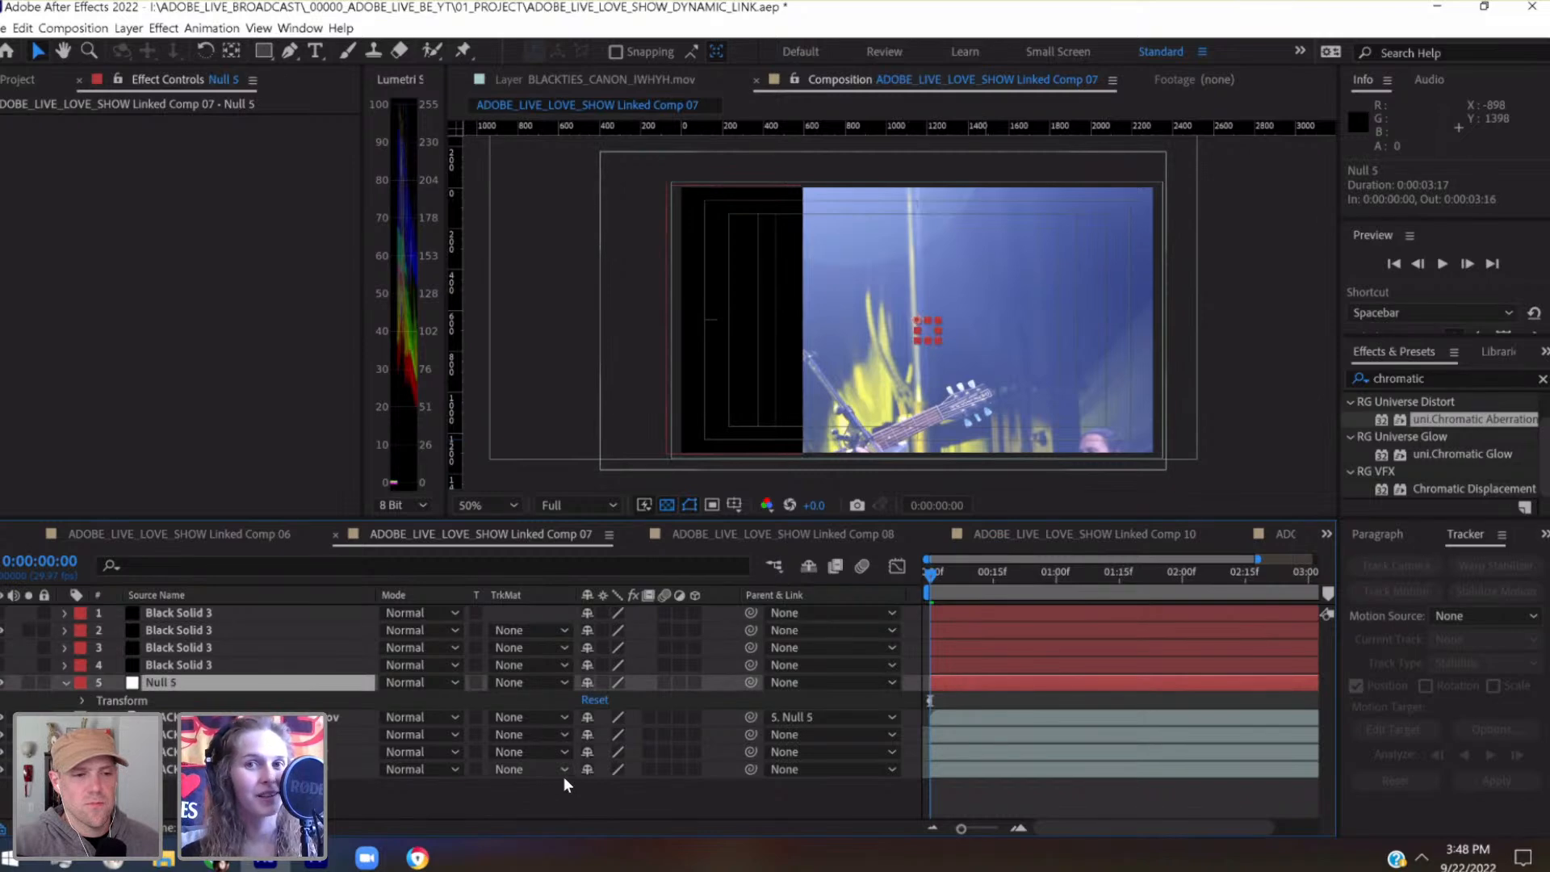
Move the leftmost panel's Black Solid 3 directly above BLACKTIES_CANON_IWHYH_02.mov and set it as that clip's alpha track matte
{"action": "left_click", "coordinate": [991, 583]}
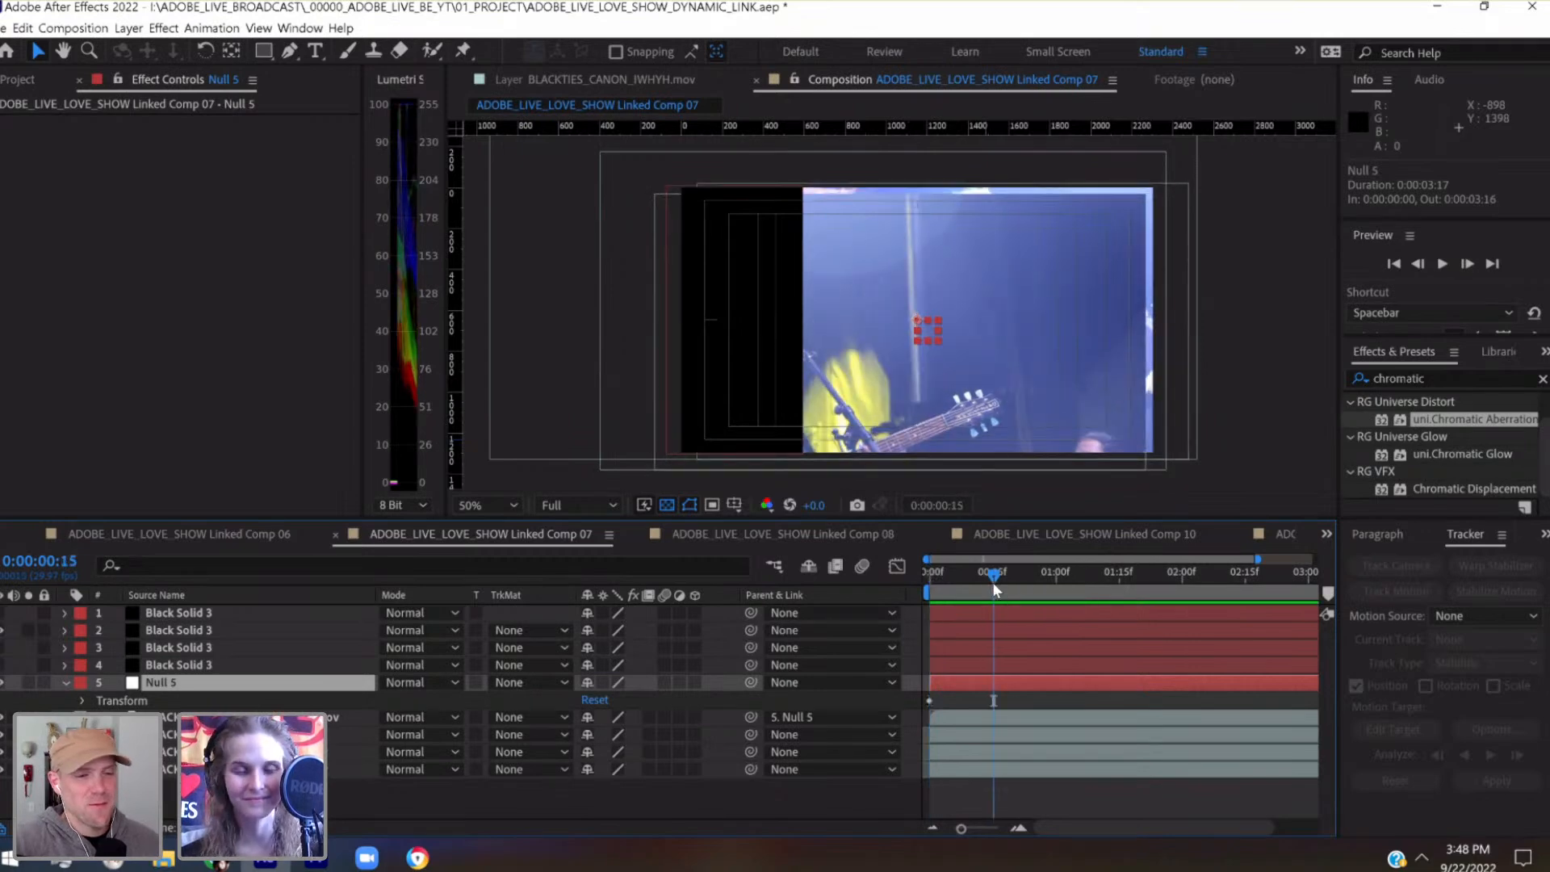
{"action": "left_click", "coordinate": [193, 631]}
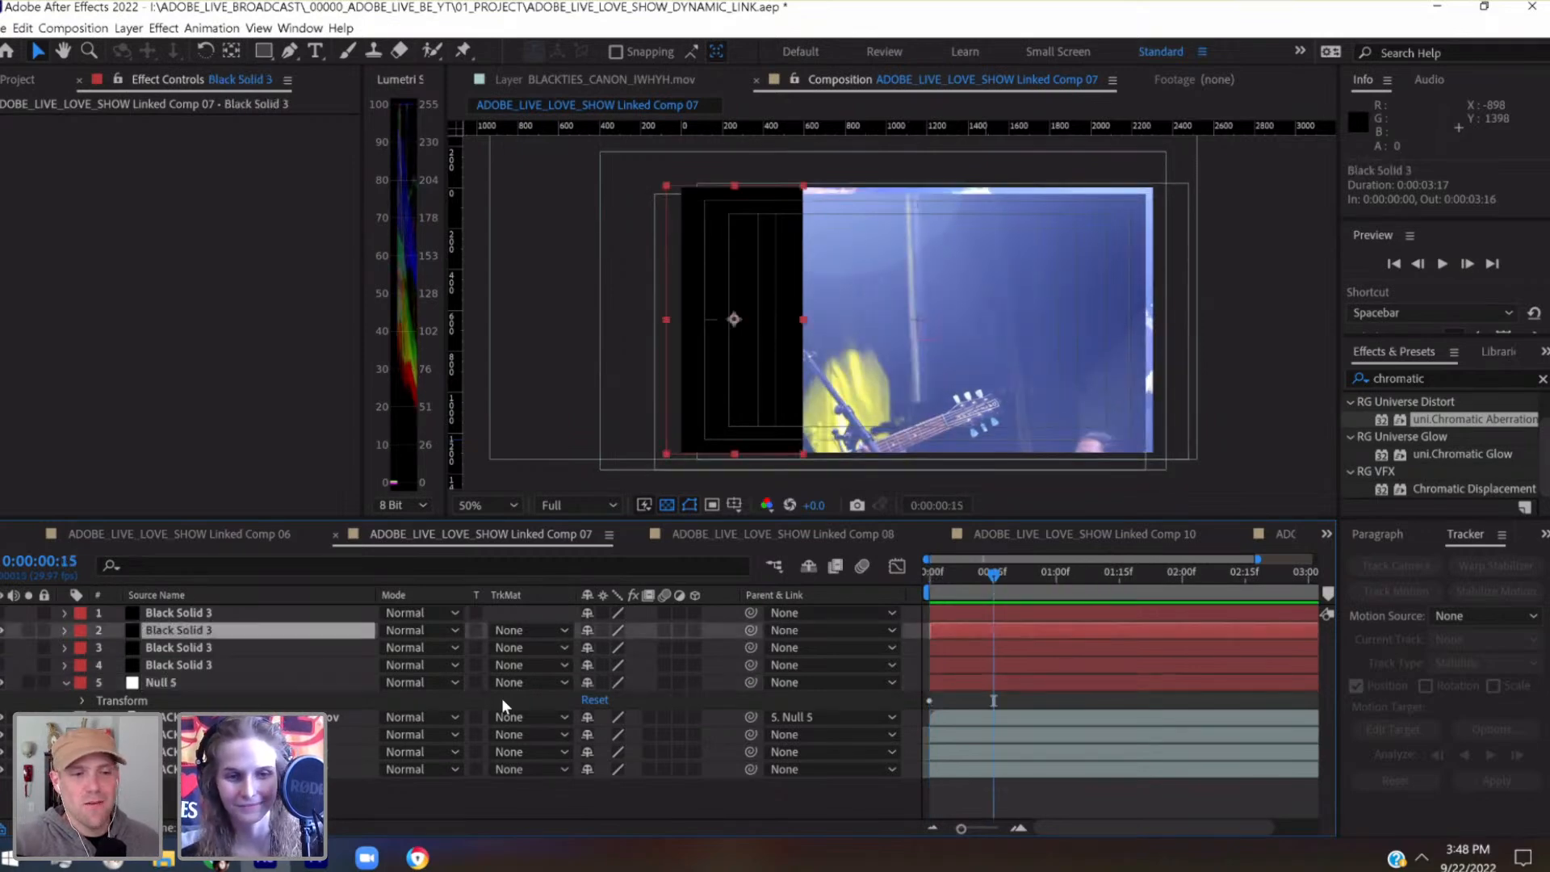
{"action": "left_click_drag", "start_coordinate": [229, 633], "coordinate": [239, 696]}
{"action": "left_click", "coordinate": [564, 717]}
{"action": "left_click", "coordinate": [565, 752]}
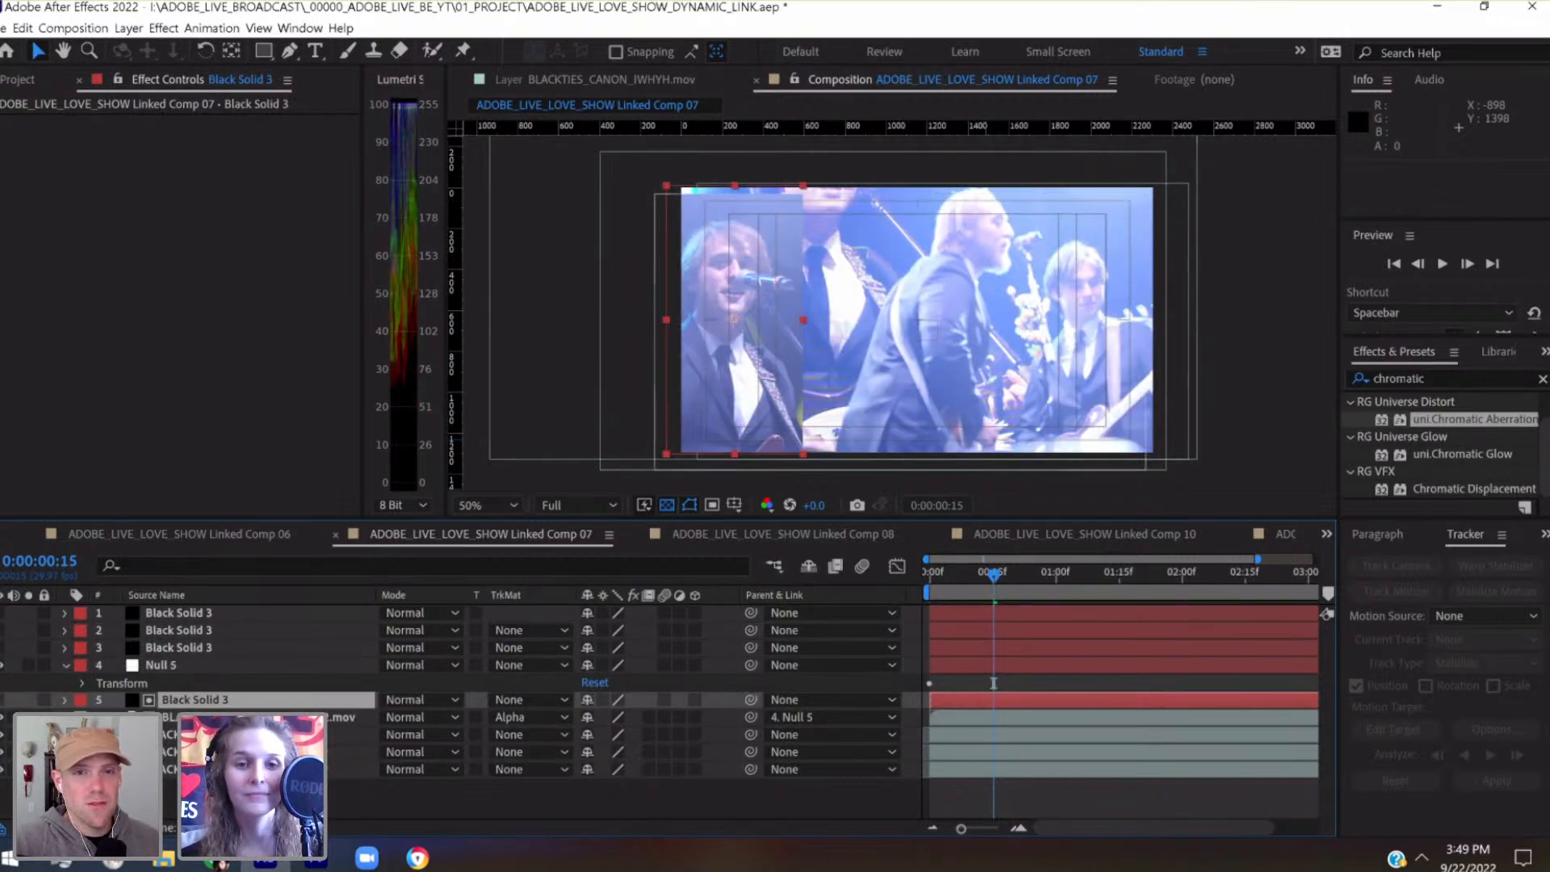
Keyframe Null 5's position at 0:00:00:15 to 1232, 588 so the singer sits centred in the panel
{"action": "left_click", "coordinate": [192, 662]}
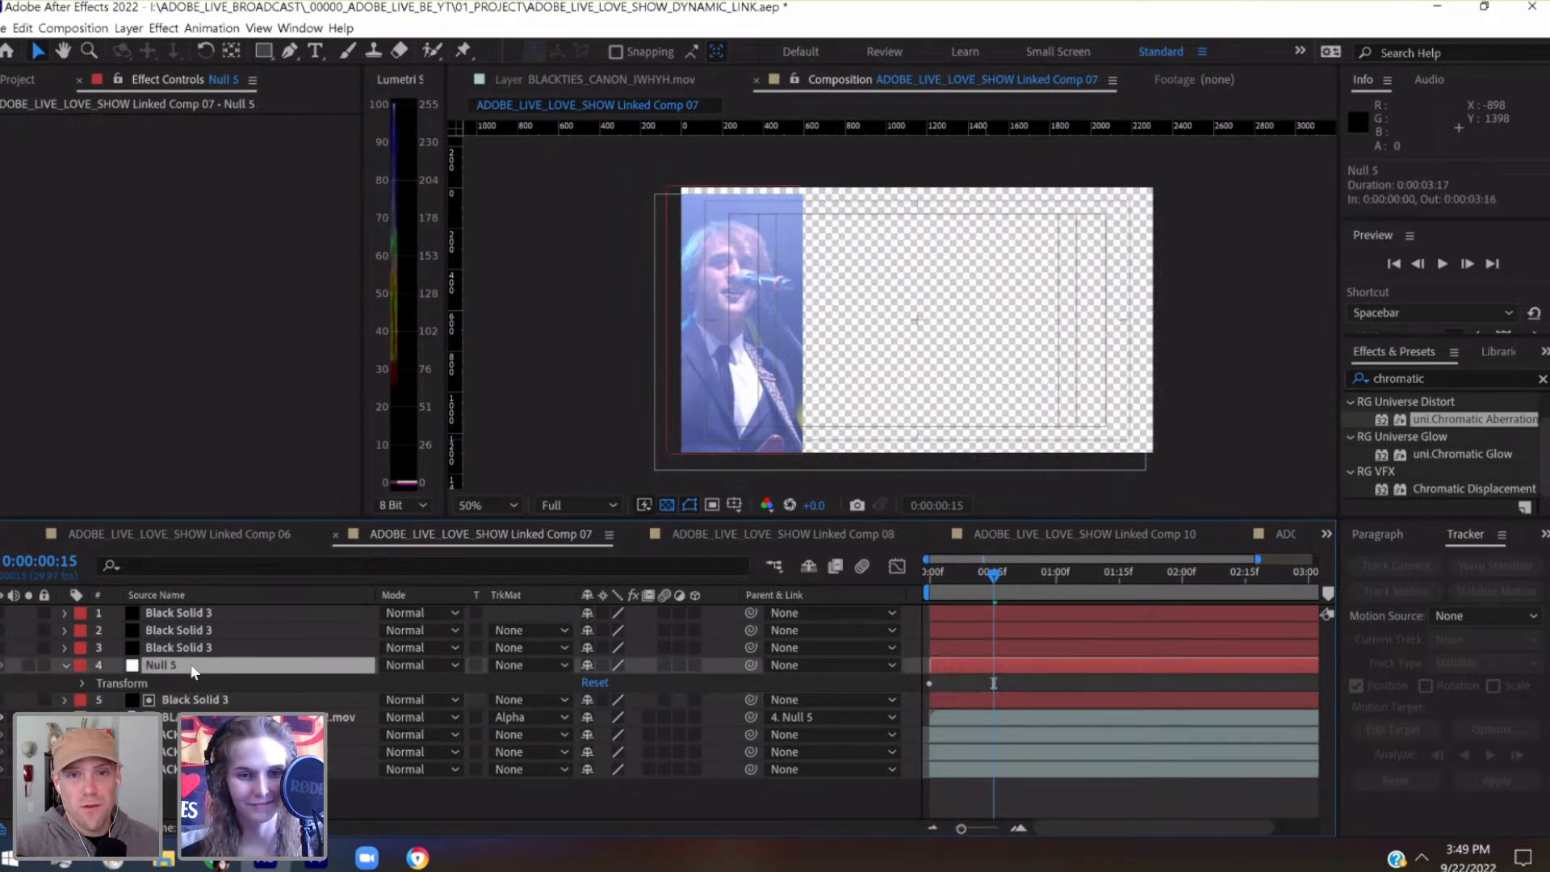
{"action": "left_click", "coordinate": [83, 683]}
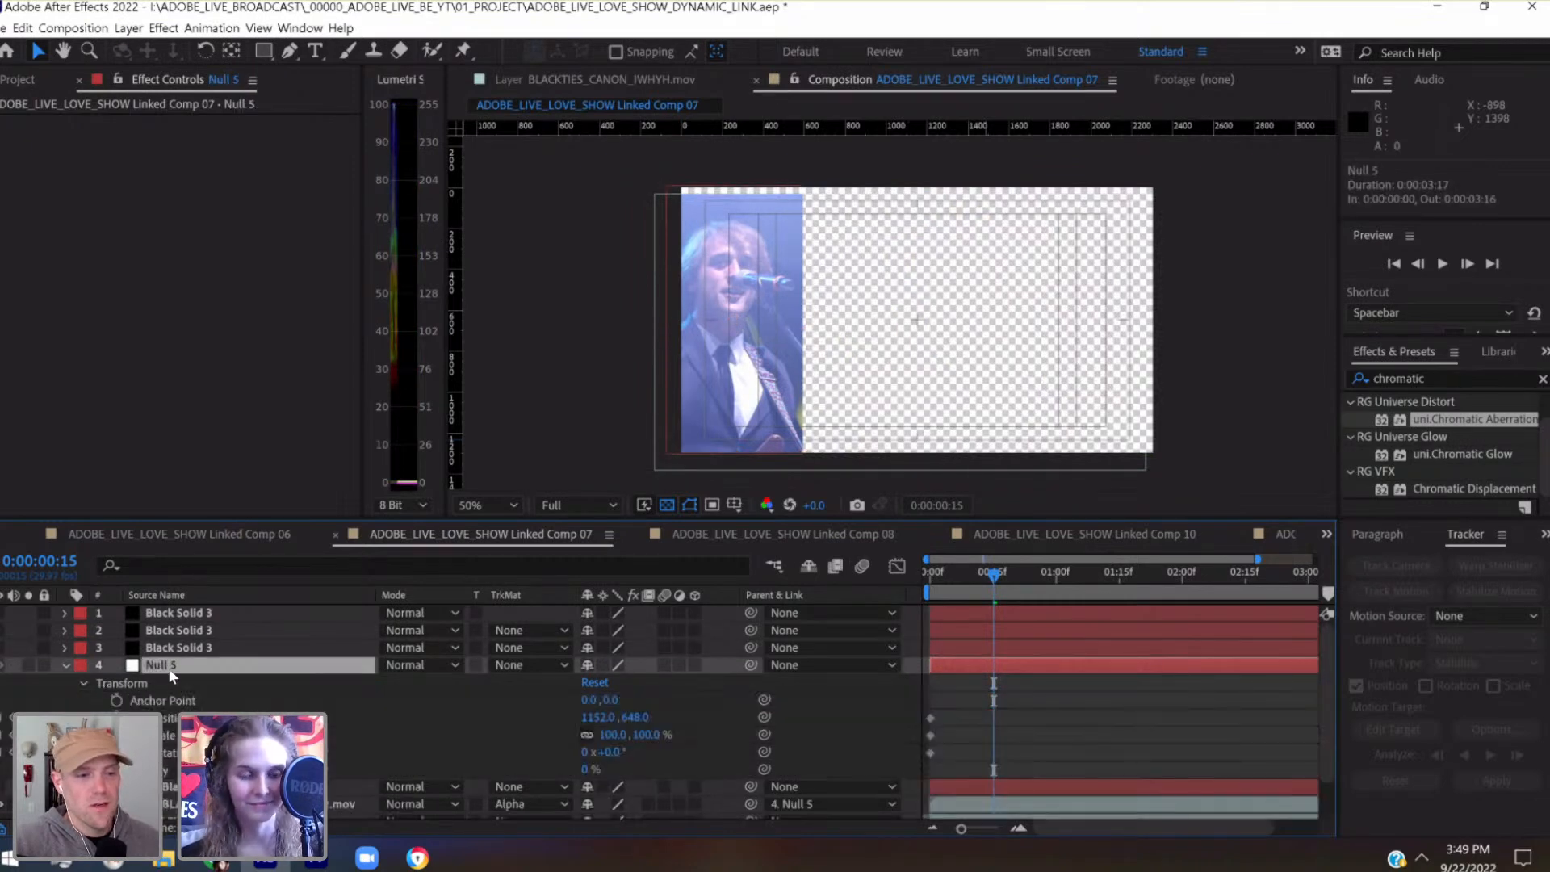
{"action": "key", "text": "shift+Right"}
{"action": "key", "text": "shift+Right"}
{"action": "key", "text": "shift+Right"}
{"action": "key", "text": "shift+Right"}
{"action": "key", "text": "shift+Right"}
{"action": "key", "text": "shift+Right"}
{"action": "key", "text": "shift+Right"}
{"action": "key", "text": "shift+Right"}
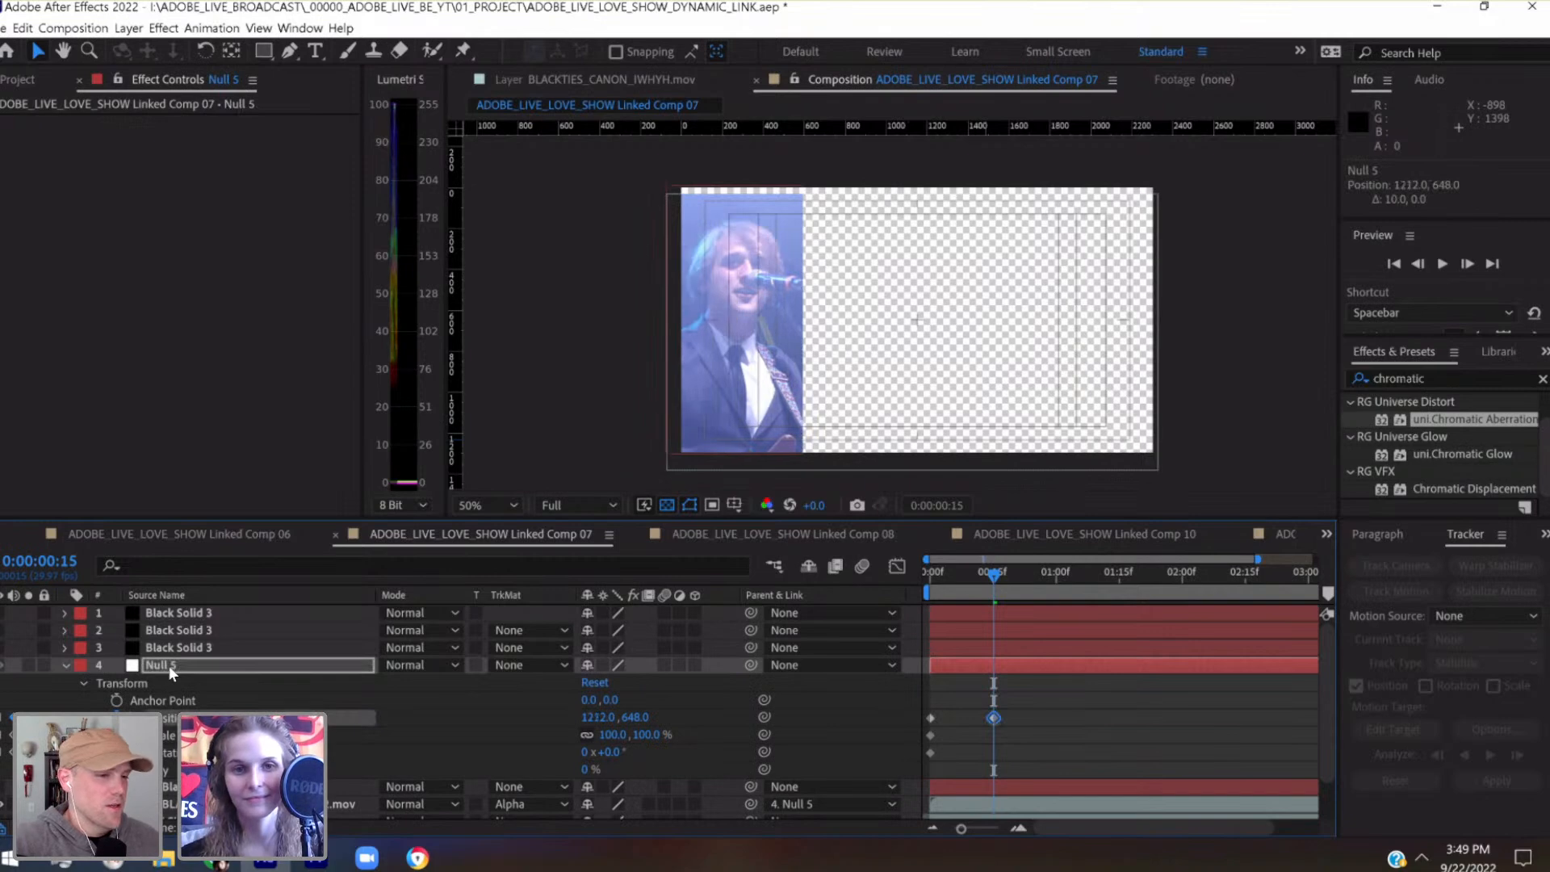
{"action": "key", "text": "shift+Up"}
{"action": "key", "text": "shift+Up"}
{"action": "key", "text": "shift+Up"}
{"action": "key", "text": "shift+Up"}
{"action": "key", "text": "shift+Up"}
{"action": "key", "text": "shift+Up"}
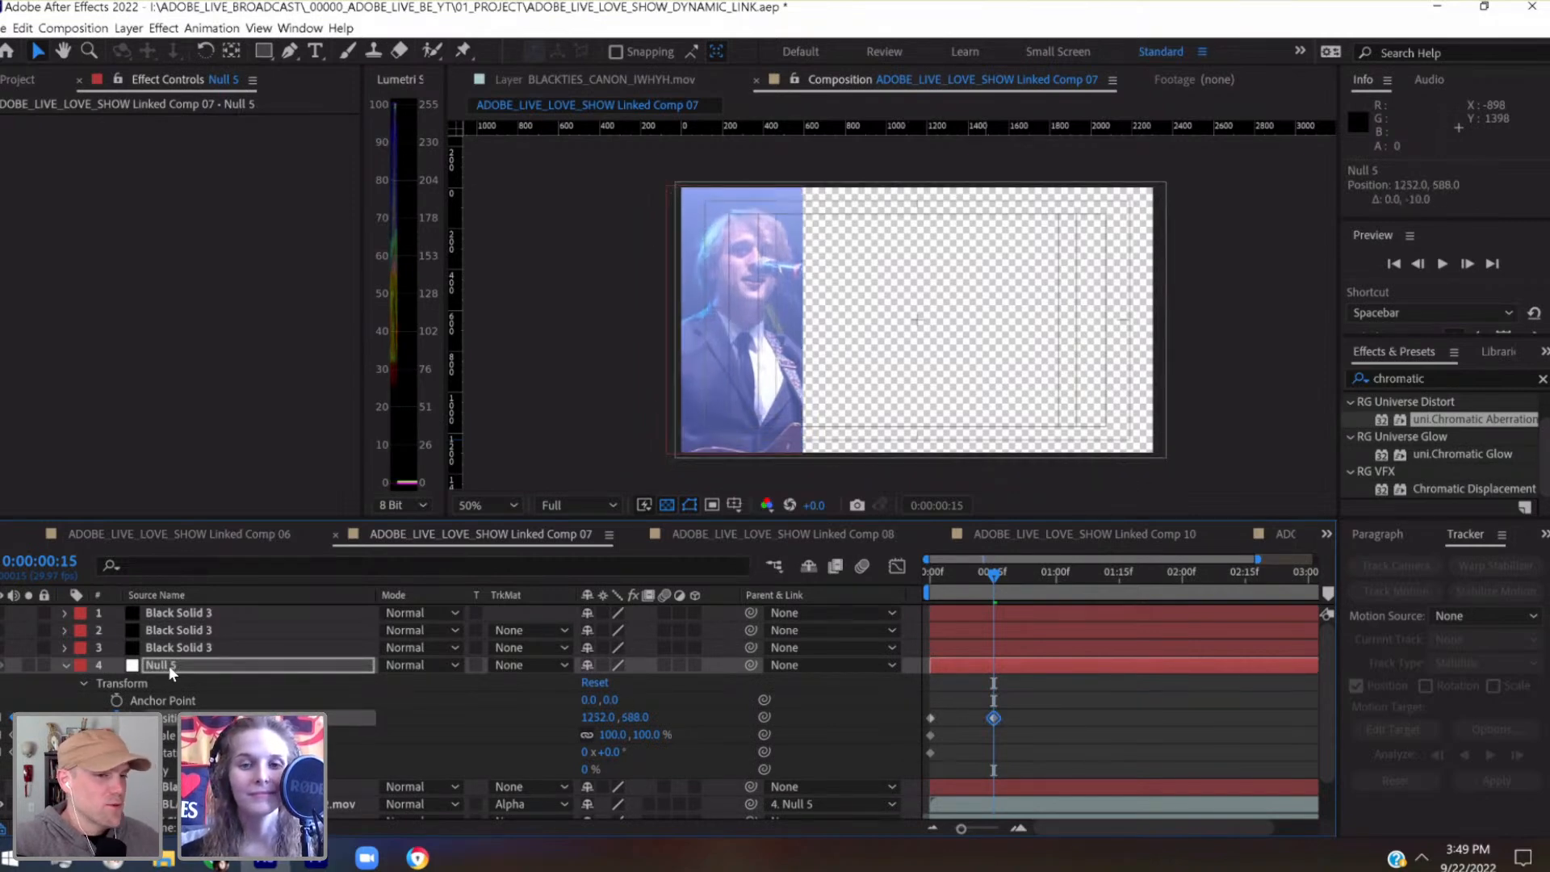
Keyframe Null 5's position at 0:00:01:00 to 1192, 588
{"action": "left_click", "coordinate": [1015, 574]}
{"action": "left_click", "coordinate": [1057, 580]}
{"action": "key", "text": "shift+Left"}
{"action": "key", "text": "shift+Left"}
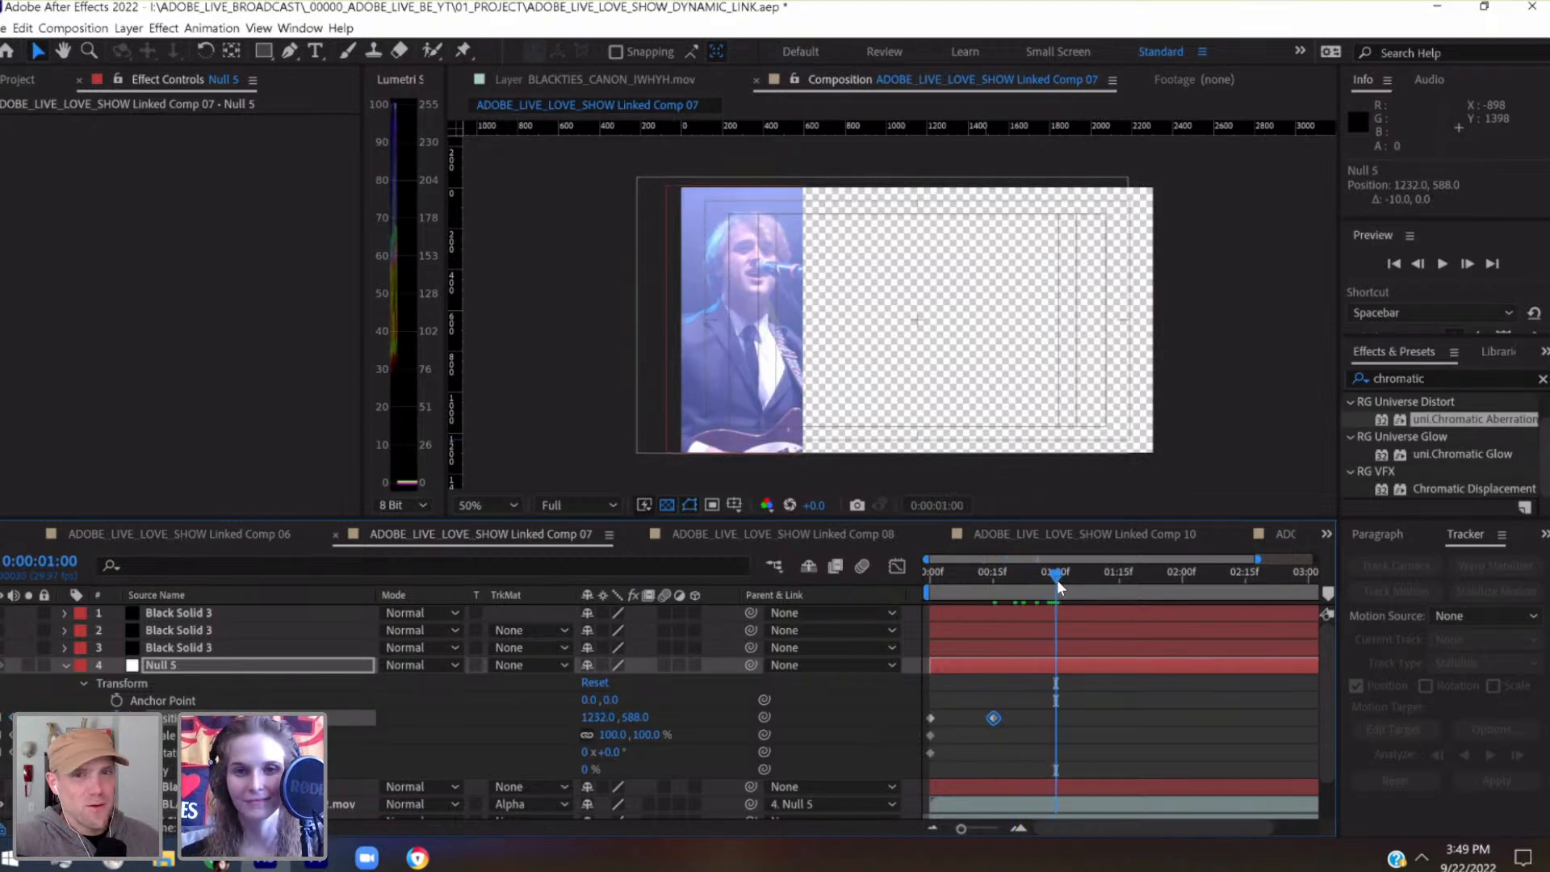
{"action": "key", "text": "shift+Left"}
{"action": "key", "text": "shift+Left"}
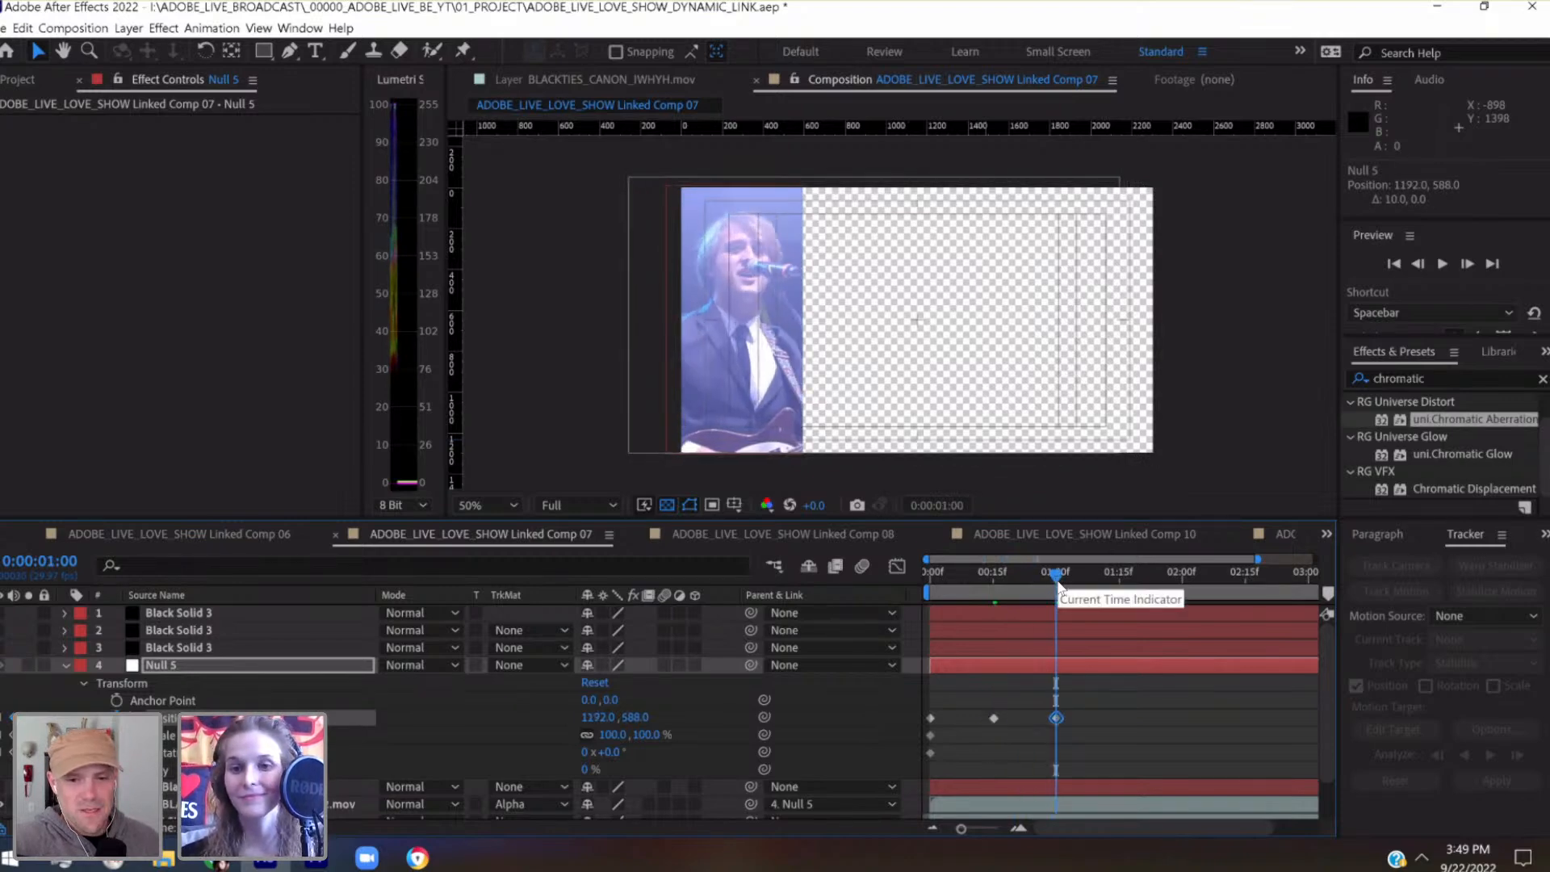
Keyframe Null 5's position at 0:00:01:15 to 1172, 668 to close the gap at the panel's lower edge
{"action": "left_click_drag", "start_coordinate": [1068, 587], "coordinate": [1121, 594]}
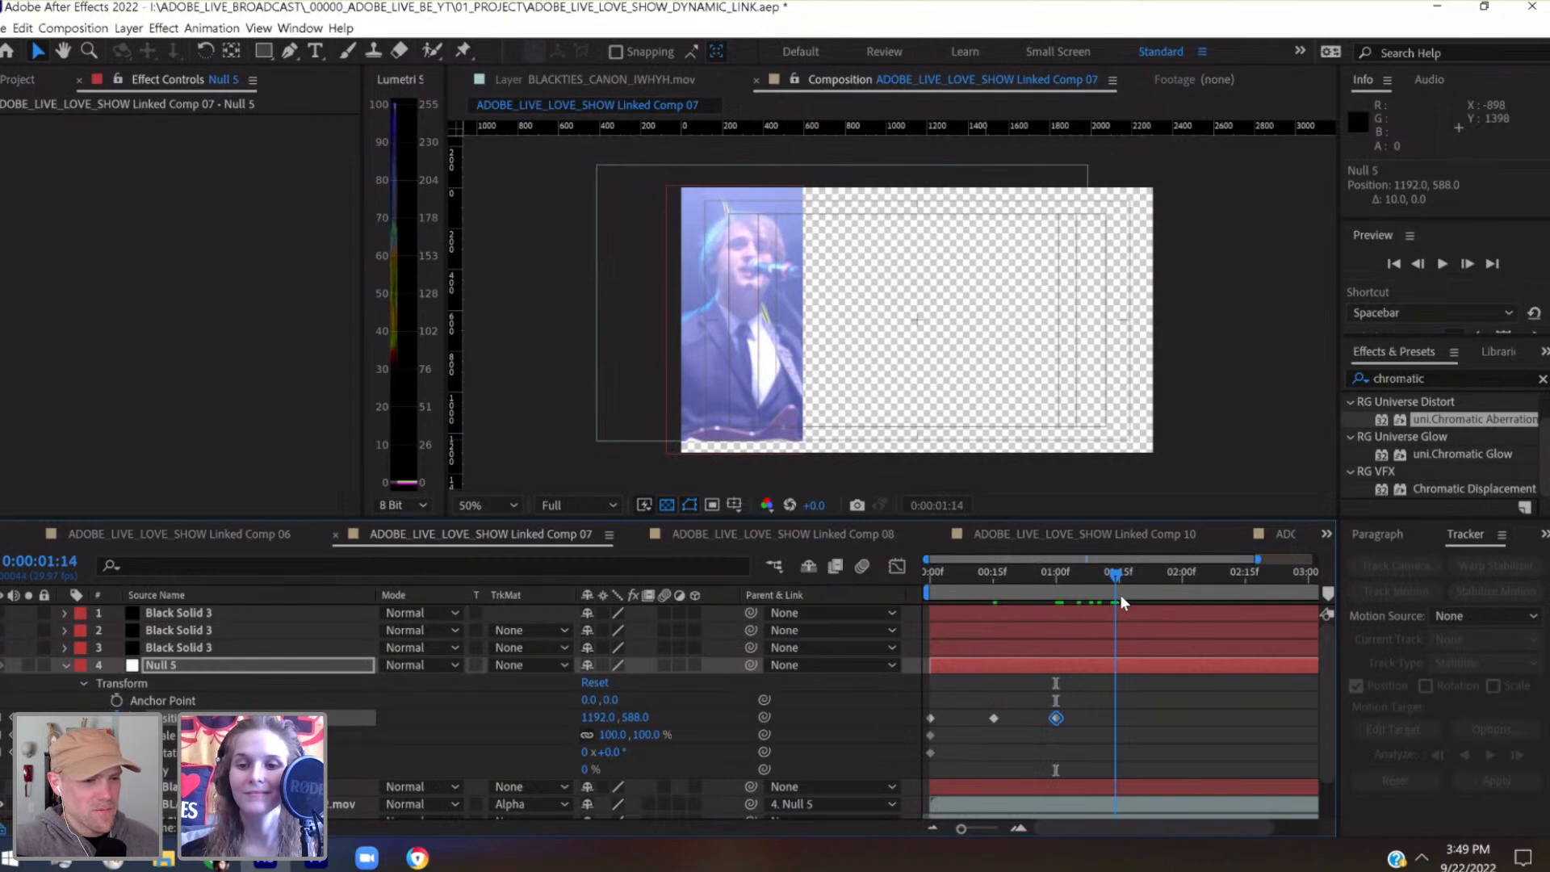
{"action": "key", "text": "Page_Down"}
{"action": "key", "text": "shift+Down"}
{"action": "key", "text": "shift+Down"}
{"action": "key", "text": "shift+Down"}
{"action": "key", "text": "shift+Down"}
{"action": "key", "text": "shift+Down"}
{"action": "key", "text": "shift+Down"}
{"action": "key", "text": "shift+Down"}
{"action": "key", "text": "shift+Down"}
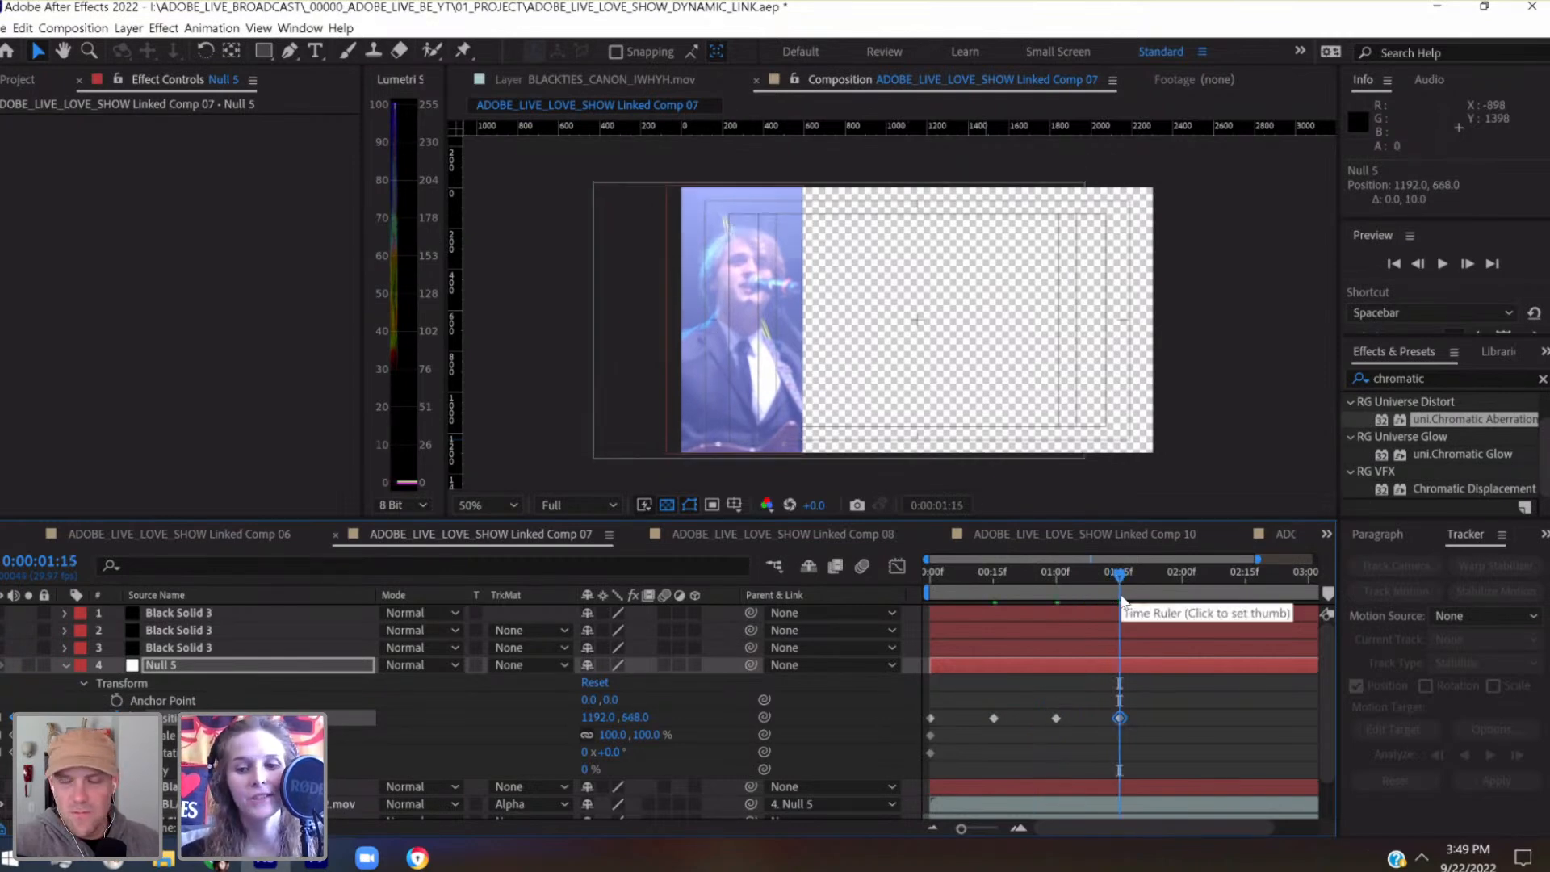
{"action": "key", "text": "shift+Left"}
{"action": "key", "text": "shift+Left"}
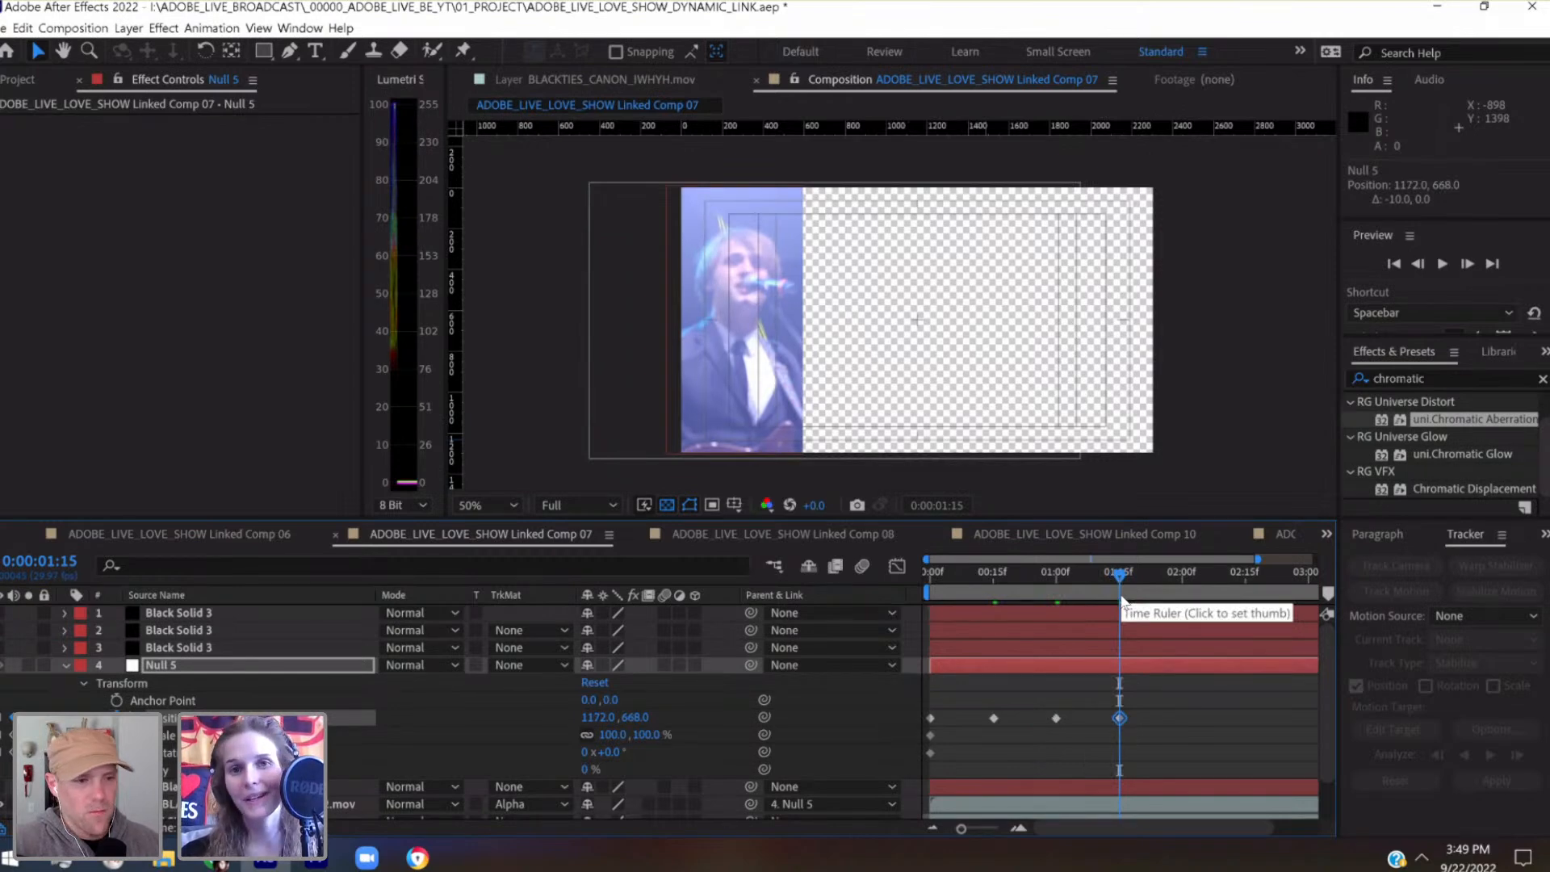
Add a position keyframe to Null 5 at 0:00:02:00 and scale the null up to 112%
{"action": "left_click_drag", "start_coordinate": [1174, 580], "coordinate": [1183, 579]}
{"action": "left_click", "coordinate": [1184, 579]}
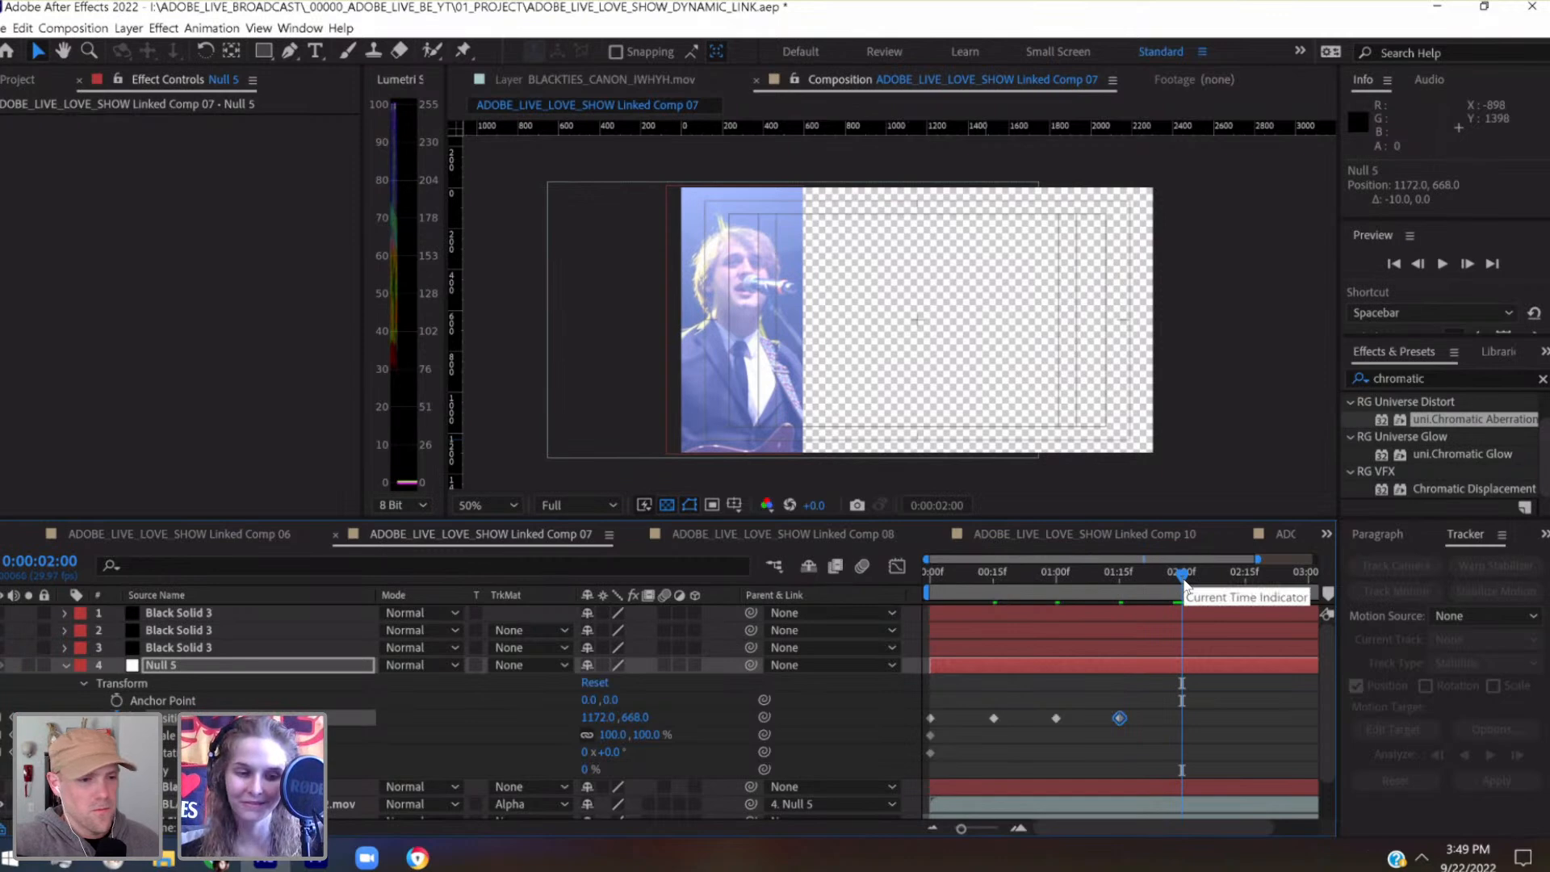
{"action": "key", "text": "shift+Up"}
{"action": "key", "text": "shift+Up"}
{"action": "key", "text": "shift+Down"}
{"action": "key", "text": "shift+Down"}
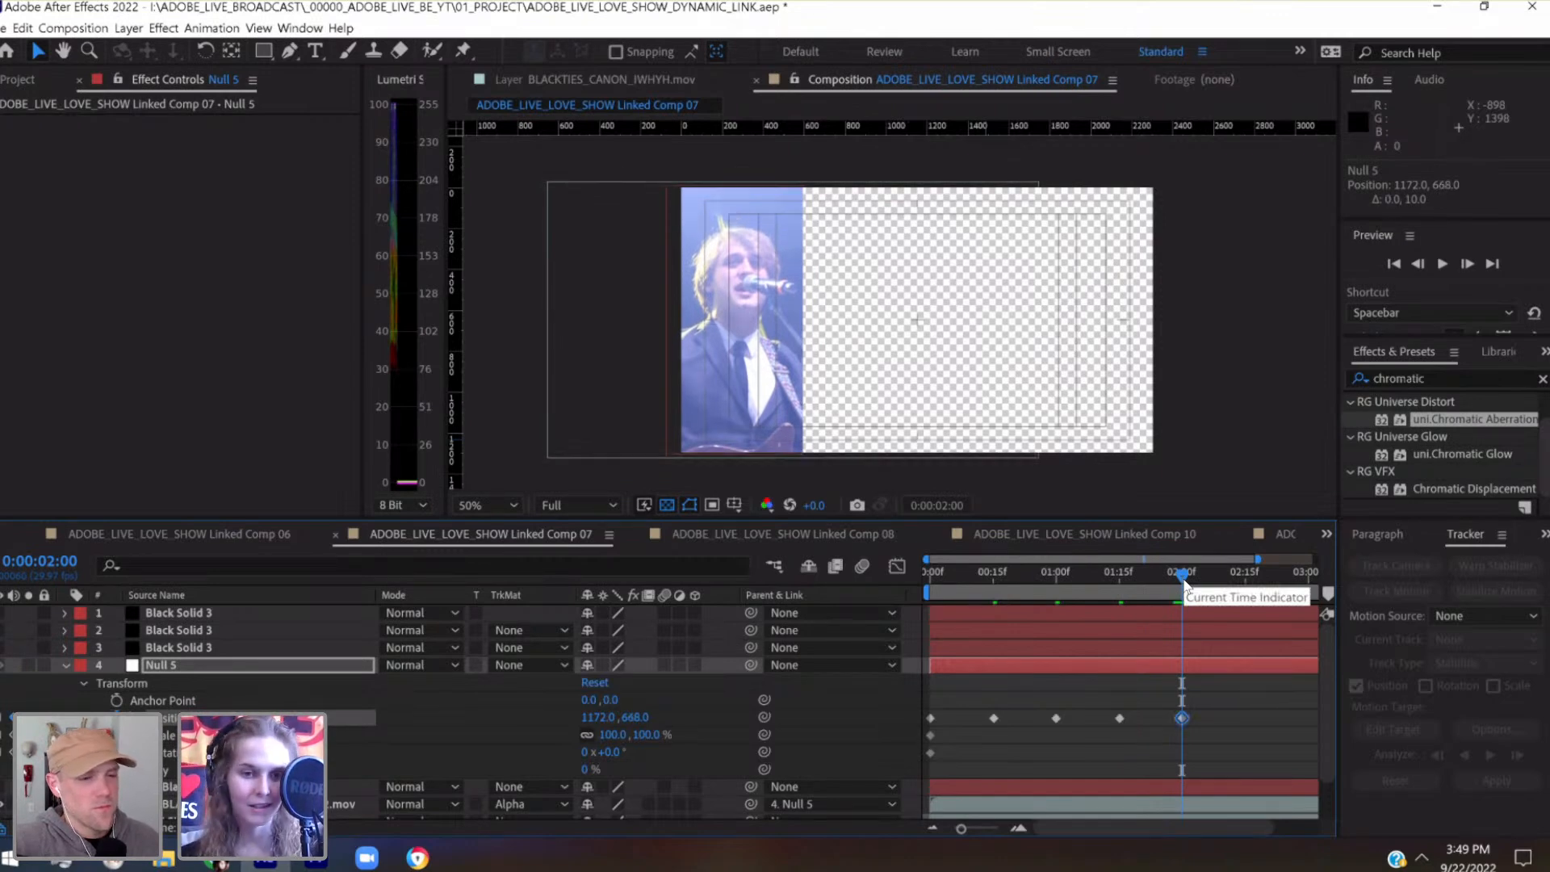
{"action": "left_click_drag", "start_coordinate": [646, 735], "coordinate": [661, 741]}
Reposition Null 5 at 0:00:02:00 to 1292, 628 to recentre the singer, and save the project
{"action": "key", "text": "shift+Right"}
{"action": "key", "text": "shift+Right"}
{"action": "key", "text": "shift+Right"}
{"action": "key", "text": "shift+Right"}
{"action": "key", "text": "shift+Right"}
{"action": "key", "text": "shift+Right"}
{"action": "key", "text": "shift+Right"}
{"action": "key", "text": "shift+Right"}
{"action": "key", "text": "shift+Right"}
{"action": "key", "text": "shift+Right"}
{"action": "key", "text": "shift+Right"}
{"action": "key", "text": "shift+Right"}
{"action": "key", "text": "shift+Right"}
{"action": "key", "text": "shift+Right"}
{"action": "key", "text": "shift+Right"}
{"action": "key", "text": "shift+Right"}
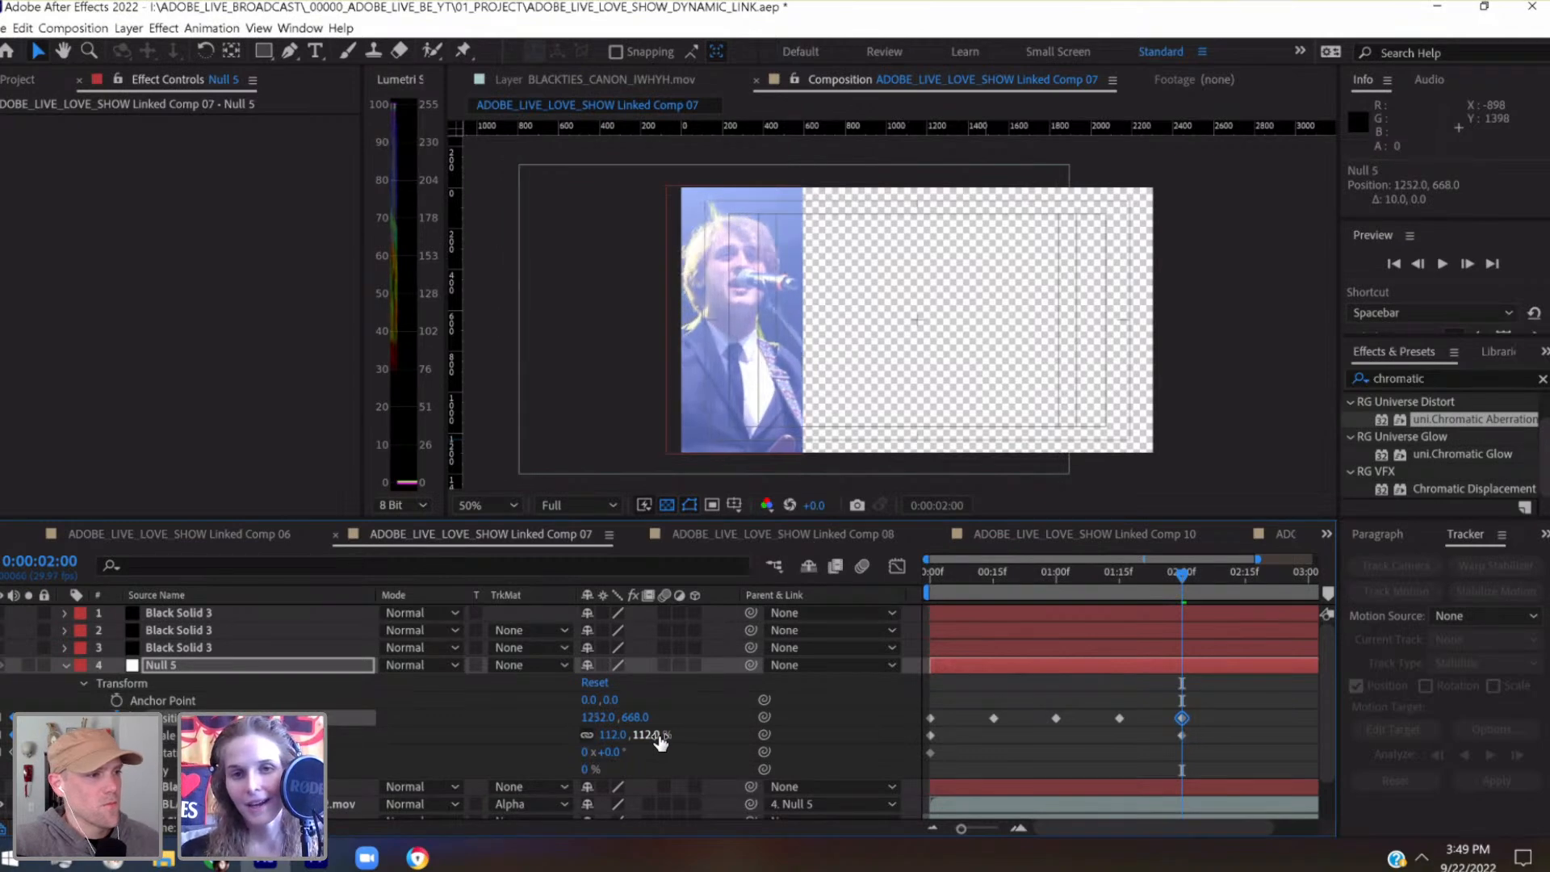
{"action": "key", "text": "shift+Up"}
{"action": "key", "text": "shift+Up"}
{"action": "key", "text": "shift+Up"}
{"action": "key", "text": "shift+Up"}
{"action": "key", "text": "shift+Up"}
{"action": "key", "text": "shift+Up"}
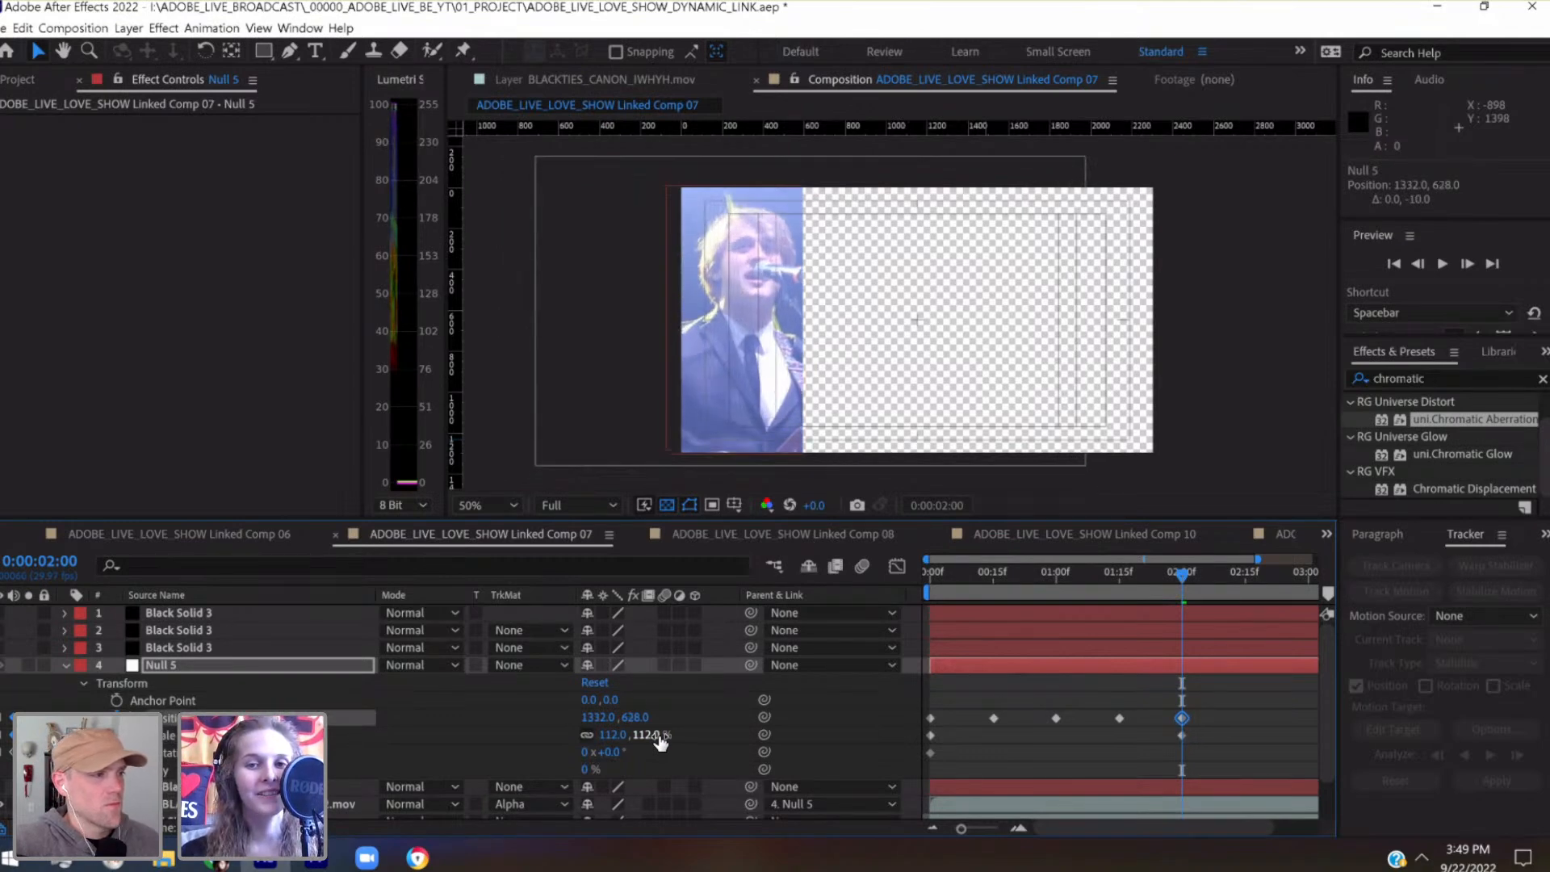
{"action": "key", "text": "shift+Left"}
{"action": "key", "text": "shift+Left"}
{"action": "key", "text": "shift+Left"}
{"action": "key", "text": "shift+Left"}
{"action": "key", "text": "shift+Down"}
{"action": "key", "text": "shift+Down"}
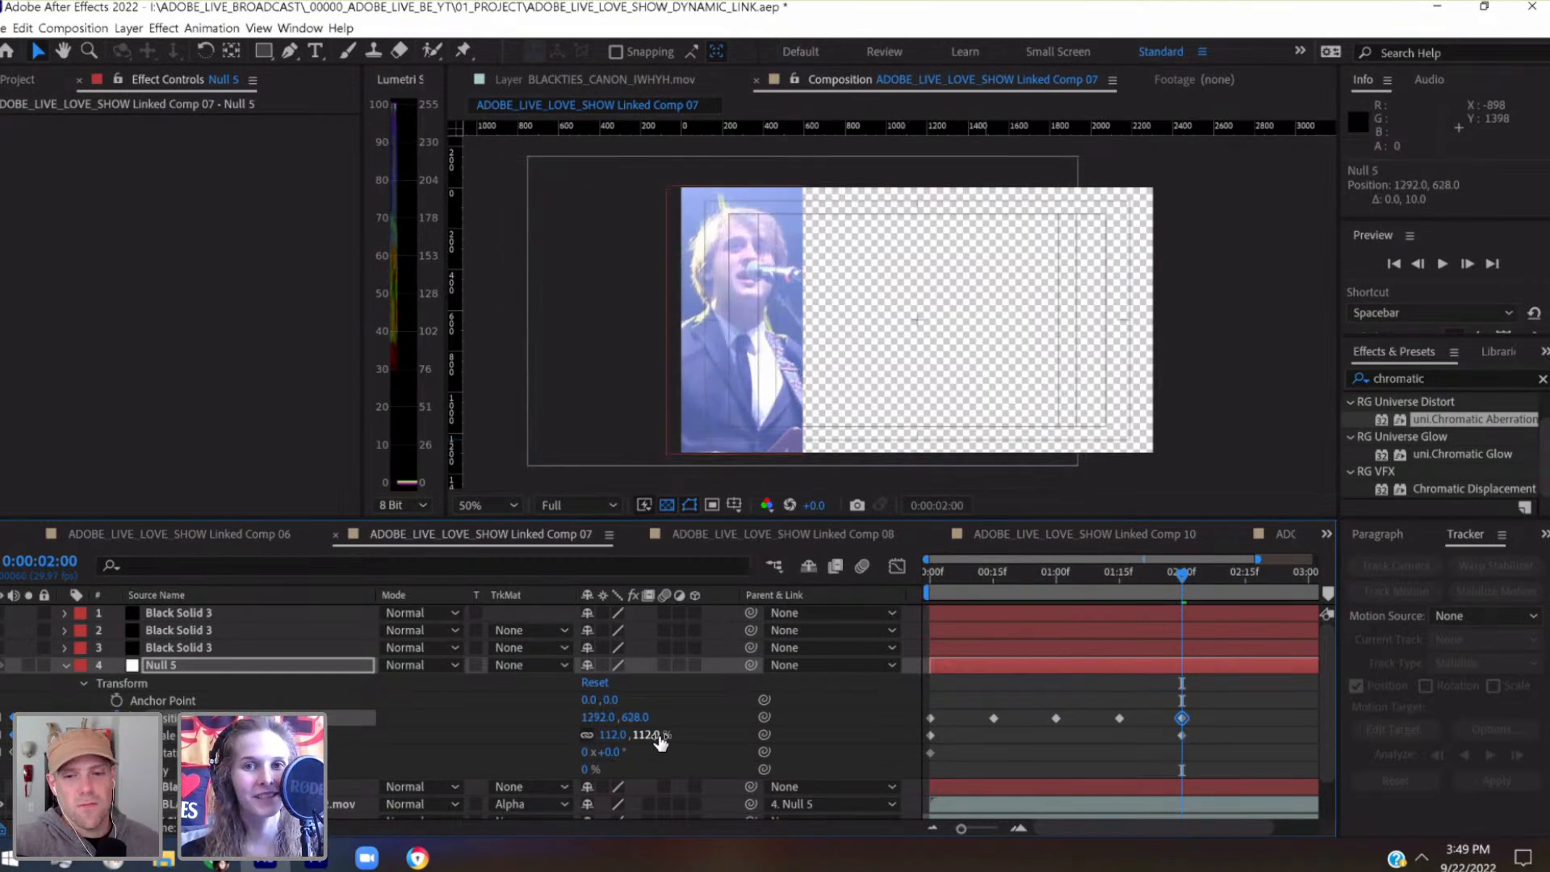
{"action": "key", "text": "ctrl+s"}
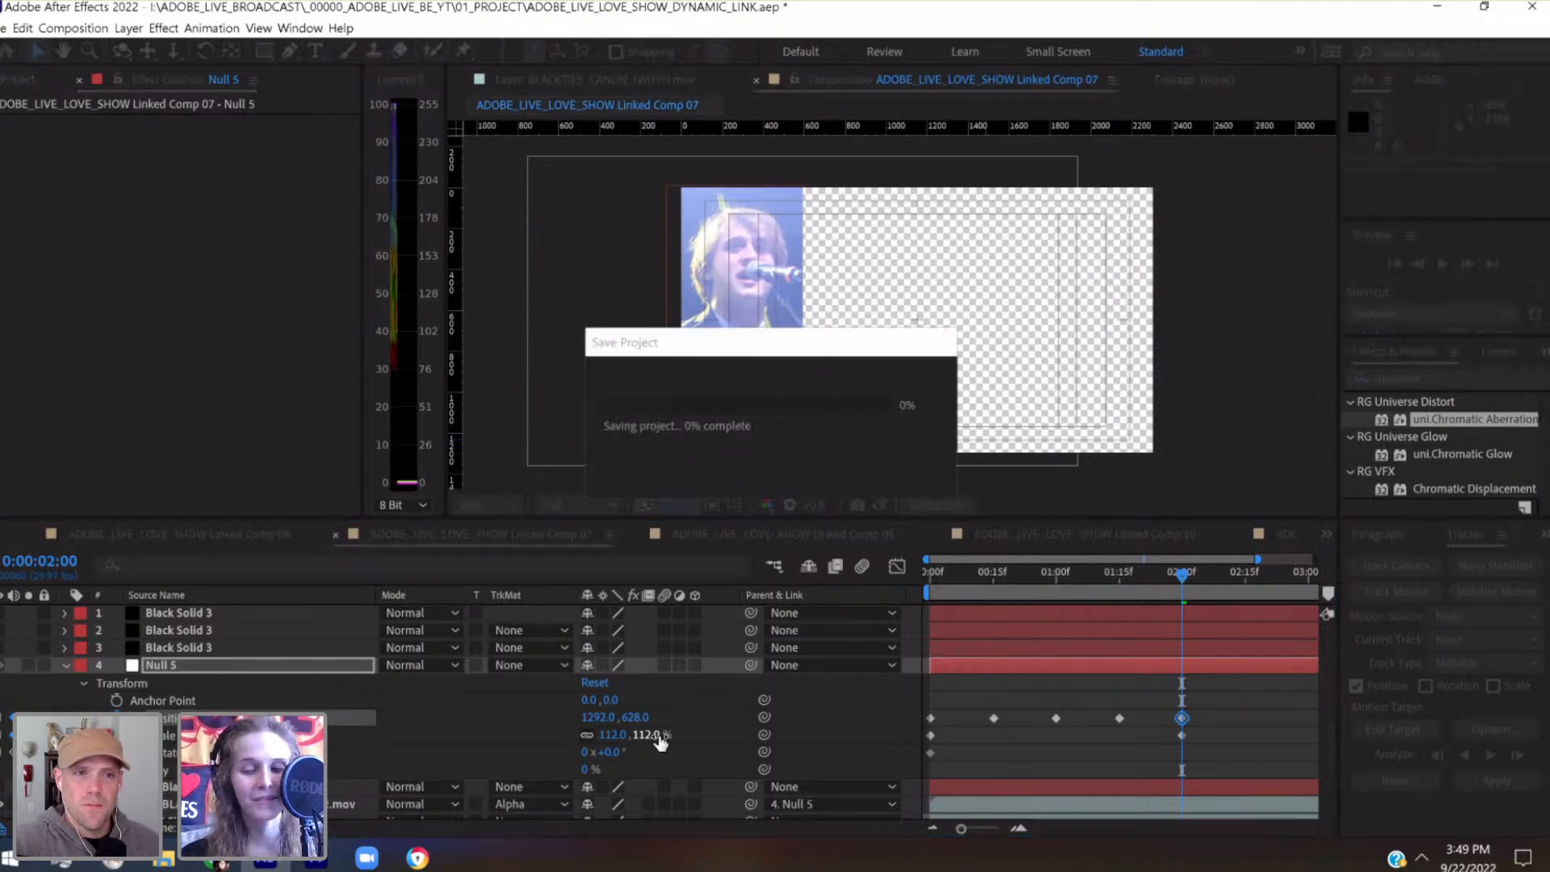
Keyframe Null 5's position at 0:00:02:15 to 1352, 628
{"action": "scroll", "coordinate": [1155, 666], "scroll_direction": "right", "scroll_amount": 2}
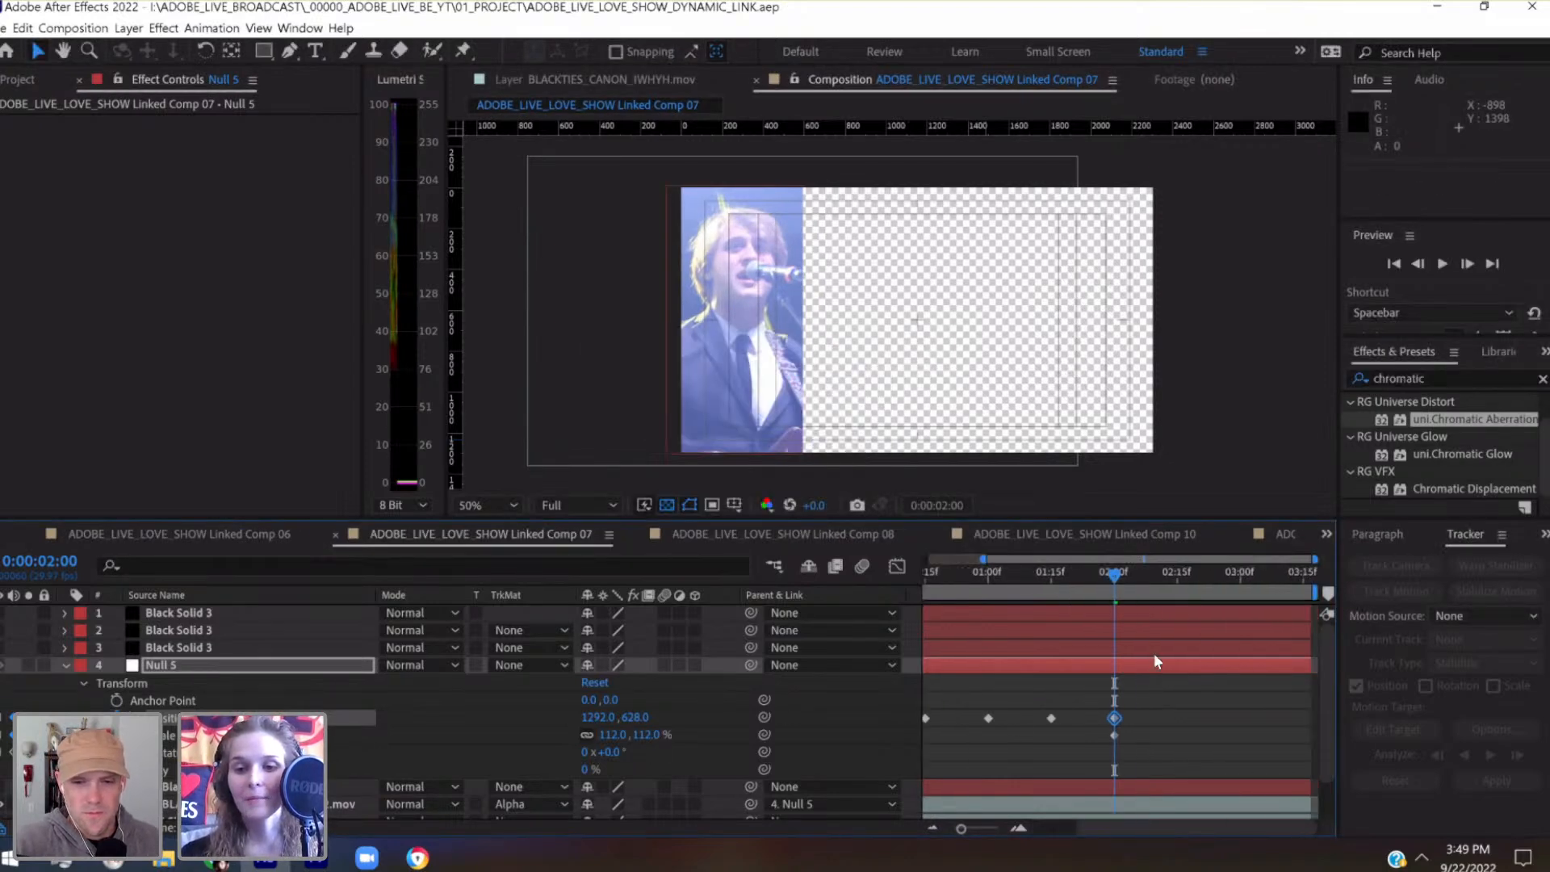
{"action": "left_click", "coordinate": [1176, 580]}
{"action": "key", "text": "shift+Right"}
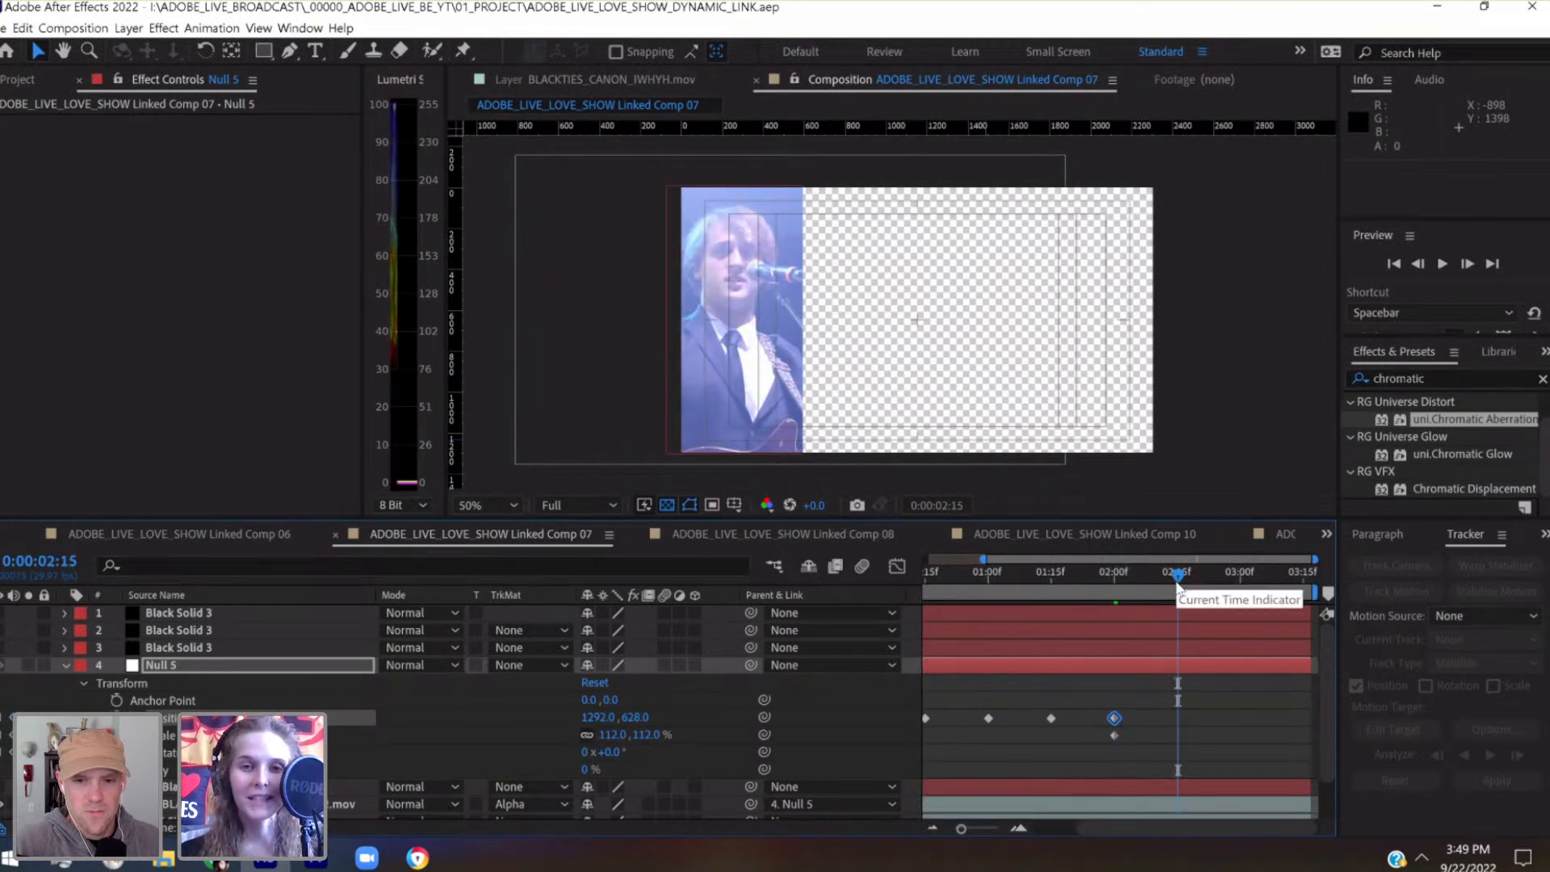
{"action": "key", "text": "shift+Right"}
{"action": "key", "text": "shift+Right"}
{"action": "key", "text": "shift+Right"}
{"action": "key", "text": "shift+Right"}
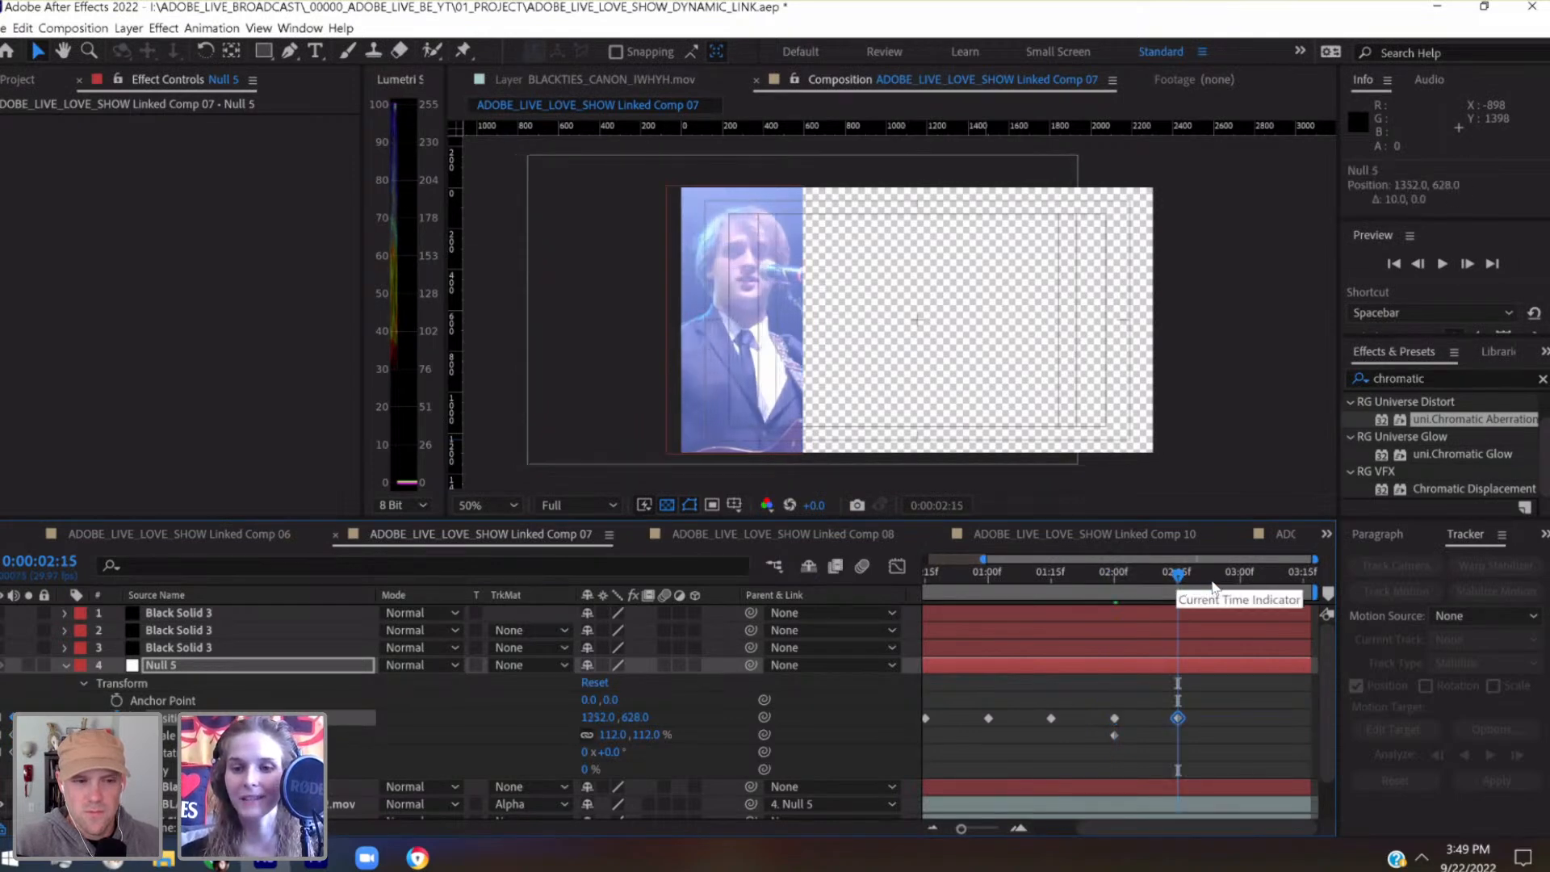
Keyframe Null 5's position to 1352, 628 at 0:00:03:00 and to 1332, 648 at the clip's last frame
{"action": "left_click_drag", "start_coordinate": [1209, 580], "coordinate": [1240, 578]}
{"action": "key", "text": "shift+Down"}
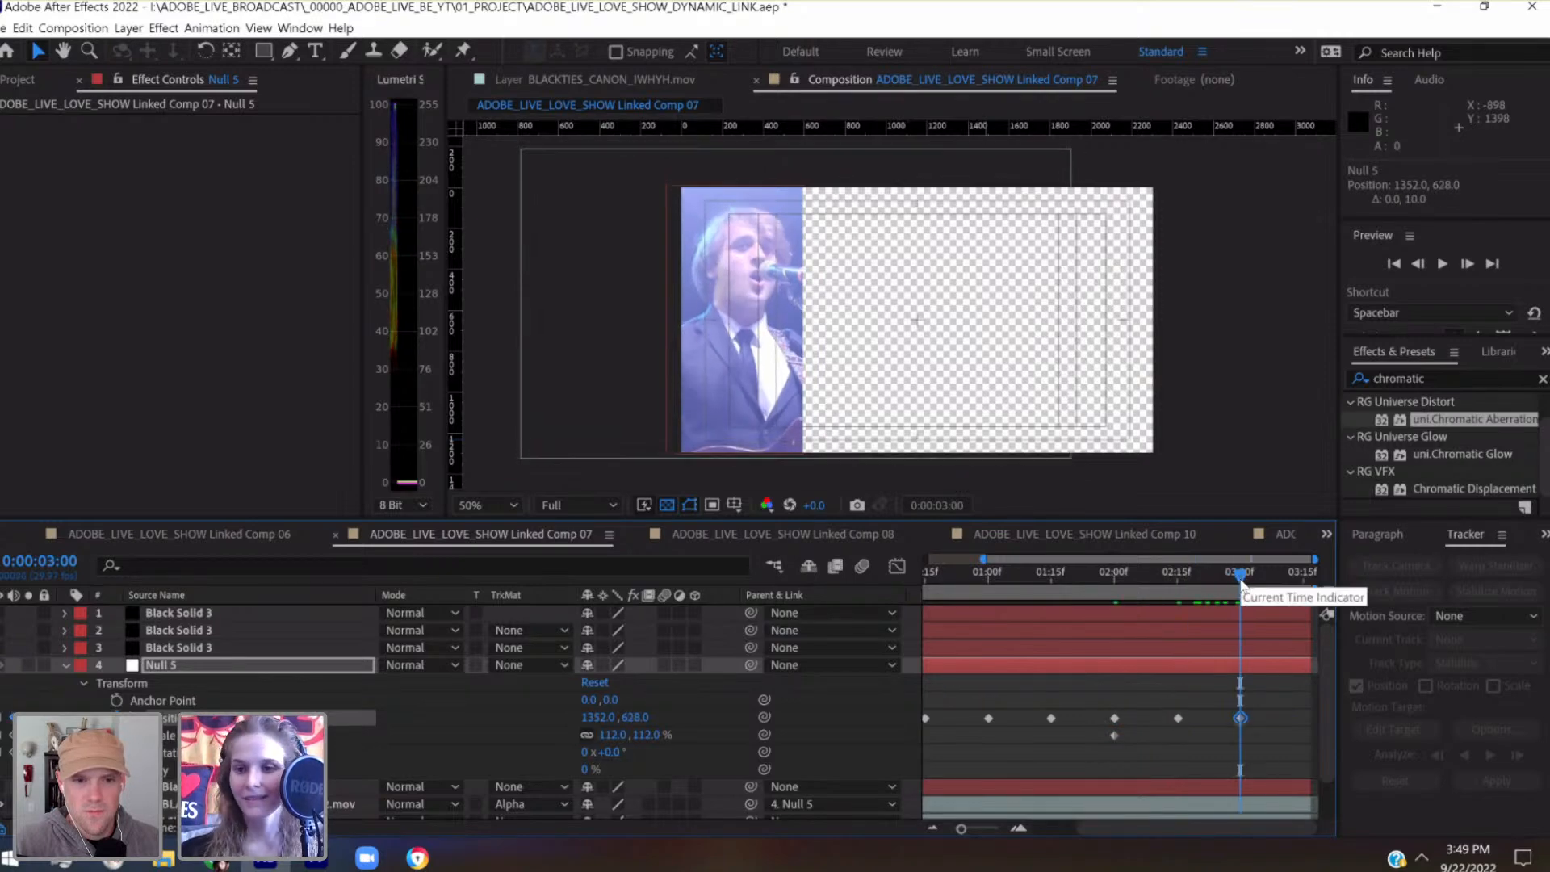
{"action": "left_click_drag", "start_coordinate": [1273, 583], "coordinate": [1308, 583]}
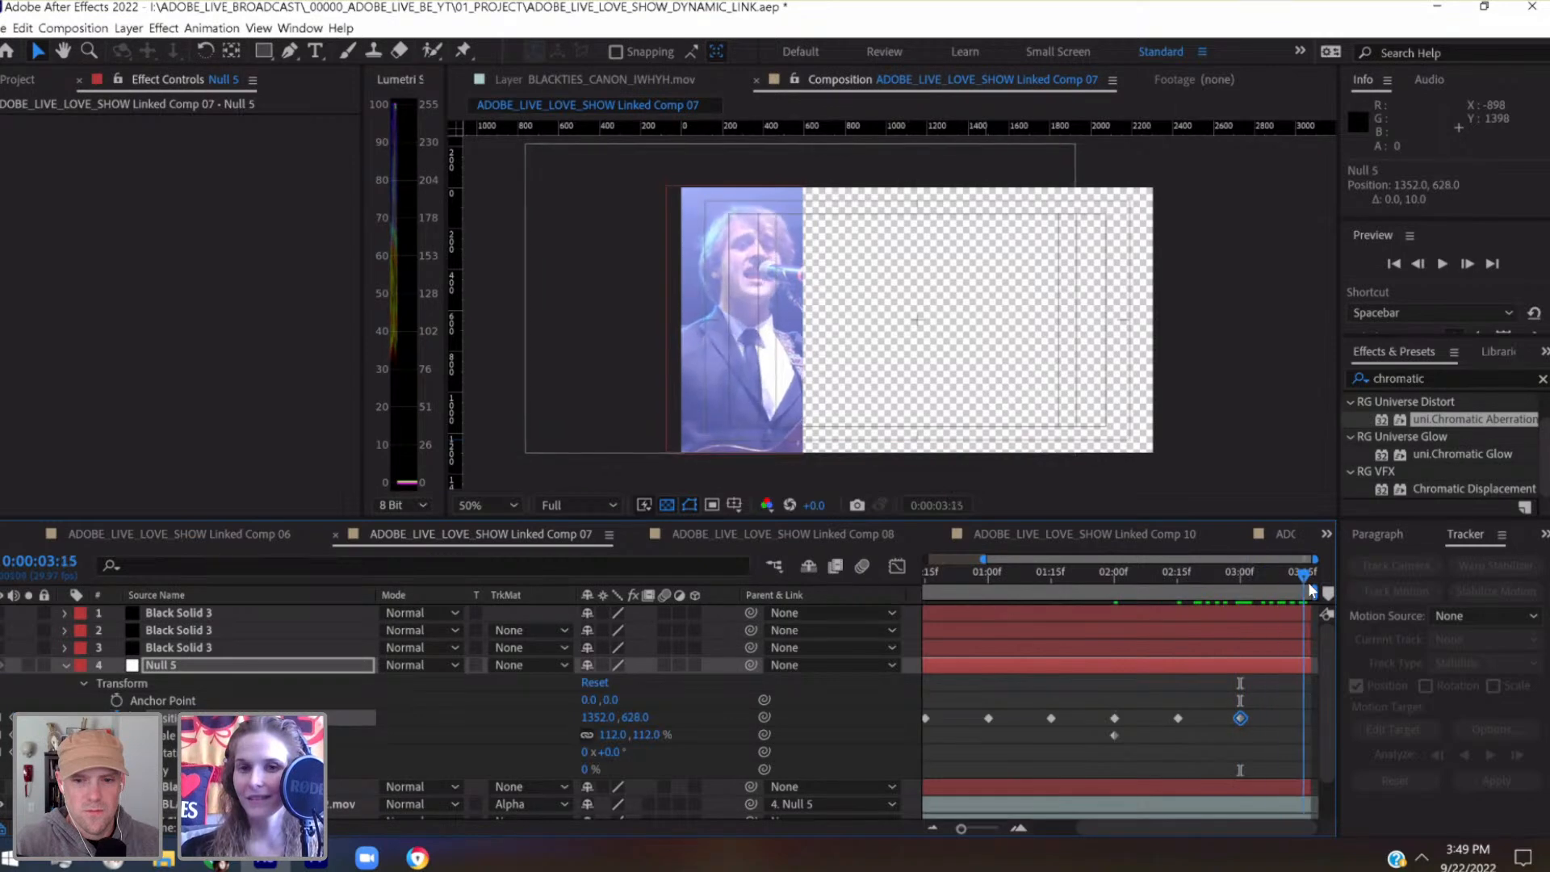
{"action": "key", "text": "shift+Left"}
{"action": "key", "text": "shift+Left"}
{"action": "key", "text": "shift+Down"}
{"action": "key", "text": "shift+Down"}
Set Null 5's position keyframe at 0:00:01:15 to 1252, 668 to recentre the singer
{"action": "left_click_drag", "start_coordinate": [1310, 588], "coordinate": [1058, 622]}
{"action": "key", "text": "shift+Right"}
{"action": "key", "text": "shift+Right"}
{"action": "key", "text": "shift+Right"}
{"action": "key", "text": "shift+Right"}
{"action": "key", "text": "shift+Right"}
{"action": "key", "text": "shift+Right"}
{"action": "key", "text": "shift+Right"}
{"action": "key", "text": "shift+Right"}
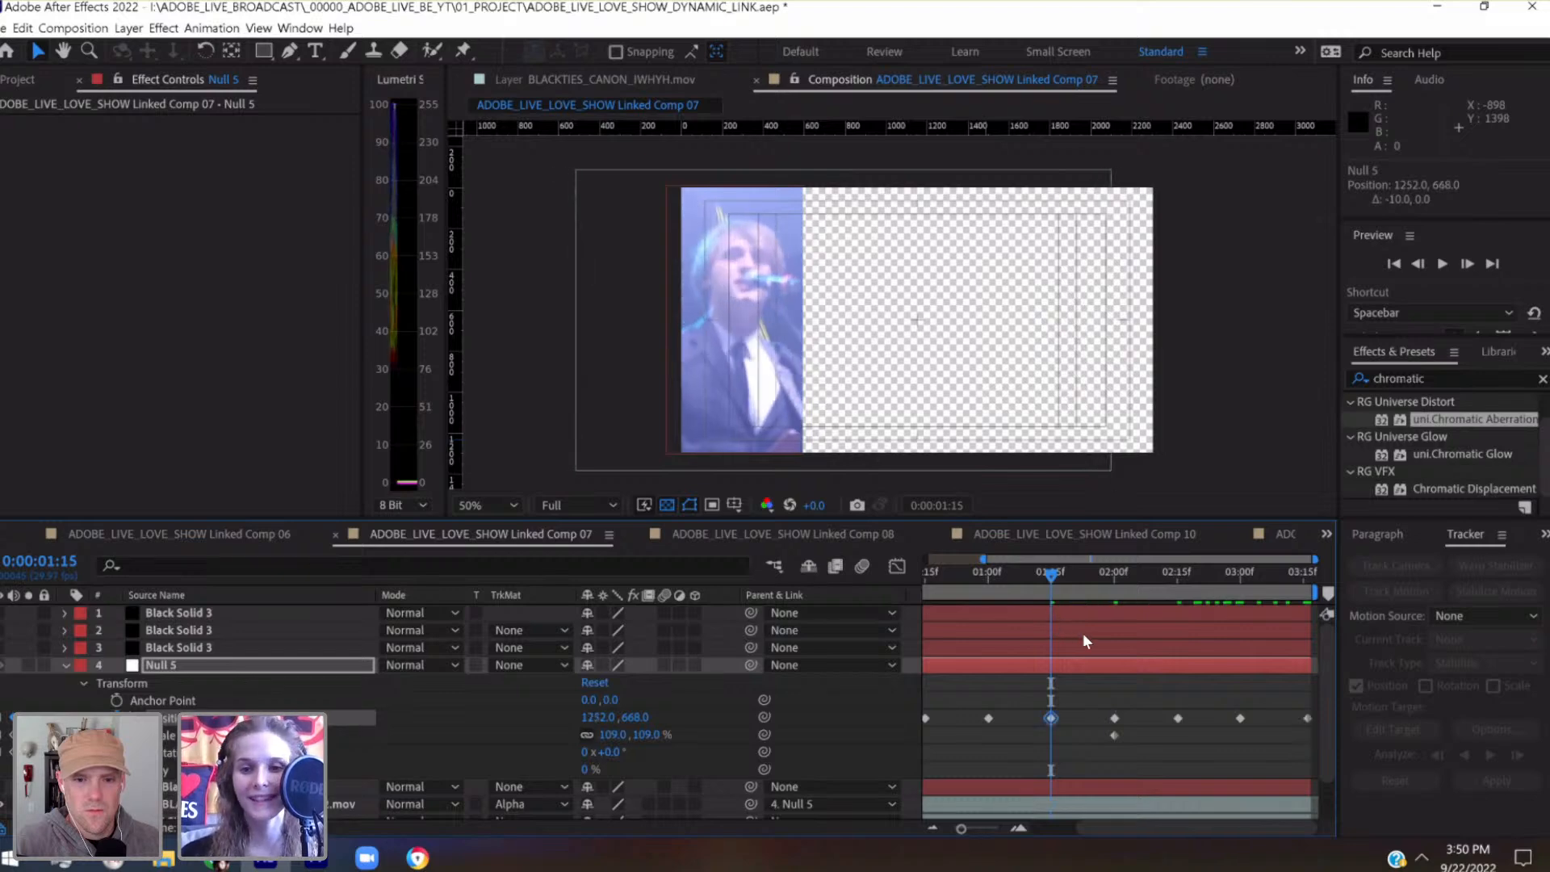
Add a Null 5 position keyframe of 1184.7, 664.9 at 0:00:00:06 and save the project
{"action": "scroll", "coordinate": [1083, 633], "scroll_direction": "left", "scroll_amount": 2}
{"action": "left_click_drag", "start_coordinate": [1108, 574], "coordinate": [956, 615]}
{"action": "key", "text": "shift+Down"}
{"action": "key", "text": "shift+Down"}
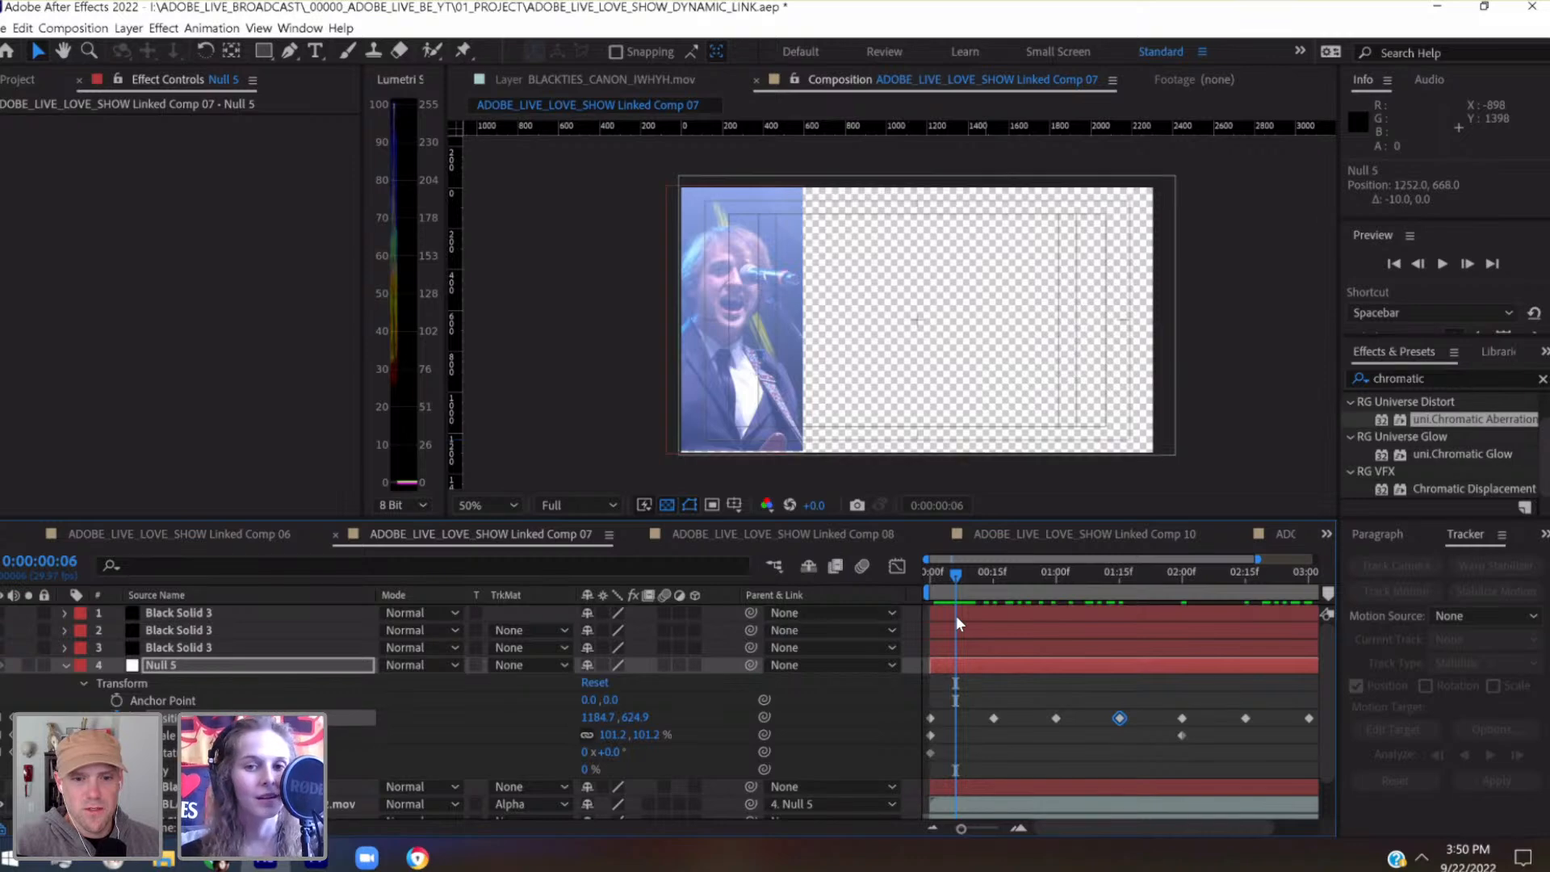
{"action": "key", "text": "ctrl+s"}
Open the BLACKTIES_CANON_IWHYH_02.mov layer on its own and scrub through it to examine the singer's movement and the tracked path
{"action": "left_click_drag", "start_coordinate": [947, 573], "coordinate": [921, 572]}
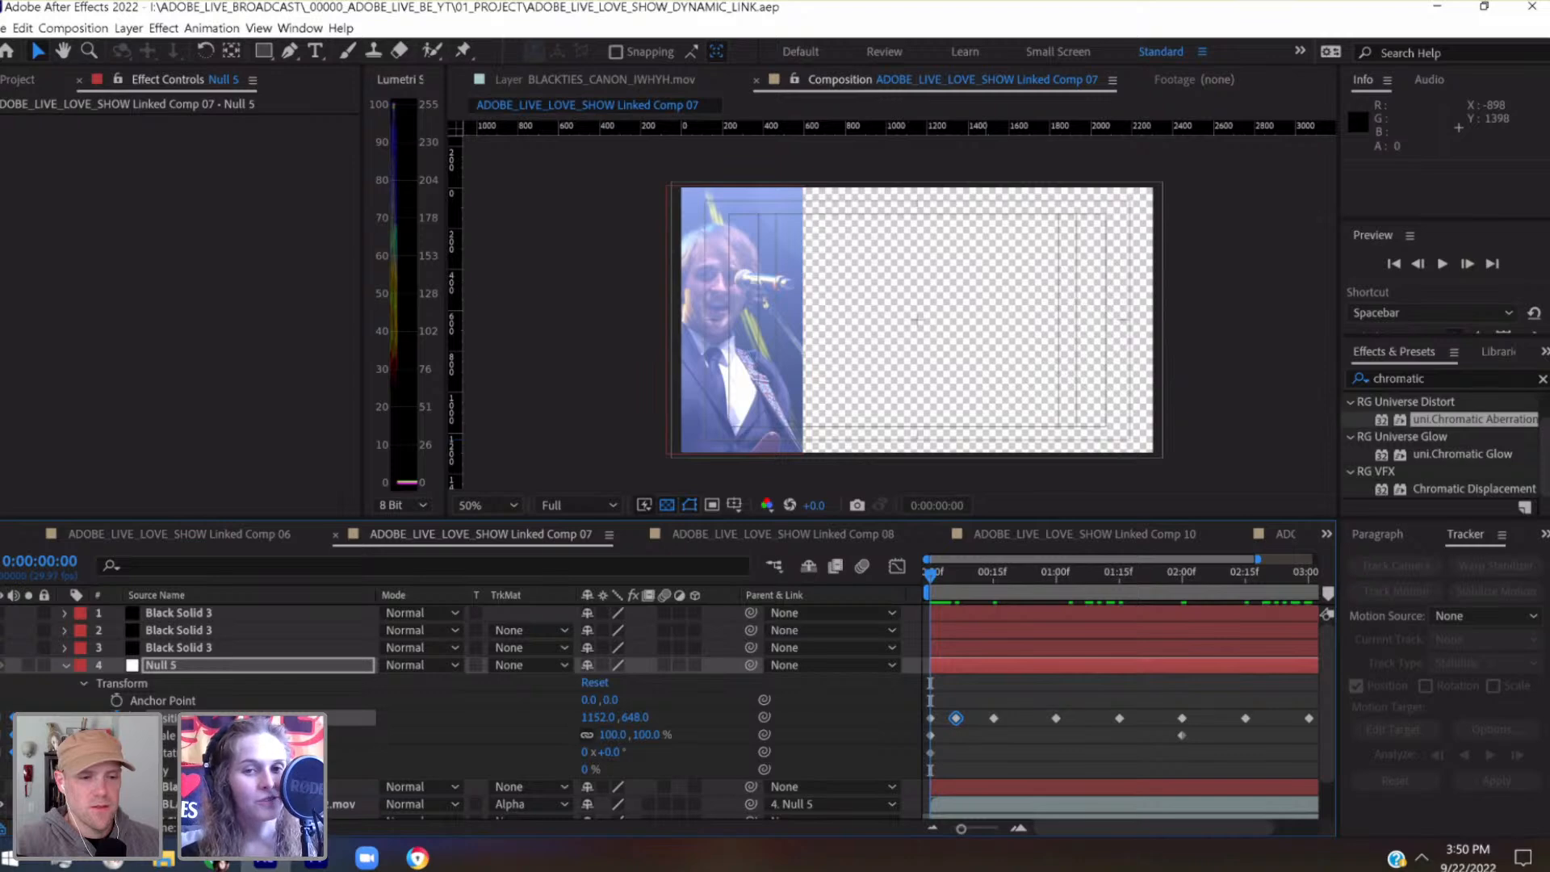
{"action": "double_click", "coordinate": [250, 805]}
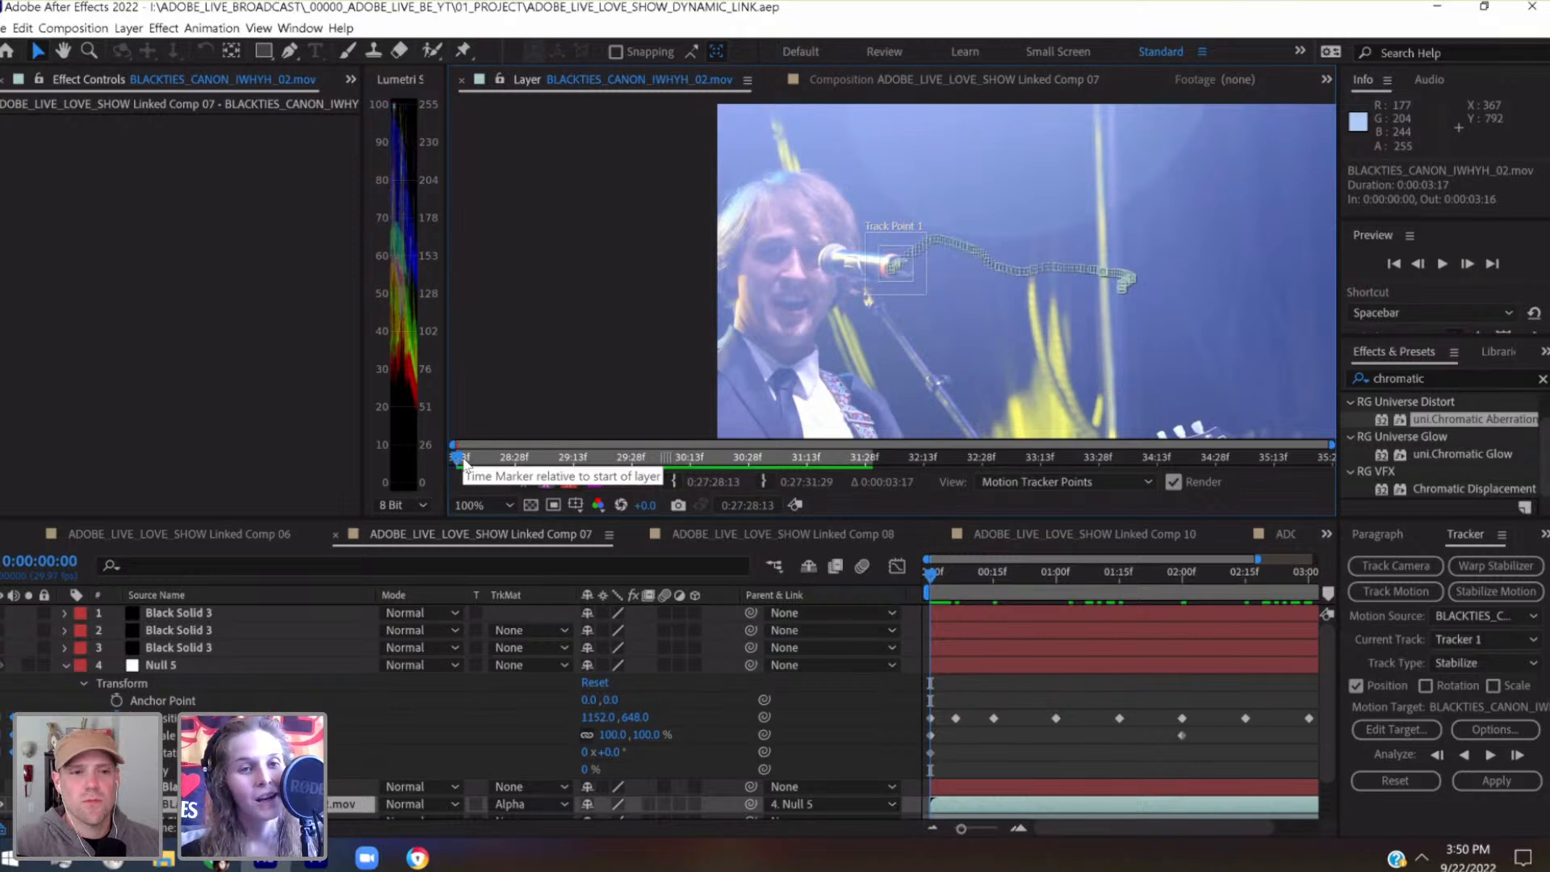
{"action": "left_click_drag", "start_coordinate": [463, 459], "coordinate": [593, 462]}
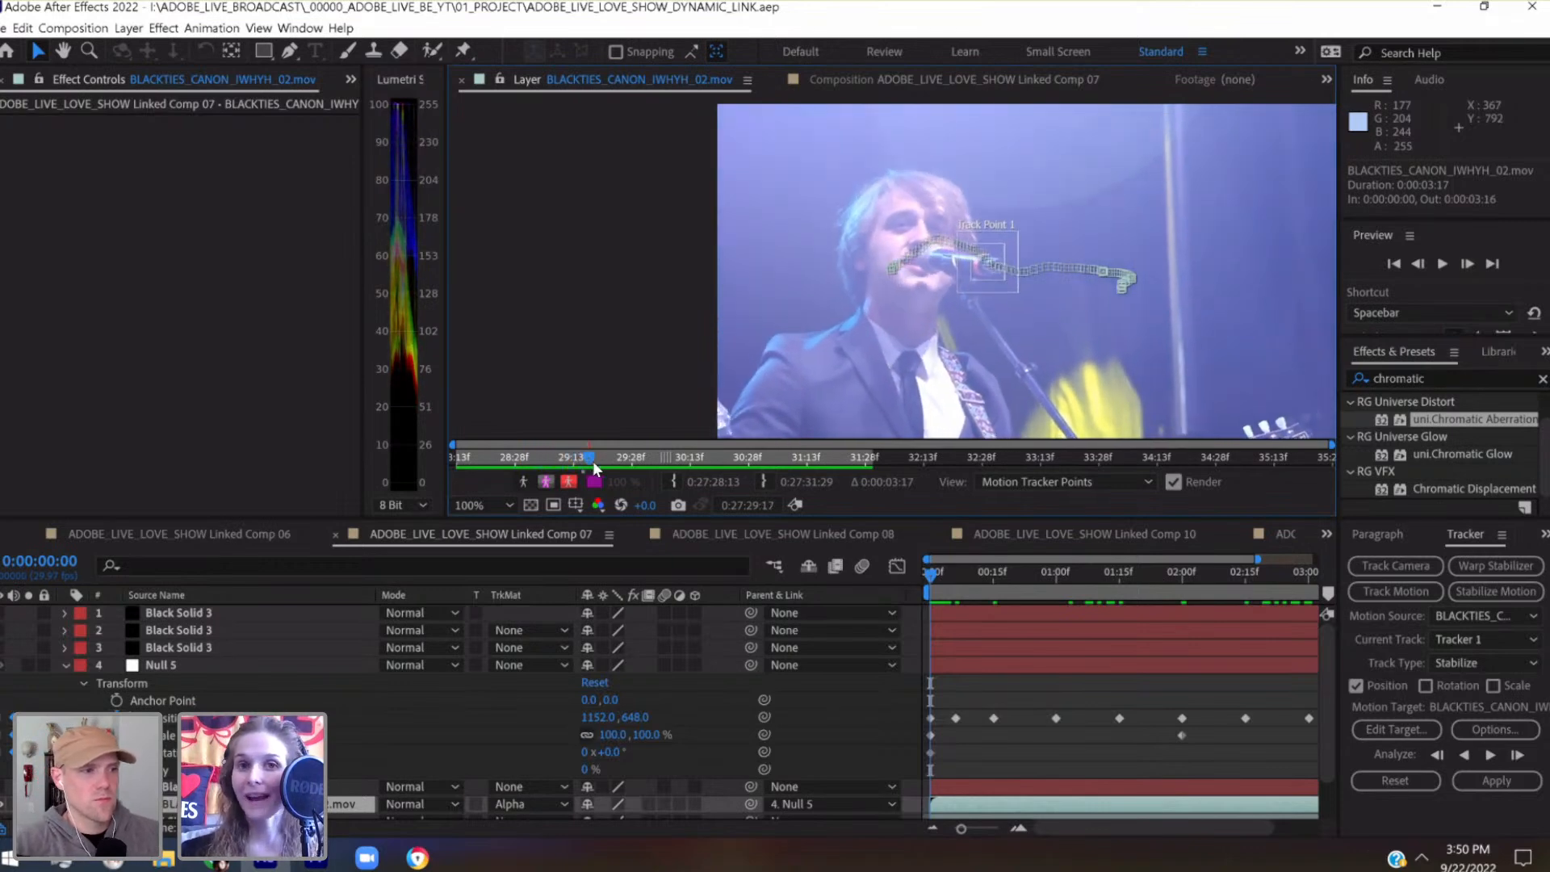
{"action": "left_click_drag", "start_coordinate": [618, 458], "coordinate": [861, 478]}
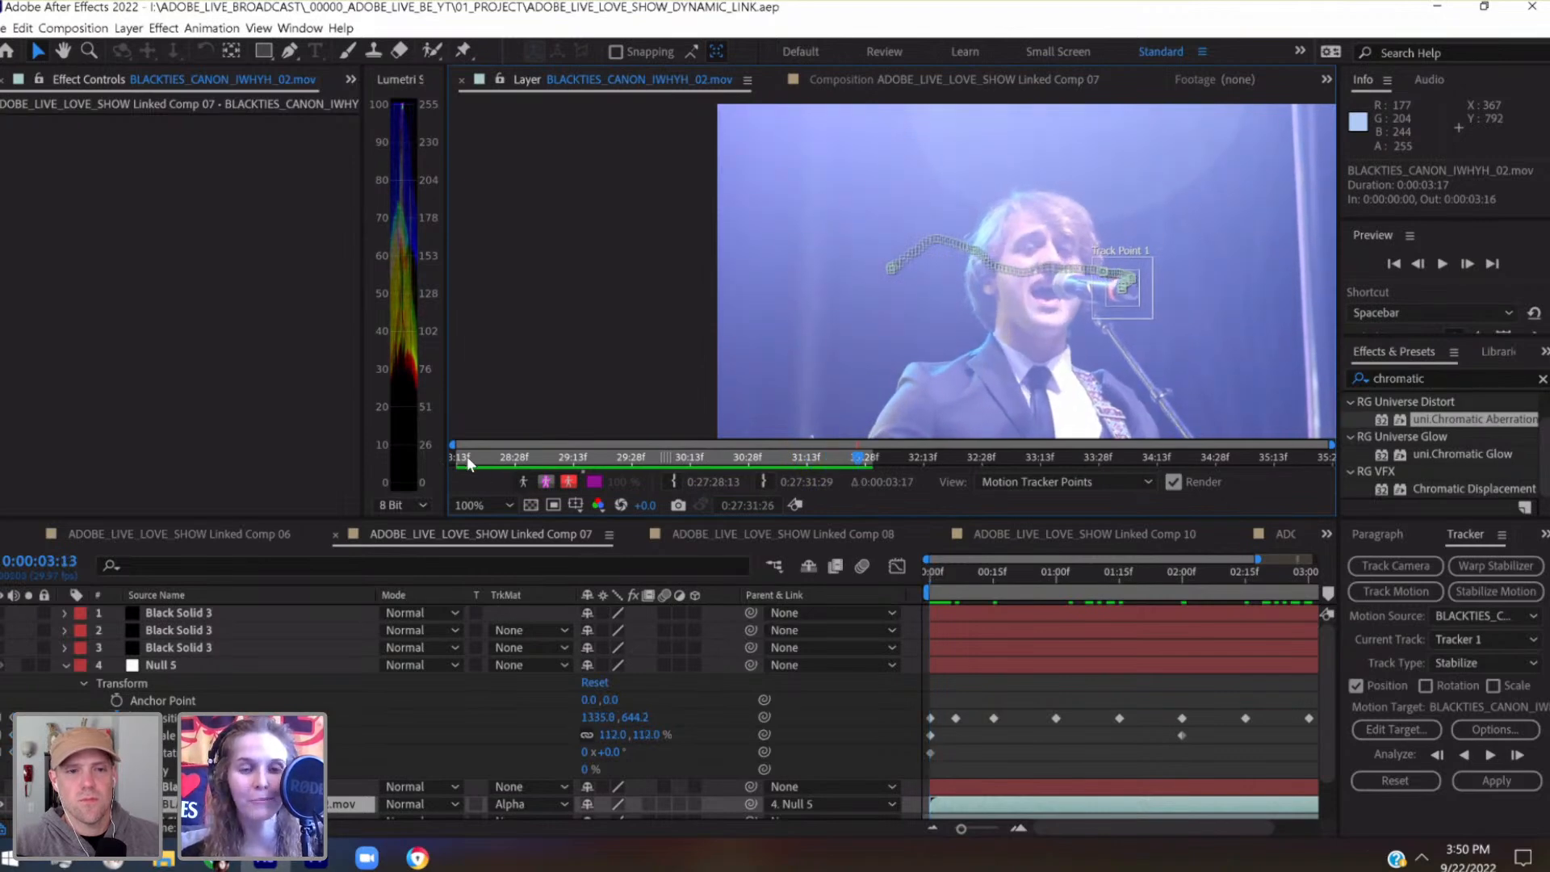
{"action": "left_click", "coordinate": [467, 457]}
{"action": "left_click_drag", "start_coordinate": [480, 462], "coordinate": [594, 467]}
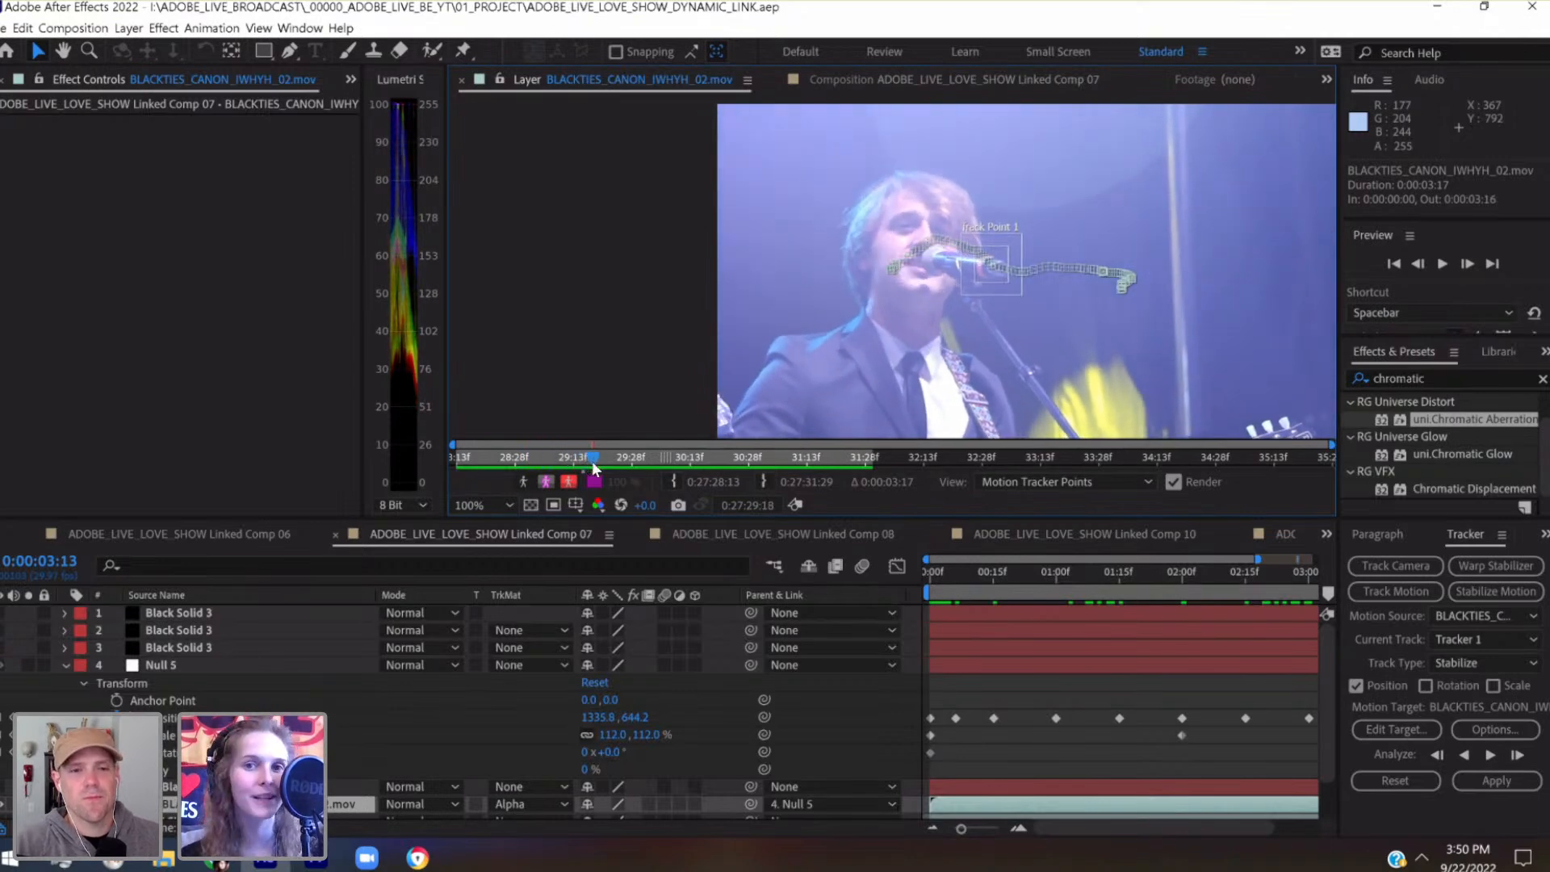
{"action": "left_click_drag", "start_coordinate": [634, 467], "coordinate": [843, 457]}
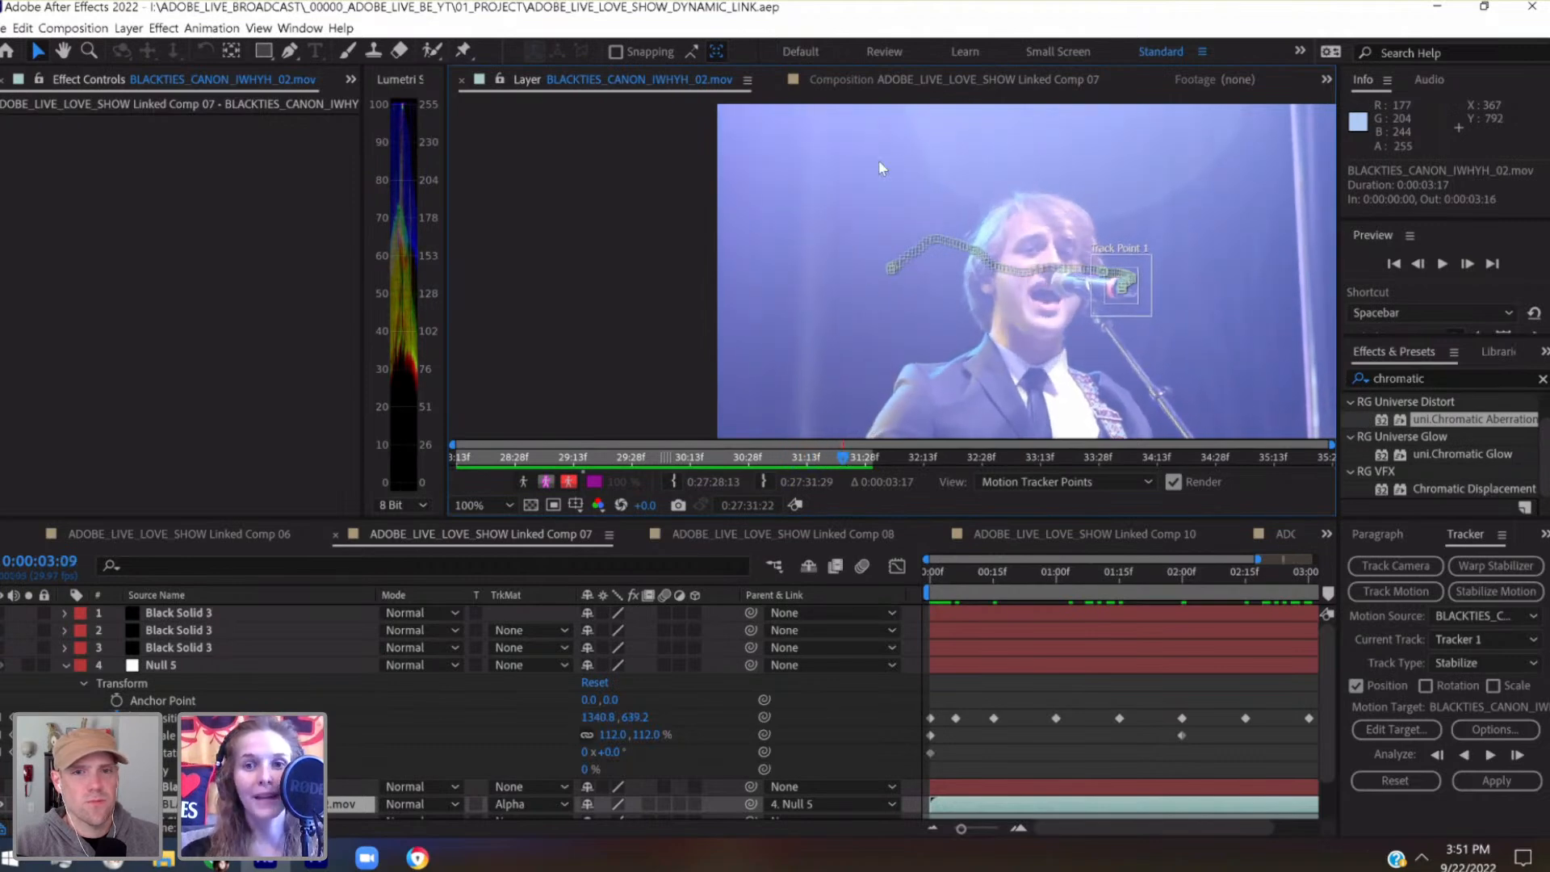
Return to the Linked Comp 07 composition and shift the BLACKTIES_CANON_IWHYH_02.mov clip to position 40, 0 at the first frame
{"action": "left_click", "coordinate": [884, 79]}
{"action": "left_click", "coordinate": [929, 572]}
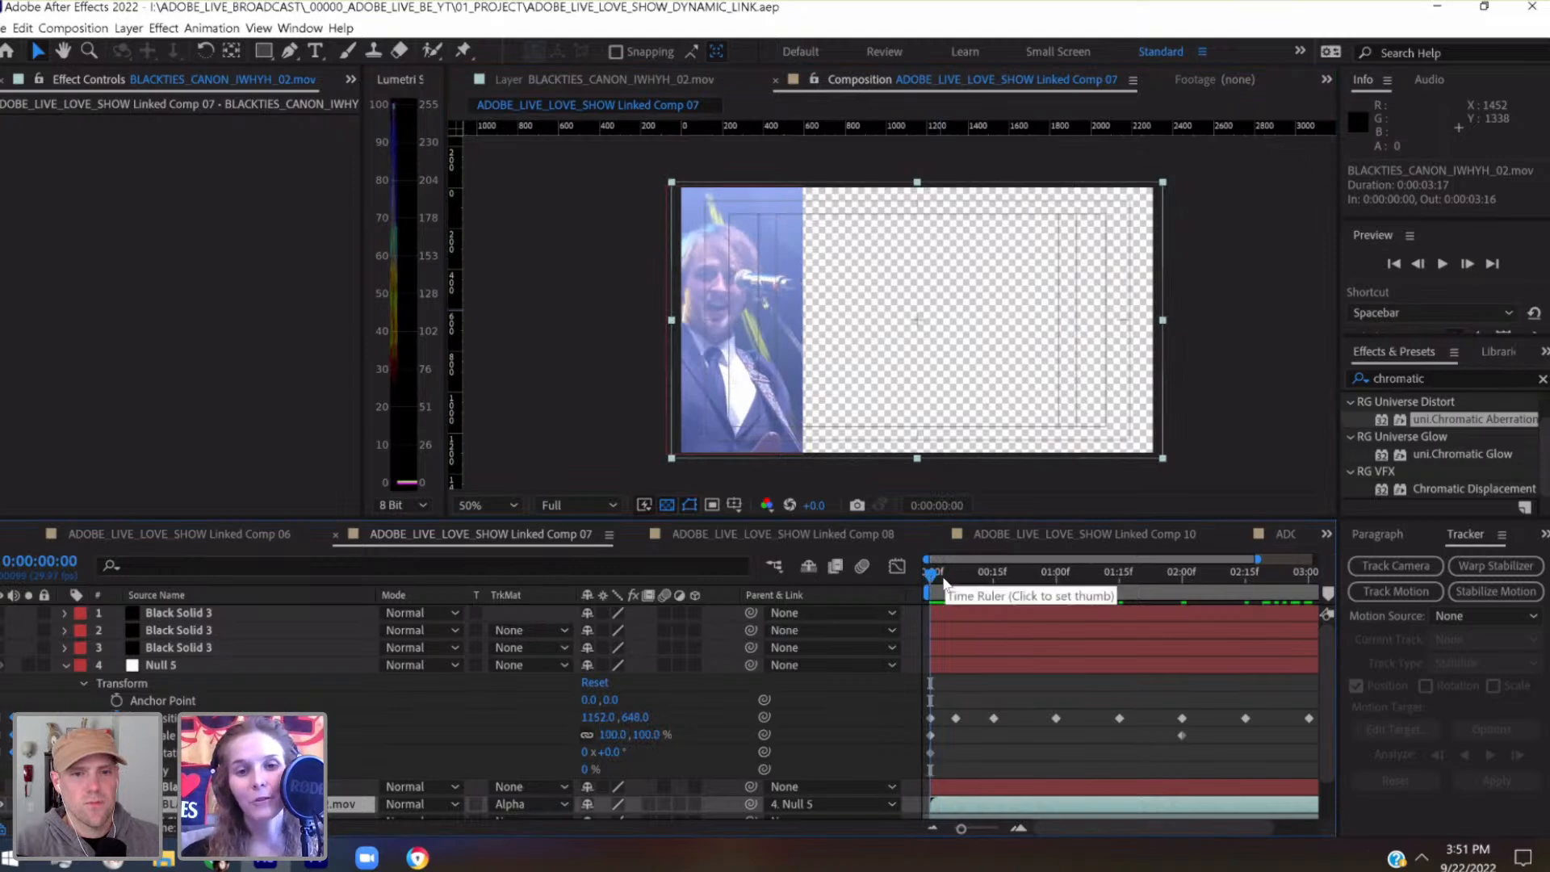
{"action": "left_click_drag", "start_coordinate": [944, 578], "coordinate": [898, 579]}
{"action": "key", "text": "shift+Right"}
{"action": "key", "text": "shift+Right"}
{"action": "key", "text": "shift+Right"}
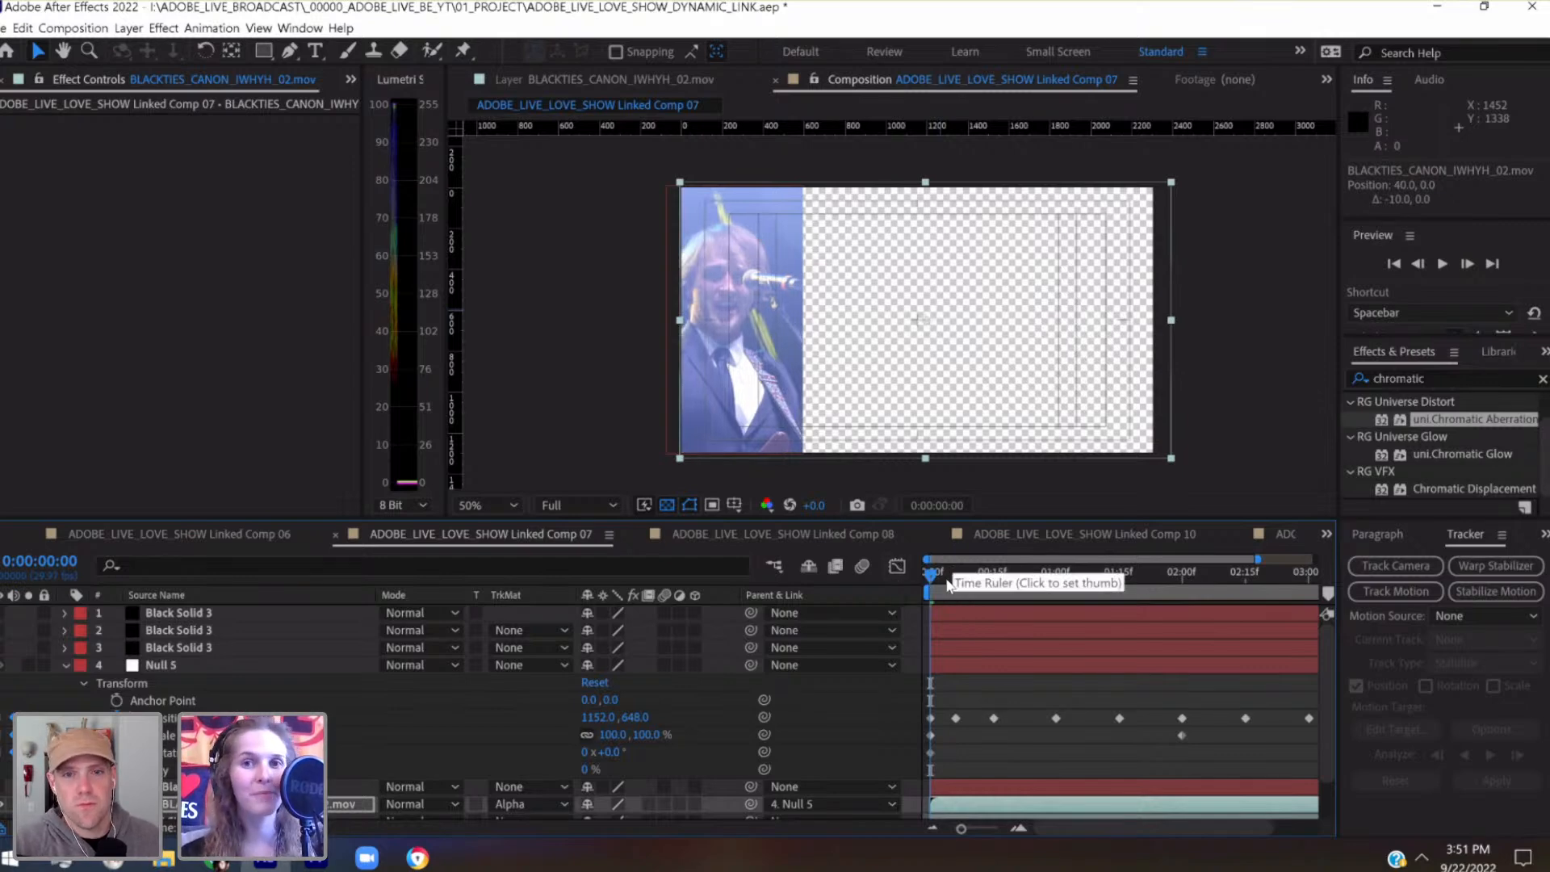
Check the framing at 0:00:00:06 and move the BLACKTIES_CANON_IWHYH_02.mov clip back to position 0.5, 0
{"action": "left_click_drag", "start_coordinate": [948, 581], "coordinate": [953, 580]}
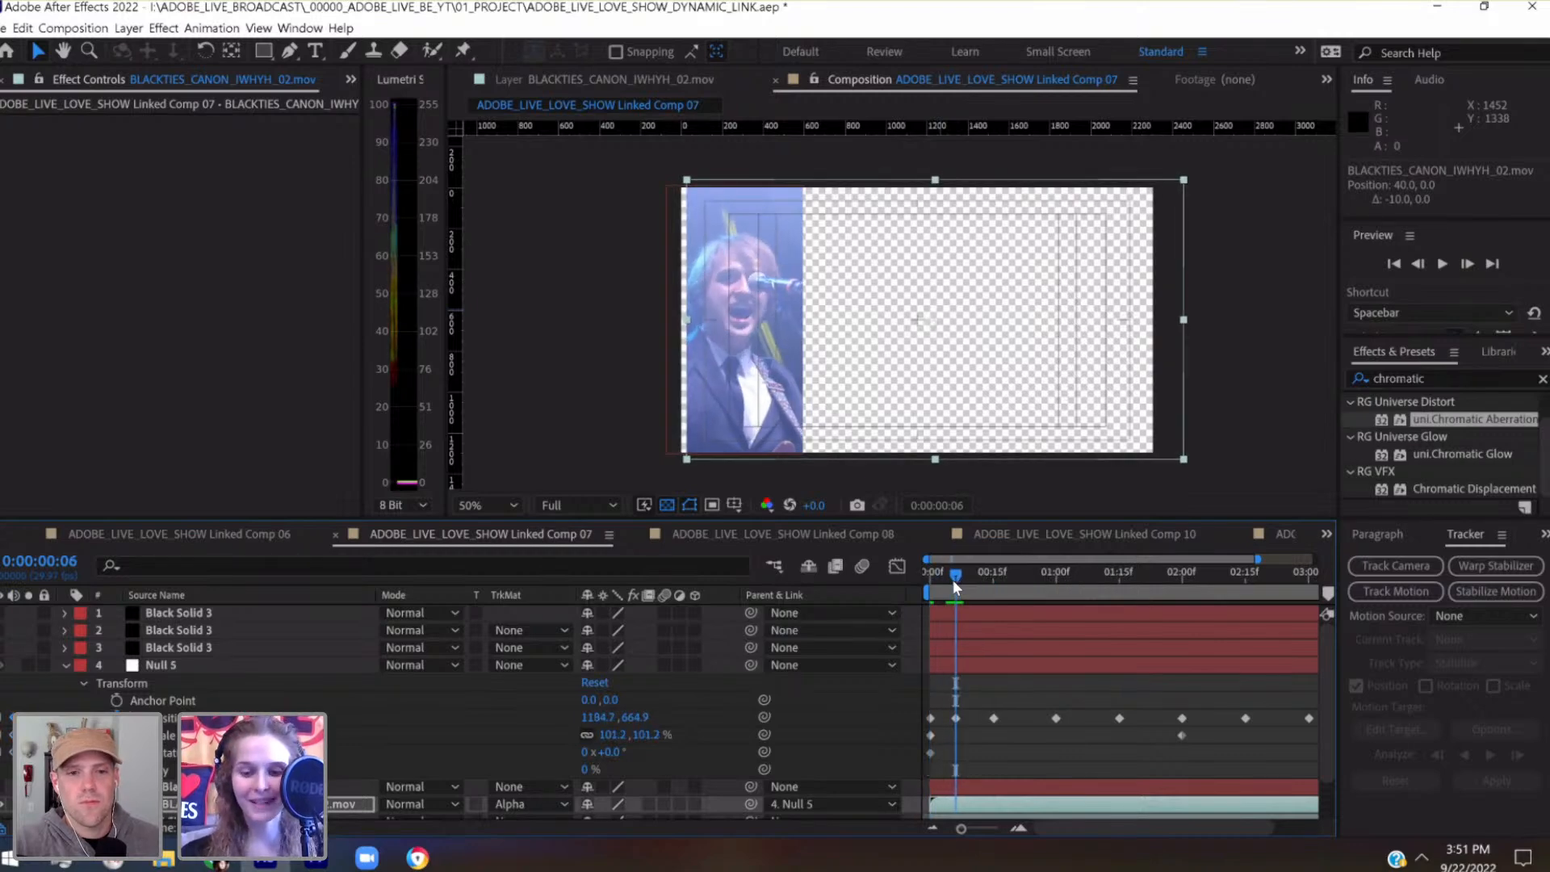
{"action": "key", "text": "shift+Left"}
{"action": "key", "text": "shift+Left"}
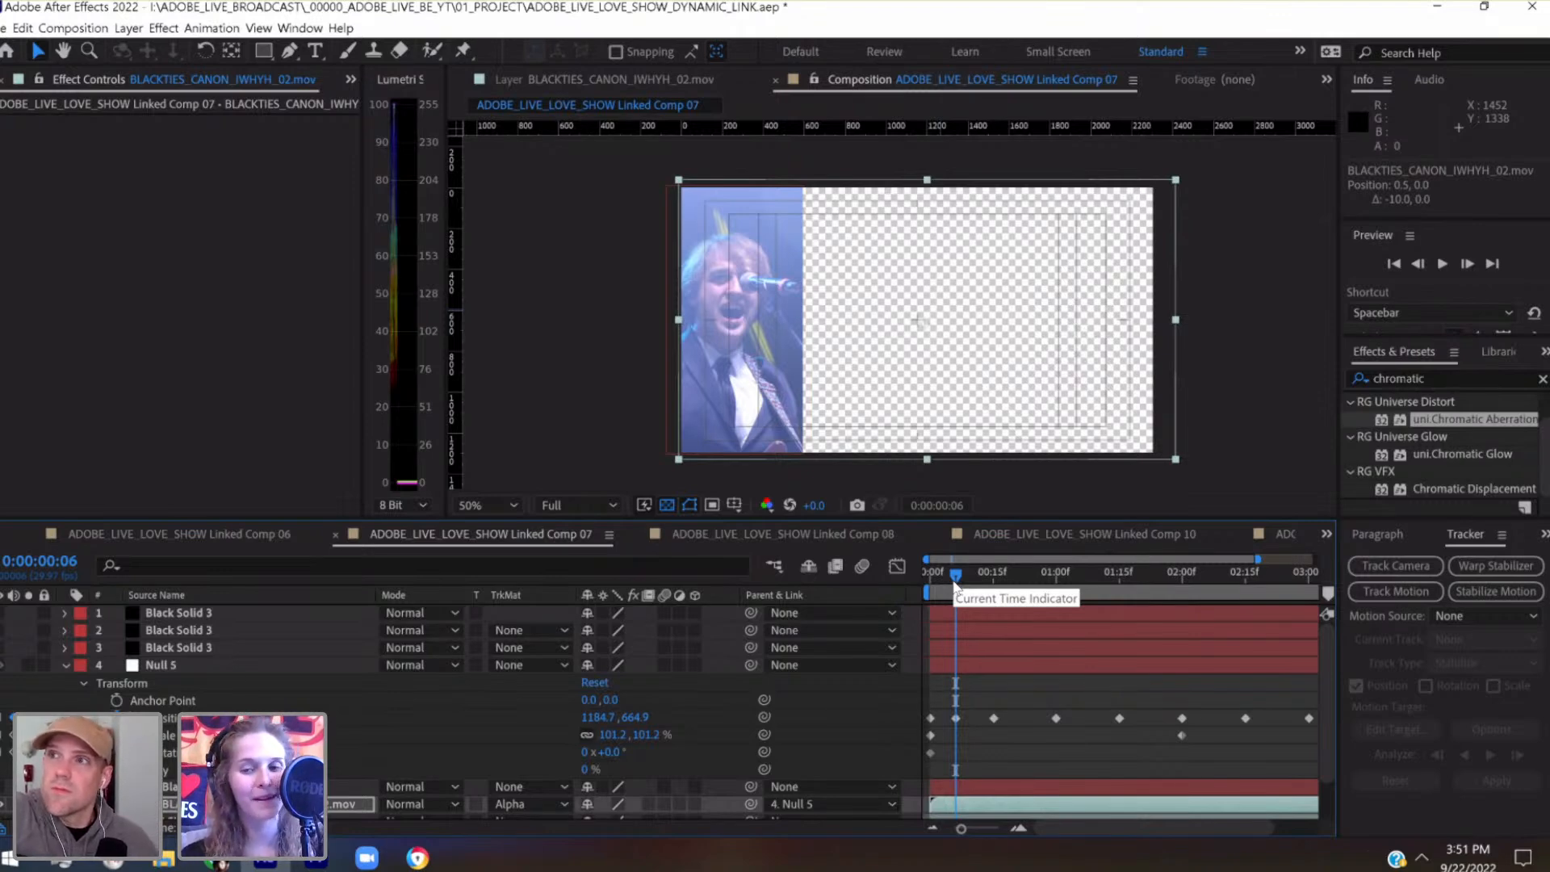
Review the panel up to 0:00:02:00 and raise the BLACKTIES_CANON_IWHYH_02.mov clip to position 0.5, -36.2 at 0:00:01:22
{"action": "left_click_drag", "start_coordinate": [953, 580], "coordinate": [977, 580]}
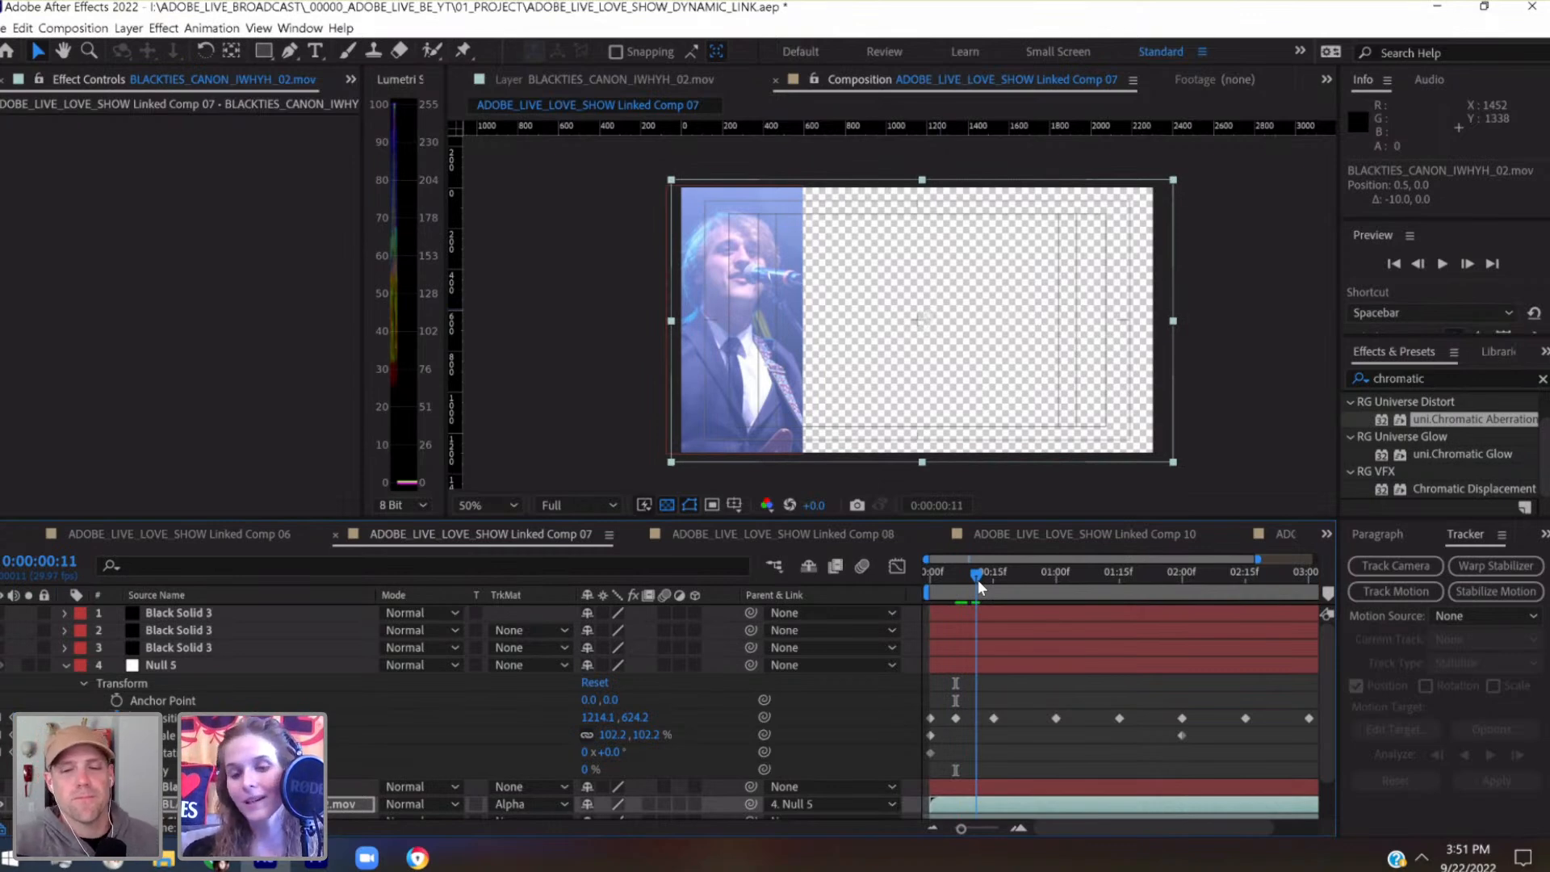
{"action": "left_click_drag", "start_coordinate": [999, 578], "coordinate": [1184, 585]}
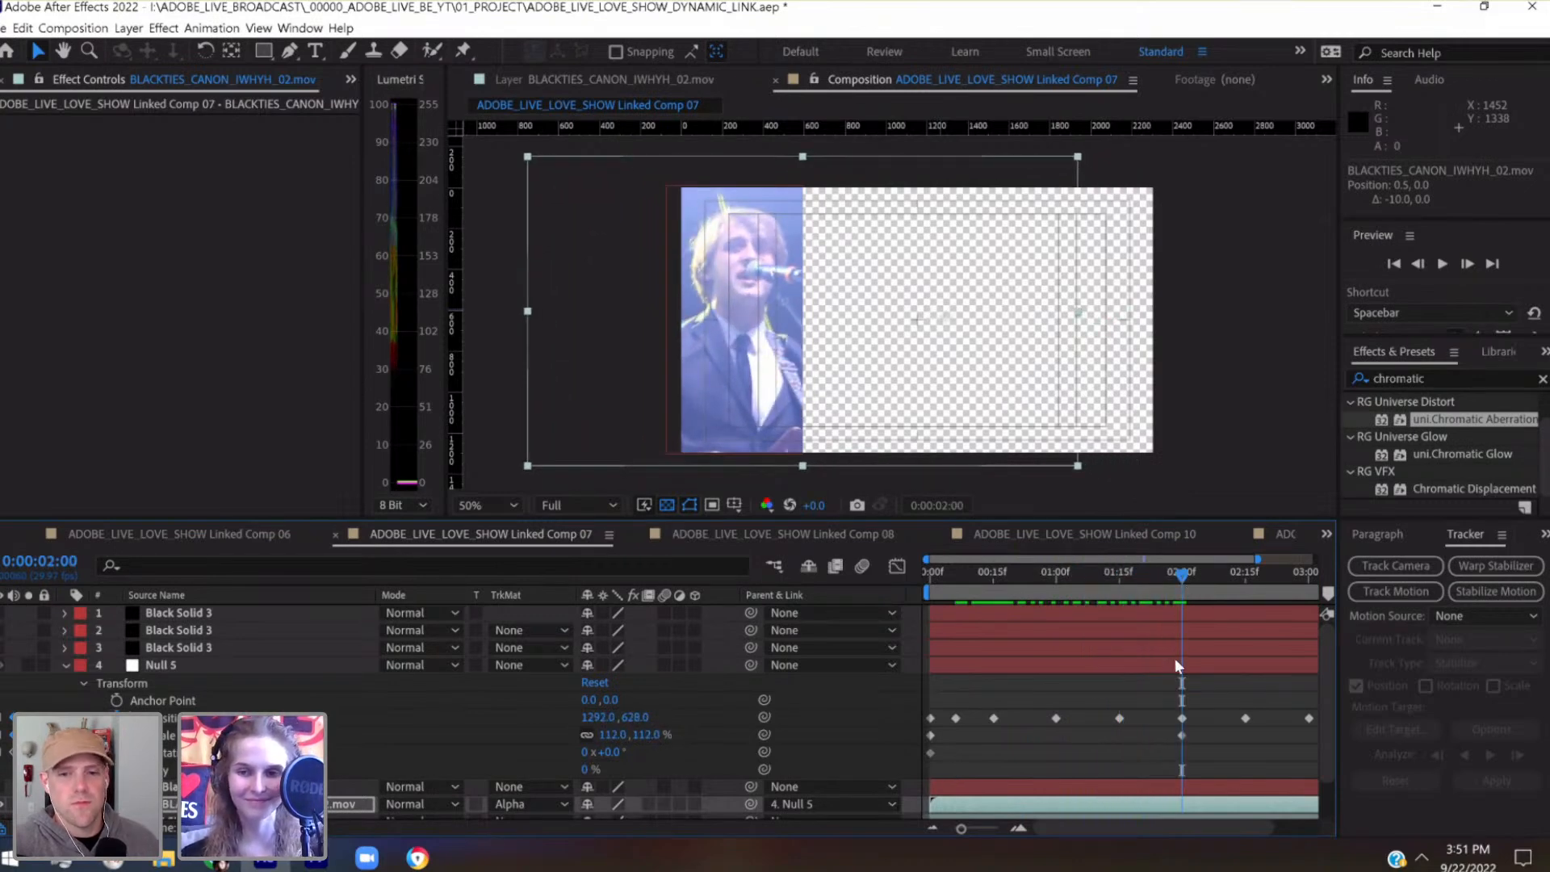
{"action": "left_click", "coordinate": [1148, 571]}
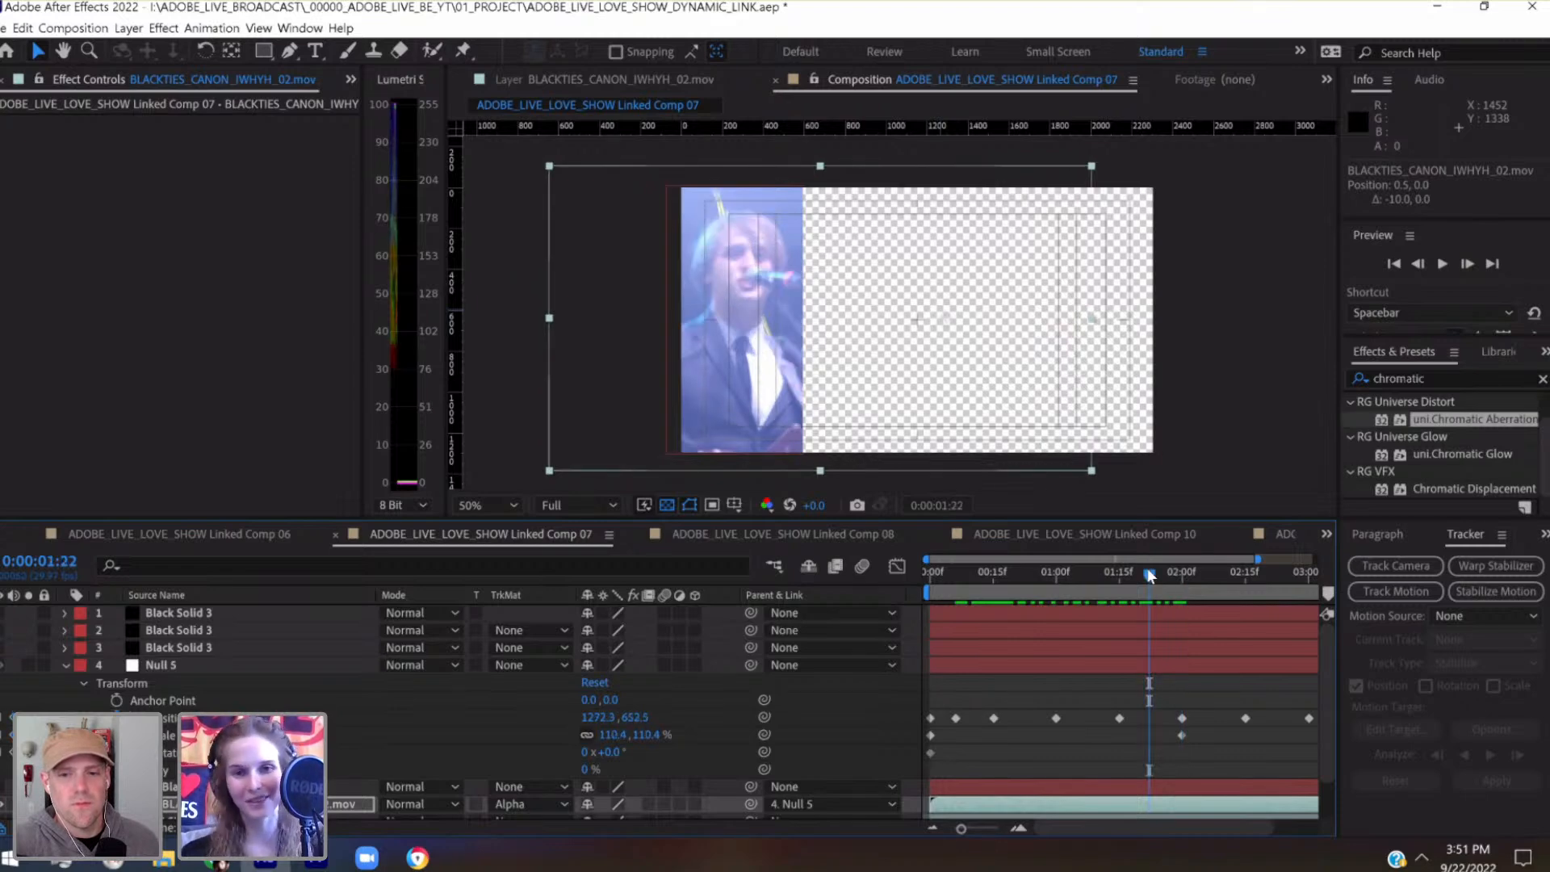
{"action": "key", "text": "shift+Up"}
{"action": "key", "text": "shift+Up"}
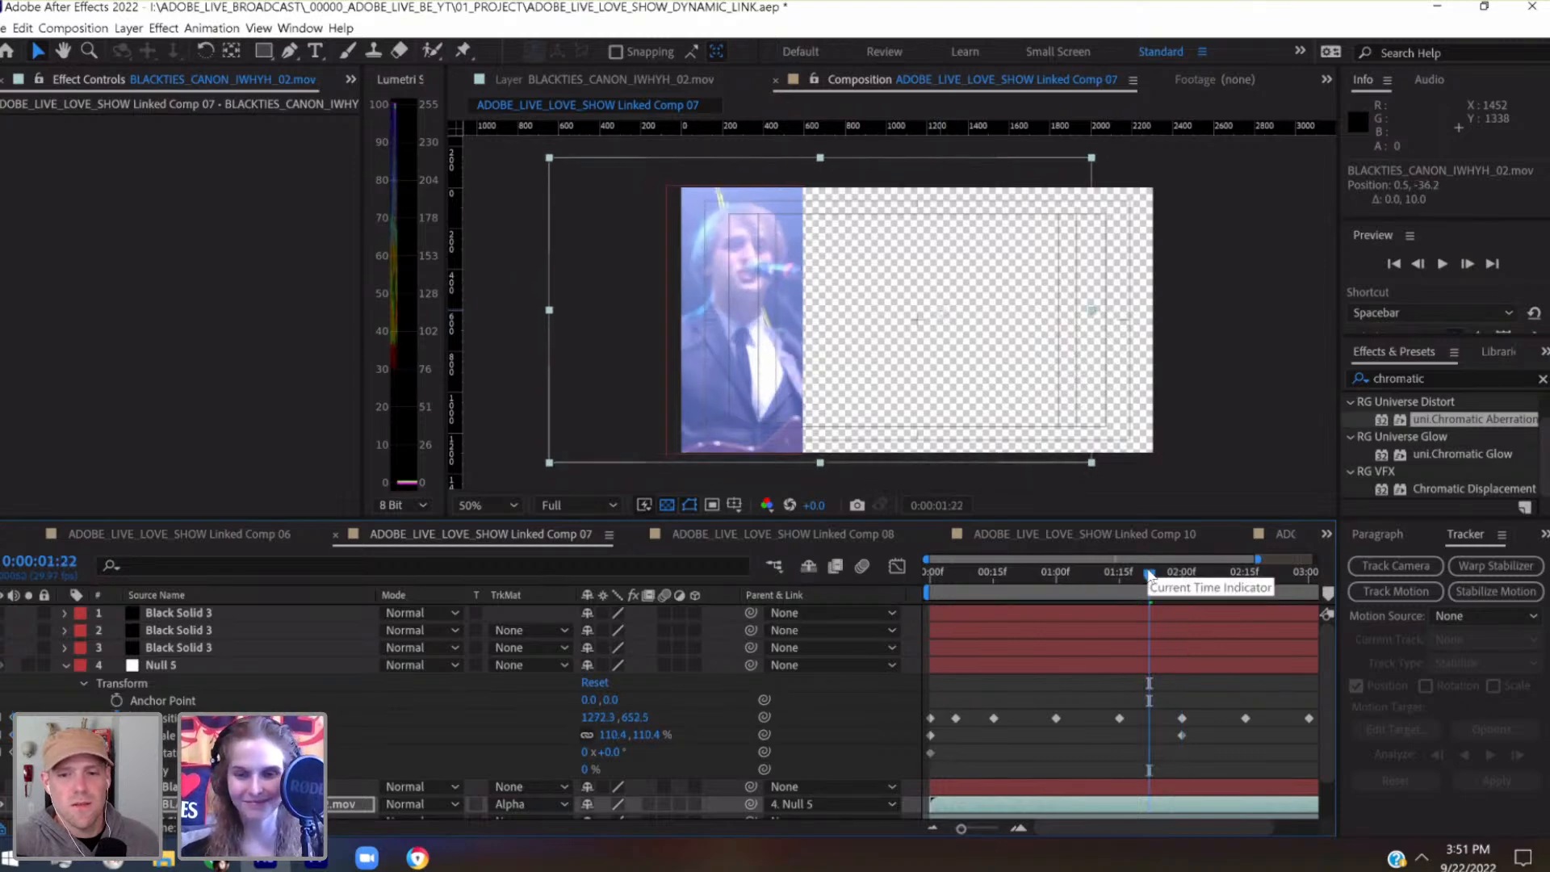
Check the clip's keyframed properties at 0:00:01:20 and lower the clip back to position 0.5, 0.1
{"action": "left_click_drag", "start_coordinate": [1145, 570], "coordinate": [1137, 570]}
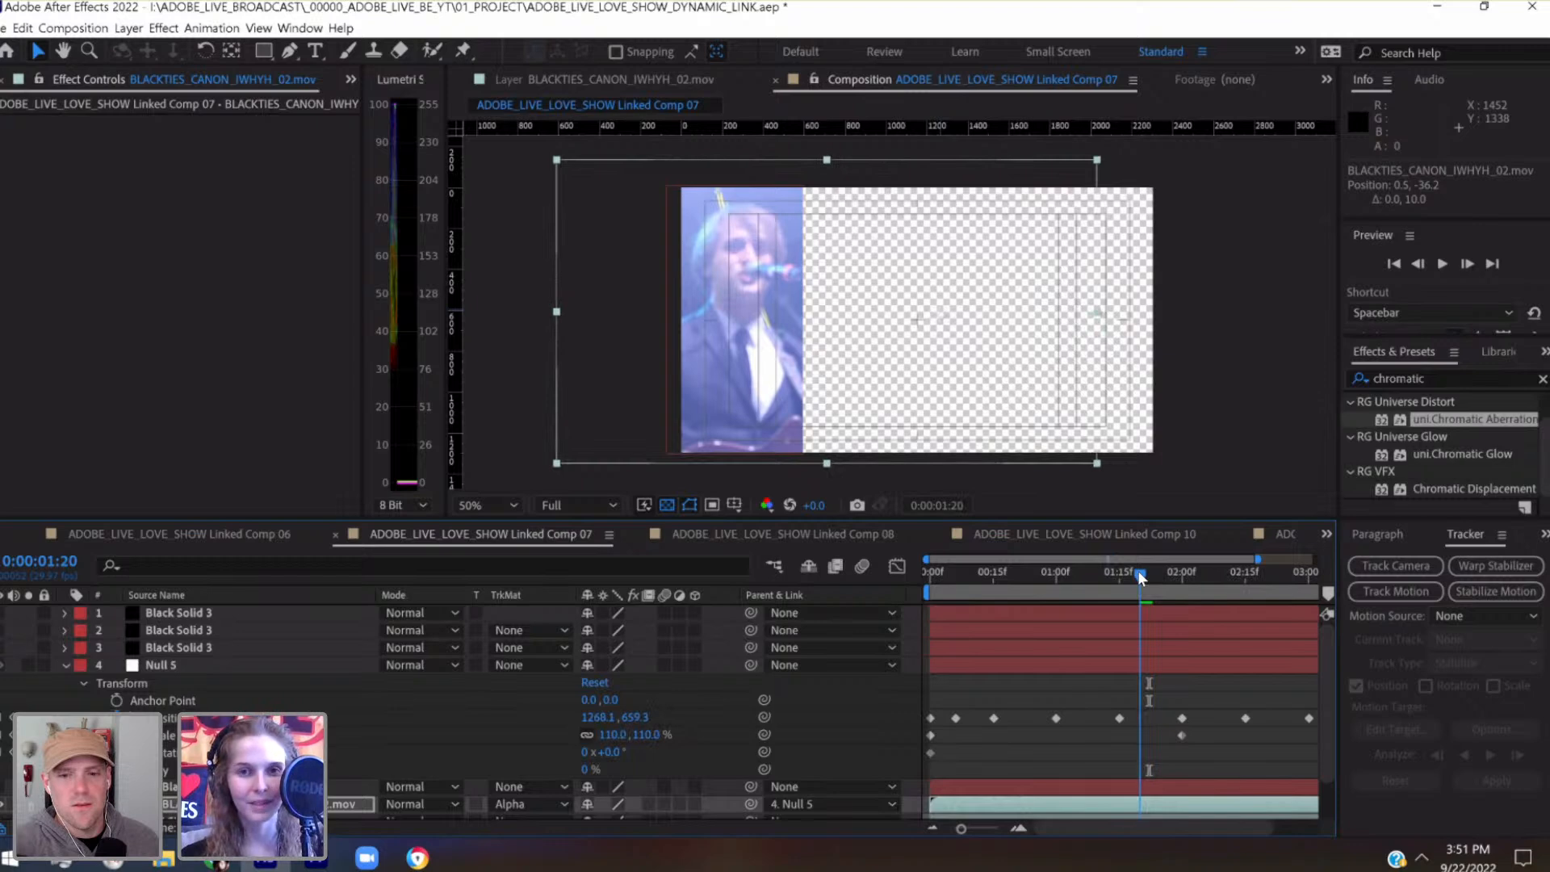
{"action": "scroll", "coordinate": [1132, 706], "scroll_direction": "down", "scroll_amount": 3}
{"action": "key", "text": "u"}
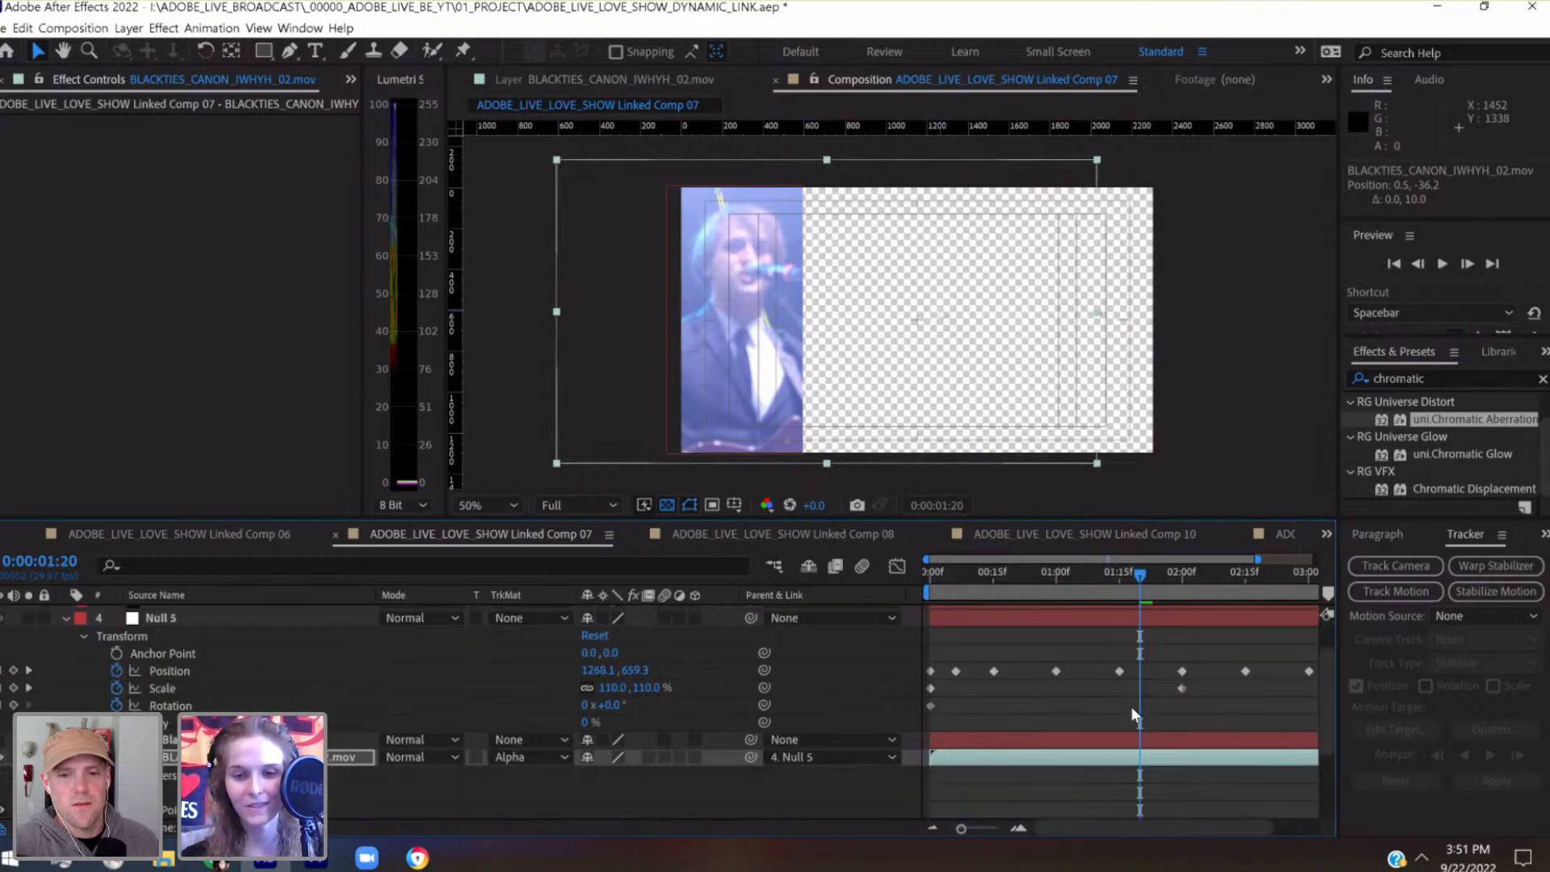
{"action": "scroll", "coordinate": [1131, 706], "scroll_direction": "down", "scroll_amount": 5}
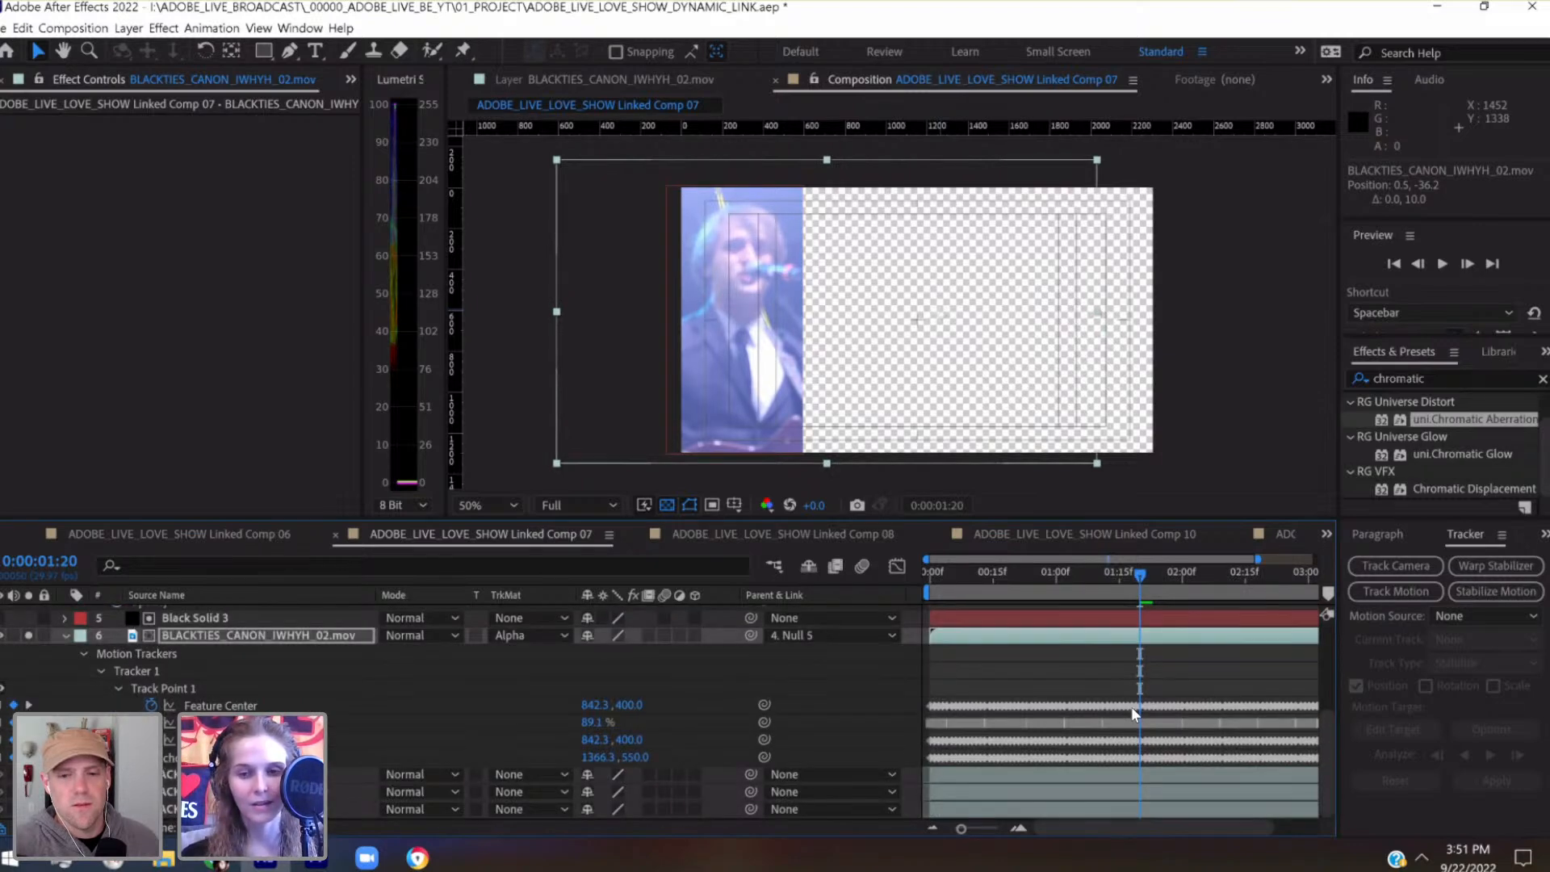
{"action": "scroll", "coordinate": [1132, 705], "scroll_direction": "up", "scroll_amount": 4}
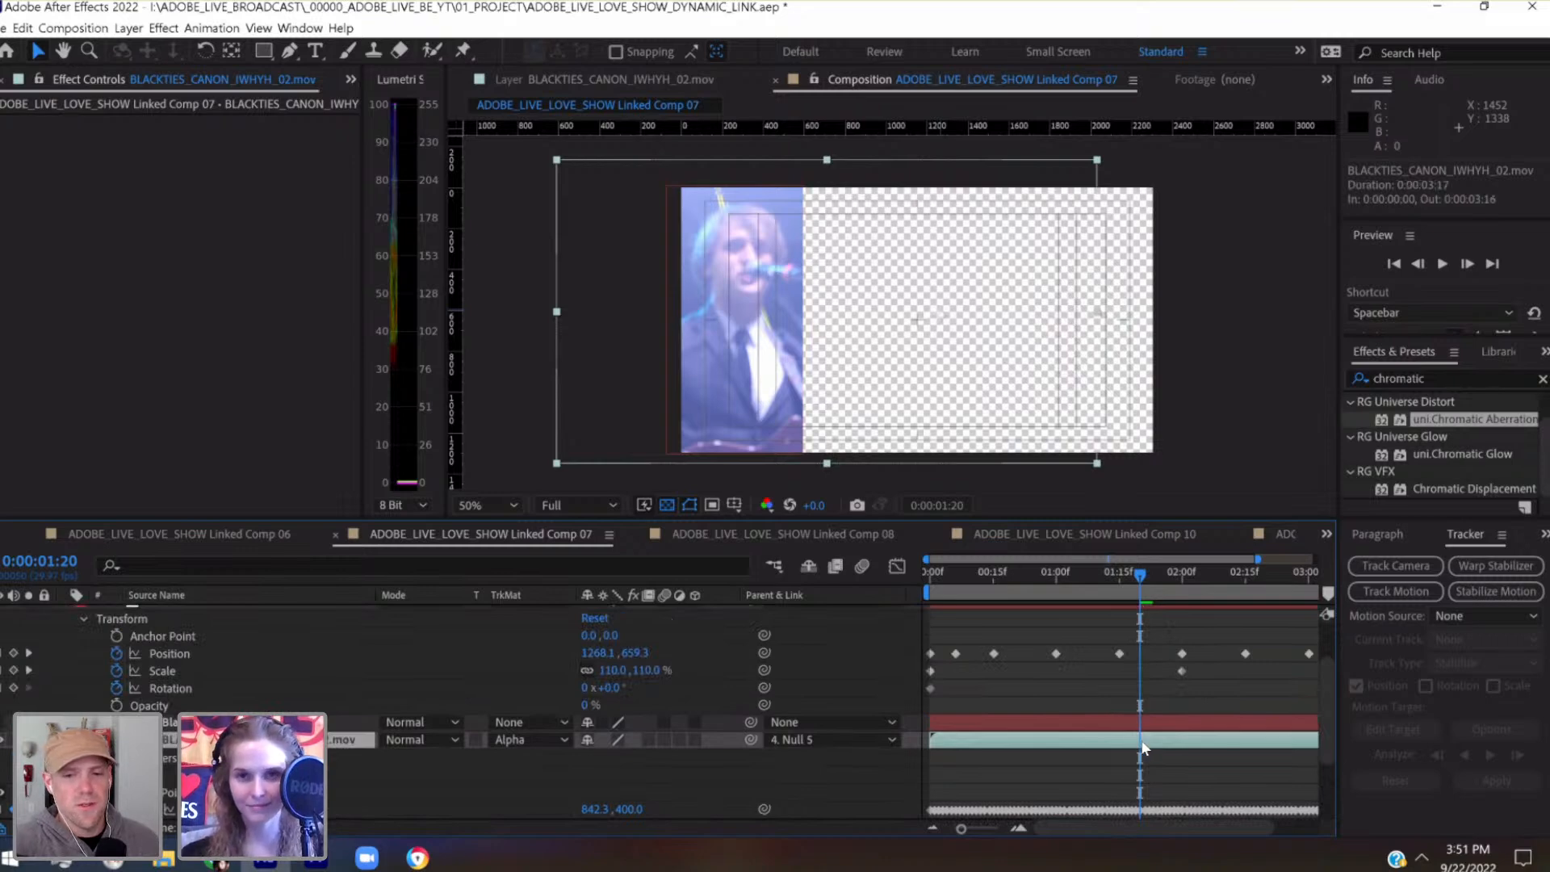
{"action": "scroll", "coordinate": [1151, 662], "scroll_direction": "up", "scroll_amount": 3}
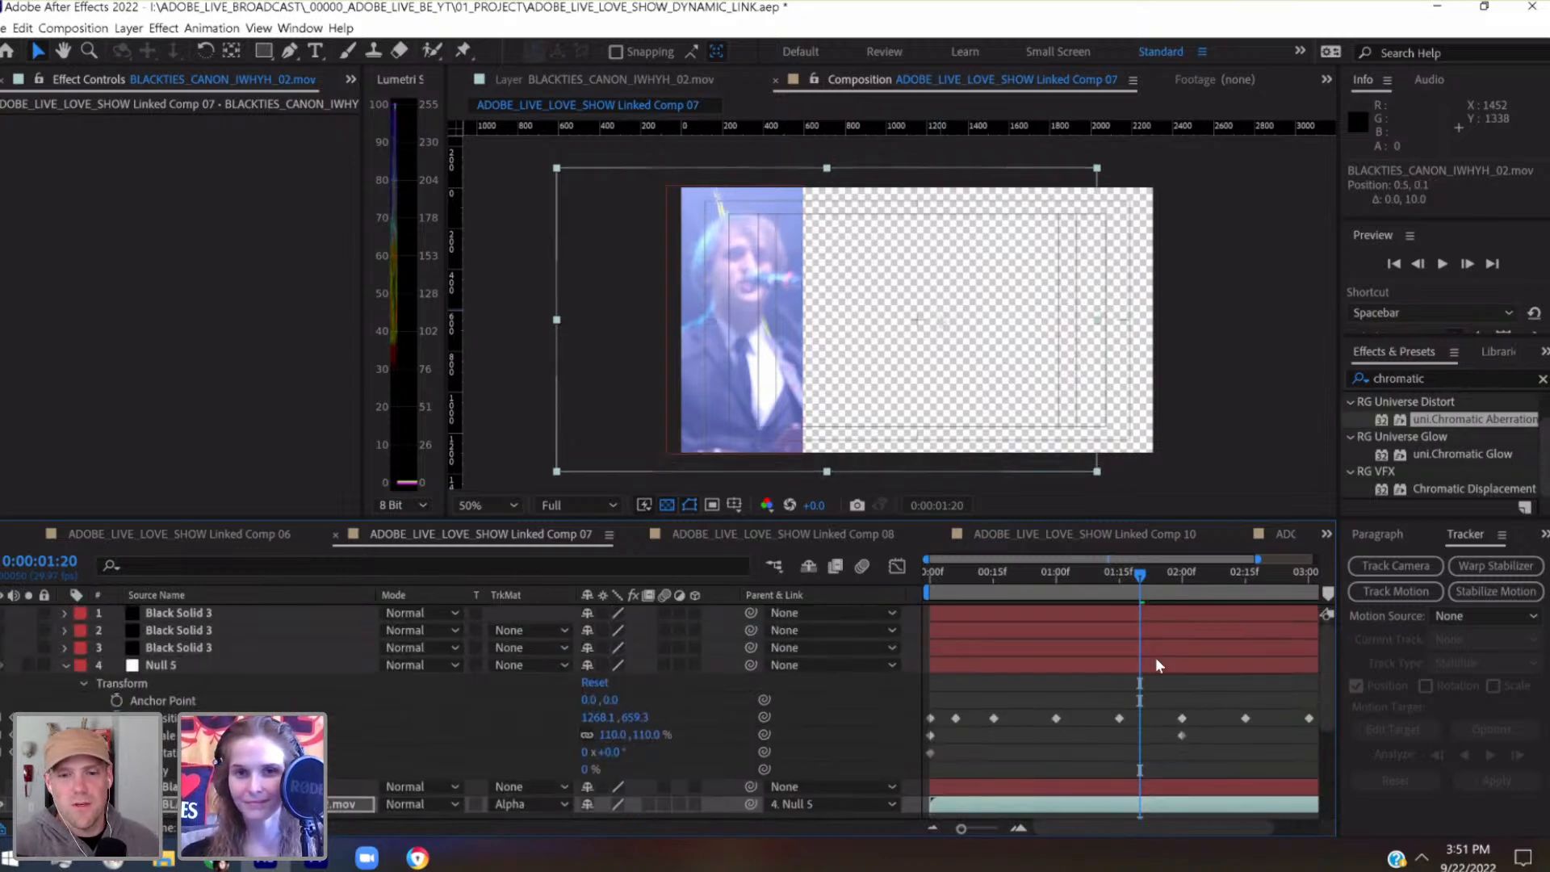
Keyframe Null 5's position at 0:00:01:20 to 1268.1, 619.3
{"action": "left_click", "coordinate": [1156, 664]}
{"action": "key", "text": "shift+Up"}
{"action": "key", "text": "shift+Up"}
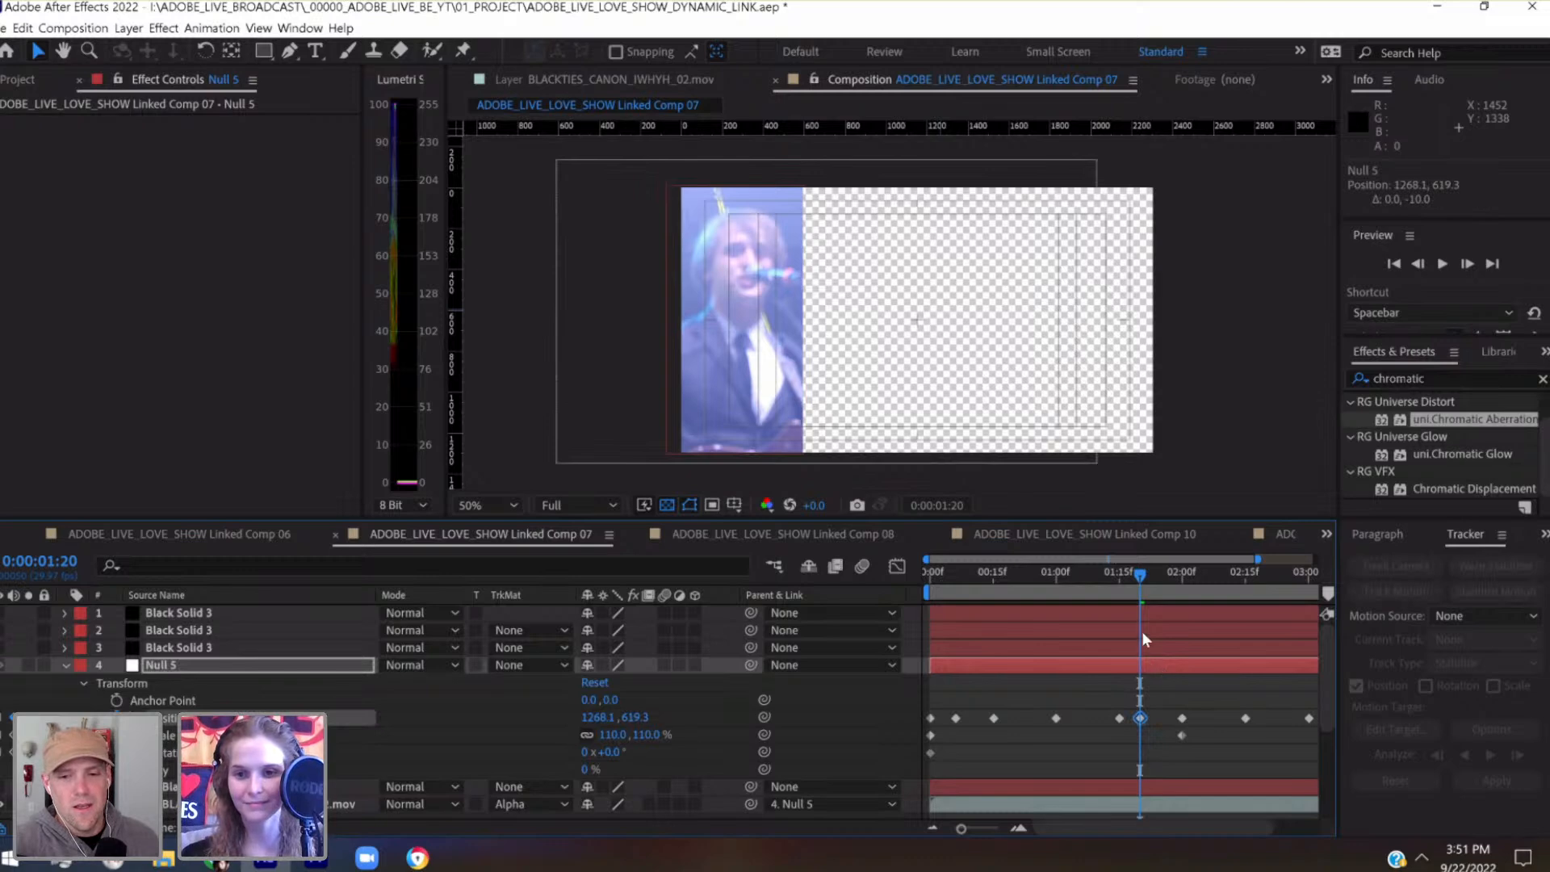
Raise Null 5's position keyframe at the first frame to 1152, 628
{"action": "left_click_drag", "start_coordinate": [1134, 574], "coordinate": [908, 598]}
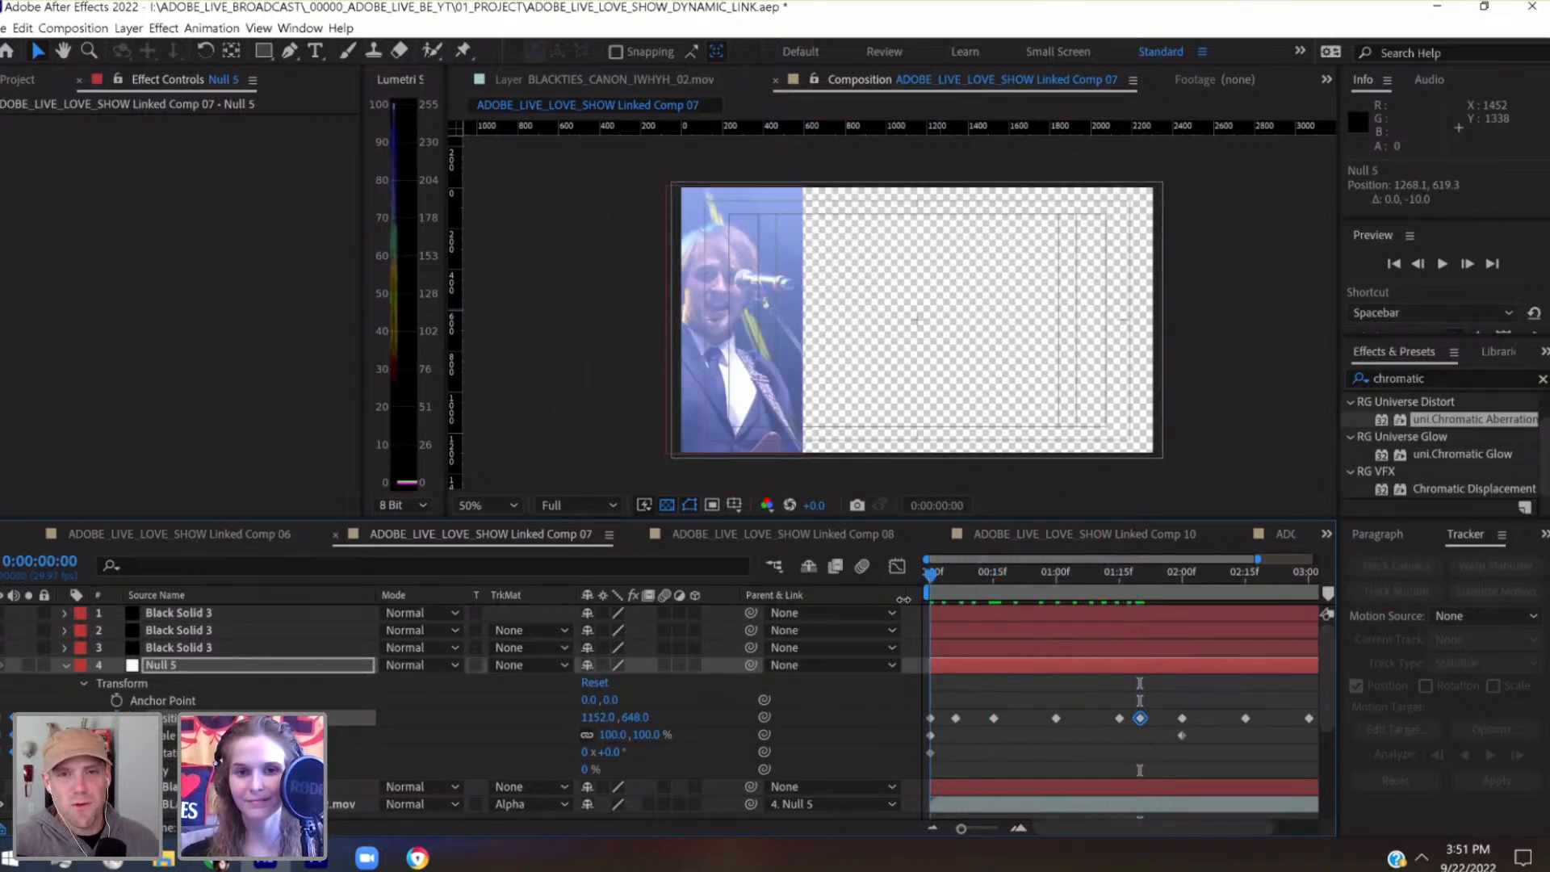
{"action": "left_click", "coordinate": [1036, 667]}
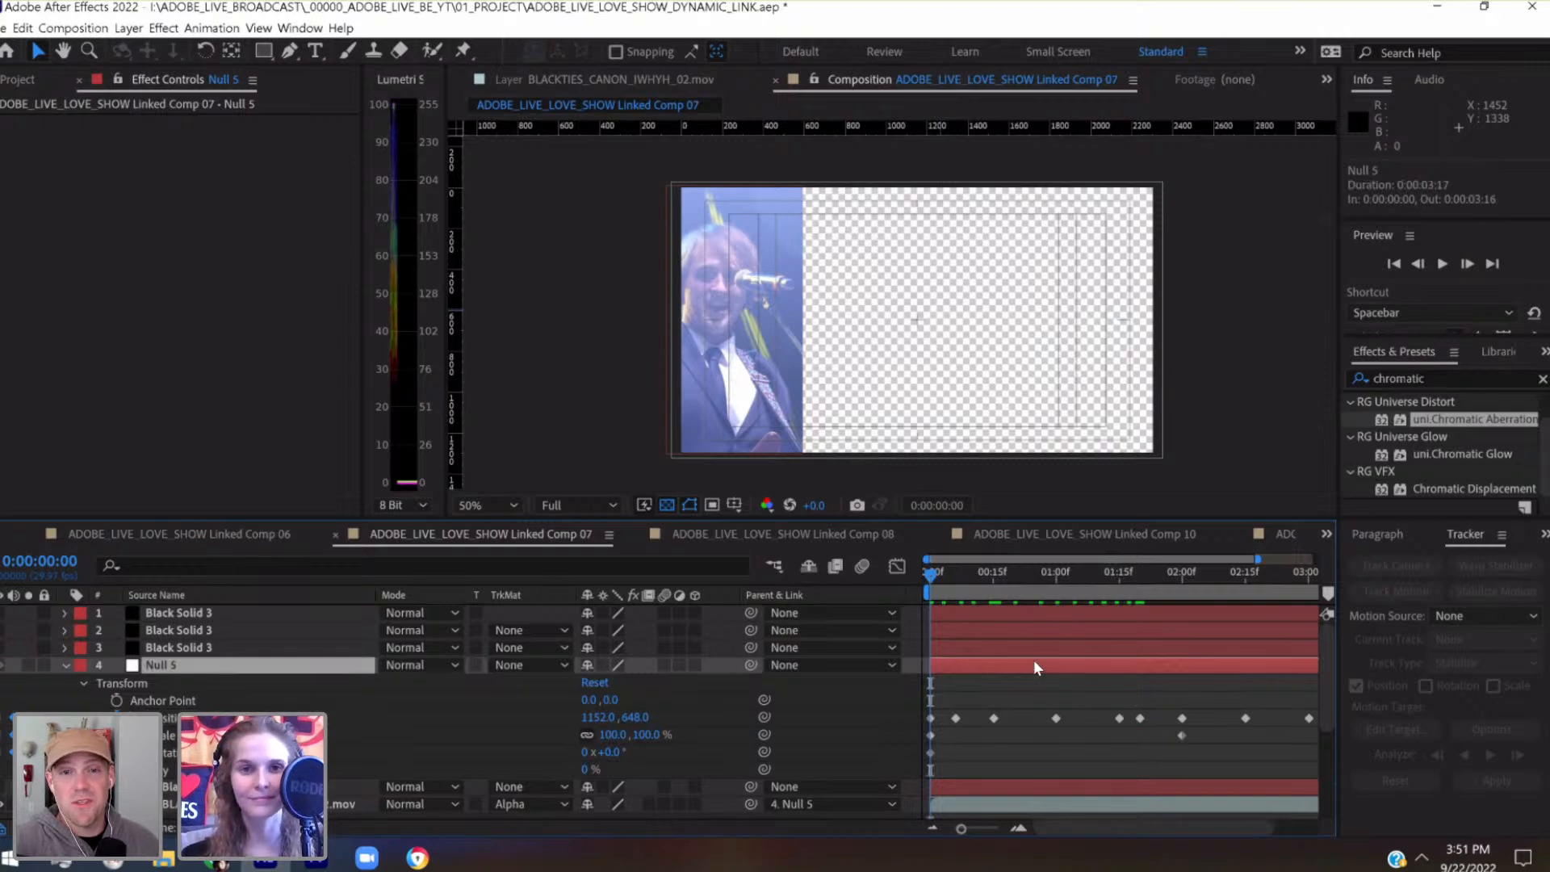
{"action": "key", "text": "shift+Up"}
{"action": "key", "text": "shift+Up"}
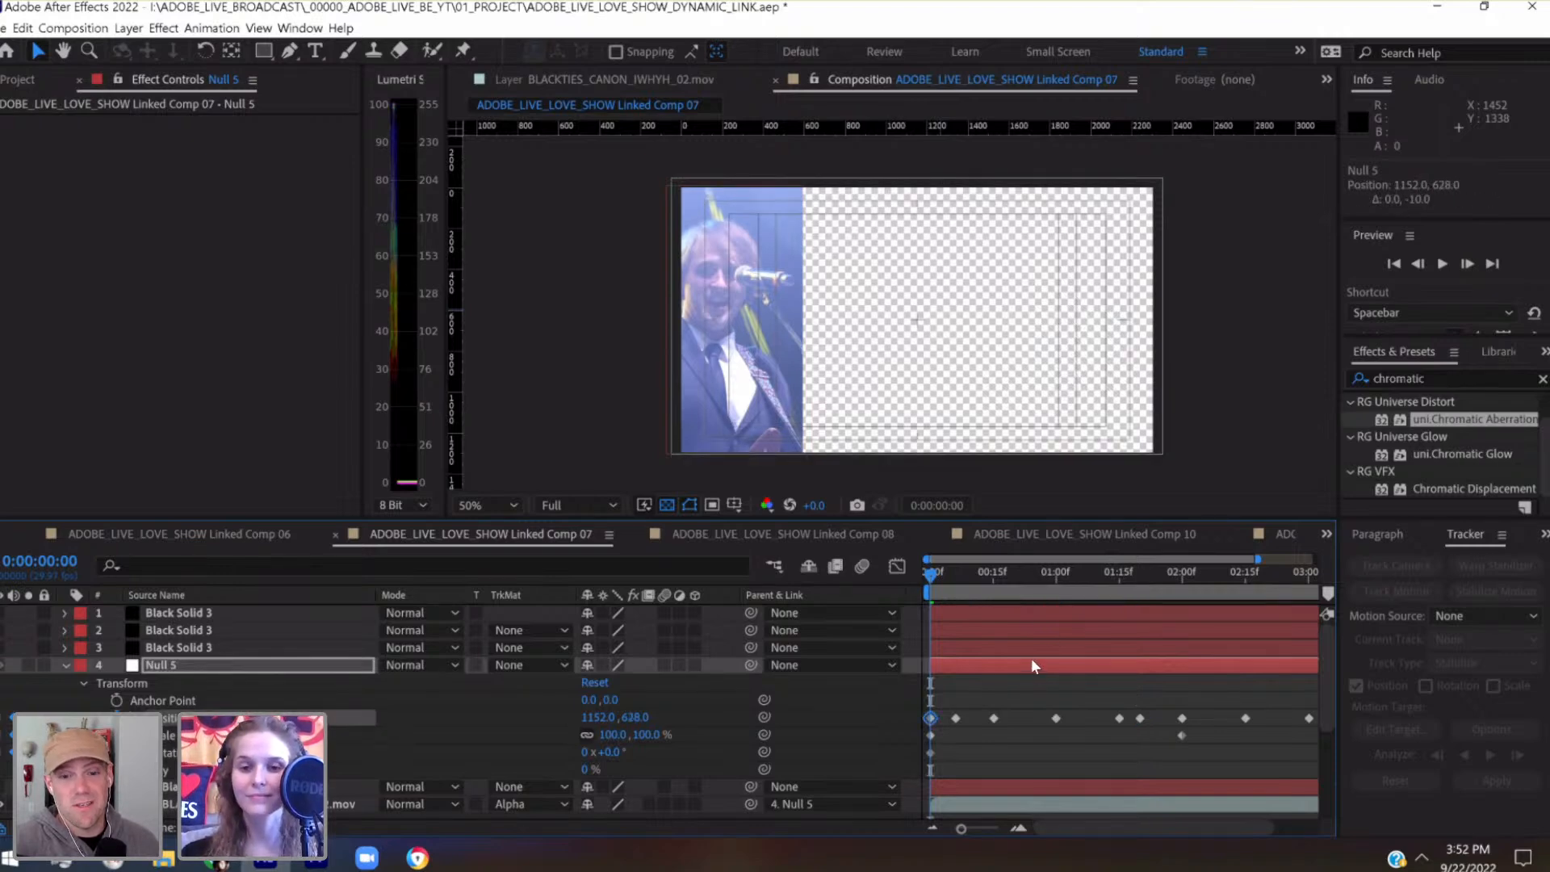
Check the framing around 0:00:00:06 and keyframe Null 5's scale there to 111.2%
{"action": "left_click_drag", "start_coordinate": [943, 586], "coordinate": [954, 584]}
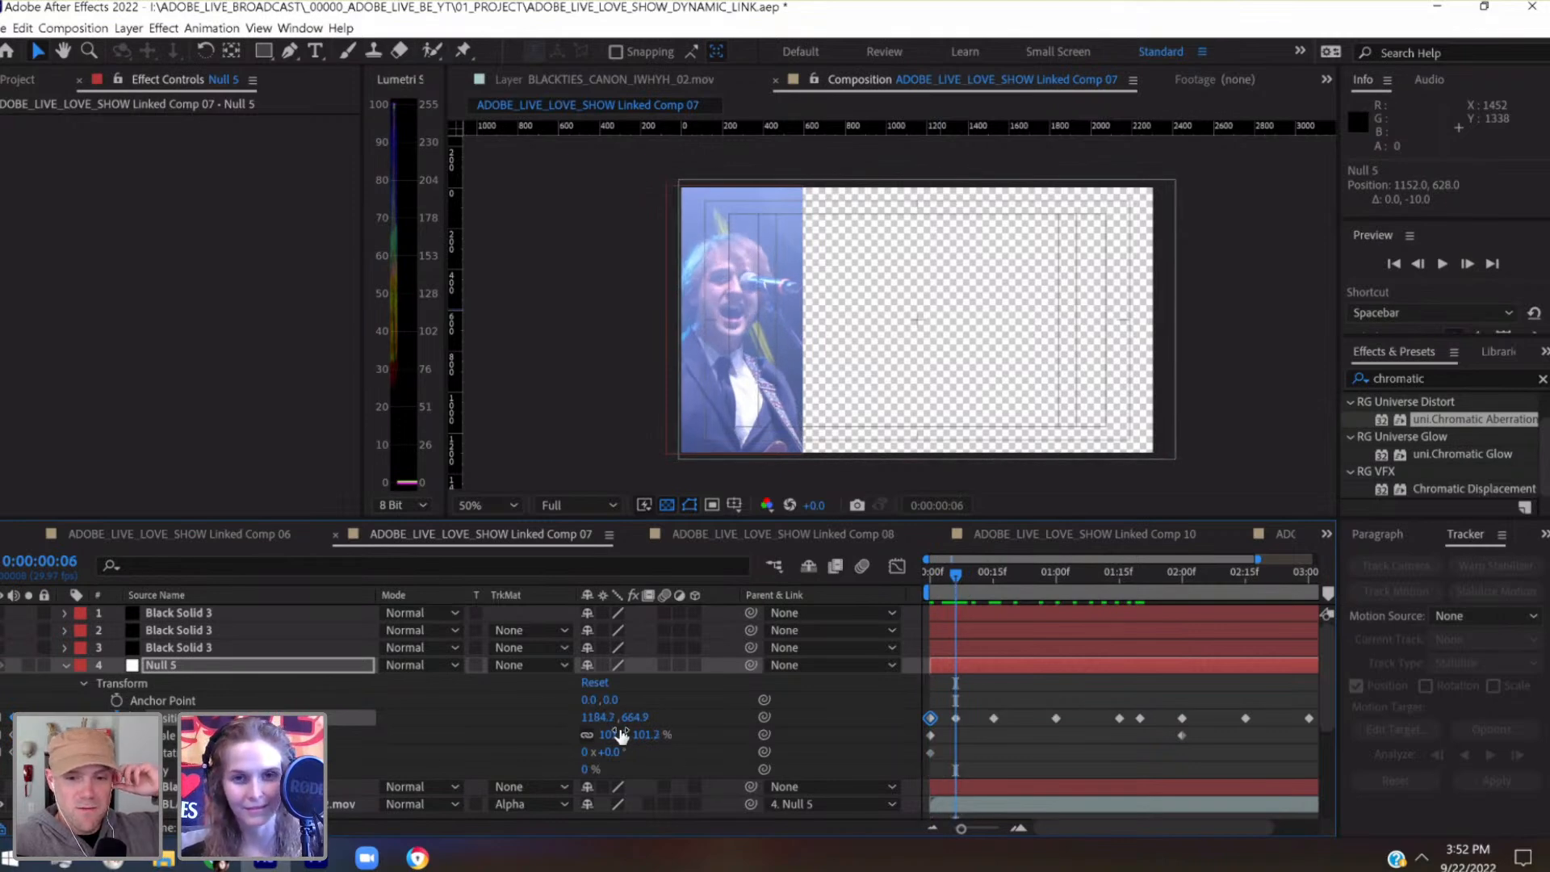
{"action": "left_click_drag", "start_coordinate": [992, 589], "coordinate": [1026, 575]}
{"action": "left_click_drag", "start_coordinate": [949, 594], "coordinate": [957, 589]}
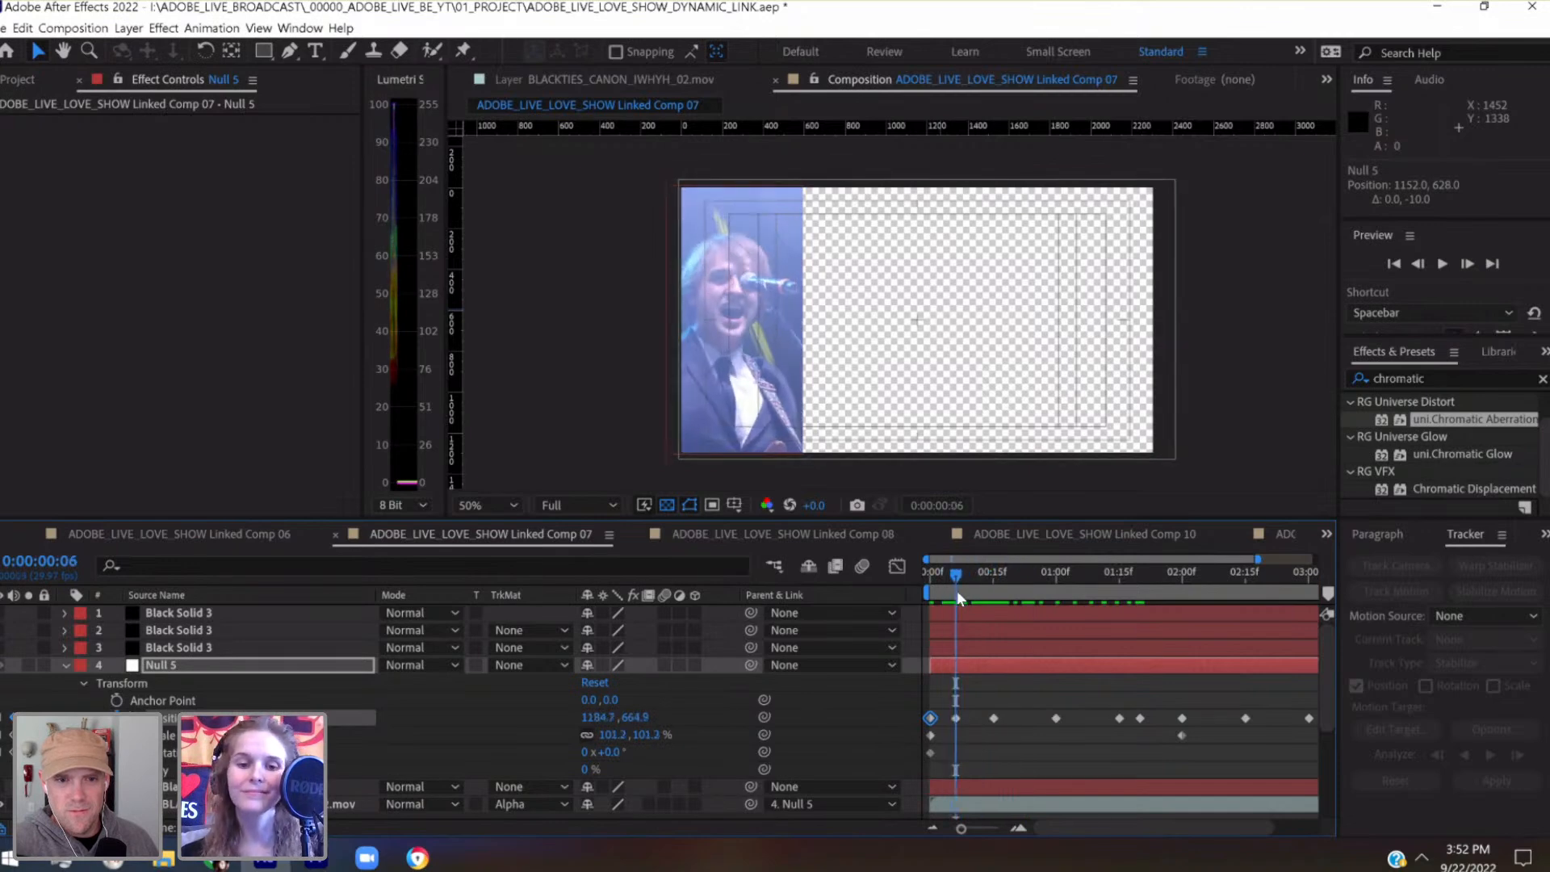
{"action": "left_click", "coordinate": [651, 734]}
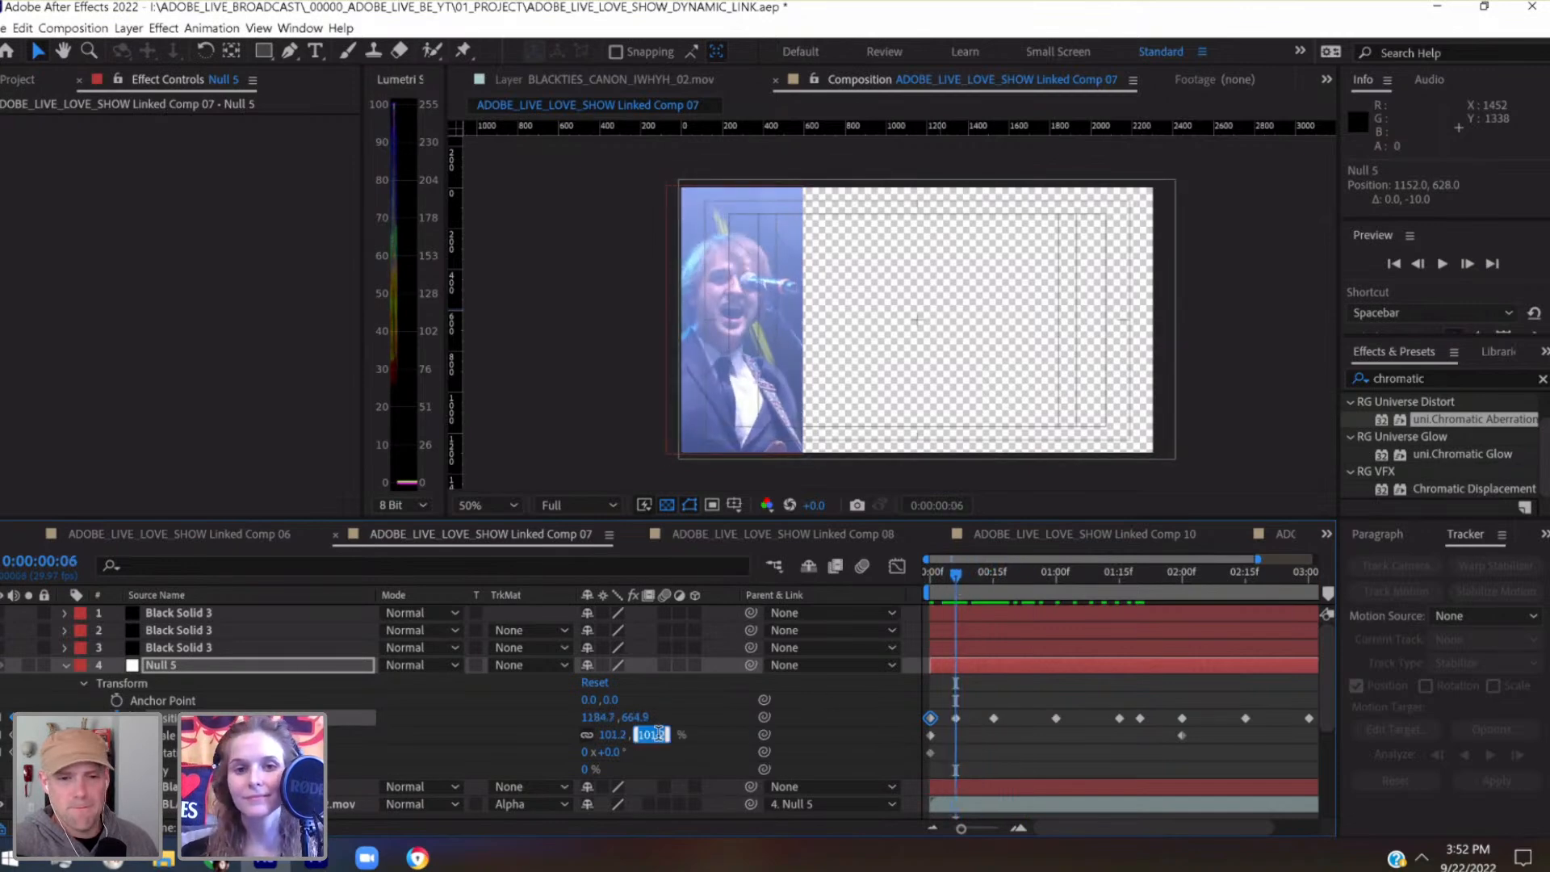
{"action": "key", "text": "shift+Up"}
Reposition Null 5 at 0:00:00:06 to 1284.7, 604.9 so the enlarged singer is centred in the panel
{"action": "left_click", "coordinate": [169, 669]}
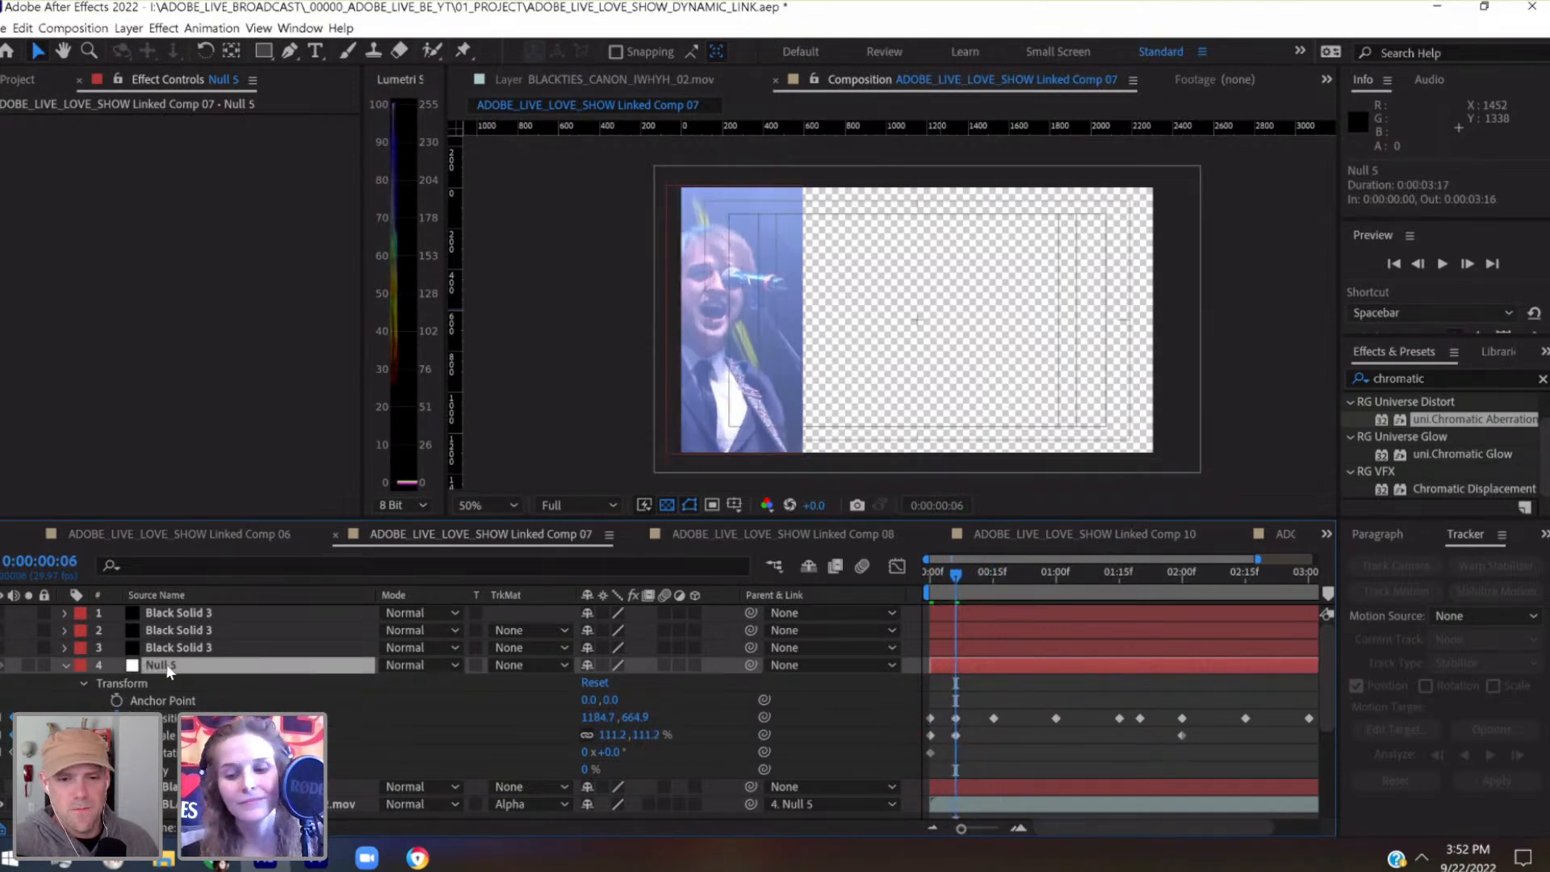
{"action": "key", "text": "shift+Right"}
{"action": "key", "text": "shift+Right"}
{"action": "key", "text": "shift+Right"}
{"action": "key", "text": "shift+Right"}
{"action": "key", "text": "shift+Right"}
{"action": "key", "text": "shift+Right"}
{"action": "key", "text": "shift+Right"}
{"action": "key", "text": "shift+Right"}
{"action": "key", "text": "shift+Right"}
{"action": "key", "text": "shift+Right"}
{"action": "key", "text": "shift+Up"}
{"action": "key", "text": "shift+Up"}
{"action": "key", "text": "shift+Up"}
{"action": "key", "text": "shift+Up"}
{"action": "key", "text": "shift+Up"}
{"action": "key", "text": "shift+Up"}
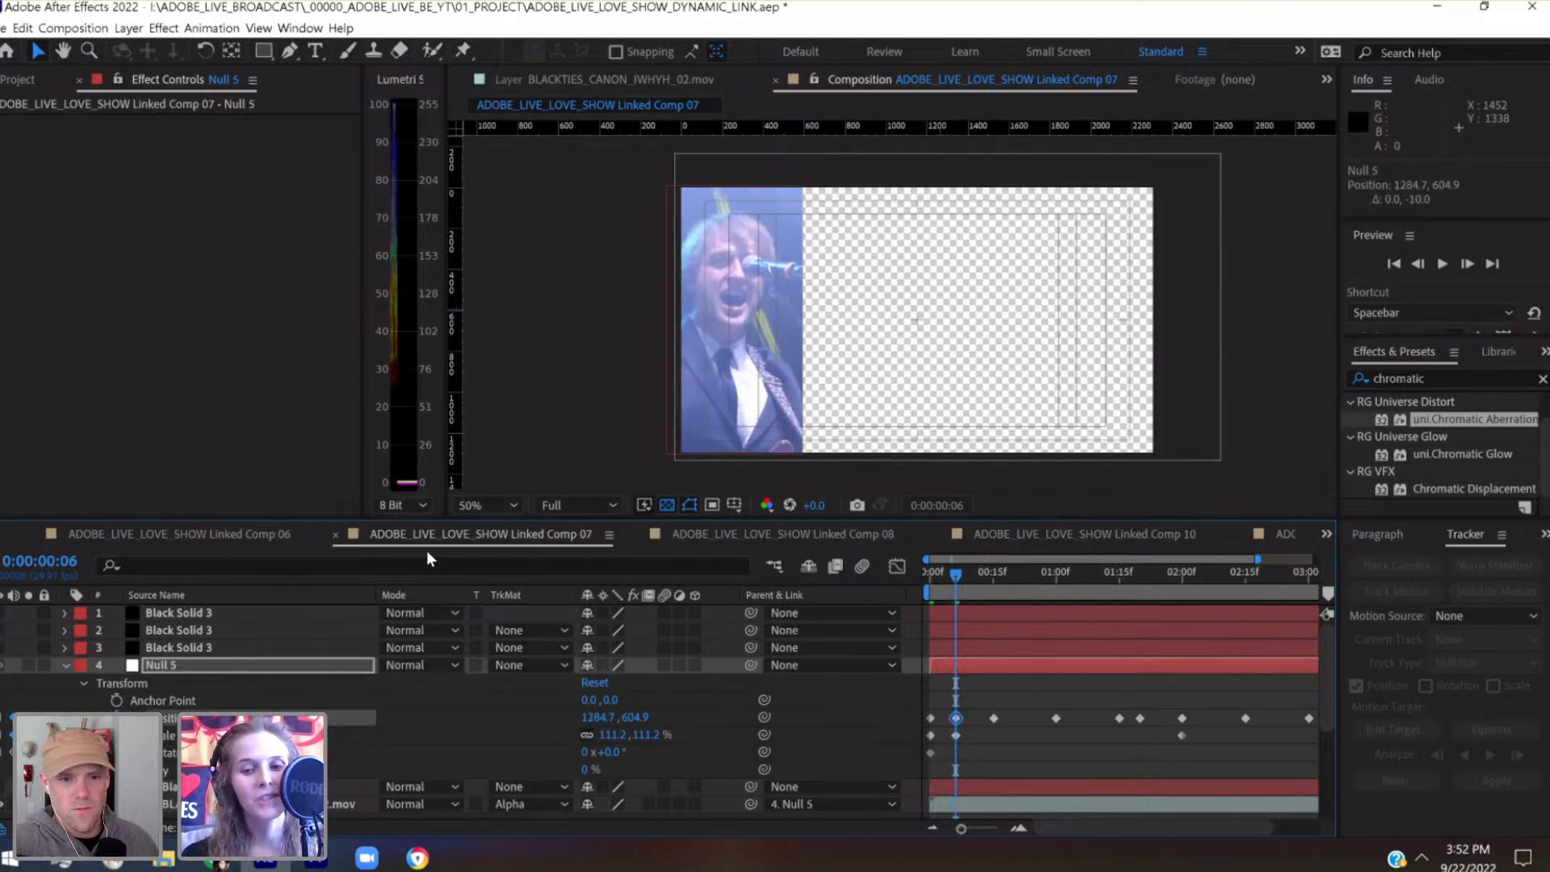
Set Null 5's position to 1192, 628 at the first frame and 1252, 608 at 0:00:01:15, and review the framing through the last frame
{"action": "left_click_drag", "start_coordinate": [957, 827], "coordinate": [946, 829]}
{"action": "left_click_drag", "start_coordinate": [941, 566], "coordinate": [914, 583]}
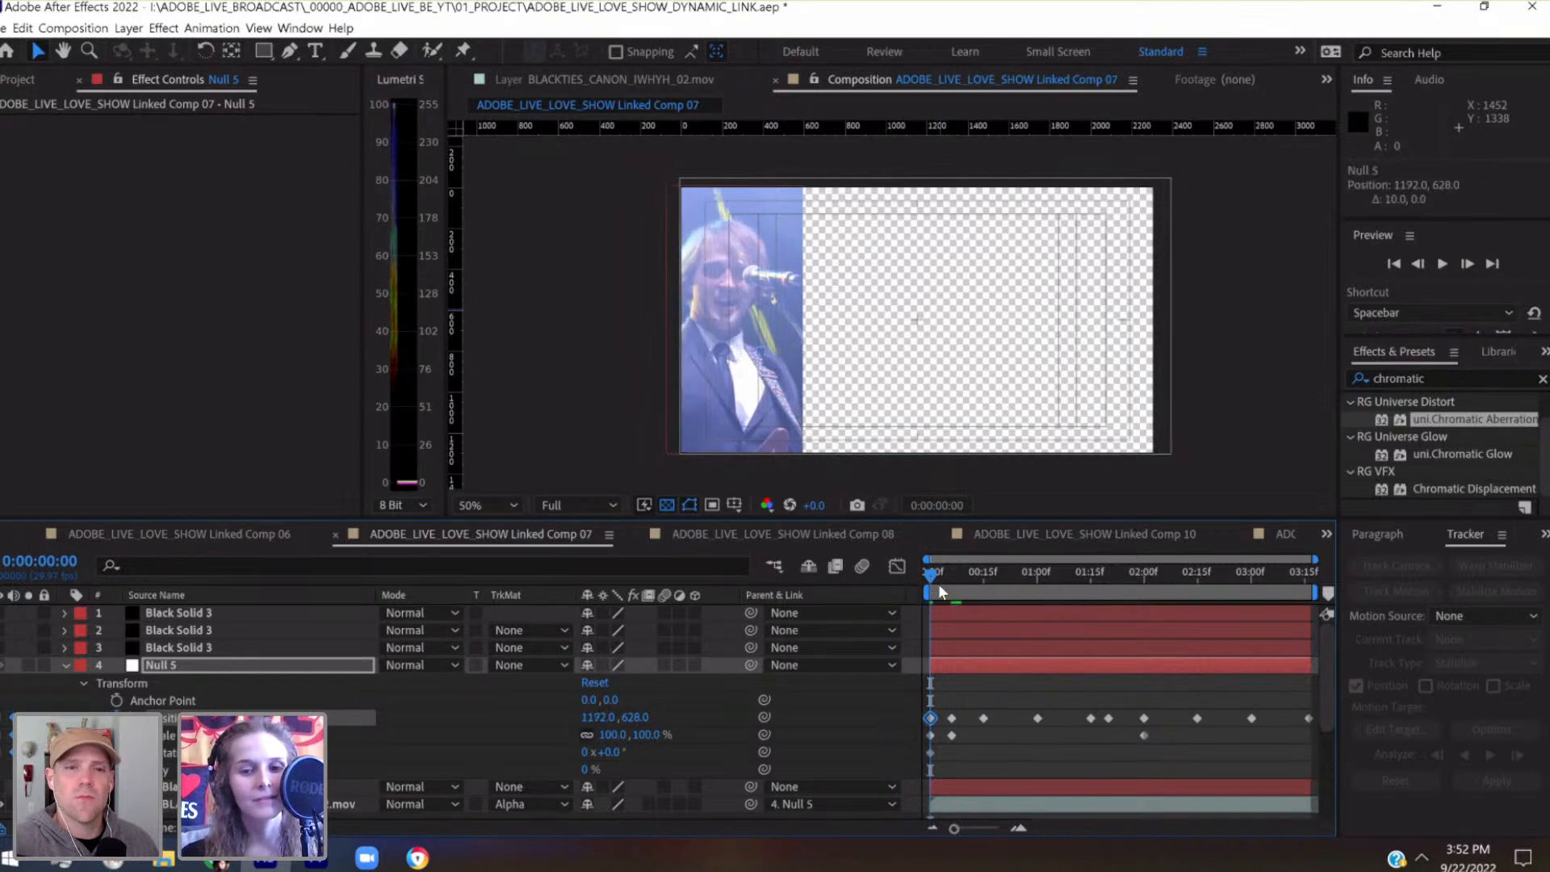
{"action": "left_click_drag", "start_coordinate": [937, 583], "coordinate": [1089, 579]}
{"action": "key", "text": "shift+Up"}
{"action": "key", "text": "shift+Up"}
{"action": "key", "text": "shift+Up"}
{"action": "key", "text": "shift+Up"}
{"action": "key", "text": "shift+Up"}
{"action": "key", "text": "shift+Up"}
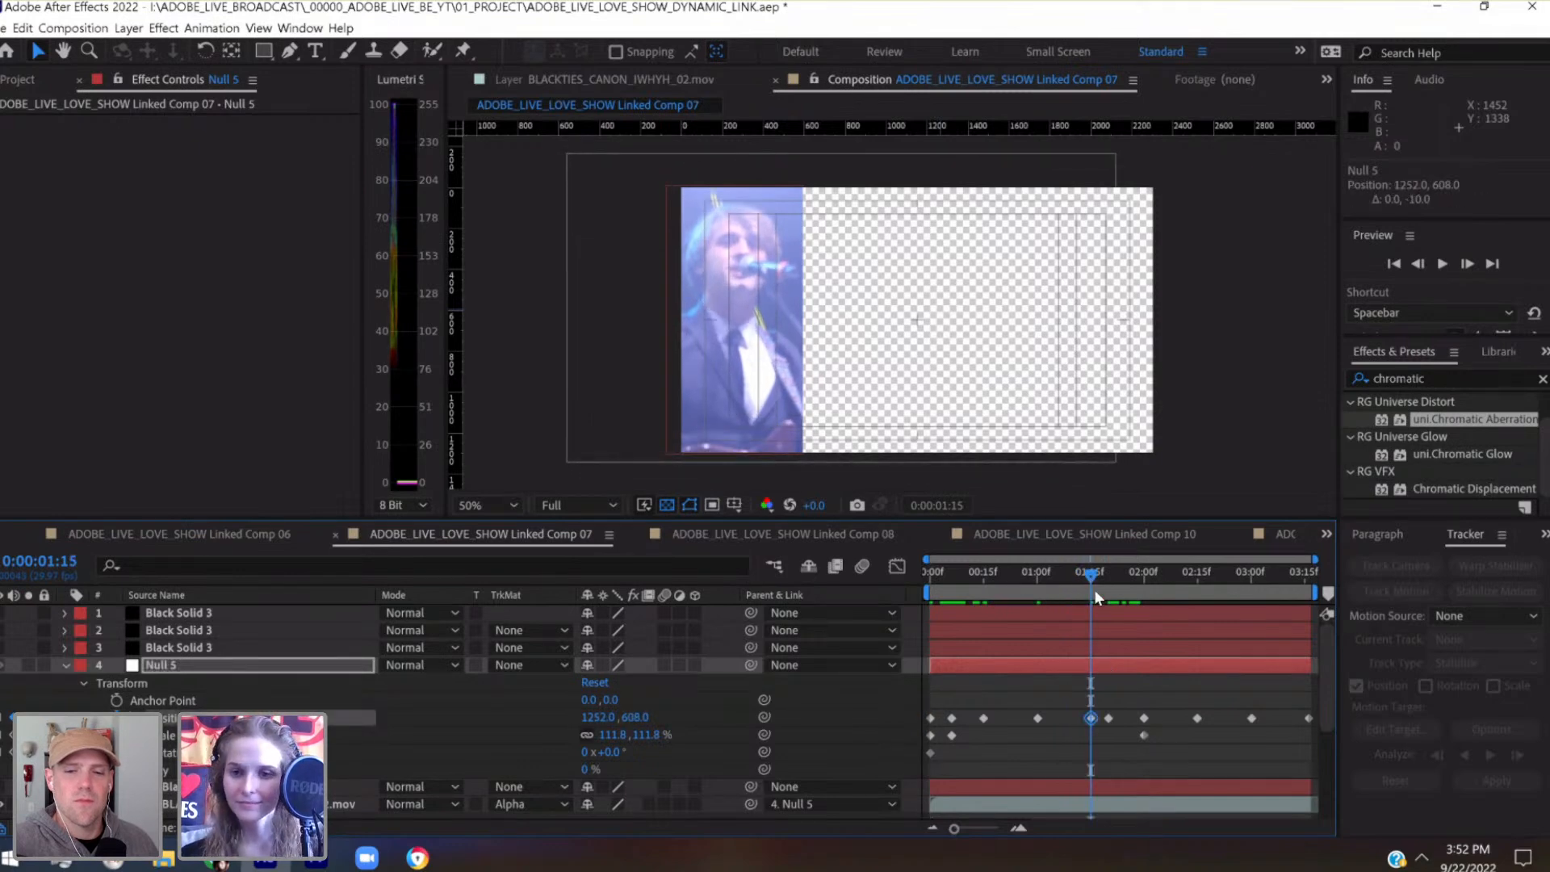
{"action": "left_click_drag", "start_coordinate": [1093, 577], "coordinate": [1331, 588]}
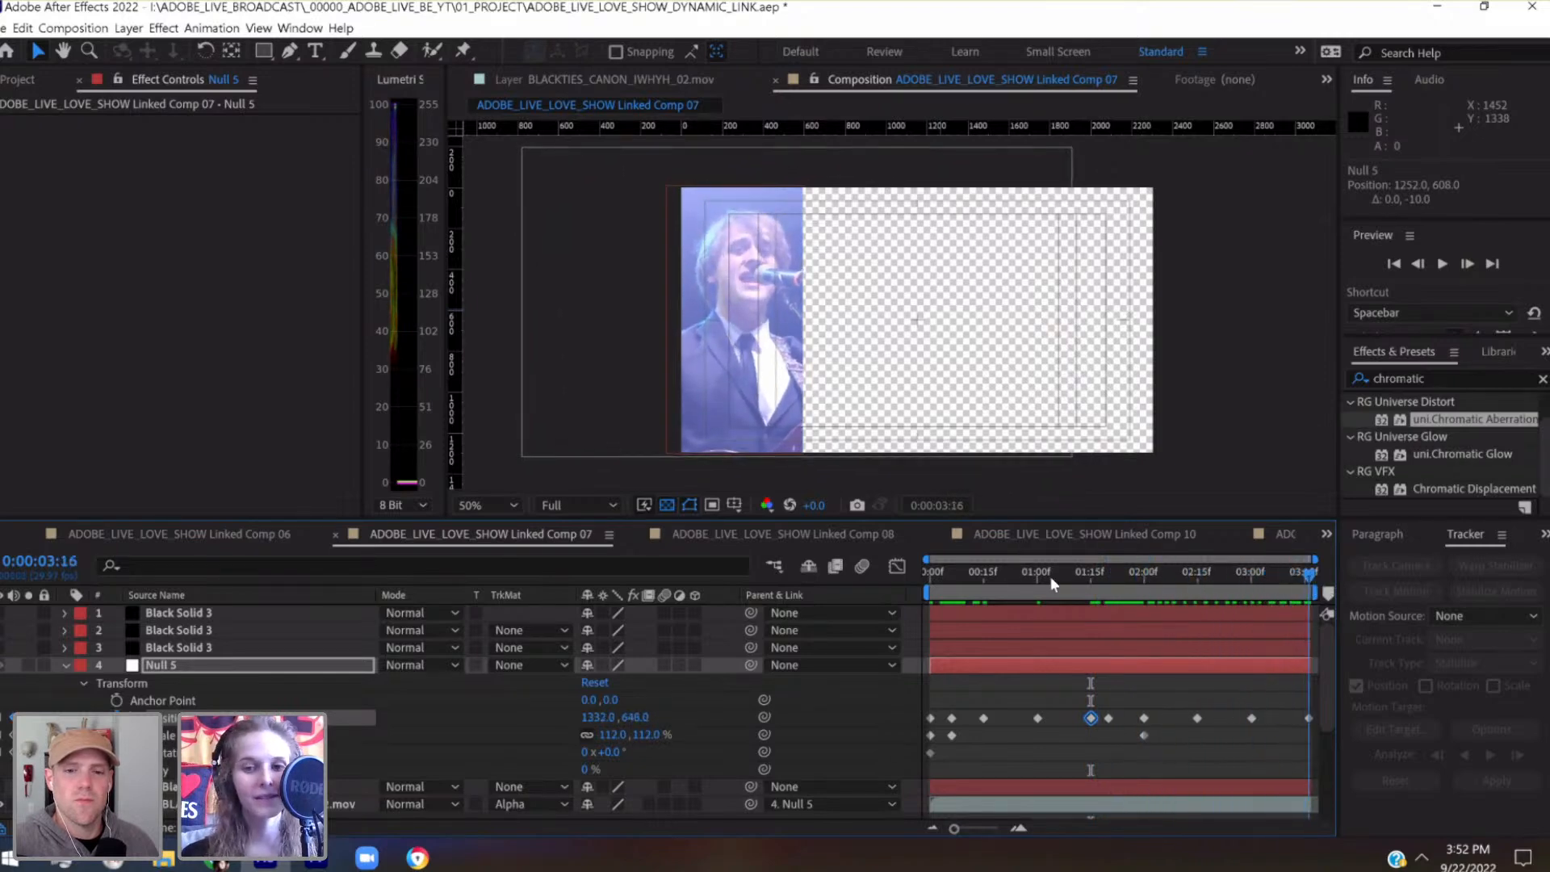
Play back the first panel from the first frame with the composition fitted to the viewer, and save the project
{"action": "left_click", "coordinate": [923, 574]}
{"action": "key", "text": "space"}
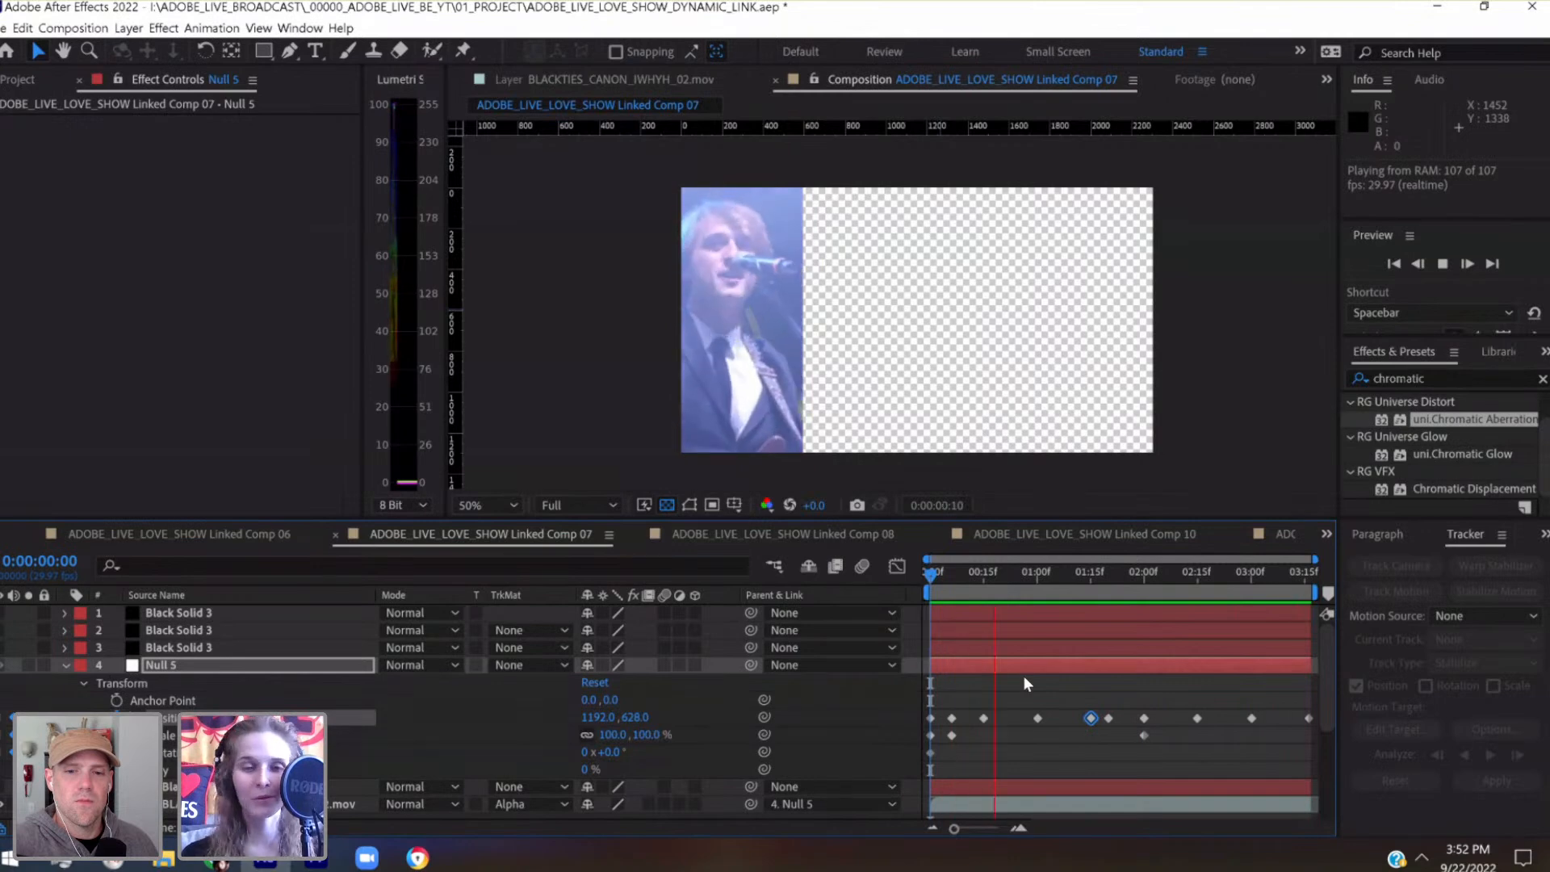
{"action": "left_click", "coordinate": [500, 506]}
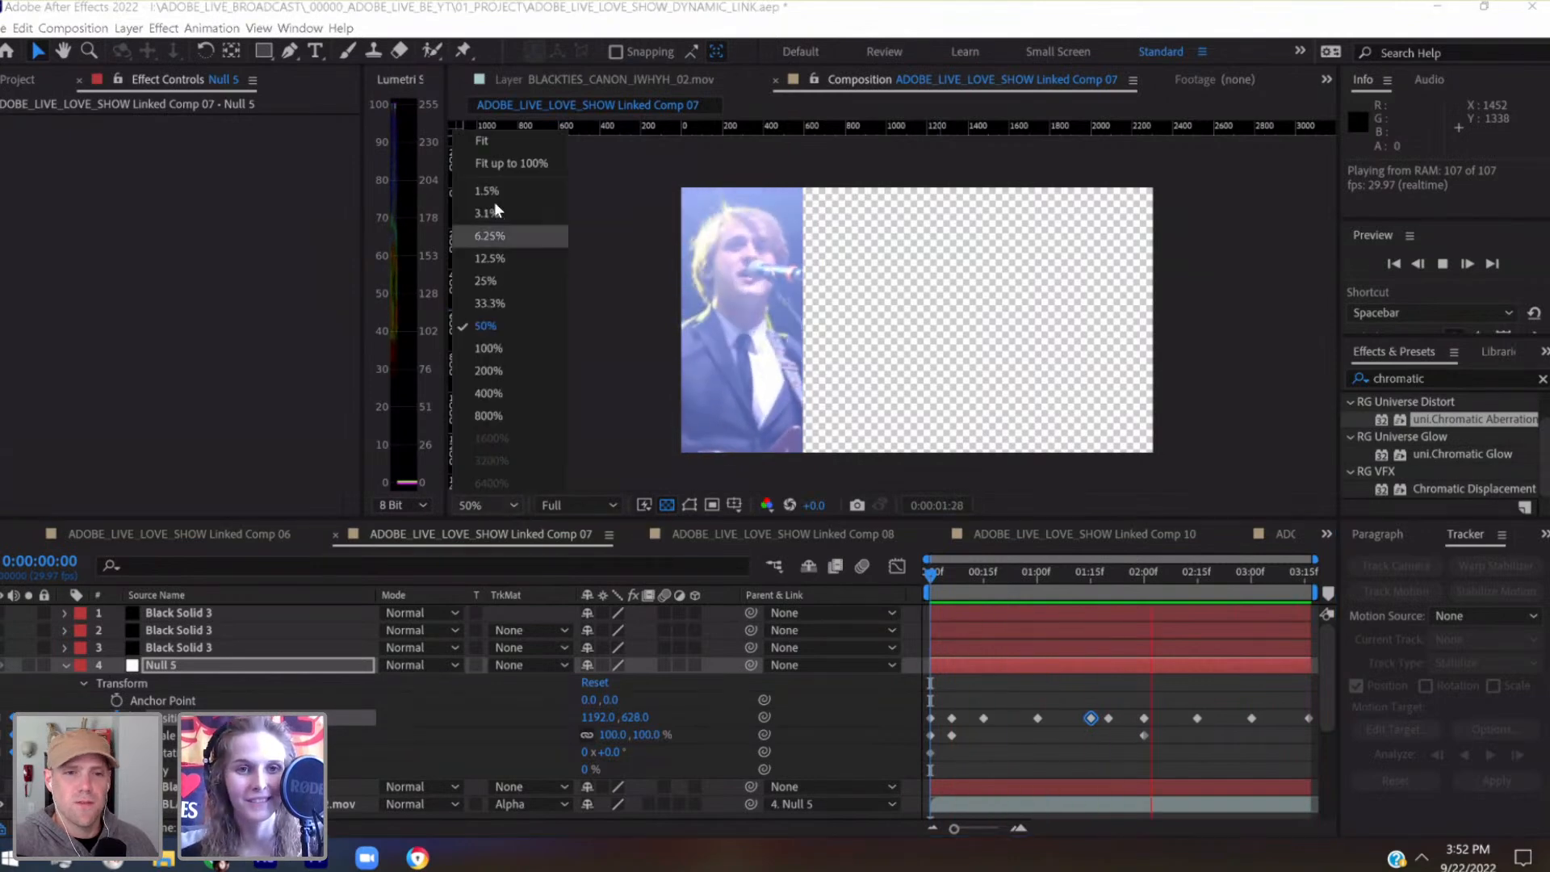
{"action": "left_click", "coordinate": [502, 145]}
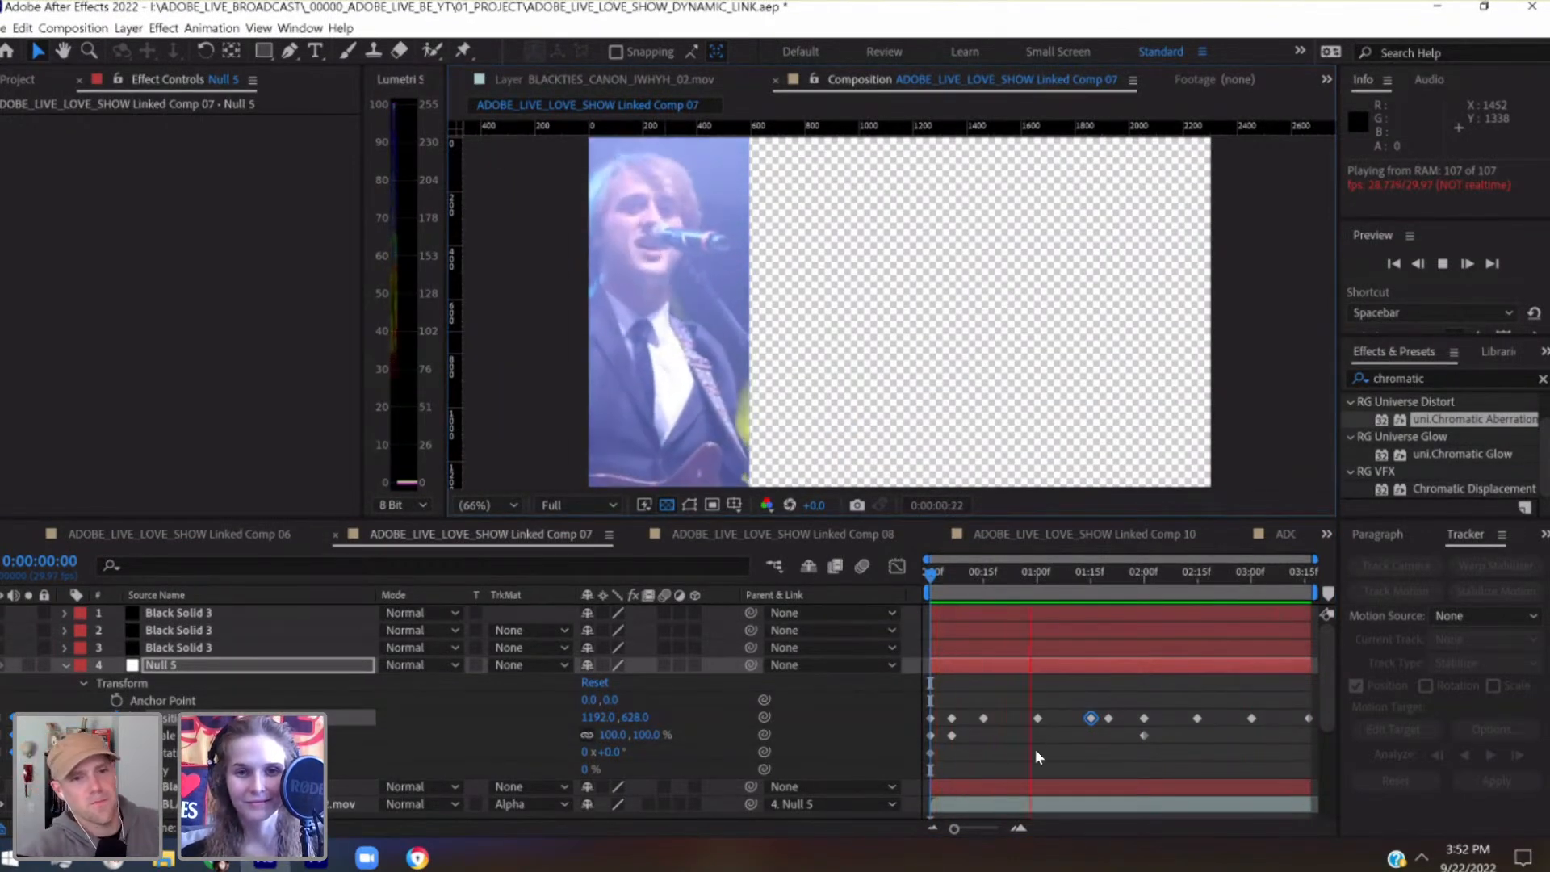
{"action": "key", "text": "space"}
{"action": "key", "text": "ctrl+s"}
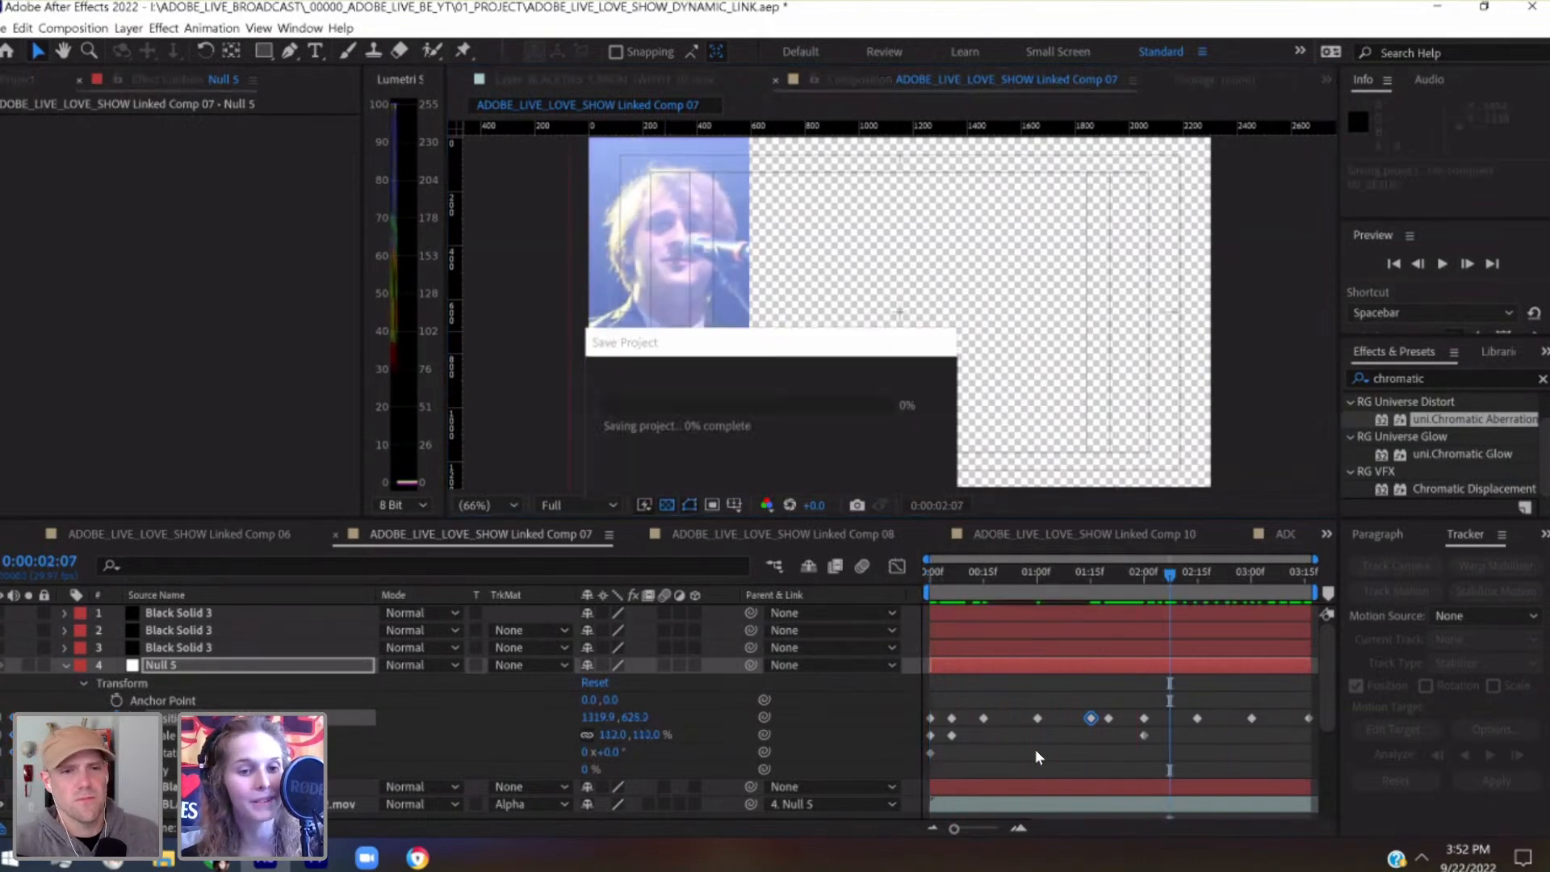
Collapse Null 5 and its clip in the layer stack, and move BLACKTIES_CANON_IWHYH.mov above Null 5
{"action": "left_click", "coordinate": [65, 667]}
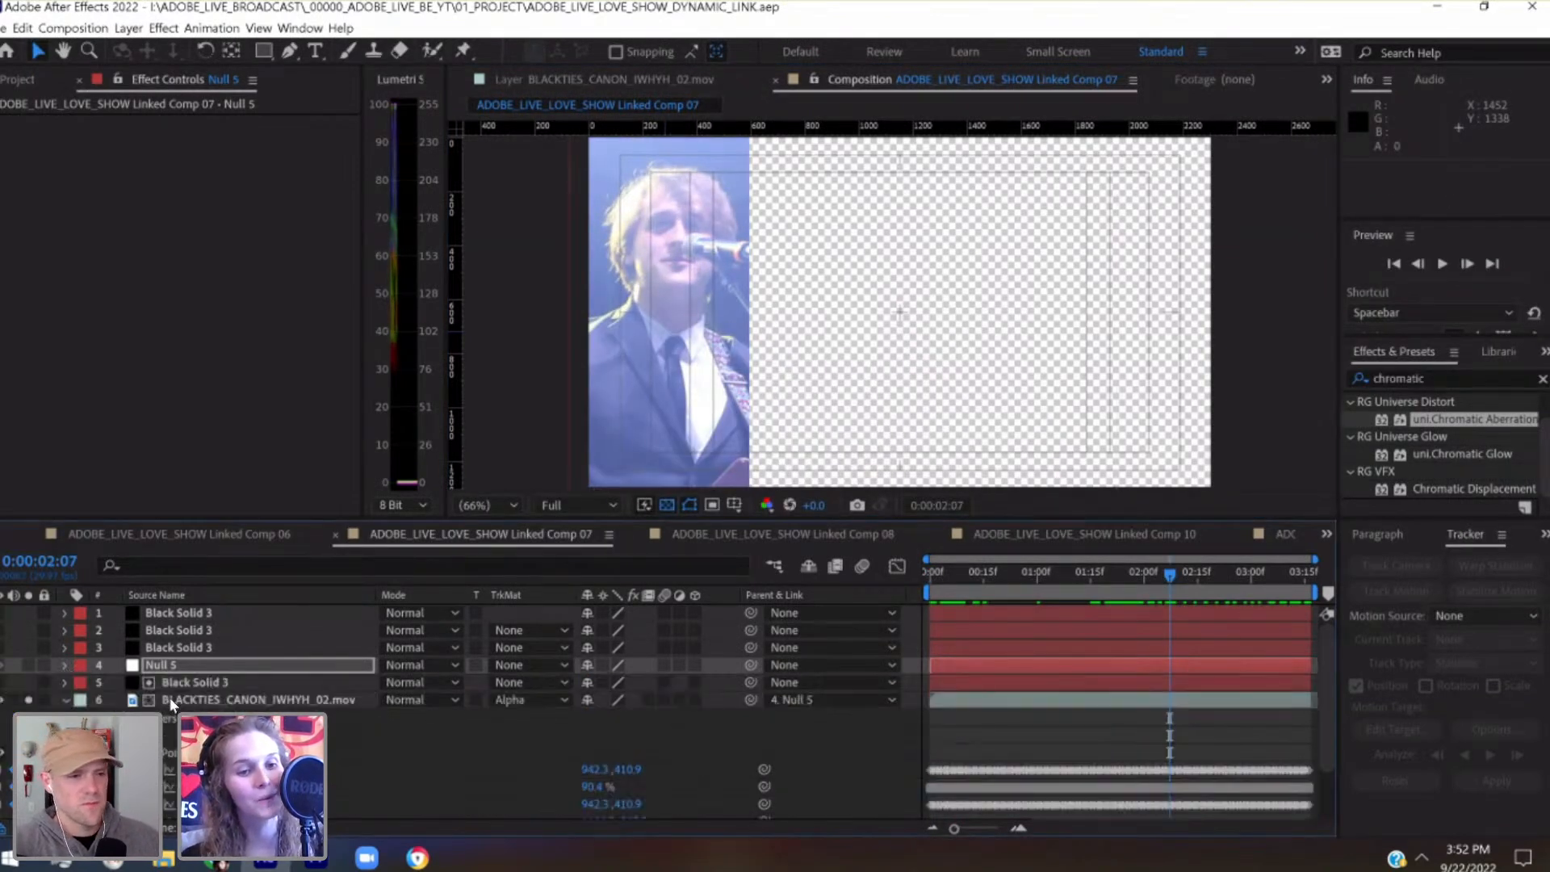
{"action": "left_click", "coordinate": [65, 718]}
{"action": "left_click", "coordinate": [186, 718]}
{"action": "left_click_drag", "start_coordinate": [188, 711], "coordinate": [183, 657]}
Check which unused Black Solid 3 layer covers the second panel and solo the topmost one
{"action": "left_click", "coordinate": [173, 647]}
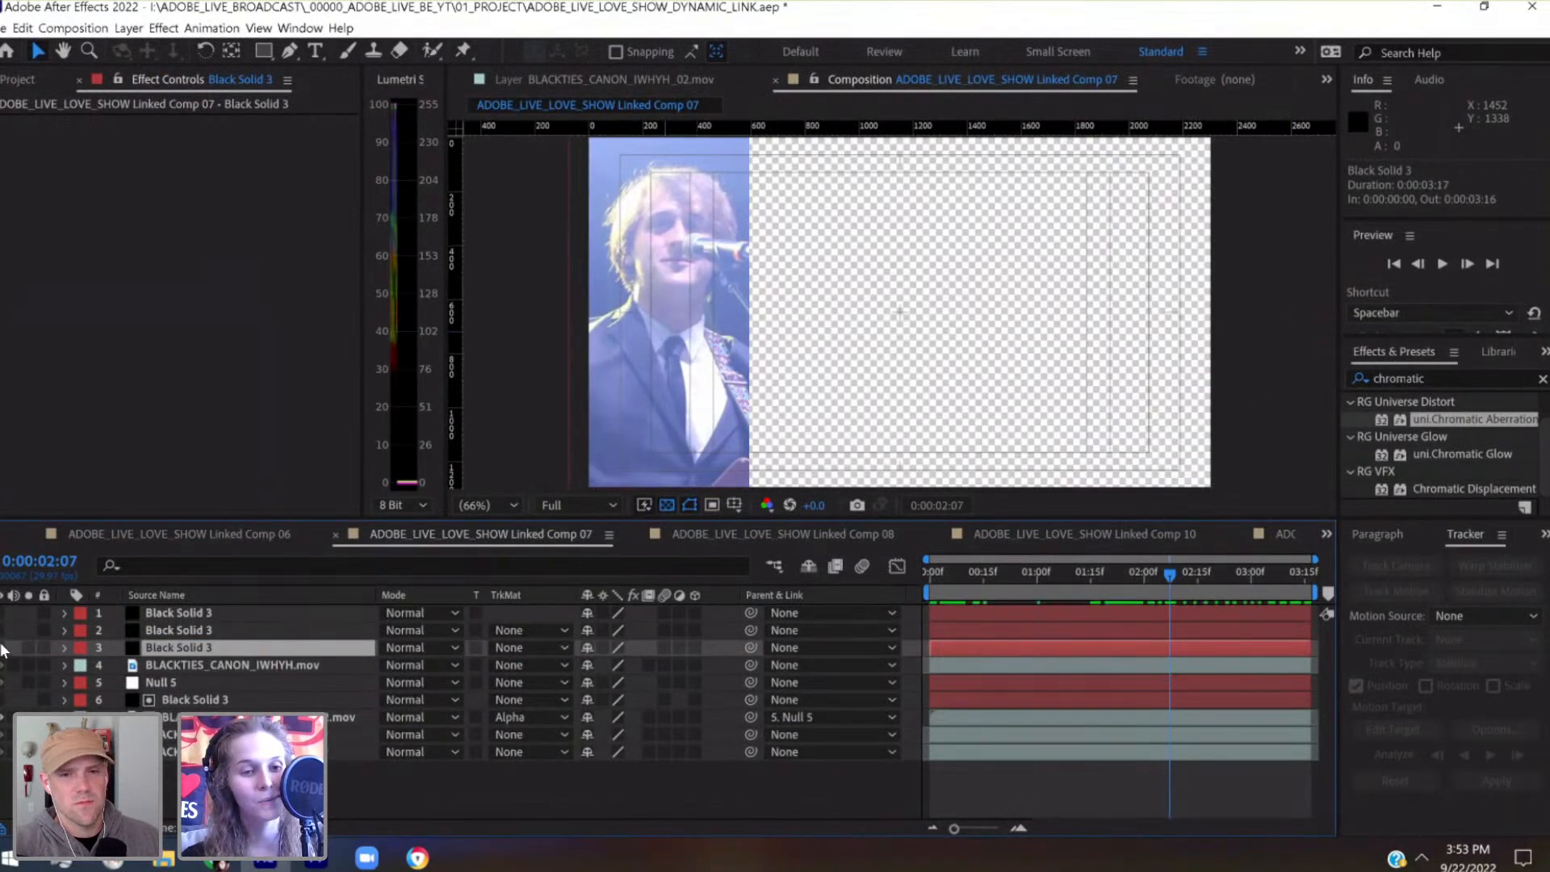
{"action": "left_click", "coordinate": [158, 632]}
{"action": "left_click", "coordinate": [145, 612]}
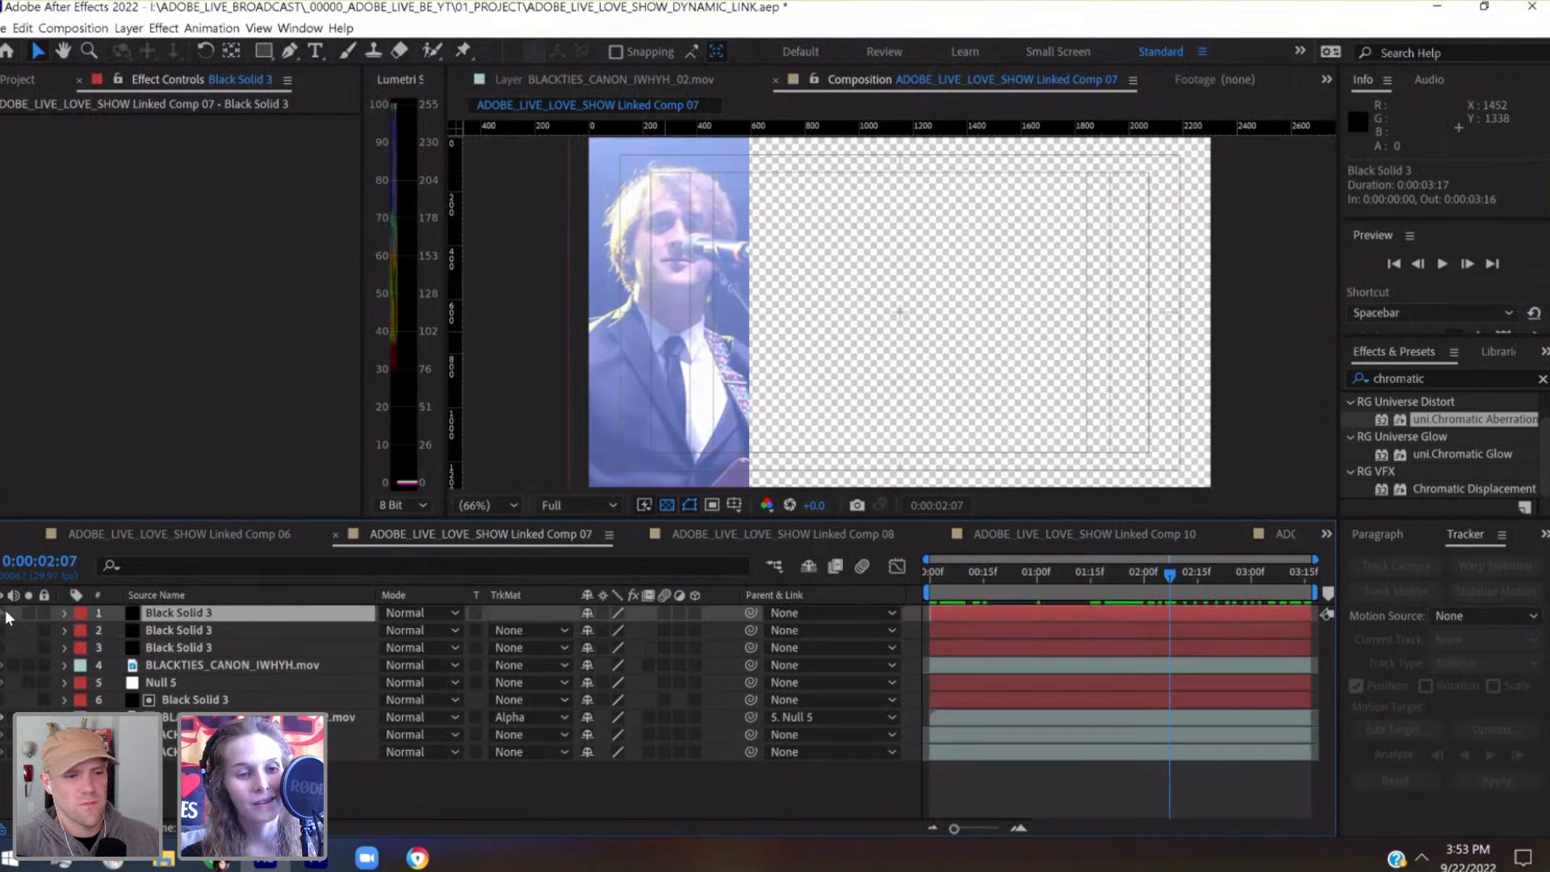
{"action": "left_click", "coordinate": [25, 610]}
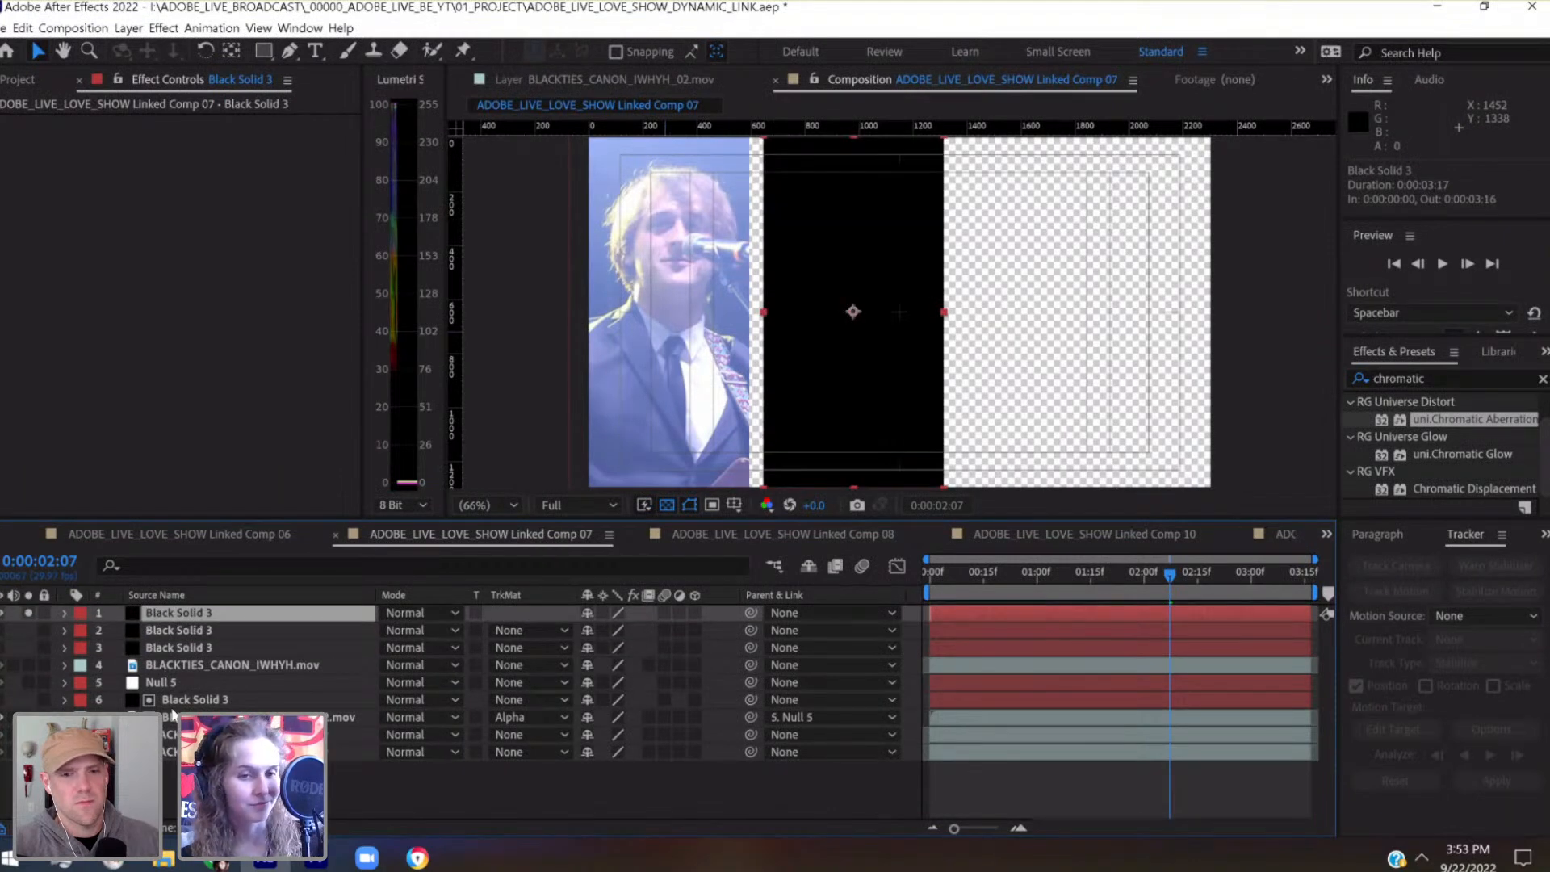
Place BLACKTIES_CANON_IWHYH.mov directly under the topmost Black Solid 3, alpha-matte it with that solid and solo the clip
{"action": "left_click_drag", "start_coordinate": [168, 662], "coordinate": [375, 628]}
{"action": "left_click", "coordinate": [531, 630]}
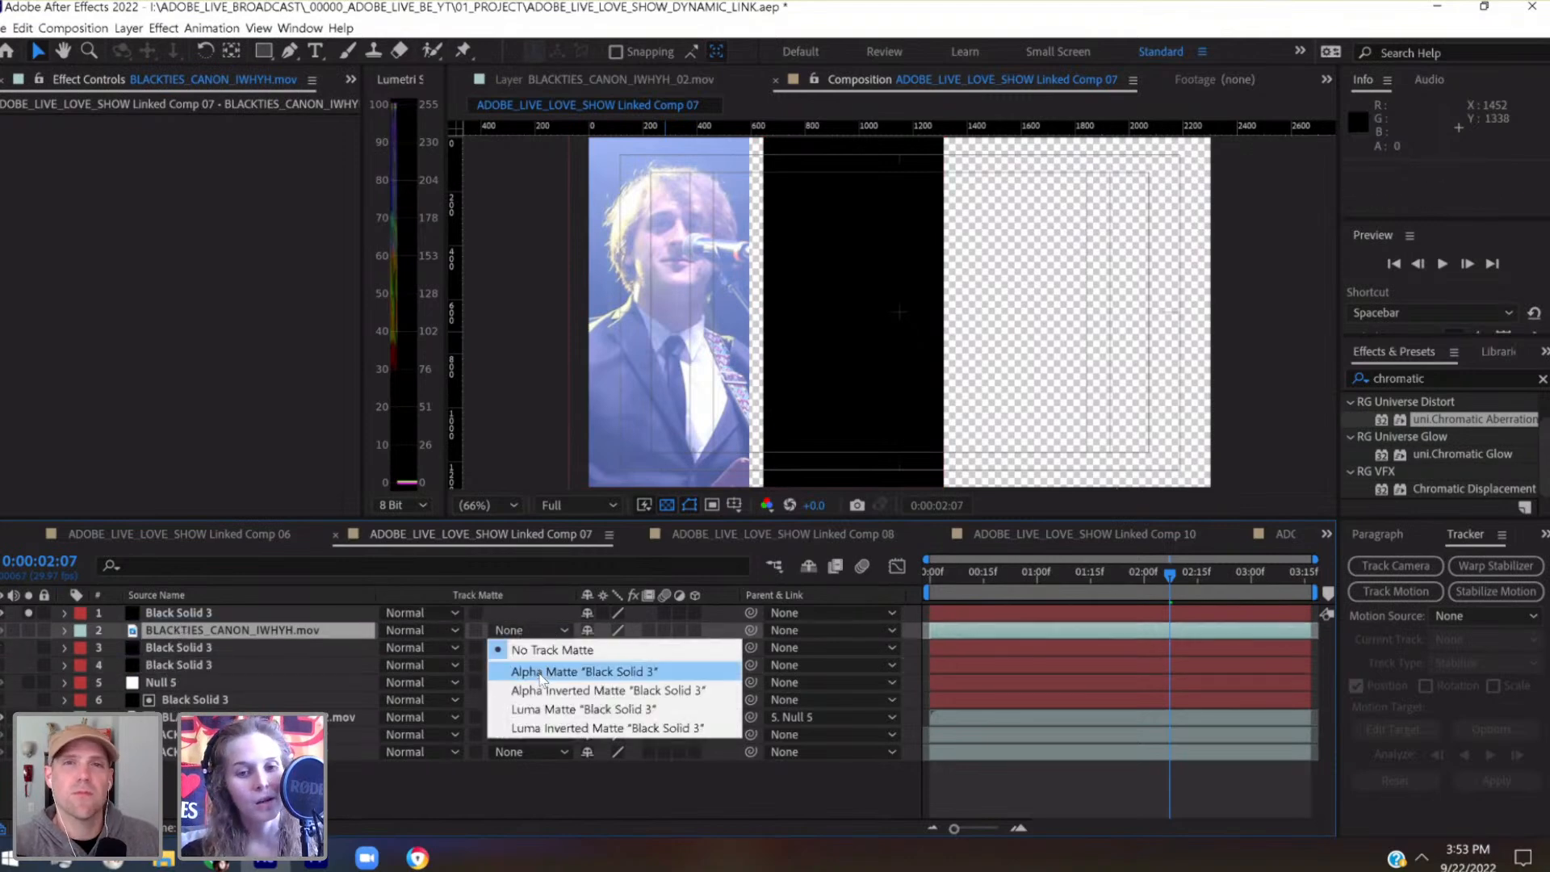
{"action": "left_click", "coordinate": [539, 672]}
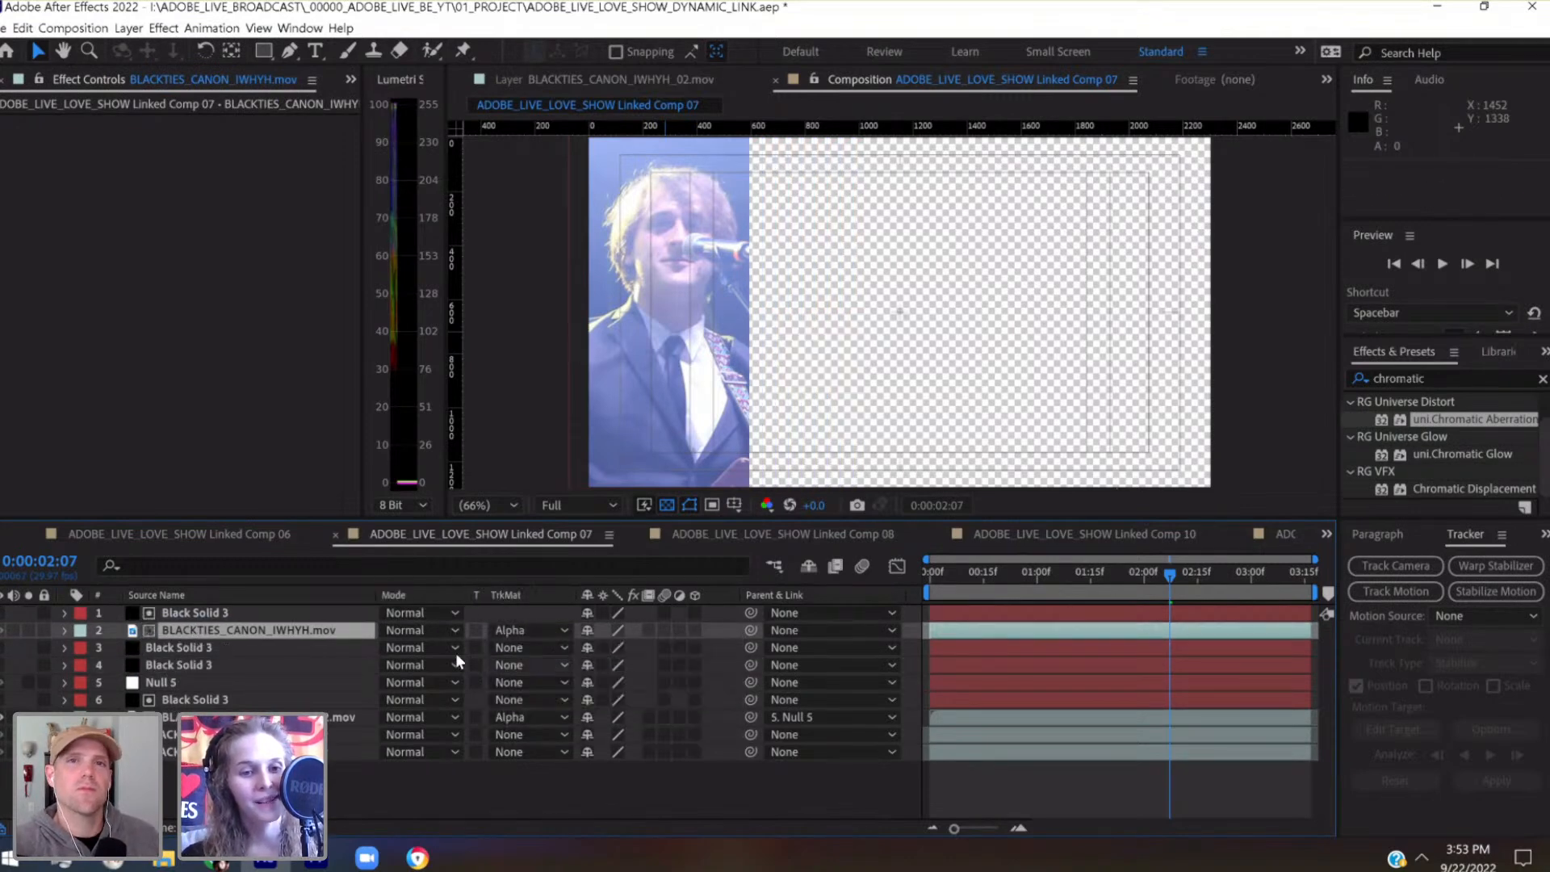
{"action": "left_click", "coordinate": [31, 630]}
Create a null object at the first frame and parent BLACKTIES_CANON_IWHYH.mov to it
{"action": "left_click", "coordinate": [962, 570]}
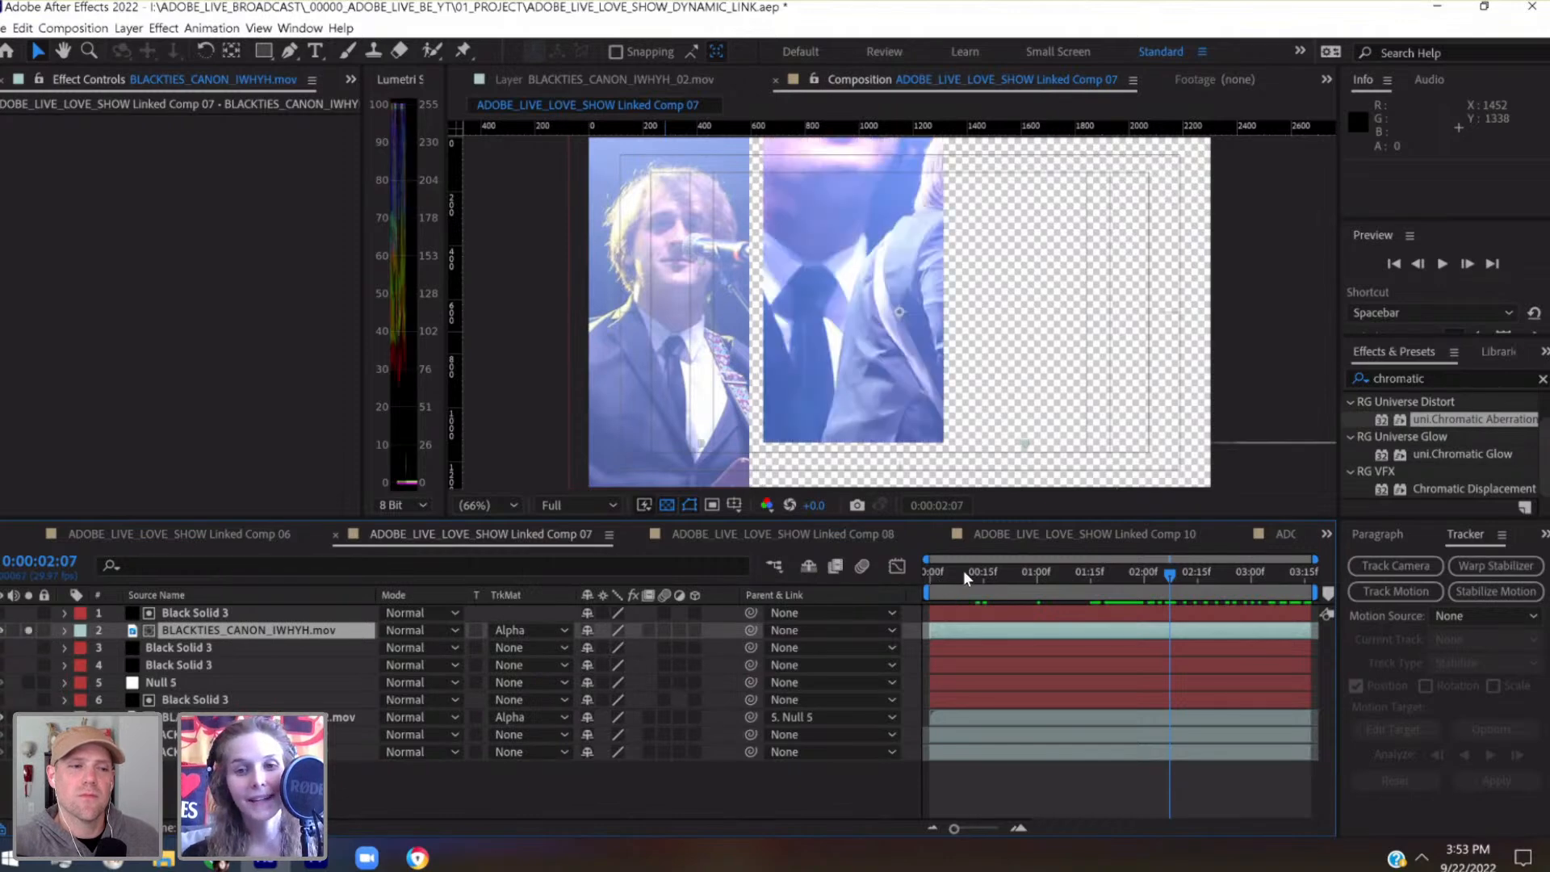
{"action": "left_click", "coordinate": [937, 574]}
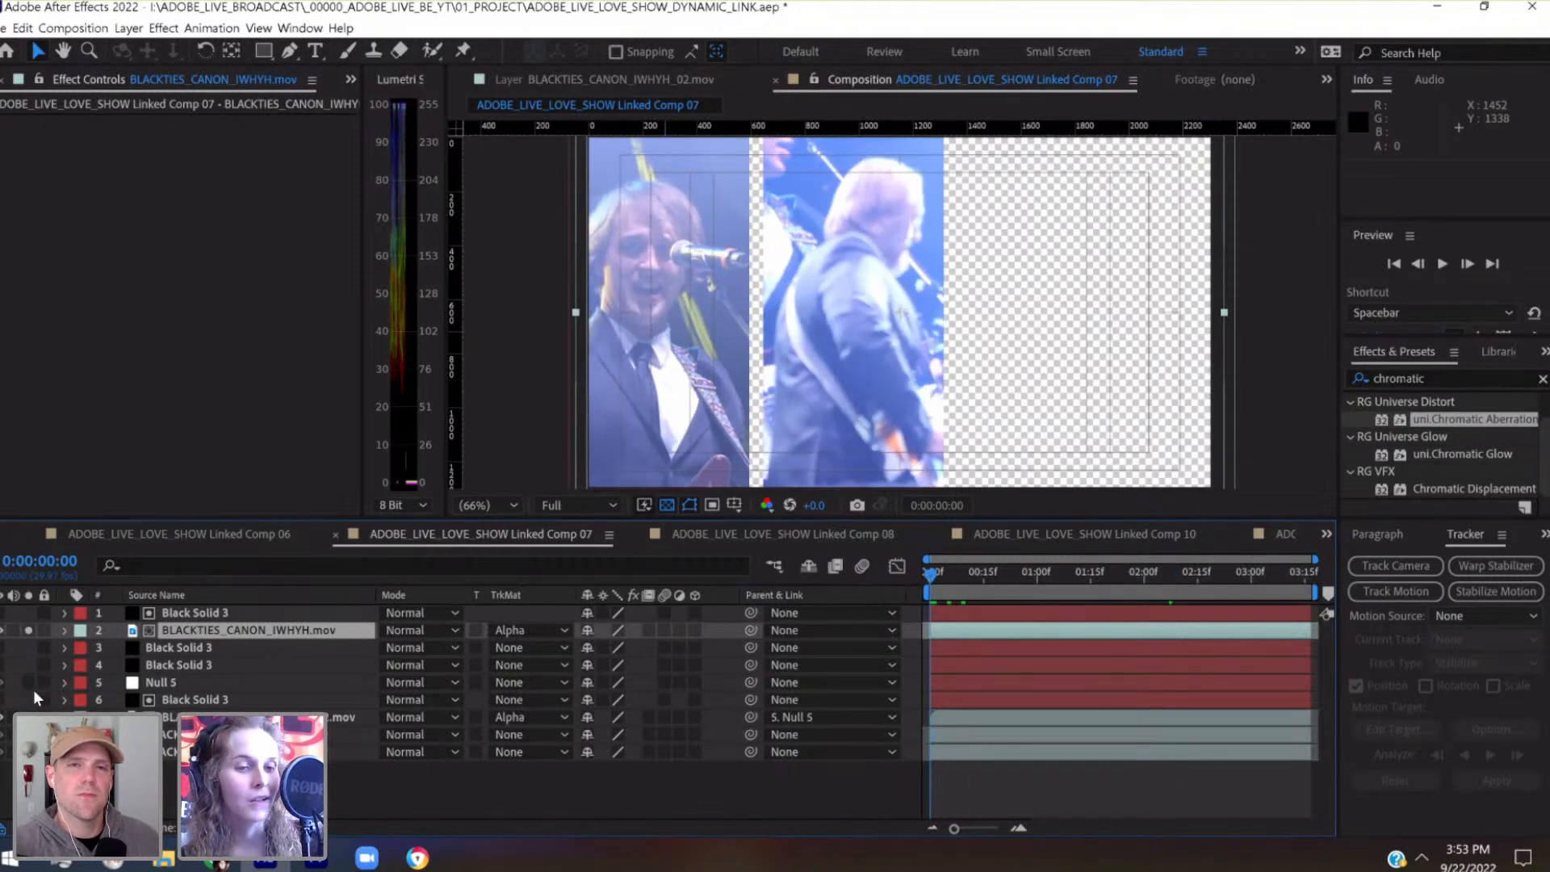
{"action": "left_click", "coordinate": [130, 29]}
{"action": "mouse_move", "coordinate": [270, 50]}
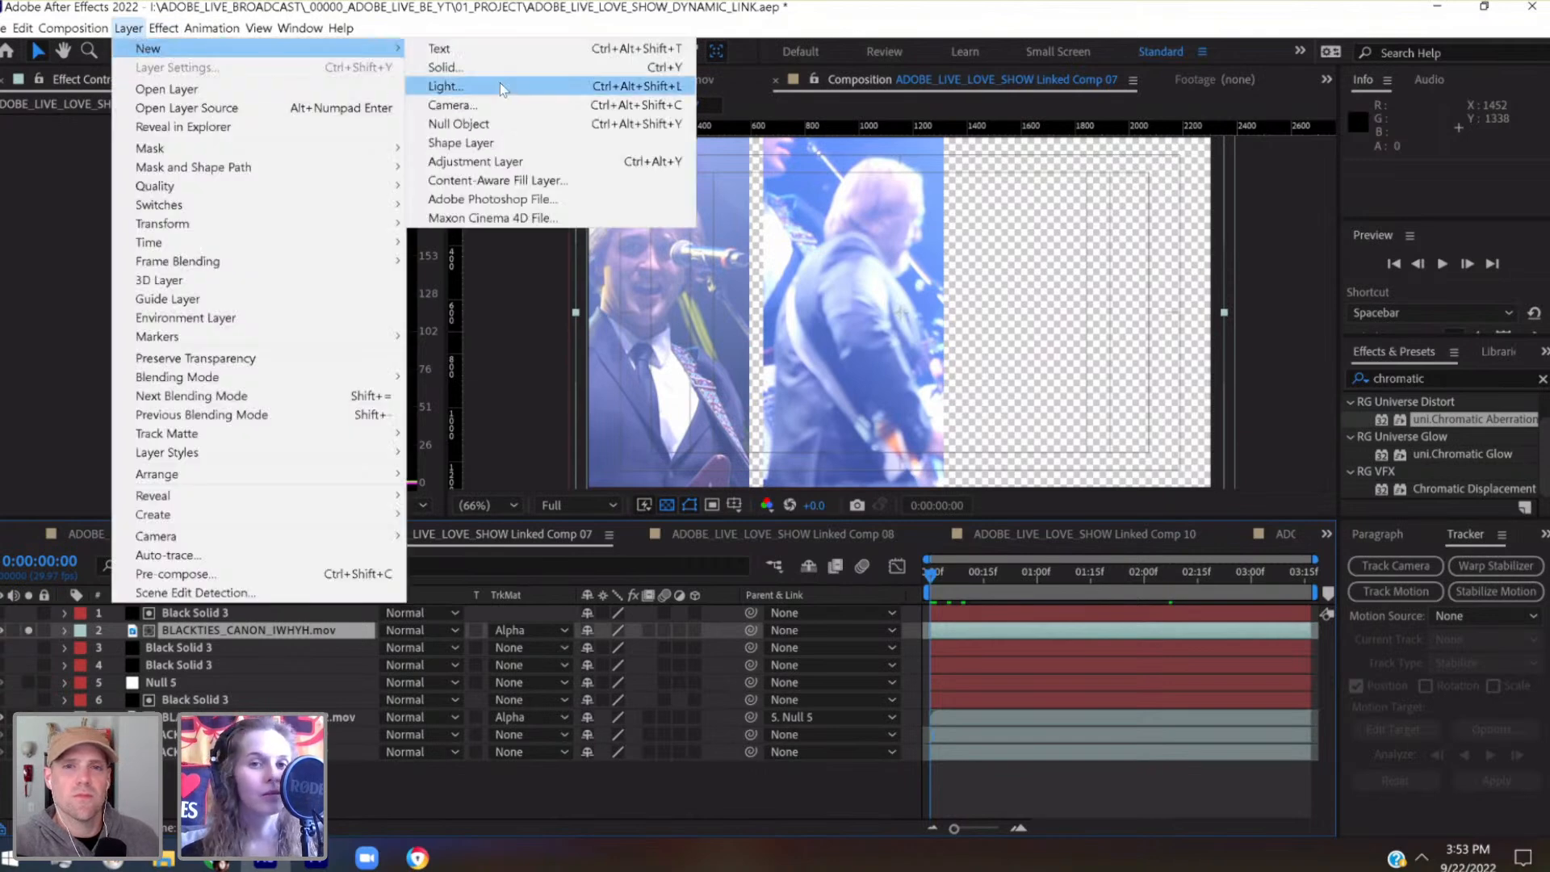
{"action": "left_click", "coordinate": [491, 125]}
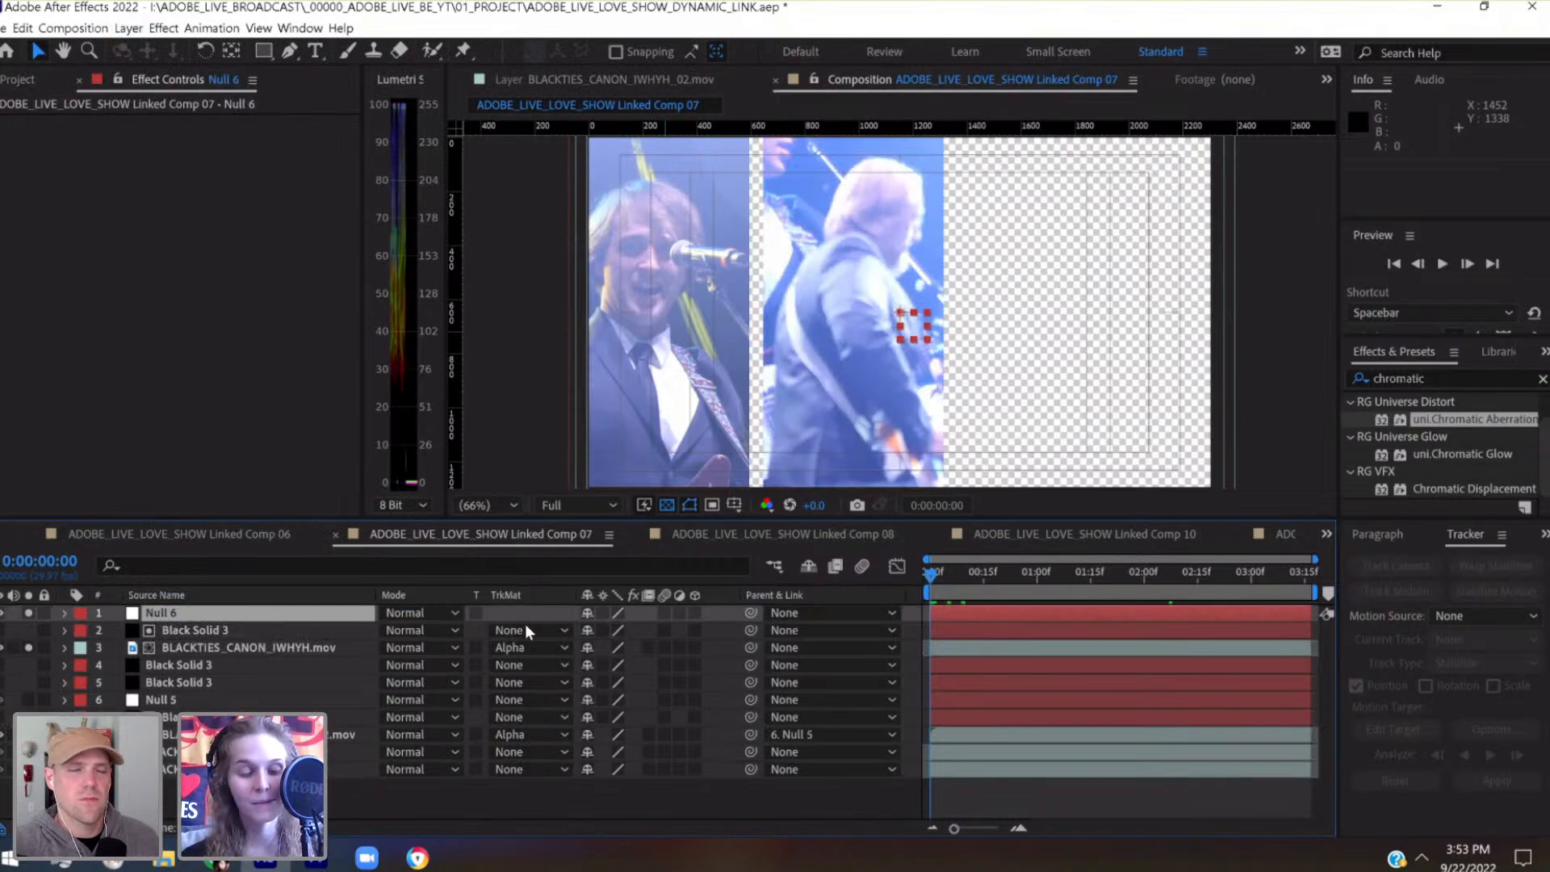
{"action": "left_click", "coordinate": [333, 646]}
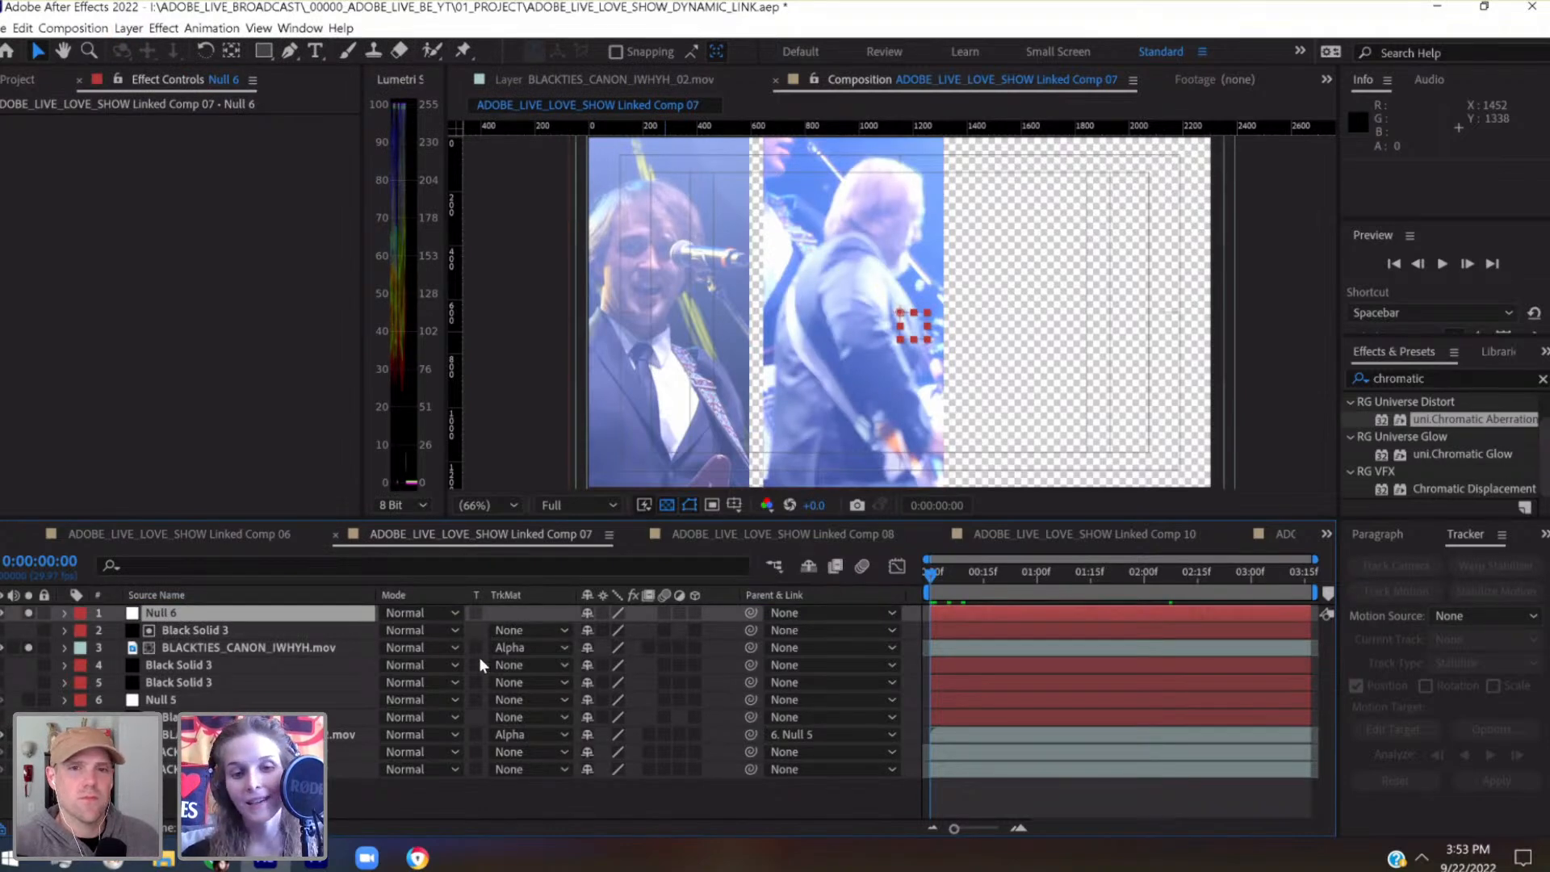
{"action": "left_click_drag", "start_coordinate": [751, 648], "coordinate": [100, 614]}
Expand Null 6's transform properties and start keyframing its position and scale at the first frame
{"action": "left_click", "coordinate": [66, 613]}
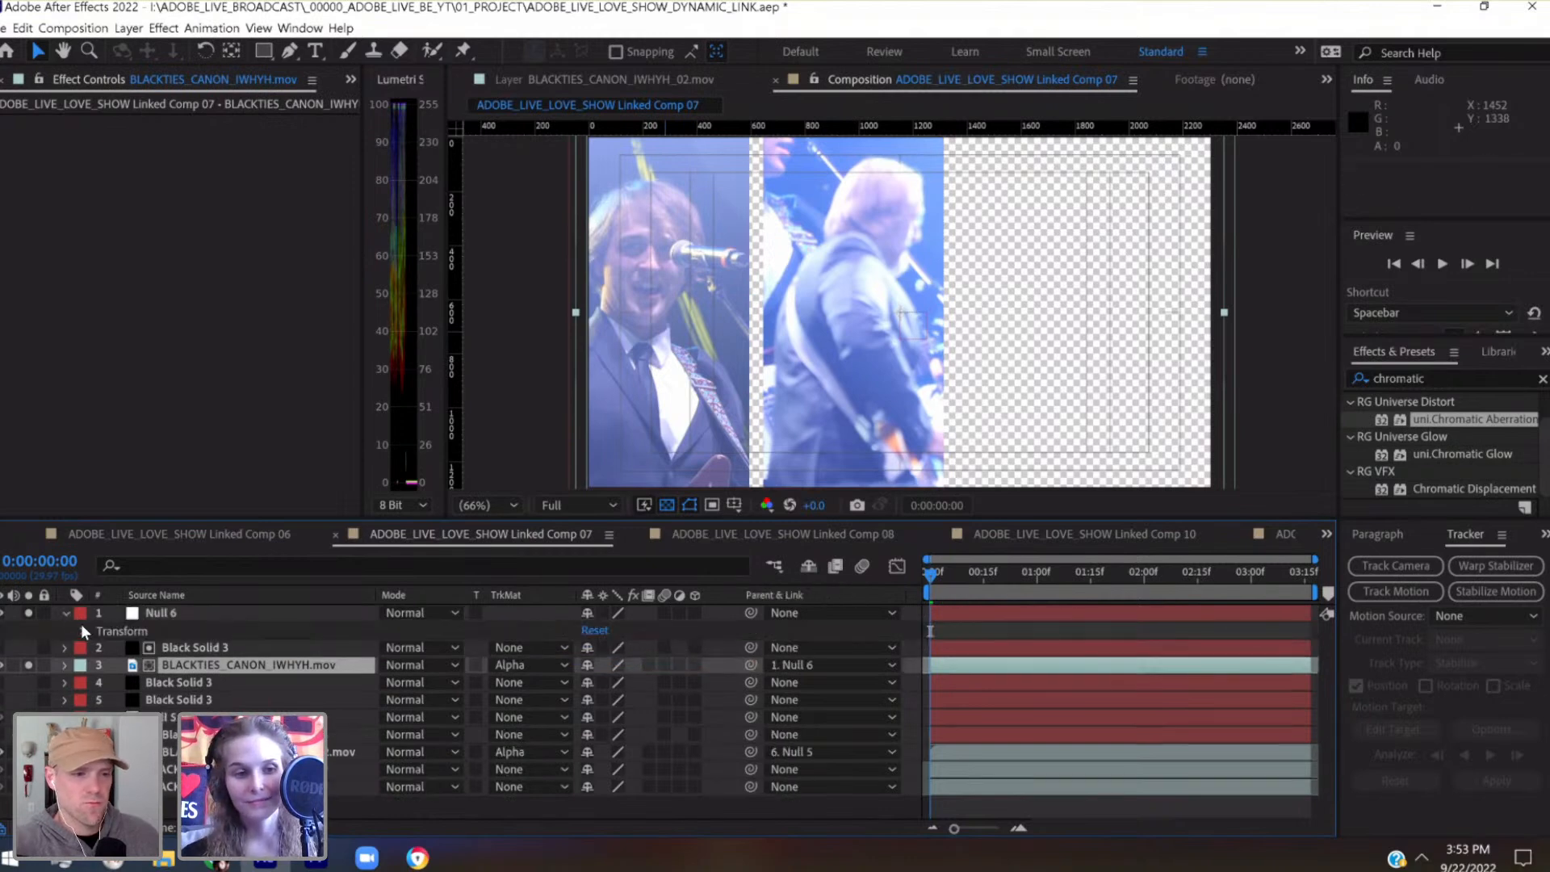
{"action": "left_click", "coordinate": [81, 631]}
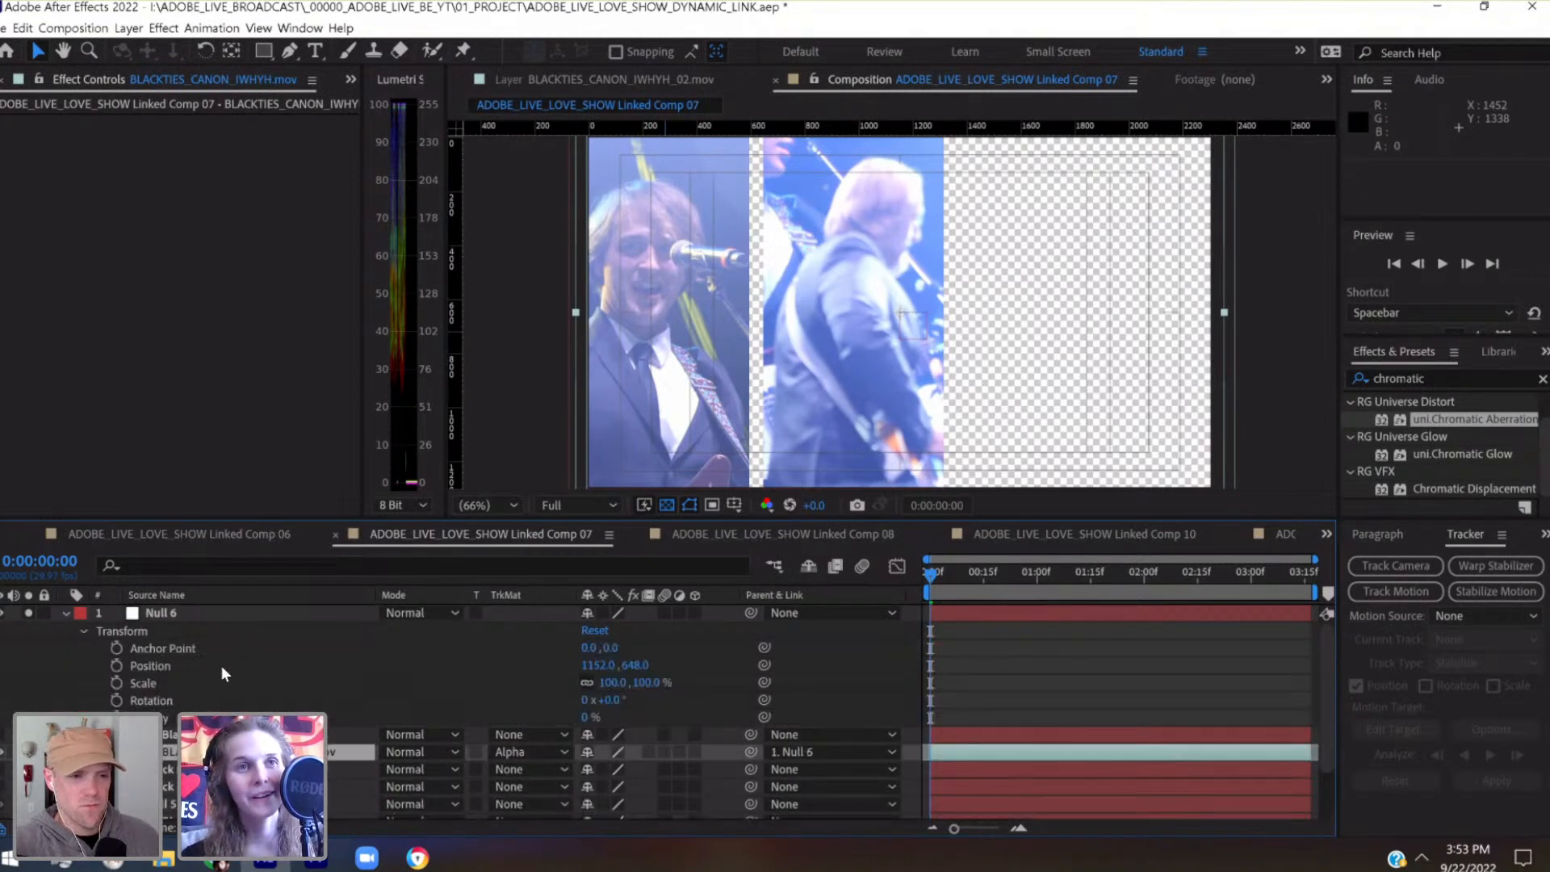
{"action": "left_click", "coordinate": [116, 666]}
{"action": "left_click", "coordinate": [117, 683]}
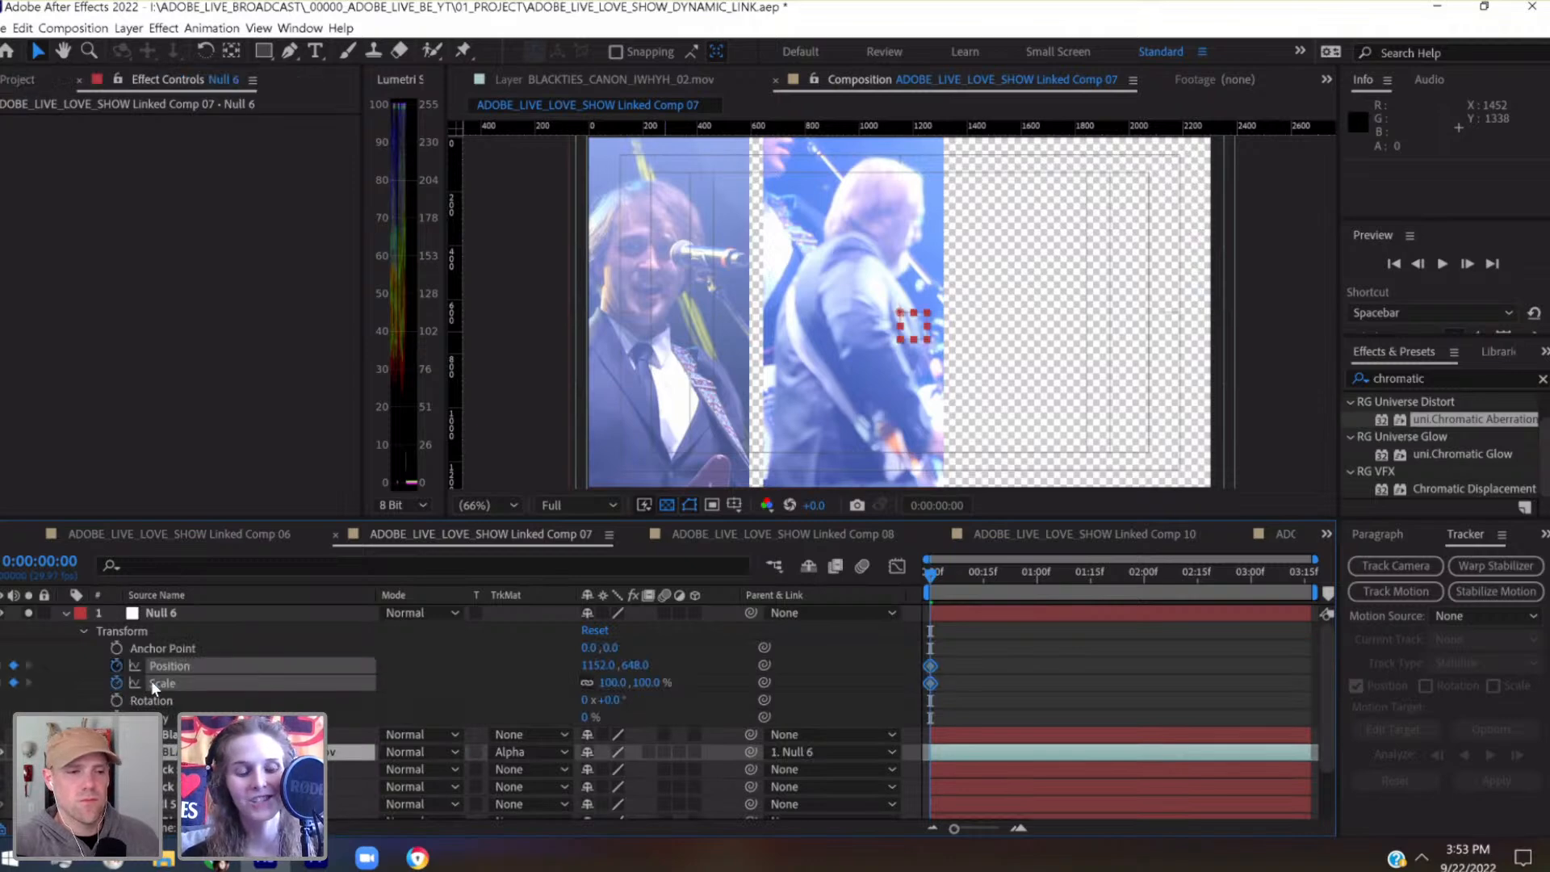
Keyframe Null 6's position at 0:00:00:28 to 412, 648 so the second panel frames the bearded performer
{"action": "left_click", "coordinate": [1014, 574]}
{"action": "left_click_drag", "start_coordinate": [1025, 575], "coordinate": [1029, 576]}
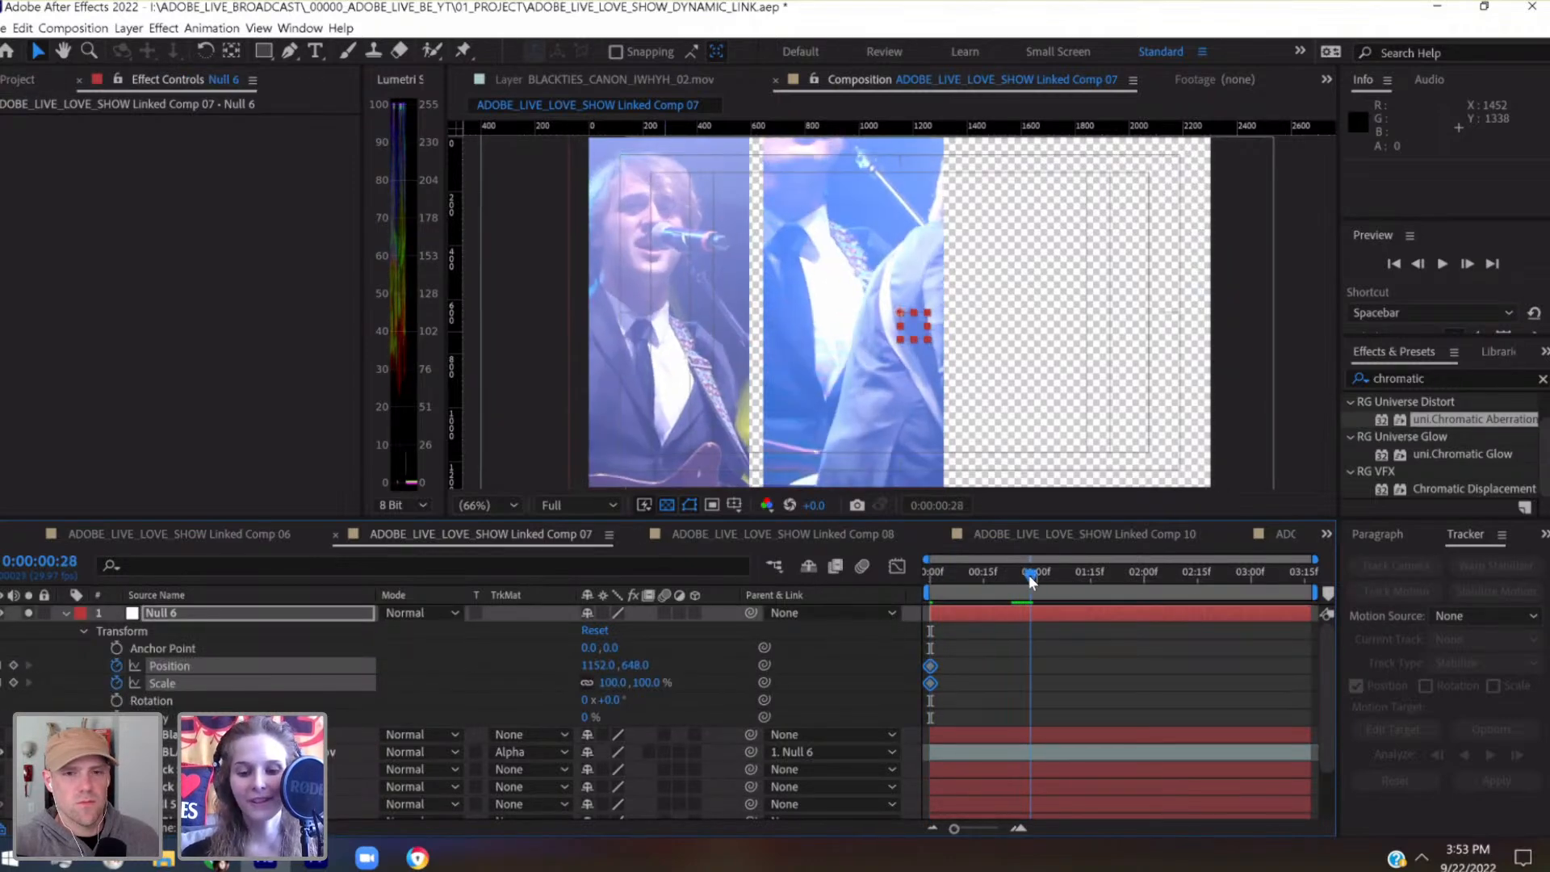
{"action": "key", "text": "shift+Left"}
{"action": "key", "text": "shift+Left"}
{"action": "key", "text": "shift+Left"}
{"action": "key", "text": "shift+Left"}
{"action": "key", "text": "shift+Left"}
{"action": "key", "text": "shift+Left"}
{"action": "key", "text": "shift+Left"}
{"action": "key", "text": "shift+Left"}
{"action": "key", "text": "shift+Left"}
{"action": "key", "text": "shift+Left"}
{"action": "key", "text": "shift+Left"}
{"action": "key", "text": "shift+Left"}
{"action": "key", "text": "shift+Left"}
{"action": "key", "text": "shift+Left"}
{"action": "key", "text": "shift+Left"}
{"action": "key", "text": "shift+Left"}
{"action": "key", "text": "shift+Left"}
{"action": "key", "text": "shift+Left"}
{"action": "key", "text": "shift+Left"}
{"action": "key", "text": "shift+Left"}
{"action": "key", "text": "shift+Left"}
{"action": "key", "text": "shift+Left"}
{"action": "key", "text": "shift+Left"}
{"action": "key", "text": "shift+Left"}
{"action": "key", "text": "shift+Left"}
{"action": "key", "text": "shift+Left"}
{"action": "key", "text": "shift+Left"}
{"action": "key", "text": "shift+Left"}
{"action": "key", "text": "shift+Left"}
{"action": "key", "text": "shift+Left"}
{"action": "key", "text": "shift+Left"}
{"action": "key", "text": "shift+Left"}
{"action": "key", "text": "shift+Left"}
{"action": "key", "text": "shift+Left"}
{"action": "key", "text": "shift+Left"}
{"action": "key", "text": "shift+Left"}
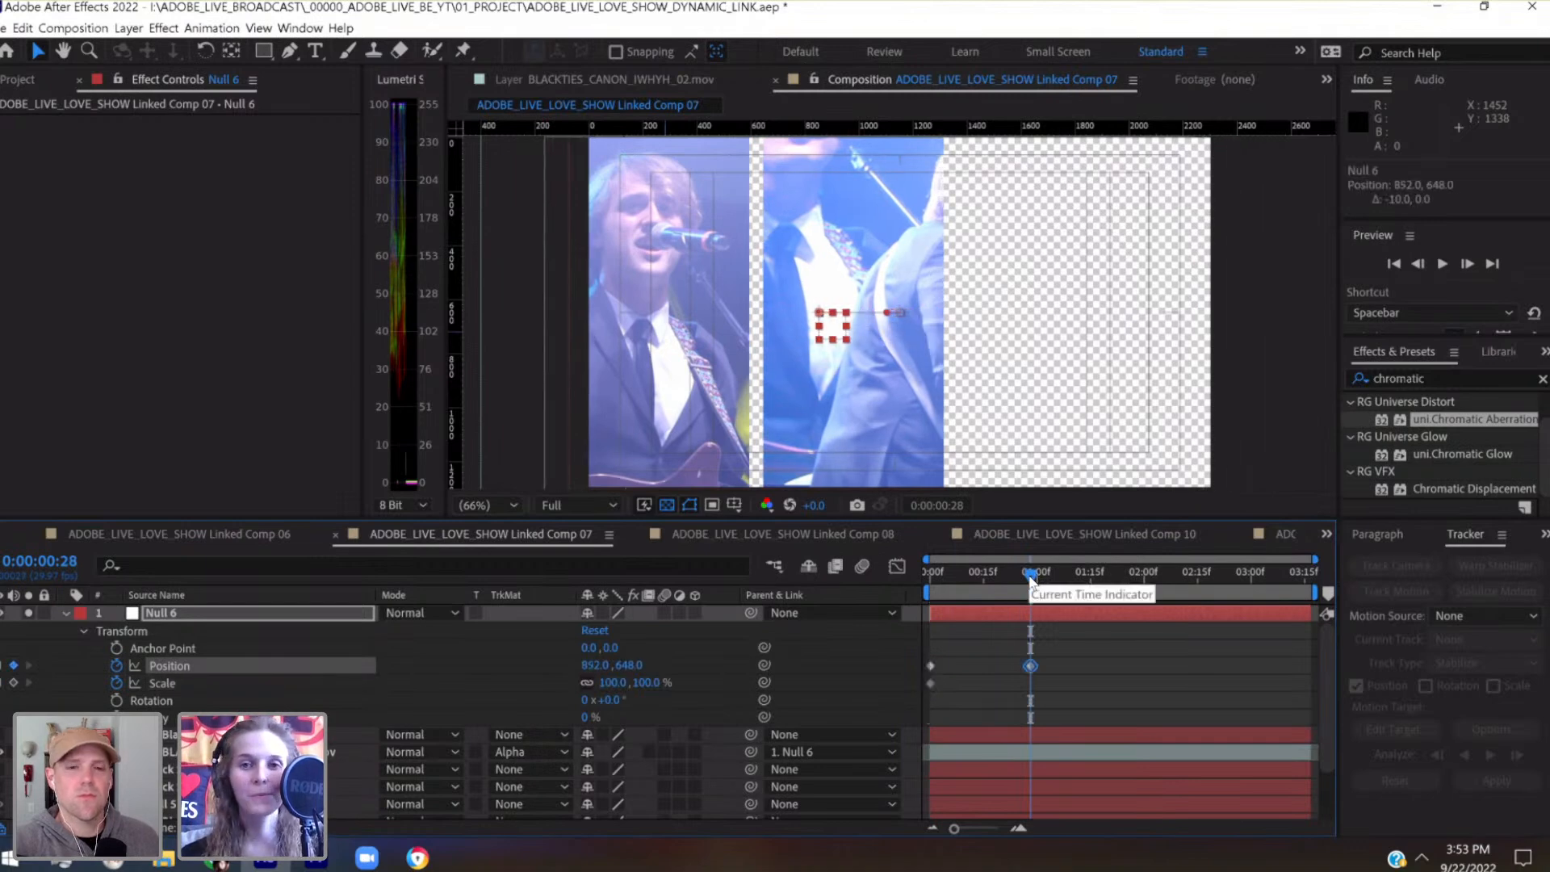
{"action": "key", "text": "shift+Left"}
{"action": "key", "text": "shift+Left"}
{"action": "key", "text": "shift+Left"}
{"action": "key", "text": "shift+Left"}
{"action": "key", "text": "shift+Left"}
{"action": "key", "text": "shift+Left"}
{"action": "key", "text": "shift+Left"}
{"action": "key", "text": "shift+Left"}
{"action": "key", "text": "shift+Left"}
{"action": "key", "text": "shift+Left"}
{"action": "key", "text": "shift+Left"}
{"action": "key", "text": "shift+Left"}
{"action": "key", "text": "shift+Left"}
{"action": "key", "text": "shift+Left"}
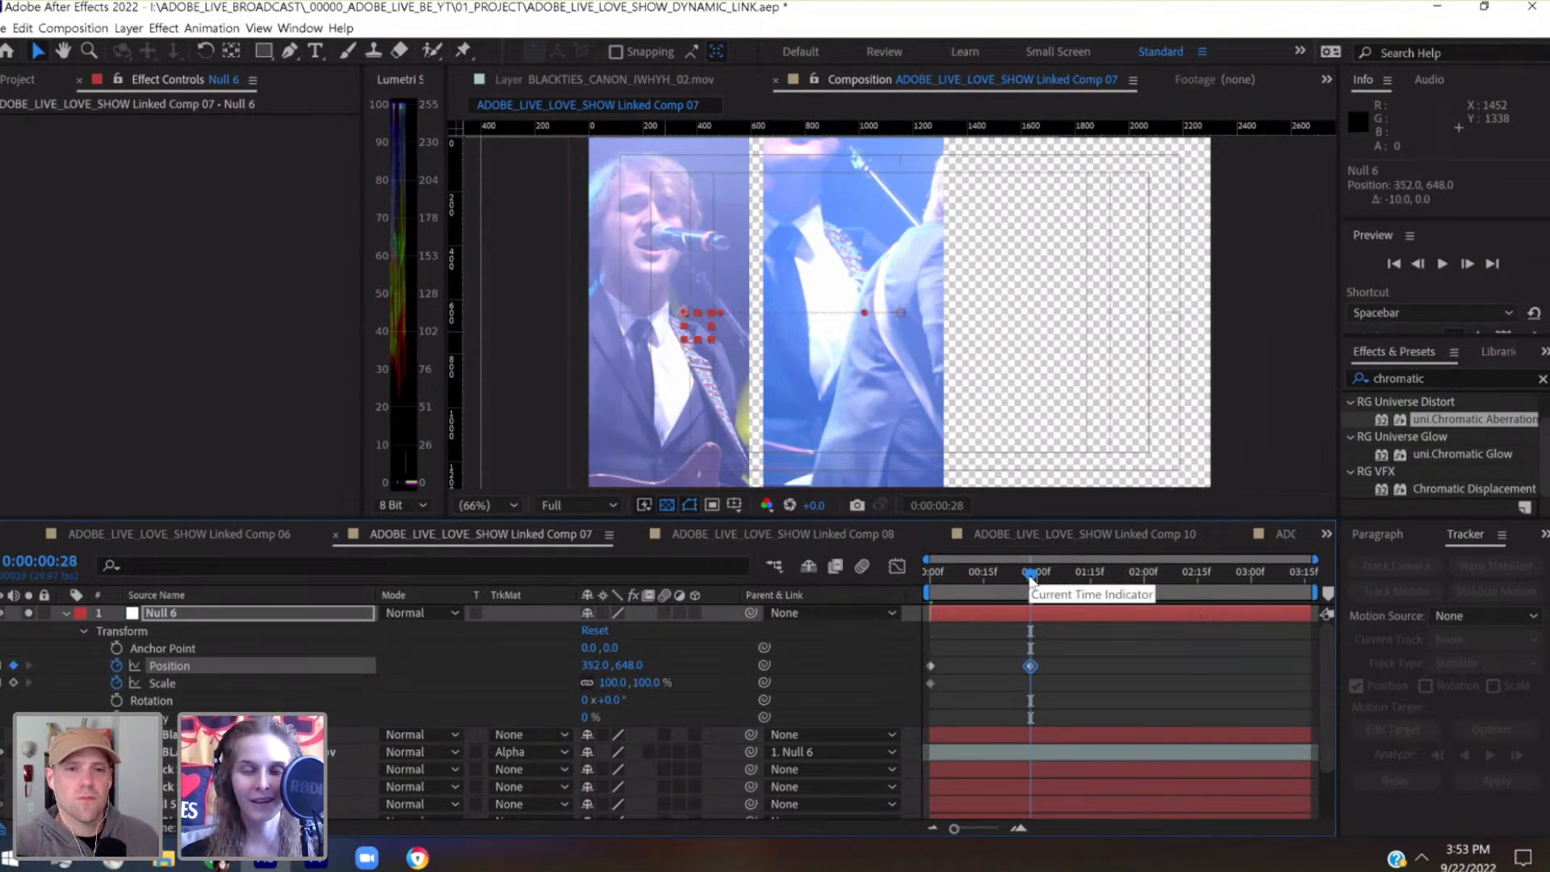
{"action": "key", "text": "shift+Right"}
{"action": "key", "text": "shift+Right"}
{"action": "key", "text": "shift+Down"}
{"action": "key", "text": "shift+Down"}
{"action": "key", "text": "shift+Down"}
{"action": "key", "text": "shift+Down"}
{"action": "key", "text": "shift+Down"}
{"action": "key", "text": "shift+Down"}
{"action": "key", "text": "shift+Up"}
{"action": "key", "text": "shift+Up"}
{"action": "key", "text": "shift+Up"}
{"action": "key", "text": "shift+Up"}
{"action": "key", "text": "shift+Up"}
{"action": "key", "text": "shift+Up"}
{"action": "key", "text": "shift+Right"}
{"action": "key", "text": "shift+Right"}
{"action": "key", "text": "shift+Right"}
{"action": "key", "text": "shift+Right"}
{"action": "key", "text": "shift+Right"}
{"action": "key", "text": "shift+Right"}
{"action": "key", "text": "shift+Left"}
{"action": "key", "text": "shift+Left"}
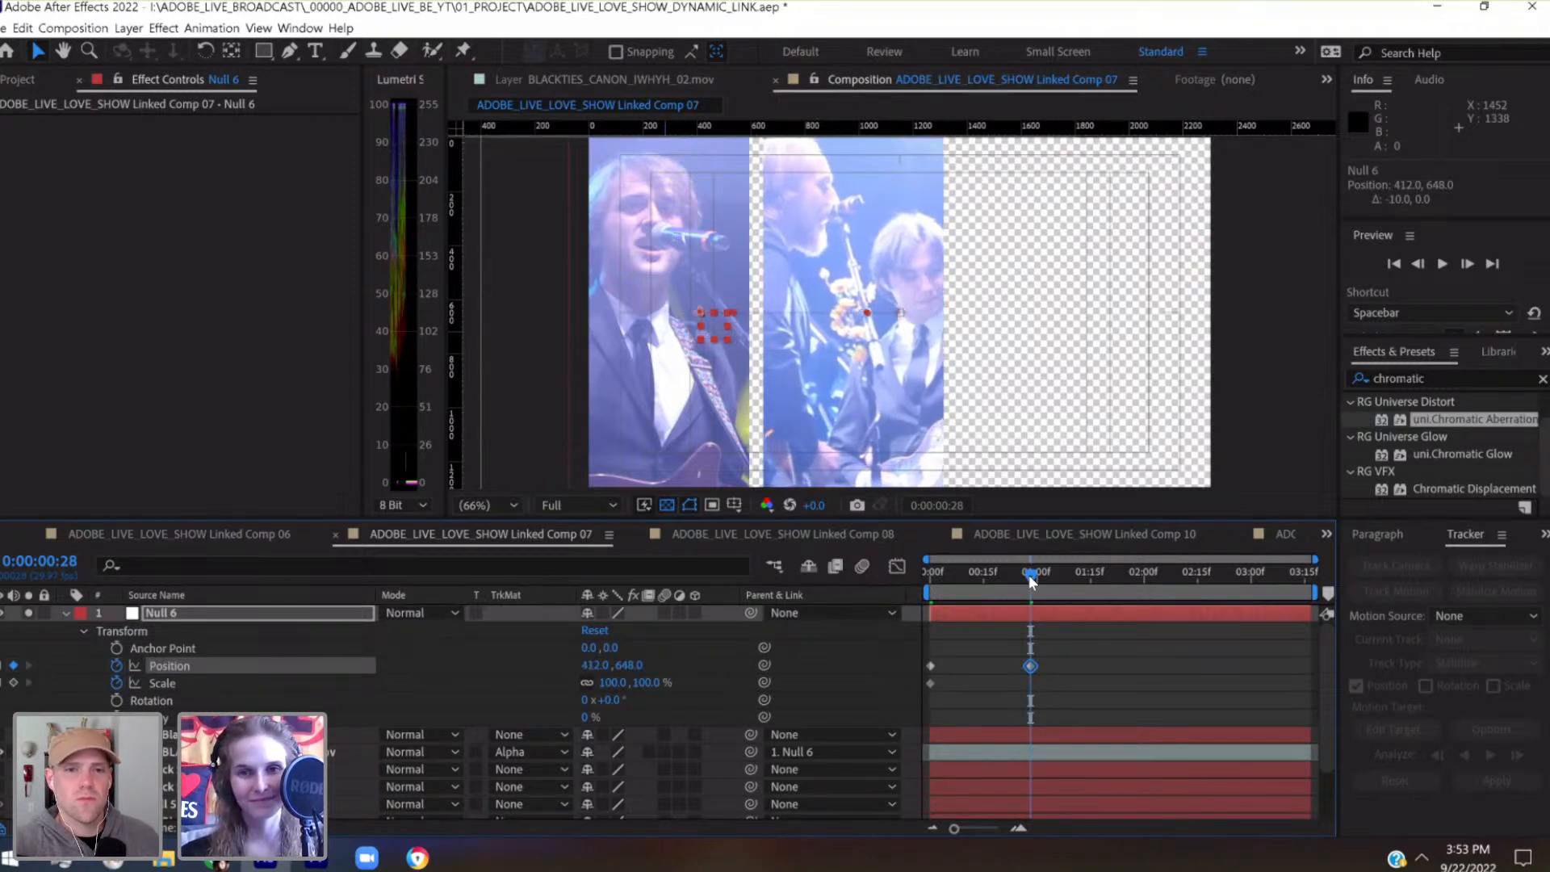
Keyframe Null 6's position at 0:00:00:15 to 455.6, 668
{"action": "left_click_drag", "start_coordinate": [996, 579], "coordinate": [983, 580]}
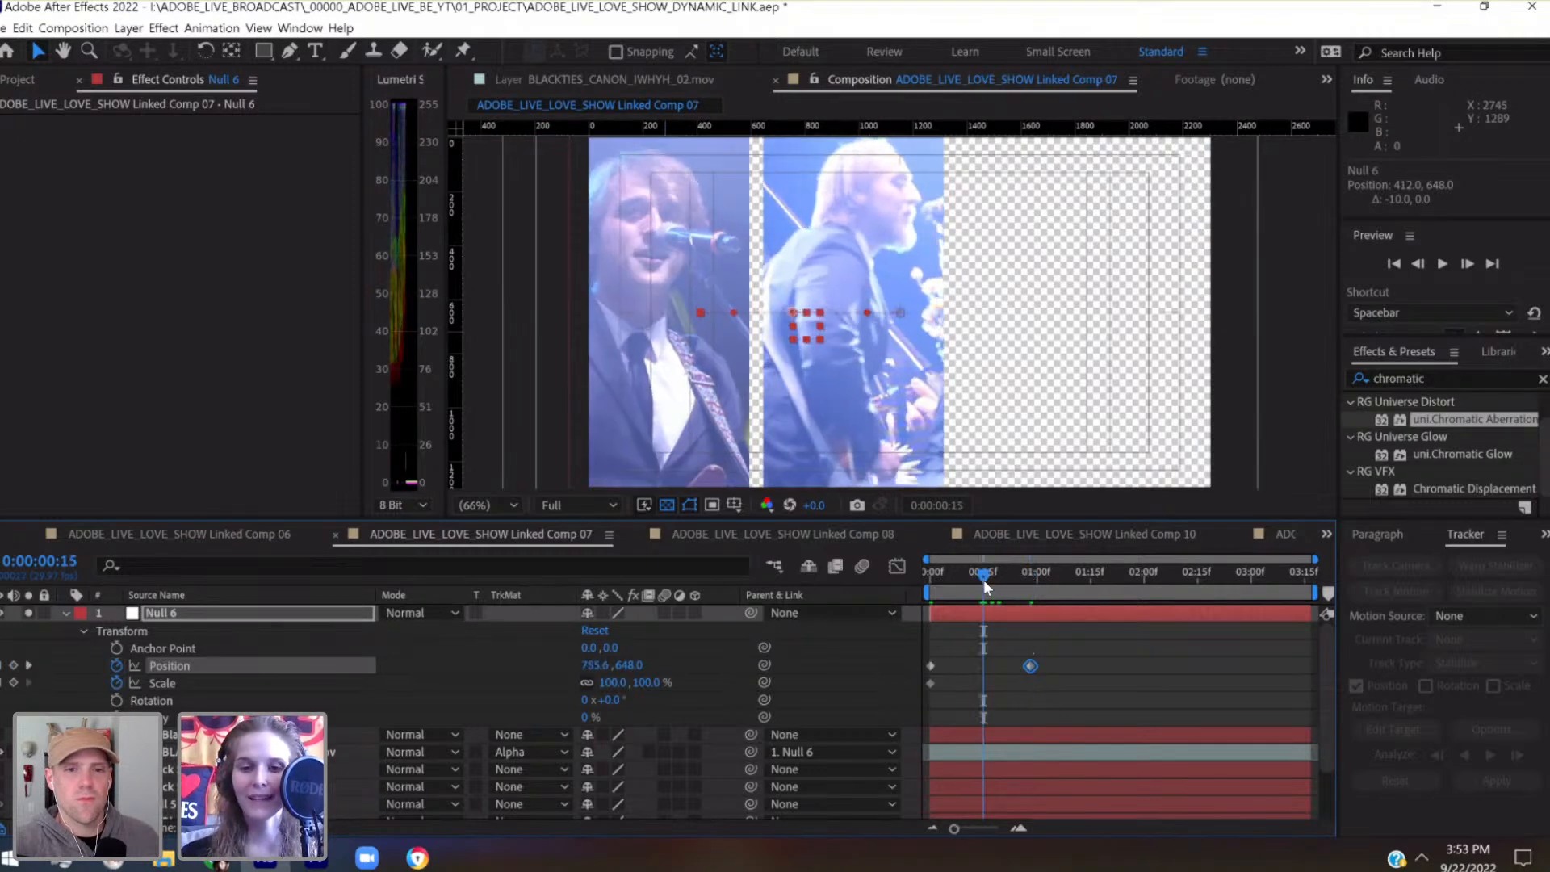
{"action": "key", "text": "shift+Left"}
{"action": "key", "text": "shift+Left"}
{"action": "key", "text": "shift+Left"}
{"action": "key", "text": "shift+Left"}
{"action": "key", "text": "shift+Left"}
{"action": "key", "text": "shift+Left"}
{"action": "key", "text": "shift+Left"}
{"action": "key", "text": "shift+Left"}
{"action": "key", "text": "shift+Left"}
{"action": "key", "text": "shift+Left"}
{"action": "key", "text": "shift+Left"}
{"action": "key", "text": "shift+Left"}
{"action": "key", "text": "shift+Left"}
{"action": "key", "text": "shift+Left"}
{"action": "key", "text": "shift+Left"}
{"action": "key", "text": "shift+Left"}
{"action": "key", "text": "shift+Left"}
{"action": "key", "text": "shift+Left"}
{"action": "key", "text": "shift+Left"}
{"action": "key", "text": "shift+Left"}
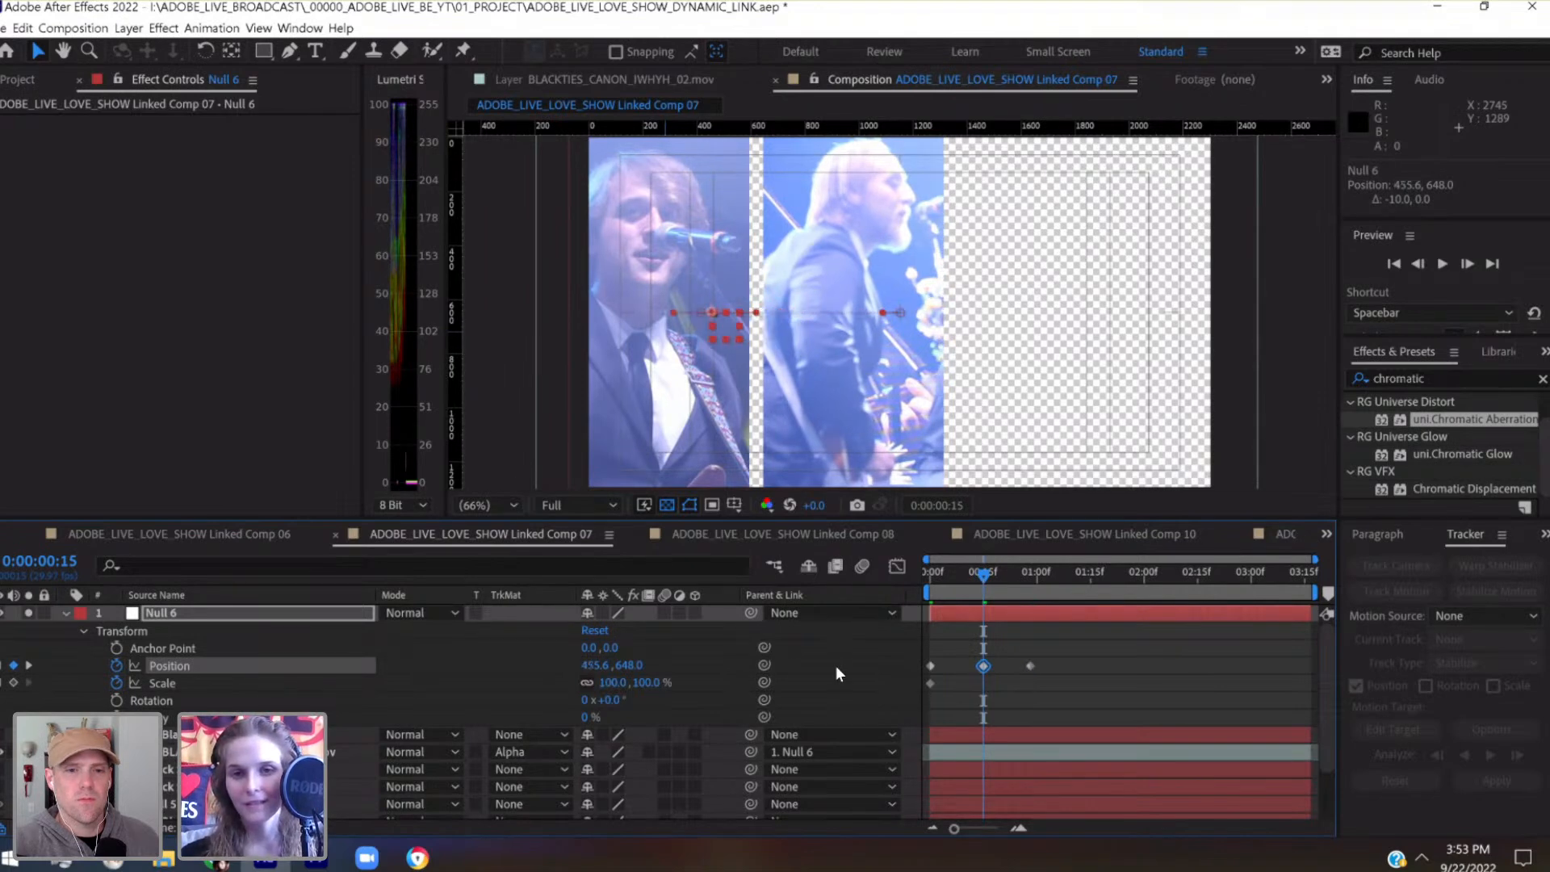
{"action": "key", "text": "shift+Left"}
{"action": "key", "text": "shift+Left"}
{"action": "key", "text": "shift+Up"}
{"action": "key", "text": "shift+Down"}
{"action": "key", "text": "shift+Down"}
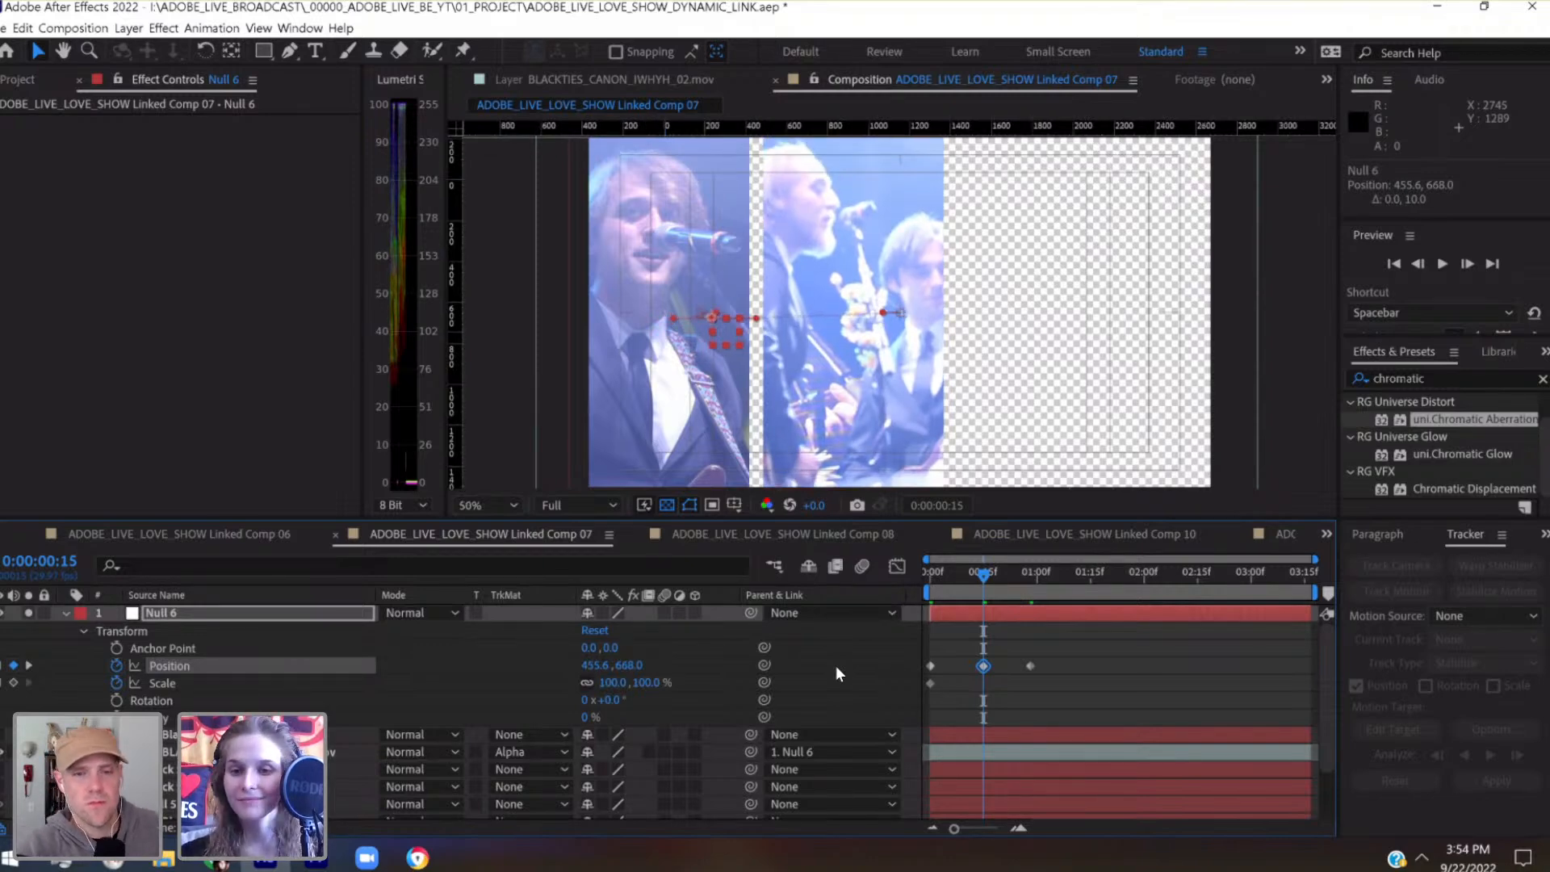
Keyframe Null 6's position at 0:00:02:00 to 412, 788, and save the project
{"action": "key", "text": "comma"}
{"action": "left_click_drag", "start_coordinate": [1002, 579], "coordinate": [1144, 578]}
{"action": "key", "text": "ctrl+s"}
{"action": "key", "text": "shift+Down"}
{"action": "key", "text": "shift+Down"}
{"action": "key", "text": "shift+Down"}
{"action": "key", "text": "shift+Down"}
{"action": "key", "text": "shift+Down"}
{"action": "key", "text": "shift+Down"}
{"action": "key", "text": "shift+Down"}
{"action": "key", "text": "shift+Down"}
{"action": "key", "text": "shift+Down"}
{"action": "key", "text": "shift+Down"}
{"action": "key", "text": "shift+Down"}
{"action": "key", "text": "shift+Down"}
{"action": "key", "text": "shift+Down"}
{"action": "key", "text": "shift+Down"}
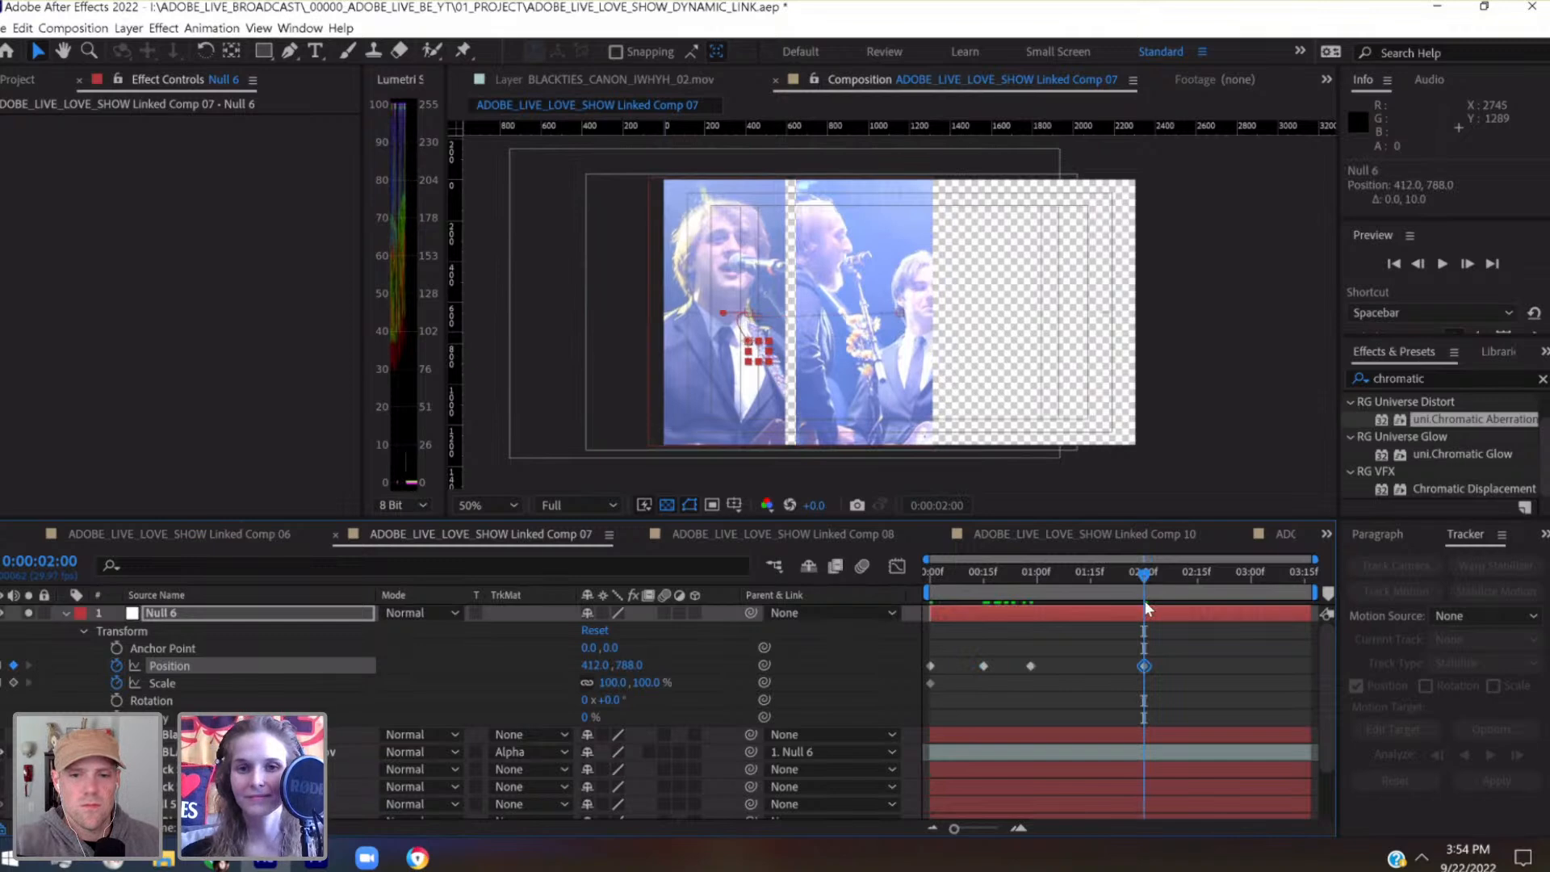
Lower Null 6 at 0:00:02:22 with a position keyframe of 412, 888 so the clip fills the panel's height
{"action": "left_click_drag", "start_coordinate": [1194, 575], "coordinate": [1224, 576]}
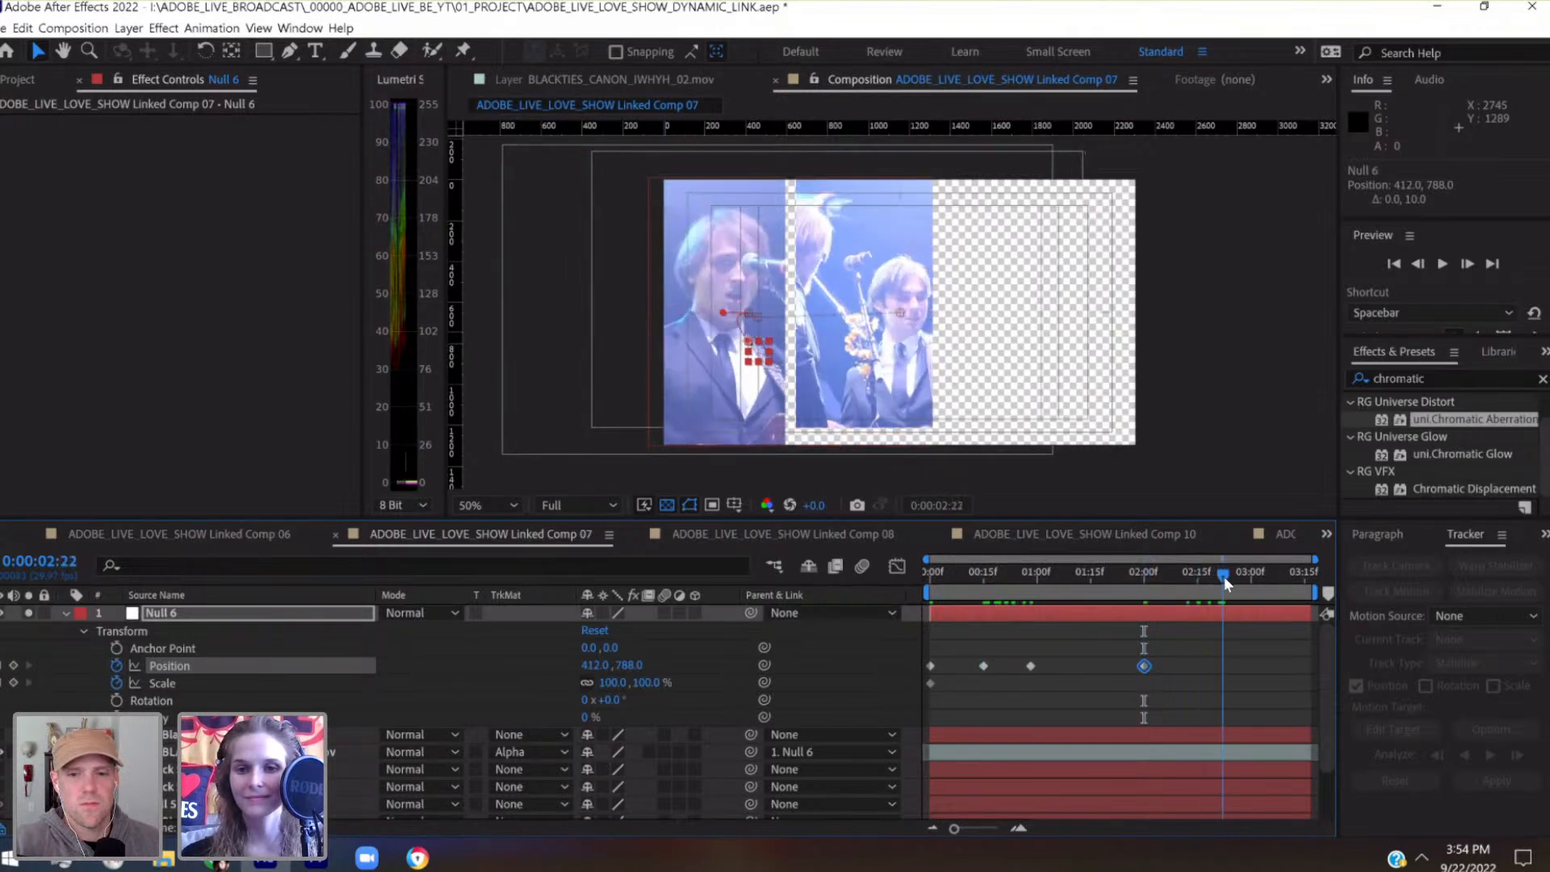
{"action": "key", "text": "shift+Down"}
{"action": "key", "text": "shift+Down"}
{"action": "key", "text": "shift+Down"}
{"action": "key", "text": "shift+Down"}
{"action": "key", "text": "shift+Down"}
{"action": "key", "text": "shift+Down"}
{"action": "key", "text": "shift+Down"}
{"action": "key", "text": "shift+Down"}
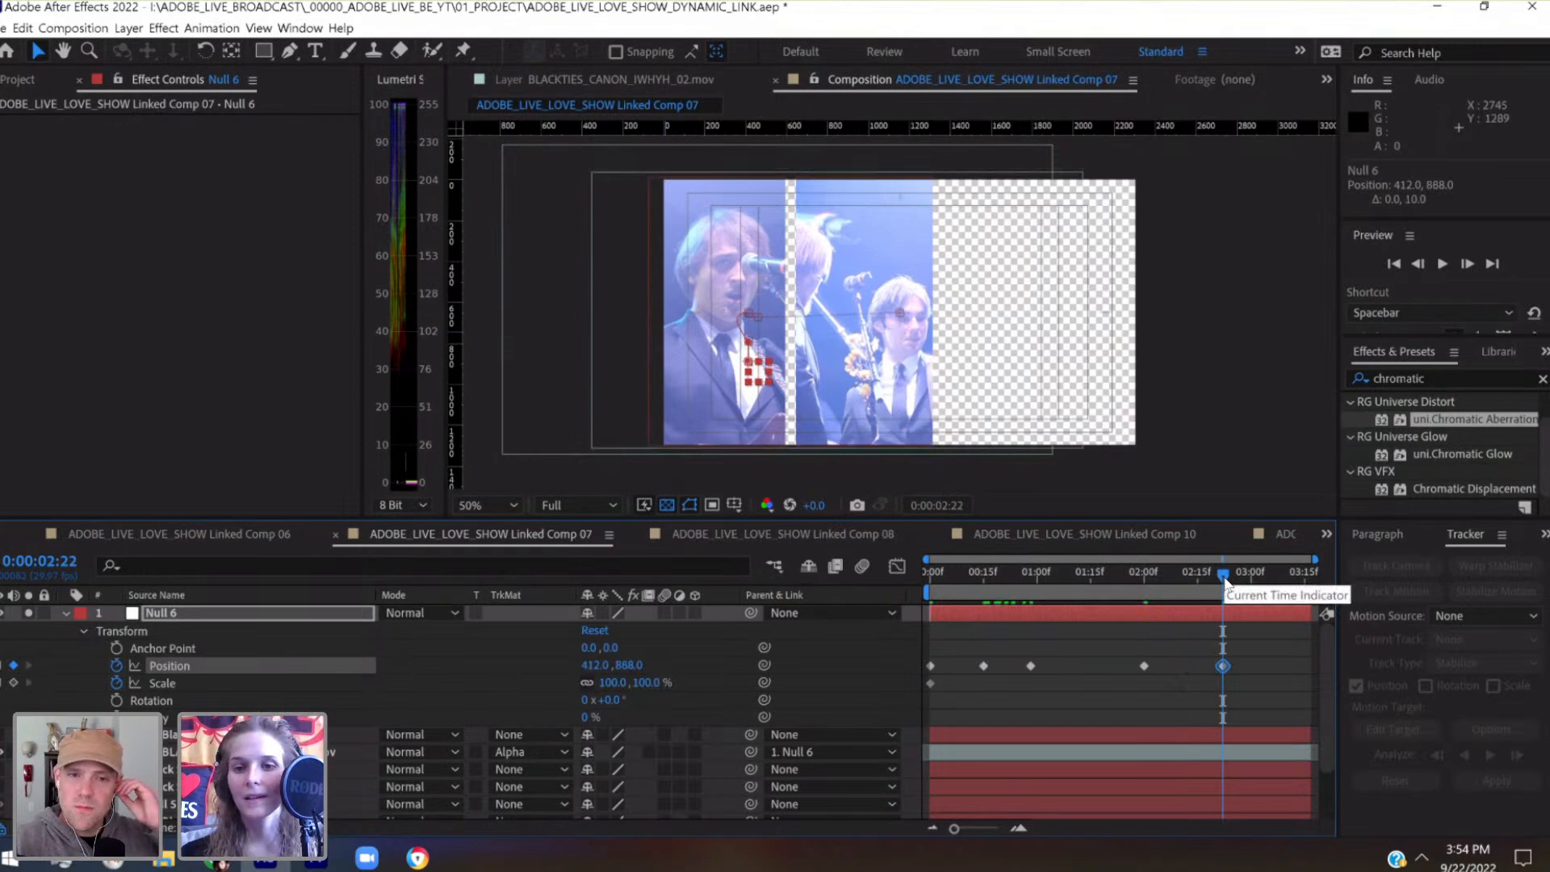
Keyframe Null 6's position at the last frame, 0:00:03:16, to 412, 848
{"action": "left_click_drag", "start_coordinate": [1240, 576], "coordinate": [1315, 573]}
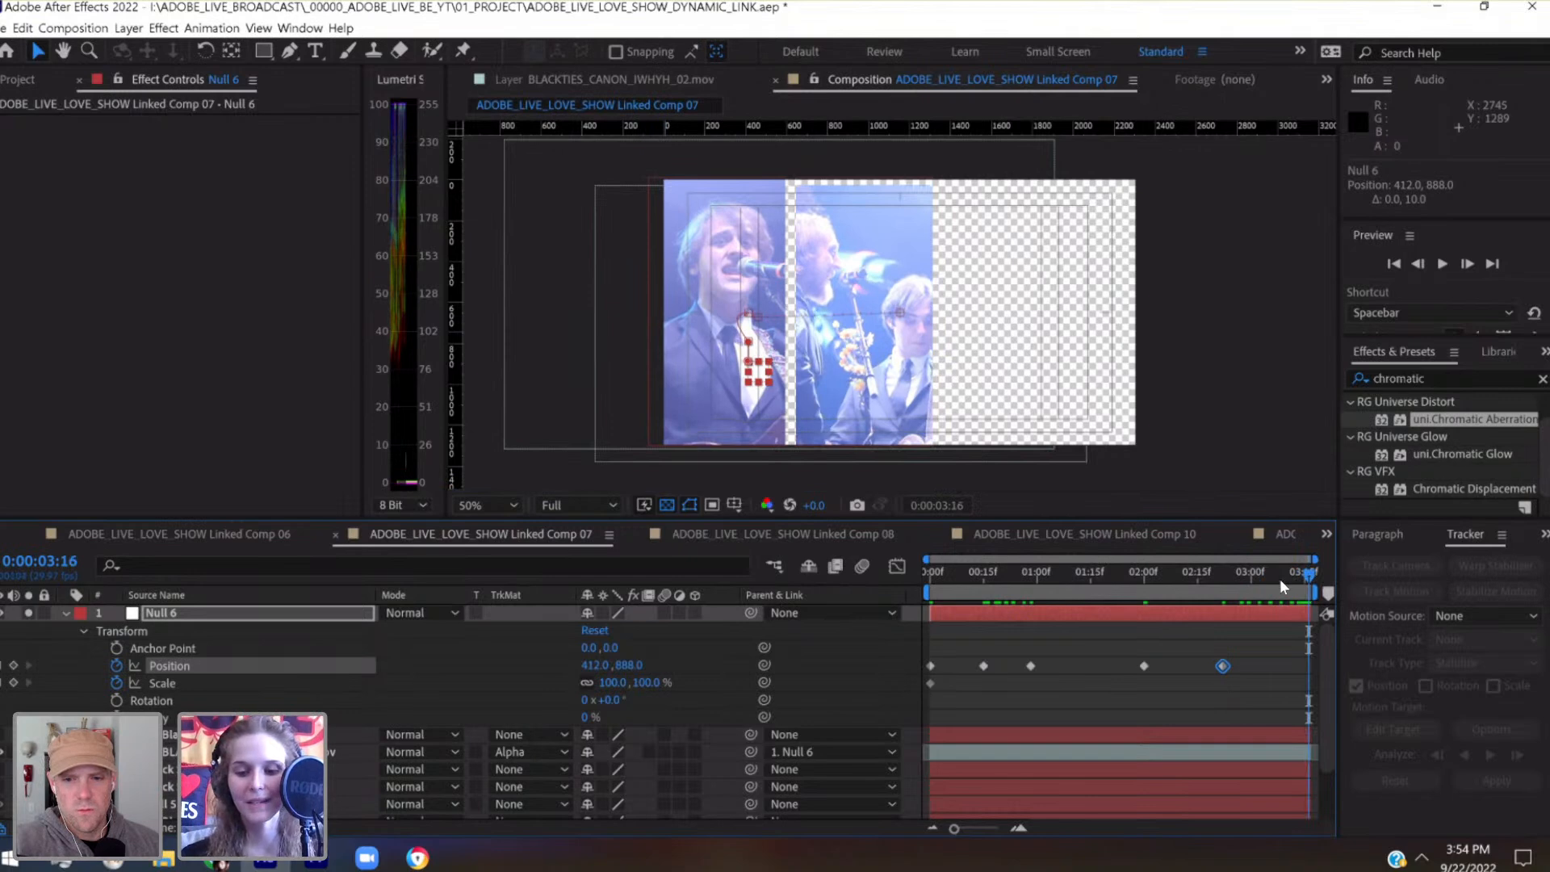
{"action": "key", "text": "shift+Up"}
{"action": "key", "text": "shift+Up"}
{"action": "key", "text": "shift+Up"}
{"action": "key", "text": "shift+Up"}
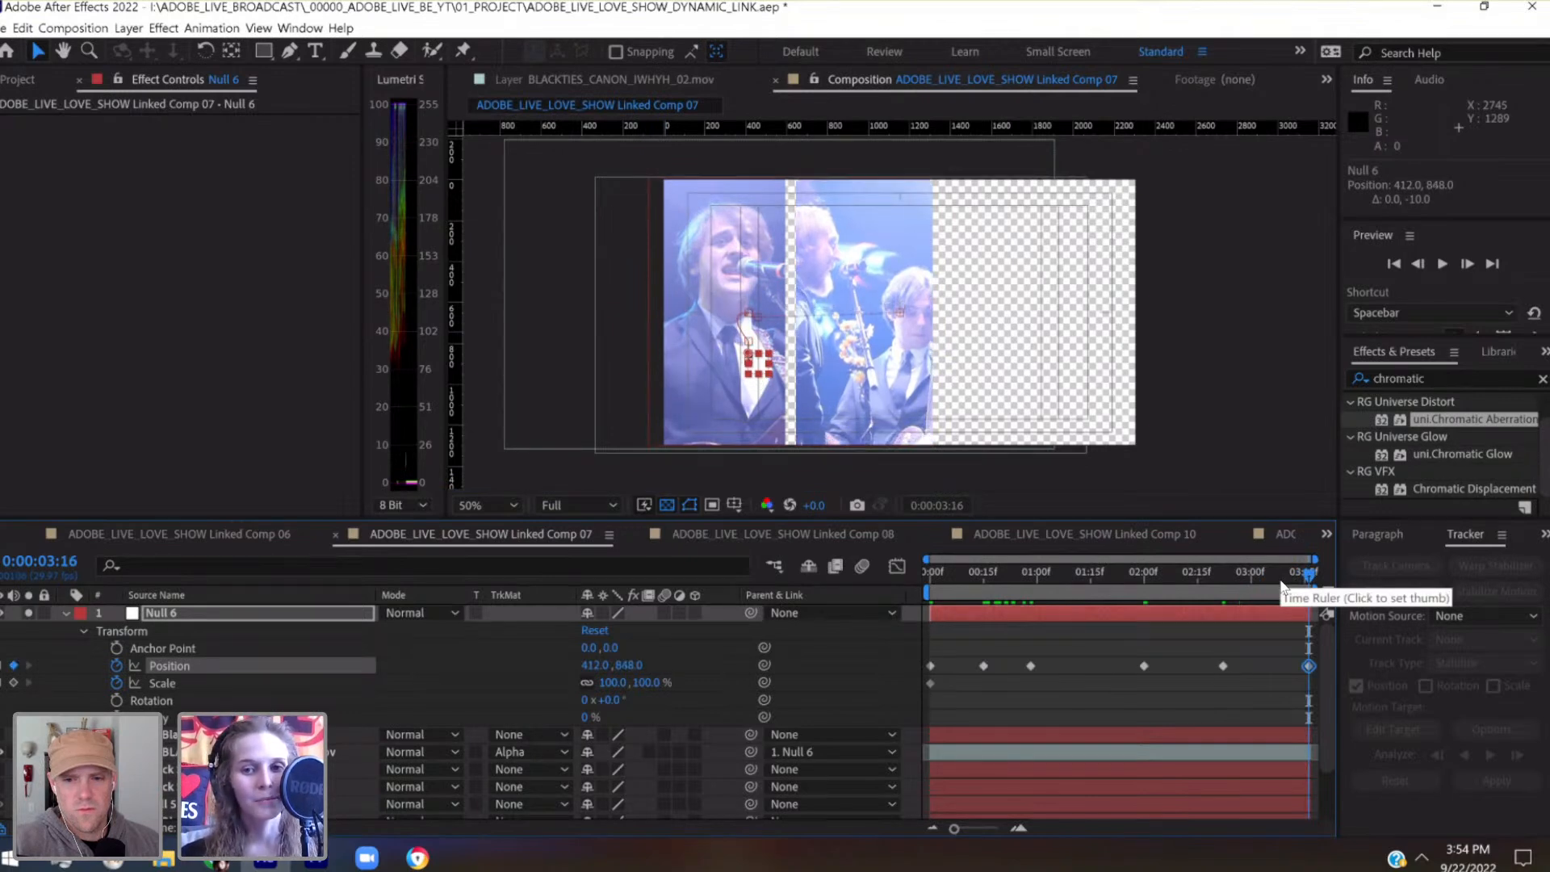
Keyframe Null 6's scale at 0:00:03:16 to 110%
{"action": "left_click", "coordinate": [612, 682]}
{"action": "type", "text": "110"}
{"action": "key", "text": "Return"}
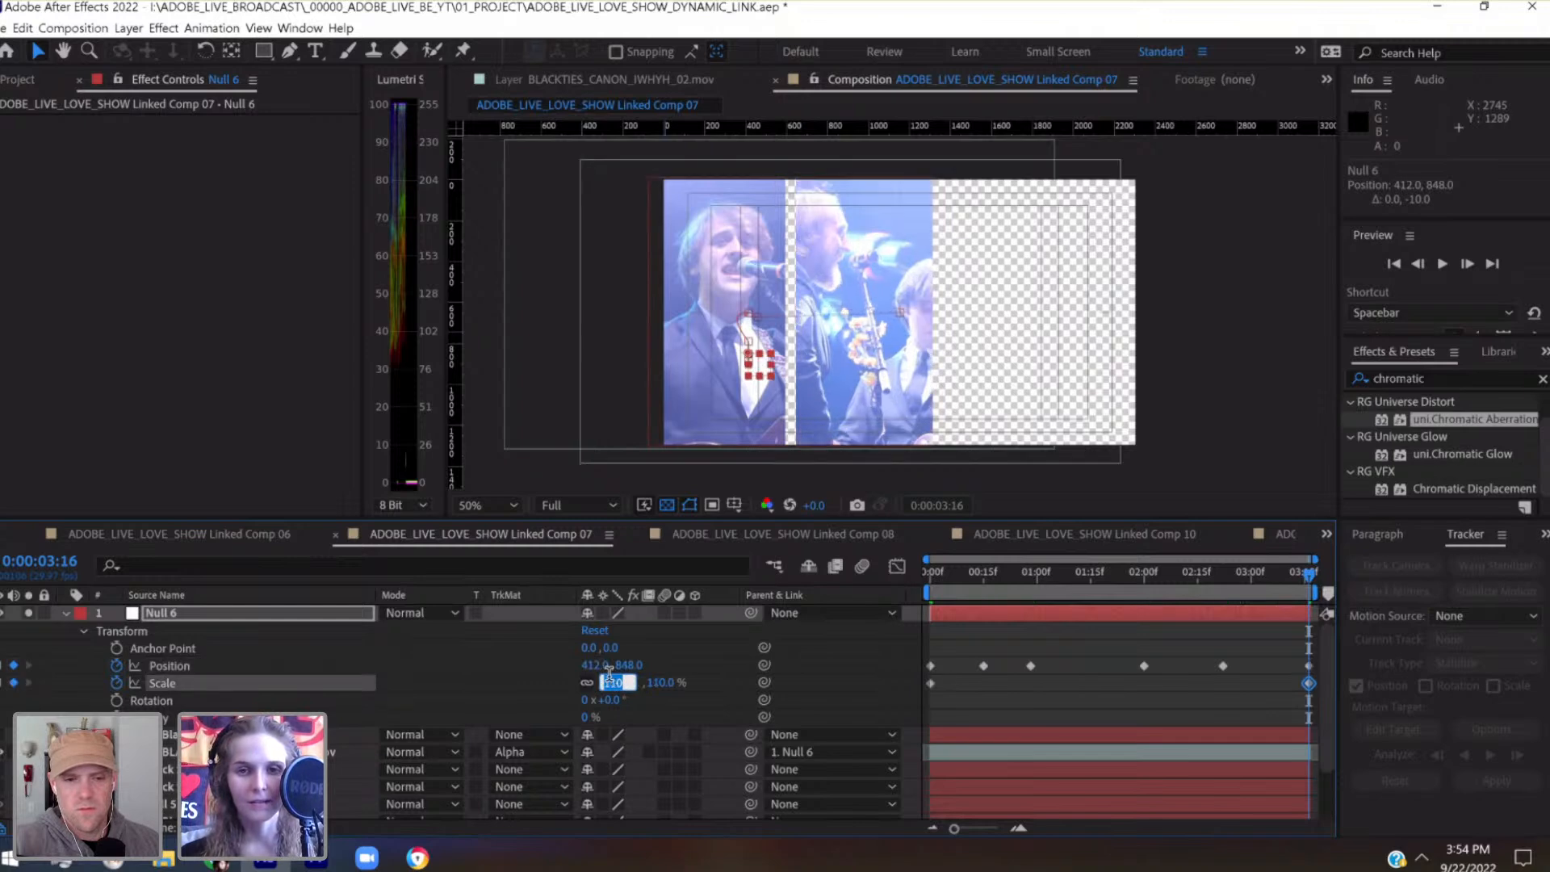
{"action": "left_click", "coordinate": [181, 606]}
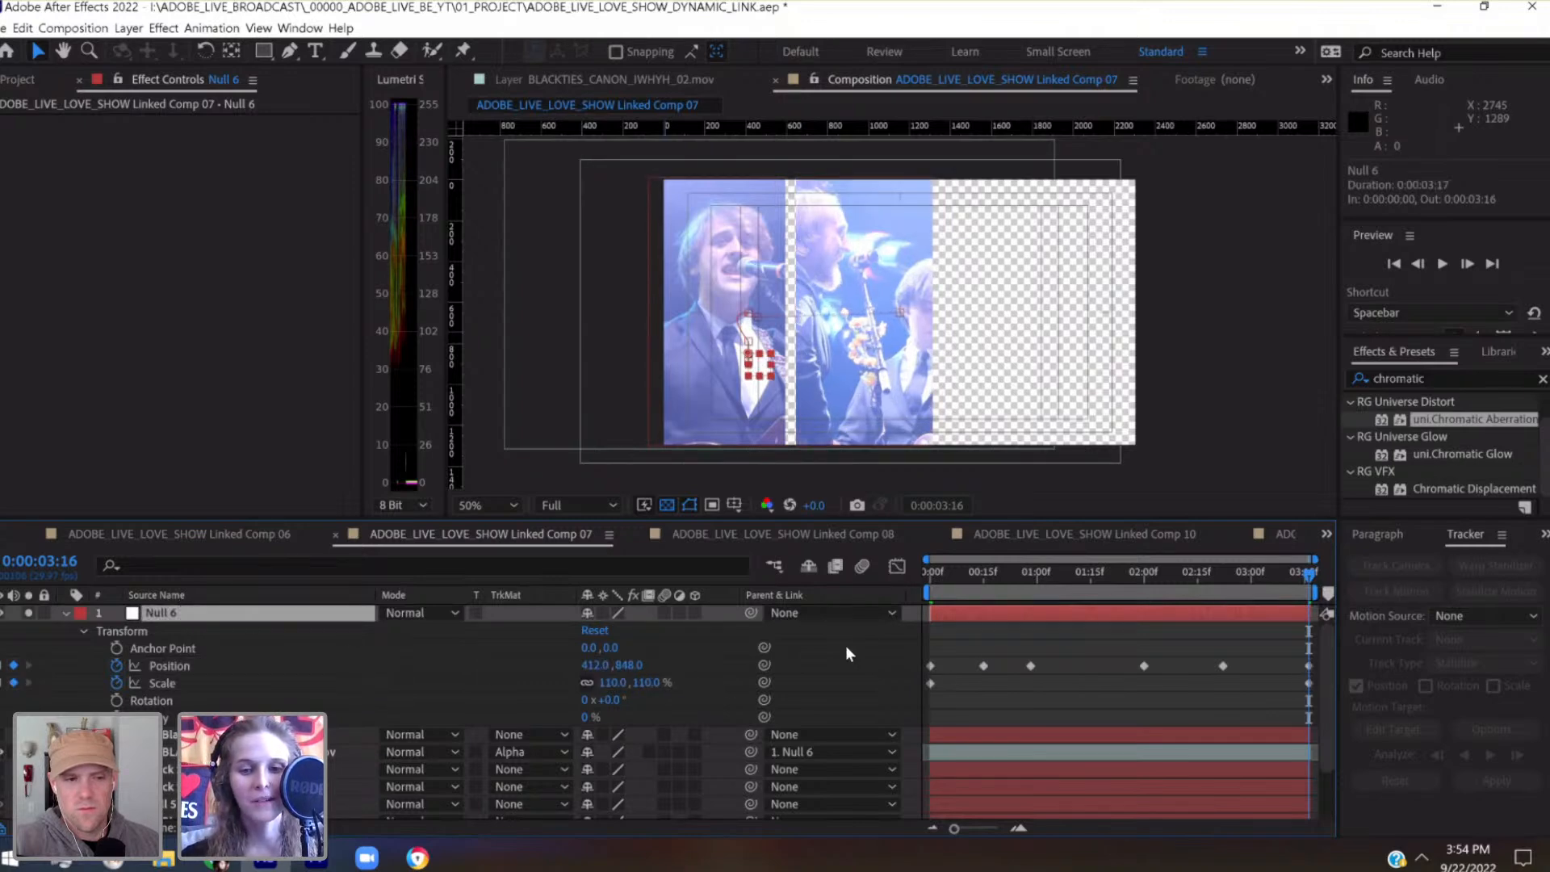
Widen Black Solid 3 to a 32% horizontal scale and shift its position to 1000, 646
{"action": "left_click", "coordinate": [171, 735]}
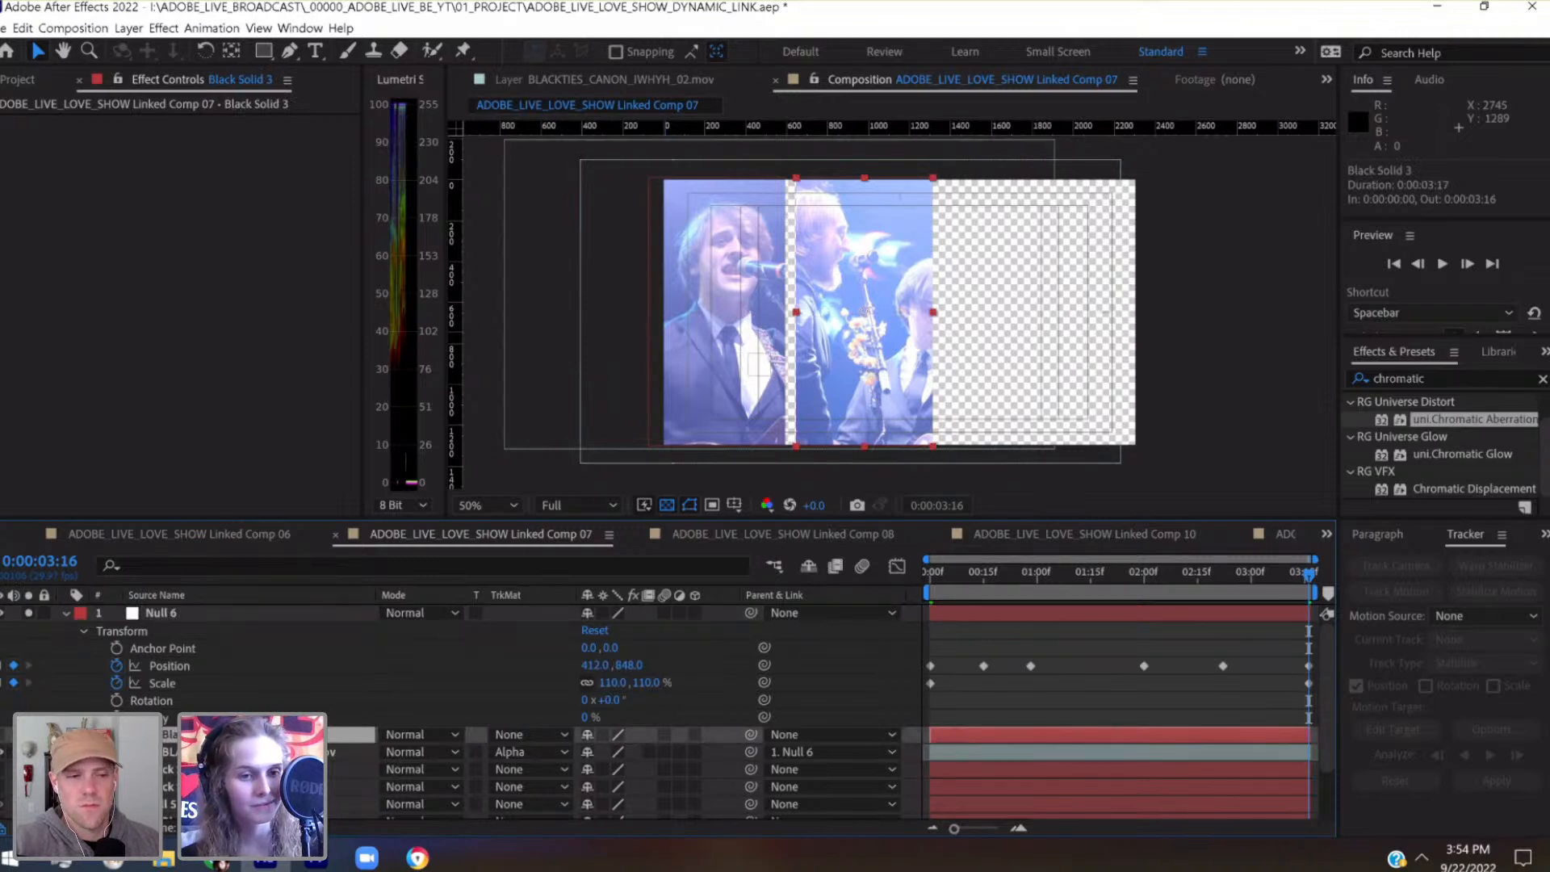
{"action": "left_click", "coordinate": [66, 735]}
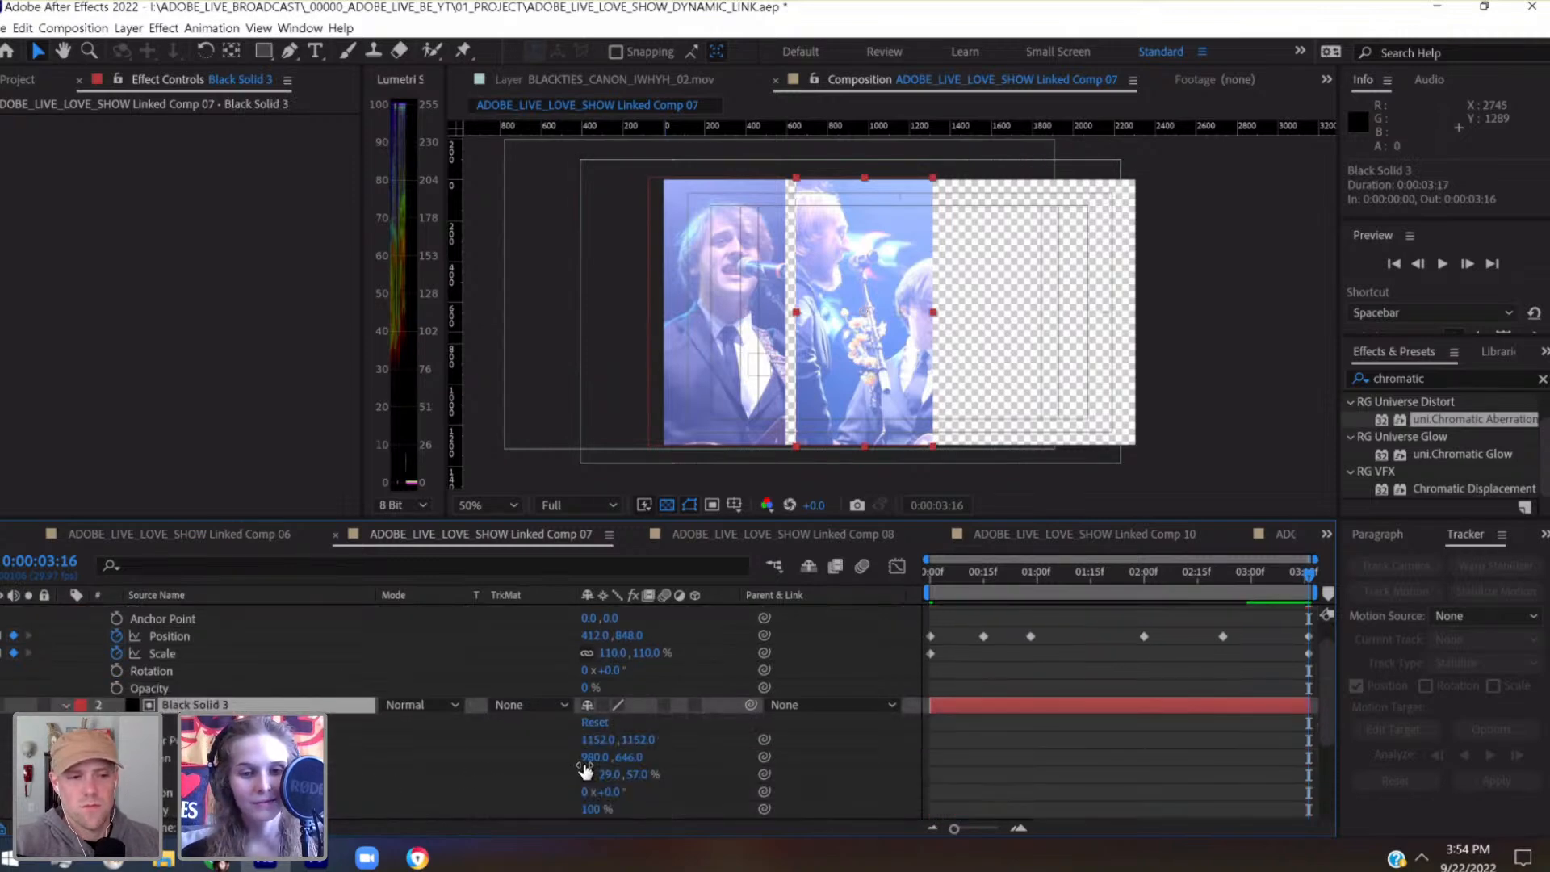
{"action": "left_click", "coordinate": [612, 774]}
{"action": "type", "text": "29"}
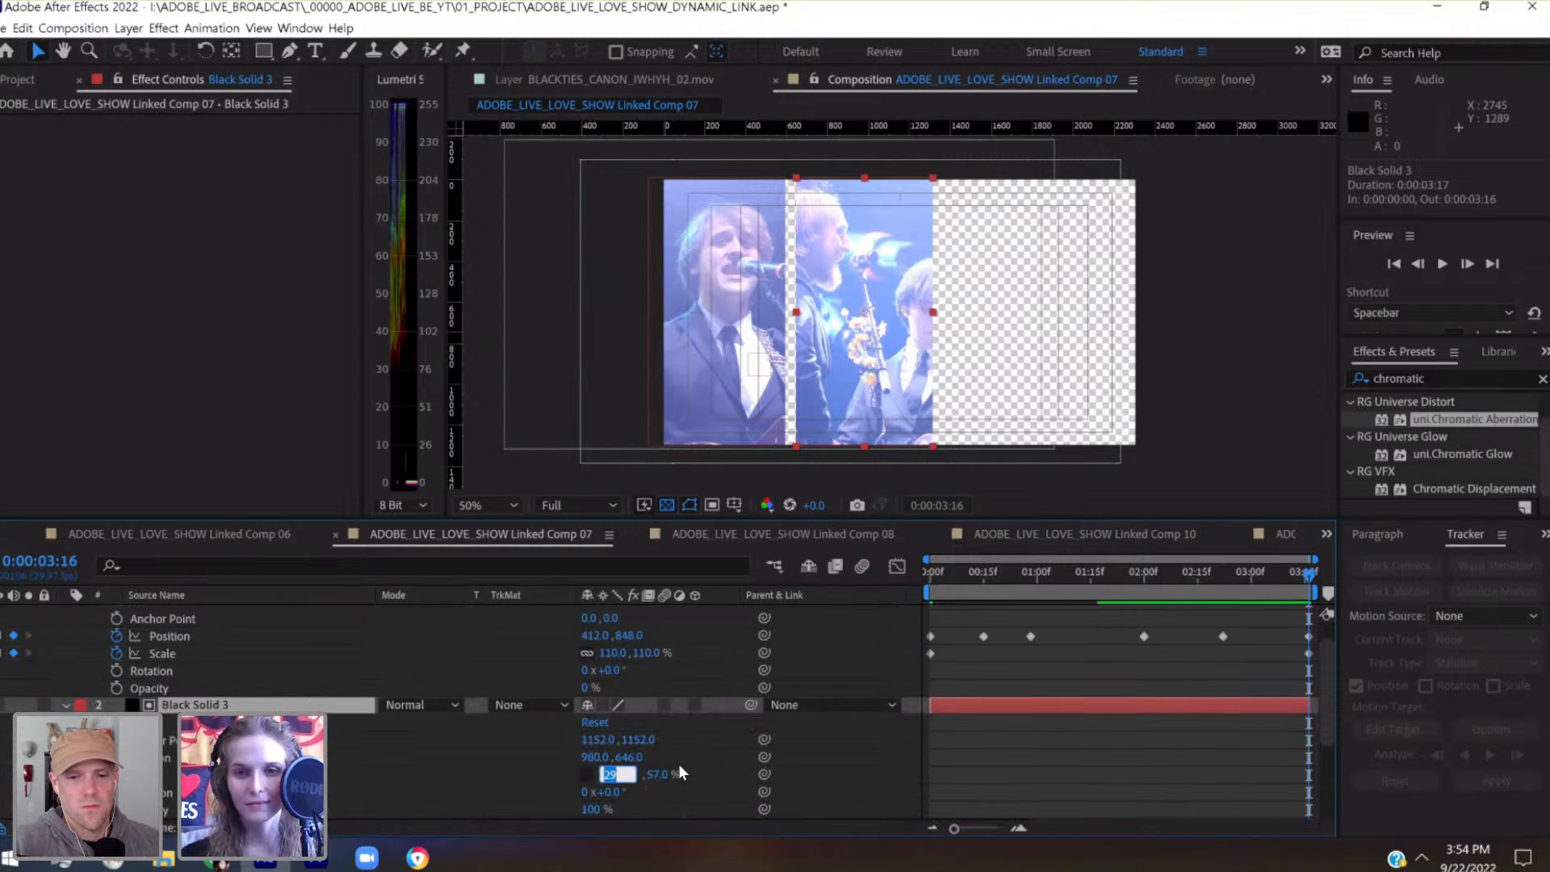
{"action": "key", "text": "shift+Down"}
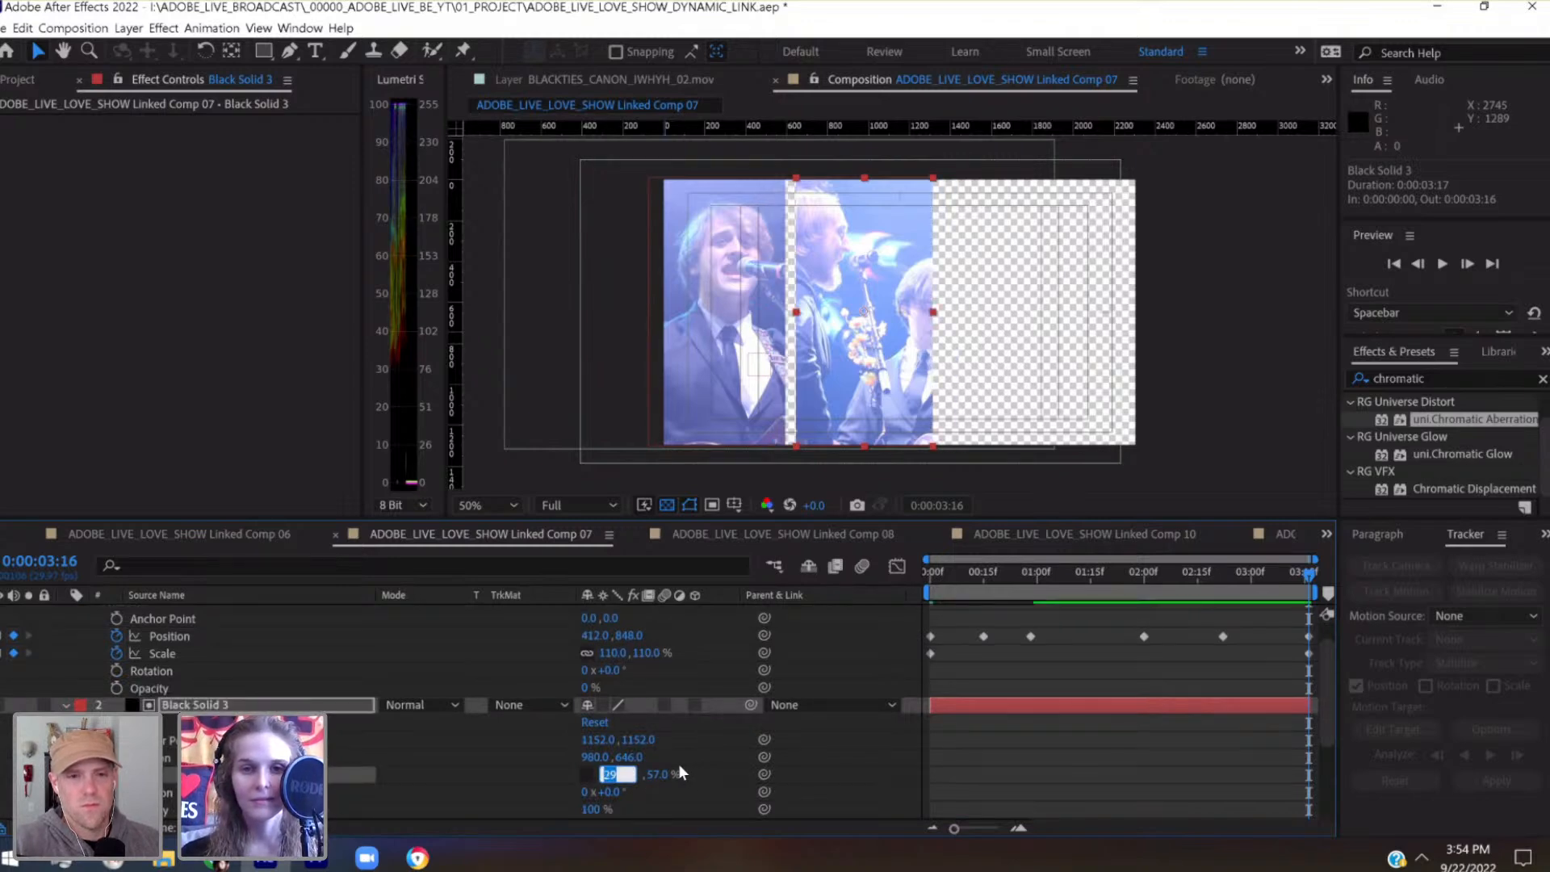
{"action": "left_click", "coordinate": [249, 701]}
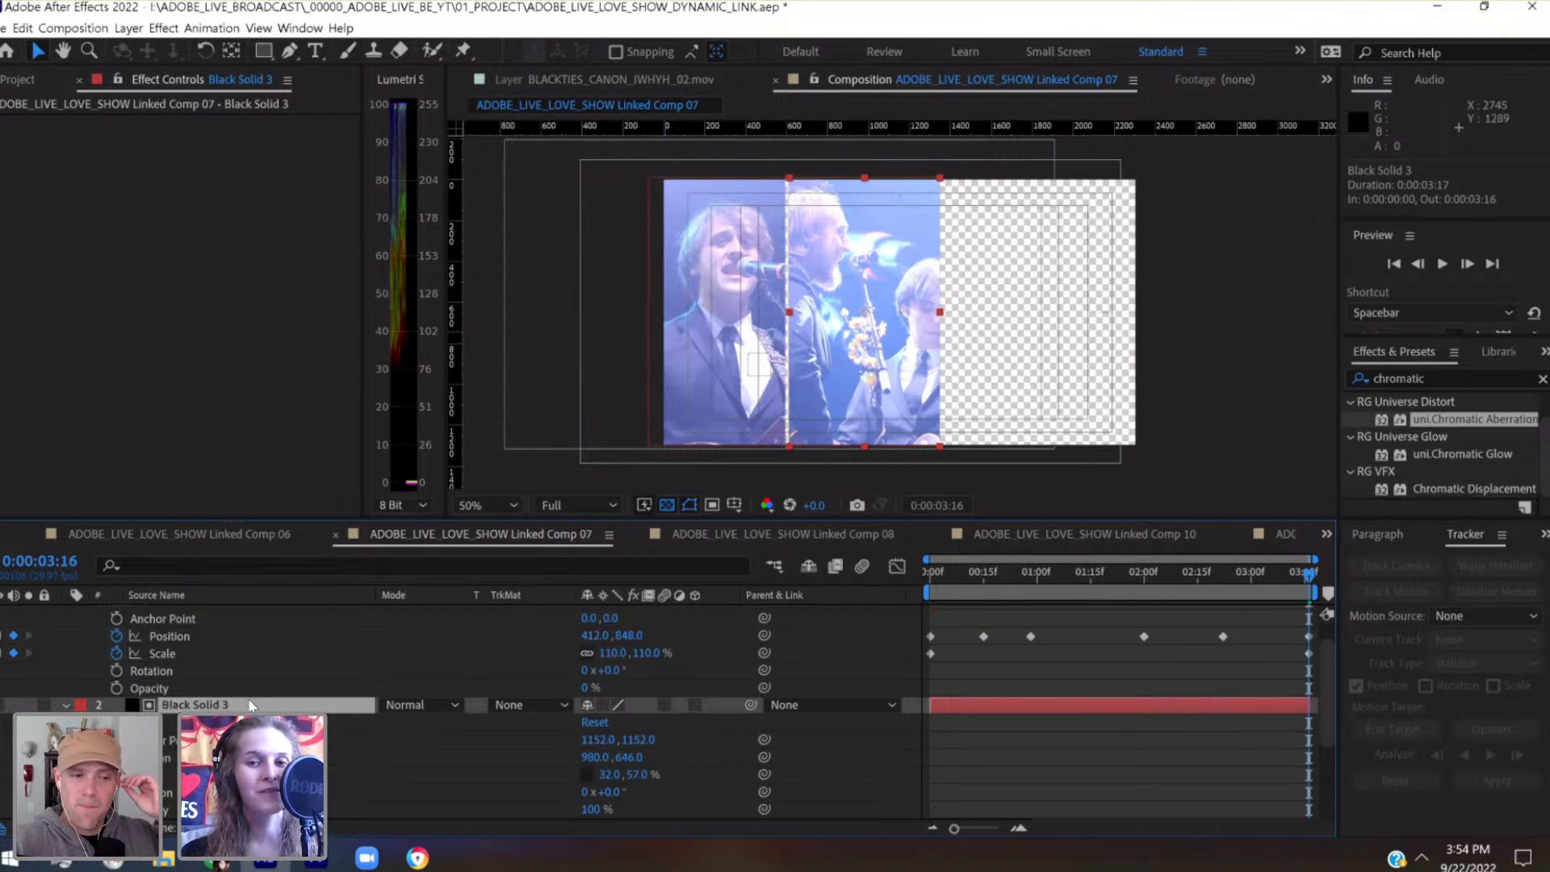
{"action": "key", "text": "shift+Right"}
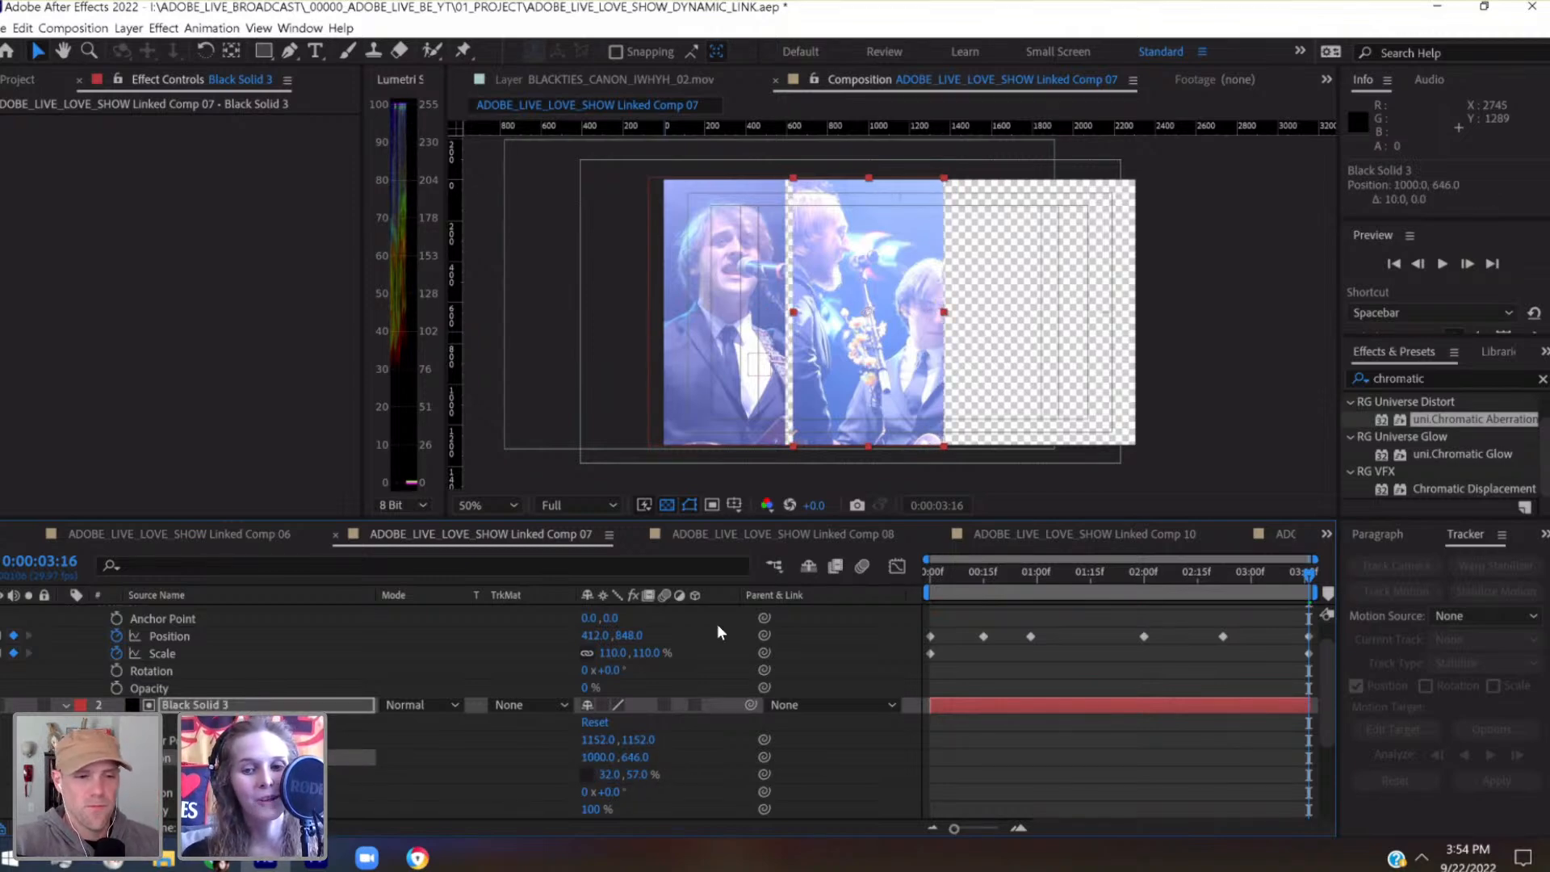
{"action": "left_click", "coordinate": [1266, 622]}
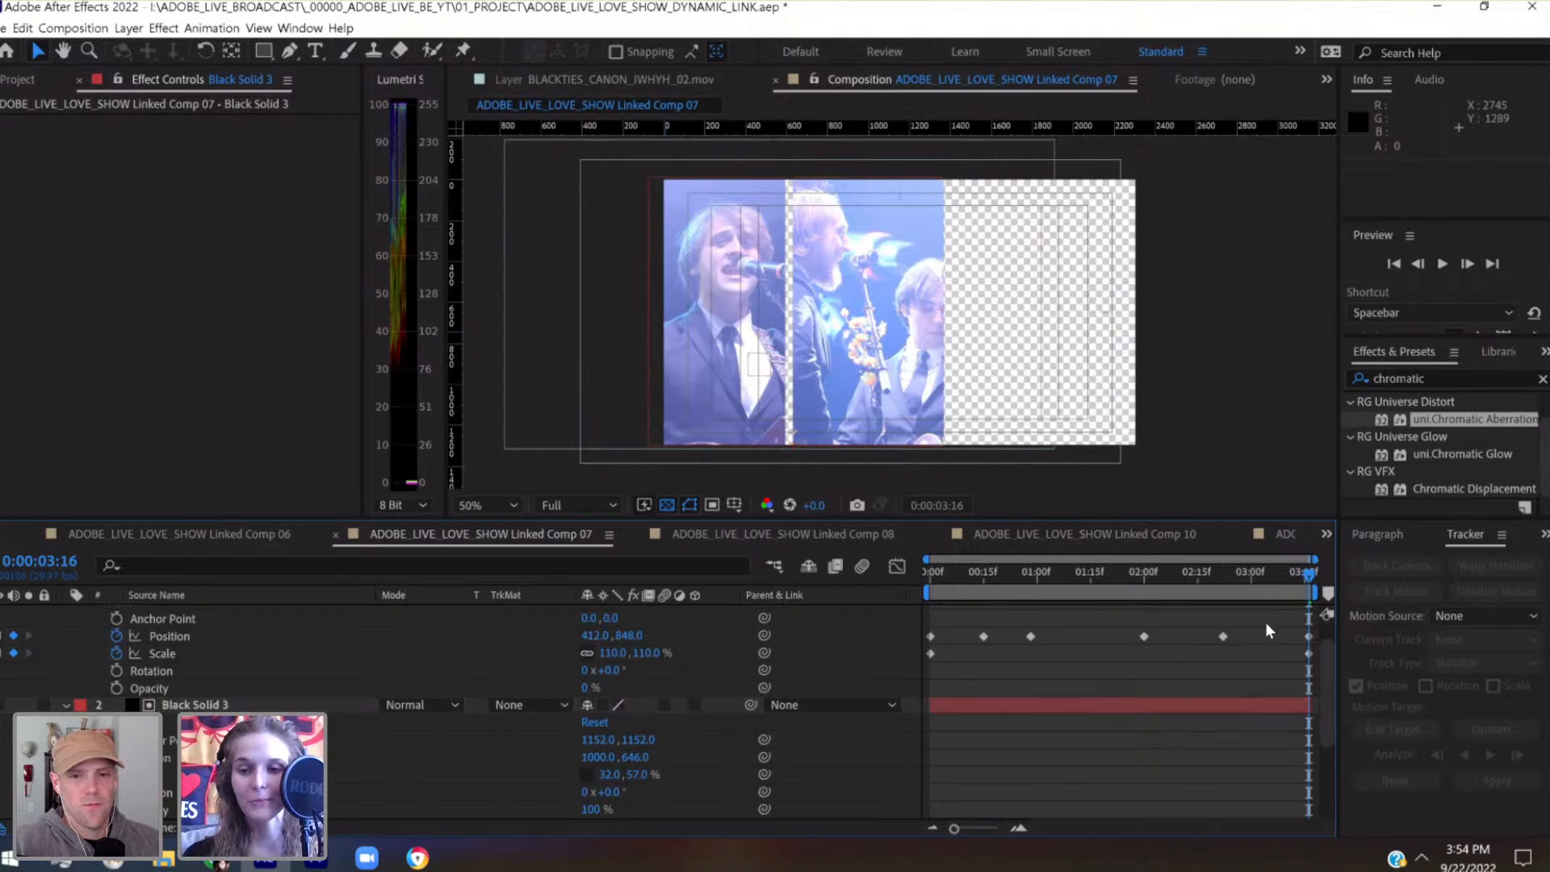
Reduce Null 6's scale keyframe at 0:00:03:16 to 103%
{"action": "key", "text": "ctrl+alt+shift+y"}
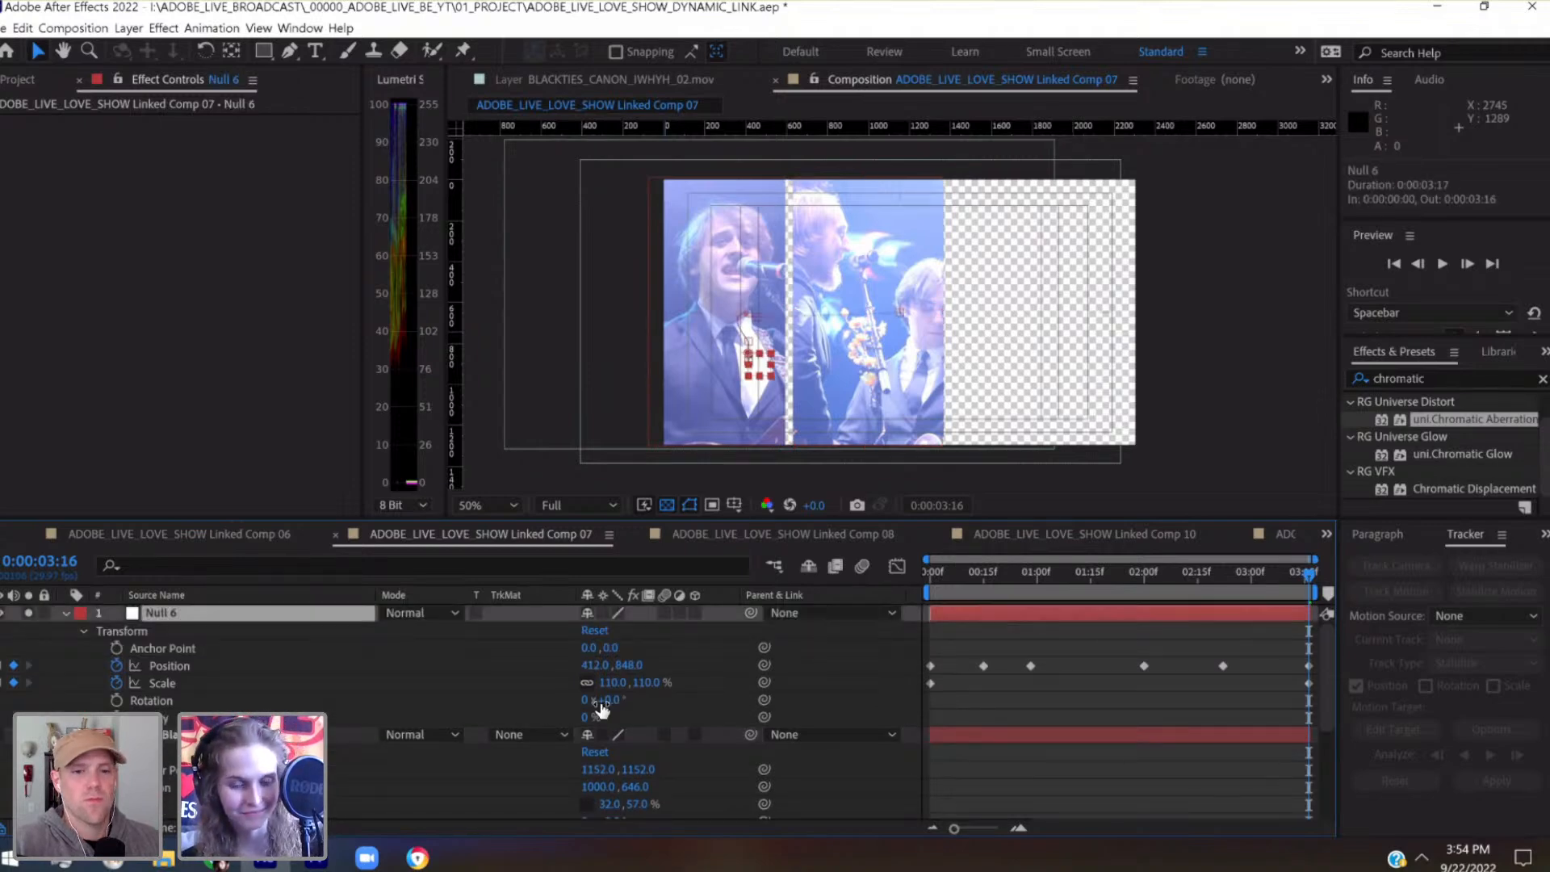
{"action": "left_click", "coordinate": [608, 683]}
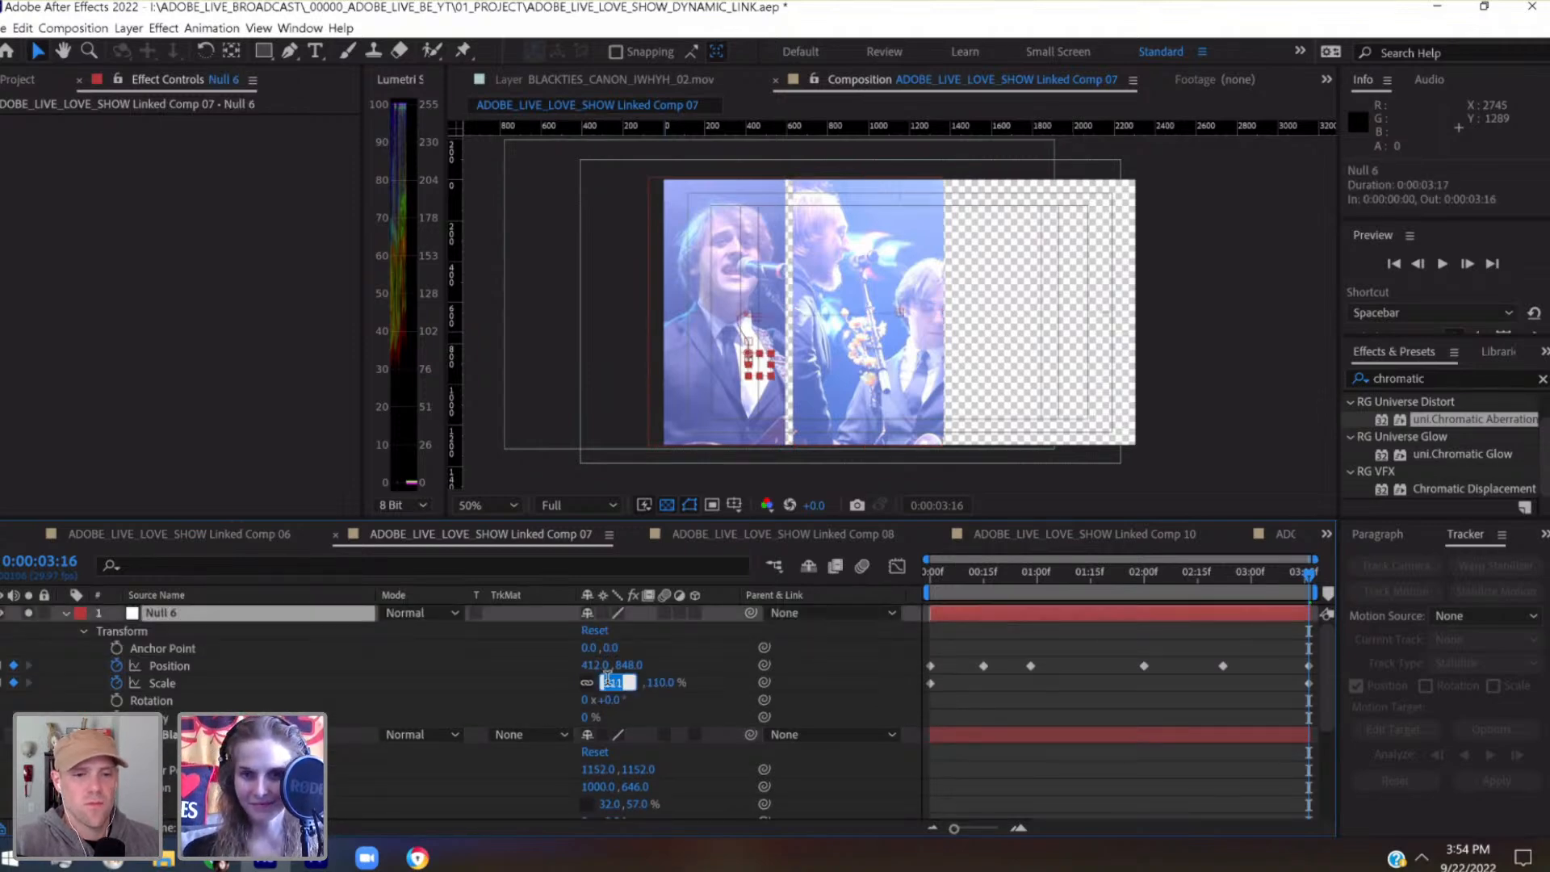
{"action": "key", "text": "Down"}
{"action": "key", "text": "Down"}
{"action": "key", "text": "Down"}
{"action": "key", "text": "Down"}
{"action": "key", "text": "Down"}
{"action": "key", "text": "Down"}
{"action": "key", "text": "Down"}
{"action": "key", "text": "Down"}
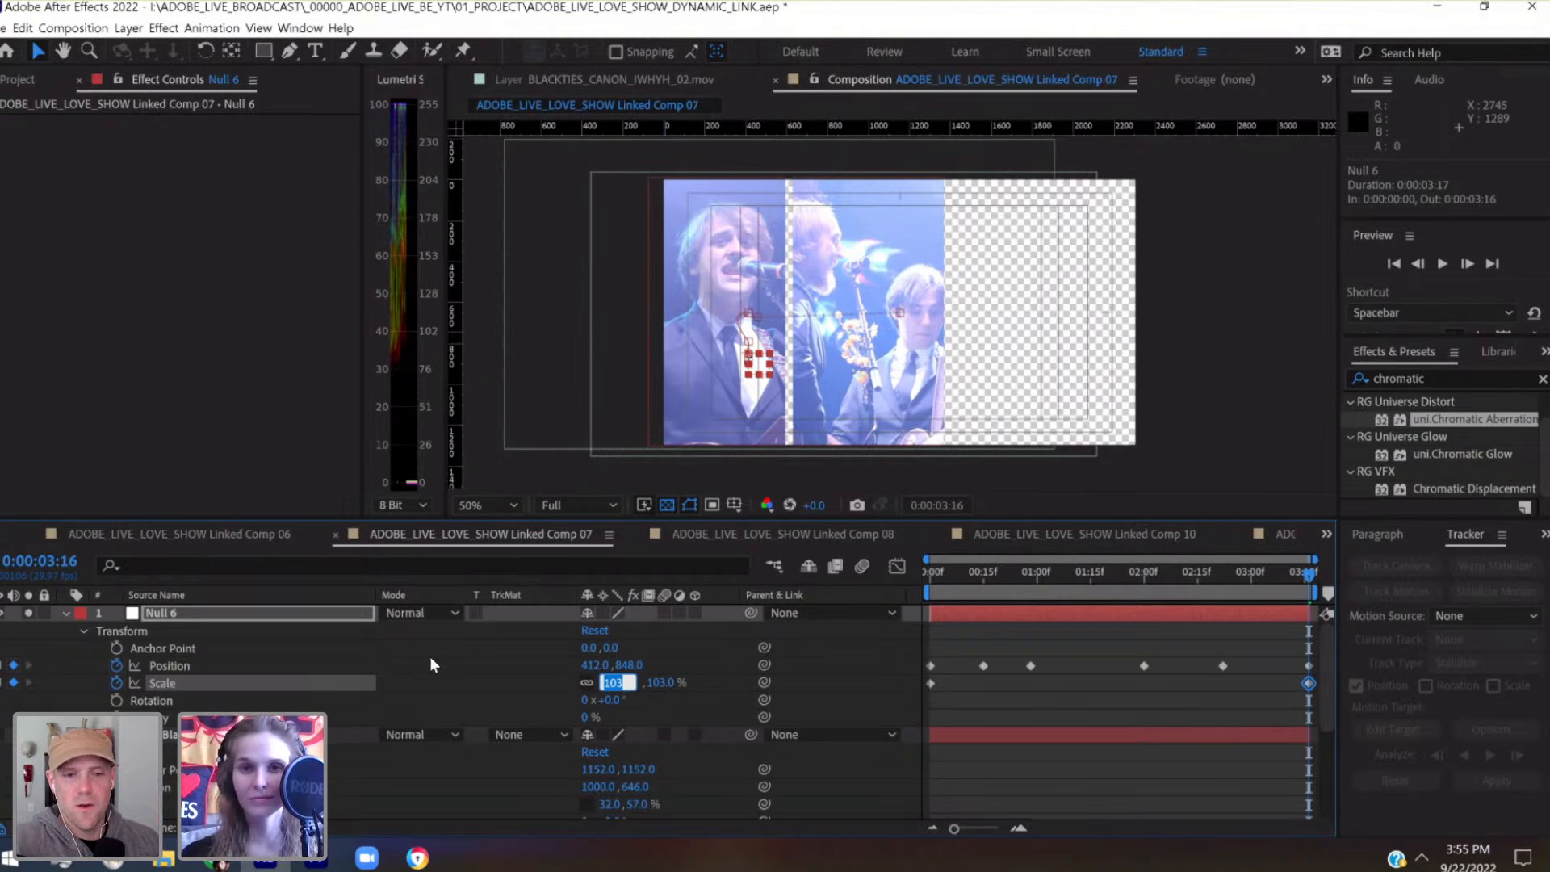
{"action": "key", "text": "Down"}
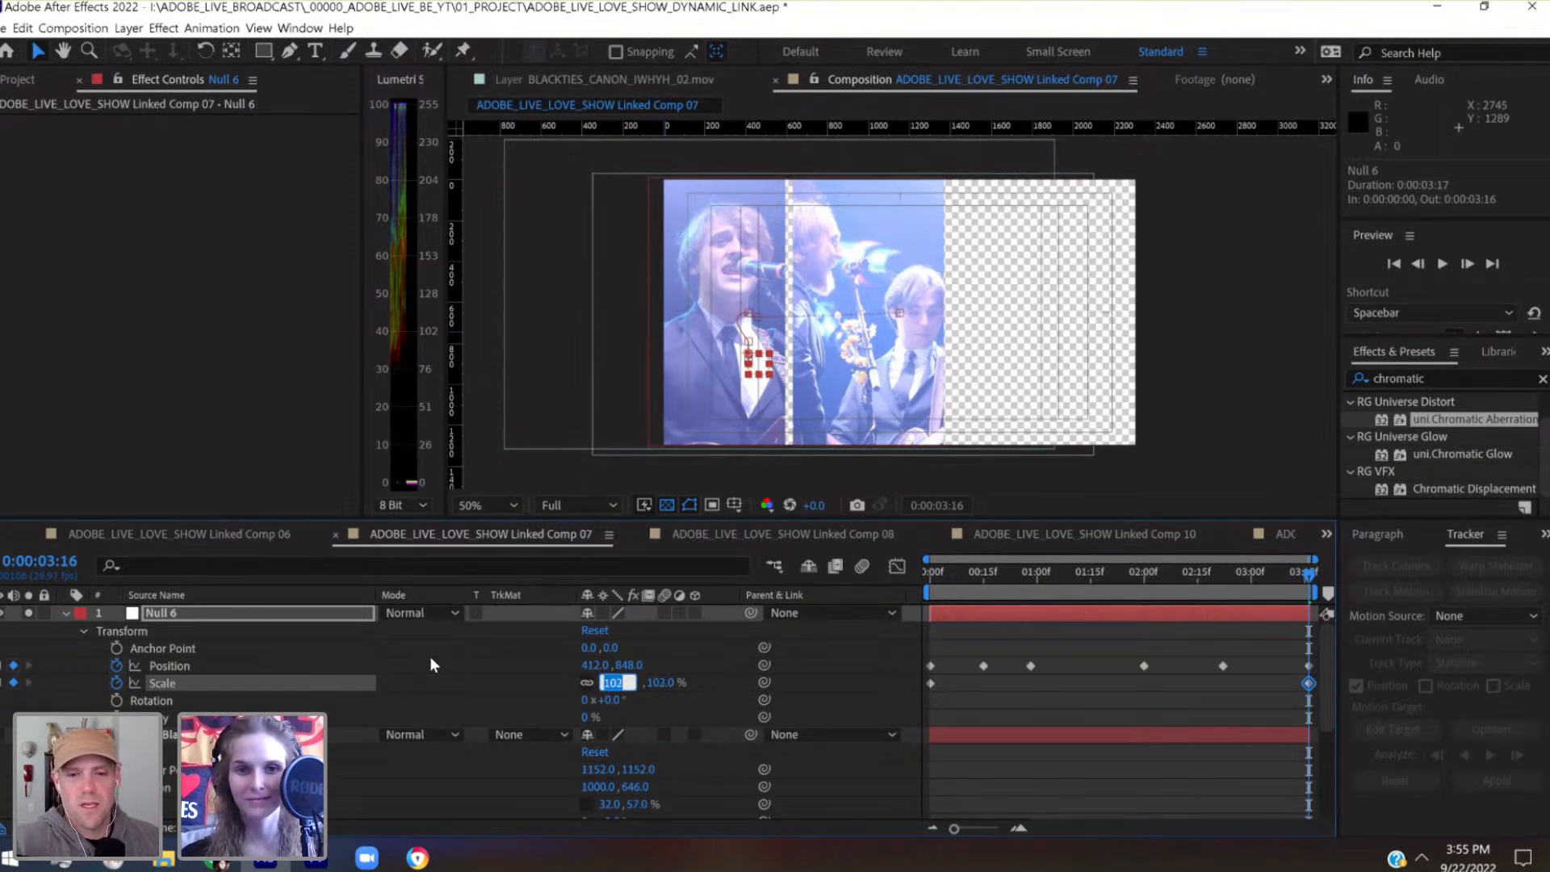
{"action": "key", "text": "Up"}
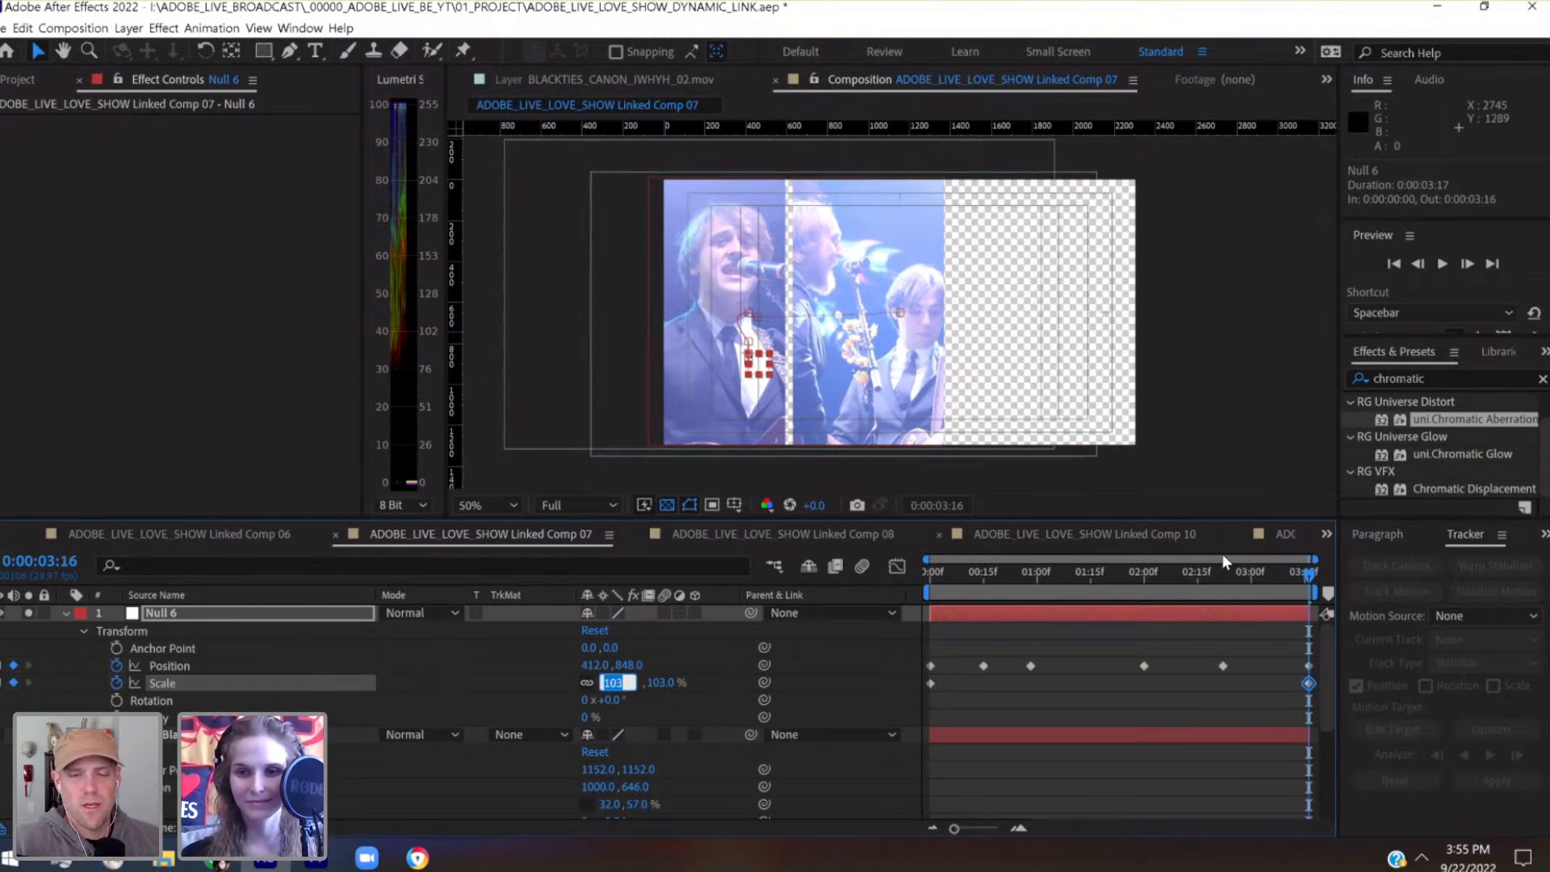
Set Null 6's position keyframe at 0:00:02:22 to 452, 868, and save the project
{"action": "left_click", "coordinate": [1222, 577]}
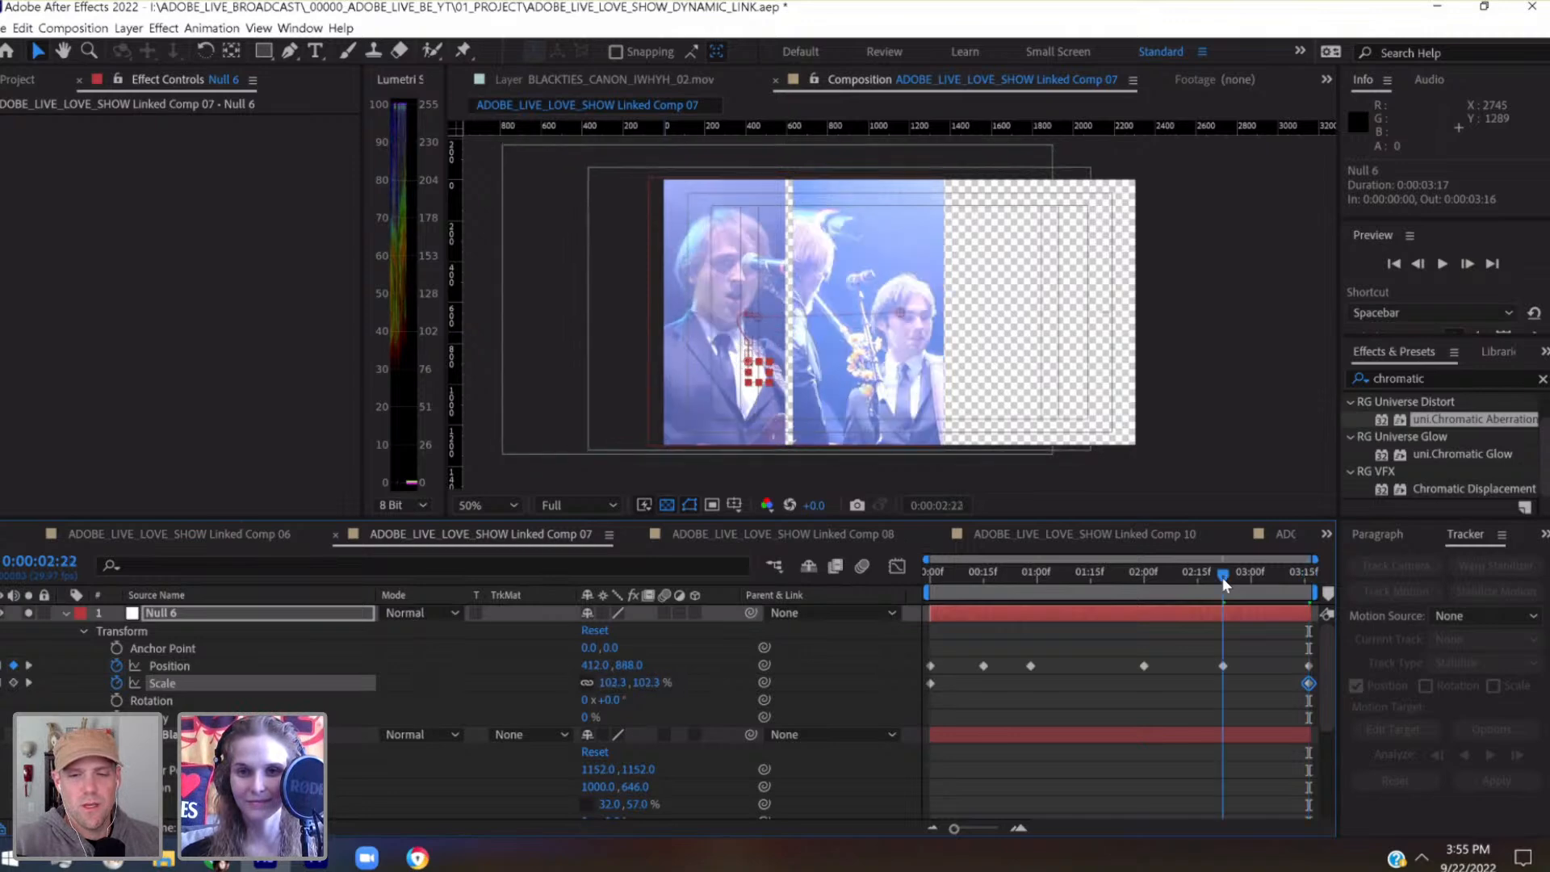
{"action": "left_click", "coordinate": [313, 613]}
{"action": "key", "text": "shift+Right"}
{"action": "key", "text": "shift+Right"}
{"action": "key", "text": "shift+Right"}
{"action": "key", "text": "shift+Right"}
{"action": "key", "text": "shift+Right"}
{"action": "key", "text": "shift+Right"}
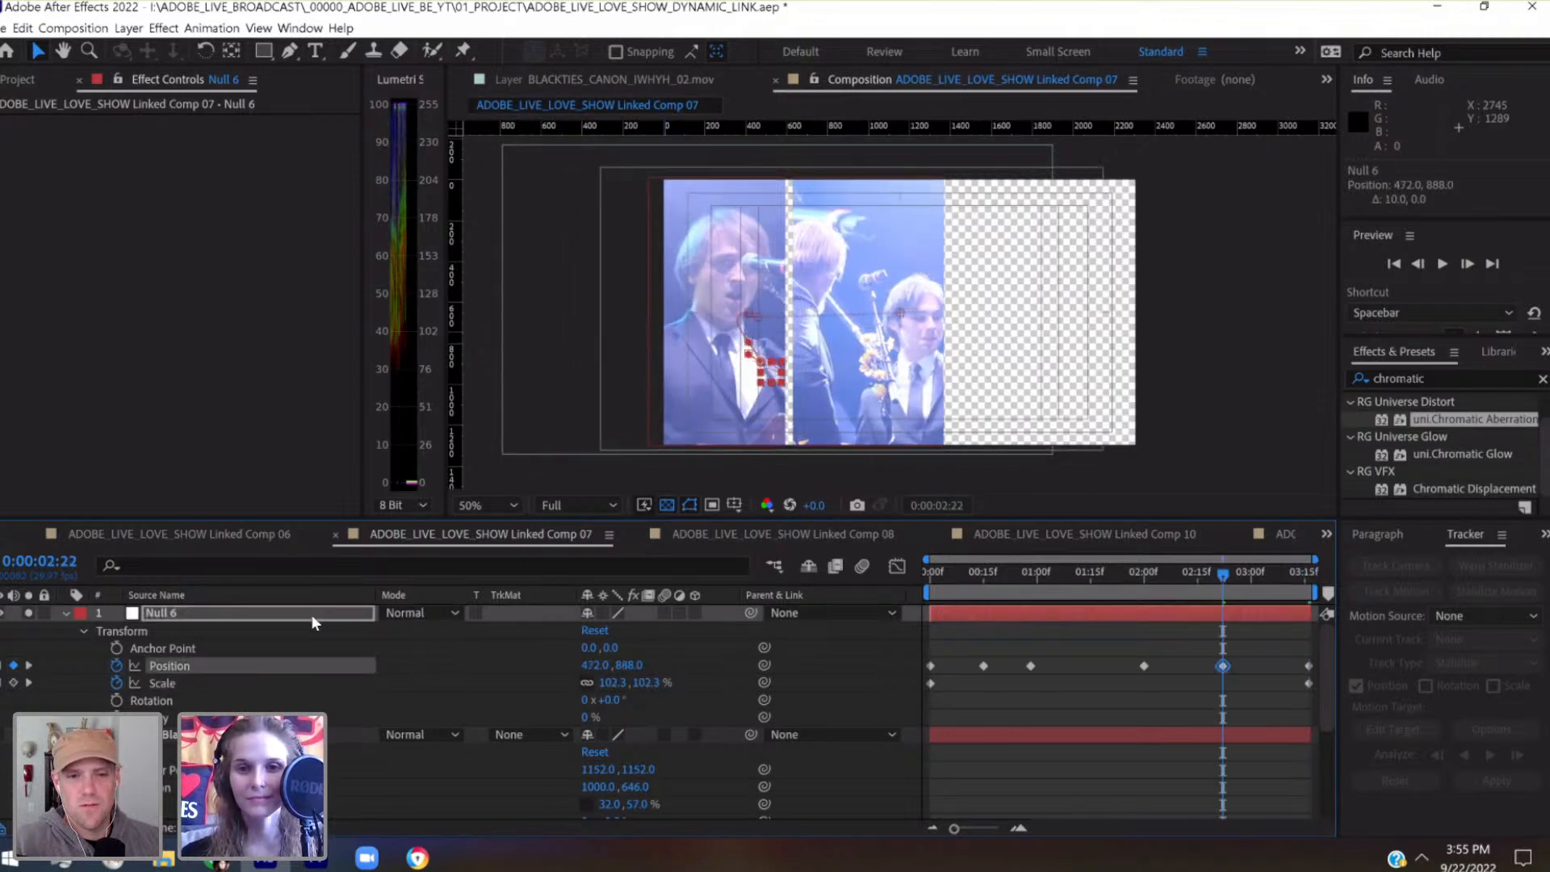
{"action": "key", "text": "shift+Left"}
{"action": "key", "text": "shift+Left"}
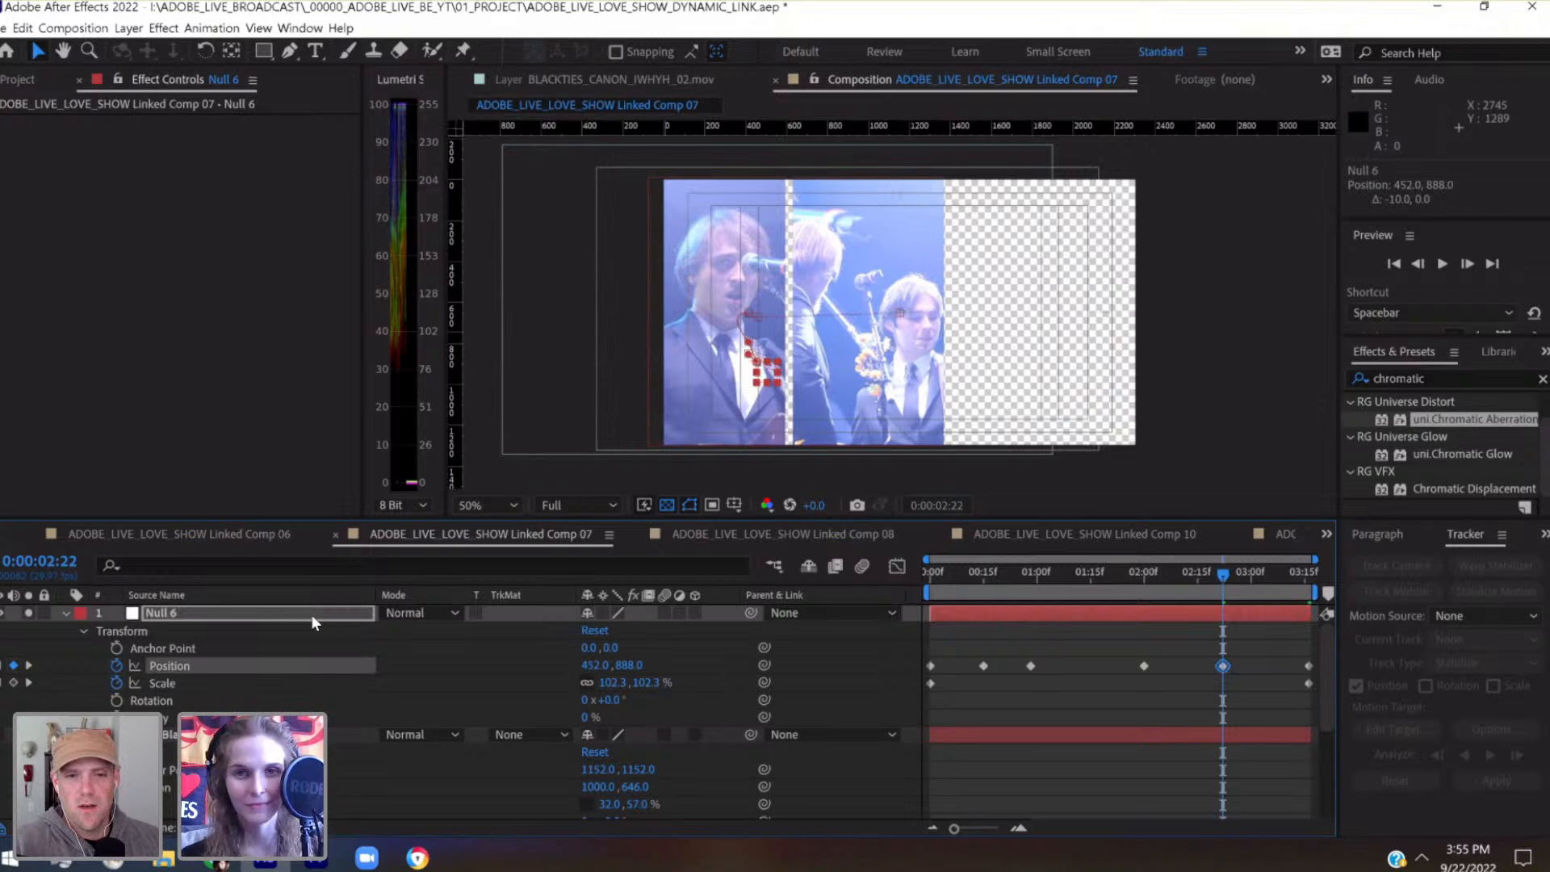
{"action": "key", "text": "shift+Up"}
{"action": "key", "text": "shift+Up"}
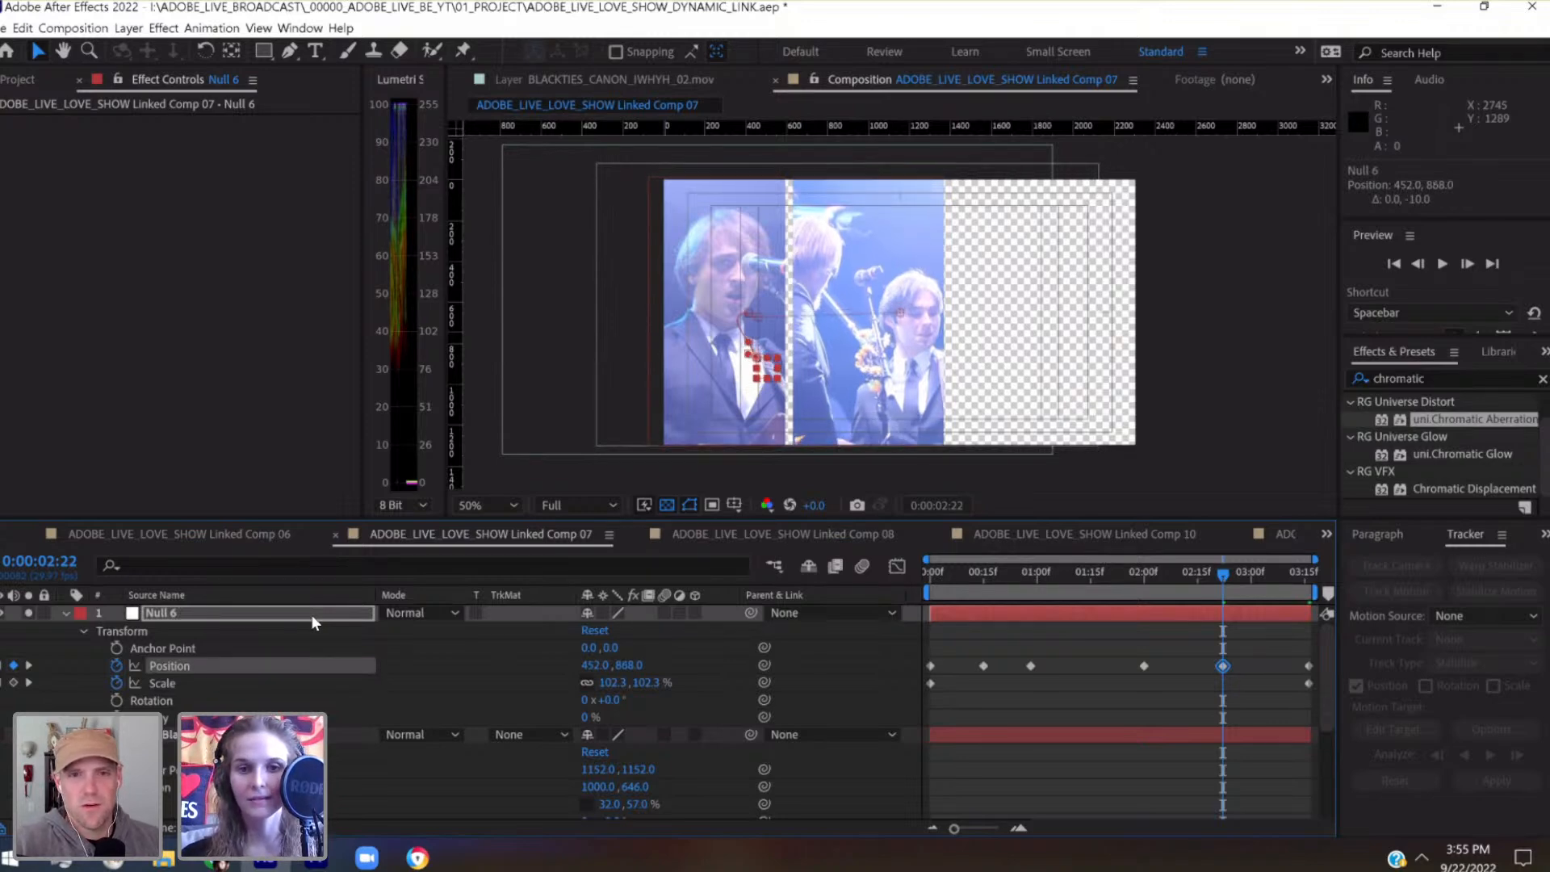
{"action": "key", "text": "ctrl+s"}
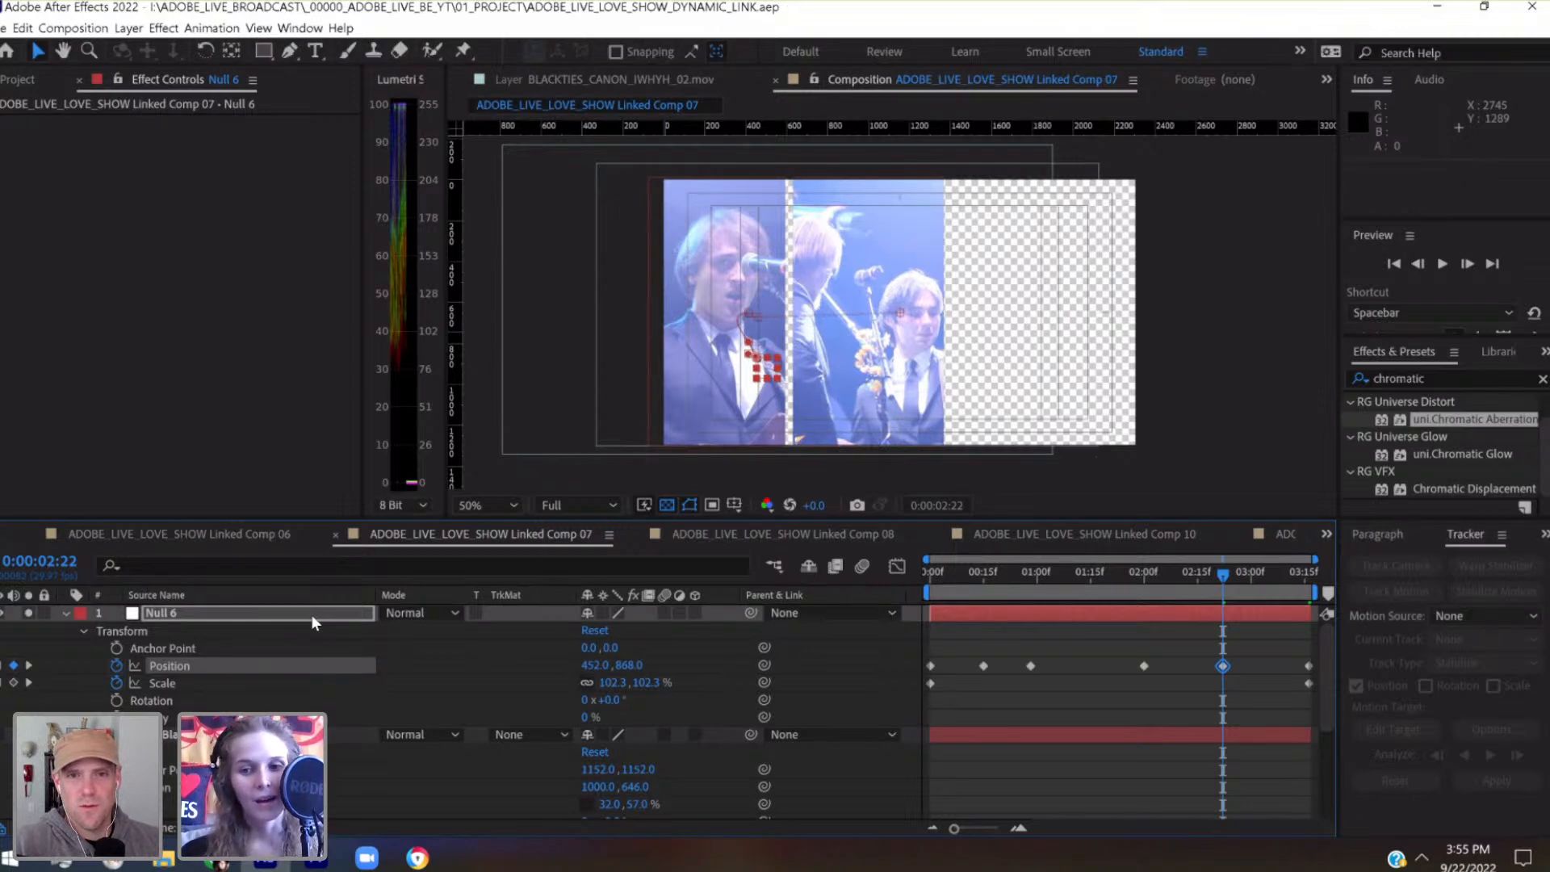
Keyframe Null 6 at 0:00:01:15 with a scale of 104.3% and a position of 363.6, 721.6
{"action": "left_click", "coordinate": [1092, 580]}
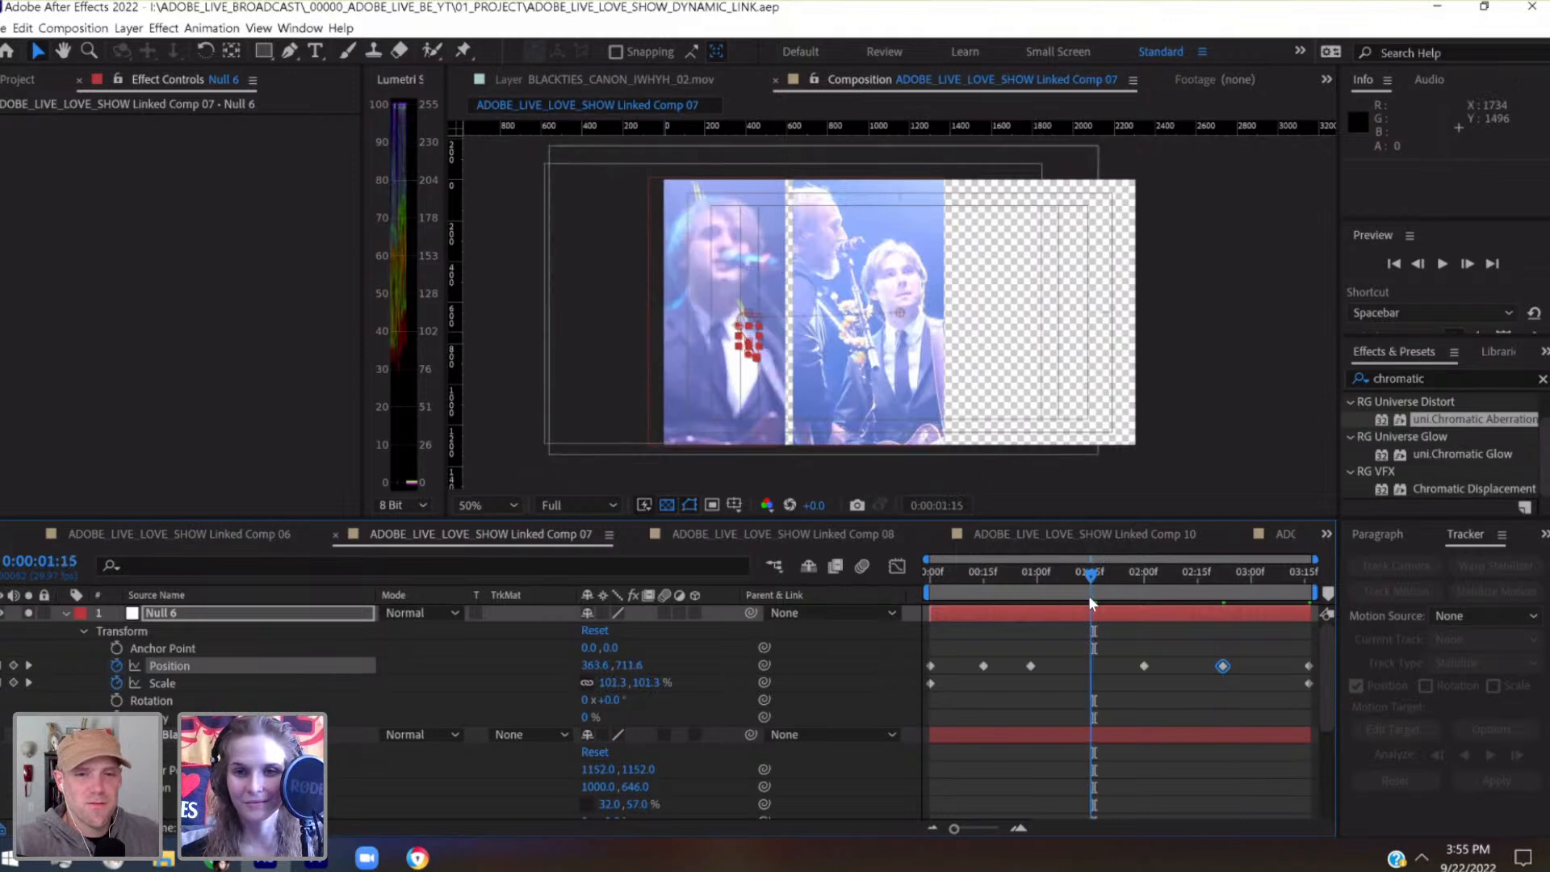
{"action": "key", "text": "Page_Down"}
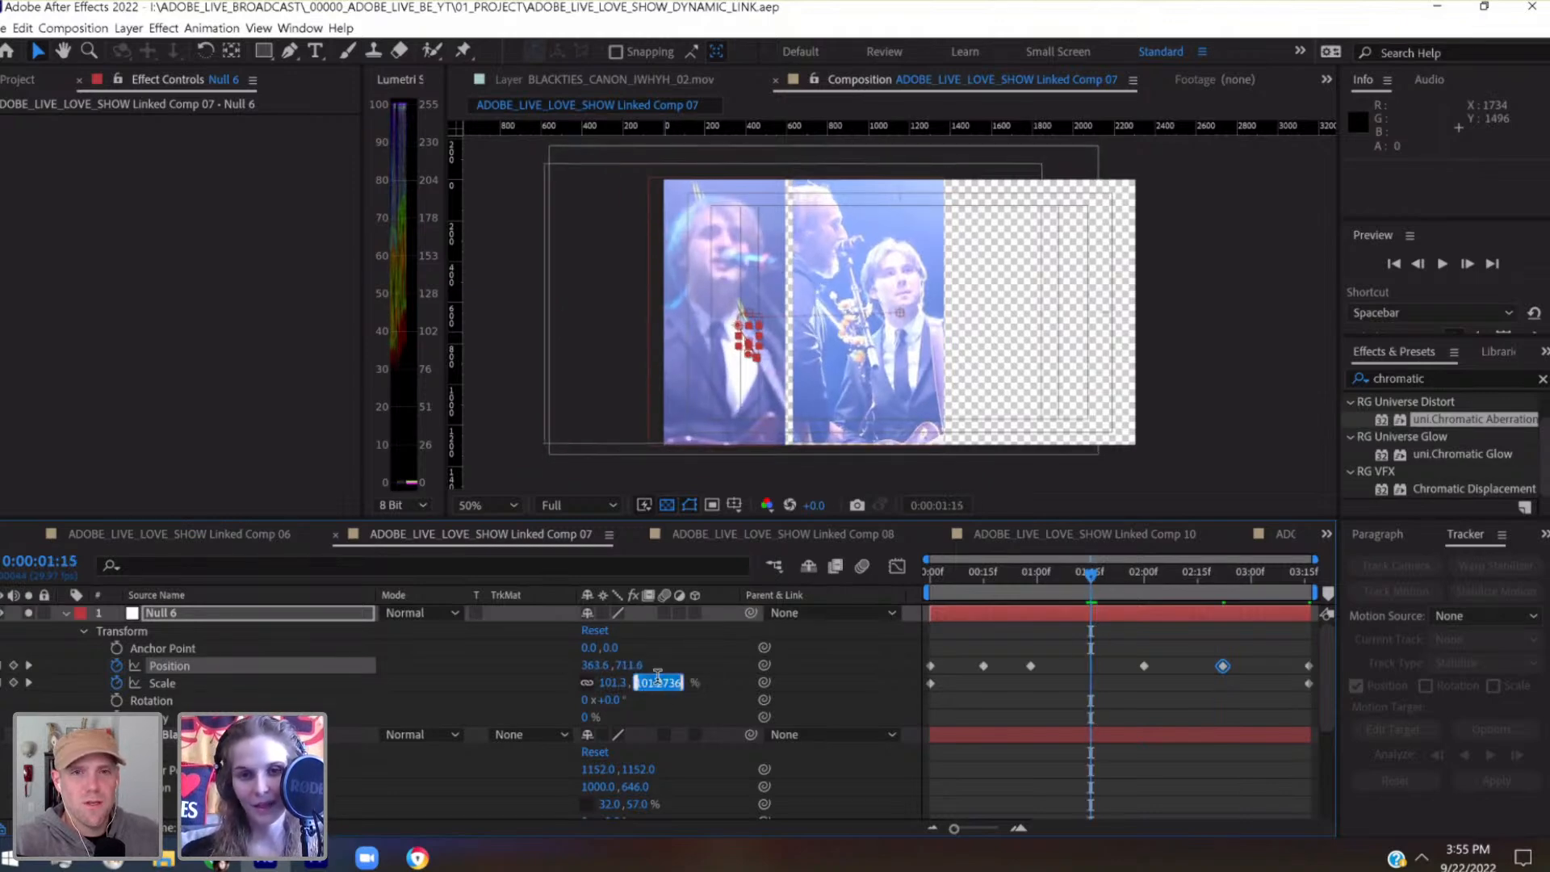
{"action": "key", "text": "Up"}
{"action": "key", "text": "Up"}
{"action": "key", "text": "Up"}
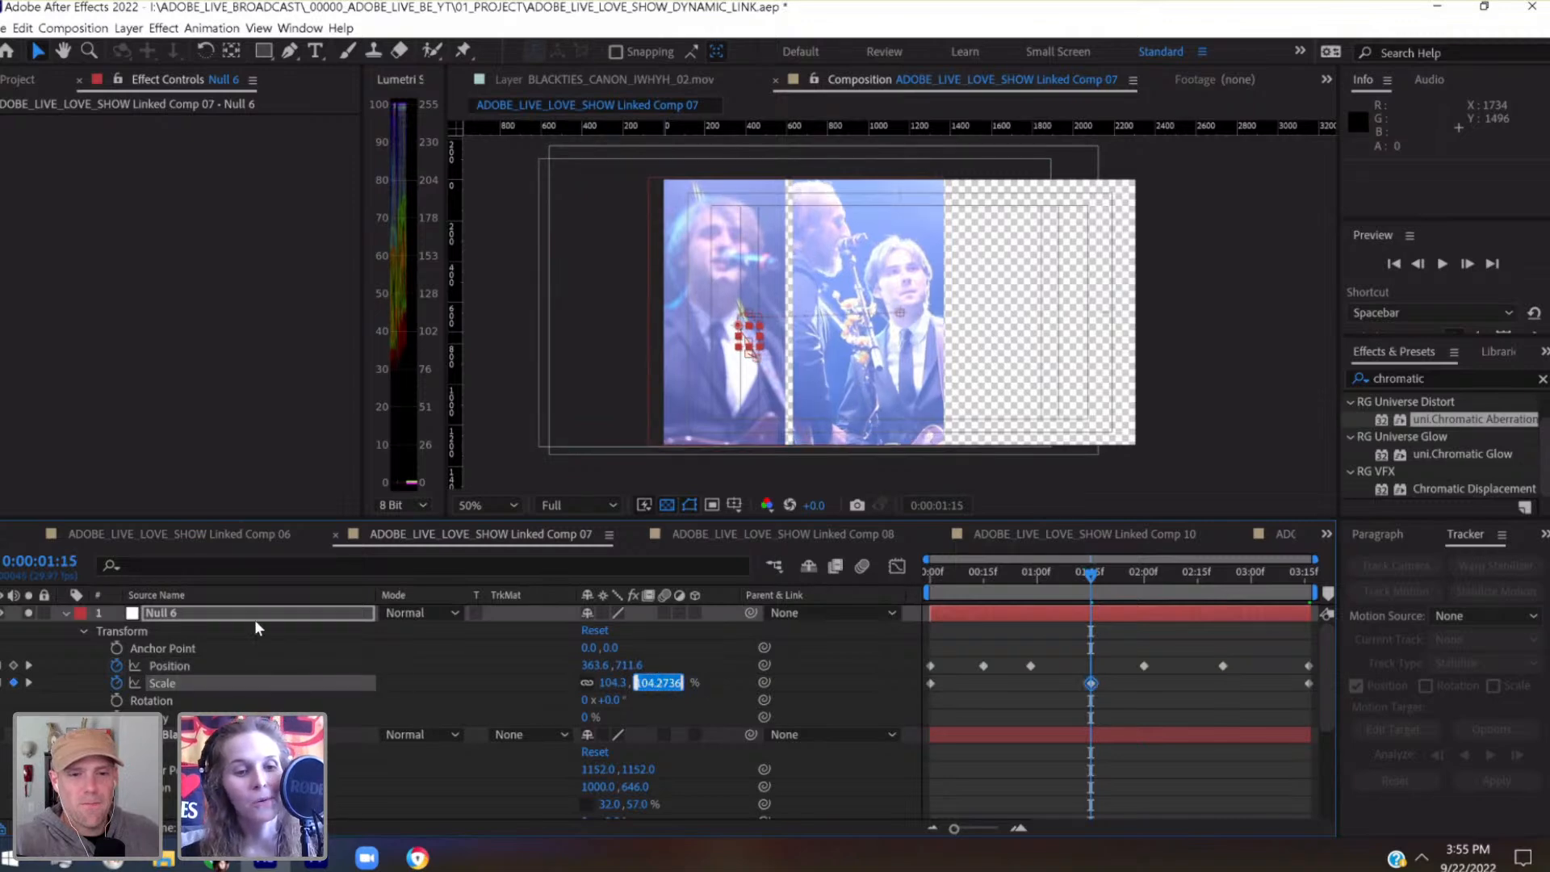
{"action": "left_click", "coordinate": [179, 617]}
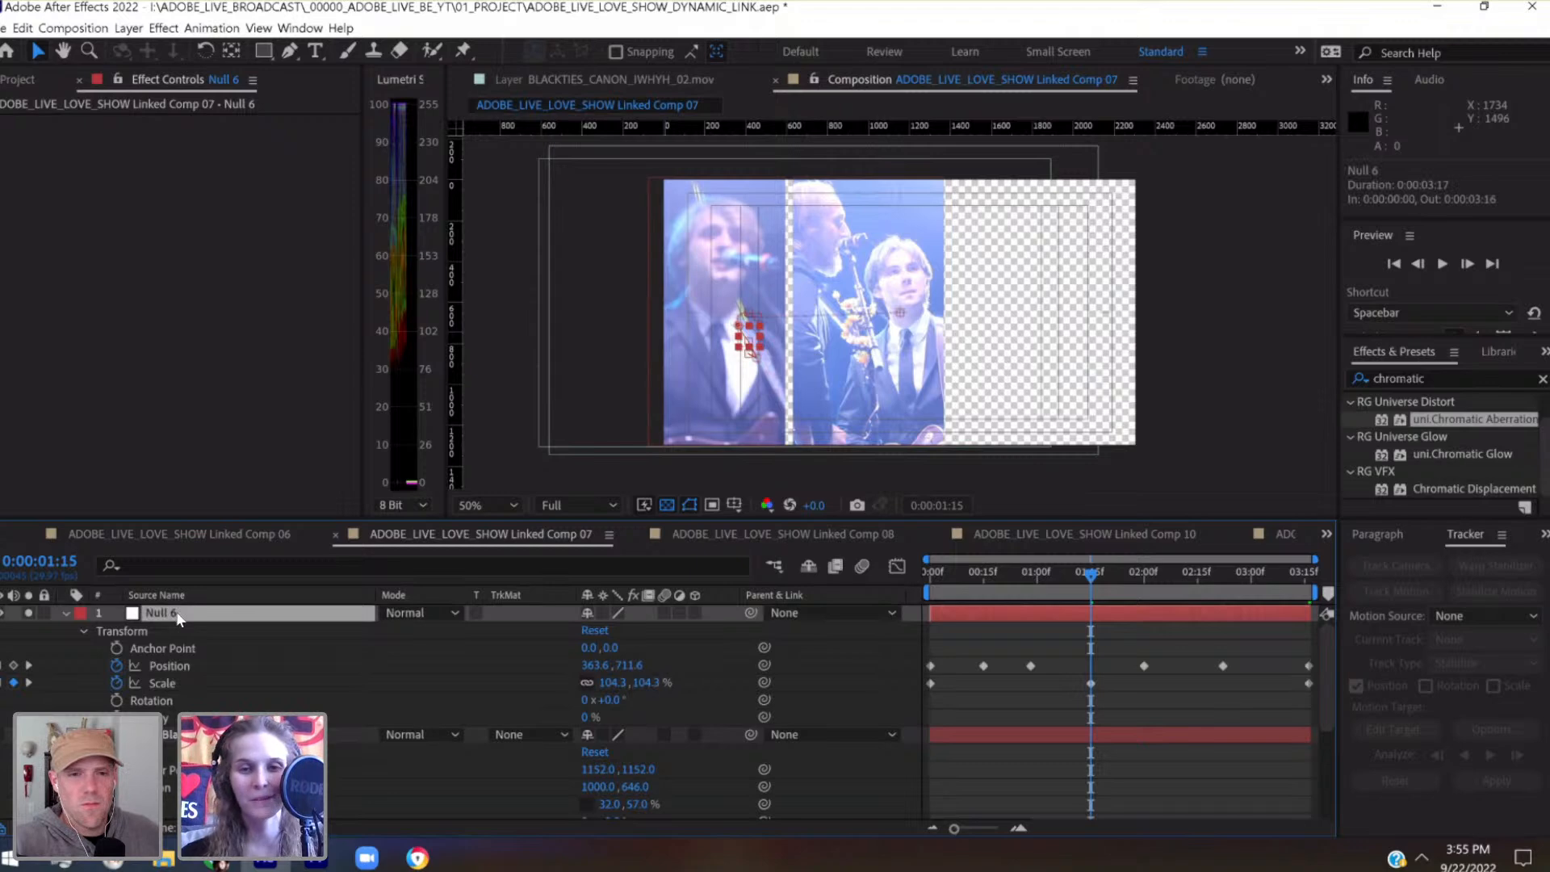
{"action": "key", "text": "Down"}
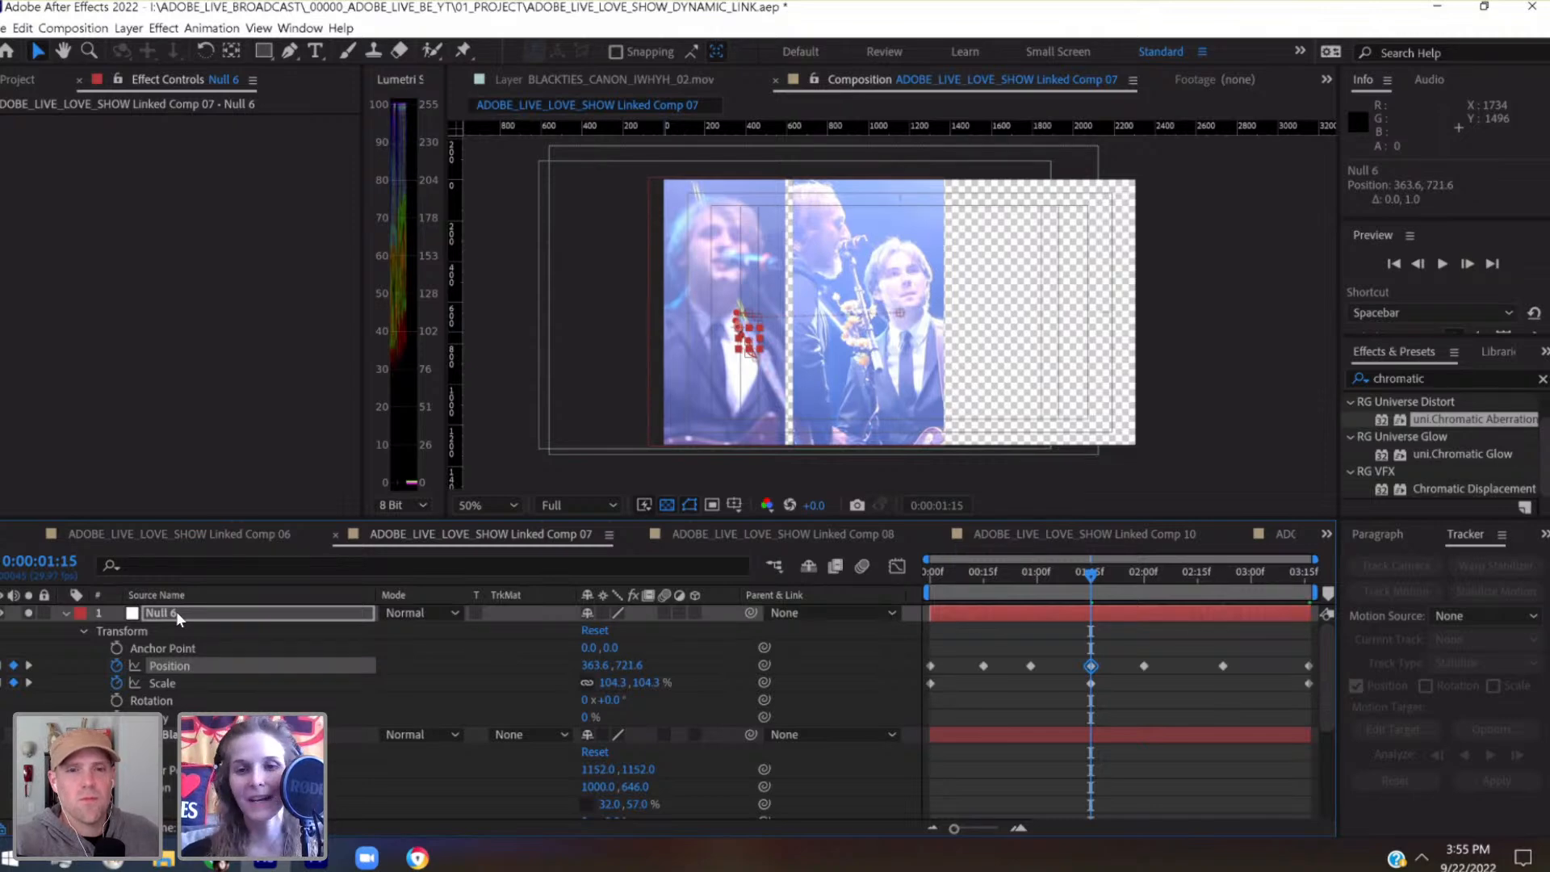
Review the clip from the start, save the project, and set Null 6's position keyframe at 0:00:02:00 to 352, 788
{"action": "left_click_drag", "start_coordinate": [1034, 584], "coordinate": [929, 578]}
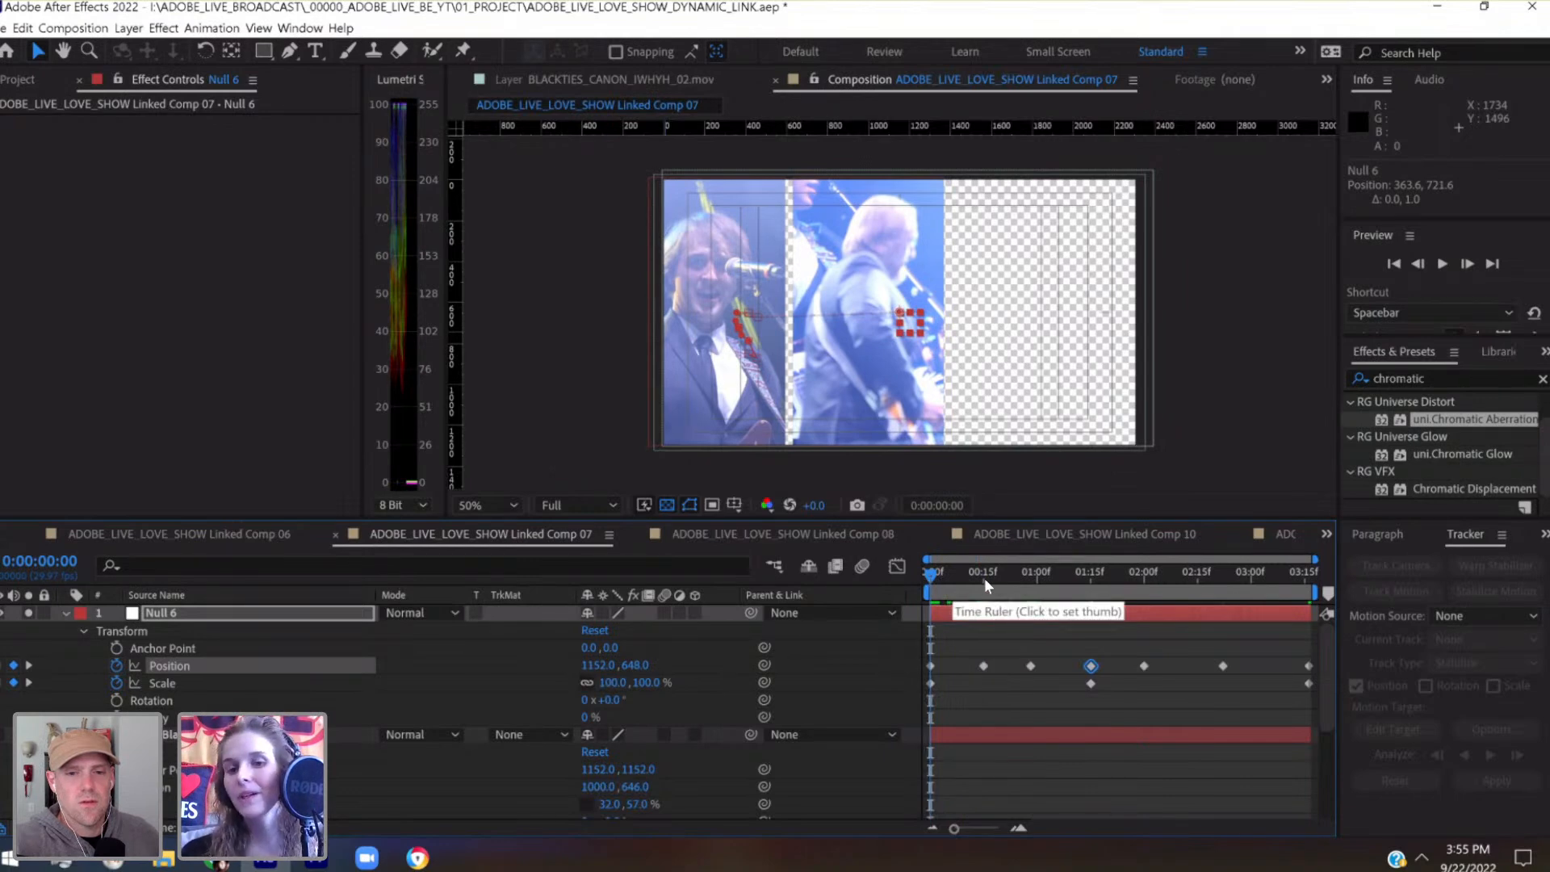
{"action": "left_click_drag", "start_coordinate": [992, 585], "coordinate": [1144, 622]}
{"action": "key", "text": "ctrl+s"}
{"action": "key", "text": "shift+Left"}
{"action": "key", "text": "shift+Left"}
{"action": "key", "text": "shift+Left"}
{"action": "key", "text": "shift+Left"}
{"action": "key", "text": "shift+Left"}
{"action": "key", "text": "shift+Left"}
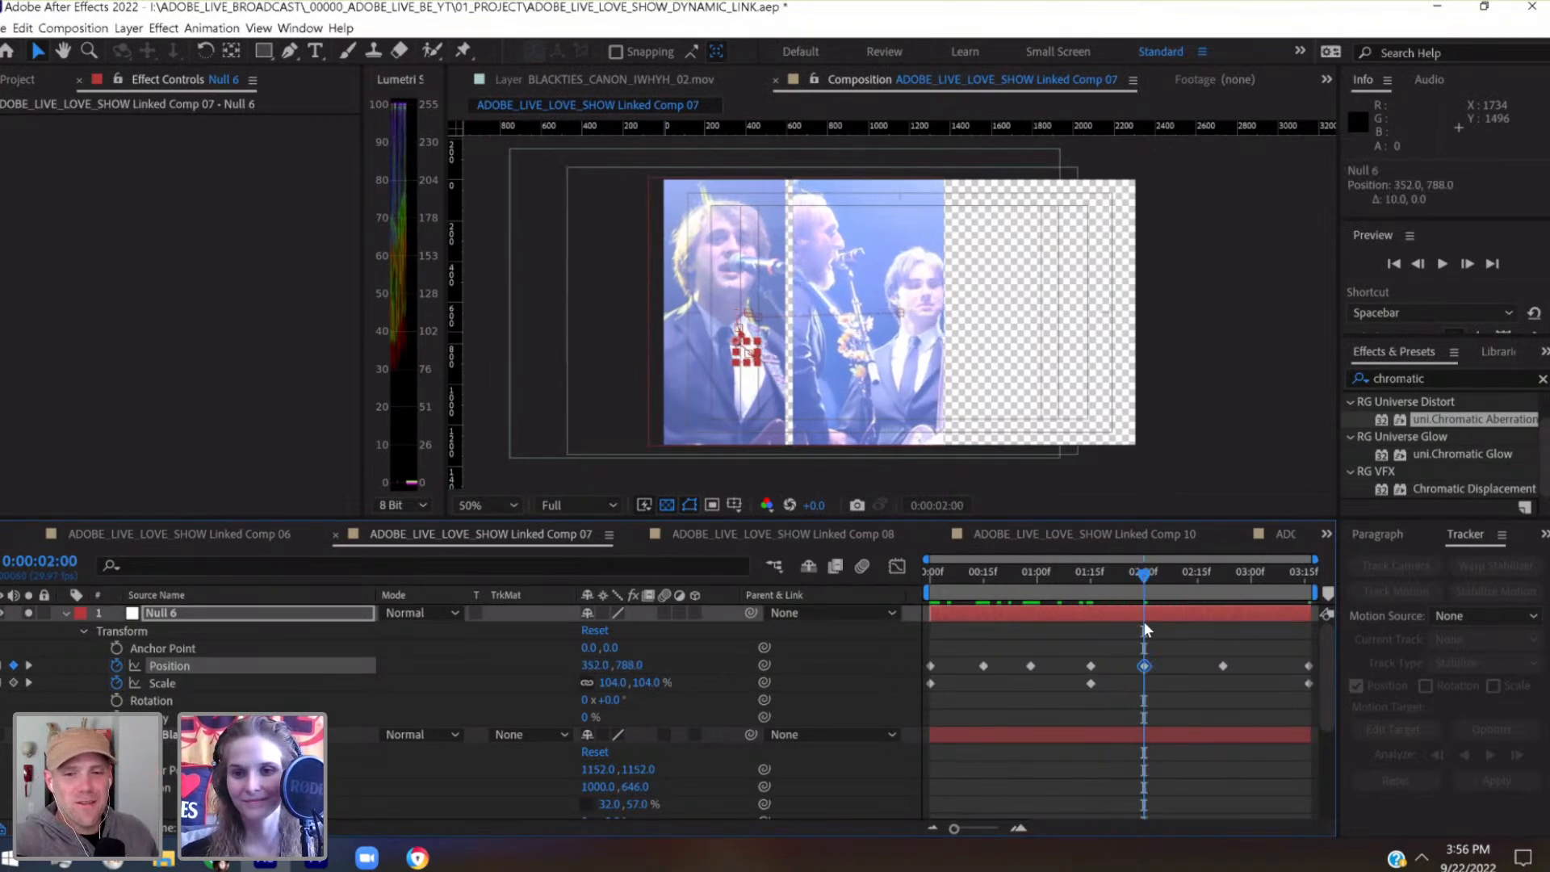
Try raising Null 6 at 0:00:02:22 to 452, 828, and return it to 452, 868
{"action": "left_click_drag", "start_coordinate": [1159, 589], "coordinate": [1224, 592]}
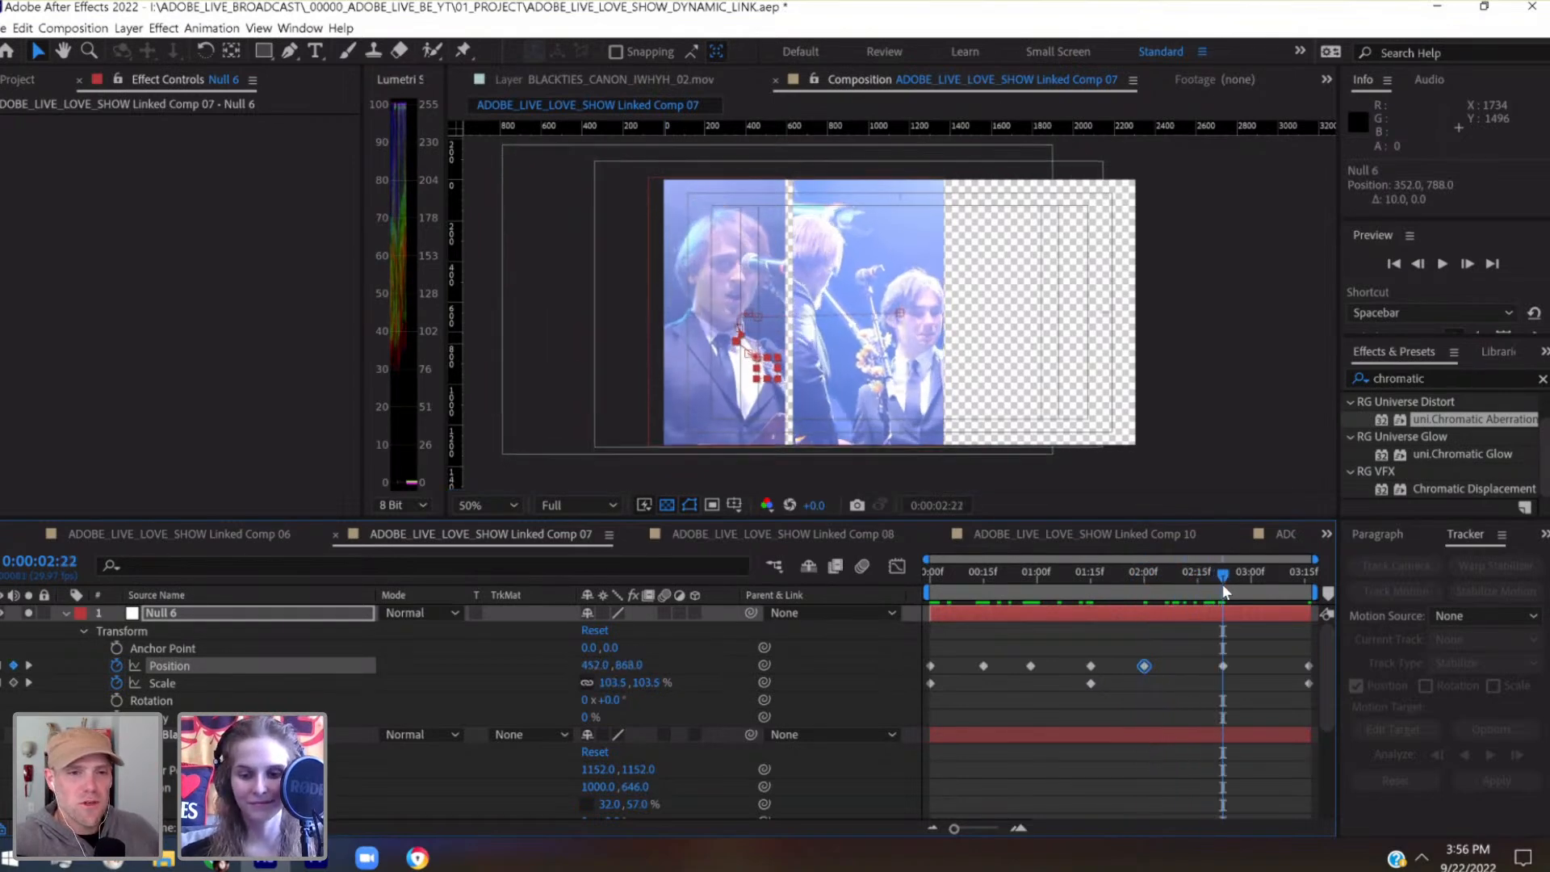
{"action": "key", "text": "shift+Up"}
{"action": "key", "text": "shift+Up"}
{"action": "key", "text": "shift+Up"}
{"action": "key", "text": "shift+Up"}
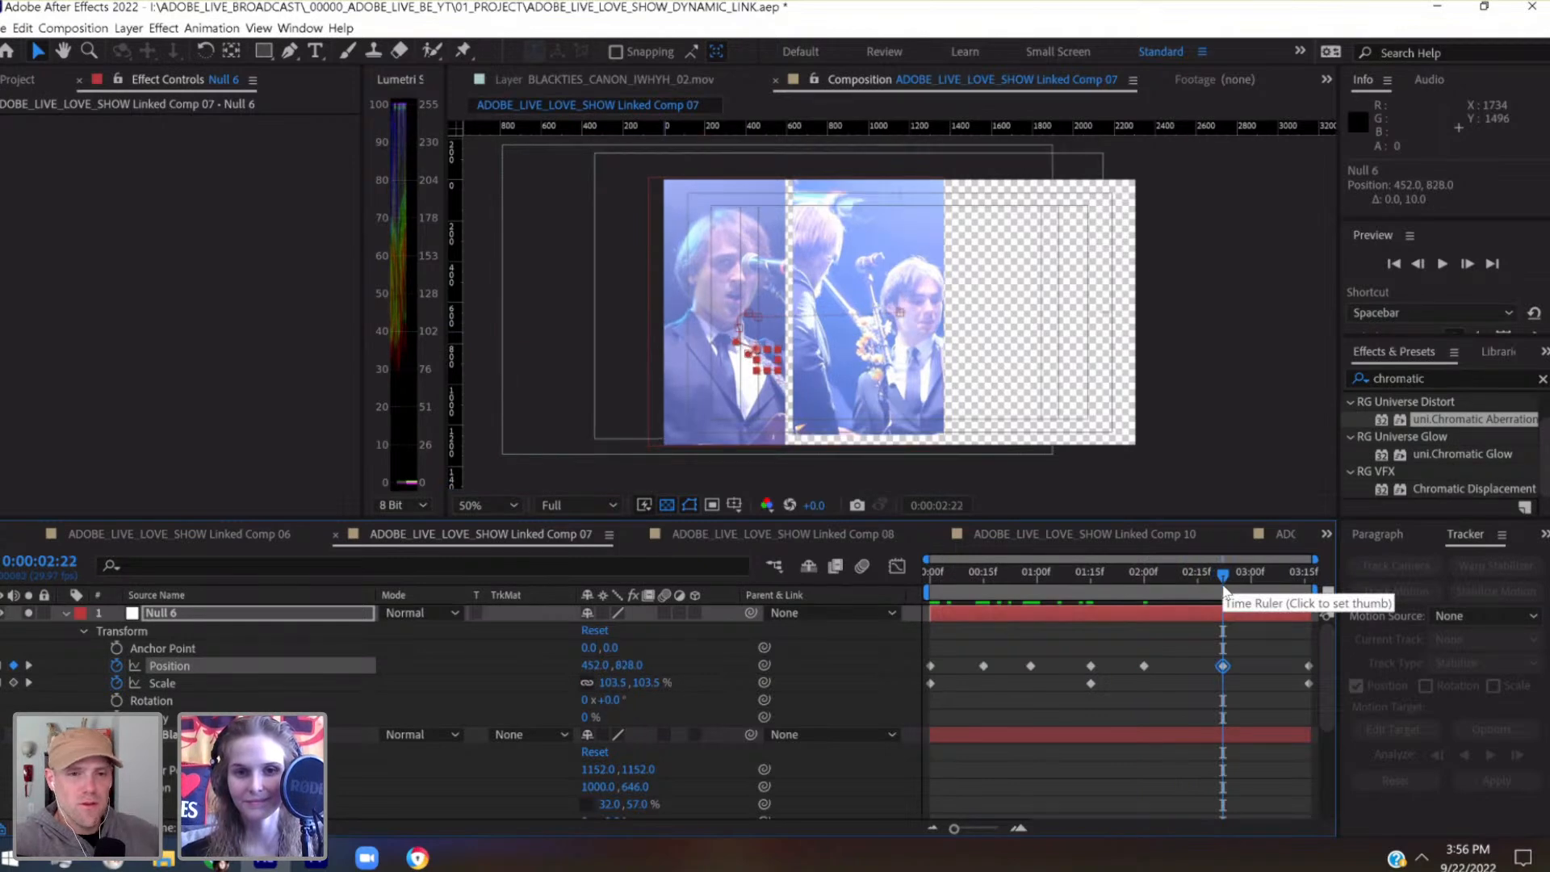
{"action": "key", "text": "shift+Down"}
{"action": "key", "text": "shift+Down"}
{"action": "key", "text": "shift+Down"}
{"action": "key", "text": "shift+Down"}
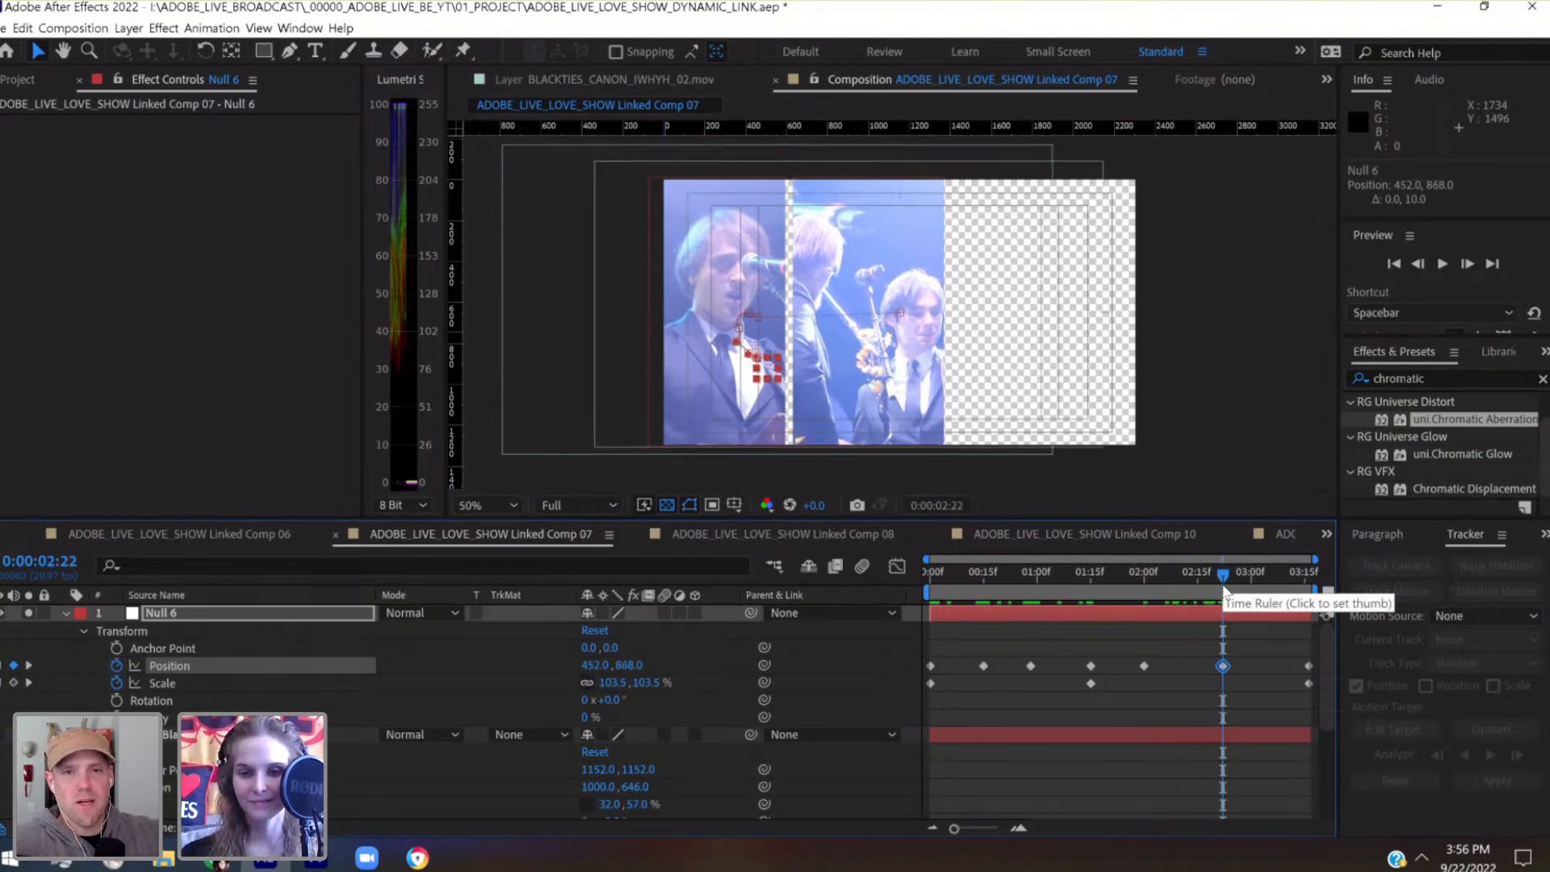
Set Null 6's position keyframe at the last frame, 0:00:03:16, to 372, 848
{"action": "left_click_drag", "start_coordinate": [1249, 574], "coordinate": [1342, 576]}
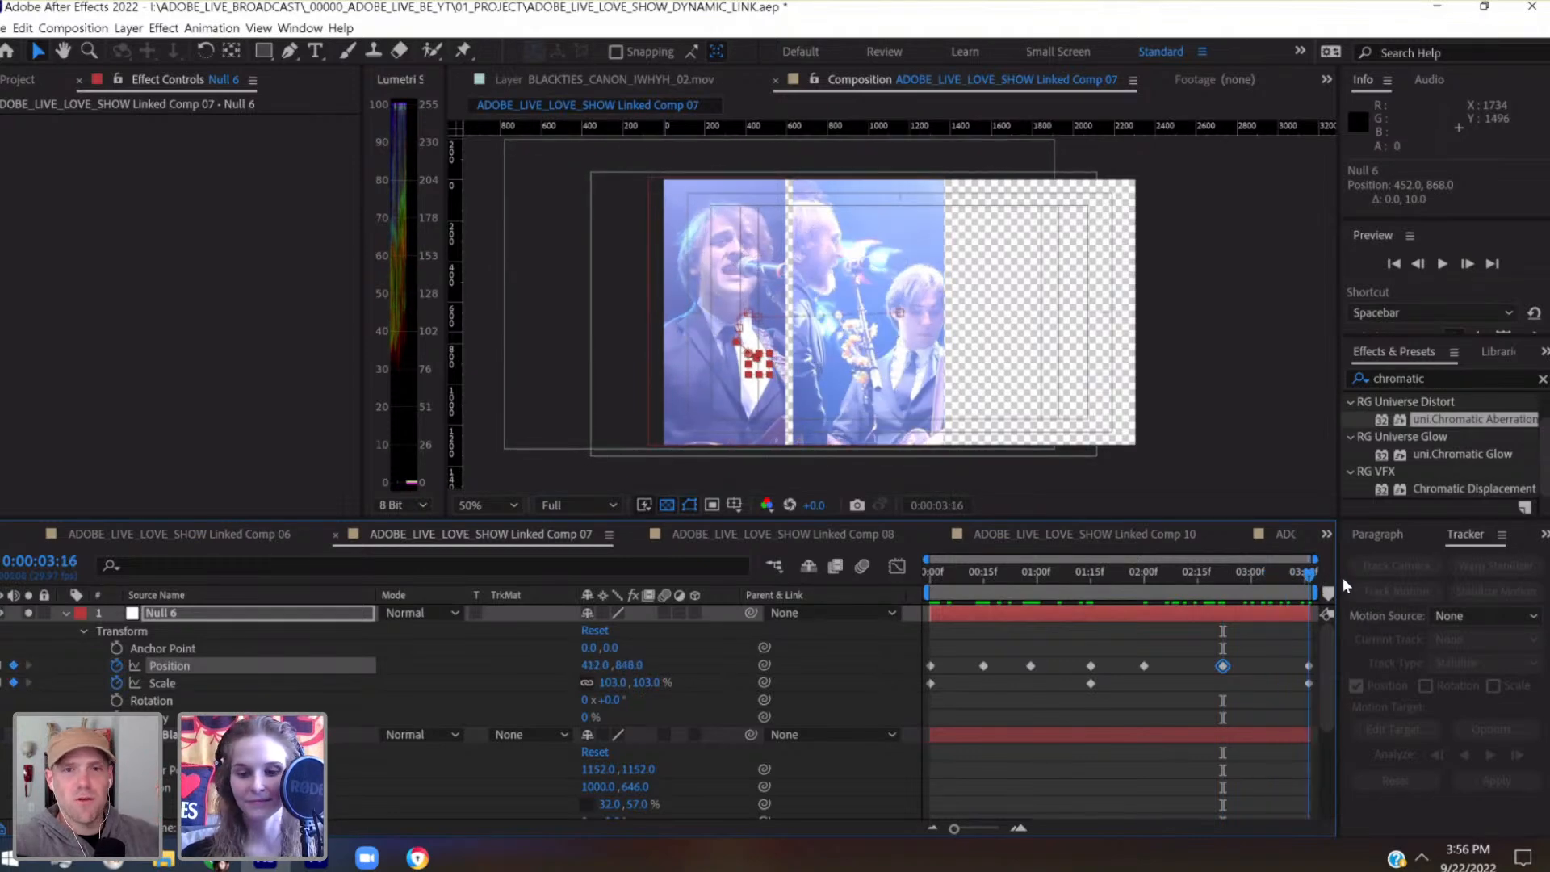
{"action": "key", "text": "shift+Left"}
{"action": "key", "text": "shift+Left"}
{"action": "key", "text": "shift+Left"}
{"action": "key", "text": "shift+Left"}
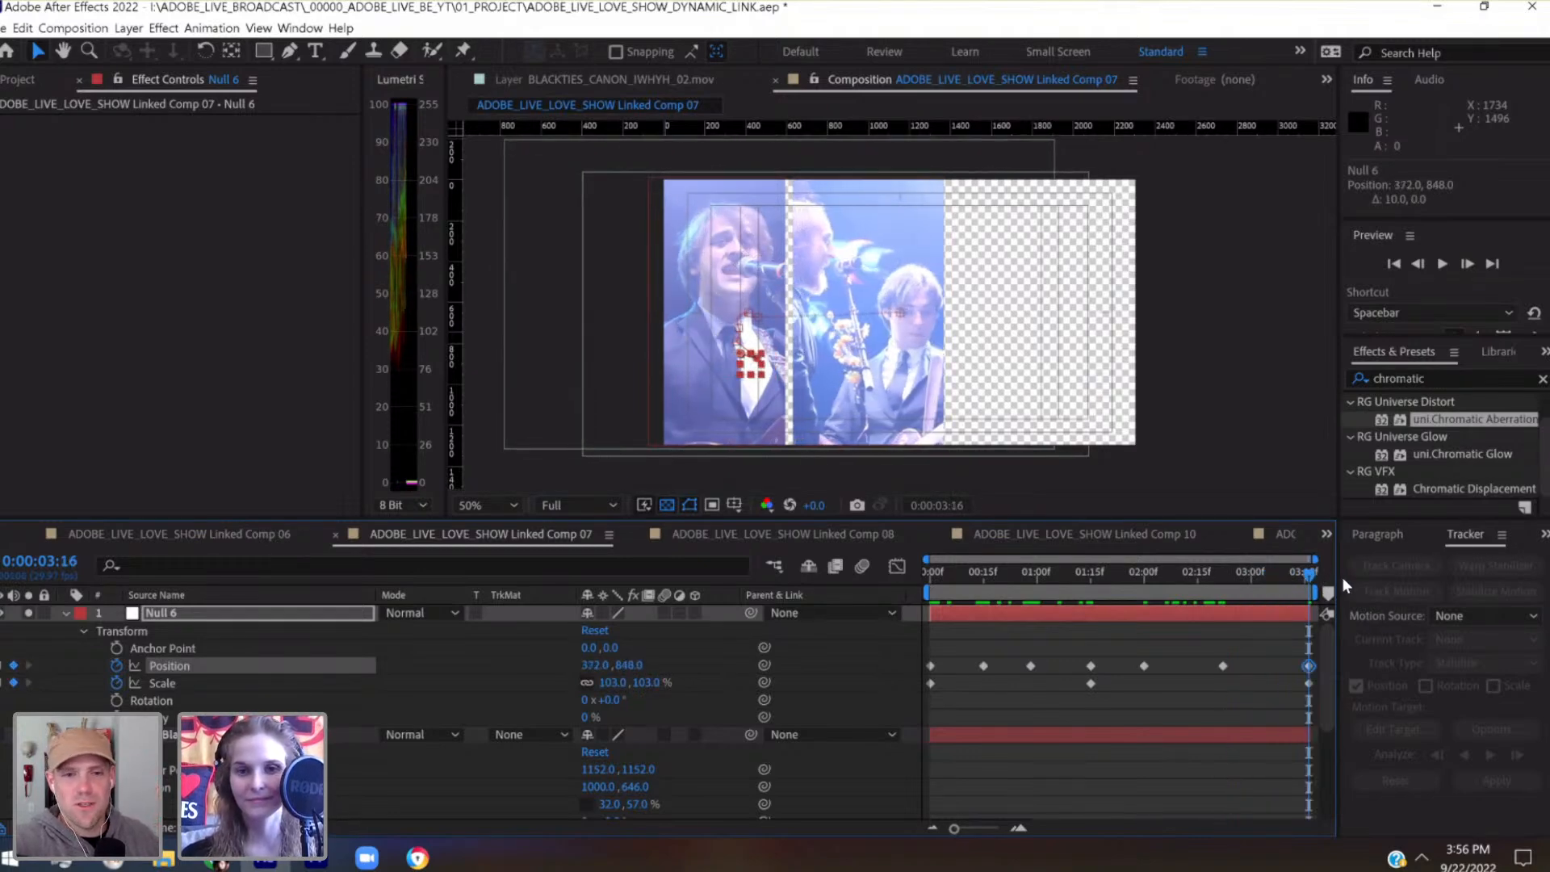
Check the performers' framing in the second panel at several frames between 0:00:02:00 and 0:00:03:03
{"action": "left_click_drag", "start_coordinate": [1301, 574], "coordinate": [1217, 597]}
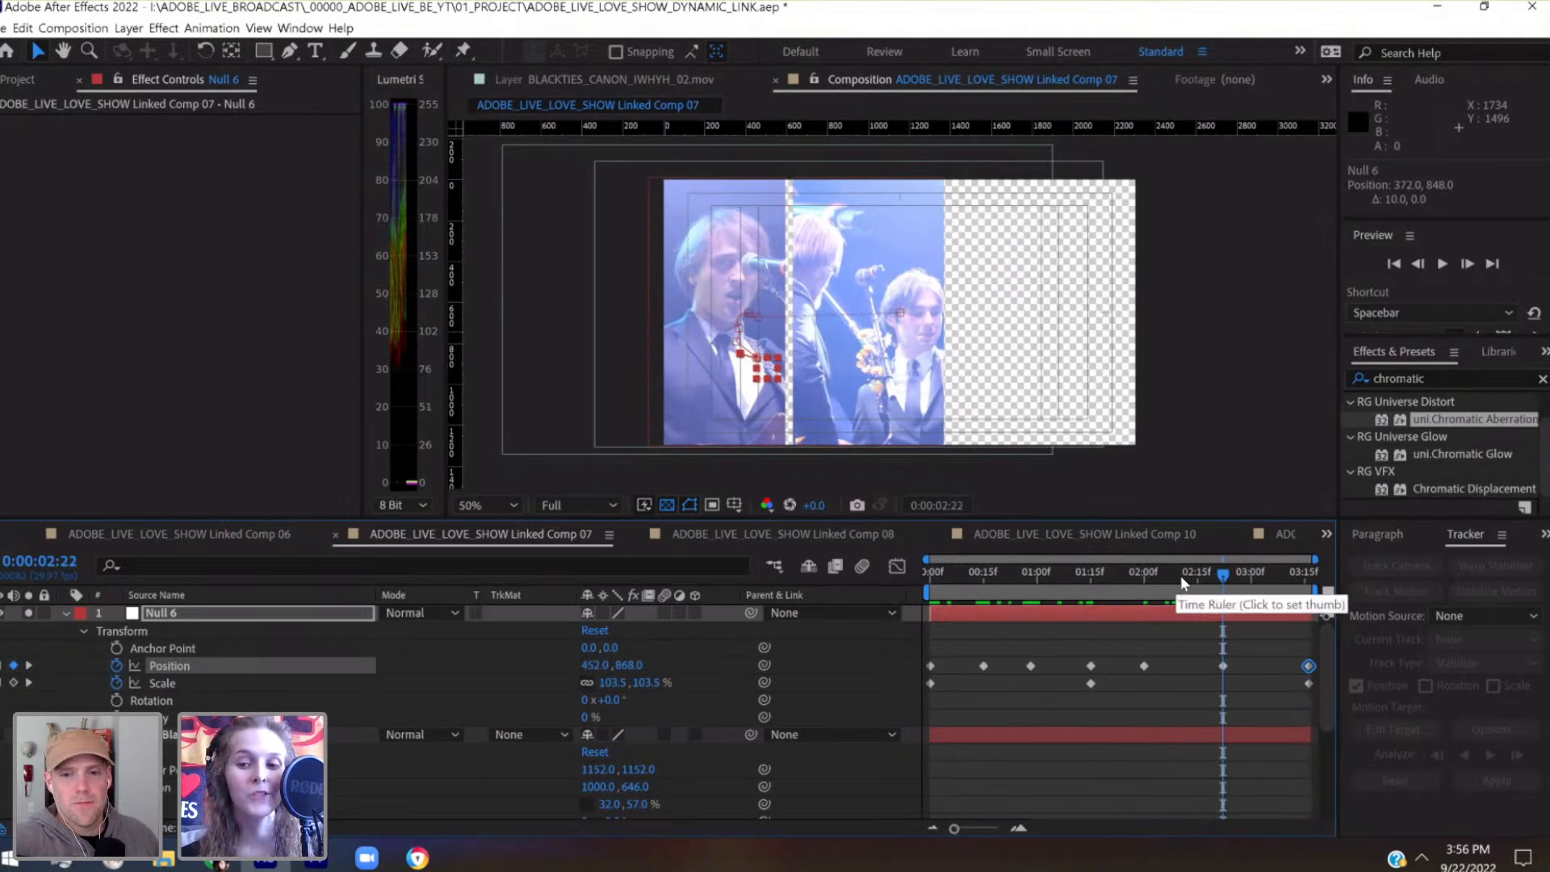
{"action": "left_click", "coordinate": [1180, 580]}
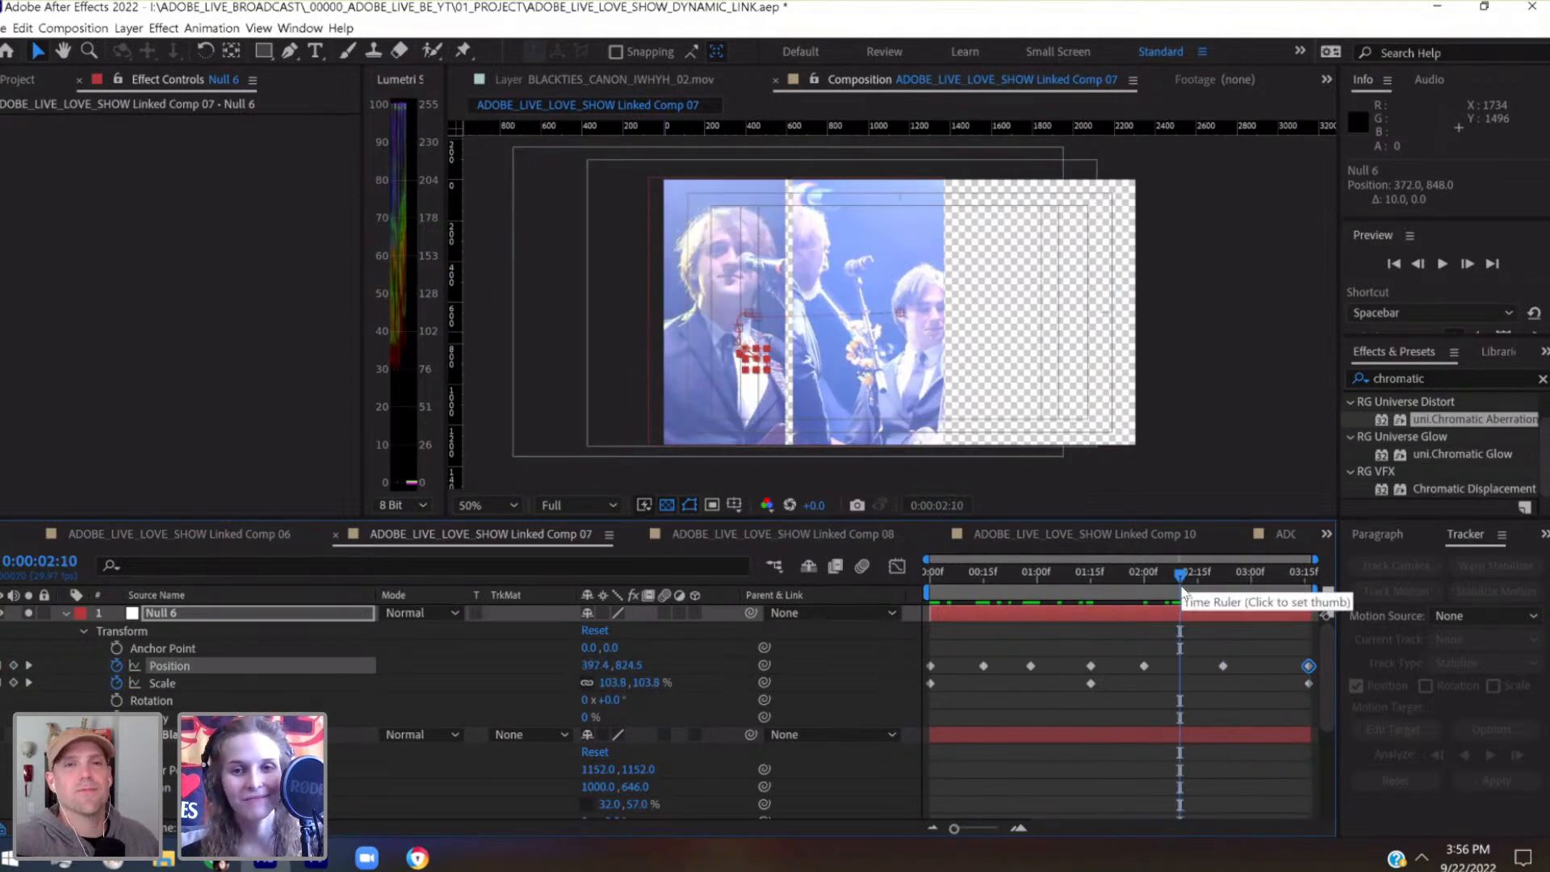
{"action": "left_click", "coordinate": [1145, 580]}
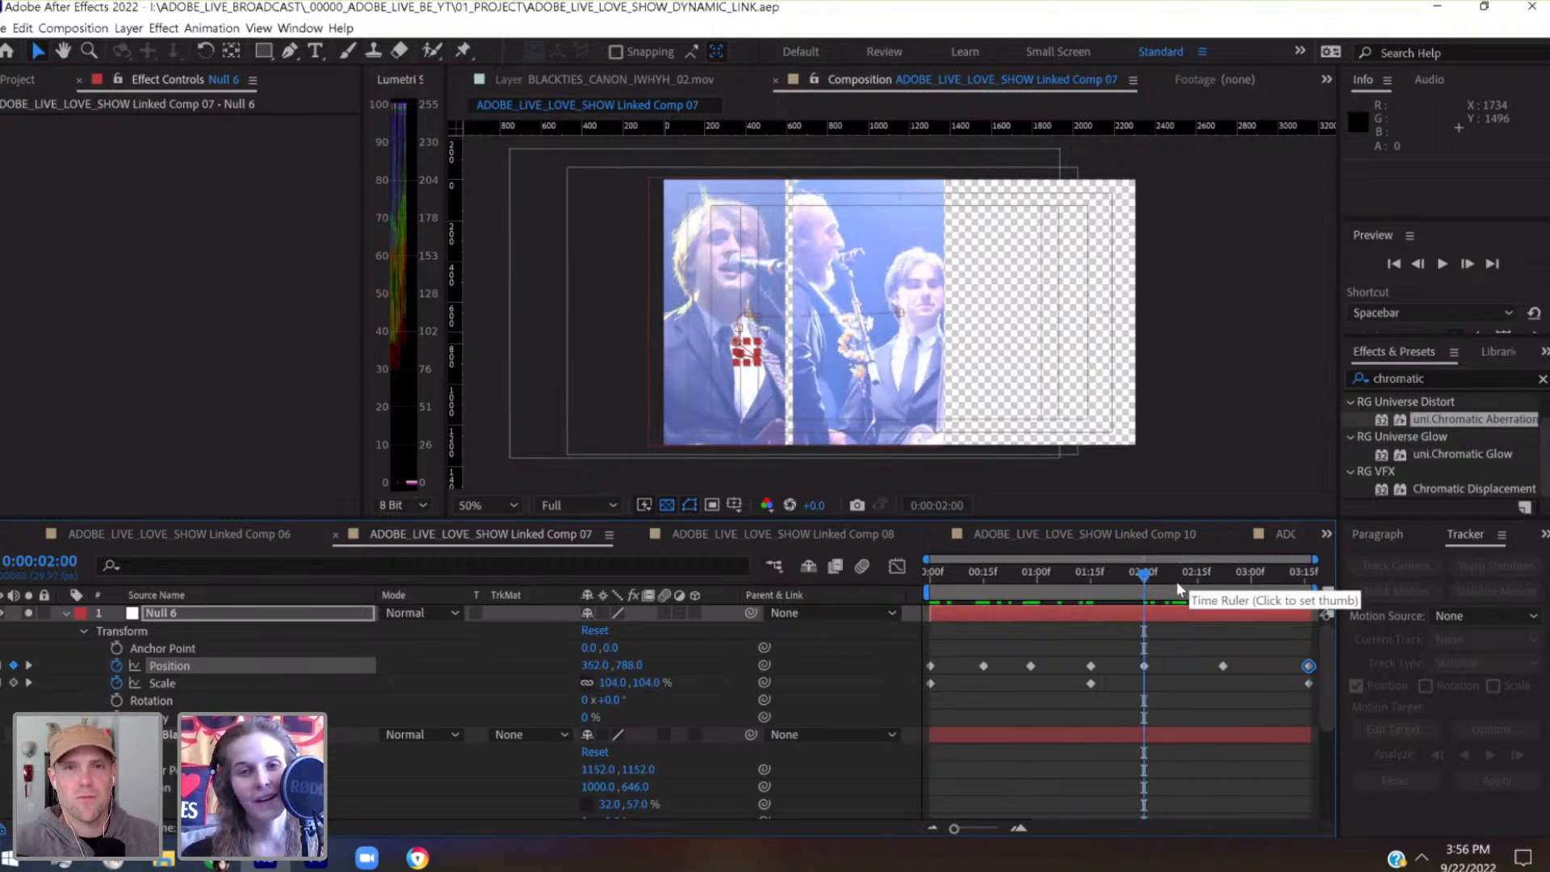
{"action": "left_click", "coordinate": [1178, 584]}
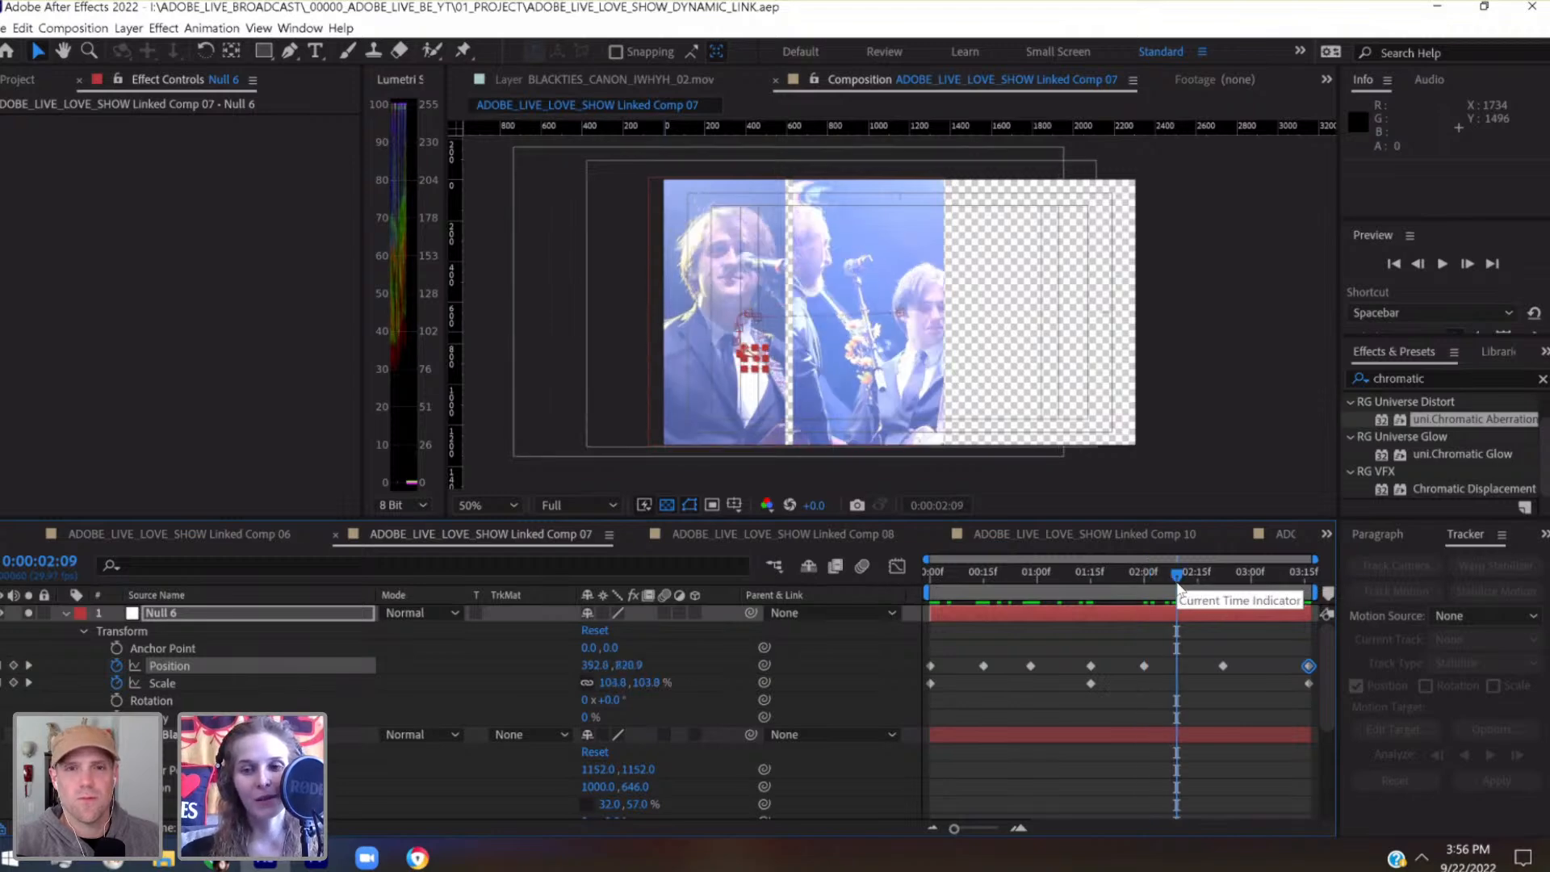
{"action": "left_click_drag", "start_coordinate": [1198, 579], "coordinate": [1222, 579]}
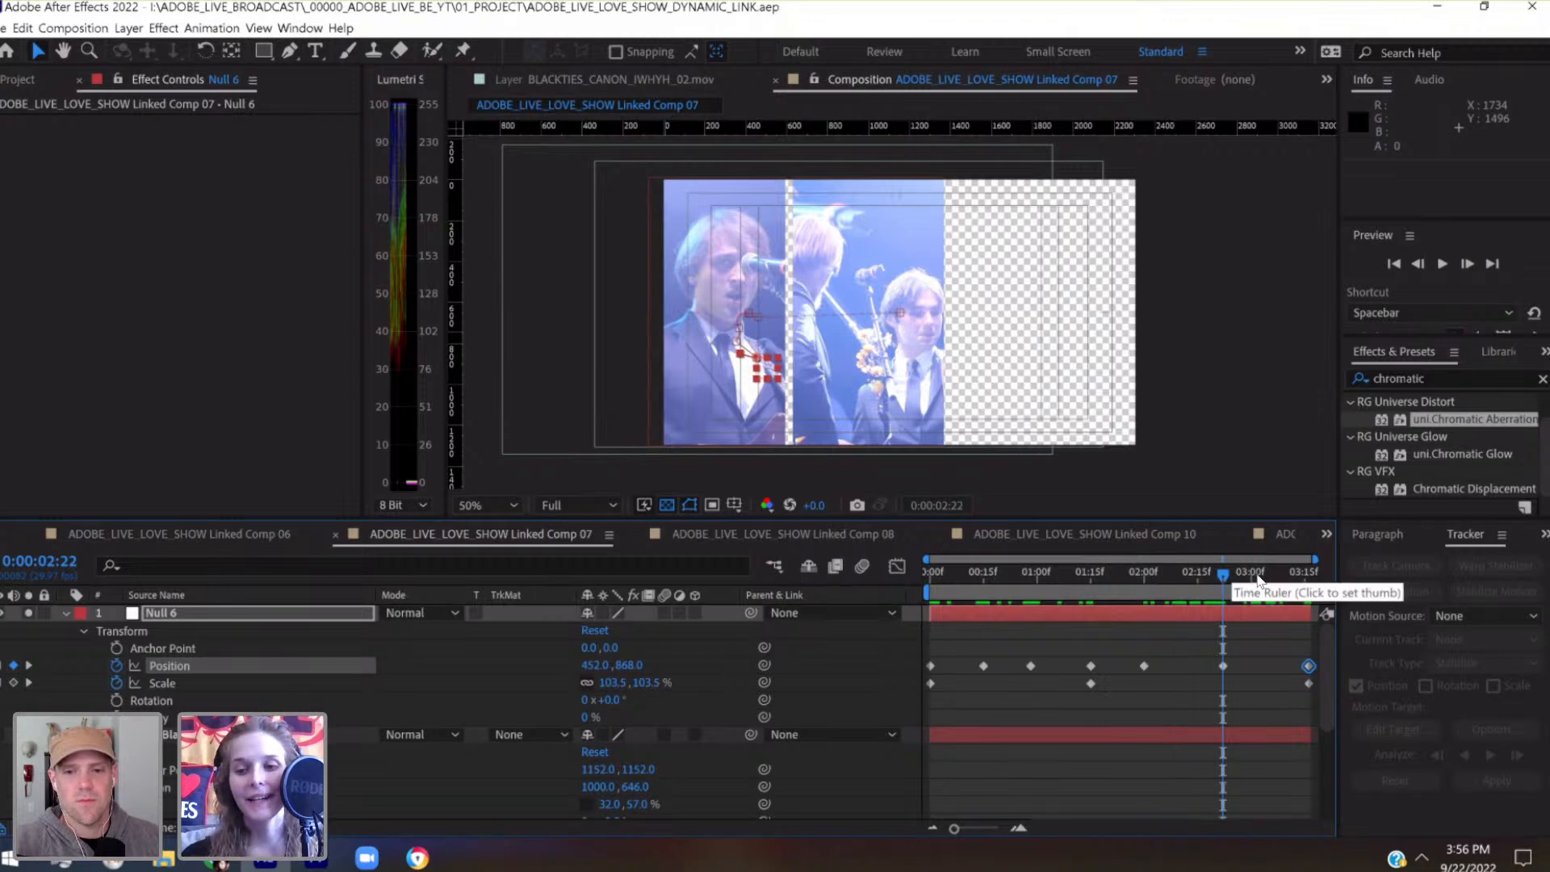
{"action": "left_click", "coordinate": [1259, 580]}
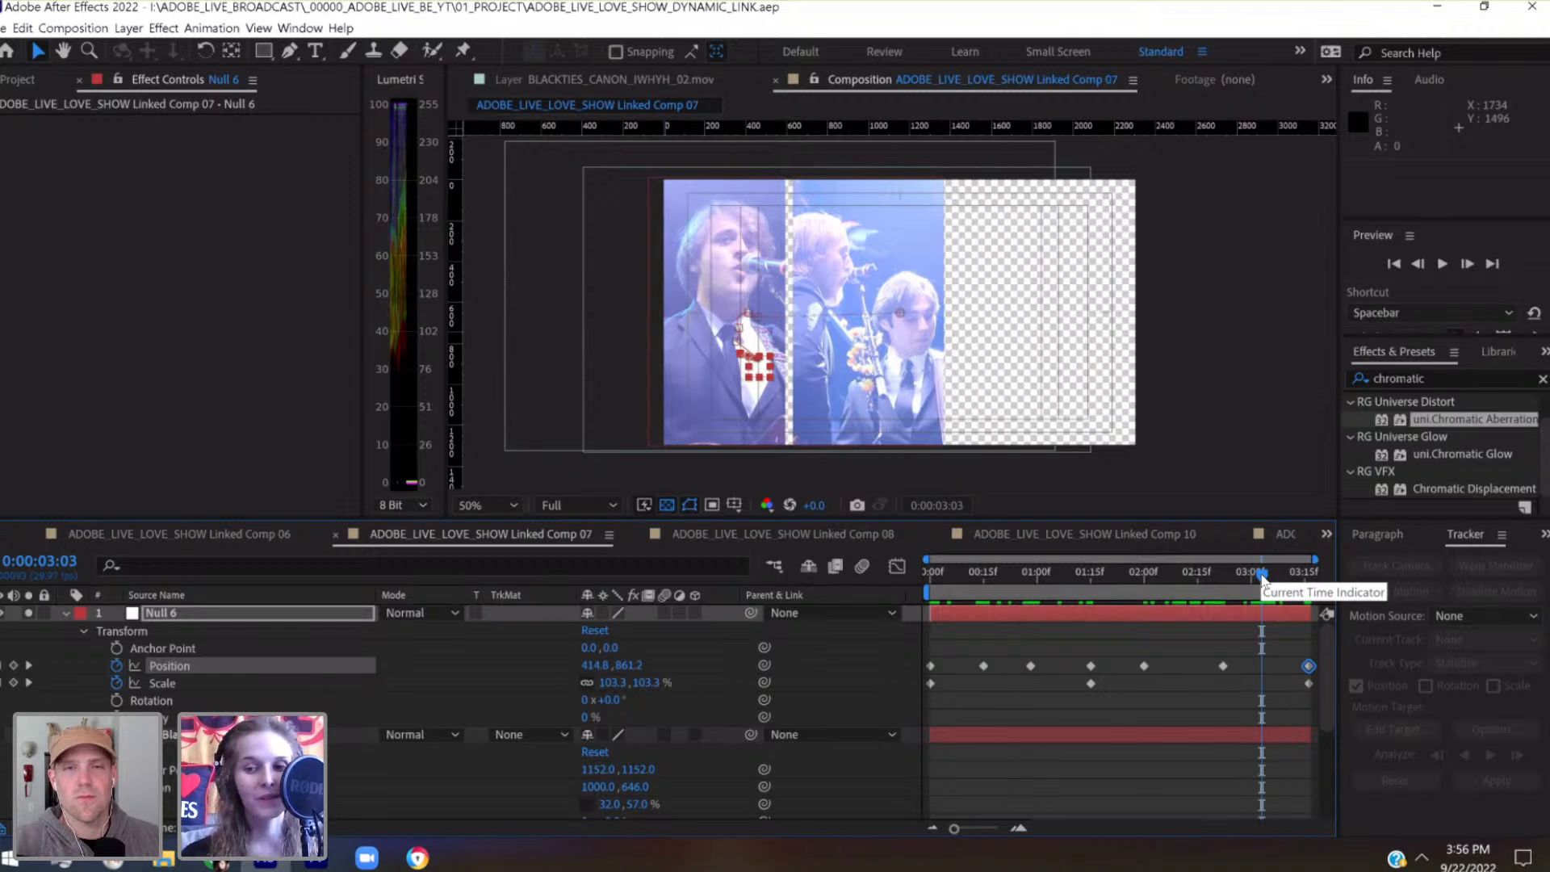
Set Null 6's position keyframes to 434.8, 861.2 at 0:00:03:03 and 402, 828 at 0:00:02:11, and scrub through the clip to review
{"action": "key", "text": "shift+Right"}
{"action": "key", "text": "shift+Right"}
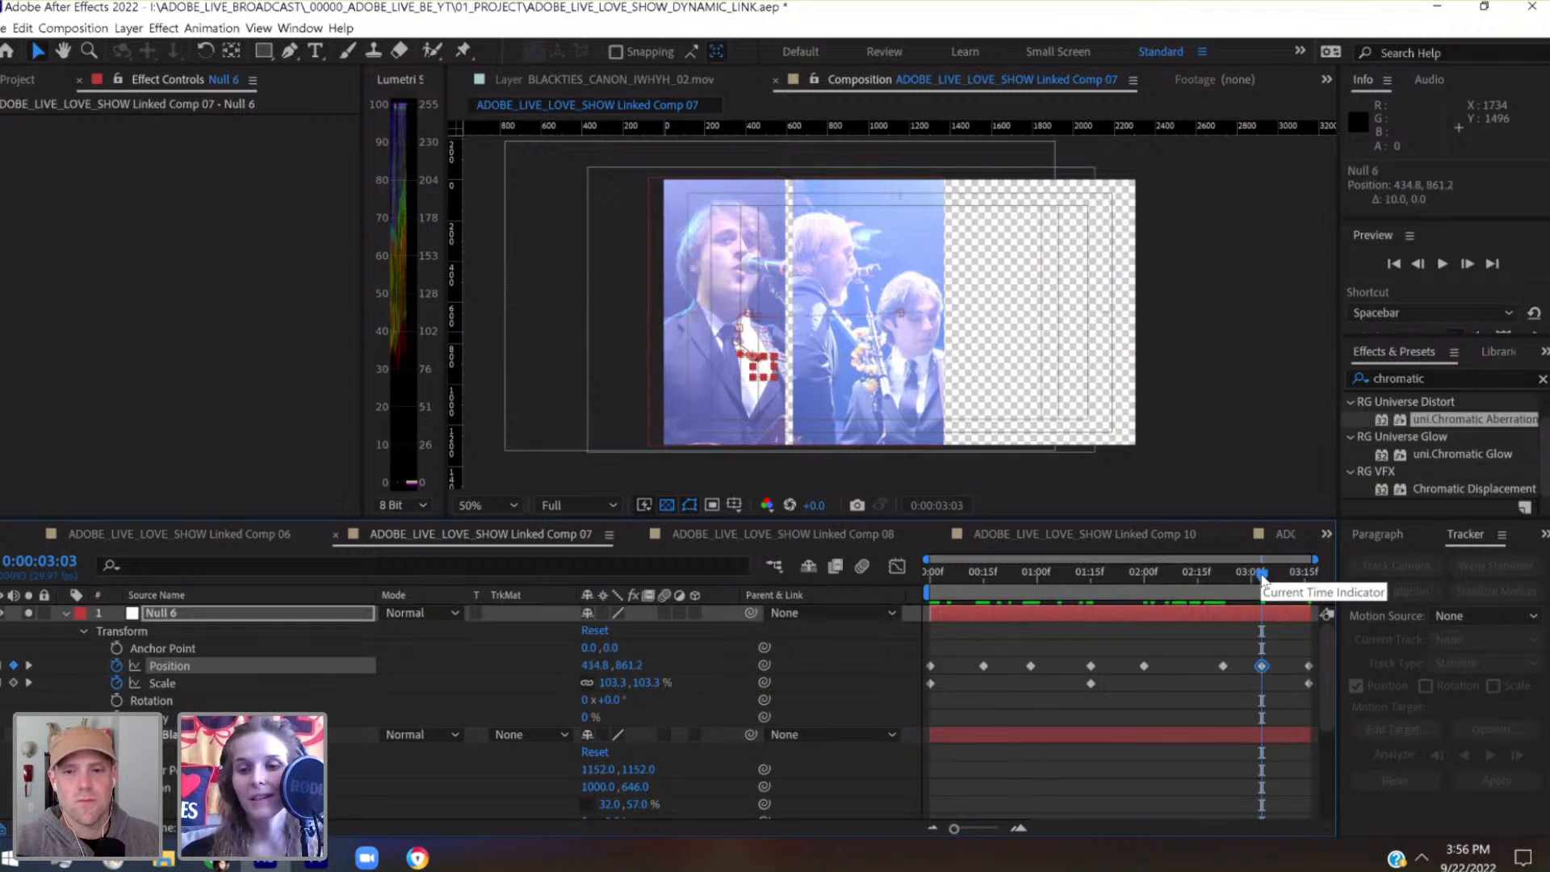
{"action": "left_click", "coordinate": [1183, 573]}
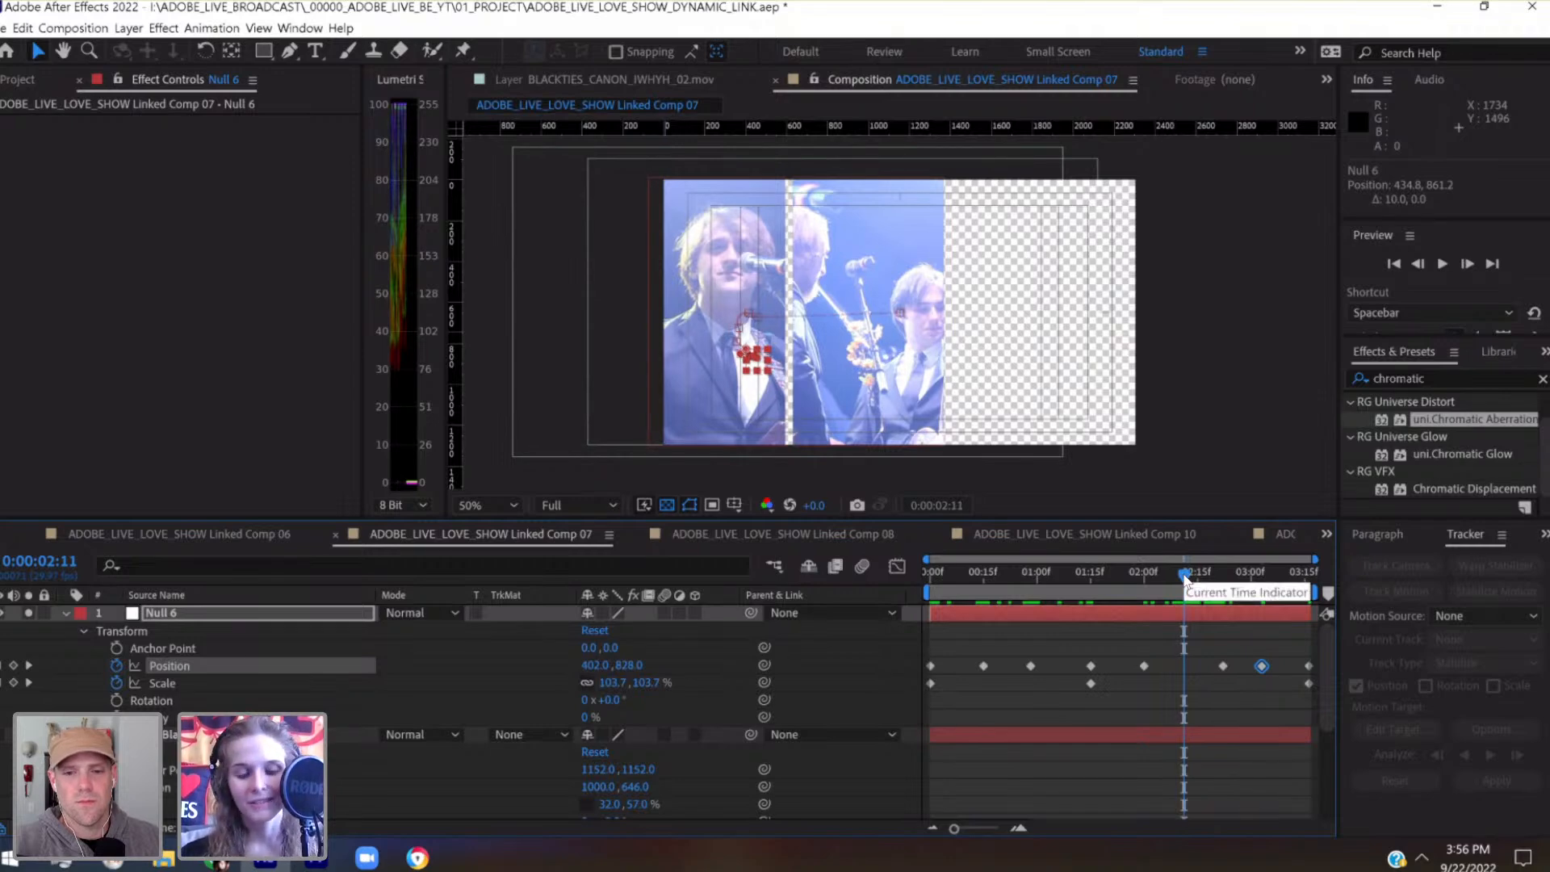
{"action": "key", "text": "shift+Left"}
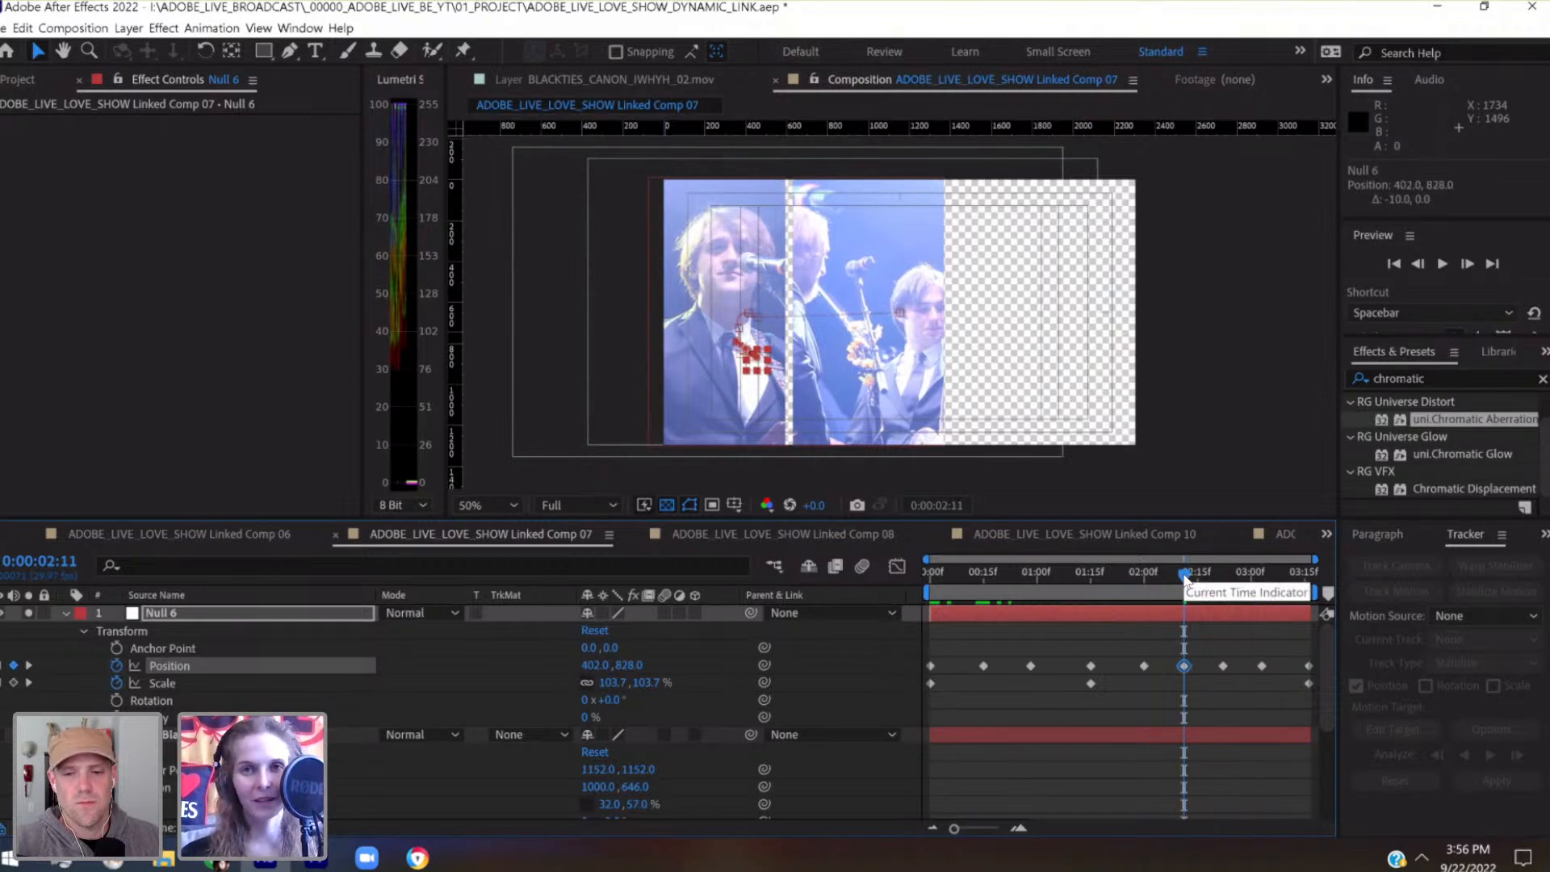
{"action": "left_click_drag", "start_coordinate": [1159, 567], "coordinate": [1310, 579]}
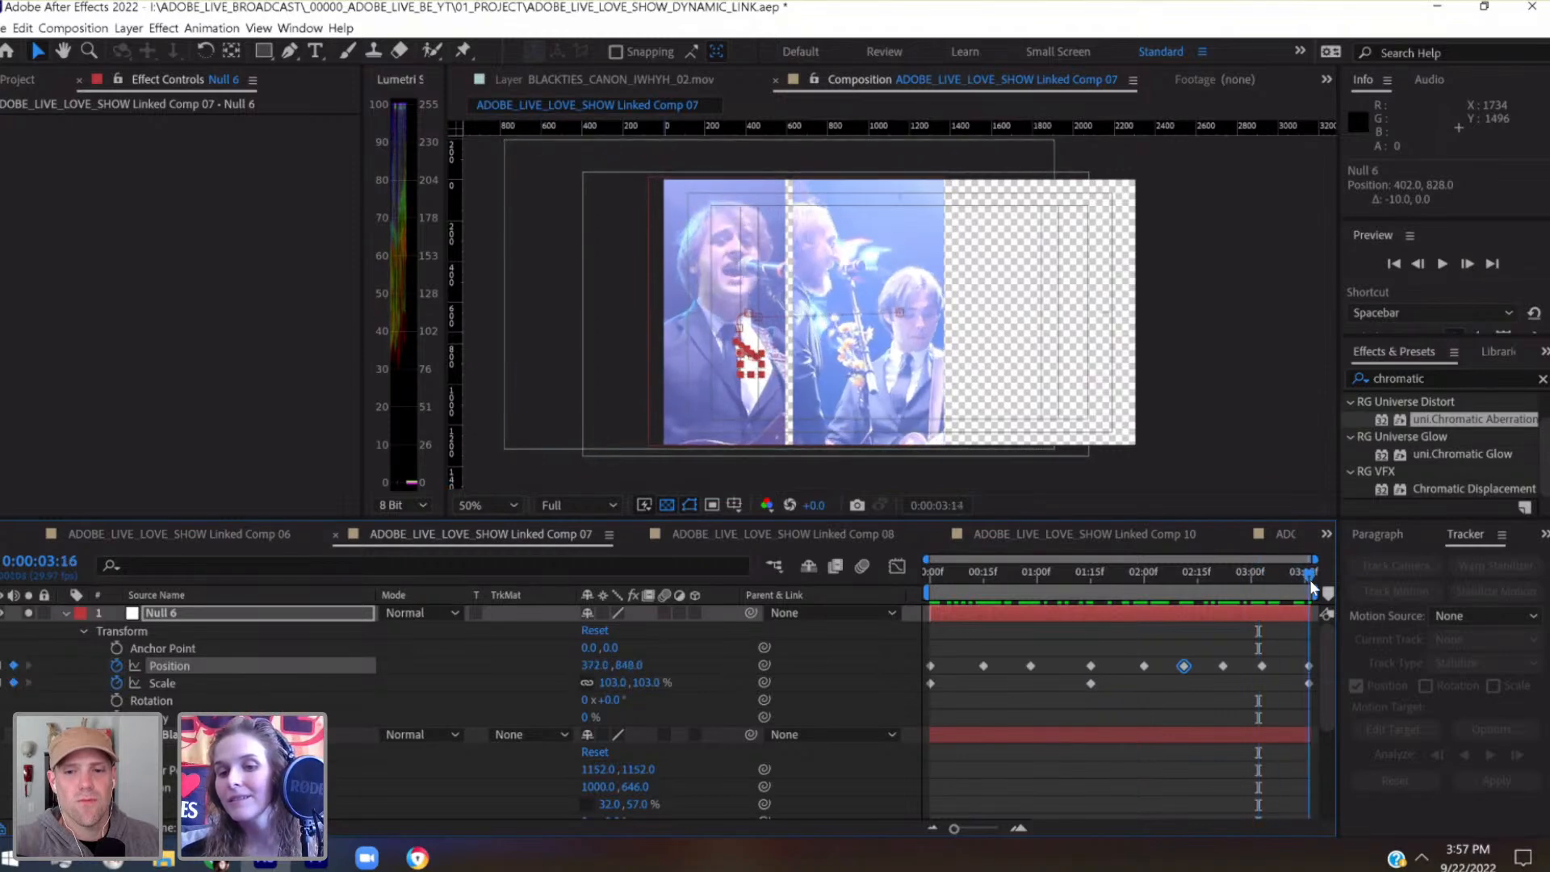
{"action": "left_click_drag", "start_coordinate": [962, 575], "coordinate": [1263, 592]}
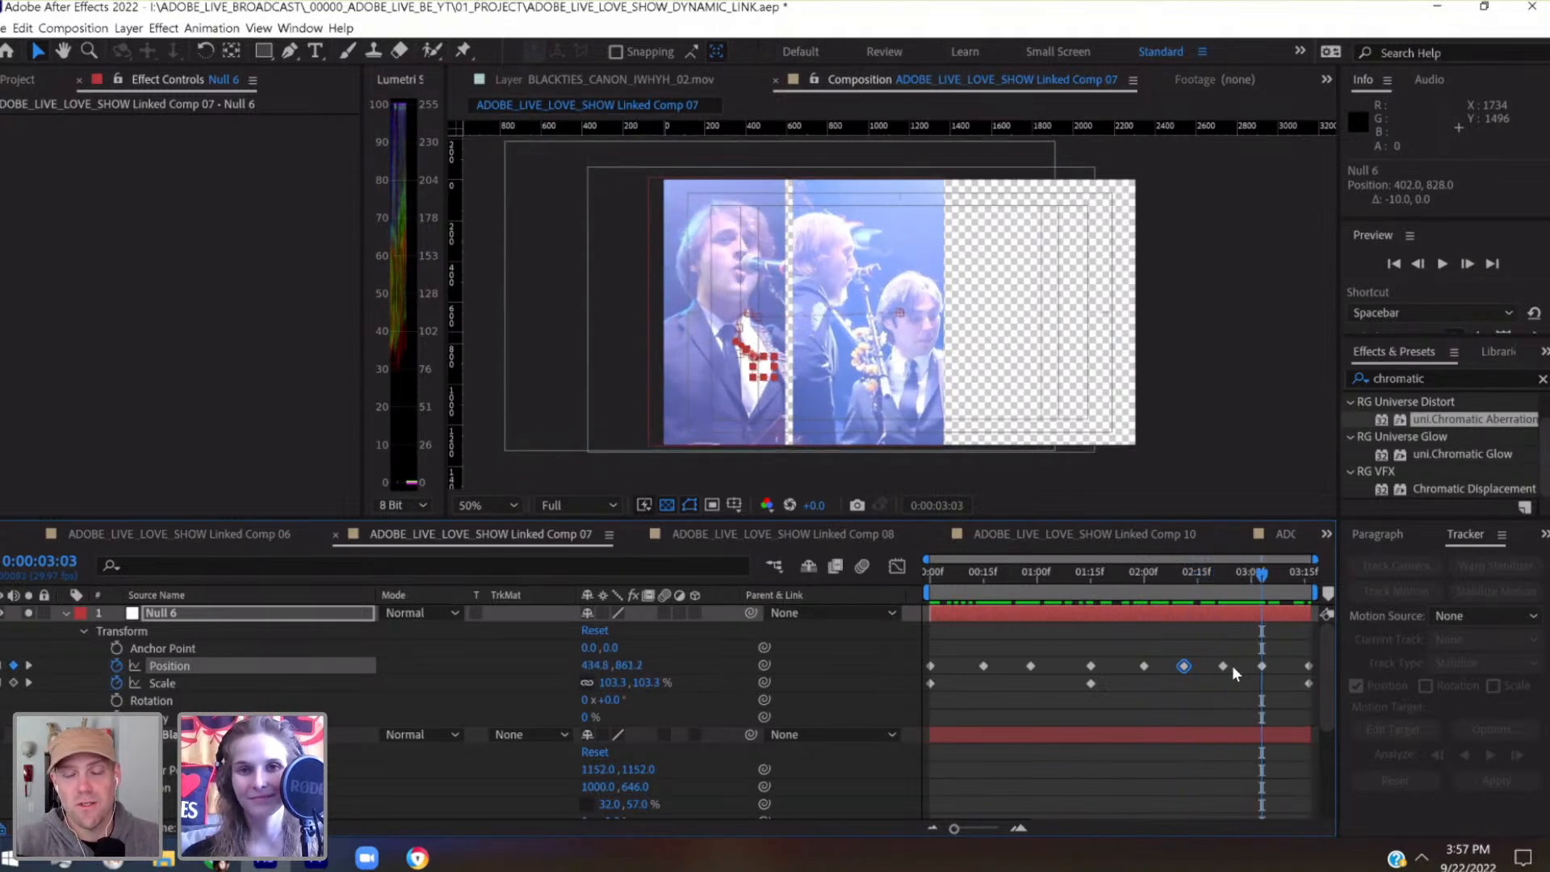
Try adjusting the horizontal scale of the second panel's Black Solid 3, and return it to 32%
{"action": "scroll", "coordinate": [463, 730], "scroll_direction": "down", "scroll_amount": 3}
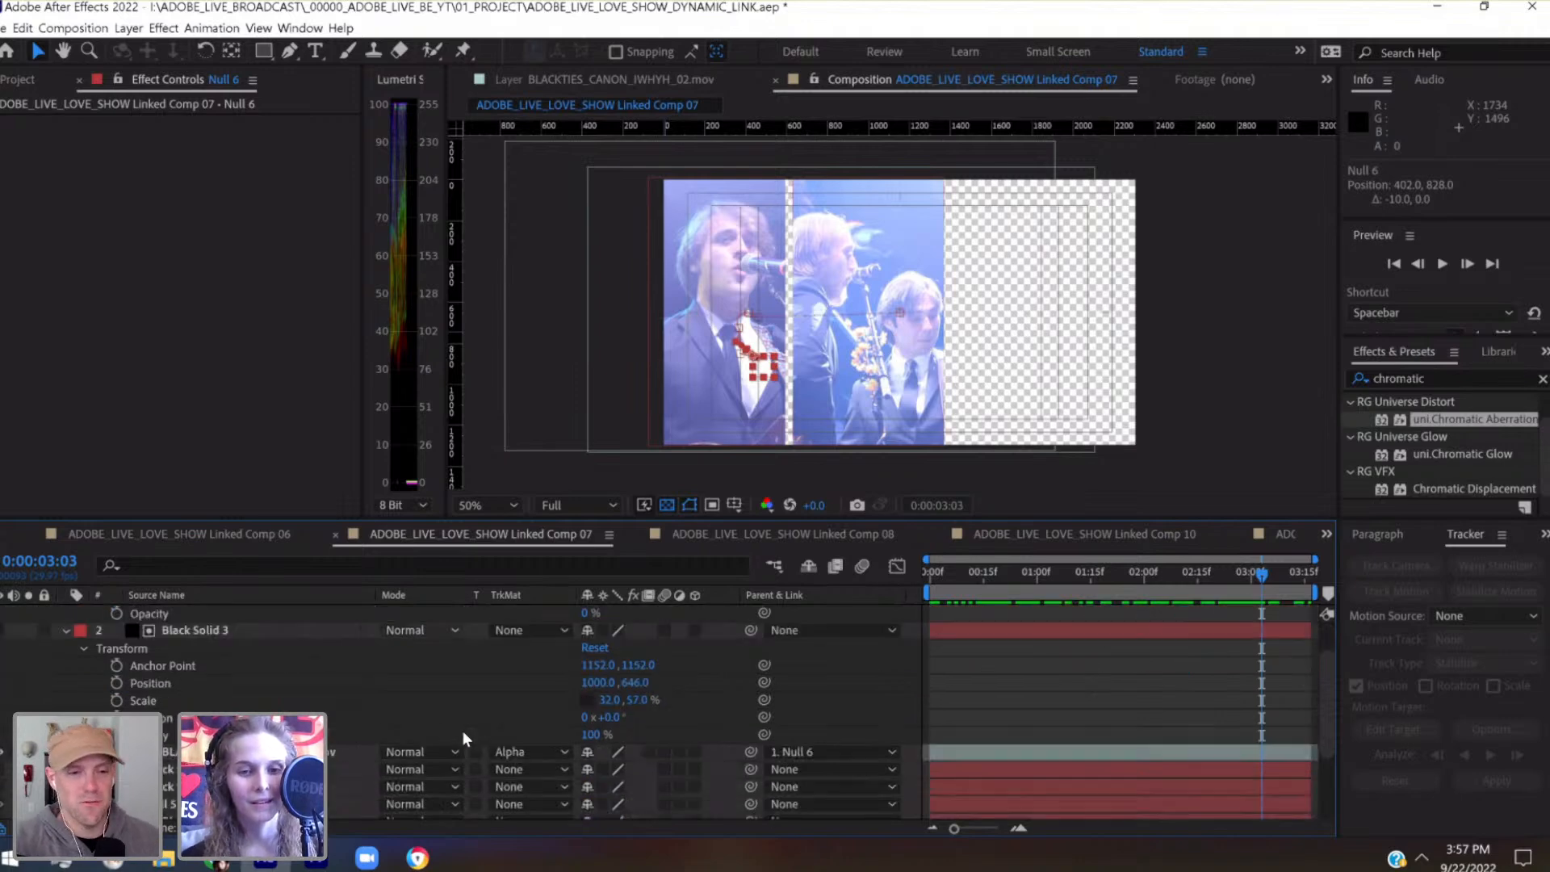
{"action": "left_click", "coordinate": [638, 700]}
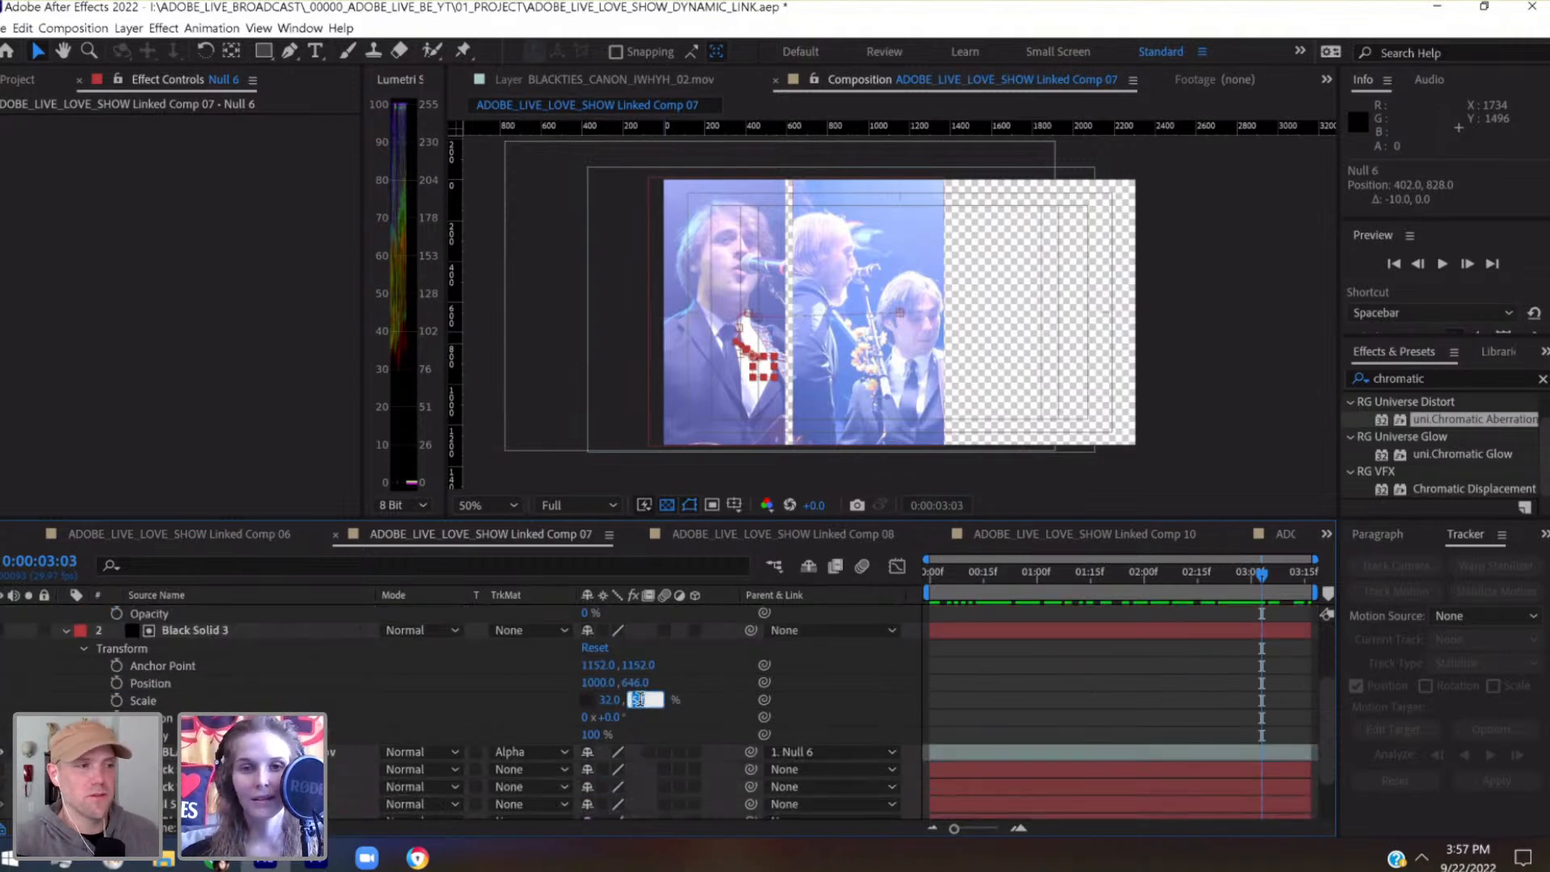
{"action": "left_click", "coordinate": [604, 700]}
{"action": "key", "text": "Down"}
{"action": "key", "text": "Down"}
{"action": "key", "text": "Up"}
{"action": "key", "text": "Up"}
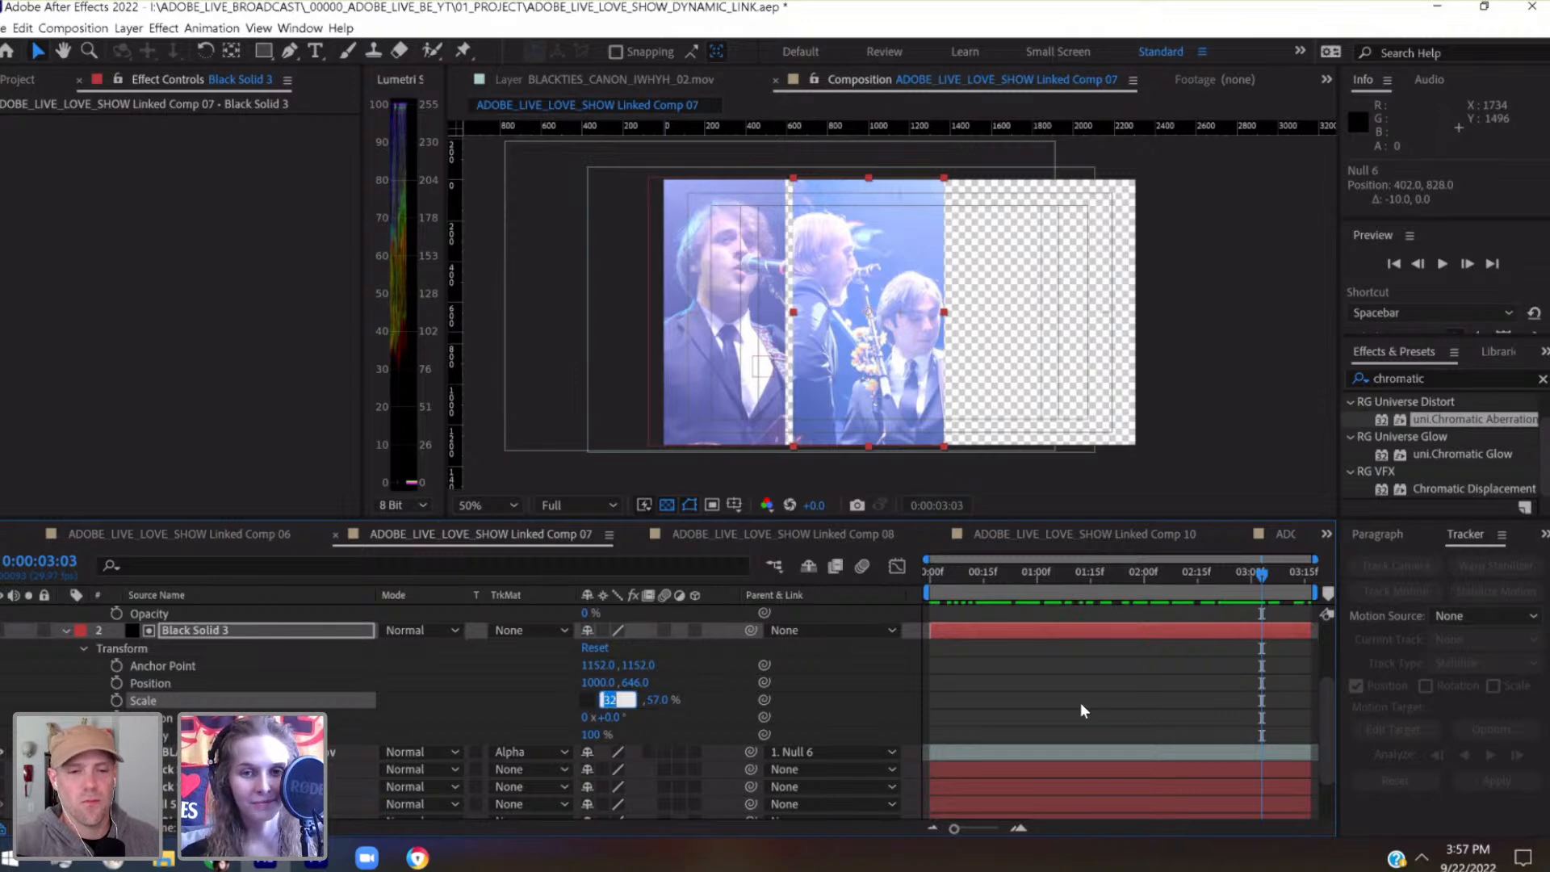
Collapse the properties of Null 6 and the second panel's Black Solid 3, and save the project
{"action": "scroll", "coordinate": [1081, 703], "scroll_direction": "up", "scroll_amount": 3}
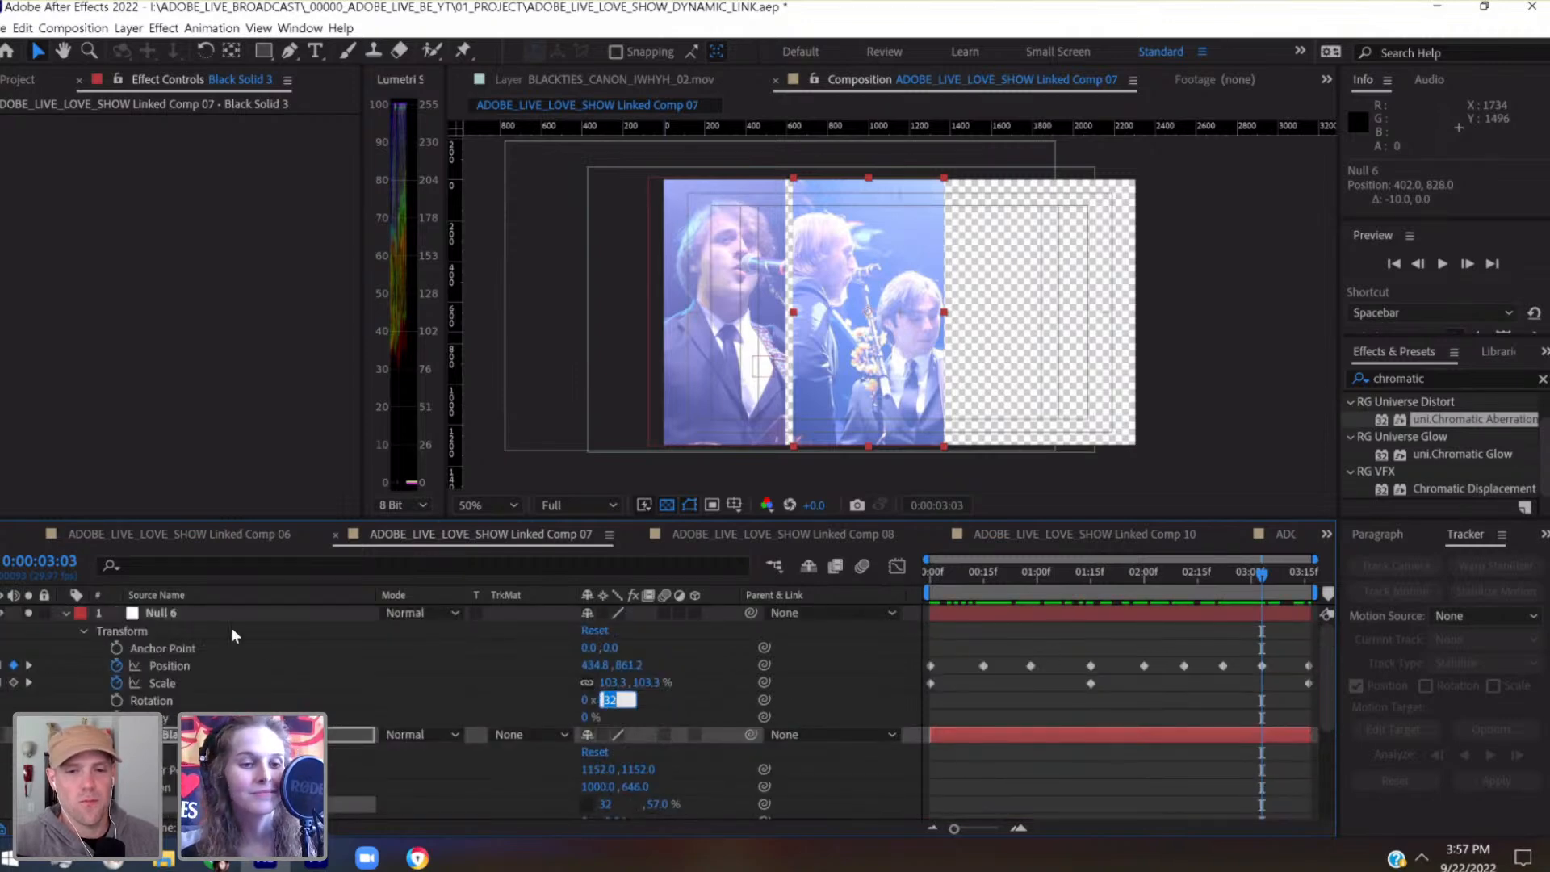
{"action": "left_click", "coordinate": [64, 613]}
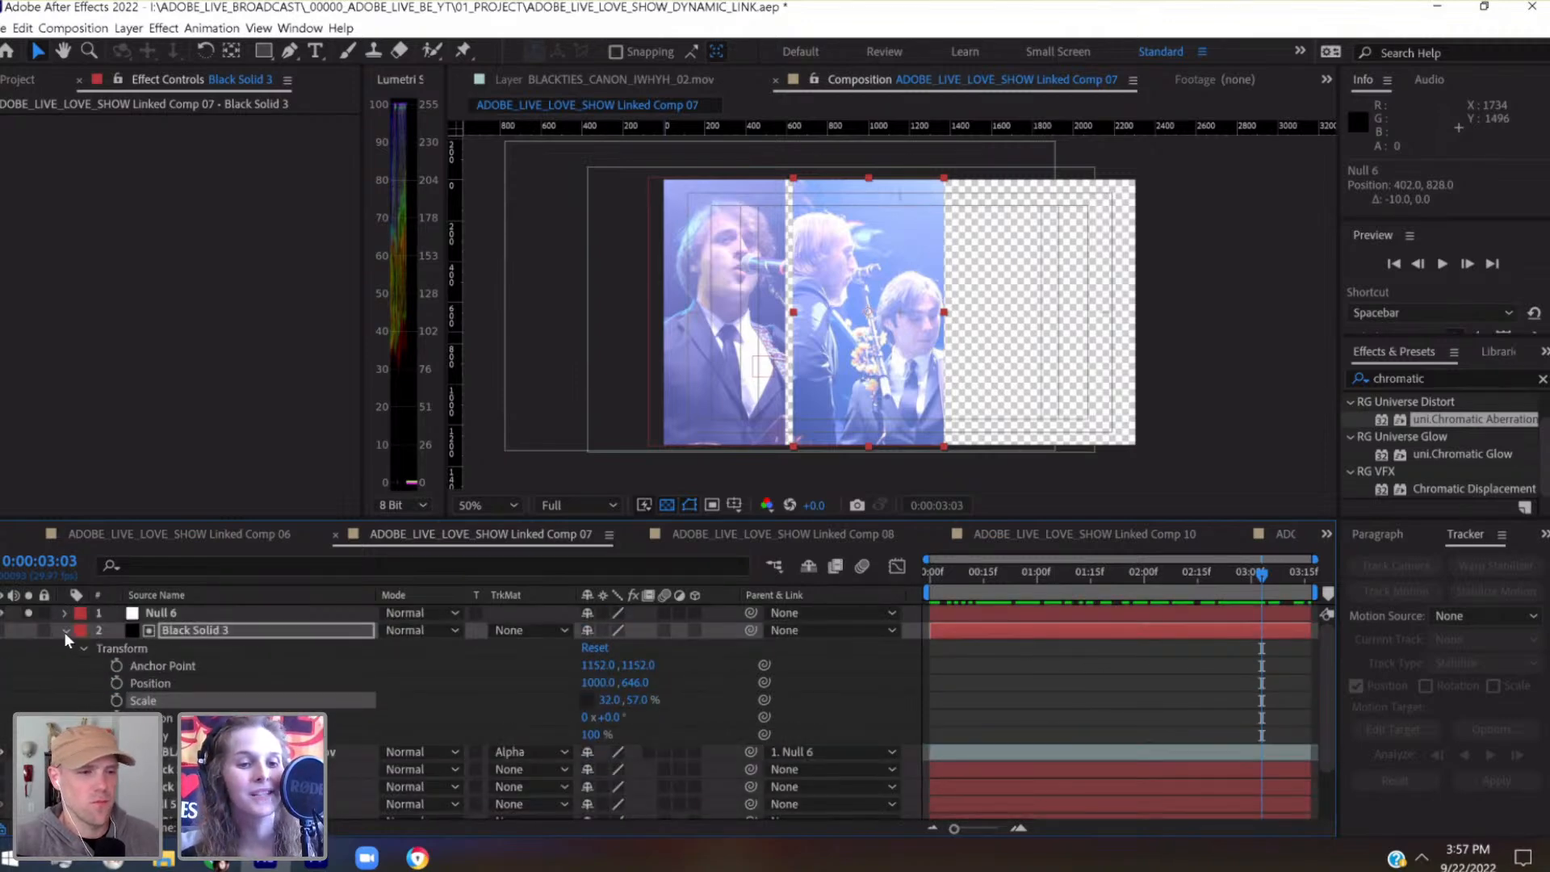
{"action": "left_click", "coordinate": [84, 649]}
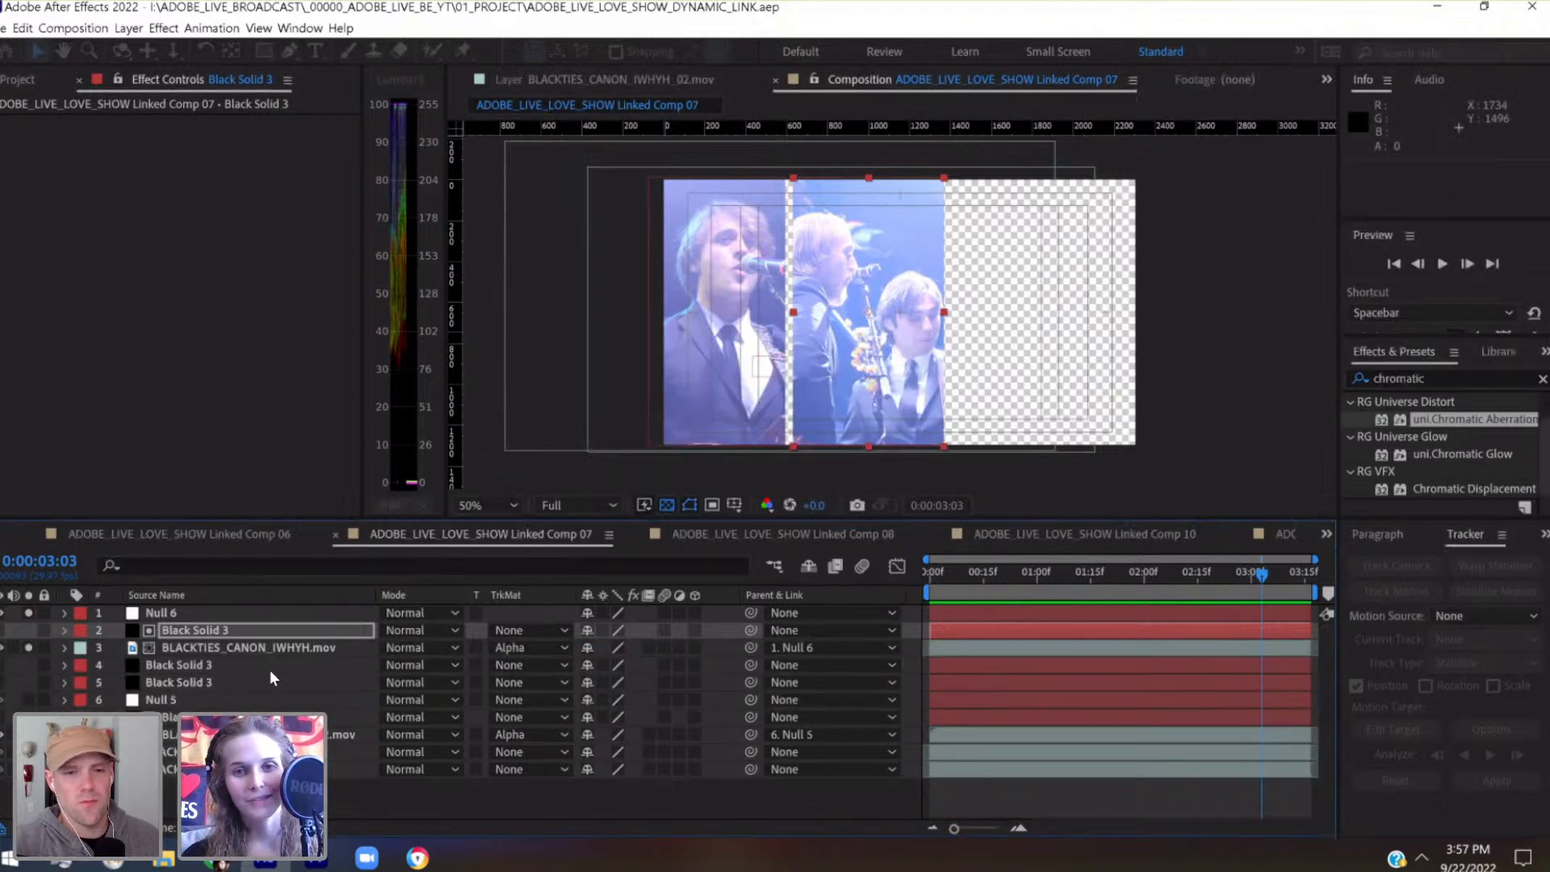
Check the performers' framing in the second panel at several frames between the start and 0:00:01:00
{"action": "left_click", "coordinate": [1013, 592]}
{"action": "left_click", "coordinate": [982, 593]}
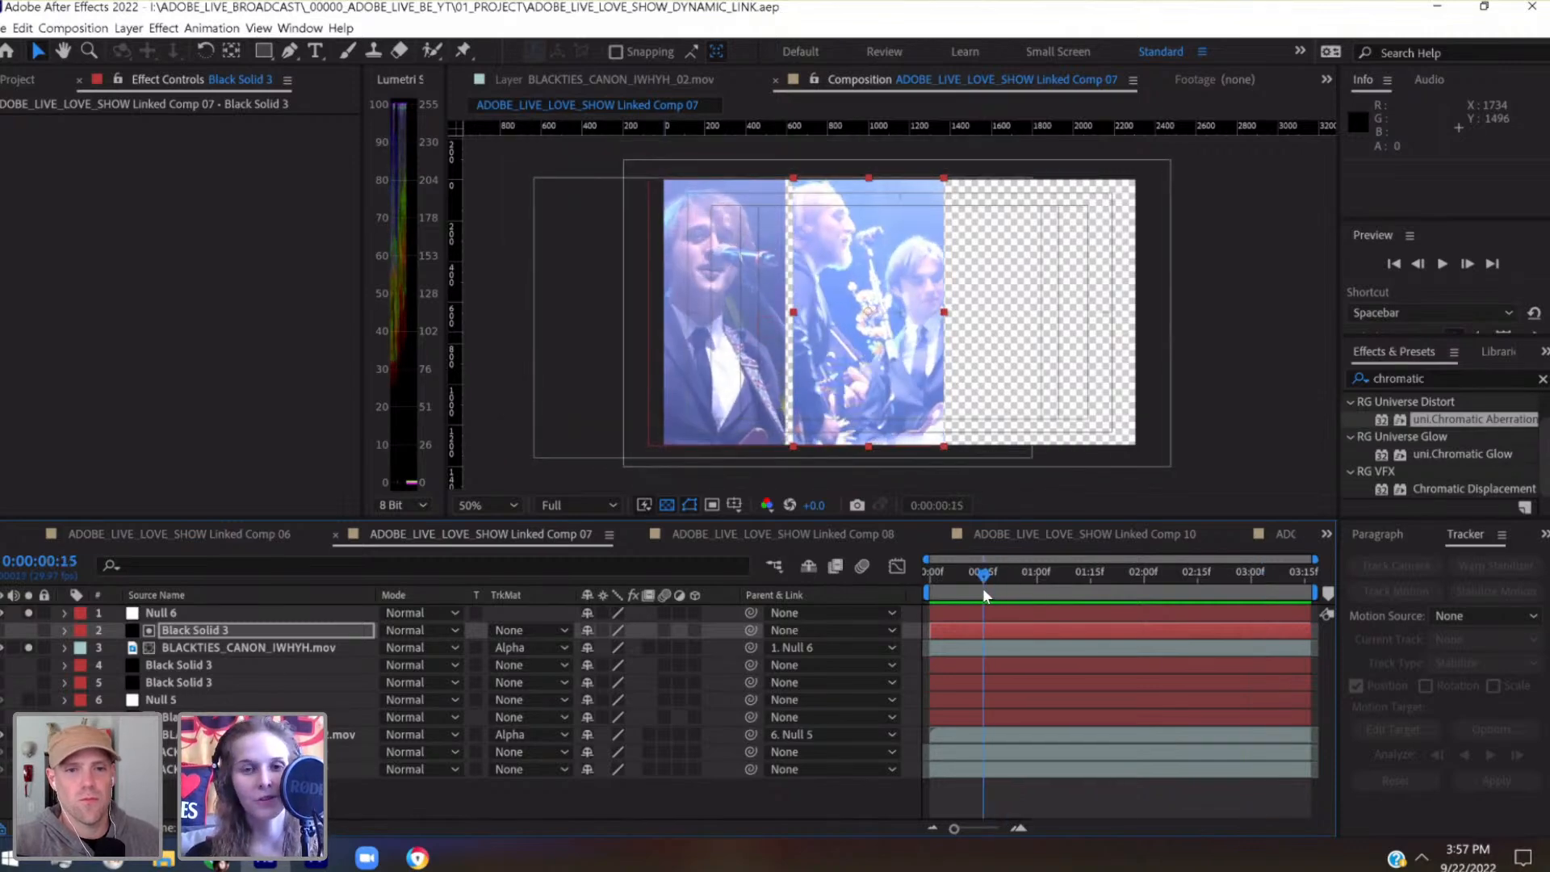
{"action": "left_click", "coordinate": [928, 578]}
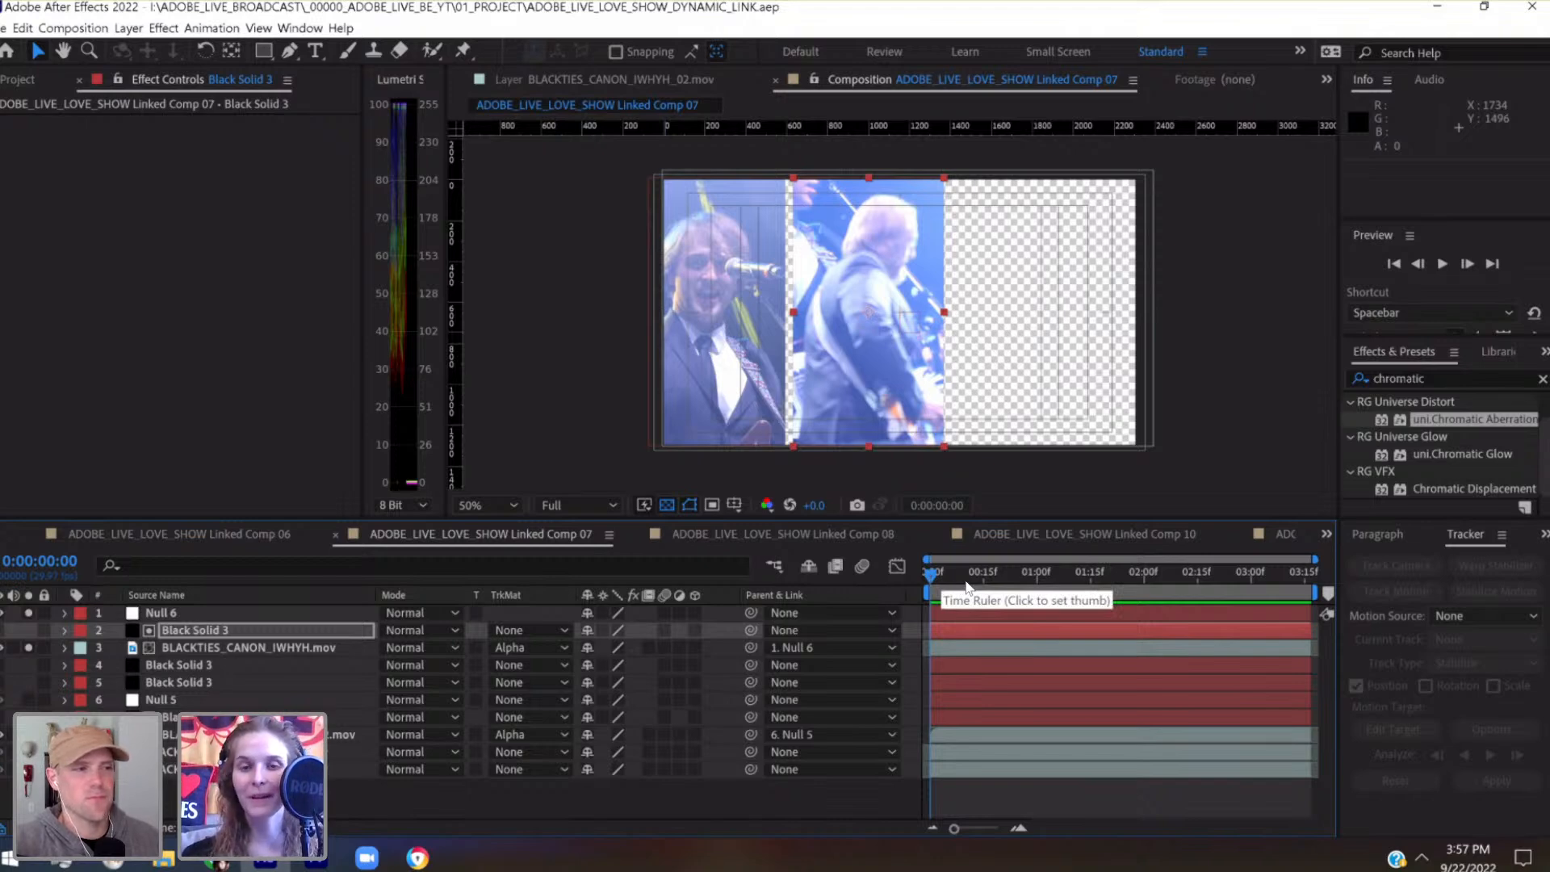
{"action": "left_click_drag", "start_coordinate": [965, 580], "coordinate": [1038, 574]}
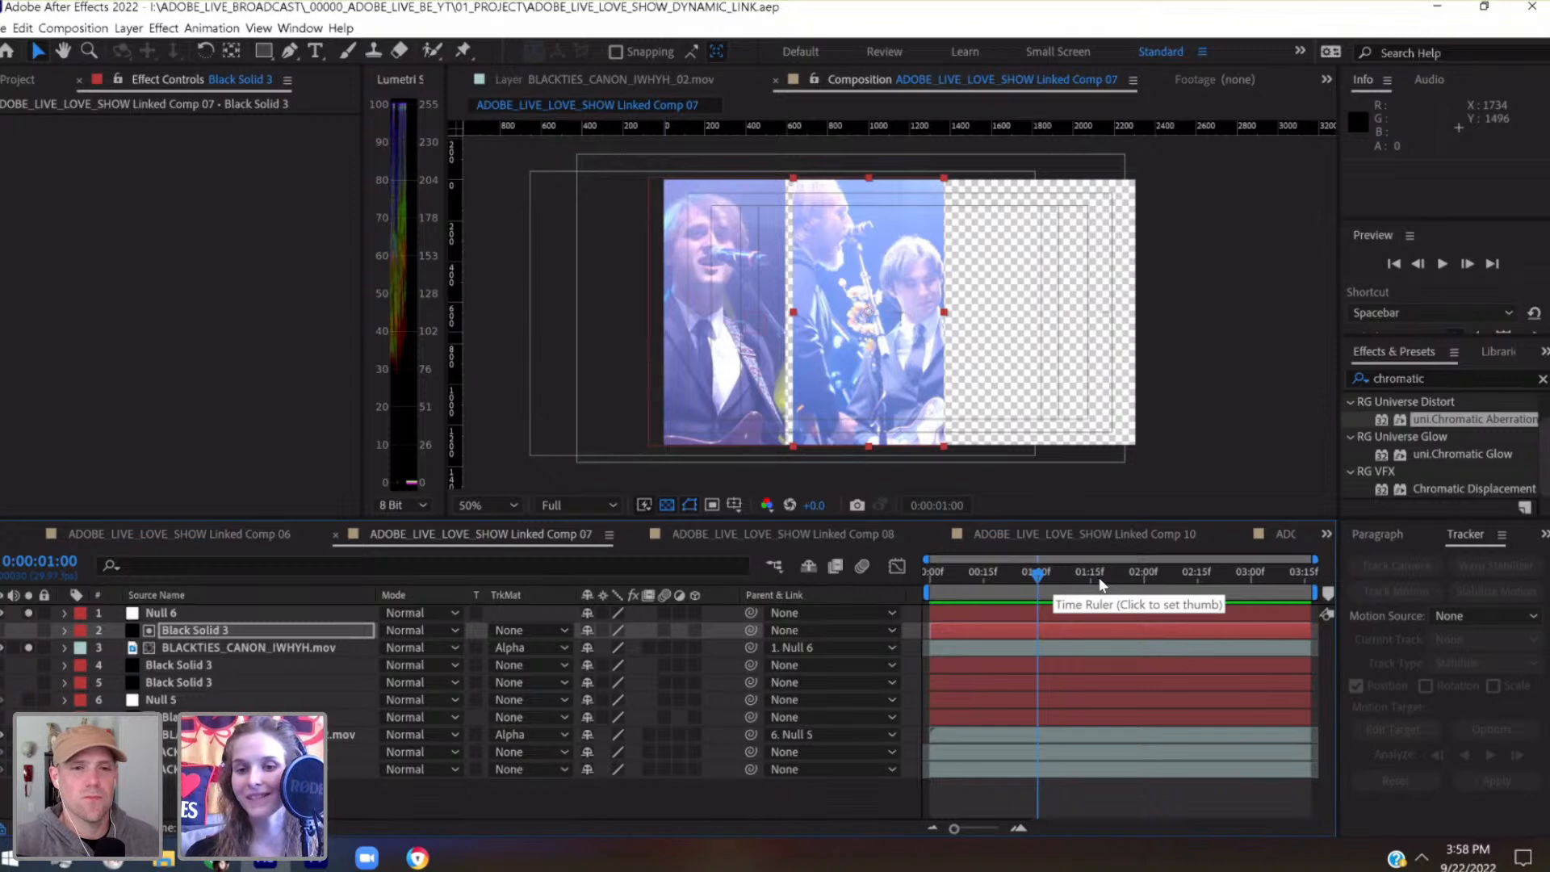
Set Null 6's position keyframe at 0:00:02:03 to 325.1, 799.5
{"action": "left_click_drag", "start_coordinate": [1115, 585], "coordinate": [1155, 606]}
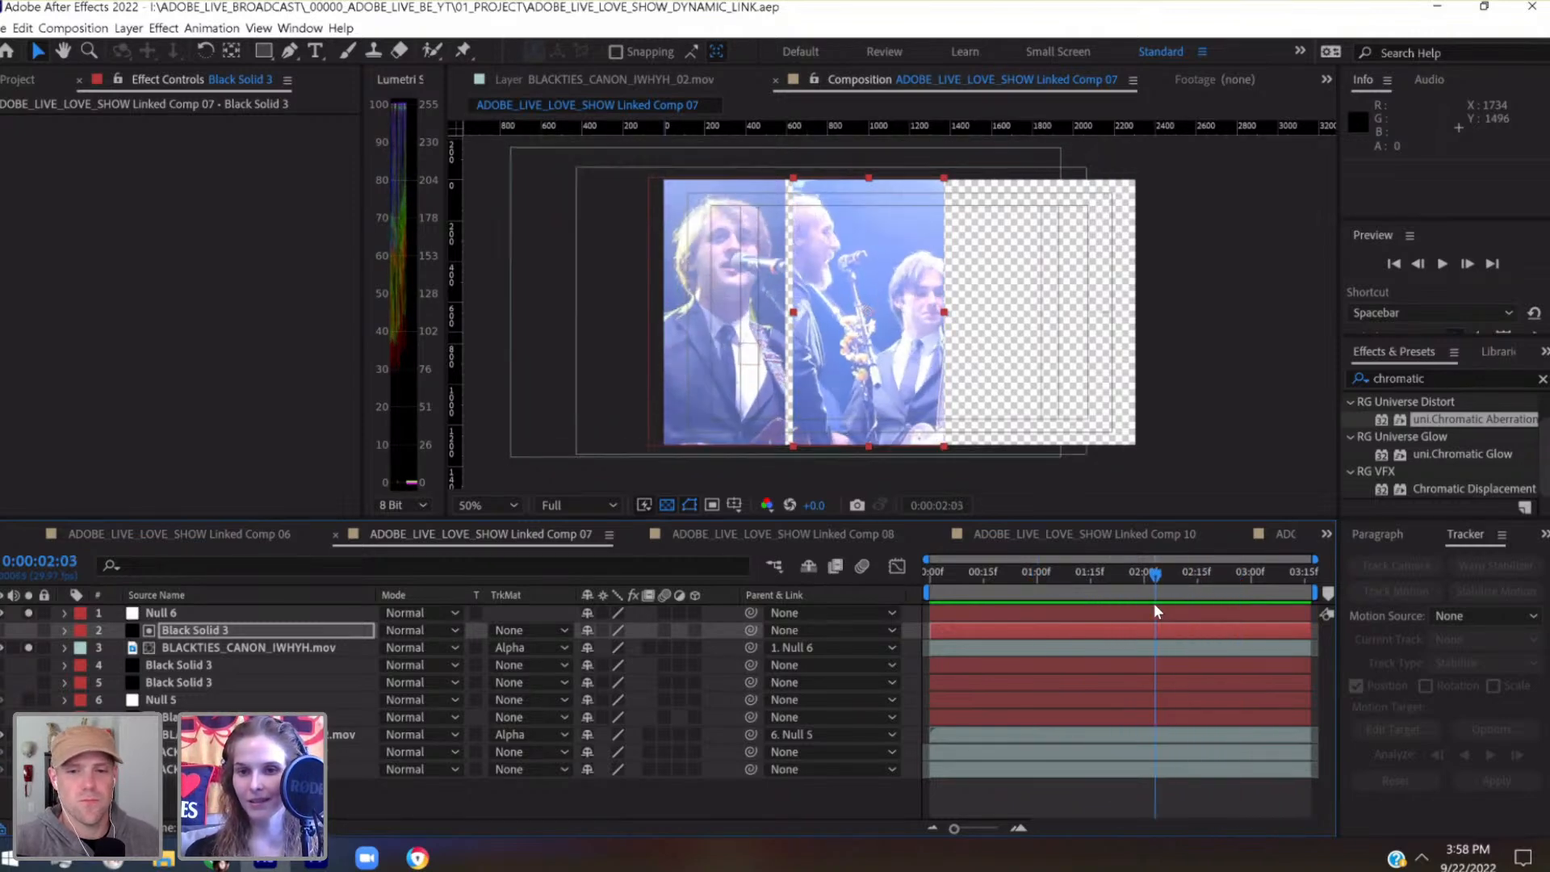
{"action": "left_click", "coordinate": [1155, 616]}
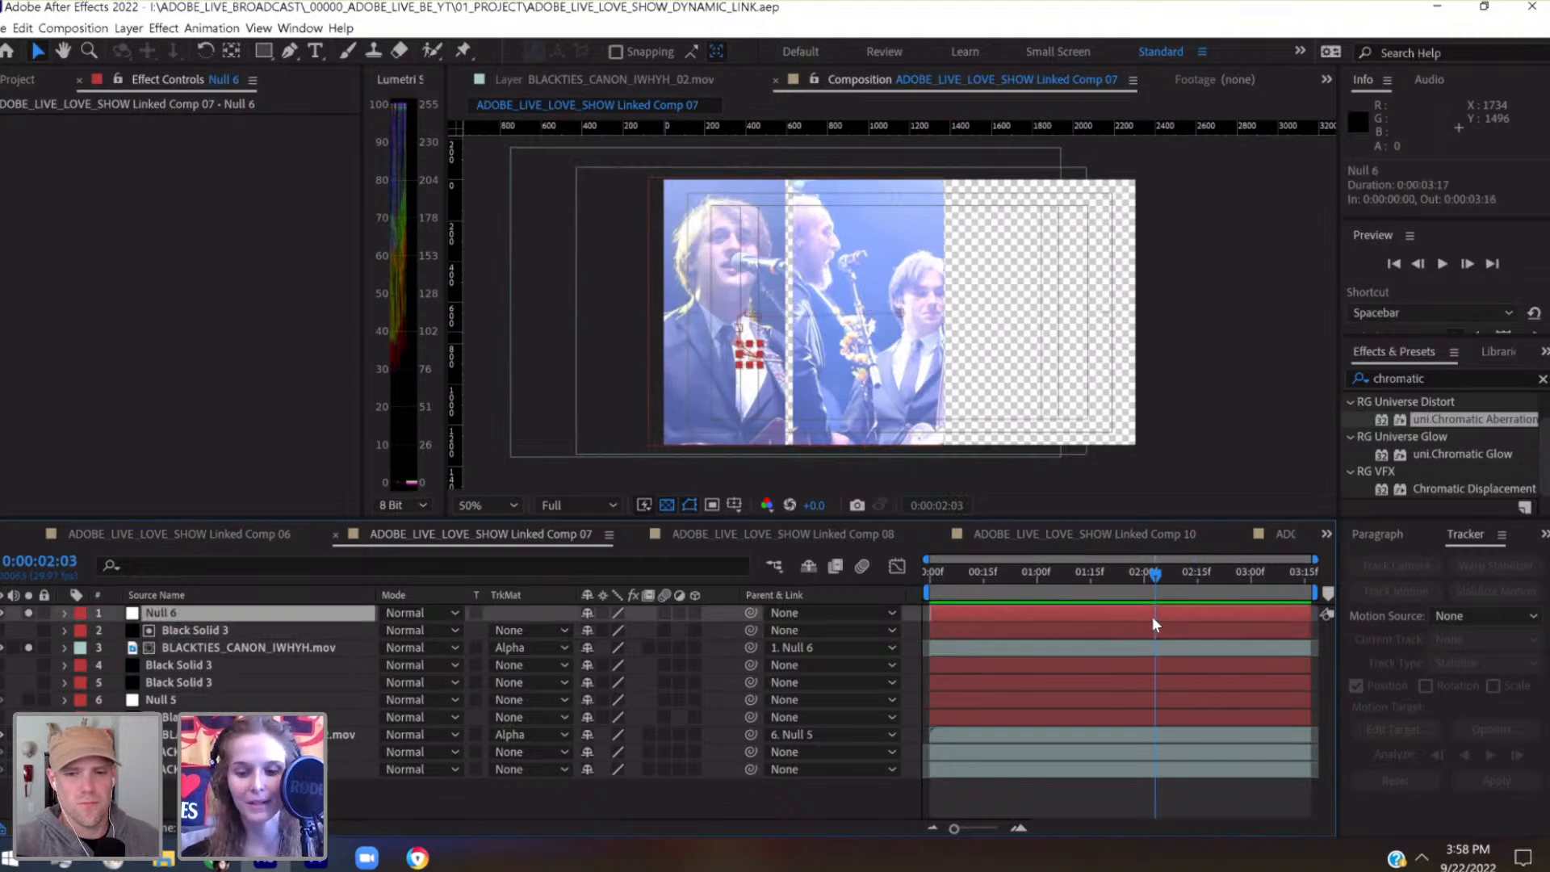
{"action": "key", "text": "shift+Left"}
{"action": "key", "text": "shift+Left"}
{"action": "key", "text": "shift+Right"}
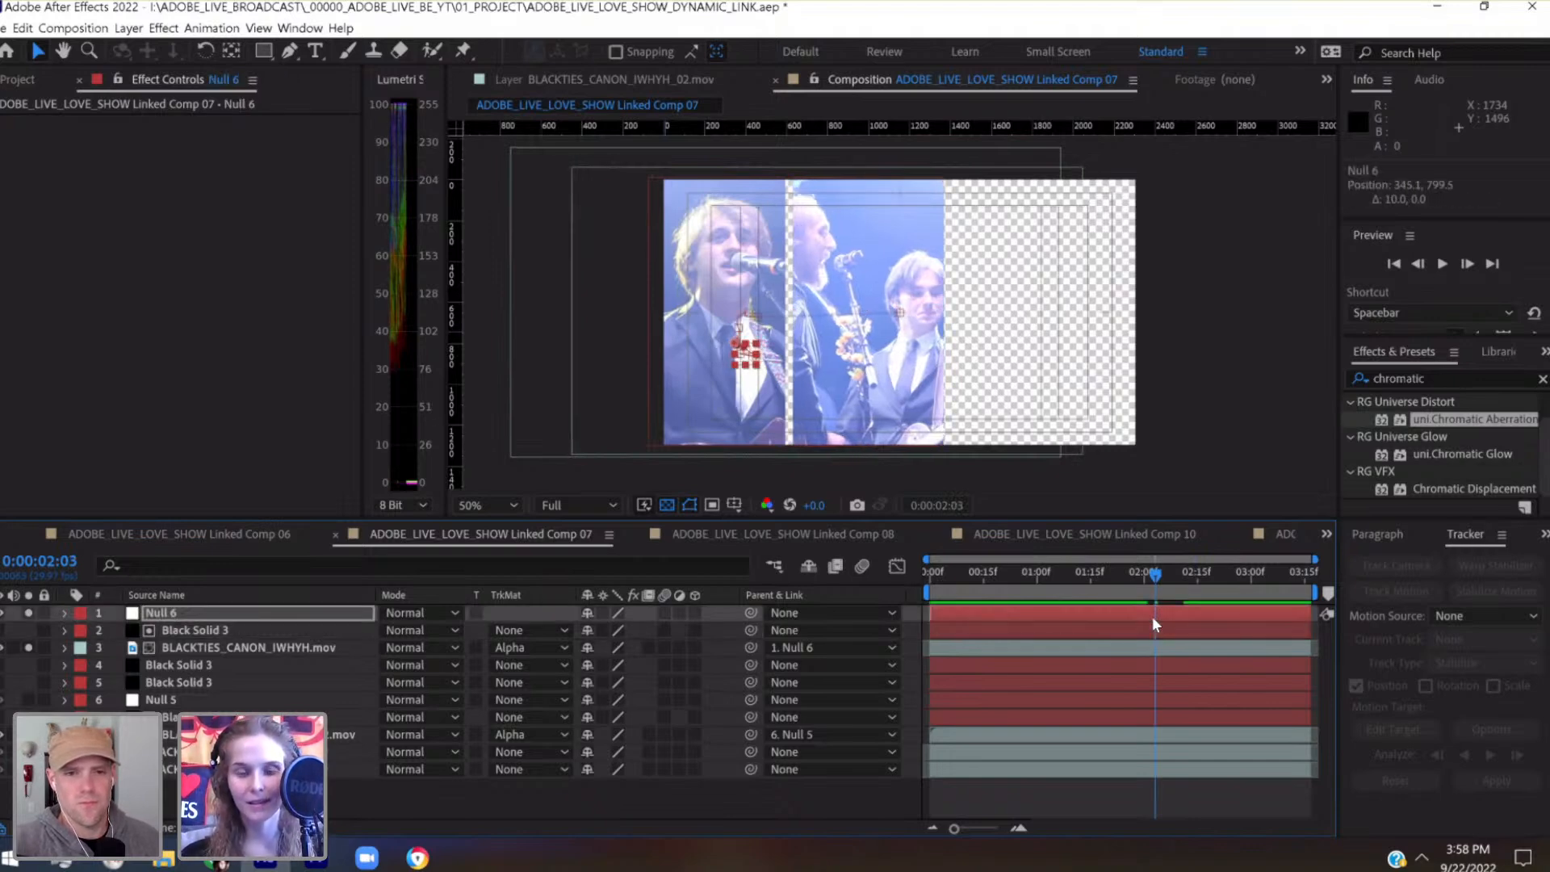
{"action": "key", "text": "shift+Left"}
{"action": "key", "text": "shift+Left"}
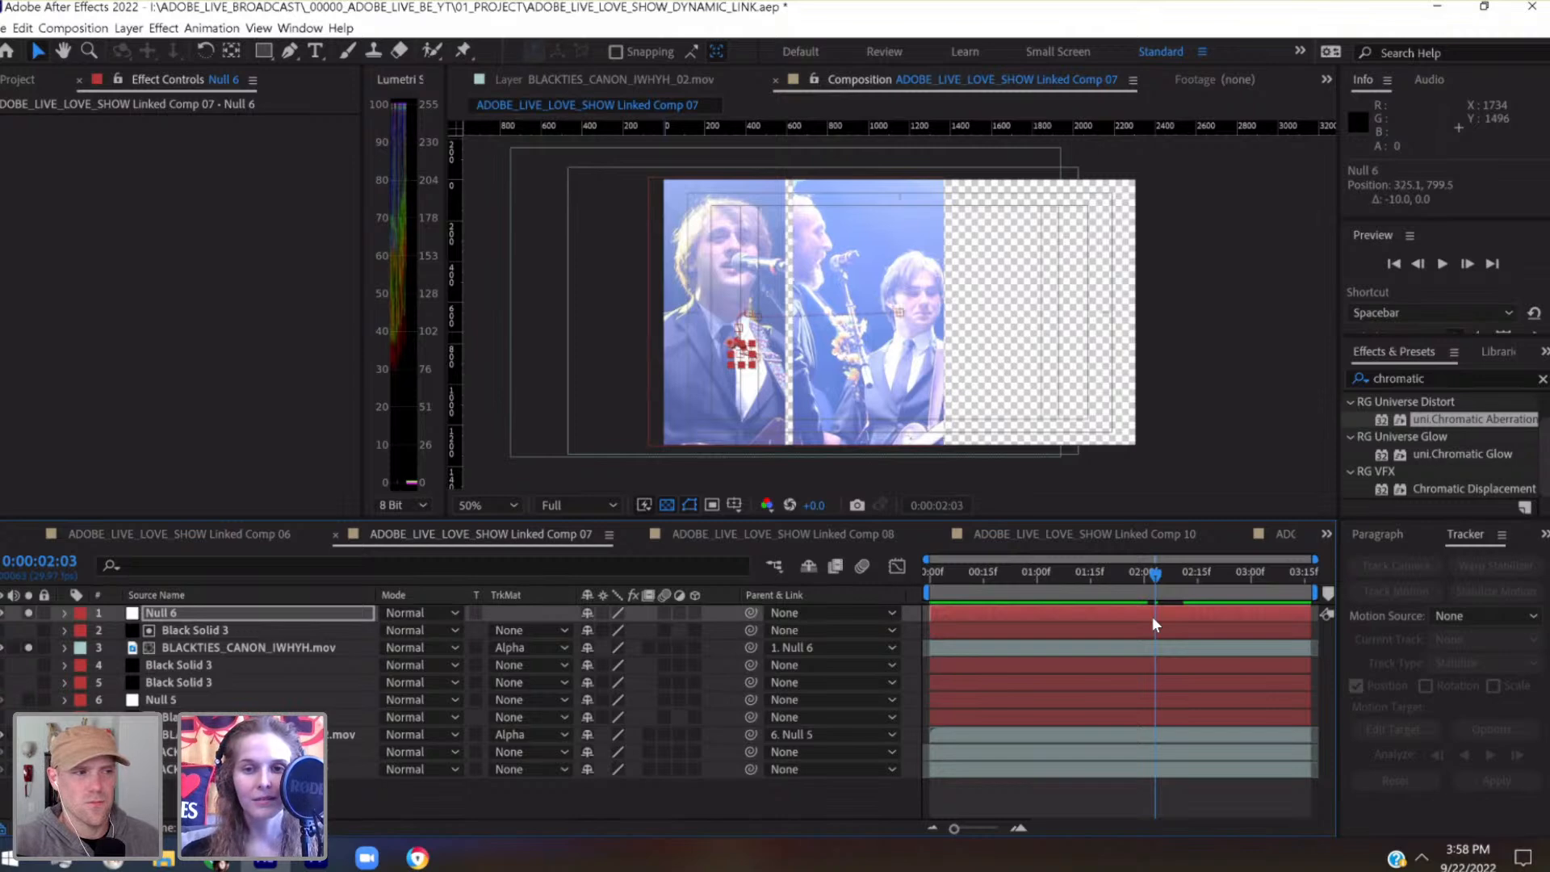
Reveal Null 6's keyframed properties and set its position keyframe at 0:00:02:11 to 362, 828
{"action": "left_click_drag", "start_coordinate": [1153, 575], "coordinate": [1184, 577]}
{"action": "key", "text": "u"}
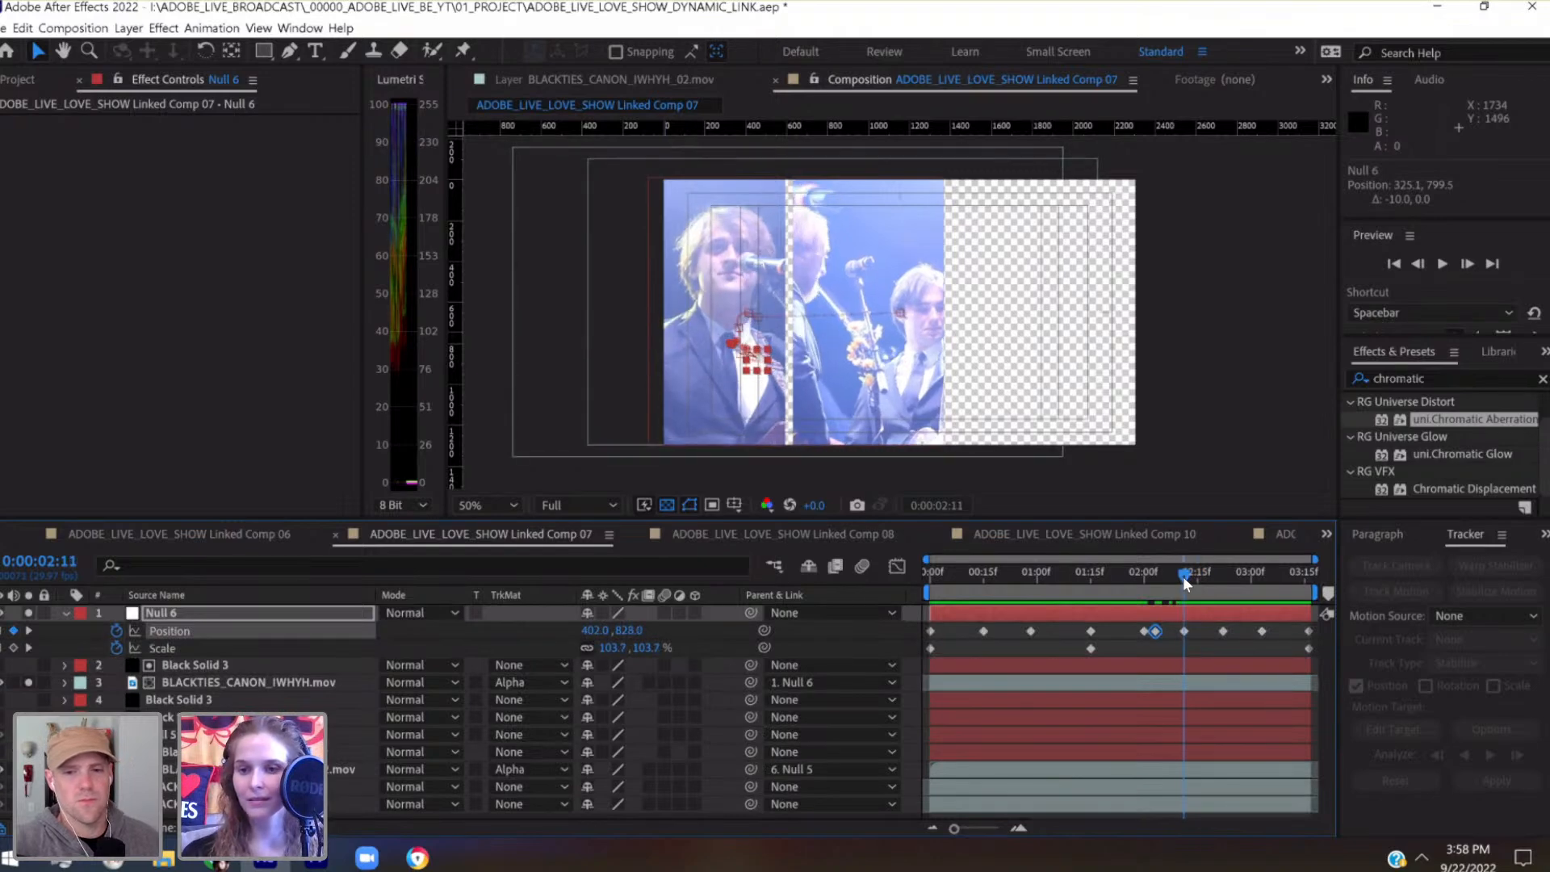
{"action": "key", "text": "shift+Left"}
{"action": "key", "text": "shift+Left"}
{"action": "key", "text": "shift+Left"}
{"action": "key", "text": "shift+Left"}
{"action": "key", "text": "shift+Left"}
{"action": "key", "text": "shift+Left"}
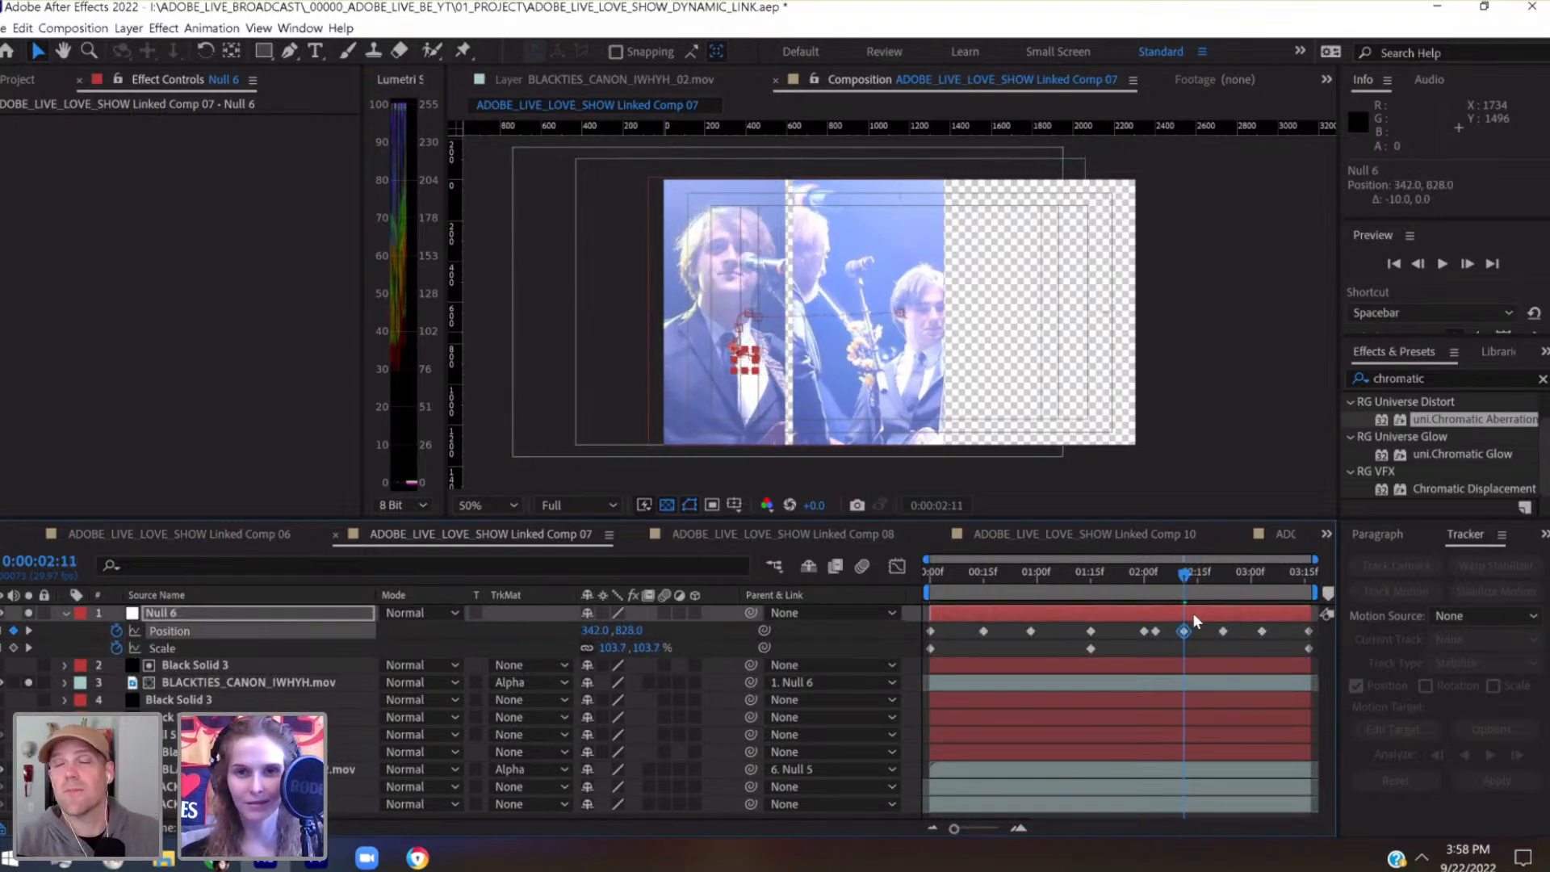
{"action": "key", "text": "shift+Right"}
{"action": "key", "text": "shift+Right"}
{"action": "key", "text": "shift+Up"}
{"action": "key", "text": "shift+Up"}
{"action": "key", "text": "shift+Up"}
{"action": "key", "text": "shift+Up"}
{"action": "key", "text": "shift+Down"}
{"action": "key", "text": "shift+Down"}
{"action": "key", "text": "shift+Down"}
{"action": "key", "text": "shift+Down"}
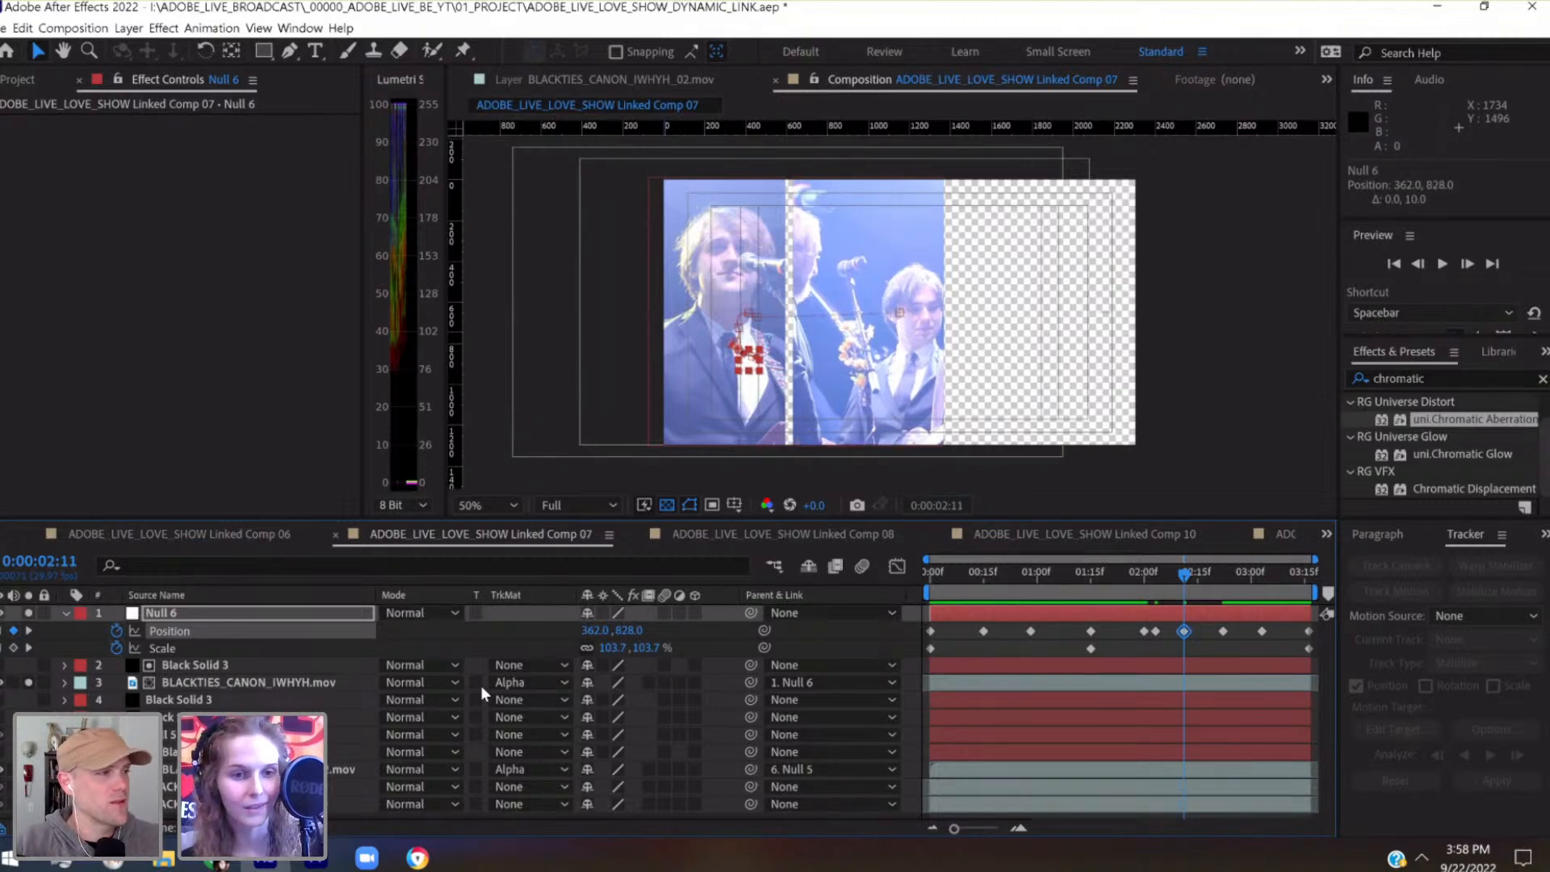
Match the second panel's Black Solid 3 to the first panel's width with a 29% horizontal scale, and move it to 960, 646
{"action": "left_click", "coordinate": [234, 752]}
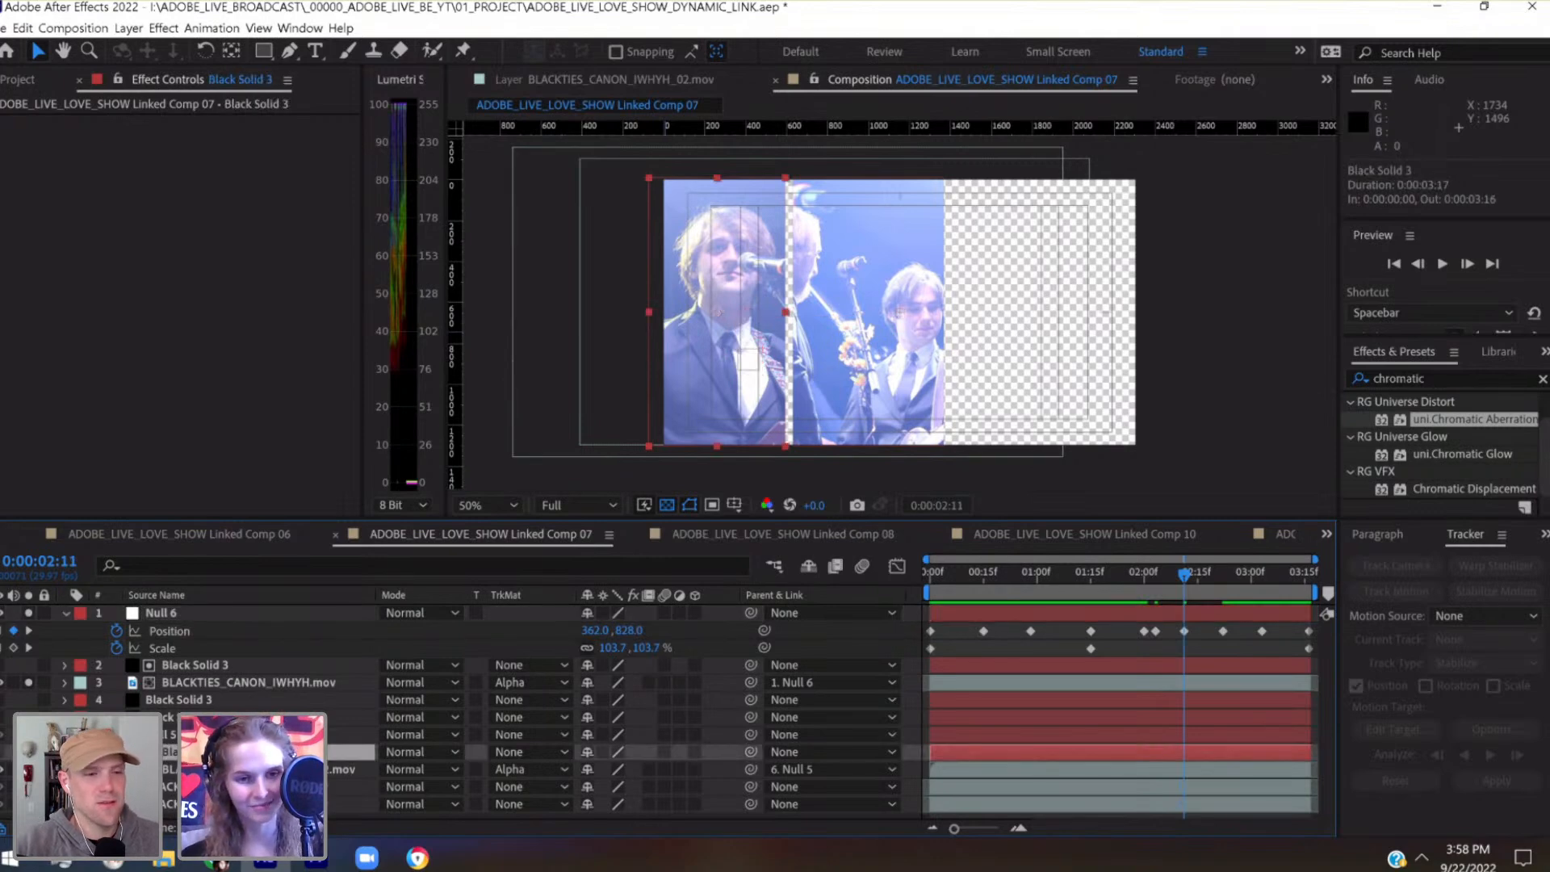
{"action": "left_click", "coordinate": [65, 752]}
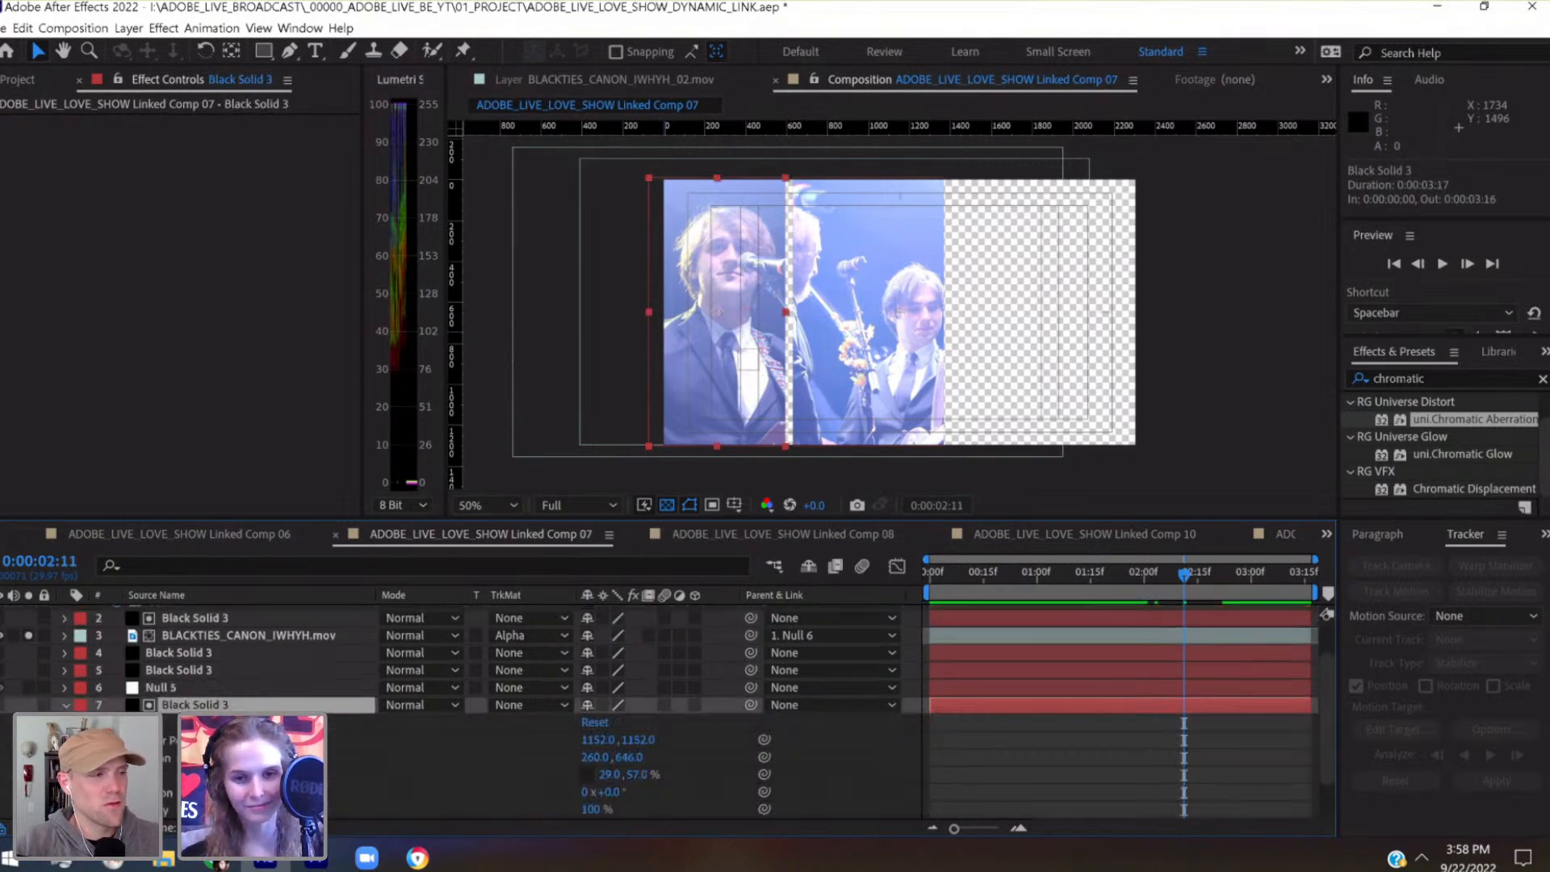
{"action": "left_click", "coordinate": [64, 617]}
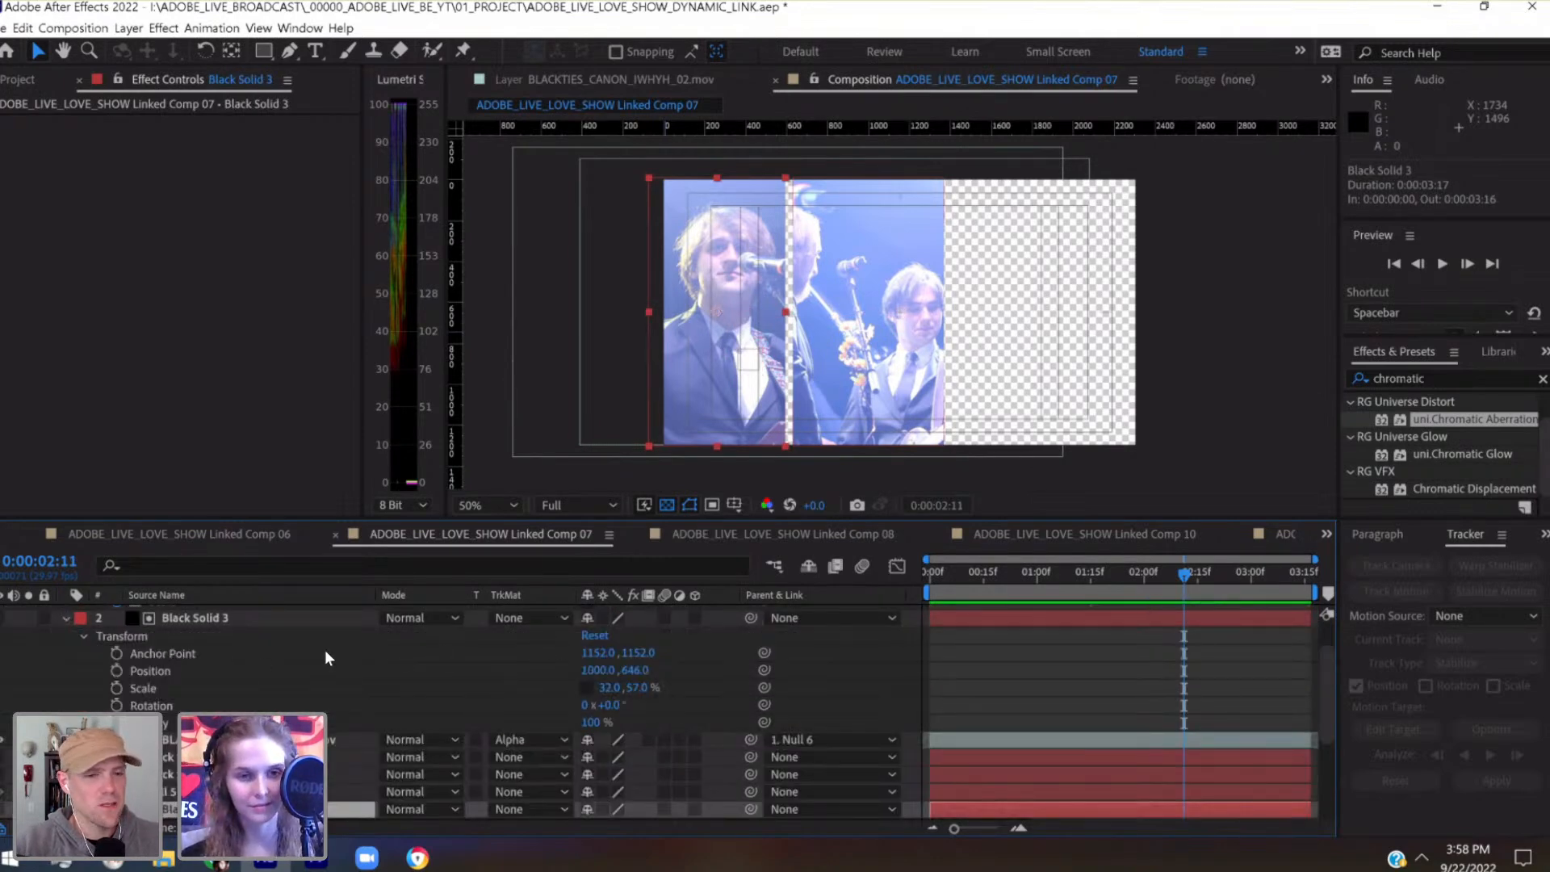
{"action": "scroll", "coordinate": [265, 680], "scroll_direction": "down", "scroll_amount": 3}
{"action": "scroll", "coordinate": [410, 674], "scroll_direction": "up", "scroll_amount": 5}
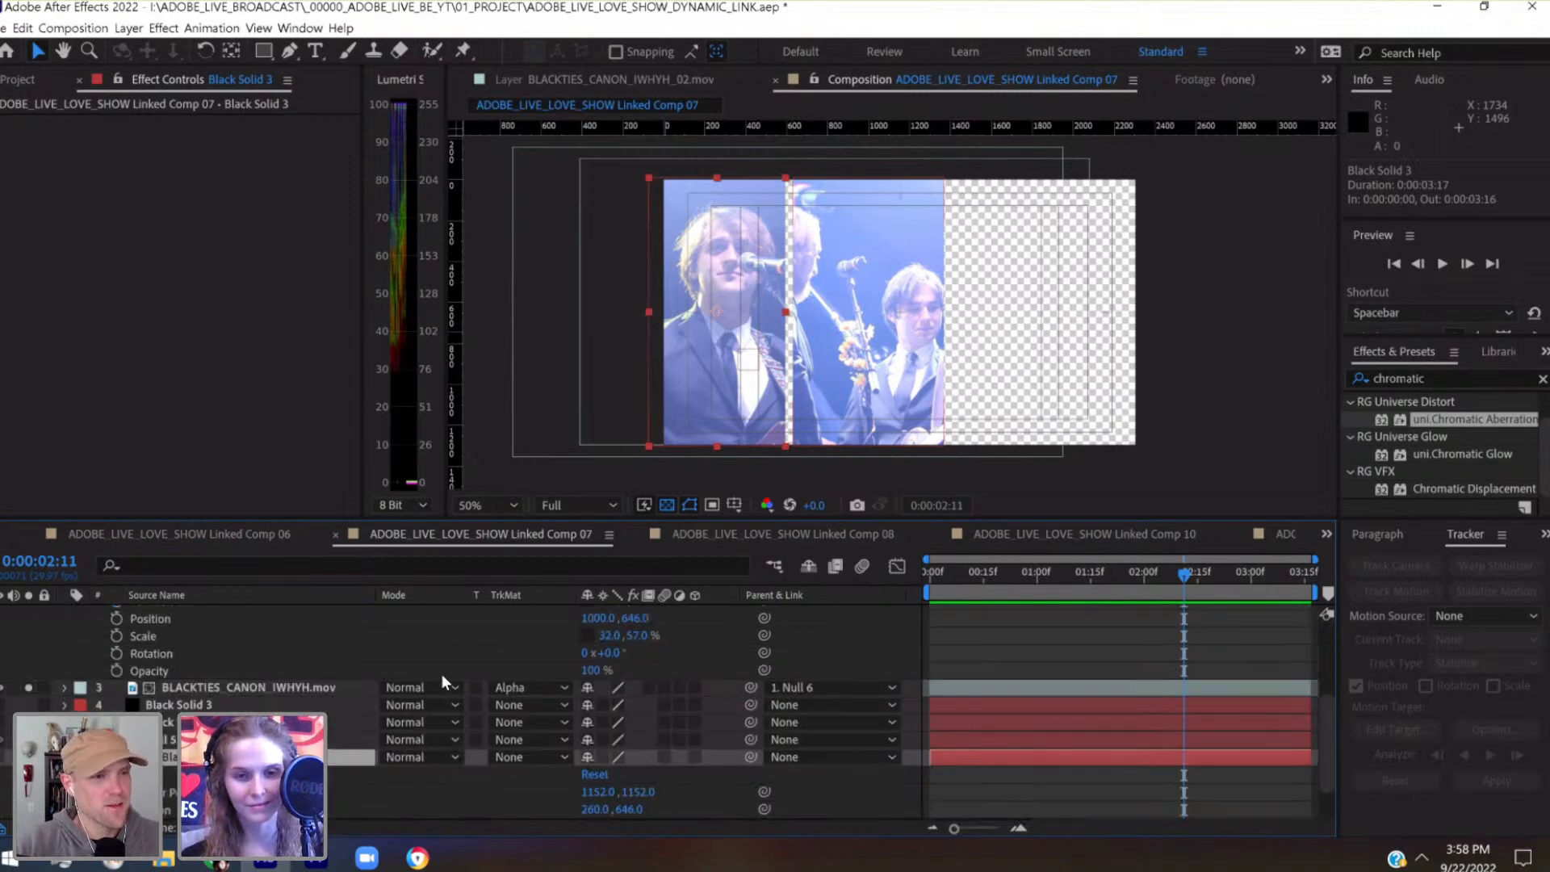
{"action": "left_click", "coordinate": [611, 735]}
{"action": "type", "text": "29"}
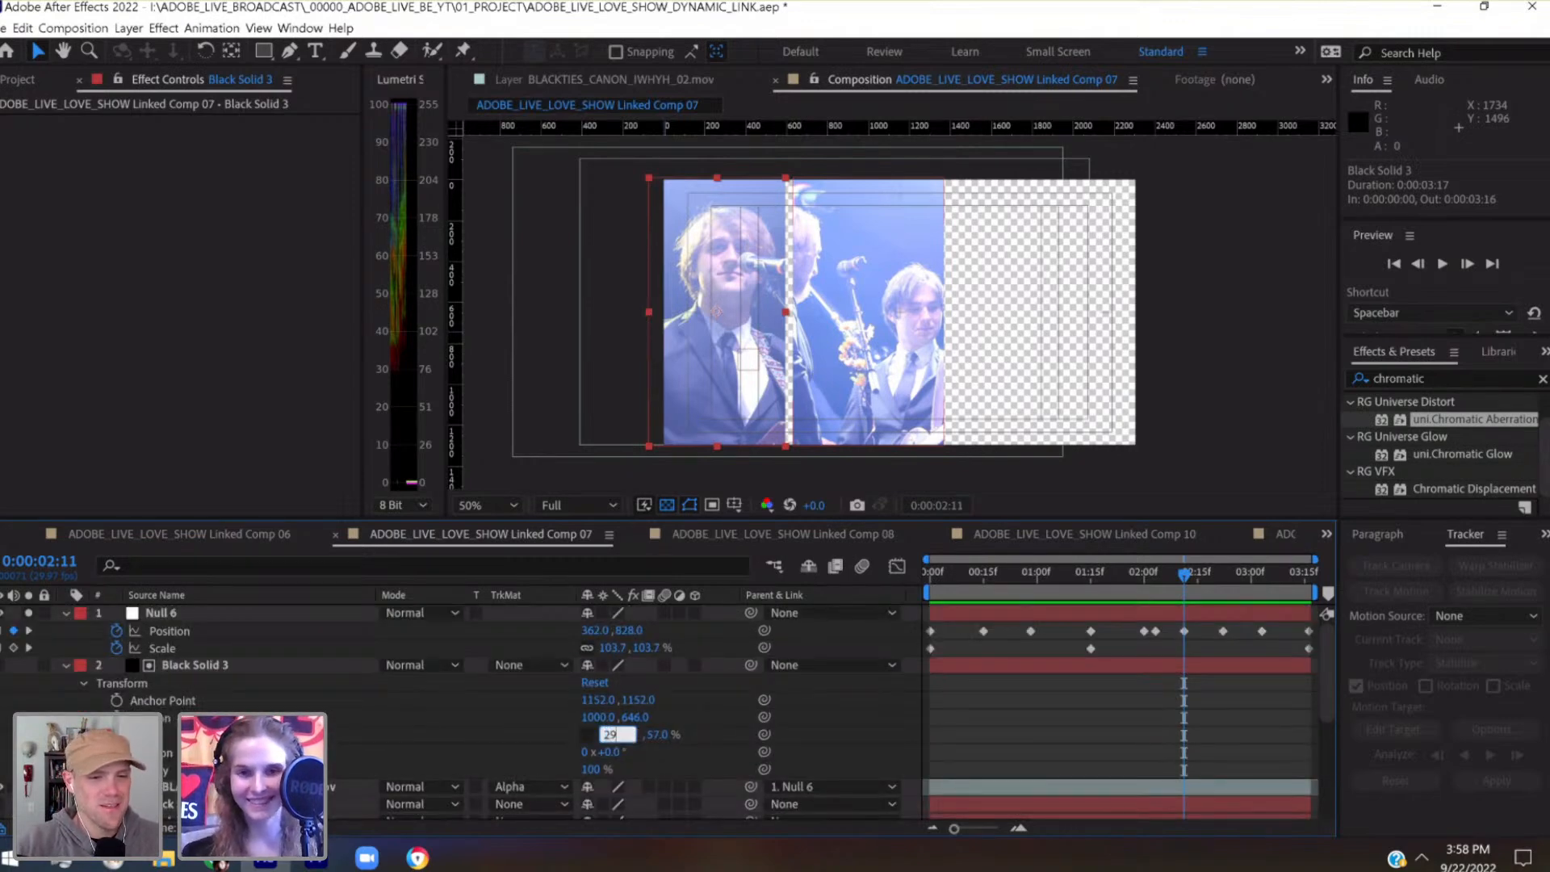
{"action": "key", "text": "Return"}
{"action": "left_click", "coordinate": [342, 663]}
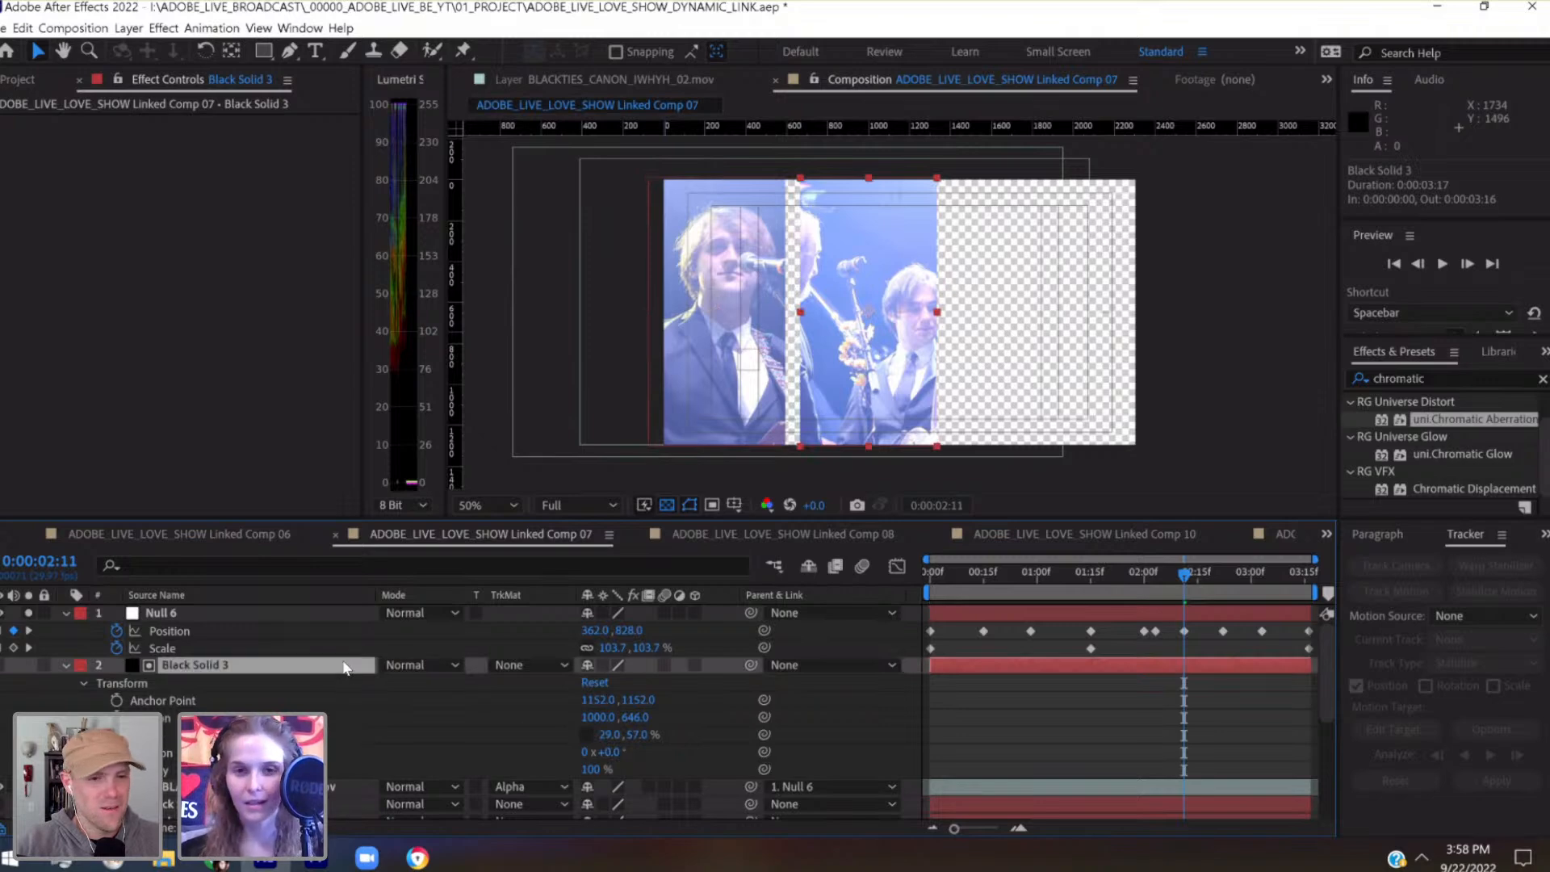
{"action": "key", "text": "shift+Left"}
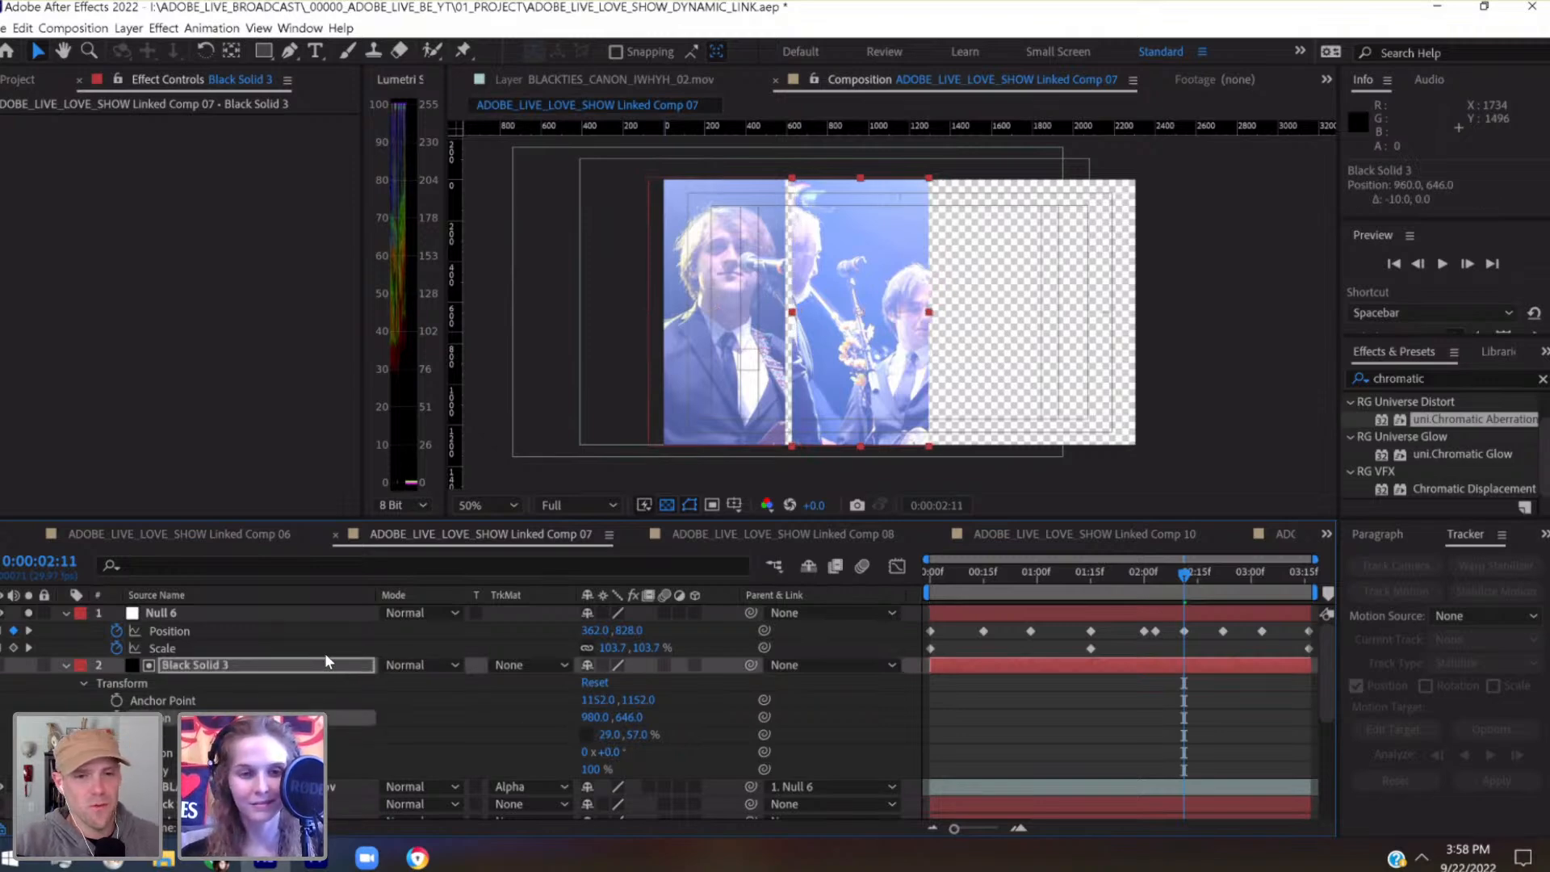
Duplicate Null 6, its Black Solid 3 and BLACKTIES_CANON_IWHYH.mov as a group above the originals, and save the project
{"action": "left_click_drag", "start_coordinate": [957, 575], "coordinate": [909, 574]}
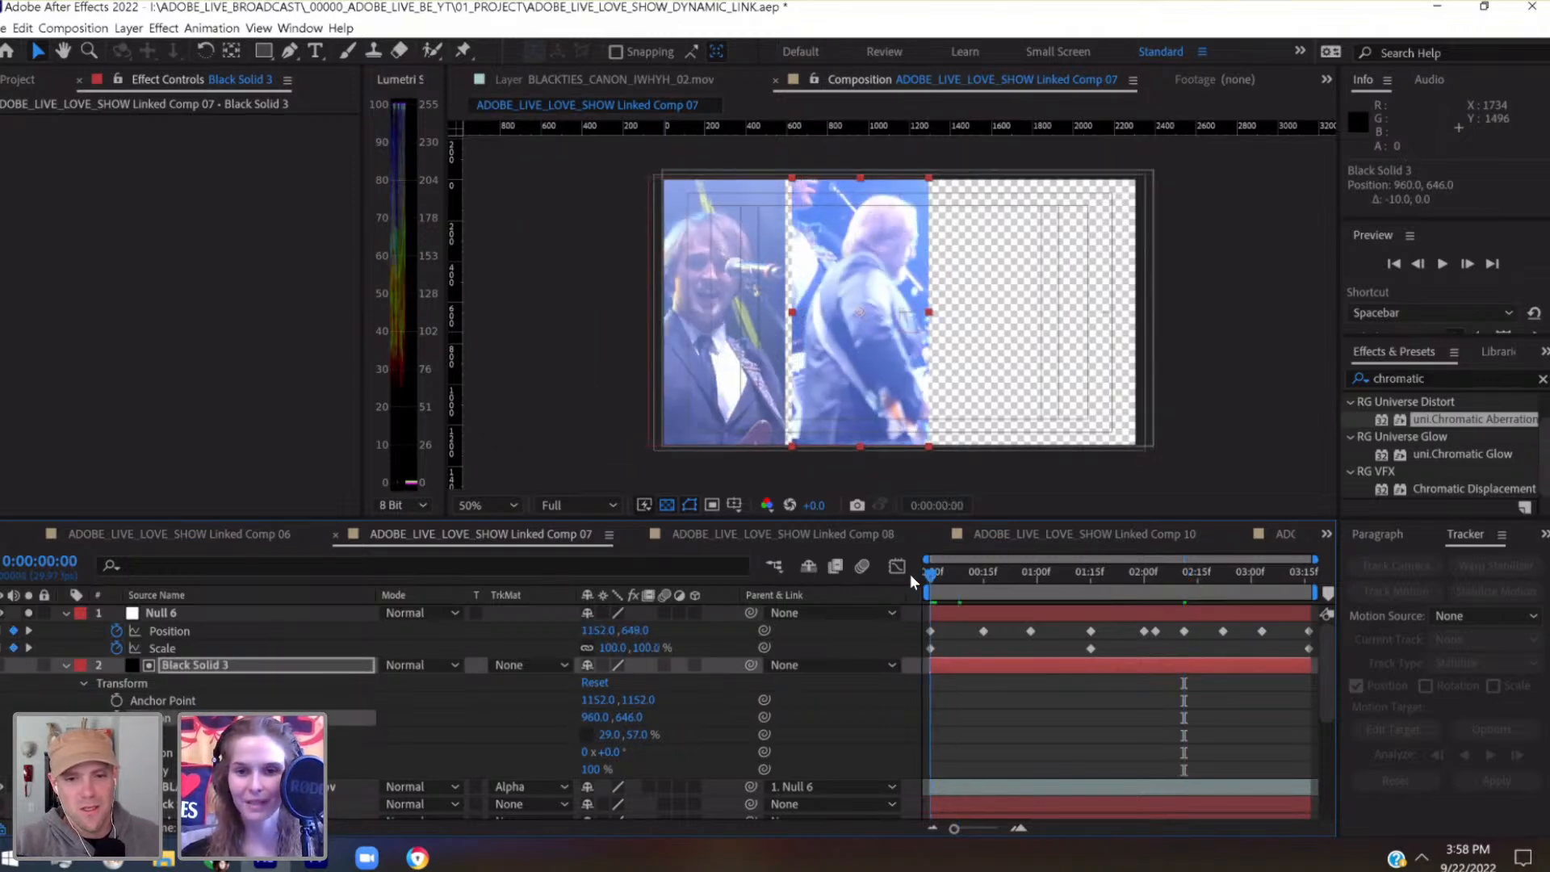
{"action": "left_click", "coordinate": [66, 613]}
{"action": "left_click", "coordinate": [65, 630]}
{"action": "left_click", "coordinate": [192, 650]}
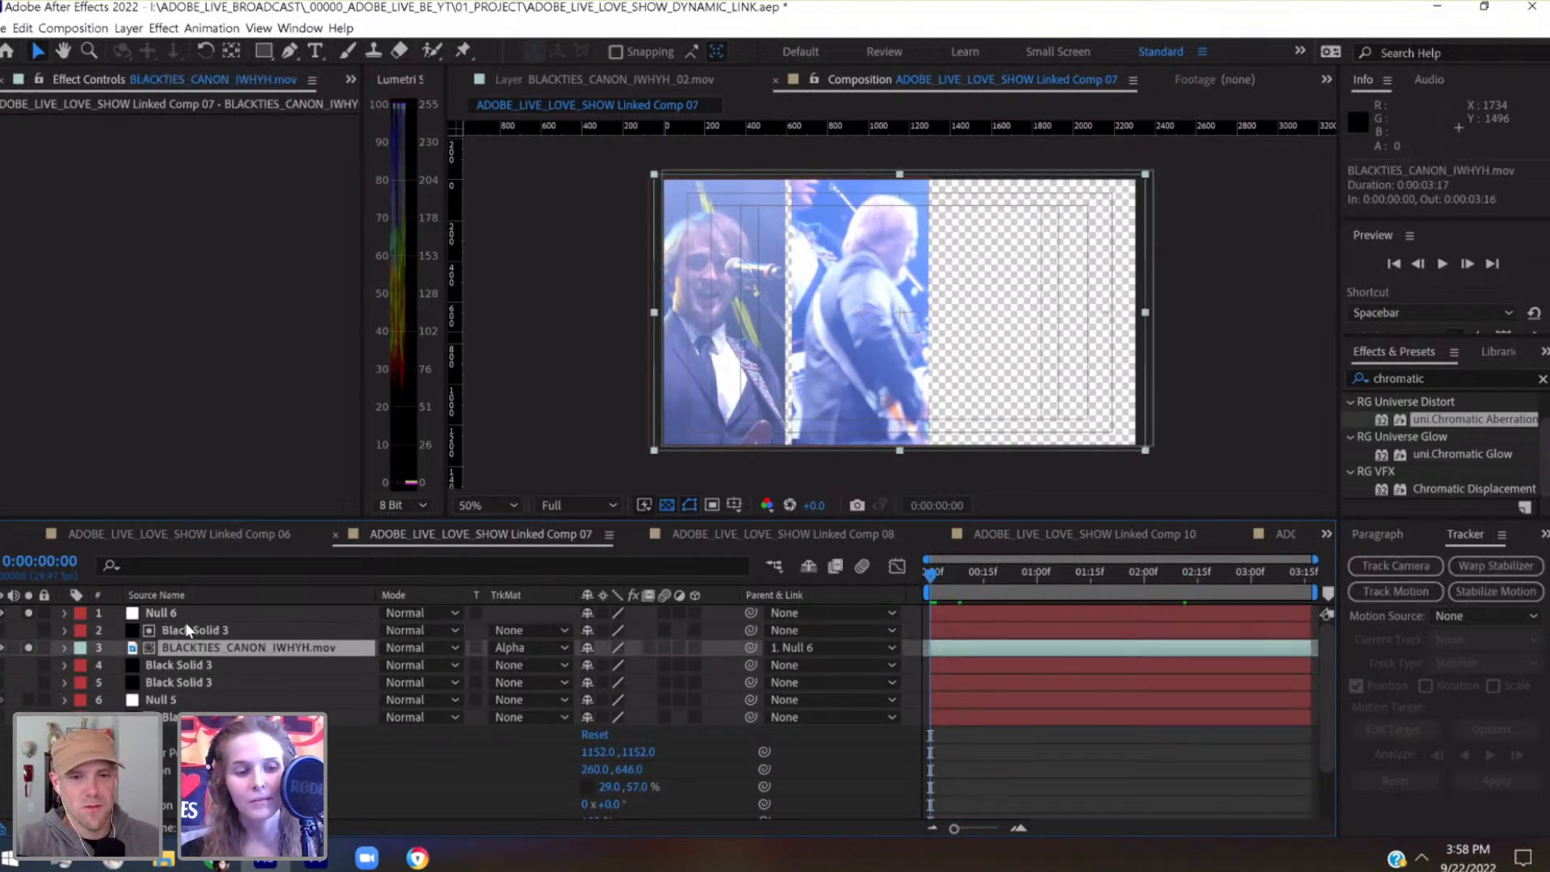
{"action": "left_click", "coordinate": [182, 618], "text": "shift"}
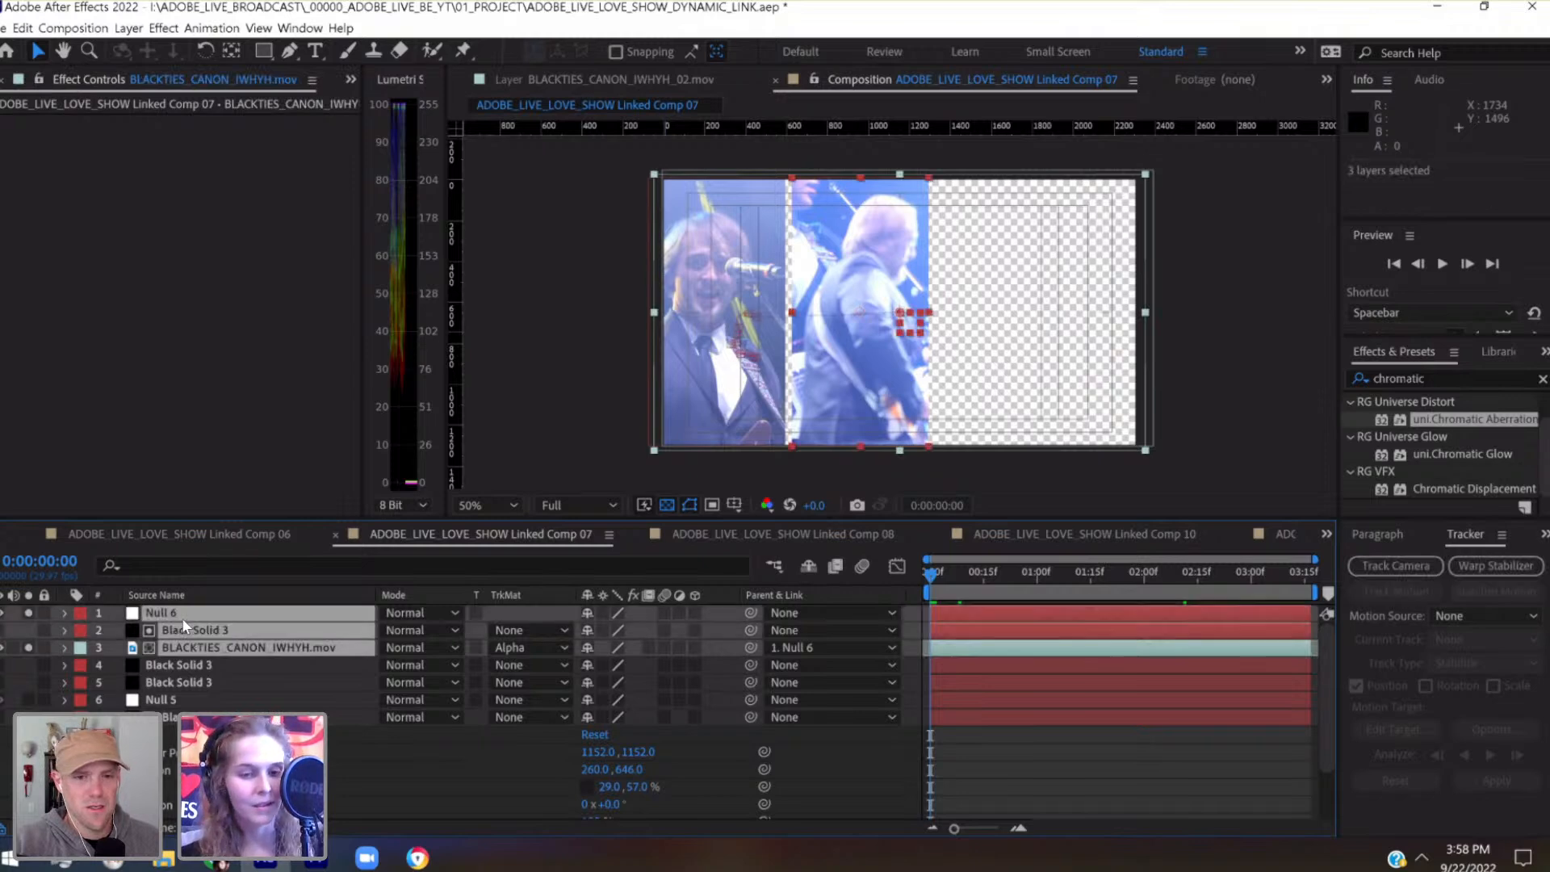
{"action": "key", "text": "ctrl+d"}
{"action": "left_click_drag", "start_coordinate": [184, 652], "coordinate": [255, 629]}
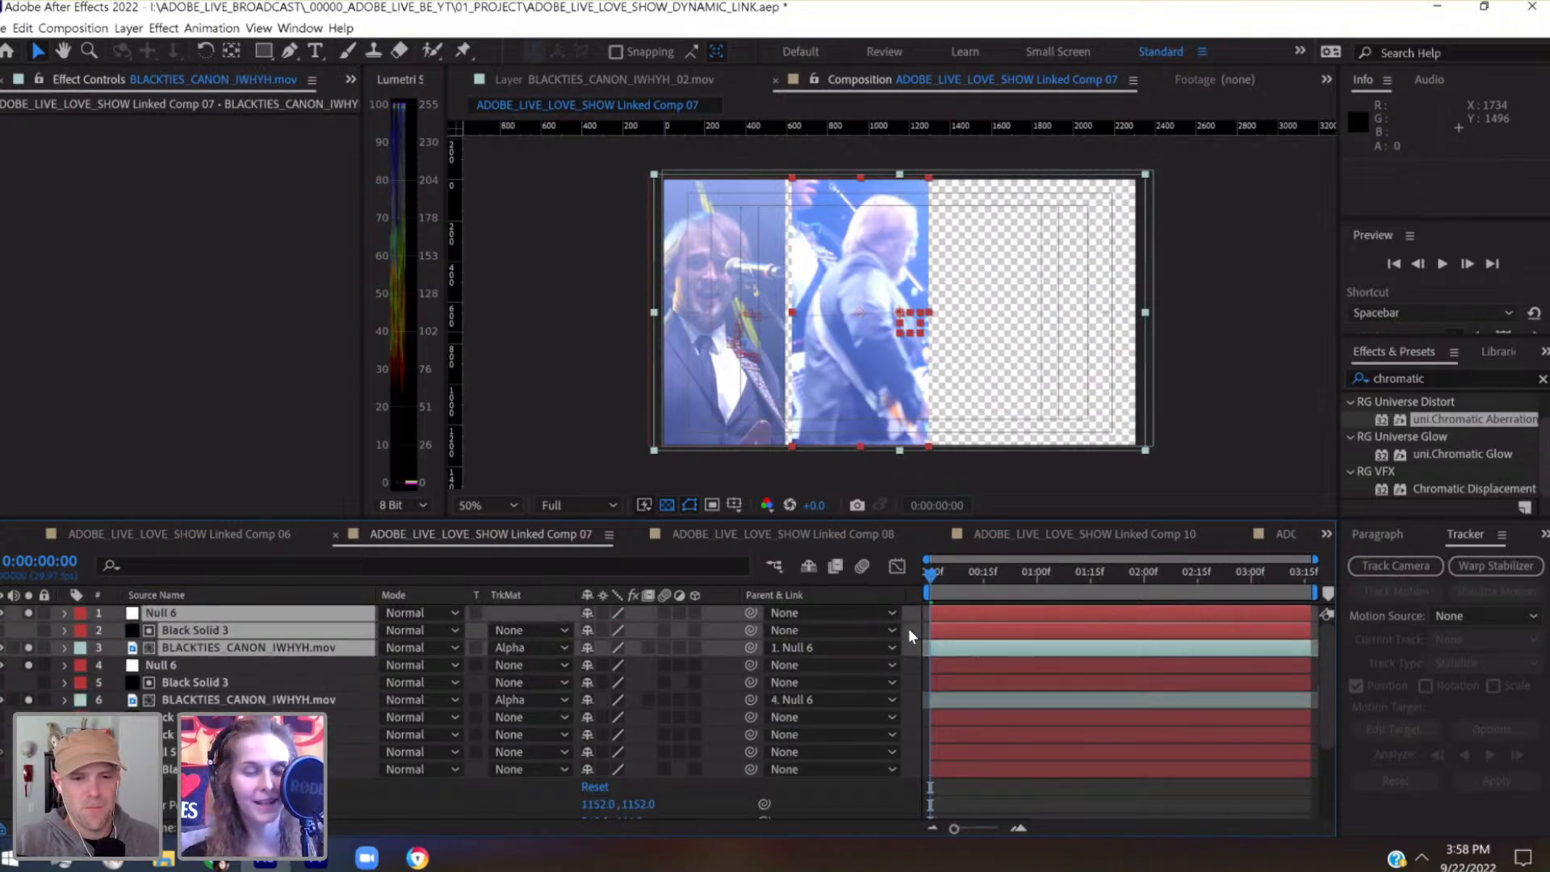
{"action": "key", "text": "ctrl+s"}
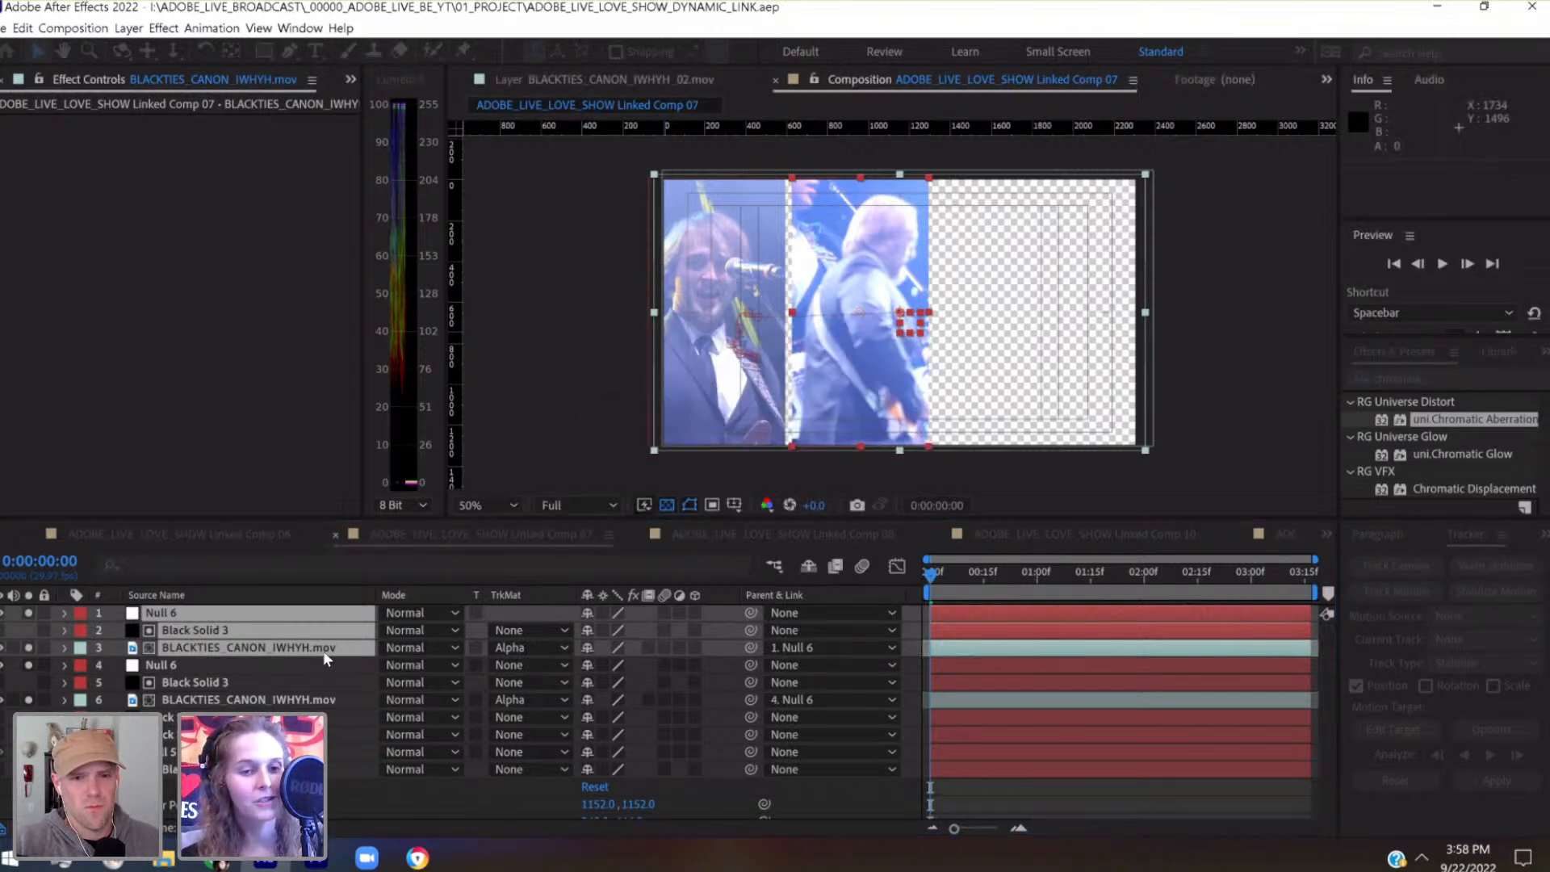
Move the topmost group's Black Solid 3 to 1680, 646 so it masks the third panel
{"action": "left_click", "coordinate": [307, 666]}
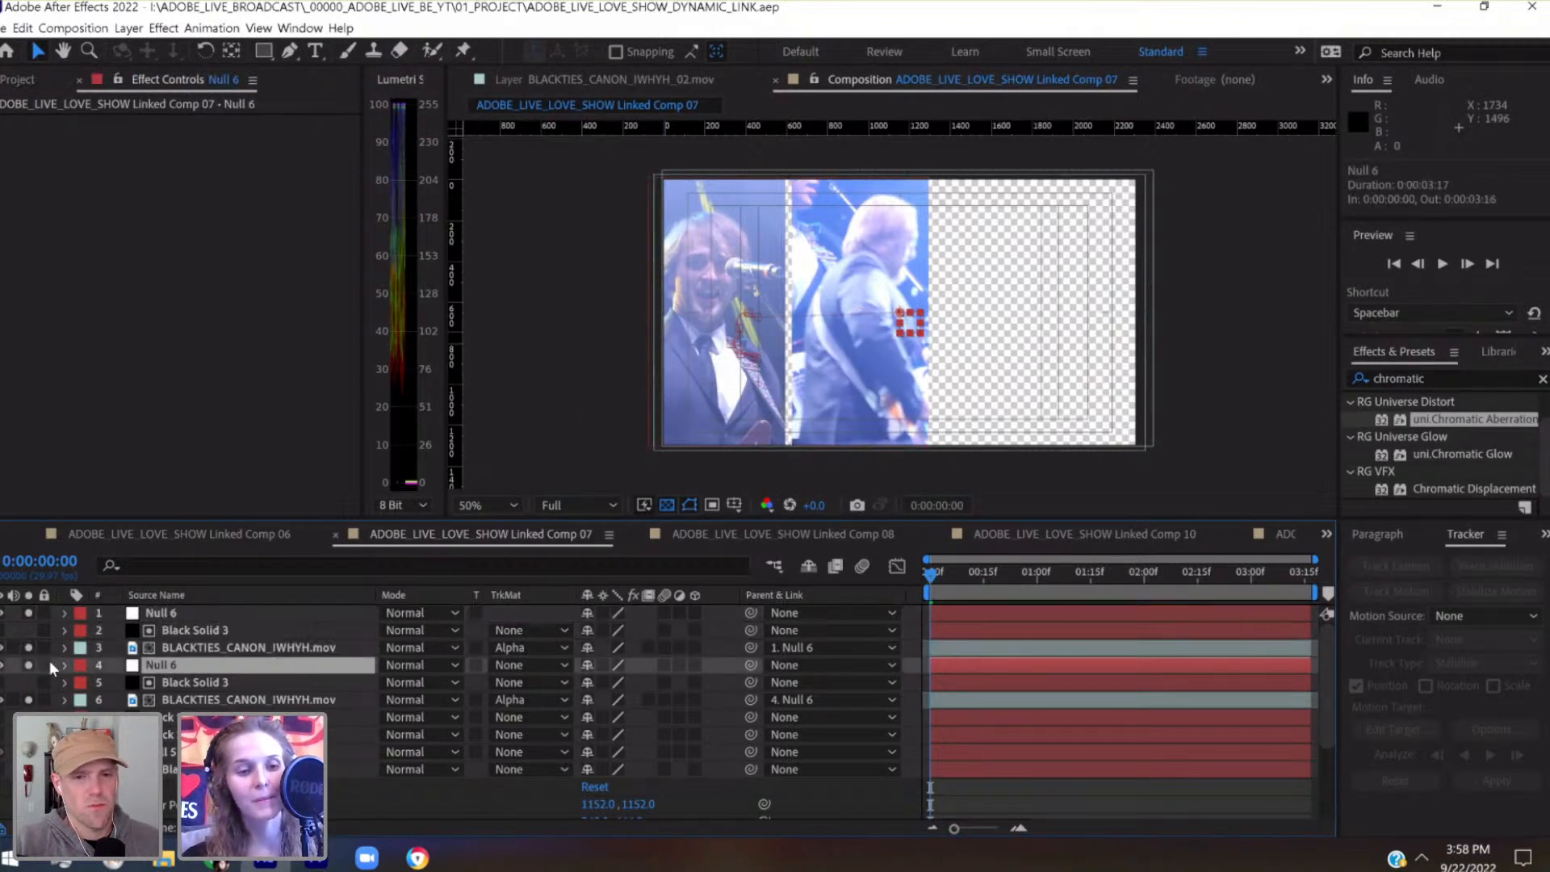
{"action": "left_click", "coordinate": [172, 627]}
{"action": "key", "text": "shift+Right"}
{"action": "key", "text": "shift+Right"}
{"action": "key", "text": "shift+Right"}
{"action": "key", "text": "shift+Right"}
{"action": "key", "text": "shift+Right"}
{"action": "key", "text": "shift+Right"}
{"action": "key", "text": "shift+Right"}
{"action": "key", "text": "shift+Right"}
{"action": "key", "text": "shift+Right"}
{"action": "key", "text": "shift+Right"}
{"action": "key", "text": "shift+Right"}
{"action": "key", "text": "shift+Right"}
{"action": "key", "text": "shift+Right"}
{"action": "key", "text": "shift+Right"}
{"action": "key", "text": "shift+Right"}
{"action": "key", "text": "shift+Right"}
{"action": "key", "text": "shift+Right"}
{"action": "key", "text": "shift+Right"}
{"action": "key", "text": "shift+Right"}
{"action": "key", "text": "shift+Right"}
{"action": "key", "text": "shift+Right"}
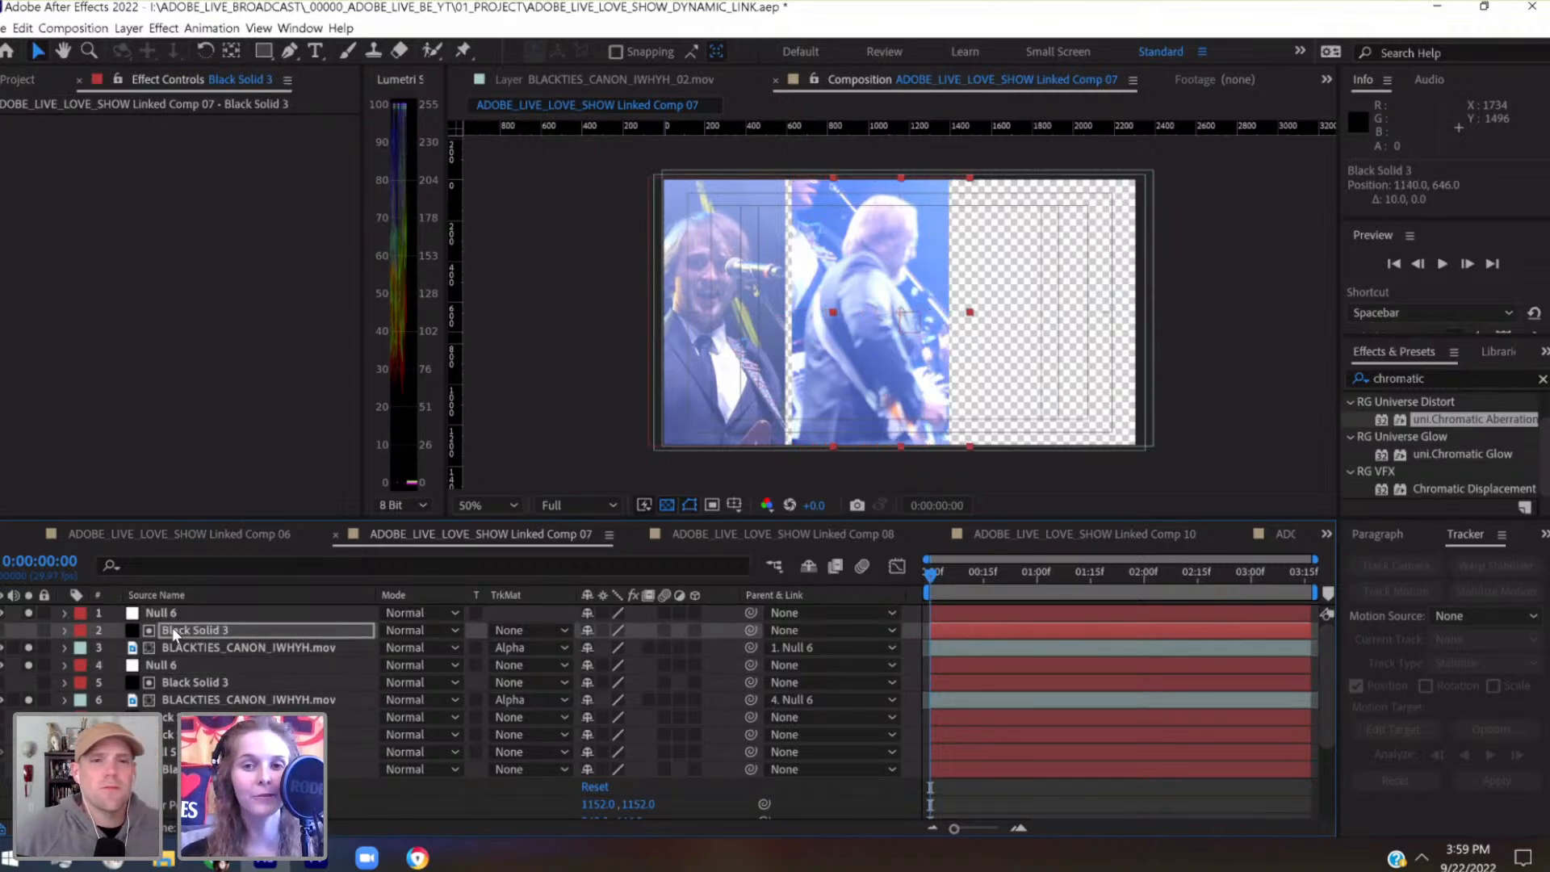
{"action": "key", "text": "shift+Right"}
{"action": "key", "text": "shift+Right"}
{"action": "key", "text": "shift+Right"}
{"action": "key", "text": "shift+Right"}
{"action": "key", "text": "shift+Right"}
{"action": "key", "text": "shift+Right"}
{"action": "key", "text": "shift+Right"}
{"action": "key", "text": "shift+Right"}
{"action": "key", "text": "shift+Right"}
{"action": "key", "text": "shift+Right"}
{"action": "key", "text": "shift+Right"}
{"action": "key", "text": "shift+Right"}
{"action": "key", "text": "shift+Right"}
{"action": "key", "text": "shift+Right"}
{"action": "key", "text": "shift+Right"}
{"action": "key", "text": "shift+Right"}
{"action": "key", "text": "shift+Right"}
{"action": "key", "text": "shift+Right"}
{"action": "key", "text": "shift+Right"}
{"action": "key", "text": "shift+Right"}
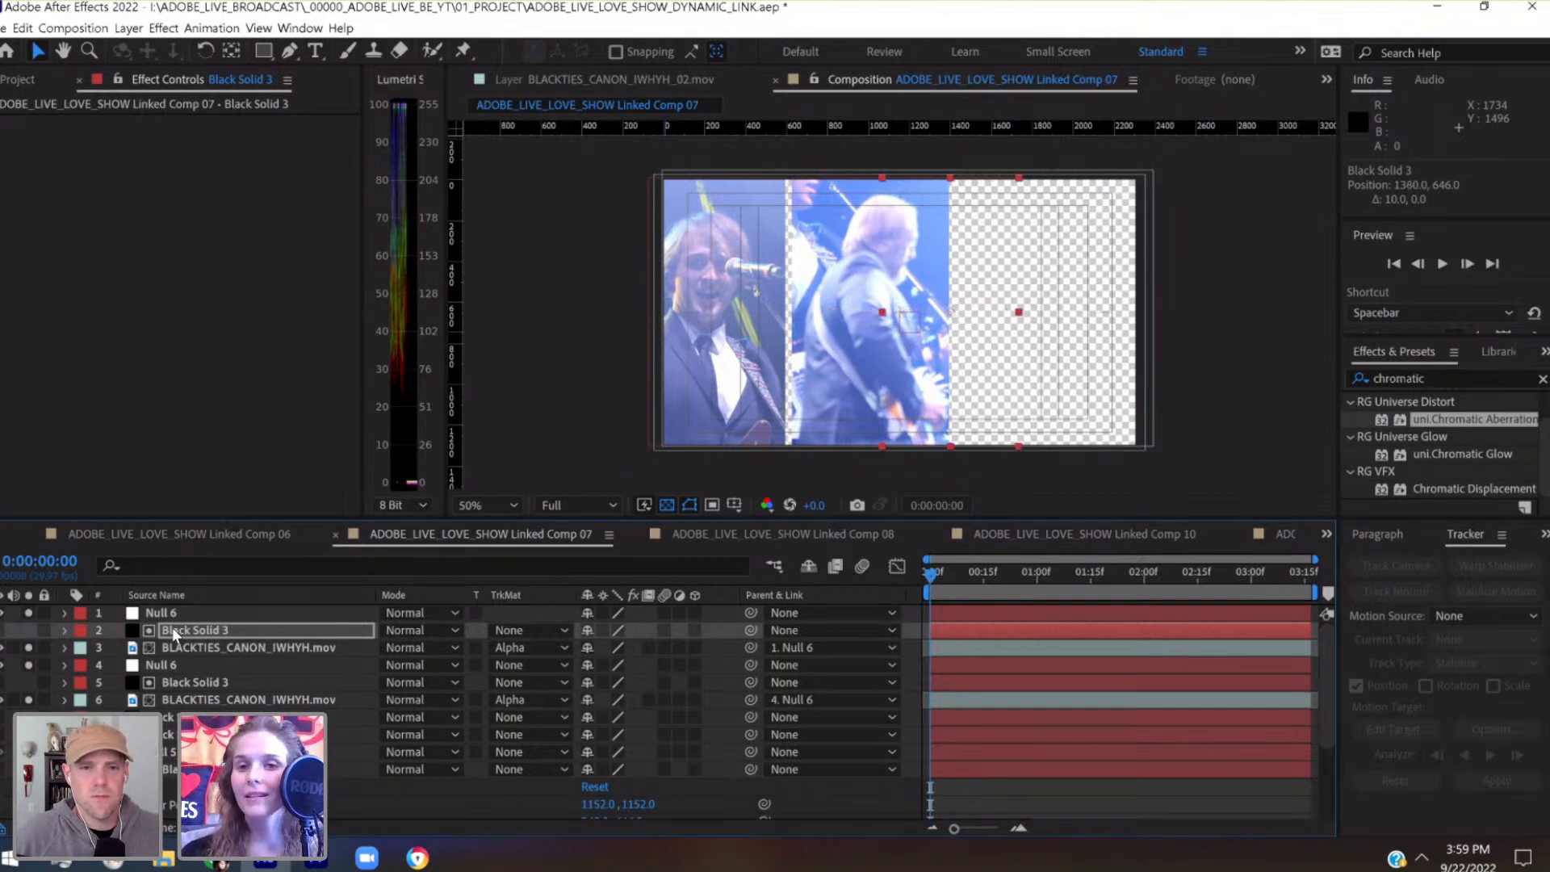
{"action": "key", "text": "shift+Right"}
{"action": "key", "text": "shift+Right"}
{"action": "key", "text": "shift+Right"}
{"action": "key", "text": "shift+Right"}
{"action": "key", "text": "shift+Right"}
{"action": "key", "text": "shift+Right"}
{"action": "key", "text": "shift+Right"}
{"action": "key", "text": "shift+Right"}
{"action": "key", "text": "shift+Right"}
{"action": "key", "text": "shift+Right"}
{"action": "key", "text": "shift+Right"}
{"action": "key", "text": "shift+Right"}
{"action": "key", "text": "shift+Right"}
{"action": "key", "text": "shift+Right"}
{"action": "key", "text": "shift+Right"}
{"action": "key", "text": "shift+Right"}
{"action": "key", "text": "shift+Right"}
{"action": "key", "text": "shift+Right"}
{"action": "key", "text": "shift+Right"}
{"action": "key", "text": "shift+Right"}
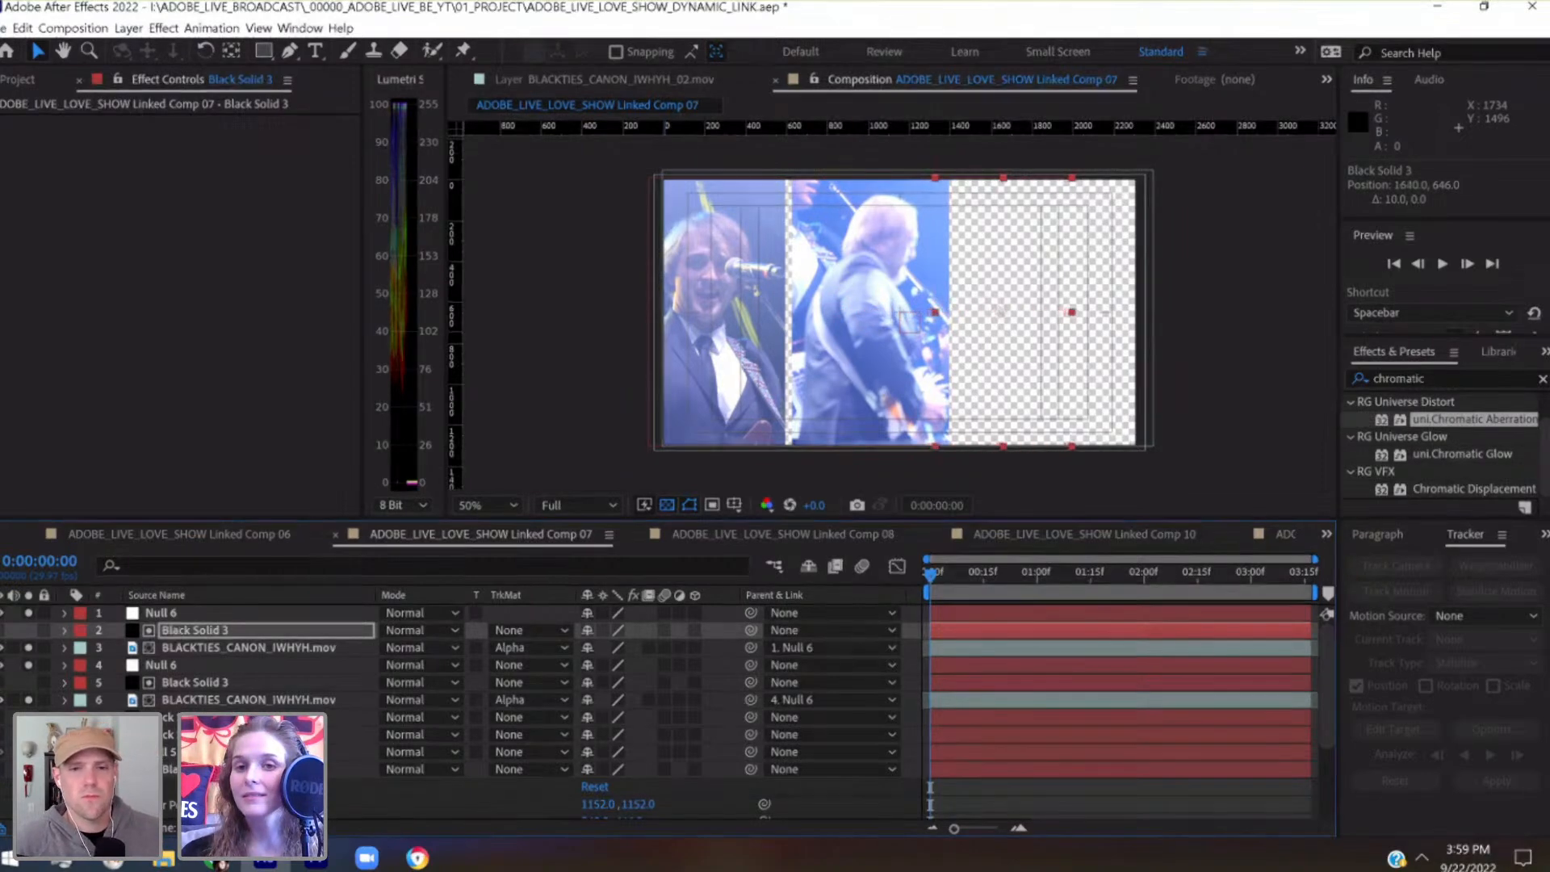
{"action": "key", "text": "shift+Left"}
{"action": "key", "text": "shift+Left"}
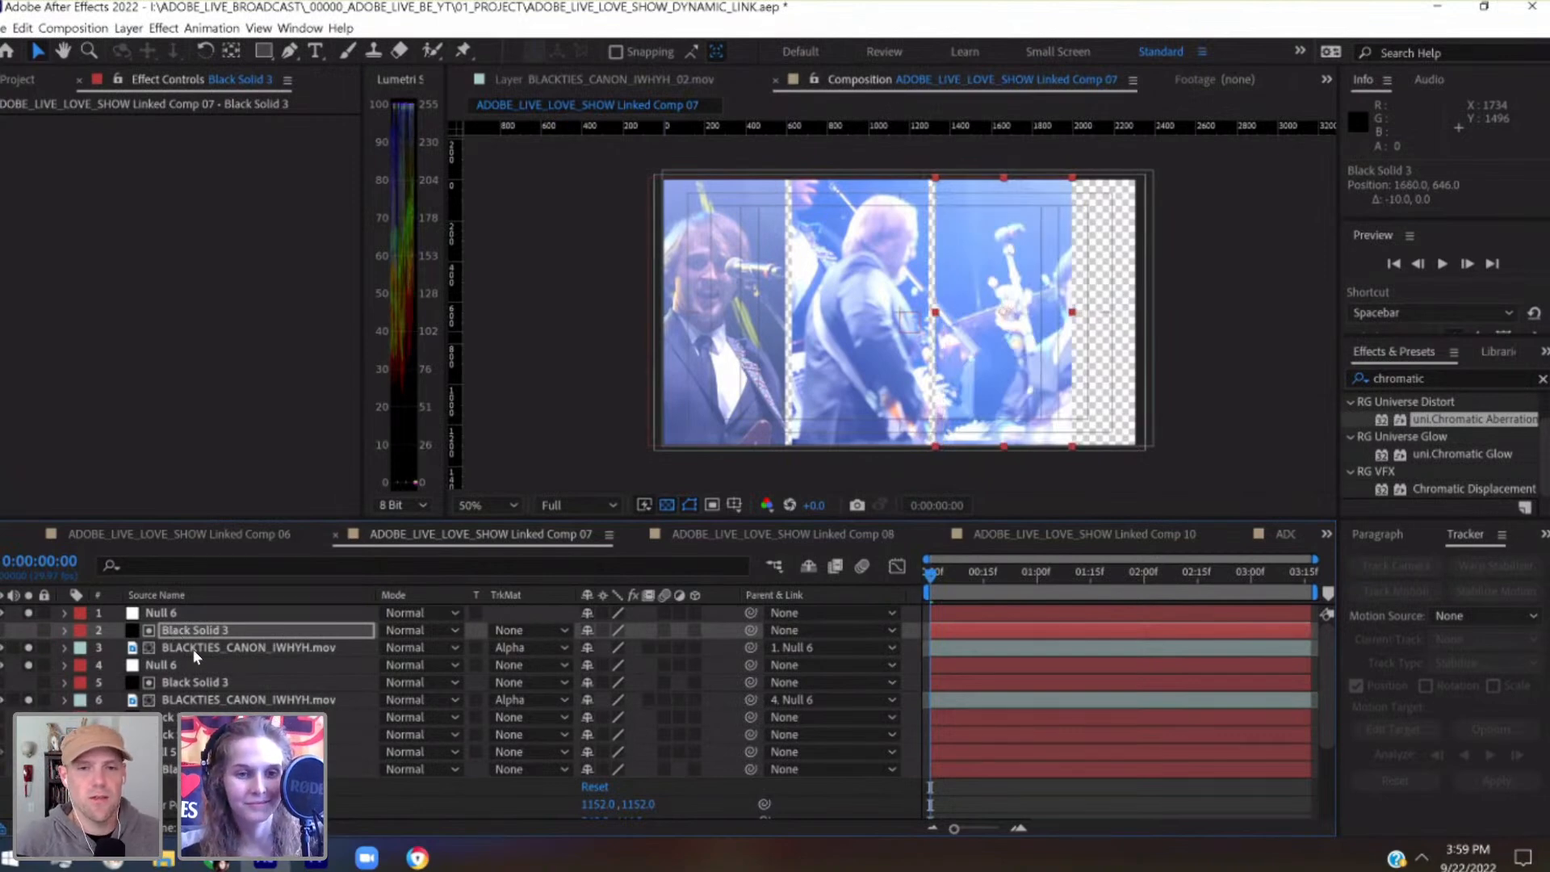
Shift the third panel's BLACKTIES_CANON_IWHYH.mov to position -320, 0 to frame the performer, and save the project
{"action": "left_click", "coordinate": [192, 650]}
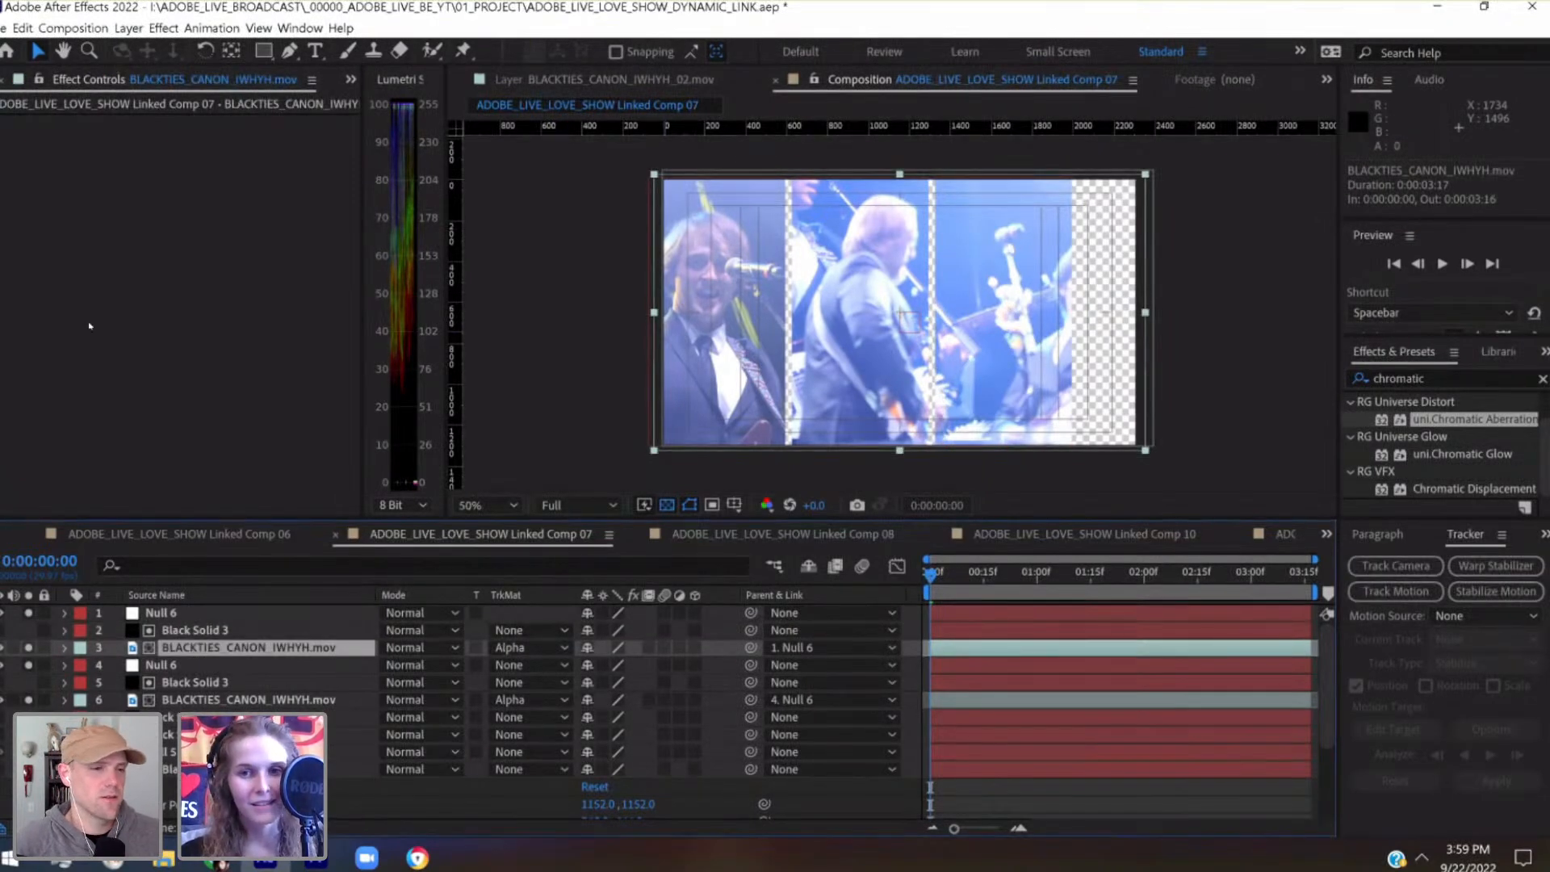
{"action": "key", "text": "shift+Left"}
{"action": "key", "text": "shift+Left"}
{"action": "key", "text": "shift+Left"}
{"action": "key", "text": "shift+Left"}
{"action": "key", "text": "shift+Left"}
{"action": "key", "text": "shift+Left"}
{"action": "key", "text": "shift+Left"}
{"action": "key", "text": "shift+Left"}
{"action": "key", "text": "shift+Left"}
{"action": "key", "text": "shift+Left"}
{"action": "key", "text": "shift+Left"}
{"action": "key", "text": "shift+Left"}
{"action": "key", "text": "shift+Left"}
{"action": "key", "text": "shift+Left"}
{"action": "key", "text": "shift+Left"}
{"action": "key", "text": "shift+Left"}
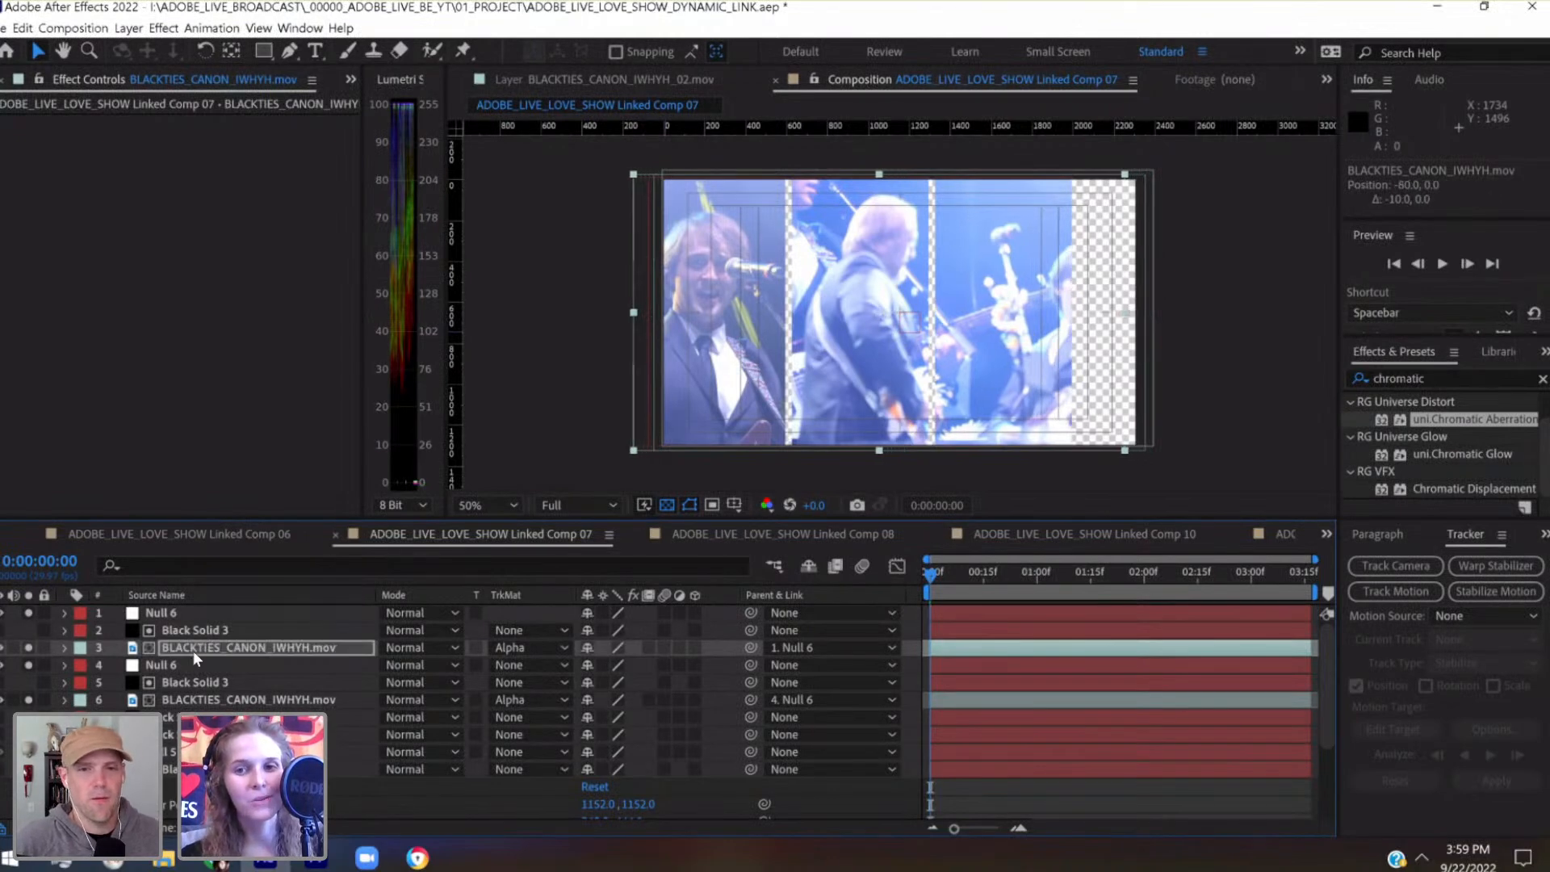
{"action": "key", "text": "shift+Left"}
{"action": "key", "text": "shift+Left"}
{"action": "key", "text": "shift+Left"}
{"action": "key", "text": "shift+Left"}
{"action": "key", "text": "shift+Left"}
{"action": "key", "text": "shift+Left"}
{"action": "key", "text": "shift+Left"}
{"action": "key", "text": "shift+Left"}
{"action": "key", "text": "shift+Left"}
{"action": "key", "text": "shift+Left"}
{"action": "key", "text": "shift+Left"}
{"action": "key", "text": "shift+Left"}
{"action": "key", "text": "shift+Left"}
{"action": "key", "text": "shift+Left"}
{"action": "key", "text": "shift+Left"}
{"action": "key", "text": "shift+Left"}
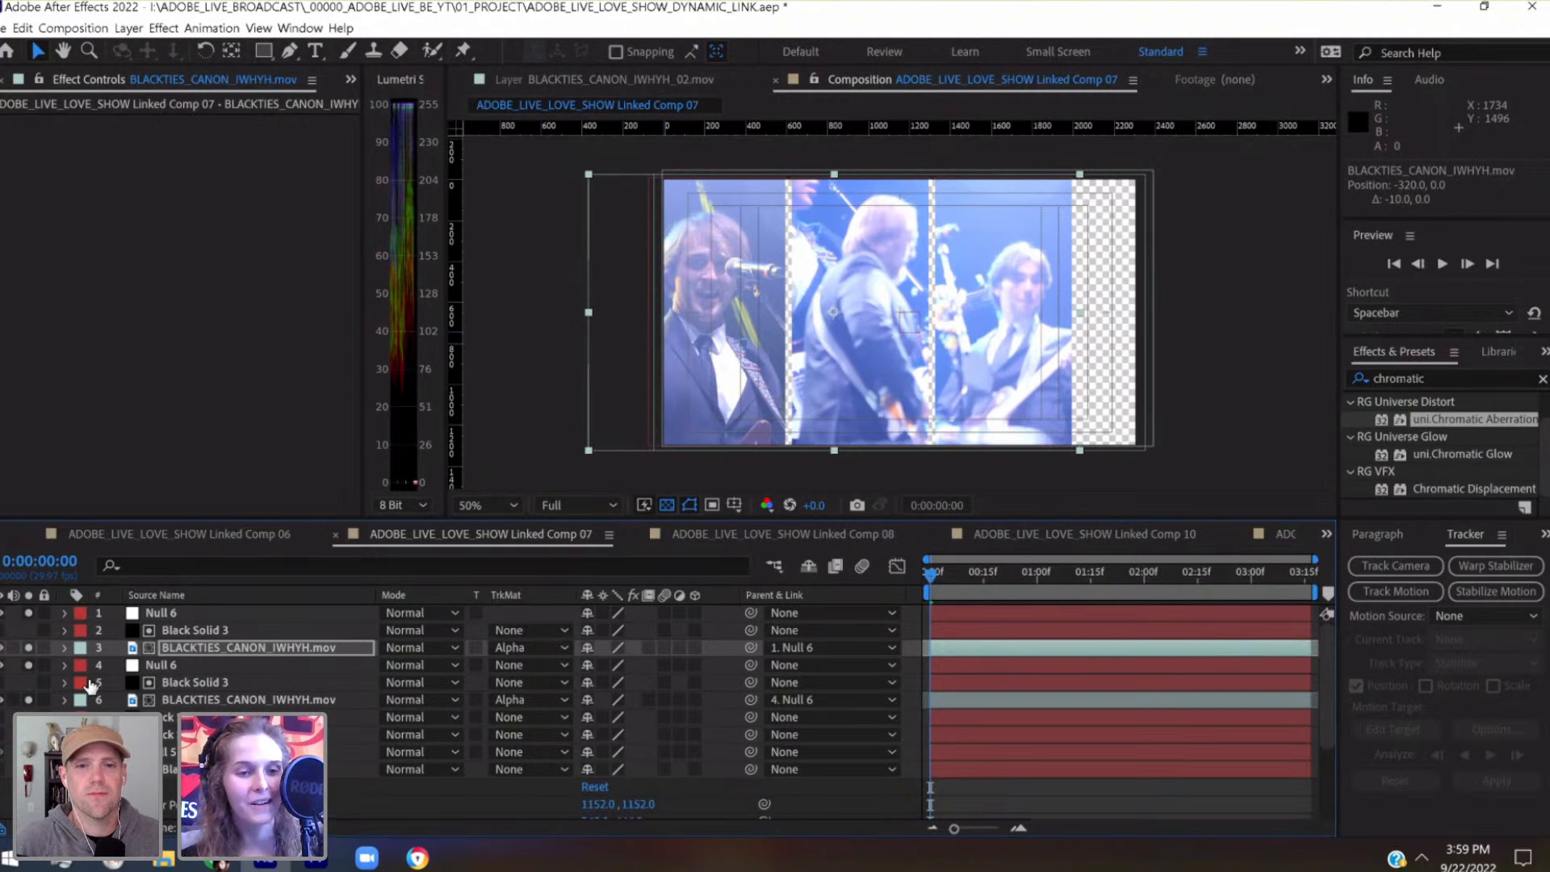
{"action": "left_click", "coordinate": [65, 650]}
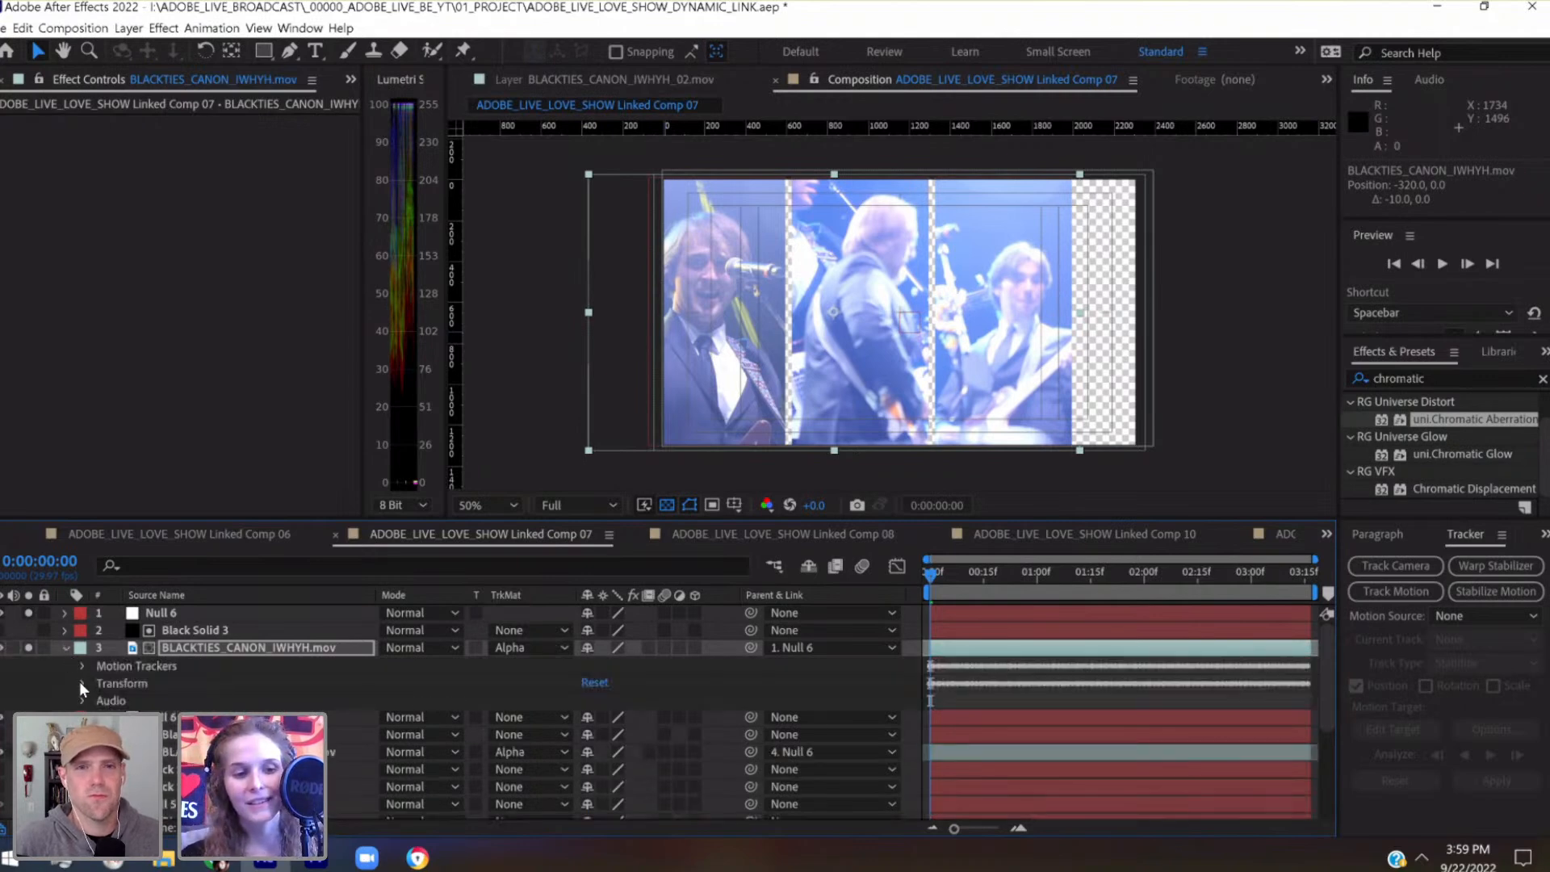
{"action": "left_click", "coordinate": [82, 683]}
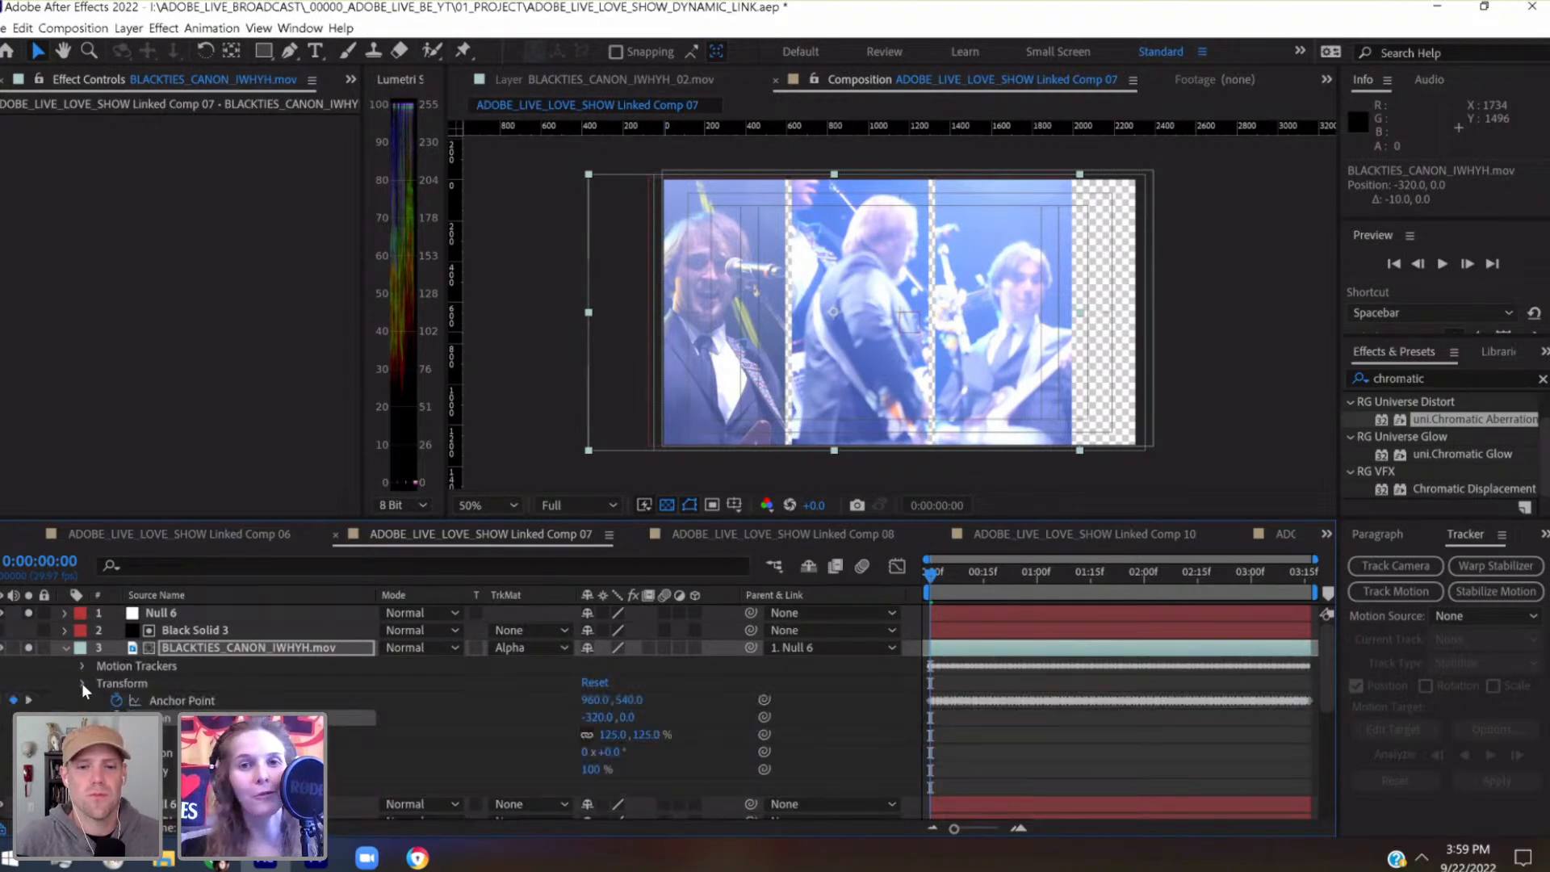
{"action": "left_click", "coordinate": [82, 683]}
{"action": "key", "text": "ctrl+s"}
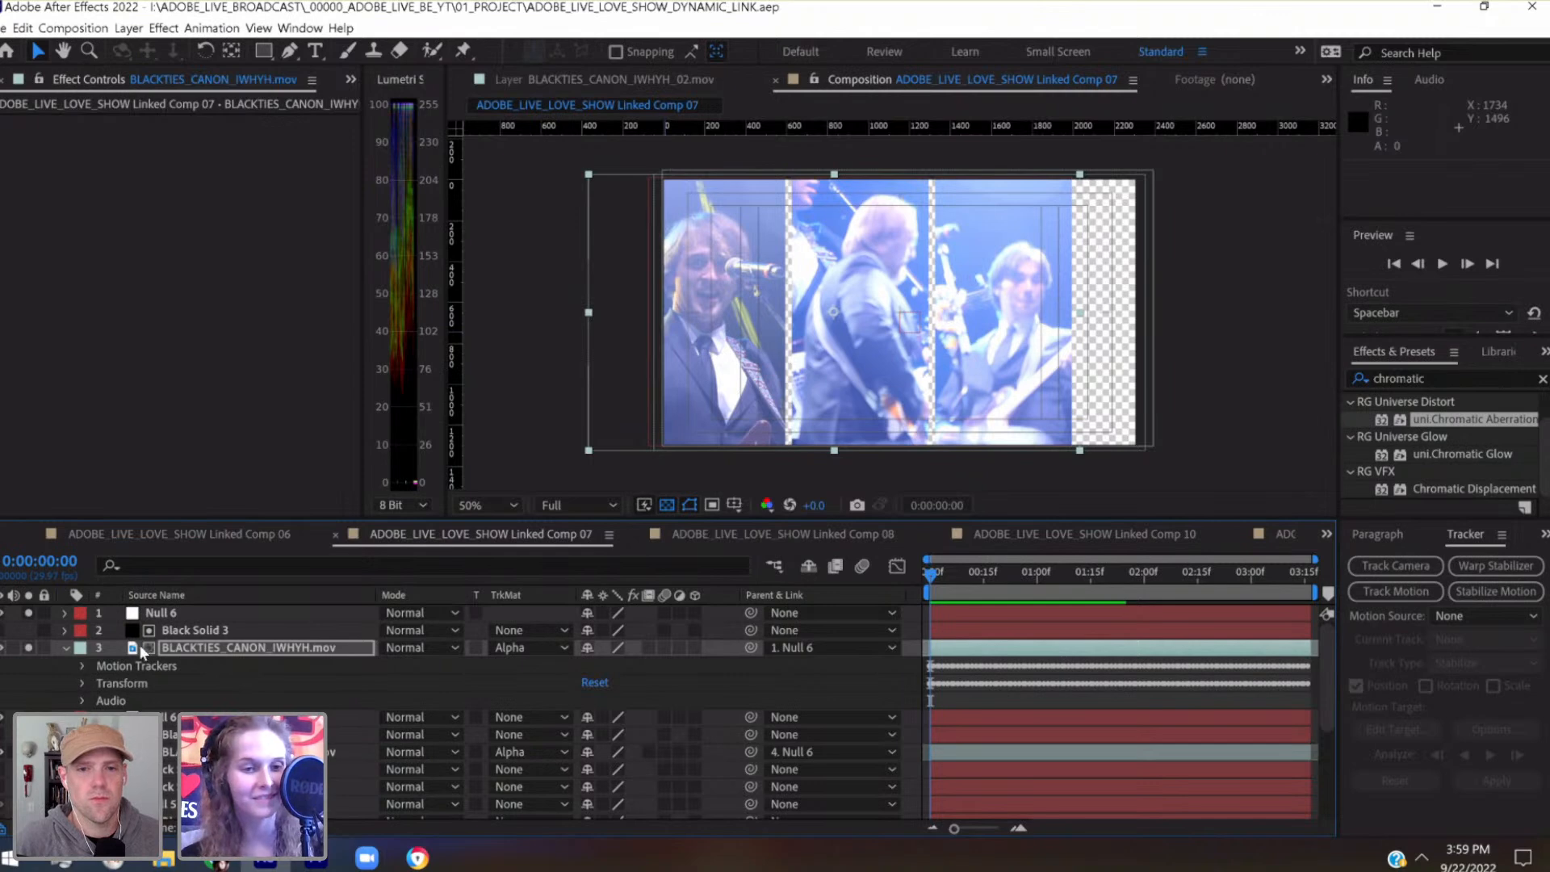
At 0:00:00:00, set the topmost Null 6's horizontal position keyframe to 1062 and its scale keyframe to 120%
{"action": "left_click", "coordinate": [157, 612]}
{"action": "key", "text": "u"}
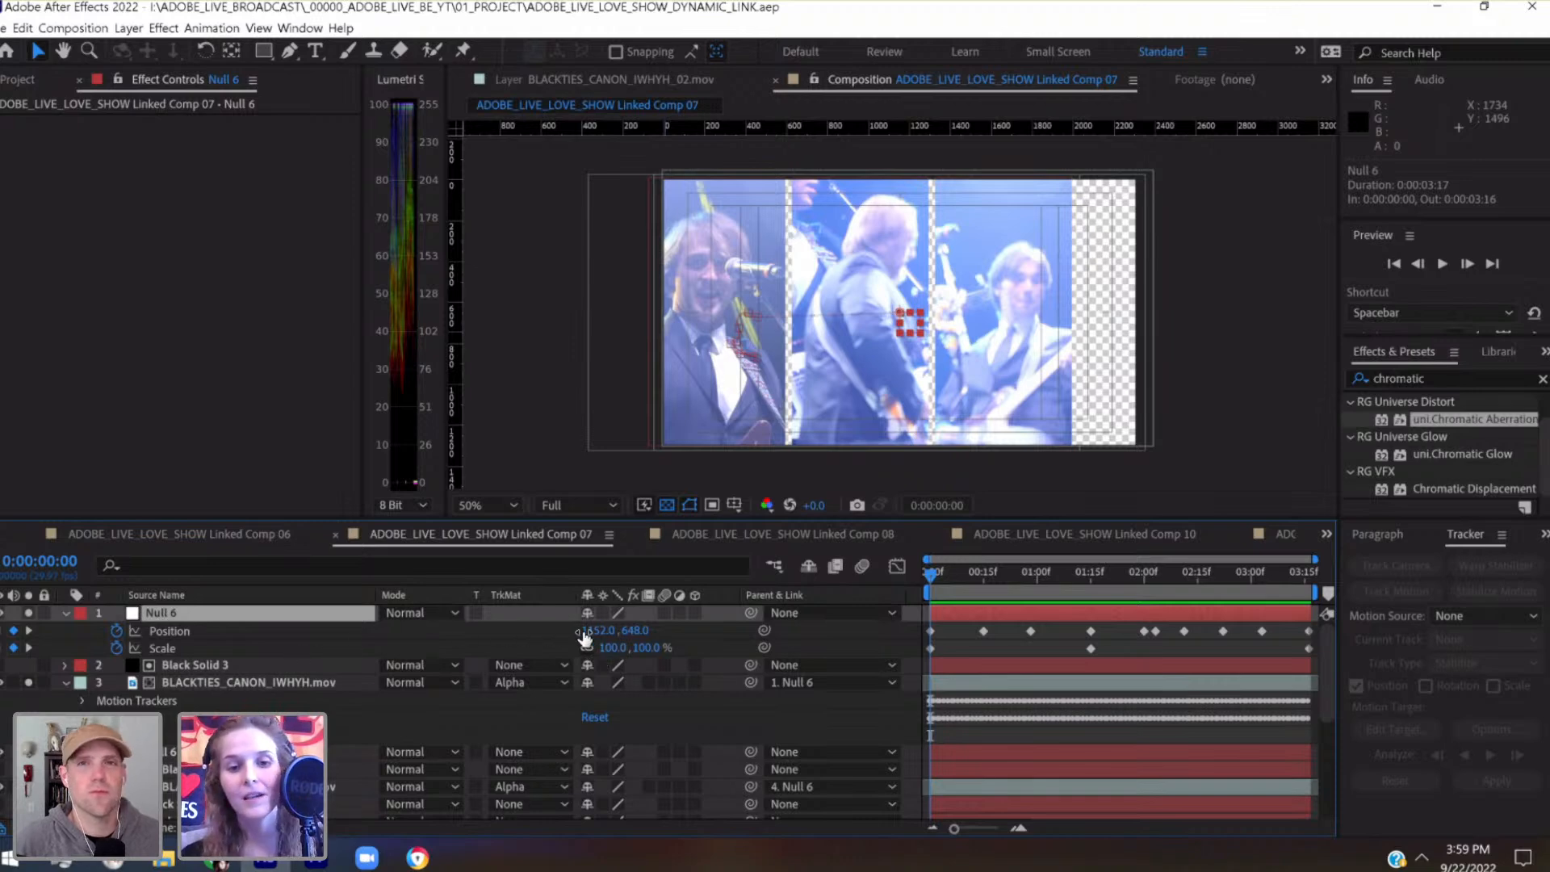
{"action": "left_click", "coordinate": [604, 631]}
{"action": "key", "text": "shift+Down"}
{"action": "key", "text": "shift+Down"}
{"action": "key", "text": "shift+Down"}
{"action": "key", "text": "shift+Down"}
{"action": "key", "text": "shift+Down"}
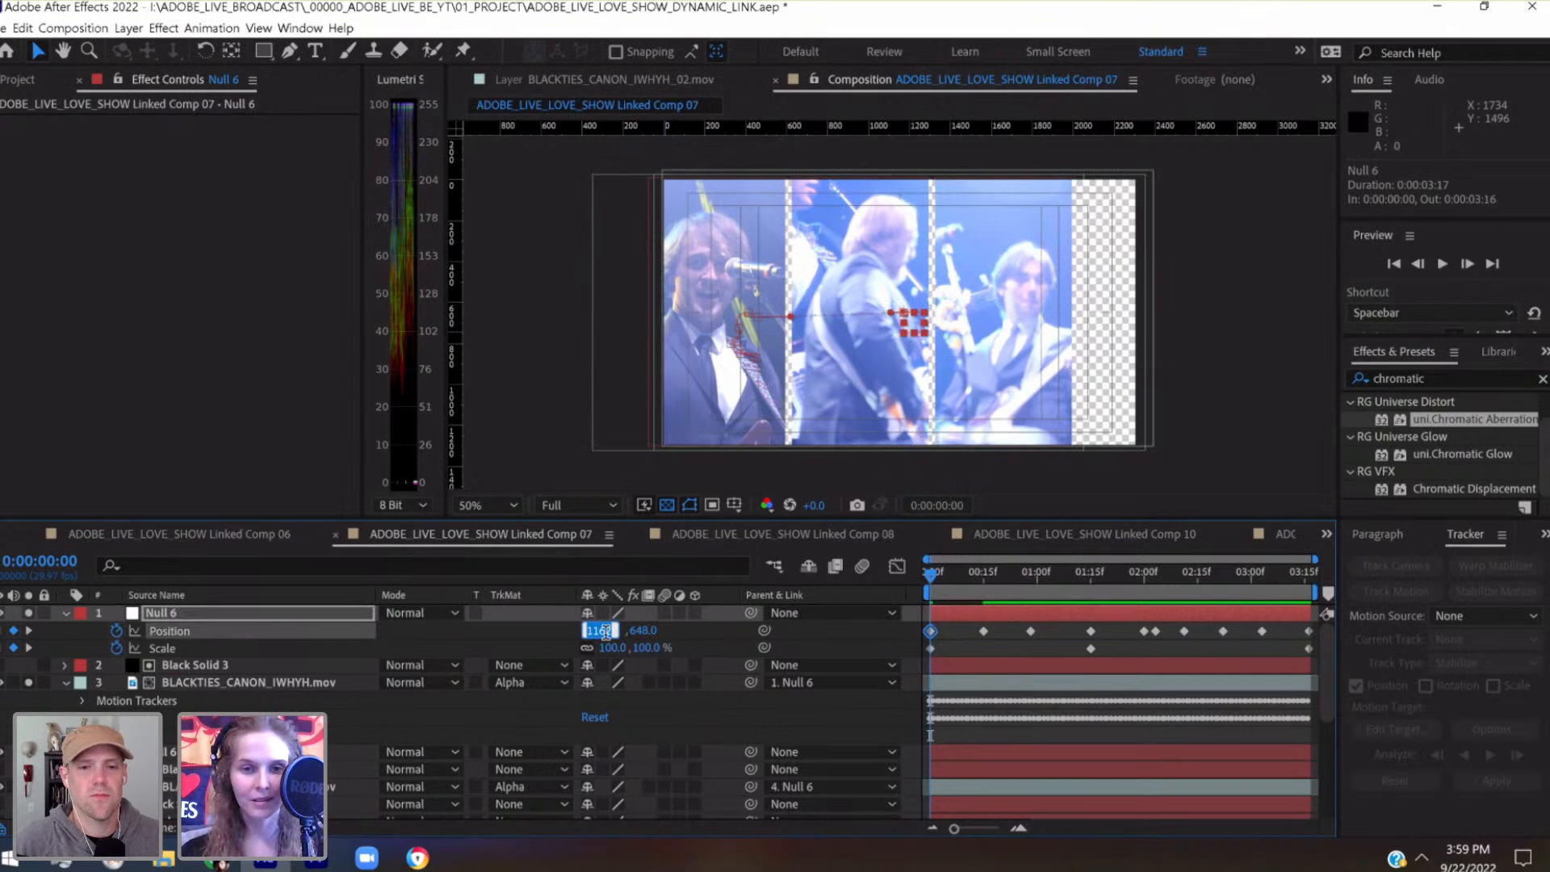
{"action": "key", "text": "shift+Down"}
{"action": "key", "text": "shift+Down"}
{"action": "key", "text": "shift+Down"}
{"action": "key", "text": "shift+Down"}
{"action": "key", "text": "shift+Down"}
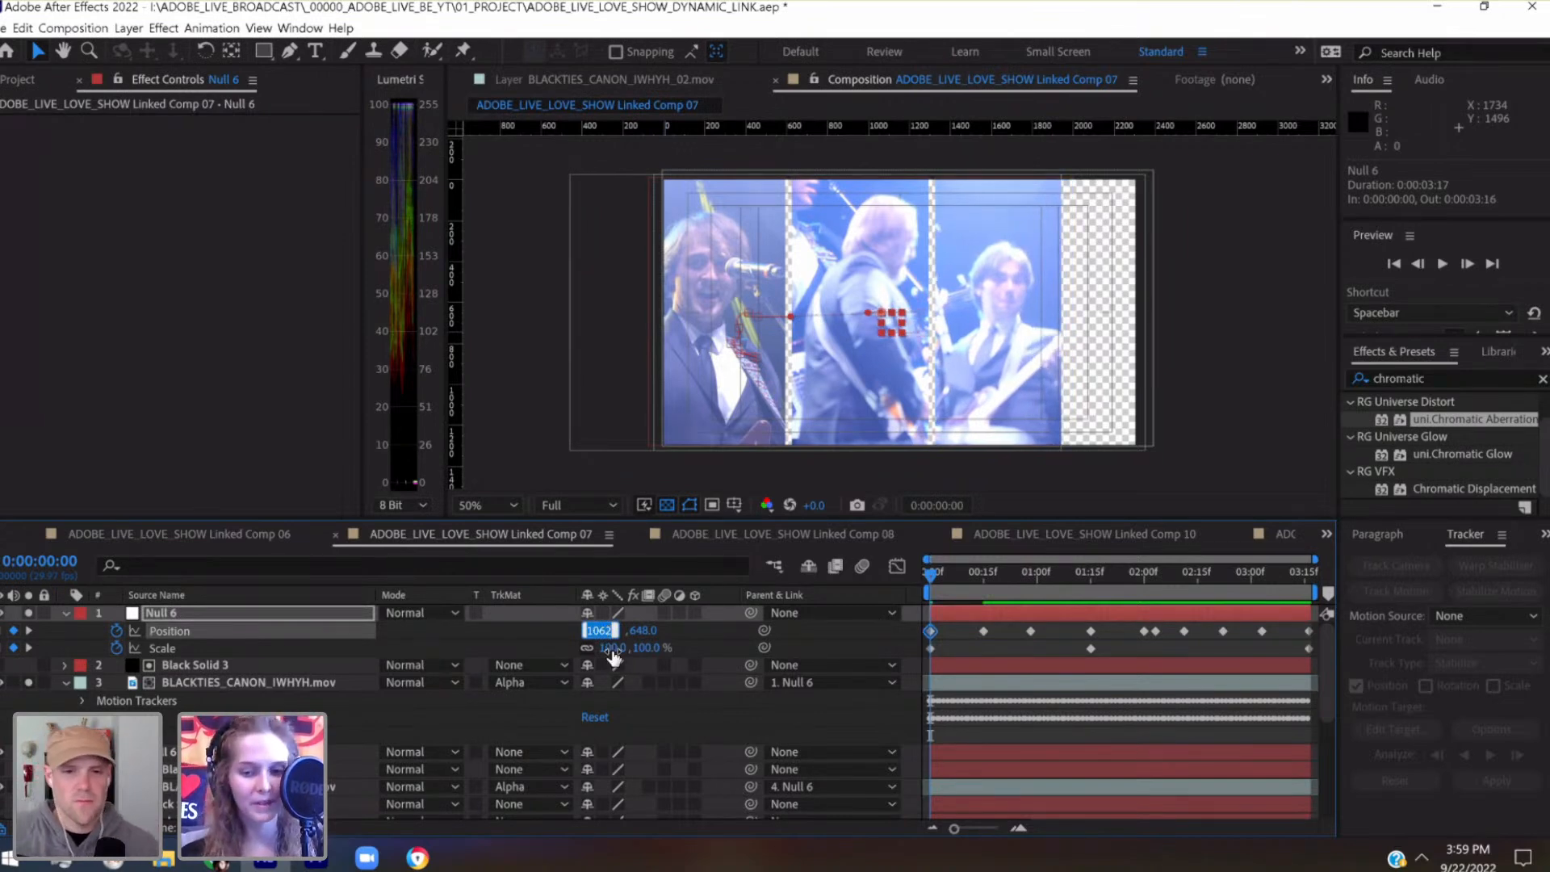
{"action": "key", "text": "shift+Up"}
{"action": "key", "text": "shift+Up"}
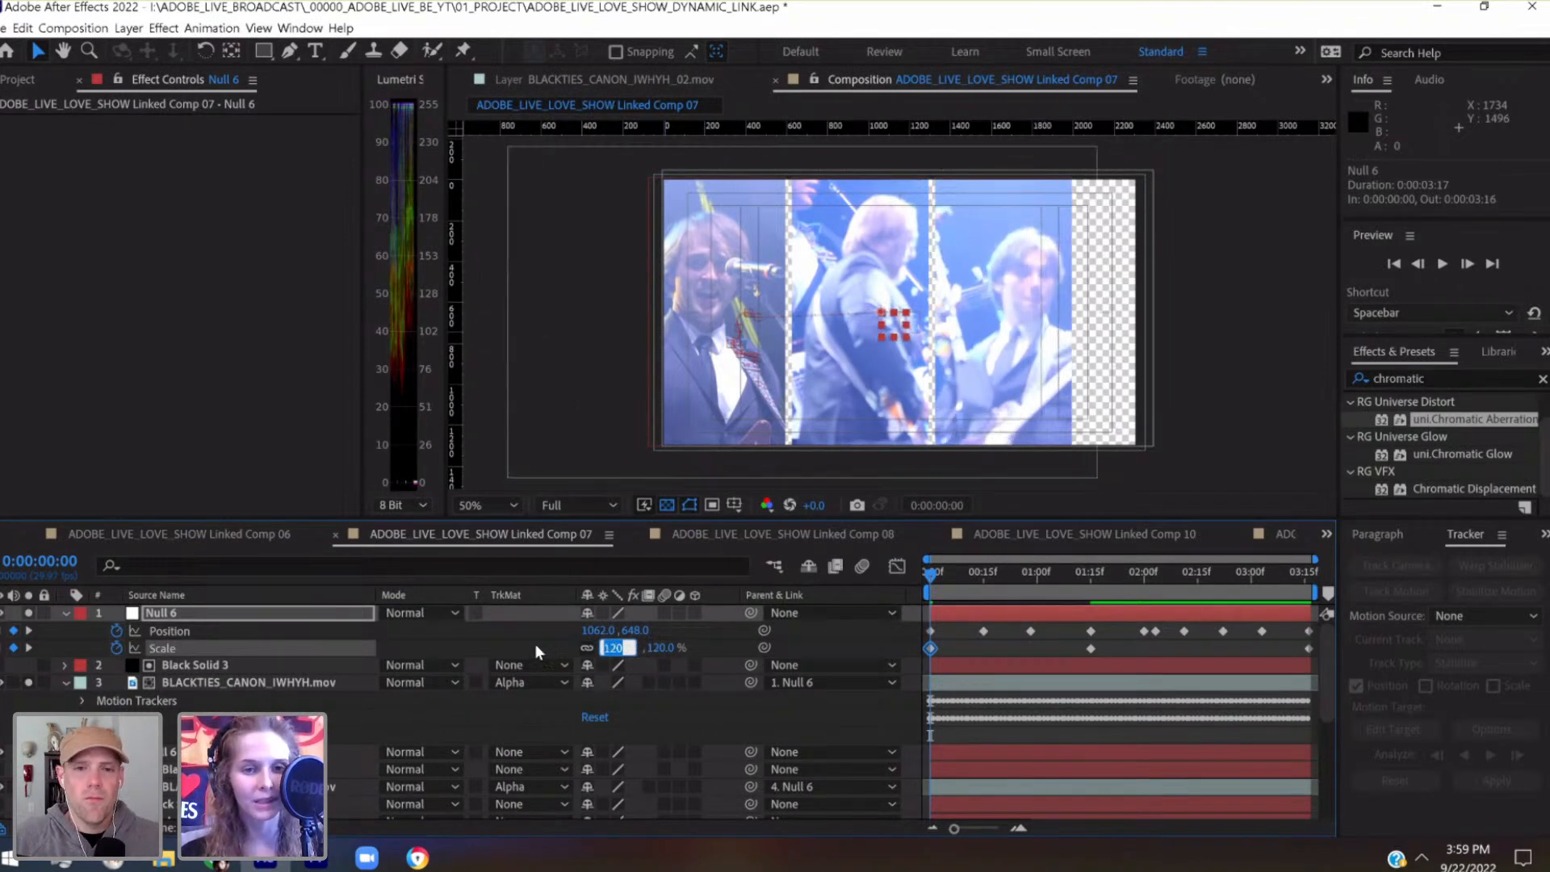
{"action": "key", "text": "Return"}
Nudge the topmost Null 6's position keyframe at 0:00:00:00 to 962, 528
{"action": "key", "text": "shift+Left"}
{"action": "key", "text": "shift+Left"}
{"action": "key", "text": "shift+Left"}
{"action": "key", "text": "shift+Left"}
{"action": "key", "text": "shift+Left"}
{"action": "key", "text": "shift+Left"}
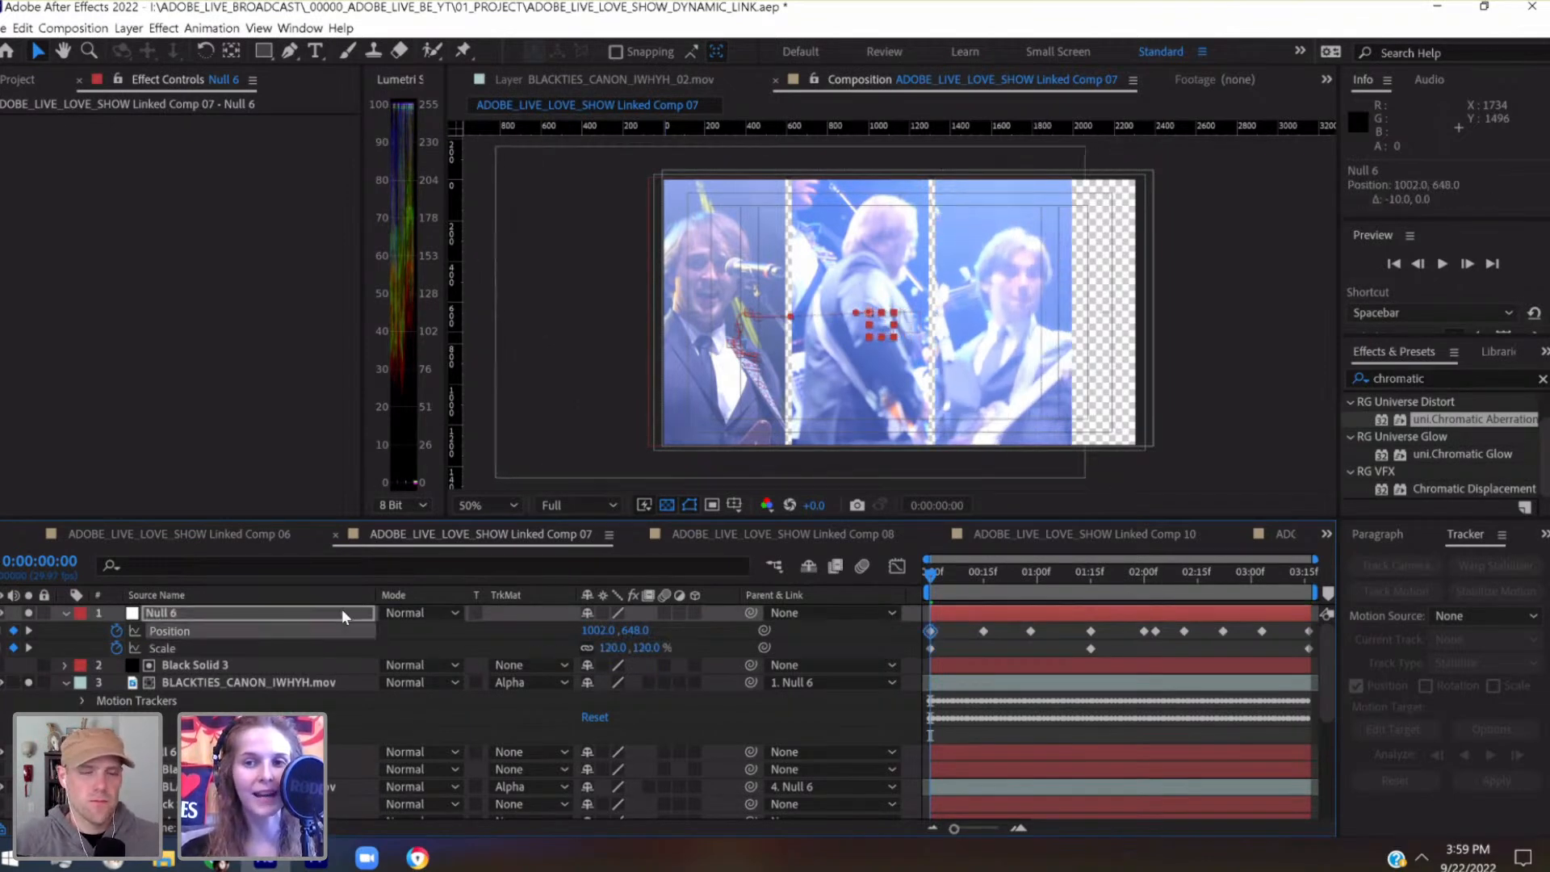
{"action": "key", "text": "shift+Left"}
{"action": "key", "text": "shift+Left"}
{"action": "key", "text": "shift+Left"}
{"action": "key", "text": "shift+Left"}
{"action": "key", "text": "shift+Up"}
{"action": "key", "text": "shift+Up"}
{"action": "key", "text": "shift+Up"}
{"action": "key", "text": "shift+Up"}
{"action": "key", "text": "shift+Up"}
{"action": "key", "text": "shift+Up"}
{"action": "key", "text": "shift+Up"}
{"action": "key", "text": "shift+Up"}
{"action": "key", "text": "shift+Up"}
{"action": "key", "text": "shift+Up"}
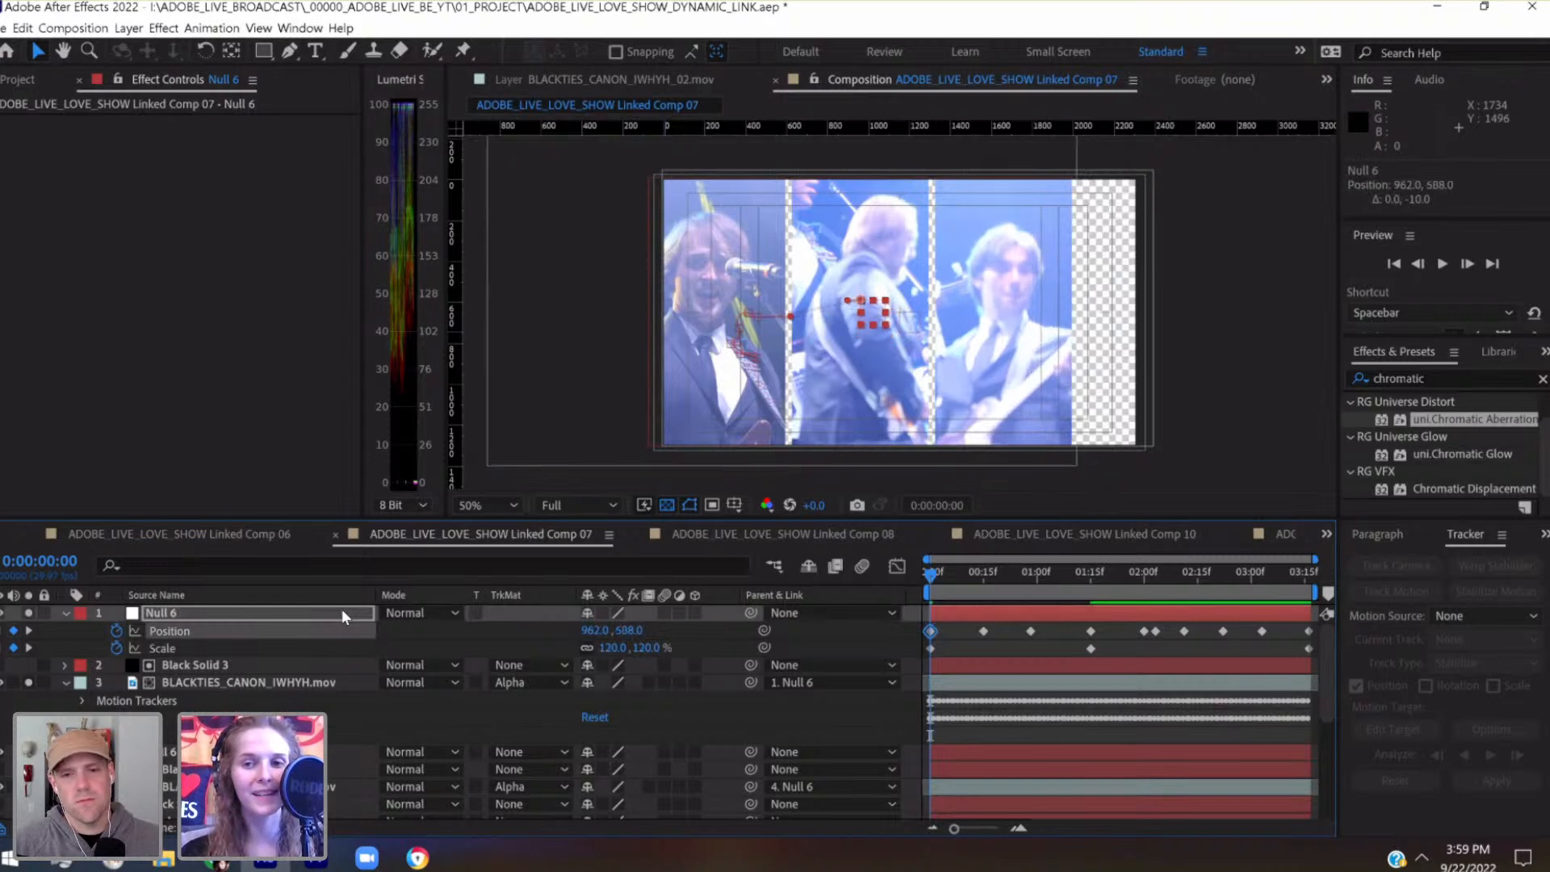
{"action": "key", "text": "shift+Up"}
{"action": "key", "text": "shift+Up"}
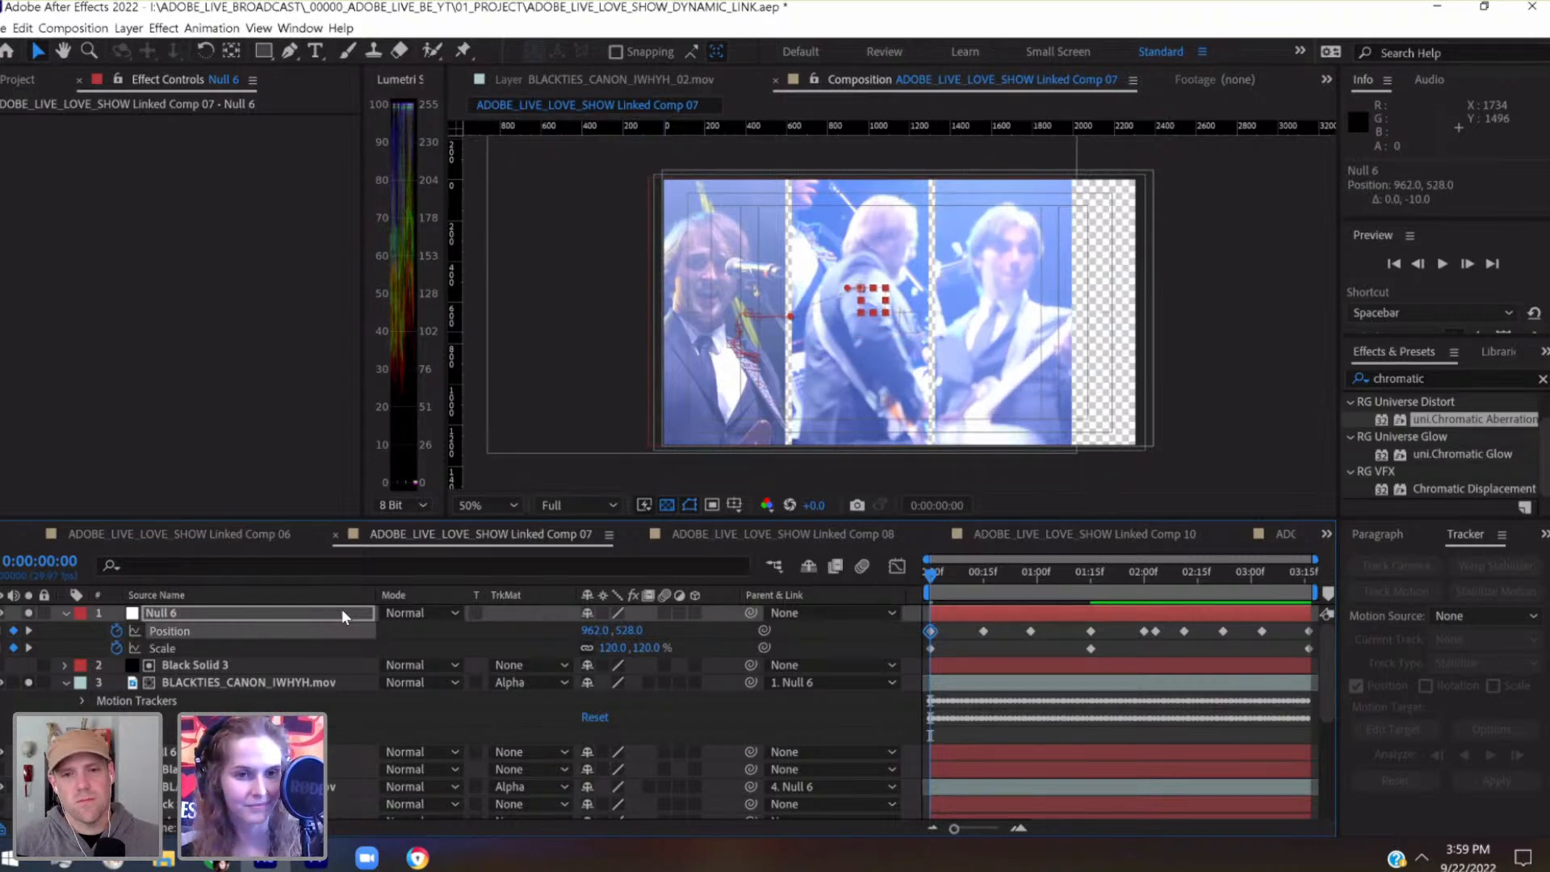
Create a new null object above the third panel's layers and name it PANEL_03_TOP
{"action": "left_click", "coordinate": [128, 28]}
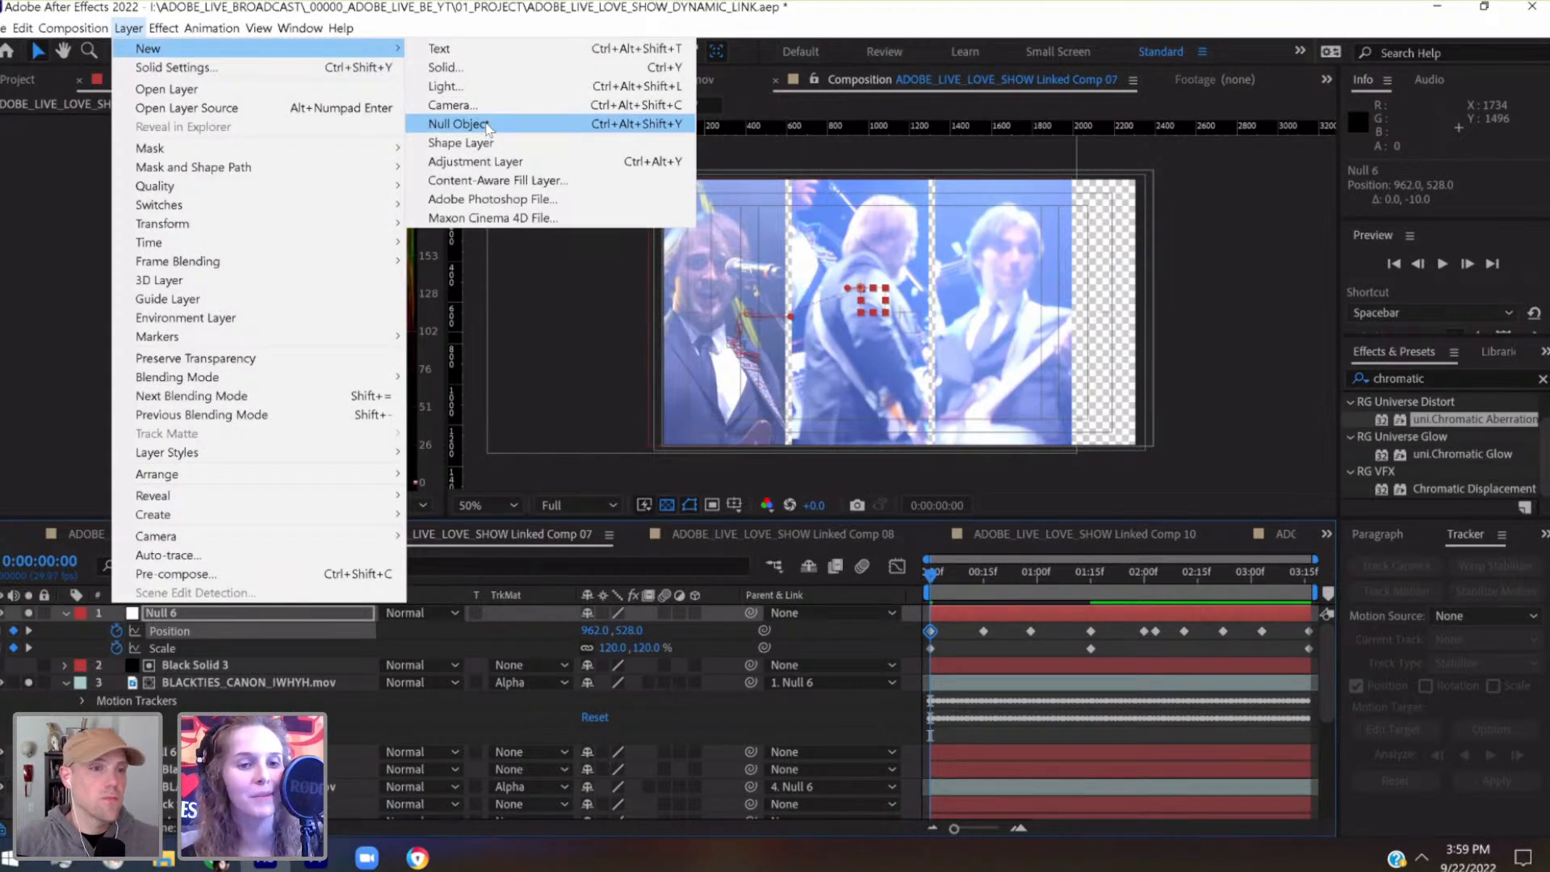
{"action": "left_click", "coordinate": [457, 124]}
{"action": "left_click", "coordinate": [150, 601]}
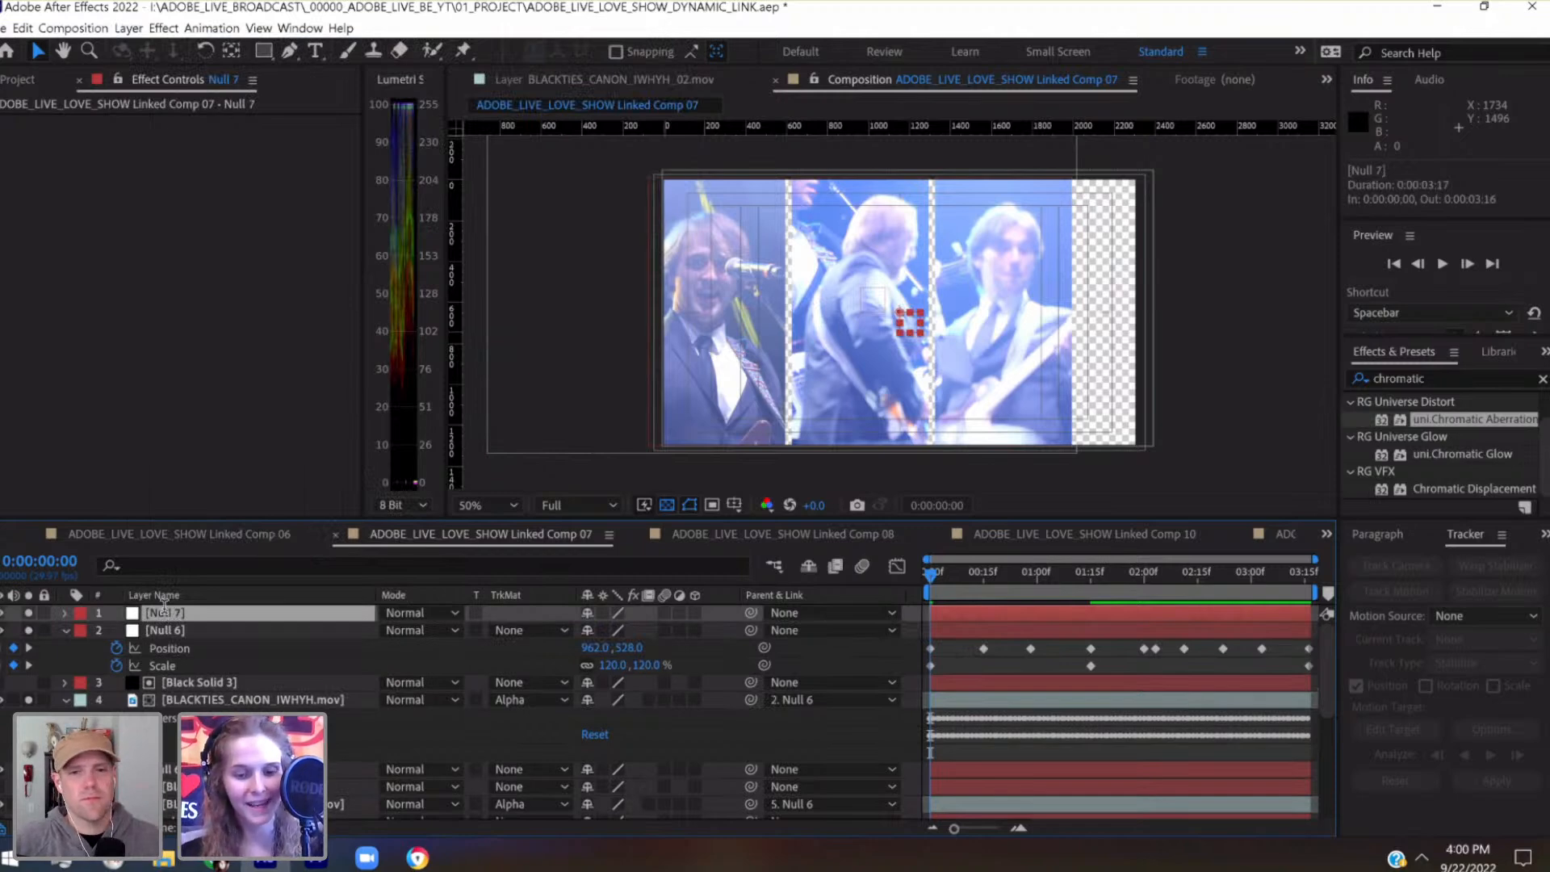
{"action": "key", "text": "Return"}
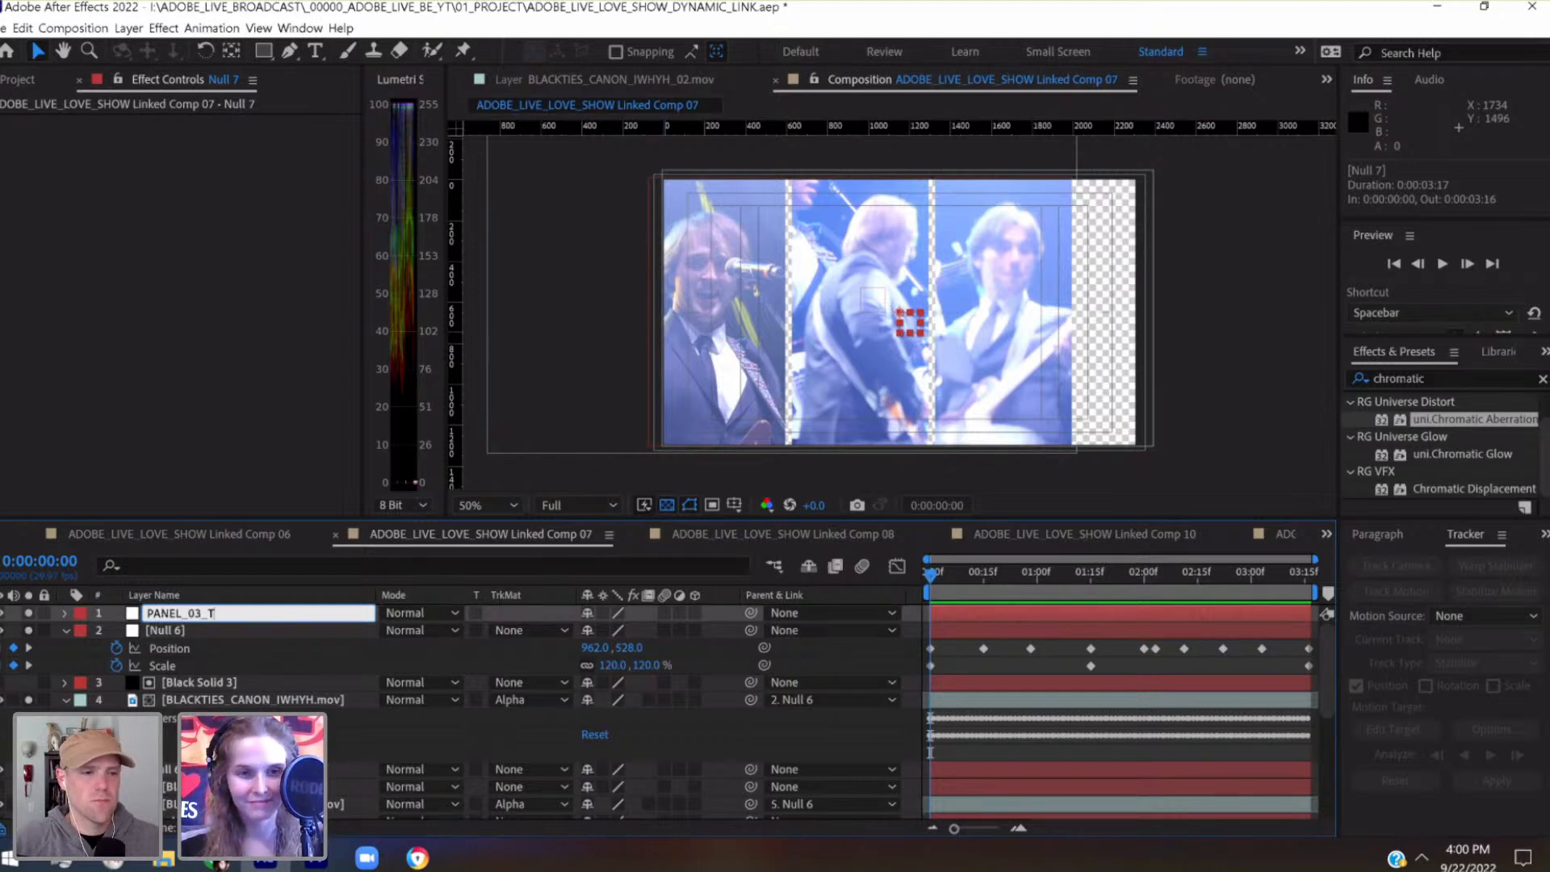
{"action": "key", "text": "Return"}
Parent the third panel's Null 6 to PANEL_03_TOP and collapse its properties
{"action": "left_click", "coordinate": [183, 637]}
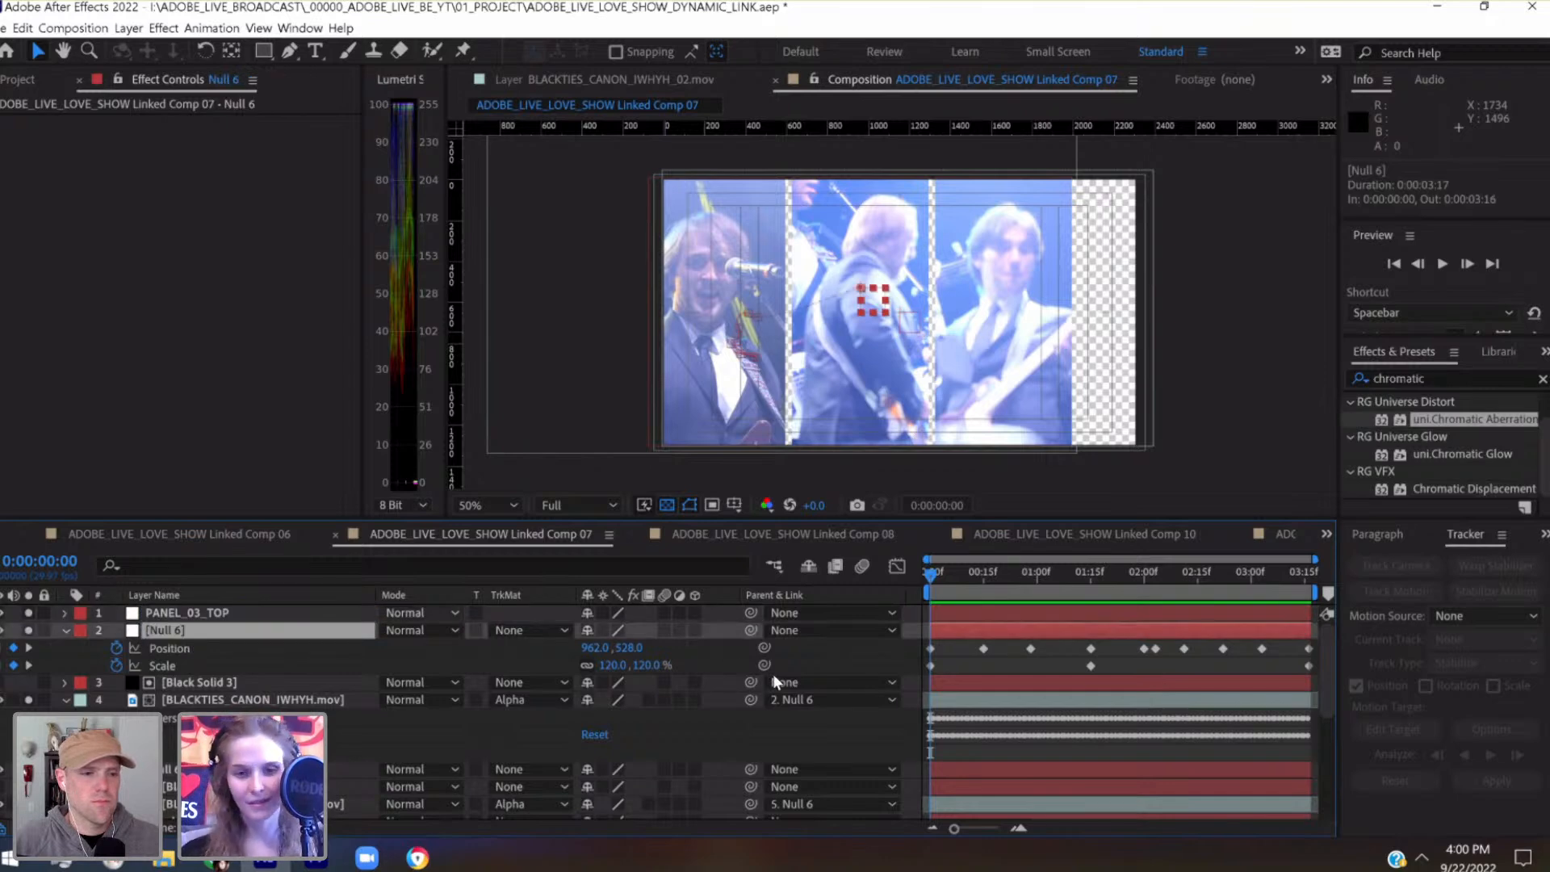
{"action": "left_click_drag", "start_coordinate": [752, 631], "coordinate": [186, 614]}
{"action": "left_click", "coordinate": [64, 630]}
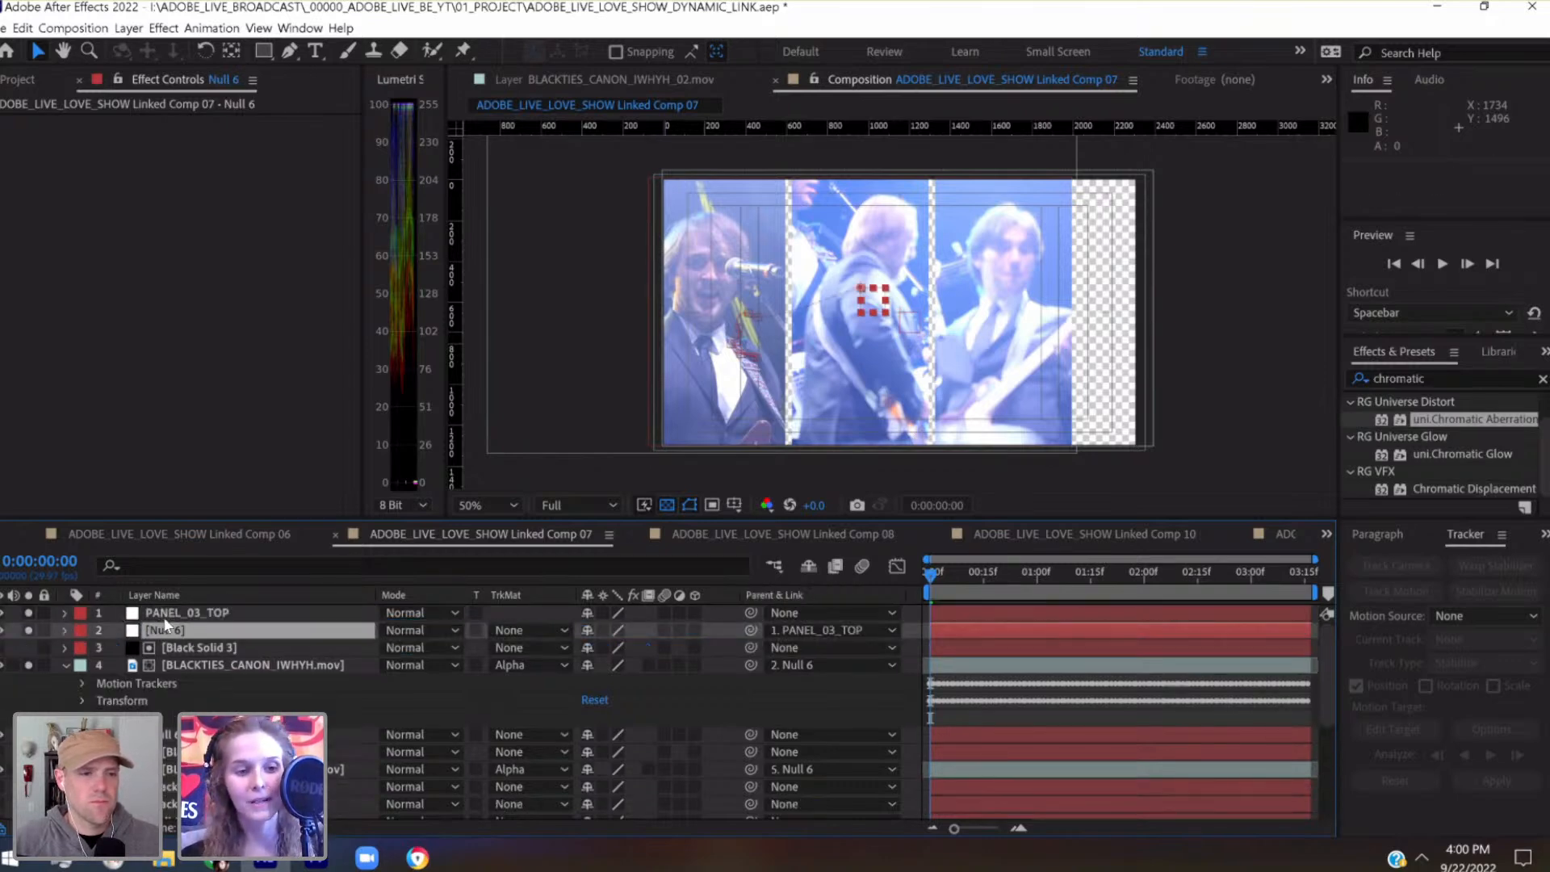
Test the parenting by moving PANEL_03_TOP sideways and back to 1152, 648
{"action": "left_click", "coordinate": [166, 618]}
{"action": "key", "text": "shift+Right"}
{"action": "key", "text": "shift+Right"}
{"action": "key", "text": "shift+Left"}
{"action": "key", "text": "shift+Left"}
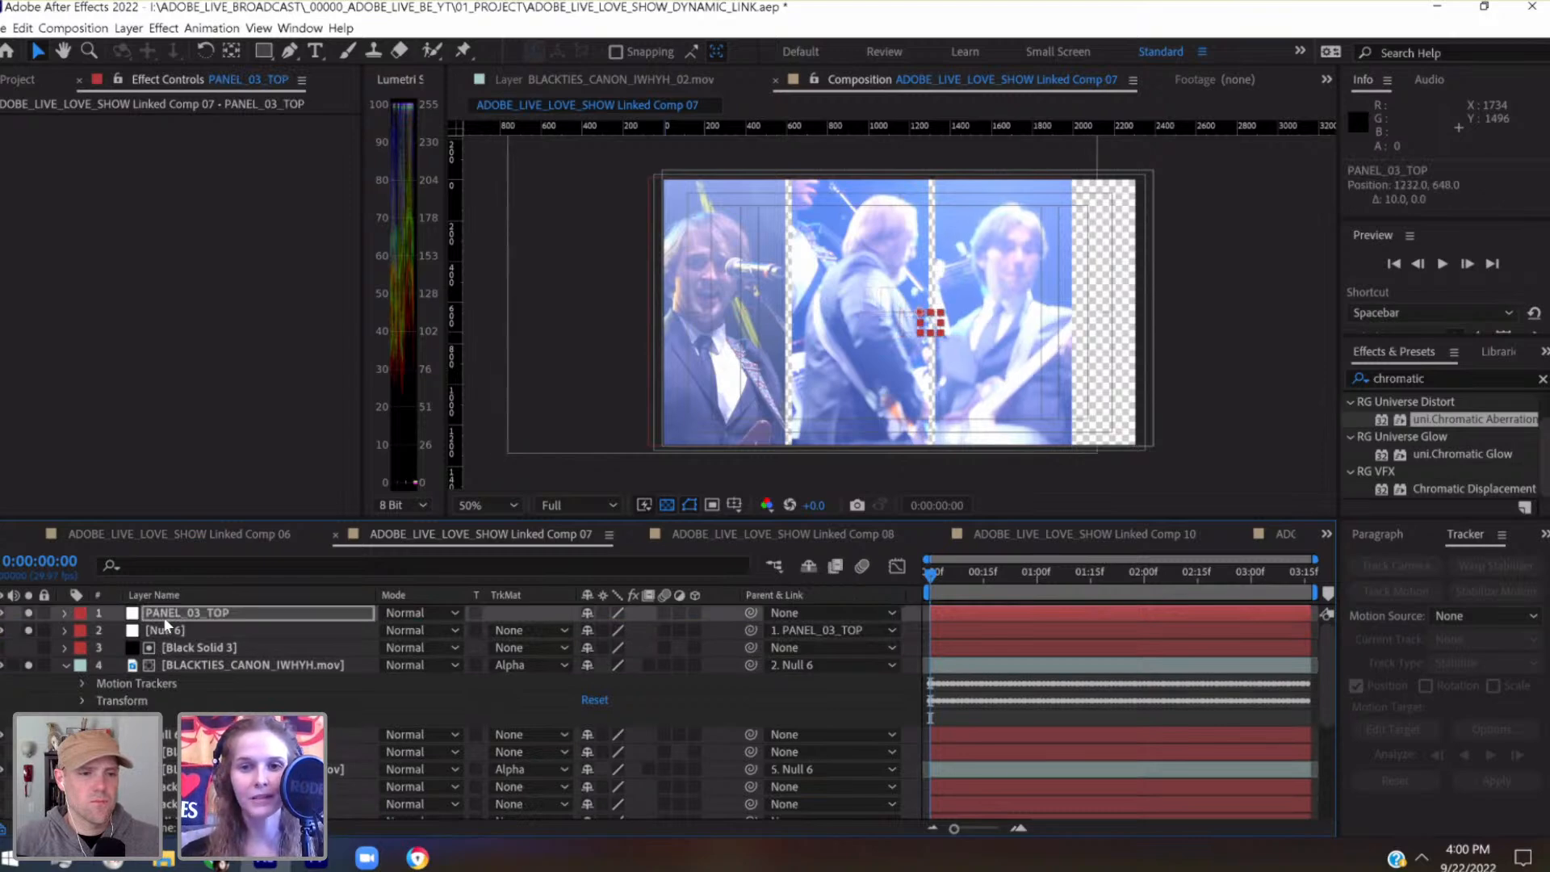
{"action": "key", "text": "shift+Left"}
{"action": "key", "text": "shift+Left"}
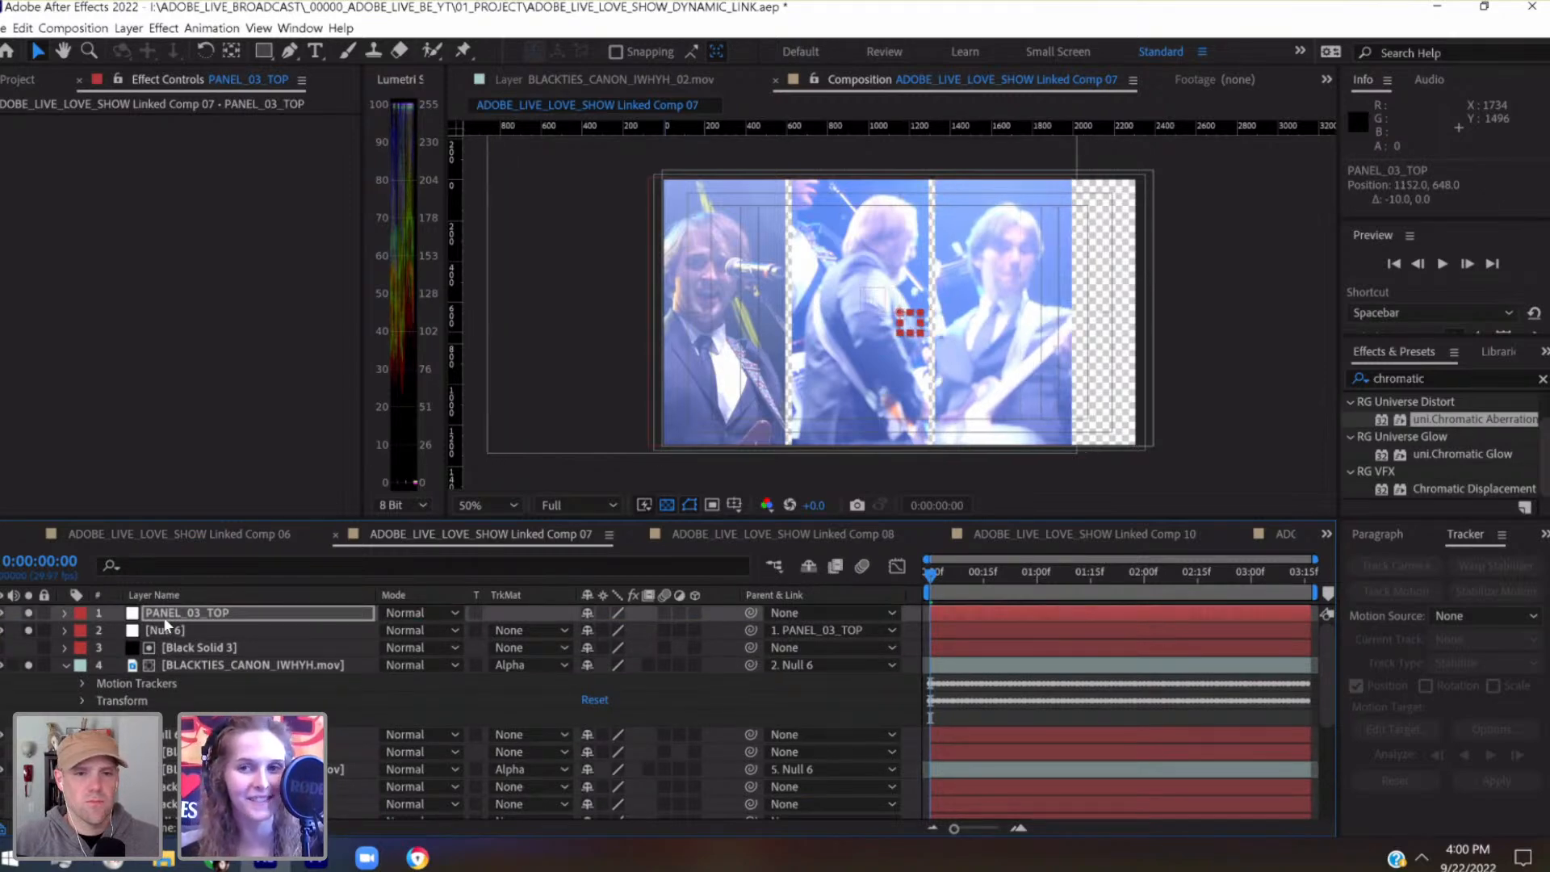
Parent the third panel's Black Solid 3 to PANEL_03_TOP and move PANEL_03_TOP to 1352, 648
{"action": "left_click", "coordinate": [307, 642]}
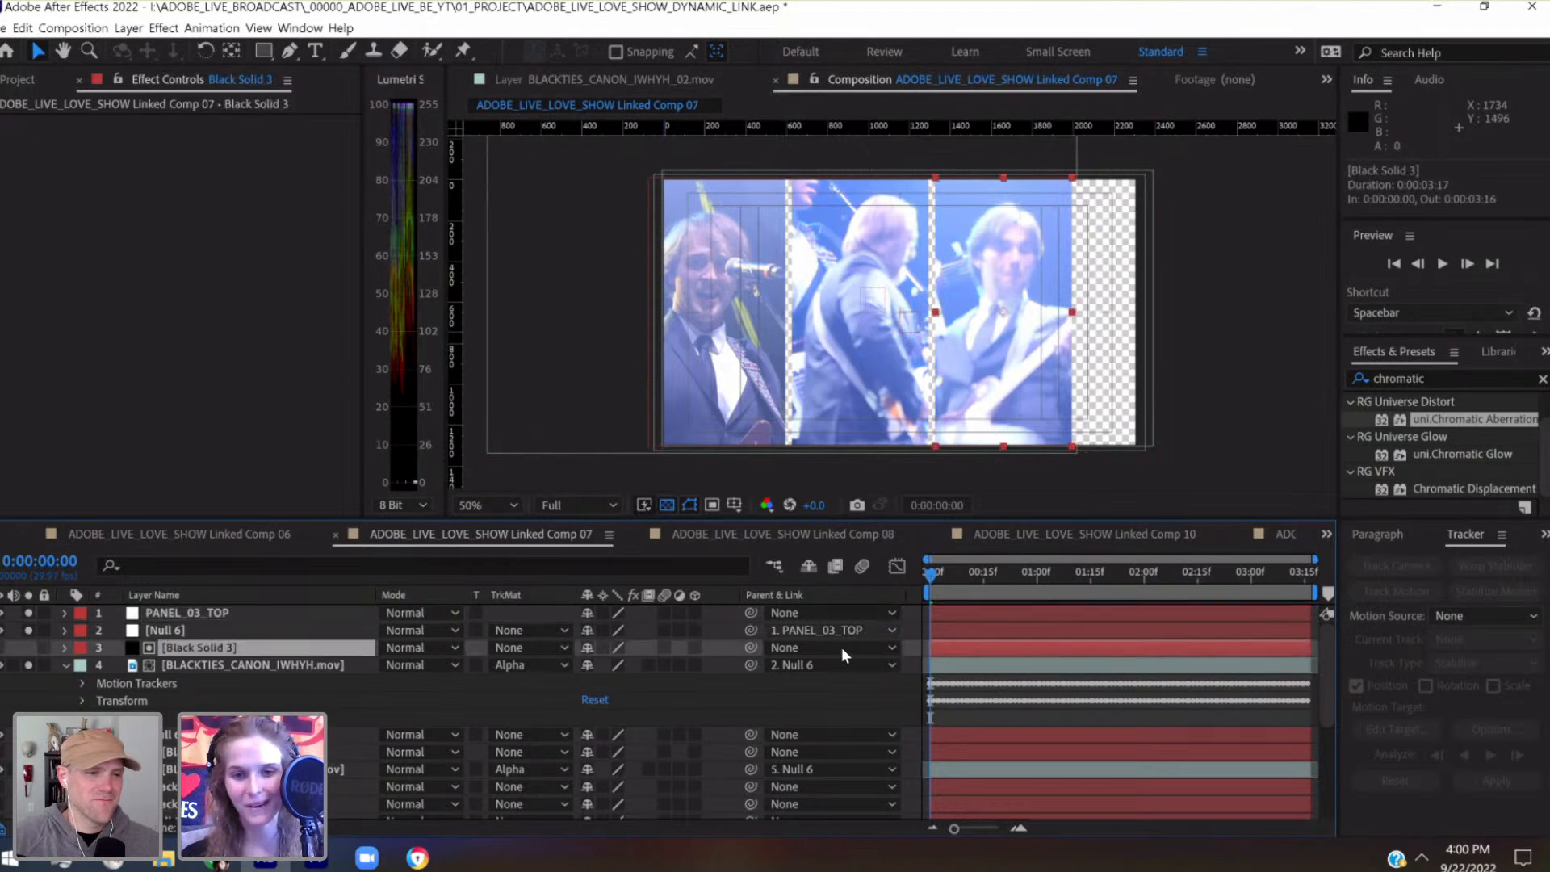
{"action": "left_click_drag", "start_coordinate": [750, 648], "coordinate": [296, 612]}
{"action": "left_click", "coordinate": [296, 612]}
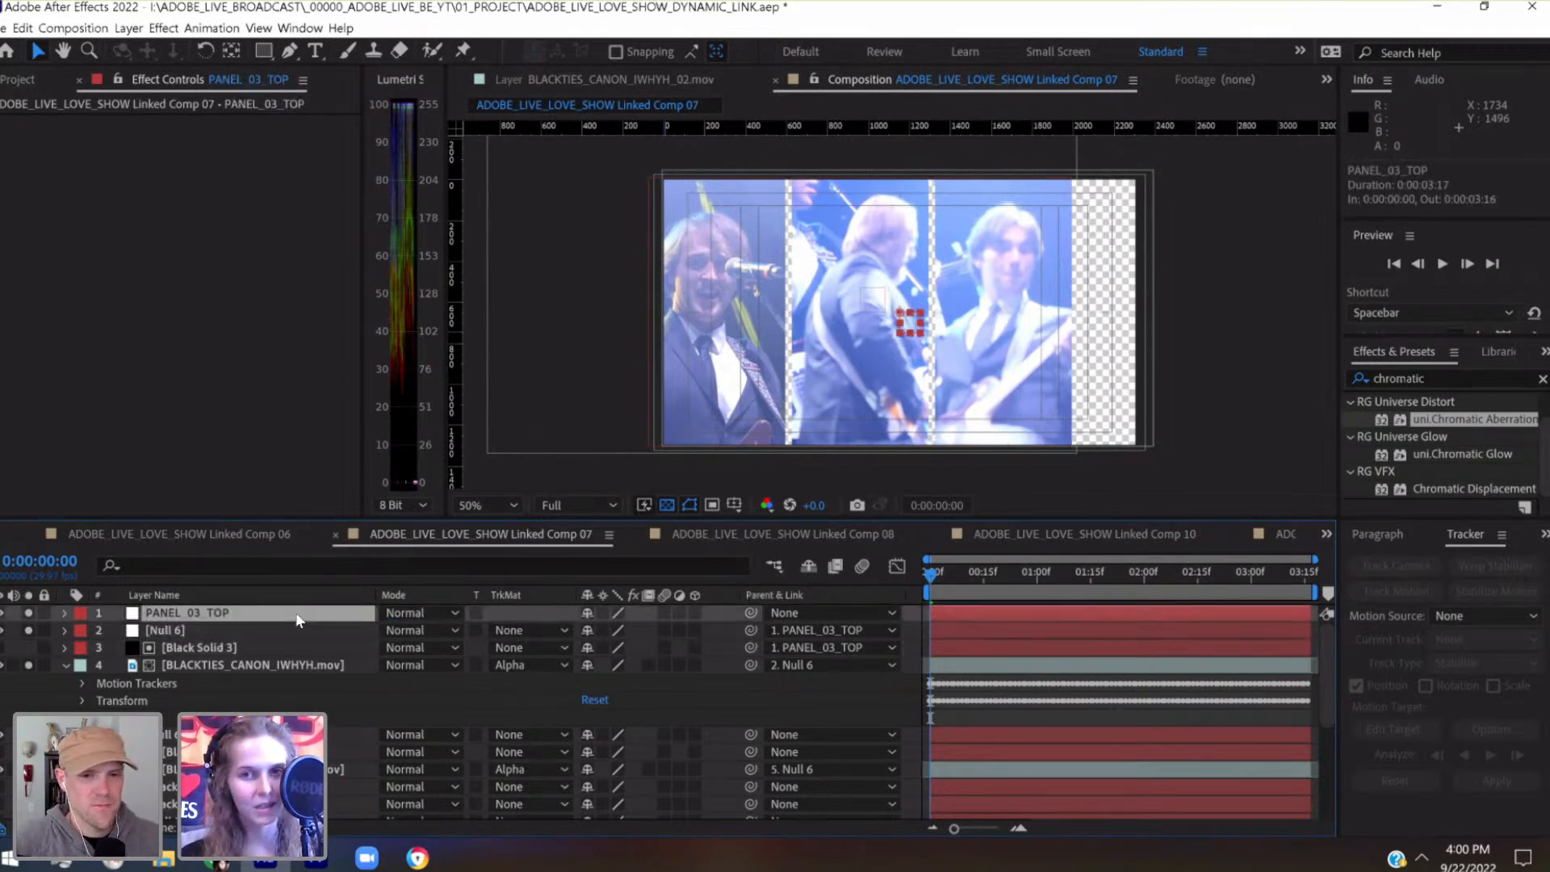
{"action": "key", "text": "shift+Right"}
{"action": "key", "text": "shift+Right"}
{"action": "key", "text": "shift+Right"}
{"action": "key", "text": "shift+Right"}
{"action": "key", "text": "shift+Right"}
{"action": "key", "text": "shift+Right"}
{"action": "key", "text": "shift+Right"}
{"action": "key", "text": "shift+Right"}
{"action": "key", "text": "shift+Right"}
{"action": "key", "text": "shift+Right"}
{"action": "key", "text": "shift+Right"}
{"action": "key", "text": "shift+Right"}
{"action": "key", "text": "shift+Right"}
{"action": "key", "text": "shift+Right"}
{"action": "key", "text": "shift+Right"}
{"action": "key", "text": "shift+Right"}
{"action": "key", "text": "shift+Right"}
{"action": "key", "text": "shift+Right"}
{"action": "key", "text": "shift+Right"}
{"action": "key", "text": "shift+Right"}
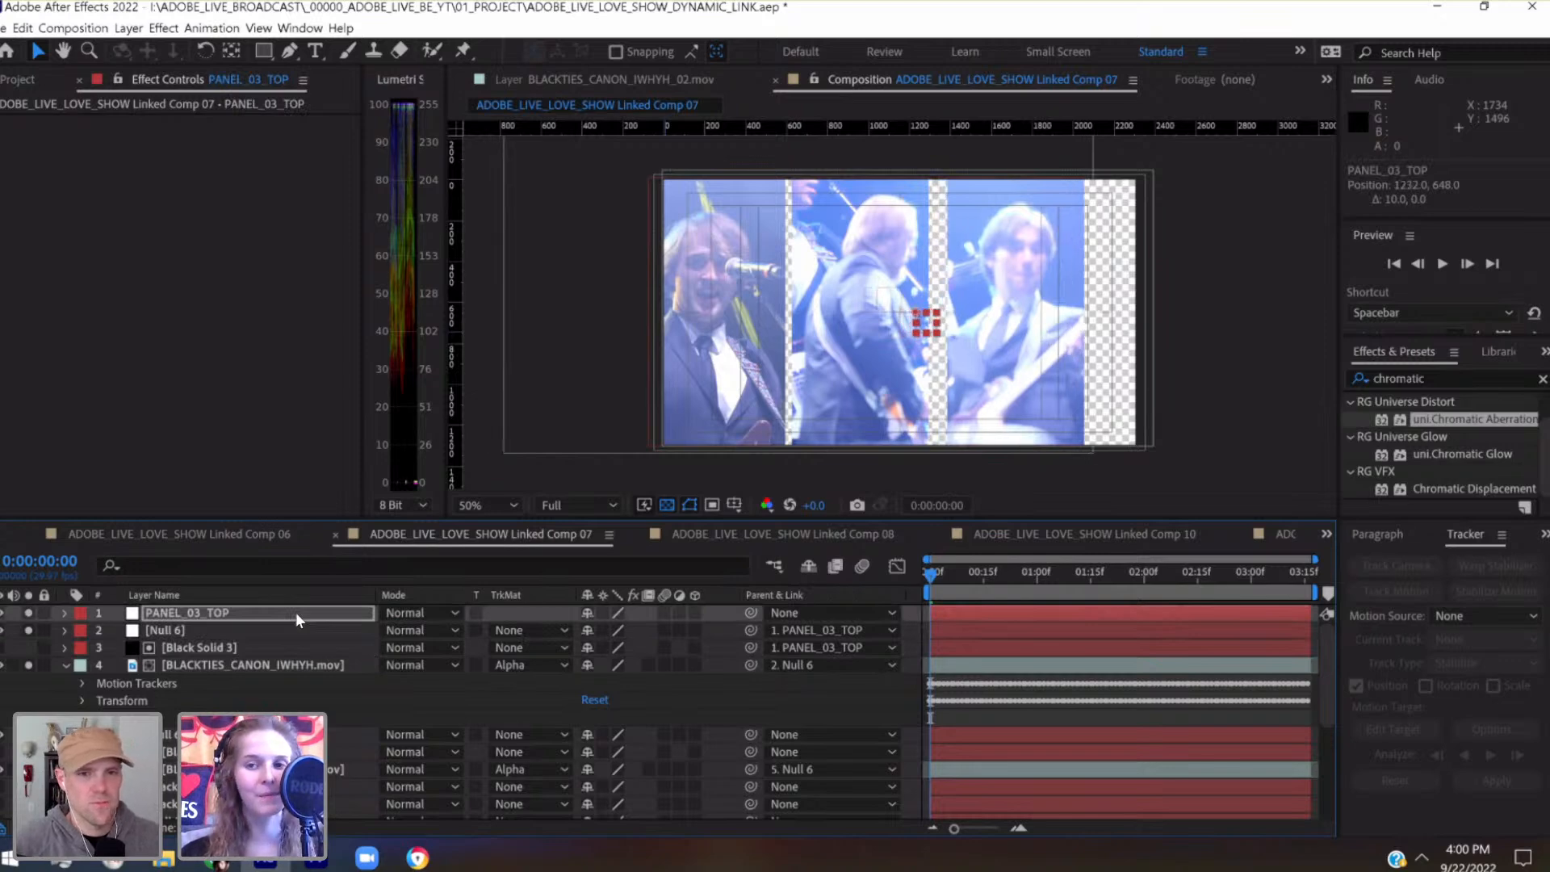
{"action": "key", "text": "shift+Left"}
{"action": "key", "text": "shift+Left"}
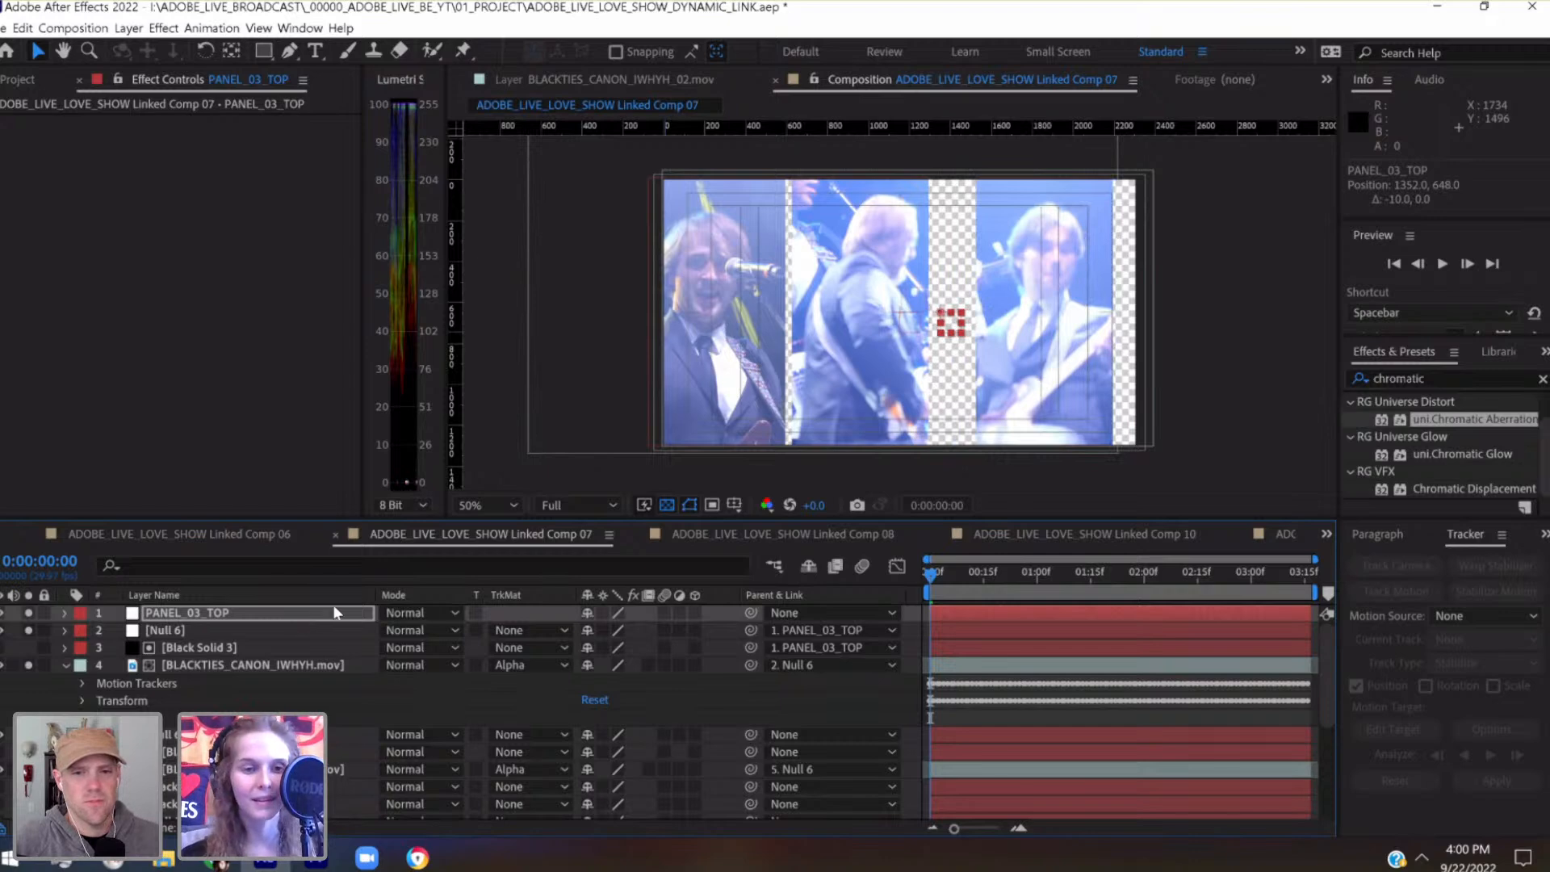
Collapse the third panel's clip layer, then create a new null directly below the second panel's Null 6
{"action": "left_click", "coordinate": [280, 665]}
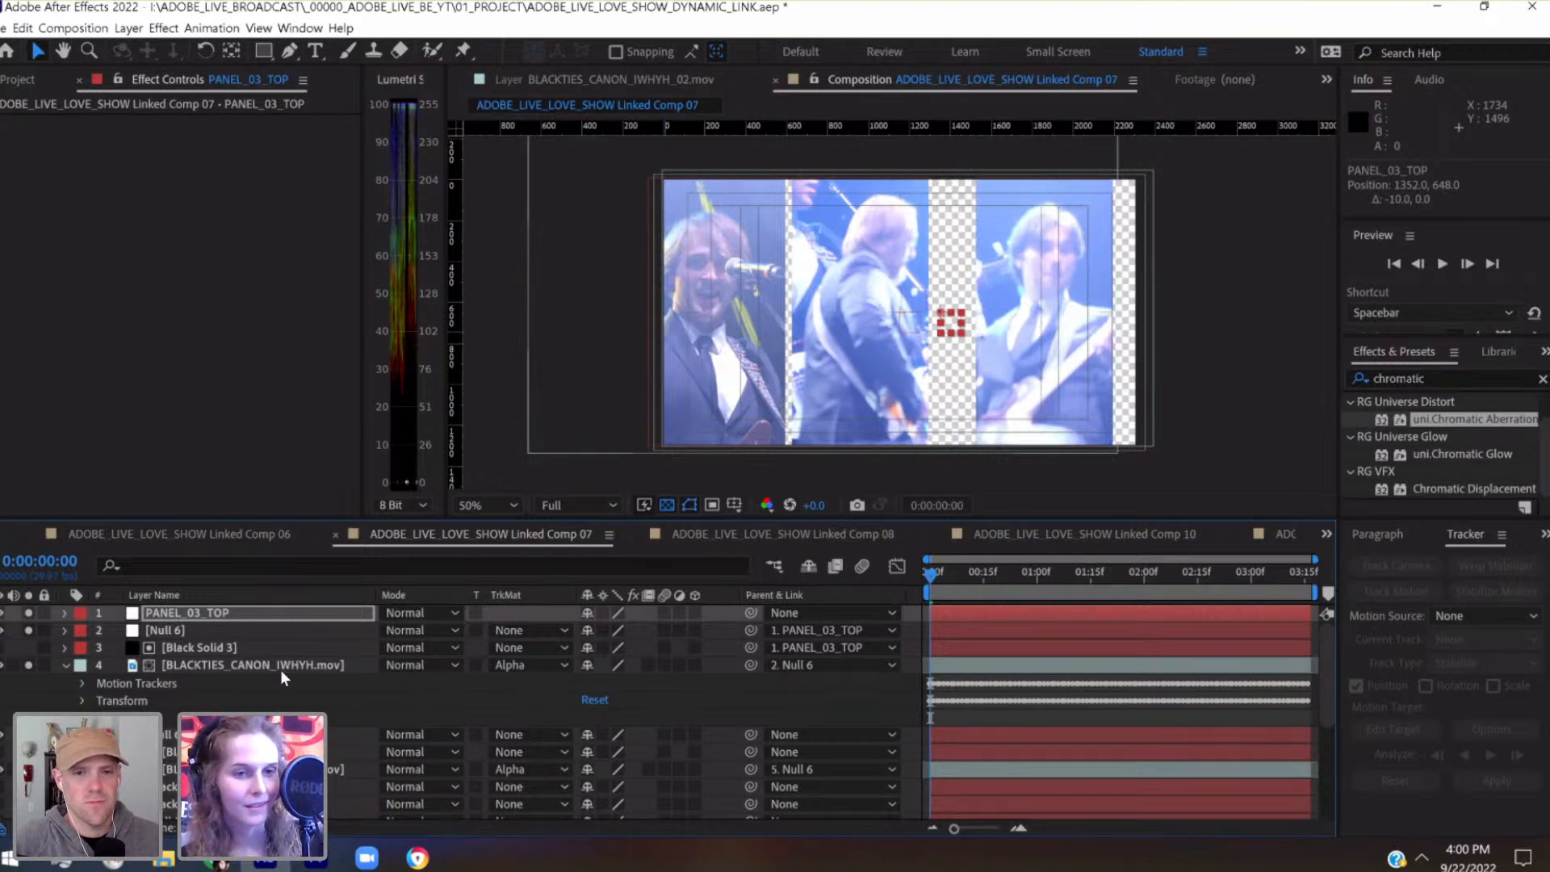
{"action": "left_click", "coordinate": [65, 666]}
{"action": "left_click", "coordinate": [181, 683]}
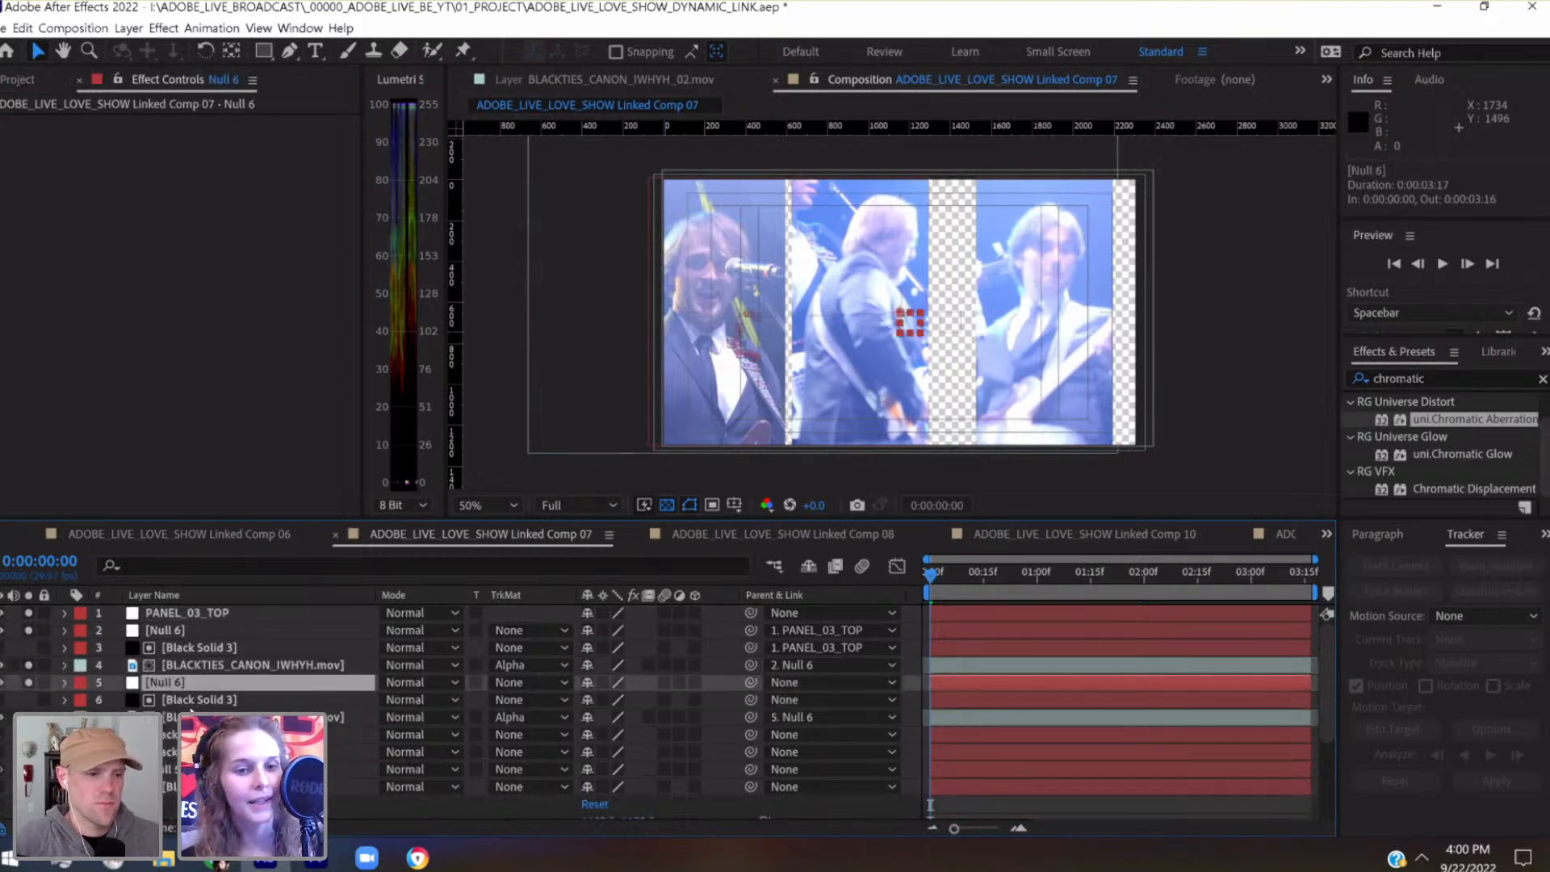
{"action": "left_click", "coordinate": [131, 29]}
{"action": "mouse_move", "coordinate": [242, 48]}
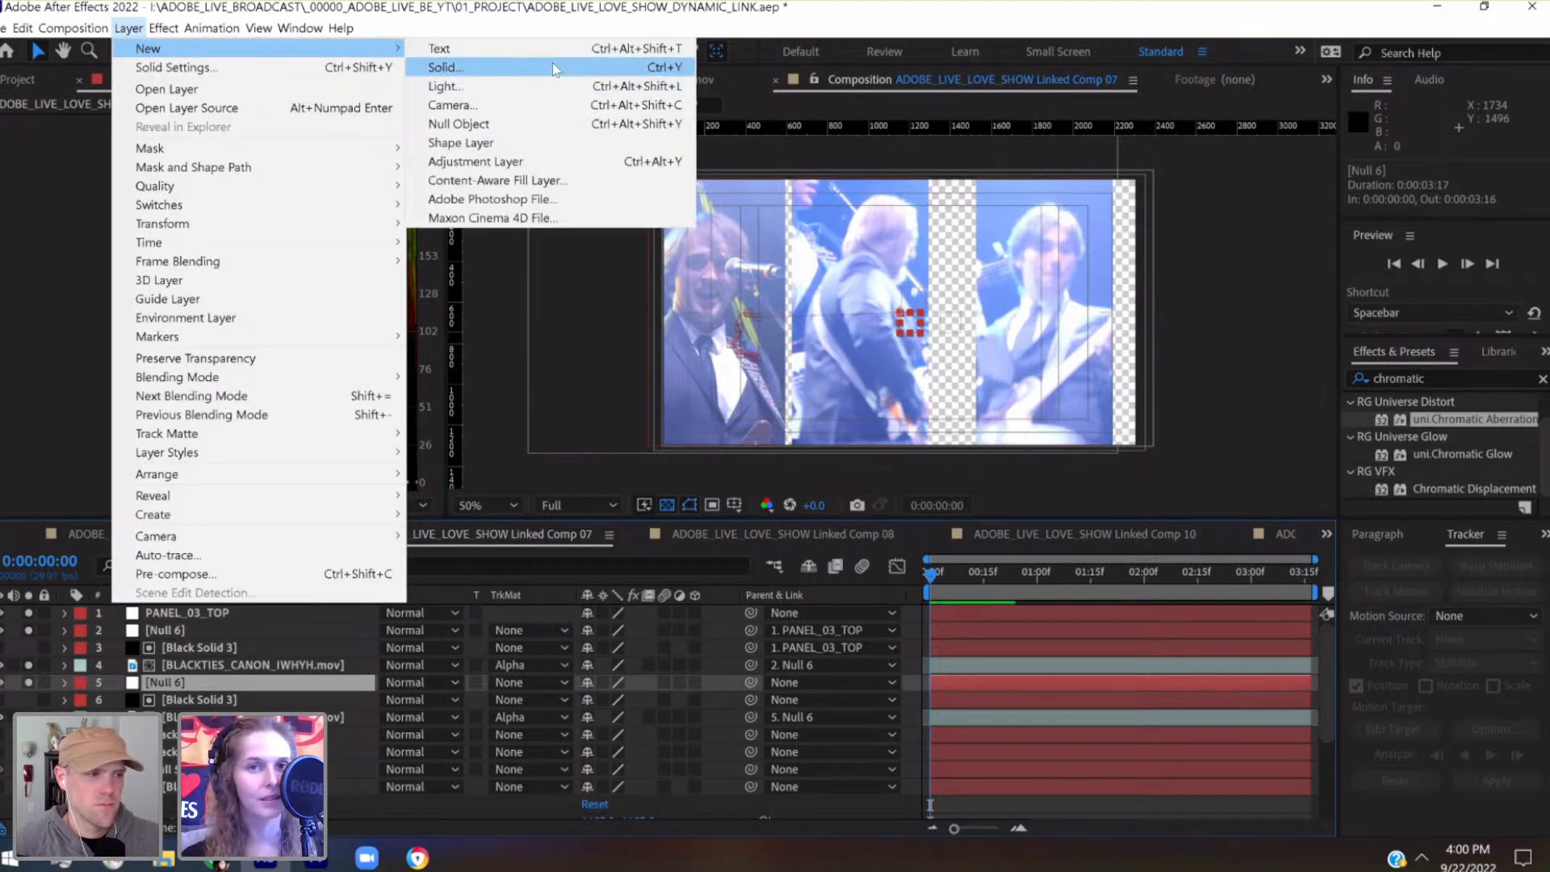
{"action": "left_click", "coordinate": [483, 122]}
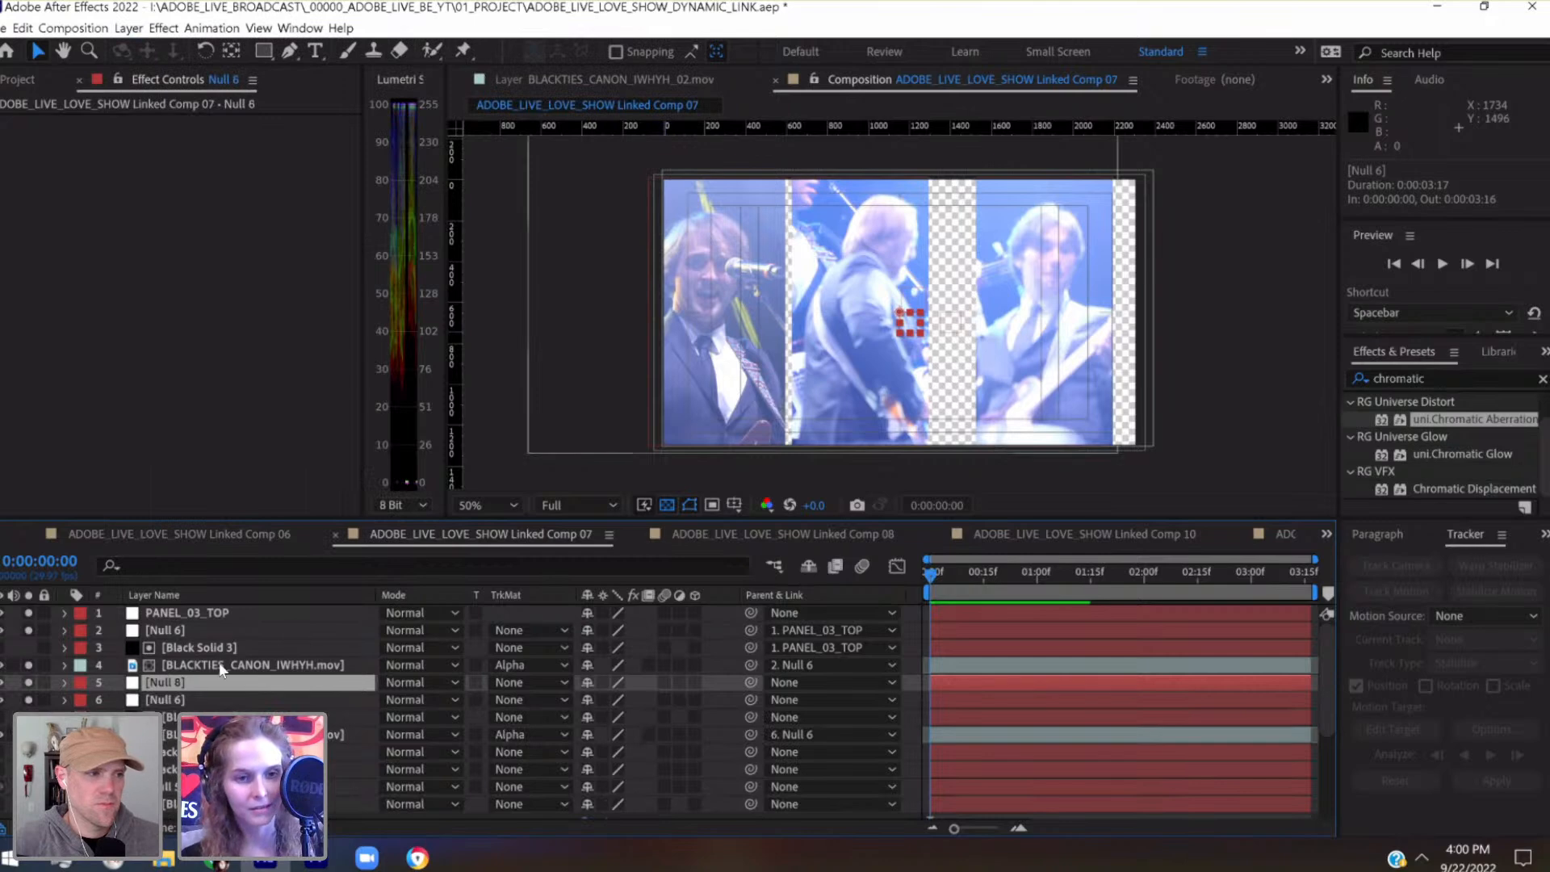
{"action": "left_click_drag", "start_coordinate": [206, 683], "coordinate": [172, 713]}
Rename the new null for the second panel as PANEL_02_TOP
{"action": "key", "text": "Return"}
{"action": "type", "text": "P"}
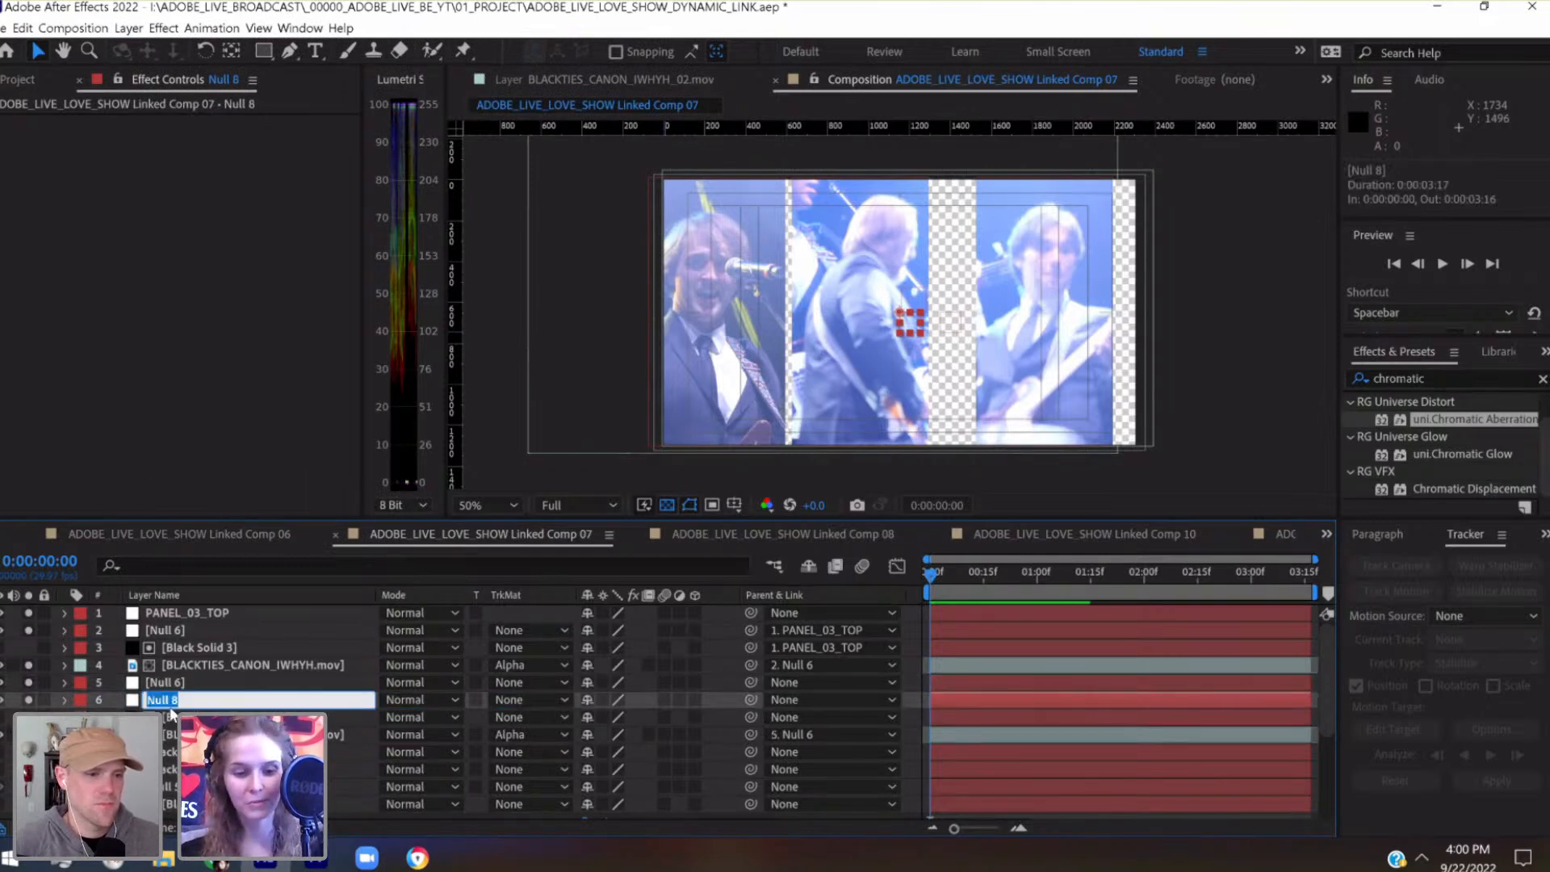
{"action": "type", "text": "ANEL_02"}
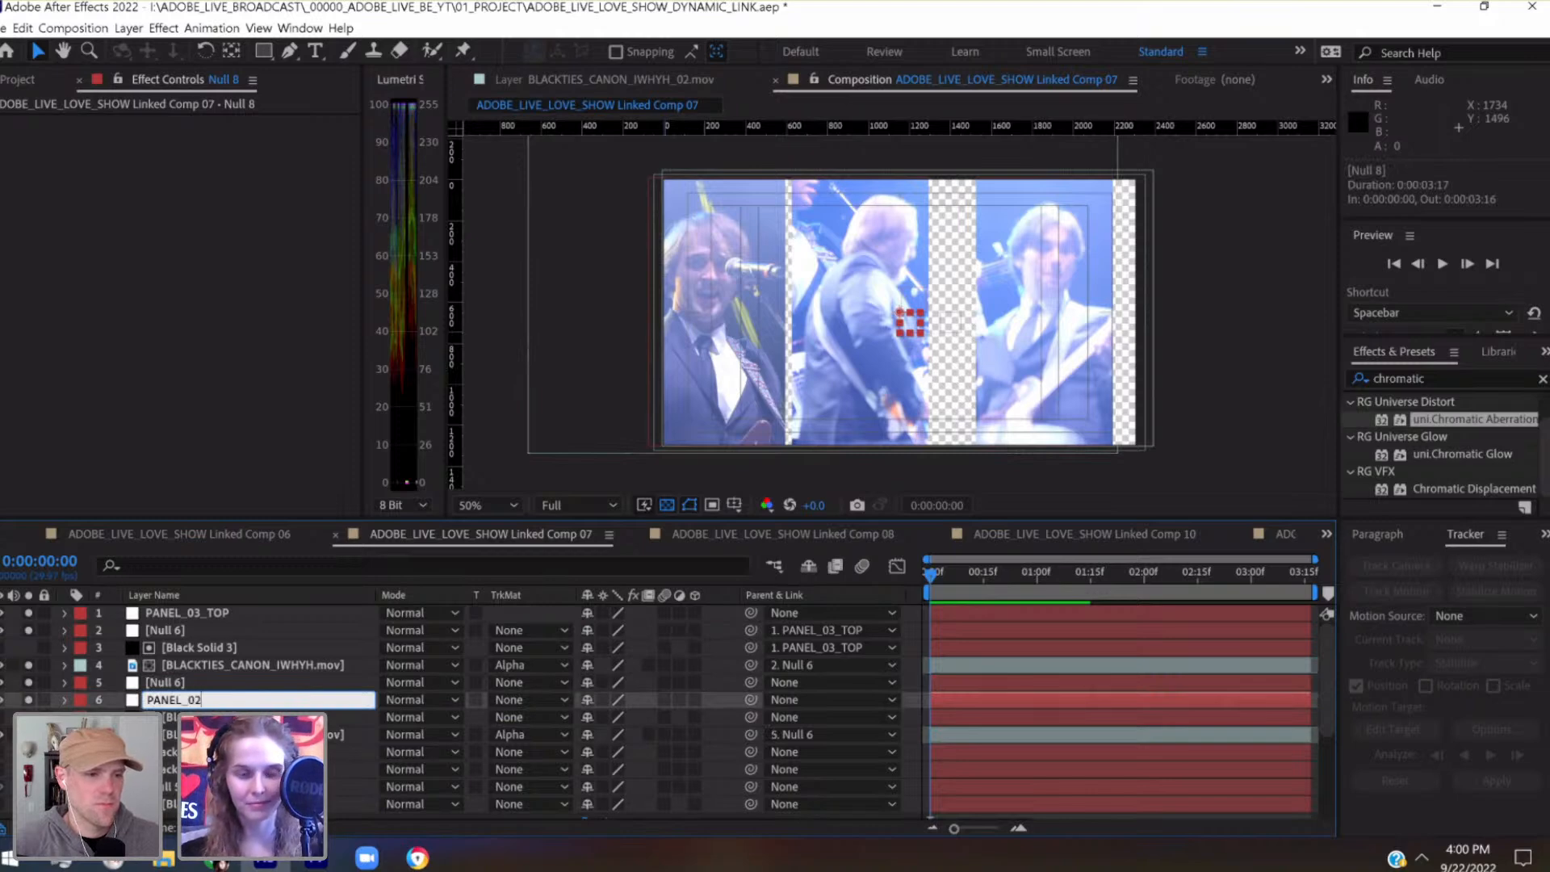
{"action": "type", "text": "_T"}
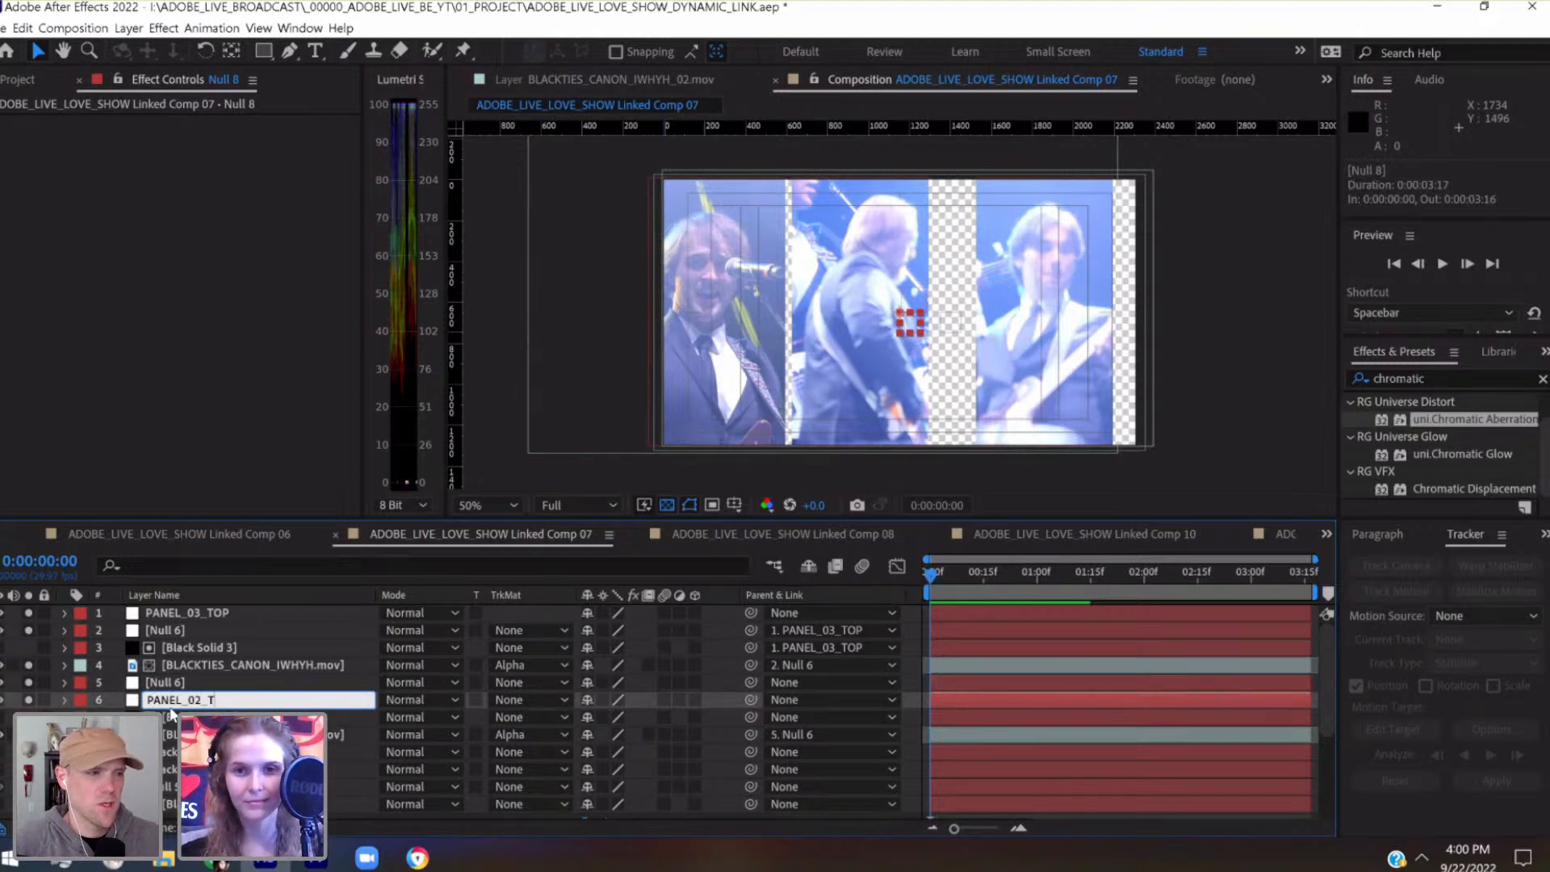
{"action": "type", "text": "OP"}
{"action": "key", "text": "Return"}
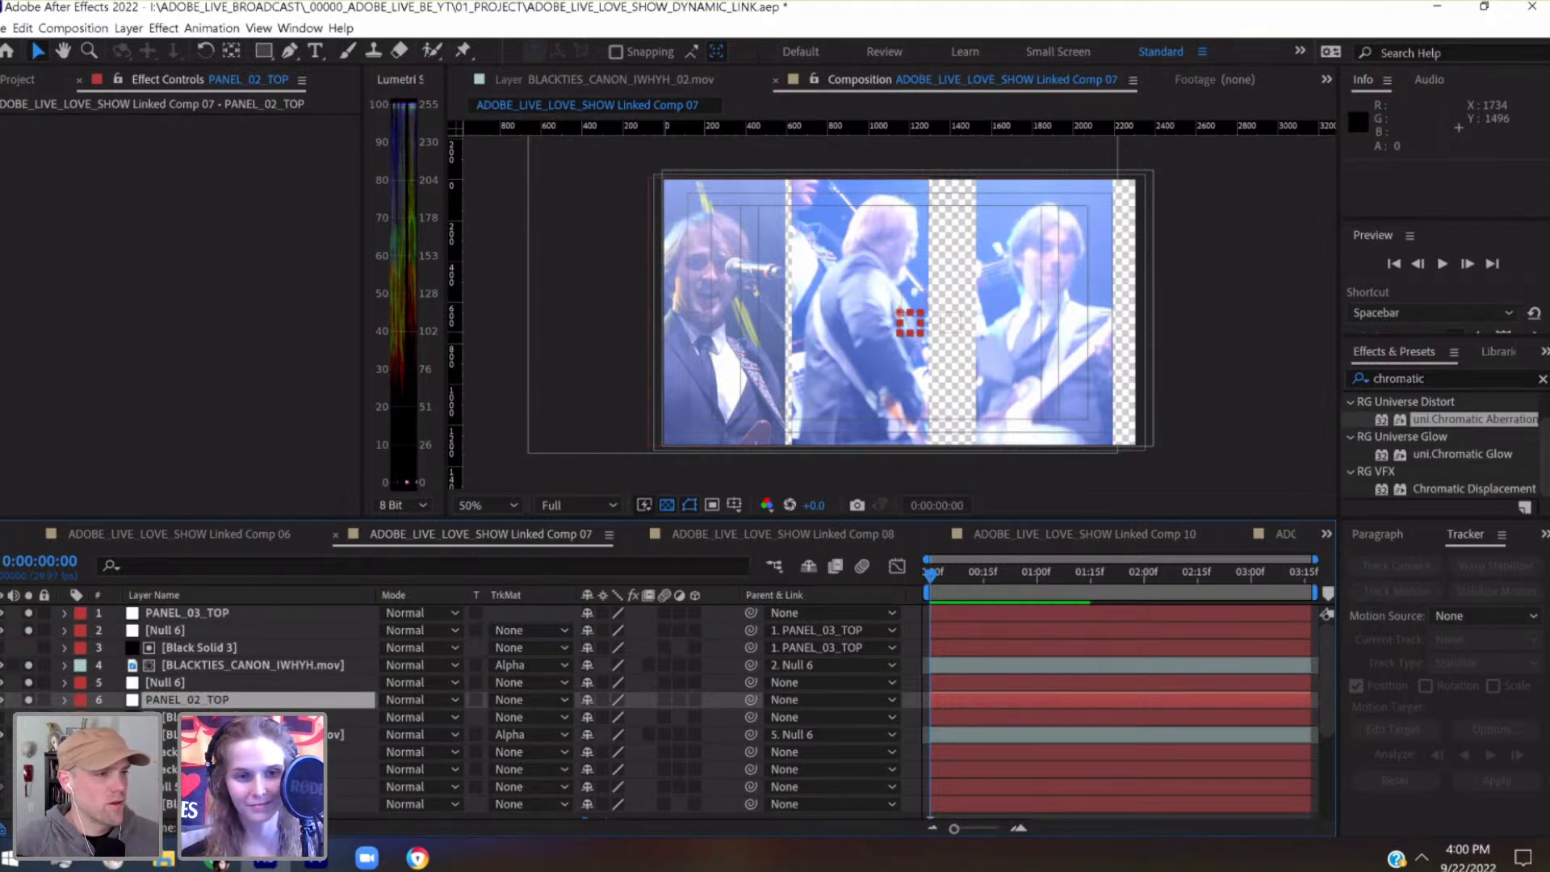
Parent the second panel's Black Solid 3 and the clip layer below it to PANEL_02_TOP
{"action": "left_click", "coordinate": [200, 717]}
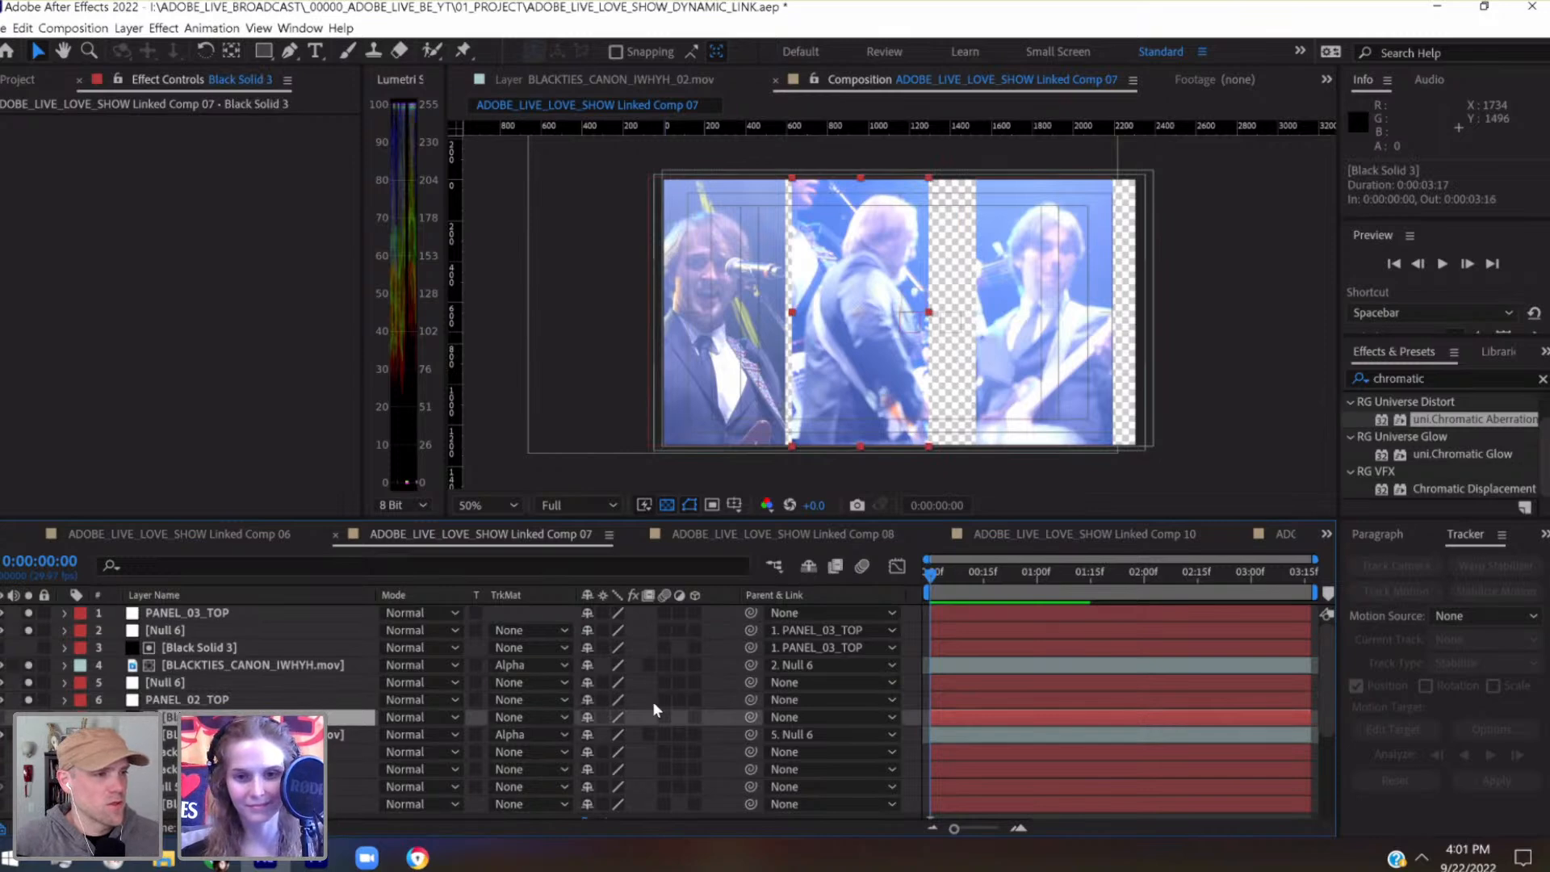
{"action": "left_click_drag", "start_coordinate": [750, 718], "coordinate": [256, 696]}
{"action": "left_click", "coordinate": [256, 697]}
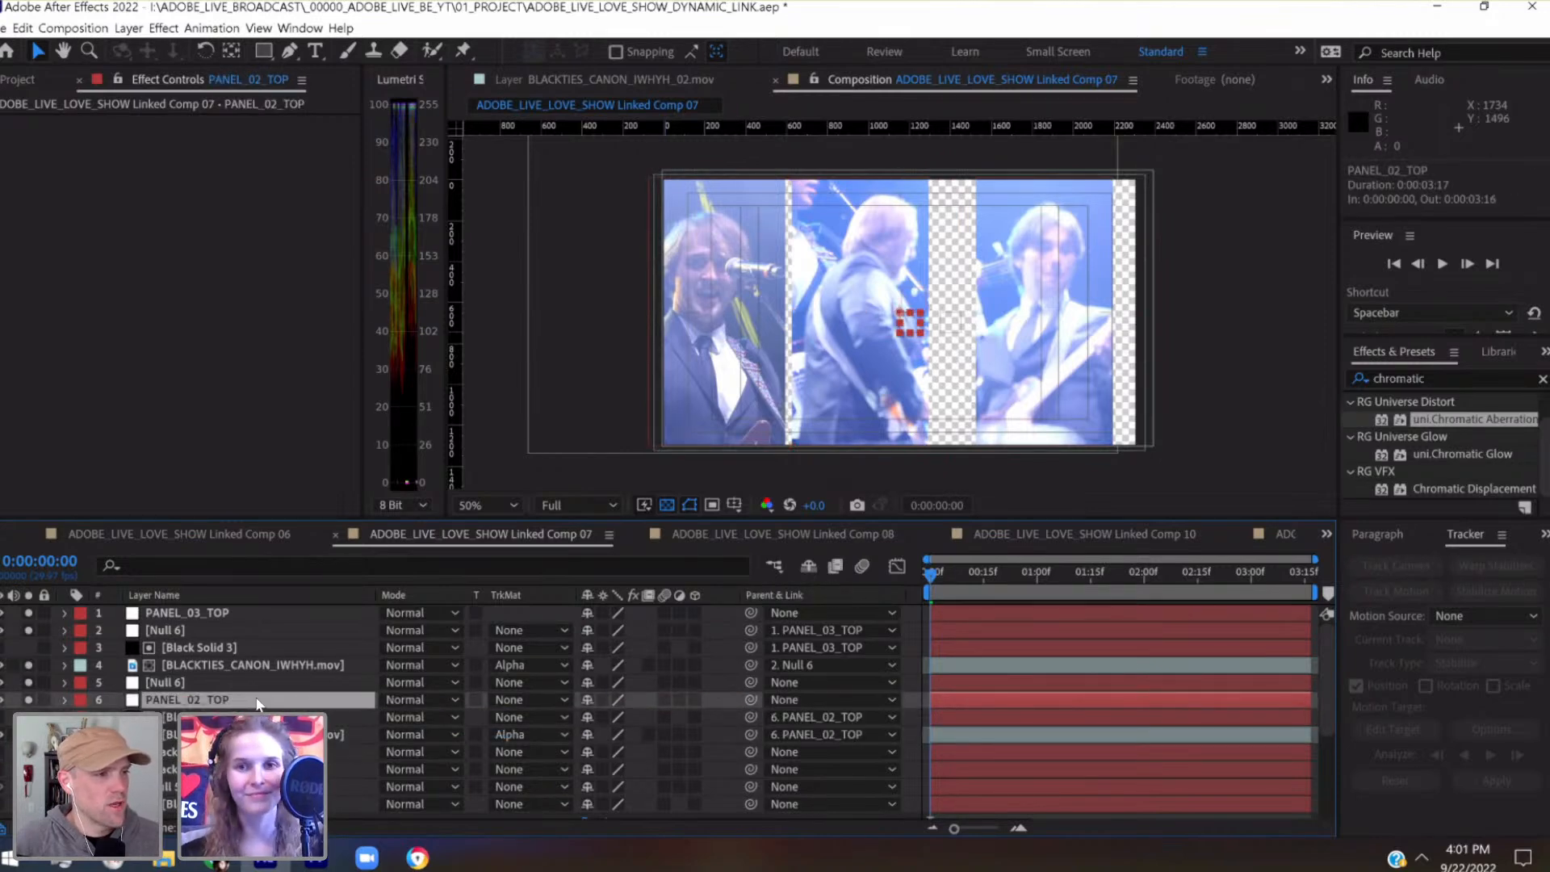
Move PANEL_02_TOP sideways to 1312, 648 and save the project
{"action": "key", "text": "shift+Right"}
{"action": "key", "text": "shift+Right"}
{"action": "key", "text": "shift+Right"}
{"action": "key", "text": "shift+Right"}
{"action": "key", "text": "shift+Right"}
{"action": "key", "text": "shift+Right"}
{"action": "key", "text": "shift+Right"}
{"action": "key", "text": "shift+Right"}
{"action": "key", "text": "shift+Right"}
{"action": "key", "text": "shift+Right"}
{"action": "key", "text": "shift+Right"}
{"action": "key", "text": "shift+Right"}
{"action": "key", "text": "shift+Right"}
{"action": "key", "text": "shift+Right"}
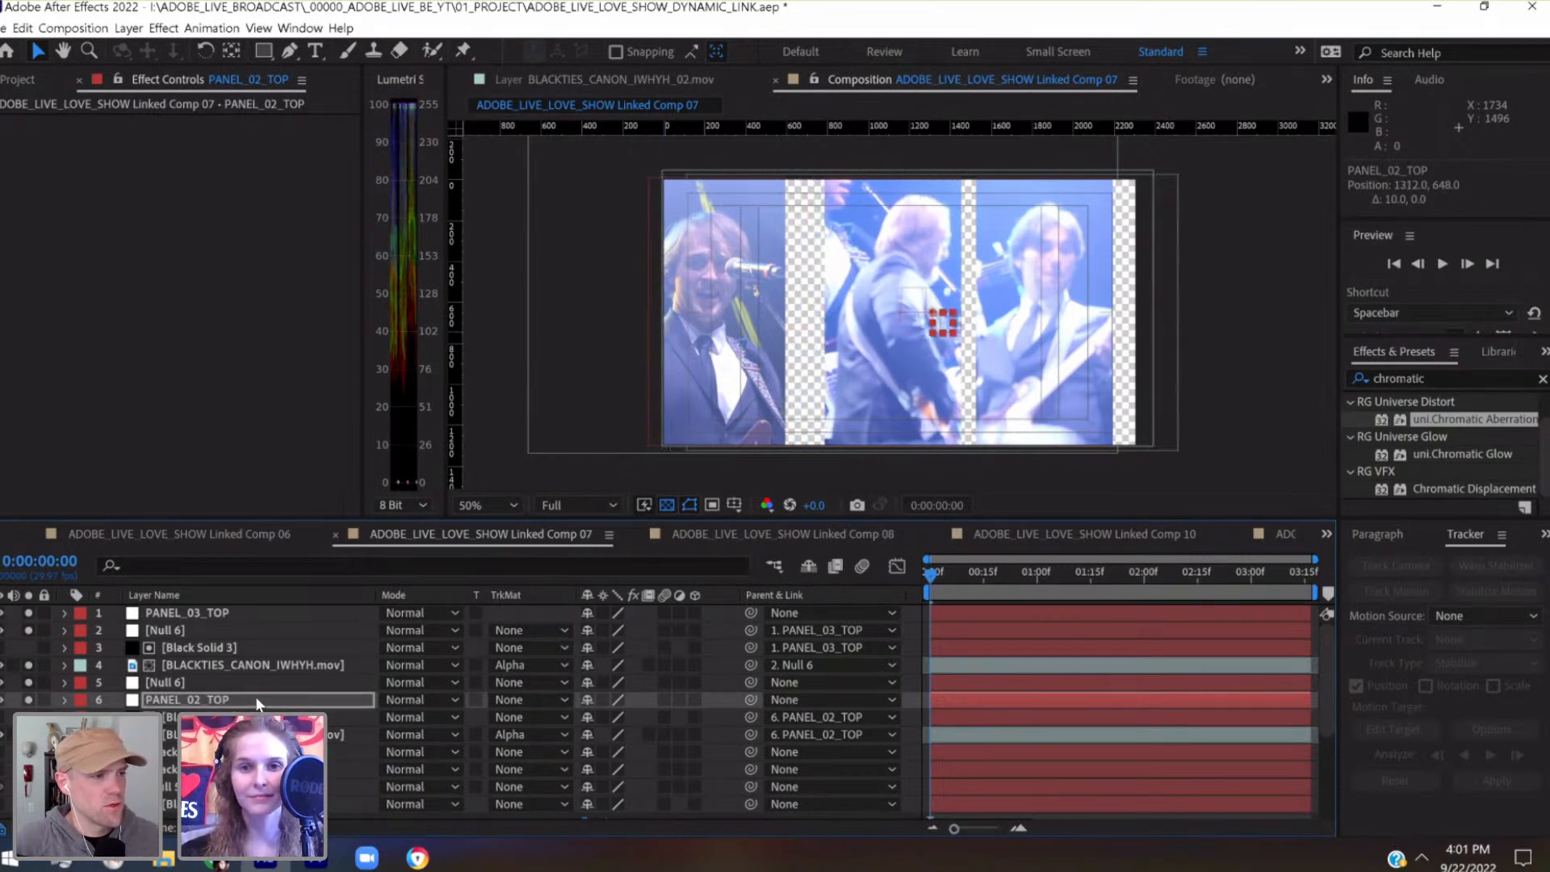
{"action": "key", "text": "ctrl+s"}
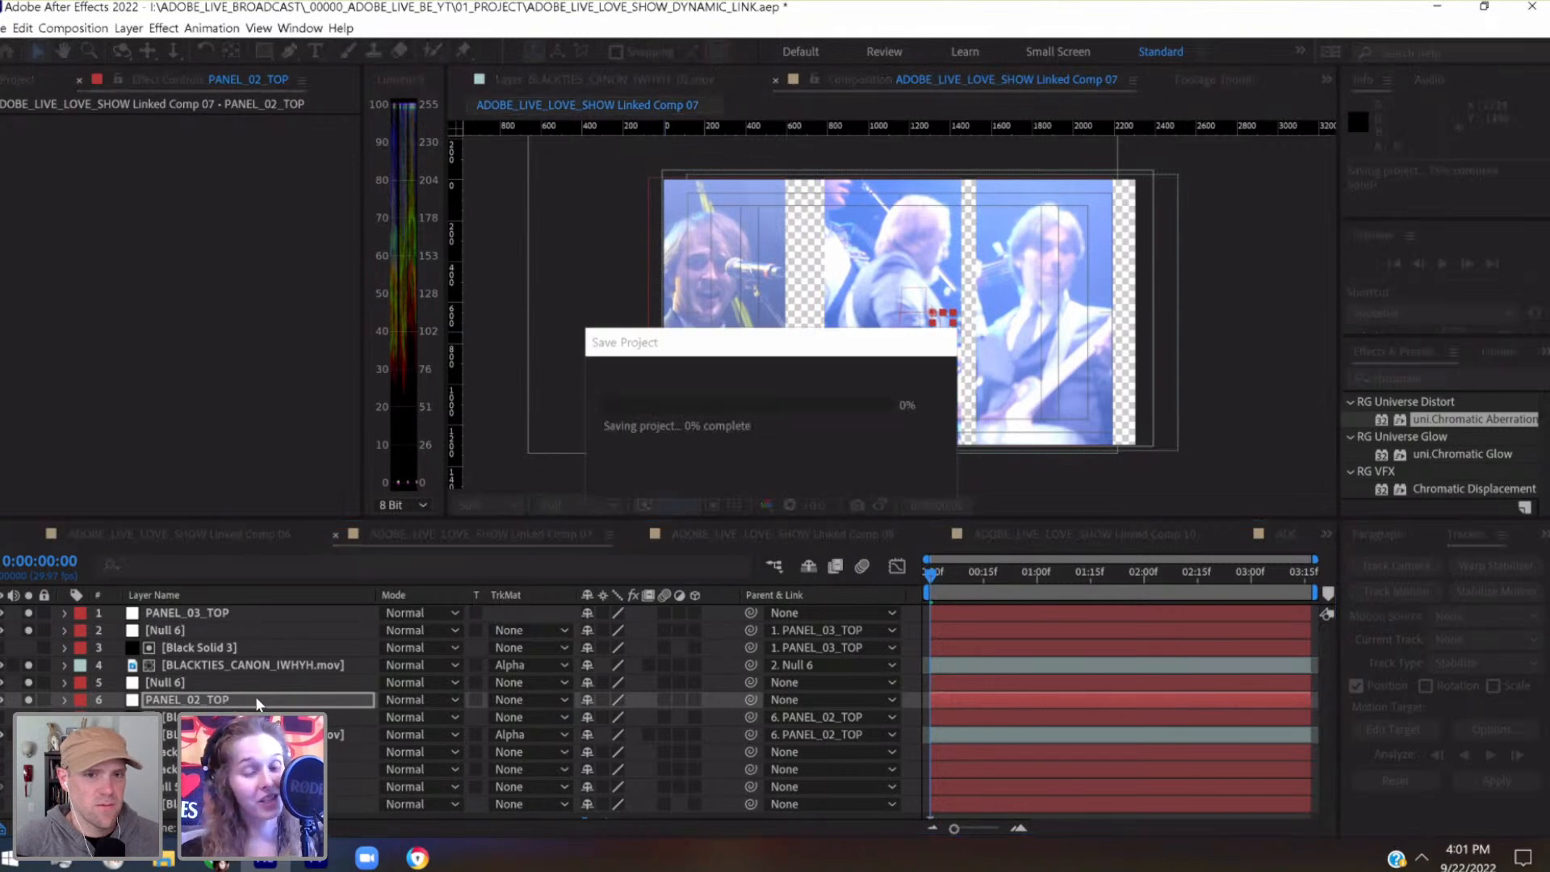
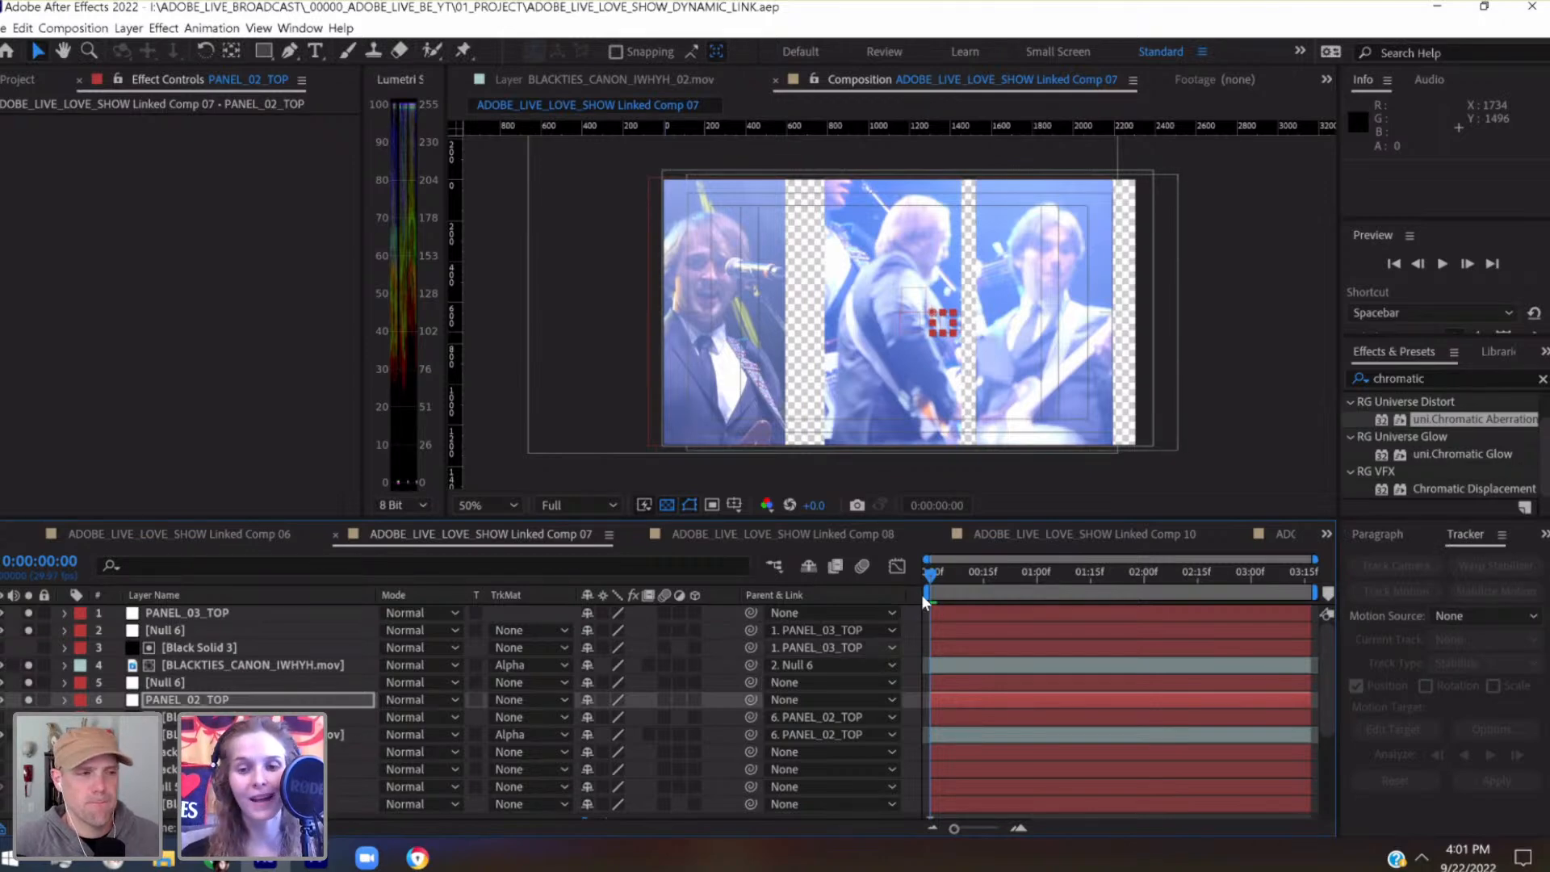
Scrub through the composition from 0:00:00:00 to 0:00:02:19 to check the framing of the three panels
{"action": "left_click_drag", "start_coordinate": [935, 579], "coordinate": [985, 579]}
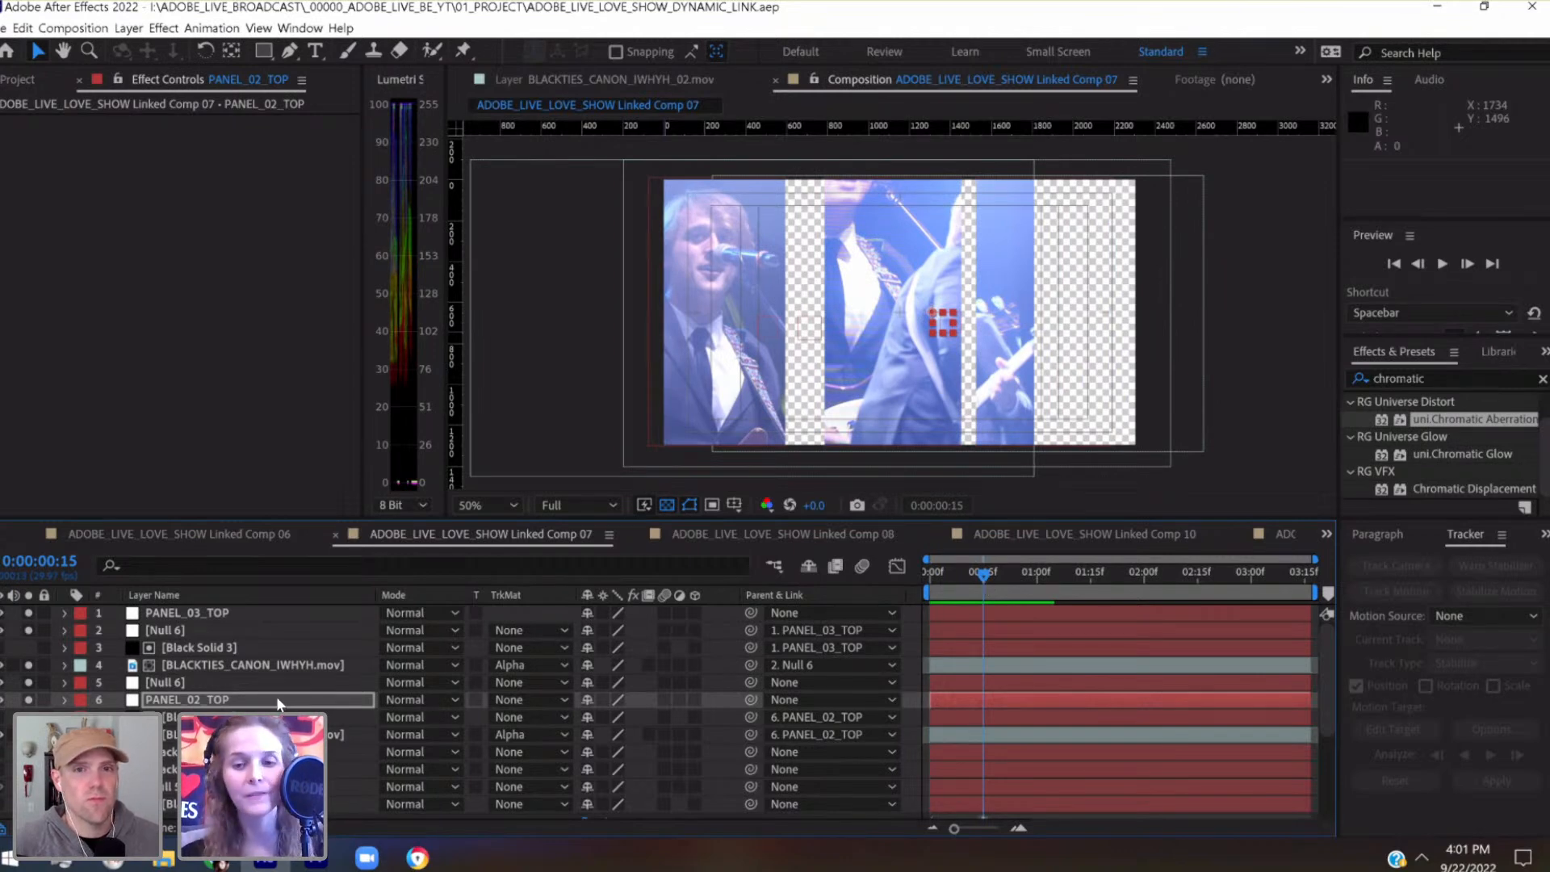
{"action": "left_click", "coordinate": [1008, 575]}
{"action": "left_click_drag", "start_coordinate": [1014, 575], "coordinate": [1036, 579]}
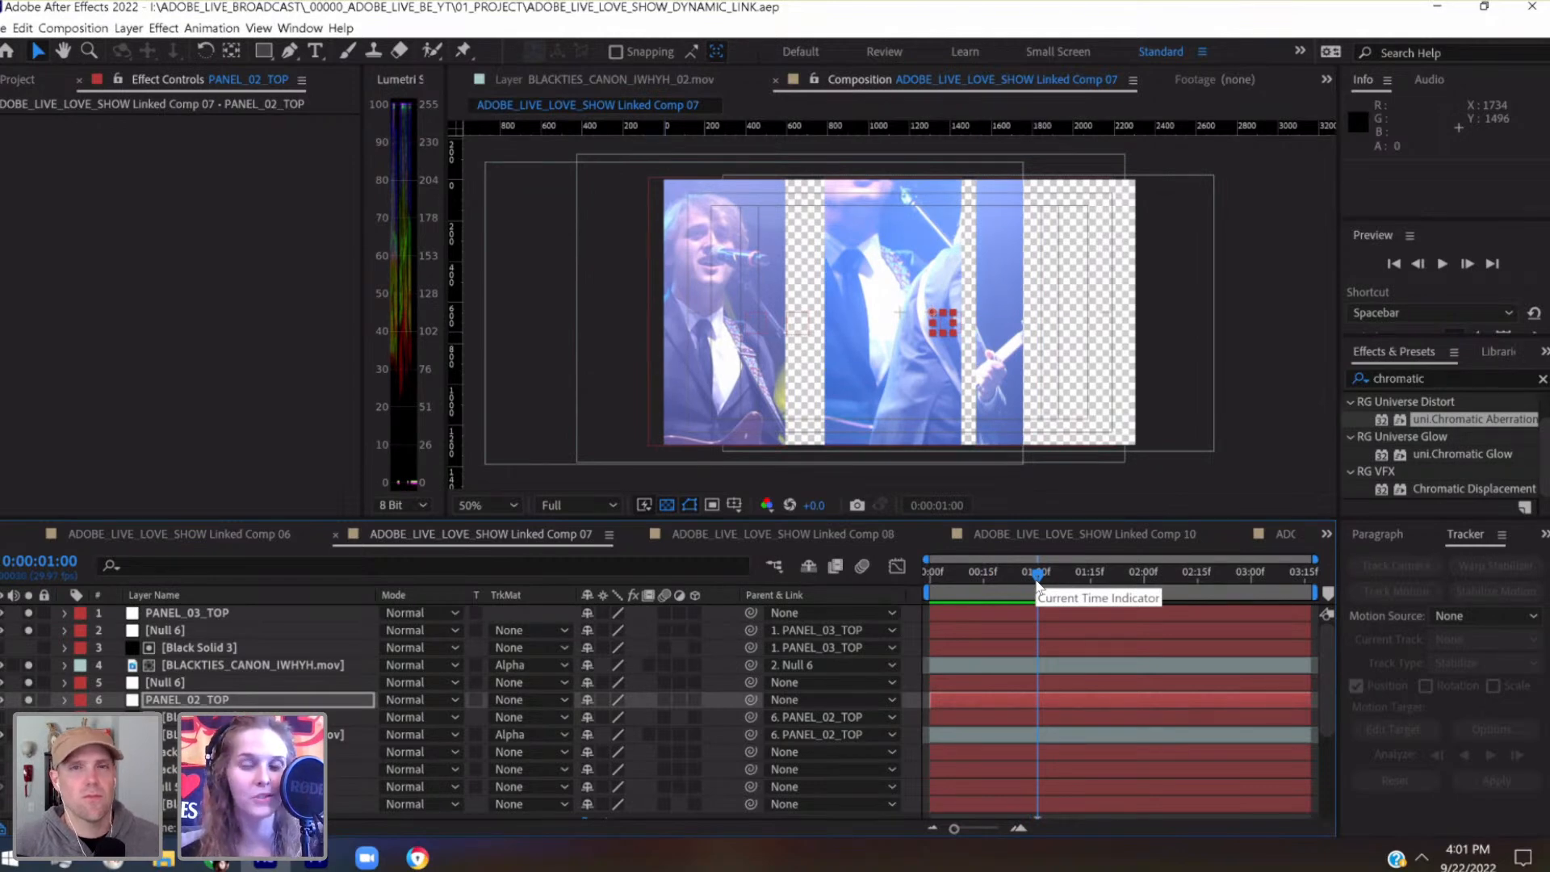
{"action": "left_click_drag", "start_coordinate": [1036, 580], "coordinate": [1092, 580]}
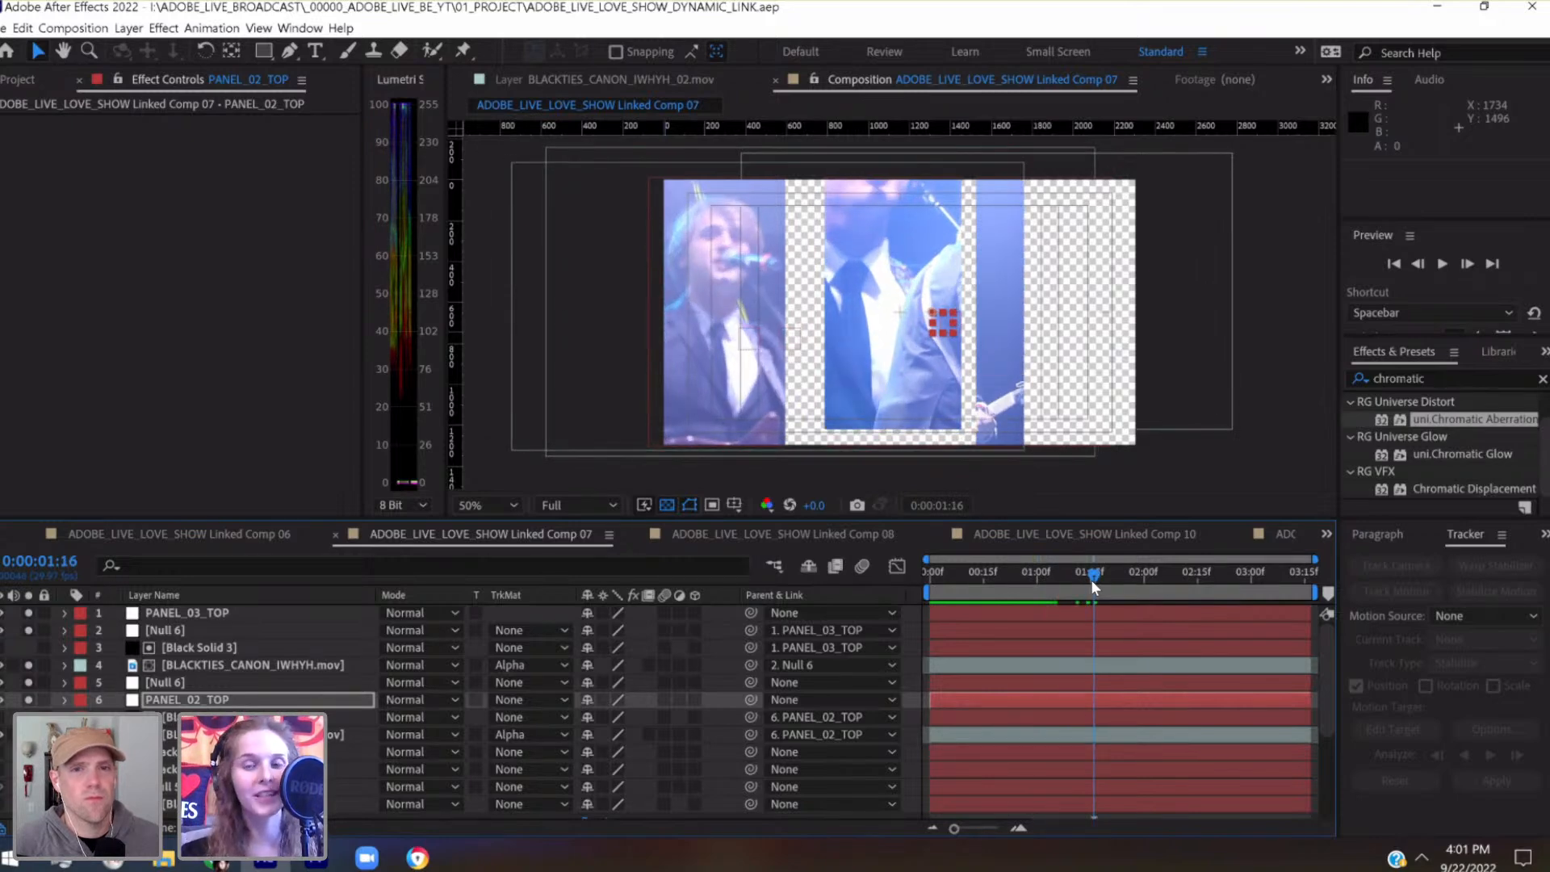
{"action": "left_click_drag", "start_coordinate": [1093, 580], "coordinate": [1147, 581]}
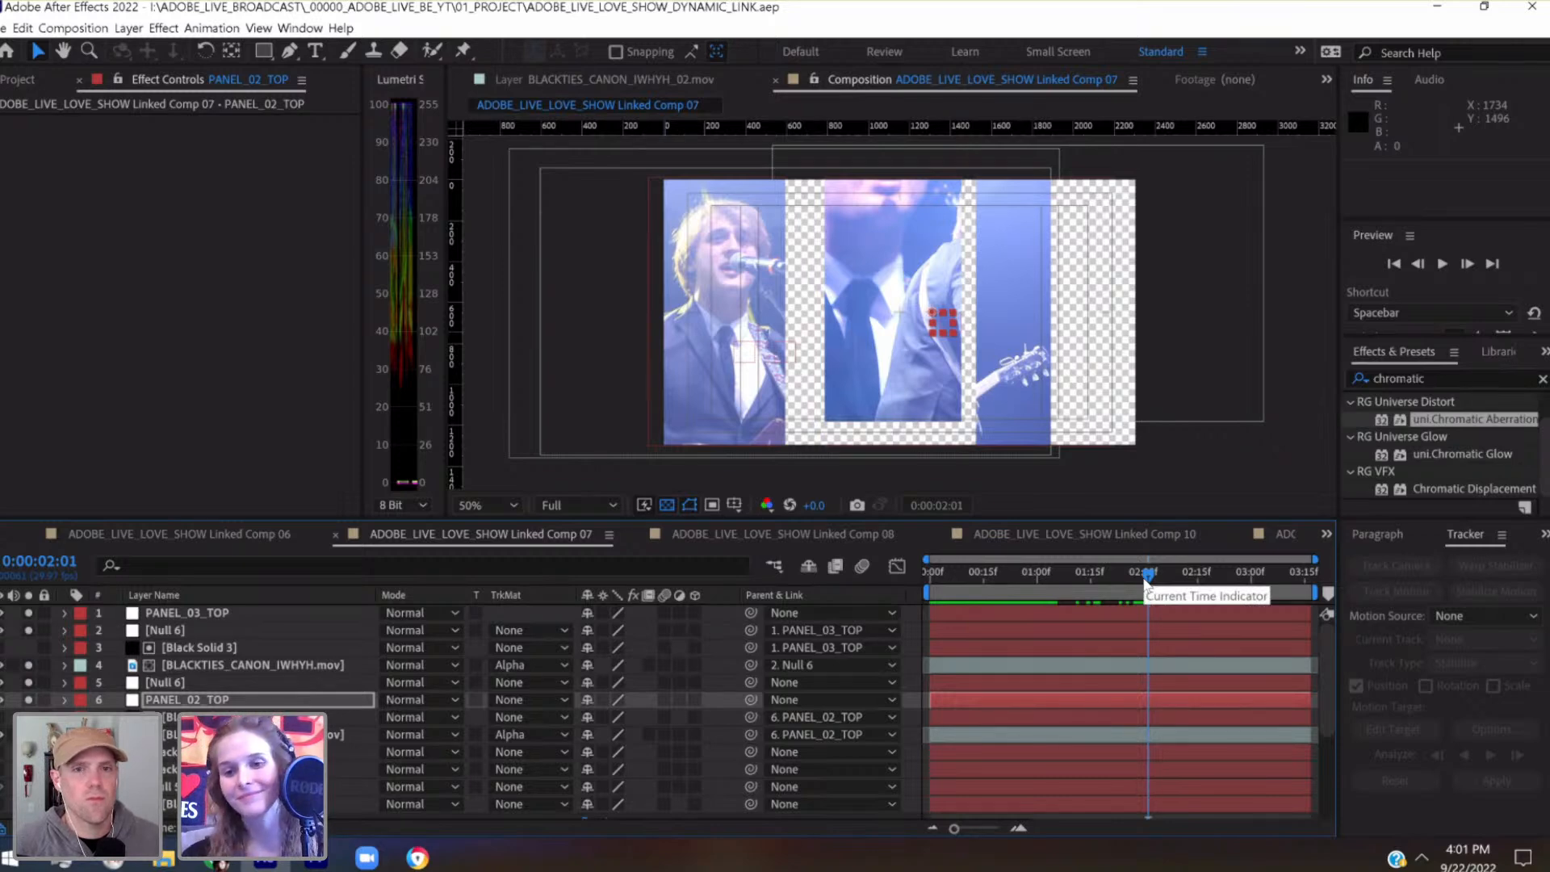
{"action": "left_click_drag", "start_coordinate": [1153, 582], "coordinate": [1212, 587]}
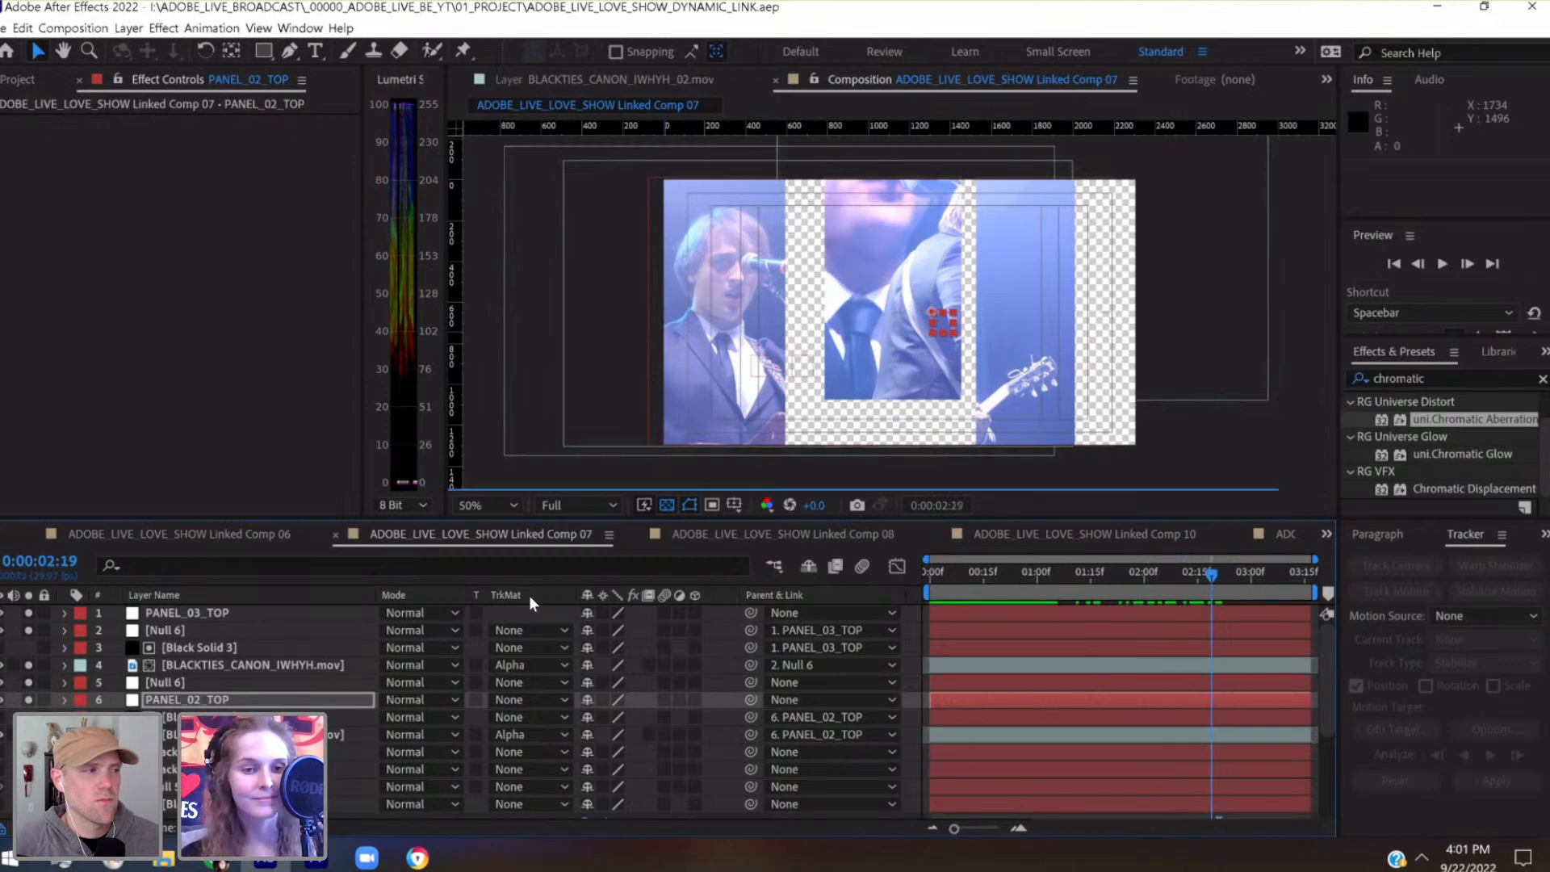
Nudge PANEL_02_TOP sideways and down, leaving its position at 1312, 668
{"action": "left_click", "coordinate": [234, 701]}
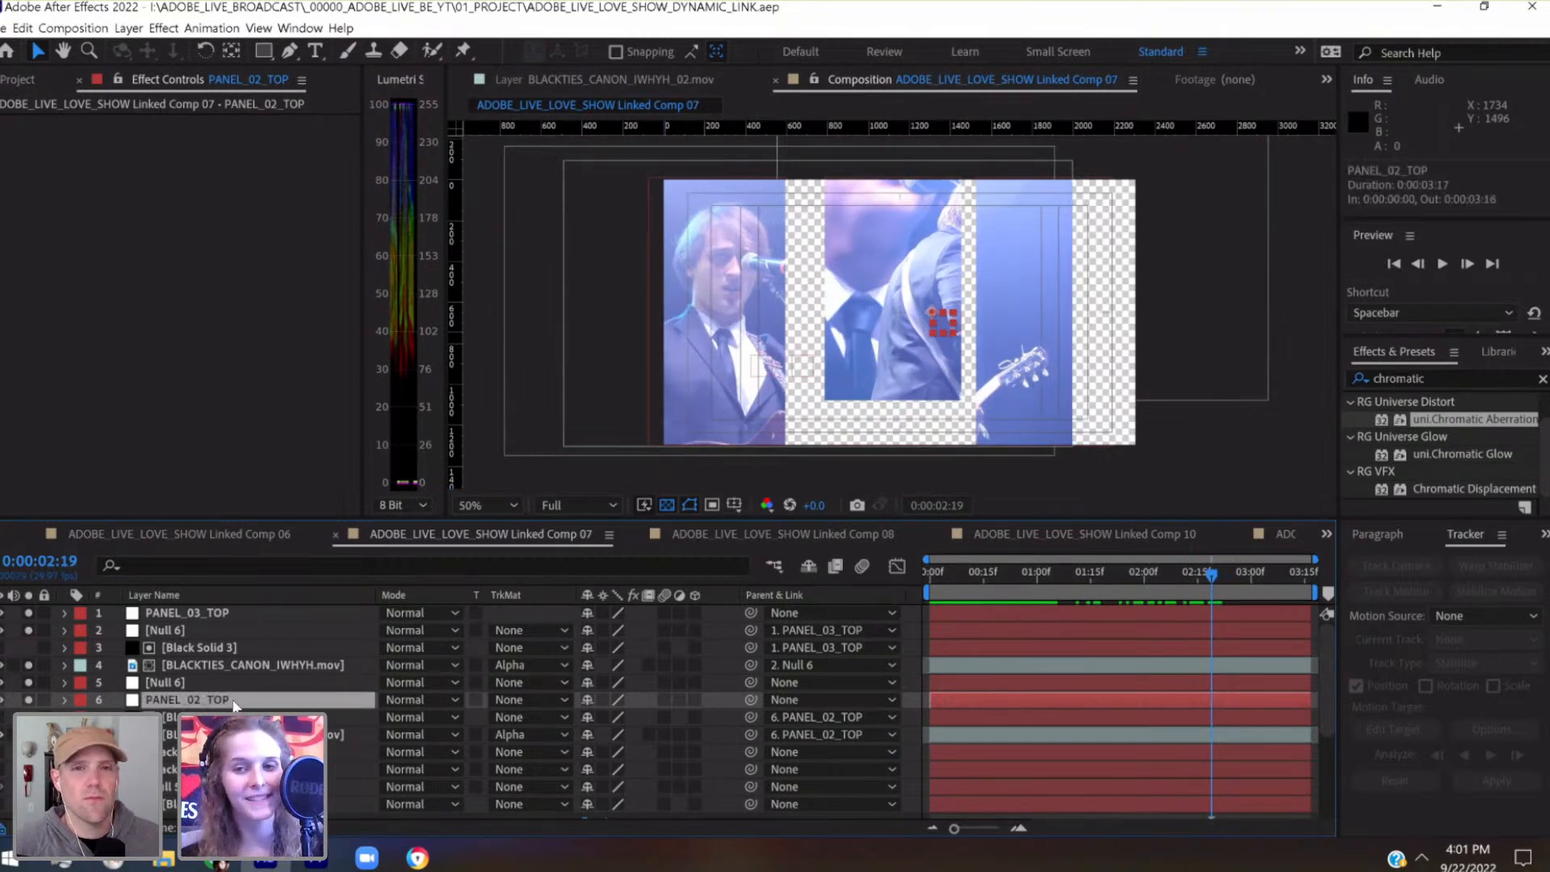
{"action": "key", "text": "shift+Left"}
{"action": "key", "text": "shift+Left"}
{"action": "key", "text": "shift+Left"}
{"action": "key", "text": "shift+Left"}
{"action": "key", "text": "shift+Left"}
{"action": "key", "text": "shift+Left"}
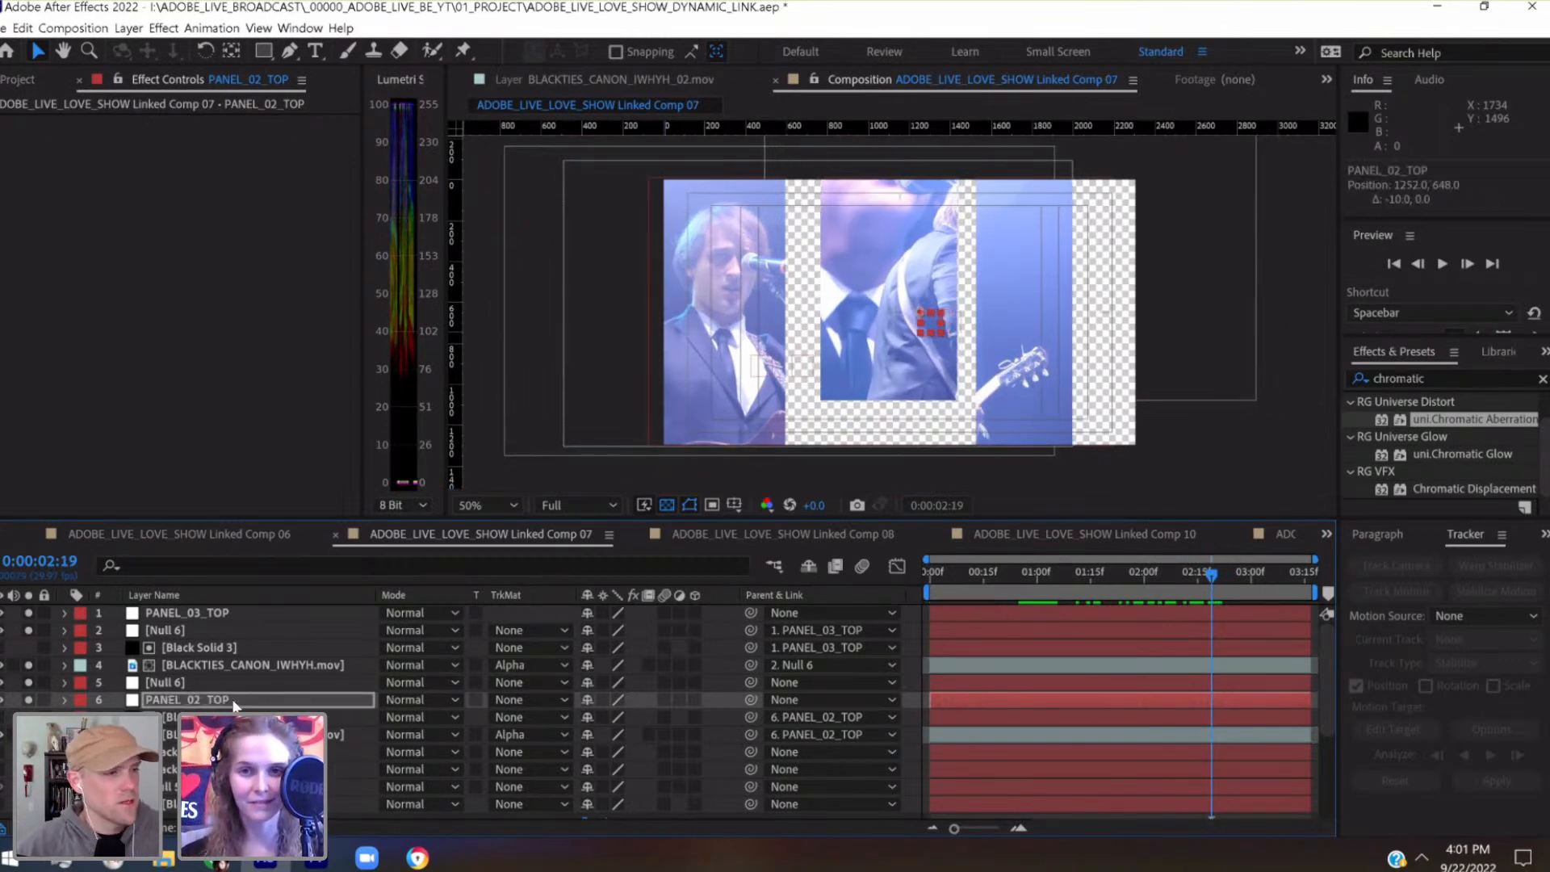
{"action": "key", "text": "shift+Right"}
{"action": "key", "text": "shift+Right"}
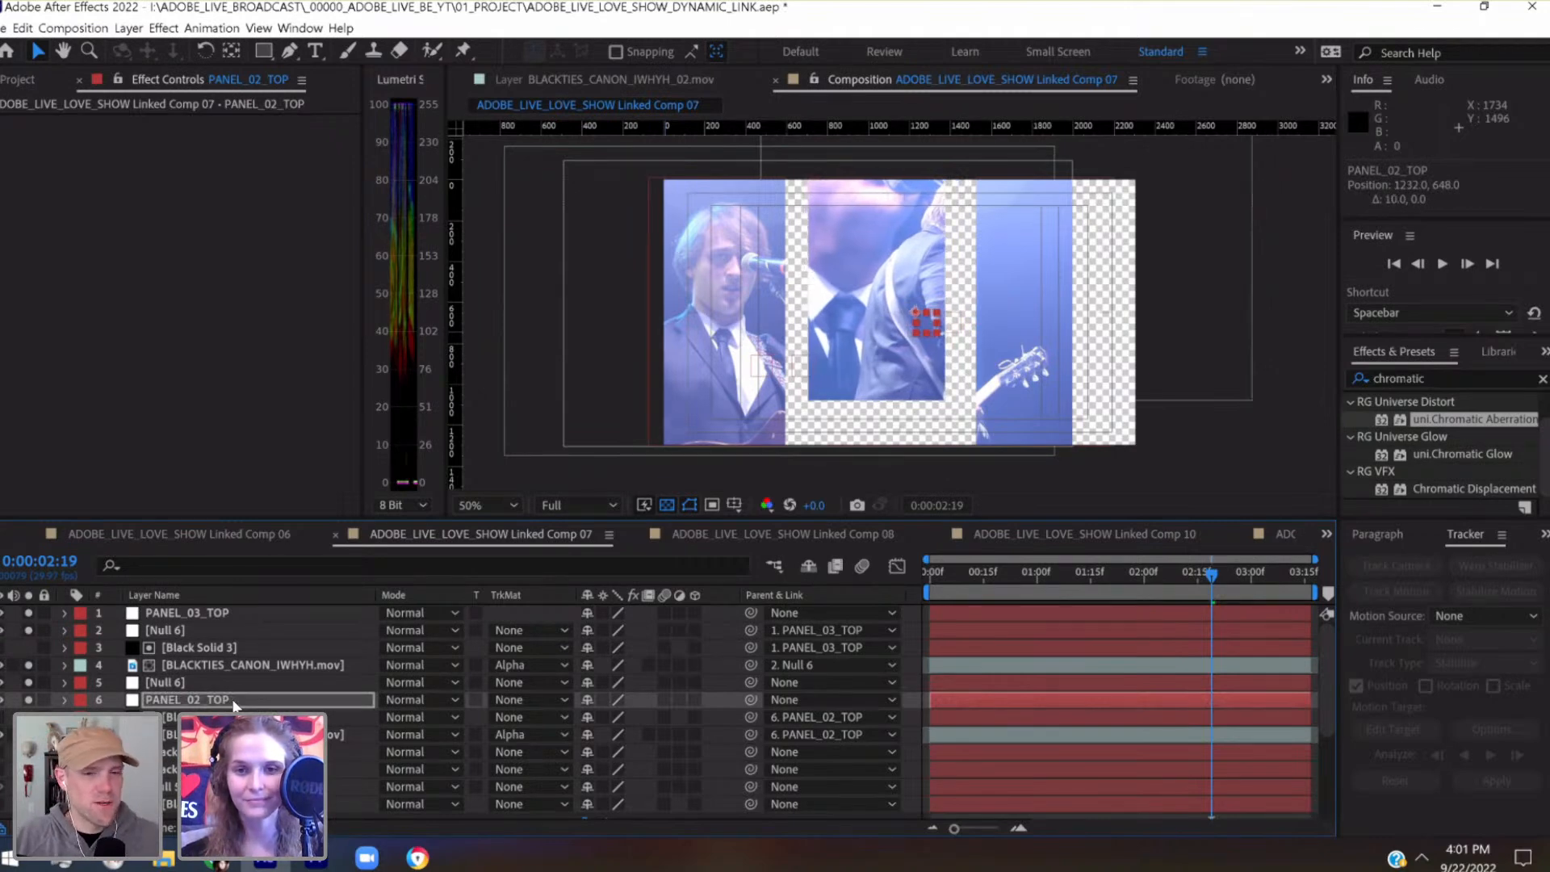
{"action": "key", "text": "shift+Right"}
{"action": "key", "text": "shift+Right"}
{"action": "key", "text": "shift+Right"}
{"action": "key", "text": "shift+Right"}
{"action": "key", "text": "shift+Down"}
{"action": "key", "text": "shift+Down"}
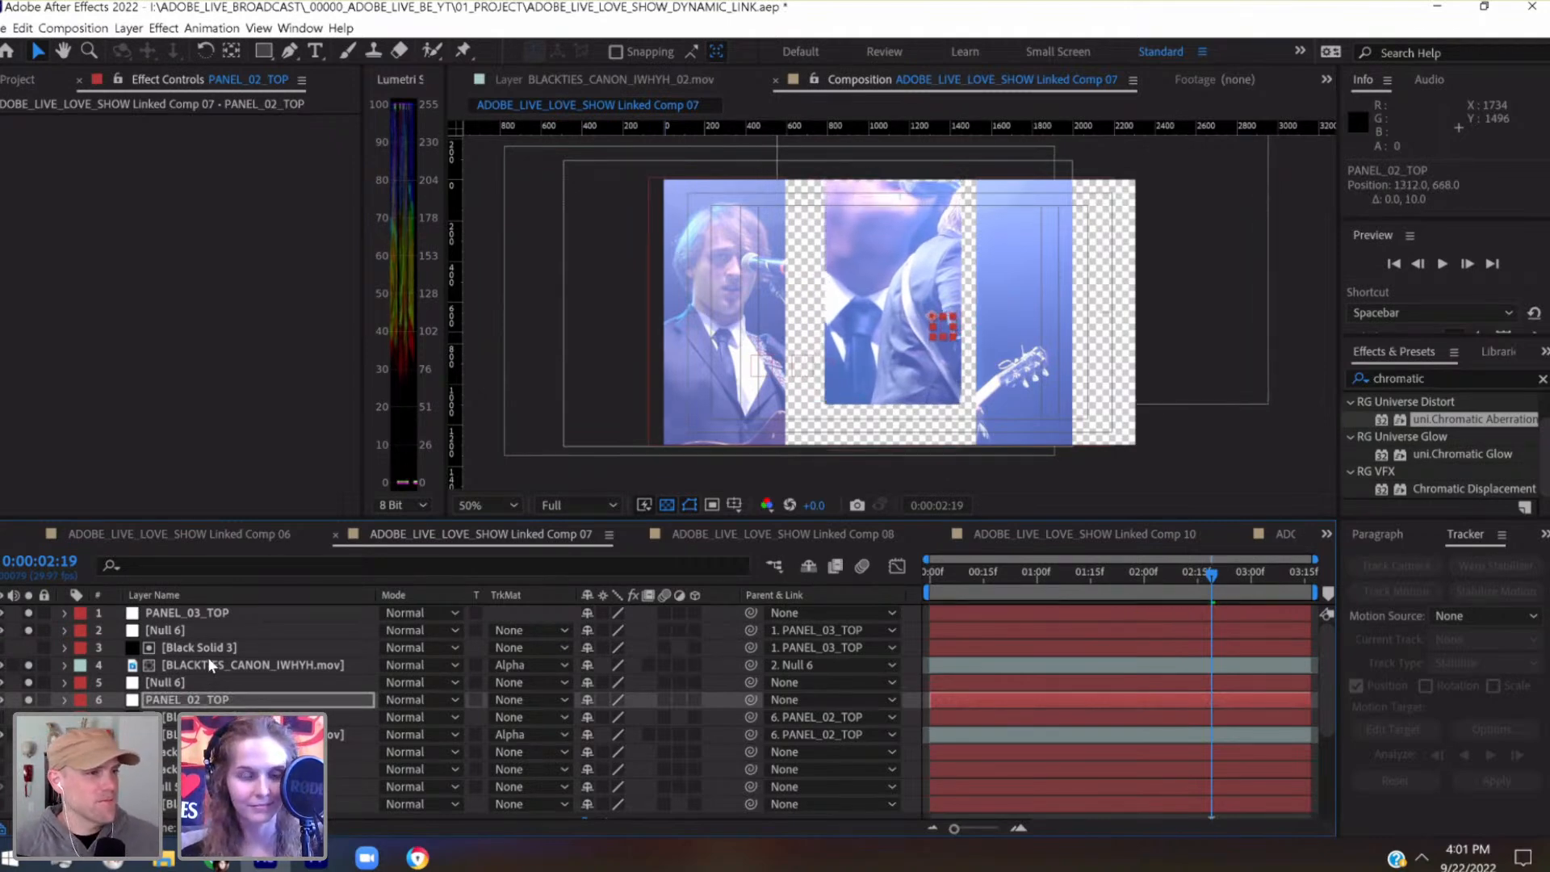
Reveal the keyframed Position and Scale properties of the third panel's Null 6
{"action": "left_click", "coordinate": [208, 612]}
{"action": "left_click", "coordinate": [197, 648]}
{"action": "left_click", "coordinate": [197, 664]}
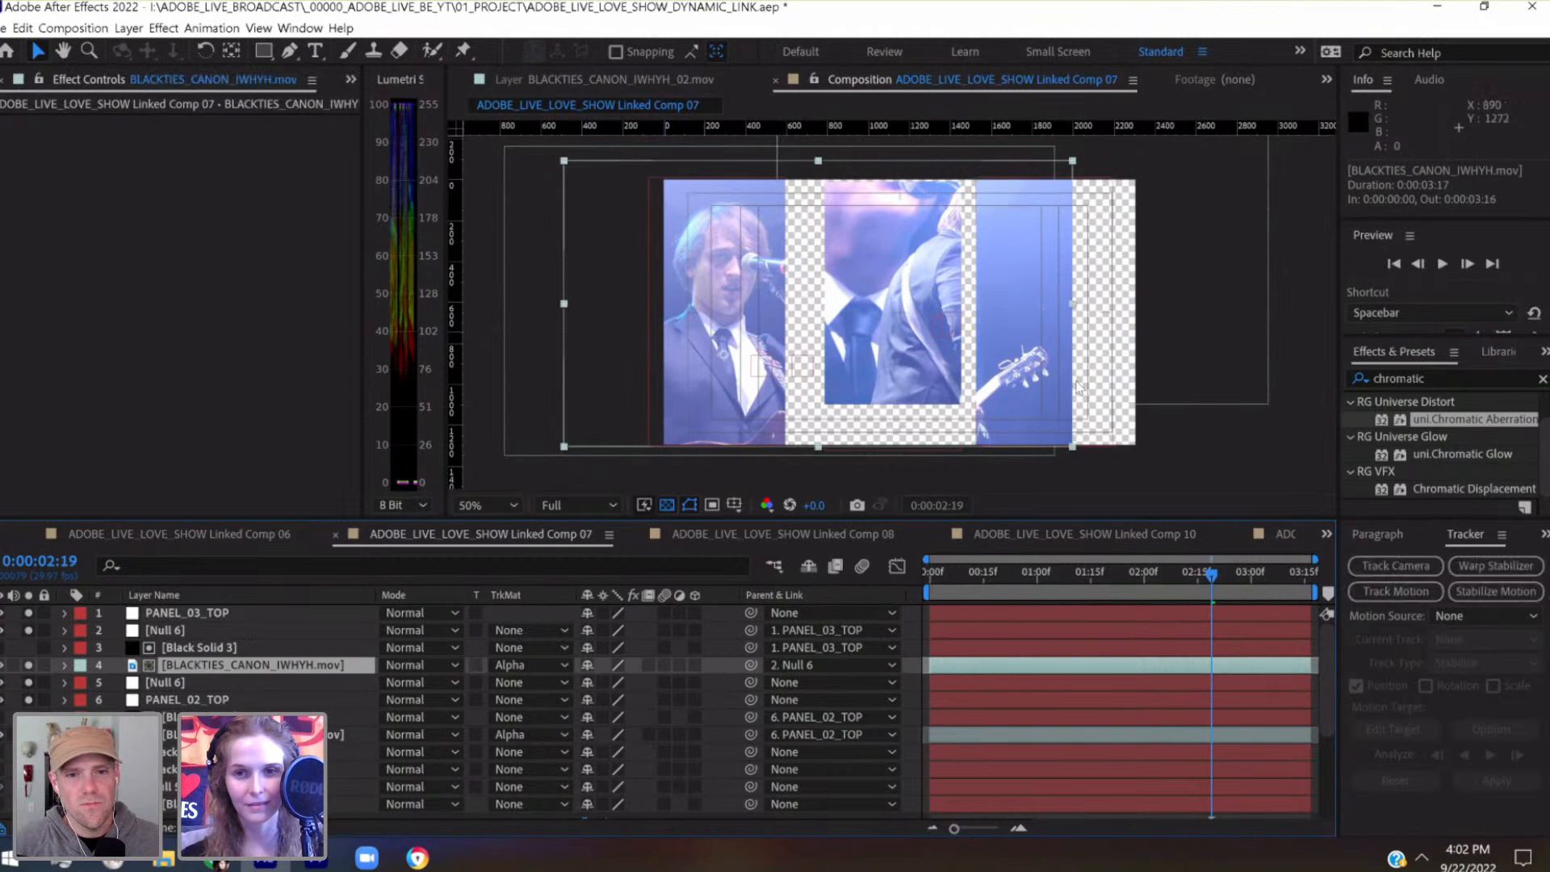
{"action": "left_click", "coordinate": [201, 647]}
{"action": "left_click", "coordinate": [195, 631]}
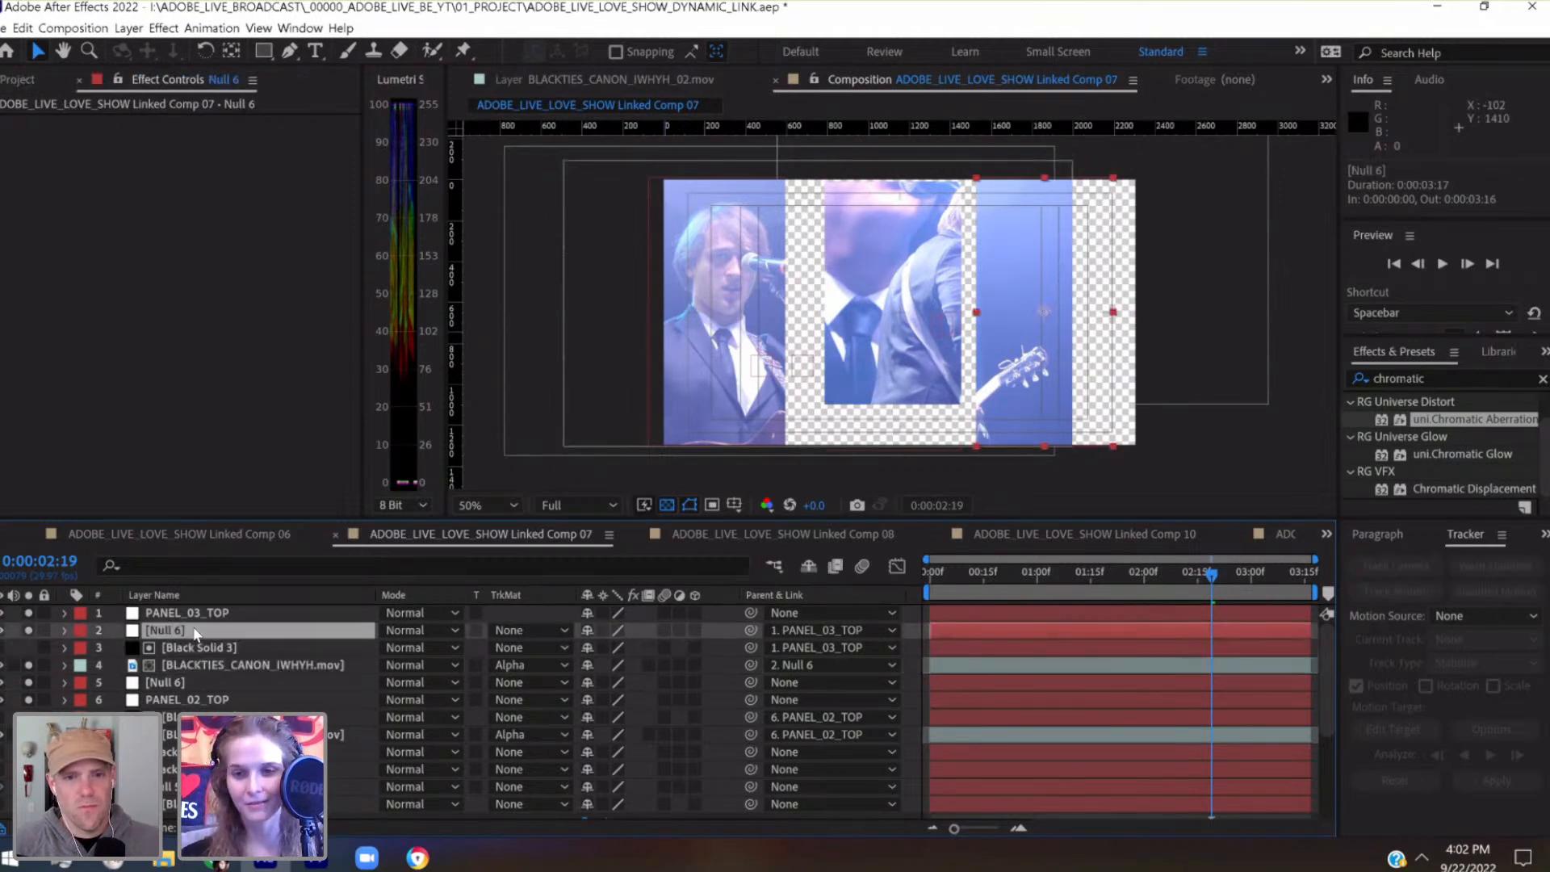
{"action": "key", "text": "u"}
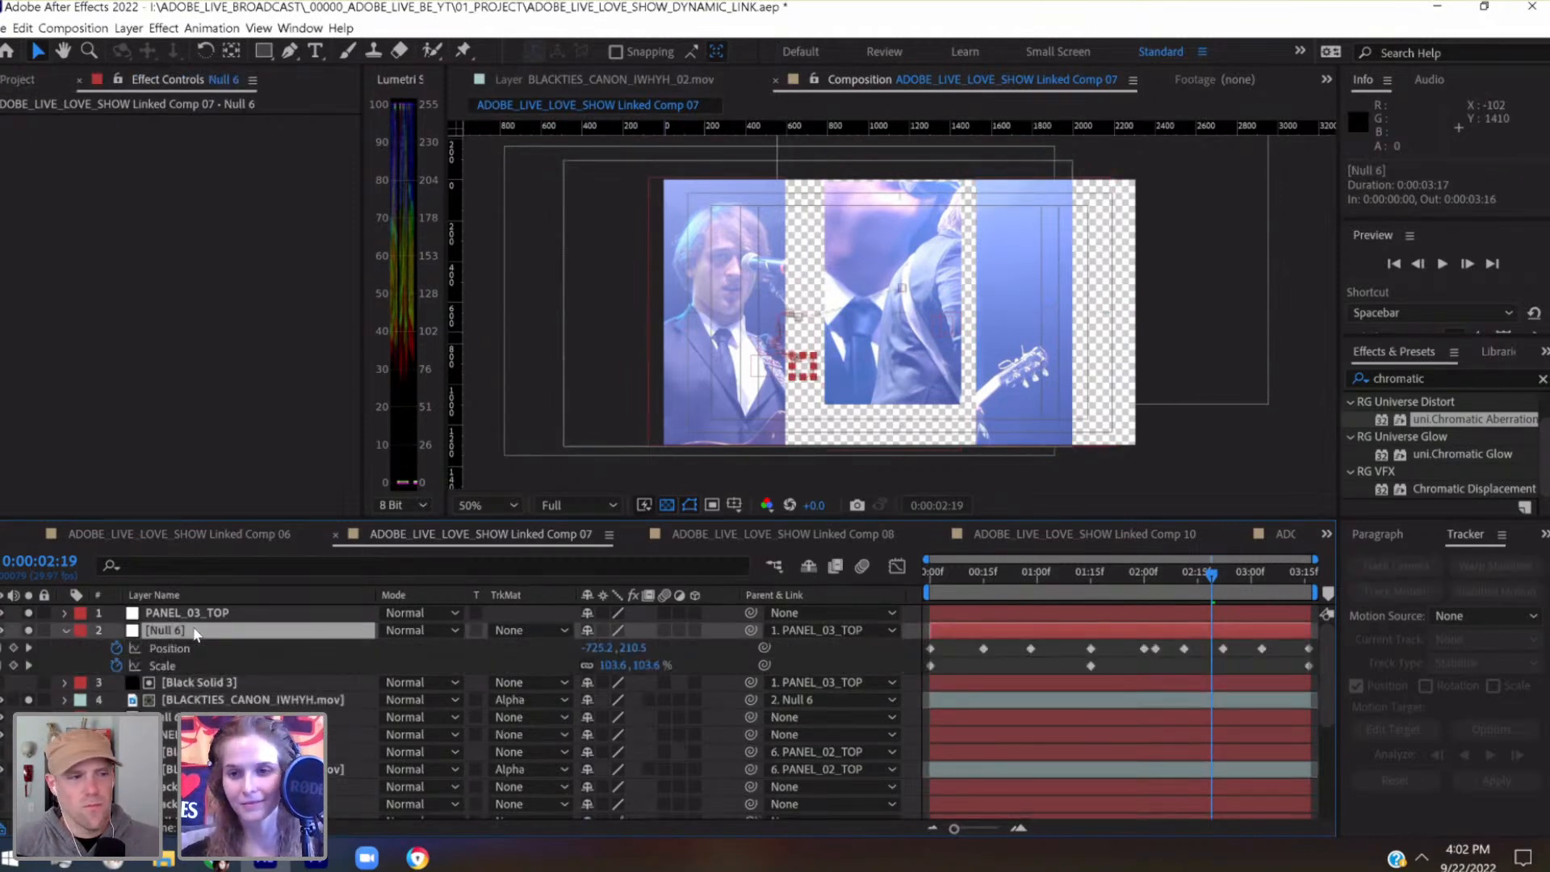
At 0:00:02:22, move the third panel's Null 6 sideways to -20, 220 so the musician fills the panel
{"action": "left_click", "coordinate": [1222, 573]}
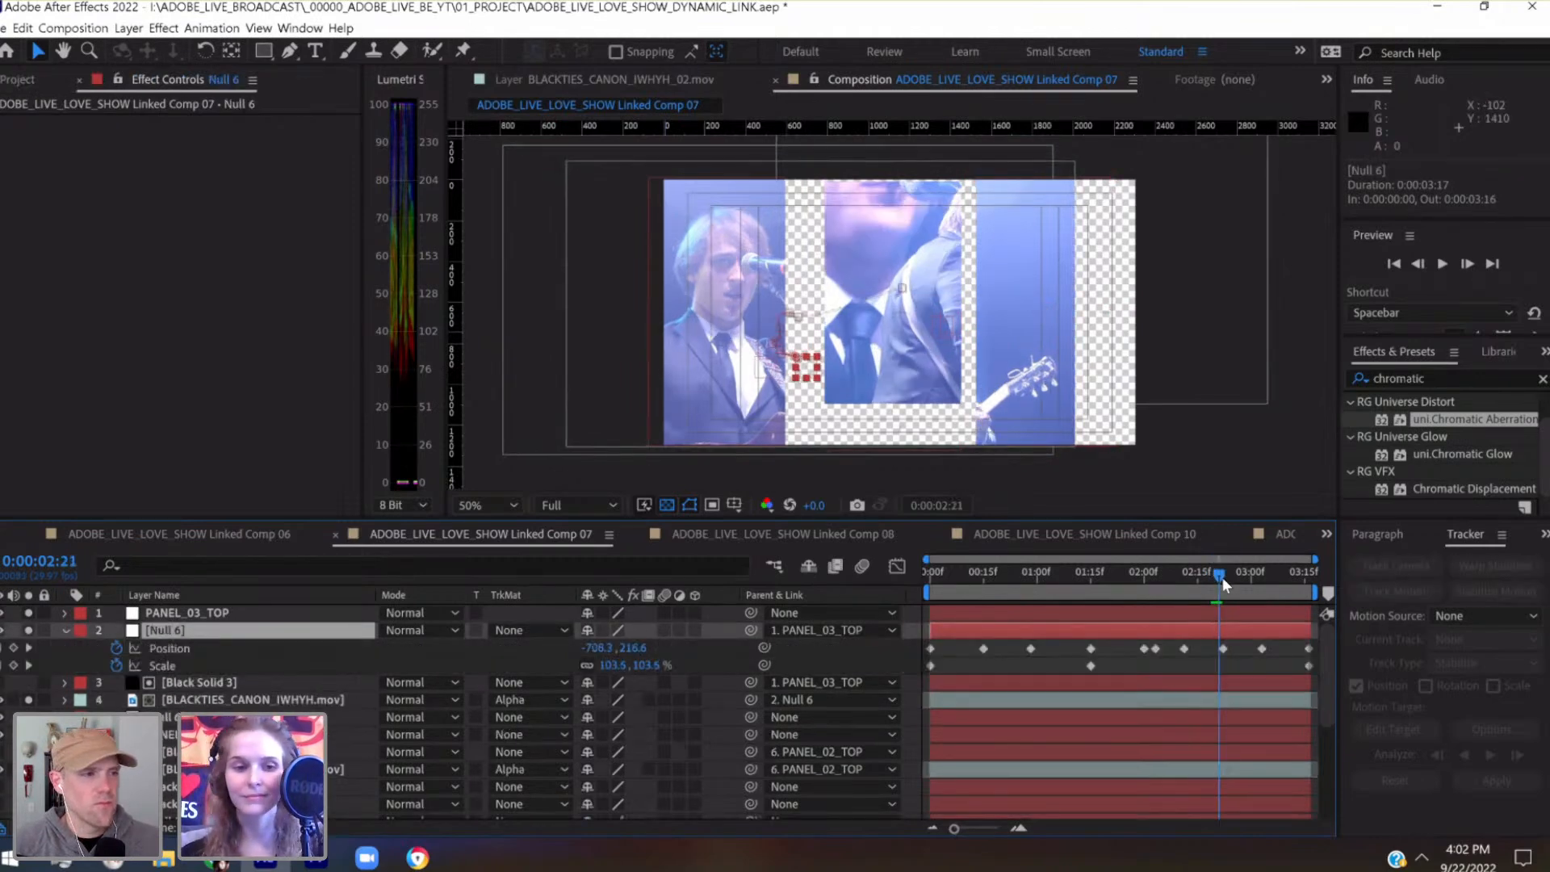
{"action": "left_click", "coordinate": [28, 647]}
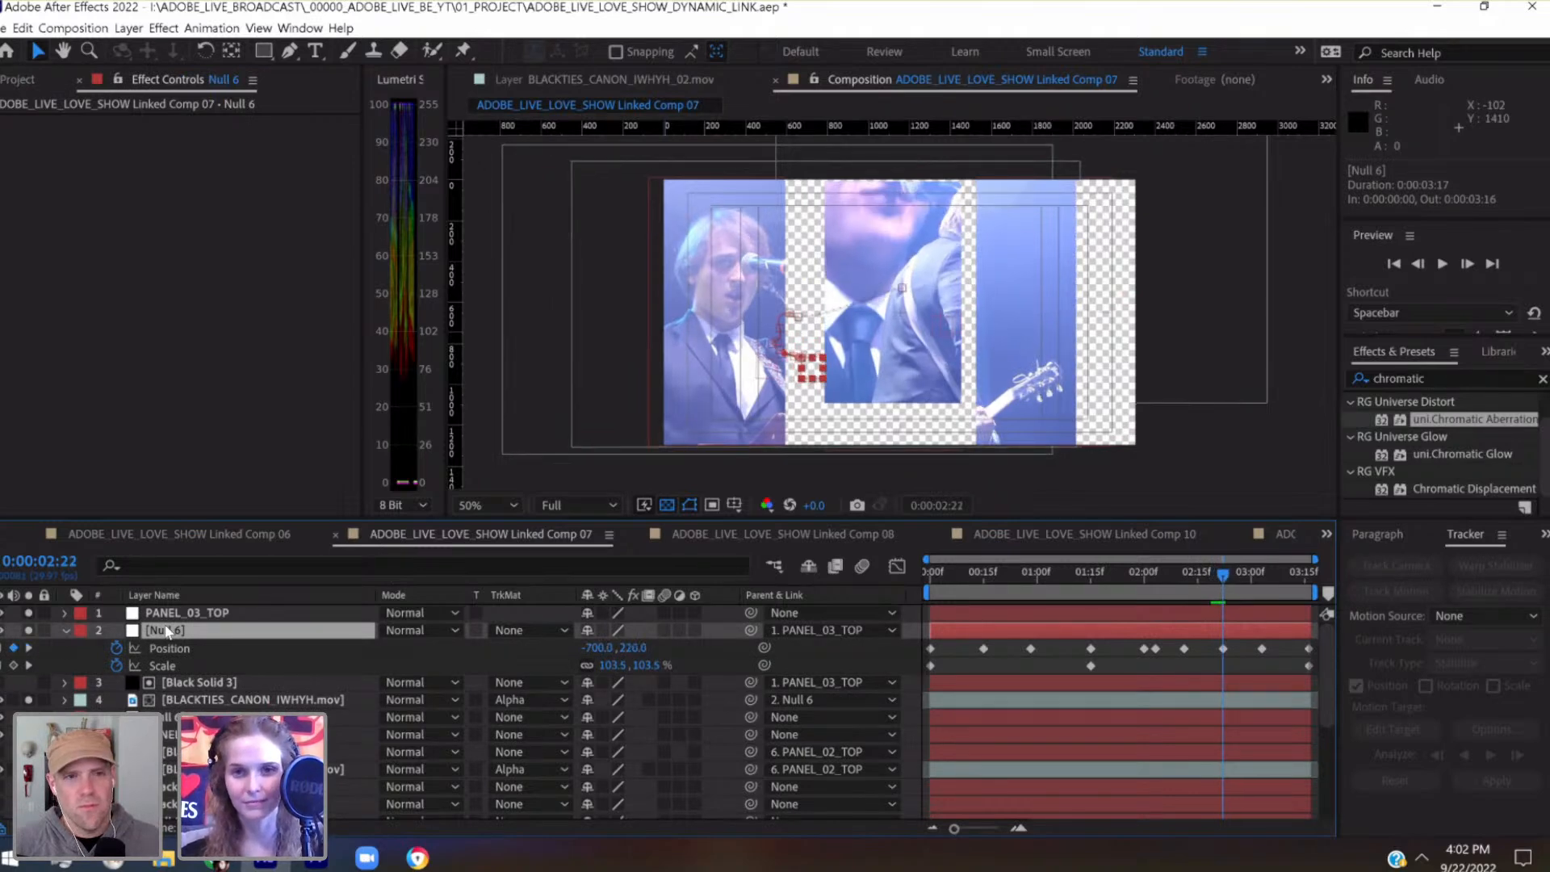
{"action": "key", "text": "shift+Right"}
{"action": "key", "text": "shift+Right"}
{"action": "key", "text": "shift+Right"}
{"action": "key", "text": "shift+Right"}
{"action": "key", "text": "shift+Right"}
{"action": "key", "text": "shift+Right"}
{"action": "key", "text": "shift+Right"}
{"action": "key", "text": "shift+Right"}
{"action": "key", "text": "shift+Right"}
{"action": "key", "text": "shift+Right"}
{"action": "key", "text": "shift+Right"}
{"action": "key", "text": "shift+Right"}
{"action": "key", "text": "shift+Right"}
{"action": "key", "text": "shift+Right"}
{"action": "key", "text": "shift+Right"}
{"action": "key", "text": "shift+Right"}
{"action": "key", "text": "shift+Right"}
{"action": "key", "text": "shift+Right"}
{"action": "key", "text": "shift+Right"}
{"action": "key", "text": "shift+Right"}
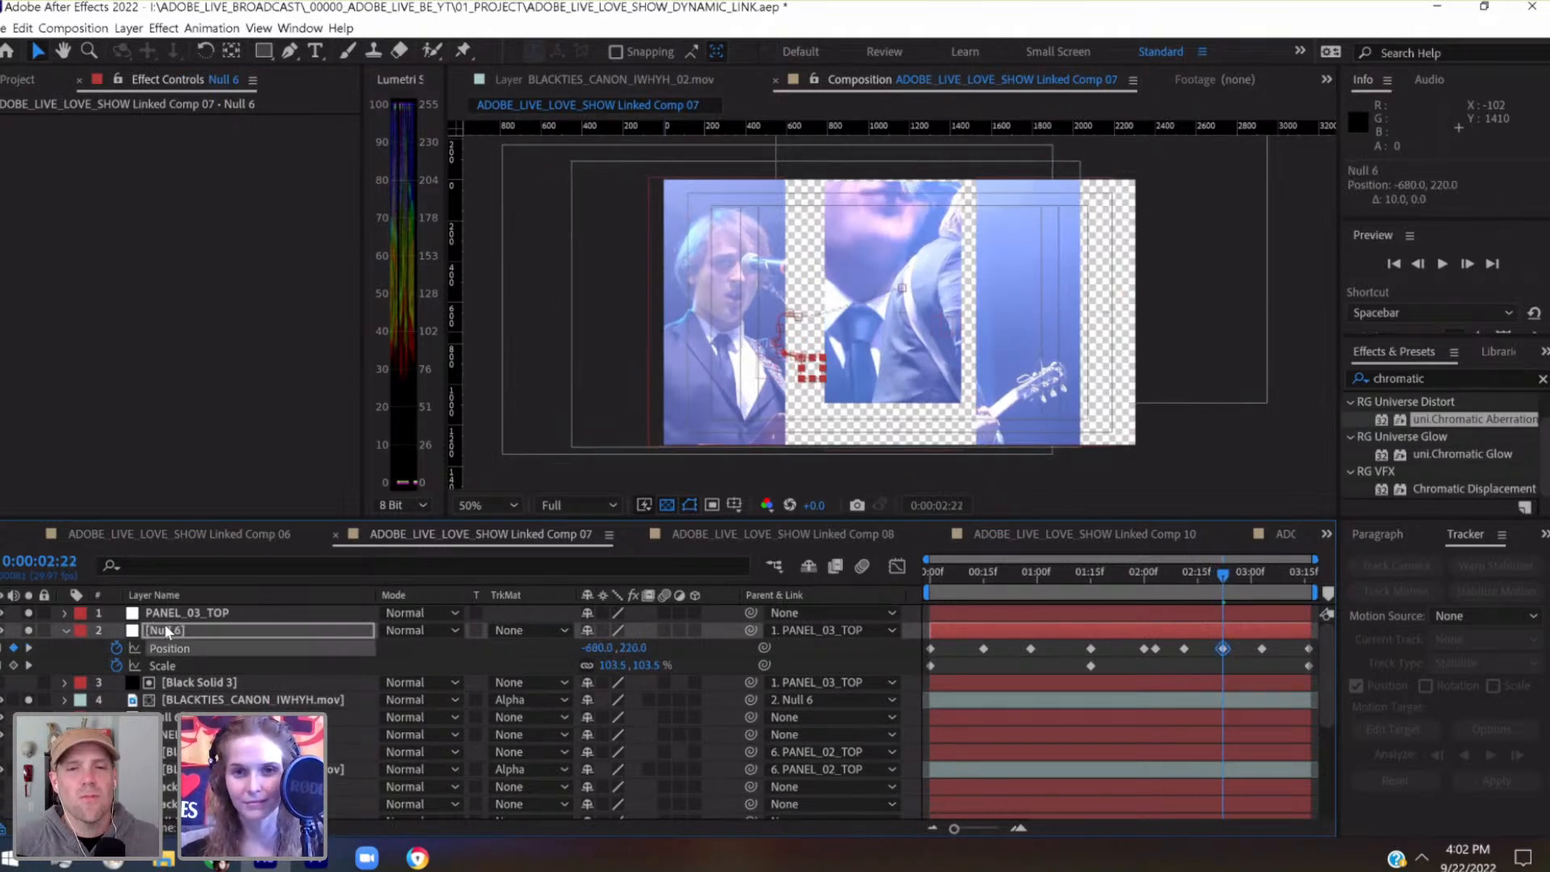
{"action": "key", "text": "shift+Right"}
{"action": "key", "text": "shift+Right"}
{"action": "key", "text": "shift+Right"}
{"action": "key", "text": "shift+Right"}
{"action": "key", "text": "shift+Right"}
{"action": "key", "text": "shift+Right"}
{"action": "key", "text": "shift+Right"}
{"action": "key", "text": "shift+Right"}
{"action": "key", "text": "shift+Right"}
{"action": "key", "text": "shift+Right"}
{"action": "key", "text": "shift+Right"}
{"action": "key", "text": "shift+Right"}
{"action": "key", "text": "shift+Right"}
{"action": "key", "text": "shift+Right"}
{"action": "key", "text": "shift+Right"}
{"action": "key", "text": "shift+Right"}
{"action": "key", "text": "shift+Right"}
{"action": "key", "text": "shift+Right"}
{"action": "key", "text": "shift+Right"}
{"action": "key", "text": "shift+Right"}
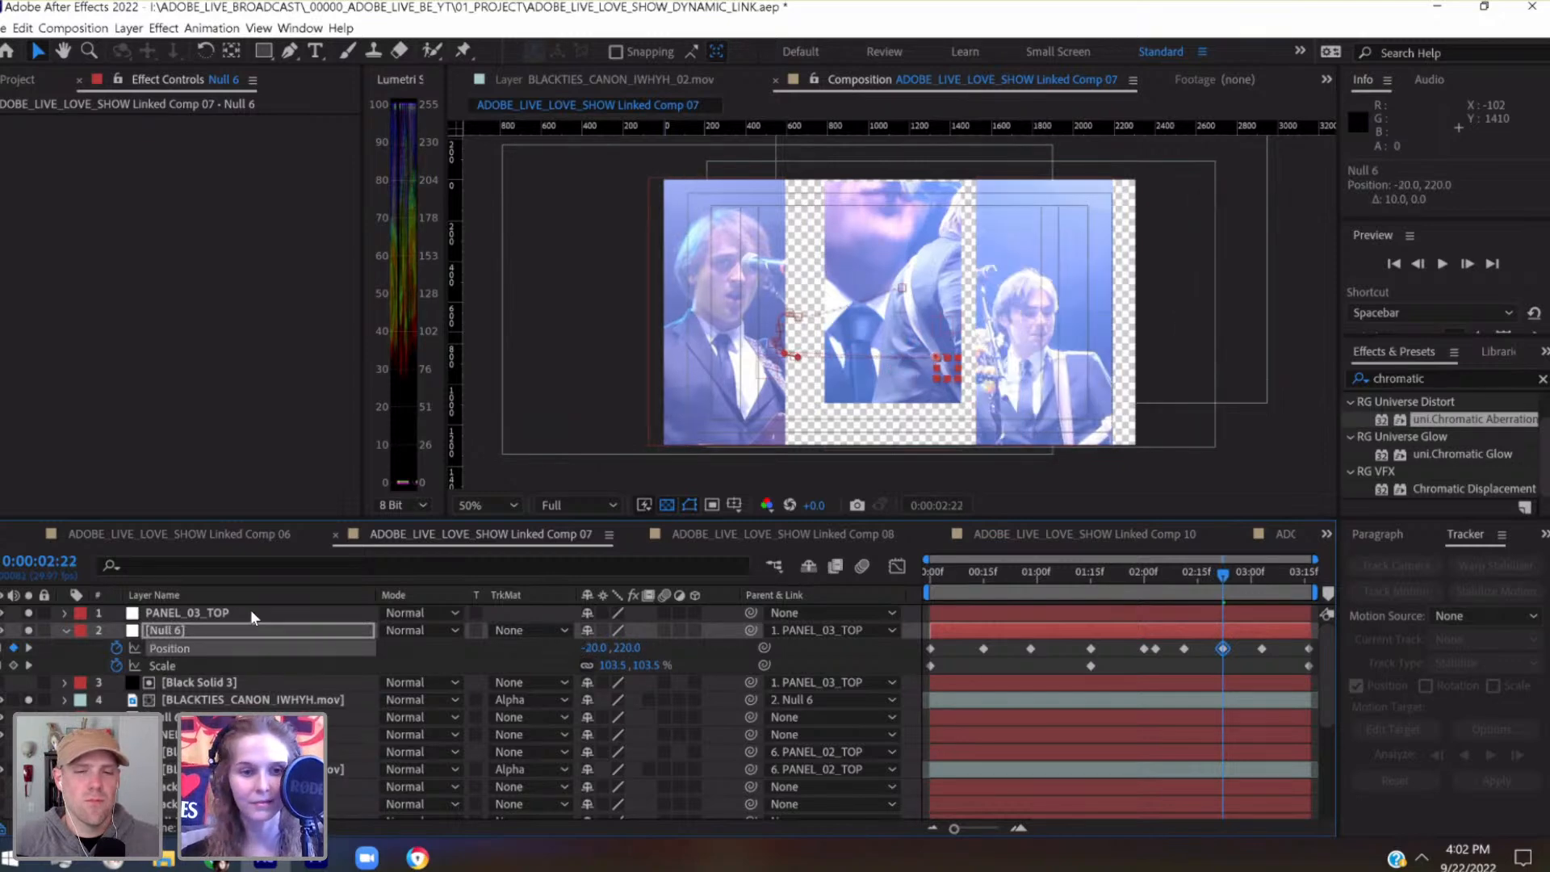
Clear all Position and Scale keyframes from the third panel's Null 6 and start fresh ones at 0:00:02:22
{"action": "left_click", "coordinate": [116, 648]}
{"action": "left_click", "coordinate": [116, 666]}
{"action": "left_click", "coordinate": [117, 649]}
{"action": "left_click", "coordinate": [117, 666]}
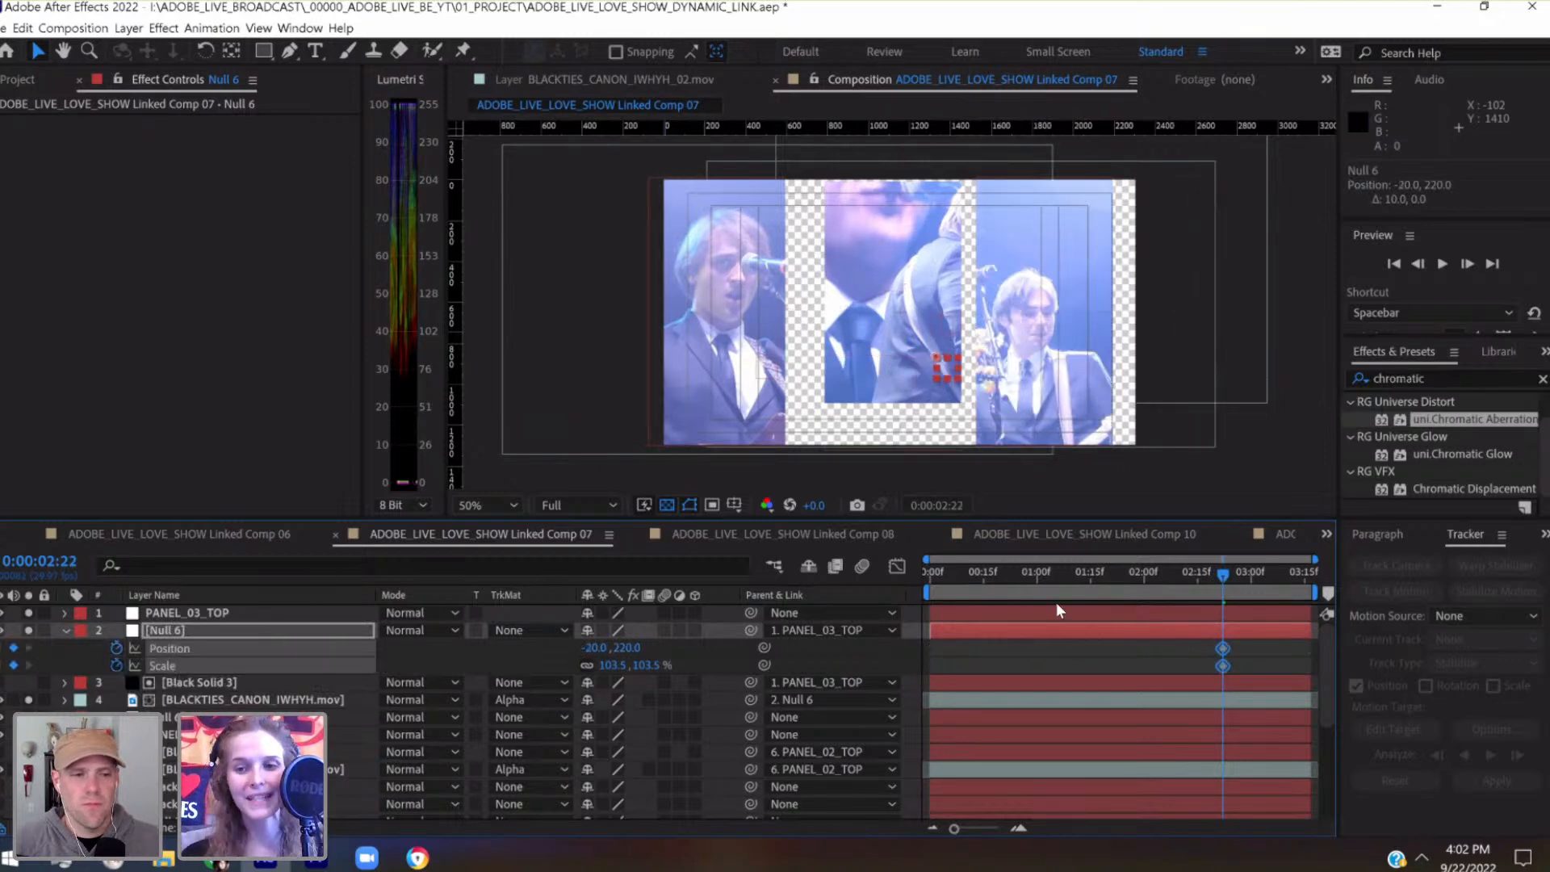
Set the third panel's Null 6 scale to 133.5% at the 0:00:02:22 keyframe
{"action": "left_click", "coordinate": [1254, 572]}
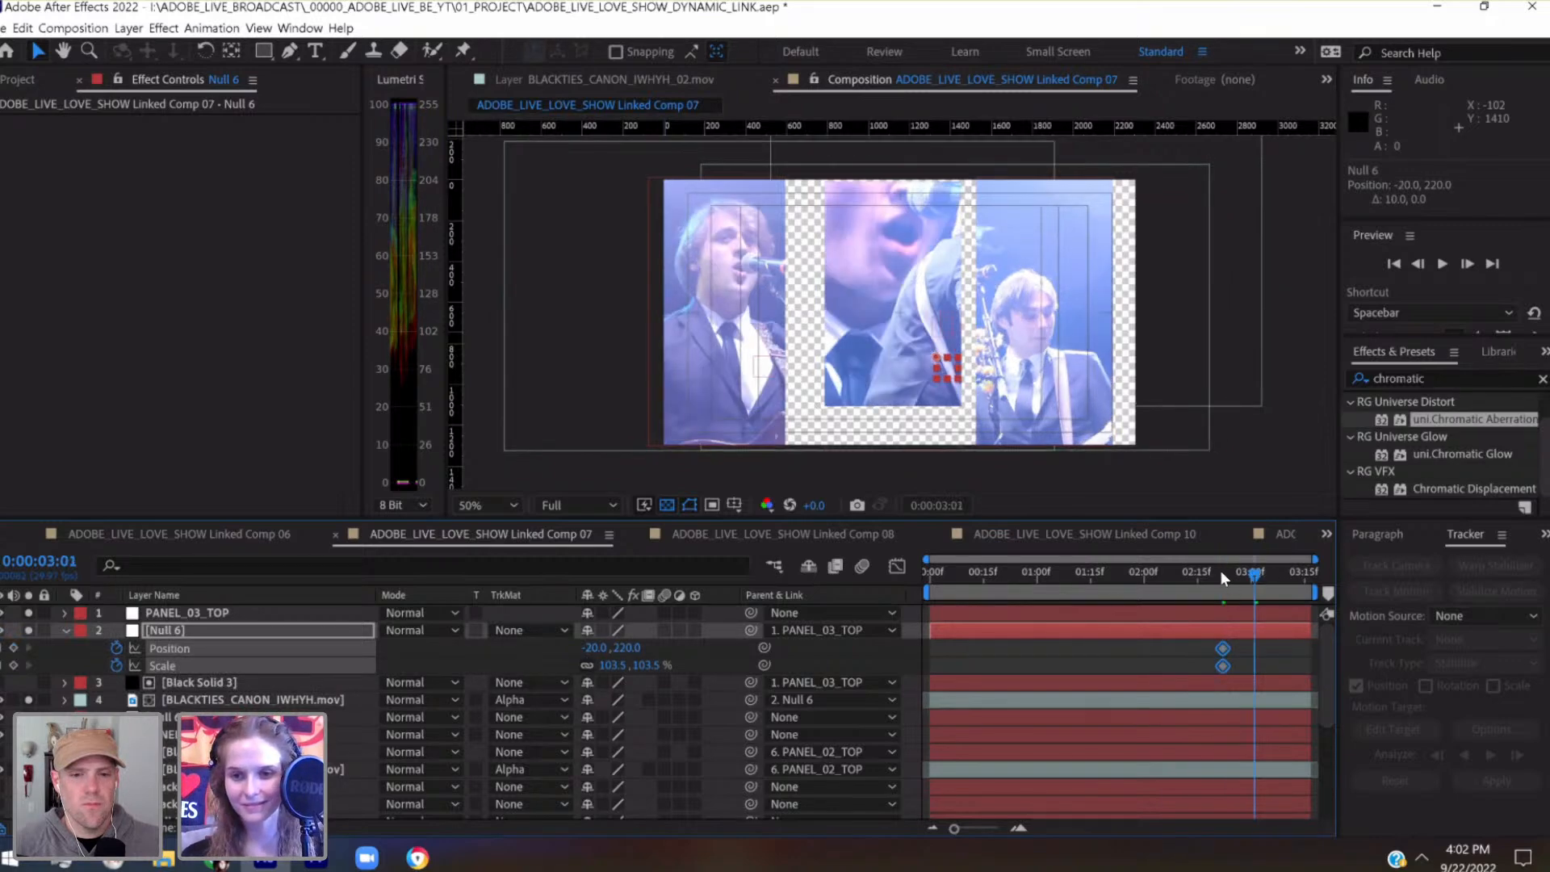
{"action": "left_click", "coordinate": [1221, 573]}
{"action": "left_click", "coordinate": [29, 666]}
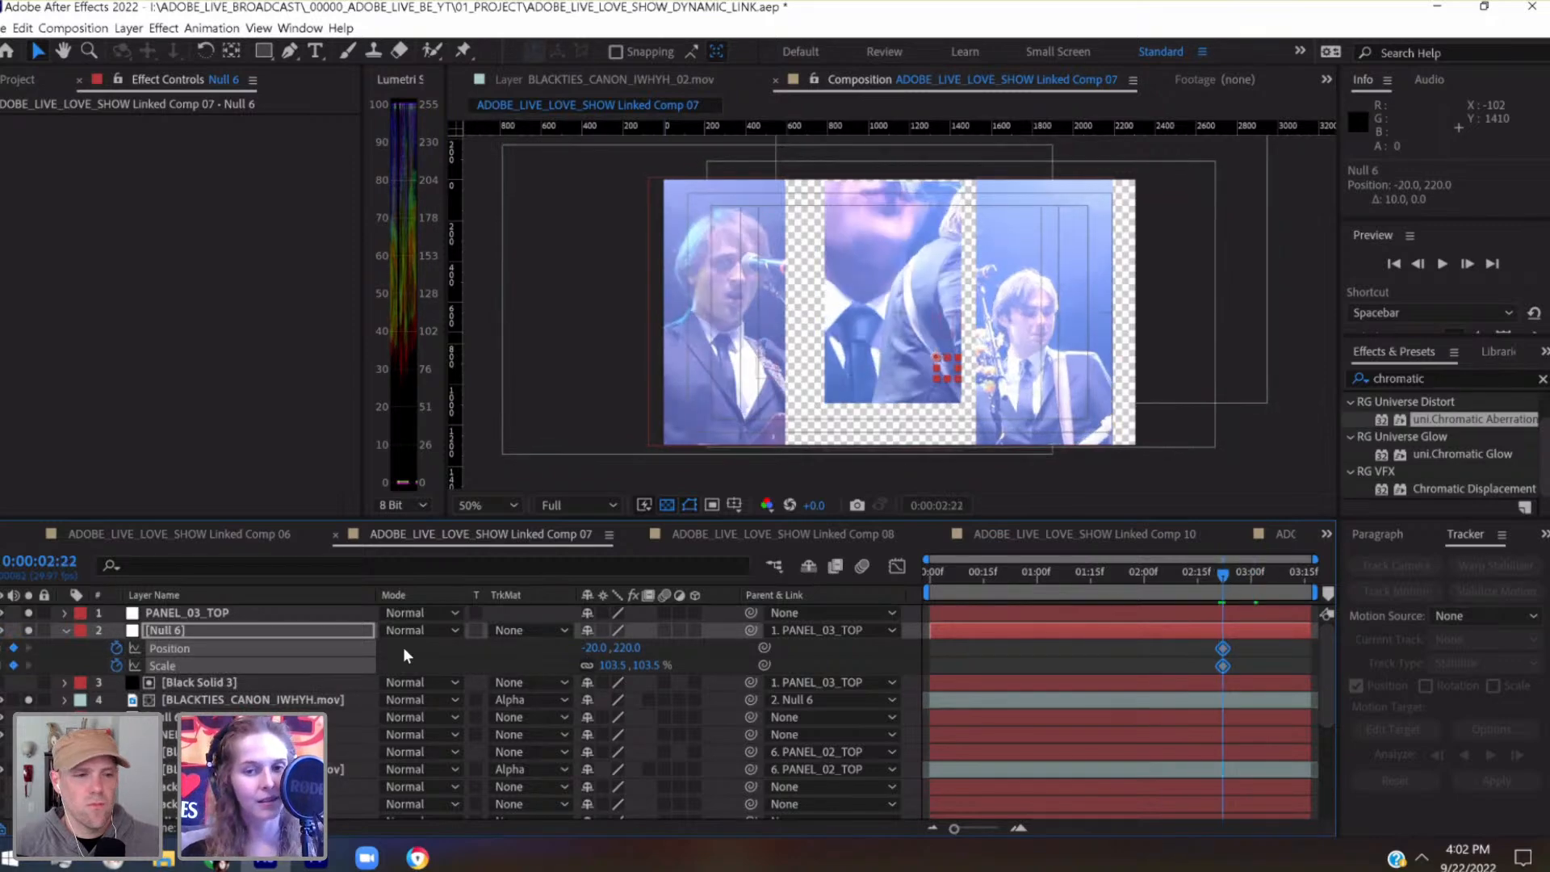
{"action": "left_click_drag", "start_coordinate": [607, 664], "coordinate": [1134, 406]}
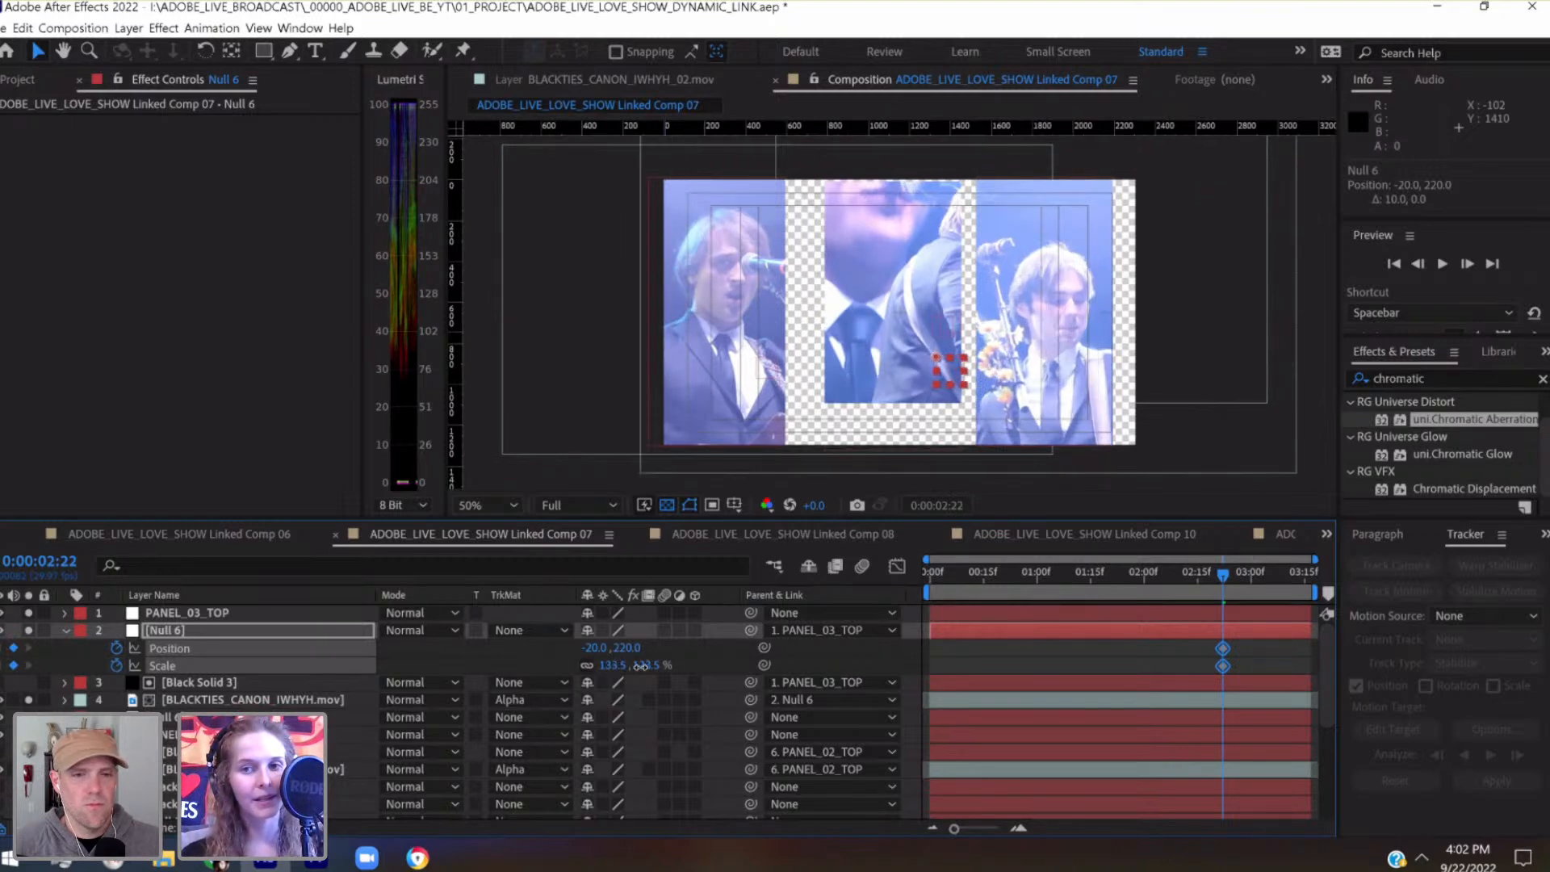
Reposition the third panel's Null 6 to 20, 120 at the 0:00:02:22 keyframe
{"action": "left_click", "coordinate": [1160, 629]}
{"action": "key", "text": "shift+Up"}
{"action": "key", "text": "shift+Up"}
{"action": "key", "text": "shift+Up"}
{"action": "key", "text": "shift+Up"}
{"action": "key", "text": "shift+Up"}
{"action": "key", "text": "shift+Up"}
{"action": "key", "text": "shift+Up"}
{"action": "key", "text": "shift+Up"}
{"action": "key", "text": "shift+Up"}
{"action": "key", "text": "shift+Up"}
{"action": "key", "text": "shift+Up"}
{"action": "key", "text": "shift+Up"}
{"action": "key", "text": "shift+Up"}
{"action": "key", "text": "shift+Up"}
{"action": "key", "text": "shift+Up"}
{"action": "key", "text": "shift+Up"}
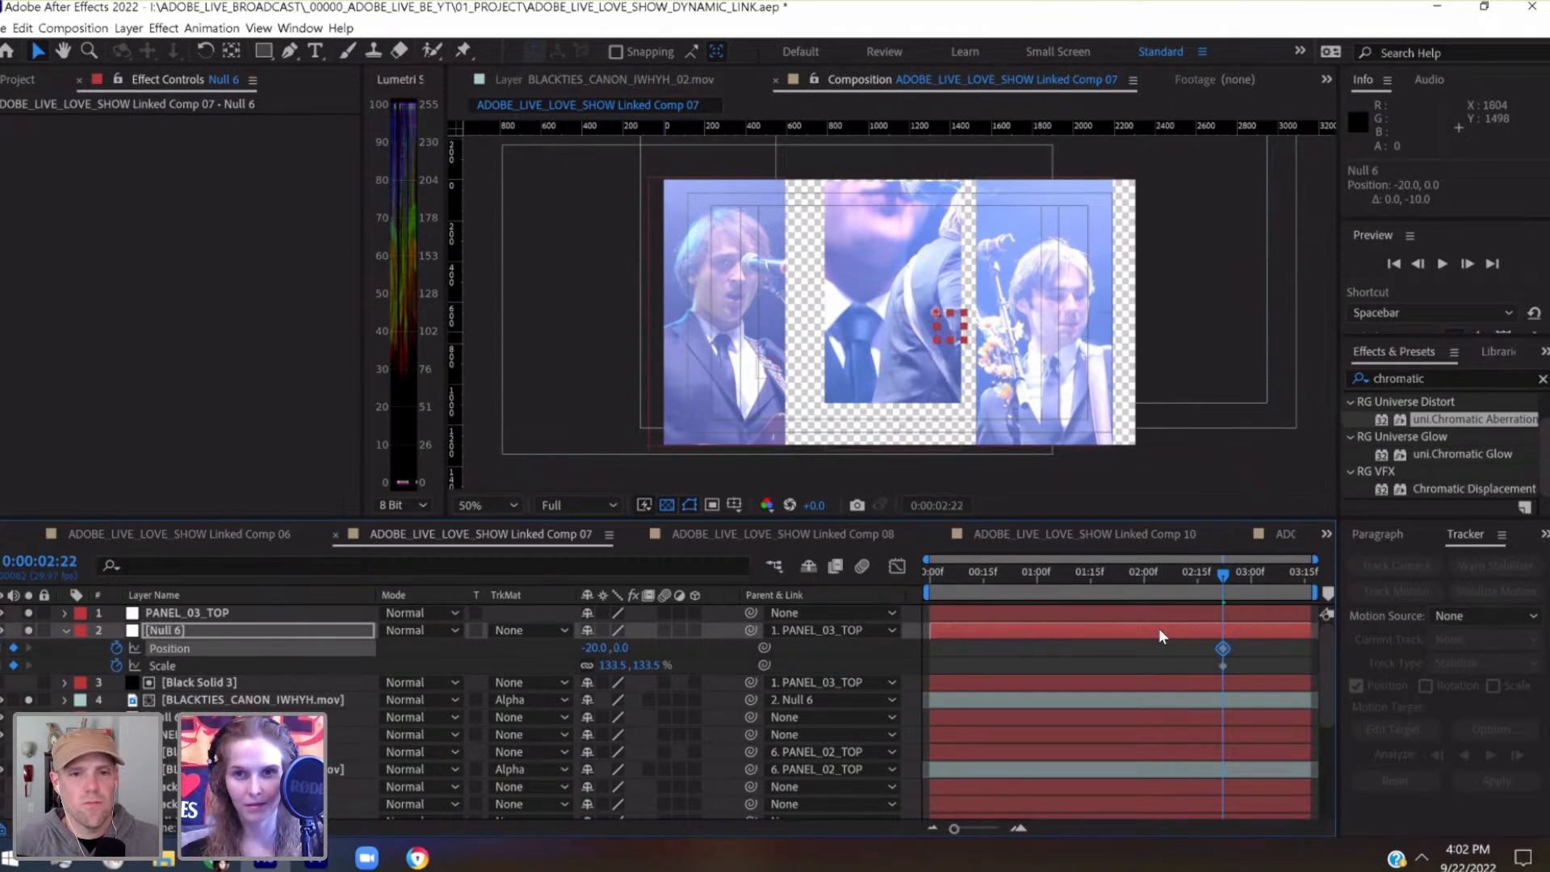
{"action": "key", "text": "shift+Down"}
{"action": "key", "text": "shift+Down"}
{"action": "key", "text": "shift+Down"}
{"action": "key", "text": "shift+Down"}
{"action": "key", "text": "shift+Down"}
{"action": "key", "text": "shift+Down"}
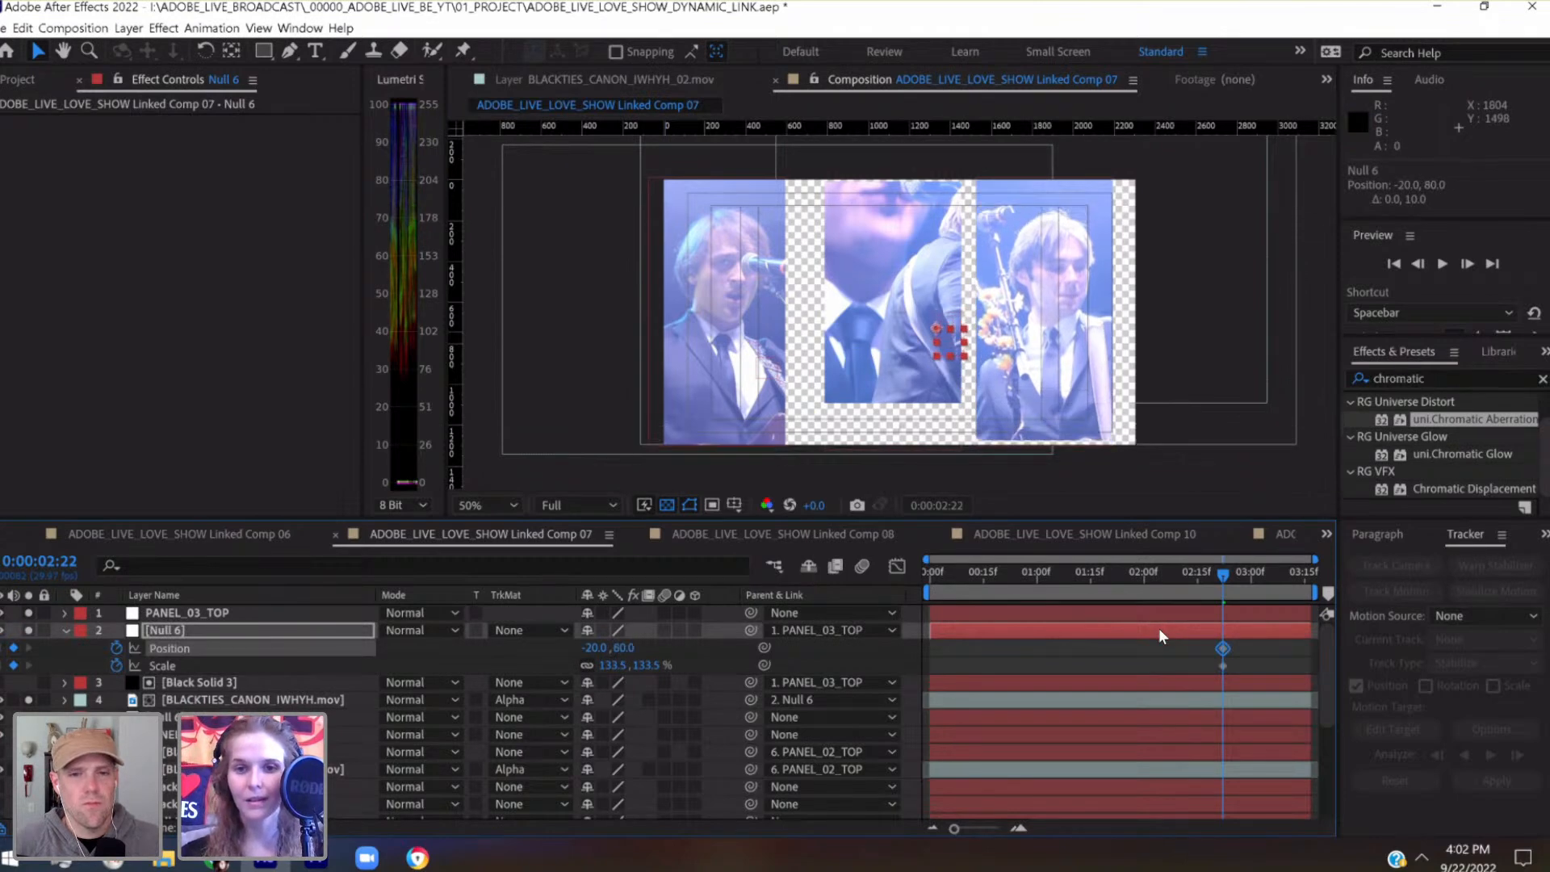
{"action": "key", "text": "shift+Right"}
{"action": "key", "text": "shift+Right"}
{"action": "key", "text": "shift+Right"}
{"action": "key", "text": "shift+Right"}
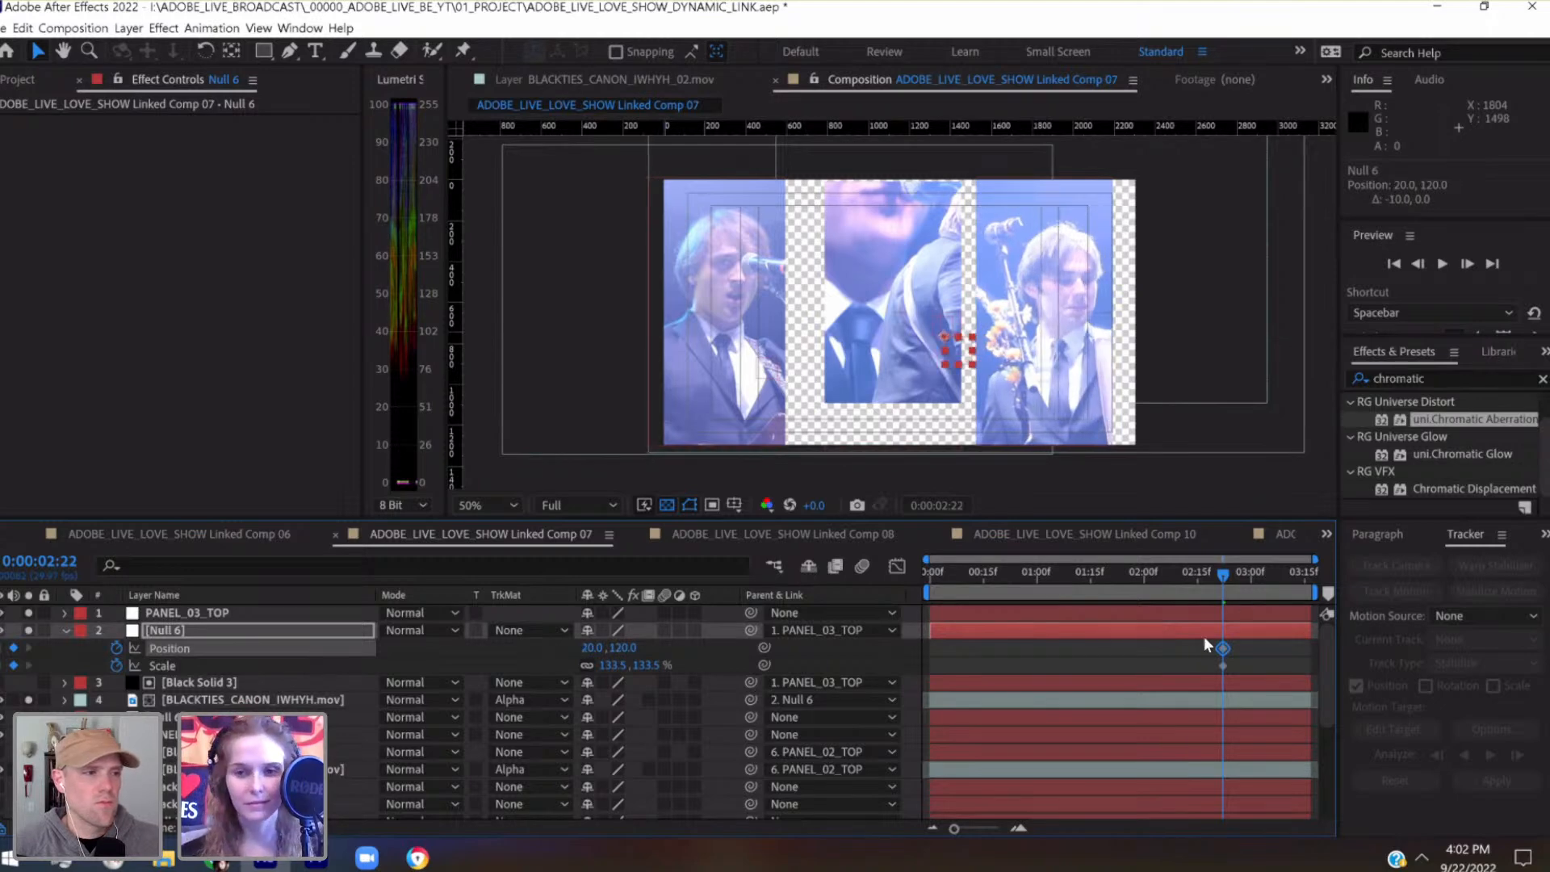
Keyframe the third panel's Null 6 farther left at 0:00:03:16 to center the musician in the panel
{"action": "key", "text": "space"}
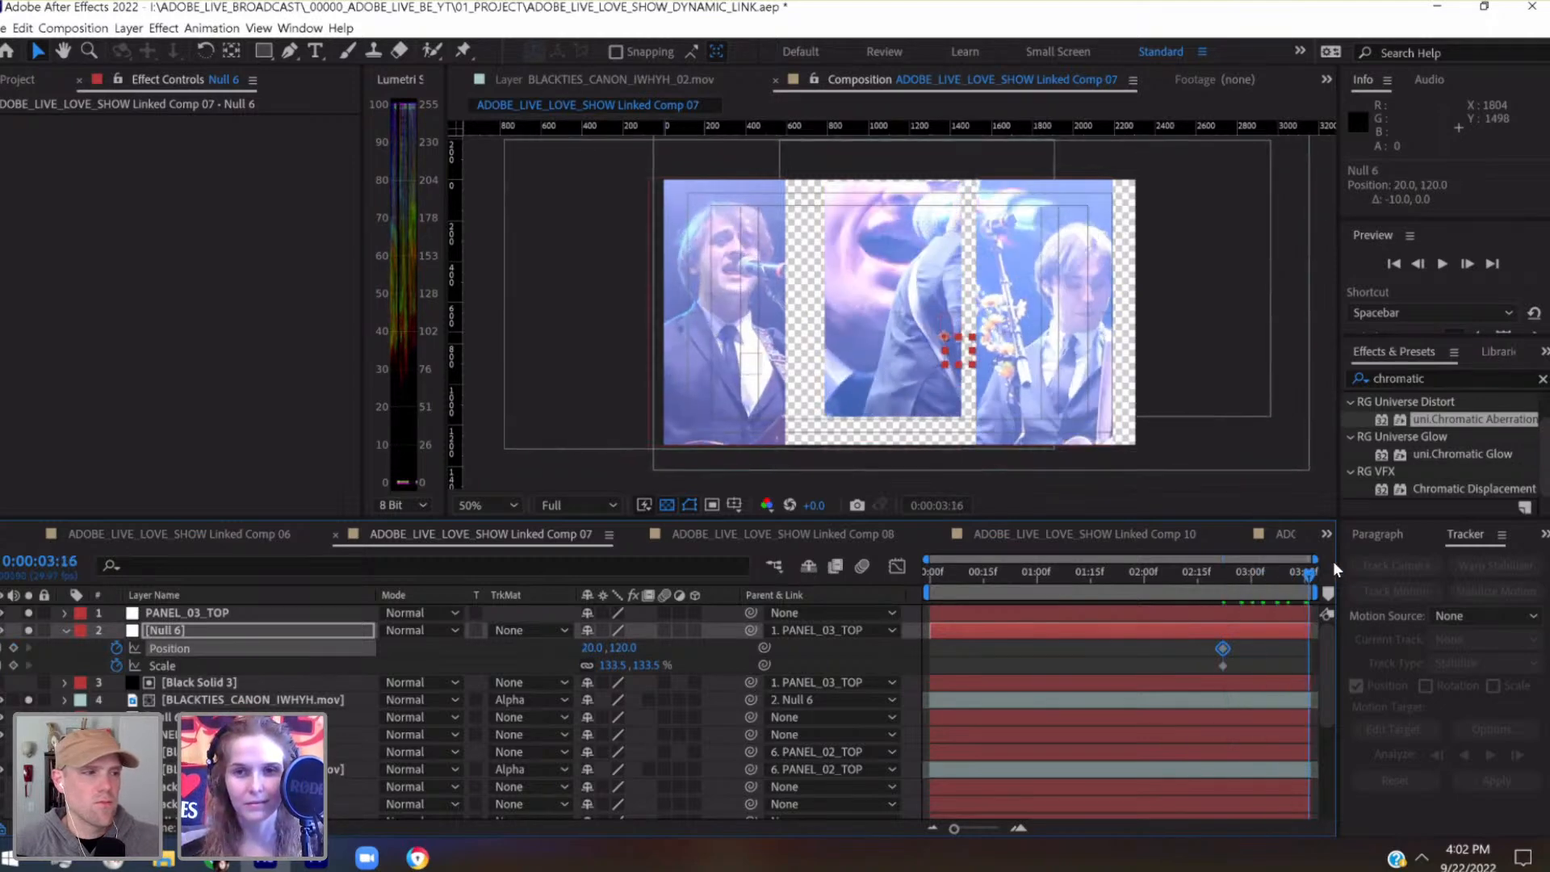
{"action": "key", "text": "shift+Left"}
{"action": "key", "text": "shift+Left"}
{"action": "key", "text": "shift+Left"}
{"action": "key", "text": "shift+Left"}
{"action": "key", "text": "shift+Left"}
{"action": "key", "text": "shift+Left"}
{"action": "key", "text": "shift+Left"}
{"action": "key", "text": "shift+Left"}
{"action": "key", "text": "shift+Left"}
{"action": "key", "text": "shift+Left"}
{"action": "key", "text": "shift+Left"}
{"action": "key", "text": "shift+Left"}
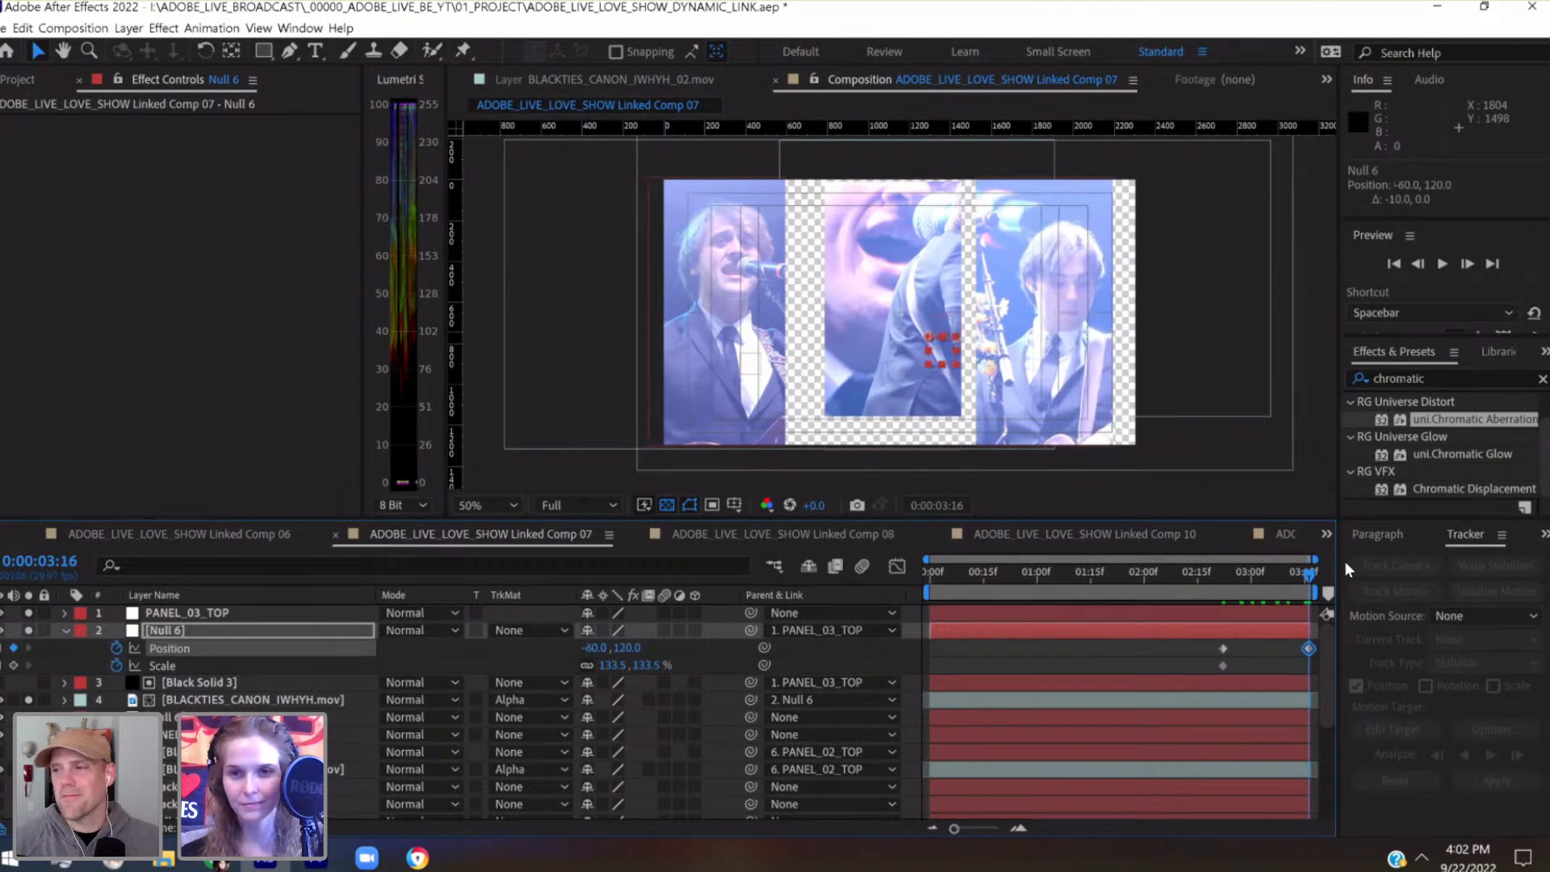
{"action": "key", "text": "shift+Left"}
{"action": "key", "text": "shift+Right"}
Add a Position keyframe of -45, 120 to the third panel's Null 6 at 0:00:03:05
{"action": "left_click", "coordinate": [1268, 572]}
{"action": "key", "text": "shift+Left"}
{"action": "key", "text": "shift+Right"}
{"action": "key", "text": "shift+Right"}
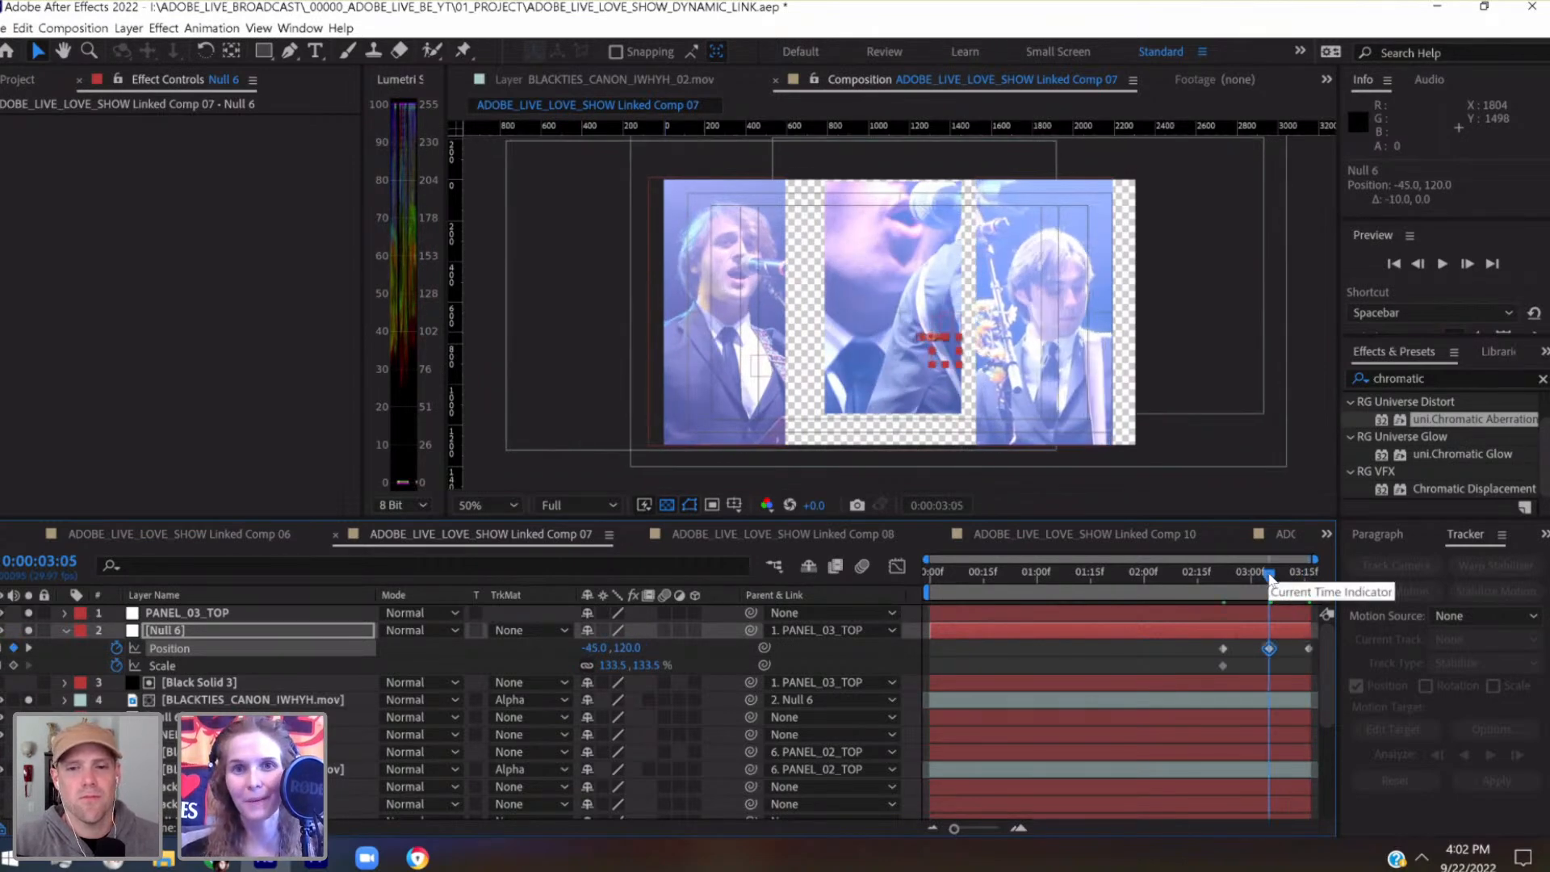
Add a Position keyframe of -240, 120 to the third panel's Null 6 at 0:00:02:00
{"action": "left_click_drag", "start_coordinate": [1240, 572], "coordinate": [1144, 587]}
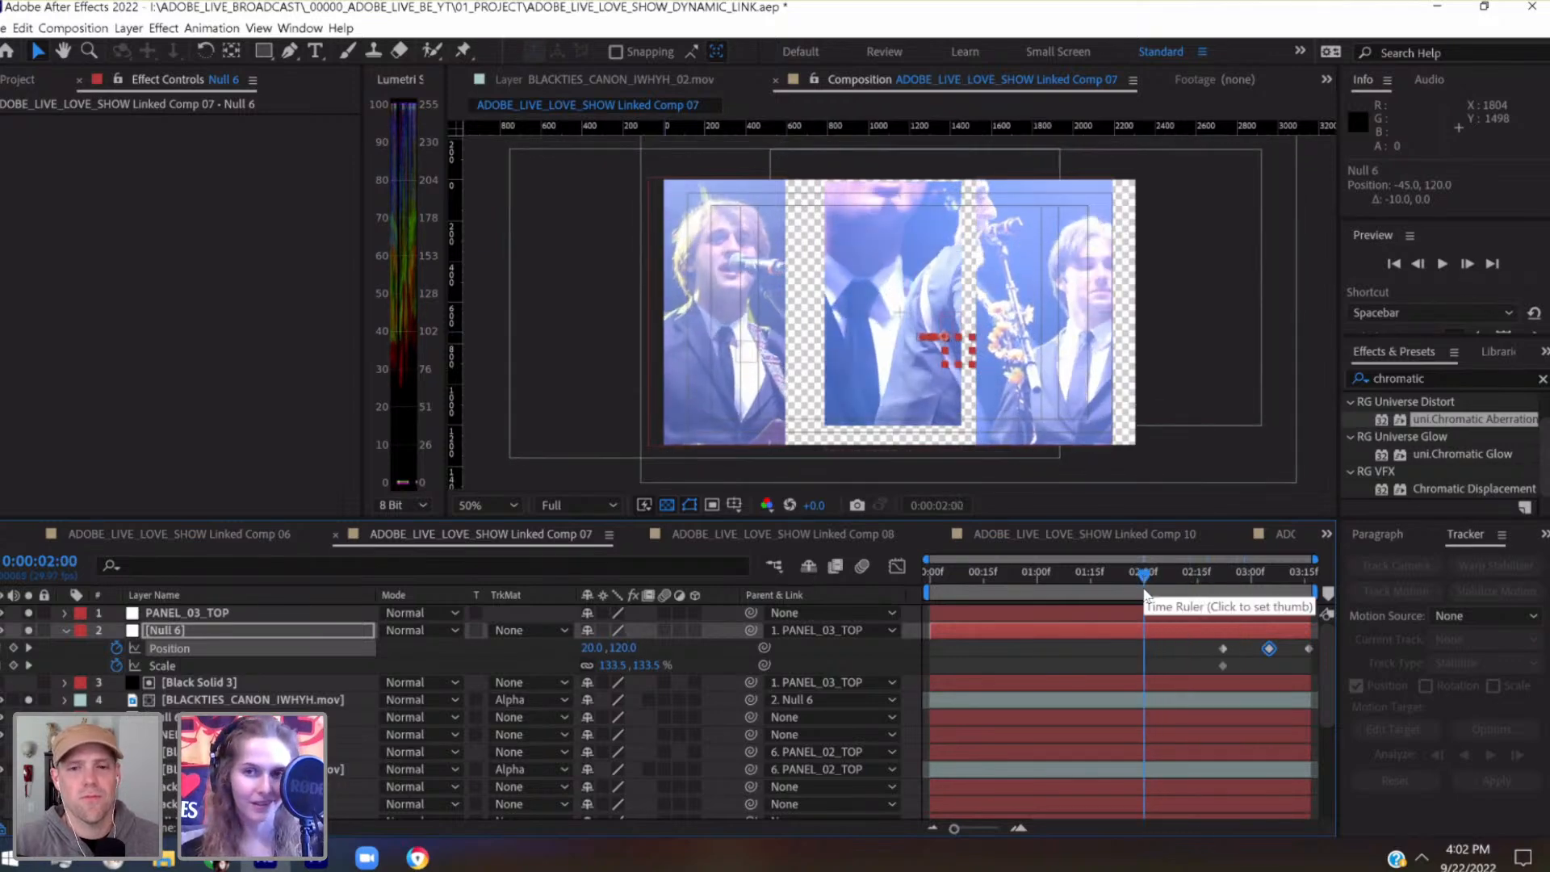
{"action": "key", "text": "shift+Left"}
{"action": "key", "text": "shift+Left"}
{"action": "key", "text": "shift+Left"}
{"action": "key", "text": "shift+Left"}
{"action": "key", "text": "shift+Left"}
{"action": "key", "text": "shift+Left"}
{"action": "key", "text": "shift+Left"}
{"action": "key", "text": "shift+Left"}
{"action": "key", "text": "shift+Left"}
{"action": "key", "text": "shift+Left"}
{"action": "key", "text": "shift+Left"}
{"action": "key", "text": "shift+Left"}
{"action": "key", "text": "shift+Left"}
{"action": "key", "text": "shift+Left"}
{"action": "key", "text": "shift+Left"}
{"action": "key", "text": "shift+Left"}
{"action": "key", "text": "shift+Left"}
{"action": "key", "text": "shift+Left"}
{"action": "key", "text": "shift+Left"}
{"action": "key", "text": "shift+Left"}
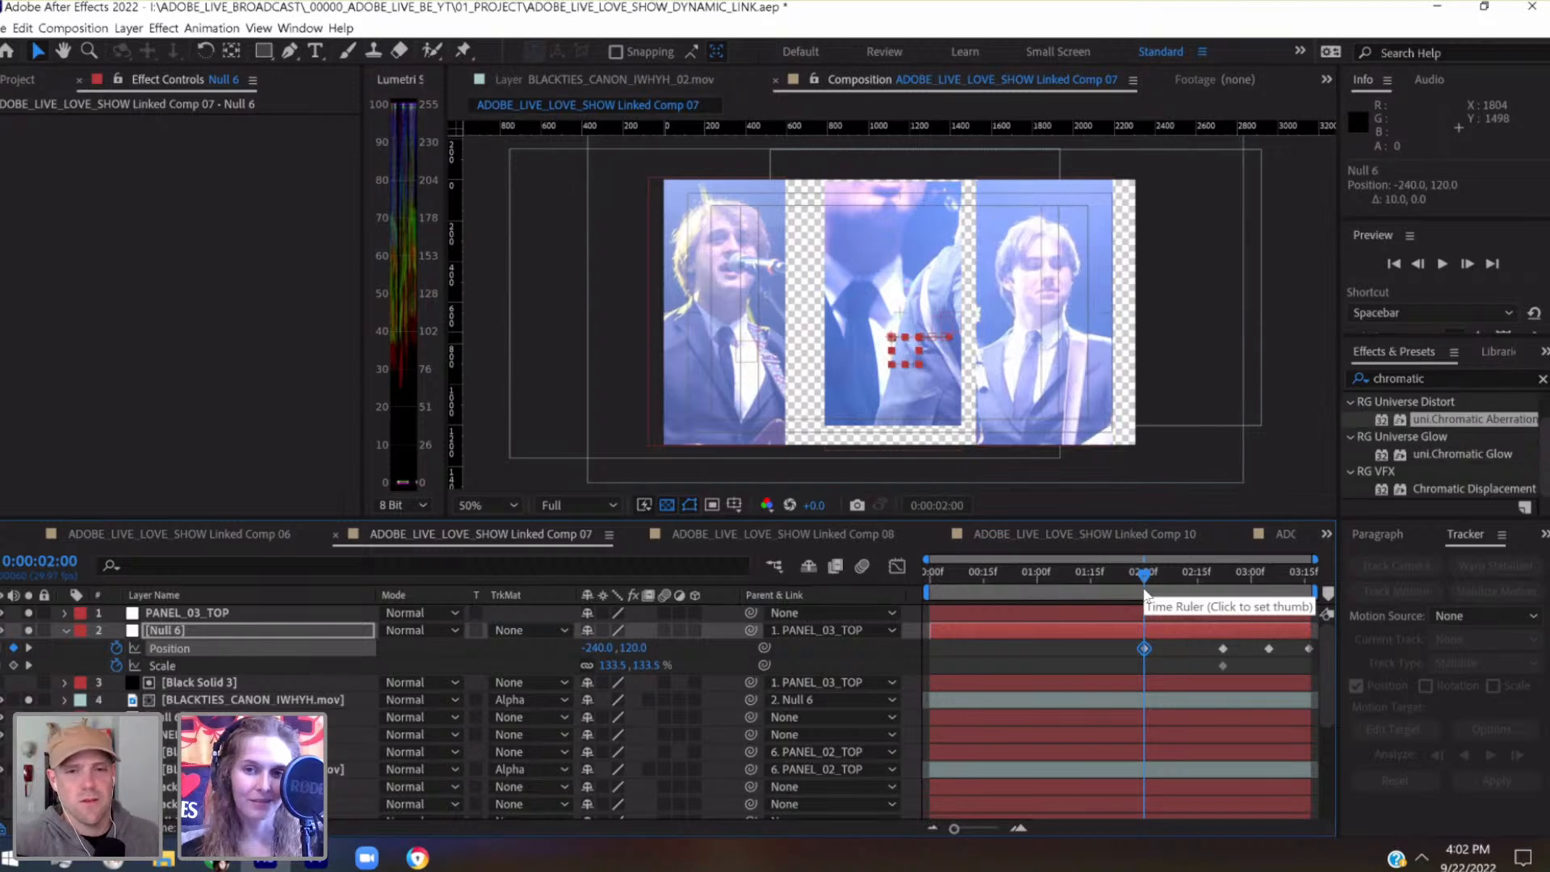
Add a Position keyframe of -40, 0 to the third panel's Null 6 at 0:00:00:29
{"action": "left_click", "coordinate": [1072, 589]}
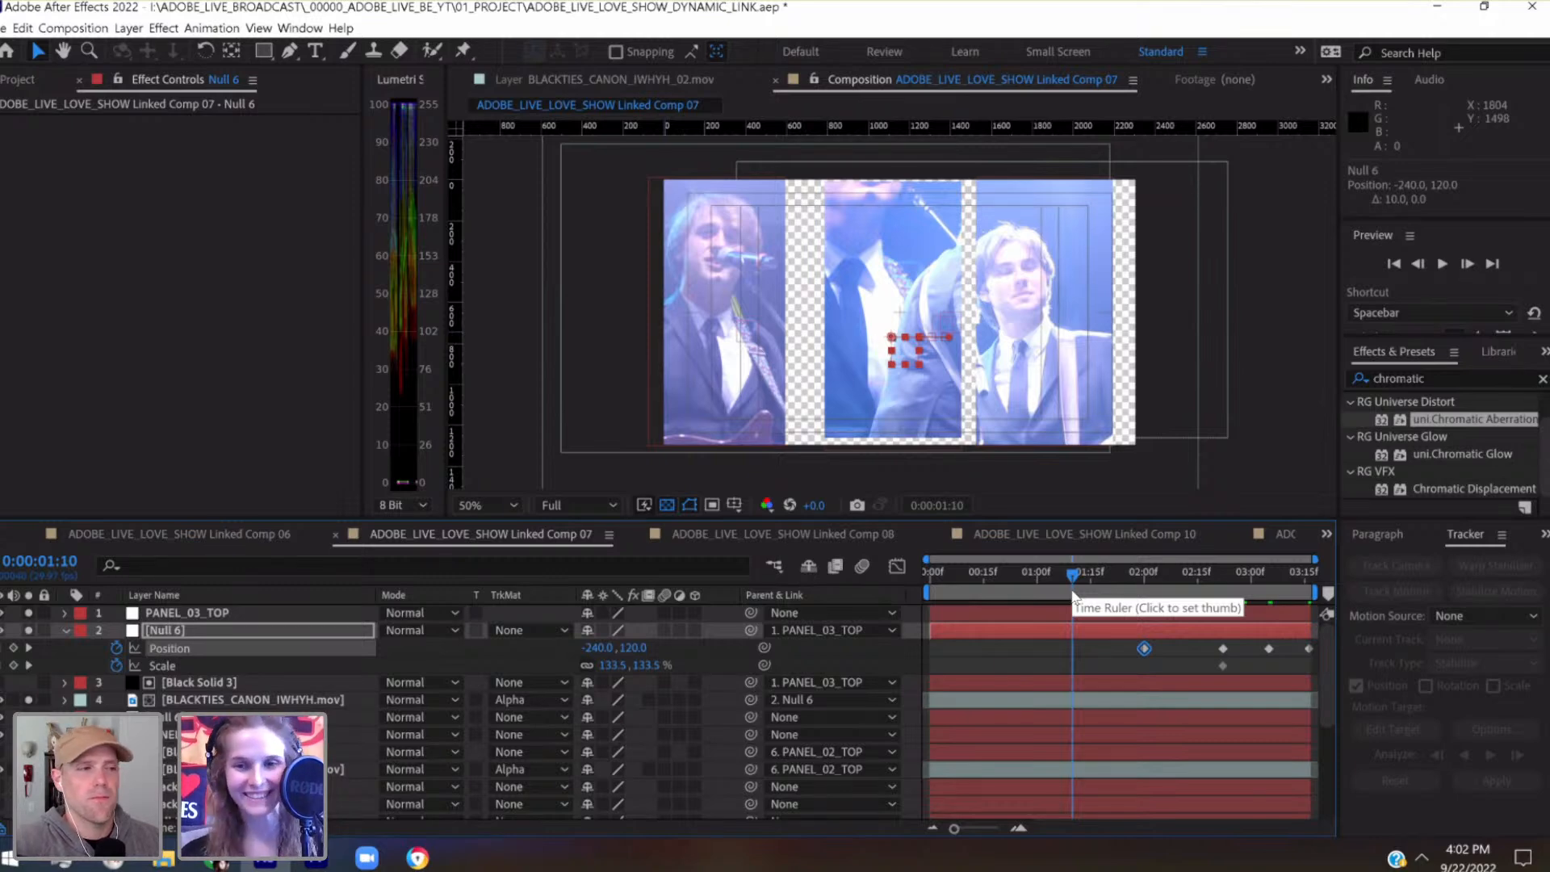
{"action": "left_click", "coordinate": [1059, 590]}
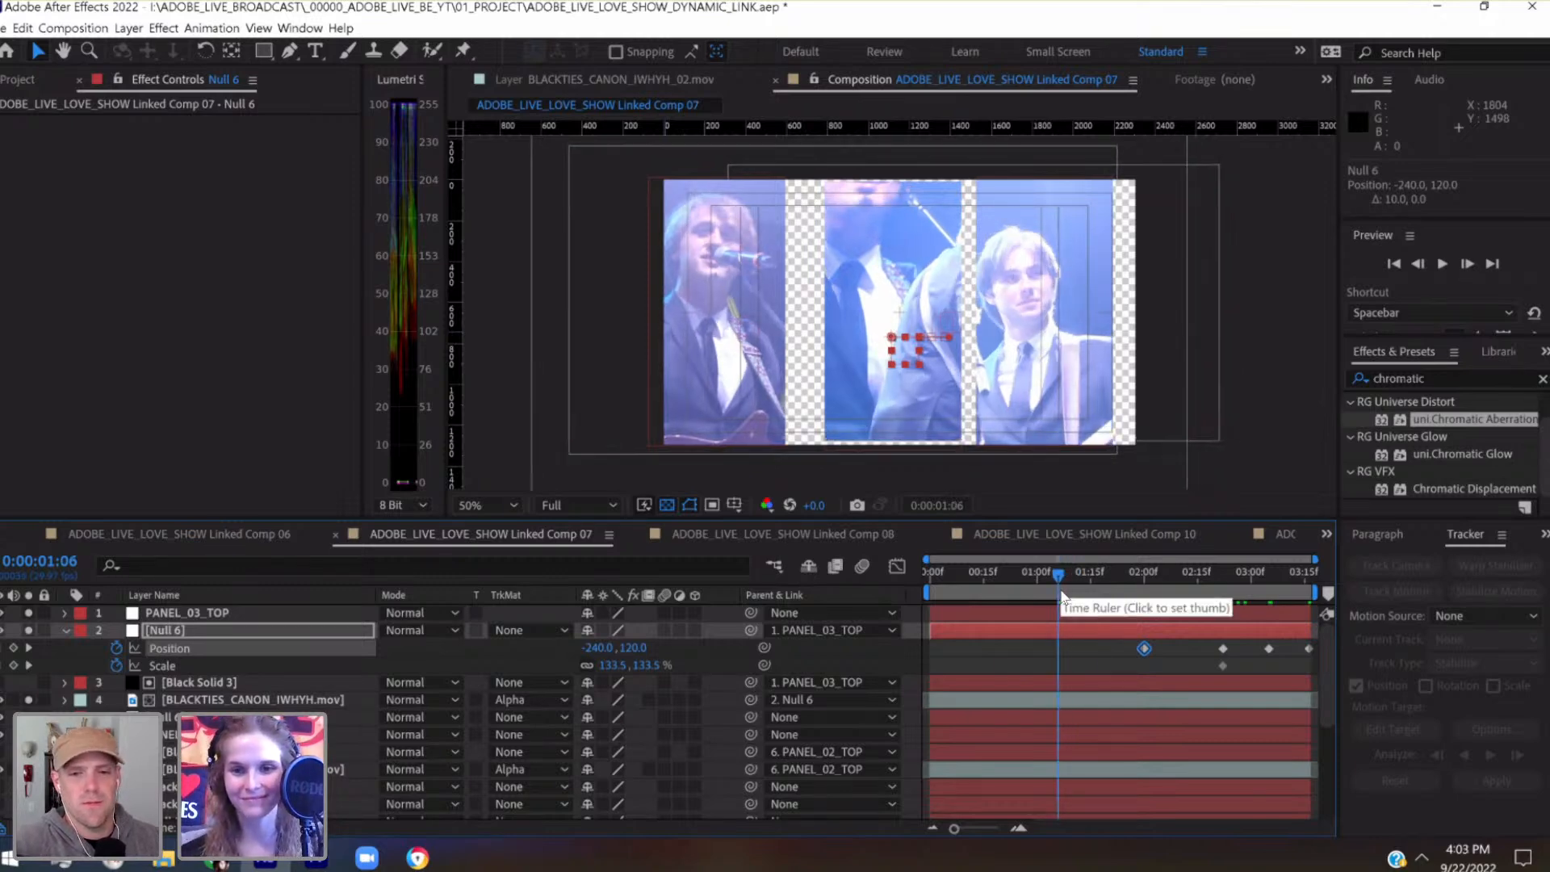
{"action": "left_click", "coordinate": [1035, 573]}
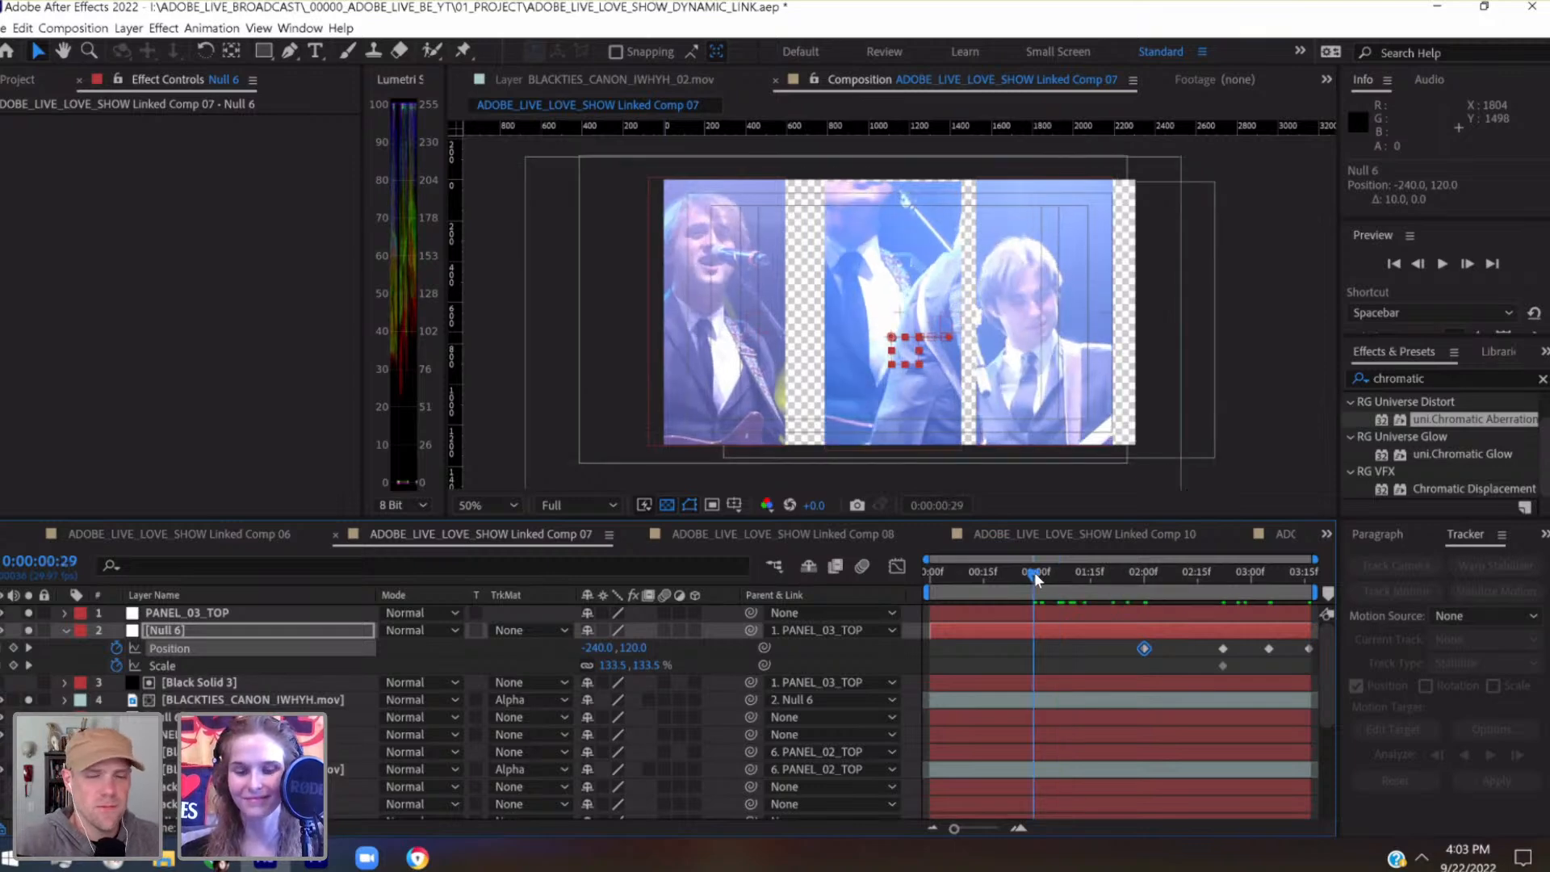
{"action": "key", "text": "shift+Right"}
{"action": "key", "text": "shift+Right"}
{"action": "key", "text": "shift+Right"}
{"action": "key", "text": "shift+Right"}
{"action": "key", "text": "shift+Right"}
{"action": "key", "text": "shift+Right"}
{"action": "key", "text": "shift+Up"}
{"action": "key", "text": "shift+Up"}
{"action": "key", "text": "shift+Up"}
{"action": "key", "text": "shift+Up"}
{"action": "key", "text": "shift+Up"}
{"action": "key", "text": "shift+Up"}
{"action": "key", "text": "shift+Up"}
{"action": "key", "text": "shift+Up"}
{"action": "key", "text": "shift+Up"}
{"action": "key", "text": "shift+Up"}
{"action": "key", "text": "shift+Up"}
{"action": "key", "text": "shift+Right"}
{"action": "key", "text": "shift+Right"}
{"action": "key", "text": "shift+Right"}
{"action": "key", "text": "shift+Right"}
{"action": "key", "text": "shift+Right"}
{"action": "key", "text": "shift+Right"}
{"action": "key", "text": "shift+Right"}
{"action": "key", "text": "shift+Right"}
{"action": "key", "text": "shift+Right"}
{"action": "key", "text": "shift+Right"}
{"action": "key", "text": "shift+Left"}
{"action": "key", "text": "shift+Left"}
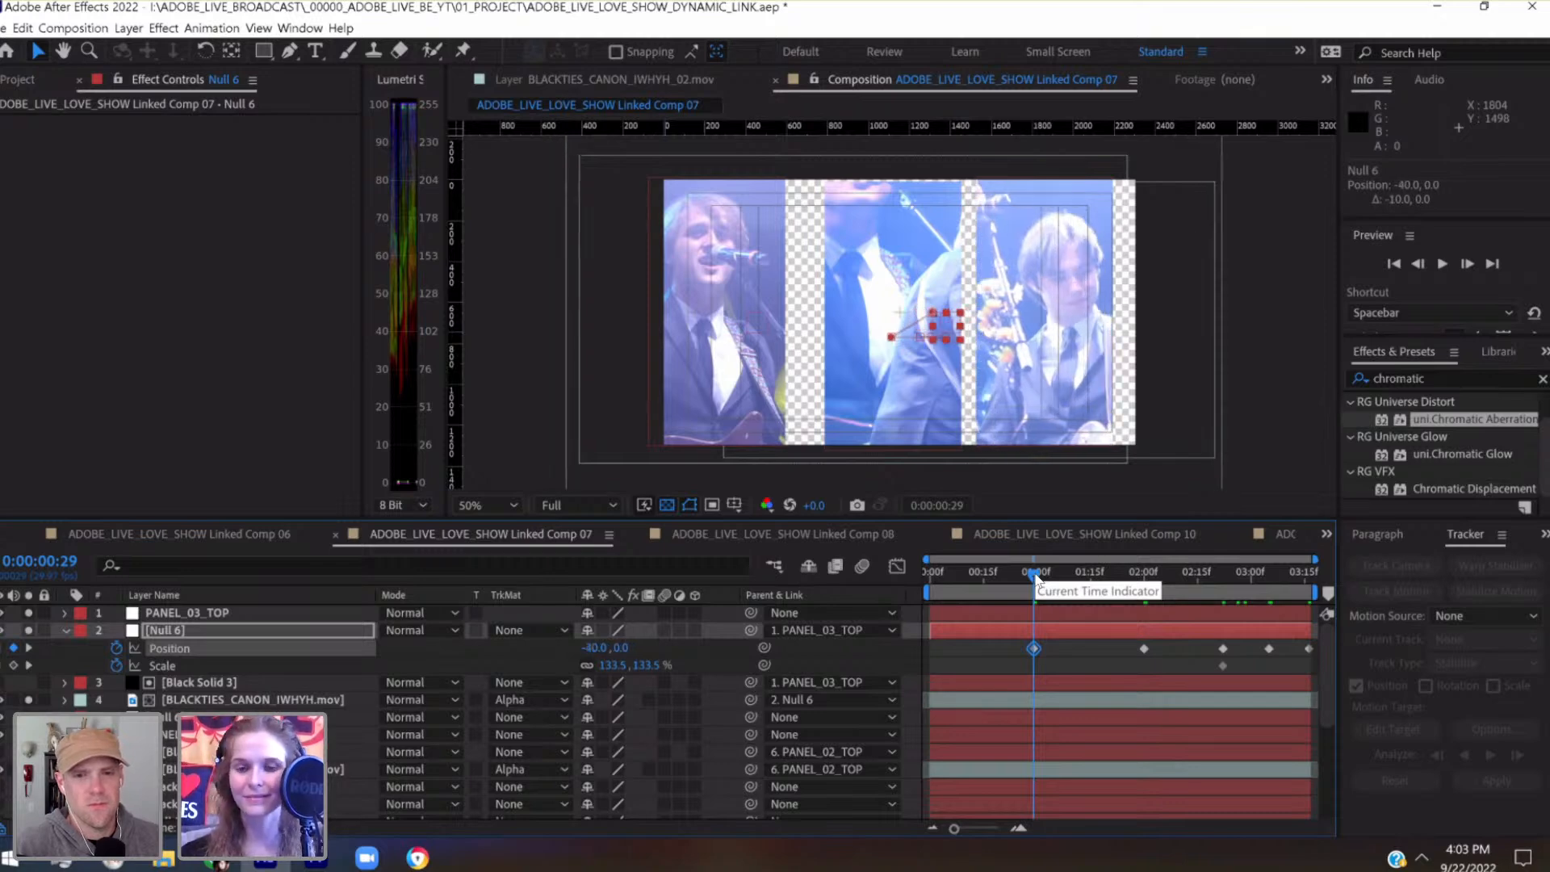
Add a Position keyframe of -300, 0 to the third panel's Null 6 at 0:00:00:00
{"action": "left_click_drag", "start_coordinate": [1036, 578], "coordinate": [923, 581]}
{"action": "key", "text": "shift+Left"}
{"action": "key", "text": "shift+Left"}
{"action": "key", "text": "shift+Left"}
{"action": "key", "text": "shift+Left"}
{"action": "key", "text": "shift+Left"}
{"action": "key", "text": "shift+Left"}
{"action": "key", "text": "shift+Left"}
{"action": "key", "text": "shift+Left"}
{"action": "key", "text": "shift+Left"}
{"action": "key", "text": "shift+Left"}
{"action": "key", "text": "shift+Left"}
{"action": "key", "text": "shift+Left"}
{"action": "key", "text": "shift+Left"}
{"action": "key", "text": "shift+Left"}
{"action": "key", "text": "shift+Left"}
{"action": "key", "text": "shift+Left"}
{"action": "key", "text": "shift+Left"}
{"action": "key", "text": "shift+Left"}
{"action": "key", "text": "shift+Left"}
{"action": "key", "text": "shift+Left"}
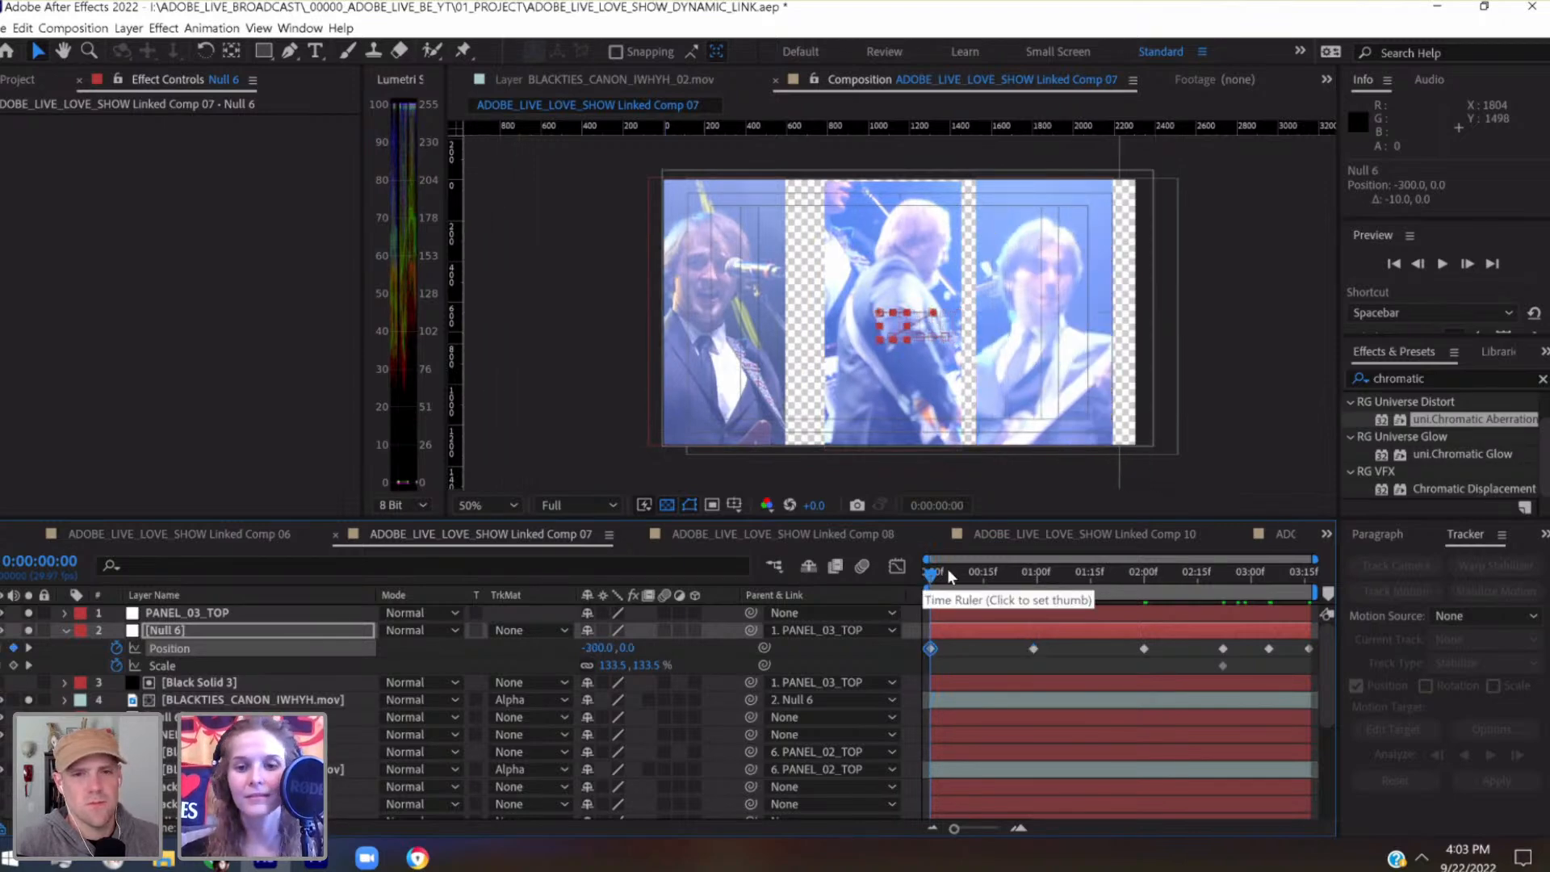
Check the motion up to 0:00:02:09 and keyframe the third panel's Null 6 position there at -212.8, 120
{"action": "left_click_drag", "start_coordinate": [937, 575], "coordinate": [1002, 572]}
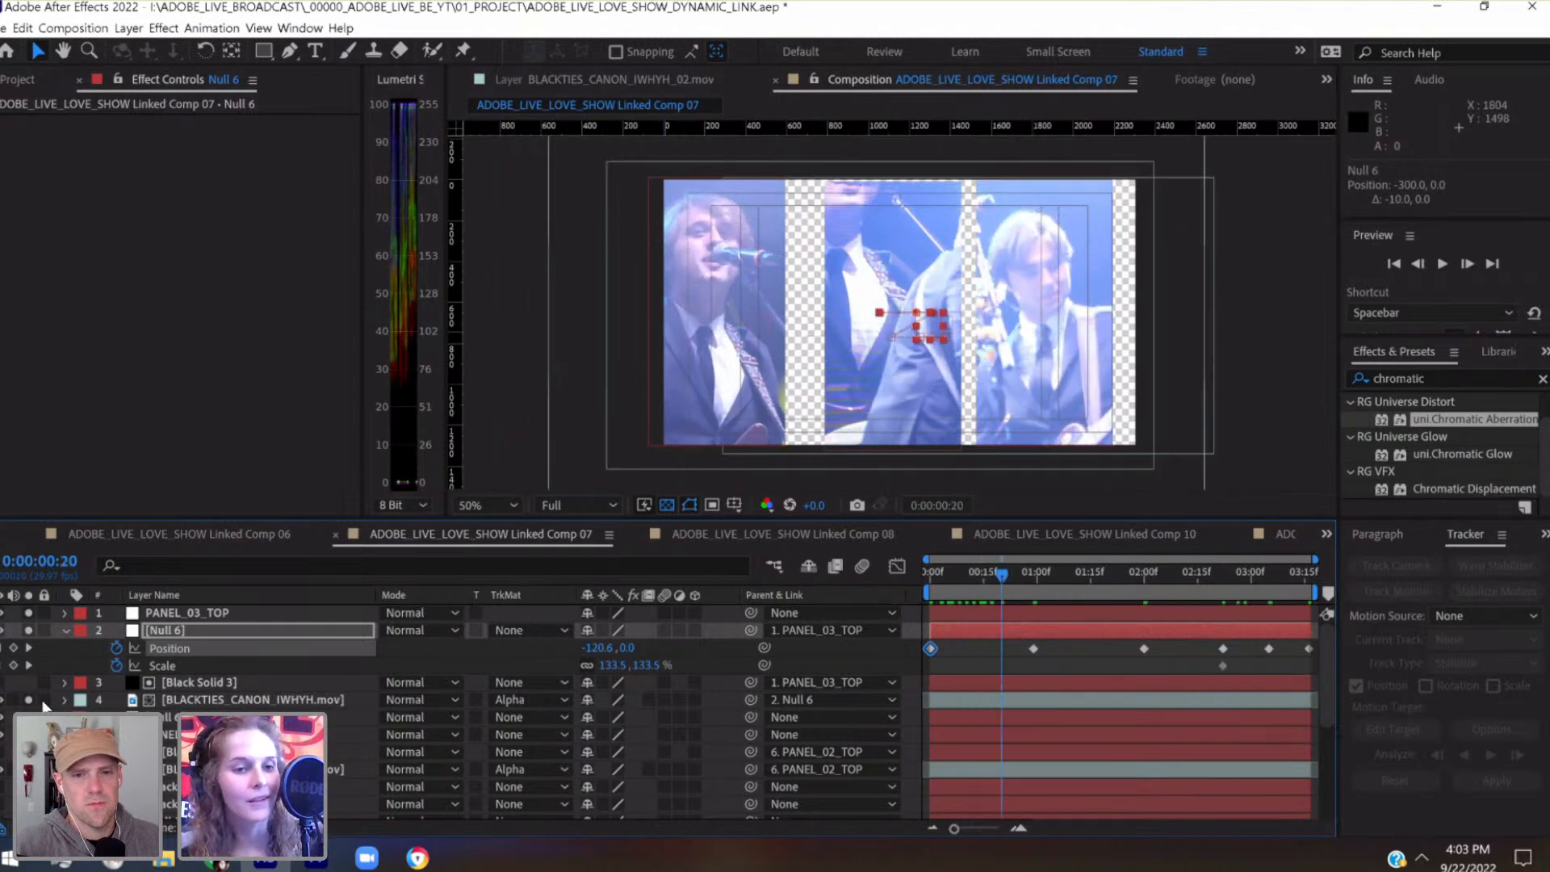
{"action": "left_click_drag", "start_coordinate": [1006, 582], "coordinate": [1178, 581]}
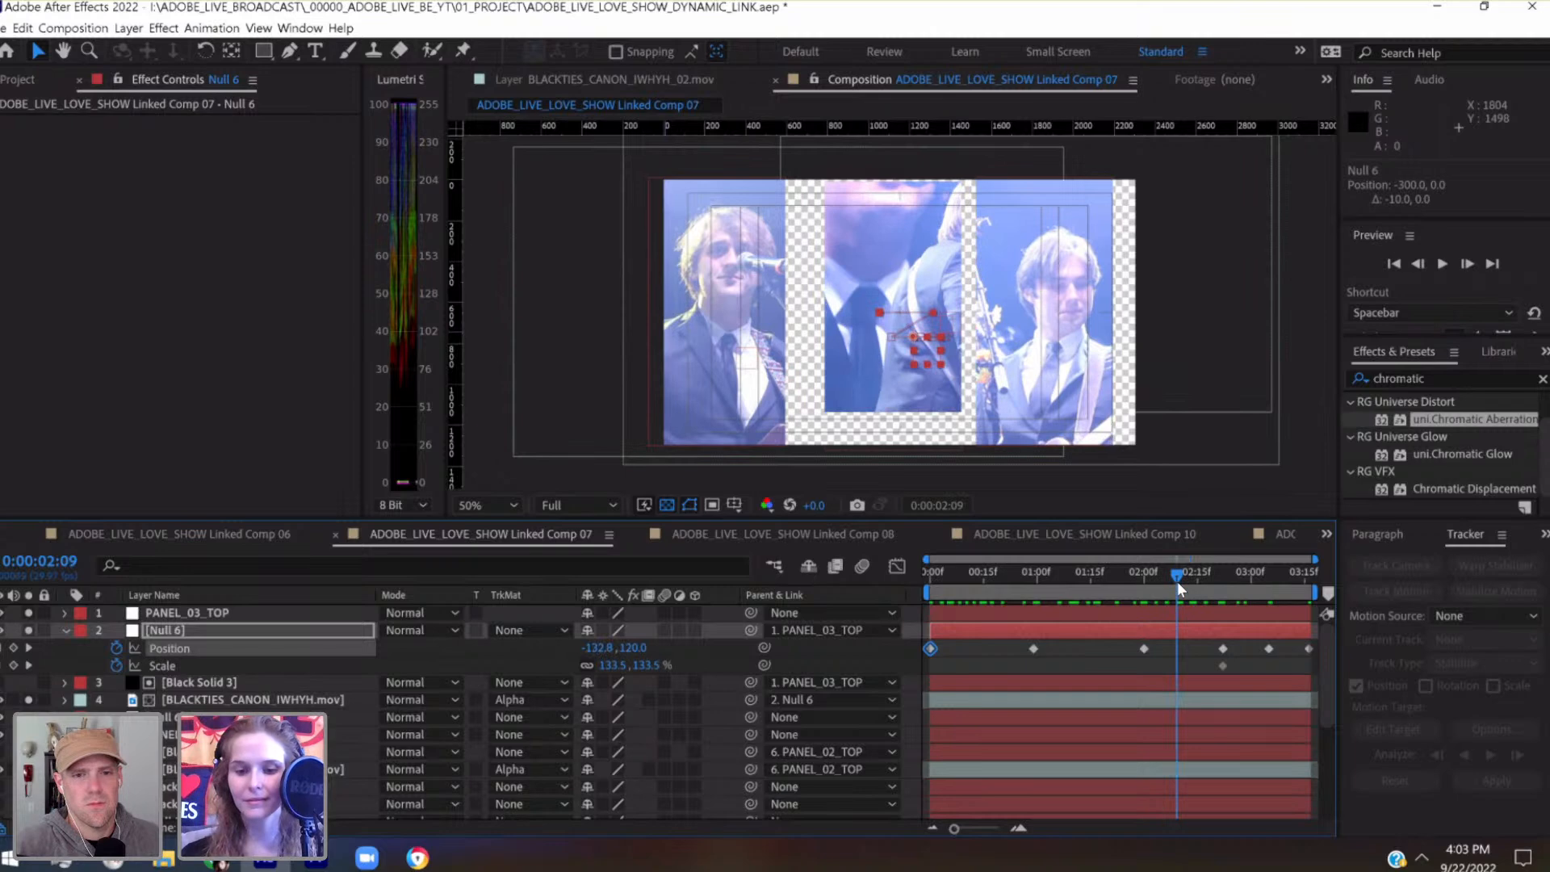
{"action": "key", "text": "shift+Left"}
{"action": "key", "text": "shift+Left"}
{"action": "key", "text": "shift+Left"}
{"action": "key", "text": "shift+Left"}
{"action": "key", "text": "shift+Left"}
{"action": "key", "text": "shift+Left"}
{"action": "key", "text": "shift+Left"}
{"action": "key", "text": "shift+Left"}
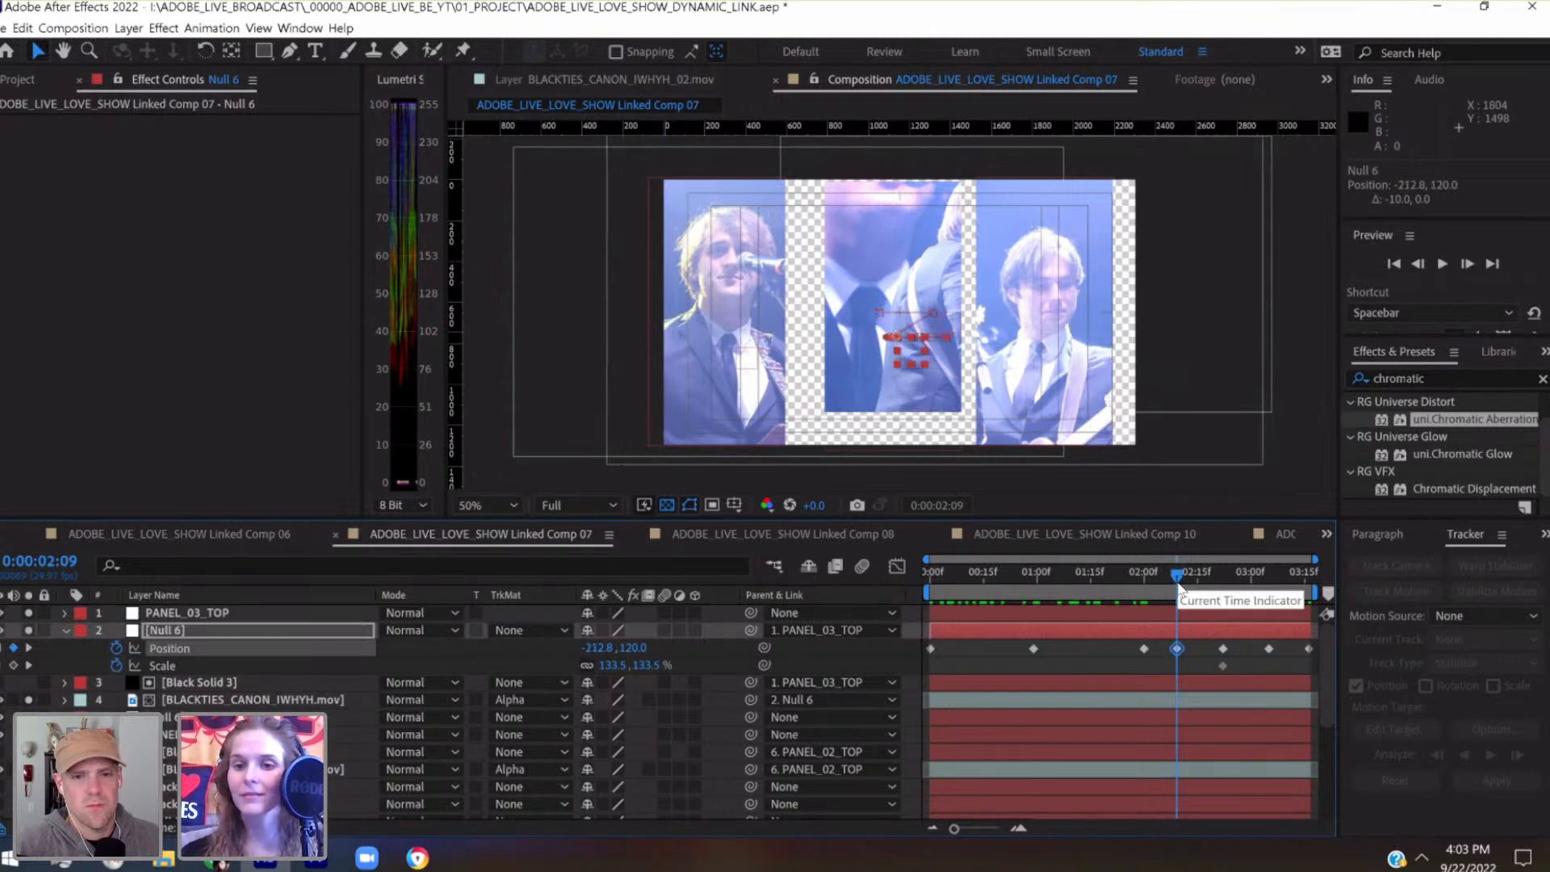
Add a Position keyframe of -134.5, 0 to the third panel's Null 6 at 0:00:00:14
{"action": "left_click_drag", "start_coordinate": [1178, 582], "coordinate": [1110, 584]}
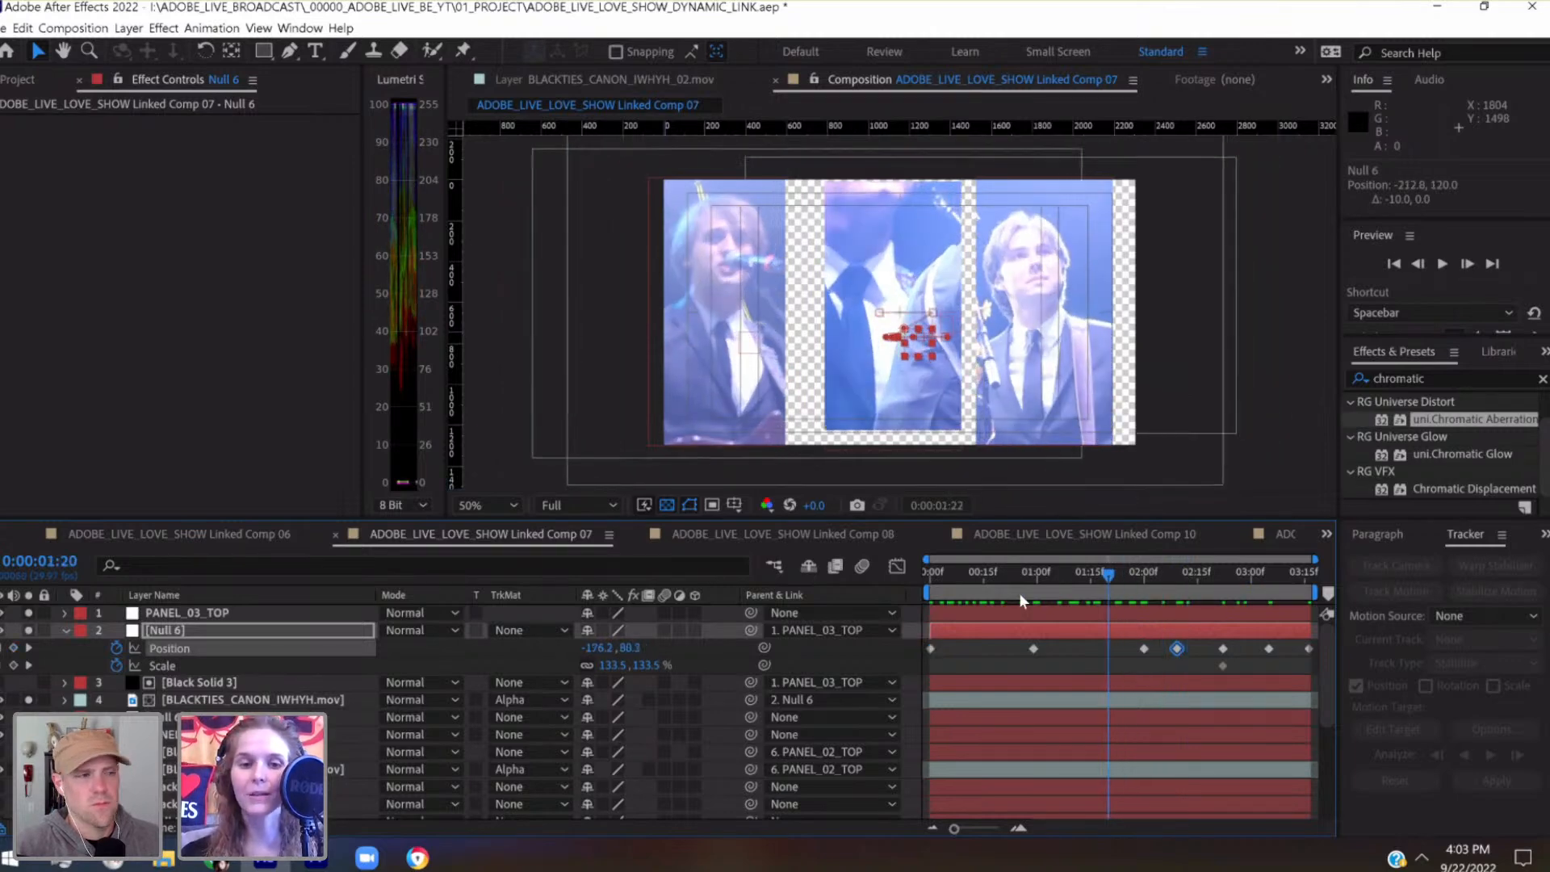
{"action": "left_click", "coordinate": [498, 502]}
{"action": "left_click", "coordinate": [522, 134]}
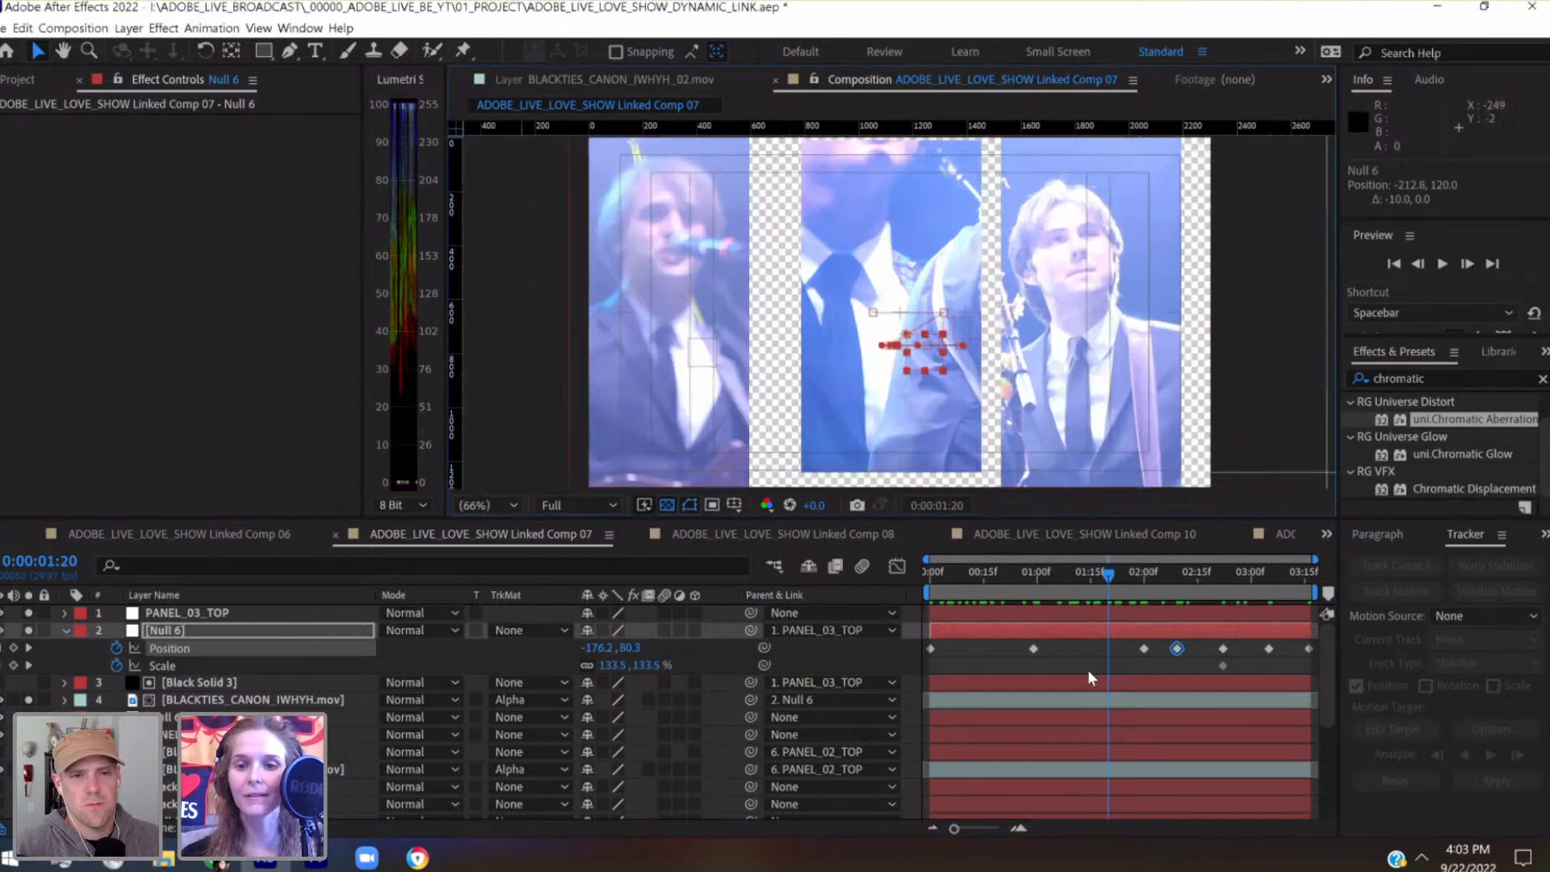
{"action": "left_click_drag", "start_coordinate": [1116, 570], "coordinate": [1014, 573]}
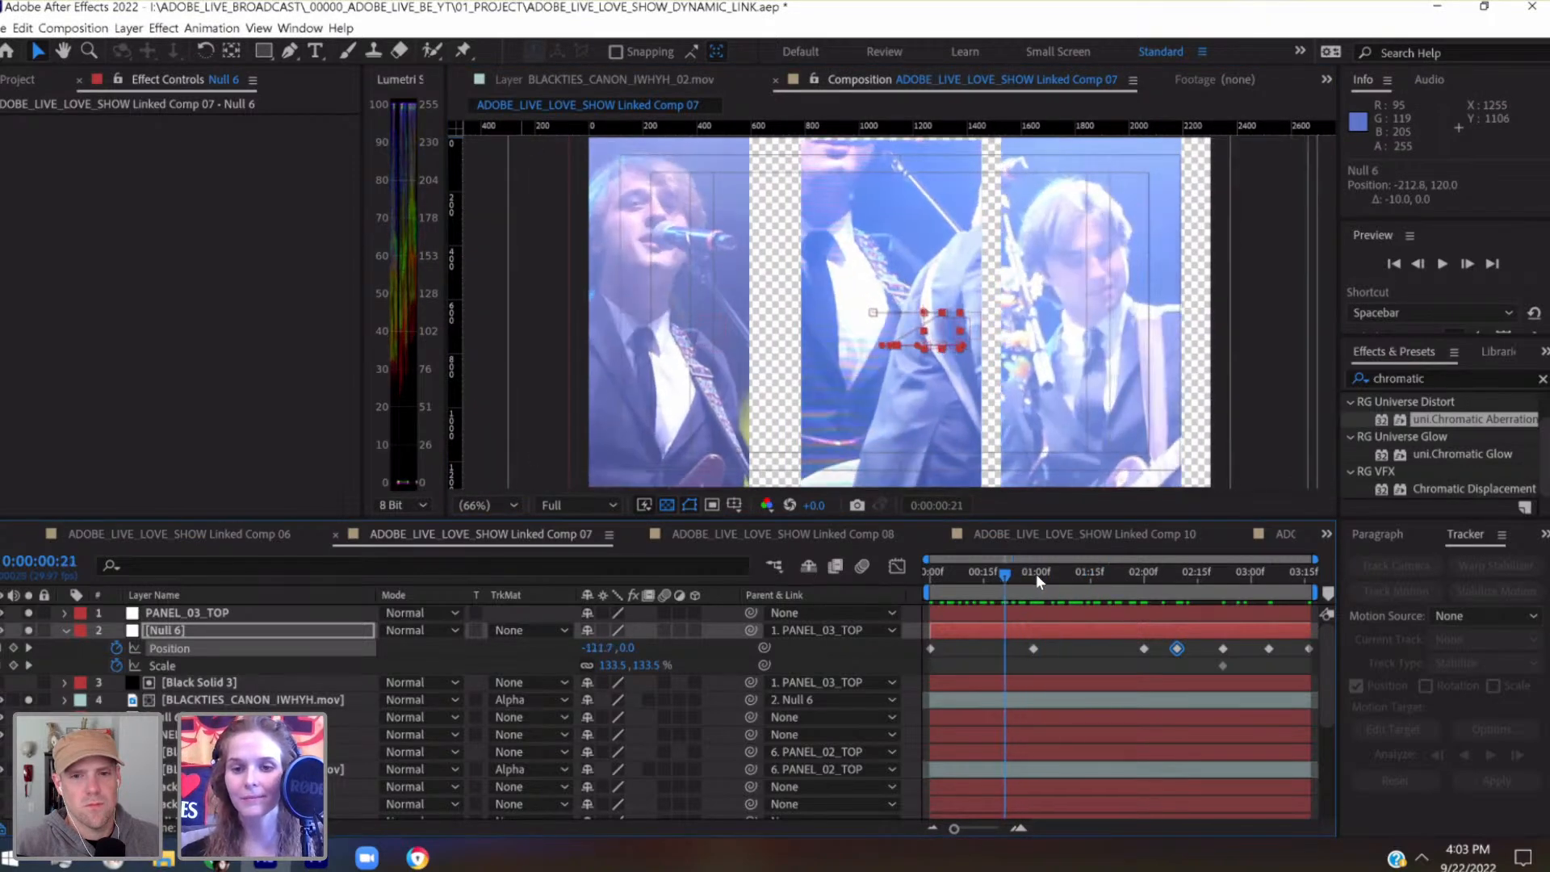
{"action": "left_click", "coordinate": [982, 576]}
{"action": "key", "text": "shift+Right"}
{"action": "key", "text": "shift+Right"}
{"action": "key", "text": "shift+Right"}
{"action": "key", "text": "shift+Right"}
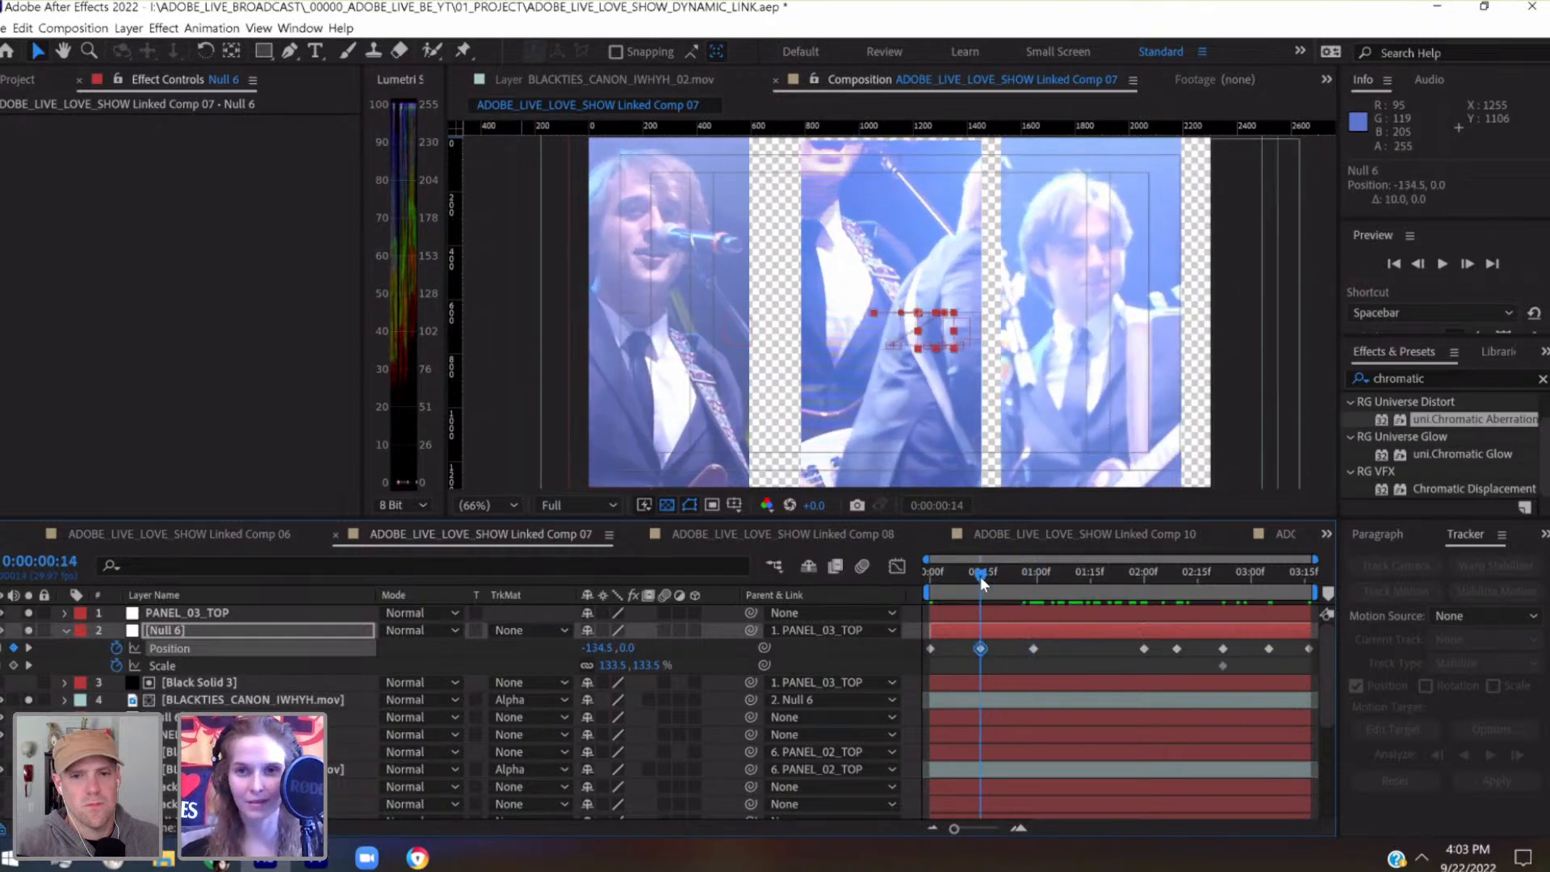
Set the Position keyframe of the third panel's Null 6 at 0:00:00:29 to -140, -40
{"action": "left_click_drag", "start_coordinate": [982, 577], "coordinate": [1033, 575]}
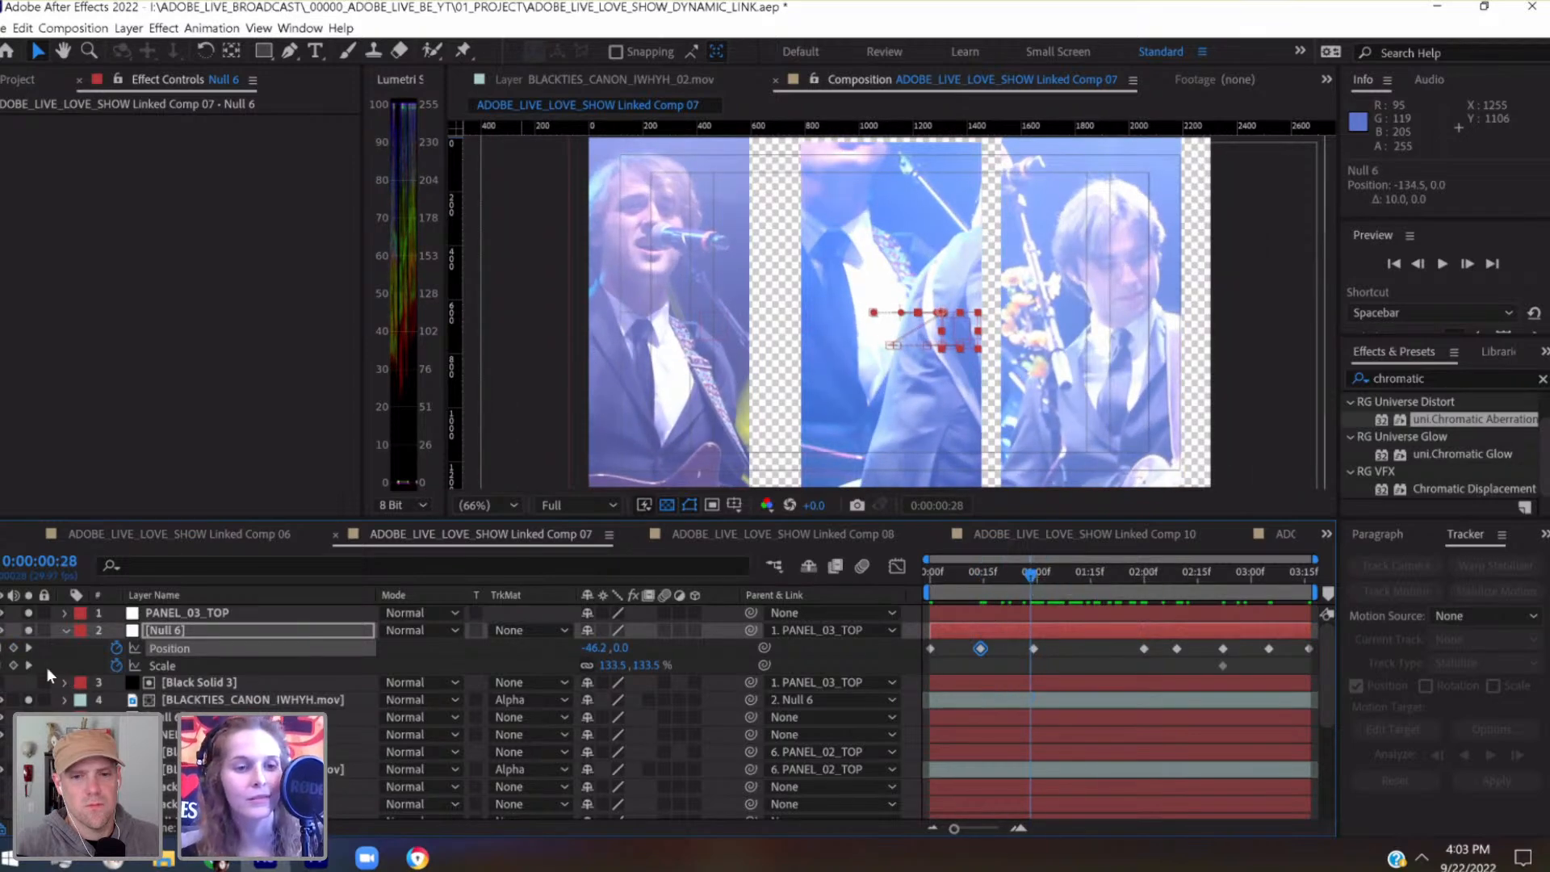
{"action": "key", "text": "Page_Down"}
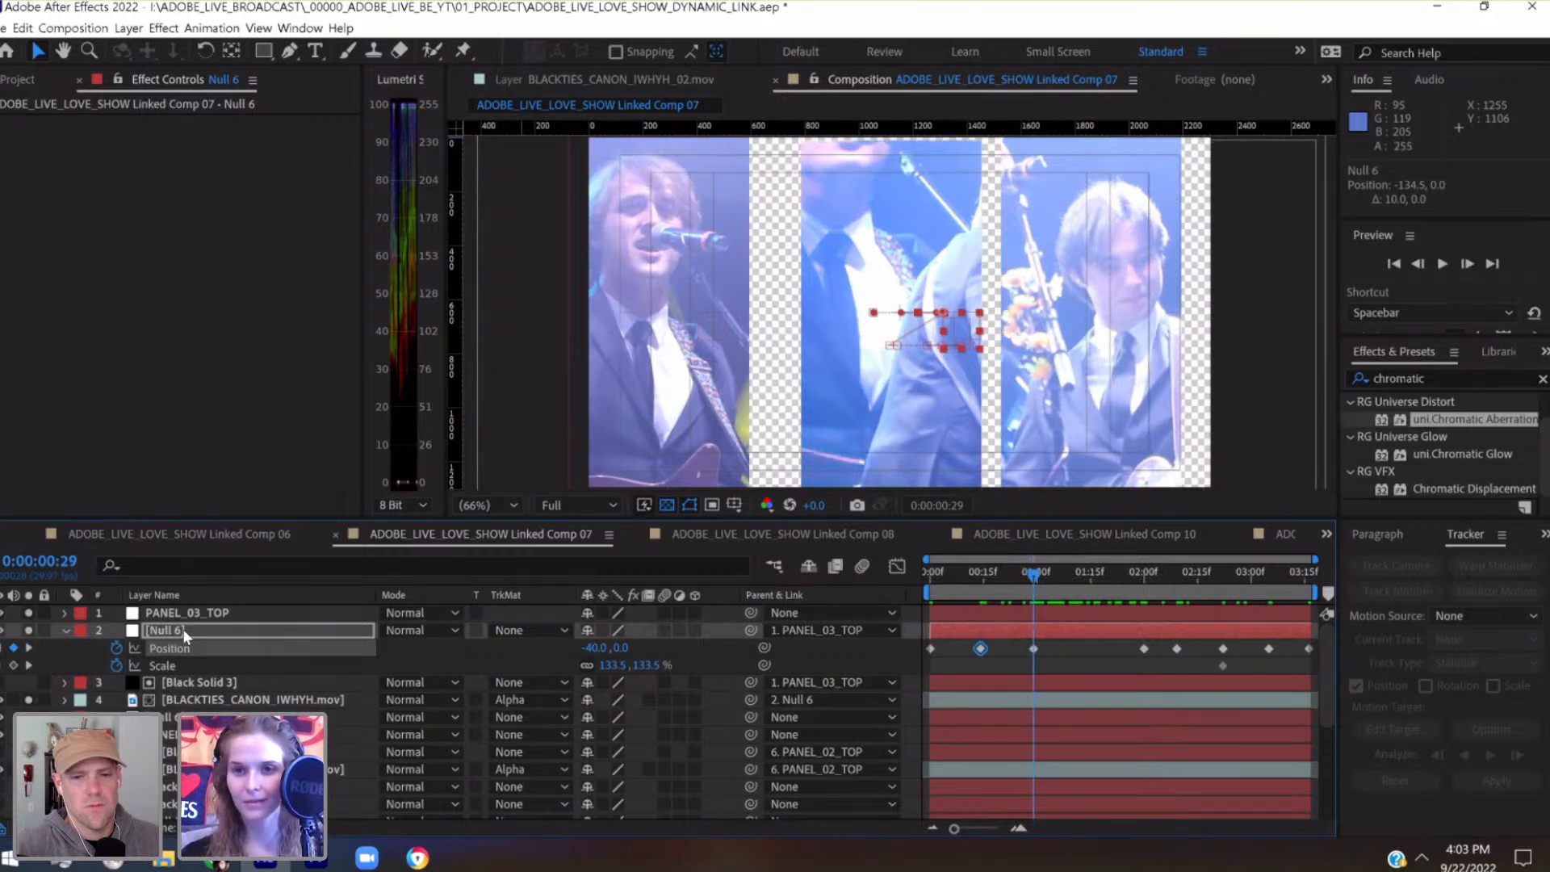
{"action": "key", "text": "shift+Up"}
{"action": "key", "text": "shift+Up"}
{"action": "key", "text": "shift+Up"}
{"action": "key", "text": "shift+Up"}
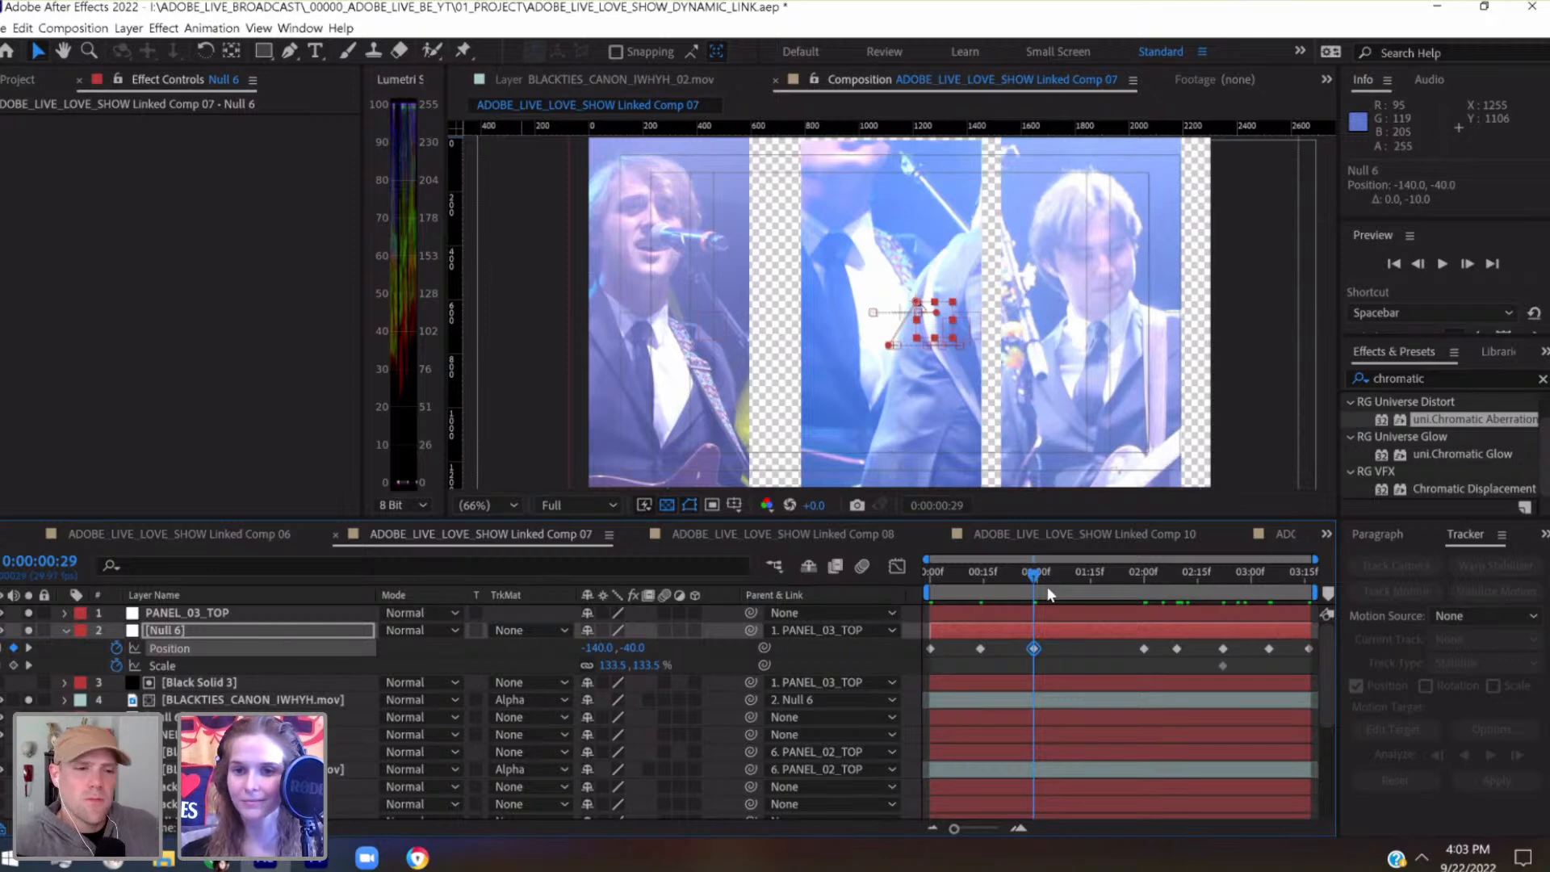
Add a Position keyframe of -73.4, 41.5 to the third panel's Null 6 at 0:00:01:15
{"action": "left_click", "coordinate": [1091, 574]}
{"action": "key", "text": "shift+Right"}
{"action": "key", "text": "shift+Right"}
{"action": "key", "text": "shift+Right"}
{"action": "key", "text": "shift+Right"}
{"action": "key", "text": "shift+Right"}
{"action": "key", "text": "shift+Right"}
{"action": "key", "text": "shift+Right"}
{"action": "key", "text": "shift+Right"}
{"action": "key", "text": "shift+Right"}
{"action": "key", "text": "shift+Right"}
{"action": "key", "text": "shift+Right"}
{"action": "key", "text": "shift+Right"}
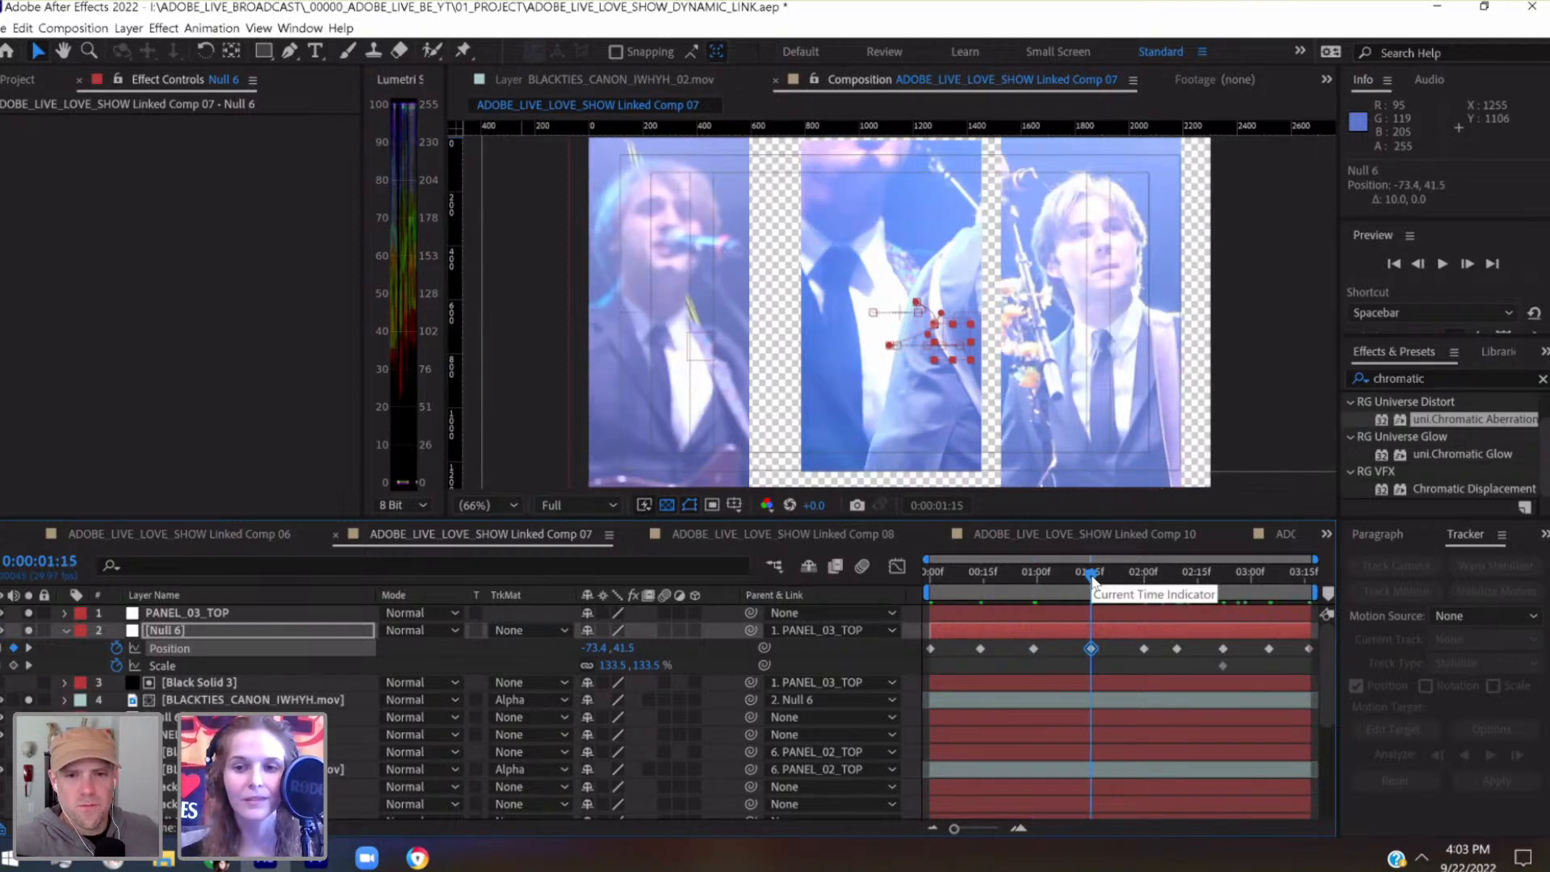
Hide the first and second panels' camera clips and play back the third panel on its own
{"action": "left_click_drag", "start_coordinate": [1092, 575], "coordinate": [1204, 571]}
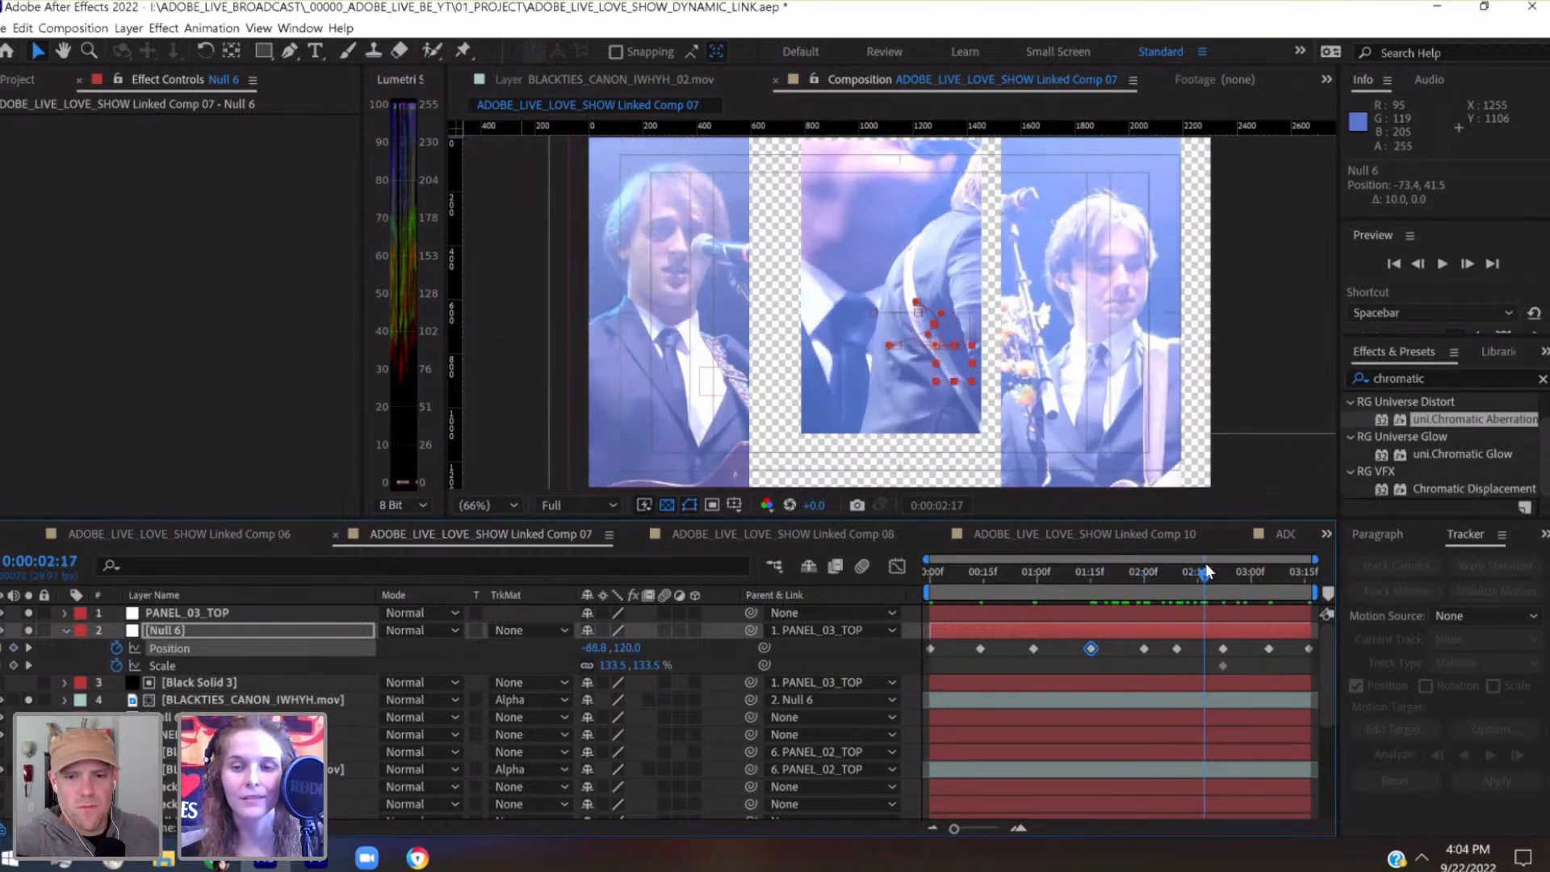
{"action": "key", "text": "Home"}
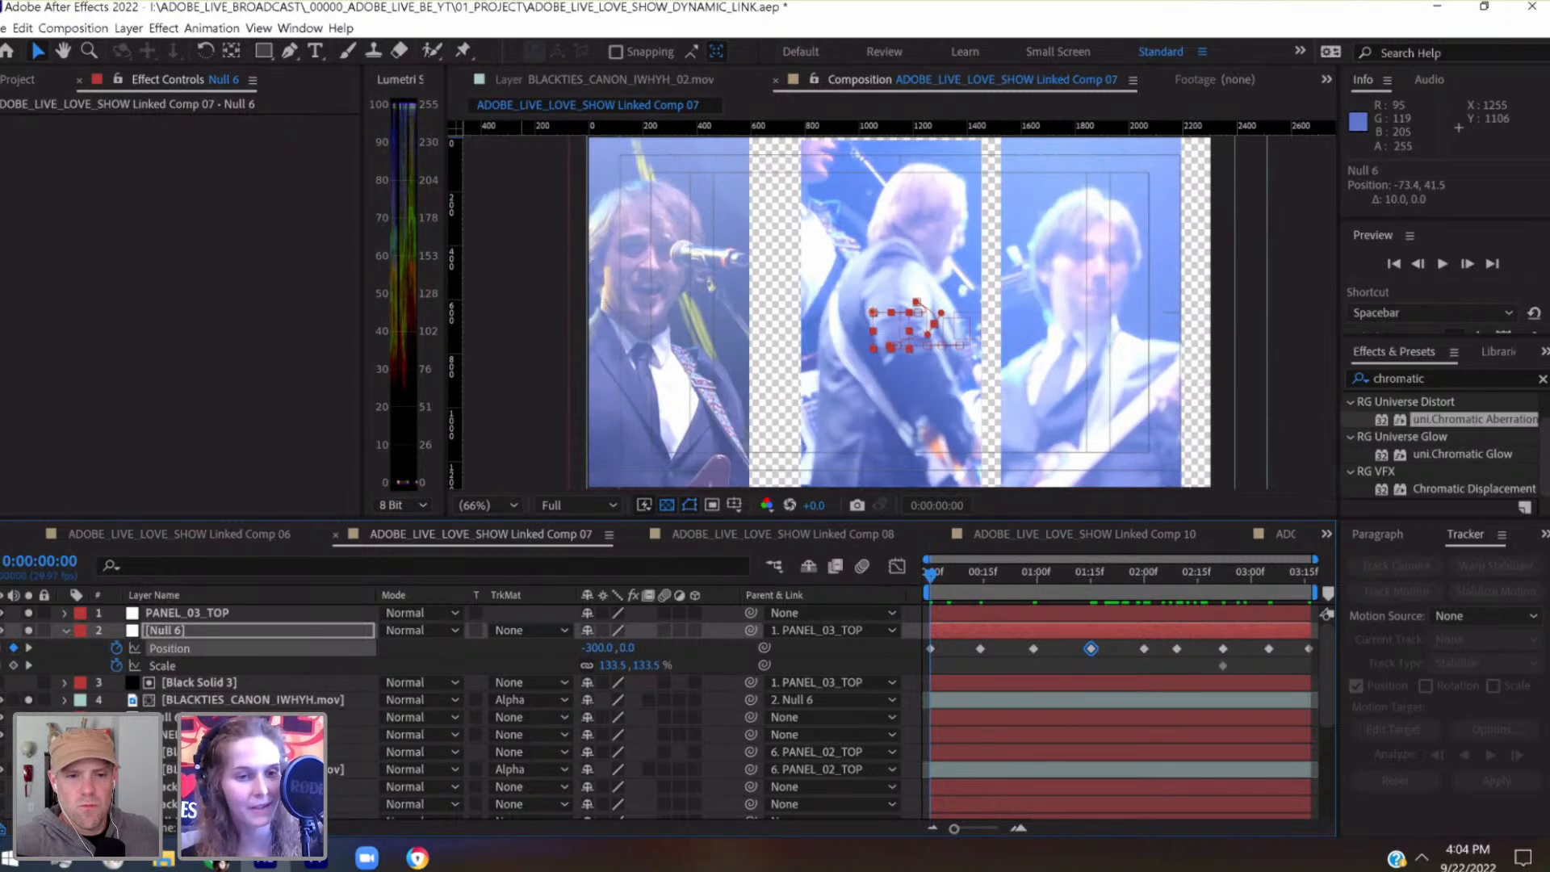
{"action": "left_click", "coordinate": [28, 770]}
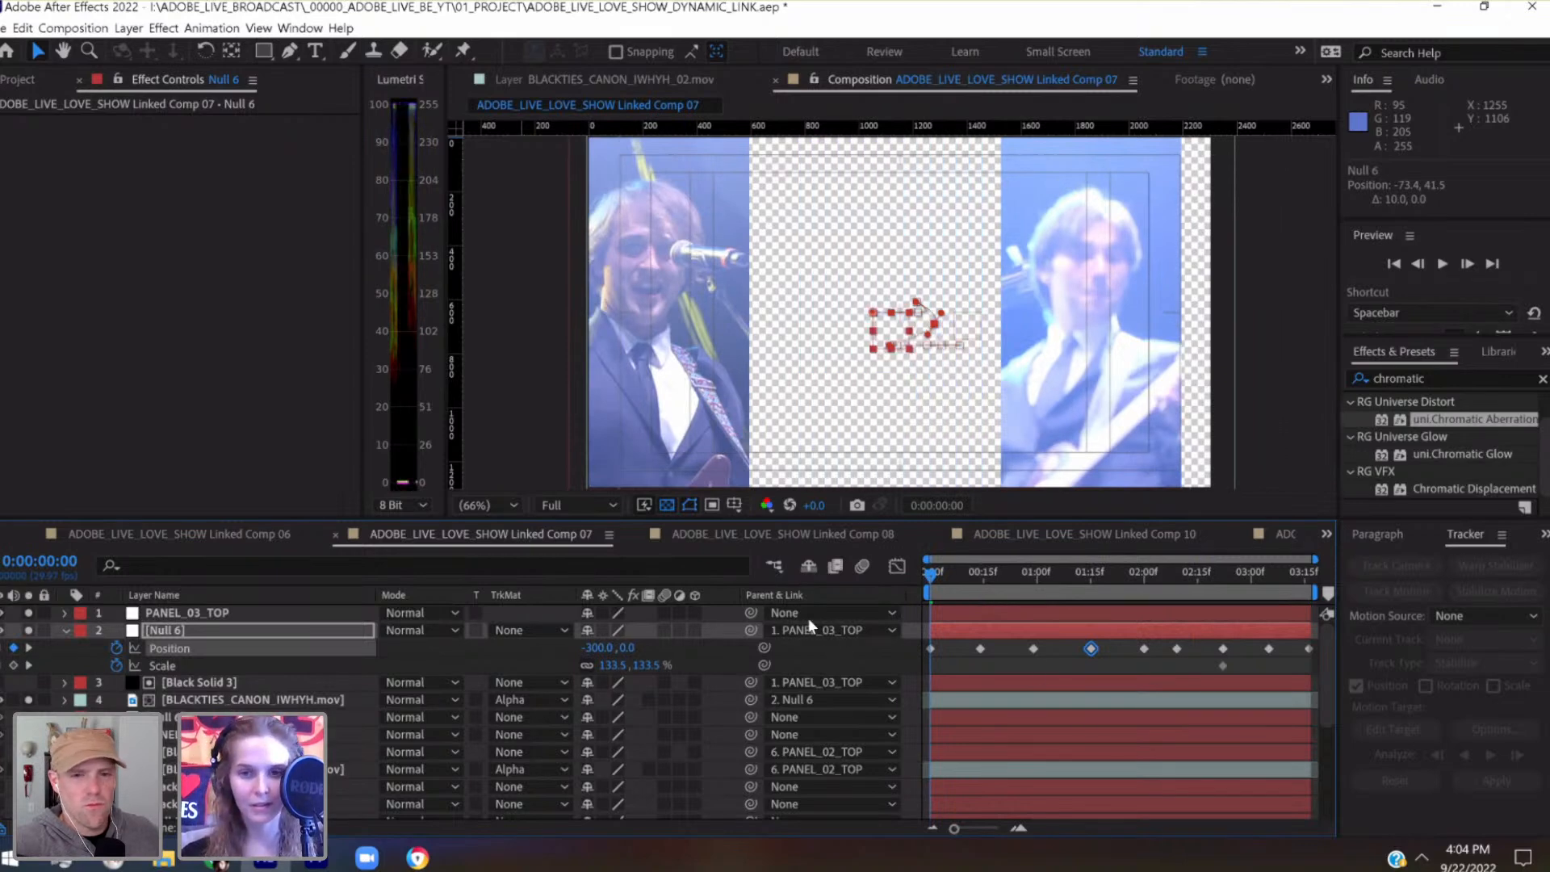
{"action": "scroll", "coordinate": [460, 711], "scroll_direction": "down", "scroll_amount": 5}
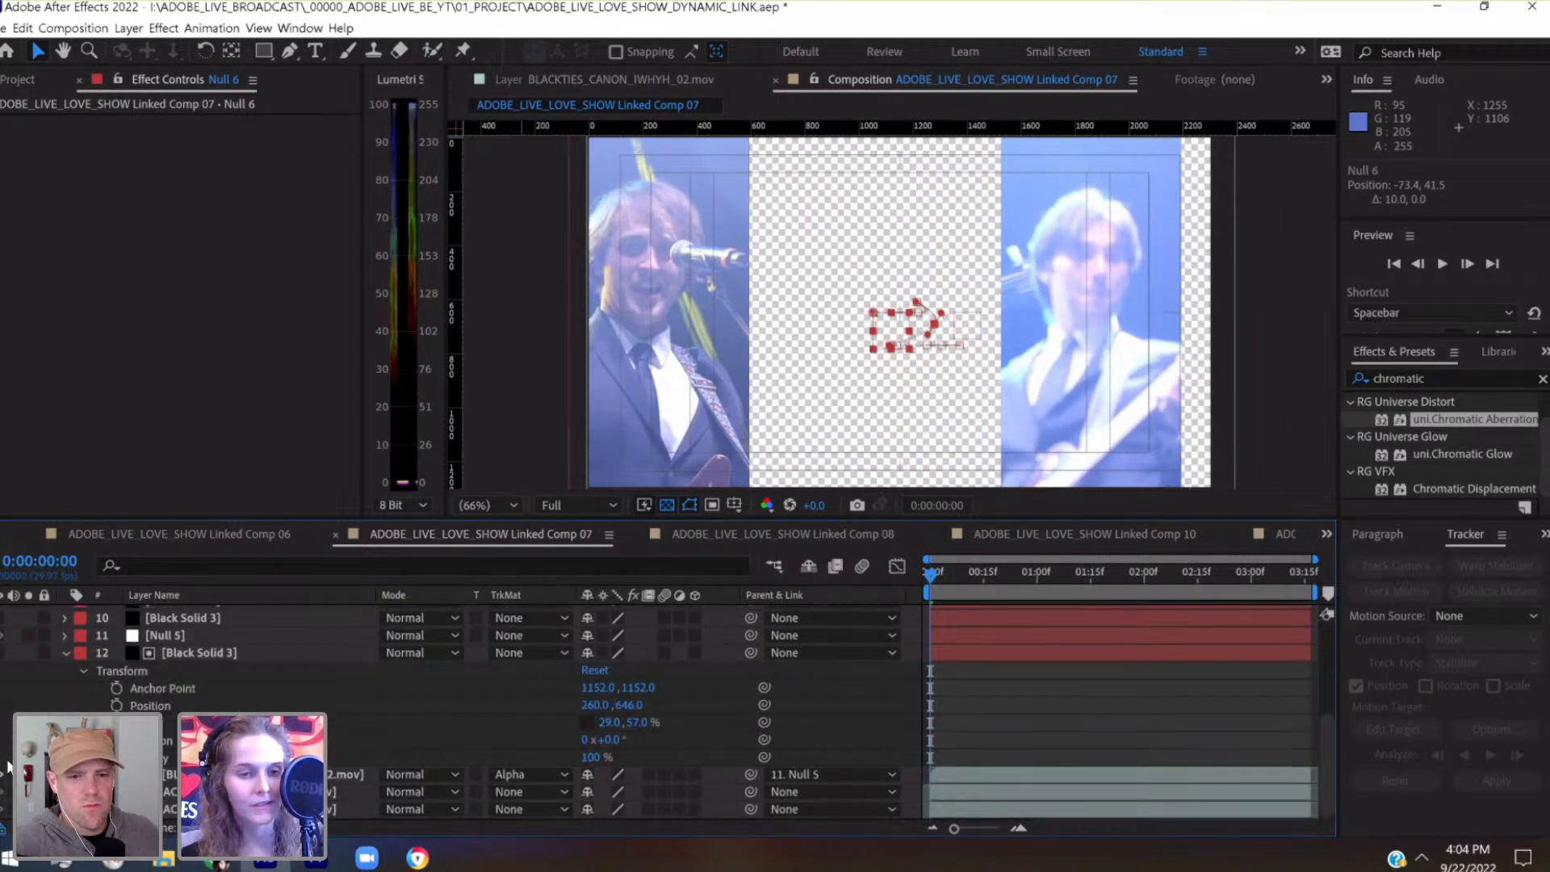
{"action": "key", "text": "space"}
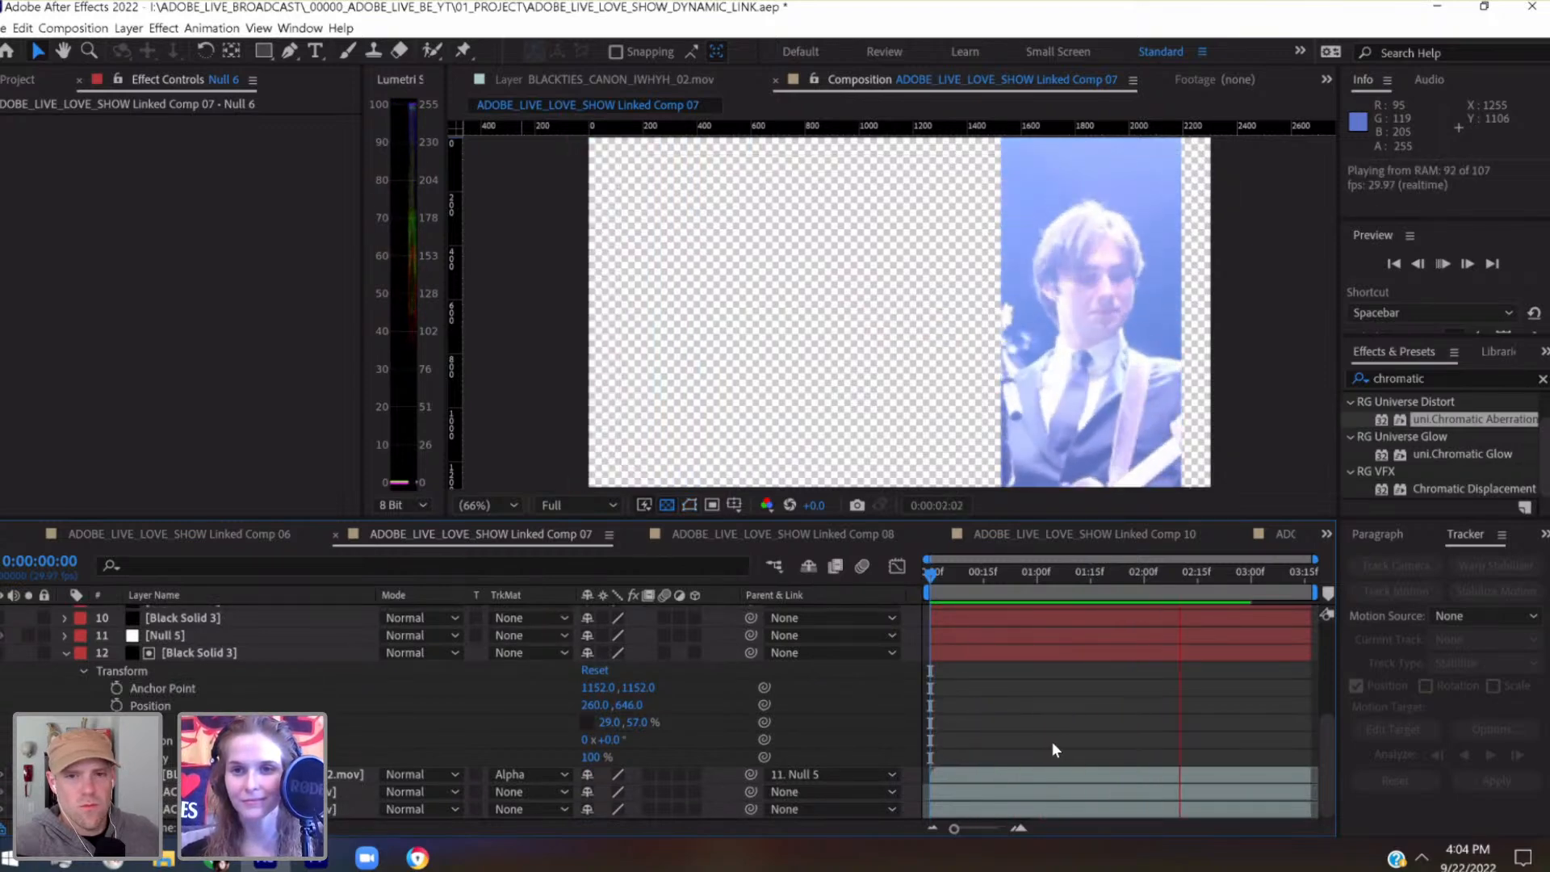
{"action": "scroll", "coordinate": [1051, 741], "scroll_direction": "up", "scroll_amount": 5}
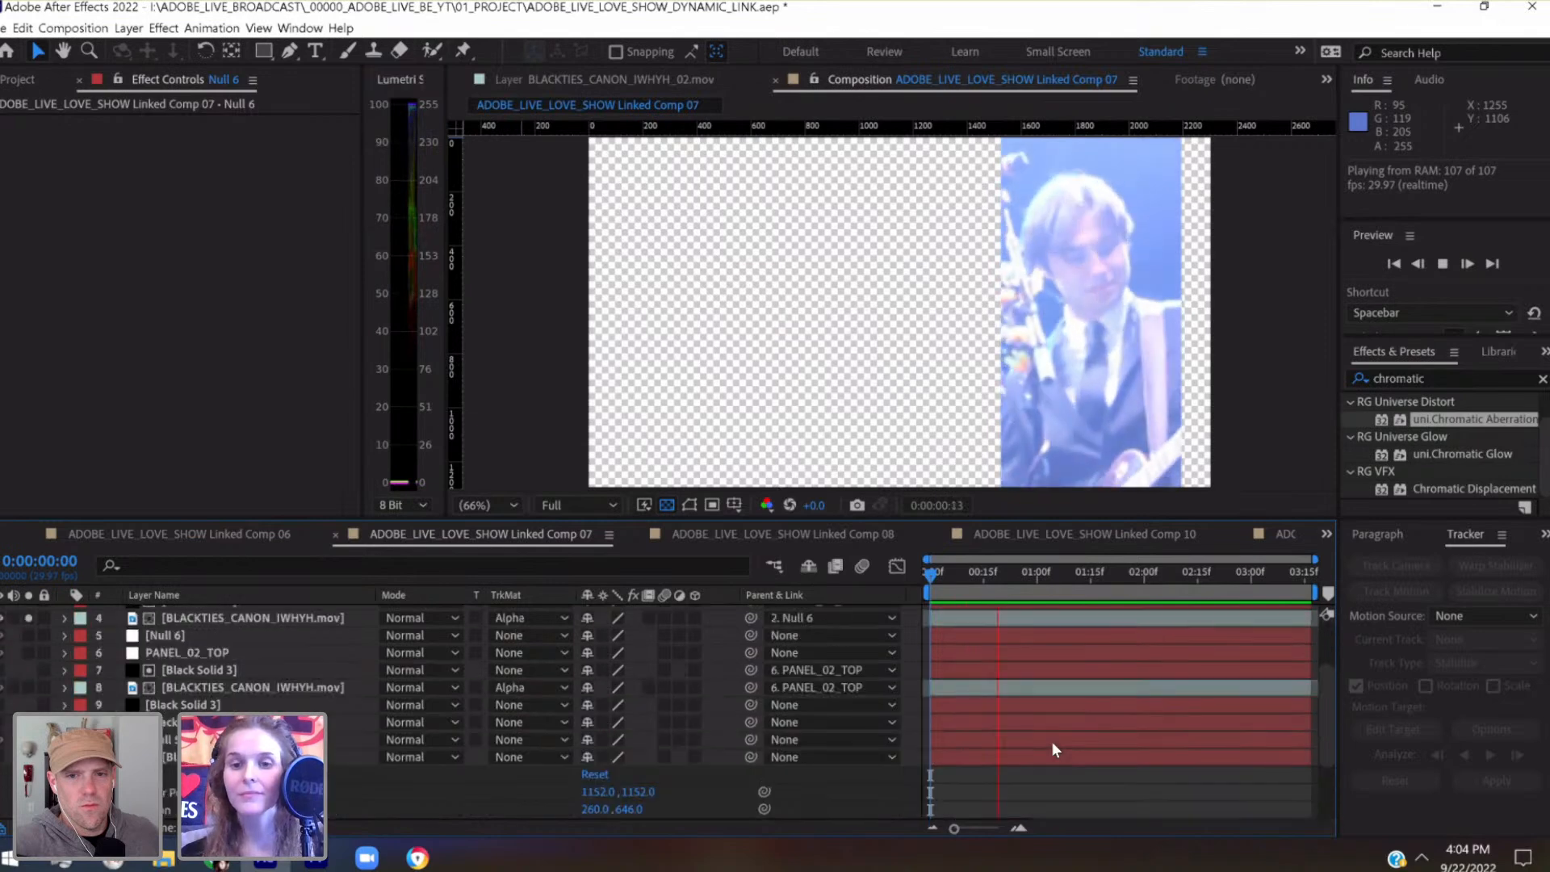
{"action": "key", "text": "space"}
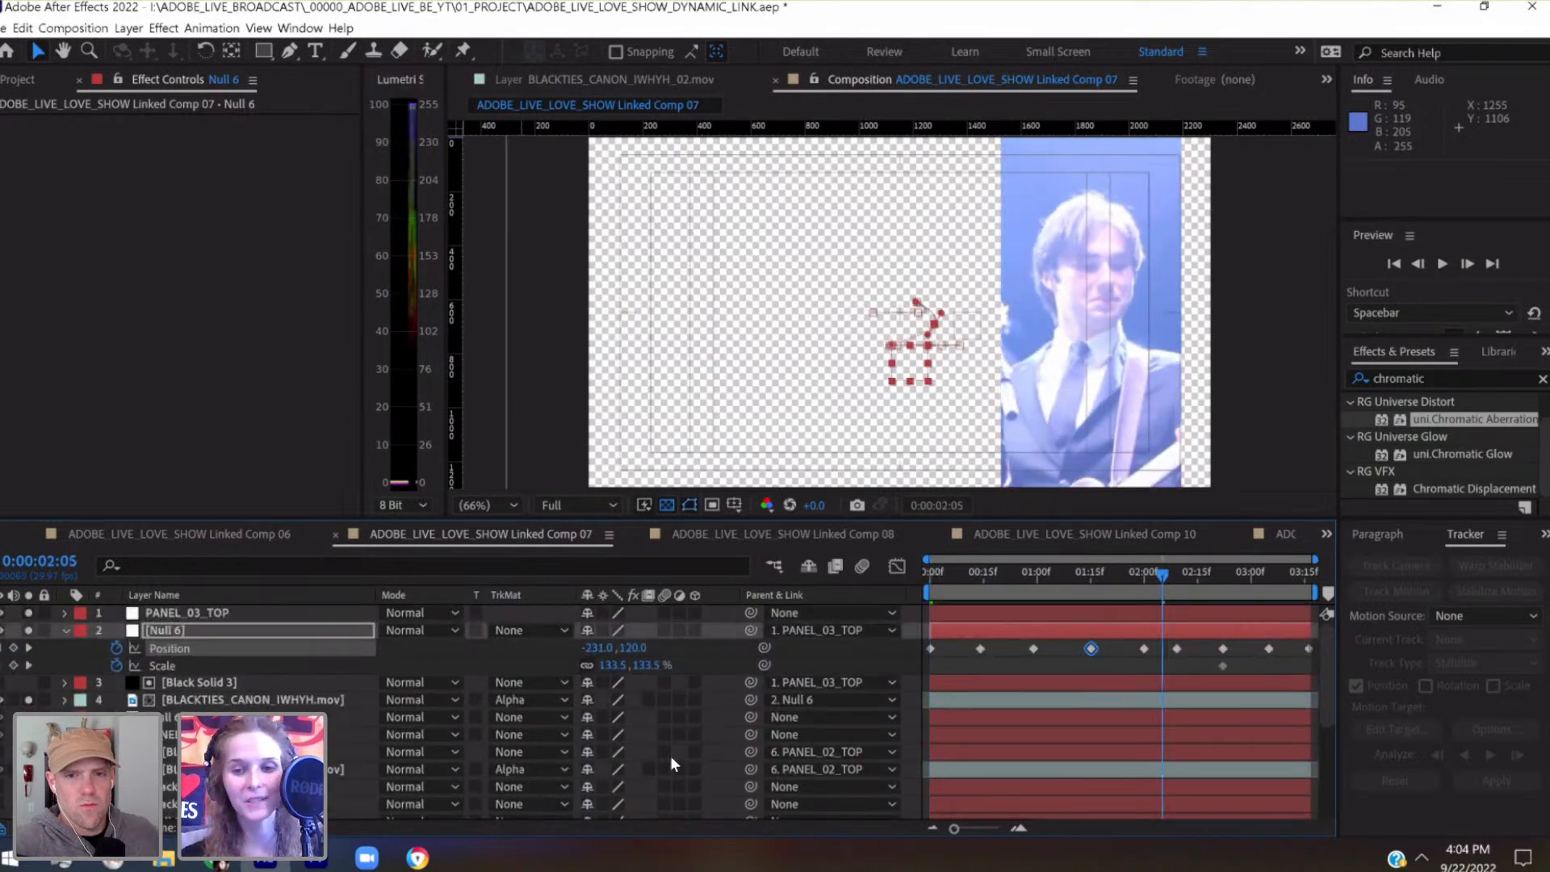
Convert all Position keyframes of the third panel's Null 6 to Auto Bezier and preview the saved project
{"action": "left_click", "coordinate": [176, 653]}
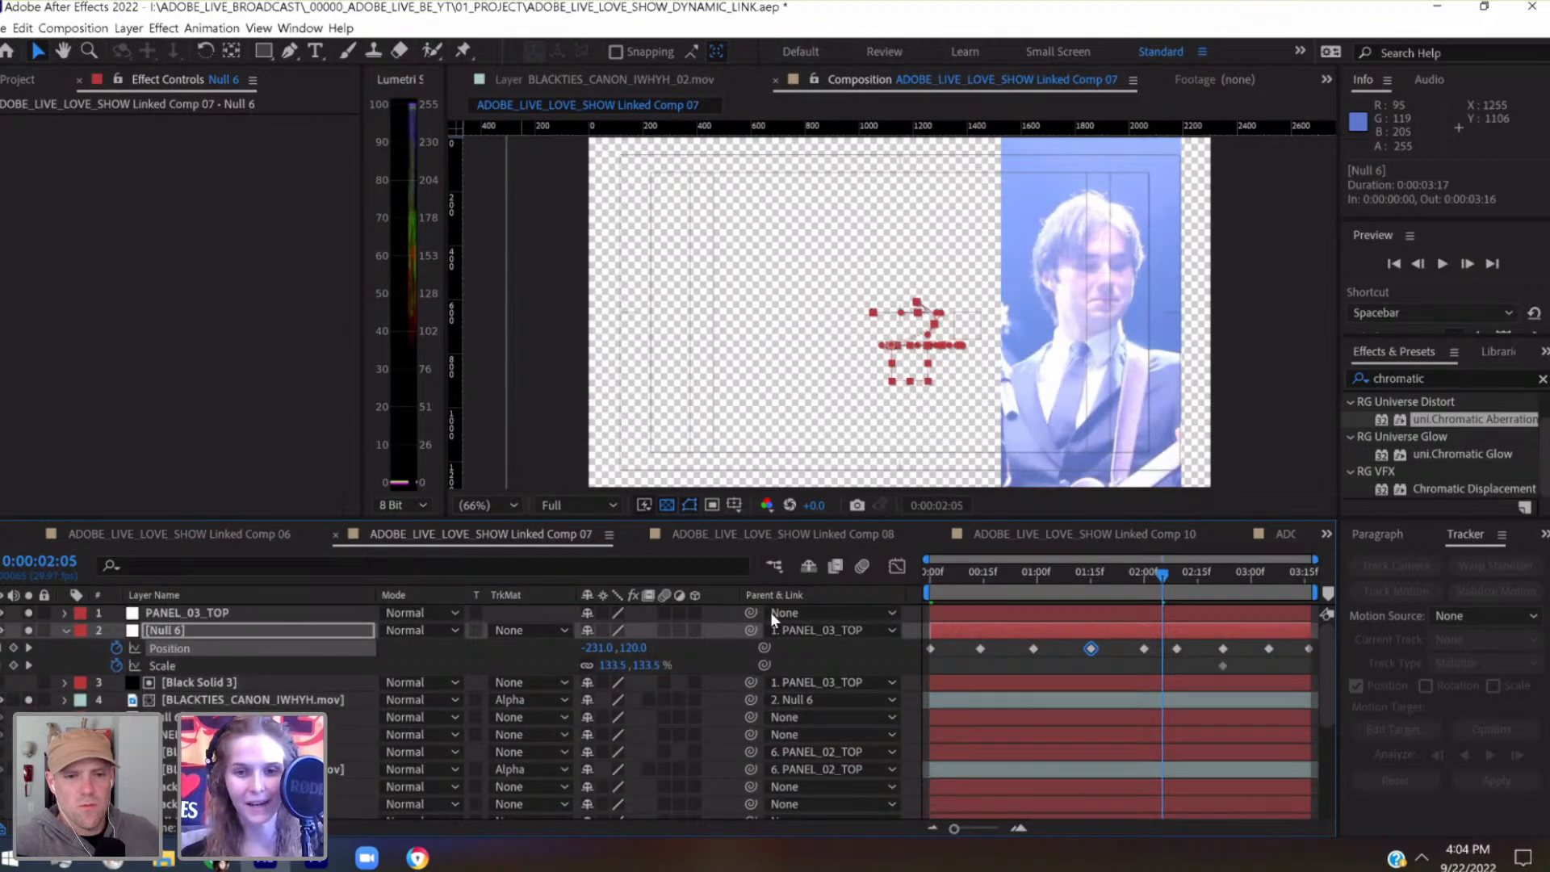
{"action": "left_click", "coordinate": [931, 650], "text": "ctrl"}
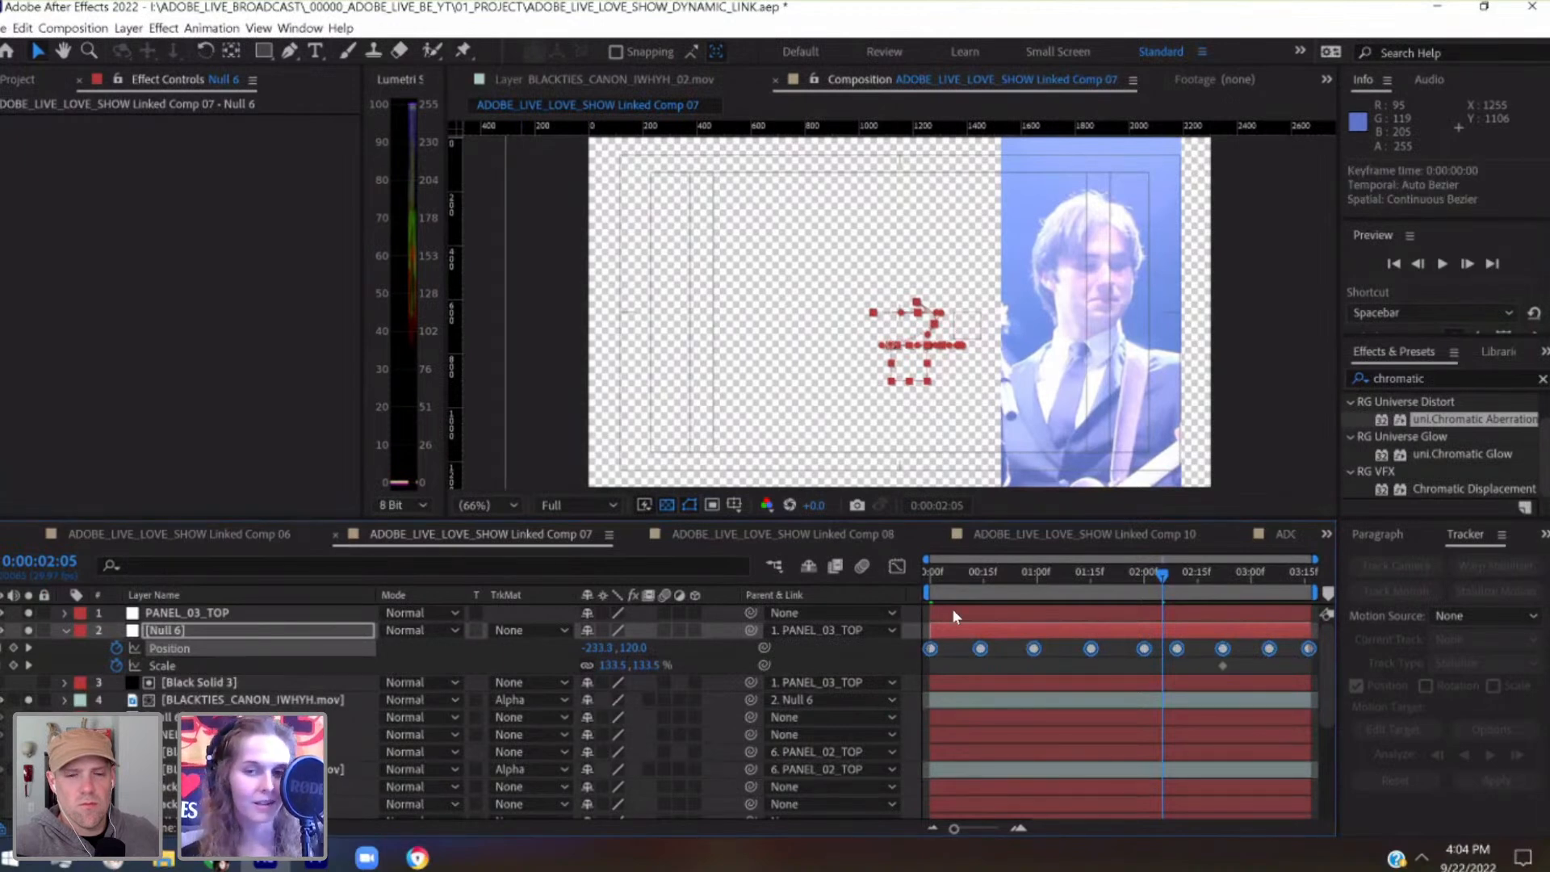
{"action": "left_click", "coordinate": [931, 578]}
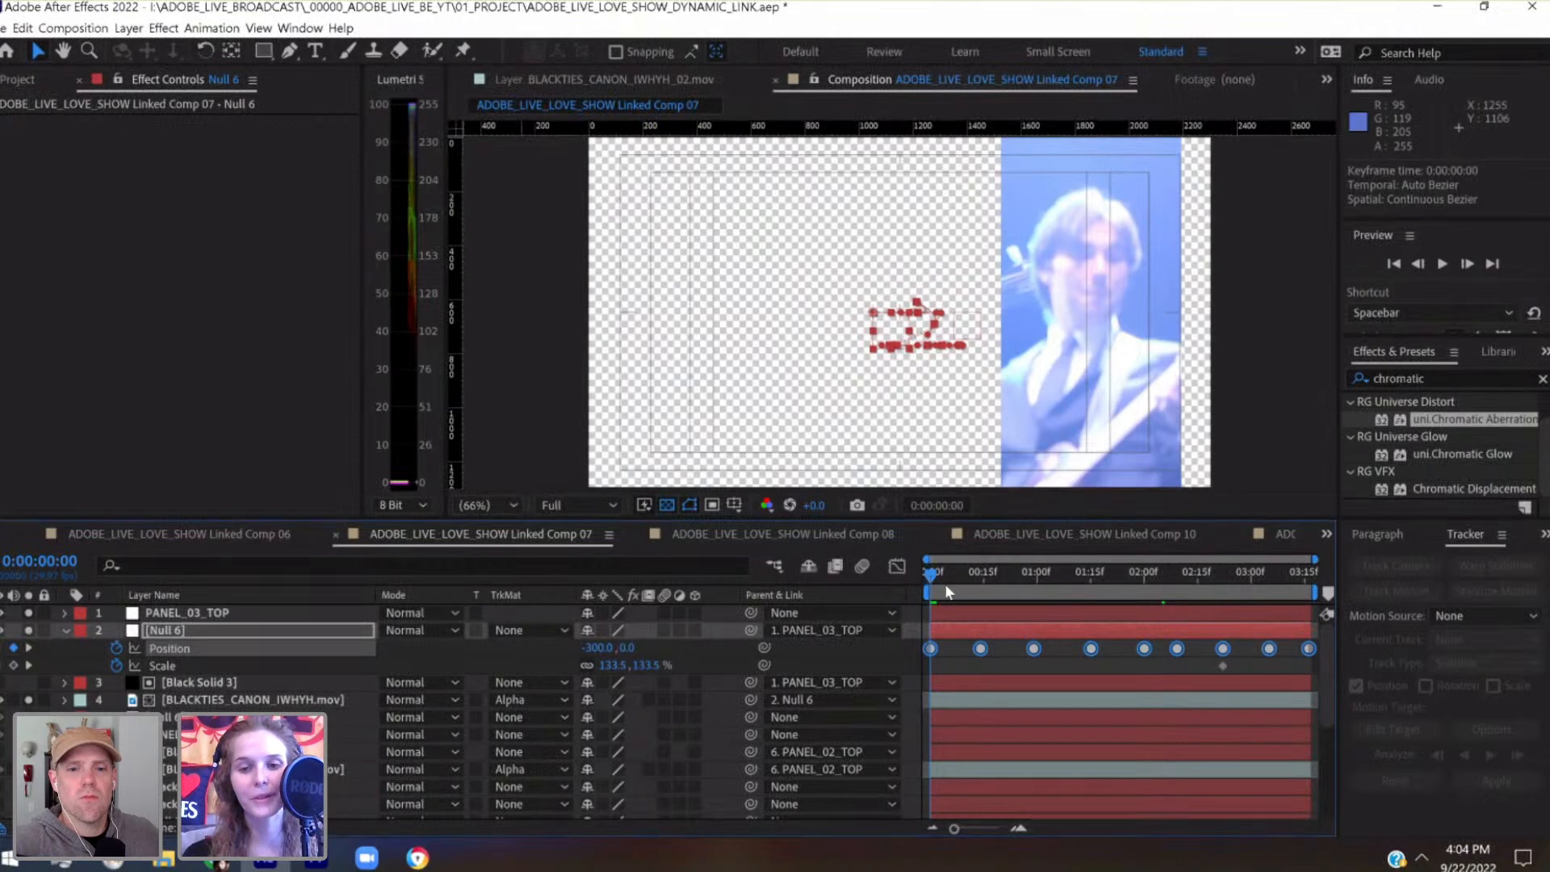
{"action": "left_click_drag", "start_coordinate": [973, 588], "coordinate": [894, 596]}
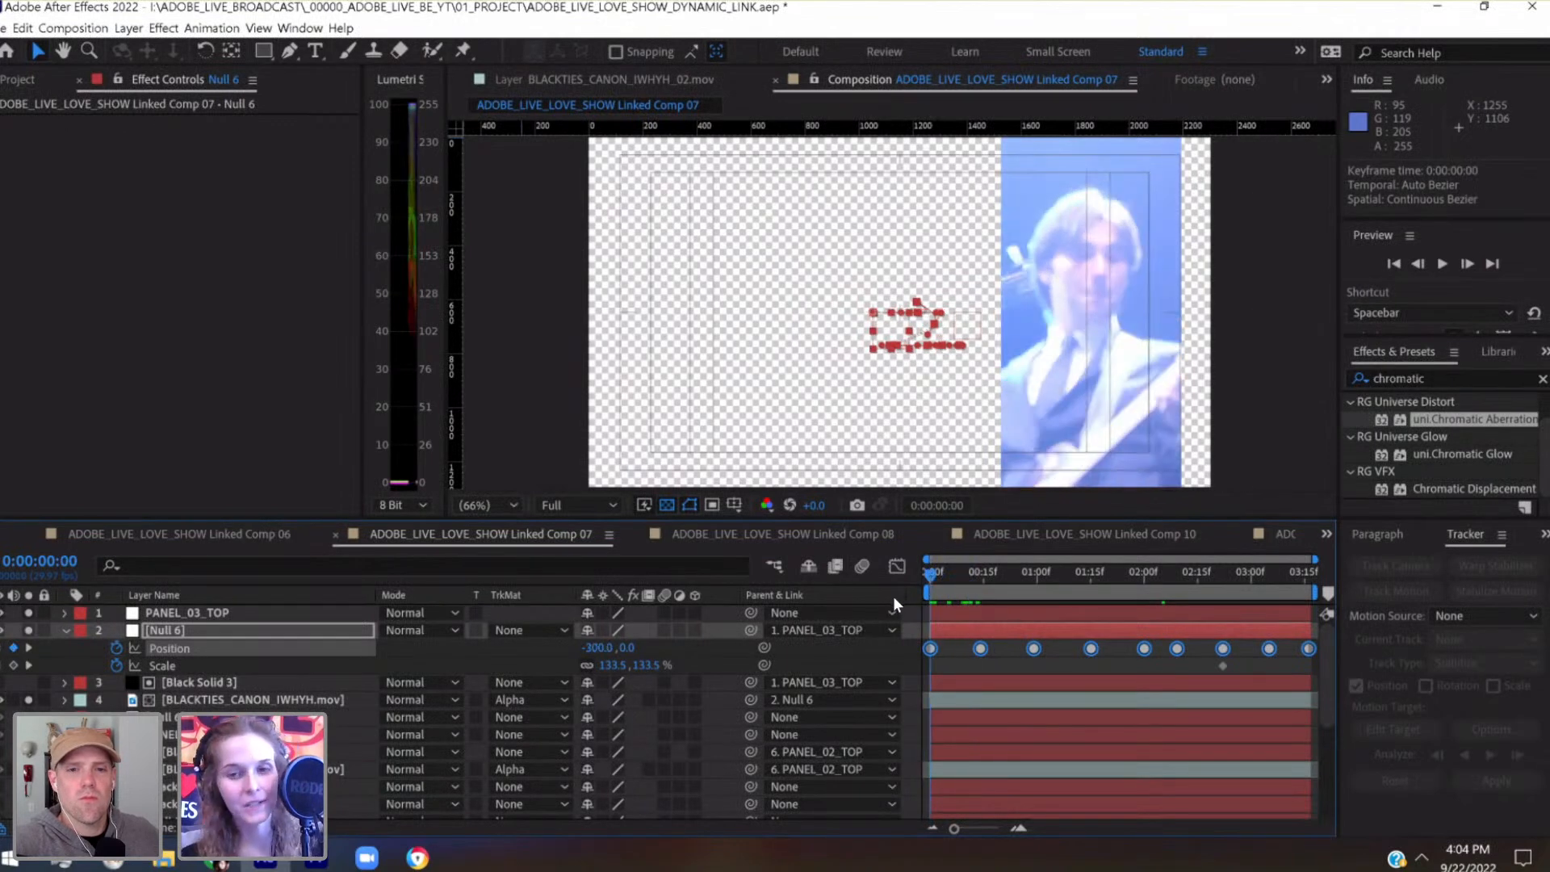
{"action": "key", "text": "ctrl+s"}
{"action": "key", "text": "space"}
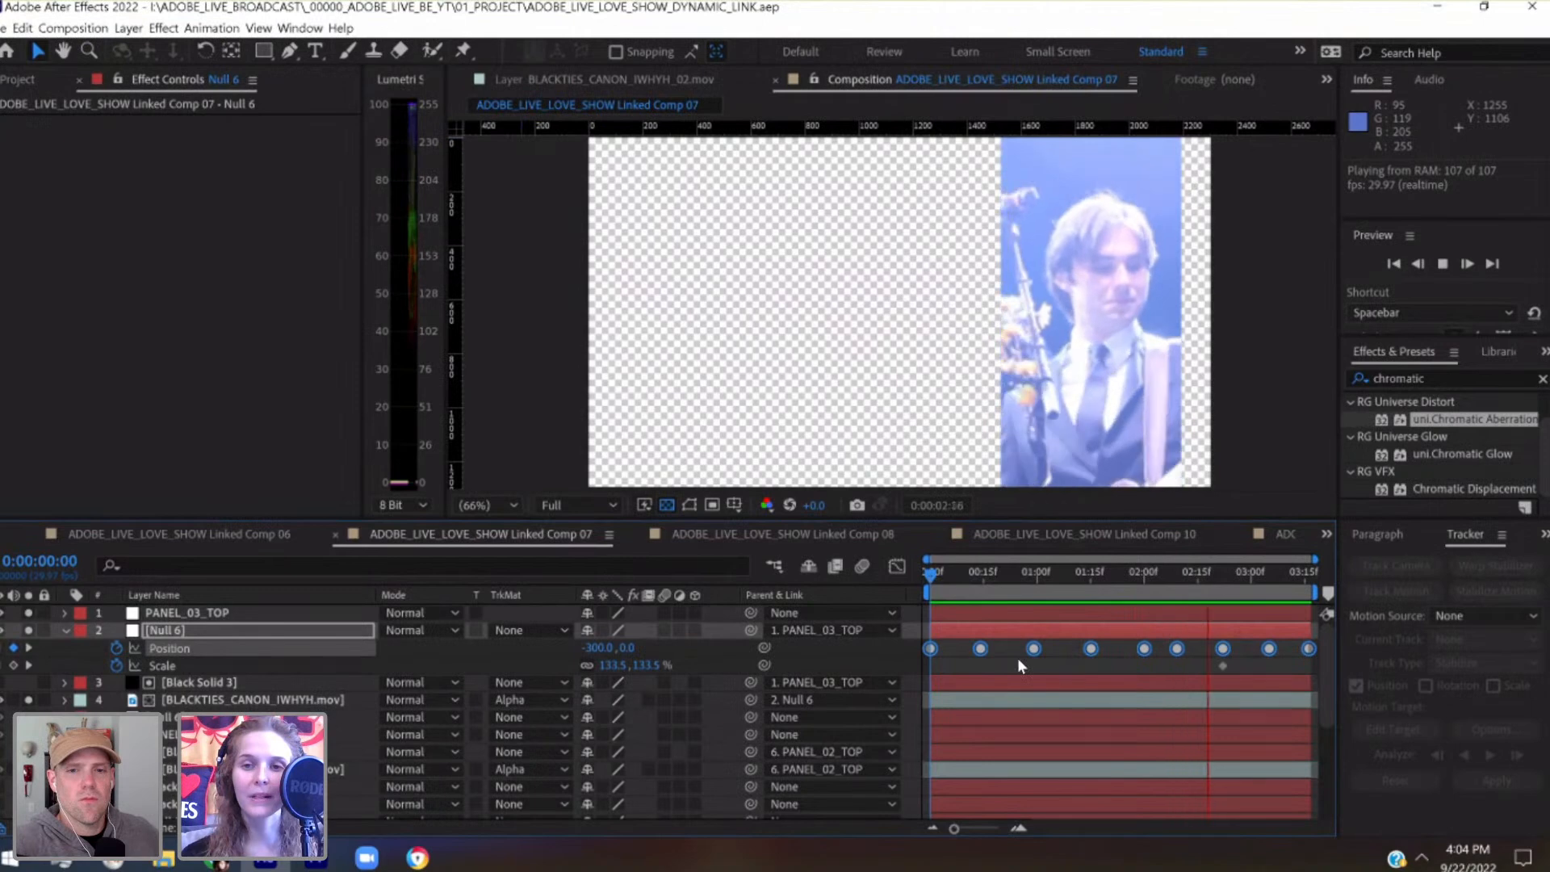
{"action": "key", "text": "space"}
Add a Position keyframe of -125.4, 120 to the third panel's Null 6 at 0:00:02:16
{"action": "left_click_drag", "start_coordinate": [1266, 572], "coordinate": [1200, 580]}
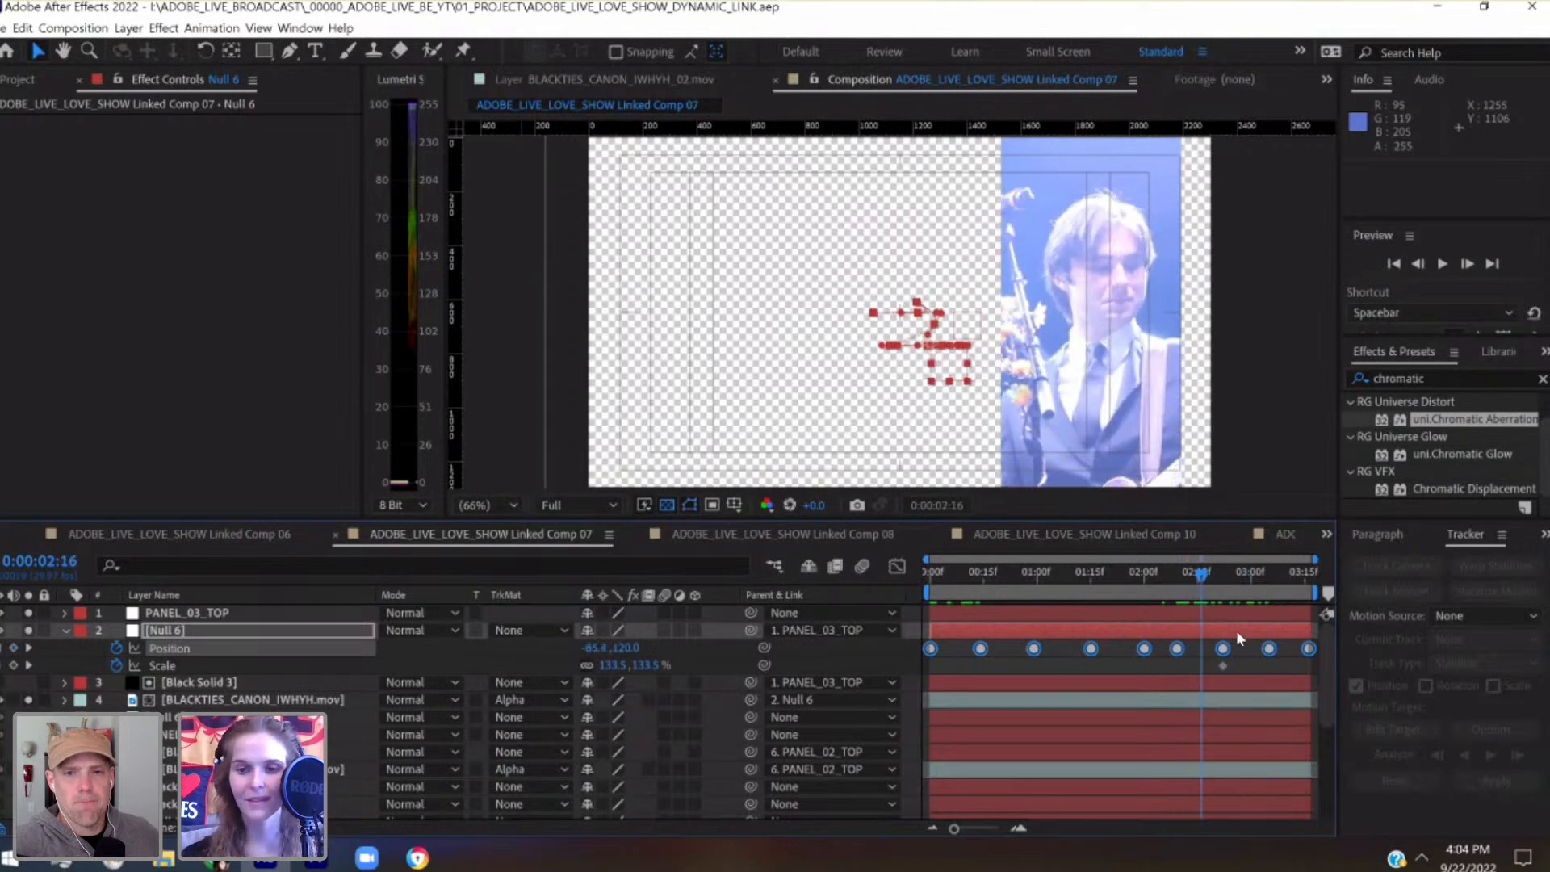
{"action": "left_click", "coordinate": [1247, 650]}
{"action": "key", "text": "shift+Left"}
{"action": "key", "text": "shift+Left"}
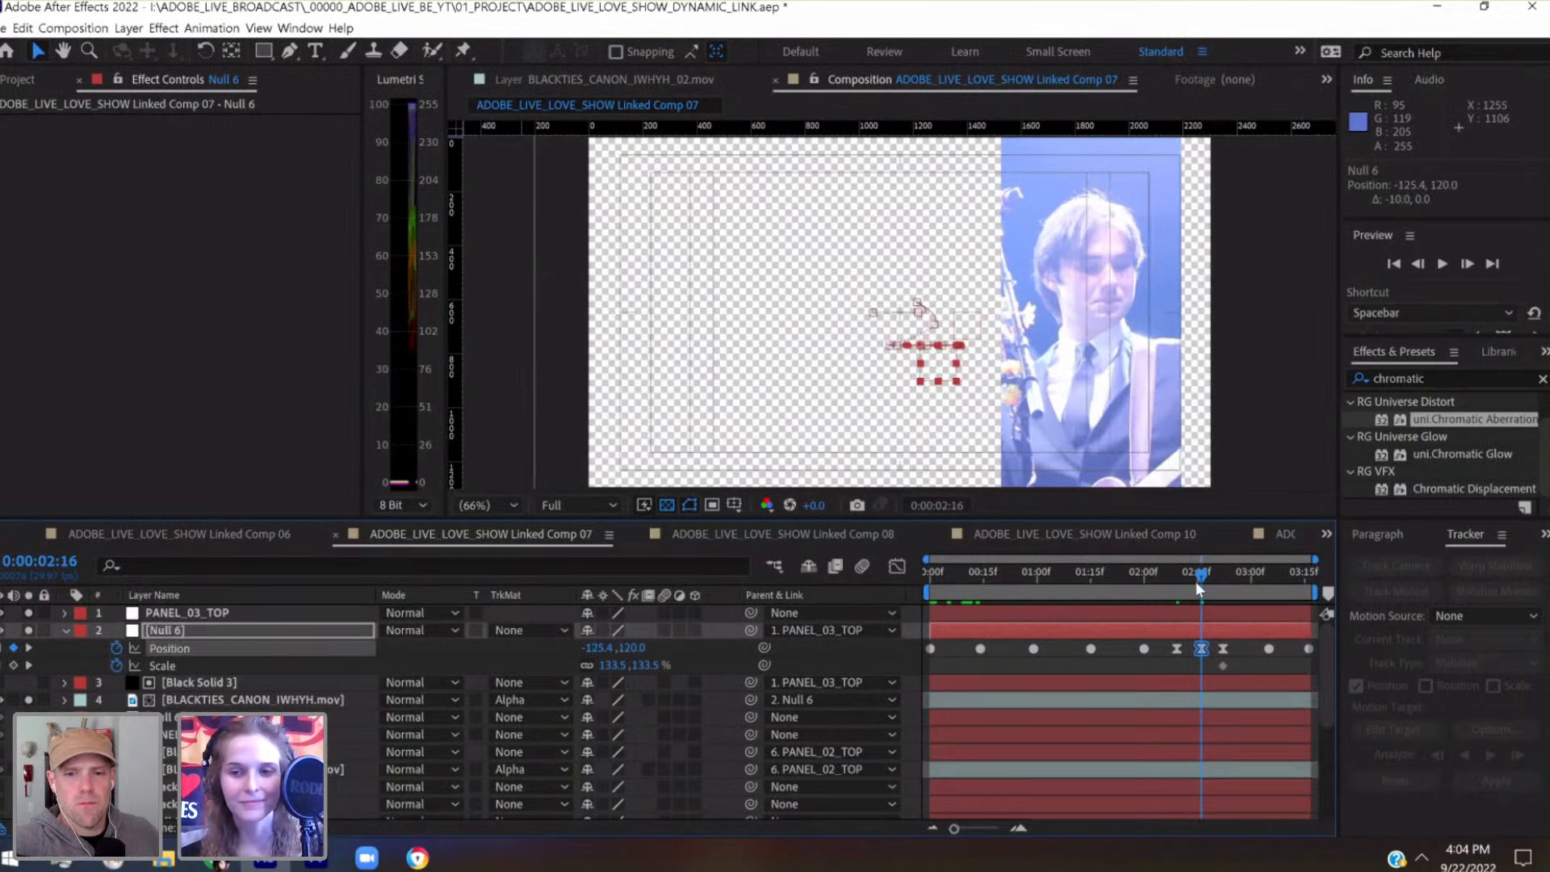
Convert the three Null 6 Position keyframes from 0:00:02:09 to 0:00:02:22 to Auto Bezier and scrub through them
{"action": "left_click_drag", "start_coordinate": [1178, 578], "coordinate": [1227, 578]}
{"action": "left_click_drag", "start_coordinate": [1250, 645], "coordinate": [1171, 651]}
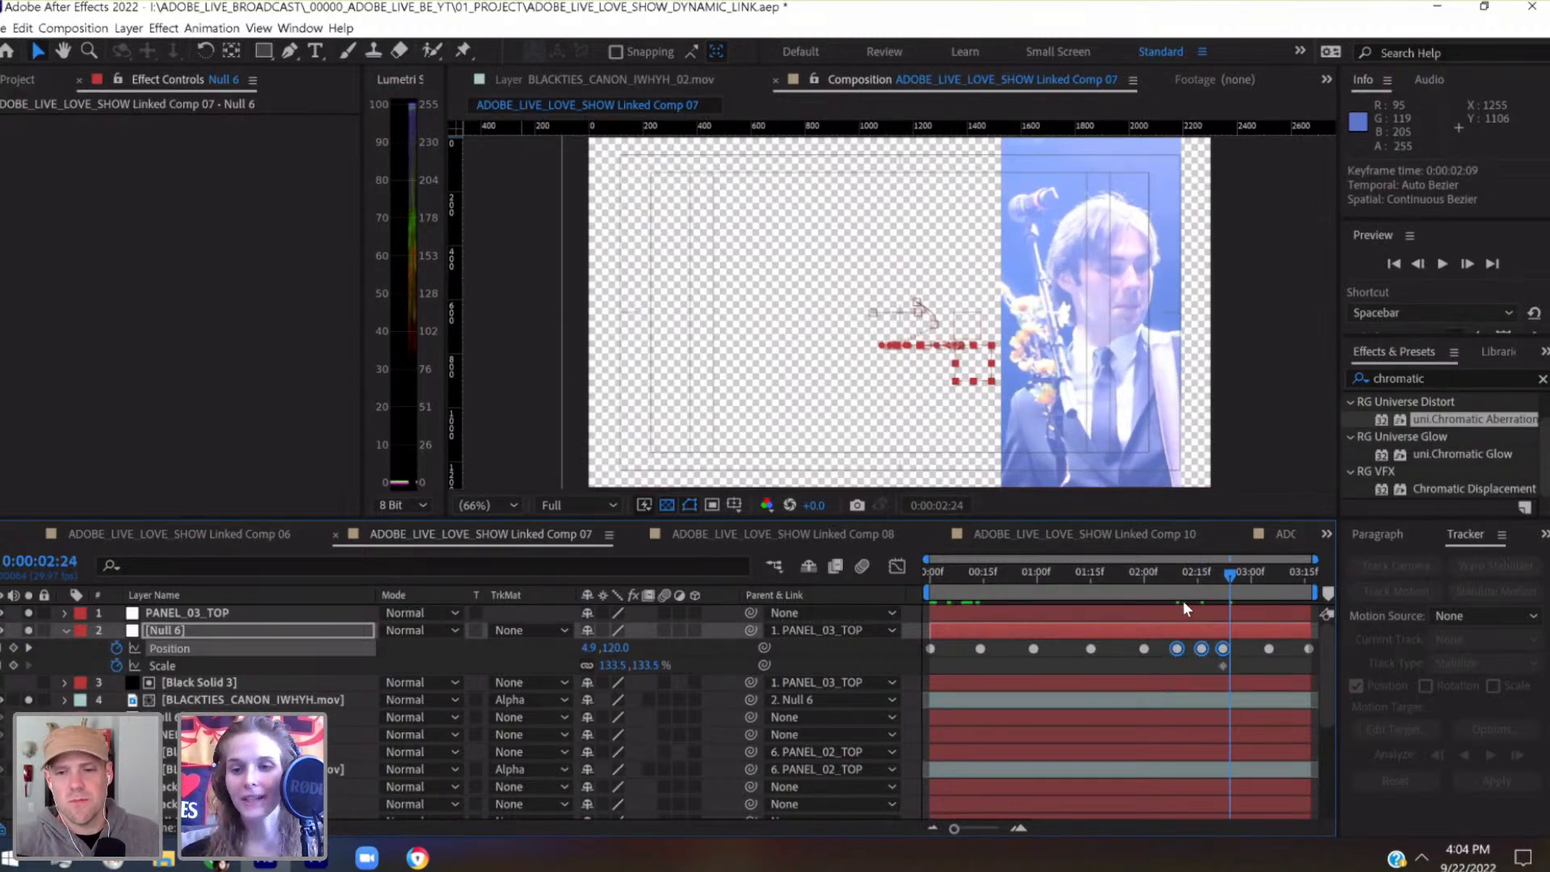
{"action": "left_click", "coordinate": [1172, 575]}
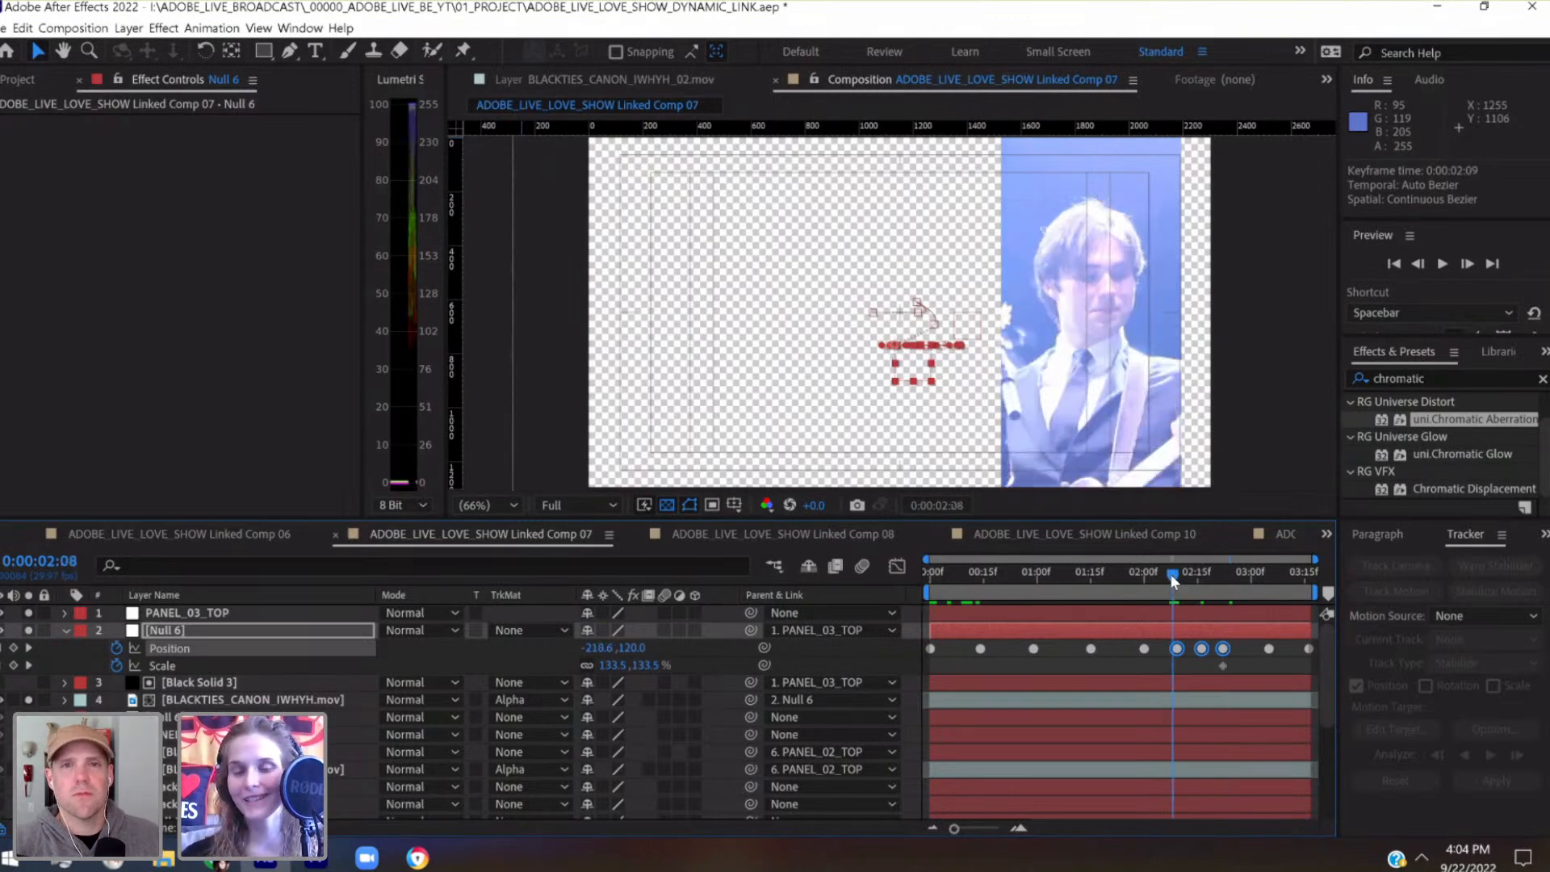
{"action": "left_click_drag", "start_coordinate": [1179, 571], "coordinate": [1258, 584]}
{"action": "left_click", "coordinate": [1241, 570]}
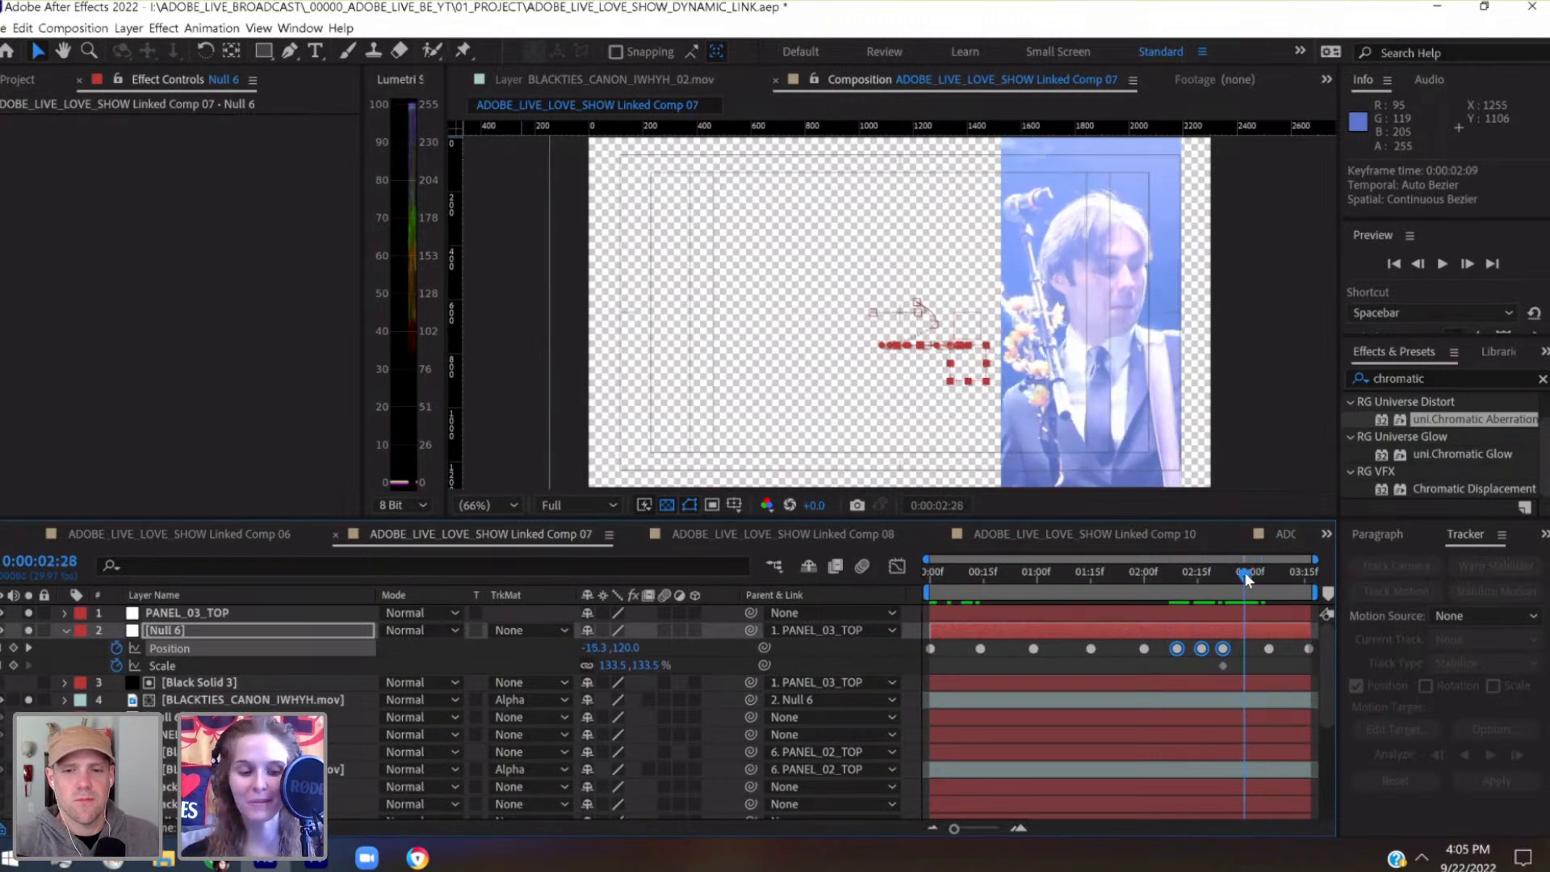
Save the project and play back the third panel's motion from the start
{"action": "key", "text": "ctrl+s"}
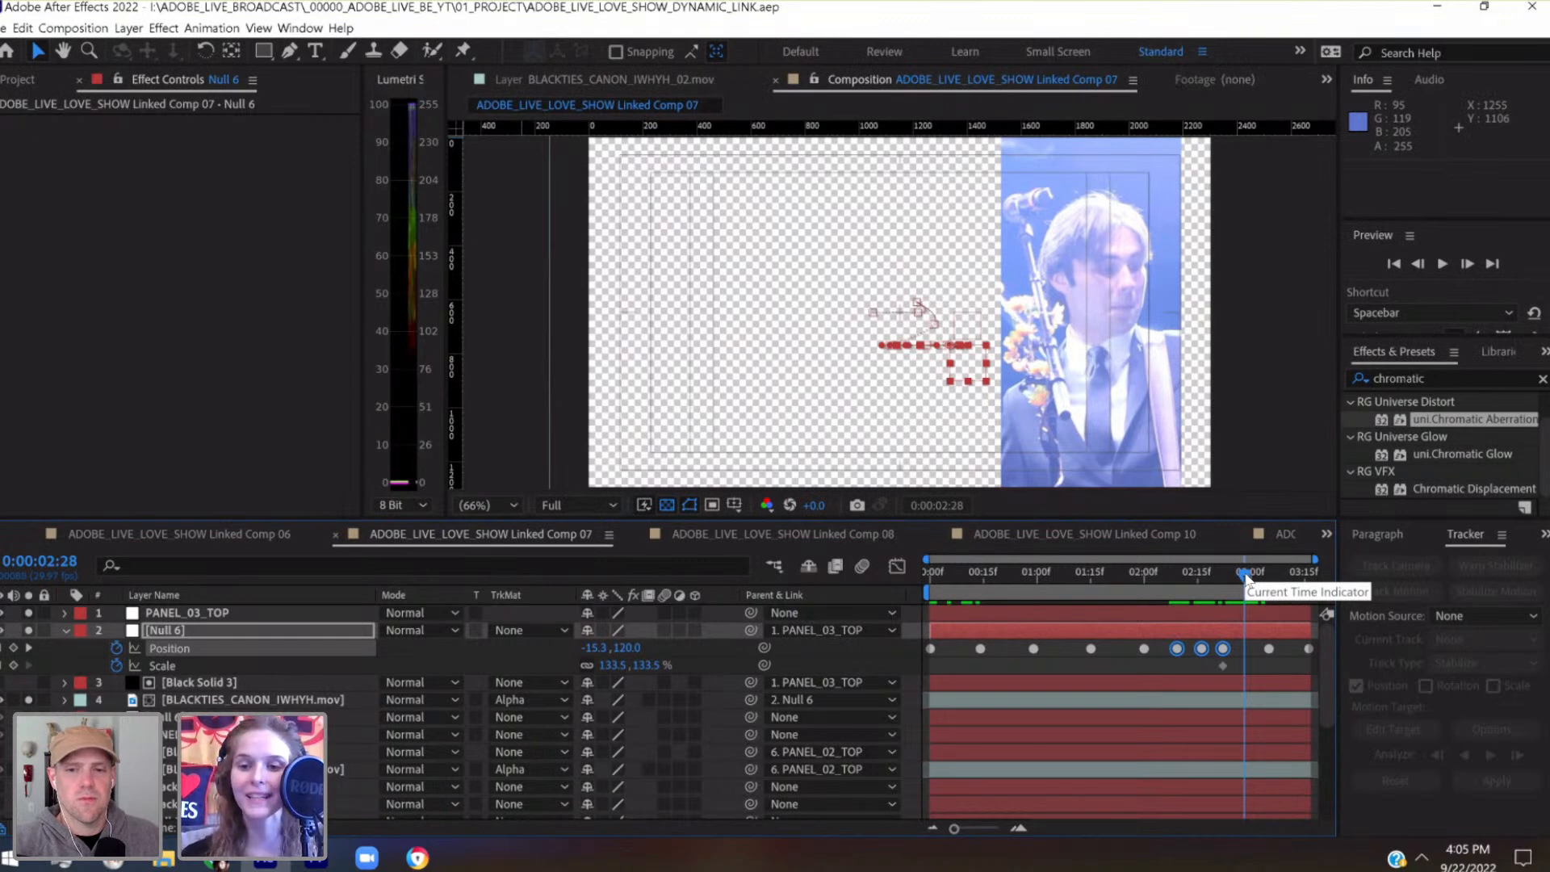
{"action": "left_click_drag", "start_coordinate": [1245, 575], "coordinate": [923, 612]}
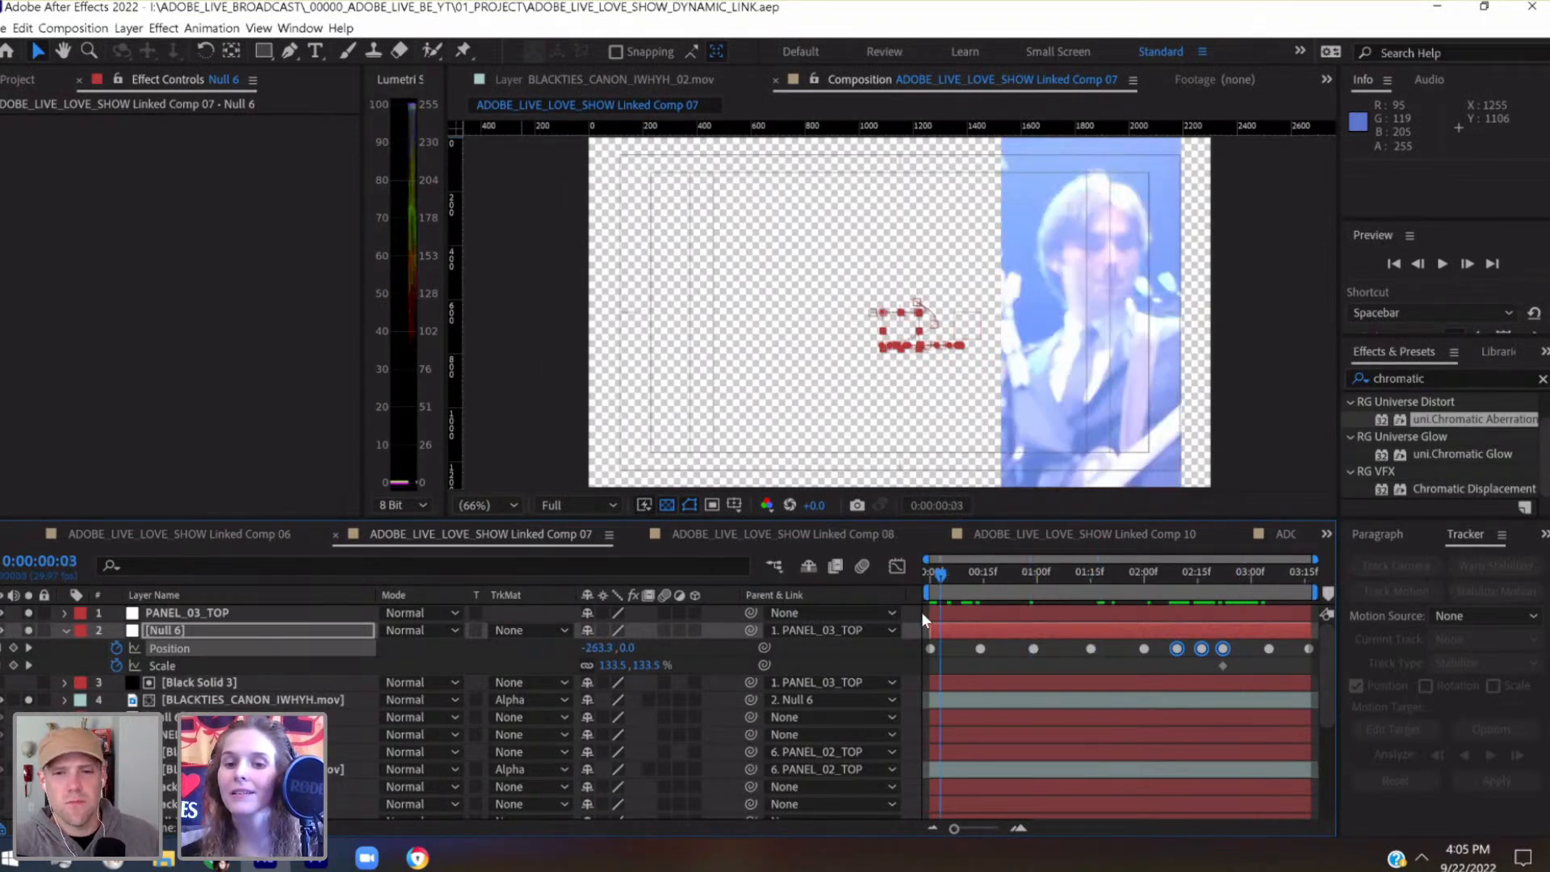
{"action": "key", "text": "space"}
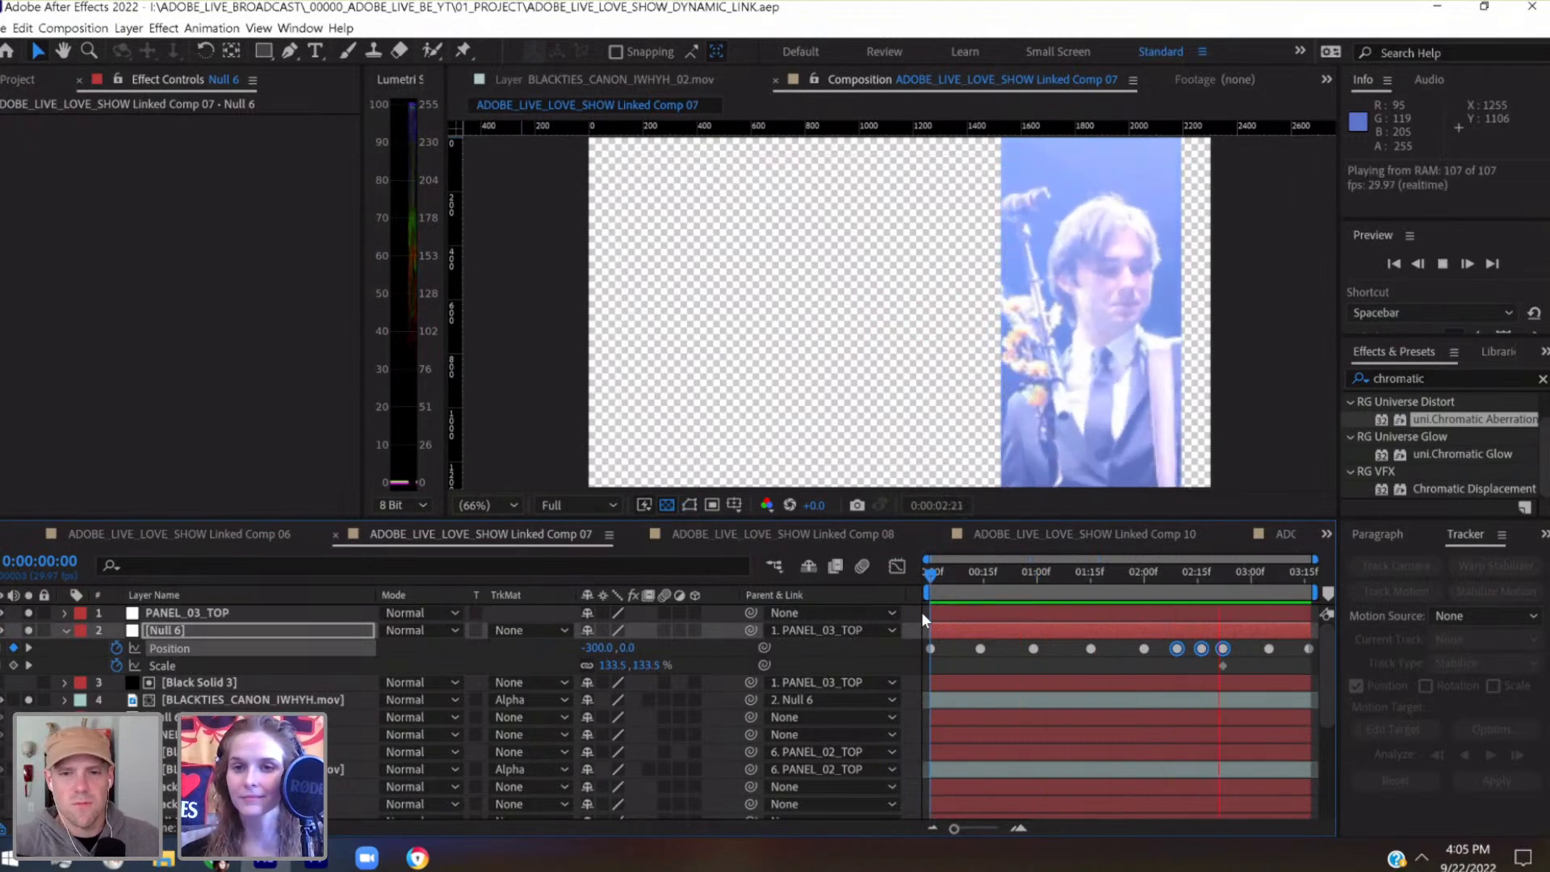
{"action": "key", "text": "space"}
Convert all Position keyframes of the third panel's Null 6 to Linear and preview the saved project
{"action": "mouse_move", "coordinate": [1199, 567]}
{"action": "left_mouse_down"}
{"action": "mouse_move", "coordinate": [1242, 572]}
{"action": "mouse_move", "coordinate": [1229, 573]}
{"action": "left_mouse_up"}
{"action": "left_click", "coordinate": [1223, 650], "text": "ctrl"}
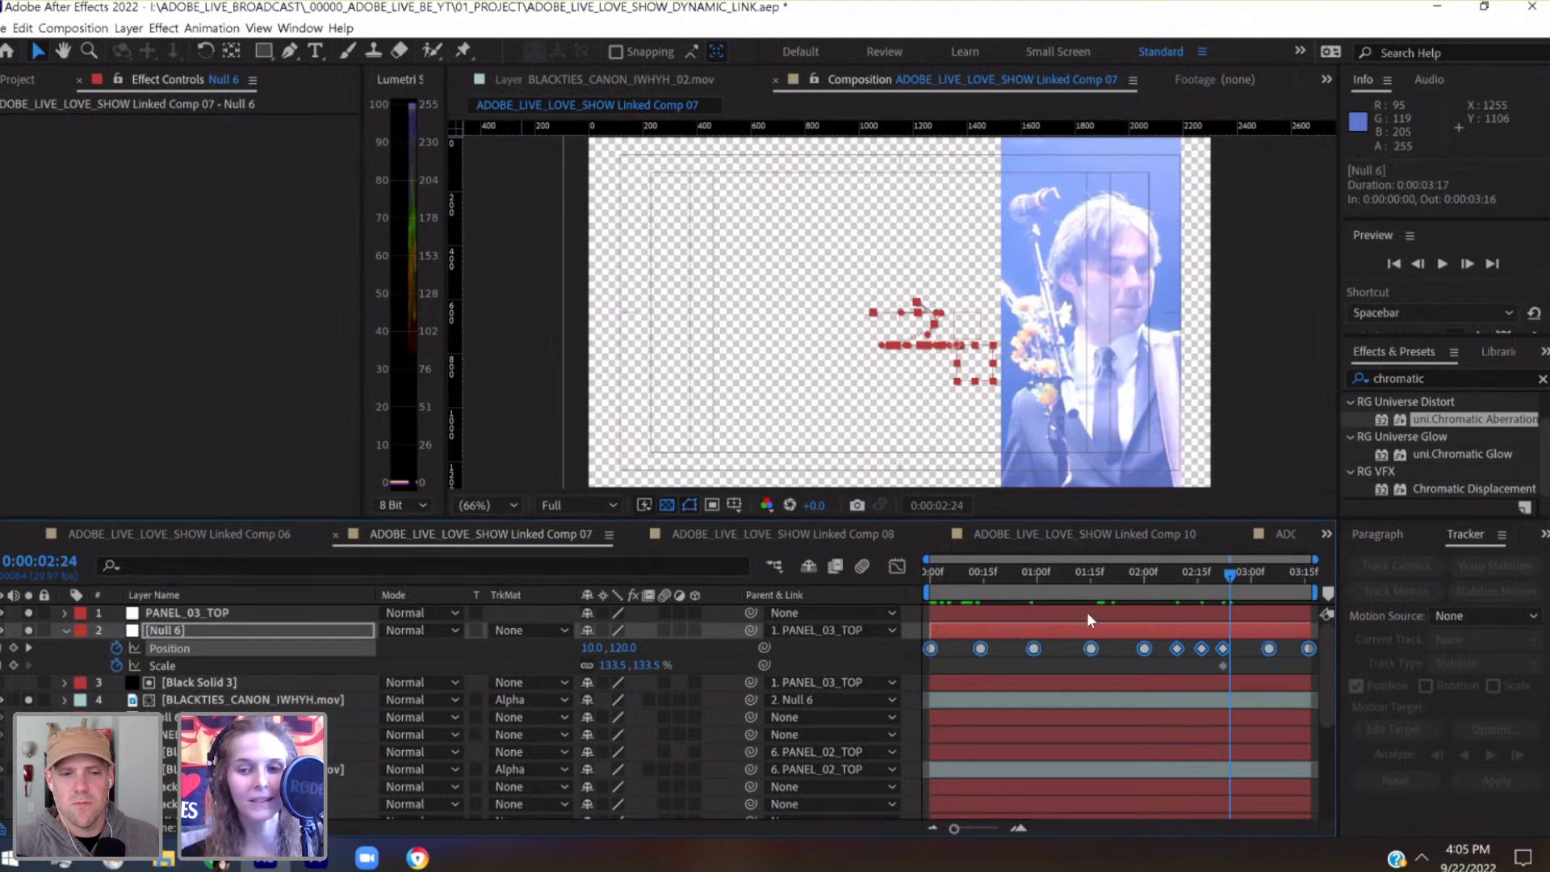
{"action": "left_click", "coordinate": [1091, 648], "text": "ctrl"}
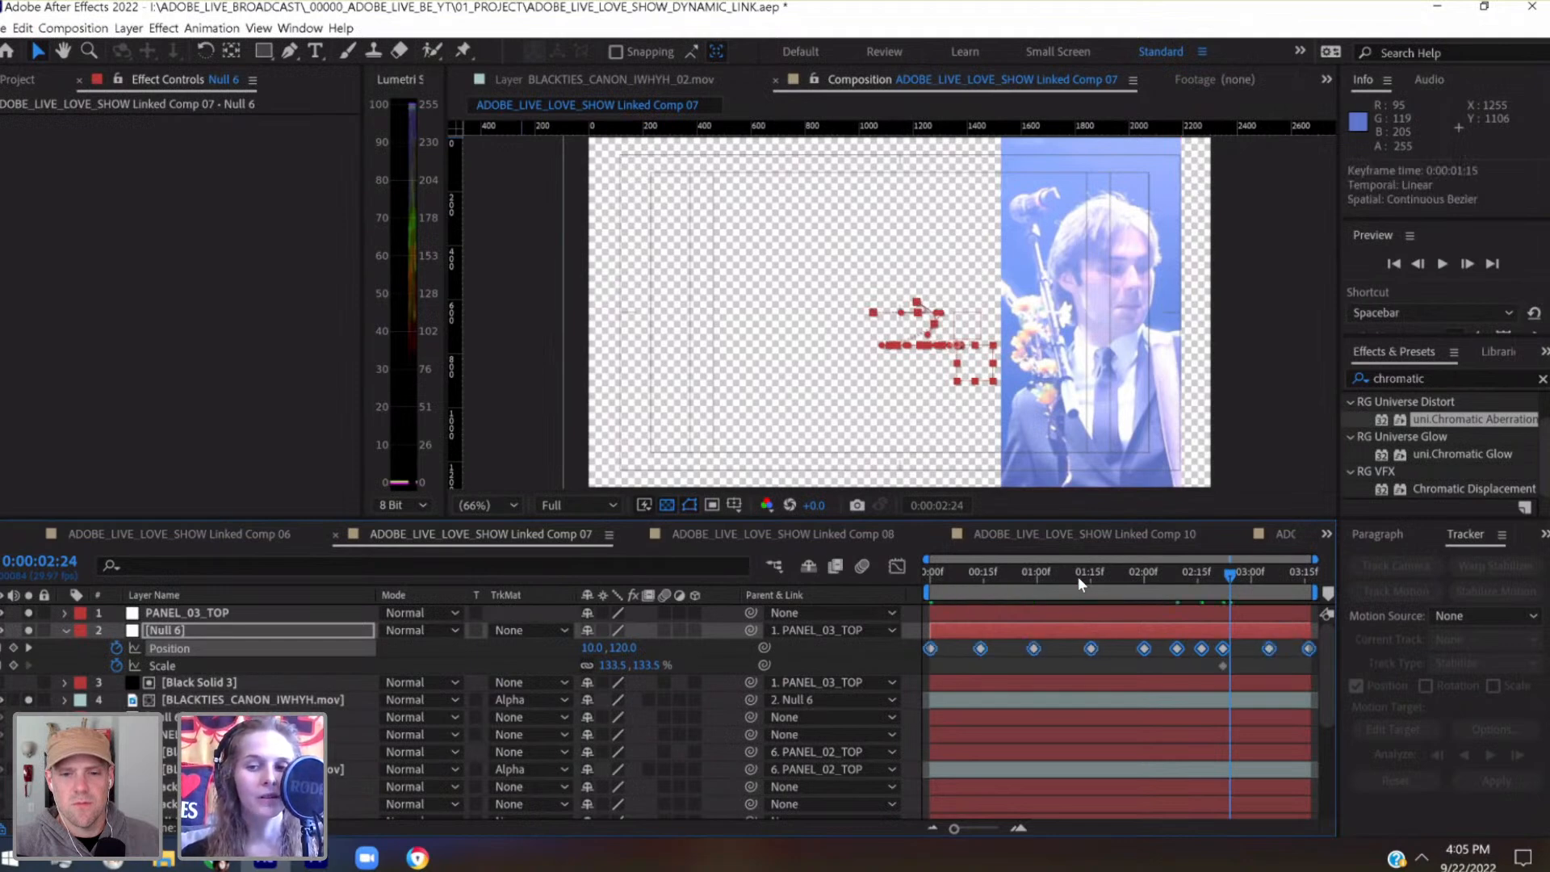
{"action": "left_click", "coordinate": [1052, 574]}
{"action": "left_click_drag", "start_coordinate": [974, 594], "coordinate": [922, 606]}
{"action": "key", "text": "ctrl+s"}
{"action": "key", "text": "space"}
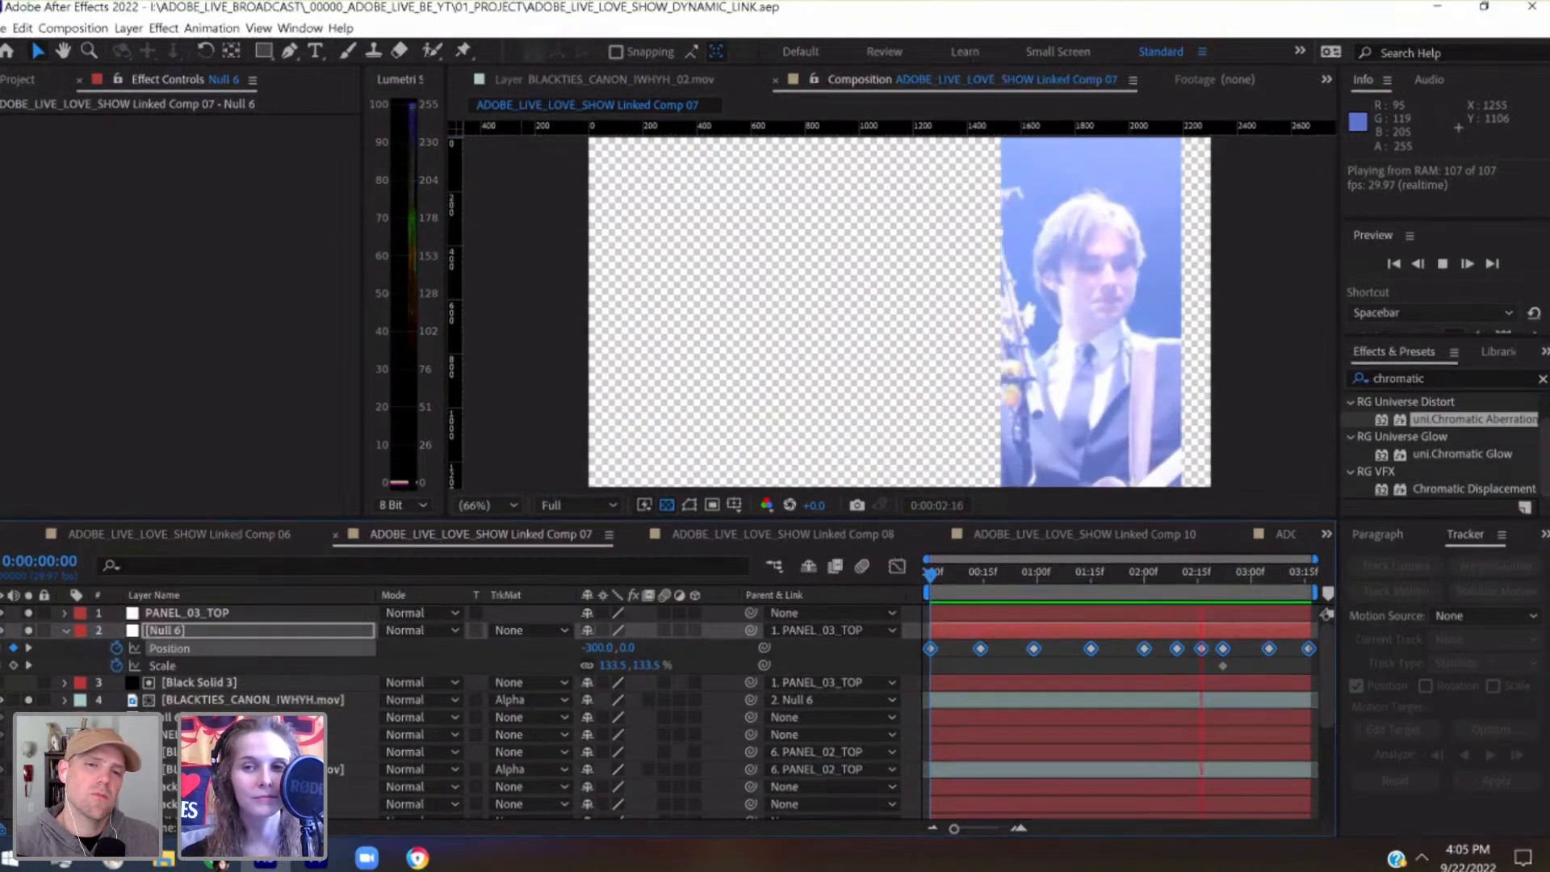
Set Null 6's Position keyframe at 0:00:02:22 to -60, 120 and play the third panel back from the start
{"action": "left_click_drag", "start_coordinate": [1208, 573], "coordinate": [1228, 578]}
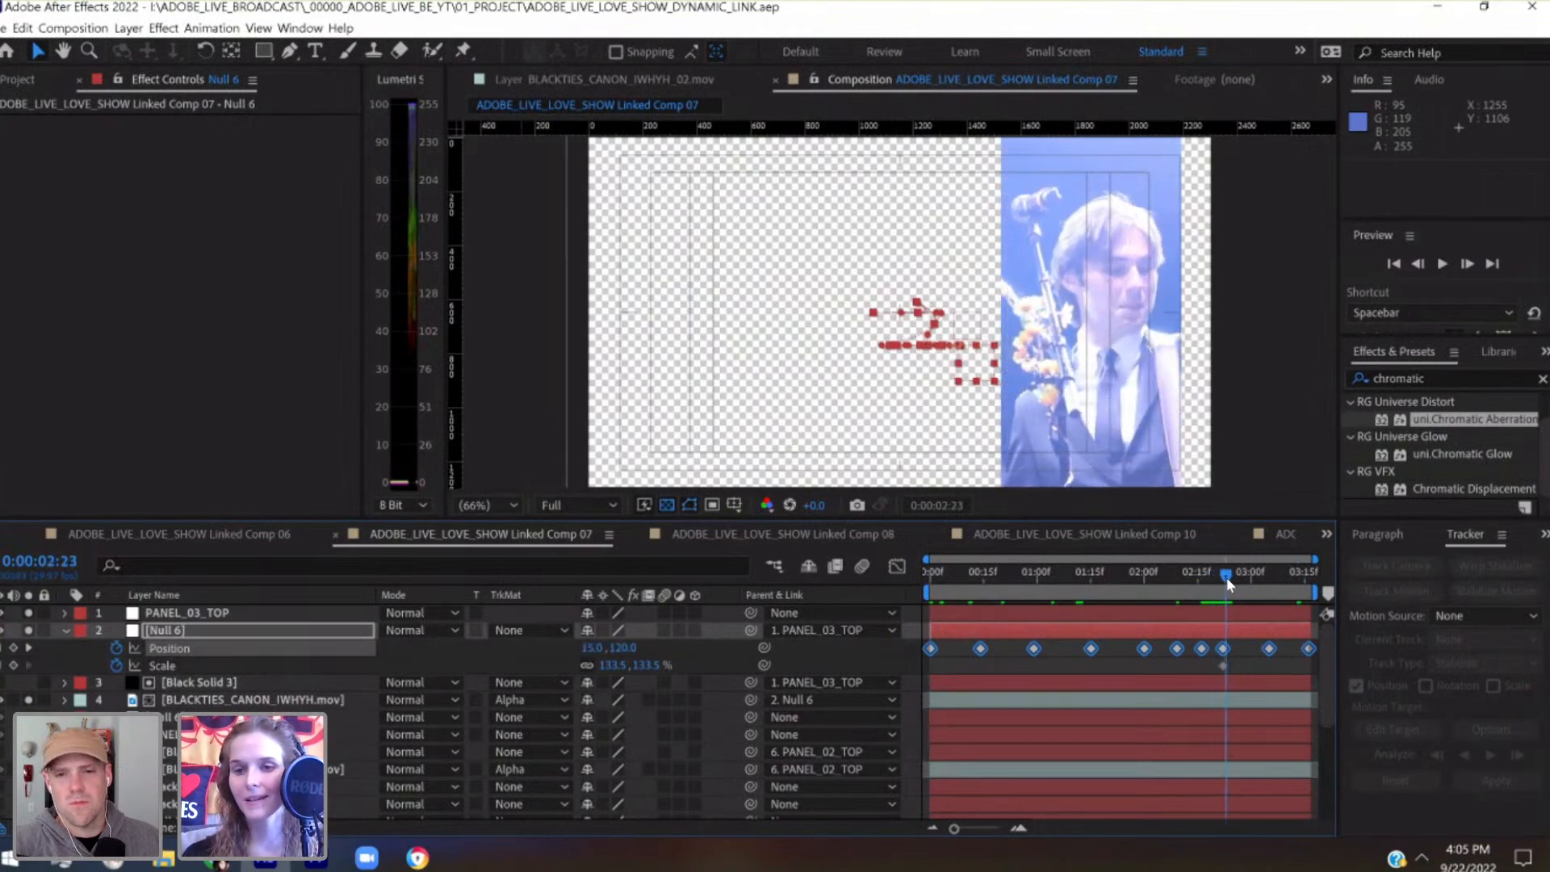
{"action": "left_click", "coordinate": [0, 648]}
{"action": "left_click", "coordinate": [1243, 626]}
{"action": "key", "text": "shift+Left"}
{"action": "key", "text": "shift+Left"}
{"action": "key", "text": "shift+Left"}
{"action": "key", "text": "shift+Left"}
{"action": "key", "text": "shift+Left"}
{"action": "key", "text": "shift+Left"}
{"action": "key", "text": "shift+Left"}
{"action": "key", "text": "shift+Left"}
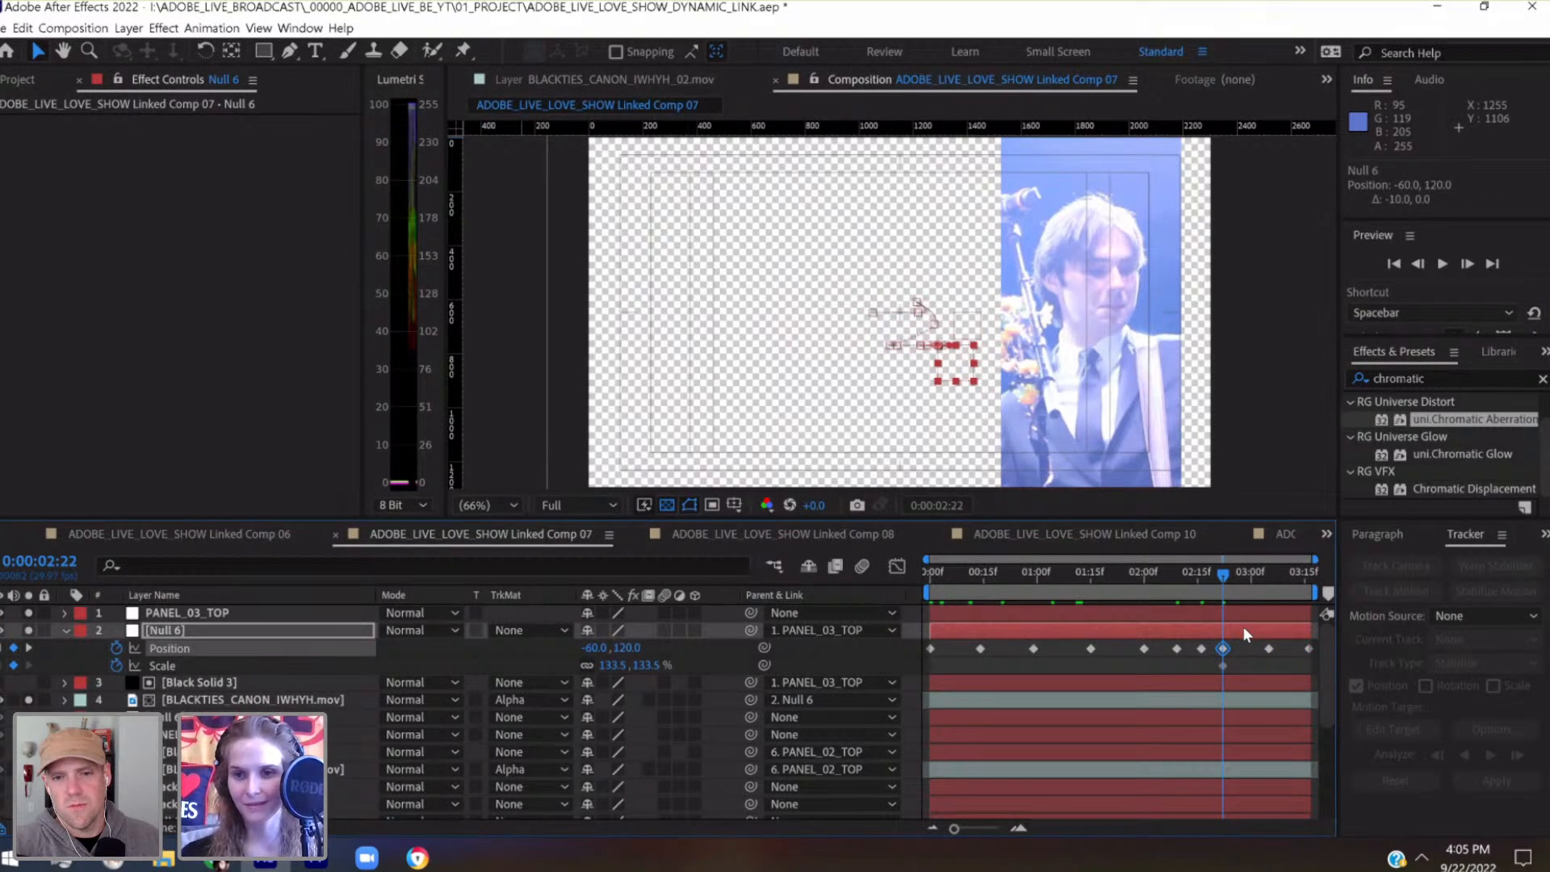
{"action": "left_click_drag", "start_coordinate": [1224, 570], "coordinate": [926, 574]}
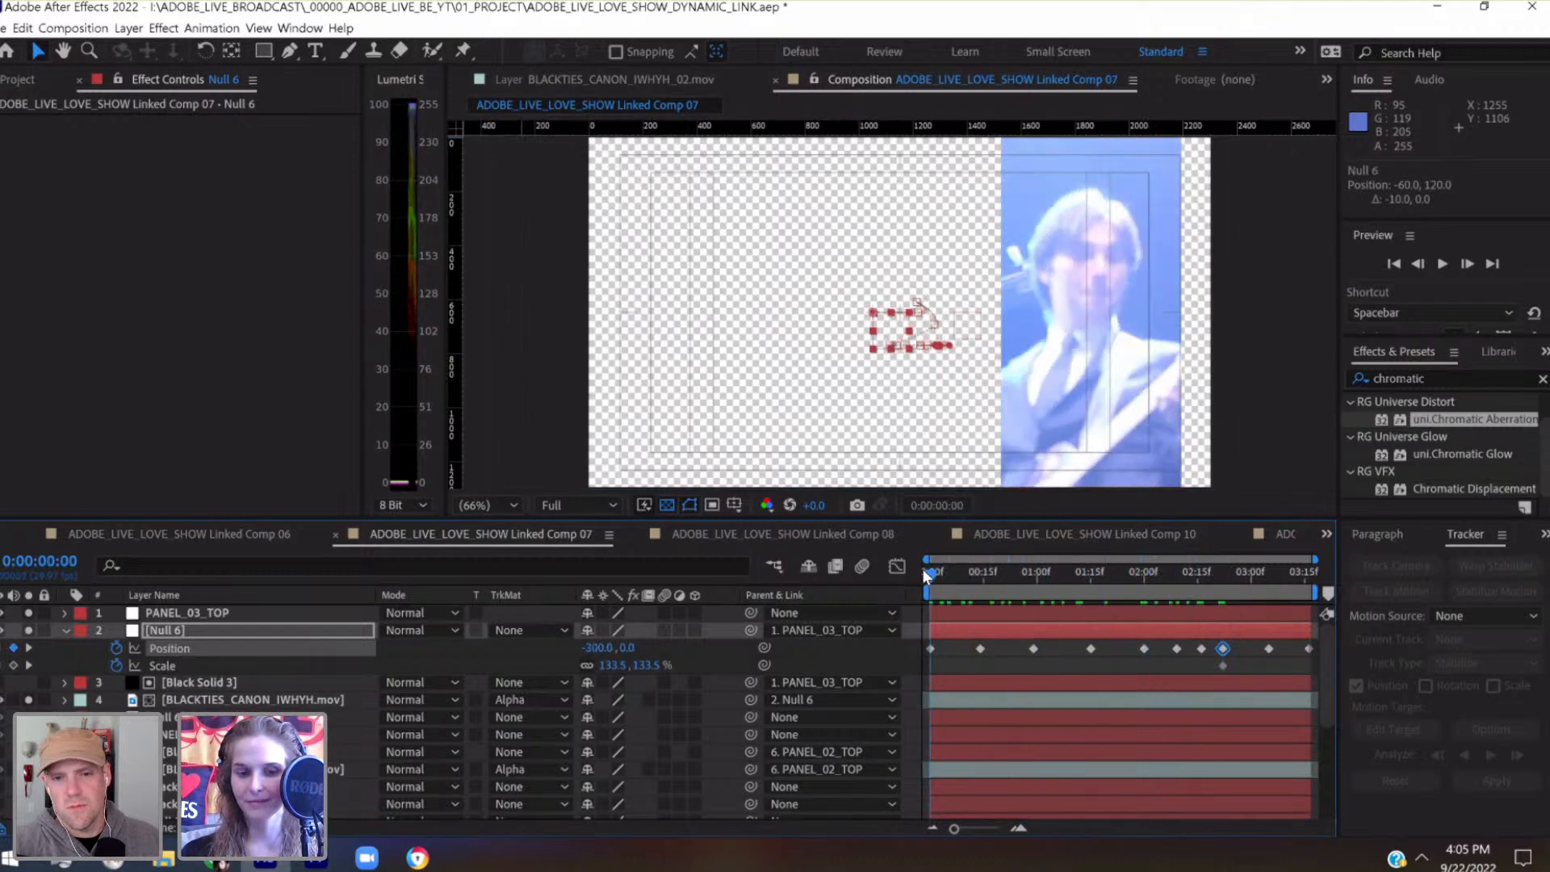
{"action": "key", "text": "space"}
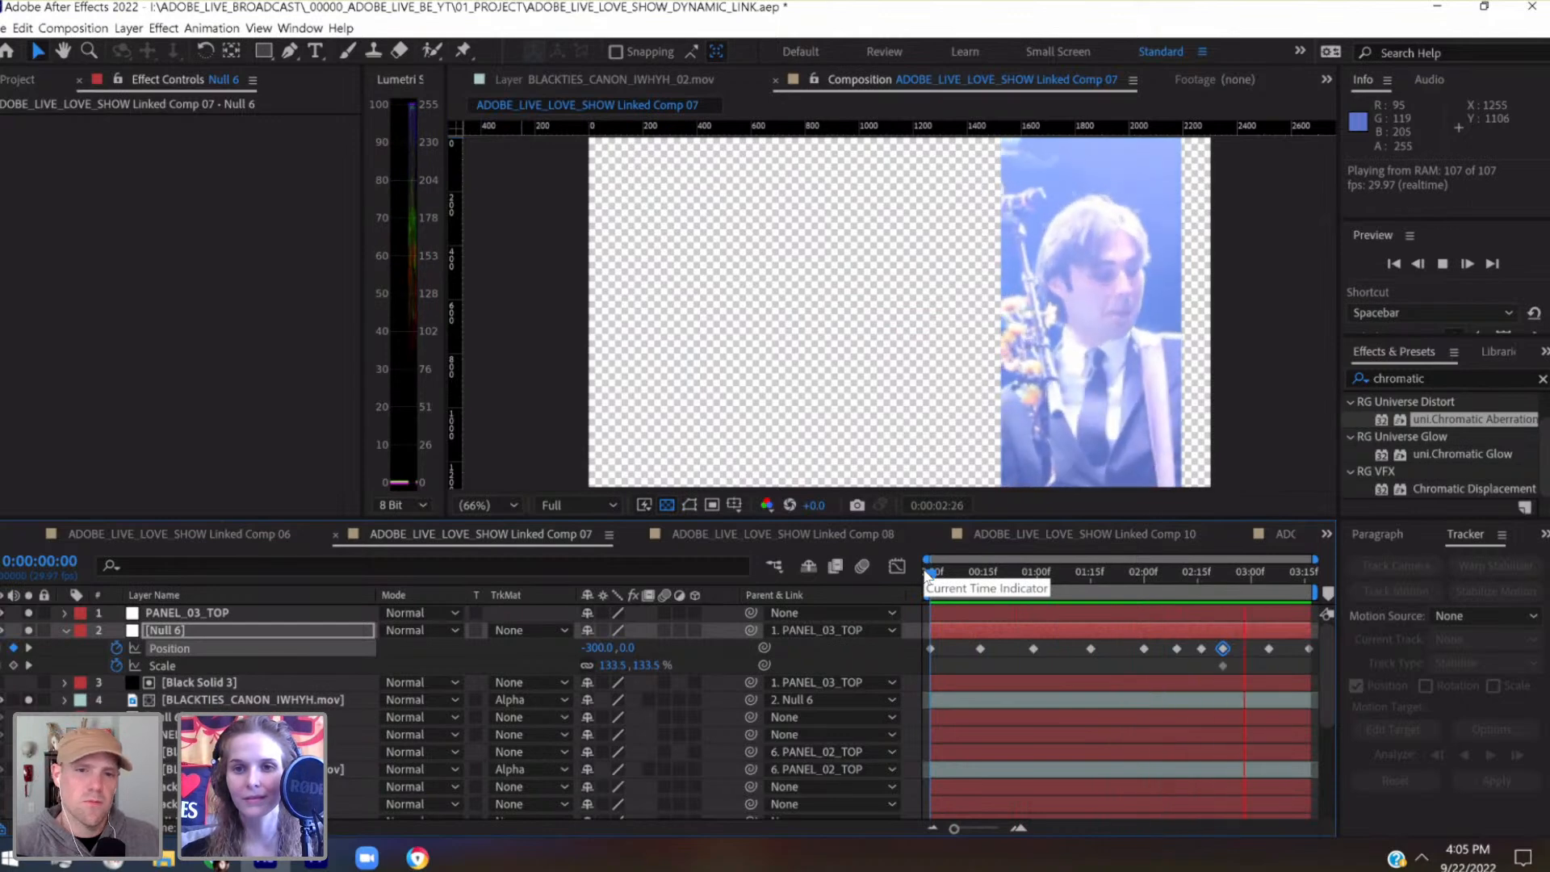
Save the project and turn off solo for the third panel's layers
{"action": "key", "text": "ctrl+s"}
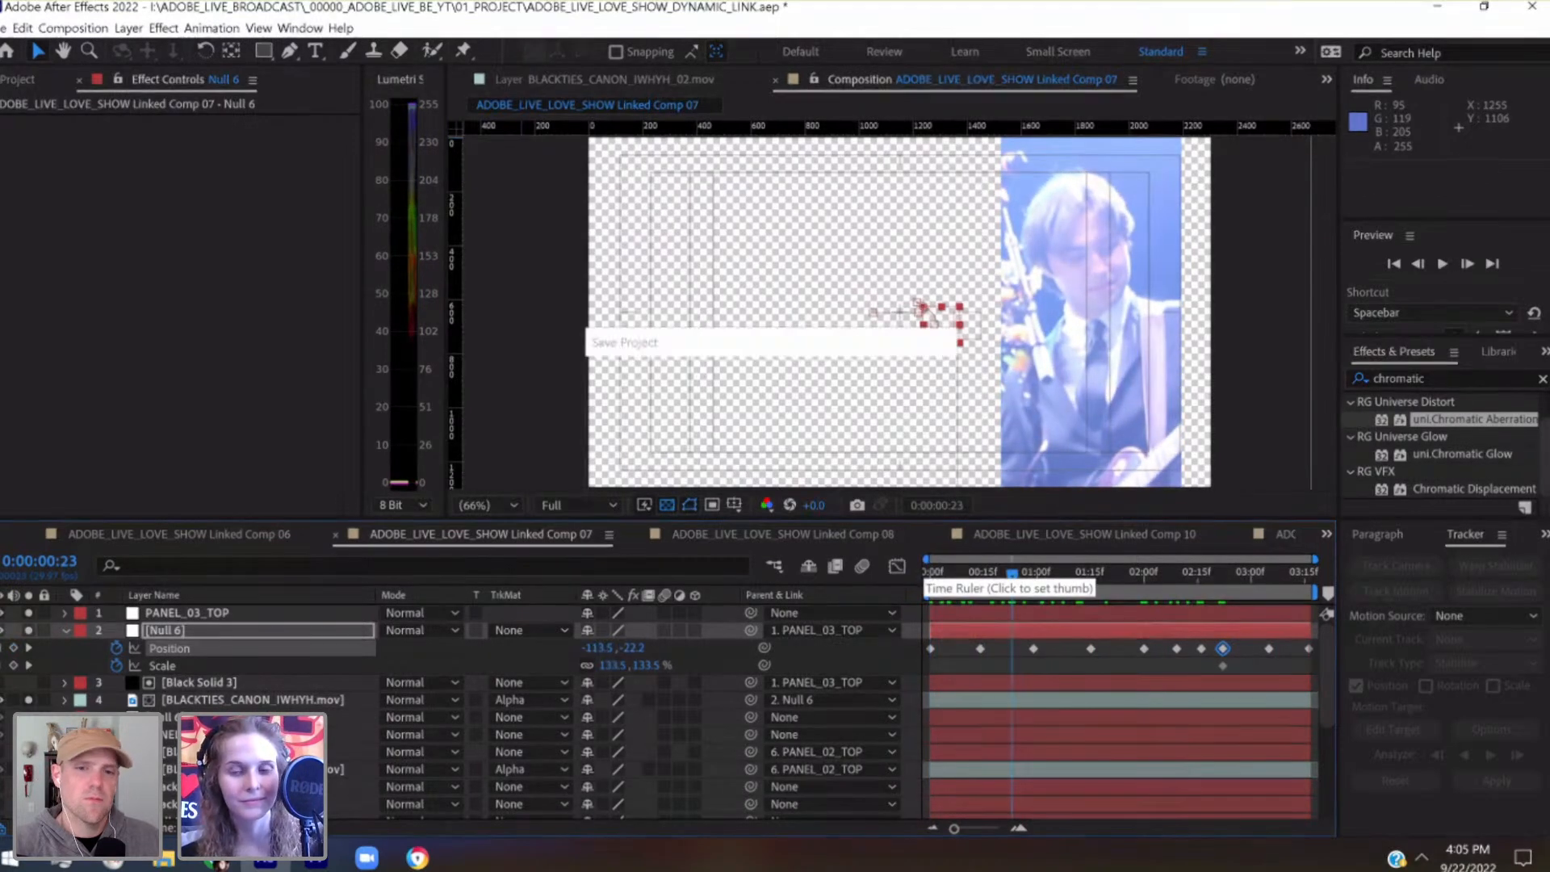
{"action": "left_click", "coordinate": [65, 631]}
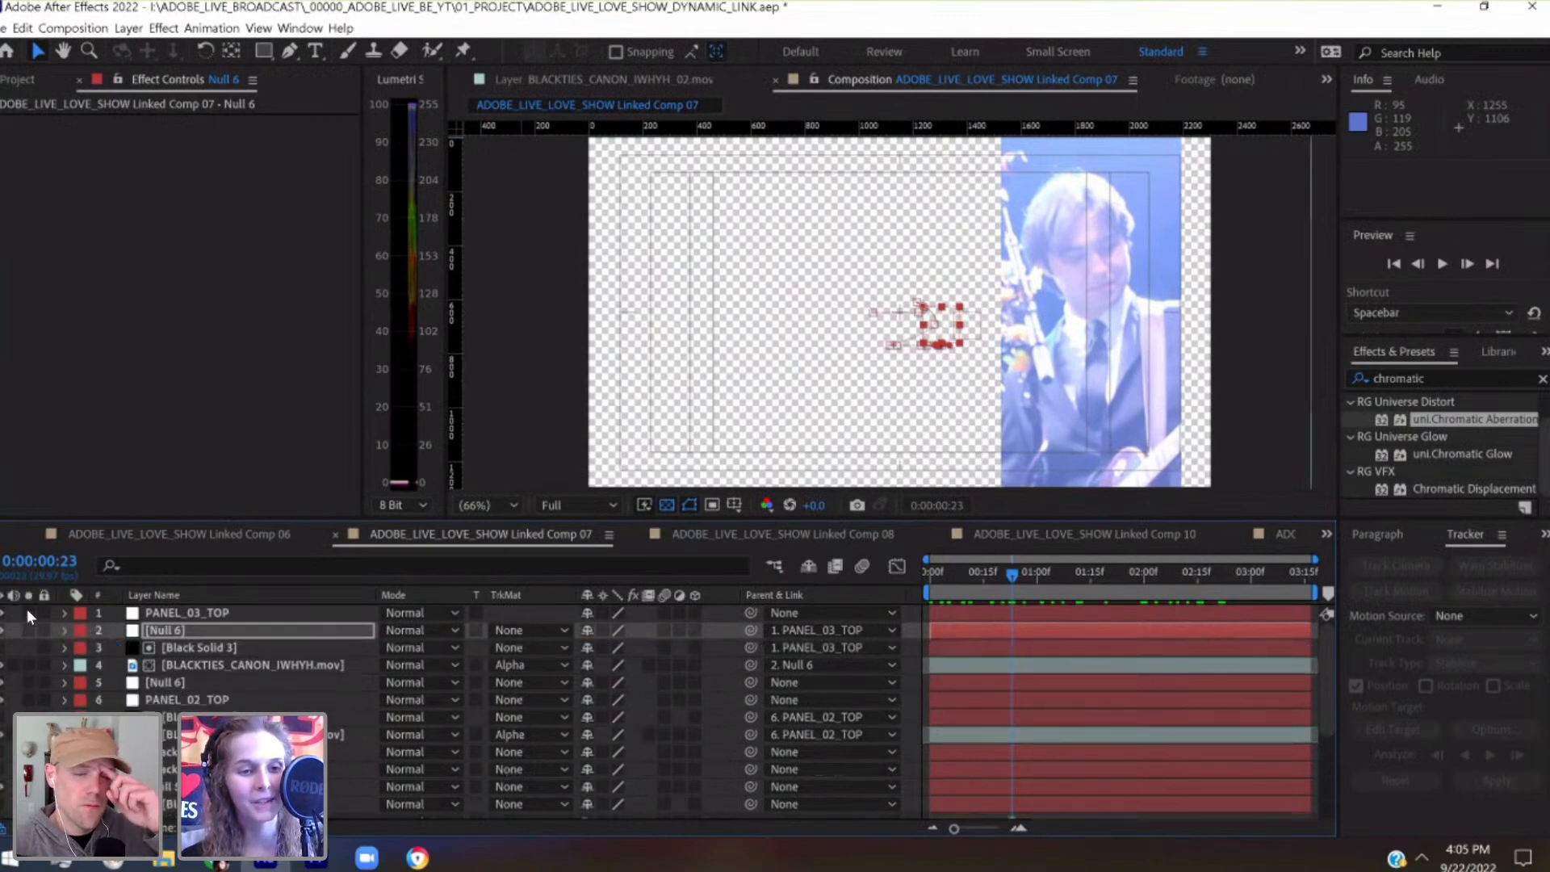
{"action": "left_click", "coordinate": [28, 612]}
Isolate the second panel at 0:00:00:00 and nudge PANEL_02_TOP to Position 1272, 648, restoring the view of all panels
{"action": "left_click", "coordinate": [201, 734]}
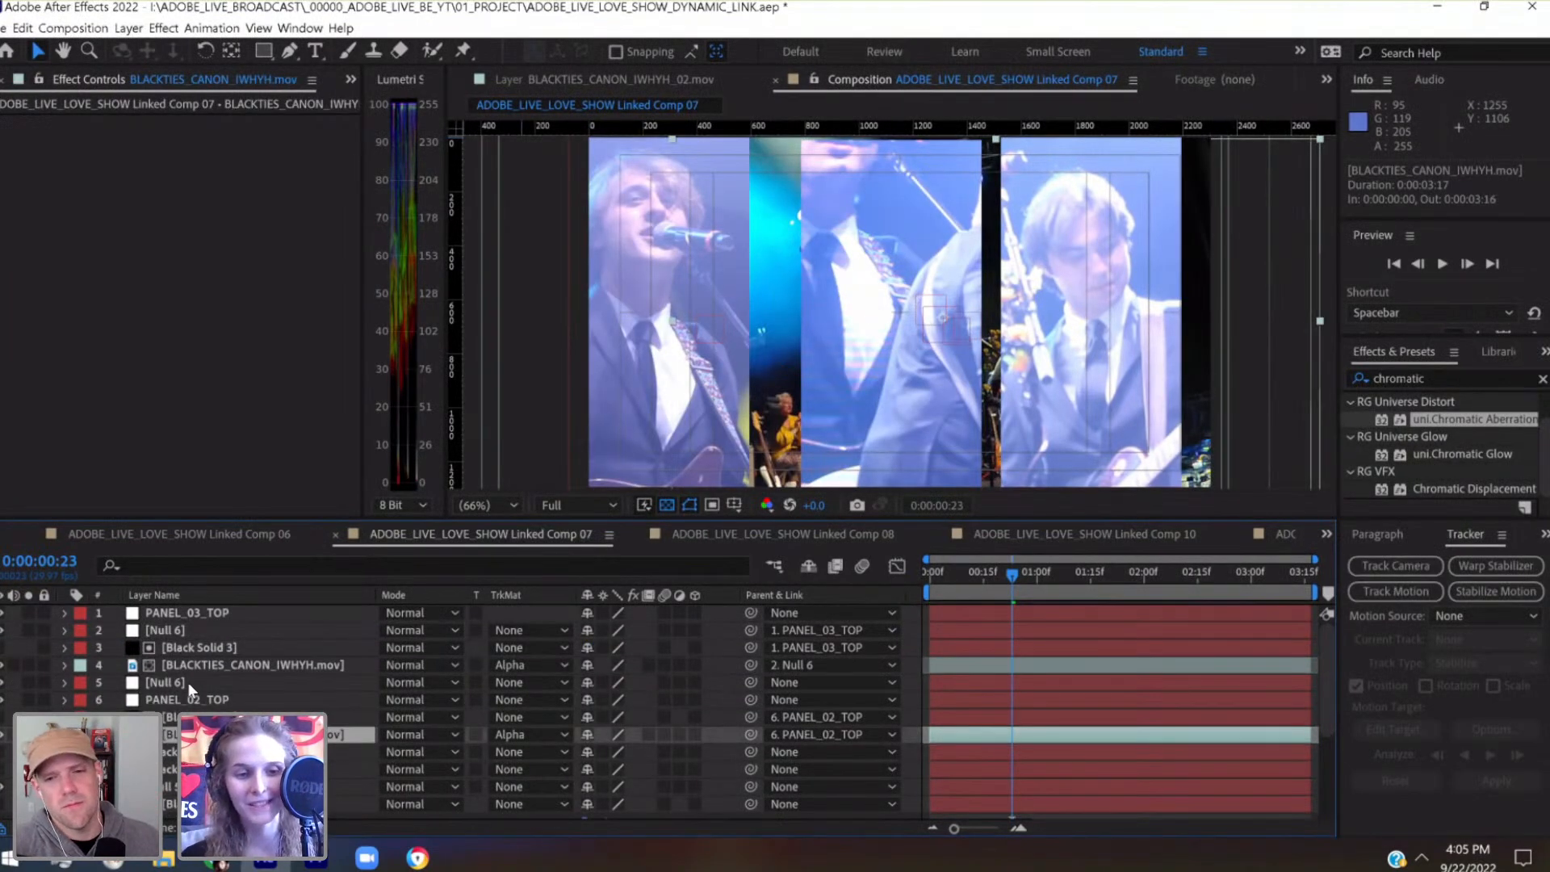
{"action": "left_click", "coordinate": [186, 699]}
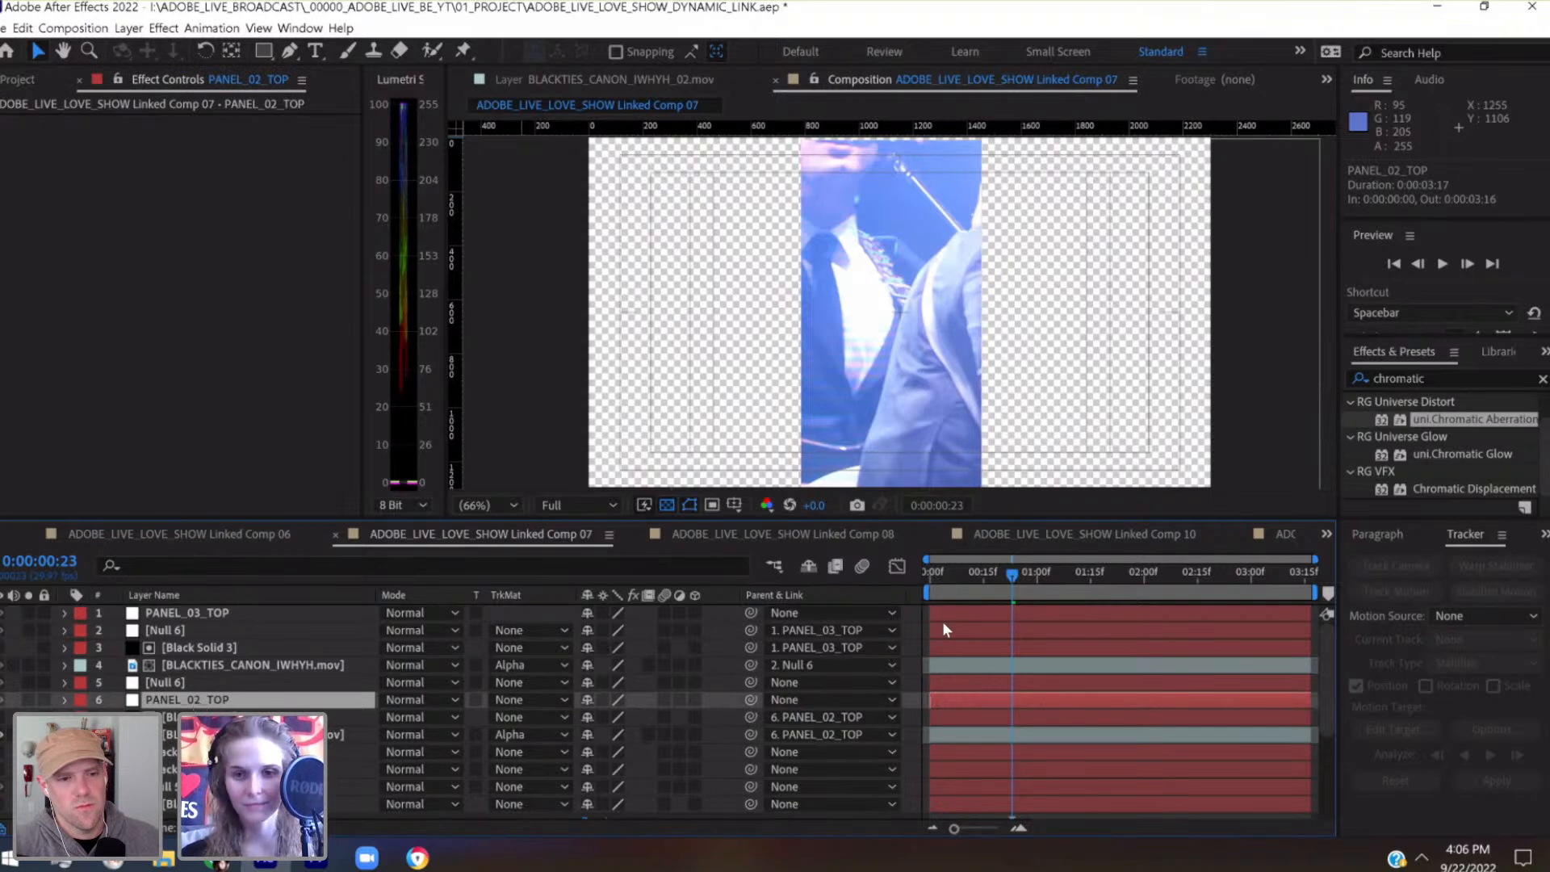
{"action": "left_click", "coordinate": [929, 583]}
{"action": "key", "text": "shift+Left"}
{"action": "key", "text": "shift+Left"}
{"action": "key", "text": "shift+Left"}
{"action": "key", "text": "shift+Left"}
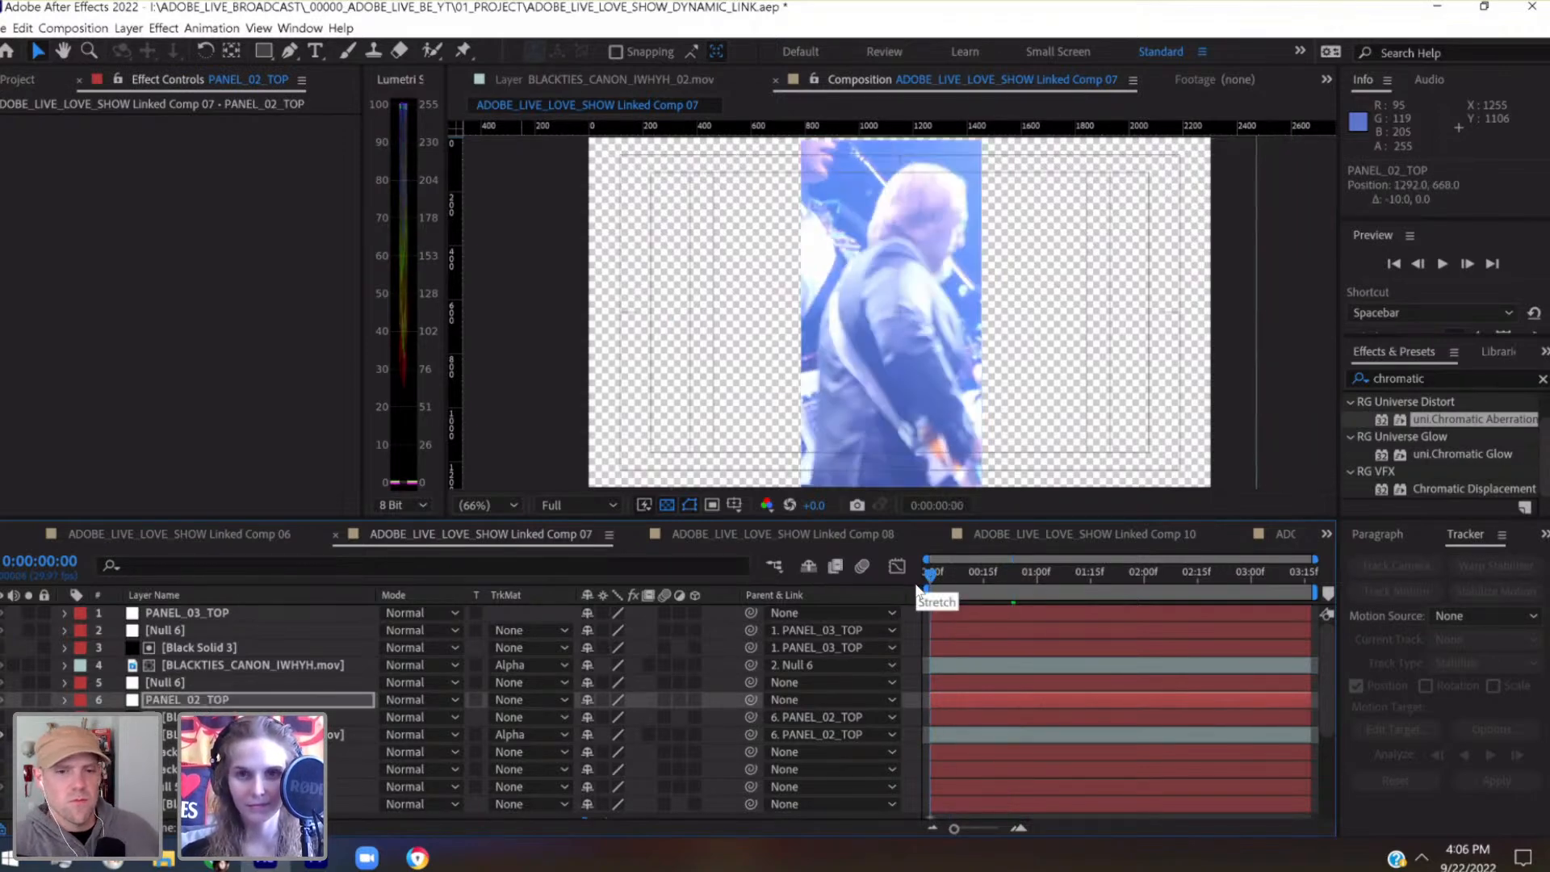
{"action": "key", "text": "shift+Right"}
{"action": "key", "text": "shift+Right"}
{"action": "key", "text": "shift+Right"}
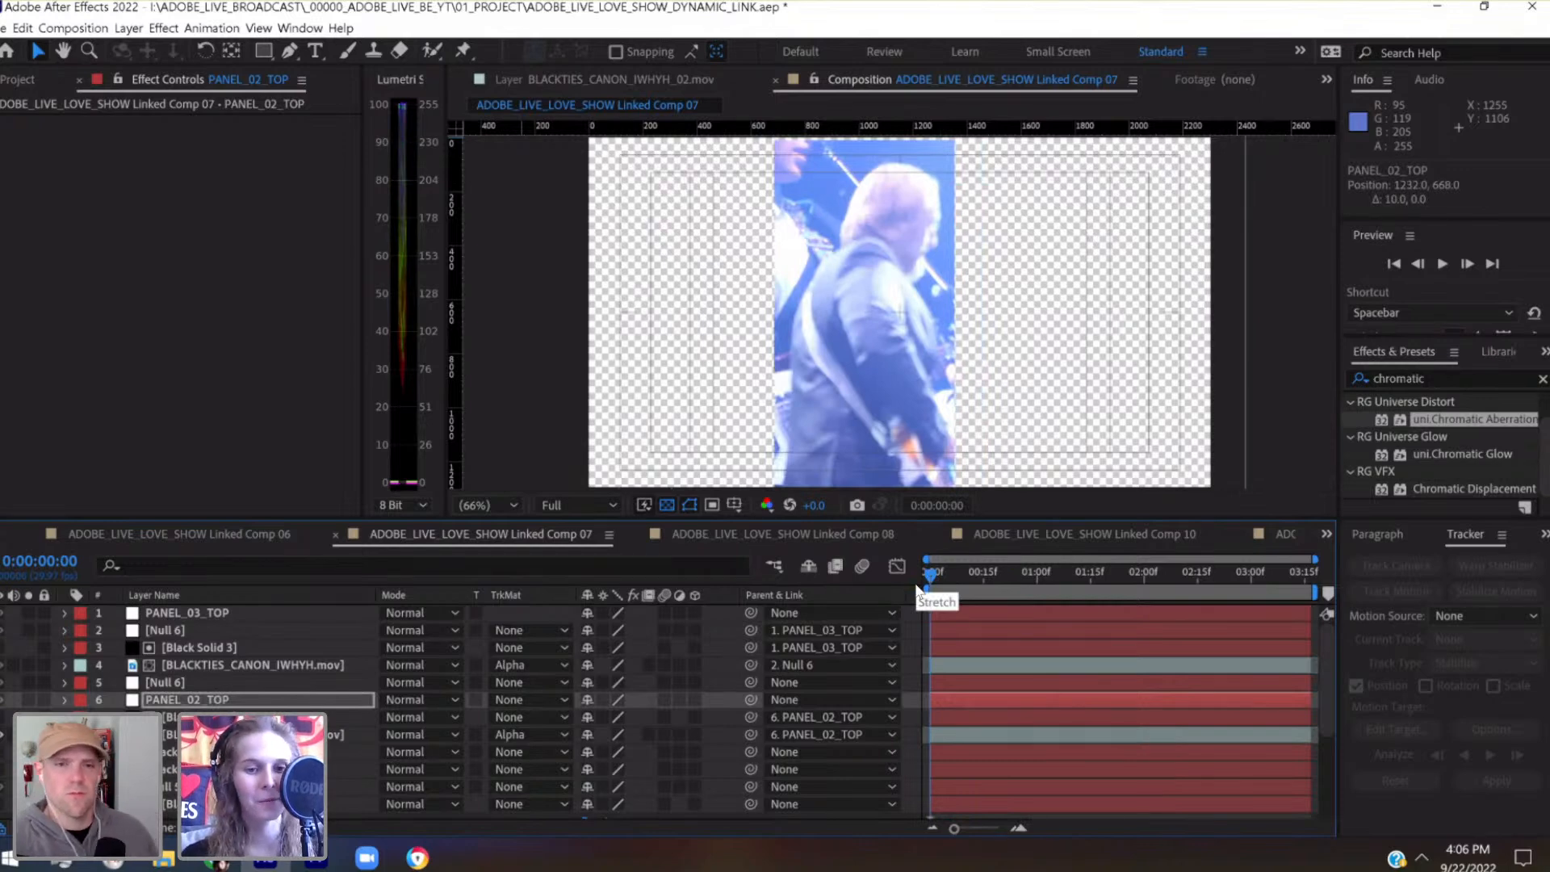
{"action": "key", "text": "shift+Right"}
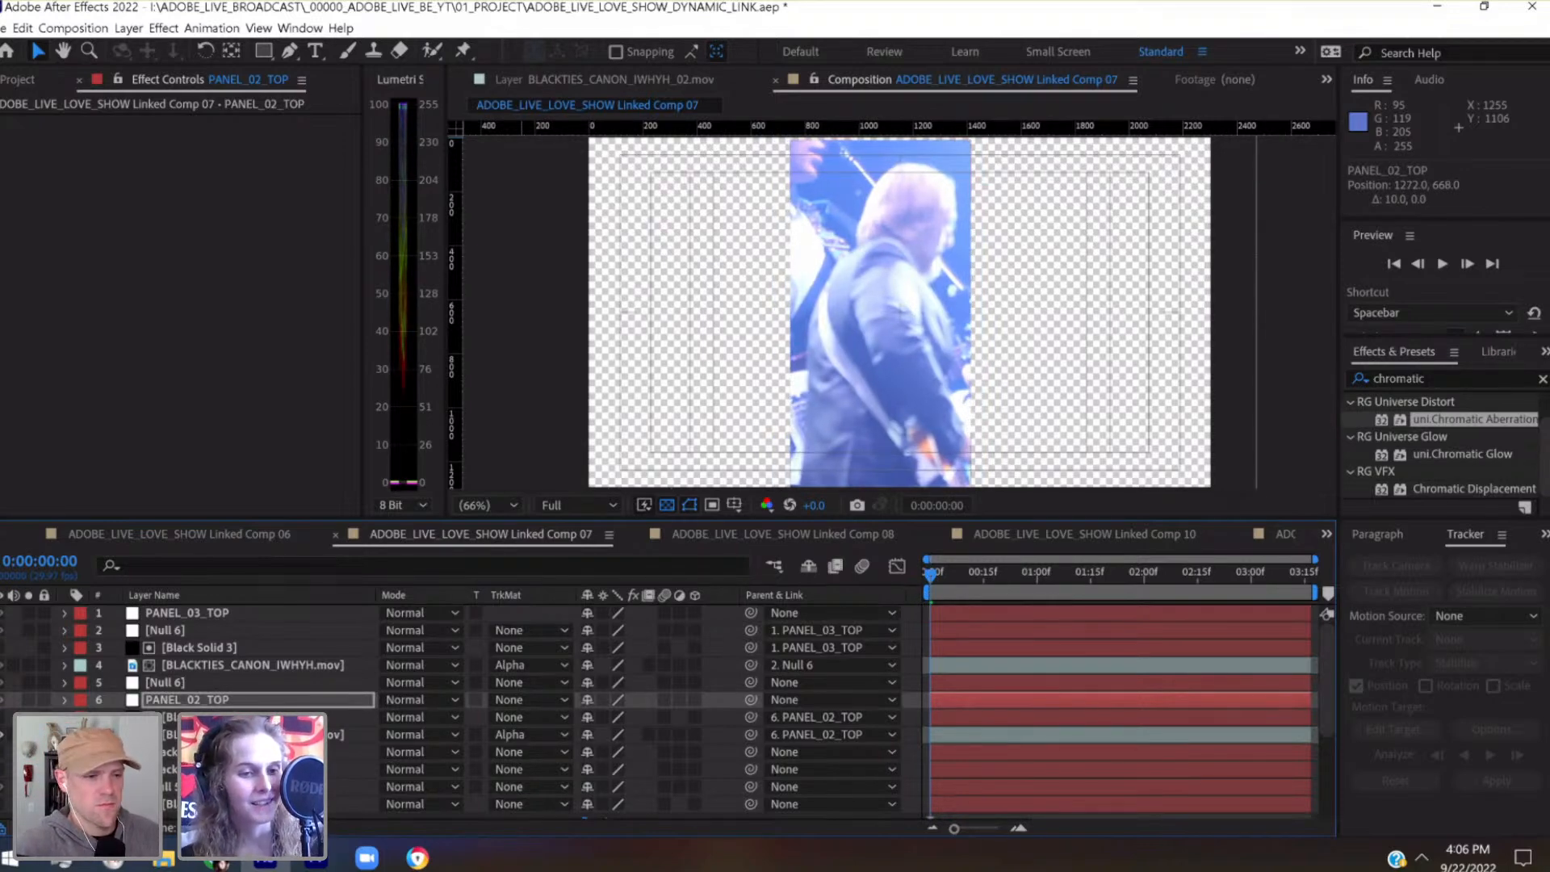
{"action": "left_click", "coordinate": [172, 699]}
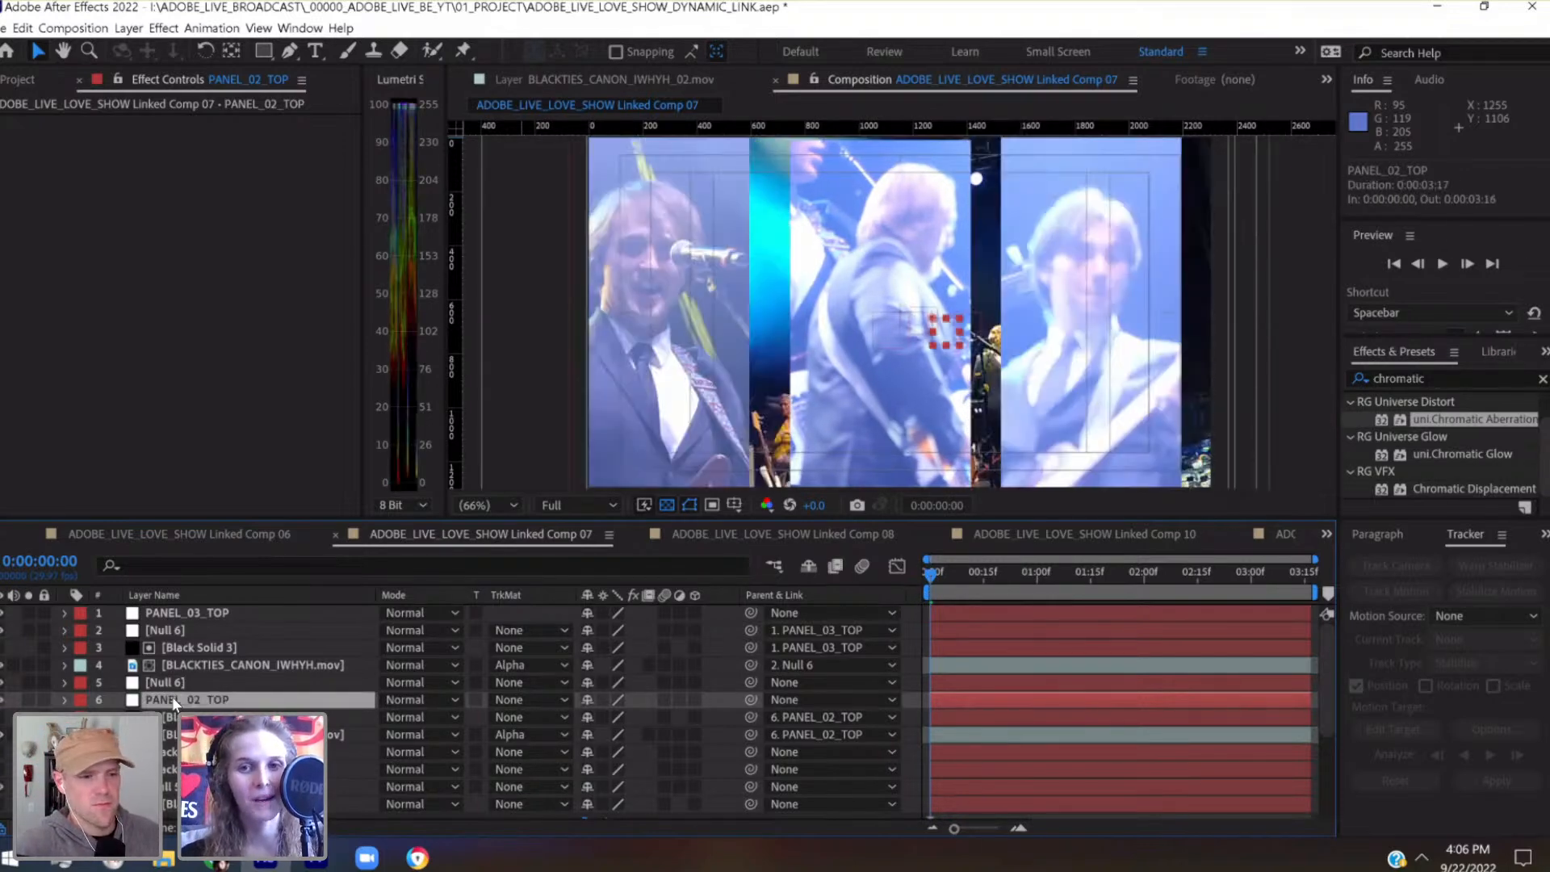
{"action": "key", "text": "shift+Up"}
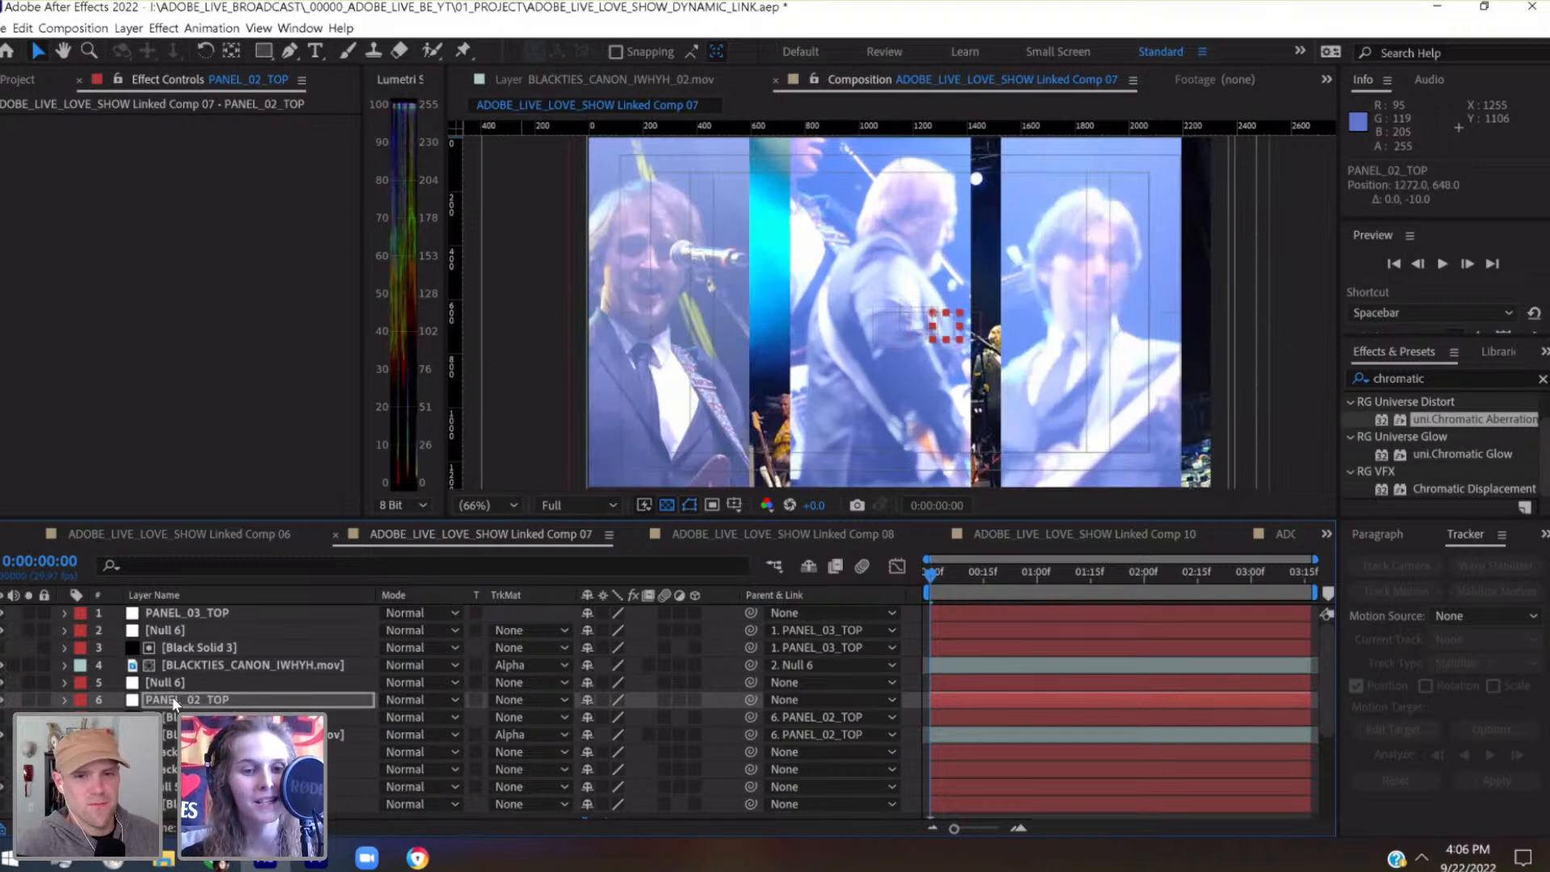
Move the second panel's Null 6 directly below PANEL_02_TOP and rename it PANEL_02_CTRL
{"action": "left_click", "coordinate": [174, 717]}
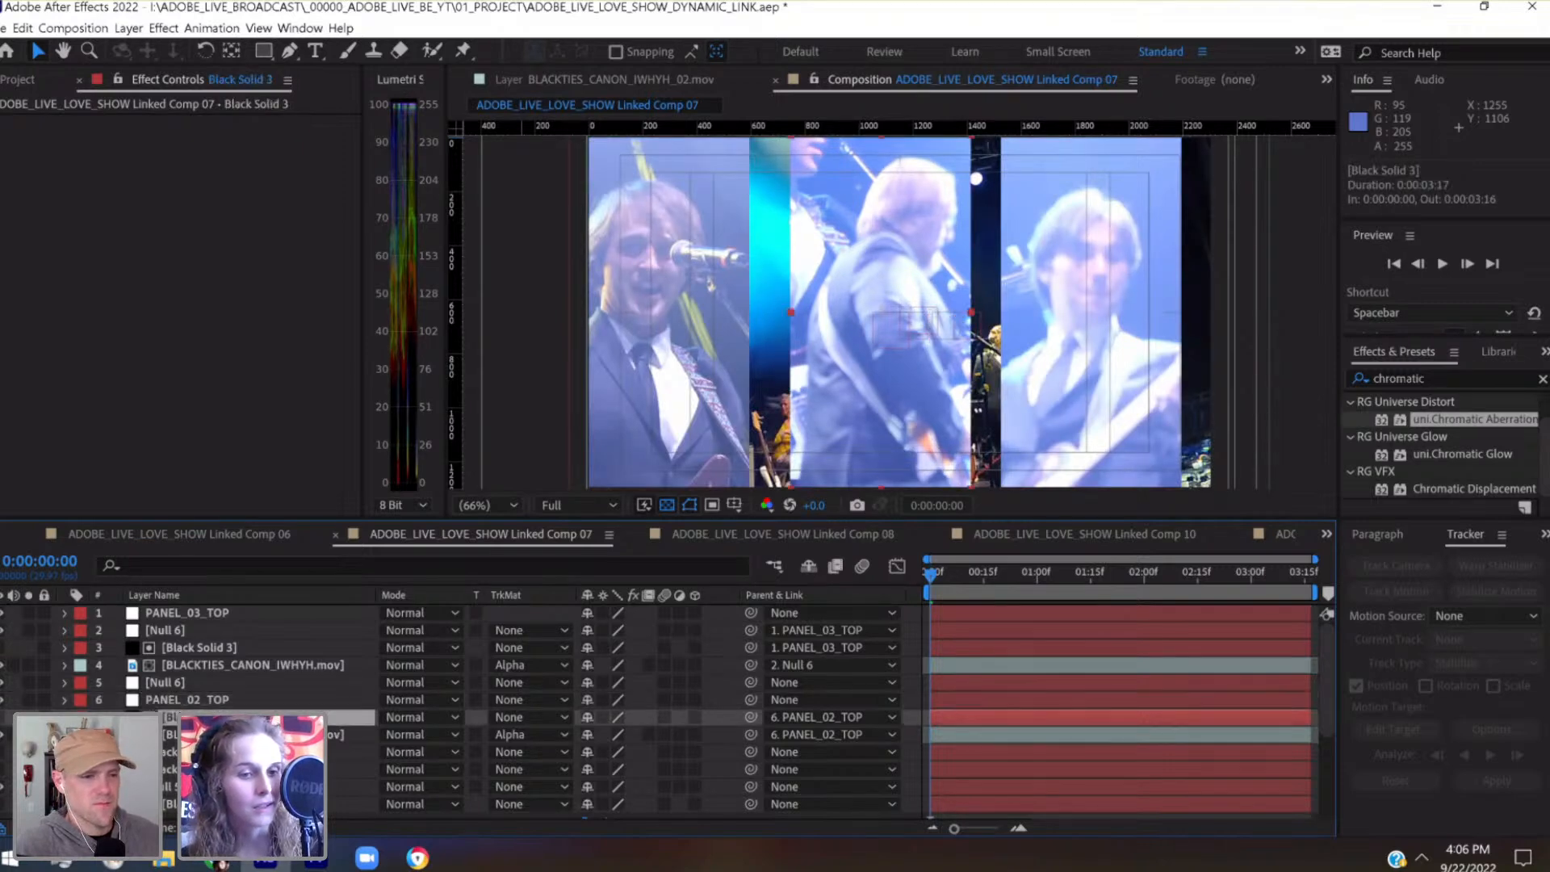
{"action": "left_click", "coordinate": [174, 682]}
{"action": "left_click_drag", "start_coordinate": [173, 682], "coordinate": [176, 699]}
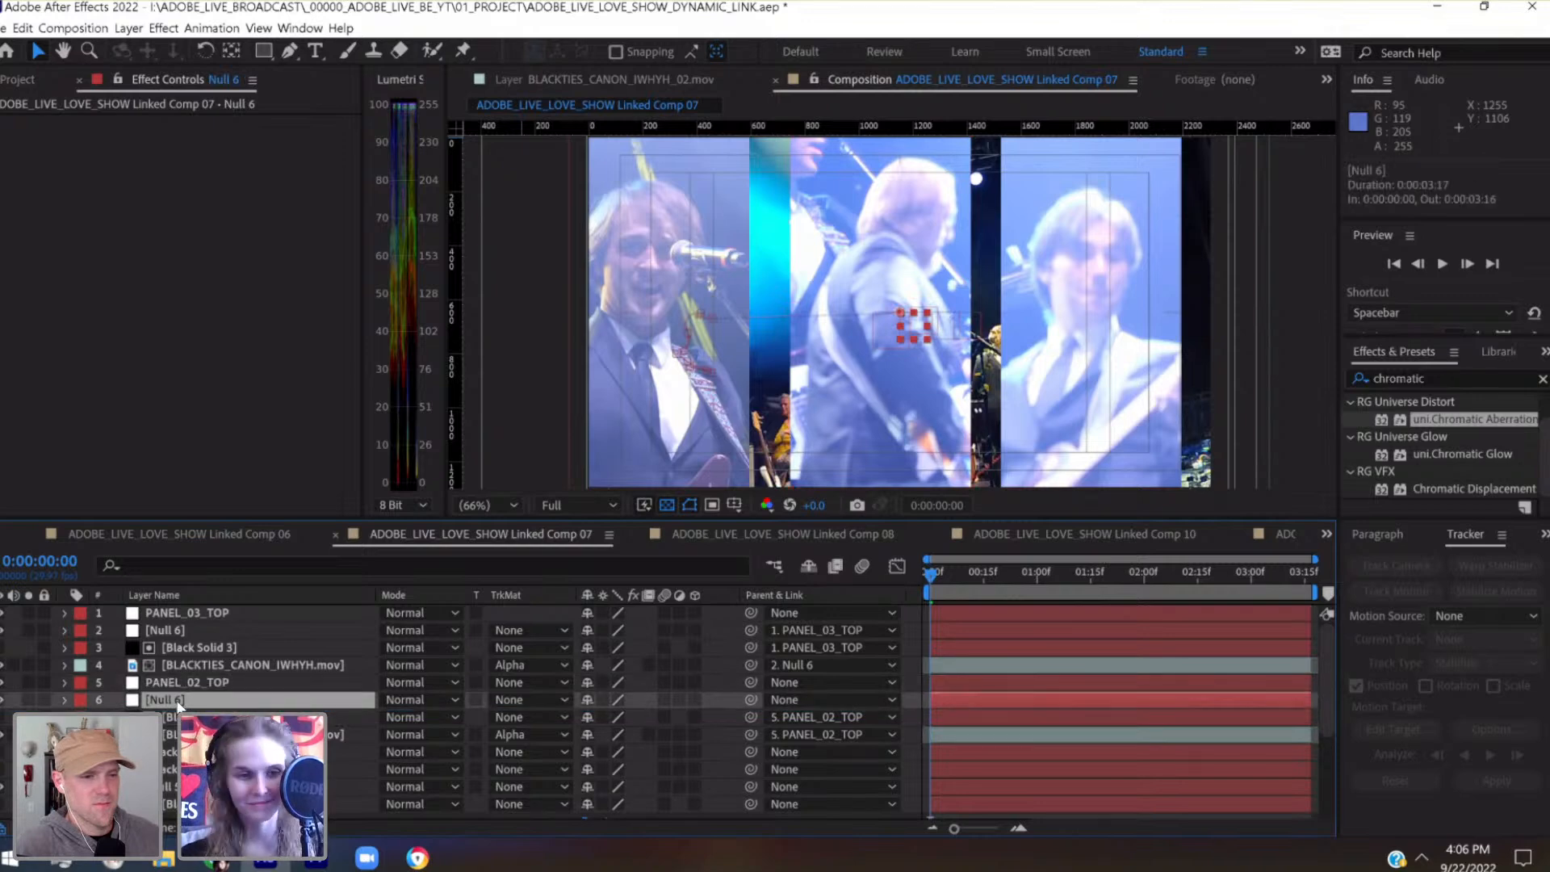
{"action": "key", "text": "Return"}
{"action": "type", "text": "P"}
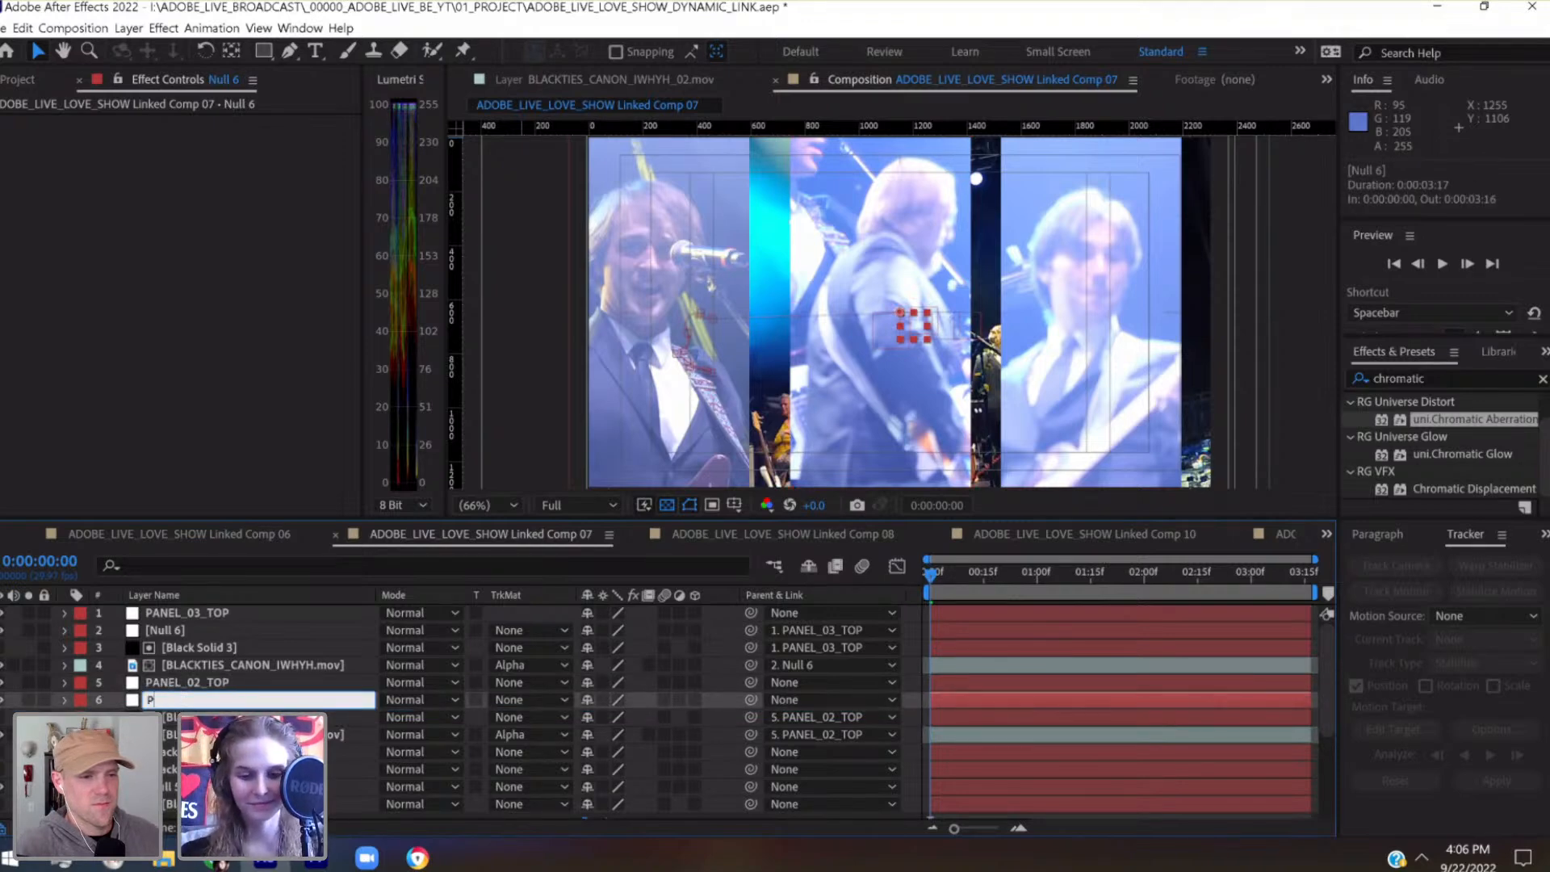
{"action": "type", "text": "ANEL_"}
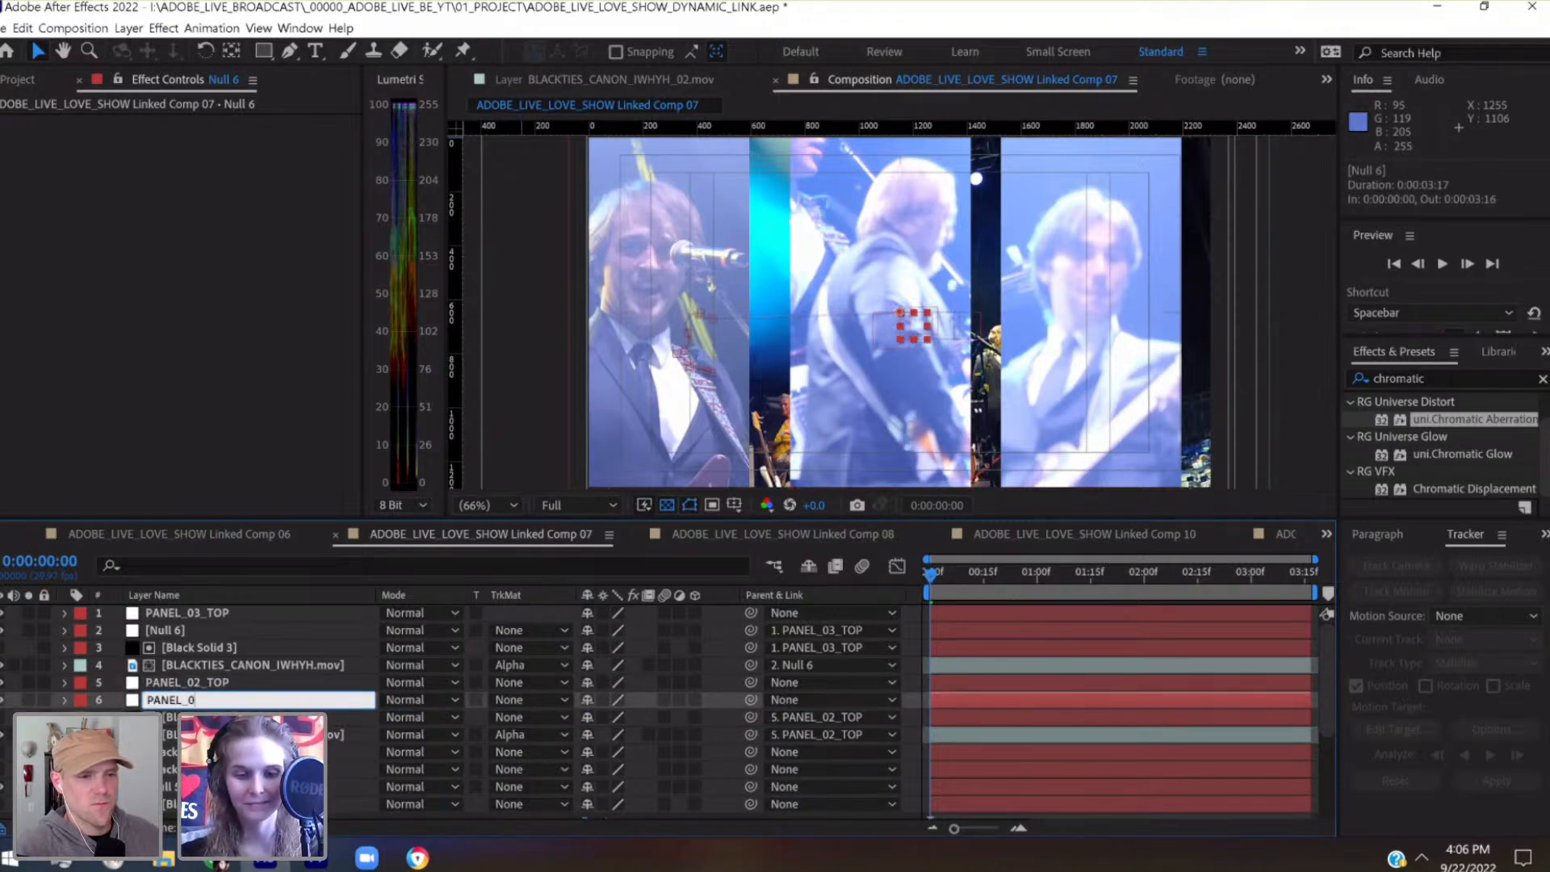
{"action": "type", "text": "02_CTRL"}
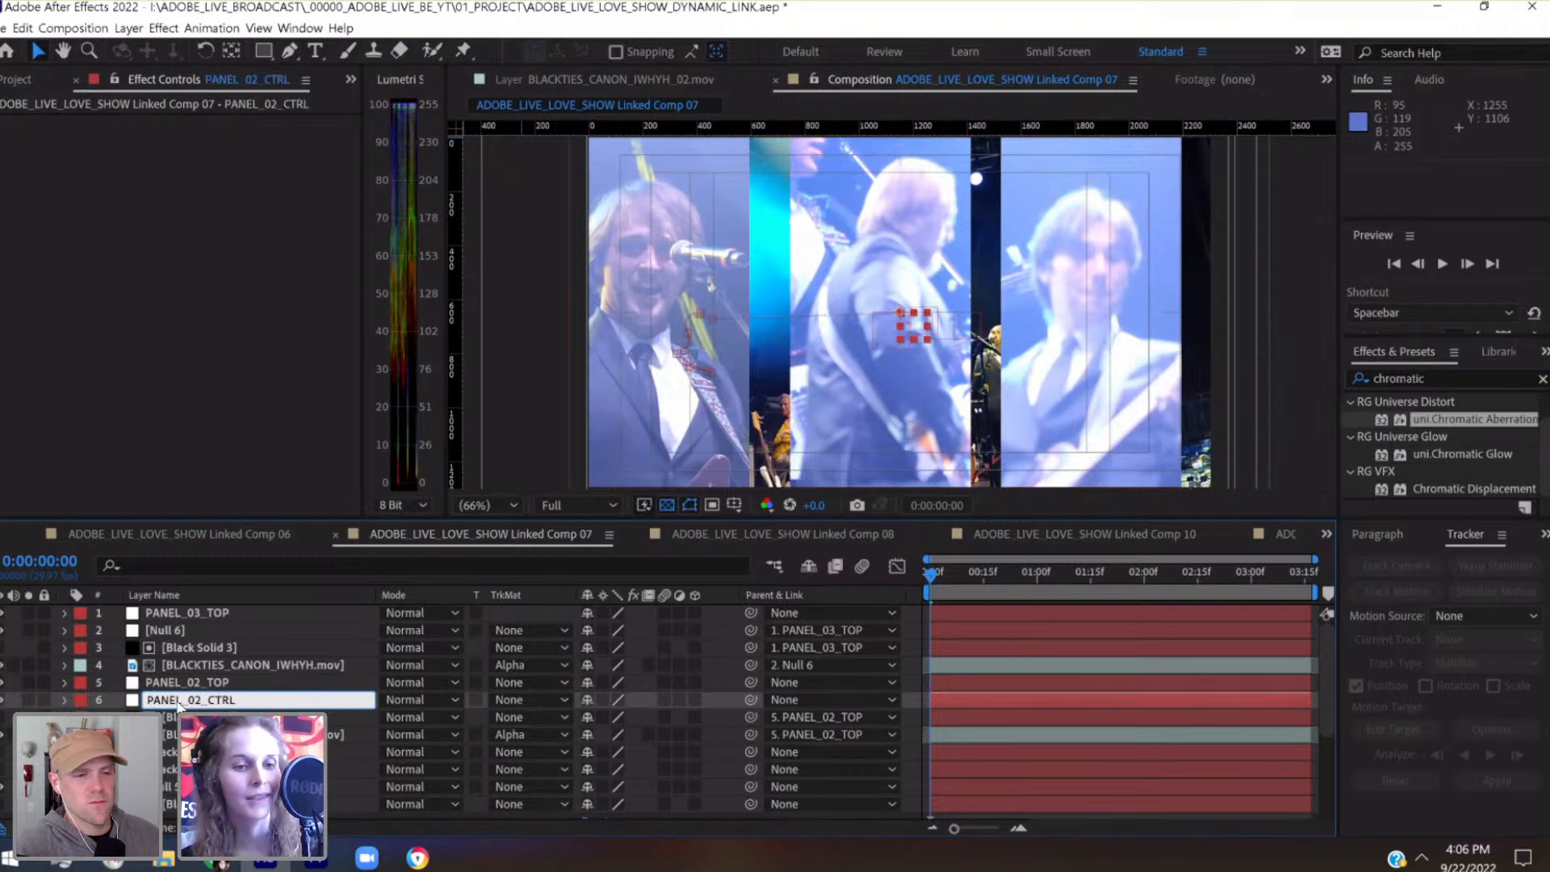
{"action": "key", "text": "Return"}
Nudge PANEL_02_CTRL's Position keyframe at 0:00:00:15 to 155.6, 668
{"action": "left_click", "coordinate": [64, 699]}
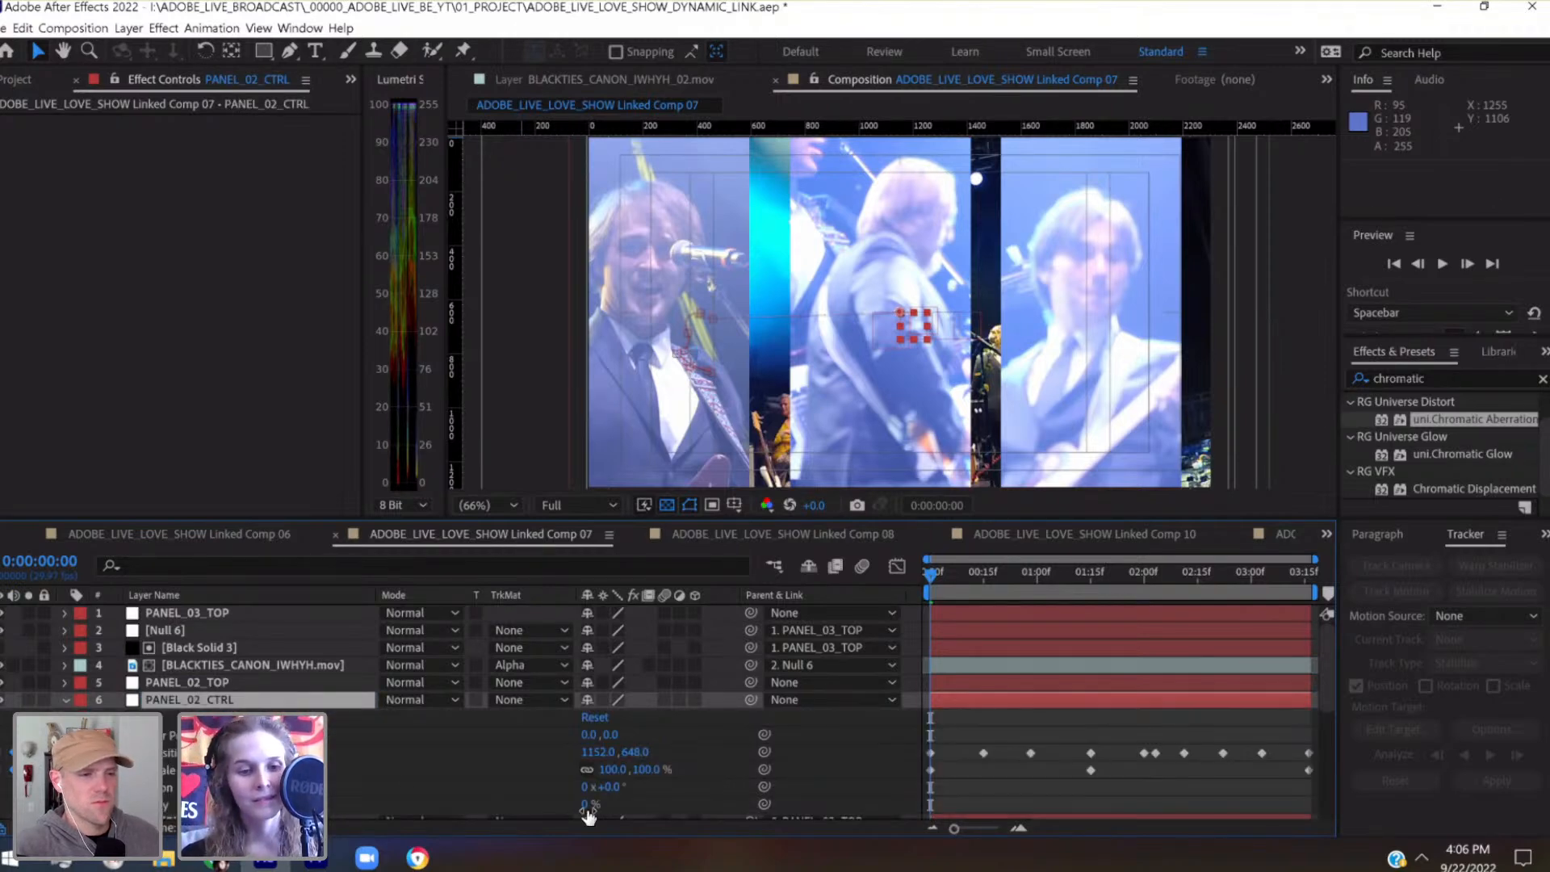
{"action": "left_click", "coordinate": [985, 569]}
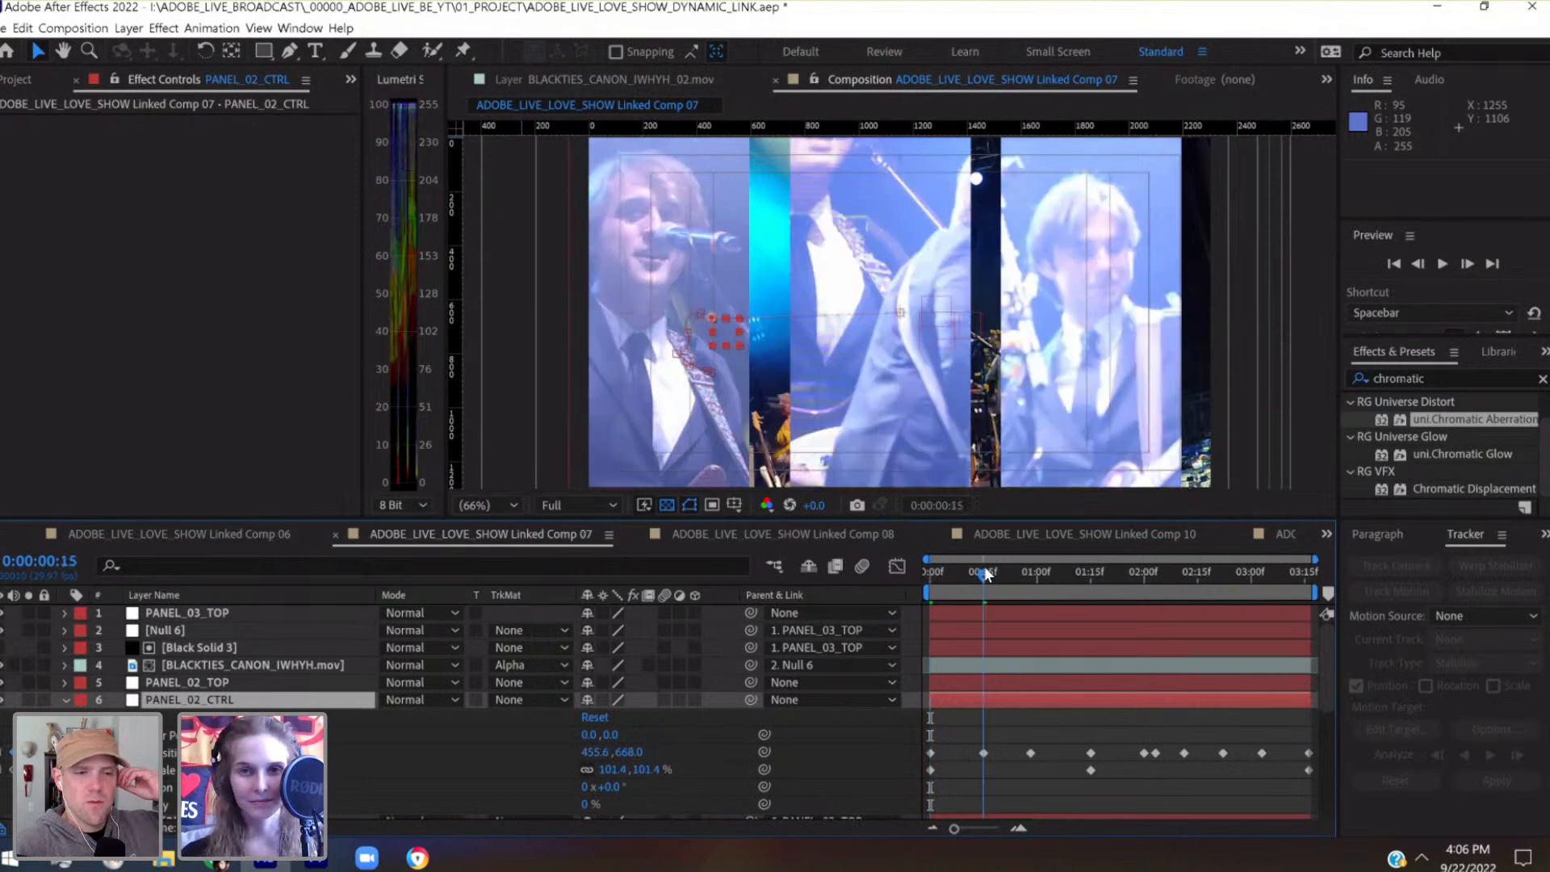
{"action": "key", "text": "shift+Left"}
{"action": "key", "text": "shift+Left"}
{"action": "key", "text": "shift+Left"}
{"action": "key", "text": "shift+Left"}
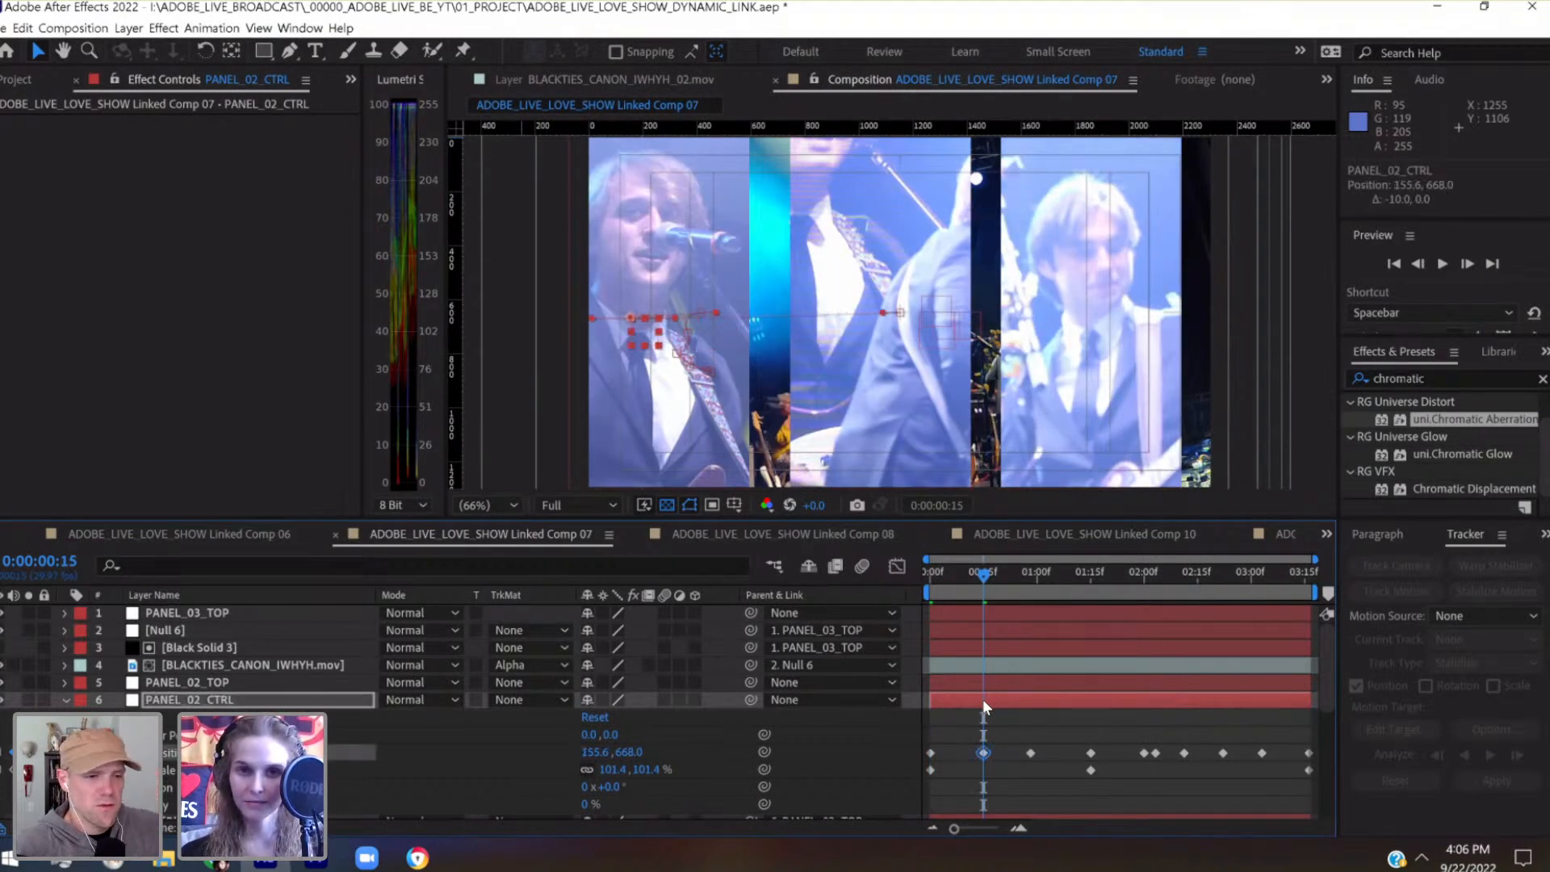
Nudge PANEL_02_CTRL's Position keyframe at 0:00:00:00 to 1092, 648 and scrub the opening frames
{"action": "left_click", "coordinate": [925, 571]}
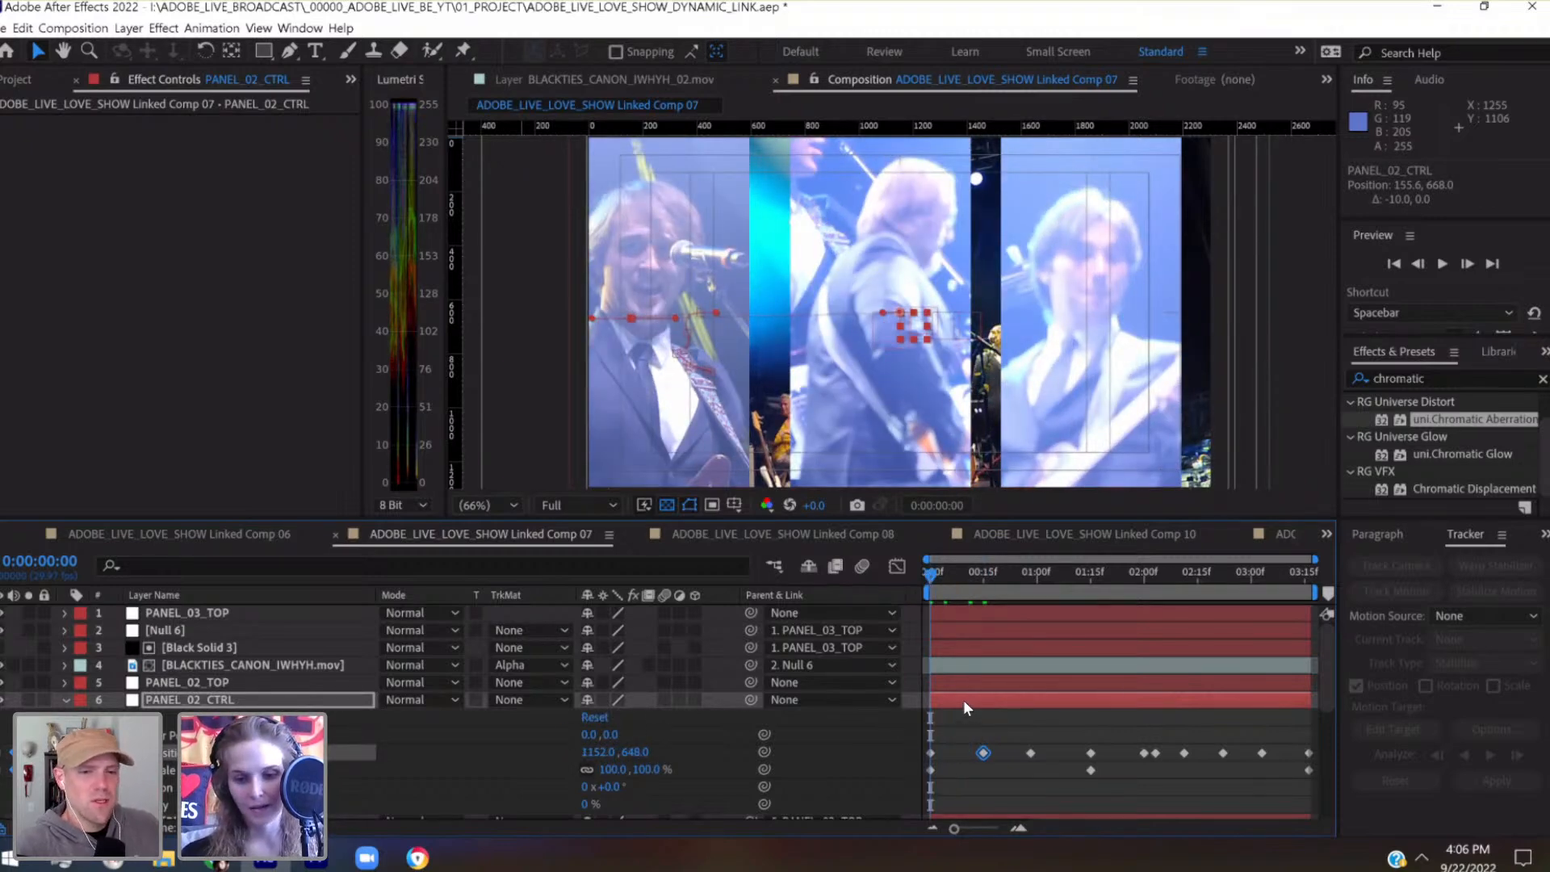
{"action": "key", "text": "shift+Left"}
{"action": "key", "text": "shift+Left"}
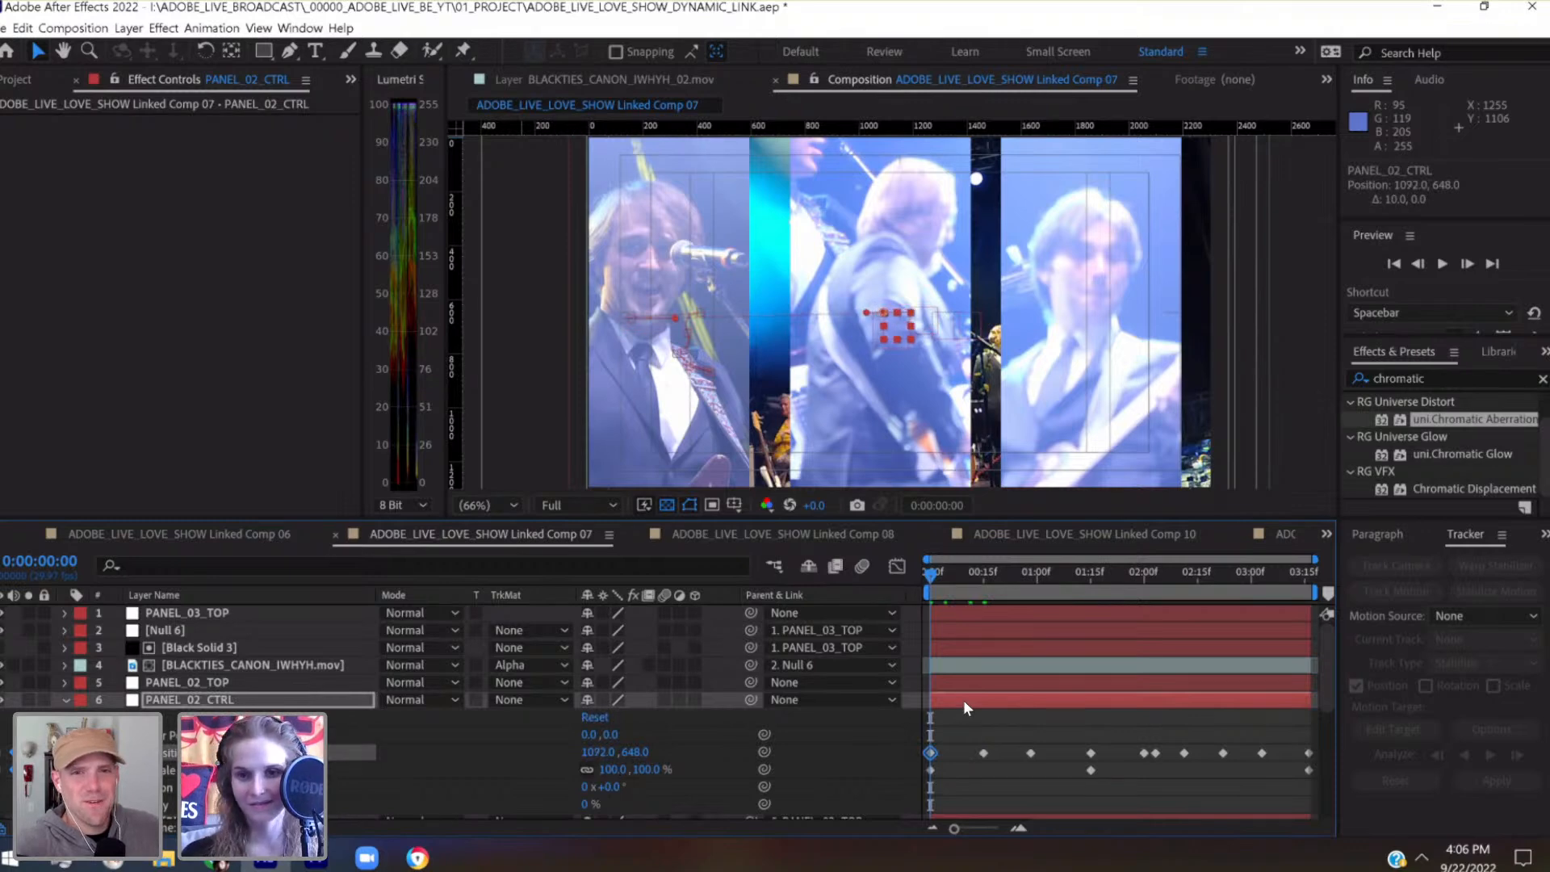
{"action": "left_click", "coordinate": [981, 580]}
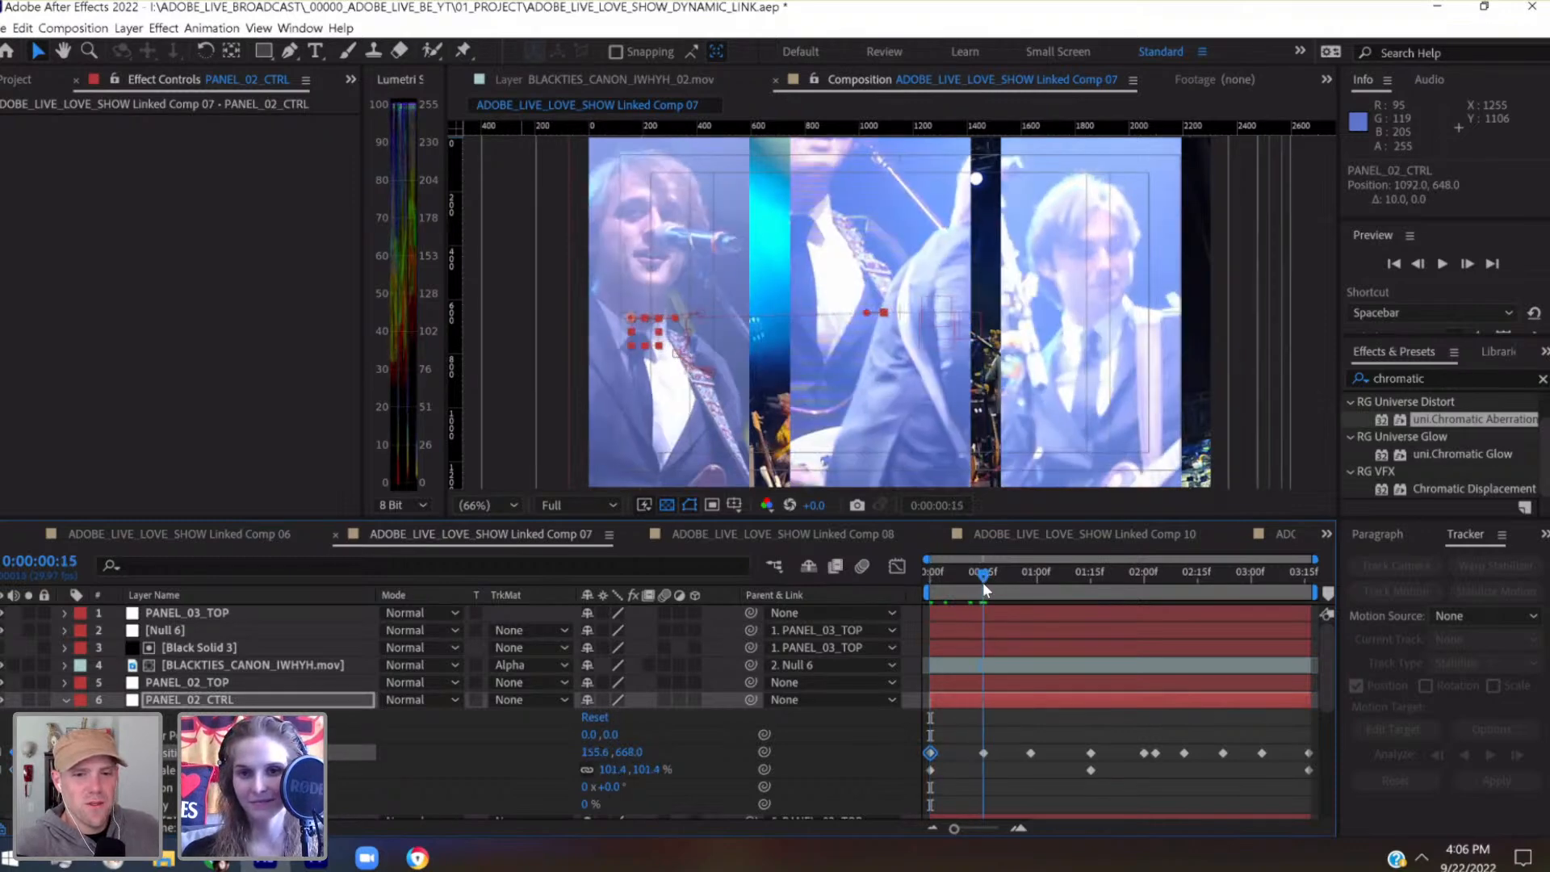
{"action": "left_click", "coordinate": [940, 580]}
{"action": "left_click_drag", "start_coordinate": [901, 579], "coordinate": [892, 583]}
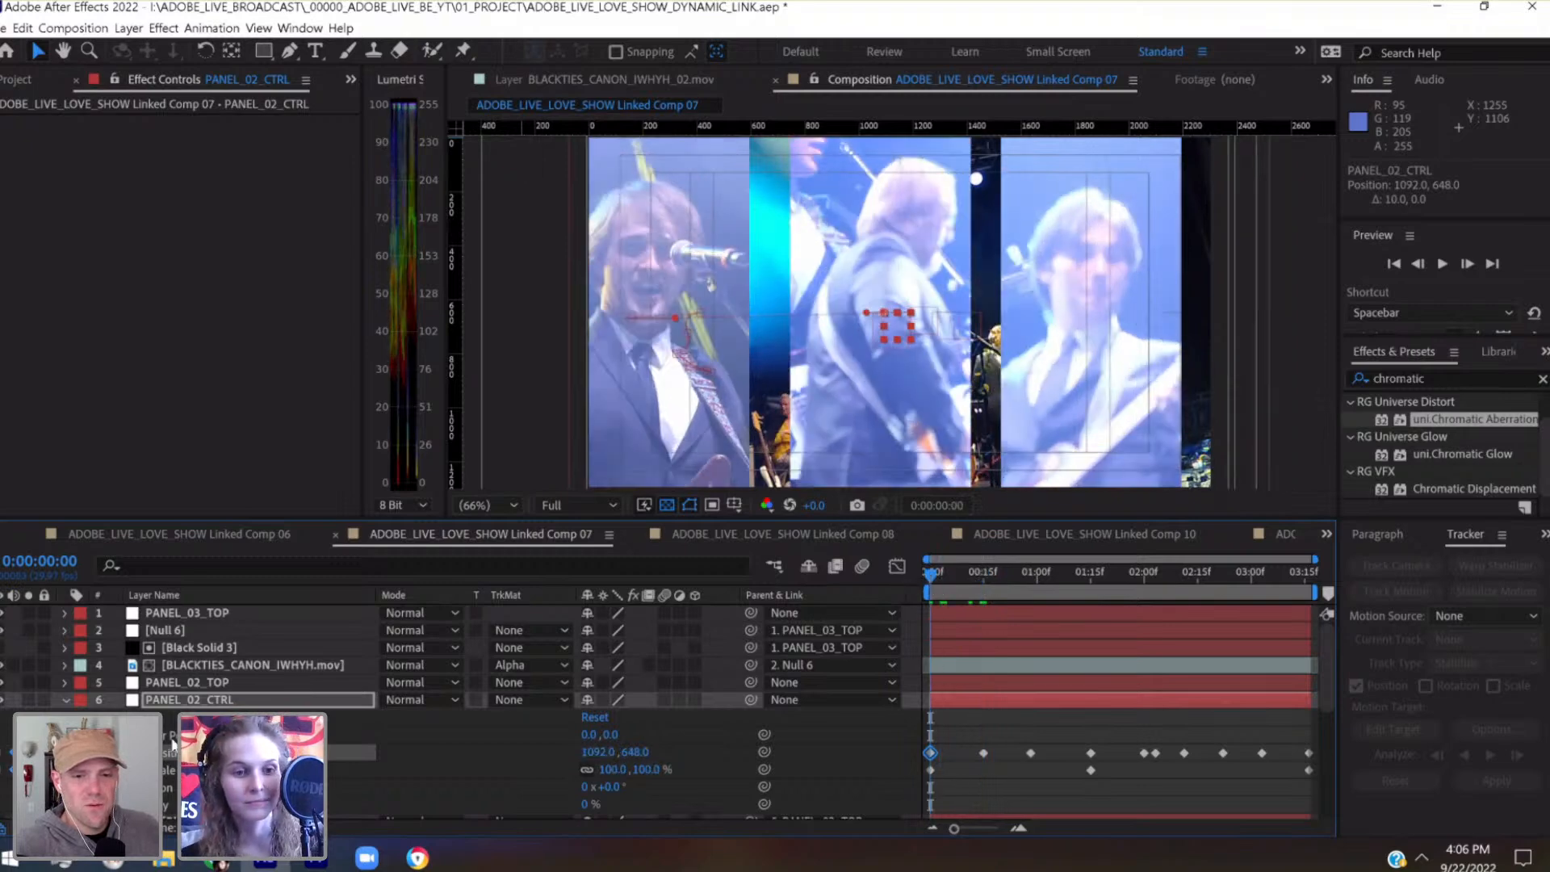
Clear PANEL_02_CTRL's old Position and Scale keyframes and start a fresh keyframe for each at 0:00:00:00
{"action": "left_click", "coordinate": [107, 753]}
{"action": "left_click", "coordinate": [108, 769]}
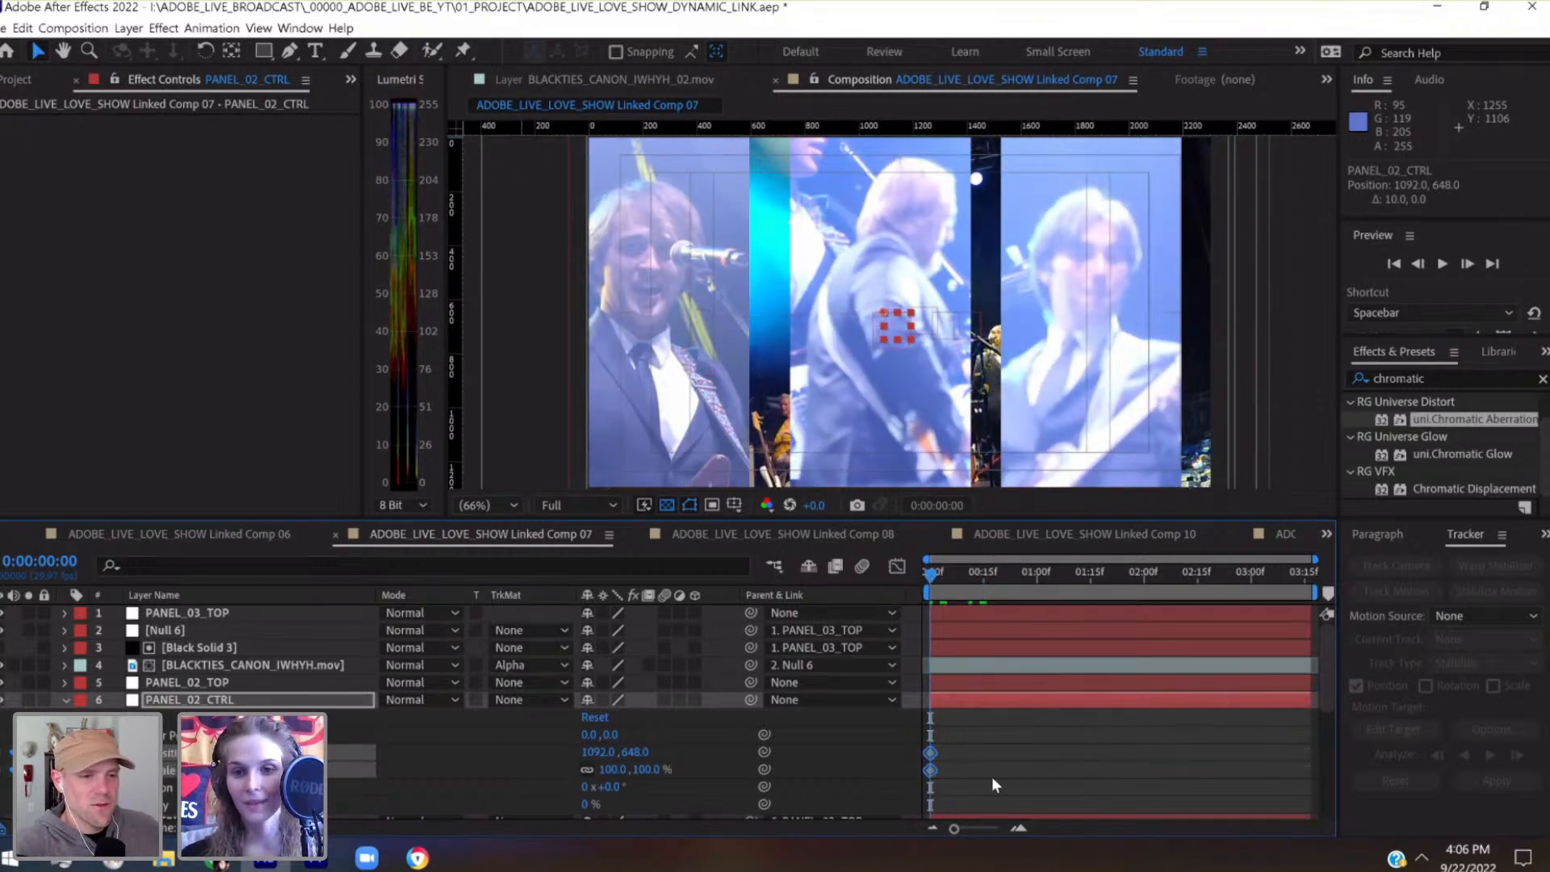
{"action": "left_click", "coordinate": [967, 574]}
{"action": "left_click_drag", "start_coordinate": [968, 575], "coordinate": [894, 594]}
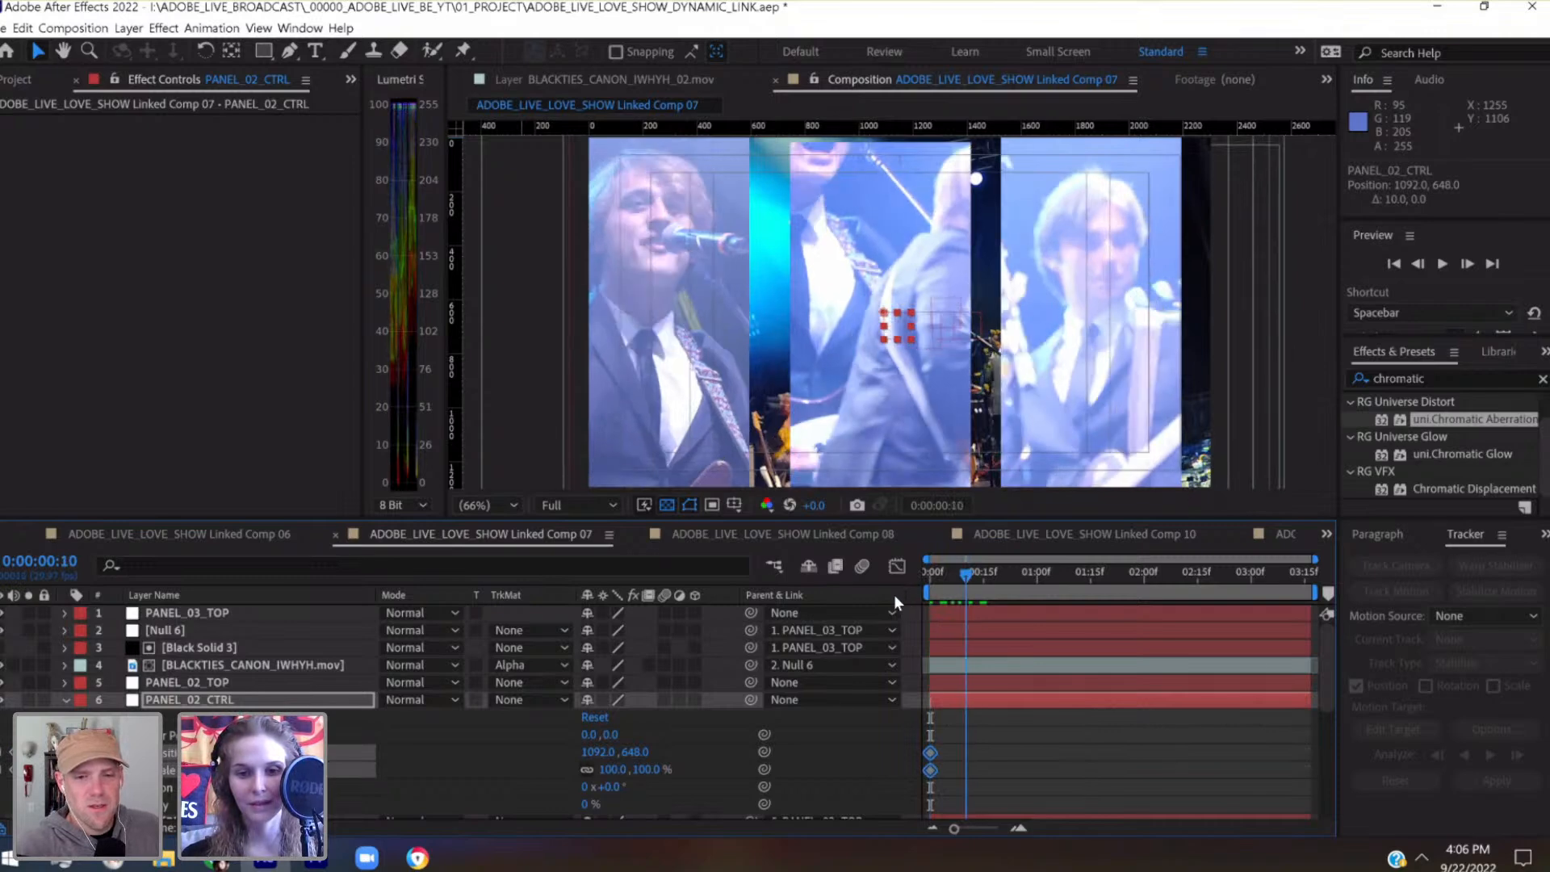
Collapse PANEL_02_CTRL, parent it to PANEL_02_TOP and save the project
{"action": "left_click", "coordinate": [68, 699]}
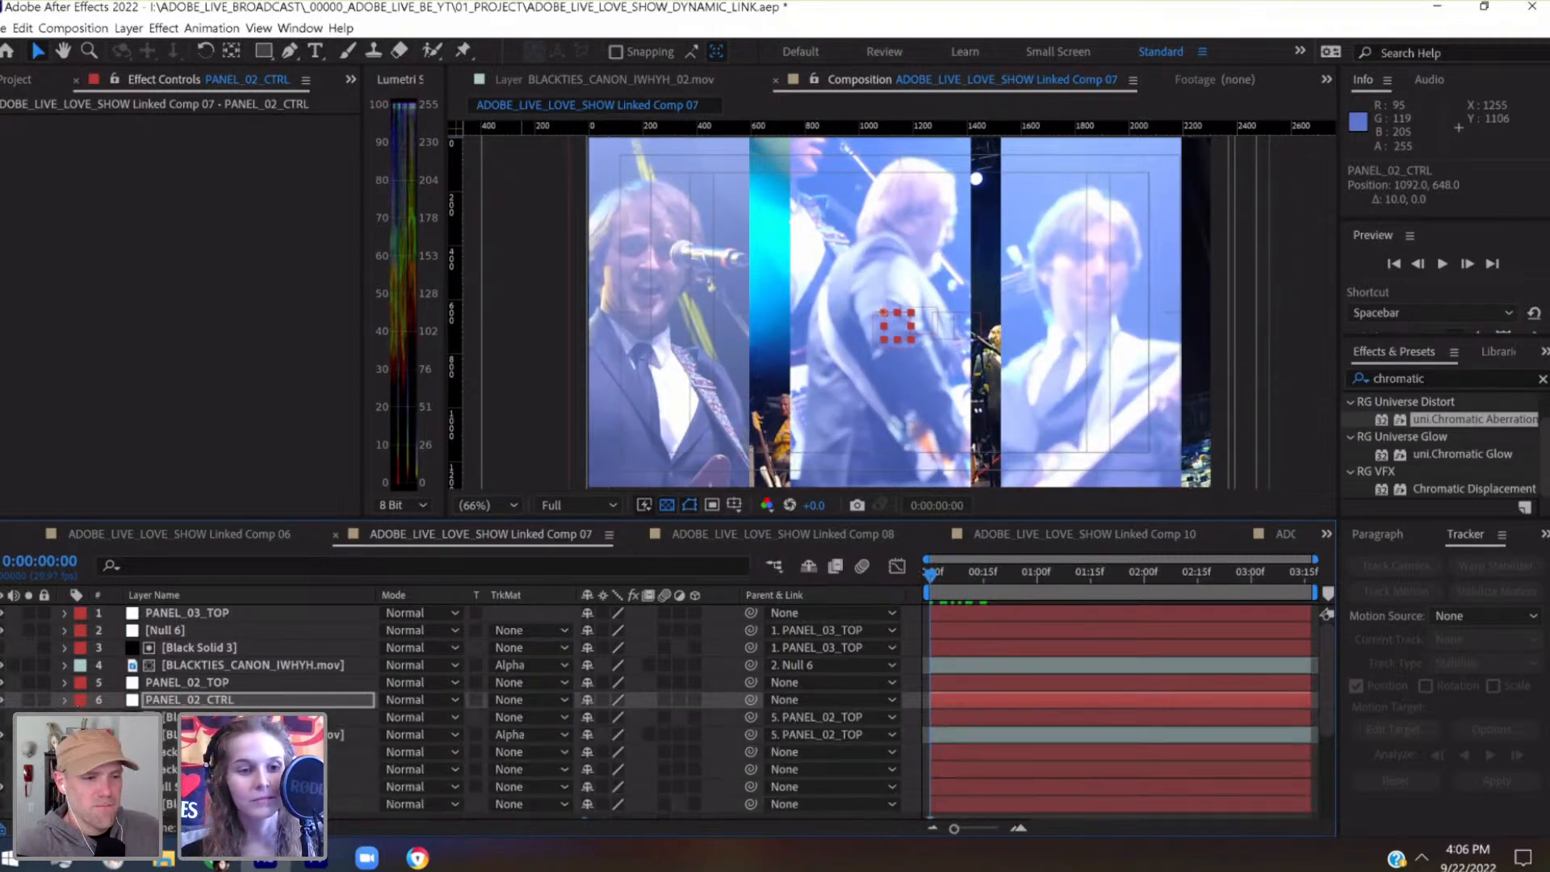
{"action": "left_click", "coordinate": [202, 718]}
{"action": "left_click_drag", "start_coordinate": [751, 699], "coordinate": [322, 683]}
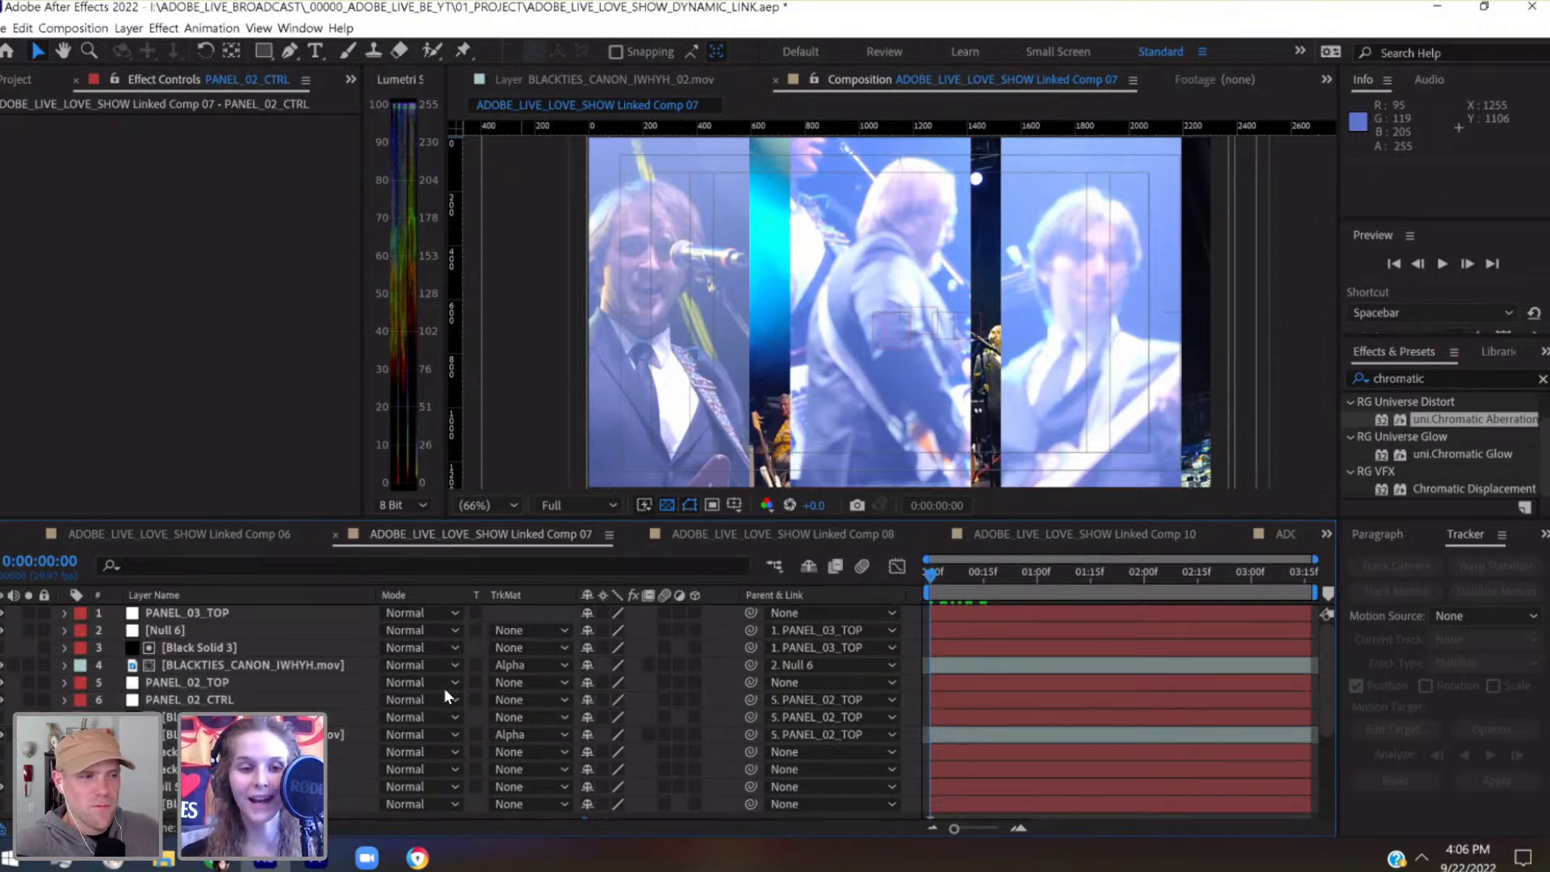
{"action": "left_click", "coordinate": [261, 702]}
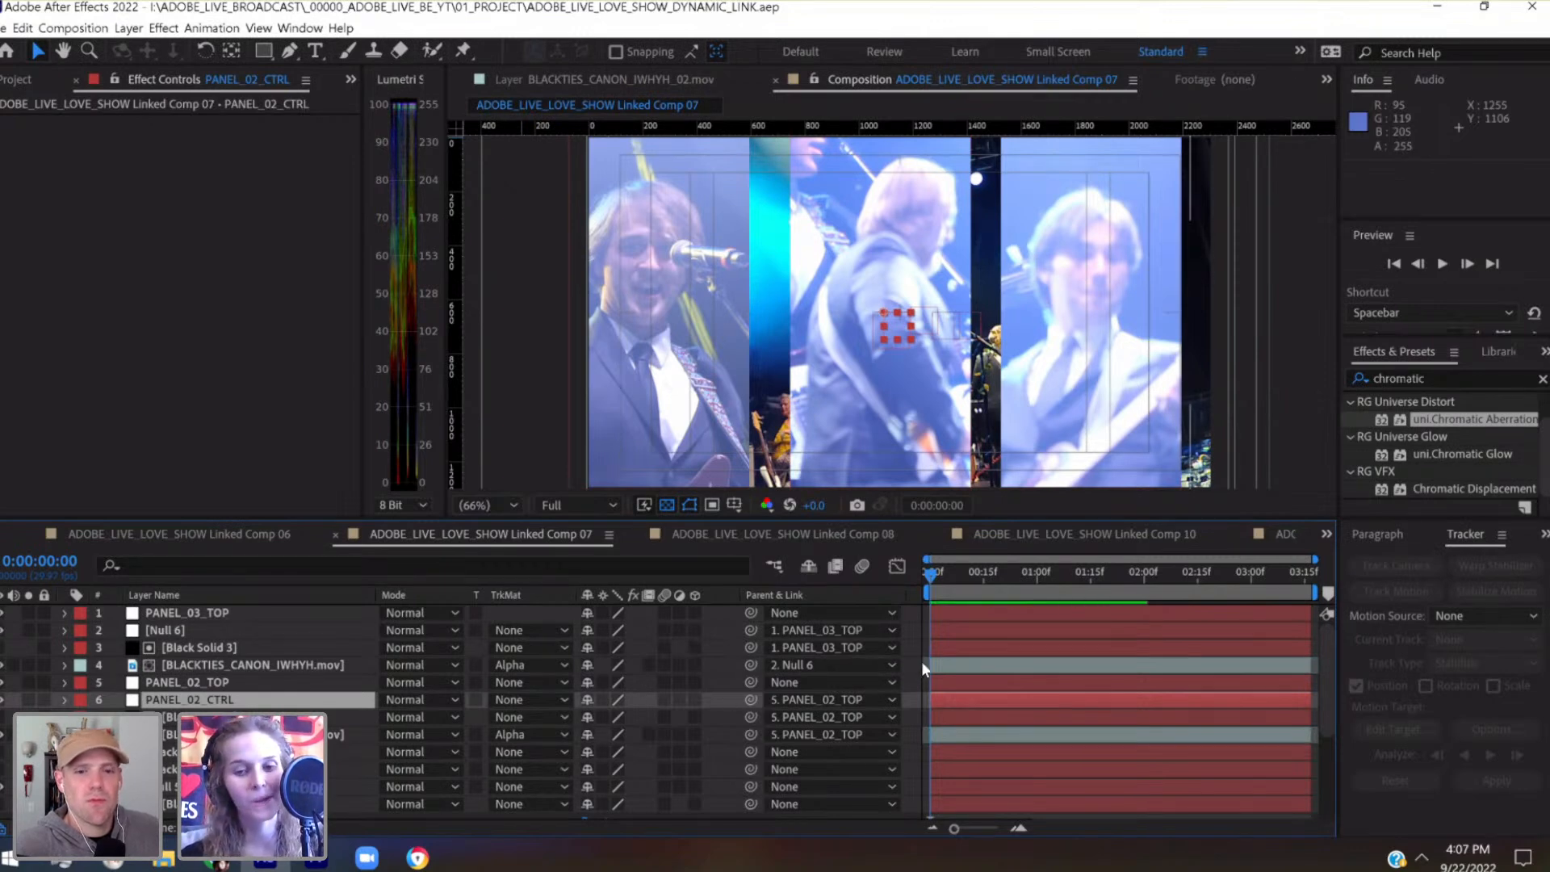
Try to shift the second panel's footage horizontally with PANEL_02_CTRL at 0:00:00:10, bringing the null back to -180, 0
{"action": "left_click_drag", "start_coordinate": [979, 830], "coordinate": [987, 828]}
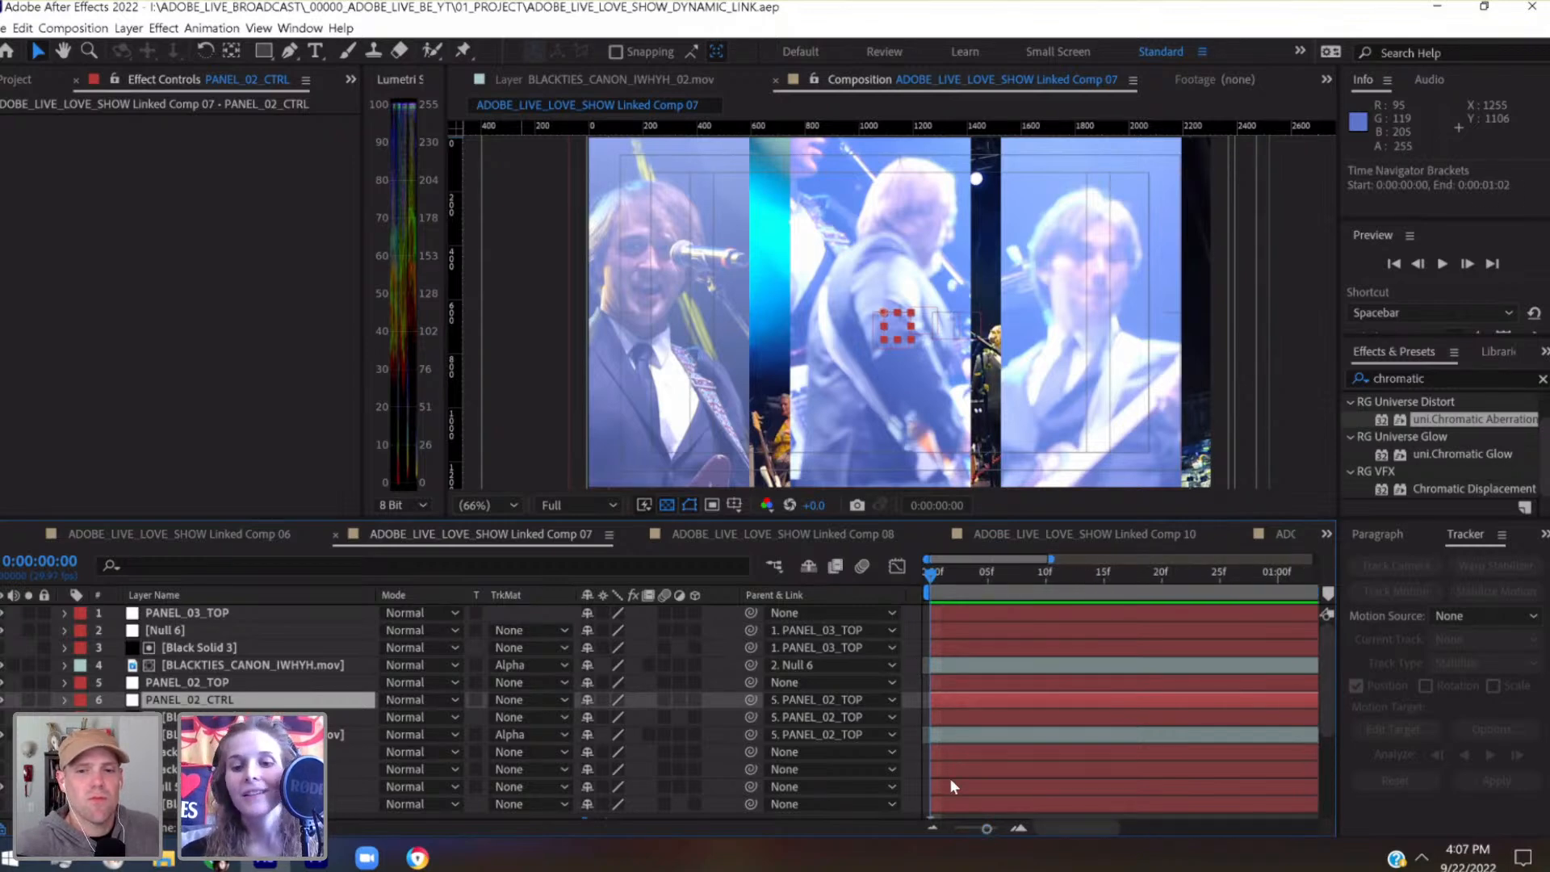
{"action": "left_click_drag", "start_coordinate": [977, 827], "coordinate": [977, 832]}
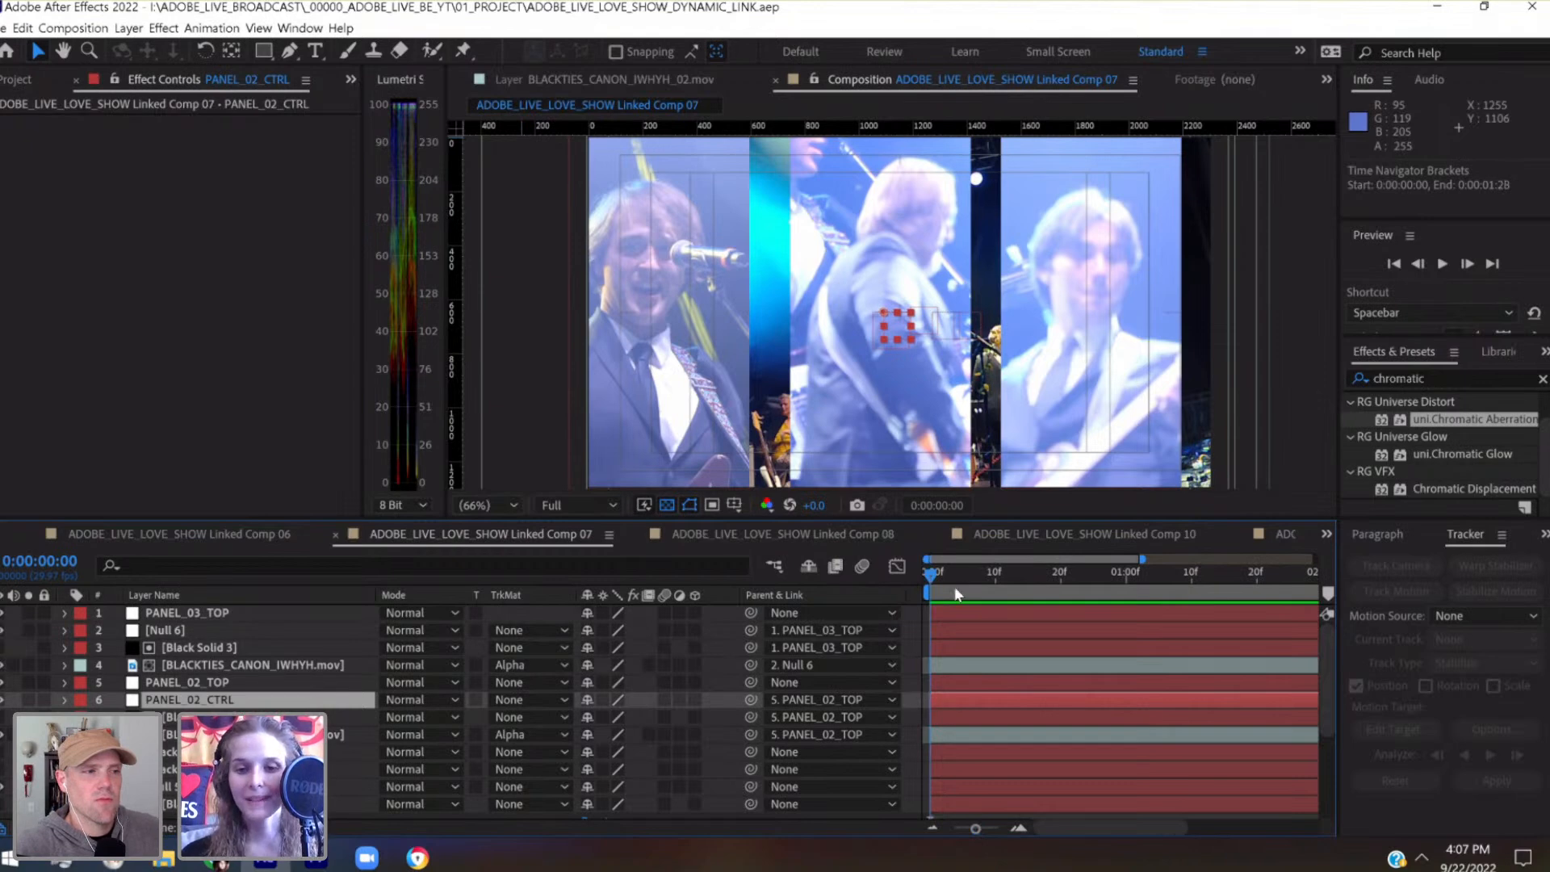
{"action": "left_click", "coordinate": [996, 573]}
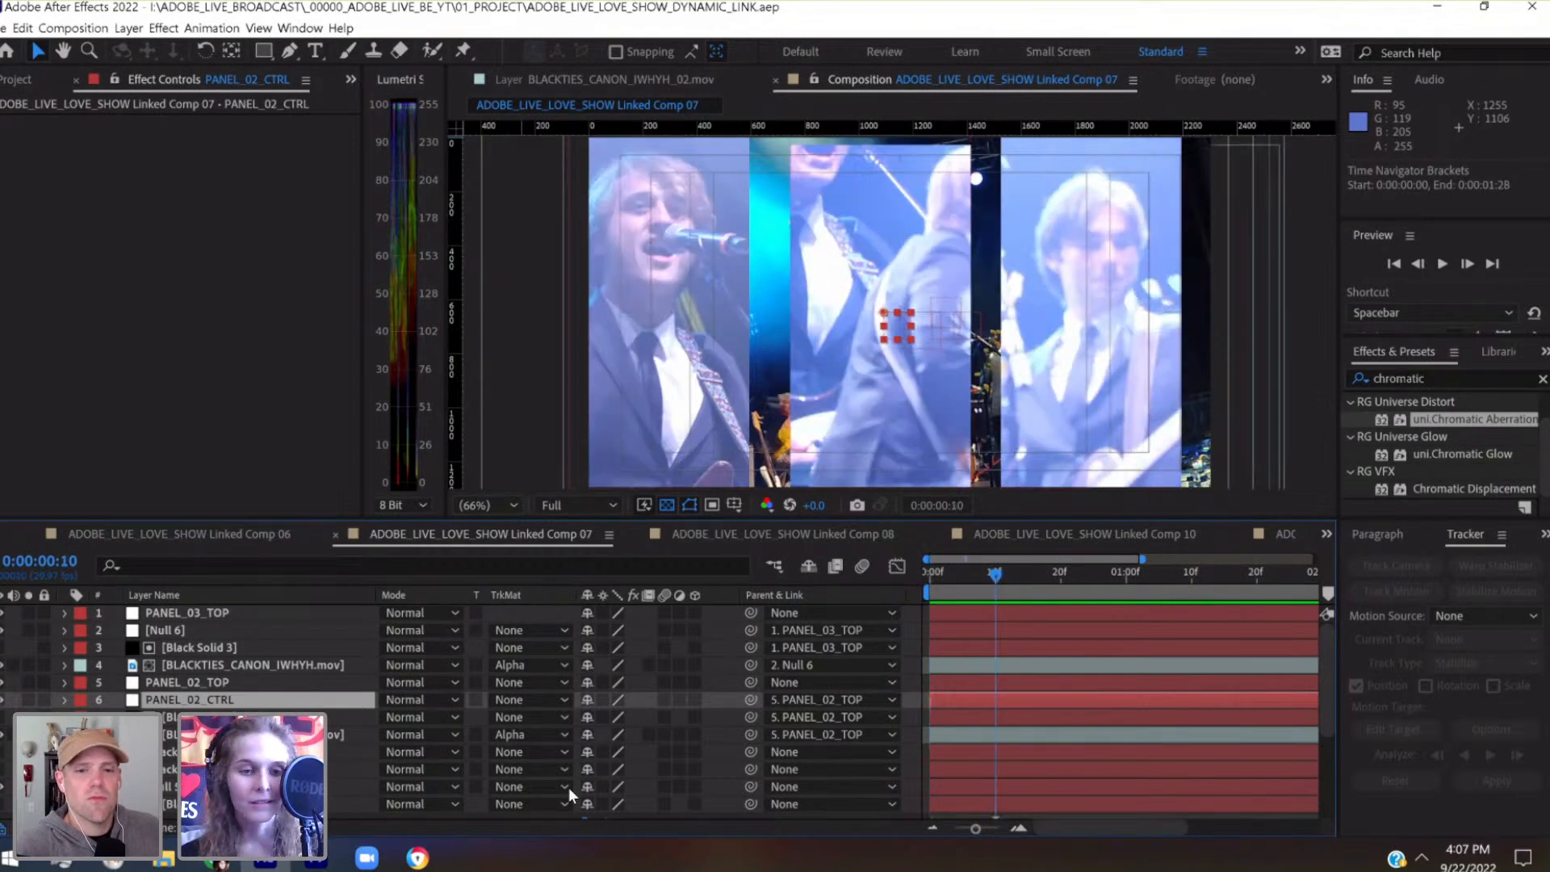
{"action": "key", "text": "shift+Left"}
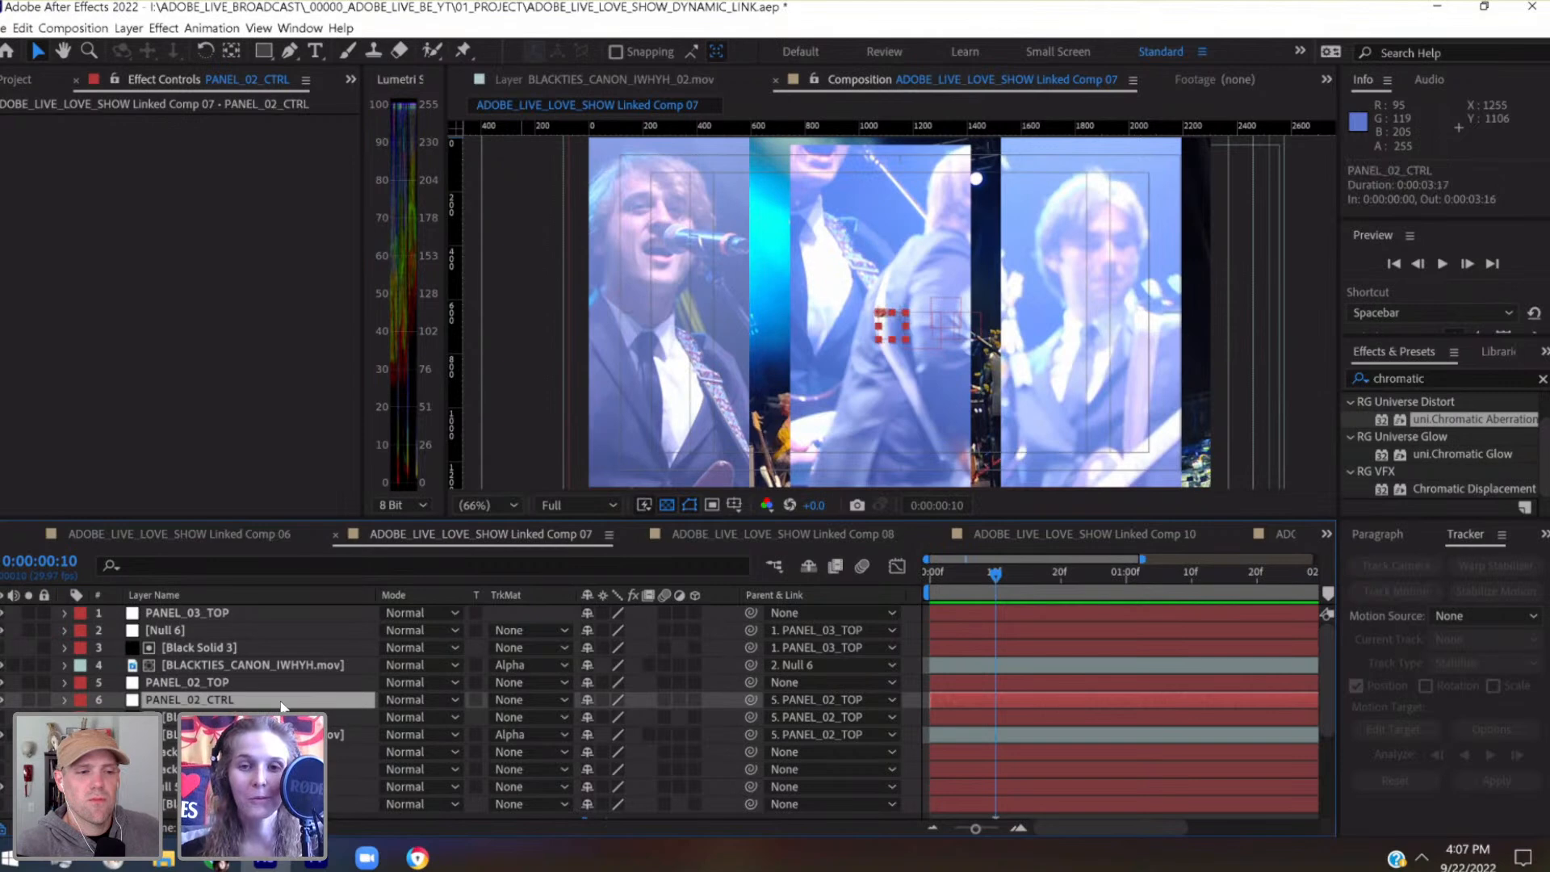
{"action": "left_click", "coordinate": [281, 703]}
{"action": "key", "text": "shift+Left"}
{"action": "key", "text": "shift+Left"}
{"action": "key", "text": "shift+Left"}
{"action": "key", "text": "shift+Left"}
{"action": "key", "text": "shift+Left"}
{"action": "key", "text": "shift+Left"}
{"action": "key", "text": "shift+Left"}
{"action": "key", "text": "shift+Left"}
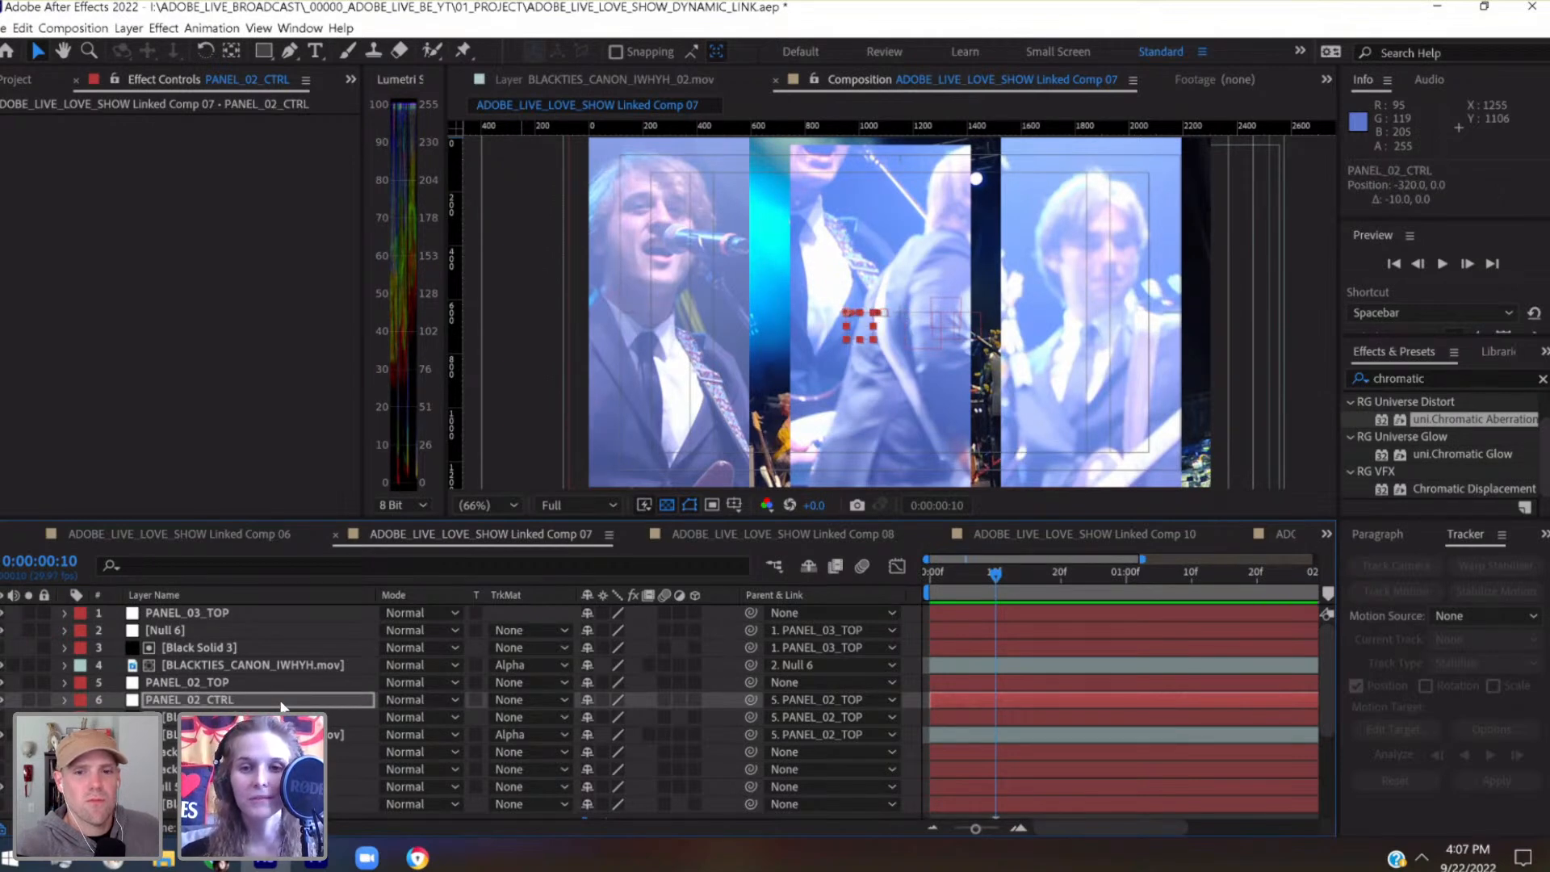
{"action": "key", "text": "shift+Right"}
{"action": "key", "text": "shift+Right"}
{"action": "key", "text": "shift+Right"}
{"action": "key", "text": "shift+Right"}
{"action": "key", "text": "shift+Right"}
{"action": "key", "text": "shift+Right"}
{"action": "key", "text": "shift+Right"}
{"action": "key", "text": "shift+Right"}
{"action": "key", "text": "shift+Right"}
{"action": "key", "text": "shift+Right"}
{"action": "key", "text": "shift+Right"}
{"action": "key", "text": "shift+Right"}
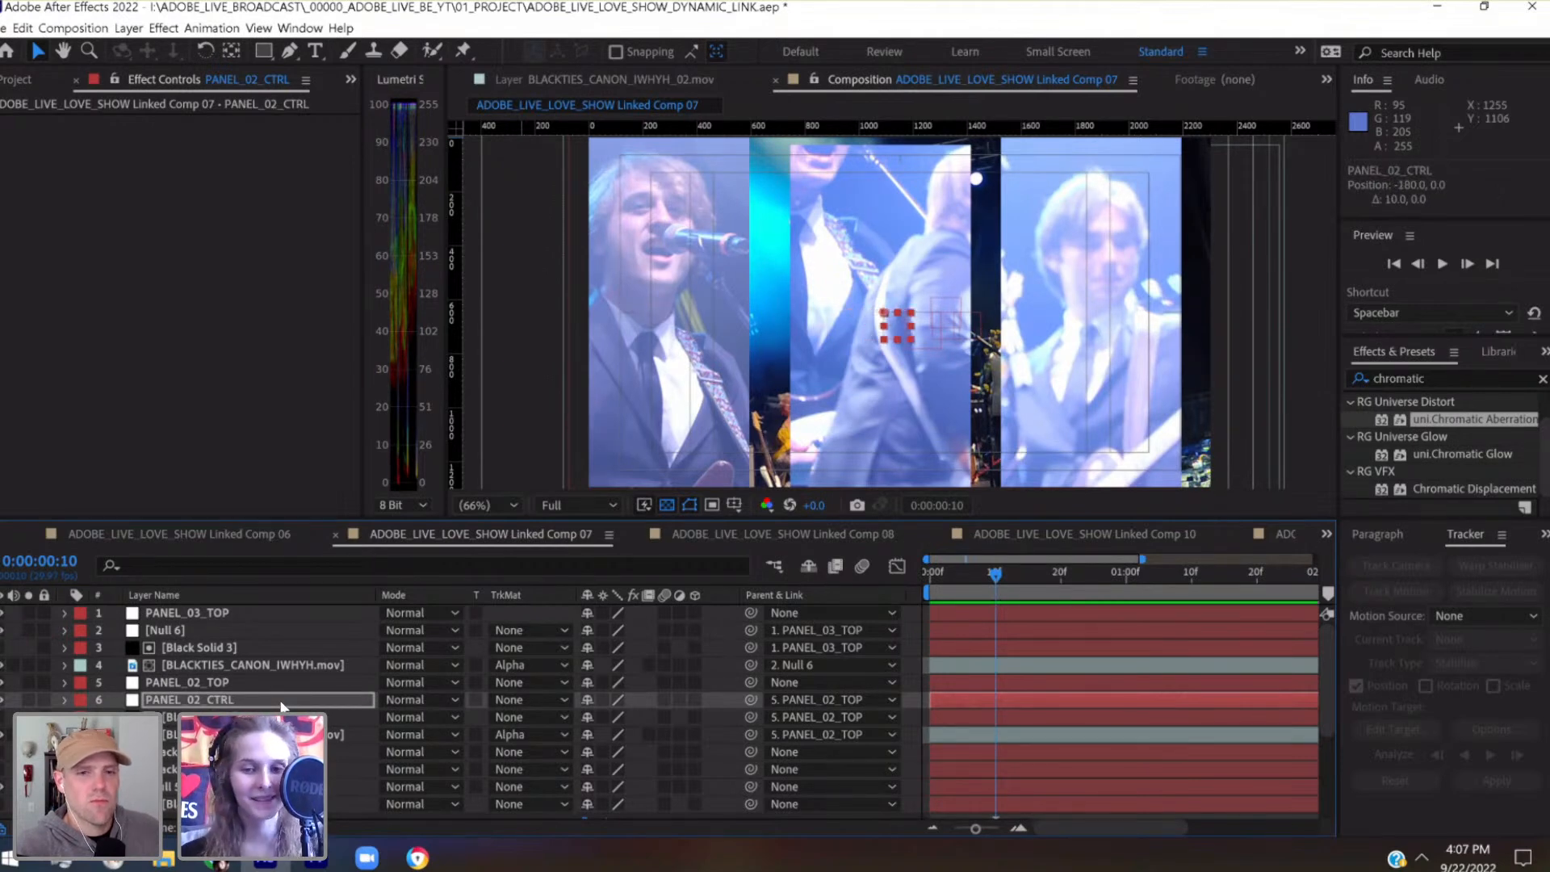
Parent the second panel's BLACKTIES_CANON_IWHYH.mov clip to PANEL_02_CTRL and reselect that null
{"action": "left_click", "coordinate": [260, 688]}
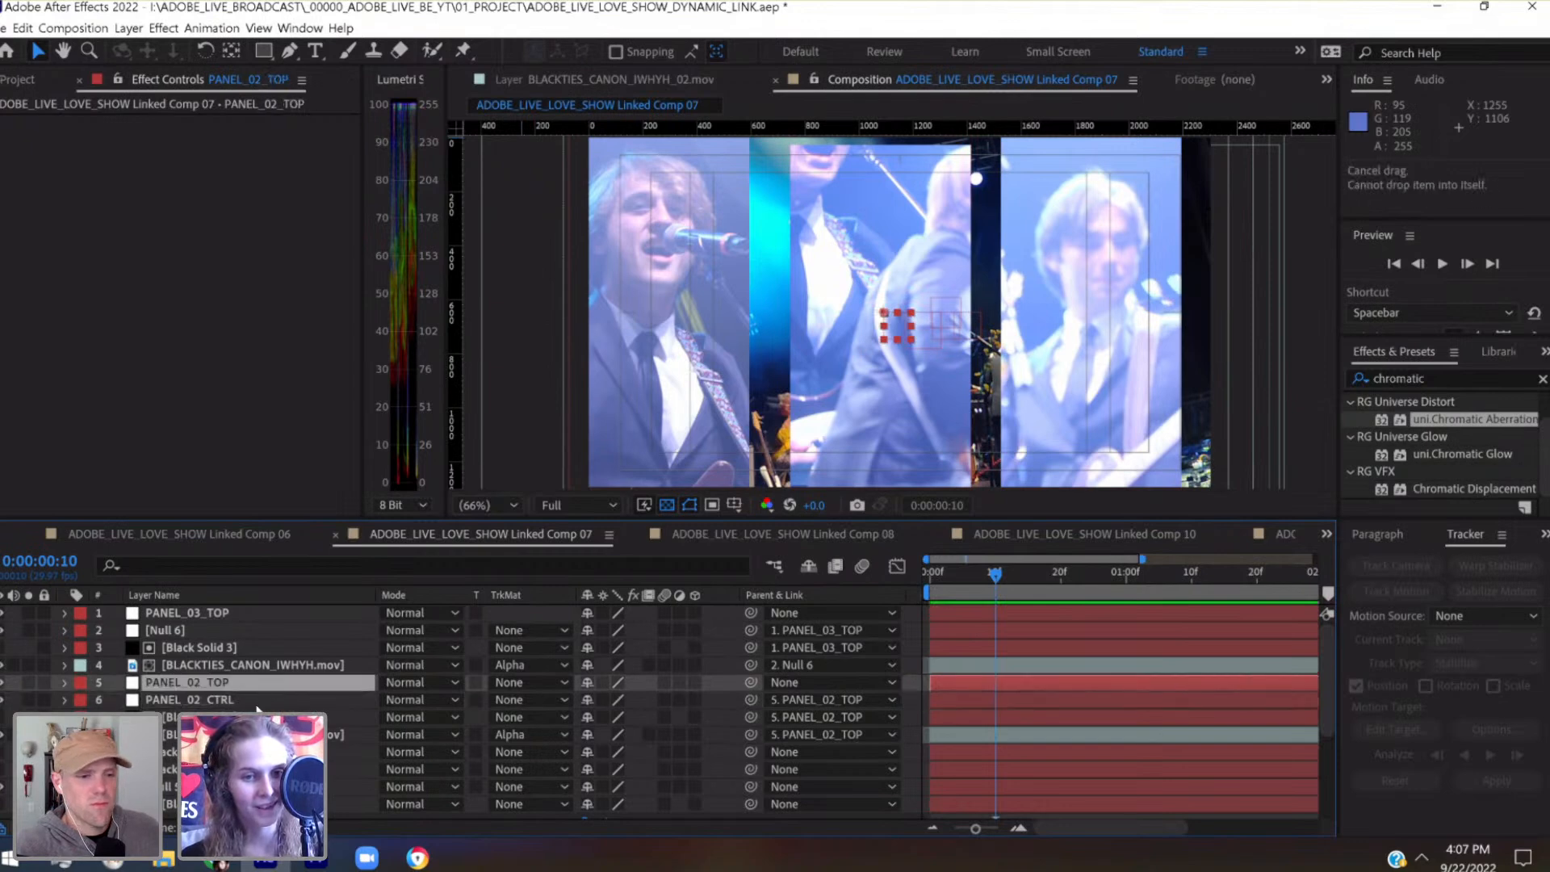
{"action": "left_click", "coordinate": [252, 701]}
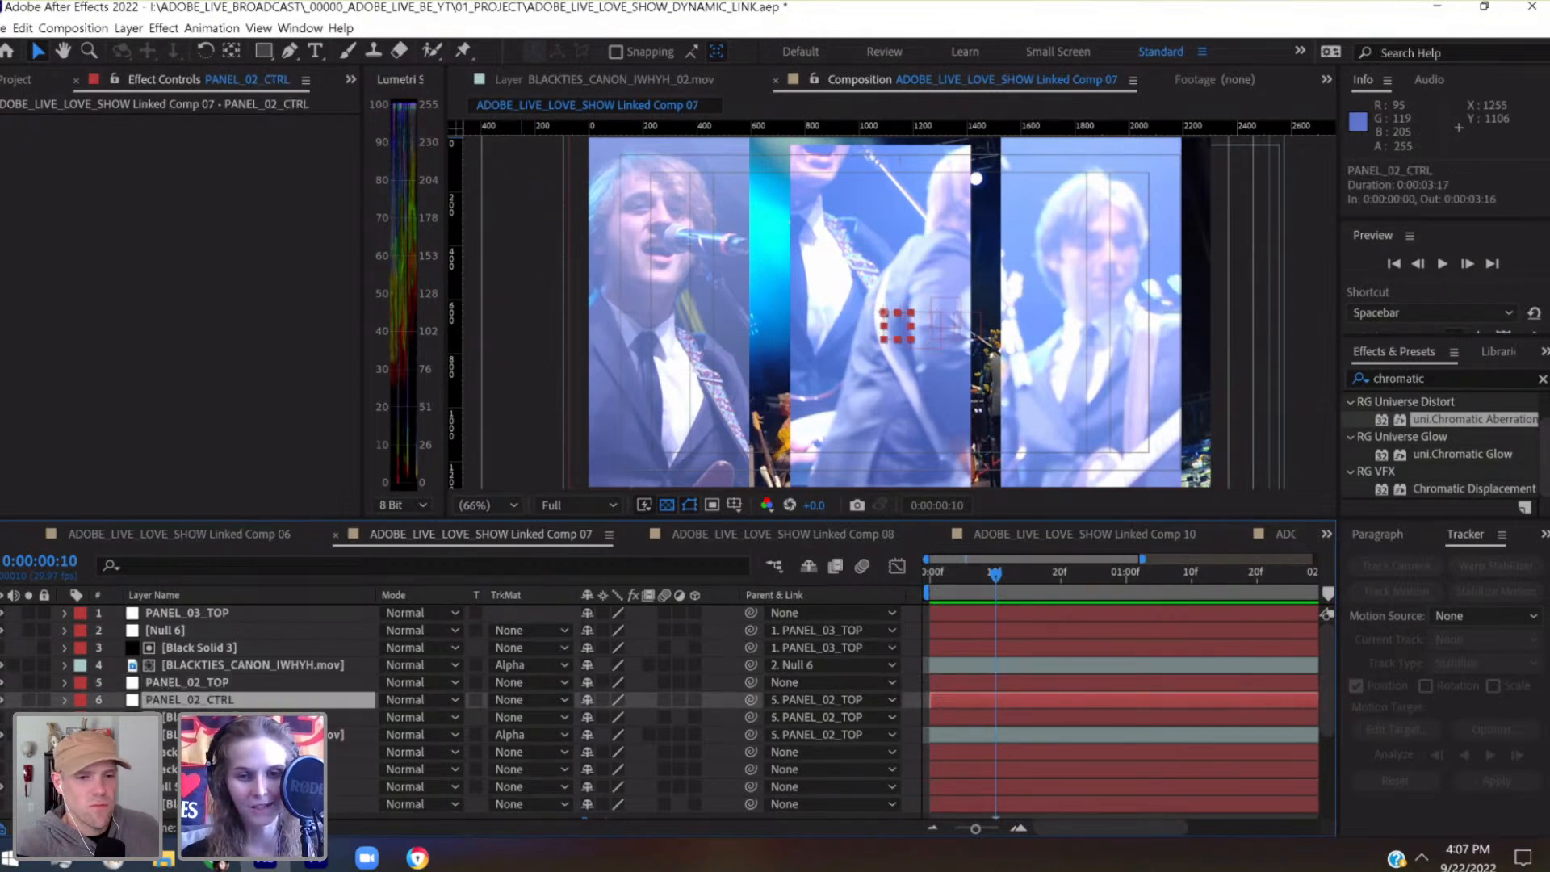
{"action": "left_click", "coordinate": [351, 735]}
{"action": "left_click_drag", "start_coordinate": [751, 734], "coordinate": [251, 707]}
{"action": "left_click", "coordinate": [251, 701]}
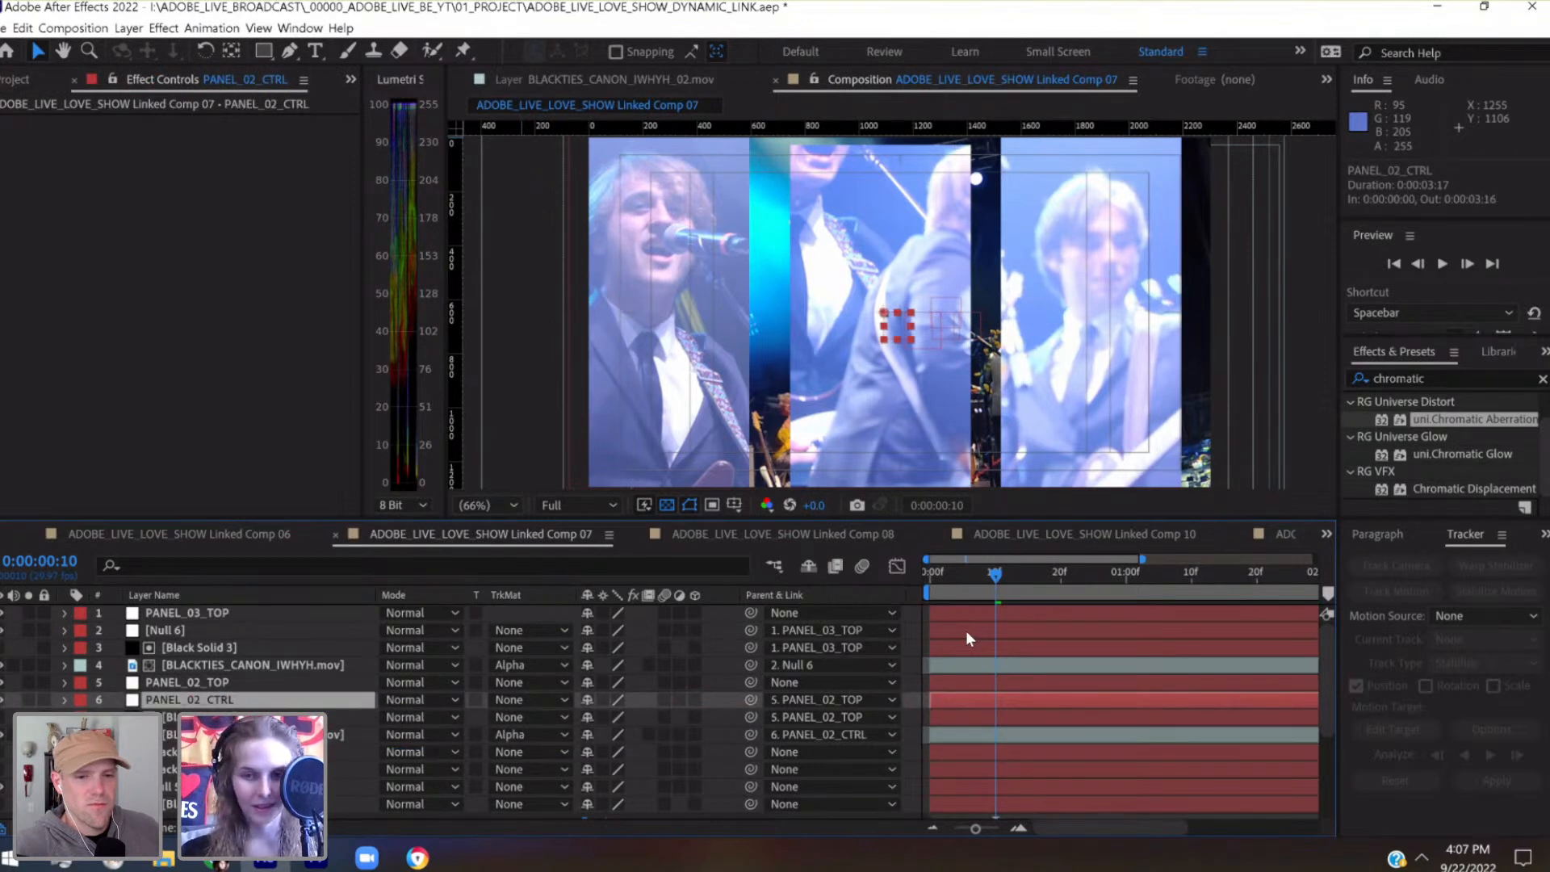
Reveal PANEL_02_CTRL's keyframes, delete the Position keyframe at 0:00:00:10 and select the Position and Scale keyframes at 0:00:00:00
{"action": "key", "text": "u"}
{"action": "left_click_drag", "start_coordinate": [965, 577], "coordinate": [910, 578]}
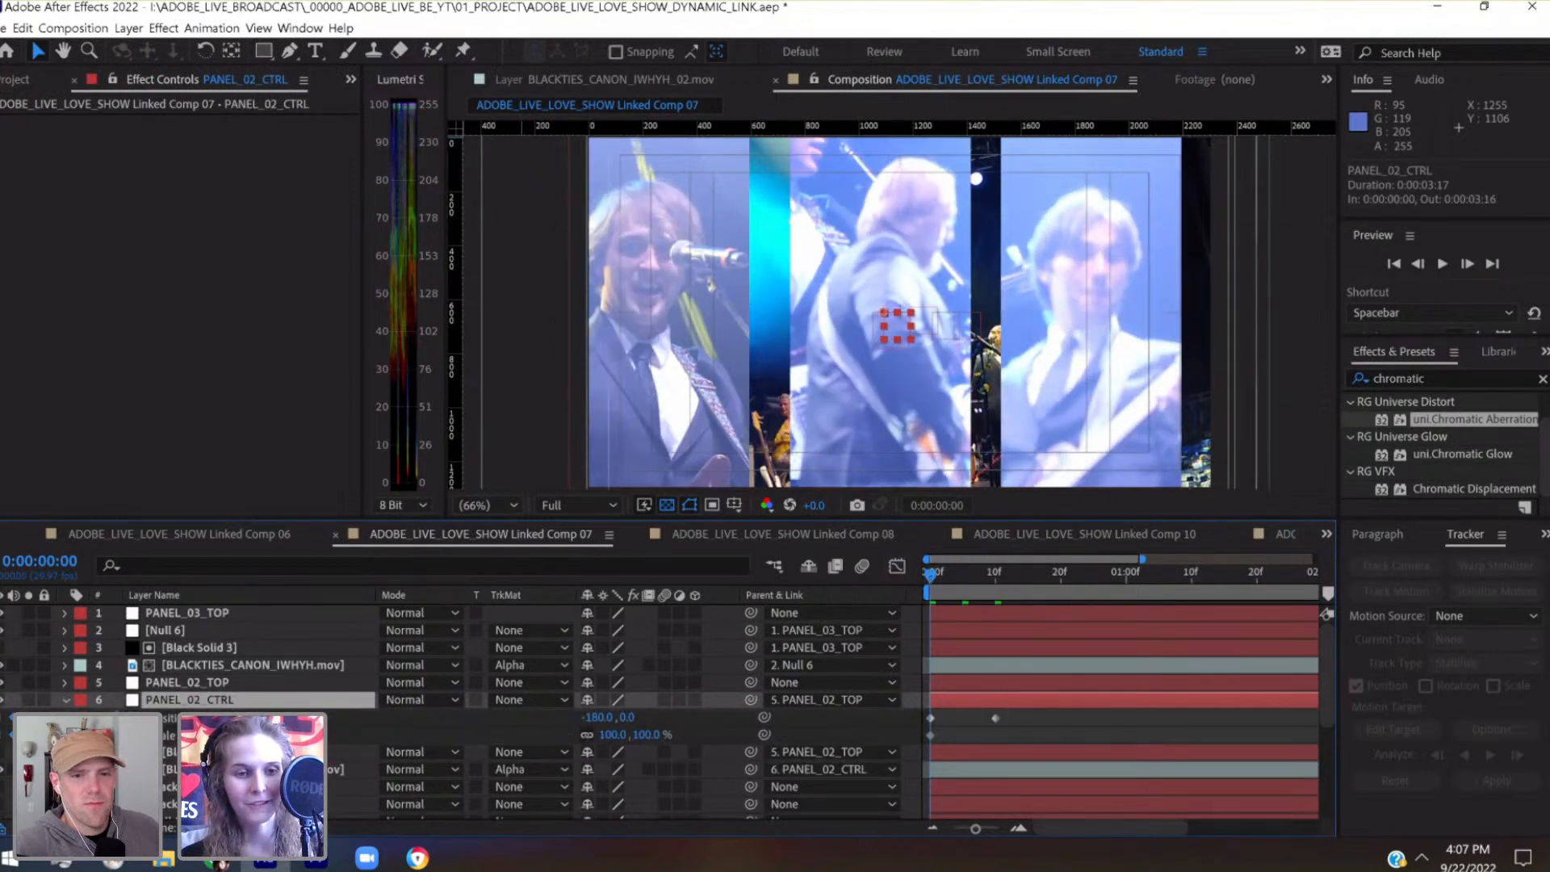
{"action": "left_click", "coordinate": [996, 718]}
{"action": "key", "text": "Delete"}
{"action": "left_click_drag", "start_coordinate": [957, 710], "coordinate": [921, 743]}
Nudge PANEL_02_CTRL at 0:00:00:10 to keyframe its Position at -540, -40, centring the second panel's performer
{"action": "left_click", "coordinate": [993, 580]}
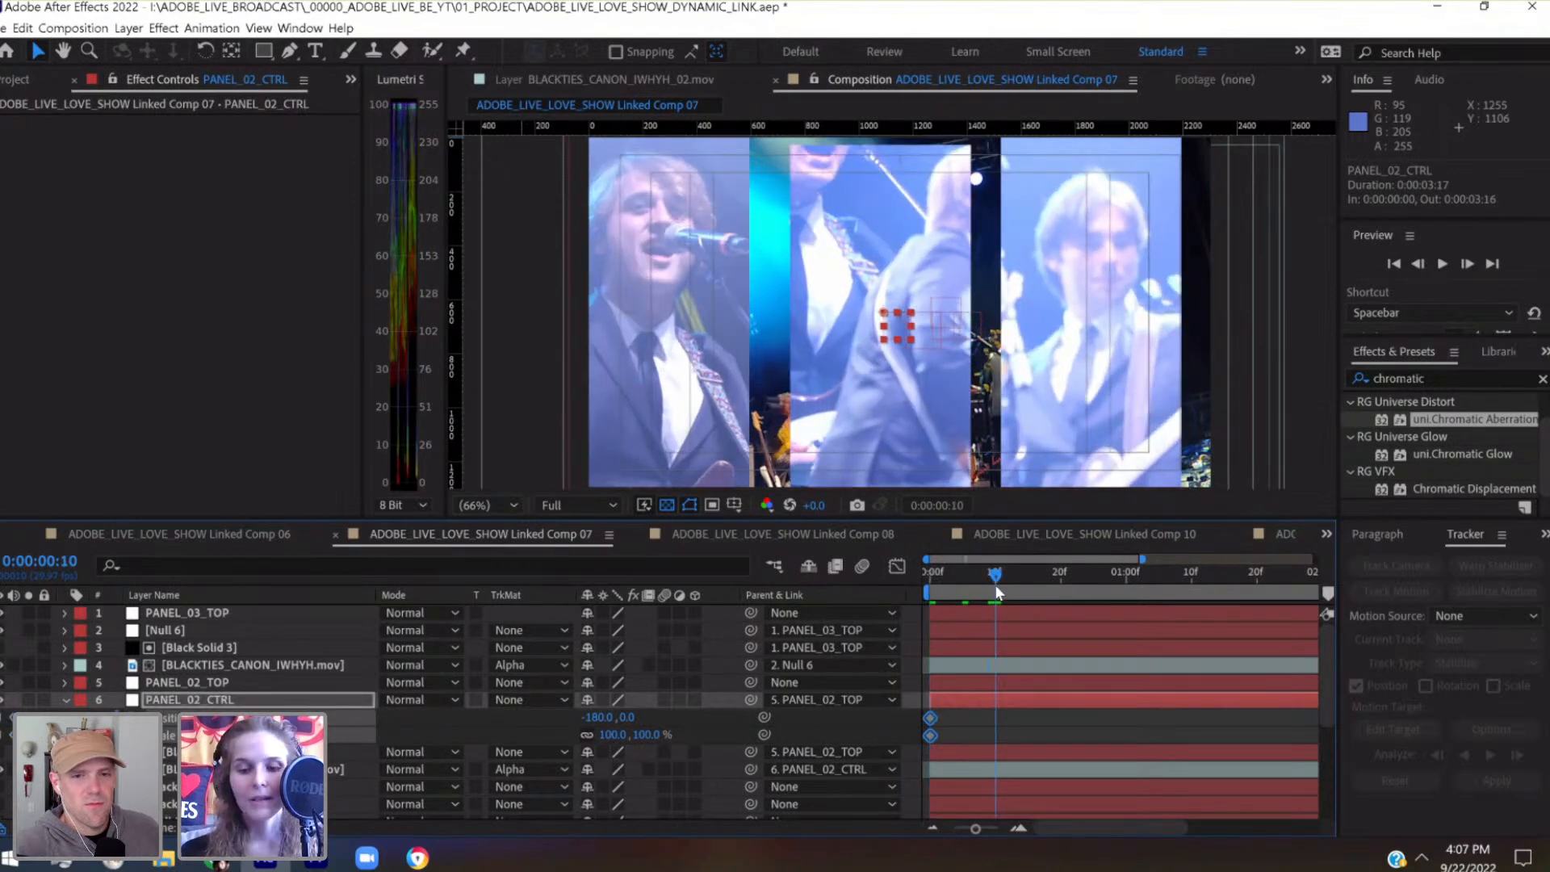
{"action": "key", "text": "shift+Left"}
{"action": "key", "text": "shift+Left"}
{"action": "key", "text": "shift+Left"}
{"action": "key", "text": "shift+Left"}
{"action": "key", "text": "shift+Left"}
{"action": "key", "text": "shift+Left"}
{"action": "key", "text": "shift+Left"}
{"action": "key", "text": "shift+Left"}
{"action": "key", "text": "shift+Left"}
{"action": "key", "text": "shift+Left"}
{"action": "key", "text": "shift+Left"}
{"action": "key", "text": "shift+Left"}
{"action": "key", "text": "shift+Left"}
{"action": "key", "text": "shift+Left"}
{"action": "key", "text": "shift+Left"}
{"action": "key", "text": "shift+Left"}
{"action": "key", "text": "shift+Left"}
{"action": "key", "text": "shift+Left"}
{"action": "key", "text": "shift+Left"}
{"action": "key", "text": "shift+Left"}
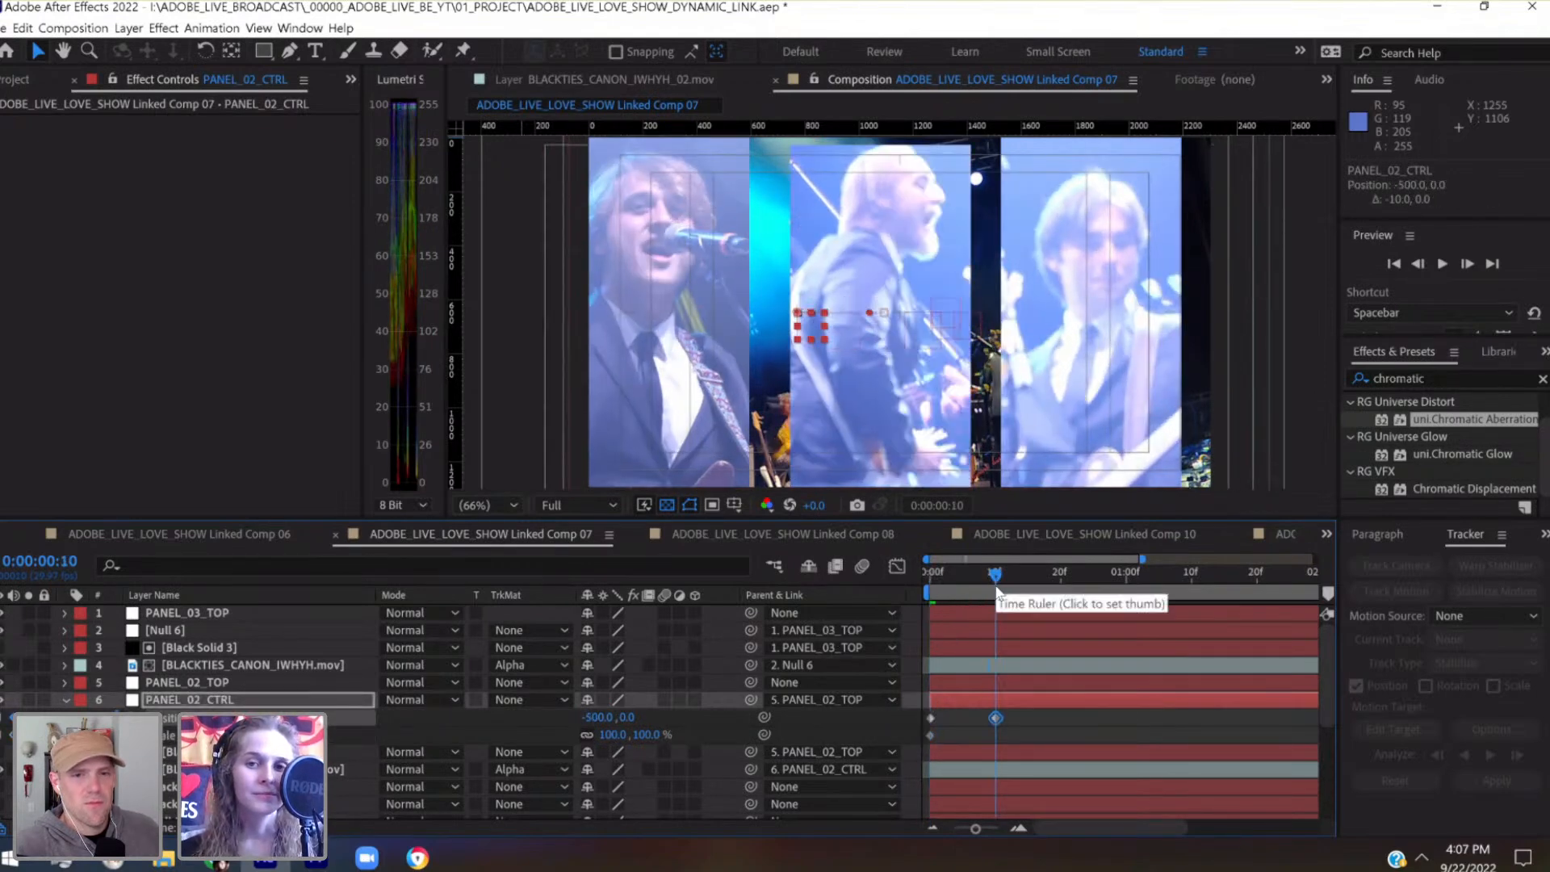
{"action": "key", "text": "shift+Left"}
{"action": "key", "text": "shift+Left"}
{"action": "key", "text": "shift+Up"}
{"action": "key", "text": "shift+Up"}
{"action": "key", "text": "shift+Down"}
{"action": "key", "text": "shift+Down"}
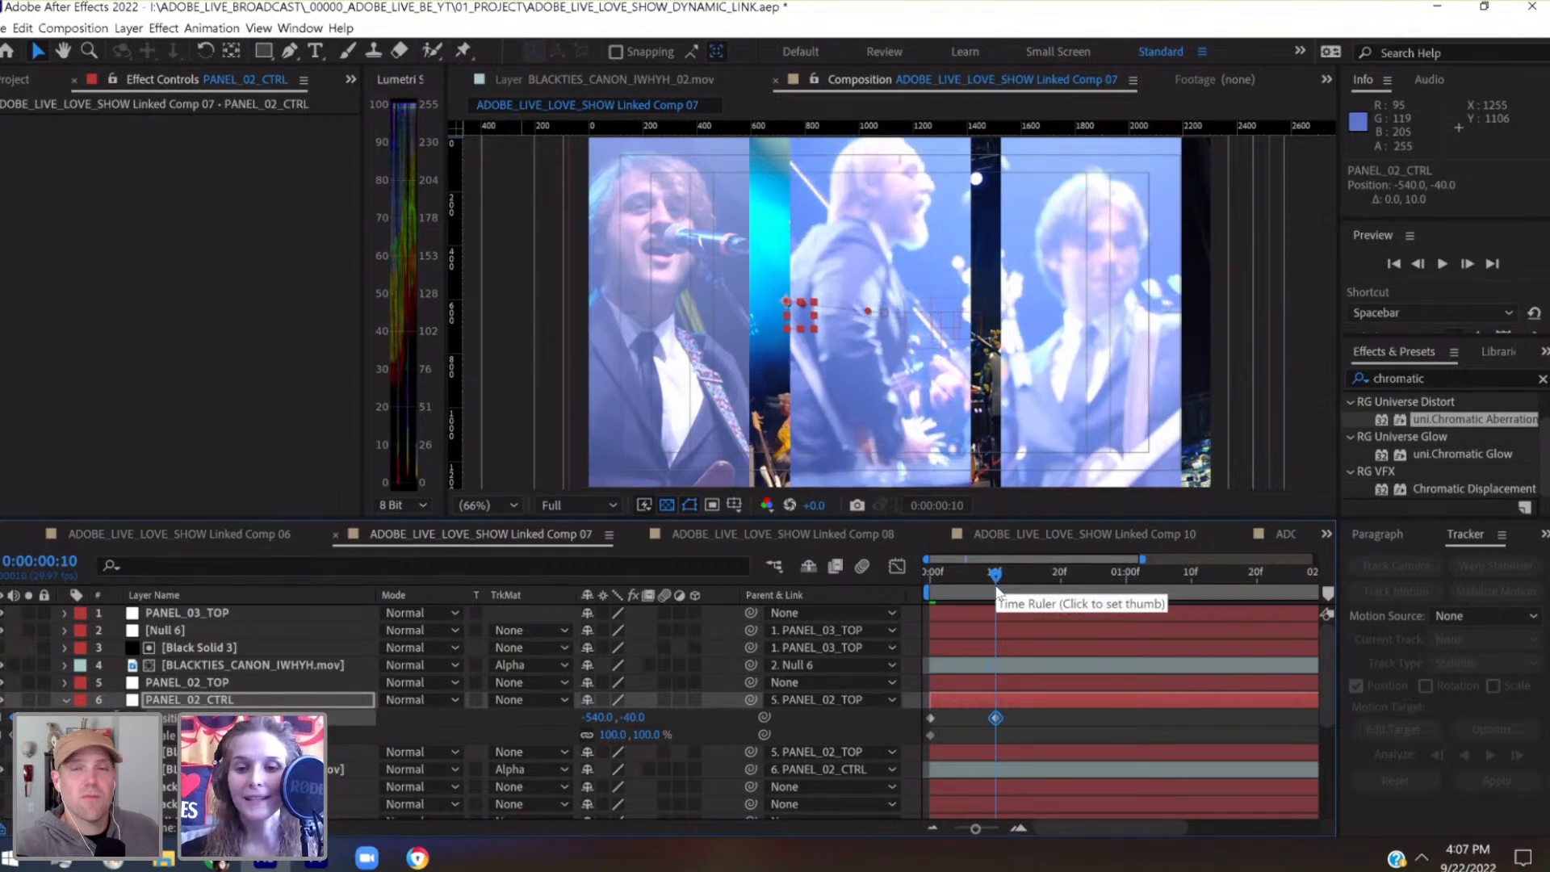
Nudge PANEL_02_CTRL at 0:00:00:20 to keyframe its Position at -700, 20
{"action": "left_click", "coordinate": [1060, 580]}
{"action": "key", "text": "shift+Left"}
{"action": "key", "text": "shift+Left"}
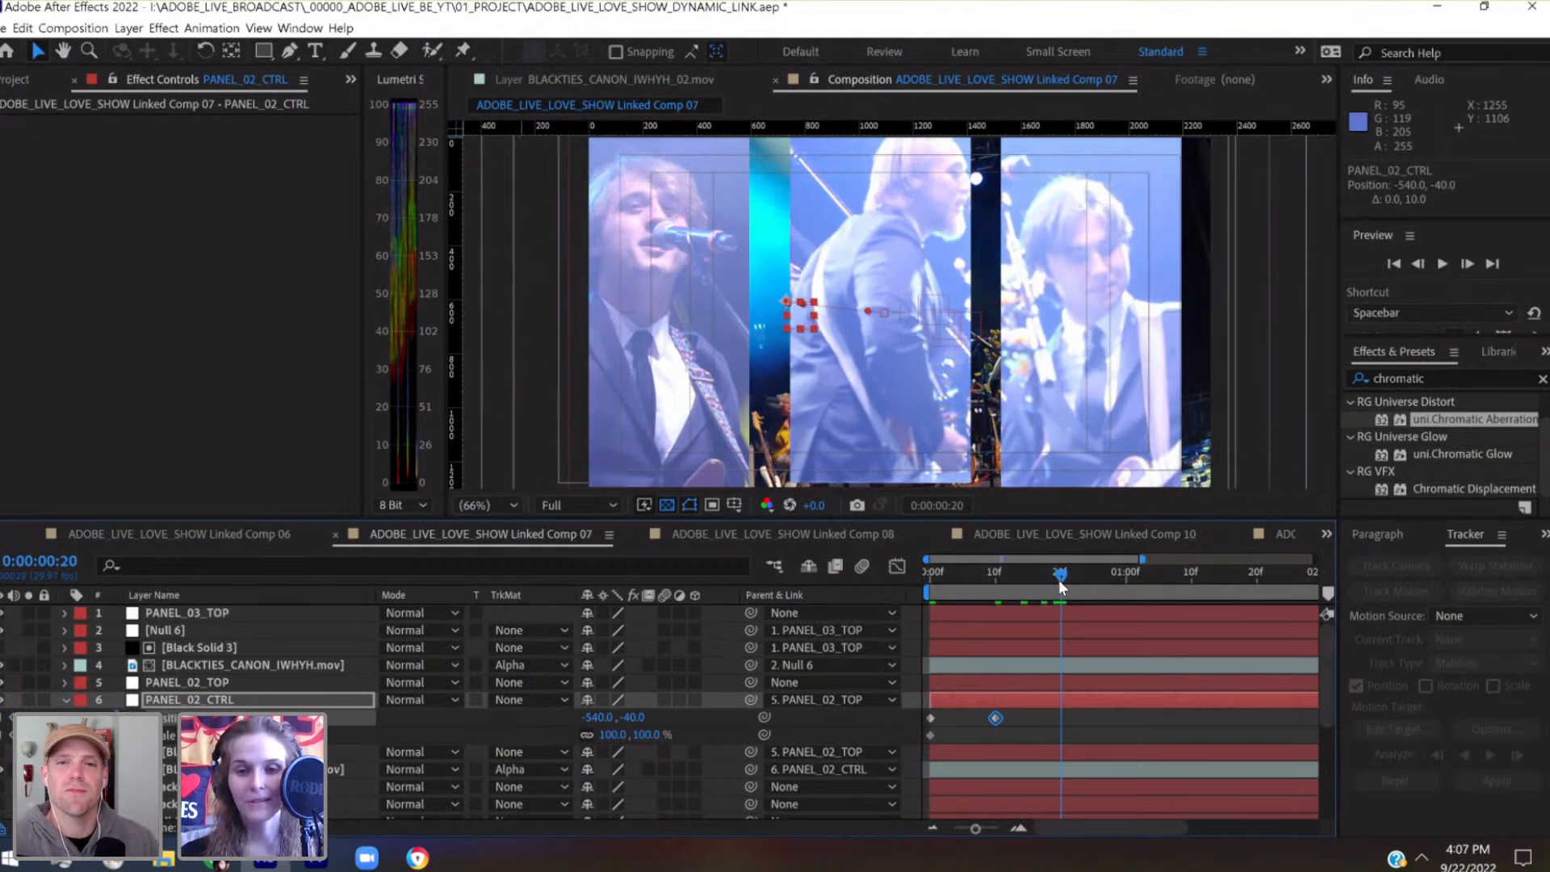
{"action": "key", "text": "shift+Left"}
{"action": "key", "text": "shift+Left"}
{"action": "key", "text": "shift+Left"}
{"action": "key", "text": "shift+Left"}
{"action": "key", "text": "shift+Left"}
{"action": "key", "text": "shift+Left"}
{"action": "key", "text": "shift+Left"}
{"action": "key", "text": "shift+Left"}
{"action": "key", "text": "shift+Left"}
{"action": "key", "text": "shift+Left"}
{"action": "key", "text": "shift+Left"}
{"action": "key", "text": "shift+Left"}
{"action": "key", "text": "shift+Left"}
{"action": "key", "text": "shift+Left"}
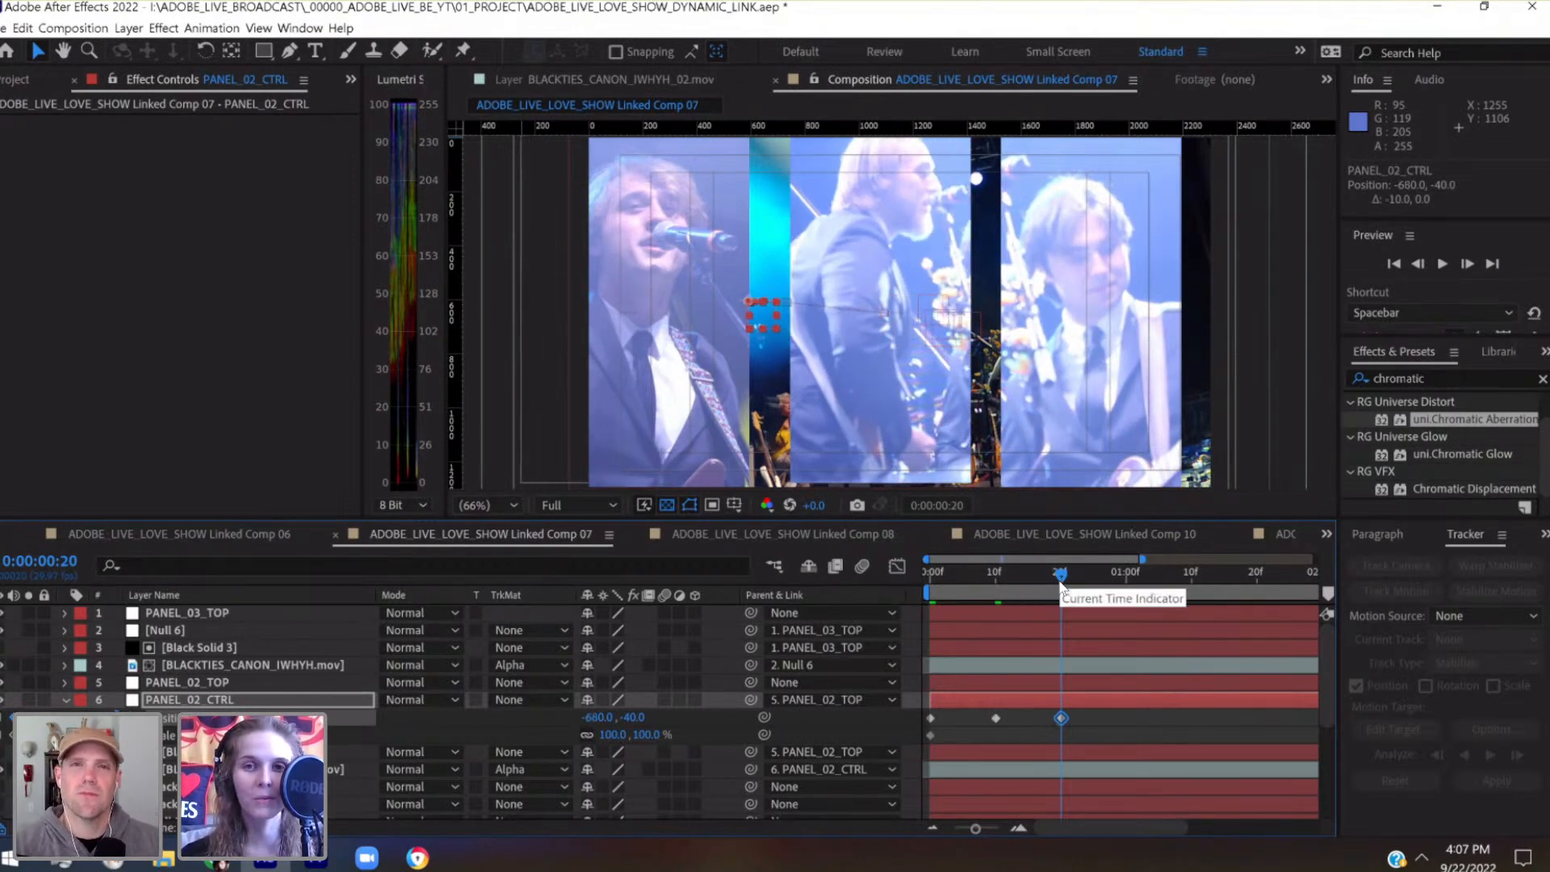
{"action": "key", "text": "shift+Down"}
{"action": "key", "text": "shift+Down"}
{"action": "key", "text": "shift+Down"}
{"action": "key", "text": "shift+Down"}
{"action": "key", "text": "shift+Down"}
{"action": "key", "text": "shift+Down"}
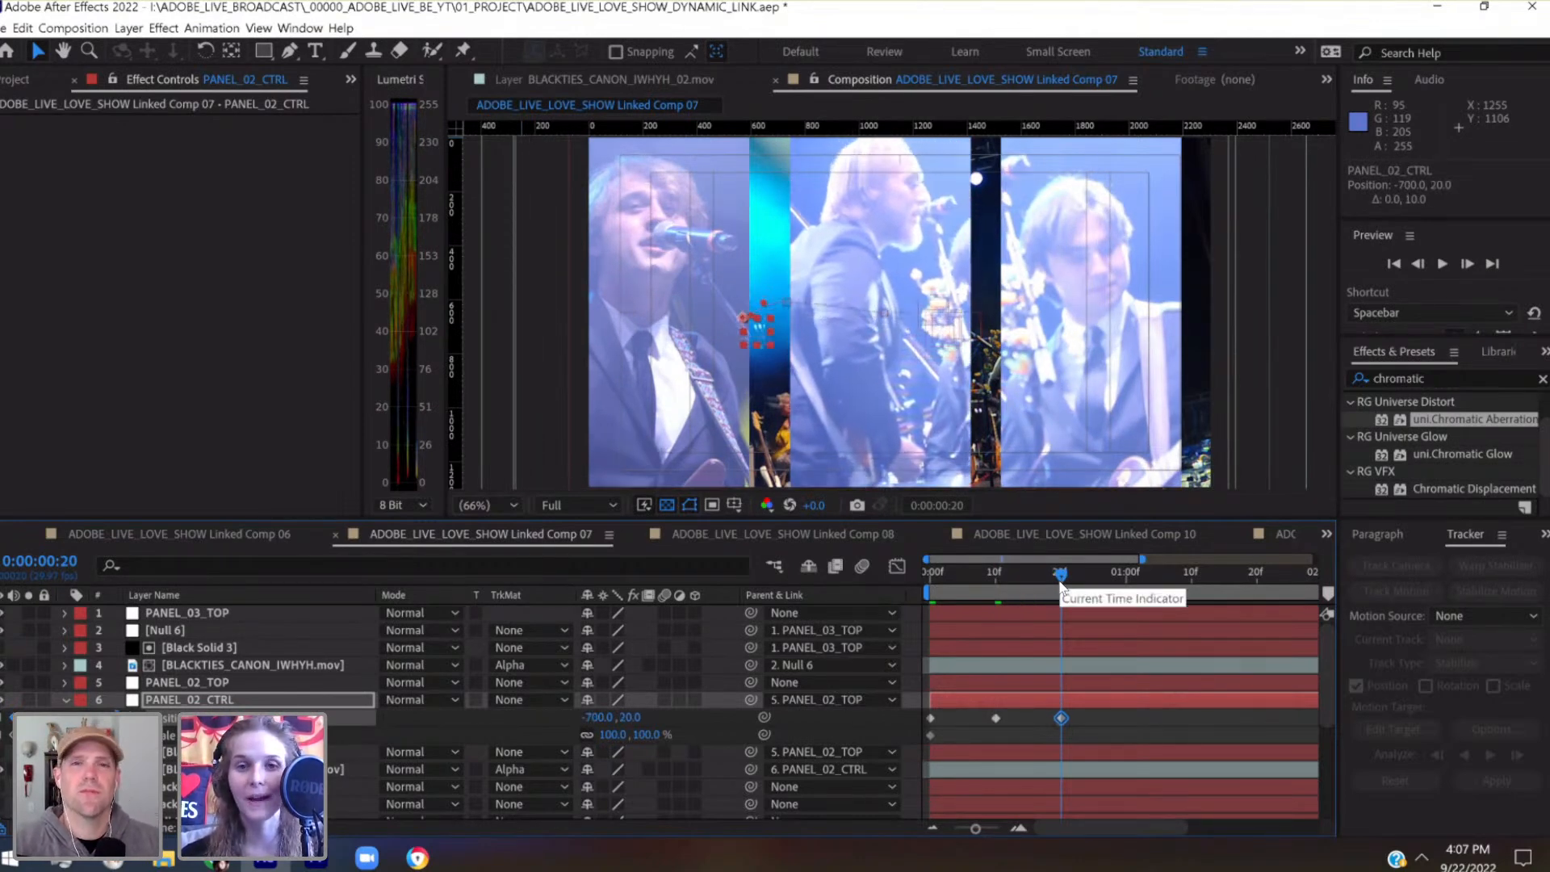
Nudge PANEL_02_CTRL at 0:00:01:00 to keyframe its Position at -720, 20
{"action": "left_click", "coordinate": [1126, 582]}
{"action": "key", "text": "shift+Left"}
{"action": "key", "text": "shift+Left"}
{"action": "key", "text": "shift+Left"}
{"action": "key", "text": "shift+Left"}
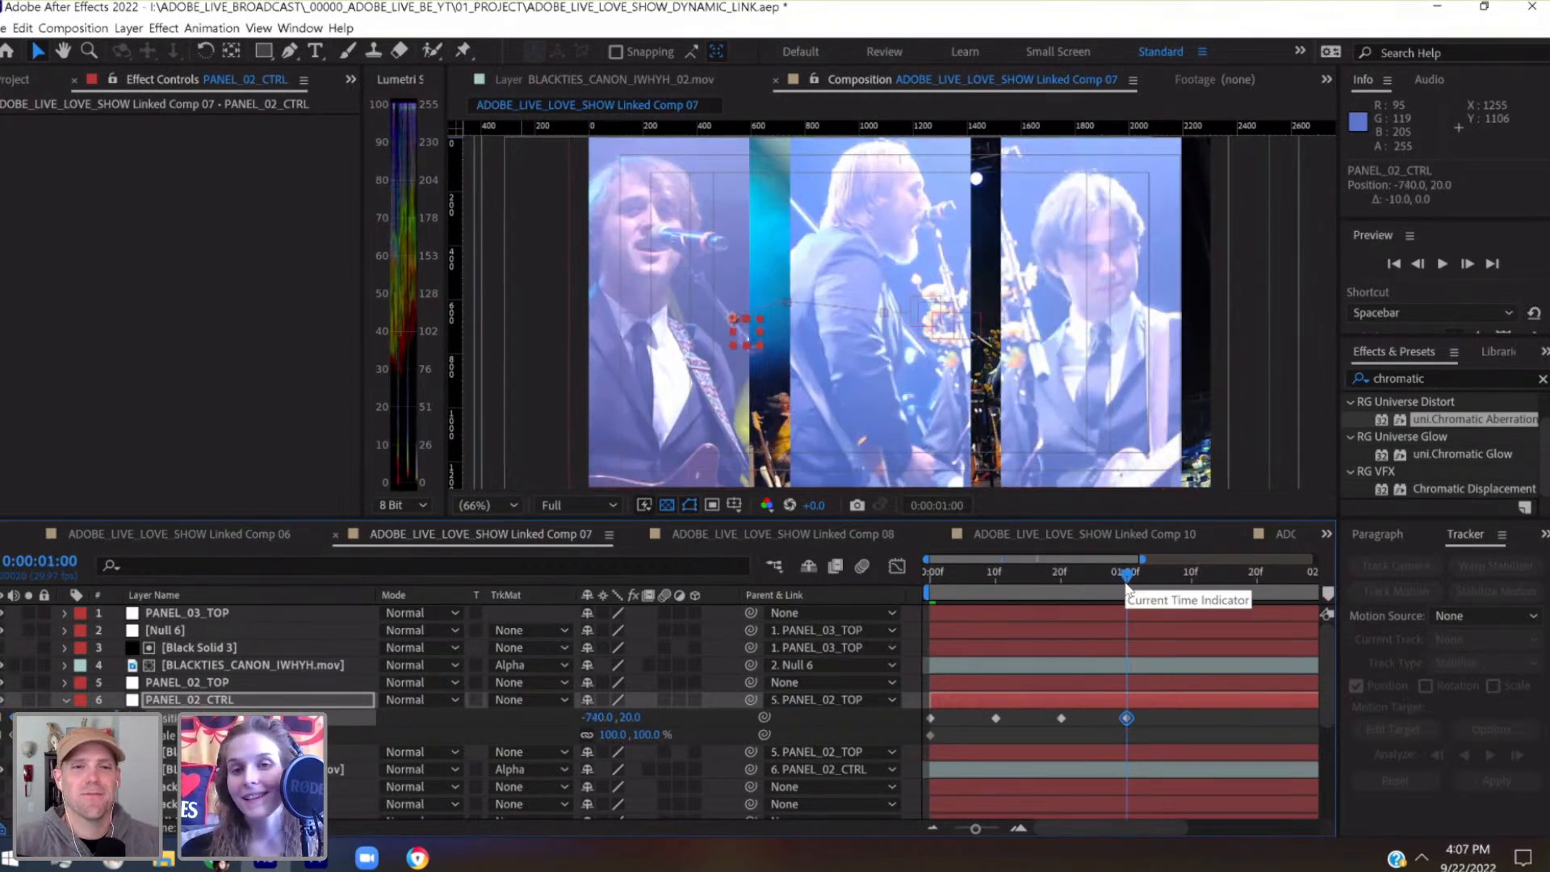
{"action": "key", "text": "shift+Right"}
{"action": "key", "text": "shift+Right"}
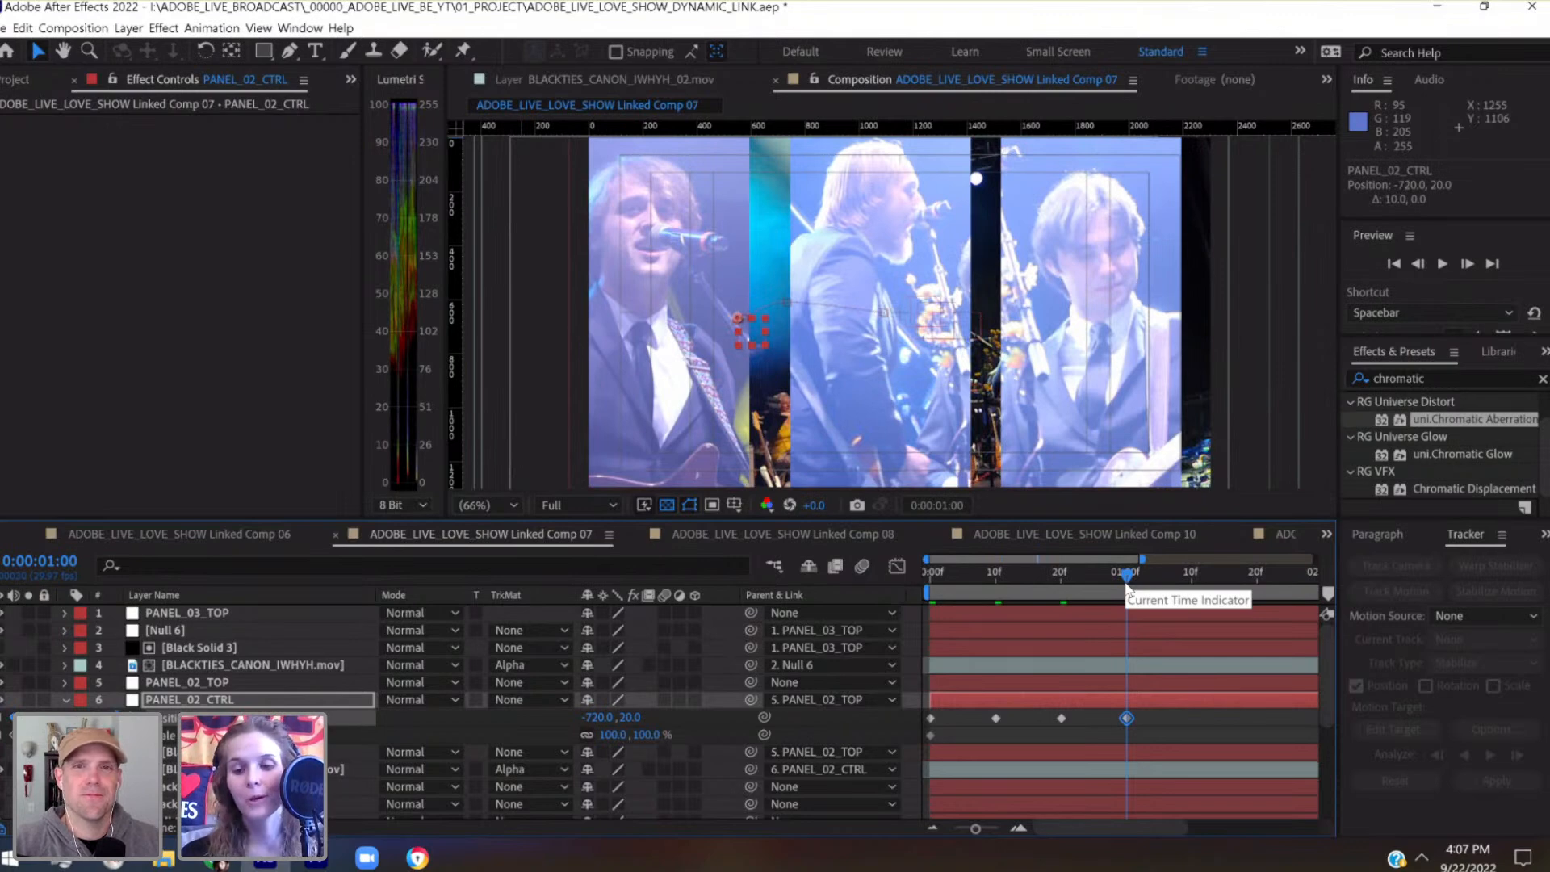
Nudge PANEL_02_CTRL at 0:00:01:10 to keyframe its Position at -740, 80
{"action": "left_click", "coordinate": [1189, 583]}
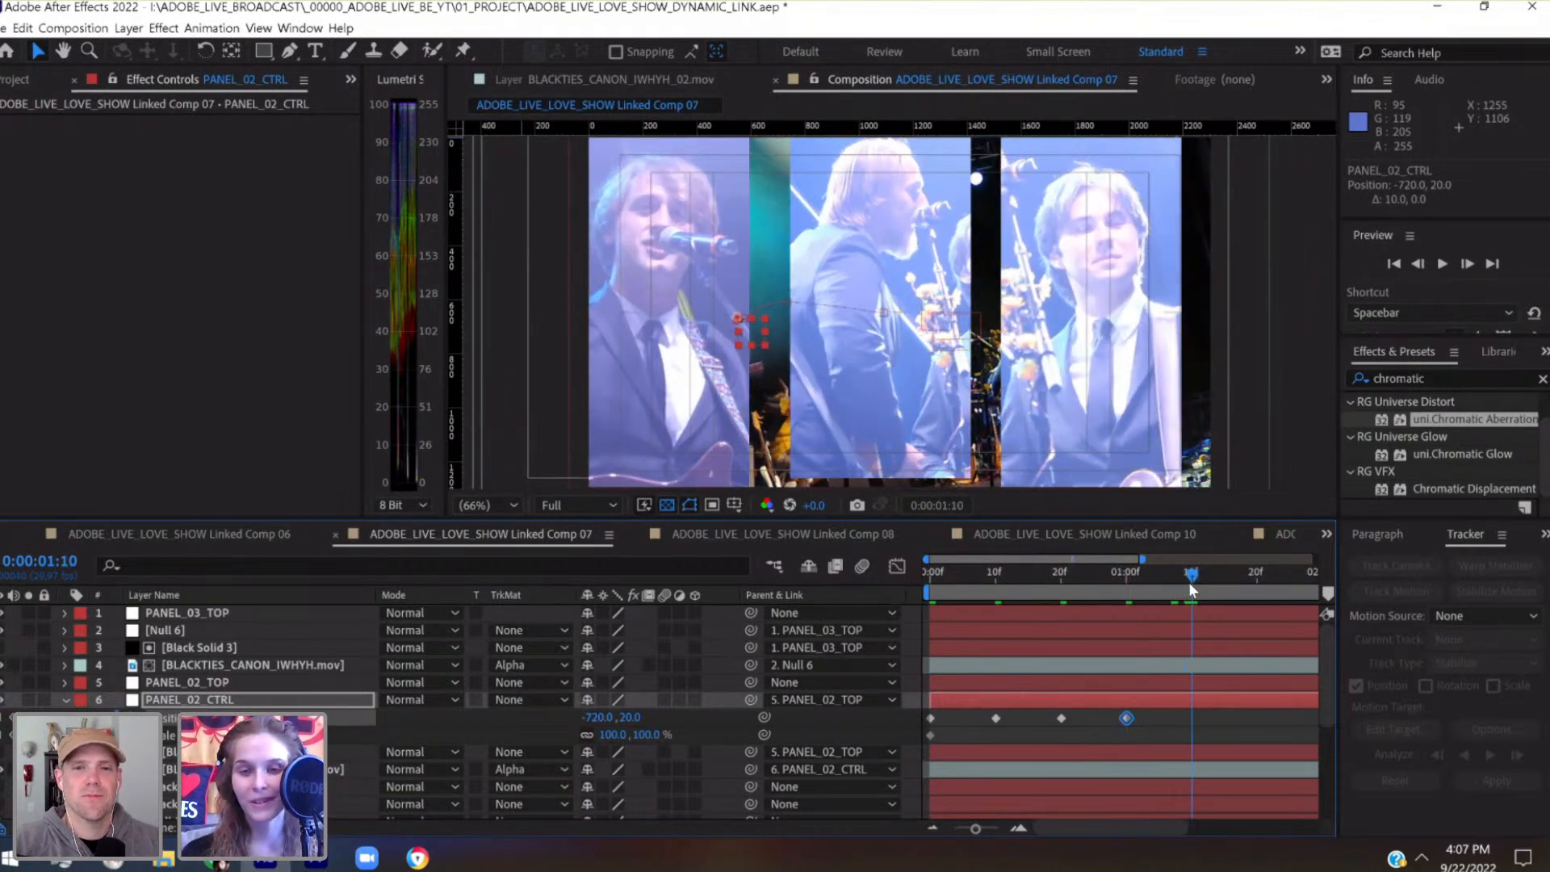
{"action": "key", "text": "shift+Left"}
{"action": "key", "text": "shift+Left"}
{"action": "key", "text": "shift+Down"}
{"action": "key", "text": "shift+Down"}
{"action": "key", "text": "shift+Down"}
{"action": "key", "text": "shift+Down"}
{"action": "key", "text": "shift+Down"}
{"action": "key", "text": "shift+Down"}
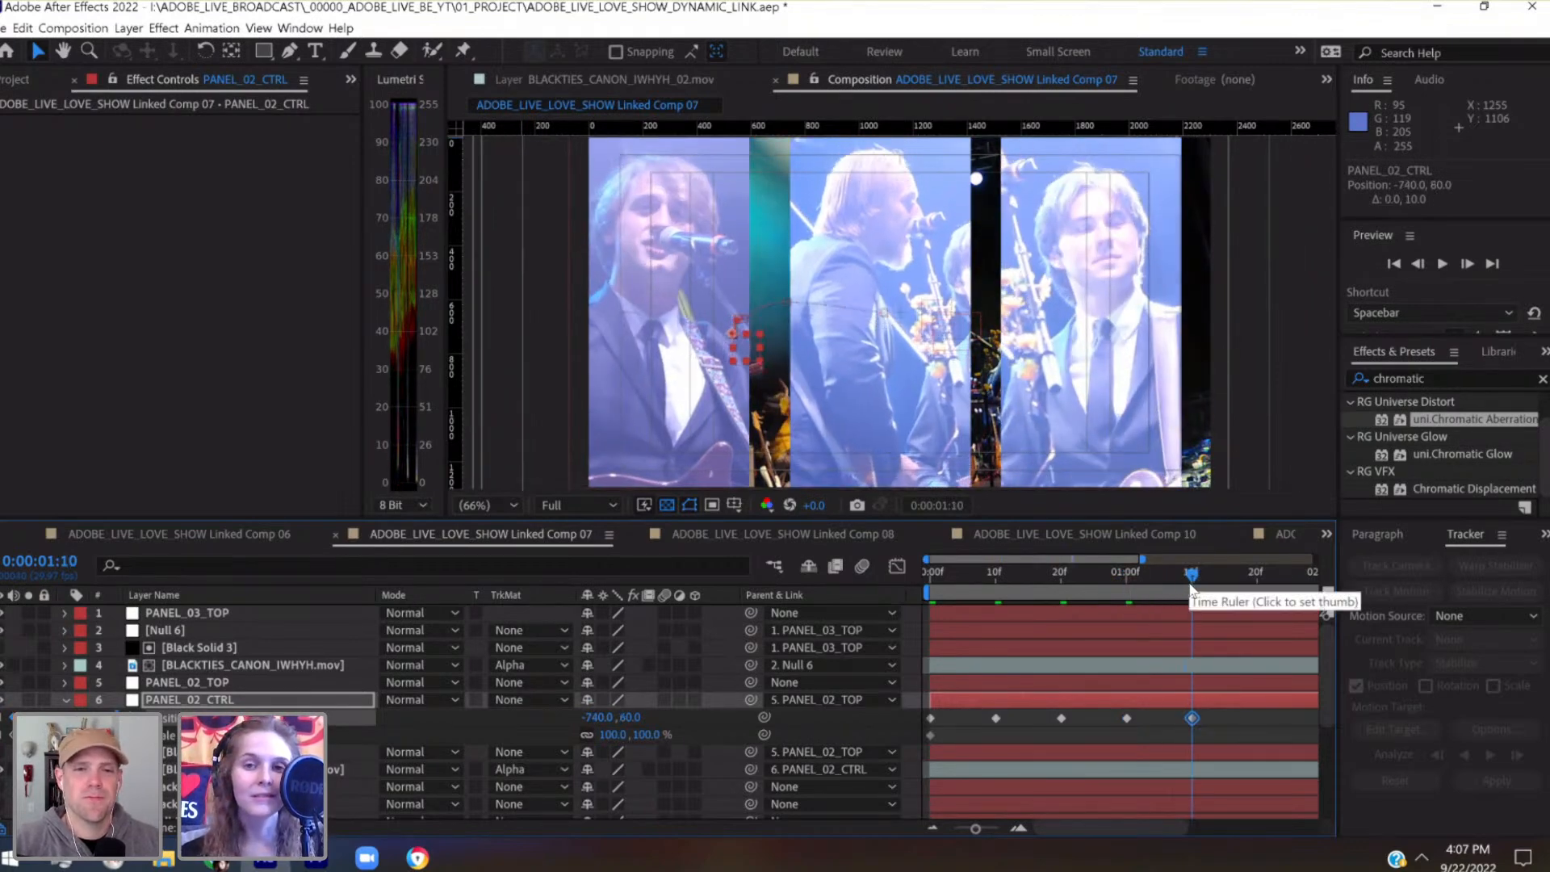
Nudge PANEL_02_CTRL at 0:00:01:20 to keyframe its Position at -760, 80
{"action": "left_click", "coordinate": [1257, 583]}
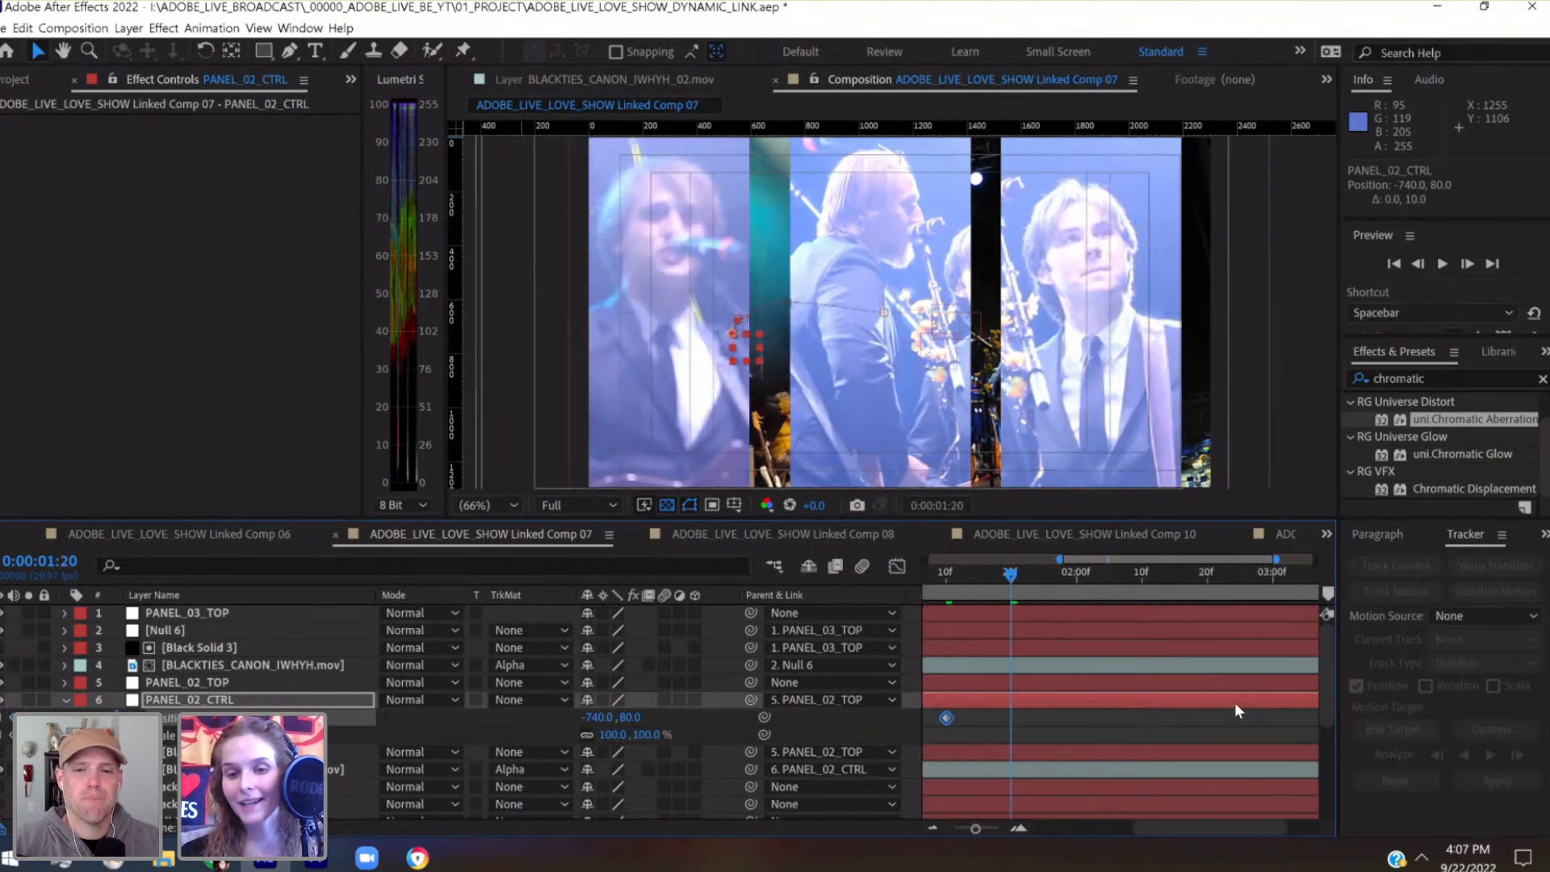
{"action": "scroll", "coordinate": [1234, 703], "scroll_direction": "left", "scroll_amount": 2}
{"action": "key", "text": "shift+Left"}
{"action": "key", "text": "shift+Left"}
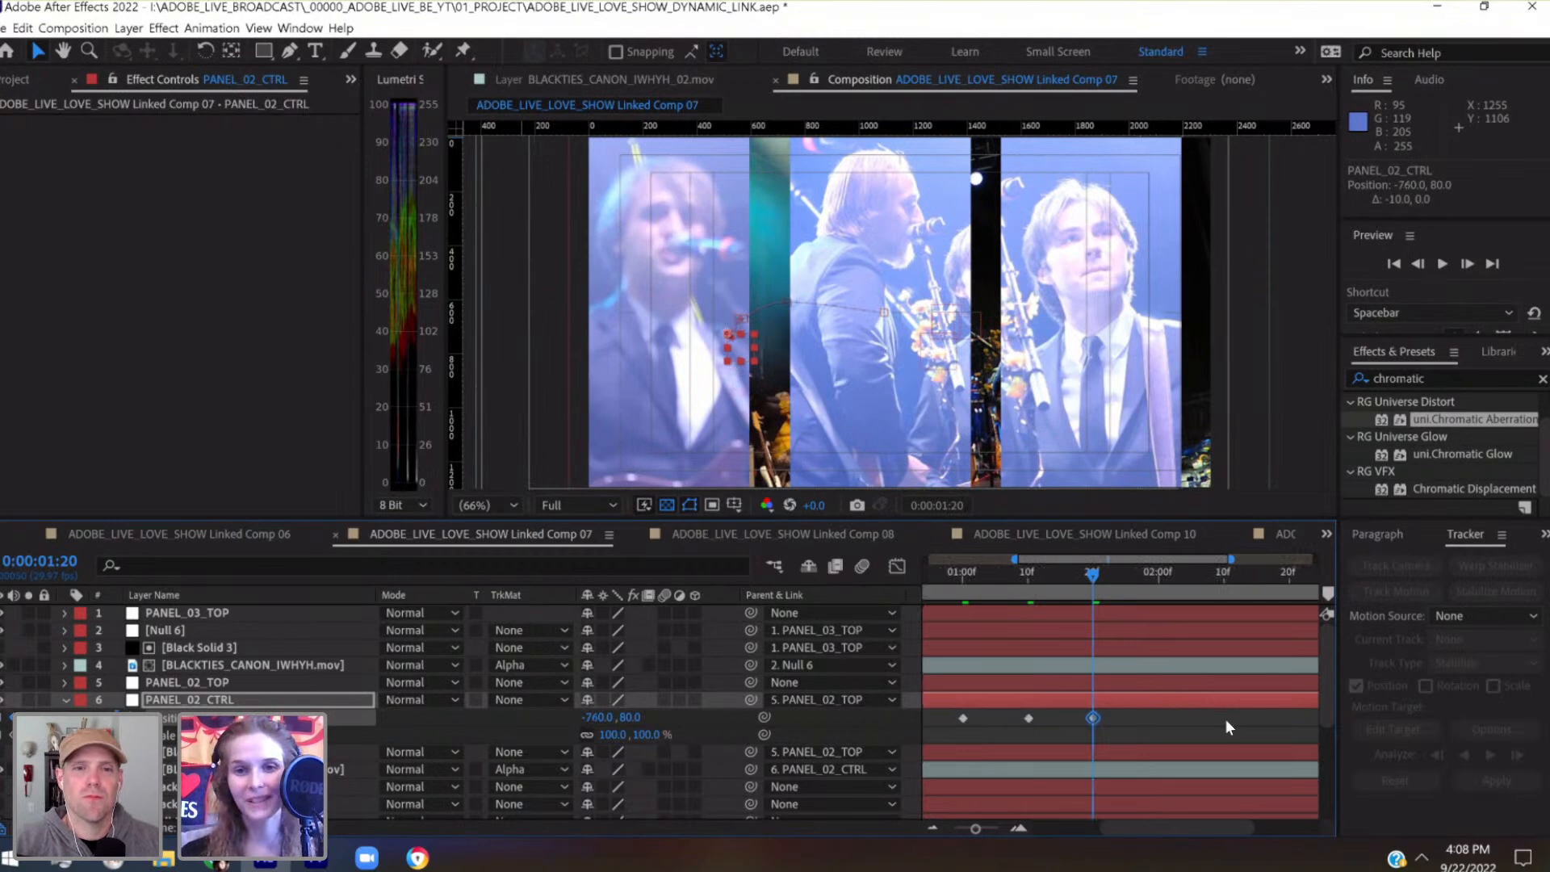
{"action": "key", "text": "shift+Down"}
{"action": "key", "text": "shift+Down"}
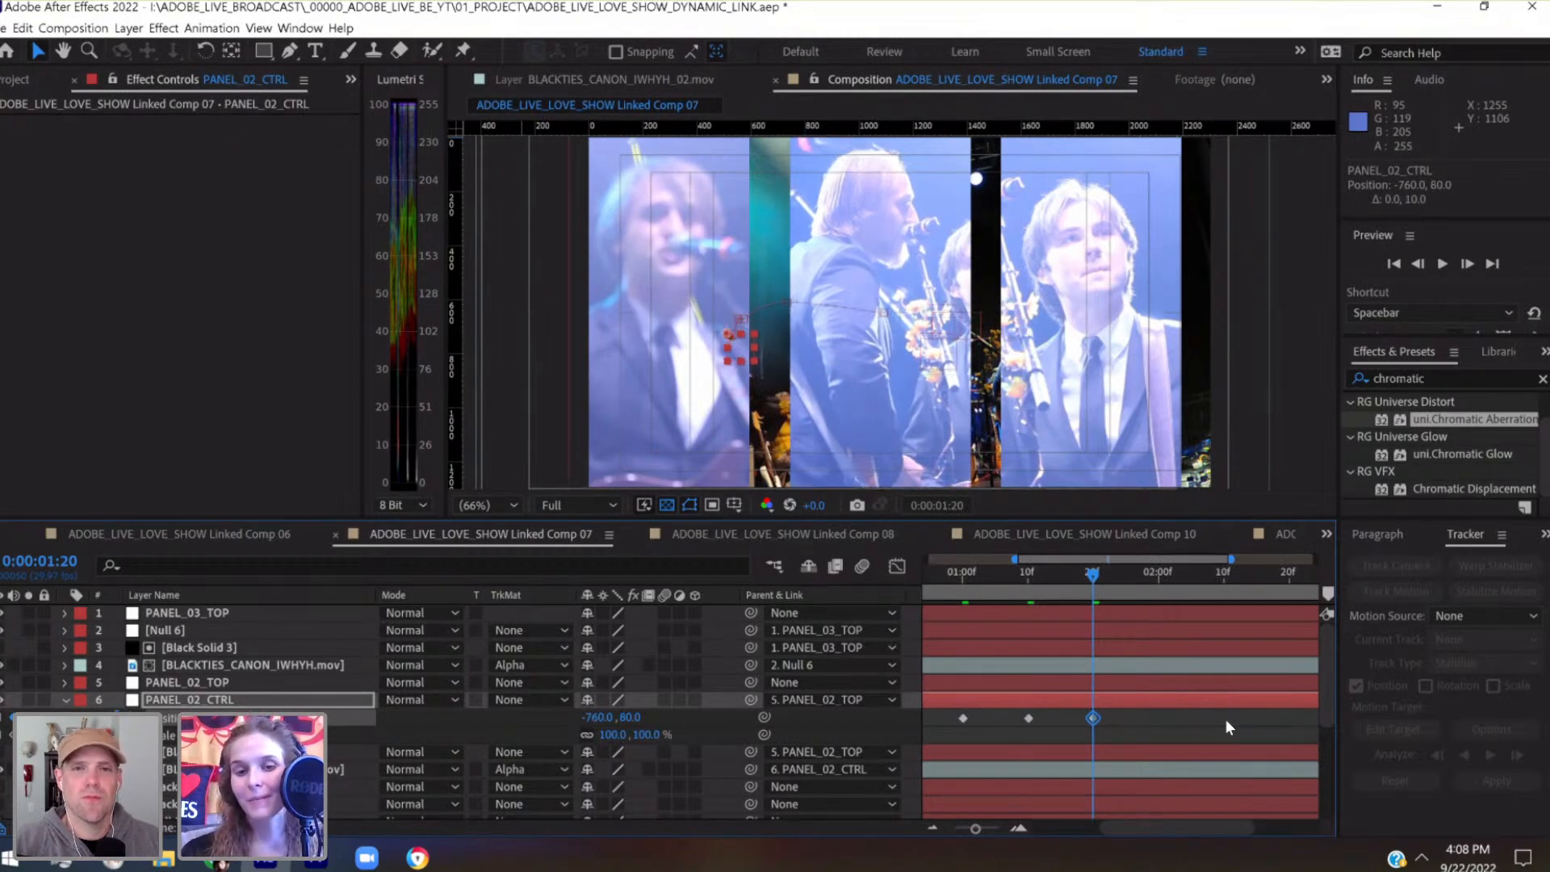
Nudge PANEL_02_CTRL at 0:00:02:00 to keyframe its Position at -760, 140
{"action": "left_click", "coordinate": [1157, 581]}
{"action": "key", "text": "shift+Right"}
{"action": "key", "text": "shift+Right"}
{"action": "key", "text": "shift+Down"}
{"action": "key", "text": "shift+Down"}
{"action": "key", "text": "shift+Down"}
{"action": "key", "text": "shift+Down"}
{"action": "key", "text": "shift+Down"}
{"action": "key", "text": "shift+Down"}
{"action": "key", "text": "shift+Left"}
{"action": "key", "text": "shift+Left"}
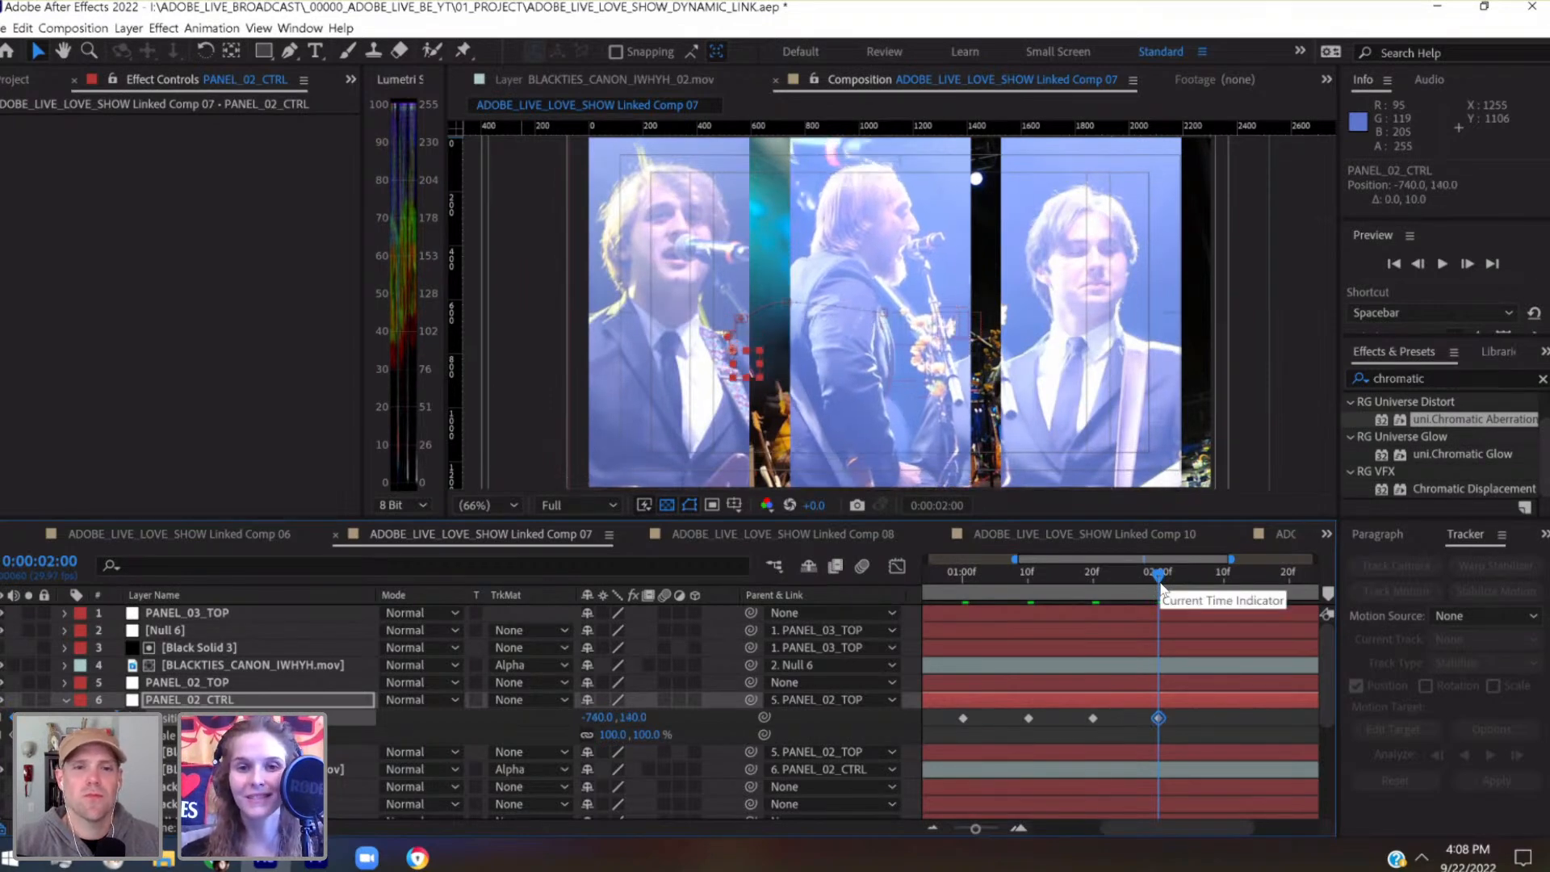
Save the project and keyframe PANEL_02_CTRL's Position at -680, 200 at 0:00:02:10
{"action": "mouse_move", "coordinate": [1248, 579]}
{"action": "left_mouse_down"}
{"action": "mouse_move", "coordinate": [1214, 579]}
{"action": "mouse_move", "coordinate": [1225, 588]}
{"action": "left_mouse_up"}
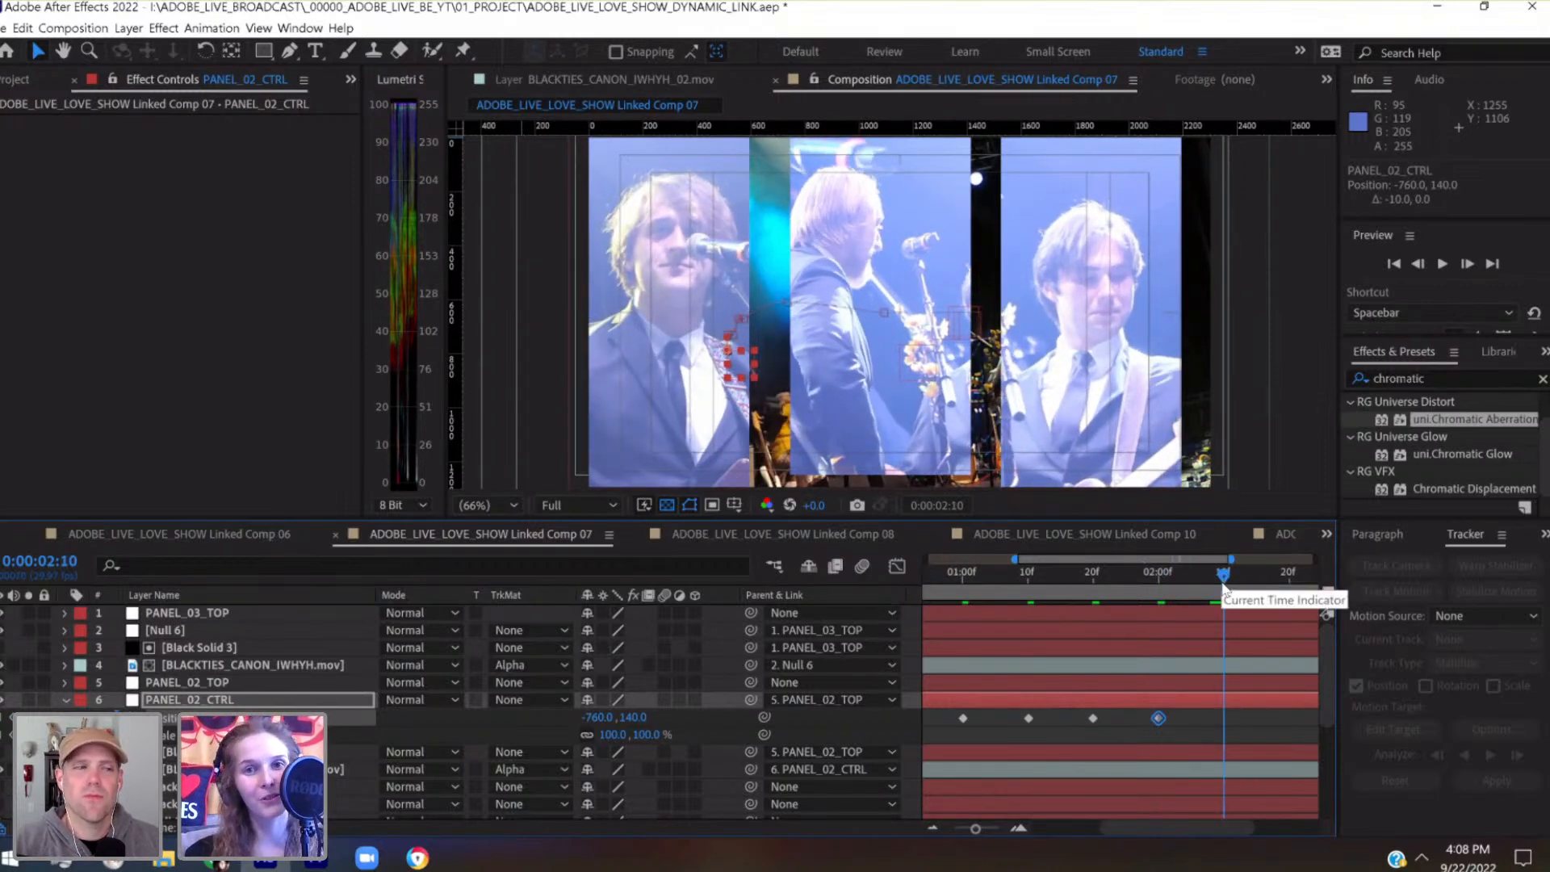
{"action": "key", "text": "ctrl+s"}
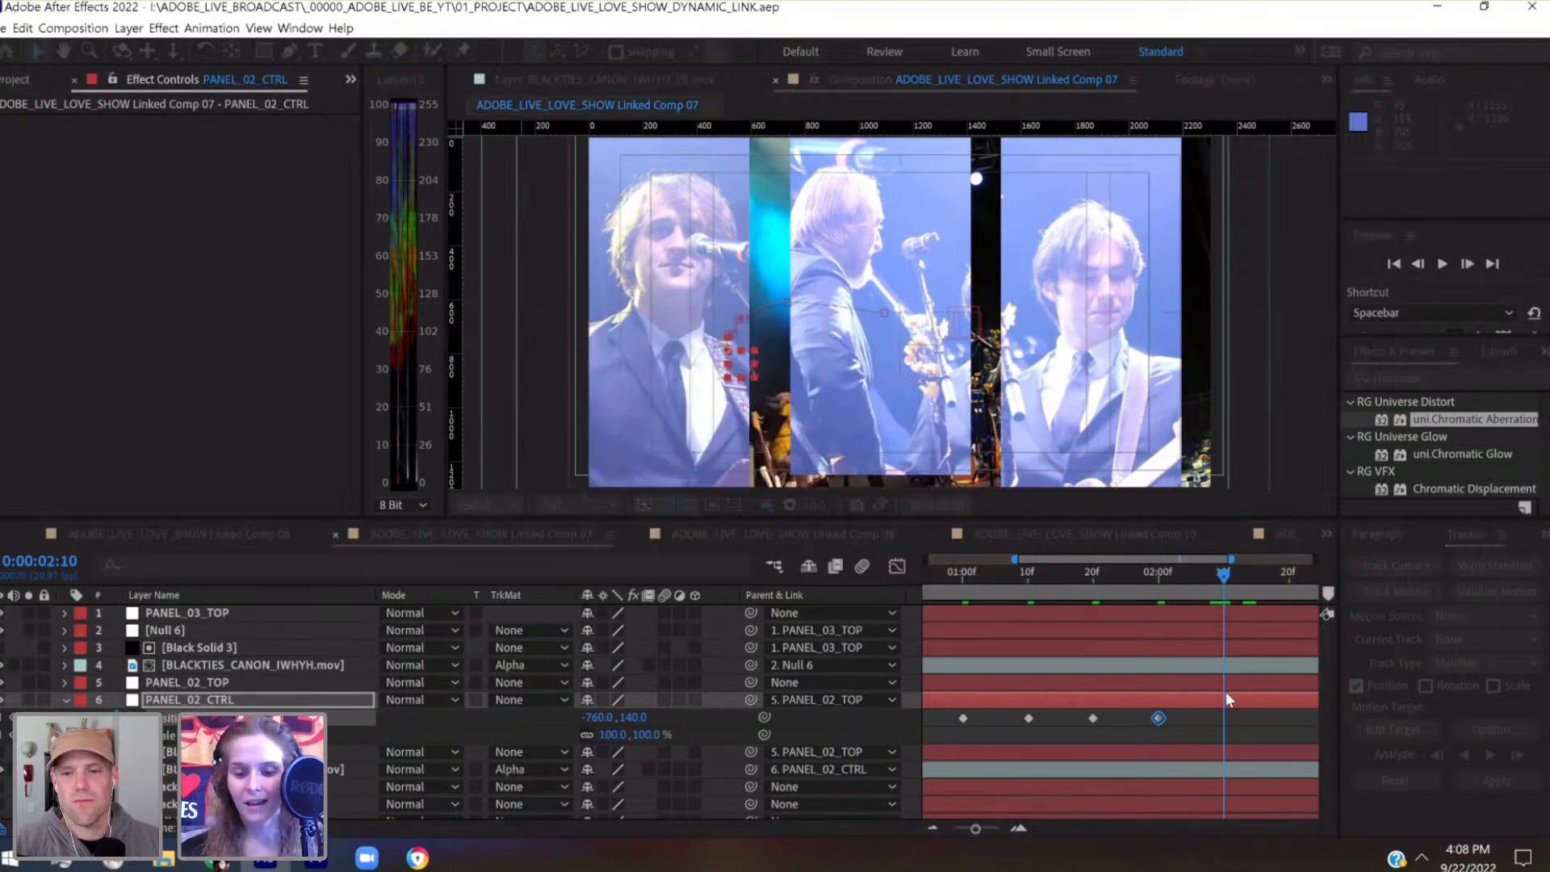
{"action": "key", "text": "shift+Right"}
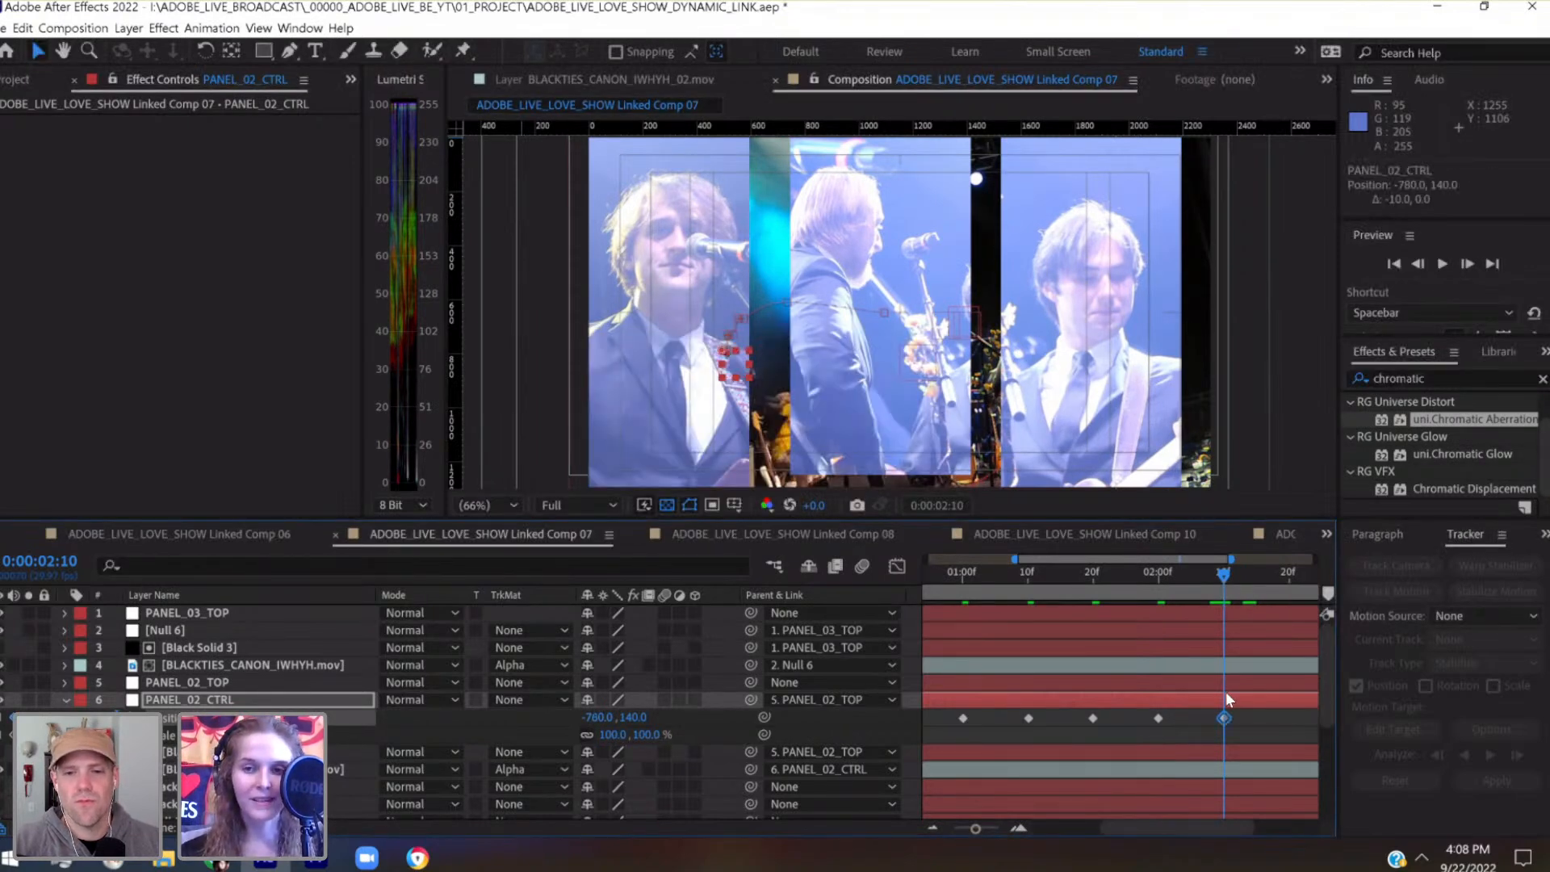
{"action": "key", "text": "shift+Down"}
{"action": "key", "text": "shift+Down"}
{"action": "key", "text": "shift+Down"}
{"action": "key", "text": "shift+Down"}
{"action": "key", "text": "shift+Down"}
{"action": "key", "text": "shift+Down"}
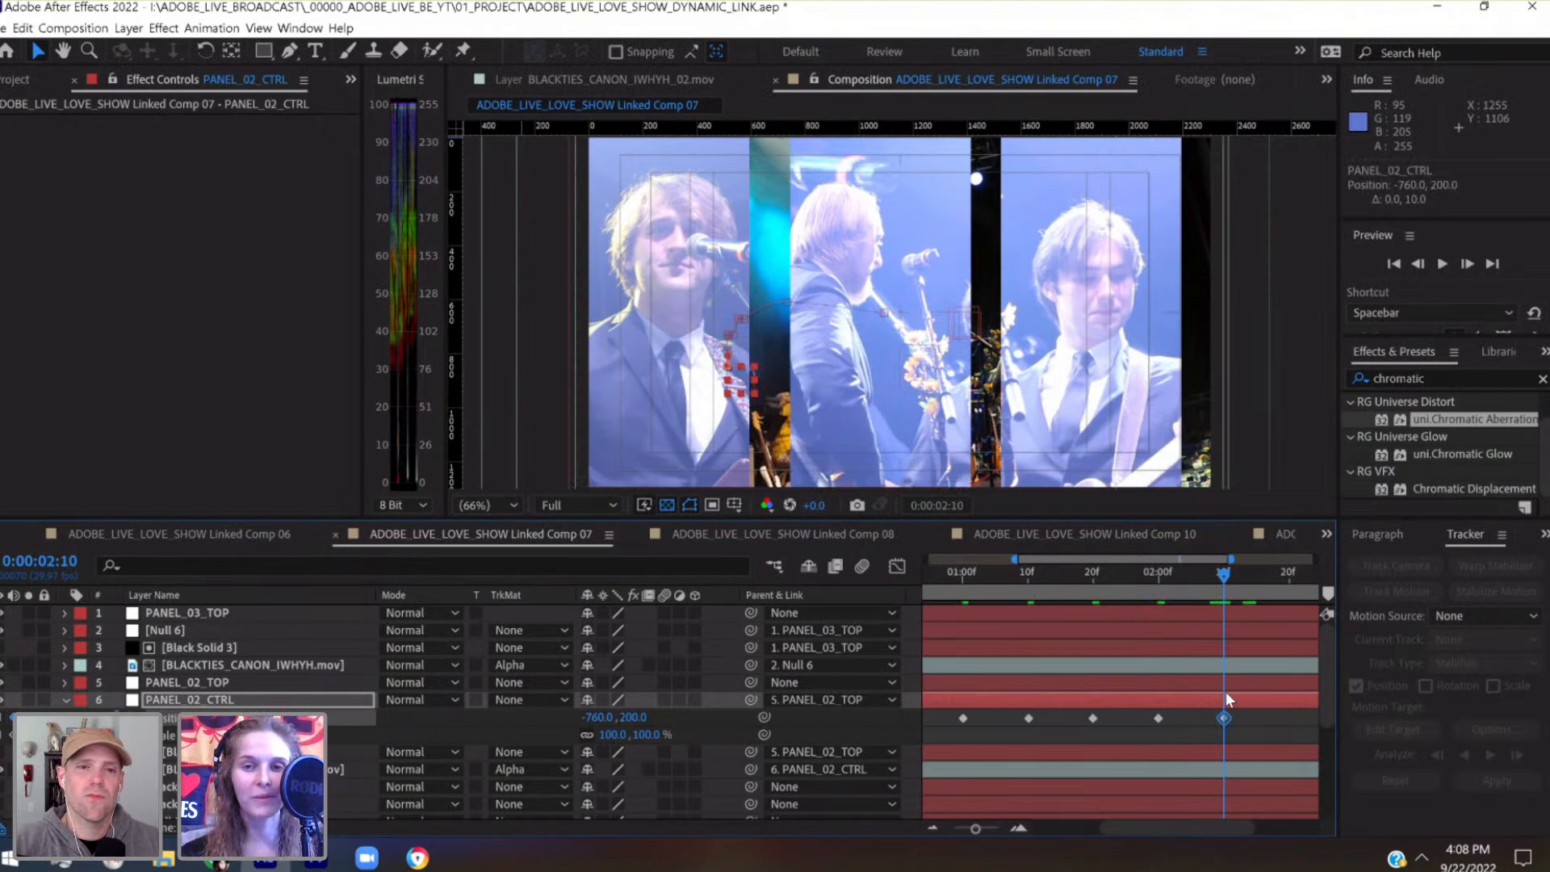
{"action": "key", "text": "shift+Right"}
{"action": "key", "text": "shift+Right"}
{"action": "key", "text": "shift+Right"}
{"action": "key", "text": "shift+Right"}
{"action": "key", "text": "shift+Right"}
{"action": "key", "text": "shift+Right"}
{"action": "key", "text": "shift+Right"}
{"action": "key", "text": "shift+Right"}
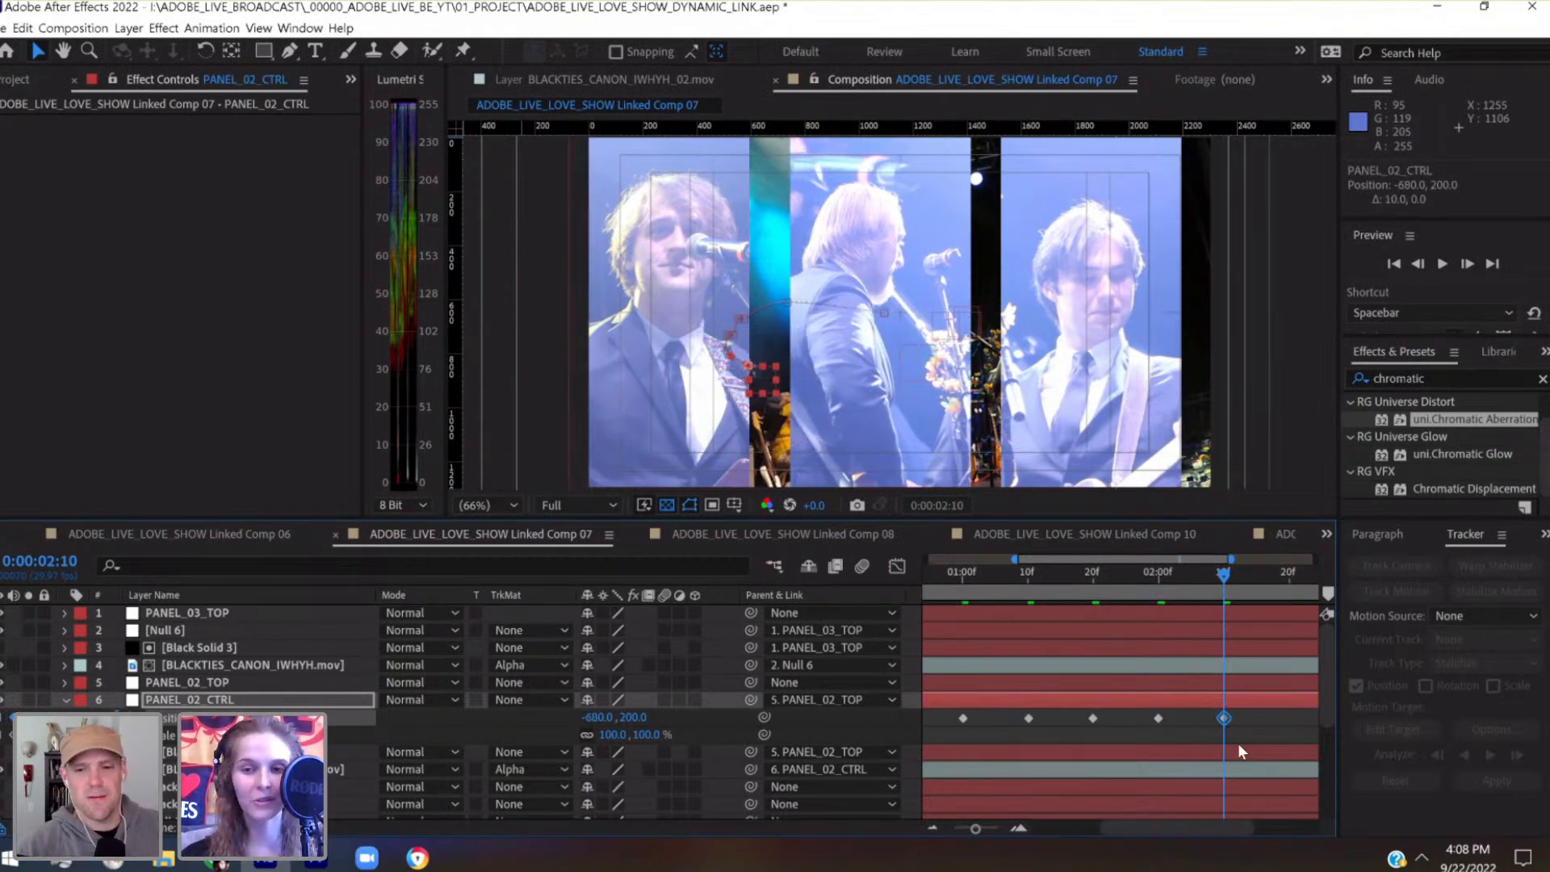
Nudge PANEL_02_CTRL at 0:00:02:20 to keyframe its Position at -640, 240
{"action": "scroll", "coordinate": [1237, 742], "scroll_direction": "right", "scroll_amount": 3}
{"action": "left_click", "coordinate": [1136, 578]}
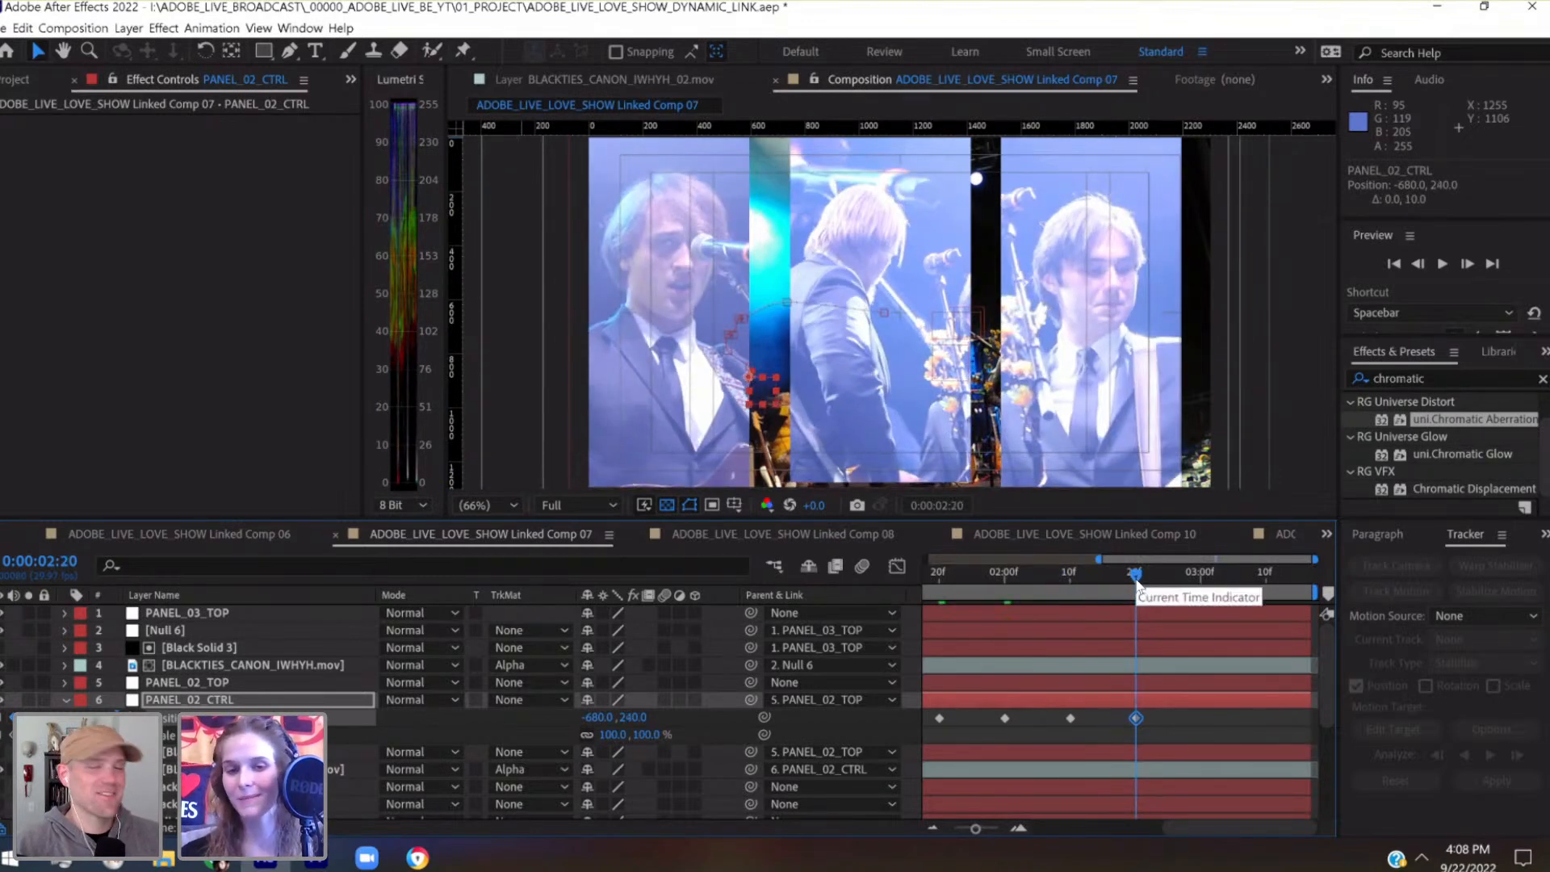
{"action": "key", "text": "shift+Right"}
{"action": "key", "text": "shift+Right"}
{"action": "key", "text": "shift+Right"}
{"action": "key", "text": "shift+Right"}
{"action": "key", "text": "shift+Right"}
{"action": "key", "text": "shift+Right"}
{"action": "key", "text": "shift+Left"}
{"action": "key", "text": "shift+Left"}
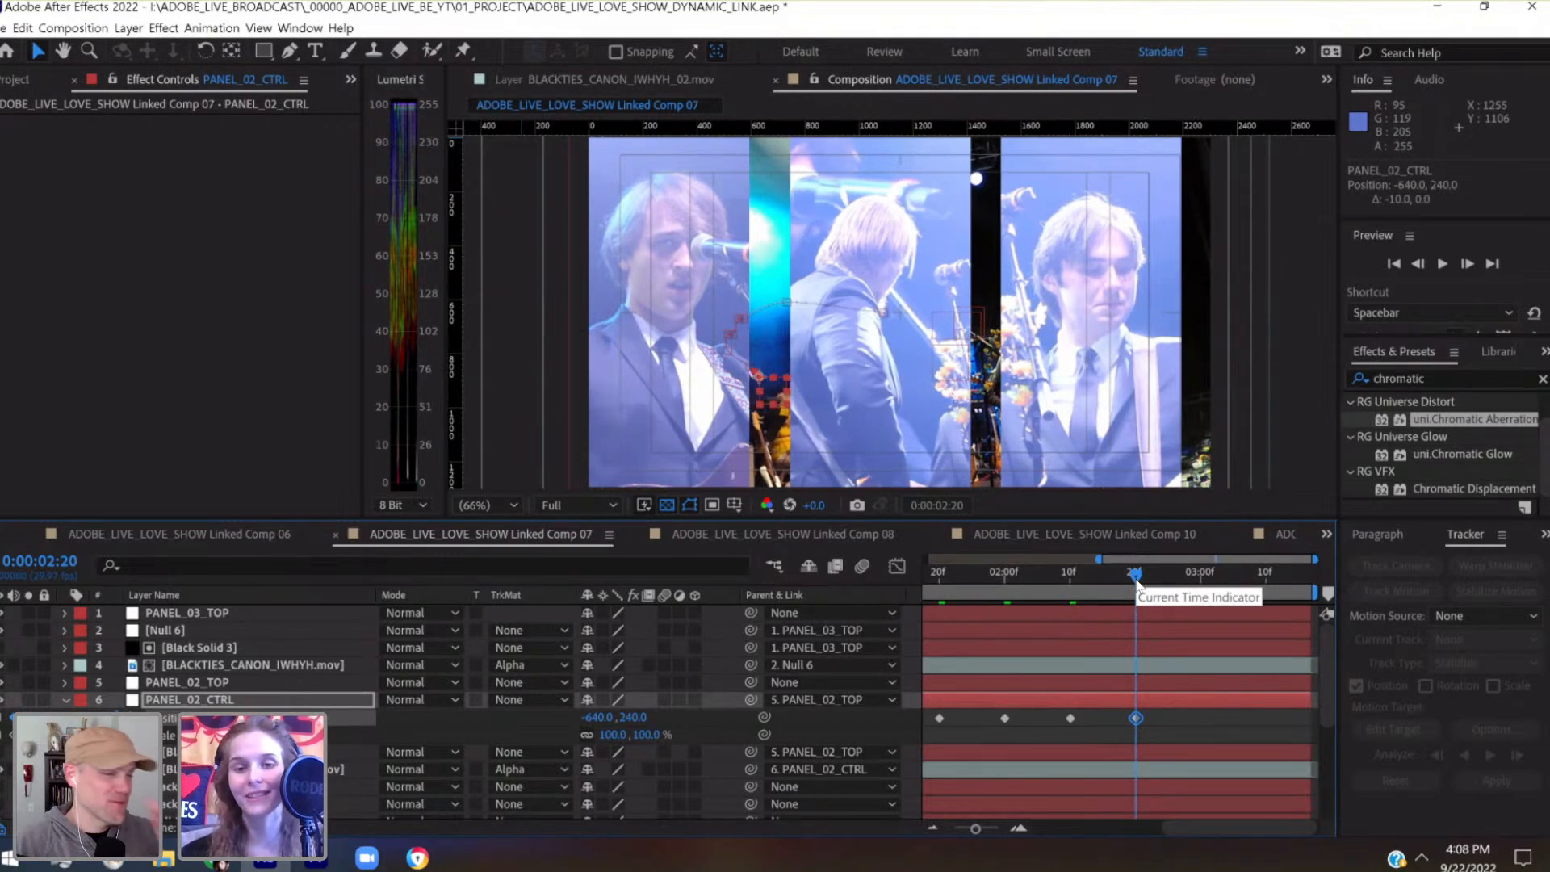
Nudge PANEL_02_CTRL at 0:00:03:00 to keyframe its Position at -680, 240
{"action": "left_click", "coordinate": [1200, 583]}
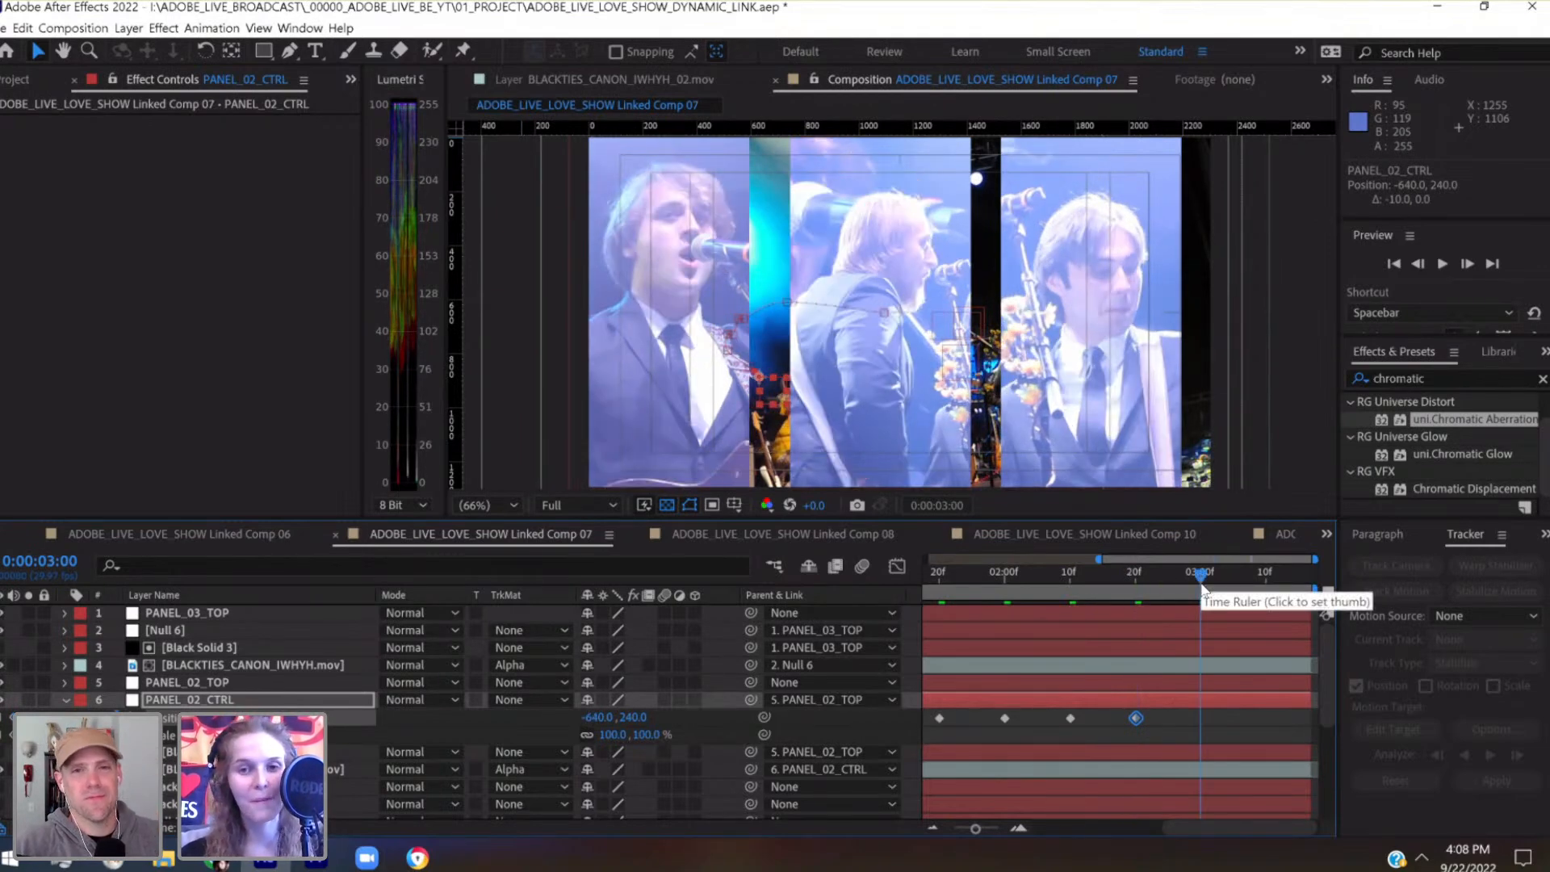
{"action": "key", "text": "shift+Left"}
{"action": "key", "text": "shift+Left"}
{"action": "key", "text": "shift+Left"}
{"action": "key", "text": "shift+Left"}
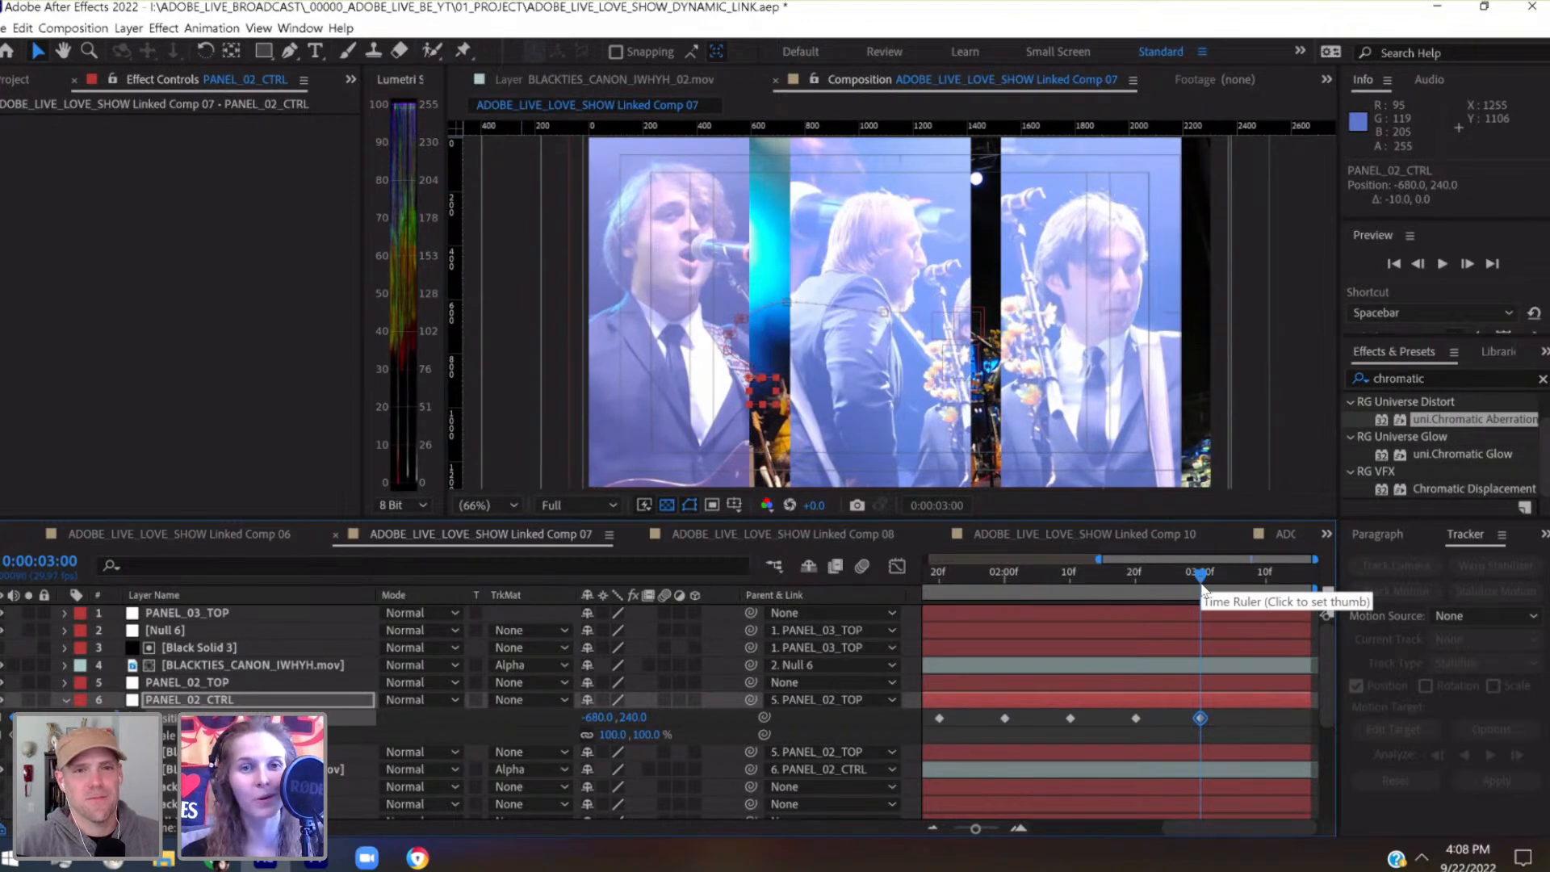
Nudge PANEL_02_CTRL at 0:00:03:10 to keyframe its Position at -680, 200
{"action": "left_click", "coordinate": [1266, 584]}
{"action": "key", "text": "shift+Right"}
{"action": "key", "text": "shift+Left"}
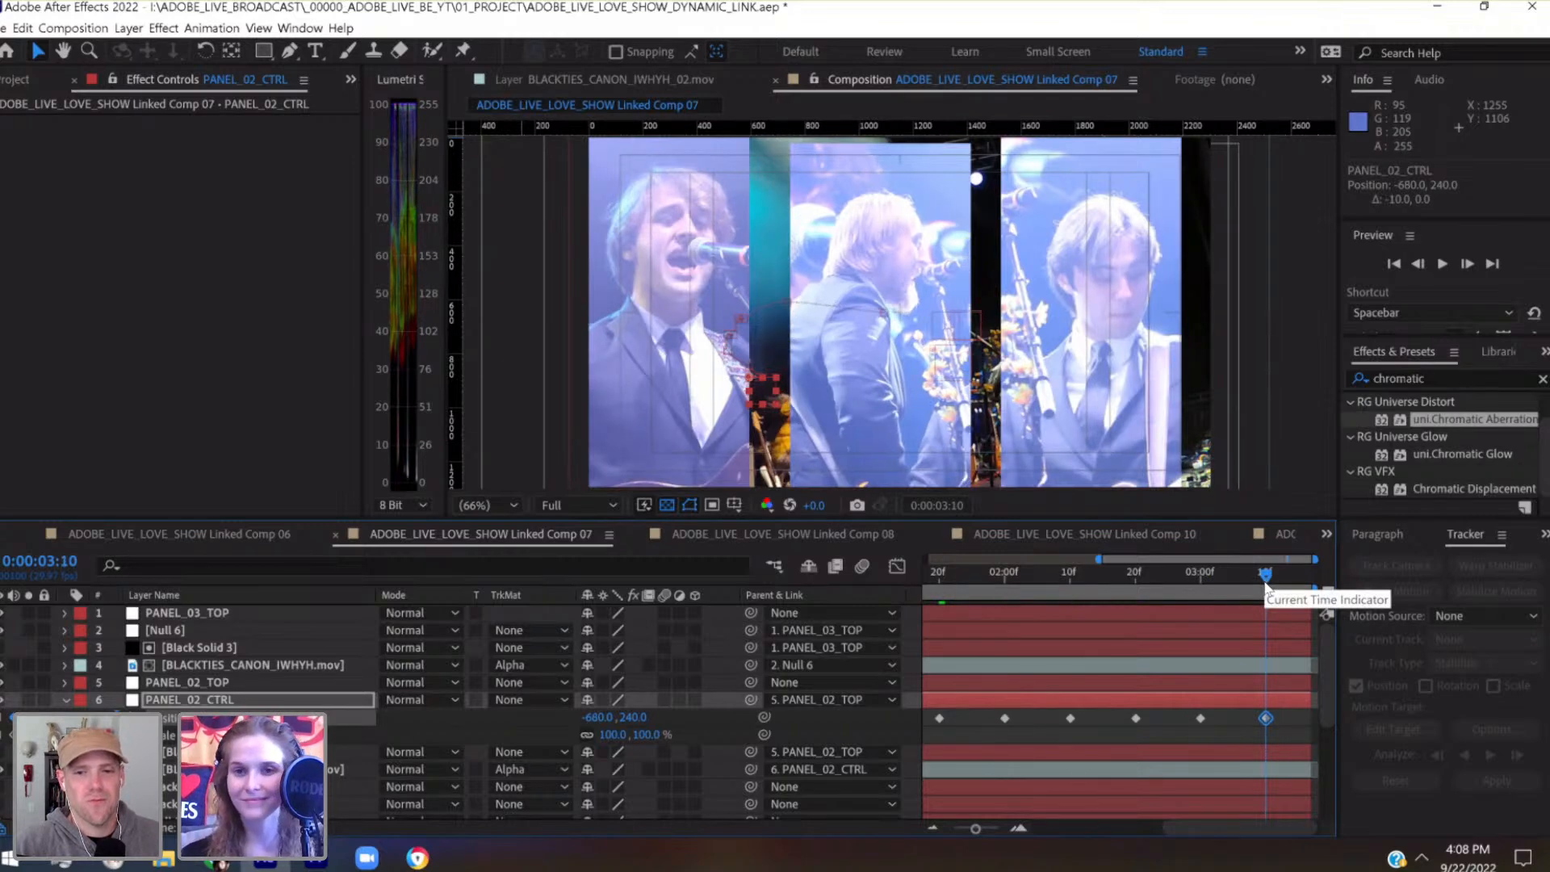
{"action": "key", "text": "shift+Up"}
{"action": "key", "text": "shift+Up"}
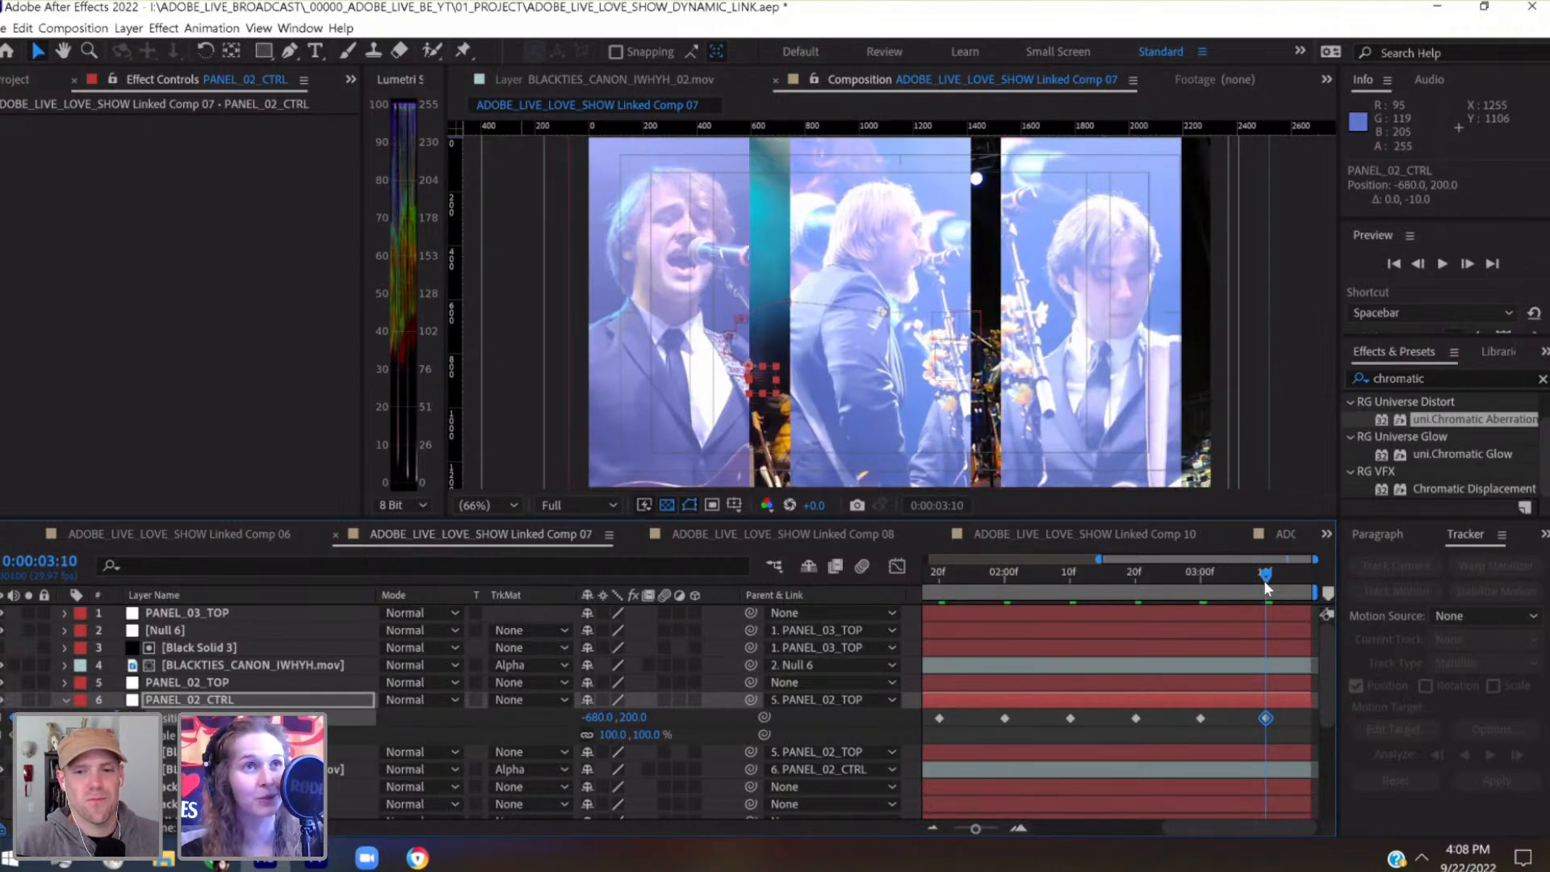
Check the framing up to the final frame at 0:00:03:16, save the project and scrub back through the animation
{"action": "left_click_drag", "start_coordinate": [1264, 580], "coordinate": [1299, 580]}
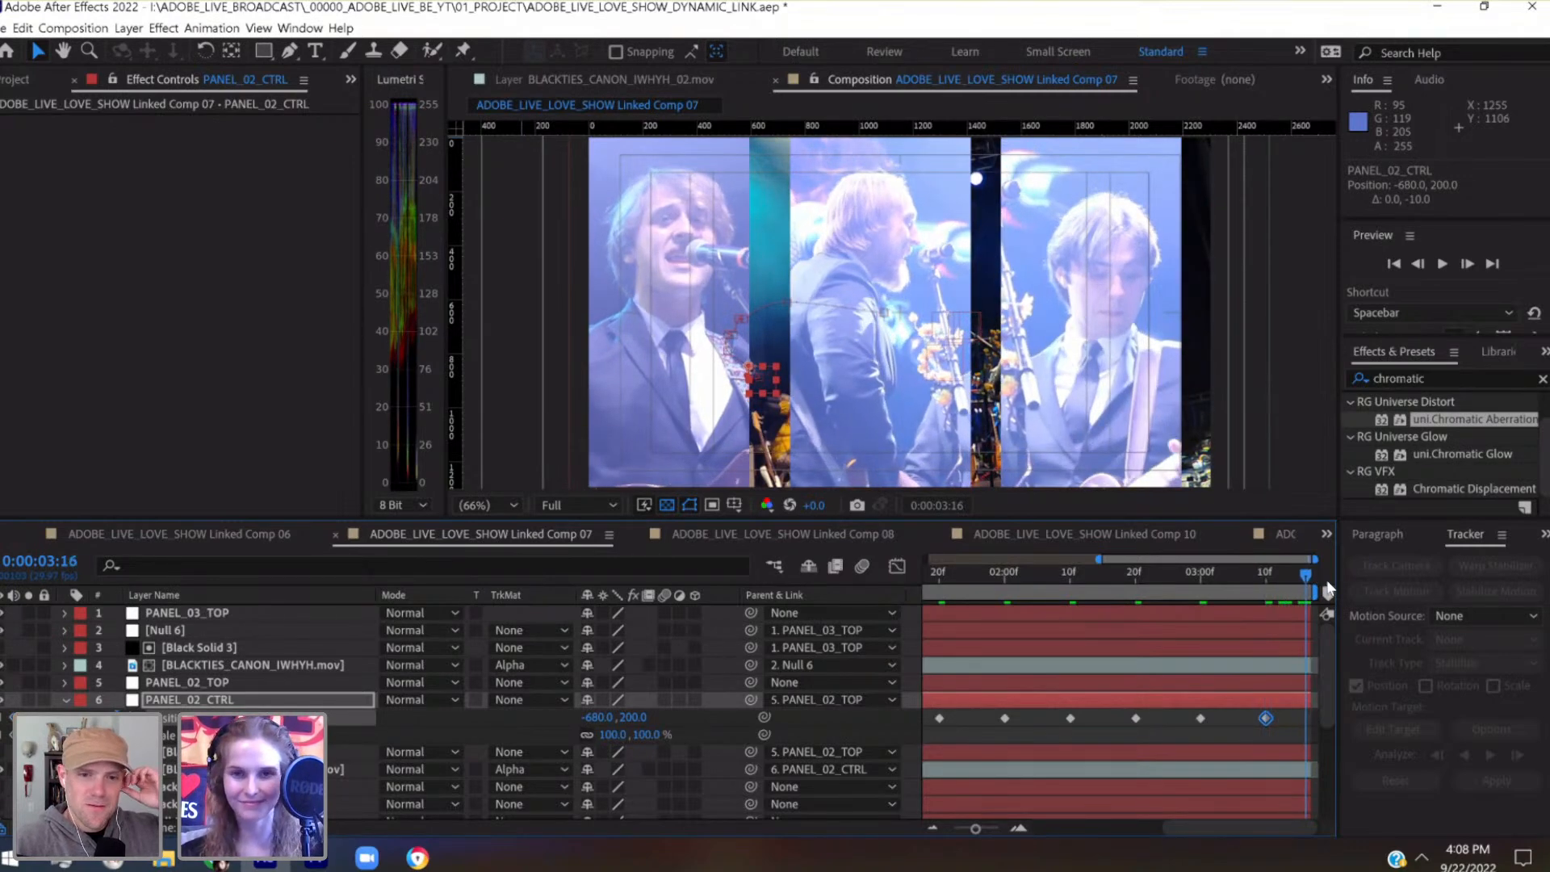
{"action": "key", "text": "ctrl+s"}
{"action": "left_click_drag", "start_coordinate": [1294, 578], "coordinate": [1059, 618]}
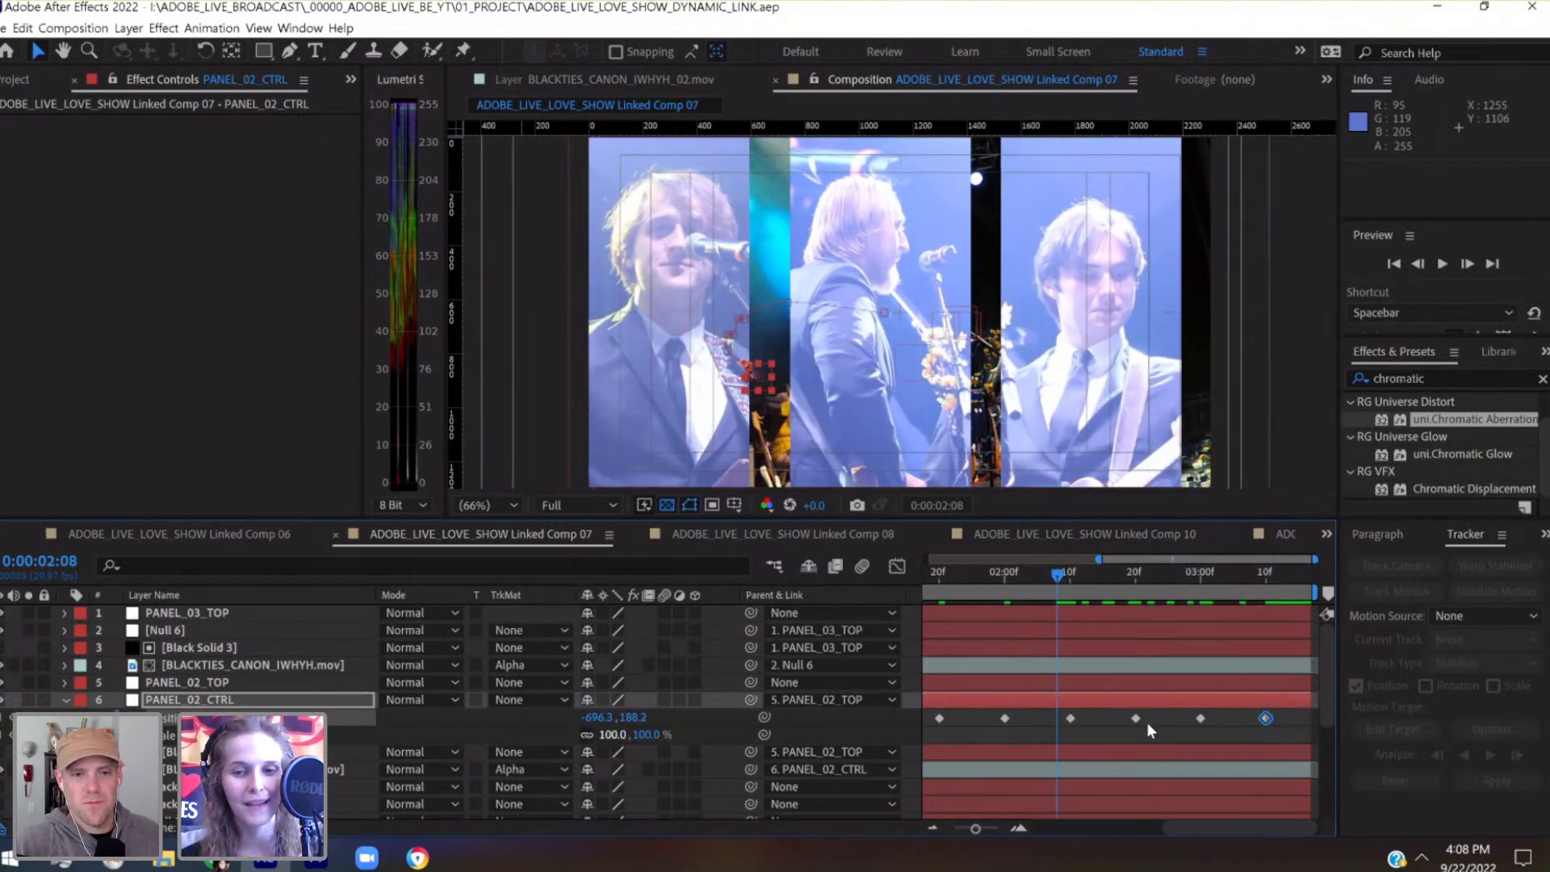
Set PANEL_02_CTRL's Scale keyframe at 0:00:00:00 to 115% and reselect the null
{"action": "key", "text": "Home"}
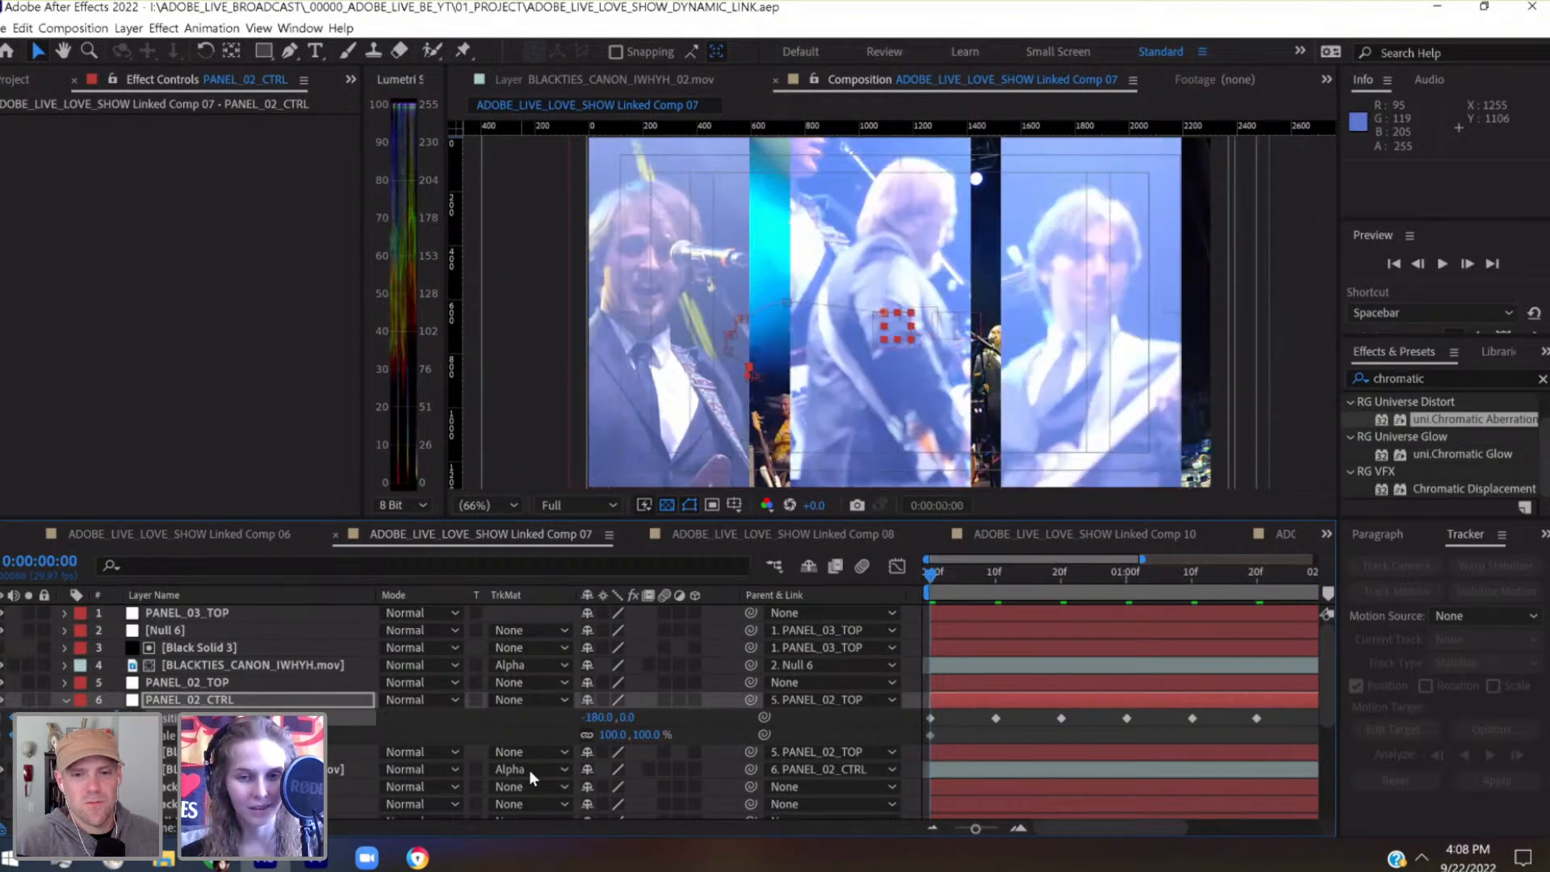
{"action": "left_click_drag", "start_coordinate": [630, 733], "coordinate": [631, 733]}
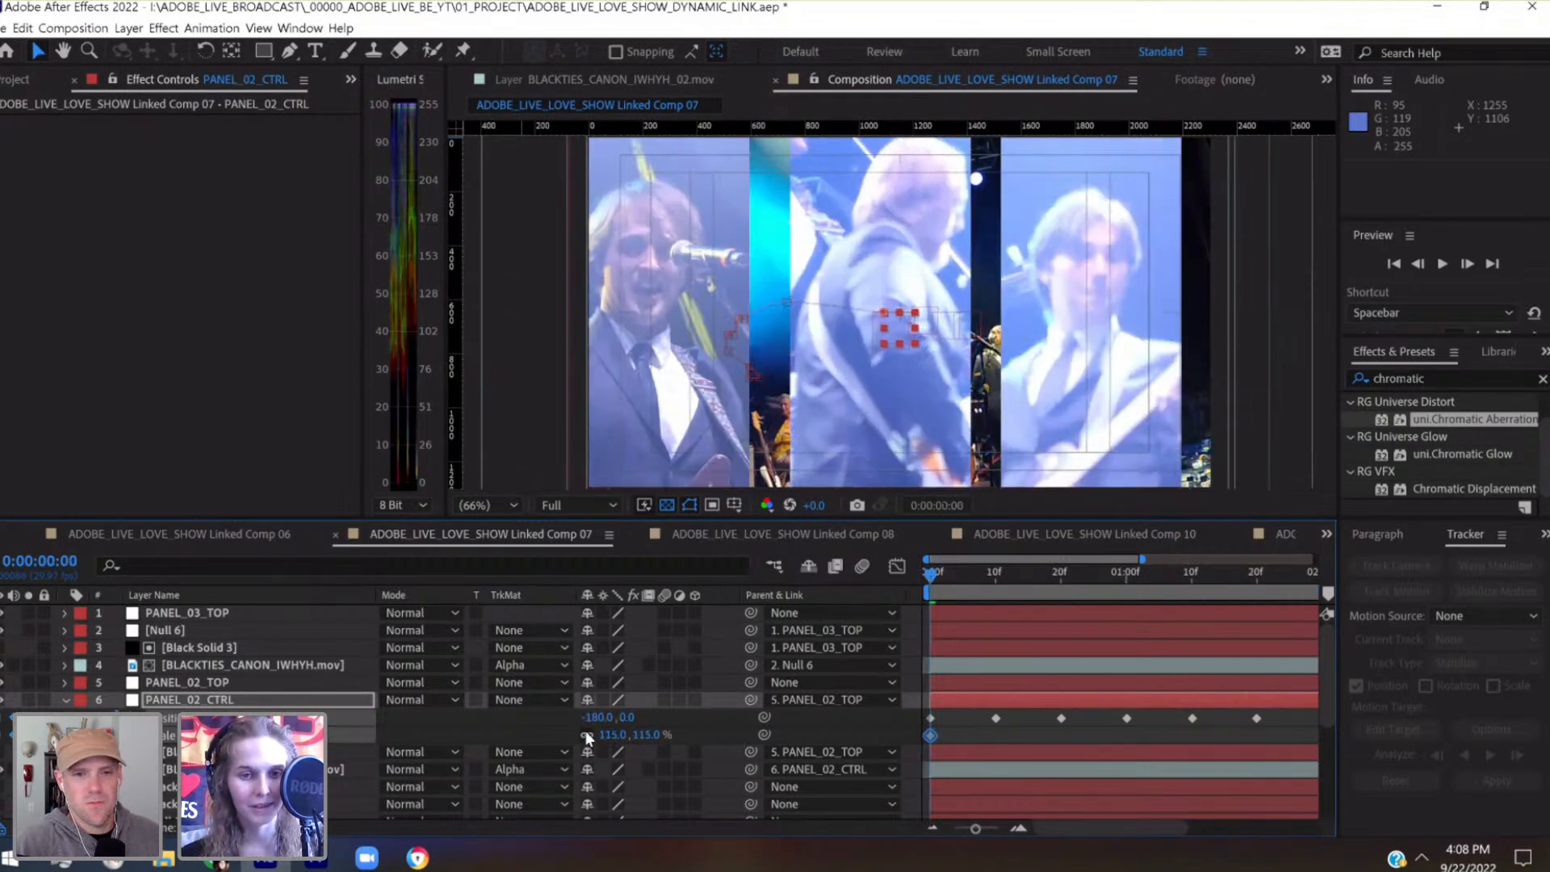
{"action": "left_click", "coordinate": [323, 699]}
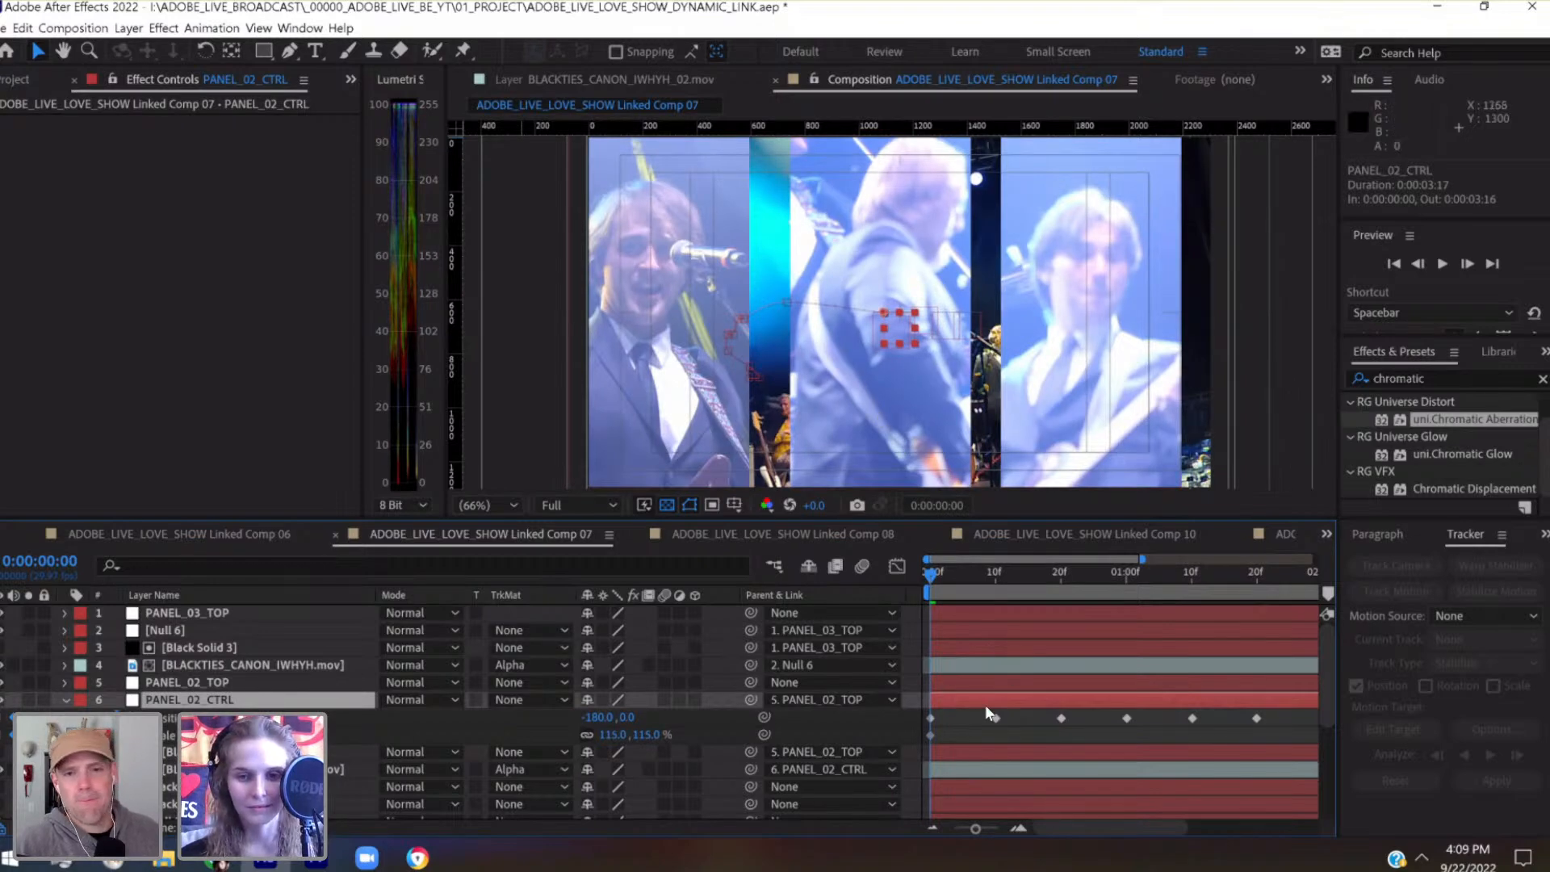
Select all of PANEL_02_CTRL's Position keyframes and nudge them together to the left and slightly down to reframe the enlarged performer
{"action": "left_click_drag", "start_coordinate": [976, 828], "coordinate": [951, 831]}
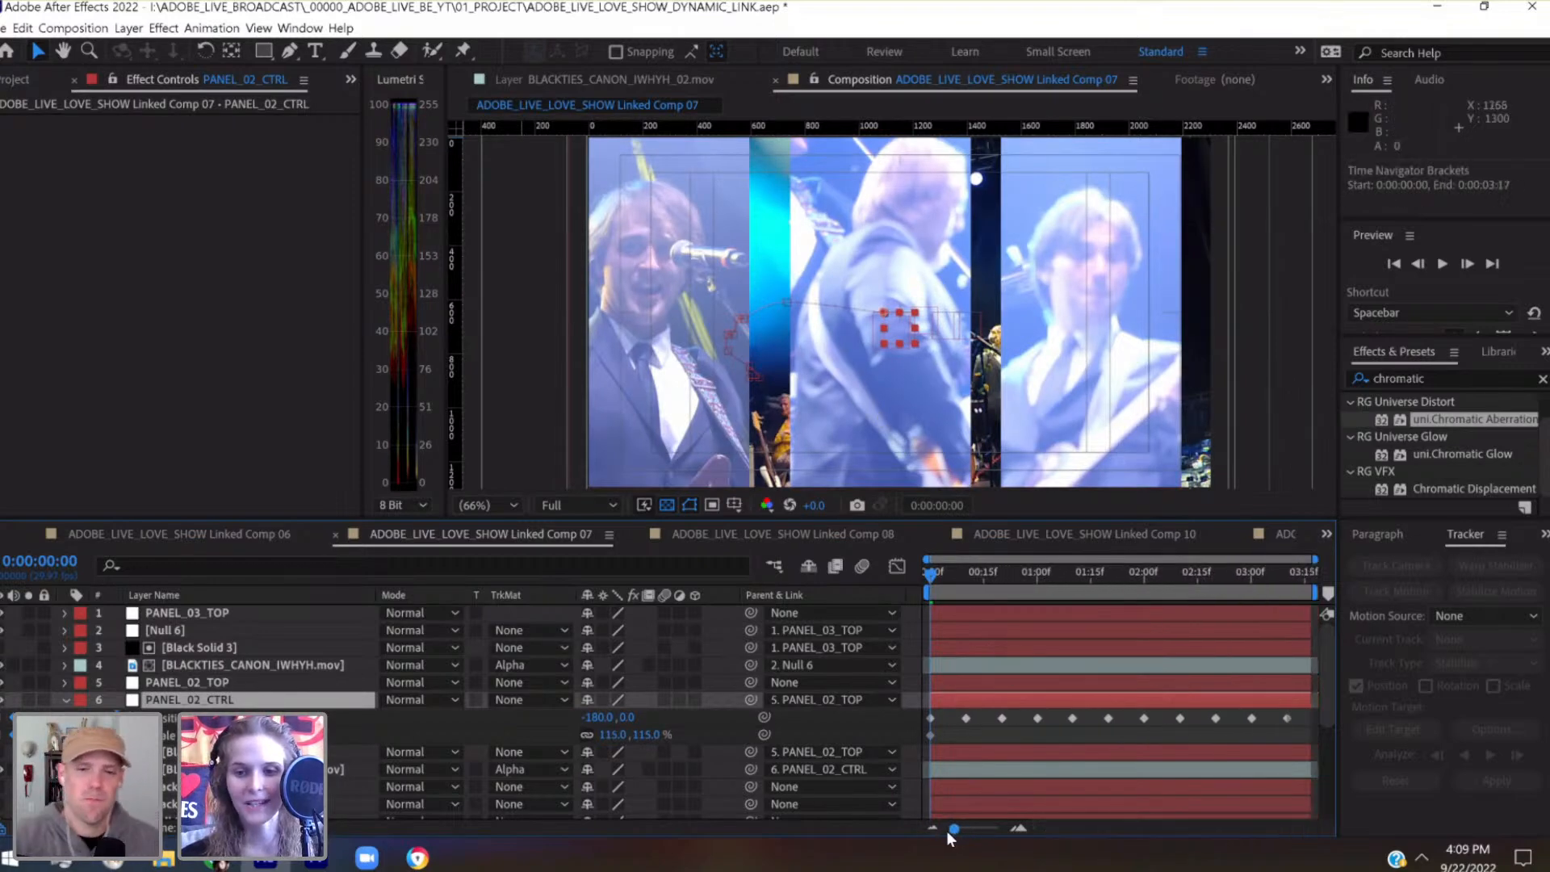
{"action": "left_click_drag", "start_coordinate": [1302, 714], "coordinate": [916, 719]}
{"action": "key", "text": "shift+Left"}
{"action": "key", "text": "shift+Left"}
{"action": "key", "text": "shift+Left"}
{"action": "key", "text": "shift+Left"}
{"action": "key", "text": "shift+Left"}
{"action": "key", "text": "shift+Left"}
{"action": "key", "text": "shift+Left"}
{"action": "key", "text": "shift+Left"}
{"action": "key", "text": "shift+Left"}
{"action": "key", "text": "shift+Left"}
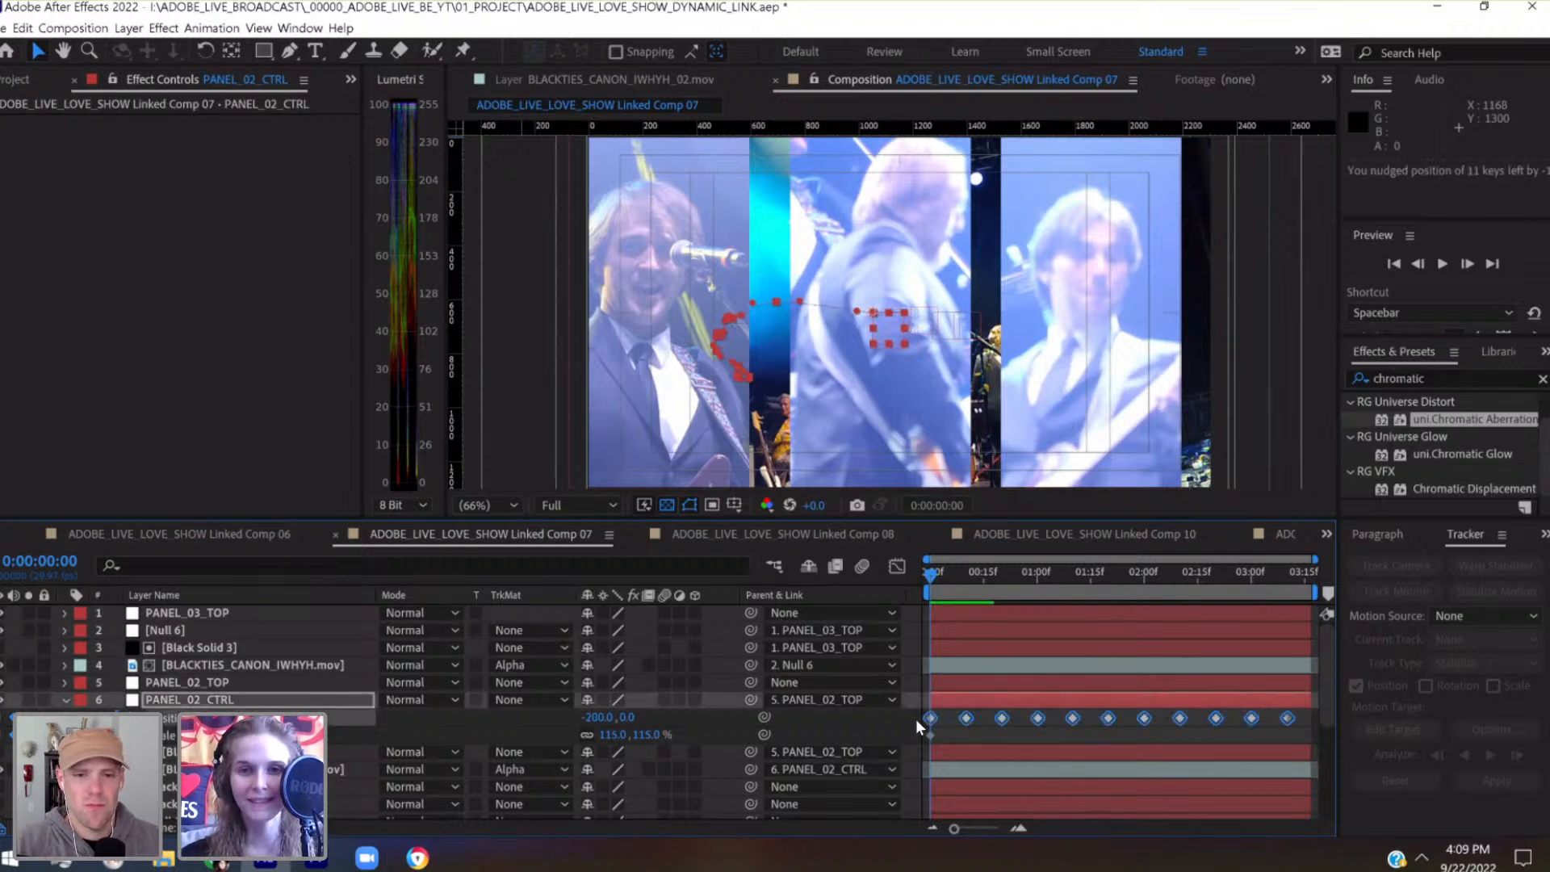
{"action": "key", "text": "shift+Left"}
{"action": "key", "text": "shift+Left"}
{"action": "key", "text": "shift+Left"}
{"action": "key", "text": "shift+Left"}
{"action": "key", "text": "shift+Left"}
{"action": "key", "text": "shift+Left"}
{"action": "key", "text": "shift+Left"}
{"action": "key", "text": "shift+Left"}
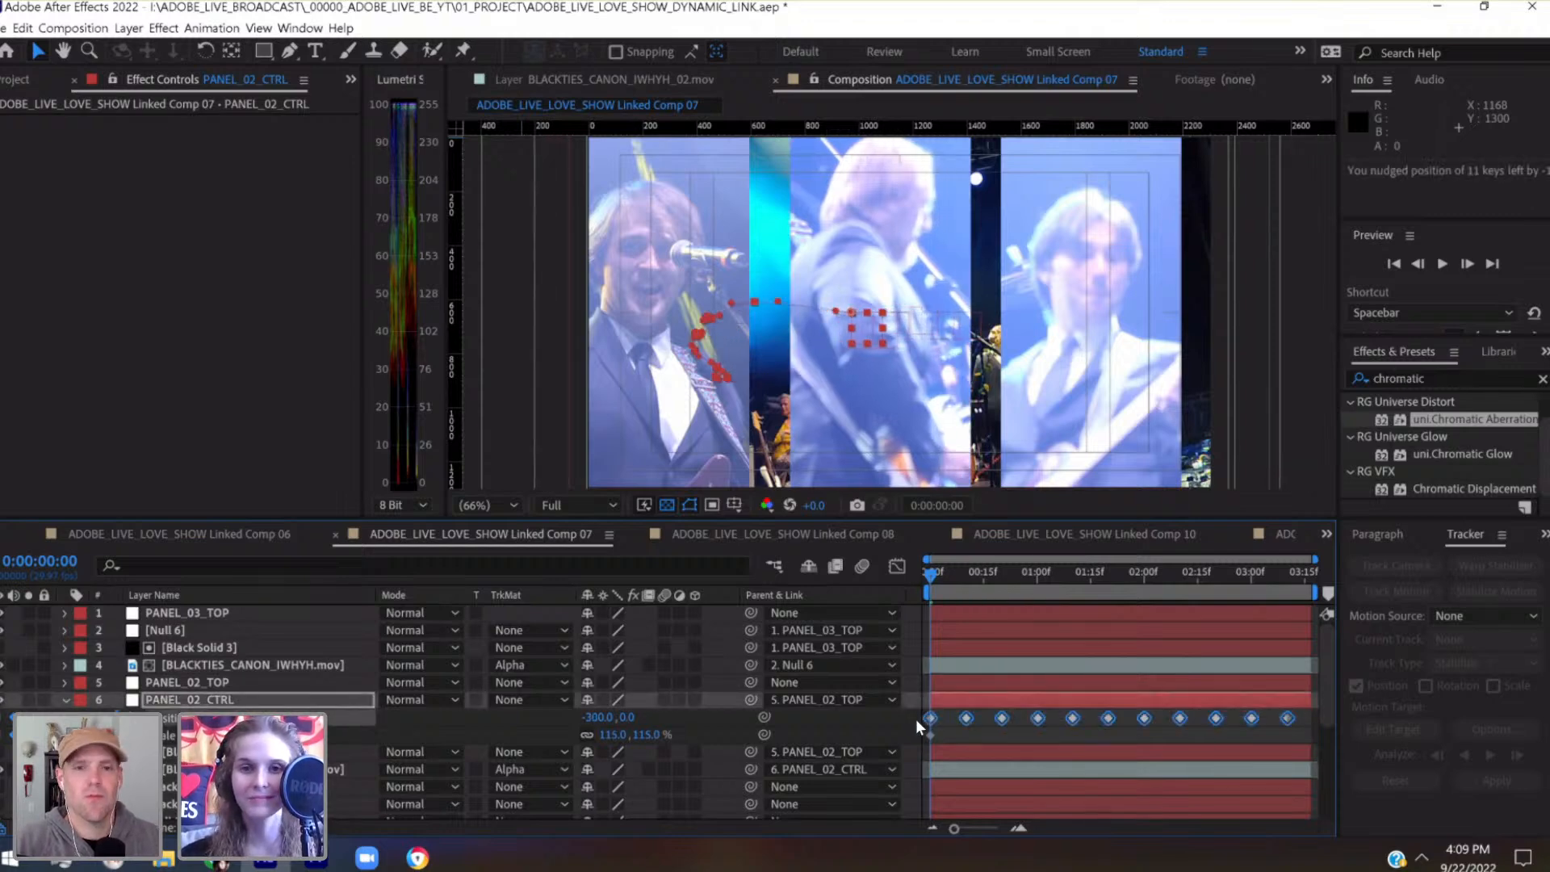
{"action": "key", "text": "shift+Down"}
{"action": "key", "text": "shift+Down"}
{"action": "key", "text": "shift+Down"}
{"action": "key", "text": "shift+Down"}
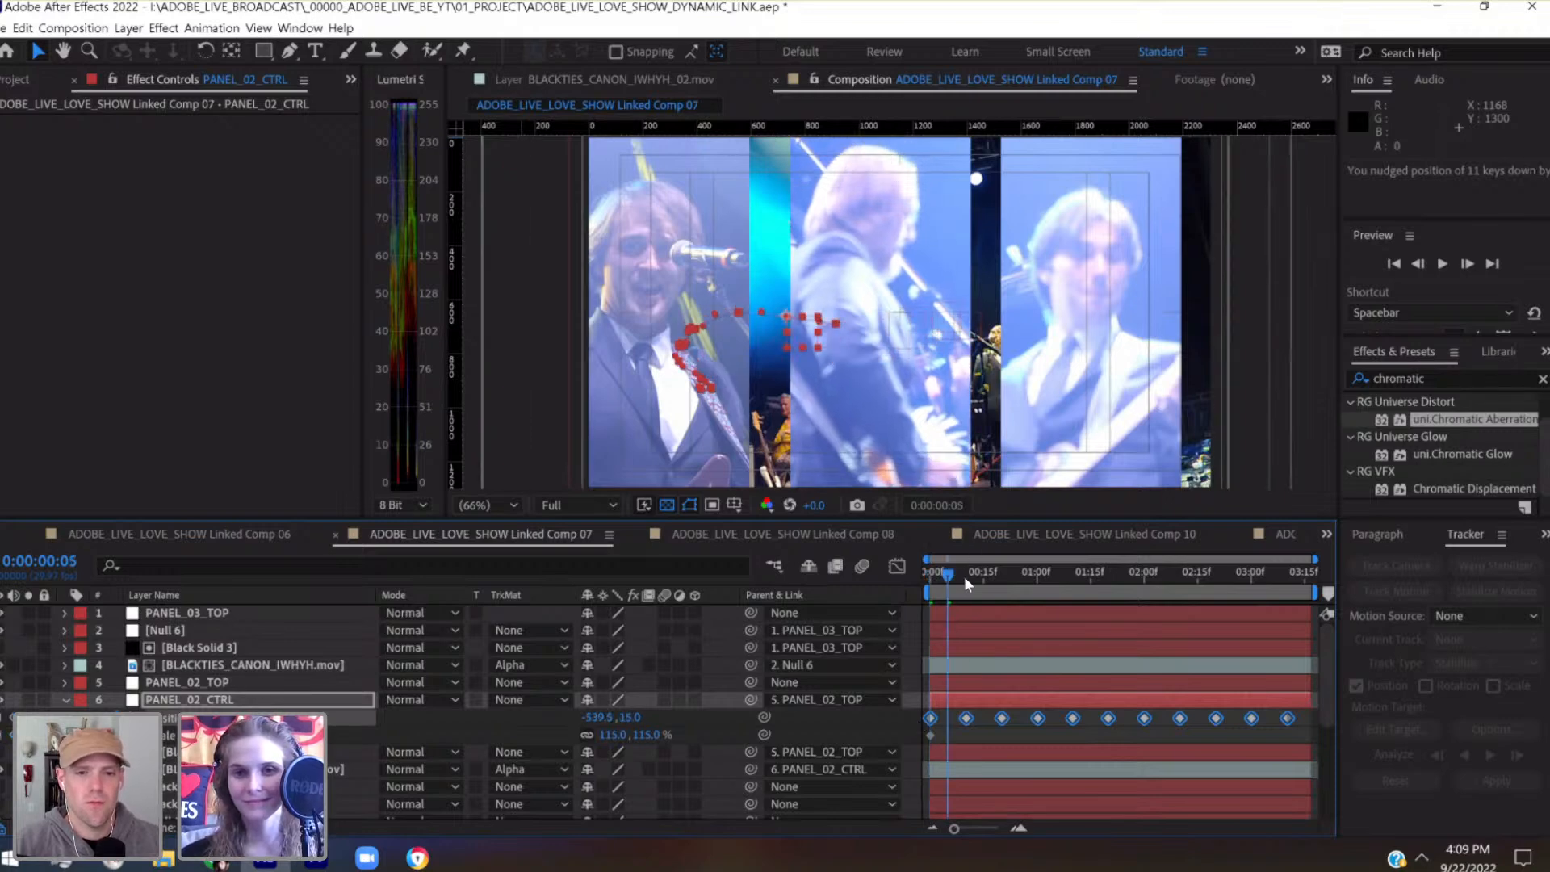
Nudge PANEL_02_CTRL at 0:00:00:20 to set its Position keyframe to -840, 120, and save the project
{"action": "key", "text": "space"}
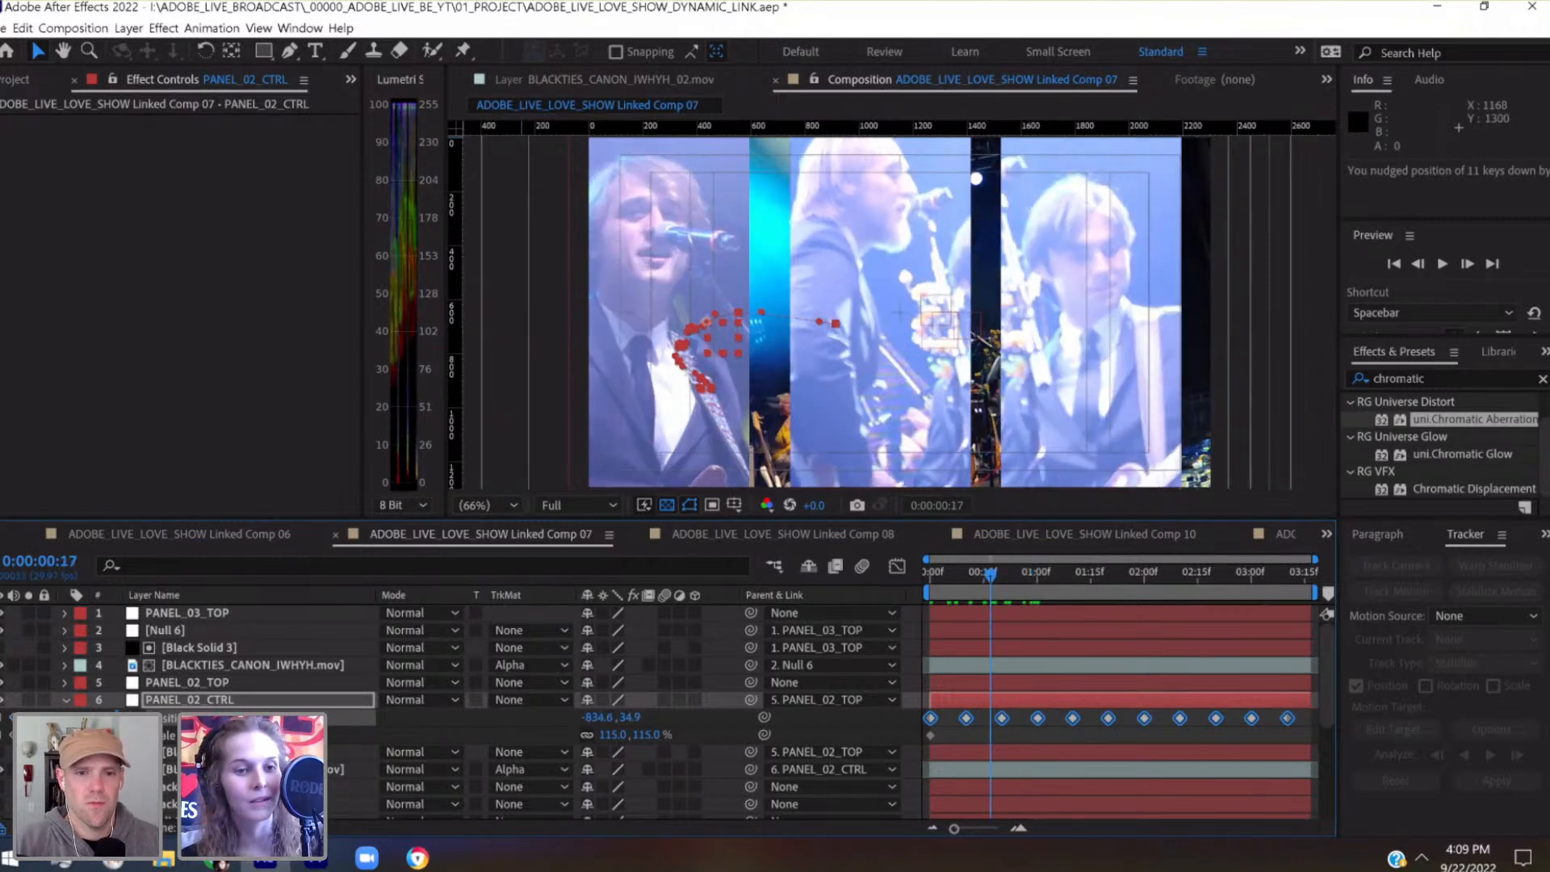
{"action": "left_click", "coordinate": [1026, 697]}
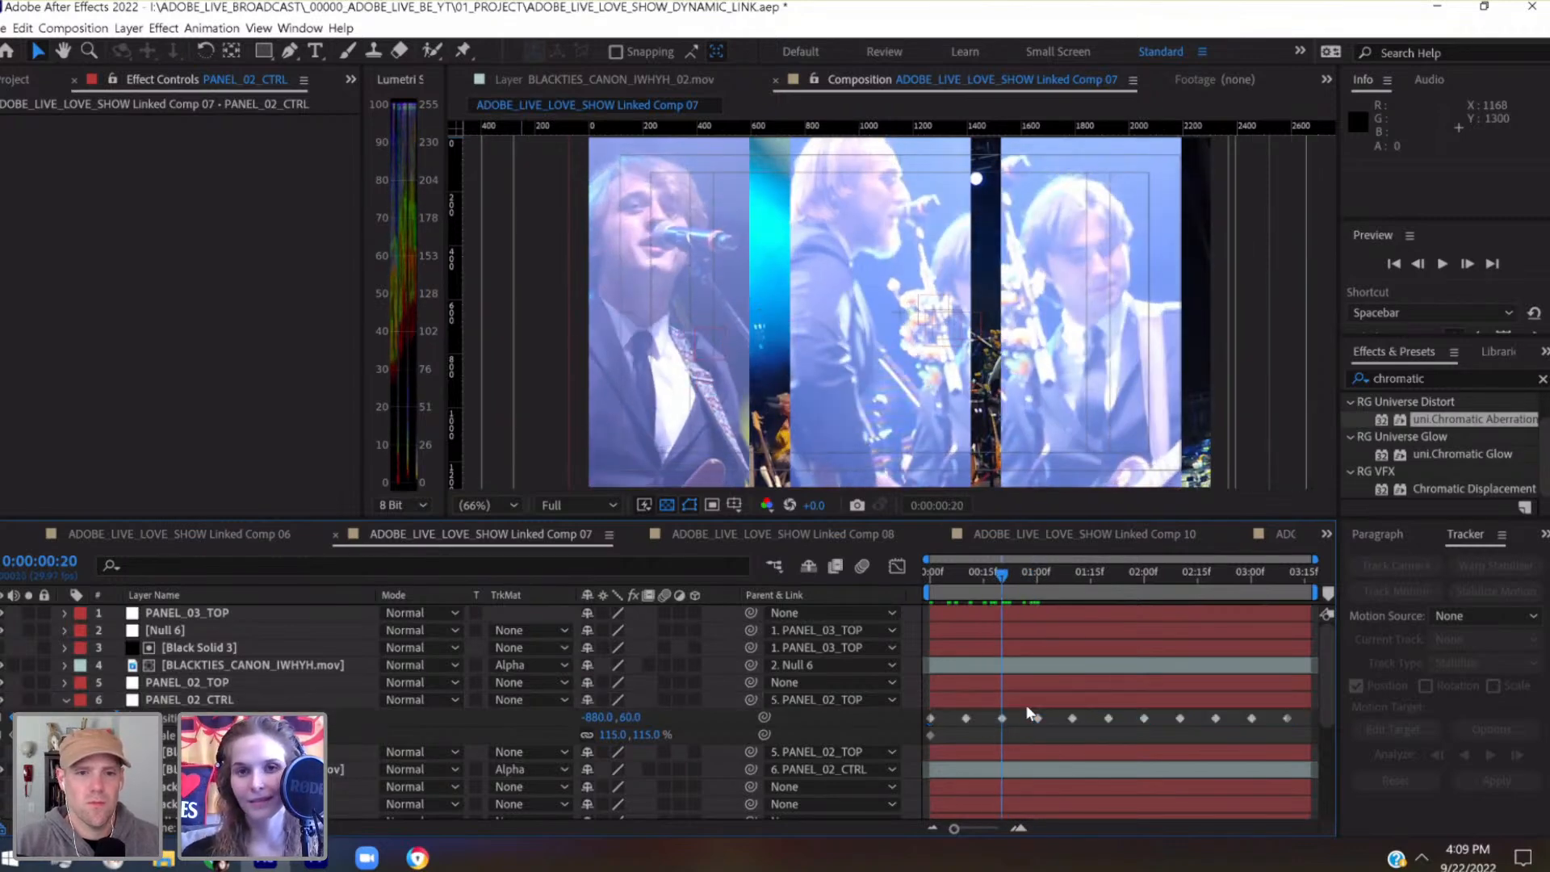
{"action": "key", "text": "shift+Down"}
{"action": "key", "text": "shift+Down"}
{"action": "key", "text": "shift+Down"}
{"action": "key", "text": "shift+Down"}
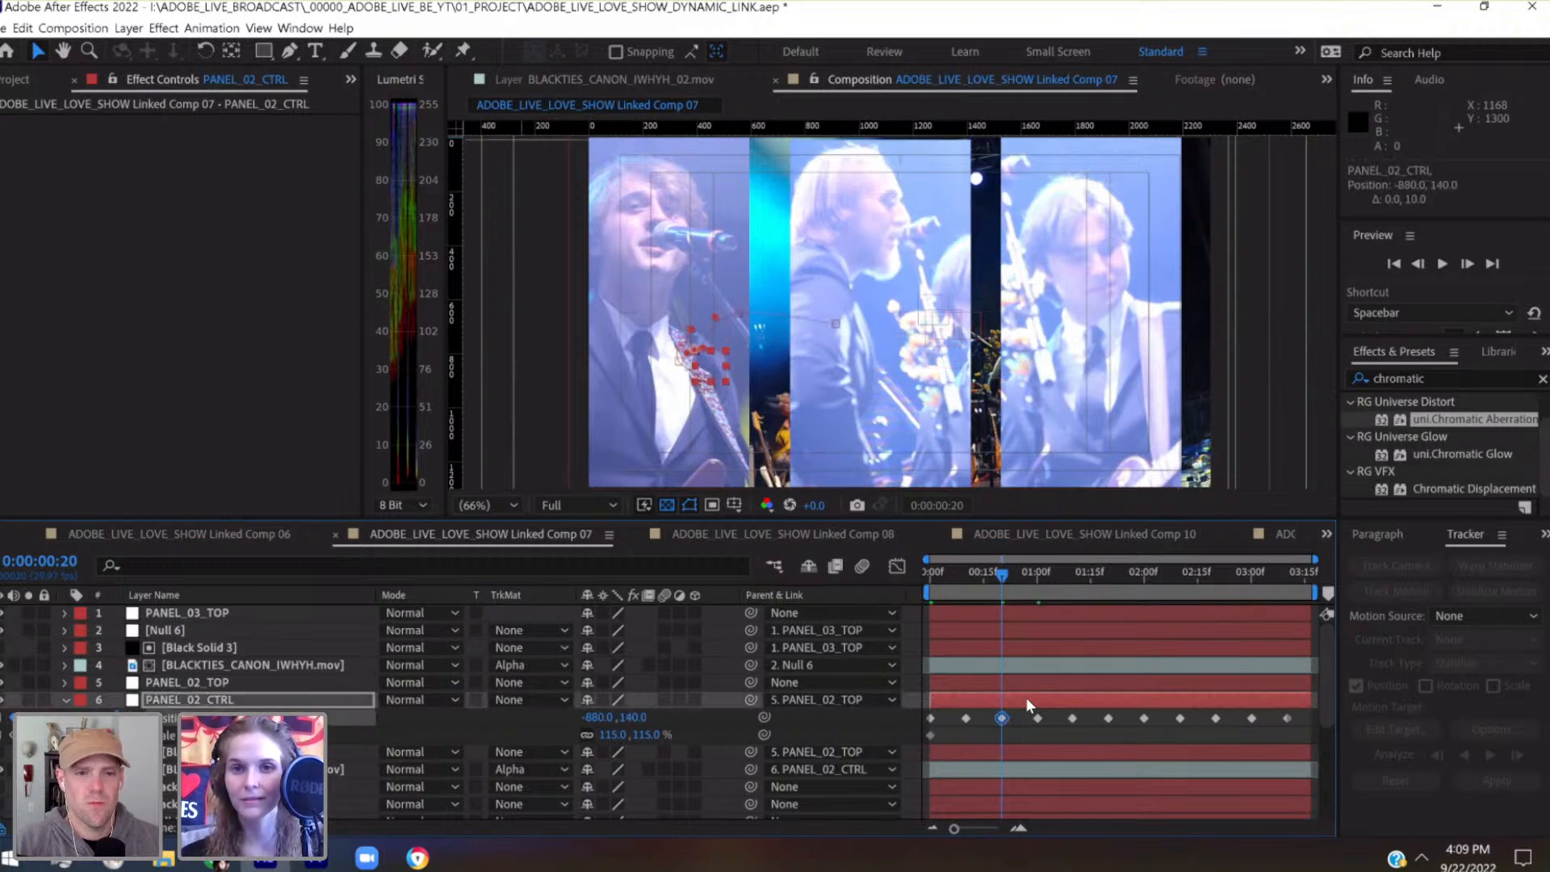
{"action": "key", "text": "shift+Right"}
{"action": "key", "text": "shift+Right"}
{"action": "key", "text": "shift+Right"}
{"action": "key", "text": "shift+Right"}
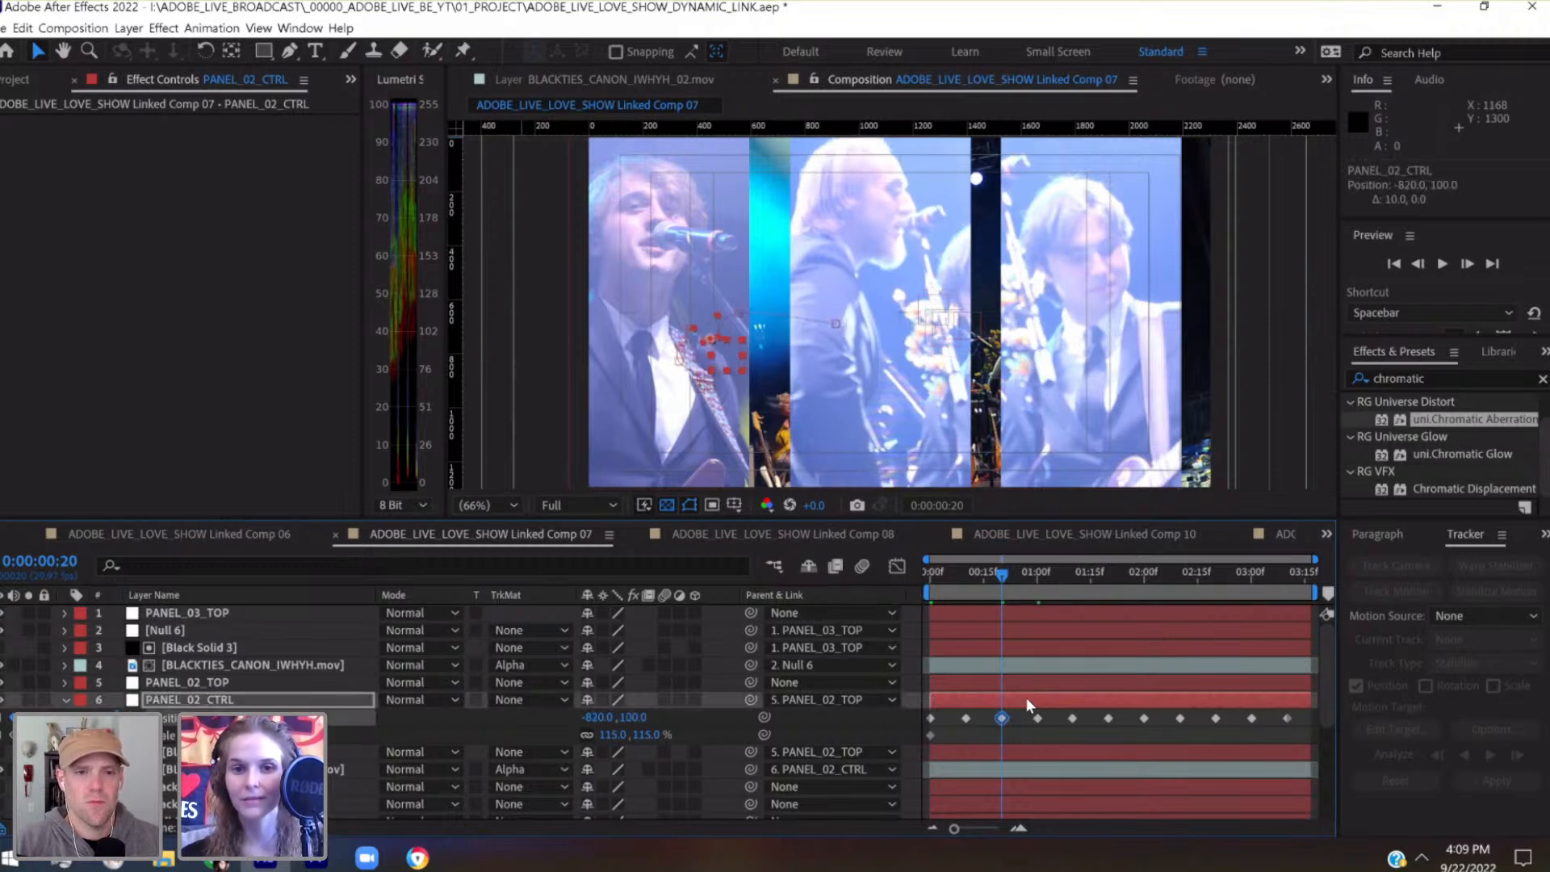
{"action": "key", "text": "shift+Down"}
{"action": "key", "text": "shift+Down"}
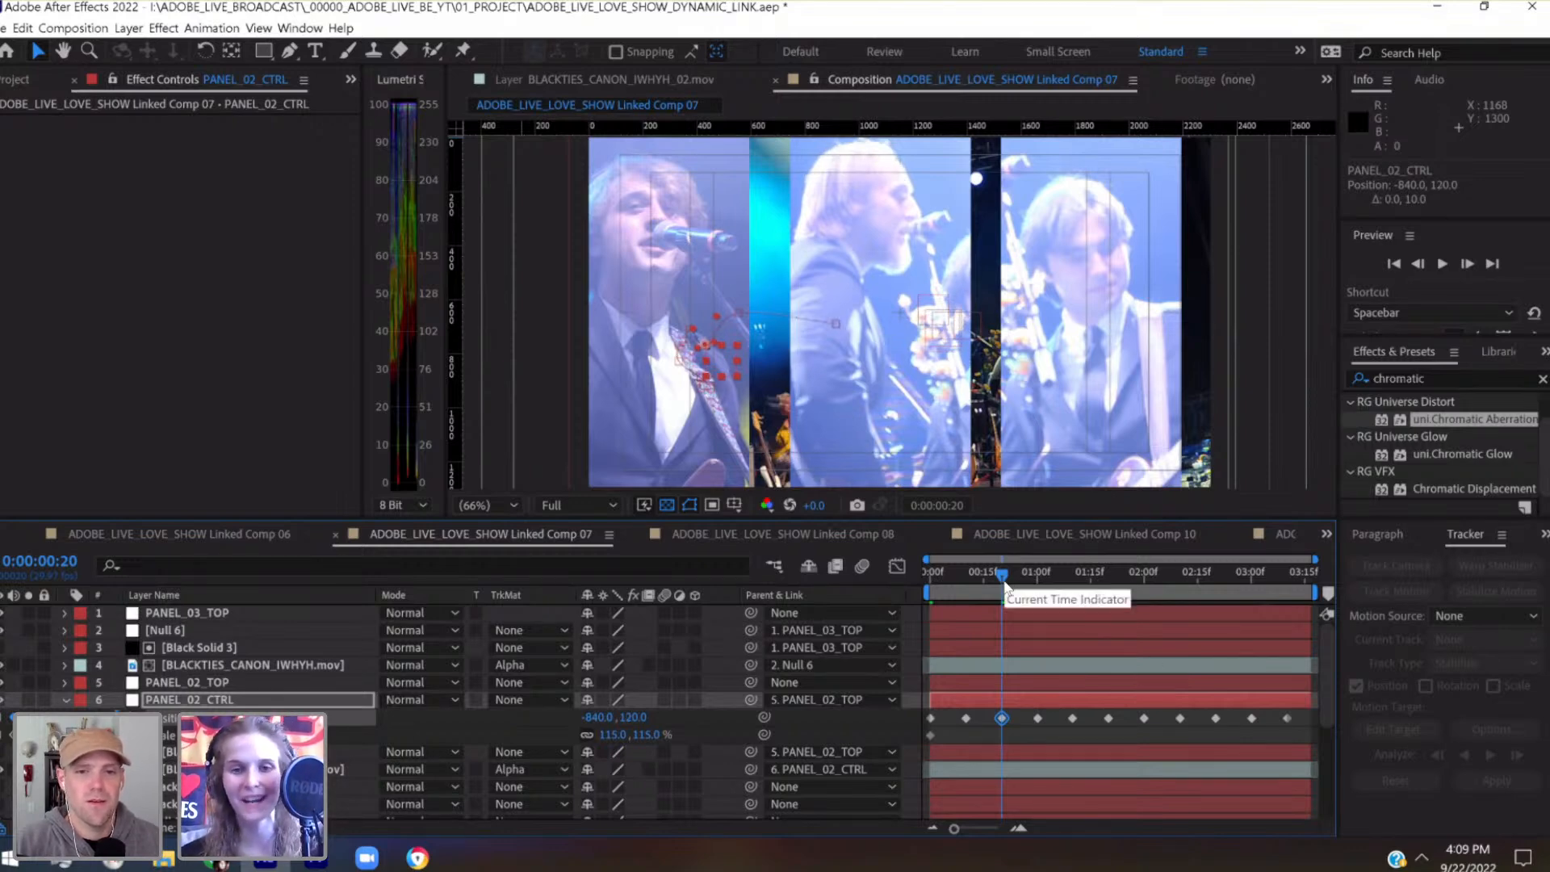
{"action": "key", "text": "ctrl+s"}
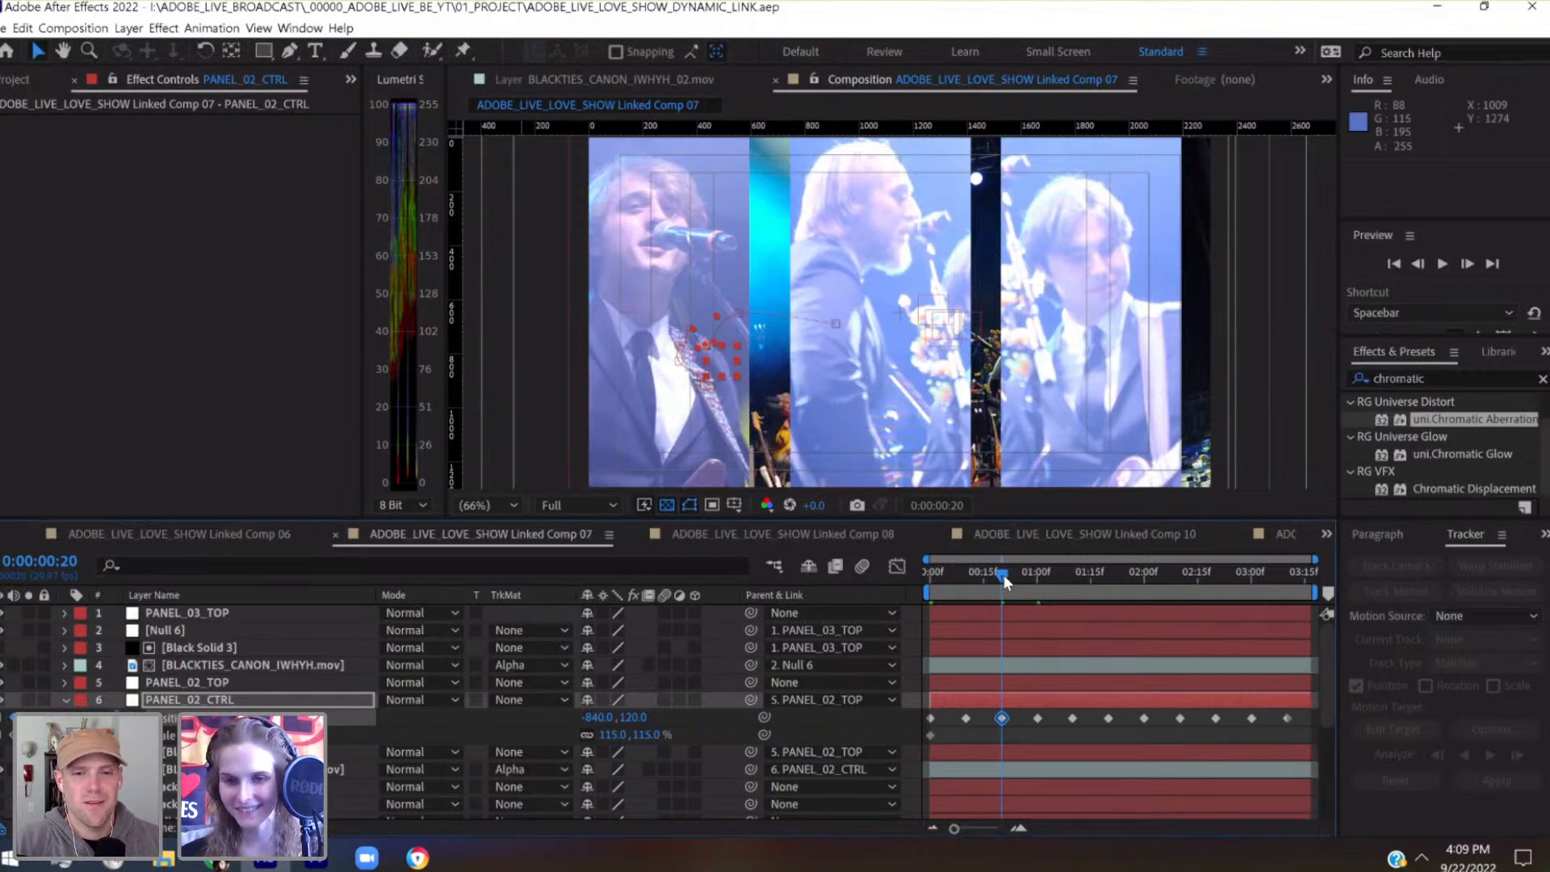
Nudge PANEL_02_CTRL at 0:00:00:10 until its Position keyframe is at -700, 60
{"action": "left_click_drag", "start_coordinate": [987, 578], "coordinate": [967, 578]}
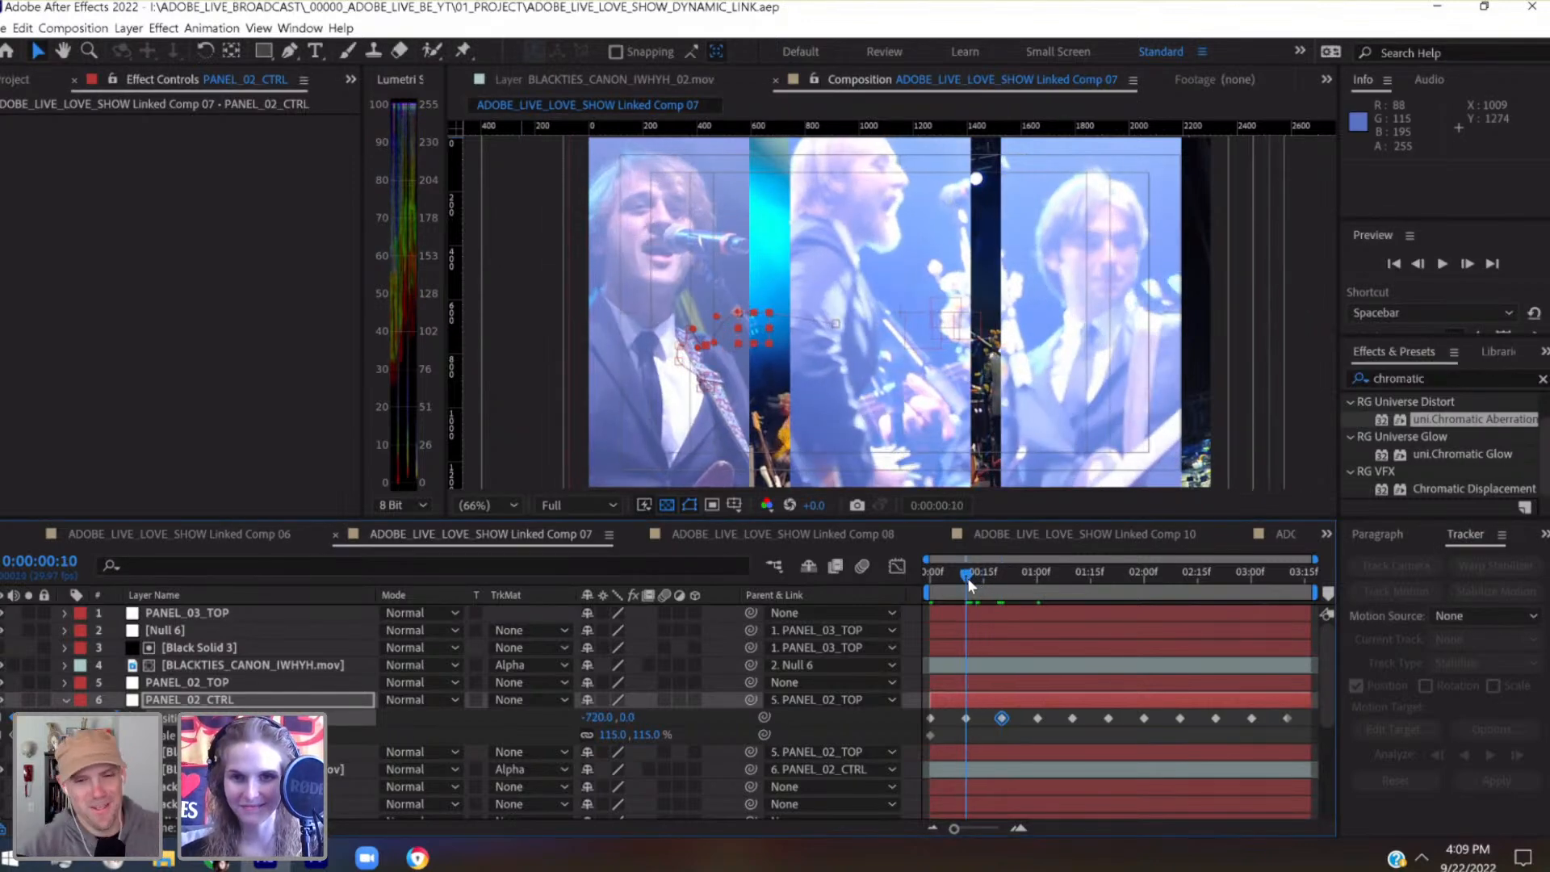
{"action": "left_click", "coordinate": [986, 700]}
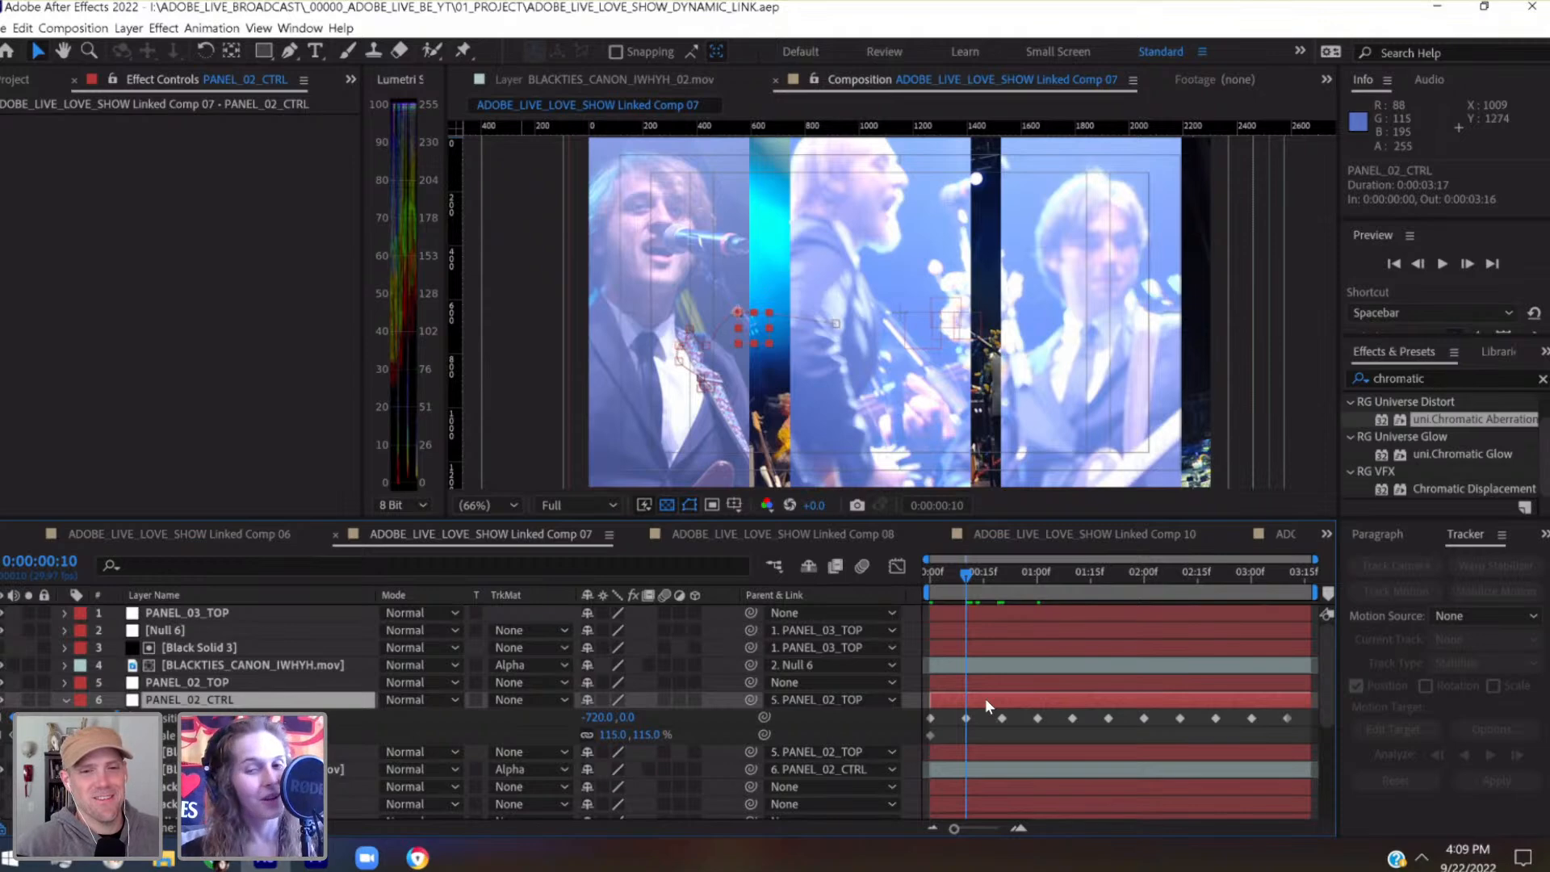
{"action": "key", "text": "shift+Right"}
{"action": "key", "text": "shift+Right"}
{"action": "key", "text": "shift+Right"}
{"action": "key", "text": "shift+Right"}
{"action": "key", "text": "shift+Down"}
{"action": "key", "text": "shift+Down"}
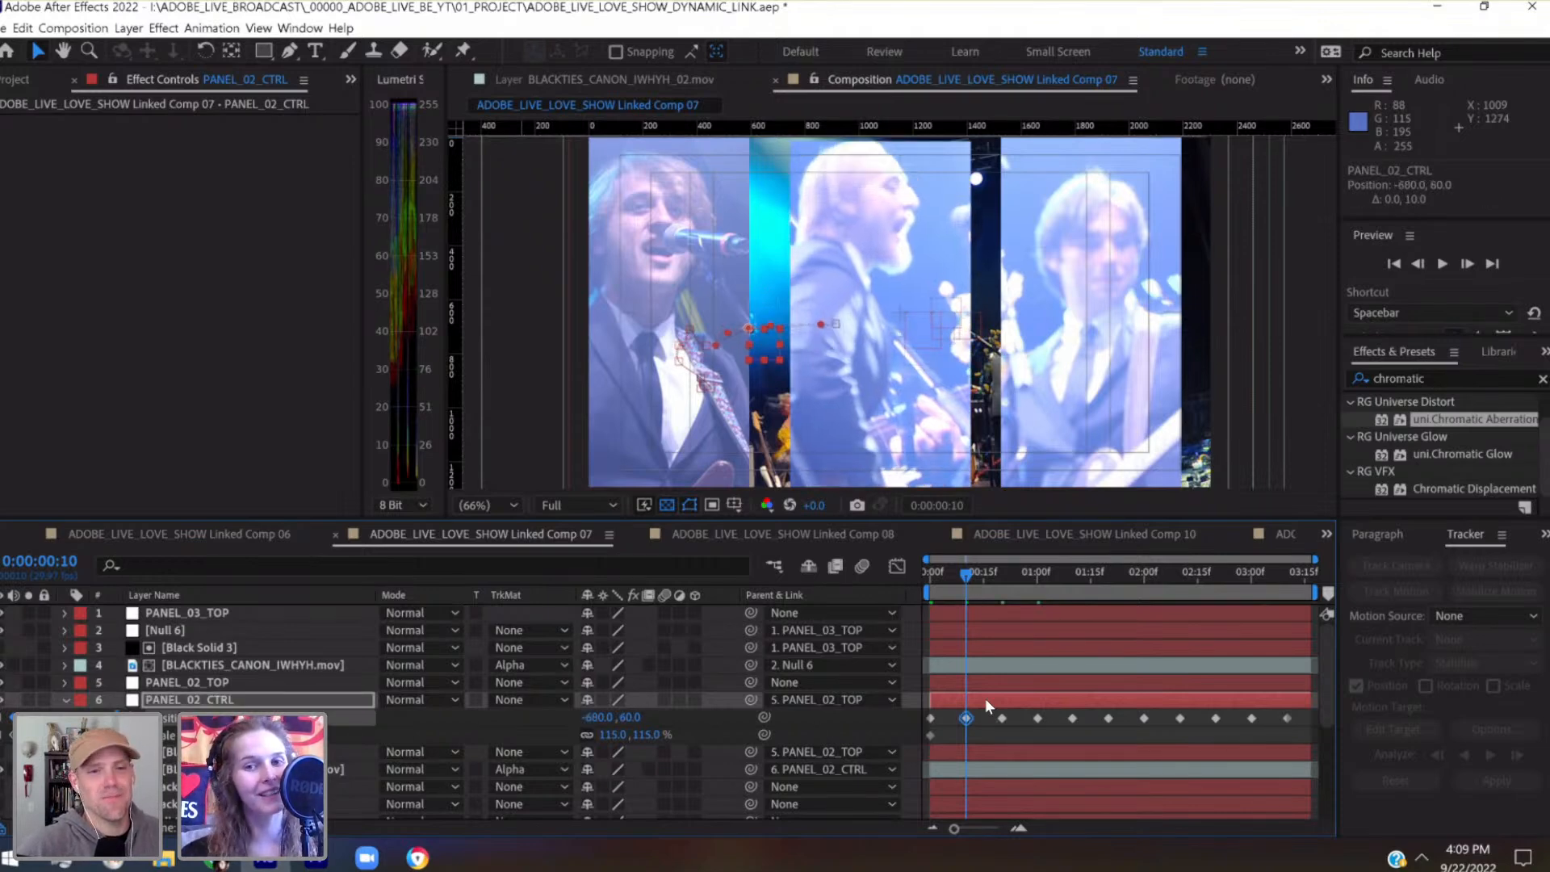
{"action": "key", "text": "shift+Left"}
{"action": "key", "text": "shift+Left"}
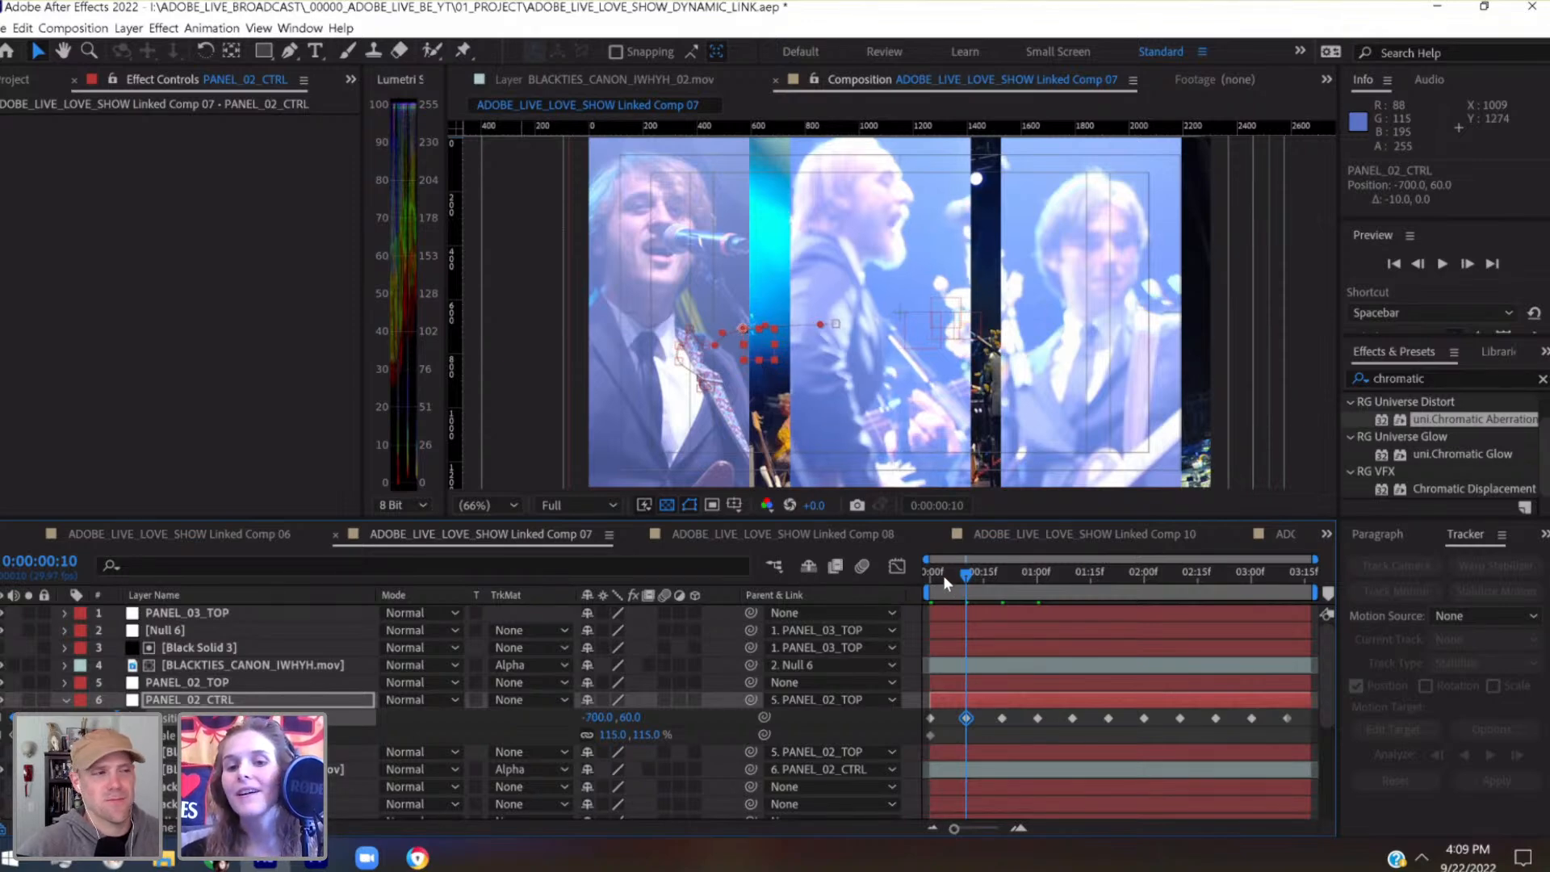
{"action": "left_click_drag", "start_coordinate": [945, 575], "coordinate": [932, 576]}
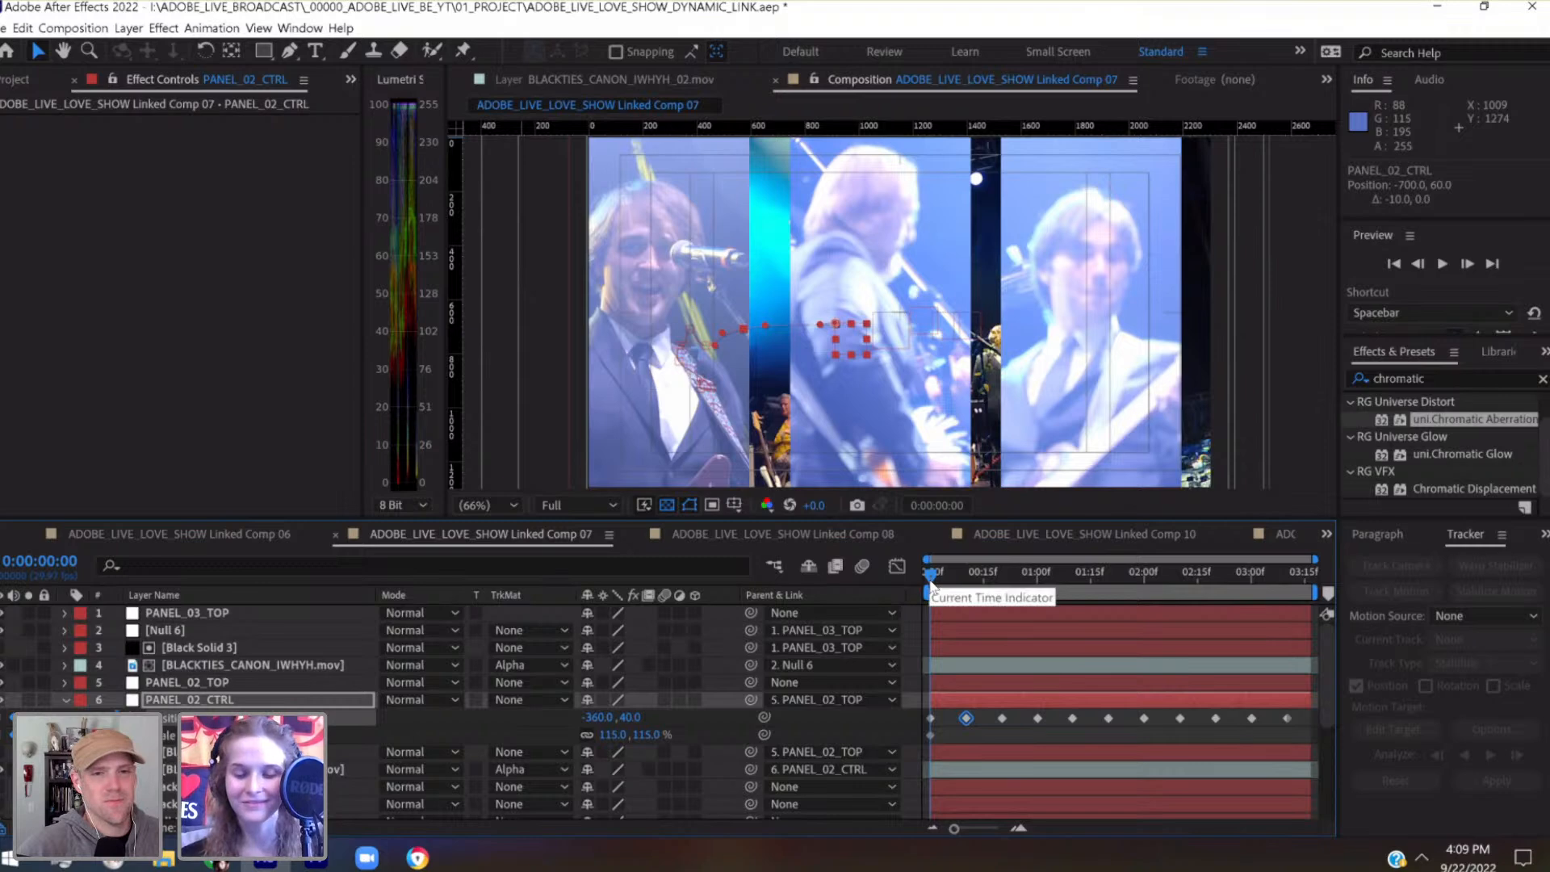
{"action": "key", "text": "shift+Right"}
{"action": "key", "text": "shift+Left"}
Nudge PANEL_02_CTRL at 0:00:01:00 until its Position keyframe is at -860, 120
{"action": "left_click_drag", "start_coordinate": [972, 570], "coordinate": [1039, 572]}
{"action": "left_click", "coordinate": [283, 704]}
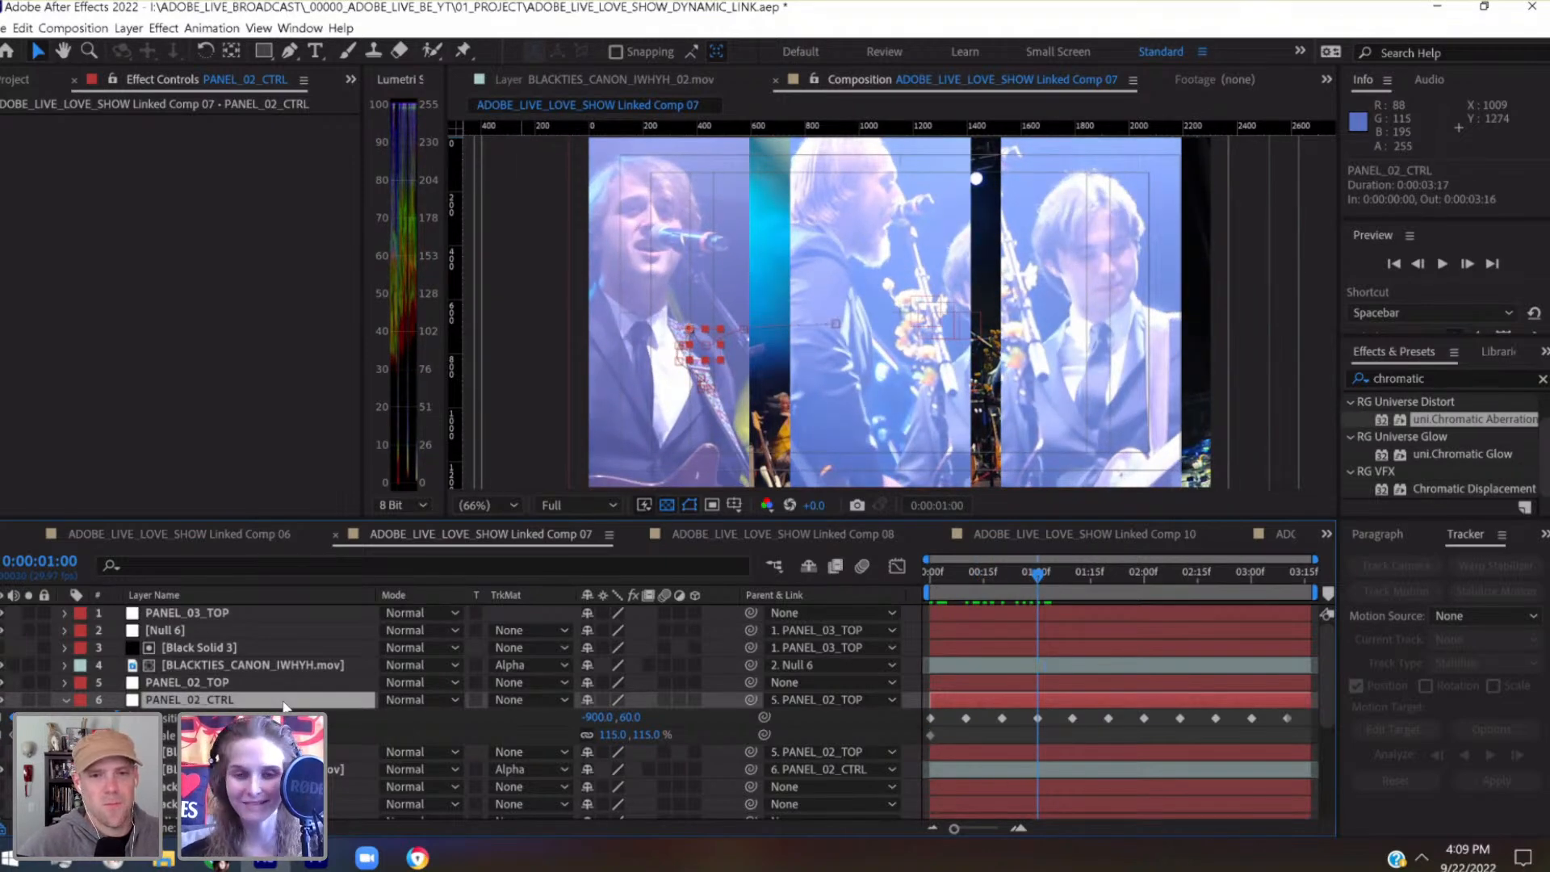
{"action": "key", "text": "shift+Right"}
{"action": "key", "text": "shift+Right"}
{"action": "key", "text": "shift+Down"}
{"action": "key", "text": "shift+Down"}
{"action": "key", "text": "shift+Down"}
{"action": "key", "text": "shift+Down"}
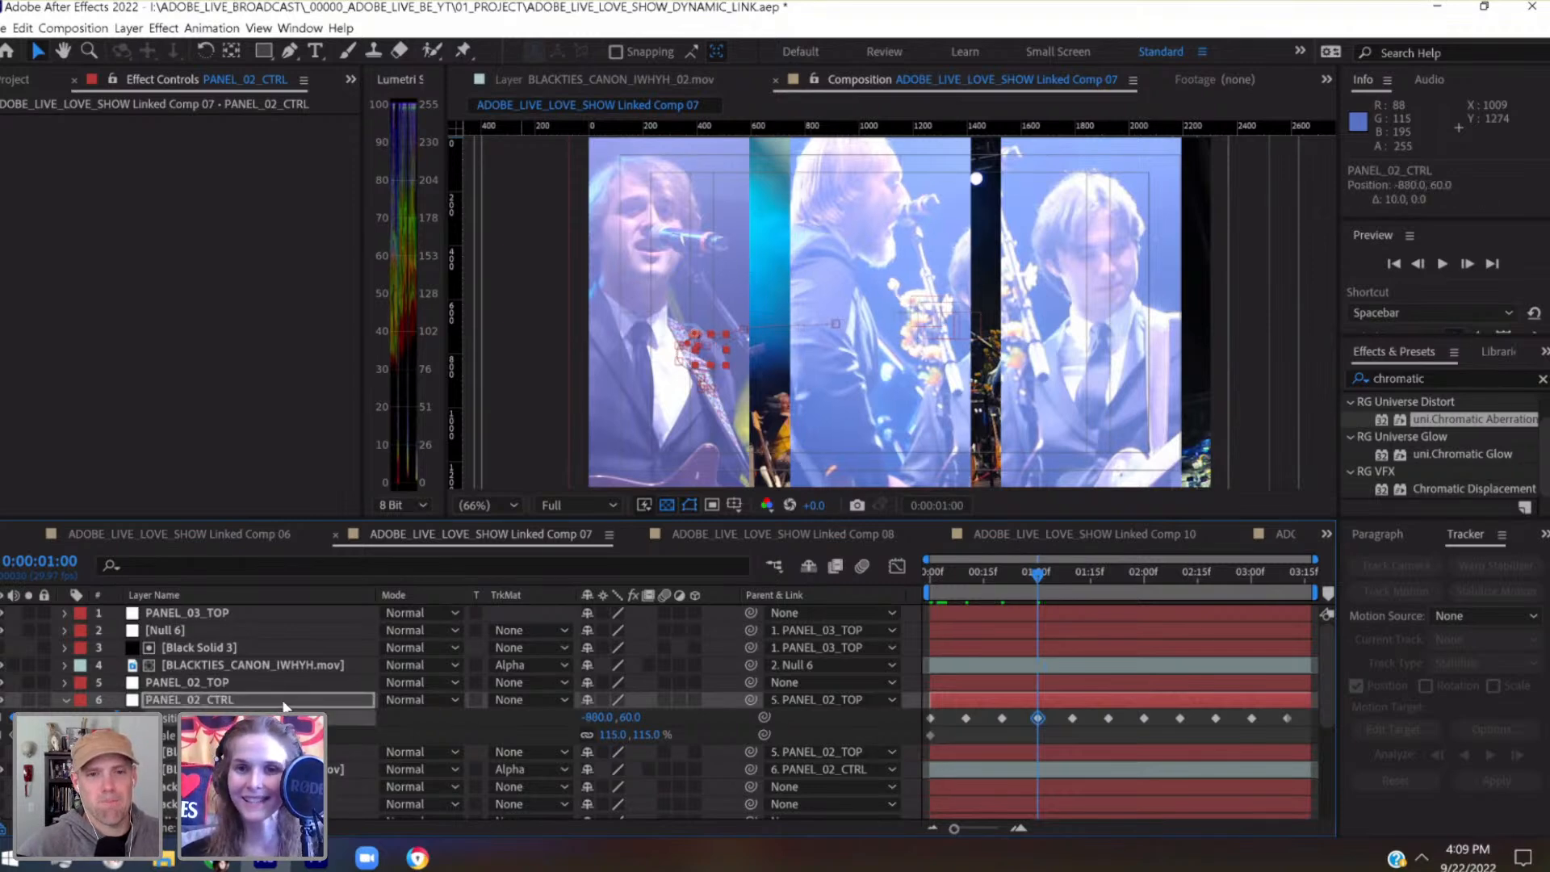
{"action": "key", "text": "shift+Down"}
{"action": "key", "text": "shift+Down"}
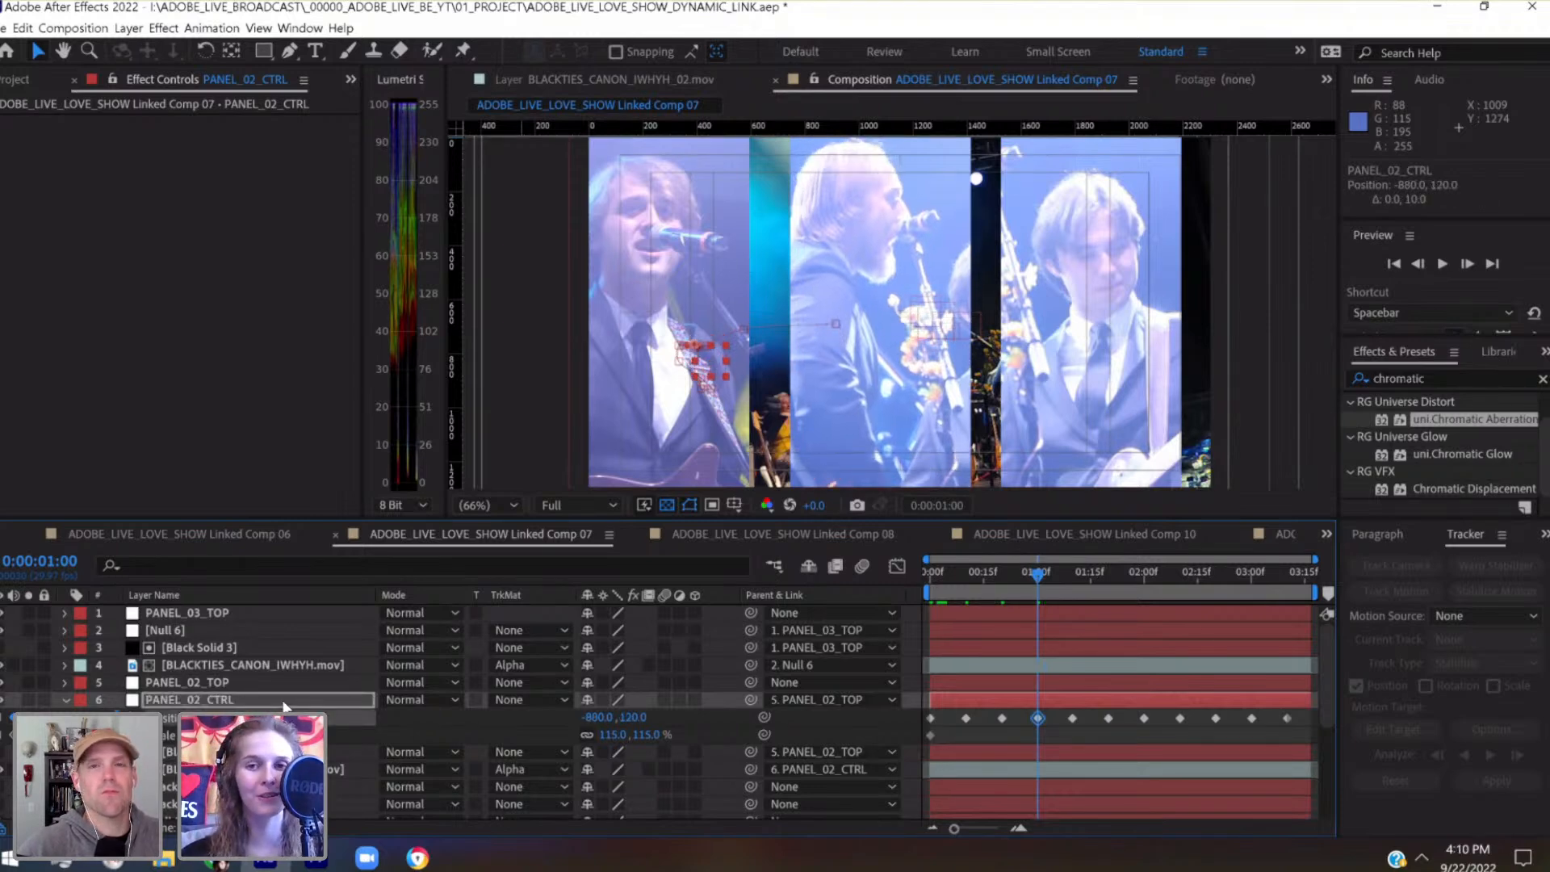
{"action": "key", "text": "shift+Right"}
{"action": "key", "text": "shift+Right"}
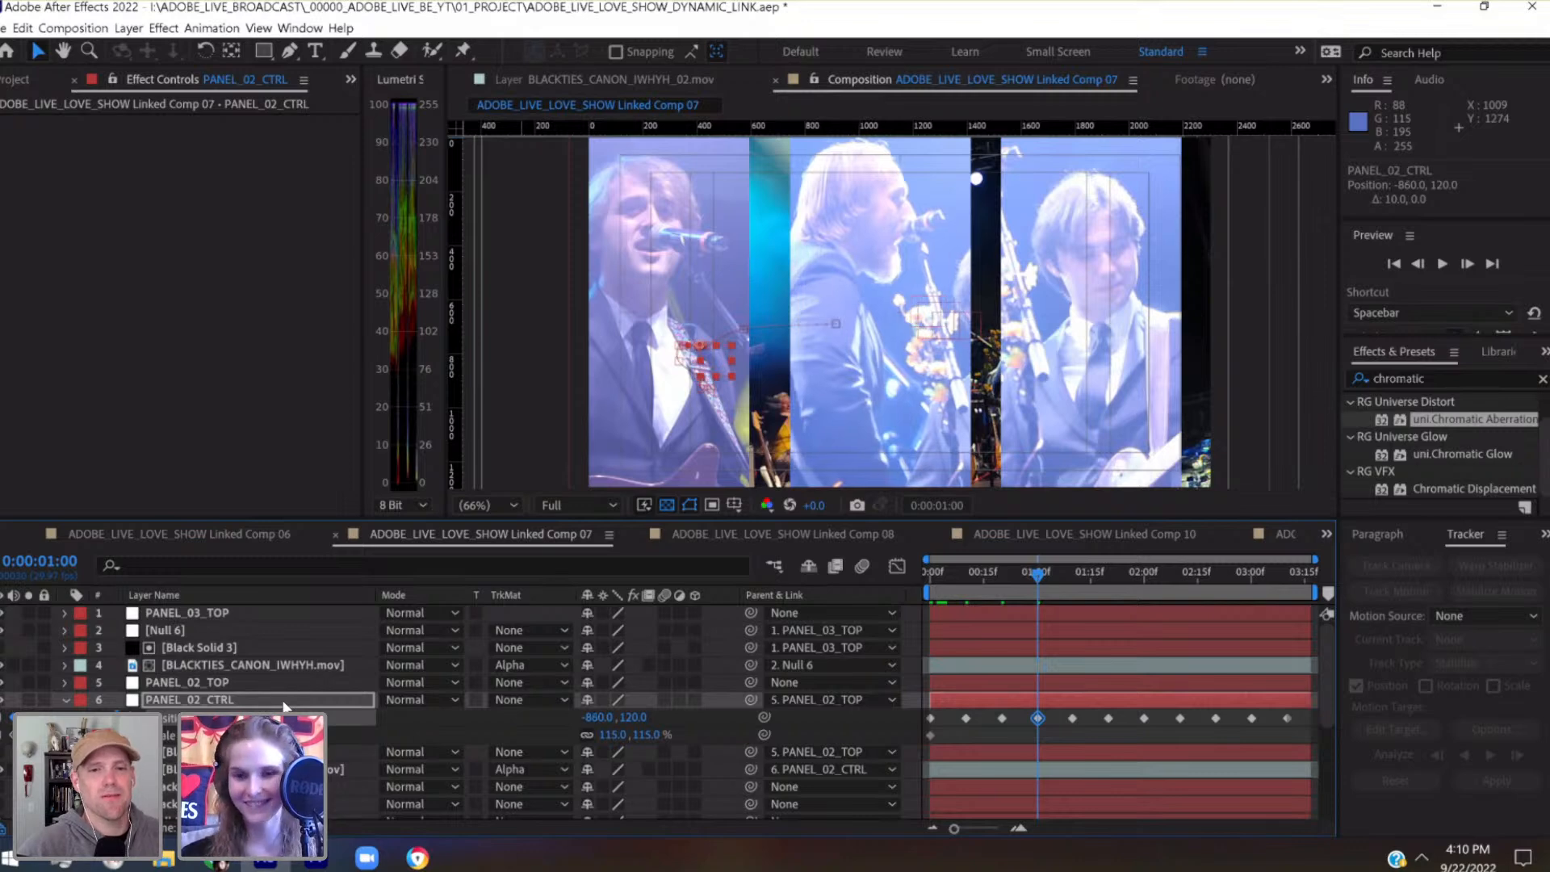
Nudge PANEL_02_CTRL at 0:00:01:10 to the right and down until its Position keyframe is at -800, 160
{"action": "left_click", "coordinate": [1069, 574]}
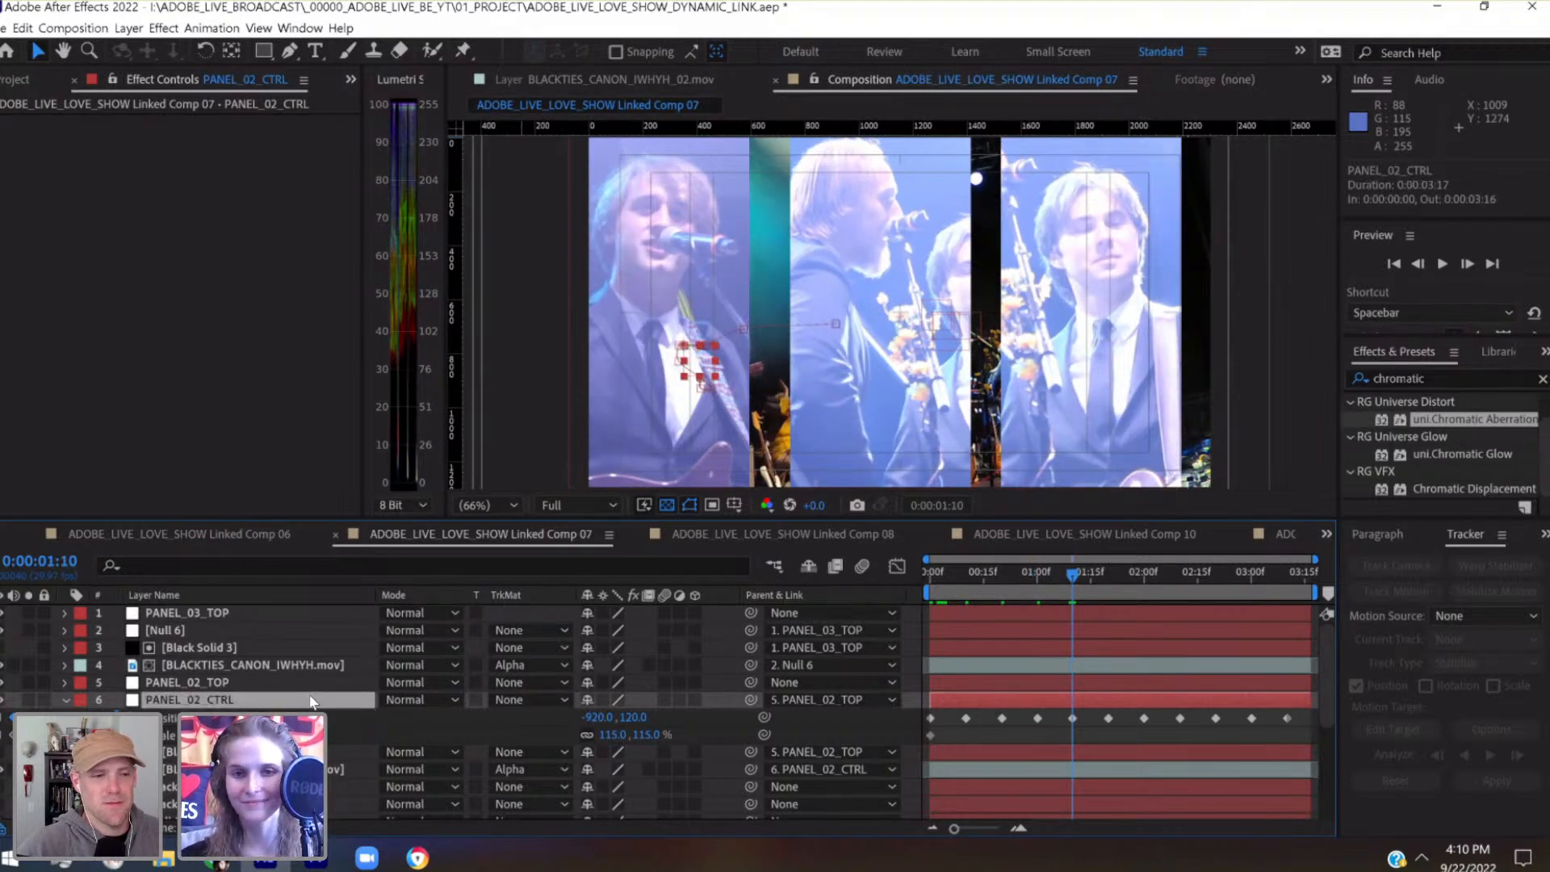
{"action": "key", "text": "shift+Down"}
{"action": "key", "text": "shift+Down"}
{"action": "key", "text": "shift+Down"}
{"action": "key", "text": "shift+Down"}
{"action": "key", "text": "shift+Up"}
{"action": "key", "text": "shift+Up"}
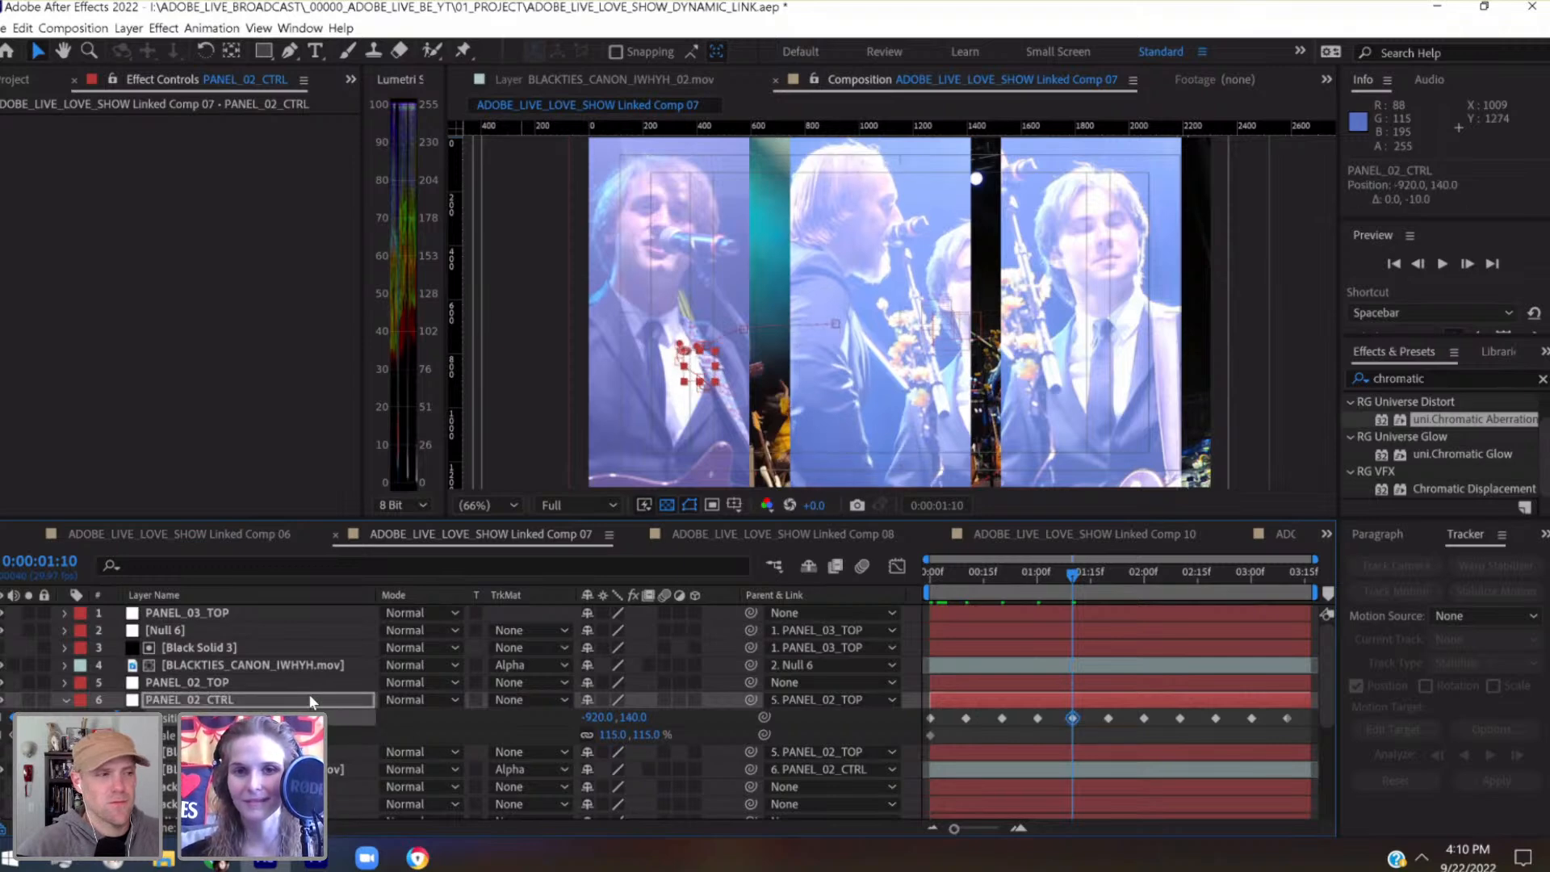
{"action": "key", "text": "shift+Right"}
{"action": "key", "text": "shift+Right"}
{"action": "key", "text": "shift+Right"}
{"action": "key", "text": "shift+Right"}
{"action": "key", "text": "shift+Right"}
{"action": "key", "text": "shift+Right"}
{"action": "key", "text": "shift+Right"}
{"action": "key", "text": "shift+Right"}
{"action": "key", "text": "shift+Right"}
{"action": "key", "text": "shift+Right"}
{"action": "key", "text": "shift+Right"}
{"action": "key", "text": "shift+Right"}
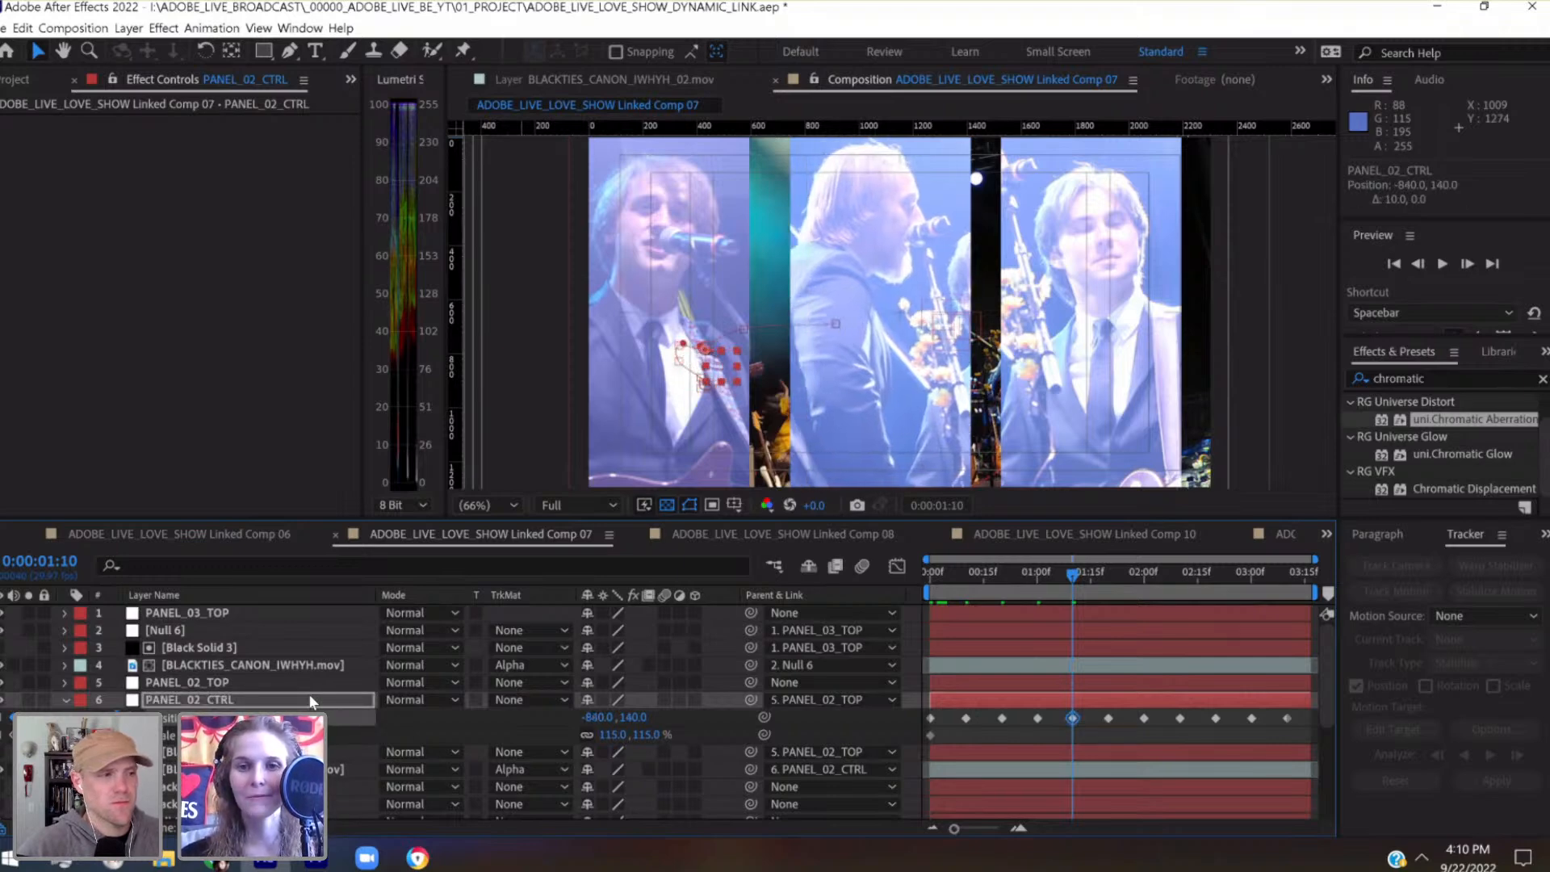
{"action": "key", "text": "shift+Down"}
{"action": "key", "text": "shift+Down"}
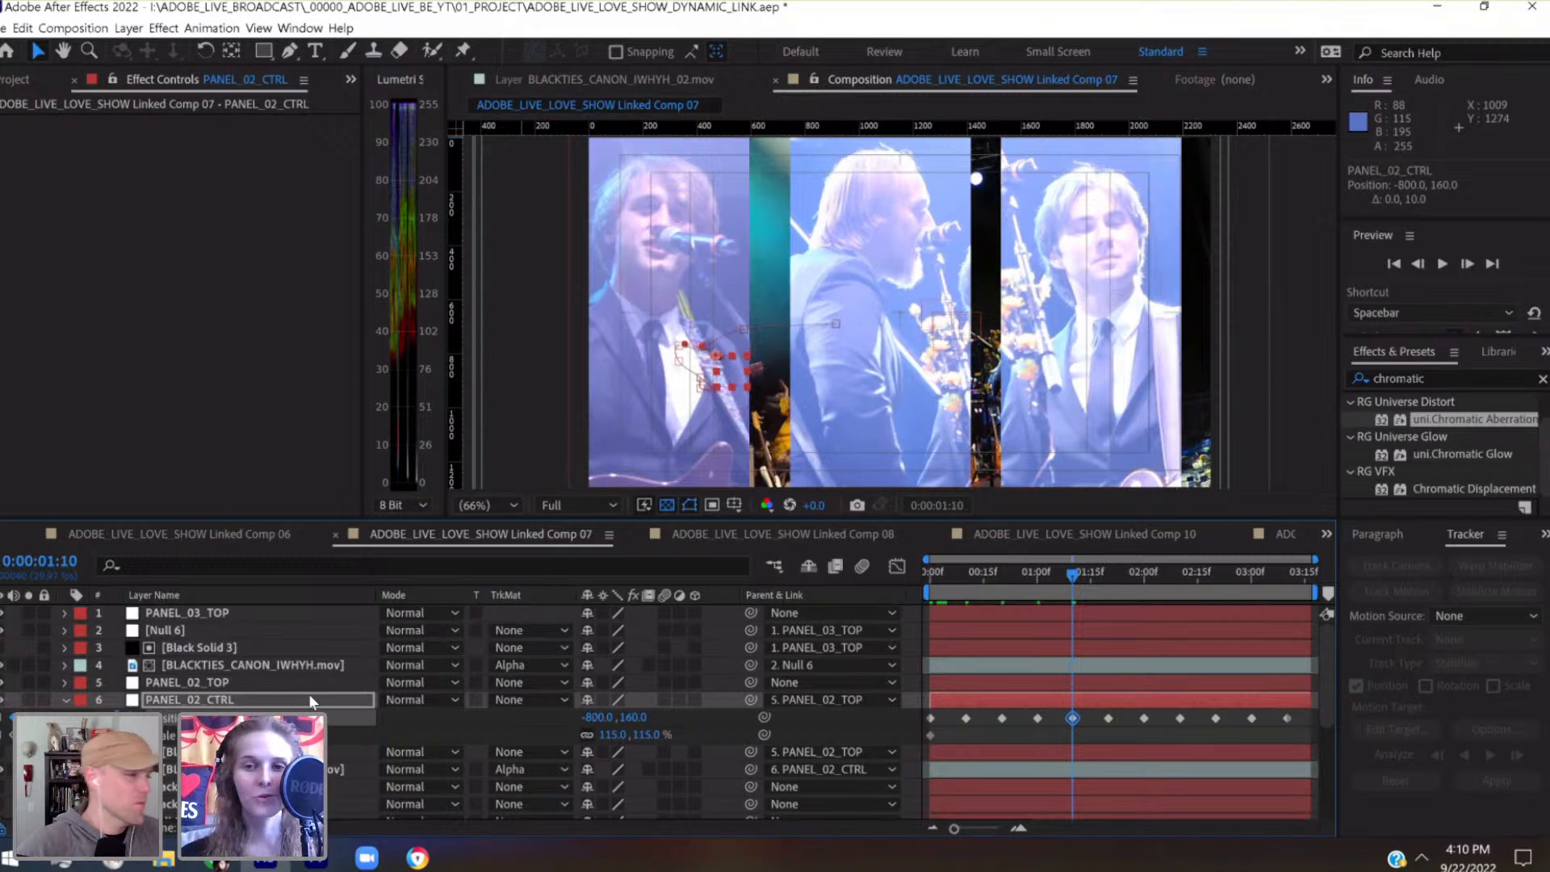
Return to PANEL_02_CTRL's Position keyframe at 0:00:01:00 and nudge the null right to -820, 120
{"action": "left_click", "coordinate": [1040, 579]}
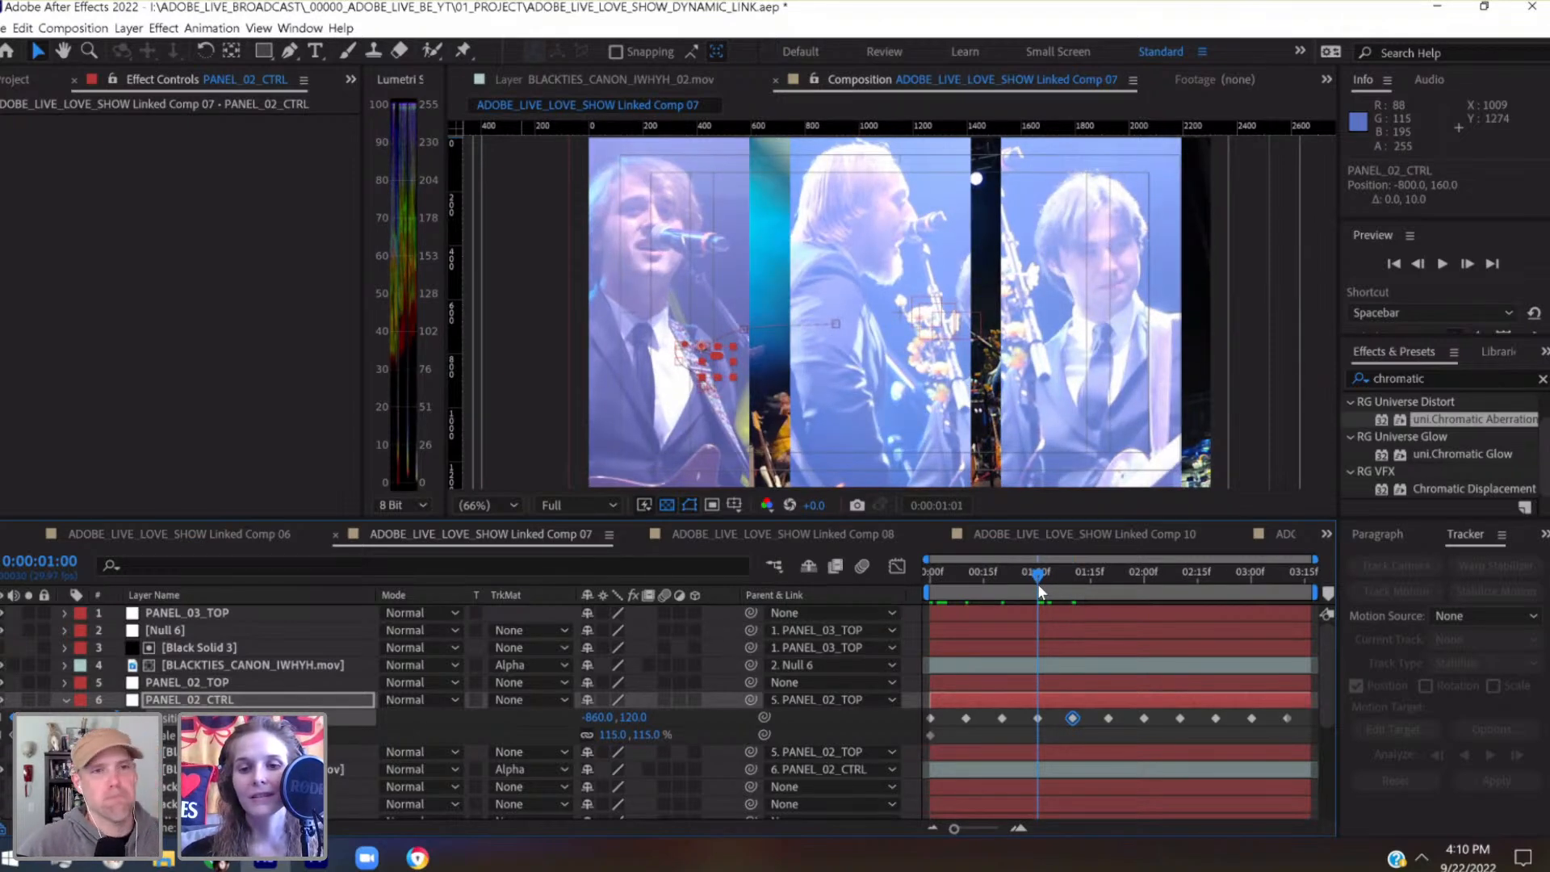
{"action": "left_click", "coordinate": [1079, 697]}
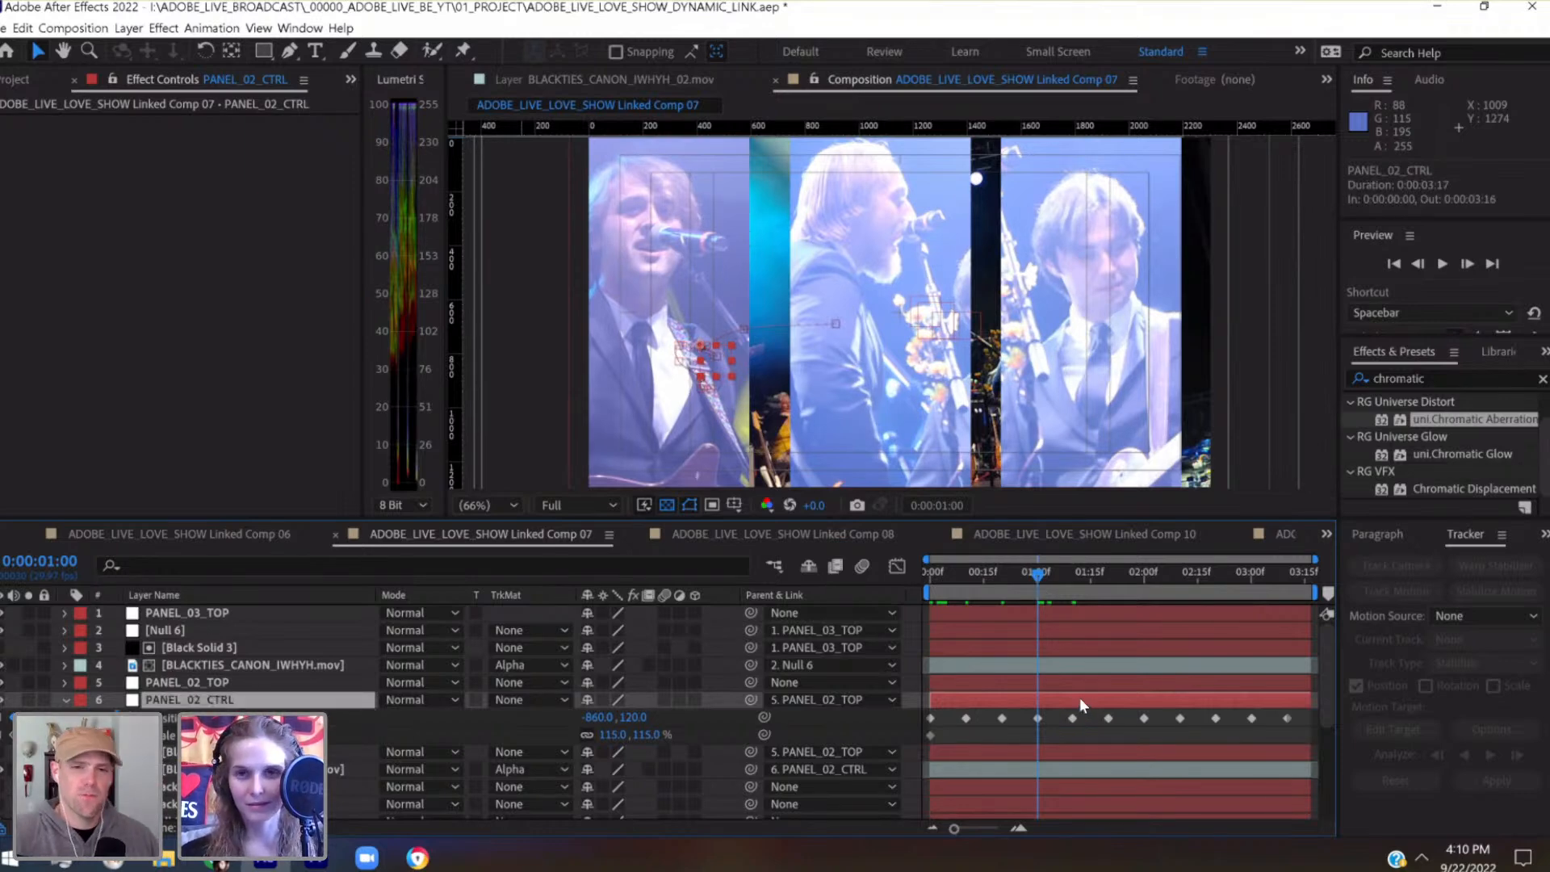
{"action": "key", "text": "shift+Right"}
{"action": "key", "text": "shift+Right"}
{"action": "key", "text": "shift+Right"}
{"action": "key", "text": "shift+Right"}
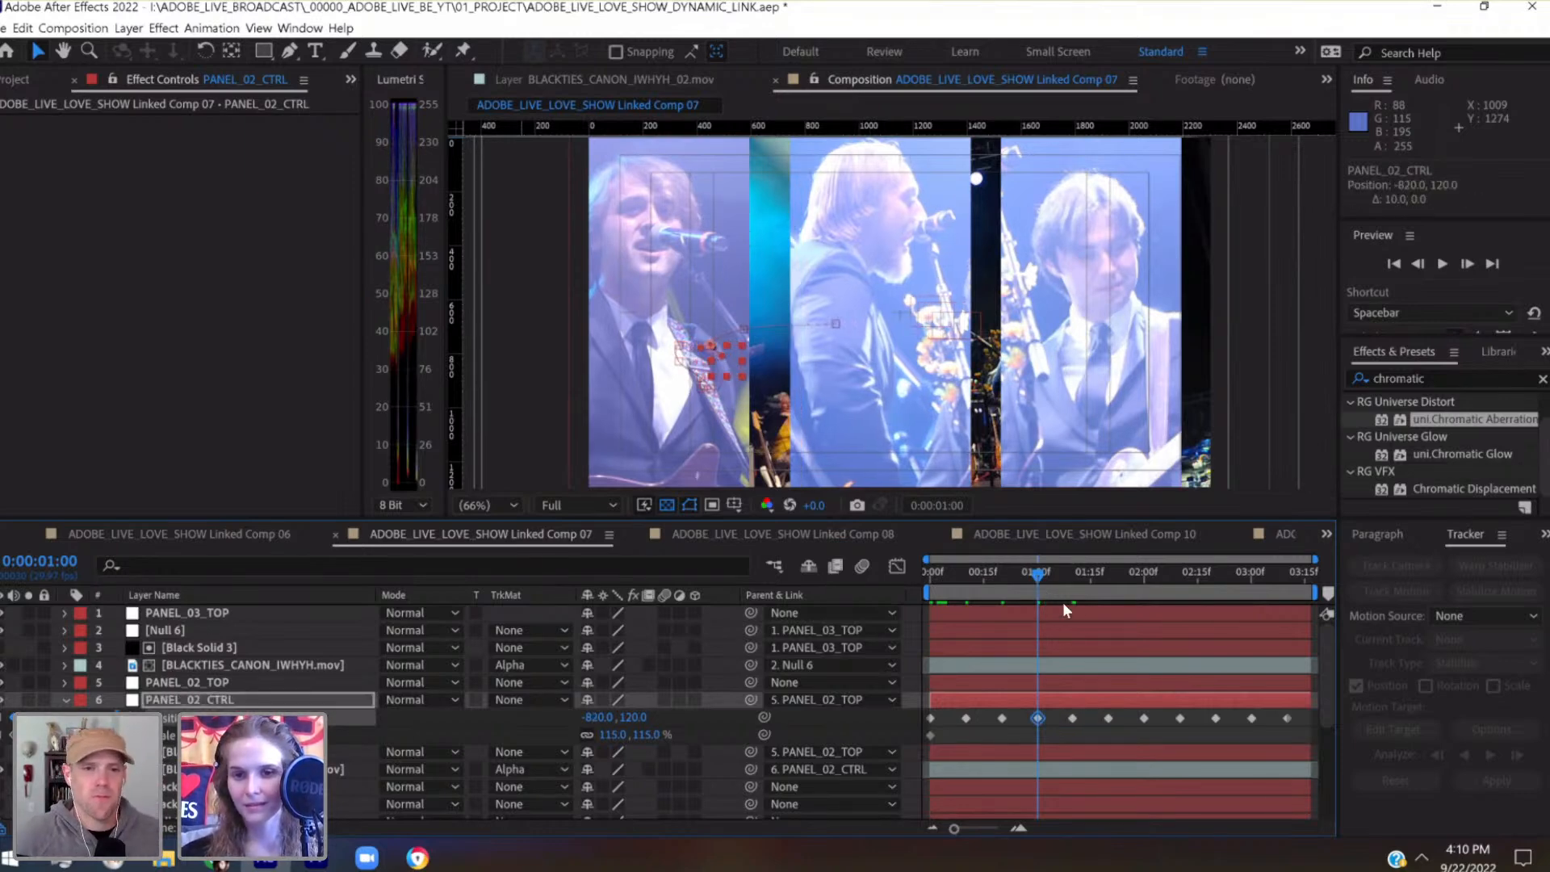
Nudge PANEL_02_CTRL's Position keyframe at 0:00:01:10 further right to -760, 160
{"action": "left_click", "coordinate": [1077, 571]}
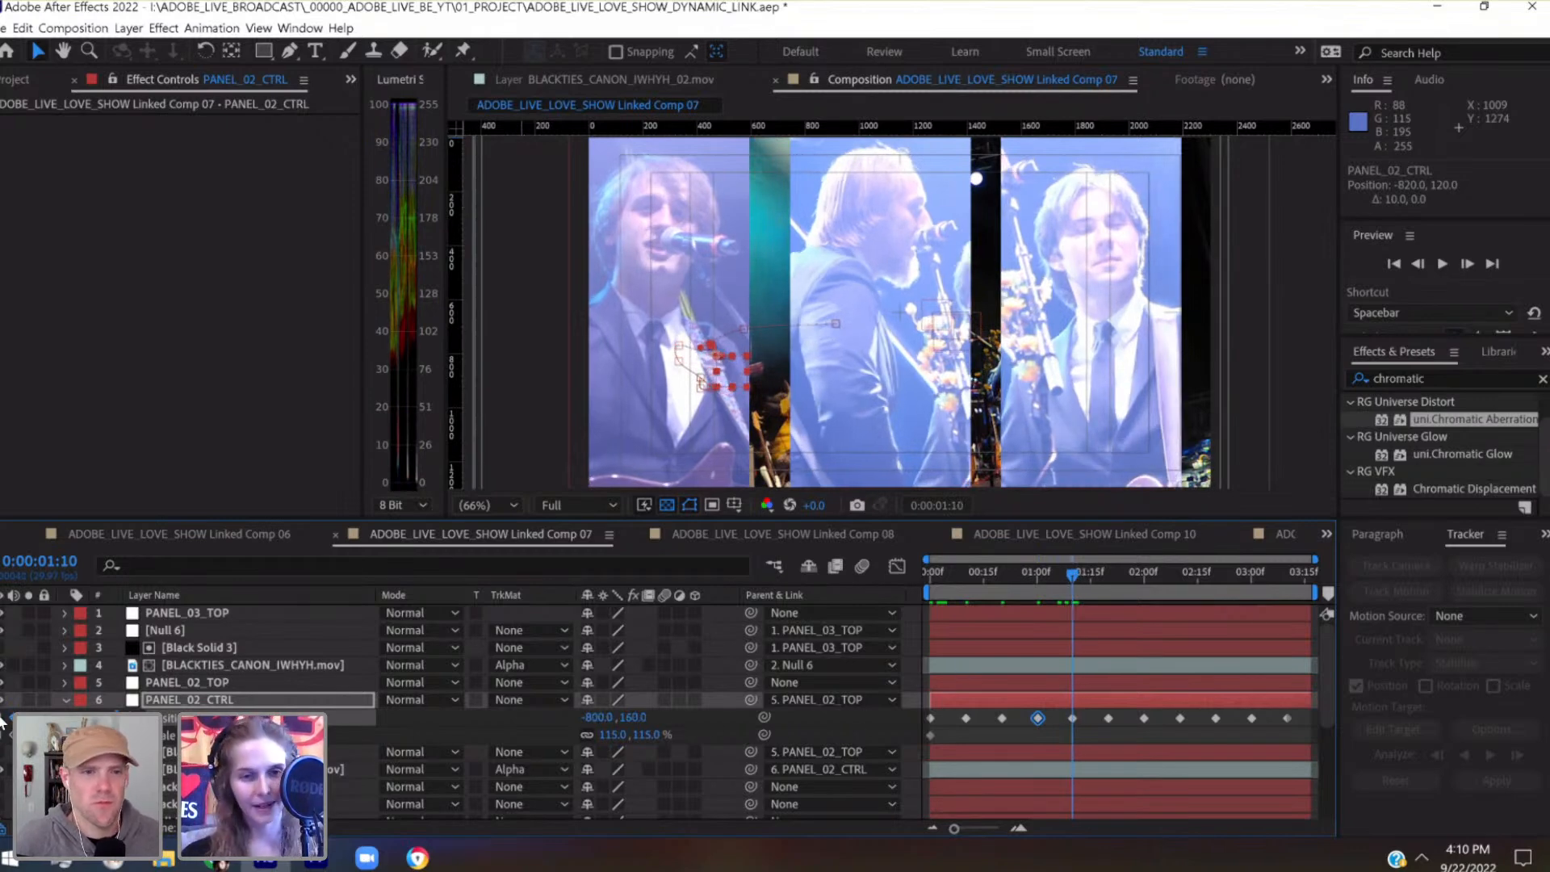
{"action": "key", "text": "Page_Up"}
{"action": "left_click", "coordinate": [165, 701]}
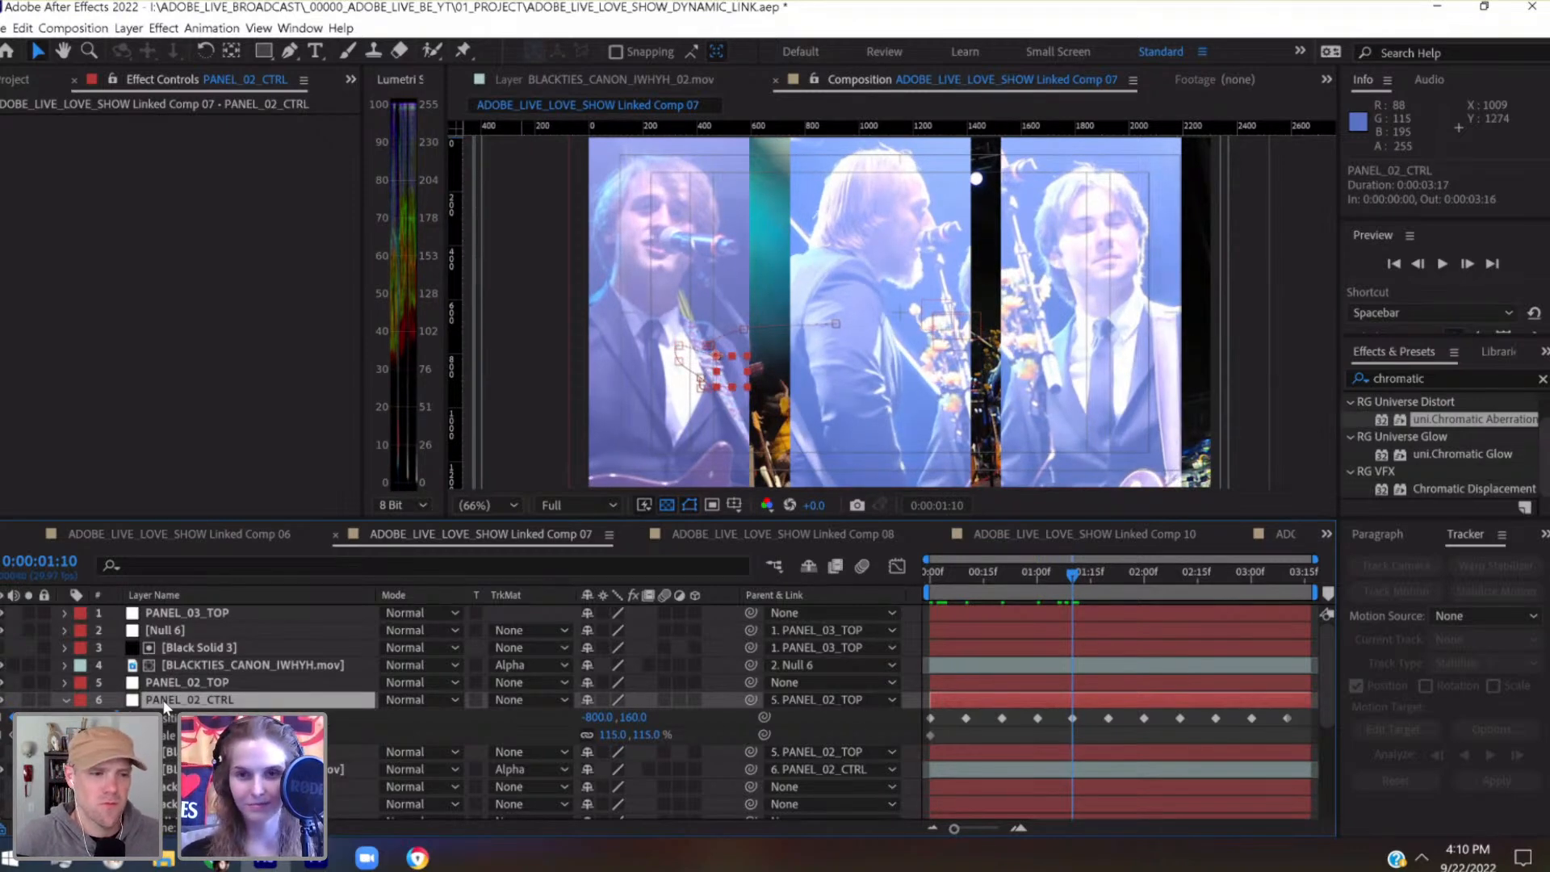
{"action": "key", "text": "shift+Right"}
{"action": "key", "text": "shift+Right"}
{"action": "key", "text": "shift+Right"}
{"action": "key", "text": "shift+Right"}
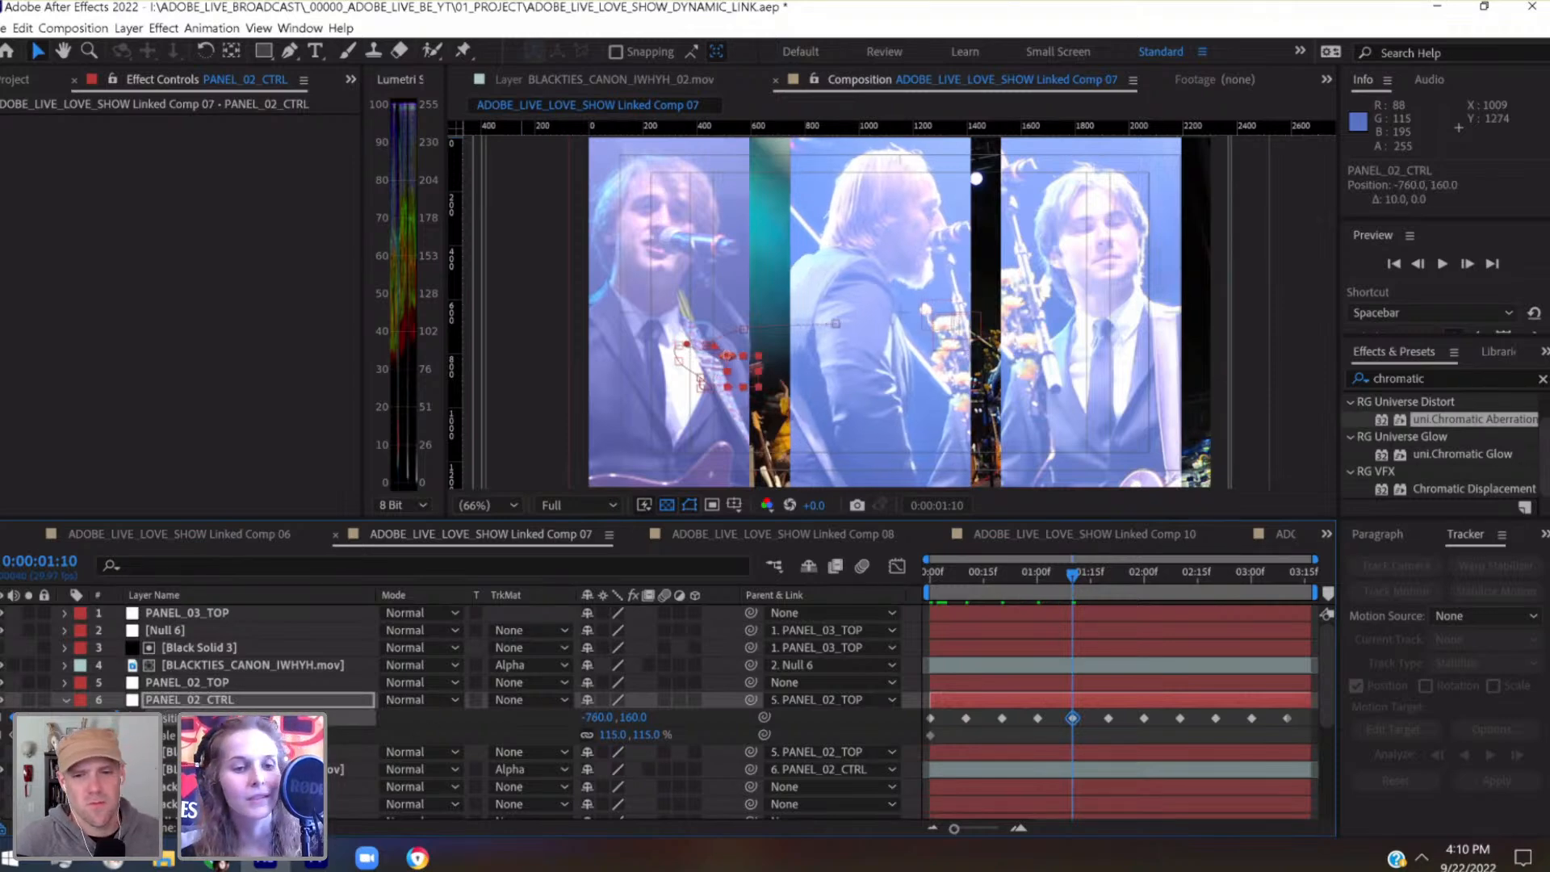
Adjust PANEL_02_CTRL's Position keyframe at 0:00:00:20 to -760, 120, trying a lower placement along the way
{"action": "key", "text": "shift+Page_Up"}
{"action": "key", "text": "shift+Page_Up"}
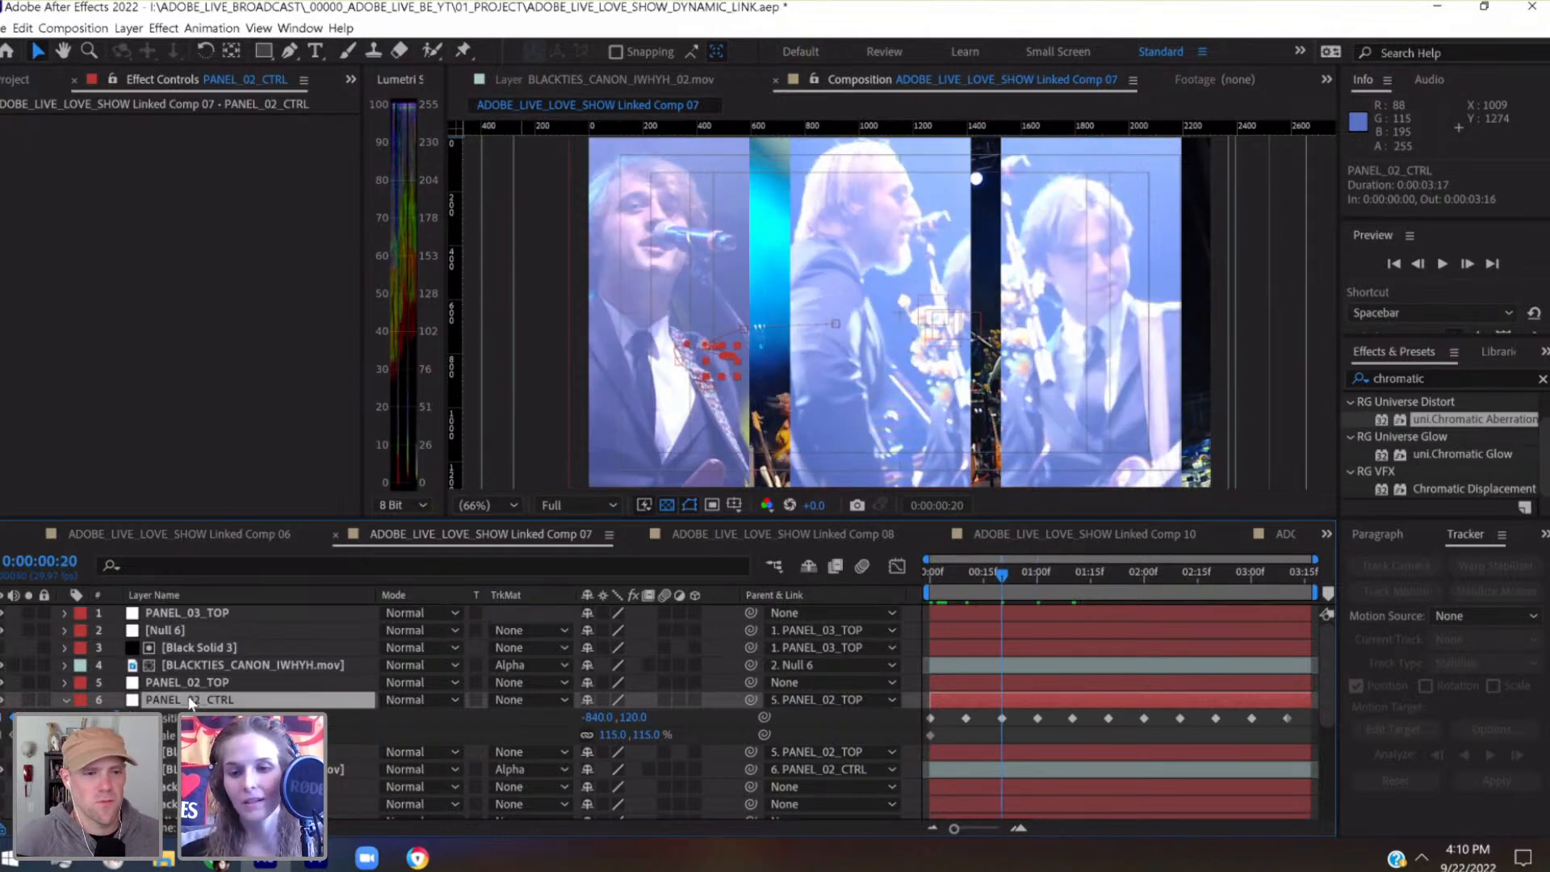
{"action": "key", "text": "shift+Right"}
{"action": "key", "text": "shift+Right"}
{"action": "key", "text": "shift+Right"}
{"action": "key", "text": "shift+Right"}
{"action": "key", "text": "shift+Right"}
{"action": "key", "text": "shift+Right"}
{"action": "key", "text": "shift+Right"}
{"action": "key", "text": "shift+Right"}
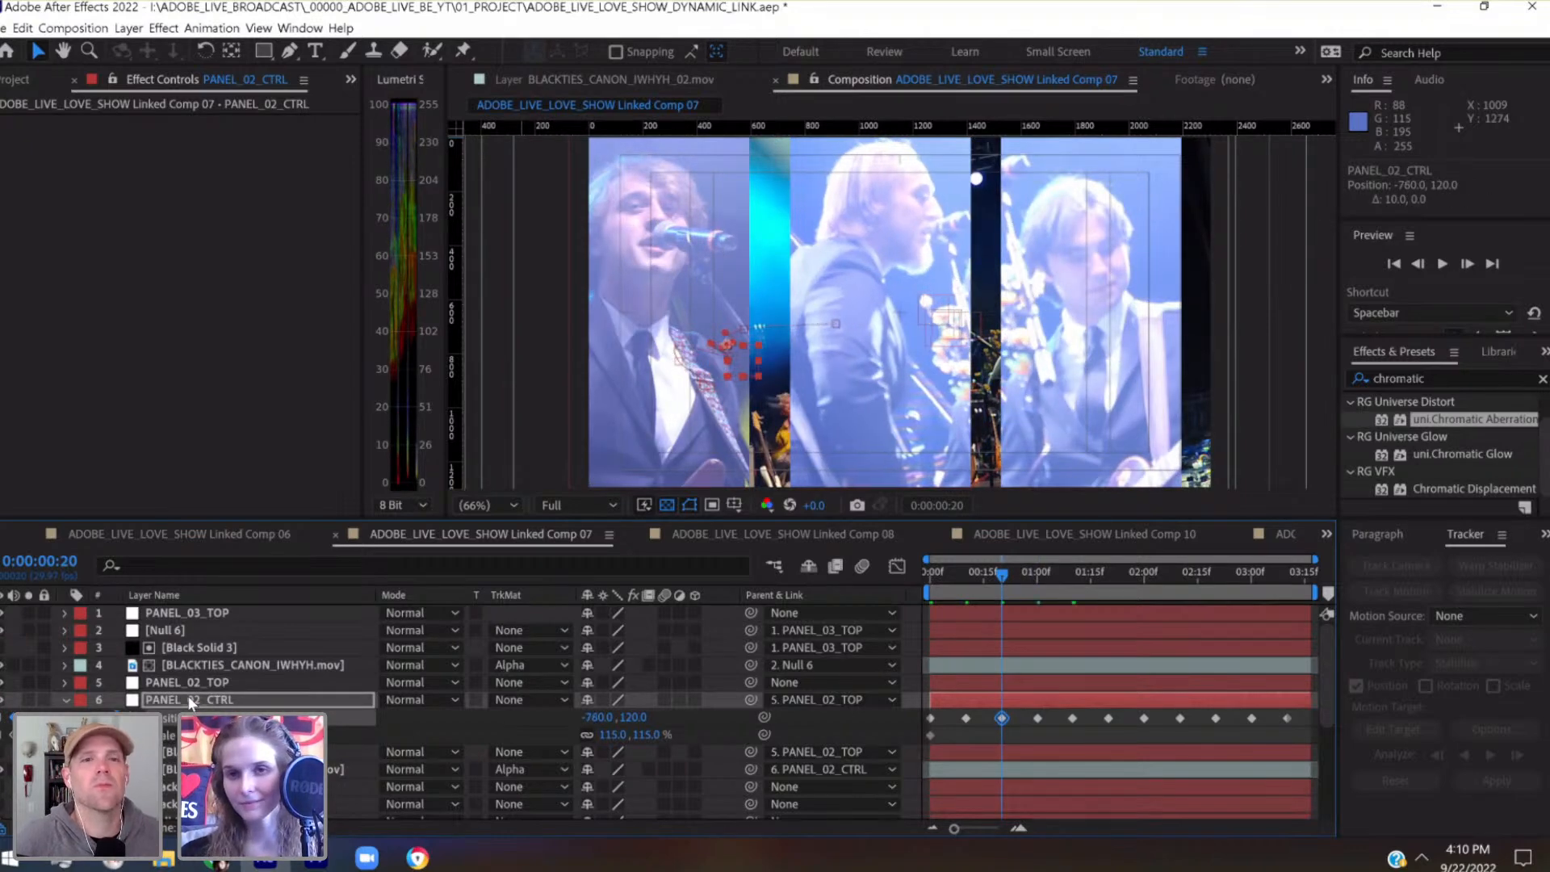
{"action": "key", "text": "shift+Down"}
{"action": "key", "text": "shift+Down"}
{"action": "key", "text": "shift+Down"}
{"action": "key", "text": "shift+Down"}
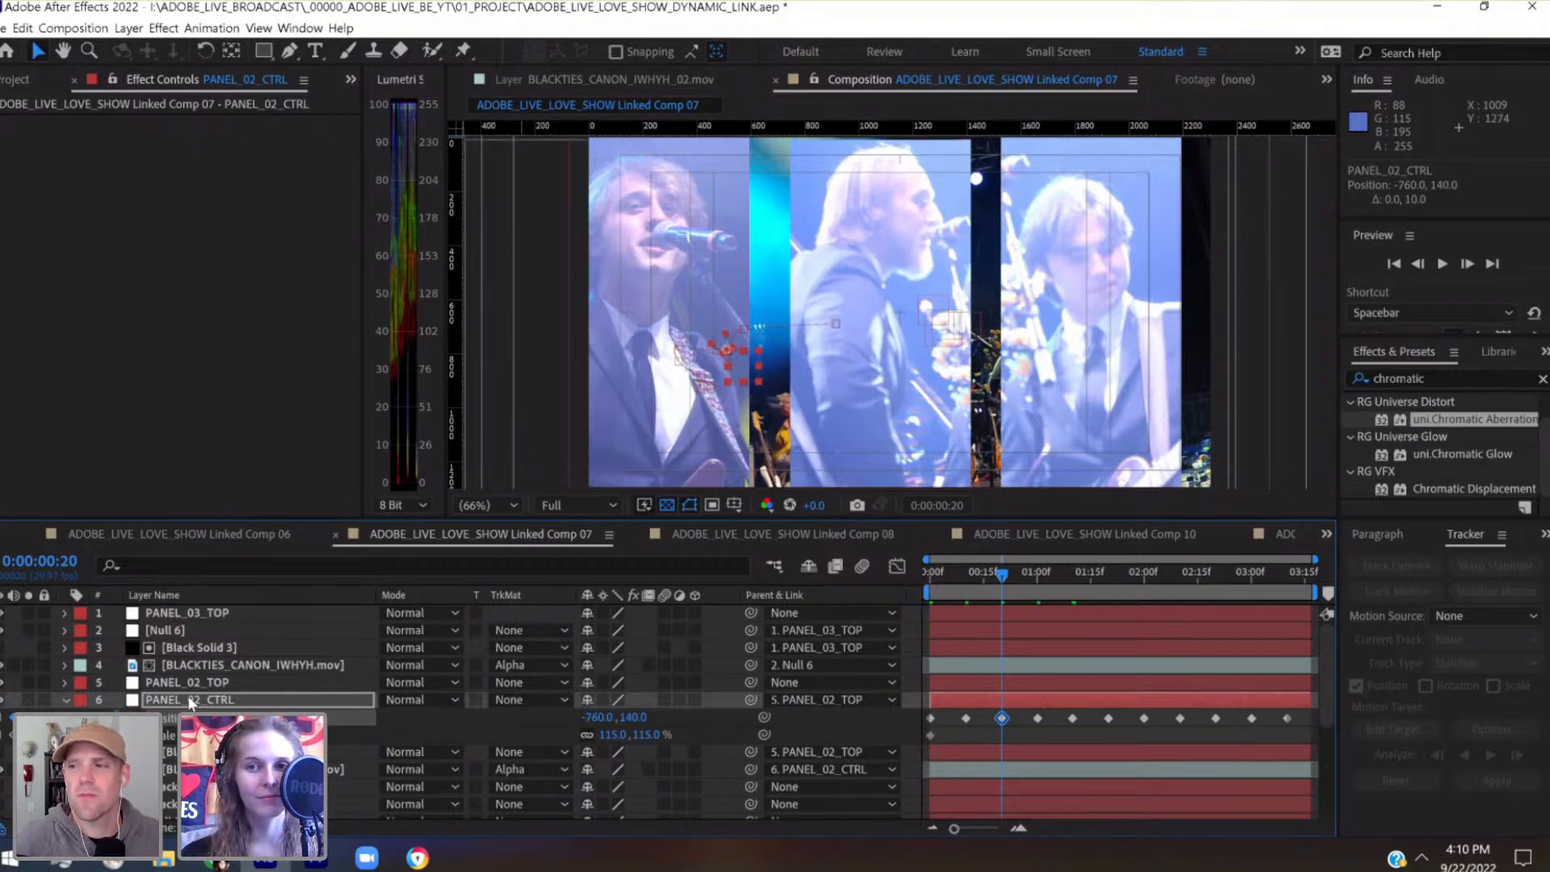
{"action": "key", "text": "shift+Up"}
{"action": "key", "text": "shift+Up"}
{"action": "key", "text": "shift+Up"}
{"action": "key", "text": "shift+Up"}
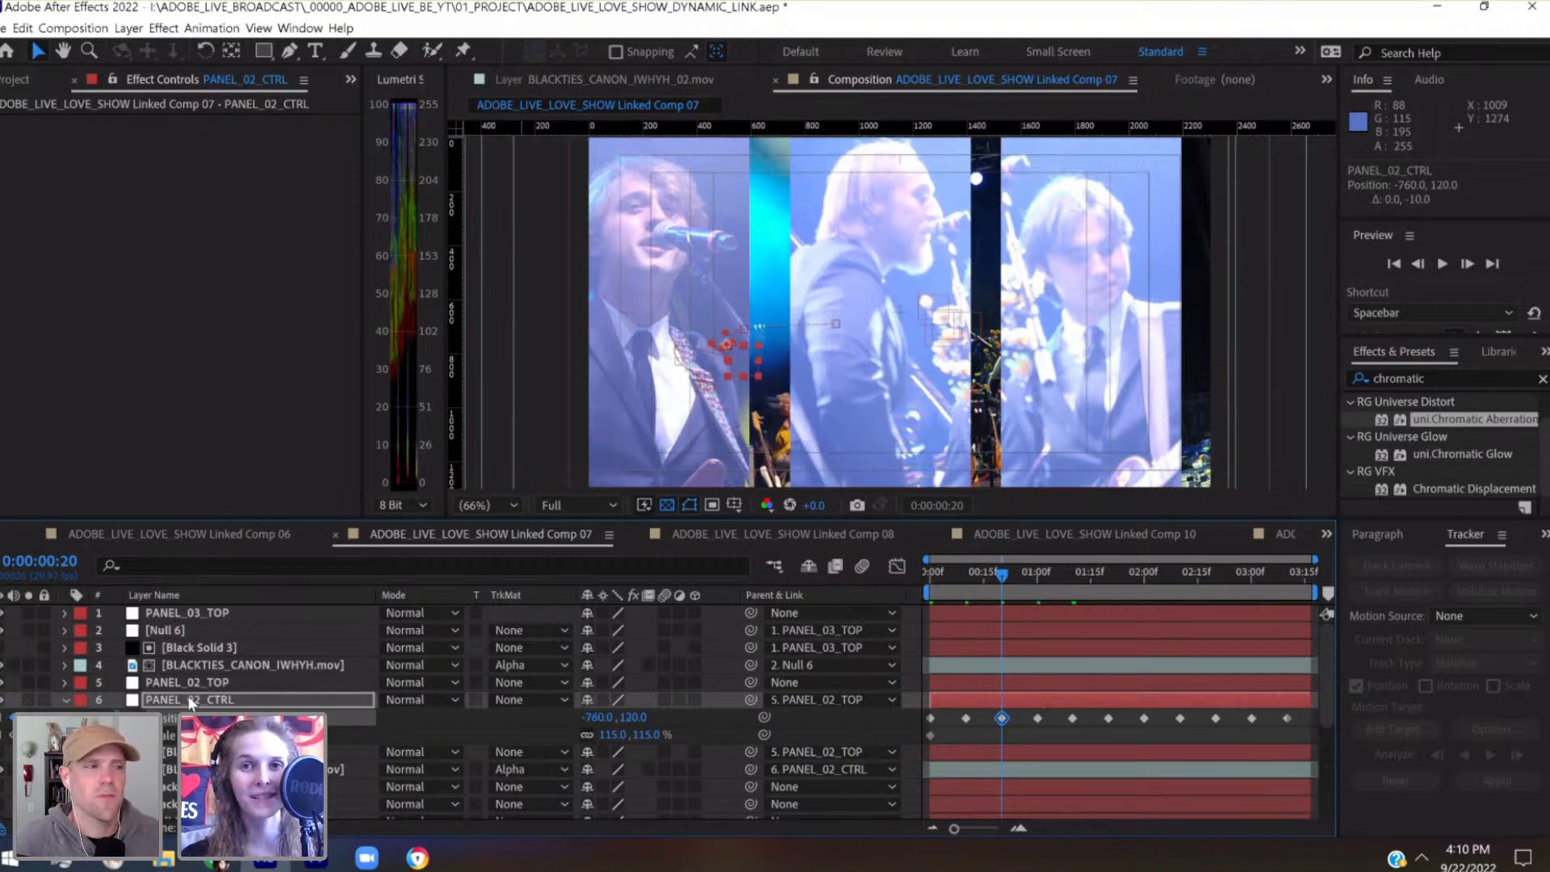
Nudge PANEL_02_CTRL's Position keyframe at 0:00:00:10 right to -600, 60
{"action": "key", "text": "j"}
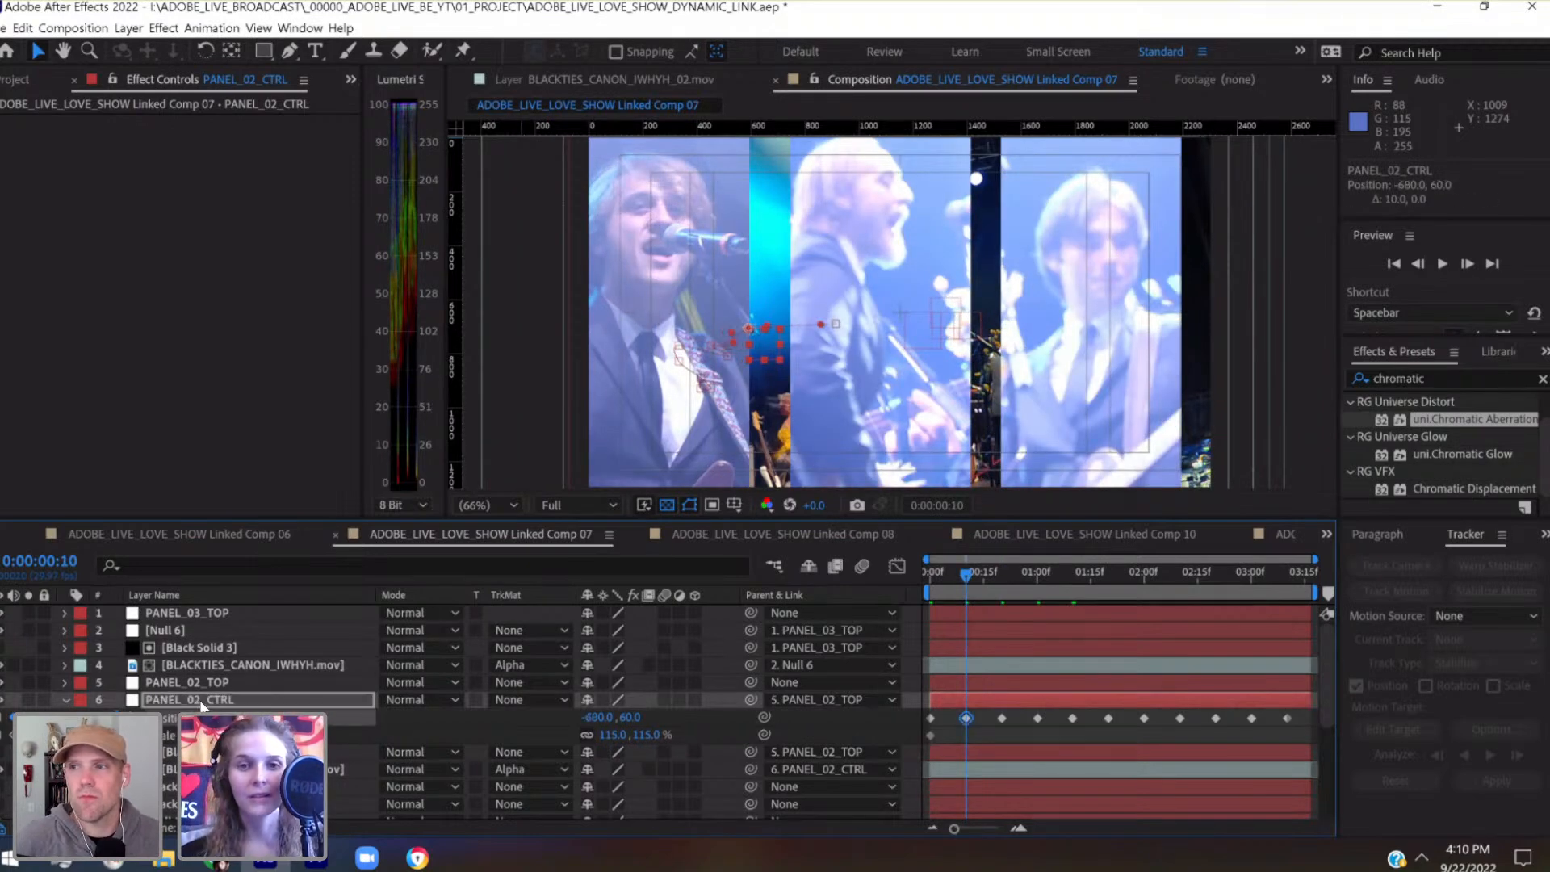
{"action": "key", "text": "shift+Right"}
{"action": "key", "text": "shift+Right"}
{"action": "key", "text": "shift+Right"}
{"action": "key", "text": "shift+Right"}
{"action": "key", "text": "shift+Right"}
{"action": "key", "text": "shift+Right"}
{"action": "key", "text": "shift+Right"}
{"action": "key", "text": "shift+Right"}
{"action": "key", "text": "shift+Right"}
{"action": "key", "text": "shift+Right"}
{"action": "key", "text": "shift+Down"}
{"action": "key", "text": "shift+Down"}
{"action": "key", "text": "shift+Up"}
{"action": "key", "text": "shift+Up"}
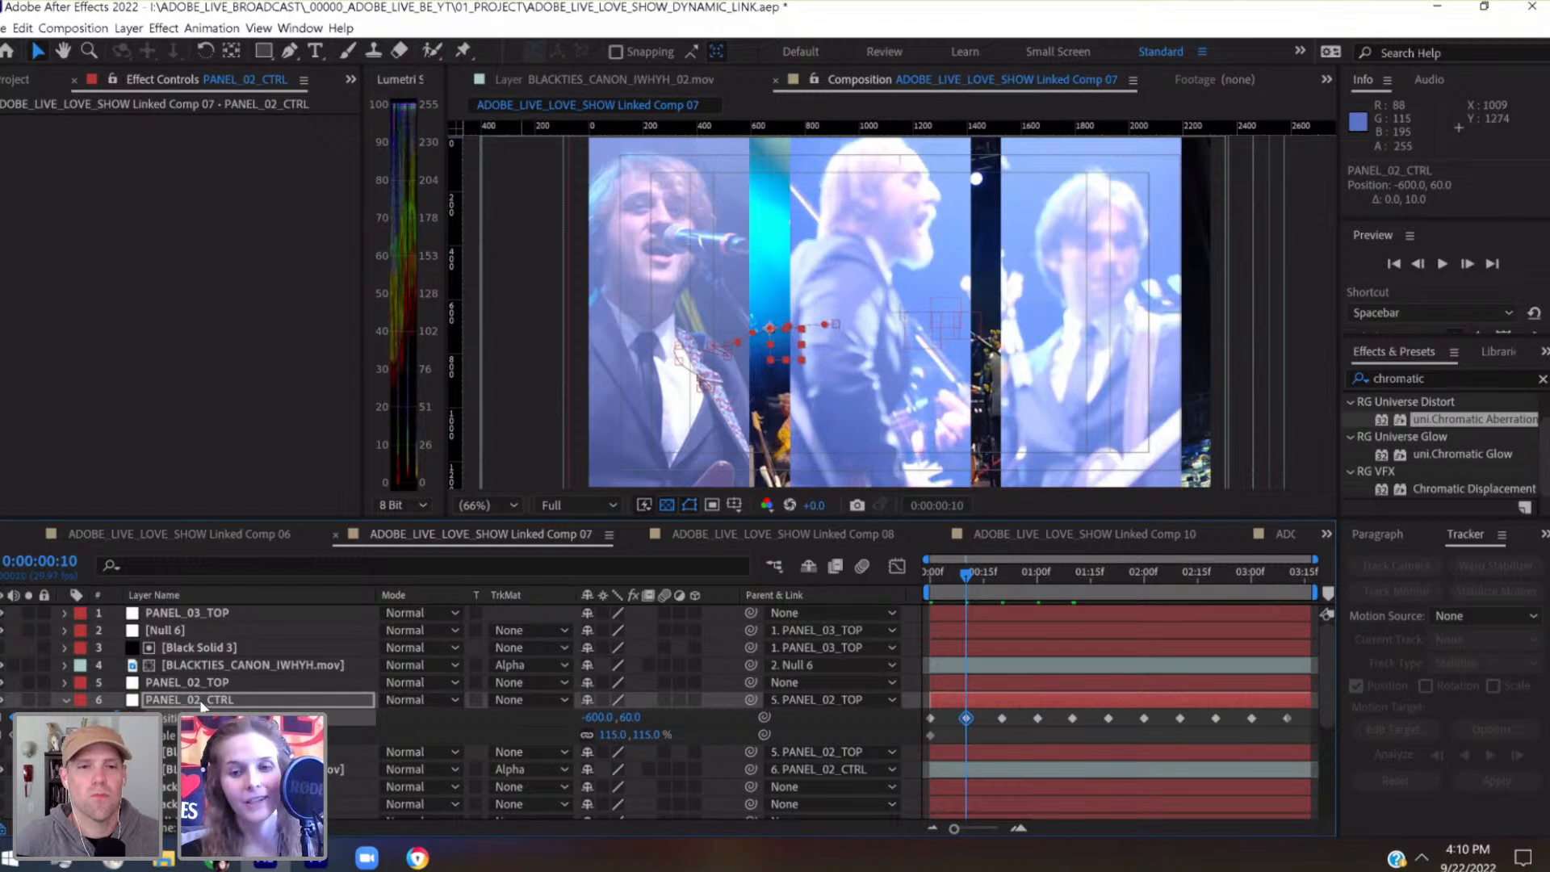
Nudge PANEL_02_CTRL's Position keyframe at 0:00:00:00 right to -320, 40
{"action": "left_click", "coordinate": [929, 570]}
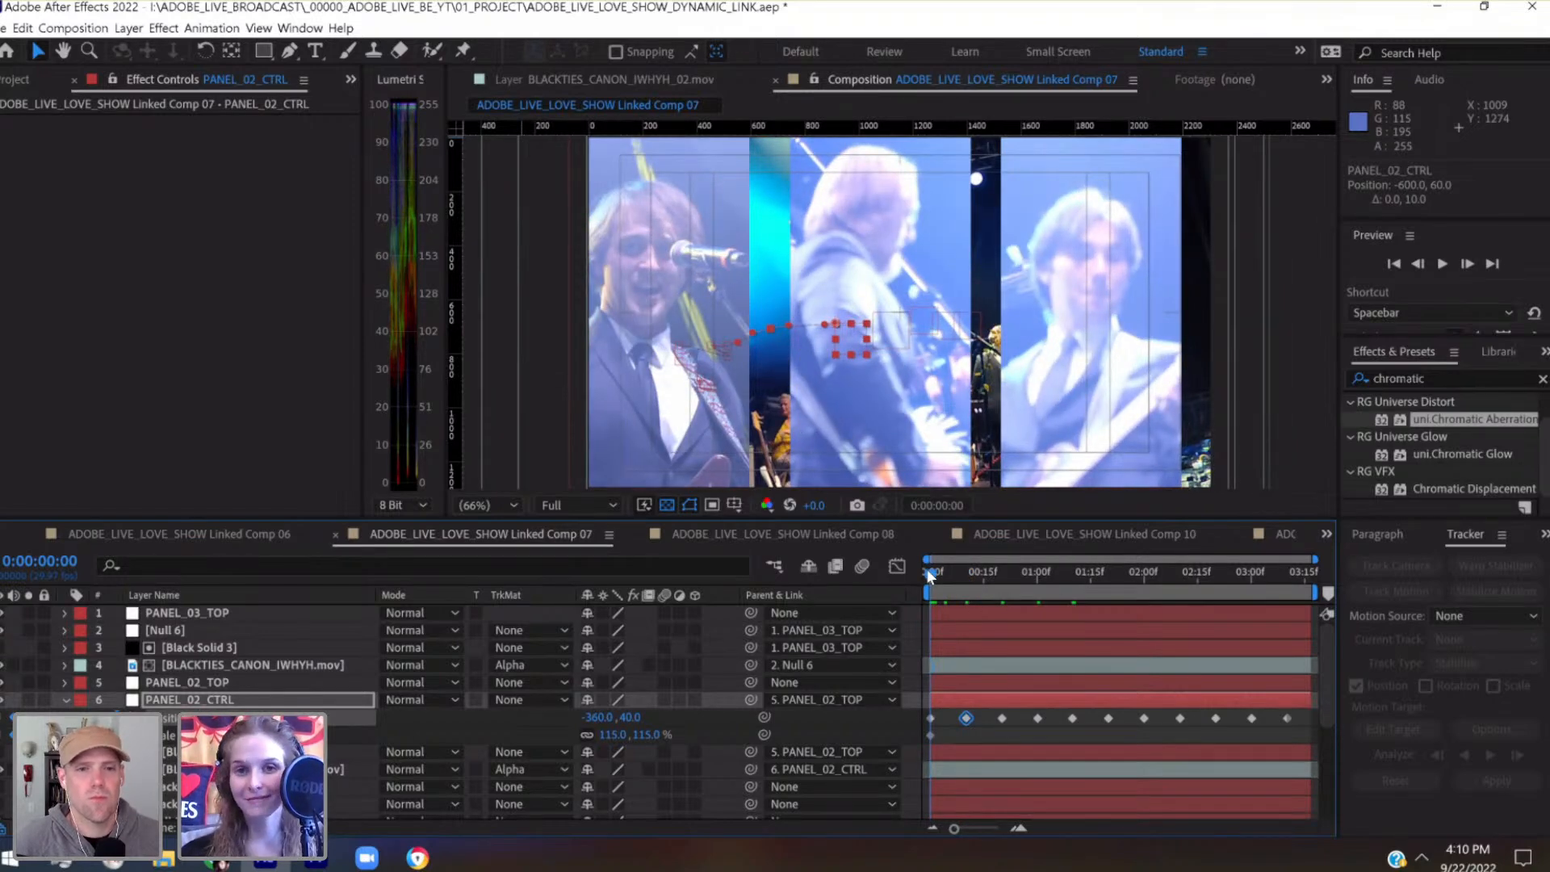
{"action": "key", "text": "shift+Right"}
{"action": "key", "text": "shift+Right"}
{"action": "key", "text": "shift+Right"}
{"action": "key", "text": "shift+Right"}
Add a Position keyframe to PANEL_02_CTRL at 0:00:00:05, nudged up to -460.3, 36.8
{"action": "mouse_move", "coordinate": [929, 572]}
{"action": "left_mouse_down"}
{"action": "mouse_move", "coordinate": [995, 575]}
{"action": "mouse_move", "coordinate": [952, 580]}
{"action": "left_mouse_up"}
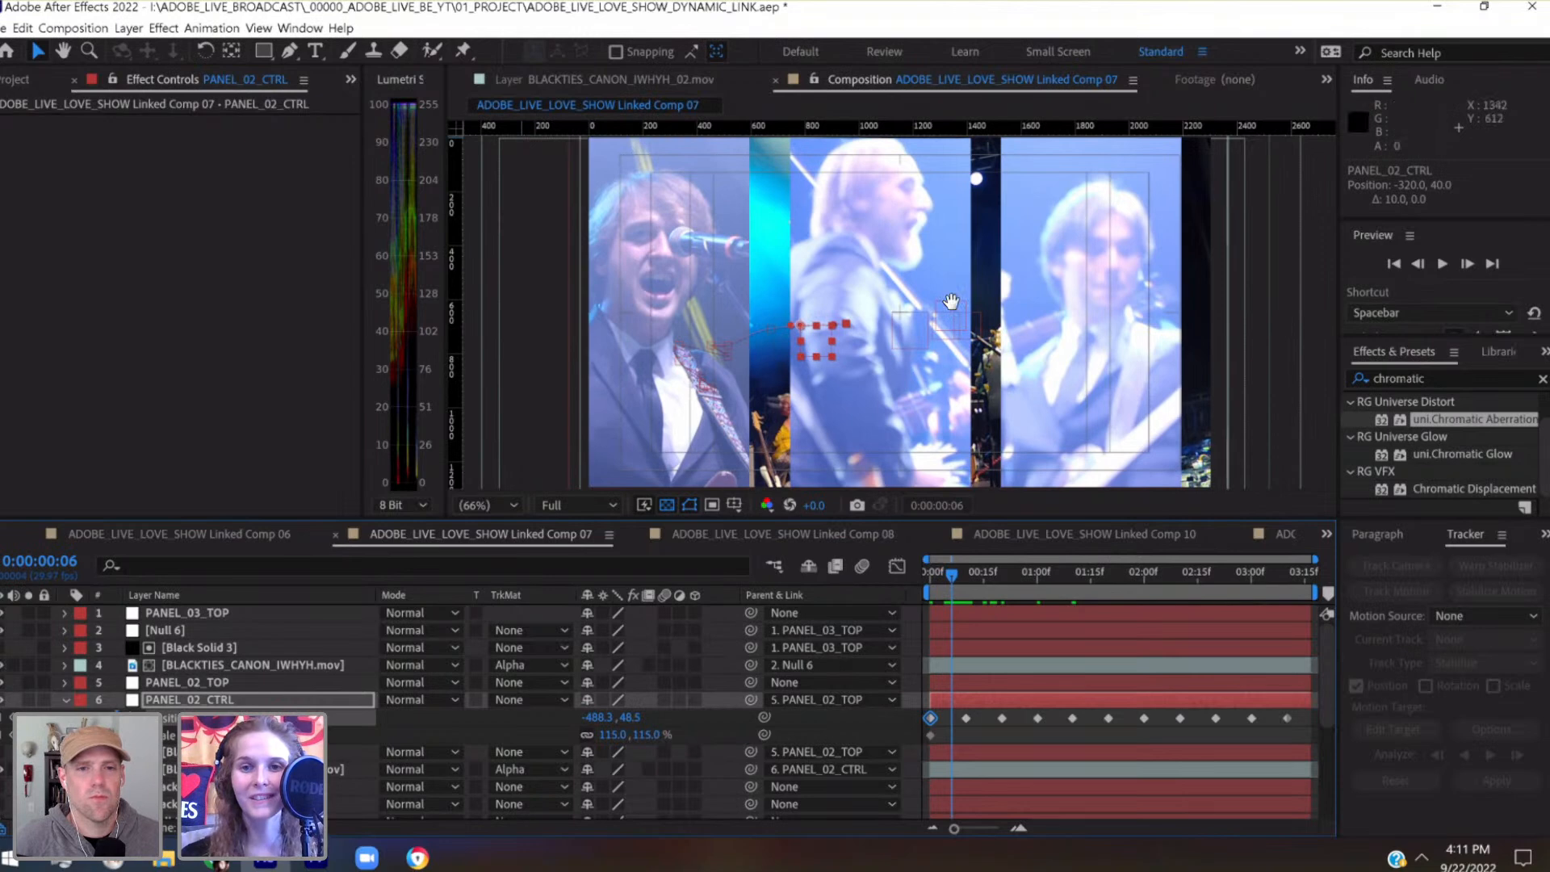
{"action": "scroll", "coordinate": [945, 360], "scroll_direction": "up", "scroll_amount": 1}
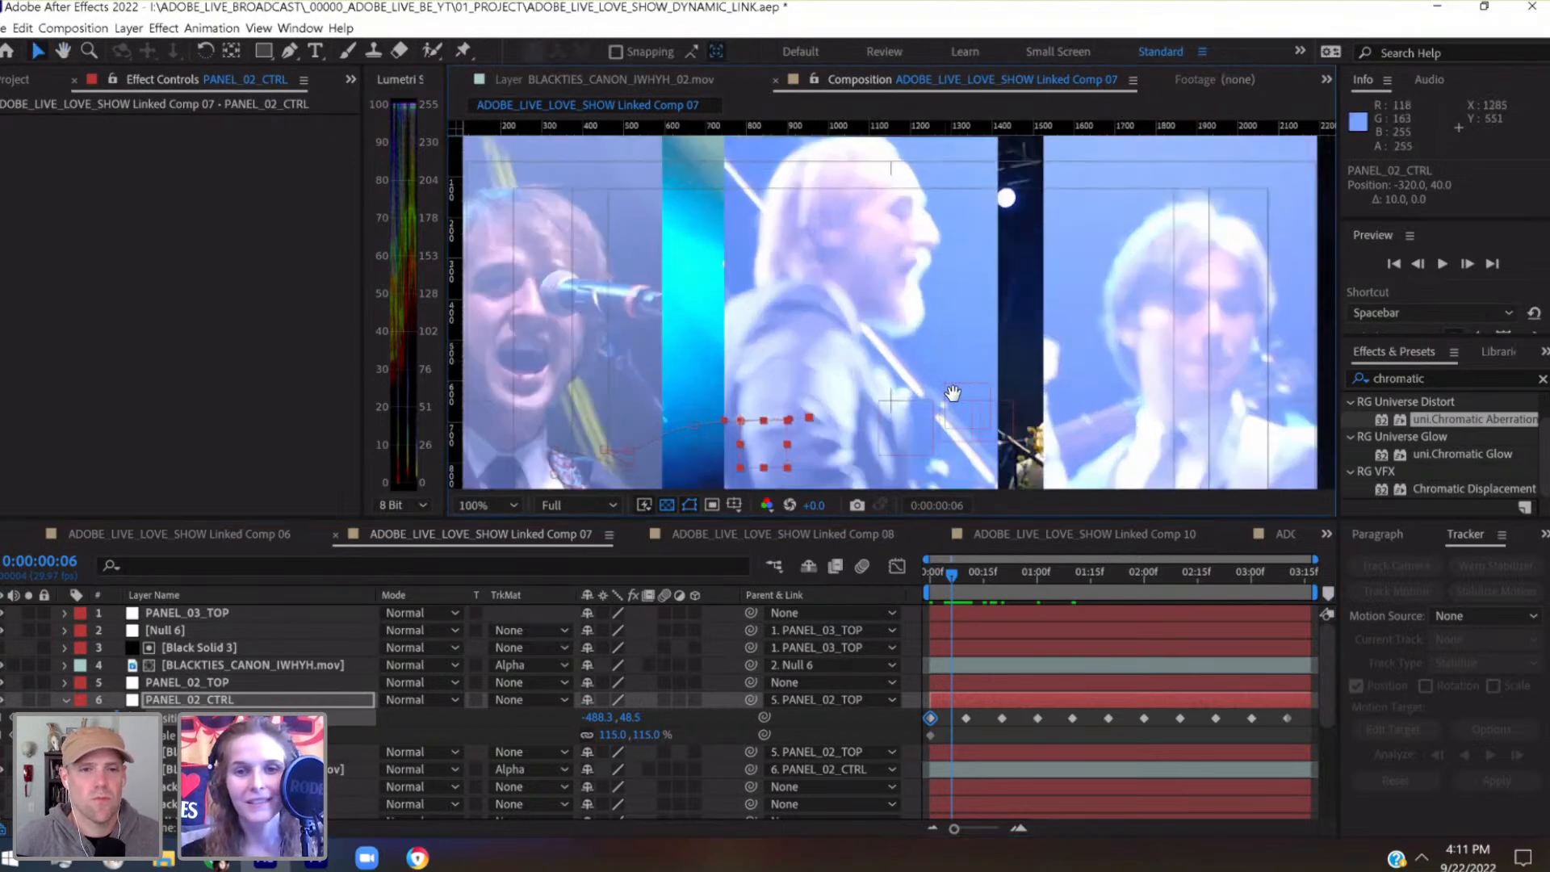
{"action": "scroll", "coordinate": [948, 404], "scroll_direction": "up", "scroll_amount": 3}
{"action": "mouse_move", "coordinate": [947, 586]}
{"action": "left_mouse_down"}
{"action": "mouse_move", "coordinate": [930, 583]}
{"action": "mouse_move", "coordinate": [966, 588]}
{"action": "mouse_move", "coordinate": [949, 590]}
{"action": "left_mouse_up"}
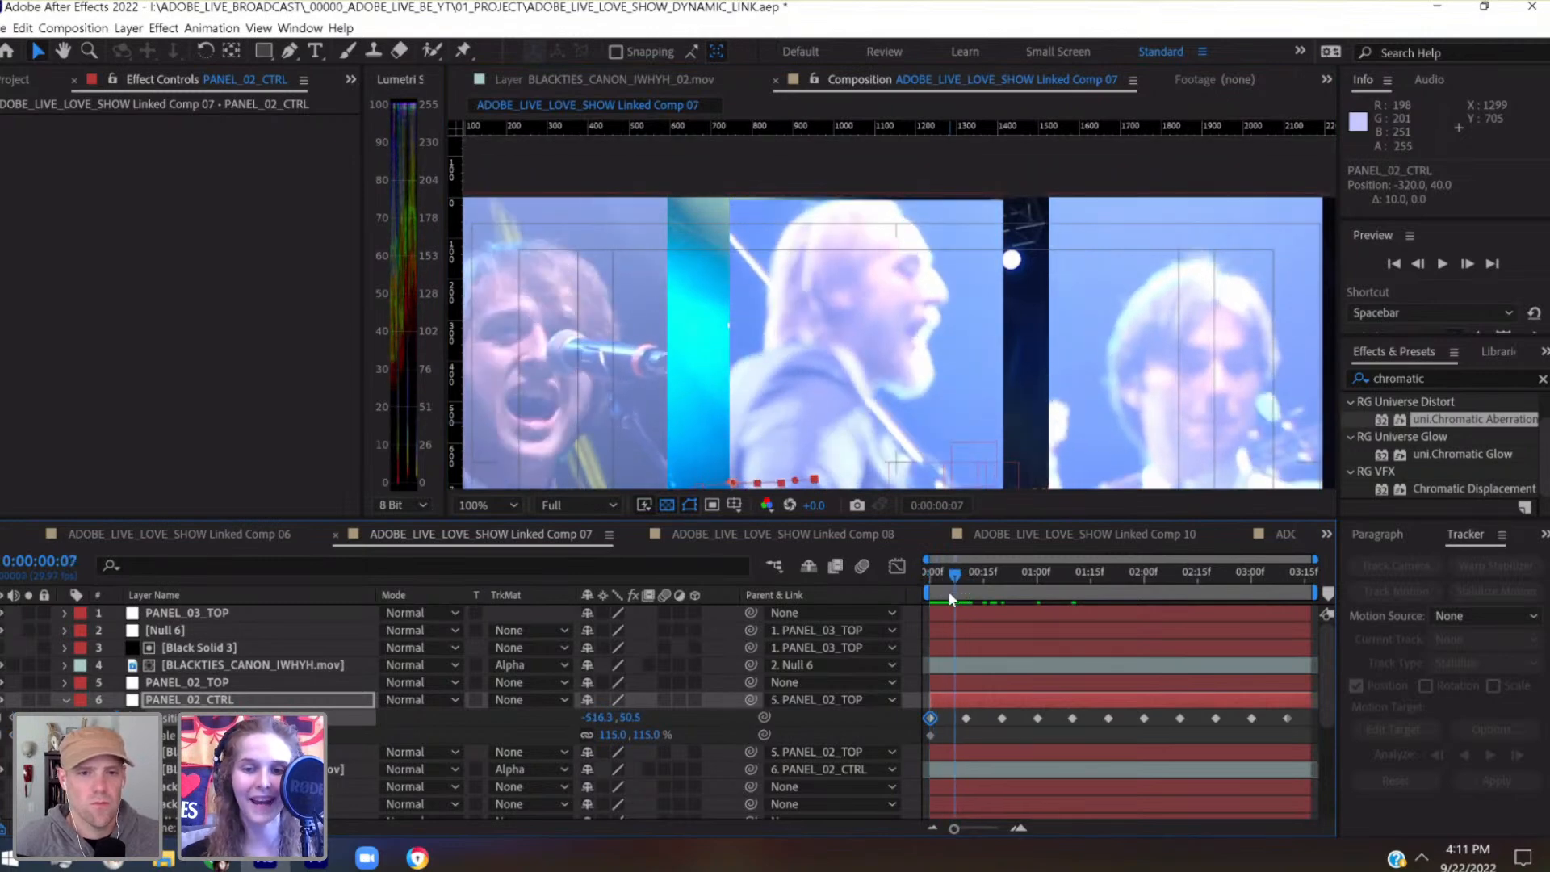
{"action": "key", "text": "shift+Up"}
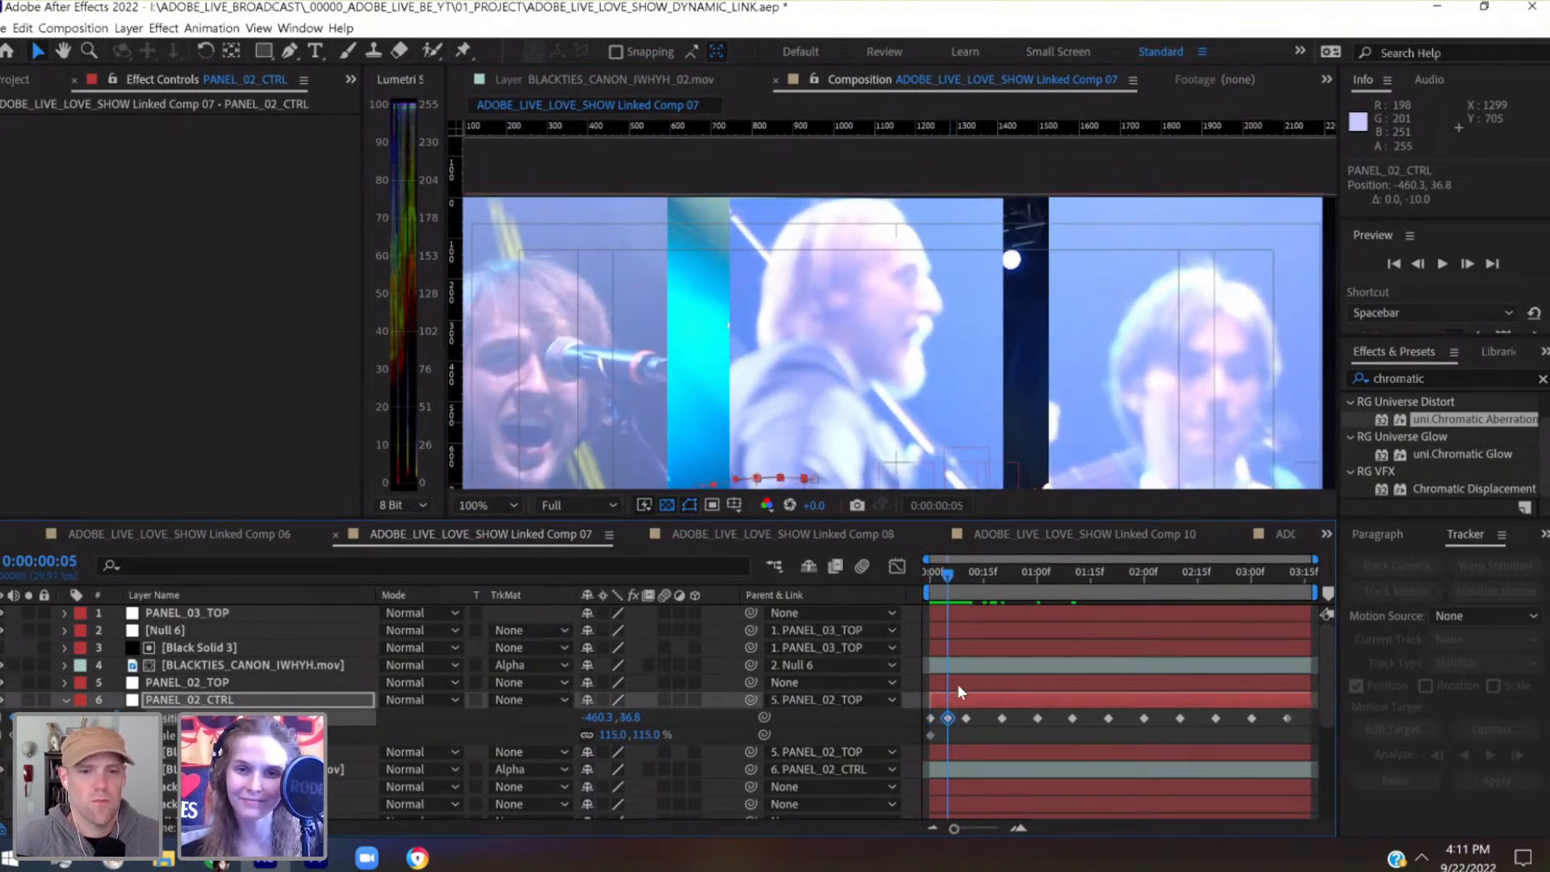
Zoom the composition view back out and restore the fit magnification so all panels show
{"action": "key", "text": "comma"}
{"action": "key", "text": "comma"}
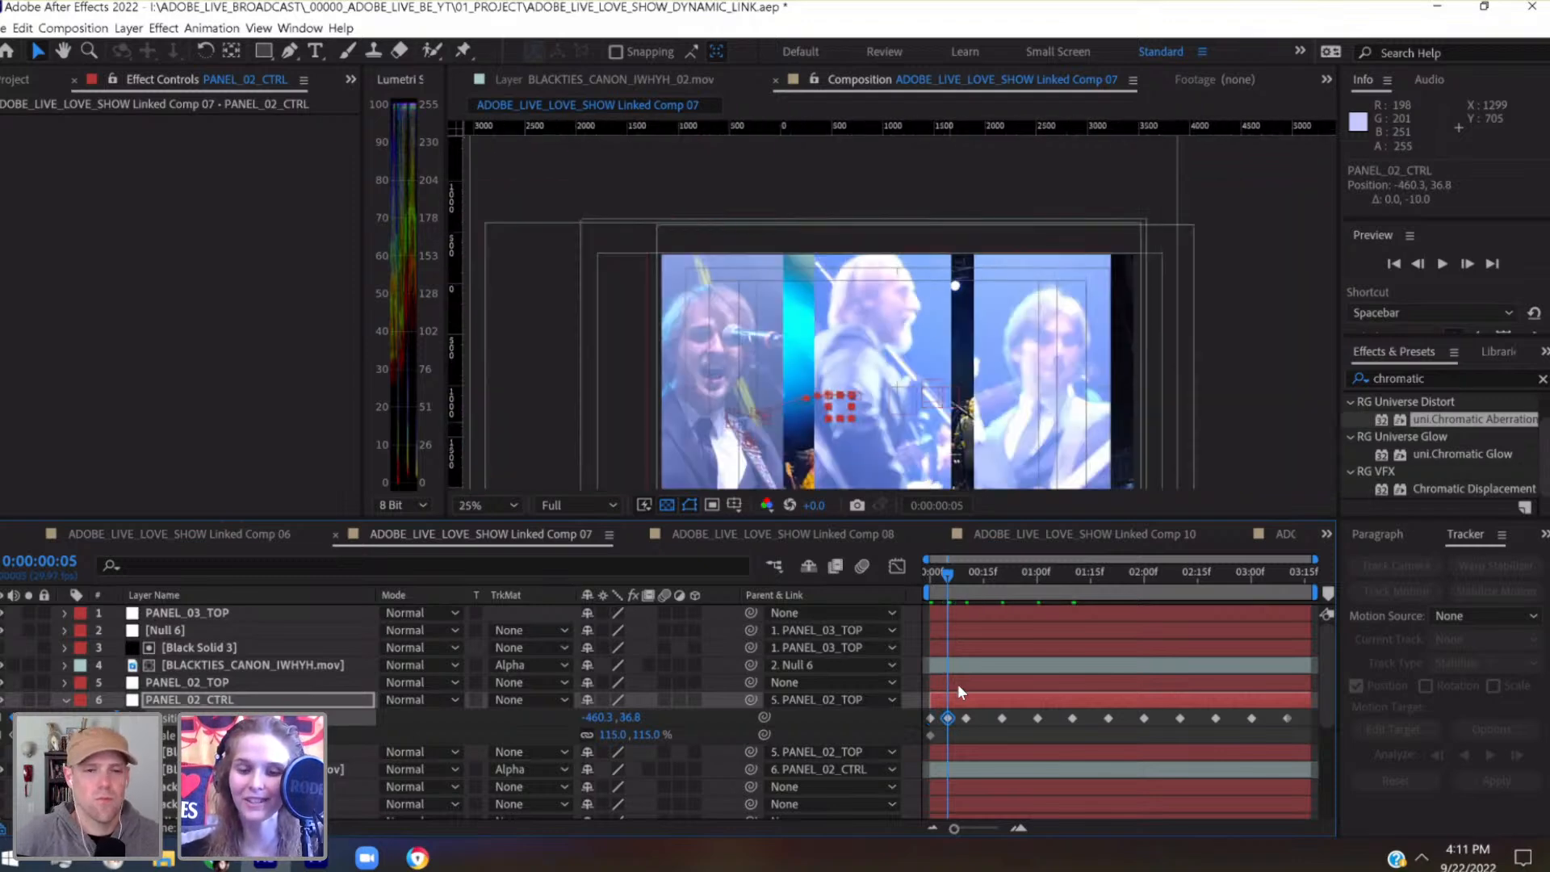
{"action": "key", "text": "period"}
{"action": "key", "text": "space"}
{"action": "left_click_drag", "start_coordinate": [1003, 345], "coordinate": [964, 270]}
{"action": "left_click", "coordinate": [502, 507]}
{"action": "left_click", "coordinate": [558, 173]}
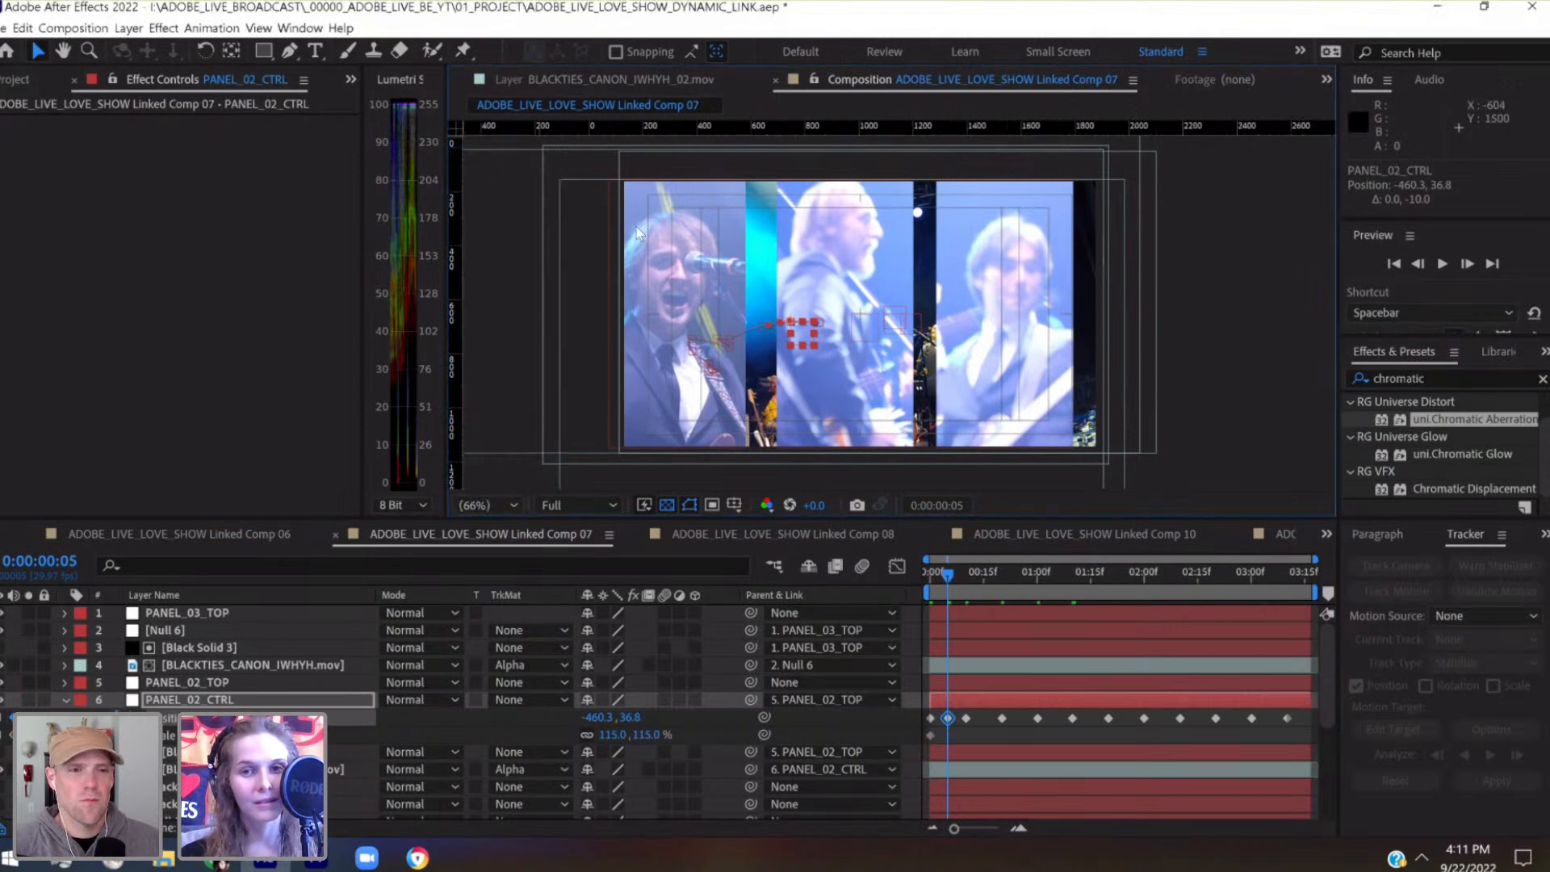
Add a PANEL_02_CTRL Position keyframe at 0:00:00:26, nudged up to -796.7, 82.4
{"action": "left_click_drag", "start_coordinate": [951, 579], "coordinate": [1034, 588]}
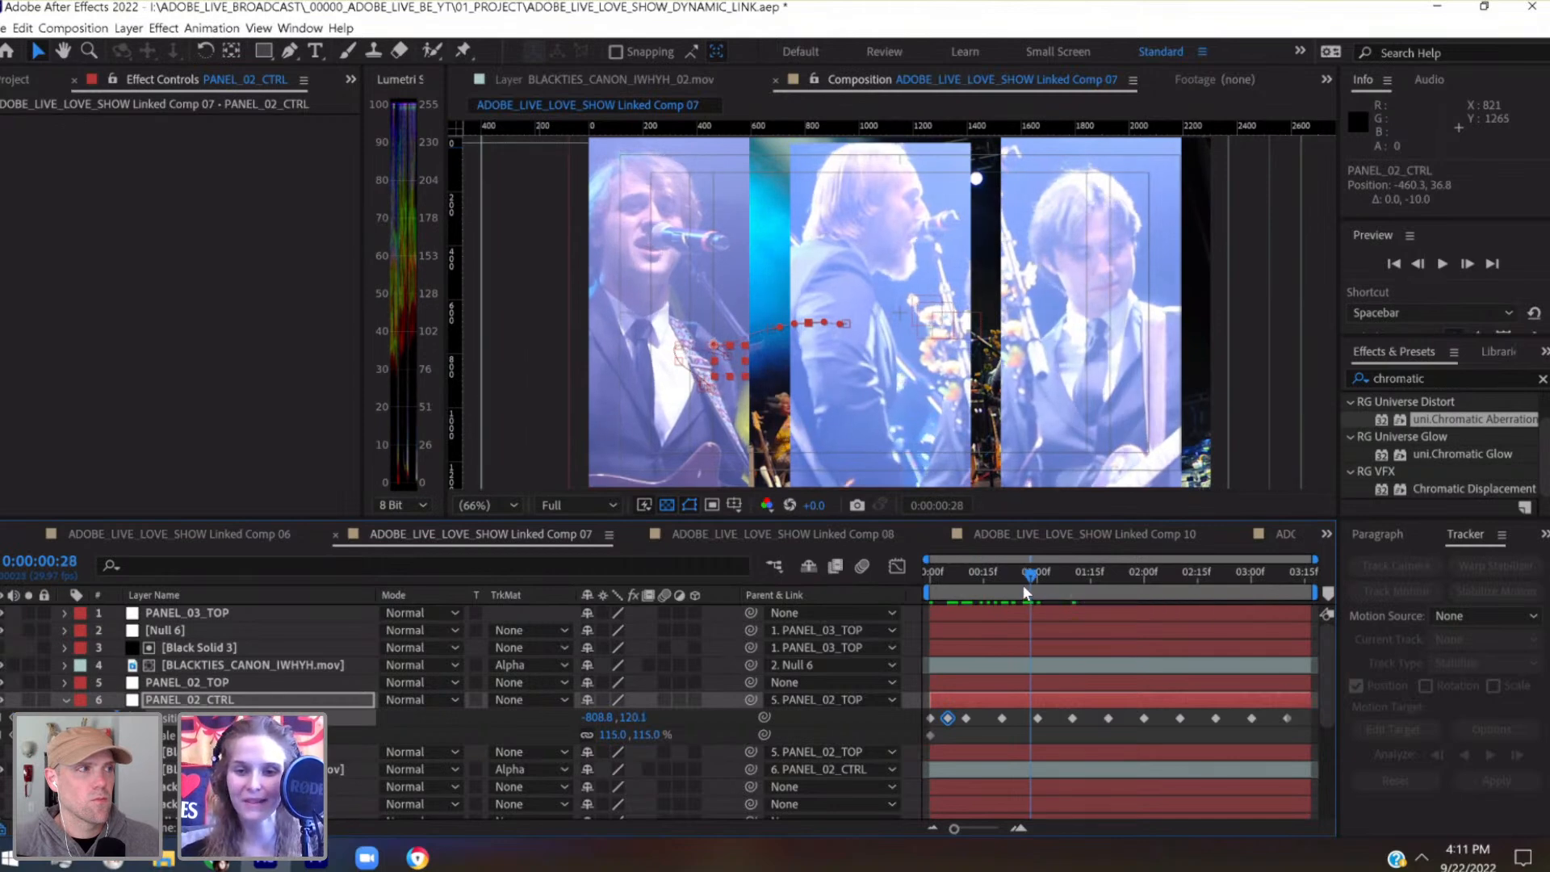
{"action": "left_click", "coordinate": [1022, 585]}
{"action": "left_click", "coordinate": [1022, 700]}
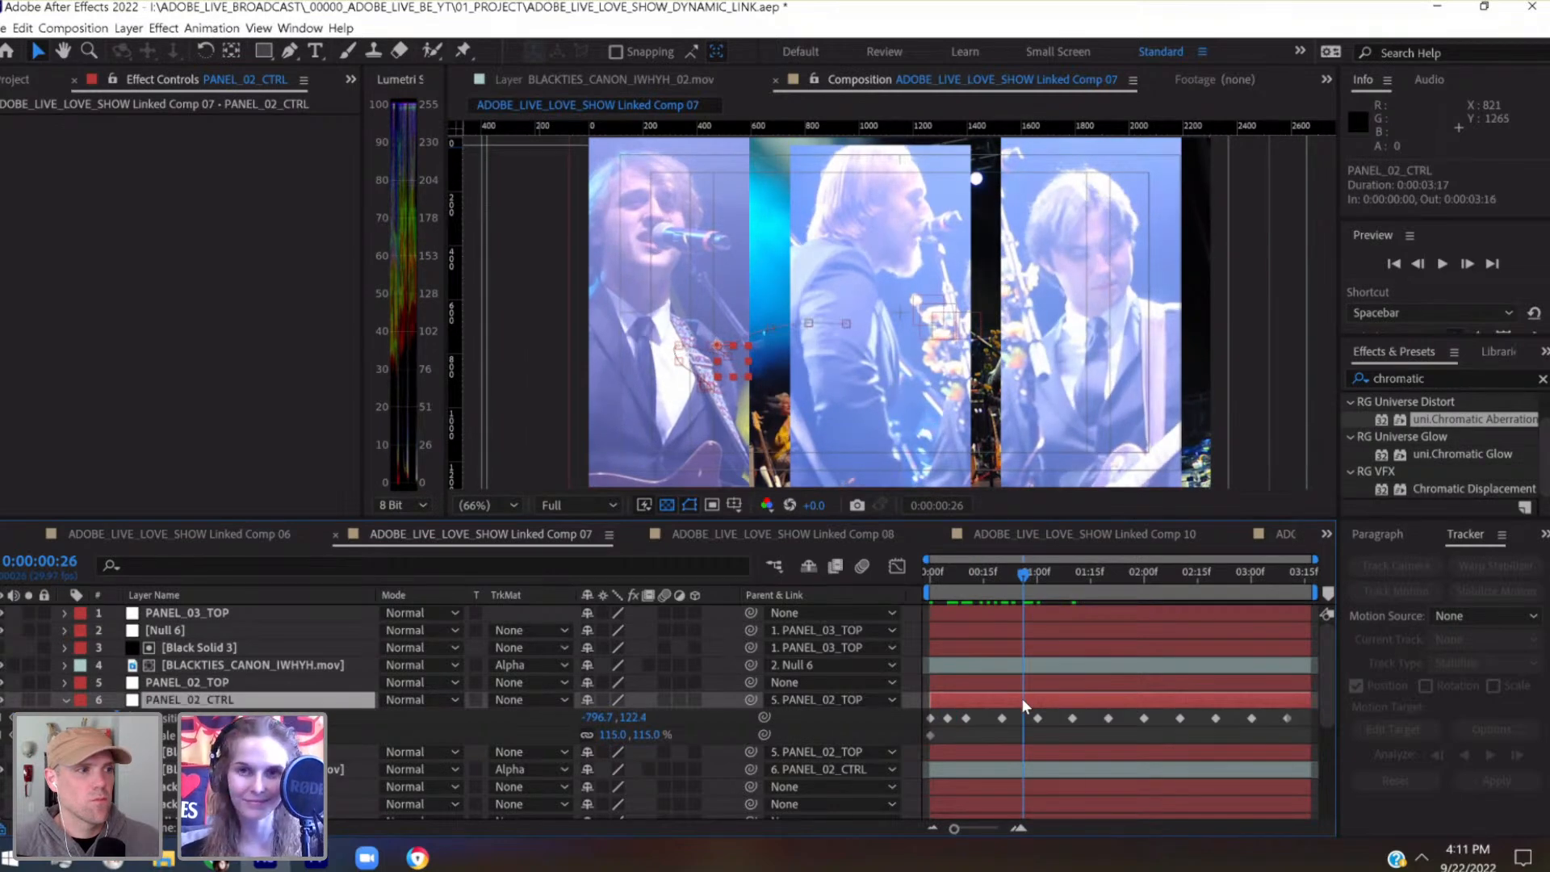
{"action": "key", "text": "shift+Up"}
{"action": "key", "text": "shift+Up"}
{"action": "key", "text": "shift+Up"}
{"action": "key", "text": "shift+Up"}
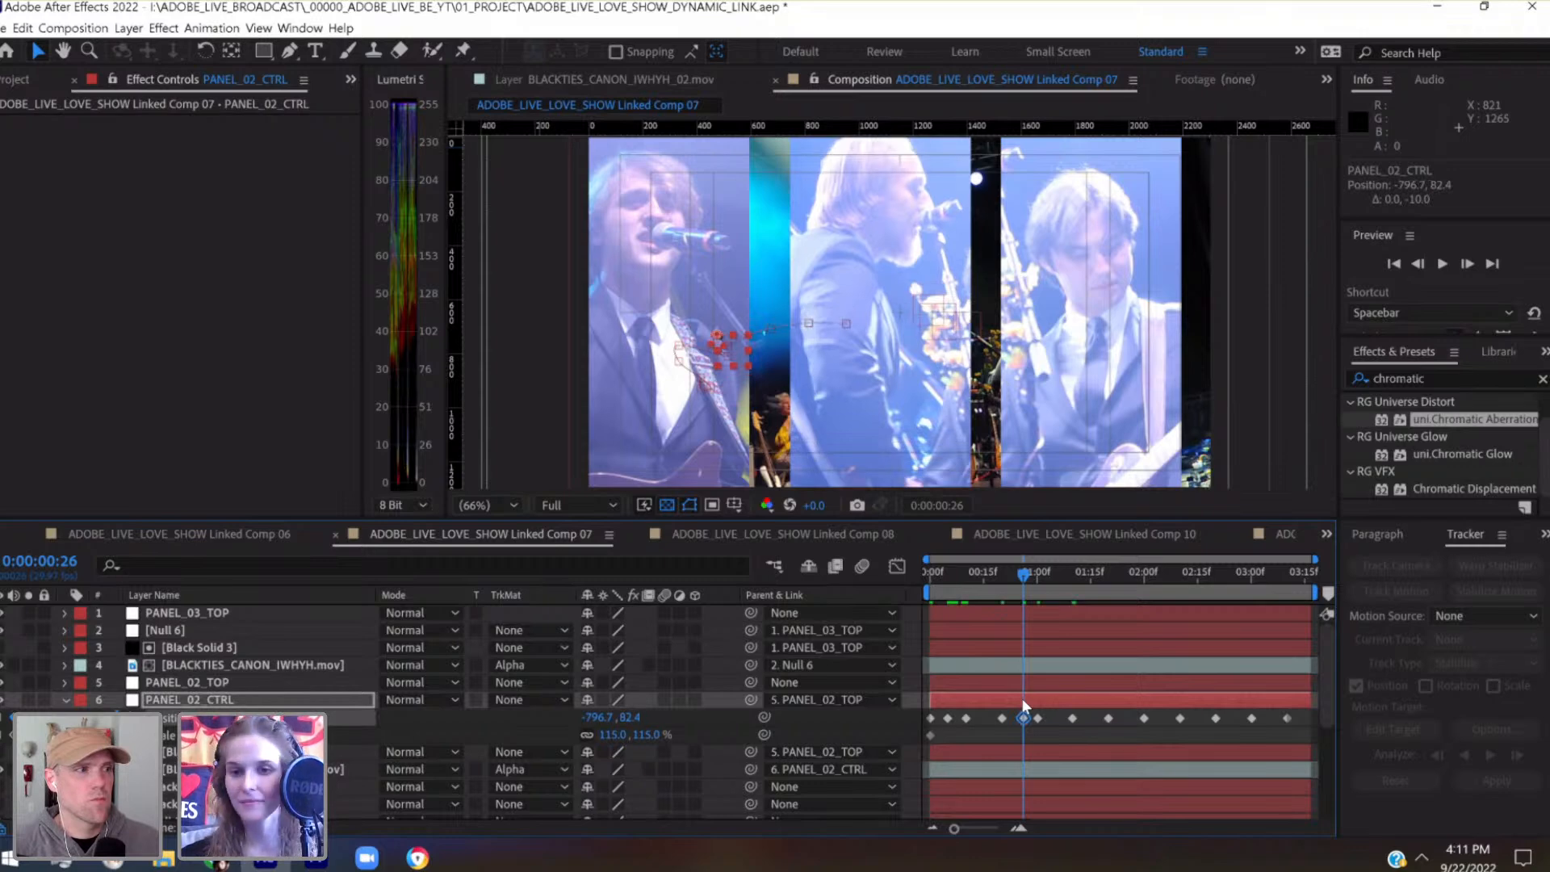
Add PANEL_02_CTRL Position keyframes at 0:00:00:15 with -681.5, 85.8 and at 0:00:01:05 with -786.8, 140.3
{"action": "left_click_drag", "start_coordinate": [1014, 572], "coordinate": [977, 583]}
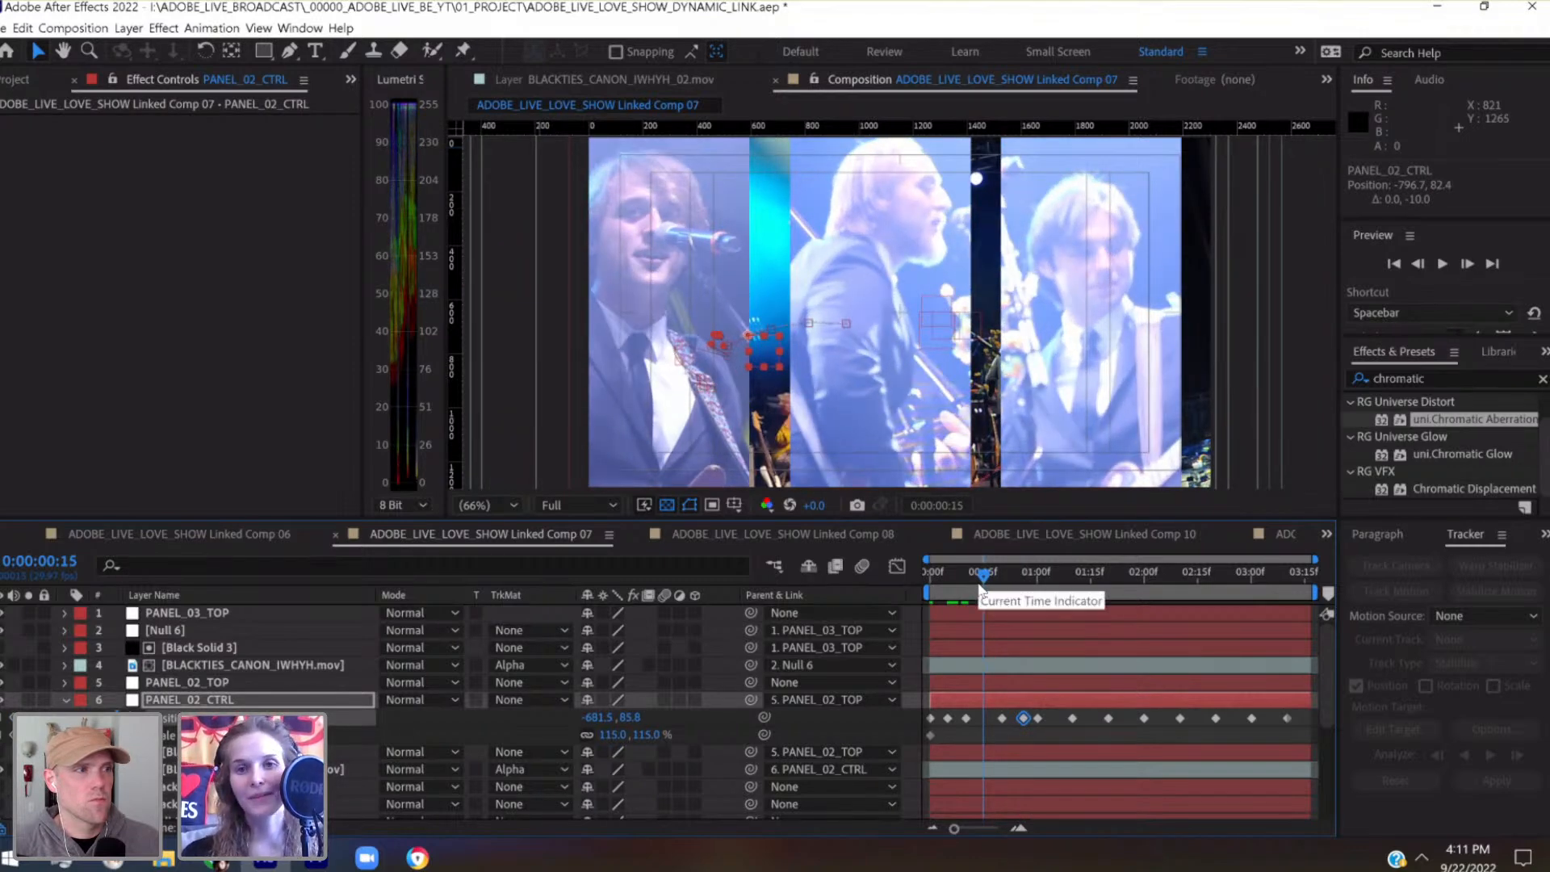
{"action": "key", "text": "shift+Down"}
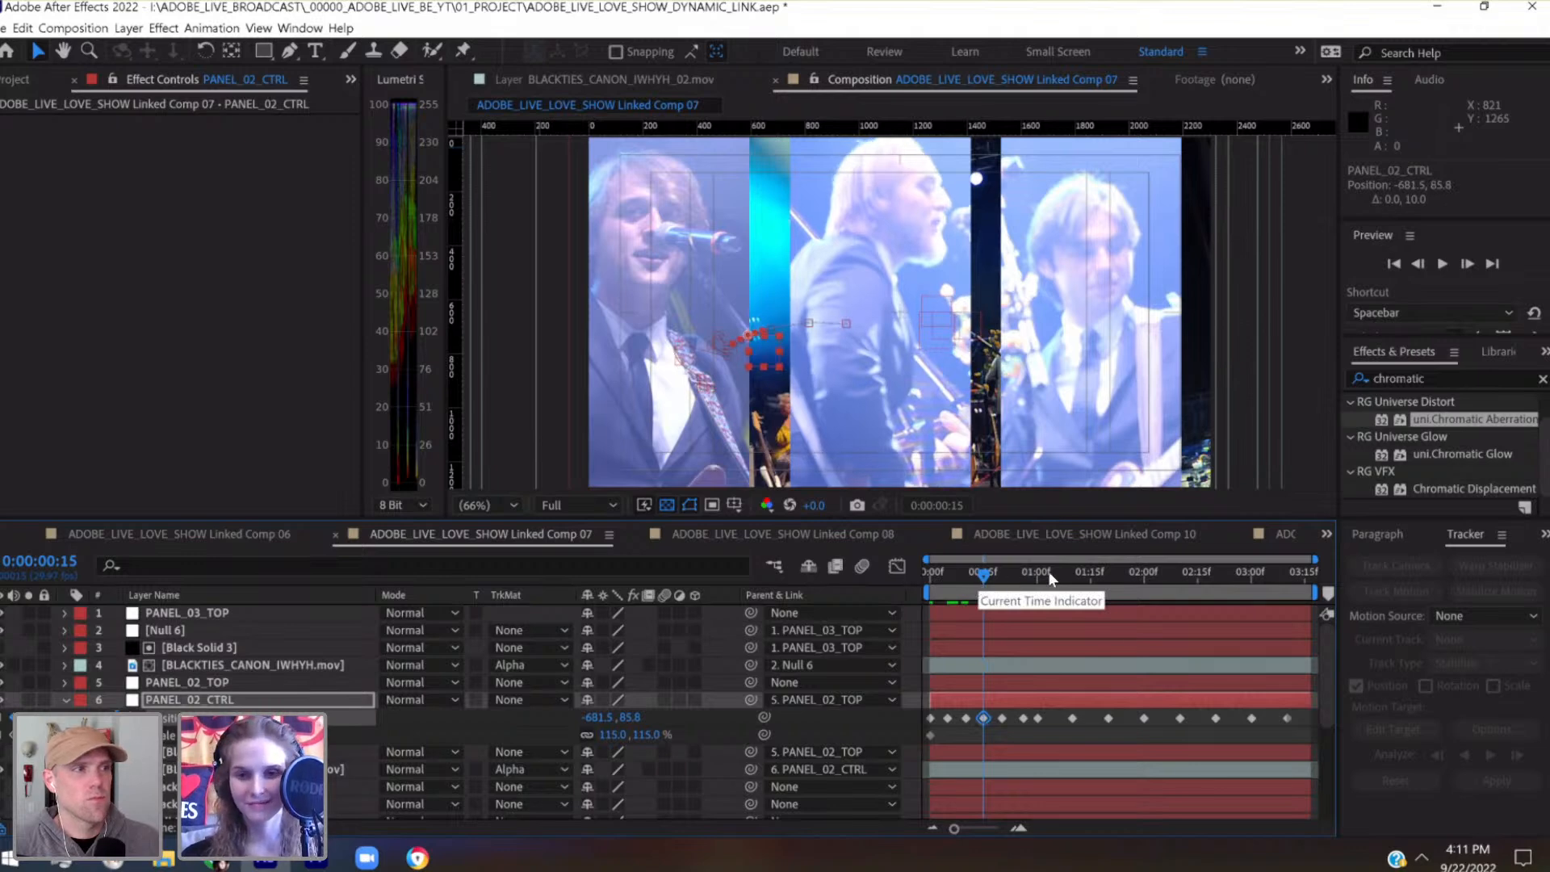
{"action": "left_click", "coordinate": [1054, 576]}
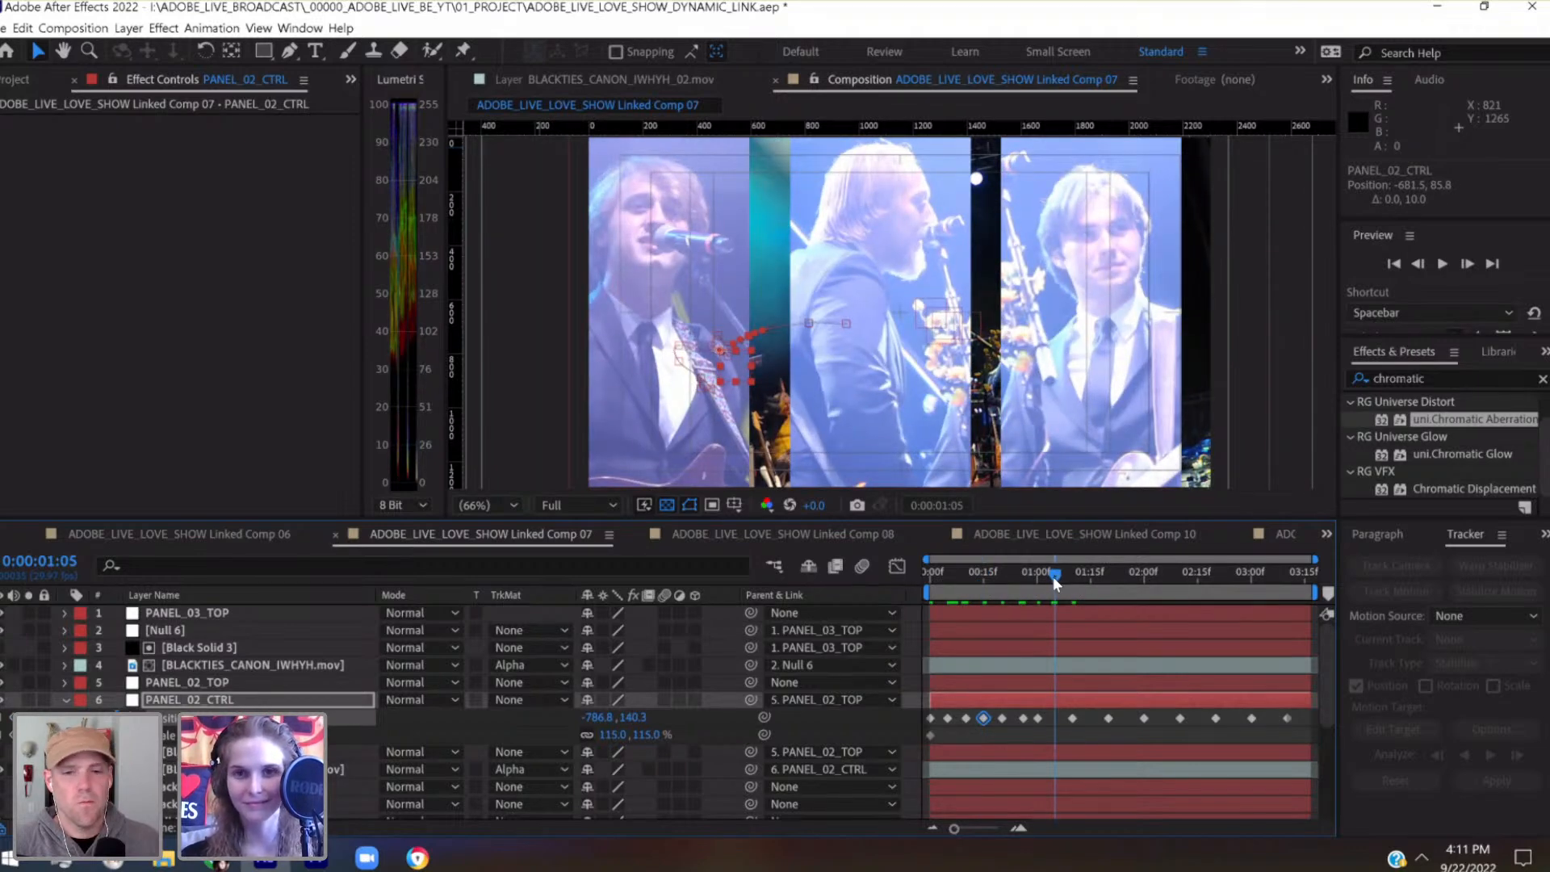
{"action": "key", "text": "alt+shift+p"}
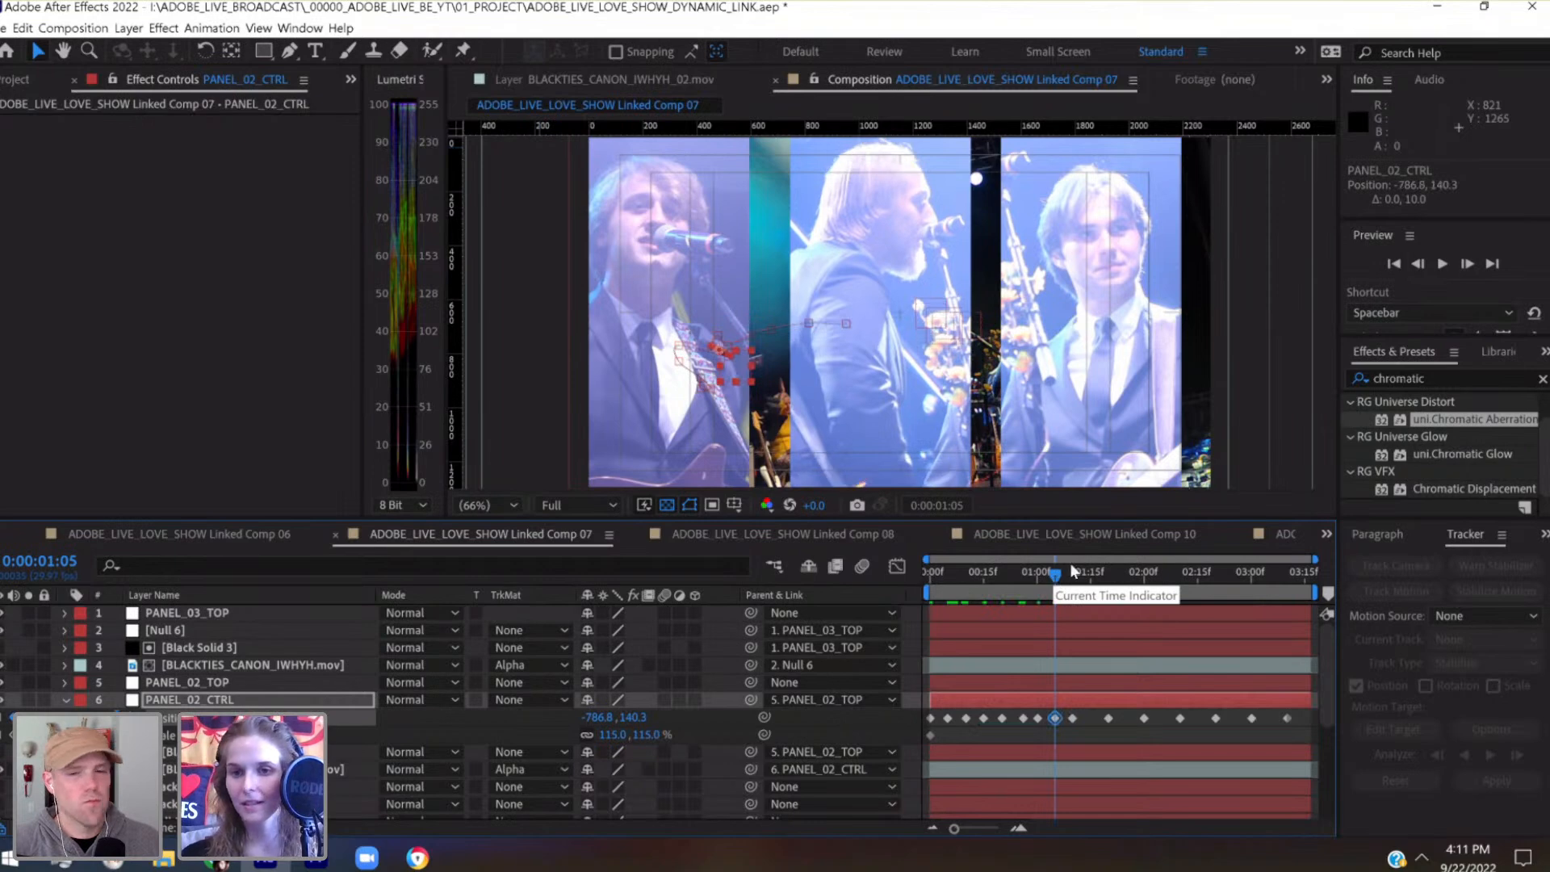
Add a PANEL_02_CTRL Position keyframe at 0:00:01:16, nudged right to -767.5, 133.1, and compare it with the preceding keyframe
{"action": "left_click", "coordinate": [1092, 578]}
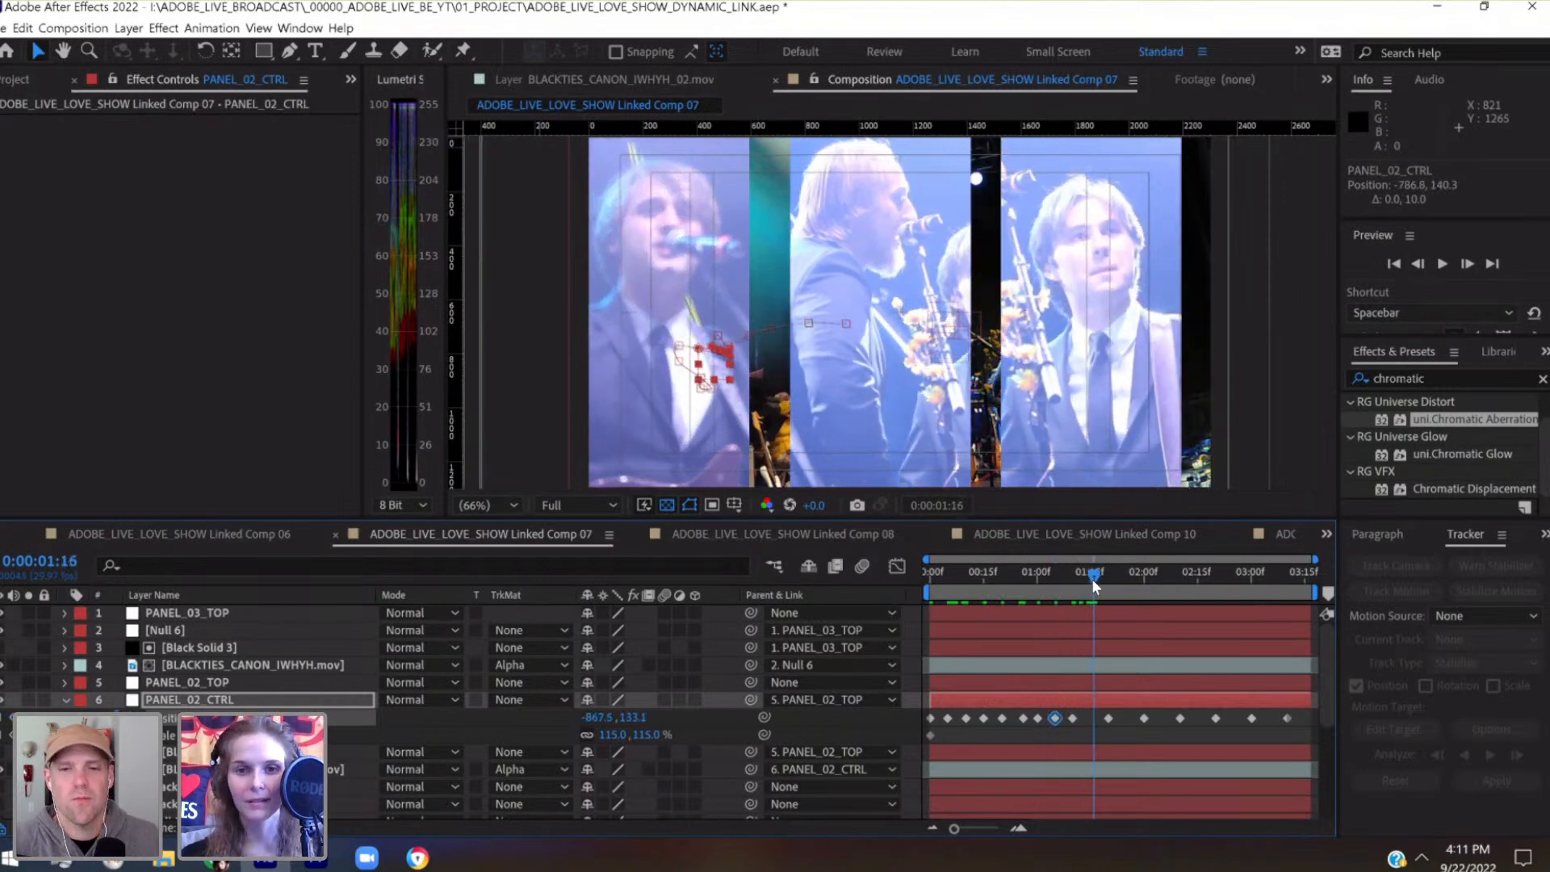
{"action": "key", "text": "shift+Right"}
{"action": "key", "text": "shift+Right"}
{"action": "key", "text": "shift+Right"}
{"action": "key", "text": "shift+Right"}
{"action": "key", "text": "shift+Right"}
{"action": "key", "text": "shift+Right"}
{"action": "key", "text": "shift+Right"}
{"action": "key", "text": "shift+Right"}
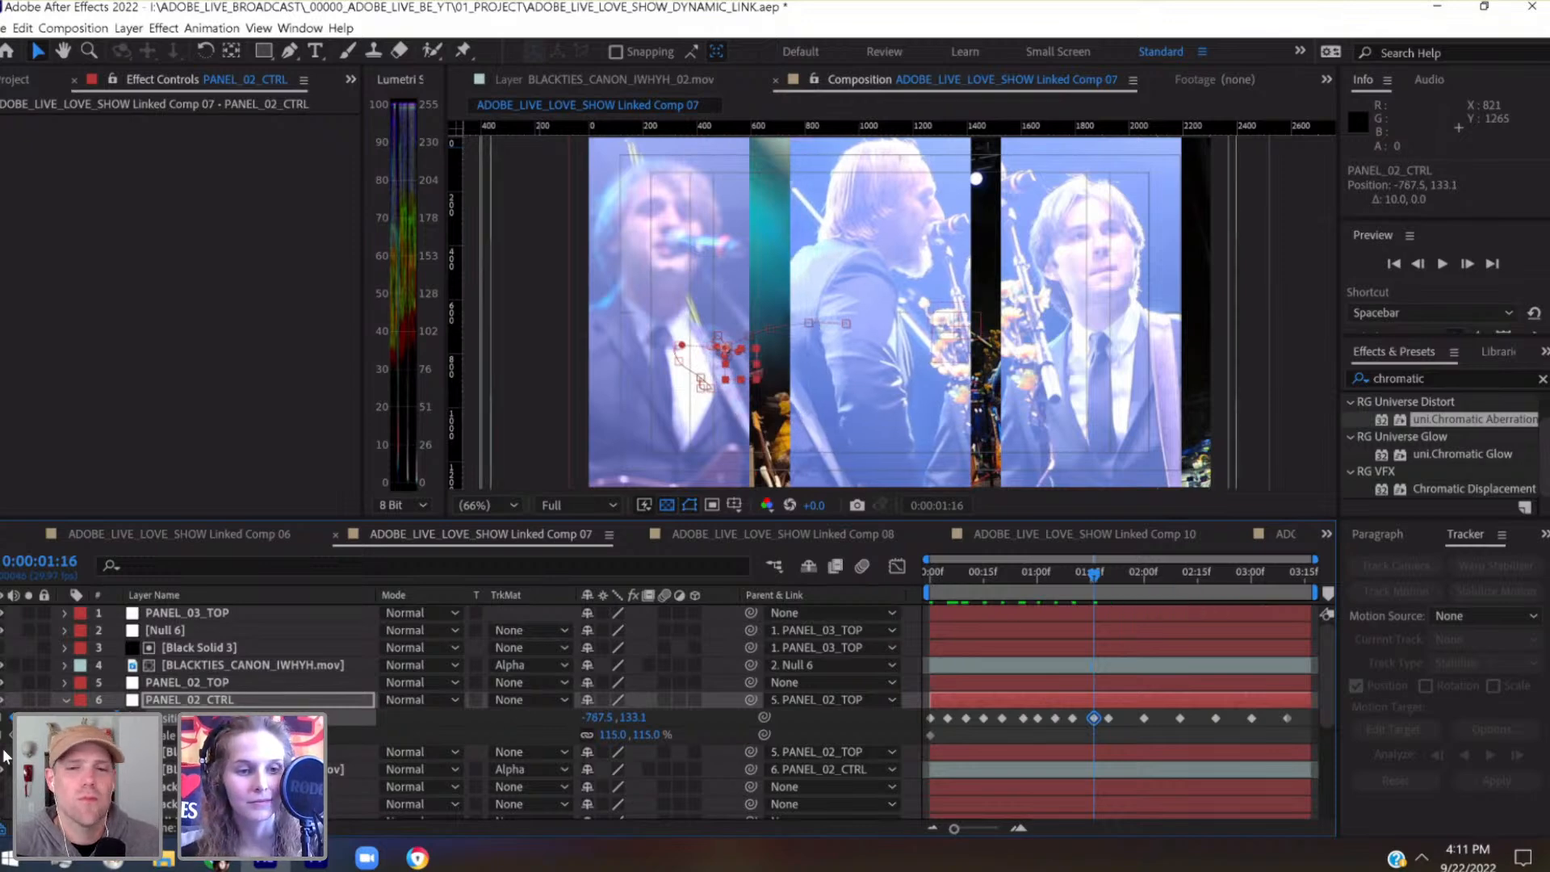
{"action": "key", "text": "j"}
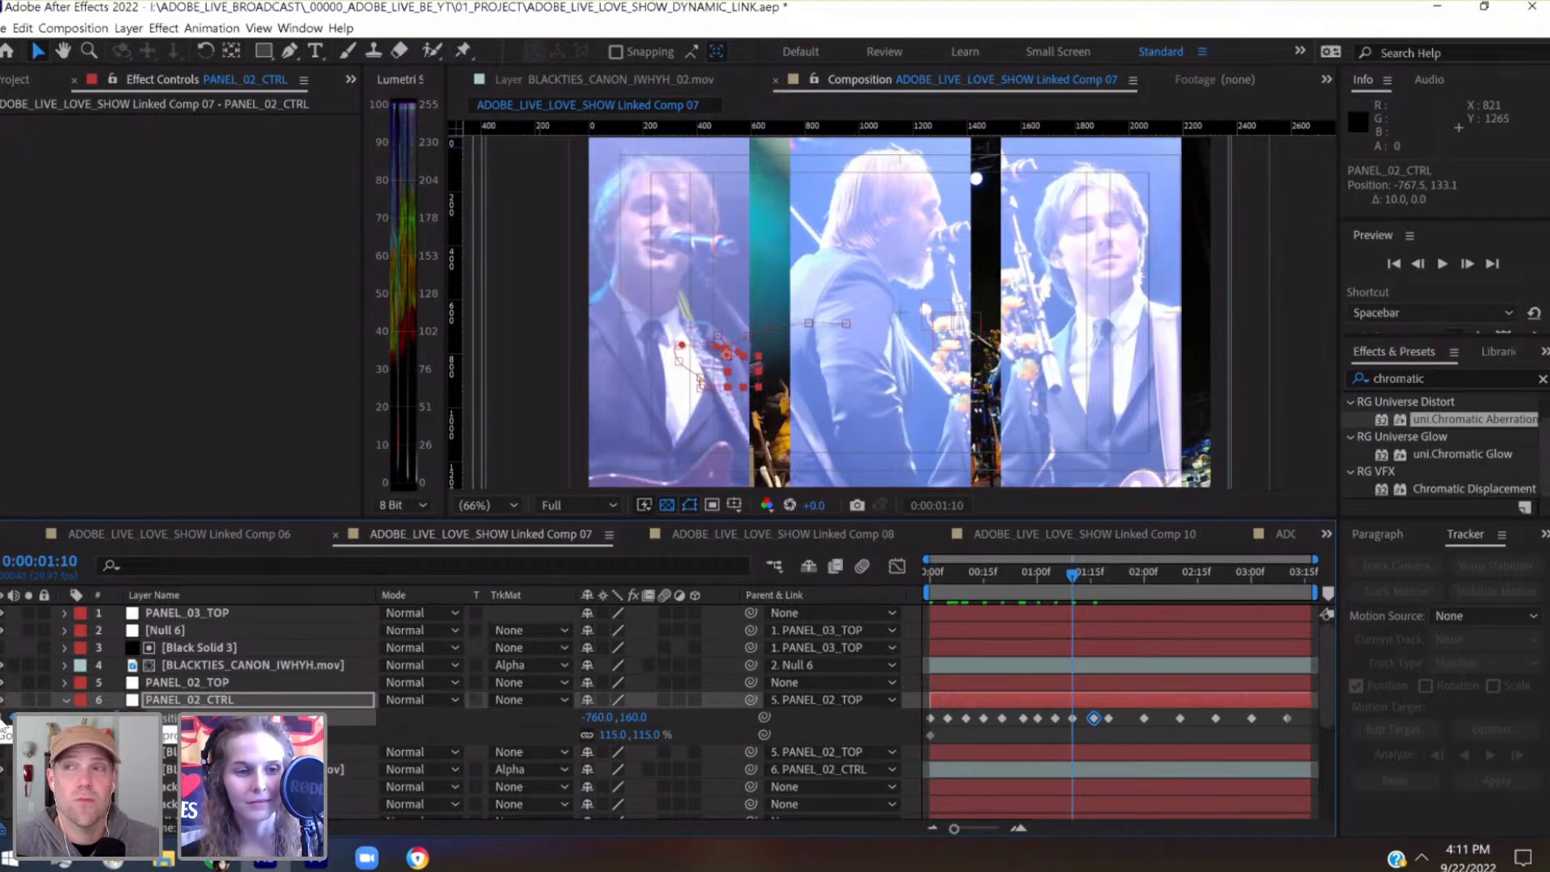
{"action": "key", "text": "k"}
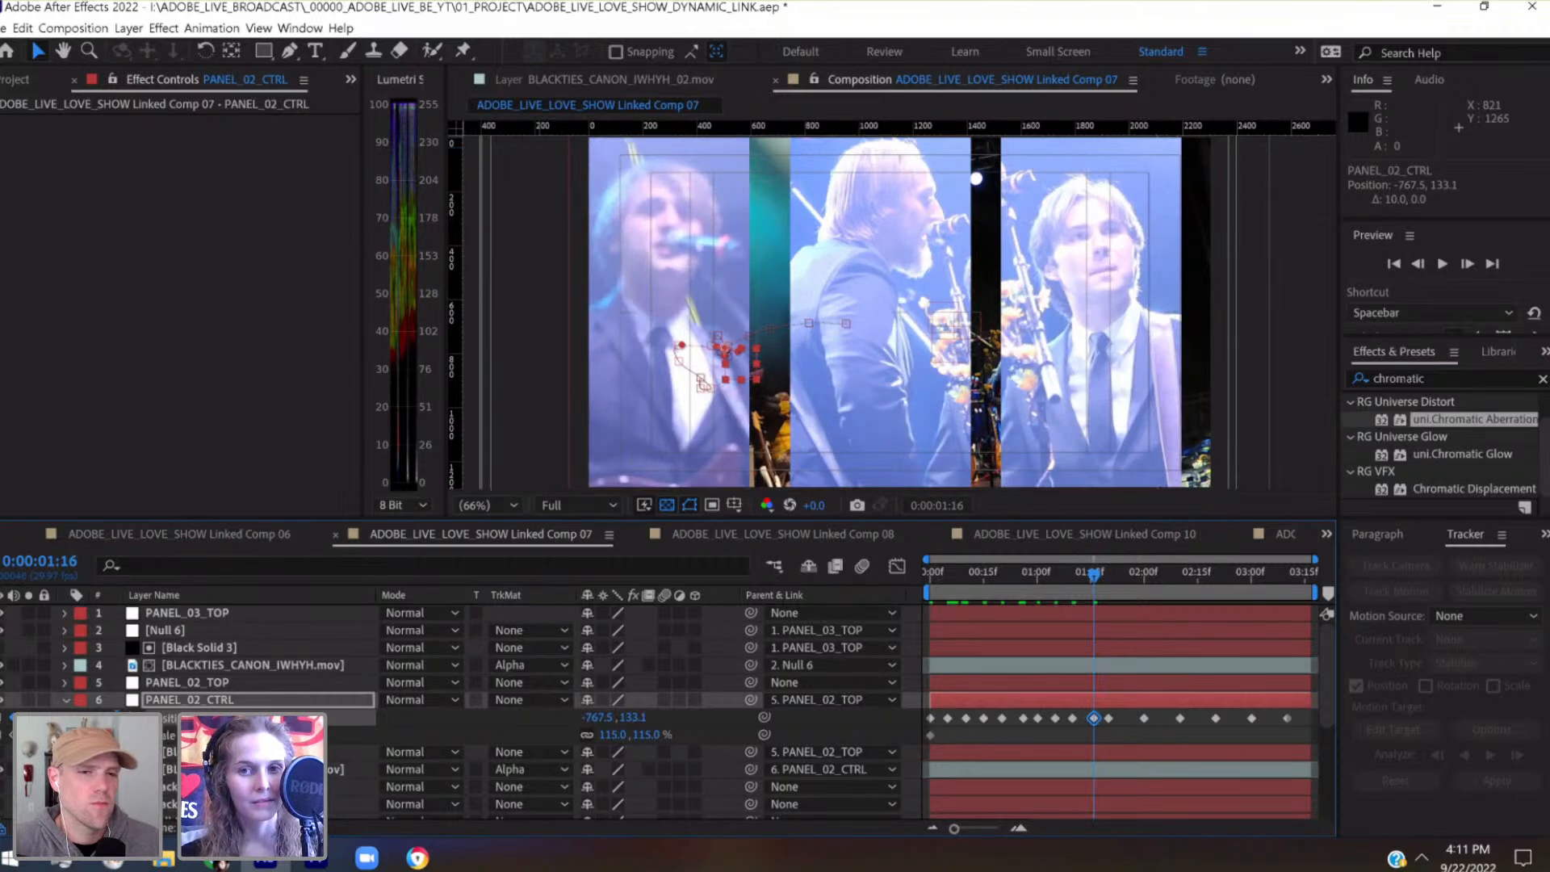
Nudge PANEL_02_CTRL's Position keyframe at 0:00:01:20 right and down to -760, 160
{"action": "key", "text": "k"}
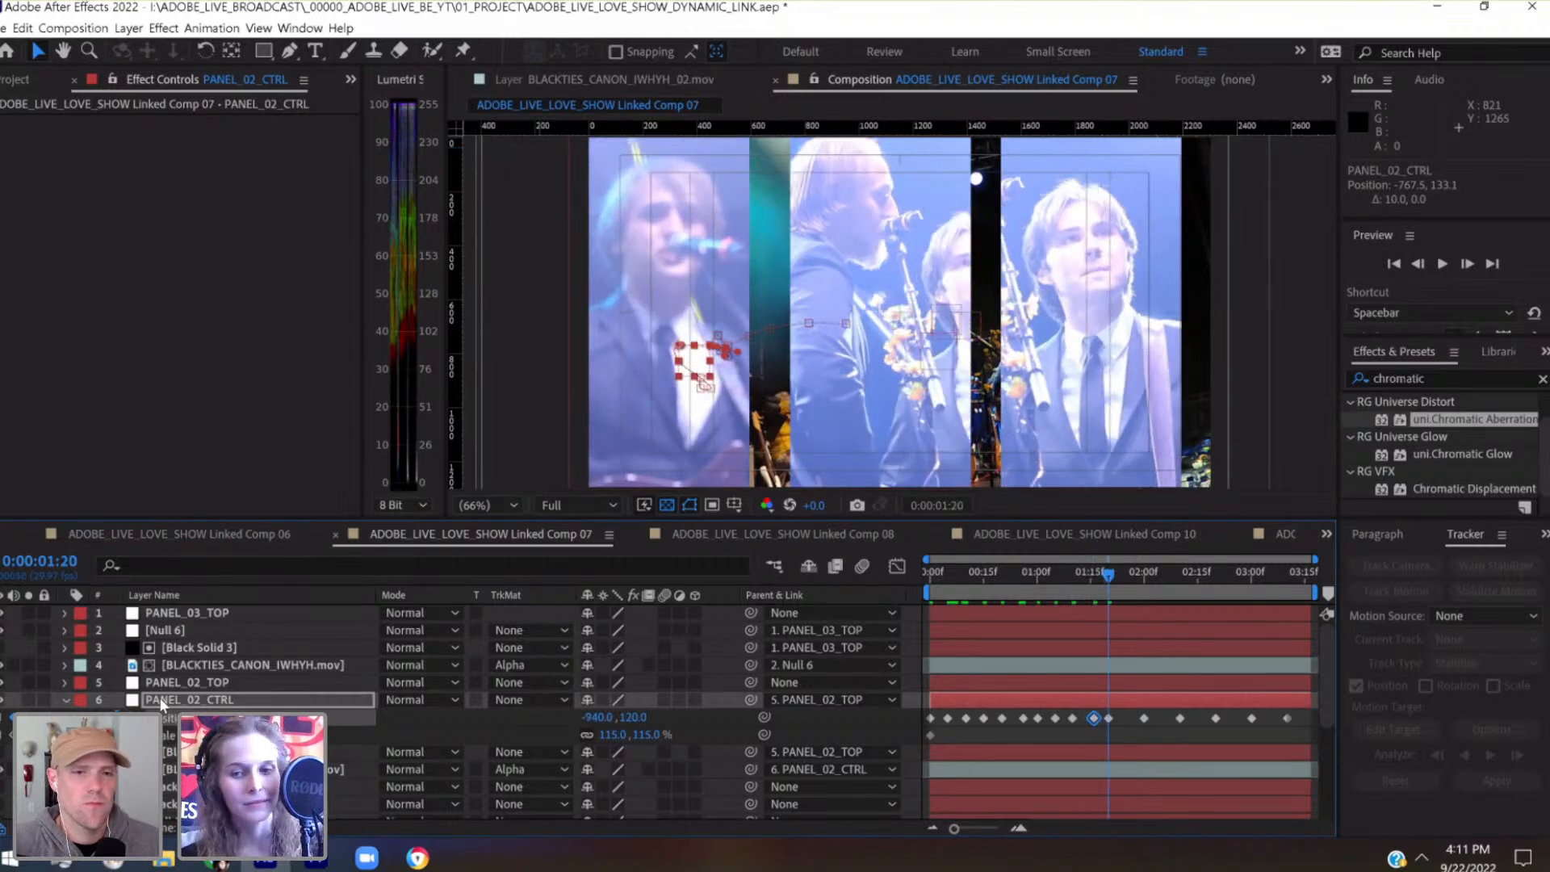
{"action": "key", "text": "shift+Right"}
{"action": "key", "text": "shift+Right"}
{"action": "key", "text": "shift+Right"}
{"action": "key", "text": "shift+Right"}
{"action": "key", "text": "shift+Right"}
{"action": "key", "text": "shift+Right"}
{"action": "key", "text": "shift+Right"}
{"action": "key", "text": "shift+Right"}
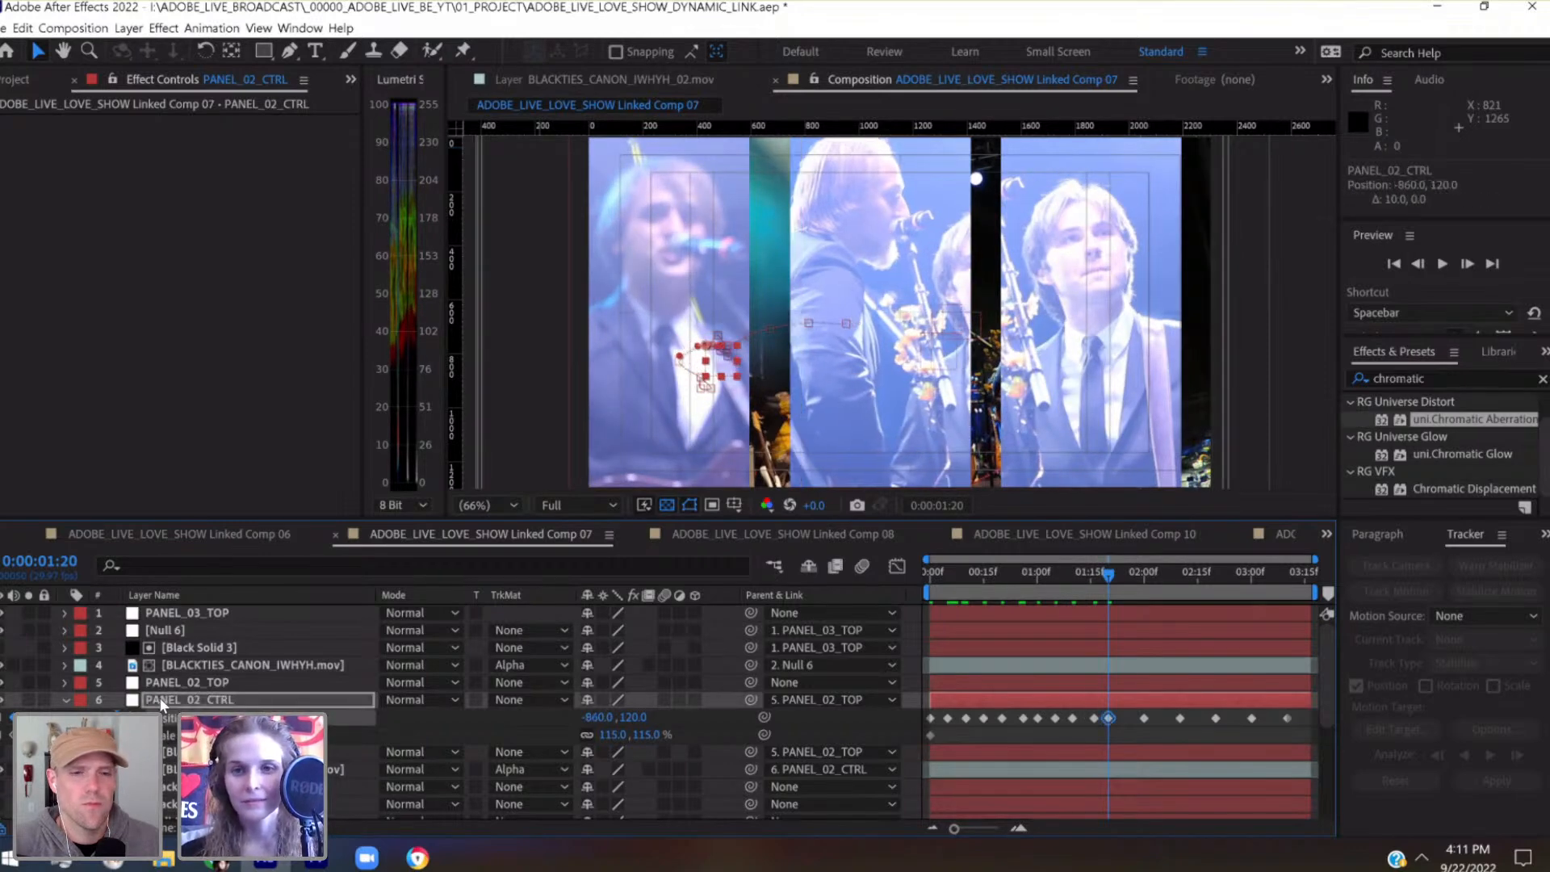
{"action": "key", "text": "shift+Right"}
{"action": "key", "text": "shift+Right"}
{"action": "key", "text": "shift+Right"}
{"action": "key", "text": "shift+Right"}
{"action": "key", "text": "shift+Right"}
{"action": "key", "text": "shift+Right"}
{"action": "key", "text": "shift+Right"}
{"action": "key", "text": "shift+Right"}
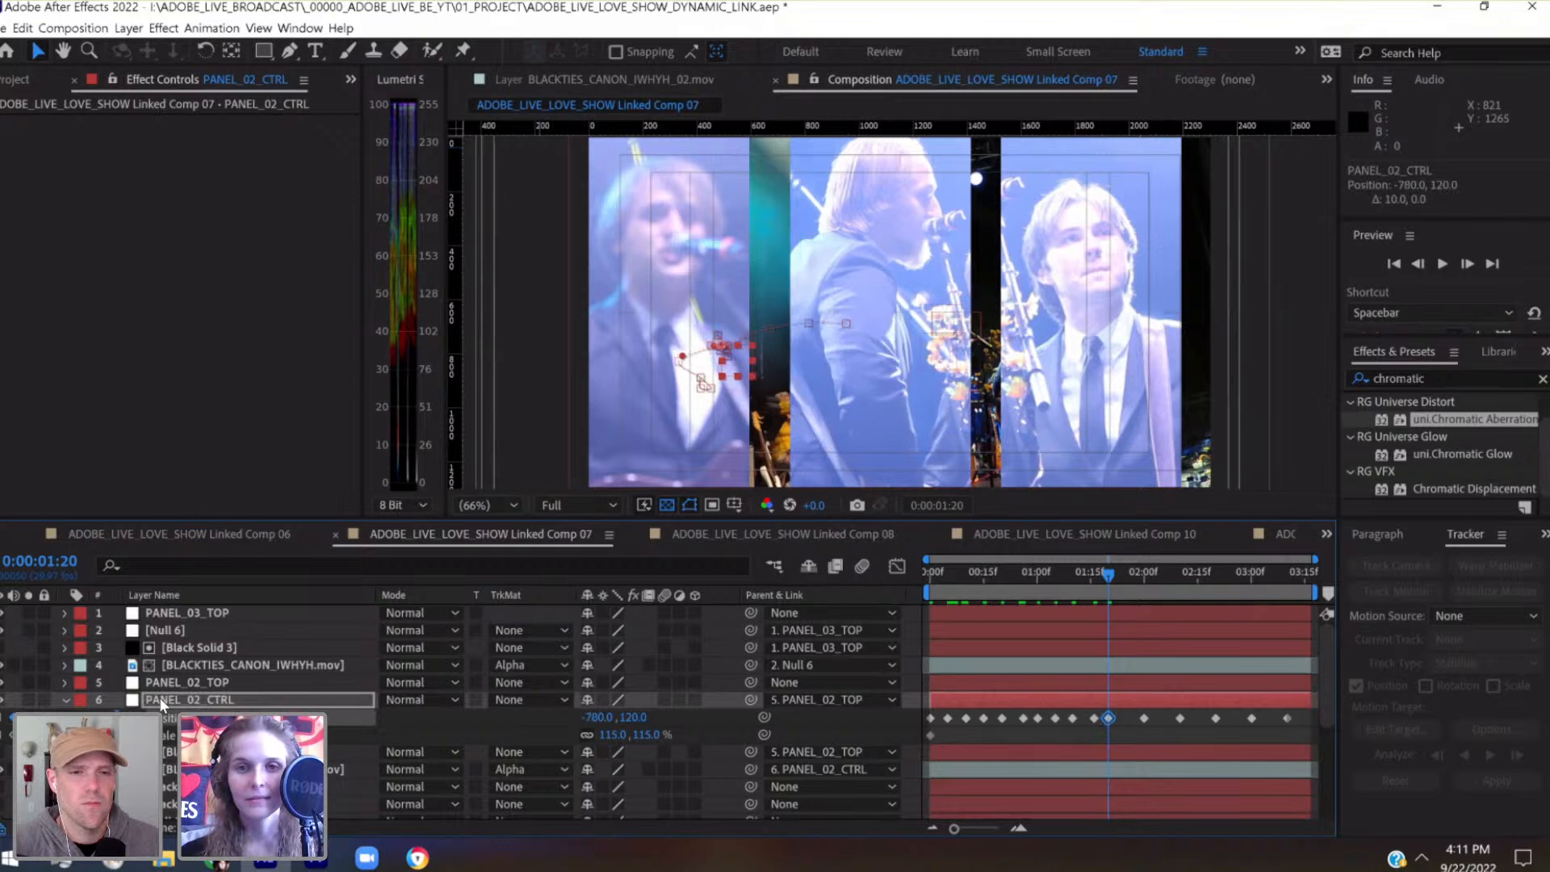
{"action": "key", "text": "shift+Right"}
{"action": "key", "text": "shift+Right"}
{"action": "key", "text": "shift+Down"}
{"action": "key", "text": "shift+Down"}
{"action": "key", "text": "shift+Down"}
{"action": "key", "text": "shift+Down"}
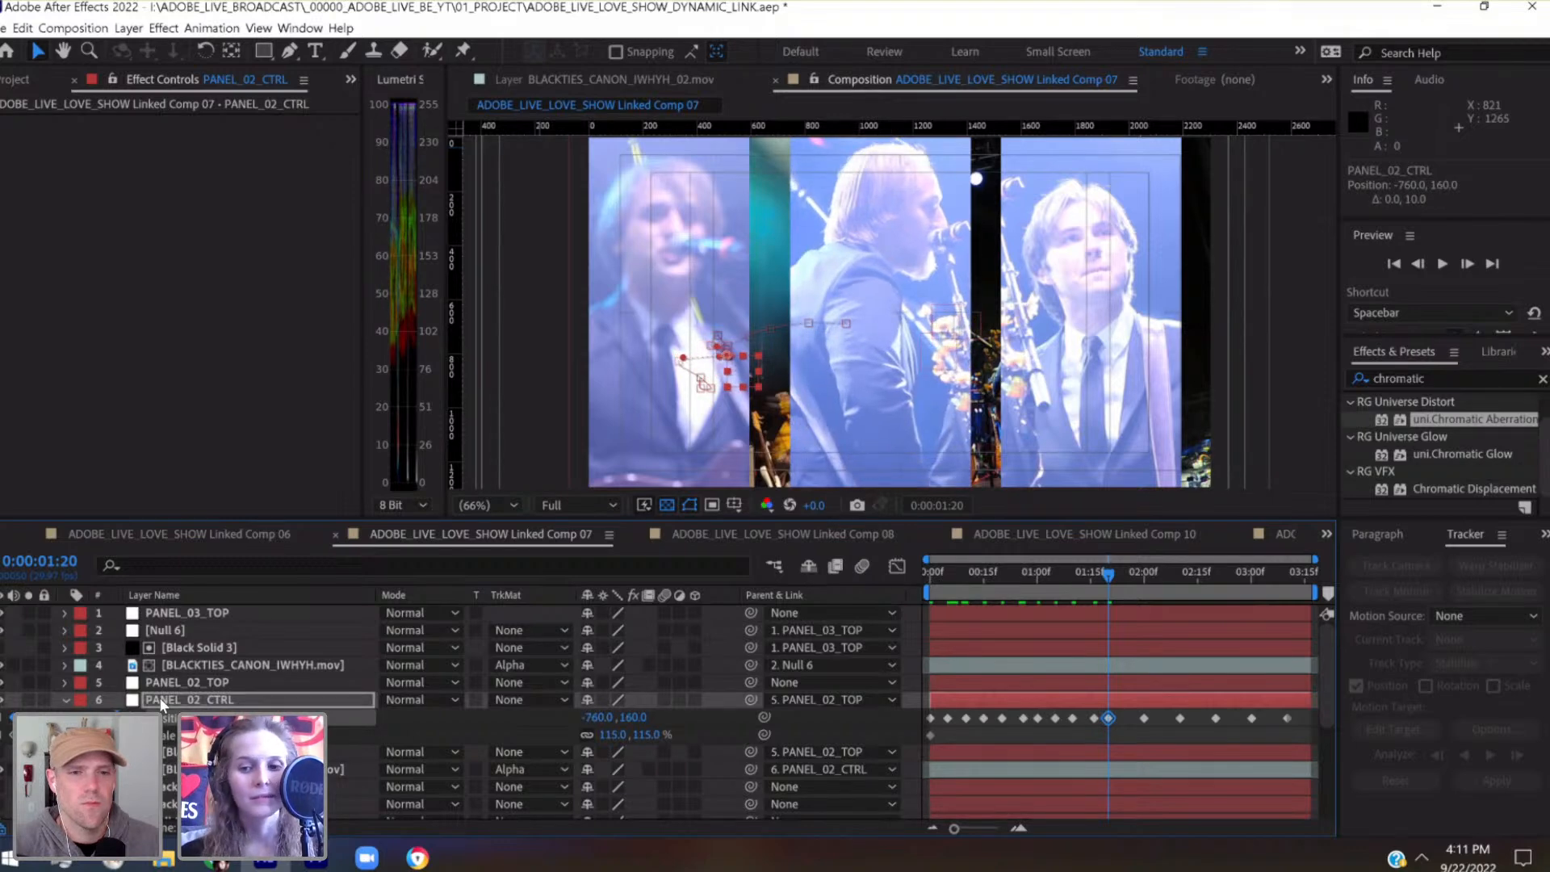
Save the project and add a PANEL_02_CTRL Position keyframe at 0:00:01:25, nudged right to -770.7, 165.9
{"action": "left_click_drag", "start_coordinate": [1115, 575], "coordinate": [1133, 575]}
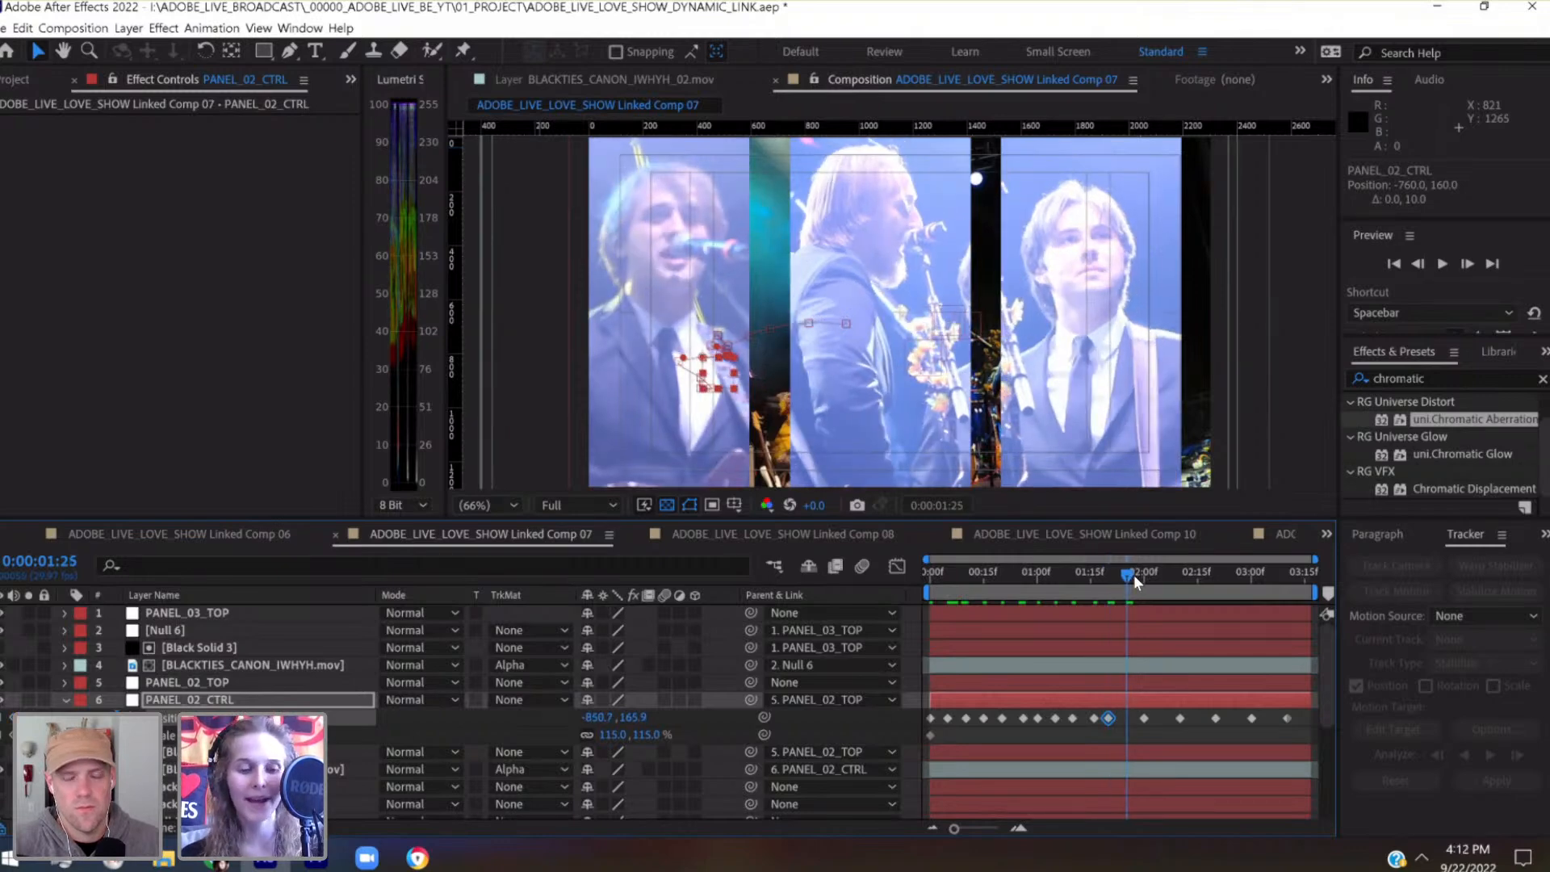
{"action": "key", "text": "ctrl+s"}
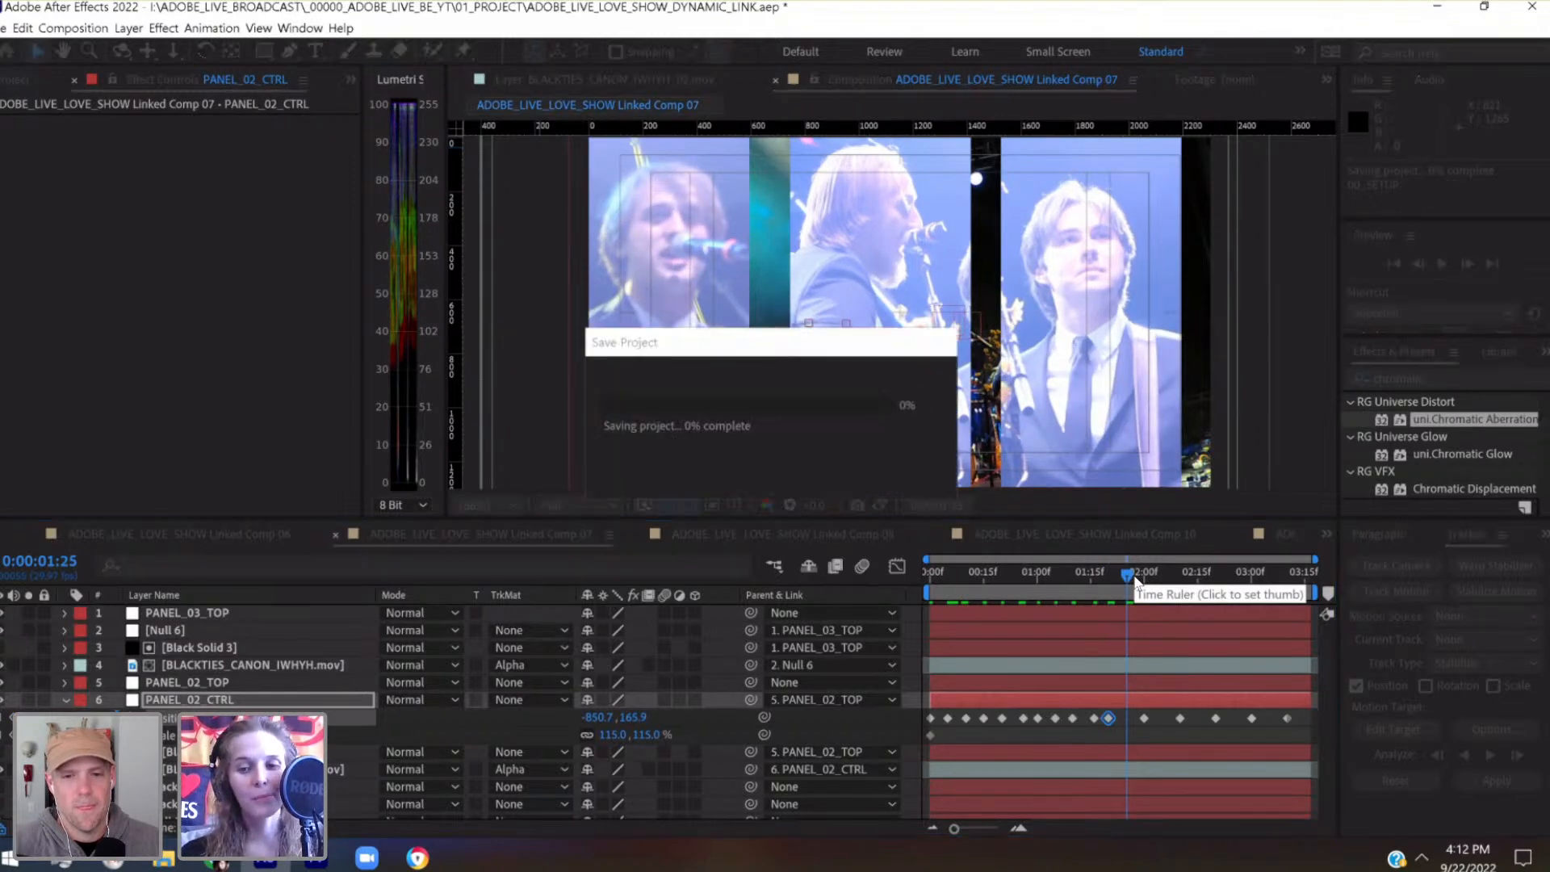
{"action": "left_click_drag", "start_coordinate": [972, 824], "coordinate": [980, 826]}
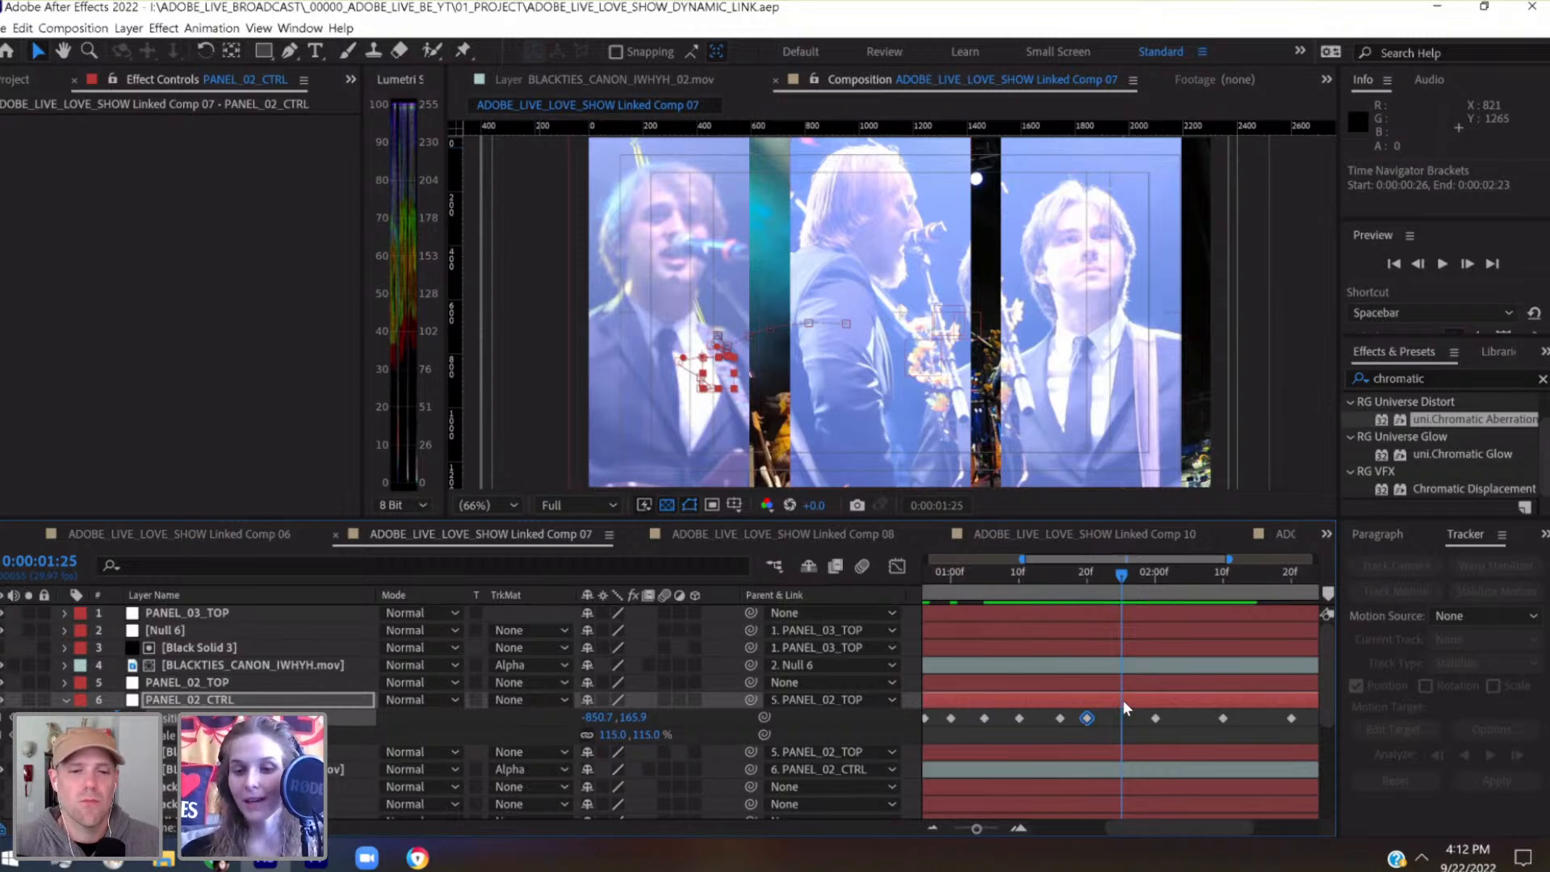
{"action": "key", "text": "shift+Right"}
{"action": "key", "text": "shift+Right"}
{"action": "key", "text": "shift+Right"}
{"action": "key", "text": "shift+Right"}
{"action": "key", "text": "shift+Right"}
{"action": "key", "text": "shift+Right"}
{"action": "key", "text": "shift+Right"}
{"action": "key", "text": "shift+Right"}
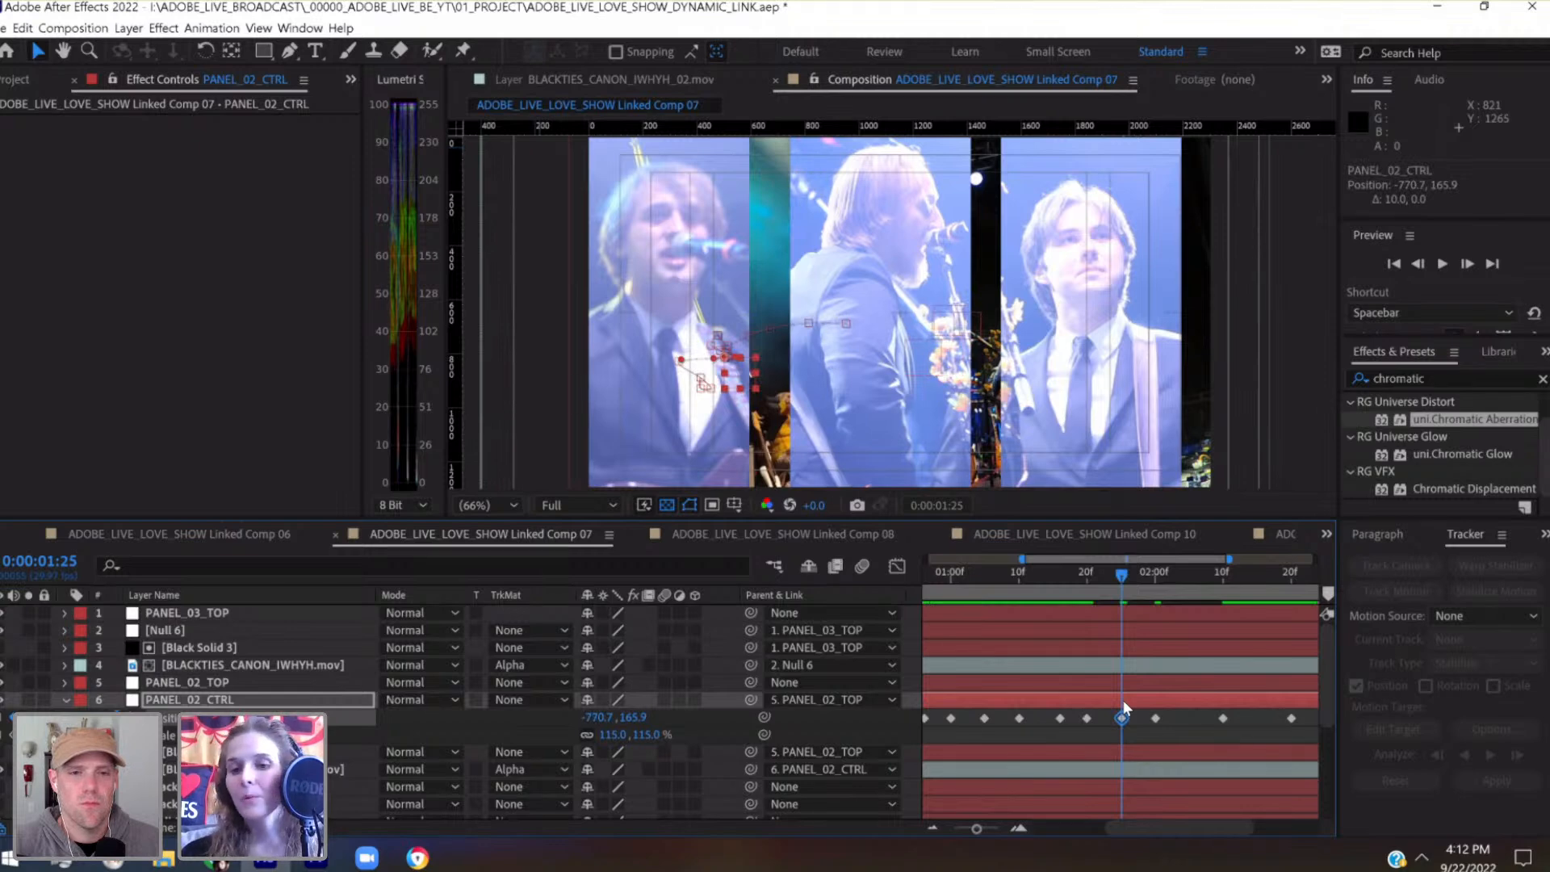
Move PANEL_02_CTRL's Position keyframe at 0:00:02:00 to -780, 200 and add one at 0:00:02:05 with -760.8, 218.9
{"action": "left_click", "coordinate": [1155, 578]}
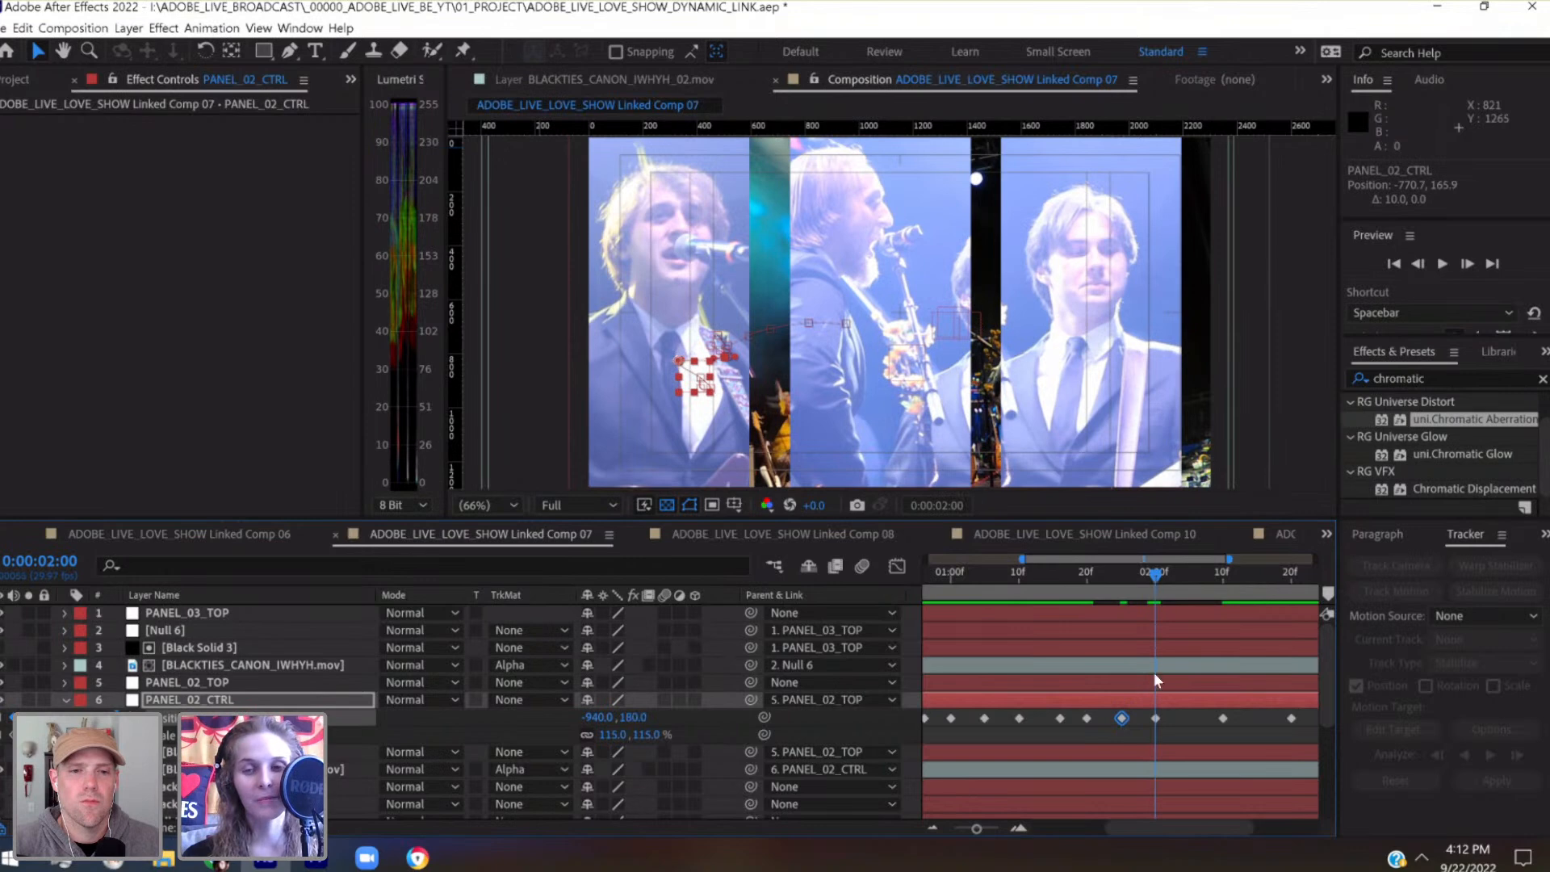
{"action": "key", "text": "shift+Right"}
{"action": "key", "text": "shift+Right"}
{"action": "key", "text": "shift+Right"}
{"action": "key", "text": "shift+Right"}
{"action": "key", "text": "shift+Right"}
{"action": "key", "text": "shift+Right"}
{"action": "key", "text": "shift+Right"}
{"action": "key", "text": "shift+Right"}
{"action": "key", "text": "shift+Right"}
{"action": "key", "text": "shift+Right"}
{"action": "key", "text": "shift+Right"}
{"action": "key", "text": "shift+Right"}
{"action": "key", "text": "shift+Right"}
{"action": "key", "text": "shift+Right"}
{"action": "key", "text": "shift+Right"}
{"action": "key", "text": "shift+Right"}
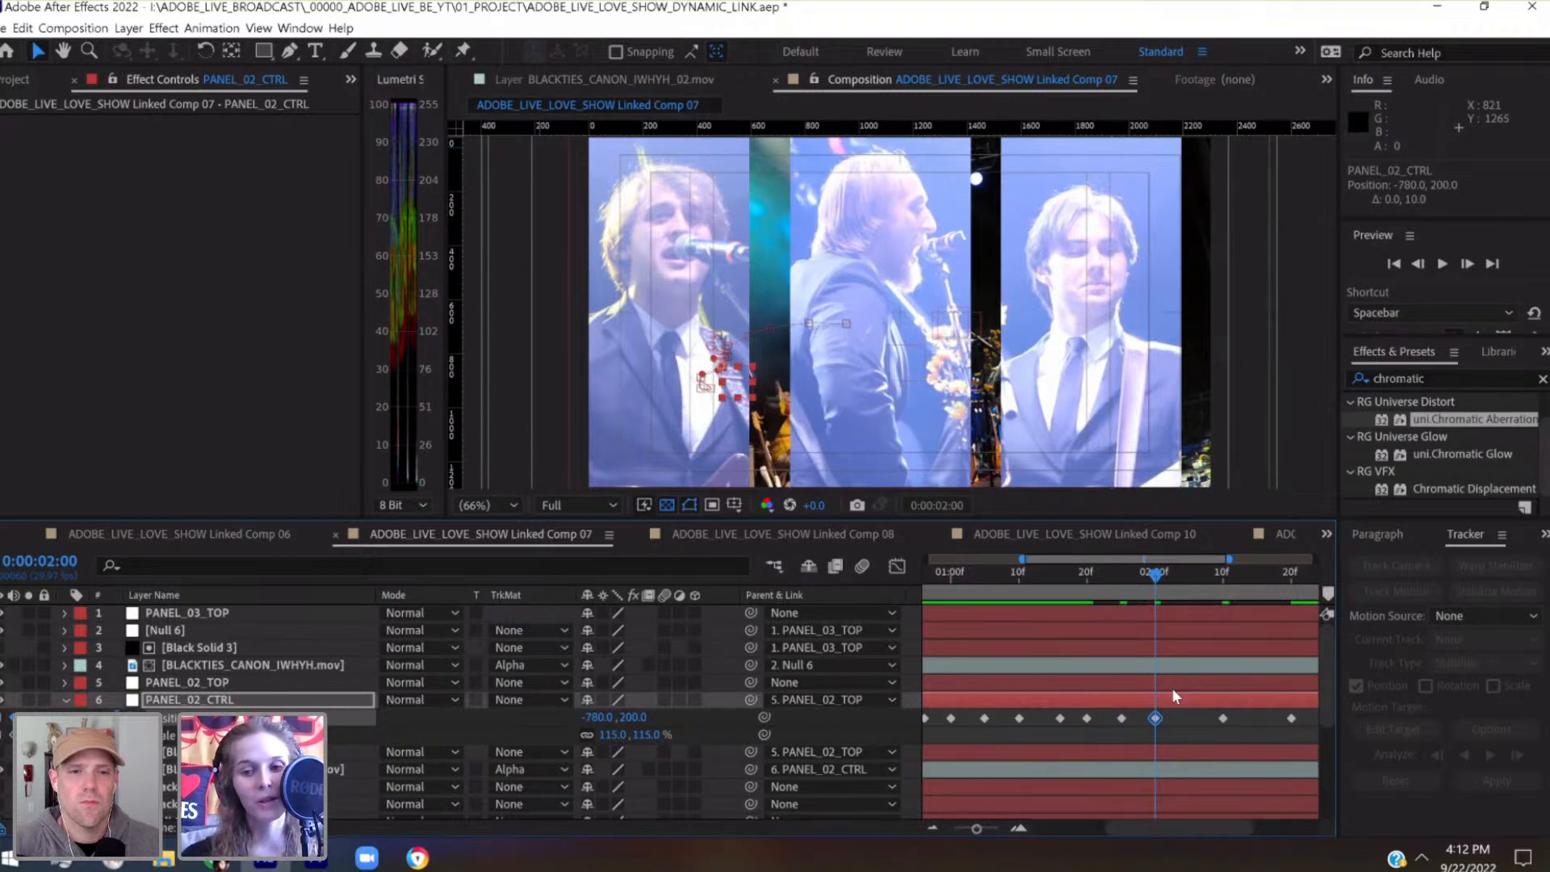
{"action": "left_click", "coordinate": [1190, 583]}
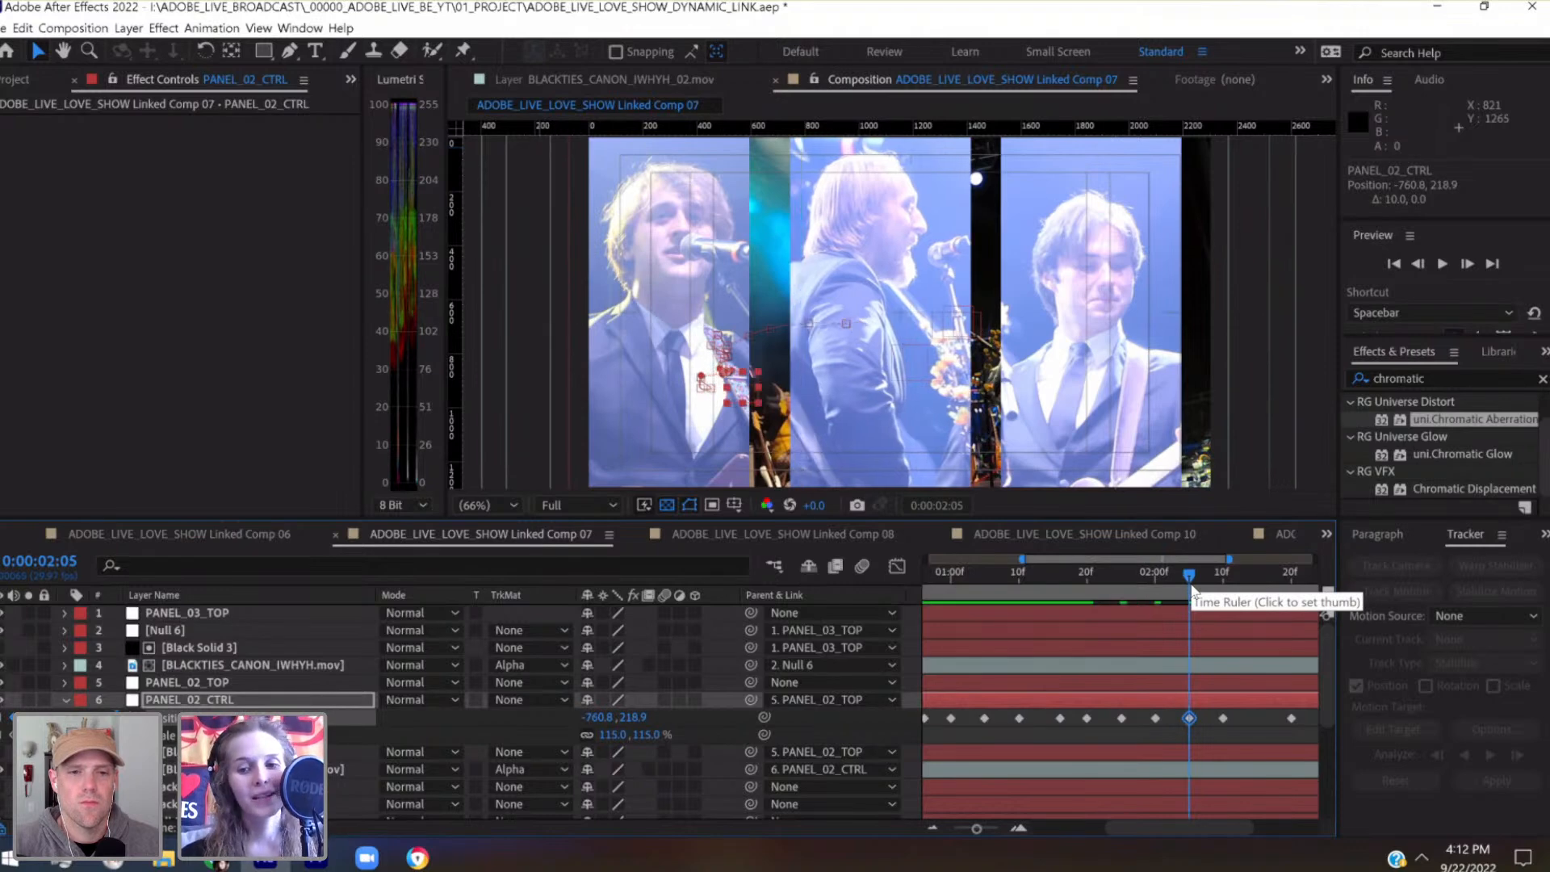
Add a PANEL_02_CTRL Position keyframe at 0:00:02:15, nudged right and up to -723.2, 202
{"action": "left_click", "coordinate": [1222, 572]}
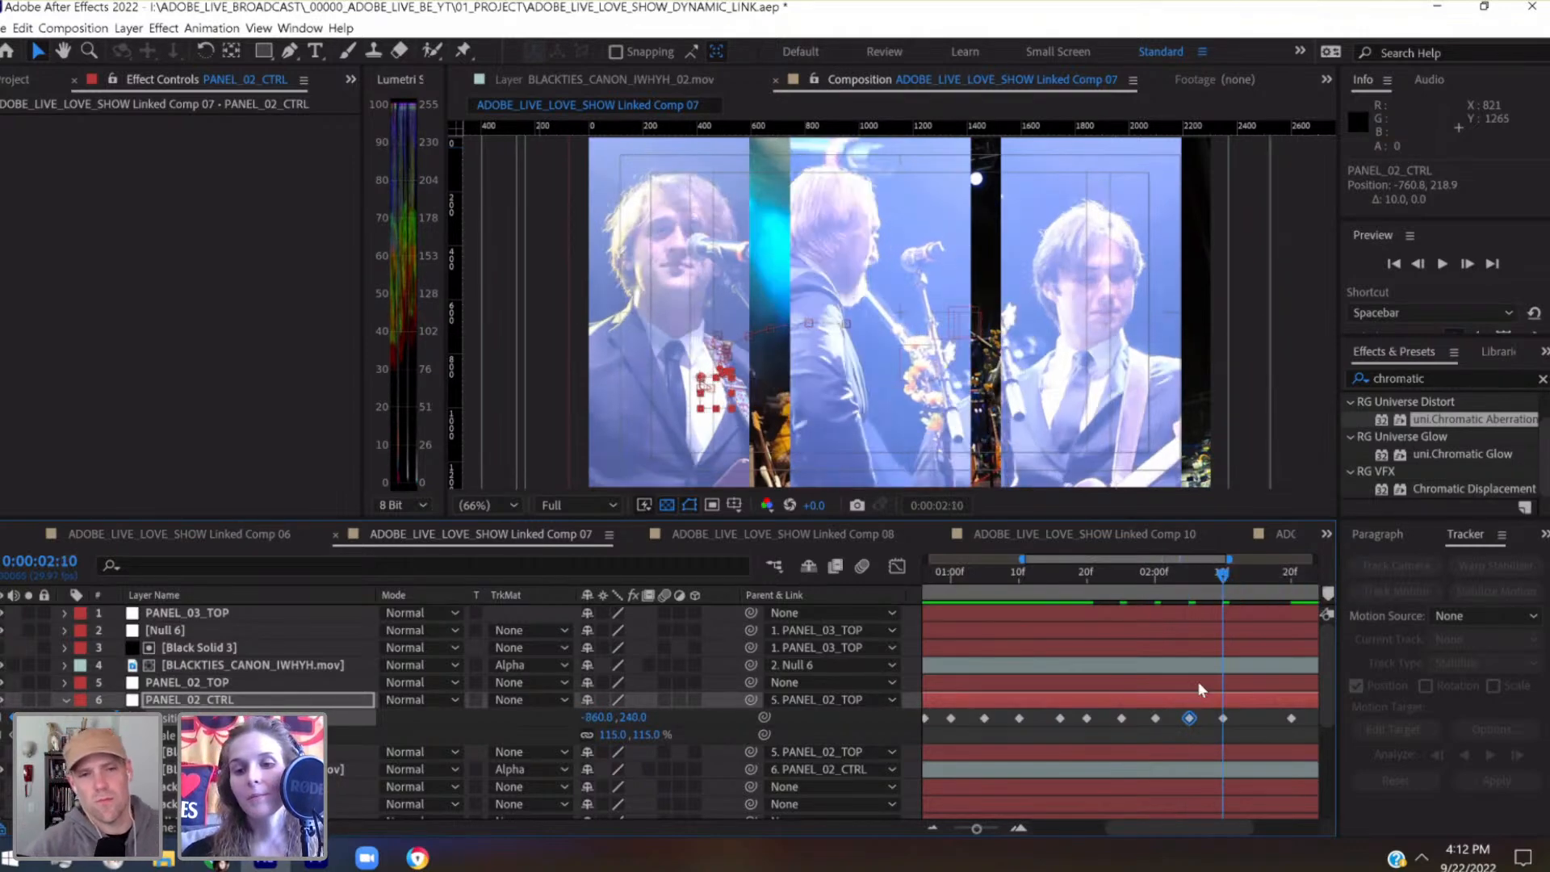
{"action": "scroll", "coordinate": [1181, 733], "scroll_direction": "right", "scroll_amount": 3}
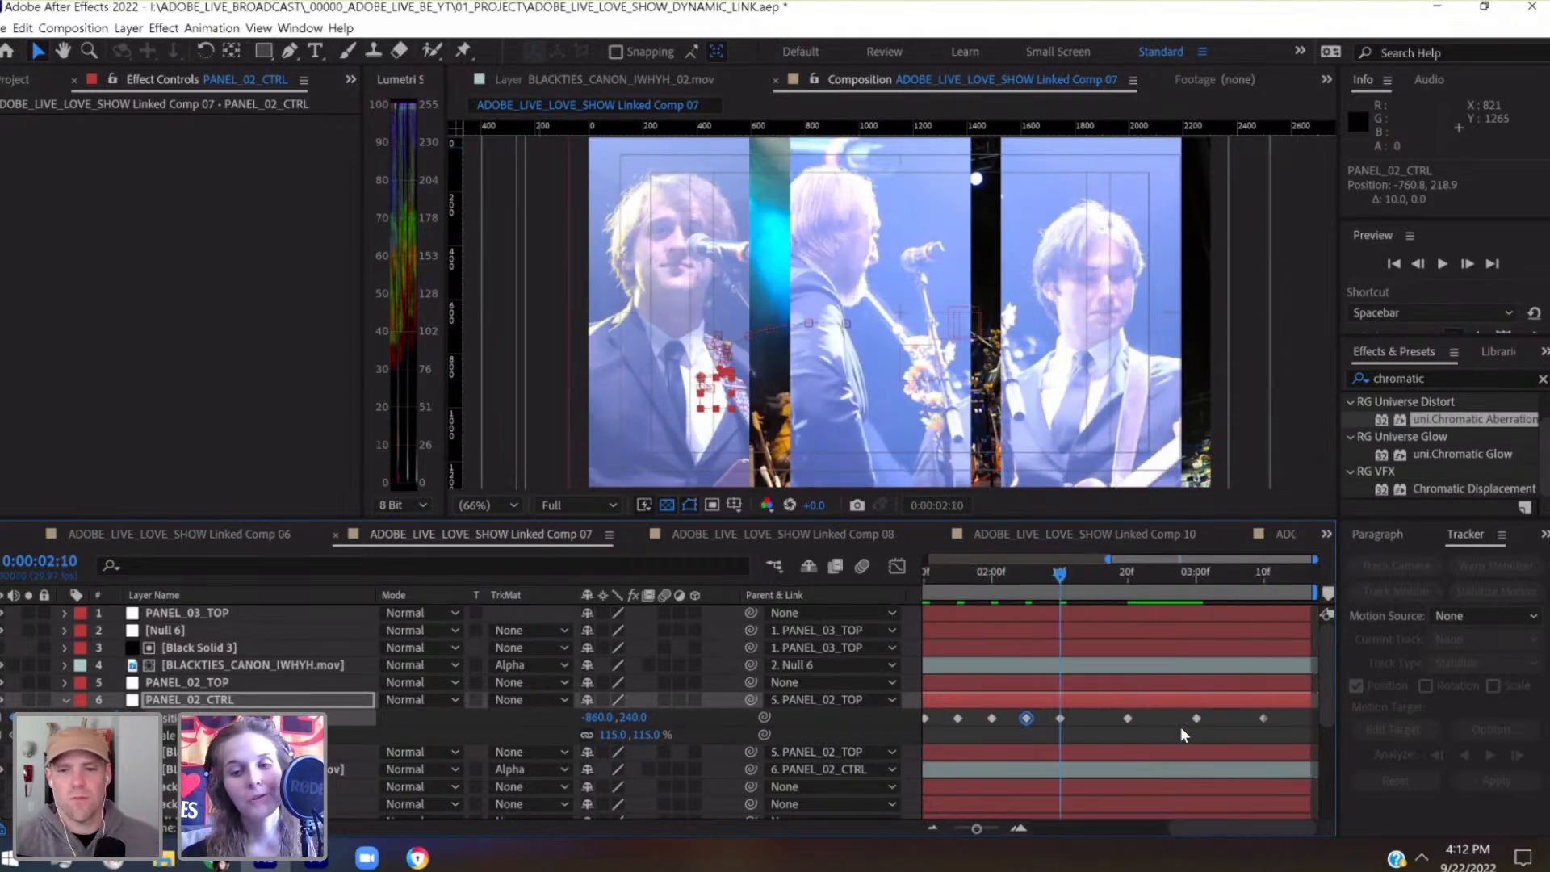
{"action": "left_click", "coordinate": [1093, 571]}
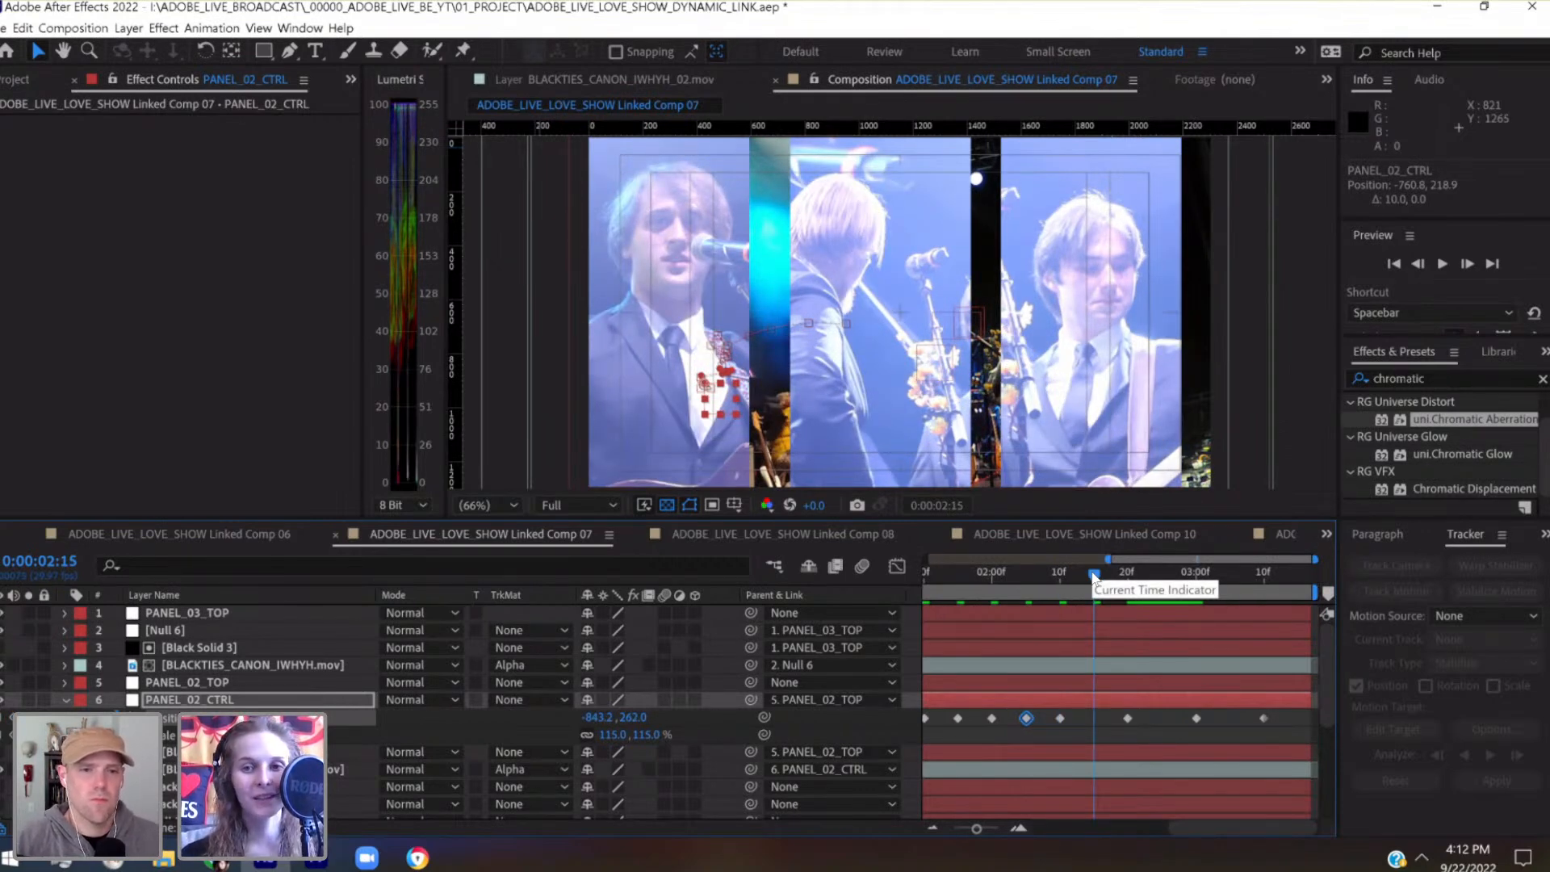
{"action": "key", "text": "shift+Right"}
{"action": "key", "text": "shift+Right"}
{"action": "key", "text": "shift+Right"}
{"action": "key", "text": "shift+Right"}
{"action": "key", "text": "shift+Right"}
{"action": "key", "text": "shift+Right"}
{"action": "key", "text": "shift+Right"}
{"action": "key", "text": "shift+Right"}
{"action": "key", "text": "shift+Right"}
{"action": "key", "text": "shift+Right"}
{"action": "key", "text": "shift+Right"}
{"action": "key", "text": "shift+Right"}
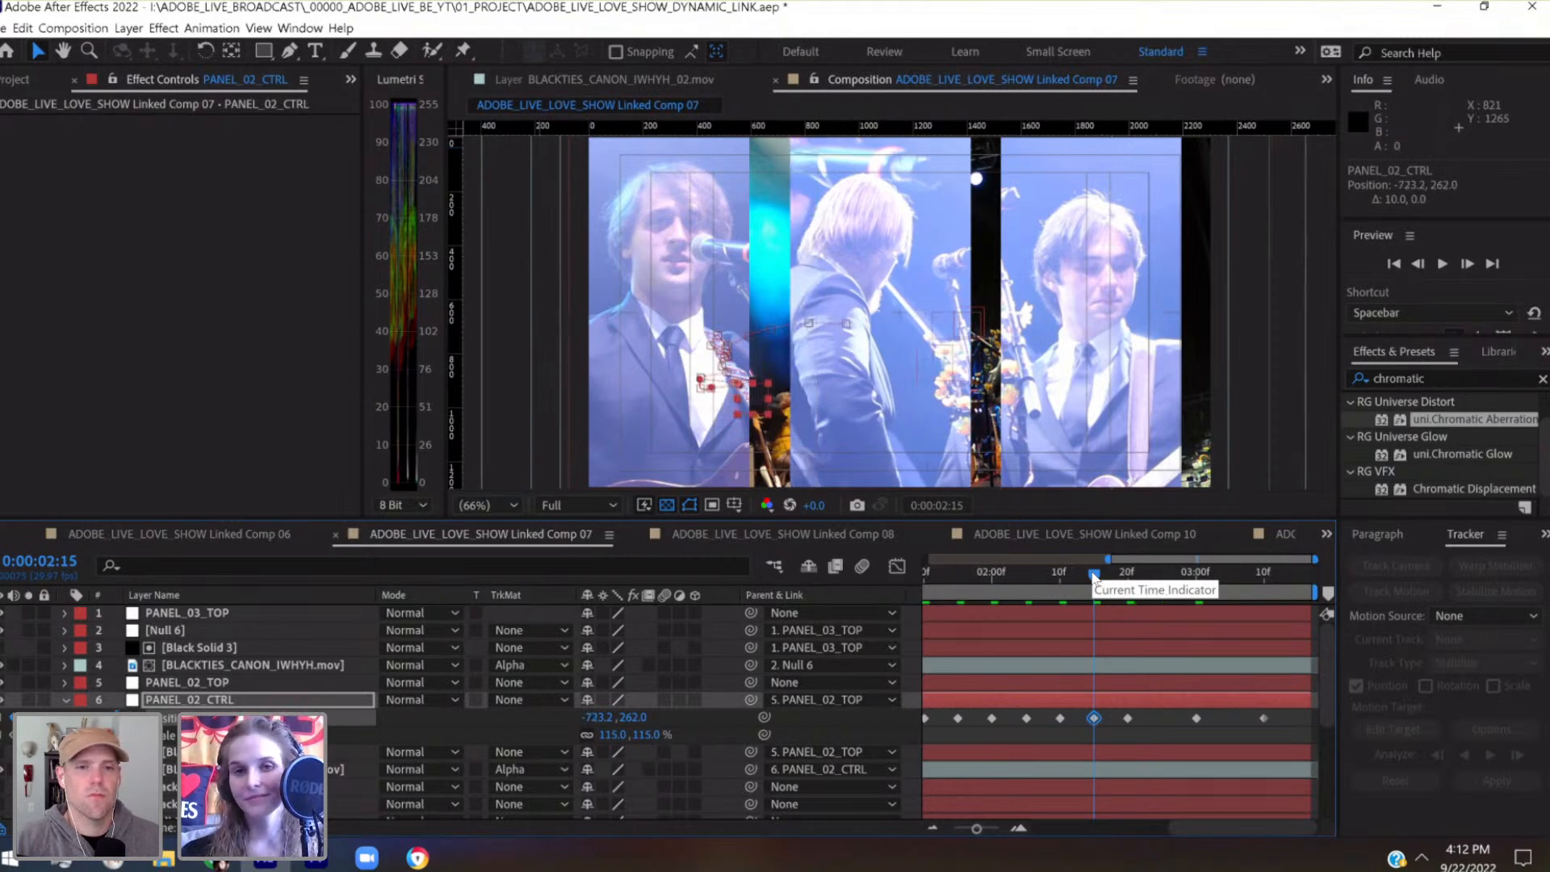
{"action": "key", "text": "shift+Up"}
{"action": "key", "text": "shift+Up"}
{"action": "key", "text": "shift+Up"}
{"action": "key", "text": "shift+Up"}
{"action": "key", "text": "shift+Up"}
{"action": "key", "text": "shift+Up"}
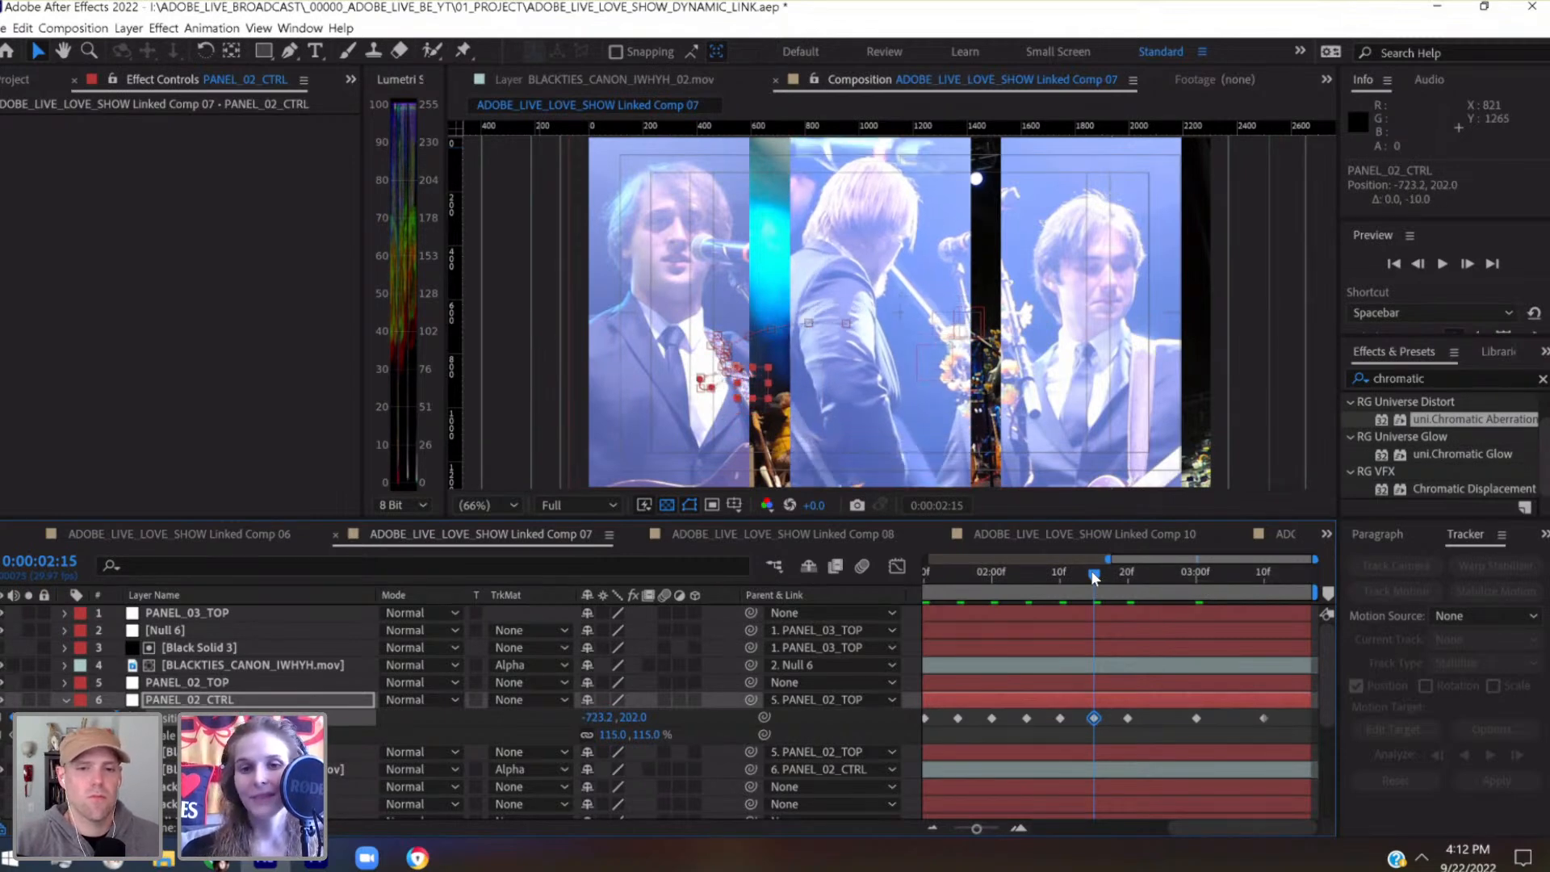
Nudge PANEL_02_CTRL's Position keyframe at 0:00:02:20 right to -700, 280
{"action": "left_click", "coordinate": [1125, 575]}
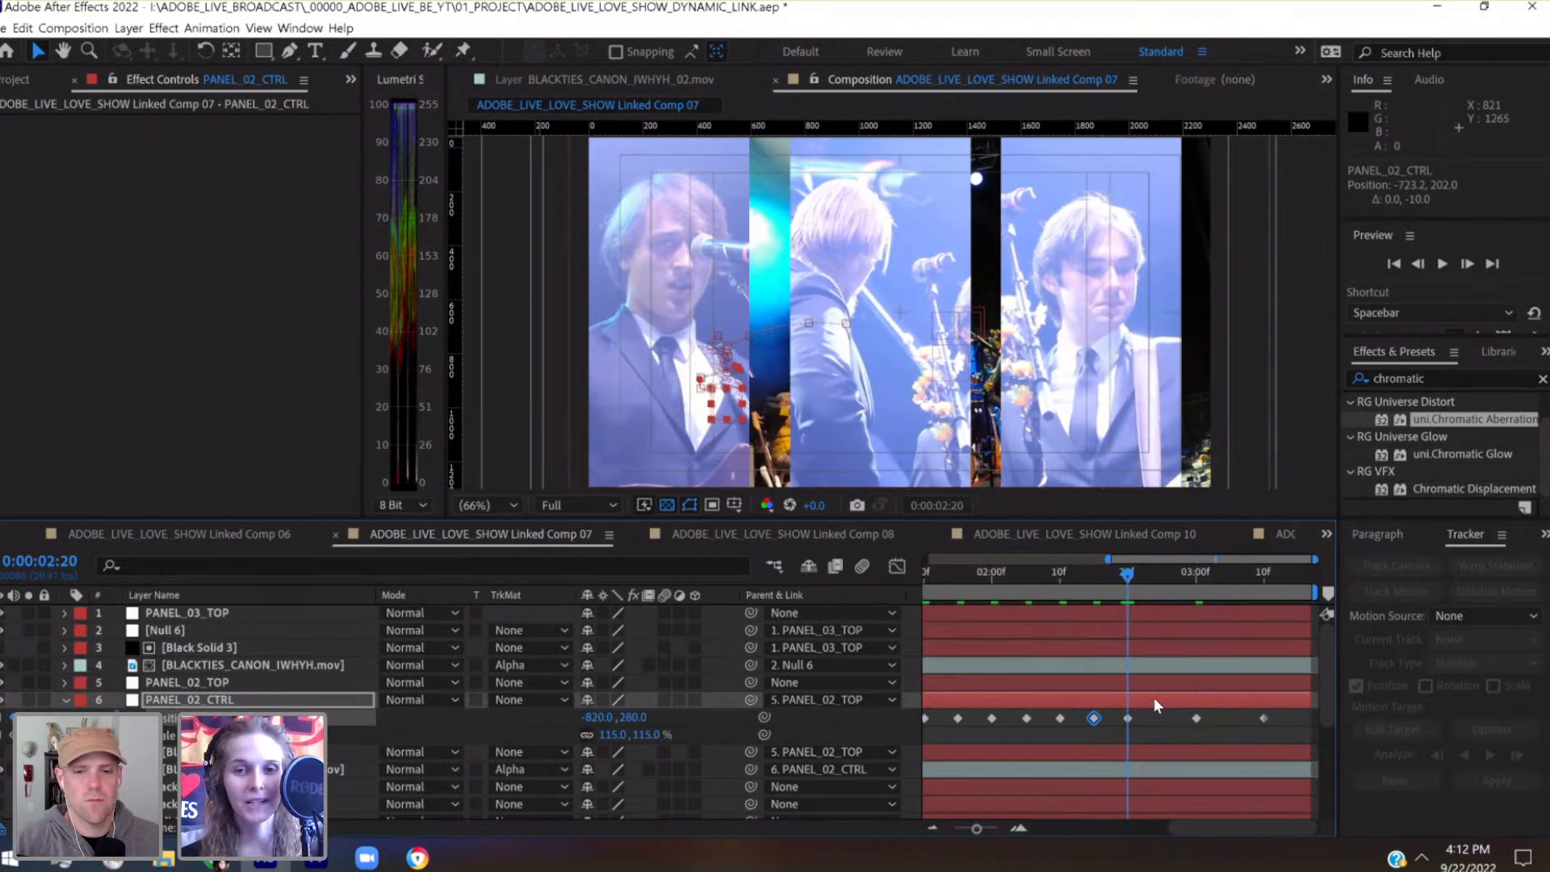
{"action": "key", "text": "shift+Down"}
{"action": "key", "text": "shift+Down"}
{"action": "key", "text": "shift+Right"}
{"action": "key", "text": "shift+Right"}
{"action": "key", "text": "shift+Right"}
{"action": "key", "text": "shift+Right"}
{"action": "key", "text": "shift+Right"}
{"action": "key", "text": "shift+Right"}
{"action": "key", "text": "shift+Right"}
{"action": "key", "text": "shift+Right"}
{"action": "key", "text": "shift+Right"}
{"action": "key", "text": "shift+Right"}
{"action": "key", "text": "shift+Right"}
{"action": "key", "text": "shift+Right"}
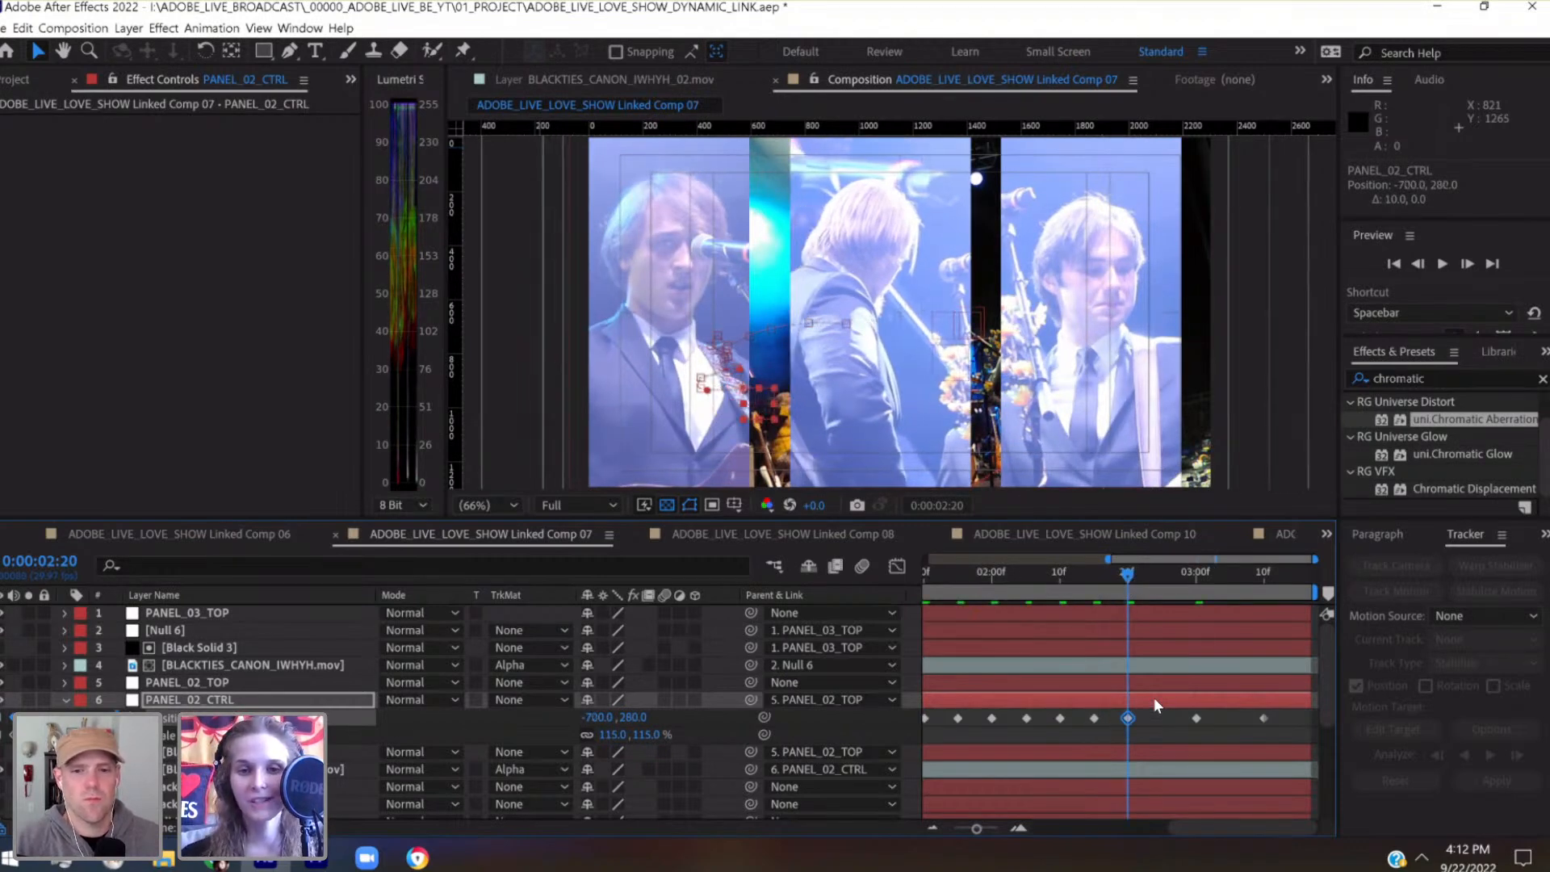
Move PANEL_02_CTRL's Position keyframe at 0:00:02:20 up and right to -660, 200 and save the project
{"action": "key", "text": "shift+Up"}
{"action": "key", "text": "shift+Up"}
{"action": "key", "text": "shift+Up"}
{"action": "key", "text": "shift+Up"}
{"action": "key", "text": "shift+Up"}
{"action": "key", "text": "shift+Up"}
{"action": "key", "text": "shift+Up"}
{"action": "key", "text": "shift+Up"}
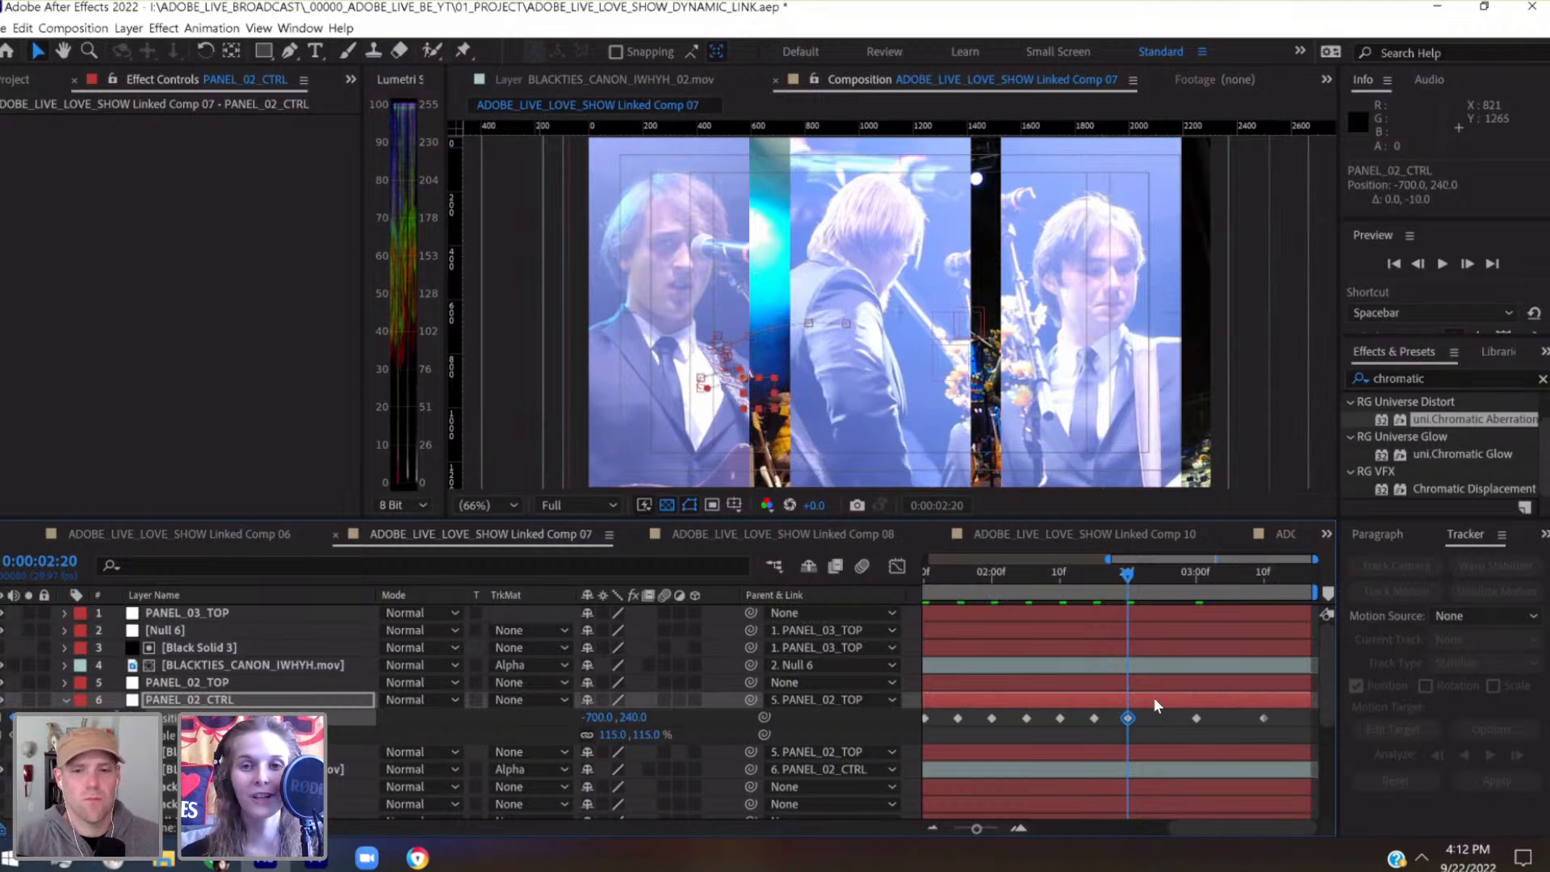
{"action": "key", "text": "shift+Right"}
{"action": "key", "text": "shift+Right"}
{"action": "key", "text": "shift+Right"}
{"action": "key", "text": "shift+Right"}
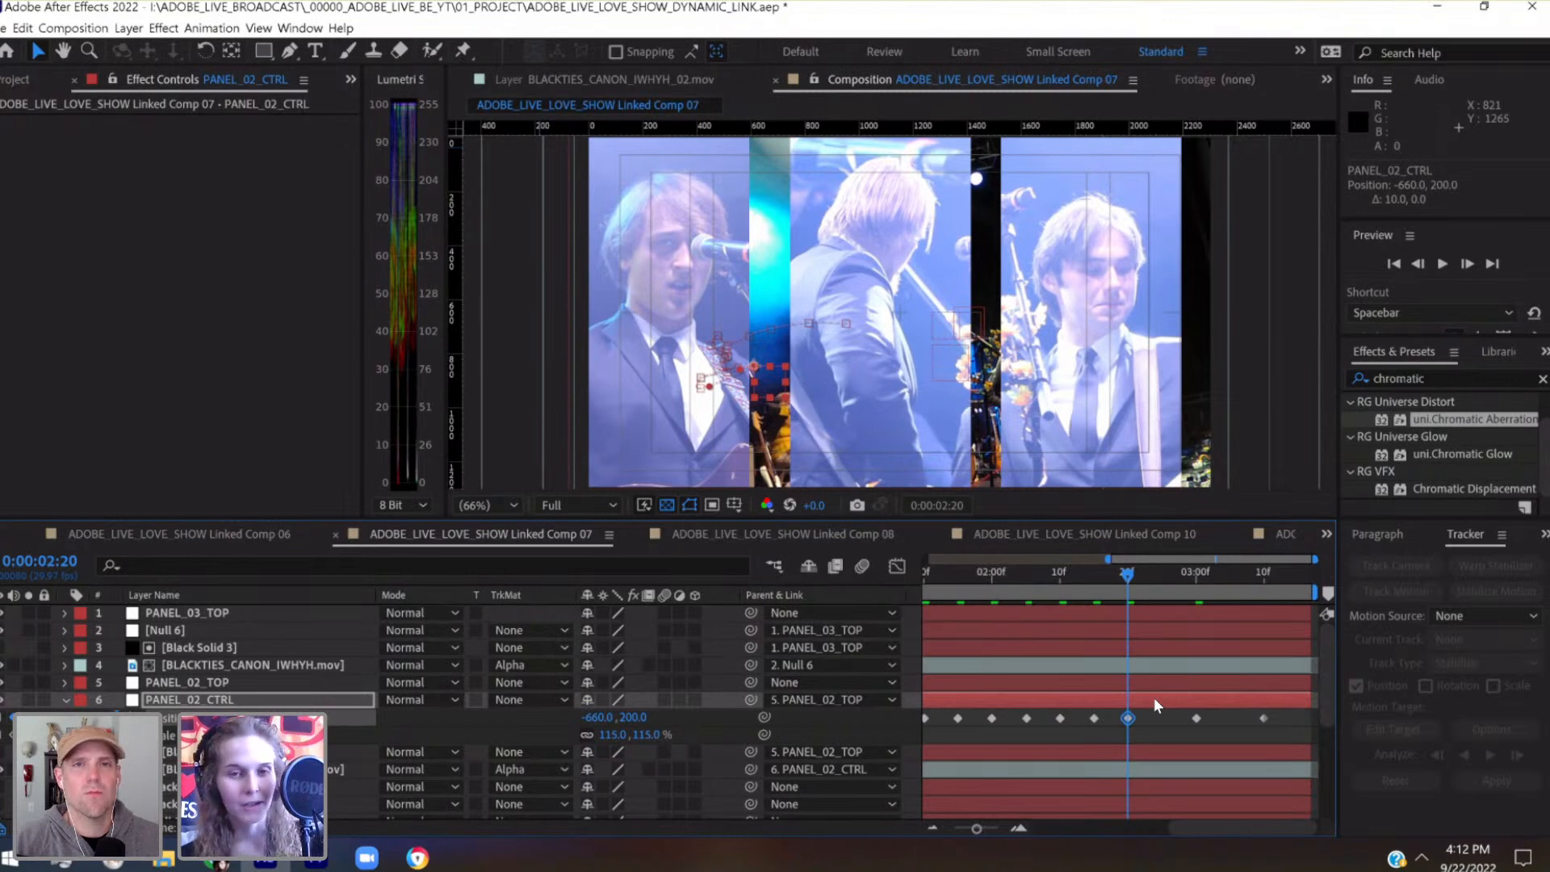
{"action": "key", "text": "ctrl+s"}
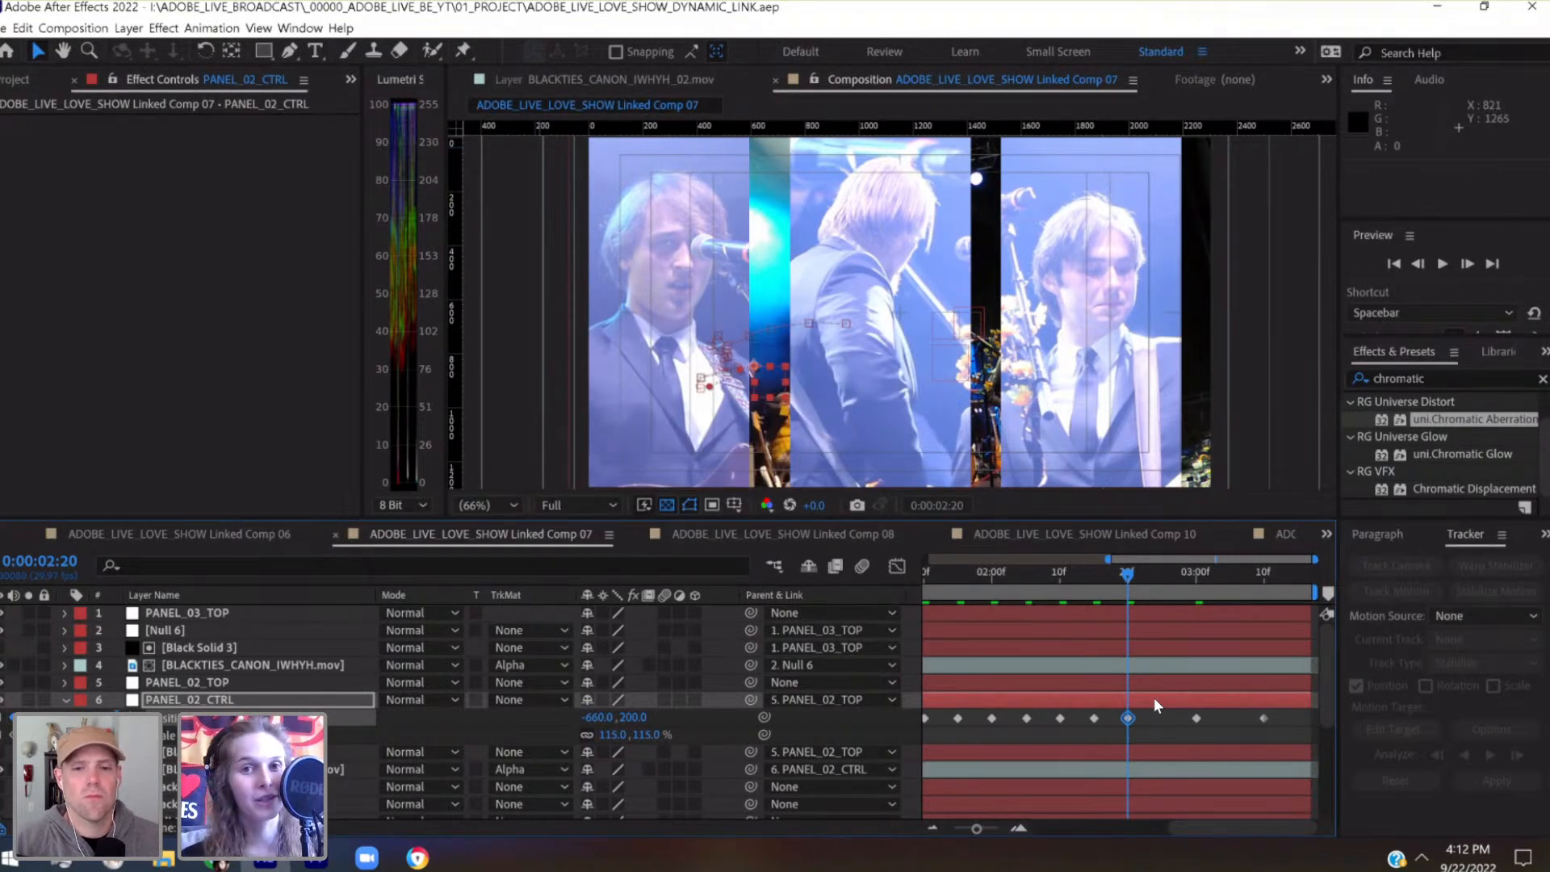
Add a PANEL_02_CTRL Position keyframe at 0:00:02:26 with -738.3, 192.1 and save the project
{"action": "left_click", "coordinate": [1166, 573]}
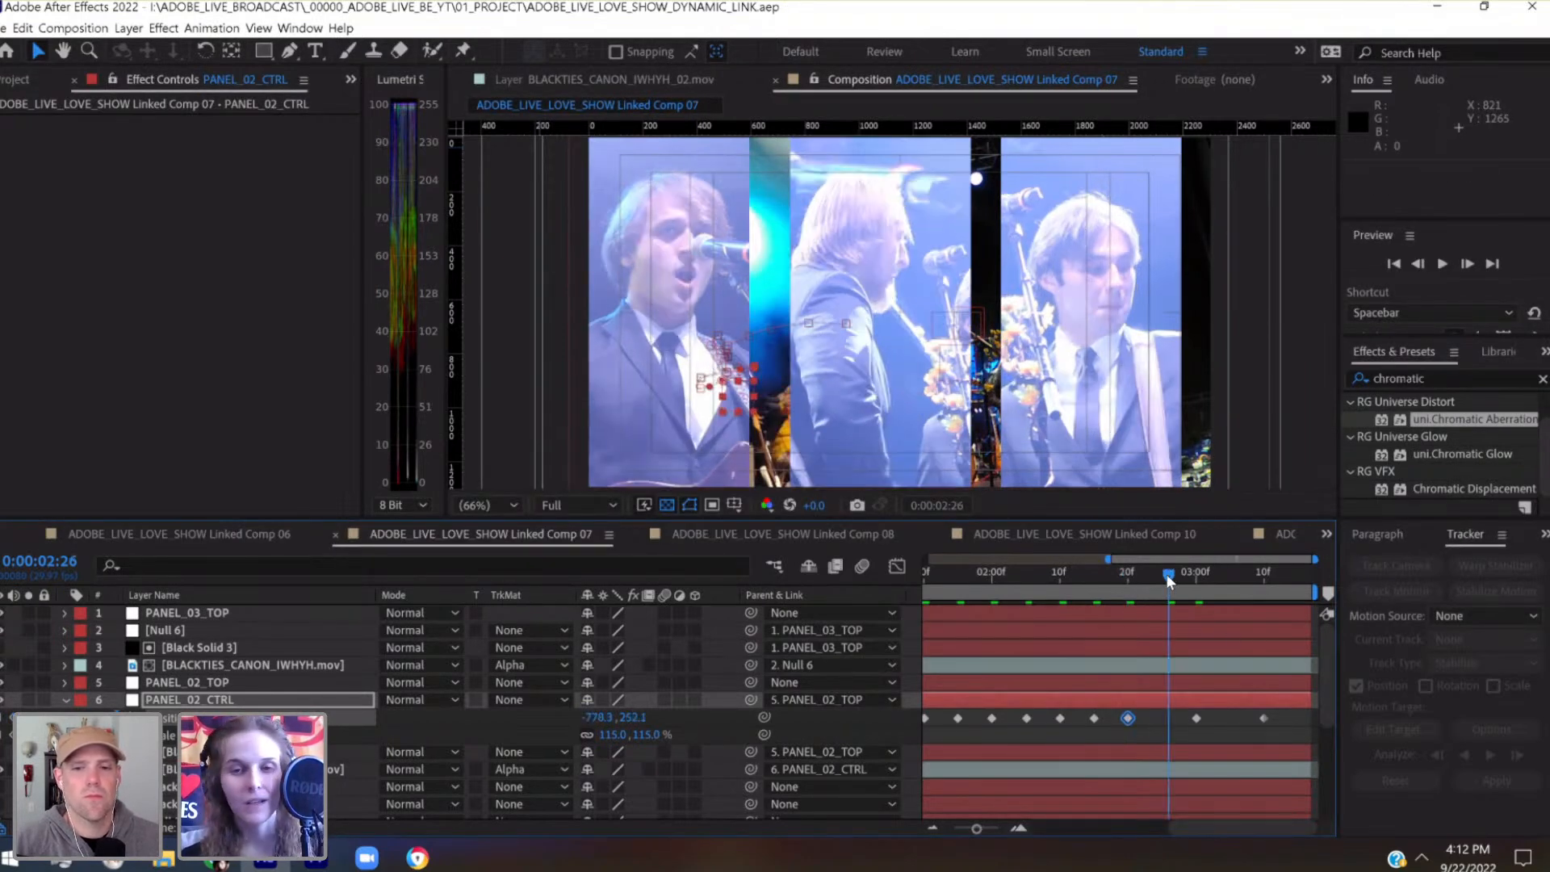
{"action": "key", "text": "shift+Right"}
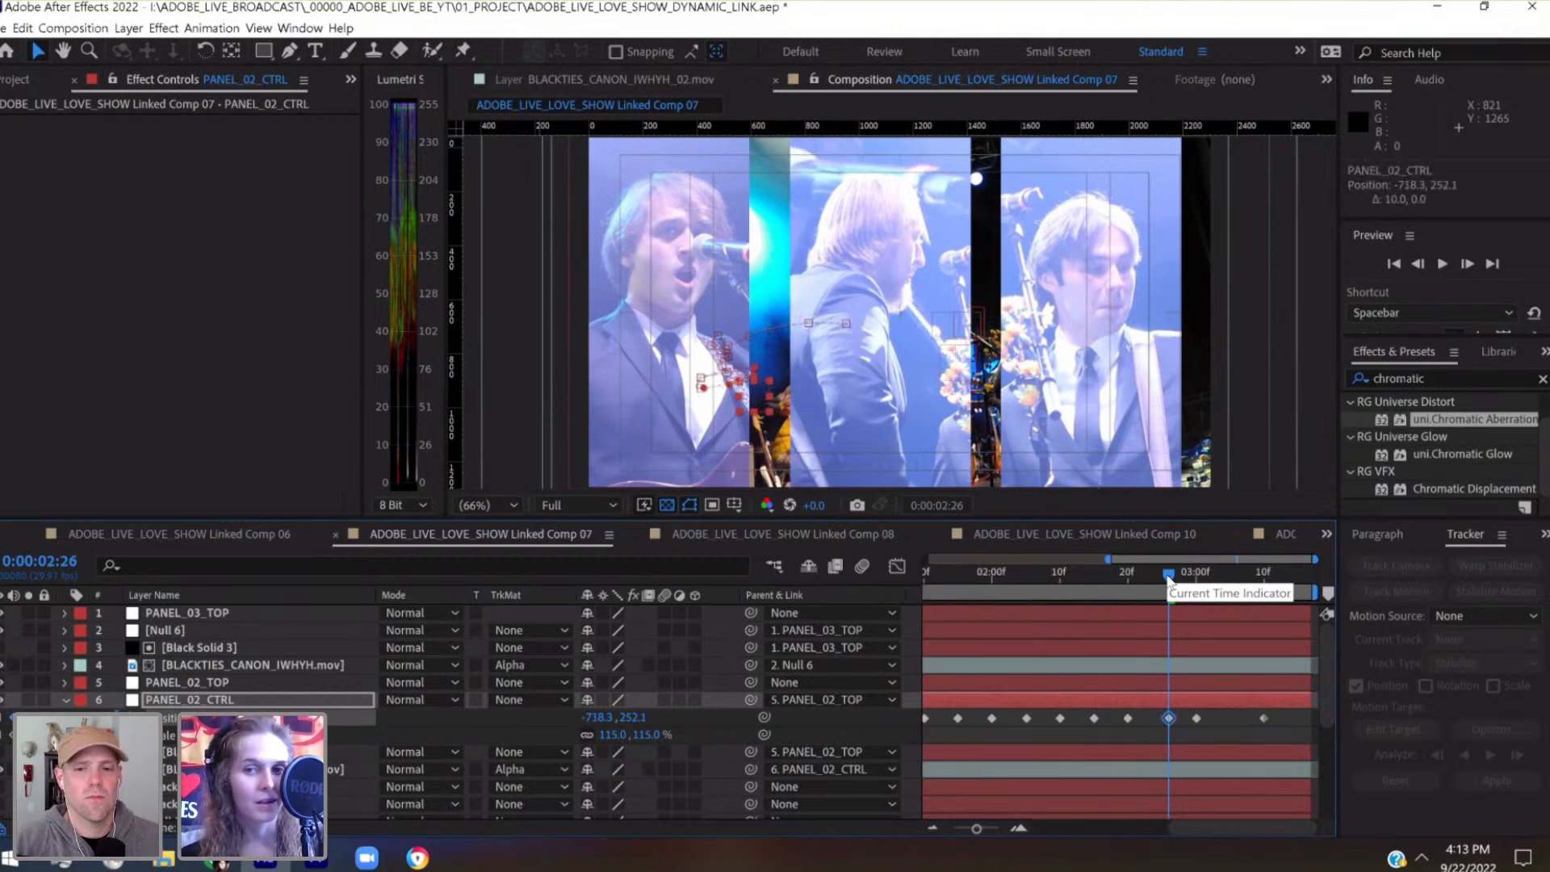
{"action": "key", "text": "shift+Up"}
{"action": "key", "text": "shift+Up"}
{"action": "key", "text": "shift+Up"}
{"action": "key", "text": "shift+Up"}
{"action": "key", "text": "shift+Left"}
{"action": "key", "text": "shift+Left"}
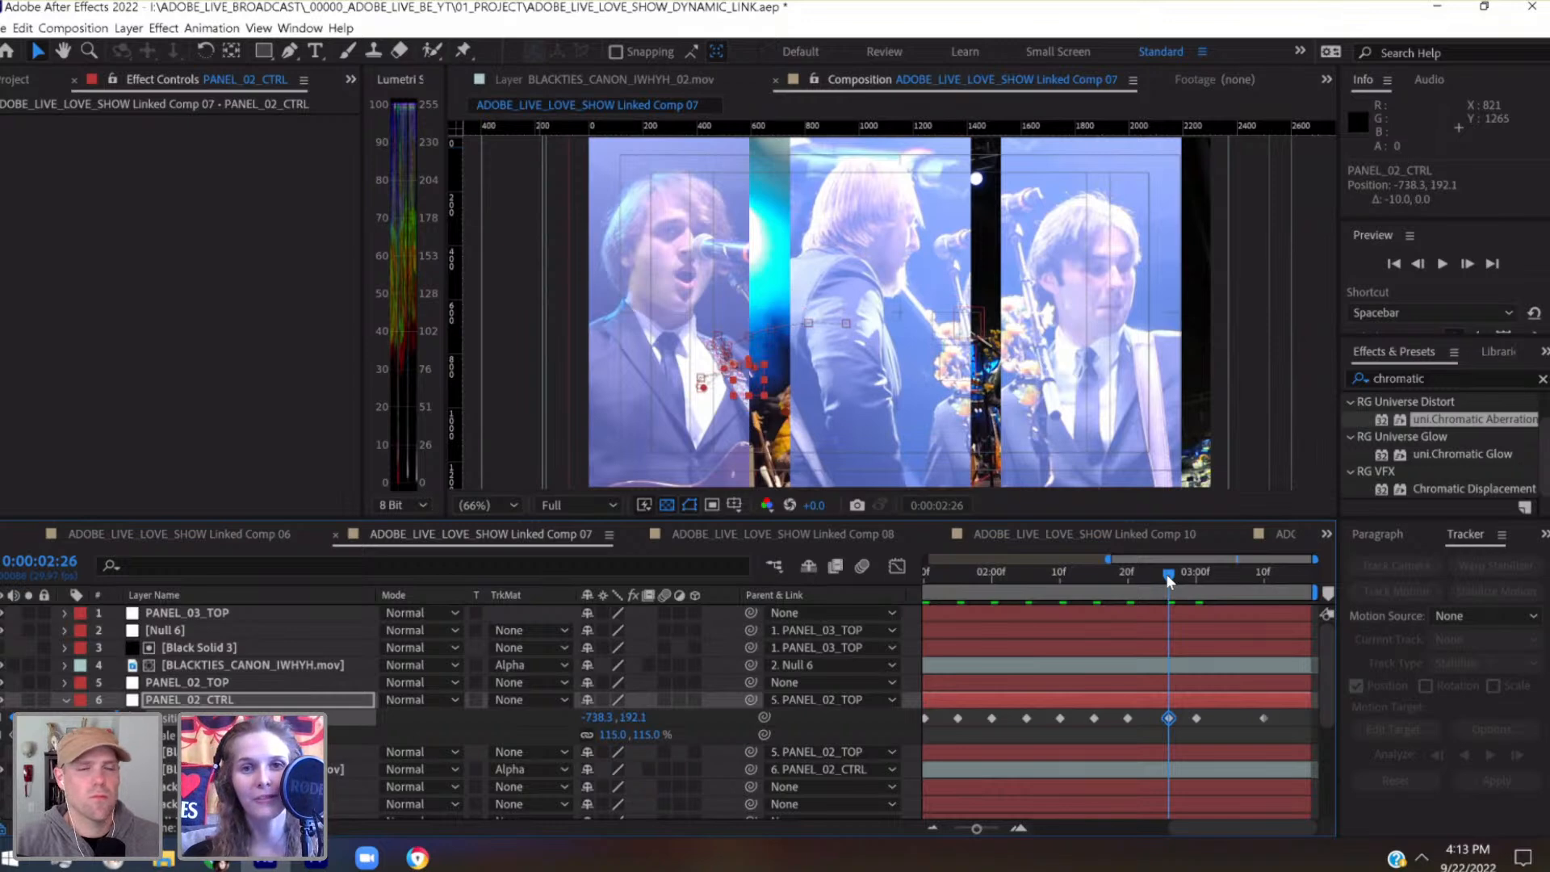
{"action": "key", "text": "ctrl+s"}
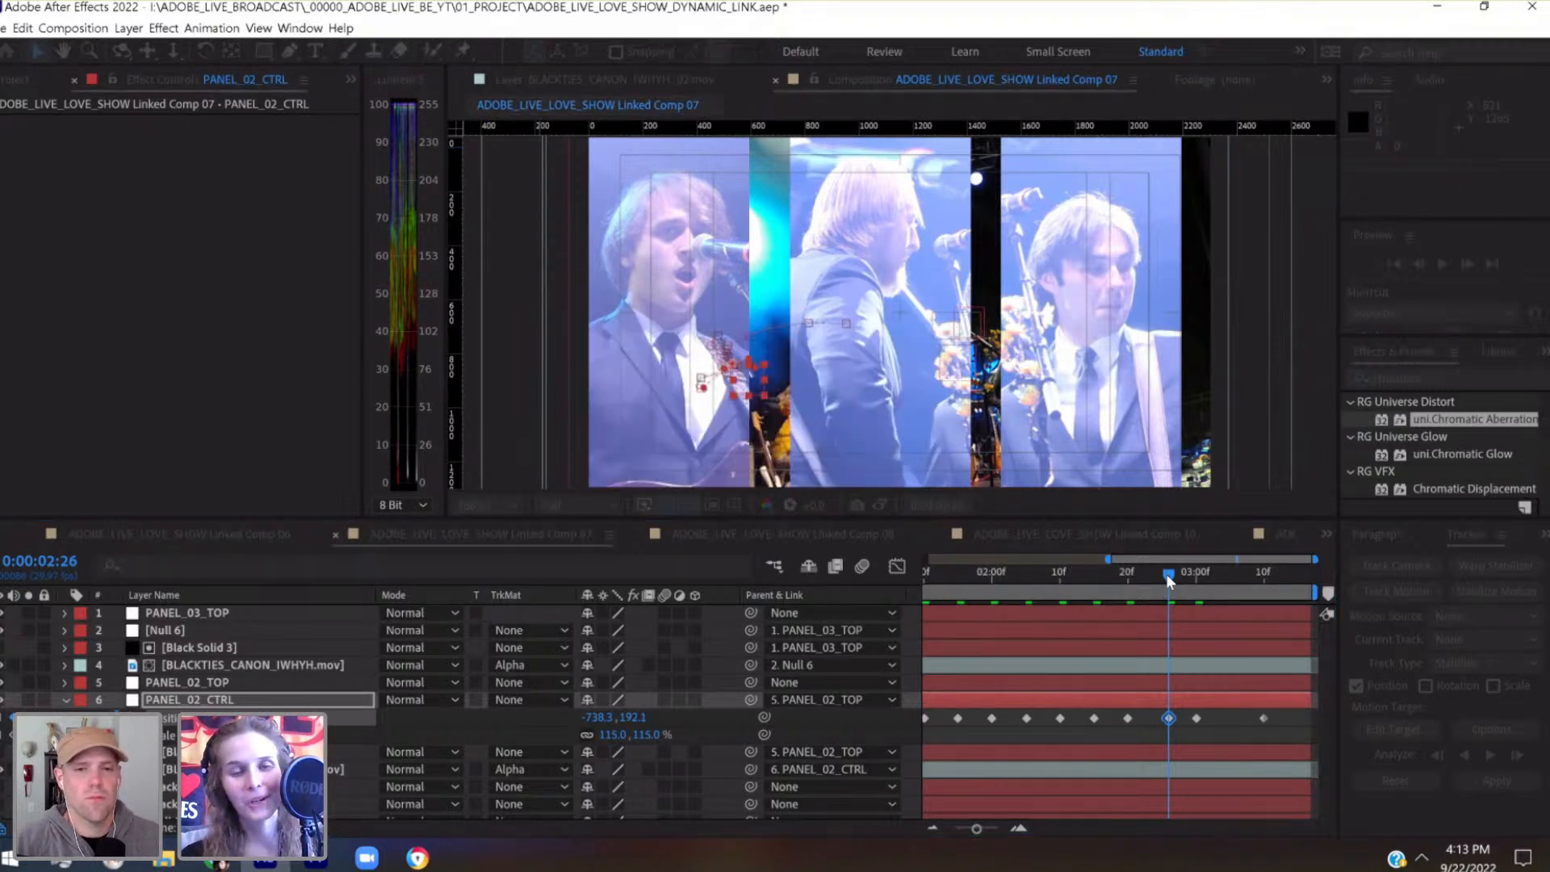
Add a PANEL_02_CTRL Position keyframe at 0:00:03:05, nudged right to -752.5, 265.1
{"action": "left_click", "coordinate": [1228, 578]}
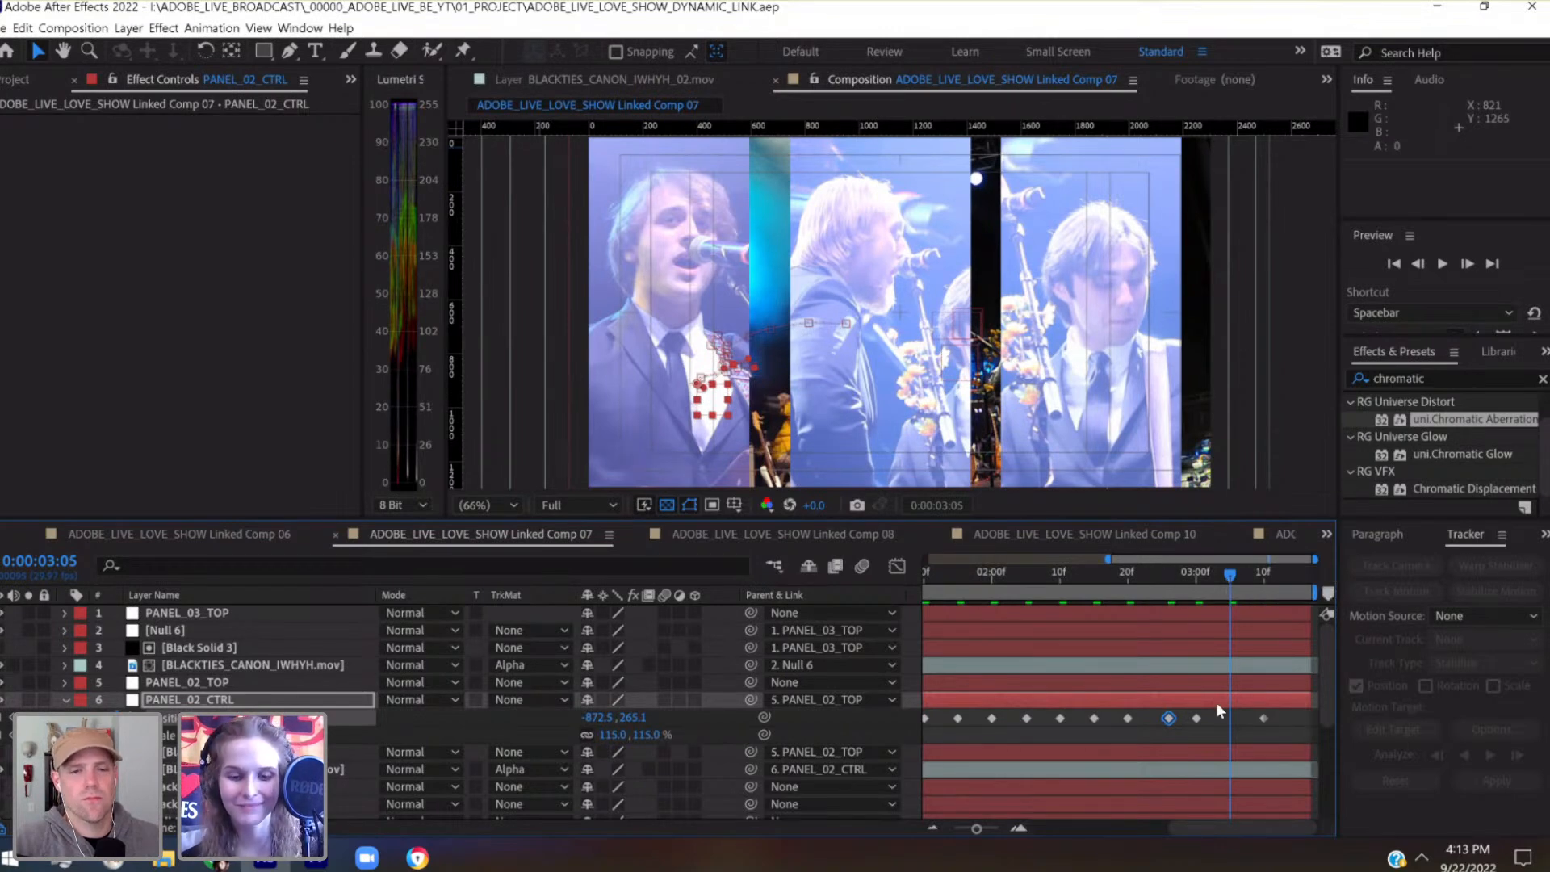
{"action": "key", "text": "shift+Right"}
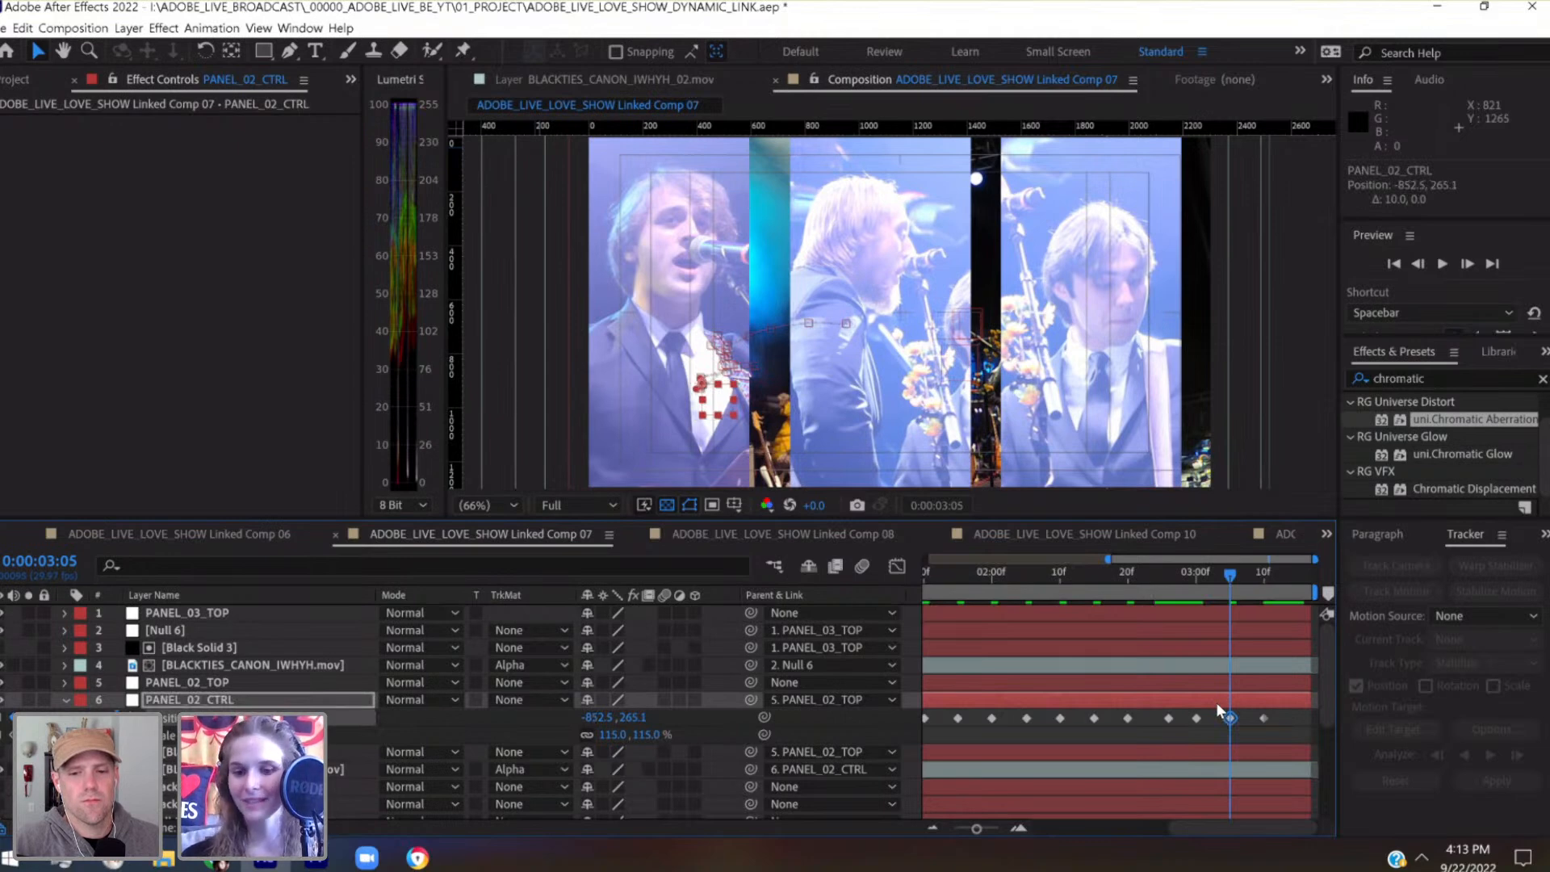
{"action": "key", "text": "shift+Right"}
{"action": "key", "text": "shift+Right"}
{"action": "key", "text": "shift+Right"}
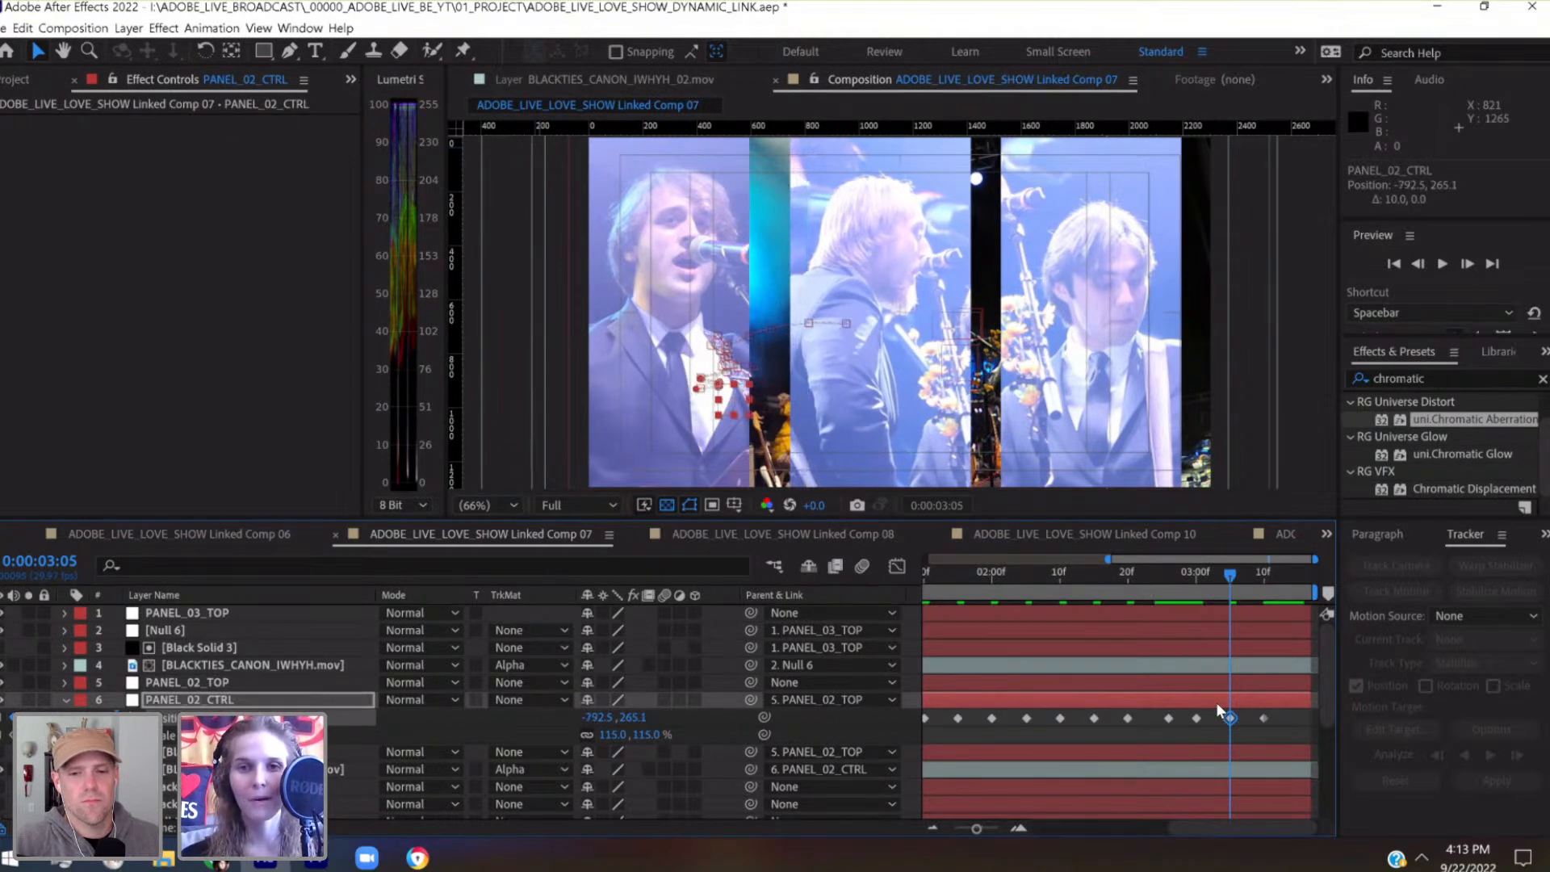
{"action": "key", "text": "shift+Up"}
{"action": "key", "text": "shift+Up"}
{"action": "key", "text": "shift+Right"}
{"action": "key", "text": "shift+Right"}
{"action": "key", "text": "shift+Right"}
{"action": "key", "text": "shift+Right"}
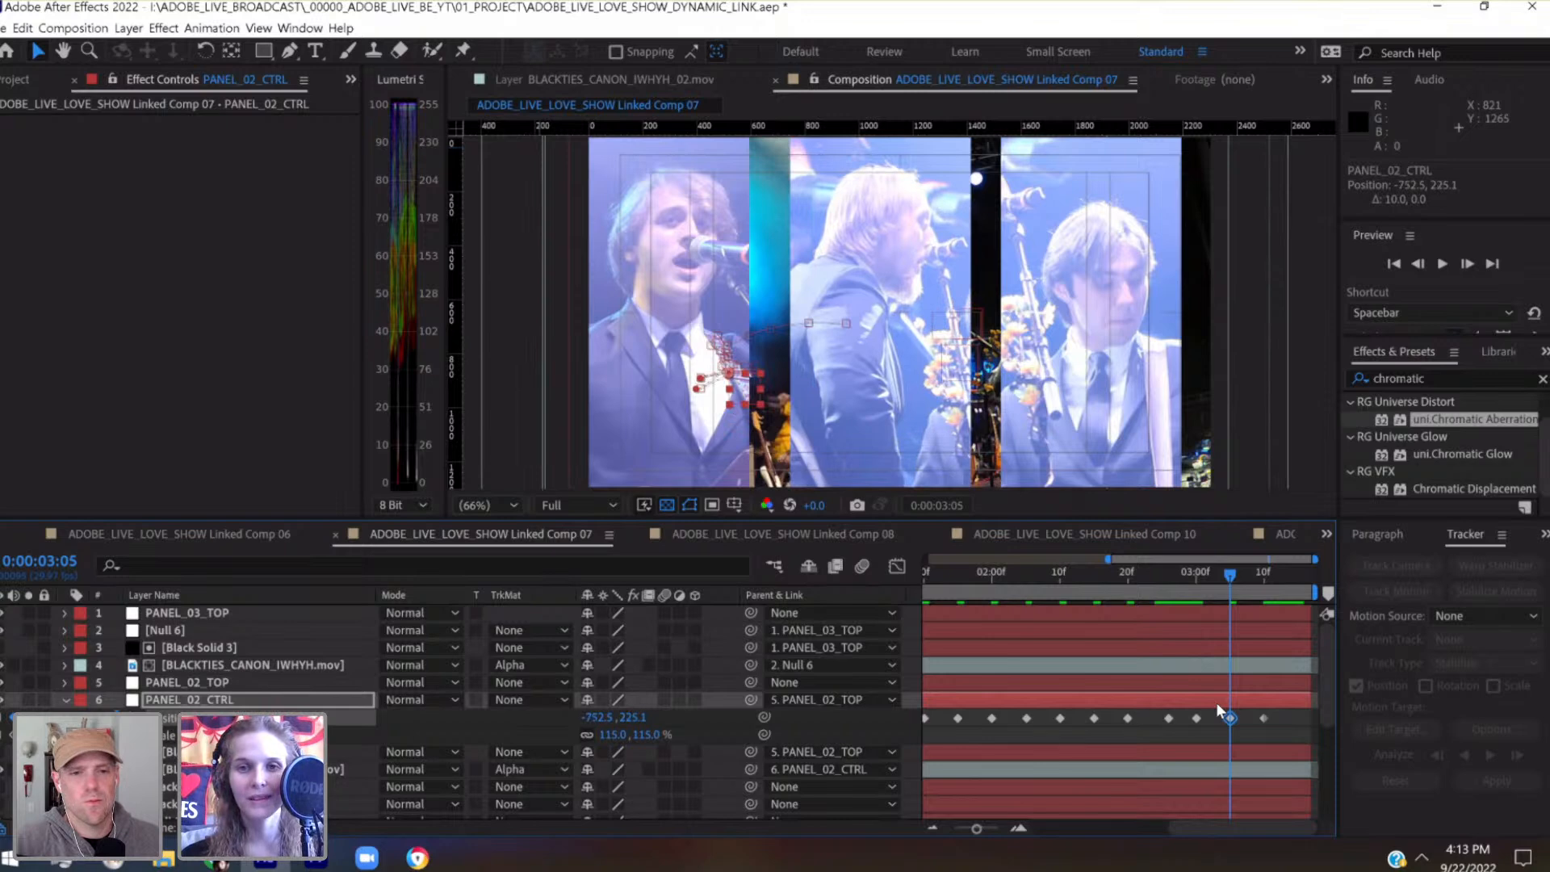
{"action": "key", "text": "shift+Down"}
{"action": "key", "text": "shift+Down"}
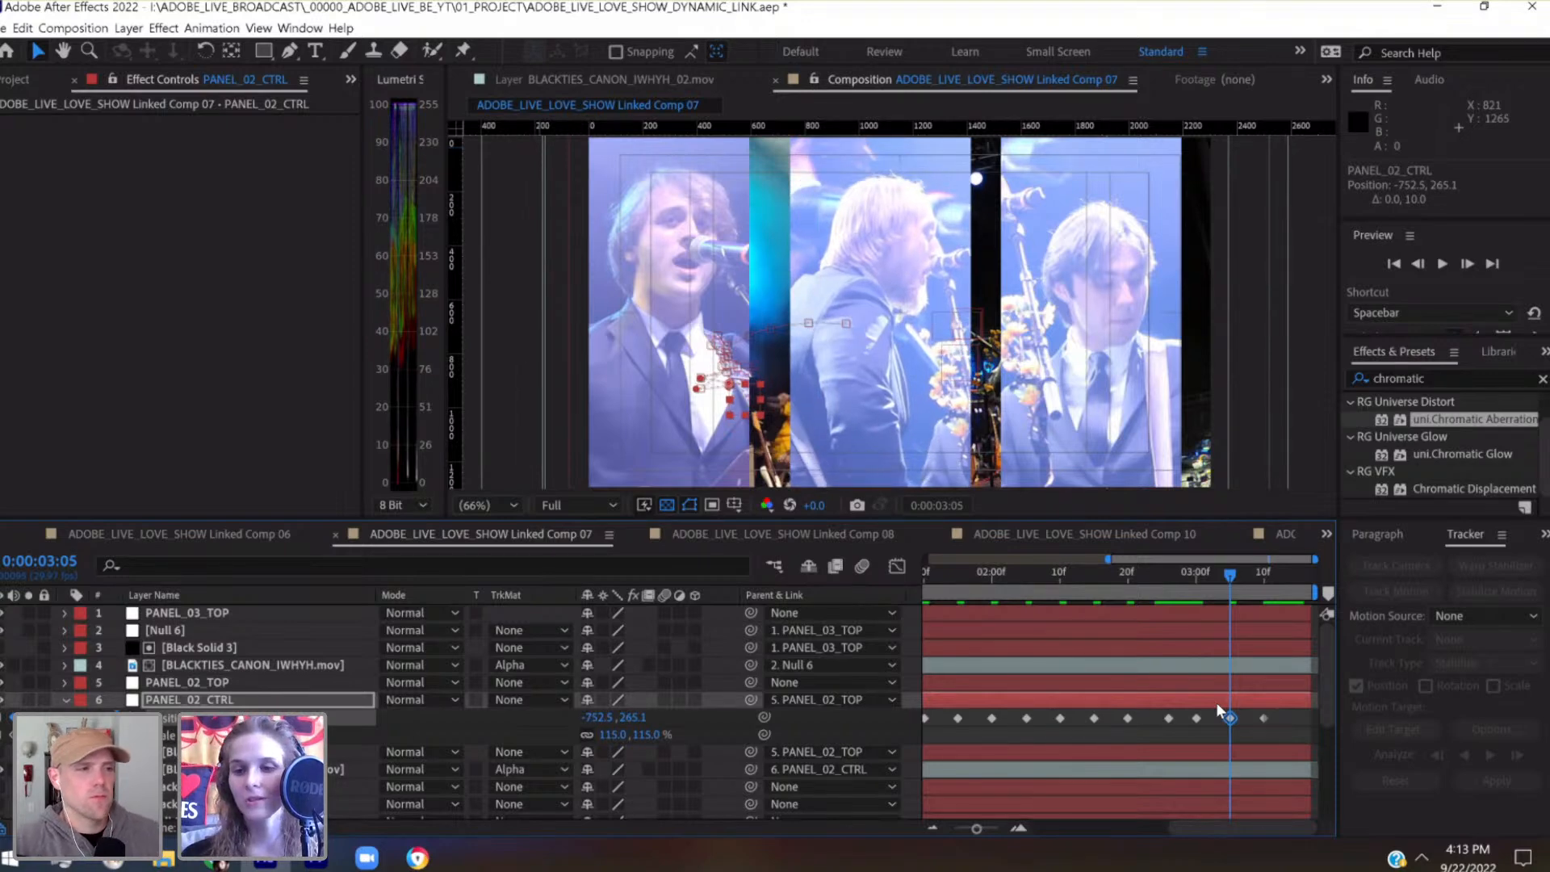
Add a PANEL_02_CTRL Position keyframe at 0:00:03:16 with -760, 280
{"action": "left_click", "coordinate": [1304, 570]}
{"action": "key", "text": "shift+Right"}
{"action": "key", "text": "shift+Right"}
{"action": "key", "text": "shift+Right"}
{"action": "key", "text": "shift+Right"}
{"action": "key", "text": "shift+Right"}
{"action": "key", "text": "shift+Right"}
{"action": "key", "text": "shift+Right"}
{"action": "key", "text": "shift+Right"}
{"action": "key", "text": "shift+Right"}
{"action": "key", "text": "shift+Right"}
{"action": "key", "text": "shift+Right"}
{"action": "key", "text": "shift+Right"}
{"action": "key", "text": "shift+Left"}
{"action": "key", "text": "shift+Left"}
{"action": "key", "text": "shift+Down"}
{"action": "key", "text": "shift+Down"}
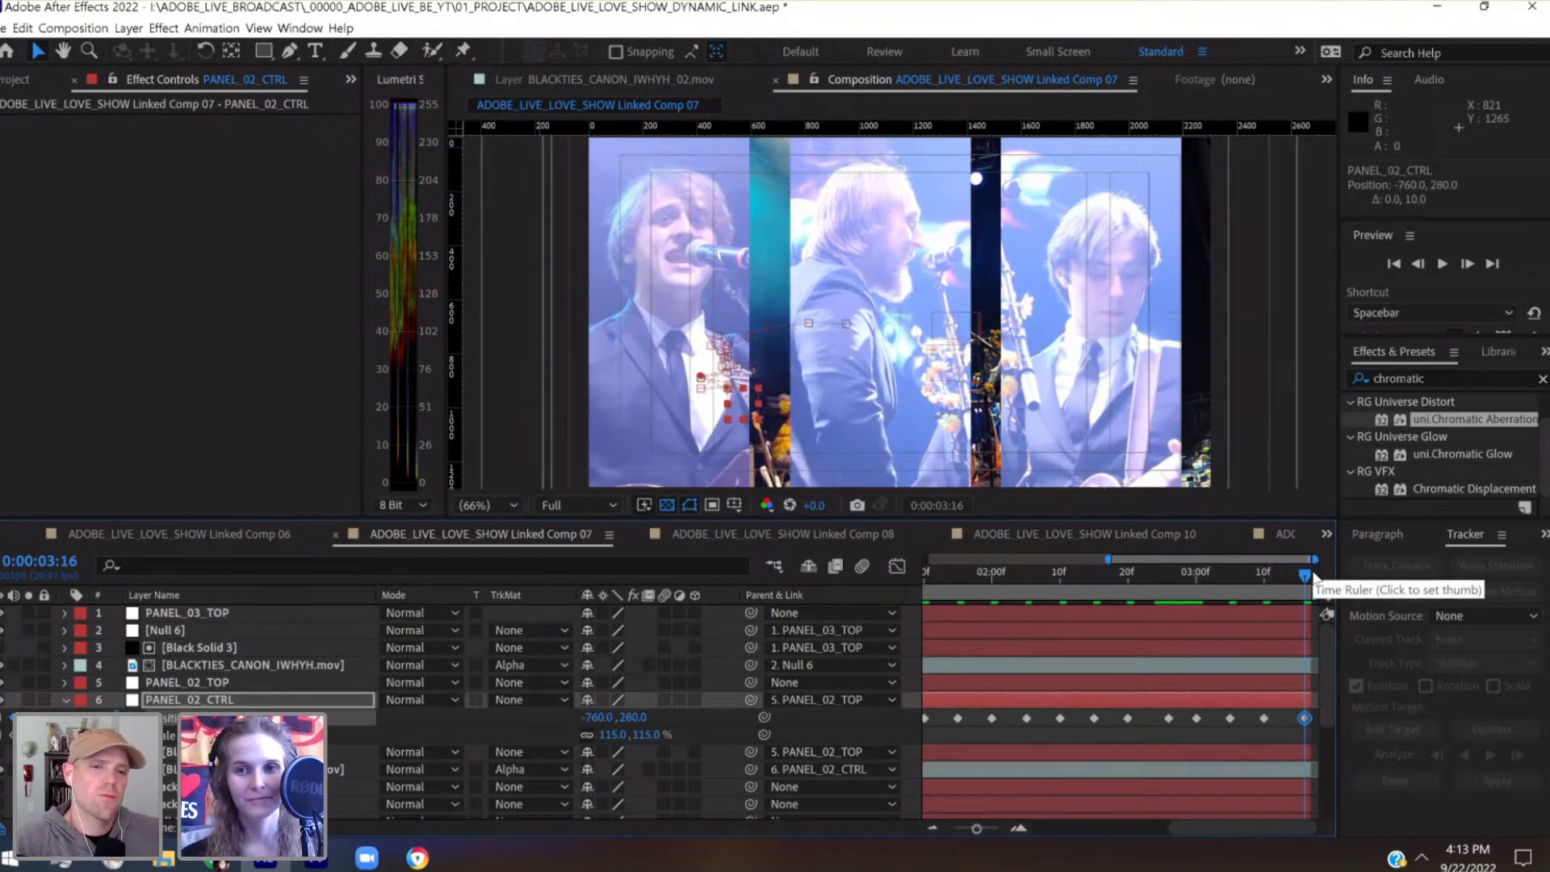
Solo the footage layer parented to PANEL_02_CTRL, save the project and preview the panel's animation
{"action": "left_click_drag", "start_coordinate": [1282, 578], "coordinate": [1244, 575]}
{"action": "key", "text": "space"}
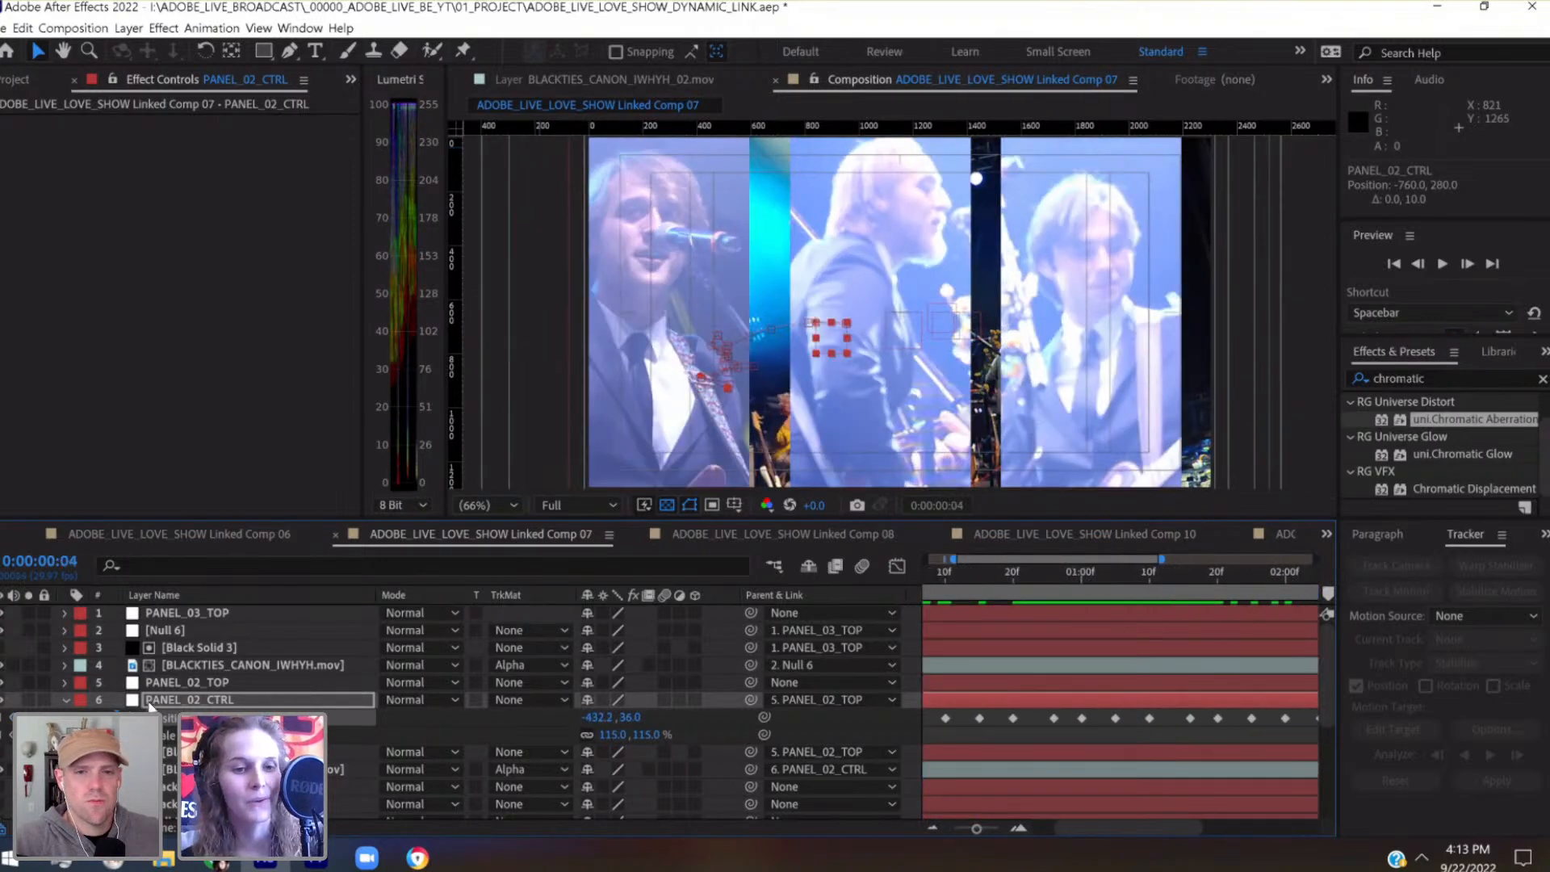
{"action": "left_click", "coordinate": [29, 770]}
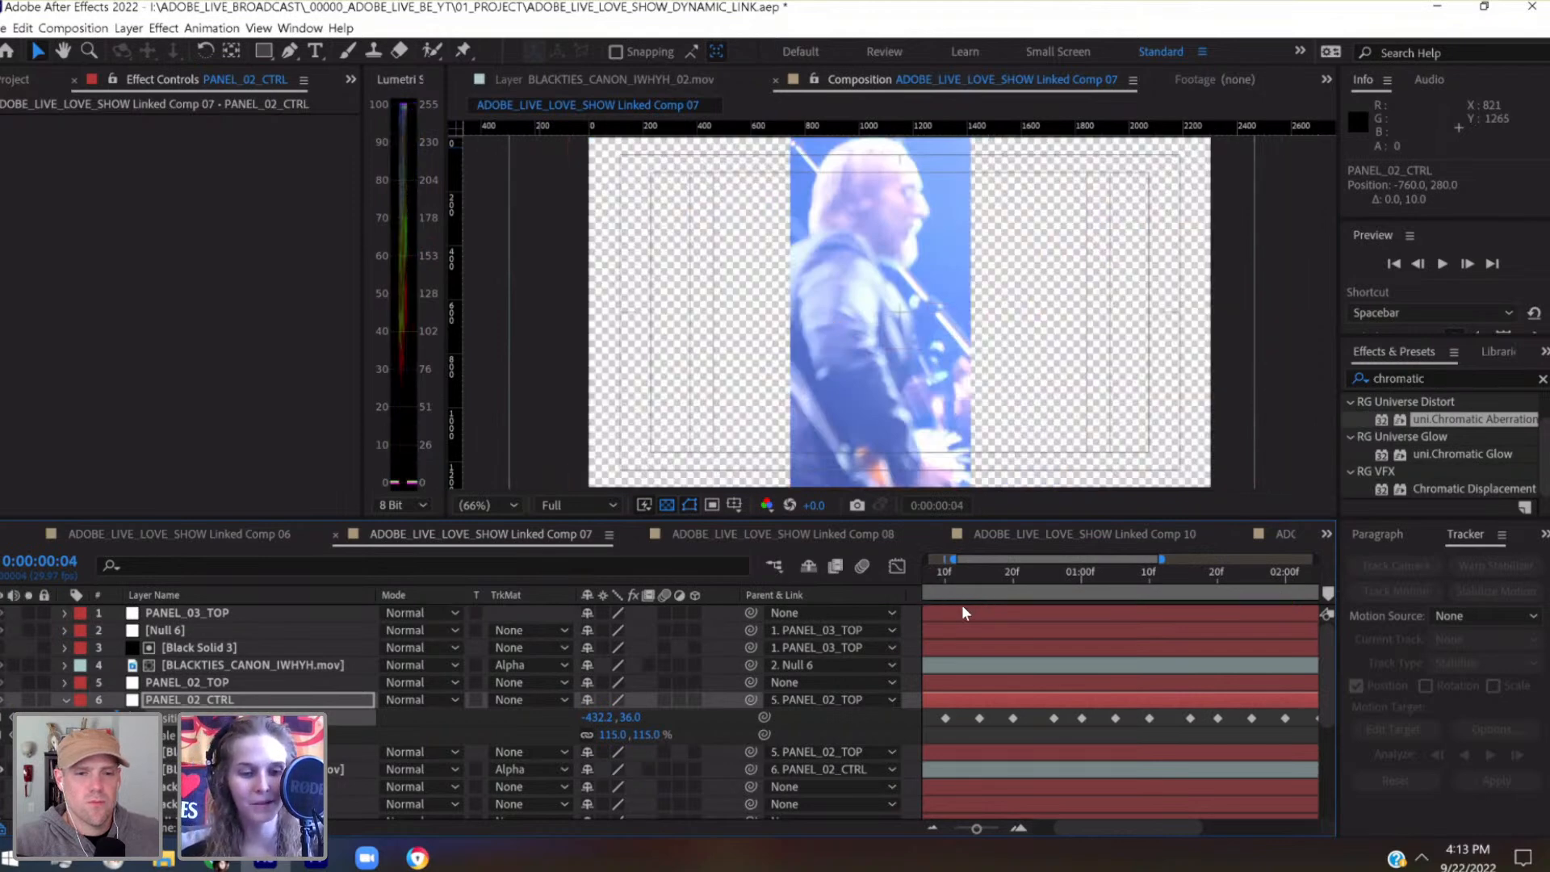
{"action": "key", "text": "ctrl+s"}
{"action": "key", "text": "space"}
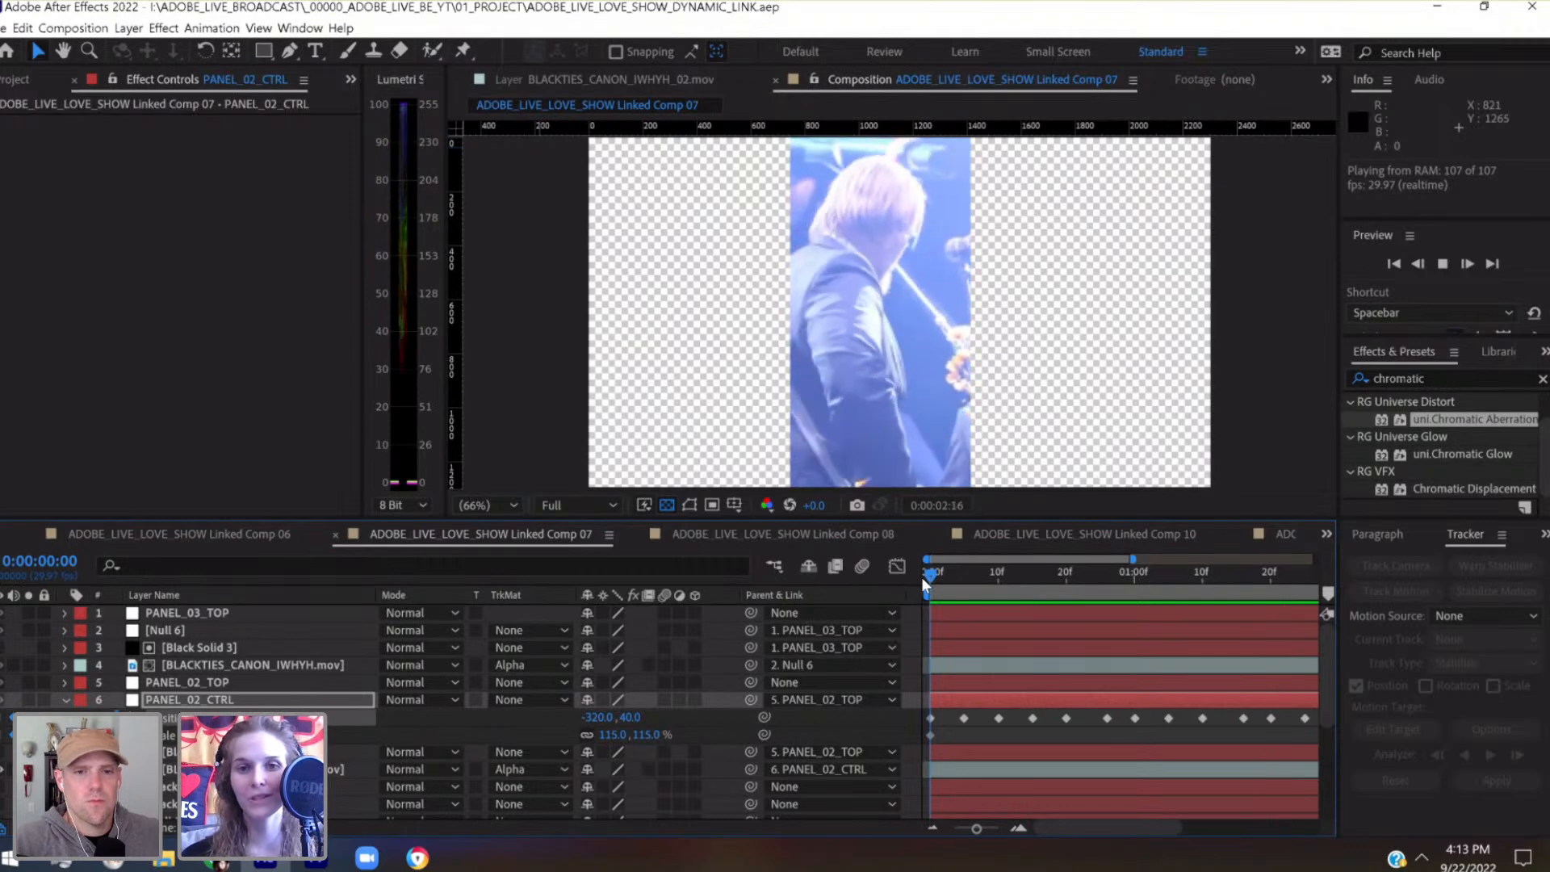
{"action": "key", "text": "space"}
Move PANEL_02_CTRL's Position keyframe at 0:00:03:00 right and up to -760, 200
{"action": "left_click_drag", "start_coordinate": [977, 829], "coordinate": [964, 830]}
{"action": "left_click_drag", "start_coordinate": [1267, 575], "coordinate": [1234, 578]}
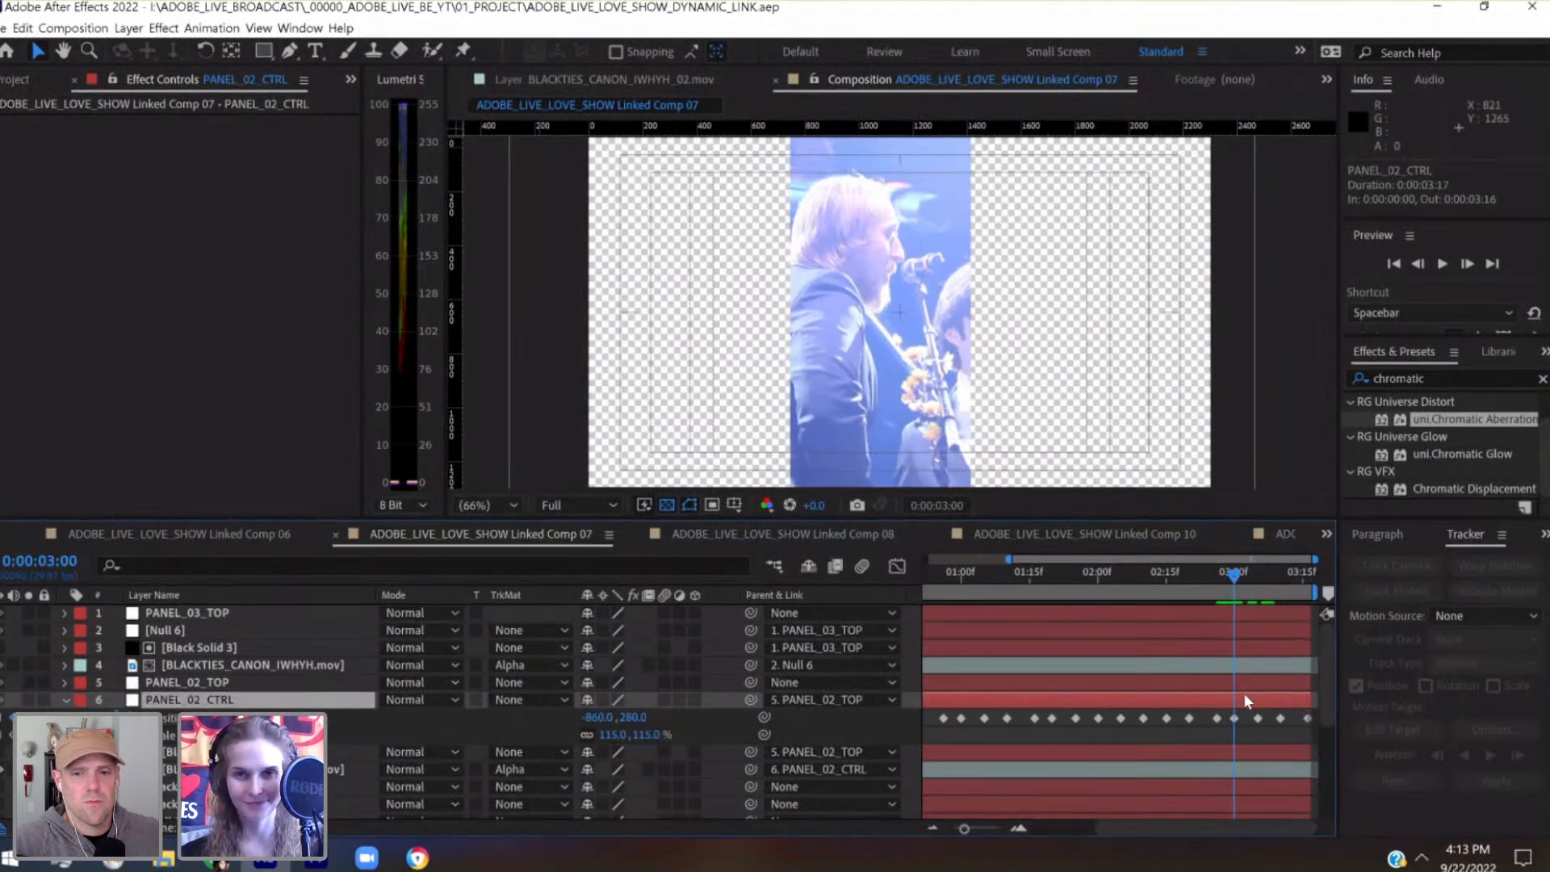
{"action": "key", "text": "shift+Right"}
{"action": "key", "text": "shift+Right"}
{"action": "key", "text": "shift+Right"}
{"action": "key", "text": "shift+Right"}
{"action": "key", "text": "shift+Up"}
{"action": "key", "text": "shift+Up"}
{"action": "key", "text": "shift+Up"}
{"action": "key", "text": "shift+Up"}
{"action": "key", "text": "shift+Up"}
{"action": "key", "text": "shift+Up"}
{"action": "key", "text": "shift+Right"}
{"action": "key", "text": "shift+Right"}
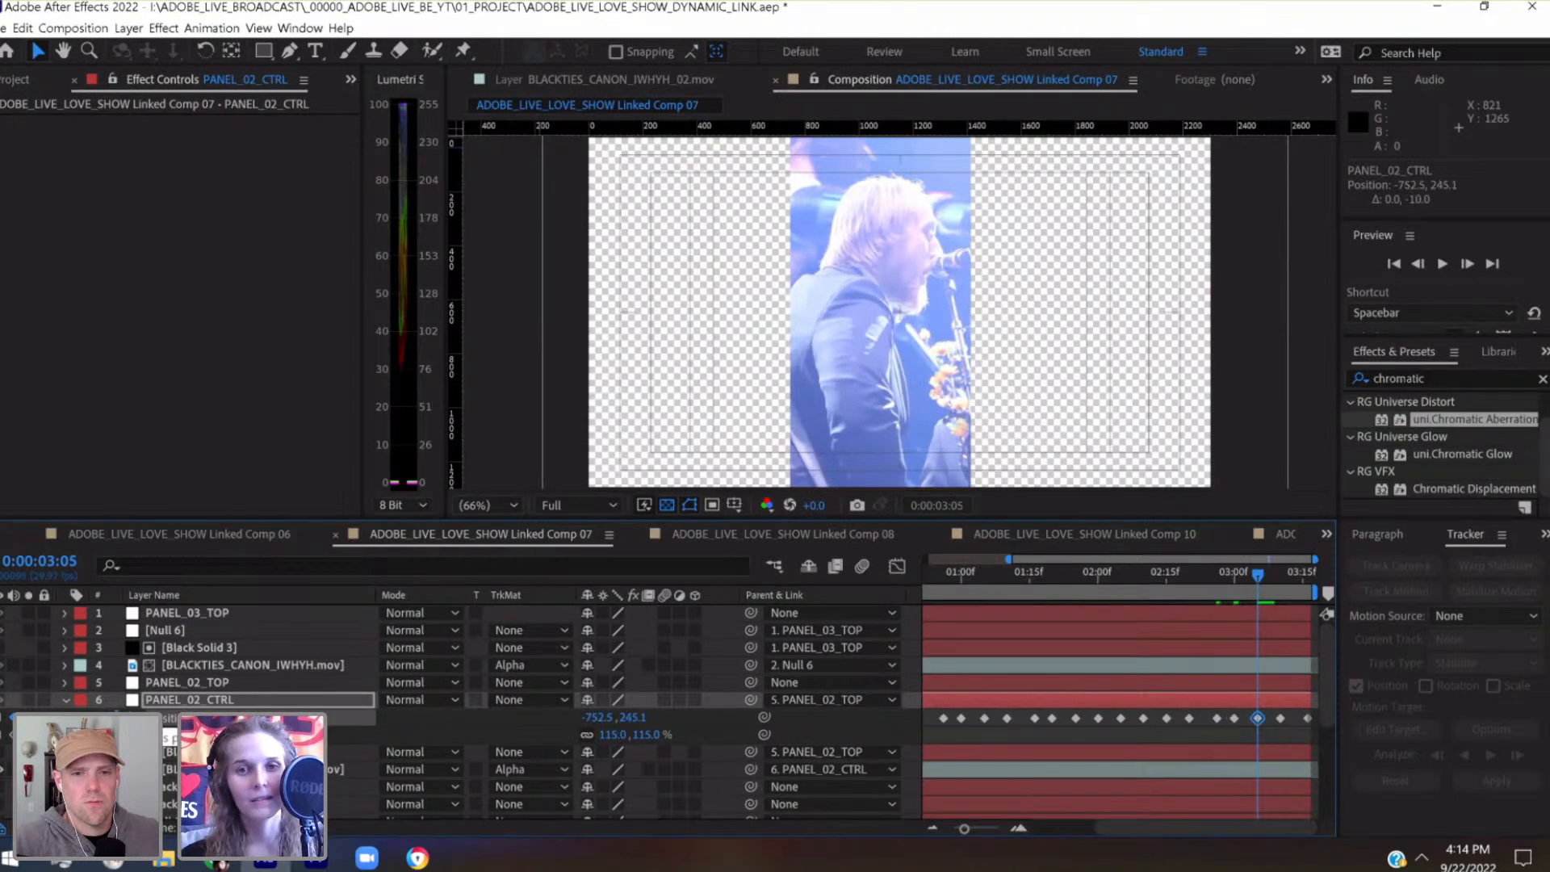
Nudge PANEL_02_CTRL's Position keyframe at 0:00:03:05 up to -752.5, 185.1
{"action": "key", "text": "k"}
{"action": "key", "text": "shift+Up"}
{"action": "key", "text": "shift+Up"}
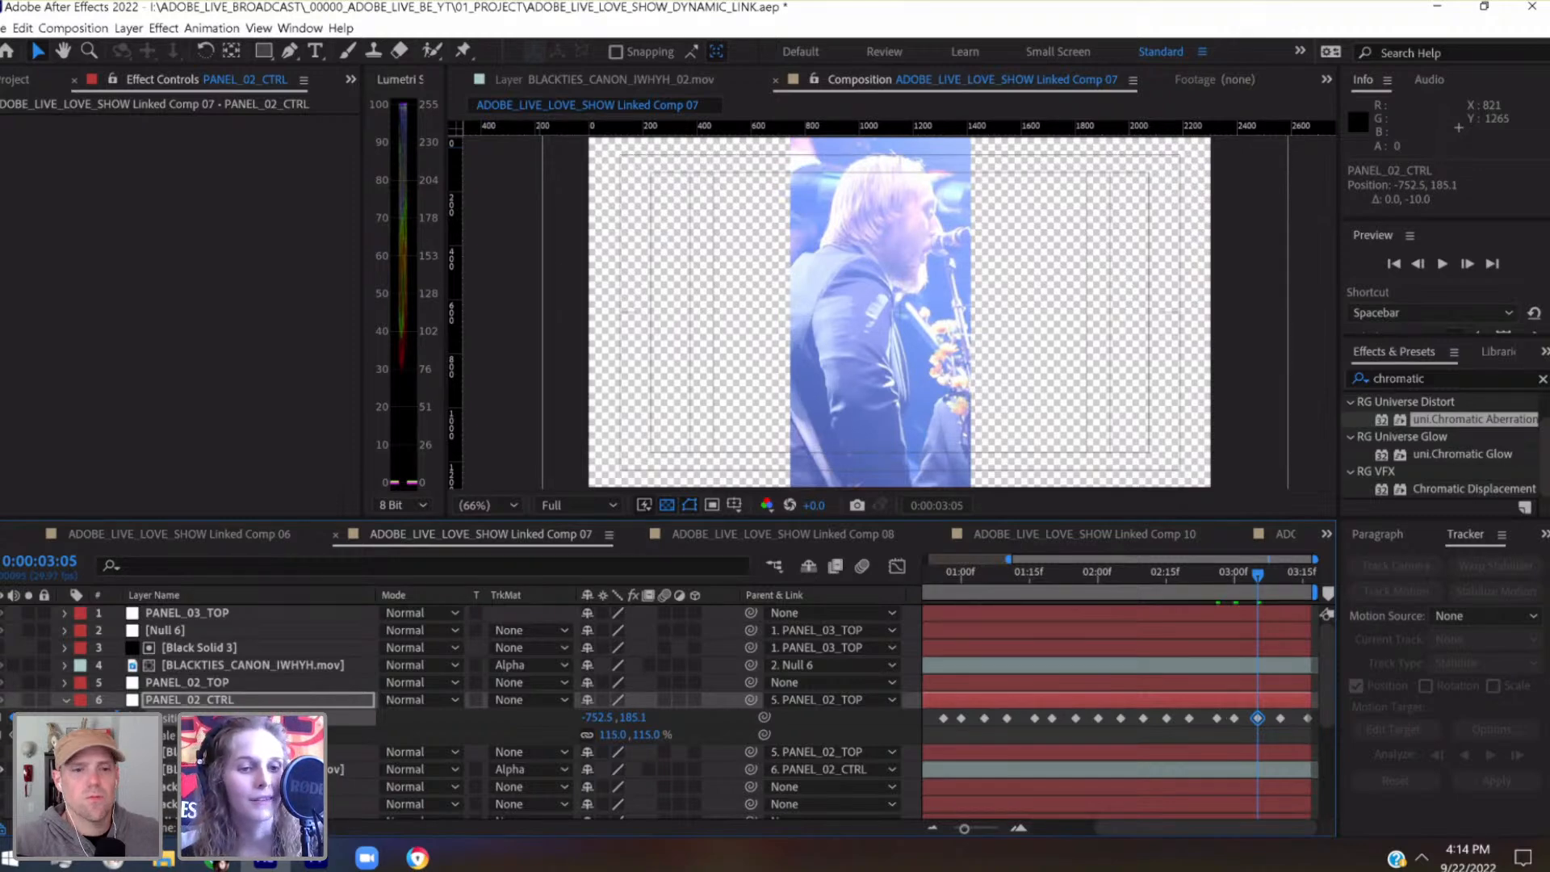
Move PANEL_02_CTRL's Position keyframe at 0:00:03:10 up and right to -720, 200
{"action": "key", "text": "k"}
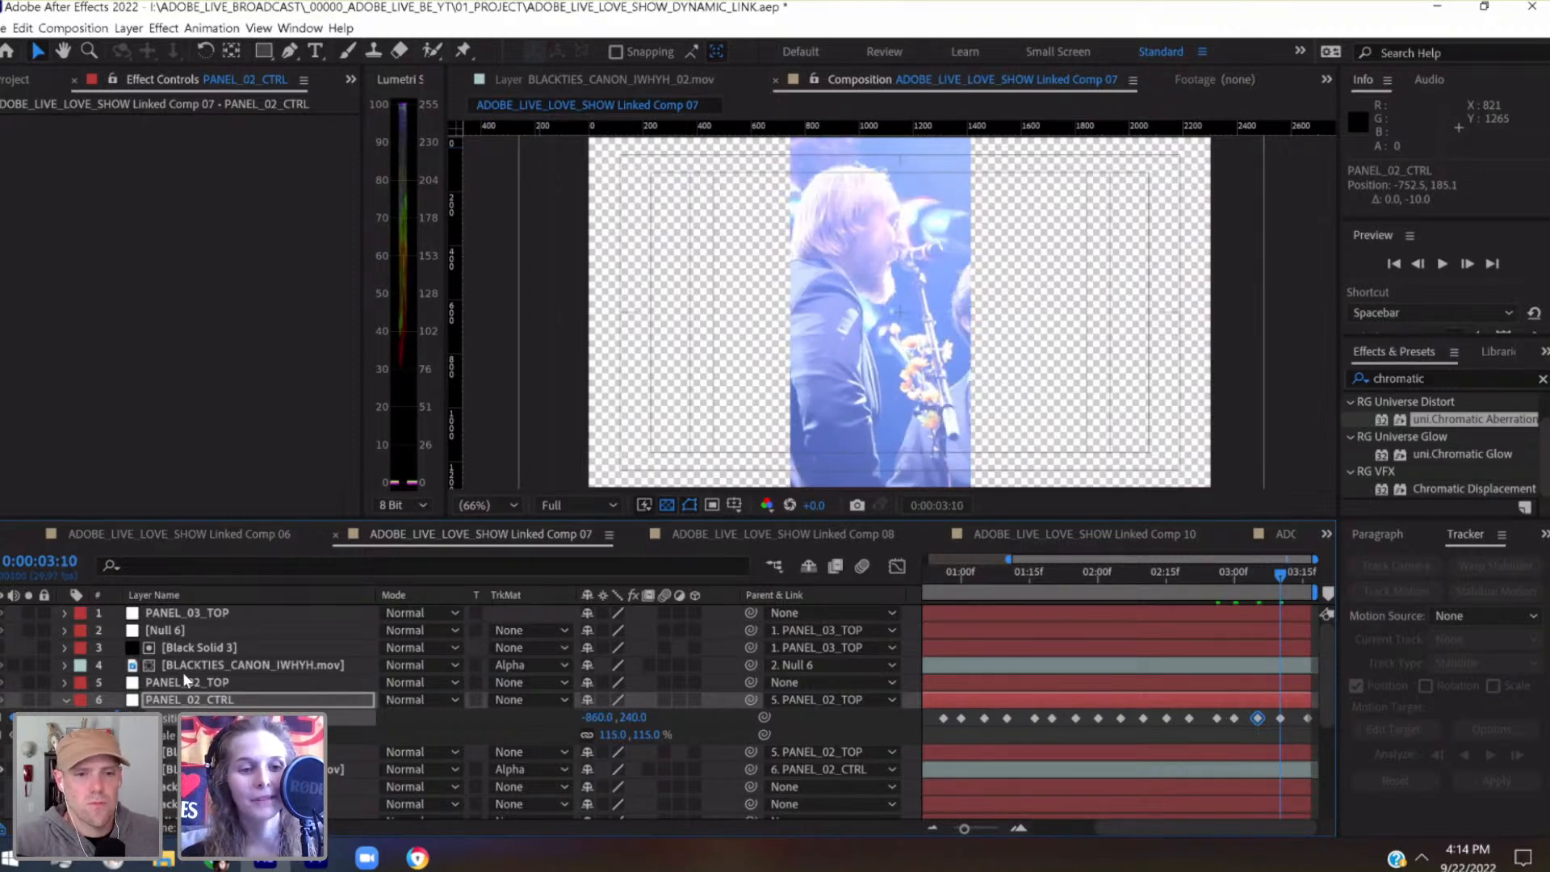
{"action": "left_click", "coordinate": [194, 703]}
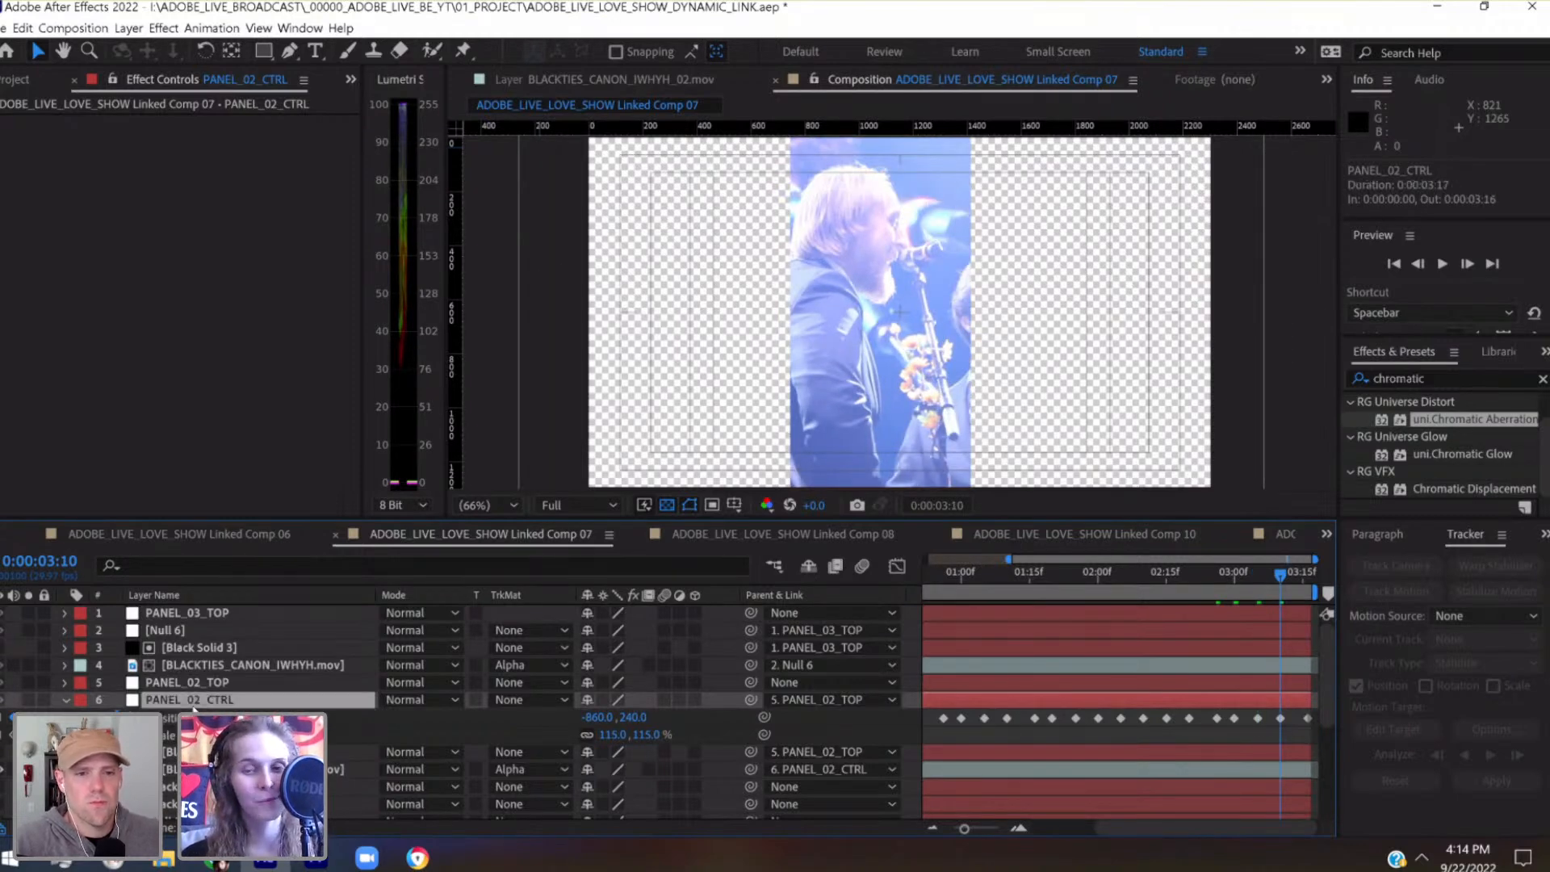
{"action": "key", "text": "shift+Up"}
{"action": "key", "text": "shift+Up"}
{"action": "key", "text": "shift+Up"}
{"action": "key", "text": "shift+Up"}
{"action": "key", "text": "shift+Right"}
{"action": "key", "text": "shift+Right"}
{"action": "key", "text": "shift+Right"}
{"action": "key", "text": "shift+Right"}
{"action": "key", "text": "shift+Right"}
{"action": "key", "text": "shift+Right"}
{"action": "key", "text": "shift+Right"}
{"action": "key", "text": "shift+Right"}
{"action": "key", "text": "shift+Right"}
{"action": "key", "text": "shift+Right"}
{"action": "key", "text": "shift+Right"}
{"action": "key", "text": "shift+Right"}
{"action": "key", "text": "shift+Right"}
{"action": "key", "text": "shift+Right"}
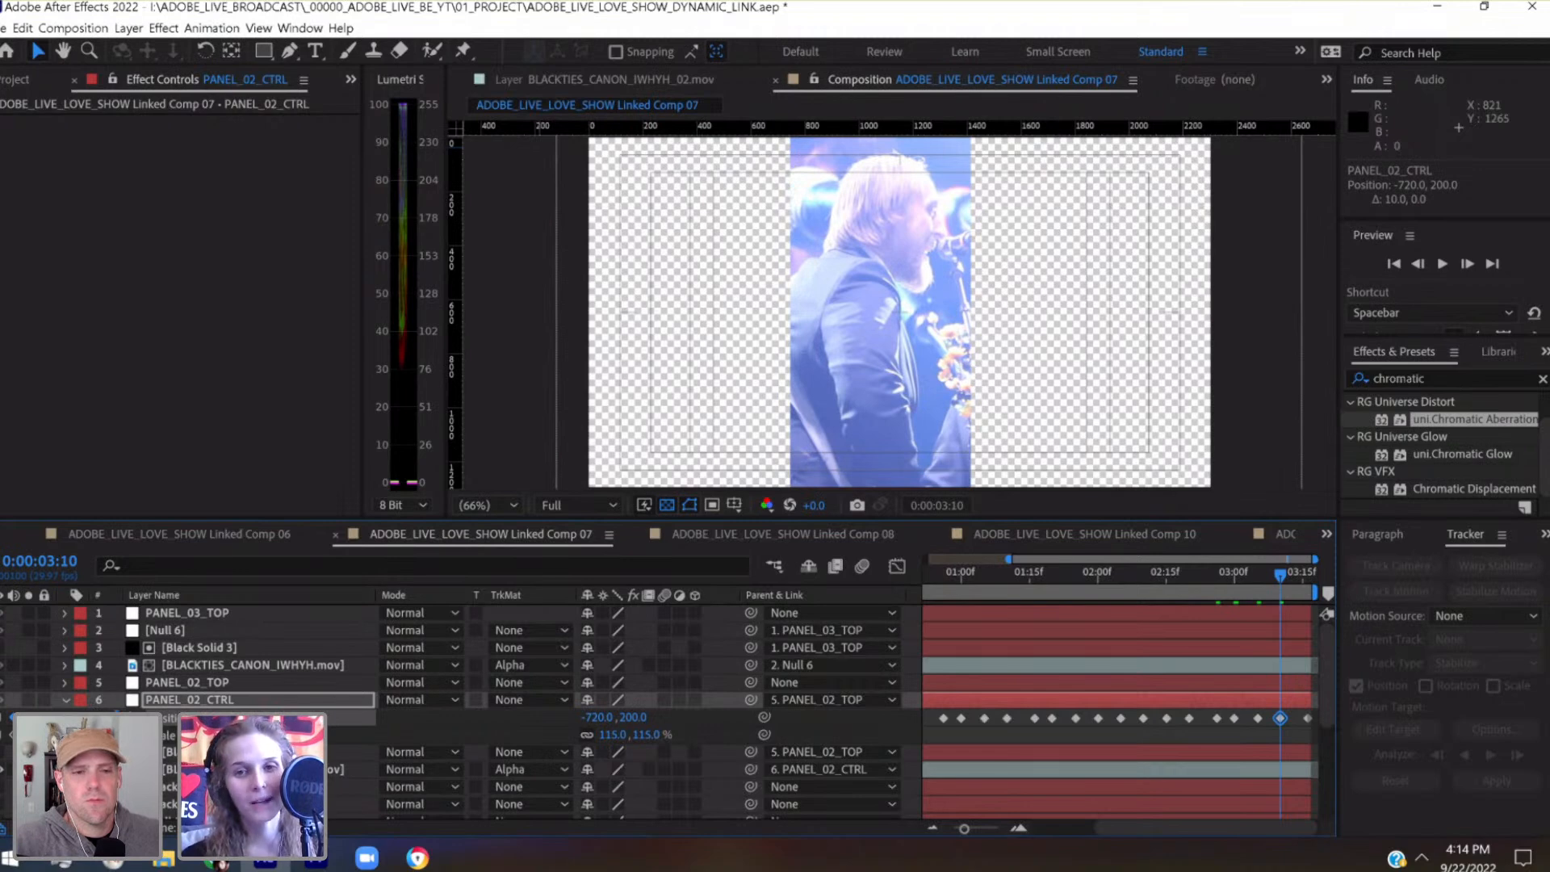
Move PANEL_02_CTRL's Position keyframe at 0:00:03:16 right and up to -720, 260
{"action": "key", "text": "k"}
{"action": "left_click", "coordinate": [203, 702]}
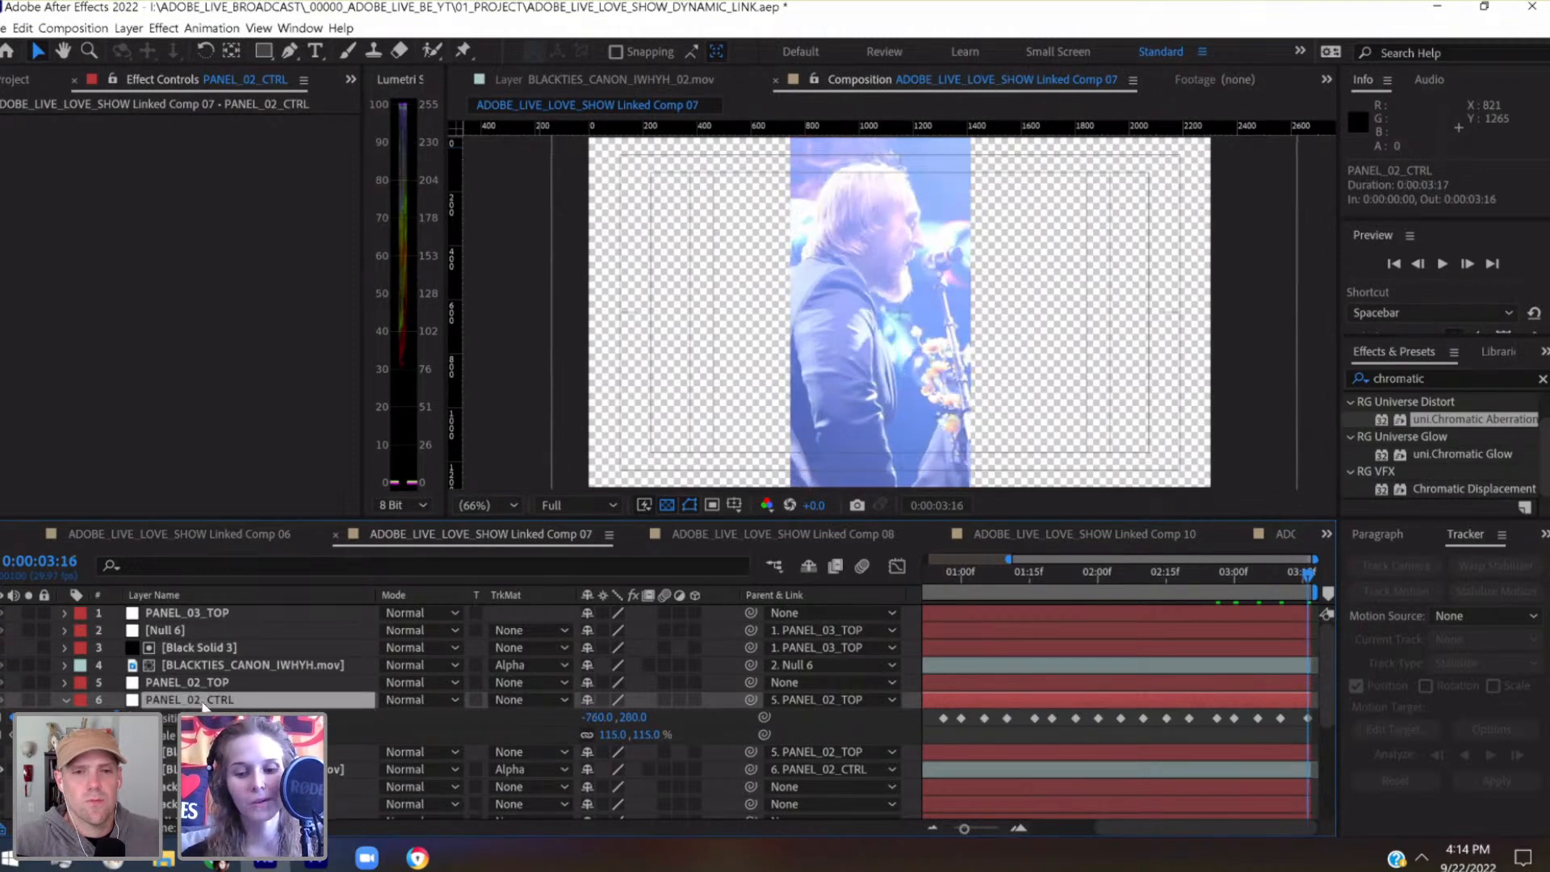
{"action": "key", "text": "shift+Up"}
{"action": "key", "text": "shift+Up"}
{"action": "key", "text": "shift+Up"}
{"action": "key", "text": "shift+Up"}
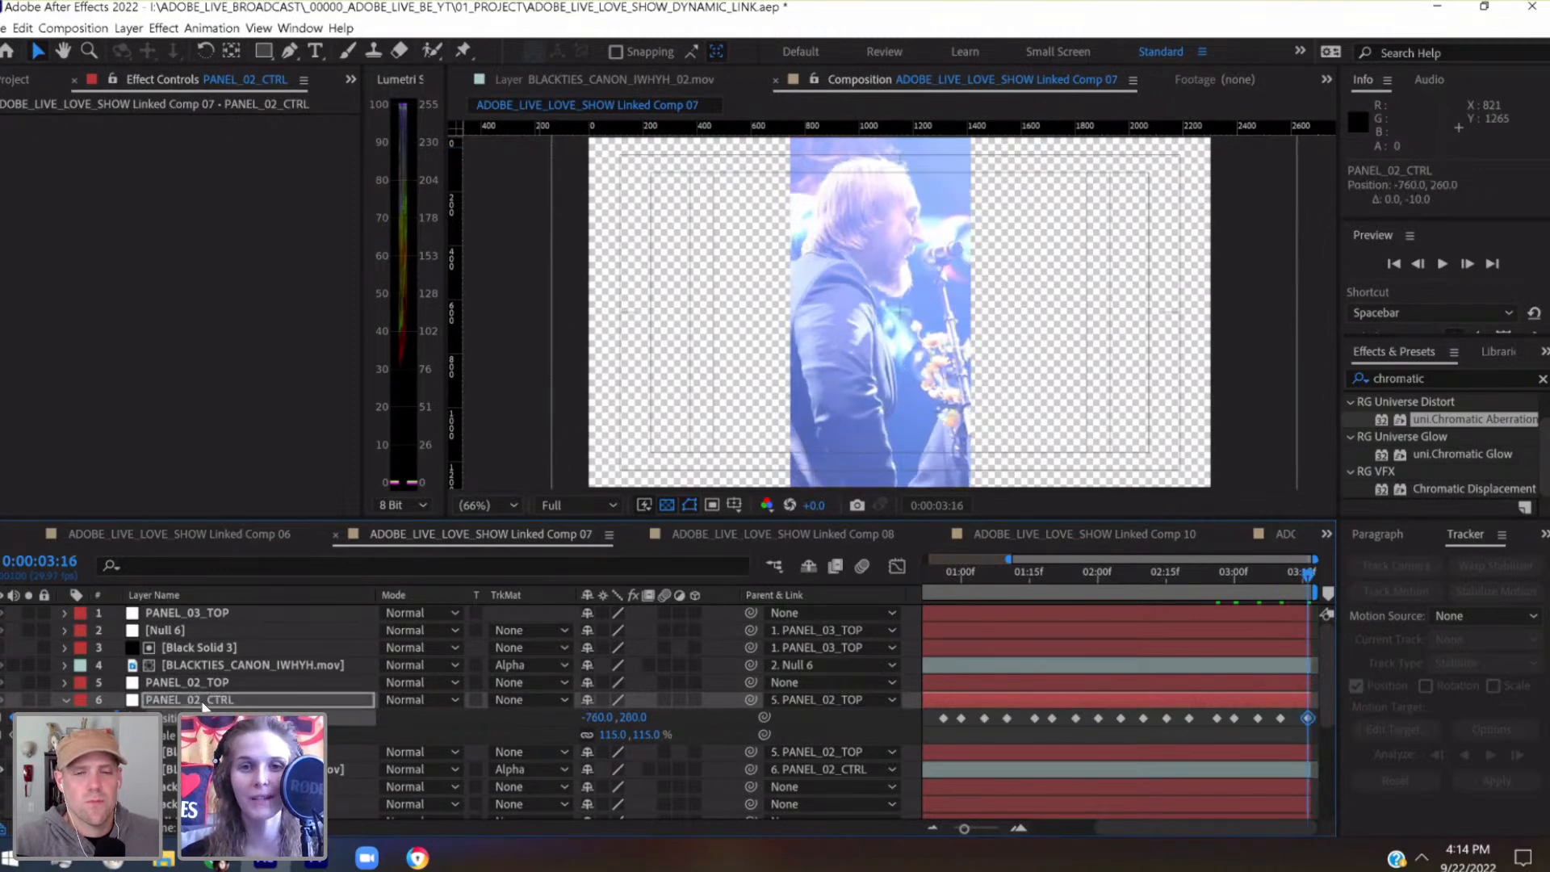
{"action": "key", "text": "shift+Right"}
{"action": "key", "text": "shift+Right"}
{"action": "key", "text": "shift+Right"}
{"action": "key", "text": "shift+Right"}
{"action": "key", "text": "shift+Down"}
{"action": "key", "text": "shift+Down"}
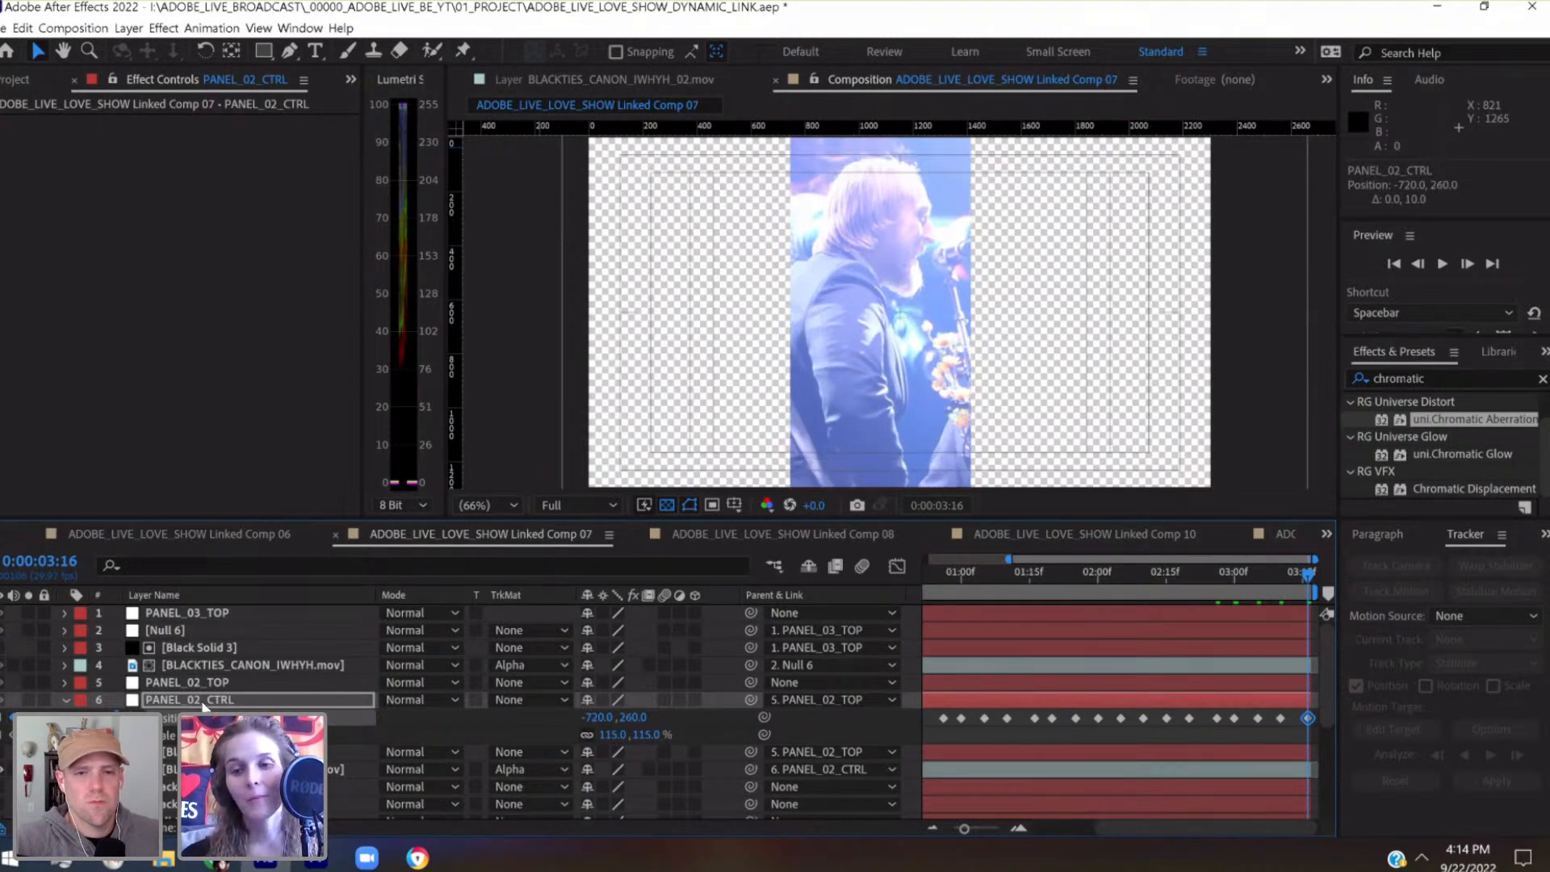
Nudge PANEL_02_CTRL's Position keyframe at 0:00:02:20 right to -640, 200
{"action": "left_click", "coordinate": [1215, 580]}
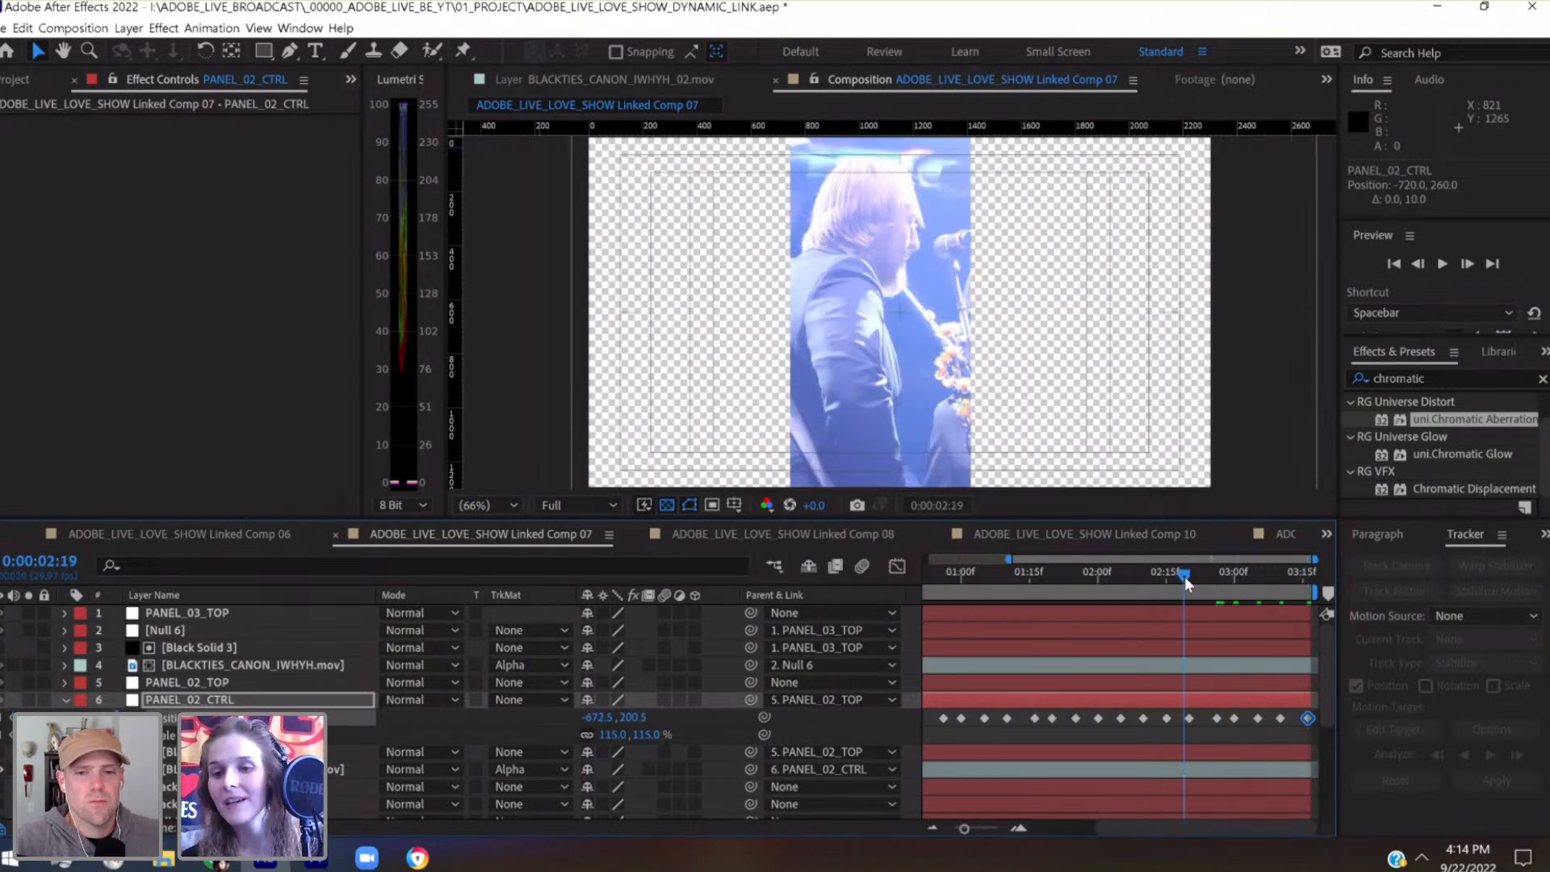
{"action": "left_click", "coordinate": [1189, 575]}
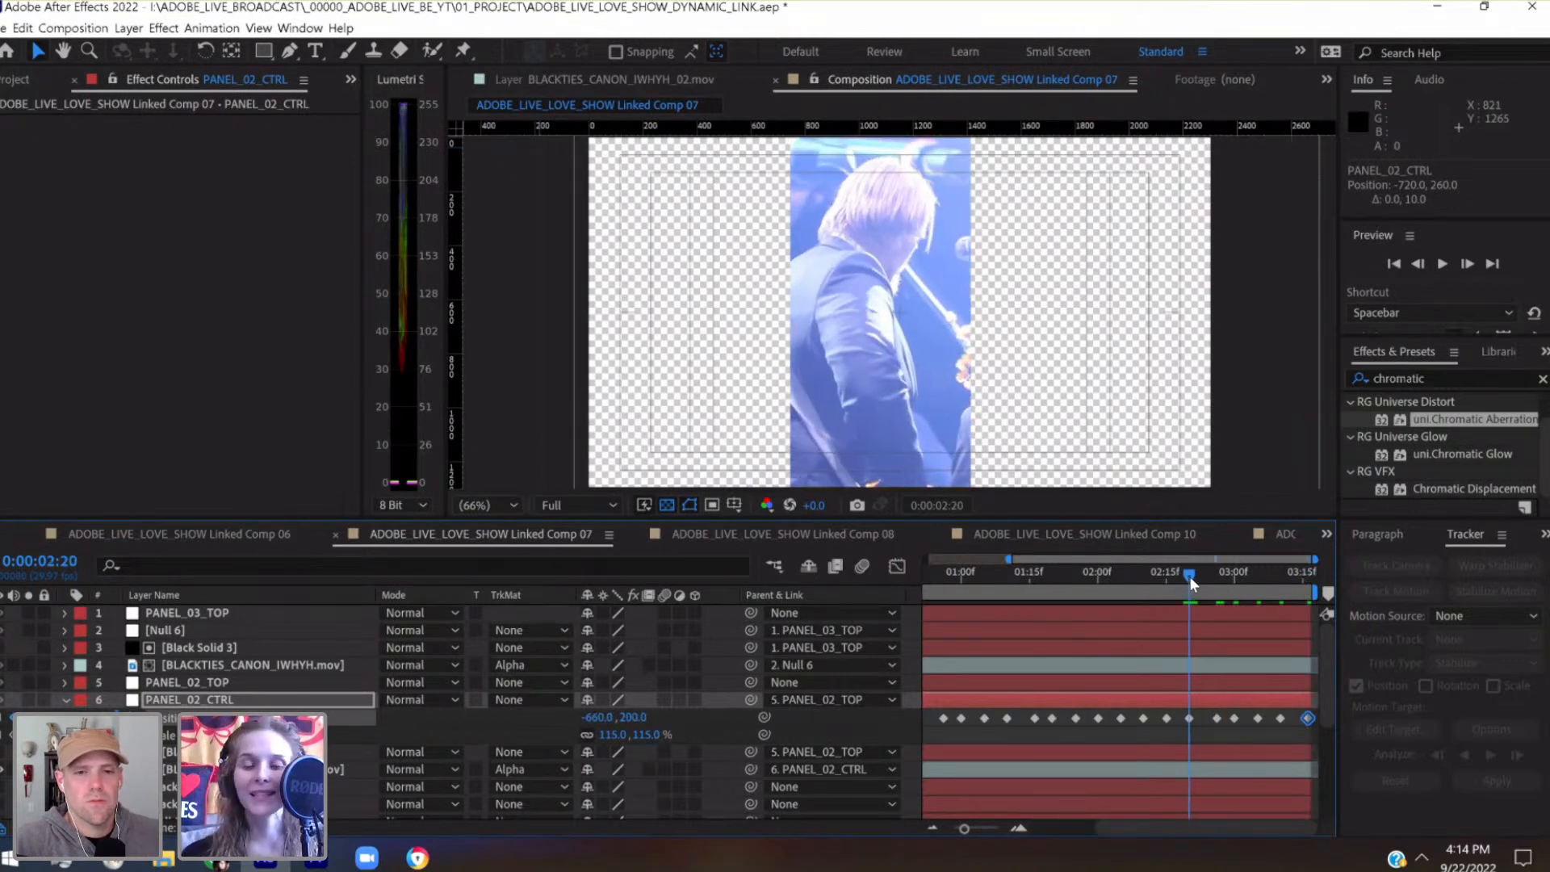
{"action": "key", "text": "shift+Right"}
{"action": "key", "text": "shift+Right"}
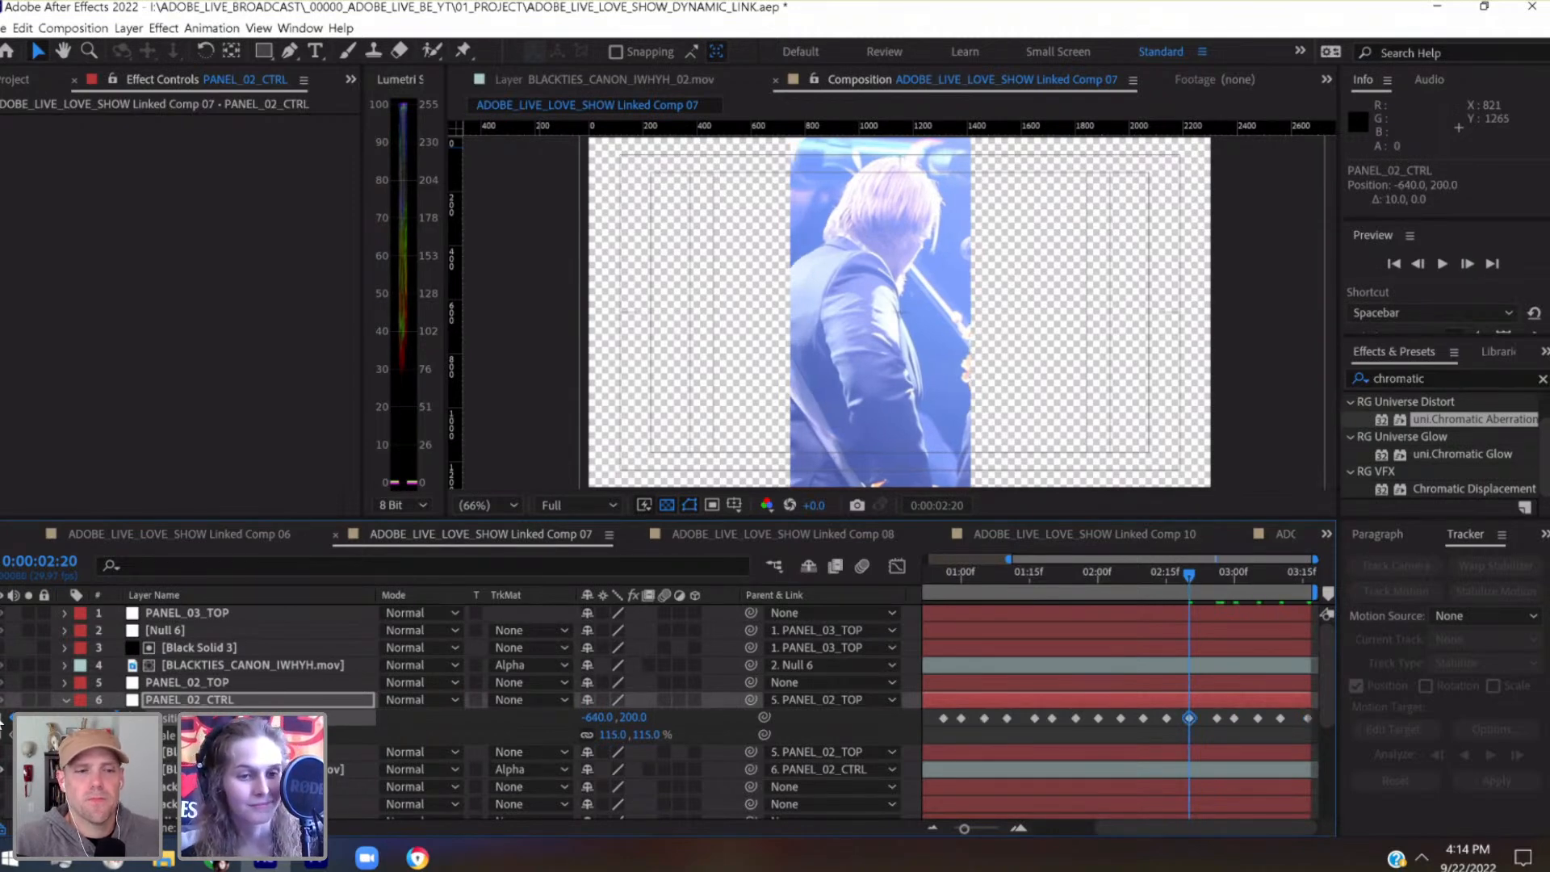
Move PANEL_02_CTRL's Position keyframe at 0:00:02:10 right and up to -660, 200
{"action": "key", "text": "j"}
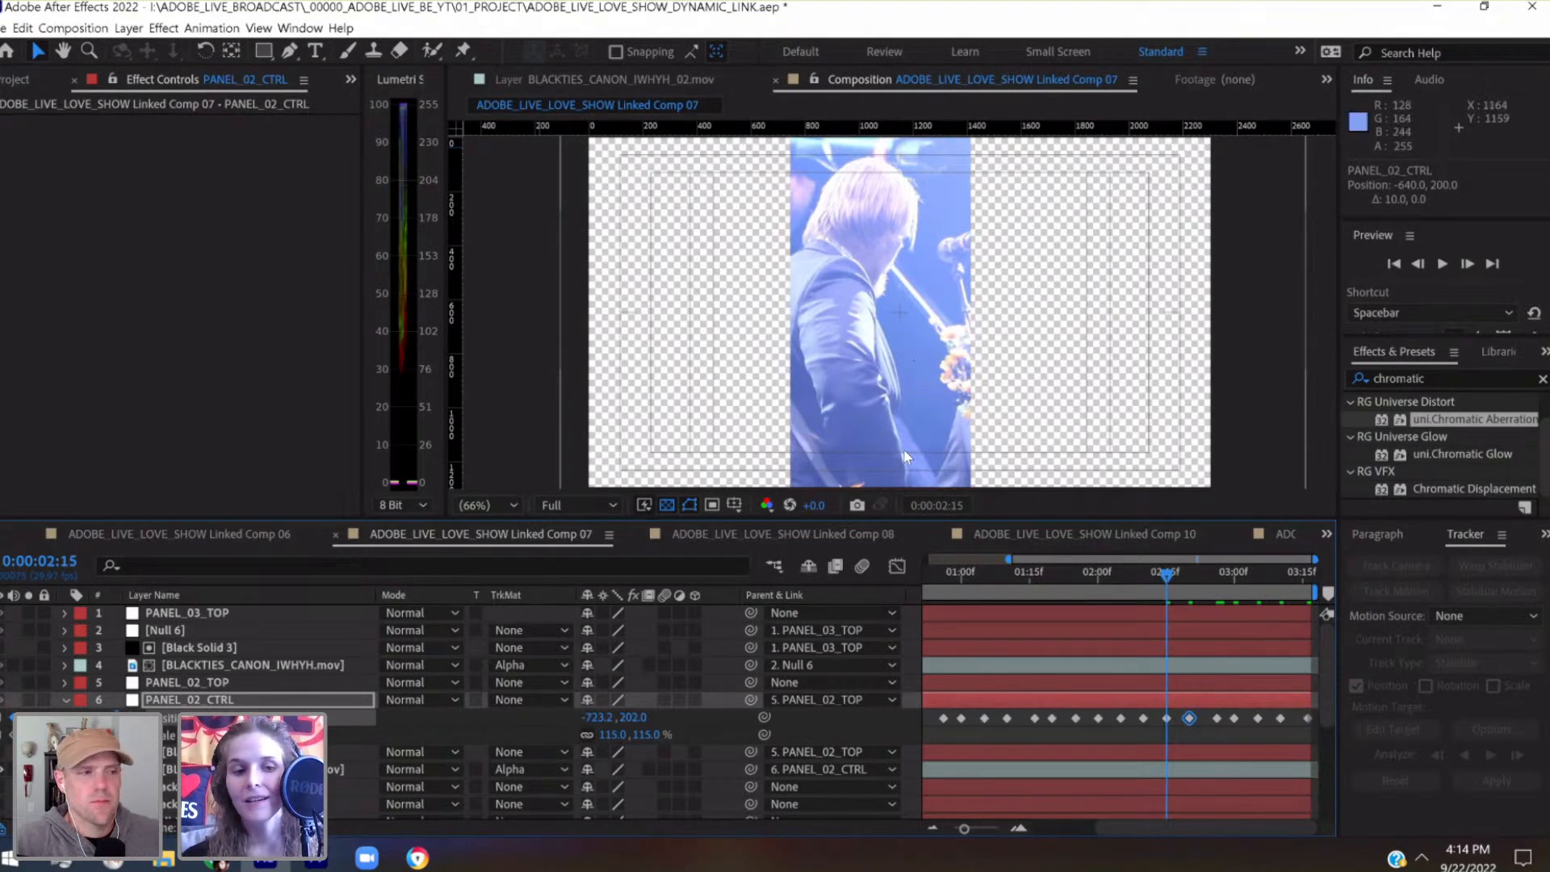
{"action": "key", "text": "j"}
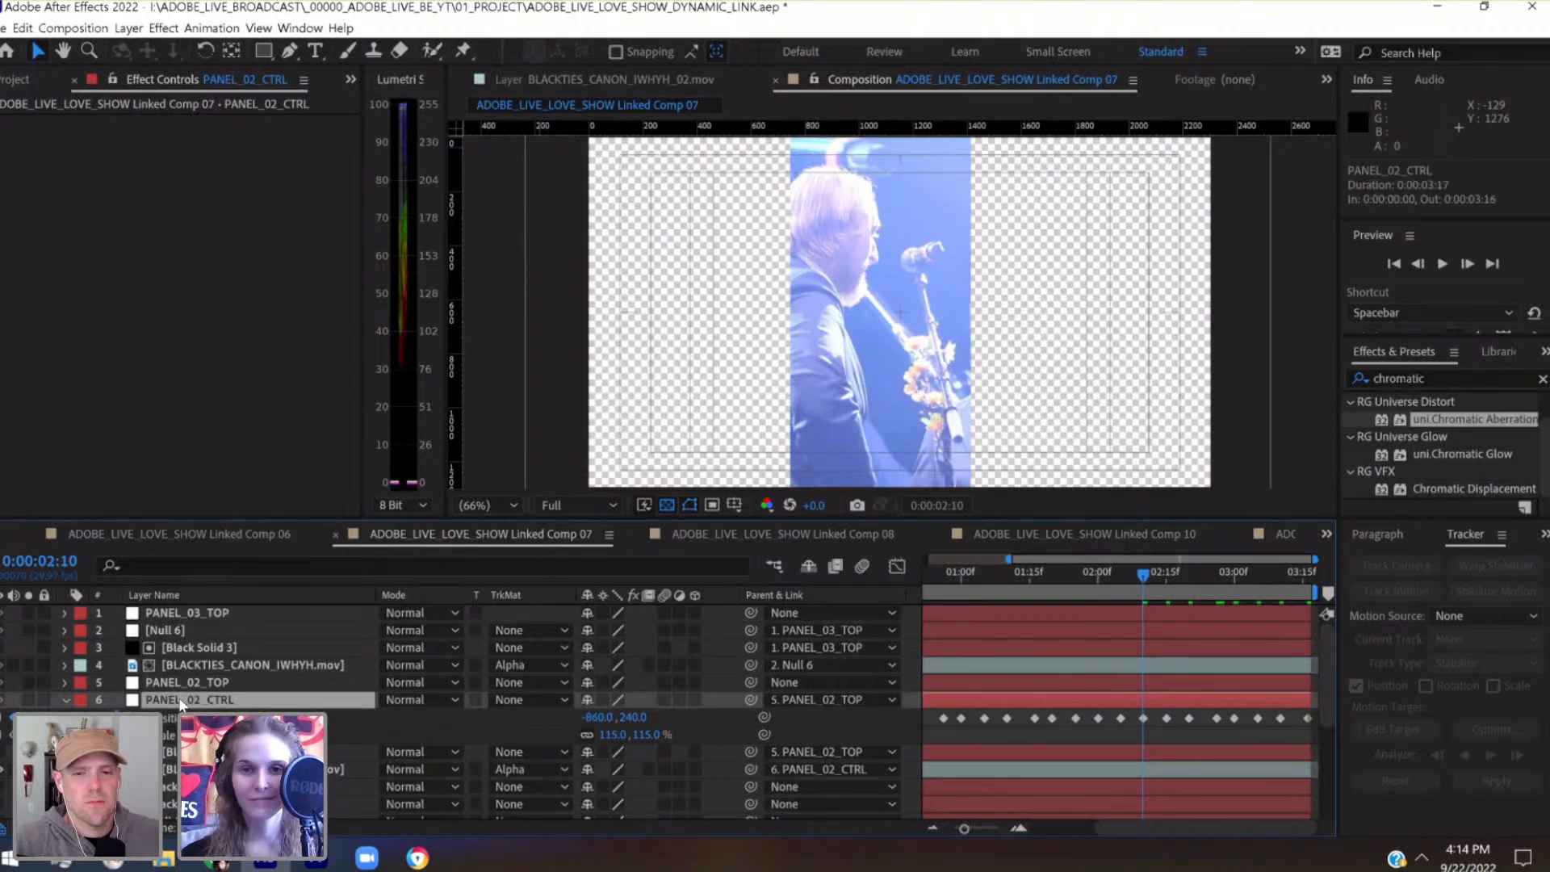
{"action": "key", "text": "ctrl+v"}
{"action": "key", "text": "shift+Right"}
{"action": "key", "text": "shift+Right"}
{"action": "key", "text": "shift+Right"}
{"action": "key", "text": "shift+Right"}
{"action": "key", "text": "shift+Right"}
{"action": "key", "text": "shift+Right"}
{"action": "key", "text": "shift+Right"}
{"action": "key", "text": "shift+Right"}
{"action": "key", "text": "shift+Right"}
{"action": "key", "text": "shift+Right"}
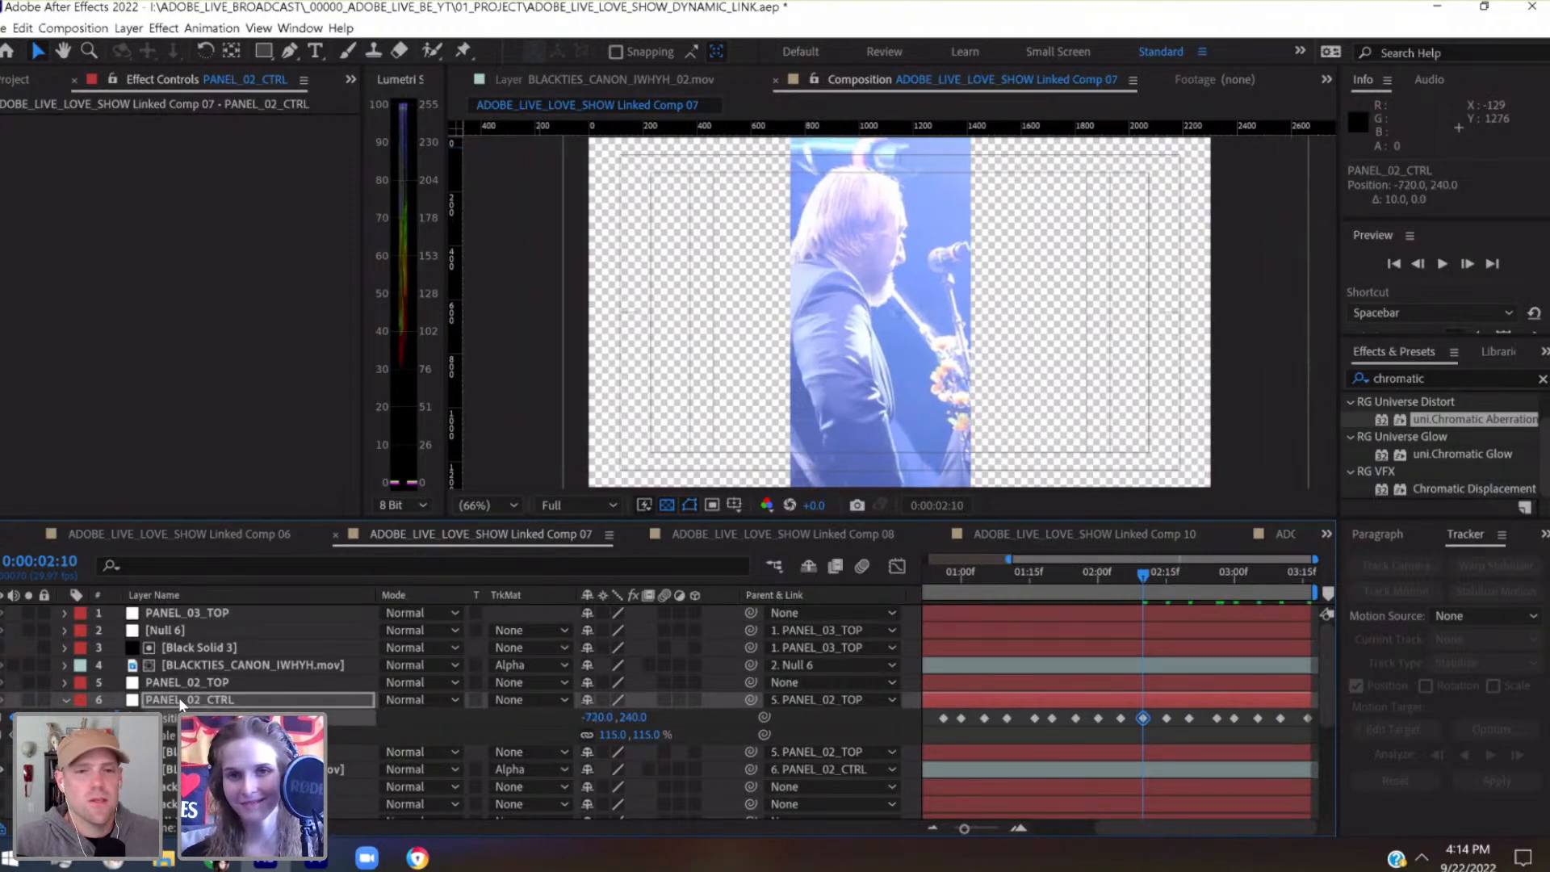
{"action": "key", "text": "shift+Up"}
{"action": "key", "text": "shift+Up"}
{"action": "key", "text": "shift+Up"}
{"action": "key", "text": "shift+Up"}
{"action": "key", "text": "shift+Right"}
{"action": "key", "text": "shift+Right"}
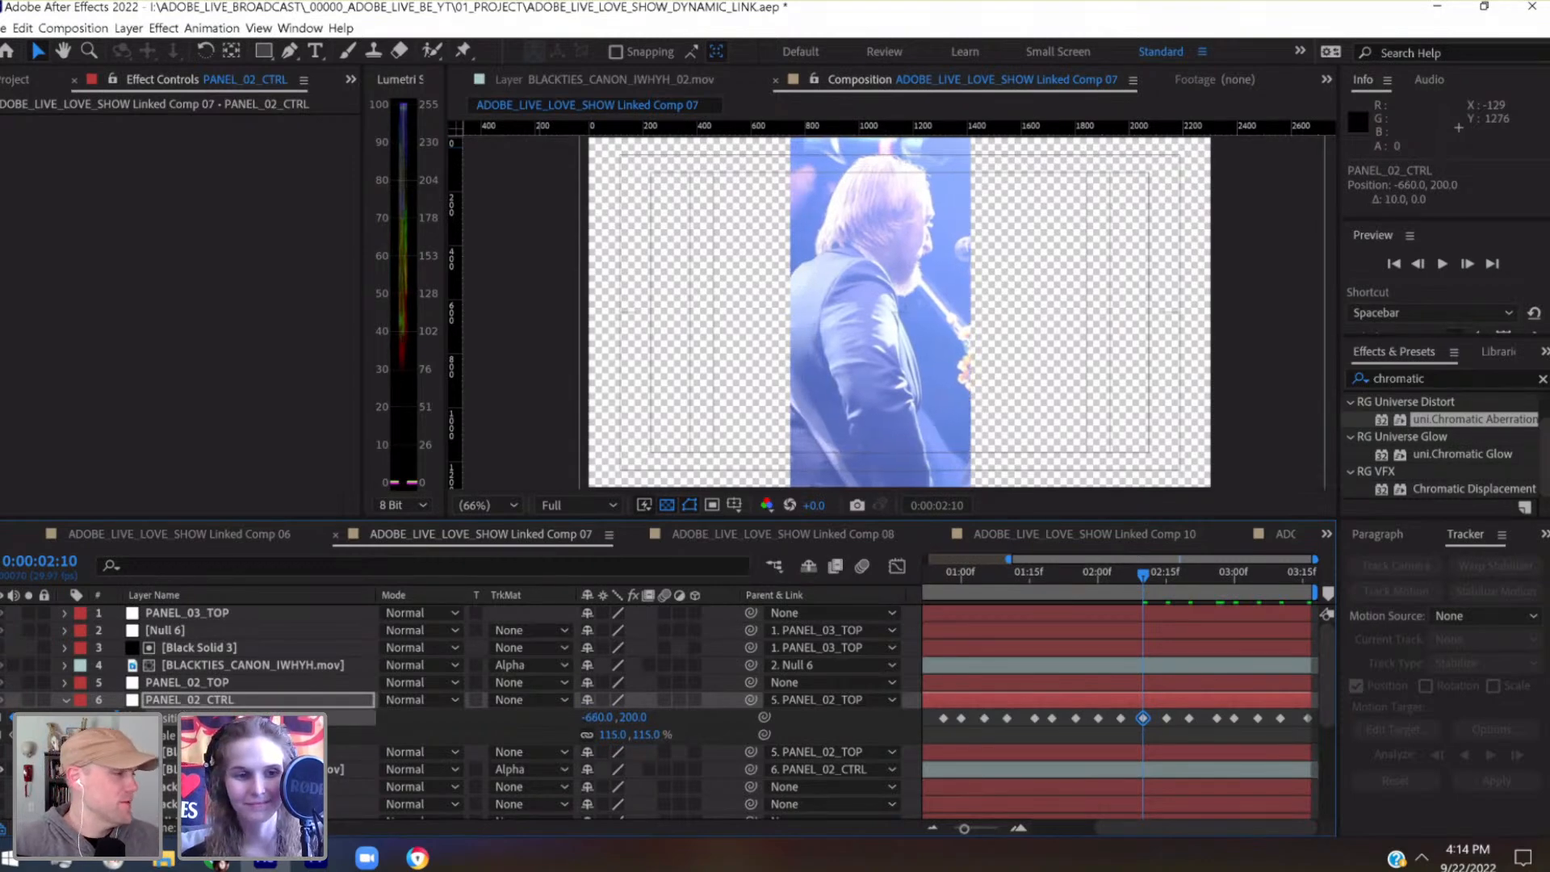
Nudge PANEL_02_CTRL's Position keyframe at 0:00:02:05 right to -700.8, 218.9 and save the project
{"action": "key", "text": "j"}
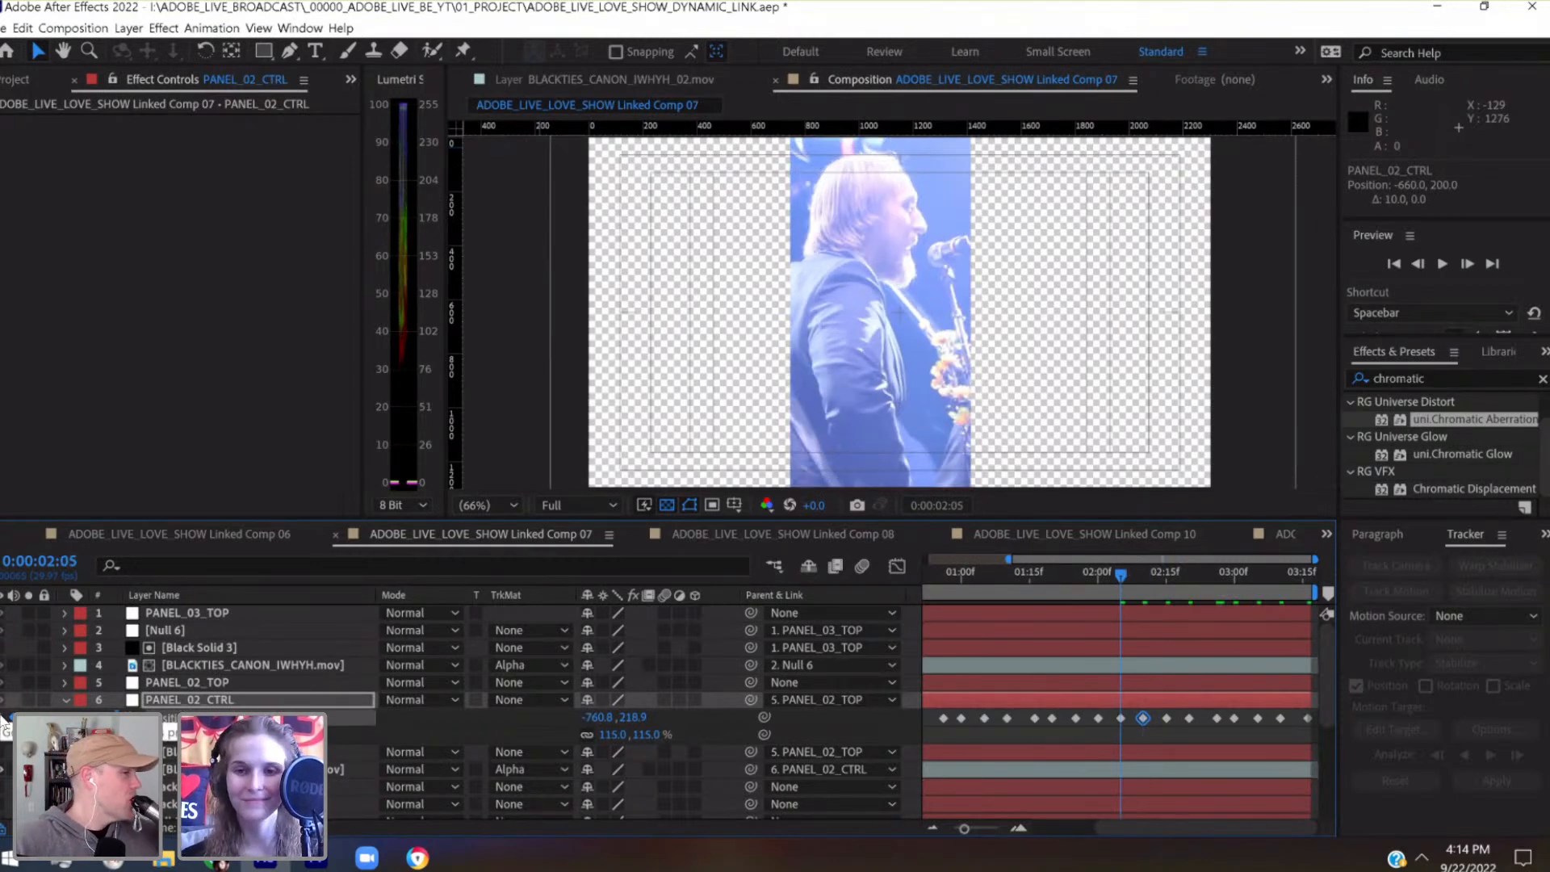
{"action": "key", "text": "shift+Right"}
{"action": "key", "text": "shift+Right"}
{"action": "key", "text": "shift+Right"}
{"action": "key", "text": "shift+Right"}
{"action": "key", "text": "shift+Right"}
{"action": "key", "text": "shift+Right"}
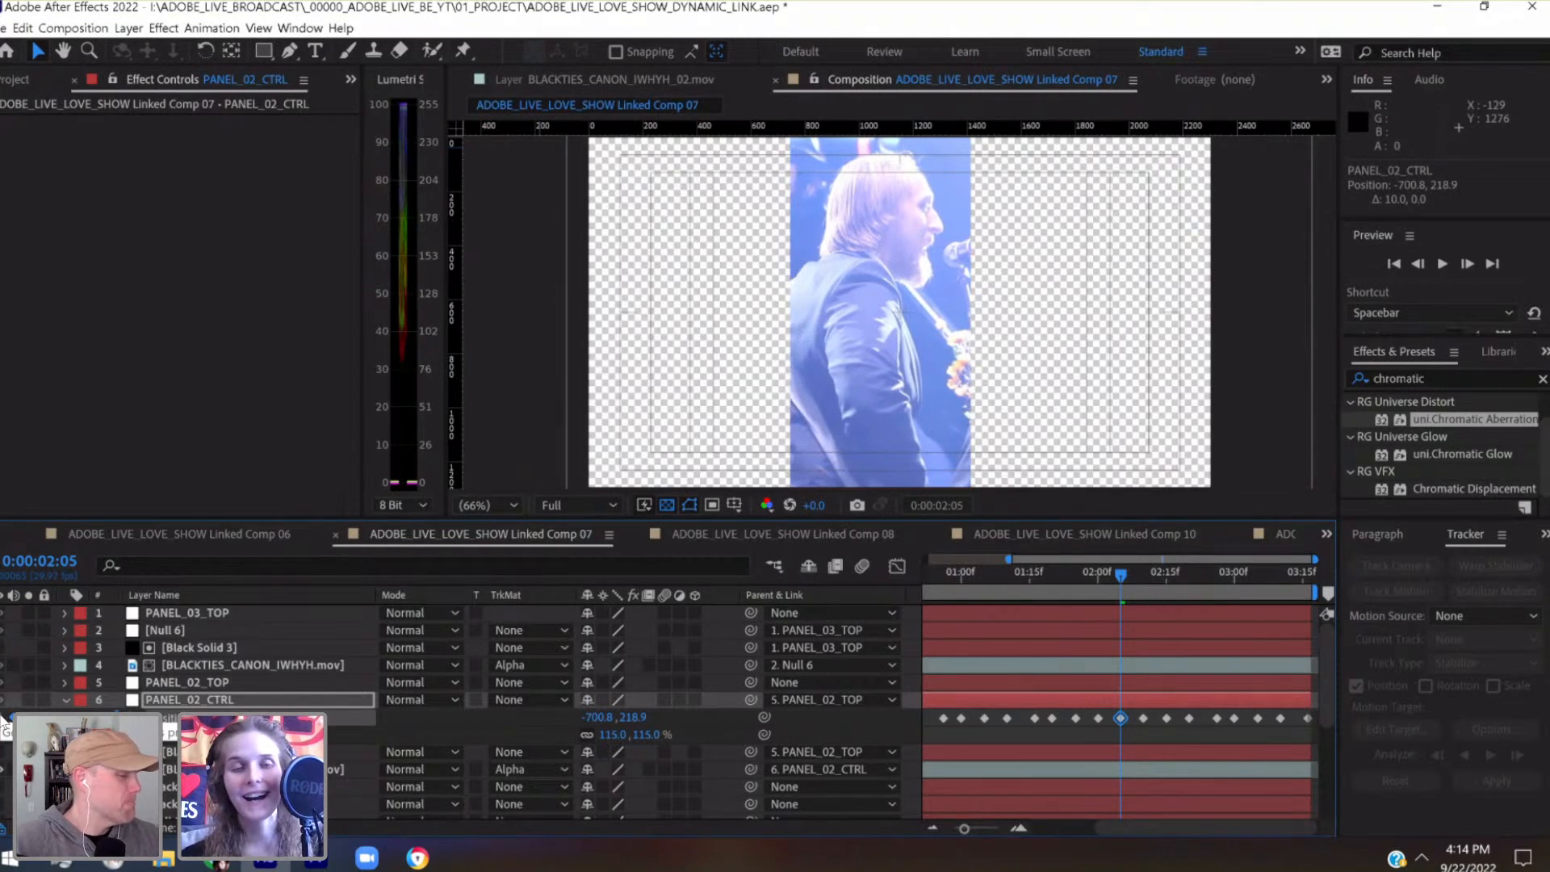
{"action": "key", "text": "ctrl+s"}
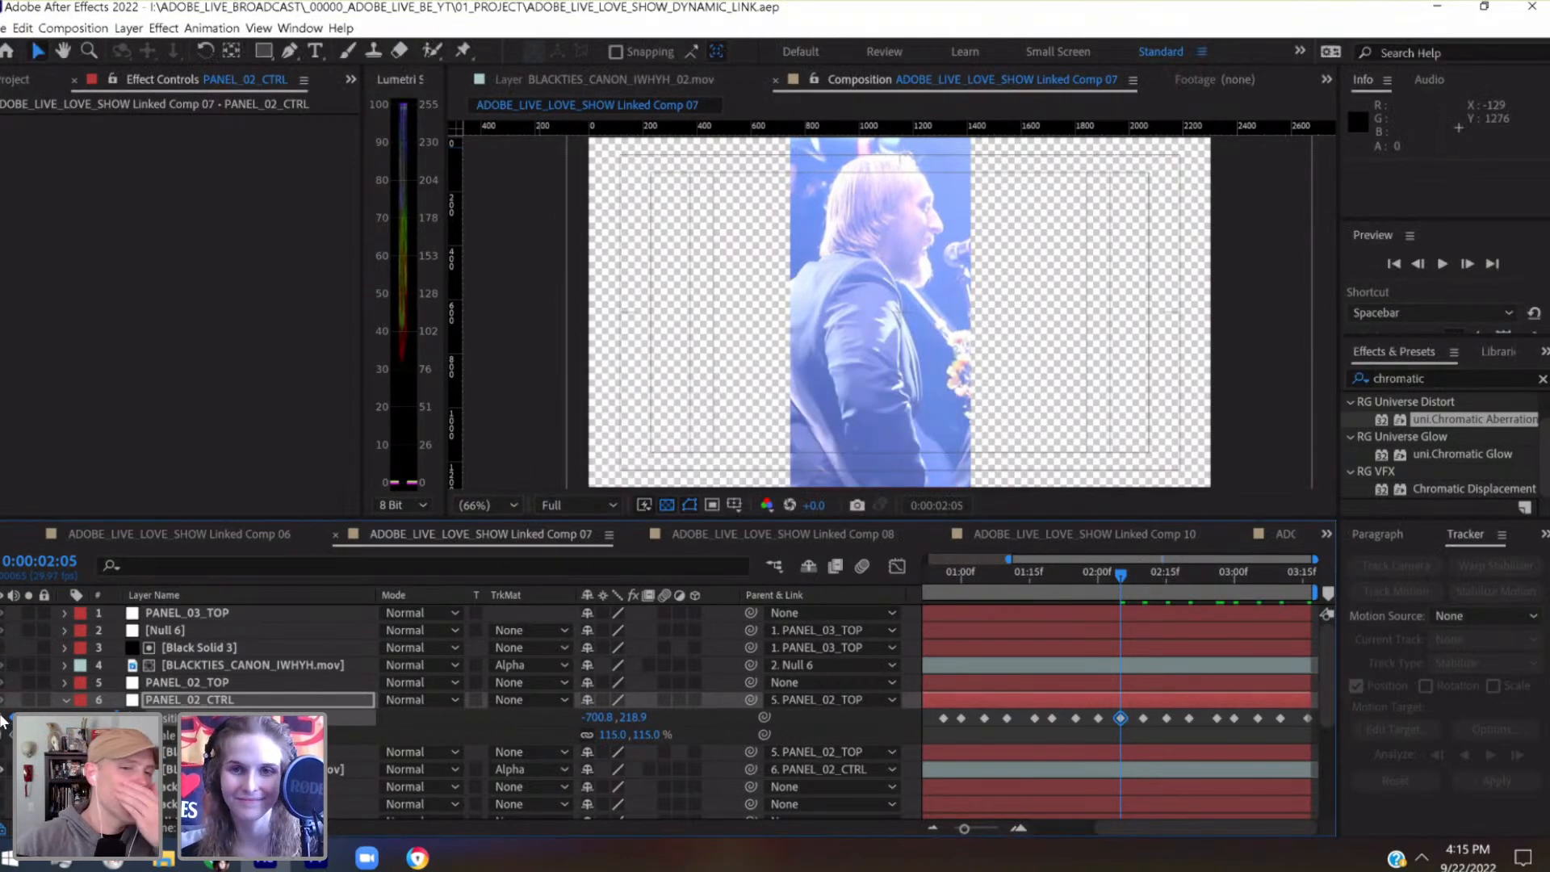
Move PANEL_02_CTRL's Position keyframe at 0:00:02:00 right and down to -760, 220
{"action": "key", "text": "j"}
{"action": "key", "text": "shift+Right"}
{"action": "key", "text": "shift+Right"}
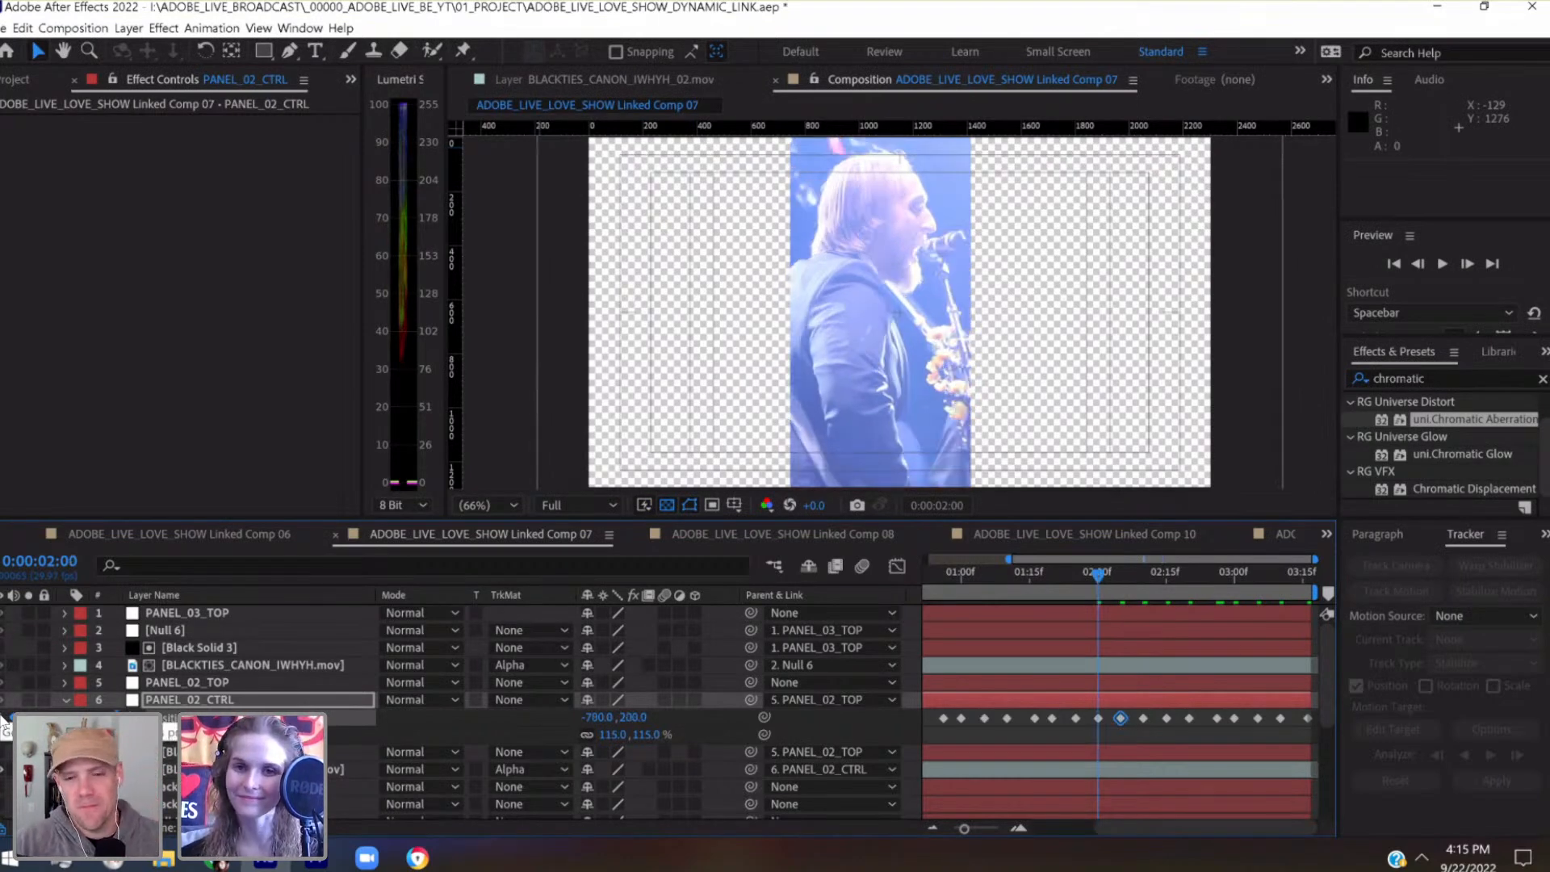
{"action": "key", "text": "shift+Down"}
{"action": "key", "text": "shift+Down"}
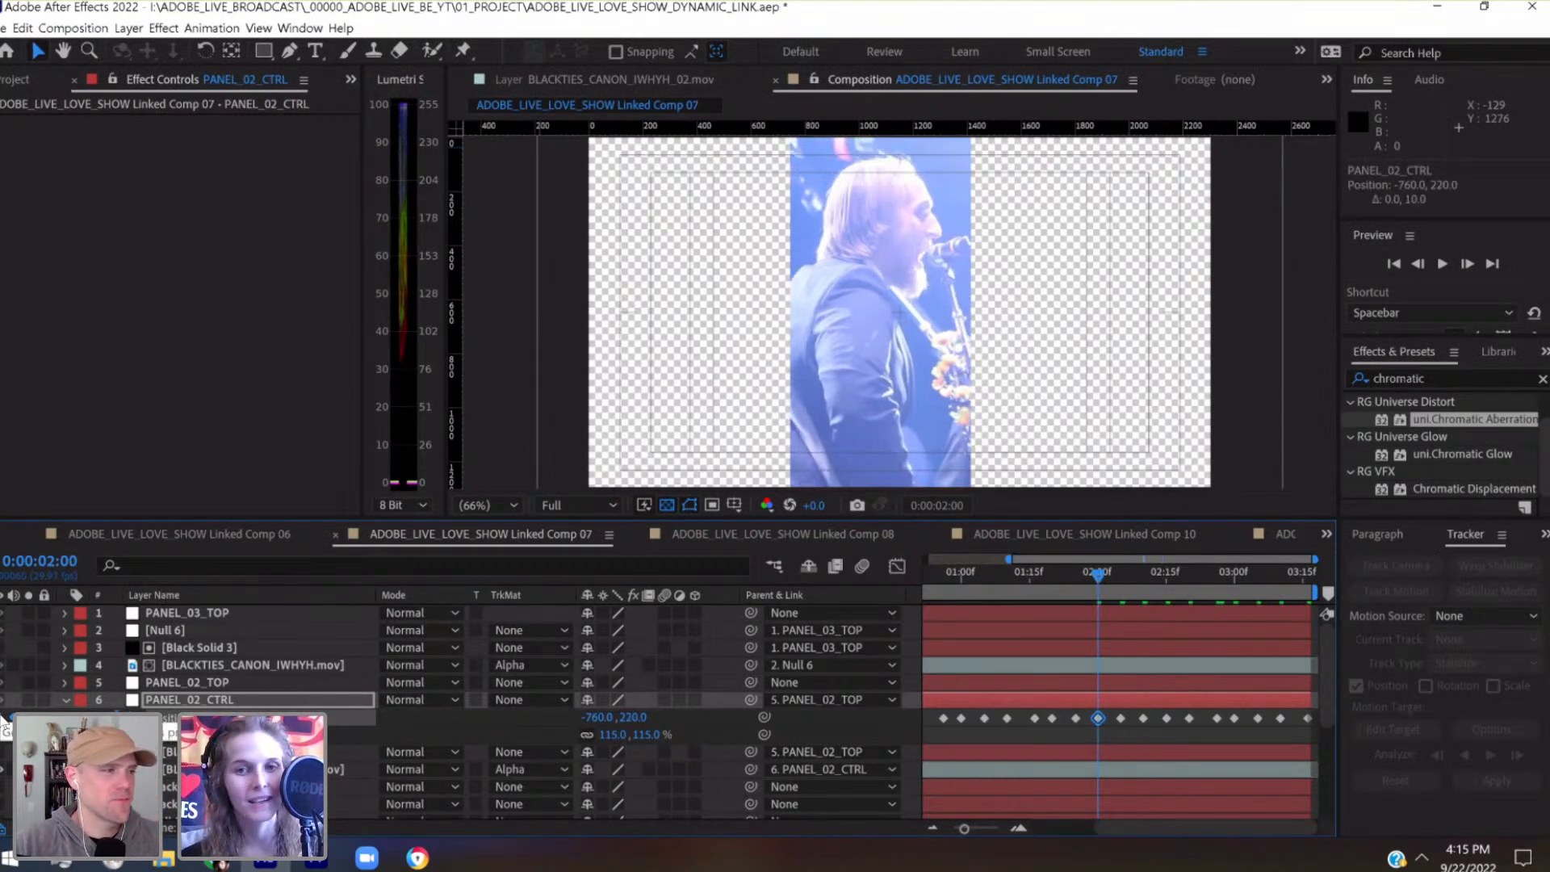
Lower PANEL_02_CTRL's Position keyframe at 0:00:01:25 to -770.7, 205.9
{"action": "key", "text": "Page_Up"}
{"action": "key", "text": "shift+Down"}
{"action": "key", "text": "shift+Down"}
{"action": "key", "text": "shift+Down"}
{"action": "key", "text": "shift+Down"}
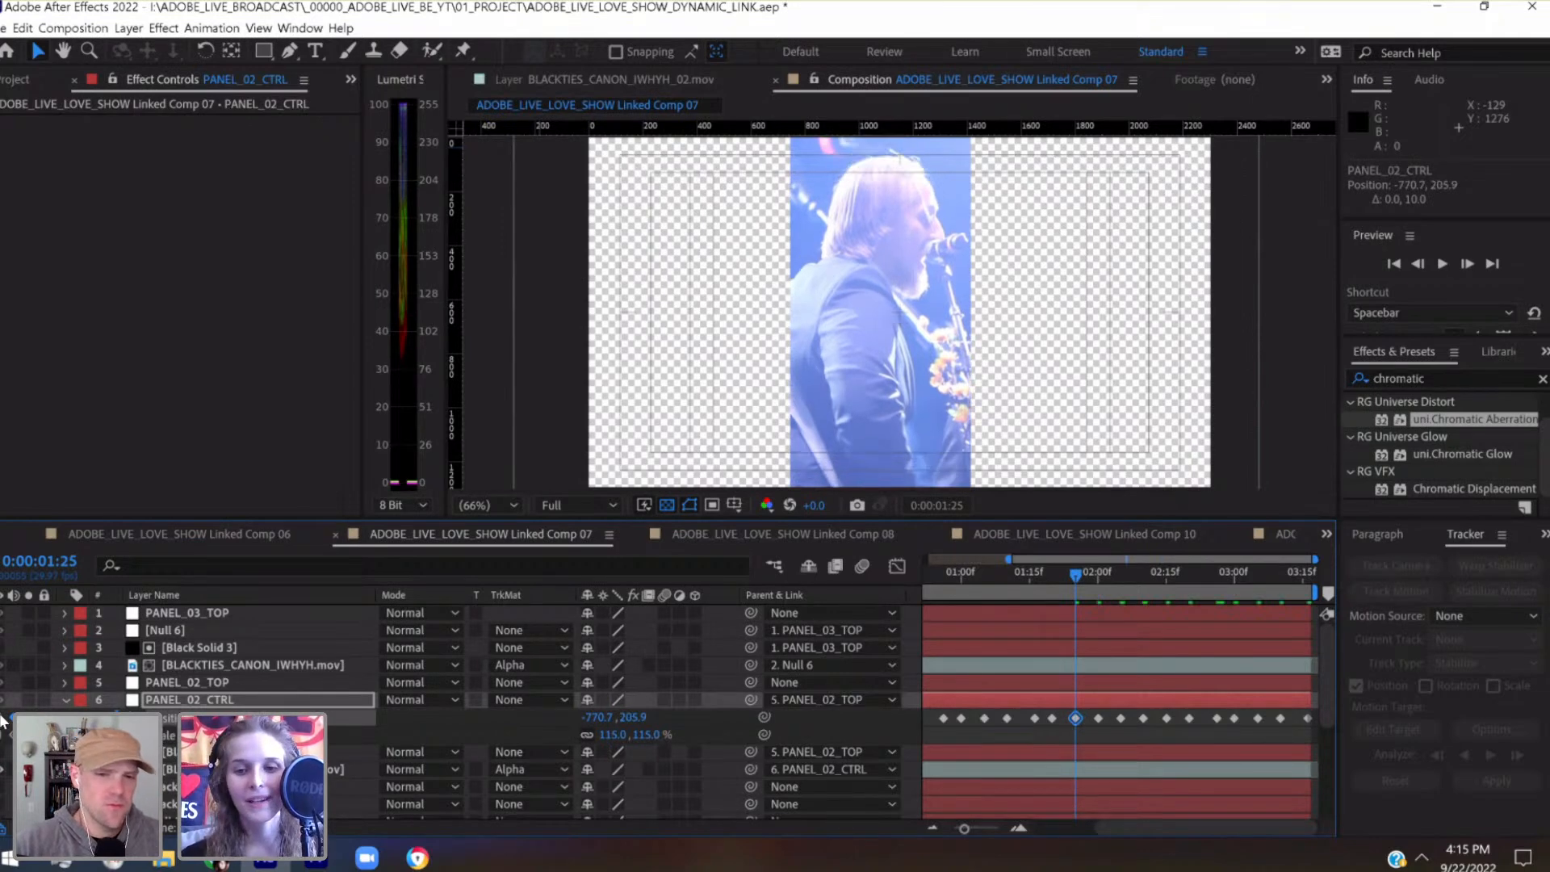
Lower PANEL_02_CTRL's Position keyframe at 0:00:01:20 to -760, 200
{"action": "key", "text": "Page_Up"}
{"action": "key", "text": "Page_Up"}
{"action": "key", "text": "Page_Up"}
{"action": "key", "text": "Page_Up"}
{"action": "key", "text": "Page_Up"}
{"action": "key", "text": "shift+Down"}
{"action": "key", "text": "shift+Down"}
{"action": "key", "text": "shift+Down"}
{"action": "key", "text": "shift+Down"}
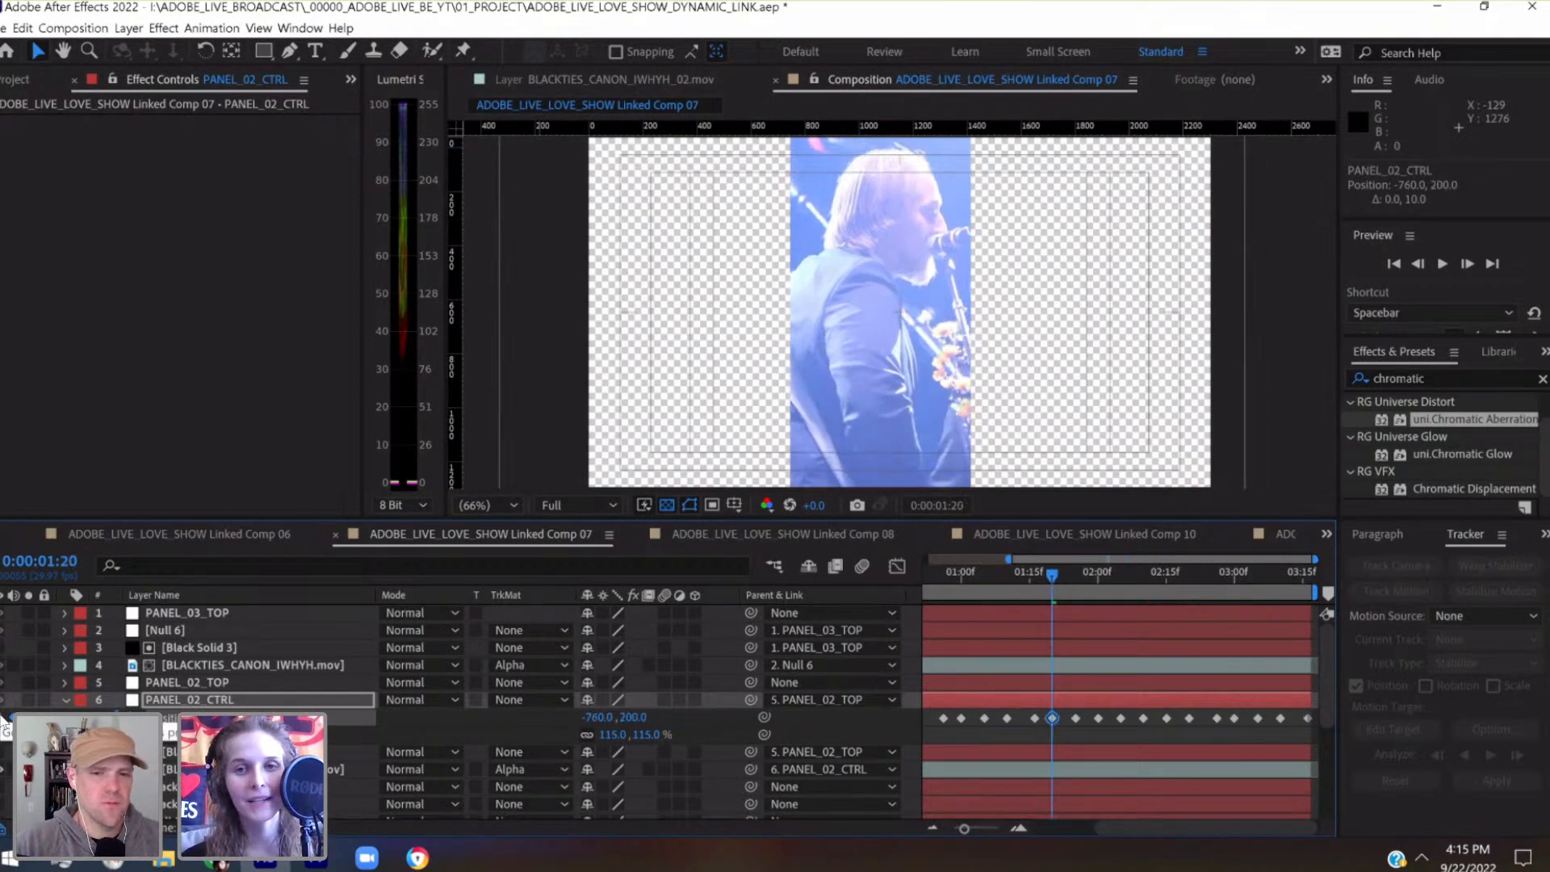
Move PANEL_02_CTRL's Position keyframe at 0:00:01:16 down and right to -747.5, 193.1
{"action": "key", "text": "Page_Up"}
{"action": "key", "text": "Page_Up"}
{"action": "key", "text": "Page_Up"}
{"action": "key", "text": "Page_Up"}
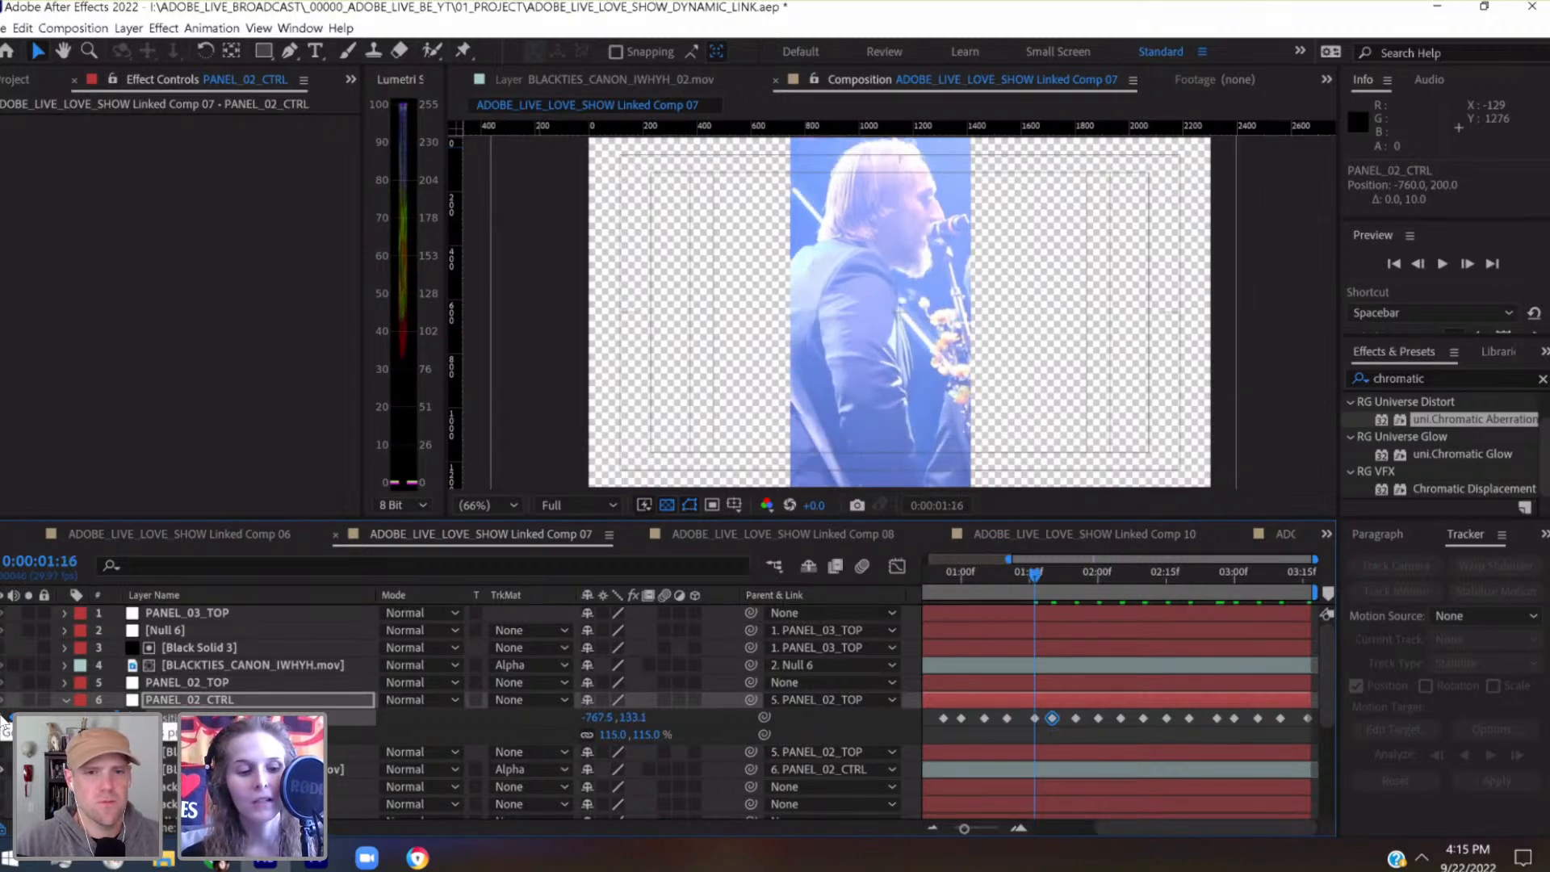
{"action": "key", "text": "shift+Down"}
{"action": "key", "text": "shift+Down"}
{"action": "key", "text": "shift+Right"}
{"action": "key", "text": "shift+Right"}
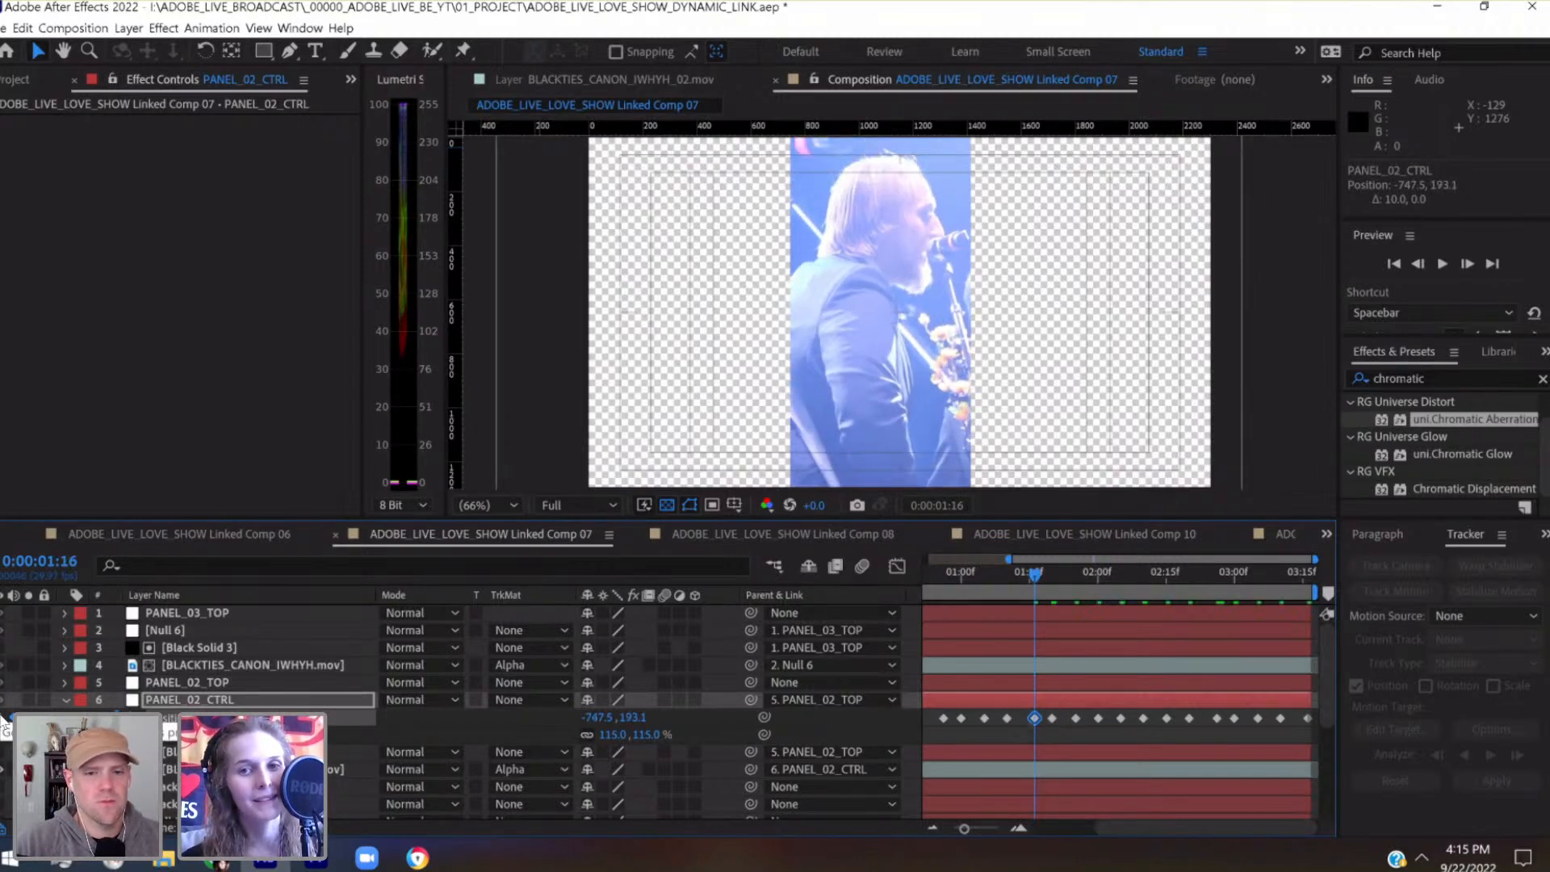
Adjust PANEL_02_CTRL's Position keyframes to -740, 160 at 0:00:01:10 and to -766.8, 180.3 at 0:00:01:05
{"action": "key", "text": "j"}
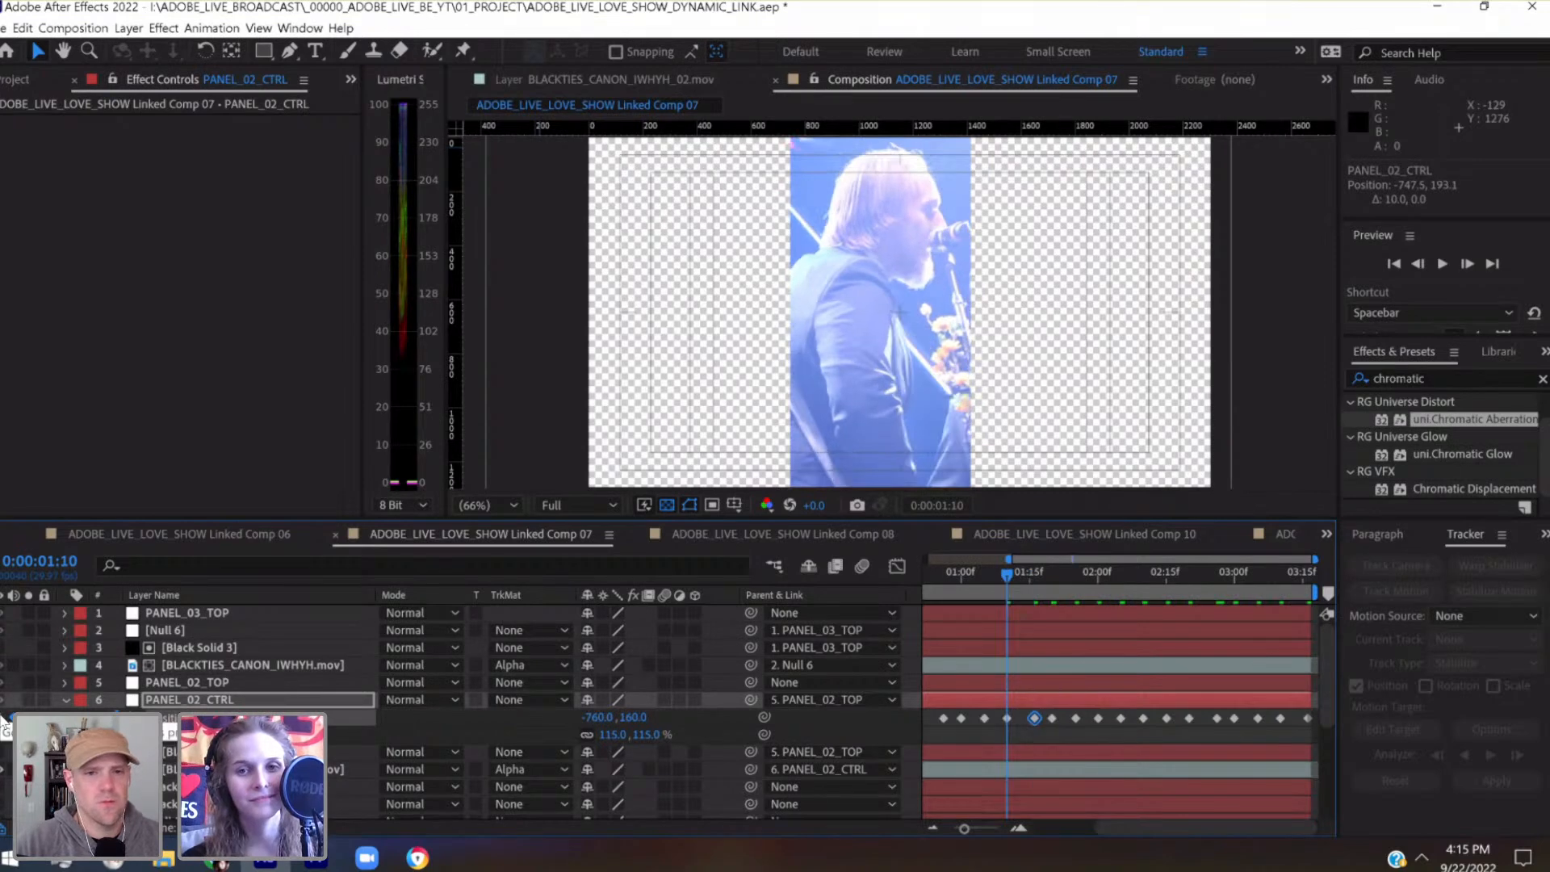
{"action": "key", "text": "shift+Down"}
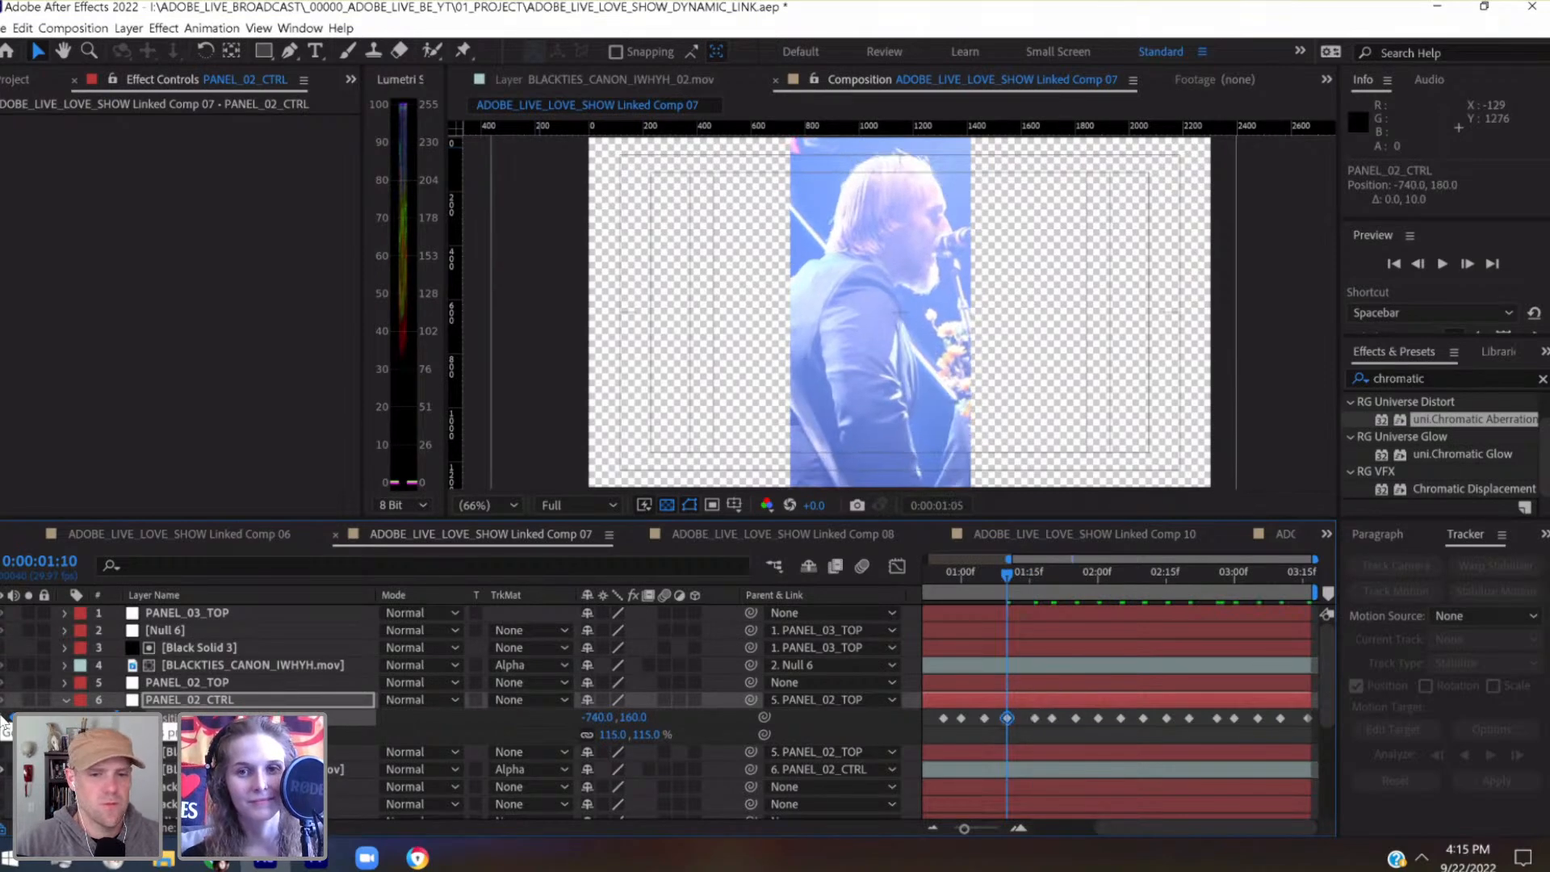
{"action": "left_click", "coordinate": [3, 718]}
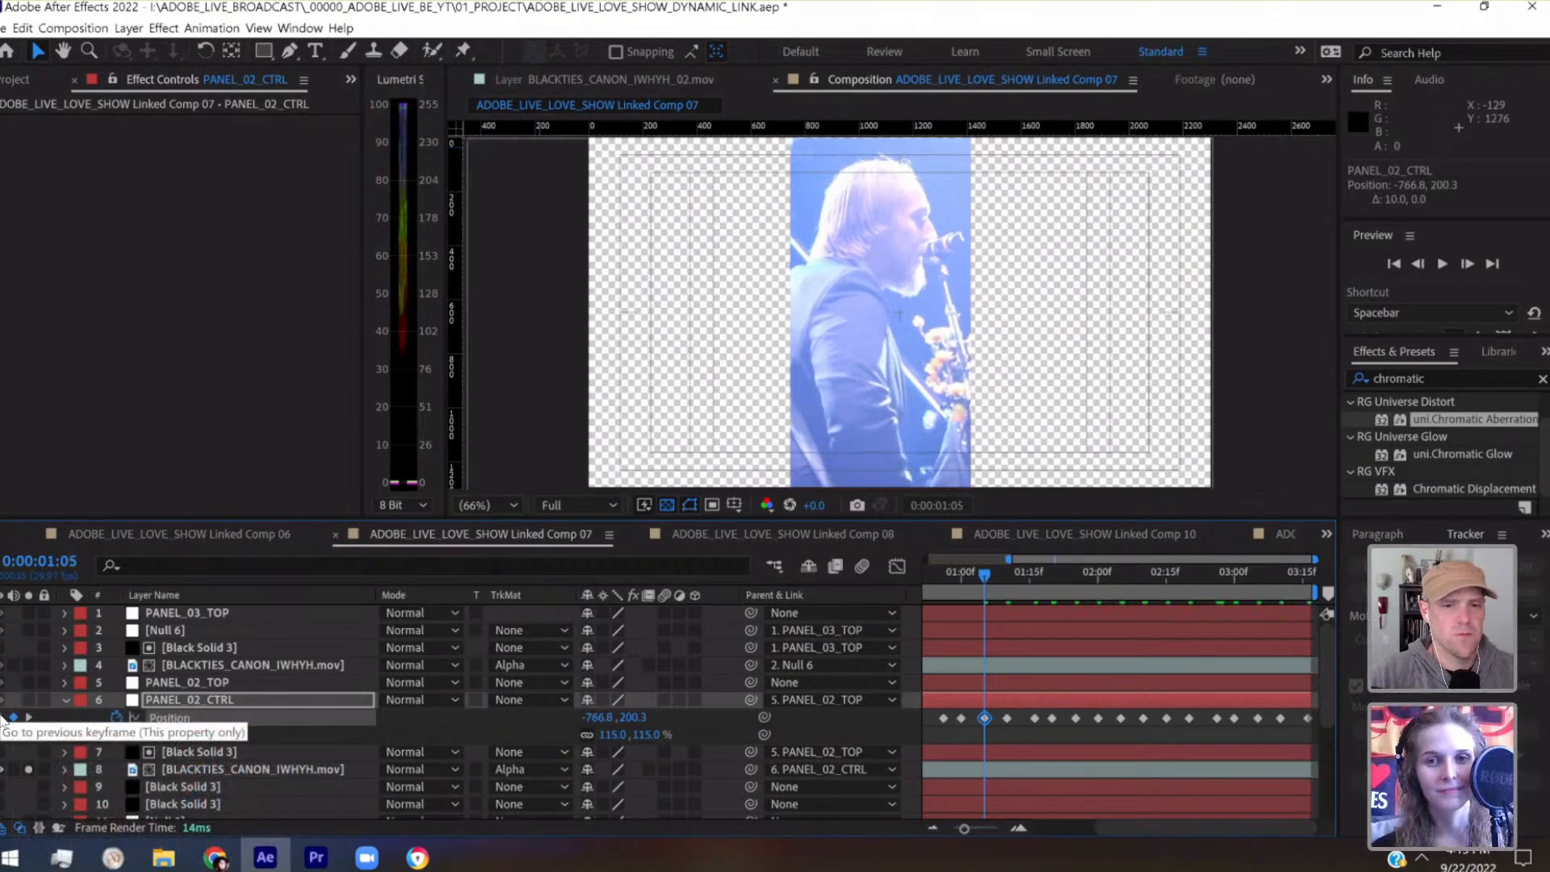
{"action": "key", "text": "shift+Up"}
{"action": "key", "text": "shift+Up"}
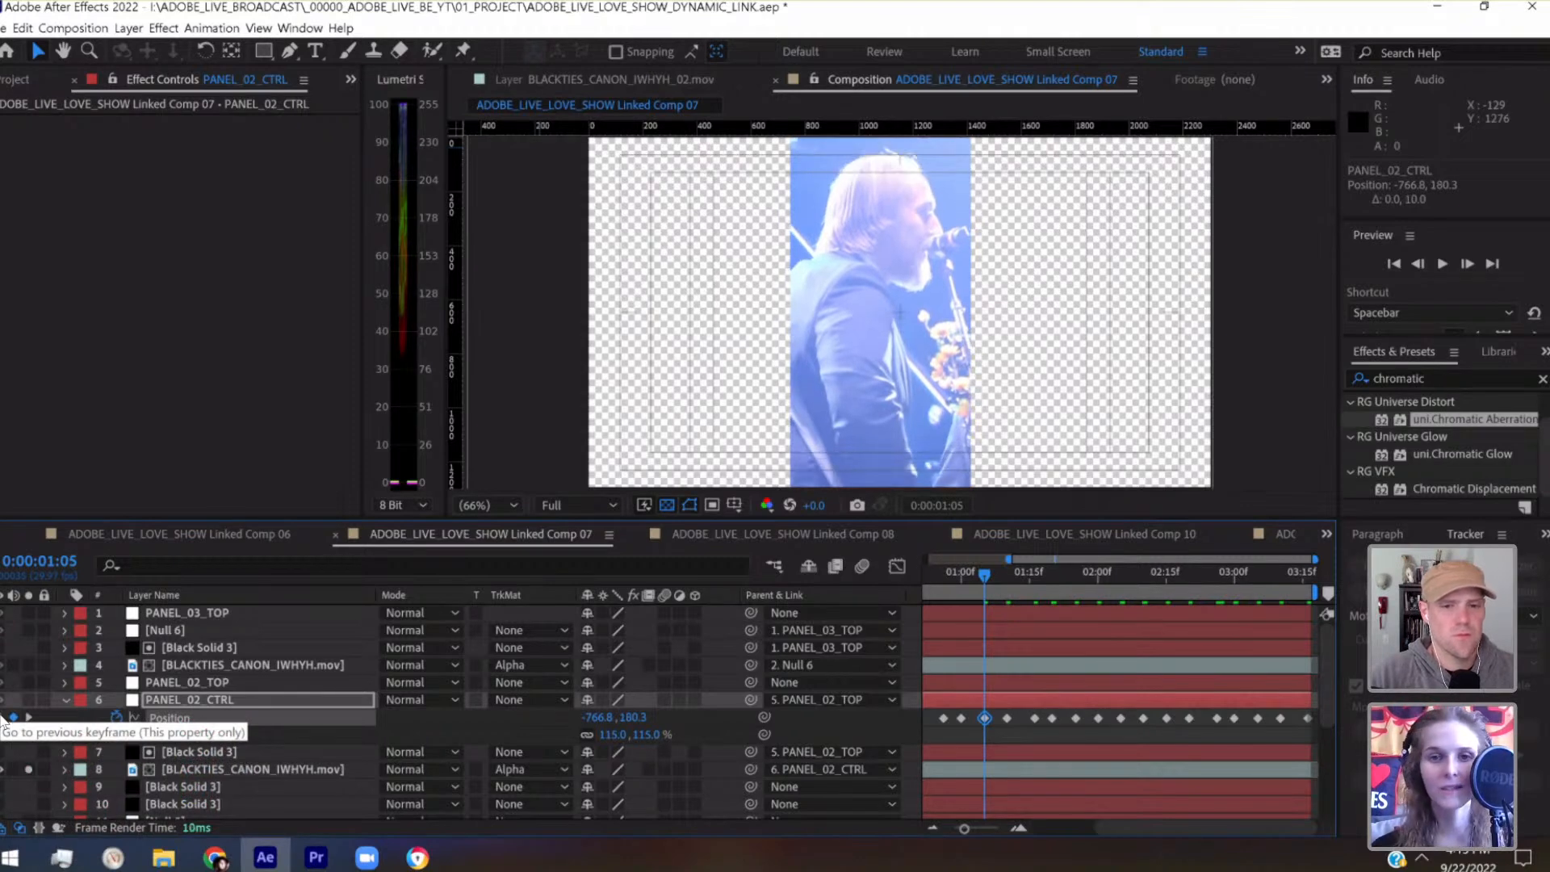
Try lowering PANEL_02_CTRL's Position keyframe at 0:00:01:00 to -820, 180, and undo the change
{"action": "left_click", "coordinate": [3, 718]}
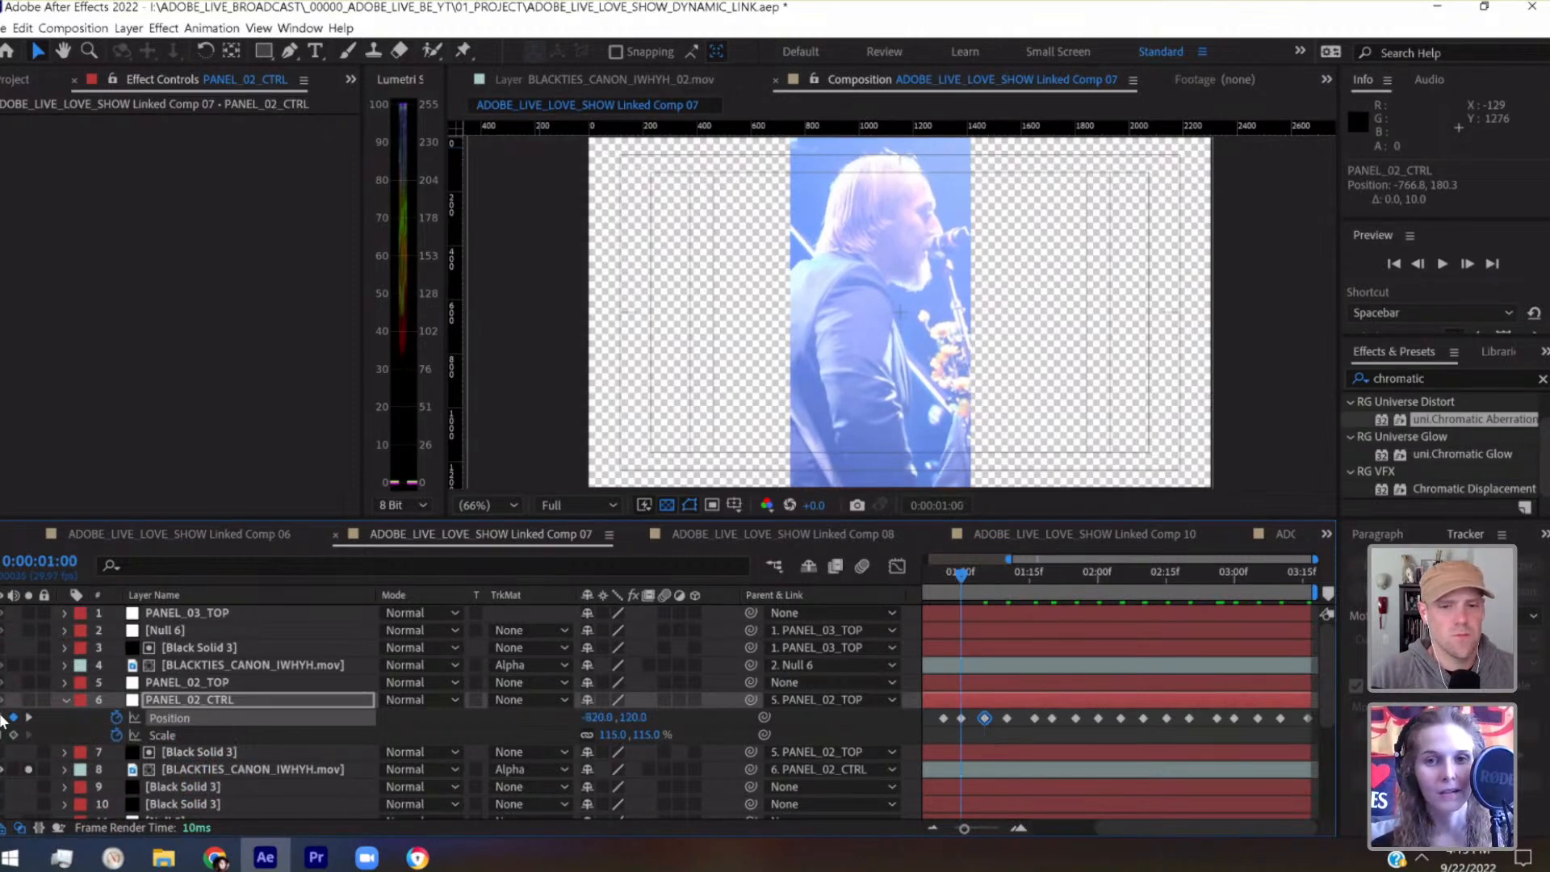
{"action": "key", "text": "shift+Down"}
{"action": "key", "text": "shift+Down"}
{"action": "key", "text": "shift+Down"}
{"action": "key", "text": "shift+Down"}
{"action": "key", "text": "shift+Down"}
{"action": "key", "text": "shift+Down"}
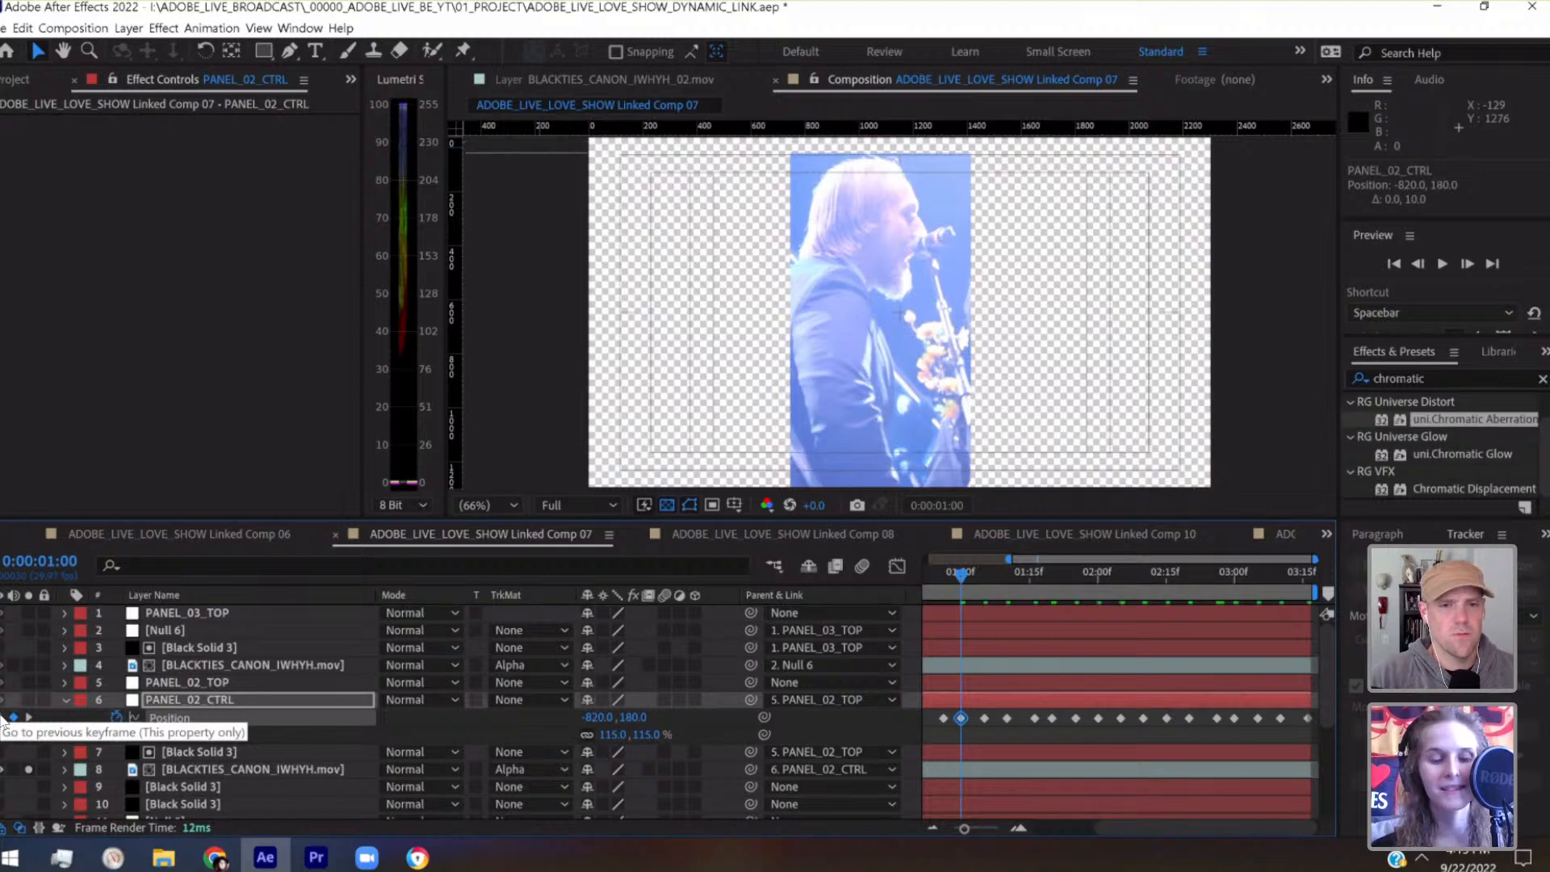
{"action": "key", "text": "ctrl+z"}
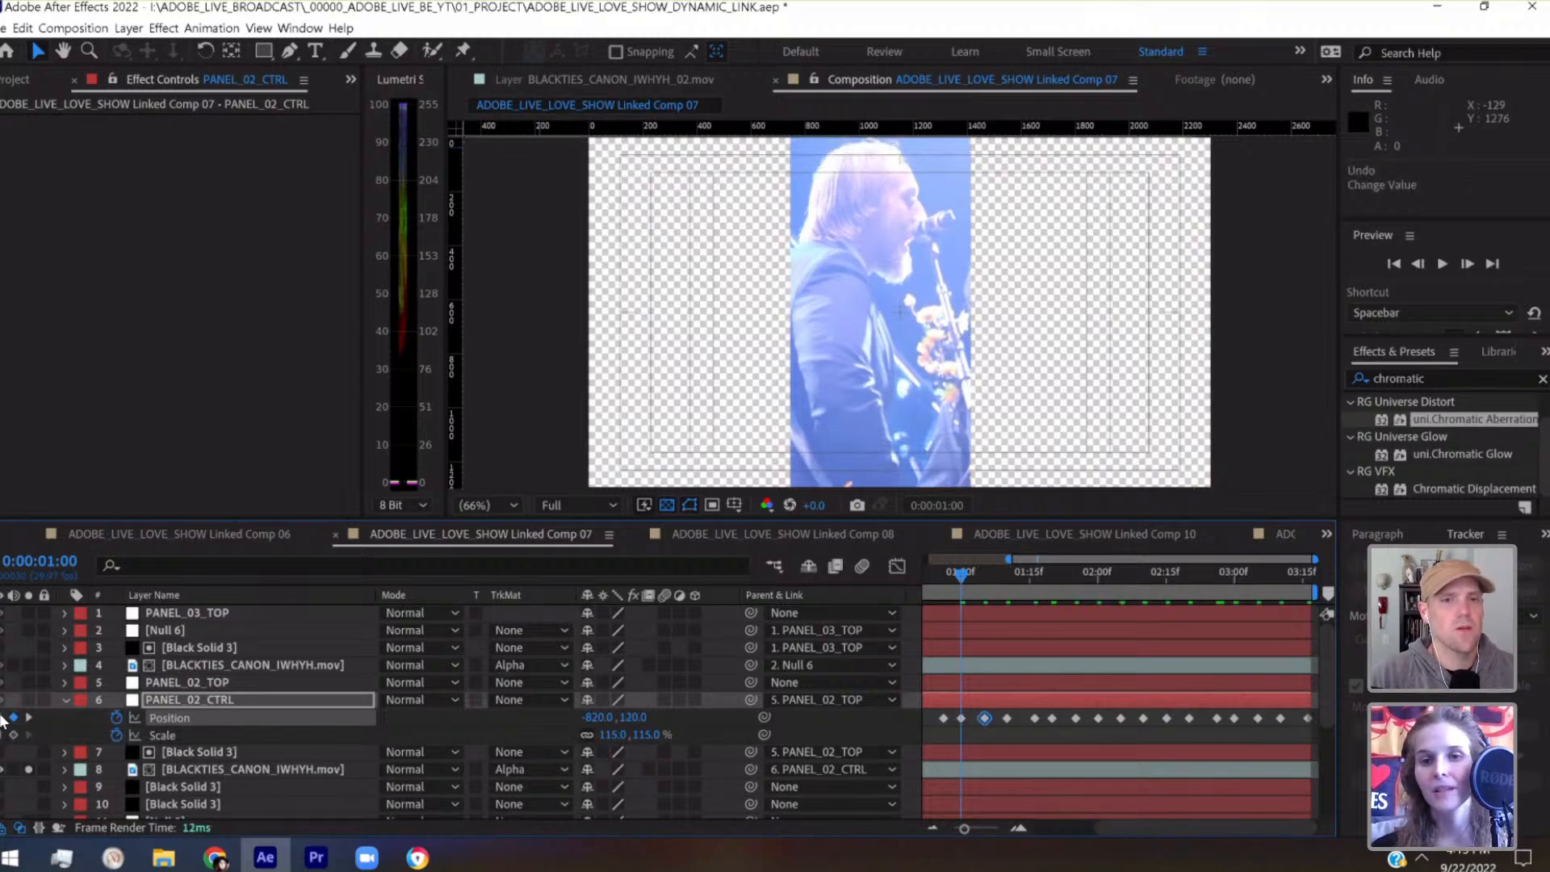
Test a vertical nudge on the Position keyframe at 0:00:01:00, return it to -820, 120, and save the project
{"action": "left_click_drag", "start_coordinate": [974, 588], "coordinate": [1064, 573]}
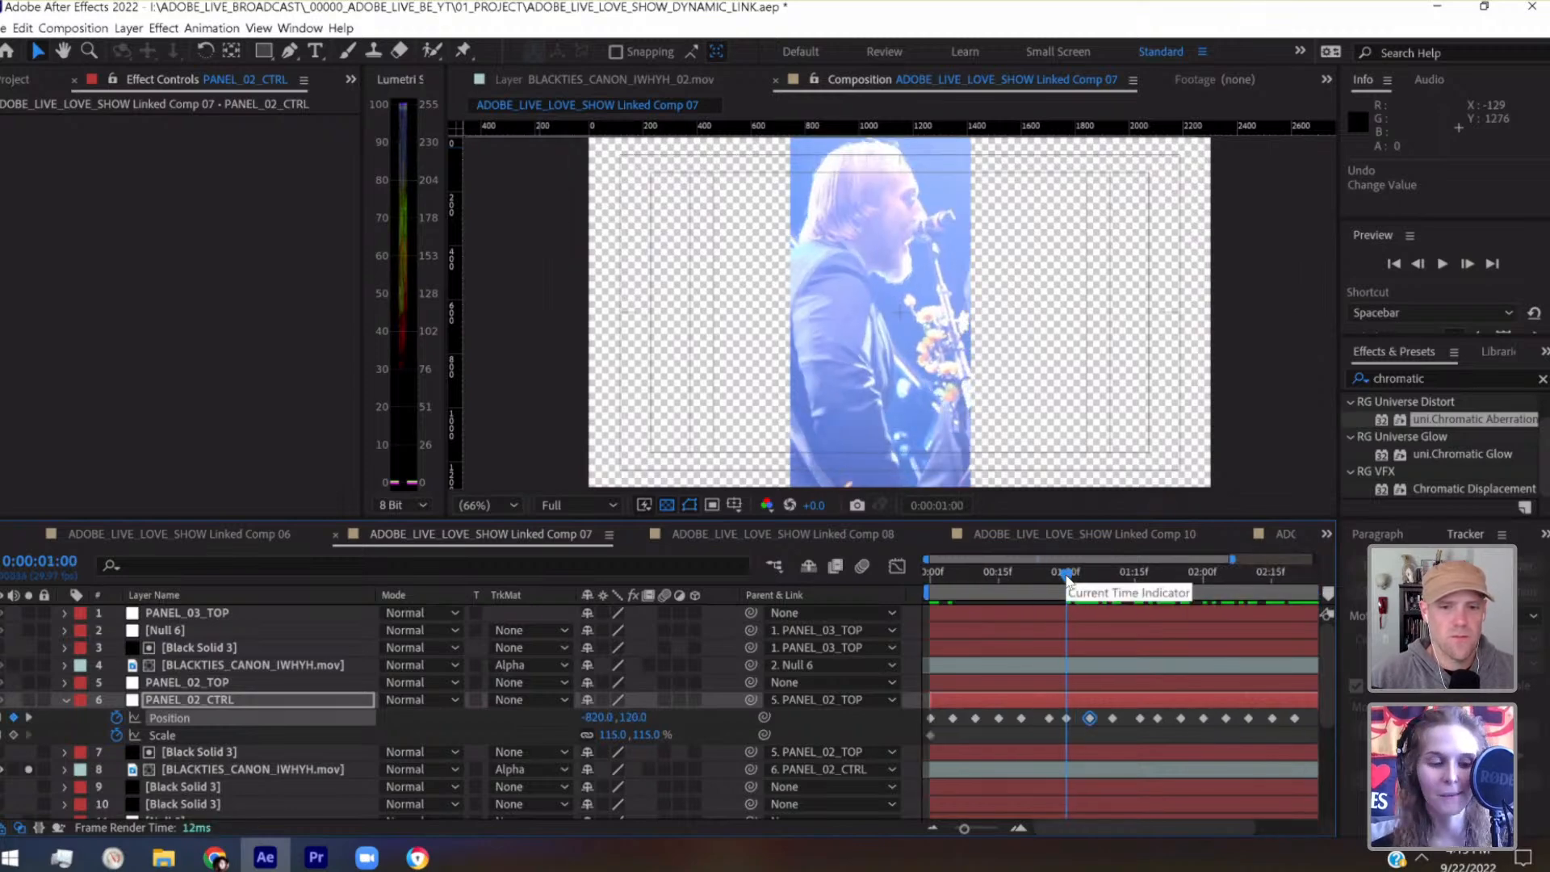
{"action": "key", "text": "ctrl+s"}
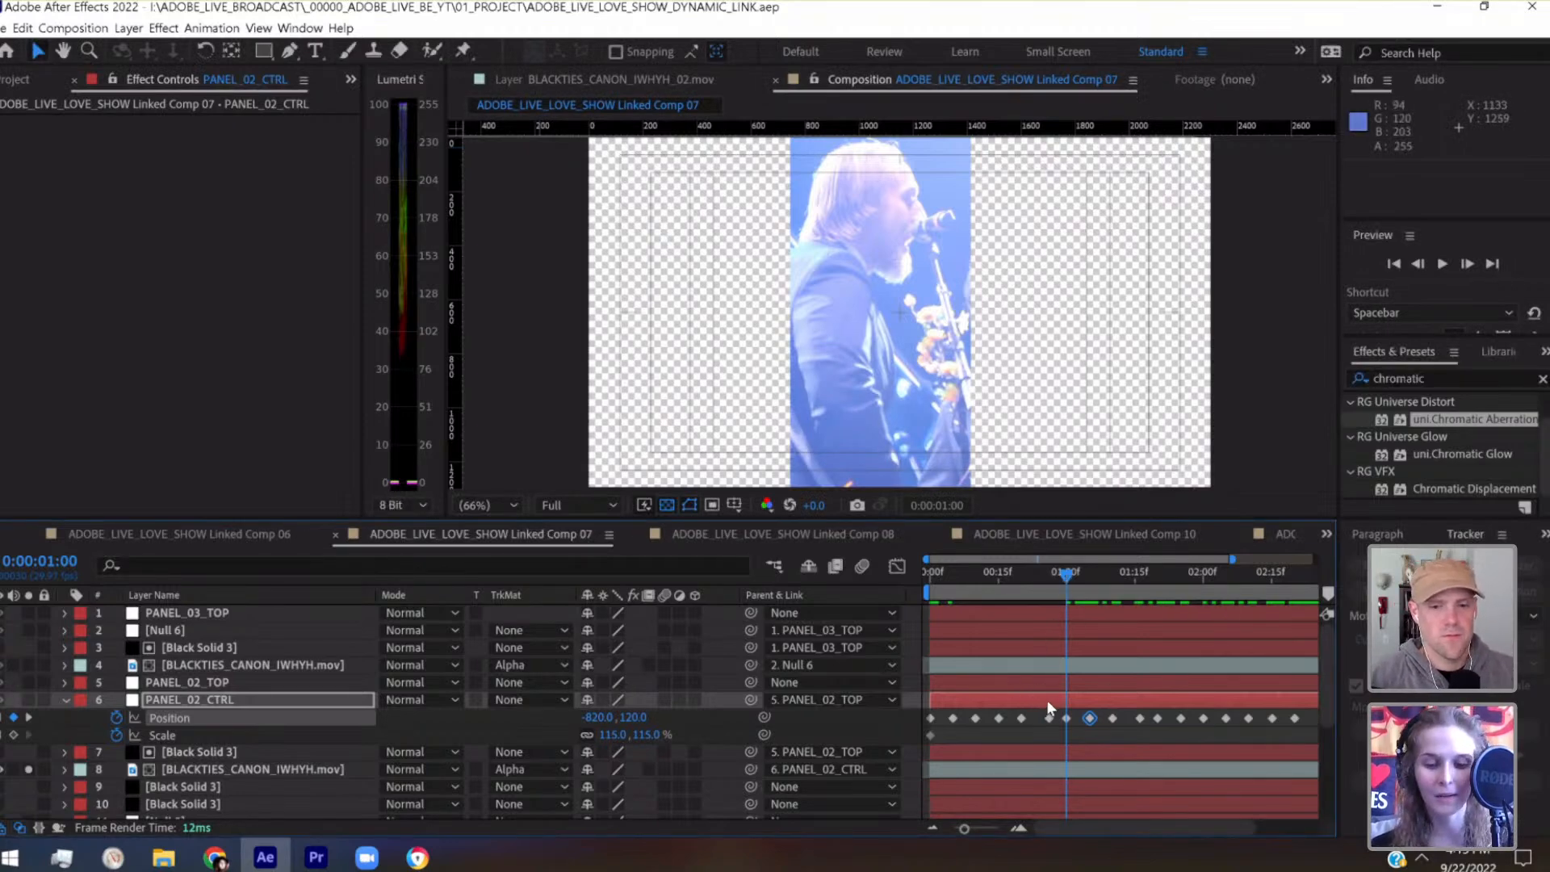
{"action": "key", "text": "shift+Down"}
{"action": "key", "text": "shift+Up"}
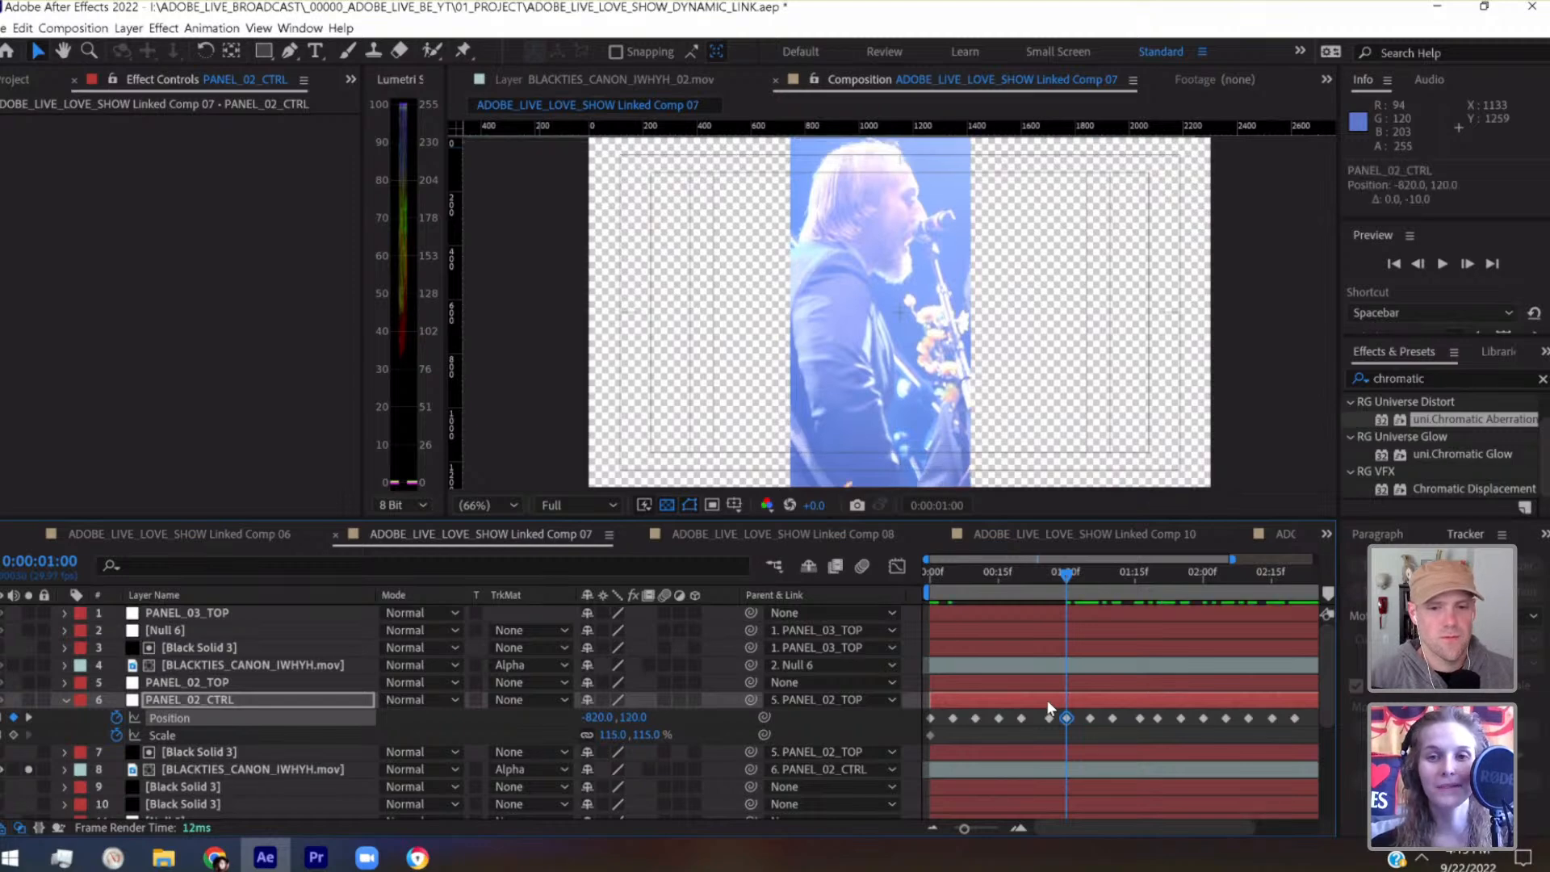
{"action": "left_click", "coordinate": [1045, 577]}
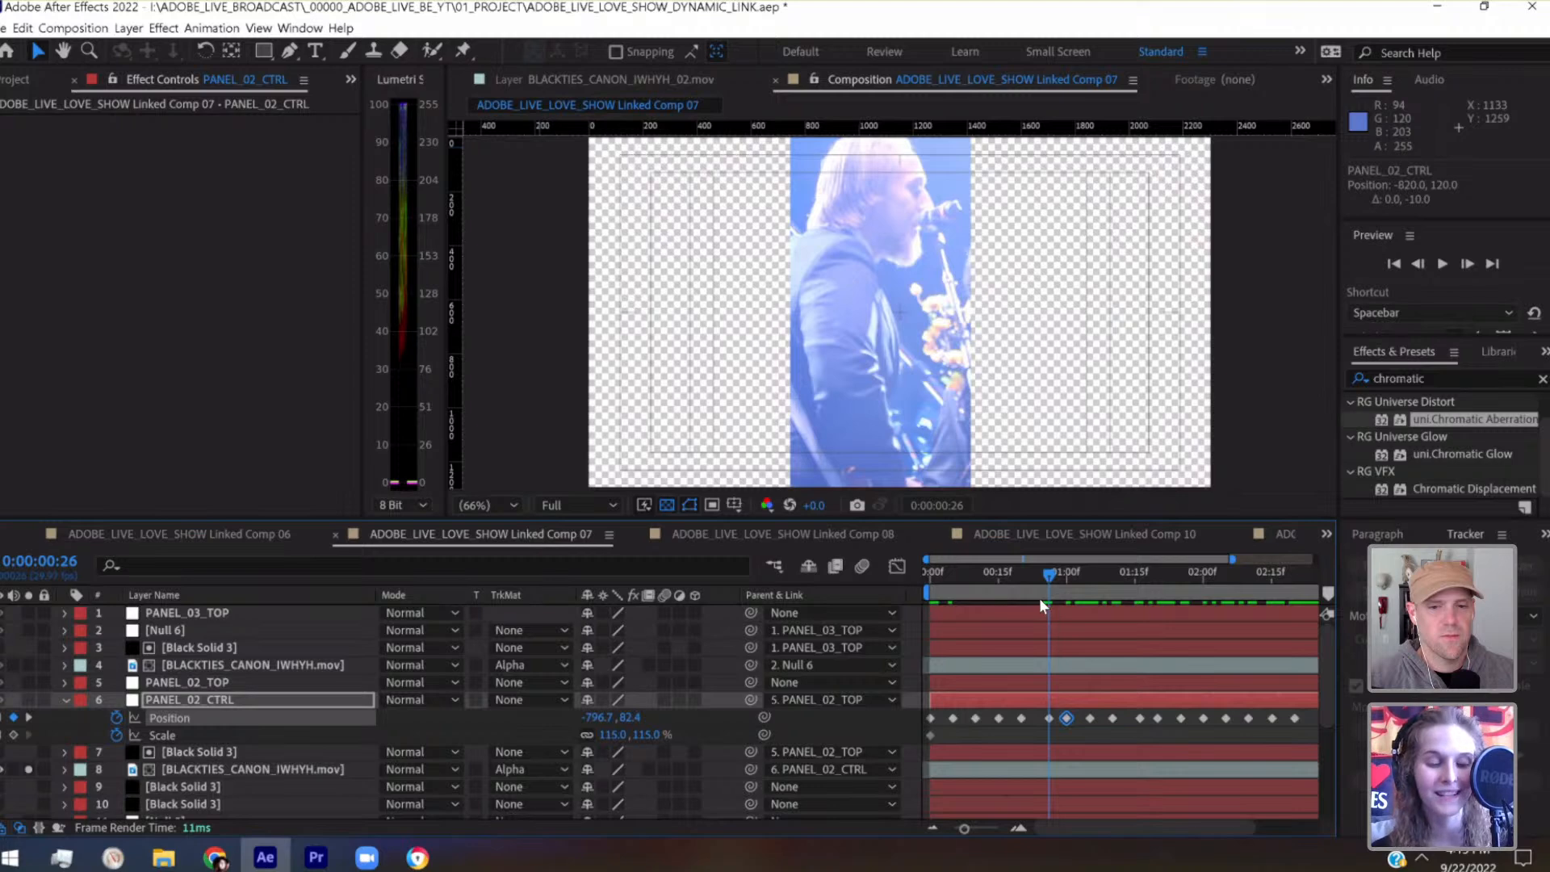
{"action": "key", "text": "ctrl+s"}
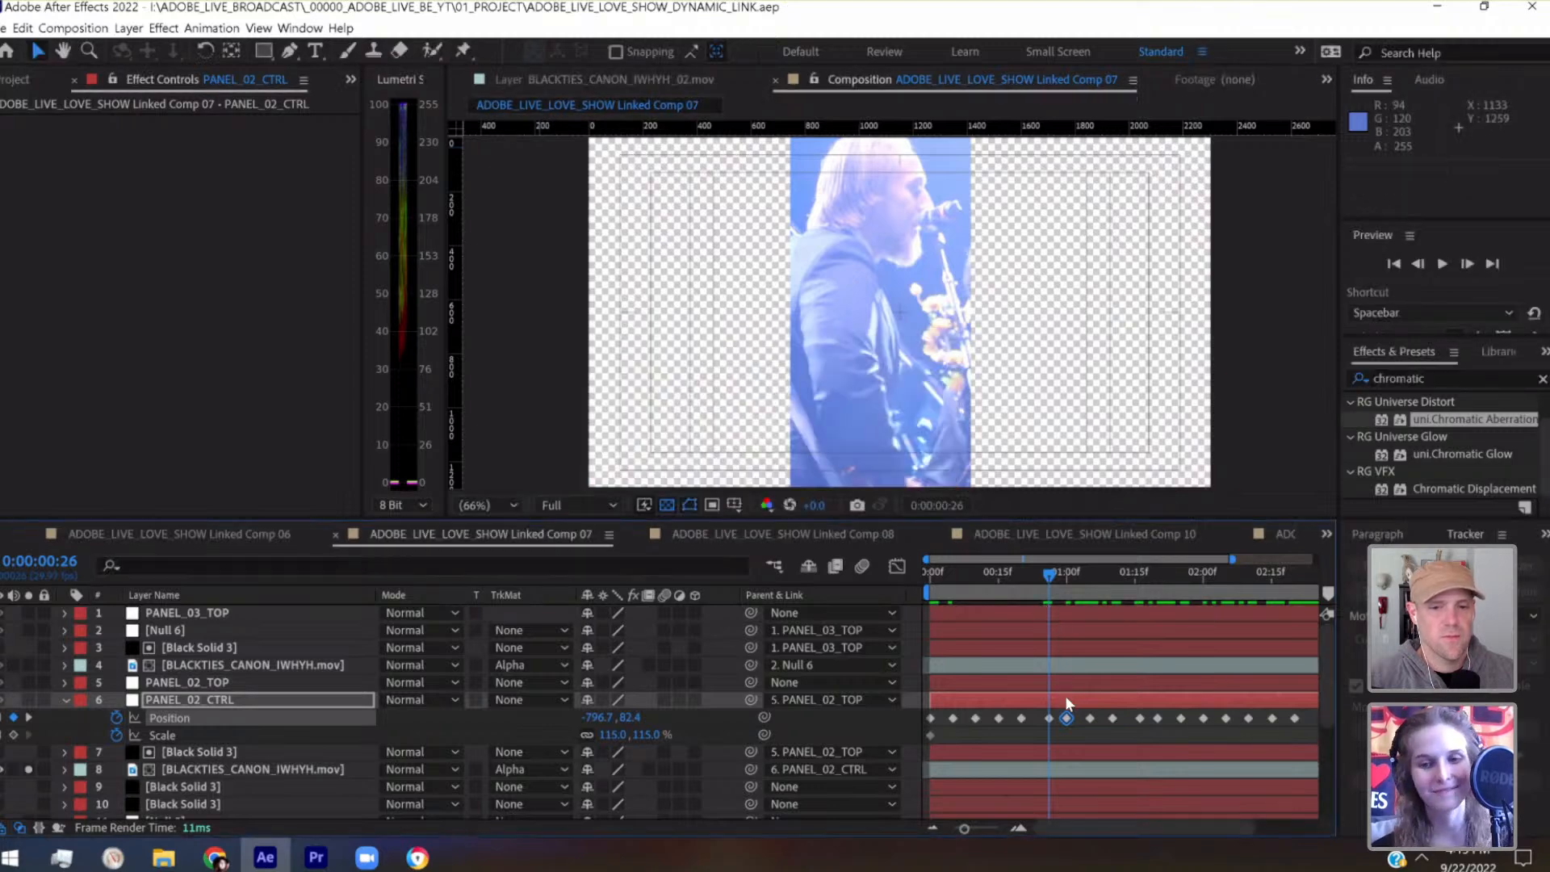
Test a vertical nudge on the Position keyframe at 0:00:00:26, return it to -796.7, 82.4, and save the project
{"action": "key", "text": "shift+Down"}
{"action": "key", "text": "shift+Down"}
{"action": "key", "text": "shift+Up"}
{"action": "key", "text": "shift+Up"}
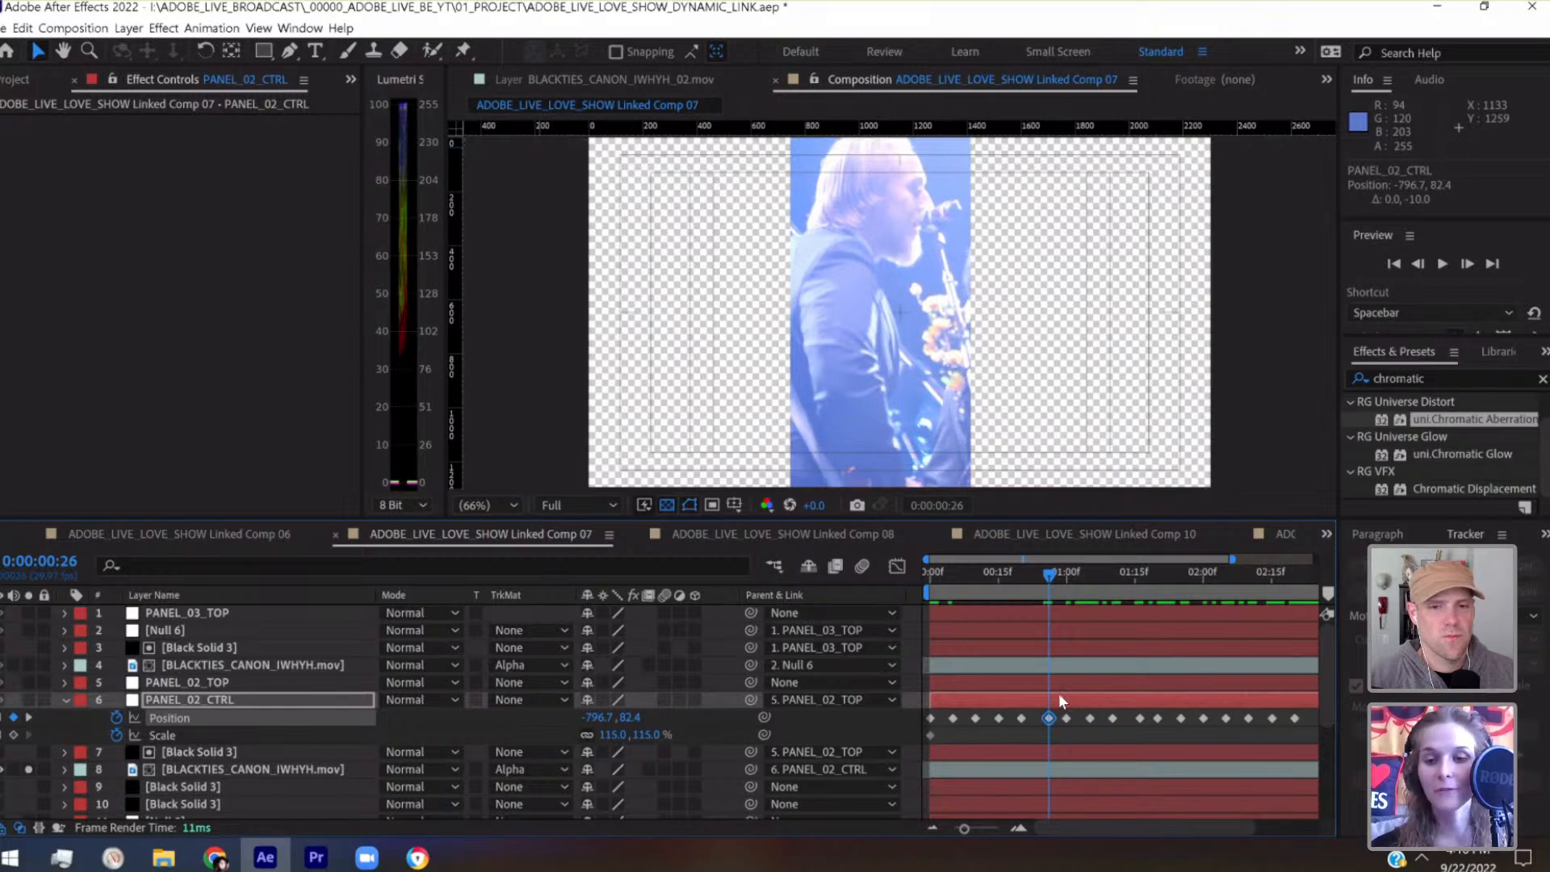
{"action": "left_click", "coordinate": [1021, 576]}
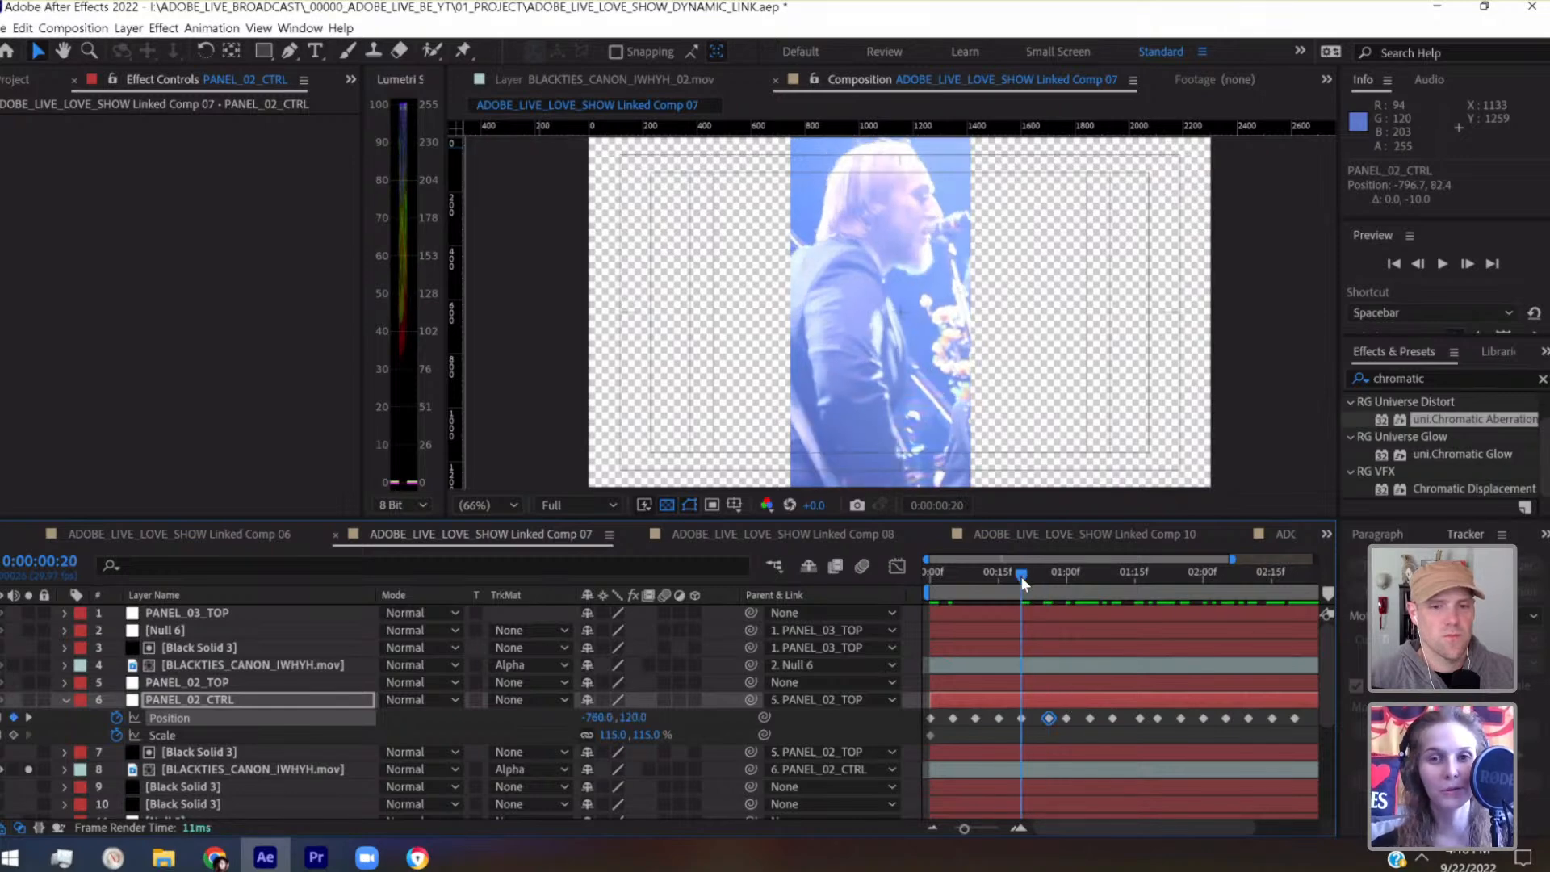
{"action": "key", "text": "ctrl+s"}
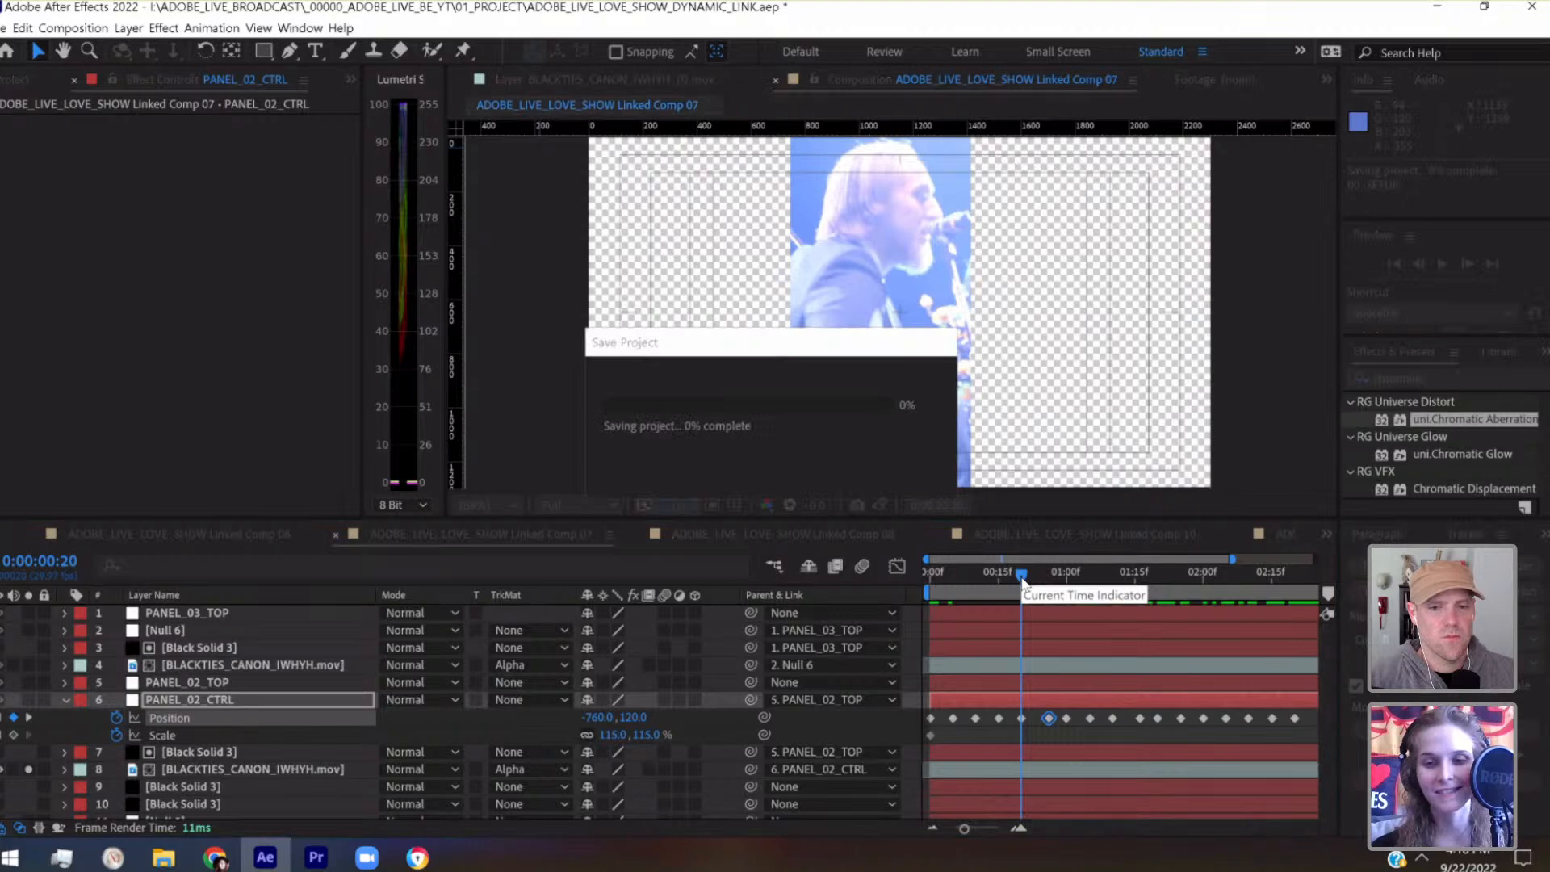
Preview the second panel's motion, nudge PANEL_02_CTRL's Position keyframe at 0:00:02:15 right to -643.2, 202, and save the project
{"action": "left_click_drag", "start_coordinate": [1022, 576], "coordinate": [971, 578]}
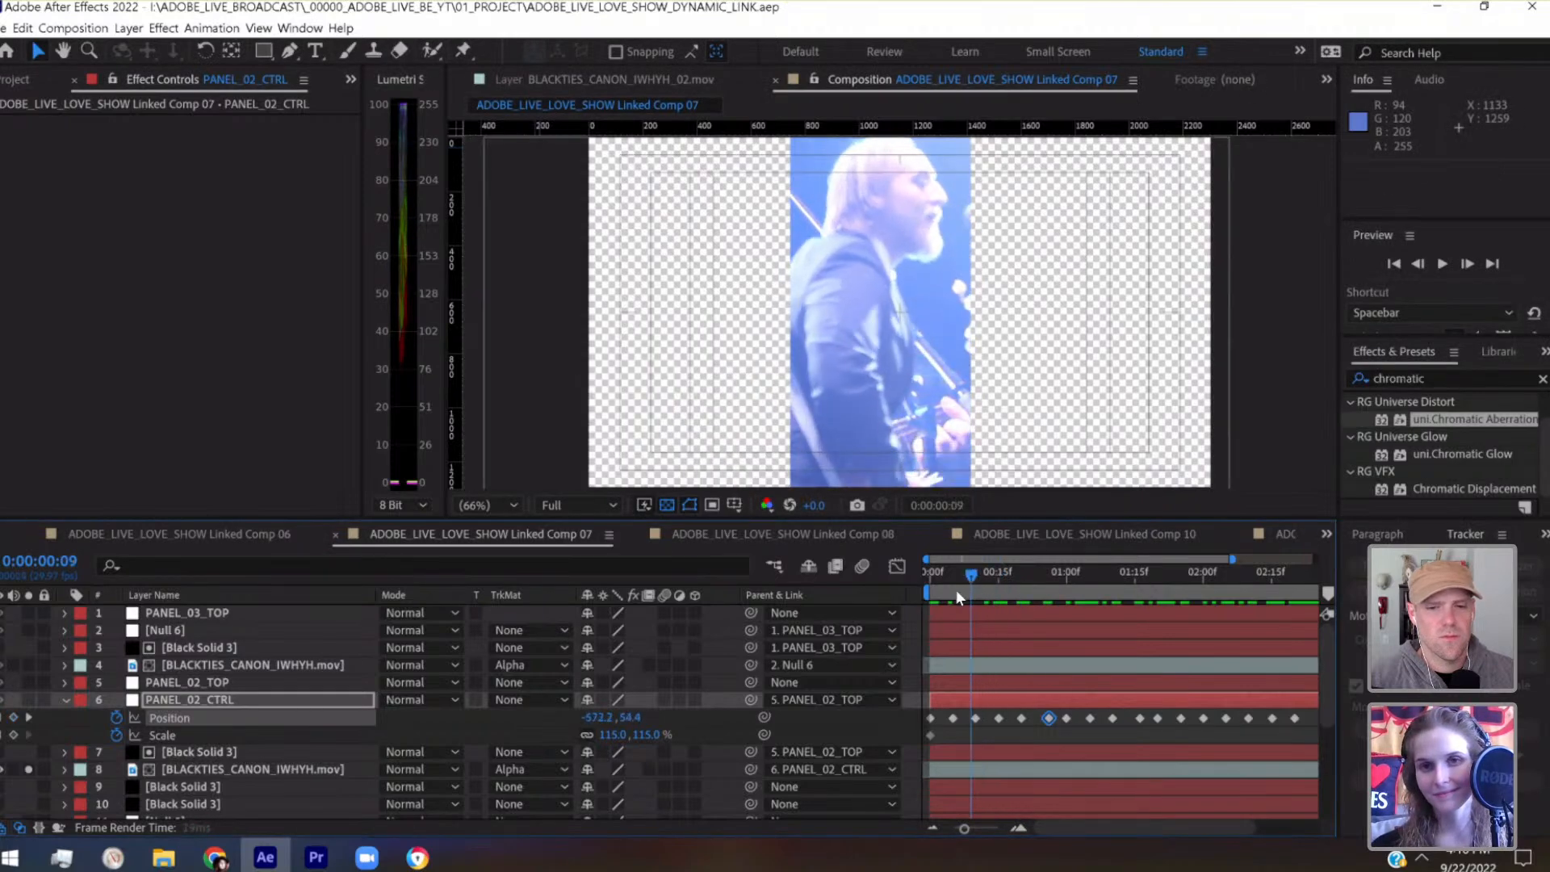
{"action": "key", "text": "space"}
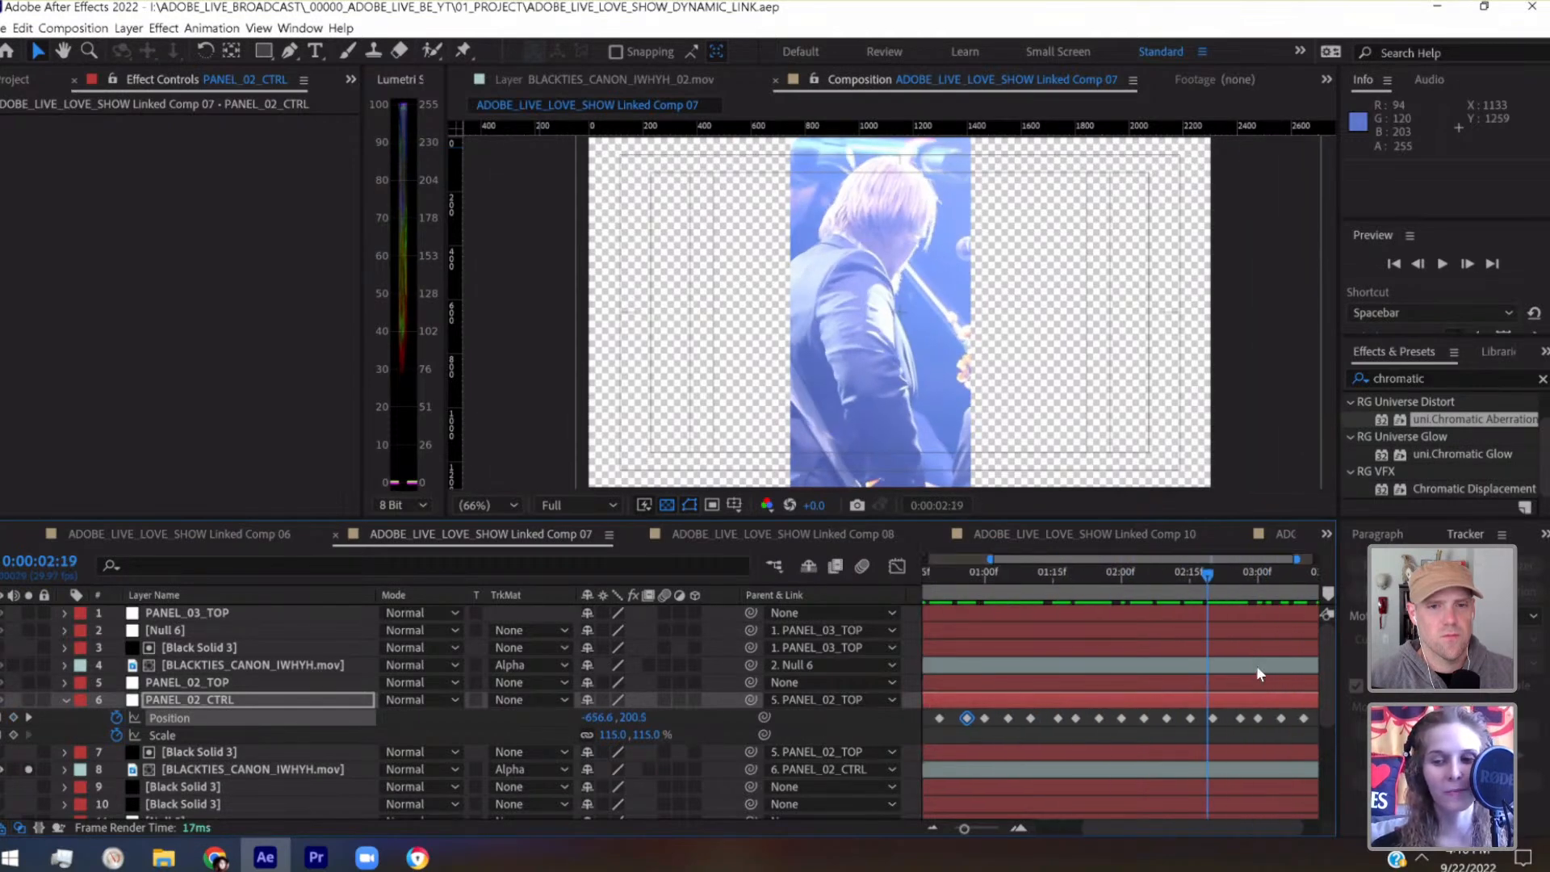
{"action": "left_click_drag", "start_coordinate": [1201, 581], "coordinate": [1167, 598]}
{"action": "key", "text": "shift+Right"}
{"action": "key", "text": "shift+Right"}
{"action": "key", "text": "shift+Right"}
{"action": "key", "text": "shift+Right"}
{"action": "key", "text": "shift+Right"}
{"action": "key", "text": "shift+Right"}
{"action": "key", "text": "shift+Right"}
{"action": "key", "text": "shift+Right"}
{"action": "scroll", "coordinate": [1184, 701], "scroll_direction": "left", "scroll_amount": 3}
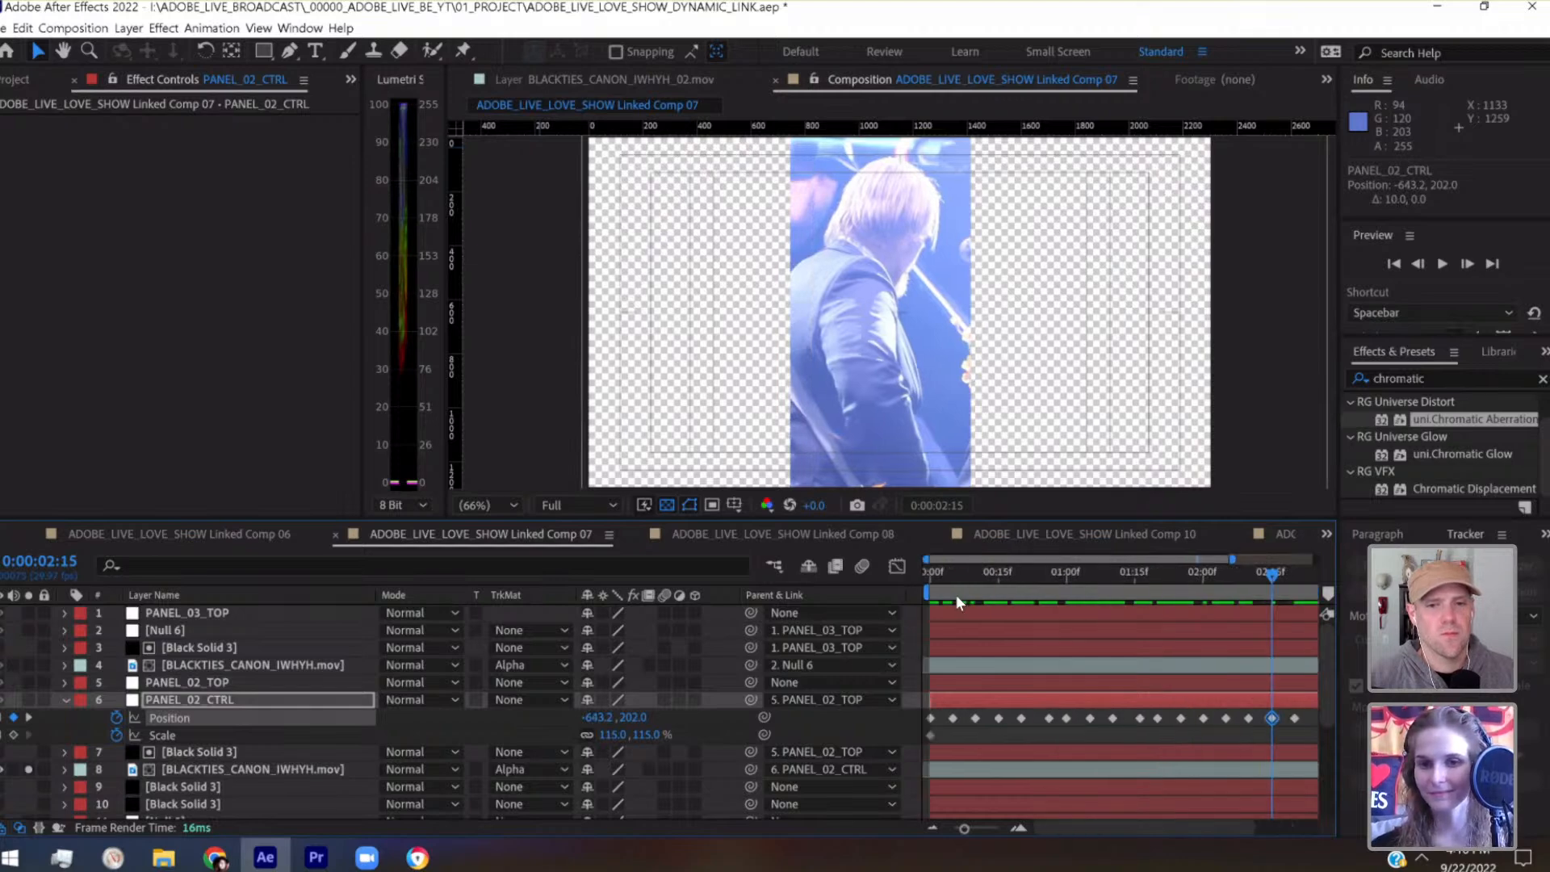
{"action": "key", "text": "space"}
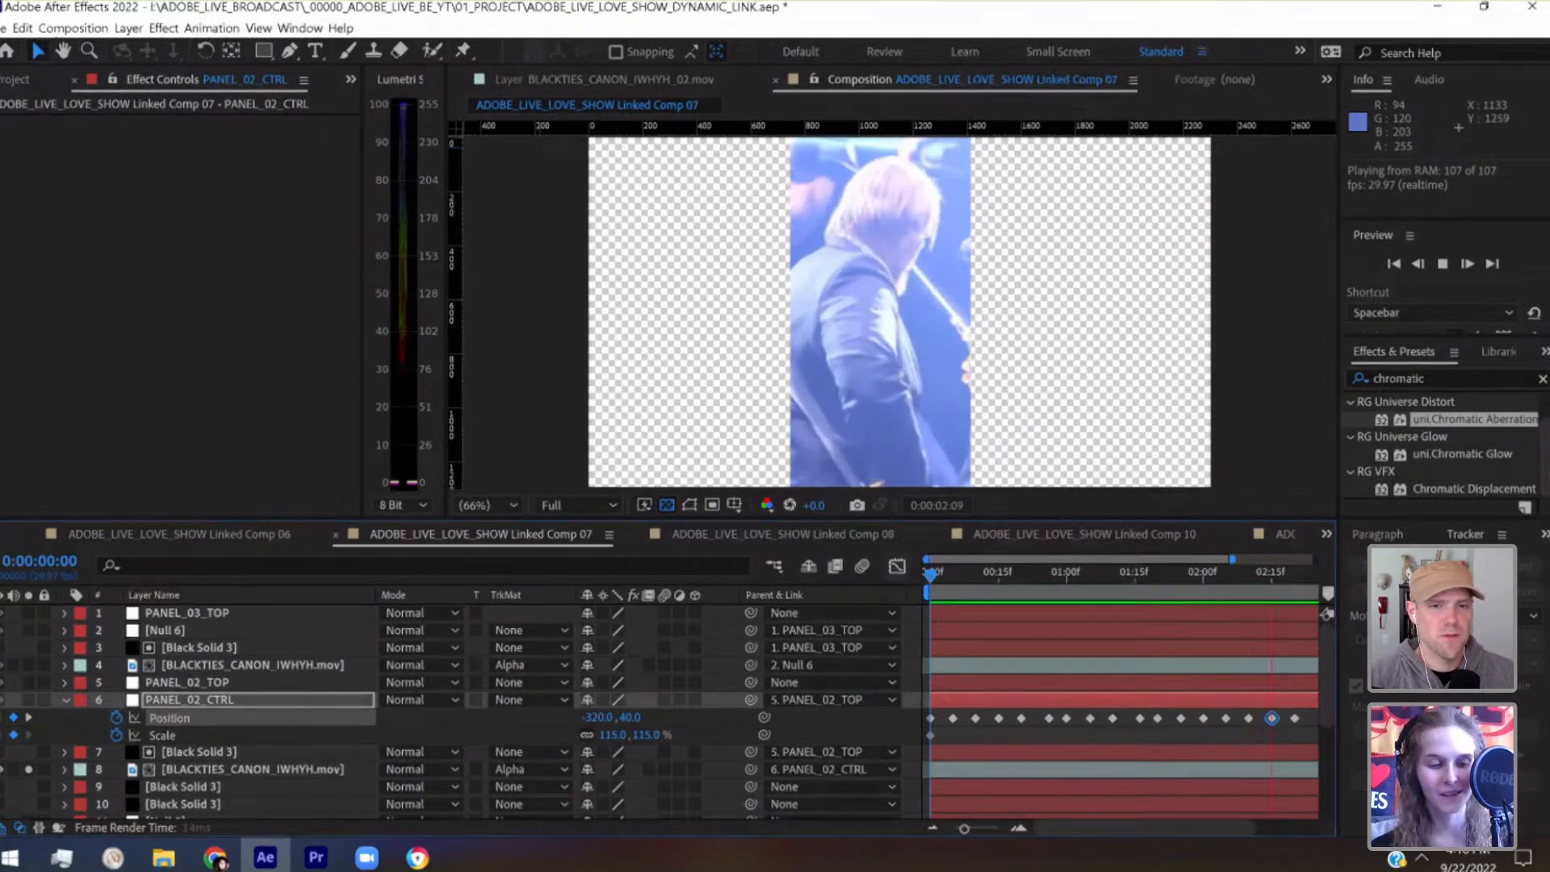
{"action": "key", "text": "ctrl+s"}
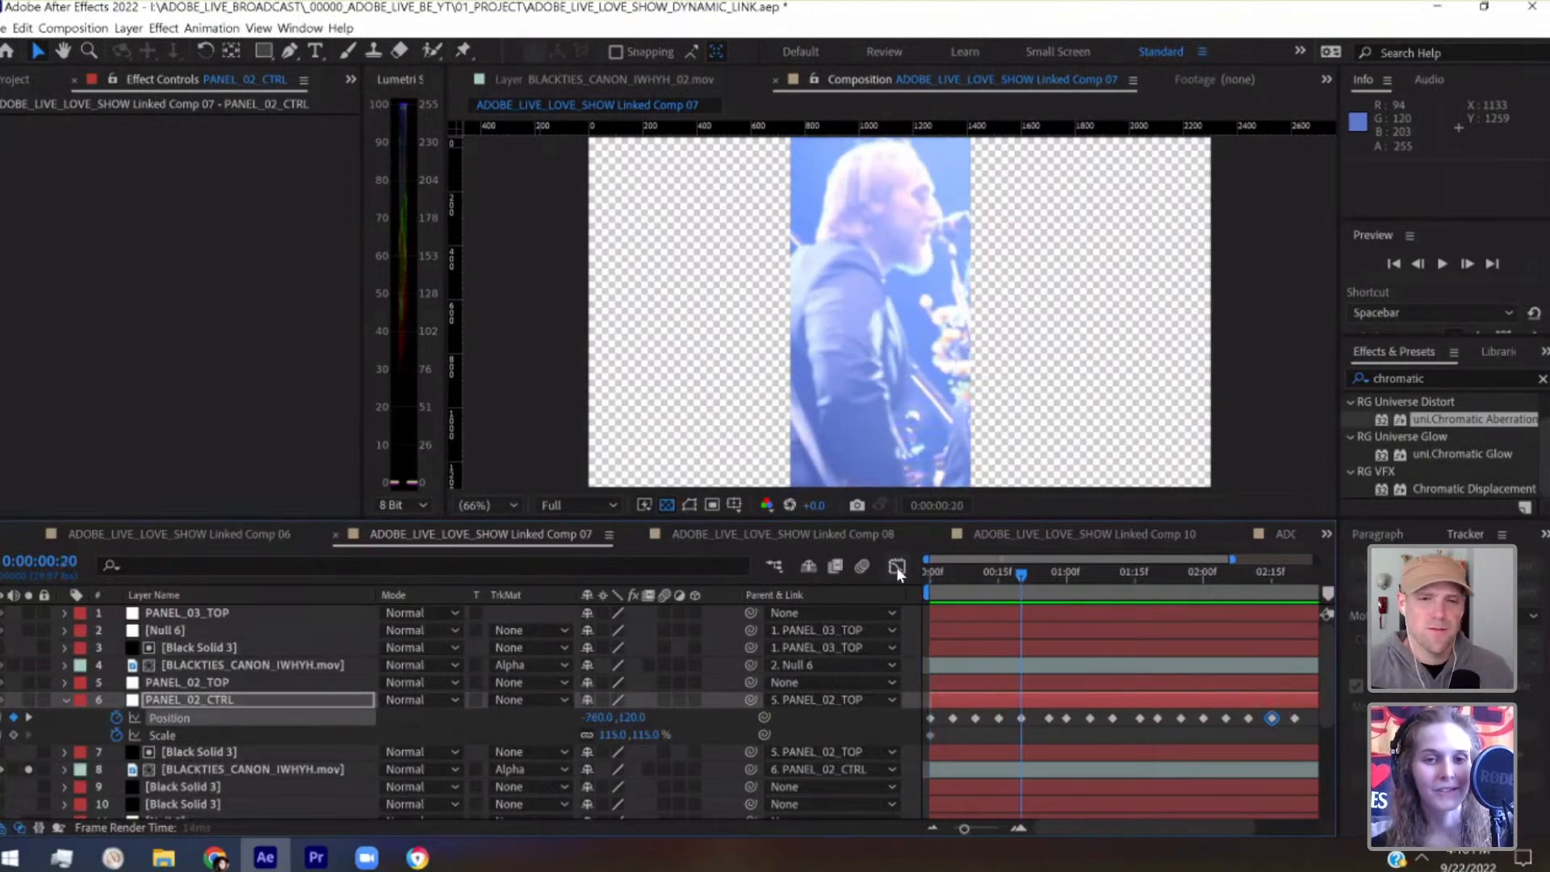
Collapse PANEL_02_CTRL's properties and turn off solo on the second panel's clip to show all panels
{"action": "left_click", "coordinate": [66, 699]}
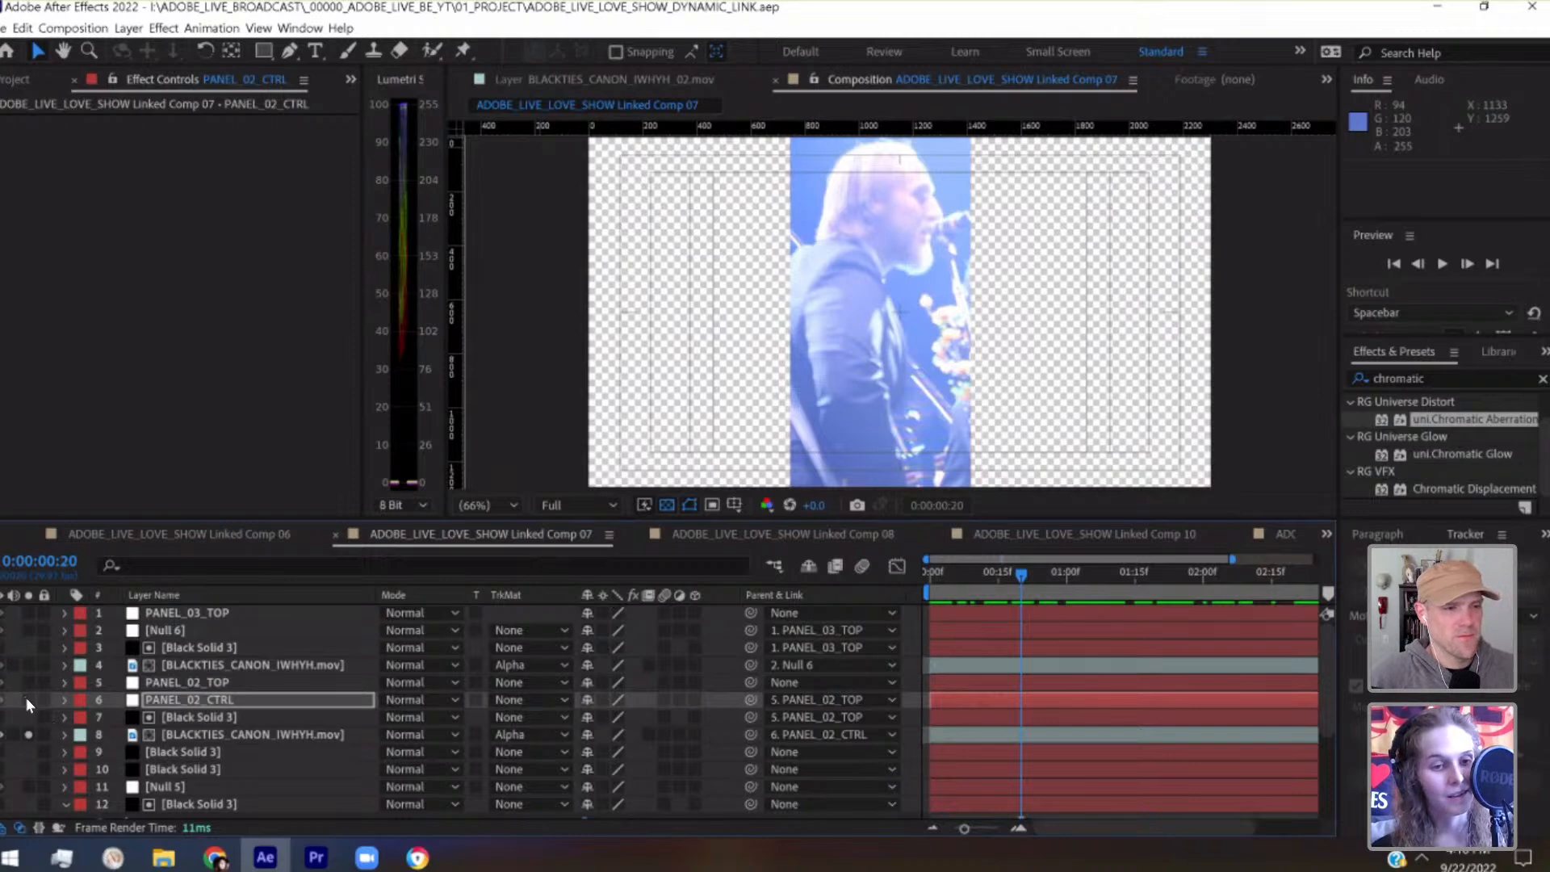
{"action": "left_click", "coordinate": [29, 664]}
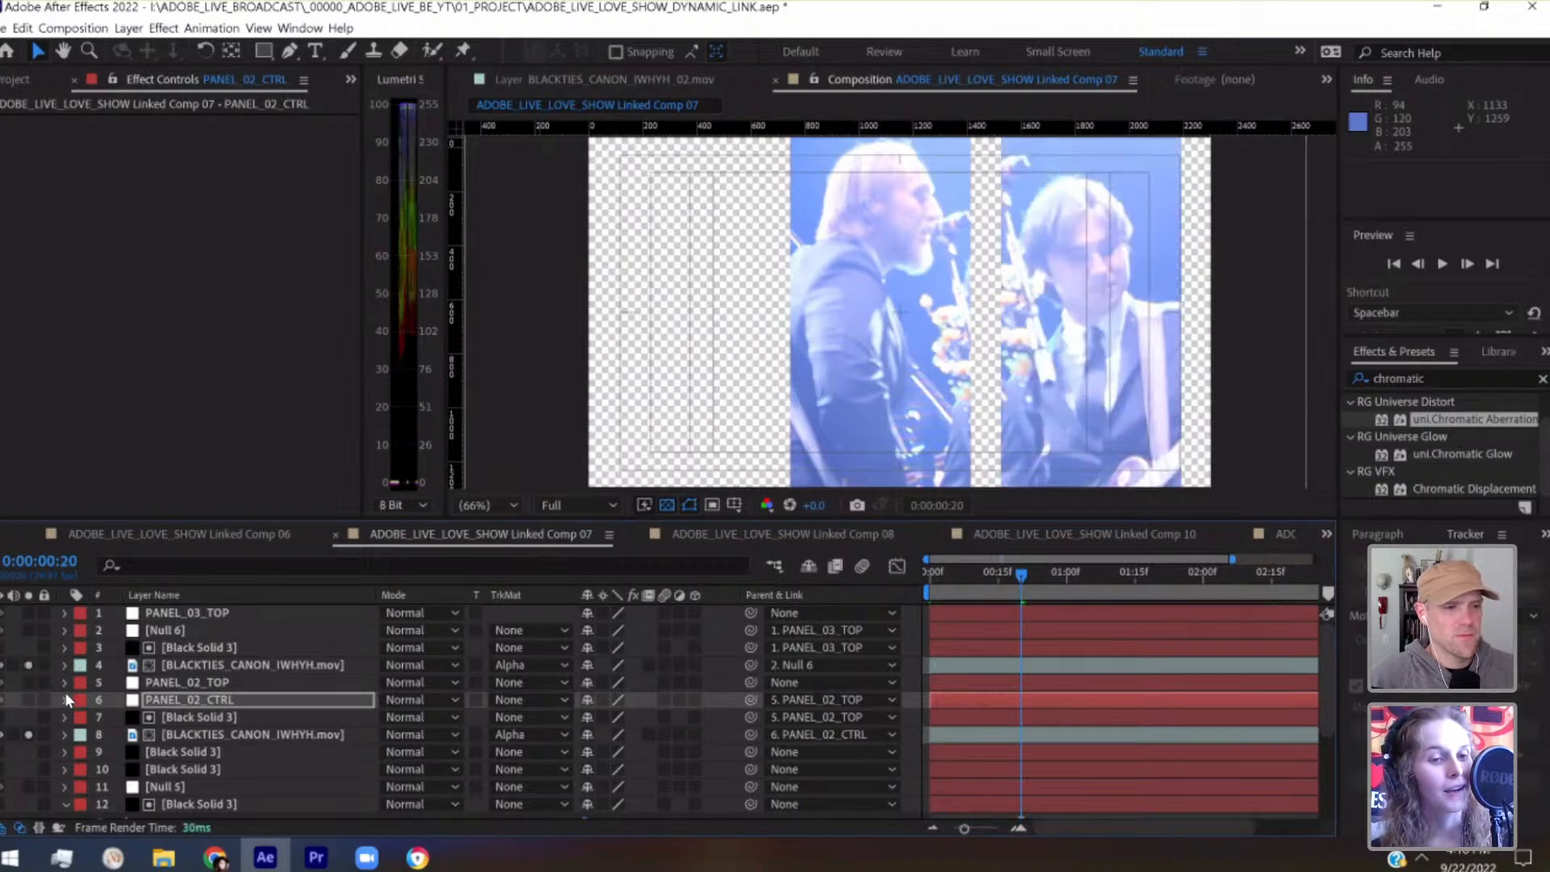
{"action": "left_click", "coordinate": [28, 665]}
{"action": "left_click", "coordinate": [28, 735]}
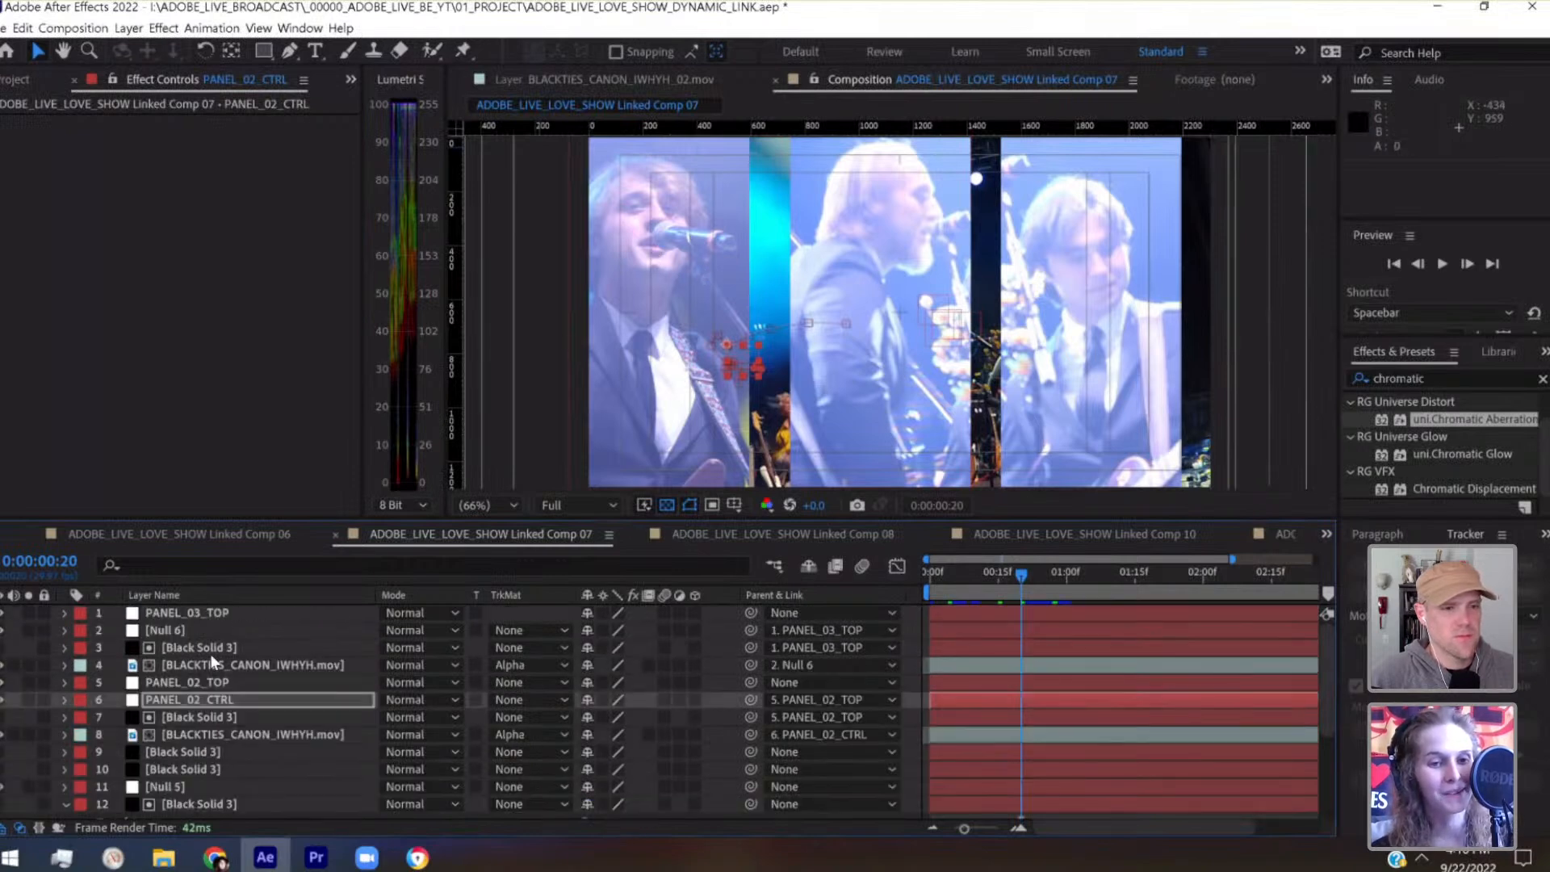
Create a new null object and place it directly above Null 5 in the layer stack
{"action": "left_click", "coordinate": [197, 616]}
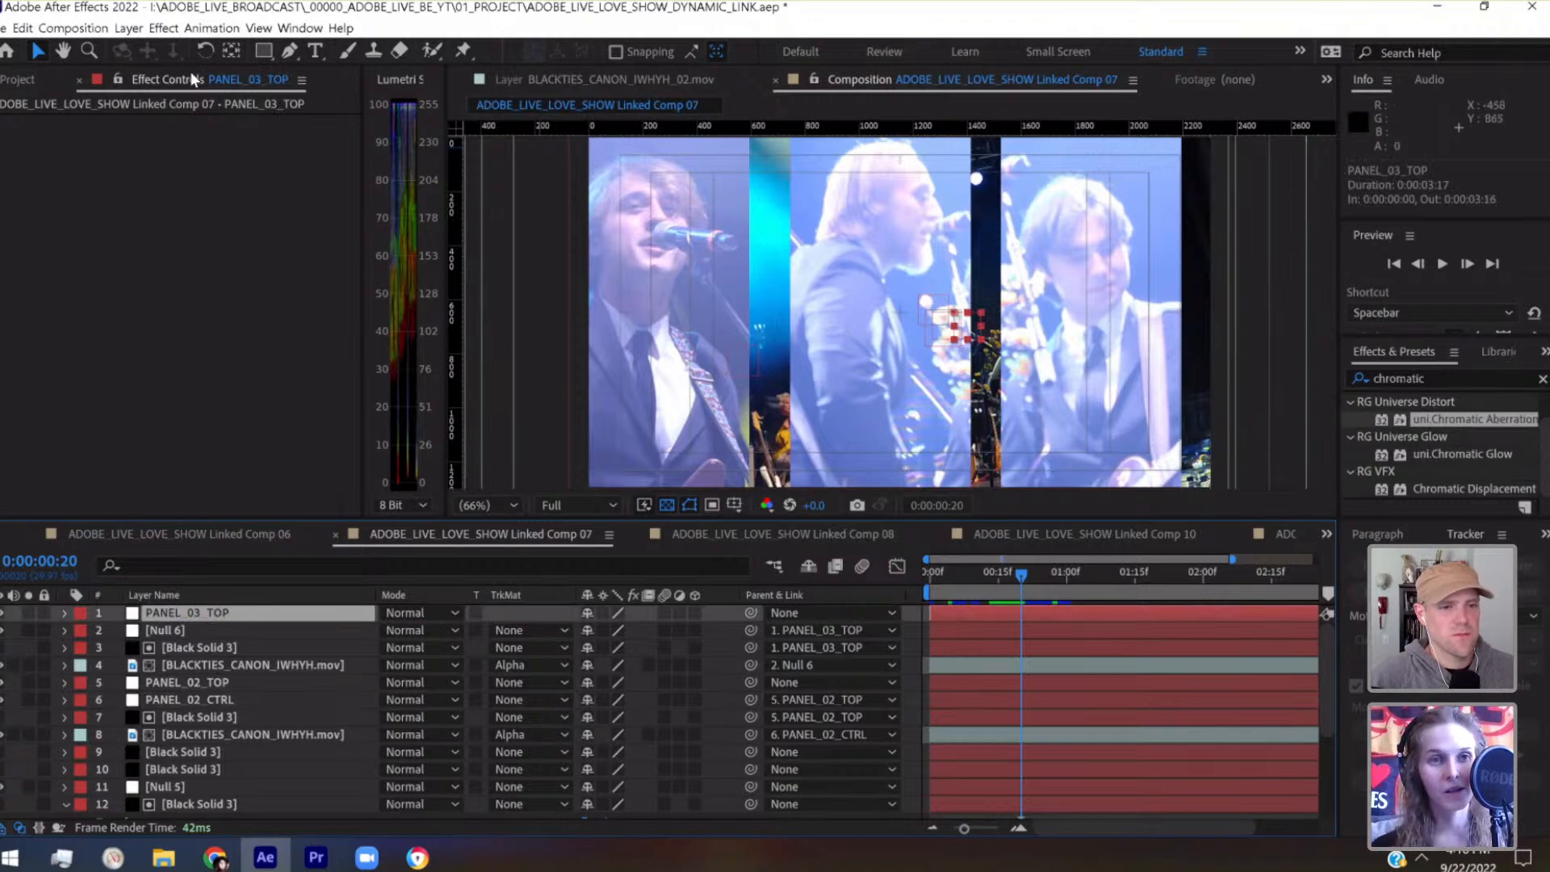
{"action": "left_click", "coordinate": [129, 28]}
{"action": "mouse_move", "coordinate": [363, 48]}
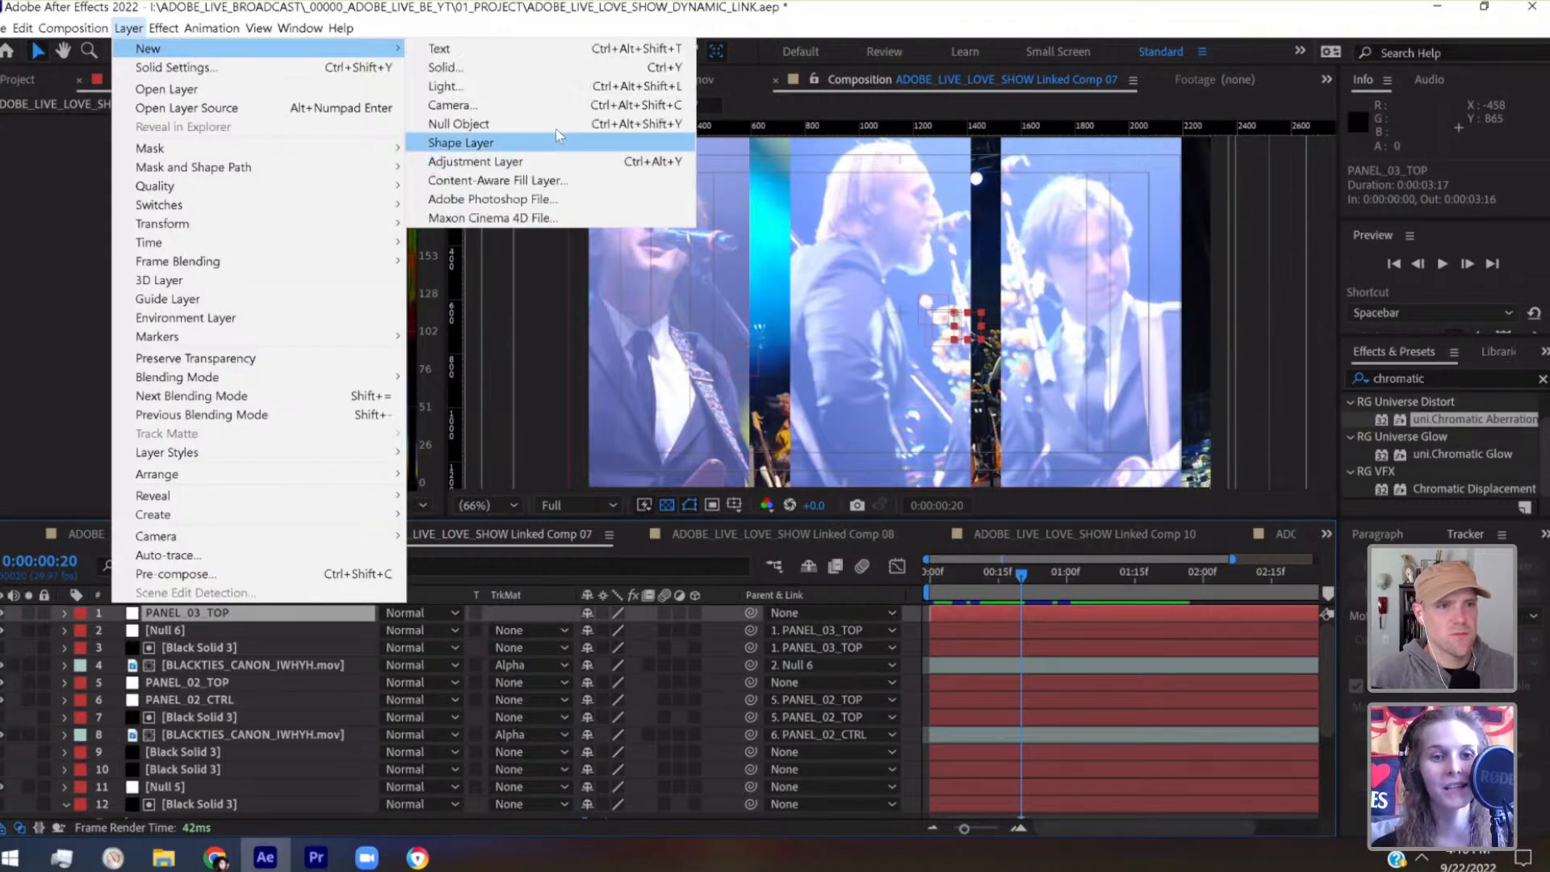
{"action": "left_click", "coordinate": [469, 123]}
{"action": "left_click_drag", "start_coordinate": [212, 618], "coordinate": [211, 791]}
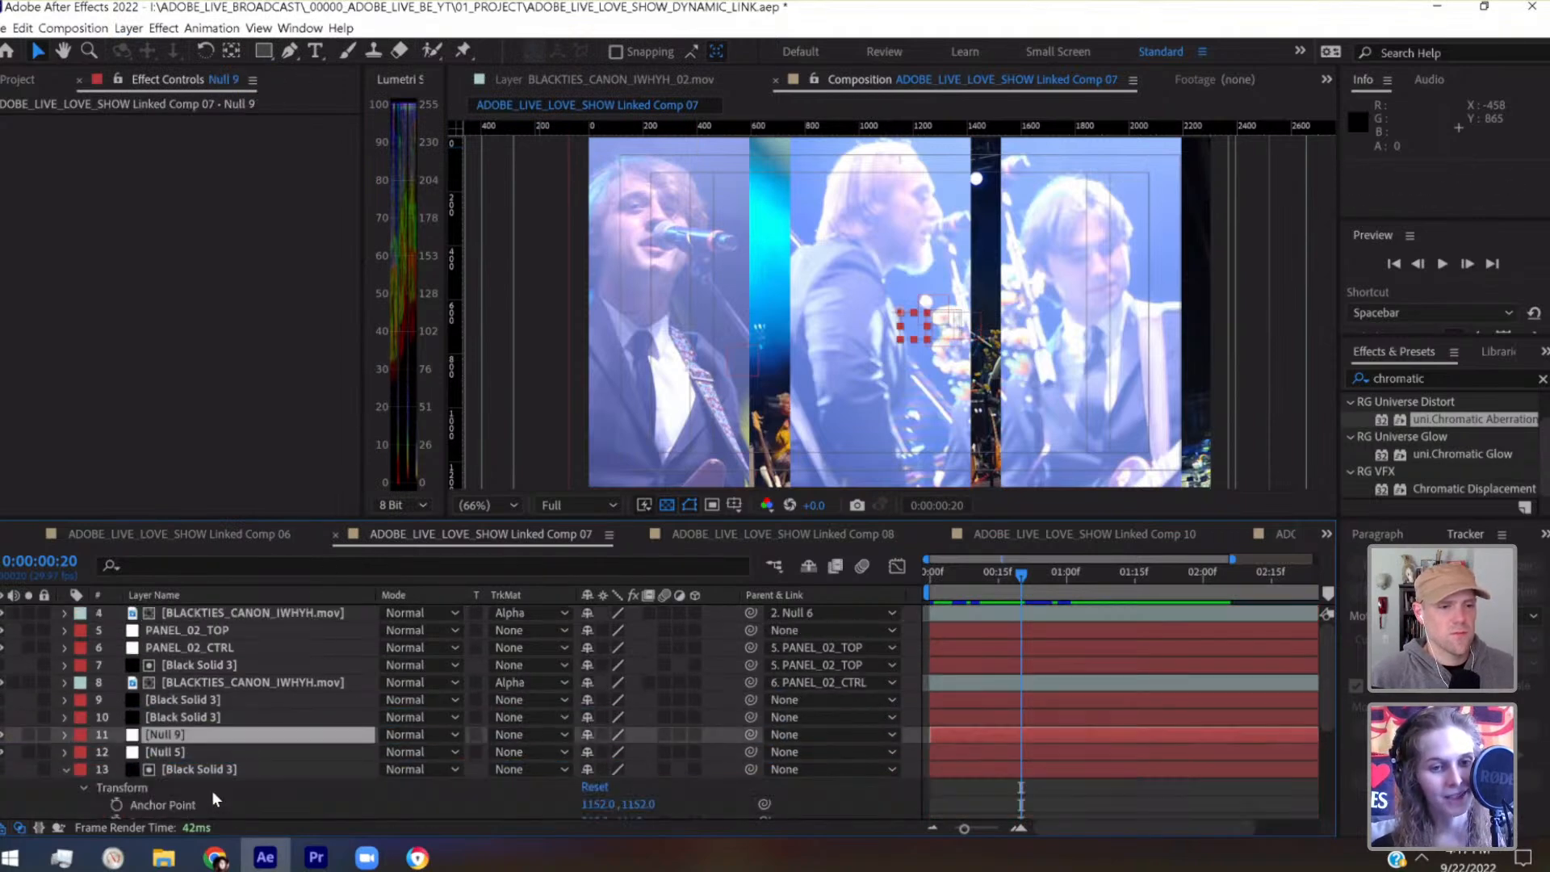
Rename the Null 5 layer as PANEL_01_CTRL
{"action": "left_click", "coordinate": [189, 700]}
{"action": "key", "text": "Return"}
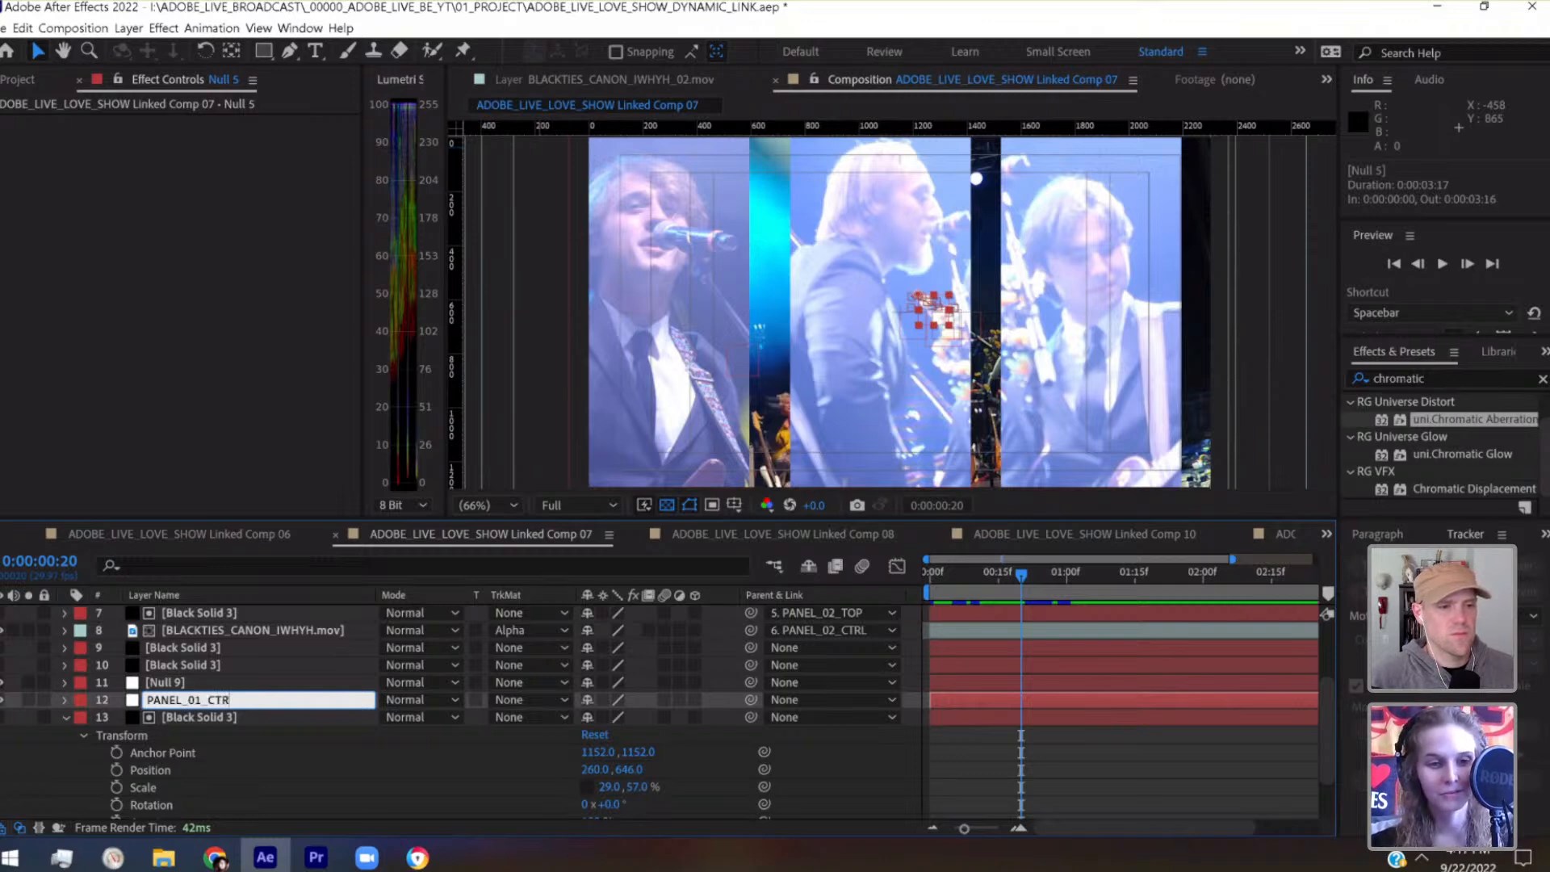
{"action": "key", "text": "Return"}
Parent PANEL_01_CTRL to the new null above it and open that null's name for editing
{"action": "key", "text": "ctrl+Up"}
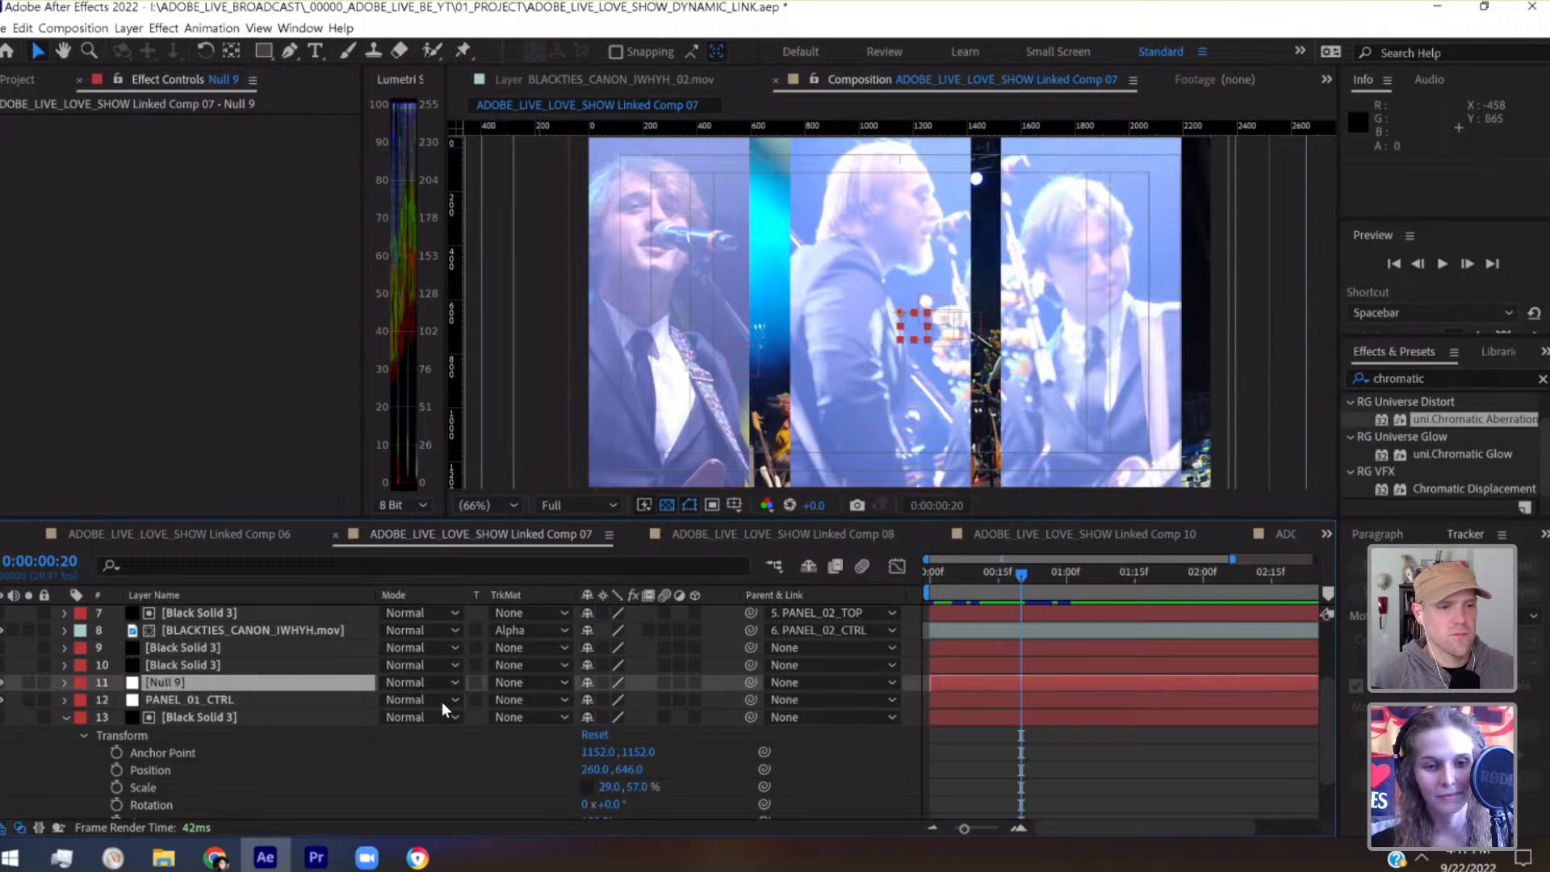
{"action": "left_click_drag", "start_coordinate": [749, 700], "coordinate": [221, 682]}
{"action": "key", "text": "Return"}
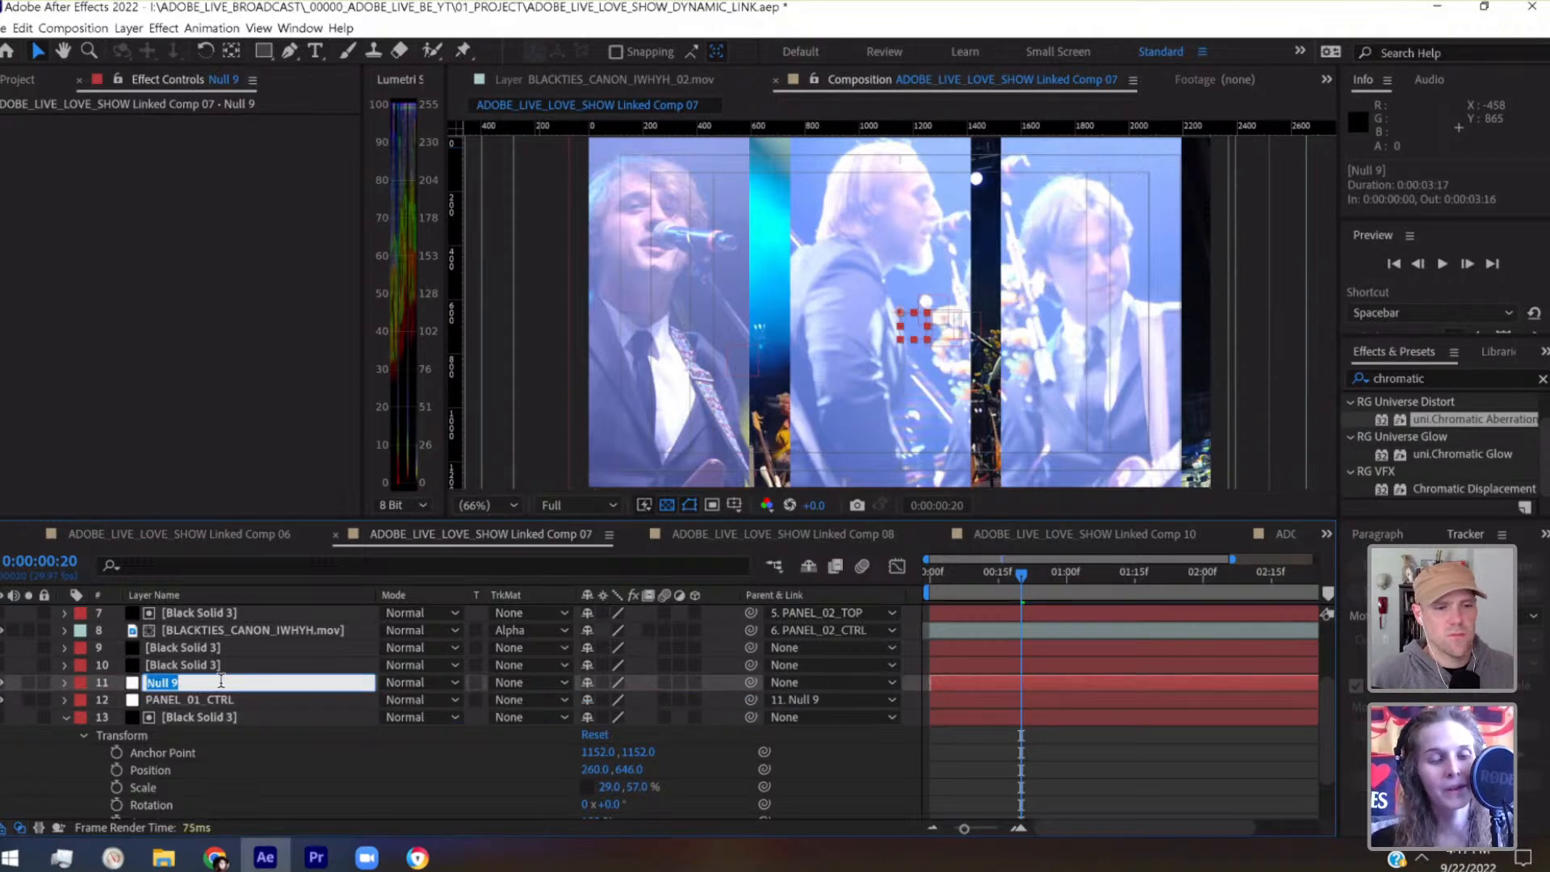
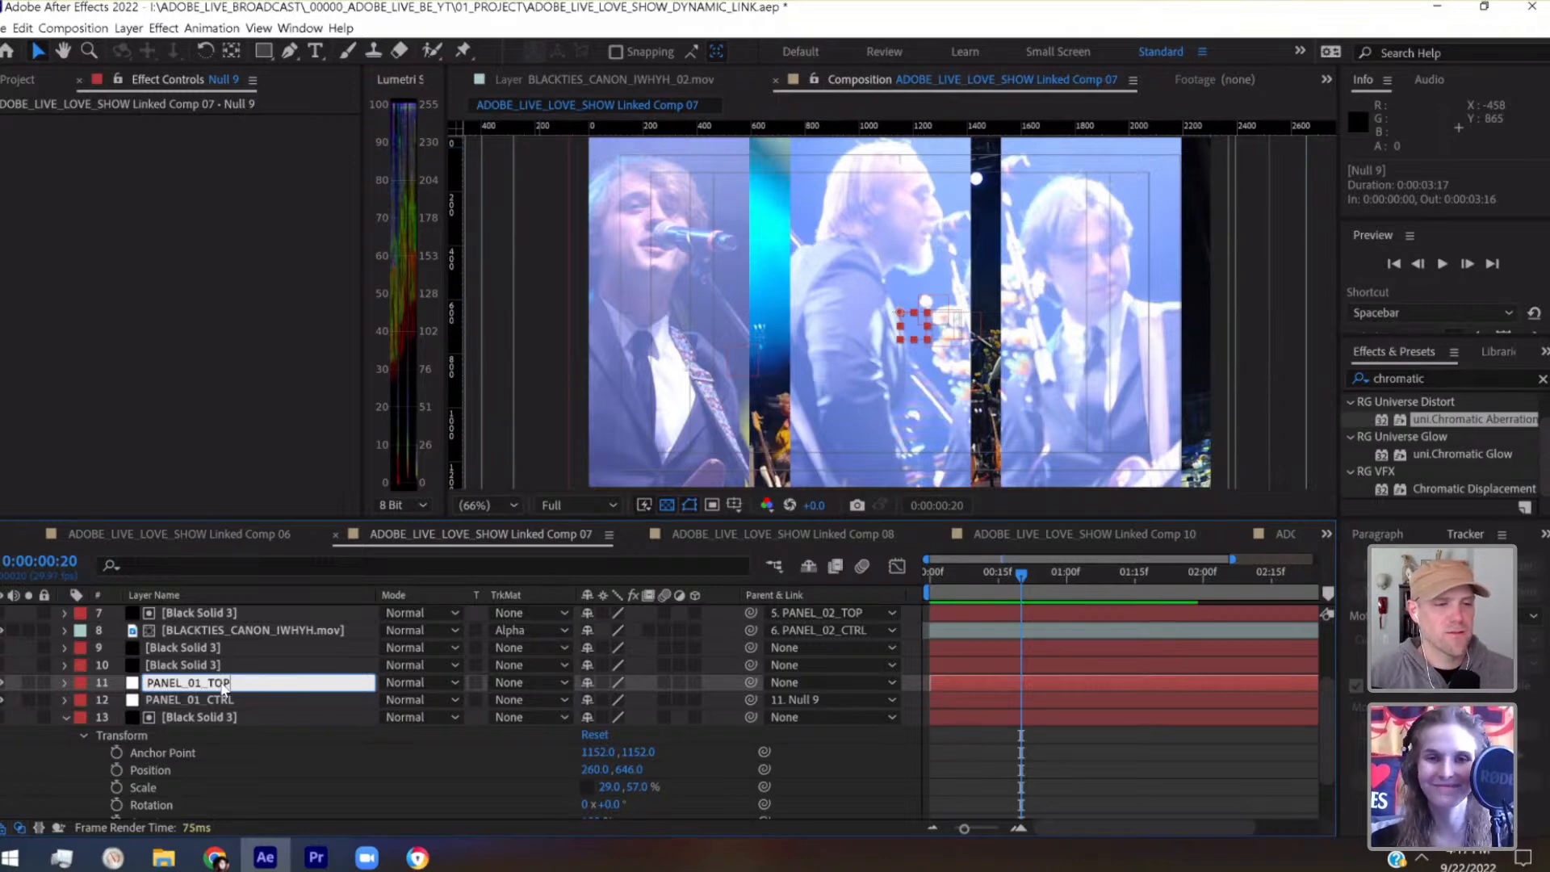
Rename layer 11 as PANEL_01_TOP and set the label colour of layers 11 through 14 to Cyan
{"action": "key", "text": "Return"}
{"action": "left_click", "coordinate": [65, 717]}
{"action": "left_click", "coordinate": [178, 772]}
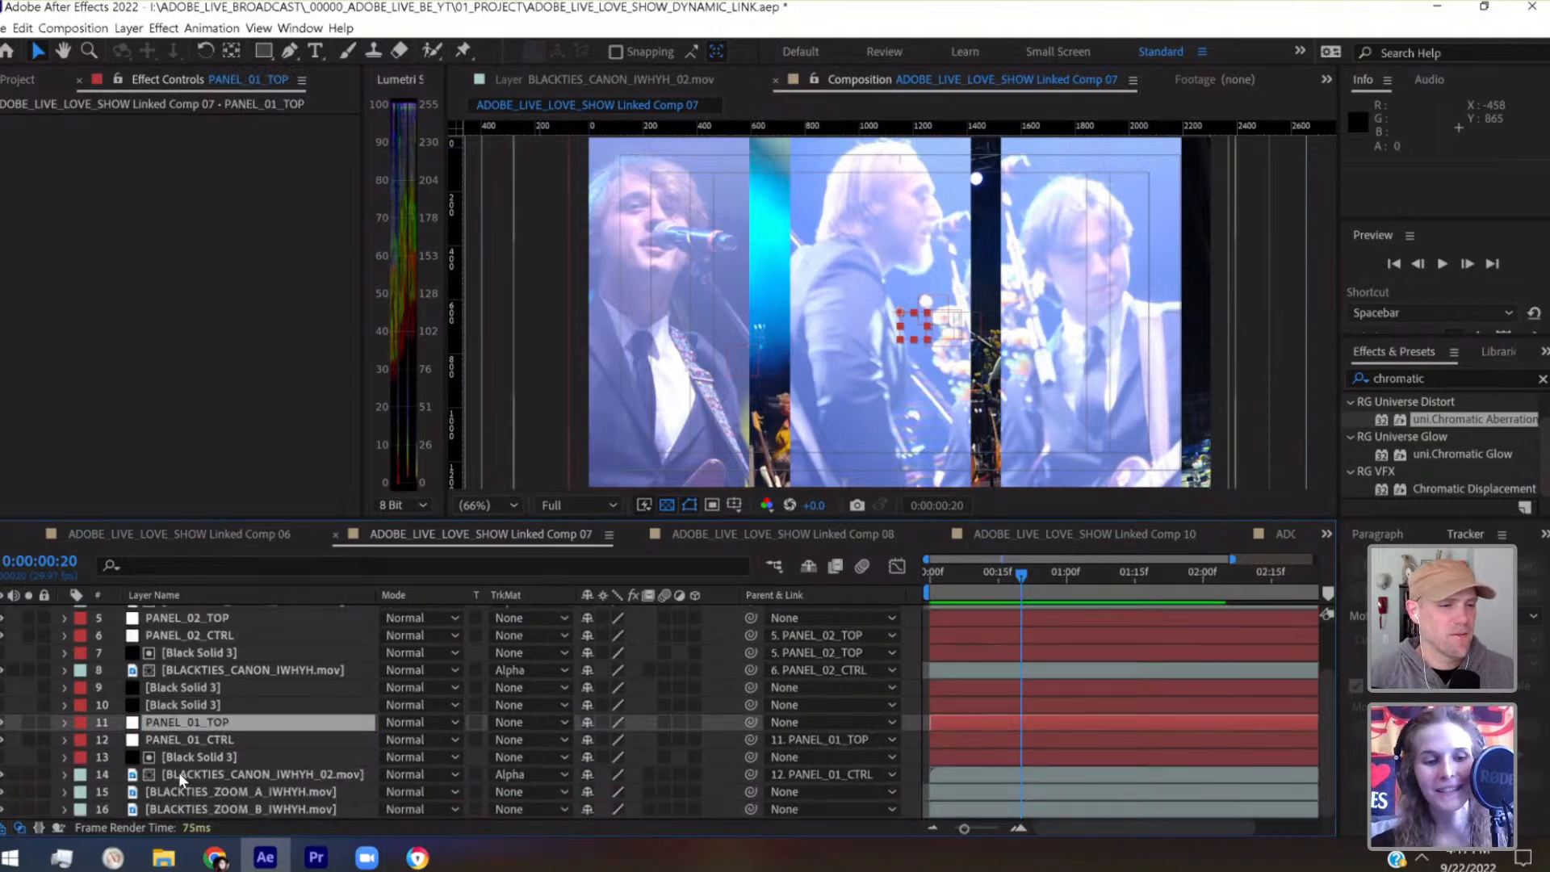
{"action": "left_click", "coordinate": [190, 730], "text": "shift"}
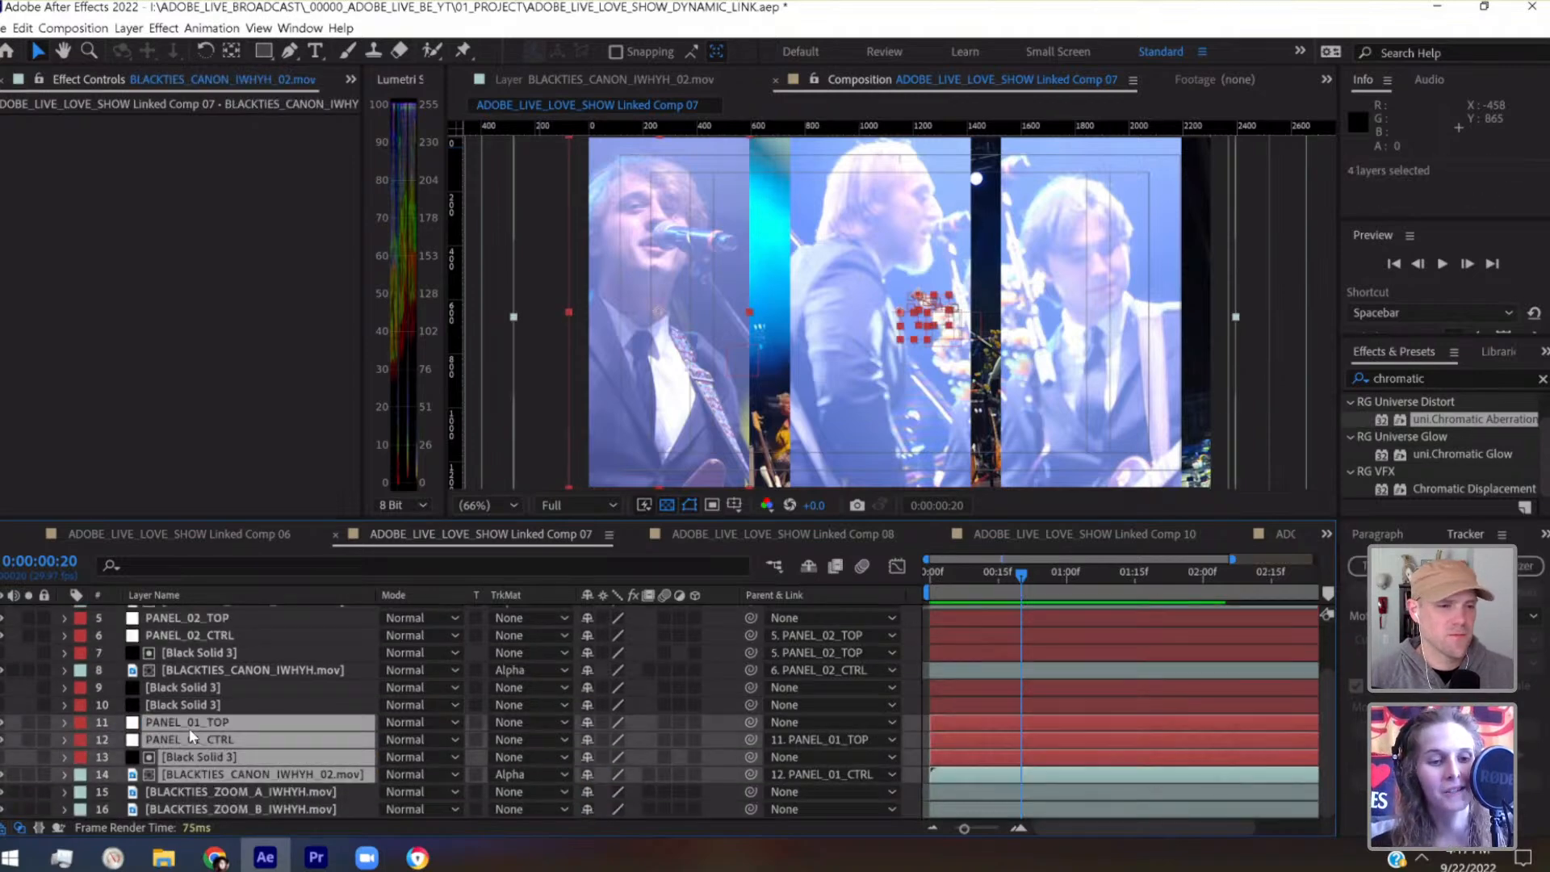
{"action": "left_click", "coordinate": [79, 721]}
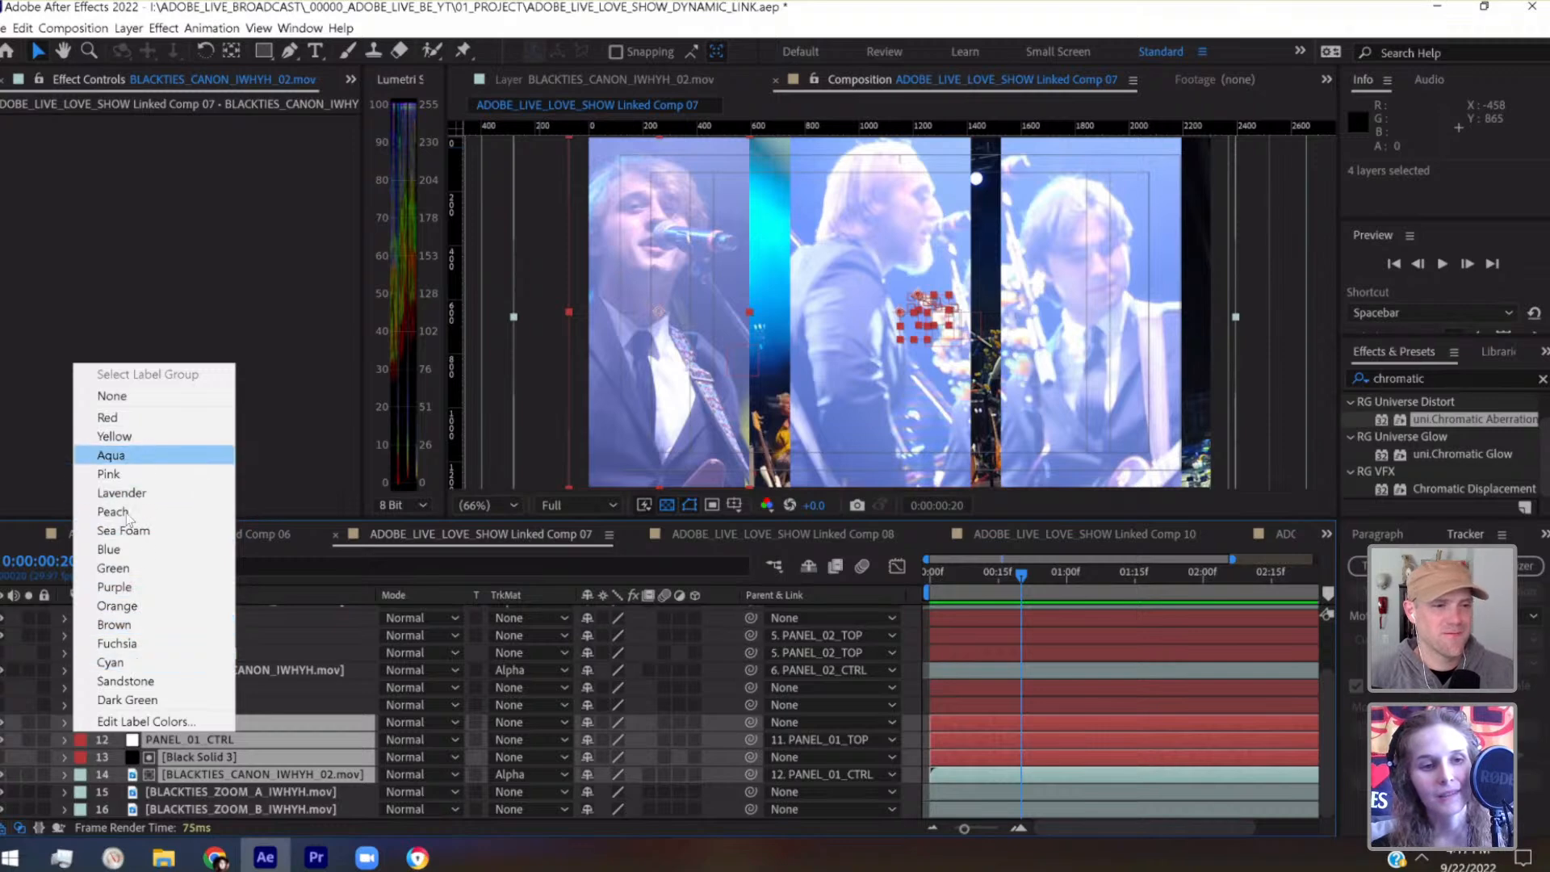
{"action": "left_click", "coordinate": [113, 662]}
Set the label colour of layers 7 through 10 and the PANEL_02_CTRL null to Fuchsia
{"action": "left_click", "coordinate": [221, 708]}
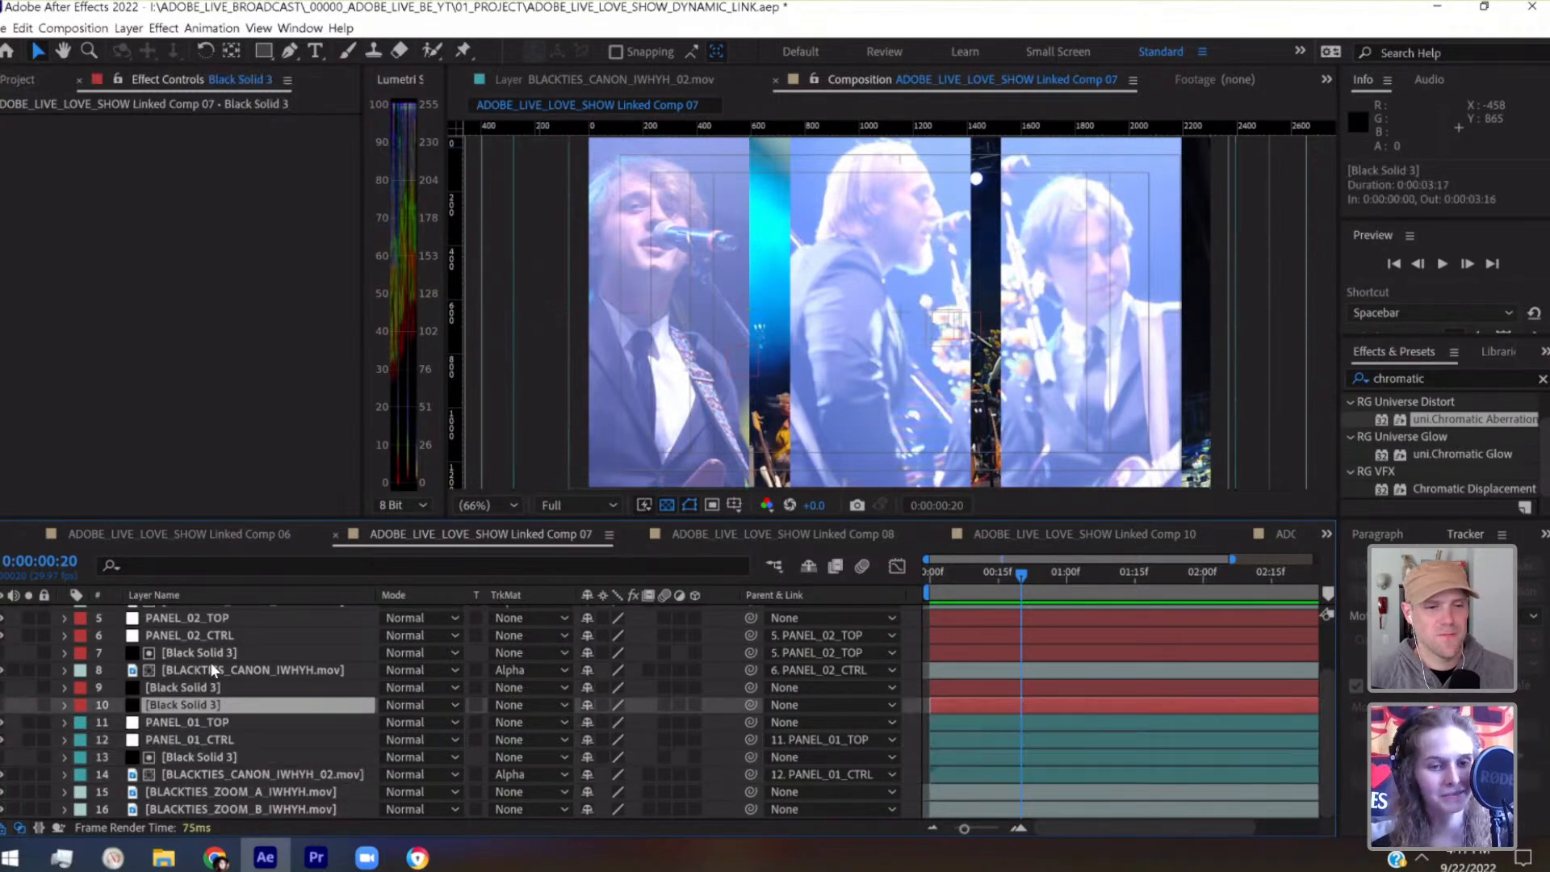
{"action": "left_click", "coordinate": [212, 656], "text": "shift"}
{"action": "left_click", "coordinate": [81, 663]}
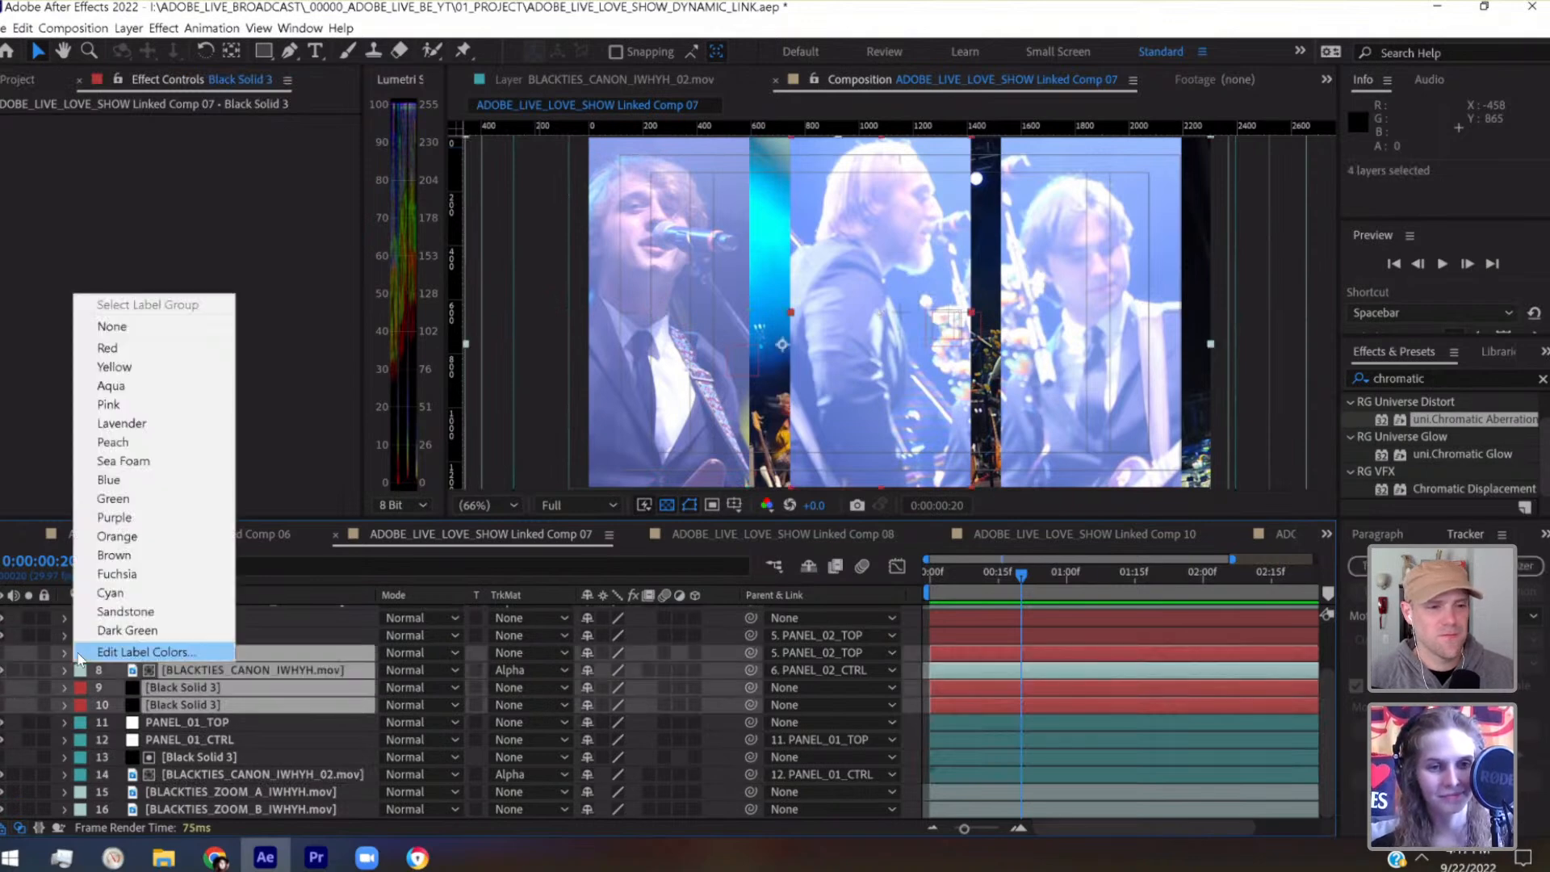
{"action": "left_click", "coordinate": [115, 573]}
{"action": "scroll", "coordinate": [169, 668], "scroll_direction": "up", "scroll_amount": 3}
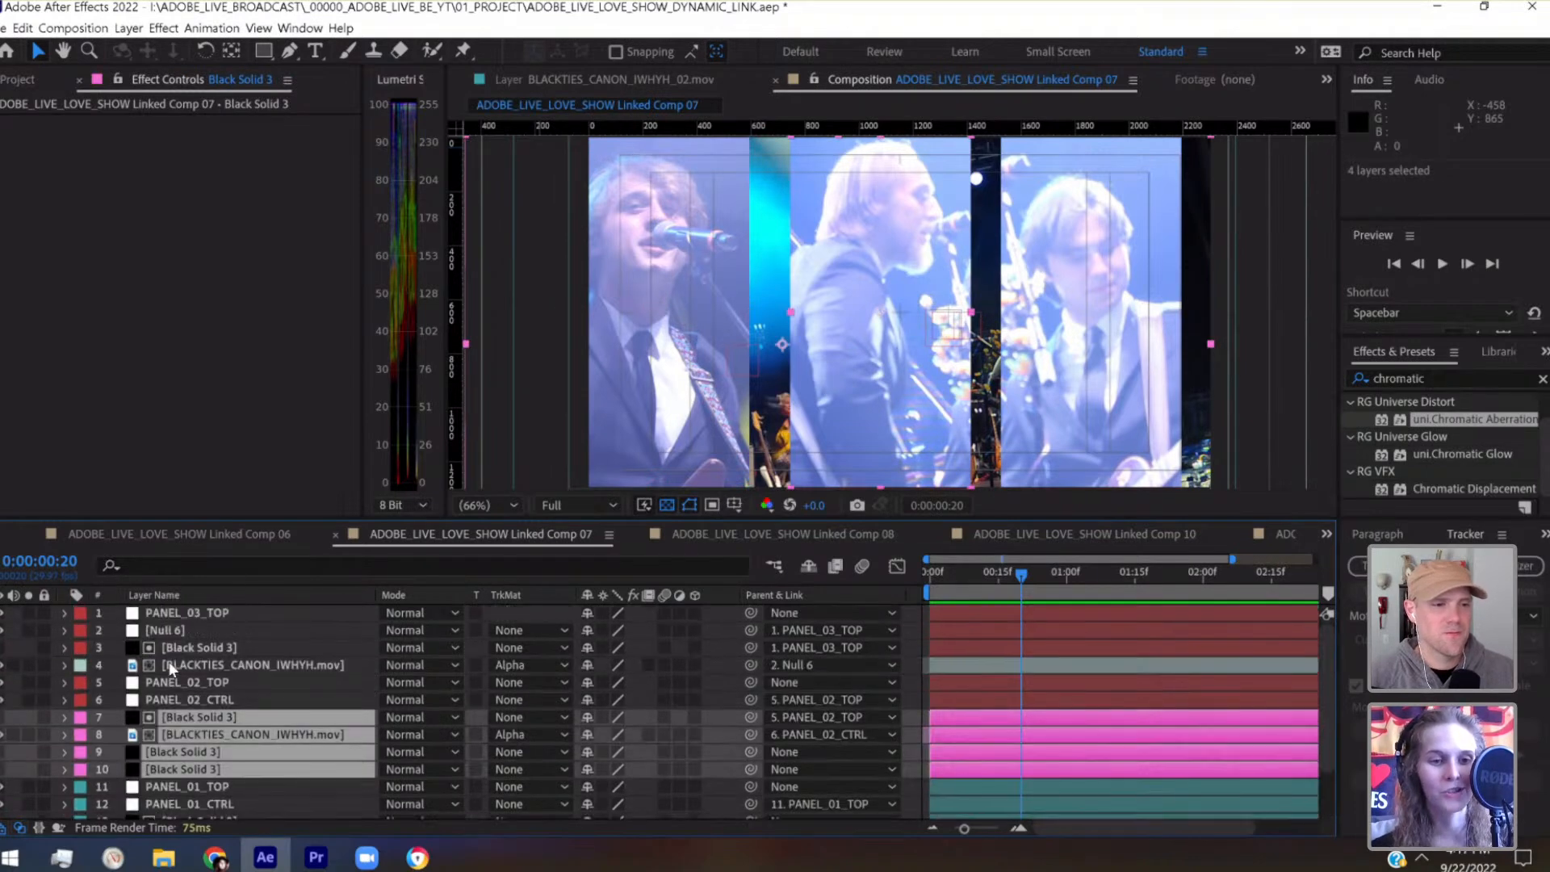
{"action": "left_click", "coordinate": [168, 699]}
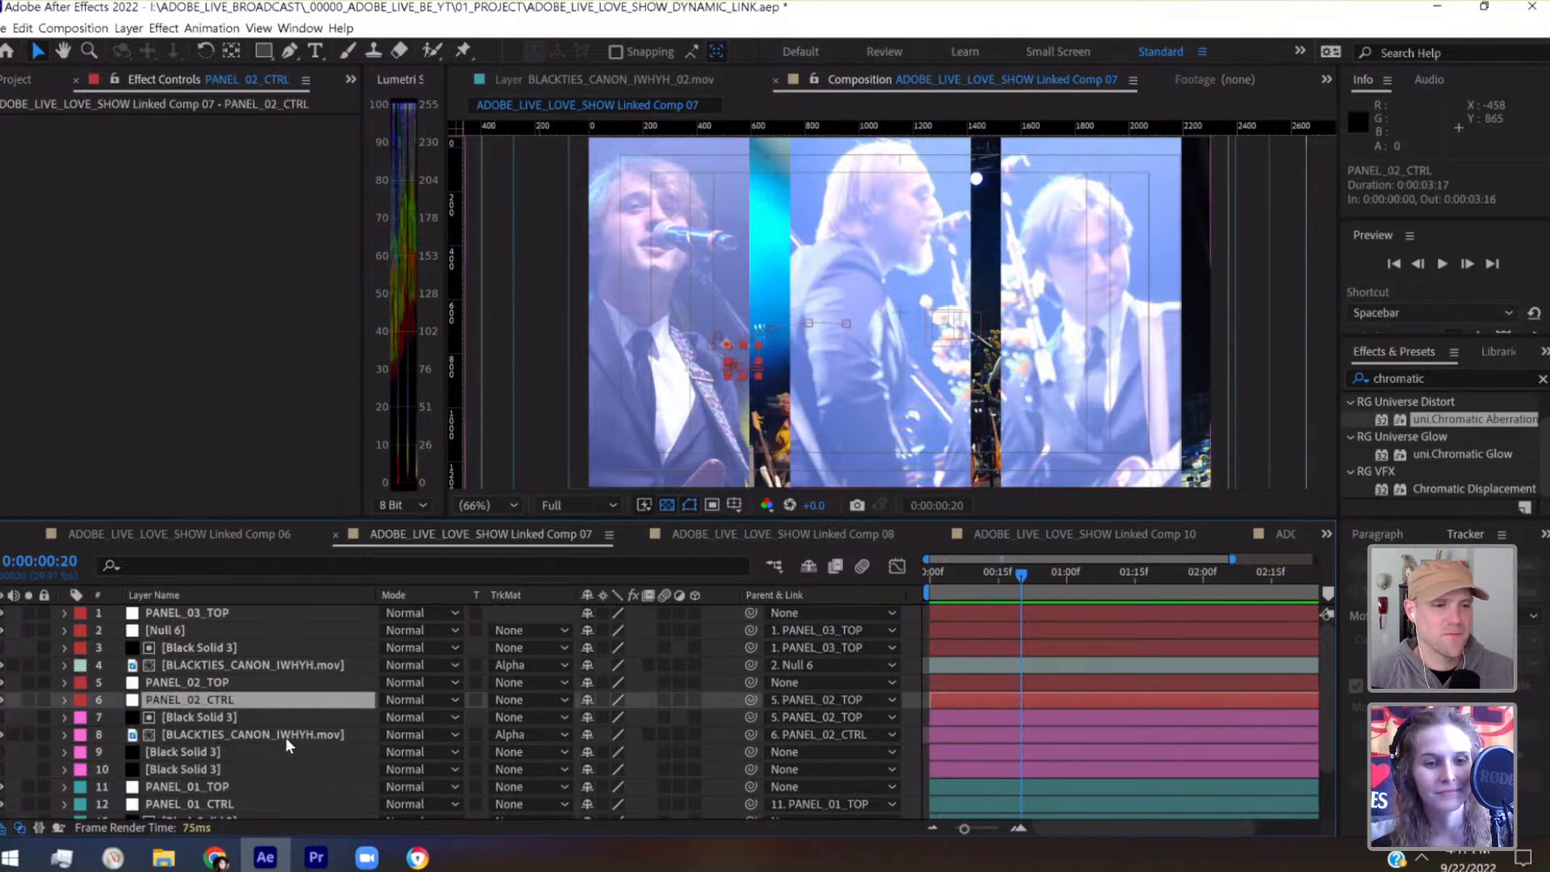
{"action": "left_click", "coordinate": [81, 705]}
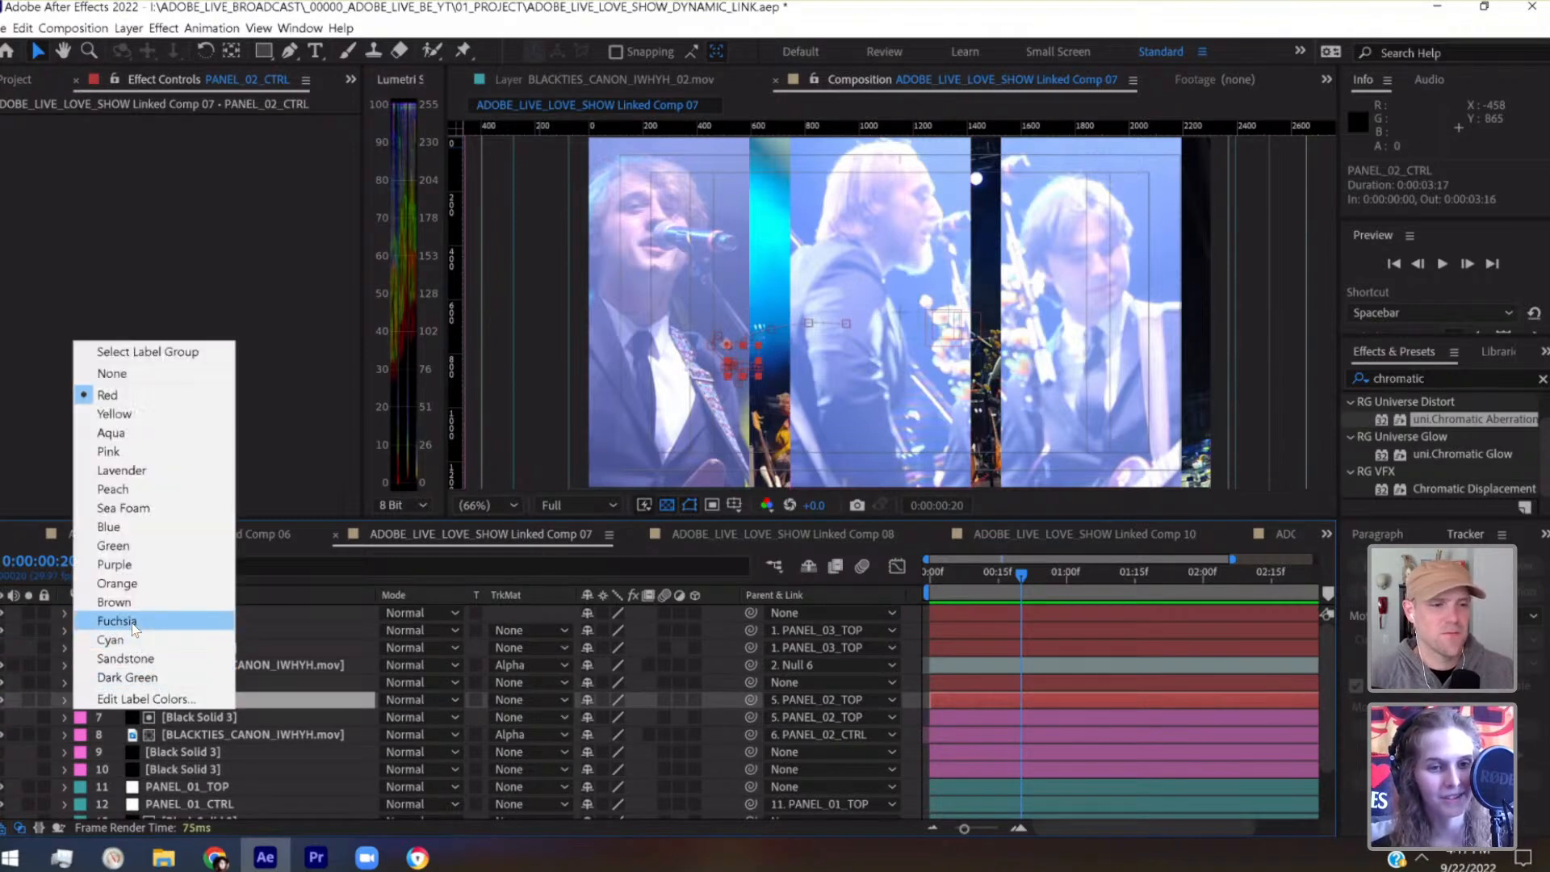
{"action": "left_click", "coordinate": [158, 679]}
Label the two unparented Black Solid 3 layers Green and move them above PANEL_03_TOP in the layer stack
{"action": "left_click", "coordinate": [172, 684]}
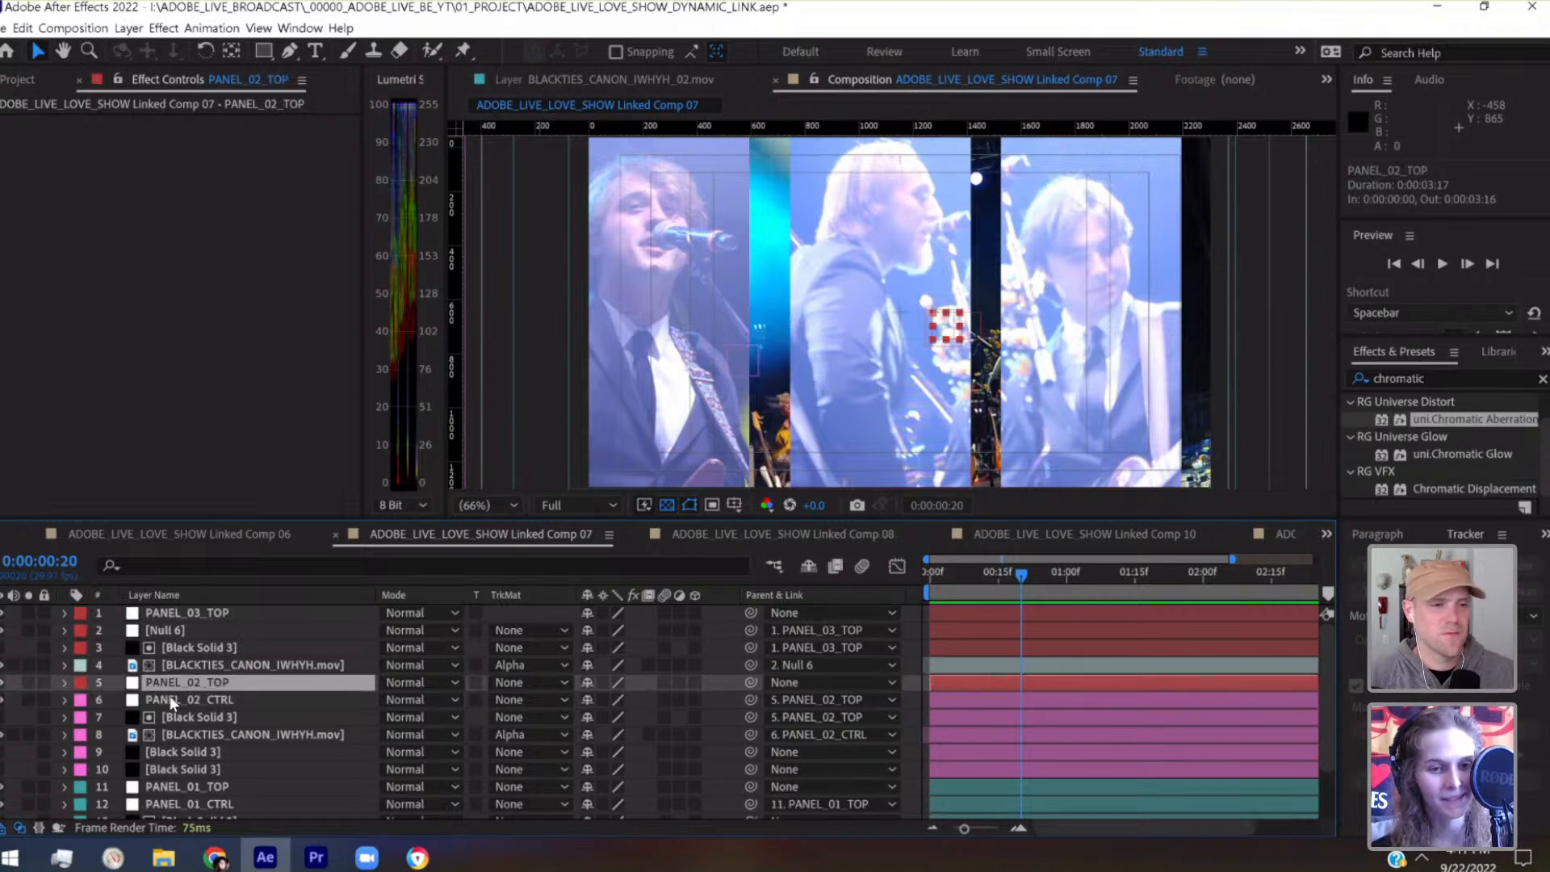
{"action": "left_click", "coordinate": [175, 770]}
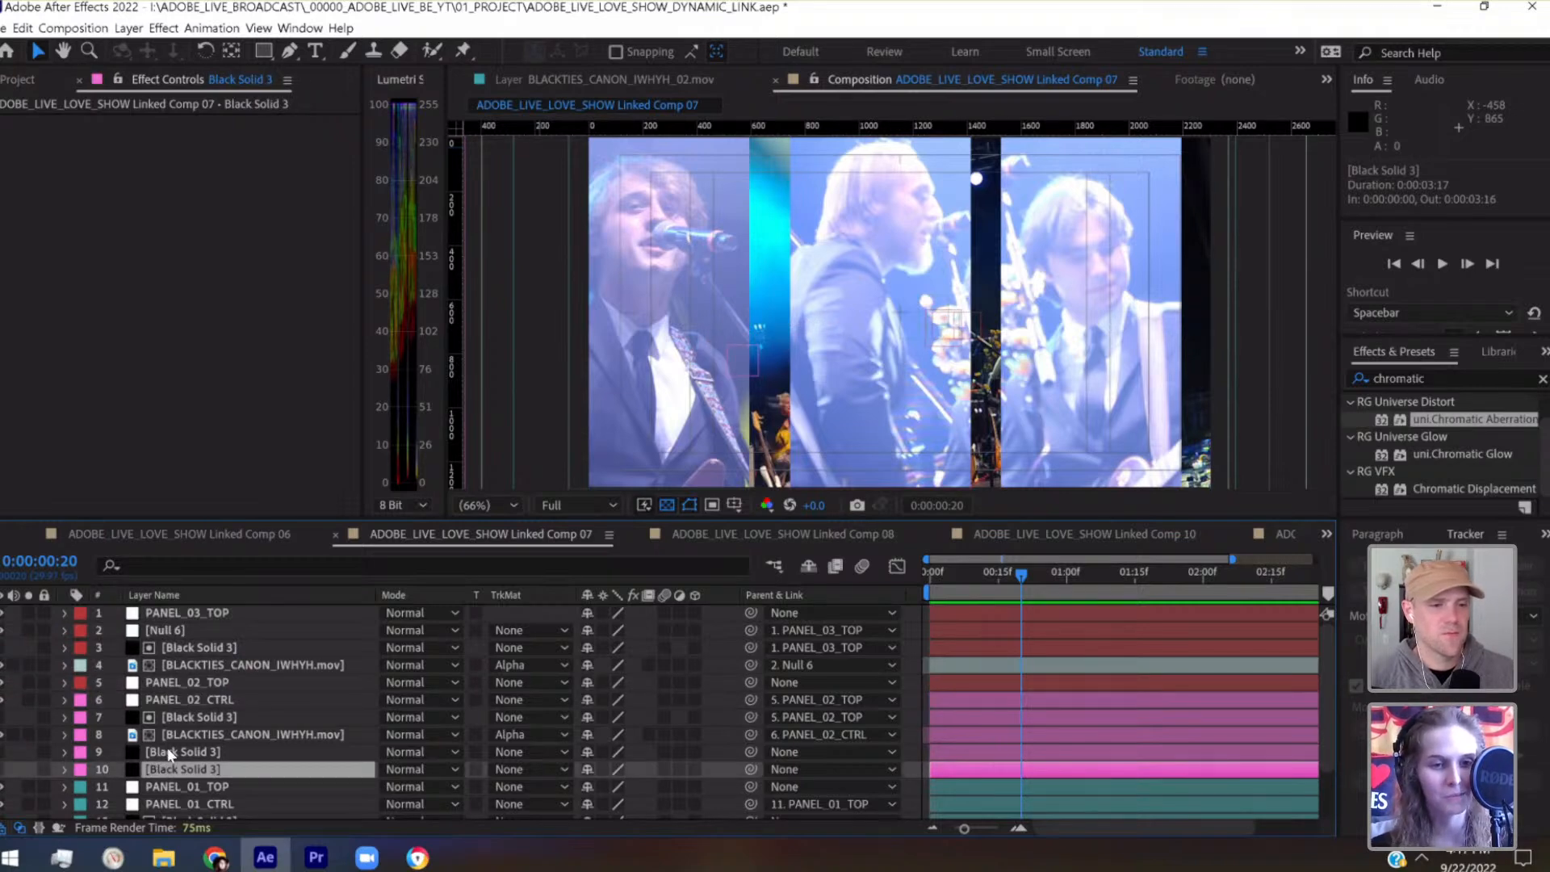
{"action": "left_click", "coordinate": [84, 755], "text": "shift"}
{"action": "left_click", "coordinate": [81, 751]}
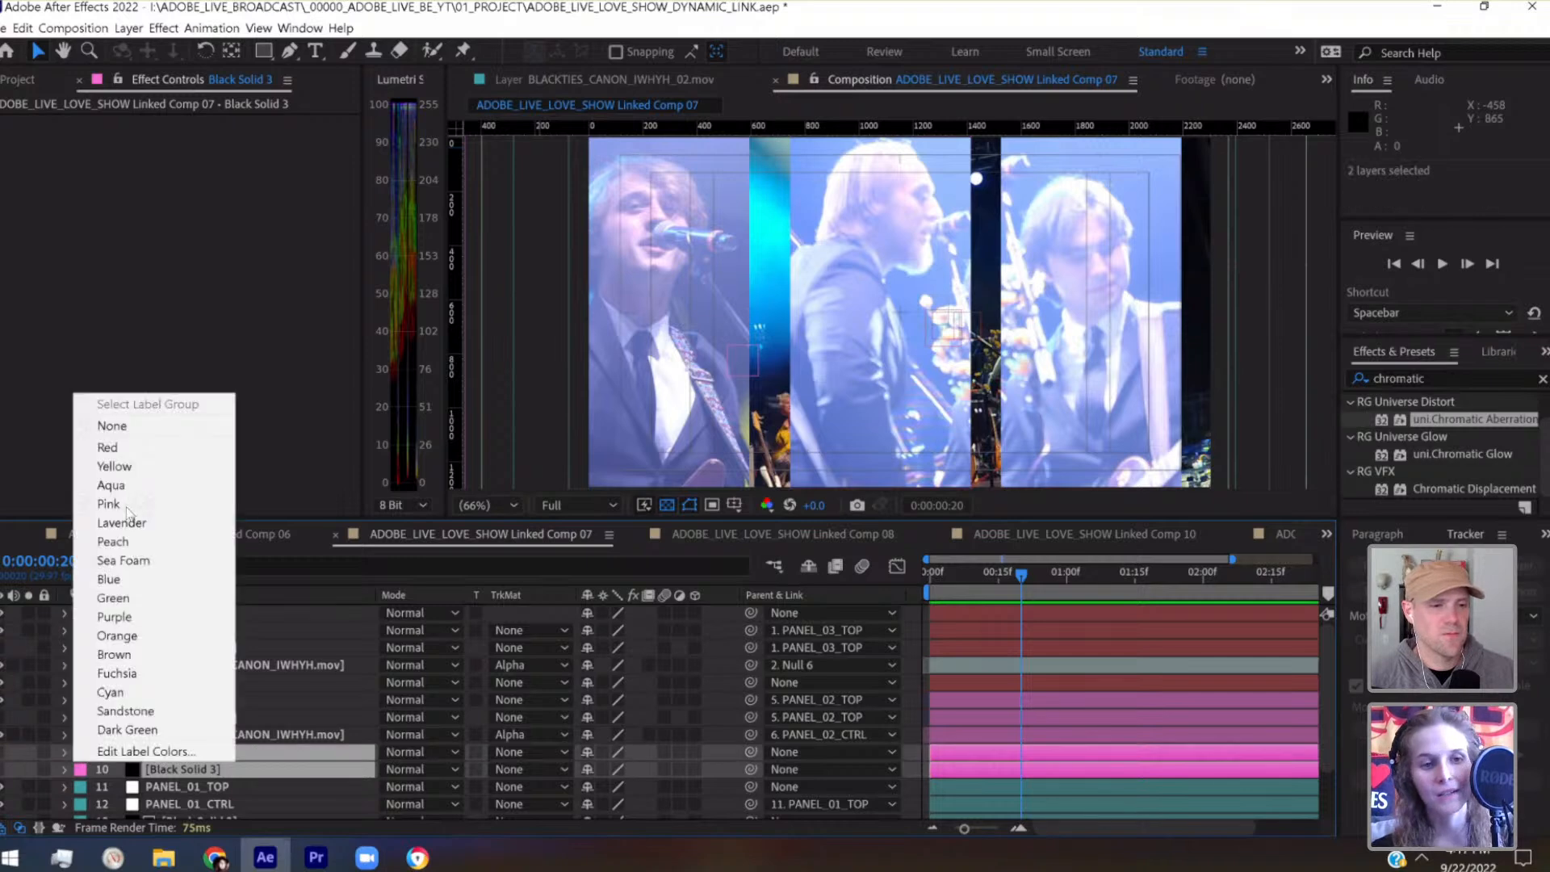
{"action": "left_click", "coordinate": [113, 597]}
{"action": "left_click_drag", "start_coordinate": [166, 755], "coordinate": [168, 604]}
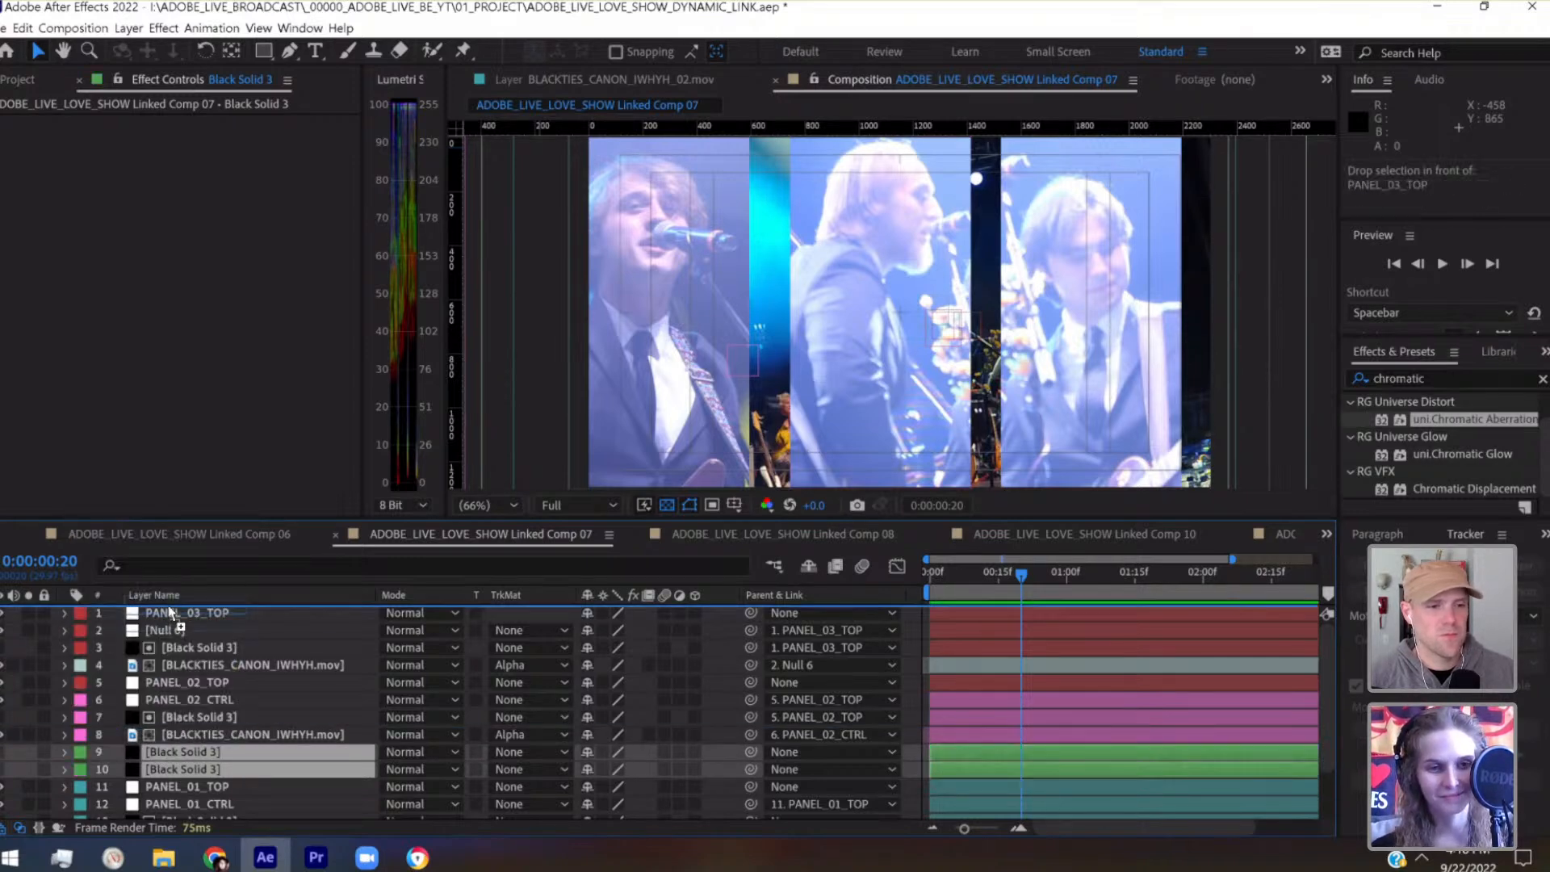
Label PANEL_03_TOP, Null 6 and the matte solid and footage layers beneath them Yellow
{"action": "left_click", "coordinate": [172, 651]}
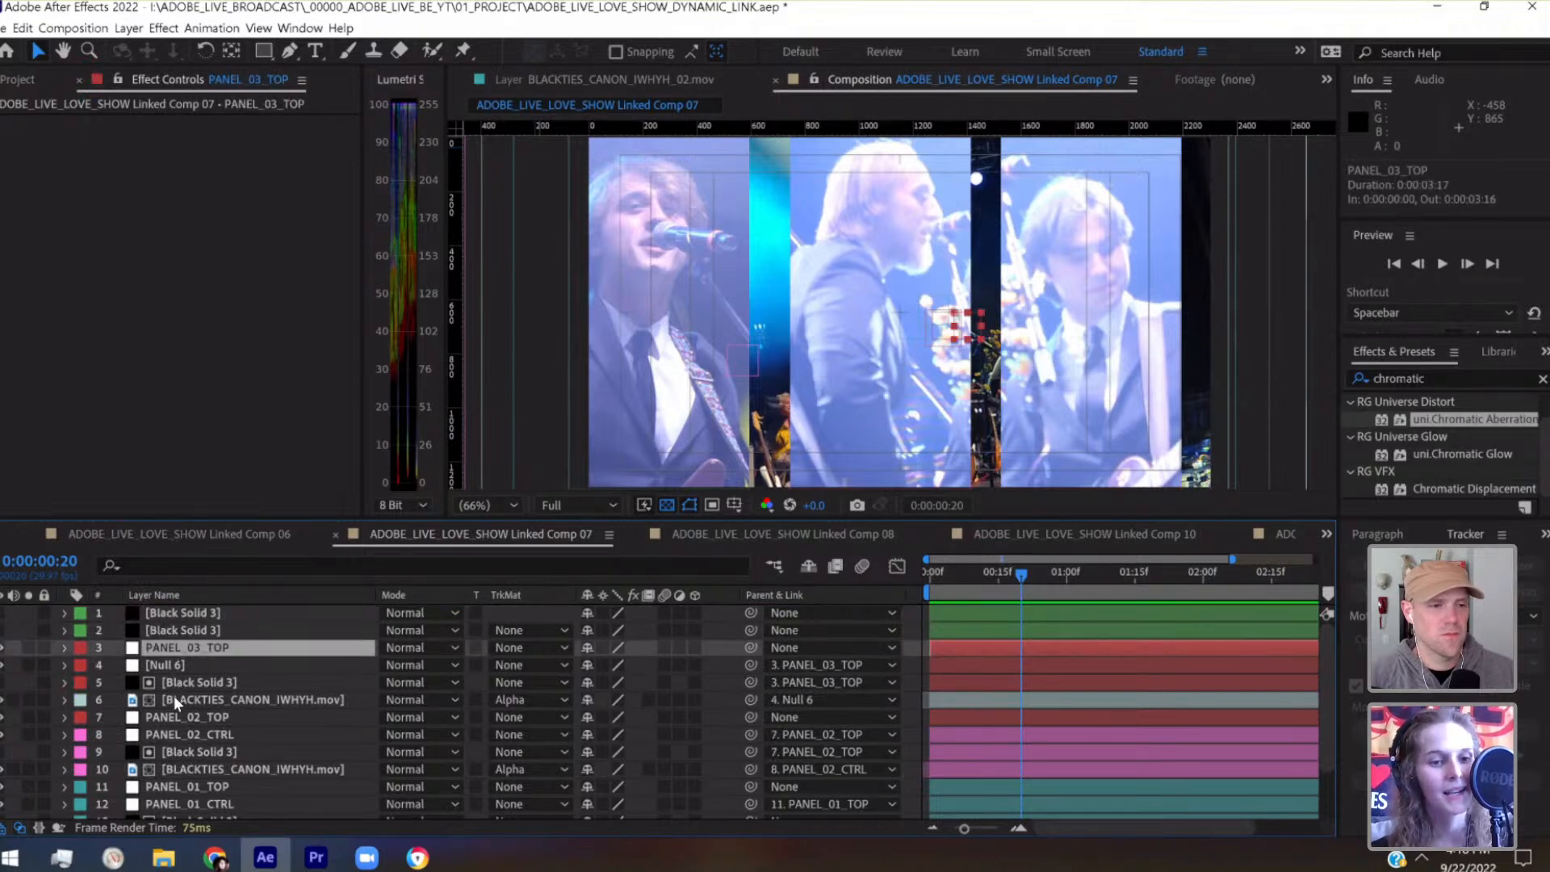
{"action": "left_click", "coordinate": [173, 697], "text": "shift"}
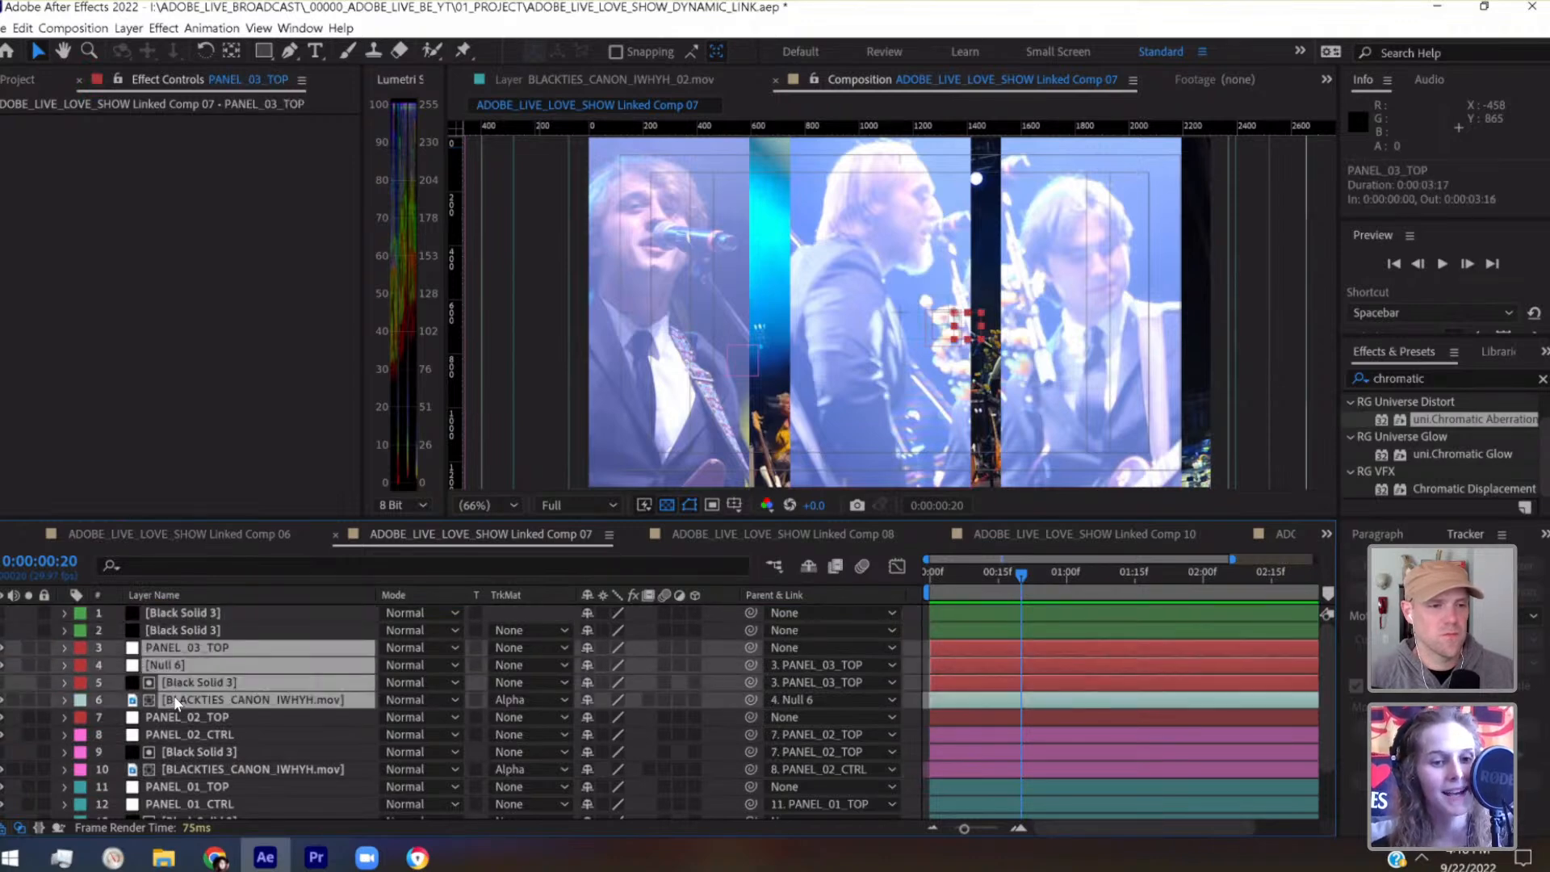
{"action": "left_click", "coordinate": [79, 649]}
{"action": "left_click", "coordinate": [121, 360]}
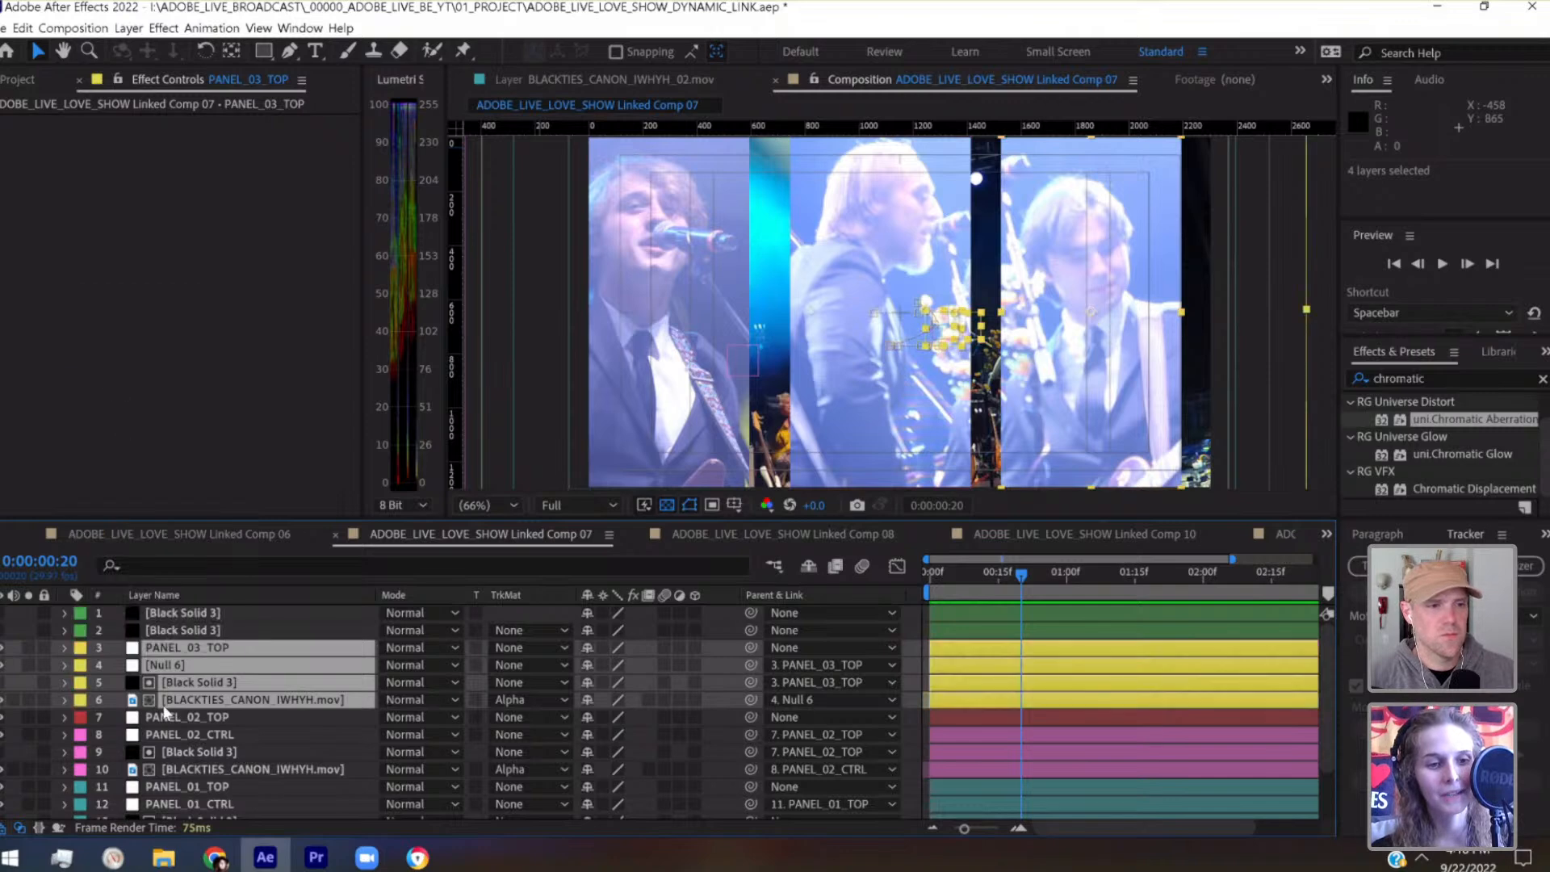
Set the label colour of PANEL_02_TOP to Fuchsia and save the project
{"action": "left_click", "coordinate": [170, 719]}
{"action": "left_click", "coordinate": [80, 717]}
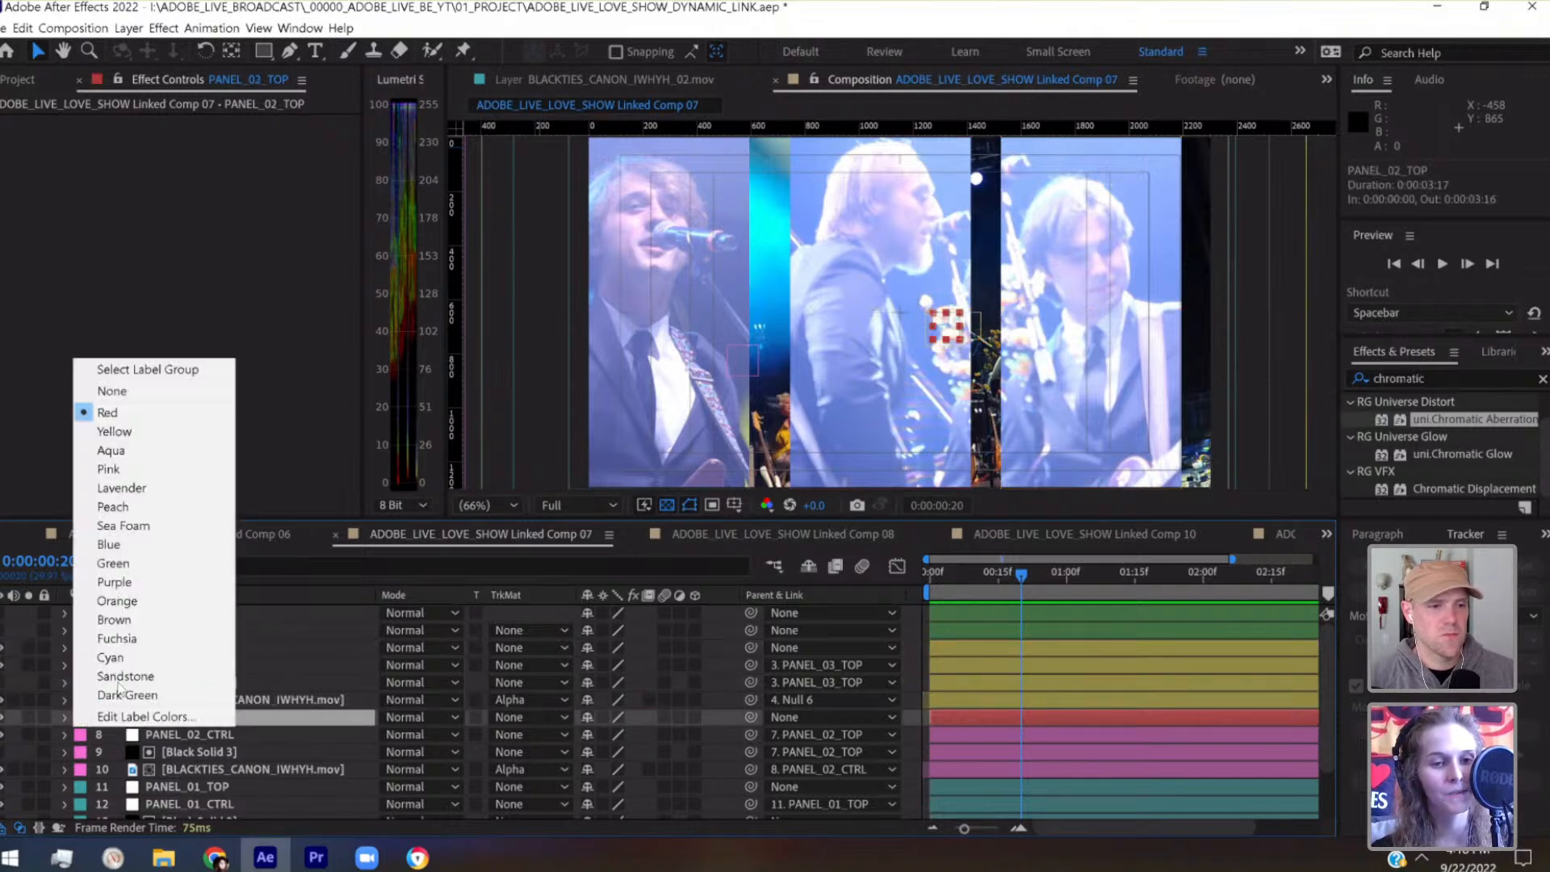
{"action": "left_click", "coordinate": [129, 643]}
{"action": "scroll", "coordinate": [213, 740], "scroll_direction": "down", "scroll_amount": 3}
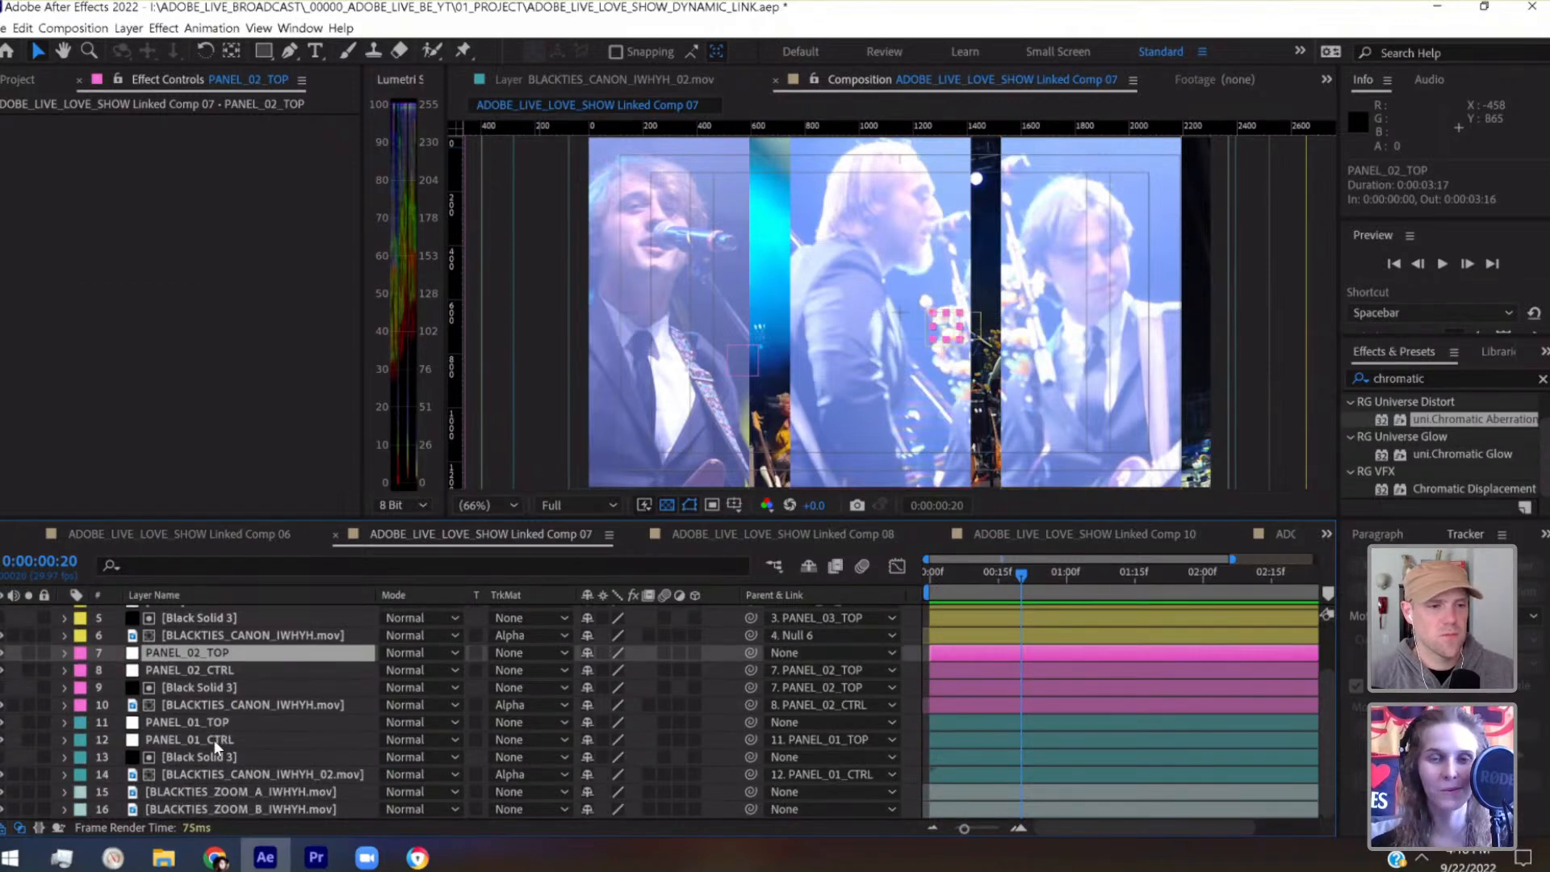
{"action": "key", "text": "ctrl+s"}
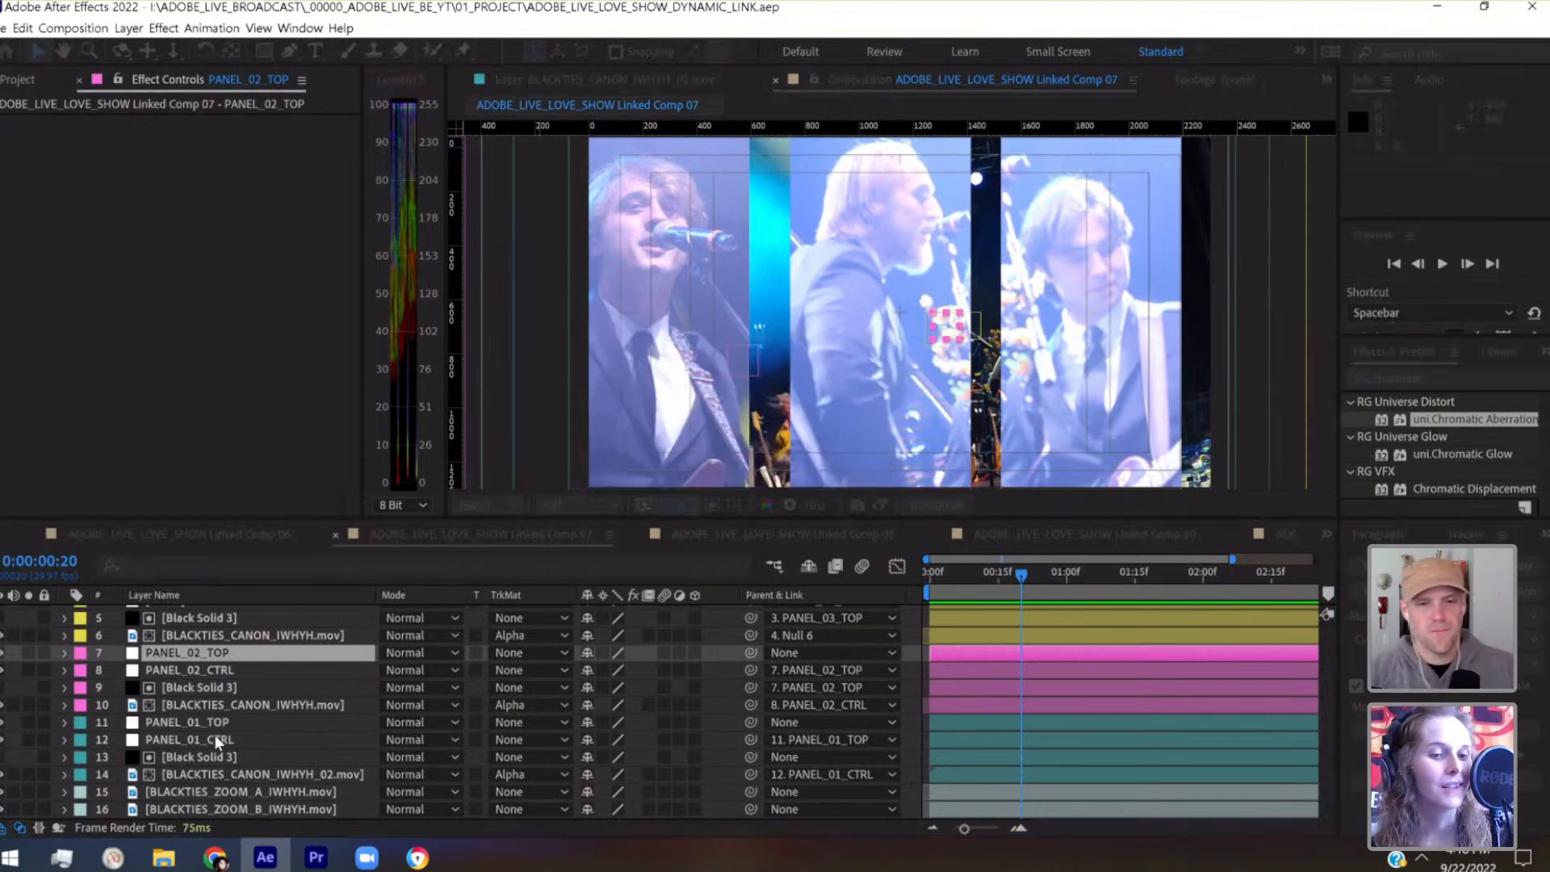
Parent PANEL_01_CTRL to PANEL_01_TOP and nudge PANEL_01_TOP left to position 1152, 648
{"action": "scroll", "coordinate": [215, 735], "scroll_direction": "up", "scroll_amount": 3}
{"action": "left_click", "coordinate": [215, 648]}
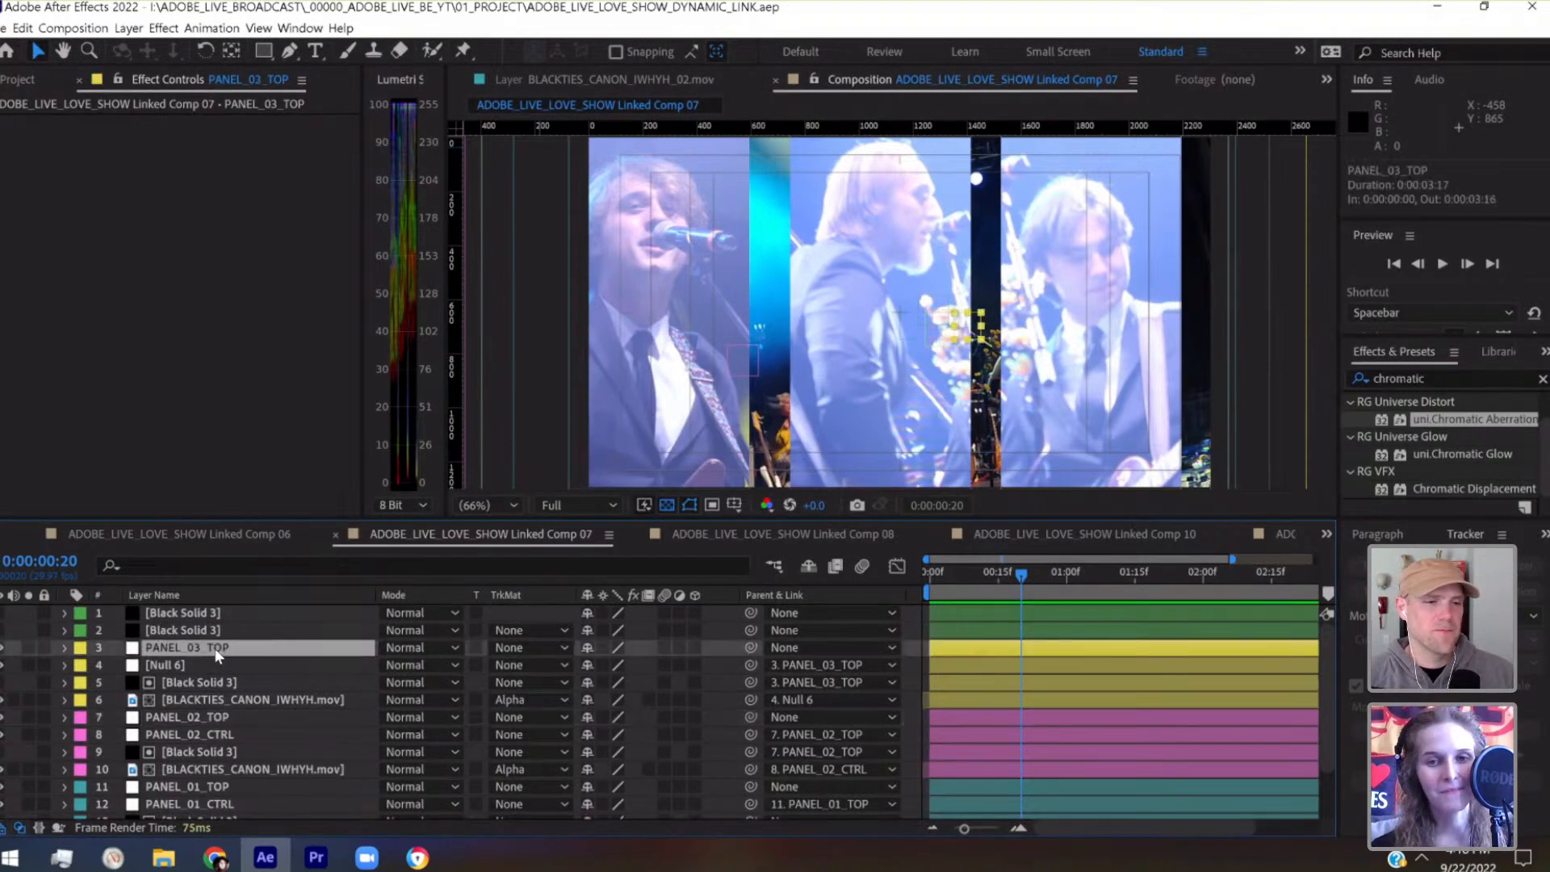
{"action": "scroll", "coordinate": [272, 686], "scroll_direction": "down", "scroll_amount": 3}
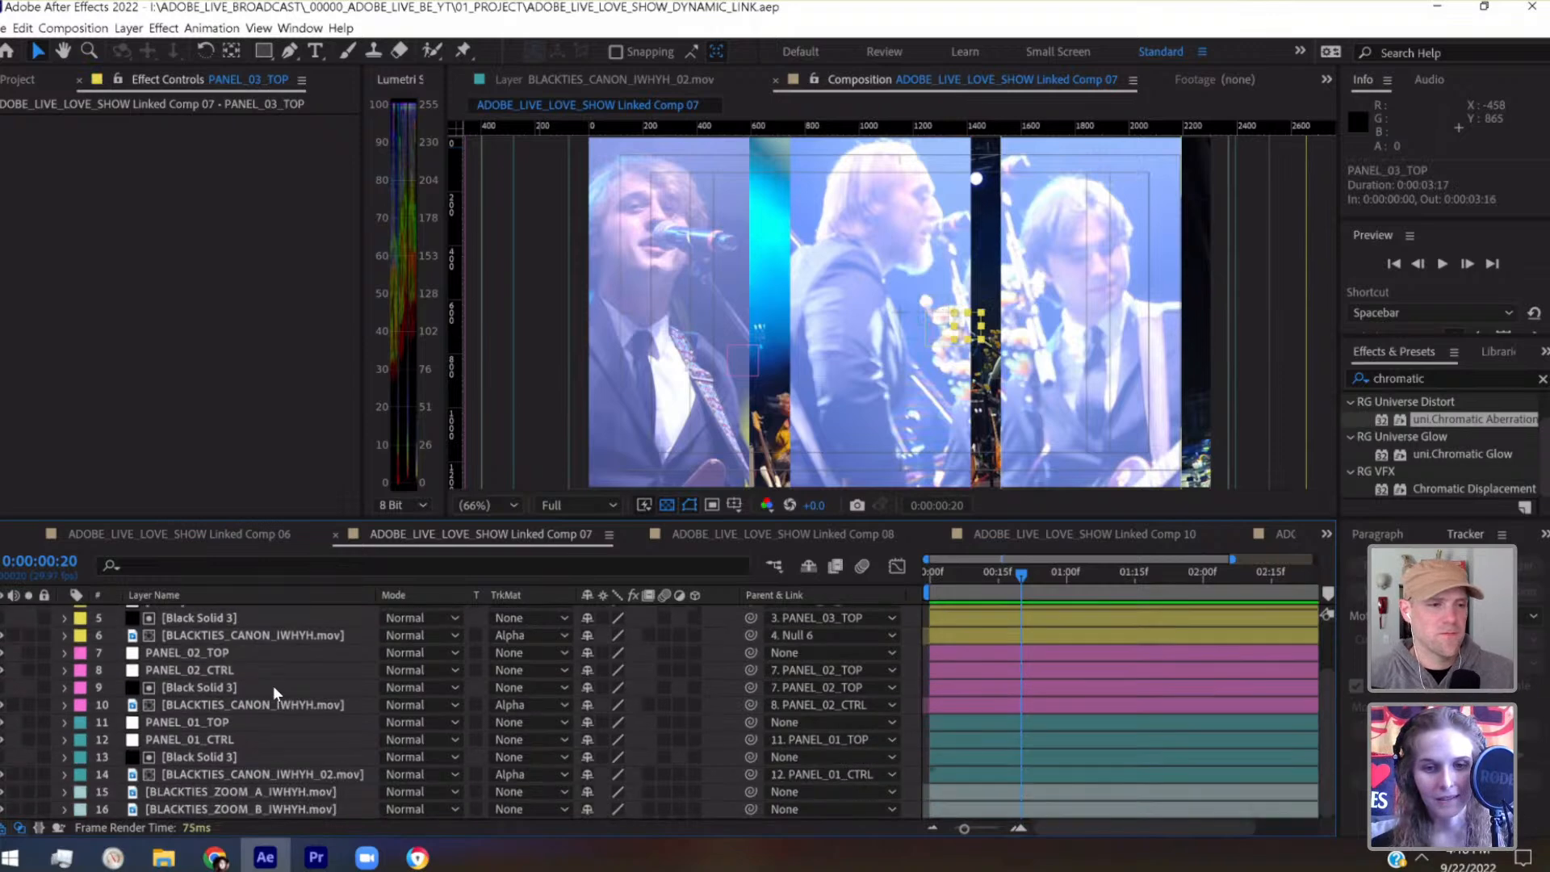
{"action": "left_click", "coordinate": [286, 780]}
{"action": "left_click", "coordinate": [268, 740]}
{"action": "left_click_drag", "start_coordinate": [751, 739], "coordinate": [351, 729]}
{"action": "left_click", "coordinate": [352, 728]}
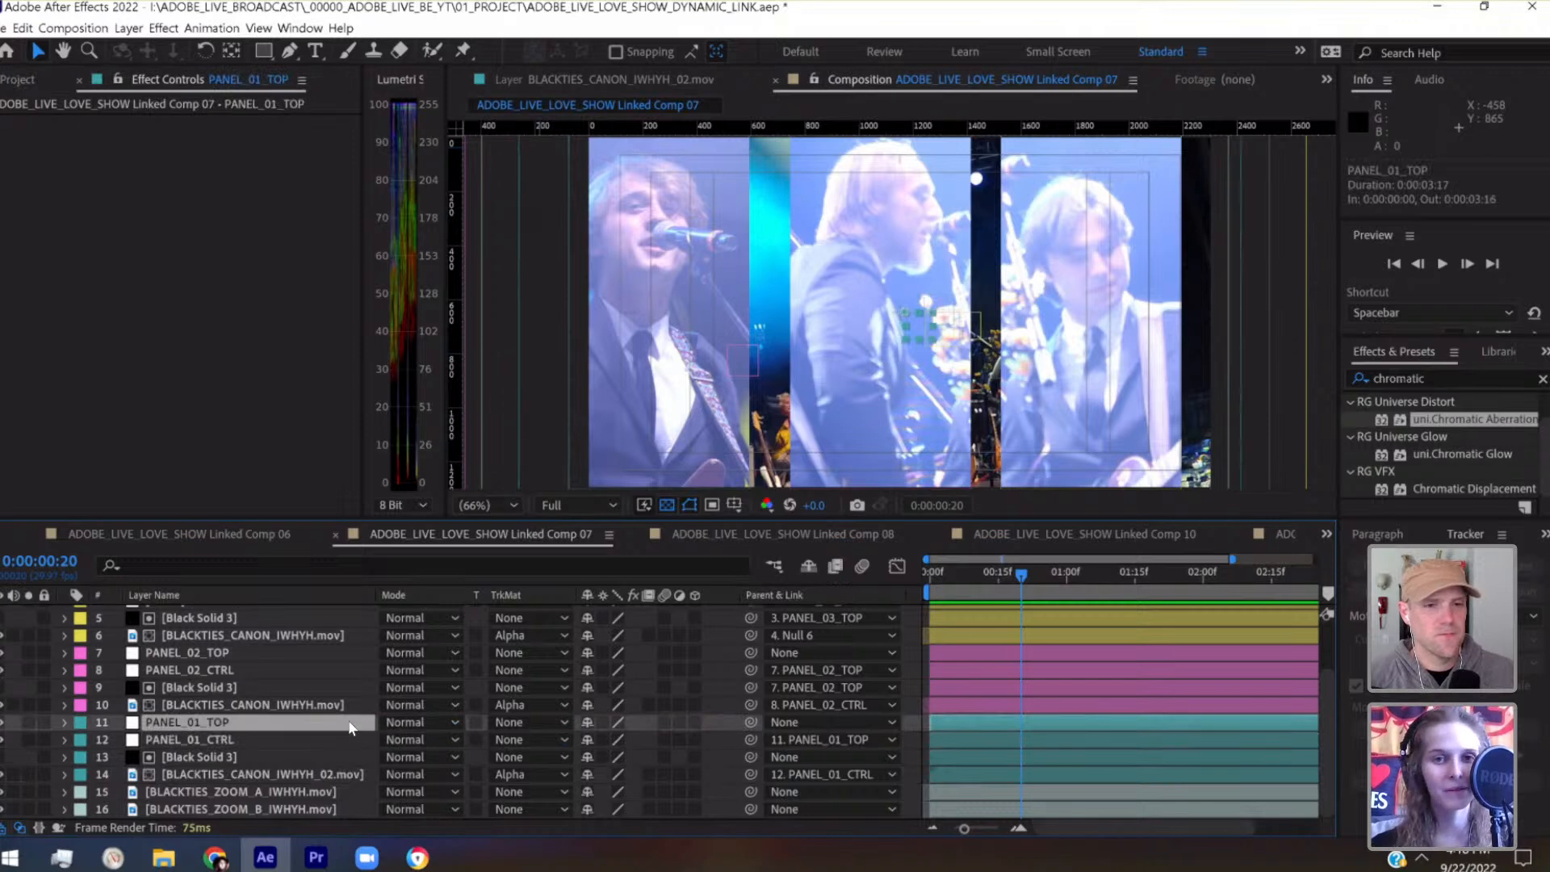
{"action": "key", "text": "shift+Left"}
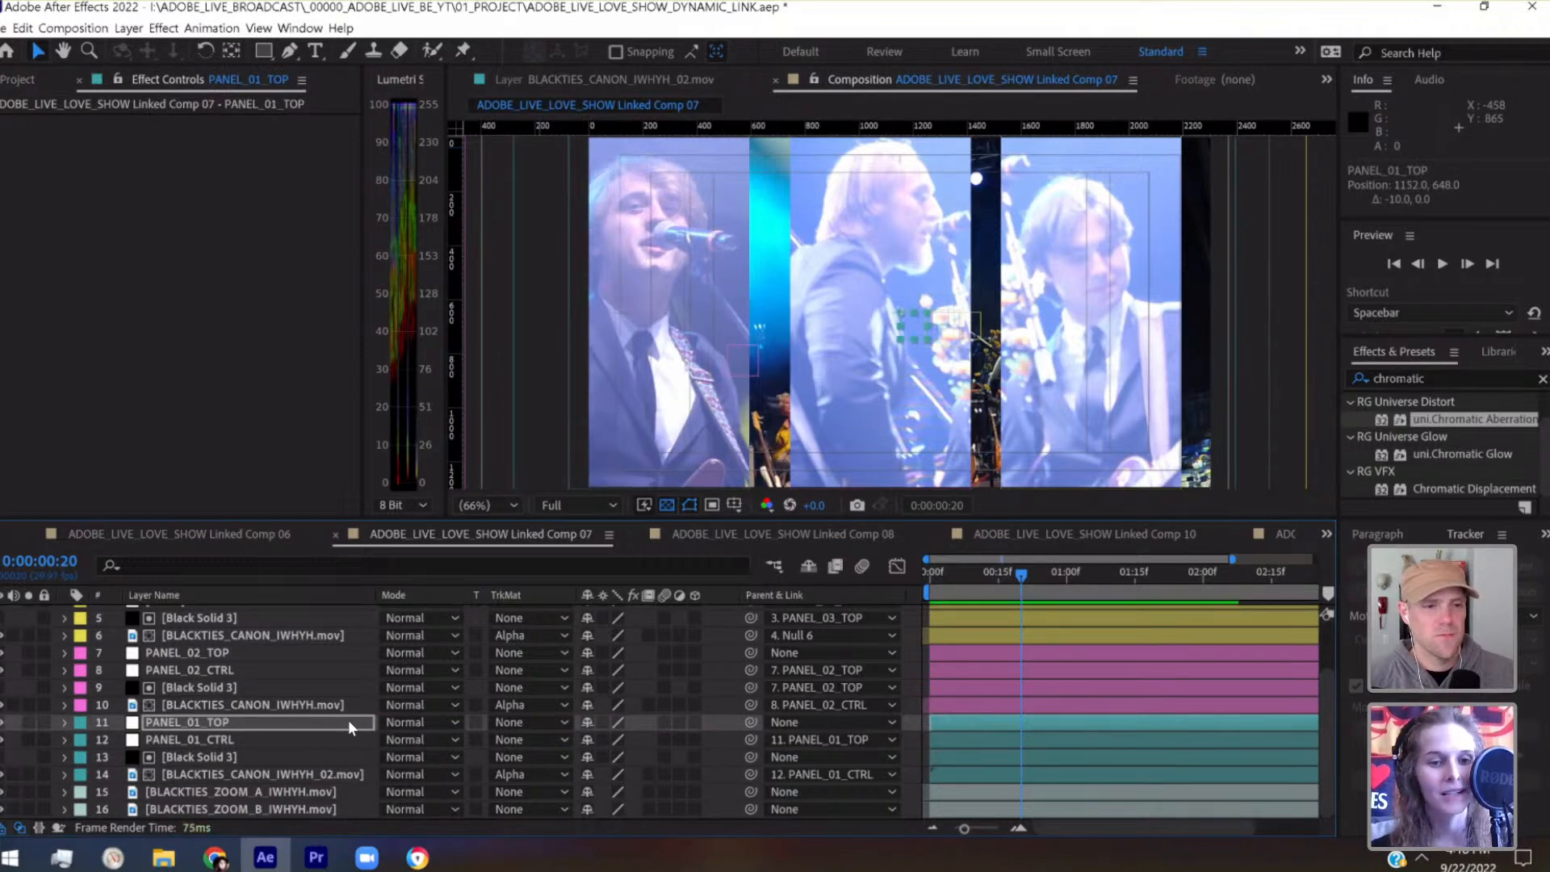
Parent the Black Solid 3 matte on layer 13 to PANEL_01_TOP and shift PANEL_01_TOP right to position 1282, 648
{"action": "left_click", "coordinate": [323, 755]}
{"action": "left_click_drag", "start_coordinate": [750, 758], "coordinate": [318, 722]}
{"action": "left_click", "coordinate": [318, 722]}
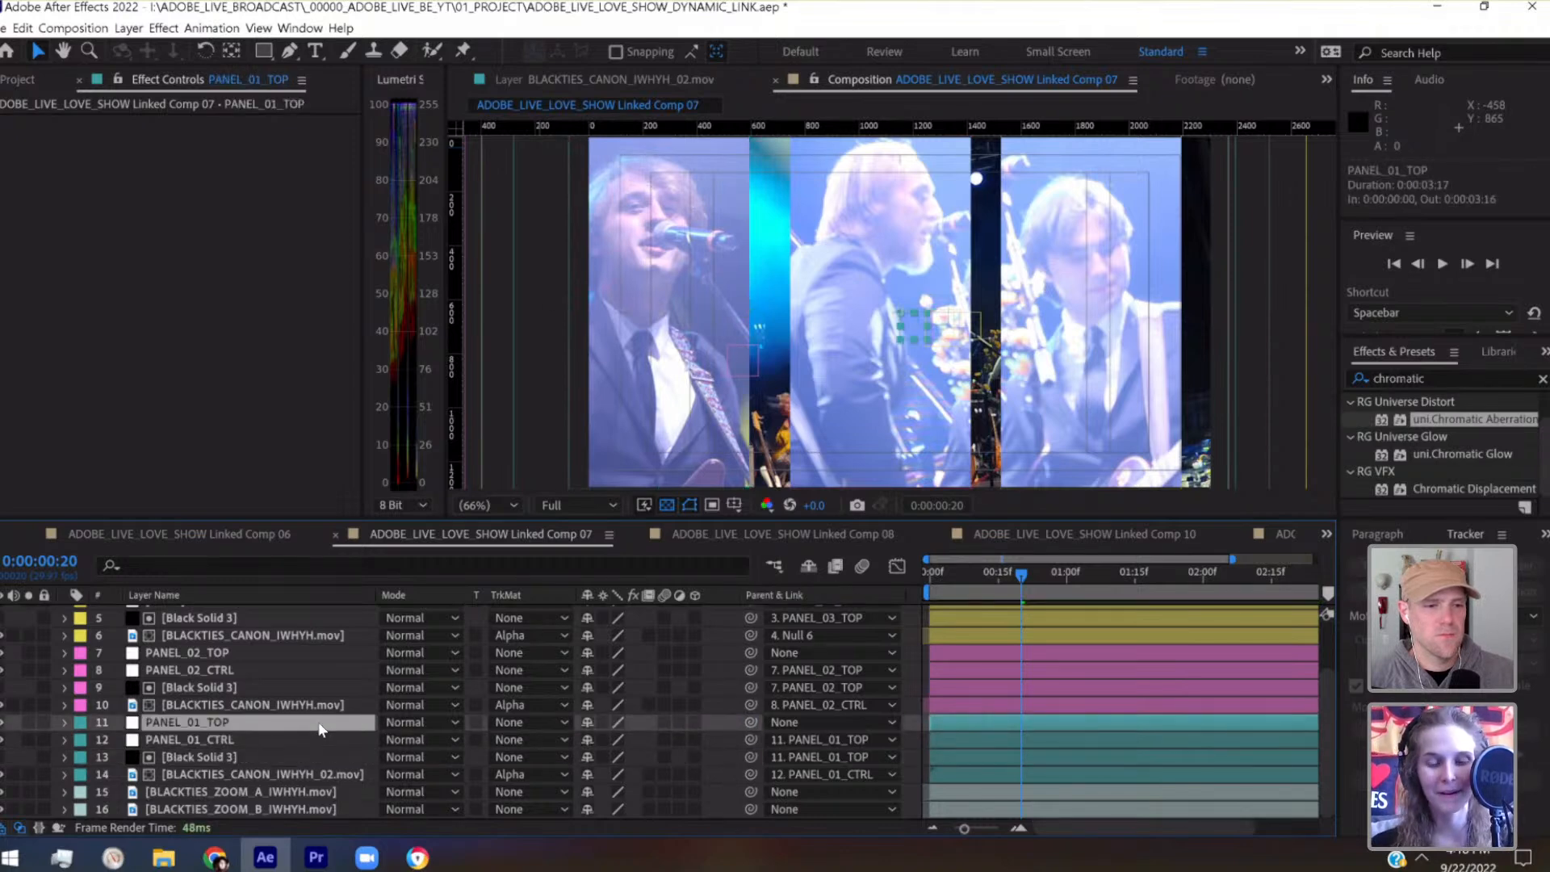
{"action": "key", "text": "shift+Right"}
{"action": "key", "text": "shift+Right"}
{"action": "key", "text": "shift+Right"}
{"action": "key", "text": "shift+Right"}
{"action": "key", "text": "shift+Right"}
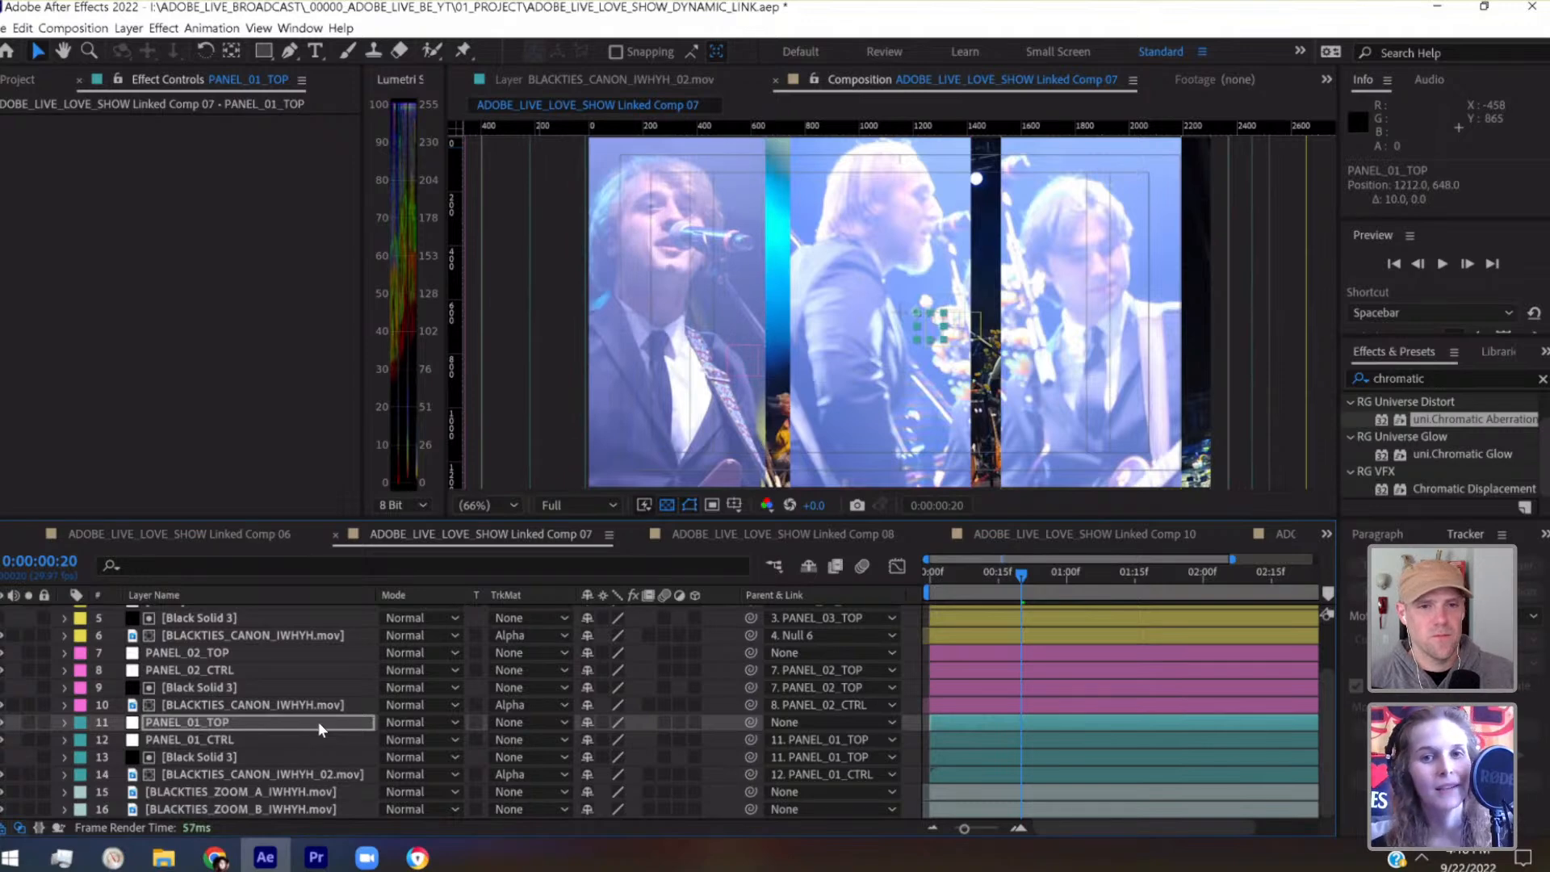
{"action": "key", "text": "shift+Right"}
{"action": "key", "text": "shift+Right"}
{"action": "key", "text": "shift+Right"}
{"action": "key", "text": "shift+Right"}
{"action": "key", "text": "shift+Right"}
{"action": "key", "text": "shift+Right"}
{"action": "key", "text": "shift+Right"}
{"action": "key", "text": "shift+Right"}
{"action": "key", "text": "shift+Right"}
{"action": "key", "text": "shift+Right"}
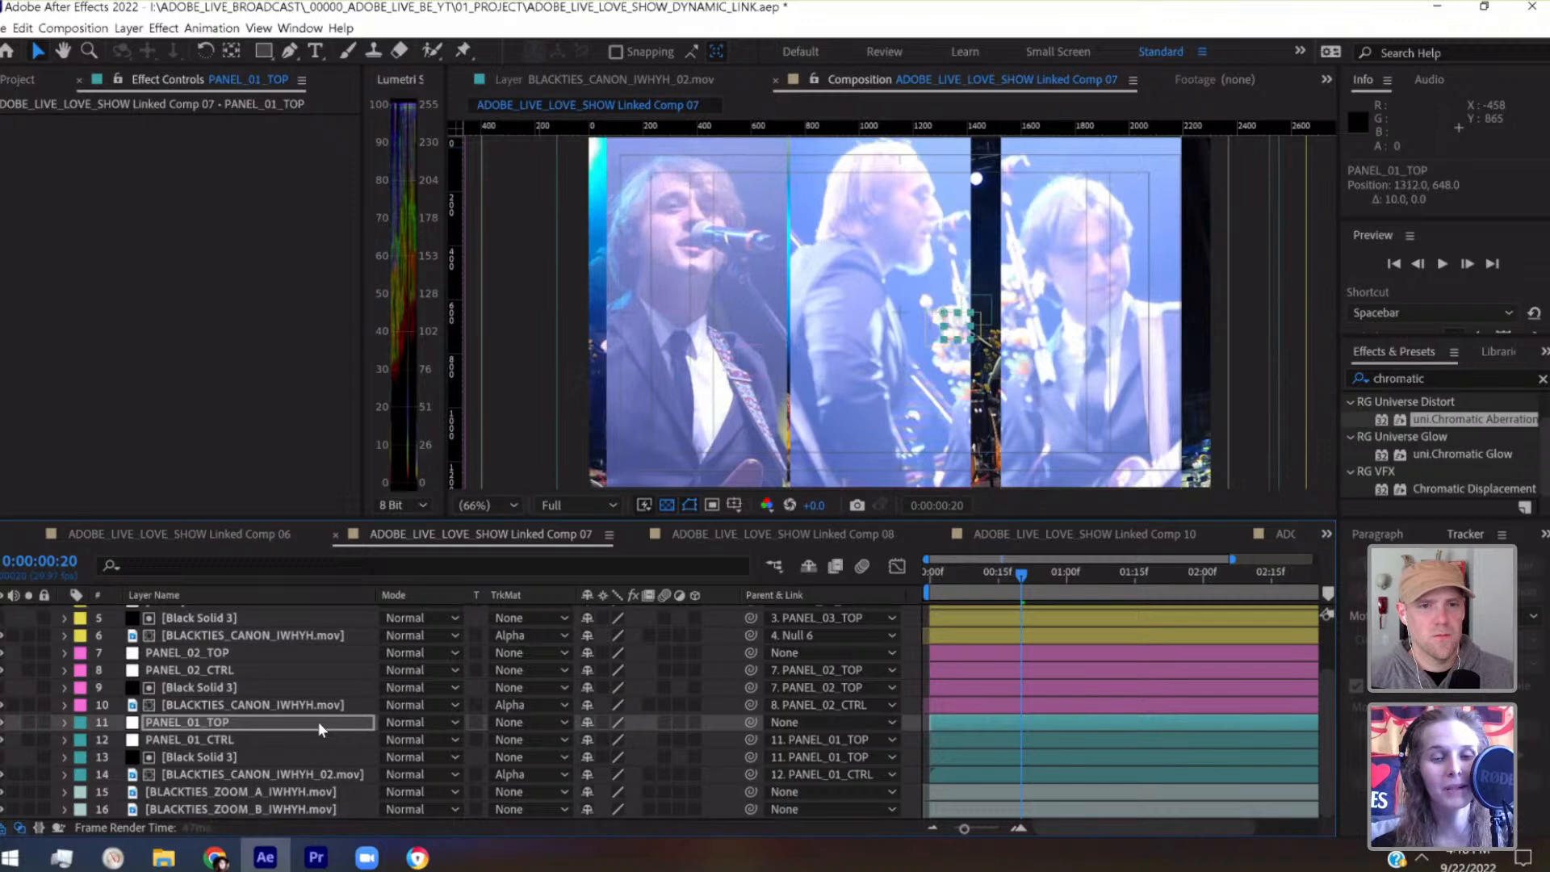
{"action": "key", "text": "shift+Right"}
{"action": "key", "text": "shift+Right"}
{"action": "key", "text": "shift+Right"}
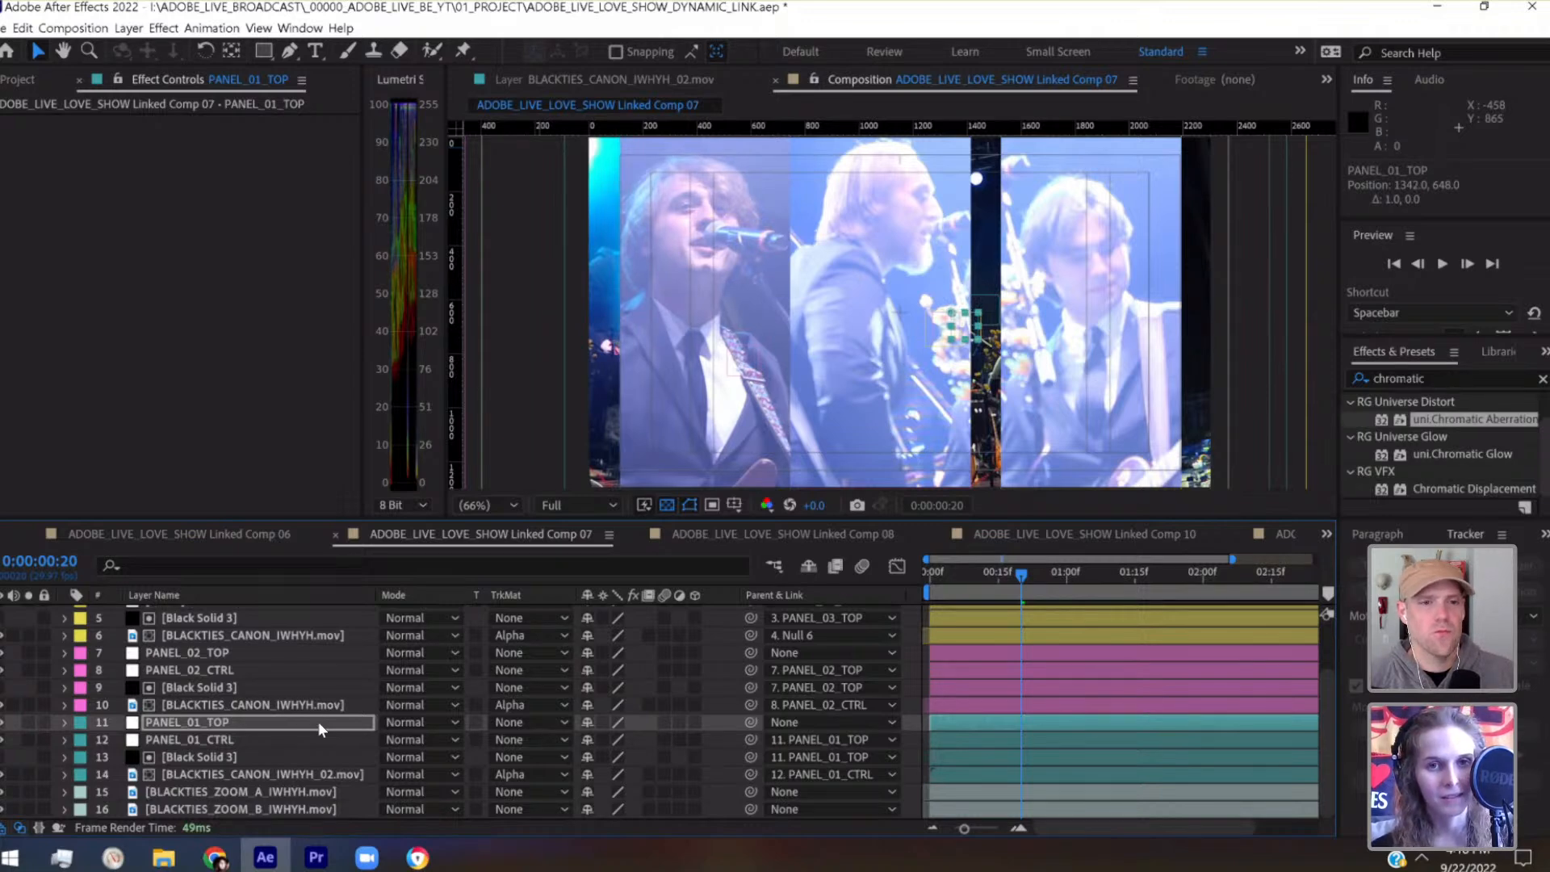
{"action": "key", "text": "shift+Left"}
{"action": "key", "text": "shift+Left"}
{"action": "key", "text": "shift+Left"}
{"action": "key", "text": "shift+Left"}
{"action": "key", "text": "shift+Left"}
{"action": "key", "text": "shift+Left"}
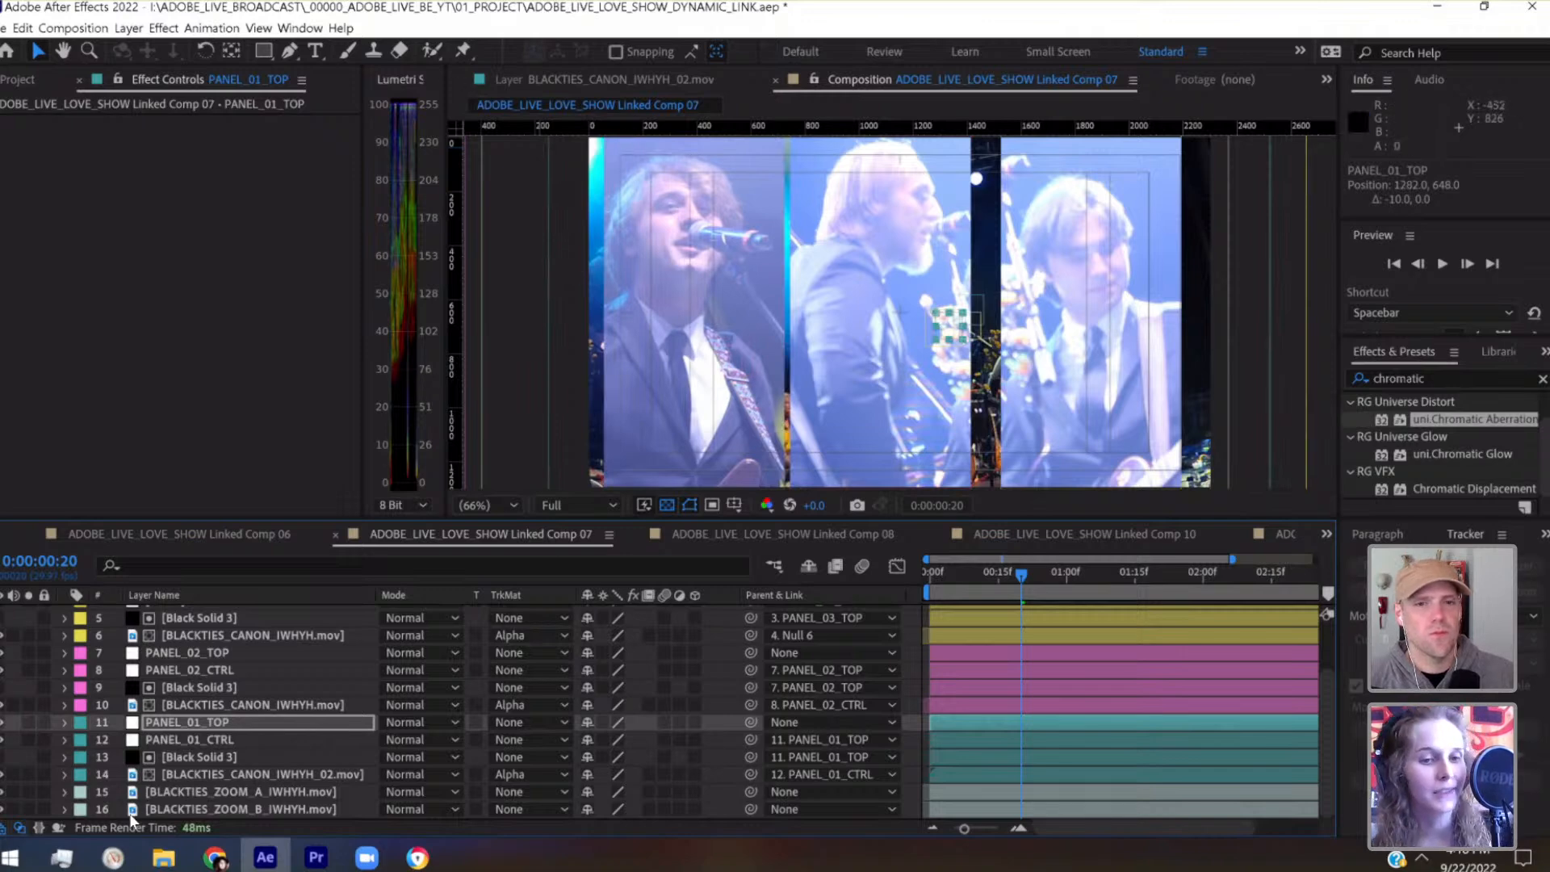
Shift the PANEL_02_TOP null right to position 1332, 648
{"action": "left_click", "coordinate": [186, 685]}
{"action": "left_click", "coordinate": [197, 654]}
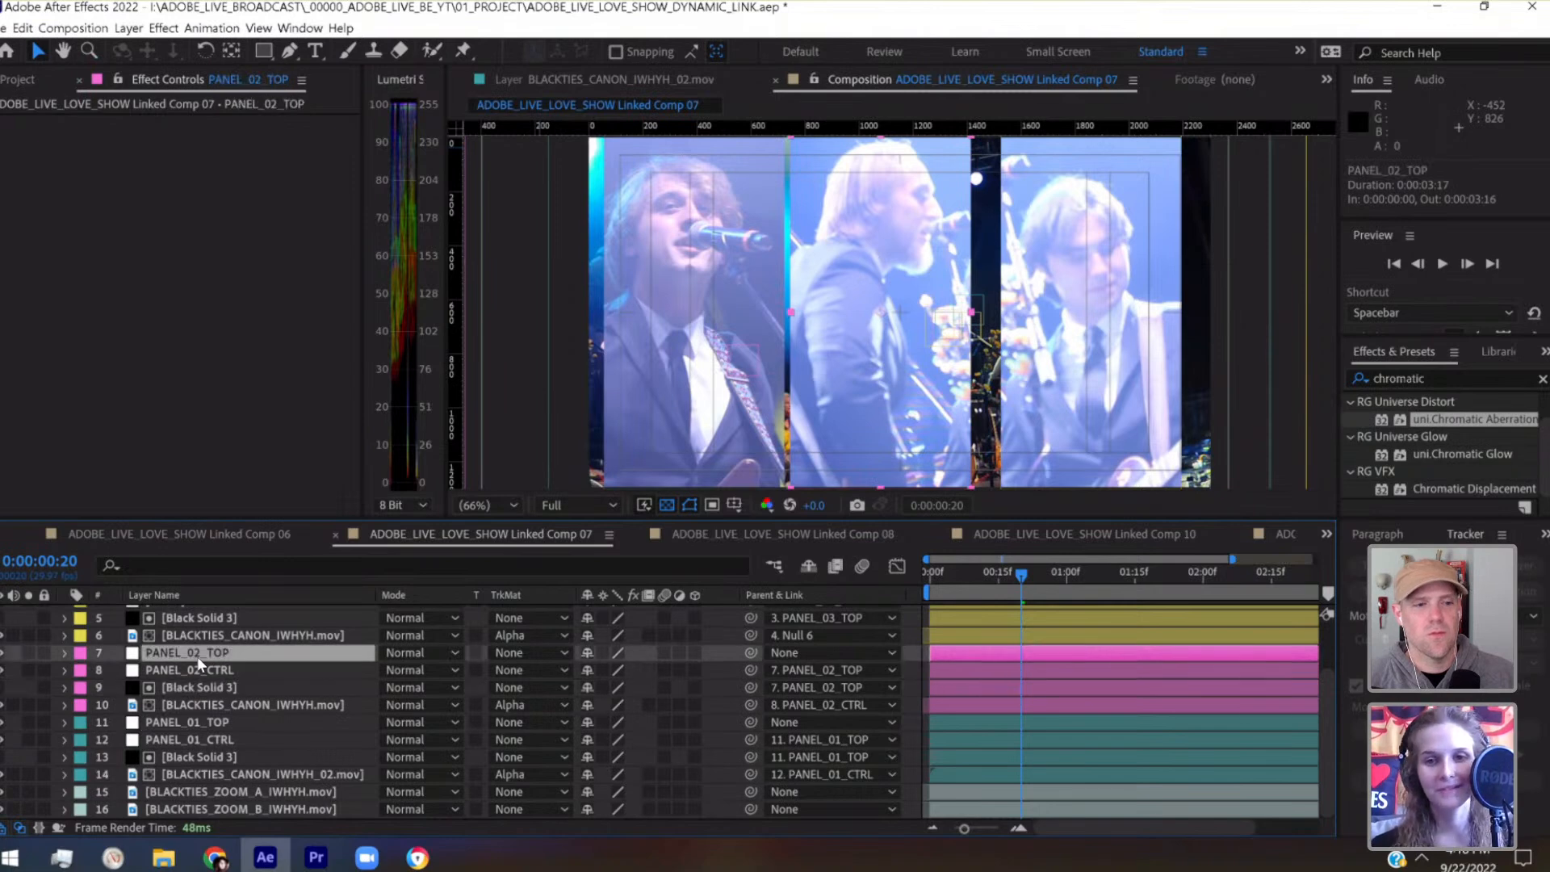
{"action": "key", "text": "shift+Right"}
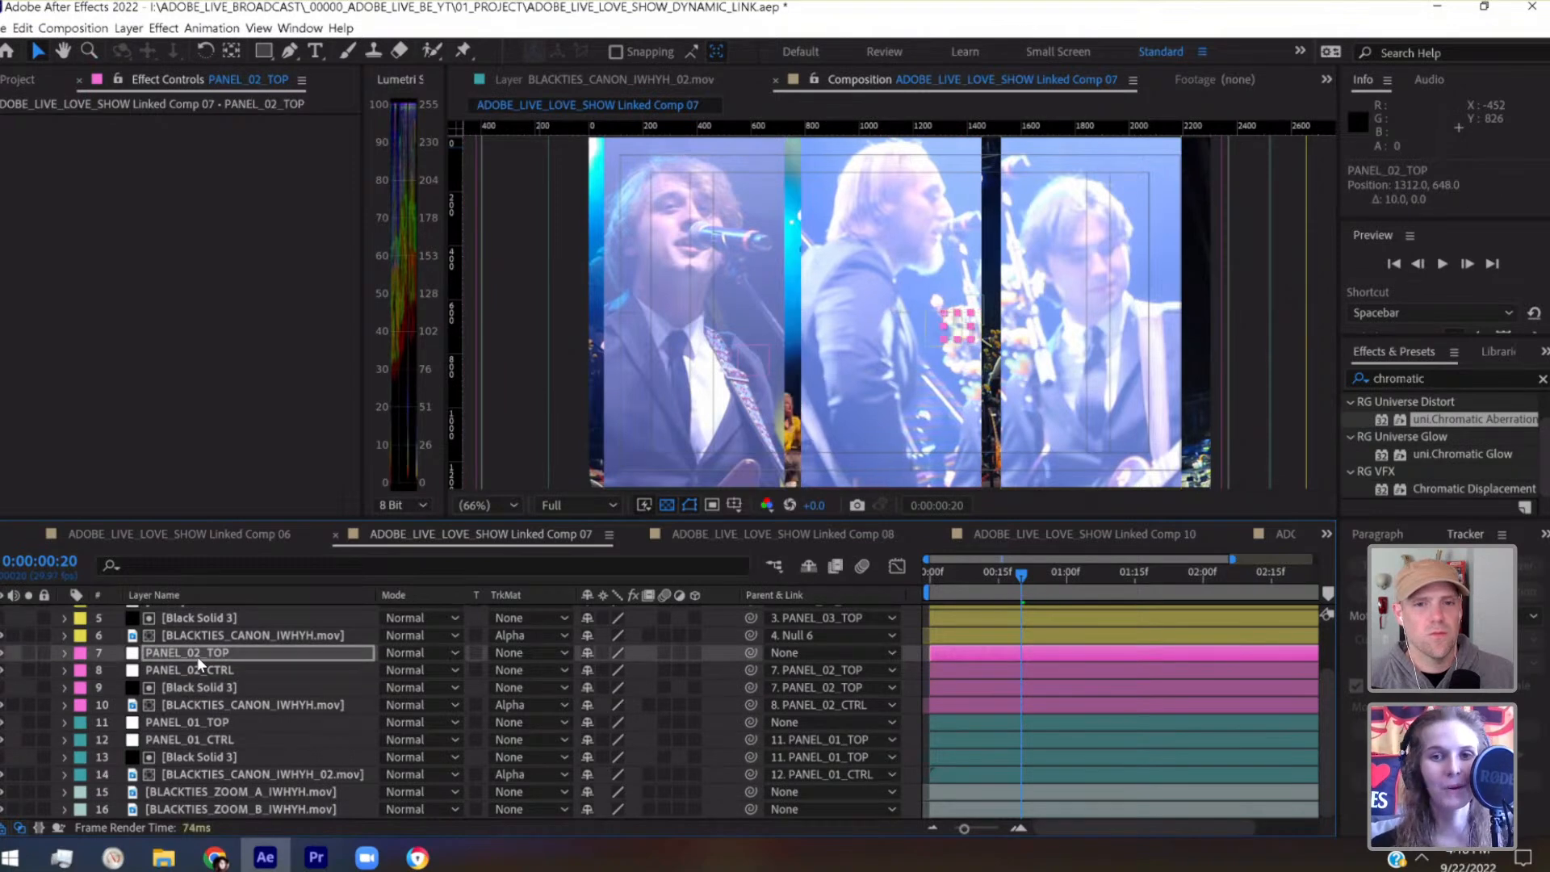
{"action": "key", "text": "shift+Right"}
{"action": "key", "text": "shift+Right"}
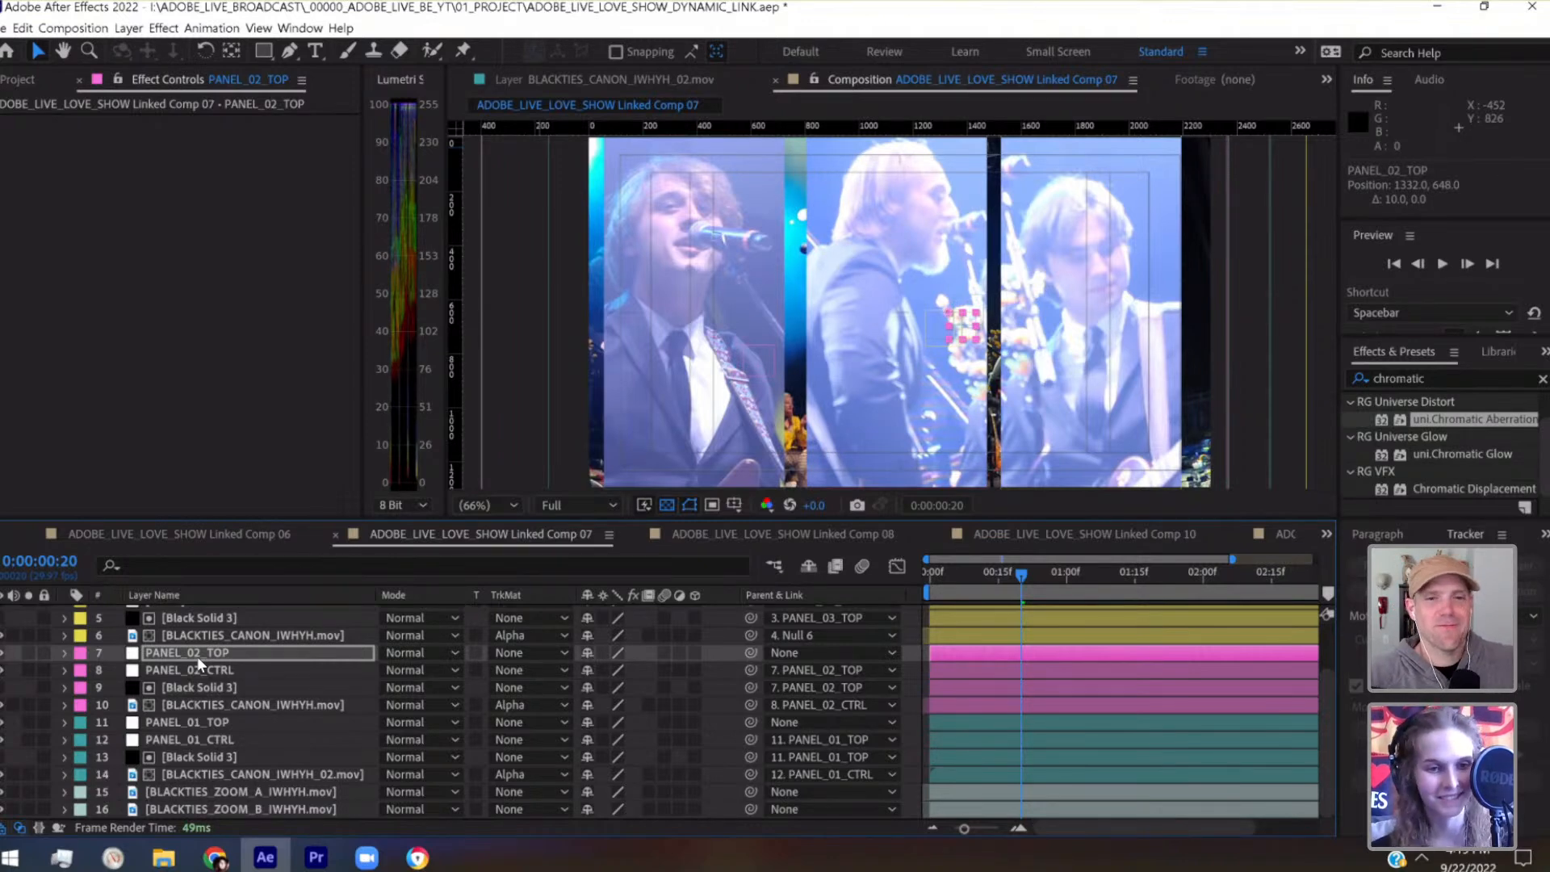
Shift the PANEL_03_TOP null right to position 1376, 648
{"action": "scroll", "coordinate": [196, 642], "scroll_direction": "up", "scroll_amount": 2}
{"action": "left_click", "coordinate": [194, 646]}
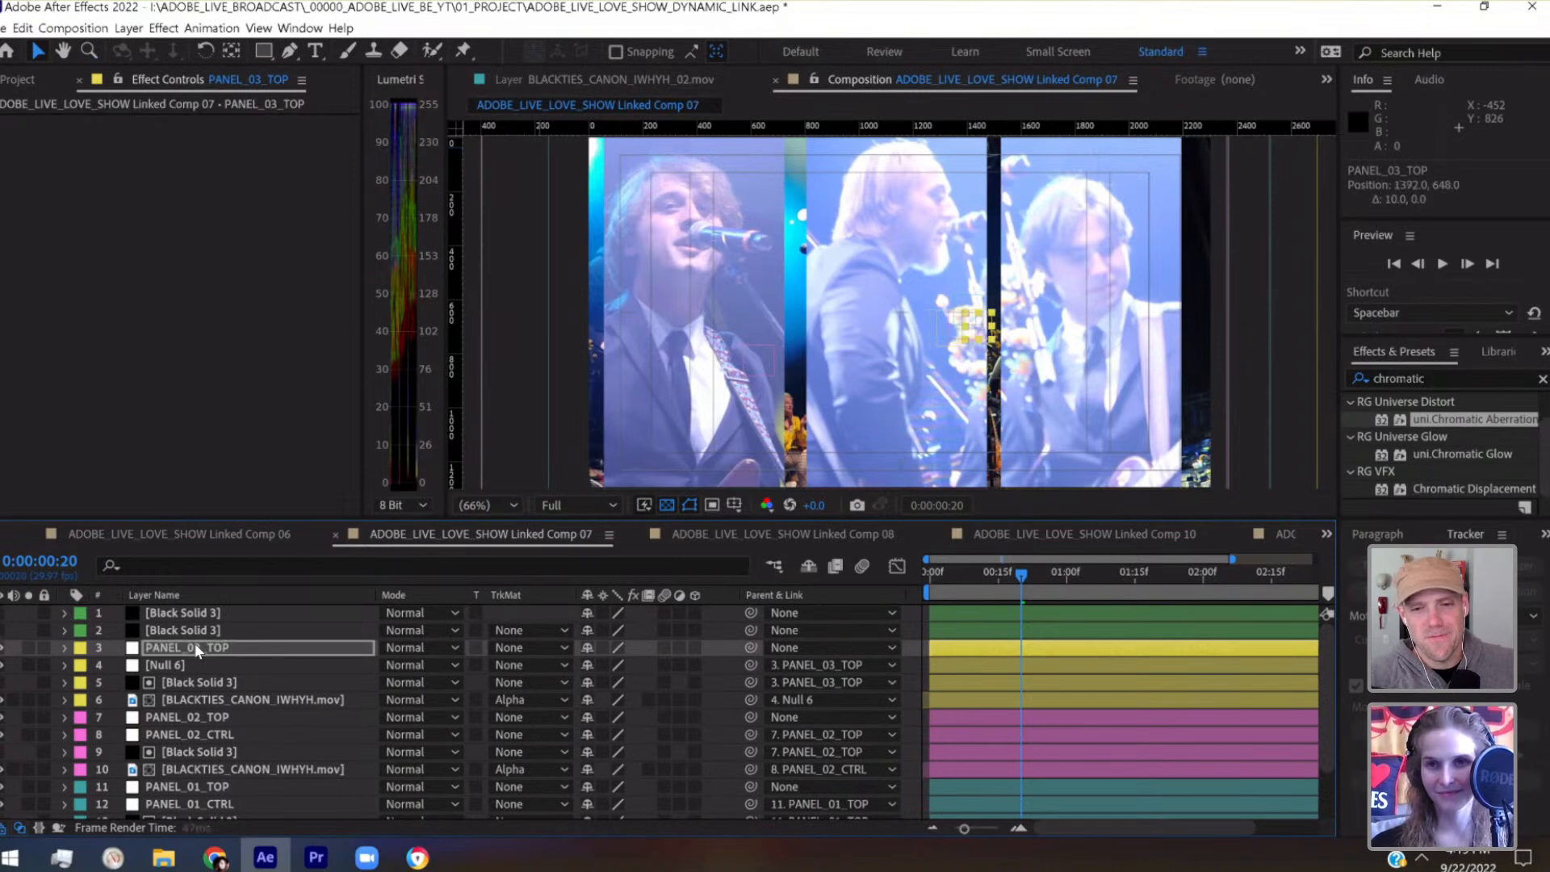
{"action": "key", "text": "shift+Right"}
{"action": "key", "text": "shift+Left"}
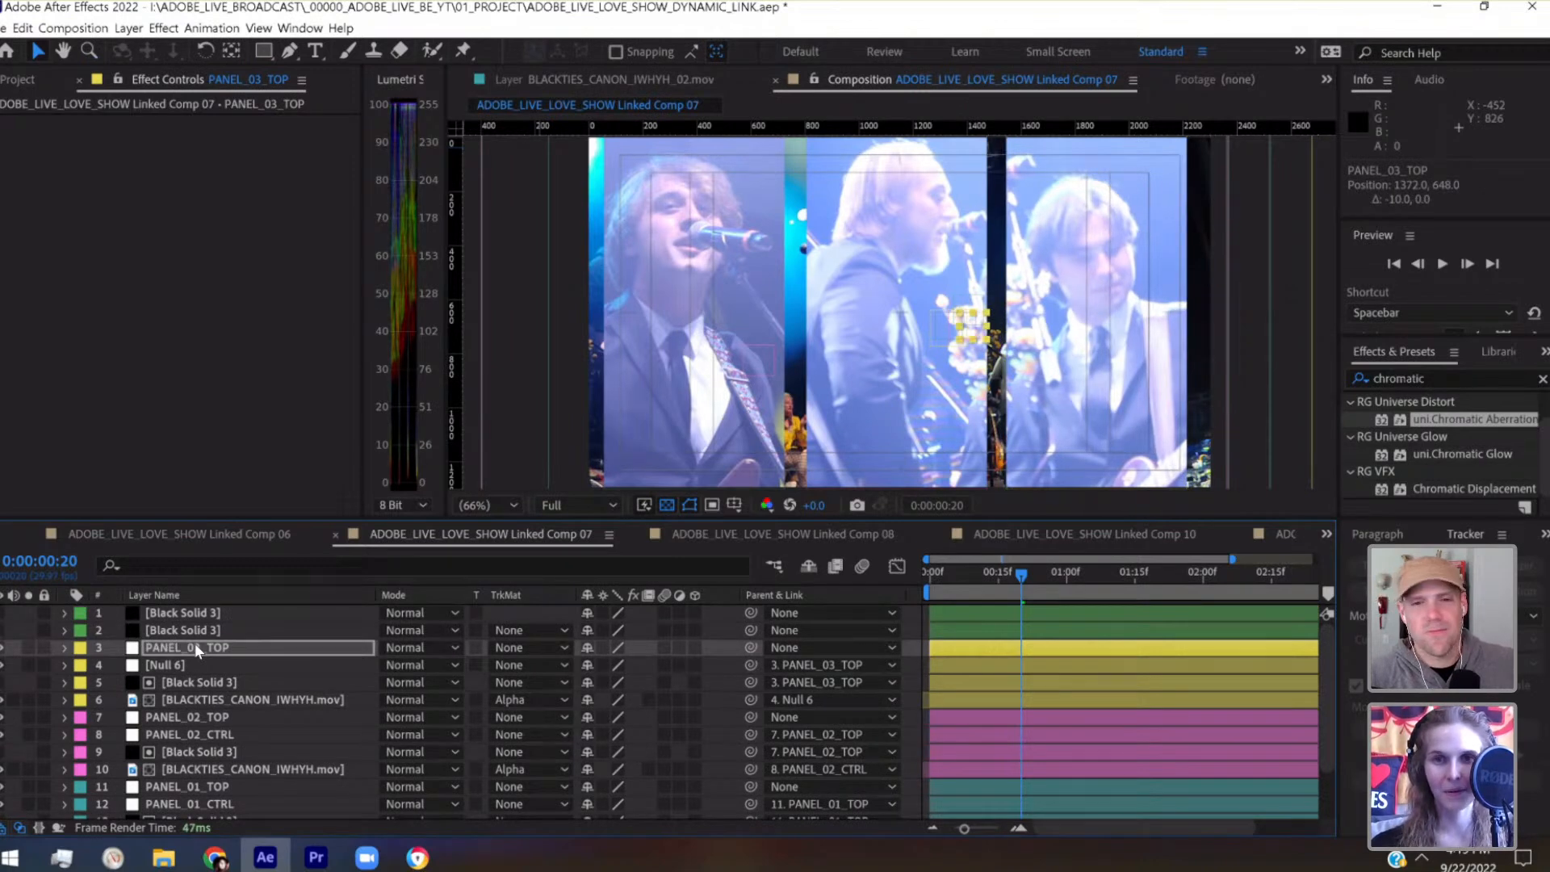
{"action": "key", "text": "Right"}
{"action": "key", "text": "Right"}
{"action": "key", "text": "Right"}
{"action": "key", "text": "Right"}
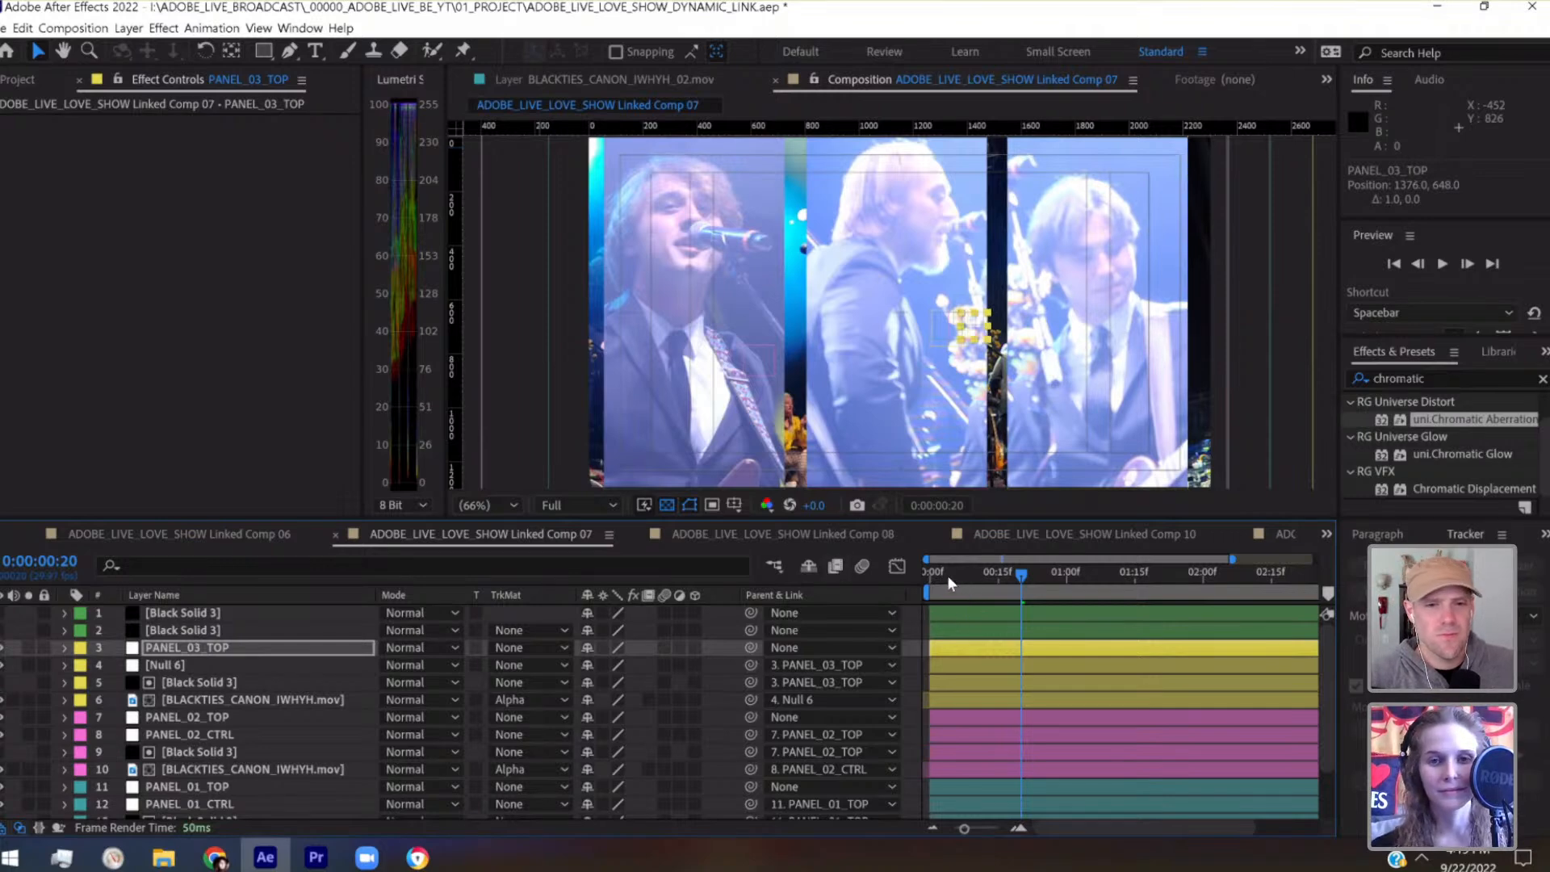
Move the current time to the start of the composition at 0:00:00:00
{"action": "left_click_drag", "start_coordinate": [949, 575], "coordinate": [919, 575]}
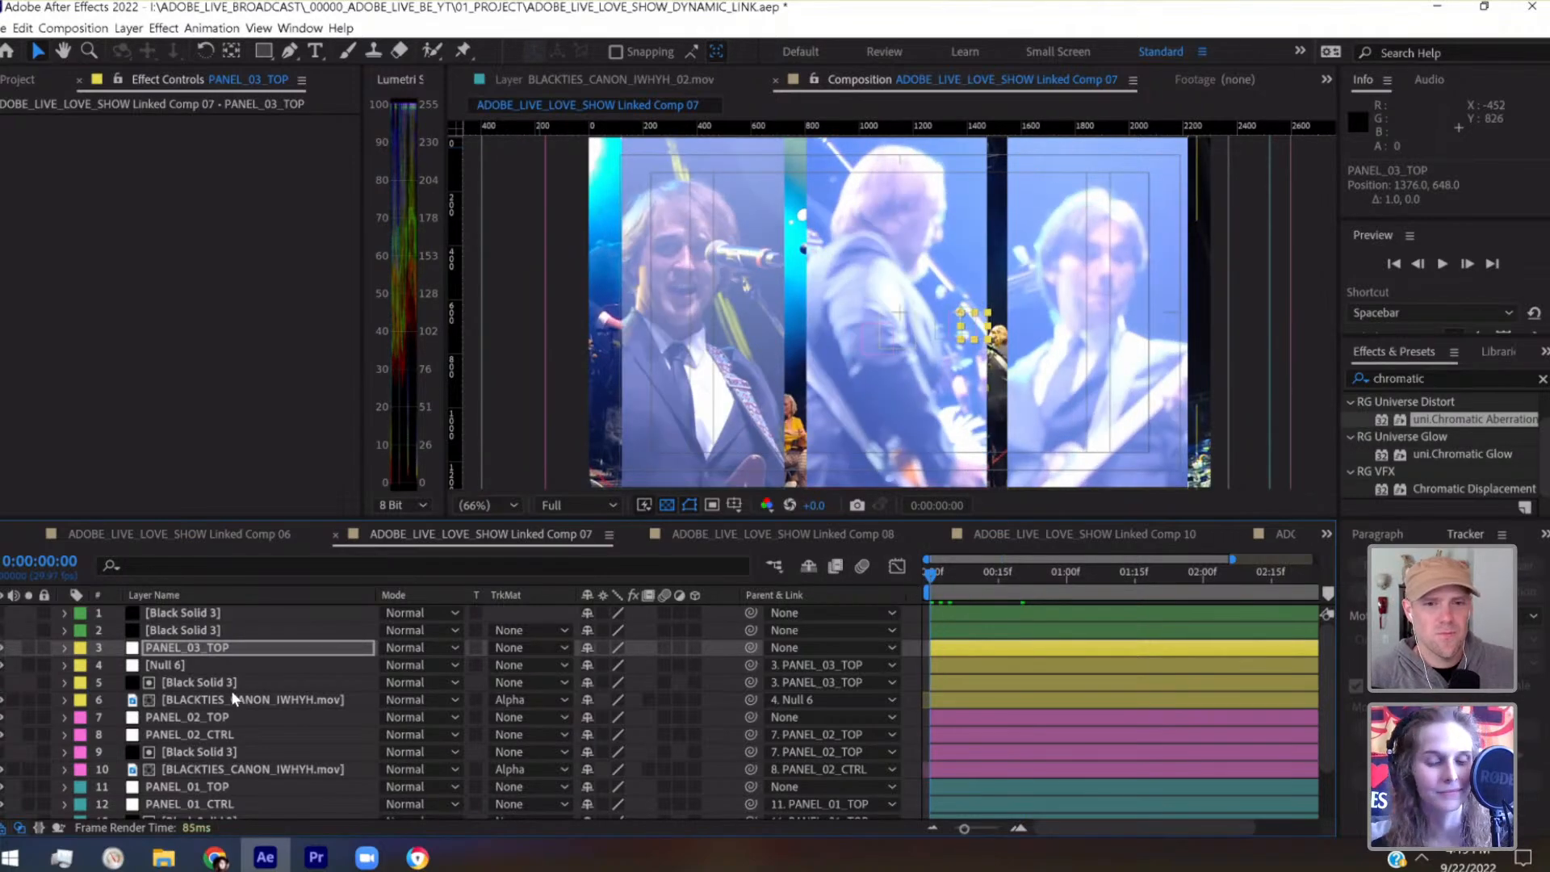
{"action": "scroll", "coordinate": [231, 688], "scroll_direction": "down", "scroll_amount": 2}
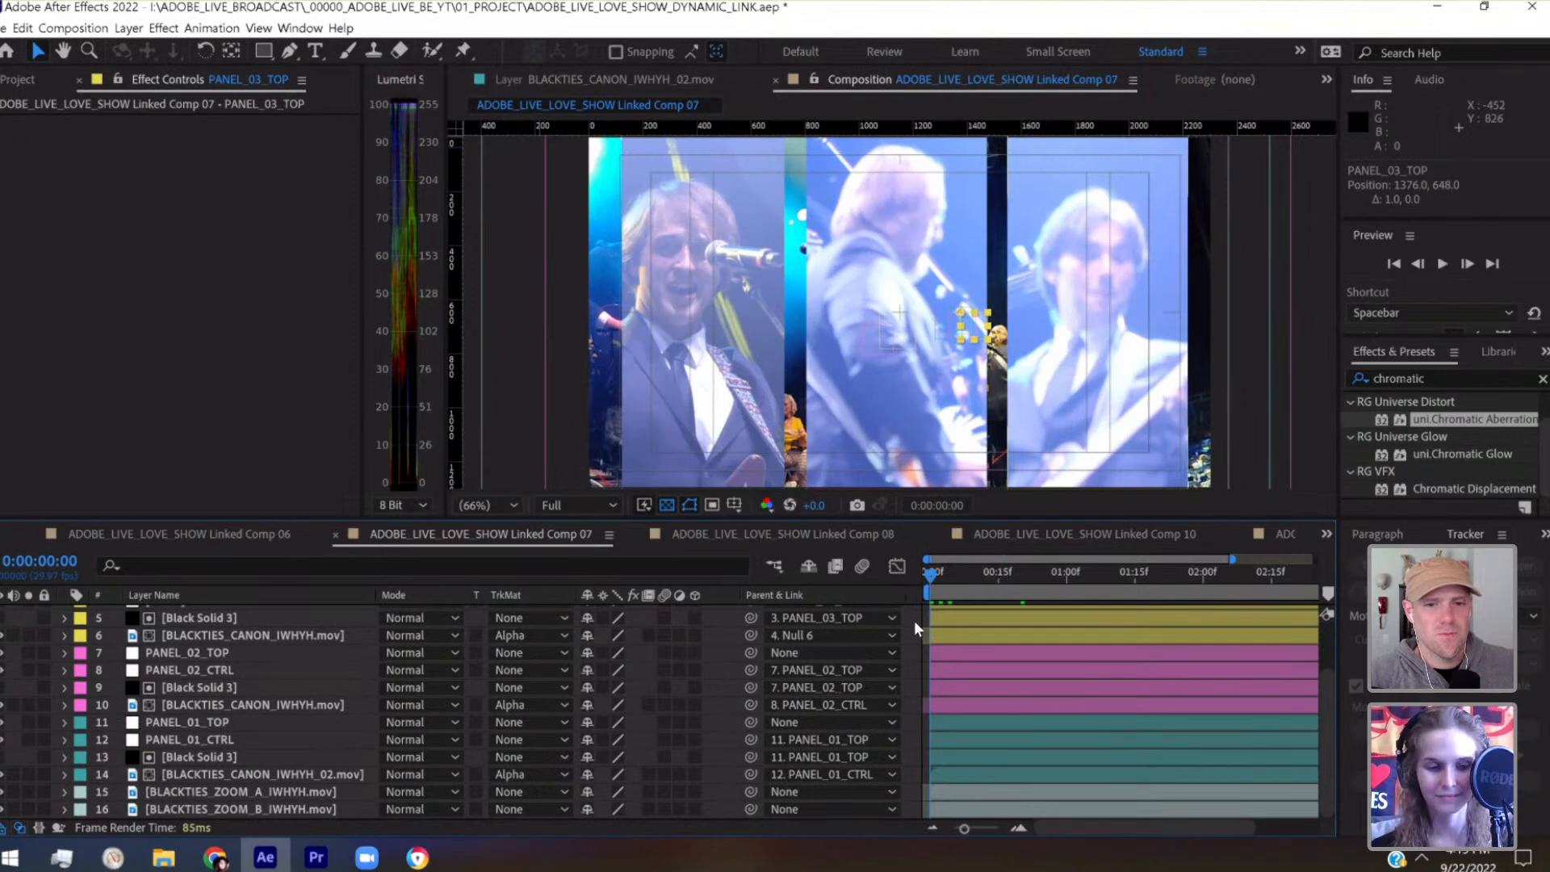
Save the project, scrub through the composition from the start to 0:00:02:19, and fit its full duration in the timeline
{"action": "key", "text": "ctrl+s"}
{"action": "left_click_drag", "start_coordinate": [947, 569], "coordinate": [1242, 572]}
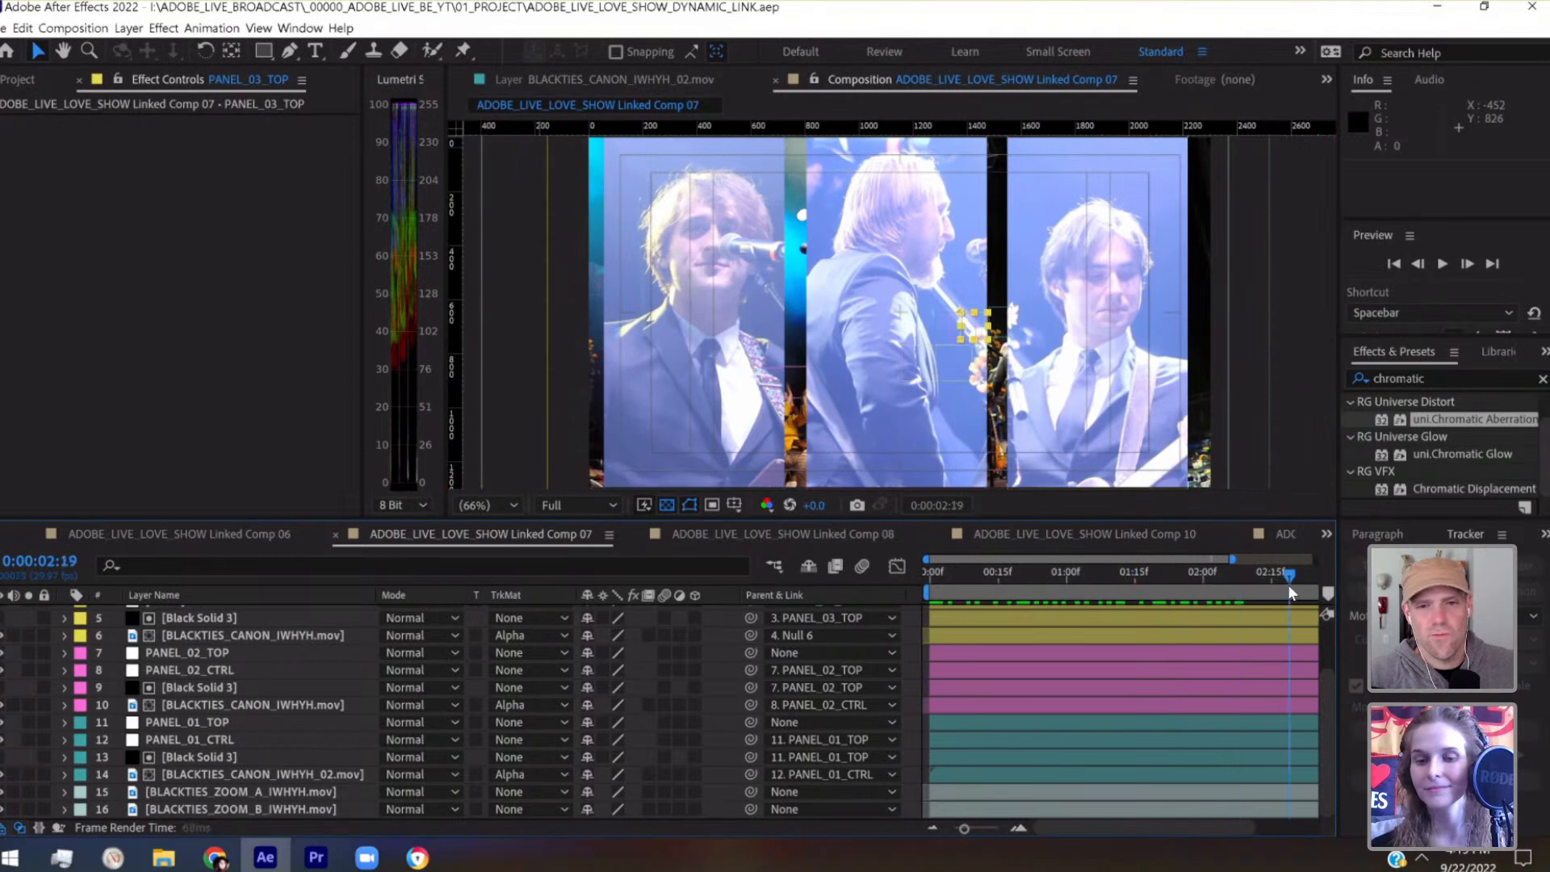
{"action": "key", "text": "Home"}
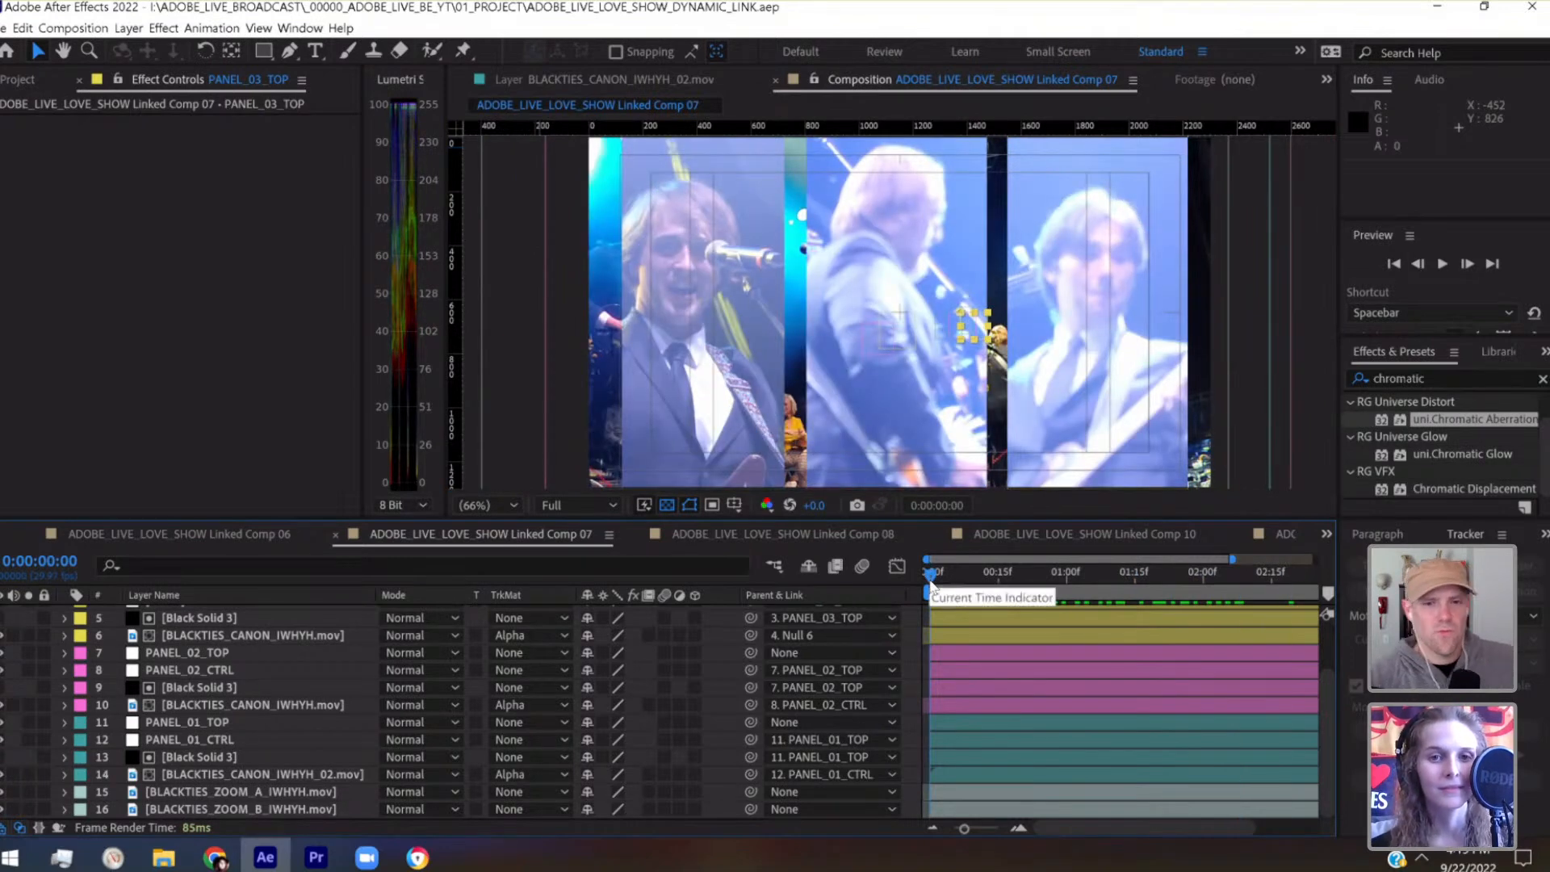
{"action": "scroll", "coordinate": [976, 680], "scroll_direction": "up", "scroll_amount": 3}
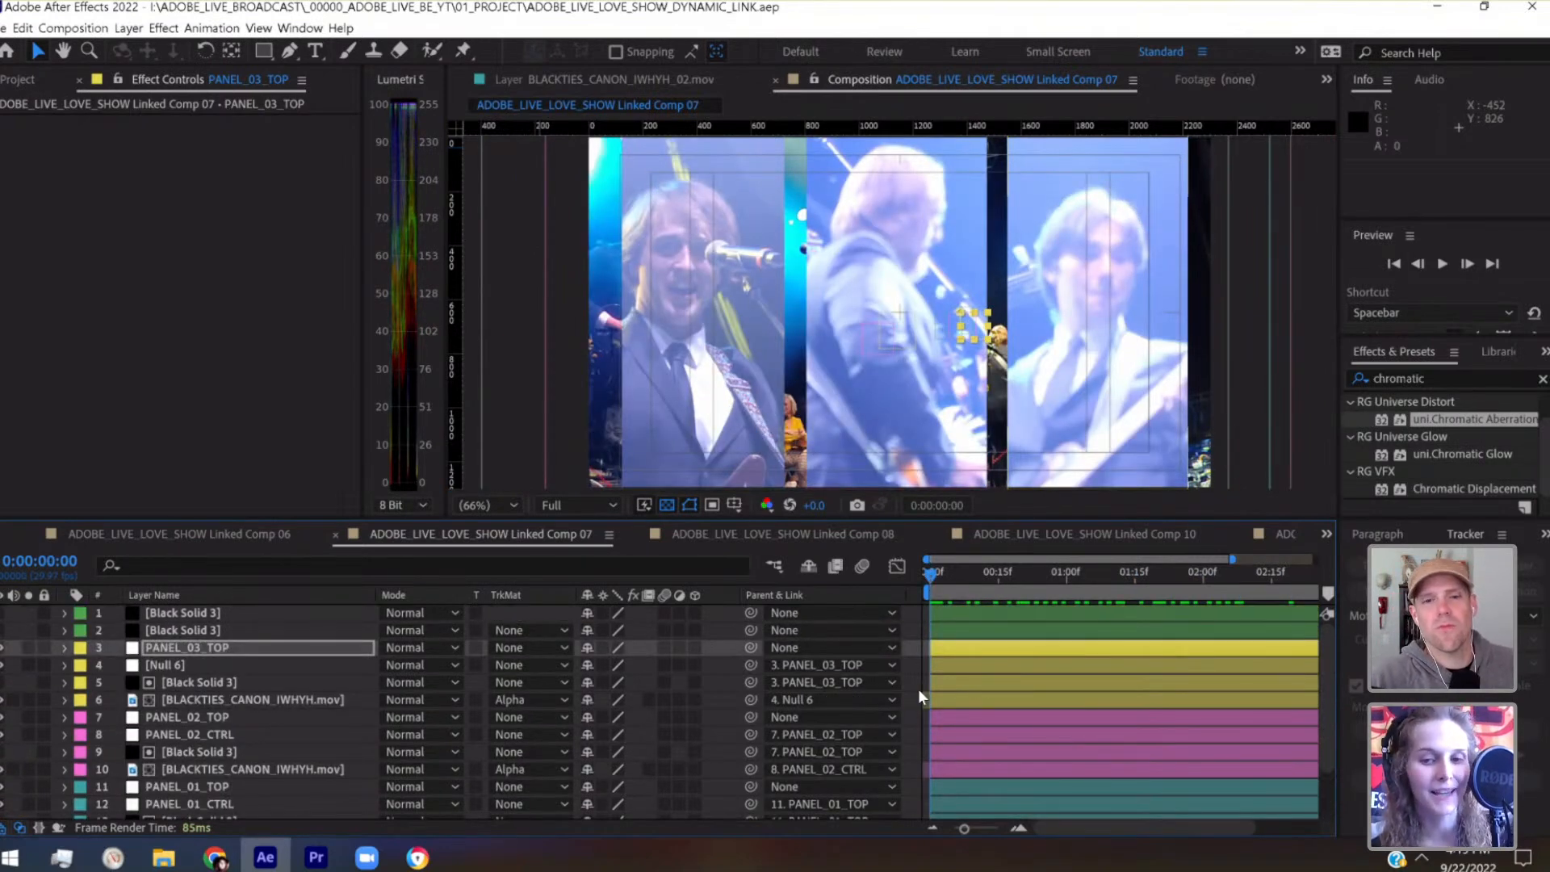
{"action": "left_click_drag", "start_coordinate": [963, 828], "coordinate": [915, 795]}
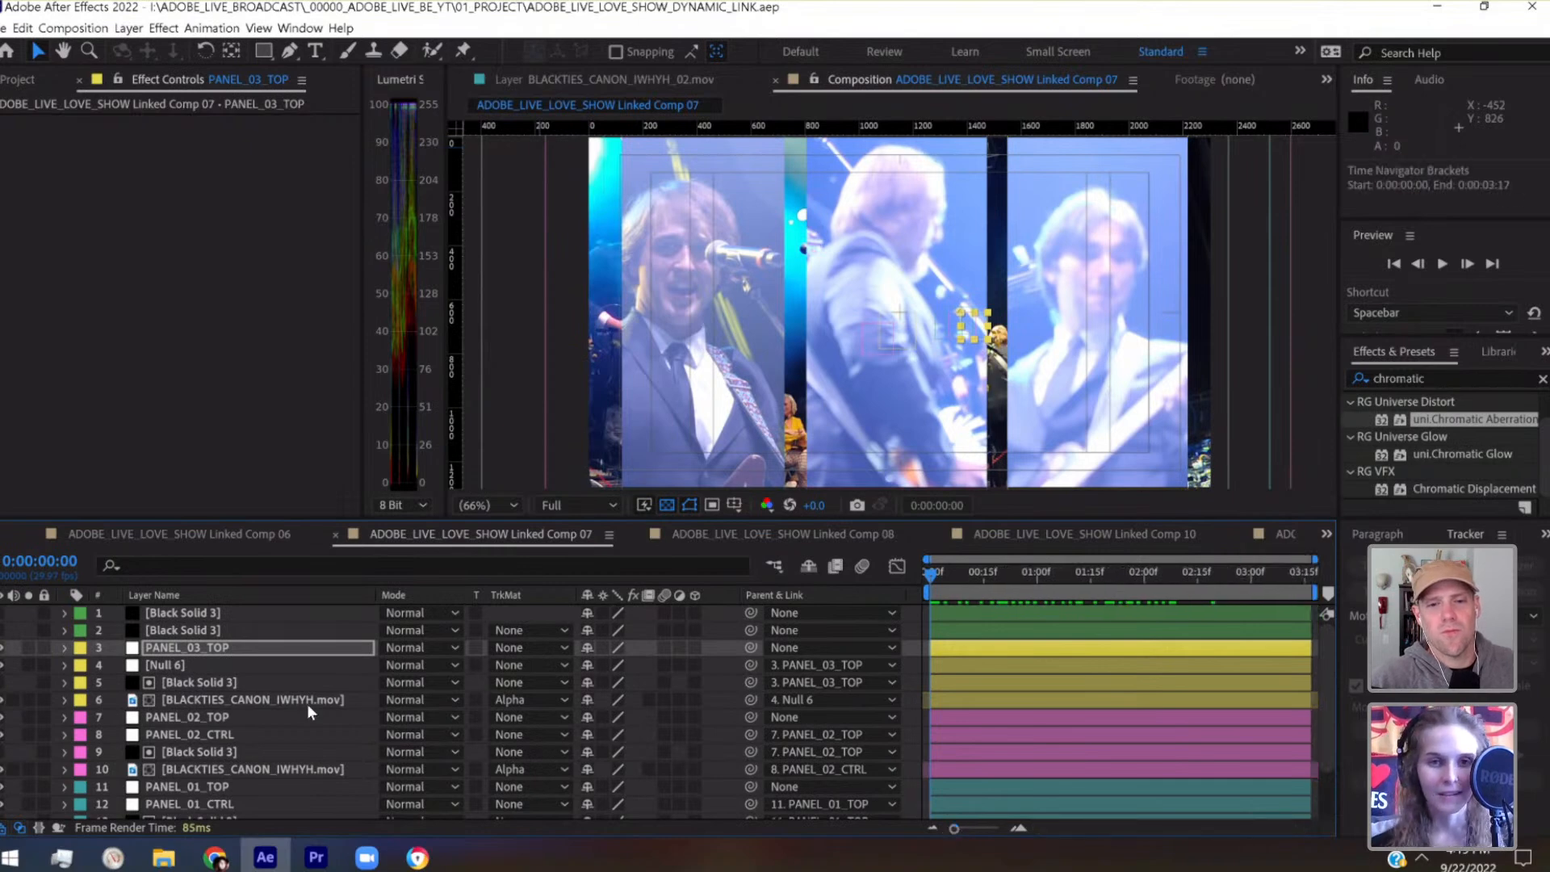
Hide the BLACKTIES_ZOOM_A_IWHYH.mov and BLACKTIES_ZOOM_B_IWHYH.mov background layers so only the three panels remain
{"action": "left_click", "coordinate": [223, 612]}
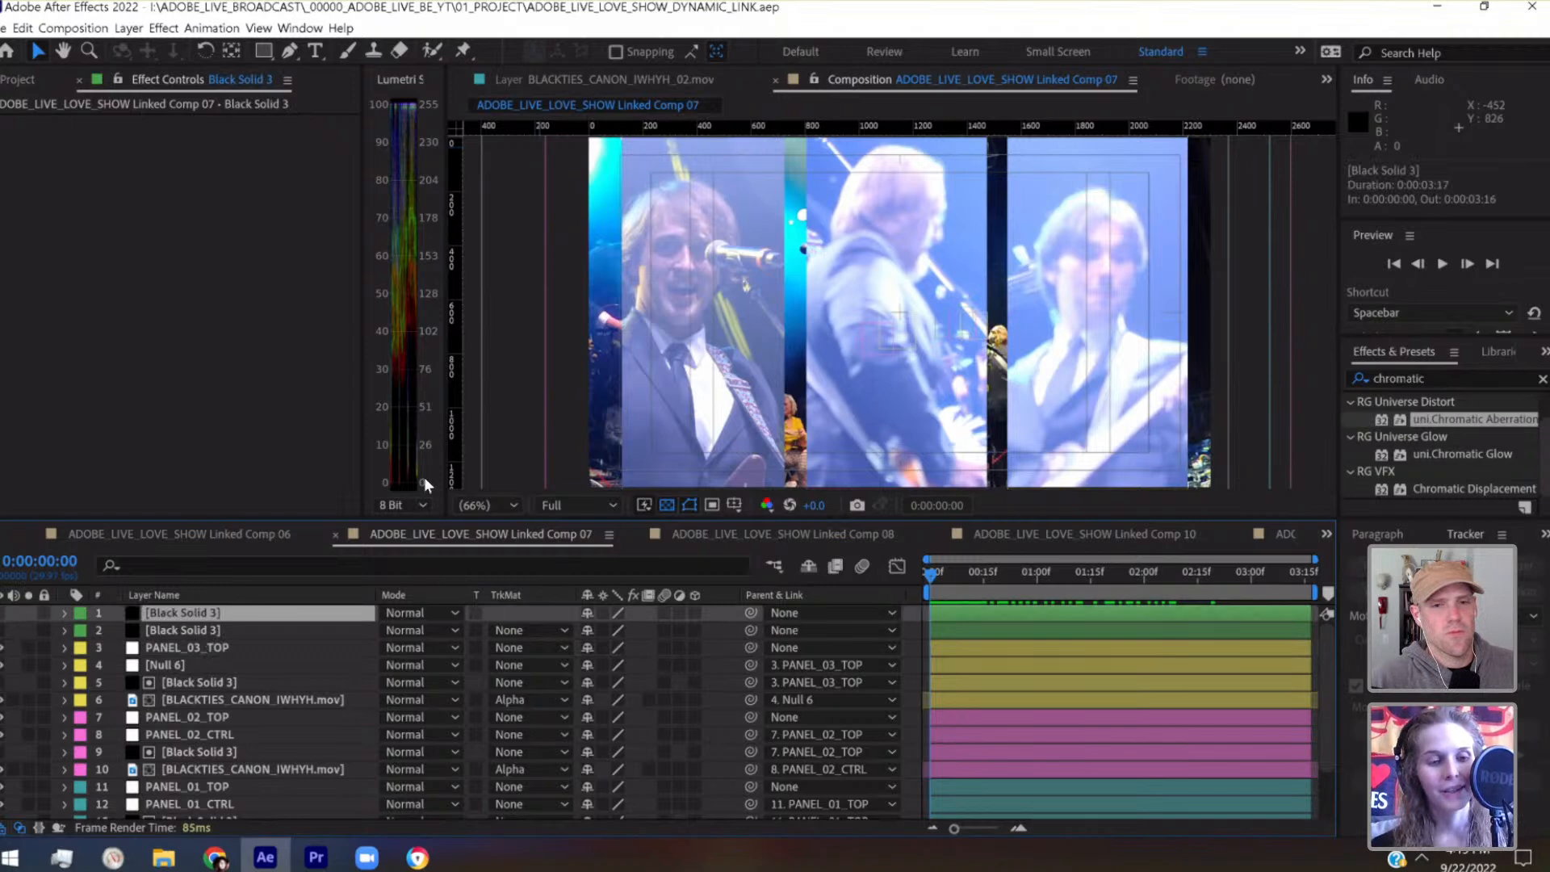
{"action": "scroll", "coordinate": [213, 646], "scroll_direction": "down", "scroll_amount": 2}
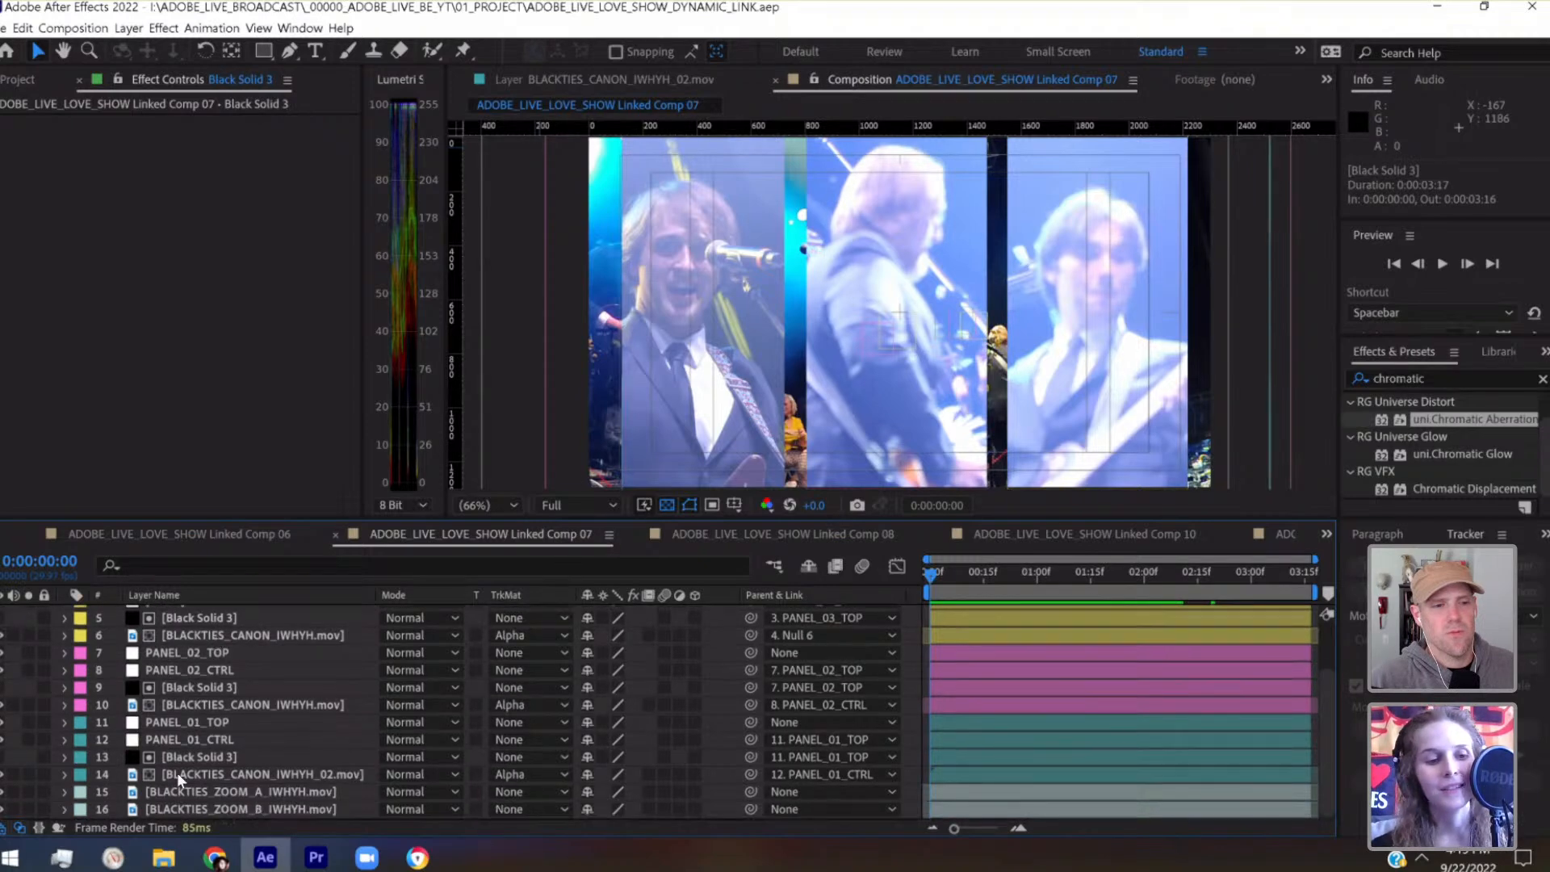
{"action": "left_click", "coordinate": [26, 788]}
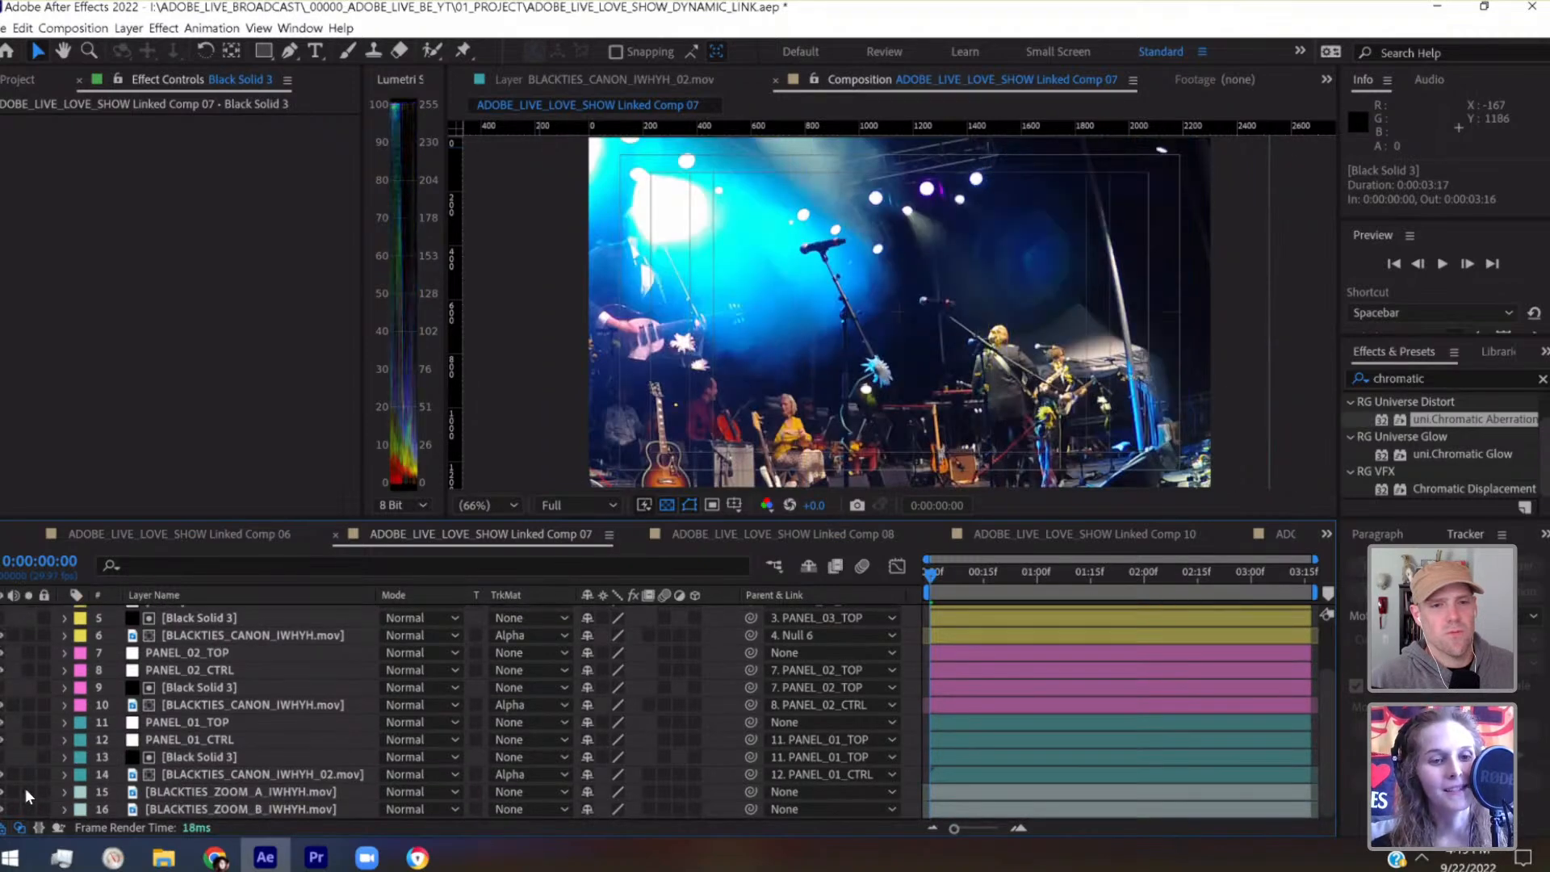
{"action": "left_click", "coordinate": [26, 788]}
{"action": "left_click_drag", "start_coordinate": [2, 792], "coordinate": [2, 809]}
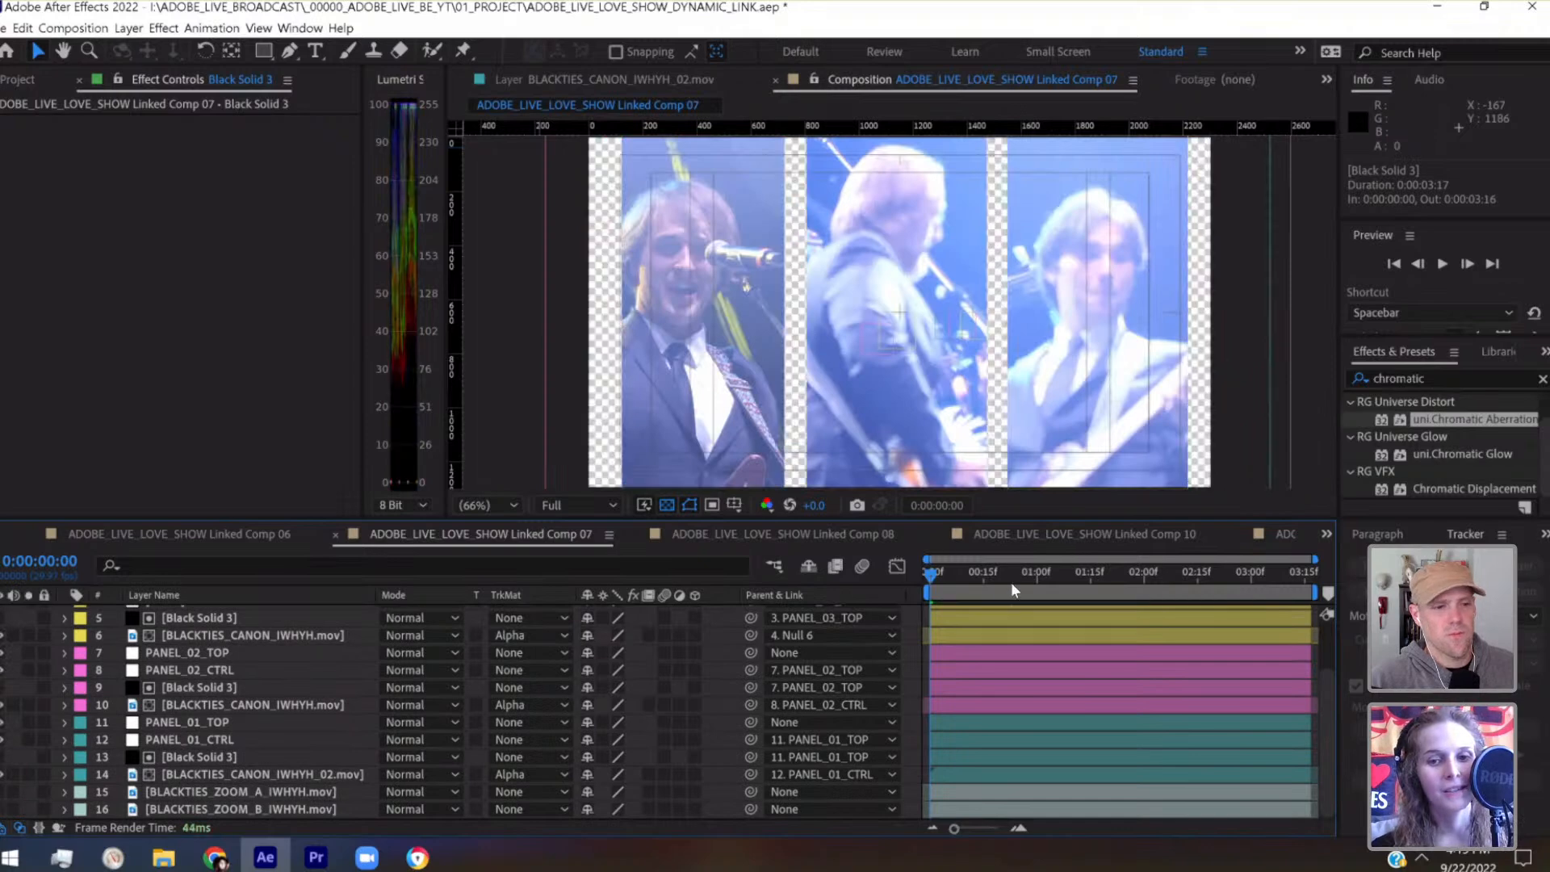
{"action": "left_click_drag", "start_coordinate": [958, 583], "coordinate": [918, 594]}
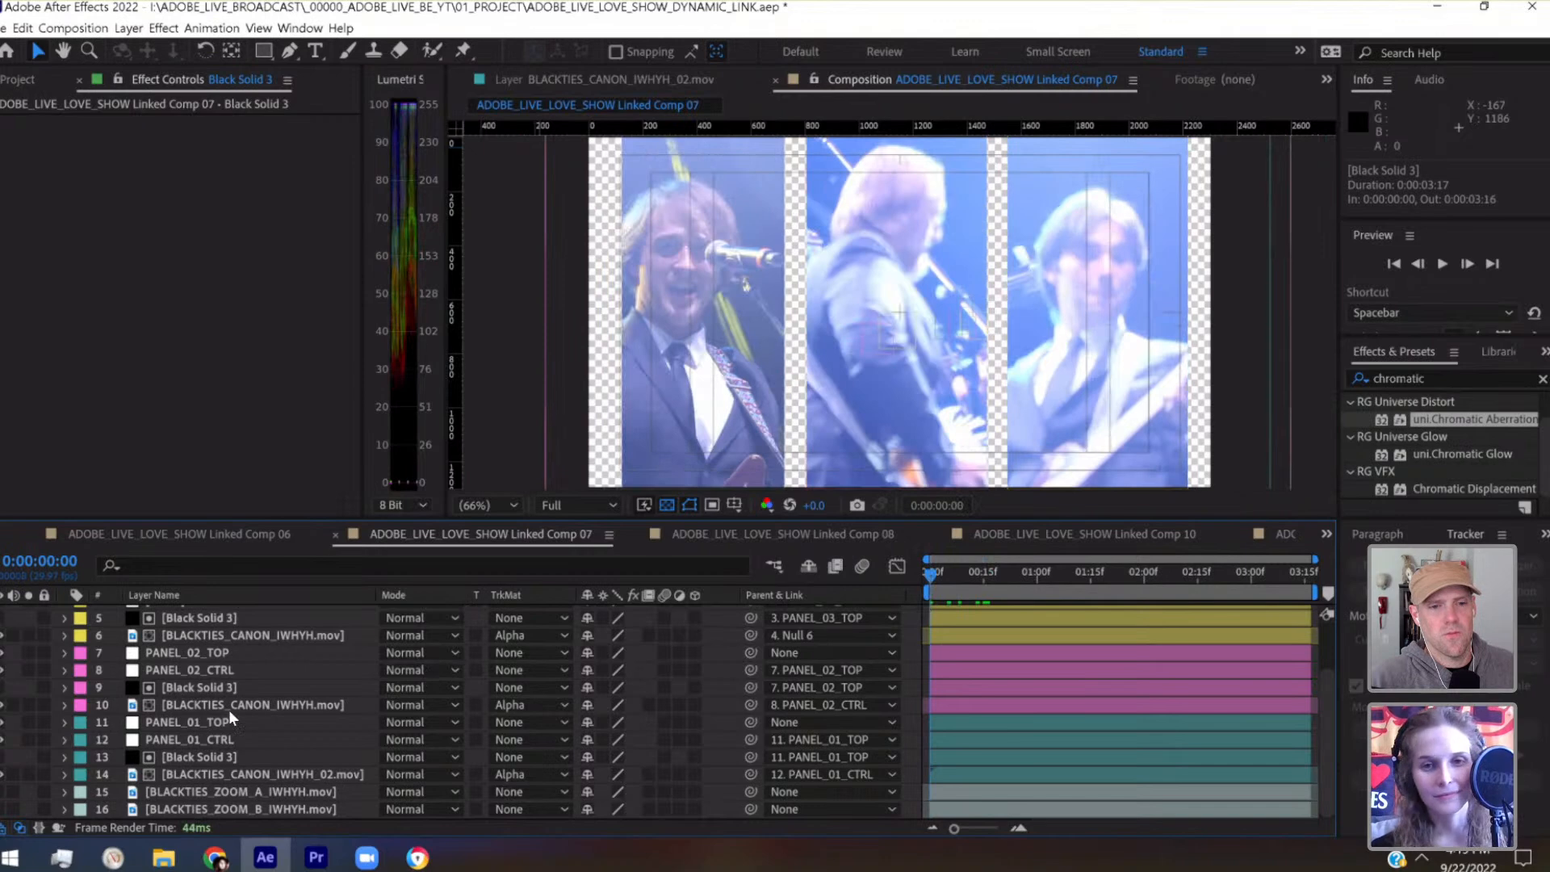
Duplicate the topmost Black Solid 3 layer, then make the copy visible and solo it
{"action": "scroll", "coordinate": [229, 710], "scroll_direction": "up", "scroll_amount": 3}
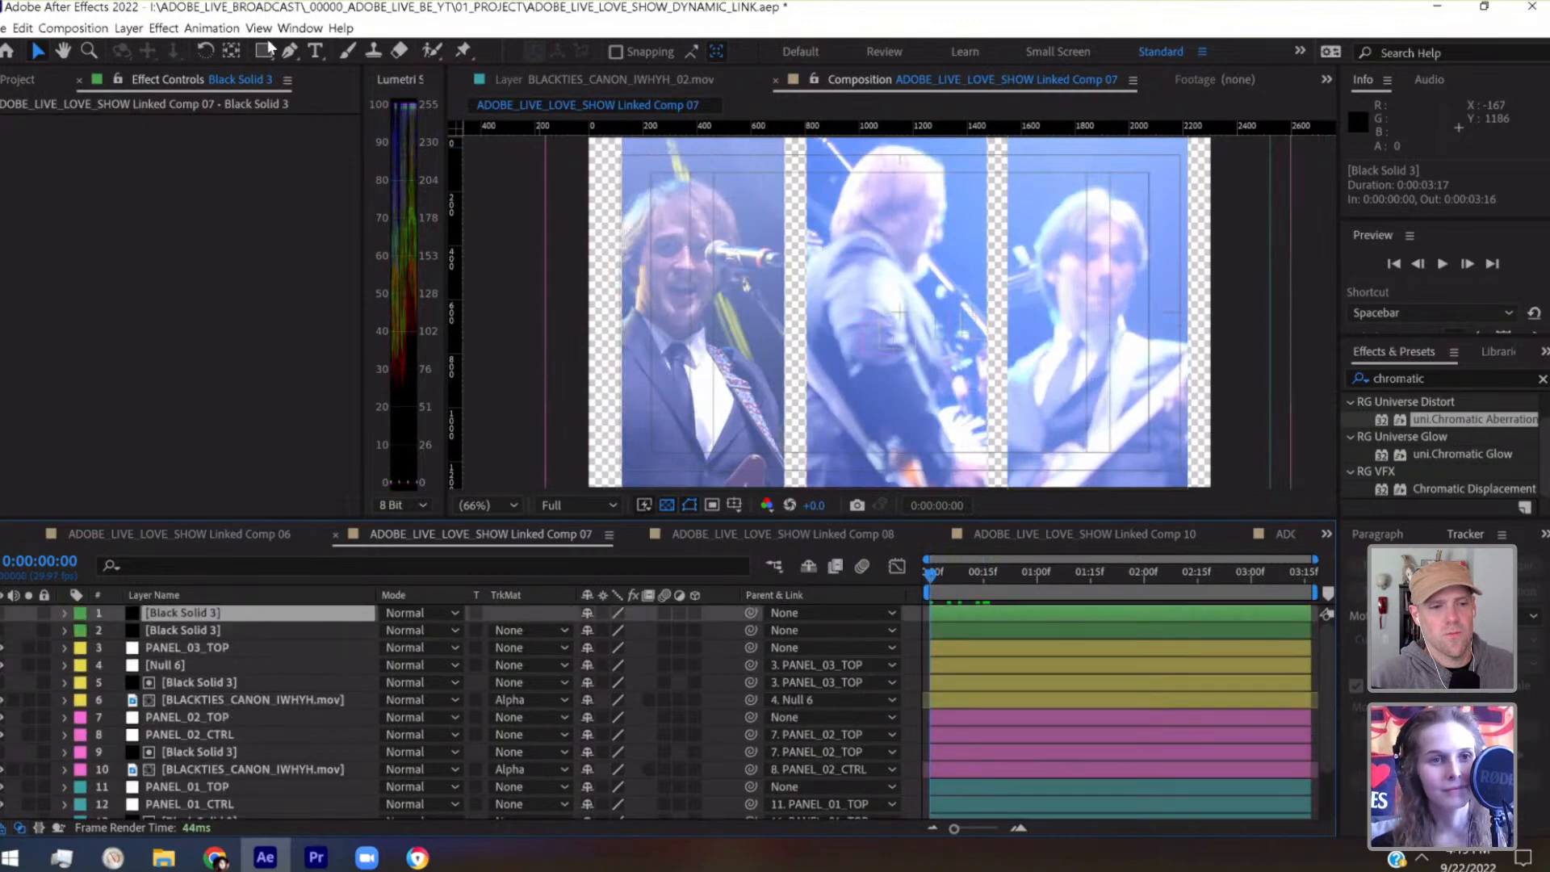
{"action": "left_click", "coordinate": [128, 27]}
{"action": "mouse_move", "coordinate": [164, 27]}
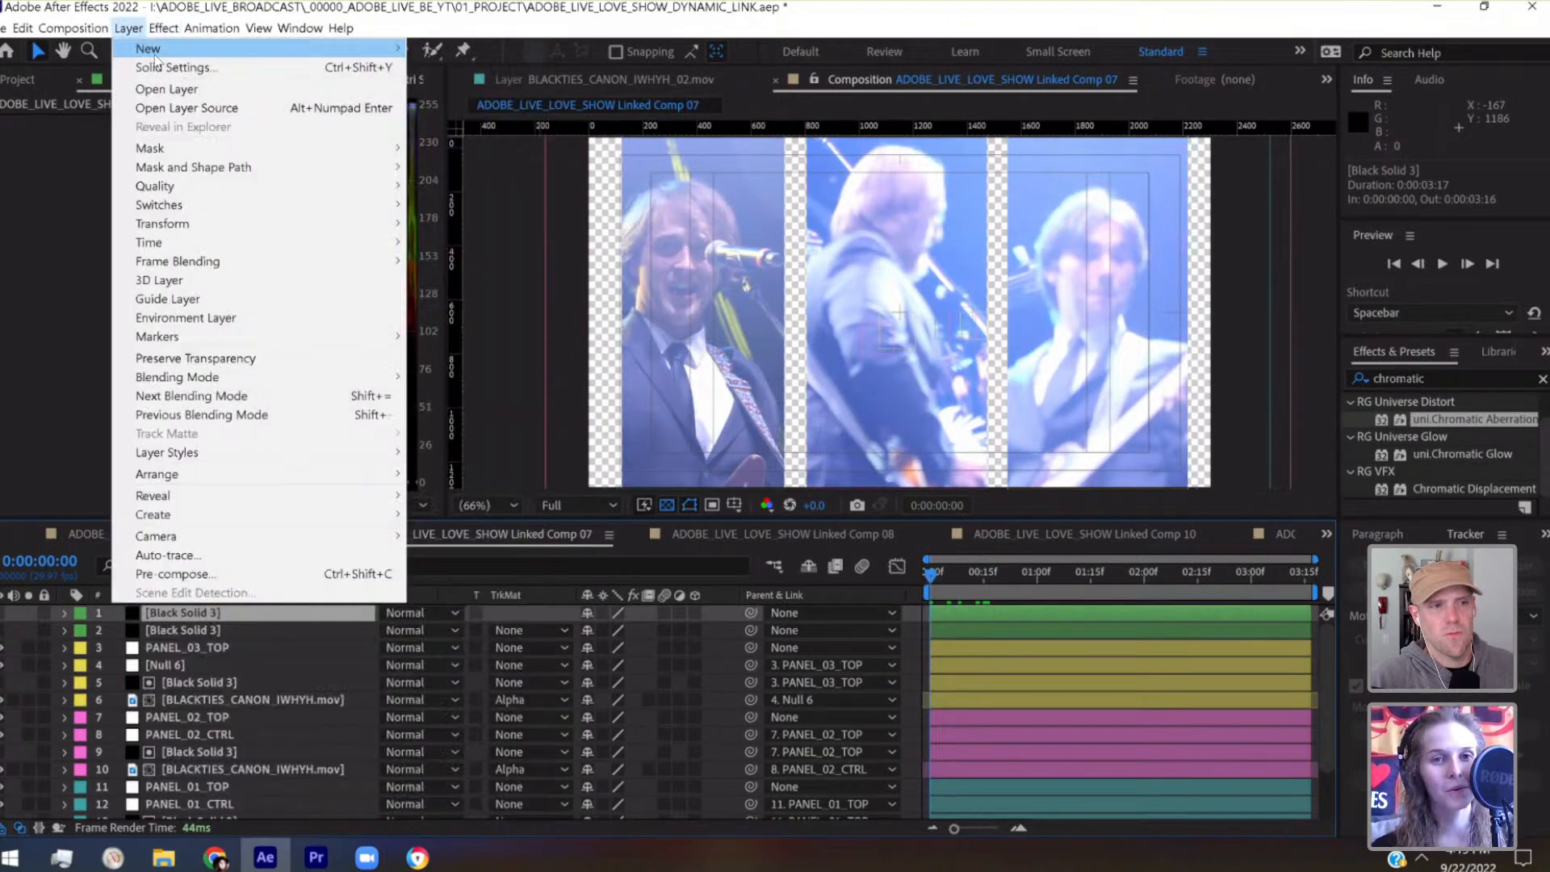
{"action": "left_click", "coordinate": [200, 612]}
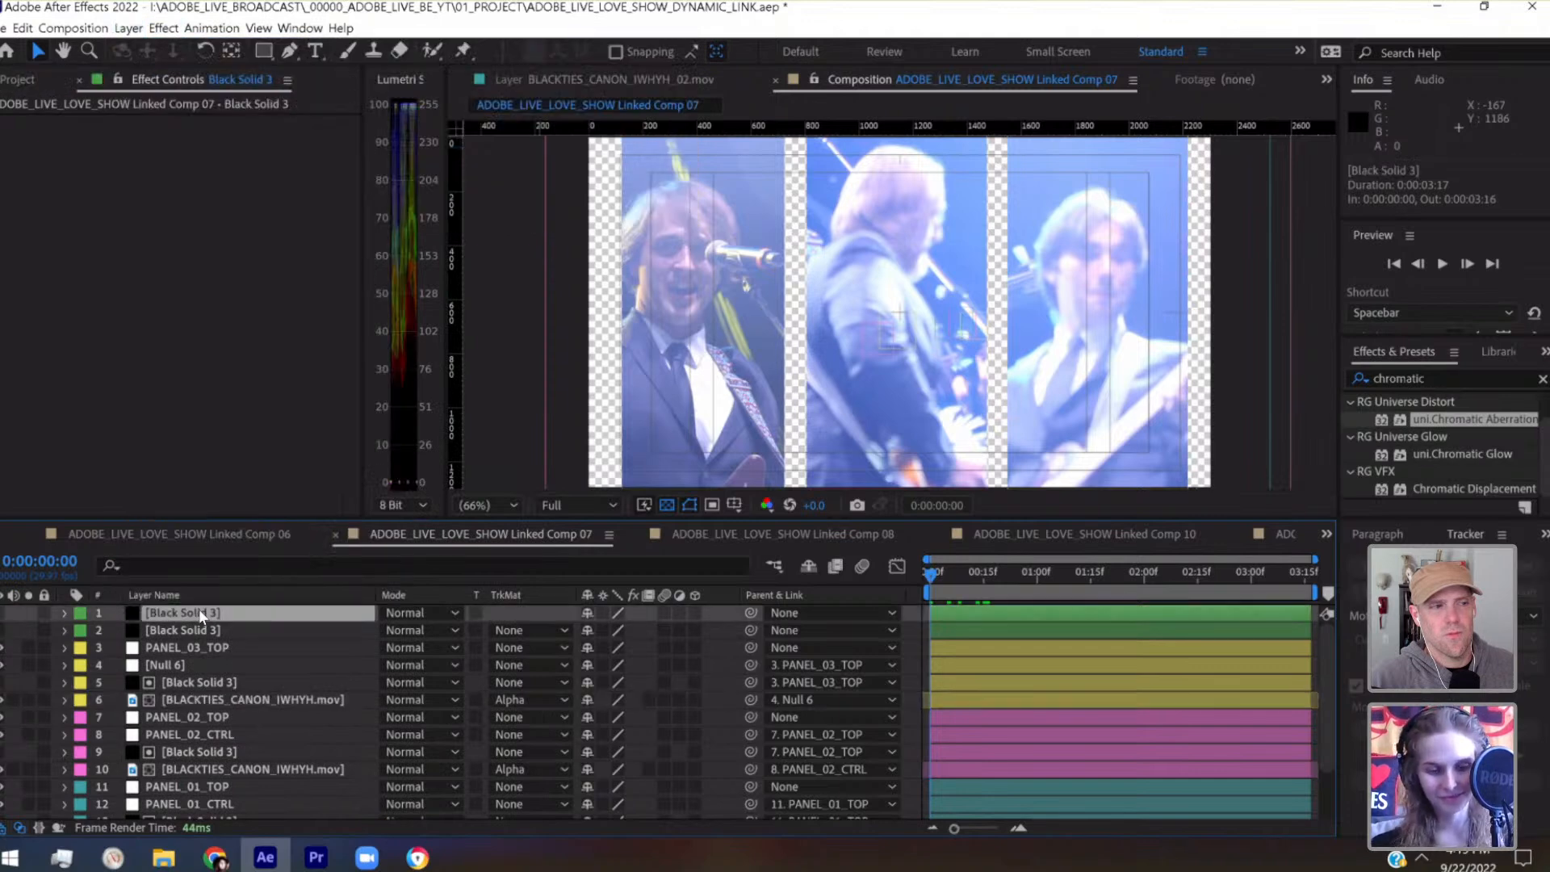
{"action": "key", "text": "ctrl+d"}
{"action": "left_click", "coordinate": [3, 614]}
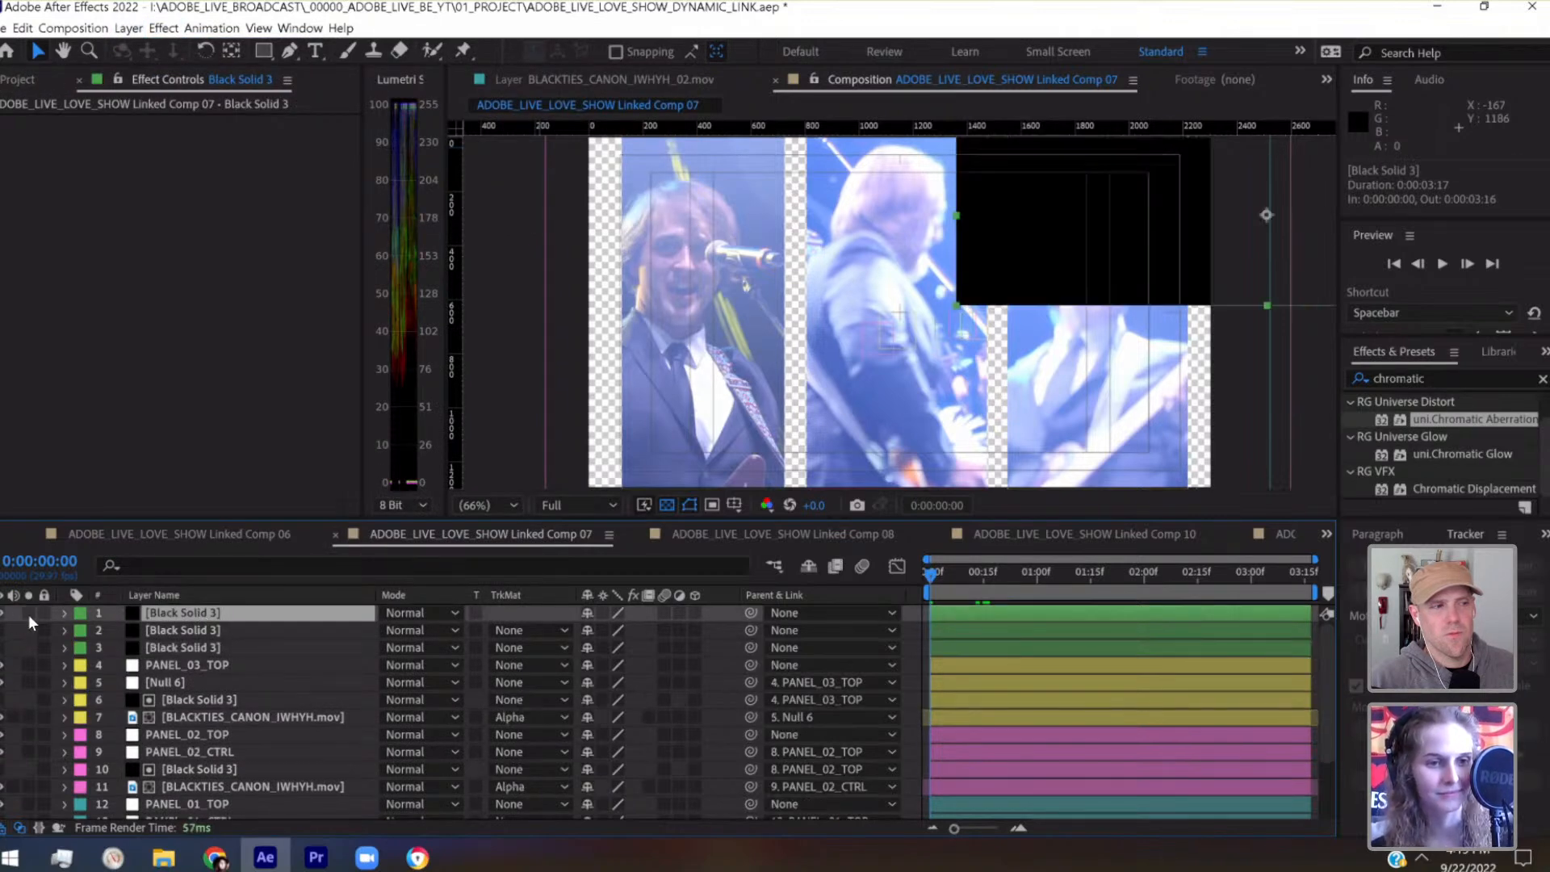
{"action": "left_click", "coordinate": [27, 613]}
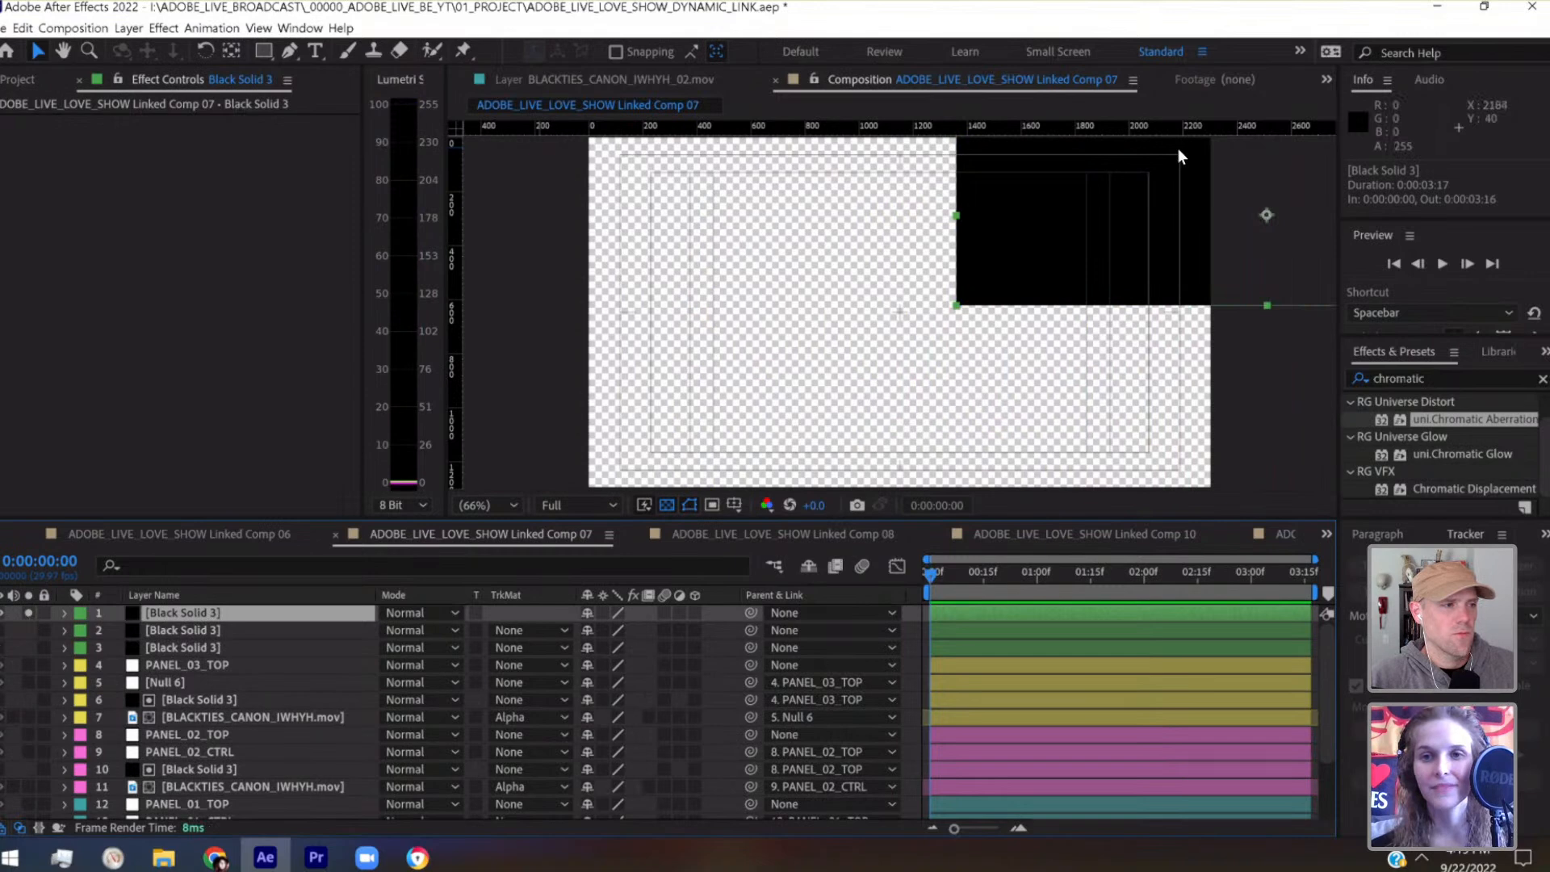
Move the duplicated solid over the frame's lower part to position 1126.6, 1083.8, widen its scale to 120%, and unsolo it
{"action": "left_click_drag", "start_coordinate": [1063, 242], "coordinate": [802, 391]}
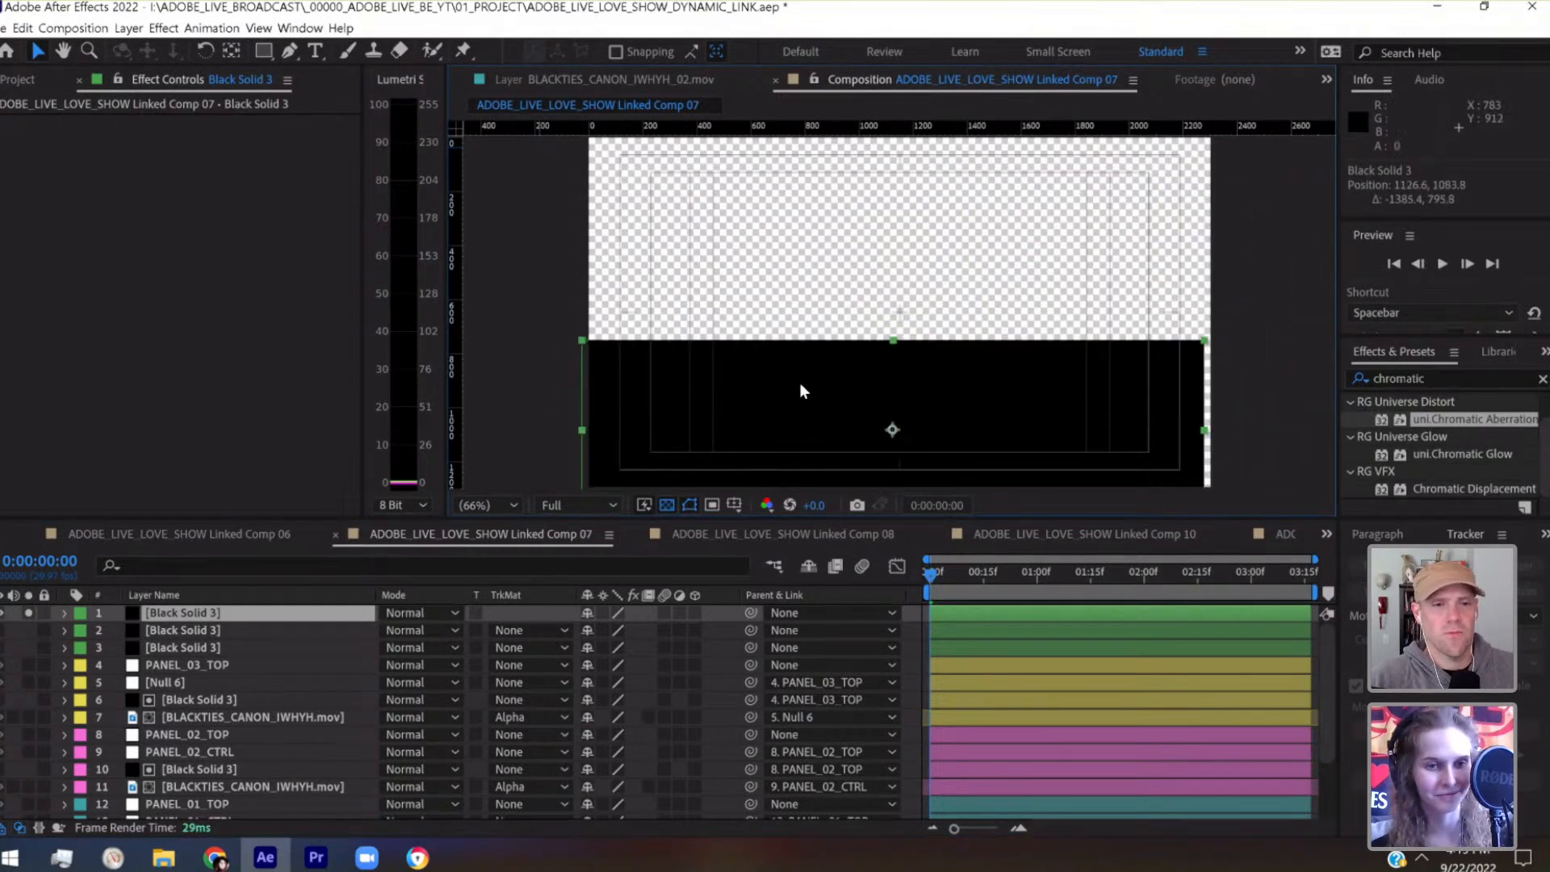
{"action": "left_click", "coordinate": [65, 614]}
{"action": "left_click", "coordinate": [84, 631]}
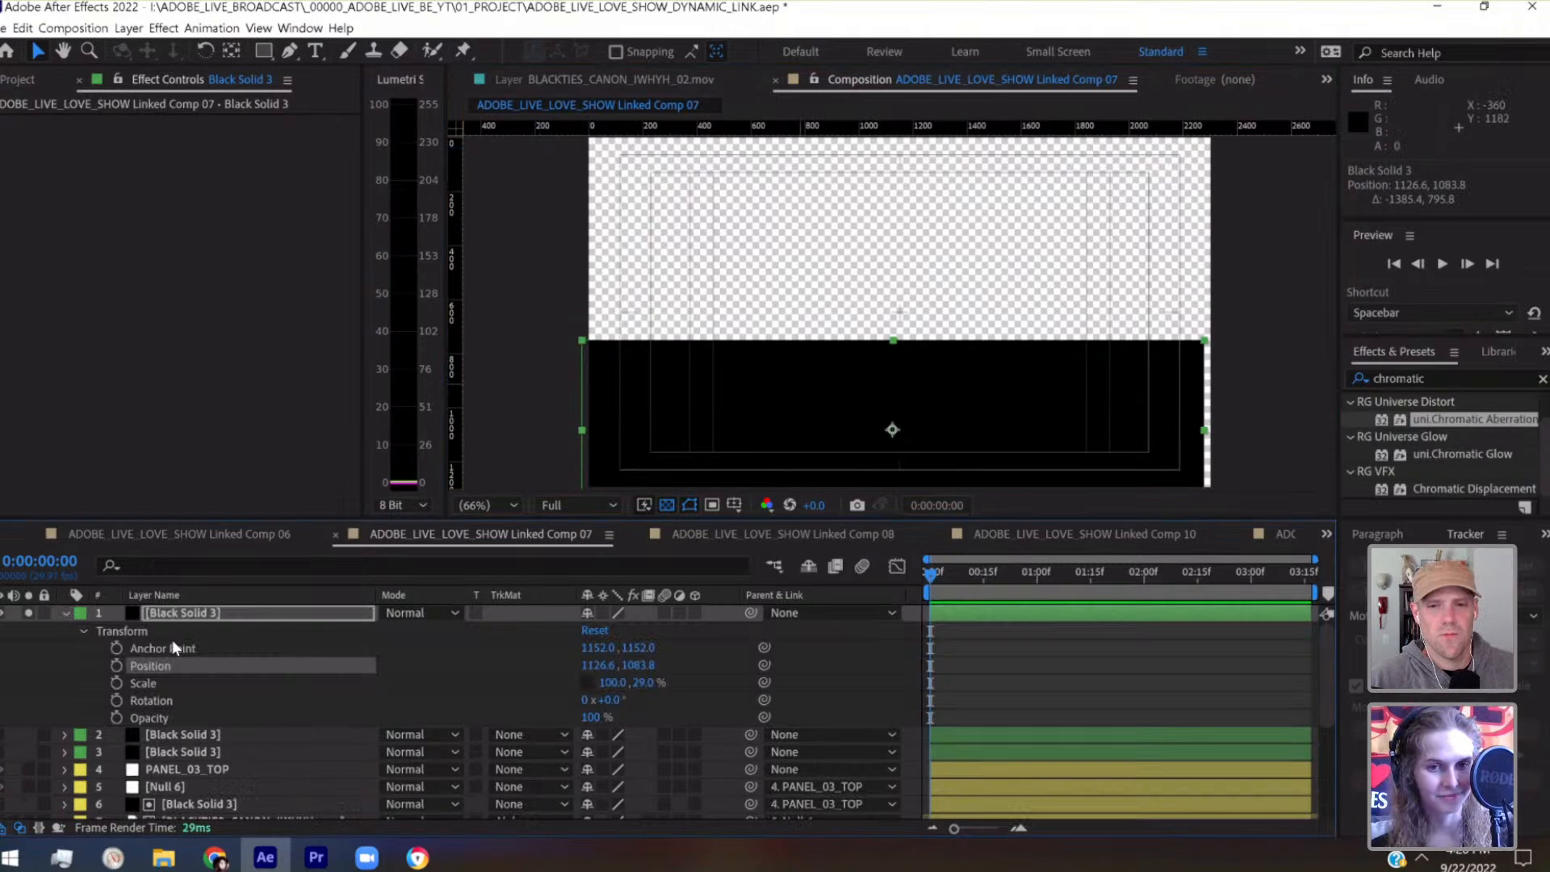
{"action": "left_click", "coordinate": [638, 684]}
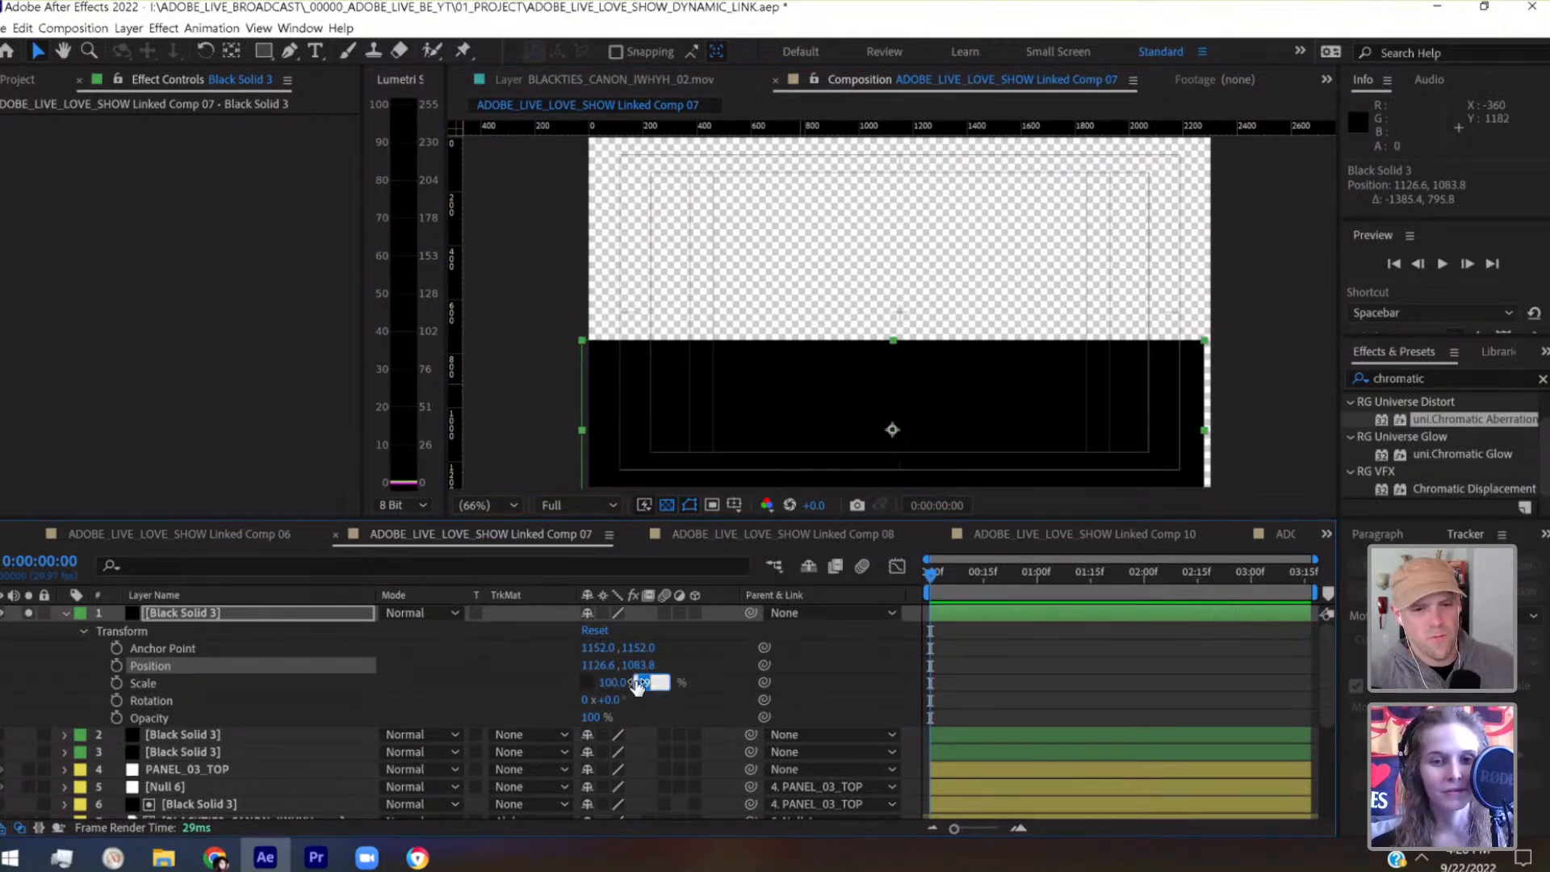
{"action": "left_click", "coordinate": [621, 682]}
{"action": "key", "text": "shift+Up"}
{"action": "key", "text": "shift+Up"}
{"action": "key", "text": "shift+Up"}
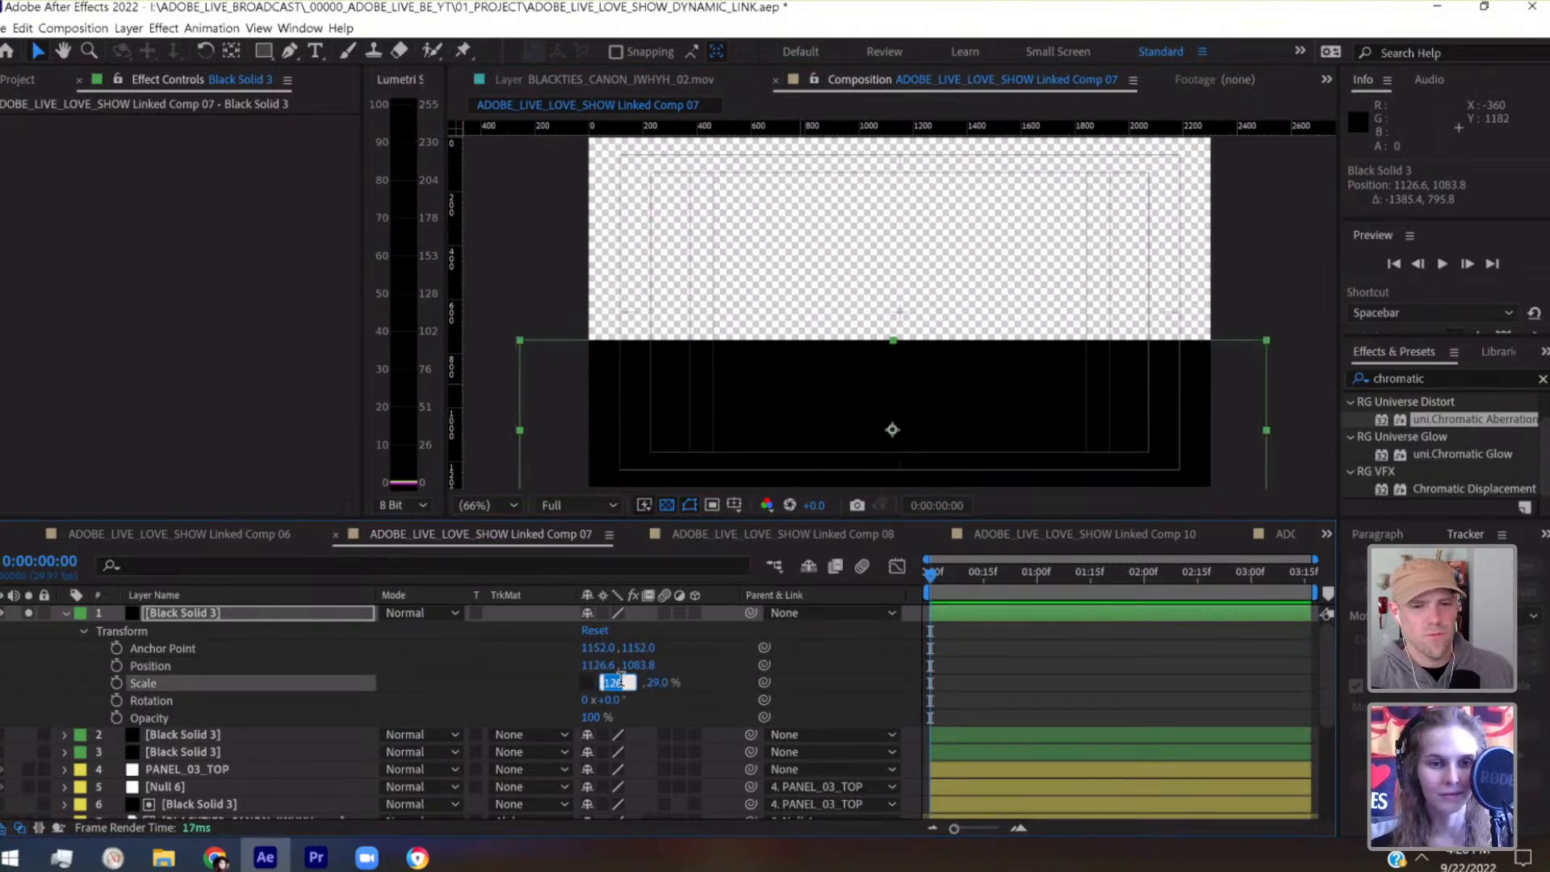
{"action": "left_click", "coordinate": [30, 613]}
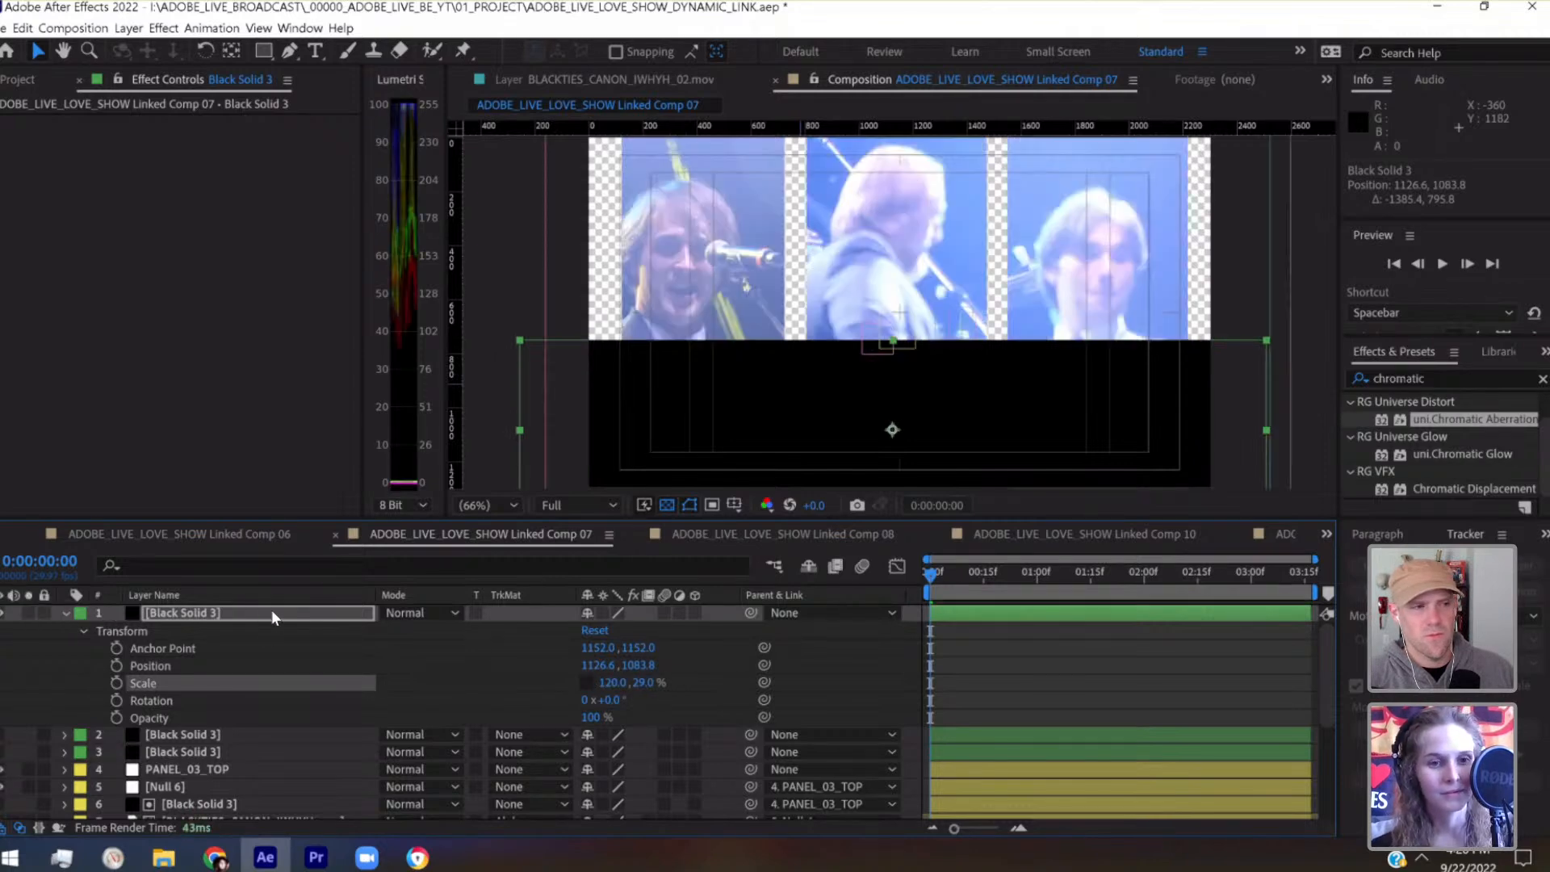
Nudge the duplicated black solid down and right to position 1146.6, 1203.8
{"action": "key", "text": "shift+Down"}
{"action": "key", "text": "shift+Down"}
{"action": "key", "text": "shift+Down"}
{"action": "key", "text": "shift+Down"}
{"action": "key", "text": "shift+Down"}
{"action": "key", "text": "shift+Down"}
{"action": "key", "text": "shift+Down"}
{"action": "key", "text": "shift+Down"}
{"action": "key", "text": "shift+Down"}
{"action": "key", "text": "shift+Down"}
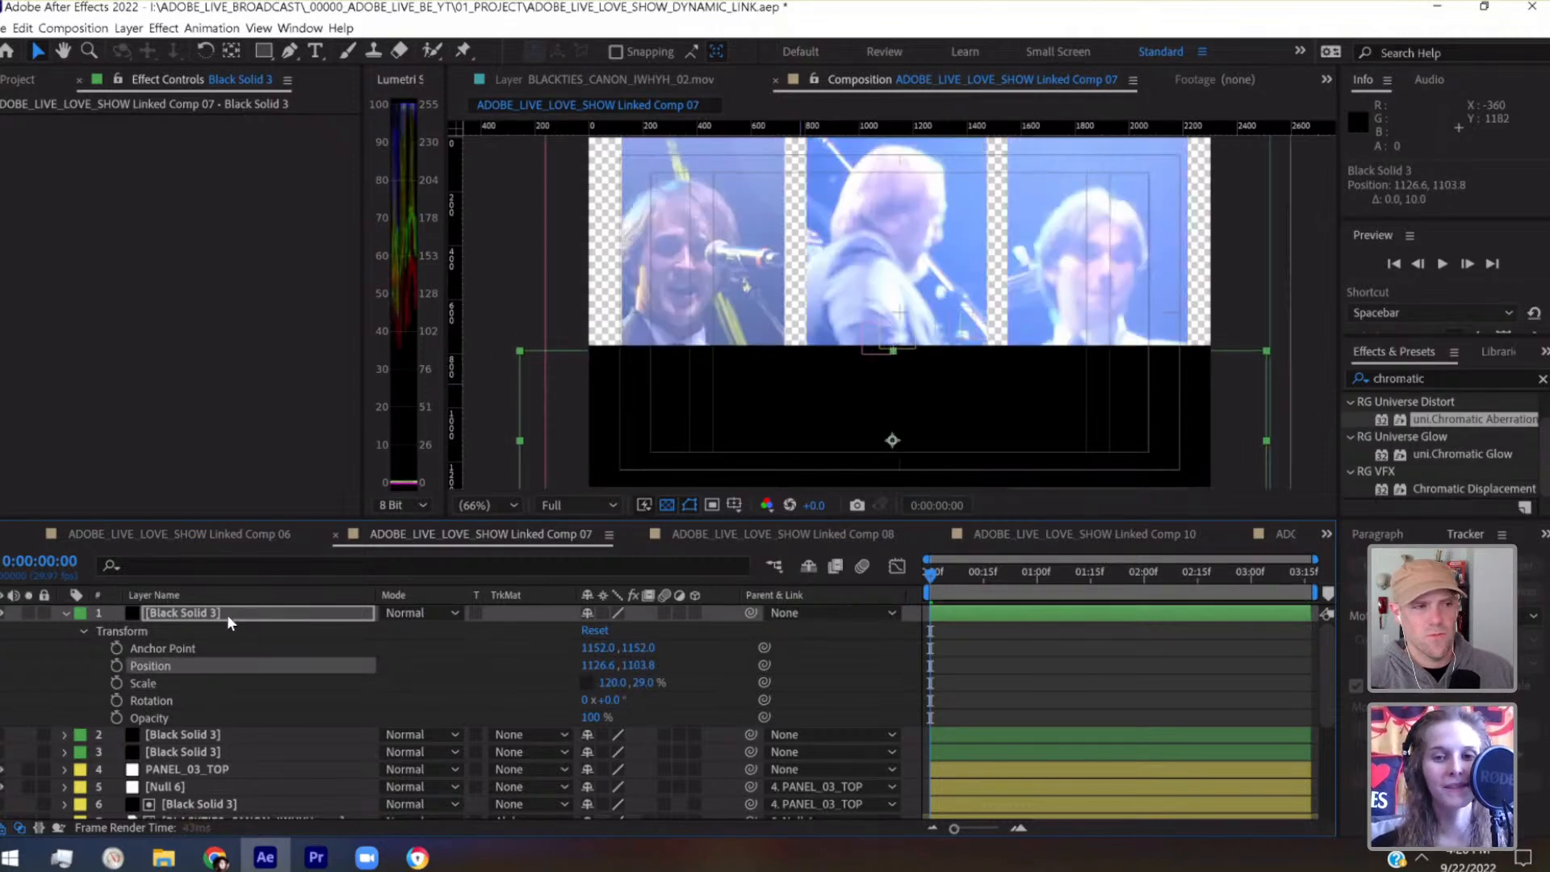
{"action": "key", "text": "shift+Down"}
{"action": "key", "text": "shift+Down"}
{"action": "key", "text": "shift+Right"}
{"action": "key", "text": "shift+Right"}
{"action": "key", "text": "shift+Right"}
{"action": "key", "text": "shift+Left"}
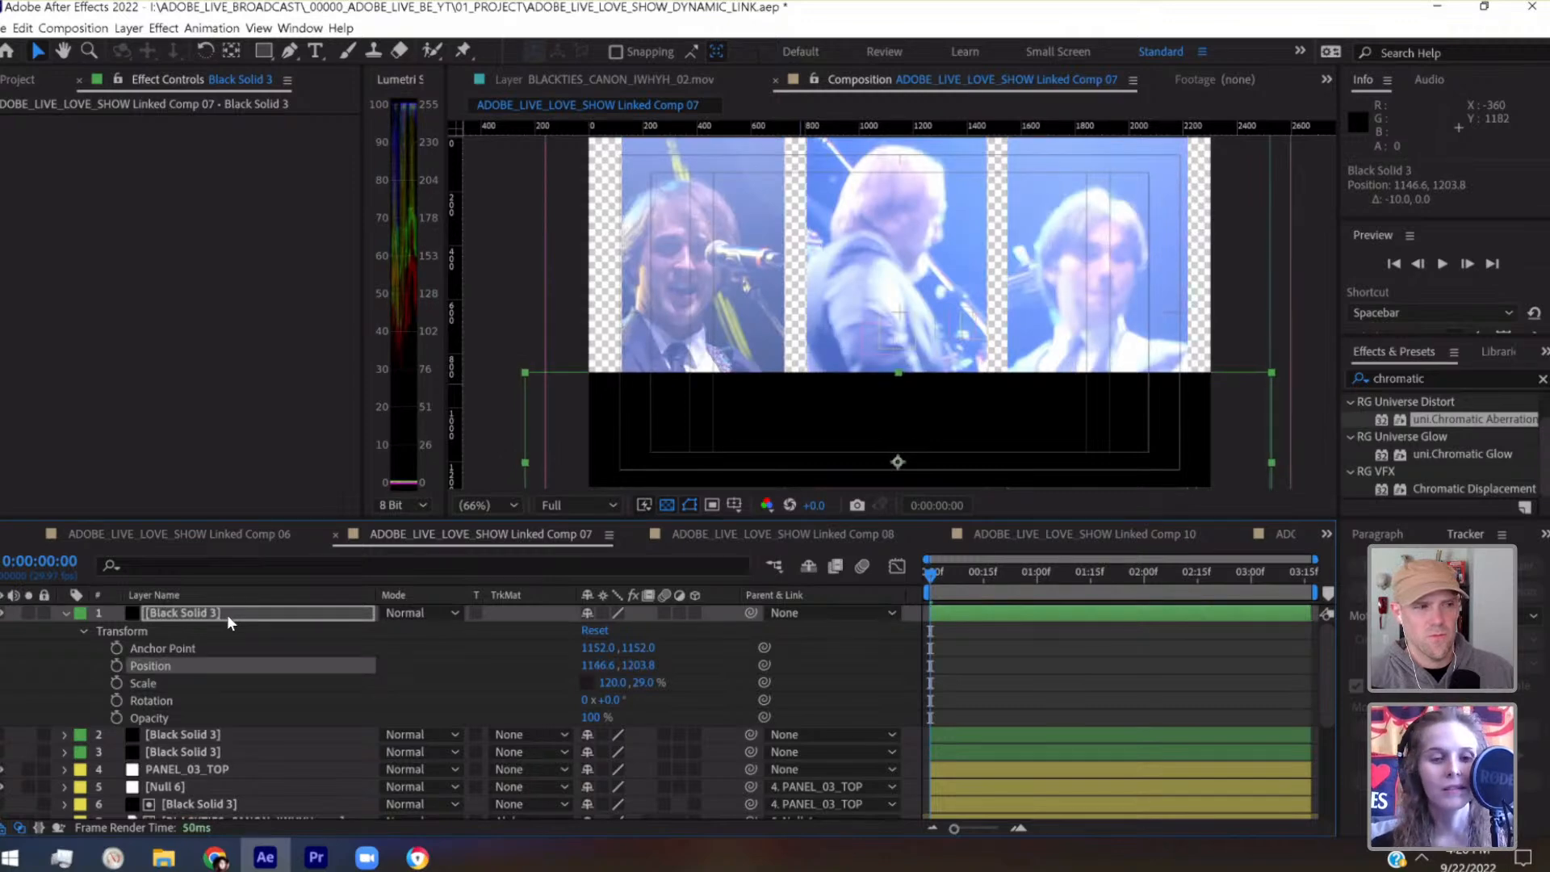
Try raising the PANEL_03_TOP null to position 1376, 588, then return it to 1376, 648
{"action": "left_click", "coordinate": [215, 755]}
{"action": "left_click", "coordinate": [212, 768]}
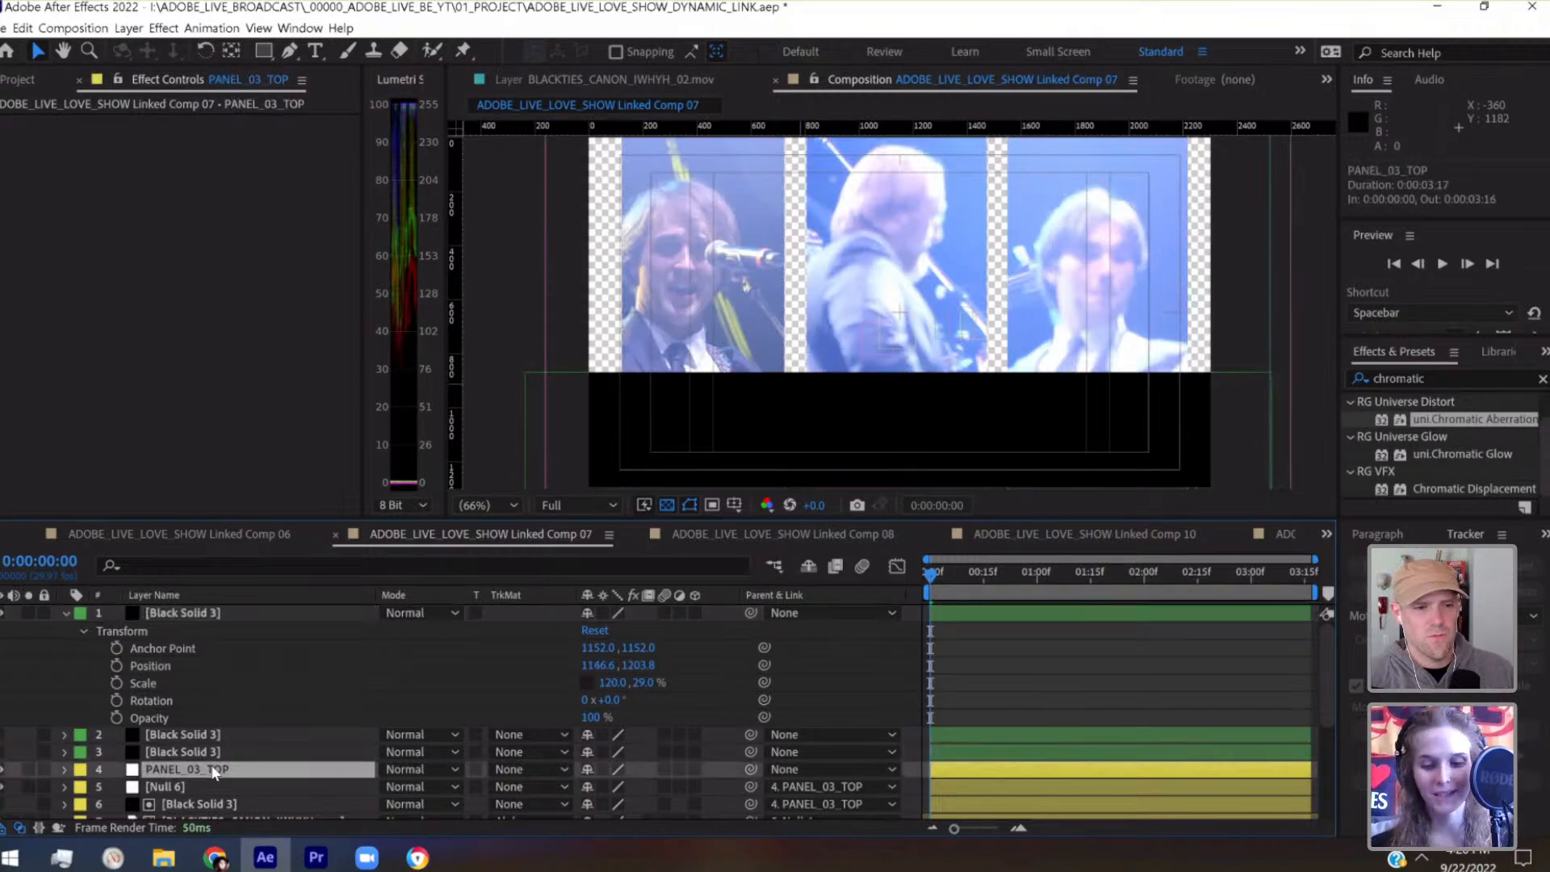
{"action": "key", "text": "shift+Up"}
{"action": "key", "text": "shift+Up"}
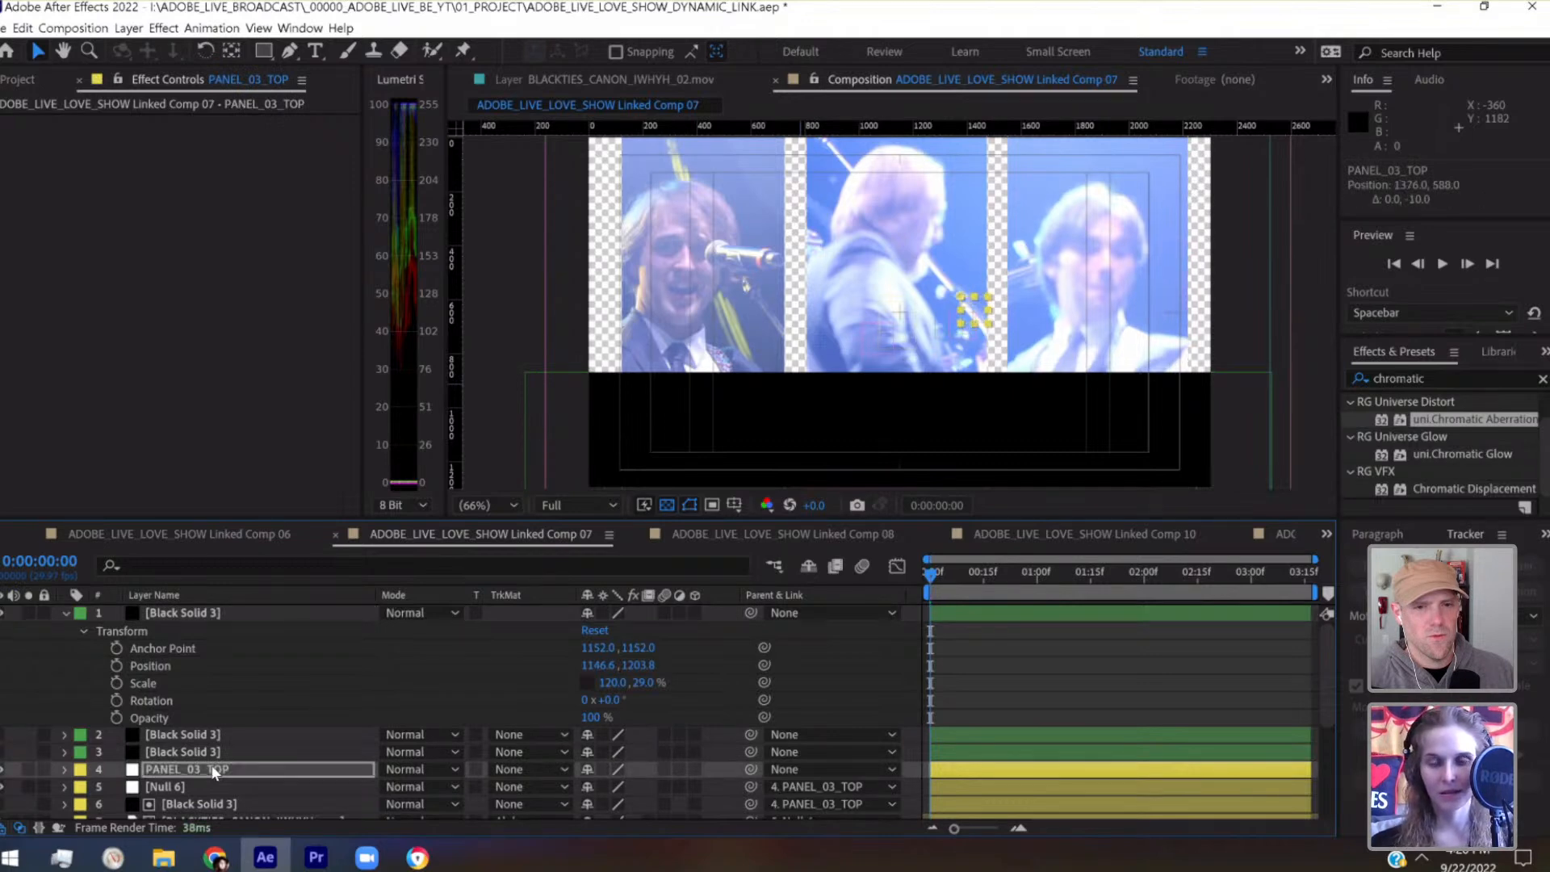
{"action": "key", "text": "shift+Down"}
{"action": "key", "text": "shift+Down"}
{"action": "key", "text": "shift+Down"}
{"action": "key", "text": "shift+Down"}
{"action": "key", "text": "shift+Down"}
{"action": "key", "text": "shift+Down"}
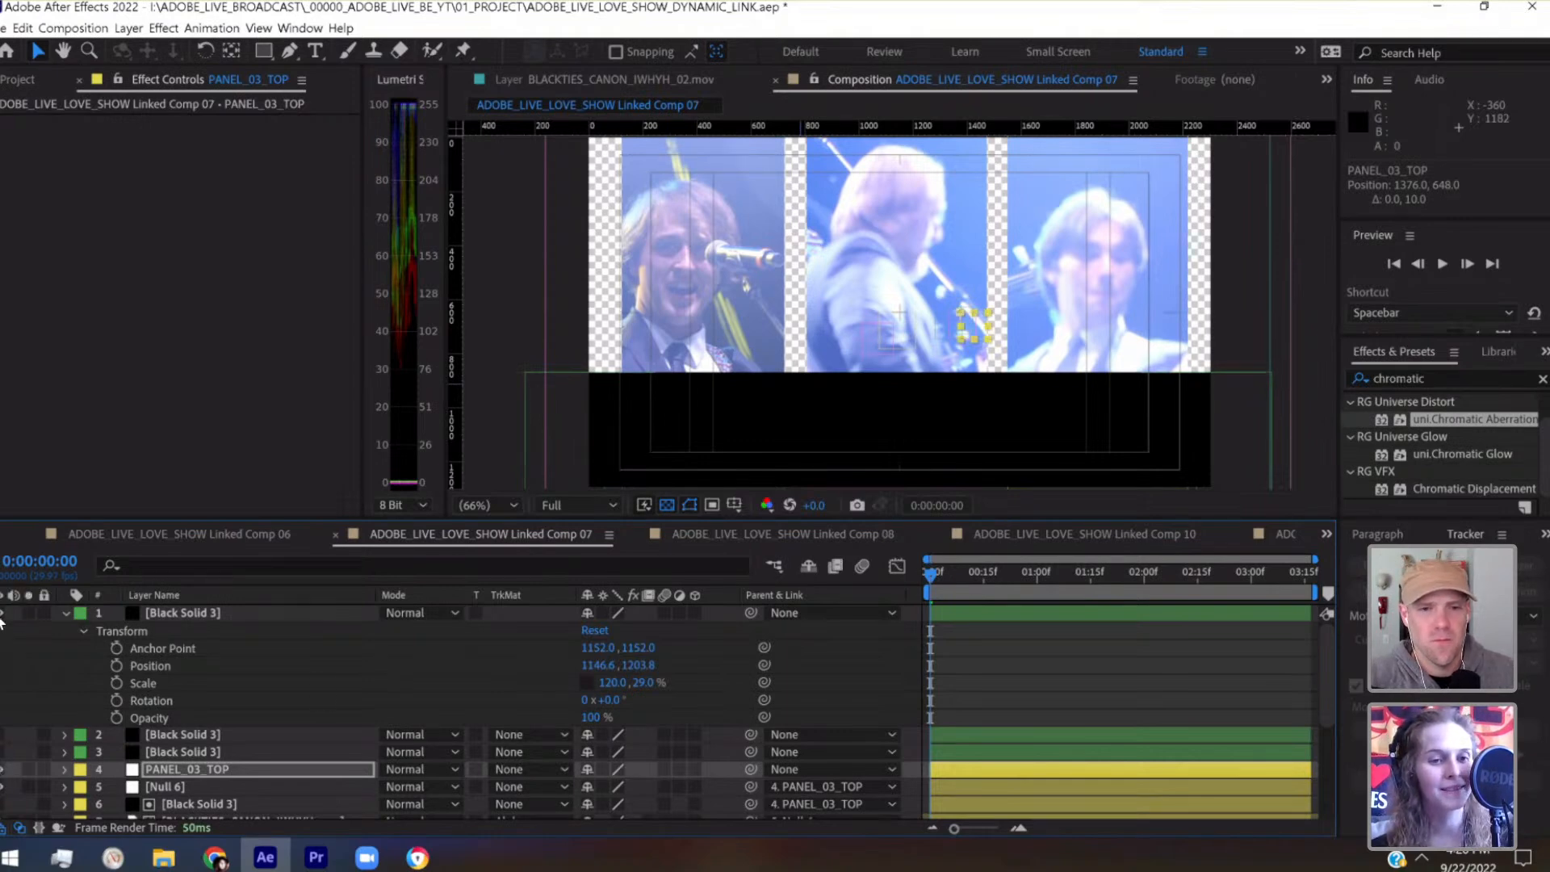
Hide the duplicated black solid and show the BLACKTIES_ZOOM_A_IWHYH.mov background layer
{"action": "scroll", "coordinate": [256, 737], "scroll_direction": "down", "scroll_amount": 5}
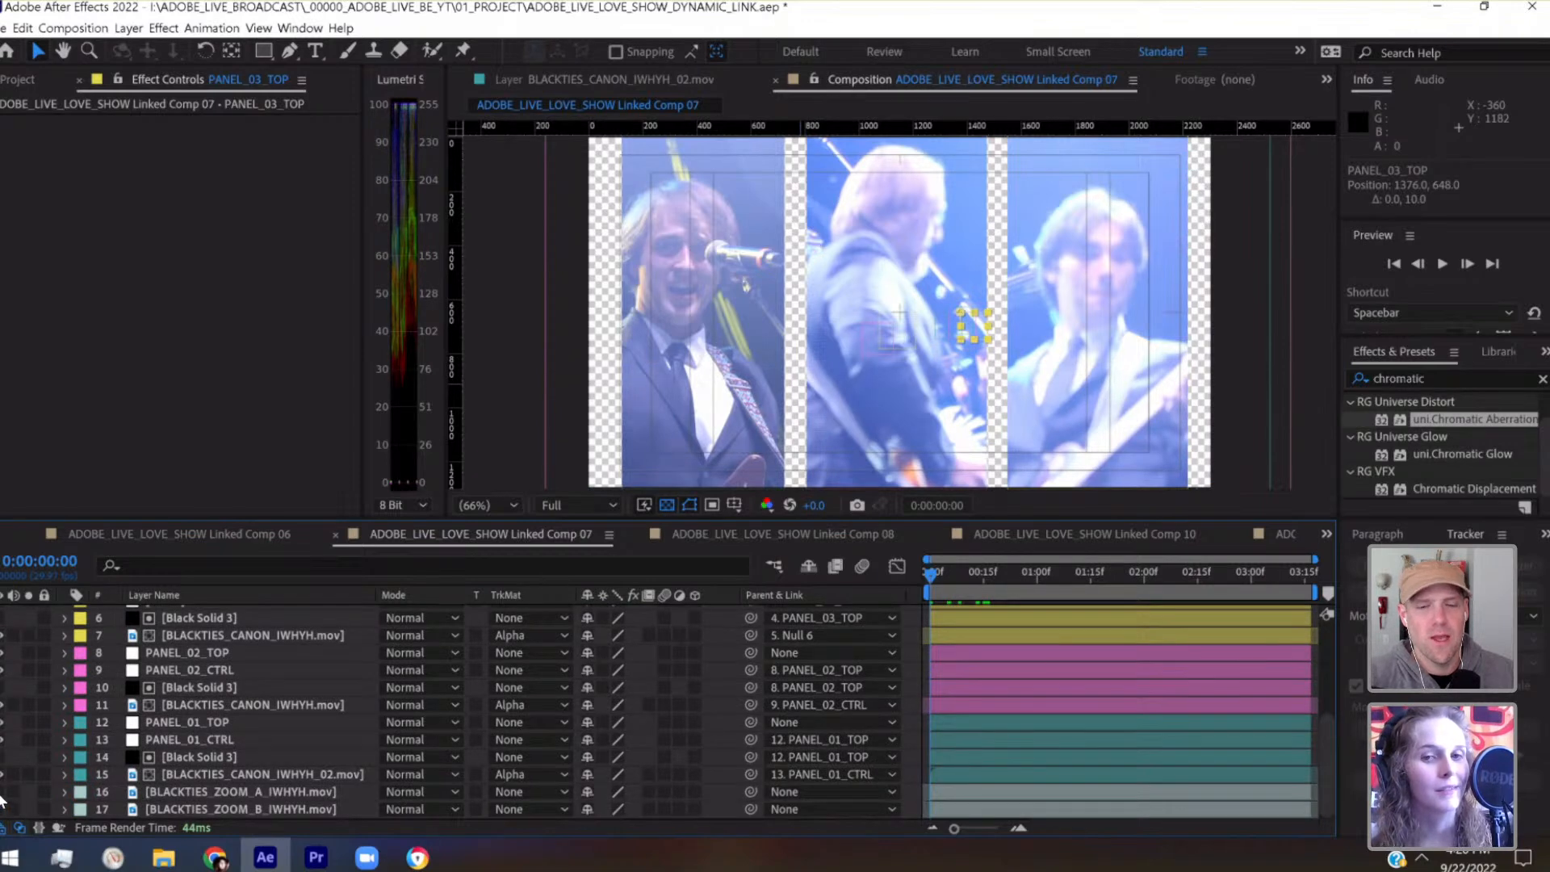
{"action": "left_click", "coordinate": [2, 793]}
Save the project and play a preview of the three-panel composition
{"action": "key", "text": "ctrl+s"}
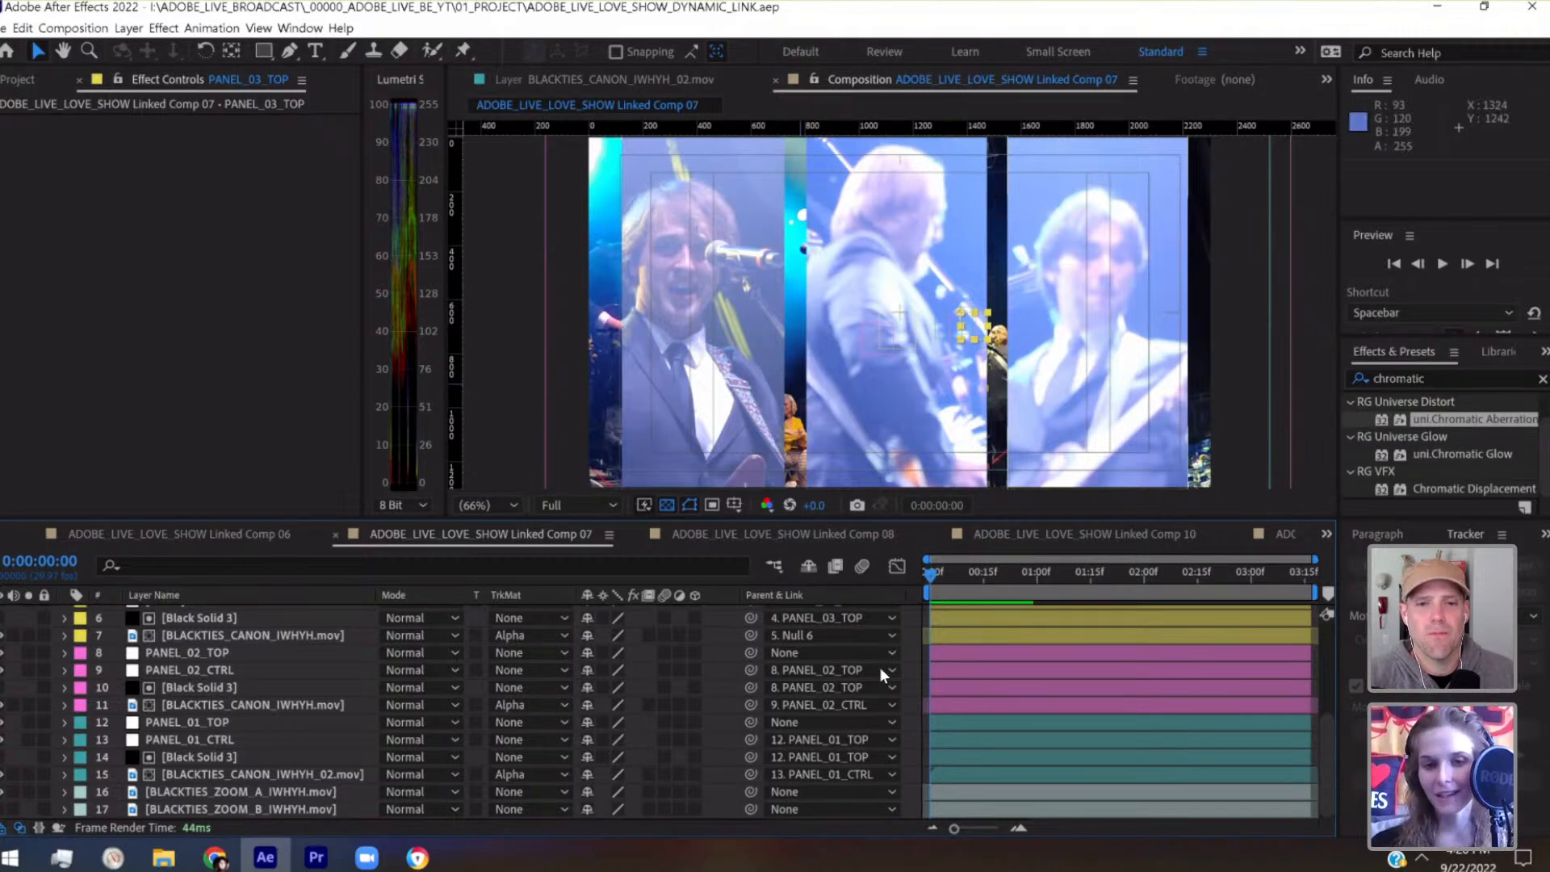
{"action": "key", "text": "space"}
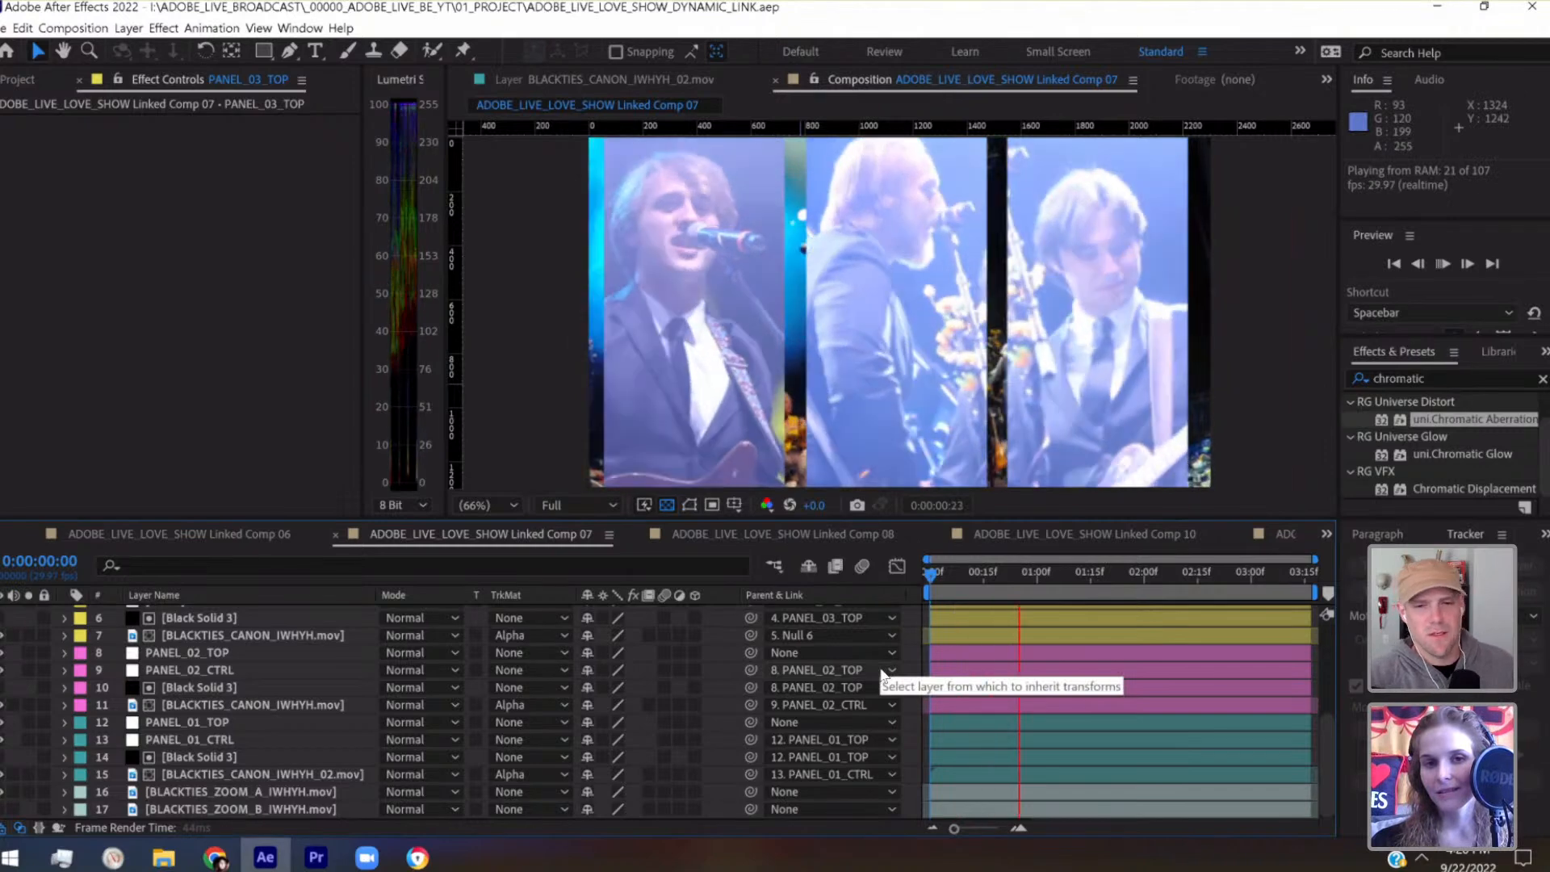
{"action": "key", "text": "space"}
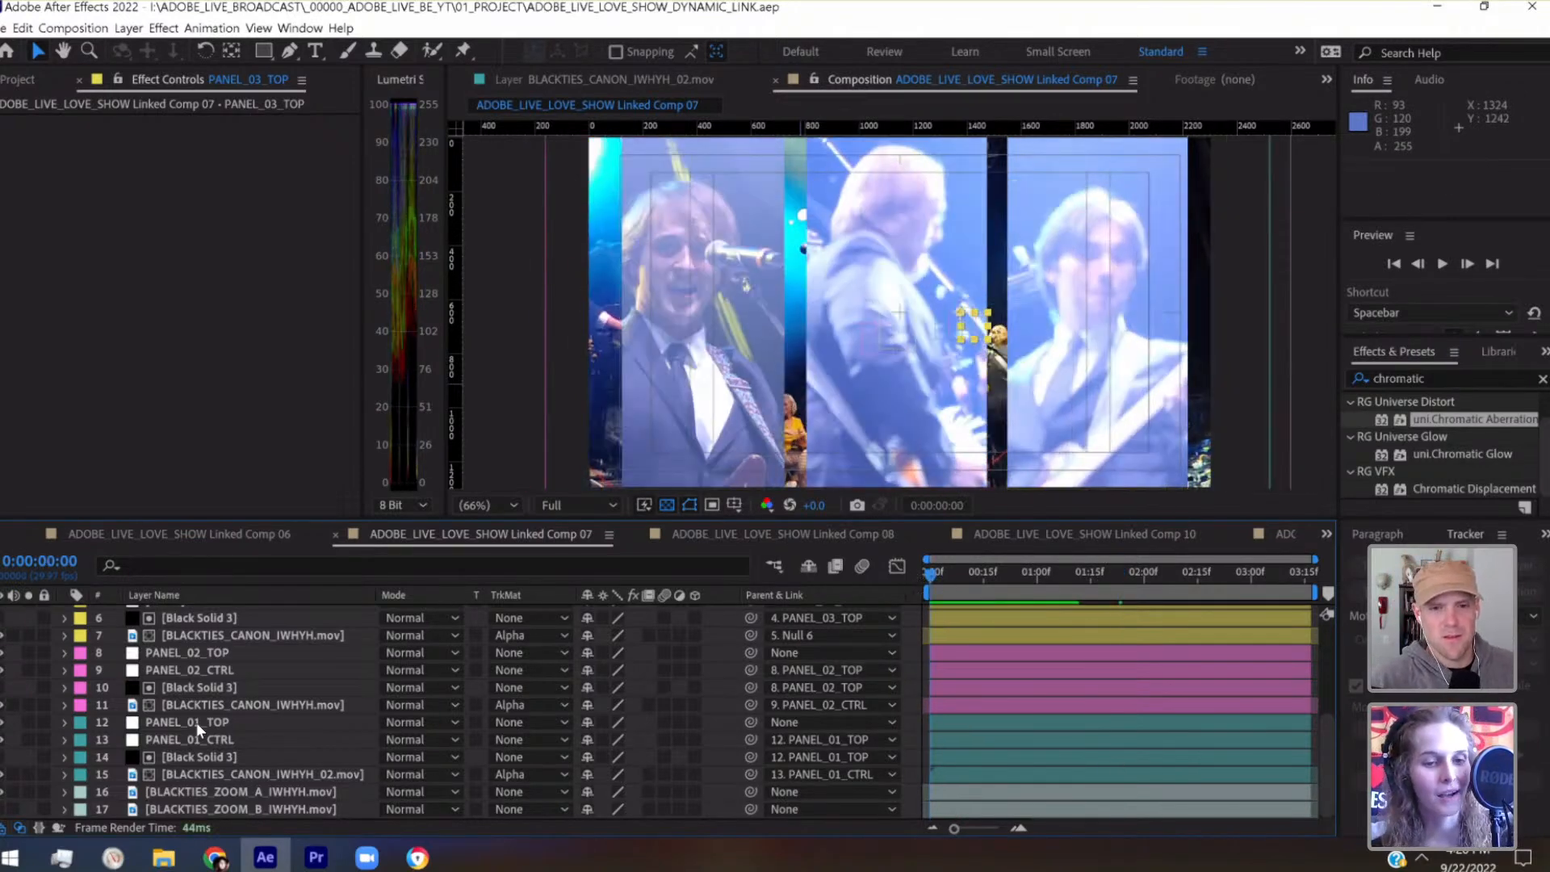
Reveal the keyframed properties of BLACKTIES_CANON_IWHYH_02.mov and of the PANEL_01_CTRL null
{"action": "left_click", "coordinate": [194, 774]}
{"action": "key", "text": "u"}
{"action": "scroll", "coordinate": [194, 787], "scroll_direction": "down", "scroll_amount": 1}
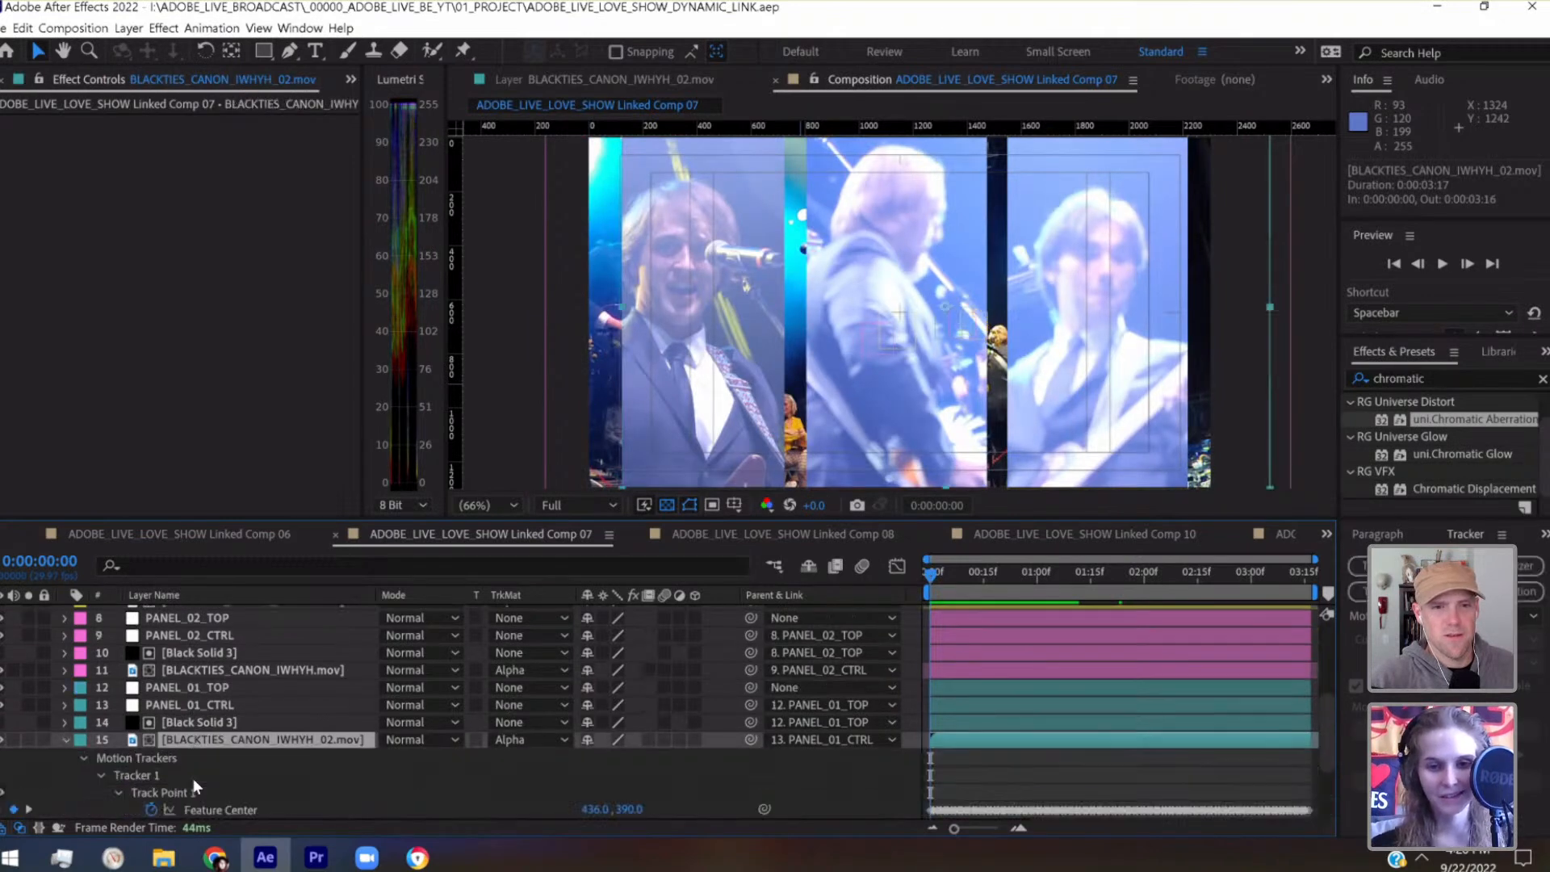
{"action": "left_click", "coordinate": [191, 707]}
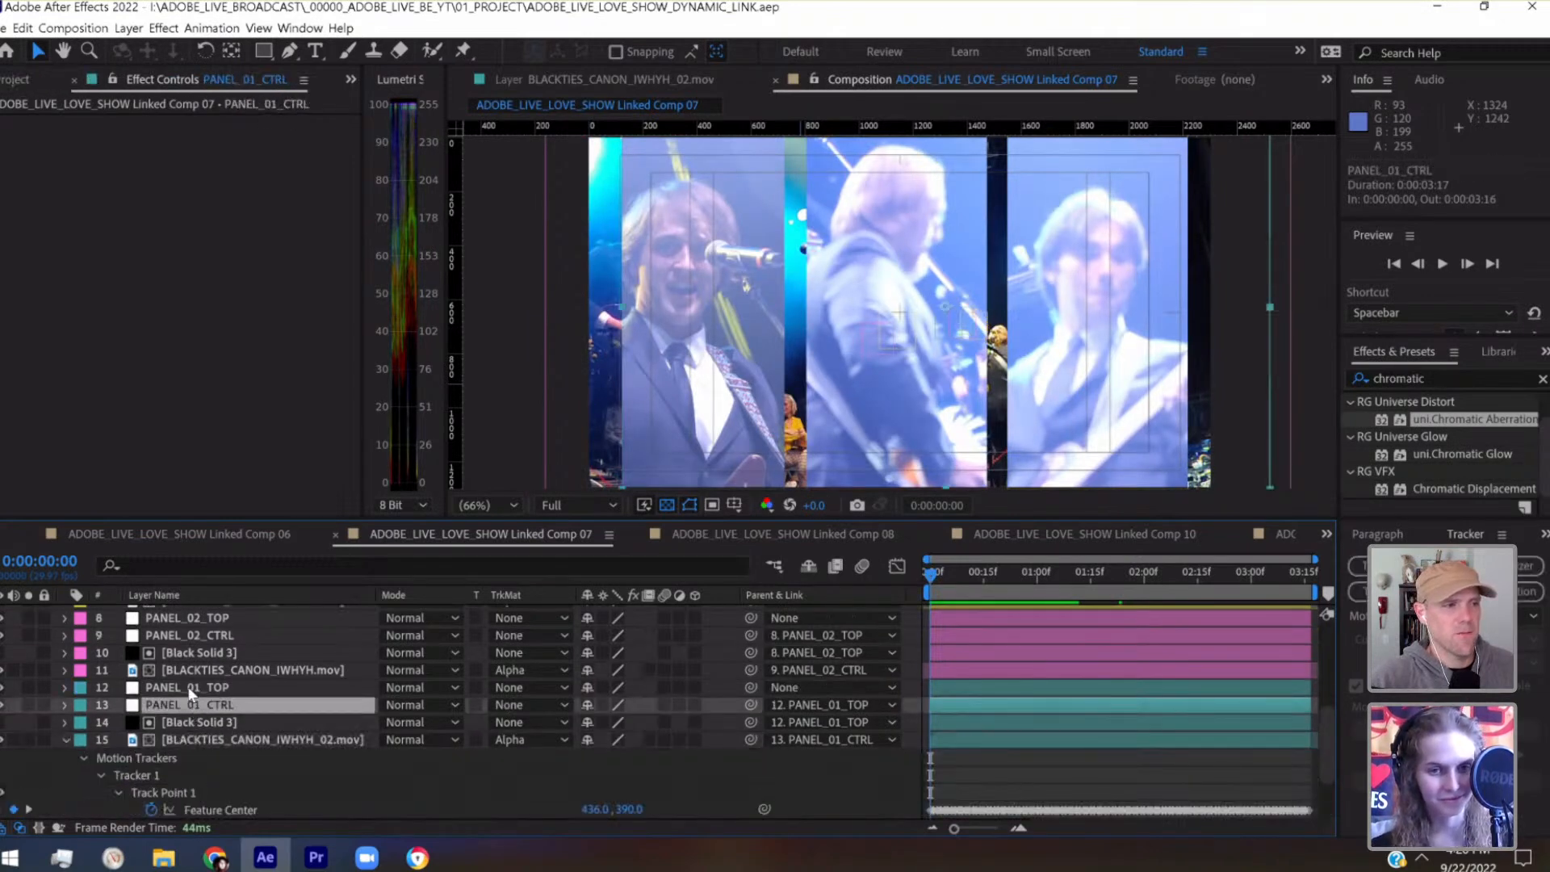
{"action": "left_click", "coordinate": [191, 691]}
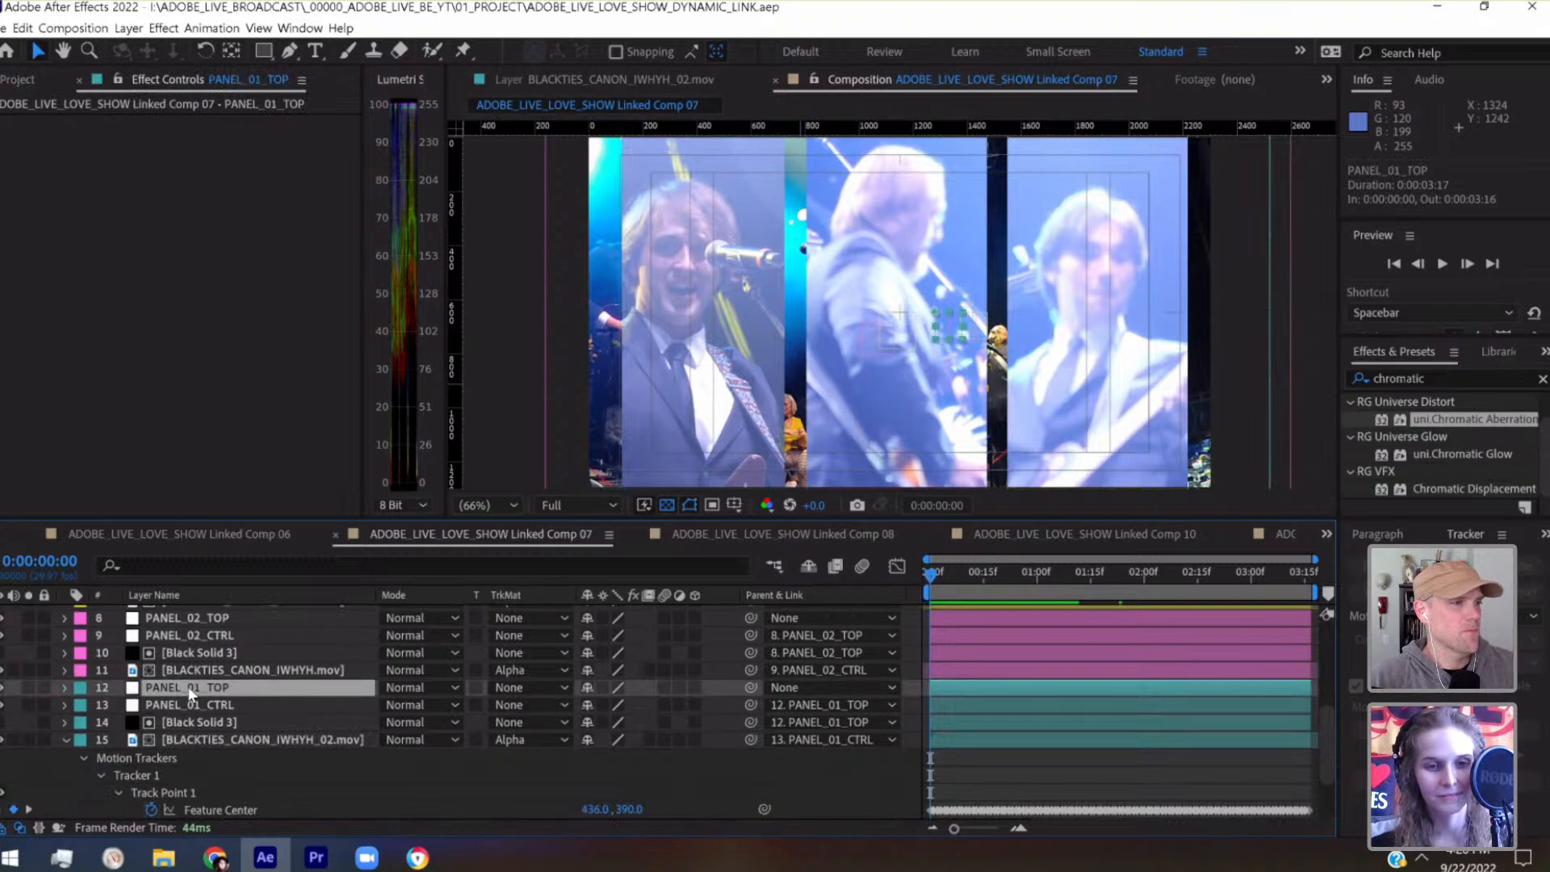
{"action": "left_click", "coordinate": [182, 703]}
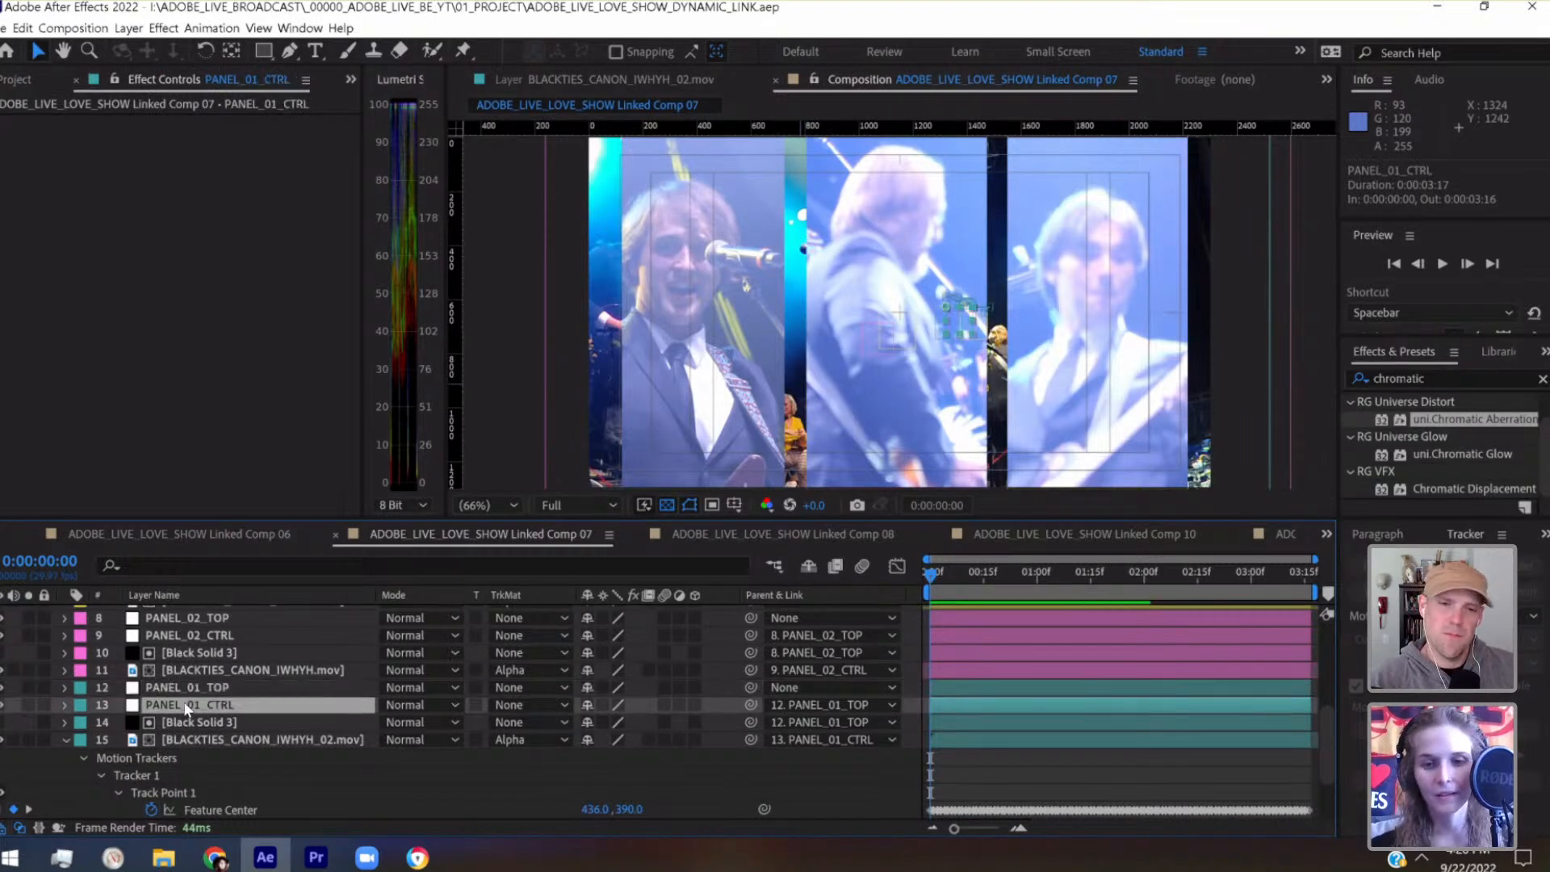
{"action": "key", "text": "u"}
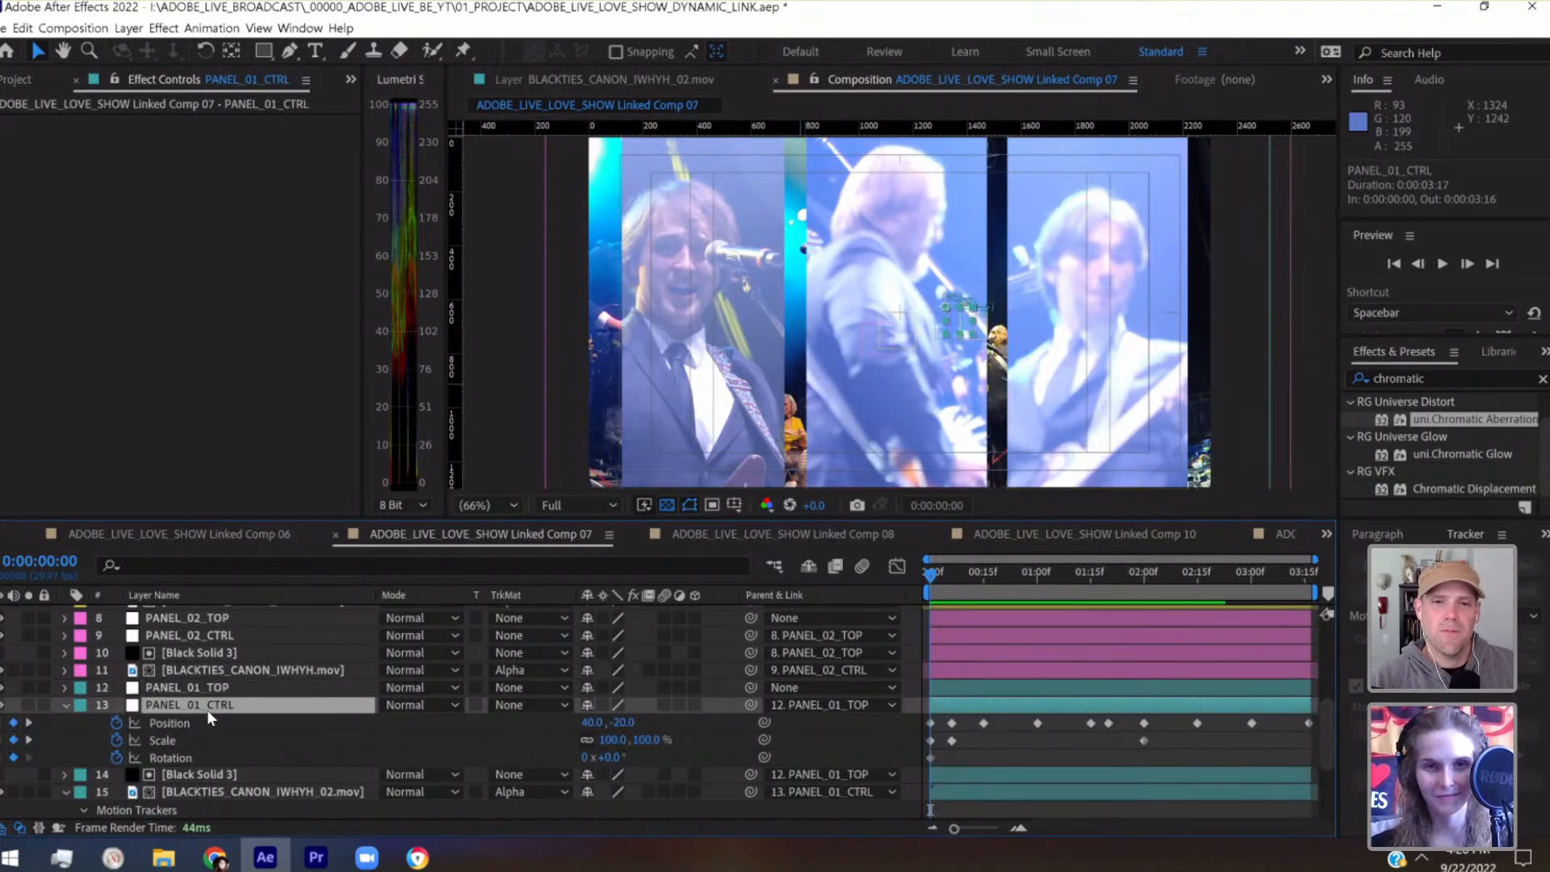
Shift the PANEL_01_CTRL null left to position -40, -20 at its 0:00:00:00 keyframe
{"action": "key", "text": "shift+Left"}
{"action": "key", "text": "shift+Left"}
{"action": "key", "text": "shift+Left"}
{"action": "key", "text": "shift+Left"}
{"action": "key", "text": "shift+Left"}
{"action": "key", "text": "shift+Left"}
{"action": "key", "text": "shift+Left"}
{"action": "key", "text": "shift+Left"}
{"action": "key", "text": "shift+Left"}
{"action": "key", "text": "shift+Left"}
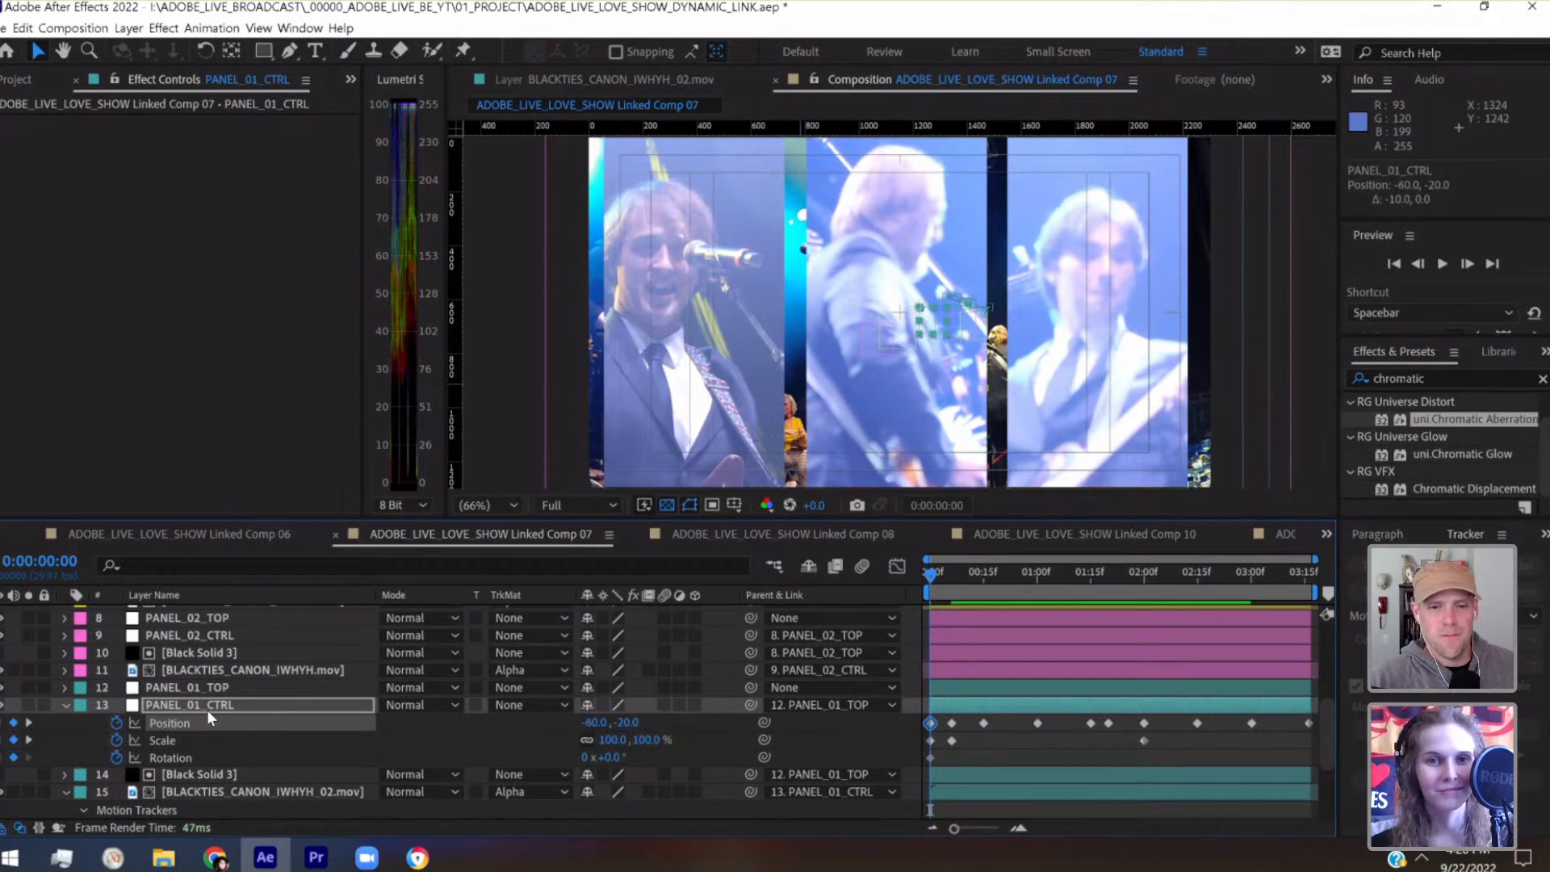
{"action": "key", "text": "shift+Right"}
{"action": "key", "text": "shift+Right"}
{"action": "key", "text": "shift+Right"}
{"action": "key", "text": "shift+Left"}
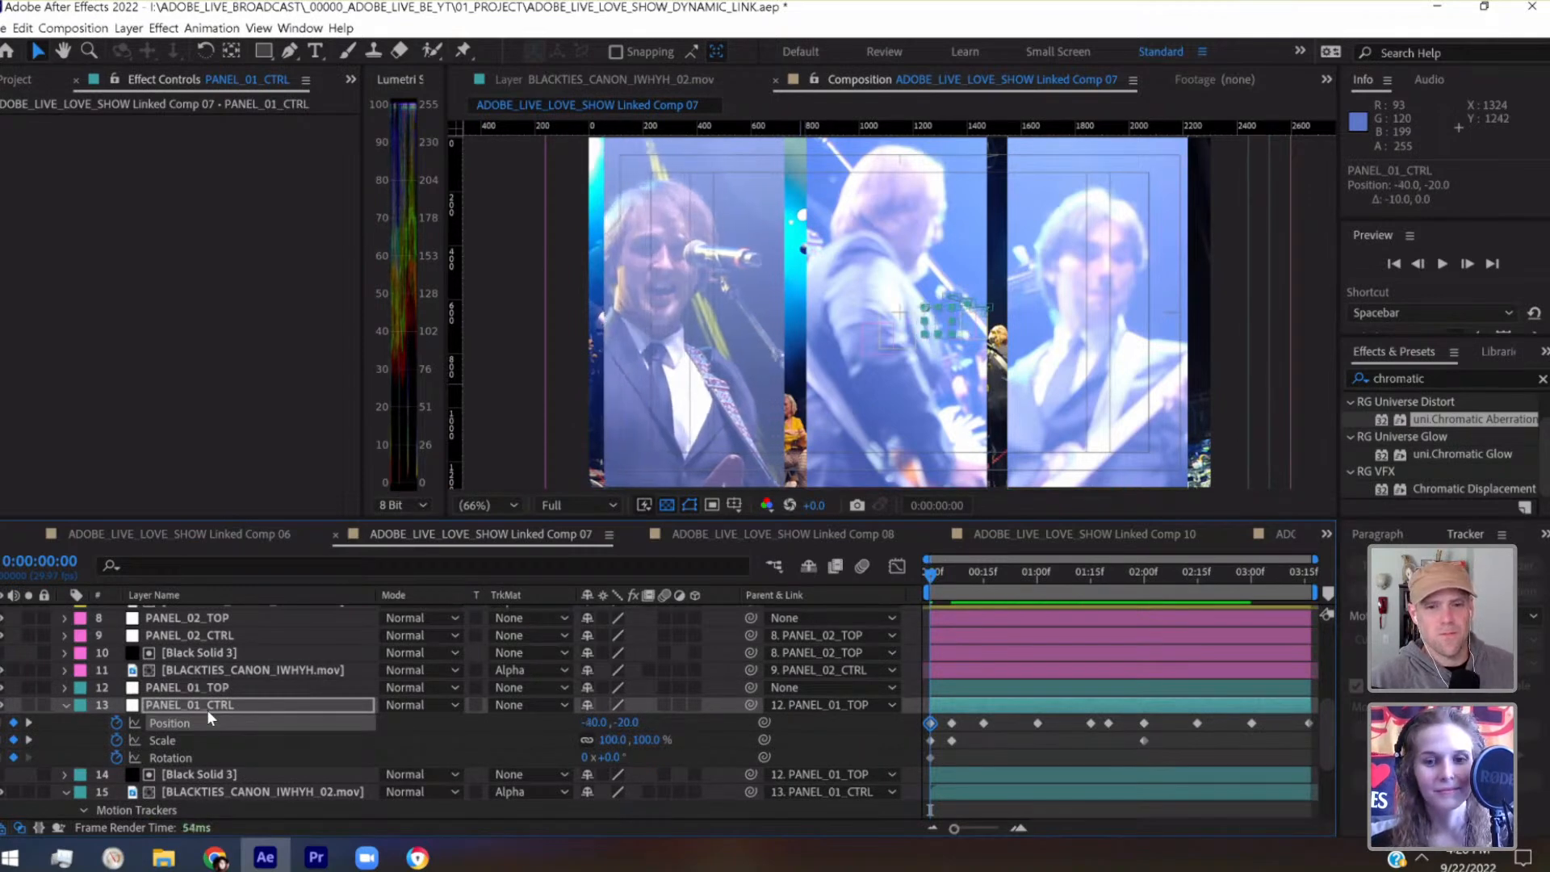
Shift the PANEL_01_CTRL null horizontally to position 72.7, -43.1 at its 0:00:00:06 keyframe
{"action": "left_click", "coordinate": [28, 722]}
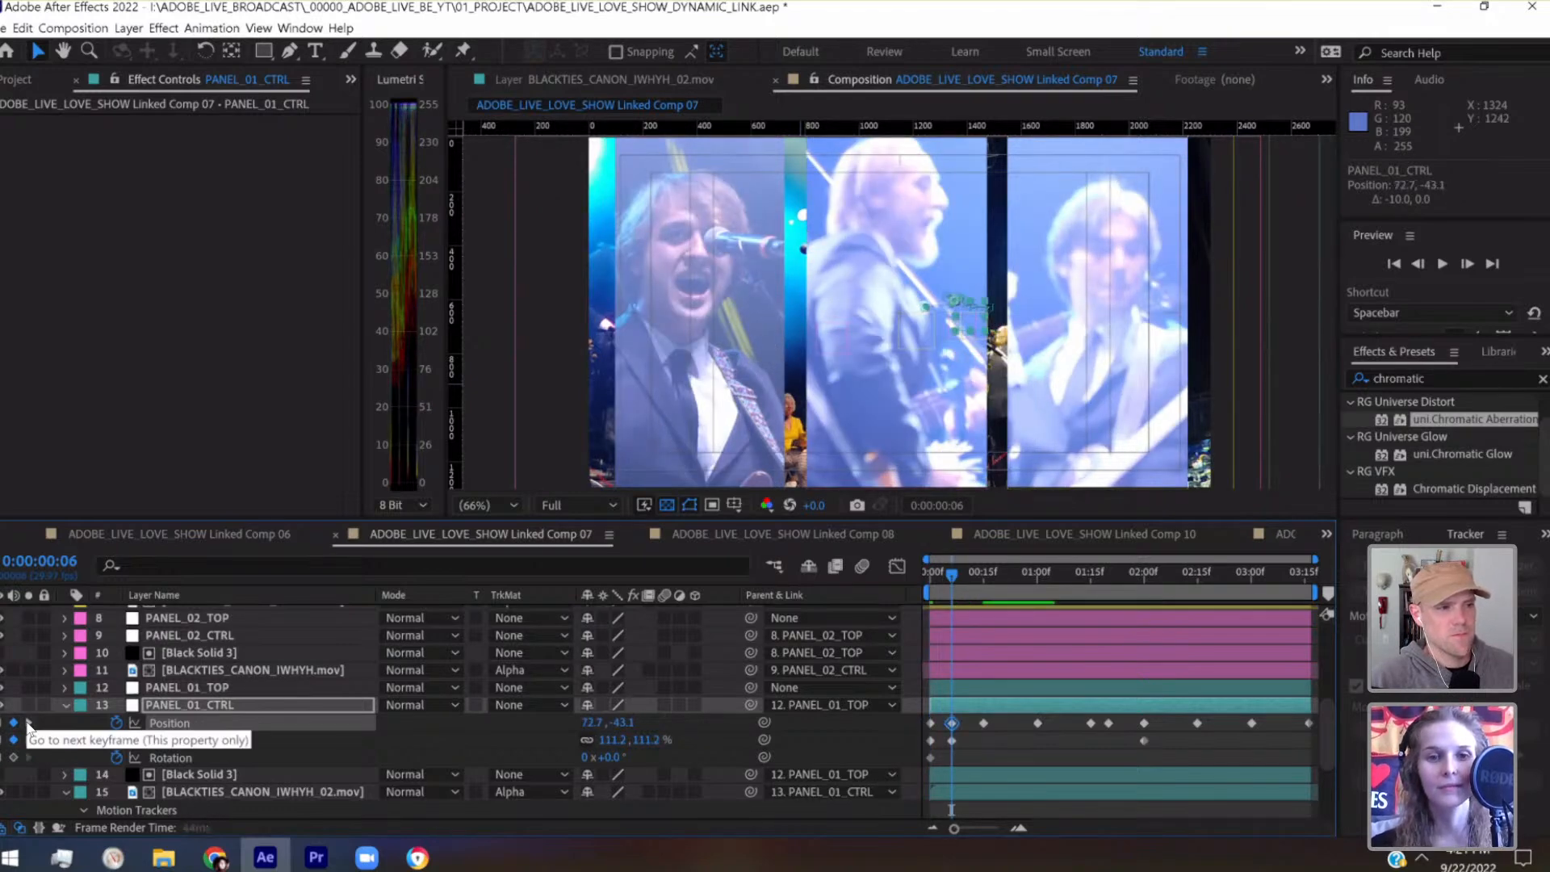
{"action": "key", "text": "shift+Left"}
{"action": "key", "text": "shift+Left"}
{"action": "key", "text": "shift+Left"}
{"action": "key", "text": "shift+Left"}
{"action": "key", "text": "shift+Left"}
{"action": "key", "text": "shift+Left"}
{"action": "key", "text": "shift+Left"}
{"action": "key", "text": "shift+Left"}
{"action": "key", "text": "shift+Right"}
{"action": "key", "text": "shift+Right"}
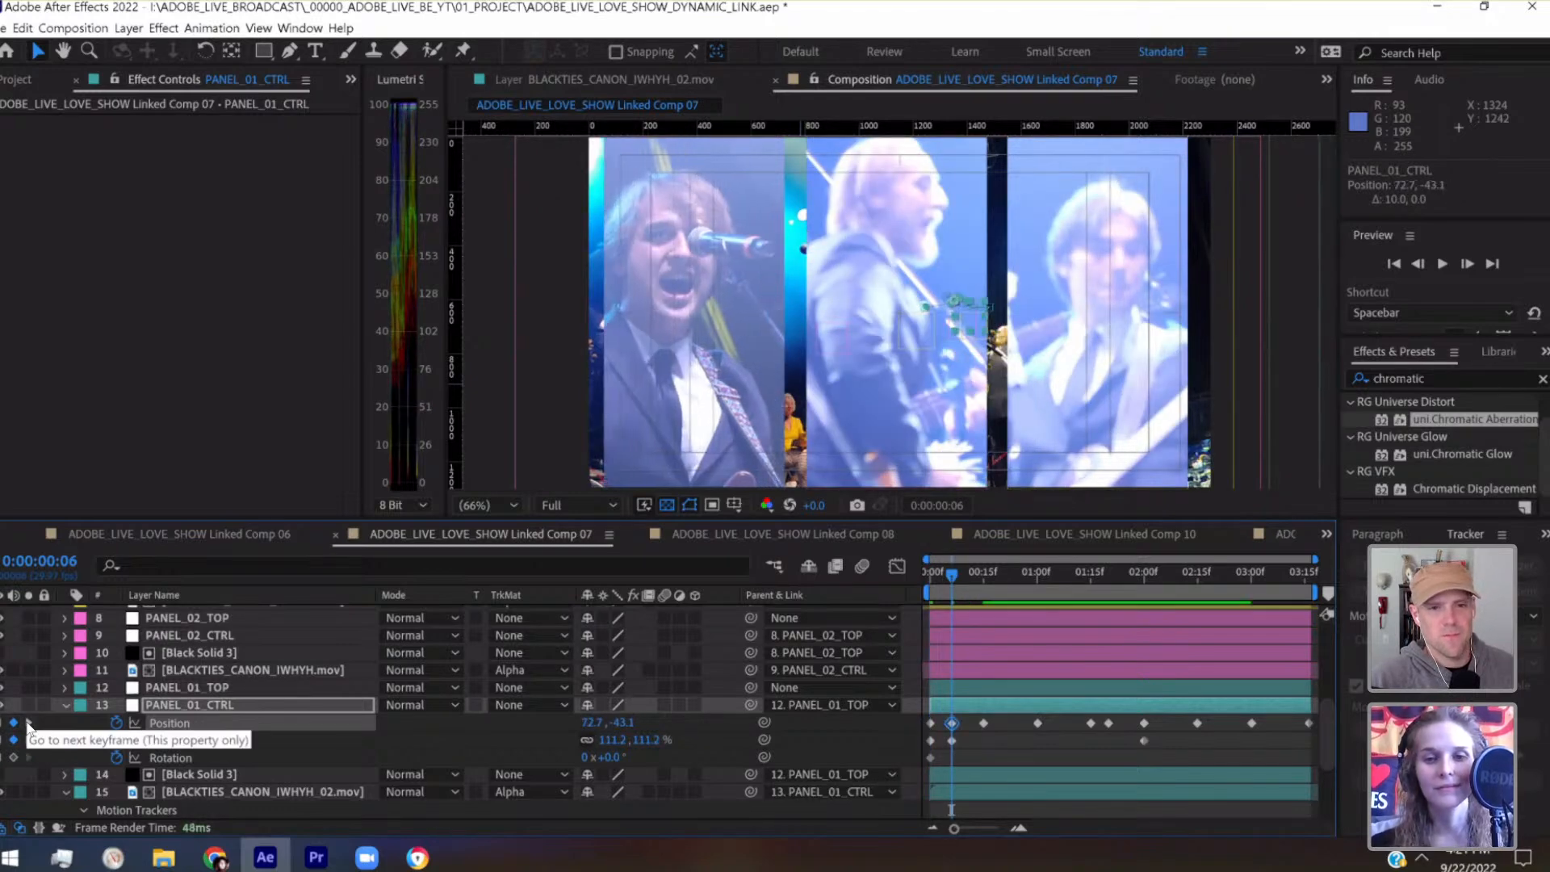
Move the BLACKTIES_CANON_IWHYH_02.mov layer vertically to position 0.5, -17.9 and play through the composition to check its framing
{"action": "left_click", "coordinate": [267, 793]}
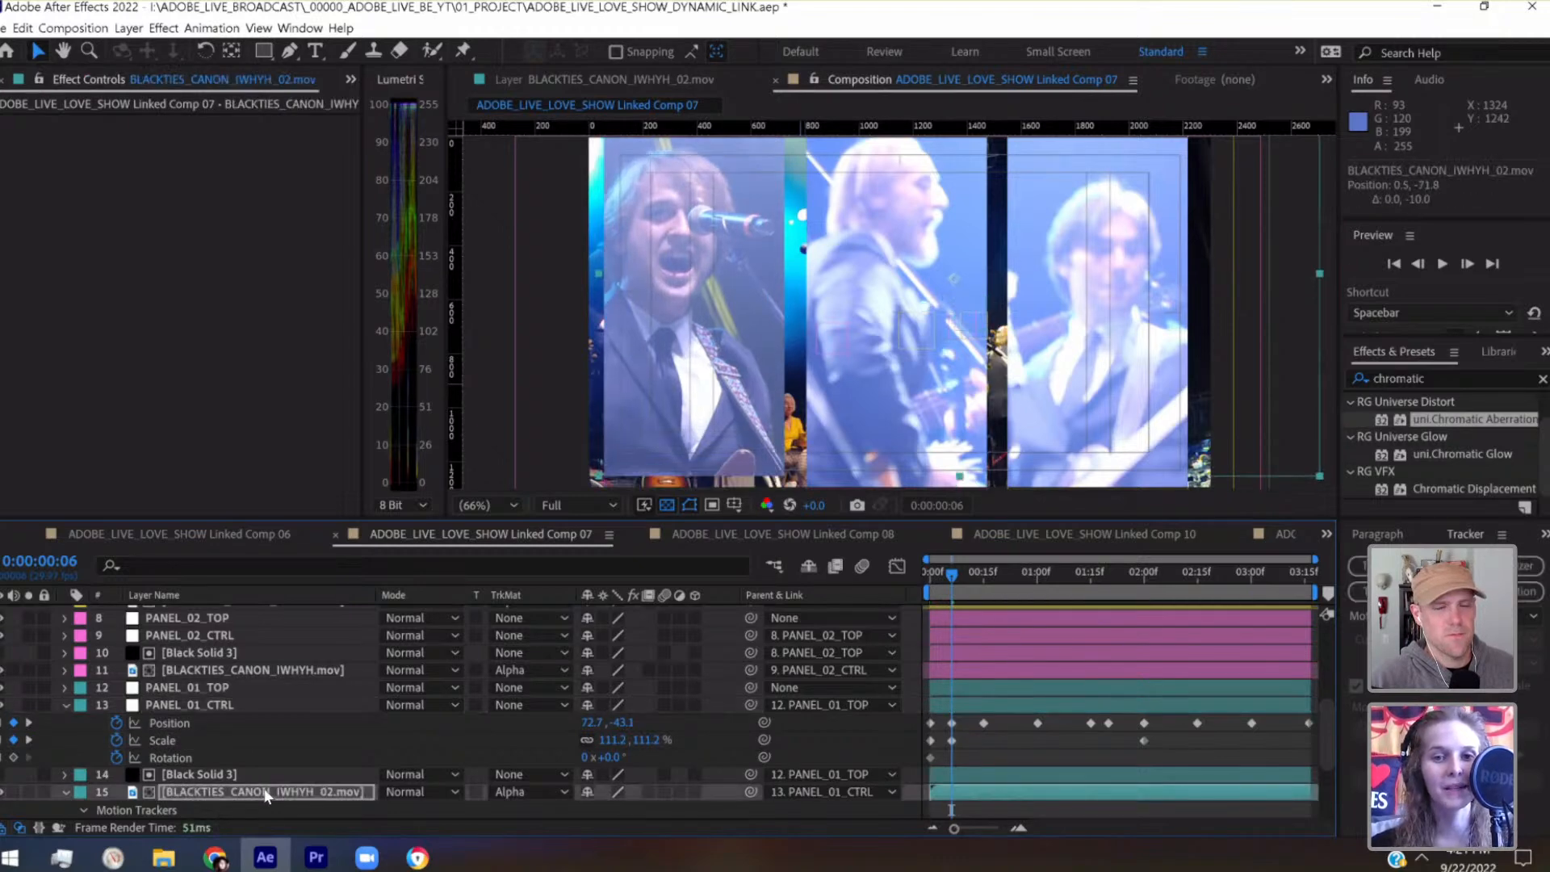
{"action": "key", "text": "shift+Down"}
{"action": "key", "text": "shift+Down"}
{"action": "key", "text": "shift+Down"}
{"action": "key", "text": "shift+Down"}
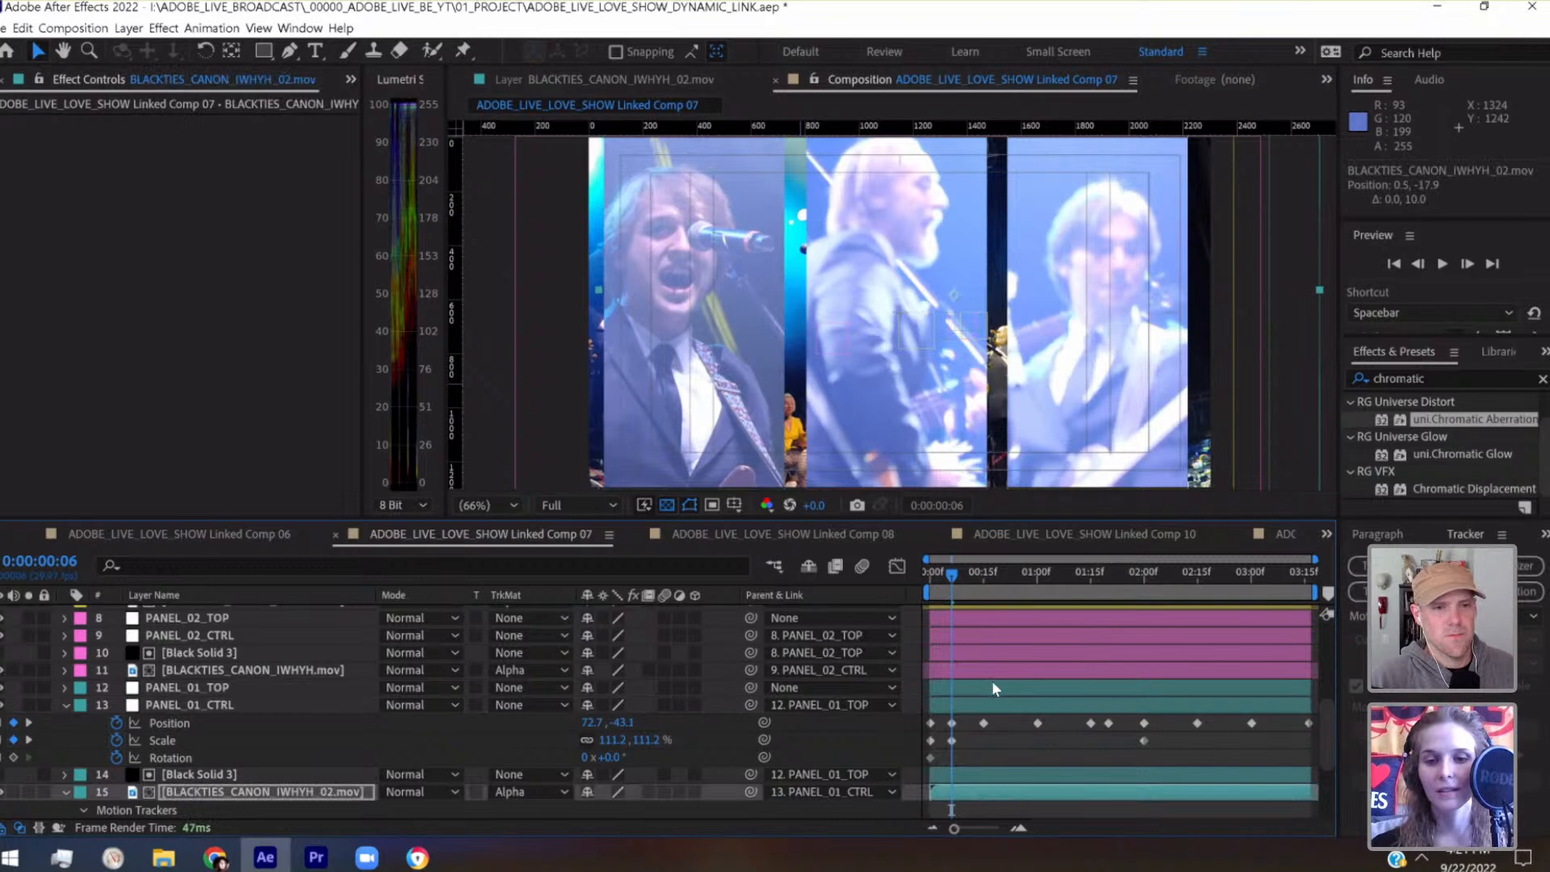
{"action": "left_click_drag", "start_coordinate": [982, 584], "coordinate": [942, 589]}
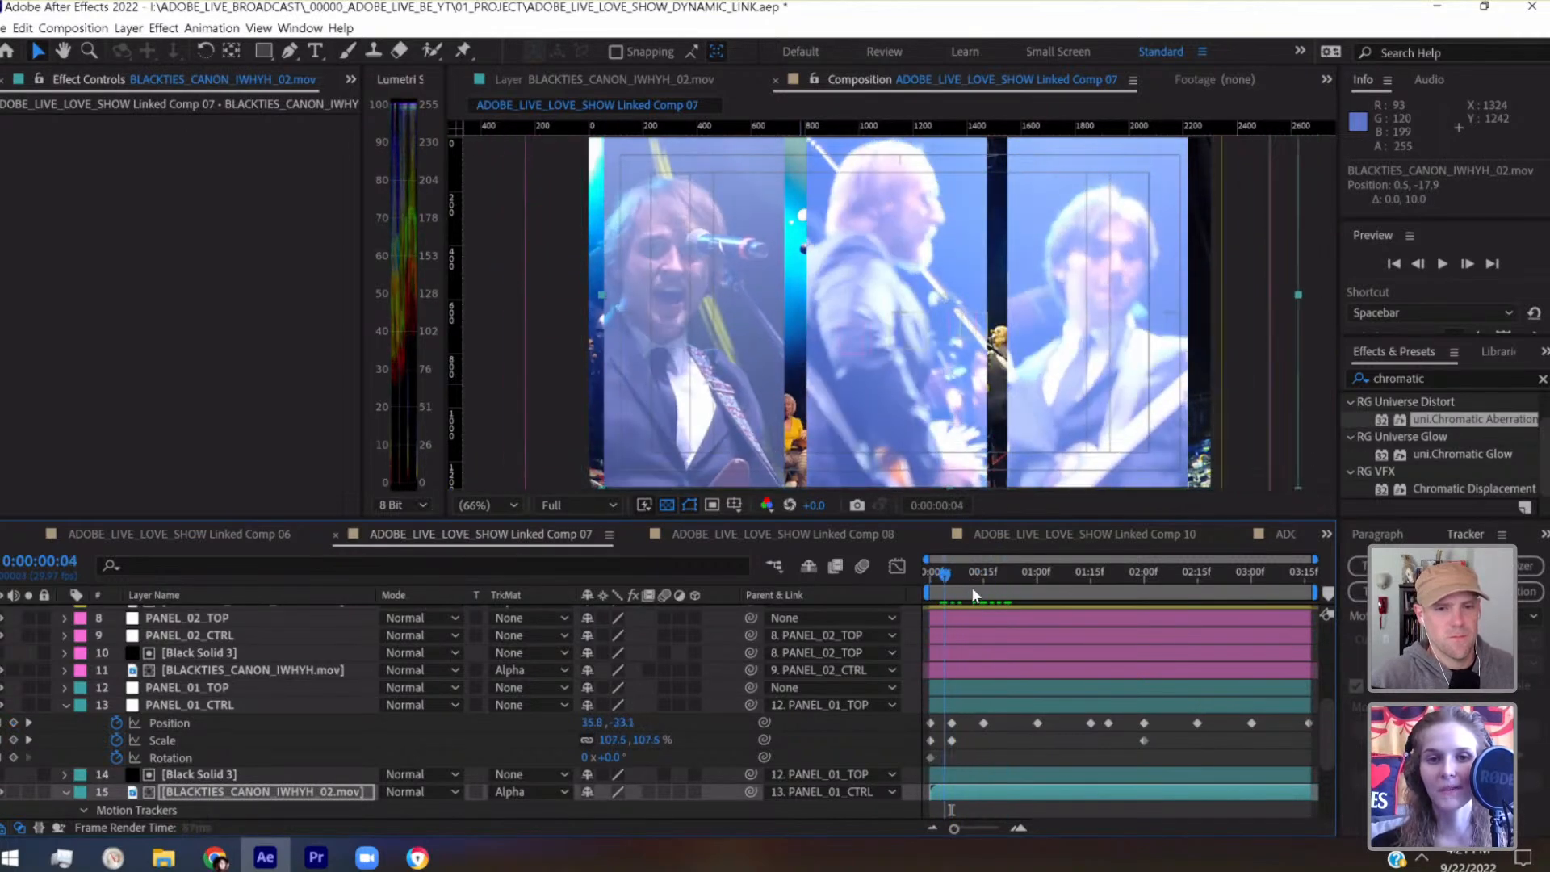
{"action": "key", "text": "space"}
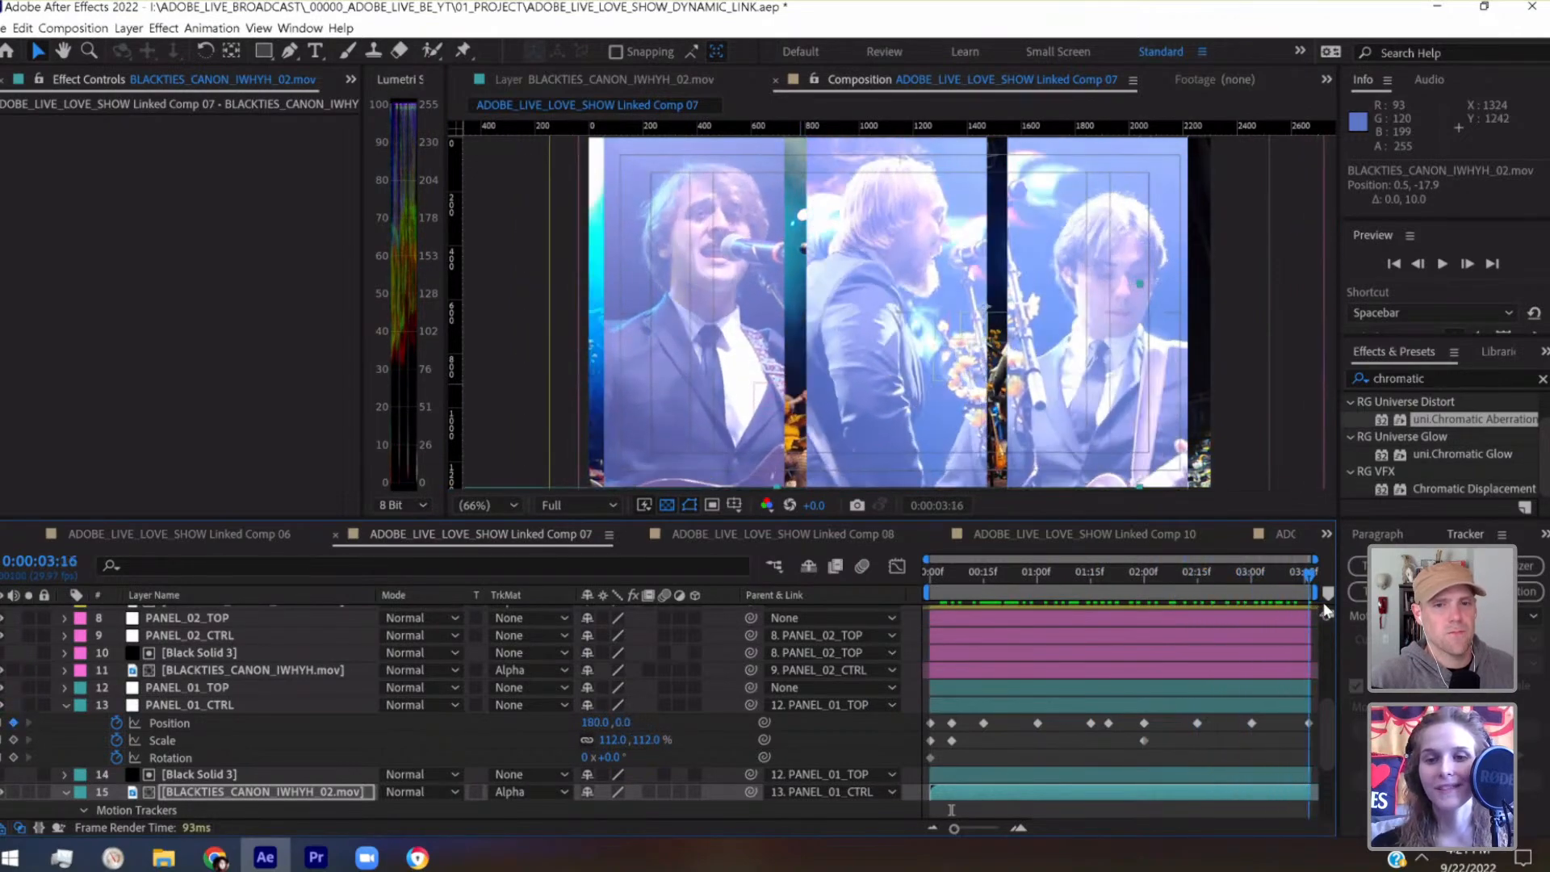
Reveal the transform properties of PANEL_02's BLACKTIES_CANON_IWHYH.mov layer and inspect its scale at 0:00:00:00
{"action": "scroll", "coordinate": [1253, 685], "scroll_direction": "up", "scroll_amount": 4}
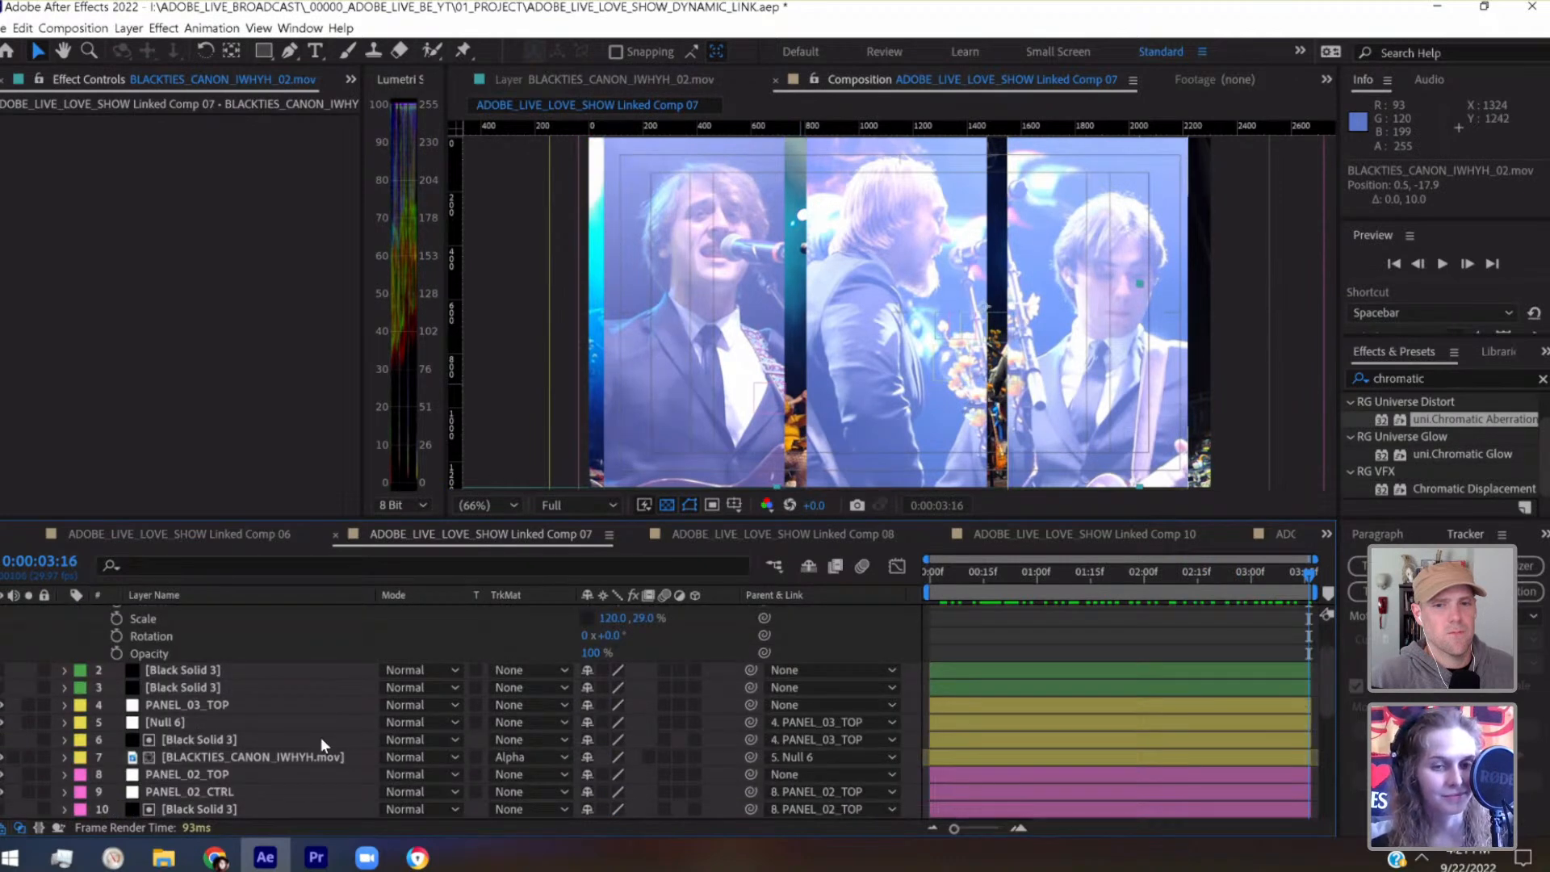
{"action": "scroll", "coordinate": [321, 738], "scroll_direction": "down", "scroll_amount": 3}
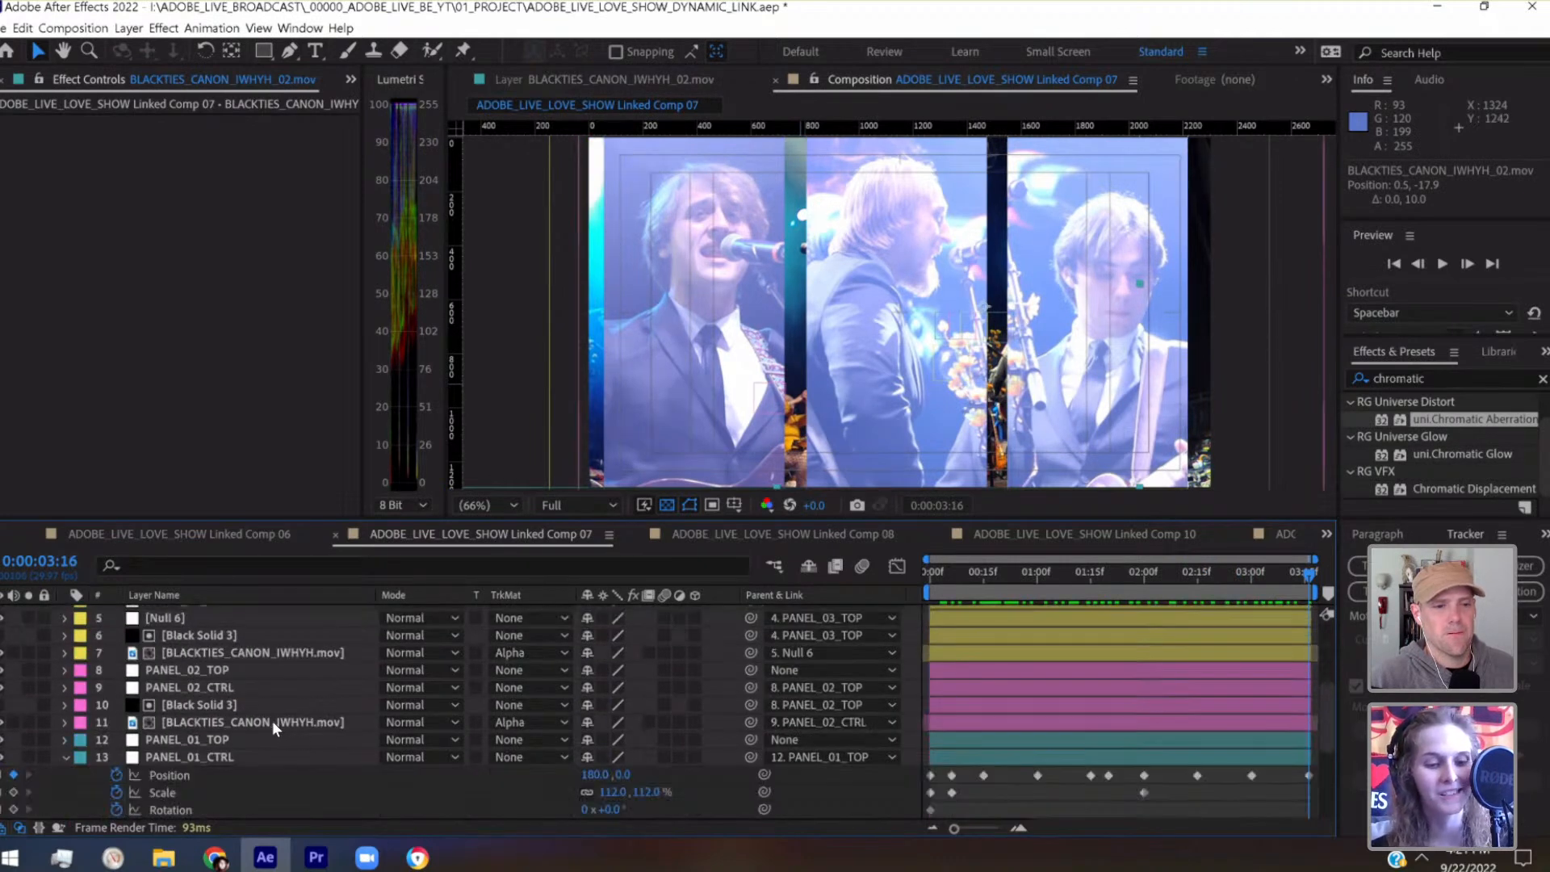
{"action": "left_click", "coordinate": [273, 722]}
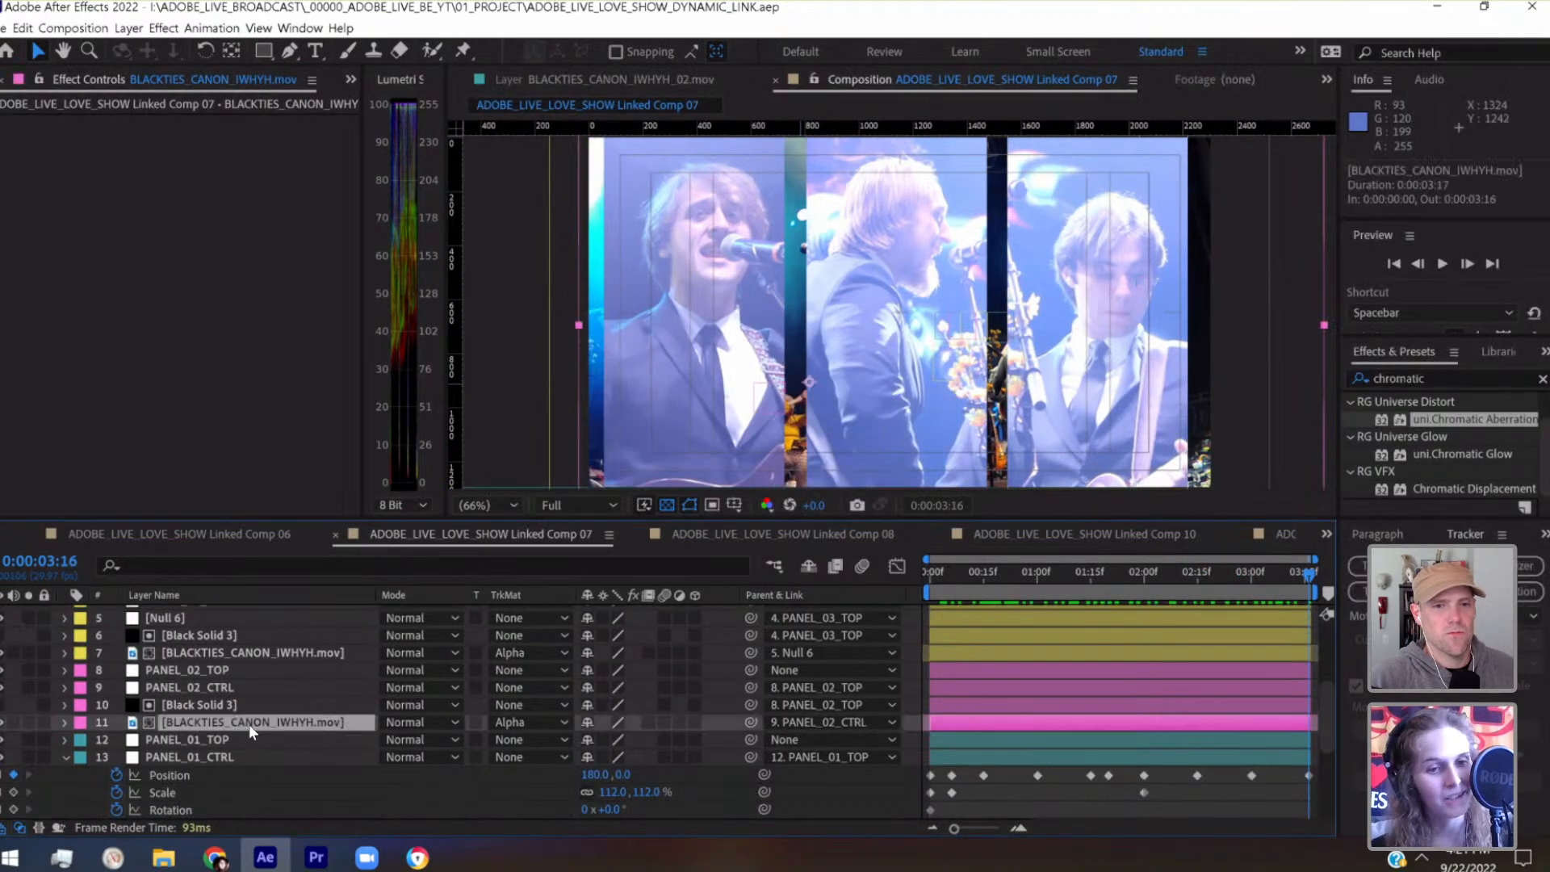
{"action": "left_click", "coordinate": [65, 722]}
{"action": "scroll", "coordinate": [86, 730], "scroll_direction": "down", "scroll_amount": 3}
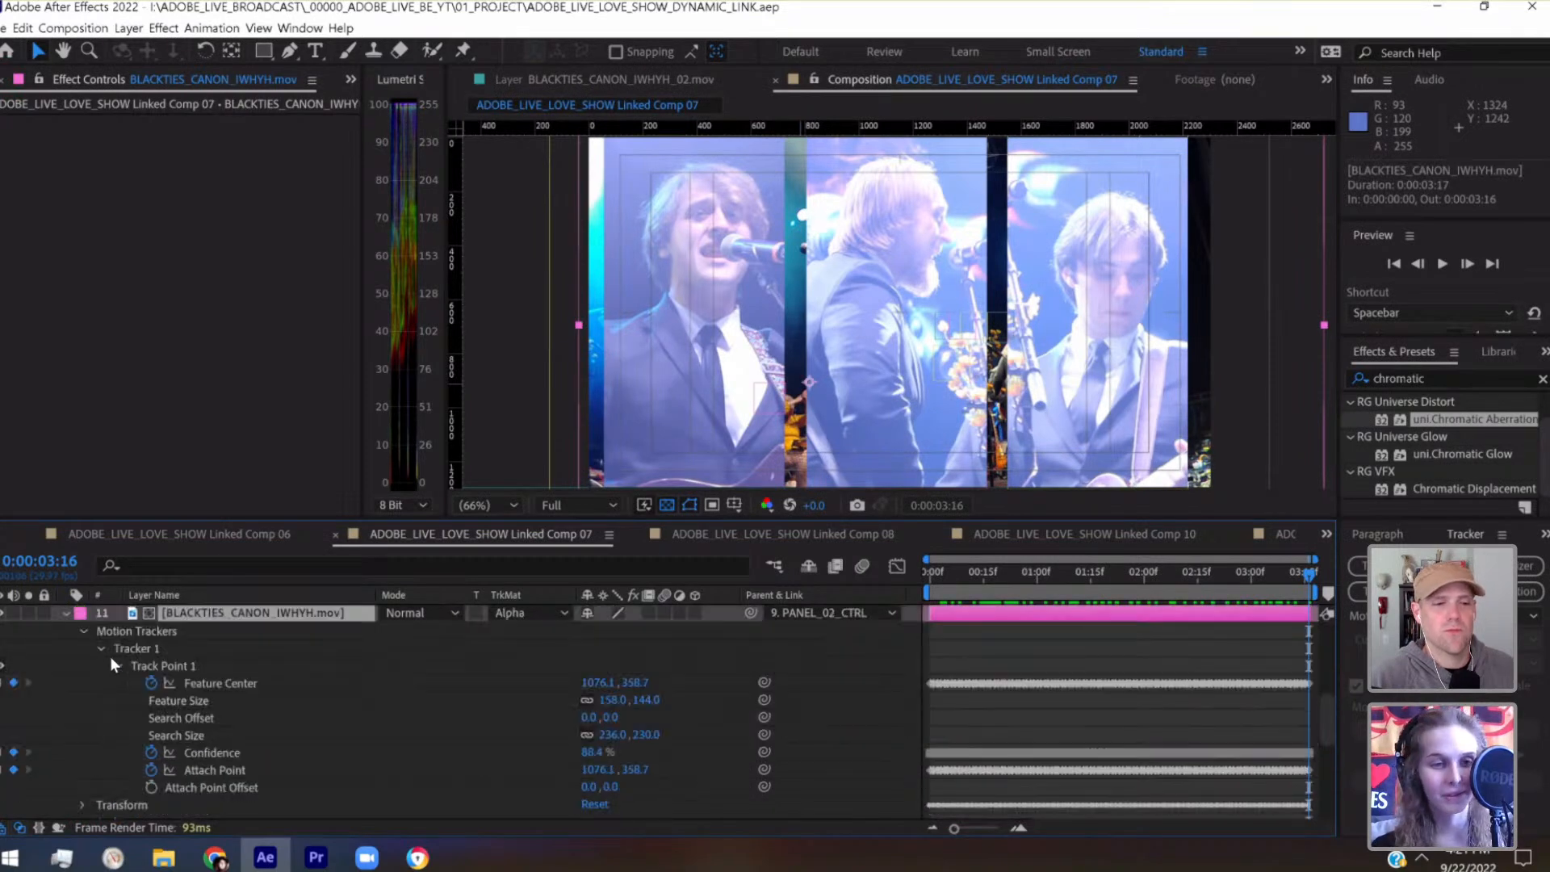
{"action": "left_click", "coordinate": [84, 631]}
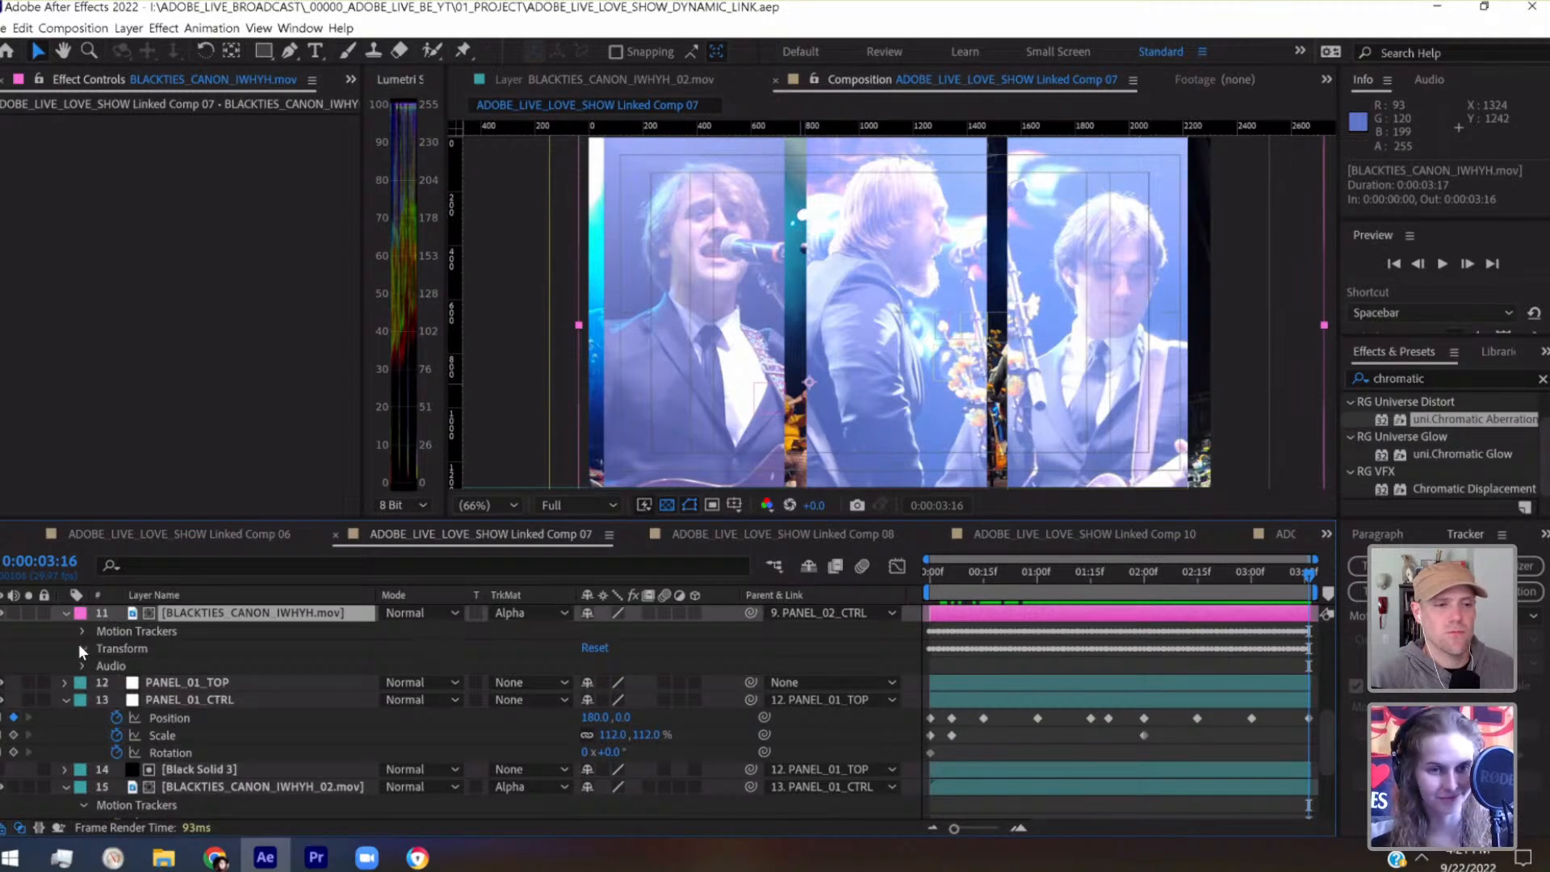
{"action": "left_click", "coordinate": [81, 646]}
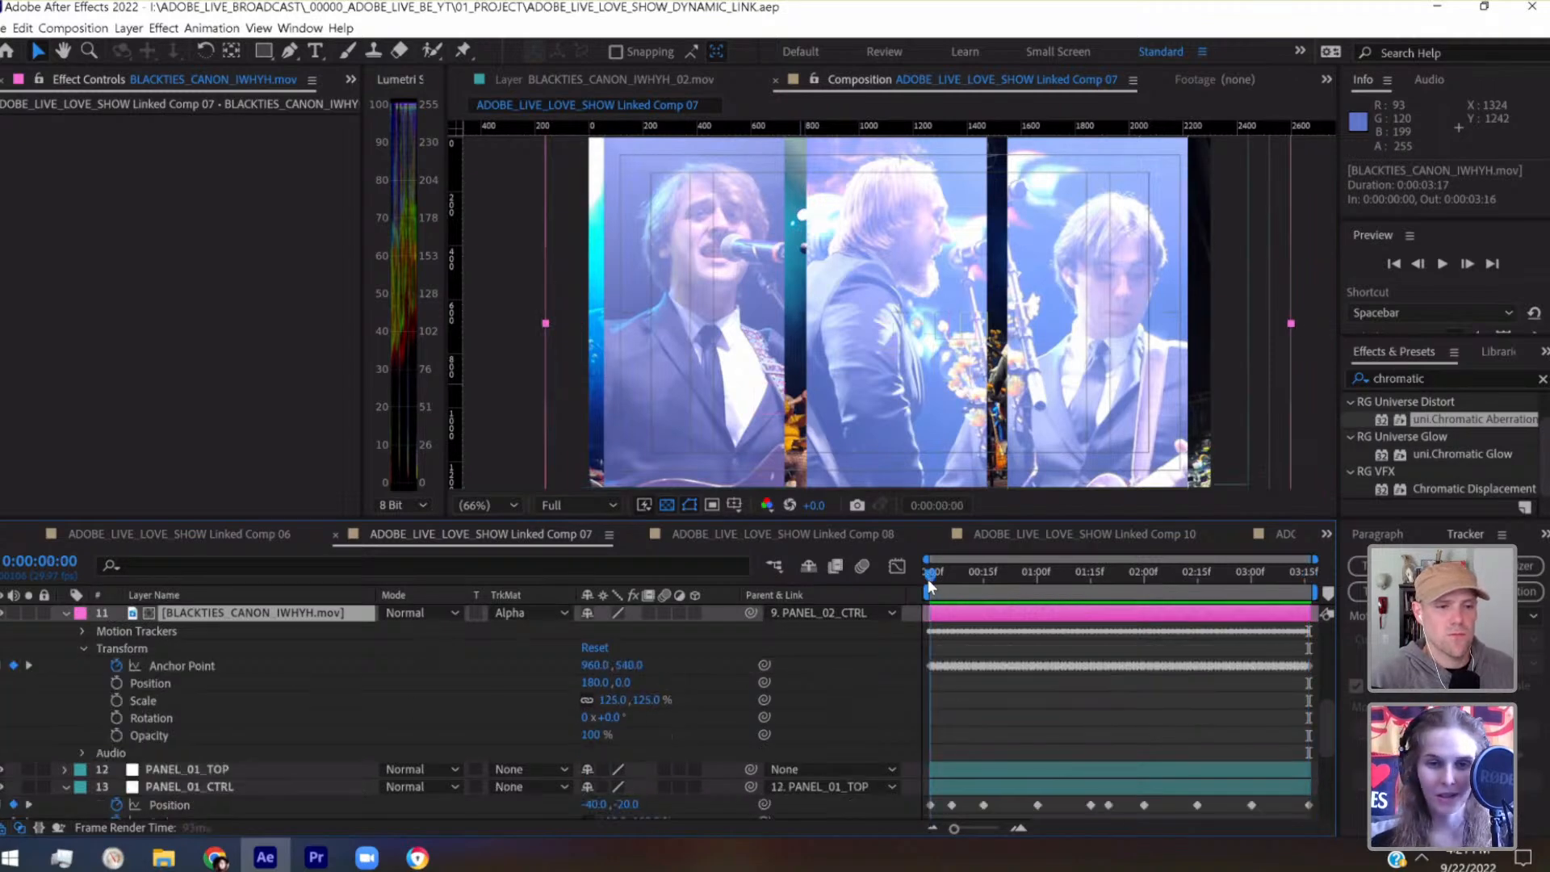
{"action": "left_click", "coordinate": [928, 579]}
{"action": "left_click", "coordinate": [612, 700]}
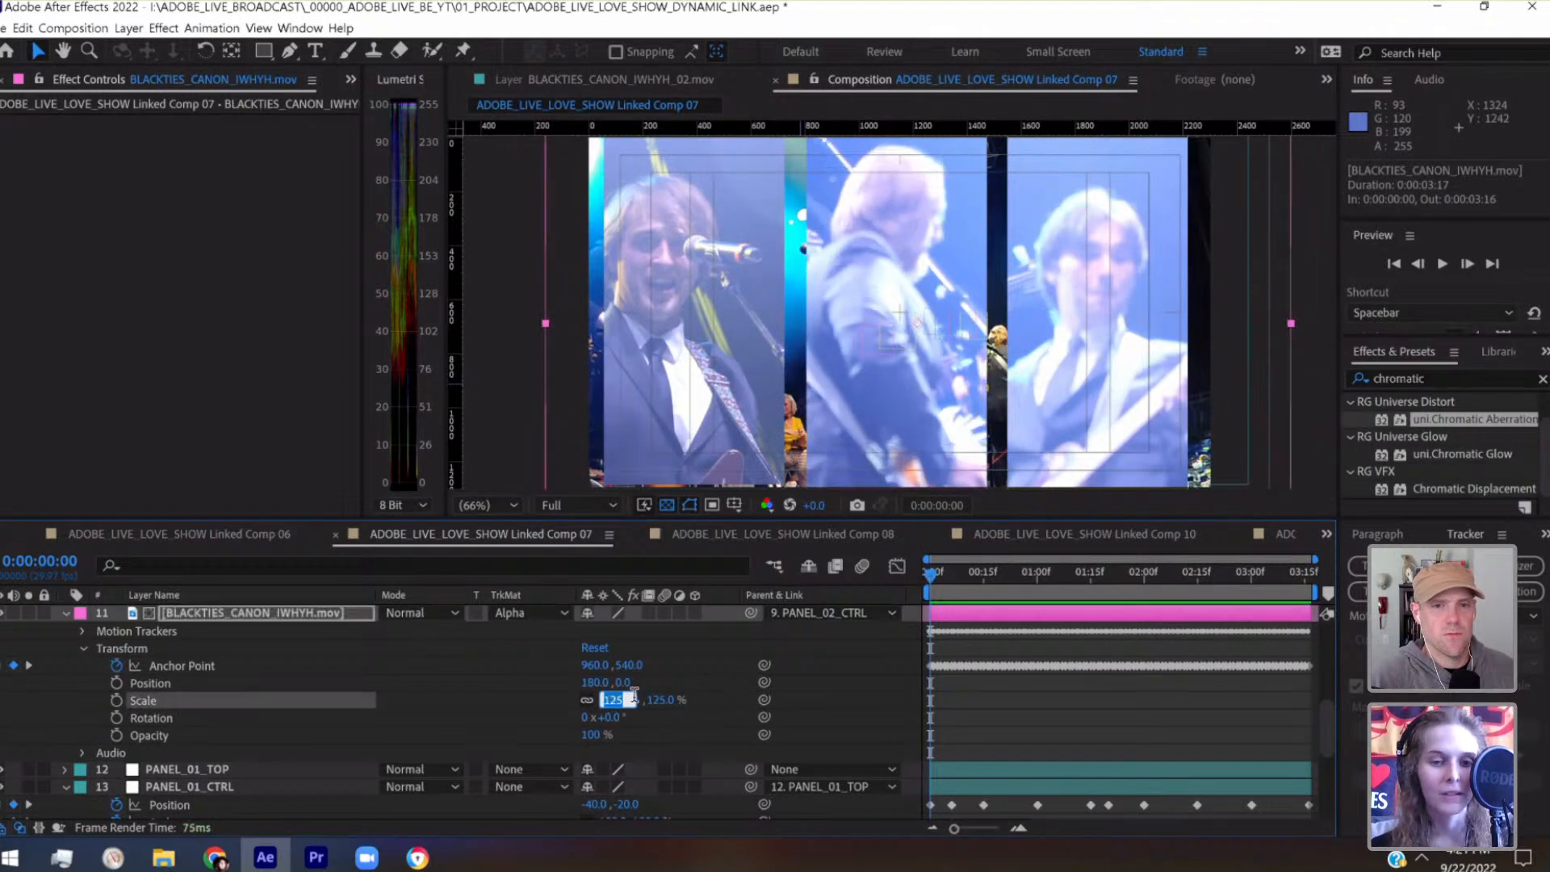
{"action": "left_click", "coordinate": [772, 662]}
Reveal the transform properties of PANEL_03's BLACKTIES_CANON_IWHYH.mov layer and set its scale to 135%
{"action": "scroll", "coordinate": [260, 707], "scroll_direction": "up", "scroll_amount": 3}
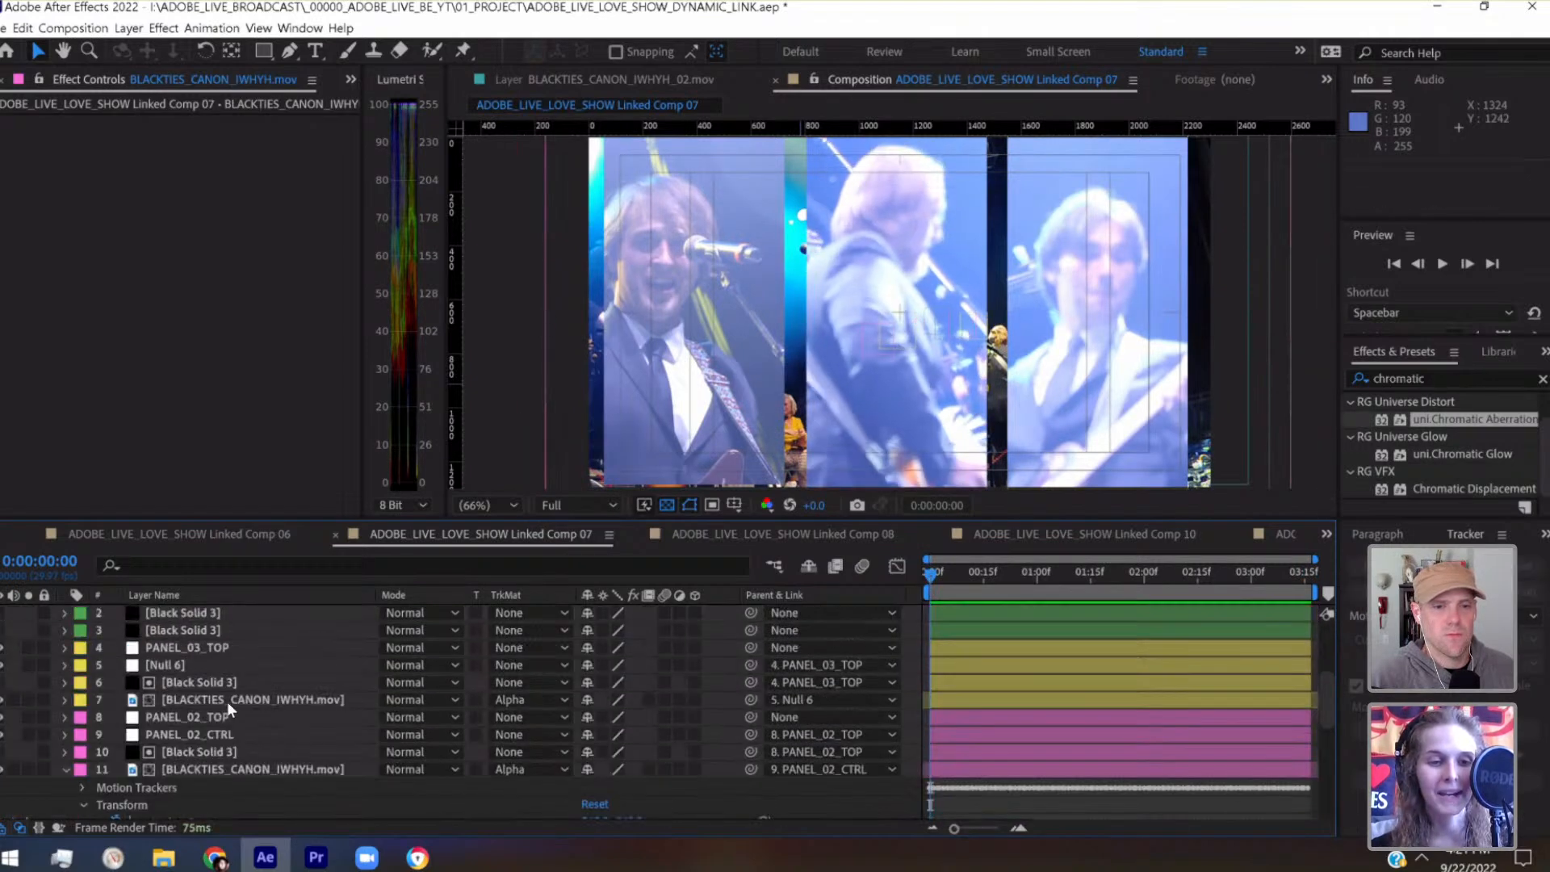
{"action": "left_click", "coordinate": [226, 701]}
{"action": "left_click", "coordinate": [64, 699]}
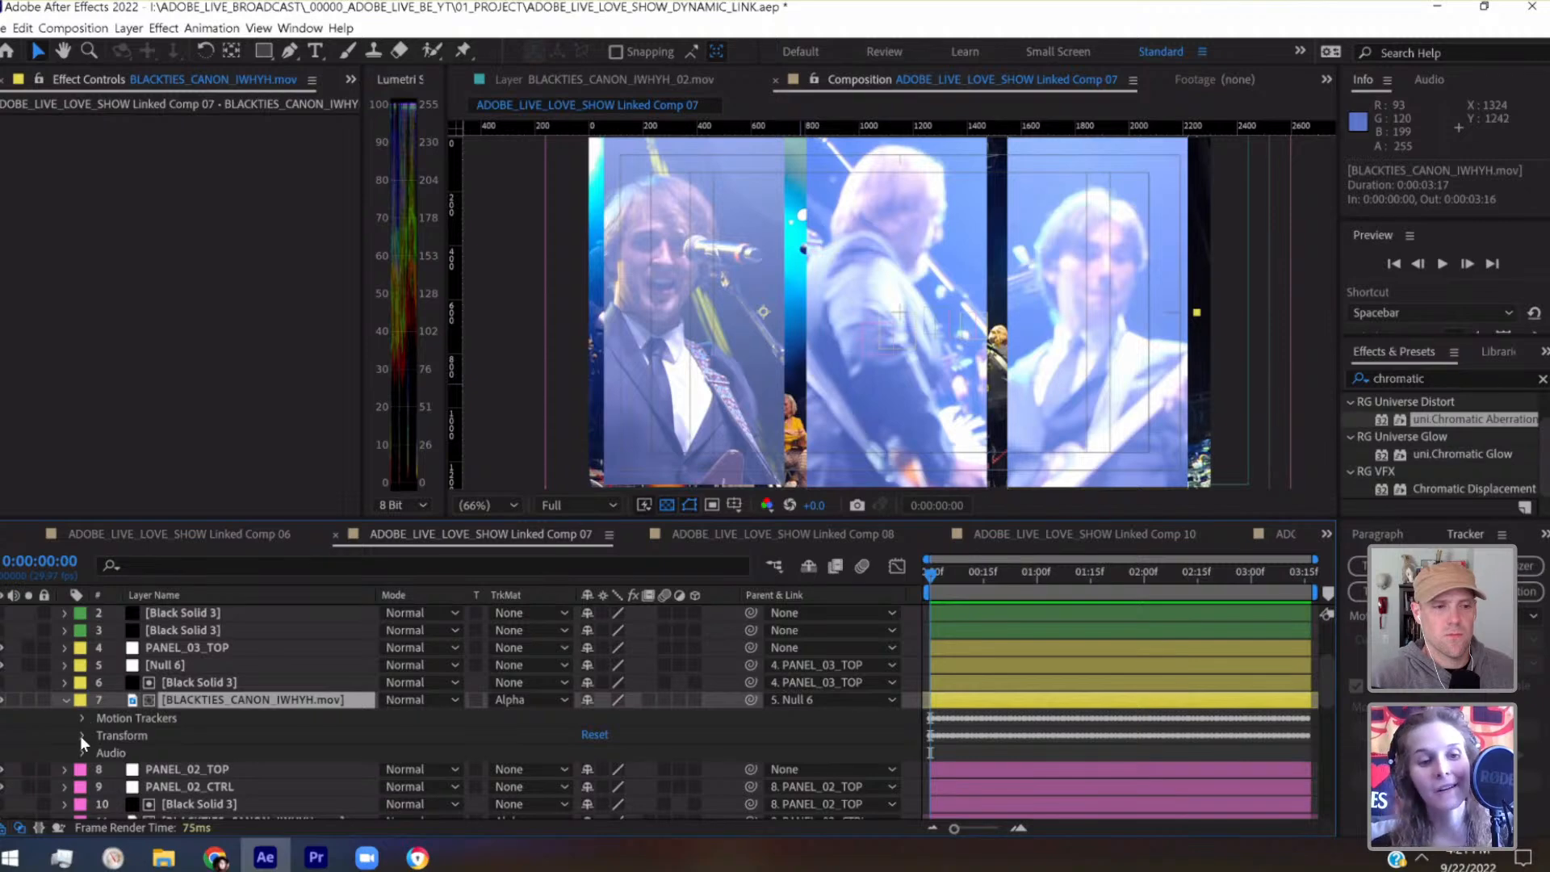
{"action": "scroll", "coordinate": [294, 743], "scroll_direction": "down", "scroll_amount": 1}
{"action": "left_click", "coordinate": [612, 776]}
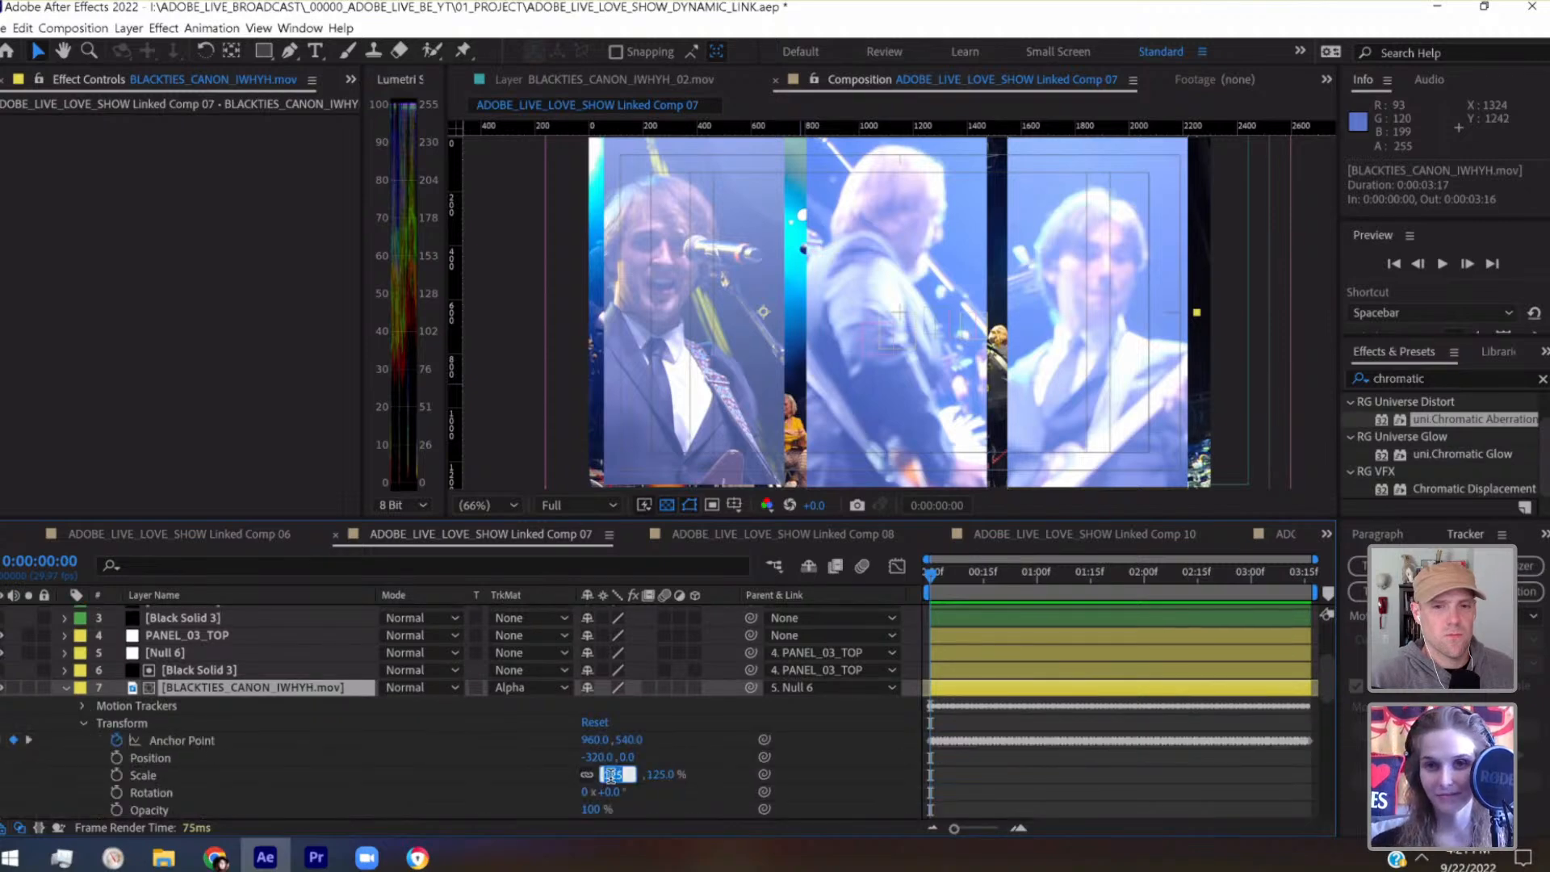
{"action": "key", "text": "shift+Up"}
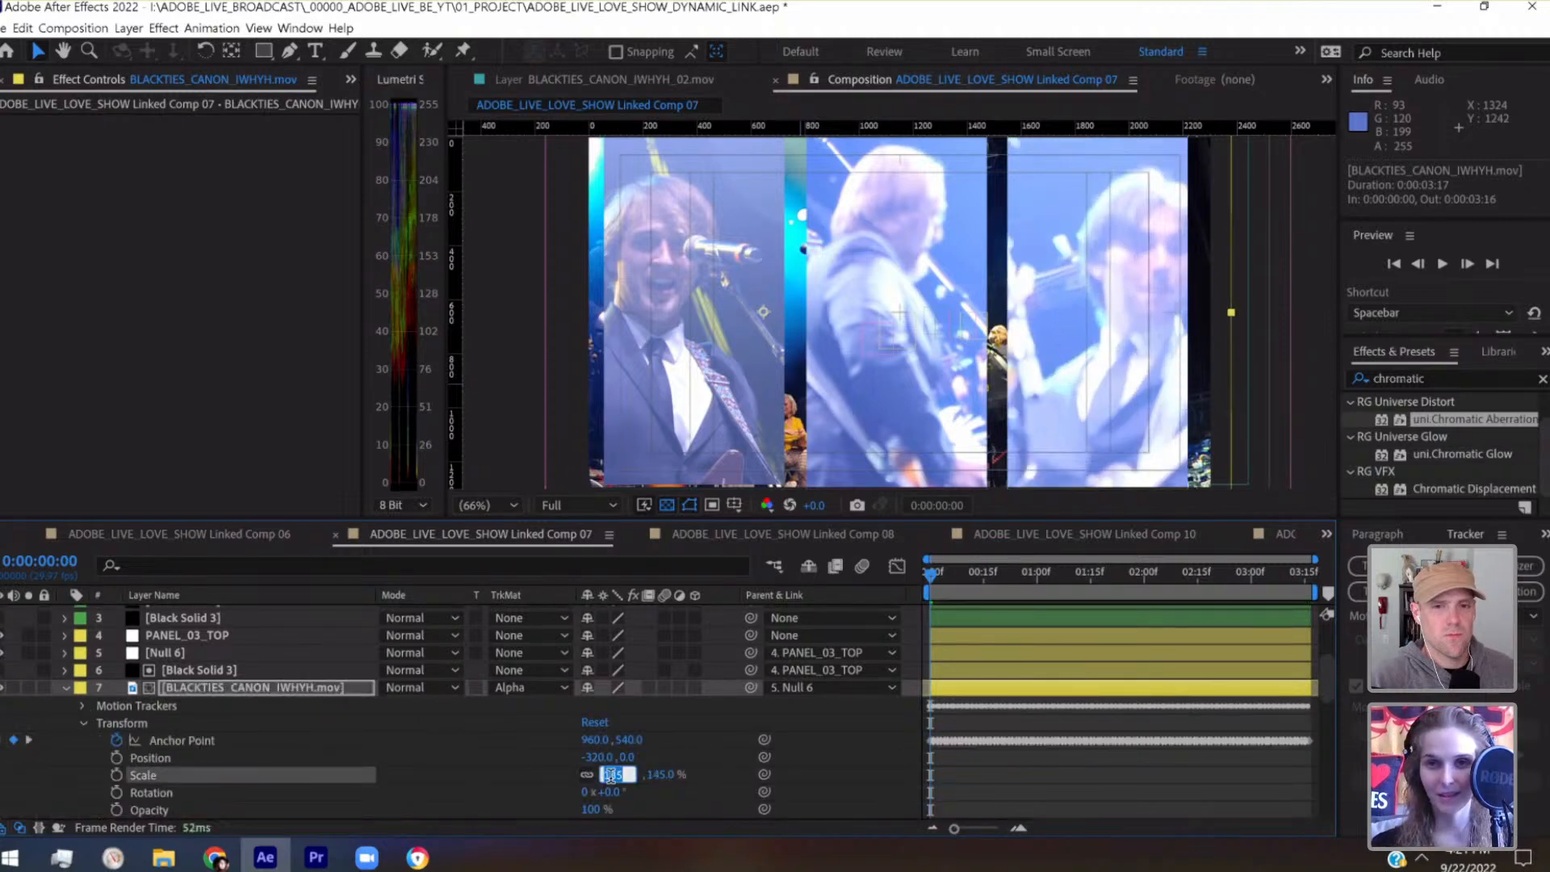
{"action": "key", "text": "Return"}
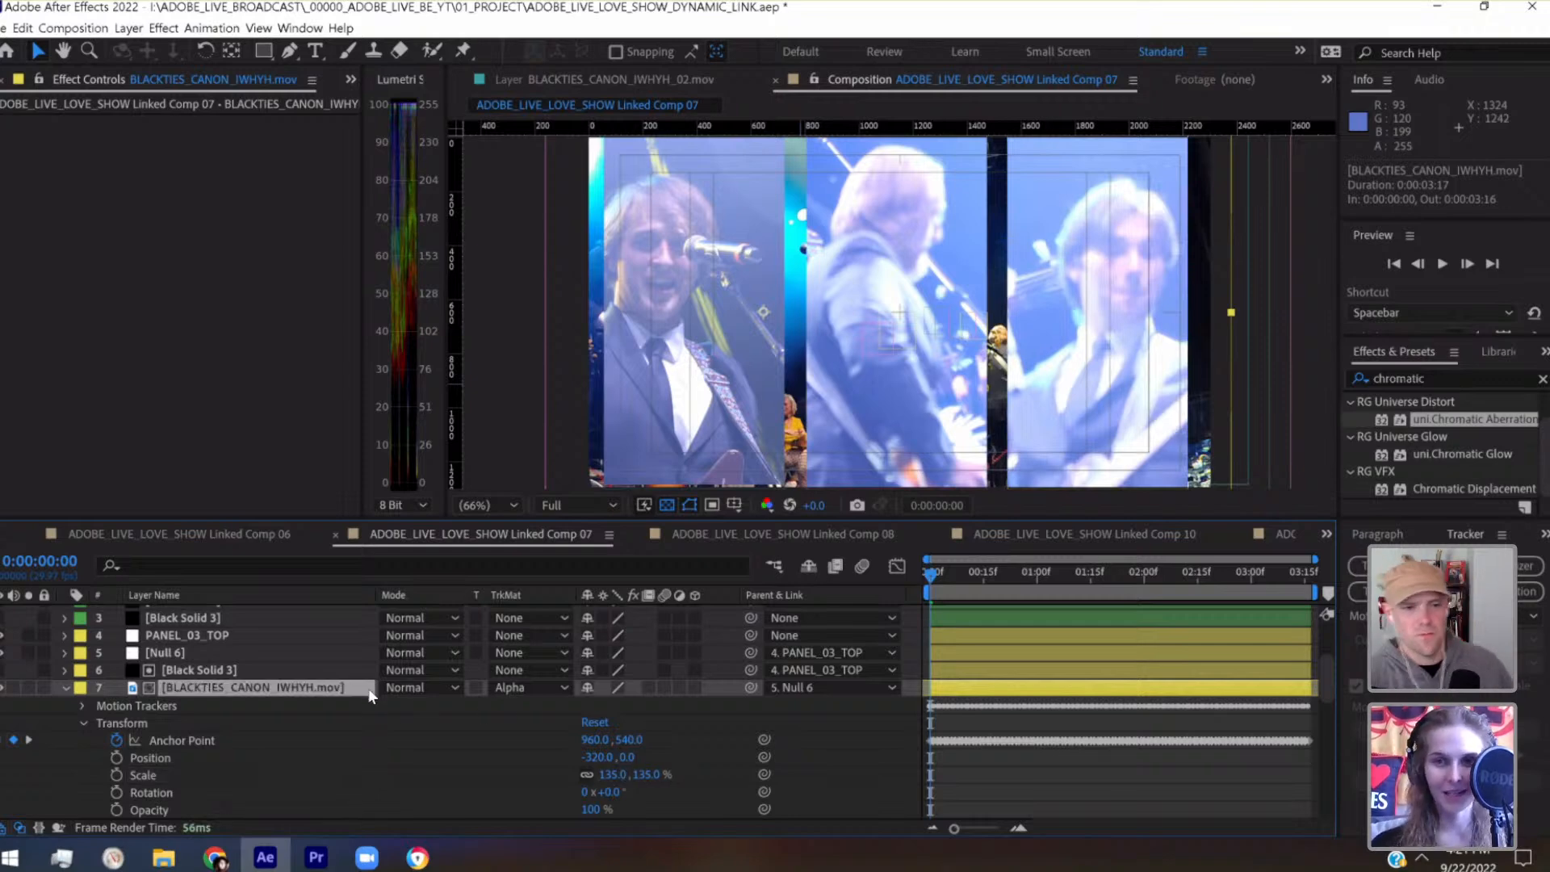
Shift PANEL_03's BLACKTIES_CANON_IWHYH.mov layer left and slightly up to position -379.9, -15.0, checking the framing at 0:00:01:06
{"action": "key", "text": "shift+Left"}
{"action": "key", "text": "shift+Left"}
{"action": "key", "text": "shift+Left"}
{"action": "key", "text": "shift+Left"}
{"action": "key", "text": "shift+Left"}
{"action": "key", "text": "shift+Up"}
{"action": "key", "text": "shift+Up"}
{"action": "key", "text": "shift+Up"}
{"action": "key", "text": "shift+Up"}
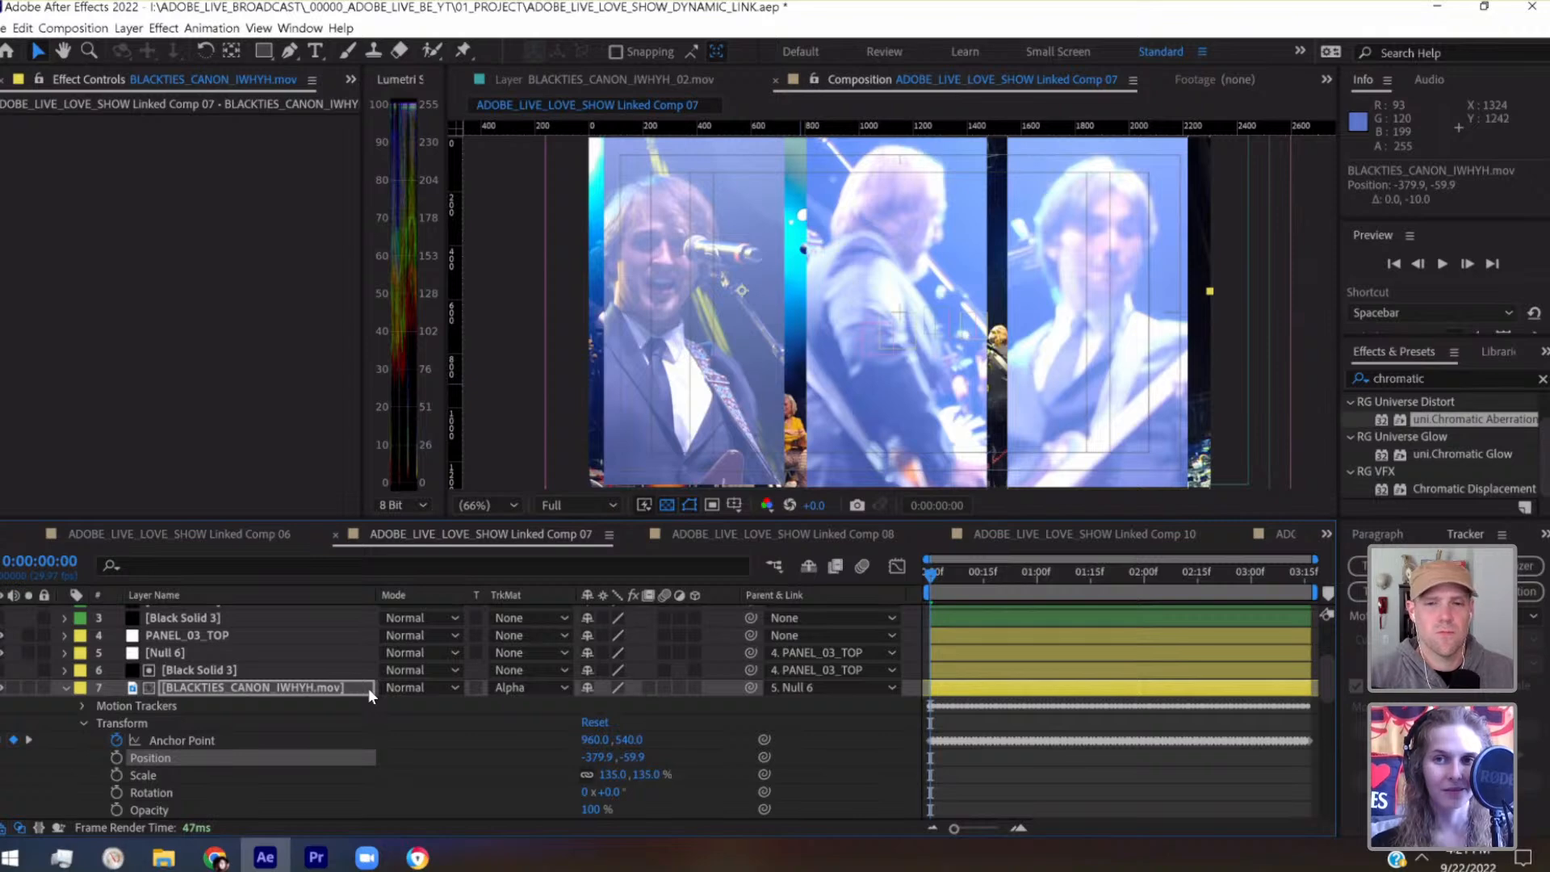
{"action": "key", "text": "shift+Down"}
{"action": "left_click_drag", "start_coordinate": [952, 572], "coordinate": [1059, 573]}
{"action": "key", "text": "shift+Down"}
{"action": "key", "text": "shift+Down"}
{"action": "key", "text": "shift+Down"}
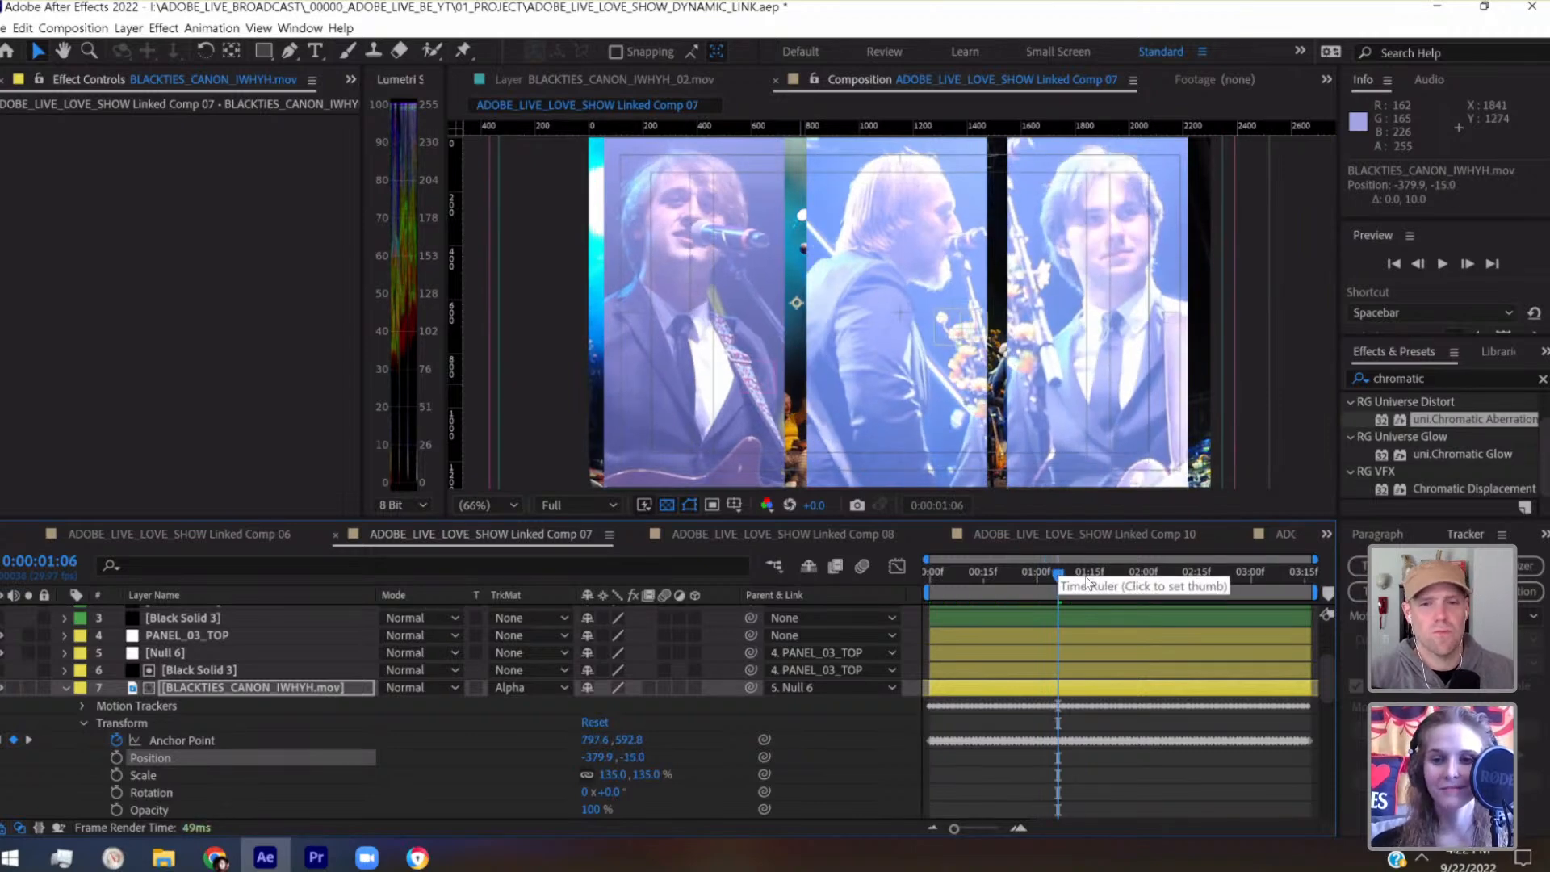
Review PANEL_03's framing through to the end of the composition, return to the start and save the project
{"action": "key", "text": "space"}
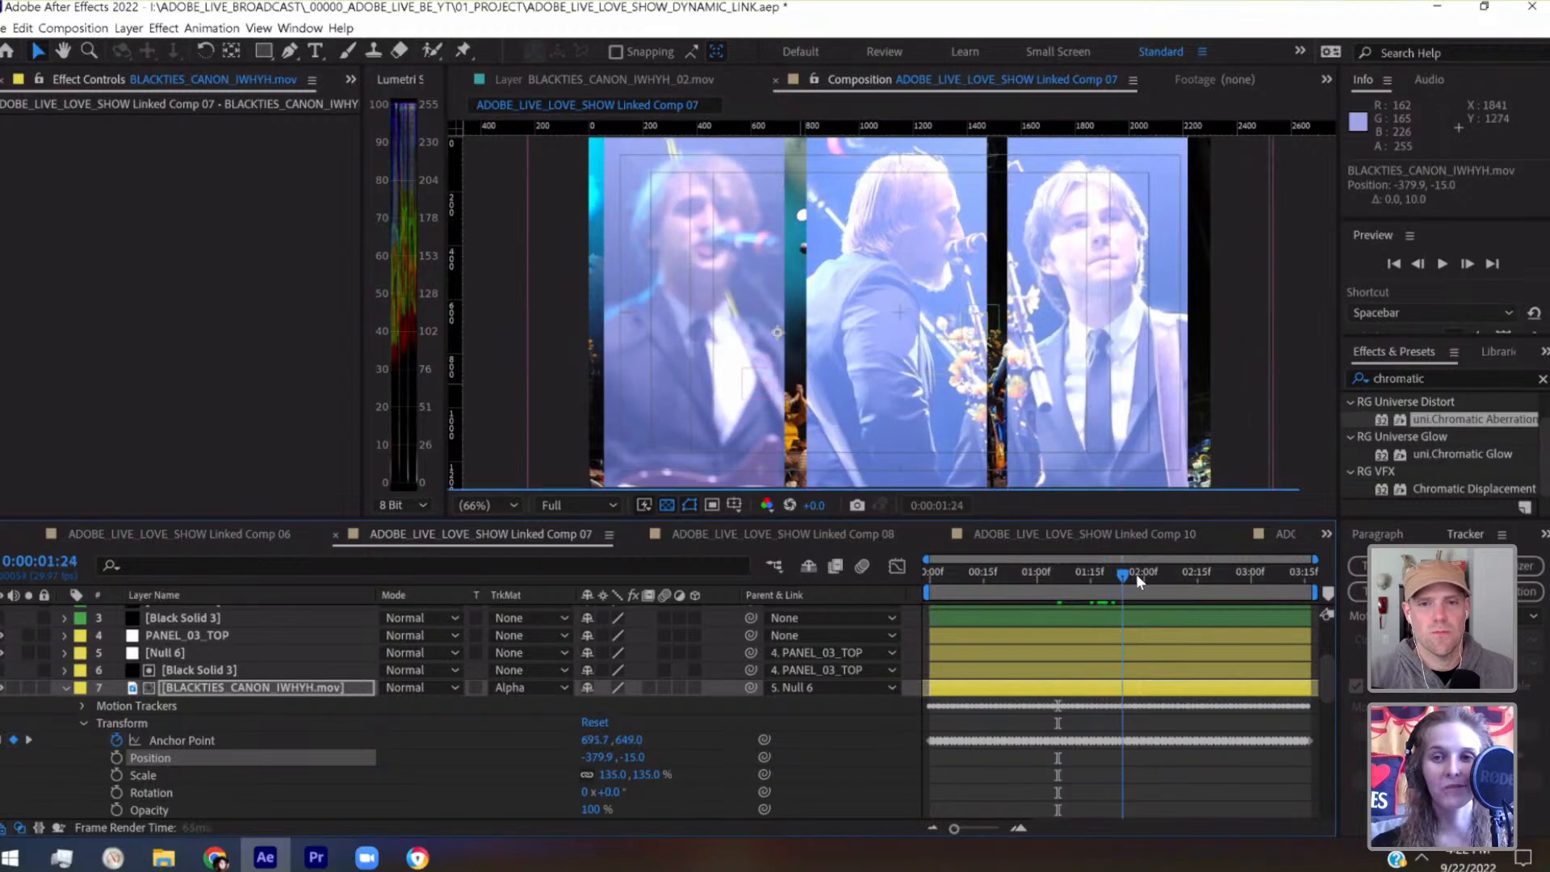
{"action": "left_click_drag", "start_coordinate": [1195, 570], "coordinate": [1310, 573]}
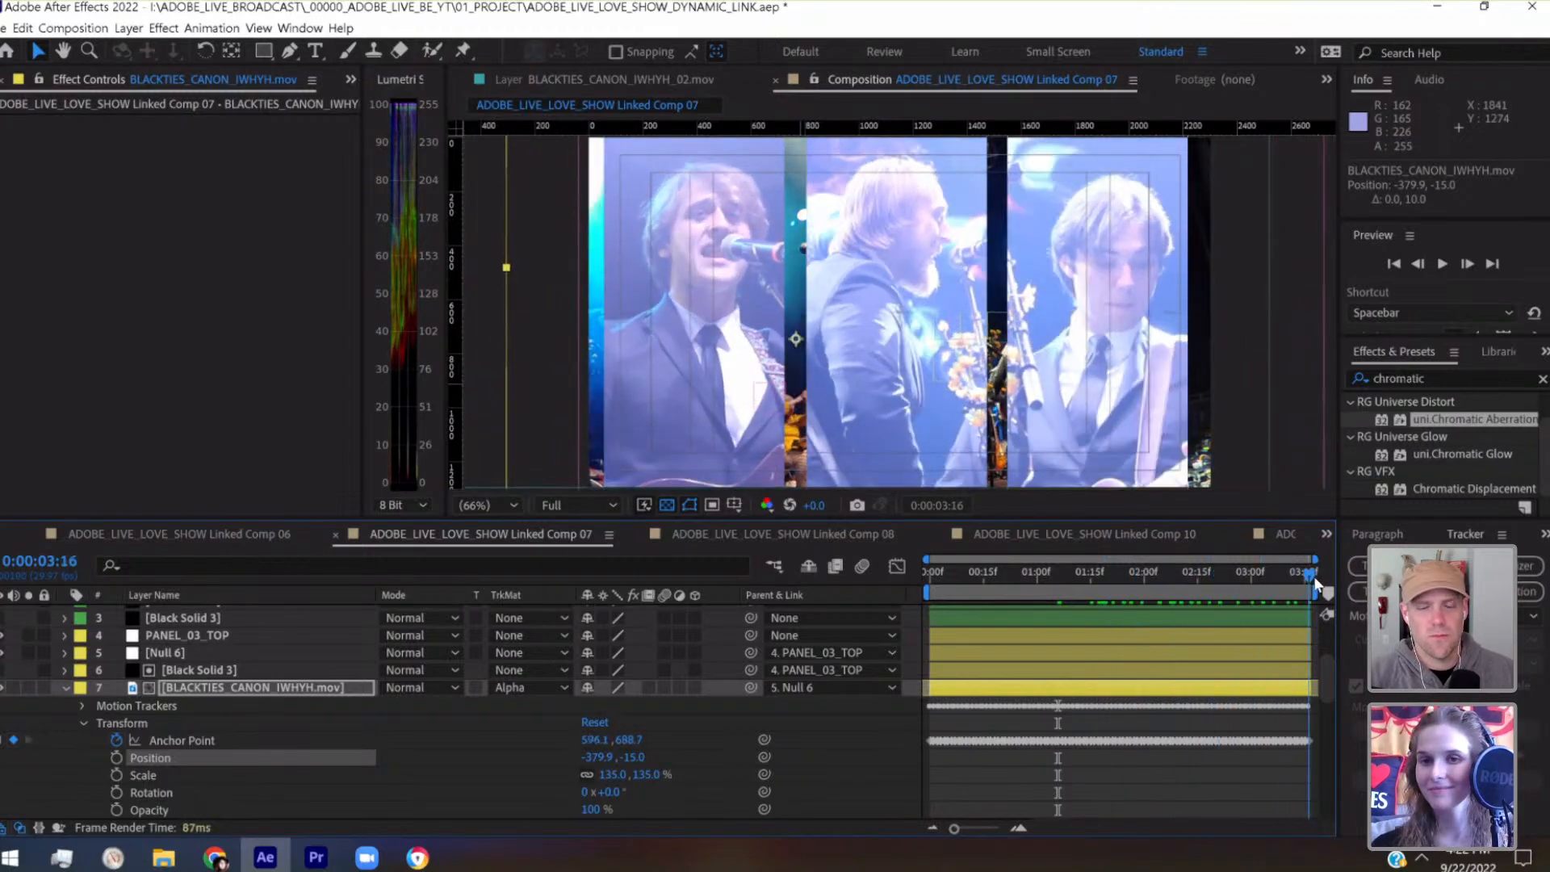
{"action": "left_click", "coordinate": [932, 582]}
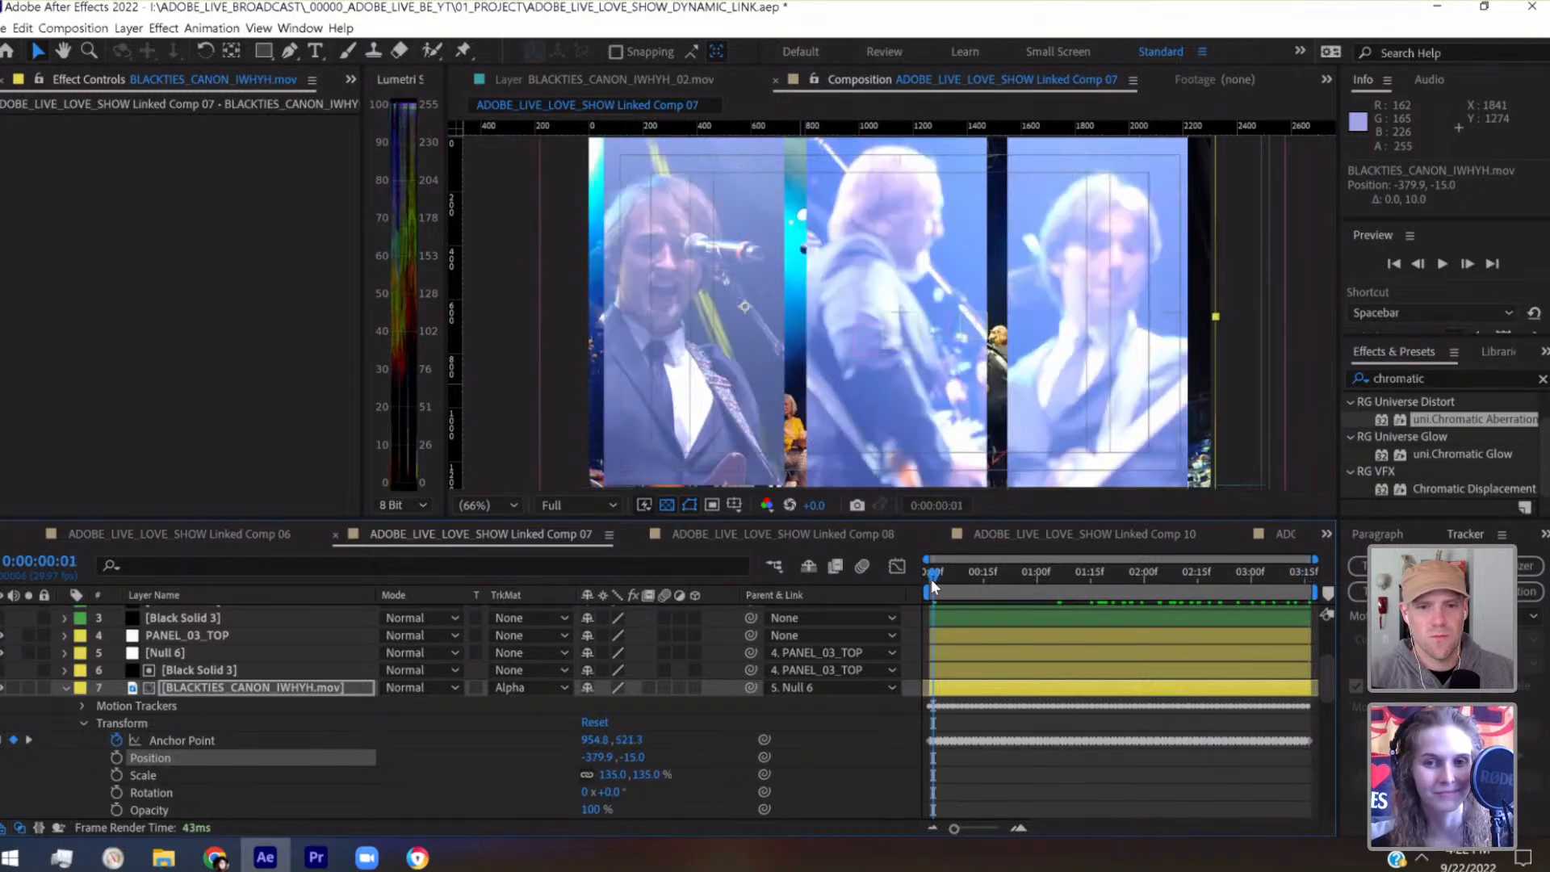
{"action": "key", "text": "ctrl+s"}
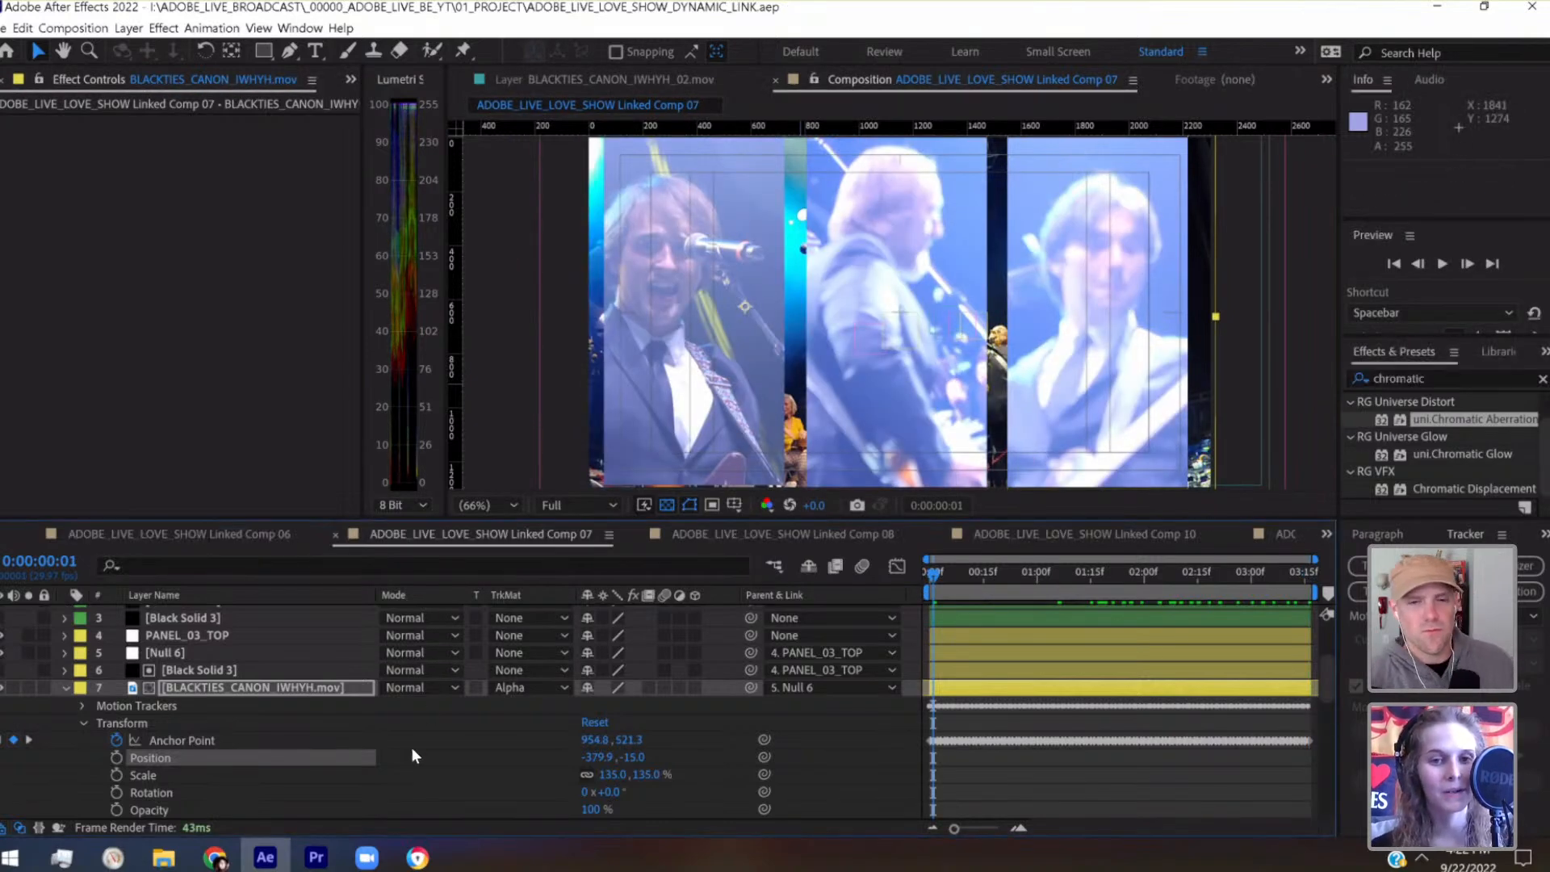
Deselect all layers and play a full preview of the three-panel composition
{"action": "scroll", "coordinate": [223, 747], "scroll_direction": "down", "scroll_amount": 5}
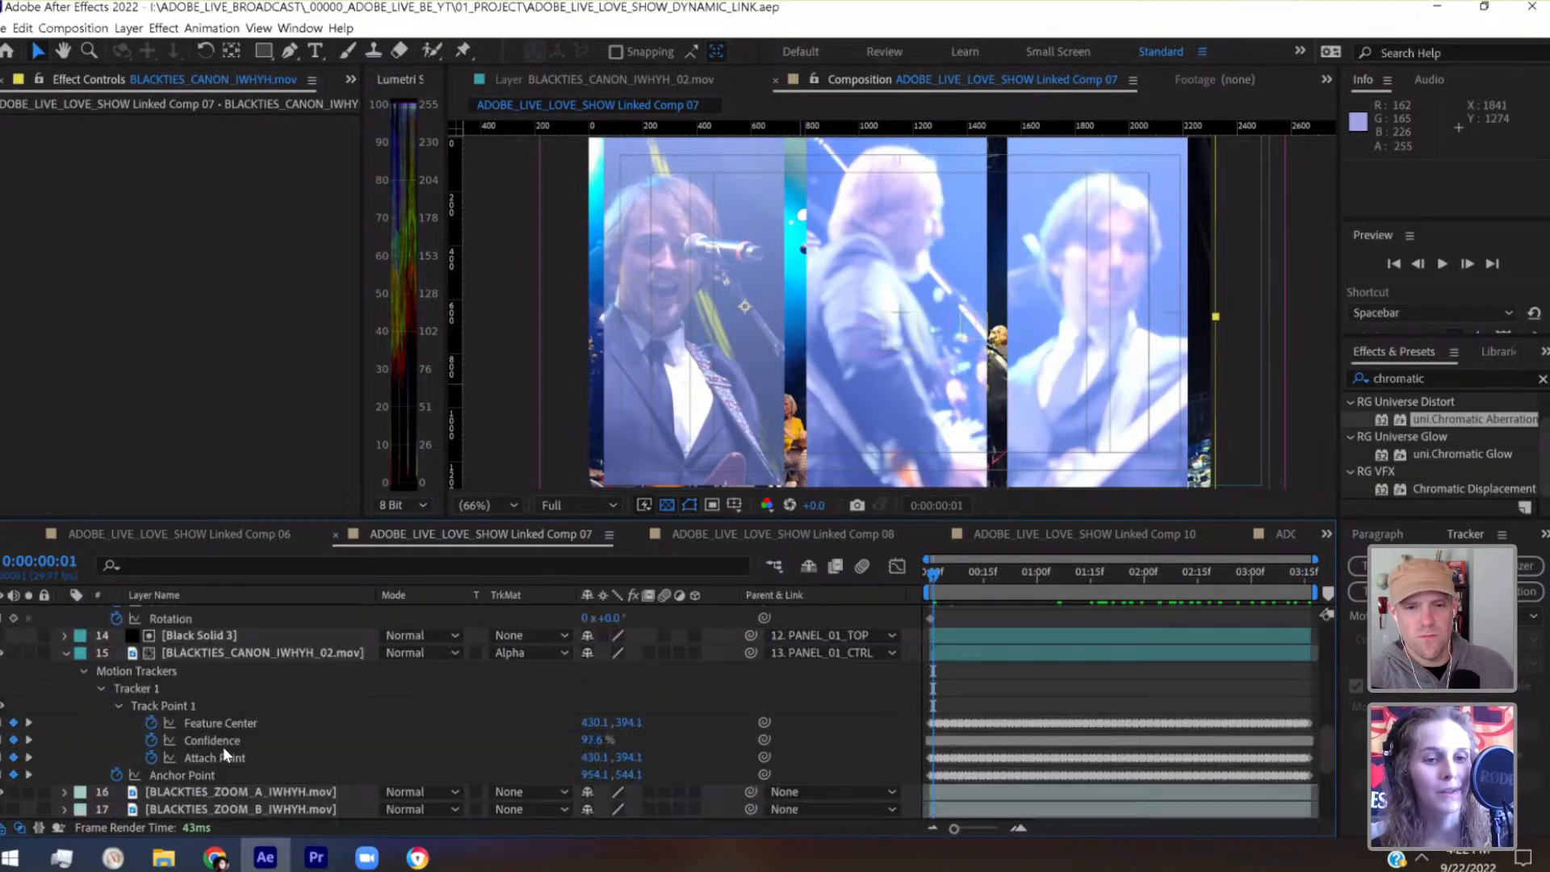
{"action": "left_click", "coordinate": [205, 653]}
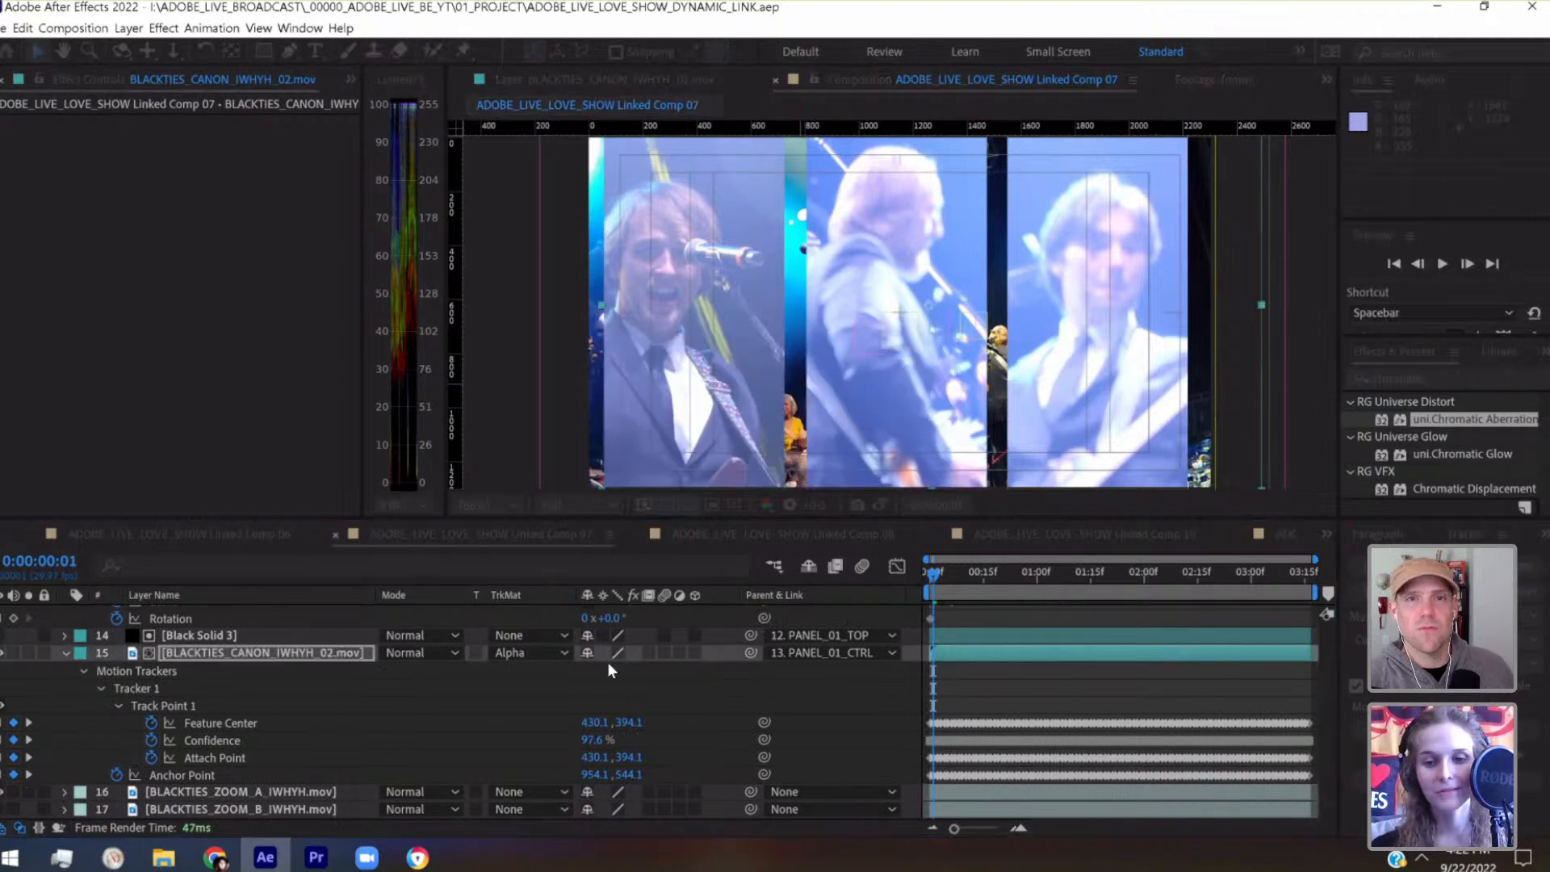
{"action": "left_click", "coordinate": [988, 667]}
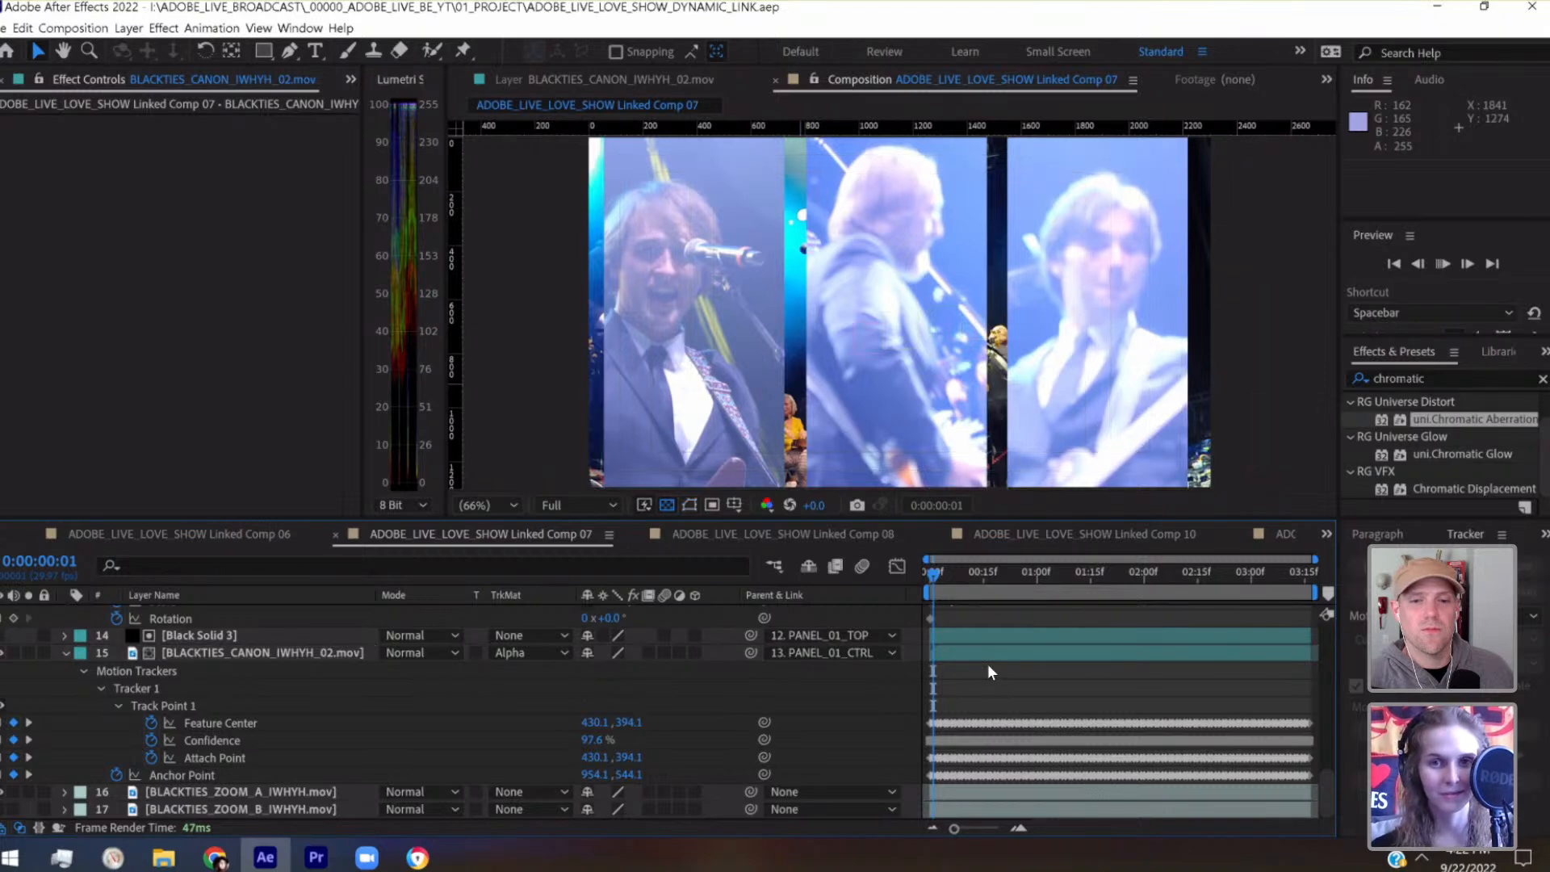
{"action": "key", "text": "space"}
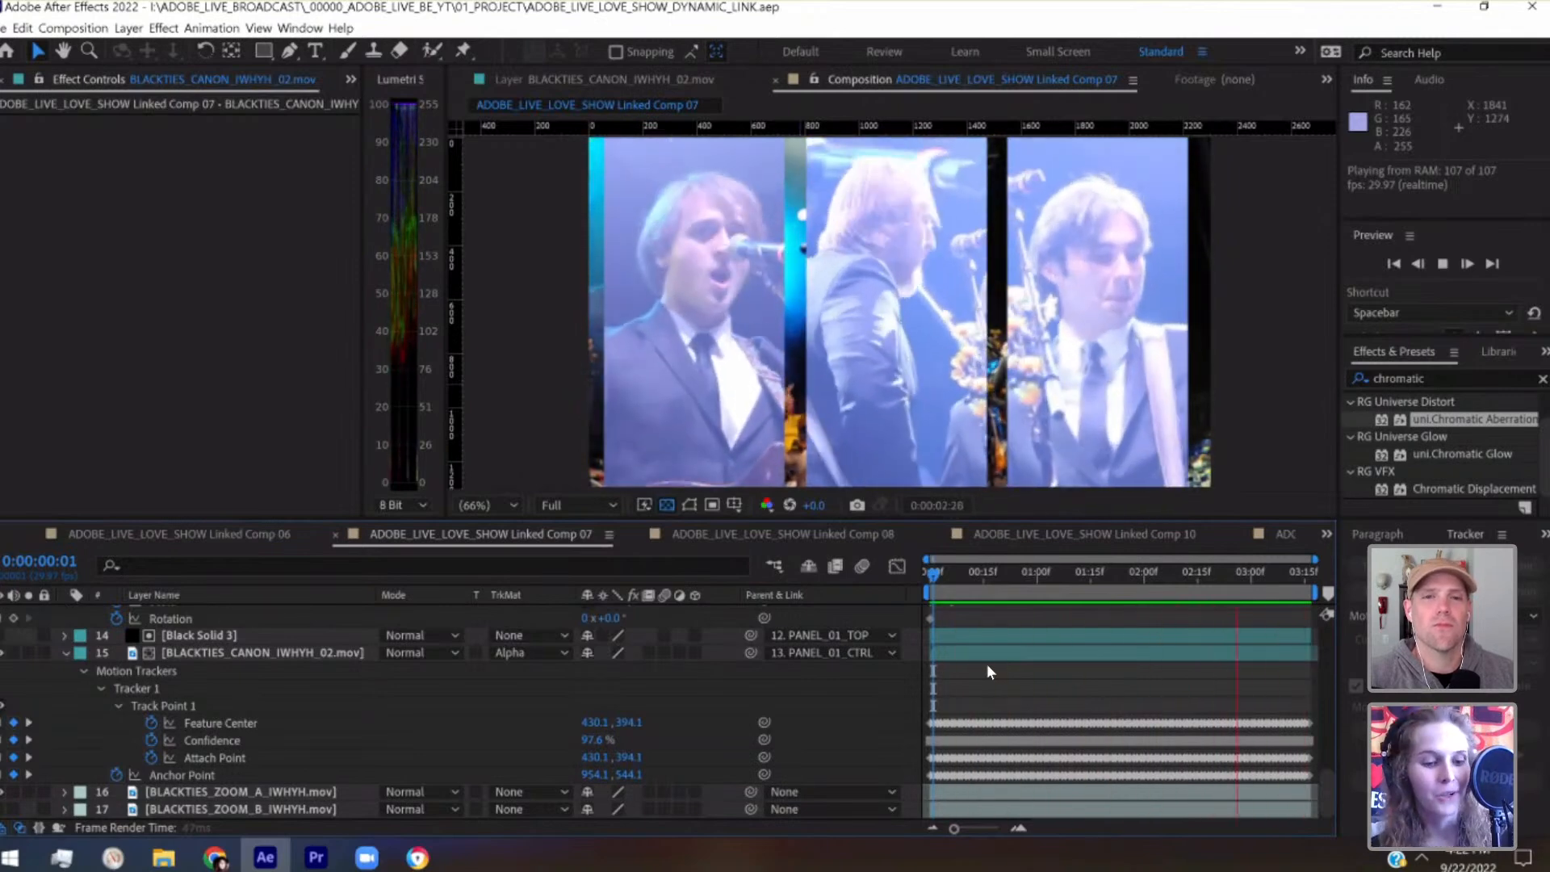
{"action": "key", "text": "space"}
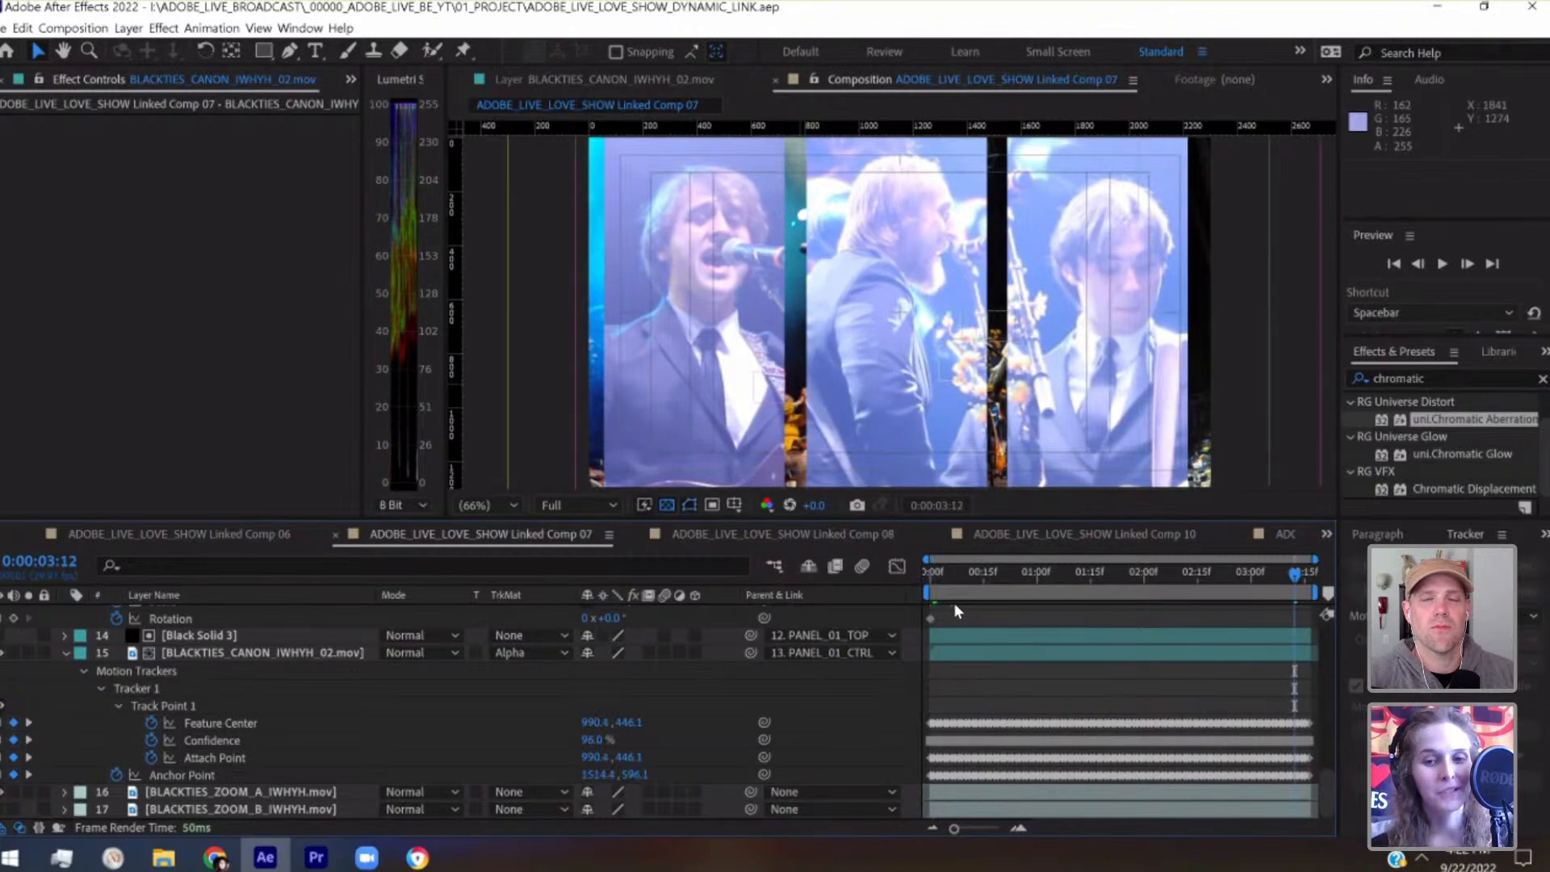
Scrub from 0:00:00:00 to about 0:00:01:15 and back to 0:00:01:03 to examine the framing of all three panels
{"action": "left_click", "coordinate": [933, 575]}
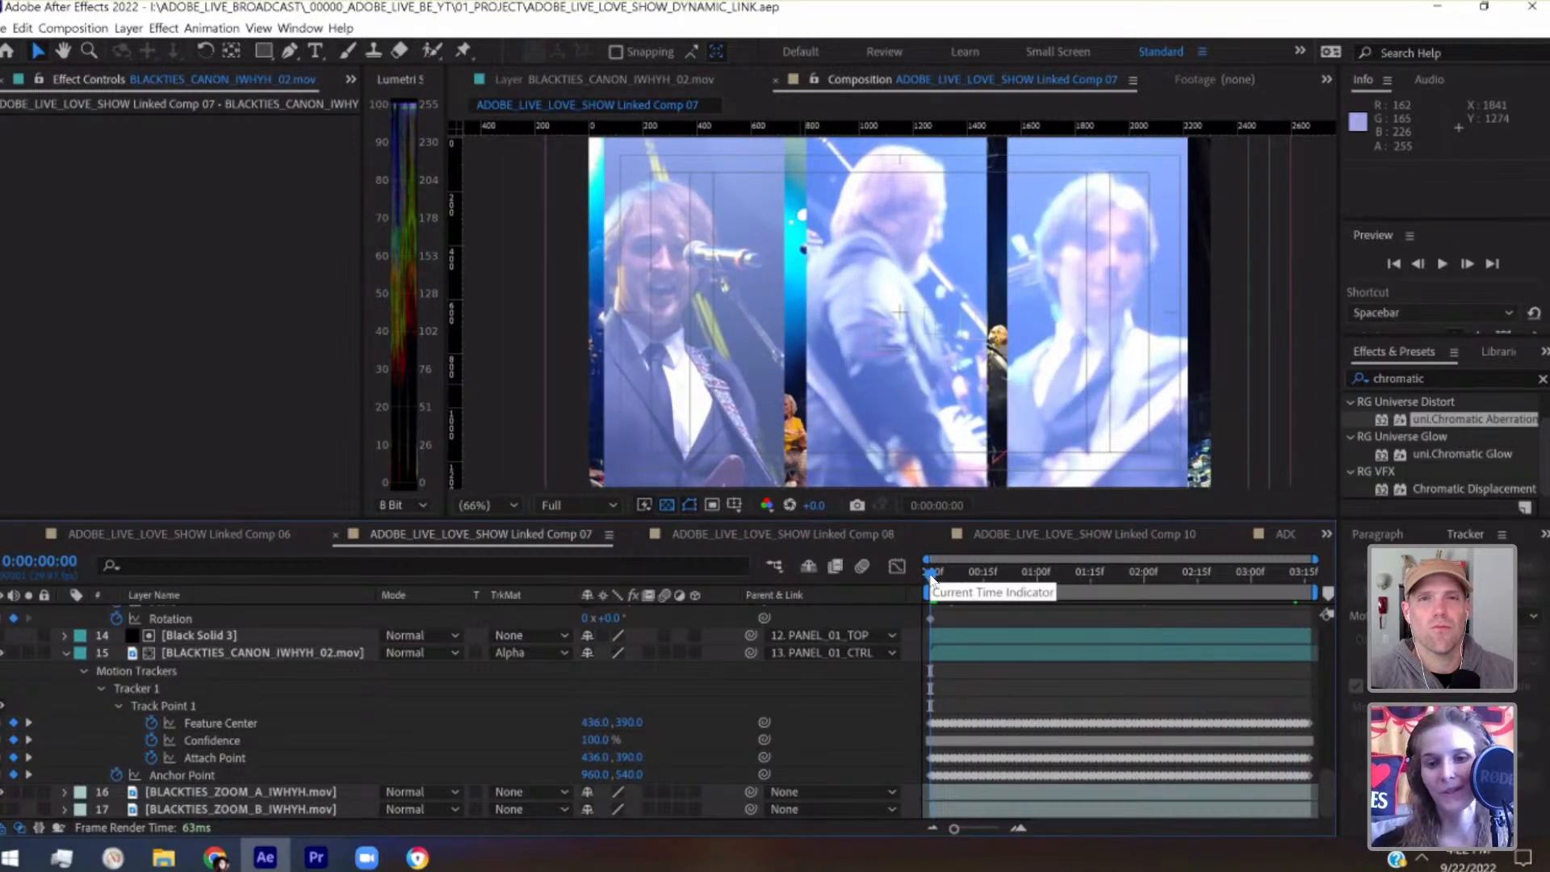
{"action": "left_click_drag", "start_coordinate": [933, 575], "coordinate": [982, 576]}
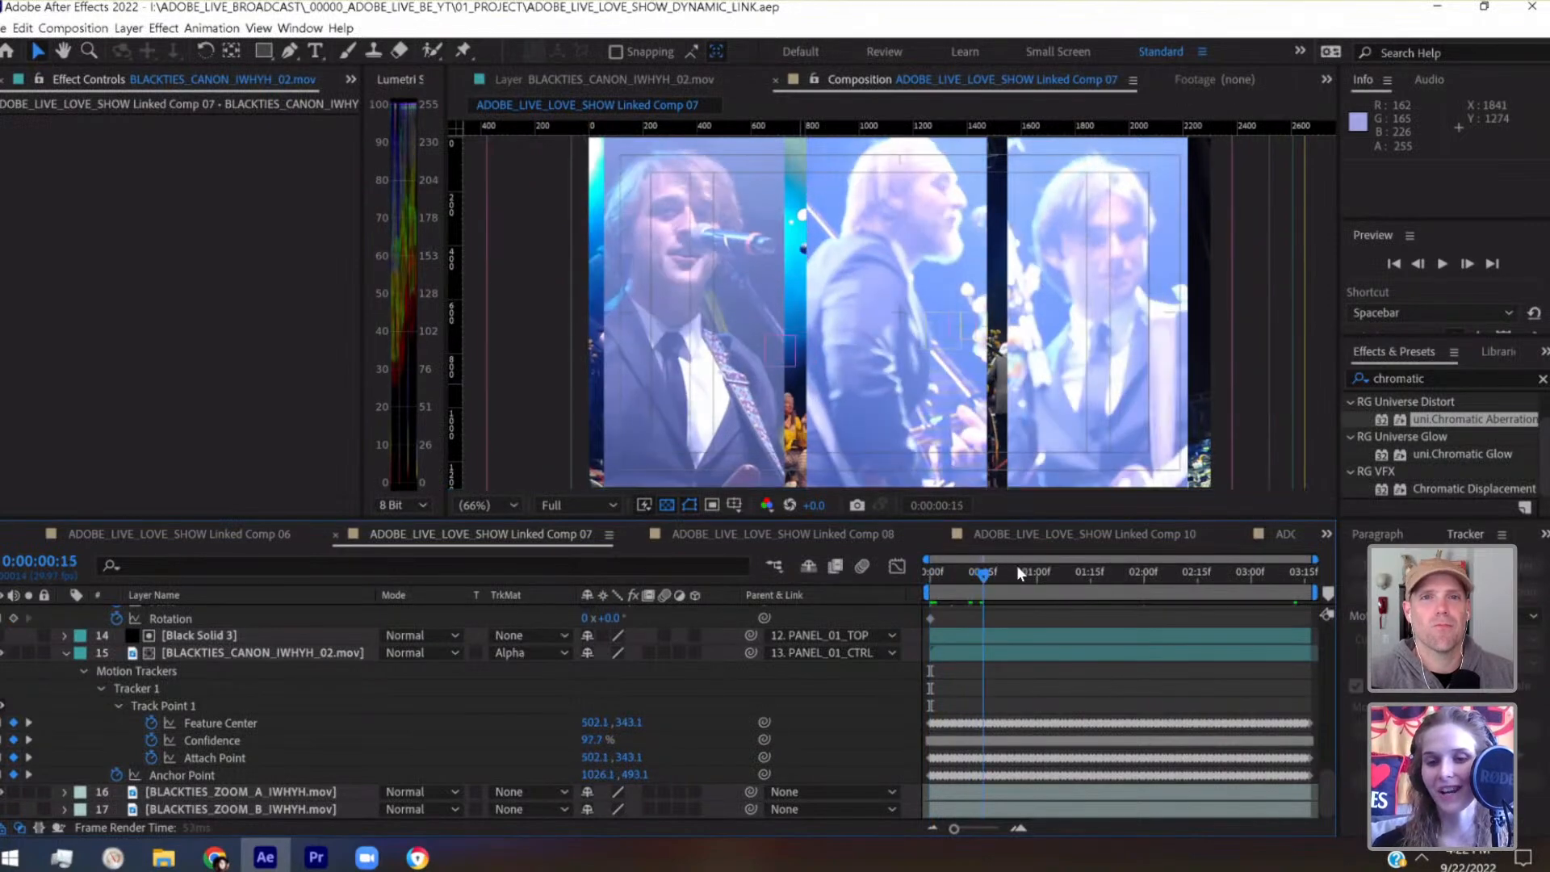
{"action": "left_click", "coordinate": [1036, 573]}
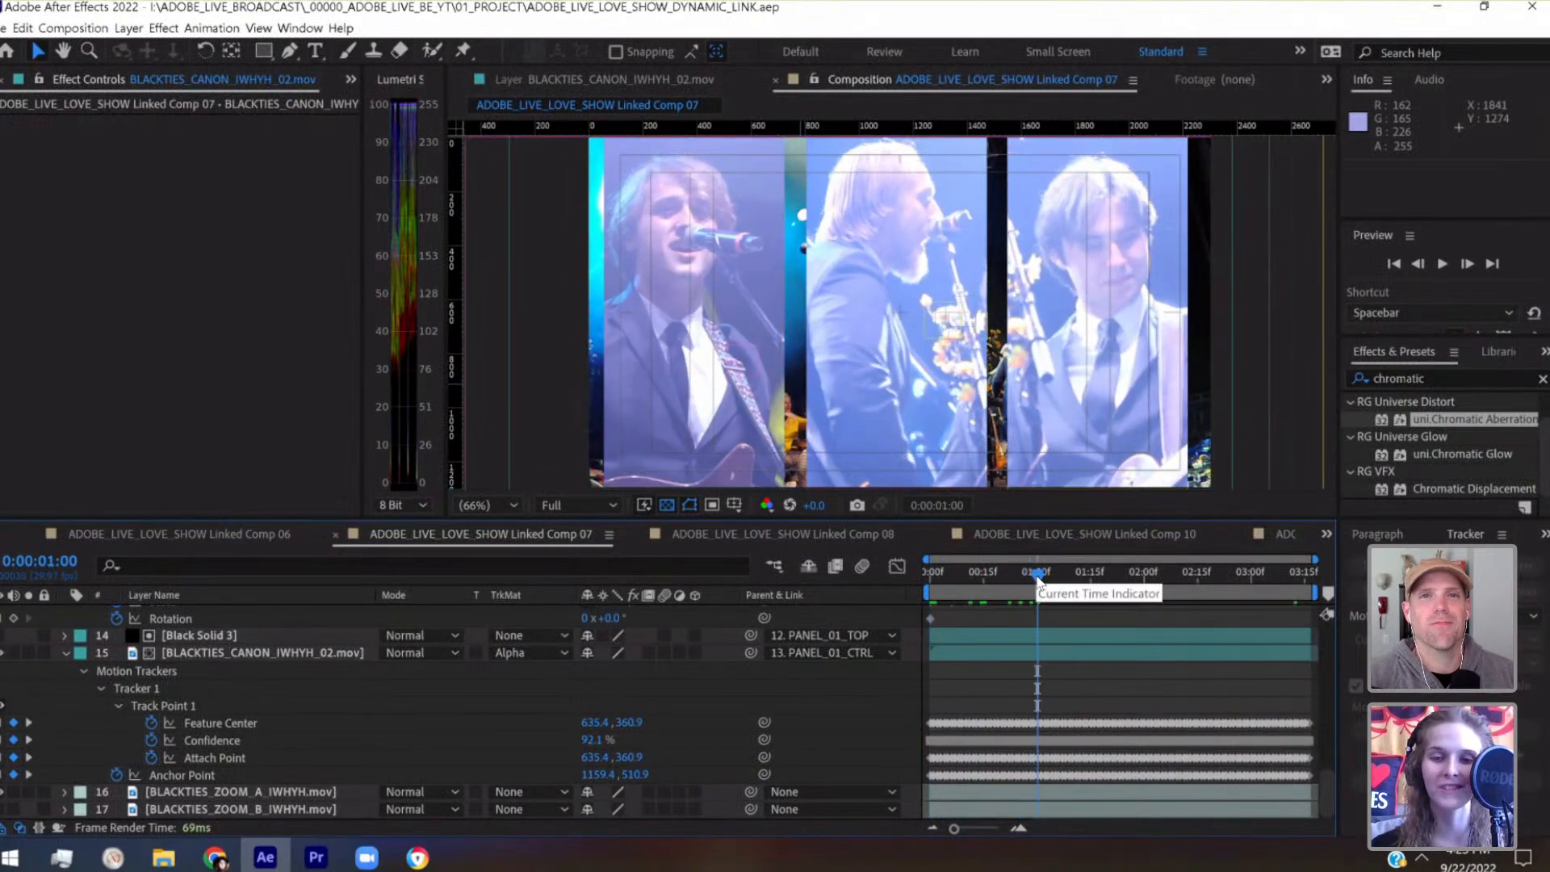
{"action": "left_click_drag", "start_coordinate": [1036, 575], "coordinate": [1088, 578]}
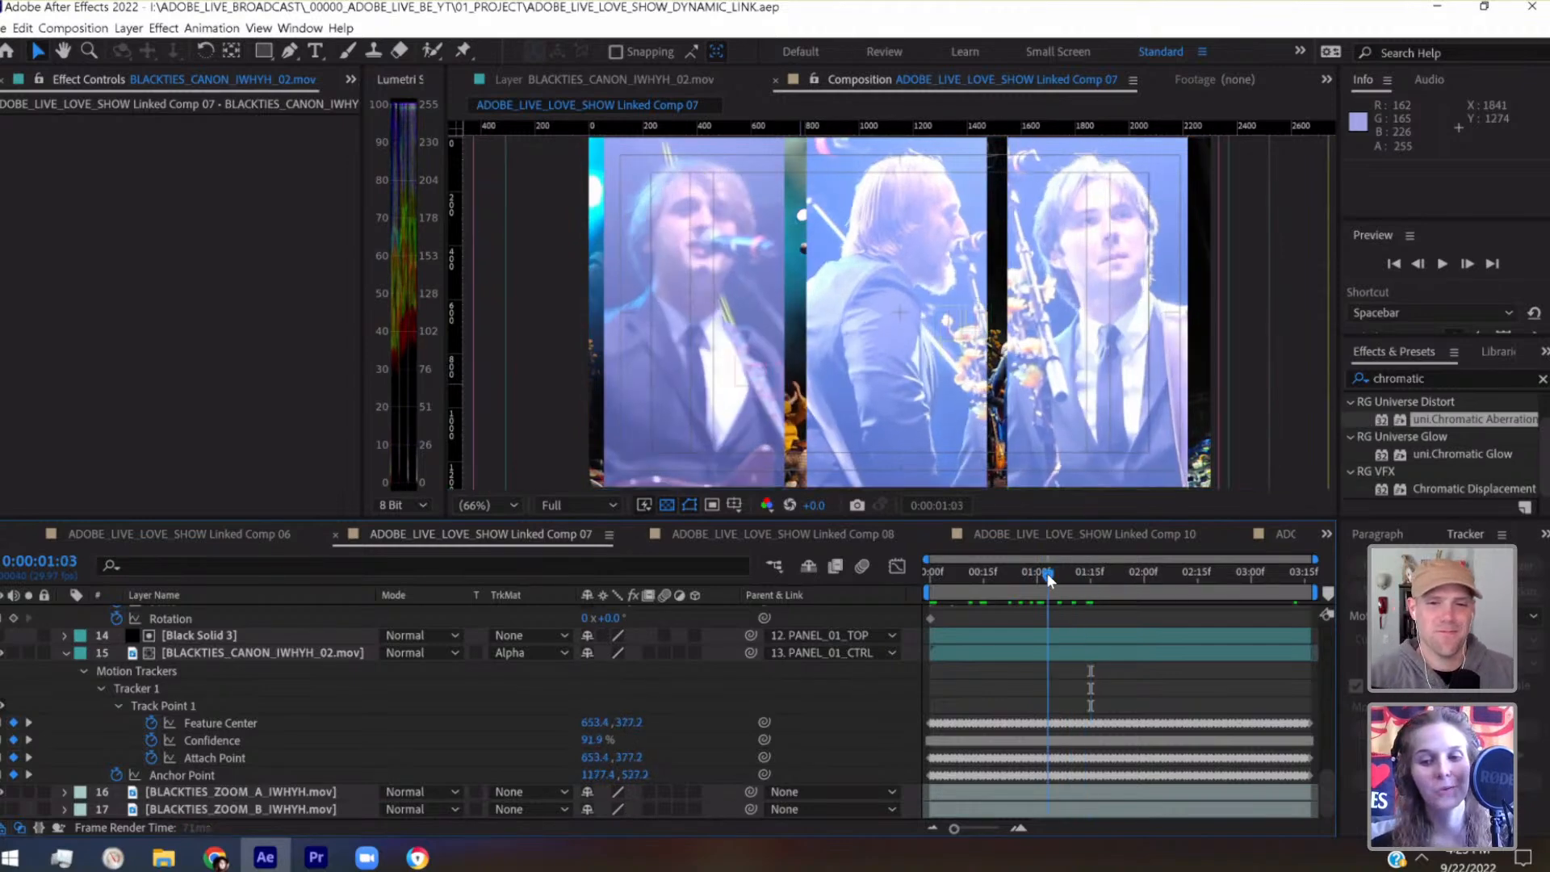
{"action": "left_click", "coordinate": [1048, 575]}
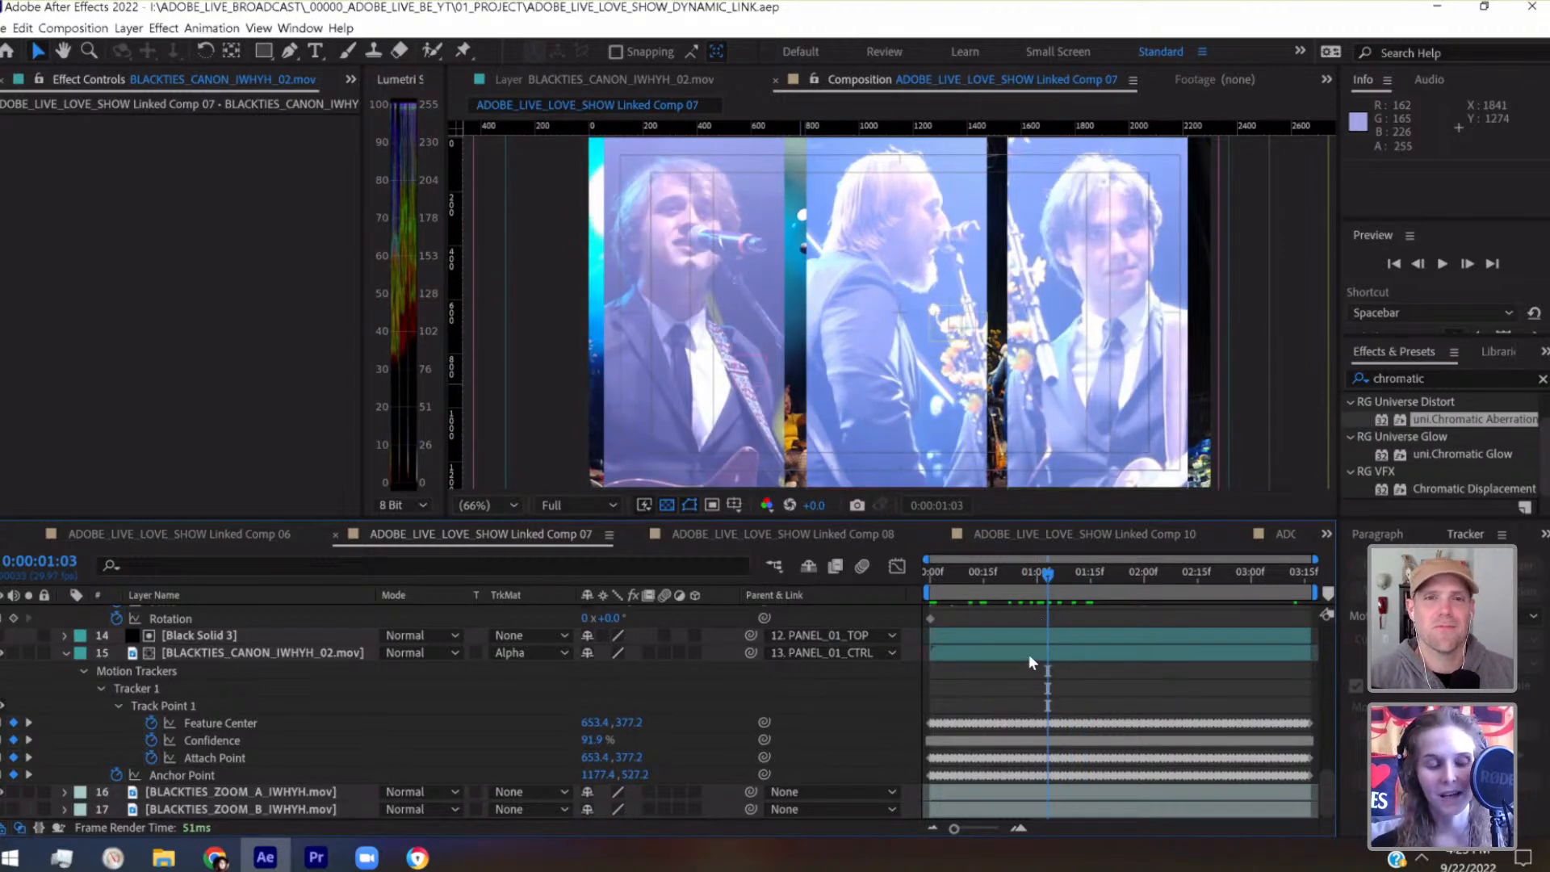
{"action": "scroll", "coordinate": [1029, 655], "scroll_direction": "up", "scroll_amount": 3}
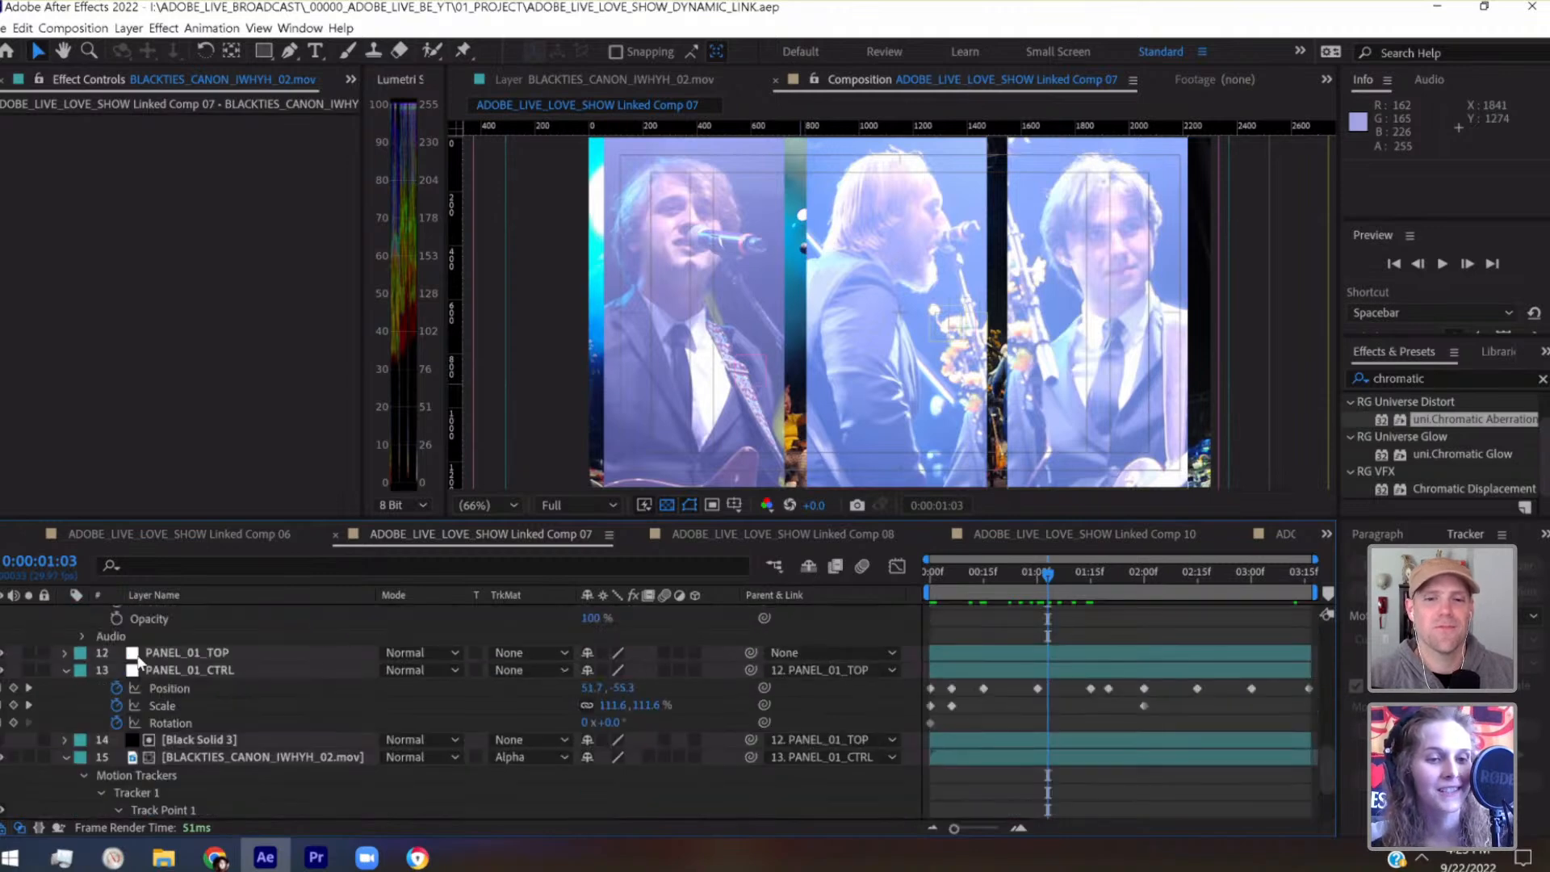
Collapse the expanded layer properties in all three panel groups and return to 0:00:00:00
{"action": "left_click", "coordinate": [64, 670]}
{"action": "left_click", "coordinate": [65, 705]}
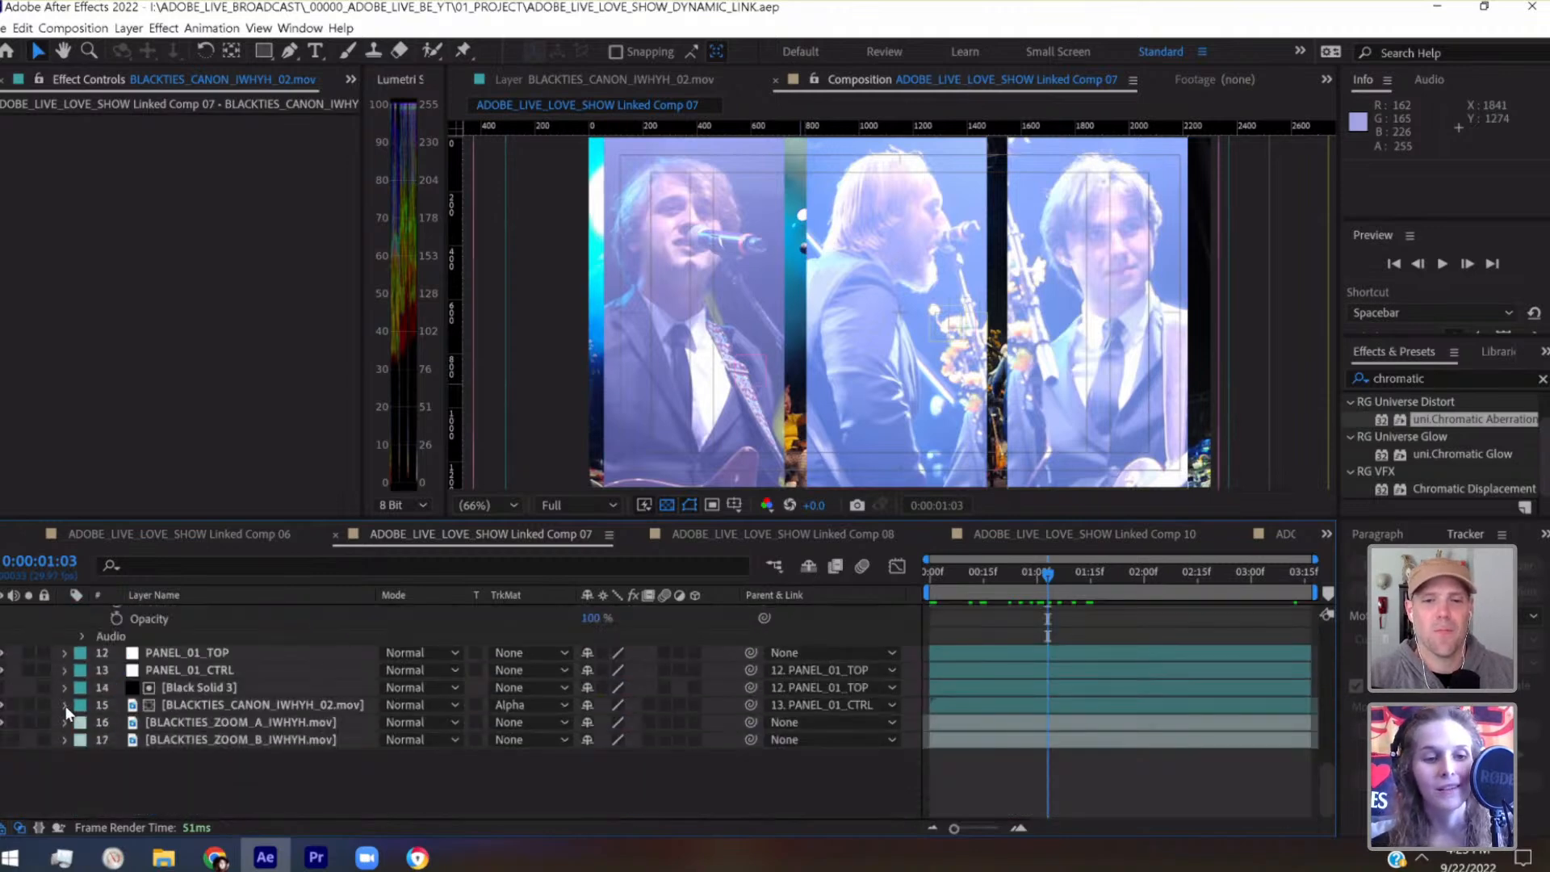
{"action": "scroll", "coordinate": [264, 705], "scroll_direction": "up", "scroll_amount": 5}
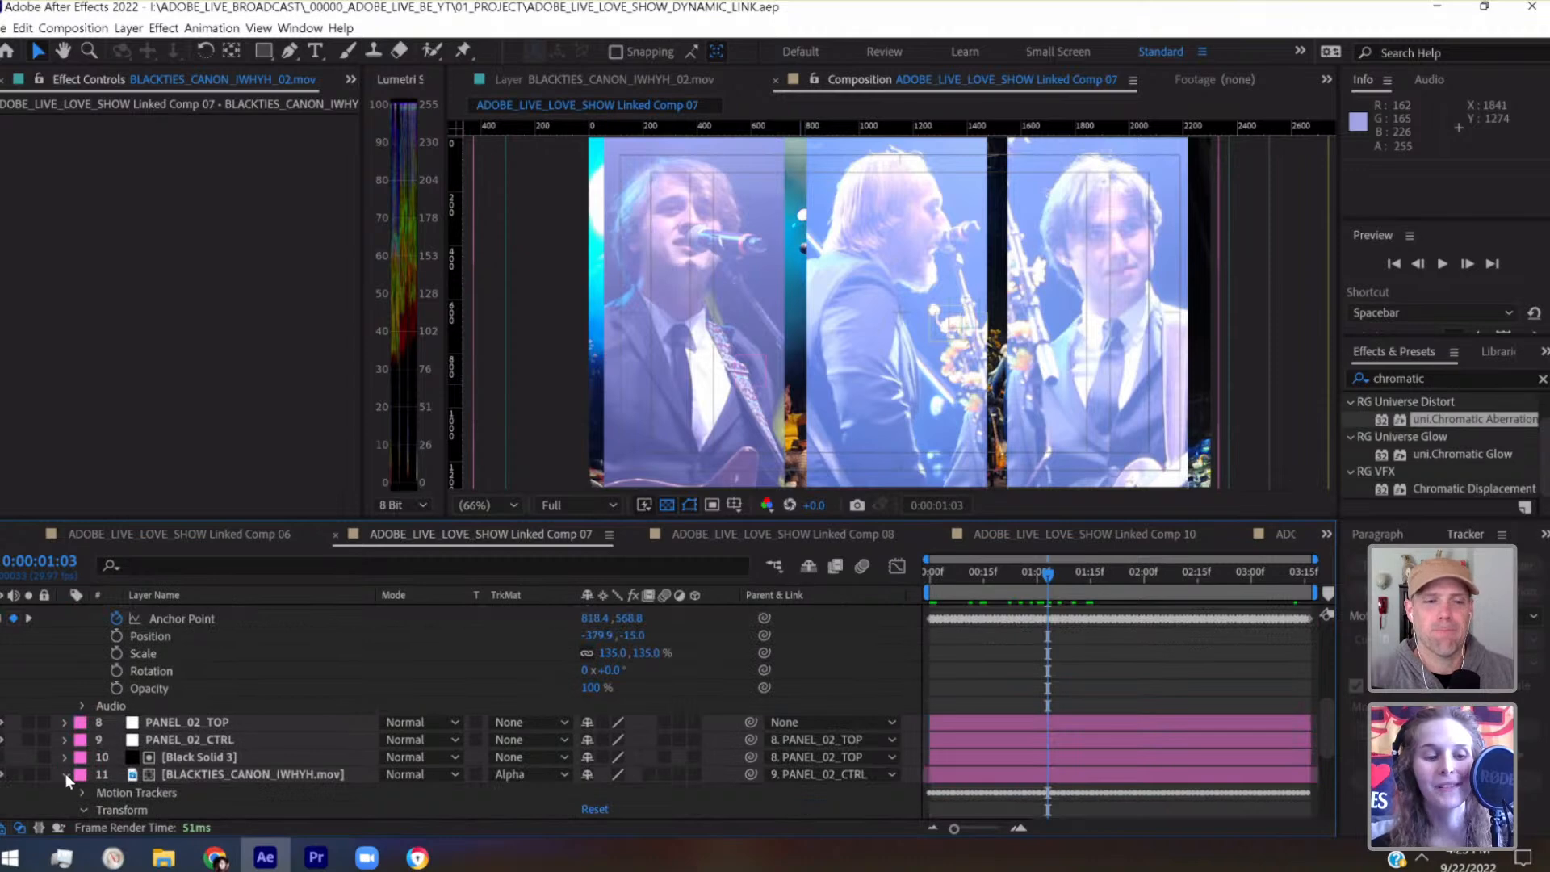
{"action": "left_click", "coordinate": [64, 773]}
{"action": "scroll", "coordinate": [65, 661], "scroll_direction": "up", "scroll_amount": 3}
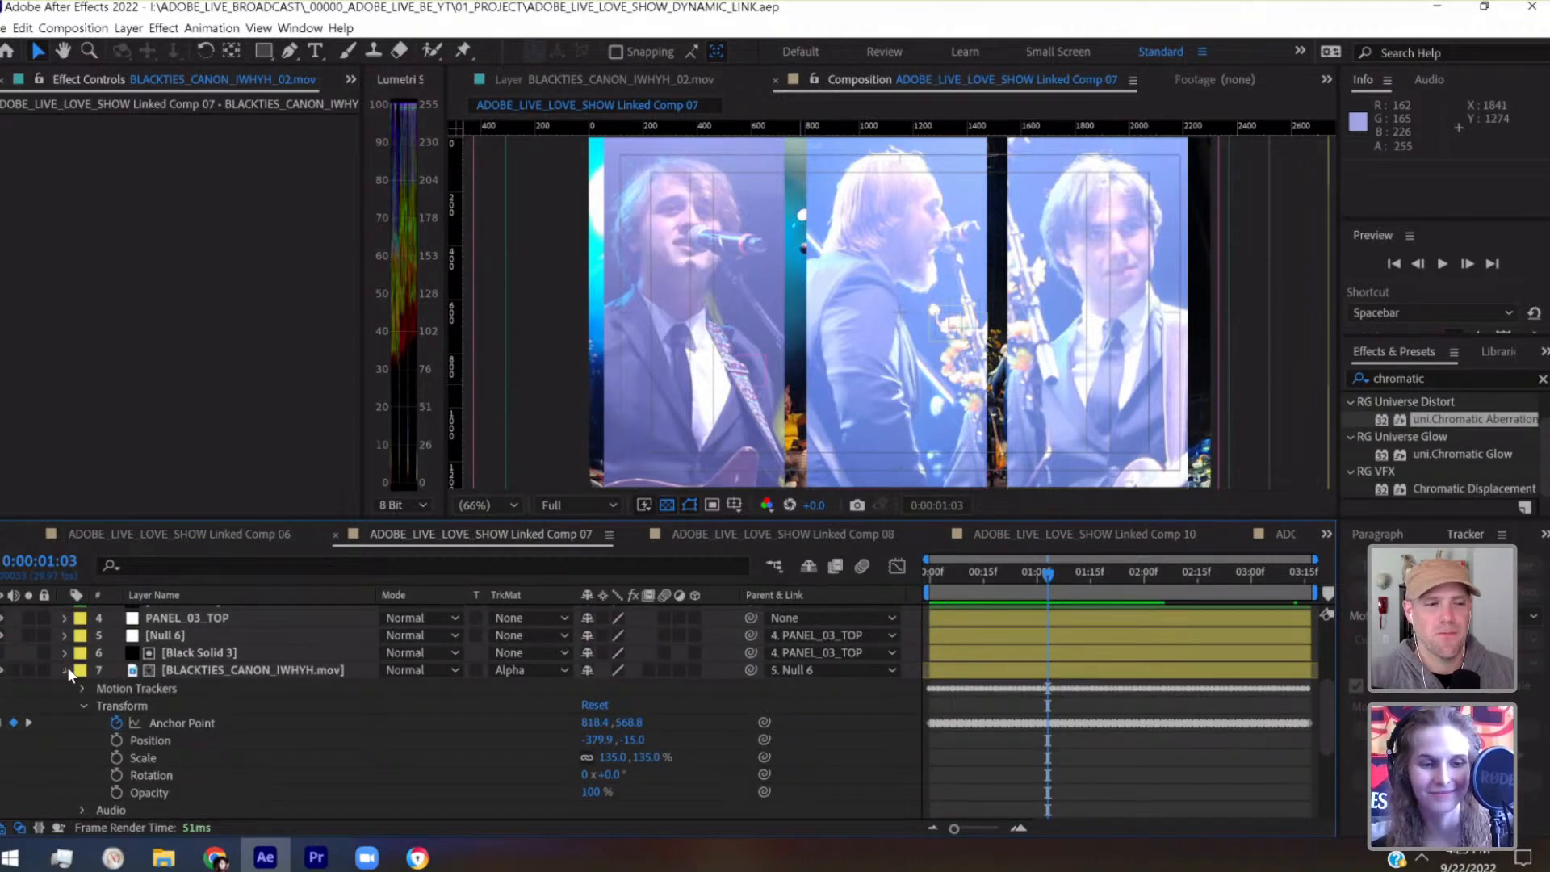
{"action": "left_click", "coordinate": [66, 670]}
{"action": "left_click_drag", "start_coordinate": [980, 573], "coordinate": [928, 575]}
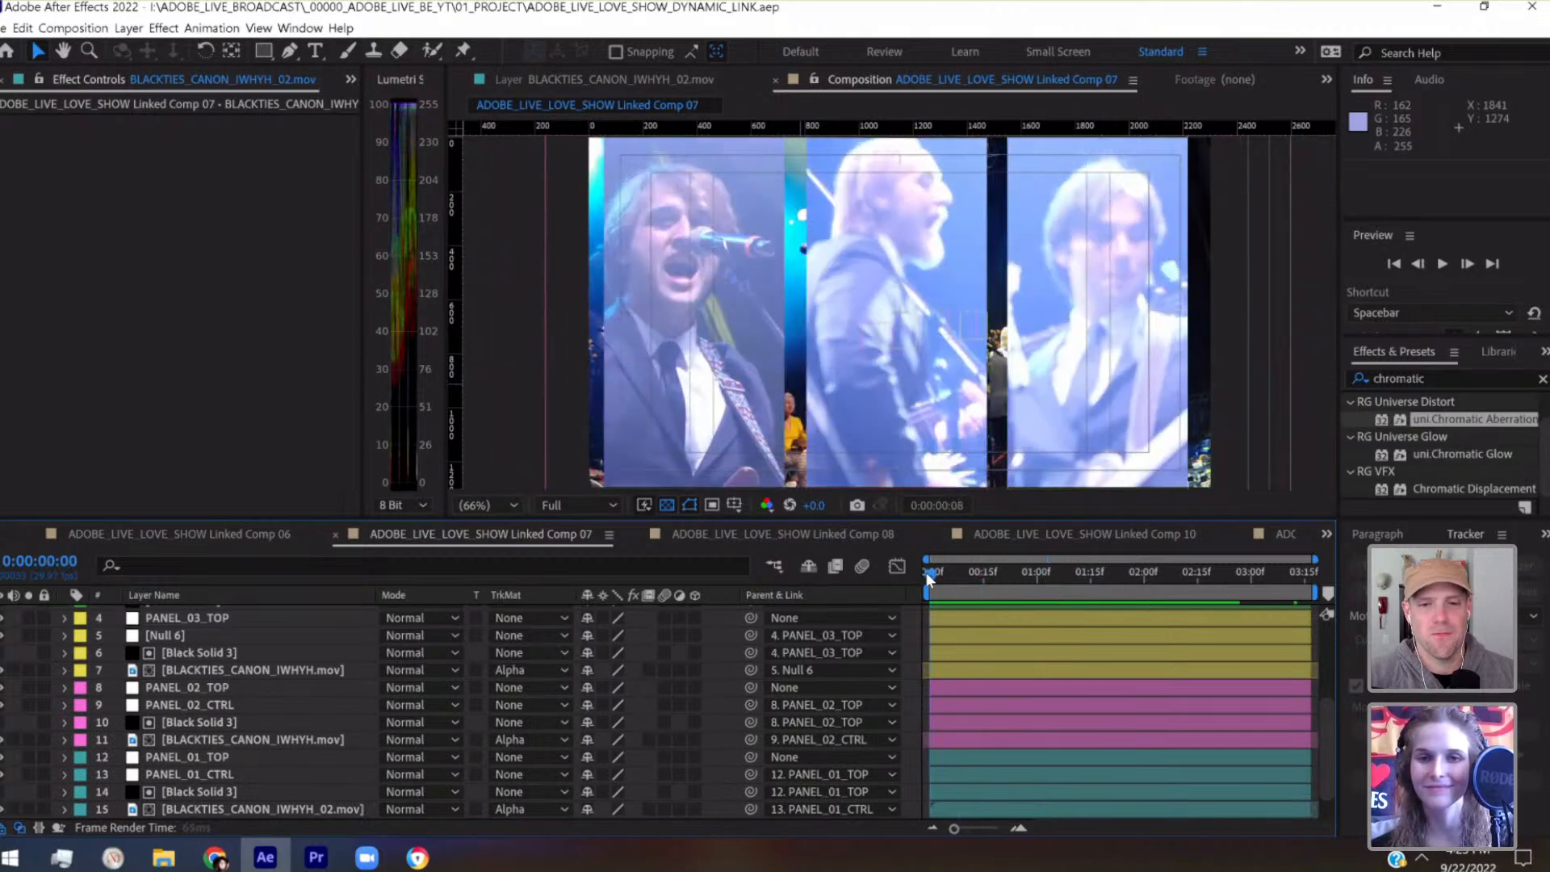
Make the topmost Black Solid 3 layer visible as a black bar along the composition's bottom
{"action": "scroll", "coordinate": [265, 754], "scroll_direction": "up", "scroll_amount": 5}
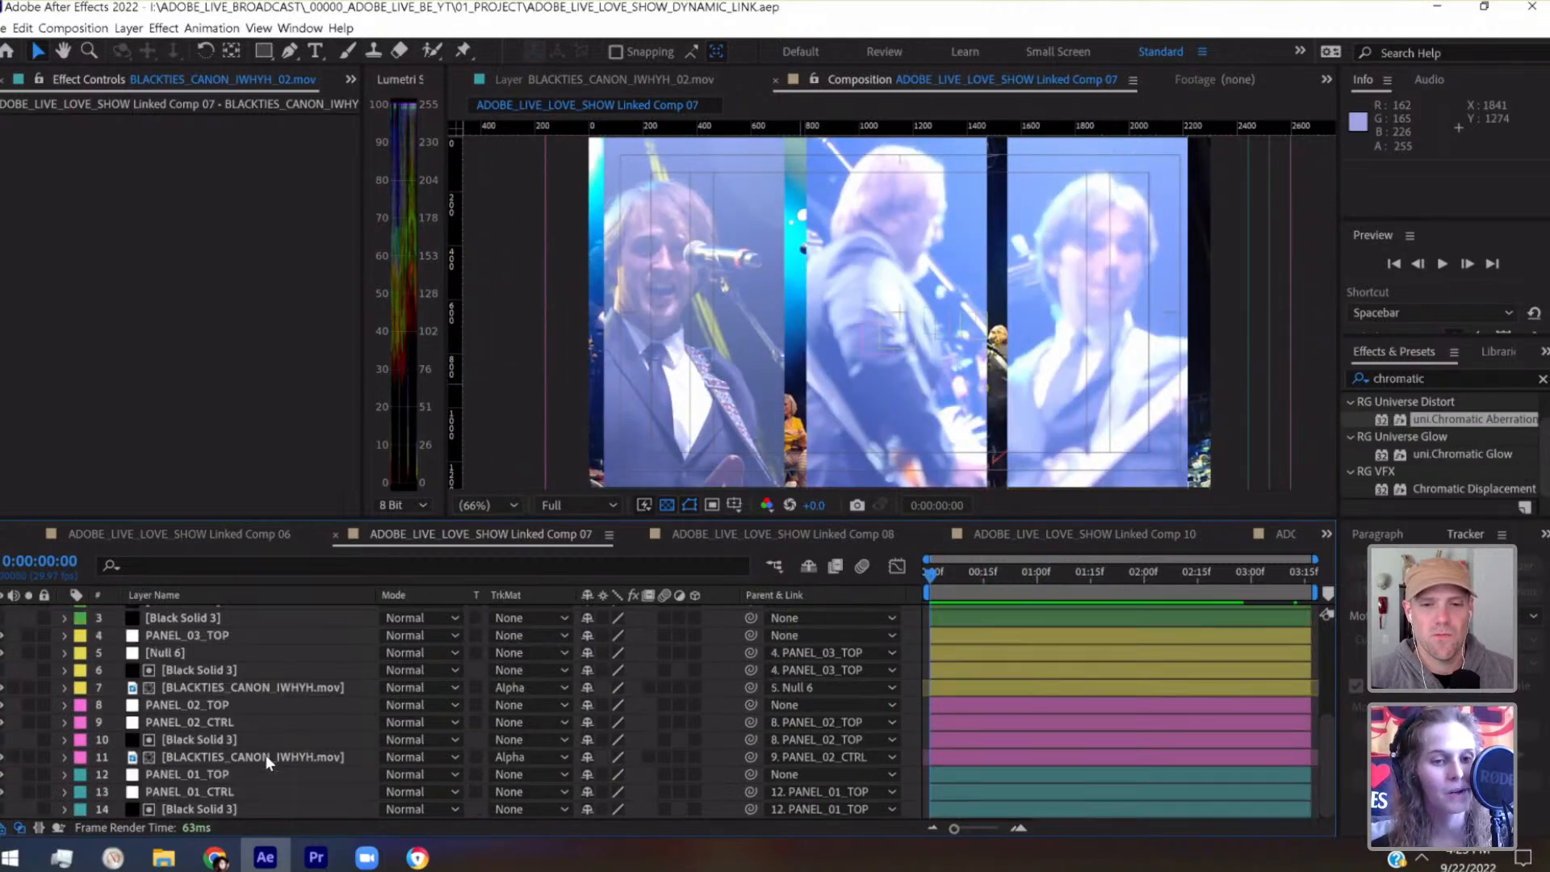
{"action": "left_click", "coordinate": [185, 613]}
{"action": "left_click", "coordinate": [2, 614]}
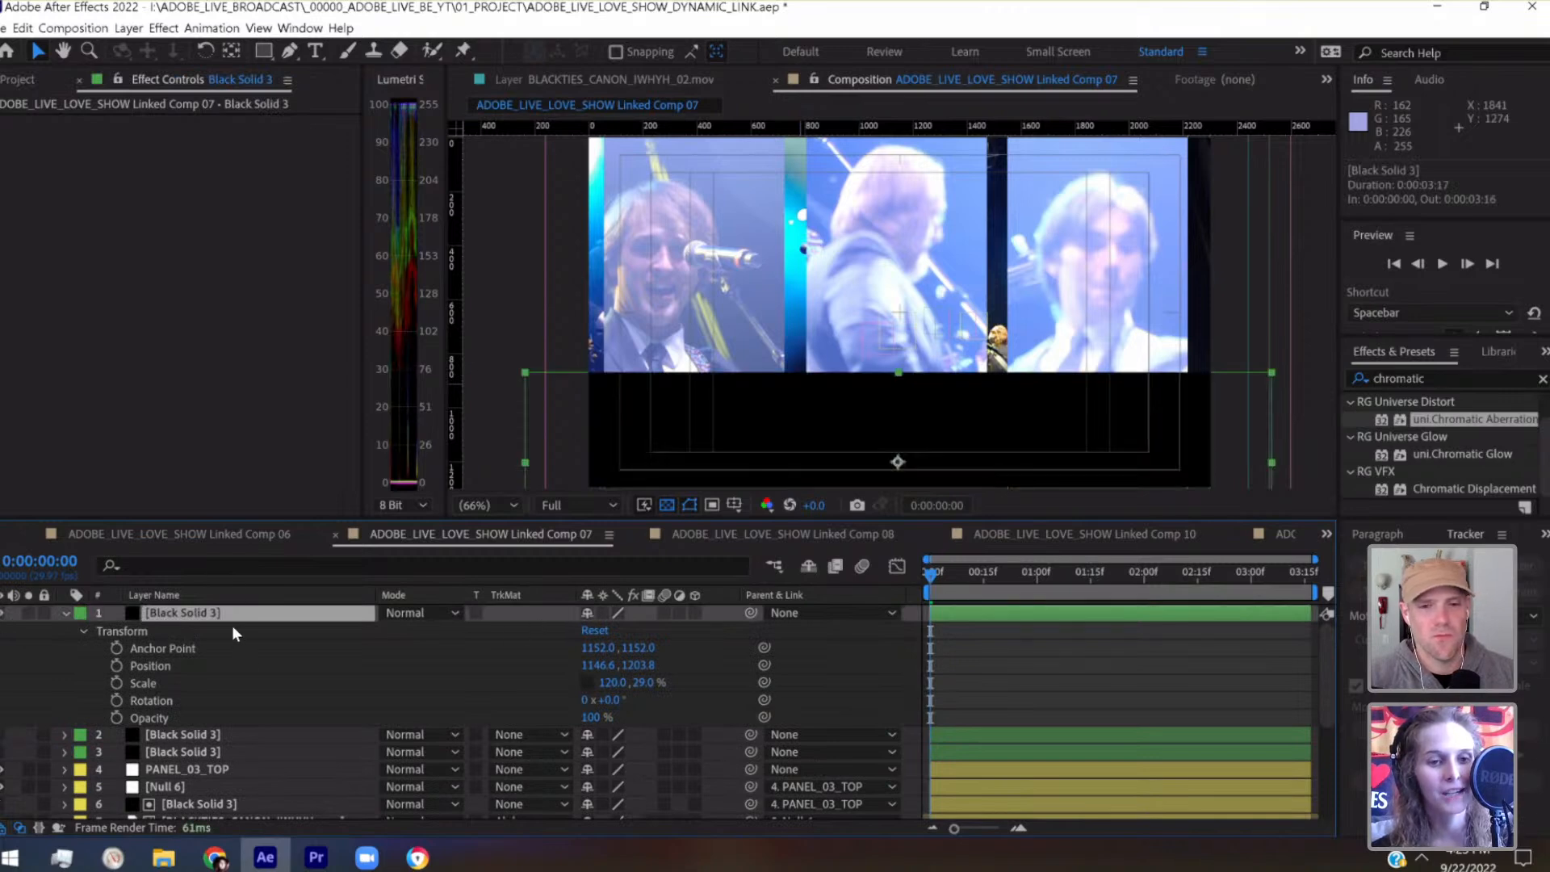
{"action": "scroll", "coordinate": [234, 665], "scroll_direction": "down", "scroll_amount": 5}
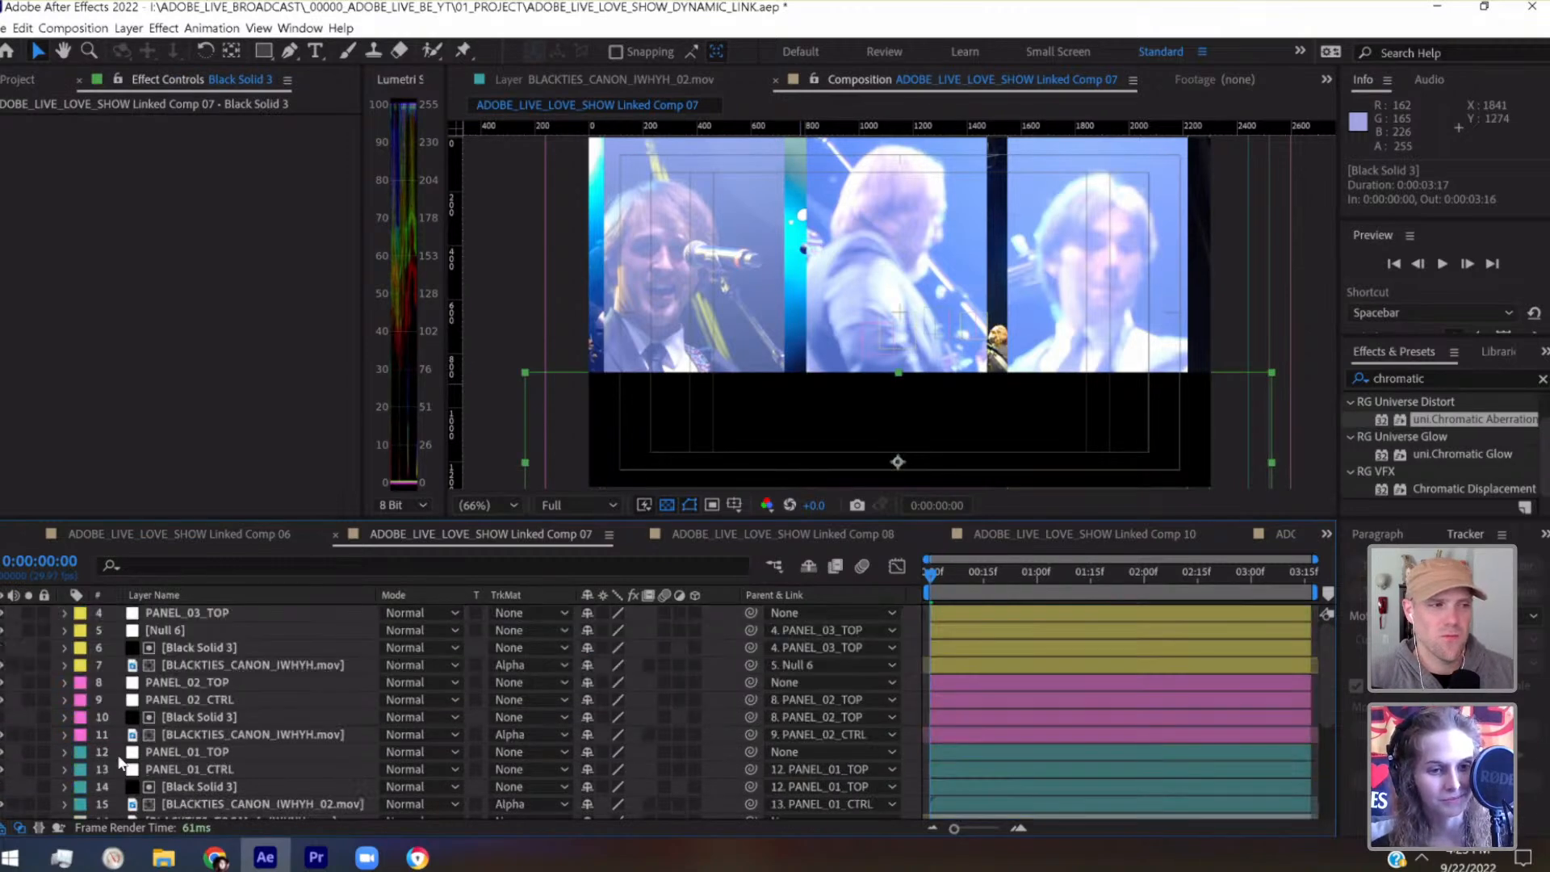
{"action": "scroll", "coordinate": [300, 696], "scroll_direction": "up", "scroll_amount": 5}
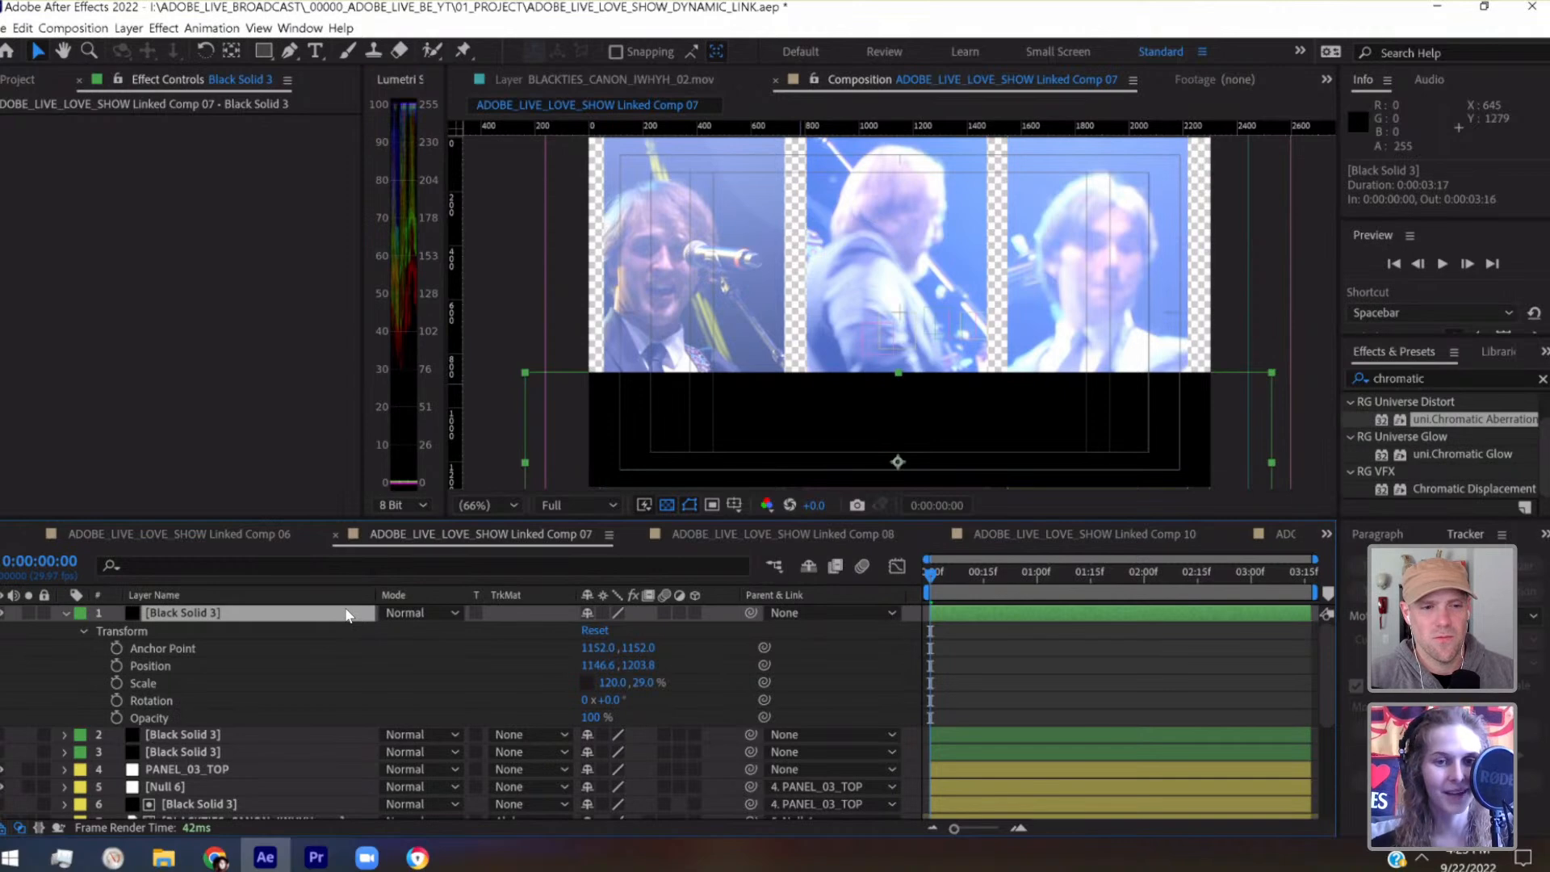
Duplicate the topmost Black Solid 3 and lower the copy to position 1146.6, 1263.8
{"action": "key", "text": "ctrl+d"}
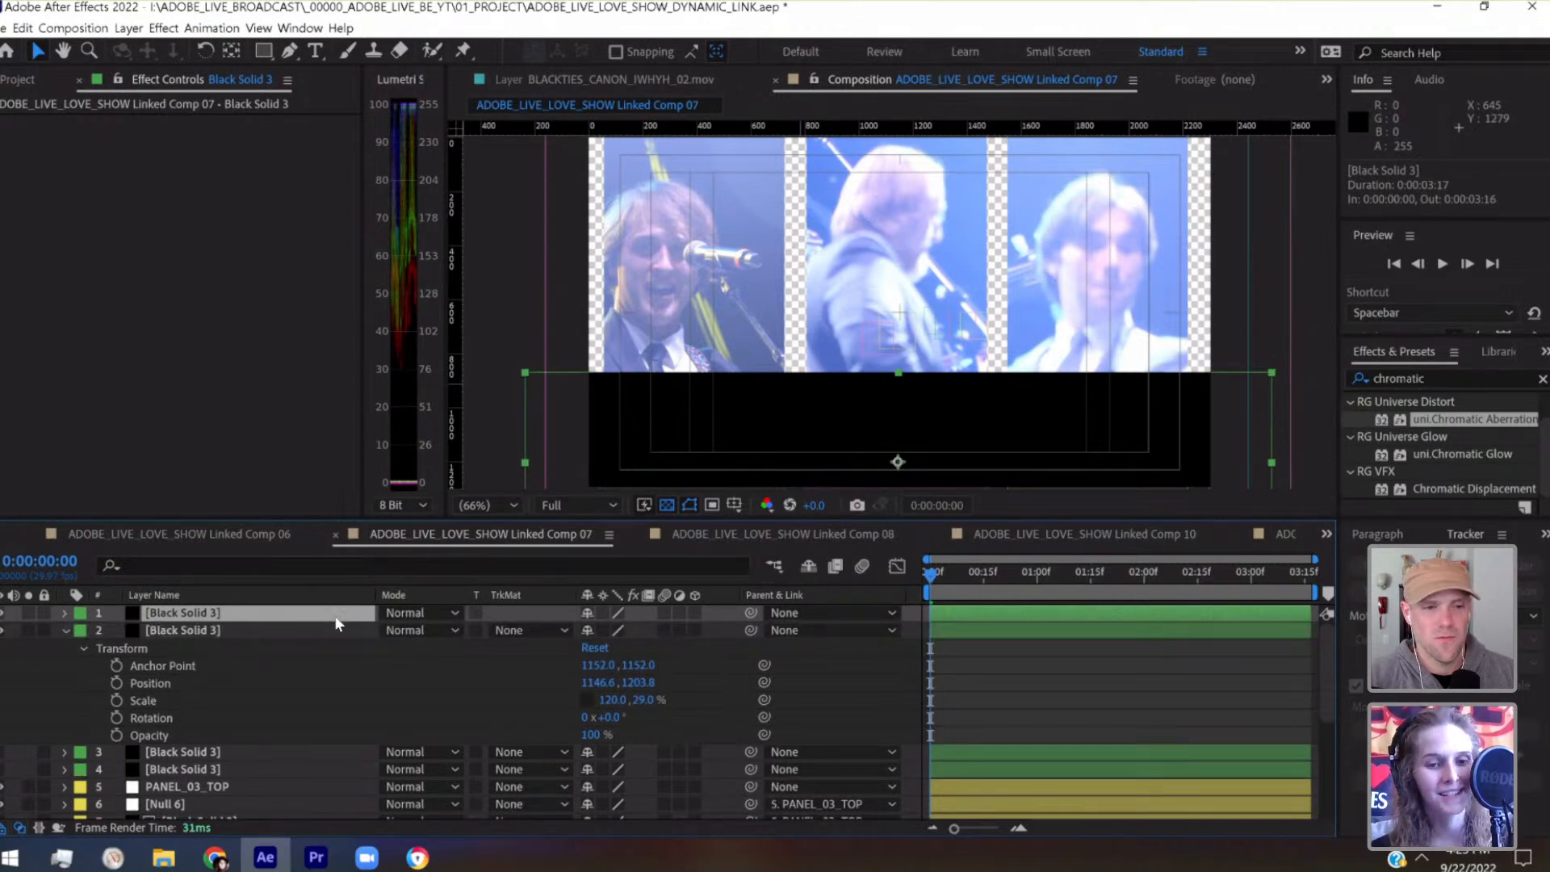
{"action": "key", "text": "shift+Down"}
{"action": "key", "text": "shift+Down"}
{"action": "key", "text": "shift+Down"}
{"action": "key", "text": "shift+Down"}
{"action": "key", "text": "shift+Down"}
{"action": "key", "text": "shift+Down"}
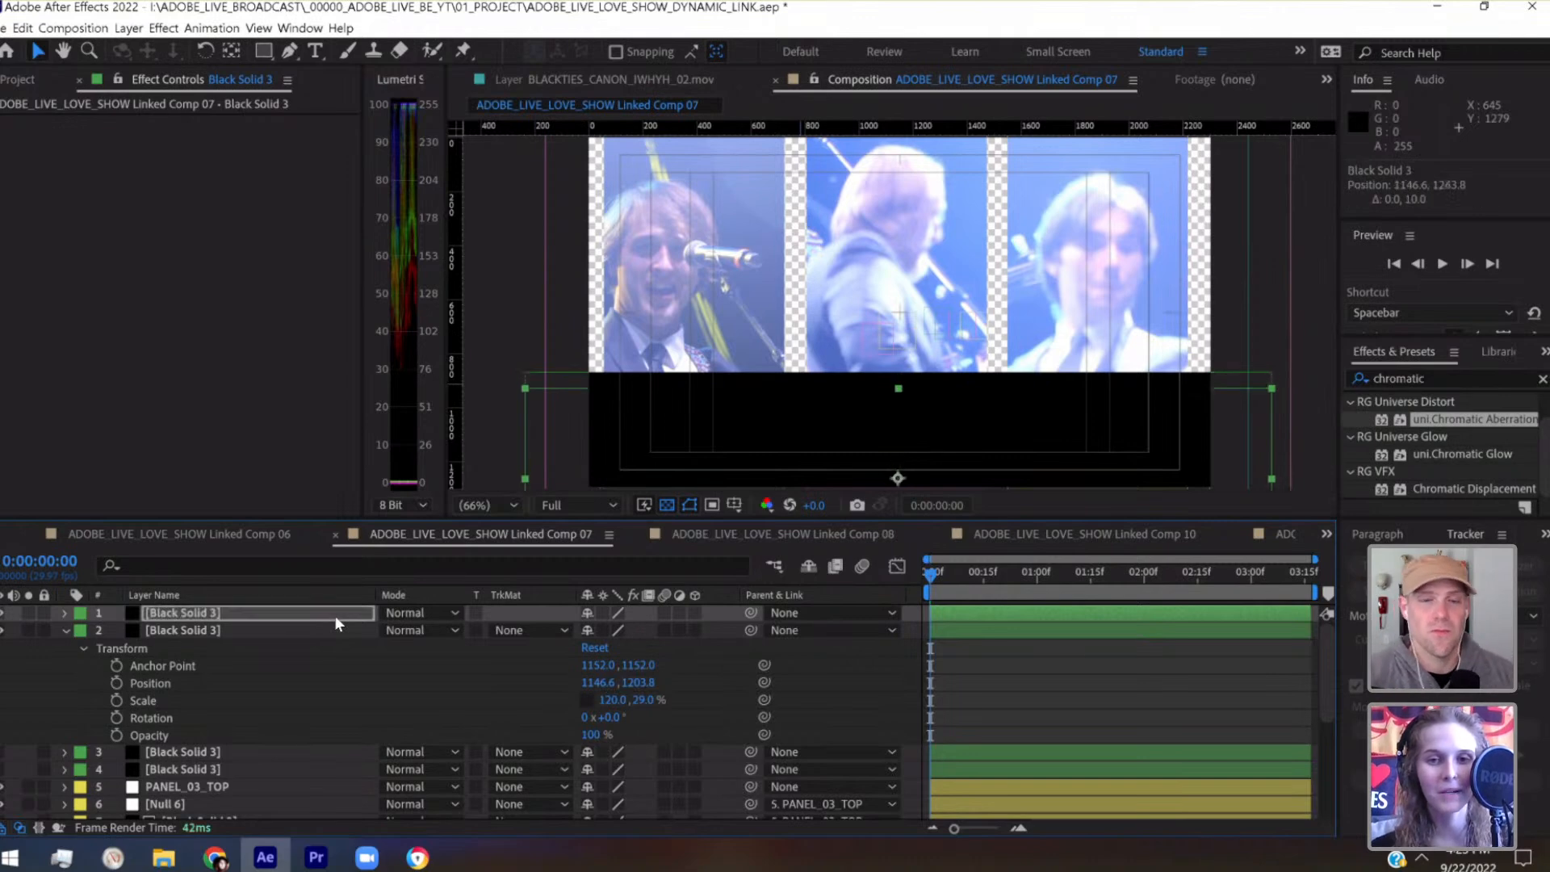
{"action": "key", "text": "shift+Left"}
{"action": "key", "text": "shift+Left"}
{"action": "key", "text": "shift+Right"}
{"action": "key", "text": "shift+Right"}
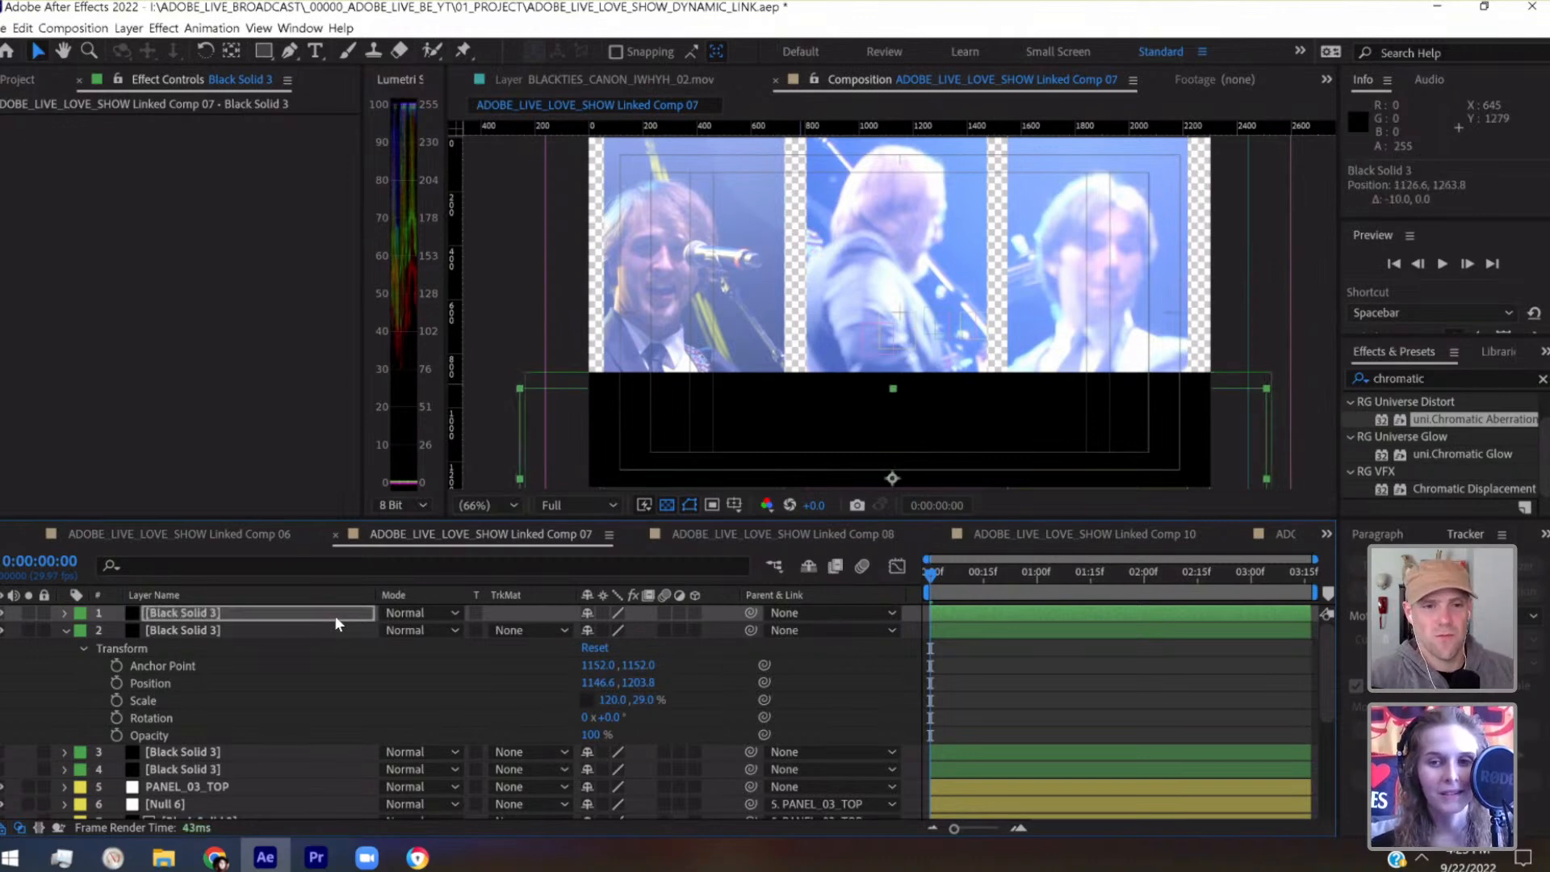
Move the BLACKTIES_ZOOM_A_IWHYH.mov layer up the stack to directly beneath the duplicated Black Solid 3
{"action": "scroll", "coordinate": [255, 730], "scroll_direction": "down", "scroll_amount": 5}
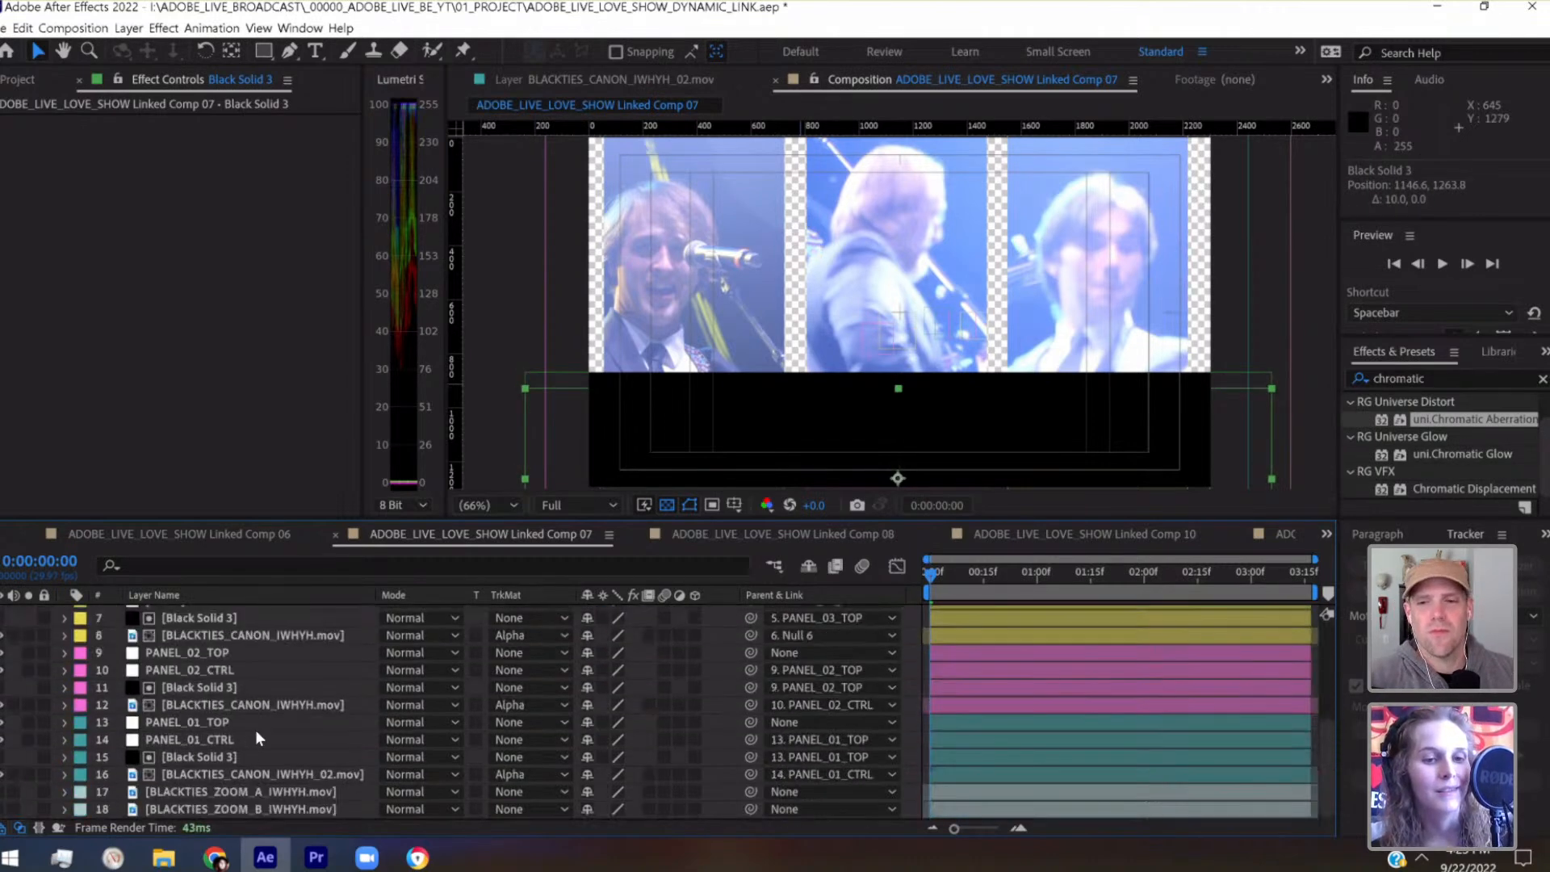
{"action": "left_click", "coordinate": [232, 795]}
{"action": "left_click_drag", "start_coordinate": [231, 789], "coordinate": [237, 598]}
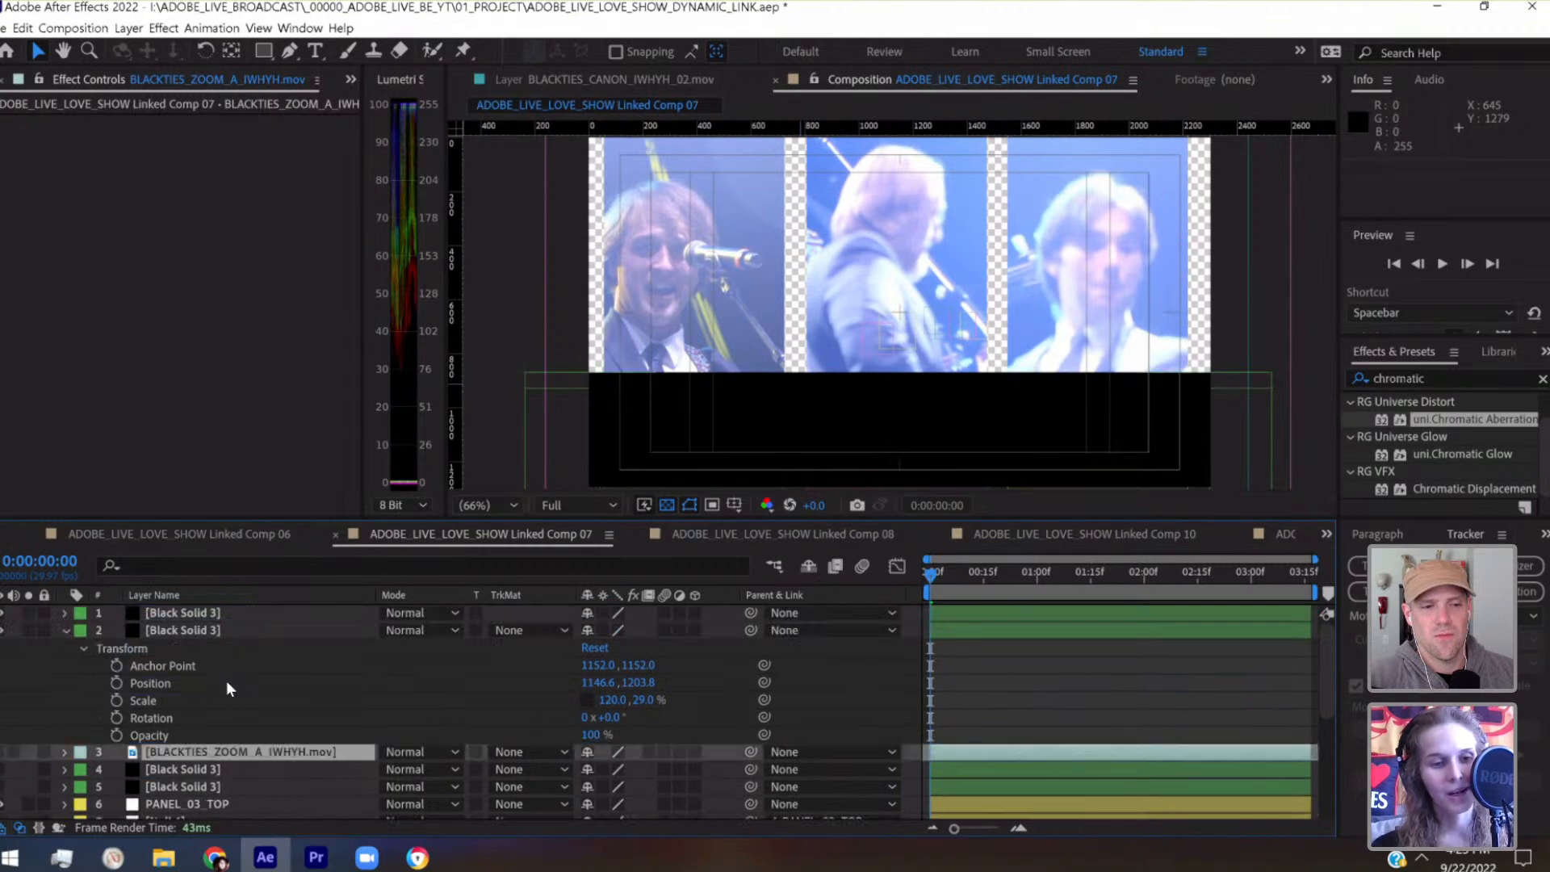
{"action": "left_click_drag", "start_coordinate": [226, 752], "coordinate": [219, 624]}
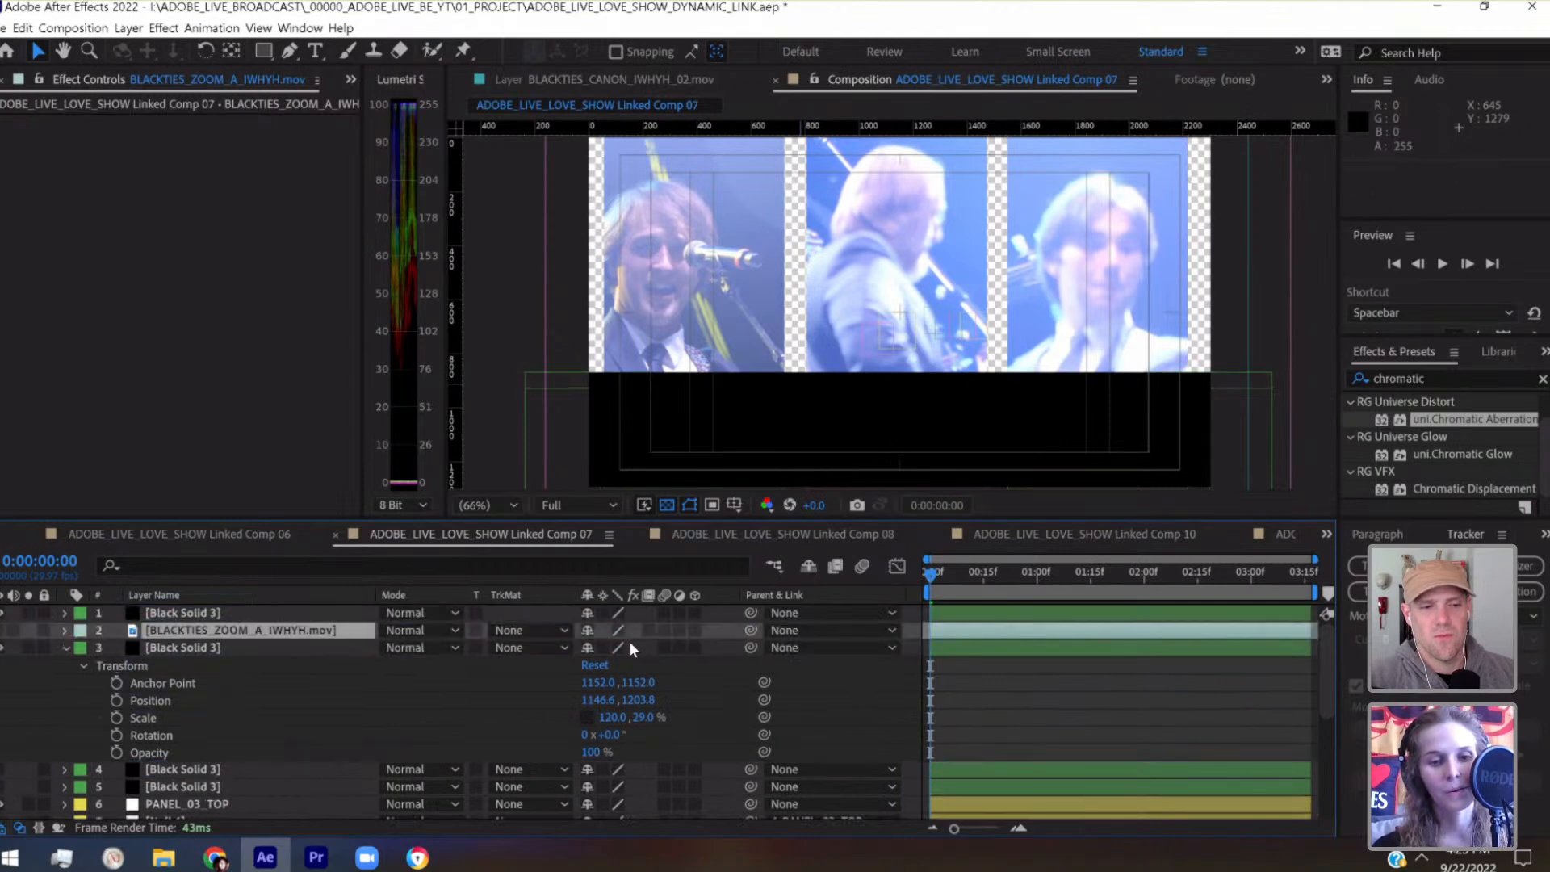
Set BLACKTIES_ZOOM_A_IWHYH.mov to an Alpha track matte using the Black Solid 3 above it, and make the clip visible
{"action": "left_click", "coordinate": [22, 632]}
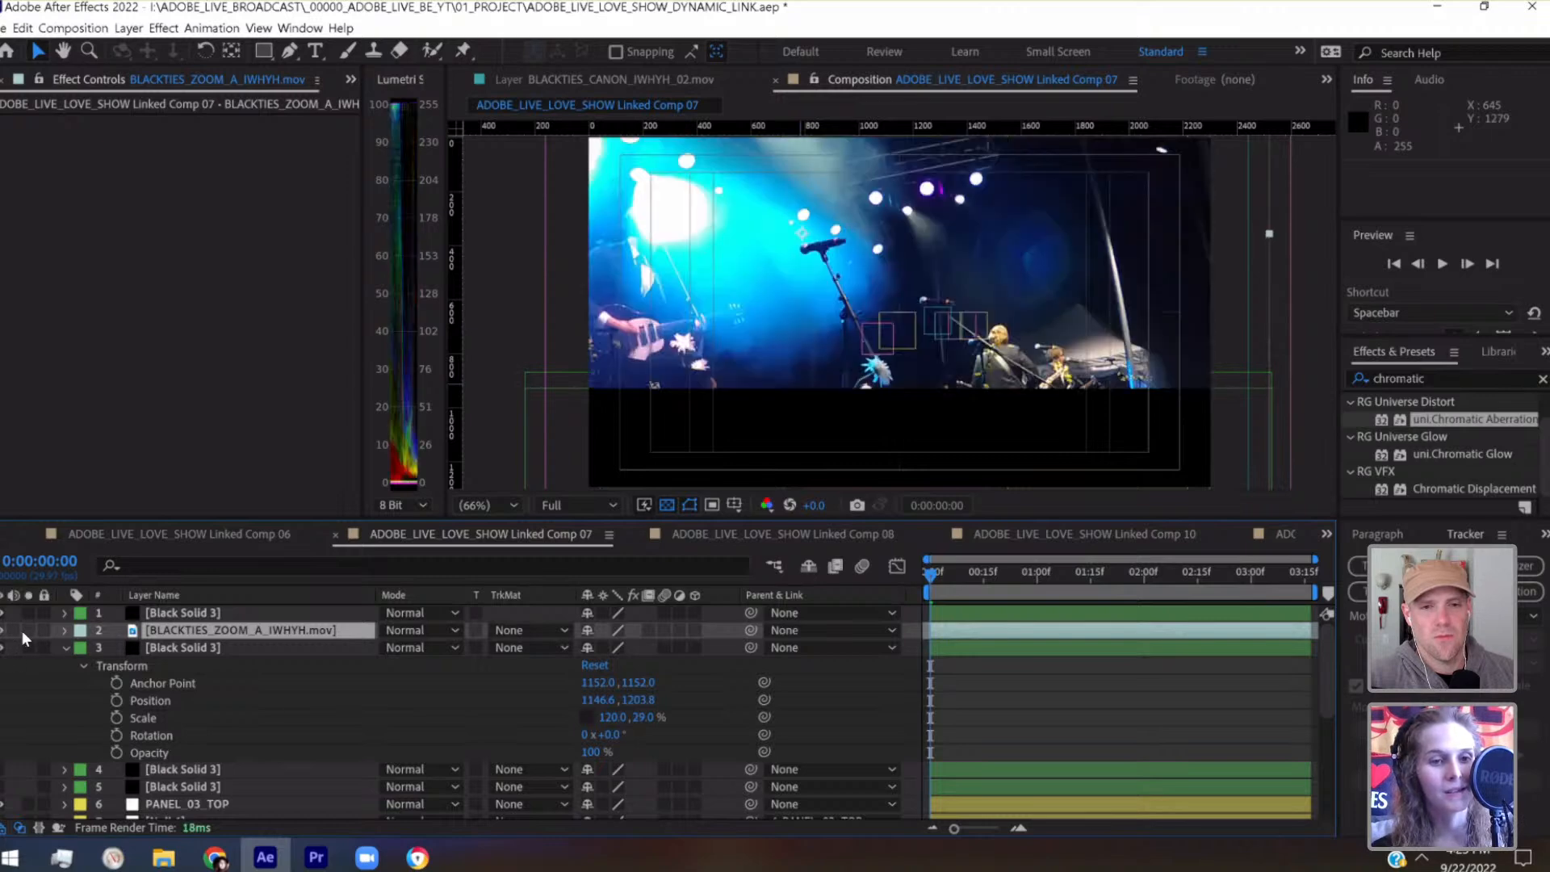
{"action": "left_click", "coordinate": [2, 633]}
{"action": "left_click", "coordinate": [197, 636]}
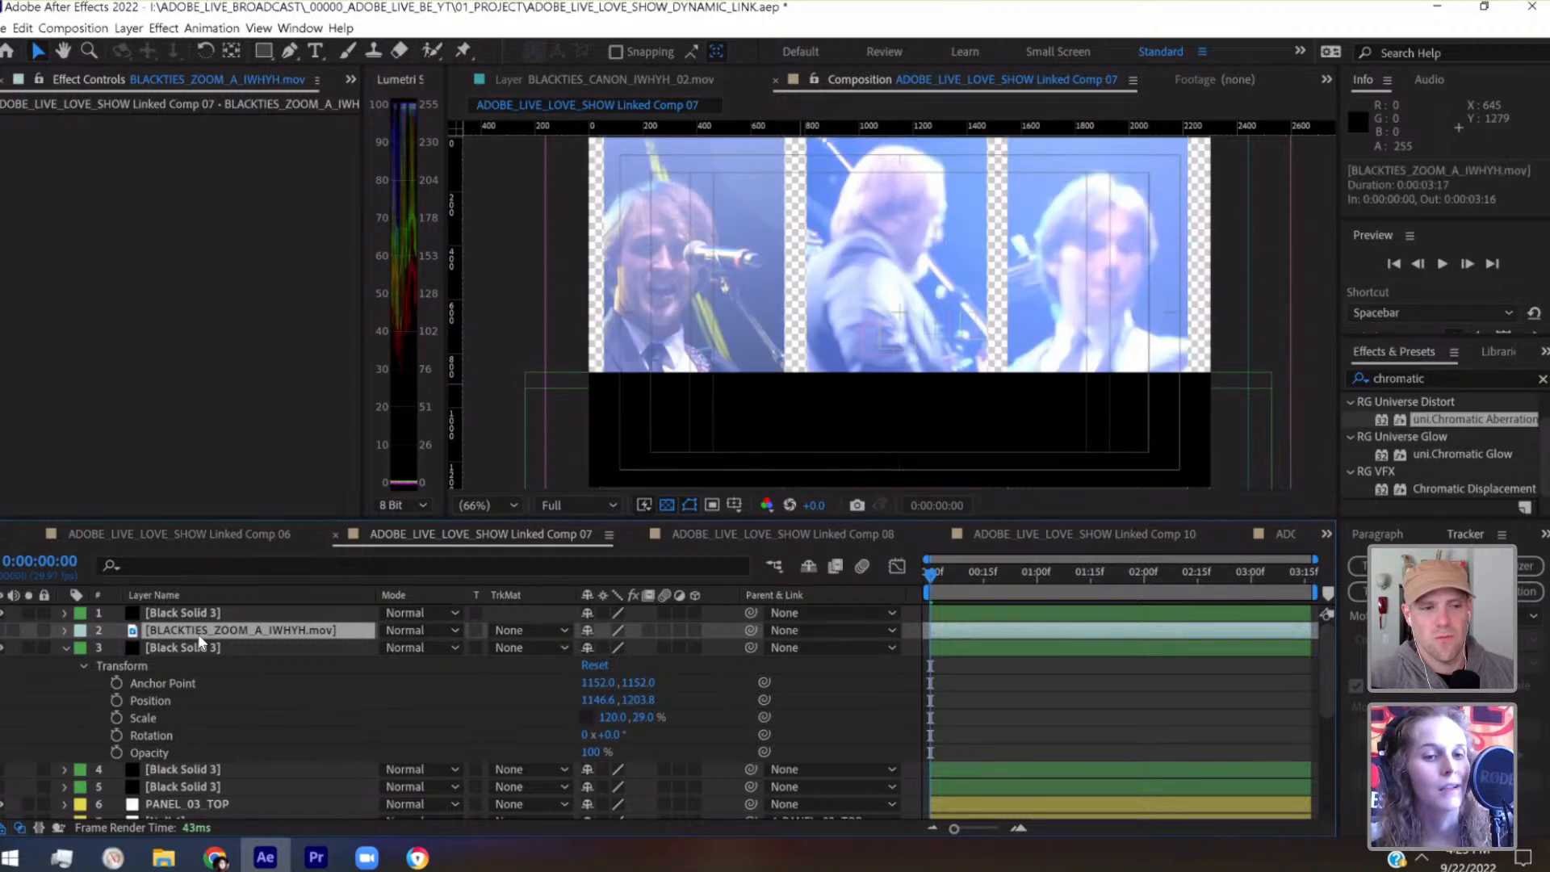
{"action": "left_click", "coordinate": [65, 648]}
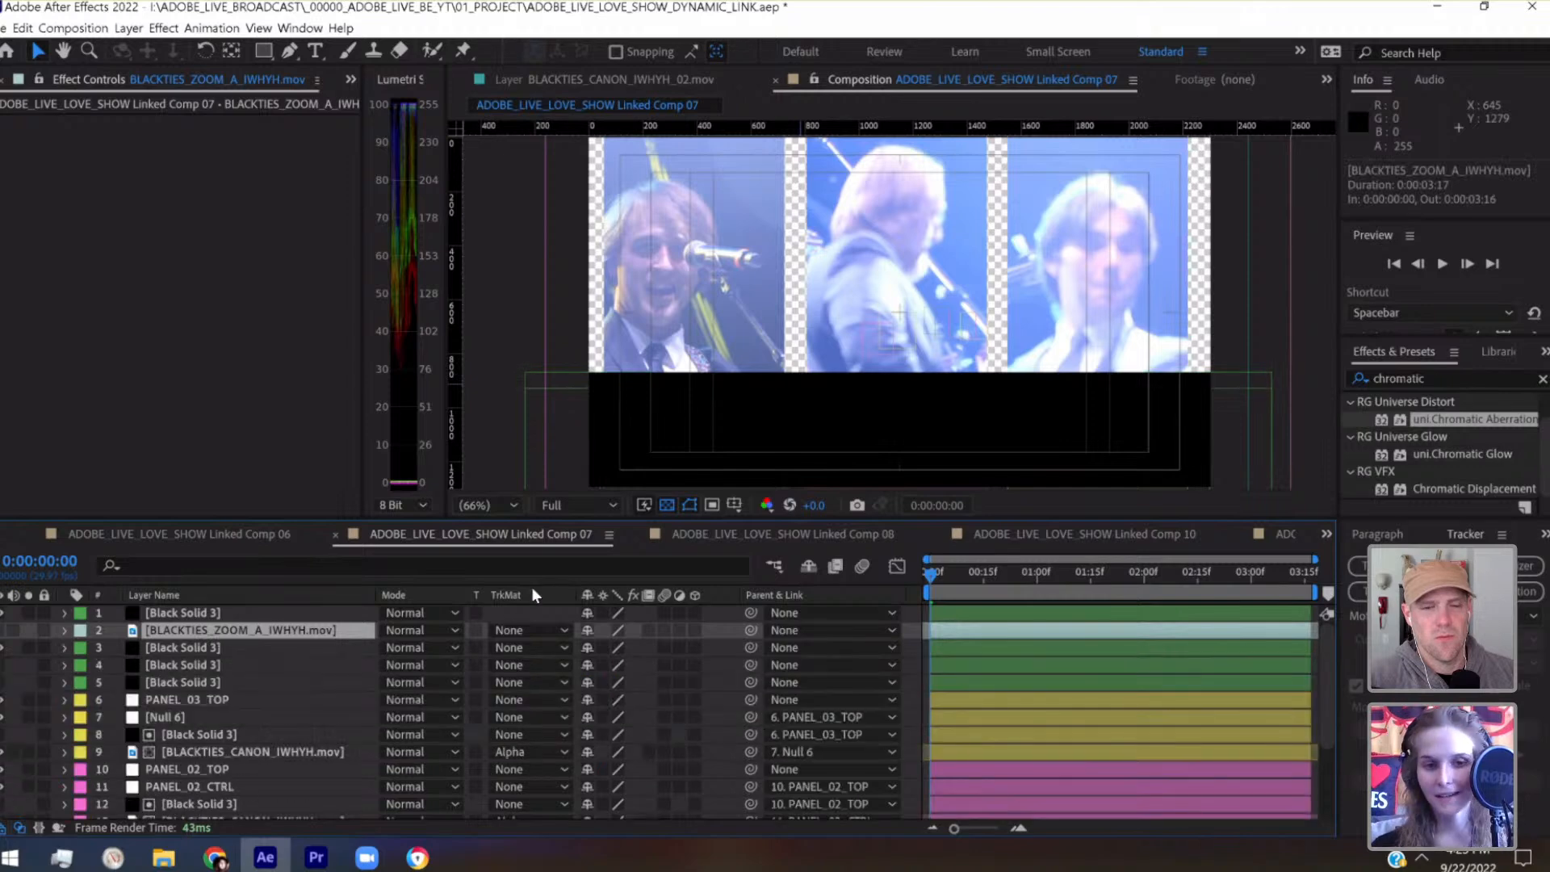
{"action": "left_click", "coordinate": [530, 631]}
{"action": "left_click", "coordinate": [549, 676]}
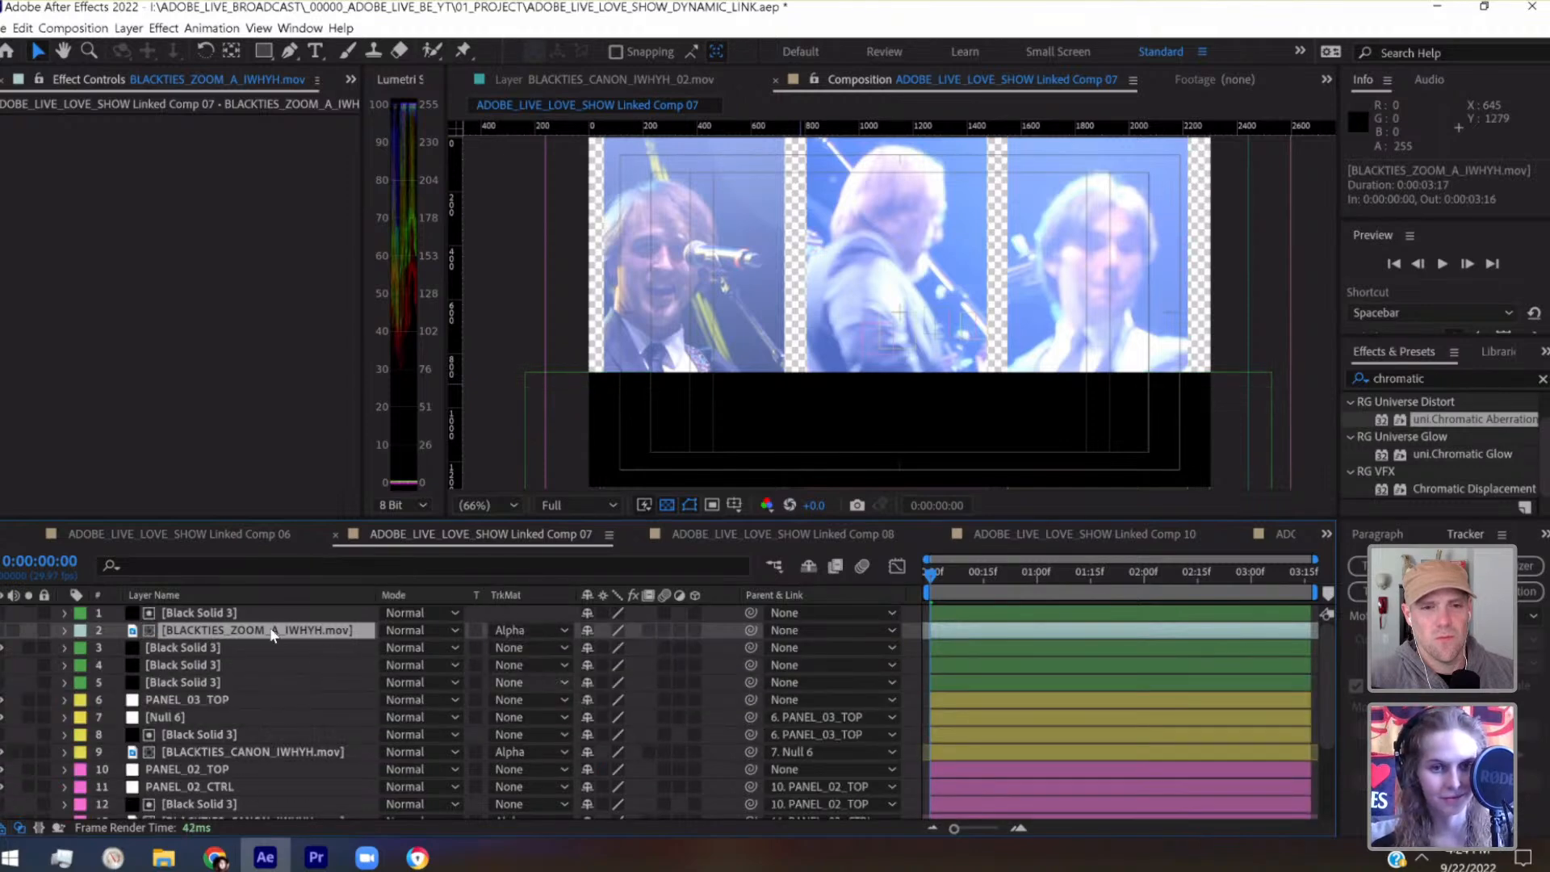
{"action": "left_click", "coordinate": [25, 630]}
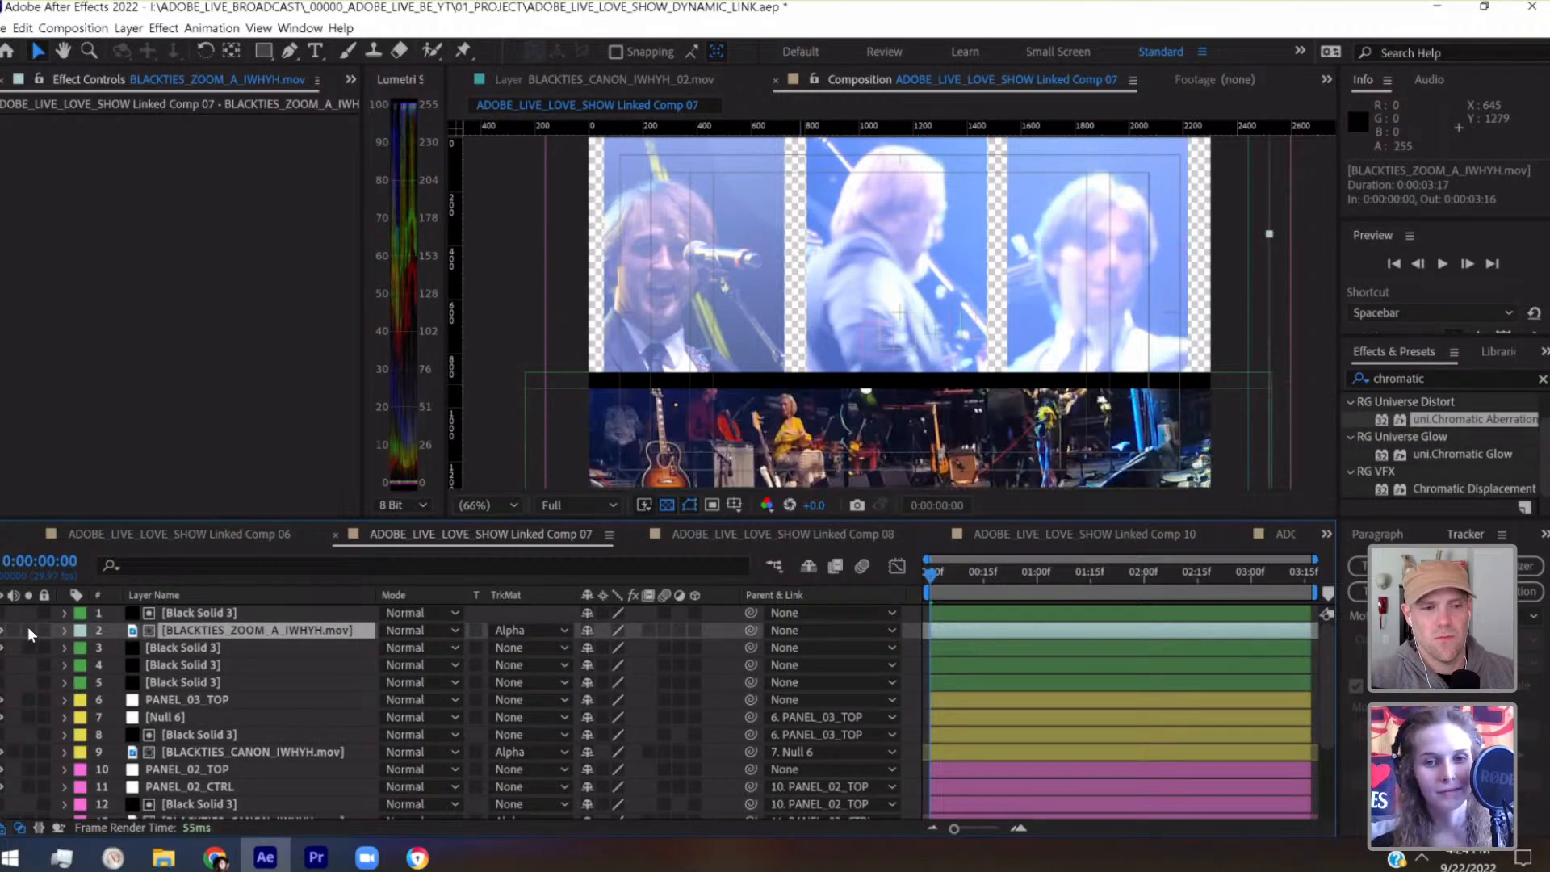
{"action": "left_click", "coordinate": [29, 632]}
{"action": "left_click", "coordinate": [30, 631]}
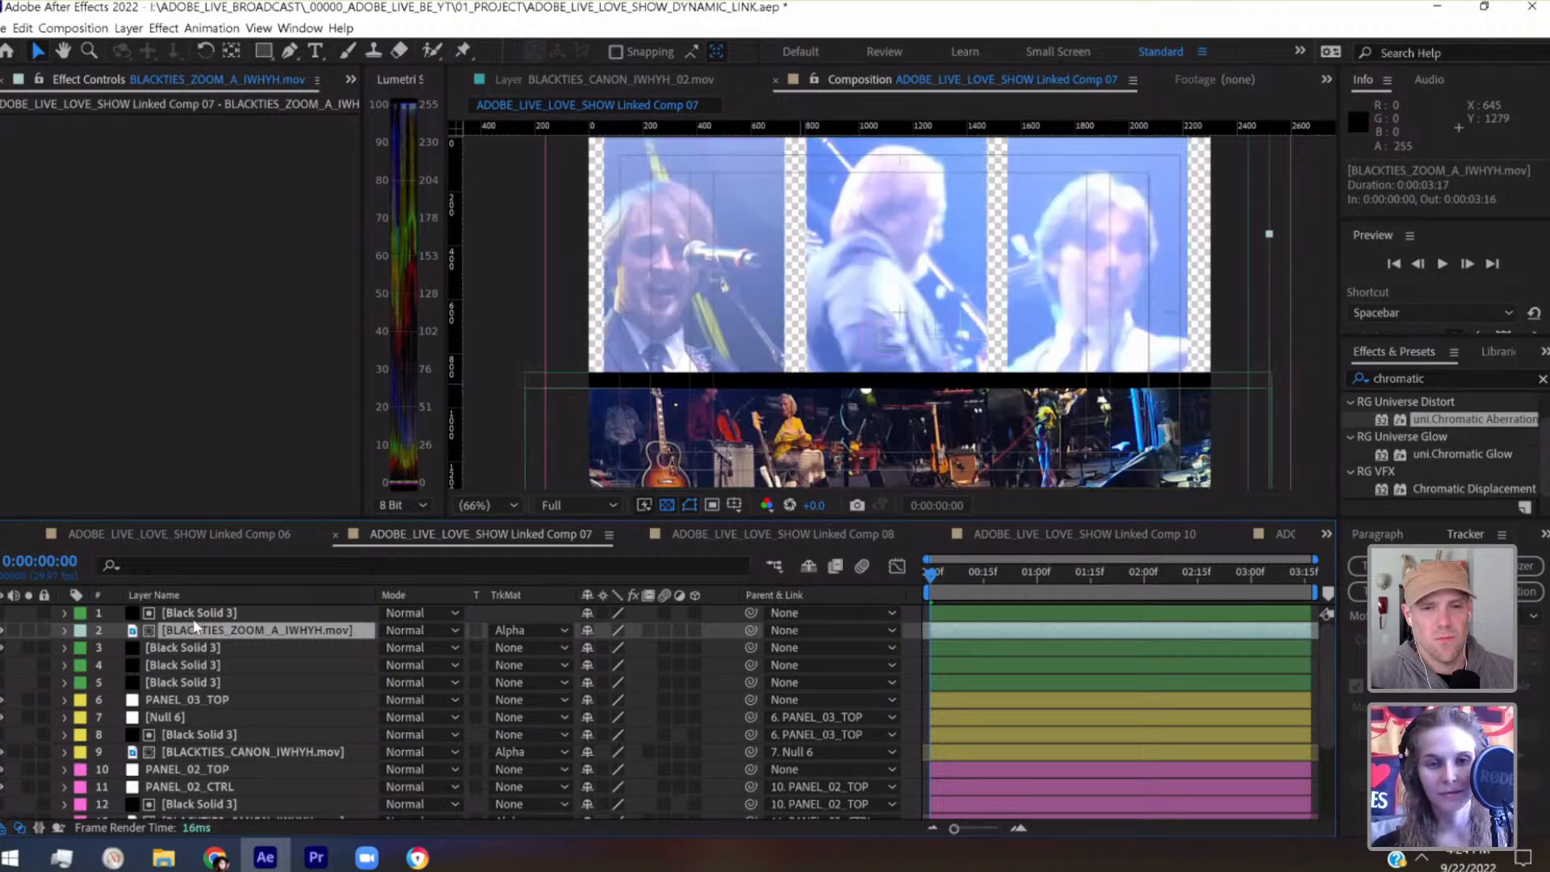
Shift the BLACKTIES_ZOOM_A_IWHYH.mov clip left and slightly down, and move its matte solid left to position -233.4, 1263.8
{"action": "left_click_drag", "start_coordinate": [959, 442], "coordinate": [712, 474]}
{"action": "left_click", "coordinate": [289, 615]}
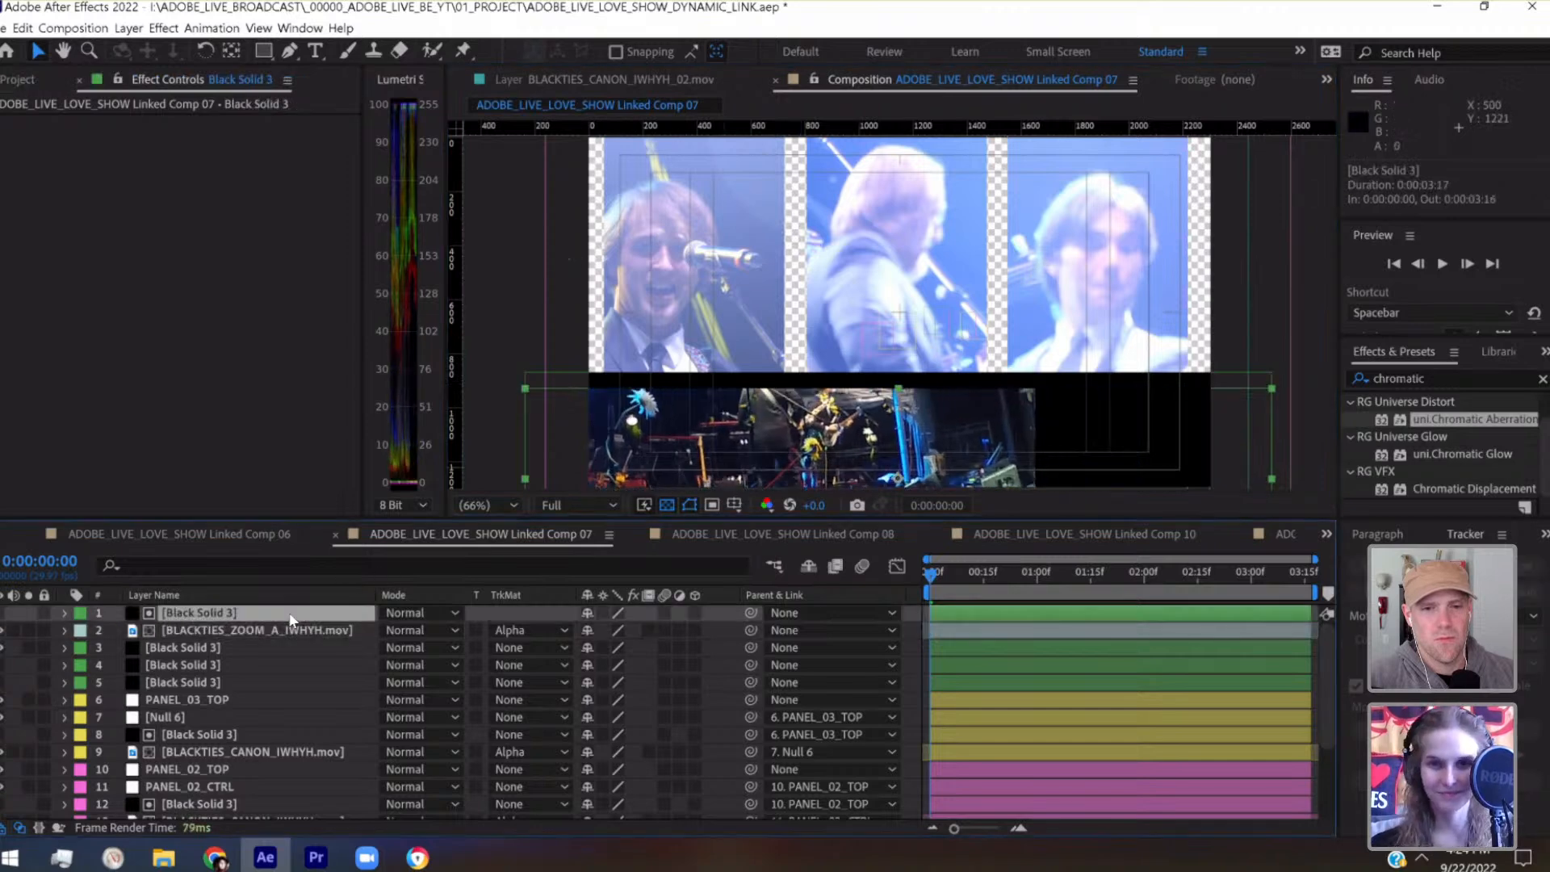
{"action": "key", "text": "shift+Left"}
{"action": "key", "text": "shift+Left"}
{"action": "key", "text": "shift+Left"}
{"action": "key", "text": "shift+Left"}
{"action": "key", "text": "shift+Left"}
{"action": "key", "text": "shift+Left"}
{"action": "key", "text": "shift+Left"}
{"action": "key", "text": "shift+Left"}
{"action": "key", "text": "shift+Left"}
{"action": "key", "text": "shift+Left"}
{"action": "key", "text": "shift+Left"}
{"action": "key", "text": "shift+Left"}
{"action": "key", "text": "shift+Left"}
{"action": "key", "text": "shift+Left"}
{"action": "key", "text": "shift+Left"}
{"action": "key", "text": "shift+Left"}
{"action": "key", "text": "shift+Left"}
{"action": "key", "text": "shift+Left"}
{"action": "key", "text": "shift+Left"}
{"action": "key", "text": "shift+Left"}
{"action": "key", "text": "shift+Left"}
{"action": "key", "text": "shift+Left"}
{"action": "key", "text": "shift+Left"}
{"action": "key", "text": "shift+Left"}
{"action": "key", "text": "shift+Left"}
{"action": "key", "text": "shift+Left"}
{"action": "key", "text": "shift+Left"}
{"action": "key", "text": "shift+Left"}
{"action": "key", "text": "shift+Left"}
{"action": "key", "text": "shift+Left"}
{"action": "key", "text": "shift+Left"}
{"action": "key", "text": "shift+Left"}
{"action": "key", "text": "shift+Left"}
{"action": "key", "text": "shift+Left"}
{"action": "key", "text": "shift+Left"}
{"action": "key", "text": "shift+Left"}
{"action": "key", "text": "shift+Left"}
{"action": "key", "text": "shift+Left"}
{"action": "key", "text": "shift+Left"}
{"action": "key", "text": "shift+Left"}
{"action": "key", "text": "shift+Left"}
{"action": "key", "text": "shift+Left"}
{"action": "key", "text": "shift+Left"}
{"action": "key", "text": "shift+Left"}
{"action": "key", "text": "shift+Left"}
{"action": "key", "text": "shift+Left"}
{"action": "key", "text": "shift+Left"}
{"action": "key", "text": "shift+Left"}
{"action": "key", "text": "shift+Left"}
{"action": "key", "text": "shift+Left"}
{"action": "key", "text": "shift+Left"}
{"action": "key", "text": "shift+Left"}
{"action": "key", "text": "shift+Left"}
{"action": "key", "text": "shift+Left"}
{"action": "key", "text": "shift+Left"}
{"action": "key", "text": "shift+Left"}
{"action": "key", "text": "shift+Left"}
{"action": "key", "text": "shift+Left"}
{"action": "key", "text": "shift+Left"}
{"action": "key", "text": "shift+Left"}
{"action": "key", "text": "shift+Left"}
{"action": "key", "text": "shift+Left"}
{"action": "key", "text": "shift+Left"}
{"action": "key", "text": "shift+Left"}
{"action": "key", "text": "shift+Left"}
{"action": "key", "text": "shift+Left"}
{"action": "key", "text": "shift+Left"}
{"action": "key", "text": "shift+Left"}
{"action": "key", "text": "shift+Left"}
{"action": "key", "text": "shift+Left"}
{"action": "key", "text": "shift+Left"}
{"action": "key", "text": "shift+Left"}
{"action": "key", "text": "shift+Left"}
{"action": "key", "text": "shift+Left"}
{"action": "key", "text": "shift+Left"}
{"action": "key", "text": "shift+Left"}
{"action": "key", "text": "shift+Left"}
{"action": "key", "text": "shift+Left"}
{"action": "key", "text": "shift+Left"}
{"action": "key", "text": "shift+Left"}
{"action": "key", "text": "shift+Left"}
{"action": "key", "text": "shift+Left"}
{"action": "key", "text": "shift+Left"}
{"action": "key", "text": "shift+Left"}
{"action": "key", "text": "shift+Left"}
{"action": "key", "text": "shift+Left"}
{"action": "key", "text": "shift+Left"}
{"action": "key", "text": "shift+Left"}
{"action": "key", "text": "shift+Left"}
{"action": "key", "text": "shift+Left"}
{"action": "key", "text": "shift+Left"}
{"action": "key", "text": "shift+Left"}
{"action": "key", "text": "shift+Left"}
{"action": "key", "text": "shift+Left"}
{"action": "key", "text": "shift+Left"}
{"action": "key", "text": "shift+Left"}
{"action": "key", "text": "shift+Left"}
{"action": "key", "text": "shift+Left"}
{"action": "key", "text": "shift+Left"}
{"action": "key", "text": "shift+Left"}
{"action": "key", "text": "shift+Left"}
{"action": "key", "text": "shift+Left"}
{"action": "key", "text": "shift+Left"}
{"action": "key", "text": "shift+Left"}
{"action": "key", "text": "shift+Left"}
{"action": "key", "text": "shift+Left"}
{"action": "key", "text": "shift+Left"}
{"action": "key", "text": "shift+Left"}
{"action": "key", "text": "shift+Left"}
{"action": "key", "text": "shift+Left"}
{"action": "key", "text": "shift+Left"}
{"action": "key", "text": "shift+Left"}
{"action": "key", "text": "shift+Left"}
{"action": "key", "text": "shift+Left"}
{"action": "key", "text": "shift+Left"}
{"action": "key", "text": "shift+Left"}
{"action": "key", "text": "shift+Left"}
{"action": "key", "text": "shift+Left"}
{"action": "key", "text": "shift+Left"}
{"action": "key", "text": "shift+Left"}
{"action": "key", "text": "shift+Left"}
{"action": "key", "text": "shift+Left"}
{"action": "key", "text": "shift+Left"}
{"action": "key", "text": "shift+Left"}
{"action": "key", "text": "shift+Left"}
{"action": "key", "text": "shift+Left"}
{"action": "key", "text": "shift+Left"}
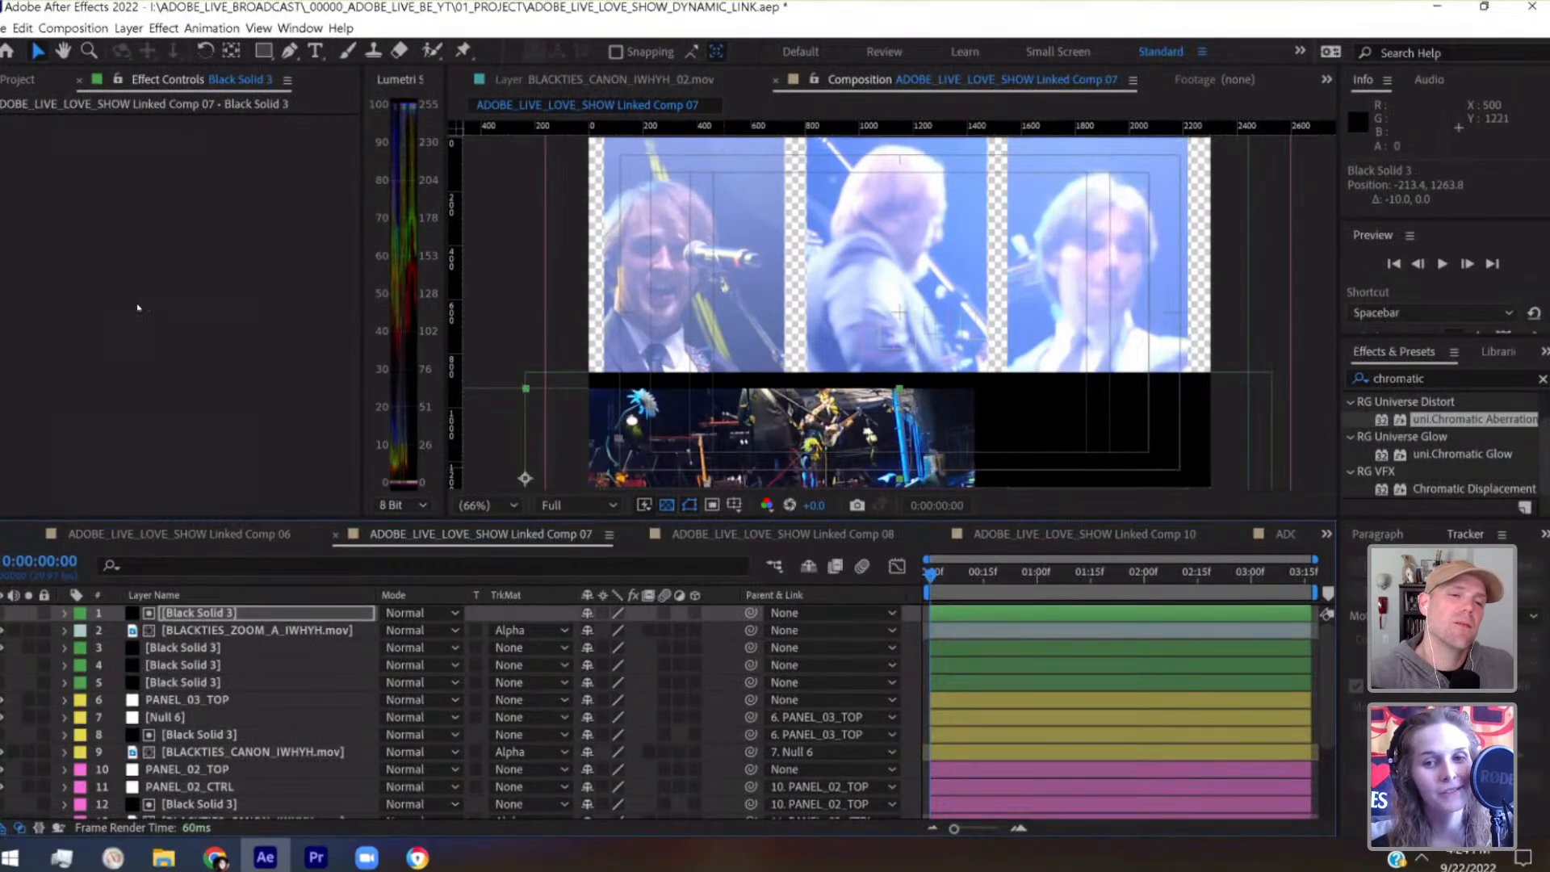
{"action": "key", "text": "shift+Left"}
{"action": "key", "text": "shift+Left"}
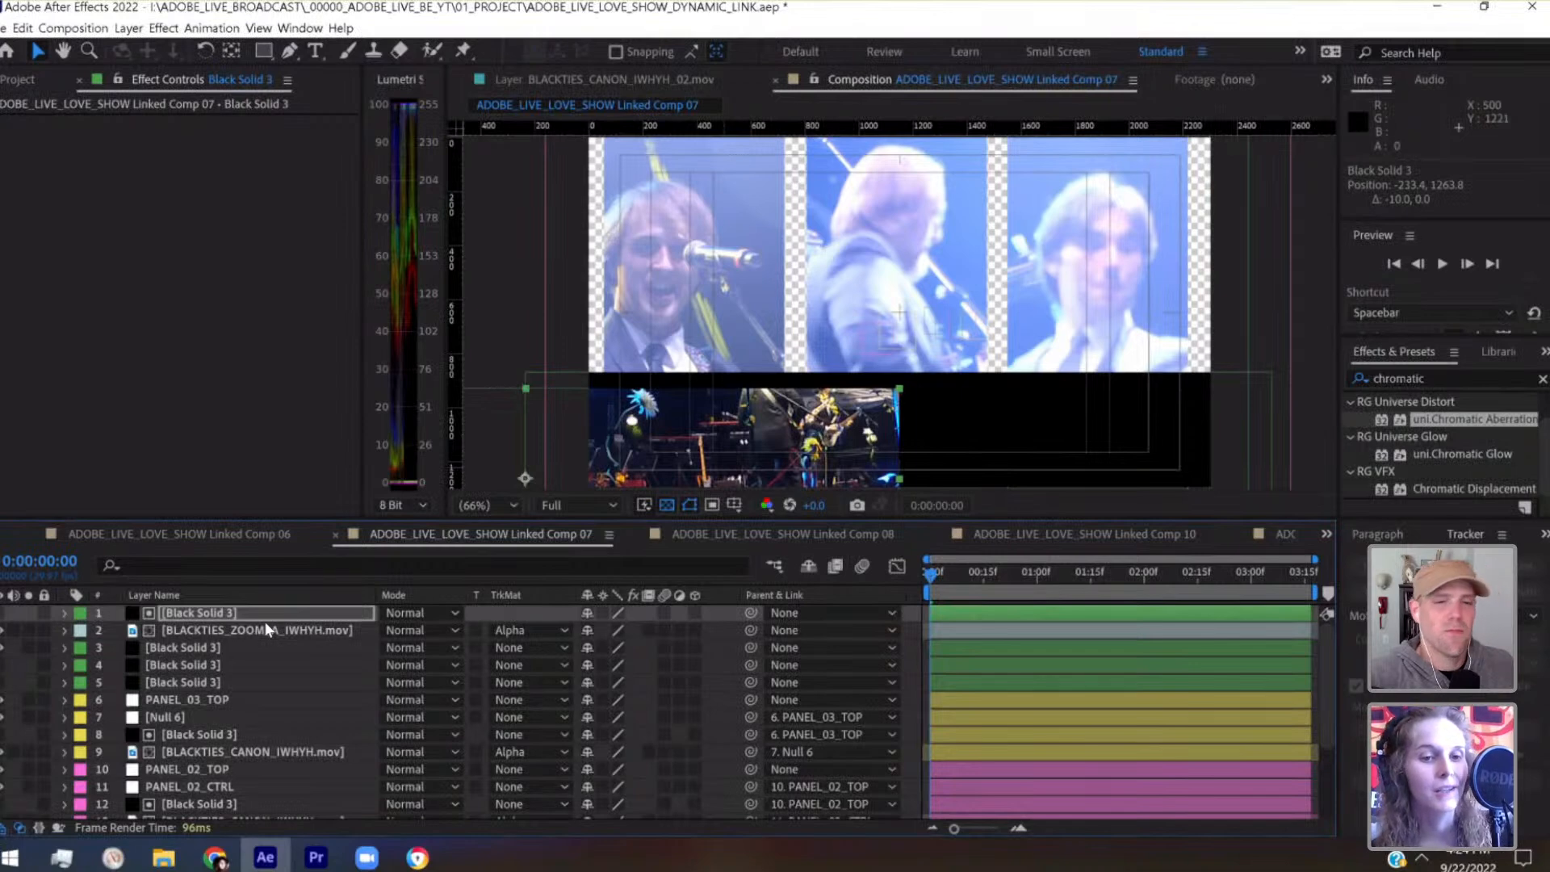
Save the project and compare the outlines of the matte solid and the BLACKTIES_ZOOM_A_IWHYH.mov layer
{"action": "left_click", "coordinate": [273, 630]}
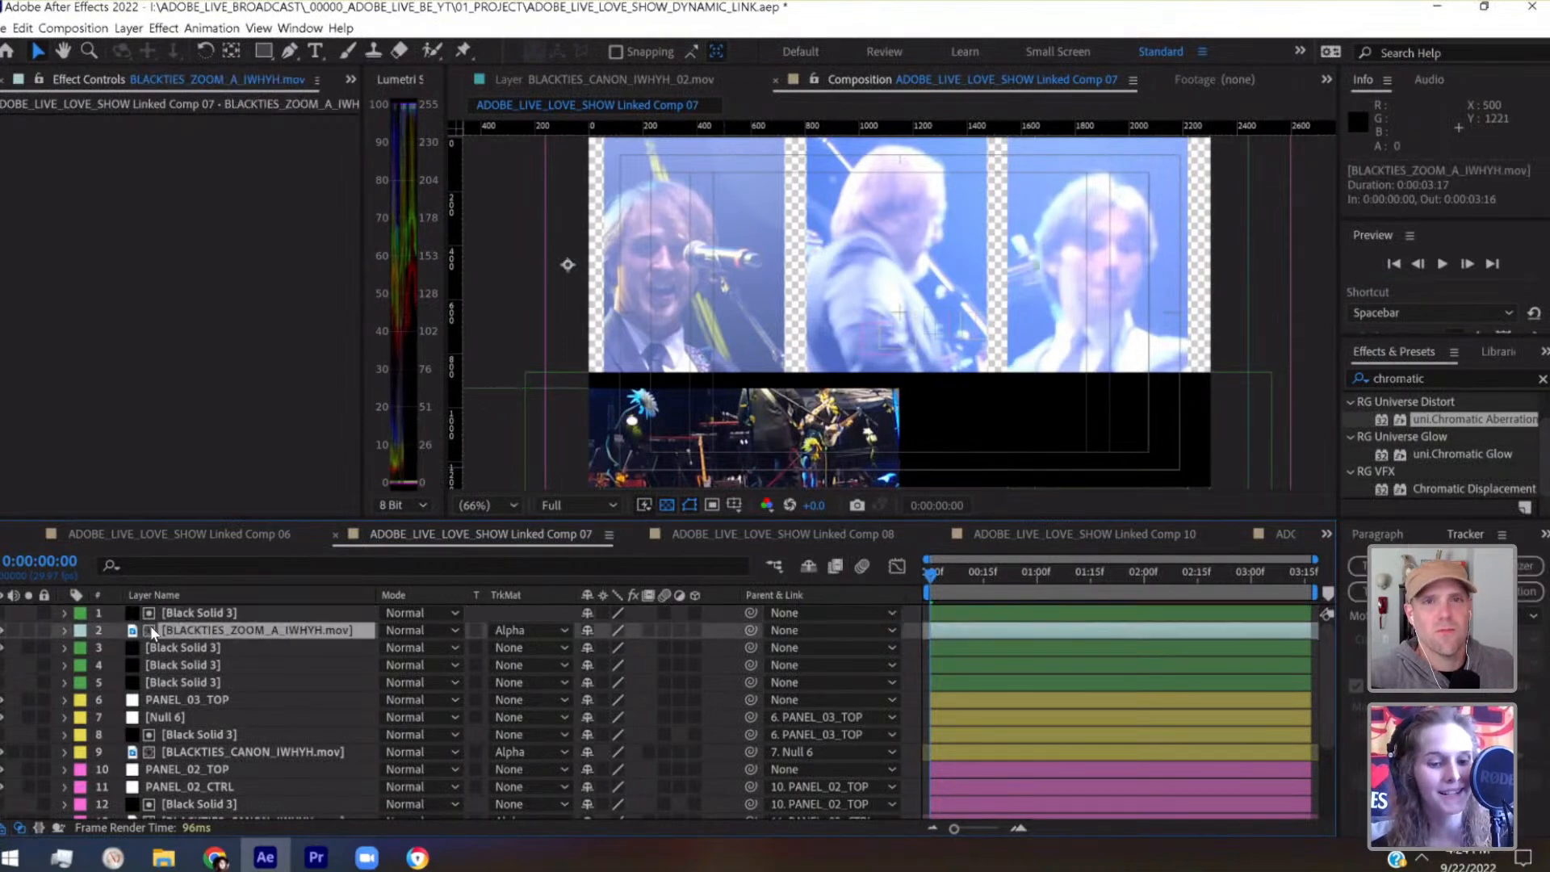
{"action": "key", "text": "ctrl+s"}
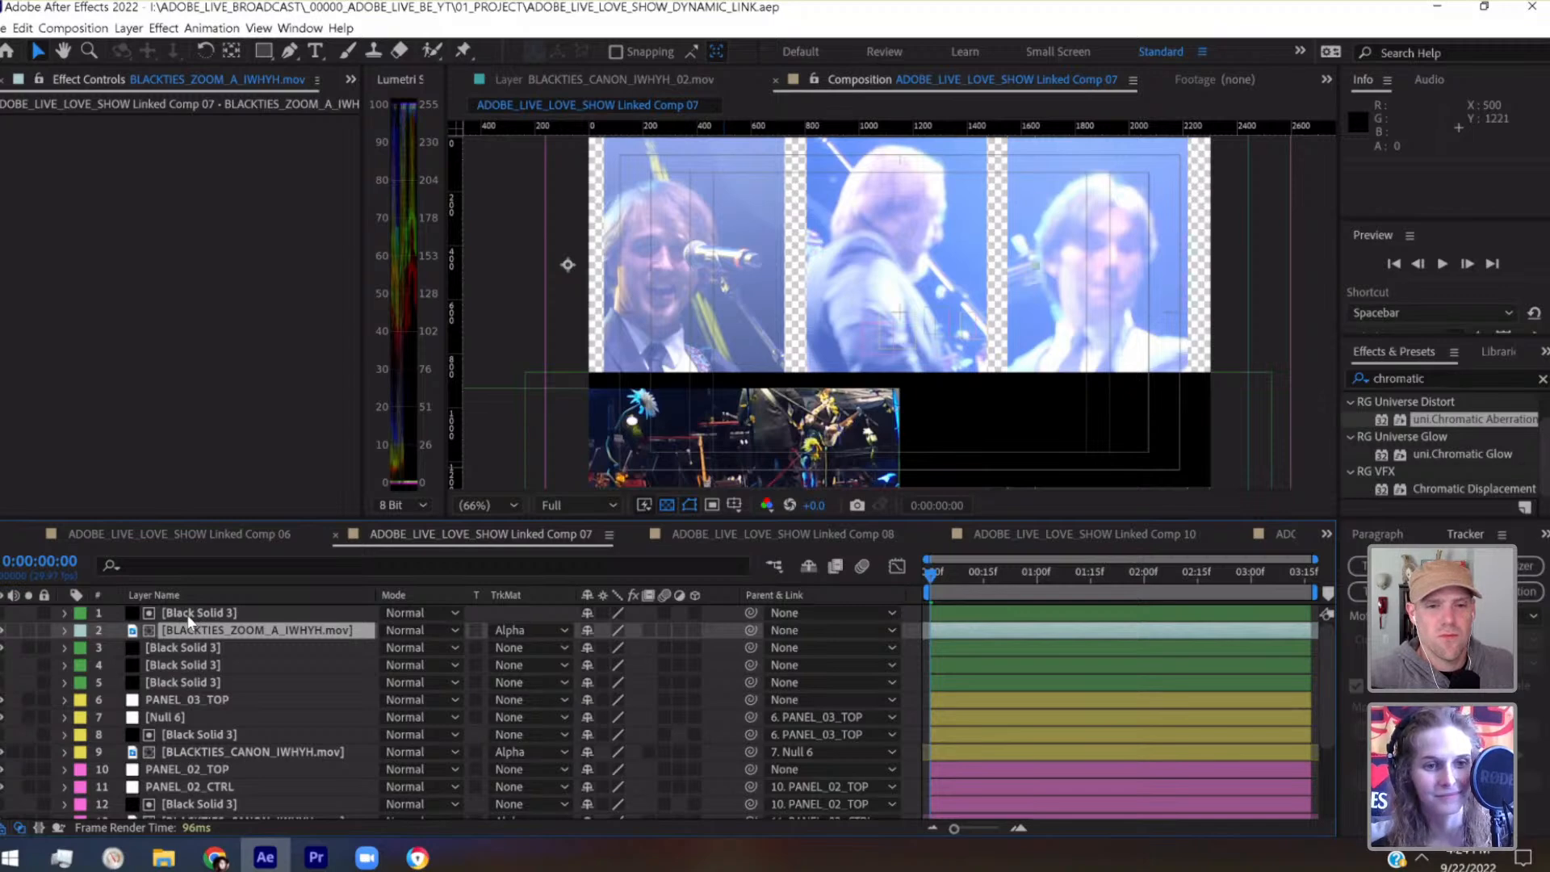
{"action": "left_click", "coordinate": [191, 616]}
{"action": "left_click", "coordinate": [179, 633]}
{"action": "left_click", "coordinate": [186, 615]}
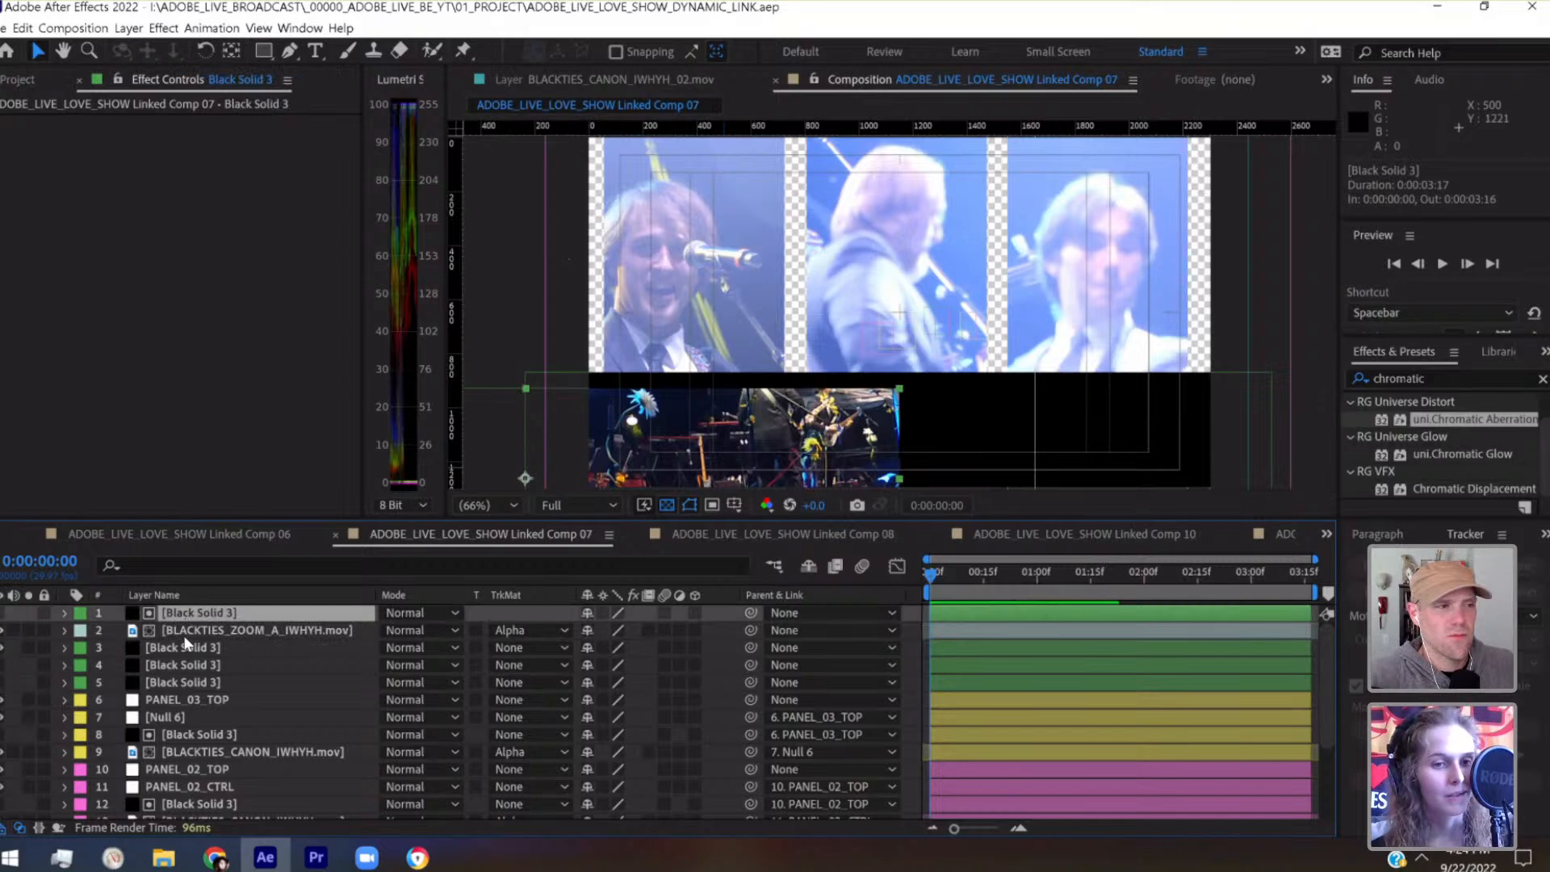
{"action": "left_click", "coordinate": [176, 631]}
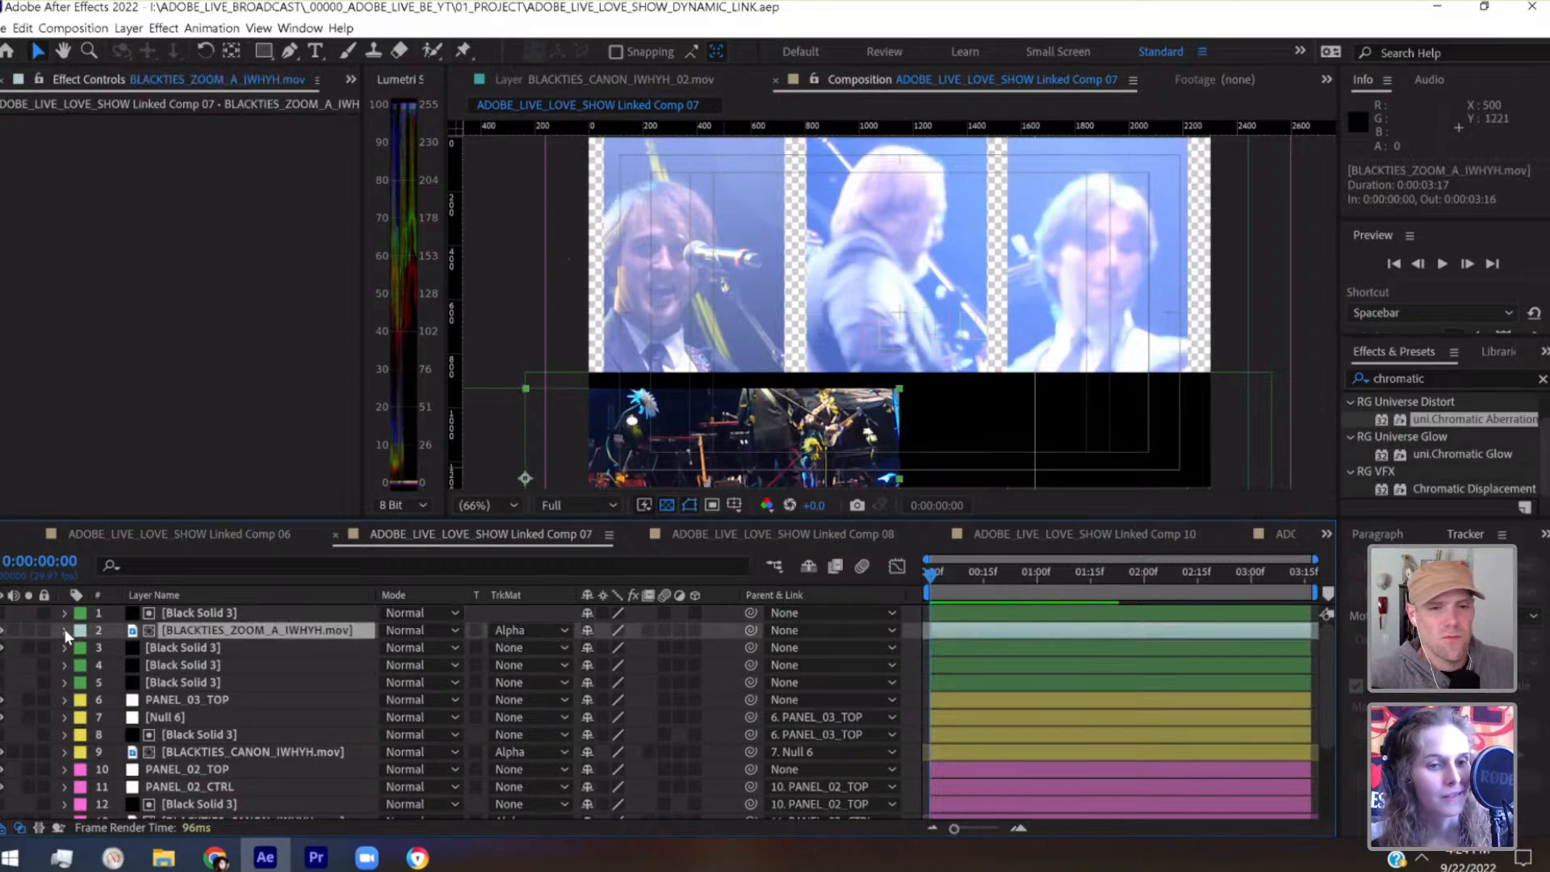
{"action": "left_click", "coordinate": [199, 611]}
Raise the black bar solid directly beneath the BLACKTIES_ZOOM_A_IWHYH.mov layer by about 10 pixels
{"action": "left_click", "coordinate": [194, 648]}
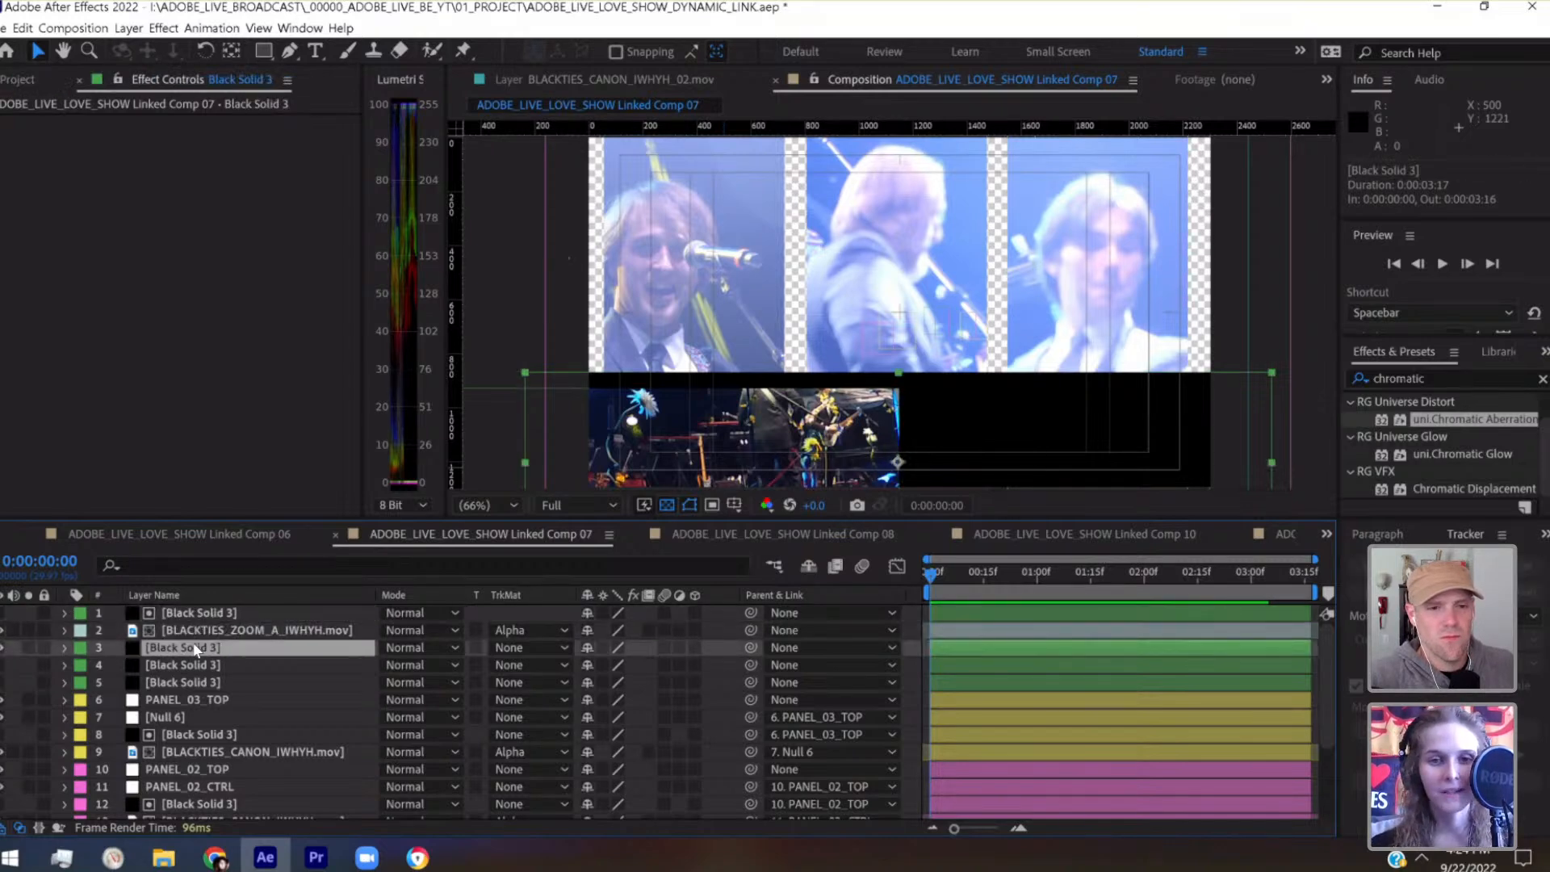
{"action": "key", "text": "shift+Up"}
{"action": "key", "text": "shift+Up"}
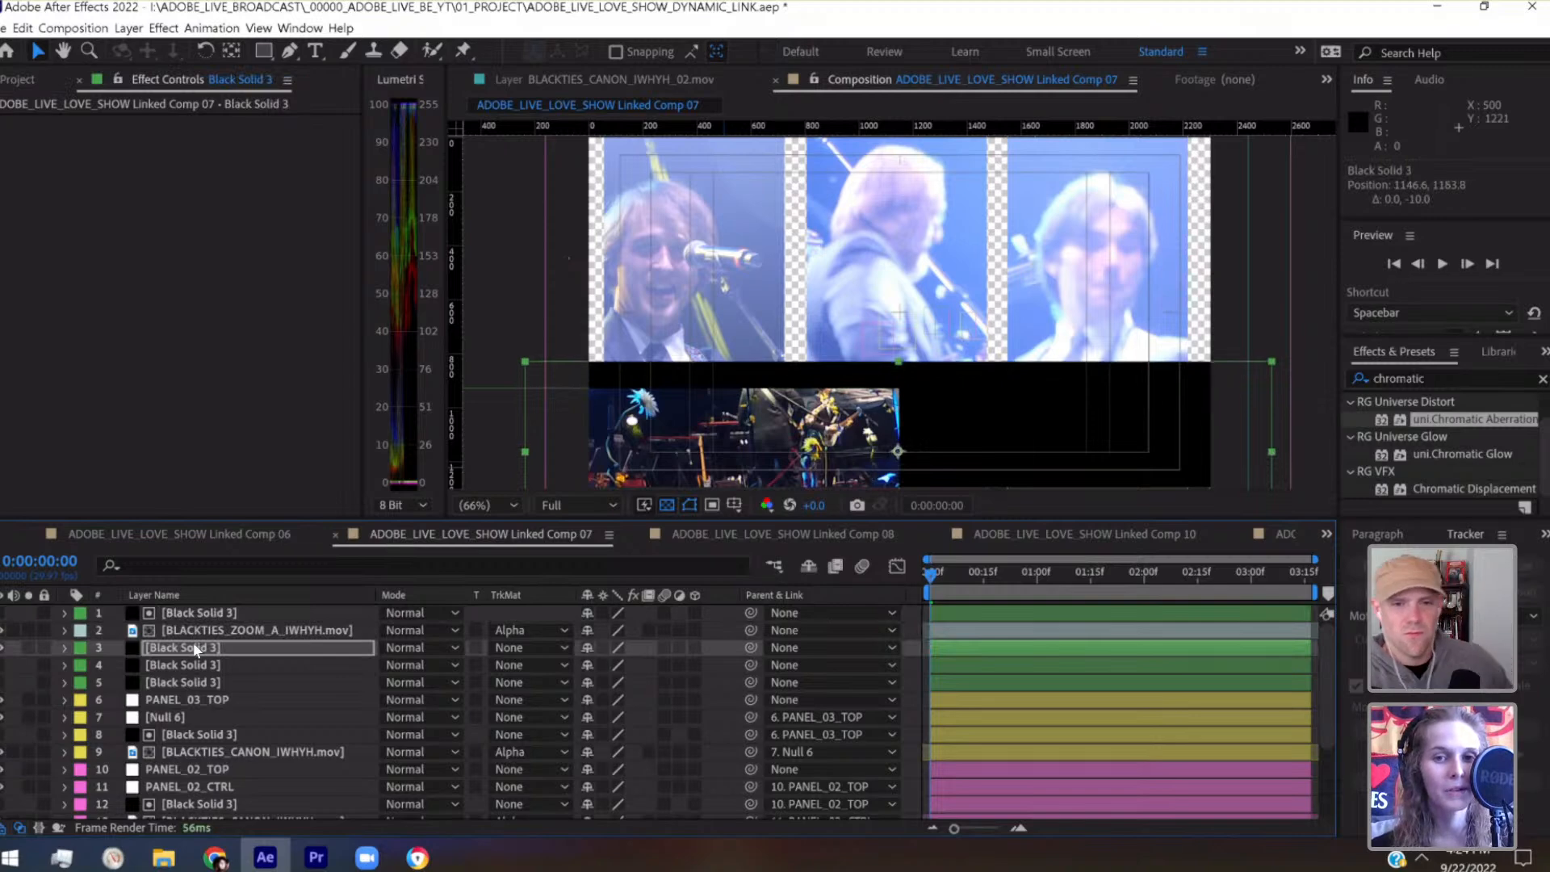
Reframe BLACKTIES_ZOOM_A_IWHYH.mov within its matte at position 306.7, 743.7 and scale 85%
{"action": "left_click", "coordinate": [192, 630]}
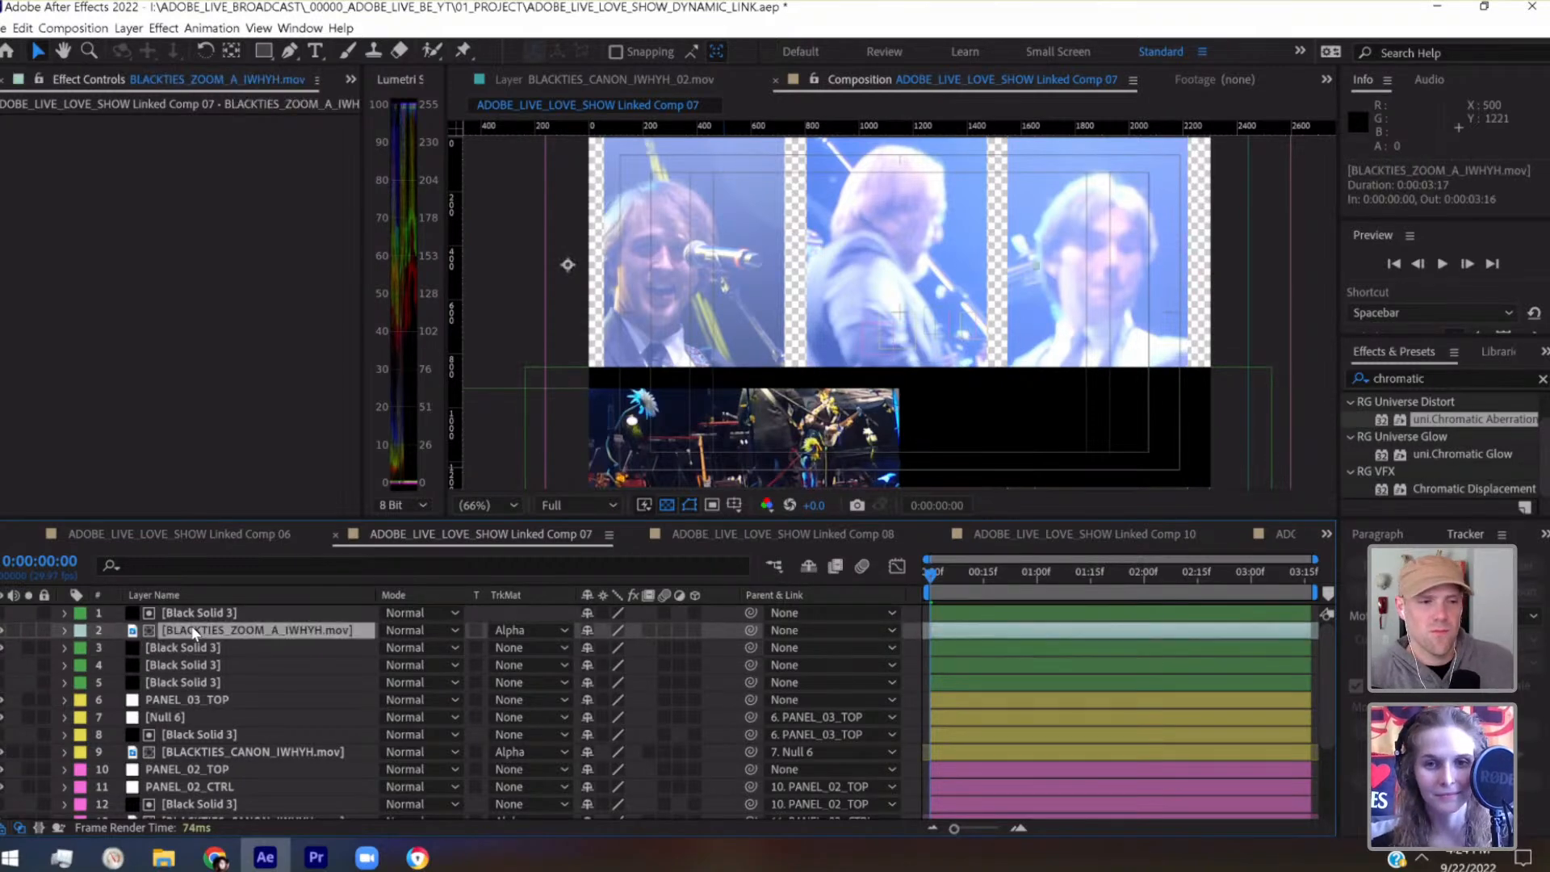
{"action": "key", "text": "shift+Up"}
{"action": "key", "text": "shift+Up"}
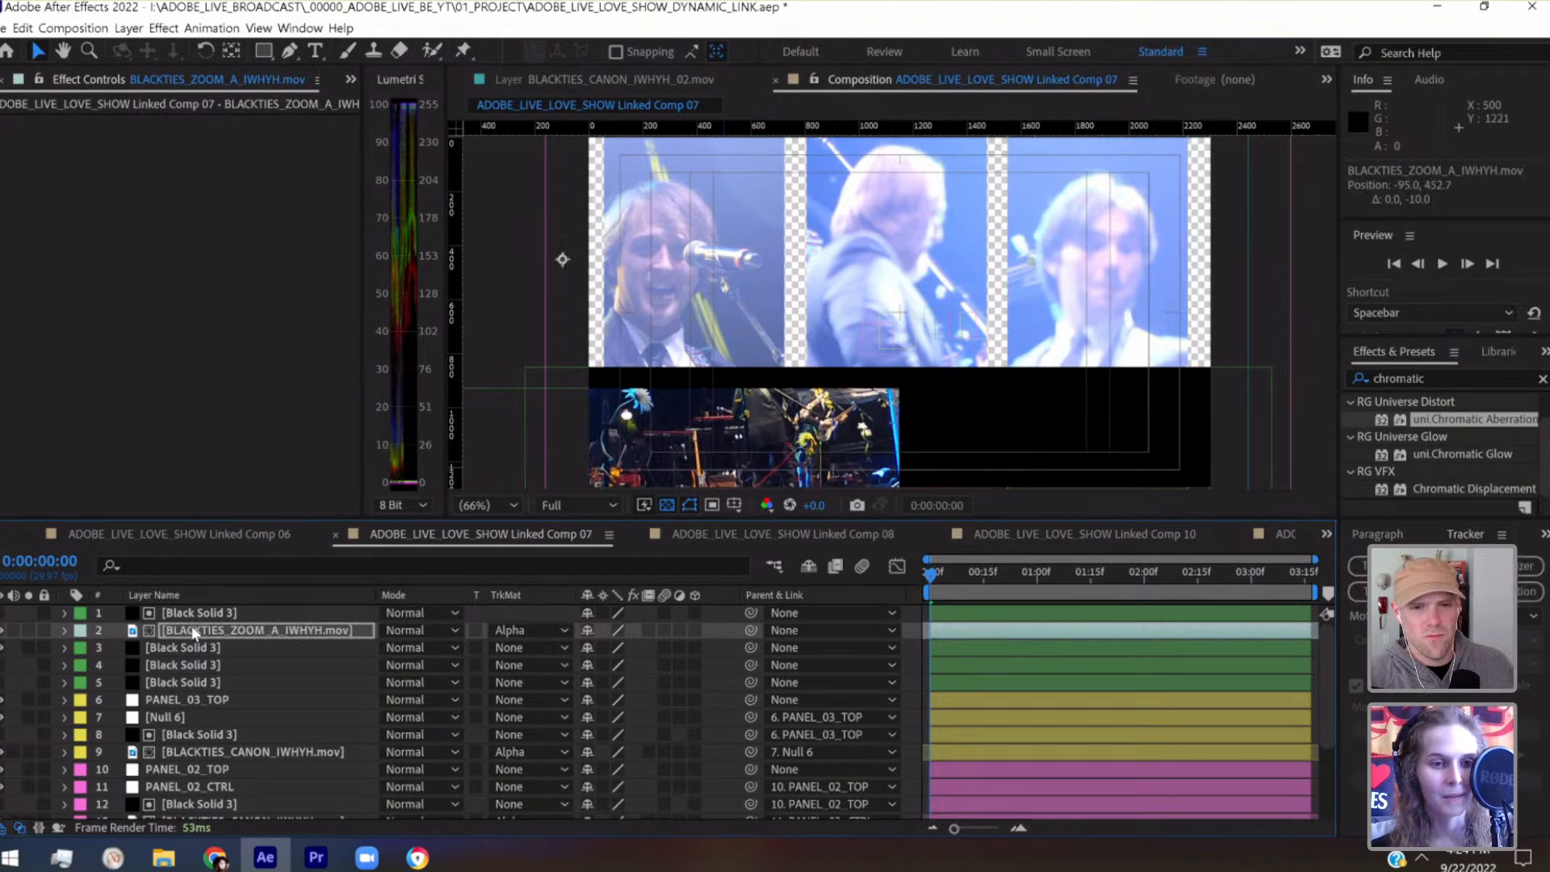
{"action": "left_click", "coordinate": [64, 631]}
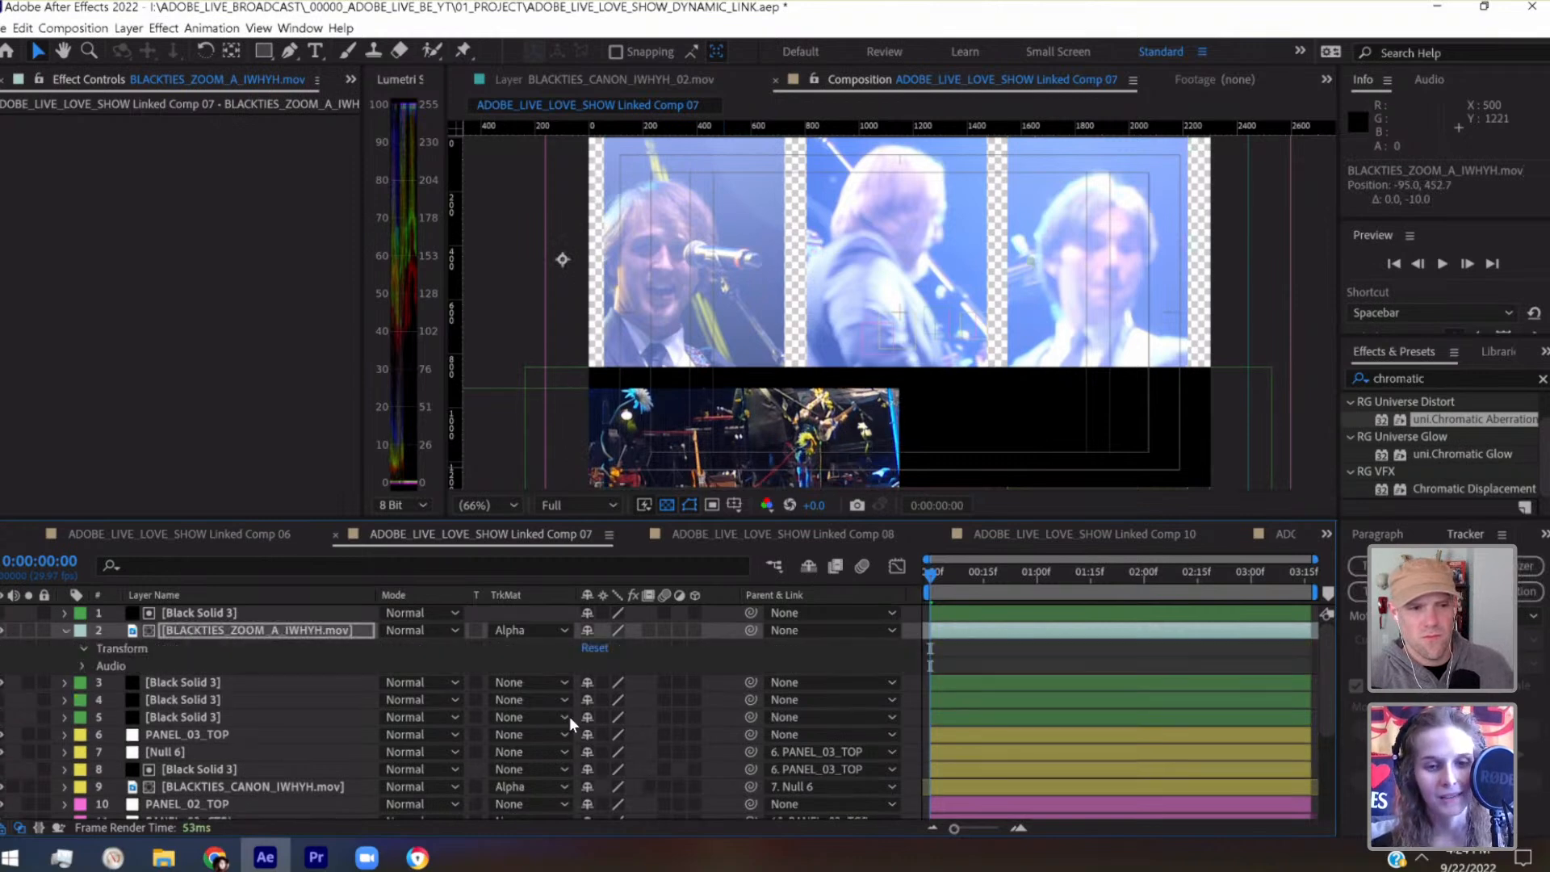
{"action": "left_click_drag", "start_coordinate": [621, 701], "coordinate": [563, 701]}
{"action": "left_click_drag", "start_coordinate": [764, 413], "coordinate": [862, 457]}
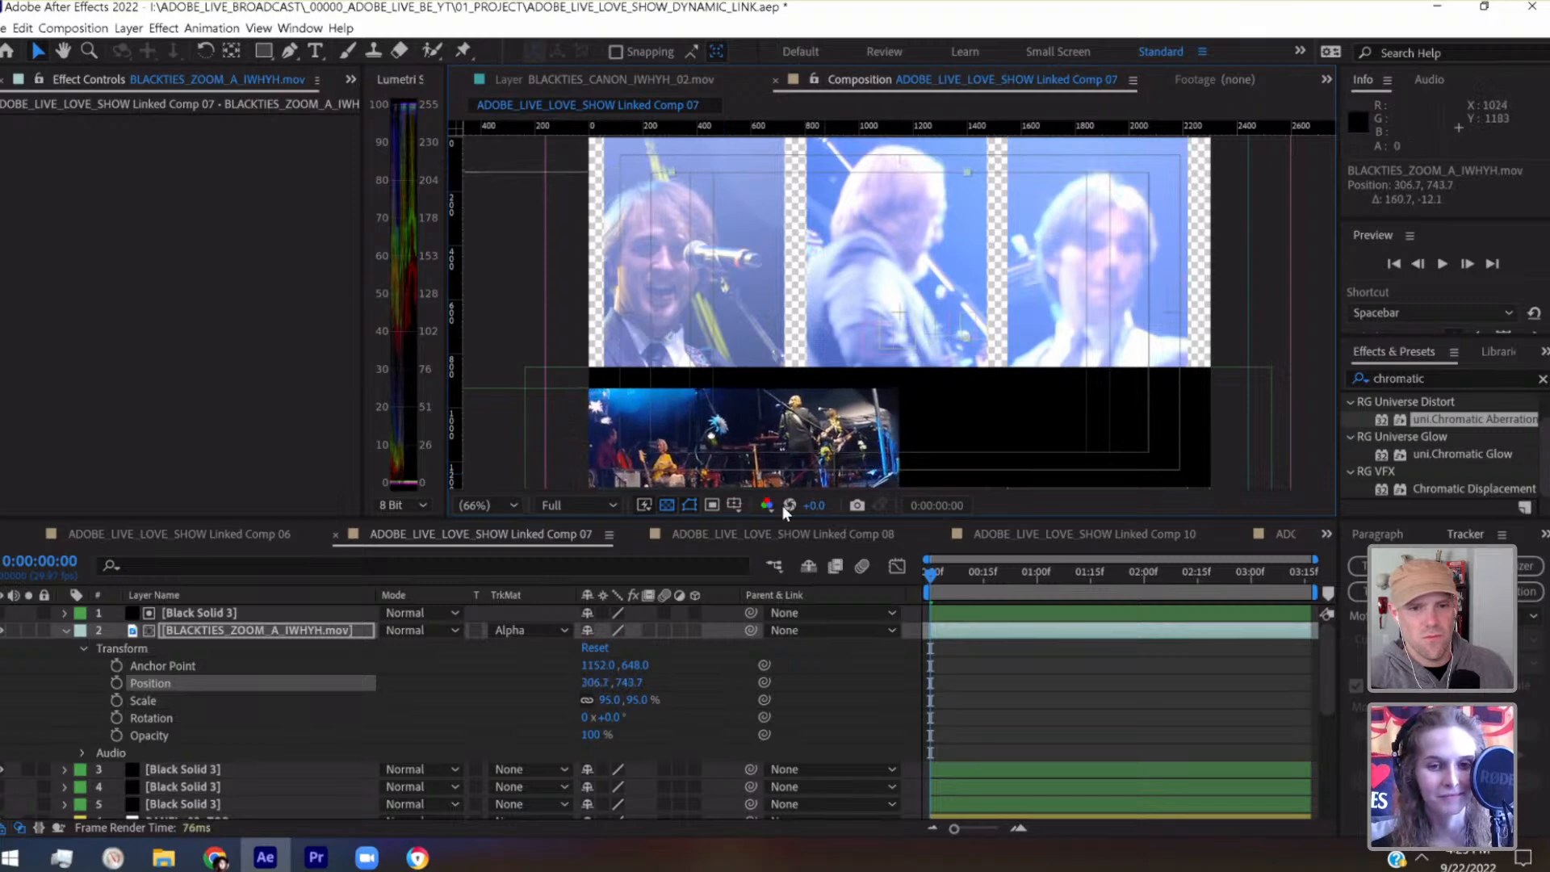
{"action": "left_click", "coordinate": [603, 700]}
{"action": "key", "text": "shift+Down"}
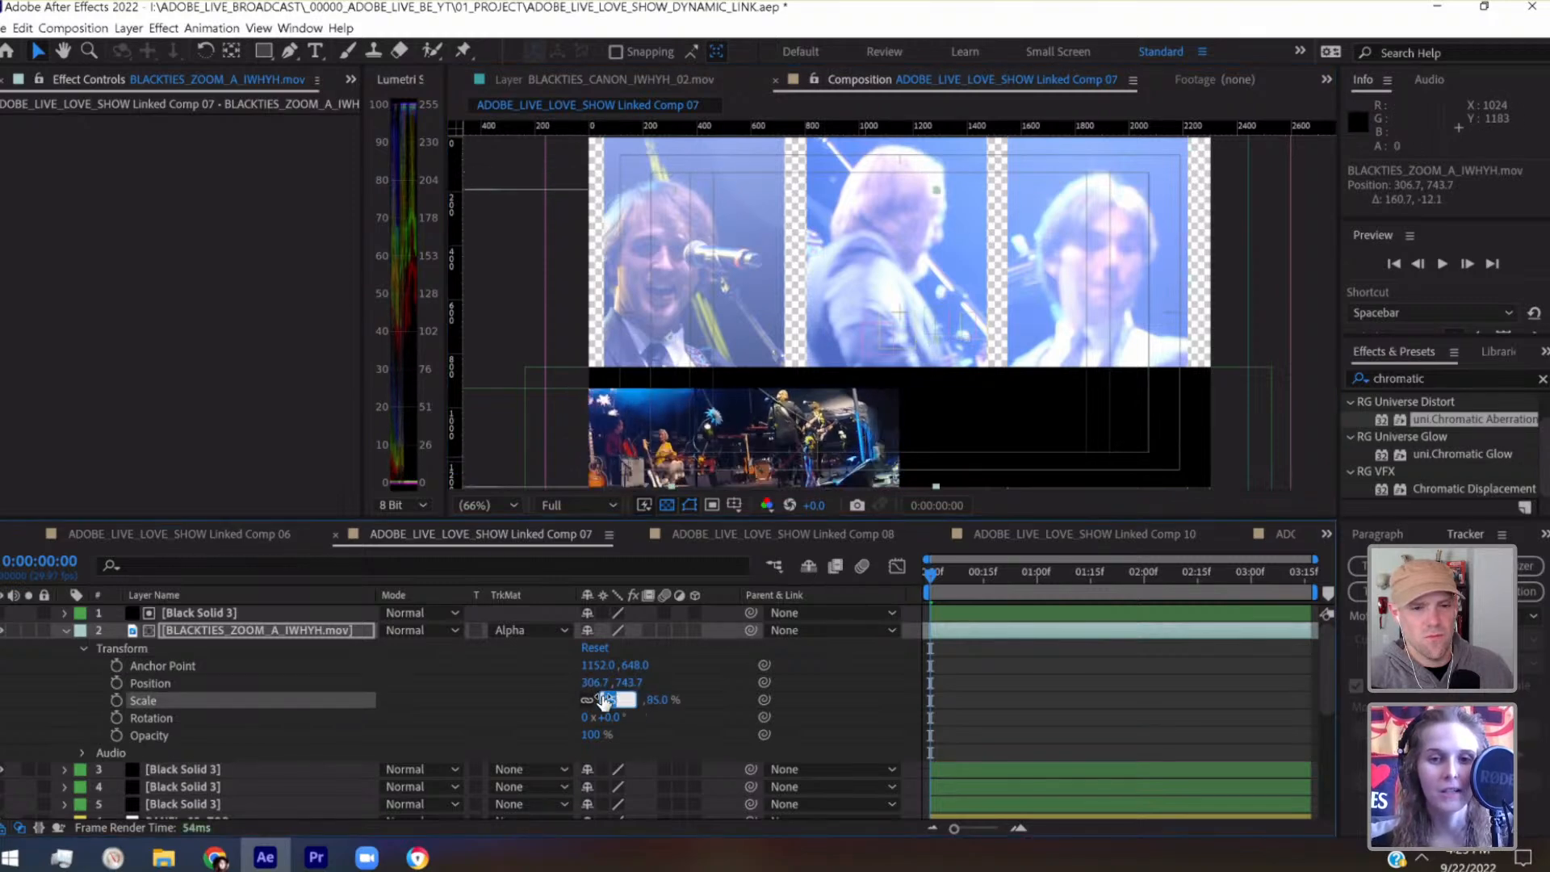
{"action": "left_click", "coordinate": [336, 637]}
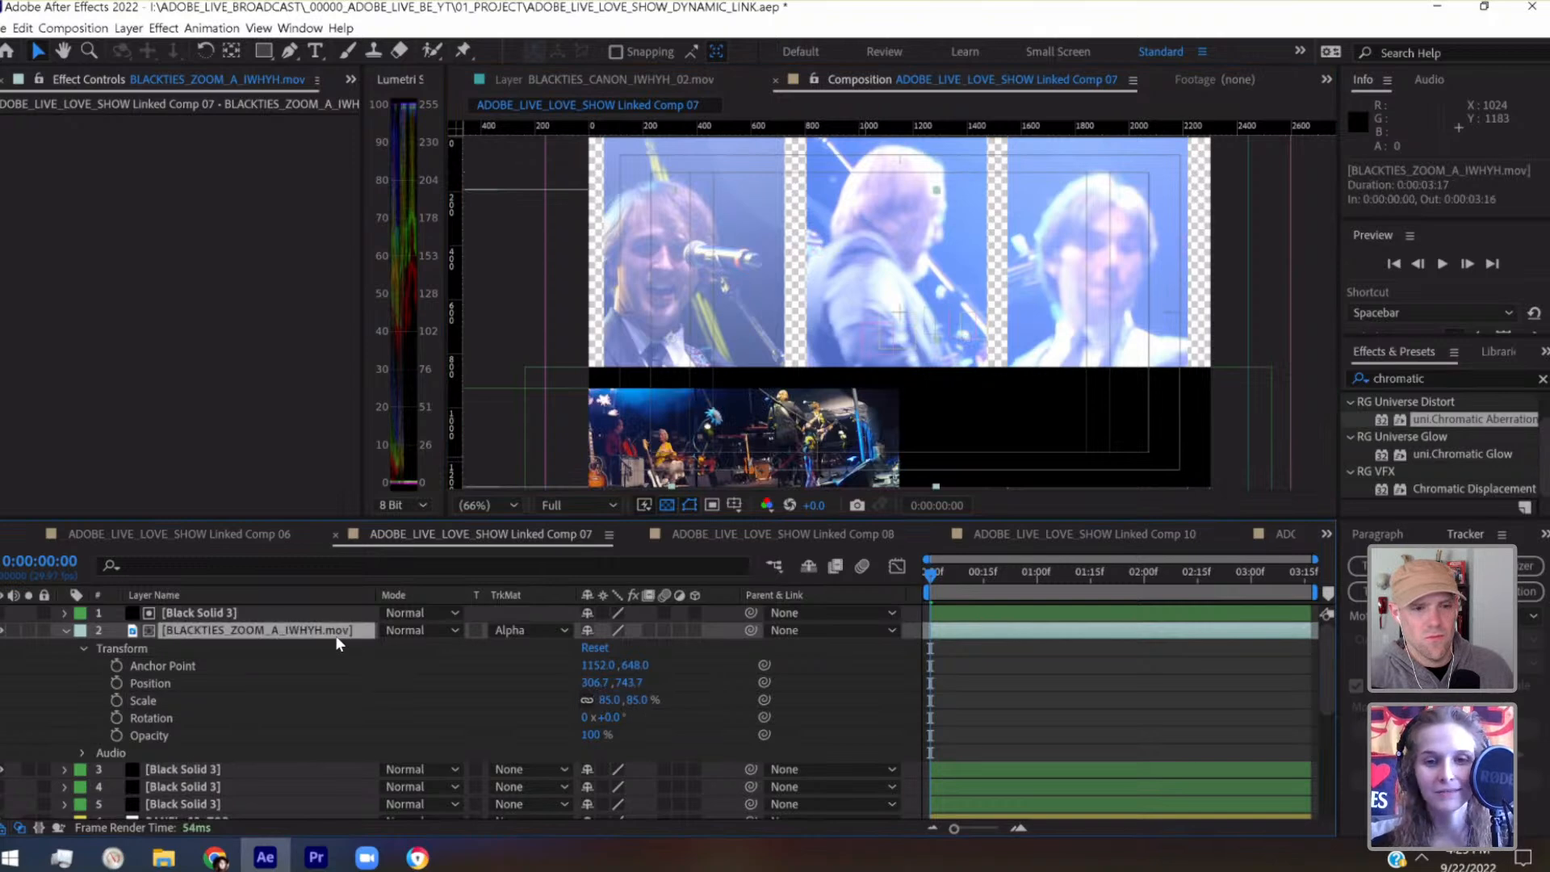
Reframe the BLACKTIES_ZOOM_A_IWHYH.mov footage within its matte by moving it to position 466.7, 783.7
{"action": "key", "text": "shift+Down"}
{"action": "key", "text": "shift+Down"}
{"action": "key", "text": "shift+Down"}
{"action": "key", "text": "shift+Down"}
{"action": "key", "text": "shift+Right"}
{"action": "key", "text": "shift+Right"}
{"action": "key", "text": "shift+Right"}
{"action": "key", "text": "shift+Right"}
{"action": "key", "text": "shift+Right"}
{"action": "key", "text": "shift+Right"}
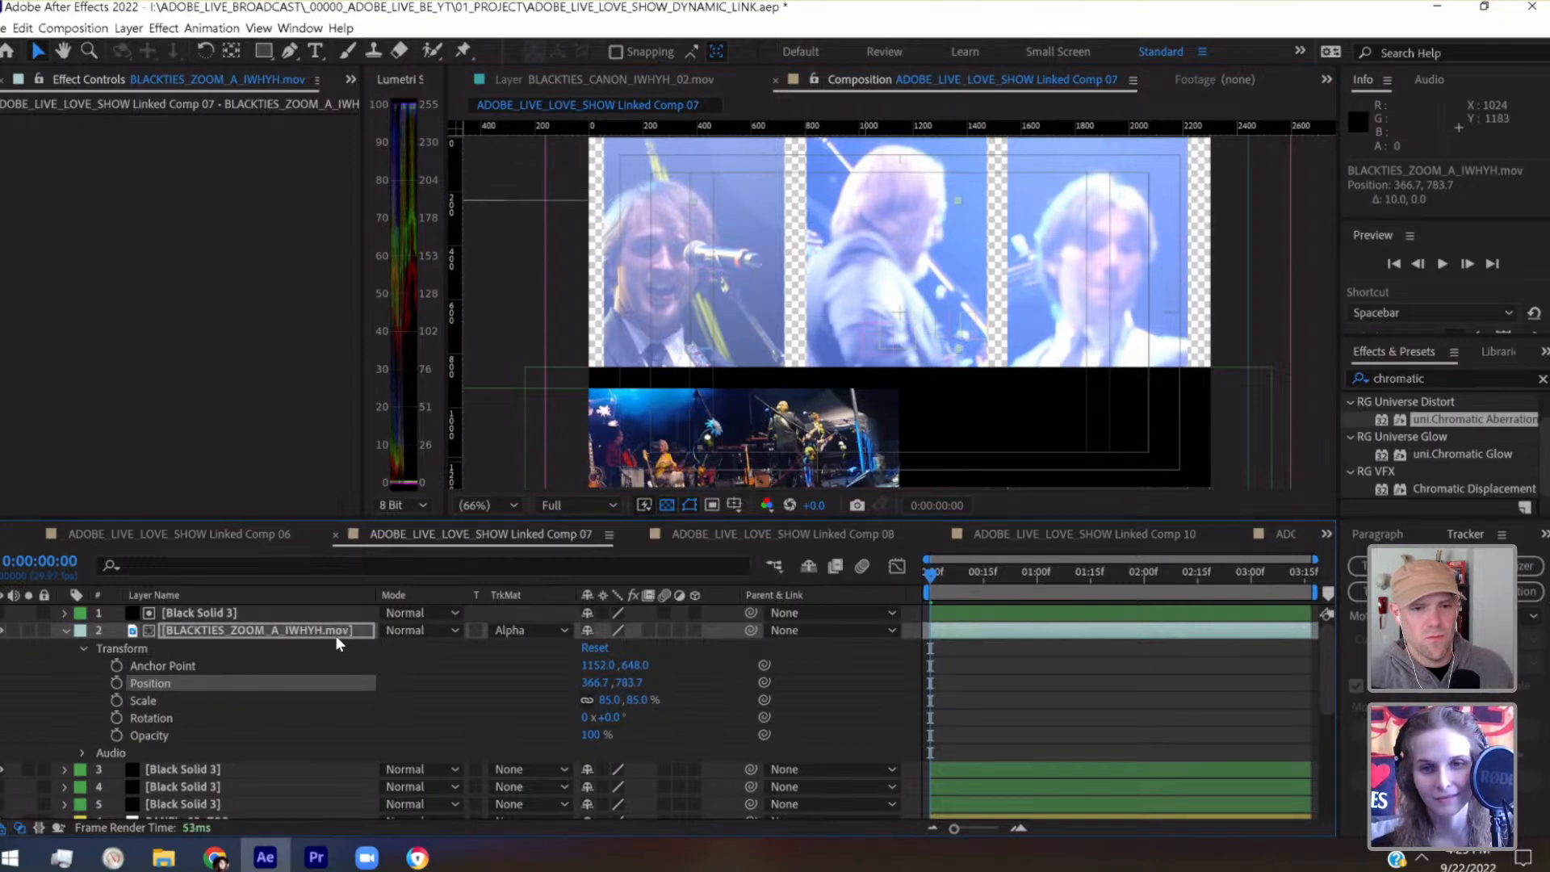
{"action": "key", "text": "shift+Right"}
{"action": "key", "text": "shift+Right"}
{"action": "key", "text": "shift+Right"}
{"action": "key", "text": "shift+Right"}
{"action": "key", "text": "shift+Right"}
{"action": "key", "text": "shift+Right"}
{"action": "key", "text": "shift+Right"}
{"action": "key", "text": "shift+Right"}
{"action": "key", "text": "shift+Right"}
{"action": "key", "text": "shift+Right"}
{"action": "key", "text": "shift+Right"}
{"action": "key", "text": "shift+Right"}
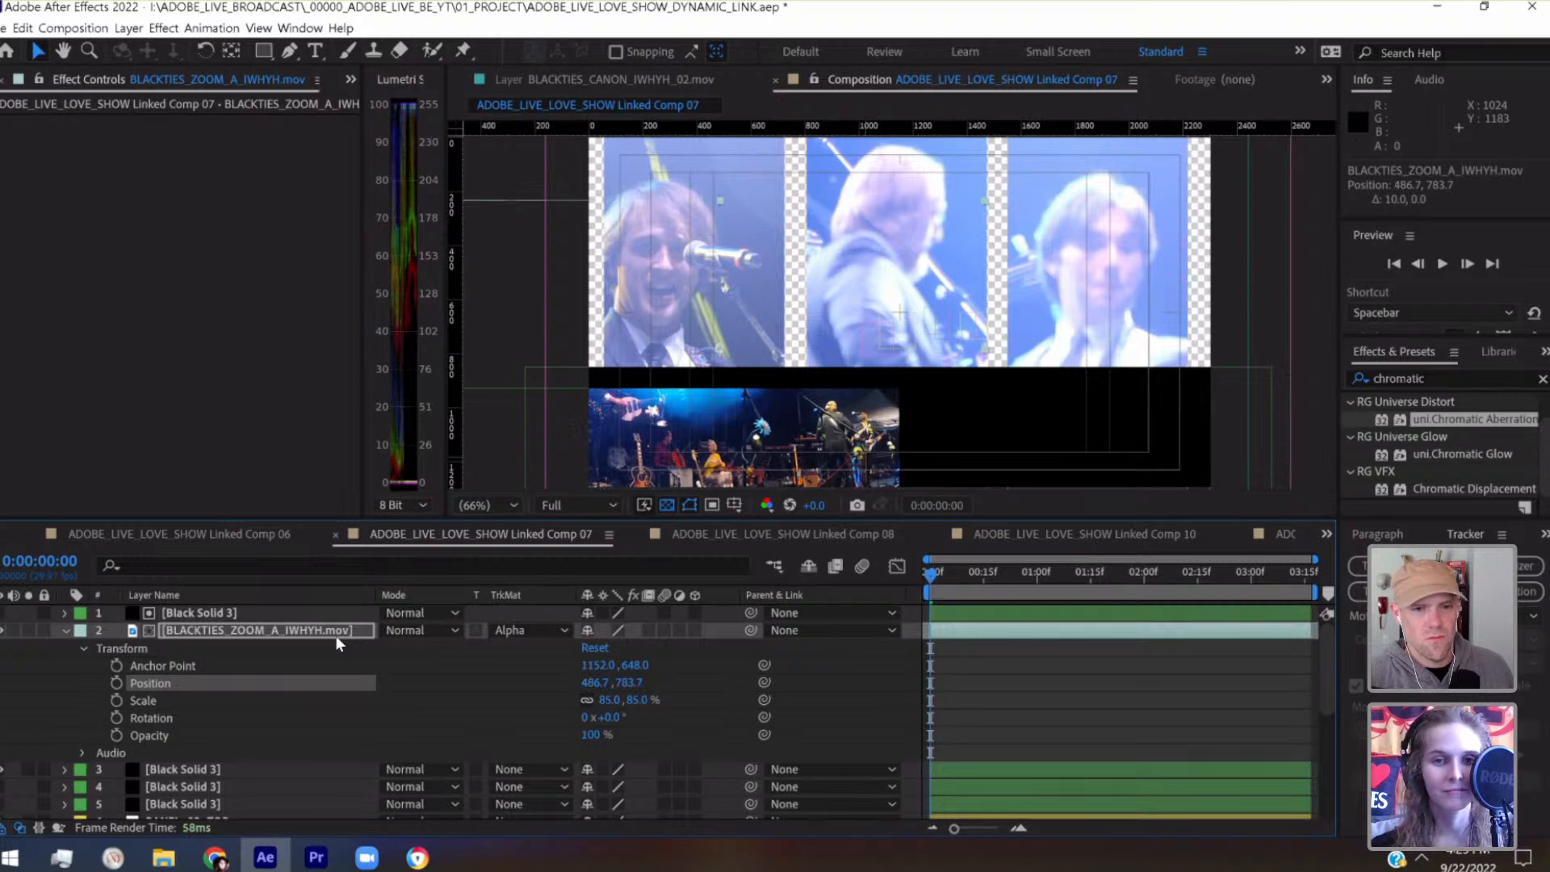
{"action": "key", "text": "shift+Left"}
{"action": "key", "text": "shift+Left"}
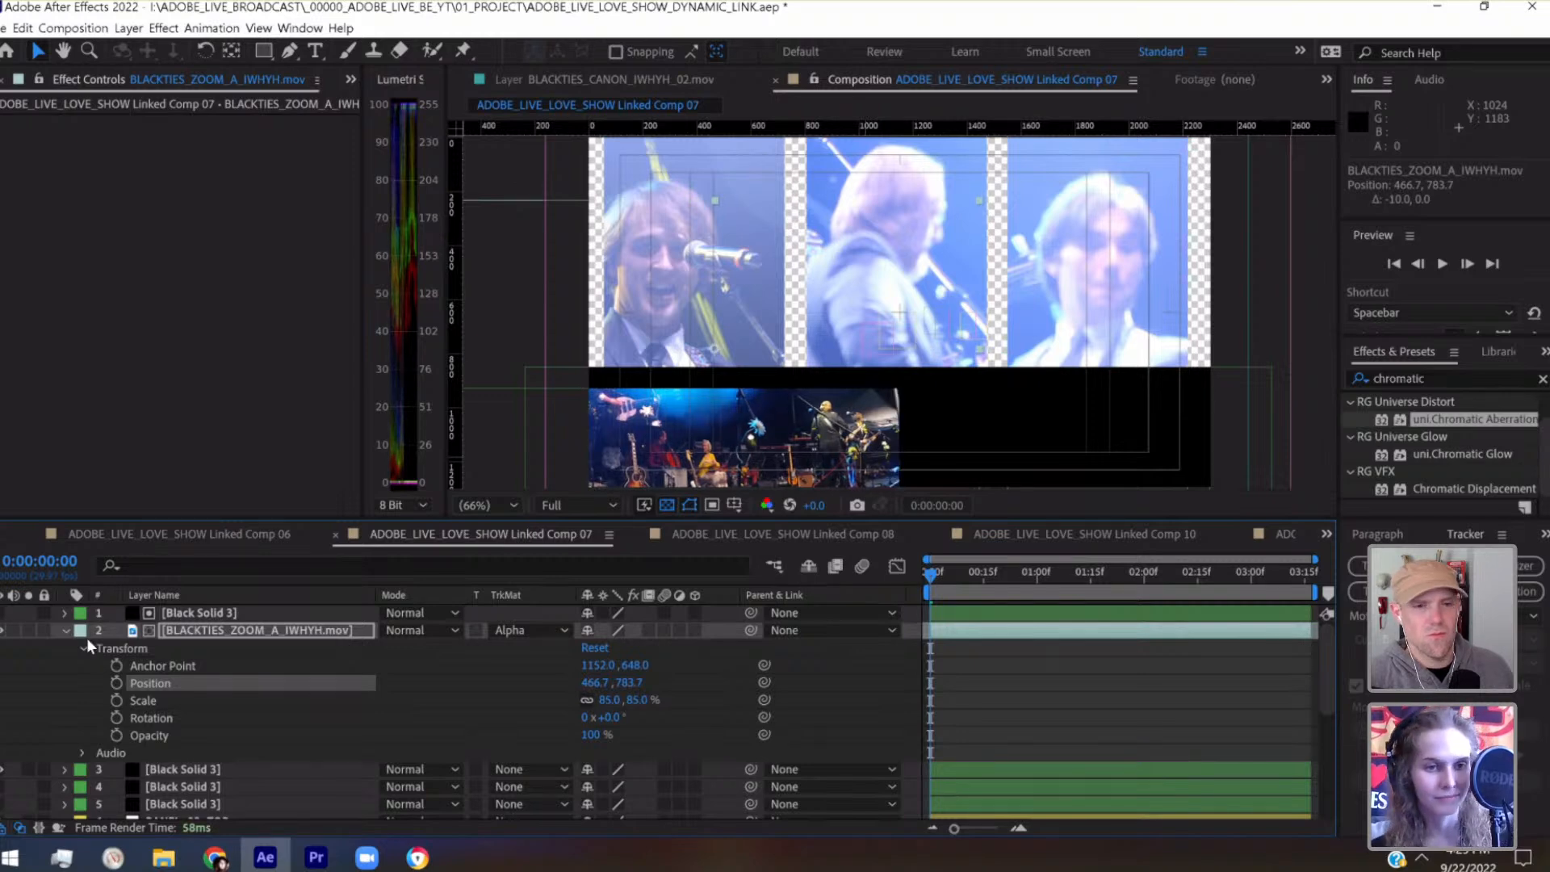
Raise the matte solid above BLACKTIES_ZOOM_A_IWHYH.mov to position -233.4, 1243.8
{"action": "left_click", "coordinate": [191, 615]}
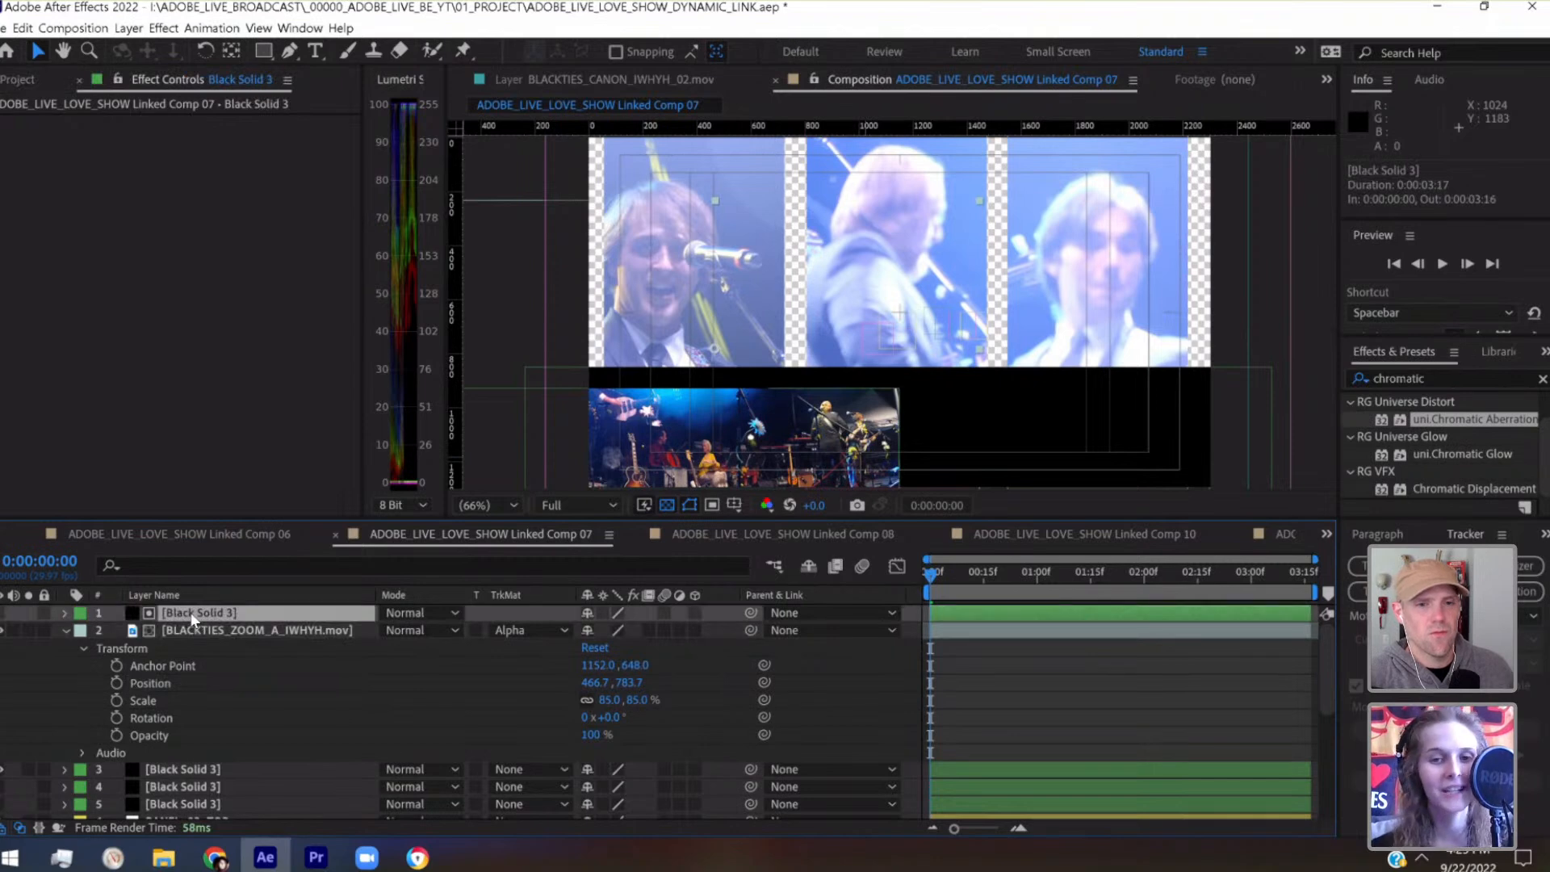
{"action": "key", "text": "shift+Up"}
{"action": "key", "text": "shift+Up"}
{"action": "key", "text": "shift+Down"}
{"action": "key", "text": "shift+Down"}
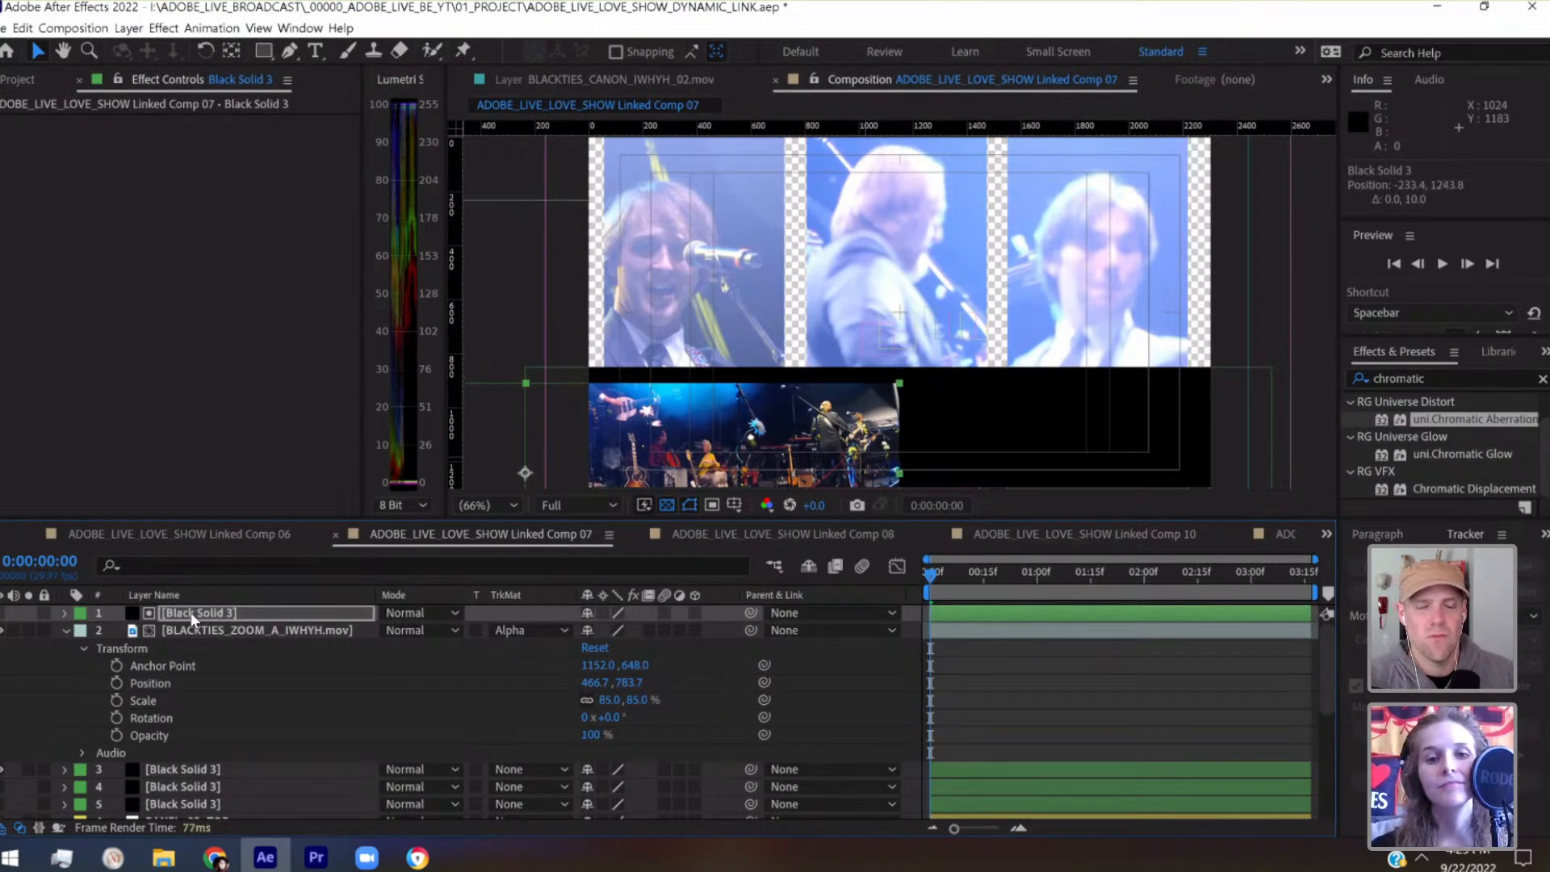
Collapse the BLACKTIES_ZOOM_A_IWHYH.mov properties and duplicate that layer together with its matte solid
{"action": "left_click", "coordinate": [66, 631]}
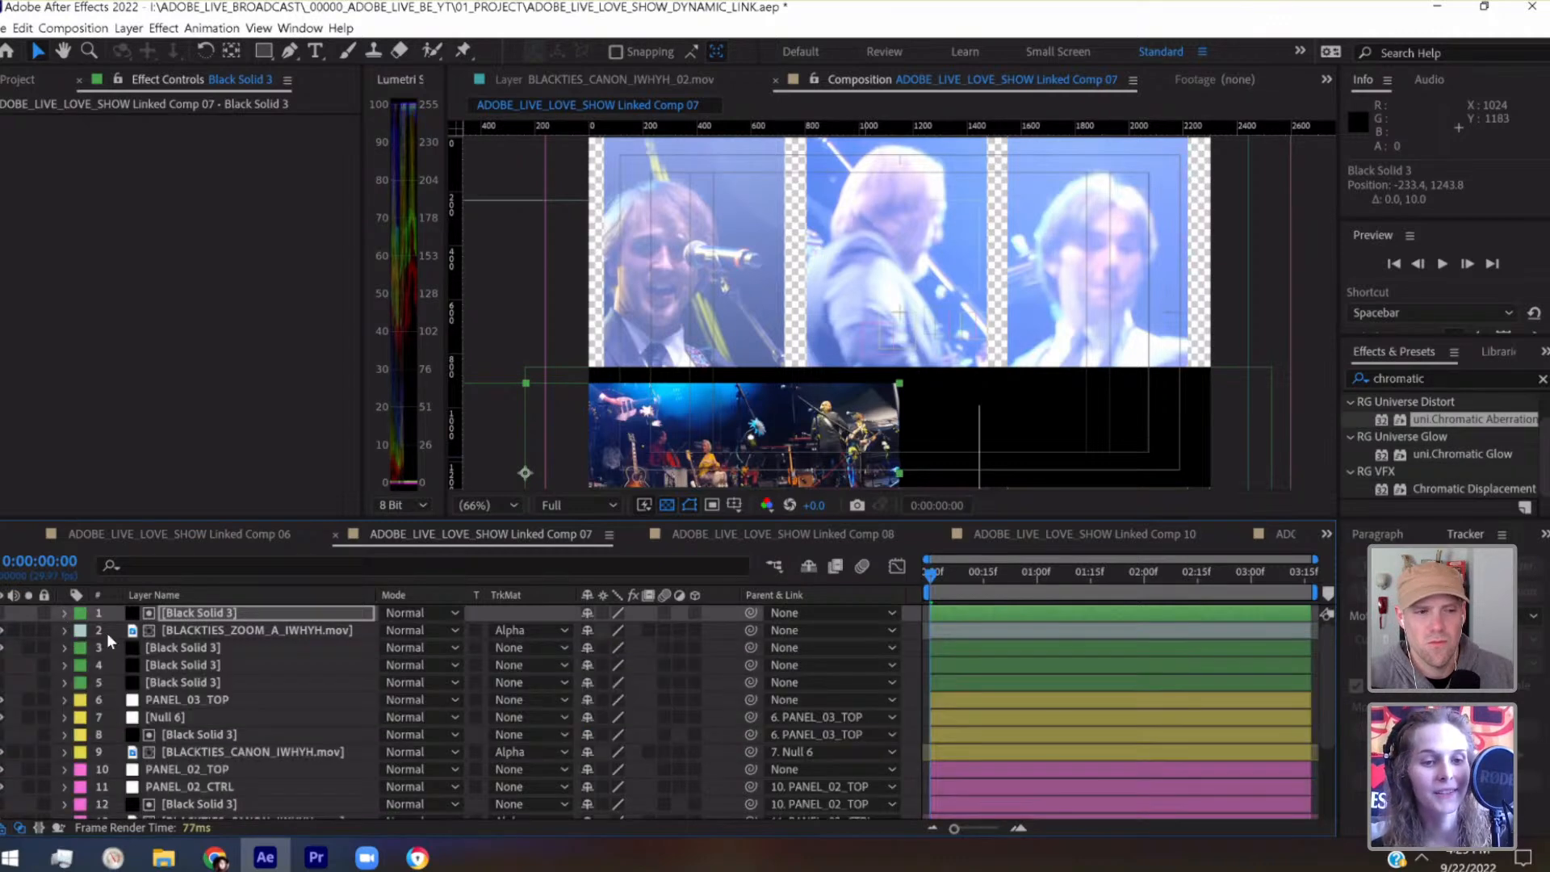
{"action": "left_click", "coordinate": [187, 636], "text": "ctrl"}
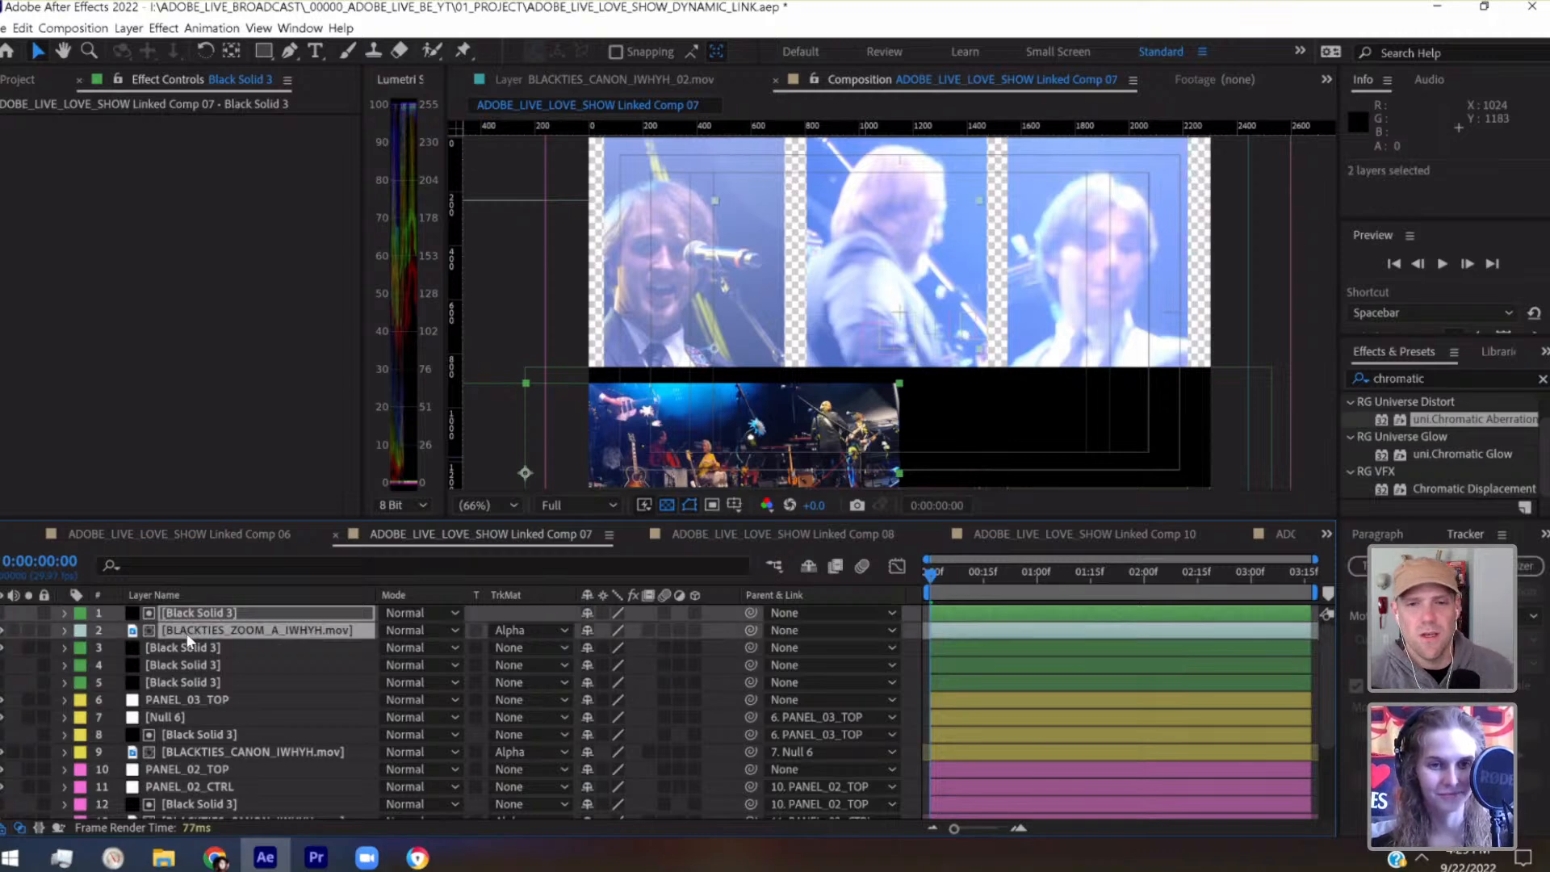
{"action": "key", "text": "ctrl+d"}
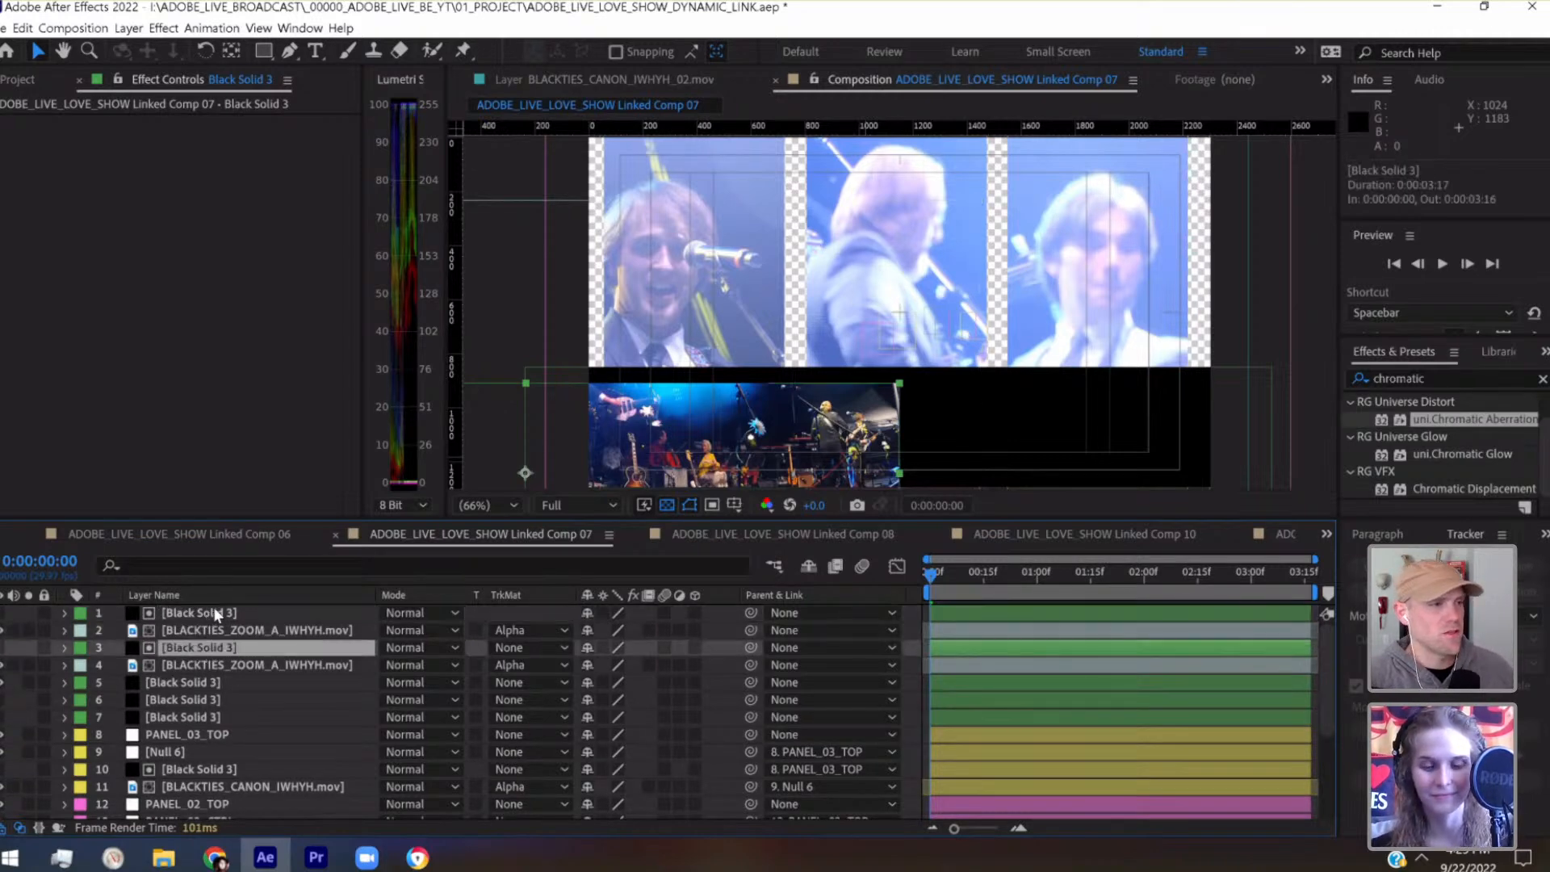
Move the duplicated matte solid right along the black bar to position 2546.6, 1243.8
{"action": "left_click", "coordinate": [215, 612]}
{"action": "key", "text": "shift+Right"}
{"action": "key", "text": "comma"}
{"action": "key", "text": "comma"}
{"action": "key", "text": "comma"}
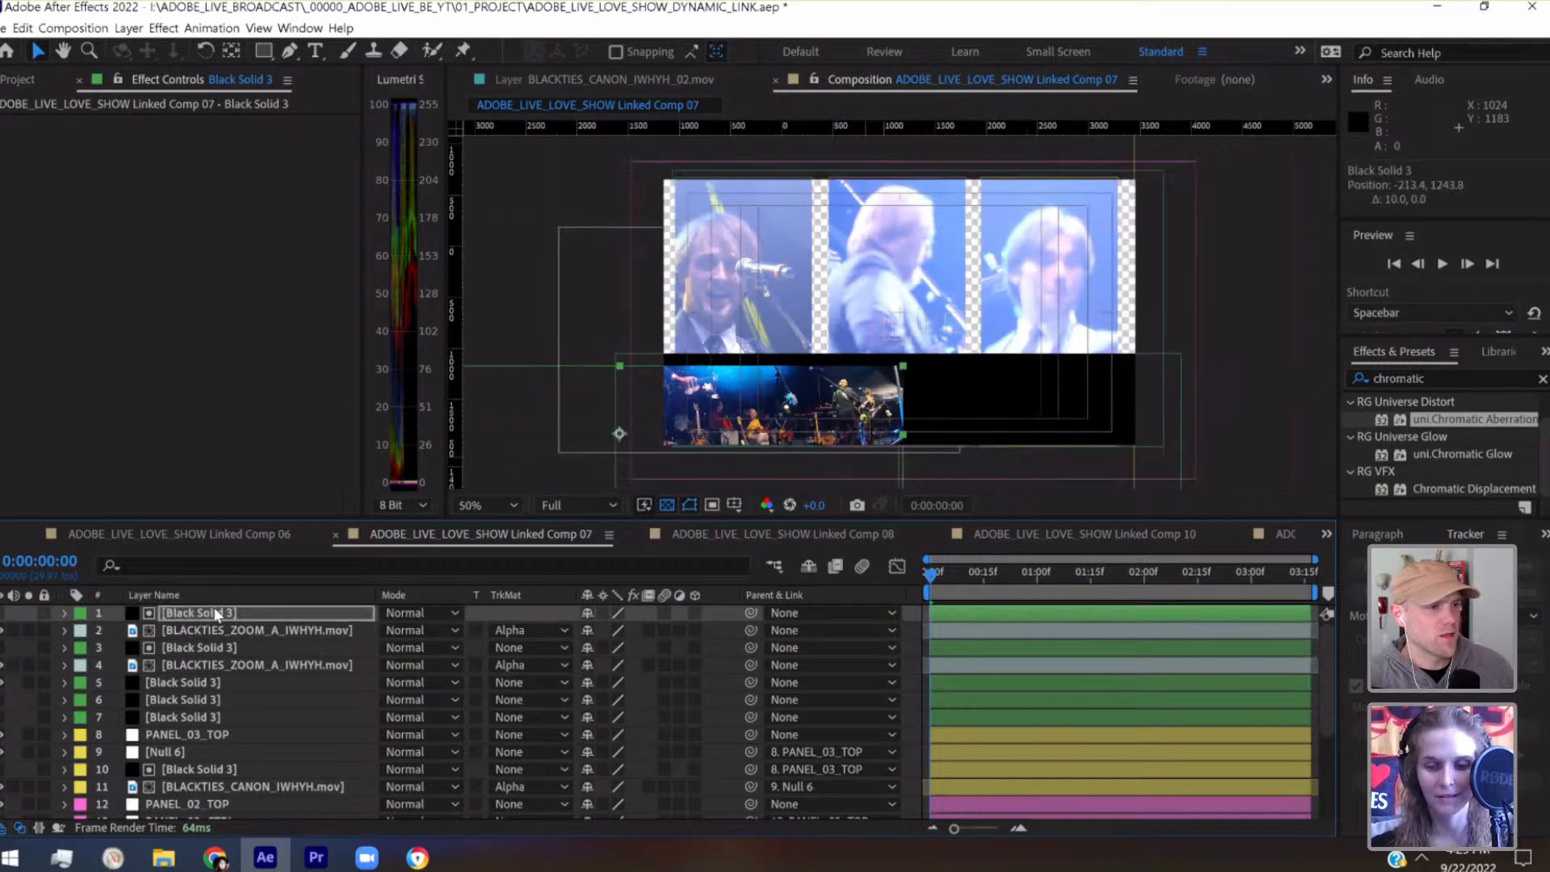
{"action": "key", "text": "shift+Right"}
{"action": "key", "text": "shift+Right"}
{"action": "key", "text": "shift+Right"}
{"action": "key", "text": "shift+Right"}
{"action": "key", "text": "shift+Right"}
{"action": "key", "text": "shift+Right"}
{"action": "key", "text": "shift+Right"}
{"action": "key", "text": "shift+Right"}
{"action": "key", "text": "shift+Right"}
{"action": "key", "text": "shift+Right"}
{"action": "key", "text": "shift+Right"}
{"action": "key", "text": "shift+Right"}
{"action": "key", "text": "shift+Right"}
{"action": "key", "text": "shift+Right"}
{"action": "key", "text": "shift+Right"}
{"action": "key", "text": "shift+Right"}
{"action": "key", "text": "shift+Right"}
{"action": "key", "text": "shift+Right"}
{"action": "key", "text": "shift+Right"}
{"action": "key", "text": "shift+Right"}
{"action": "key", "text": "shift+Right"}
{"action": "key", "text": "shift+Right"}
{"action": "key", "text": "shift+Right"}
{"action": "key", "text": "shift+Right"}
{"action": "key", "text": "shift+Right"}
{"action": "key", "text": "shift+Right"}
{"action": "key", "text": "shift+Right"}
{"action": "key", "text": "shift+Right"}
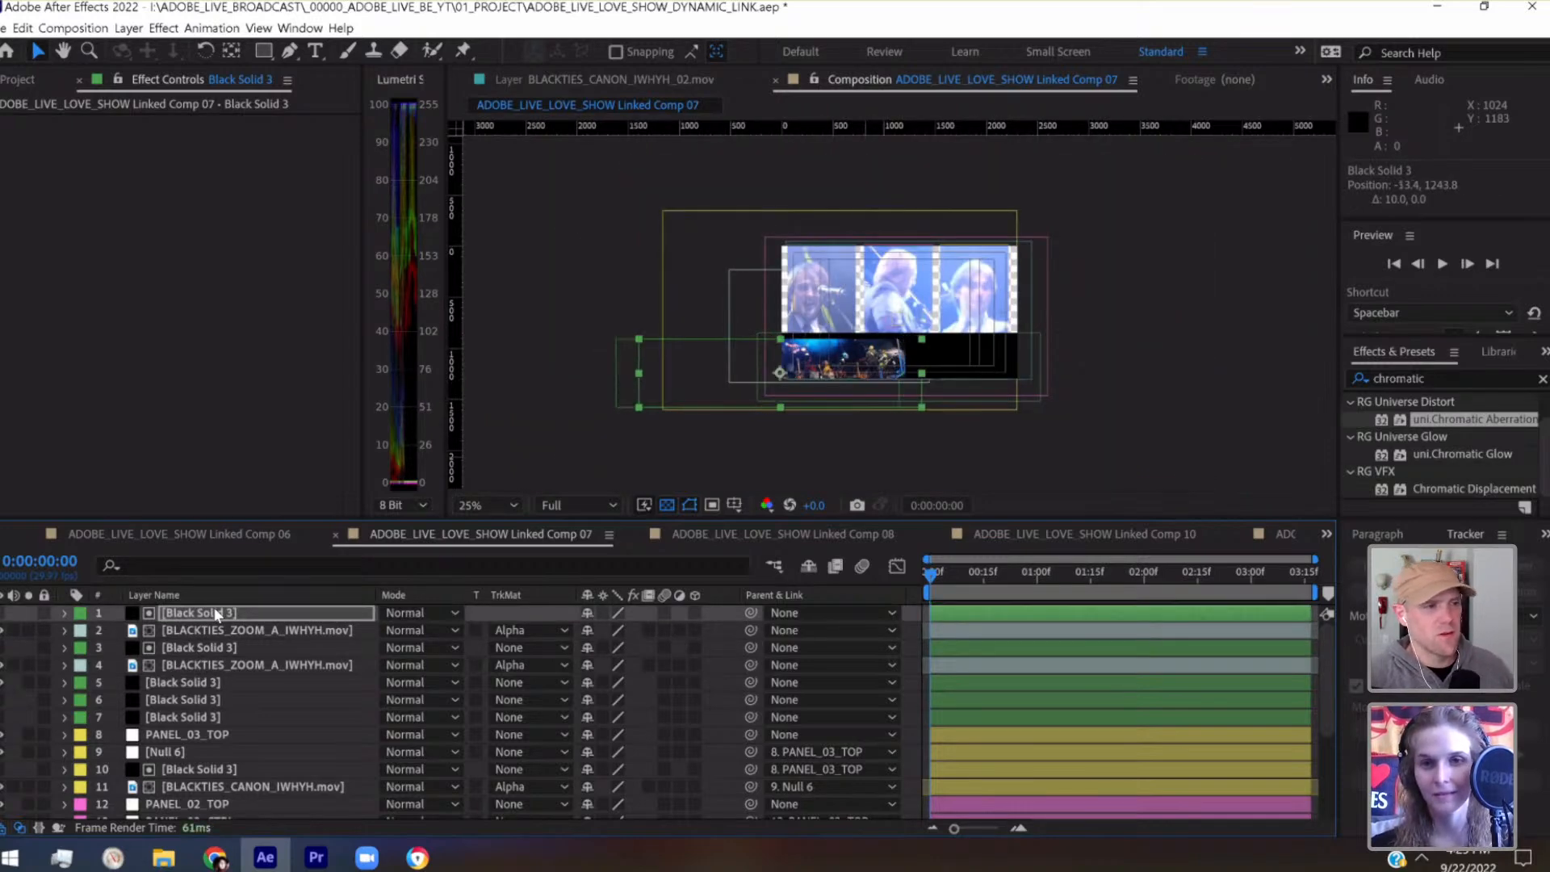
{"action": "key", "text": "shift+Right"}
{"action": "key", "text": "shift+Right"}
{"action": "key", "text": "shift+Right"}
{"action": "key", "text": "shift+Right"}
{"action": "key", "text": "shift+Right"}
{"action": "key", "text": "shift+Right"}
{"action": "key", "text": "shift+Right"}
{"action": "key", "text": "shift+Right"}
{"action": "key", "text": "shift+Right"}
{"action": "key", "text": "shift+Right"}
{"action": "key", "text": "shift+Right"}
{"action": "key", "text": "shift+Right"}
{"action": "key", "text": "shift+Right"}
{"action": "key", "text": "shift+Right"}
{"action": "key", "text": "shift+Right"}
{"action": "key", "text": "shift+Right"}
{"action": "key", "text": "shift+Right"}
{"action": "key", "text": "shift+Right"}
{"action": "key", "text": "shift+Right"}
{"action": "key", "text": "shift+Right"}
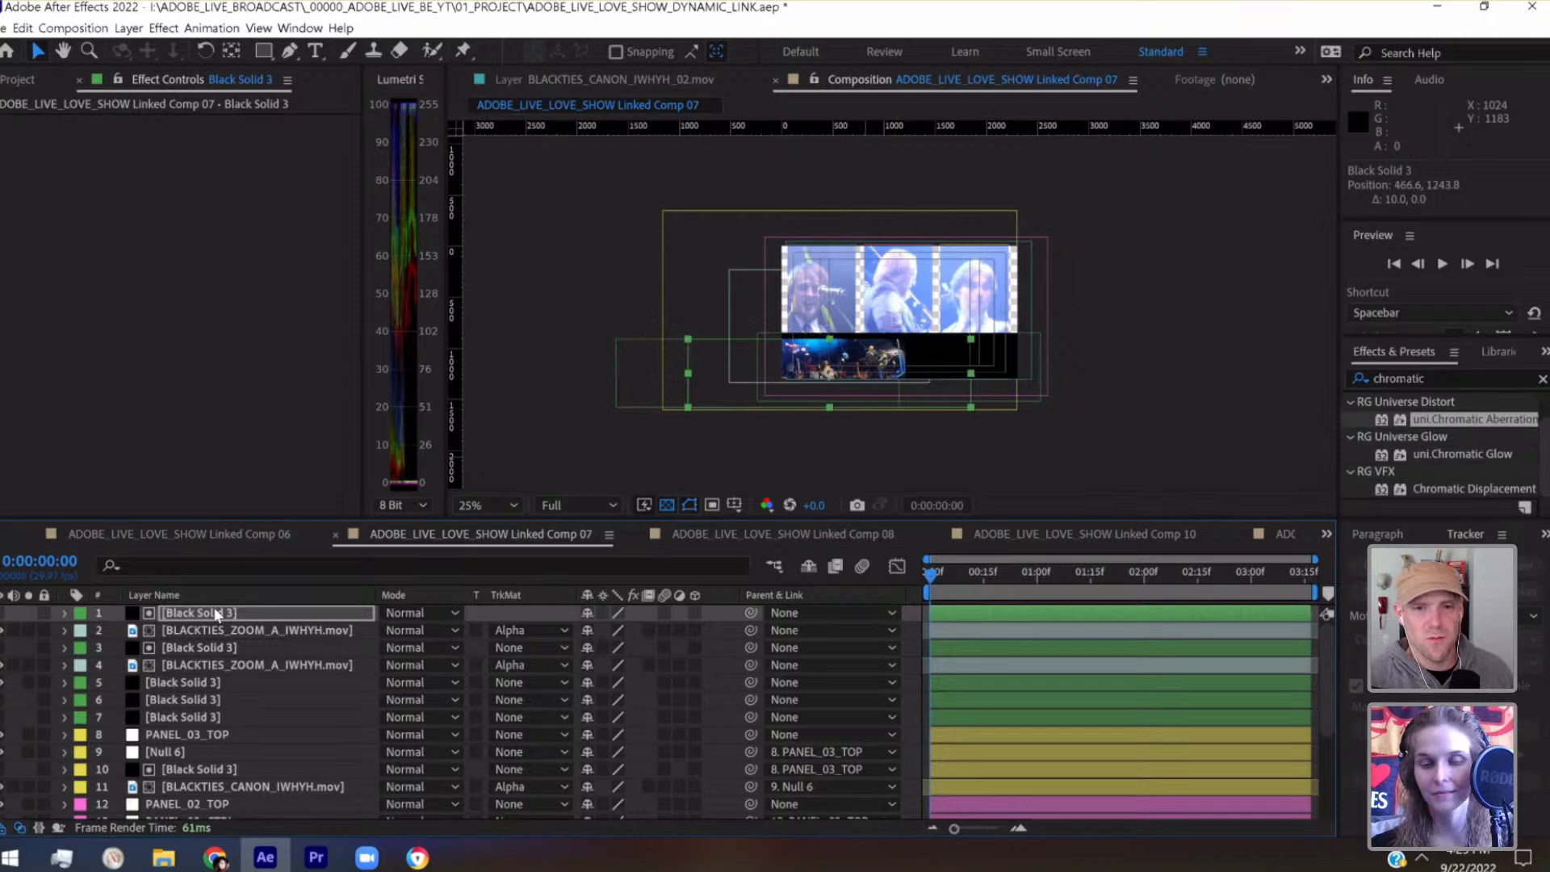
{"action": "key", "text": "shift+Right"}
{"action": "key", "text": "shift+Right"}
{"action": "key", "text": "shift+Right"}
{"action": "key", "text": "shift+Right"}
{"action": "key", "text": "shift+Right"}
{"action": "key", "text": "shift+Right"}
{"action": "key", "text": "shift+Right"}
{"action": "key", "text": "shift+Right"}
{"action": "key", "text": "shift+Right"}
{"action": "key", "text": "shift+Right"}
{"action": "key", "text": "shift+Right"}
{"action": "key", "text": "shift+Right"}
{"action": "key", "text": "shift+Right"}
{"action": "key", "text": "shift+Right"}
{"action": "key", "text": "shift+Right"}
{"action": "key", "text": "shift+Right"}
{"action": "key", "text": "shift+Right"}
{"action": "key", "text": "shift+Right"}
{"action": "key", "text": "shift+Right"}
{"action": "key", "text": "shift+Right"}
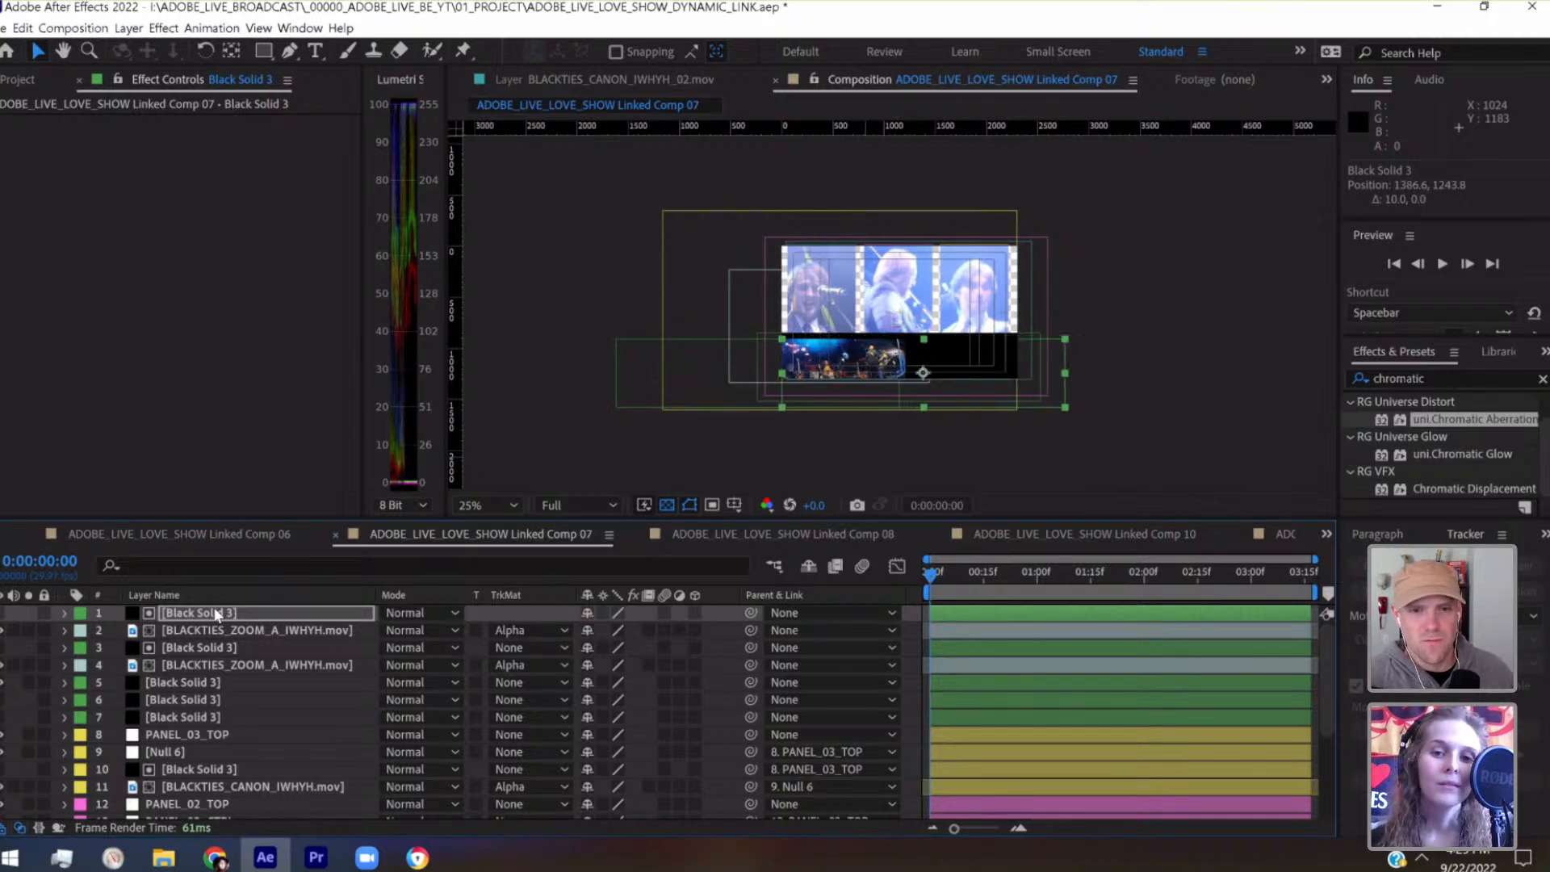
{"action": "key", "text": "shift+Right"}
{"action": "key", "text": "shift+Right"}
{"action": "key", "text": "shift+Right"}
{"action": "key", "text": "shift+Right"}
{"action": "key", "text": "shift+Right"}
{"action": "key", "text": "shift+Right"}
{"action": "key", "text": "shift+Right"}
{"action": "key", "text": "shift+Right"}
{"action": "key", "text": "shift+Right"}
{"action": "key", "text": "shift+Right"}
{"action": "key", "text": "shift+Right"}
{"action": "key", "text": "shift+Right"}
{"action": "key", "text": "shift+Right"}
{"action": "key", "text": "shift+Right"}
{"action": "key", "text": "shift+Right"}
{"action": "key", "text": "shift+Right"}
{"action": "key", "text": "shift+Right"}
{"action": "key", "text": "shift+Right"}
{"action": "key", "text": "shift+Right"}
{"action": "key", "text": "shift+Right"}
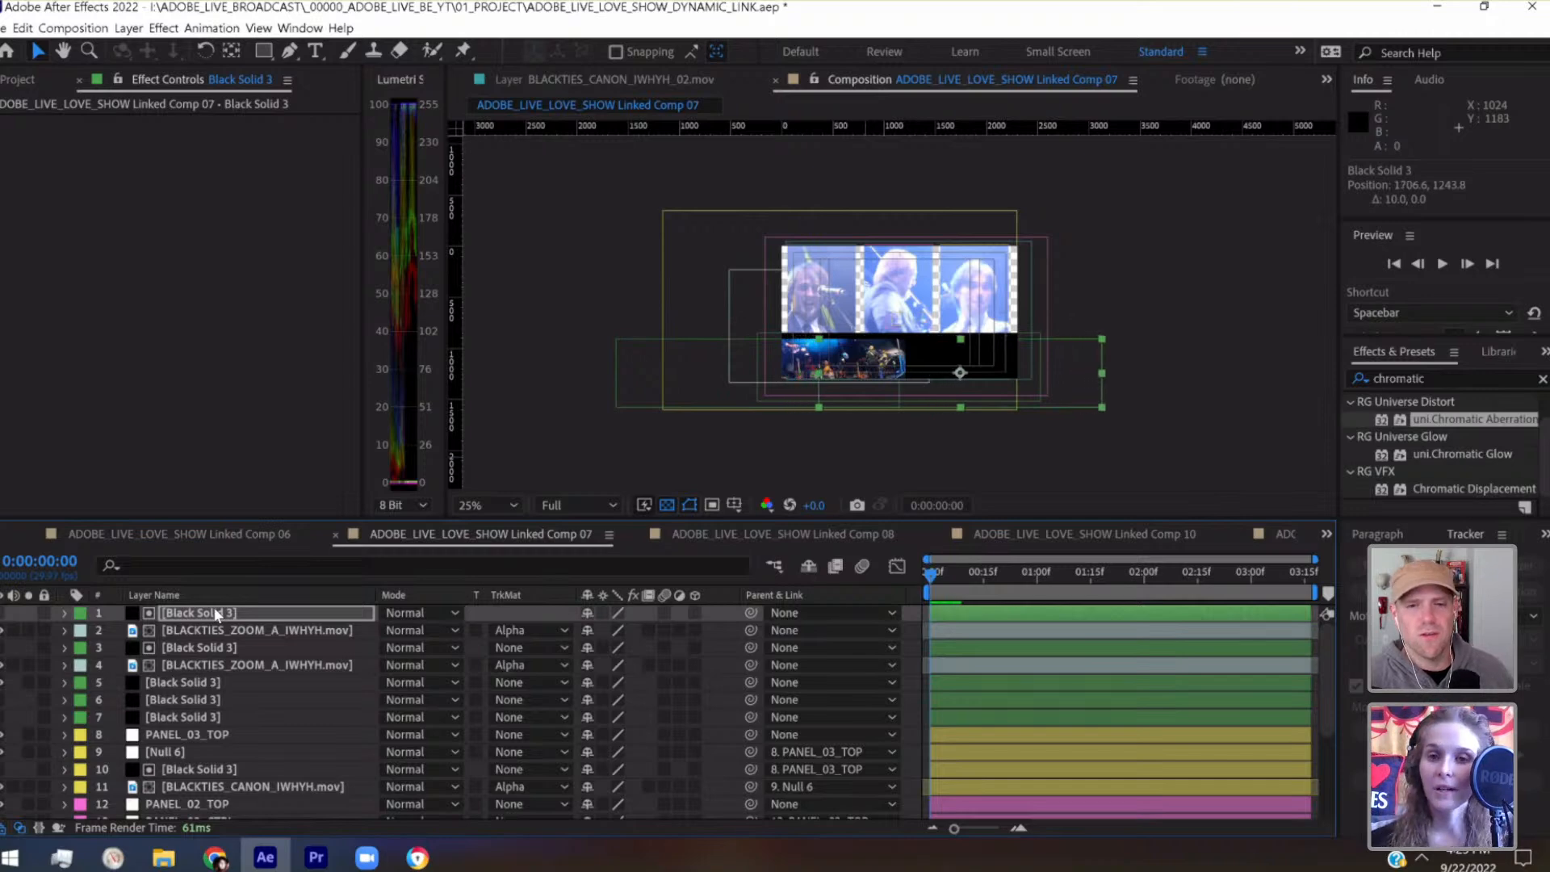
{"action": "key", "text": "shift+Right"}
{"action": "key", "text": "shift+Right"}
{"action": "key", "text": "shift+Right"}
{"action": "key", "text": "shift+Right"}
{"action": "key", "text": "shift+Right"}
{"action": "key", "text": "shift+Right"}
{"action": "key", "text": "shift+Right"}
{"action": "key", "text": "shift+Right"}
{"action": "key", "text": "shift+Right"}
{"action": "key", "text": "shift+Right"}
{"action": "key", "text": "shift+Right"}
{"action": "key", "text": "shift+Right"}
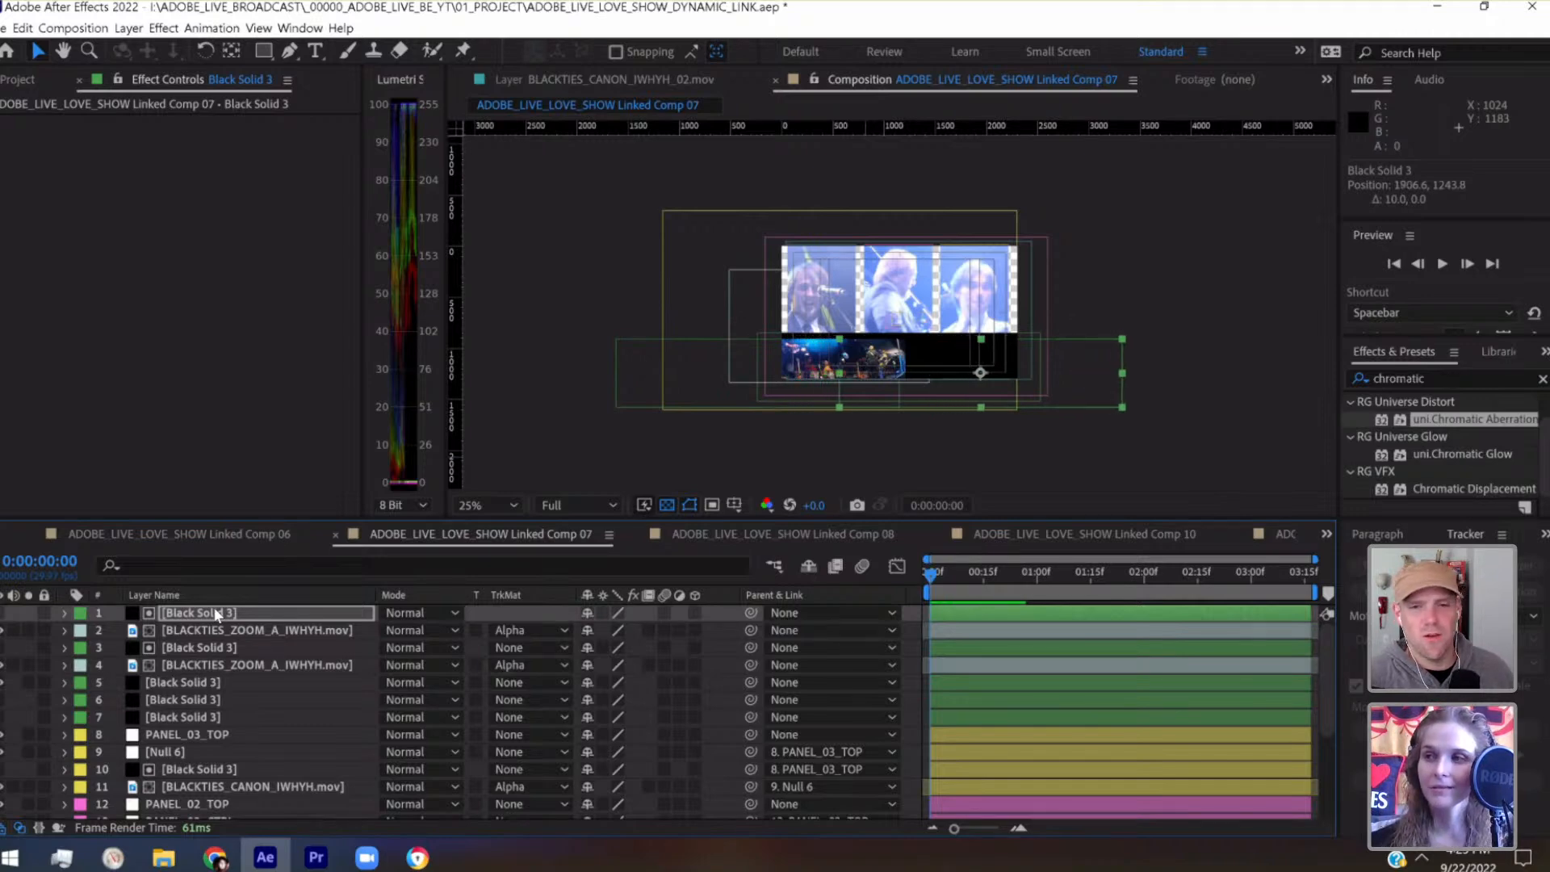
{"action": "key", "text": "shift+Right"}
{"action": "key", "text": "shift+Right"}
{"action": "key", "text": "shift+Right"}
{"action": "key", "text": "shift+Right"}
{"action": "key", "text": "shift+Right"}
{"action": "key", "text": "shift+Right"}
{"action": "key", "text": "shift+Right"}
{"action": "key", "text": "shift+Right"}
{"action": "key", "text": "shift+Right"}
{"action": "key", "text": "shift+Right"}
{"action": "key", "text": "shift+Right"}
{"action": "key", "text": "shift+Right"}
{"action": "key", "text": "shift+Right"}
{"action": "key", "text": "shift+Right"}
{"action": "key", "text": "shift+Right"}
{"action": "key", "text": "shift+Right"}
{"action": "key", "text": "shift+Right"}
{"action": "key", "text": "shift+Right"}
{"action": "key", "text": "shift+Right"}
{"action": "key", "text": "shift+Right"}
{"action": "key", "text": "shift+Right"}
{"action": "key", "text": "shift+Right"}
{"action": "key", "text": "shift+Right"}
{"action": "key", "text": "shift+Right"}
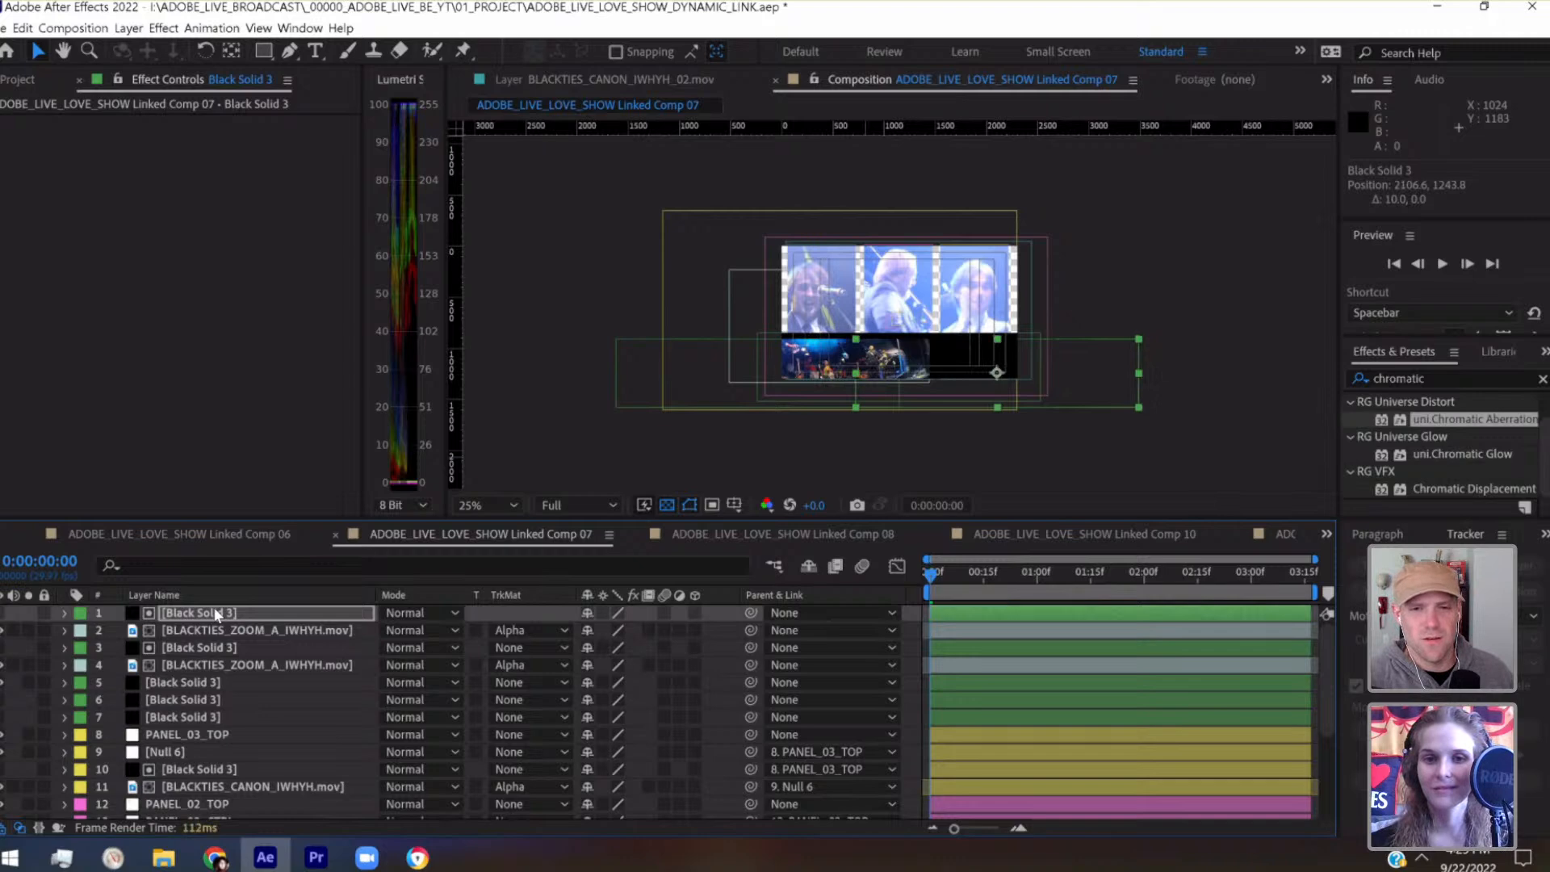
{"action": "key", "text": "shift+Right"}
{"action": "key", "text": "shift+Right"}
{"action": "key", "text": "shift+Right"}
{"action": "key", "text": "shift+Right"}
{"action": "key", "text": "shift+Right"}
{"action": "key", "text": "shift+Right"}
{"action": "key", "text": "shift+Right"}
{"action": "key", "text": "shift+Right"}
{"action": "key", "text": "shift+Right"}
{"action": "key", "text": "shift+Right"}
{"action": "key", "text": "shift+Right"}
{"action": "key", "text": "shift+Right"}
{"action": "key", "text": "shift+Right"}
{"action": "key", "text": "shift+Right"}
{"action": "key", "text": "shift+Right"}
{"action": "key", "text": "shift+Right"}
{"action": "key", "text": "shift+Right"}
{"action": "key", "text": "shift+Right"}
{"action": "key", "text": "shift+Right"}
{"action": "key", "text": "shift+Right"}
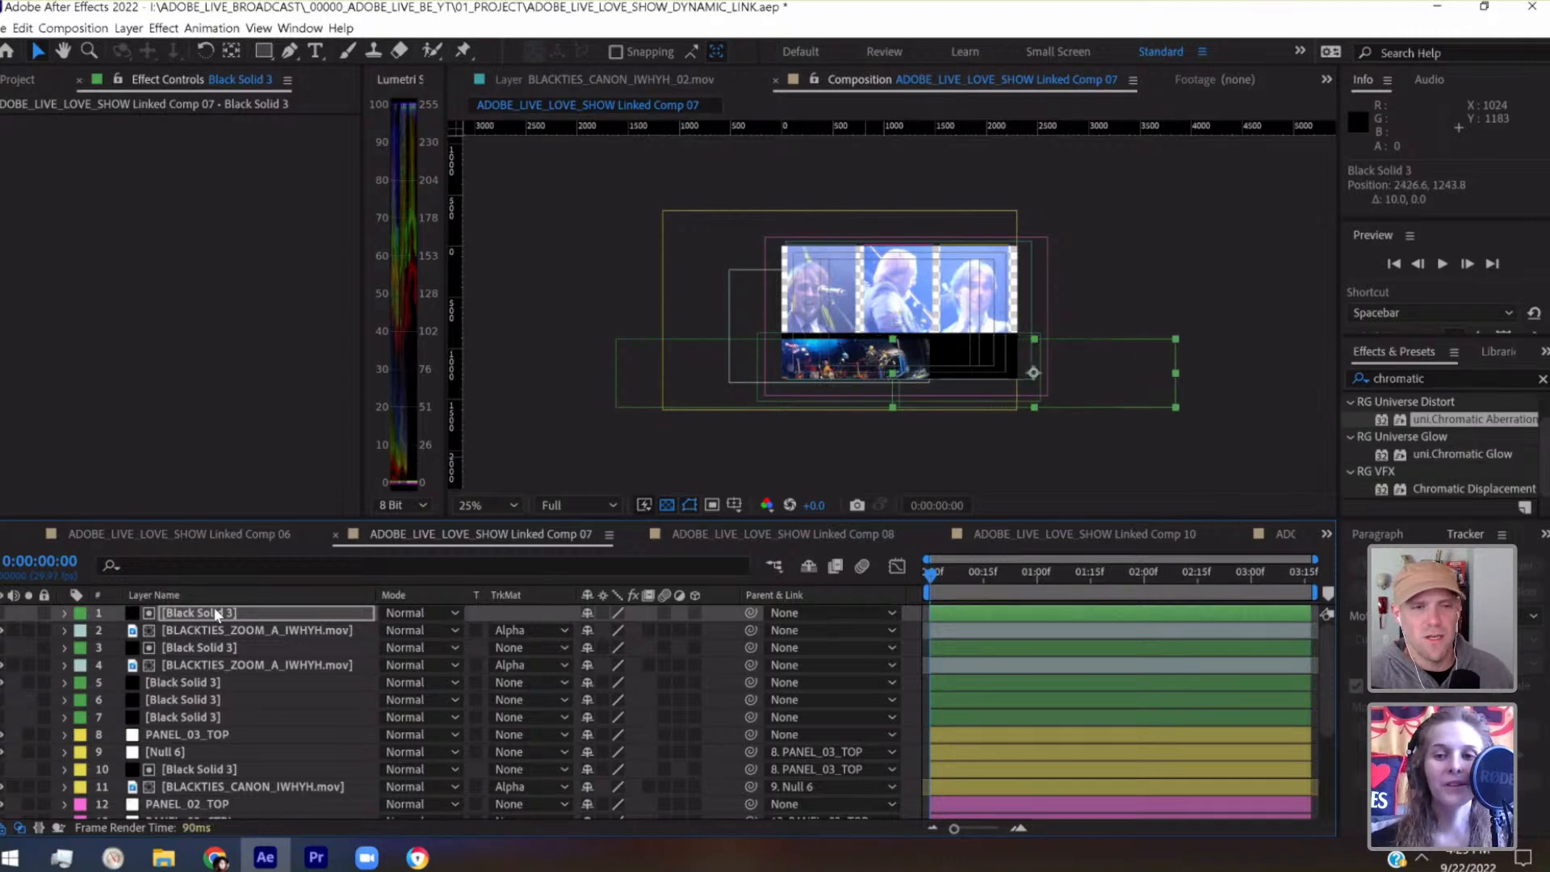
{"action": "key", "text": "period"}
{"action": "key", "text": "period"}
{"action": "key", "text": "period"}
{"action": "key", "text": "period"}
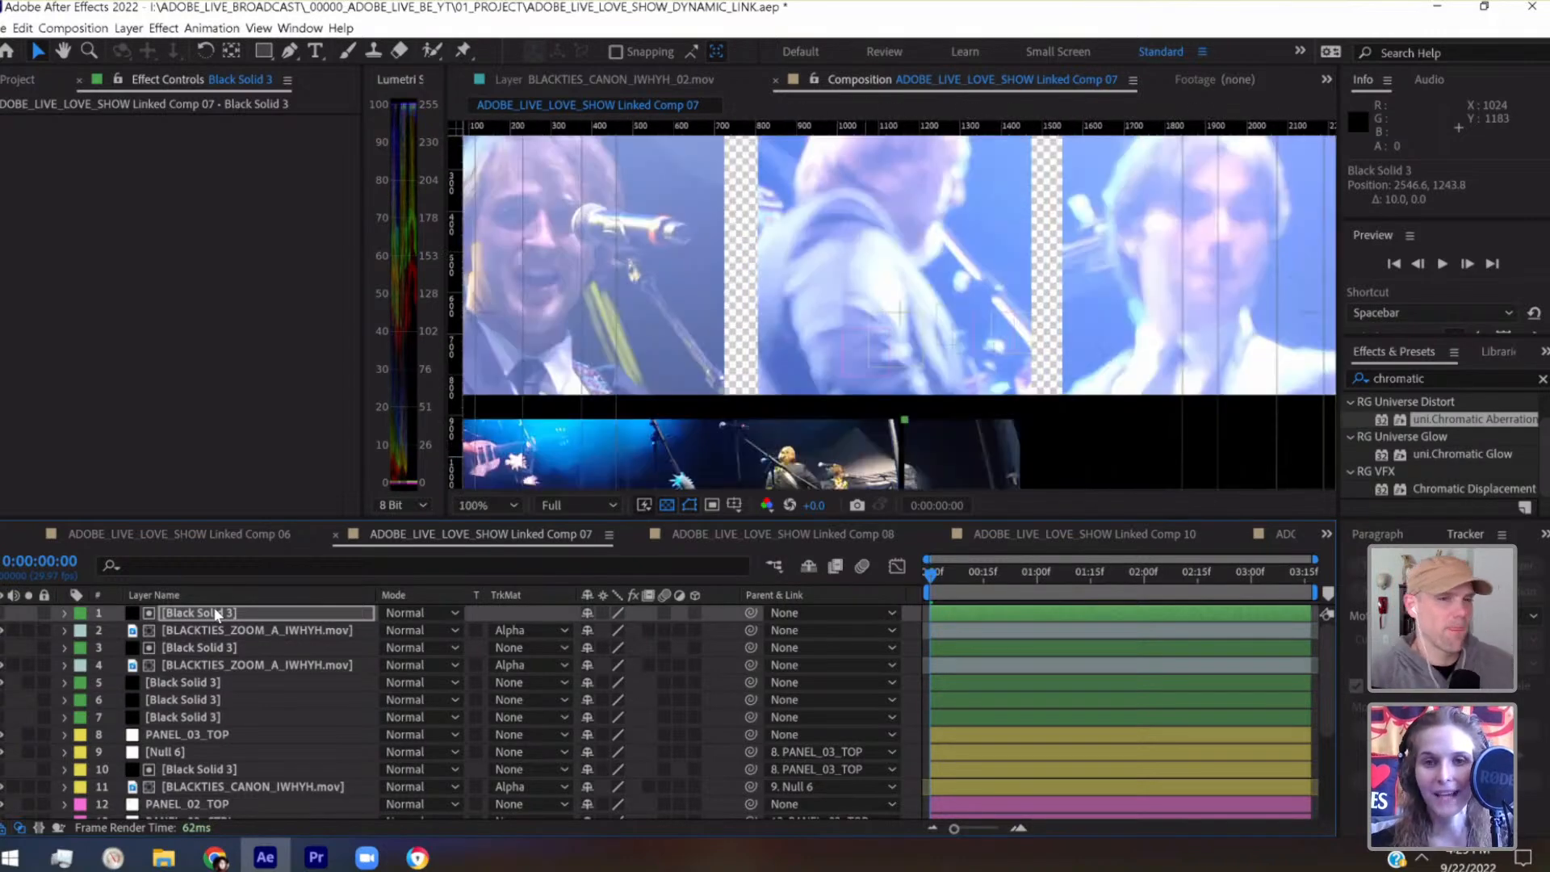
Widen the gap between the bottom panels by moving the original matte to x -263.4 and the duplicated matte to x 2566.6
{"action": "left_click_drag", "start_coordinate": [517, 390], "coordinate": [489, 246]}
{"action": "left_click", "coordinate": [210, 647]}
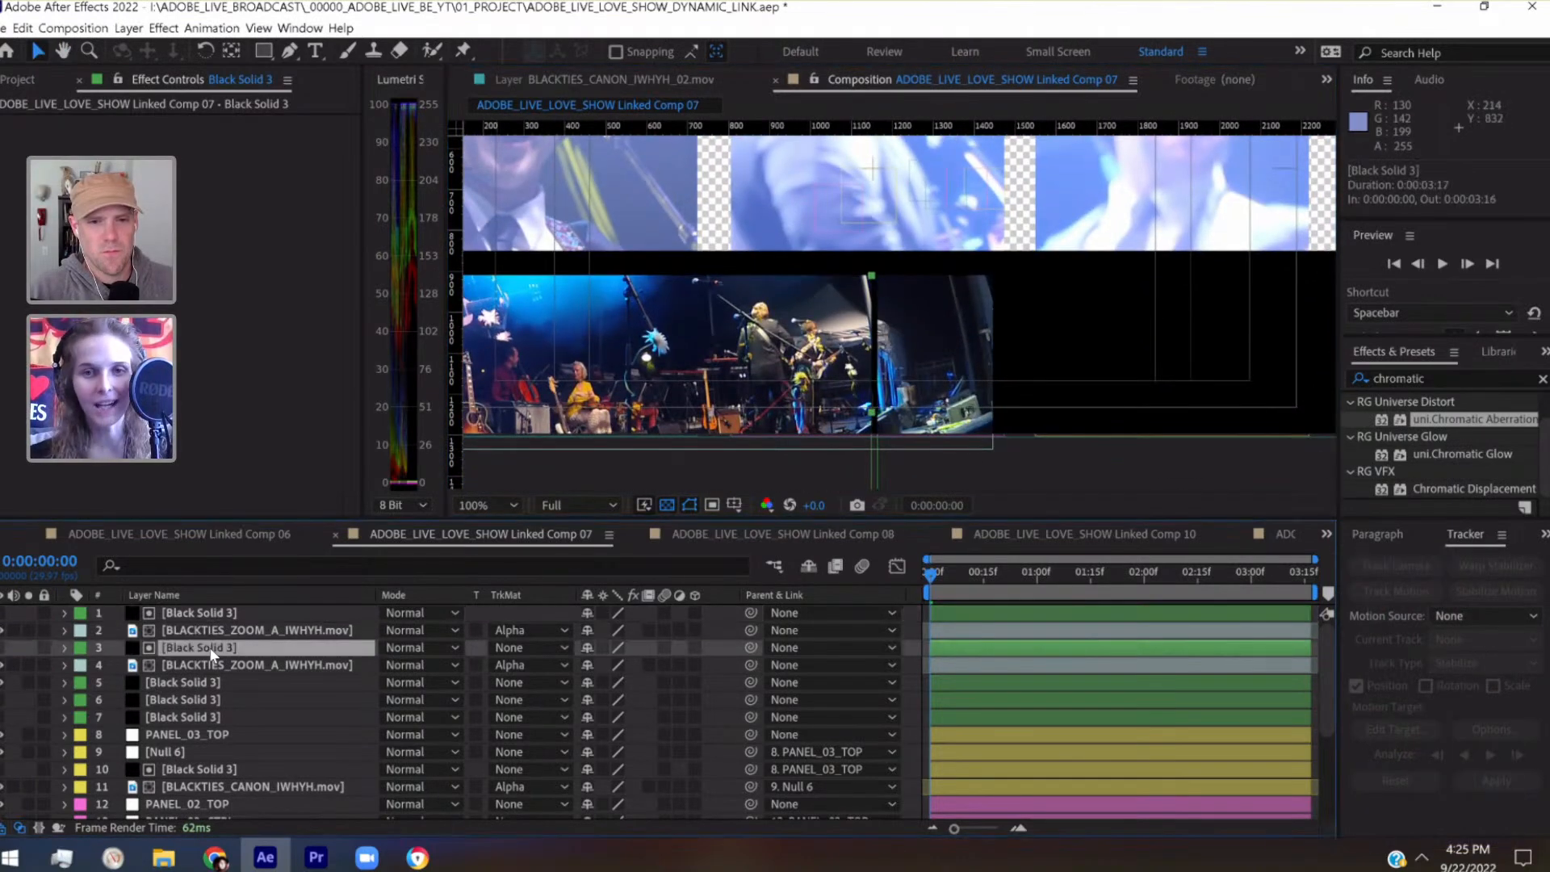
{"action": "key", "text": "shift+Left"}
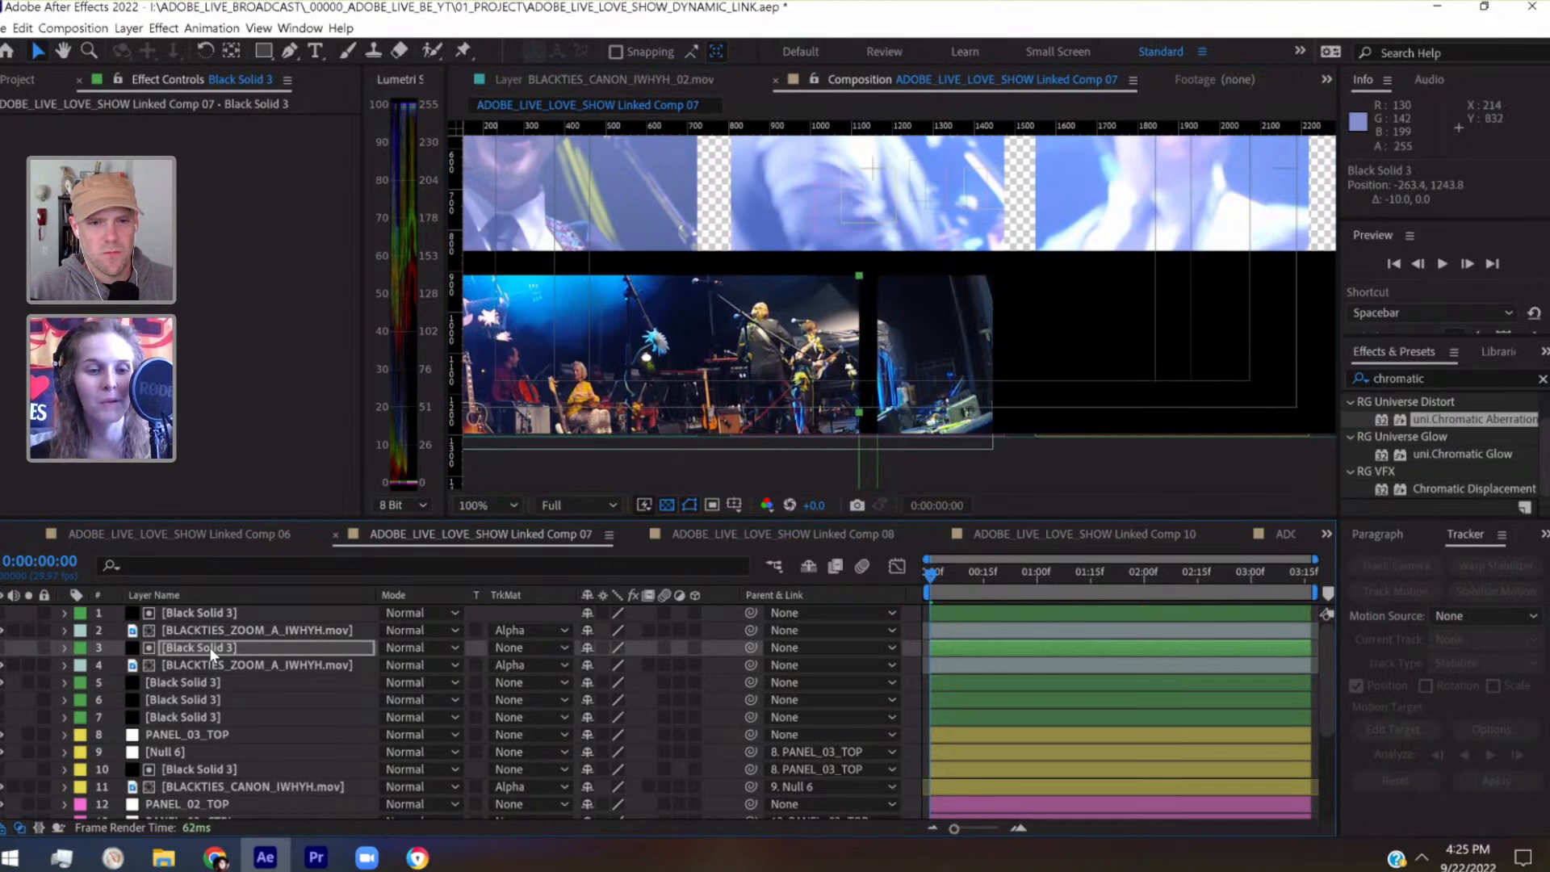
{"action": "left_click", "coordinate": [198, 615]}
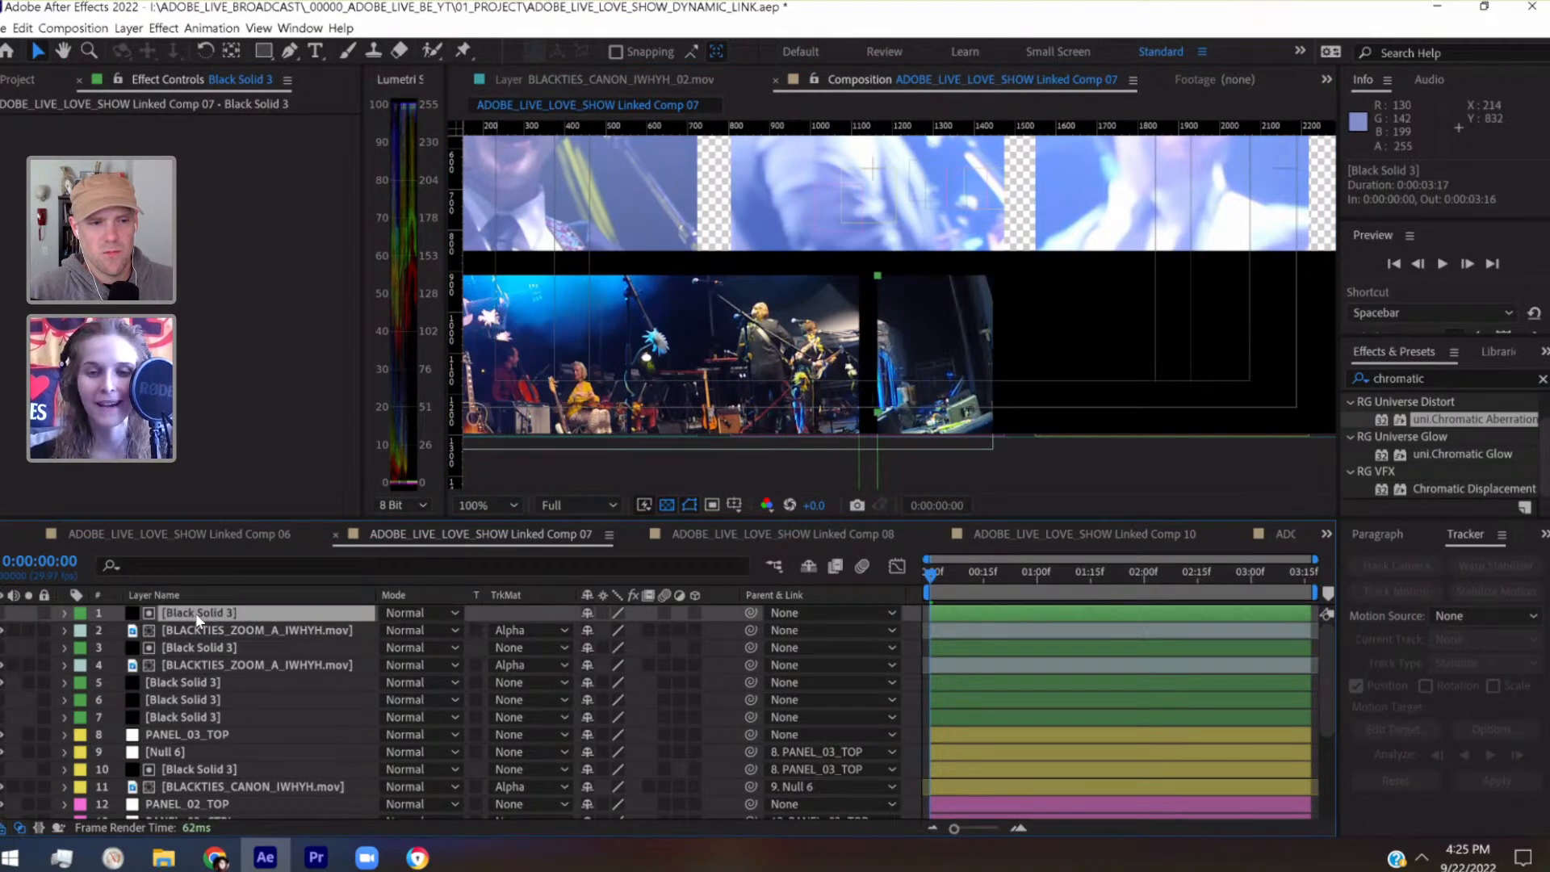
{"action": "key", "text": "shift+Right"}
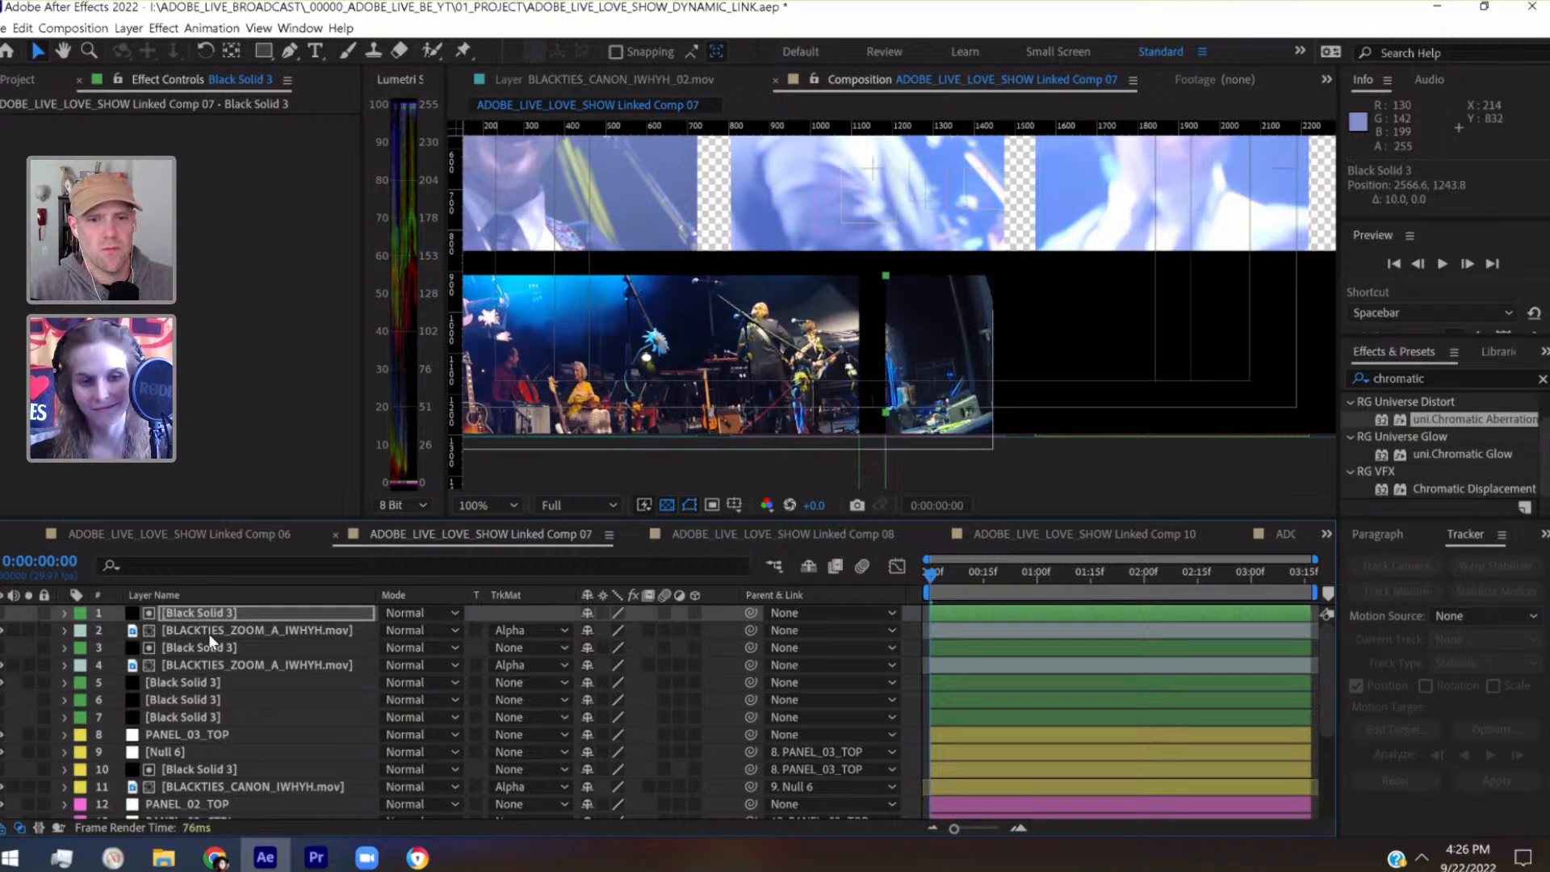
Place BLACKTIES_ZOOM_B_IWHYH.mov beneath the duplicated matte with an alpha track matte, and delete the duplicated BLACKTIES_ZOOM_A_IWHYH.mov layer
{"action": "scroll", "coordinate": [209, 634], "scroll_direction": "down", "scroll_amount": 5}
{"action": "left_click", "coordinate": [186, 809]}
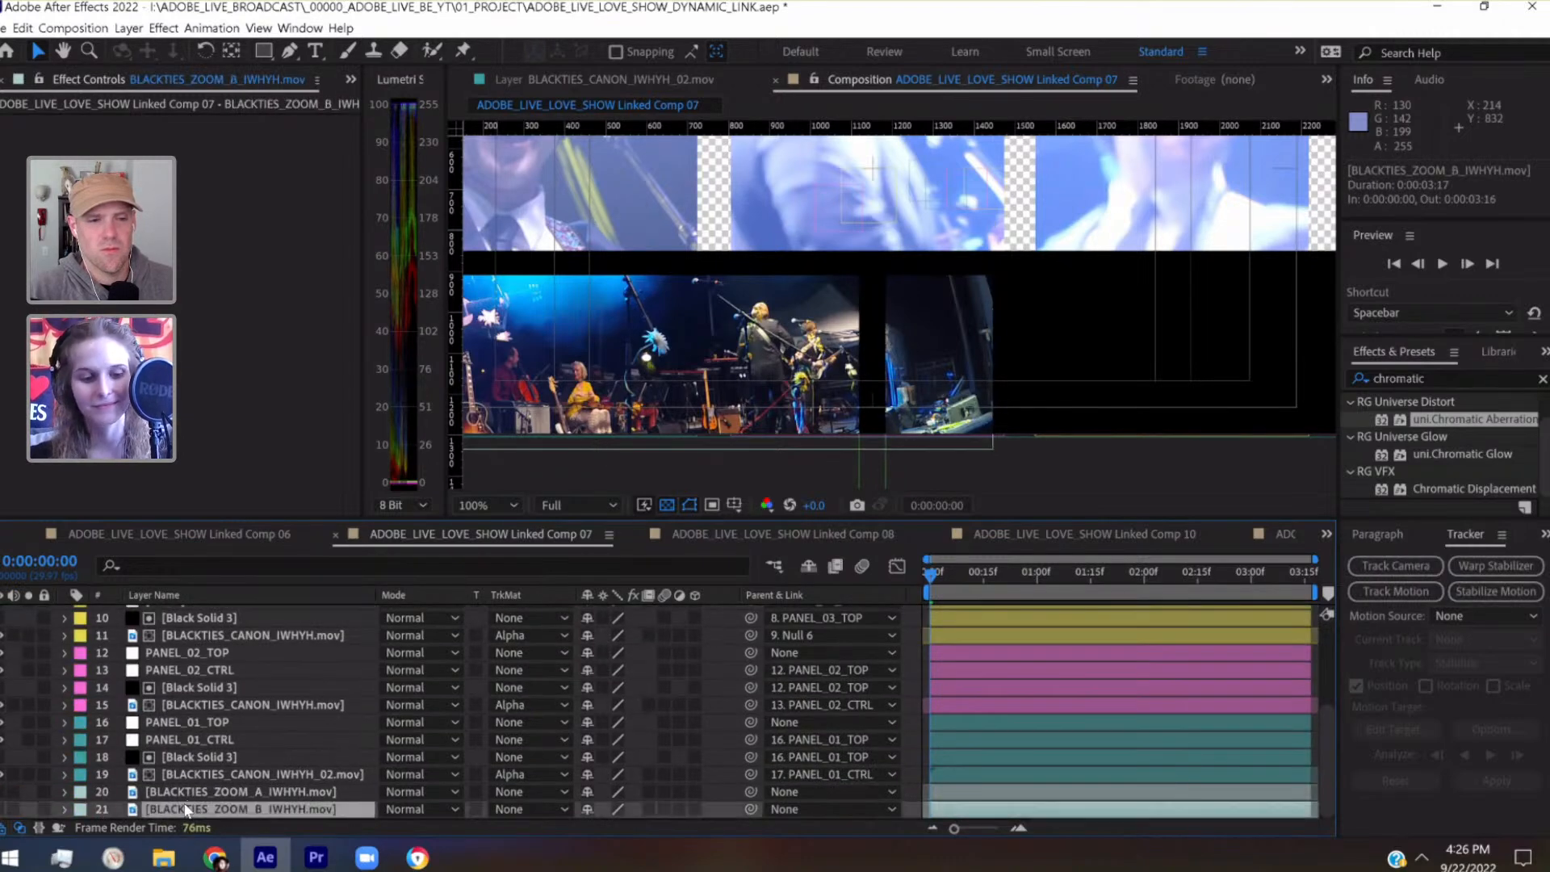
{"action": "left_click_drag", "start_coordinate": [186, 809], "coordinate": [192, 621]}
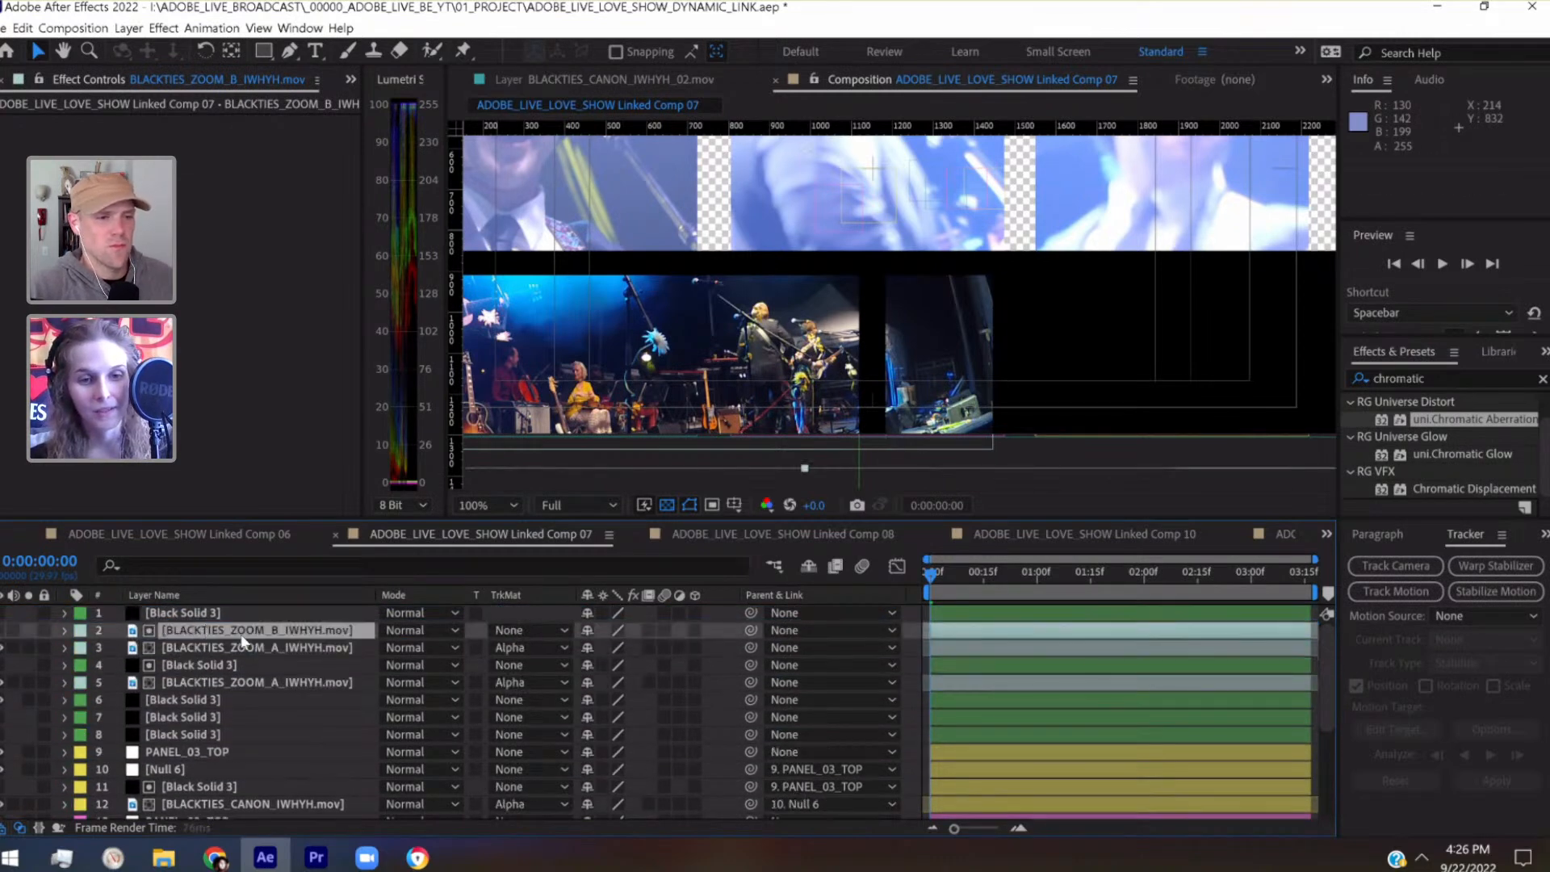
{"action": "left_click", "coordinate": [525, 630]}
{"action": "left_click", "coordinate": [536, 671]}
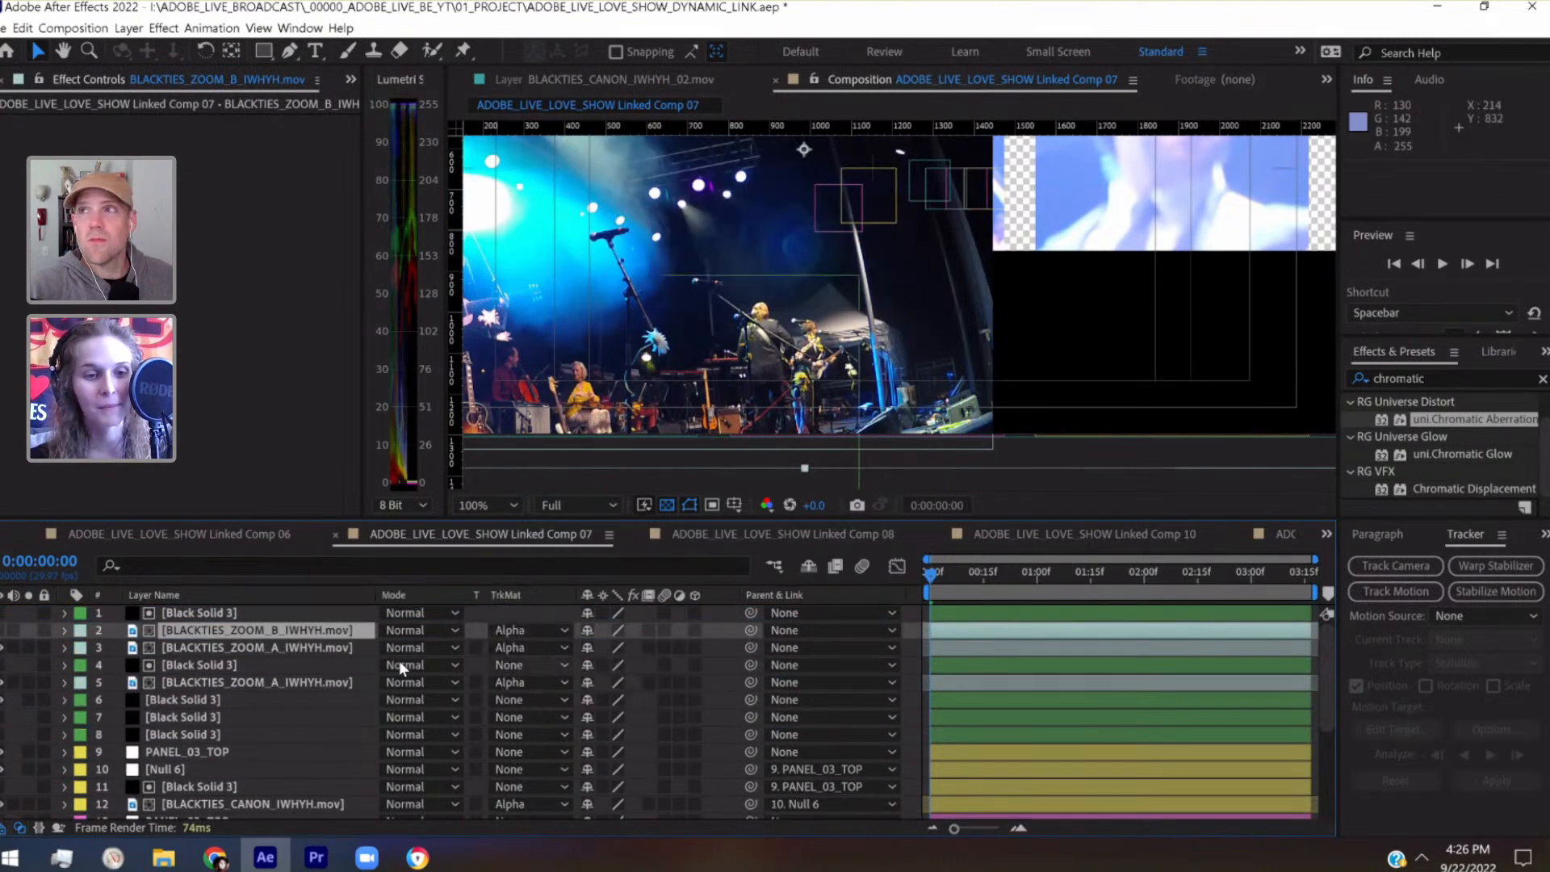
{"action": "left_click", "coordinate": [223, 647]}
{"action": "key", "text": "Delete"}
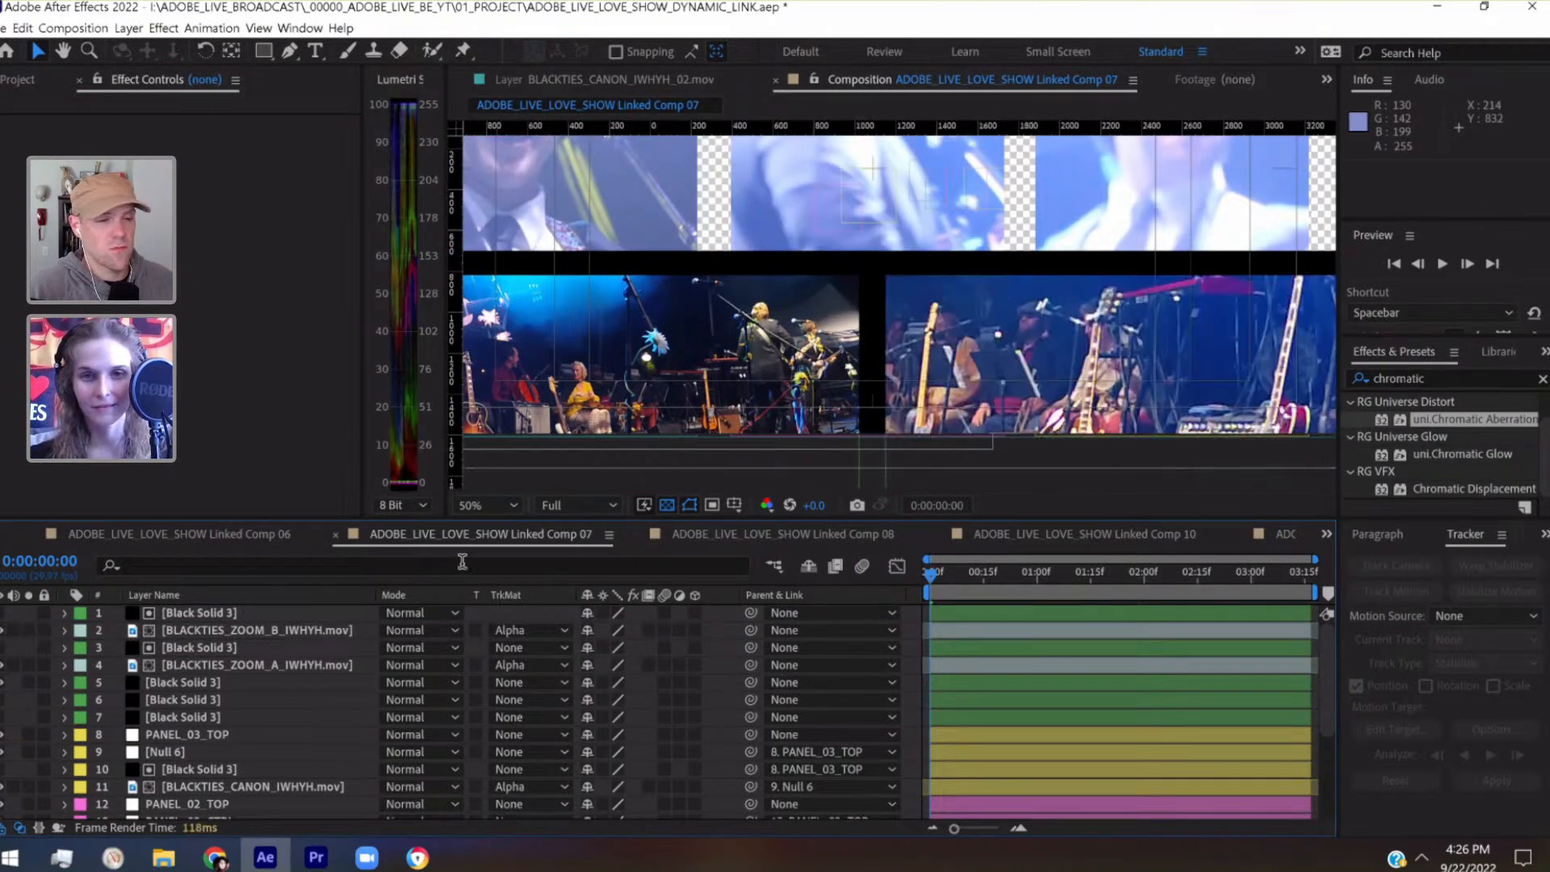
Scale BLACKTIES_ZOOM_B_IWHYH.mov to 60% and position it at 1710, 981 within the right-hand bottom panel
{"action": "scroll", "coordinate": [1082, 343], "scroll_direction": "down", "scroll_amount": 1}
{"action": "left_click_drag", "start_coordinate": [1059, 333], "coordinate": [1030, 377]}
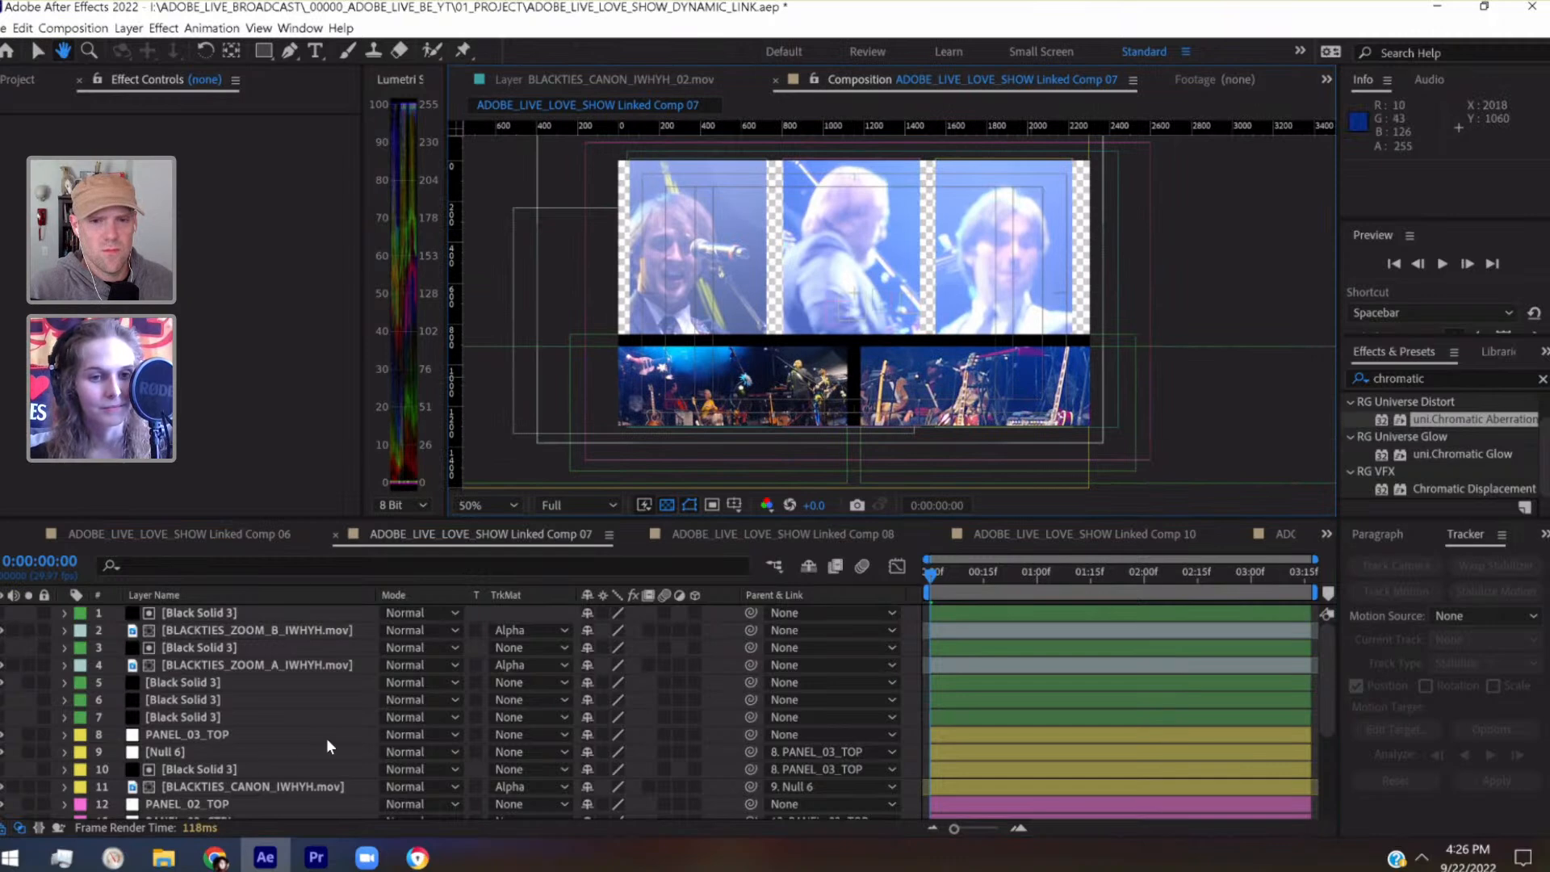
{"action": "key", "text": "v"}
{"action": "left_click", "coordinate": [231, 631]}
{"action": "left_click", "coordinate": [65, 630]}
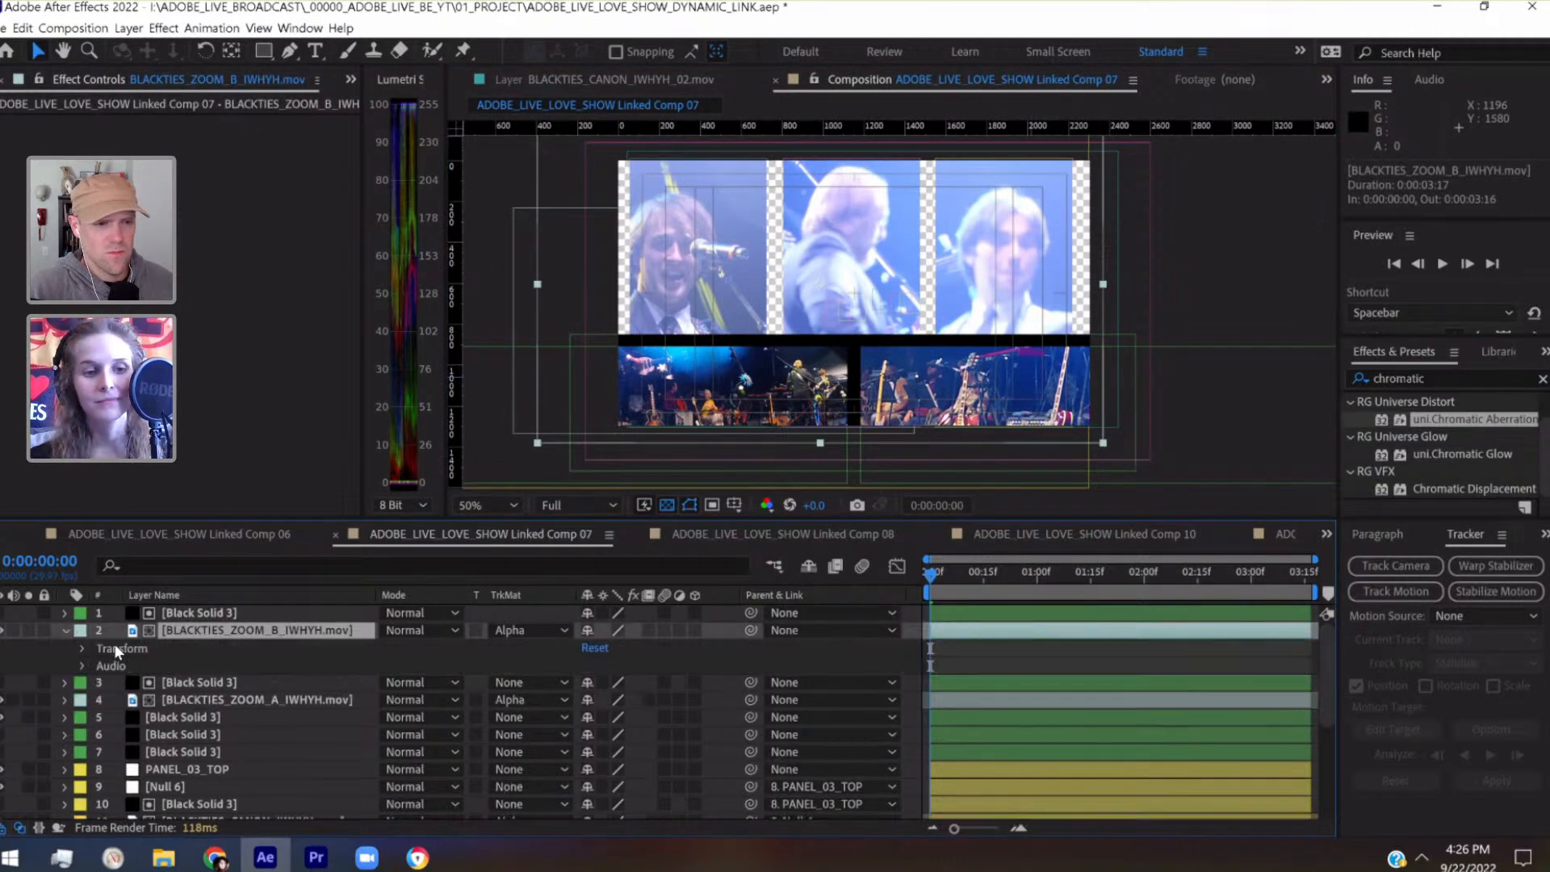
{"action": "left_click", "coordinate": [82, 649]}
{"action": "left_click_drag", "start_coordinate": [602, 699], "coordinate": [554, 699]}
{"action": "left_click_drag", "start_coordinate": [848, 283], "coordinate": [1003, 361]}
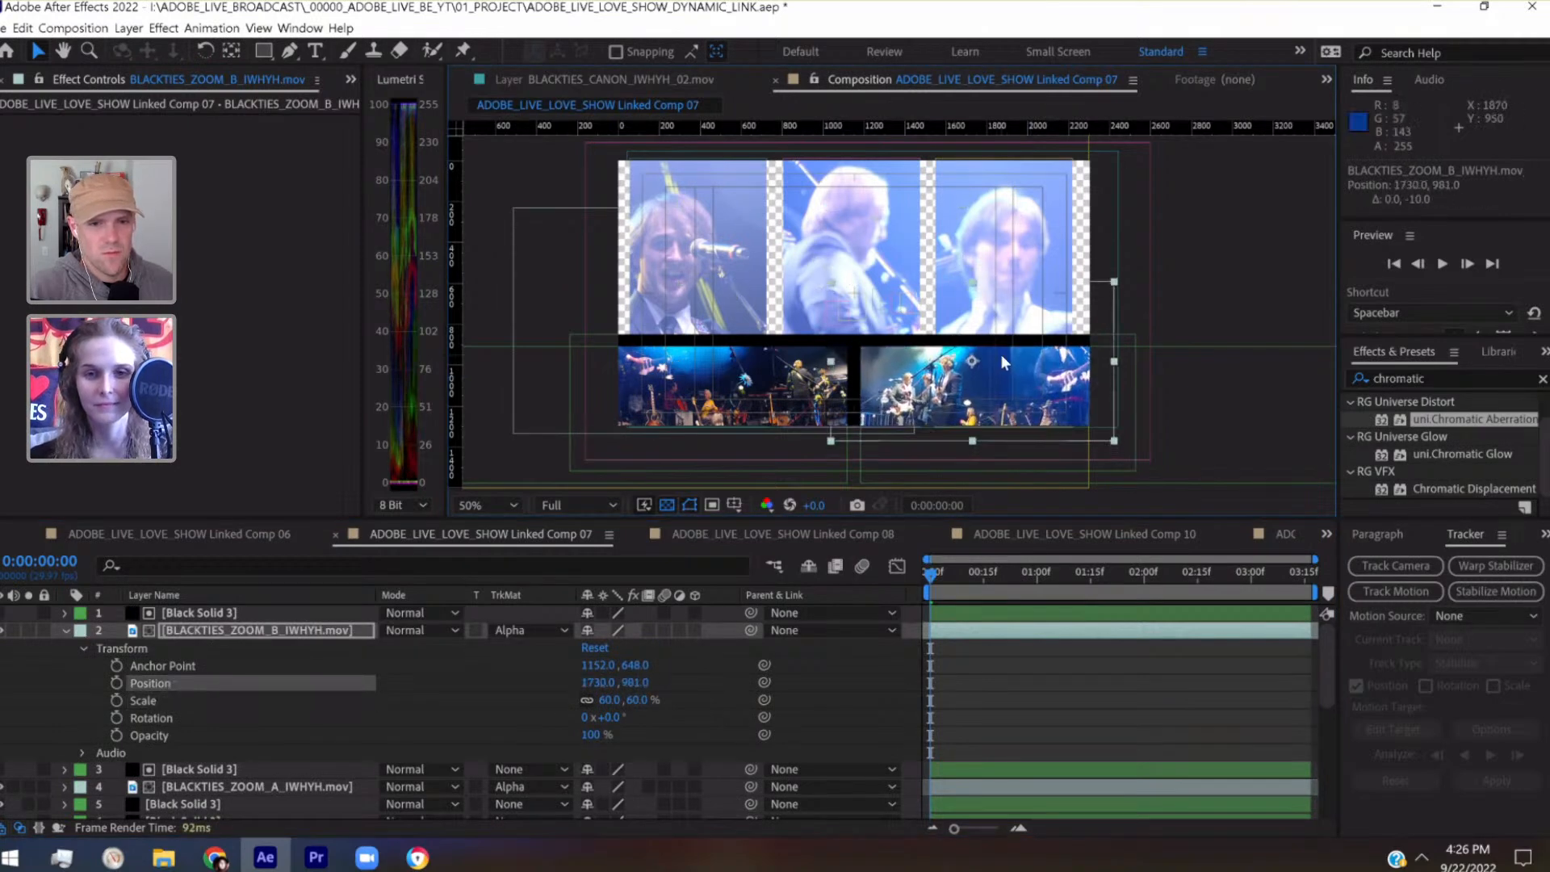
{"action": "key", "text": "shift+Left"}
{"action": "key", "text": "shift+Left"}
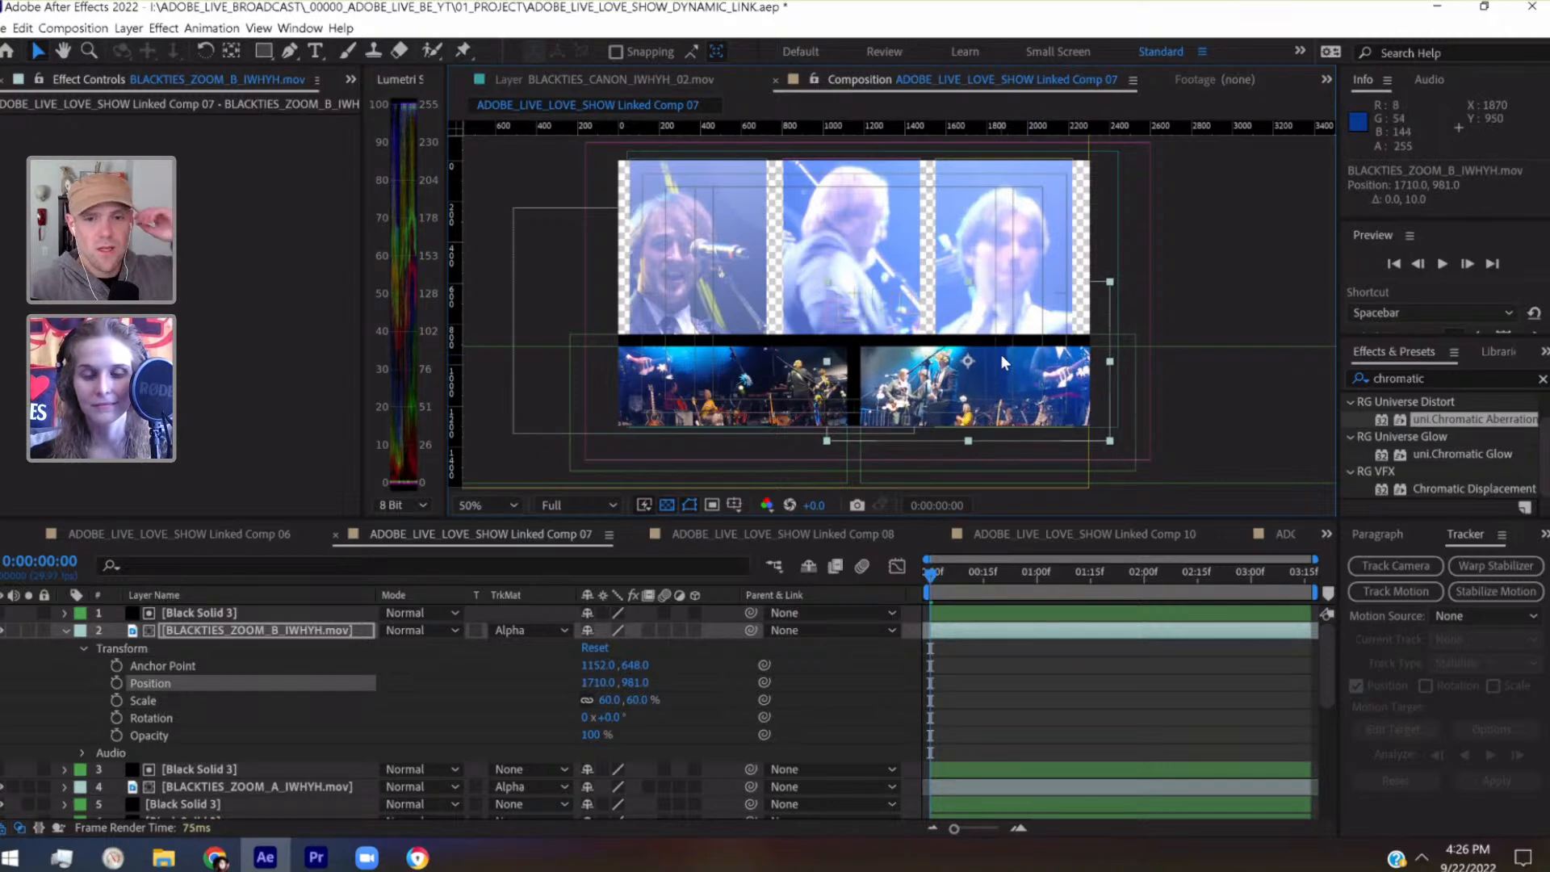
Try scaling BLACKTIES_ZOOM_B_IWHYH.mov to 50%, and restore the scale to 60%
{"action": "left_click", "coordinate": [611, 699]}
{"action": "type", "text": "50"}
{"action": "key", "text": "Return"}
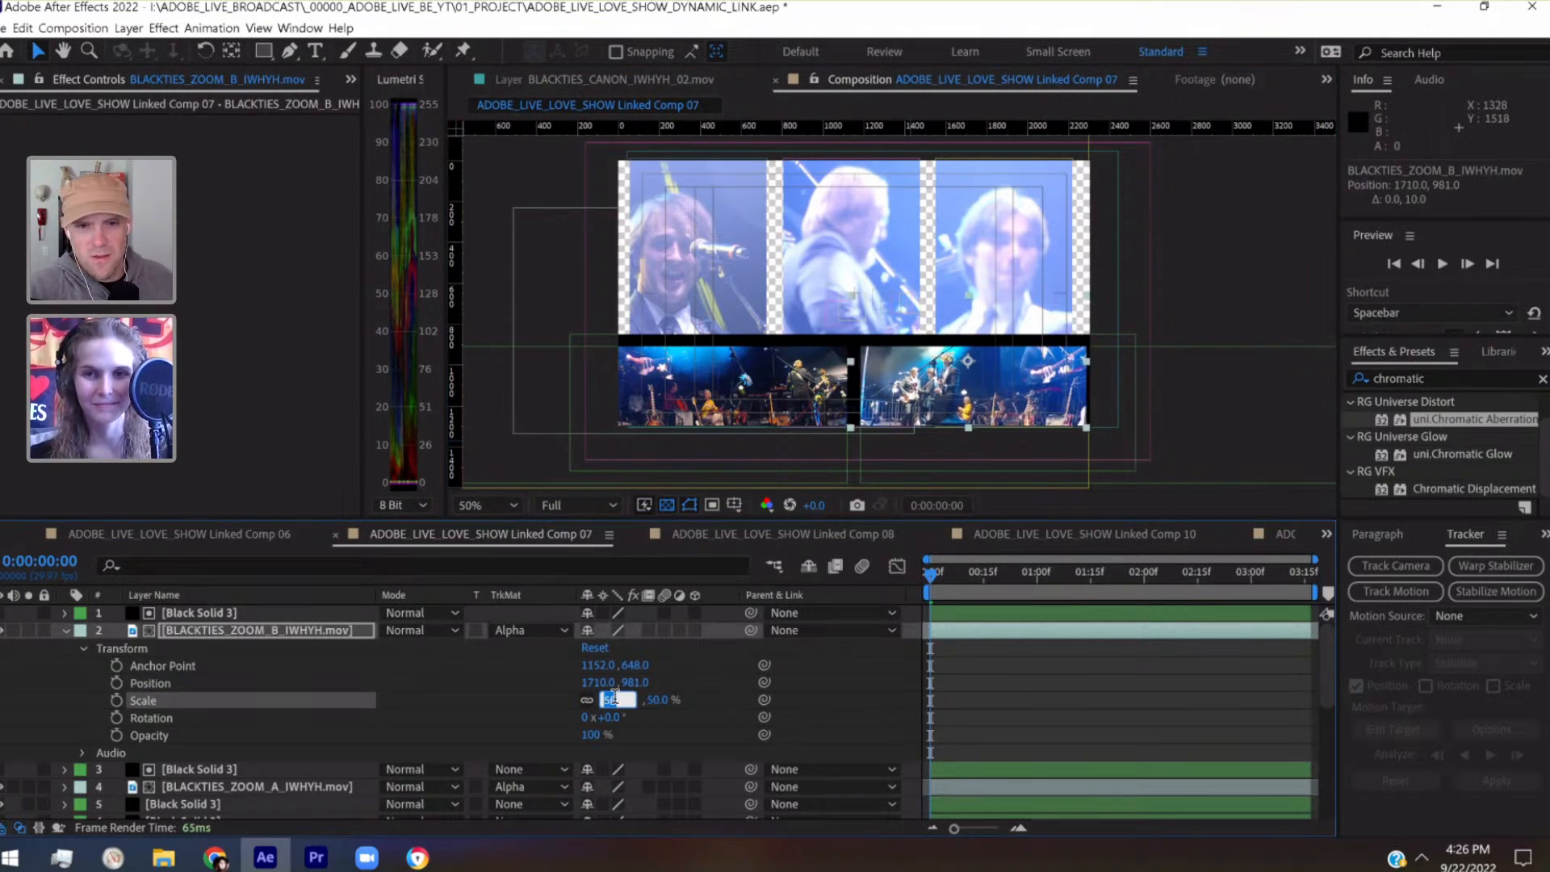
{"action": "type", "text": "60"}
{"action": "key", "text": "Return"}
Lower BLACKTIES_ZOOM_B_IWHYH.mov to position 1710, 1001 and collapse its properties
{"action": "left_click", "coordinate": [344, 629]}
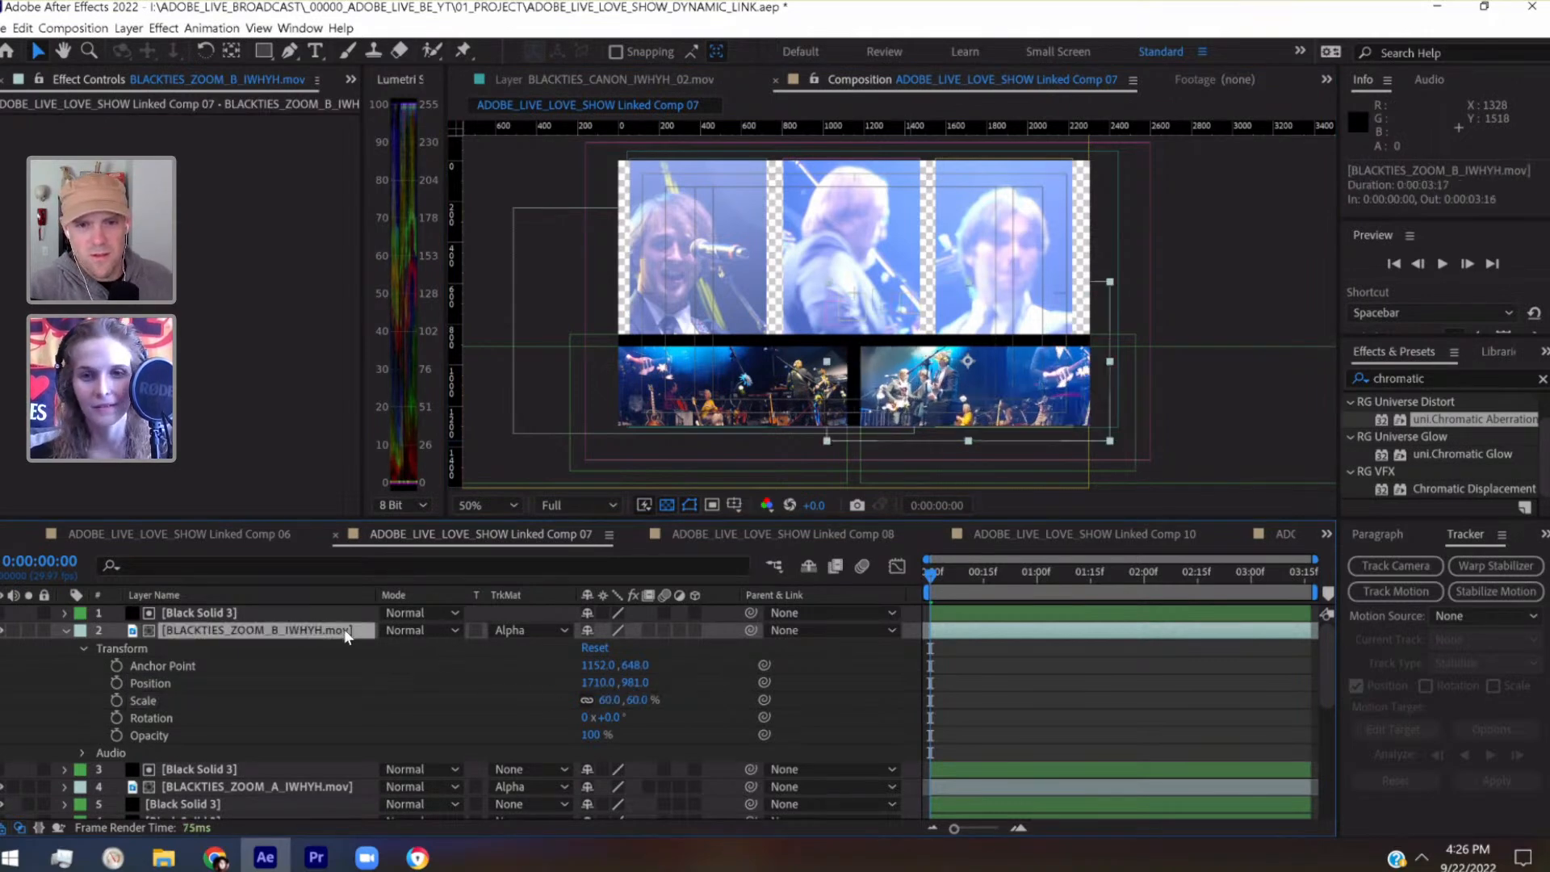
{"action": "key", "text": "shift+Down"}
{"action": "key", "text": "shift+Down"}
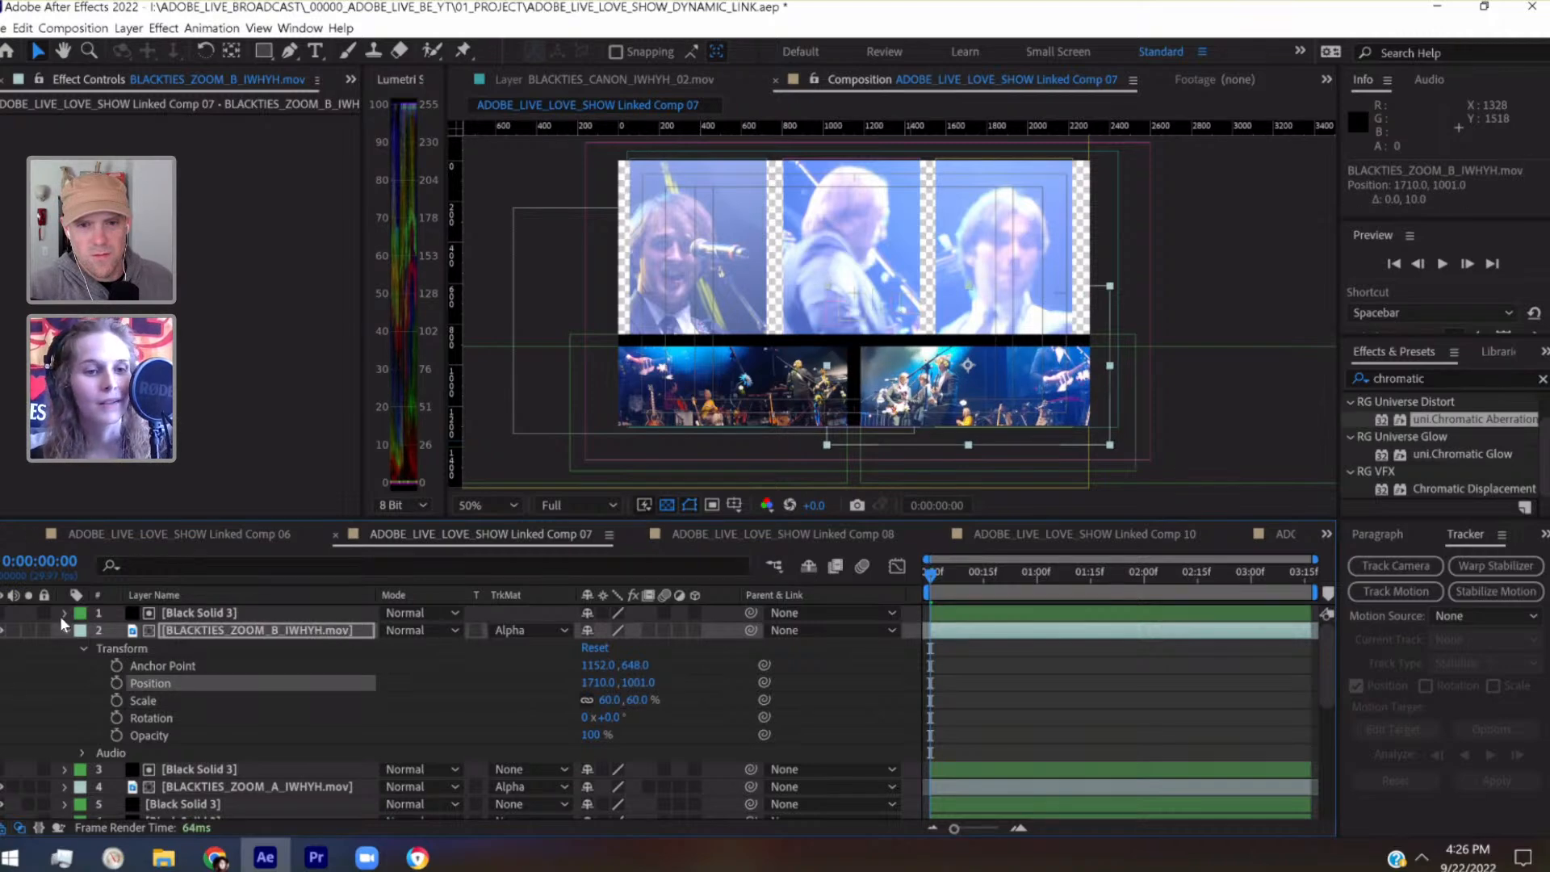
{"action": "left_click", "coordinate": [64, 630]}
Add a new black solid of 2304 × 2304 px directly above the BLACKTIES_ZOOM_B_IWHYH.mov layer
{"action": "left_click", "coordinate": [129, 28]}
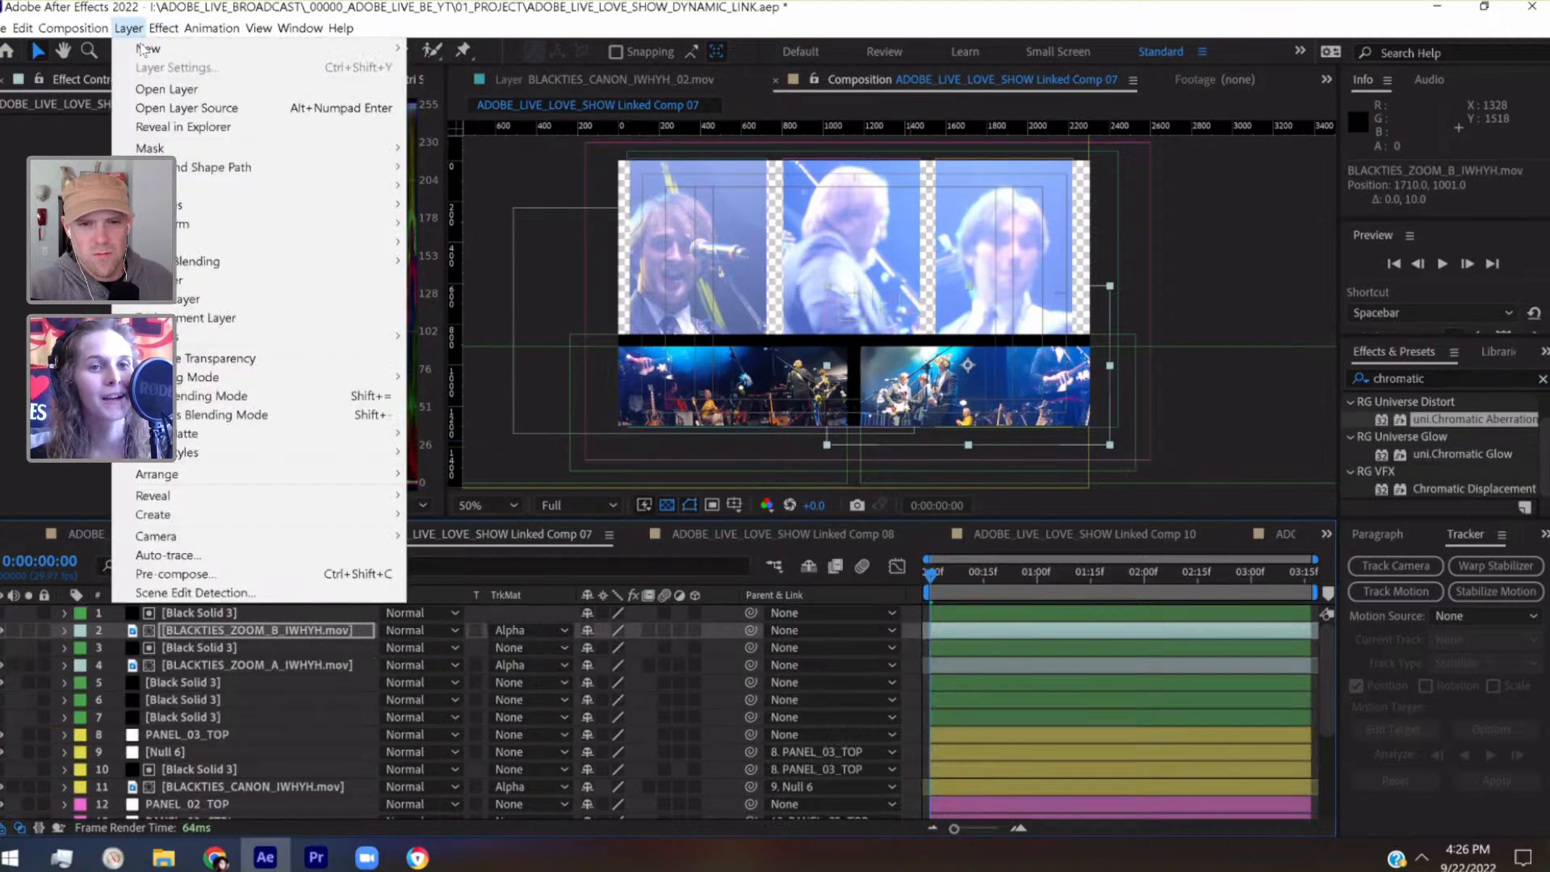
{"action": "mouse_move", "coordinate": [141, 46]}
{"action": "left_click", "coordinate": [494, 76]}
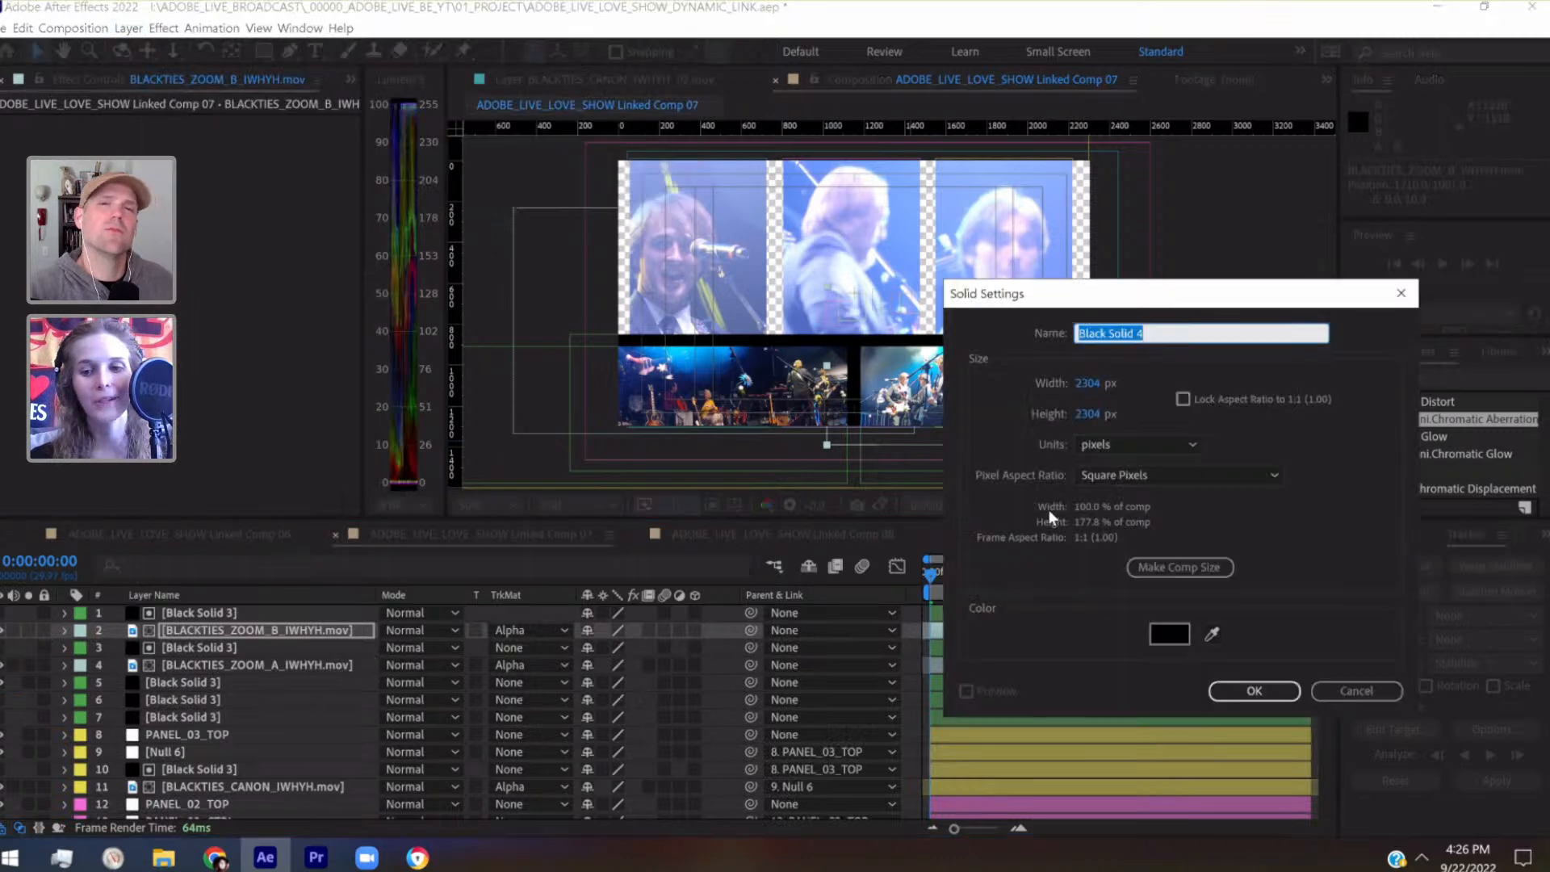
{"action": "left_click", "coordinate": [1253, 688]}
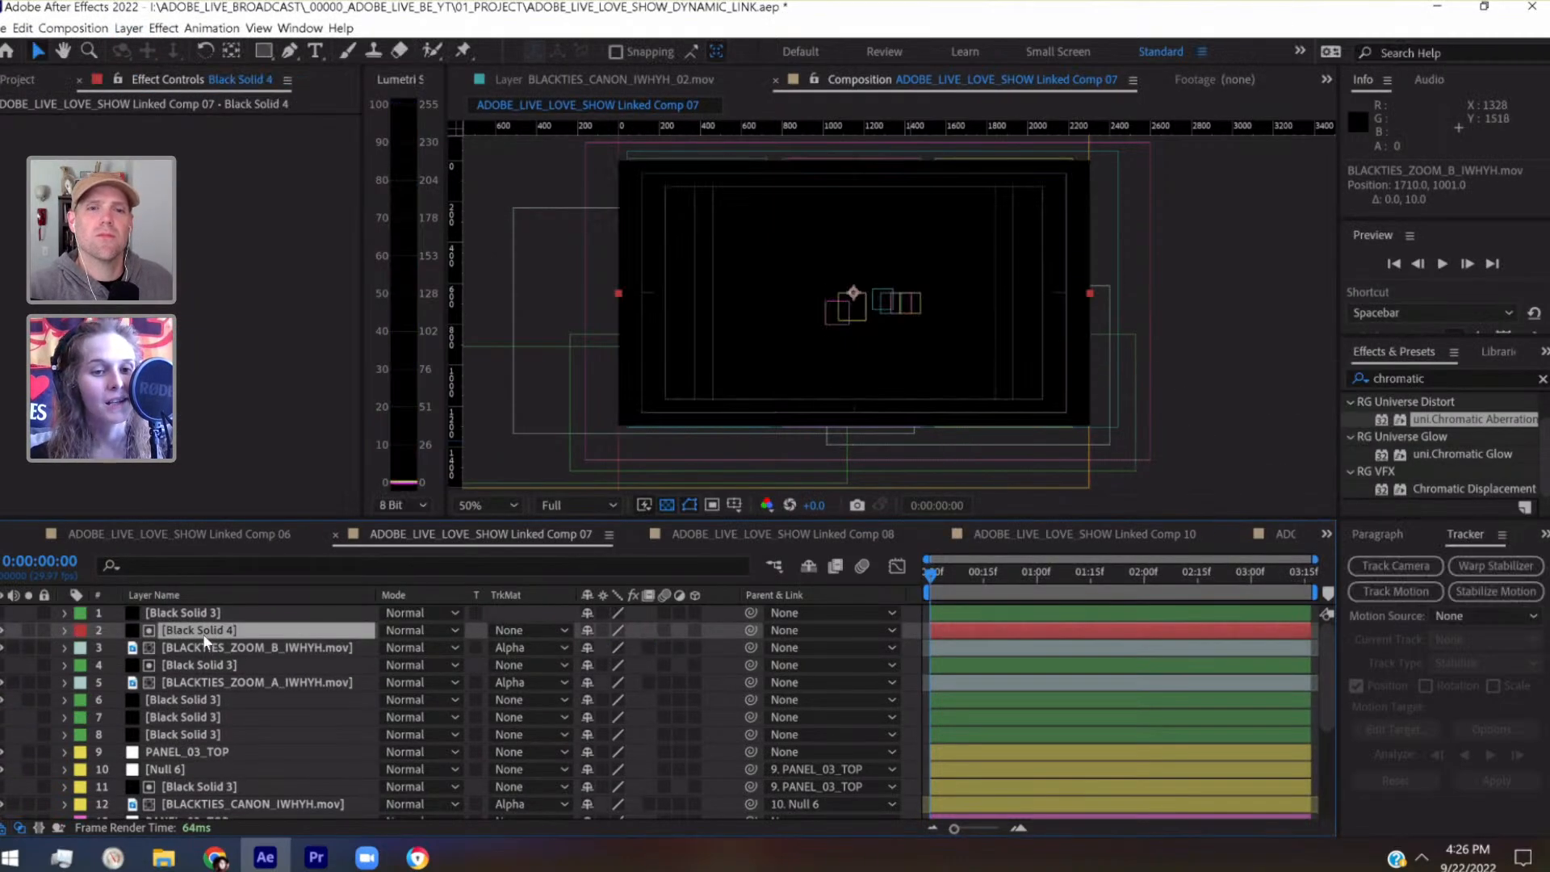
Move the new Black Solid 4 to the bottom of the layer stack as the layout's backdrop and save the project
{"action": "left_click_drag", "start_coordinate": [199, 631], "coordinate": [202, 809]}
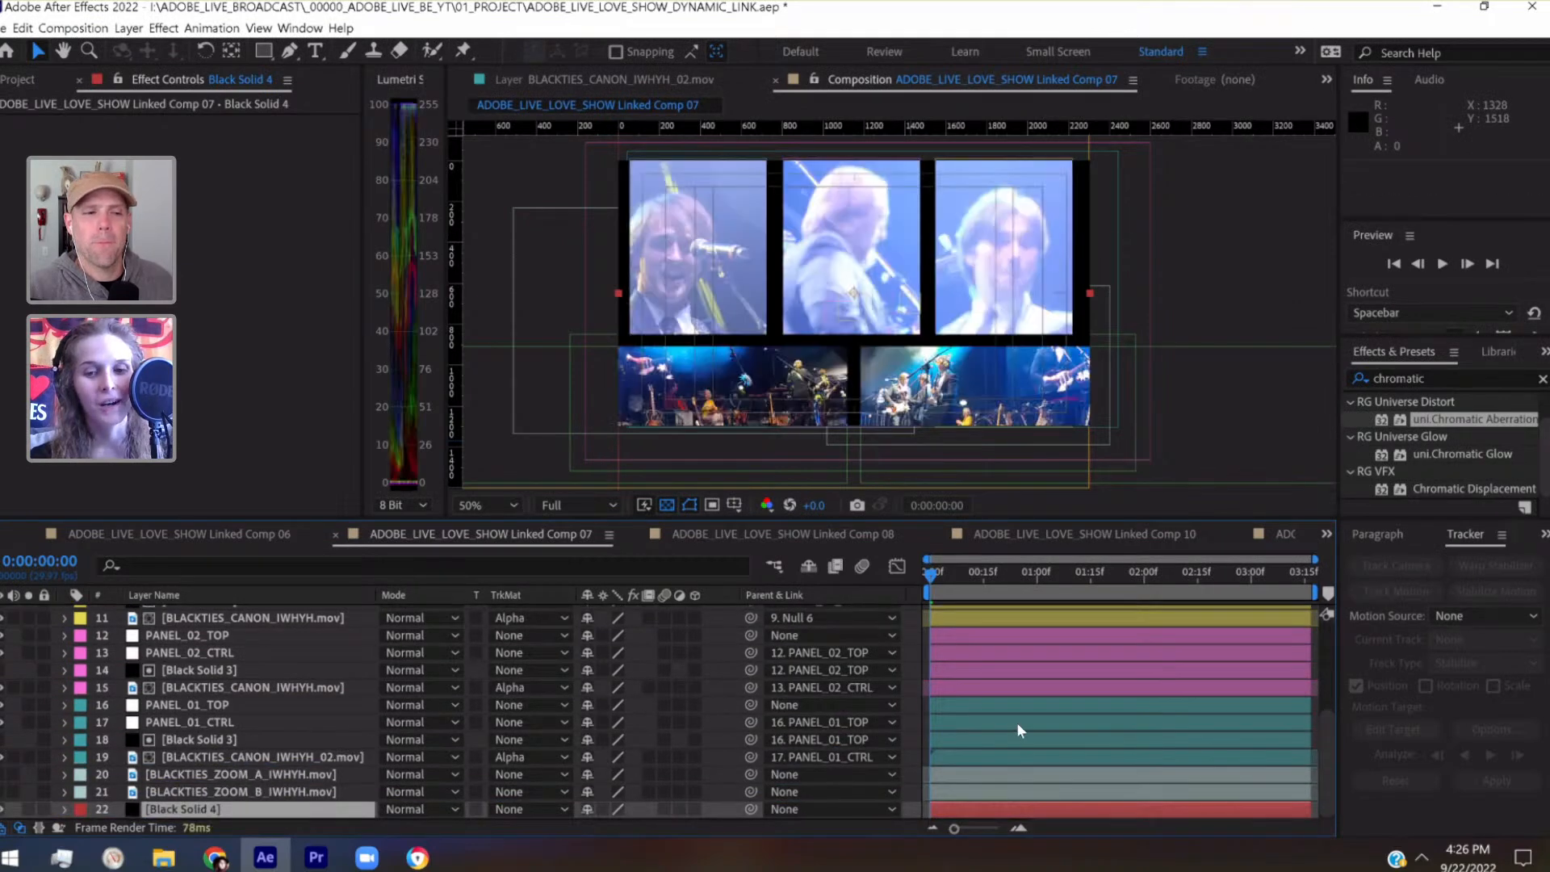
{"action": "left_click", "coordinate": [907, 629]}
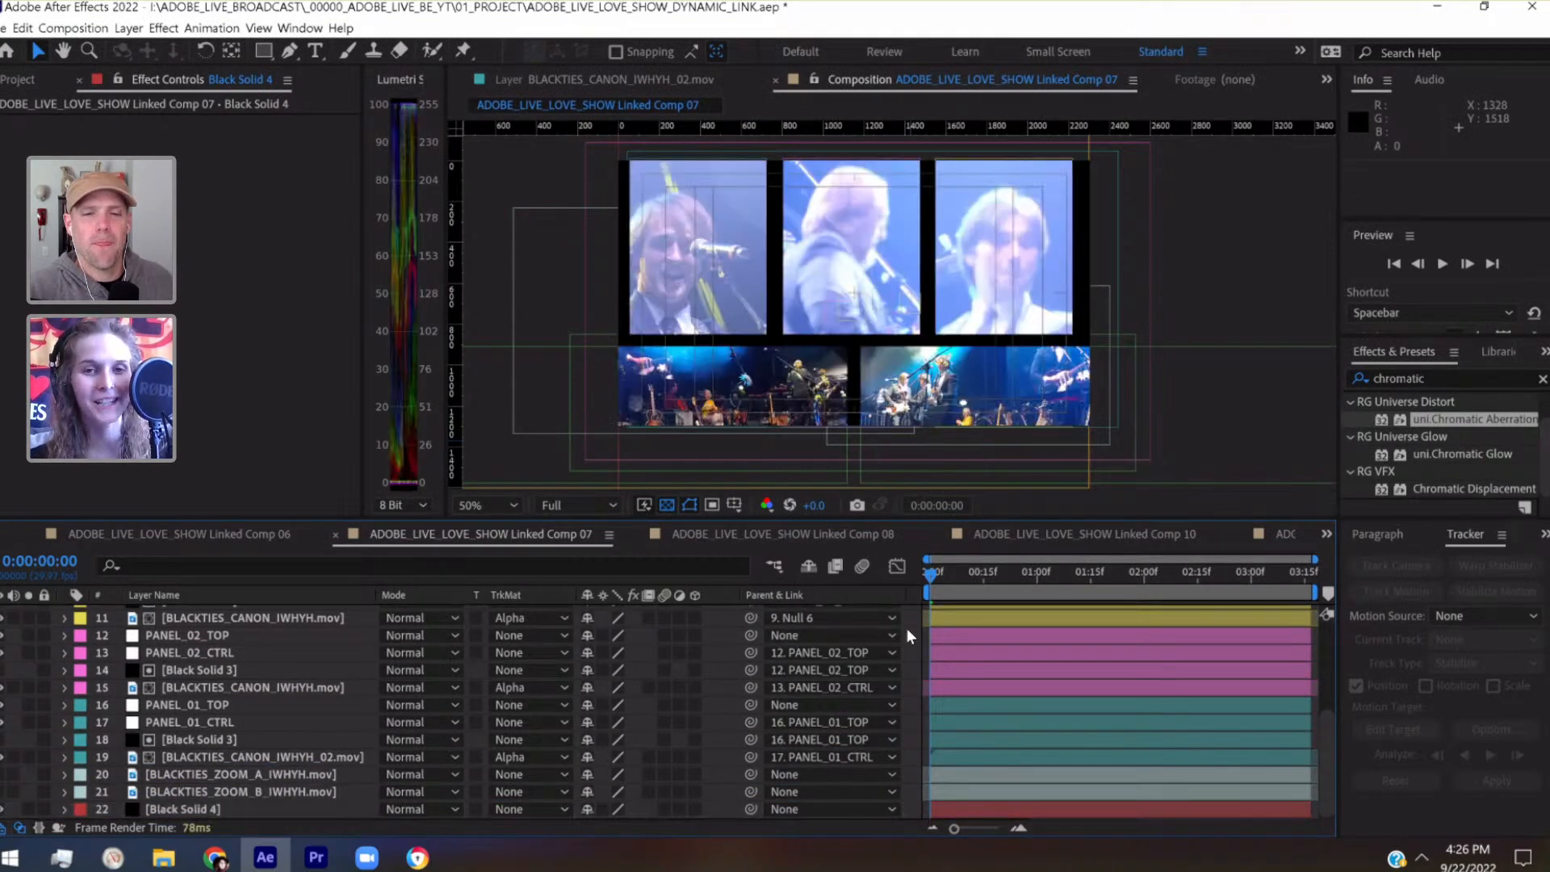
{"action": "key", "text": "ctrl+s"}
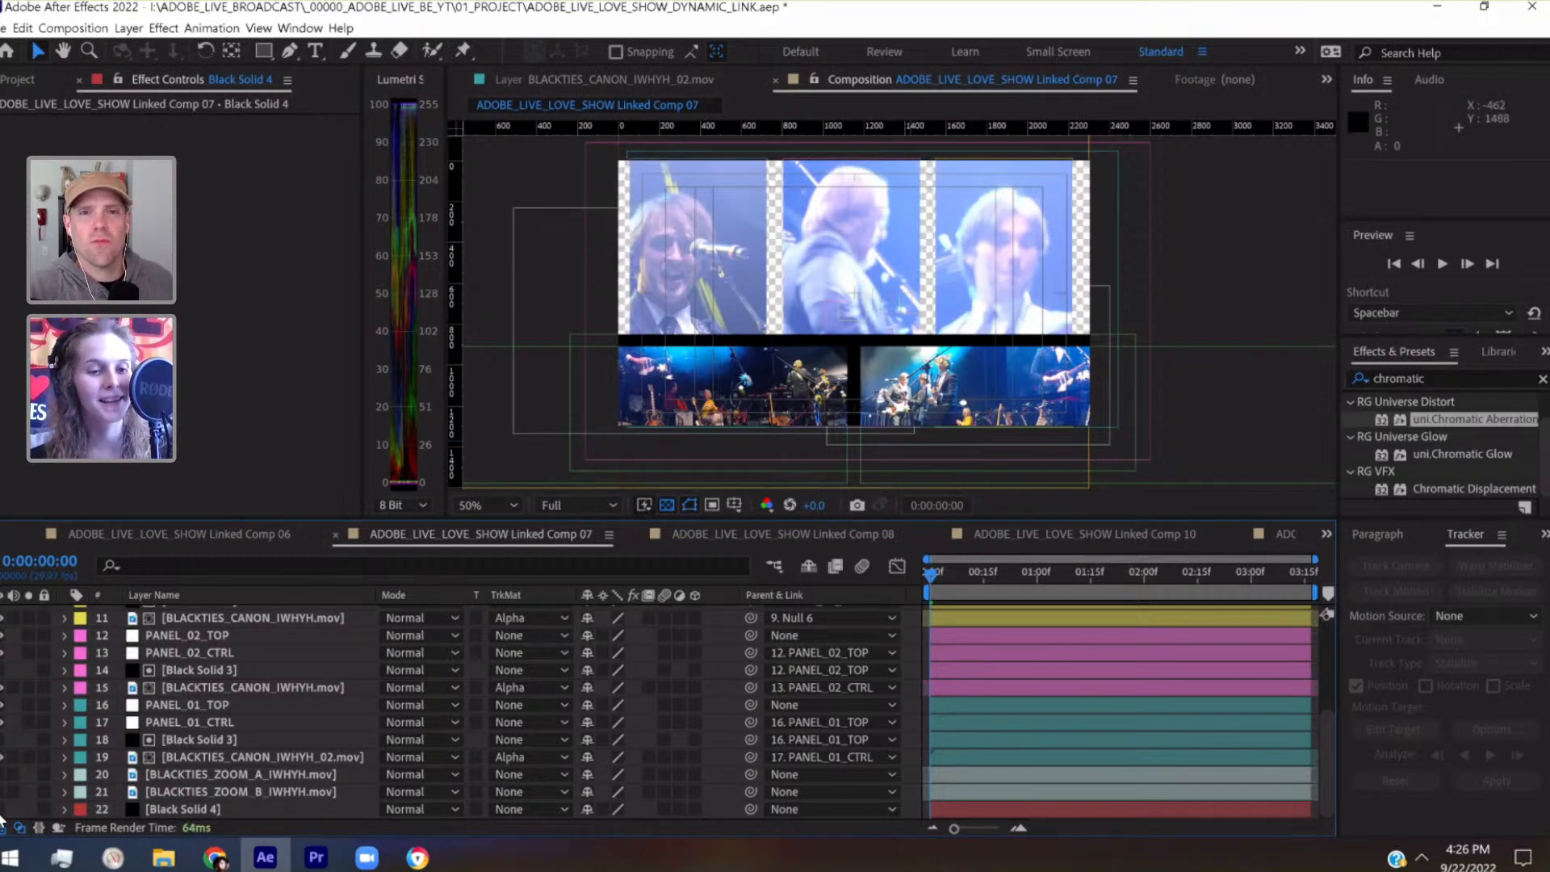
{"action": "left_click", "coordinate": [712, 506]}
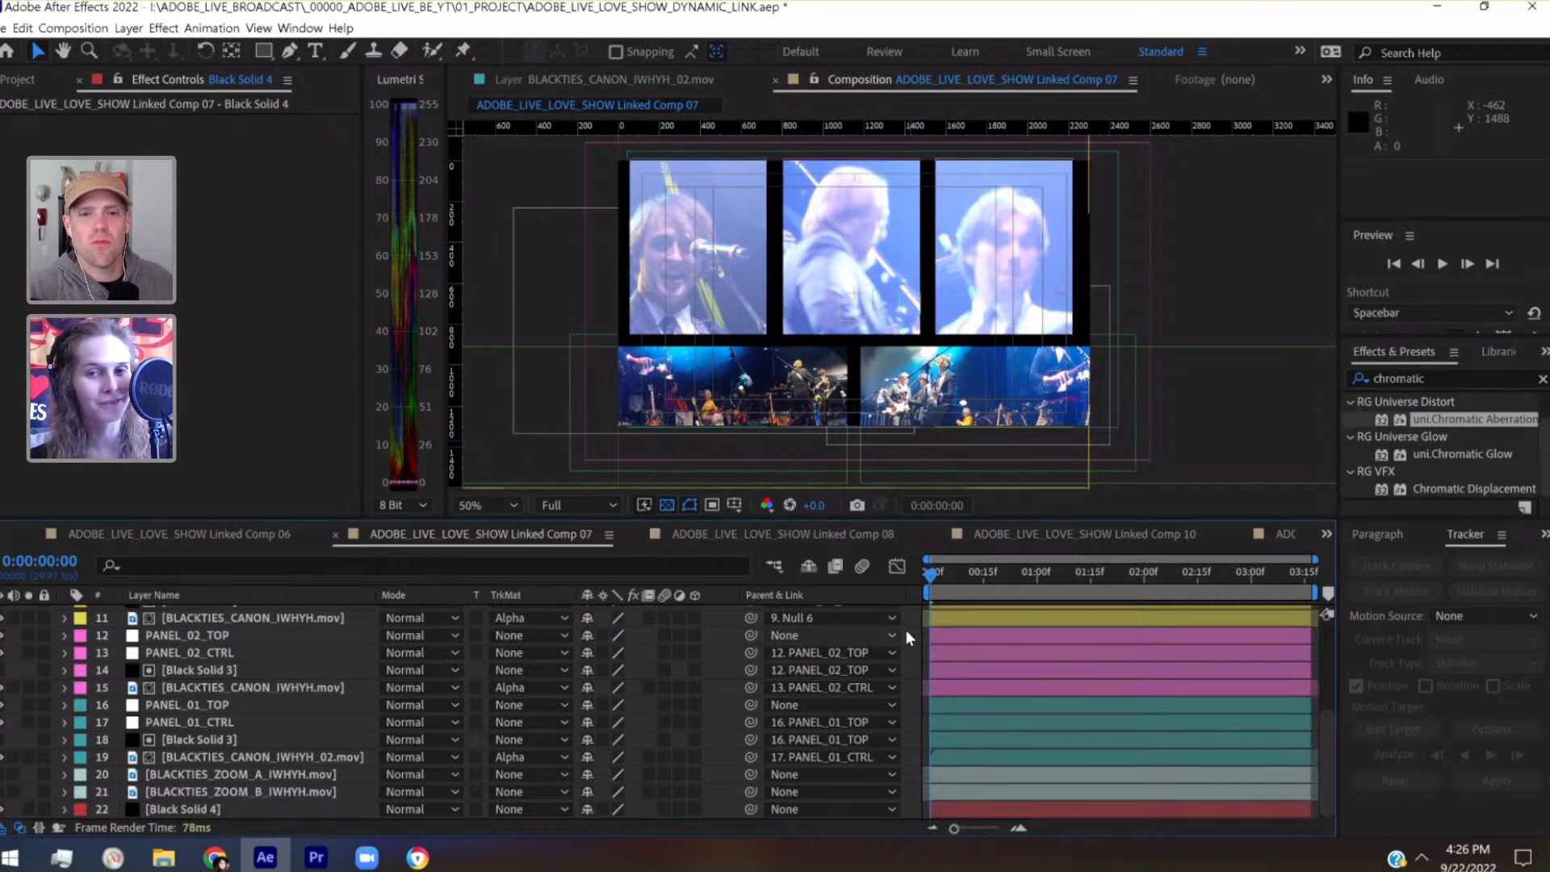
{"action": "scroll", "coordinate": [906, 629], "scroll_direction": "up", "scroll_amount": 3}
{"action": "scroll", "coordinate": [906, 630], "scroll_direction": "up", "scroll_amount": 1}
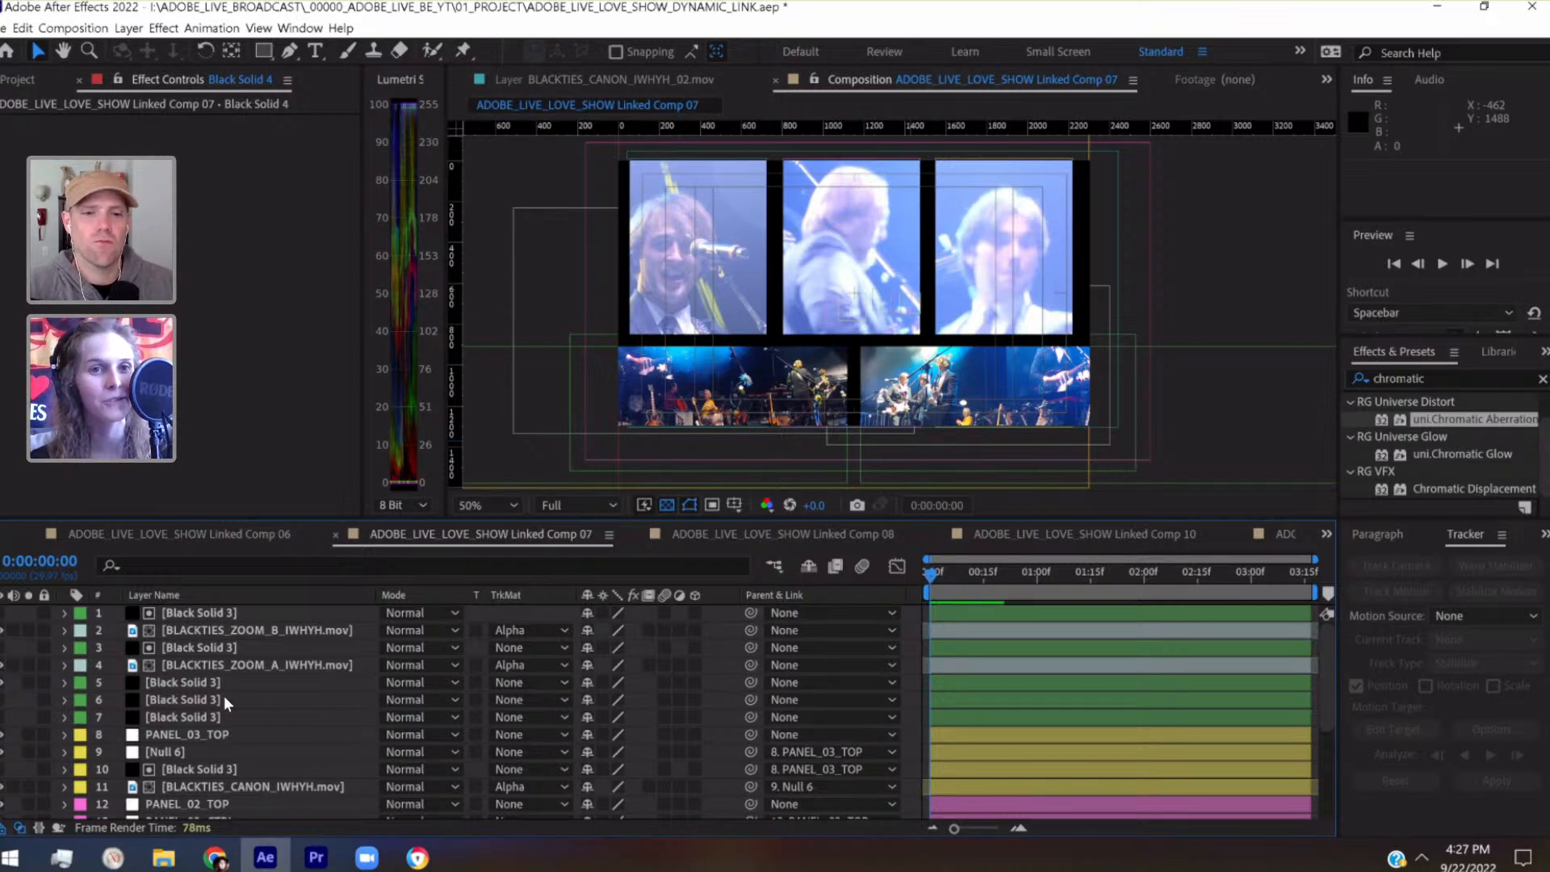
{"action": "key", "text": "ctrl+s"}
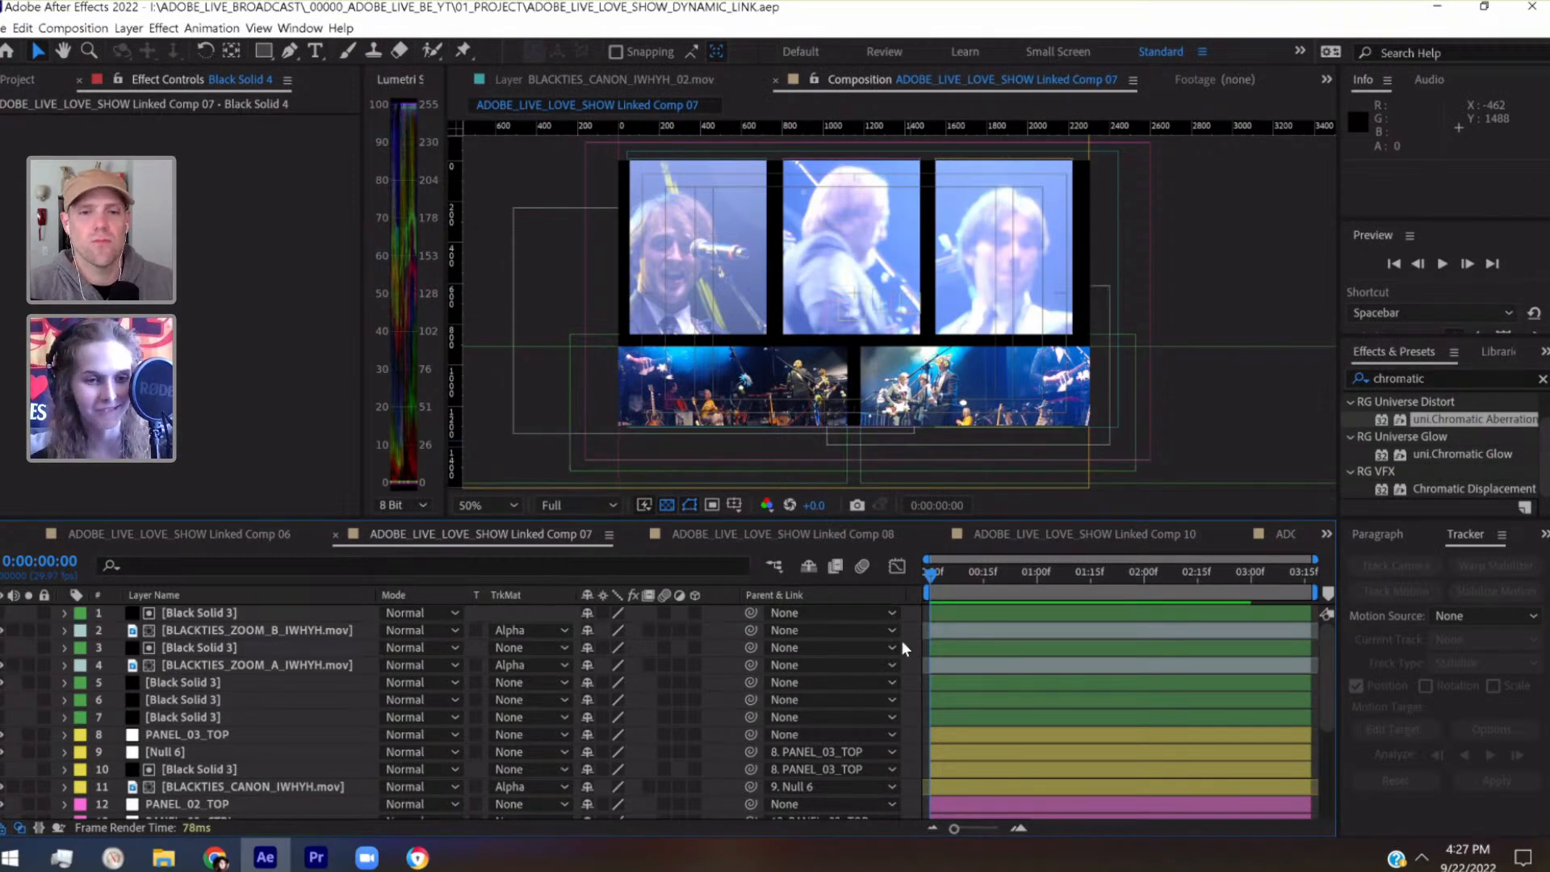
Scrub through the comp, enlarge and fit the composition viewer, and play back the five-panel layout
{"action": "left_click_drag", "start_coordinate": [937, 569], "coordinate": [1335, 597]}
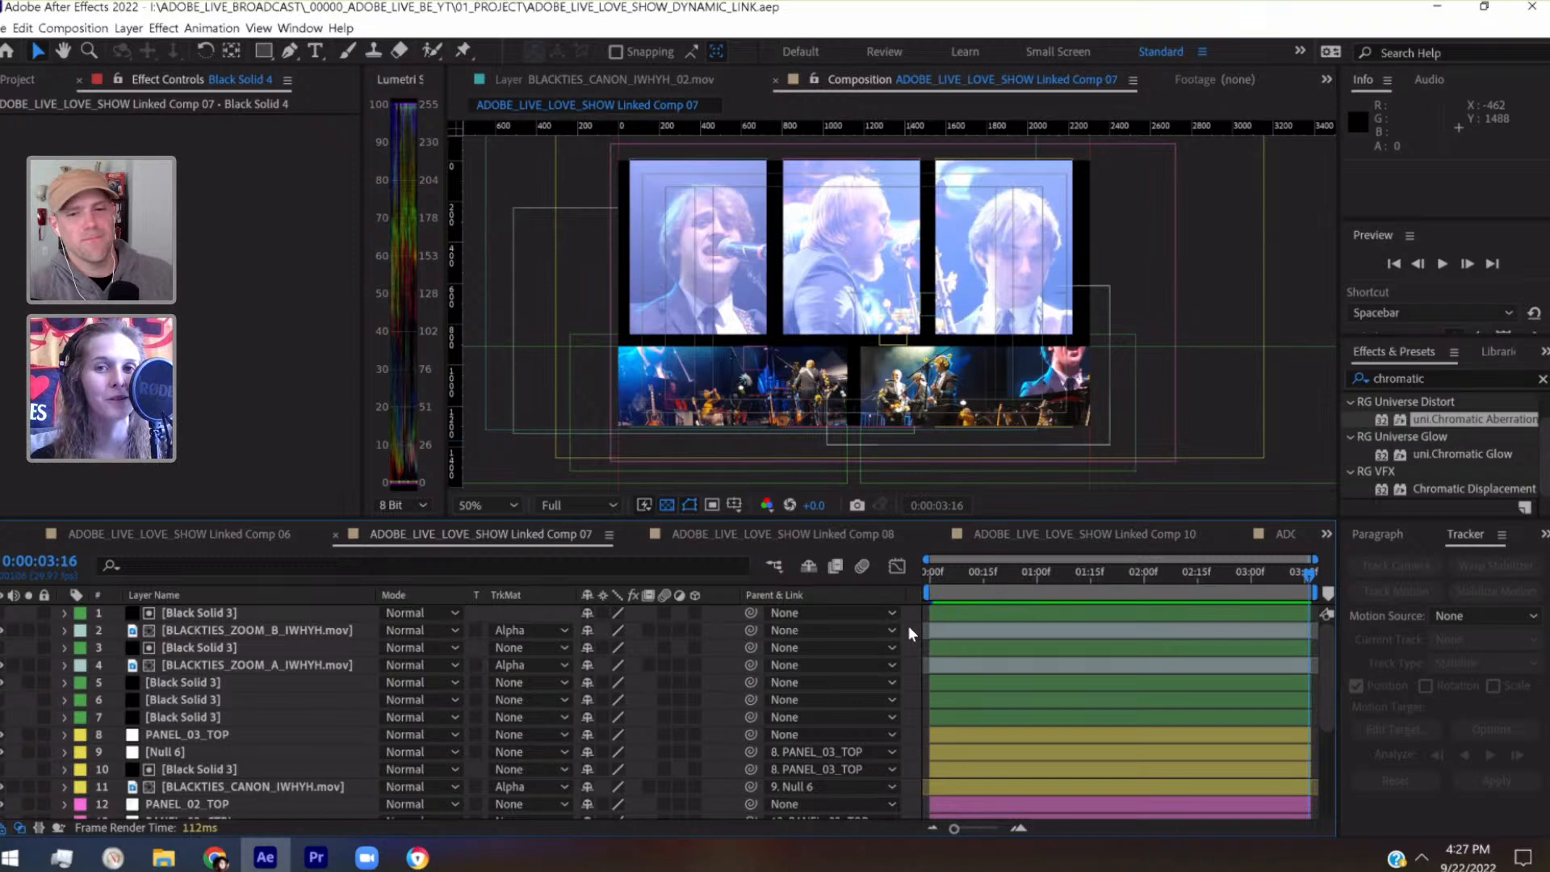
{"action": "left_click", "coordinate": [928, 575]}
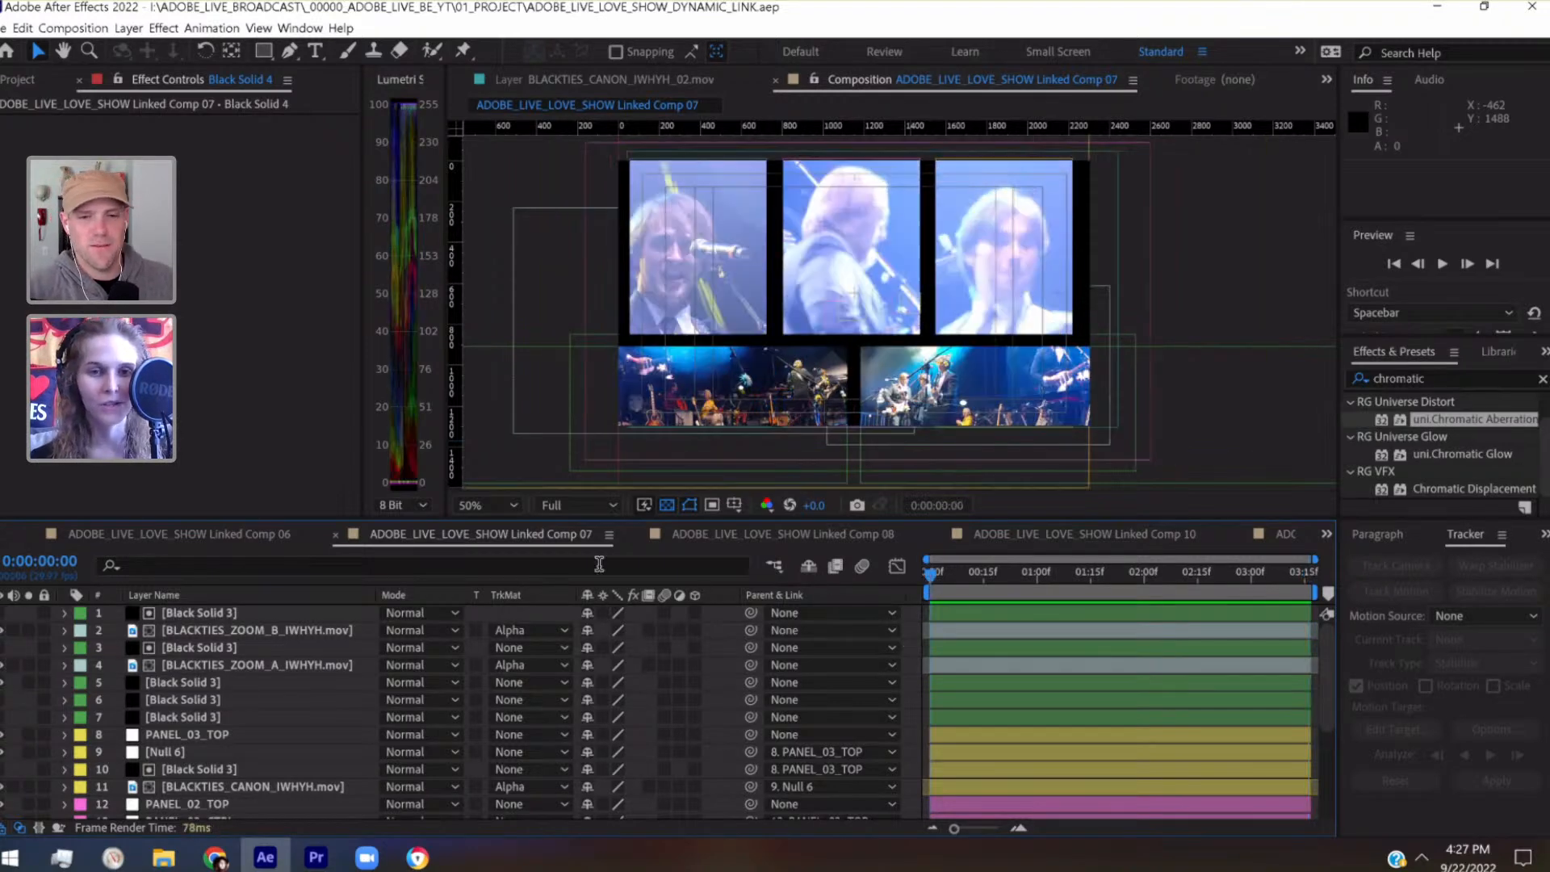
{"action": "left_click_drag", "start_coordinate": [479, 519], "coordinate": [472, 627]}
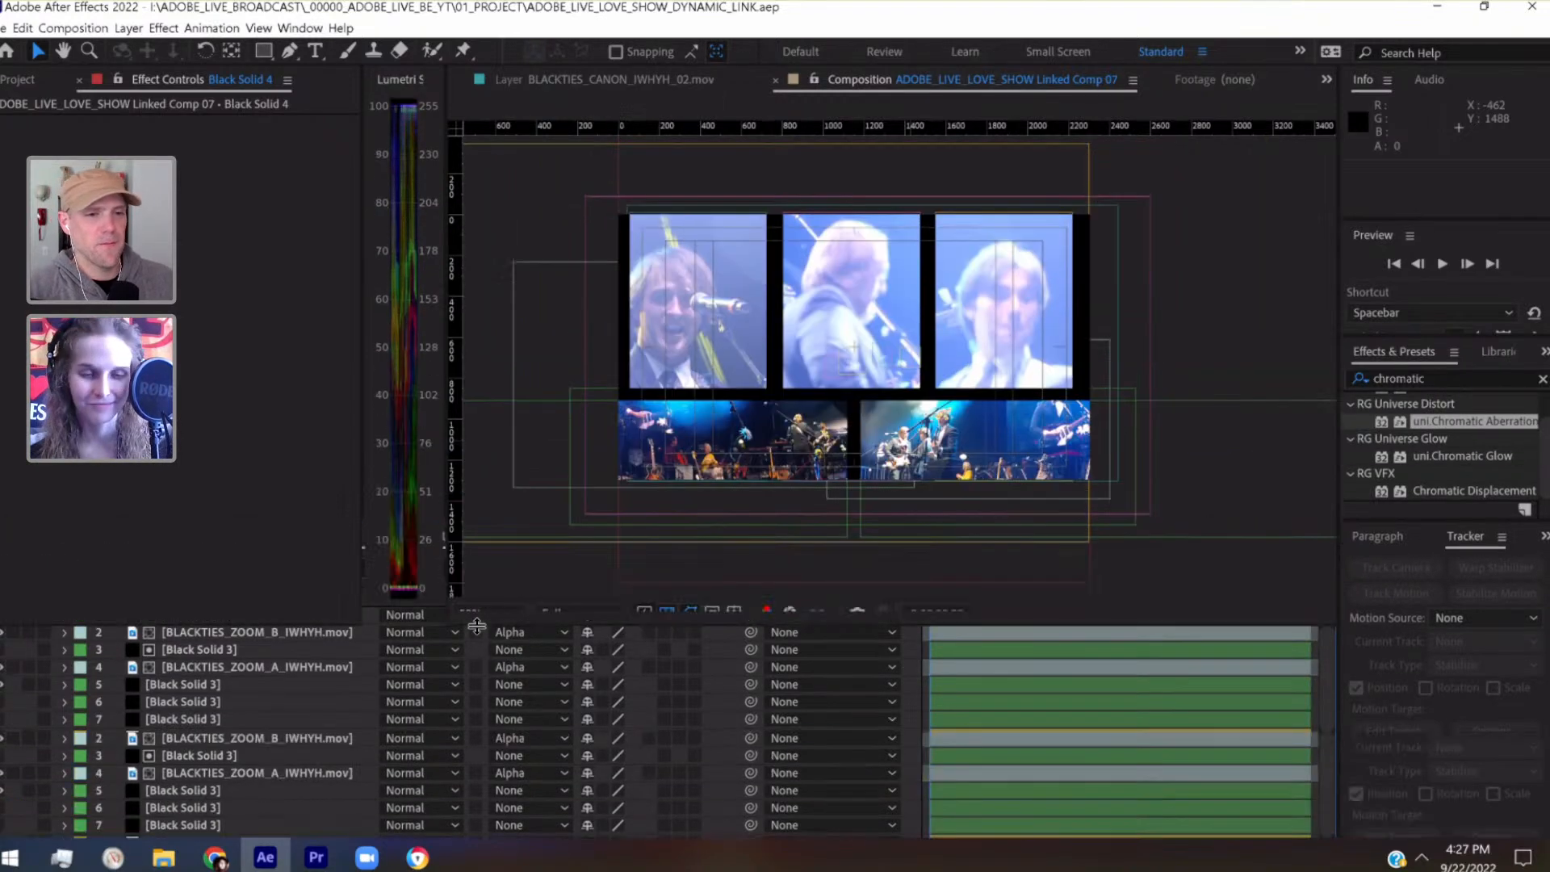
{"action": "left_click", "coordinate": [467, 609]}
{"action": "left_click", "coordinate": [529, 245]}
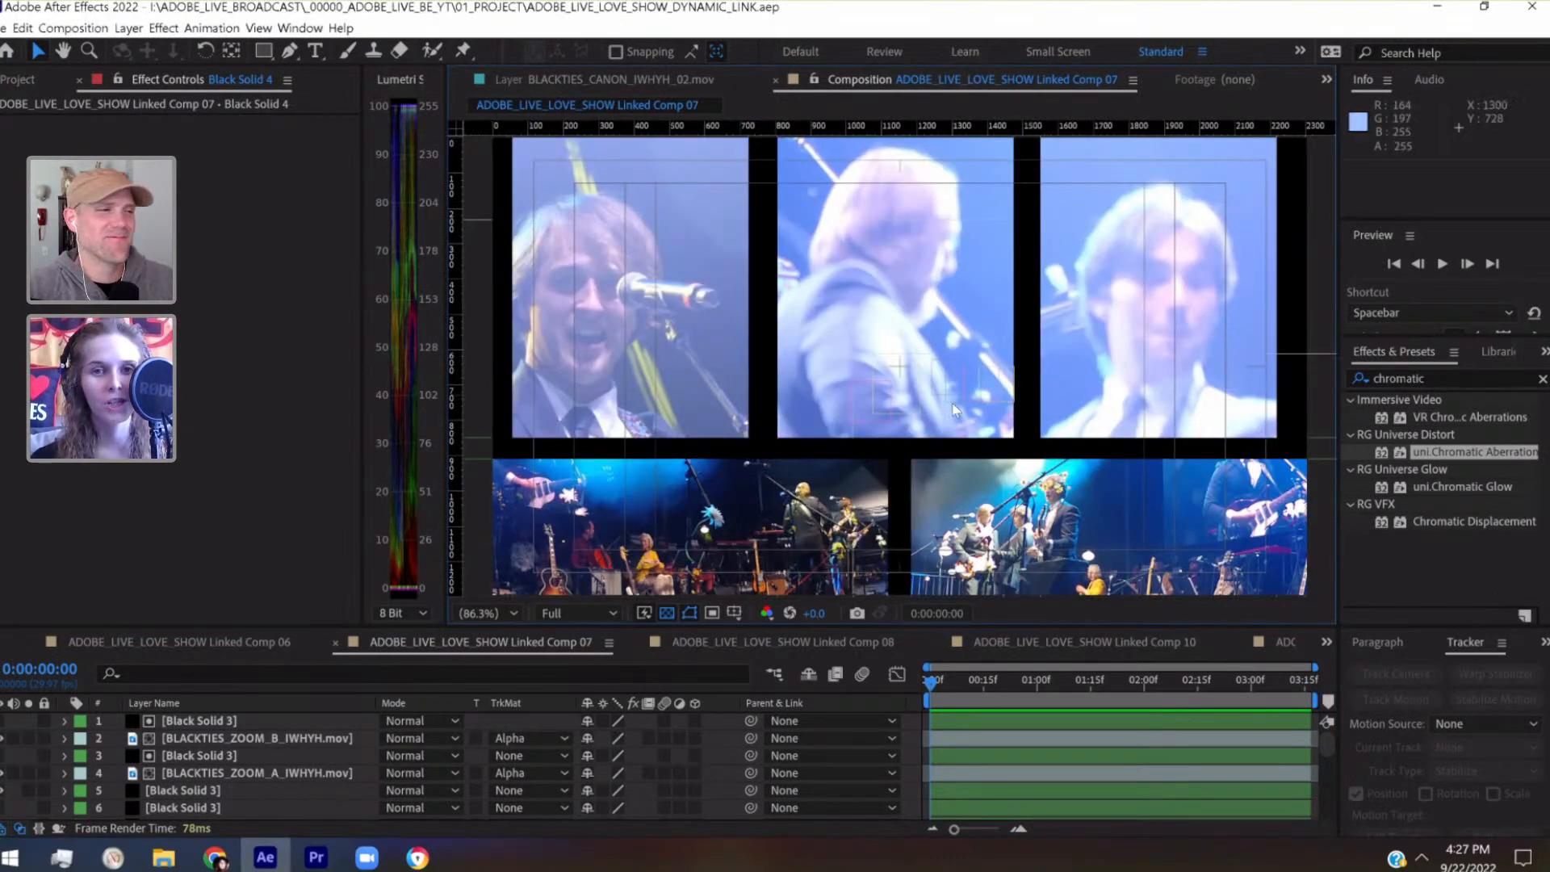
{"action": "scroll", "coordinate": [190, 743], "scroll_direction": "down", "scroll_amount": 5}
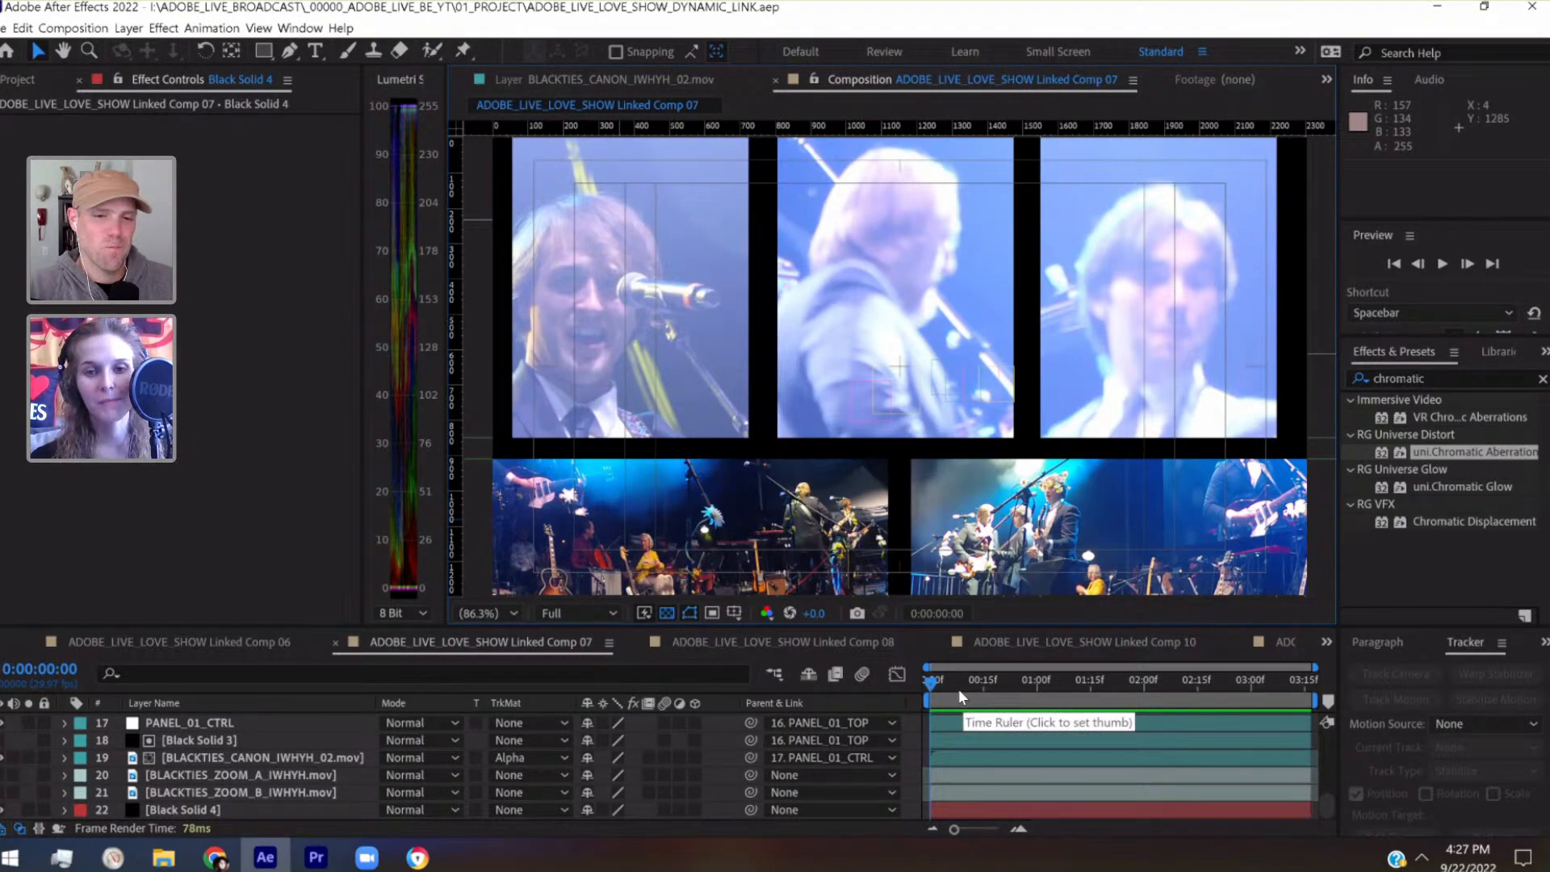
{"action": "key", "text": "space"}
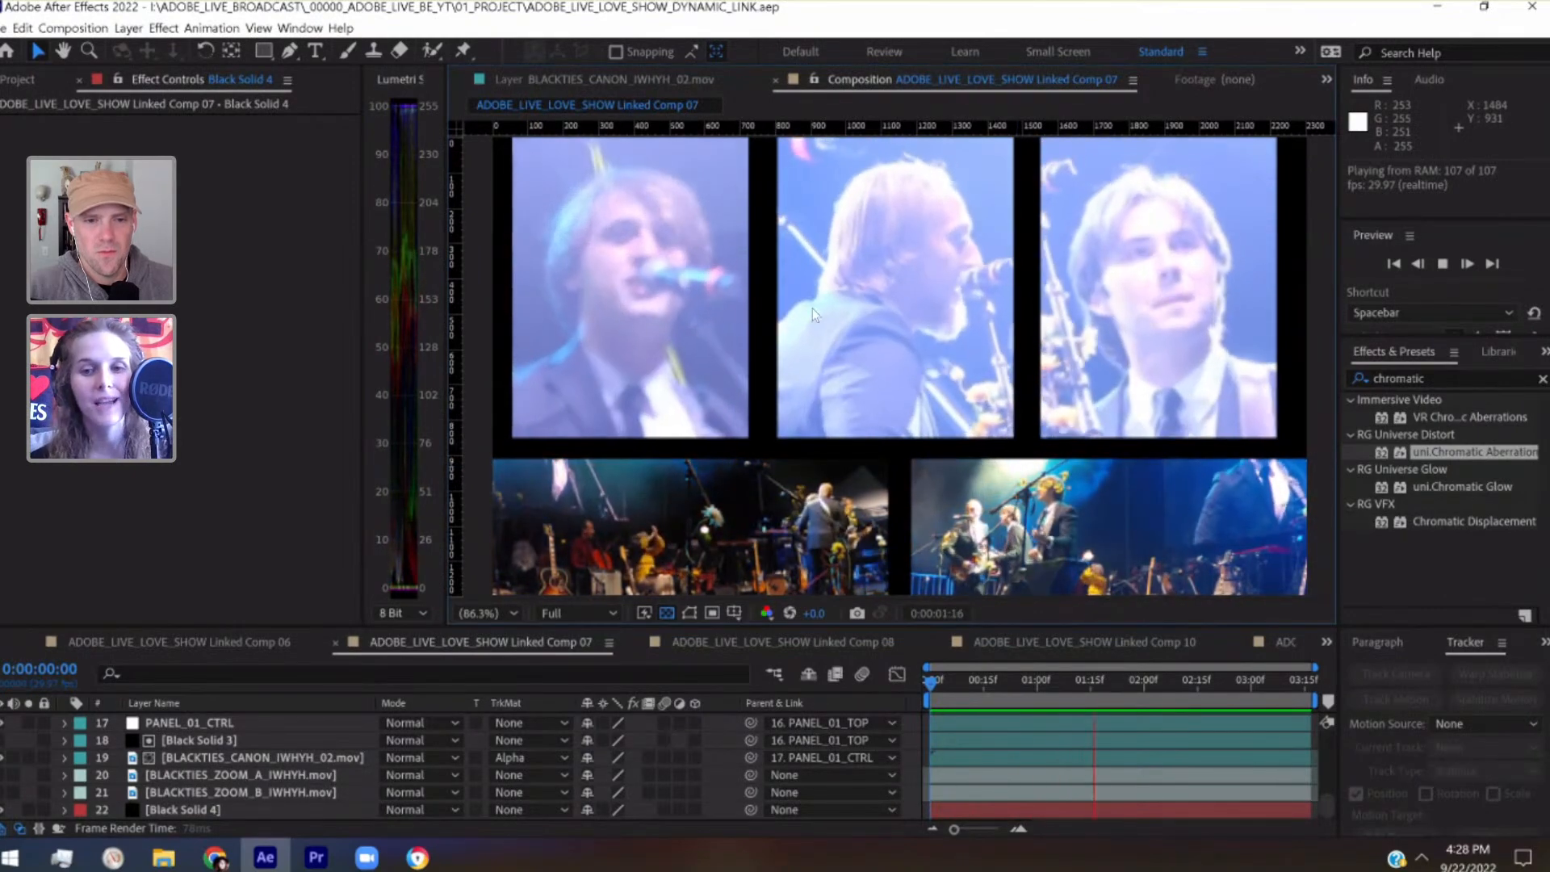
{"action": "key", "text": "space"}
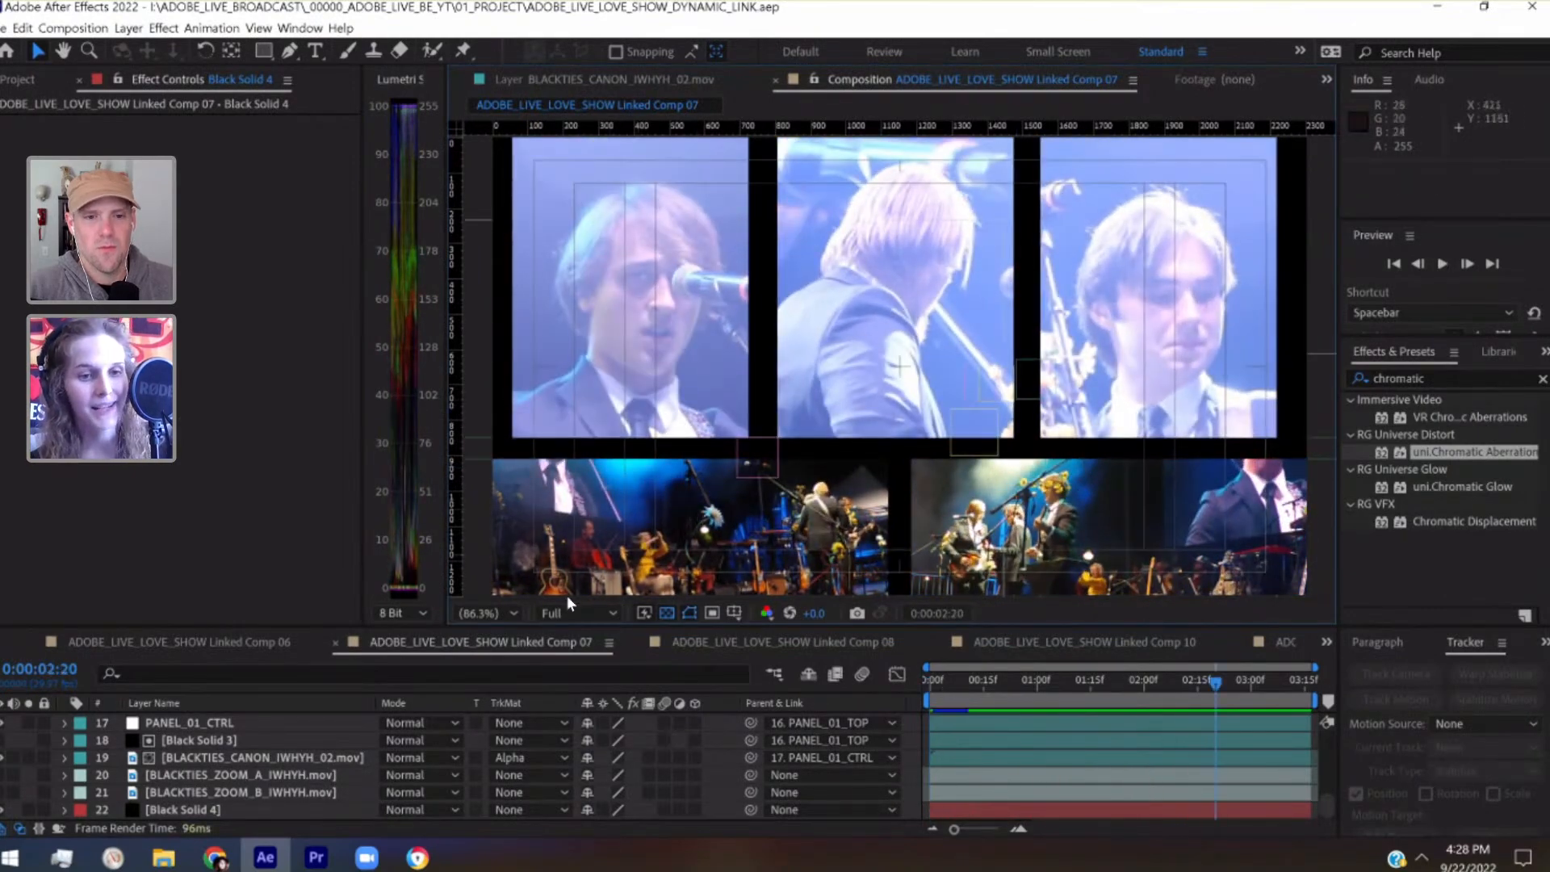
Place a vertical guide at 2218 along the outer right edge of the third upper video panel
{"action": "scroll", "coordinate": [289, 730], "scroll_direction": "up", "scroll_amount": 5}
{"action": "left_click", "coordinate": [250, 720]}
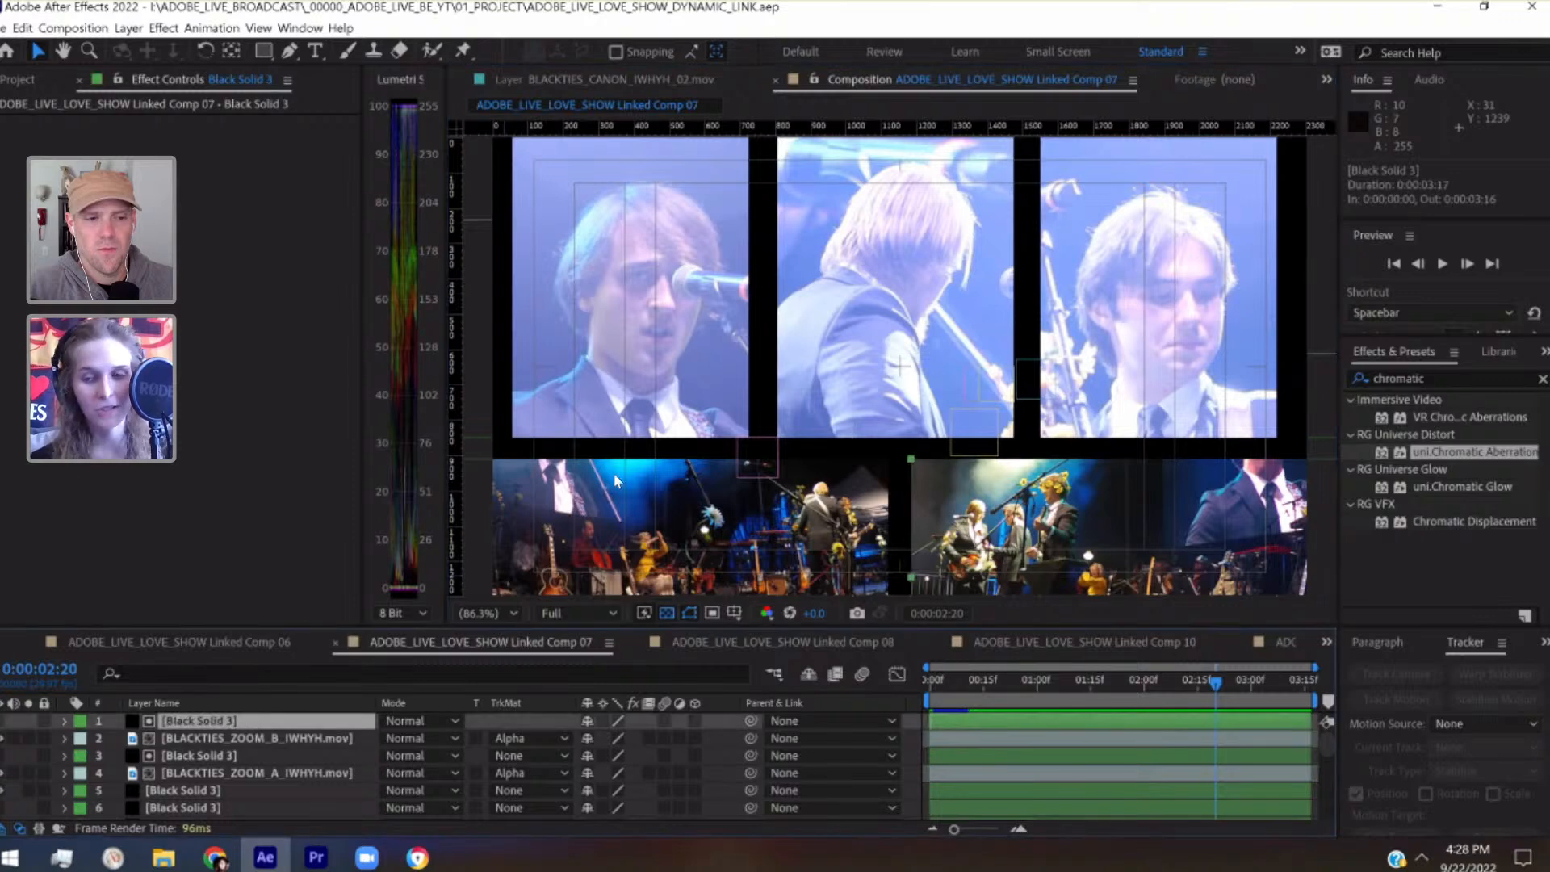
{"action": "left_click_drag", "start_coordinate": [835, 450], "coordinate": [512, 308]}
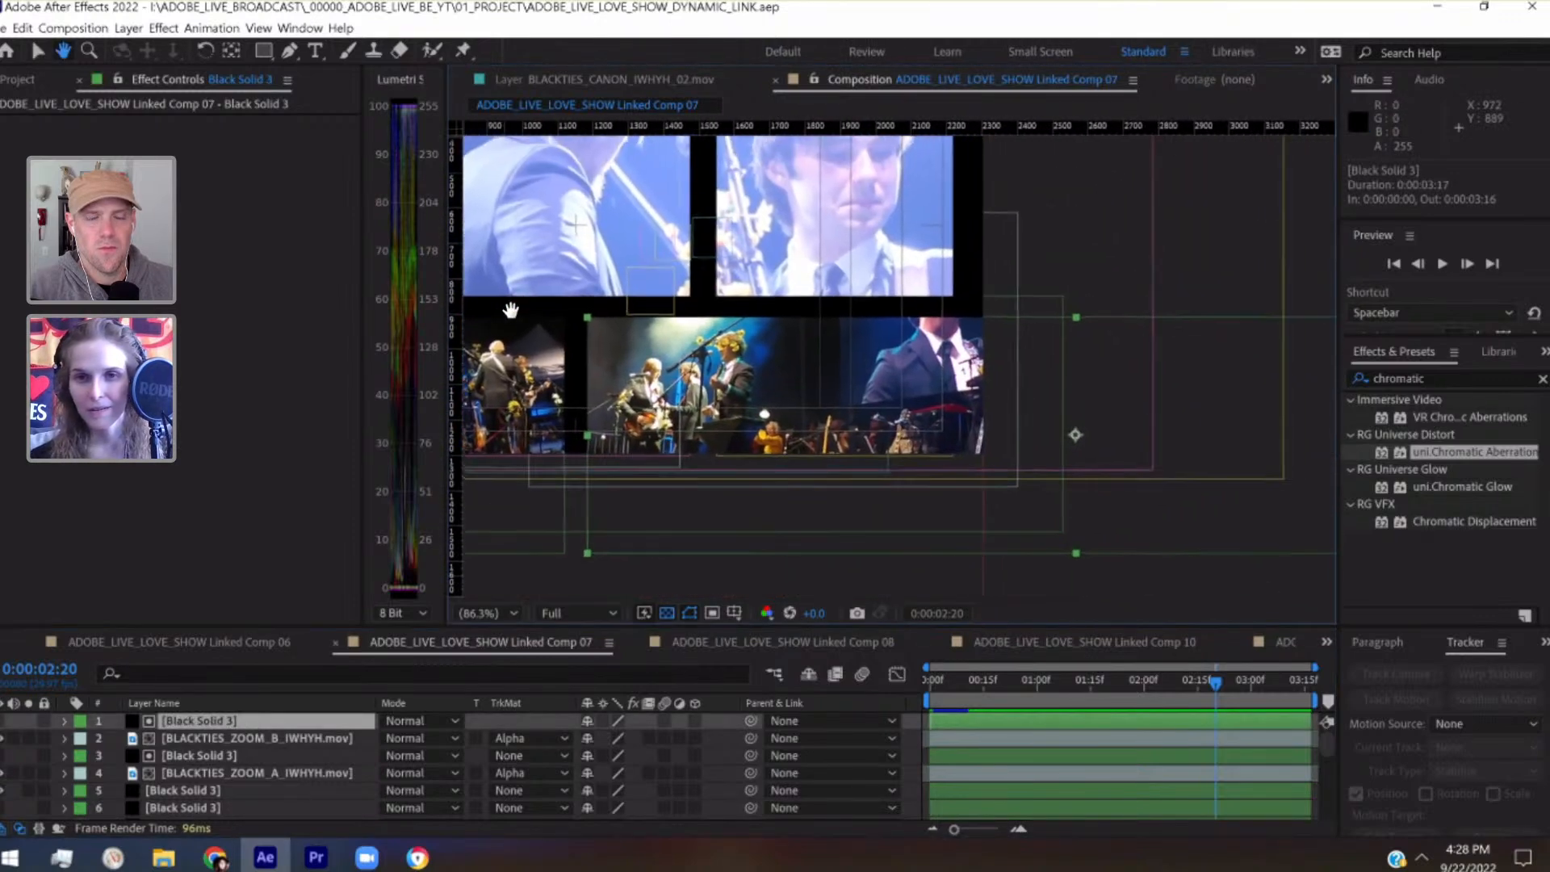
{"action": "scroll", "coordinate": [1025, 258], "scroll_direction": "up", "scroll_amount": 2}
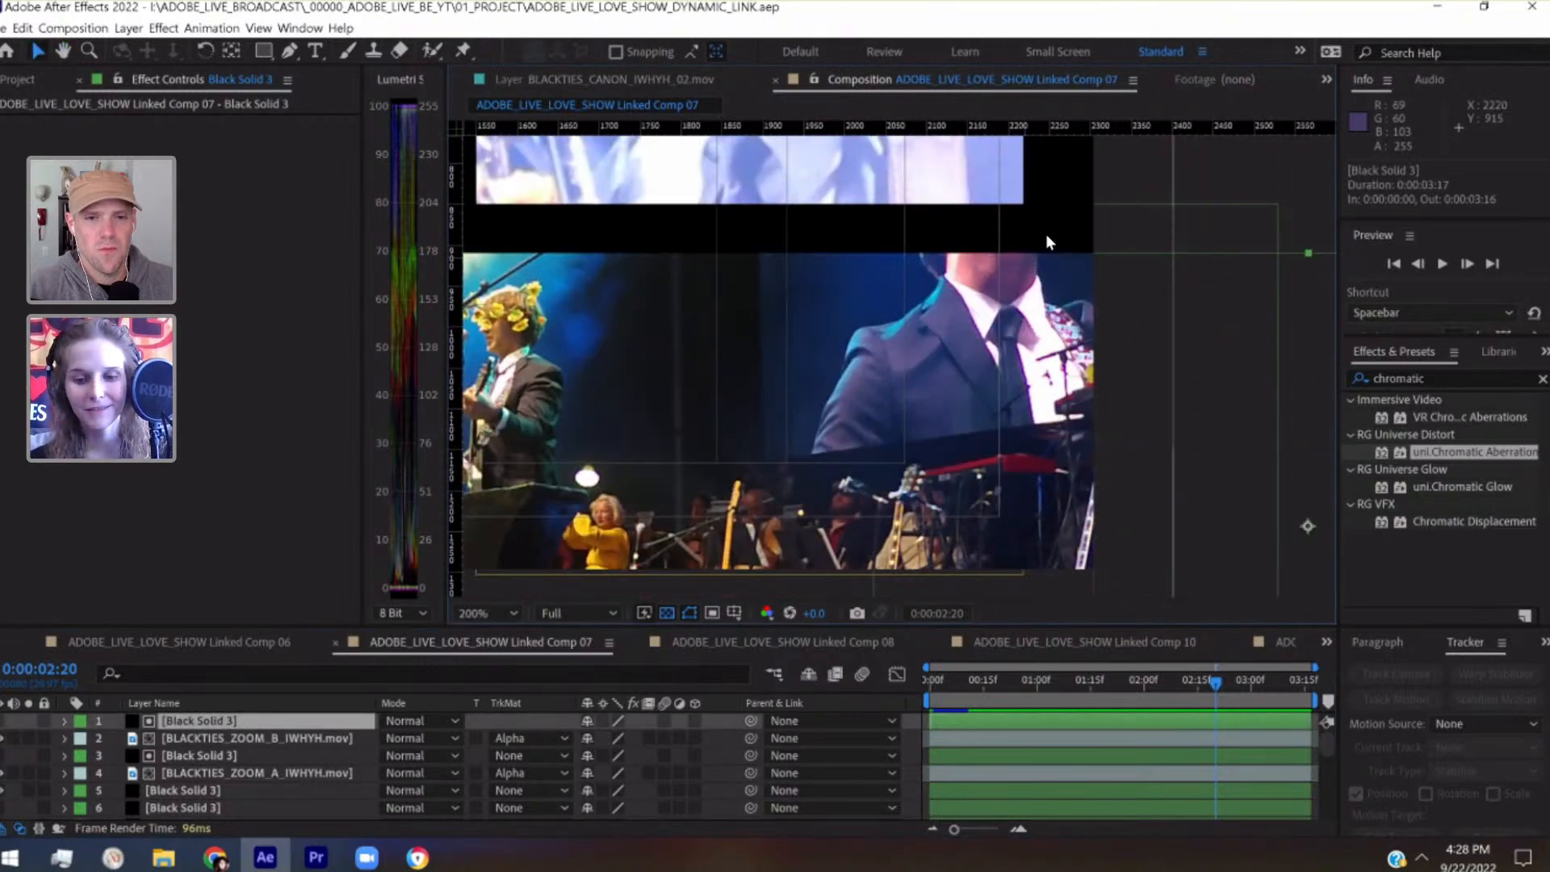
{"action": "scroll", "coordinate": [1053, 223], "scroll_direction": "up", "scroll_amount": 1}
{"action": "left_click_drag", "start_coordinate": [776, 440], "coordinate": [572, 501]}
{"action": "left_click_drag", "start_coordinate": [455, 407], "coordinate": [666, 365]}
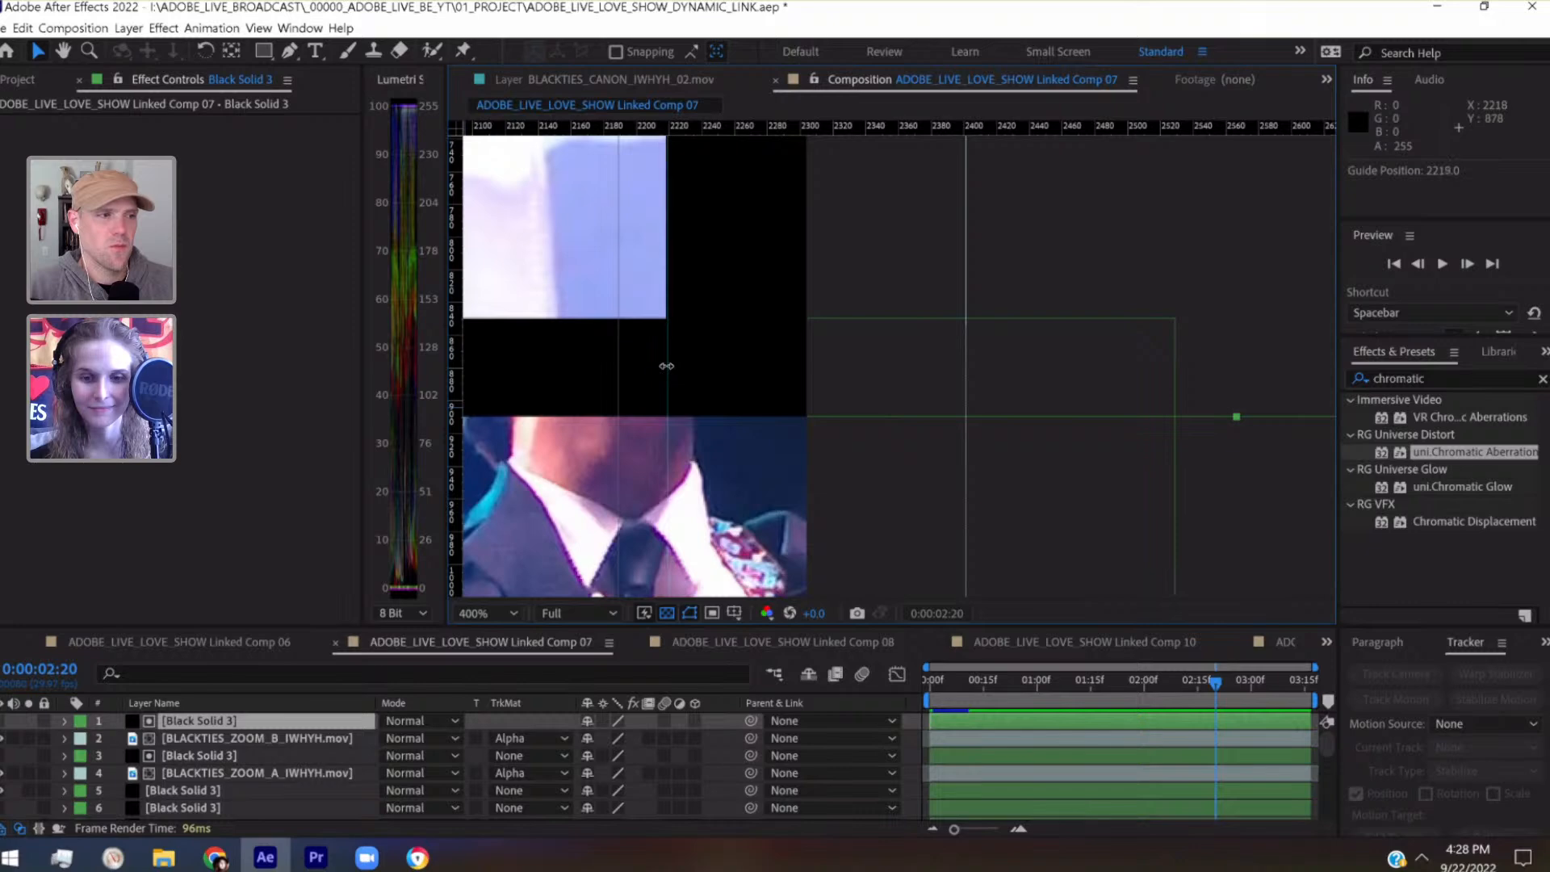
Place a vertical guide at 60 near the outer left edge of the first upper video panel
{"action": "key", "text": "/"}
{"action": "key", "text": "h"}
{"action": "left_click_drag", "start_coordinate": [864, 369], "coordinate": [1318, 293]}
{"action": "key", "text": "v"}
{"action": "scroll", "coordinate": [889, 352], "scroll_direction": "up", "scroll_amount": 4}
{"action": "key", "text": "h"}
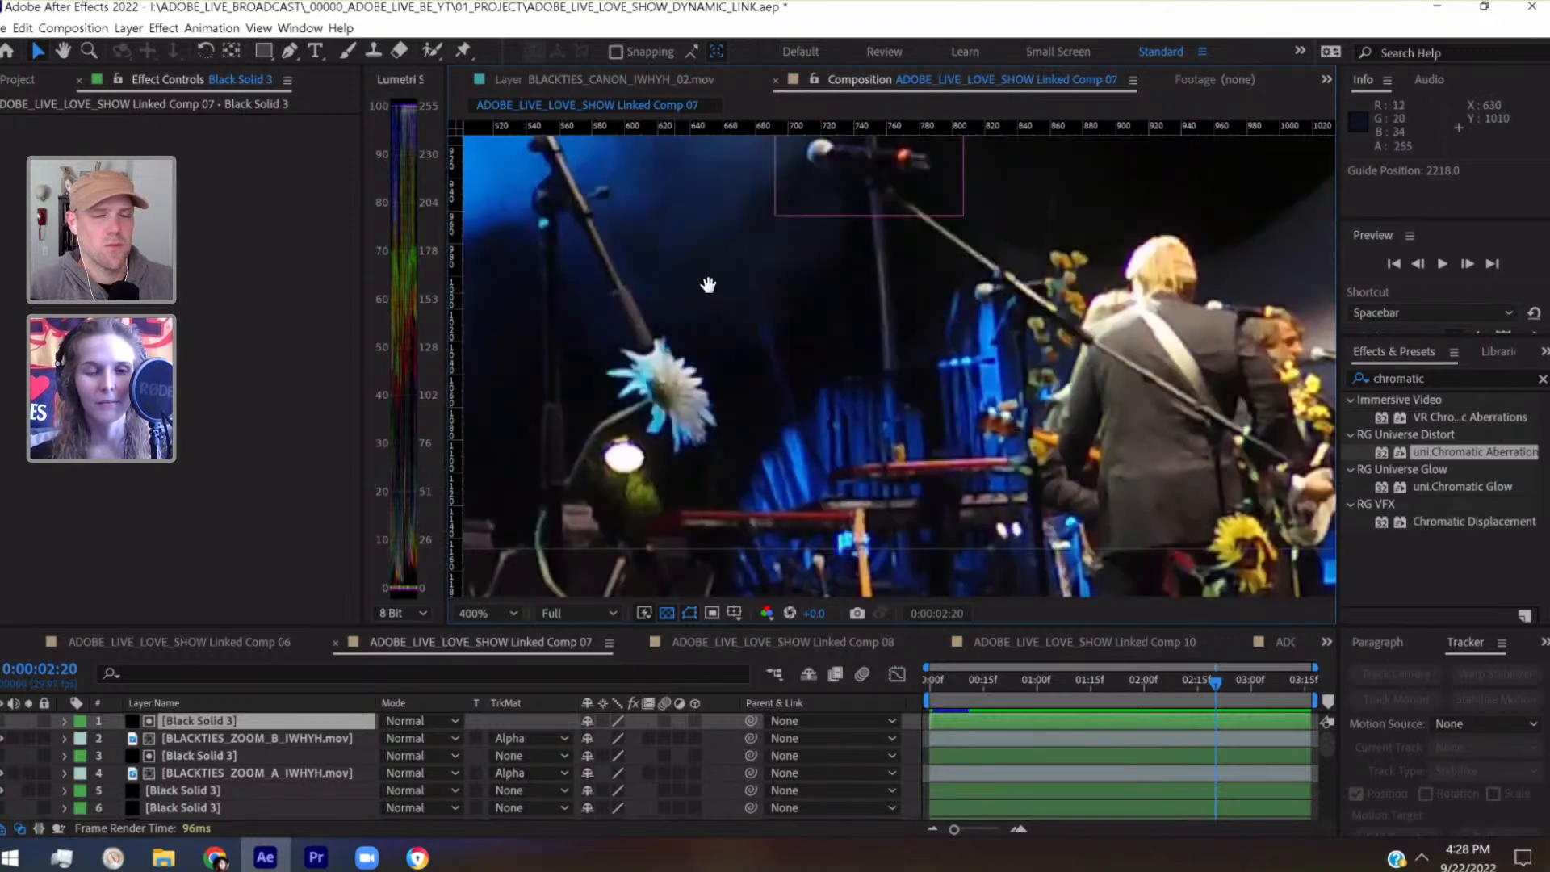
{"action": "left_click_drag", "start_coordinate": [675, 290], "coordinate": [1502, 364]}
{"action": "left_click_drag", "start_coordinate": [925, 327], "coordinate": [1488, 362]}
{"action": "left_click_drag", "start_coordinate": [980, 339], "coordinate": [778, 512]}
{"action": "key", "text": "v"}
{"action": "left_click_drag", "start_coordinate": [459, 337], "coordinate": [838, 398]}
Examine both vertical guides against the outer edges of the upper panels and the ends of the lower footage row
{"action": "key", "text": "period"}
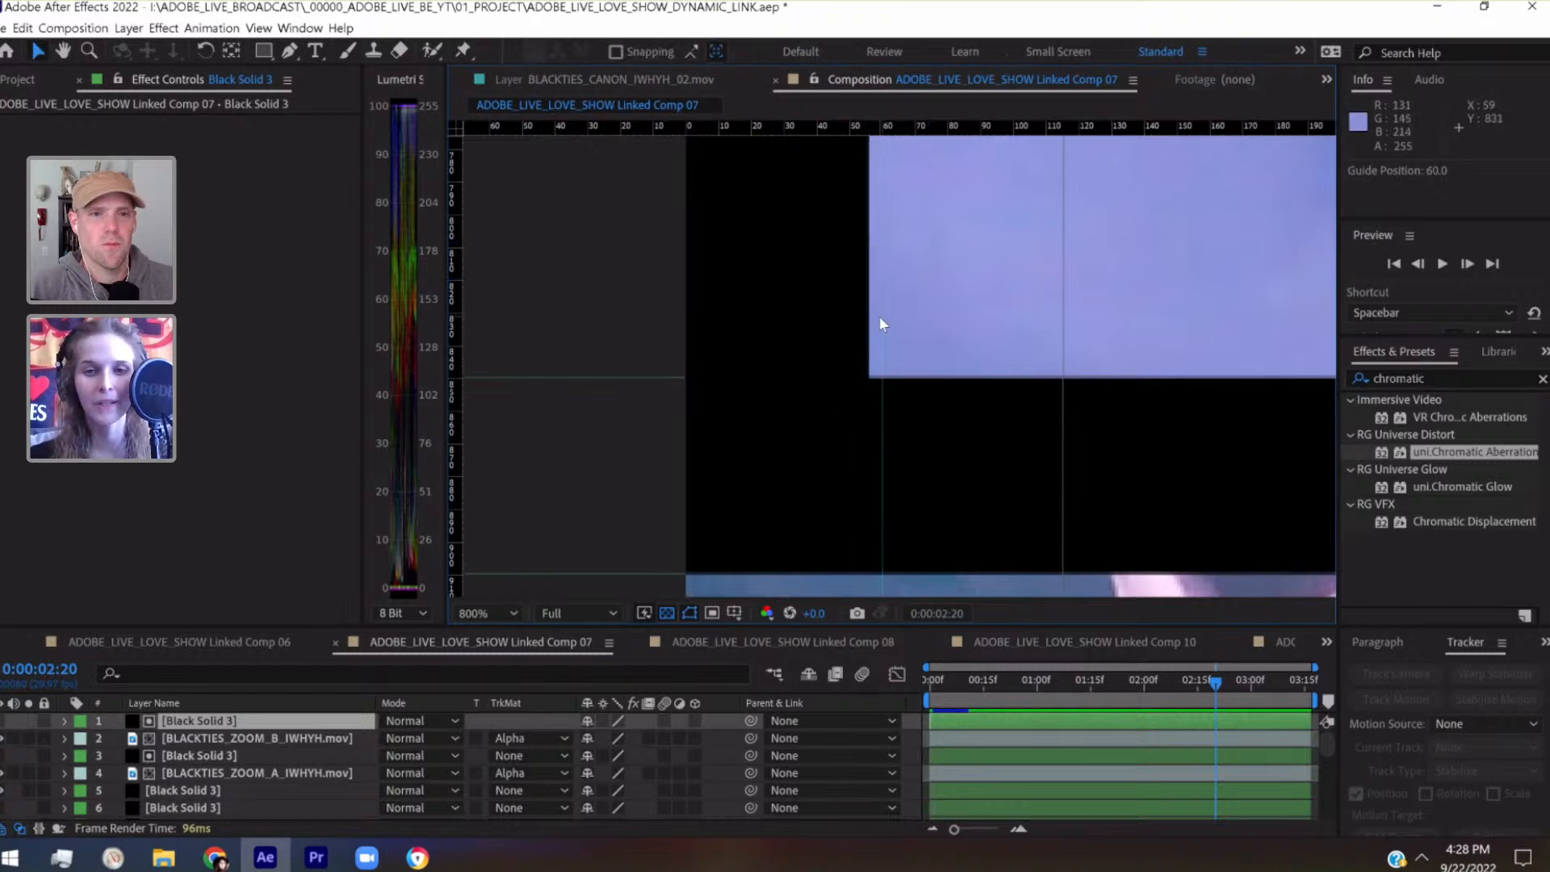
{"action": "key", "text": "comma"}
{"action": "key", "text": "comma"}
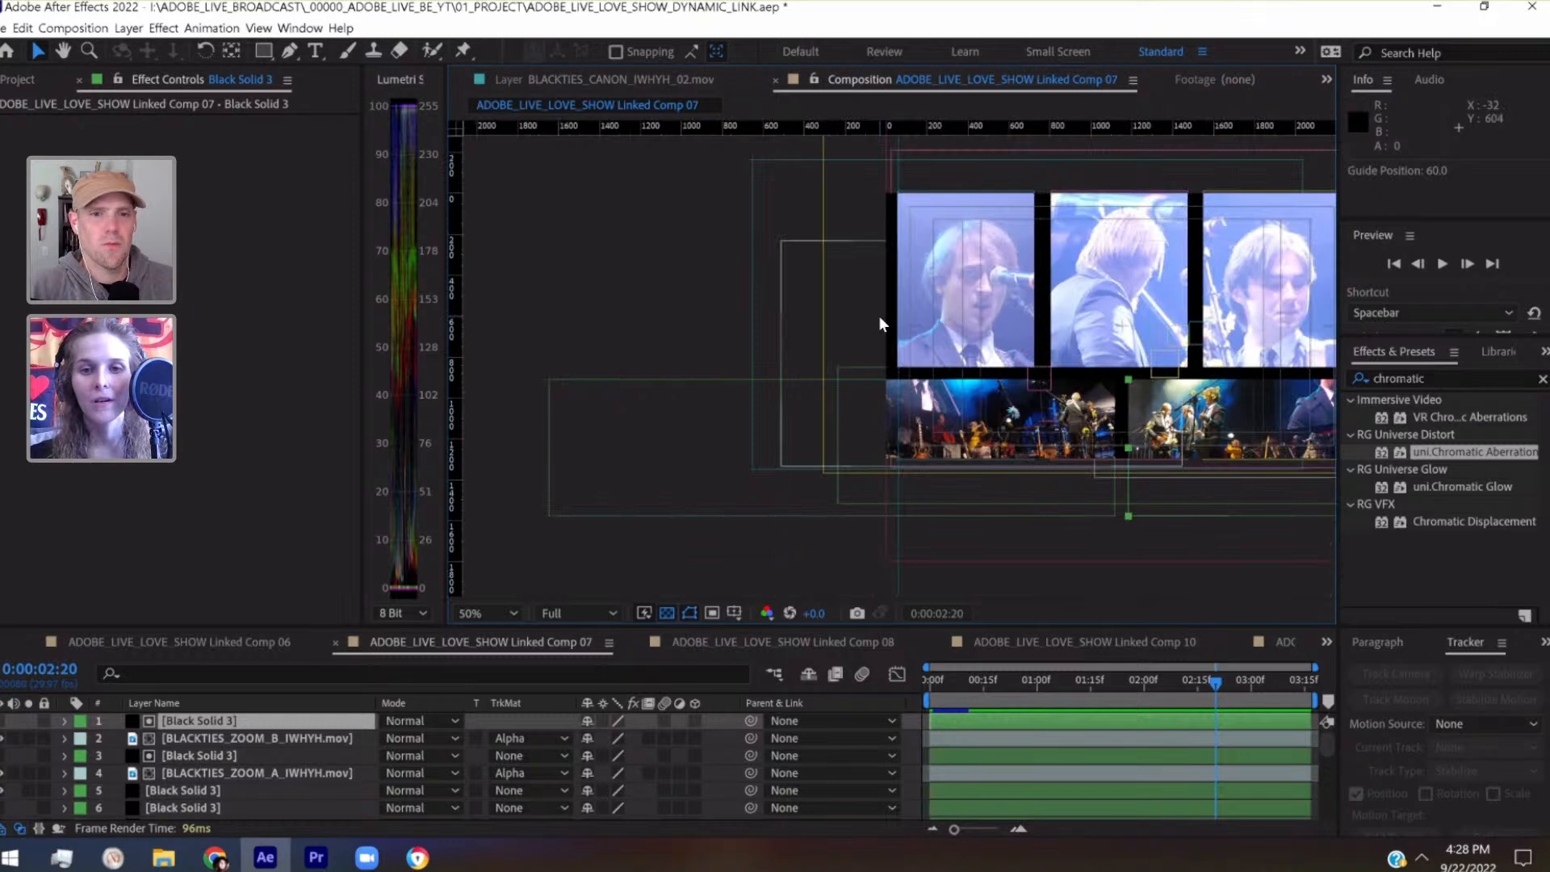
{"action": "scroll", "coordinate": [878, 316], "scroll_direction": "down", "scroll_amount": 1}
{"action": "key", "text": "space"}
{"action": "left_click_drag", "start_coordinate": [878, 316], "coordinate": [335, 246]}
{"action": "key", "text": "space"}
{"action": "left_click_drag", "start_coordinate": [968, 175], "coordinate": [584, 280]}
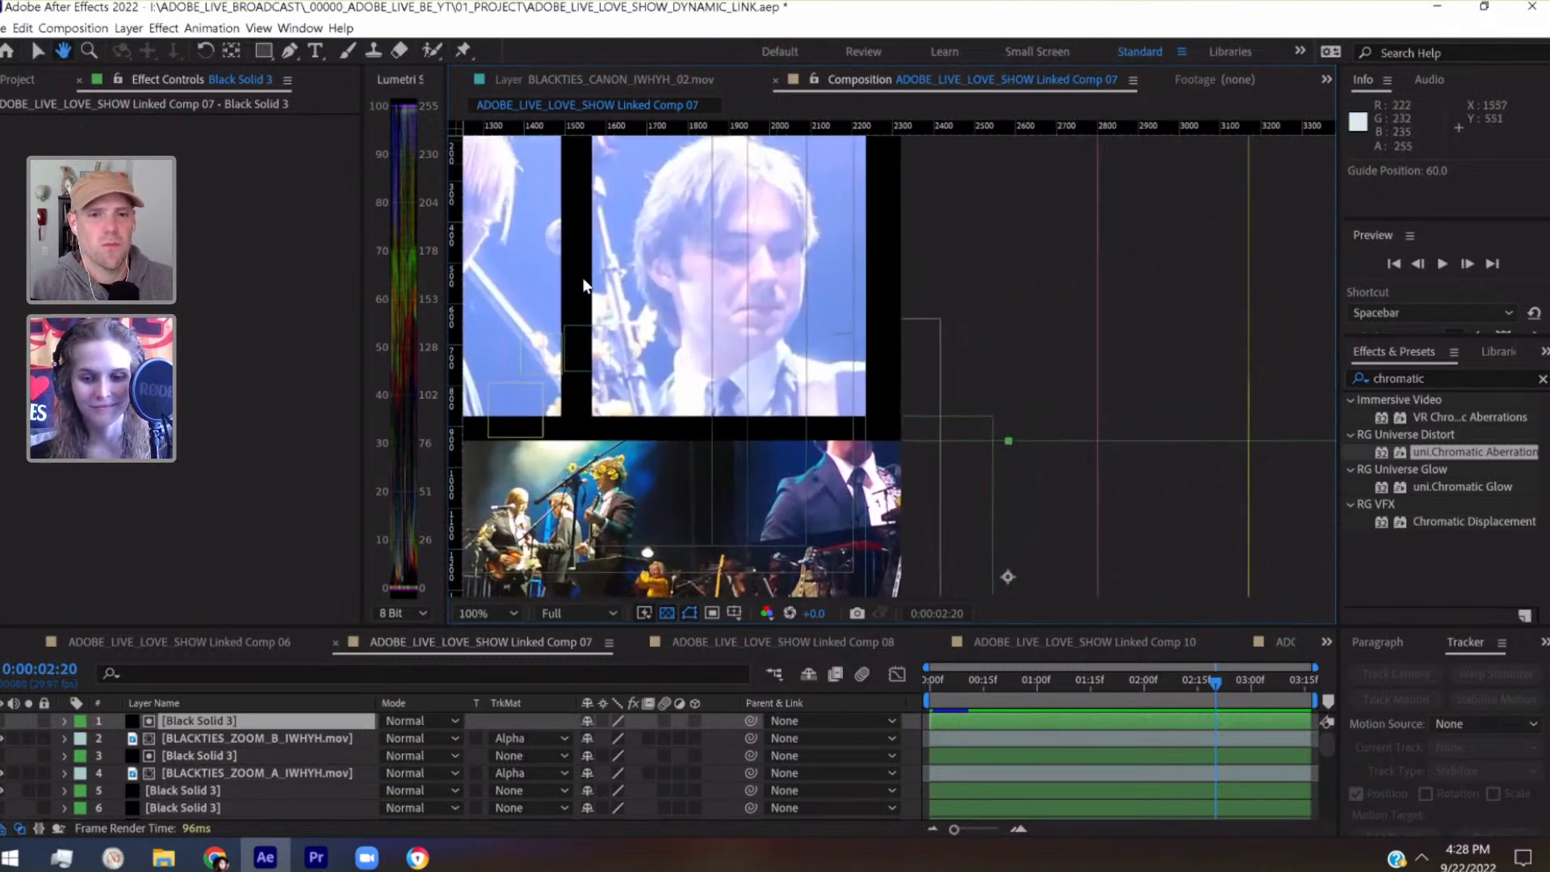
{"action": "scroll", "coordinate": [584, 280], "scroll_direction": "up", "scroll_amount": 1}
{"action": "scroll", "coordinate": [583, 279], "scroll_direction": "up", "scroll_amount": 2}
{"action": "key", "text": "space"}
{"action": "left_click_drag", "start_coordinate": [758, 267], "coordinate": [1005, 221]}
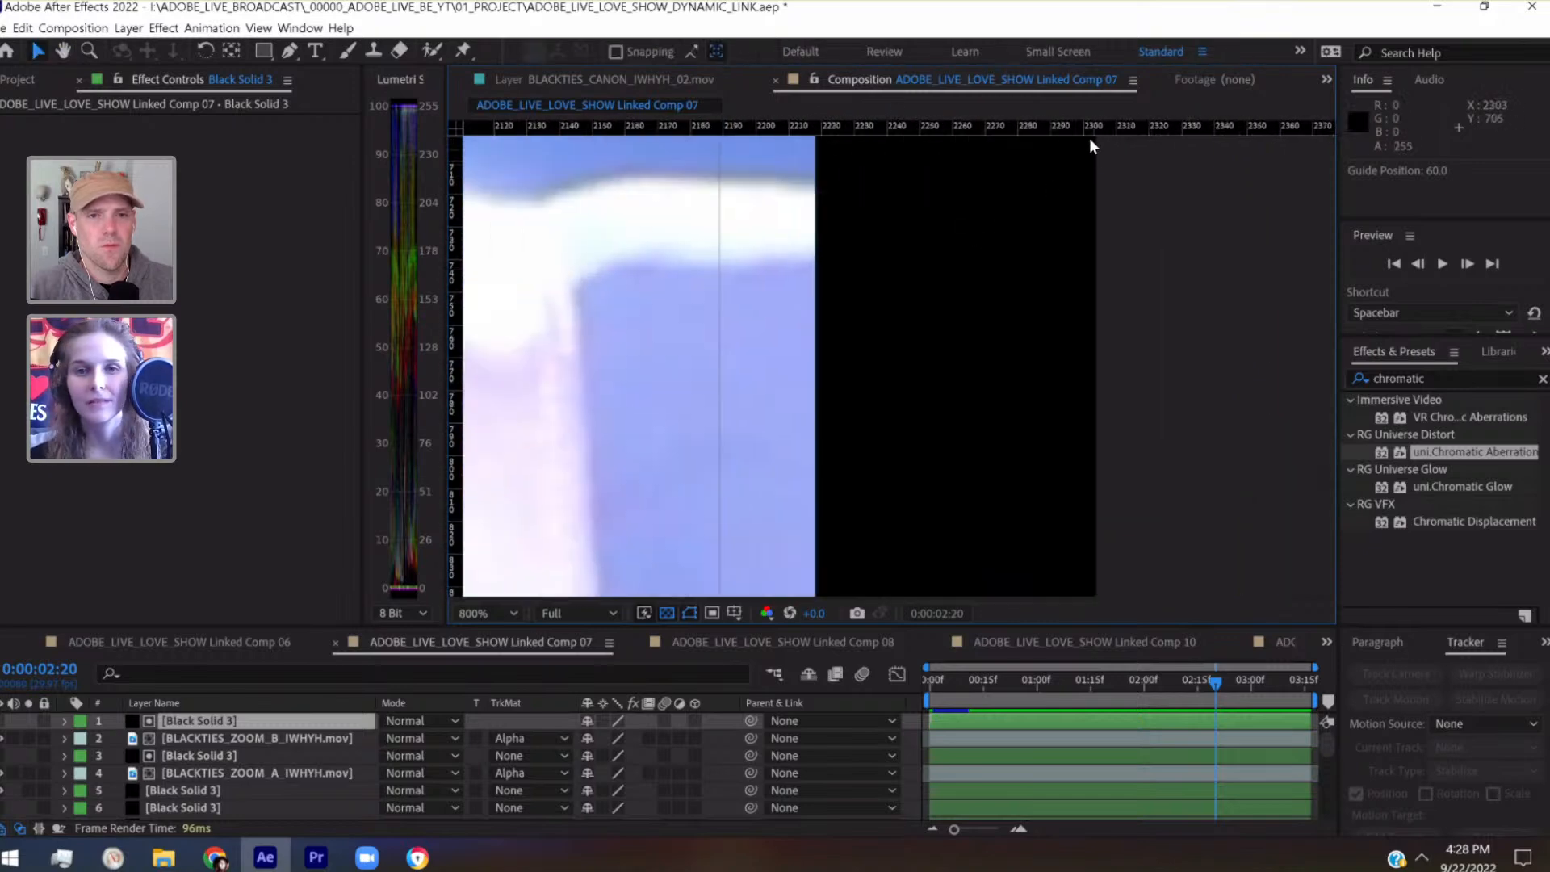
{"action": "scroll", "coordinate": [818, 212], "scroll_direction": "down", "scroll_amount": 5}
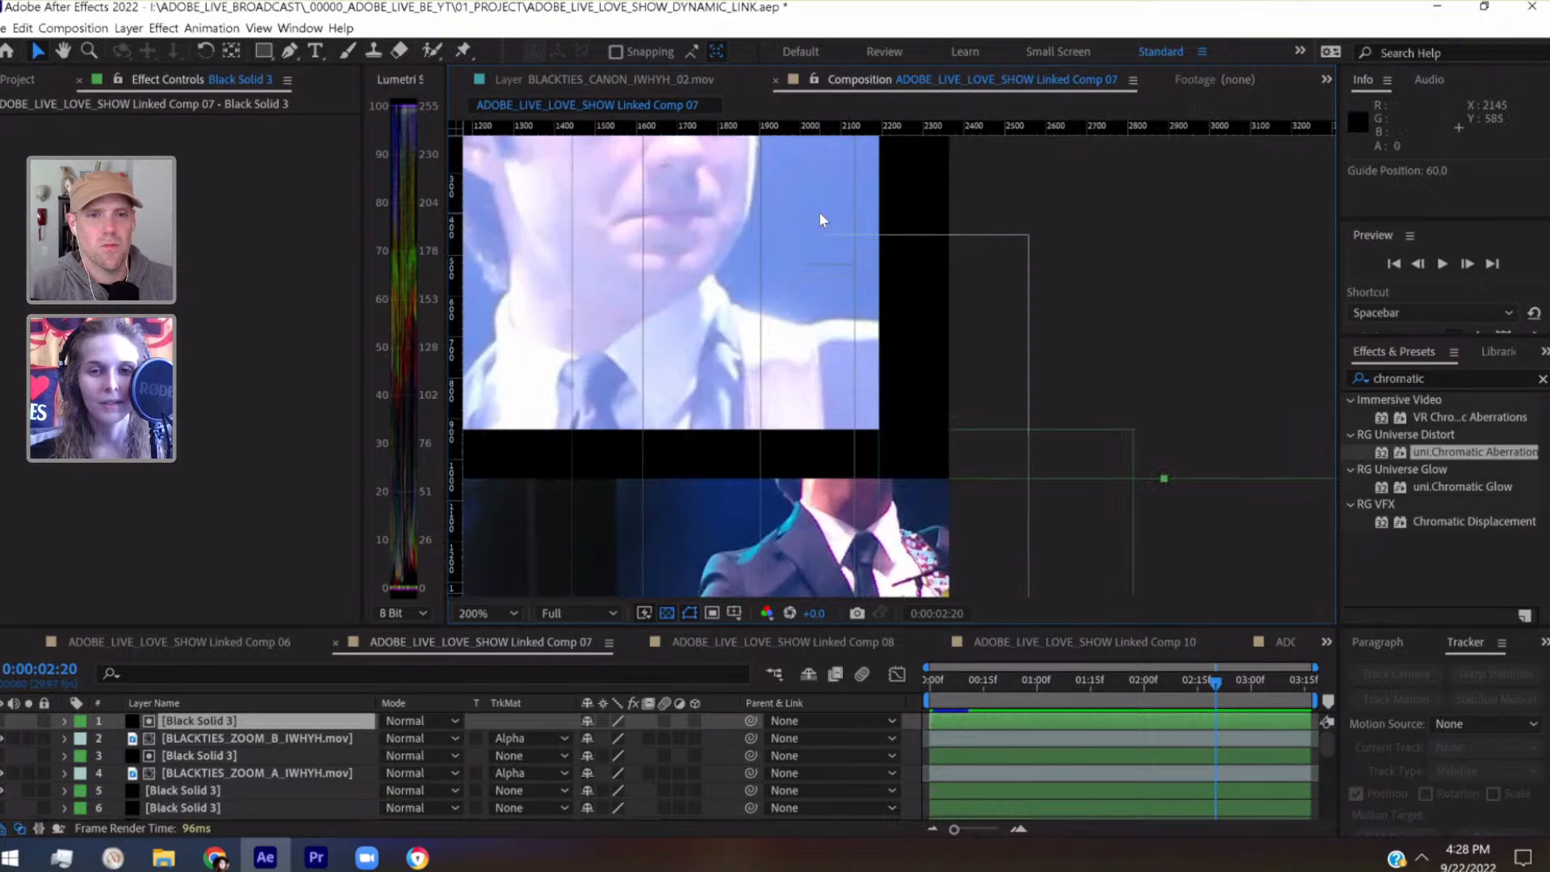
{"action": "left_click_drag", "start_coordinate": [820, 211], "coordinate": [1354, 207]}
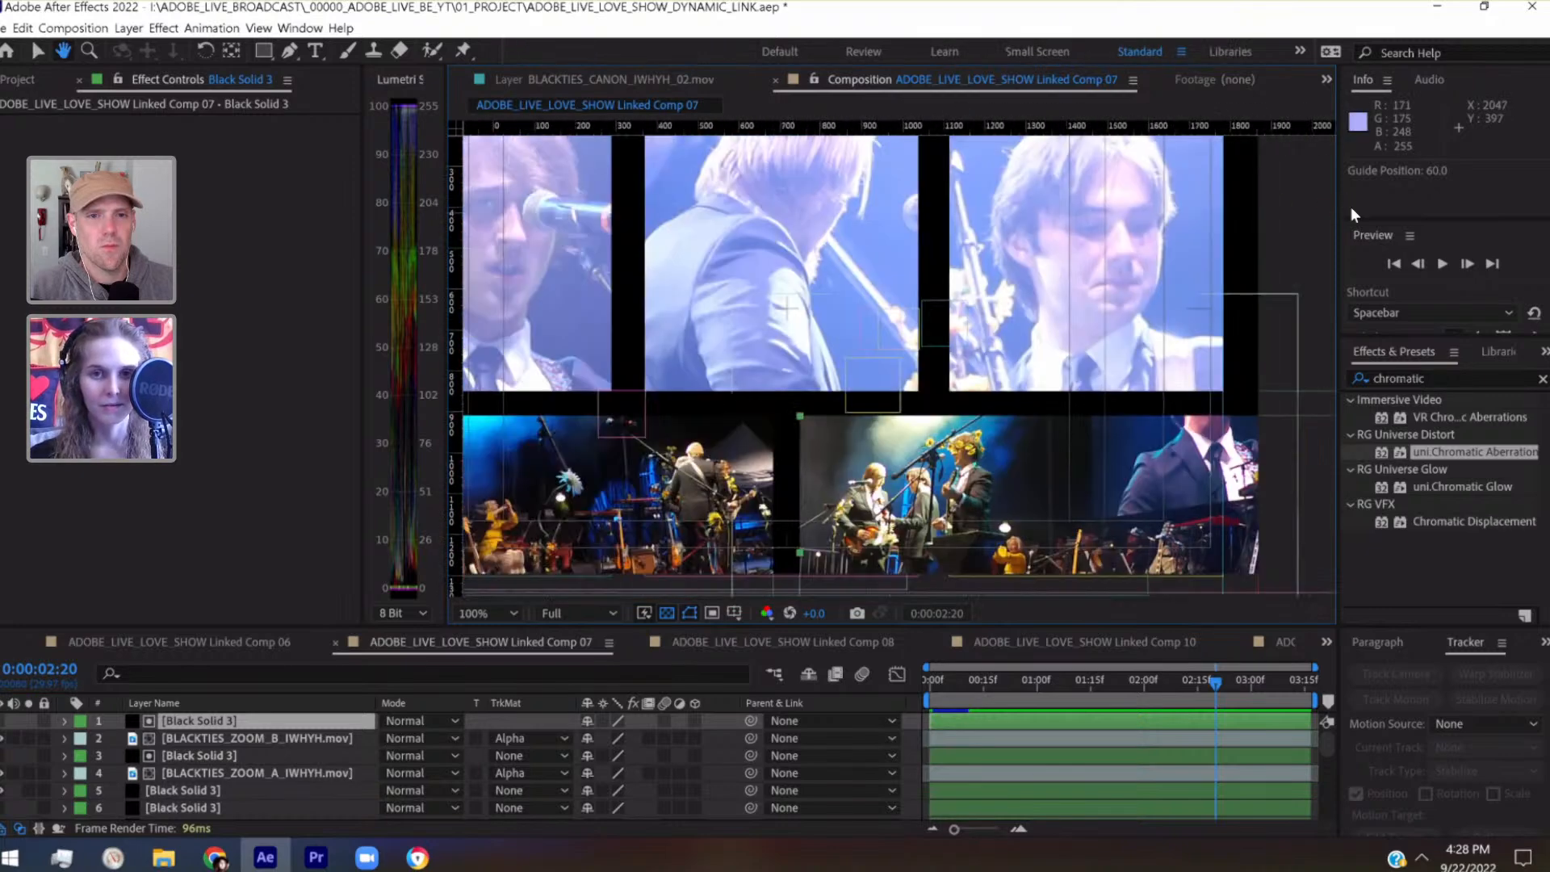
{"action": "left_click_drag", "start_coordinate": [914, 309], "coordinate": [1140, 315]}
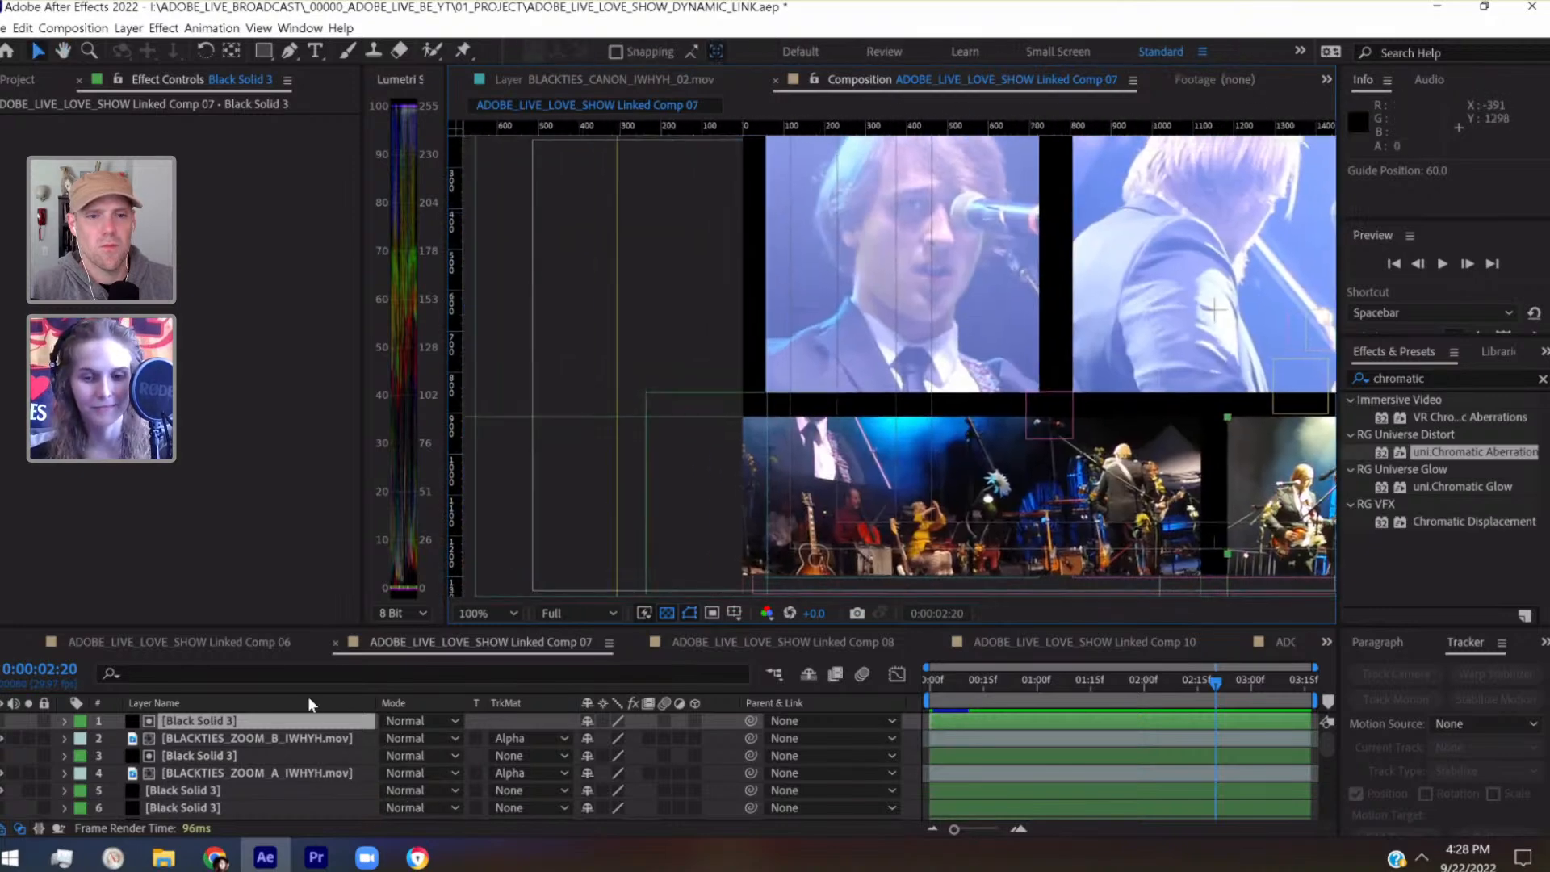
{"action": "scroll", "coordinate": [480, 506], "scroll_direction": "down", "scroll_amount": 2}
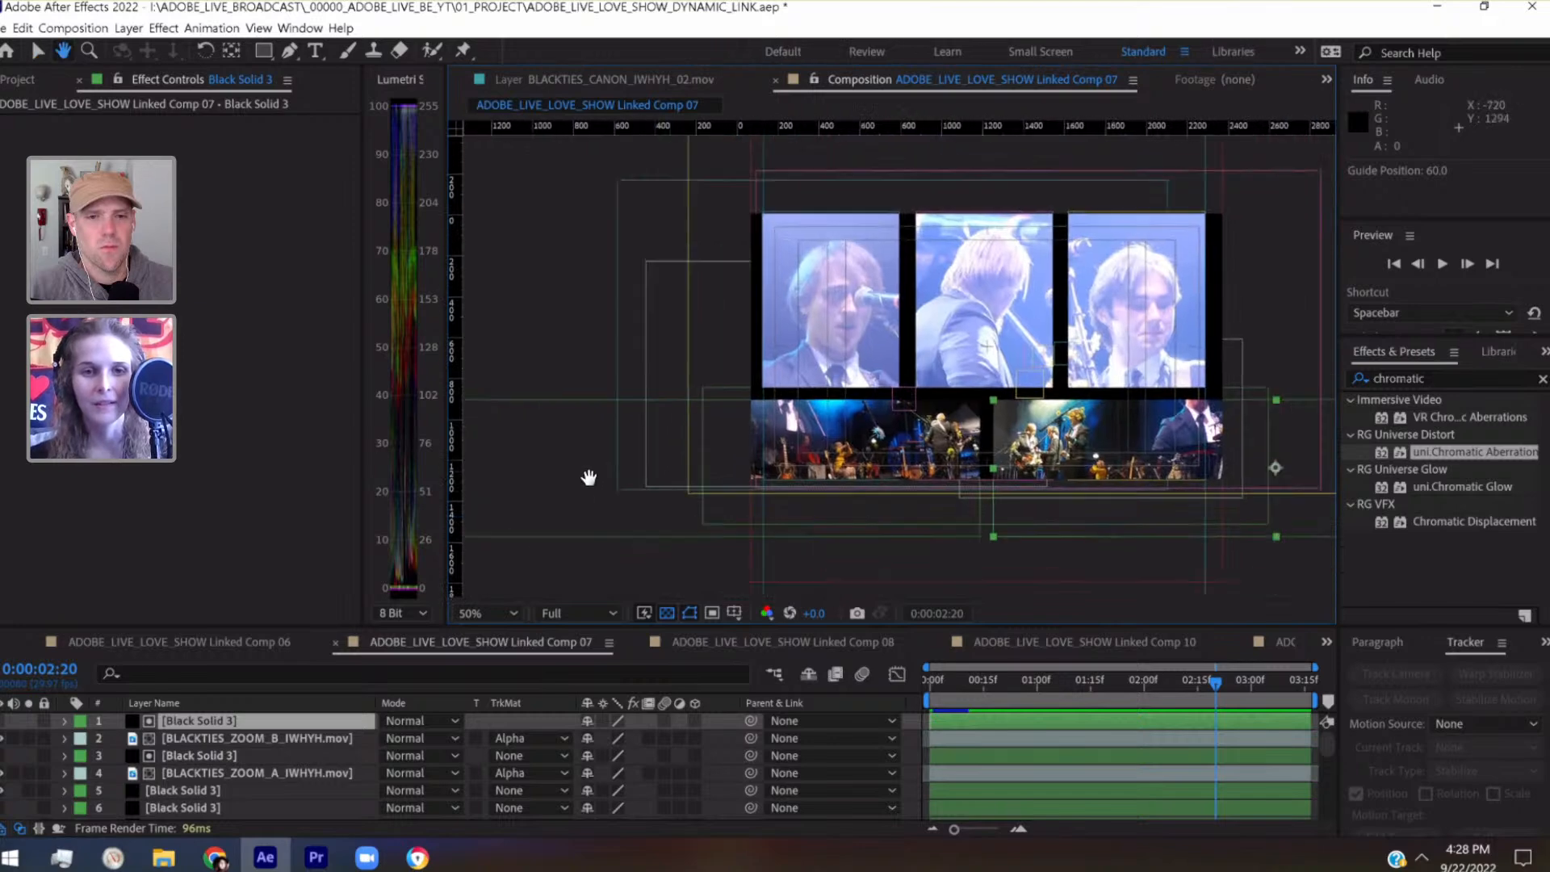
Add a new black solid of 2304 × 2304 px at the top of the layer stack and hide it
{"action": "left_click", "coordinate": [164, 27]}
{"action": "mouse_move", "coordinate": [129, 27]}
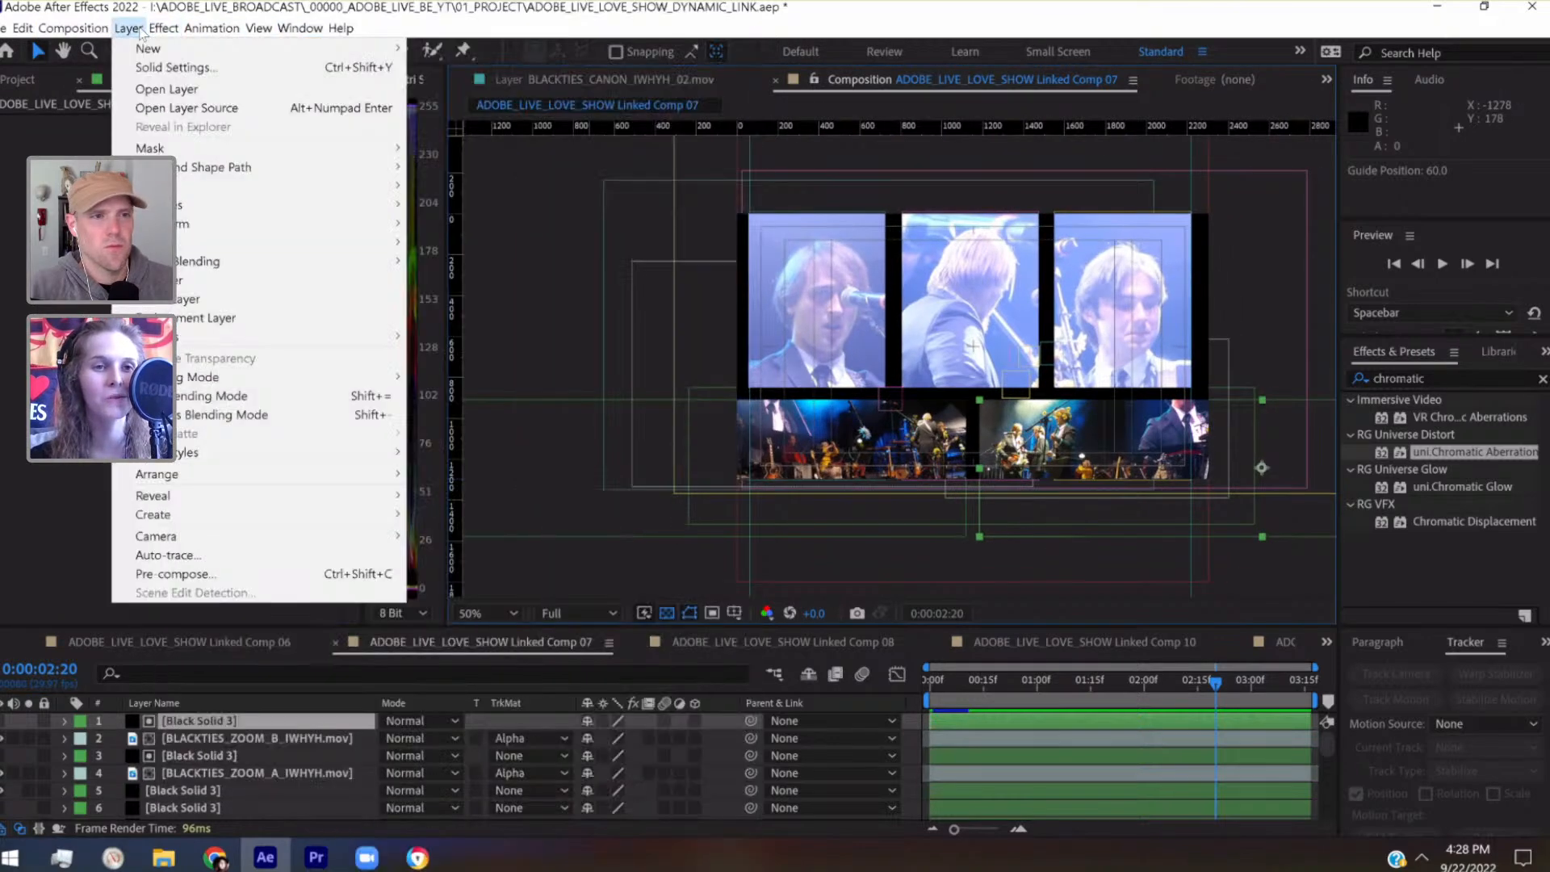
{"action": "mouse_move", "coordinate": [274, 49]}
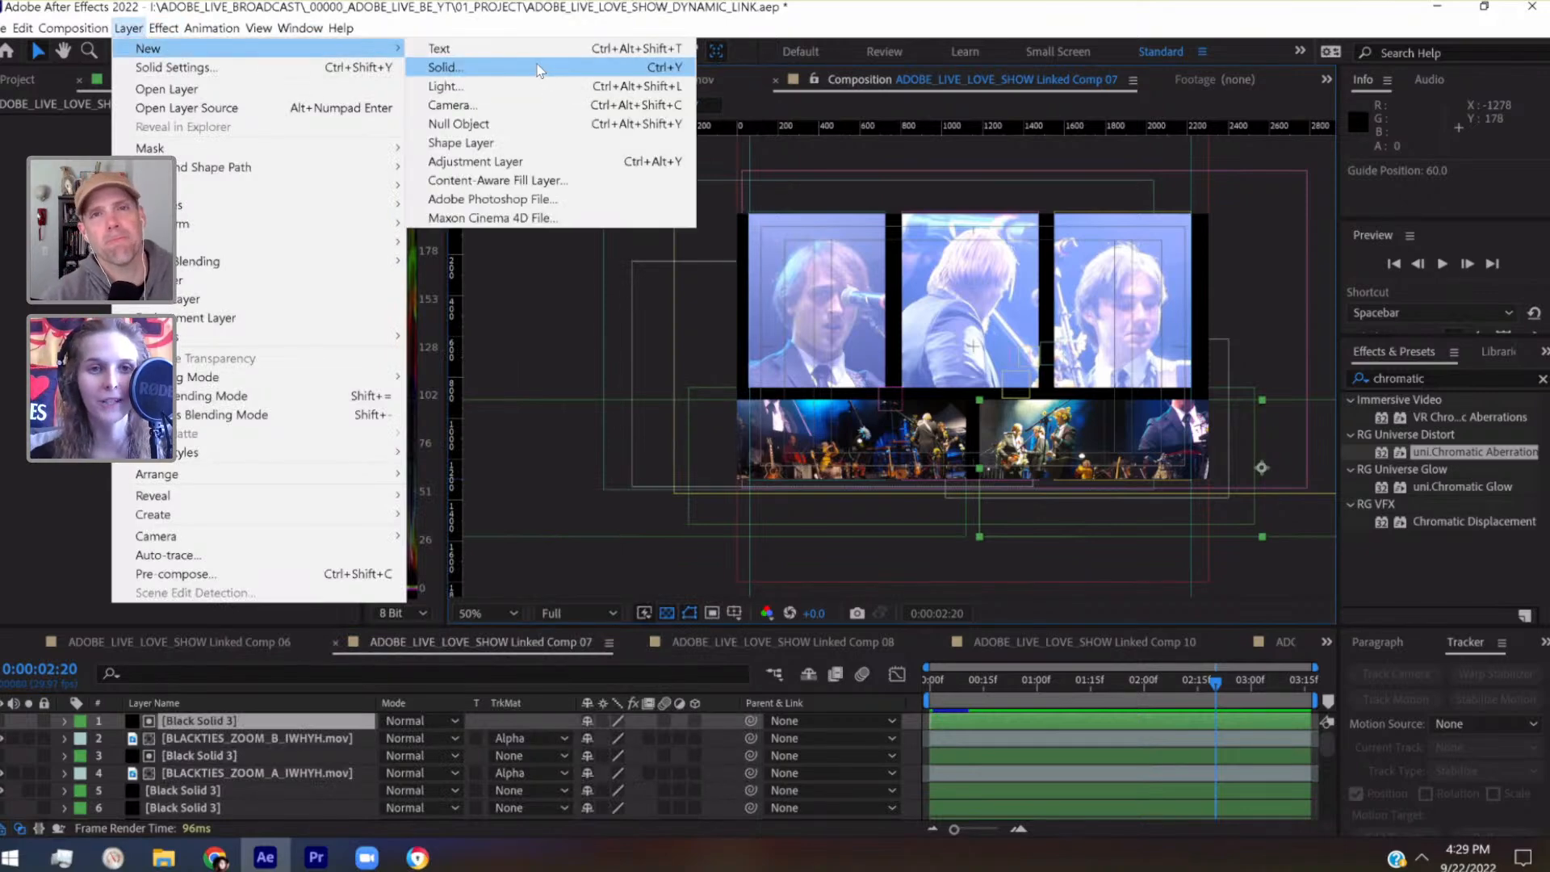
{"action": "left_click", "coordinate": [515, 78]}
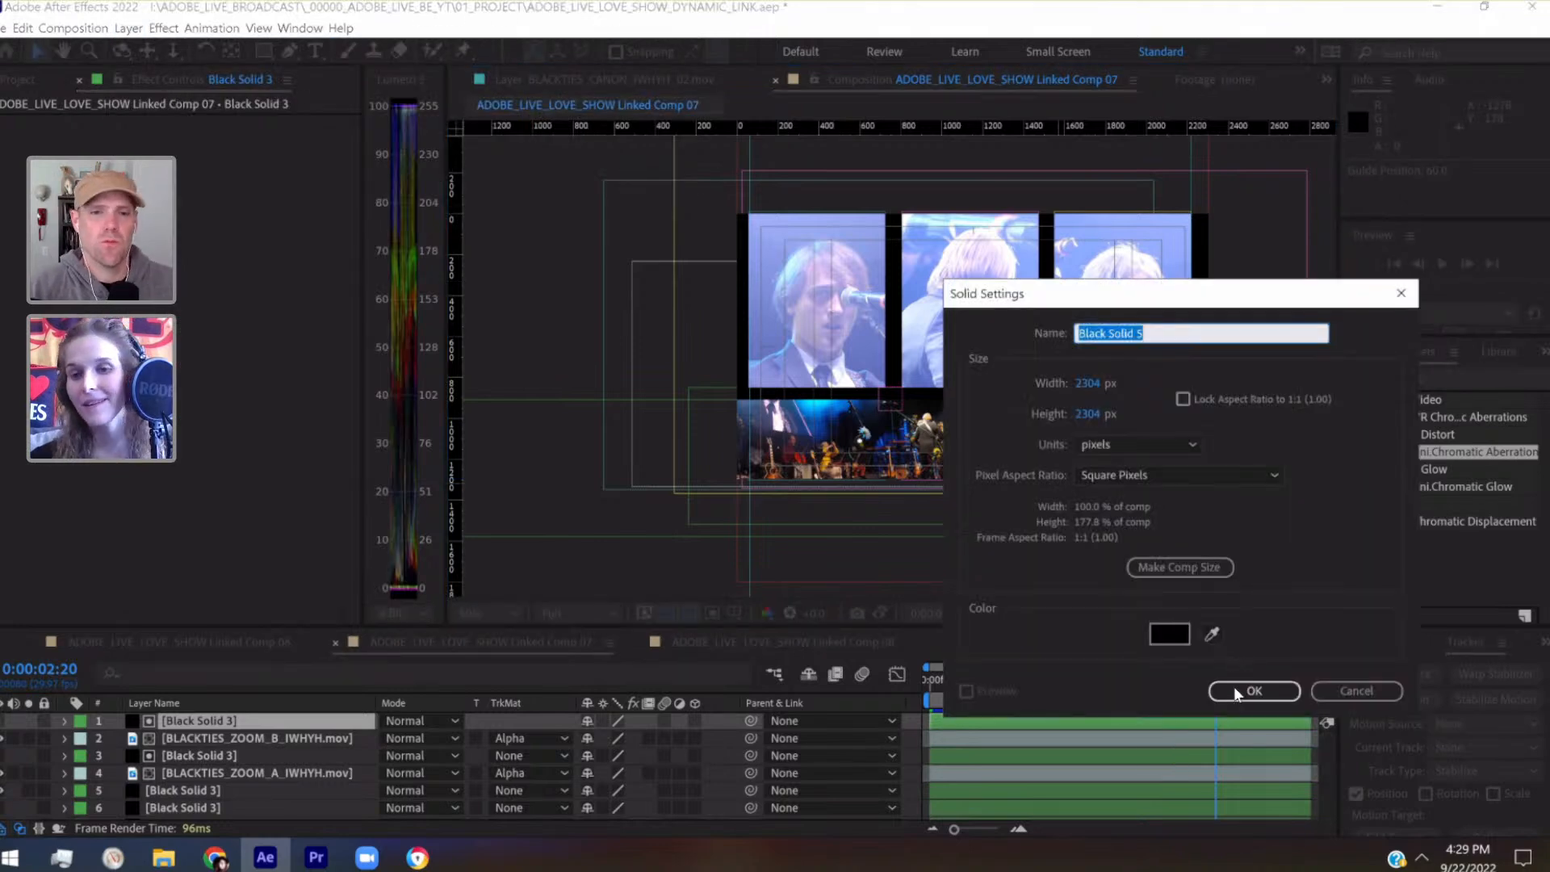
{"action": "left_click", "coordinate": [1233, 687]}
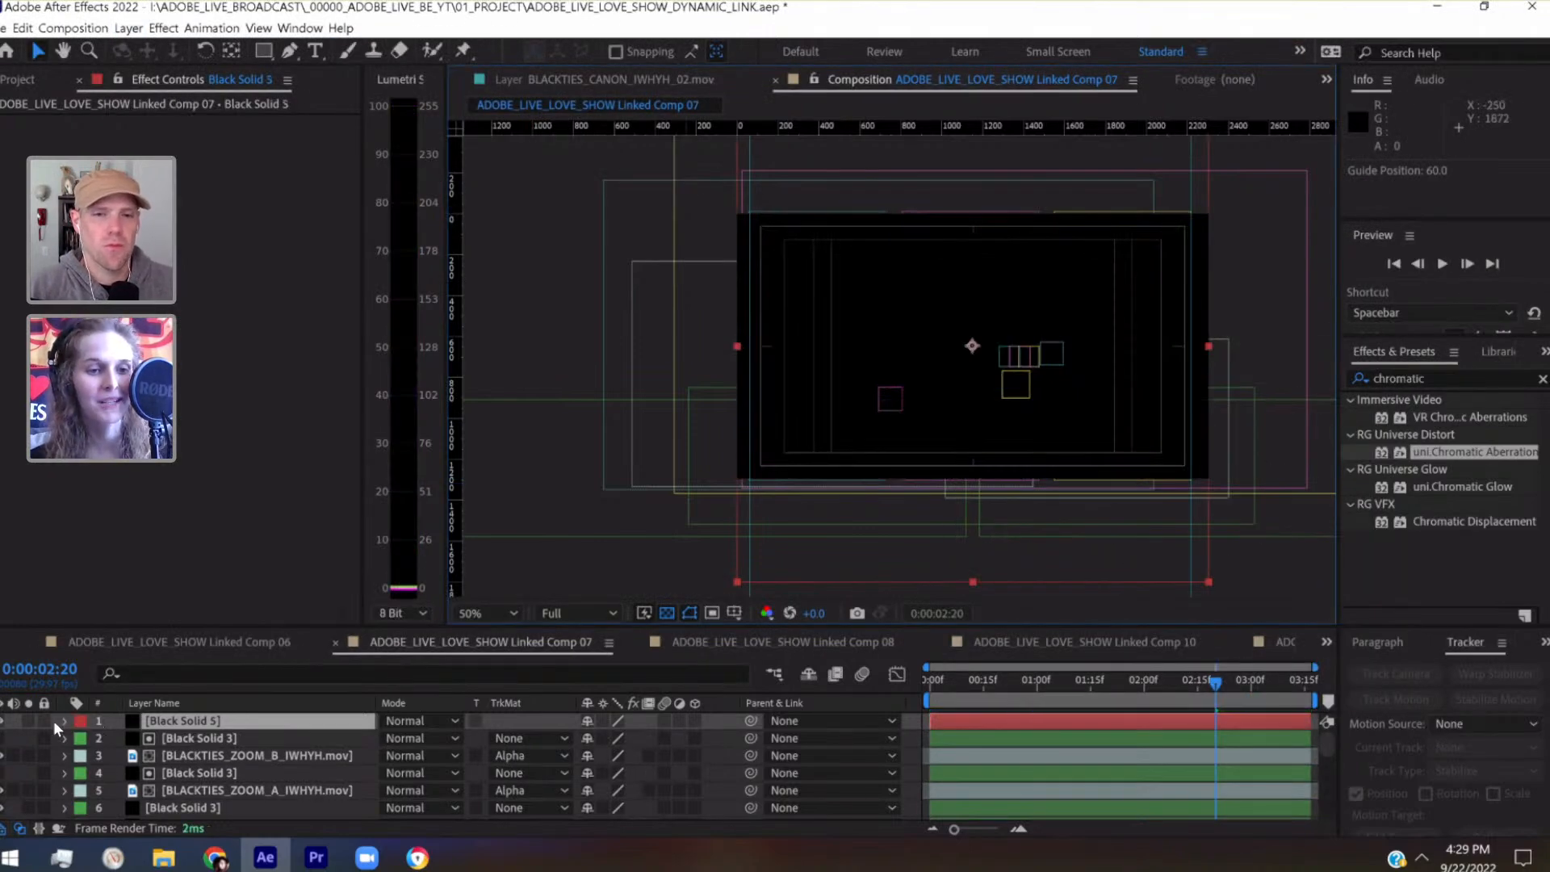
{"action": "left_click", "coordinate": [4, 721]}
Draw a rectangular mask about 185 × 845 px on Black Solid 5, covering the lower-left comp edge up to the guide at 60
{"action": "key", "text": "period"}
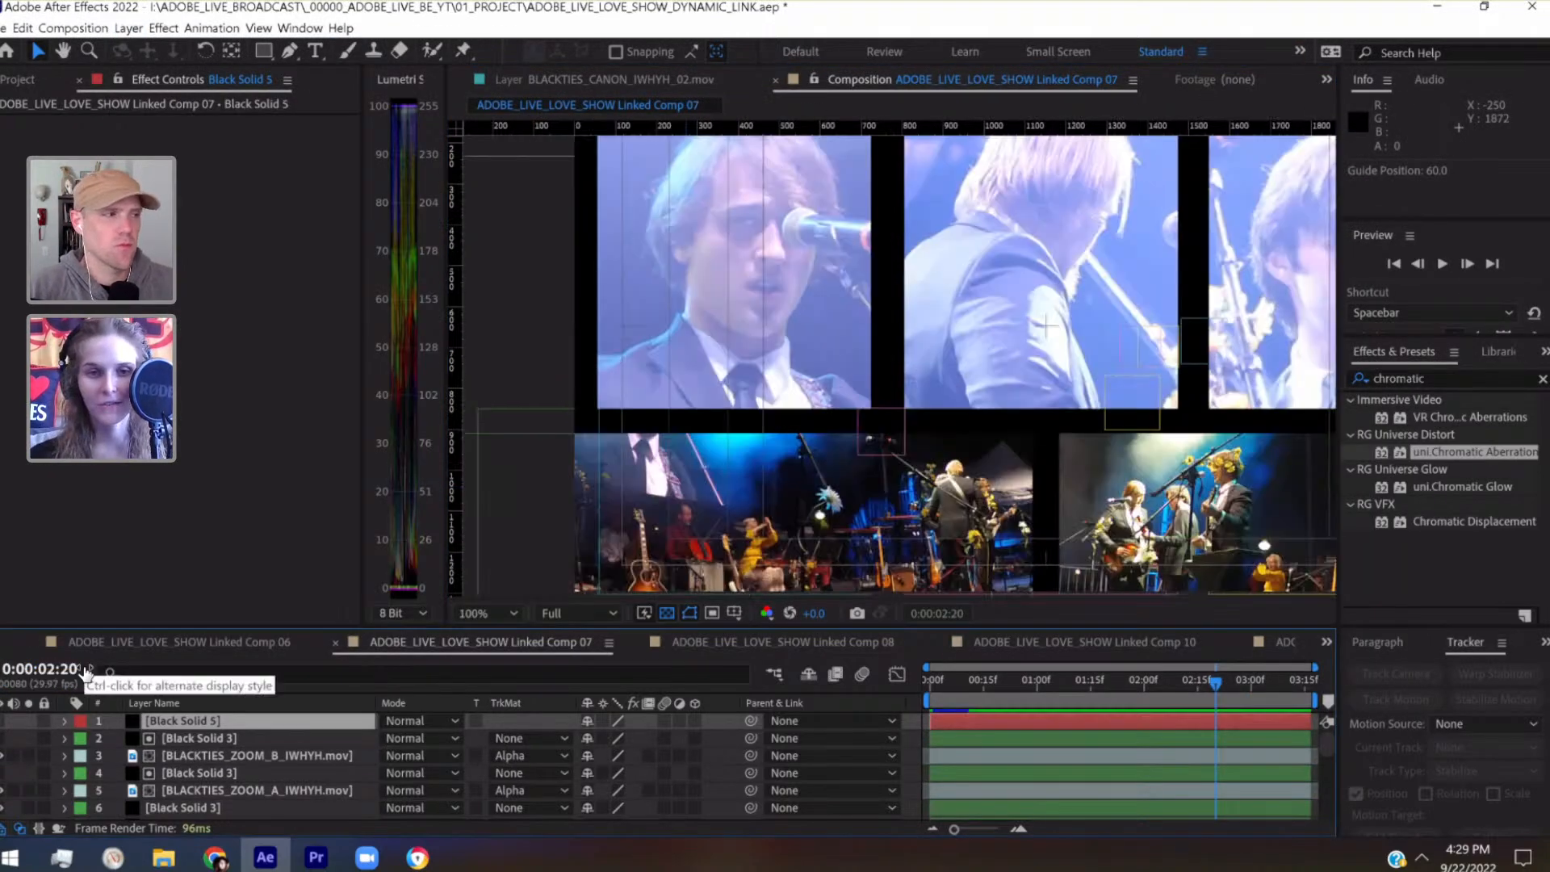
{"action": "key", "text": "h"}
{"action": "left_click_drag", "start_coordinate": [606, 323], "coordinate": [811, 196]}
{"action": "left_click", "coordinate": [263, 50]}
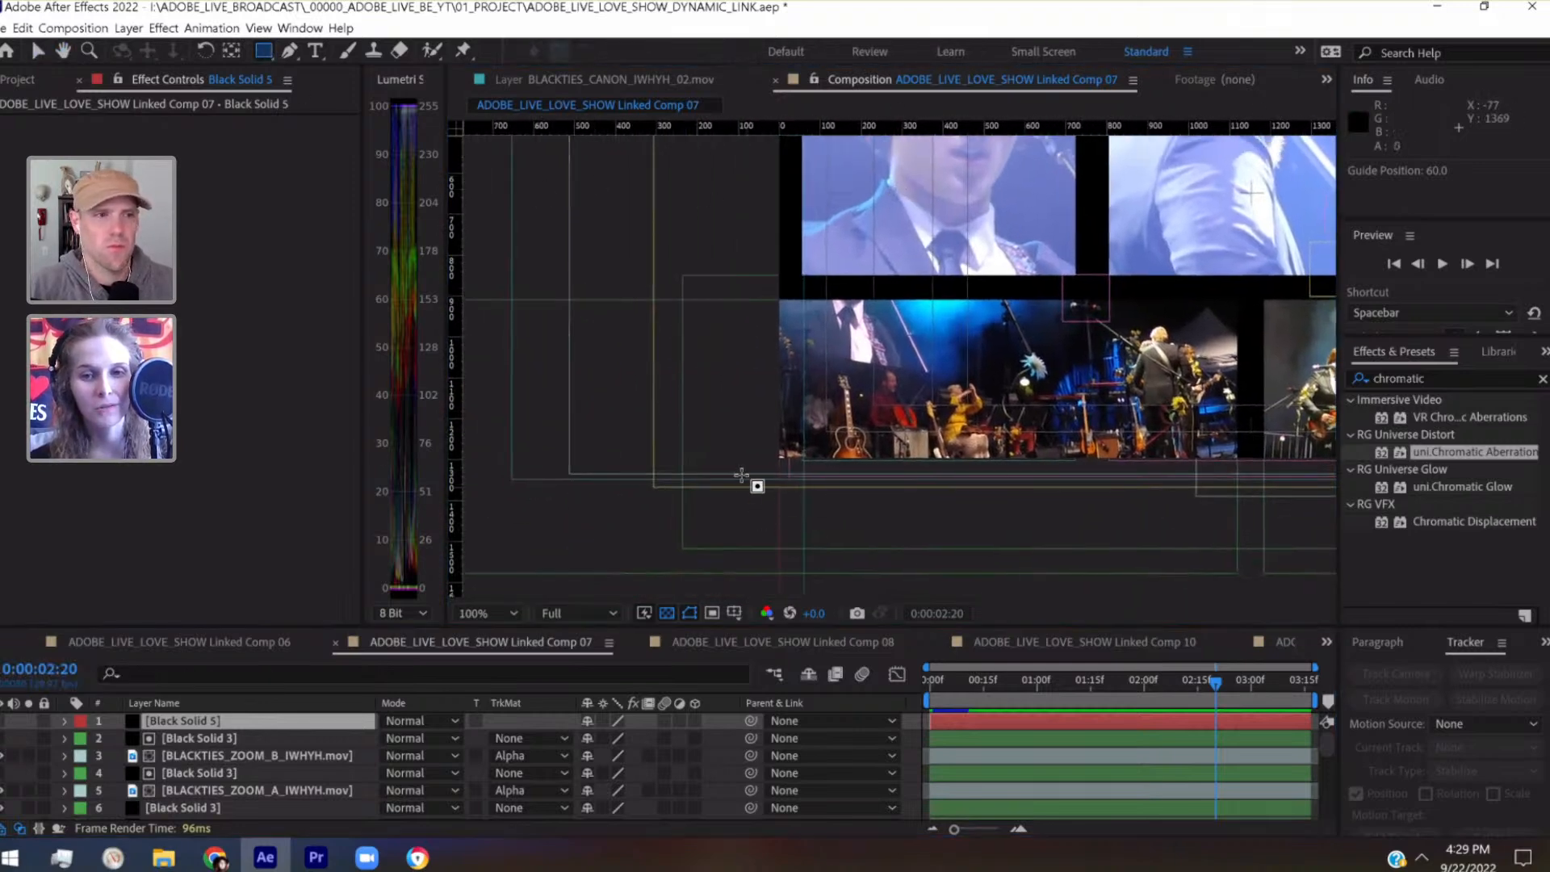
{"action": "mouse_move", "coordinate": [729, 510]}
{"action": "left_mouse_down"}
{"action": "mouse_move", "coordinate": [832, 318]}
{"action": "mouse_move", "coordinate": [805, 163]}
{"action": "left_mouse_up"}
Stretch Black Solid 5's mask upward to 180% of its height, extending it past the comp's upper edge
{"action": "scroll", "coordinate": [810, 164], "scroll_direction": "down", "scroll_amount": 2}
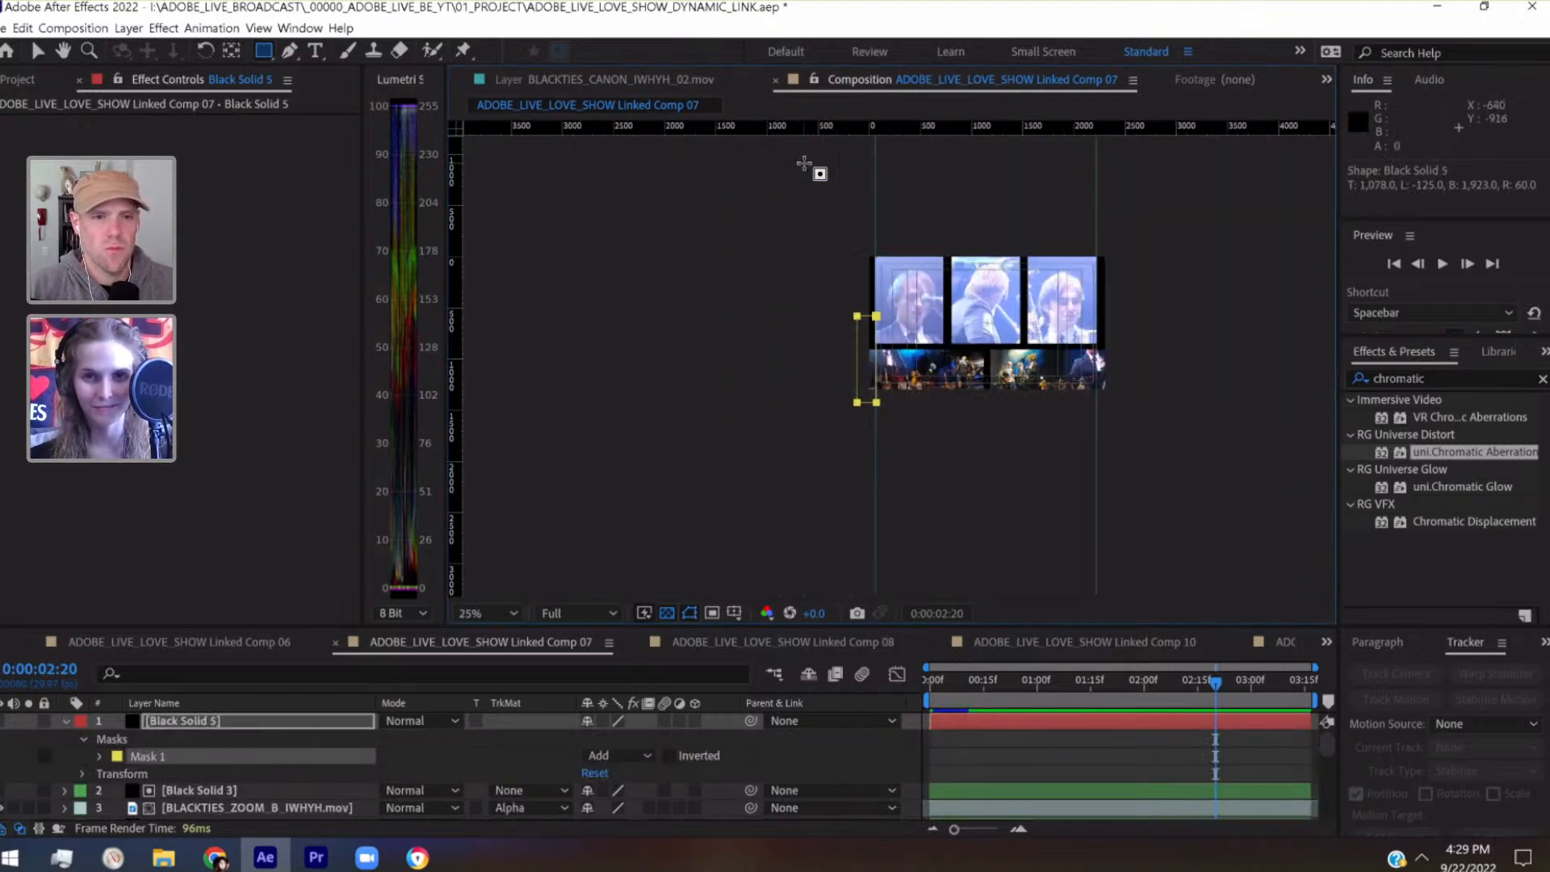
{"action": "scroll", "coordinate": [809, 164], "scroll_direction": "up", "scroll_amount": 1}
{"action": "left_click_drag", "start_coordinate": [810, 291], "coordinate": [706, 444]}
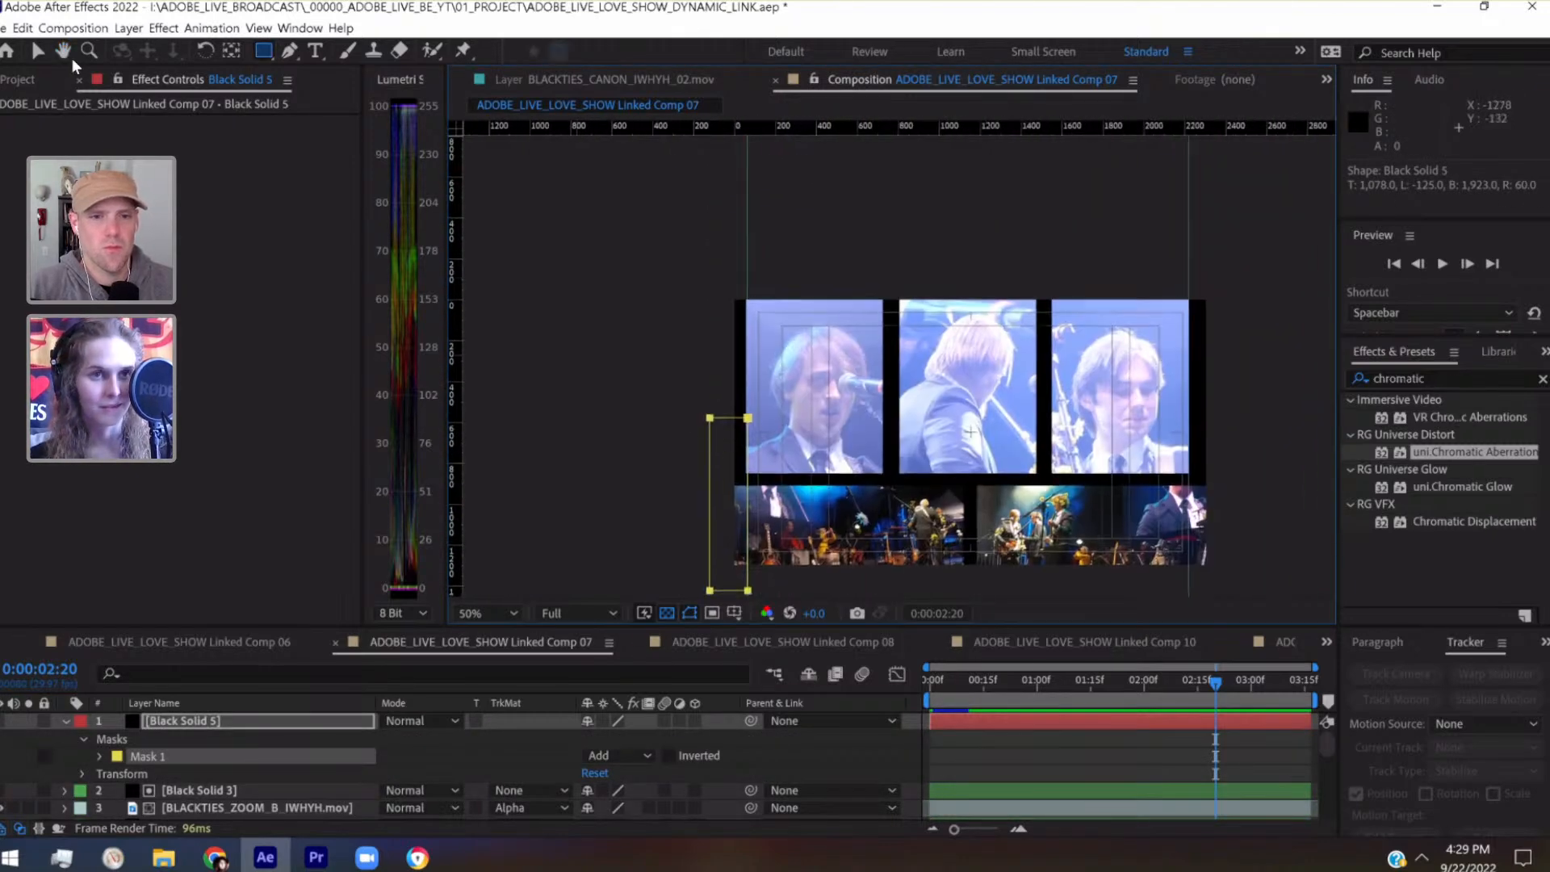
{"action": "key", "text": "v"}
{"action": "double_click", "coordinate": [725, 418]}
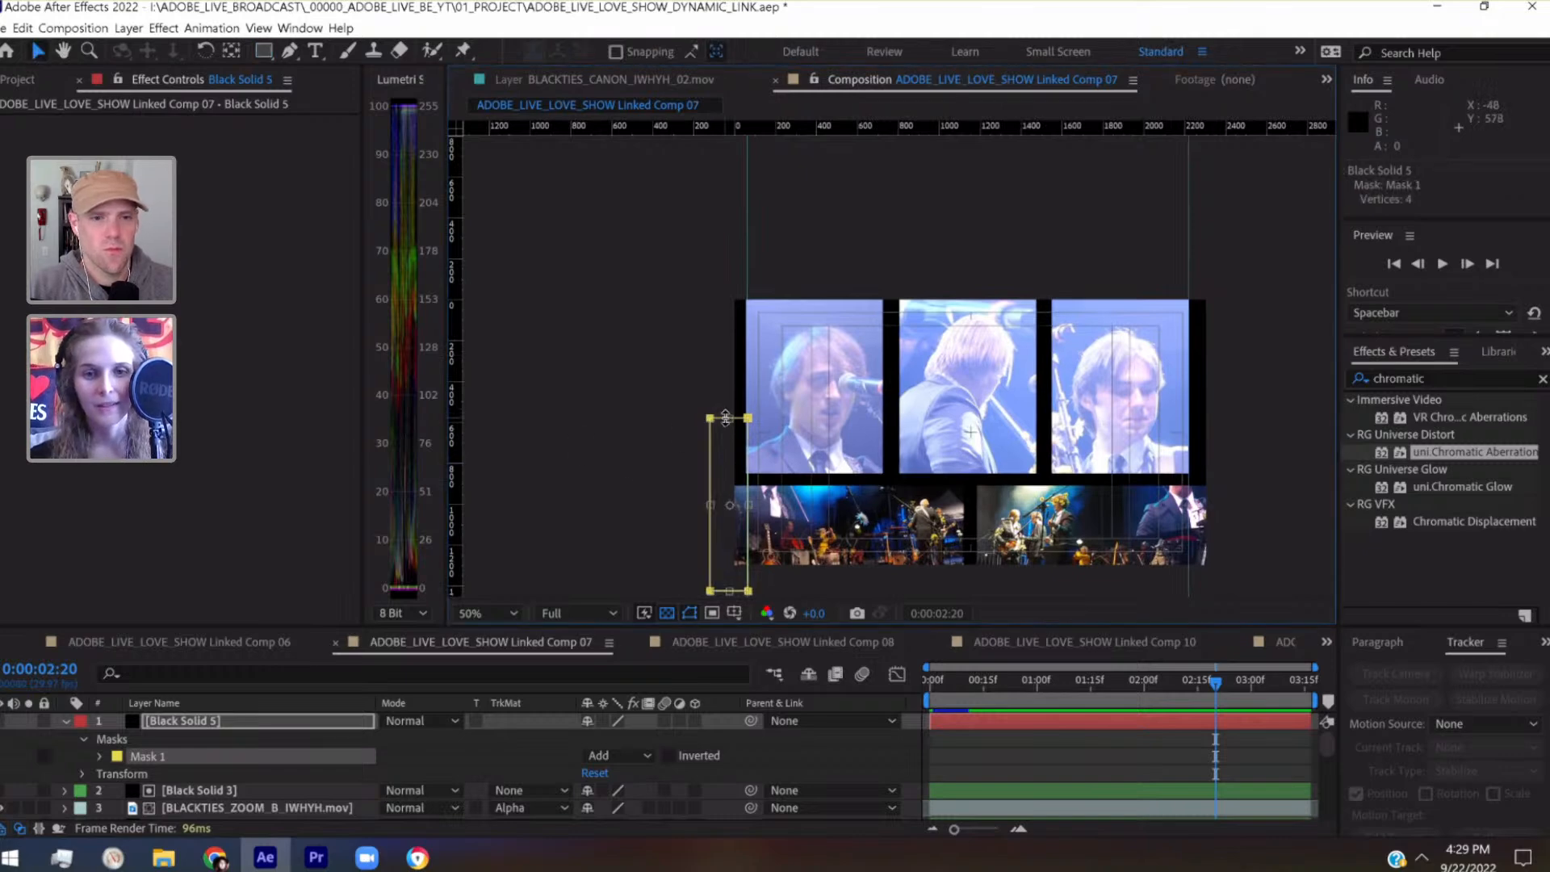
{"action": "left_click_drag", "start_coordinate": [728, 418], "coordinate": [728, 279]}
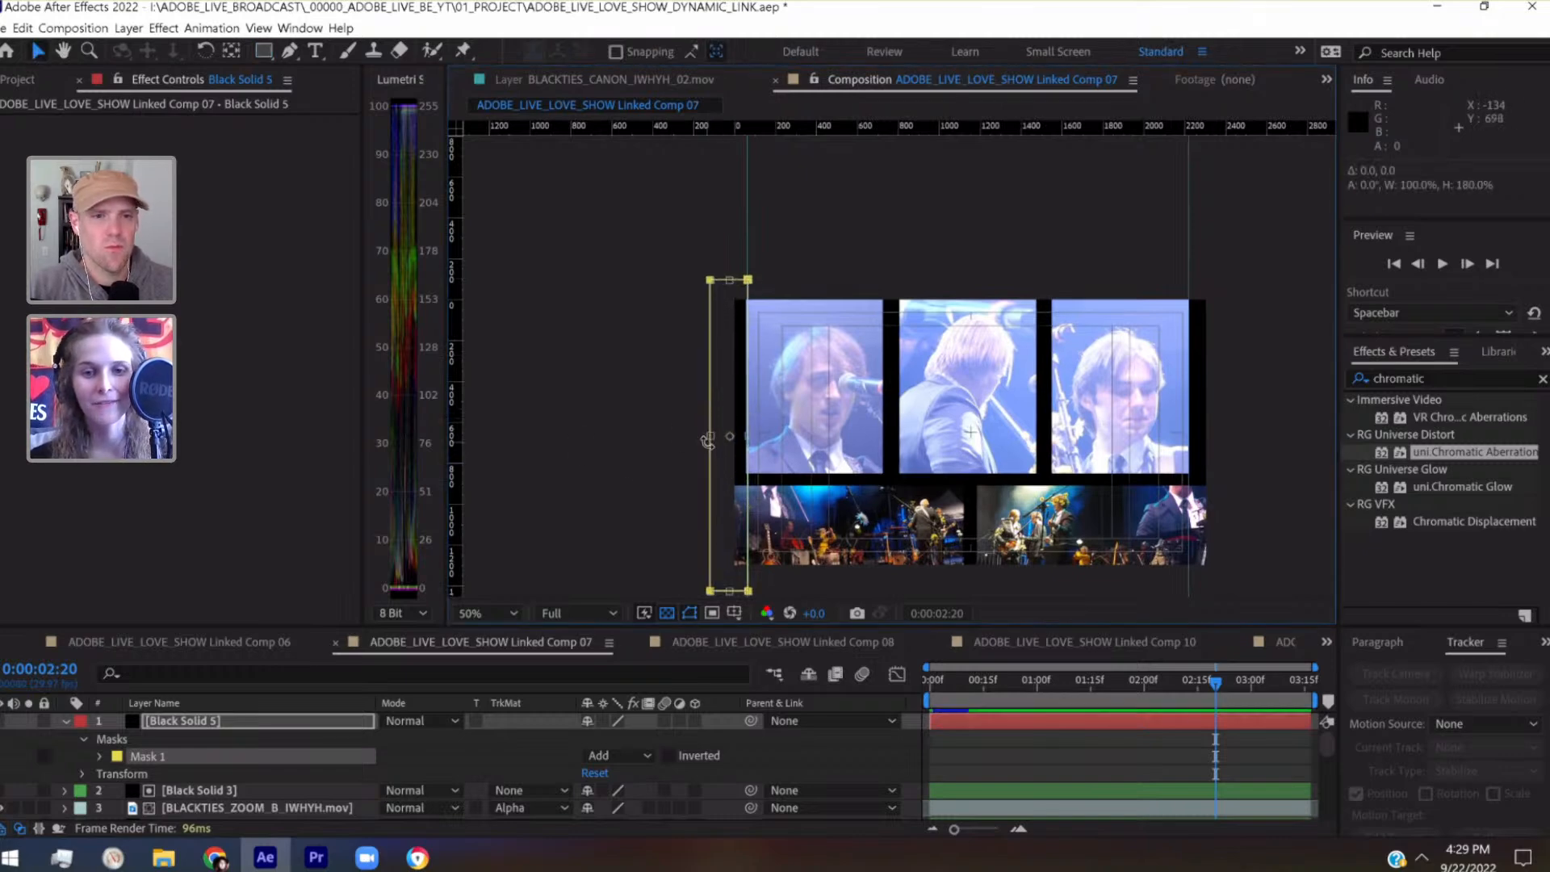
Narrow the mask from its outer side until that edge lines up with the comp's left boundary at 0
{"action": "left_click_drag", "start_coordinate": [707, 435], "coordinate": [732, 436]}
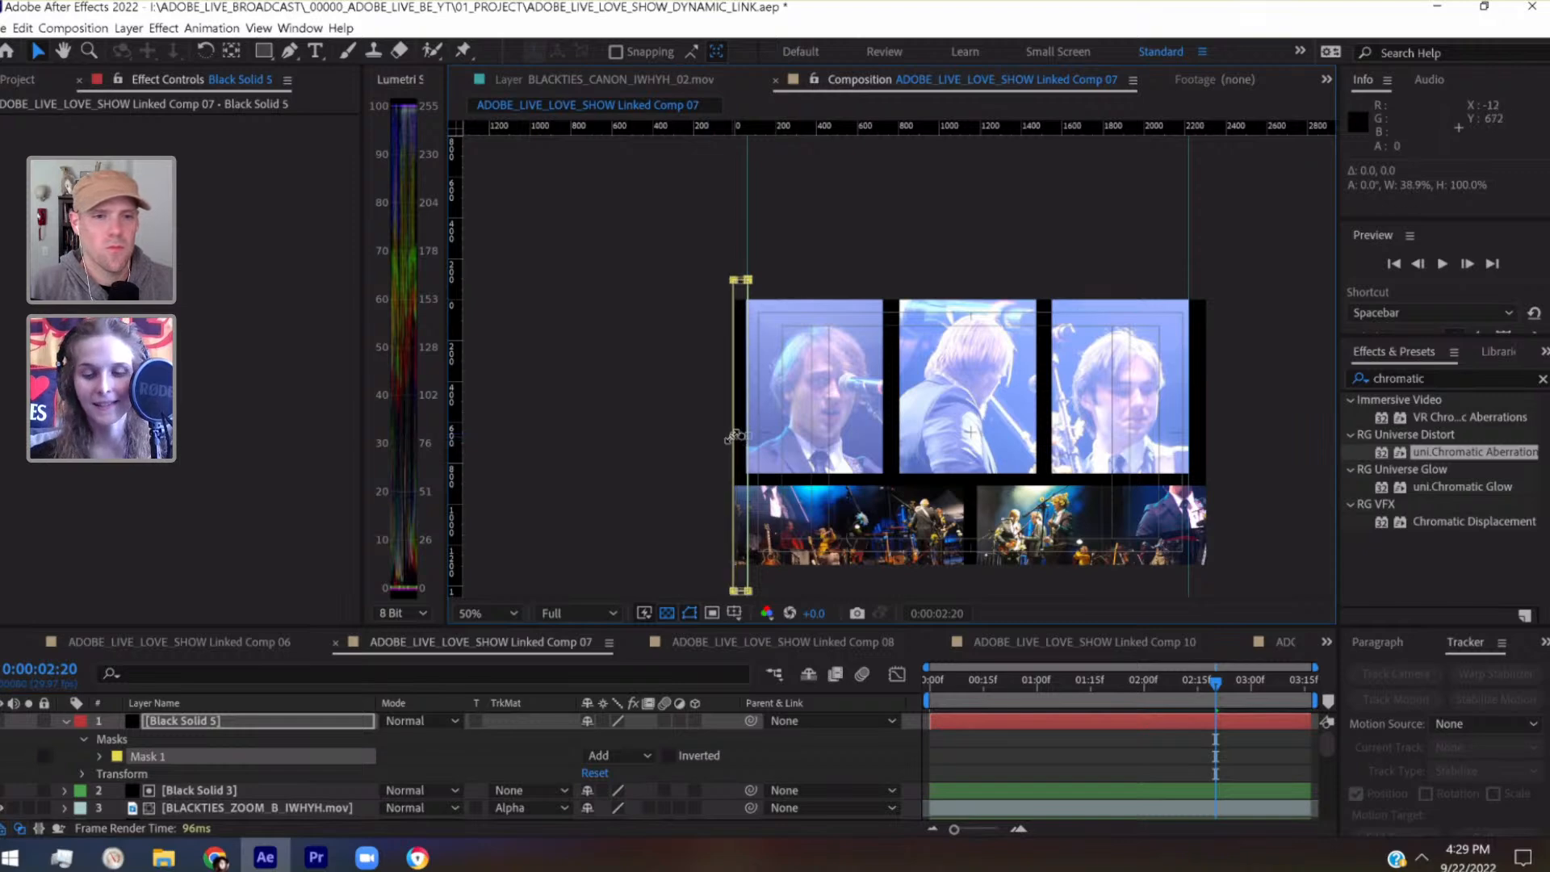
{"action": "scroll", "coordinate": [732, 436], "scroll_direction": "up", "scroll_amount": 4}
{"action": "left_click_drag", "start_coordinate": [687, 338], "coordinate": [1134, 338]}
{"action": "scroll", "coordinate": [1134, 337], "scroll_direction": "up", "scroll_amount": 2}
{"action": "scroll", "coordinate": [1127, 320], "scroll_direction": "up", "scroll_amount": 2}
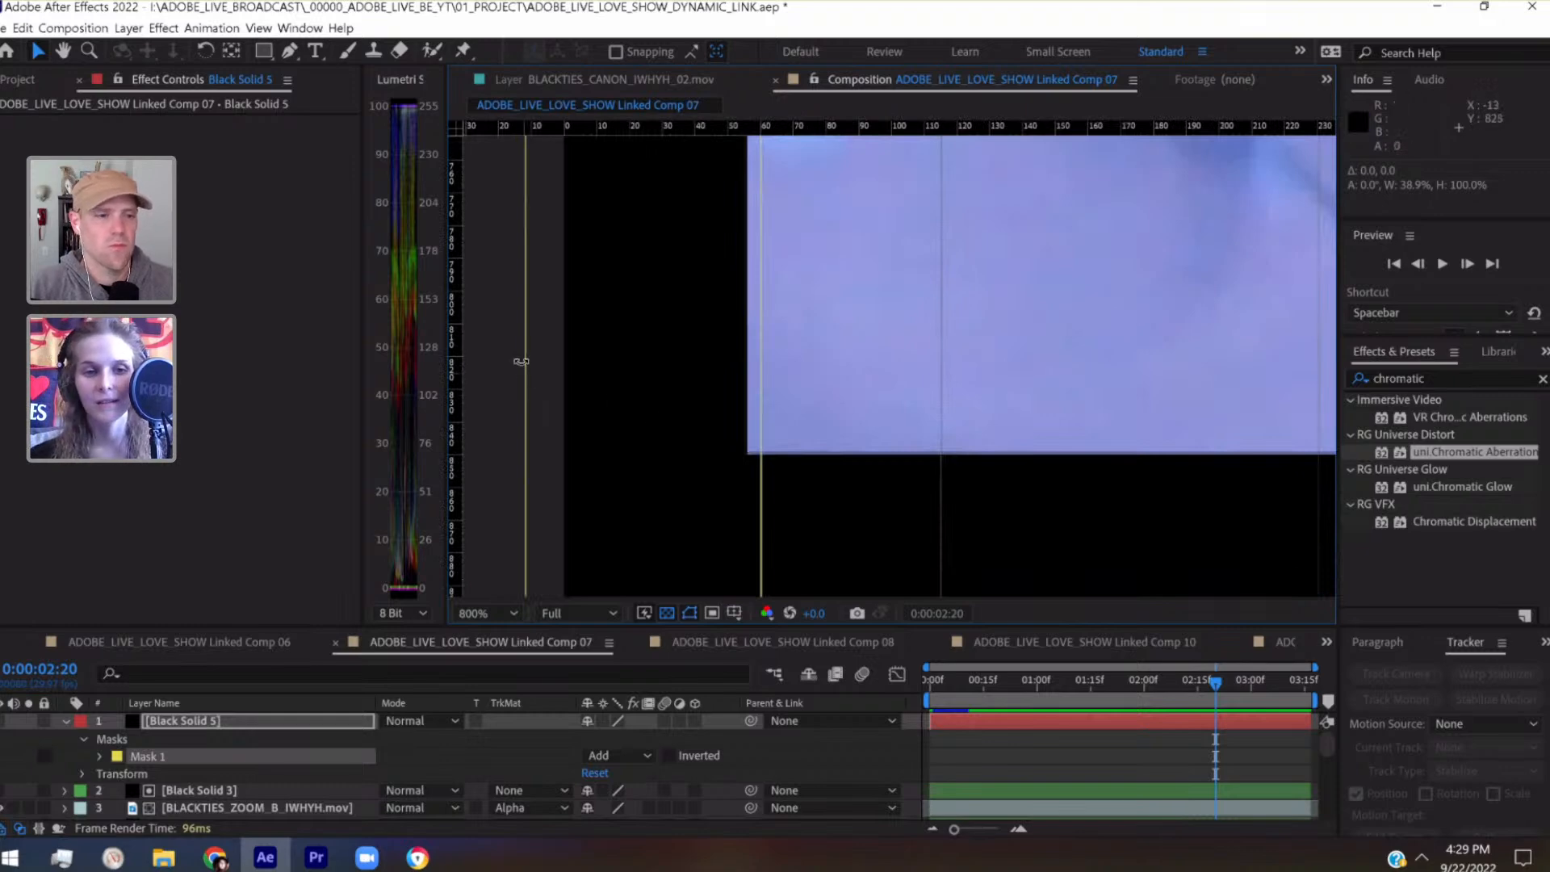
{"action": "left_click_drag", "start_coordinate": [539, 362], "coordinate": [627, 565]}
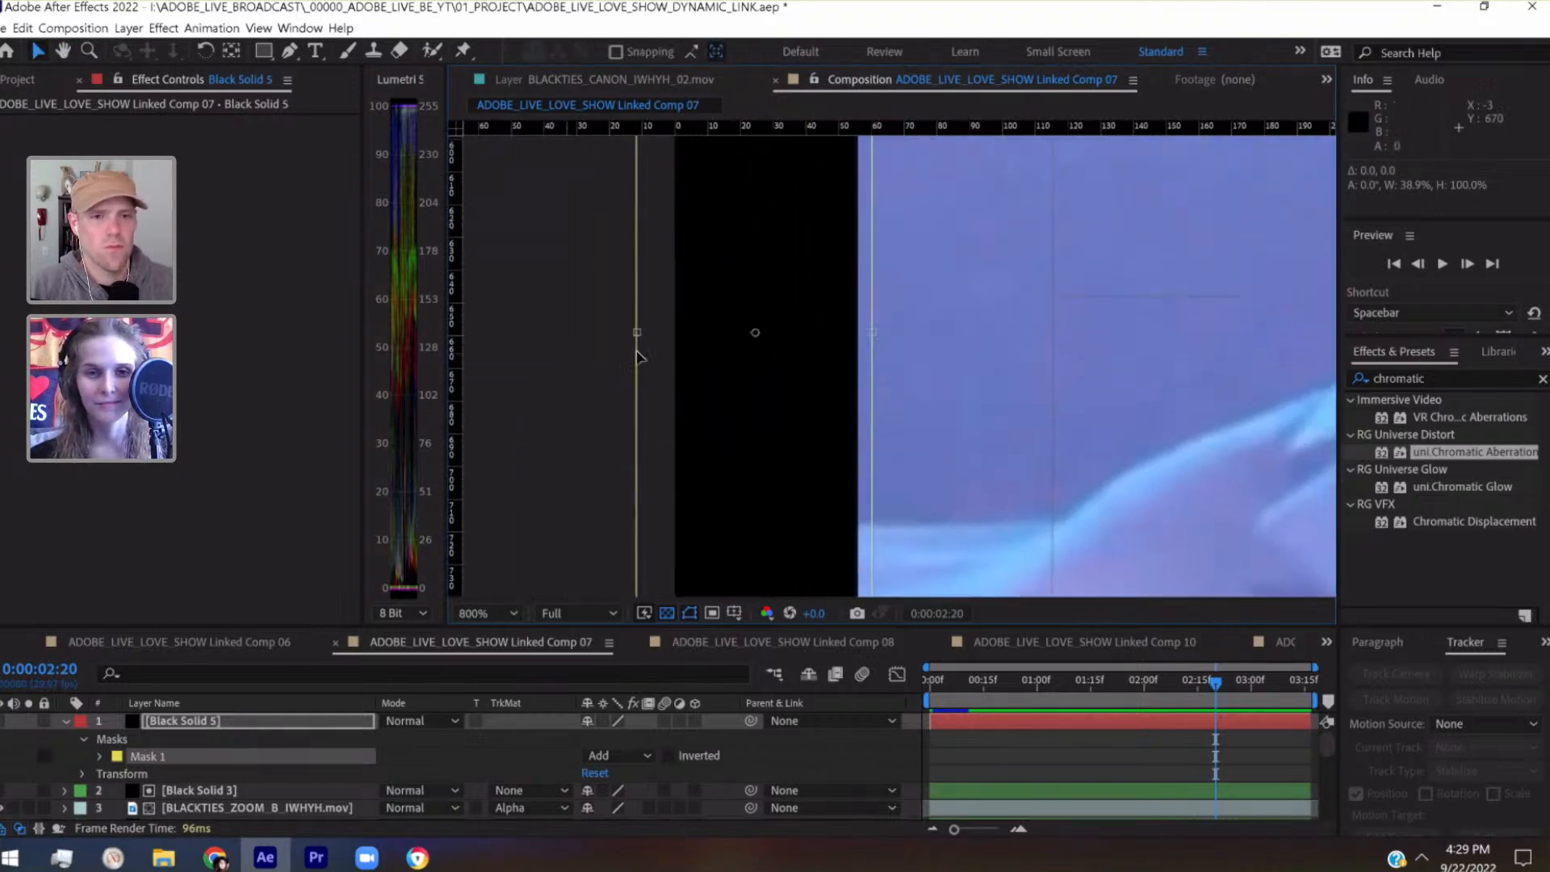
{"action": "left_click_drag", "start_coordinate": [650, 333], "coordinate": [672, 333]}
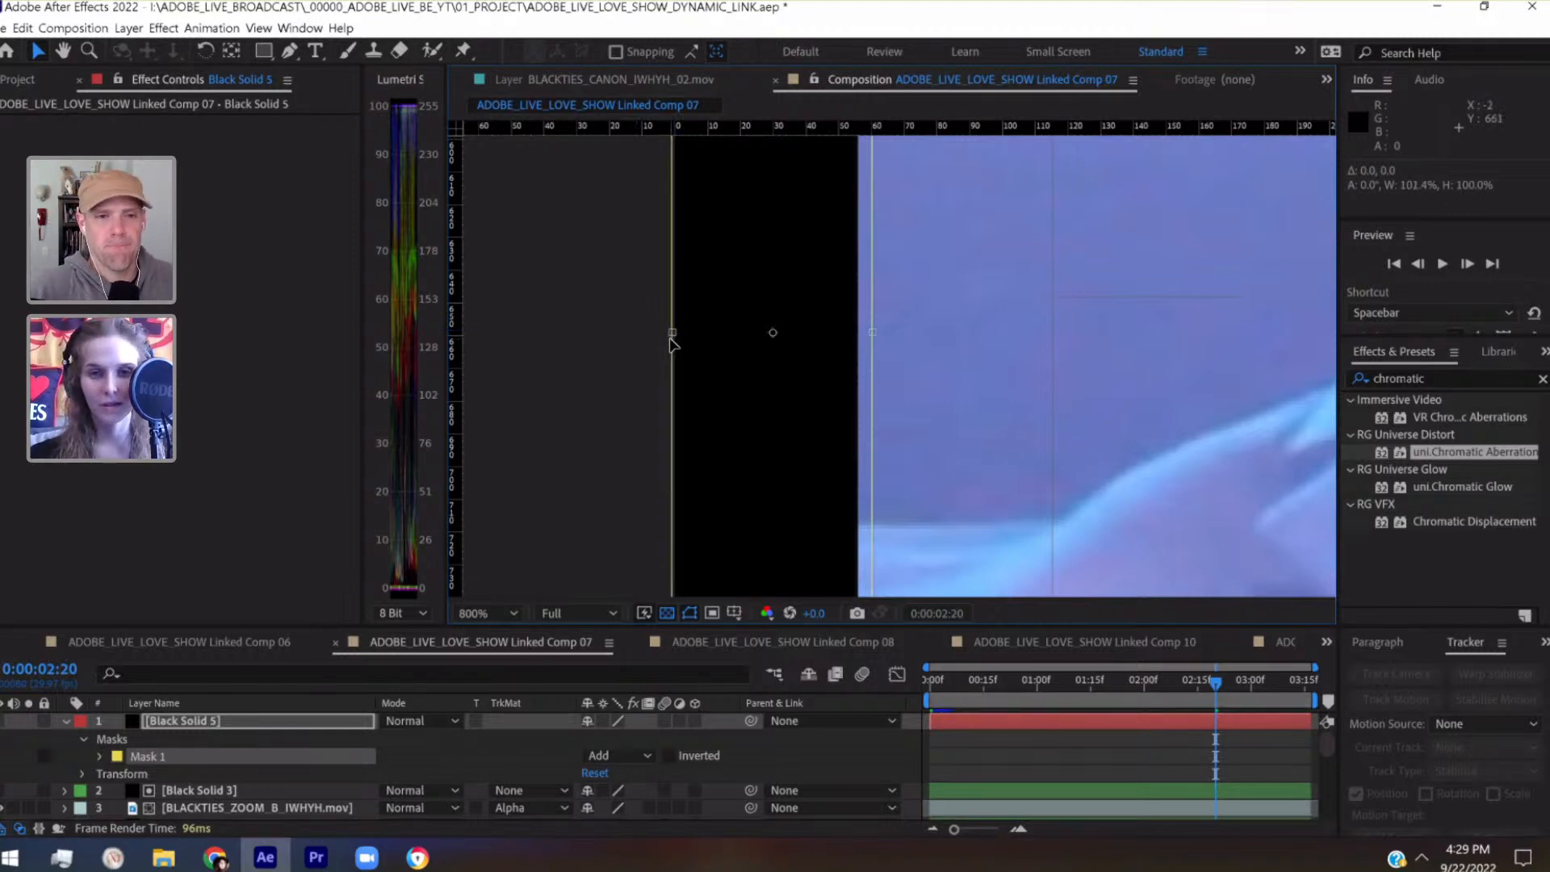
{"action": "scroll", "coordinate": [671, 343], "scroll_direction": "down", "scroll_amount": 6}
{"action": "left_click_drag", "start_coordinate": [917, 342], "coordinate": [615, 298]}
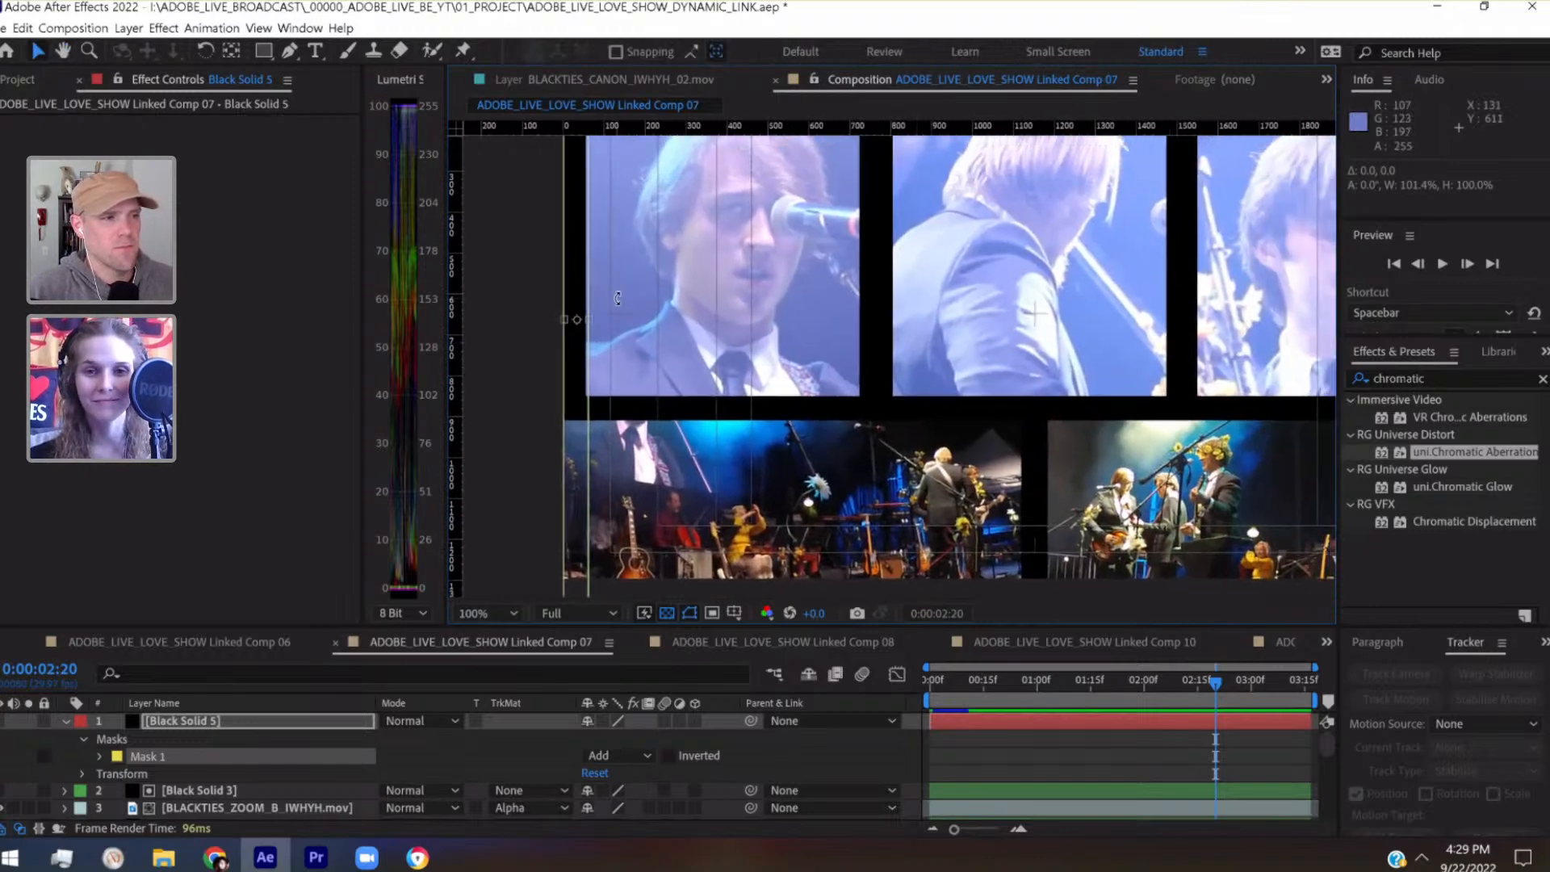
{"action": "key", "text": "comma"}
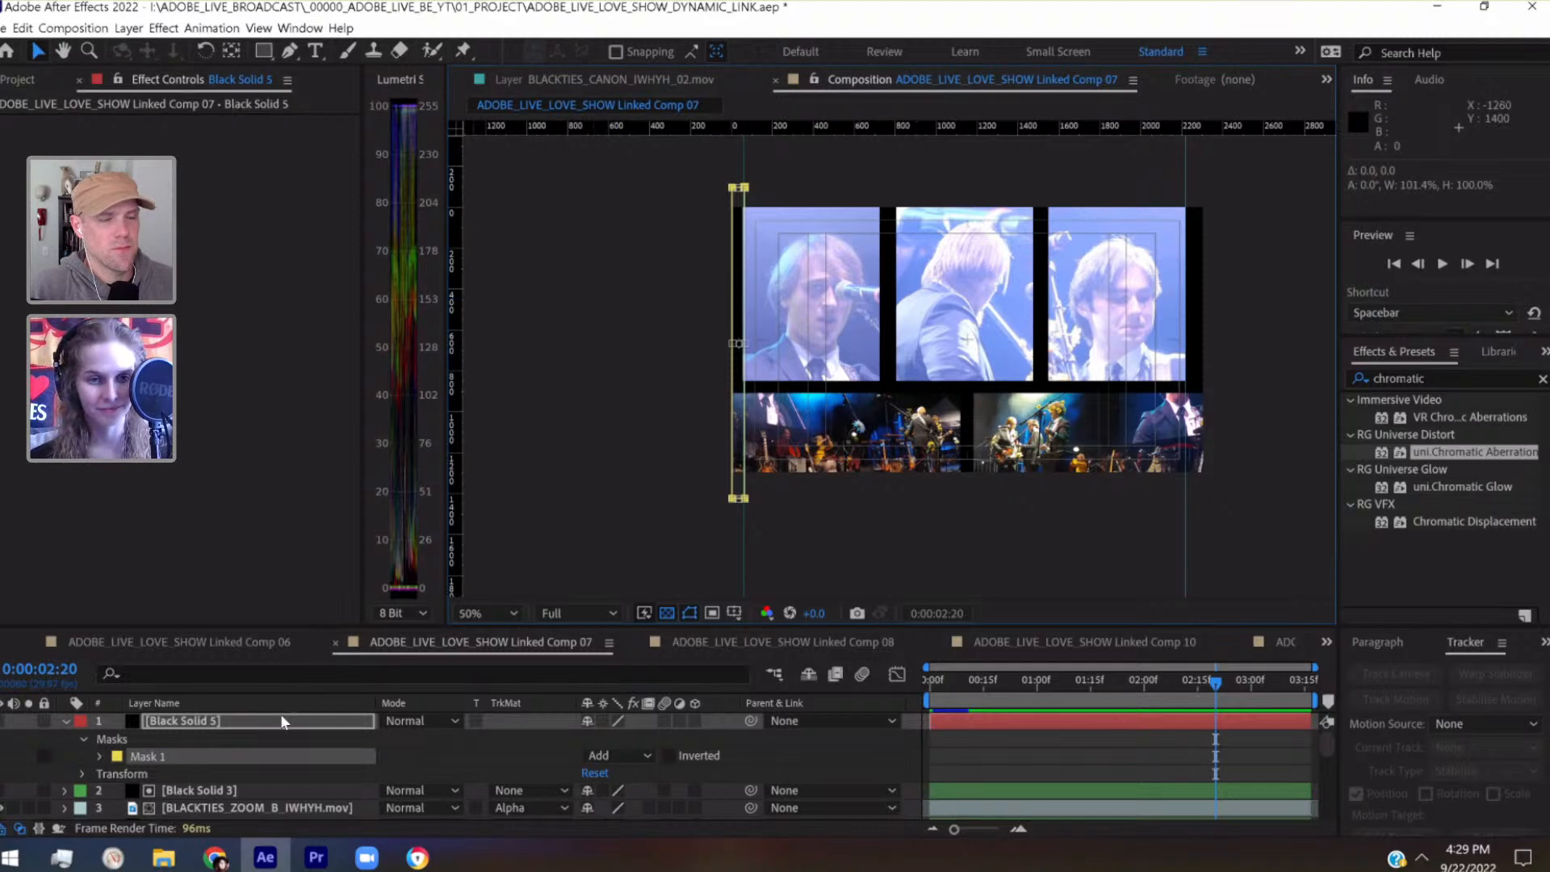
Make Black Solid 5 visible and rename the layer FRAME_VERTICAL
{"action": "key", "text": "Return"}
{"action": "left_click", "coordinate": [984, 754]}
{"action": "left_click", "coordinate": [298, 729]}
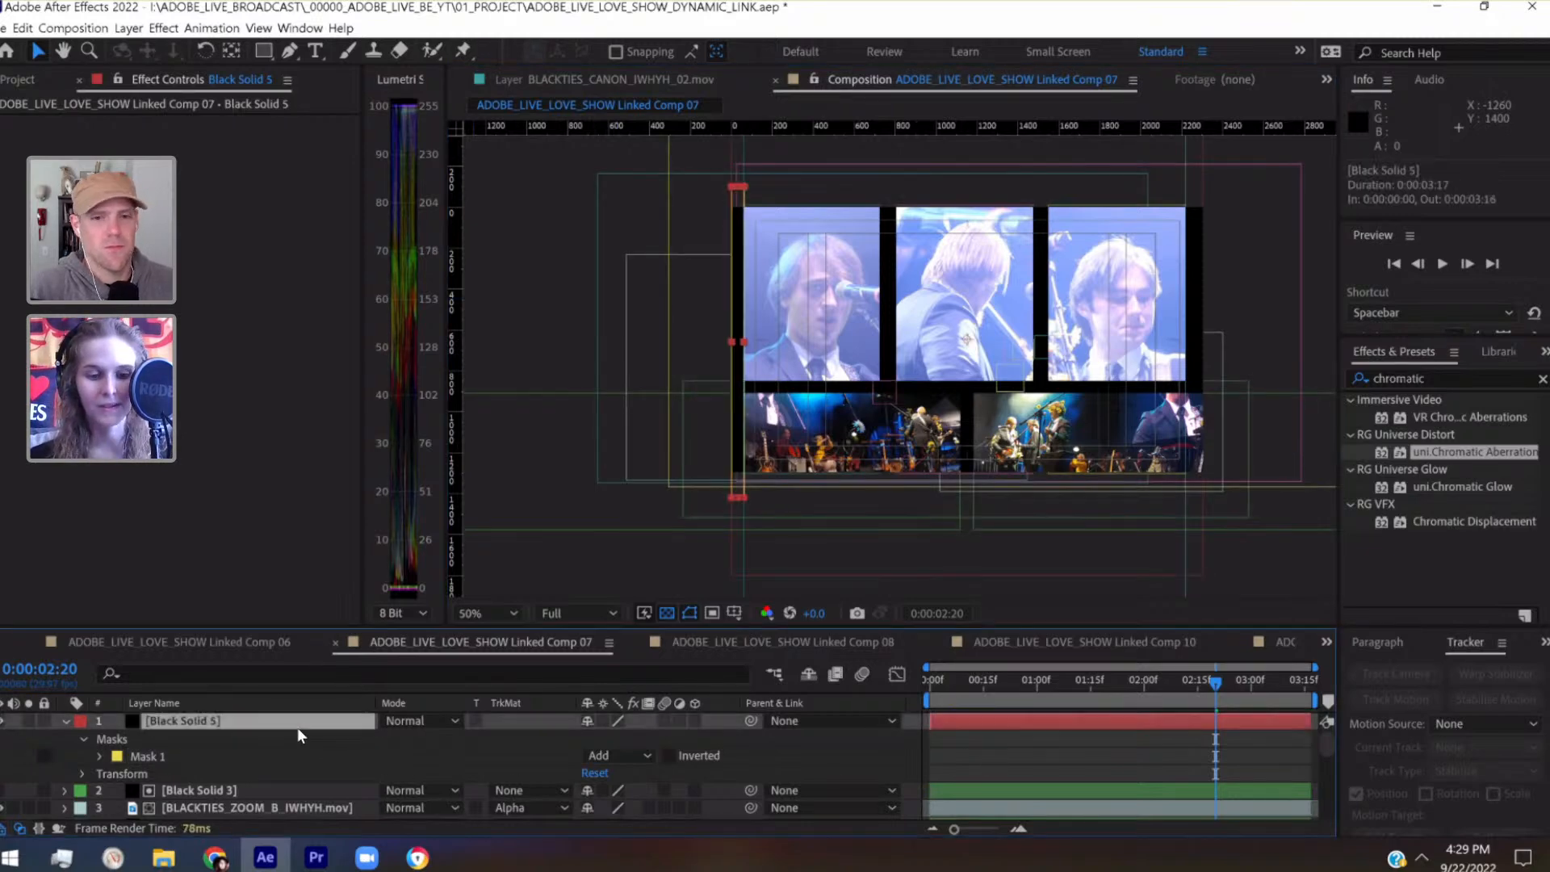
{"action": "key", "text": "Return"}
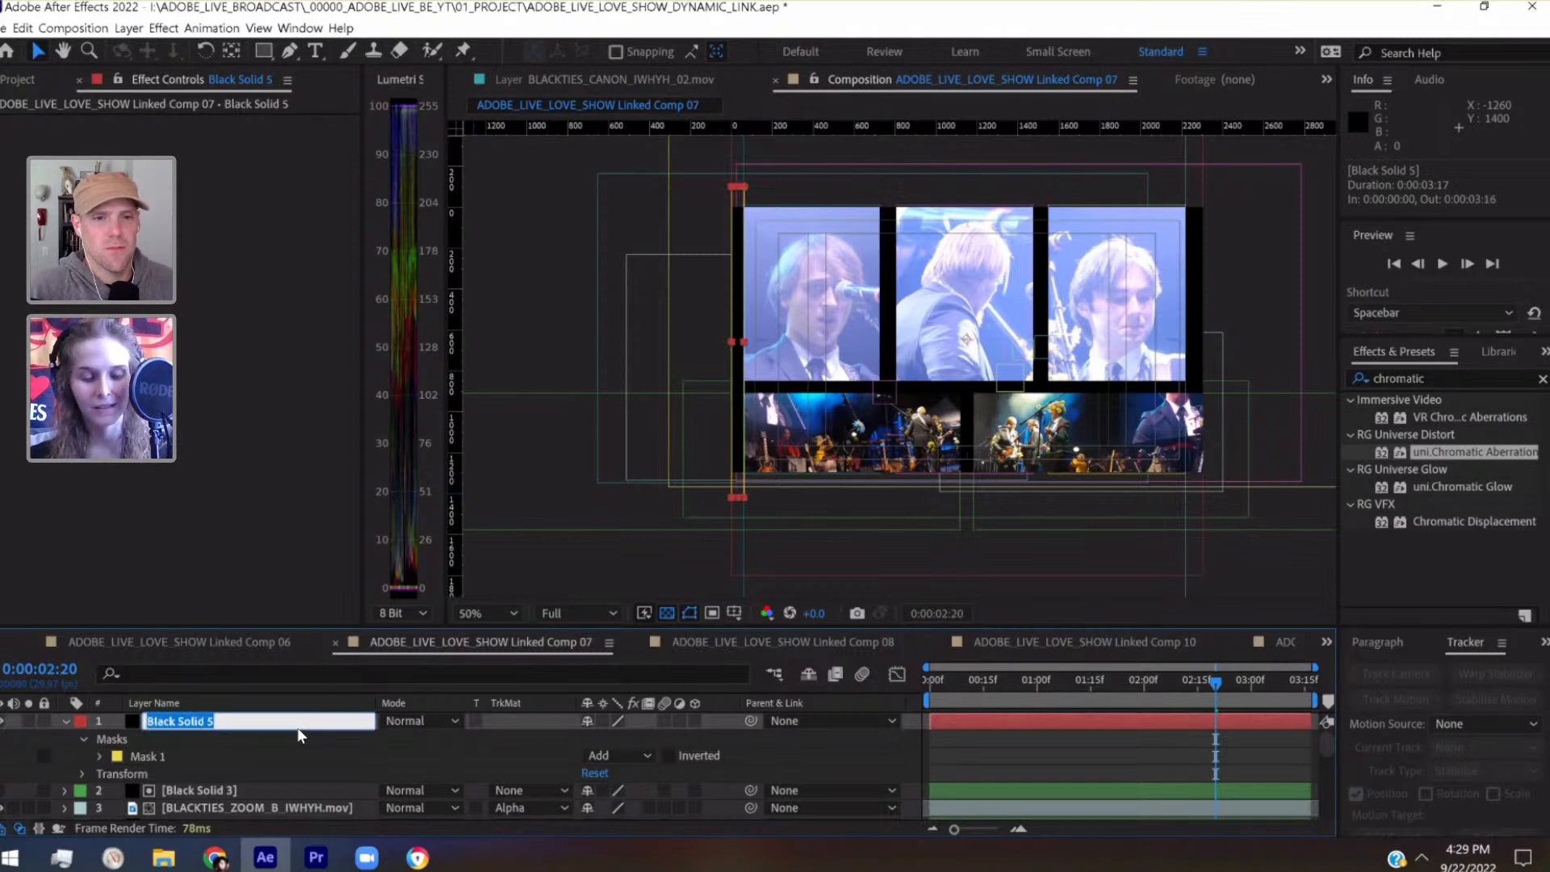
{"action": "type", "text": "FRAME_VERTICAL"}
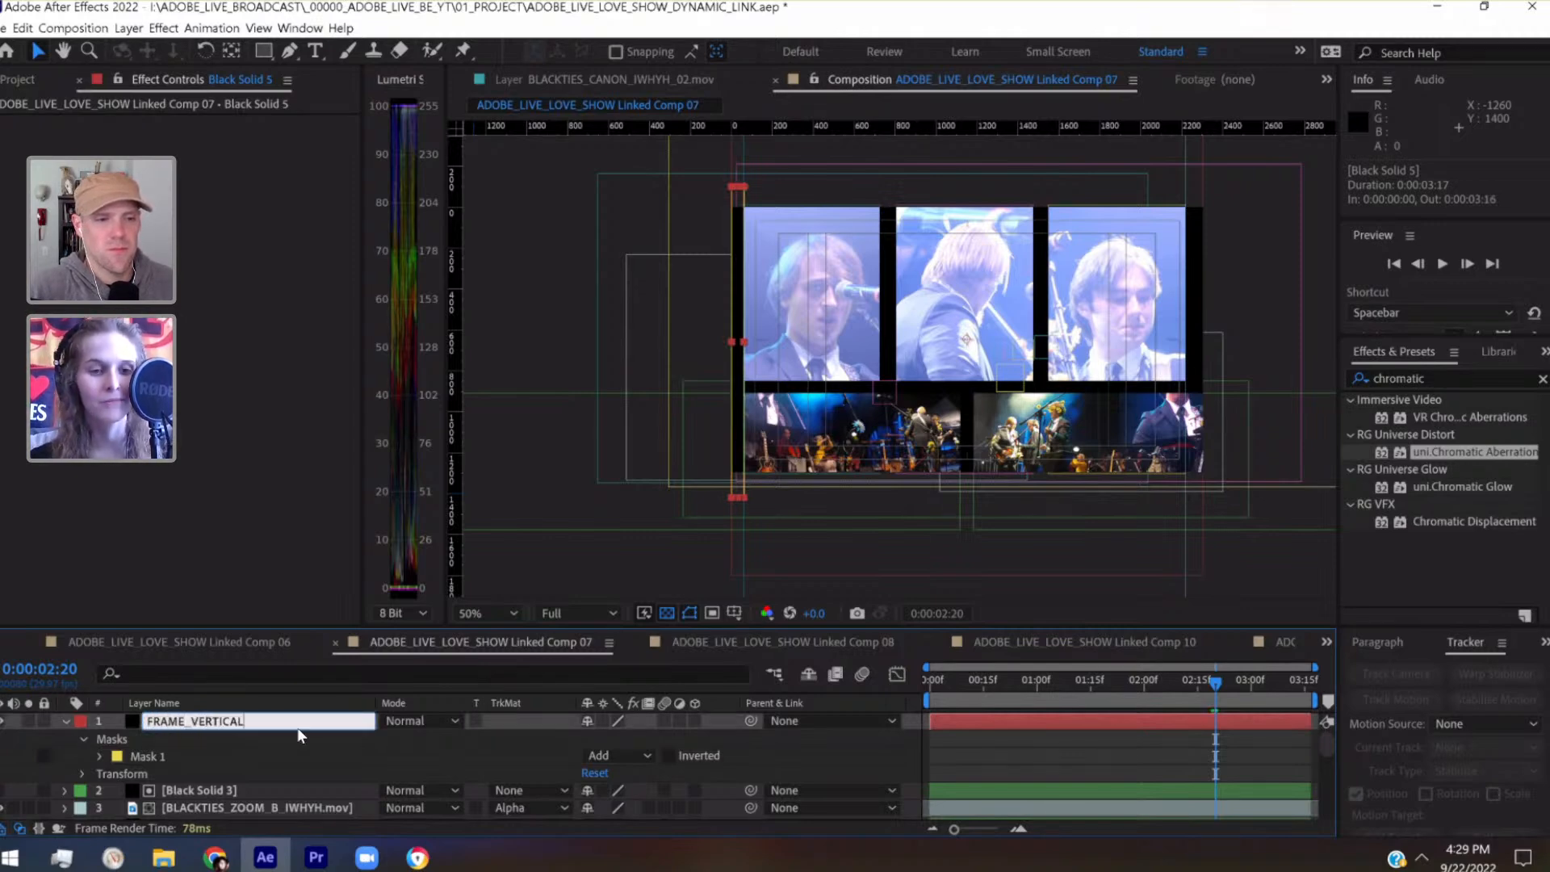
{"action": "key", "text": "Return"}
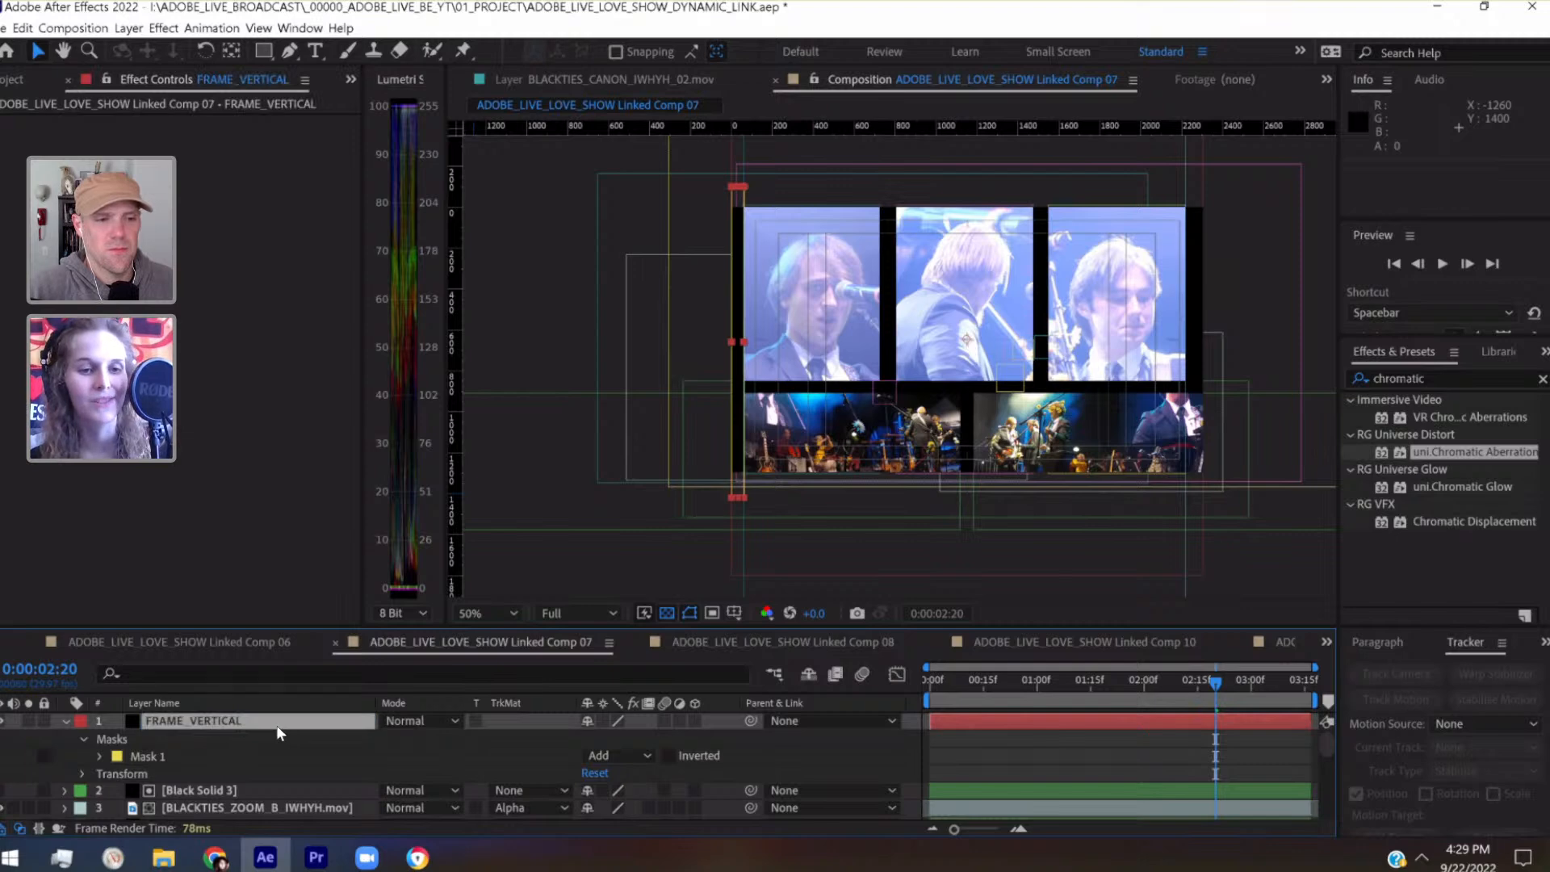
Duplicate the FRAME_VERTICAL layer and set the copy's rotation to 180° to form the border on the opposite side
{"action": "left_click_drag", "start_coordinate": [211, 627], "coordinate": [209, 563]}
{"action": "left_click", "coordinate": [182, 657]}
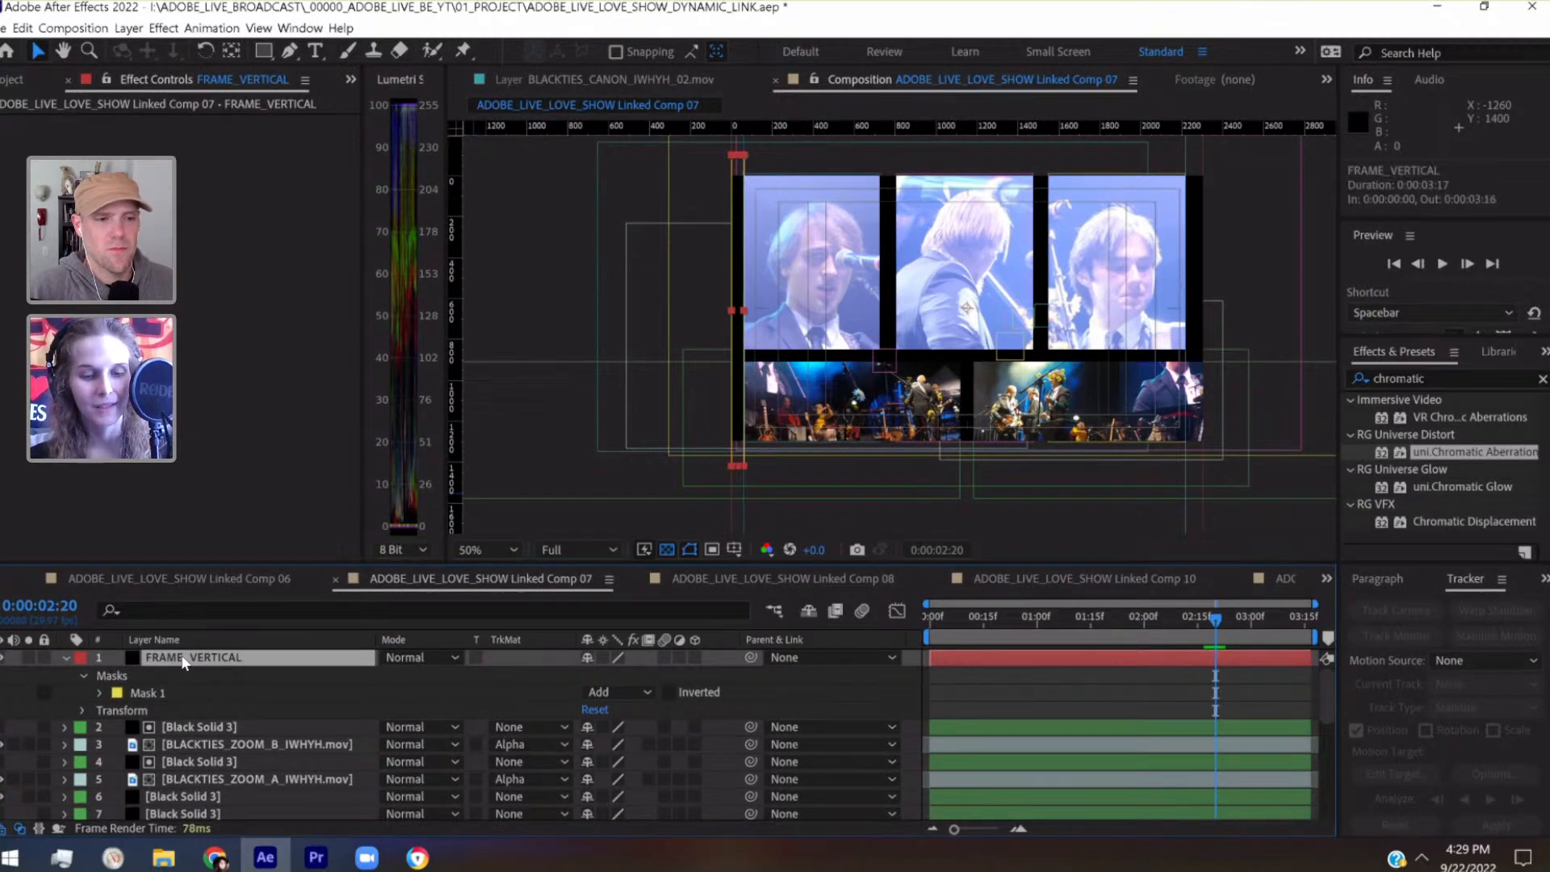
{"action": "key", "text": "ctrl+d"}
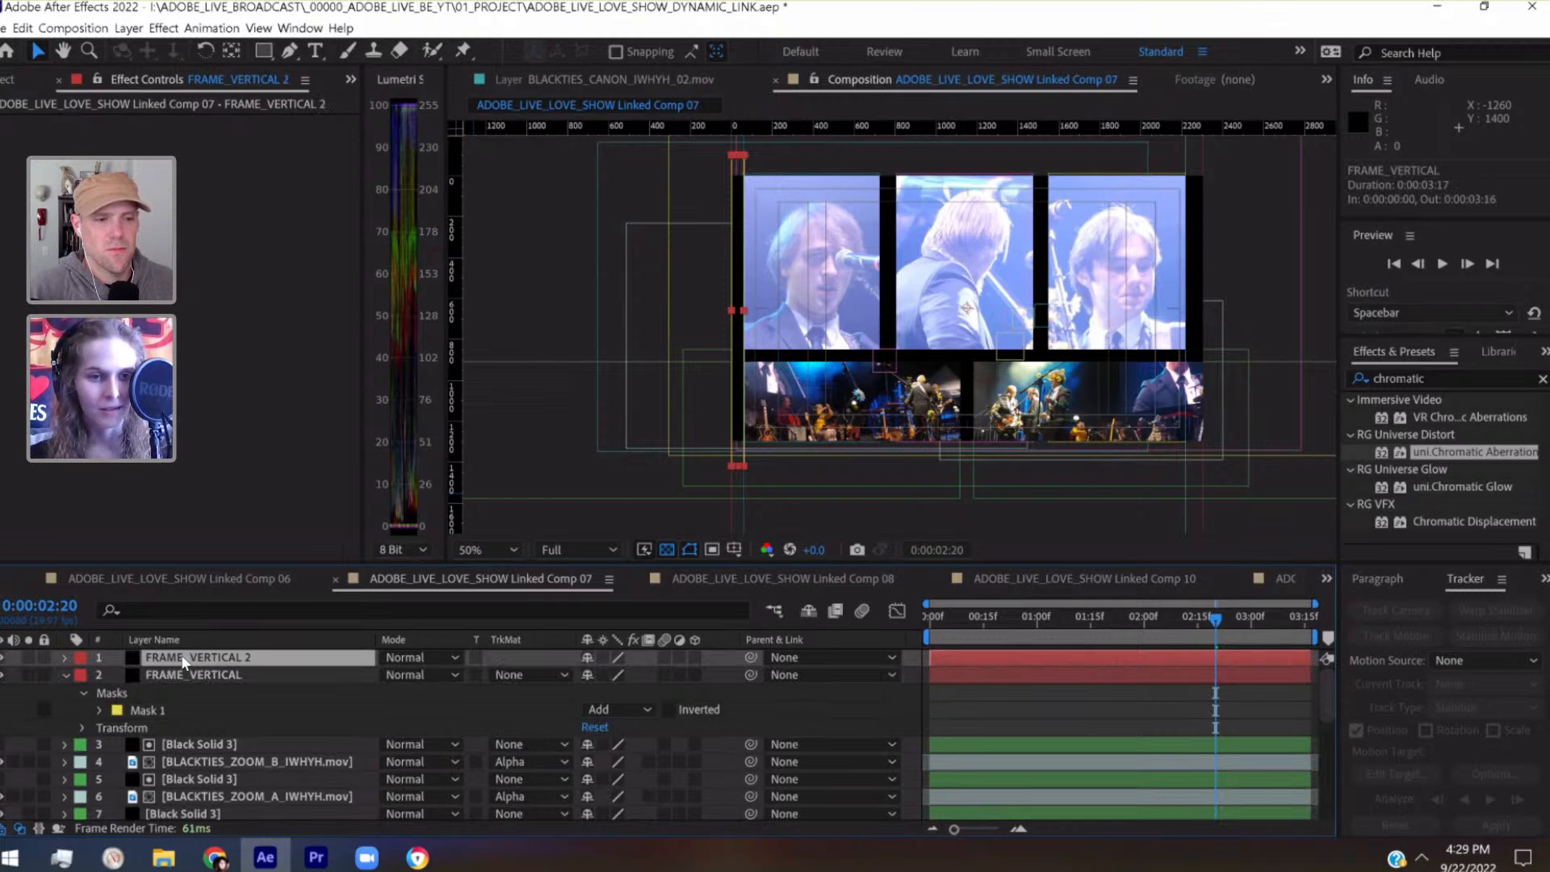
{"action": "left_click", "coordinate": [64, 657]}
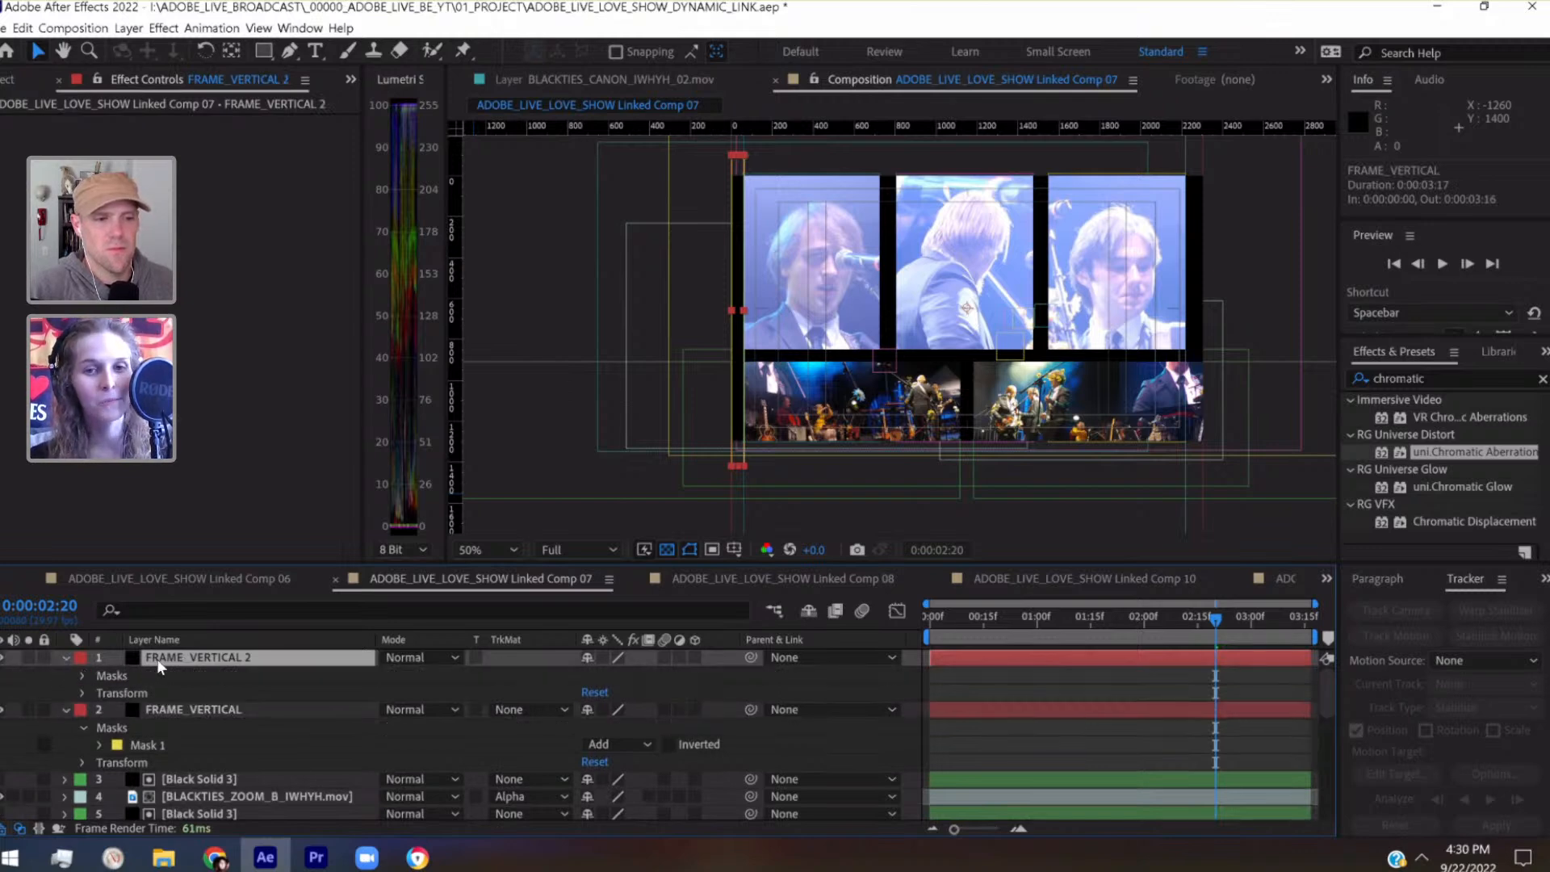
{"action": "key", "text": "h"}
{"action": "left_click_drag", "start_coordinate": [1145, 344], "coordinate": [983, 337]}
{"action": "key", "text": "v"}
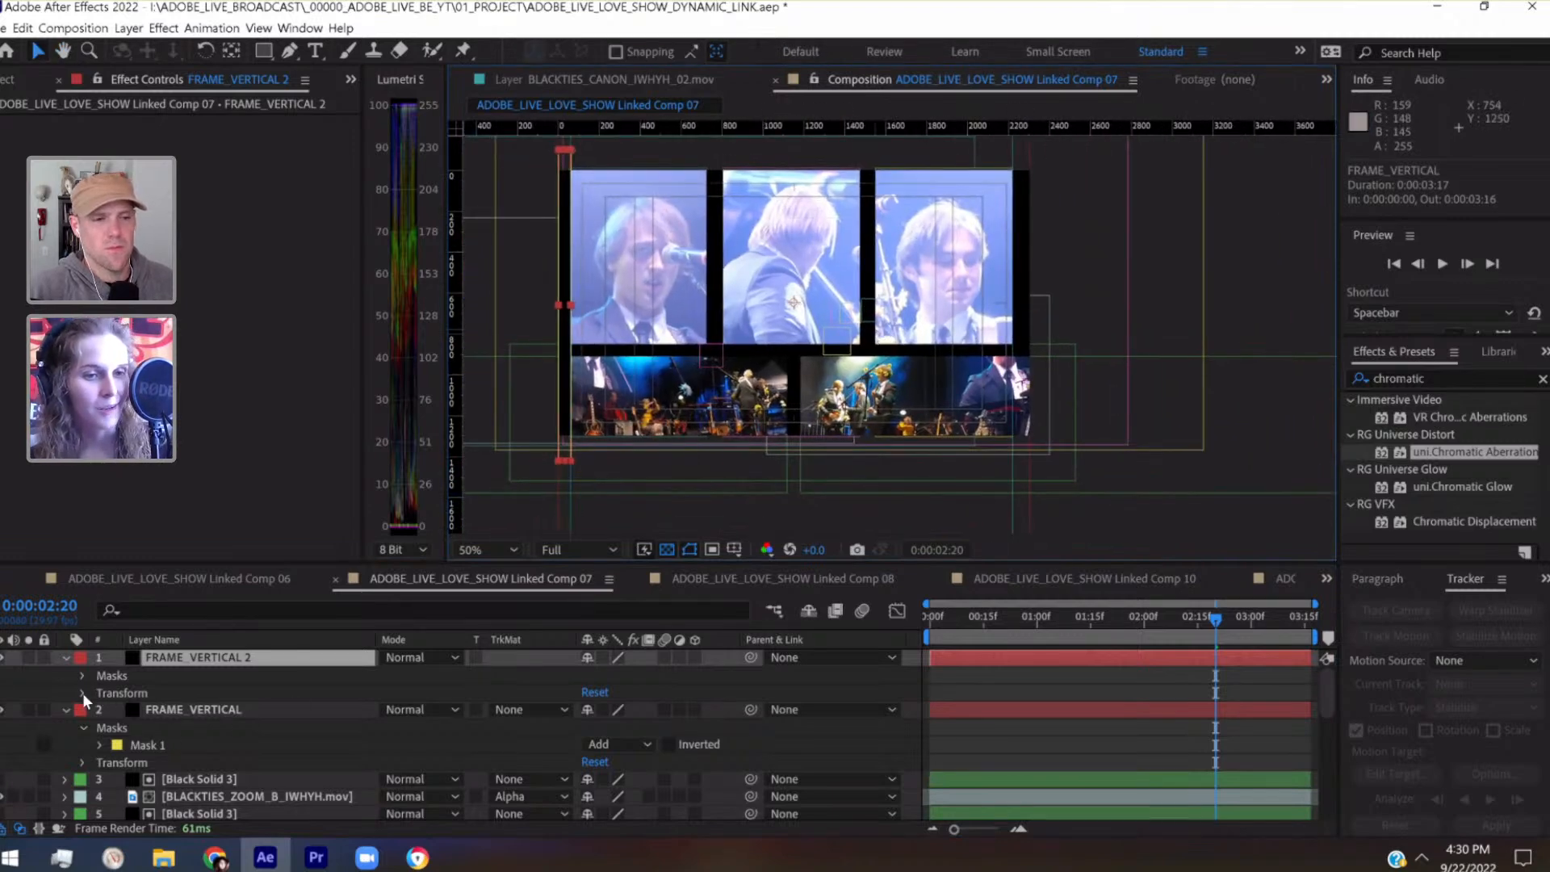
{"action": "left_click", "coordinate": [82, 693]}
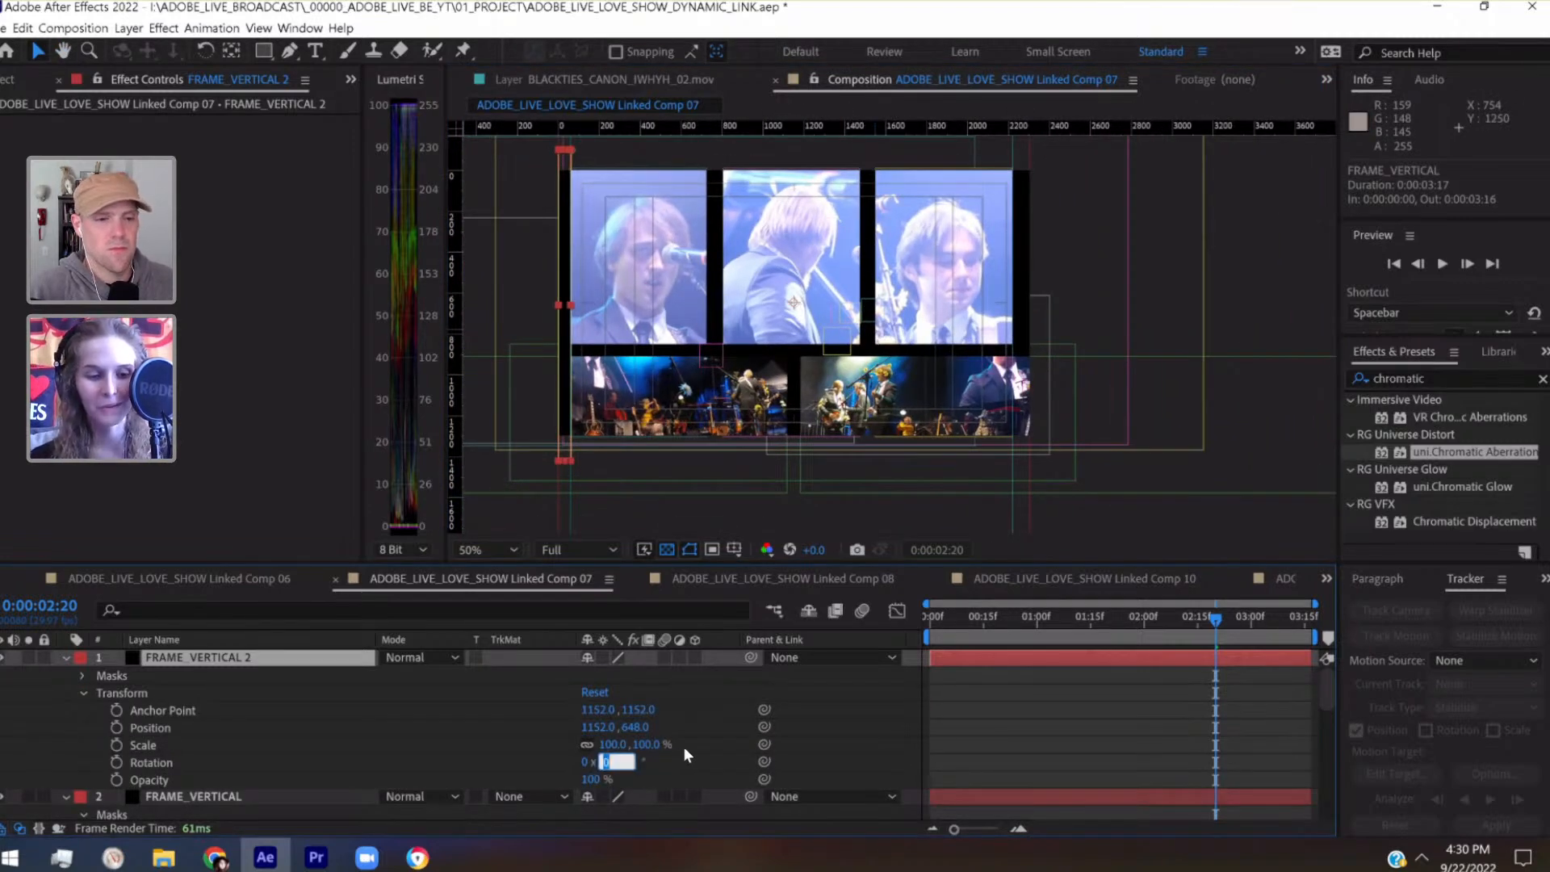
{"action": "type", "text": "180"}
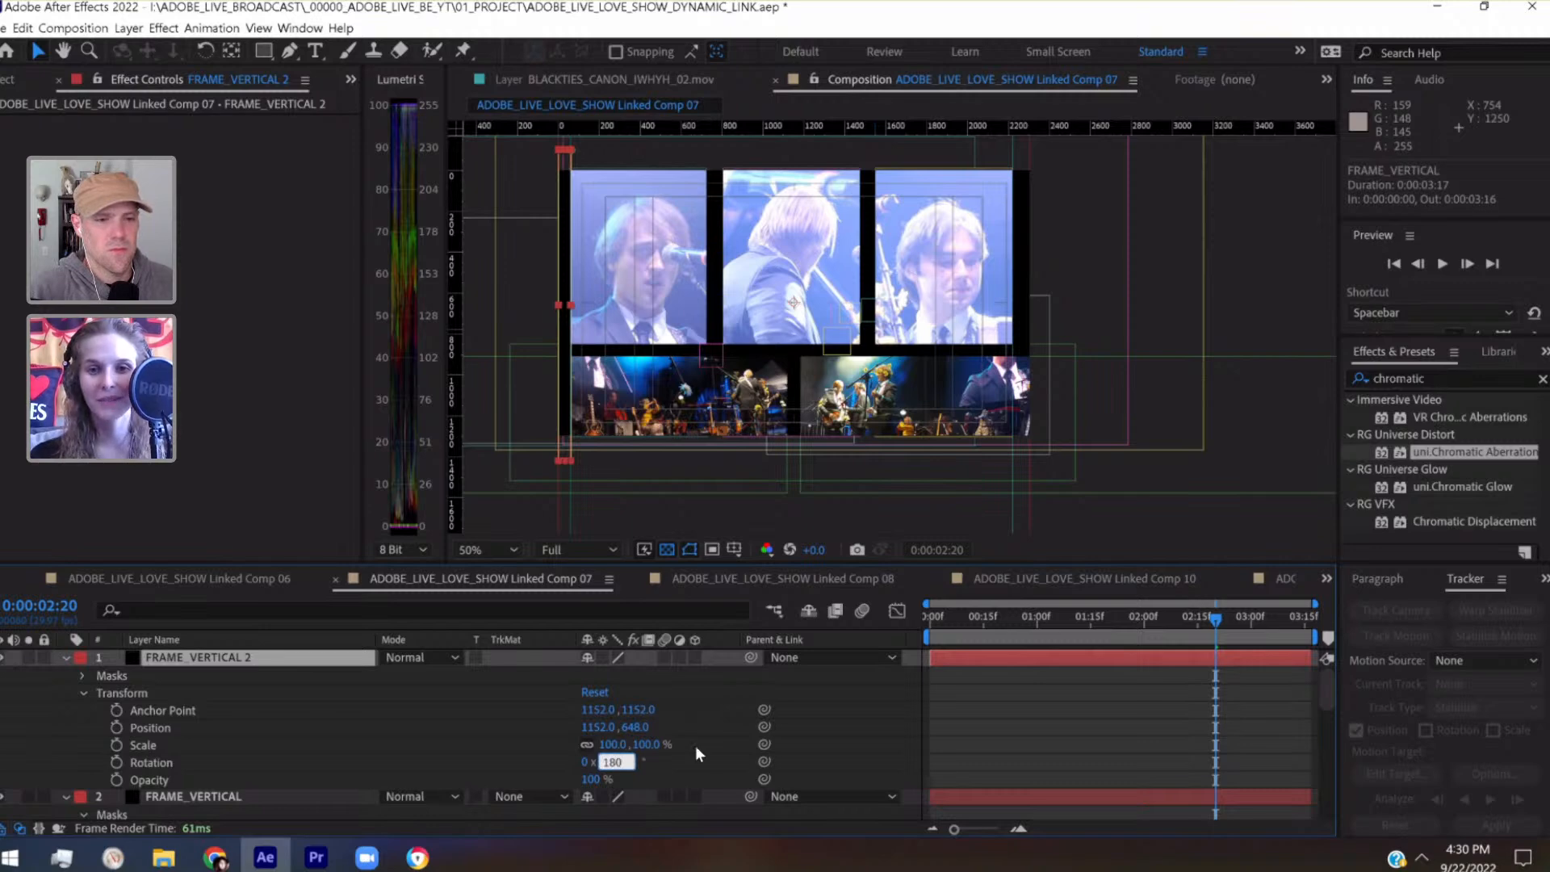
{"action": "key", "text": "Return"}
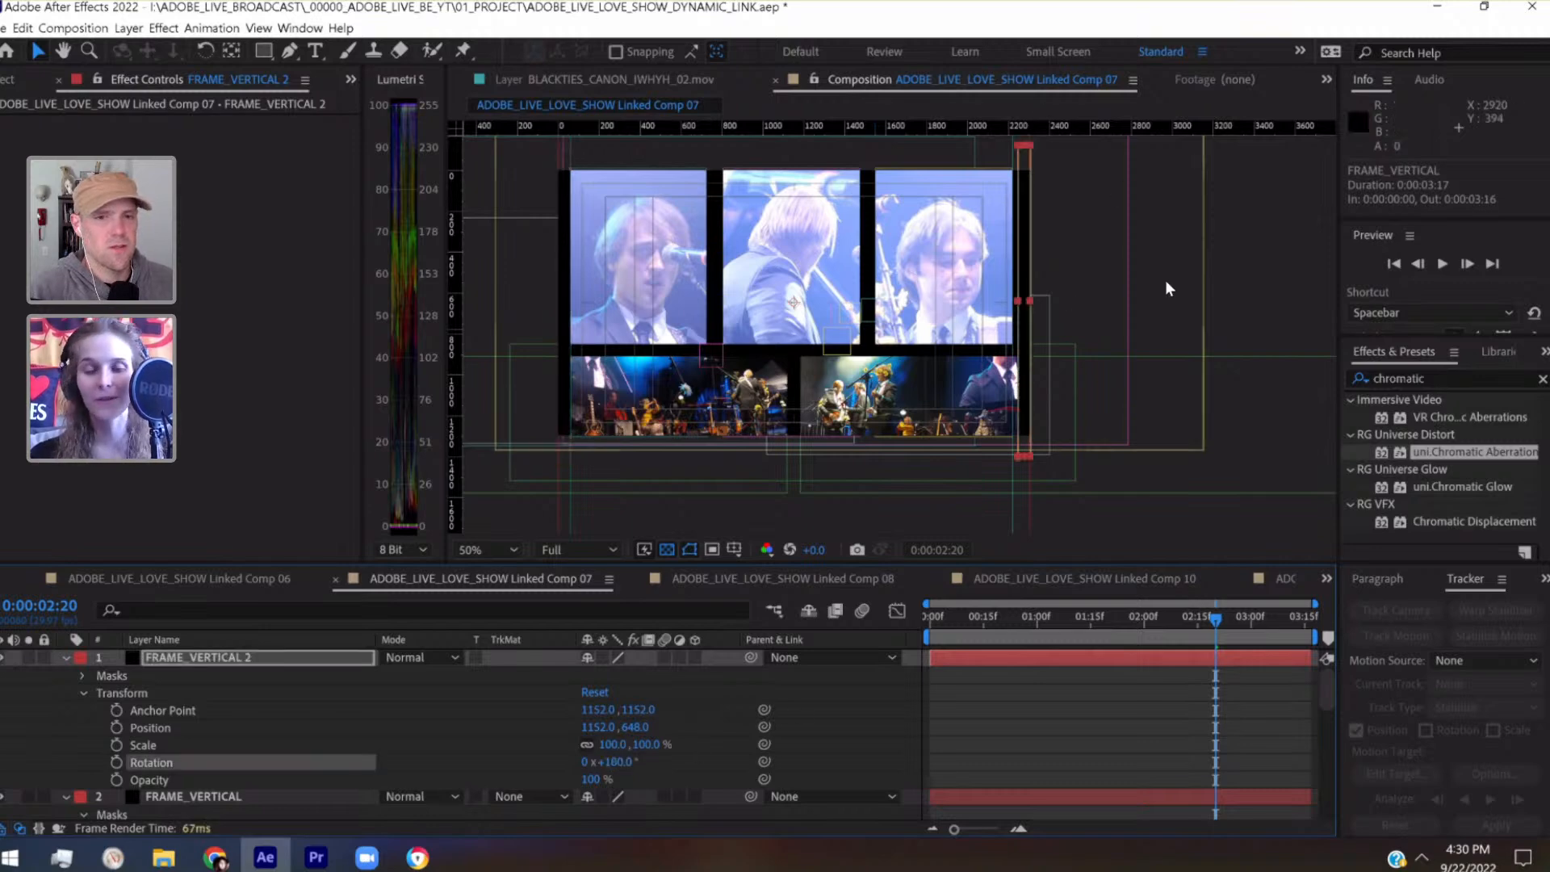
Examine at 0:00:02:07 how the right border meets the third upper panel and the lower footage row
{"action": "left_click", "coordinate": [1044, 736]}
{"action": "left_click", "coordinate": [1172, 616]}
{"action": "left_click_drag", "start_coordinate": [1168, 617], "coordinate": [1169, 617]}
{"action": "scroll", "coordinate": [1089, 420], "scroll_direction": "up", "scroll_amount": 3}
{"action": "left_click_drag", "start_coordinate": [1089, 419], "coordinate": [582, 312]}
{"action": "left_click_drag", "start_coordinate": [1072, 311], "coordinate": [598, 322]}
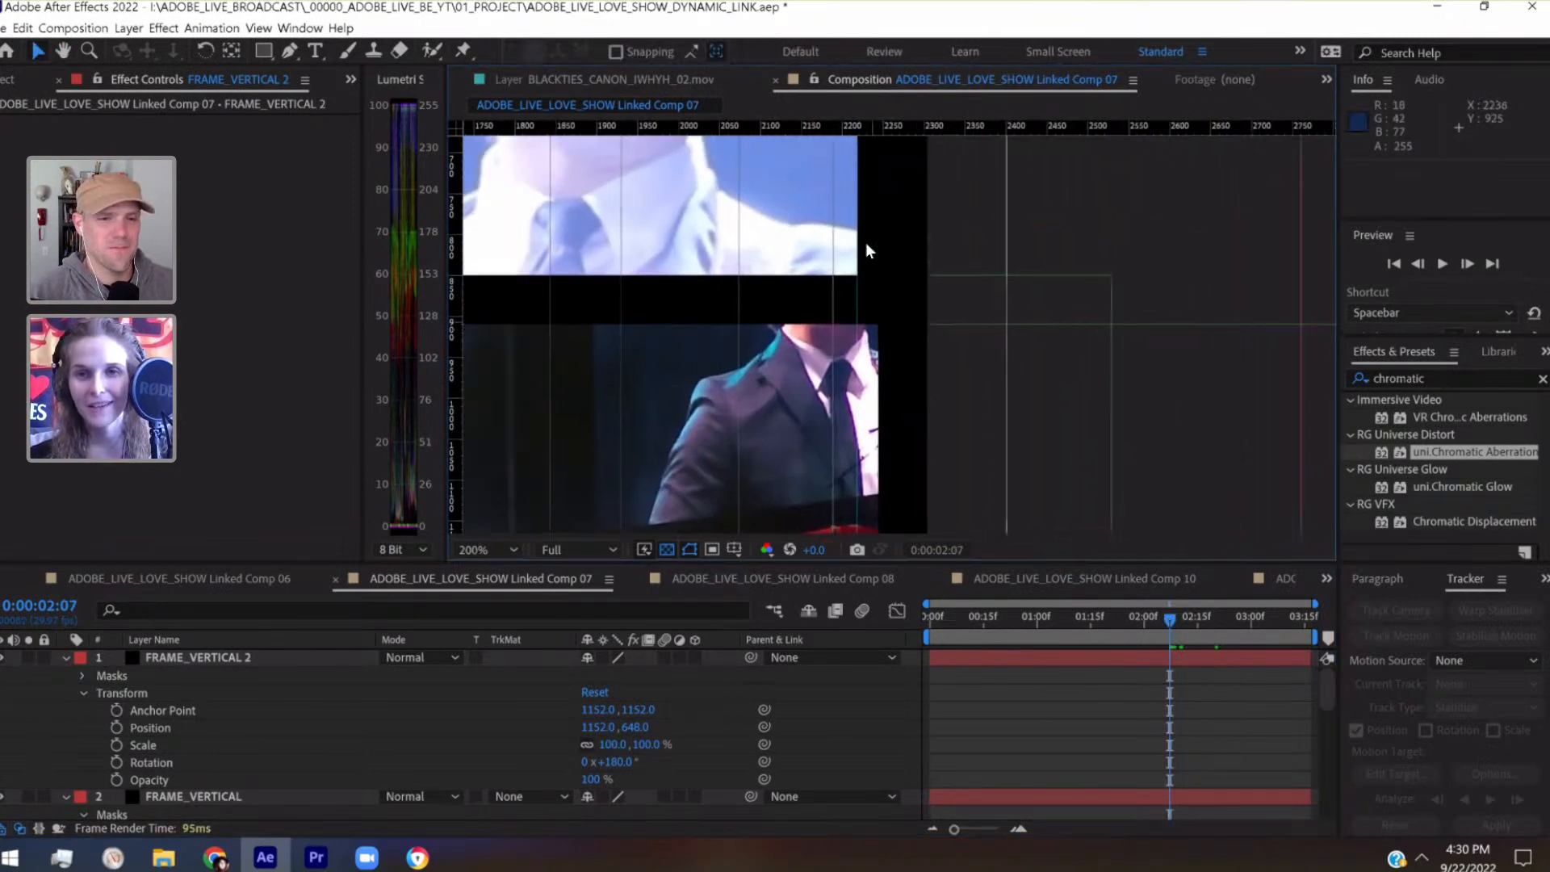
{"action": "scroll", "coordinate": [789, 196], "scroll_direction": "down", "scroll_amount": 1}
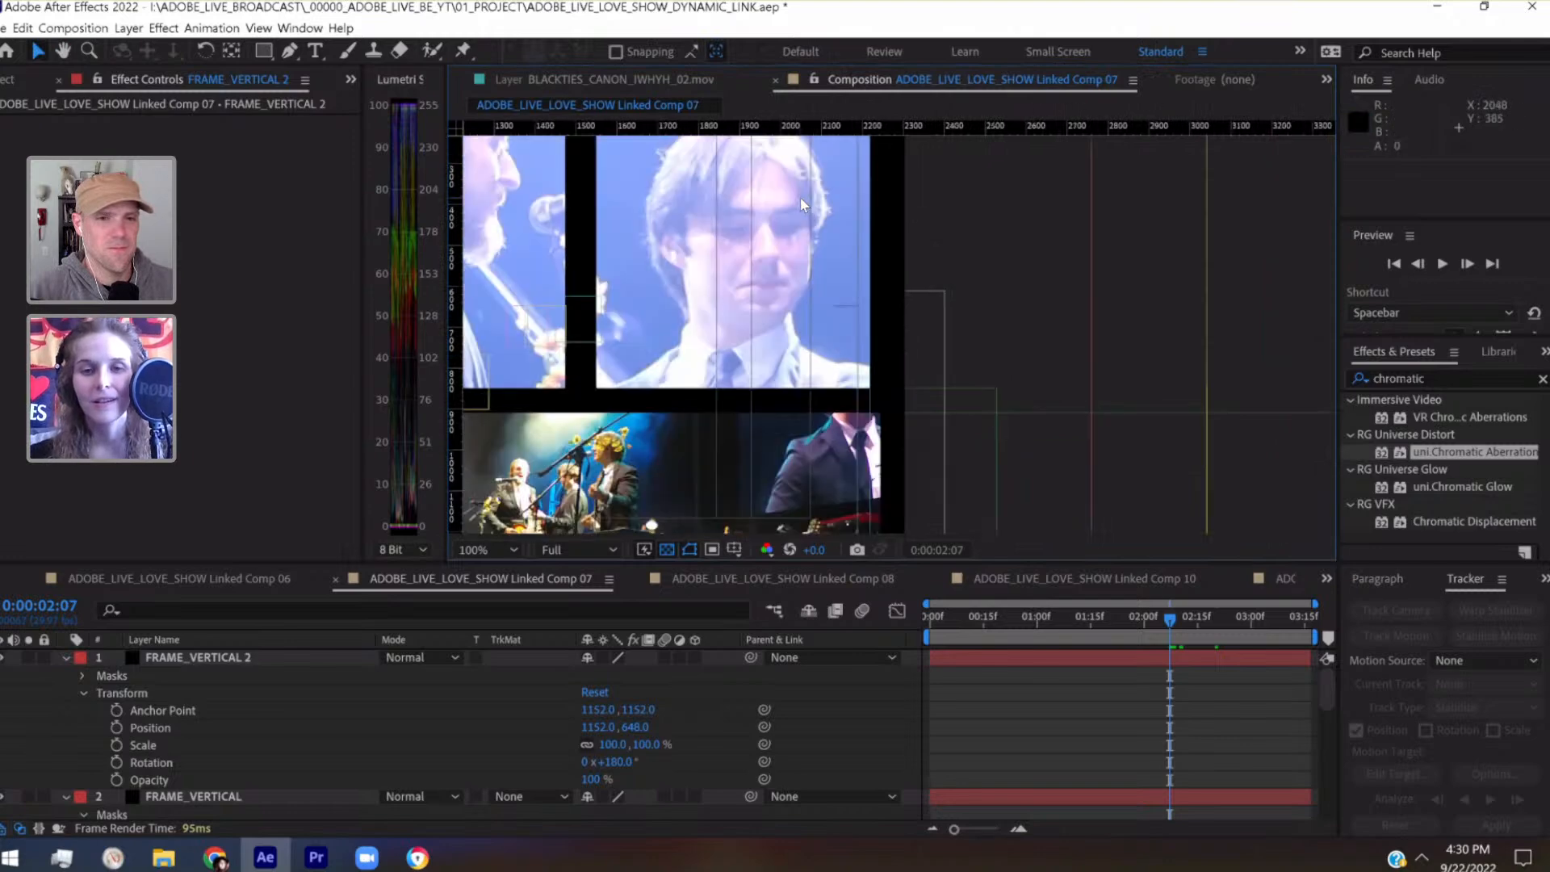
{"action": "scroll", "coordinate": [802, 203], "scroll_direction": "down", "scroll_amount": 1}
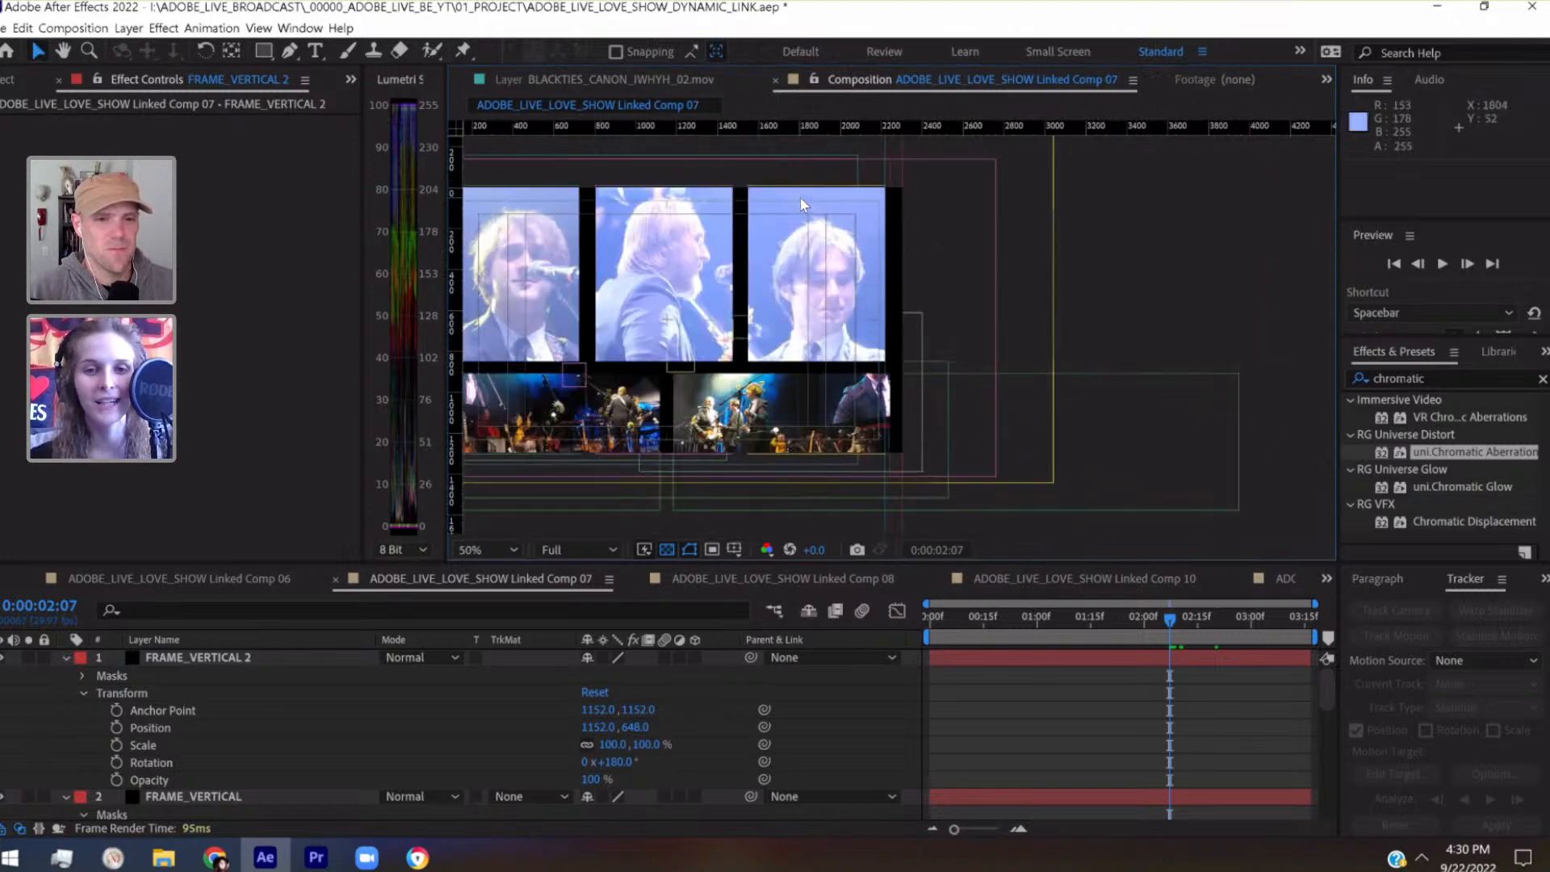
{"action": "left_click_drag", "start_coordinate": [919, 192], "coordinate": [877, 187]}
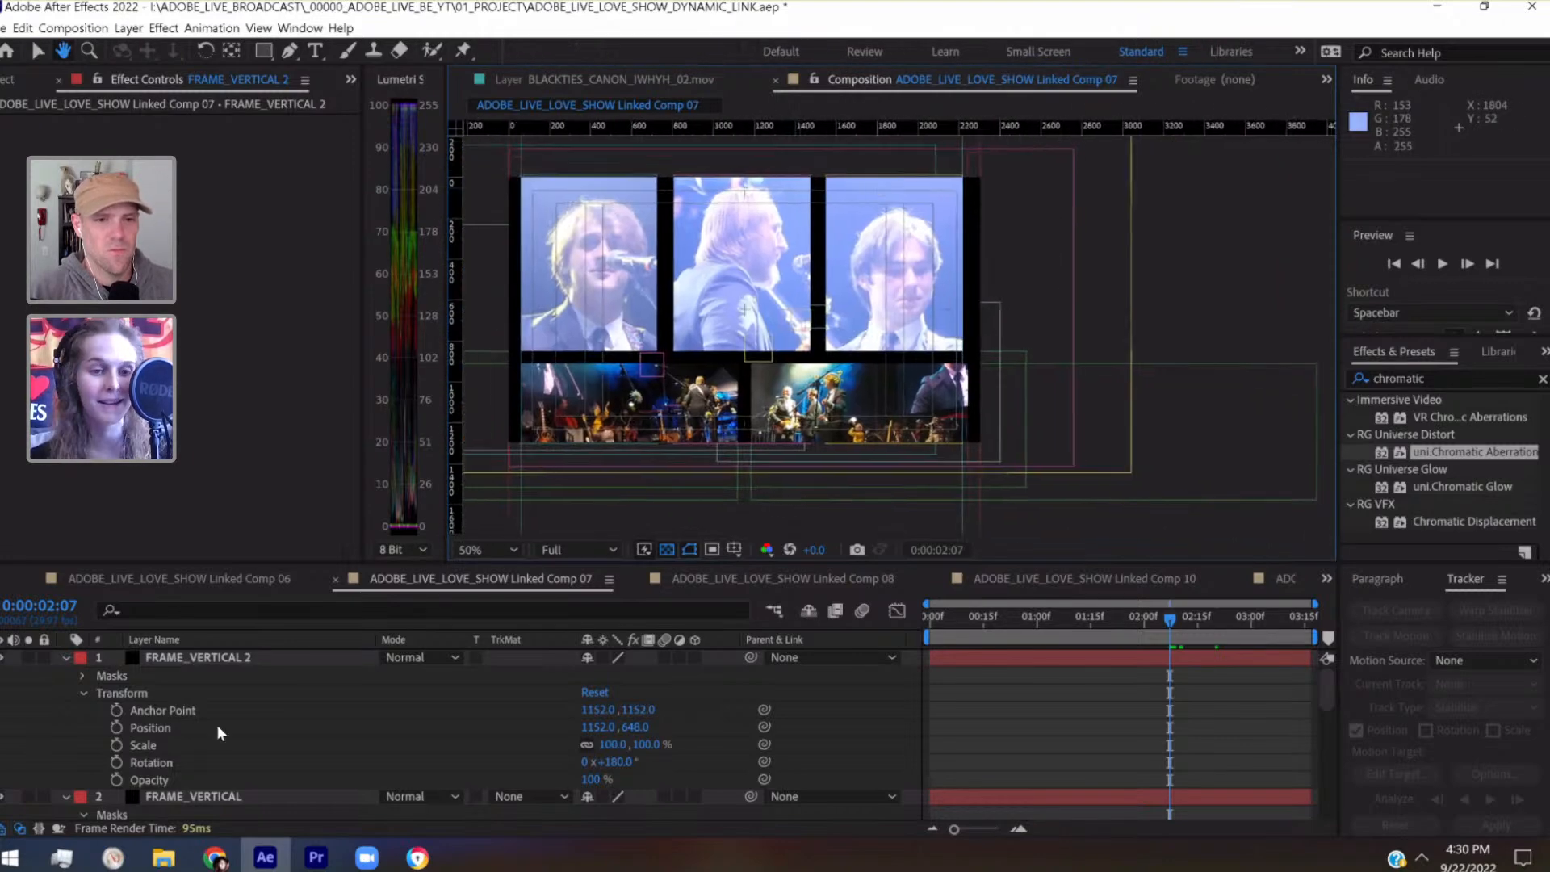
Collapse both frame layers and nudge the PANEL_03_TOP null horizontally to X position 1388, toward the right border
{"action": "left_click", "coordinate": [65, 658]}
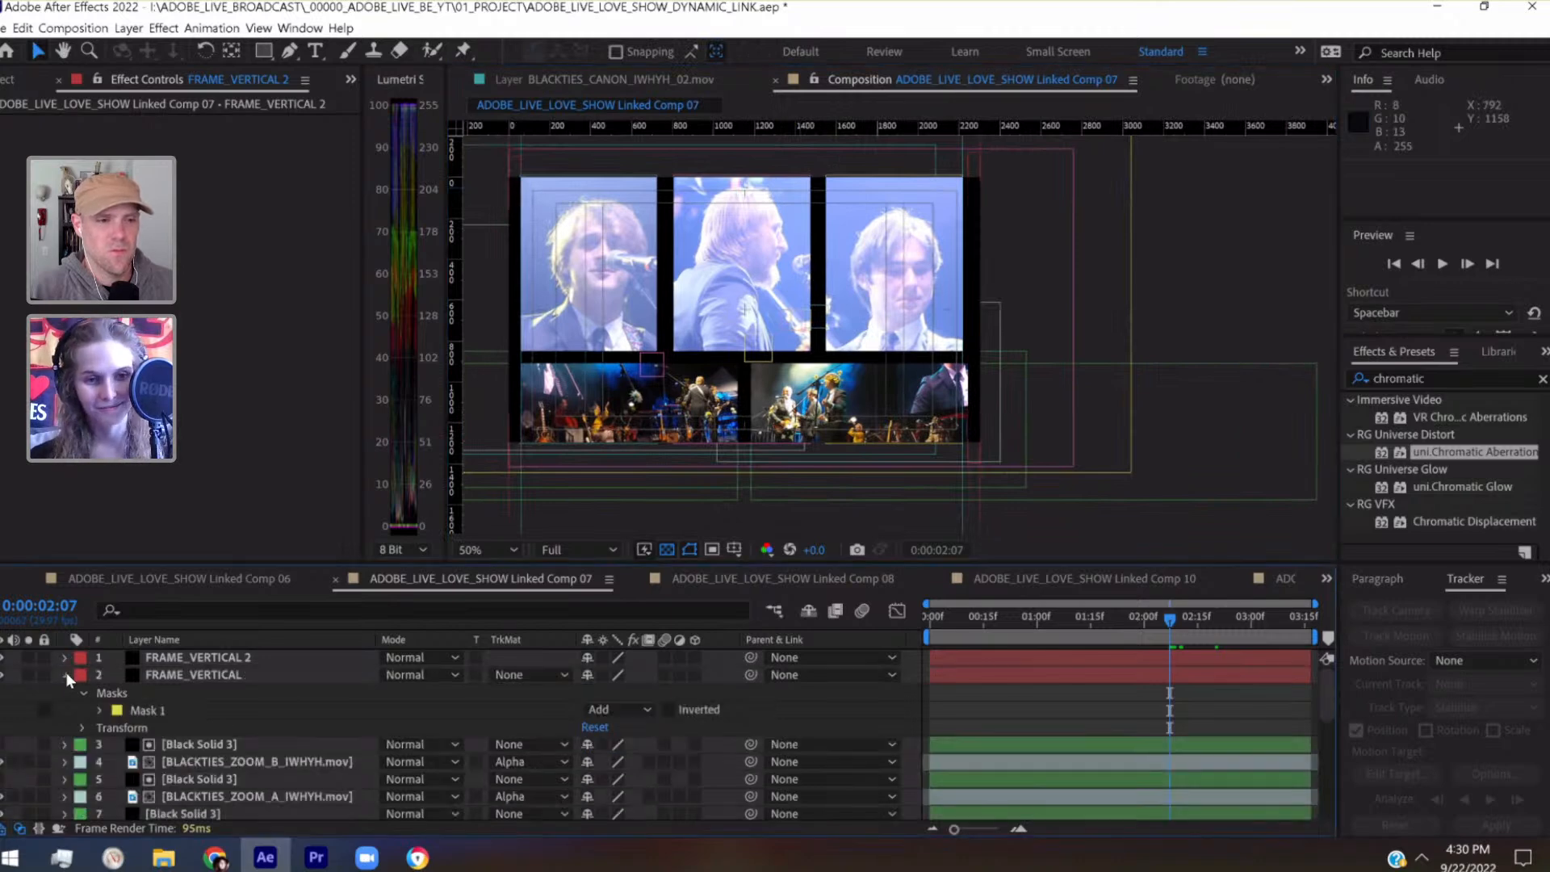
{"action": "left_click", "coordinate": [66, 673]}
{"action": "left_click", "coordinate": [214, 691]}
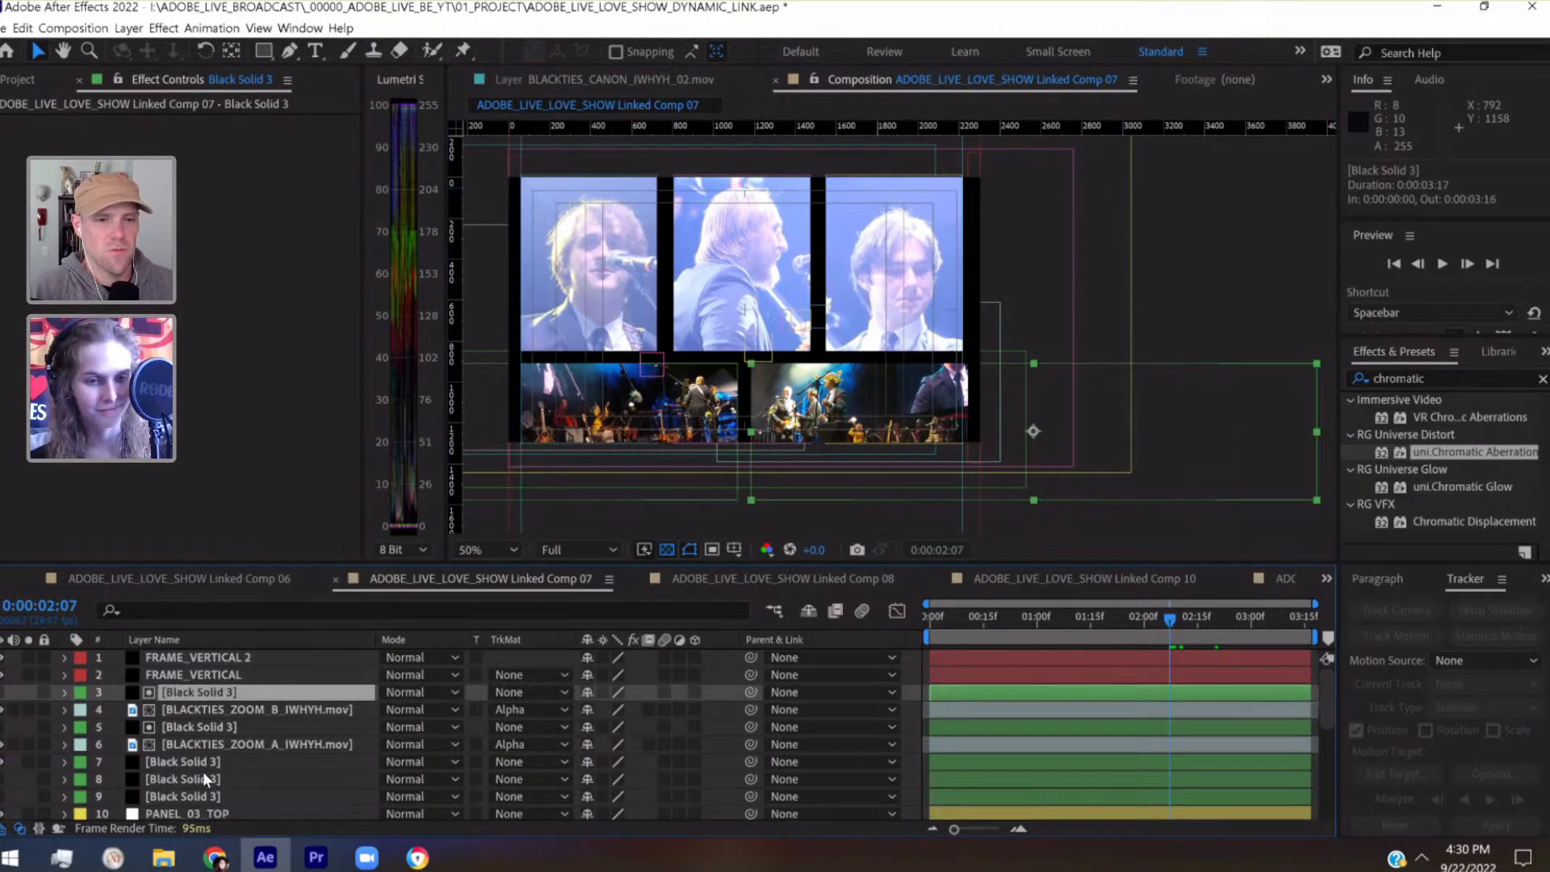
{"action": "scroll", "coordinate": [202, 772], "scroll_direction": "down", "scroll_amount": 2}
{"action": "left_click", "coordinate": [210, 708]}
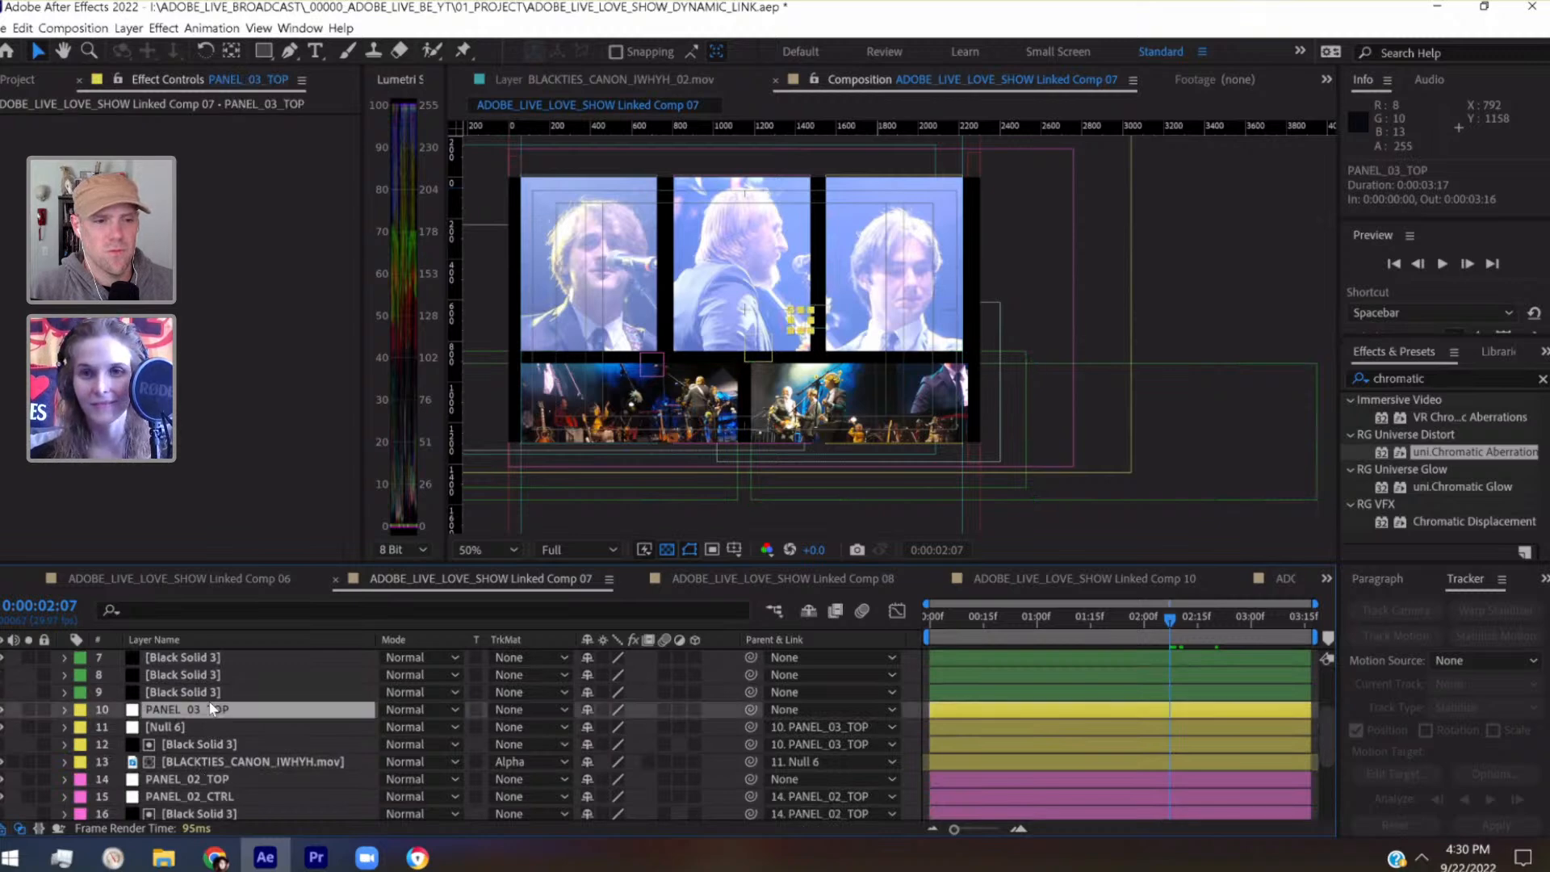
{"action": "key", "text": "Right"}
{"action": "key", "text": "Right"}
{"action": "key", "text": "Right"}
{"action": "key", "text": "Right"}
{"action": "key", "text": "Right"}
{"action": "key", "text": "Left"}
{"action": "key", "text": "Left"}
{"action": "key", "text": "Left"}
{"action": "key", "text": "Left"}
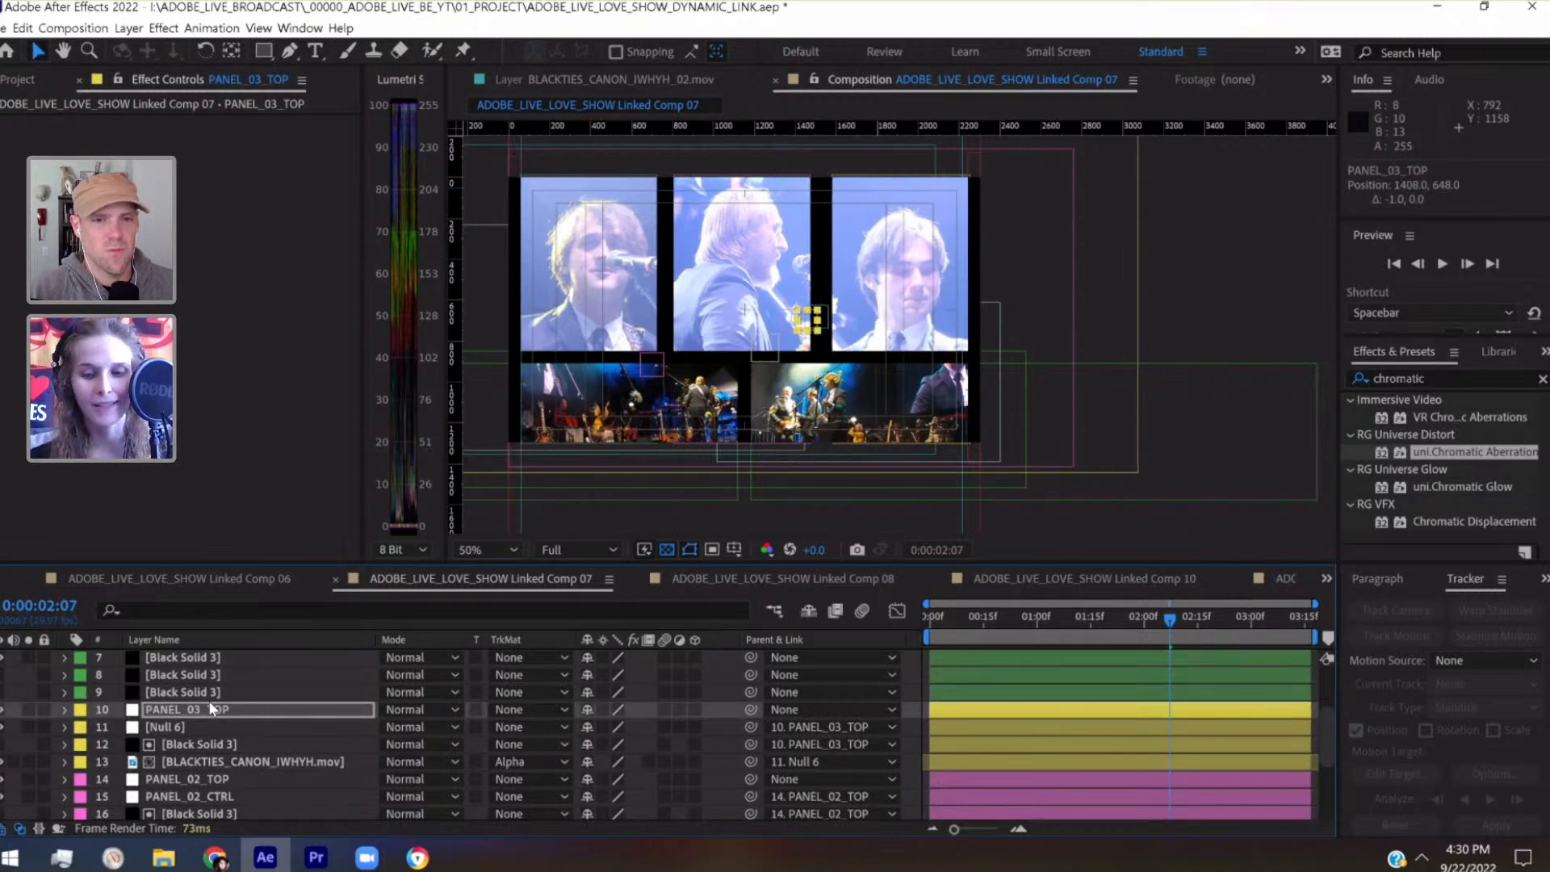
{"action": "key", "text": "shift+Left"}
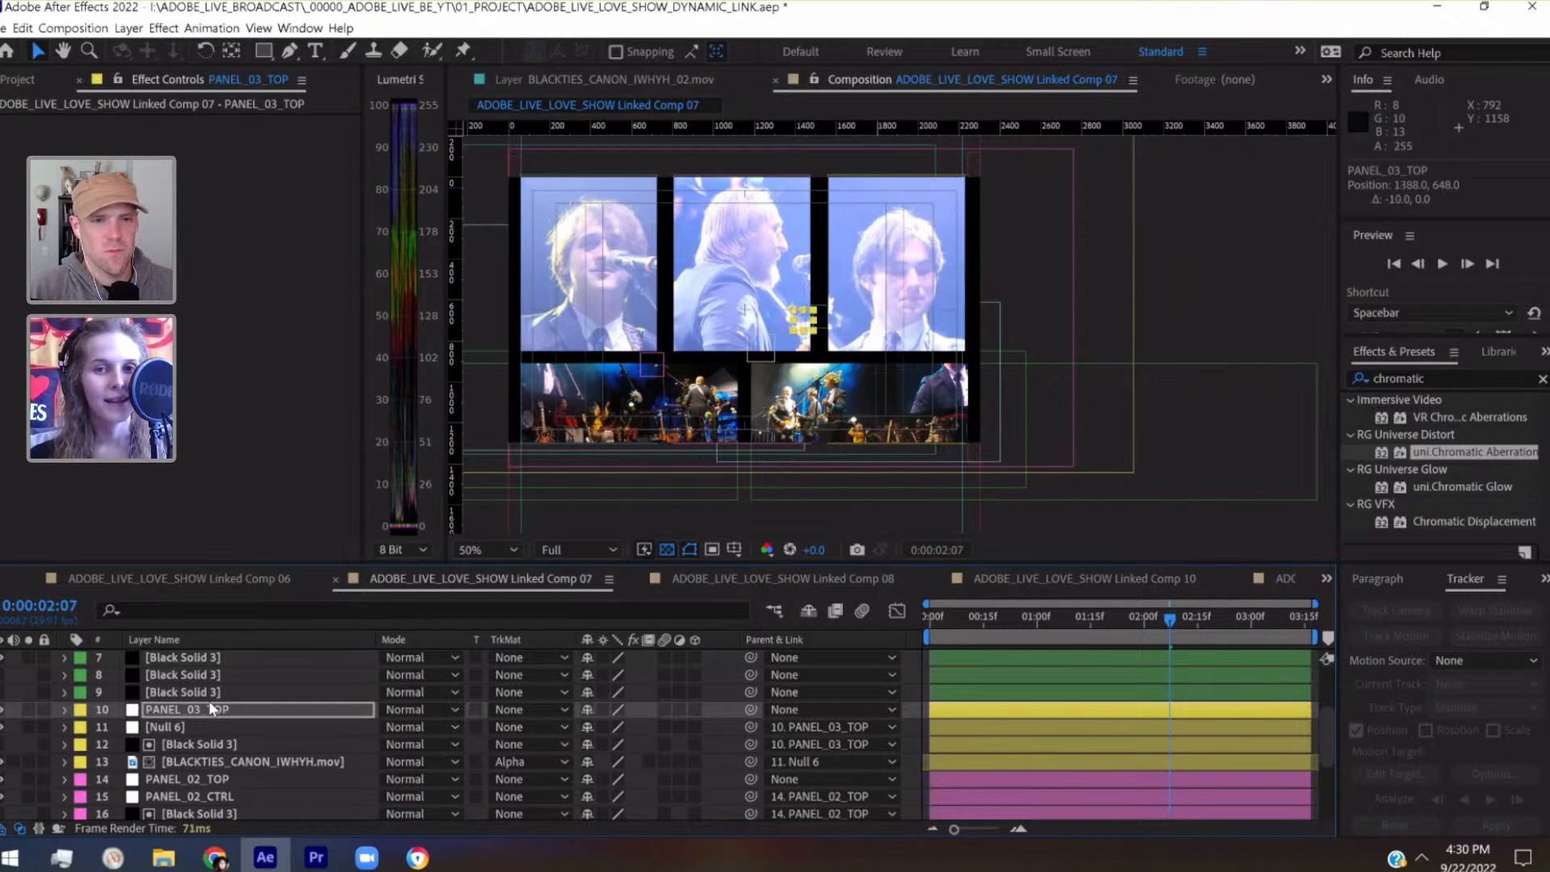
Duplicate the FRAME_VERTICAL 2 layer and nudge the copy horizontally to X position 372, into the gap between the second and third upper panels
{"action": "scroll", "coordinate": [97, 702], "scroll_direction": "up", "scroll_amount": 2}
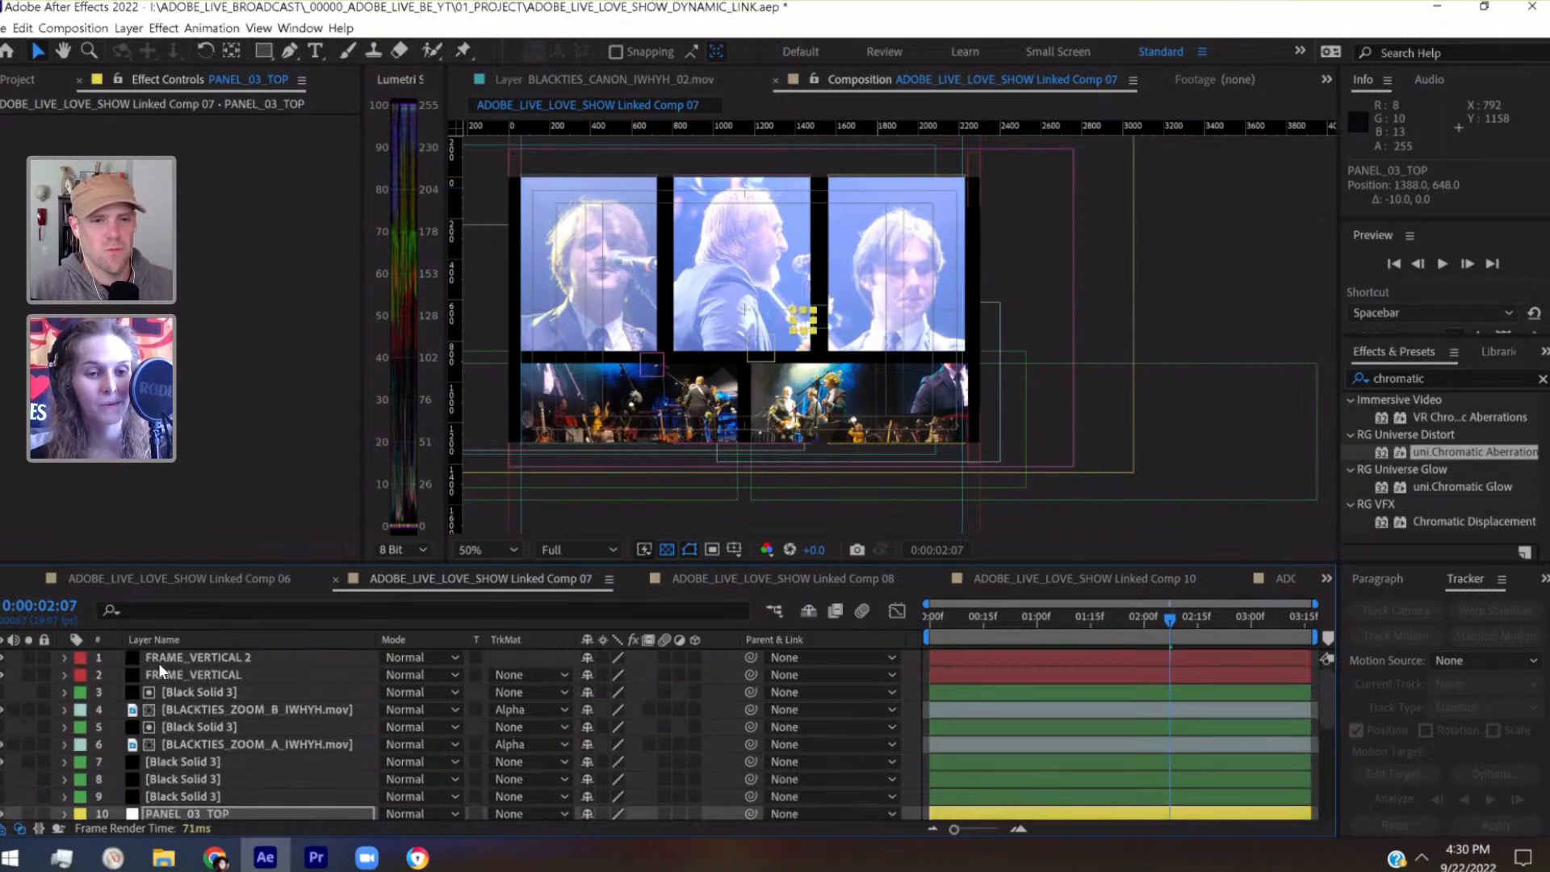
{"action": "left_click", "coordinate": [159, 661]}
{"action": "key", "text": "ctrl+d"}
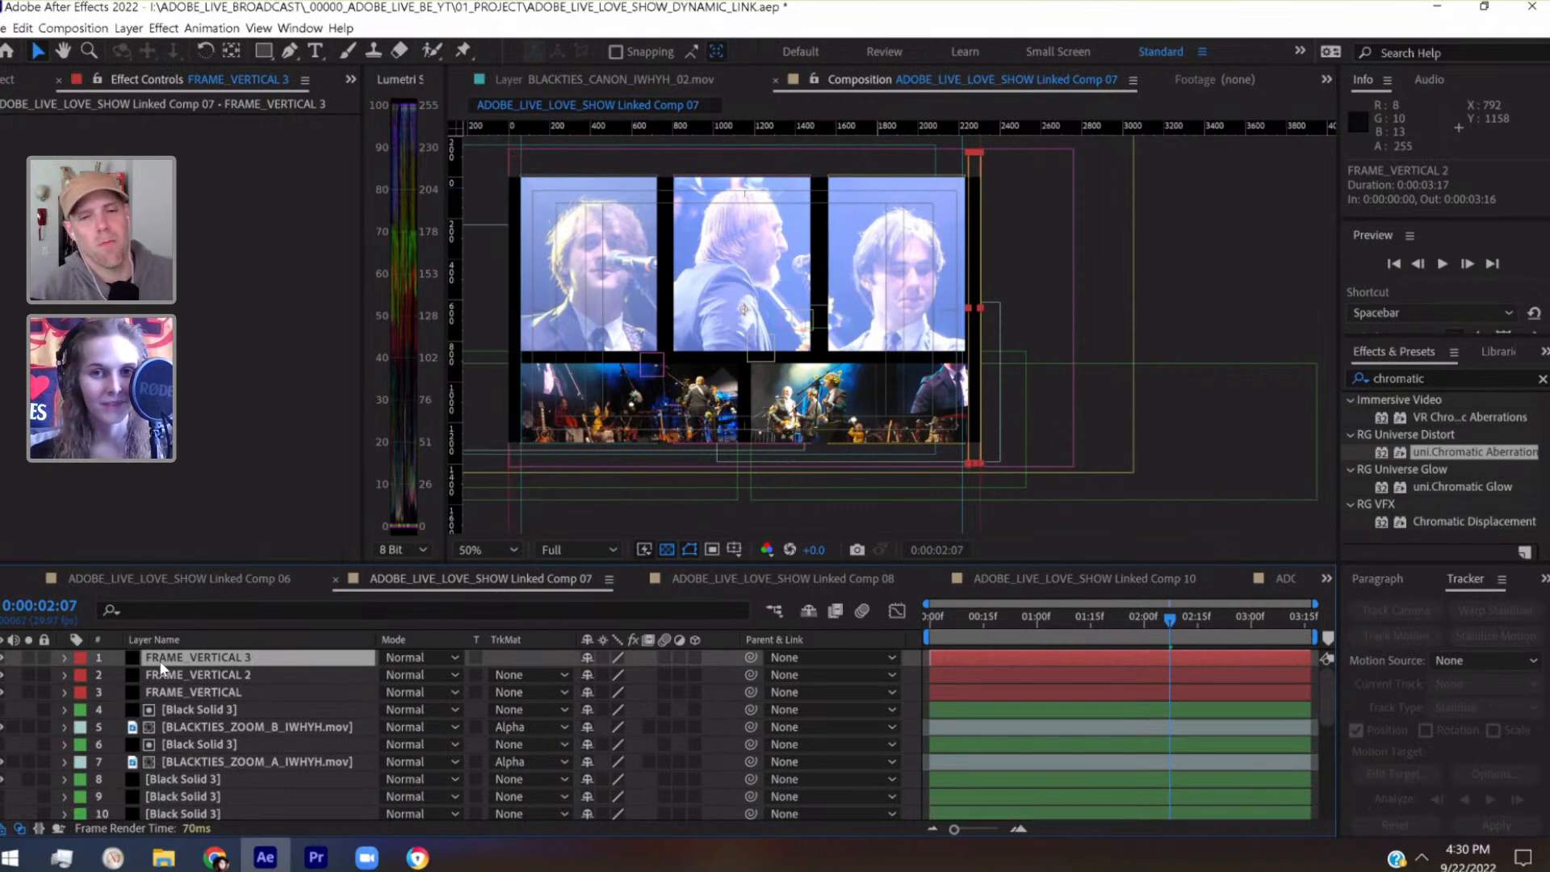
{"action": "key", "text": "shift+Left"}
{"action": "key", "text": "shift+Left"}
{"action": "key", "text": "shift+Left"}
{"action": "key", "text": "shift+Left"}
{"action": "key", "text": "shift+Left"}
{"action": "key", "text": "shift+Left"}
{"action": "key", "text": "shift+Left"}
{"action": "key", "text": "shift+Left"}
{"action": "key", "text": "shift+Left"}
{"action": "key", "text": "shift+Left"}
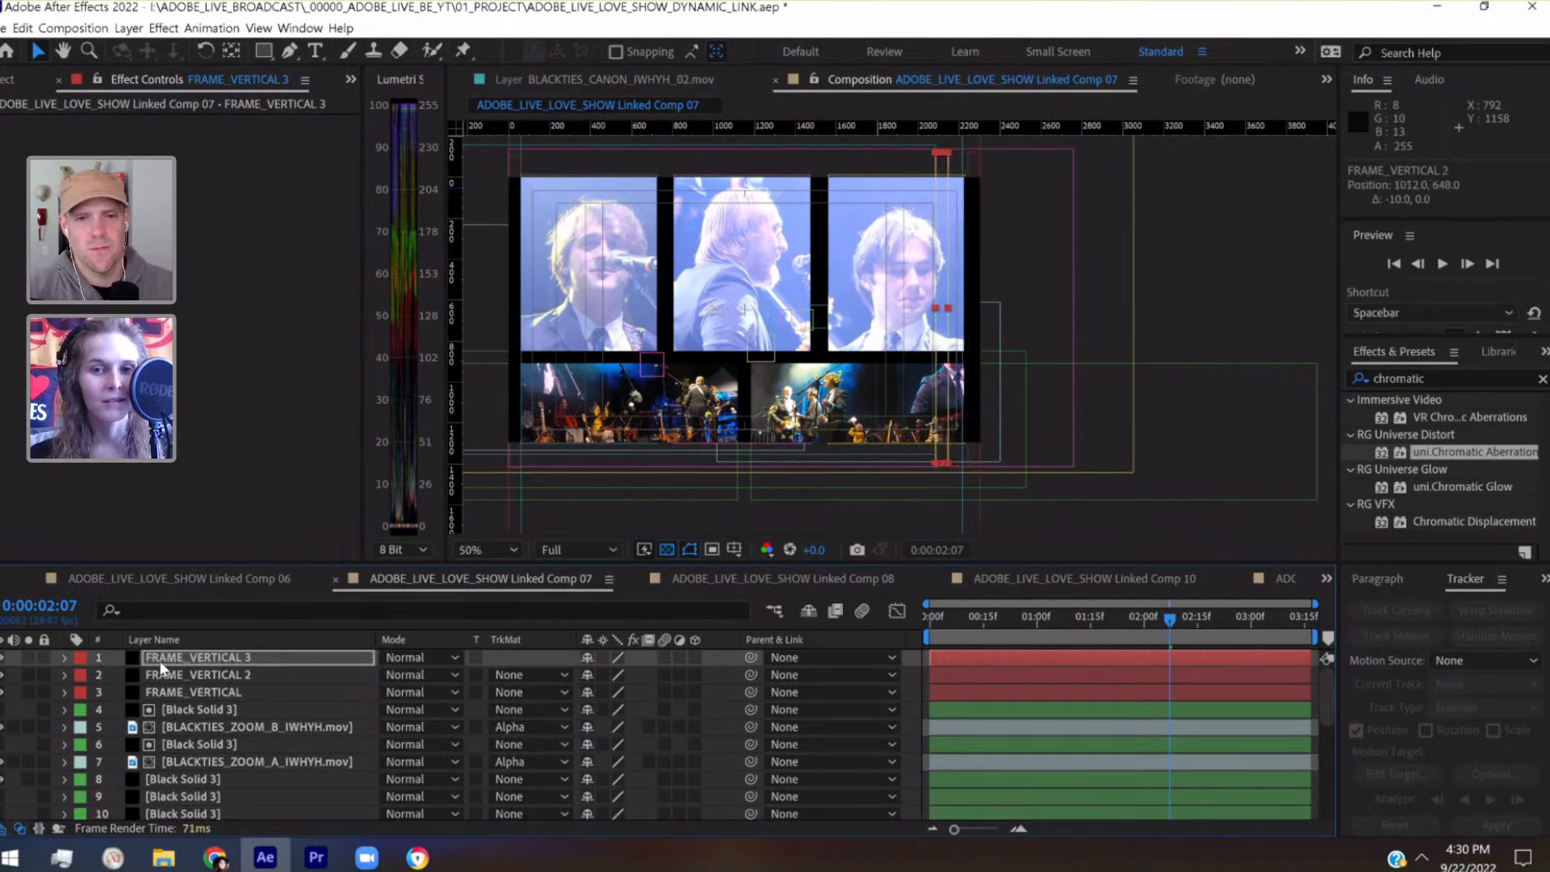
{"action": "key", "text": "shift+Left"}
{"action": "key", "text": "shift+Left"}
{"action": "key", "text": "shift+Left"}
{"action": "key", "text": "shift+Left"}
{"action": "key", "text": "shift+Left"}
{"action": "key", "text": "shift+Left"}
{"action": "key", "text": "shift+Left"}
{"action": "key", "text": "shift+Left"}
{"action": "key", "text": "shift+Left"}
{"action": "key", "text": "shift+Left"}
{"action": "key", "text": "shift+Left"}
{"action": "key", "text": "shift+Left"}
{"action": "key", "text": "shift+Left"}
{"action": "key", "text": "shift+Left"}
{"action": "key", "text": "shift+Left"}
{"action": "key", "text": "shift+Left"}
{"action": "key", "text": "shift+Left"}
{"action": "key", "text": "shift+Left"}
{"action": "key", "text": "shift+Left"}
{"action": "key", "text": "shift+Left"}
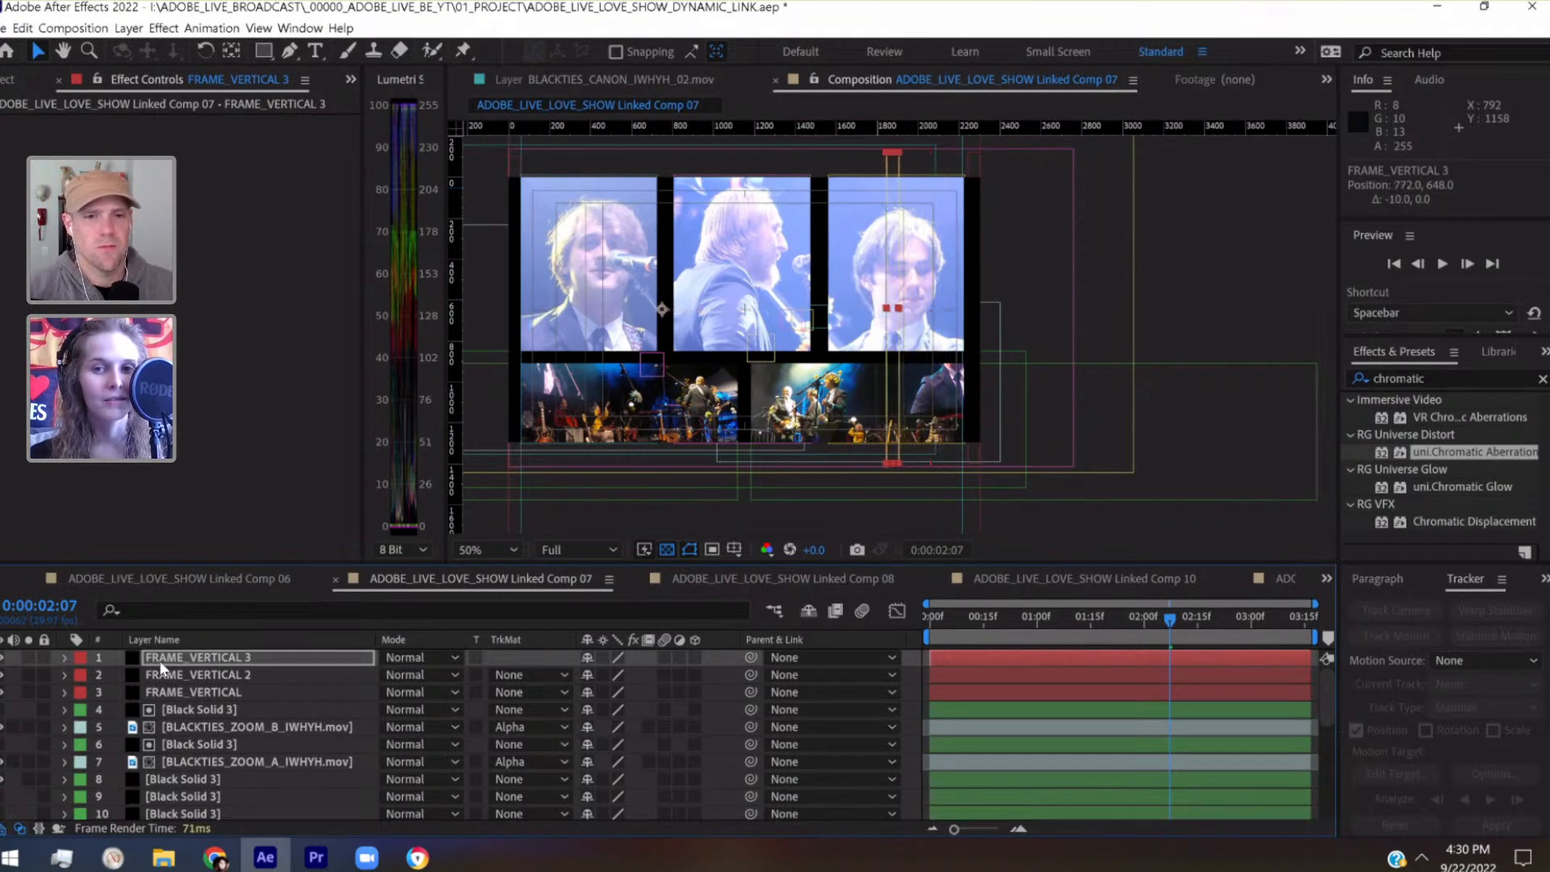
{"action": "key", "text": "shift+Left"}
{"action": "key", "text": "shift+Left"}
{"action": "key", "text": "shift+Left"}
{"action": "key", "text": "shift+Left"}
{"action": "key", "text": "shift+Left"}
{"action": "key", "text": "shift+Left"}
{"action": "key", "text": "shift+Left"}
{"action": "key", "text": "shift+Left"}
{"action": "key", "text": "shift+Left"}
{"action": "key", "text": "shift+Left"}
{"action": "key", "text": "shift+Left"}
{"action": "key", "text": "shift+Left"}
{"action": "key", "text": "shift+Left"}
{"action": "key", "text": "shift+Left"}
{"action": "key", "text": "shift+Left"}
{"action": "key", "text": "shift+Left"}
{"action": "key", "text": "shift+Left"}
{"action": "key", "text": "shift+Left"}
{"action": "key", "text": "shift+Left"}
{"action": "key", "text": "shift+Left"}
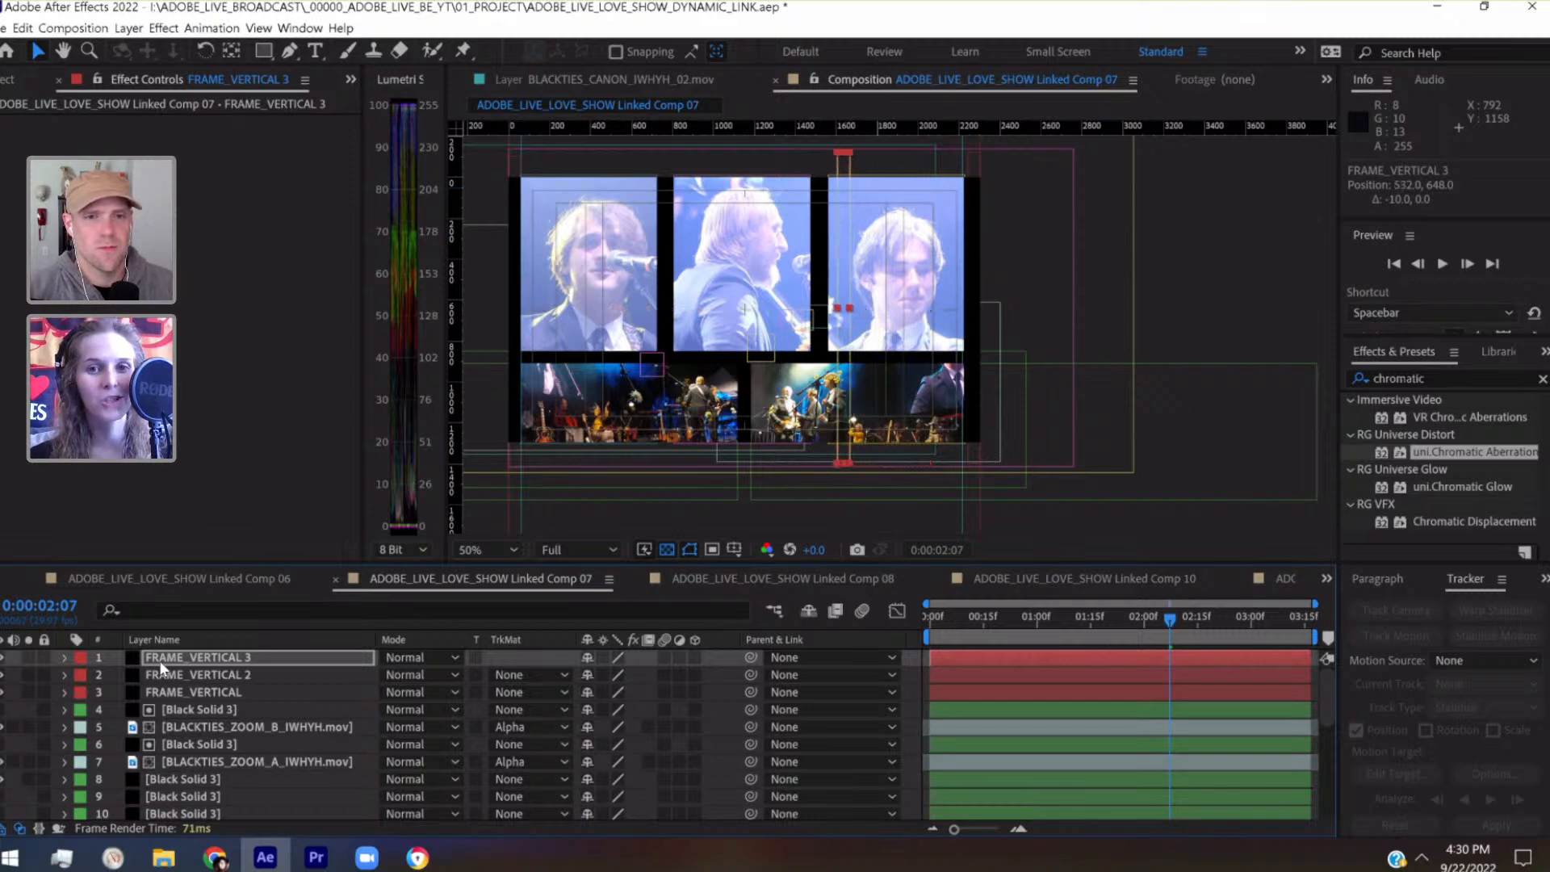
{"action": "key", "text": "shift+Left"}
{"action": "key", "text": "shift+Left"}
{"action": "key", "text": "shift+Left"}
{"action": "key", "text": "shift+Left"}
{"action": "key", "text": "shift+Left"}
{"action": "key", "text": "shift+Left"}
{"action": "key", "text": "shift+Left"}
{"action": "key", "text": "shift+Left"}
{"action": "key", "text": "shift+Left"}
{"action": "key", "text": "shift+Left"}
{"action": "key", "text": "shift+Left"}
{"action": "key", "text": "shift+Left"}
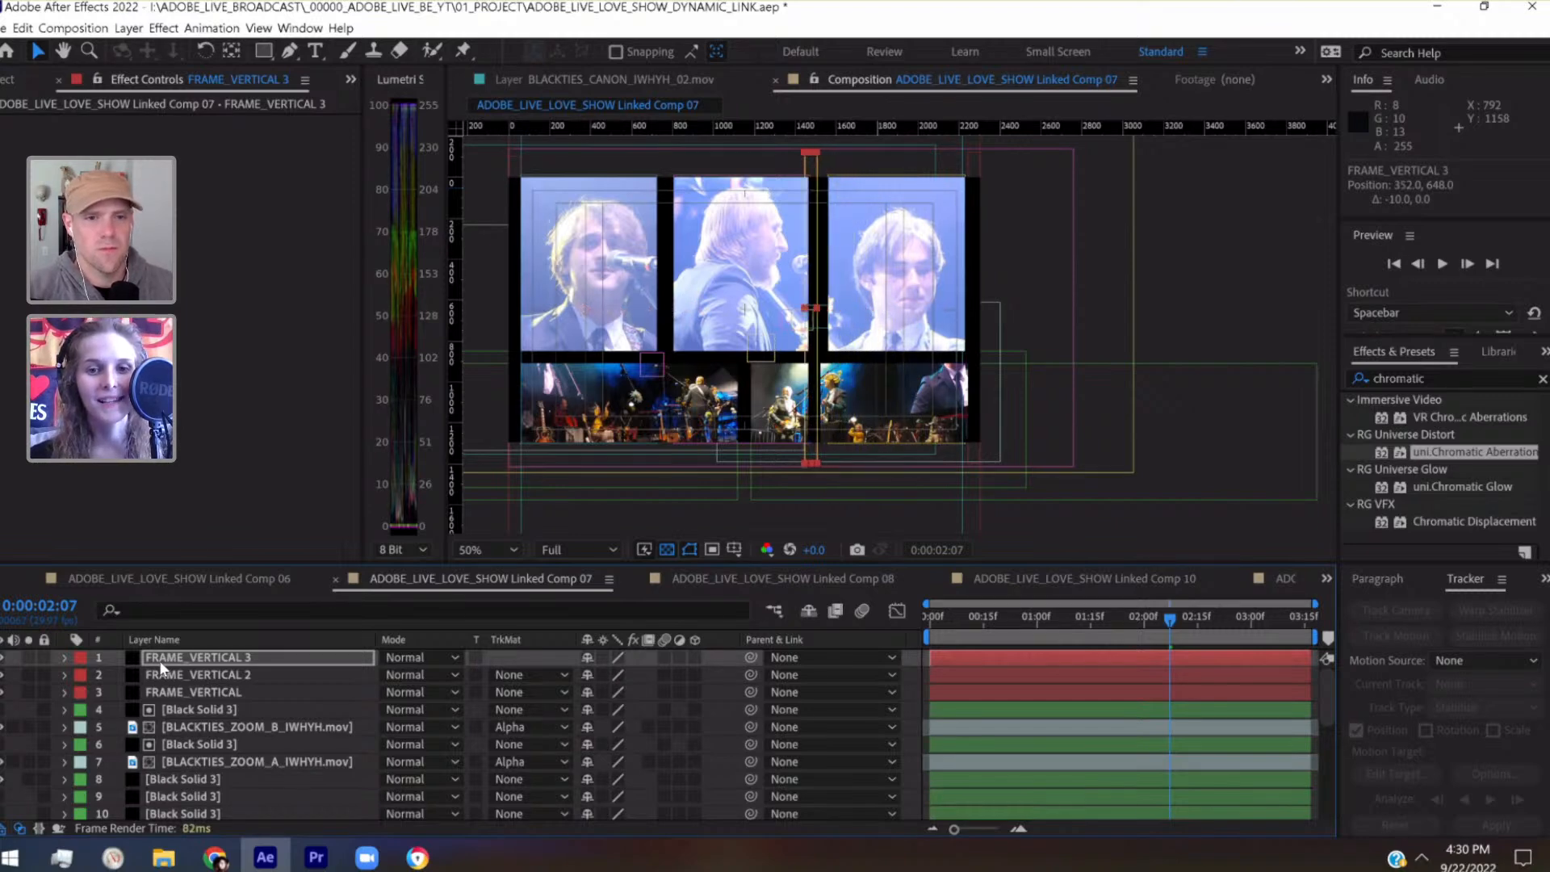
{"action": "key", "text": "shift+Right"}
{"action": "key", "text": "shift+Right"}
Compare the frame copy's width with the gaps between the upper panels, and hide the FRAME_VERTICAL 3 layer
{"action": "key", "text": "period"}
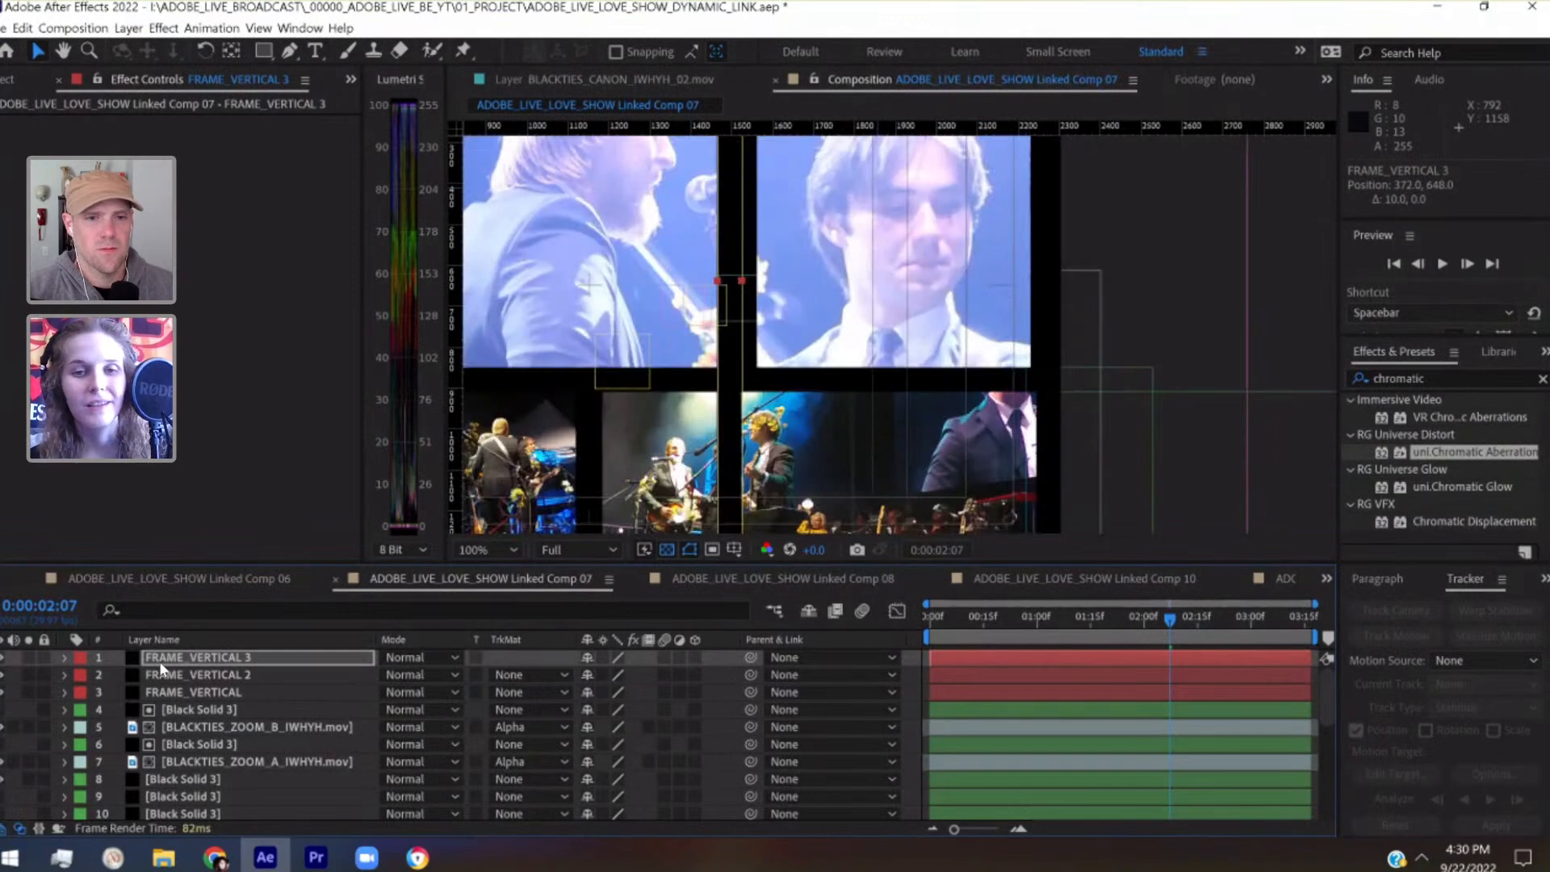
{"action": "left_click_drag", "start_coordinate": [477, 405], "coordinate": [801, 404]}
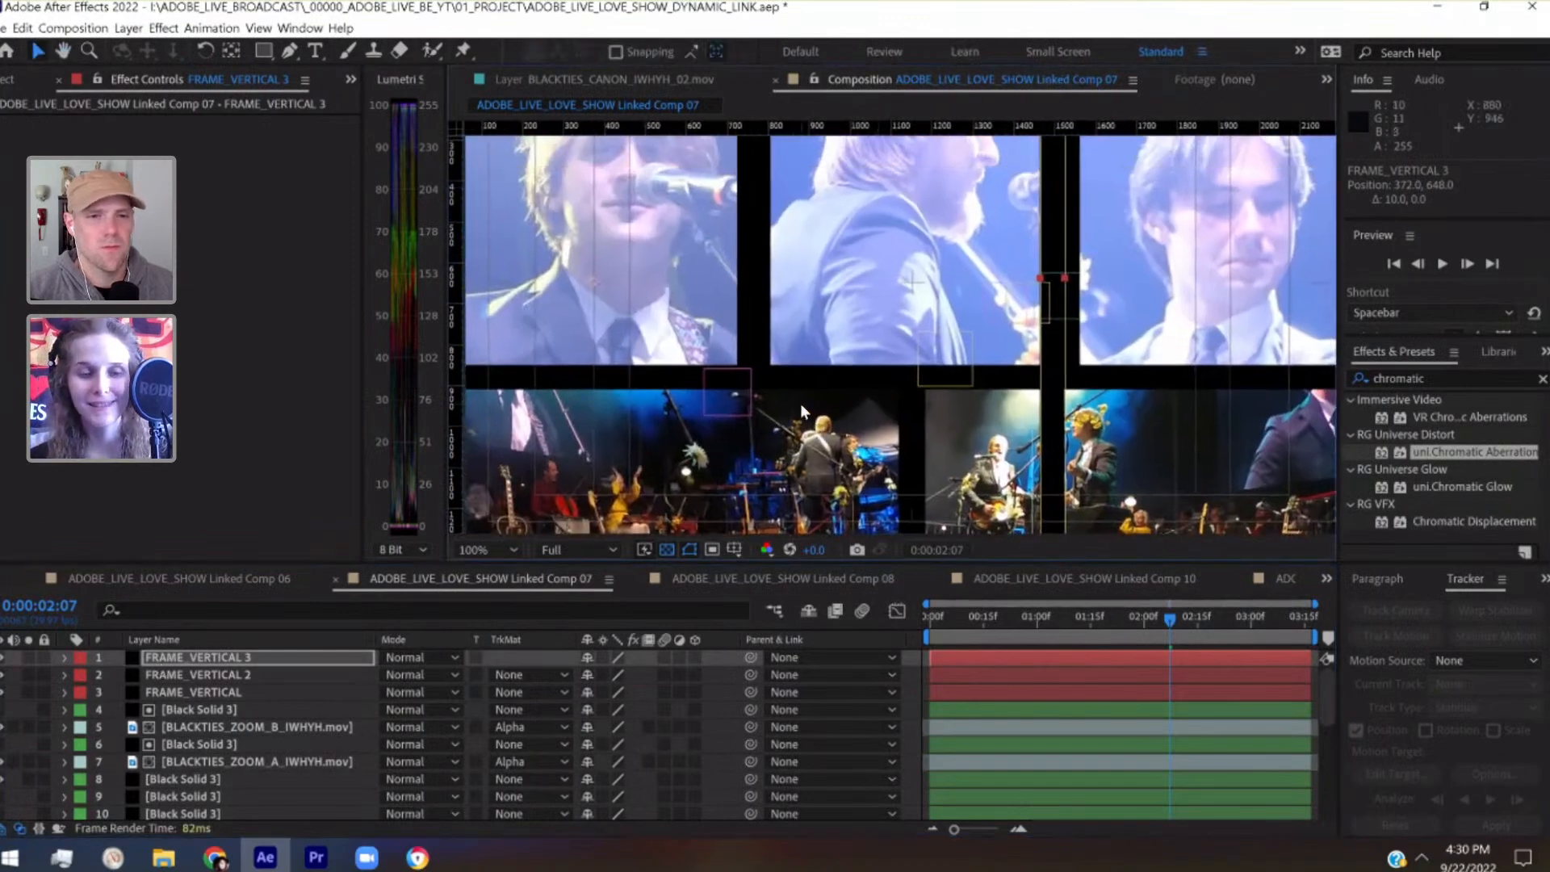
{"action": "left_click", "coordinate": [3, 659]}
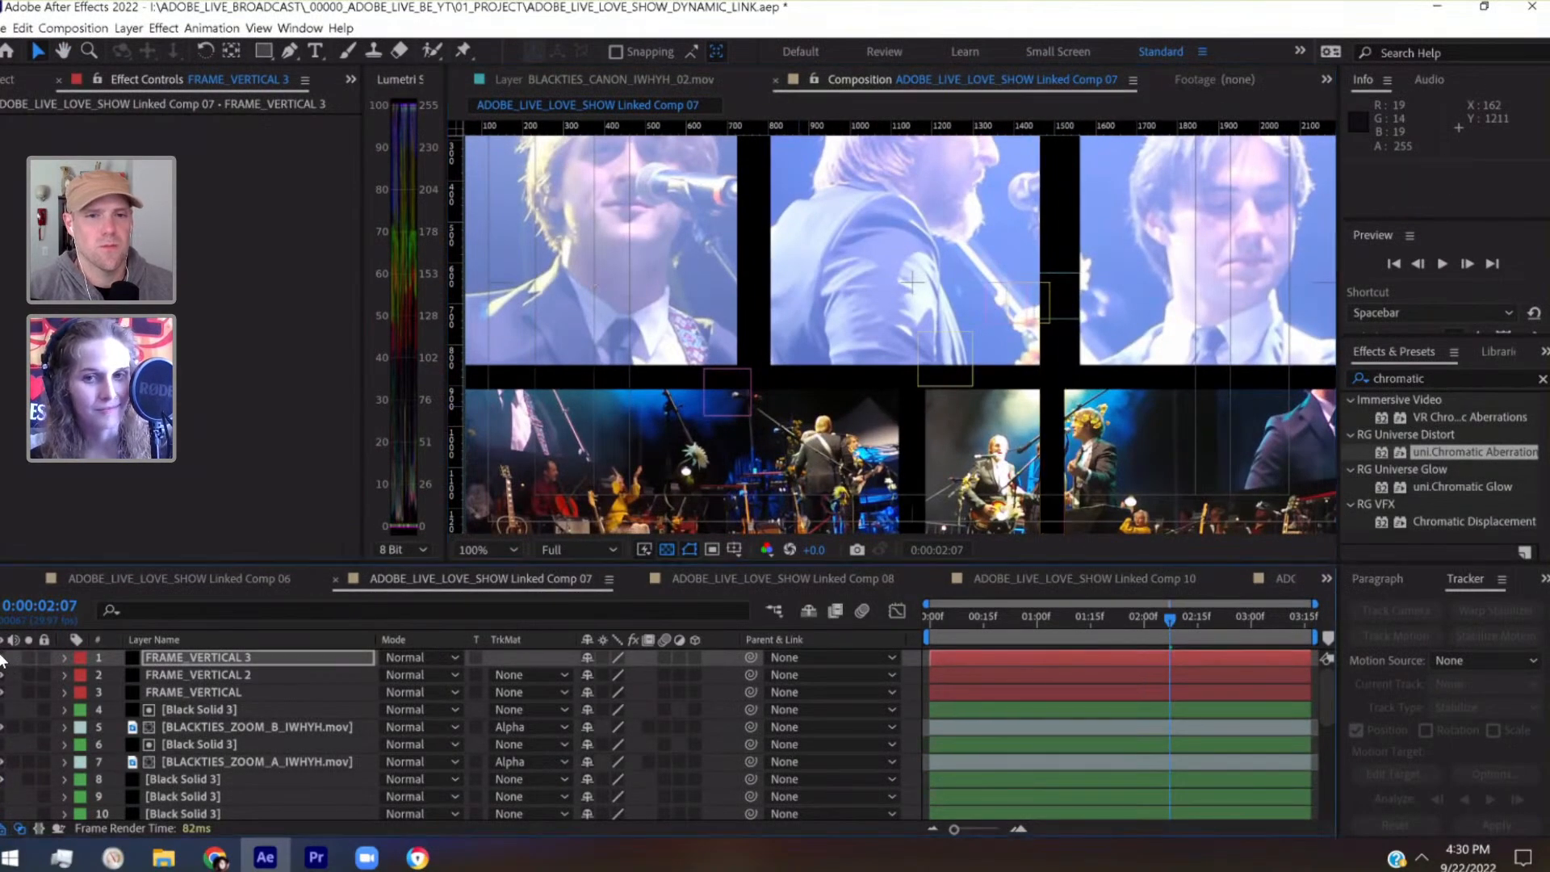
{"action": "left_click_drag", "start_coordinate": [997, 280], "coordinate": [757, 308]}
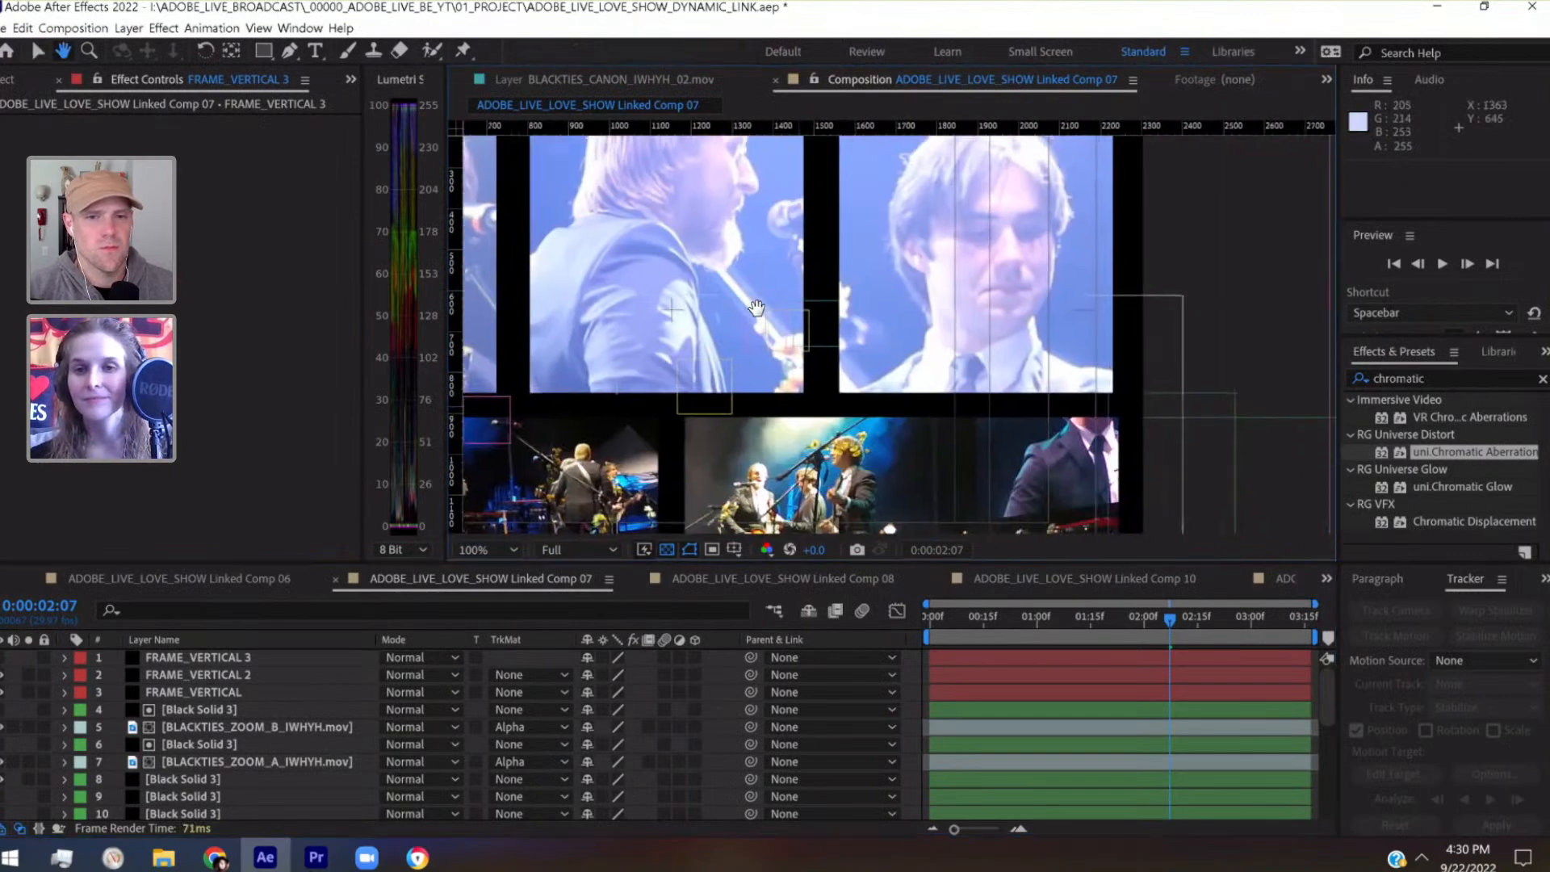
Nudge the PANEL_03_TOP null horizontally to X position 1402 to align the third upper panel with the right border
{"action": "left_click", "coordinate": [232, 727]}
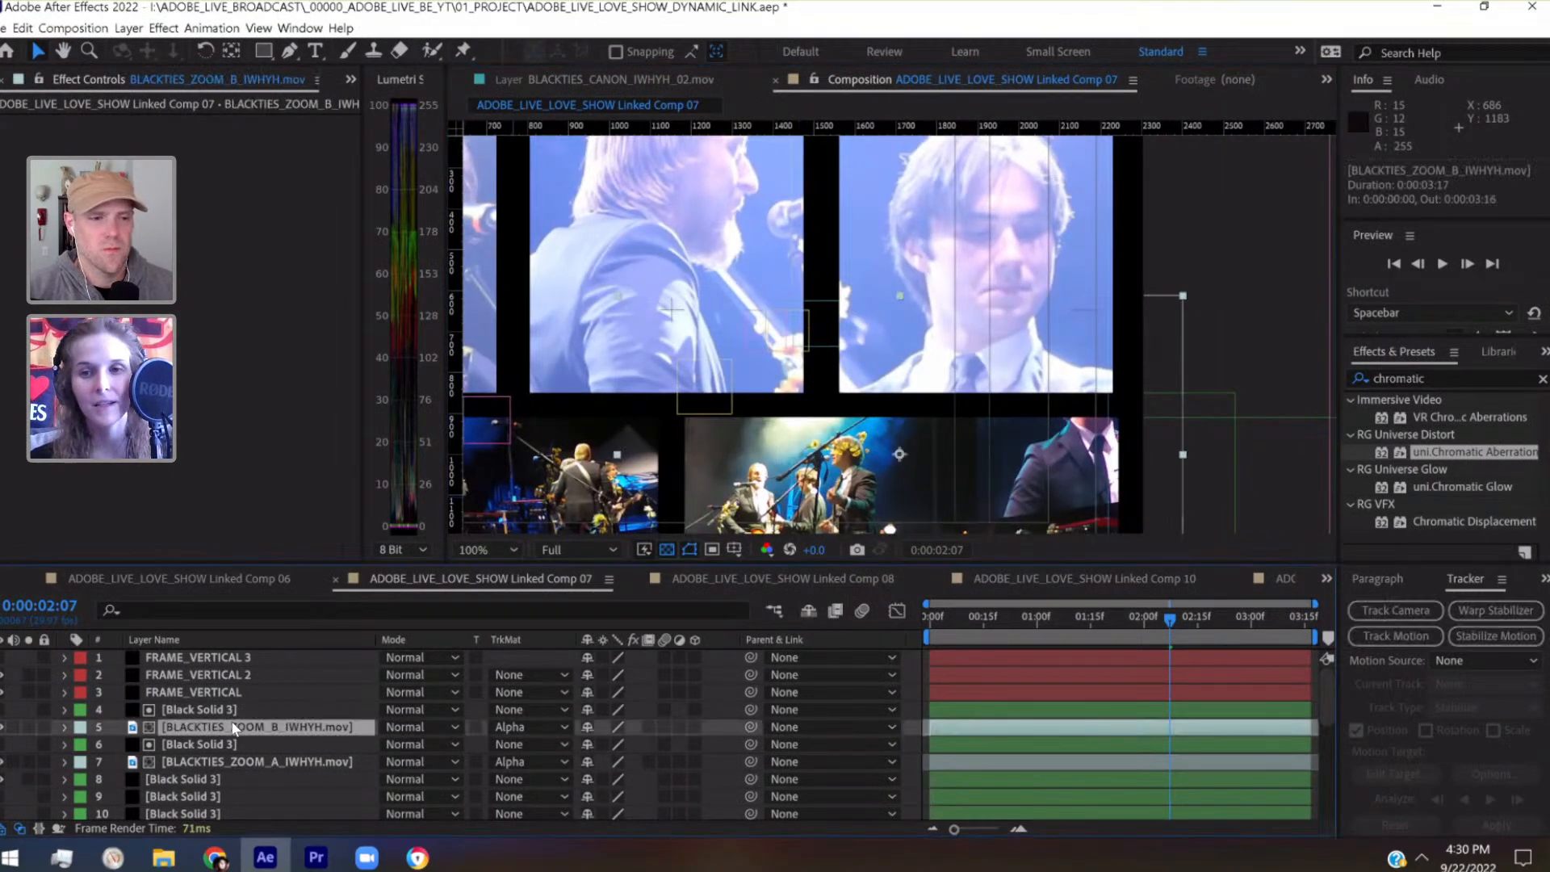
{"action": "left_click", "coordinate": [231, 675]}
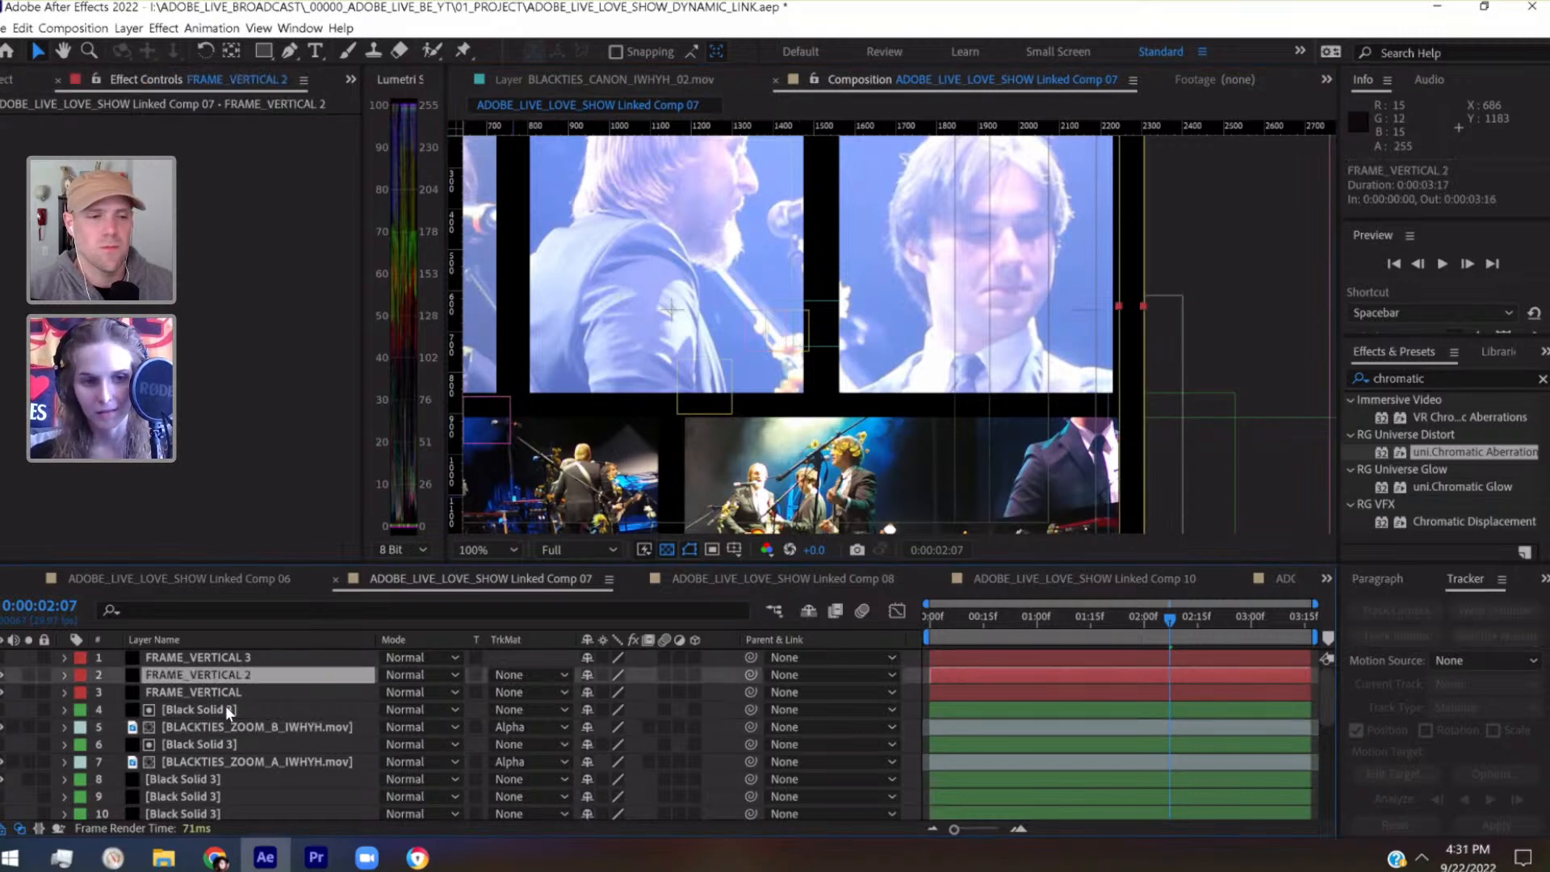
{"action": "left_click", "coordinate": [213, 695]}
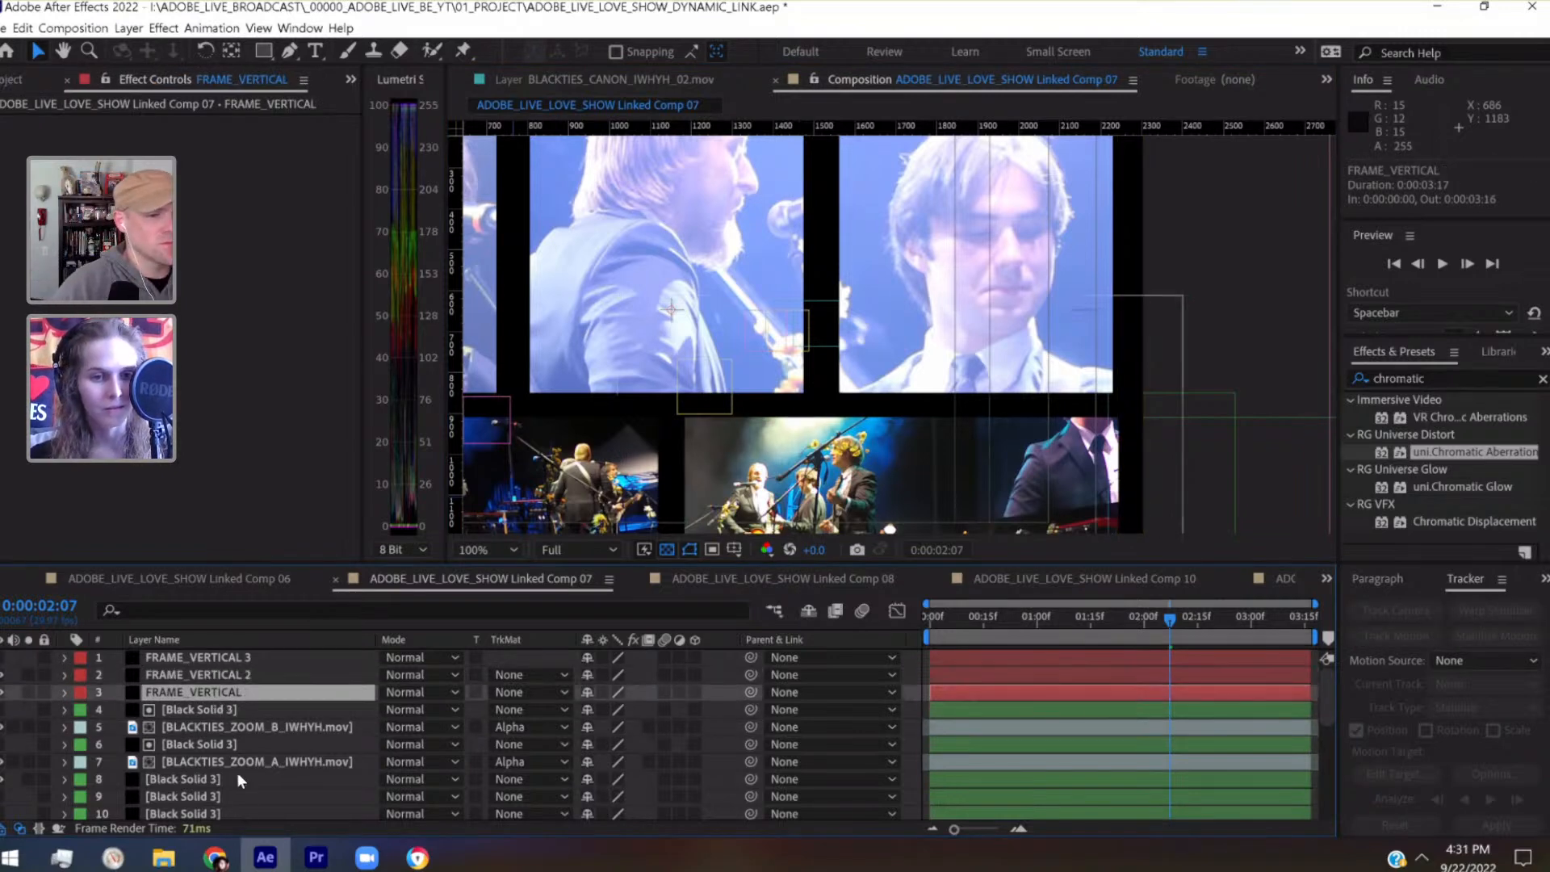
{"action": "scroll", "coordinate": [236, 772], "scroll_direction": "down", "scroll_amount": 2}
{"action": "left_click", "coordinate": [218, 726]}
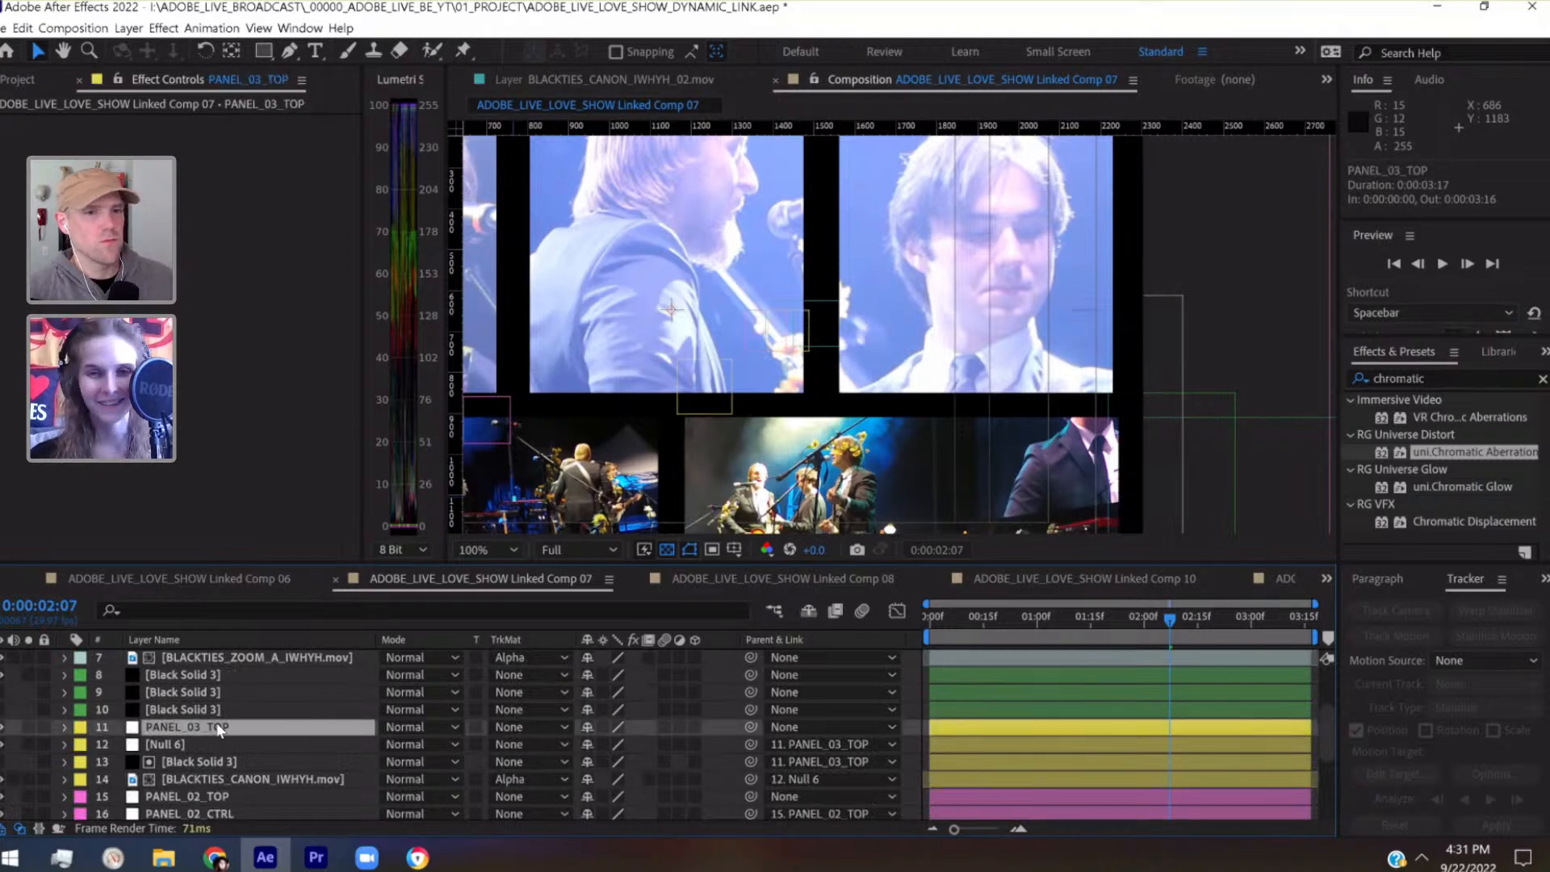
{"action": "key", "text": "shift+Right"}
{"action": "key", "text": "shift+Right"}
{"action": "key", "text": "Left"}
{"action": "key", "text": "Left"}
{"action": "key", "text": "Left"}
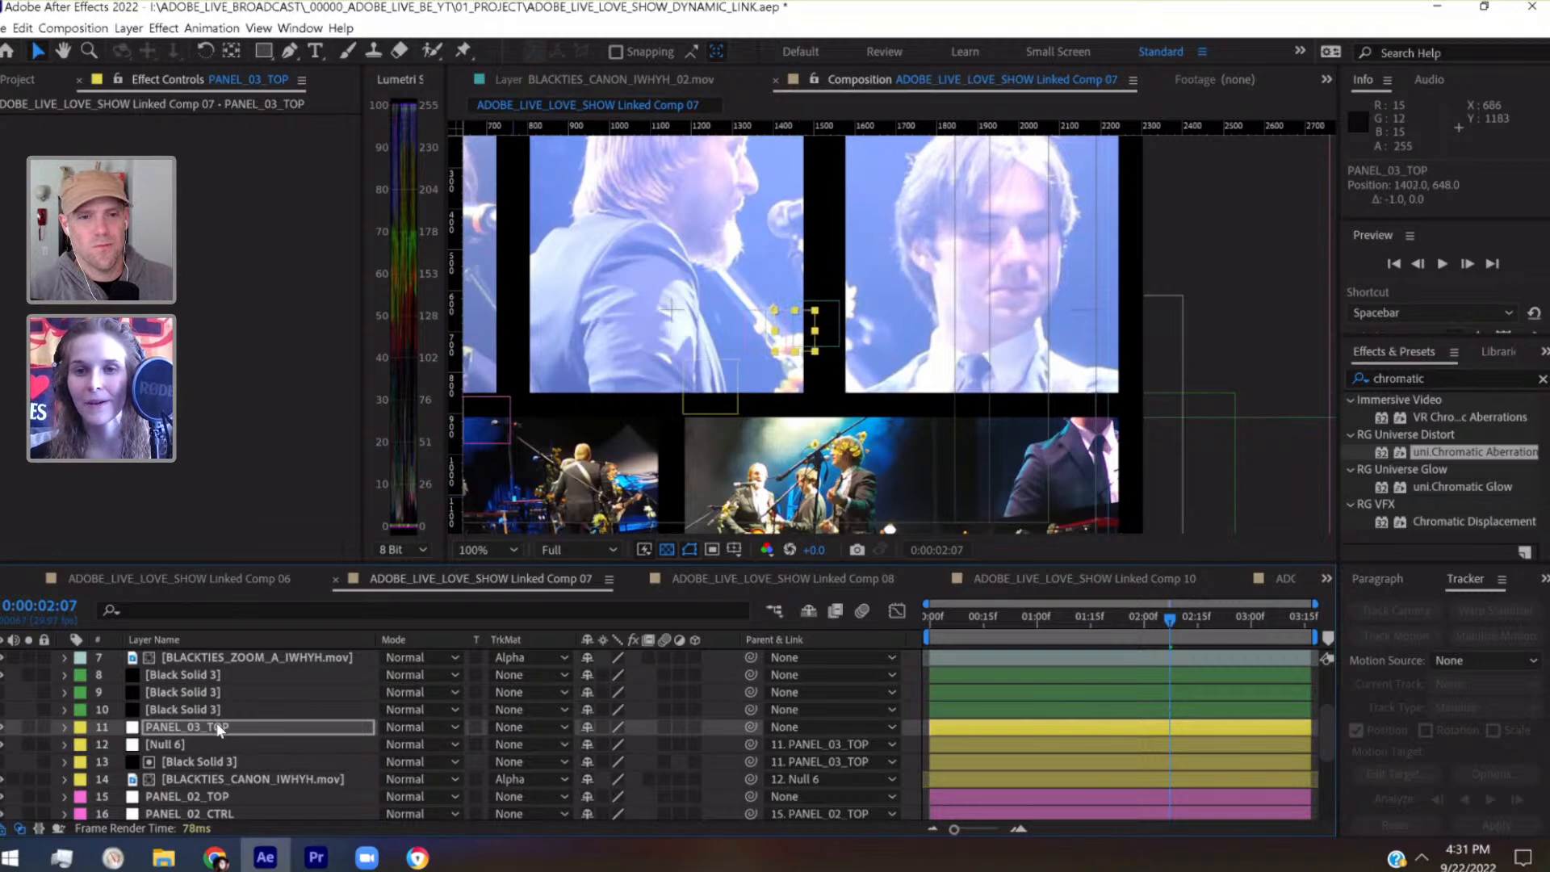
{"action": "key", "text": "Left"}
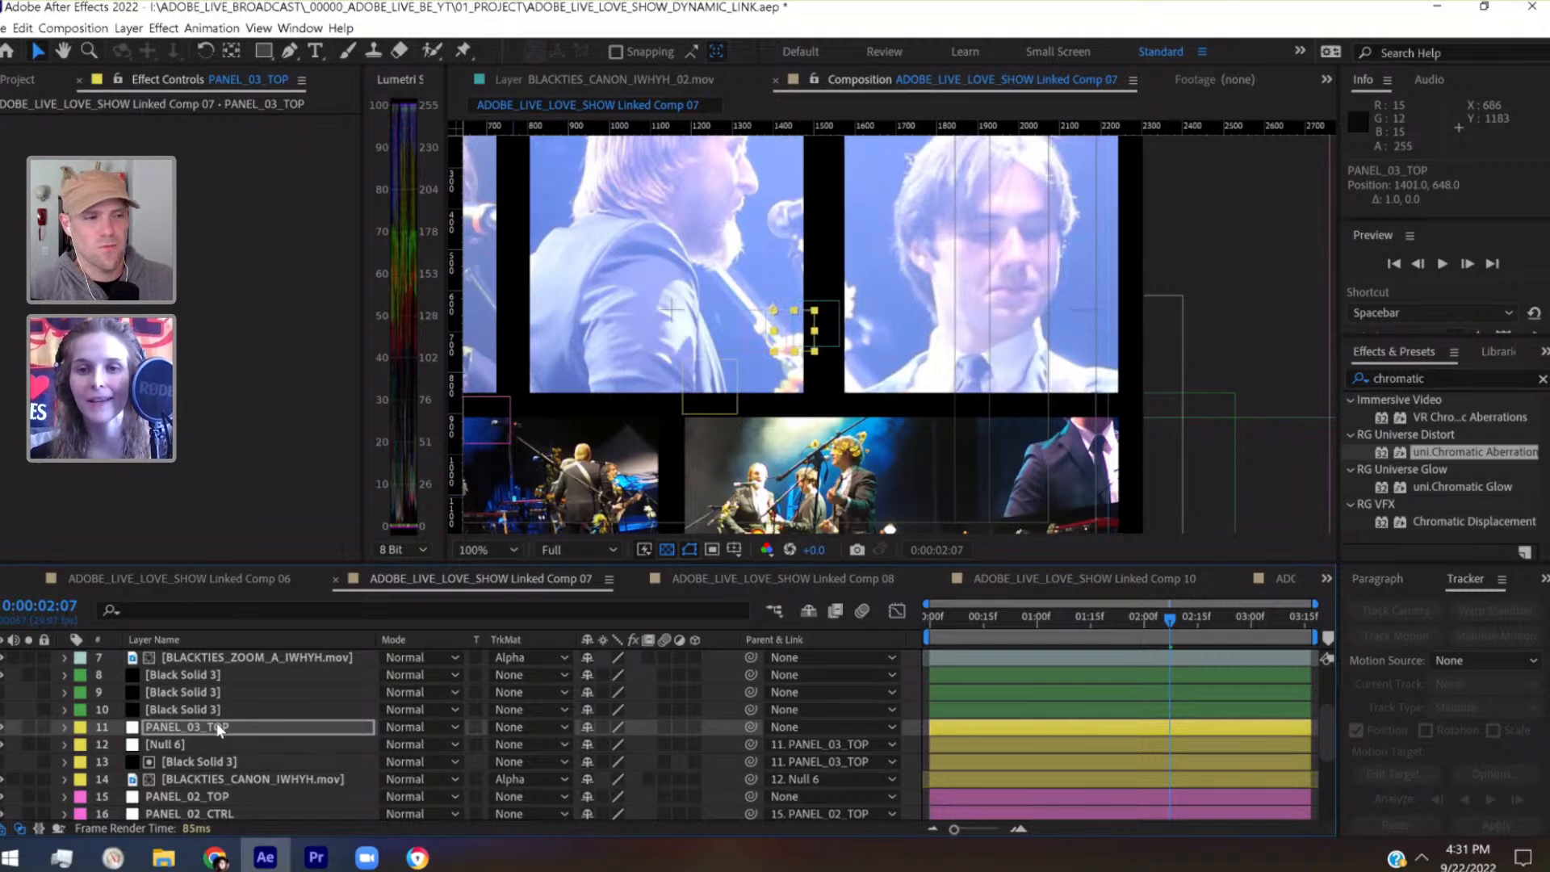
{"action": "key", "text": "Right"}
{"action": "key", "text": "Left"}
Nudge the PANEL_02_TOP null horizontally to X position 1347 to center the middle upper panel between its neighbours
{"action": "left_click_drag", "start_coordinate": [717, 342], "coordinate": [1010, 361]}
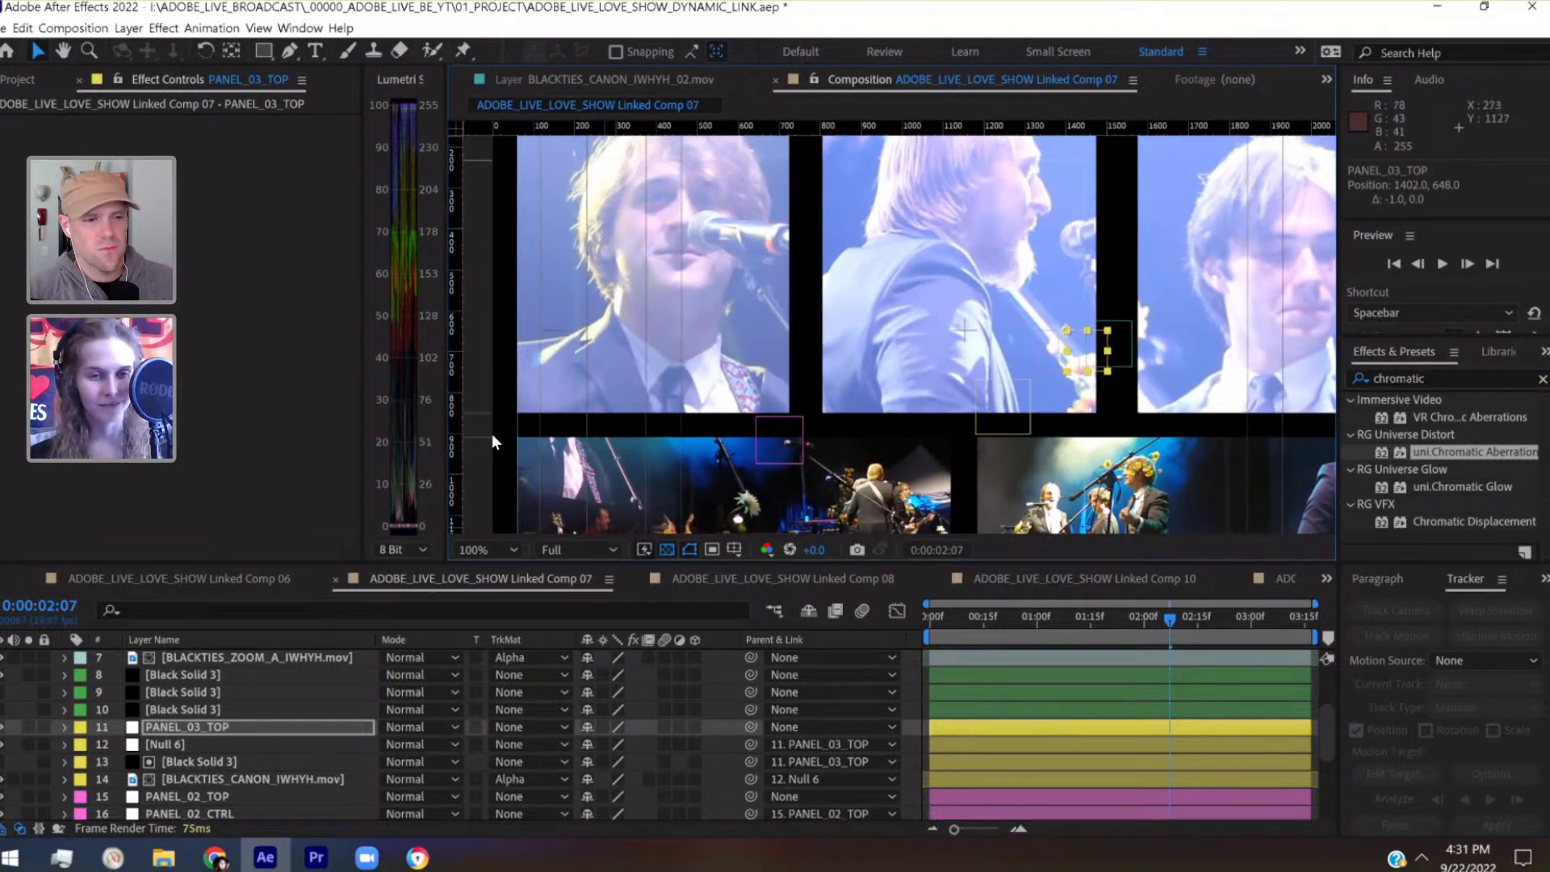
{"action": "scroll", "coordinate": [201, 728], "scroll_direction": "down", "scroll_amount": 2}
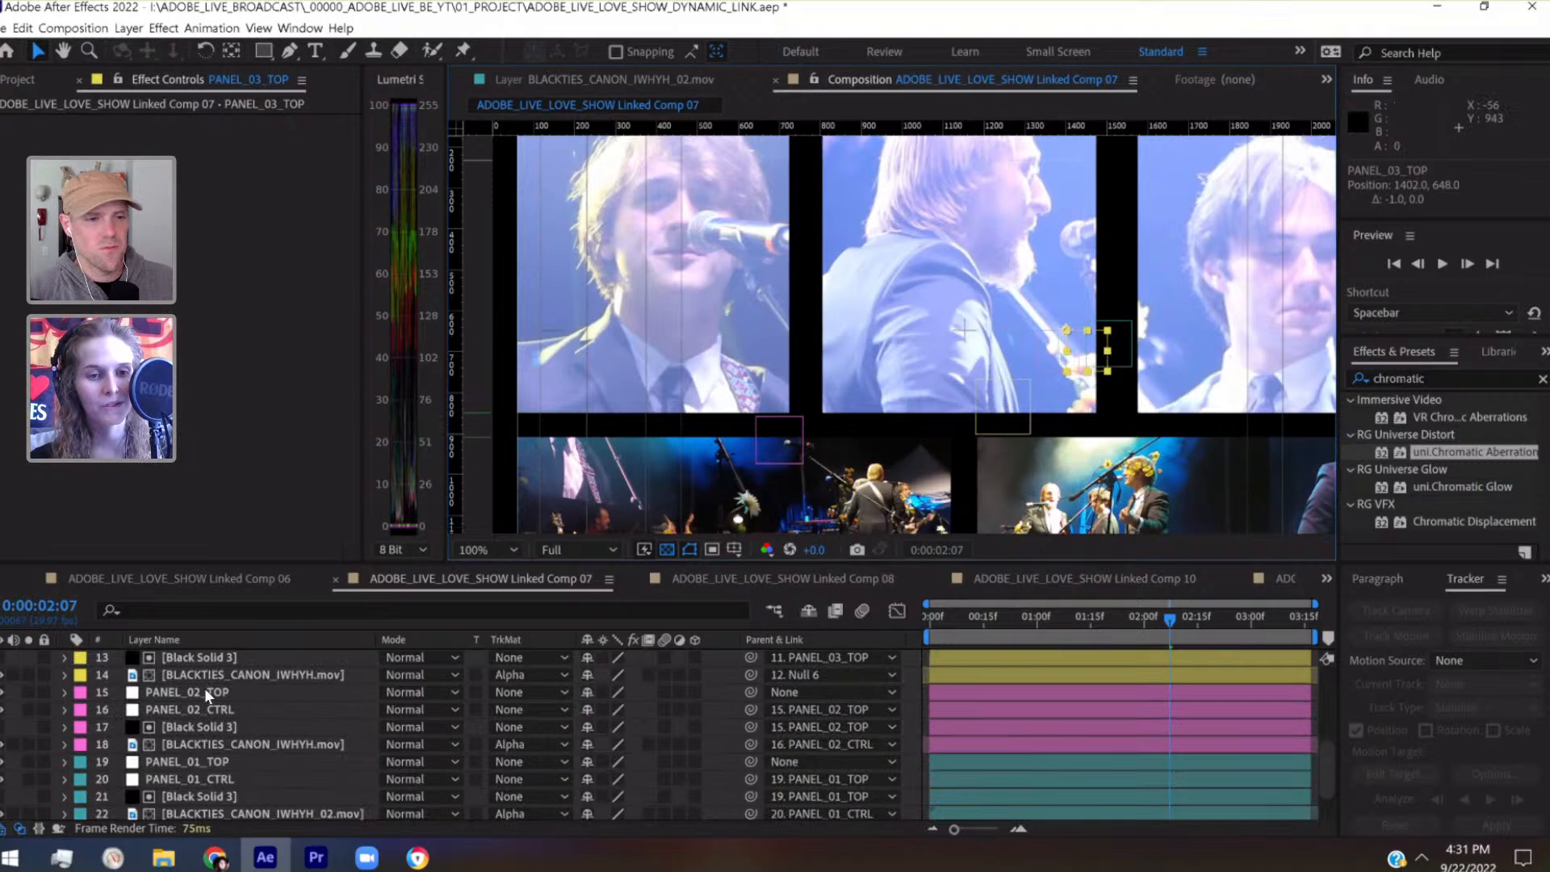
{"action": "left_click", "coordinate": [206, 692]}
{"action": "key", "text": "shift+Right"}
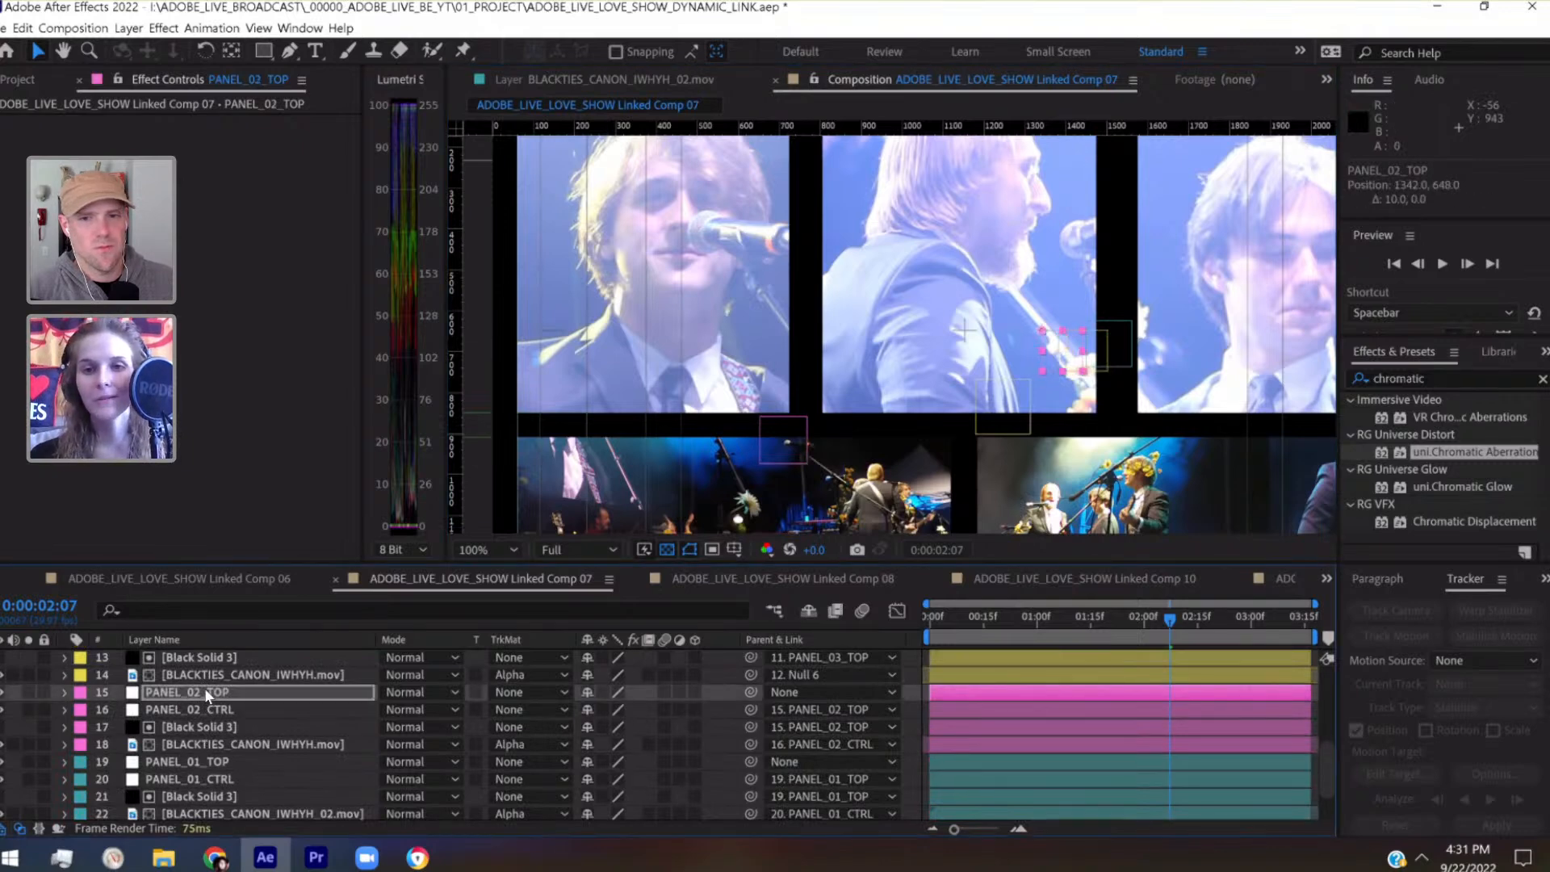
{"action": "key", "text": "shift+Right"}
{"action": "key", "text": "Left"}
{"action": "key", "text": "Left"}
{"action": "key", "text": "Left"}
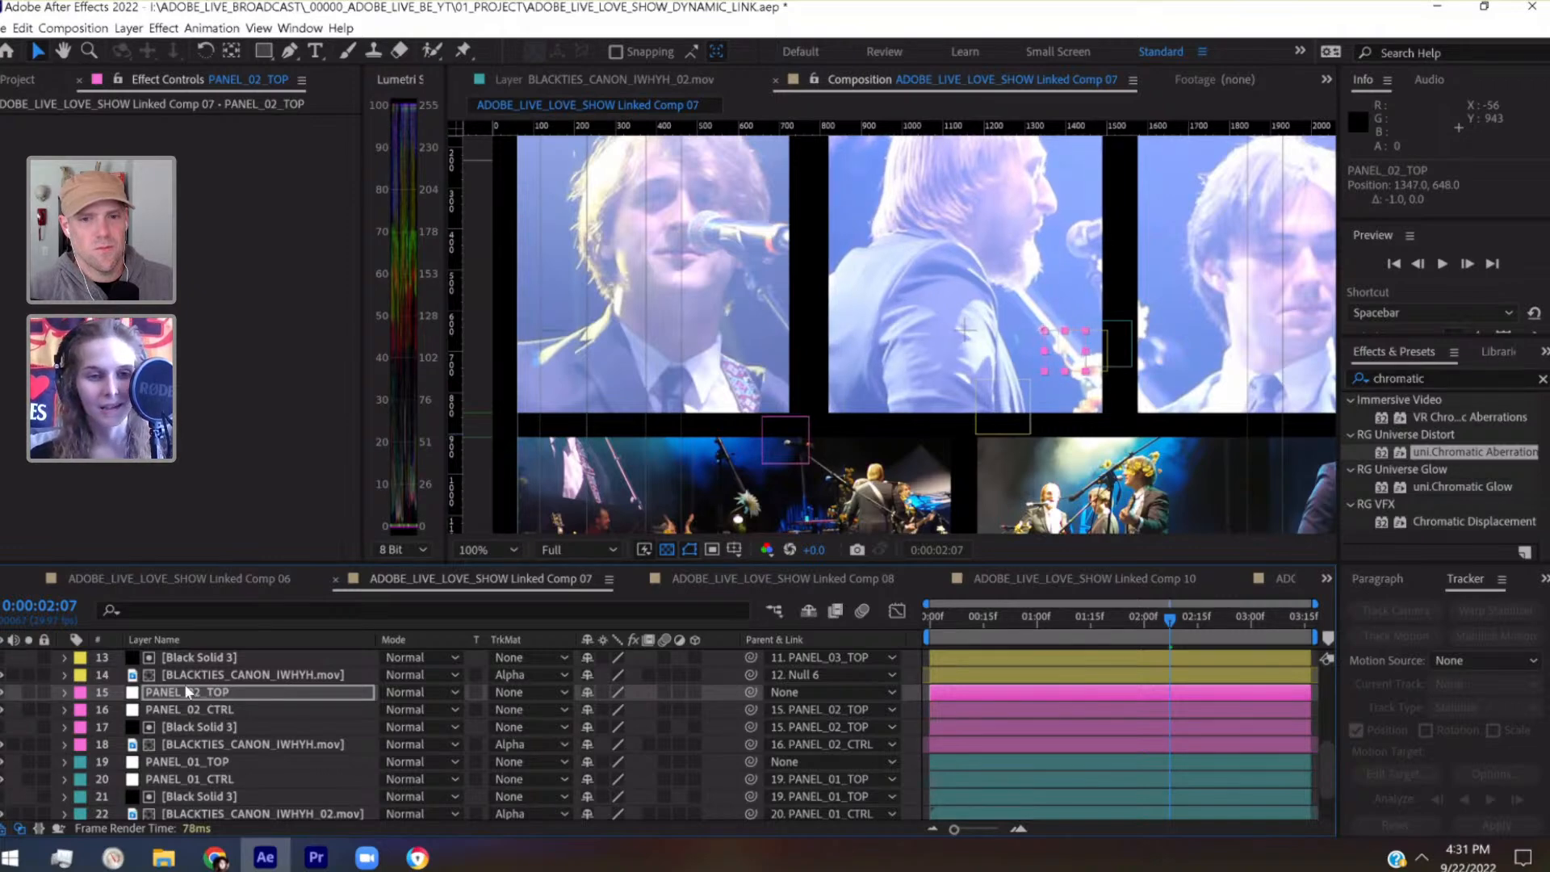
Widen the middle upper panel's Black Solid 3 matte by setting its horizontal scale to 32%
{"action": "left_click", "coordinate": [177, 725]}
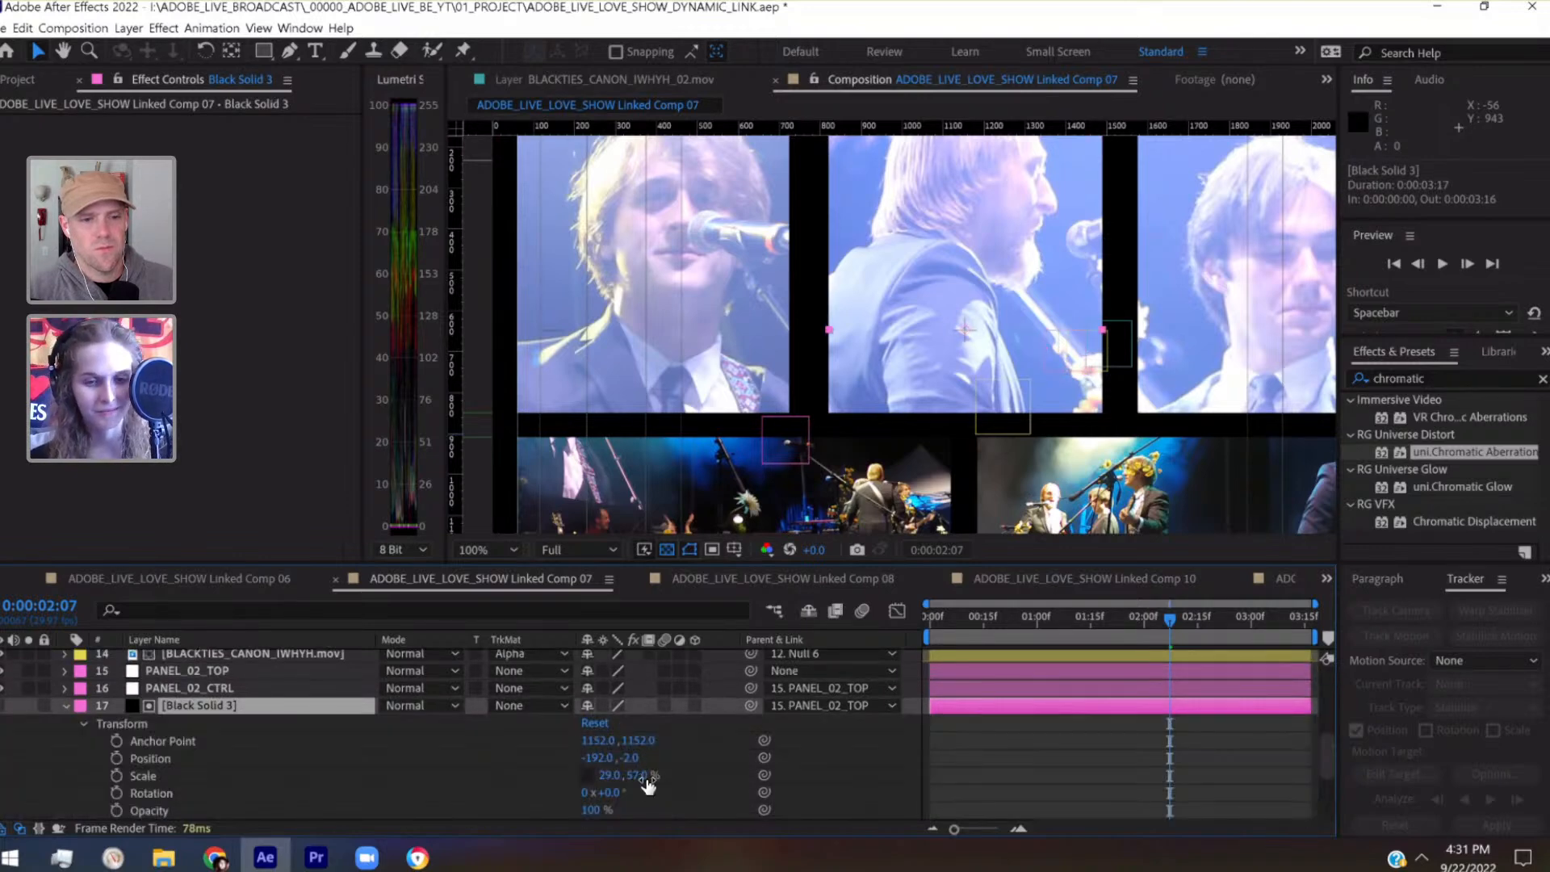
{"action": "left_click", "coordinate": [613, 775]}
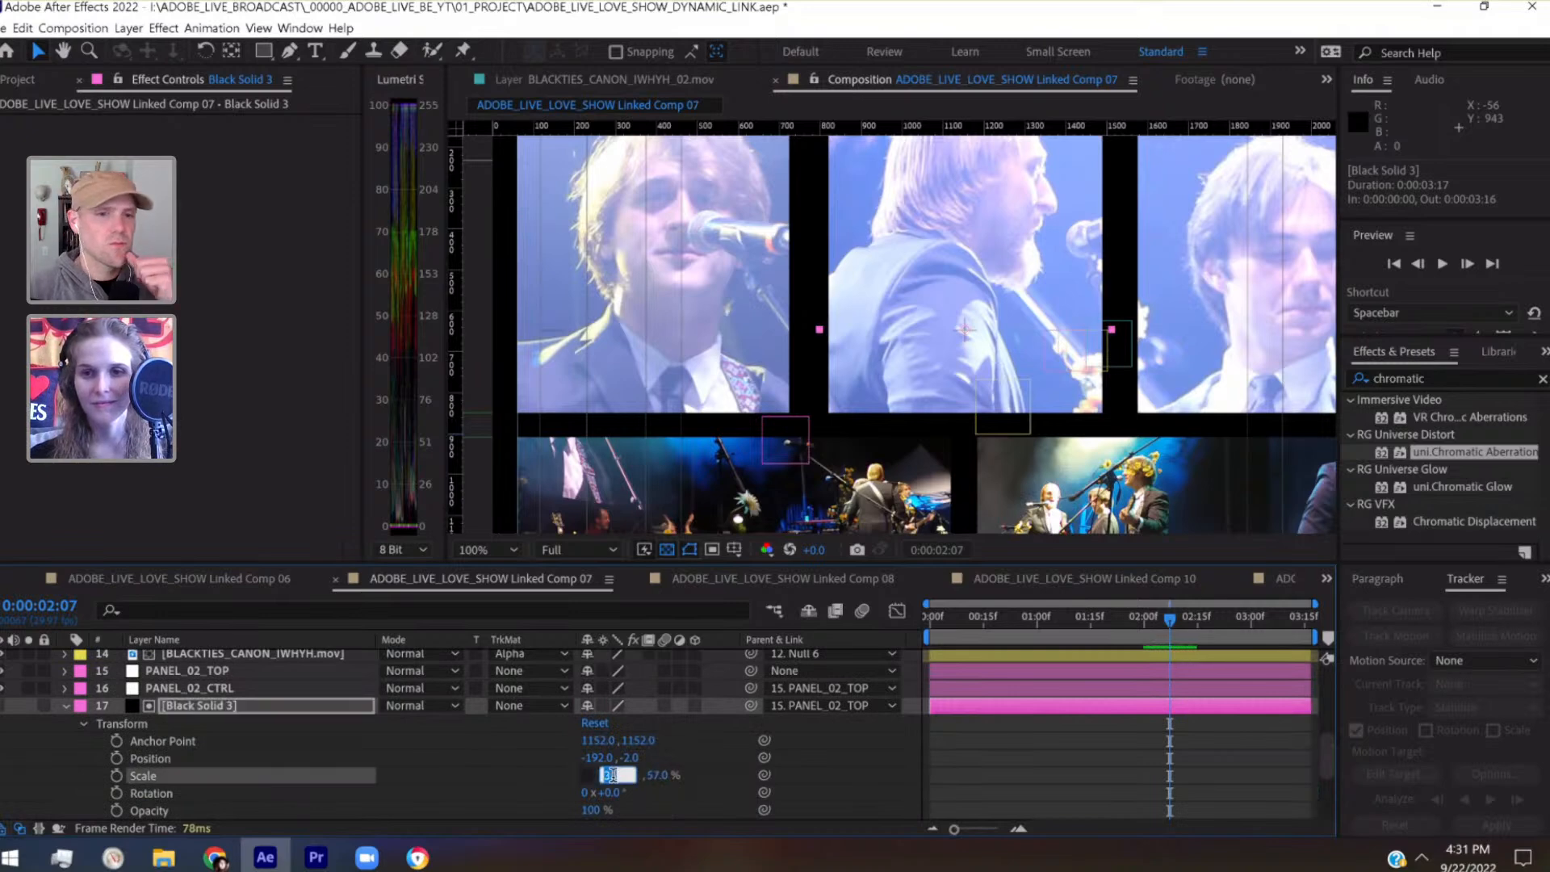
{"action": "key", "text": "Up"}
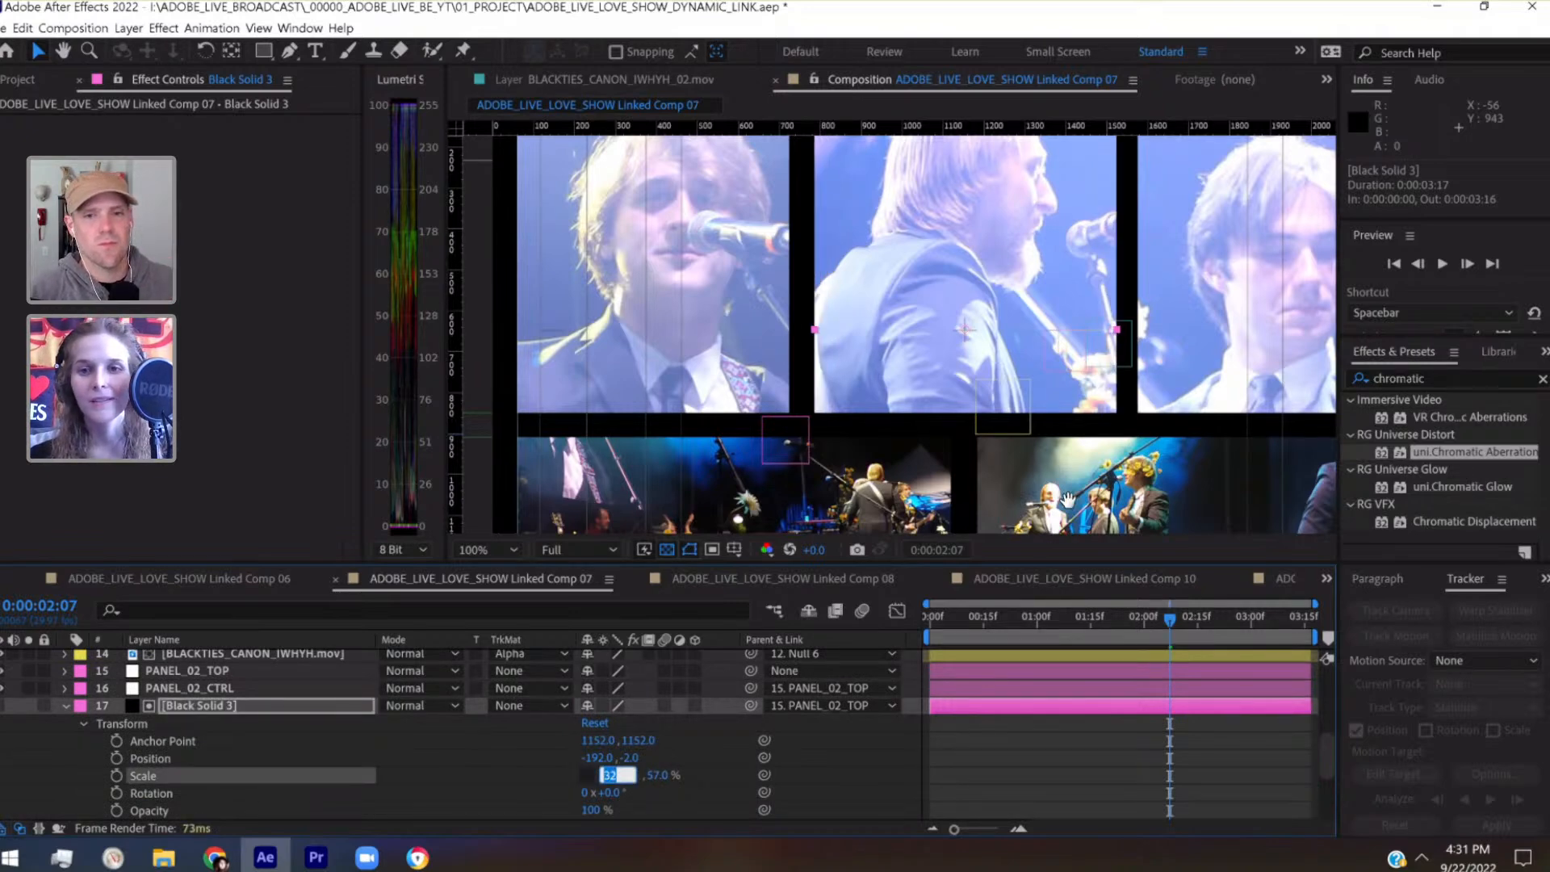
Nudge the middle panel's matte horizontally to X position -195 to even out the gaps on both sides
{"action": "left_click_drag", "start_coordinate": [1068, 502], "coordinate": [921, 533]}
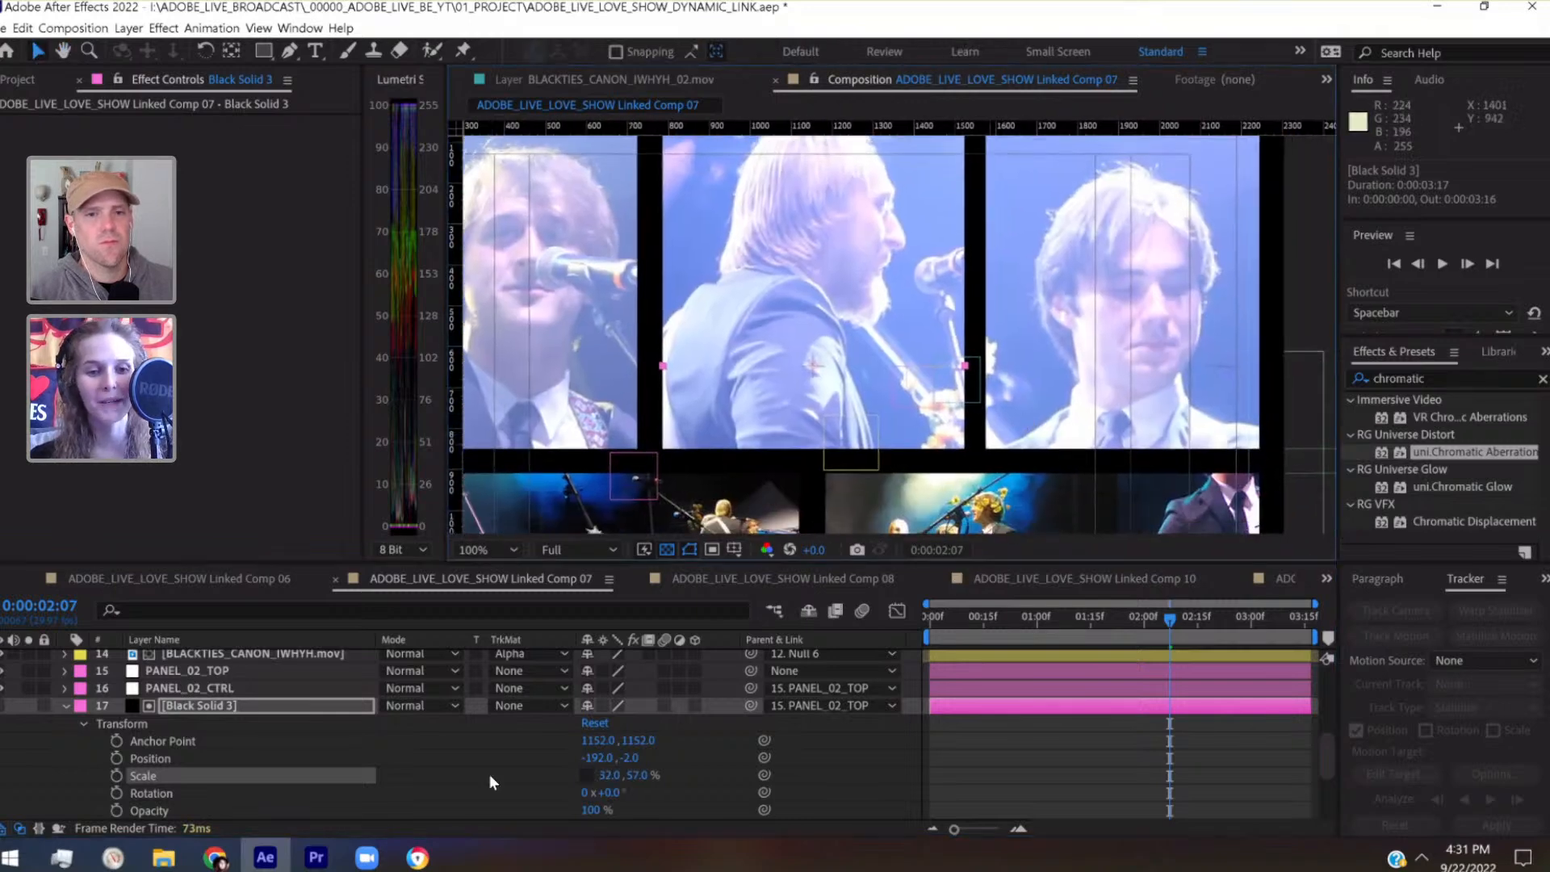
{"action": "left_click", "coordinate": [350, 705]}
{"action": "key", "text": "Left"}
{"action": "key", "text": "Left"}
{"action": "key", "text": "Left"}
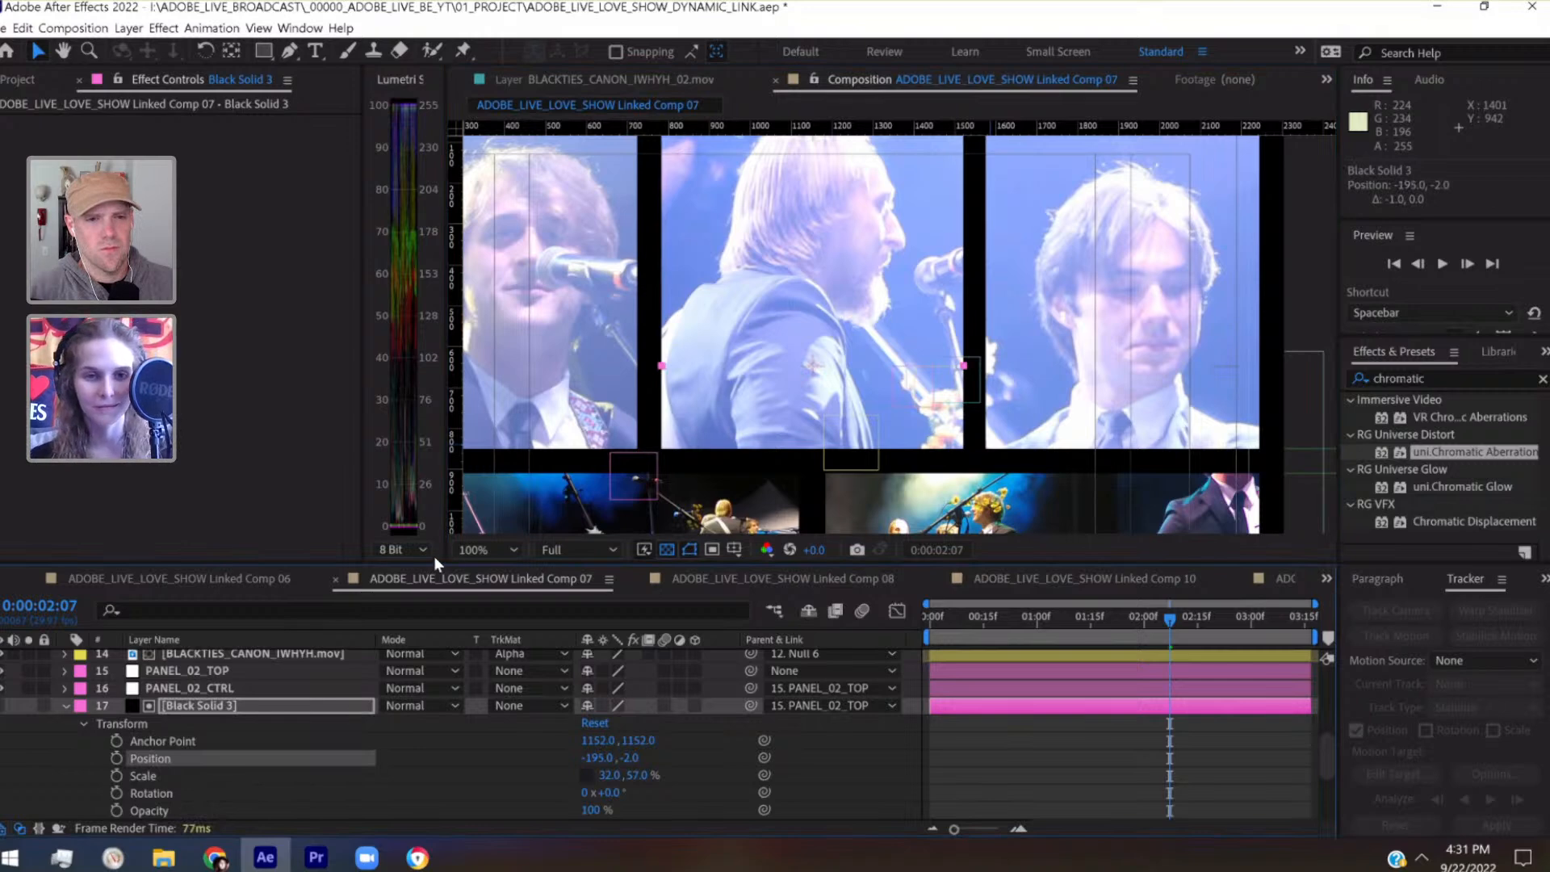
{"action": "left_click", "coordinate": [485, 550]}
{"action": "left_click", "coordinate": [527, 183]}
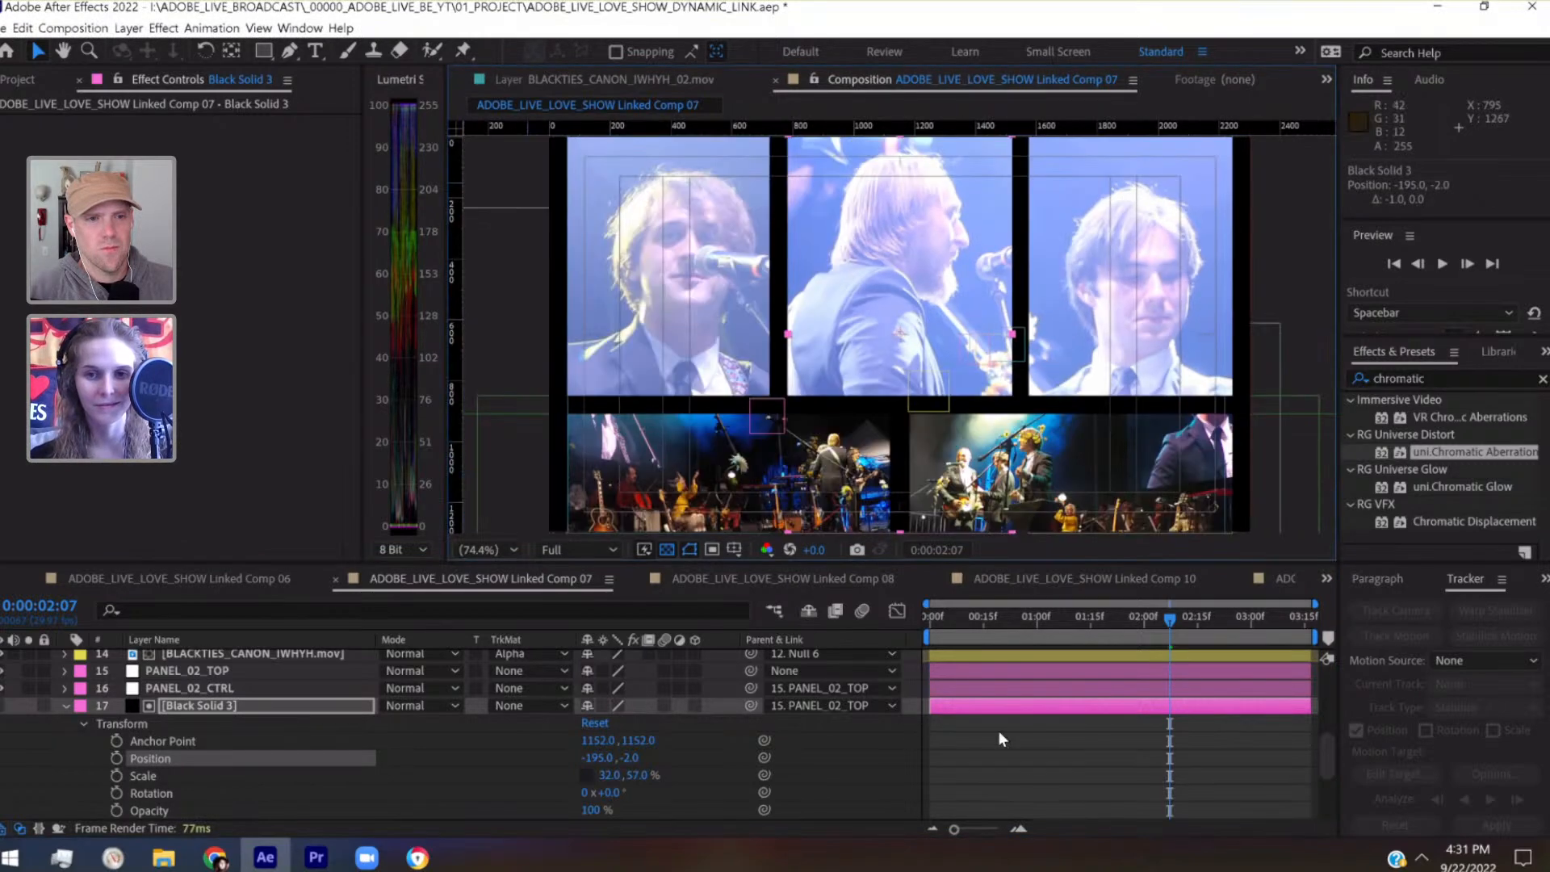
Deselect the matte layer, return the playhead to the first frame, and save the project
{"action": "left_click", "coordinate": [1036, 762]}
{"action": "left_click_drag", "start_coordinate": [975, 622], "coordinate": [878, 628]}
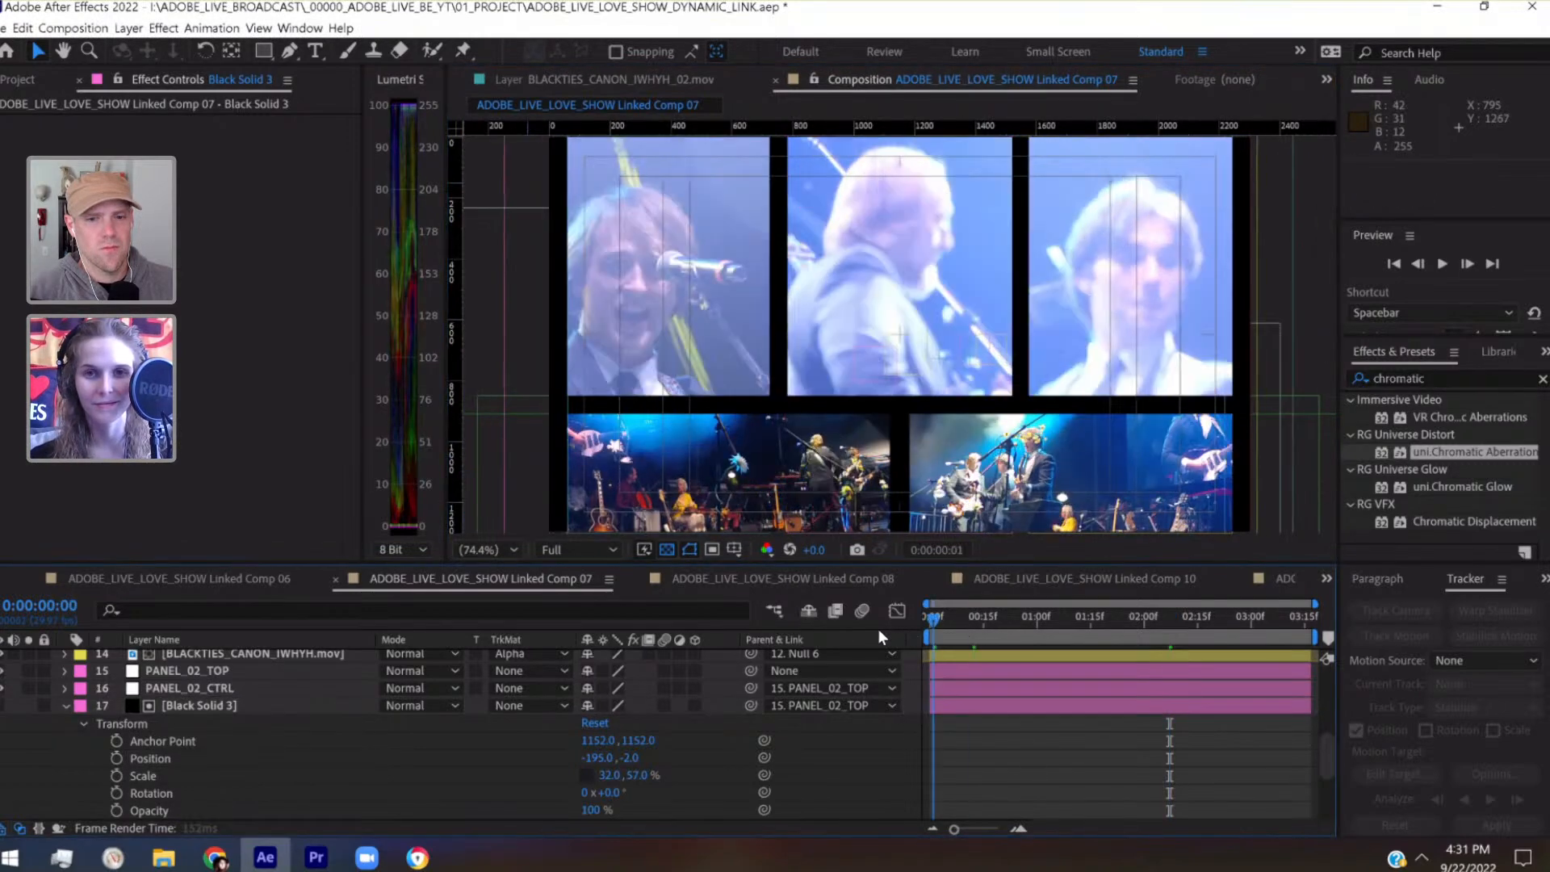
{"action": "key", "text": "ctrl+s"}
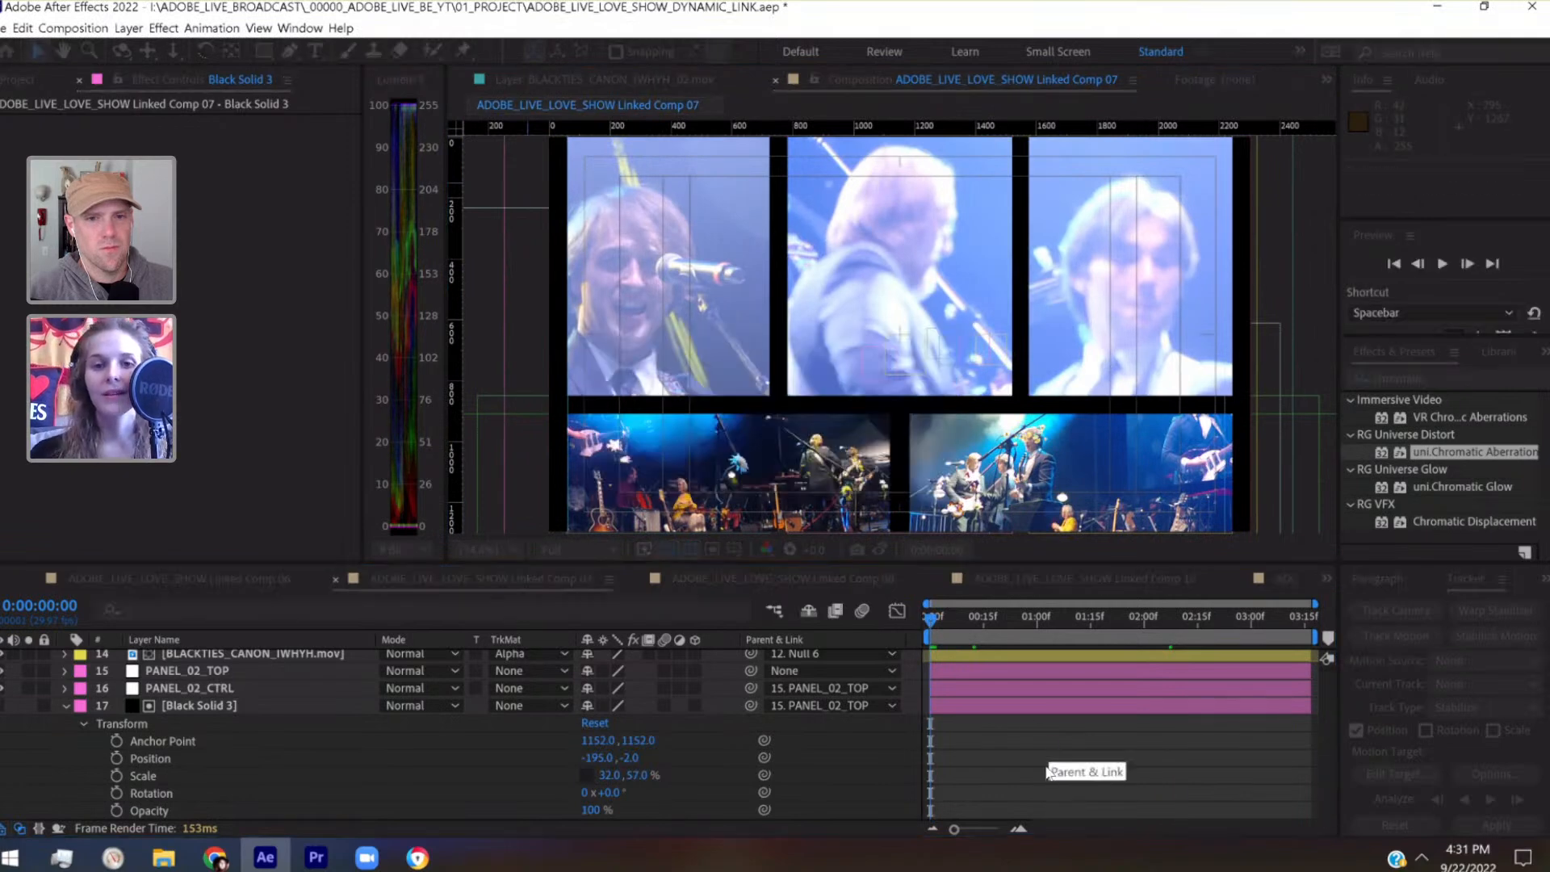
Play a preview of Linked Comp 07 from the start to check the panel layout in motion
{"action": "left_click", "coordinate": [507, 544]}
{"action": "left_click", "coordinate": [511, 198]}
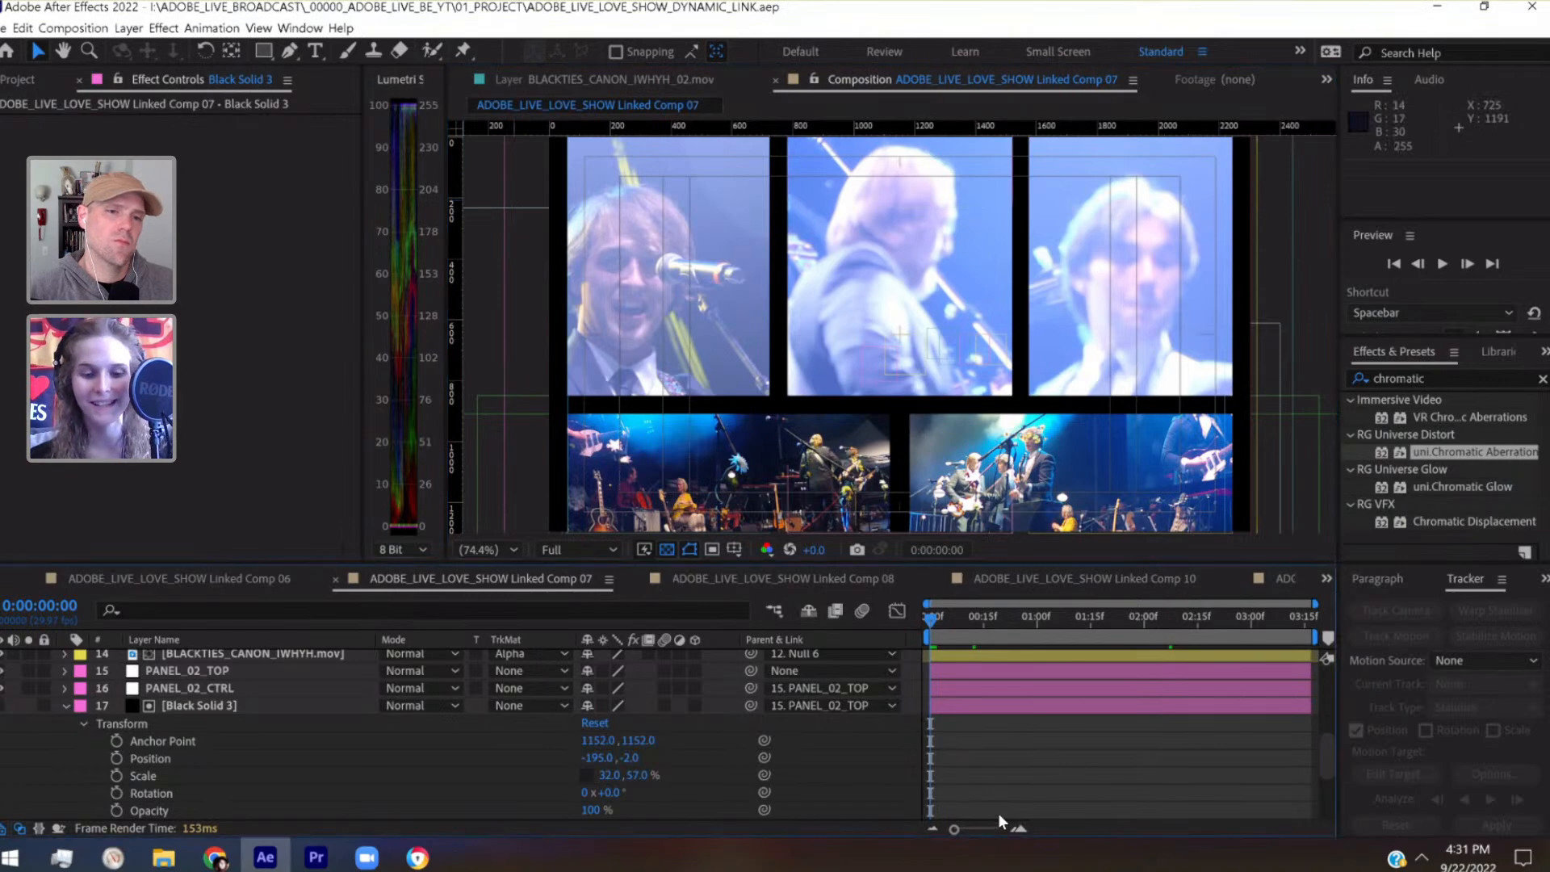
{"action": "key", "text": "space"}
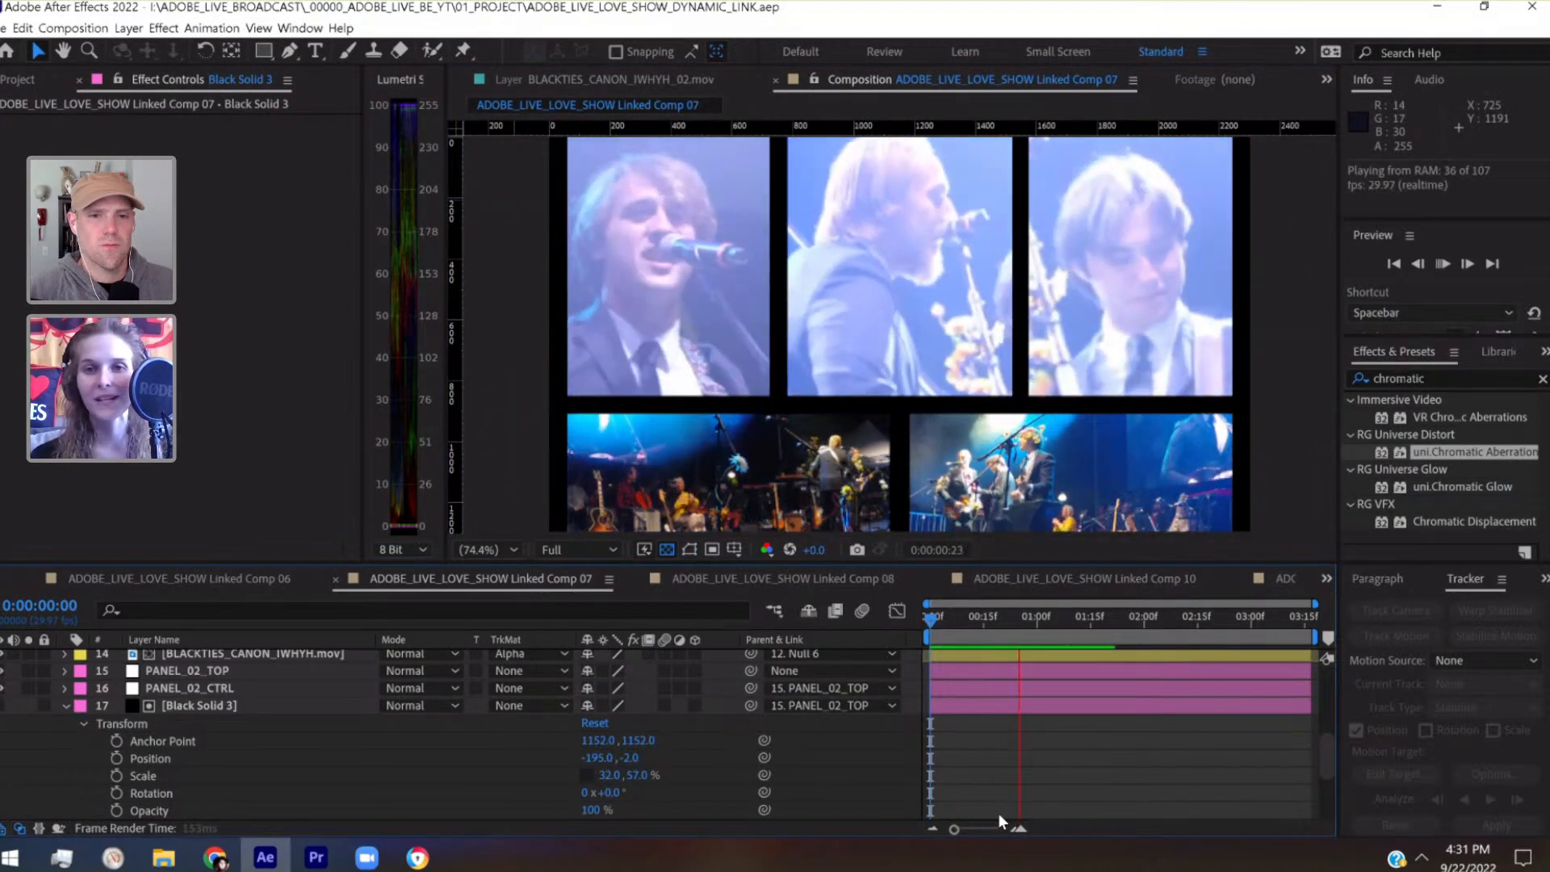
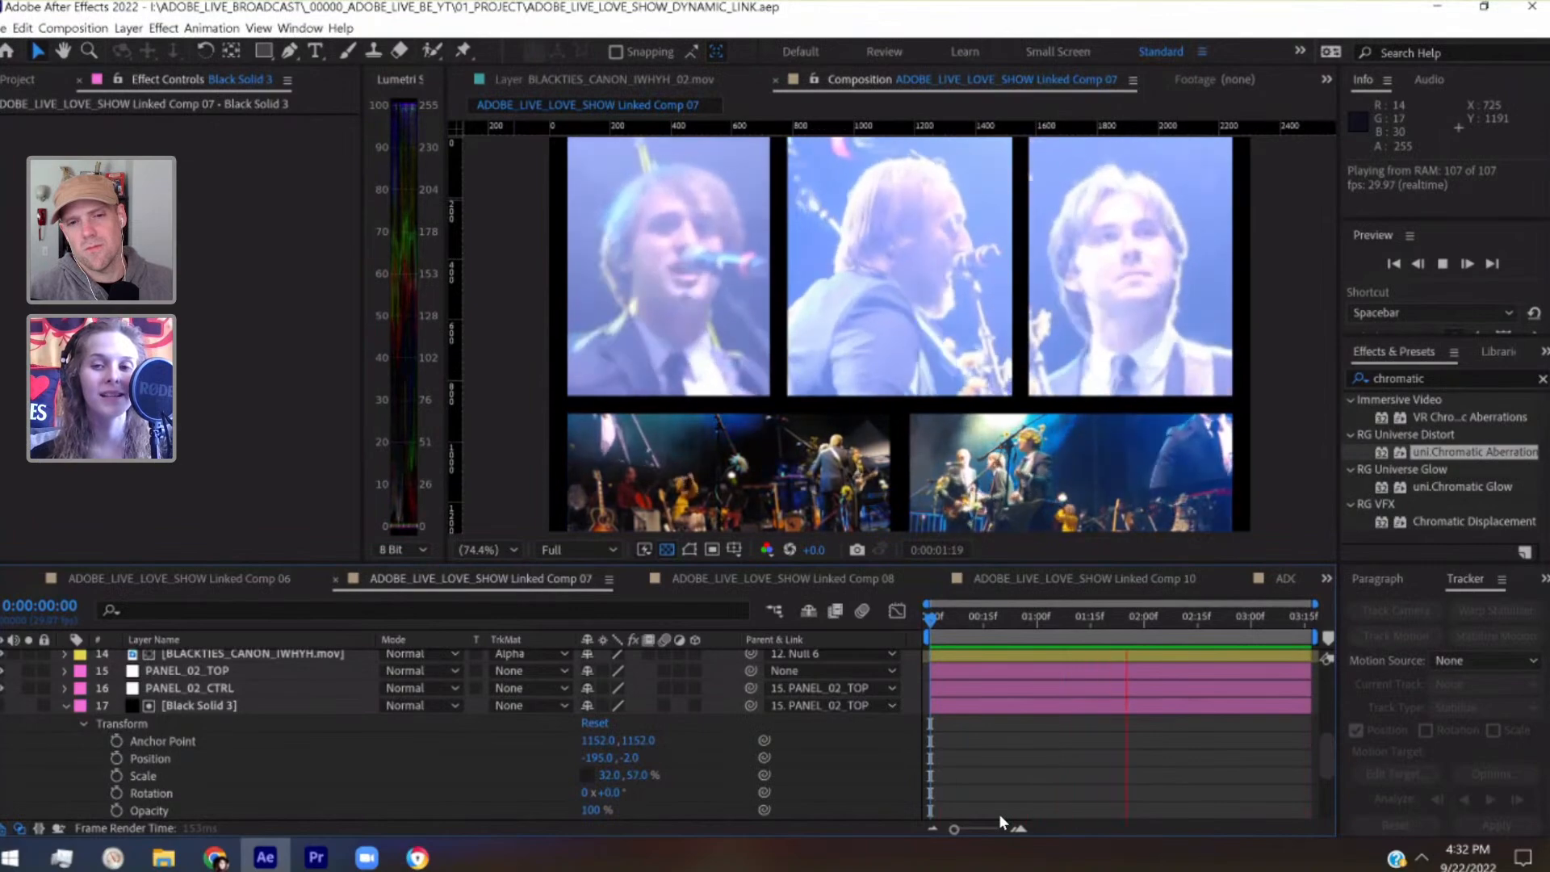
Stop the preview and bring the playhead back to the start of Linked Comp 07
{"action": "key", "text": "space"}
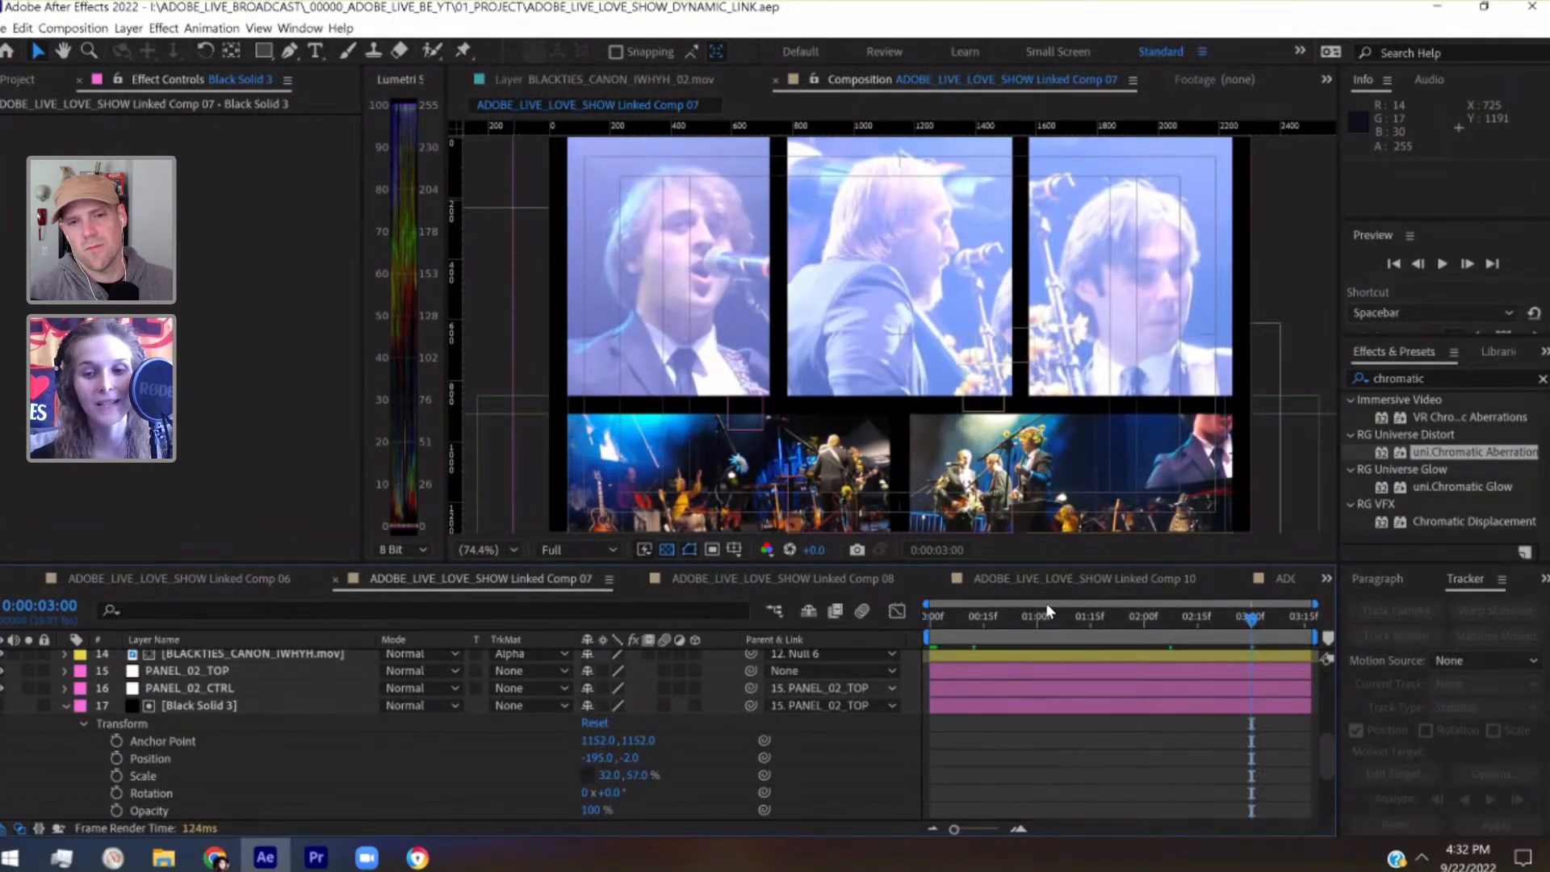
{"action": "left_click", "coordinate": [987, 617]}
{"action": "left_click_drag", "start_coordinate": [958, 613], "coordinate": [934, 617]}
{"action": "scroll", "coordinate": [357, 728], "scroll_direction": "up", "scroll_amount": 5}
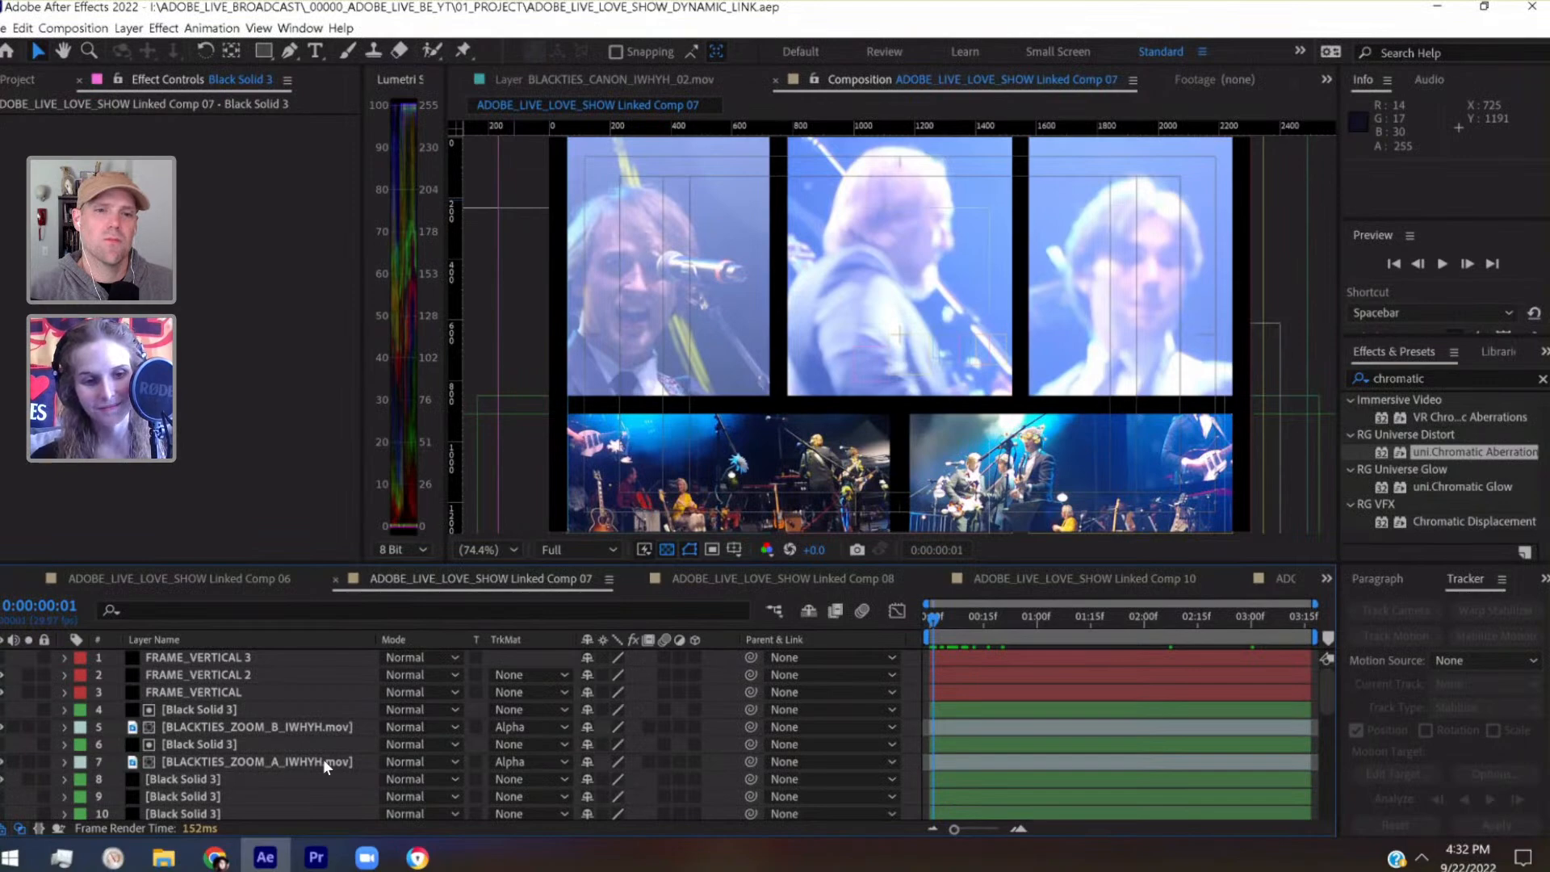
Select the BLACKTIES_CANON_IWHYH.mov footage parented to Null 6 and nudge it one pixel up and back down
{"action": "scroll", "coordinate": [323, 759], "scroll_direction": "down", "scroll_amount": 6}
{"action": "scroll", "coordinate": [273, 735], "scroll_direction": "up", "scroll_amount": 5}
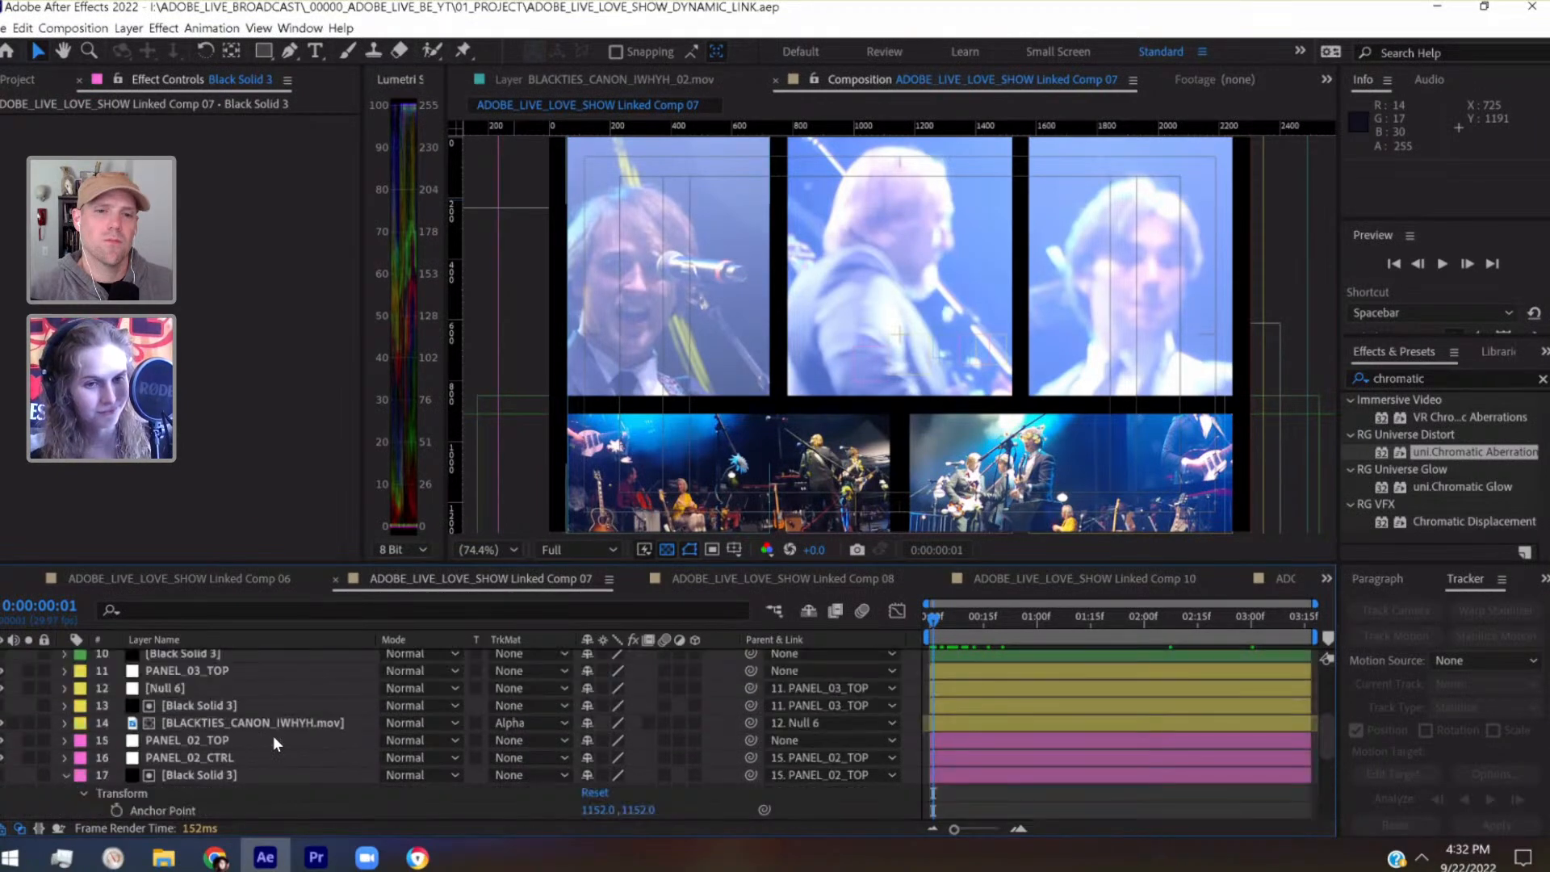
{"action": "left_click", "coordinate": [239, 777]}
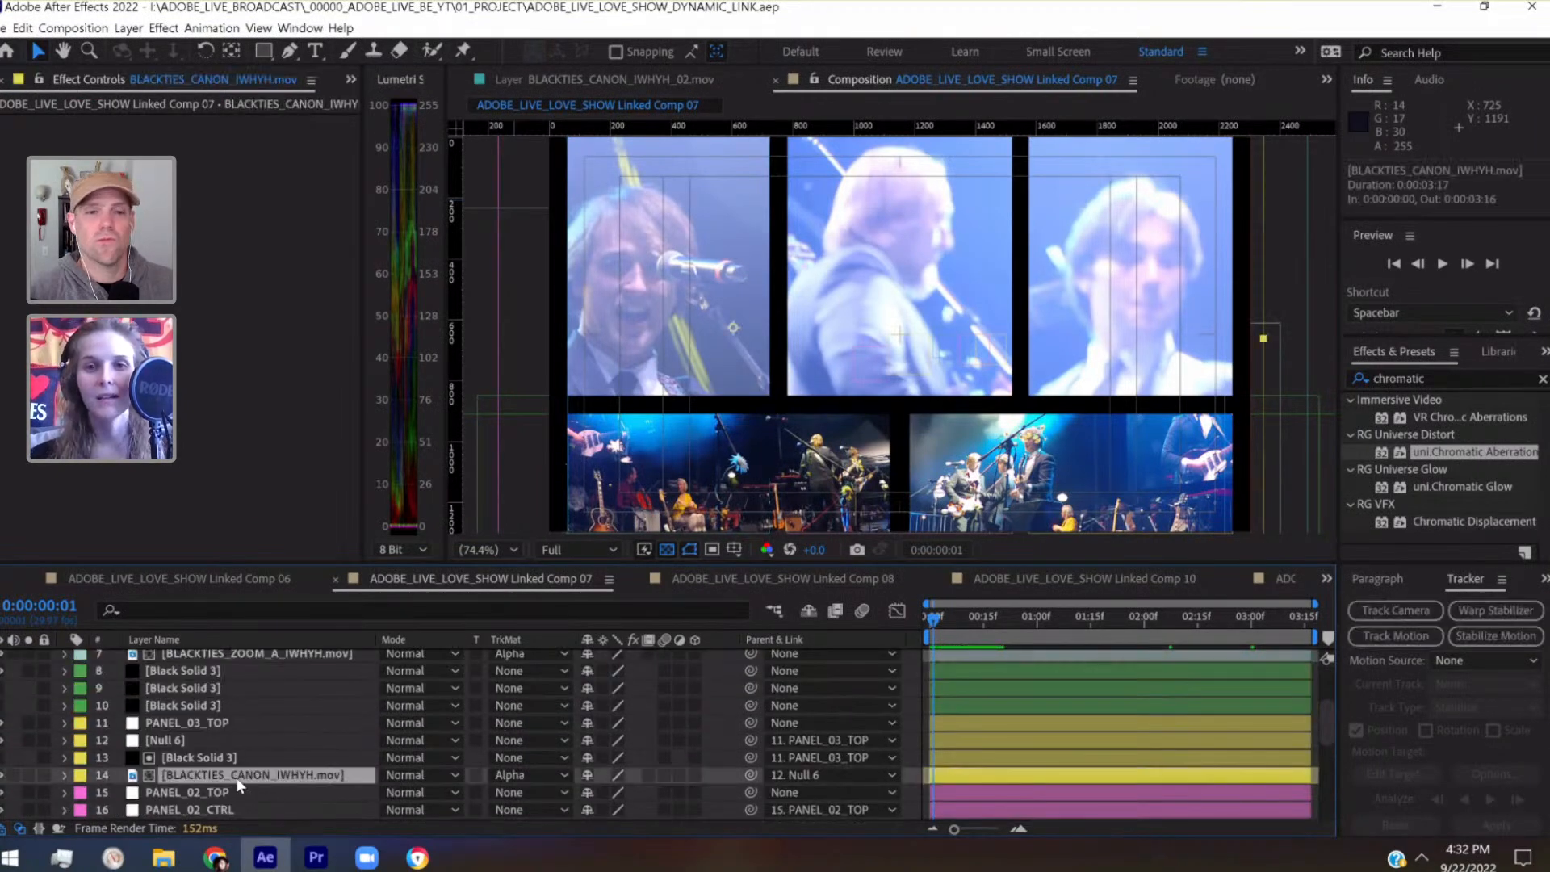
{"action": "key", "text": "Up"}
{"action": "key", "text": "Down"}
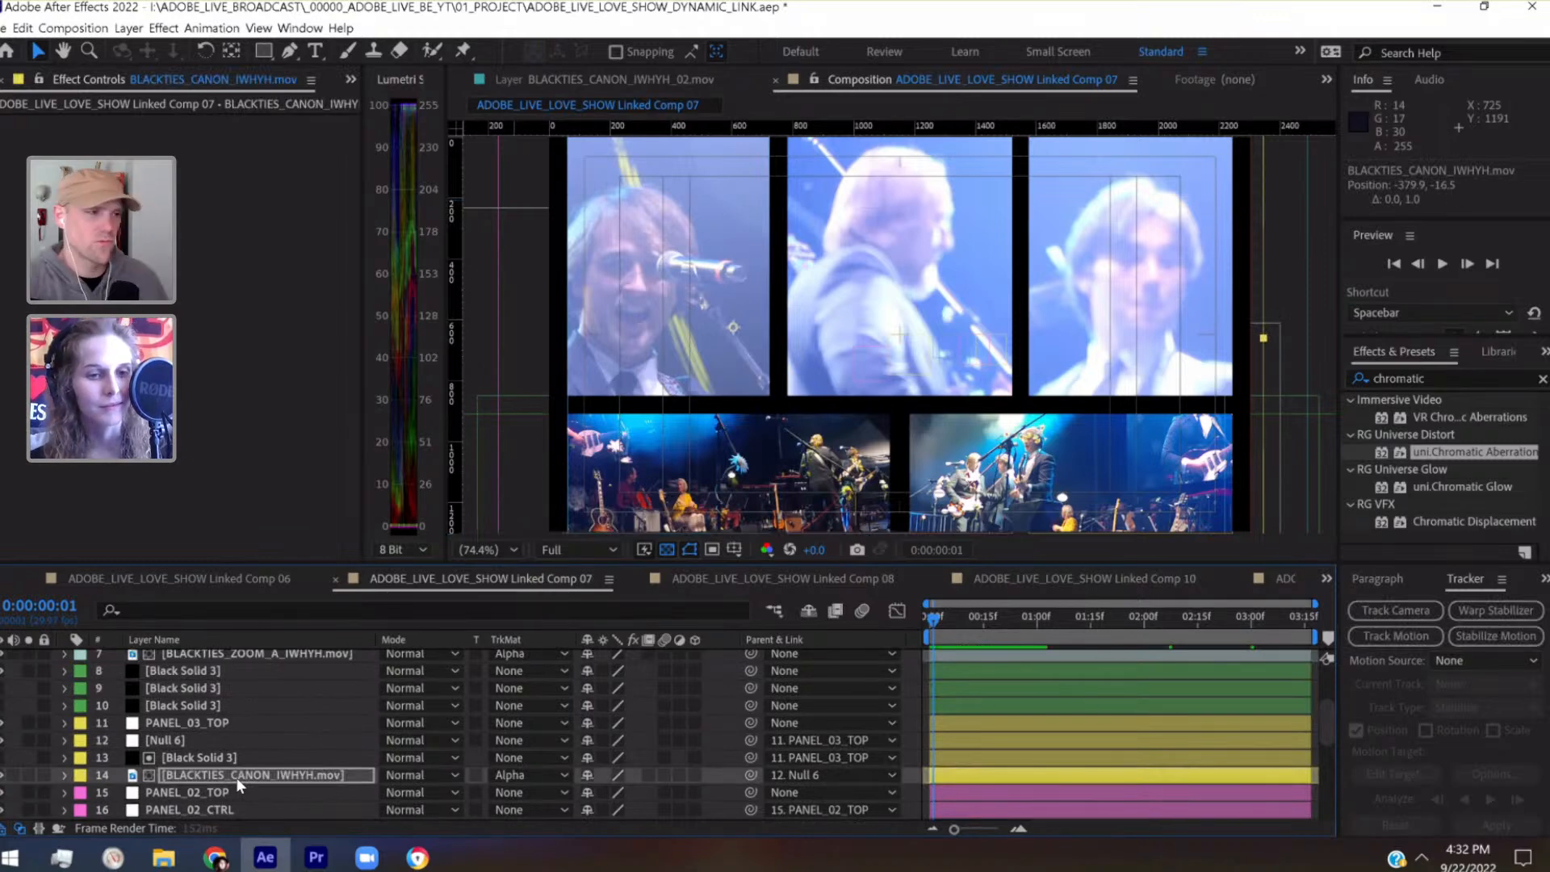
Nudge the middle panel's BLACKTIES_CANON_IWHYH.mov footage, parented to PANEL_02_CTRL, up one pixel and save the project
{"action": "scroll", "coordinate": [237, 779], "scroll_direction": "up", "scroll_amount": 2}
{"action": "scroll", "coordinate": [238, 776], "scroll_direction": "down", "scroll_amount": 4}
{"action": "scroll", "coordinate": [238, 773], "scroll_direction": "down", "scroll_amount": 3}
{"action": "left_click", "coordinate": [236, 690]}
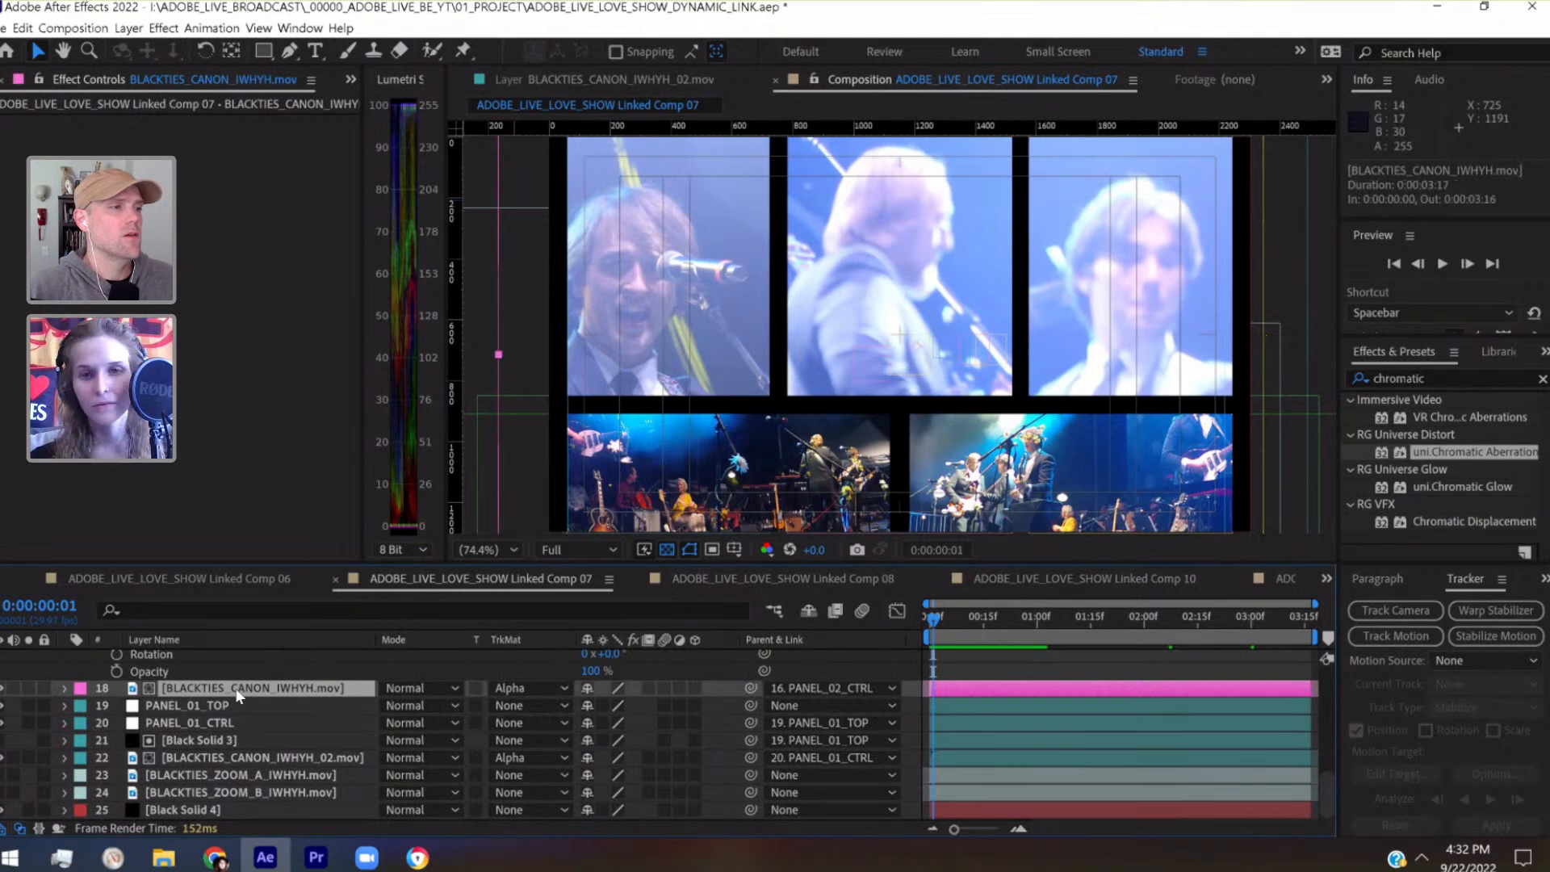
{"action": "key", "text": "Up"}
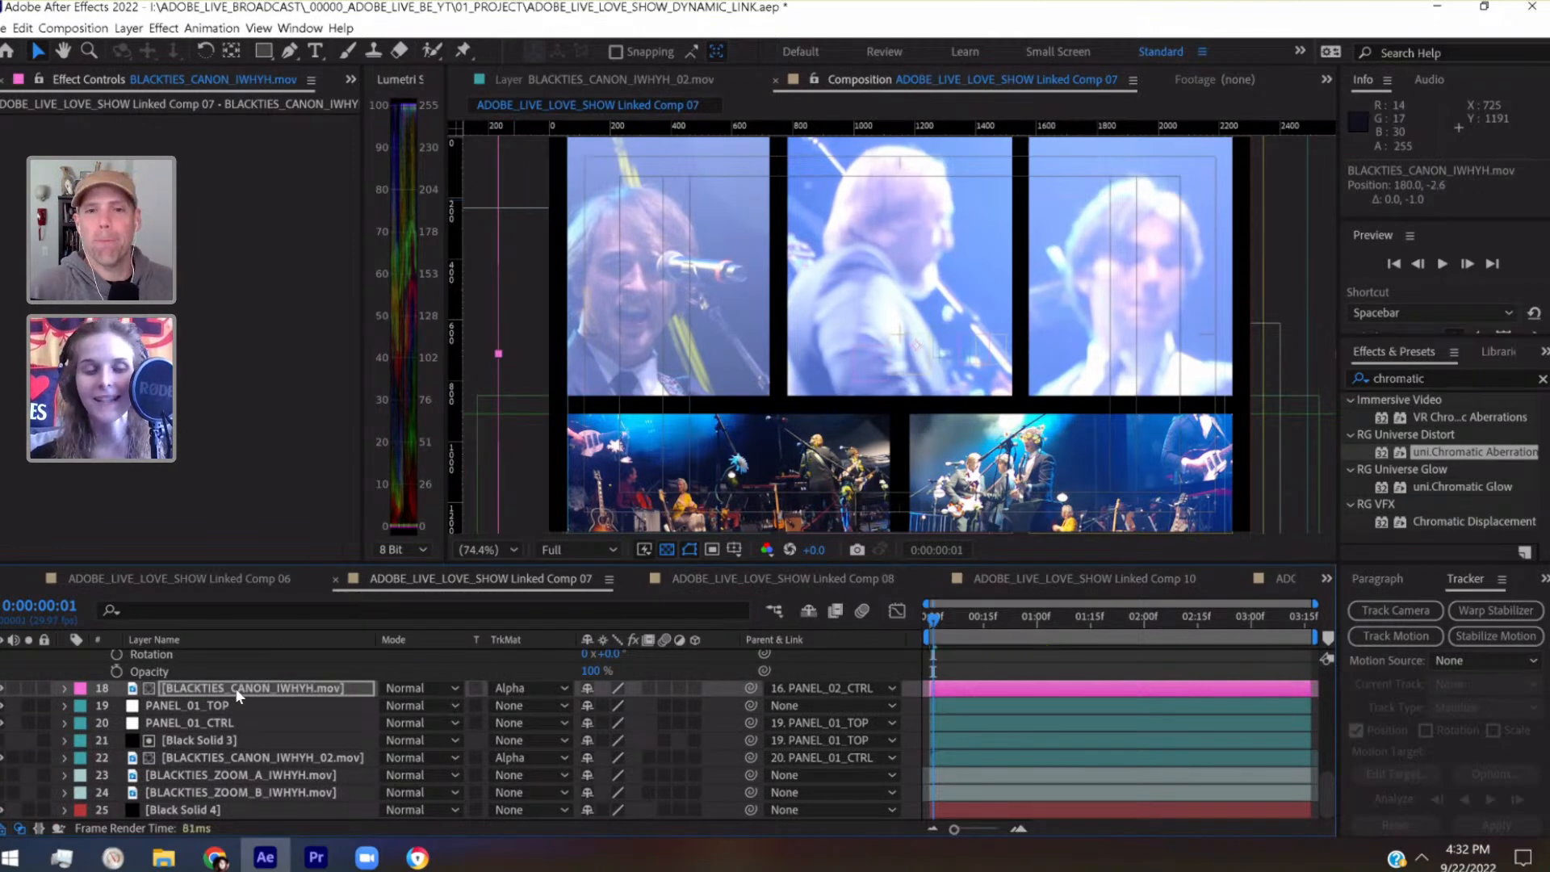
{"action": "key", "text": "ctrl+s"}
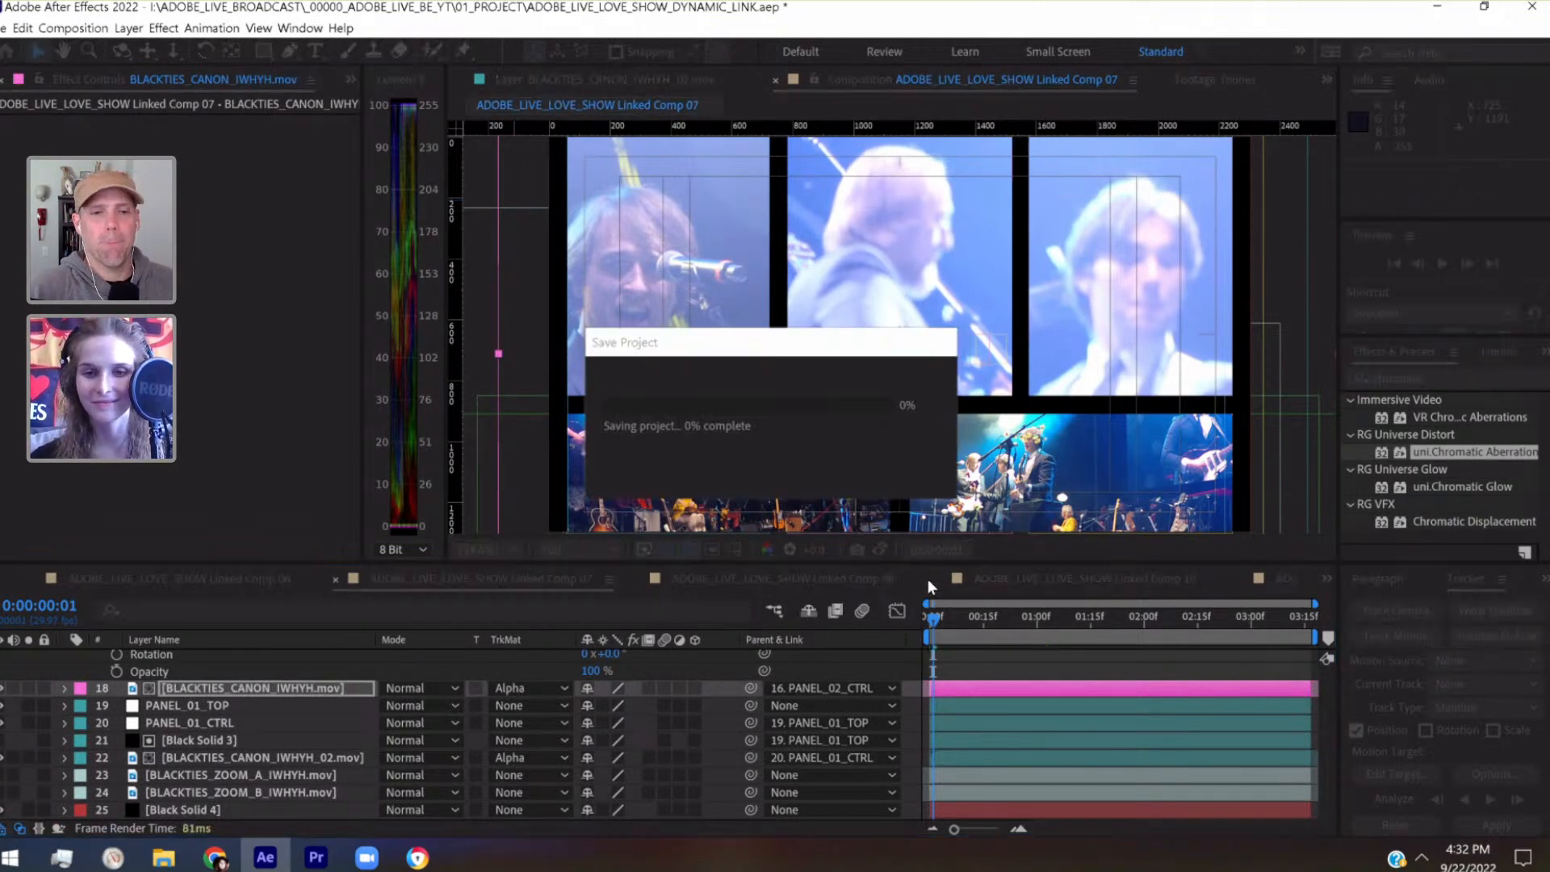
Preview Linked Comp 07 from the first frame to check the panels in motion, and return to the first frame
{"action": "left_click_drag", "start_coordinate": [957, 622], "coordinate": [885, 622]}
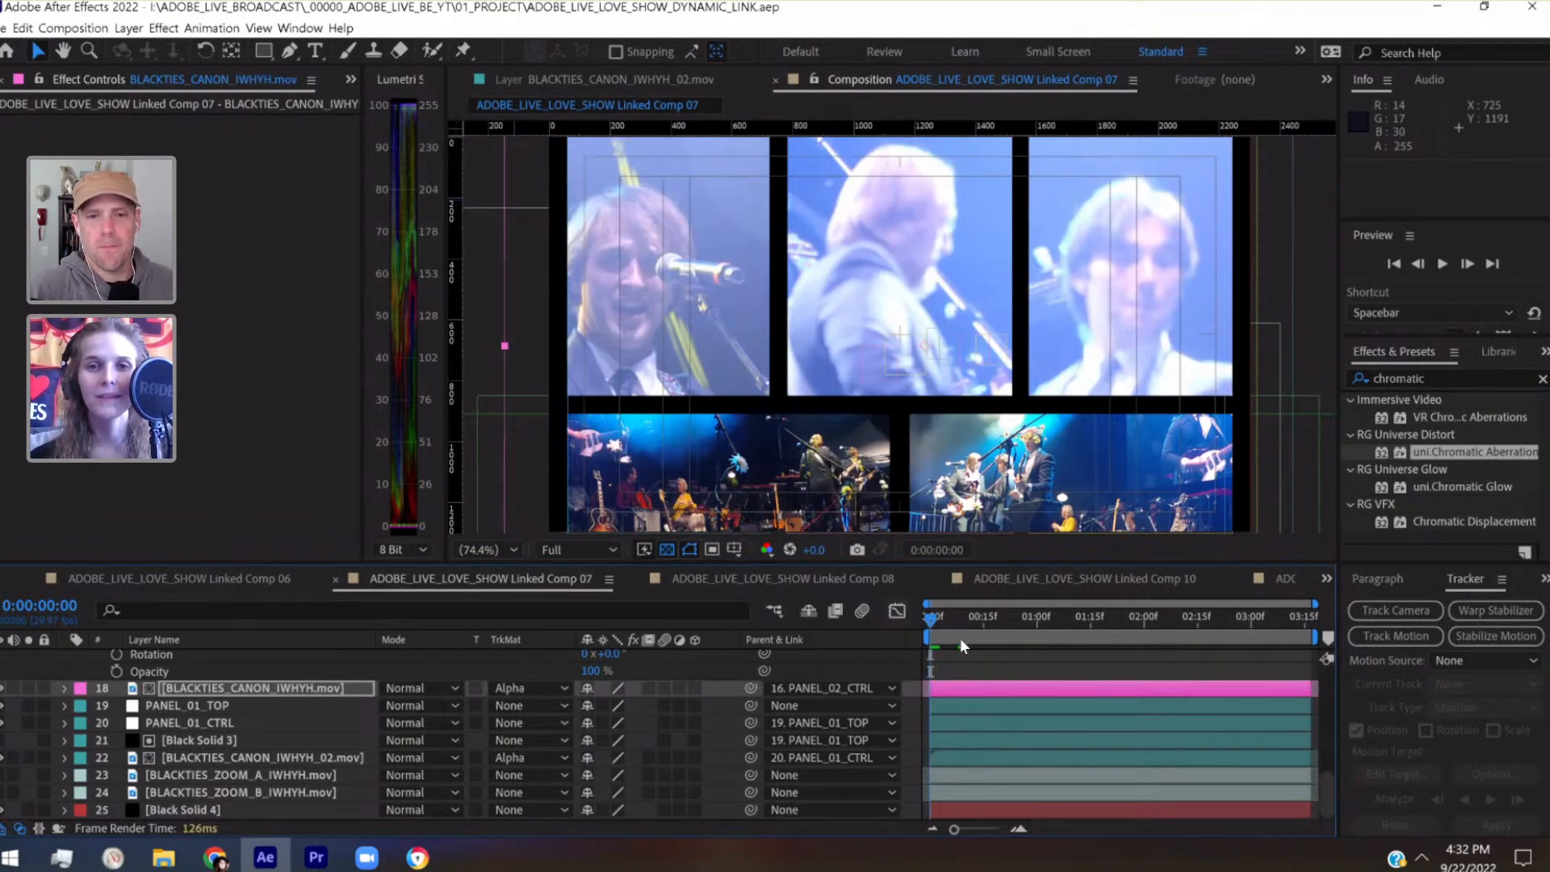
{"action": "key", "text": "space"}
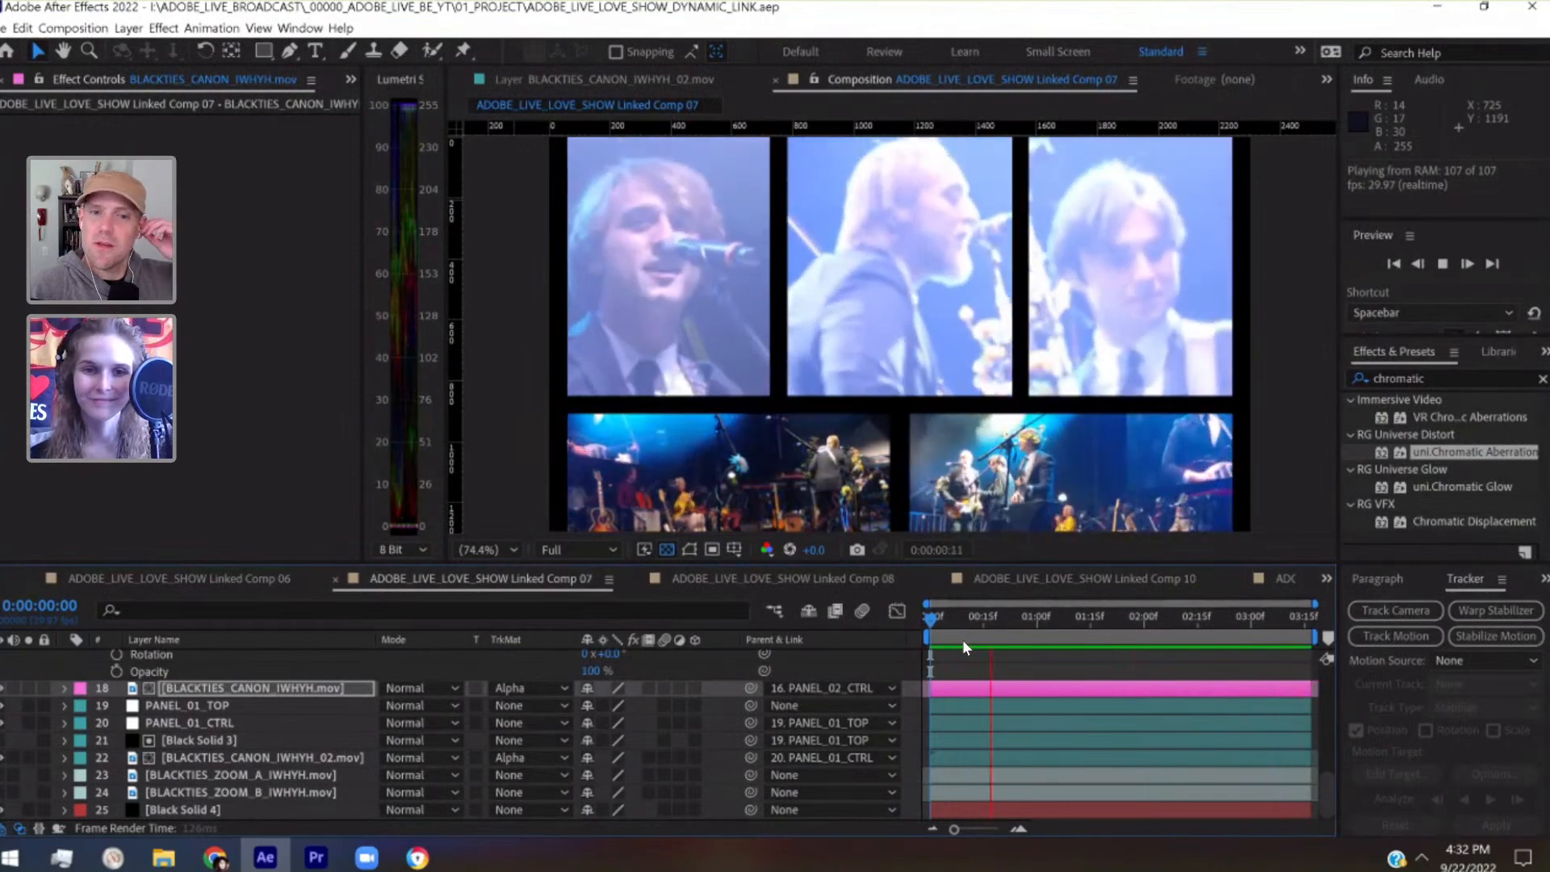
{"action": "key", "text": "space"}
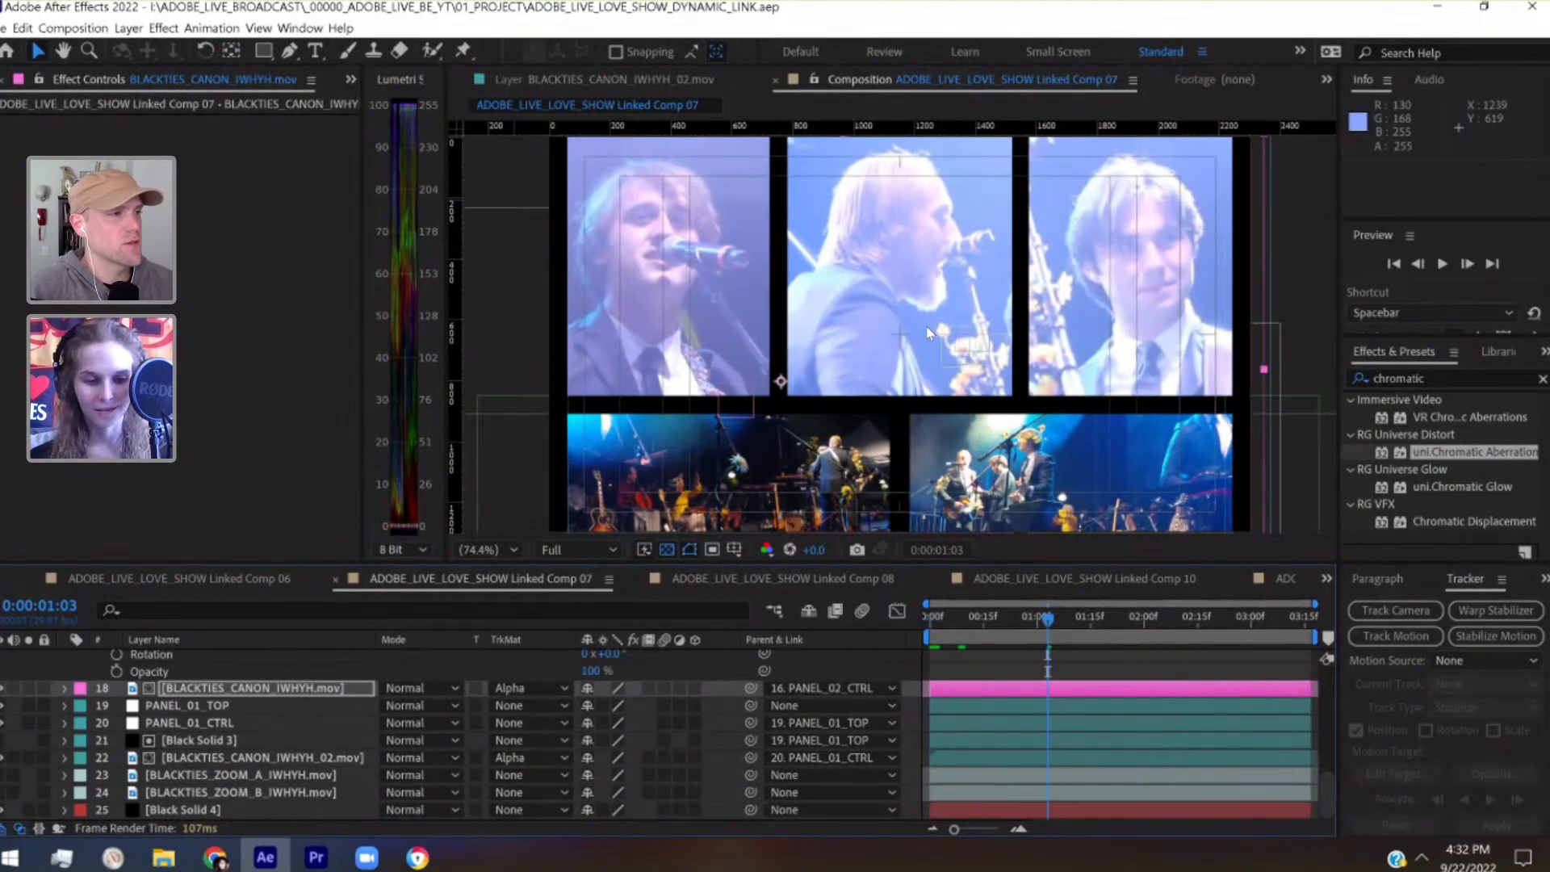
{"action": "key", "text": "h"}
{"action": "mouse_move", "coordinate": [1002, 346]}
{"action": "left_mouse_down"}
{"action": "mouse_move", "coordinate": [950, 289]}
{"action": "mouse_move", "coordinate": [982, 334]}
{"action": "left_mouse_up"}
{"action": "key", "text": "v"}
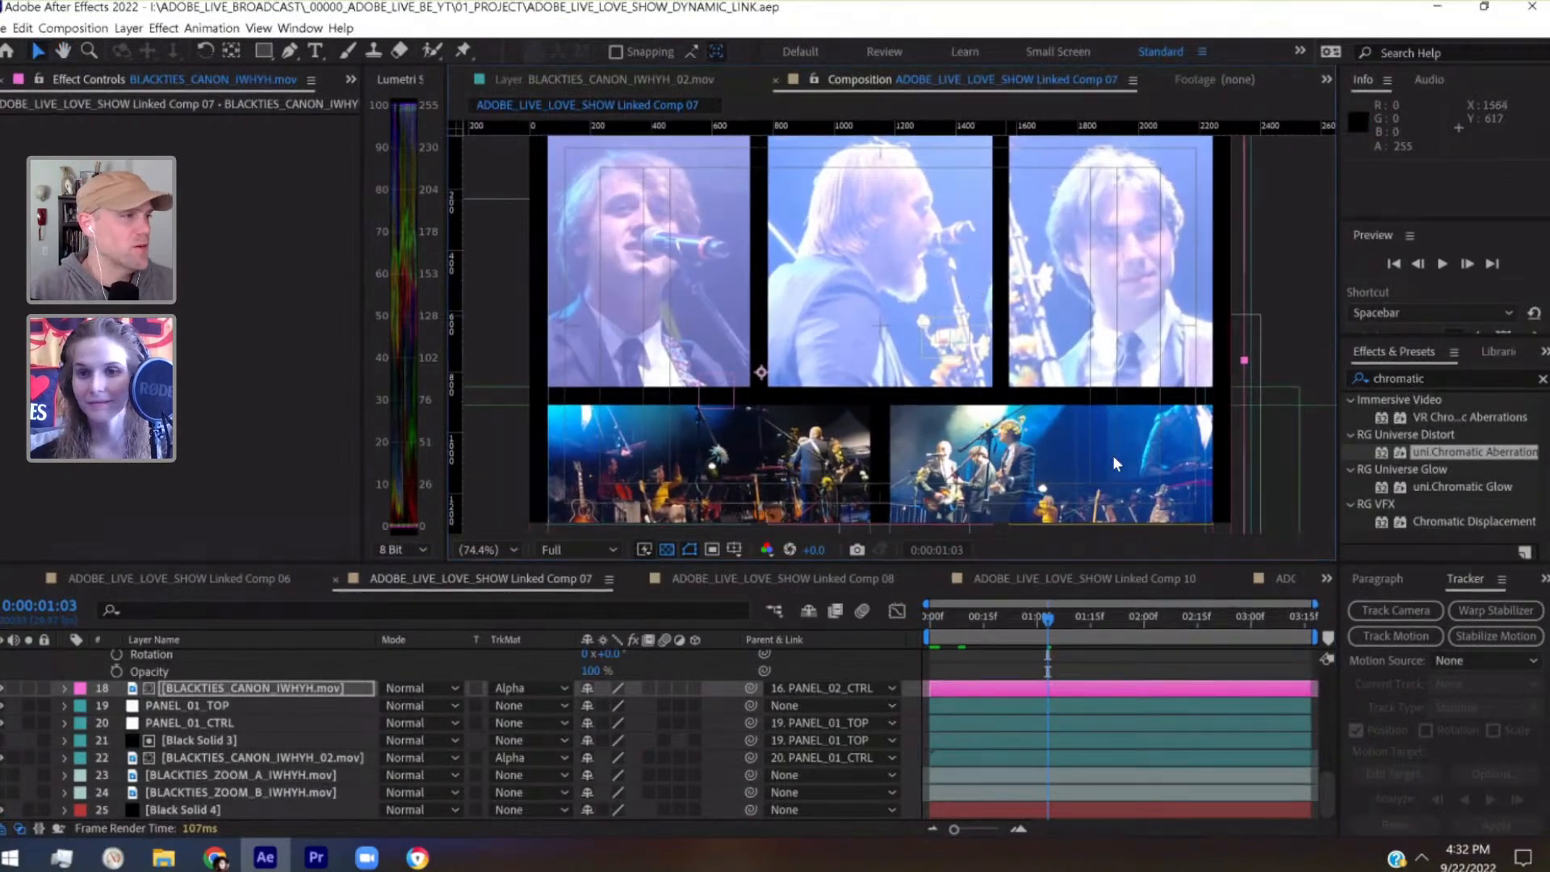
{"action": "left_click_drag", "start_coordinate": [938, 624], "coordinate": [918, 622]}
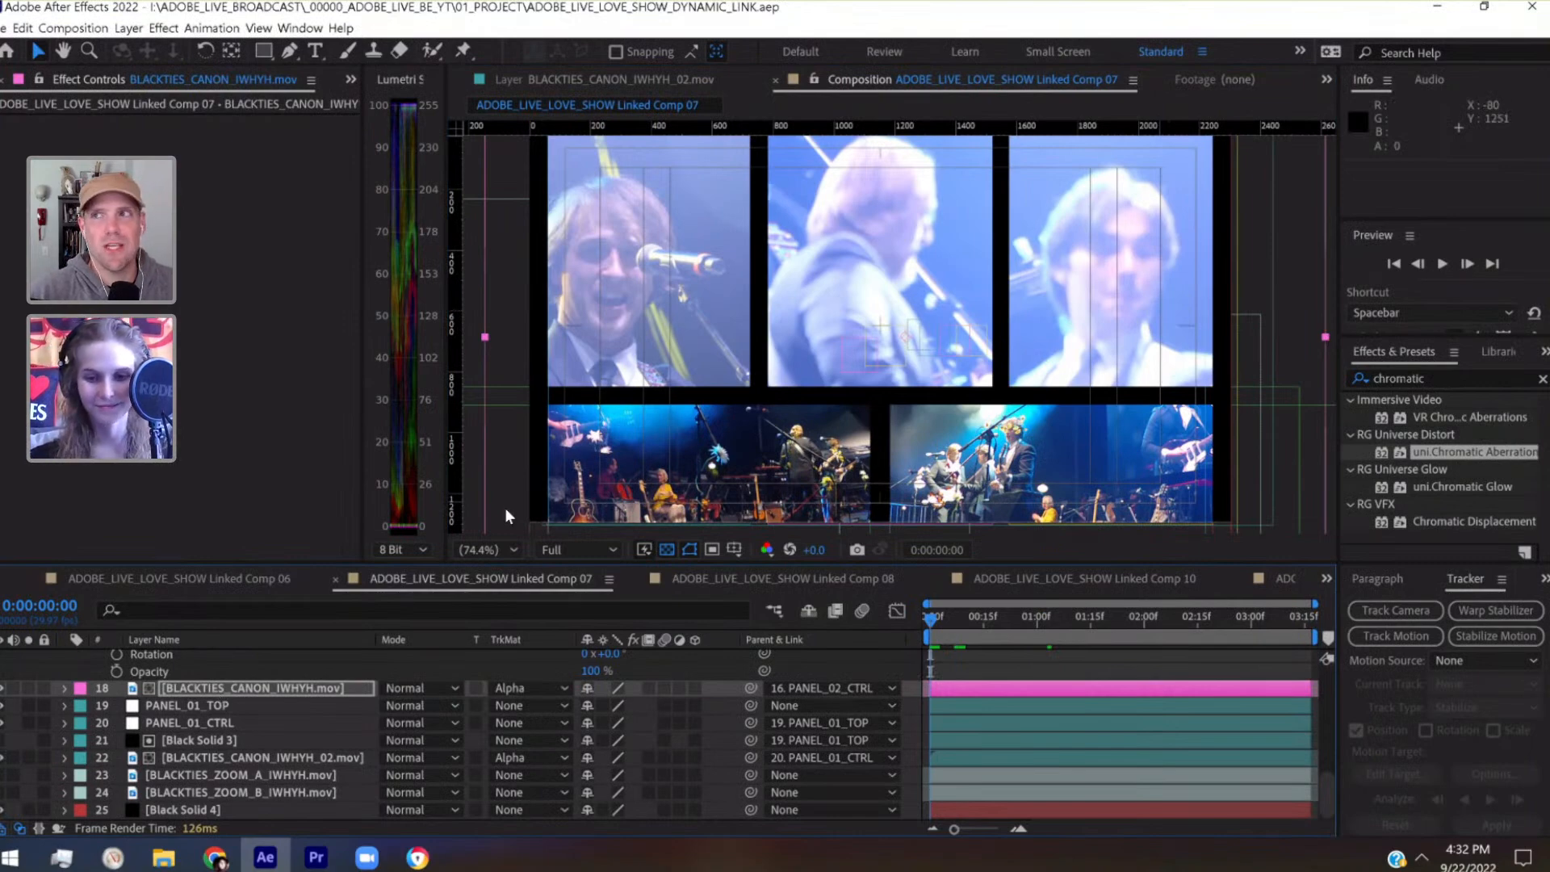
Move the horizontal guide to position 850 so it lines up with the bottom edge of the upper panels
{"action": "scroll", "coordinate": [506, 507], "scroll_direction": "up", "scroll_amount": 5}
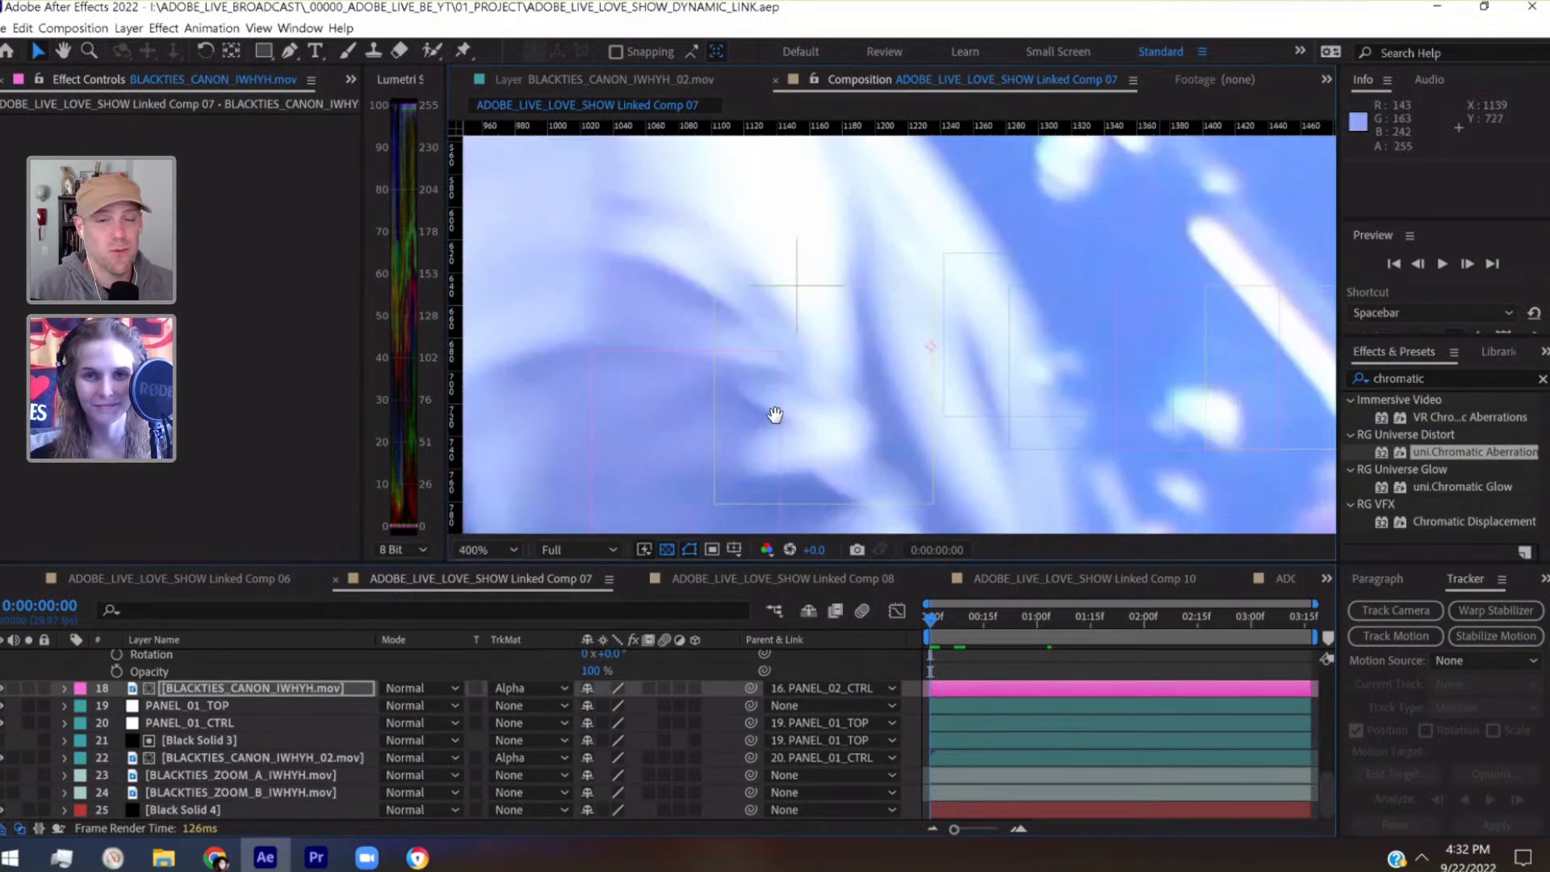
{"action": "left_click_drag", "start_coordinate": [776, 414], "coordinate": [1358, 179]}
{"action": "left_click_drag", "start_coordinate": [698, 340], "coordinate": [696, 378]}
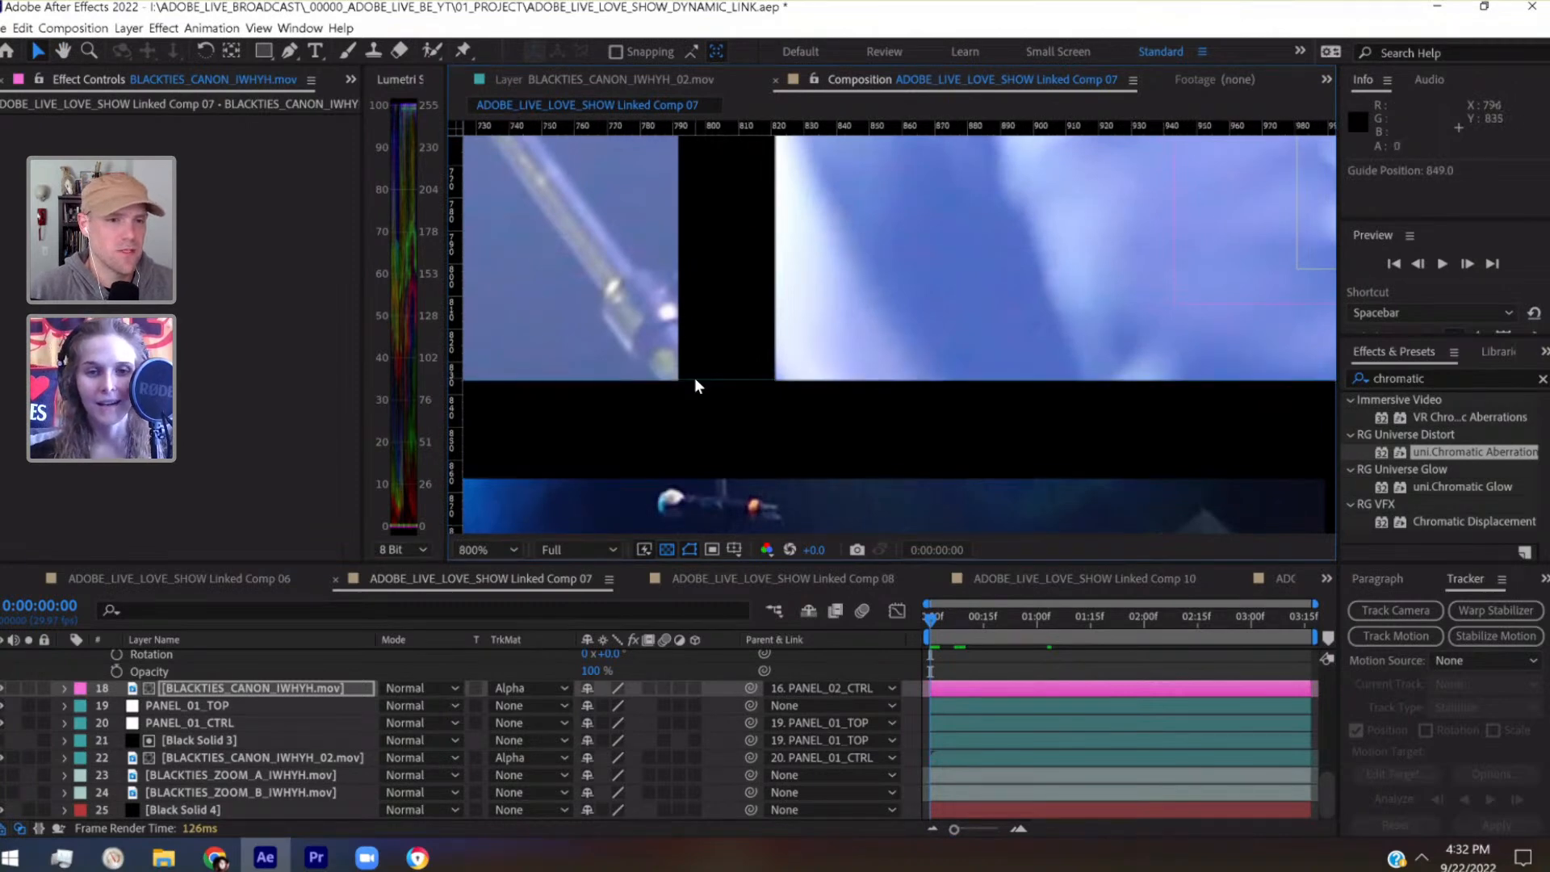
{"action": "scroll", "coordinate": [1206, 208], "scroll_direction": "up", "scroll_amount": 1}
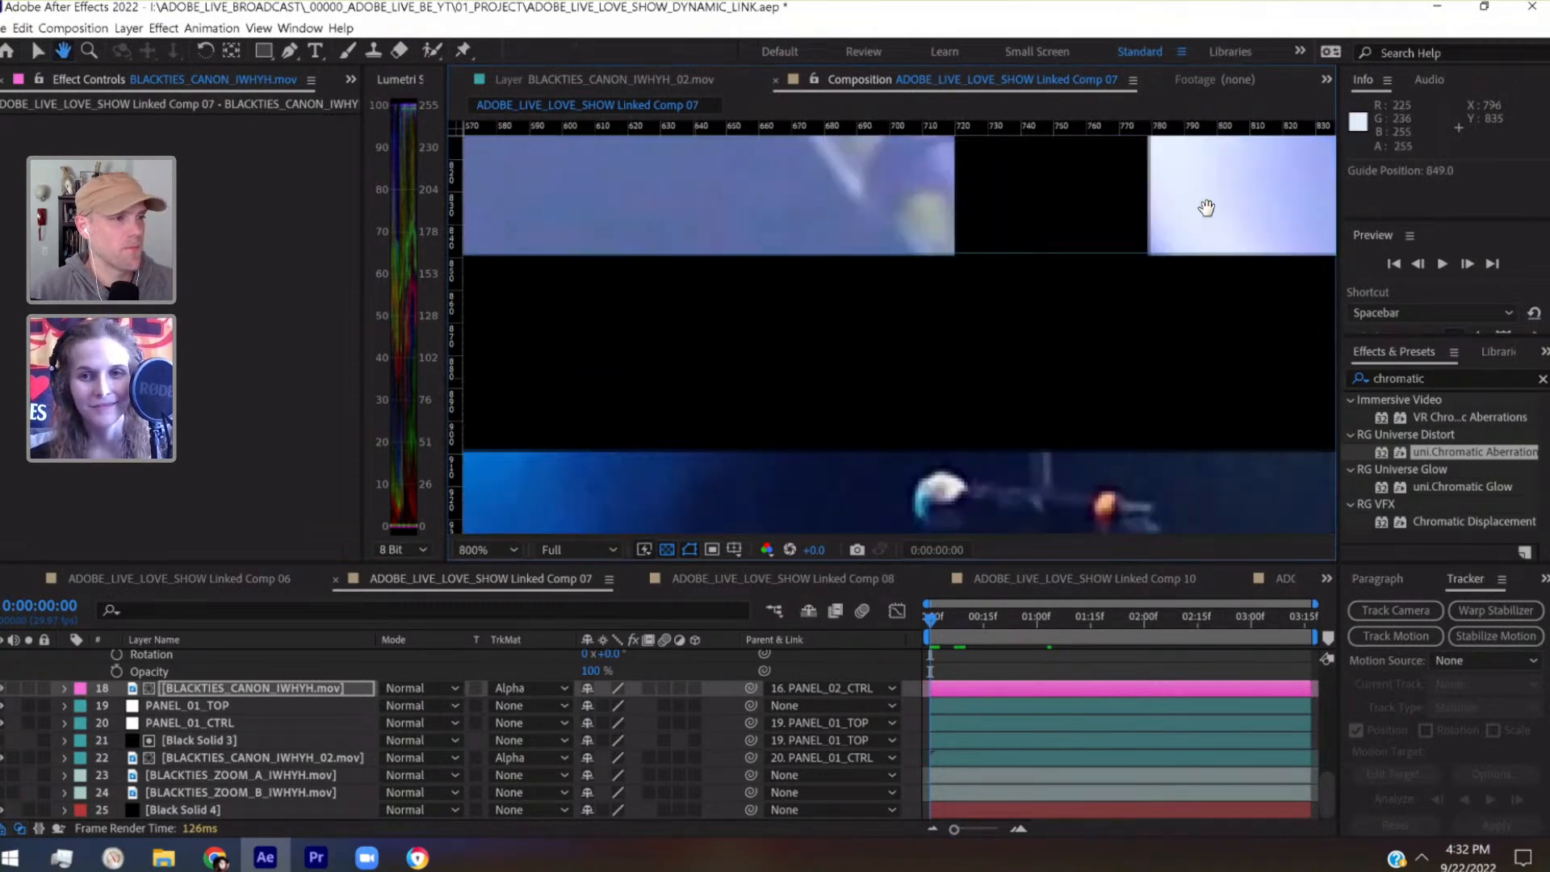
{"action": "key", "text": "v"}
{"action": "left_click_drag", "start_coordinate": [1064, 259], "coordinate": [1062, 257]}
{"action": "scroll", "coordinate": [1062, 257], "scroll_direction": "down", "scroll_amount": 3}
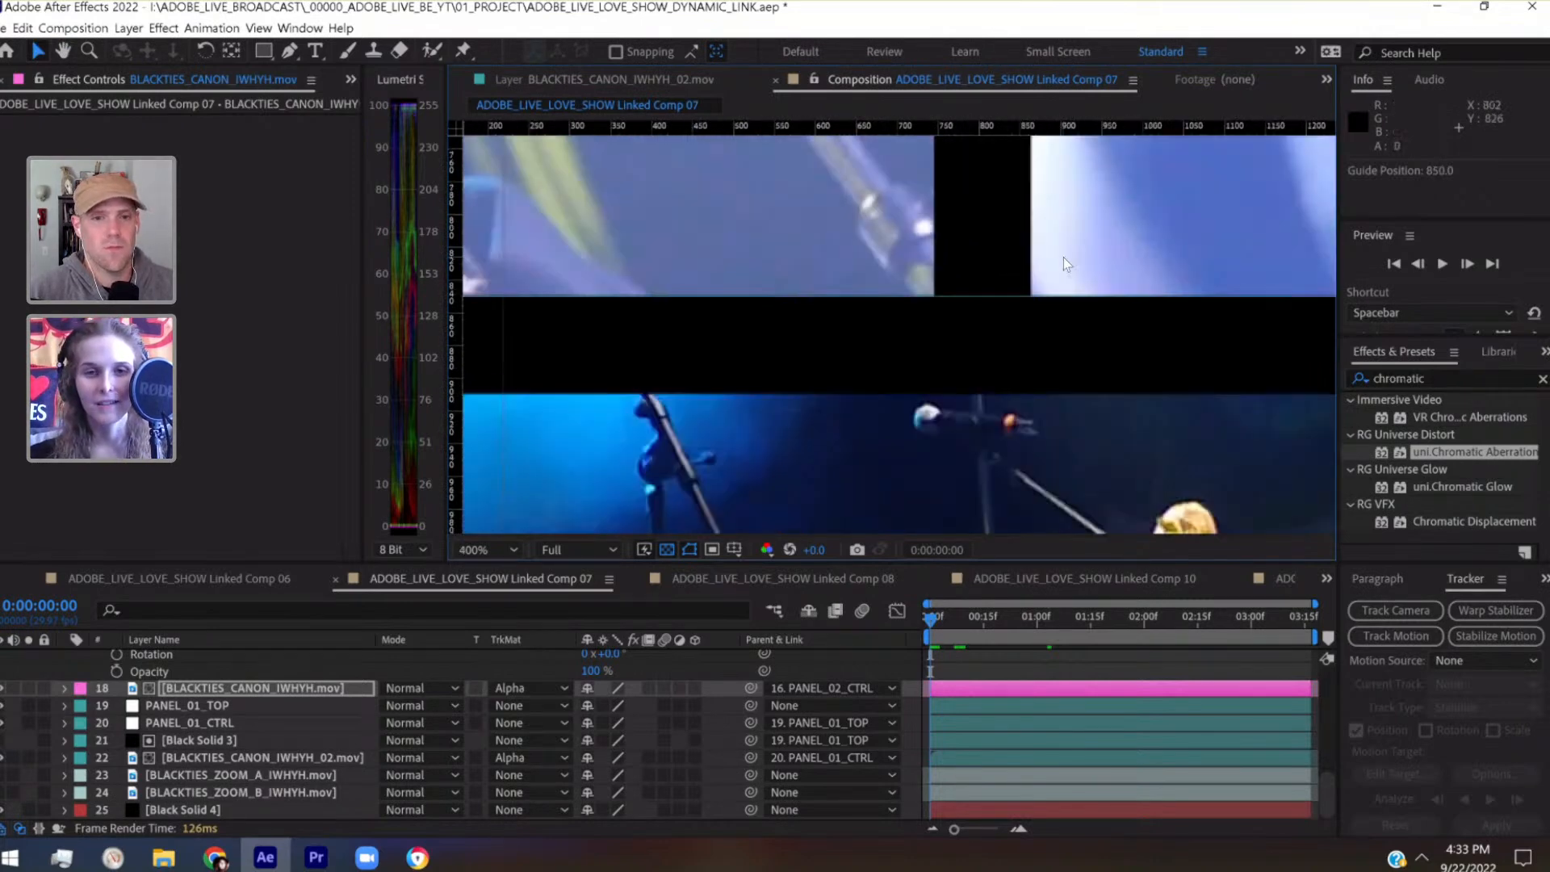
Examine the outer borders and the gaps between the upper and lower panels against the guides
{"action": "left_click_drag", "start_coordinate": [1013, 355], "coordinate": [1010, 455]}
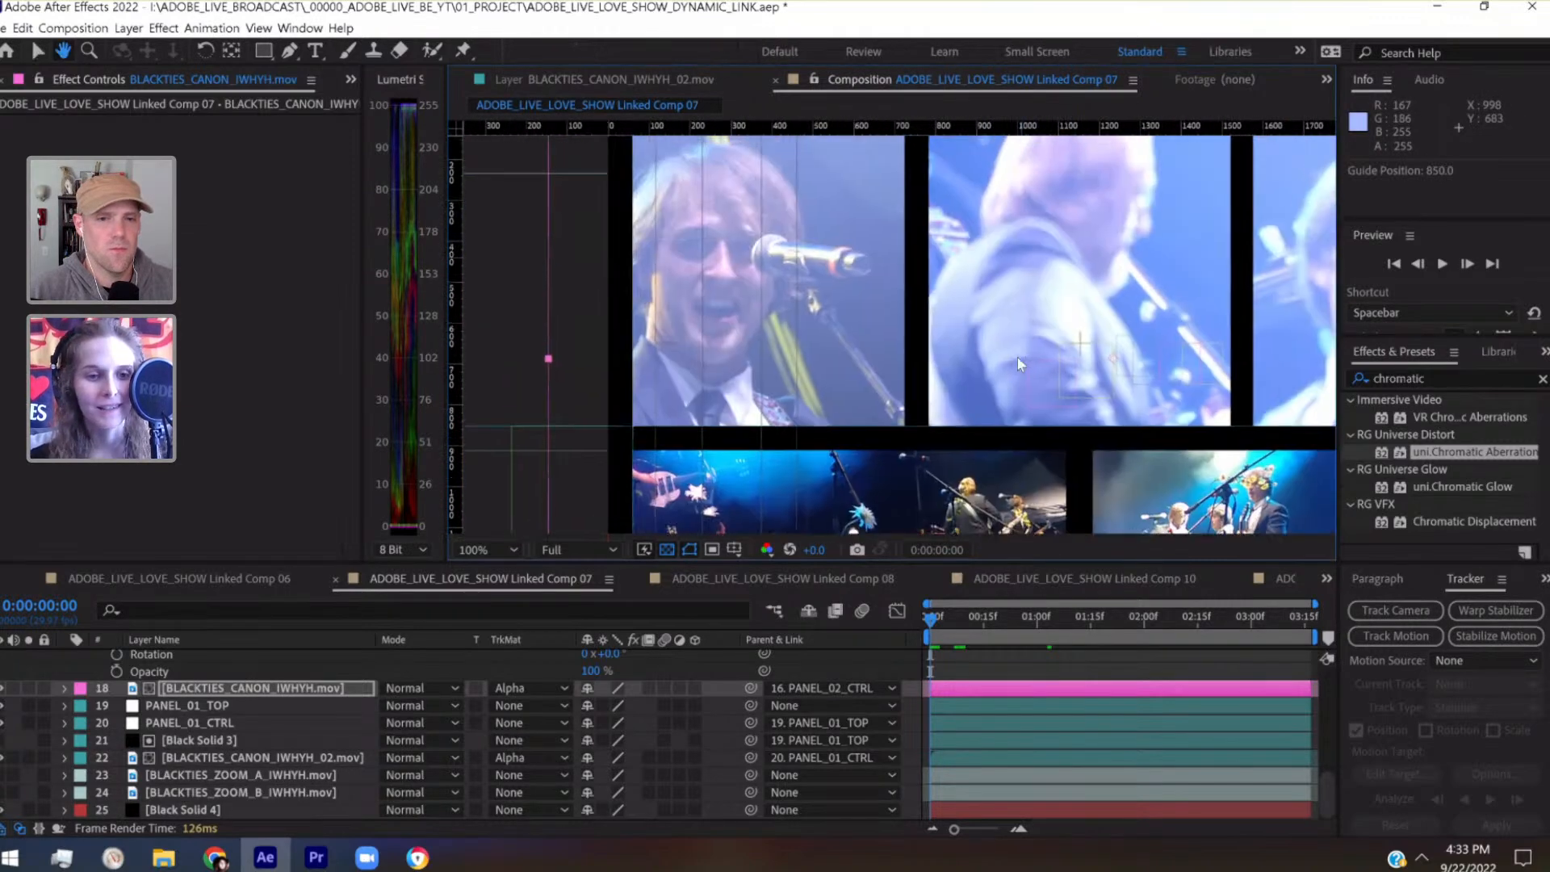
{"action": "left_click", "coordinate": [231, 689]}
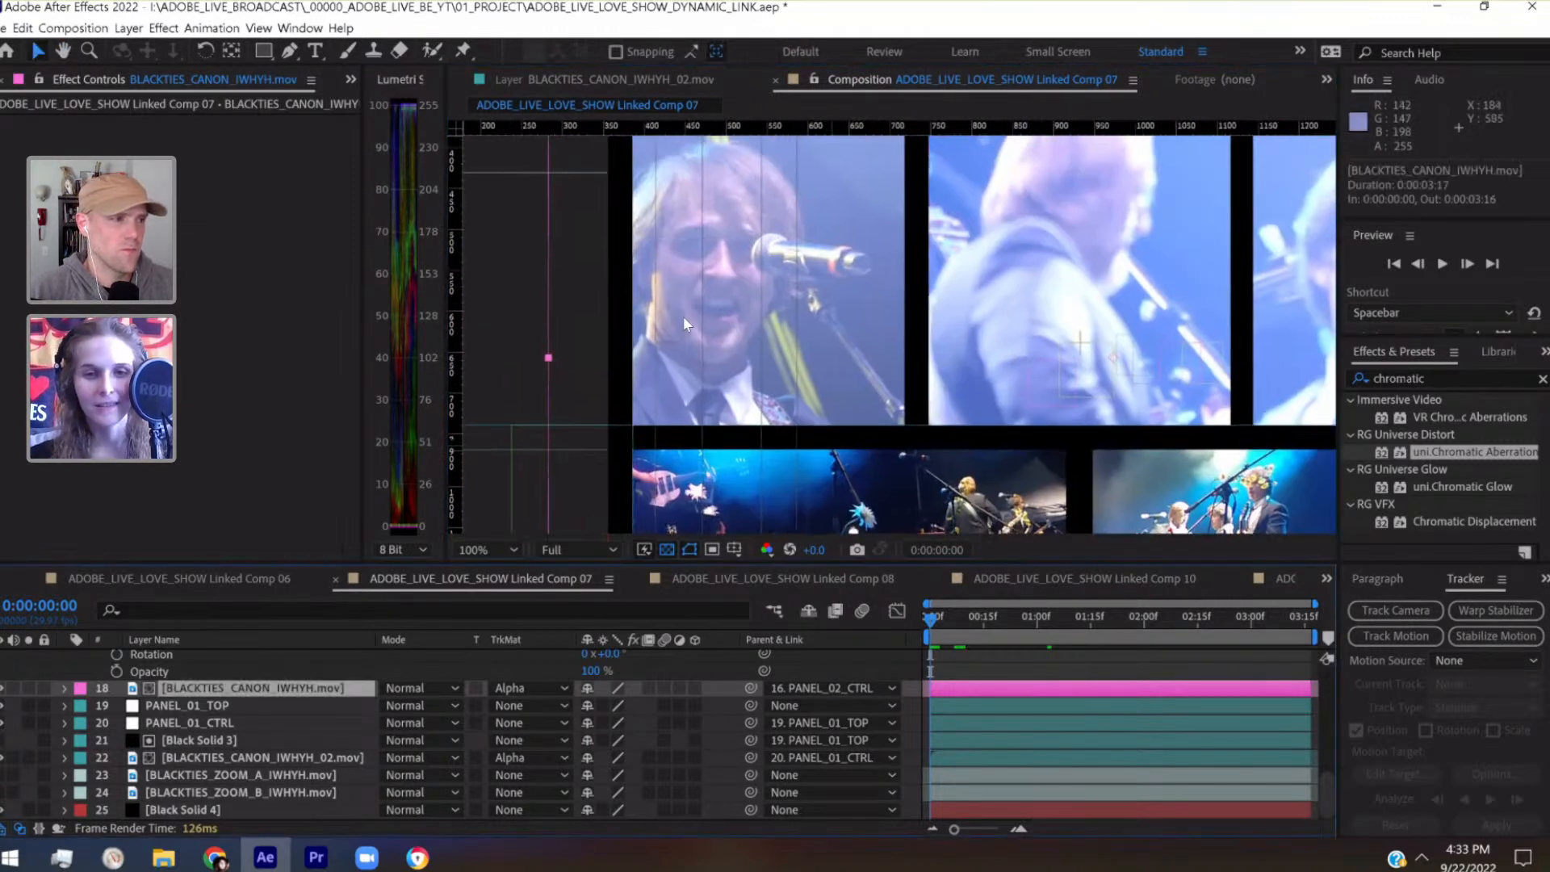
{"action": "scroll", "coordinate": [683, 324], "scroll_direction": "up", "scroll_amount": 1}
{"action": "left_click_drag", "start_coordinate": [806, 290], "coordinate": [922, 267]}
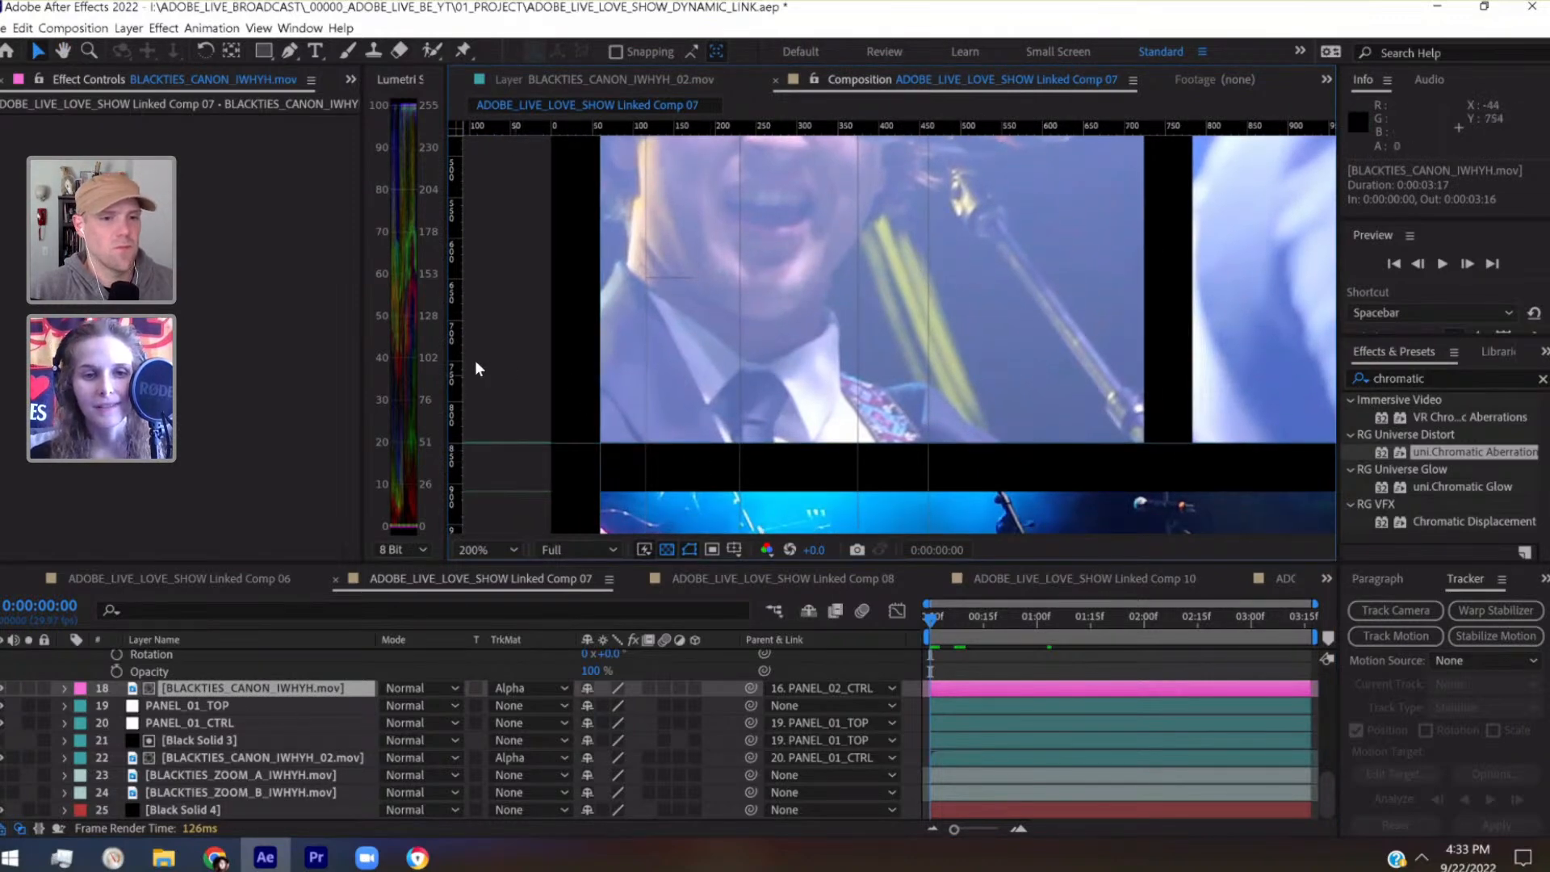
{"action": "left_click_drag", "start_coordinate": [830, 259], "coordinate": [545, 186]}
{"action": "scroll", "coordinate": [781, 360], "scroll_direction": "down", "scroll_amount": 1}
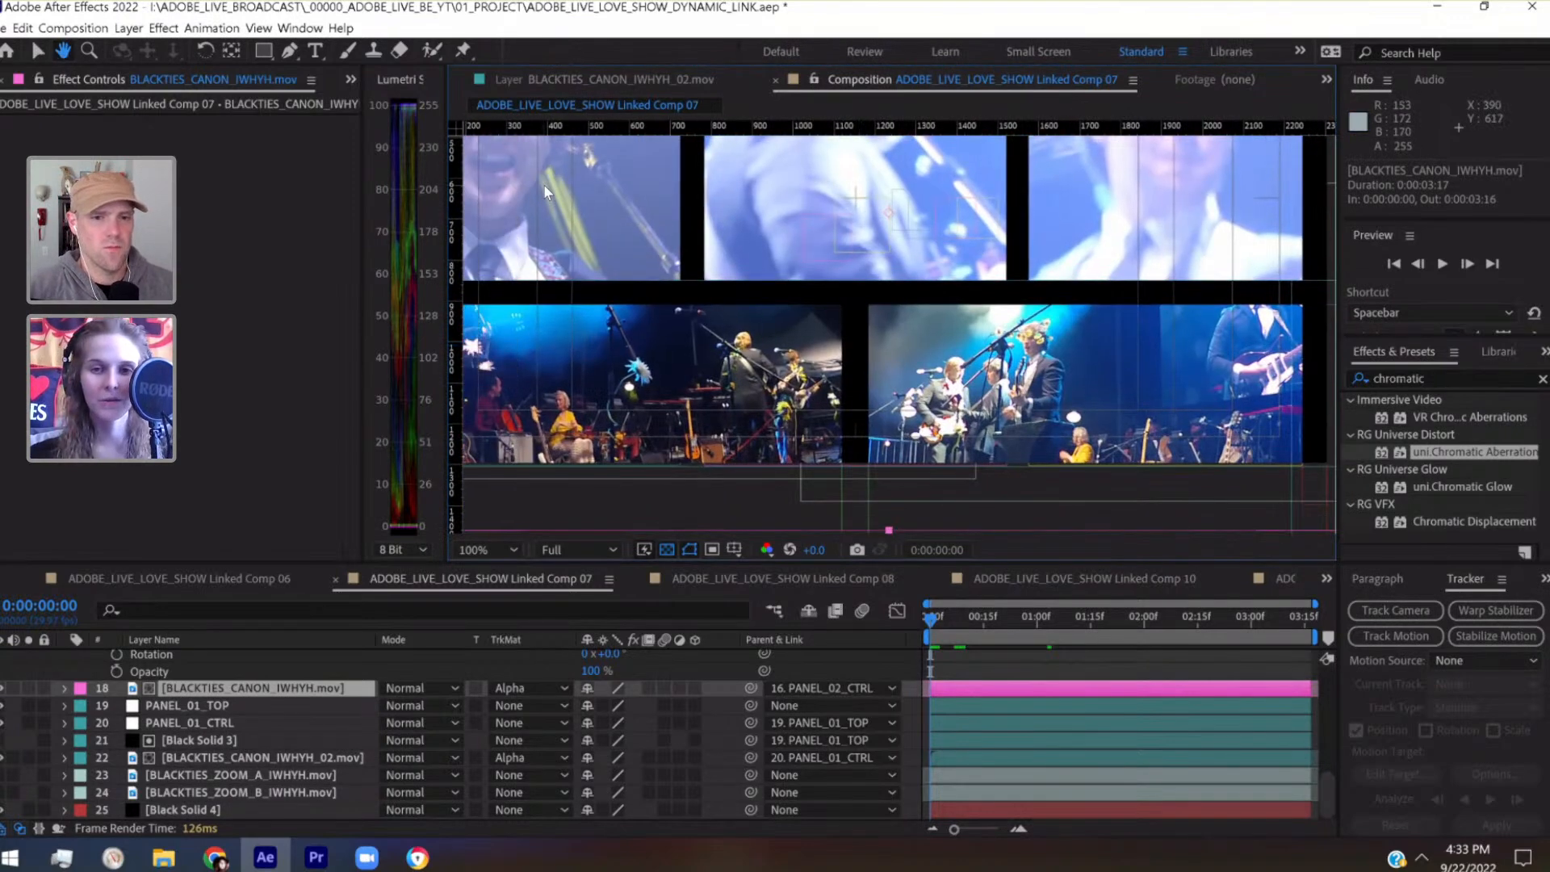
{"action": "scroll", "coordinate": [545, 186], "scroll_direction": "down", "scroll_amount": 1}
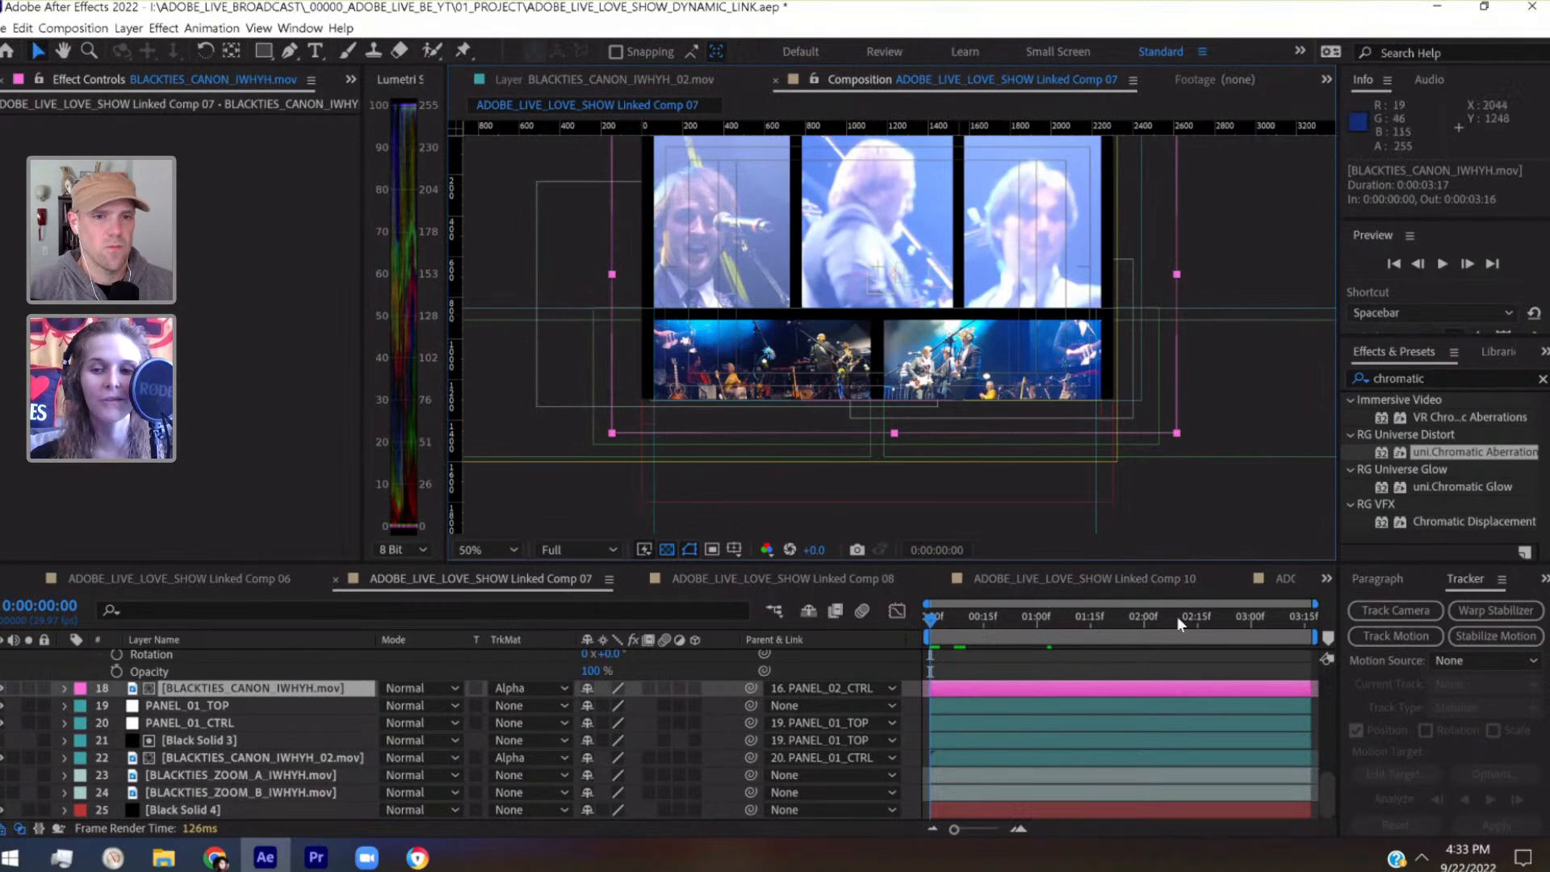
Switch to Premiere Pro, save the project, and select the Linked Comp 06 clip at 00:15:31:22 for reference
{"action": "left_click", "coordinate": [1325, 576]}
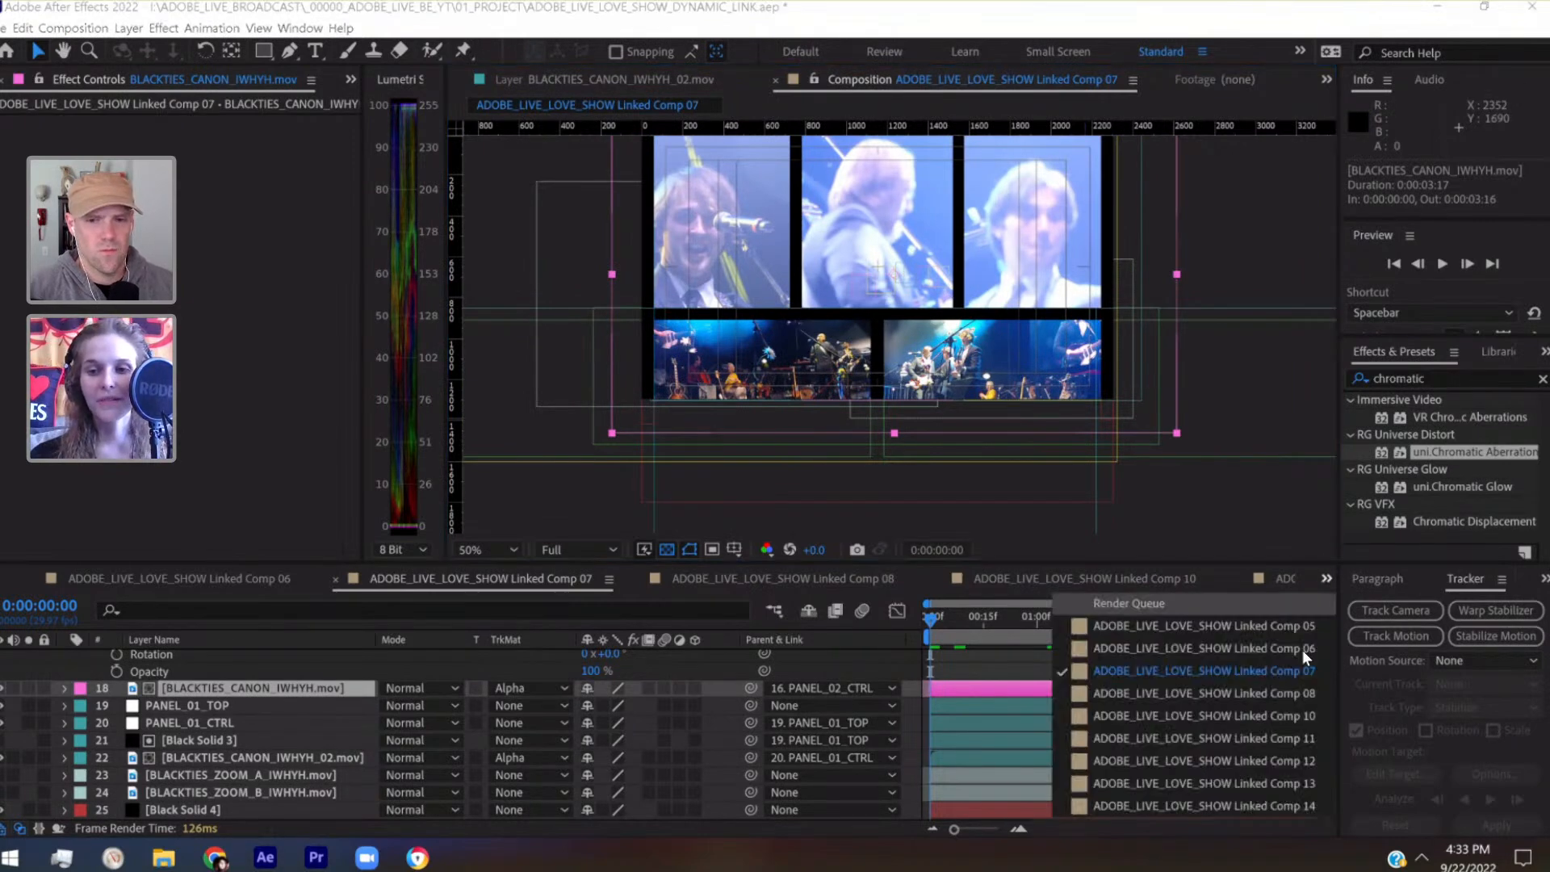
{"action": "left_click", "coordinate": [1329, 572]}
{"action": "key", "text": "alt+Tab"}
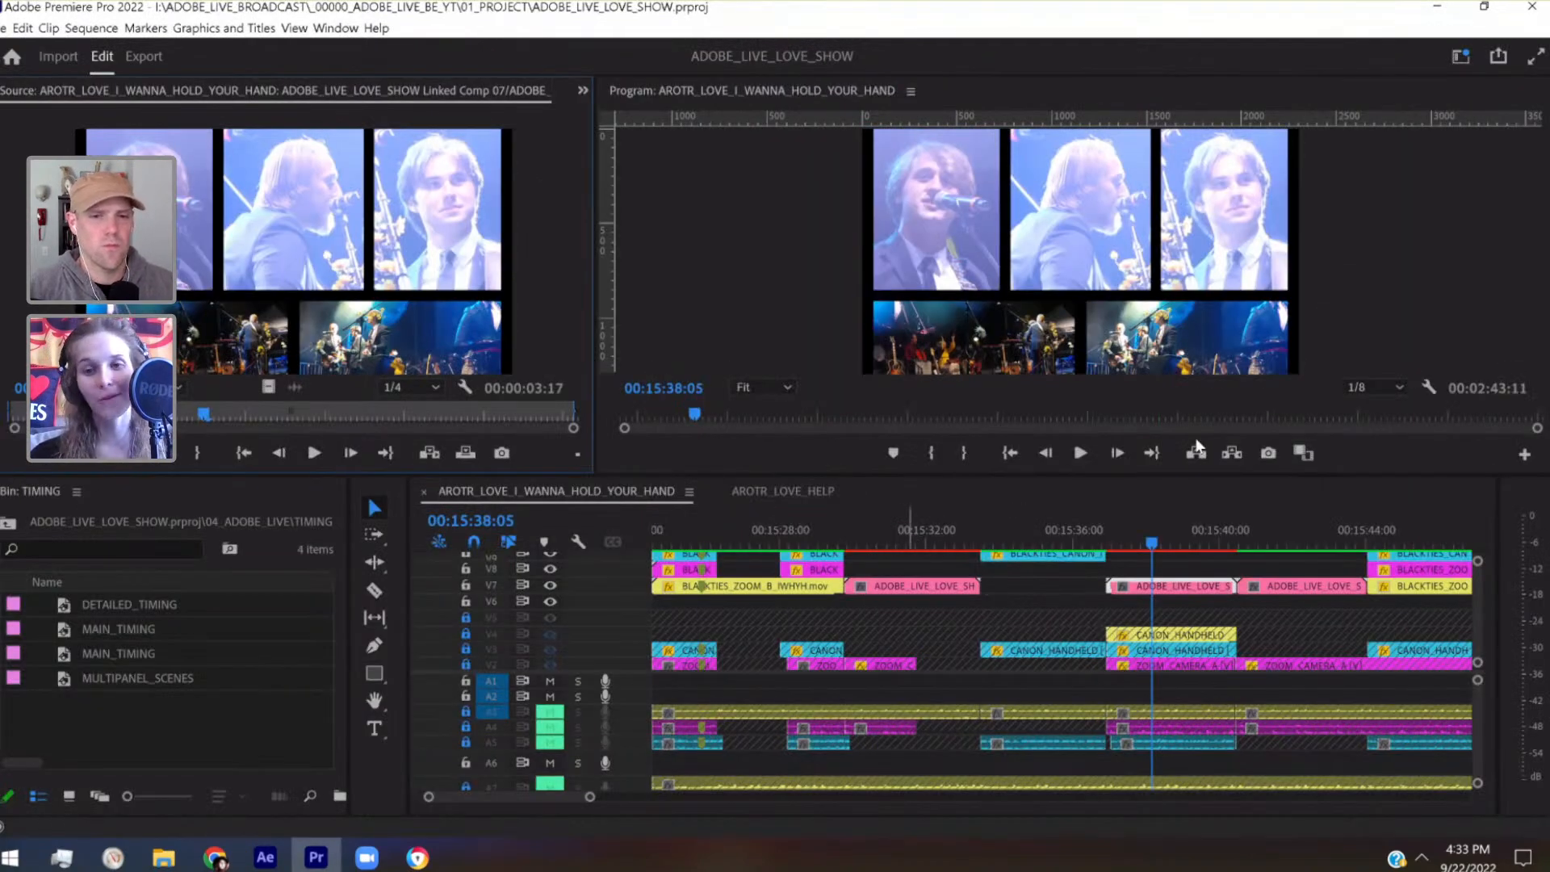
{"action": "key", "text": "ctrl+s"}
{"action": "left_click", "coordinate": [919, 545]}
{"action": "left_click", "coordinate": [909, 586]}
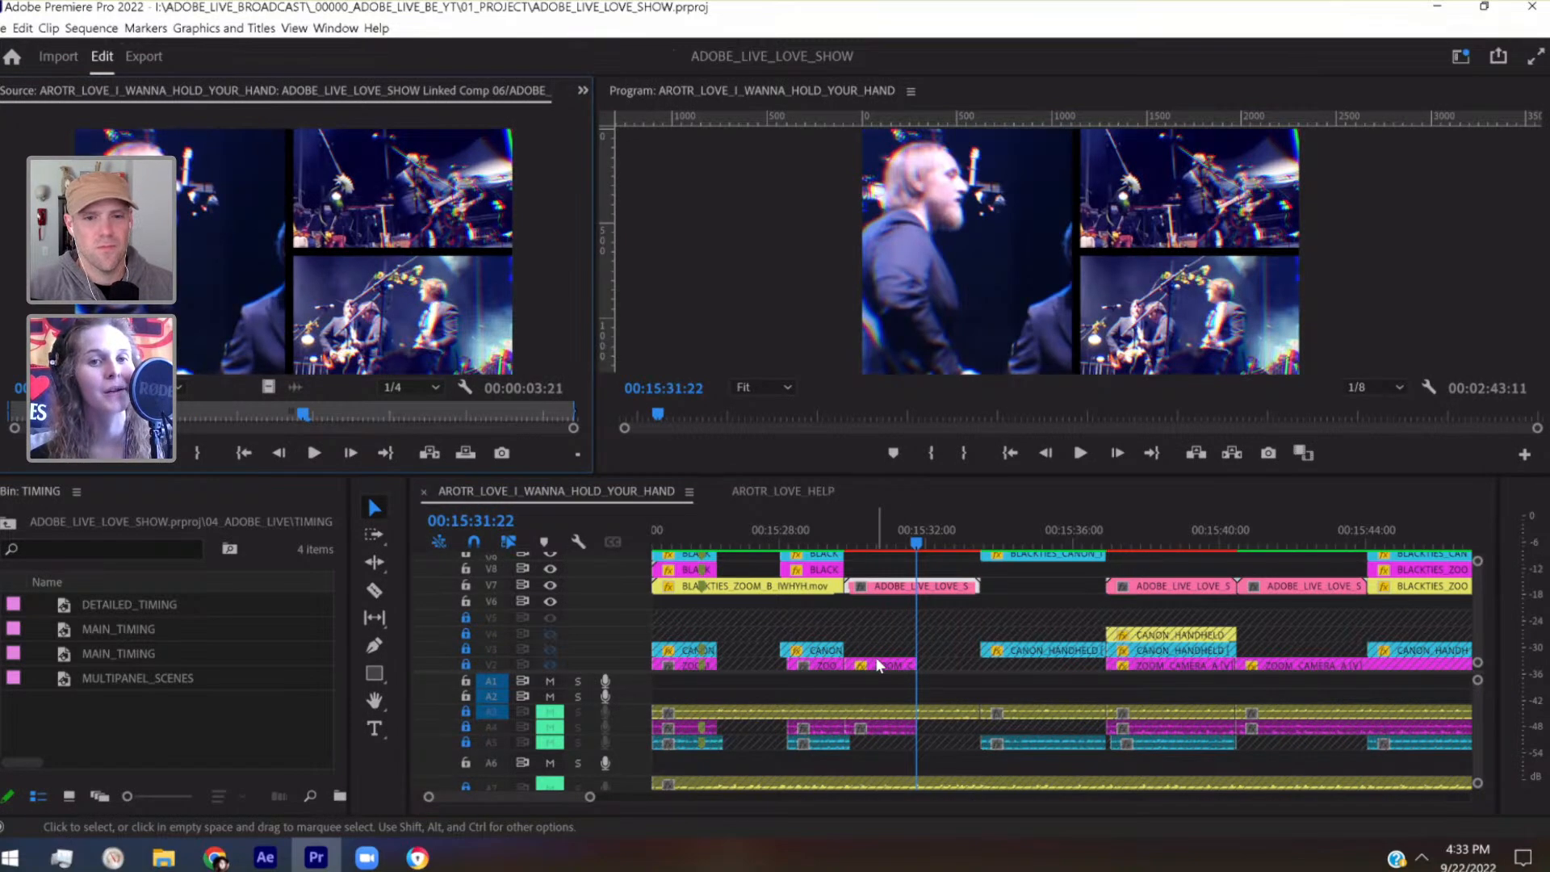
Switch to After Effects, open Linked Comp 06, and select the Lumetri Color effect on the matted BLACKTIES_ZOOM_A_IWHYH.mov layer
{"action": "mouse_move", "coordinate": [268, 864]}
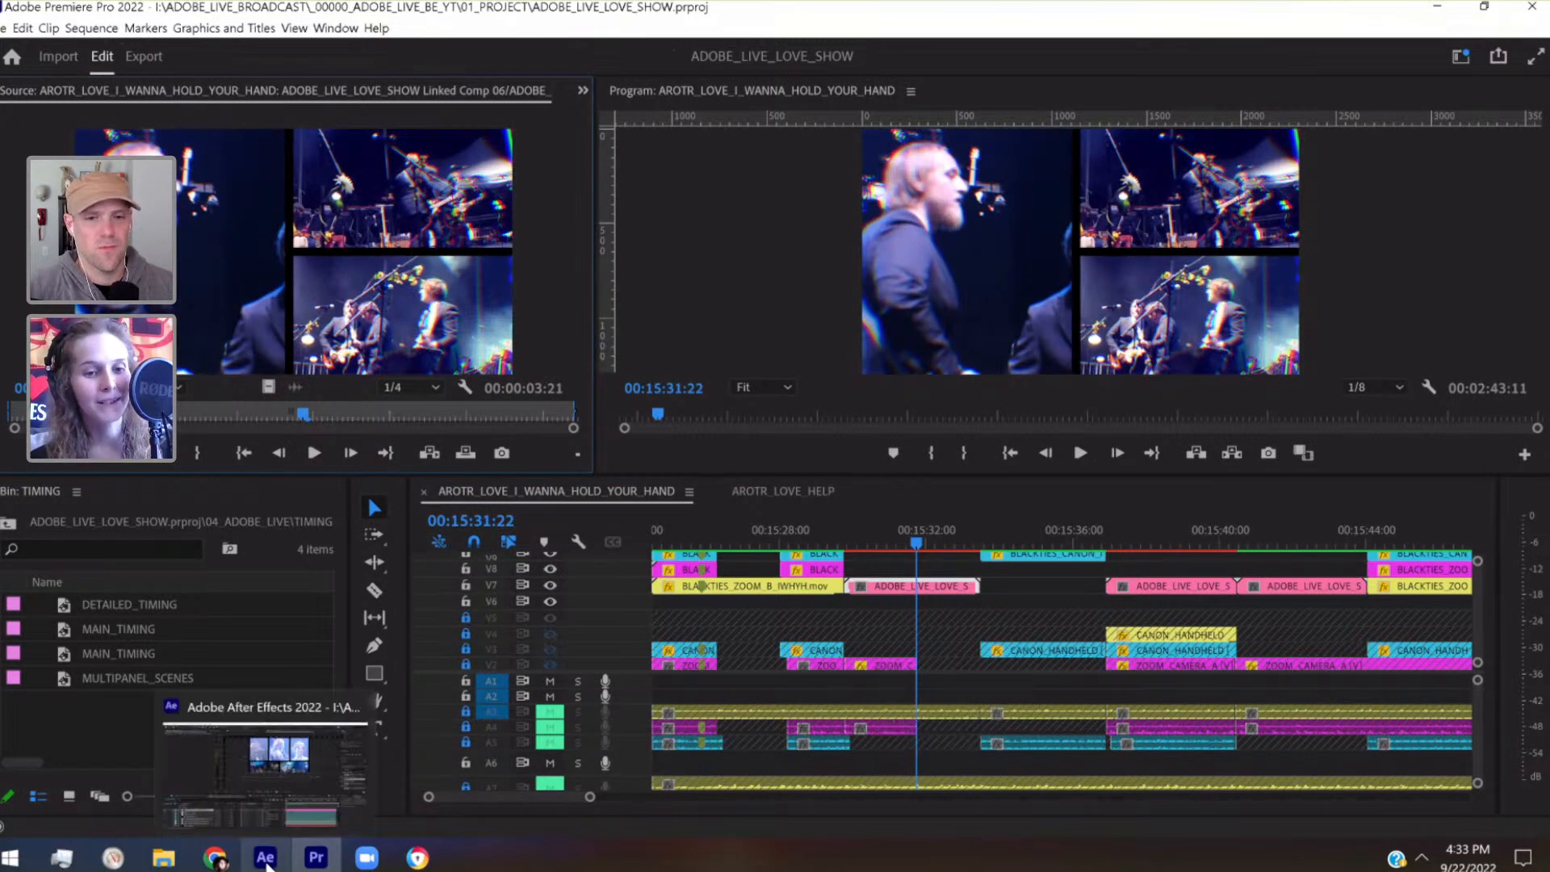
{"action": "left_click", "coordinate": [268, 860]}
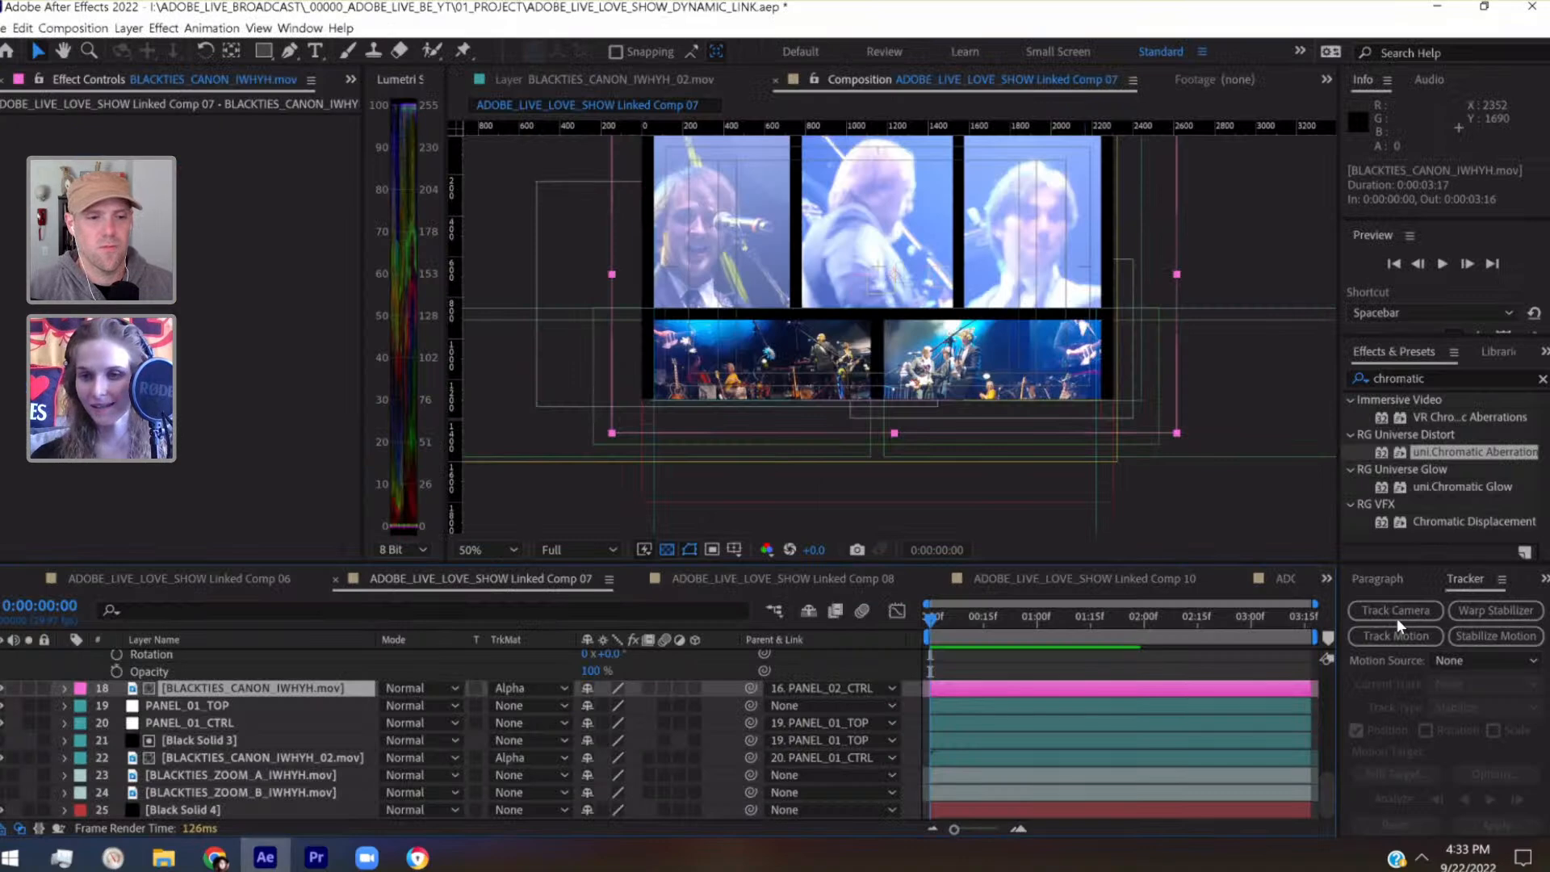
{"action": "left_click", "coordinate": [1284, 648]}
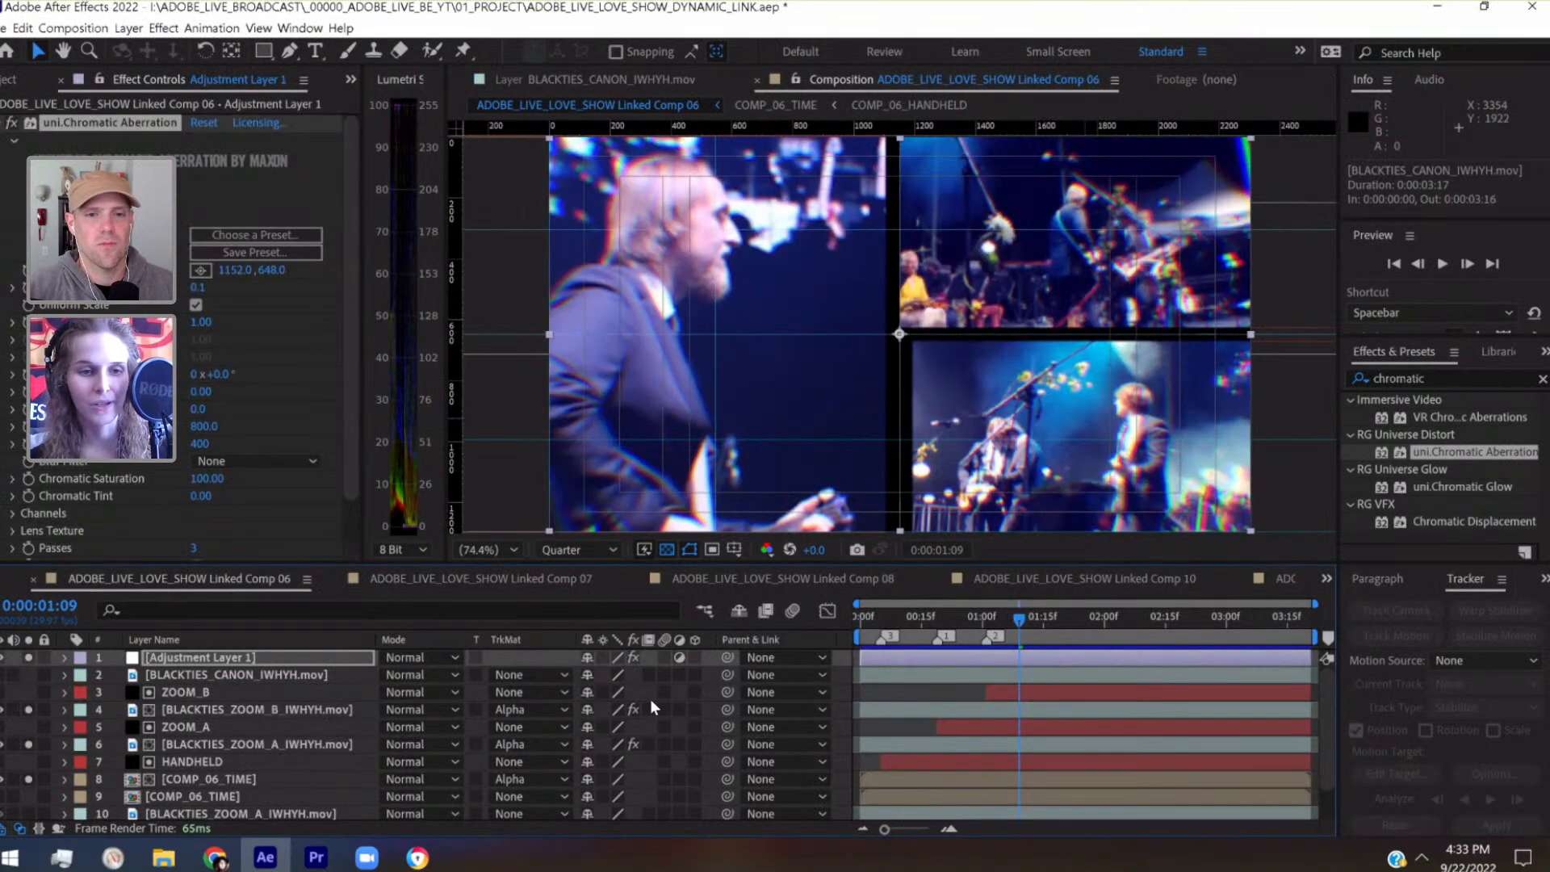
{"action": "left_click", "coordinate": [239, 745]}
{"action": "left_click", "coordinate": [84, 122]}
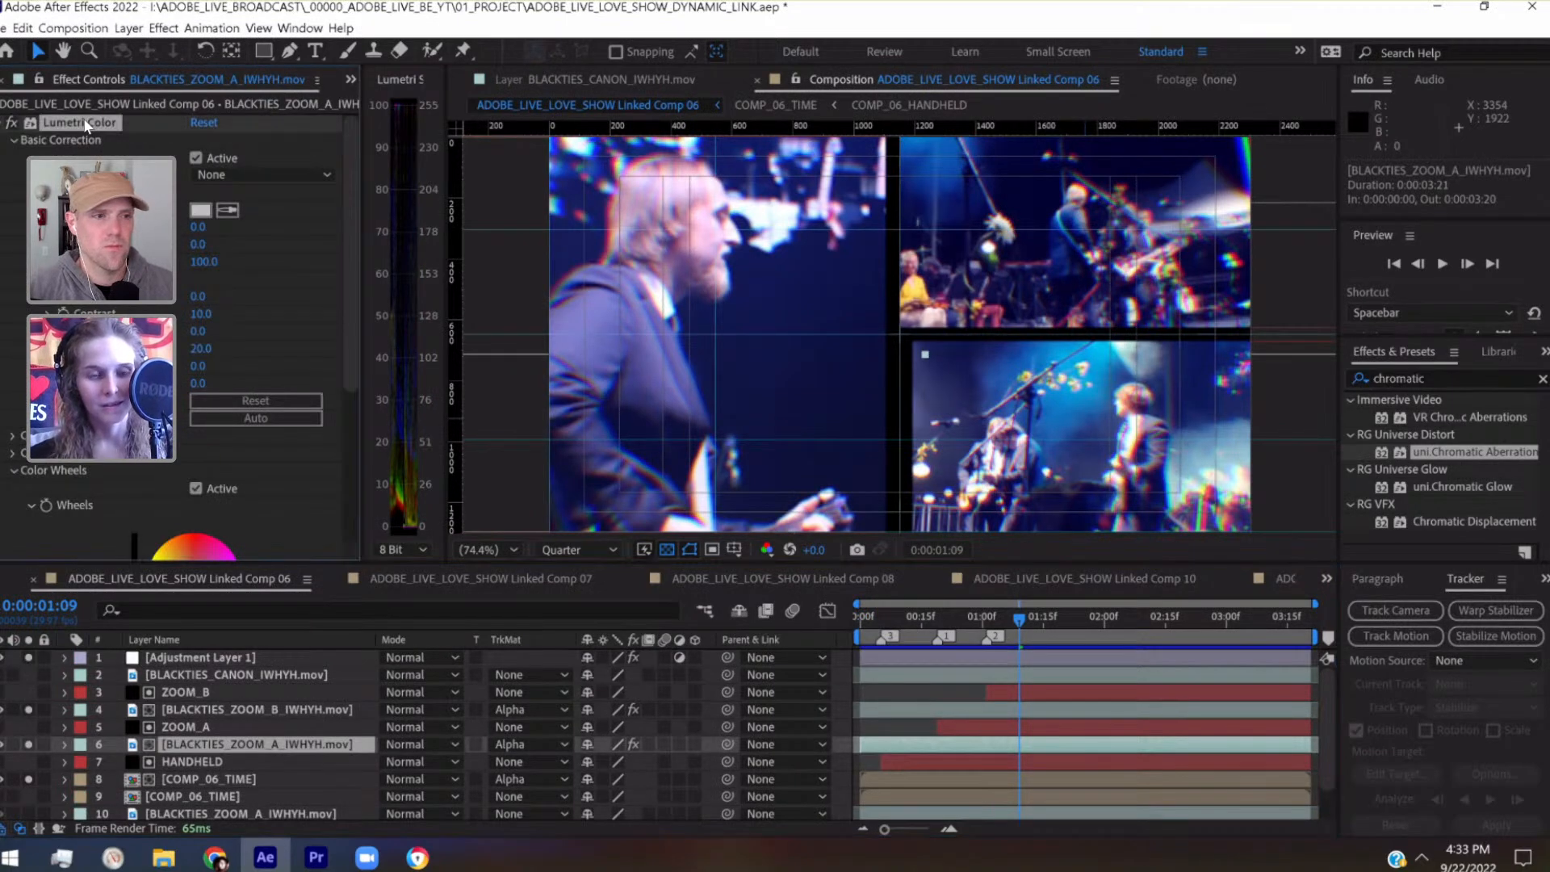
Return to Linked Comp 07 and look through its layer stack for the zoom-footage and camera layers
{"action": "left_click", "coordinate": [1327, 578]}
{"action": "left_click", "coordinate": [1218, 672]}
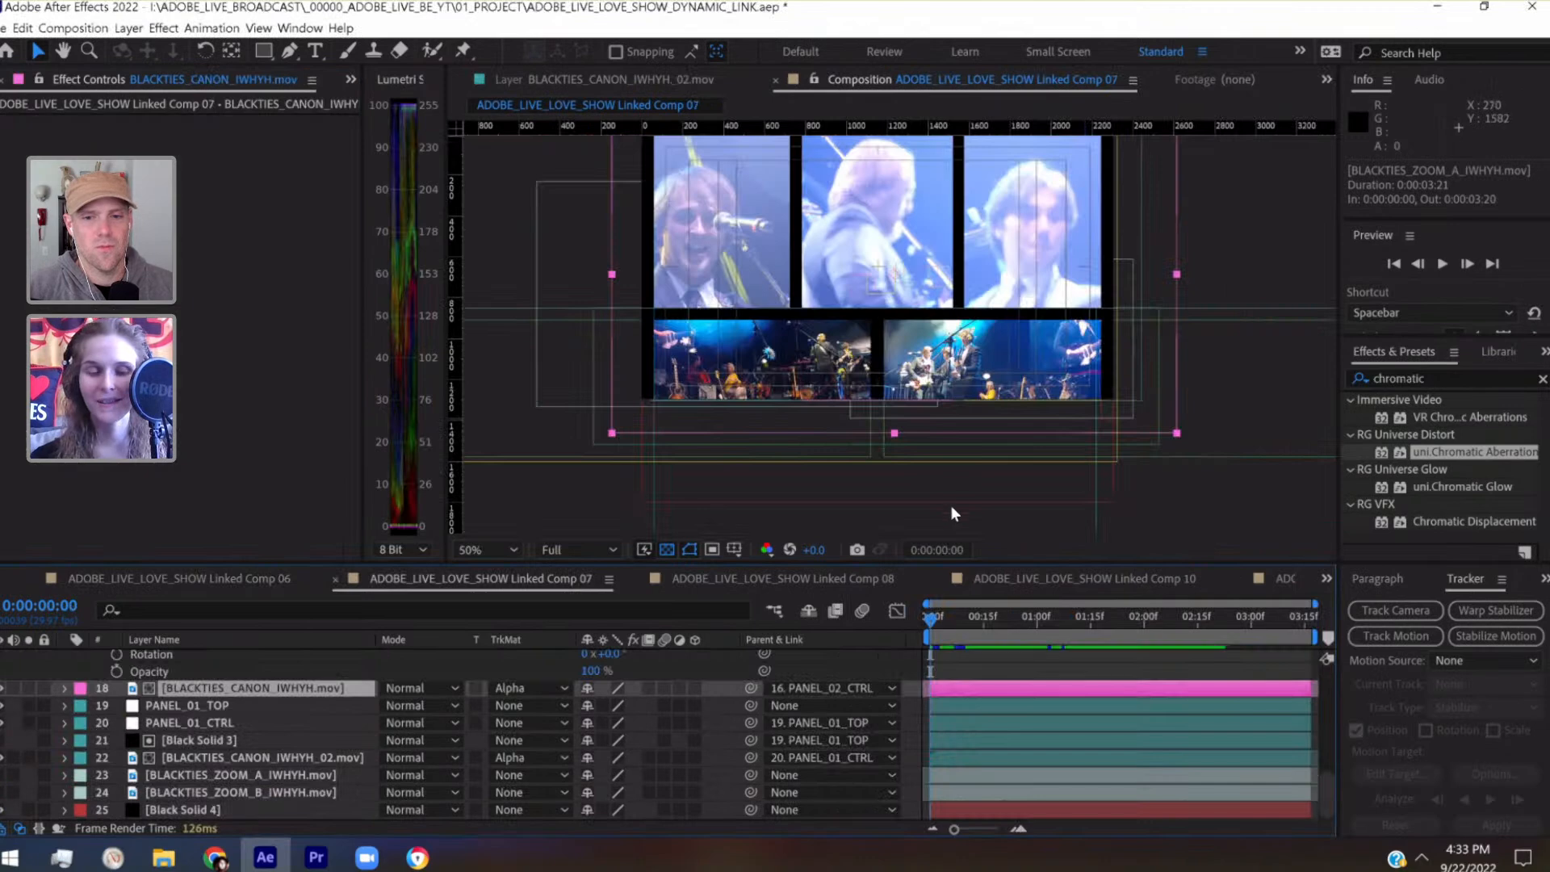
{"action": "scroll", "coordinate": [190, 699], "scroll_direction": "up", "scroll_amount": 10}
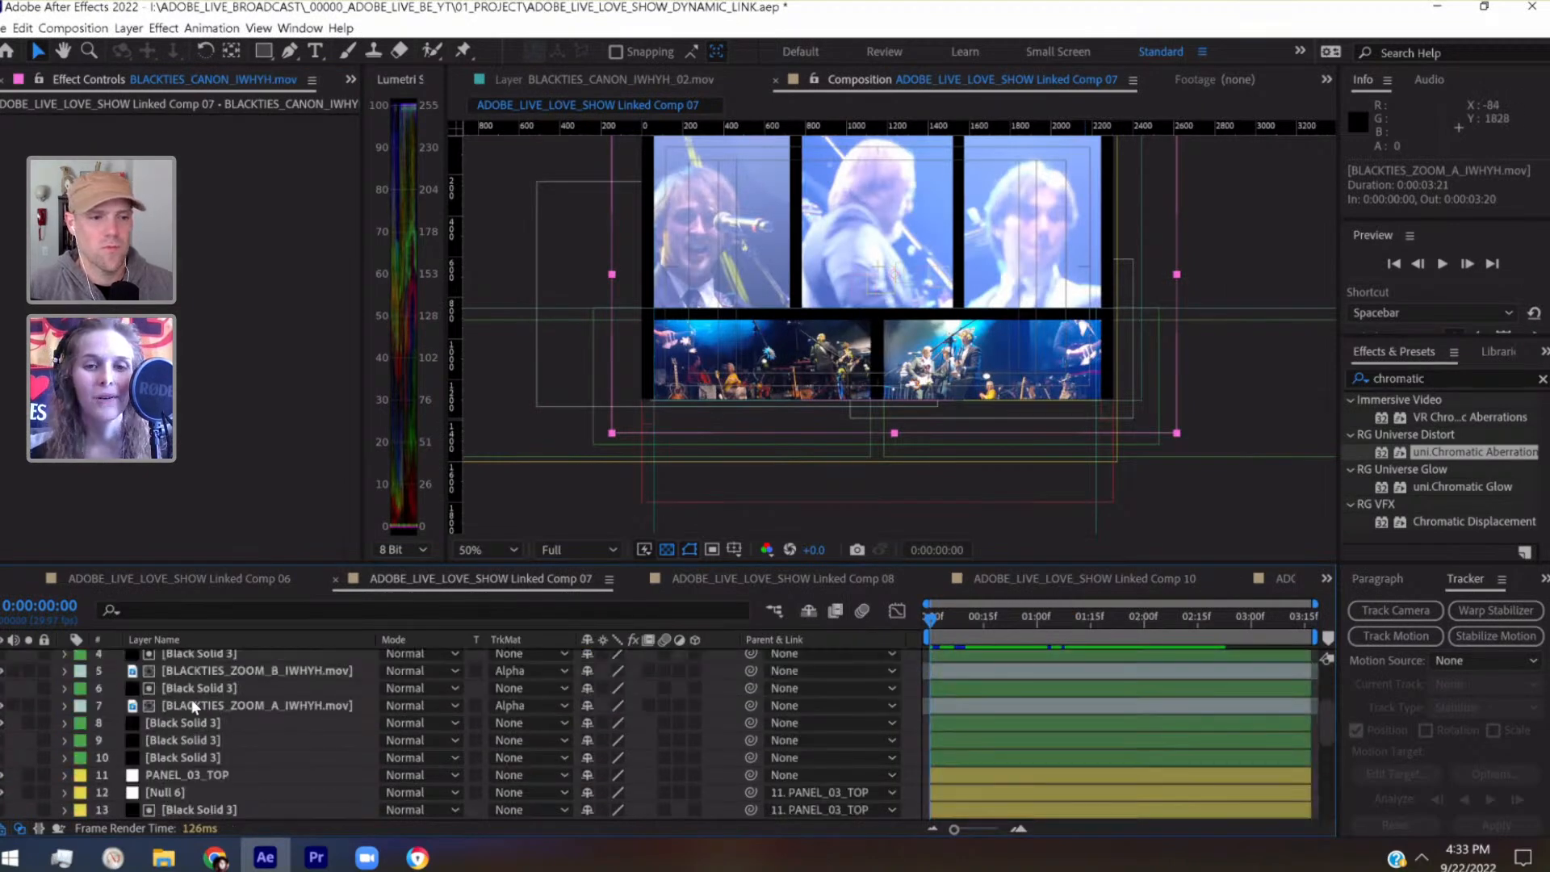
{"action": "scroll", "coordinate": [191, 699], "scroll_direction": "down", "scroll_amount": 10}
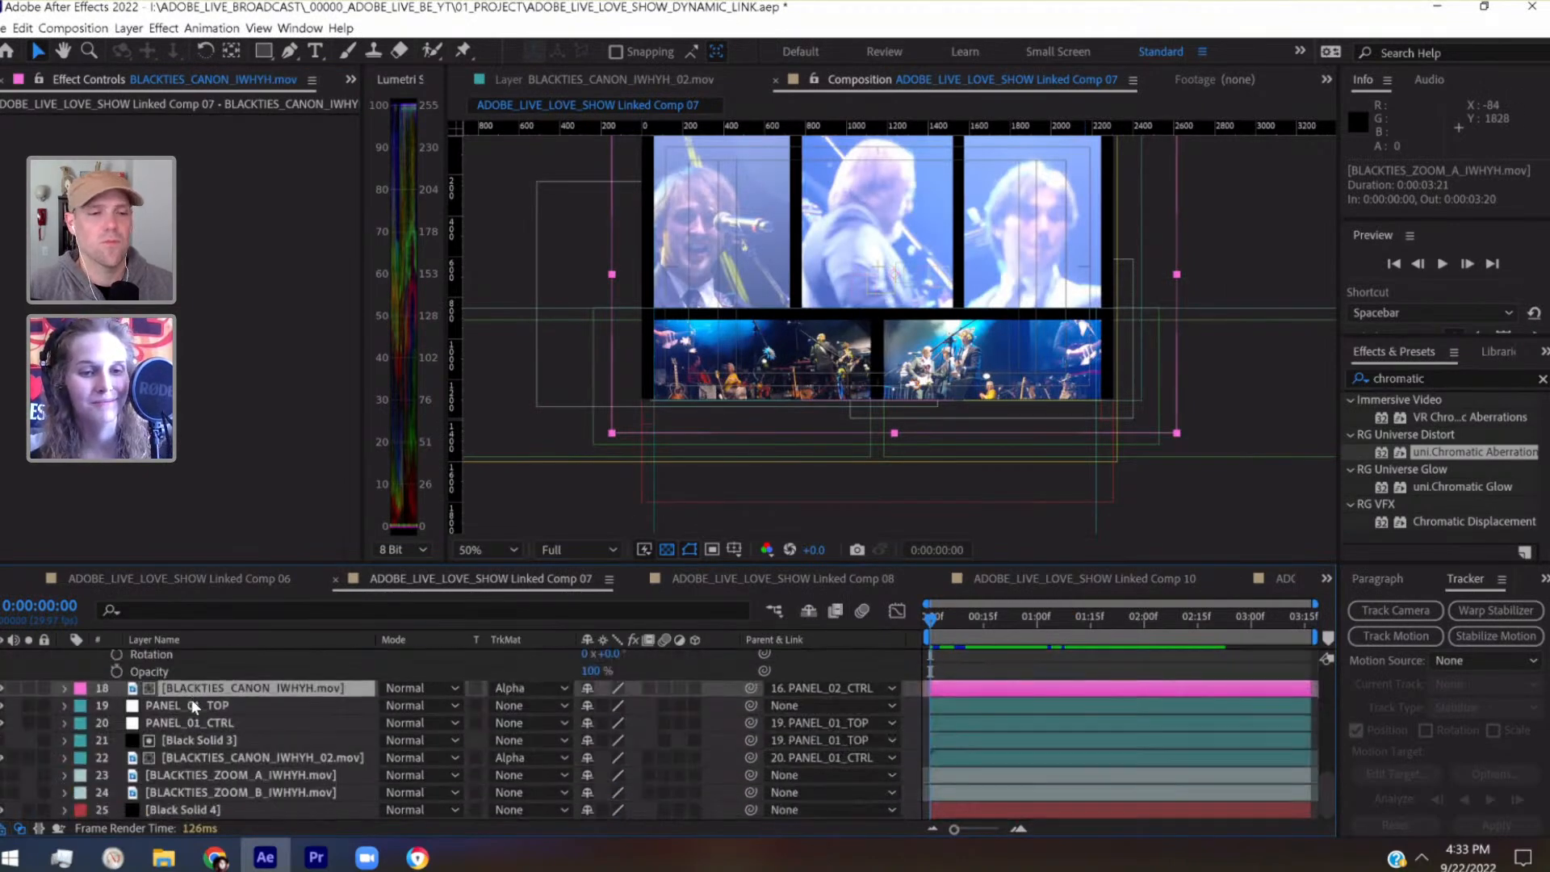
{"action": "scroll", "coordinate": [271, 683], "scroll_direction": "up", "scroll_amount": 10}
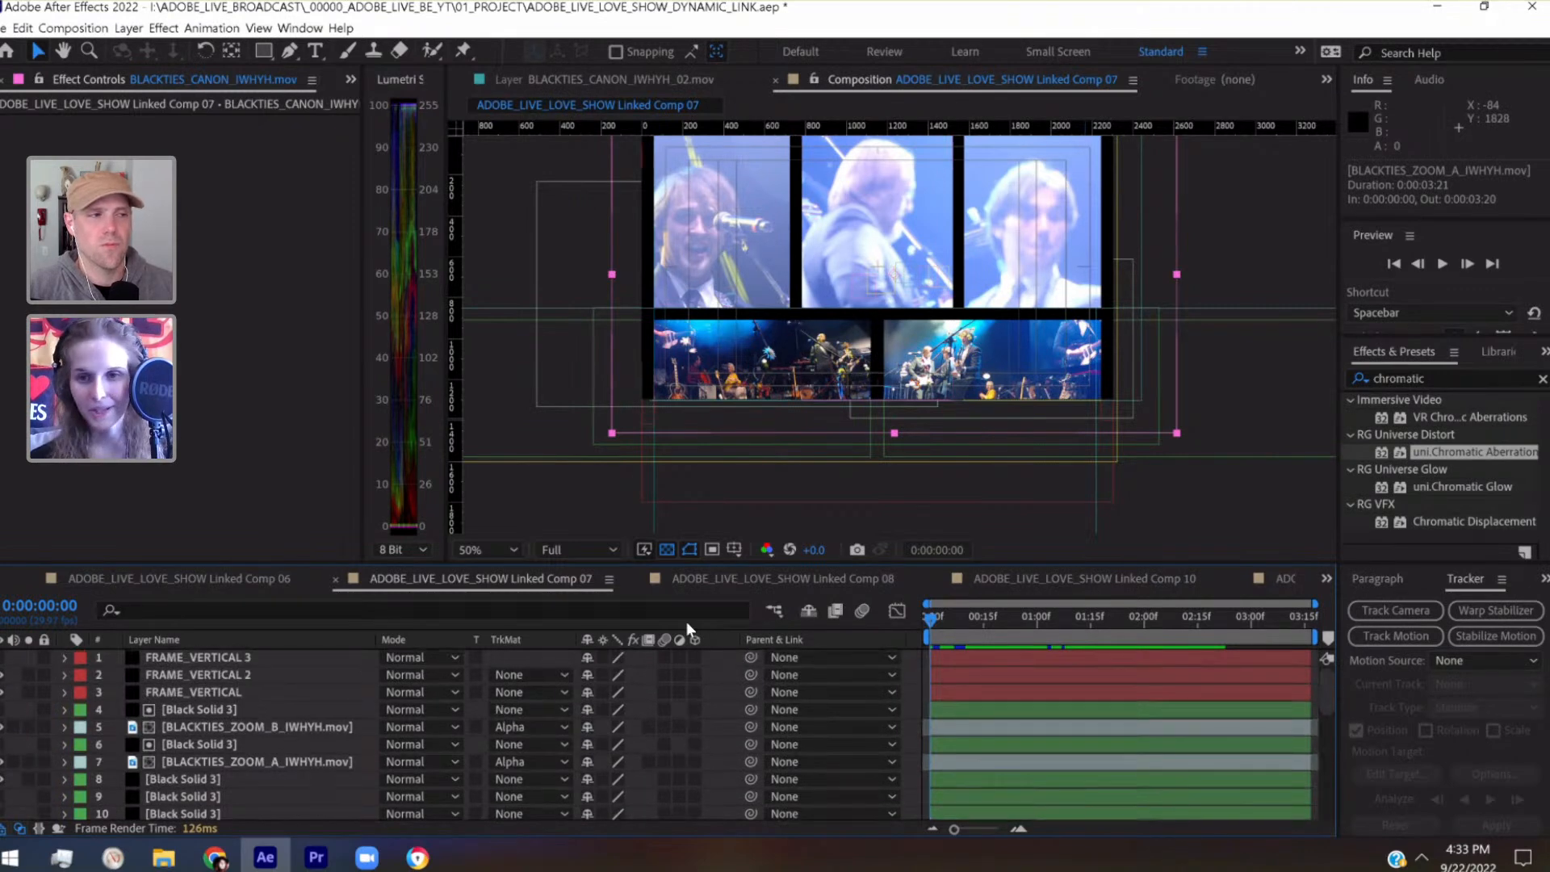
Copy the Lumetri Color grade from Linked Comp 06's matted BLACKTIES_ZOOM_A_IWHYH.mov layer onto the matching layer 7 in Linked Comp 07
{"action": "left_click", "coordinate": [1325, 580]}
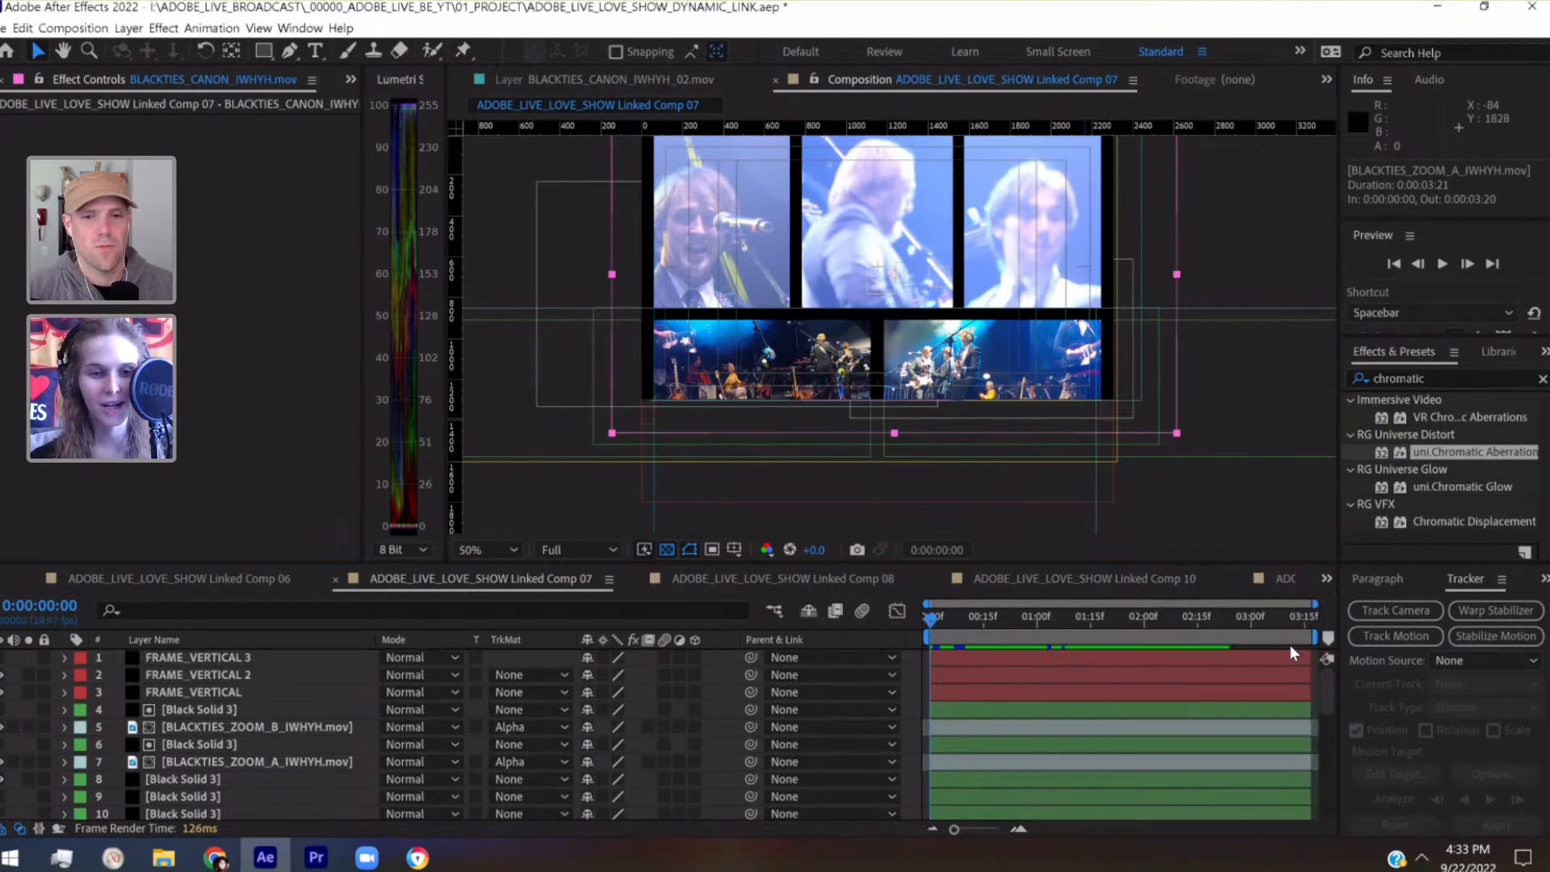
{"action": "left_click", "coordinate": [1290, 644]}
{"action": "left_click", "coordinate": [1326, 580]}
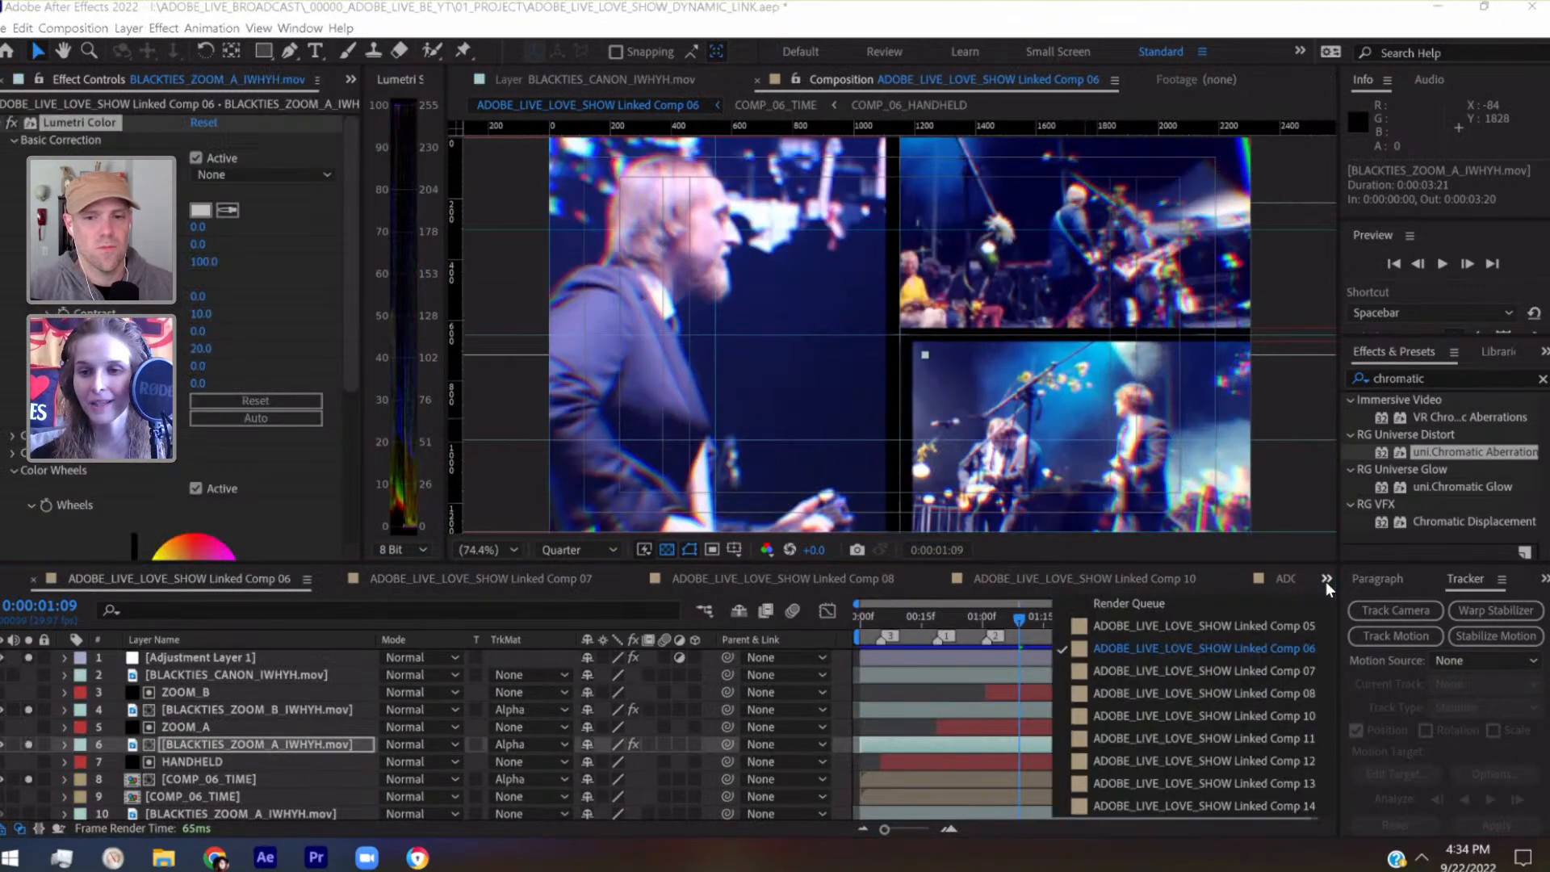
{"action": "left_click", "coordinate": [1282, 670]}
{"action": "left_click", "coordinate": [268, 761]}
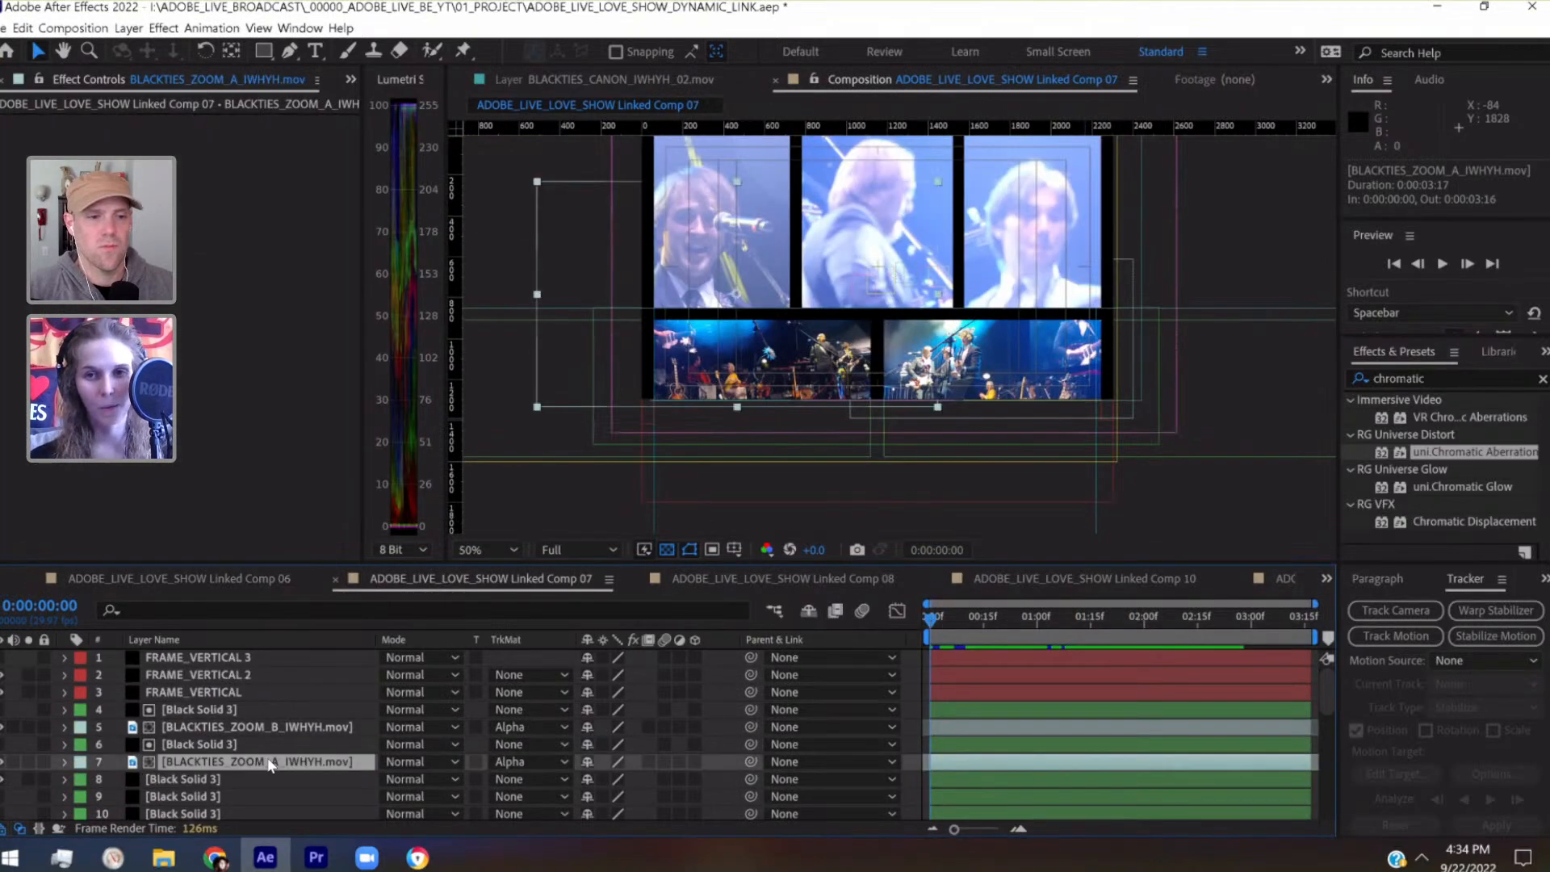
Copy the Lumetri Color effect from Linked Comp 06's matted BLACKTIES_ZOOM_B_IWHYH.mov layer onto layer 5 in Linked Comp 07
{"action": "left_click", "coordinate": [1326, 575]}
{"action": "left_click", "coordinate": [1273, 657]}
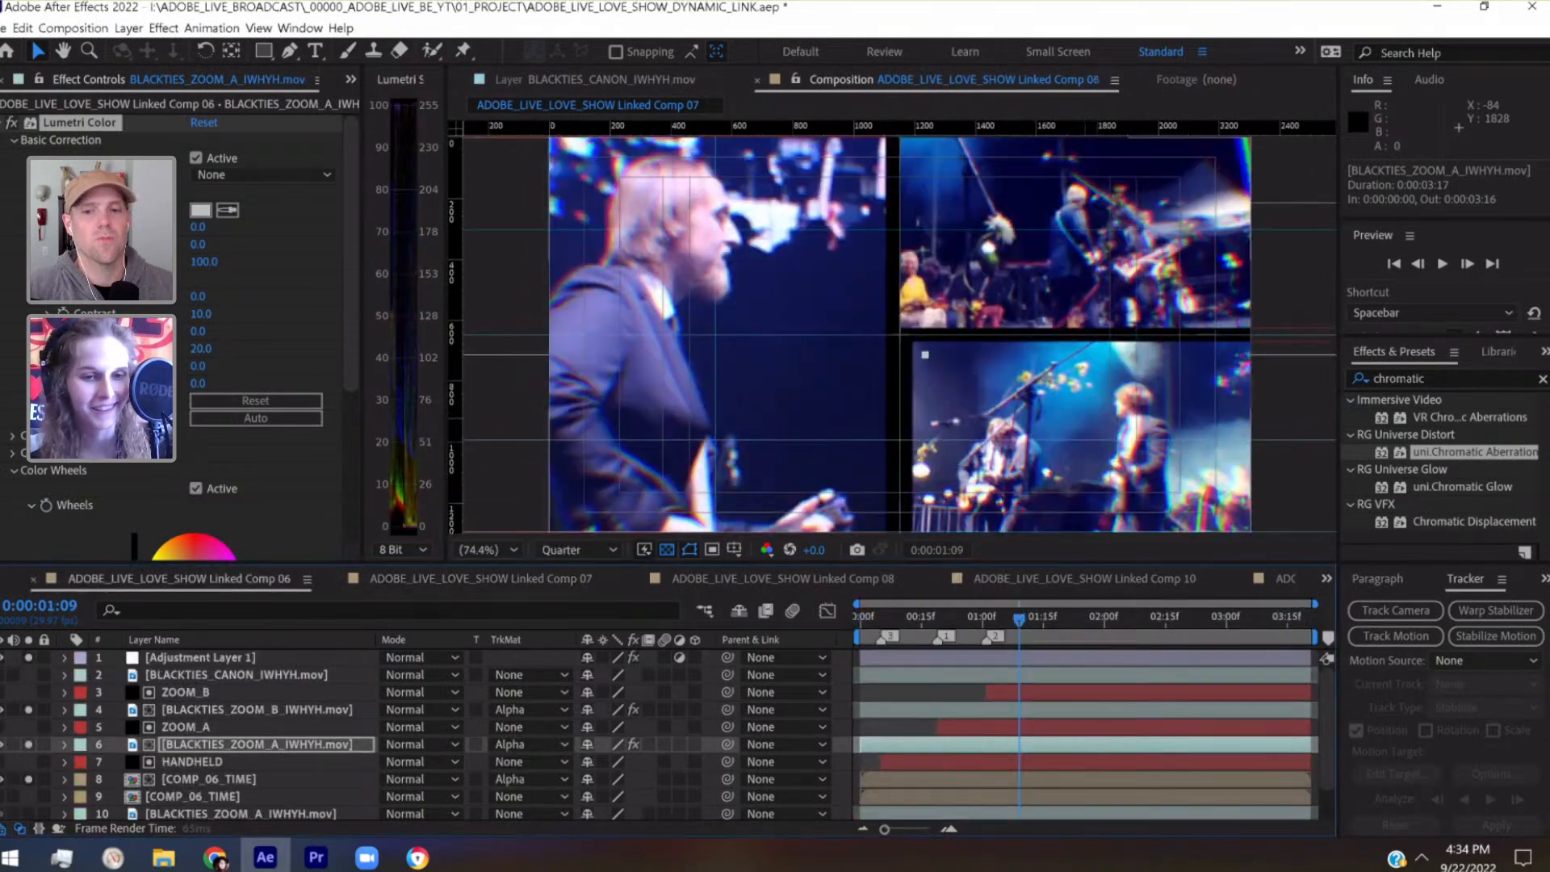
{"action": "left_click", "coordinate": [253, 709]}
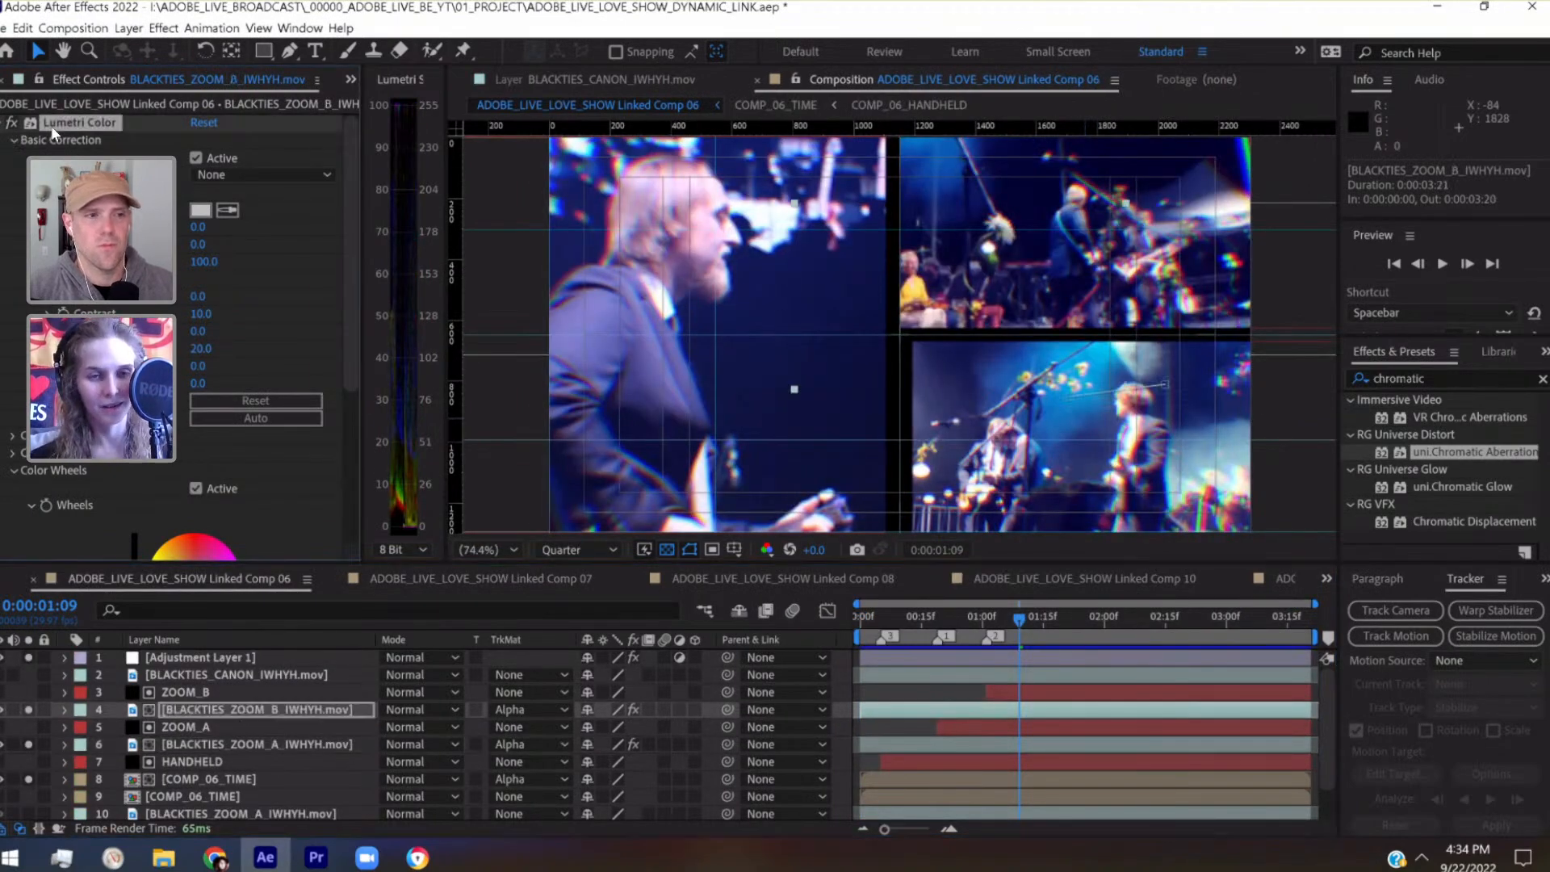
{"action": "left_click", "coordinate": [1325, 581]}
{"action": "left_click", "coordinate": [1297, 668]}
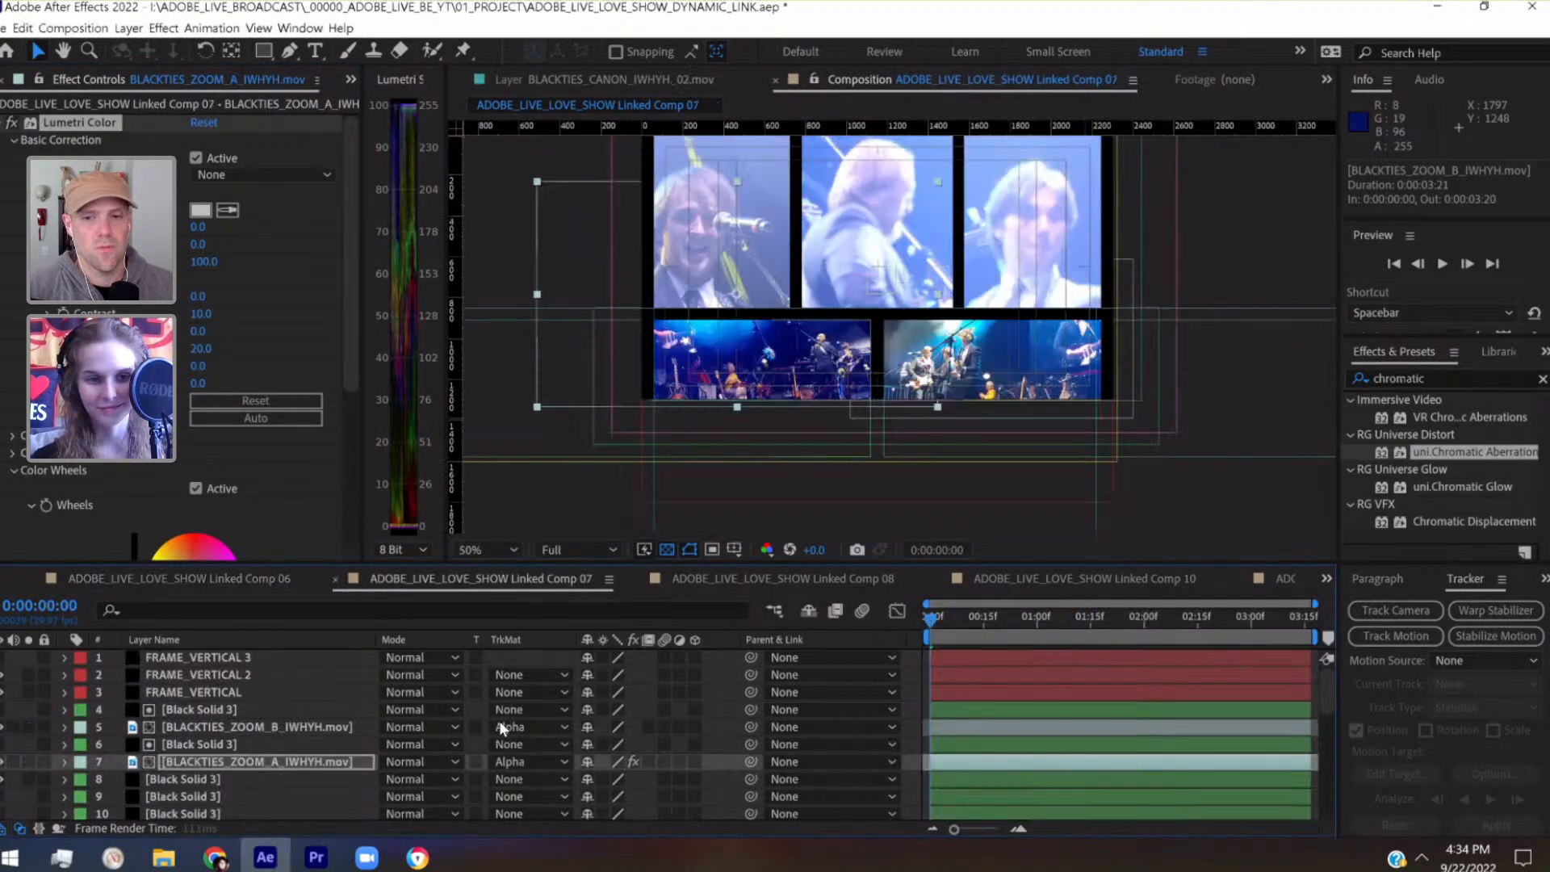
{"action": "left_click", "coordinate": [327, 726]}
{"action": "key", "text": "ctrl+v"}
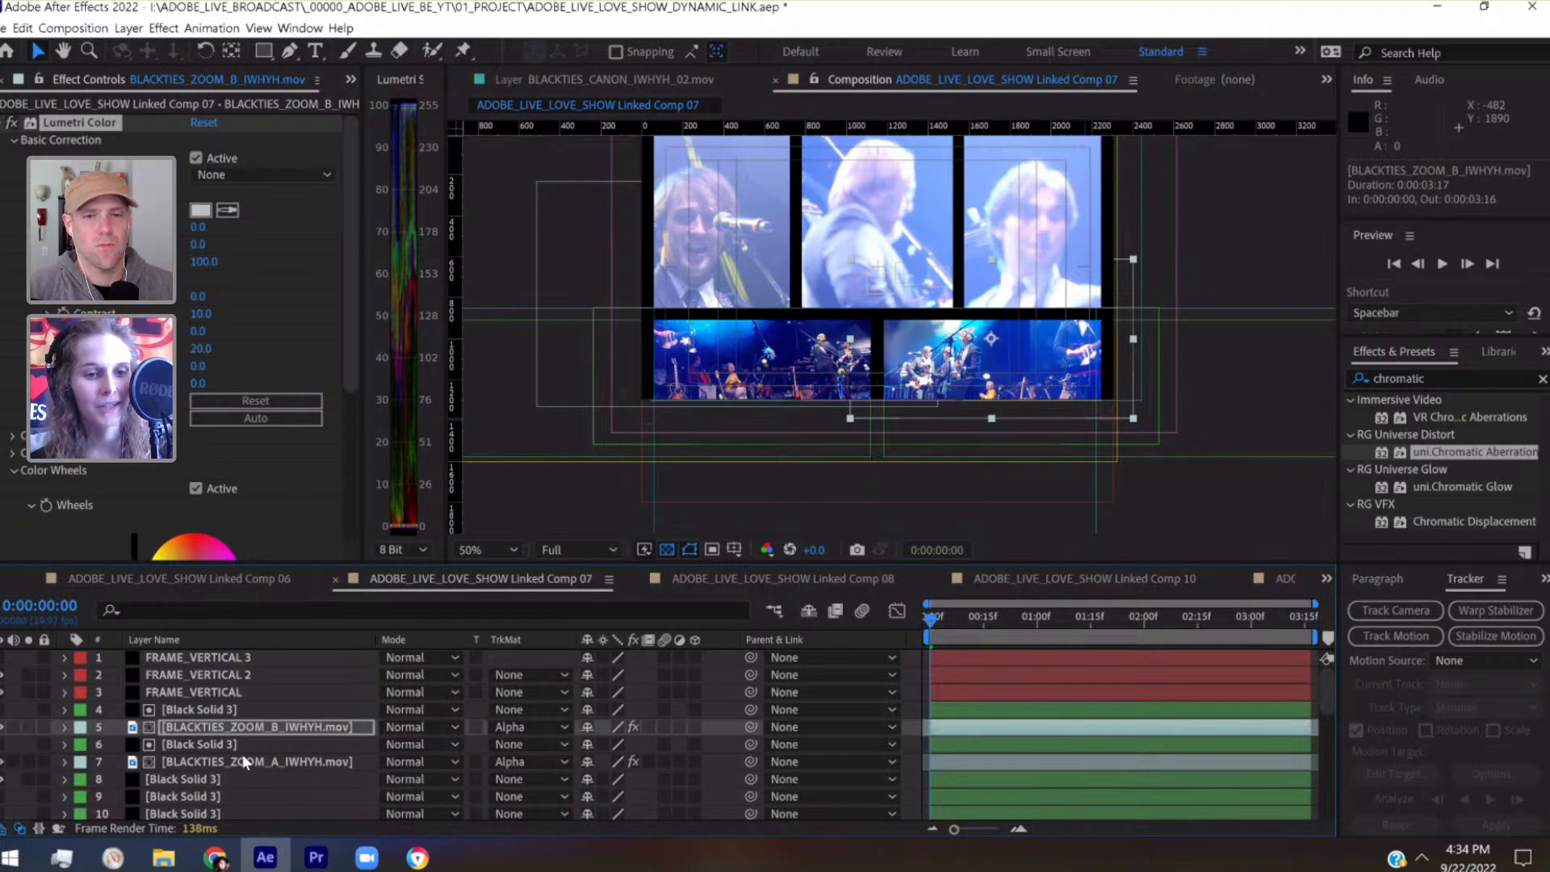
Find the Lumetri Color effect and apply it to the BLACKTIES_CANON_IWHYH.mov footage on layer 14
{"action": "scroll", "coordinate": [242, 754], "scroll_direction": "down", "scroll_amount": 5}
{"action": "left_click", "coordinate": [234, 677]}
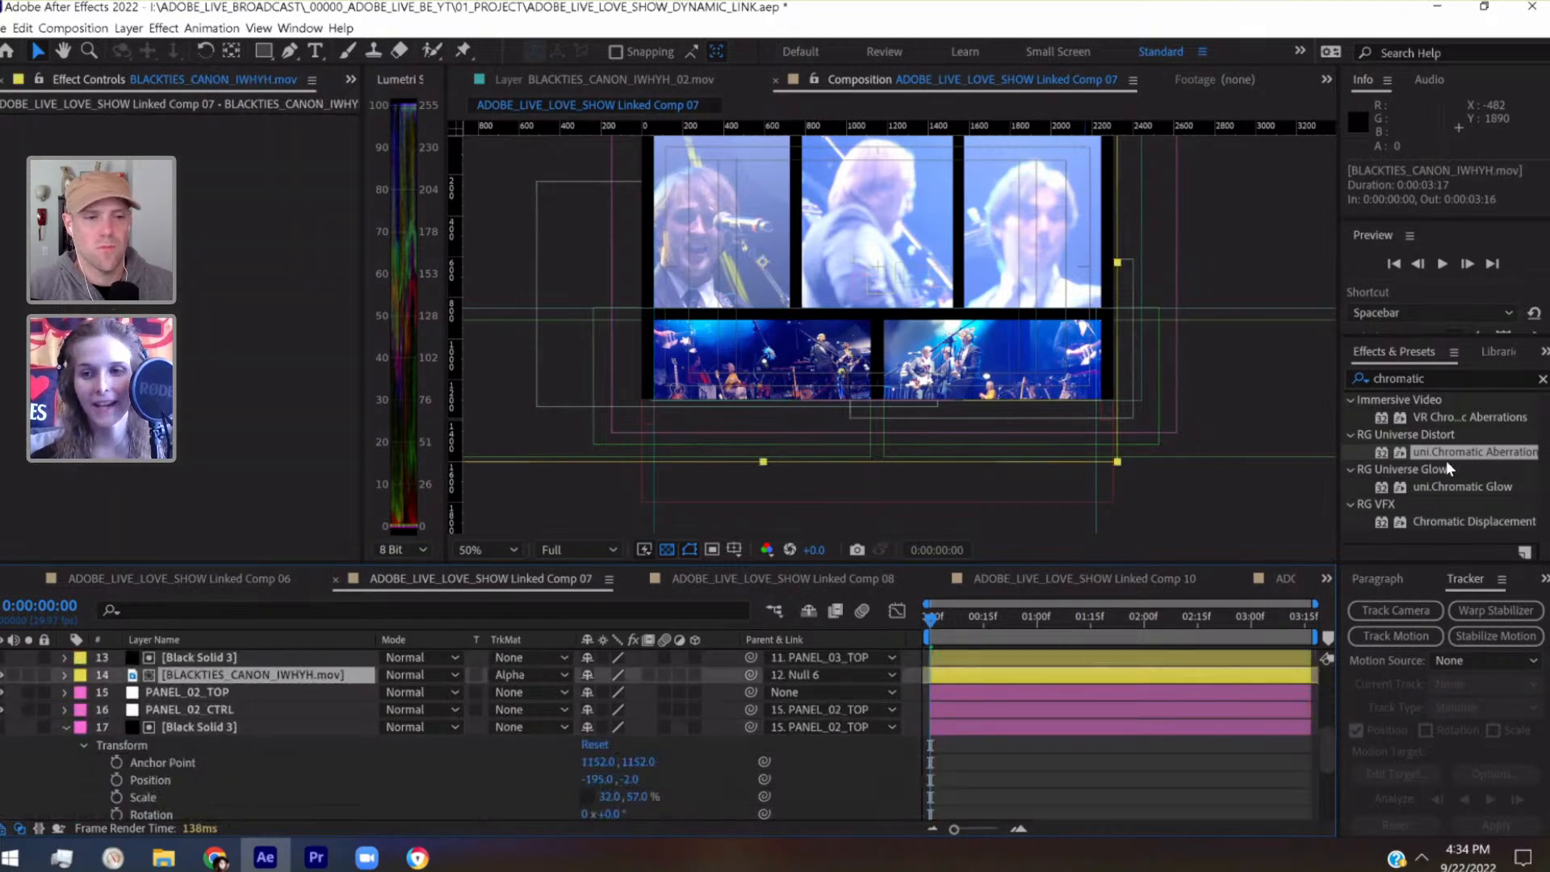
{"action": "left_click", "coordinate": [1437, 377]}
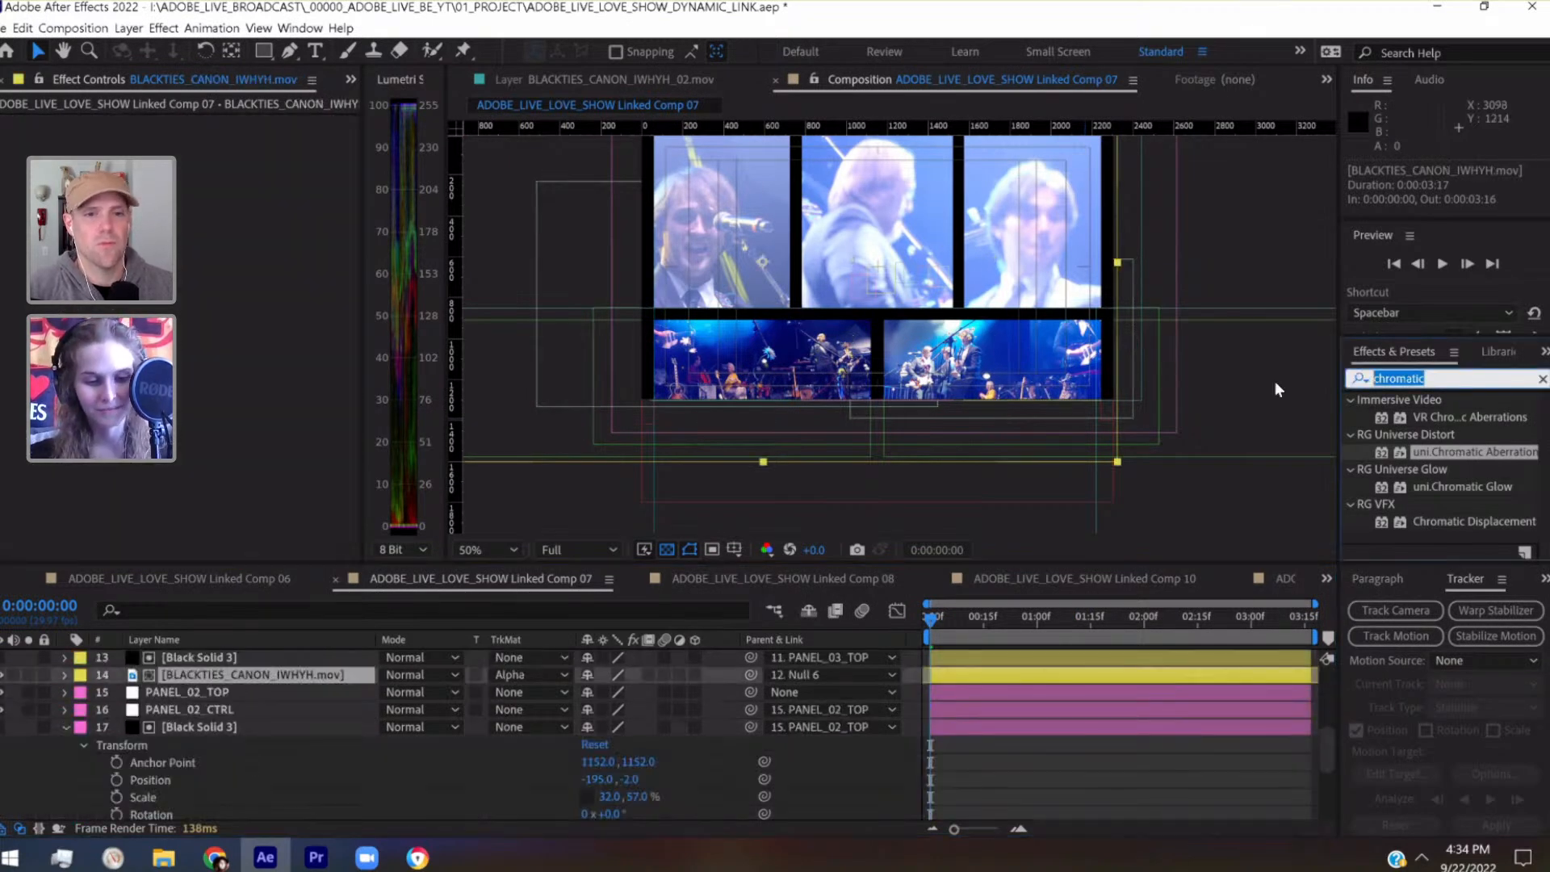
{"action": "type", "text": "lumetri"}
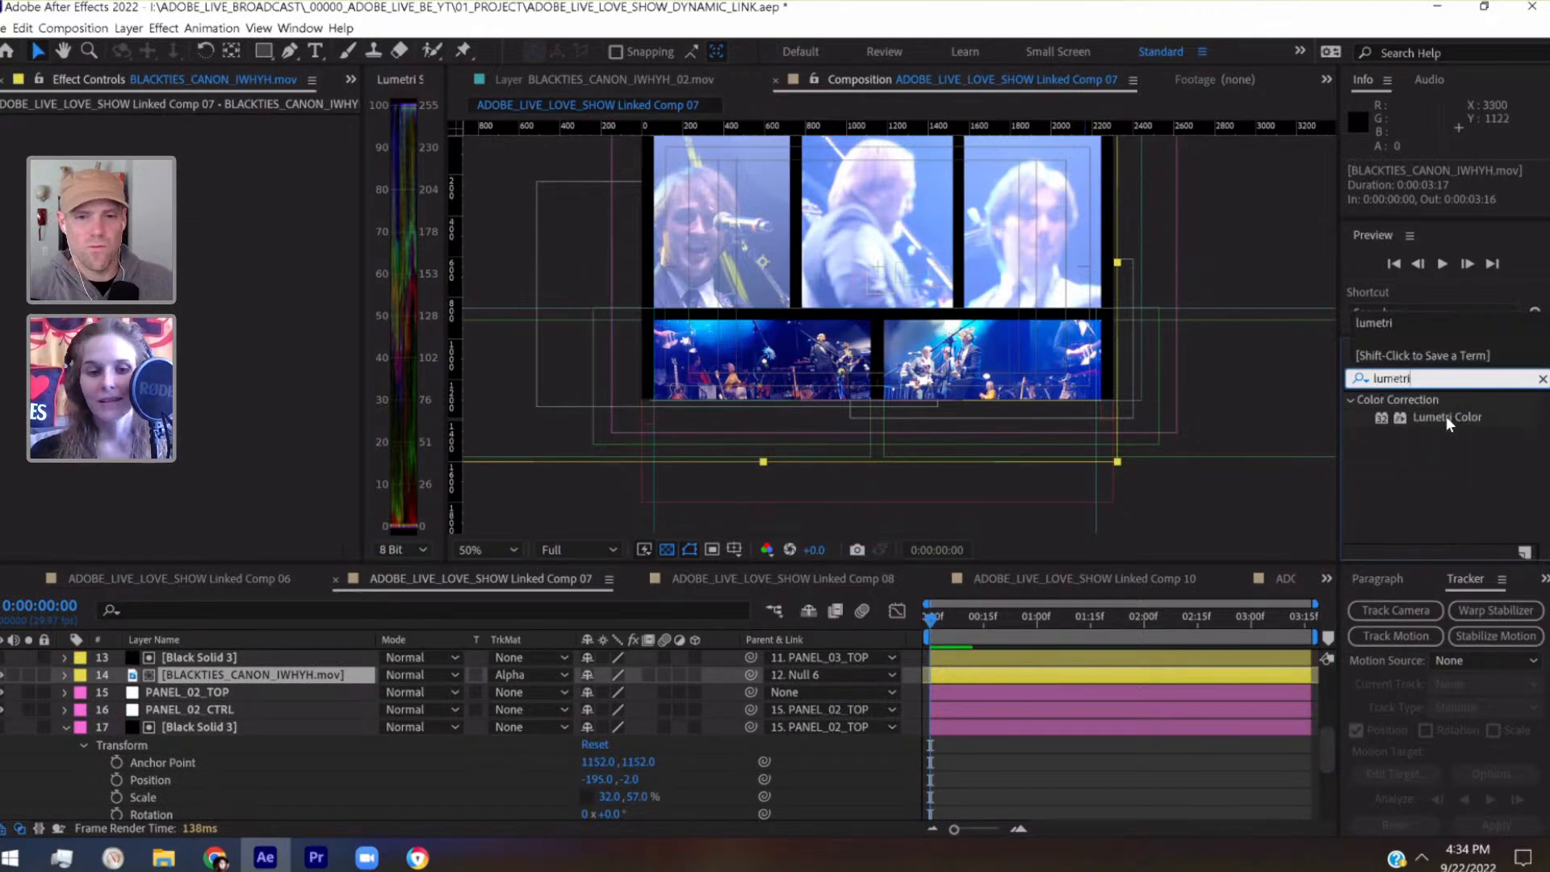
{"action": "left_click_drag", "start_coordinate": [1447, 417], "coordinate": [193, 671]}
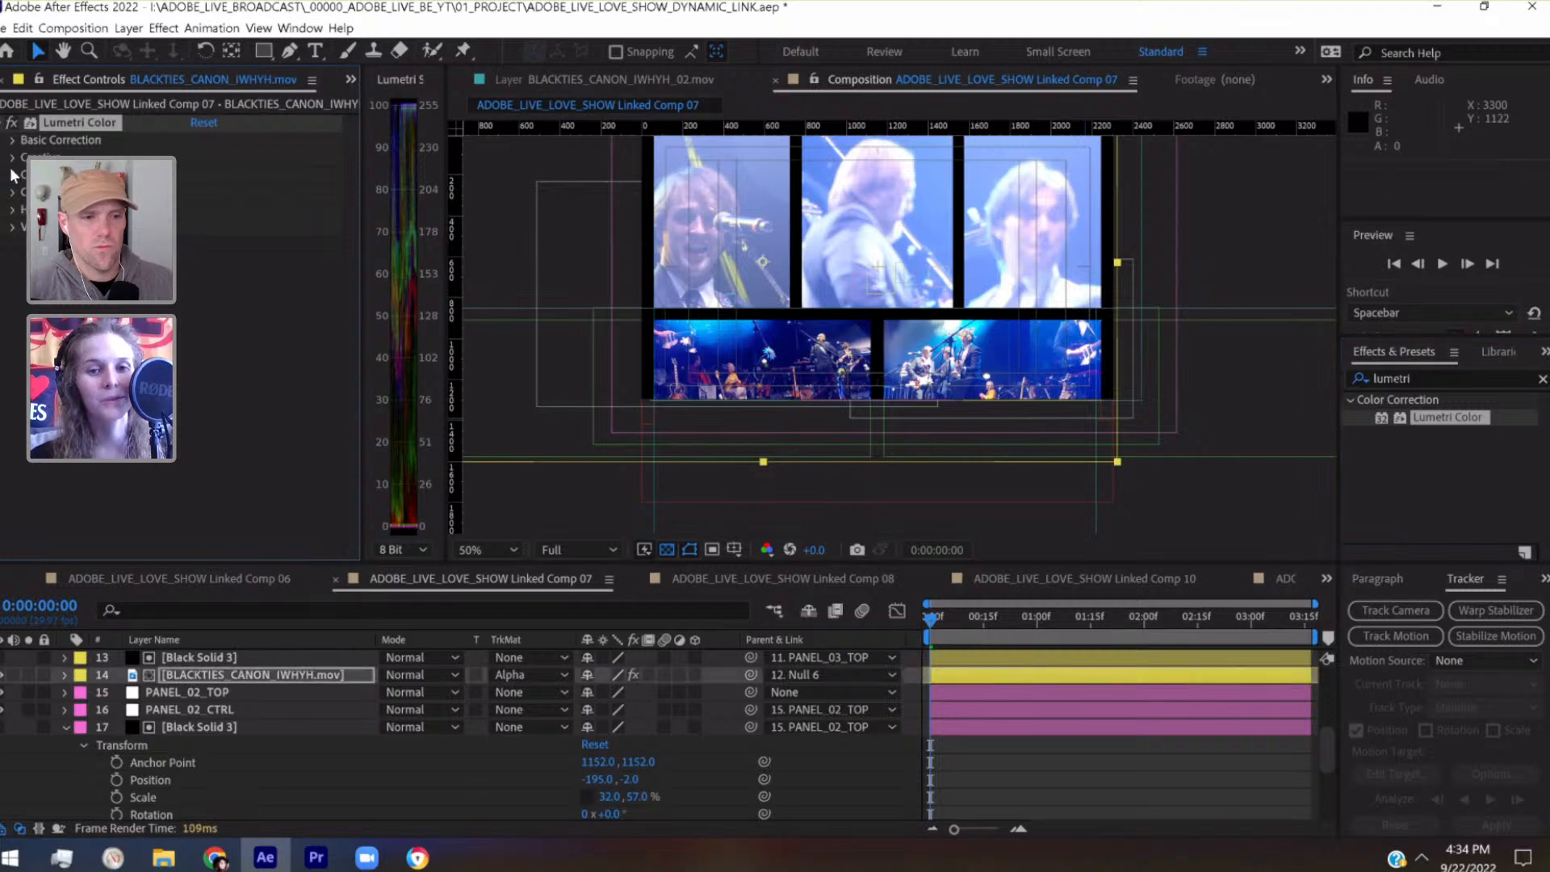
In layer 14's Lumetri Basic Correction, set Contrast to 50 and Shadows to -42
{"action": "left_click", "coordinate": [492, 554]}
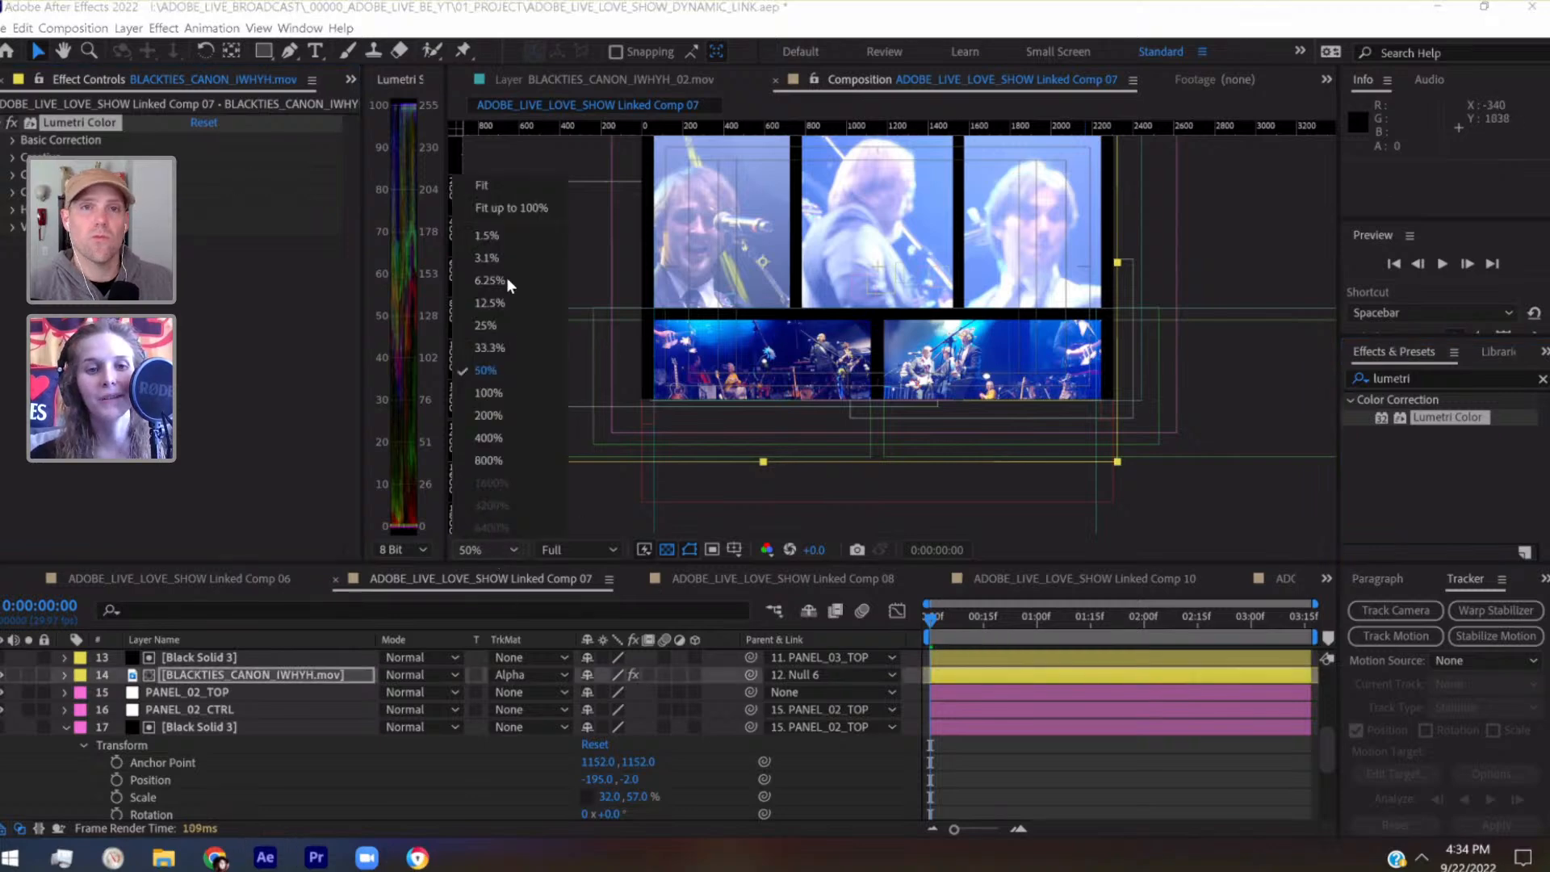
{"action": "left_click", "coordinate": [506, 189]}
{"action": "left_click", "coordinate": [13, 140]}
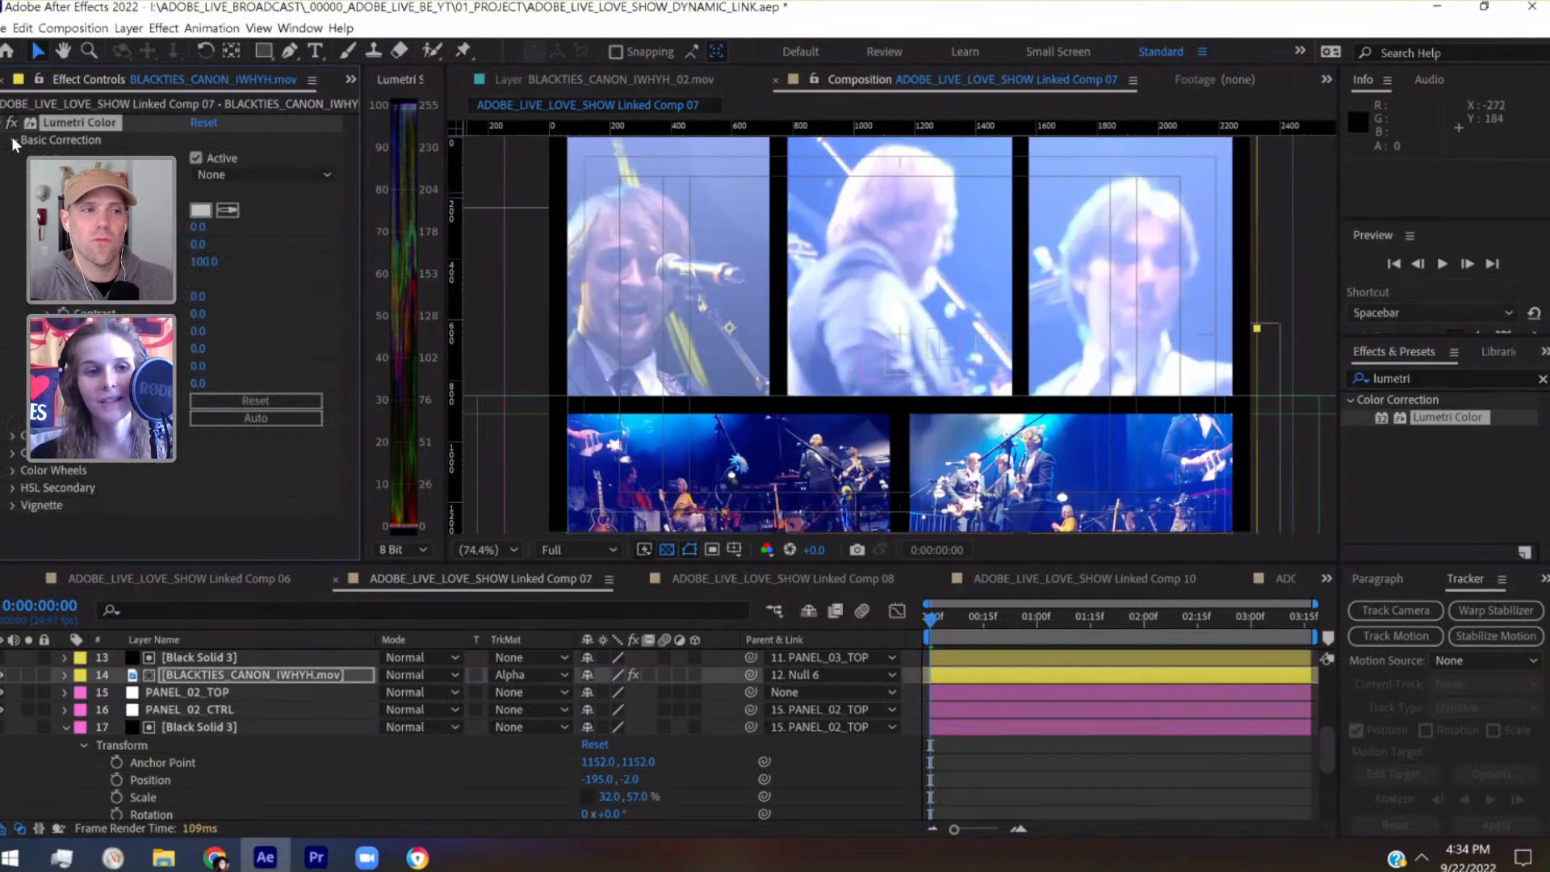
{"action": "left_click", "coordinate": [201, 312]}
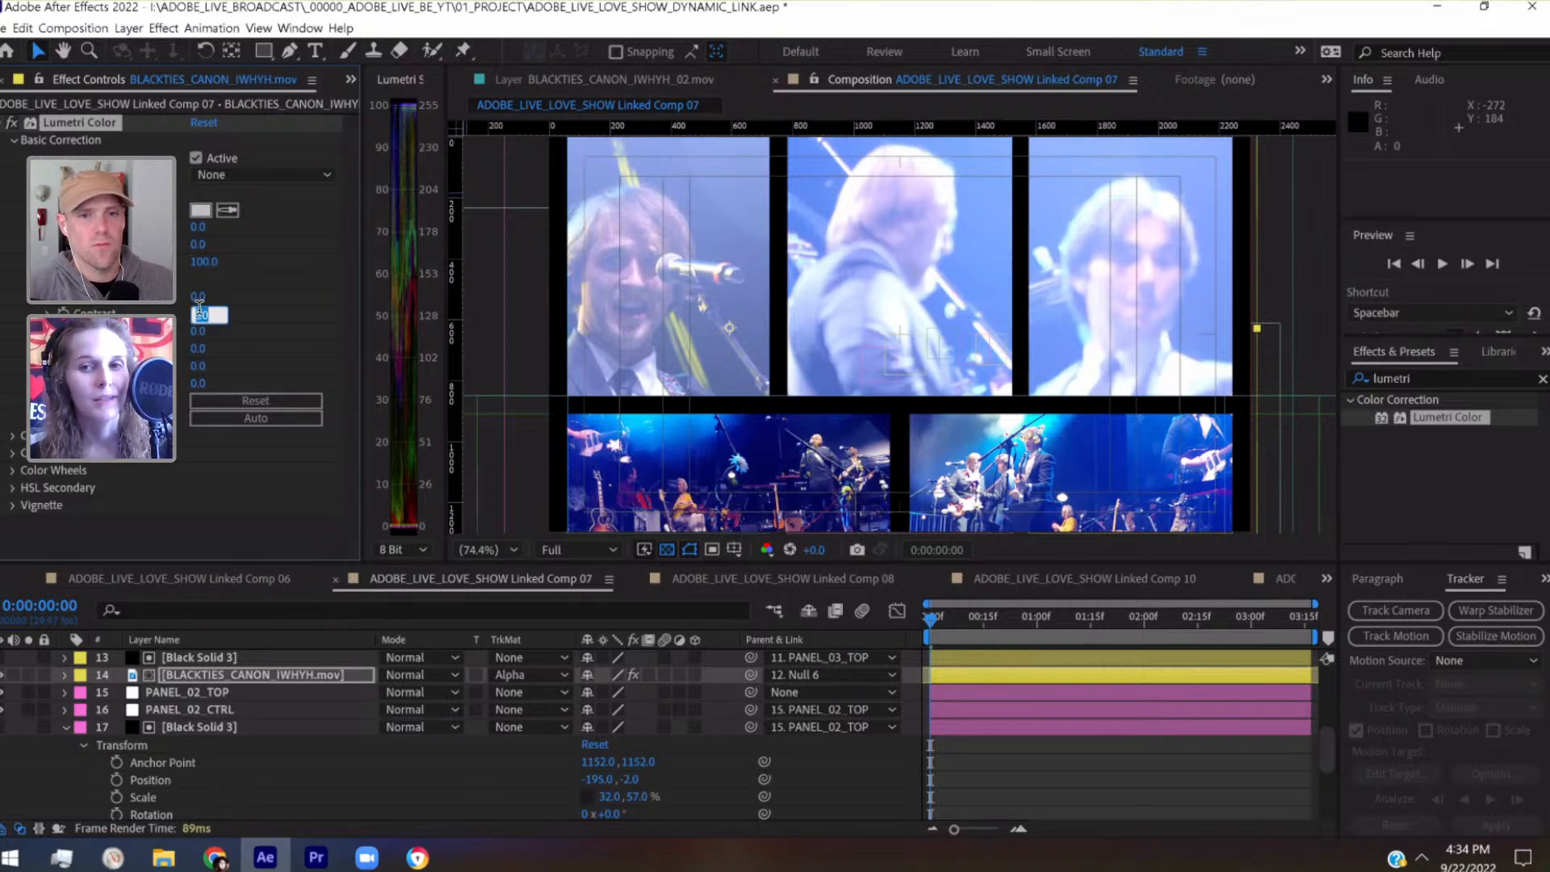
{"action": "type", "text": "50"}
{"action": "key", "text": "Return"}
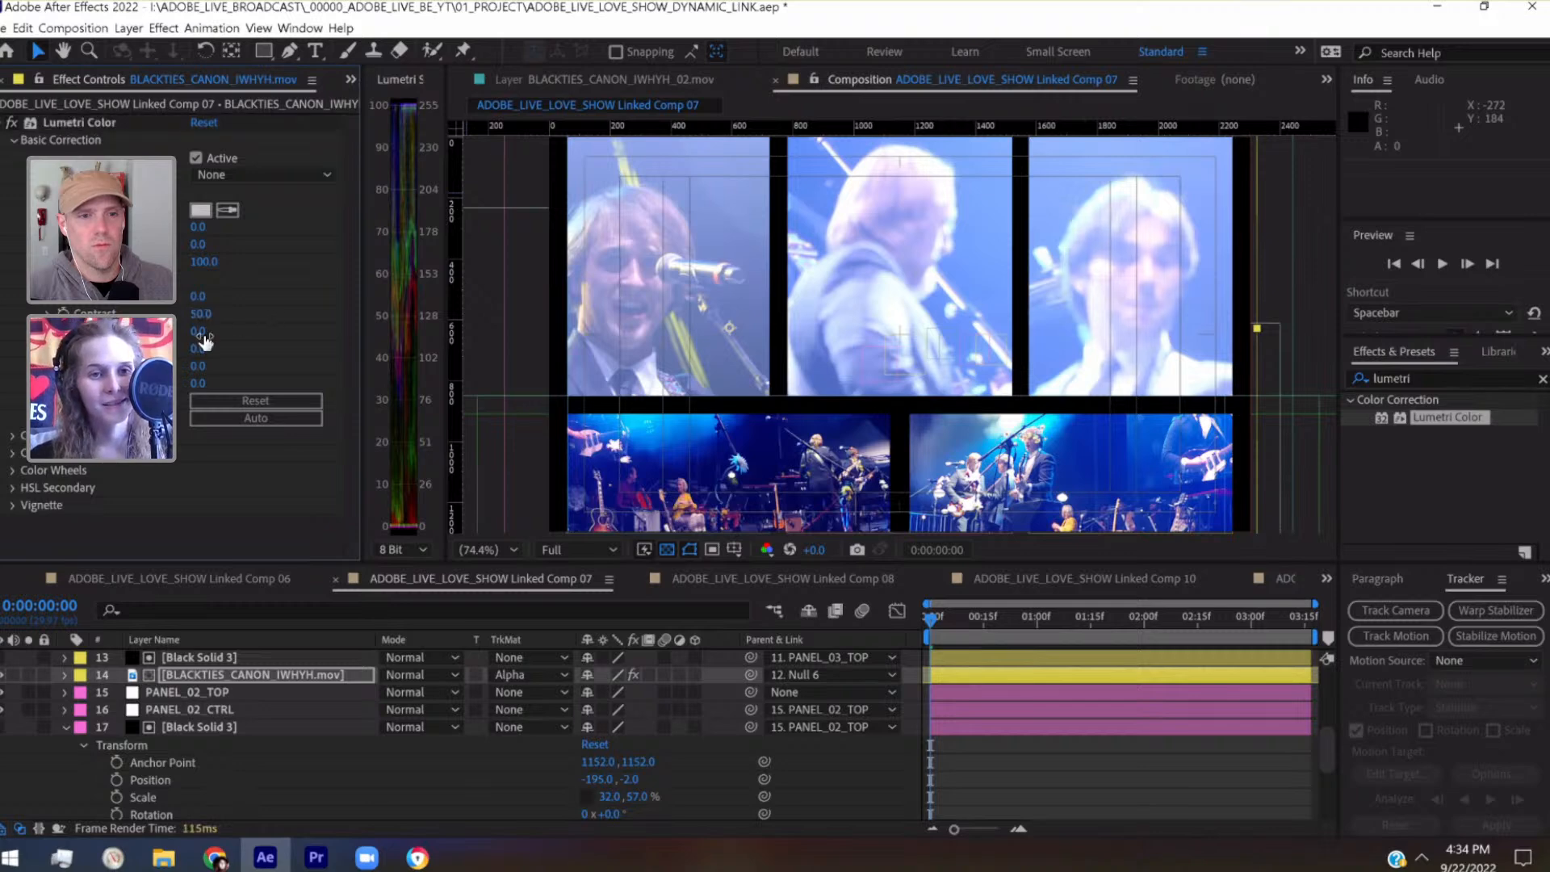
{"action": "left_click_drag", "start_coordinate": [198, 348], "coordinate": [164, 346]}
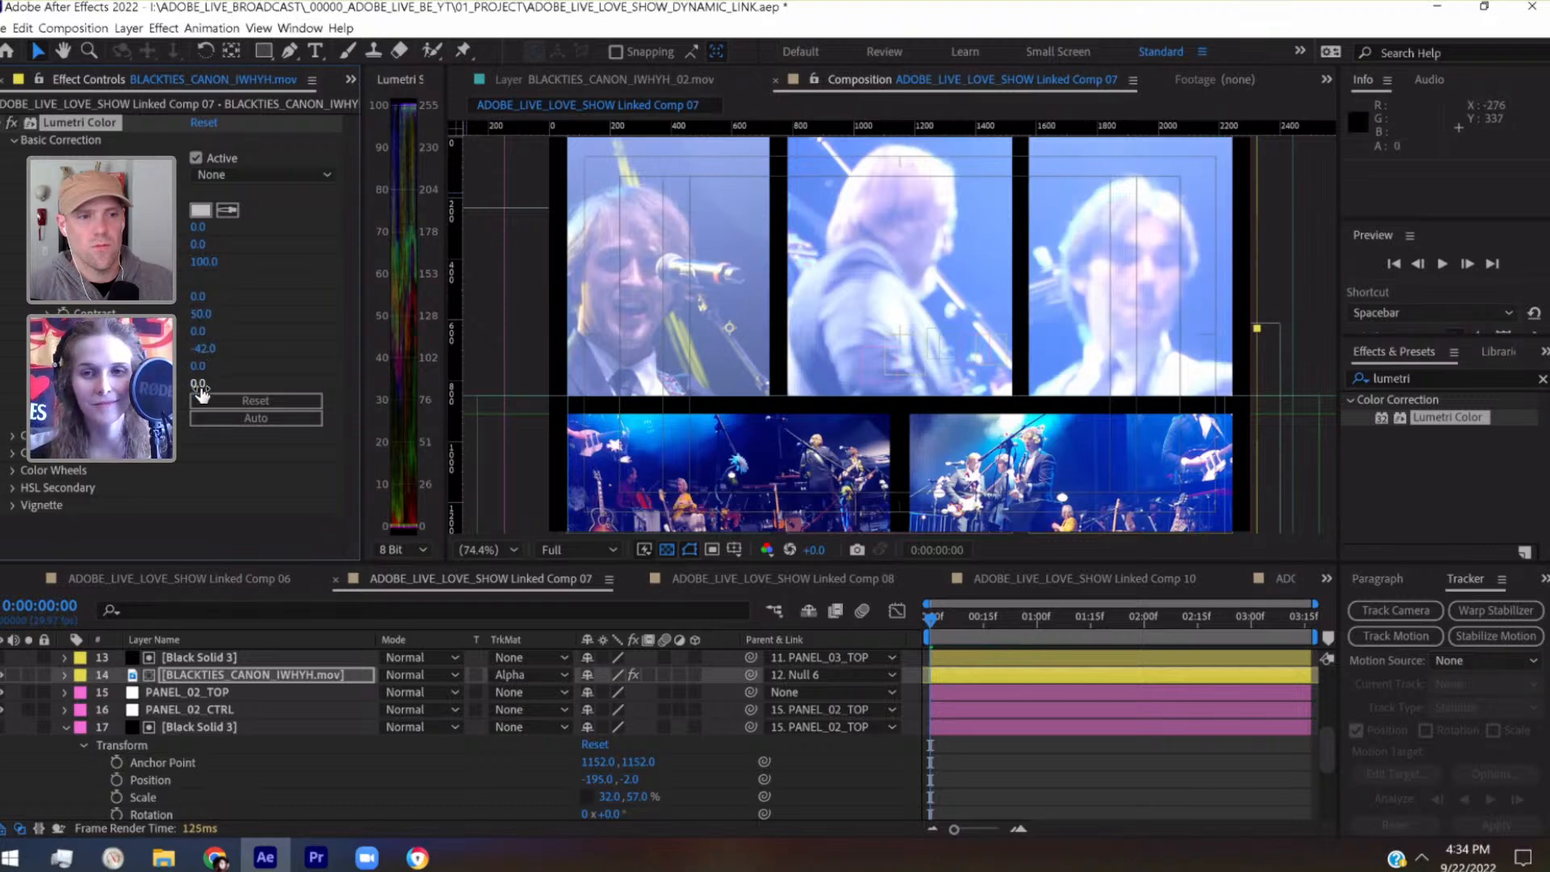
In layer 14's Lumetri Basic Correction, set Blacks to 13 and Highlights to -22
{"action": "mouse_move", "coordinate": [198, 384]}
{"action": "left_mouse_down"}
{"action": "mouse_move", "coordinate": [243, 389]}
{"action": "mouse_move", "coordinate": [203, 386]}
{"action": "left_mouse_up"}
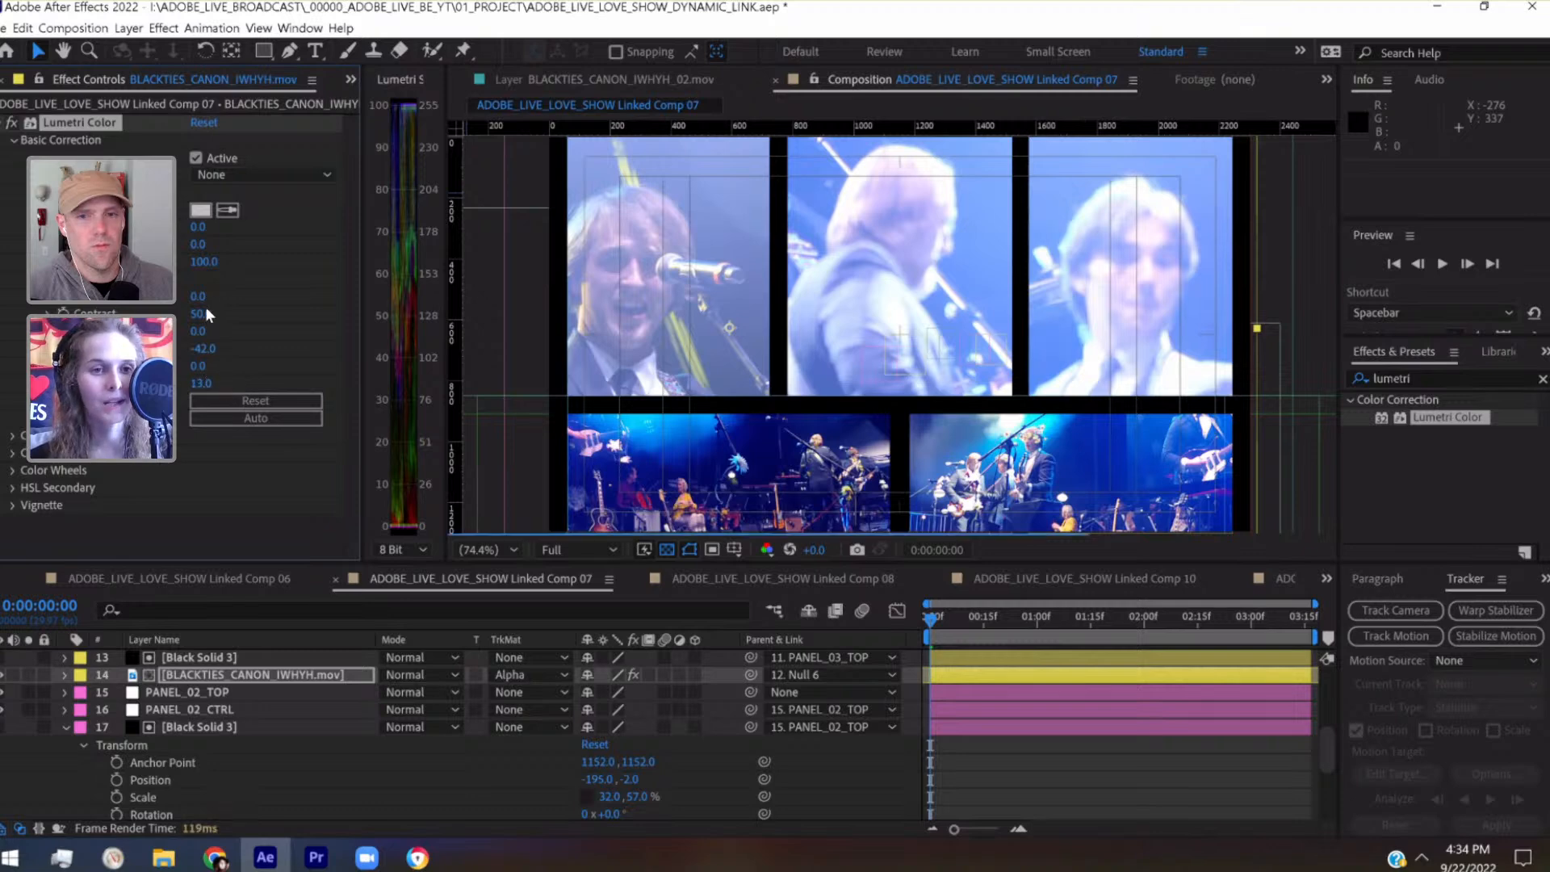
{"action": "mouse_move", "coordinate": [199, 333]}
{"action": "left_mouse_down"}
{"action": "mouse_move", "coordinate": [136, 334]}
{"action": "mouse_move", "coordinate": [184, 335]}
{"action": "left_mouse_up"}
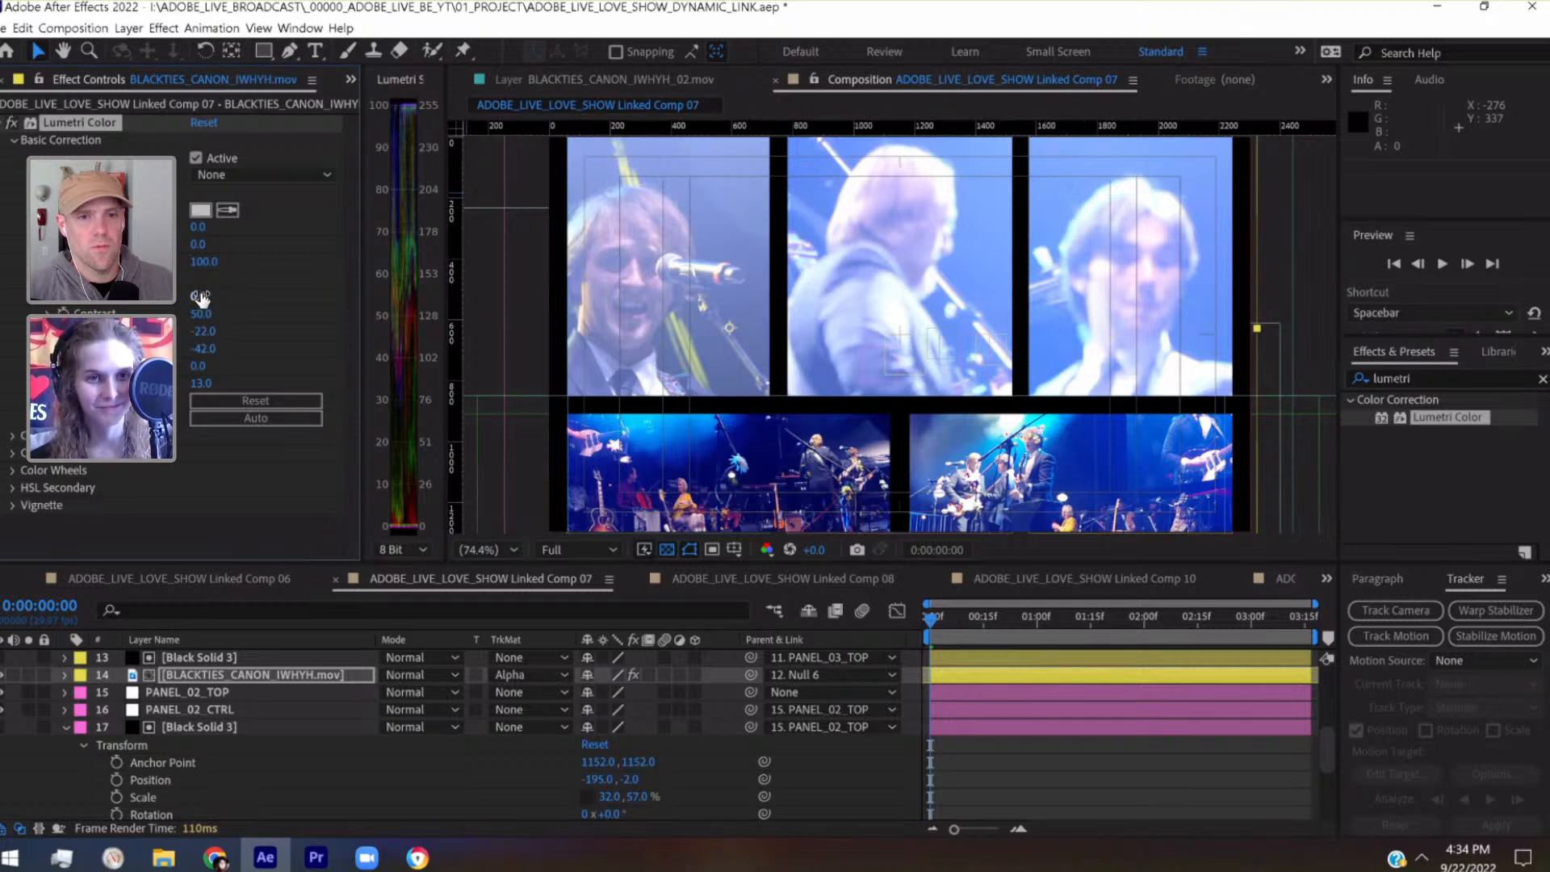
{"action": "left_click", "coordinate": [204, 366]}
{"action": "left_click", "coordinate": [226, 333]}
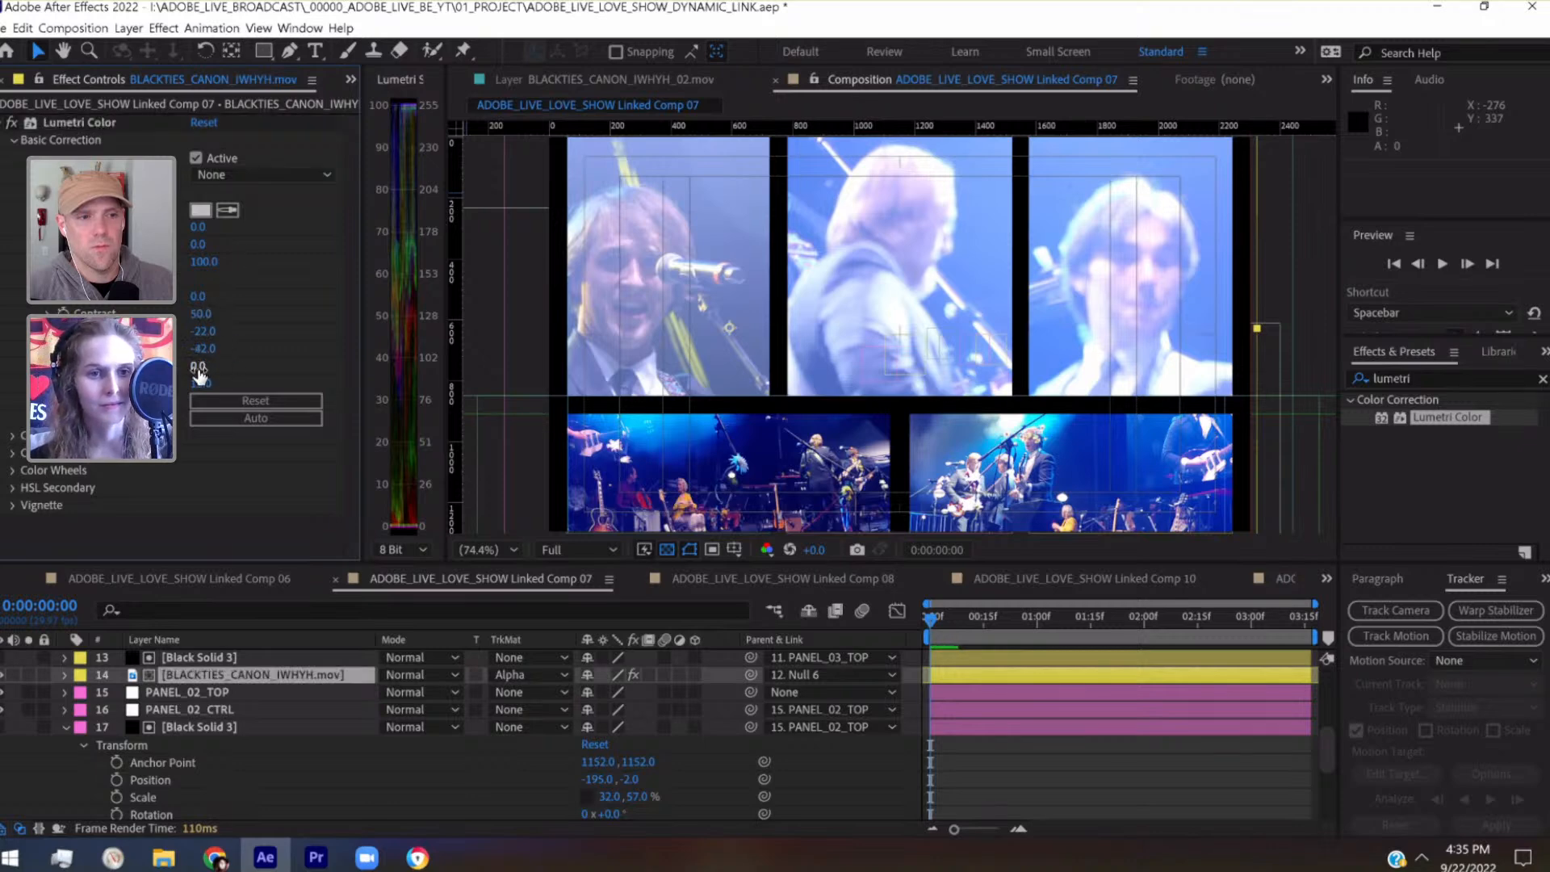
{"action": "left_click", "coordinate": [203, 332]}
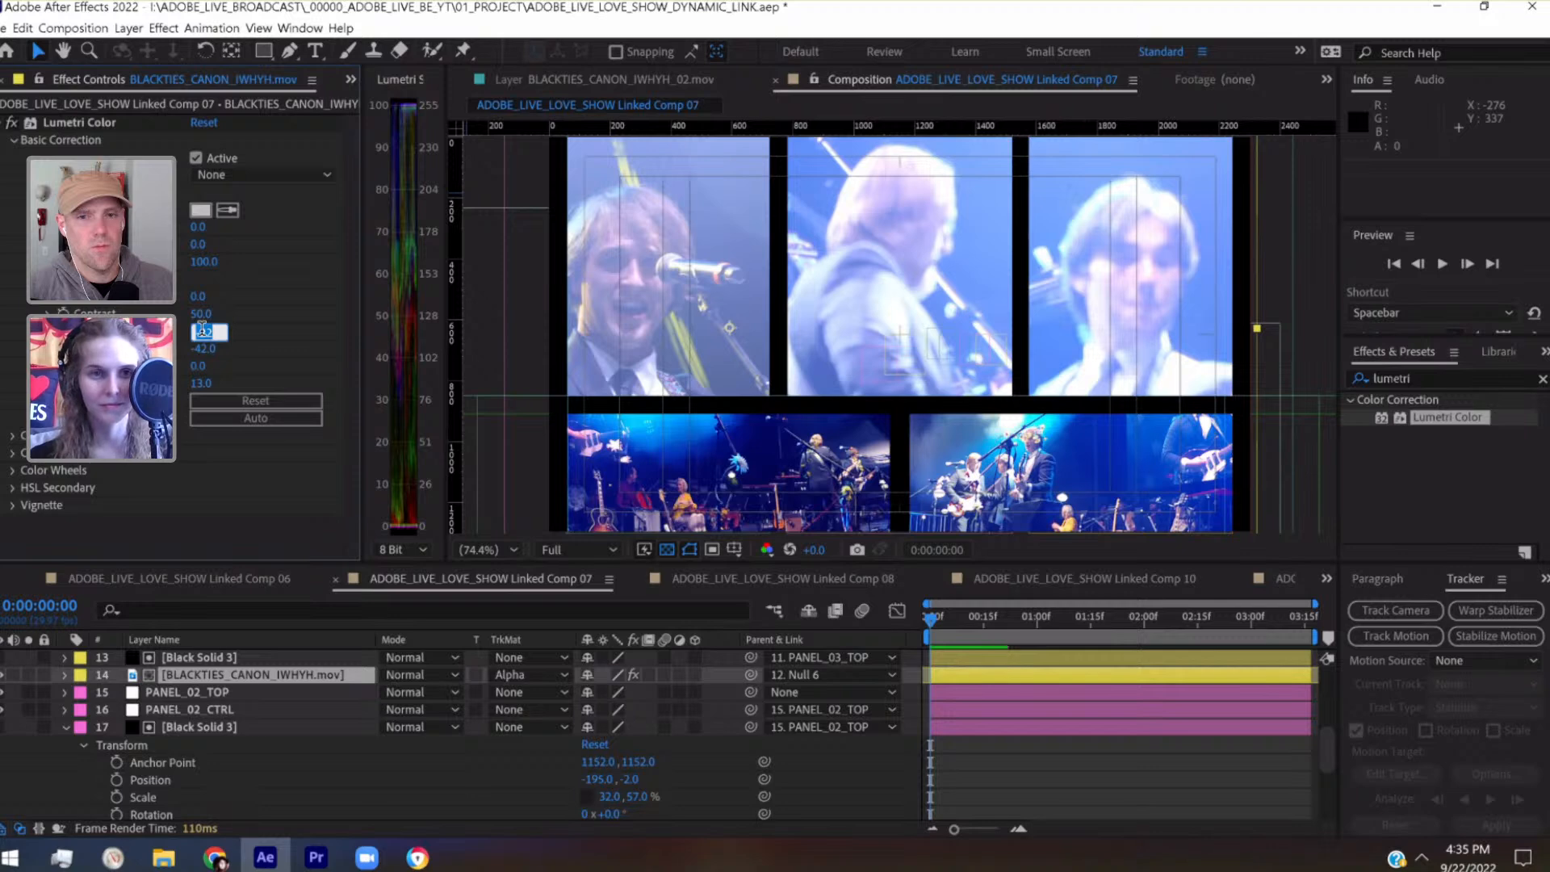
{"action": "key", "text": "Return"}
Copy layer 14's Lumetri Color effect onto the other two camera layers, BLACKTIES_CANON_IWHYH.mov on layer 18 and BLACKTIES_CANON_IWHYH_02.mov on layer 22
{"action": "left_click", "coordinate": [75, 121]}
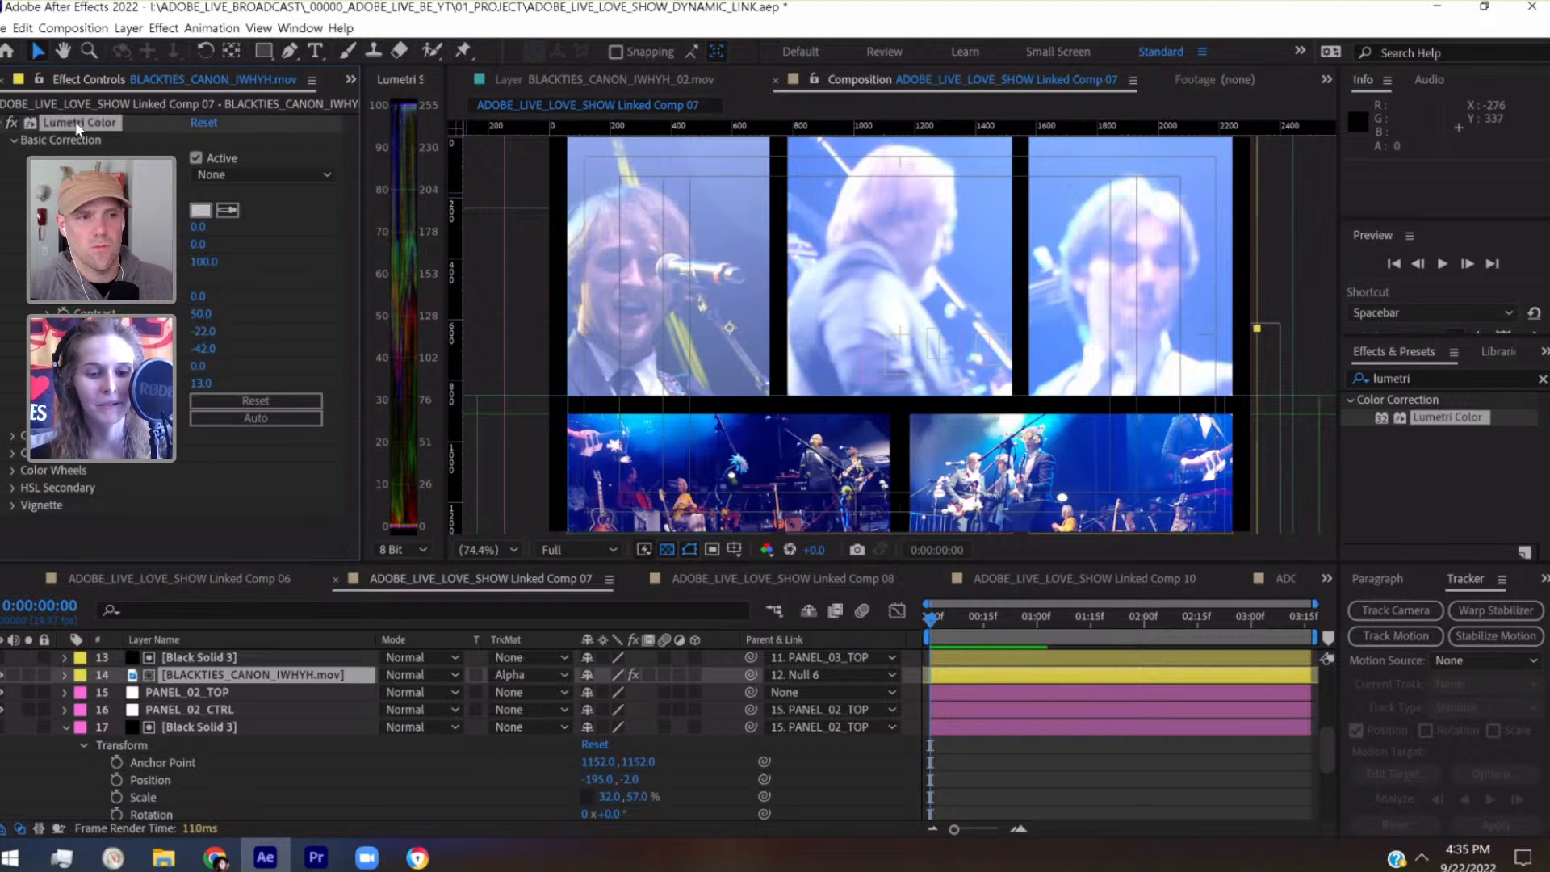
{"action": "left_click", "coordinate": [66, 723]}
{"action": "scroll", "coordinate": [196, 690], "scroll_direction": "down", "scroll_amount": 2}
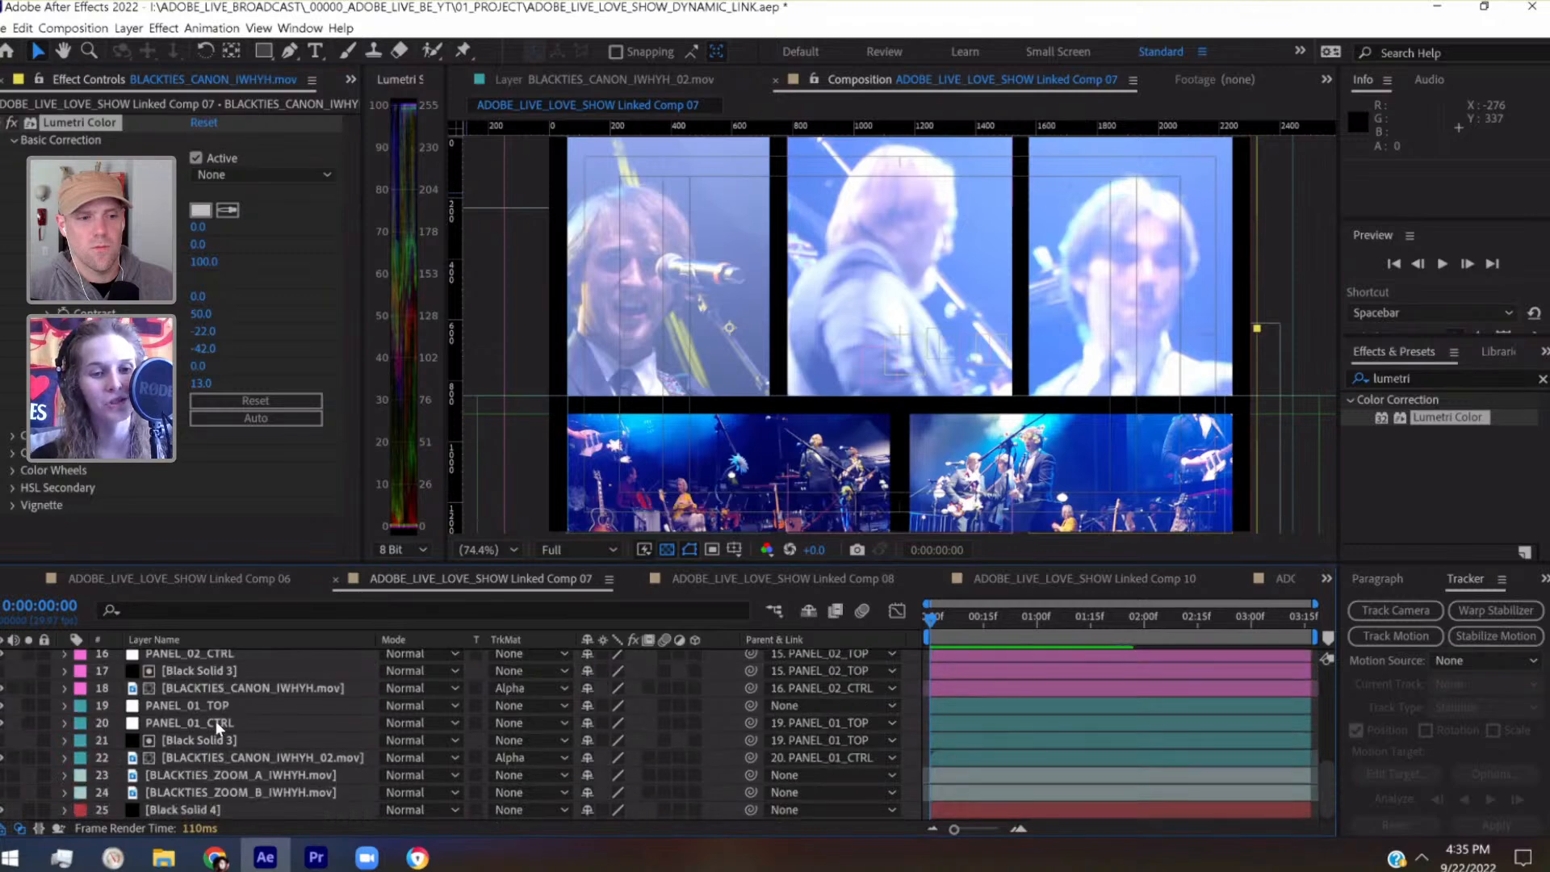
{"action": "left_click", "coordinate": [218, 688]}
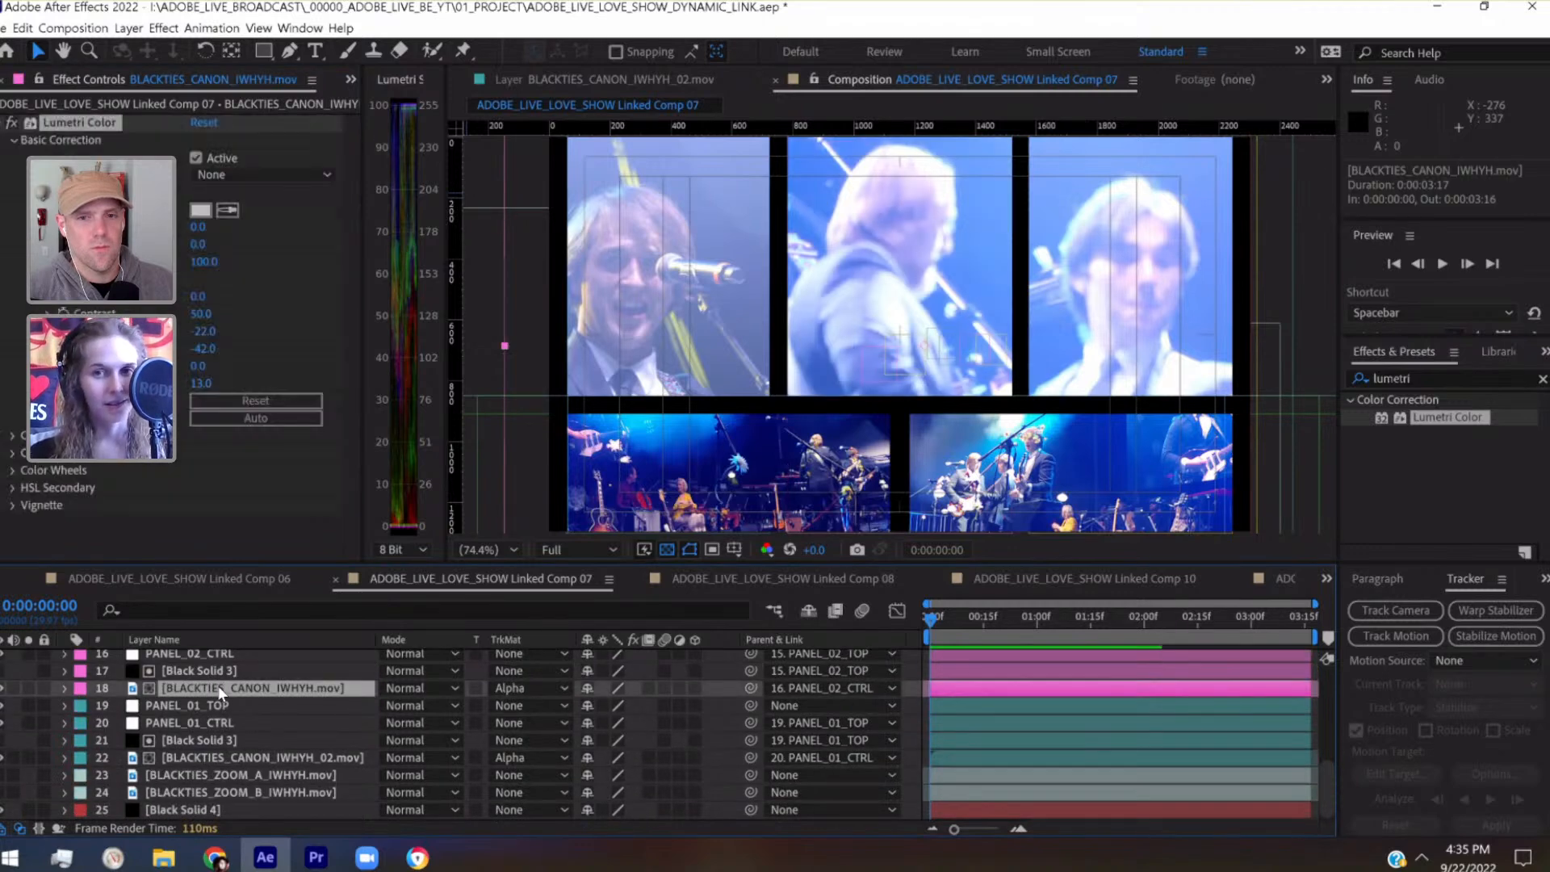
{"action": "left_click", "coordinate": [260, 758]}
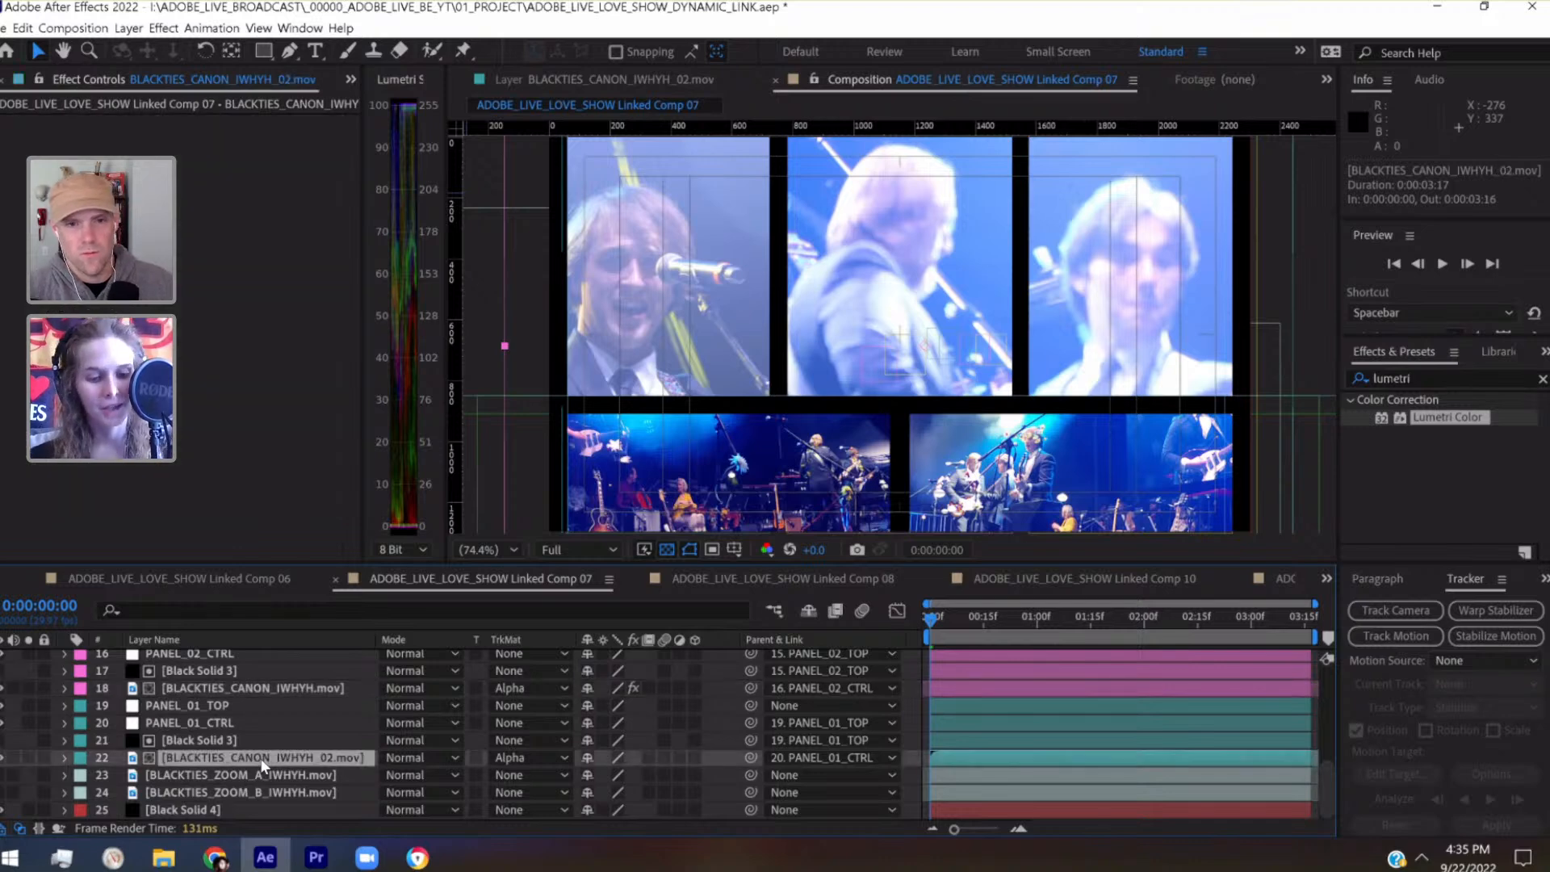
{"action": "key", "text": "ctrl+v"}
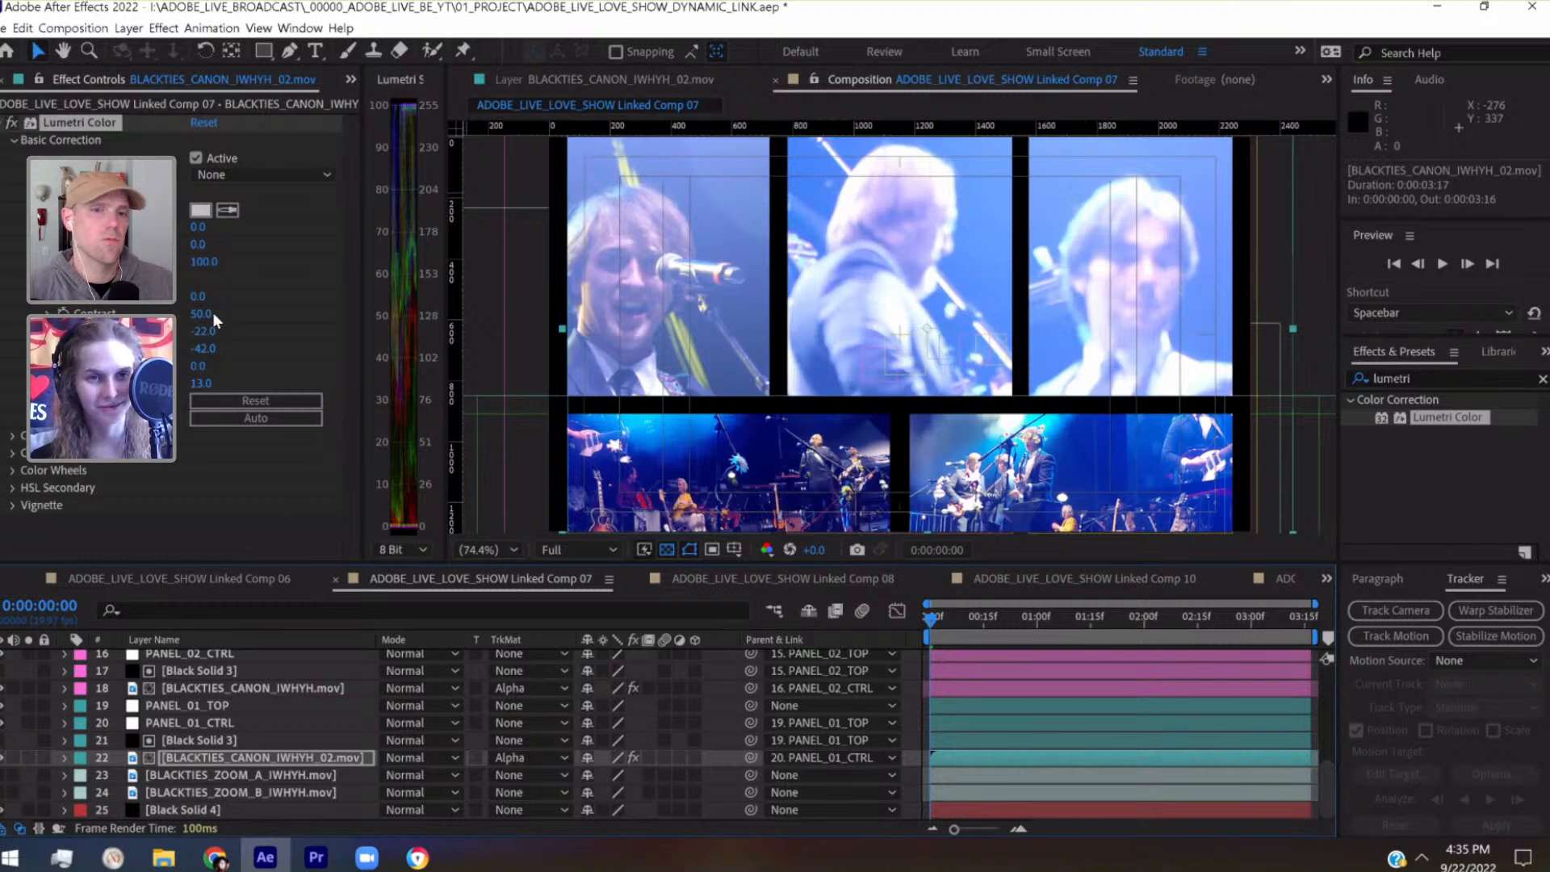
Adjust the Lumetri grade on BLACKTIES_CANON_IWHYH_02.mov to Contrast 84, Highlights 20 and Shadows -76
{"action": "left_click", "coordinate": [203, 331]}
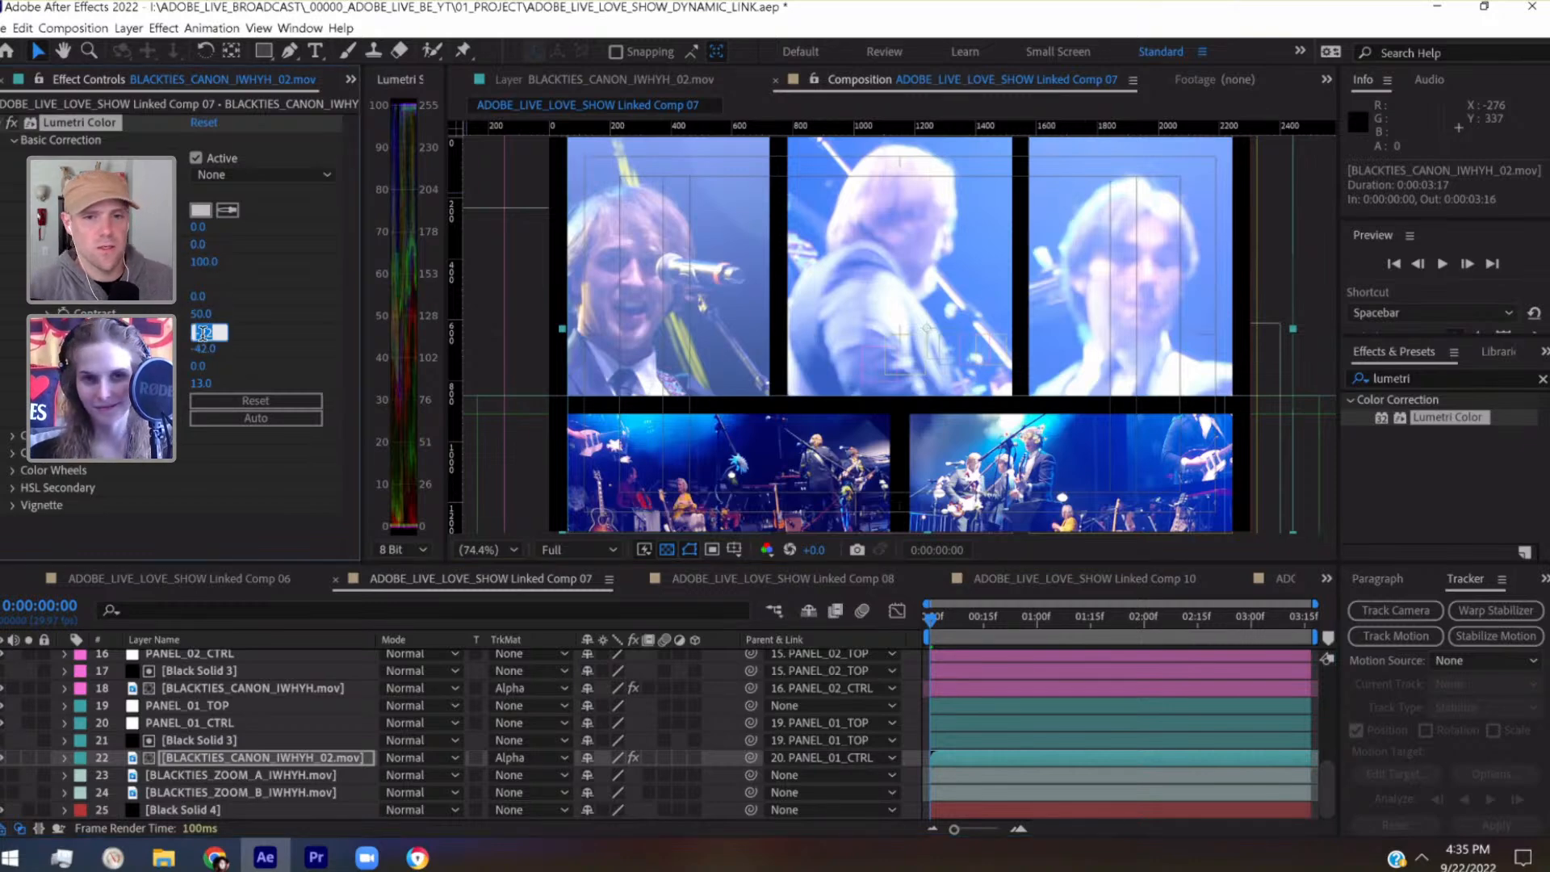
{"action": "type", "text": "8"}
{"action": "key", "text": "Return"}
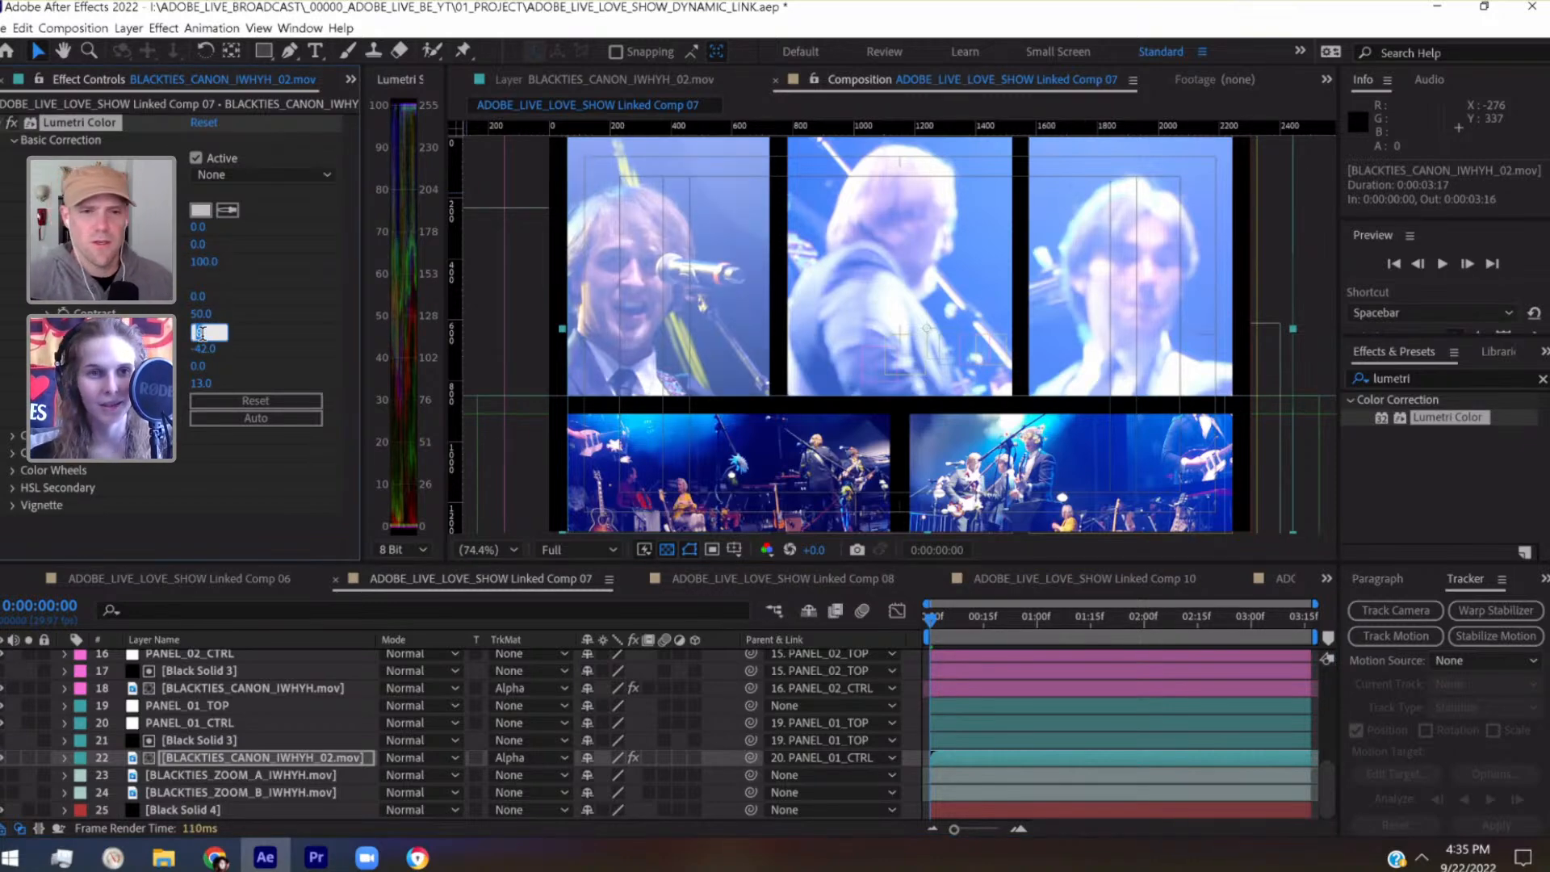
{"action": "left_click_drag", "start_coordinate": [202, 349], "coordinate": [175, 349]}
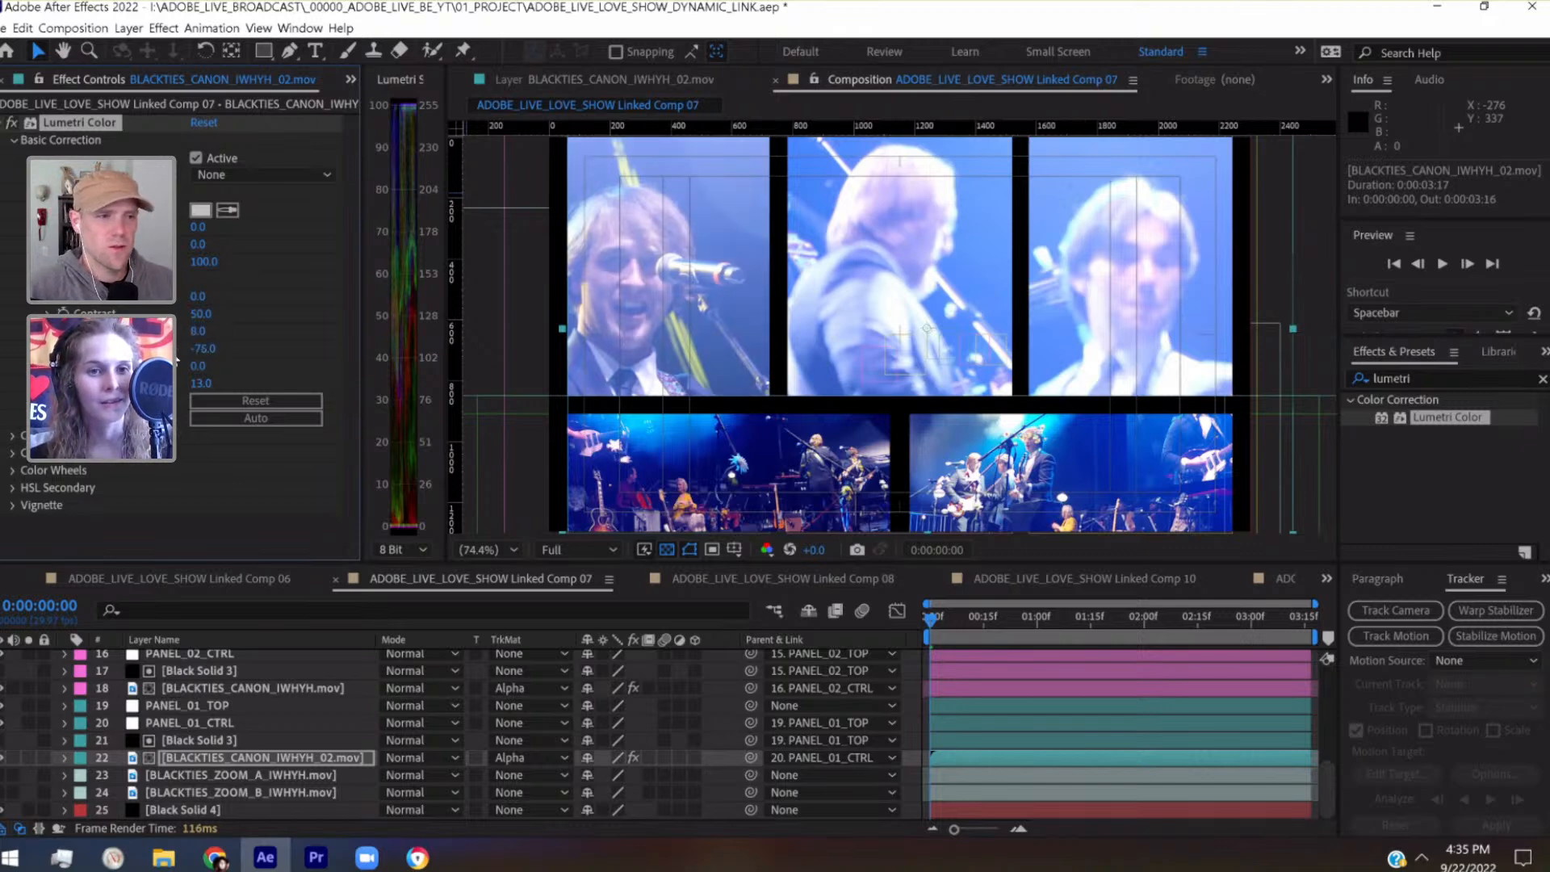
{"action": "left_click", "coordinate": [207, 314]}
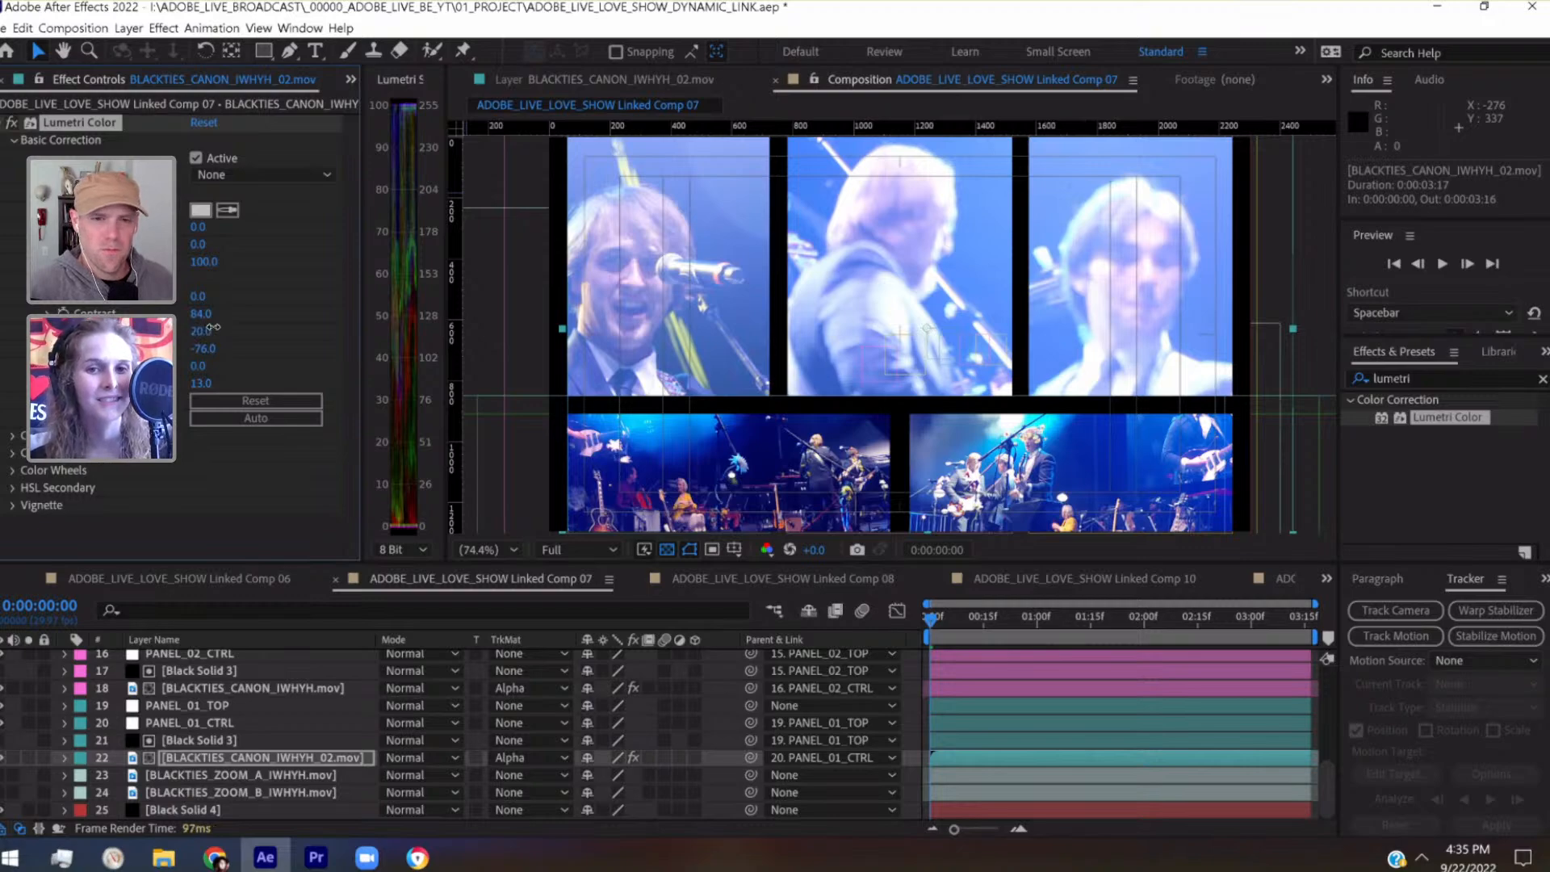
Preview the graded panels up to 0:00:01:18, save the project, and return to the first frame
{"action": "left_click_drag", "start_coordinate": [943, 617], "coordinate": [984, 615]}
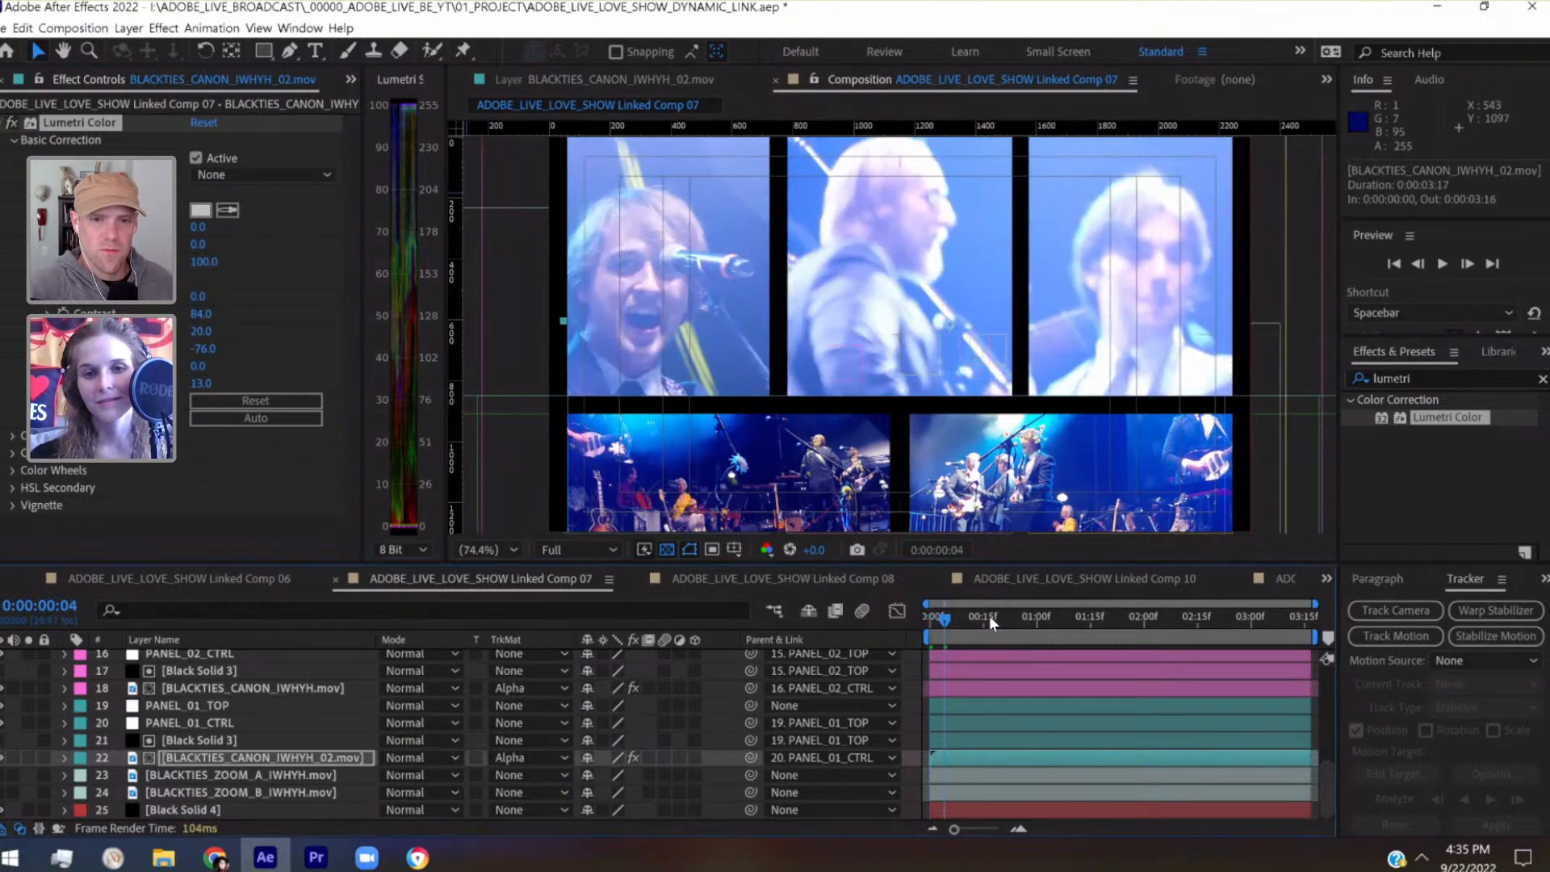
{"action": "key", "text": "space"}
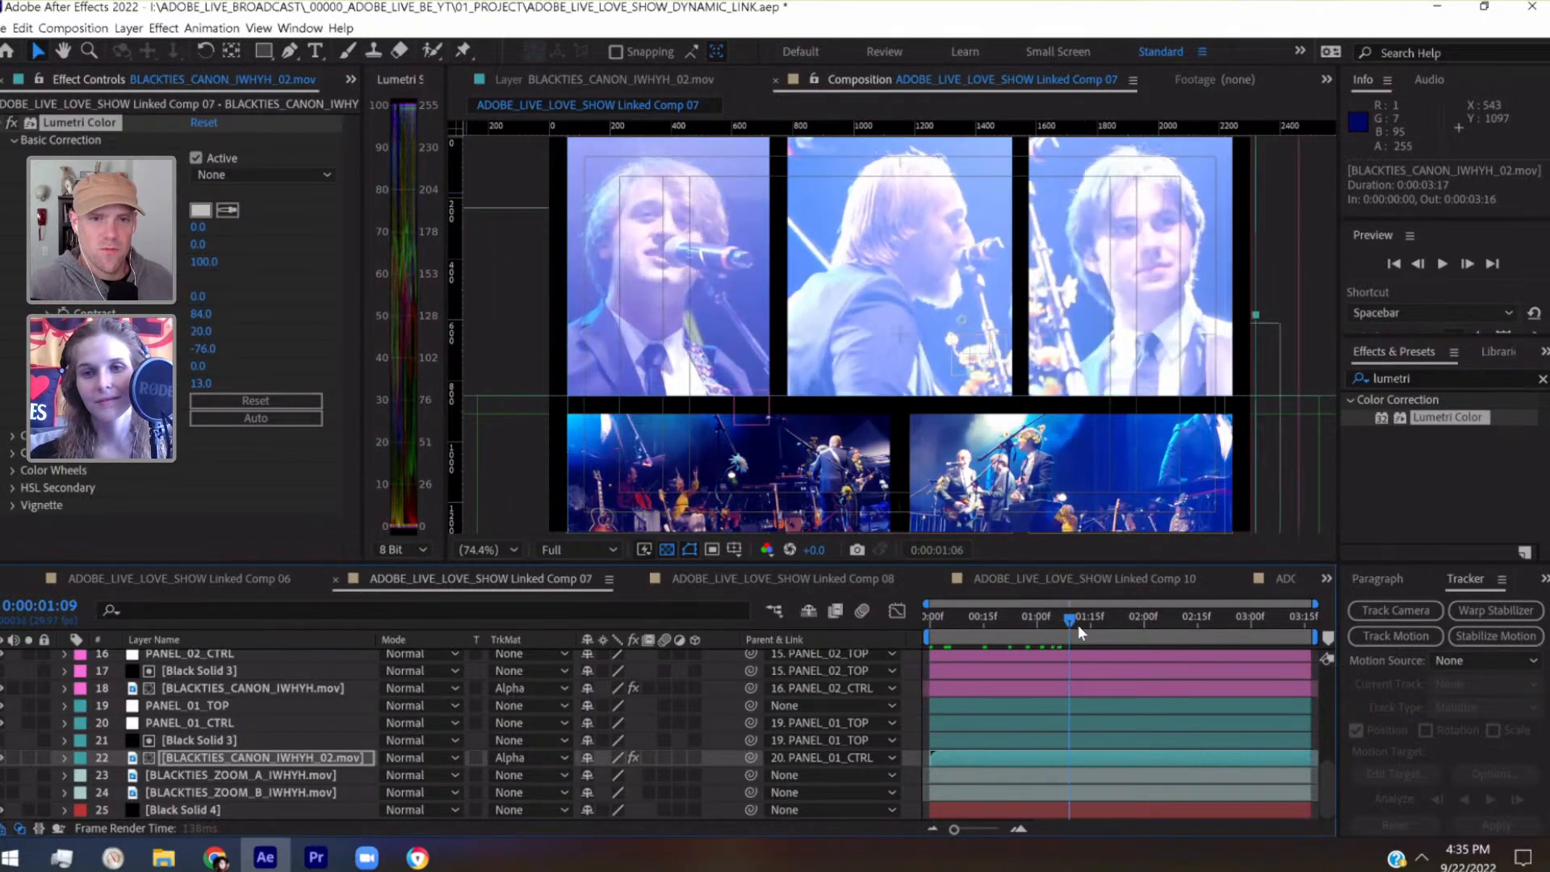
{"action": "left_click_drag", "start_coordinate": [1095, 630], "coordinate": [1101, 629]}
{"action": "key", "text": "ctrl+s"}
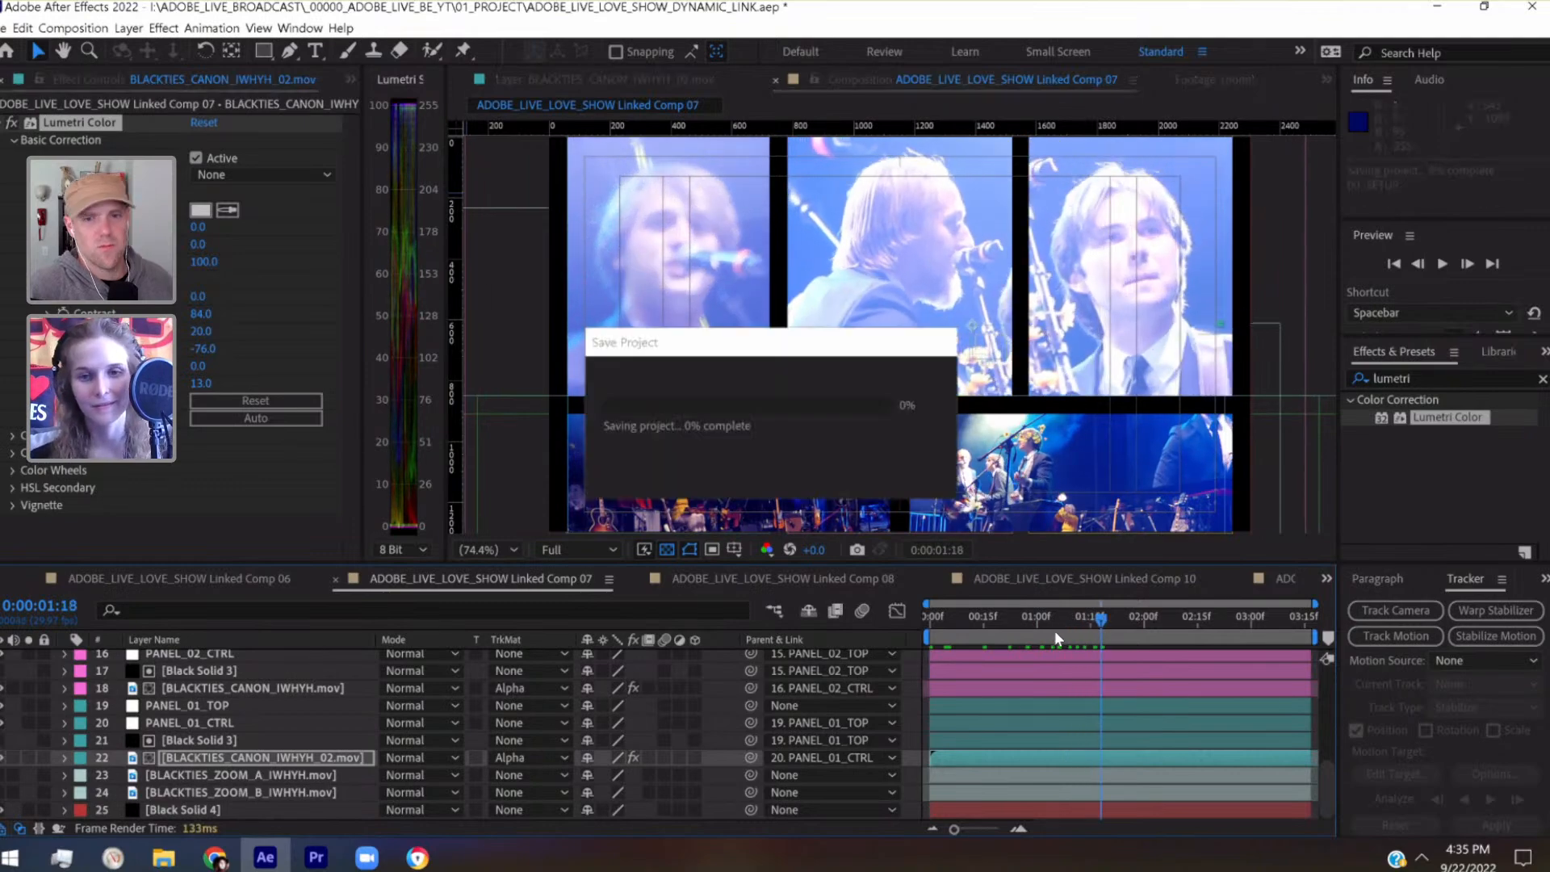
{"action": "key", "text": "Home"}
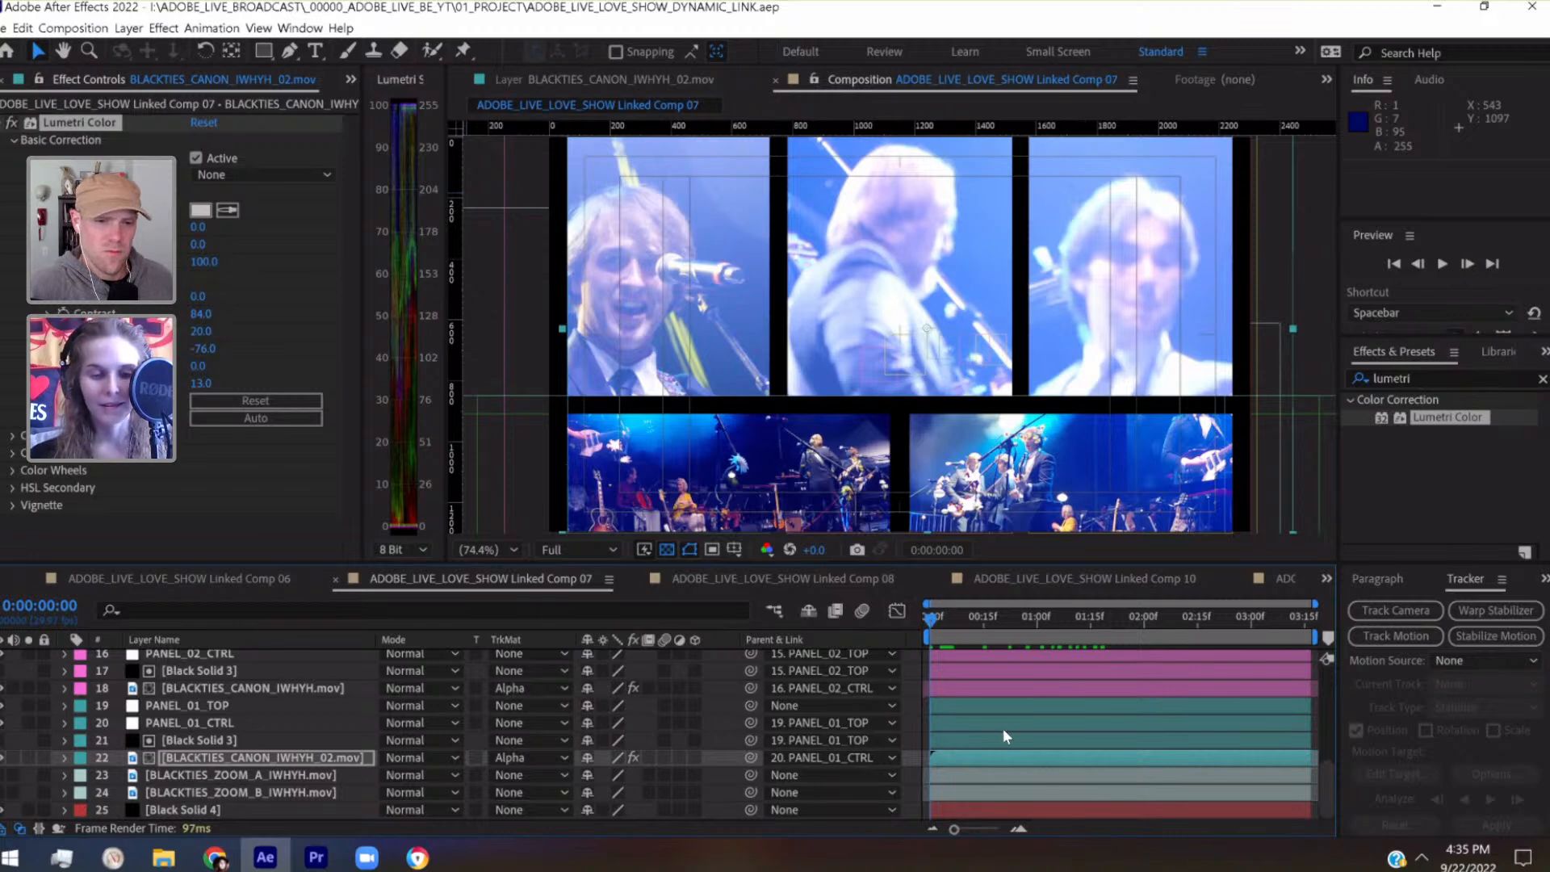
Switch to Premiere Pro and place the playhead at the start of the Linked Comp 07 clip, 00:15:36:28
{"action": "left_click", "coordinate": [317, 857]}
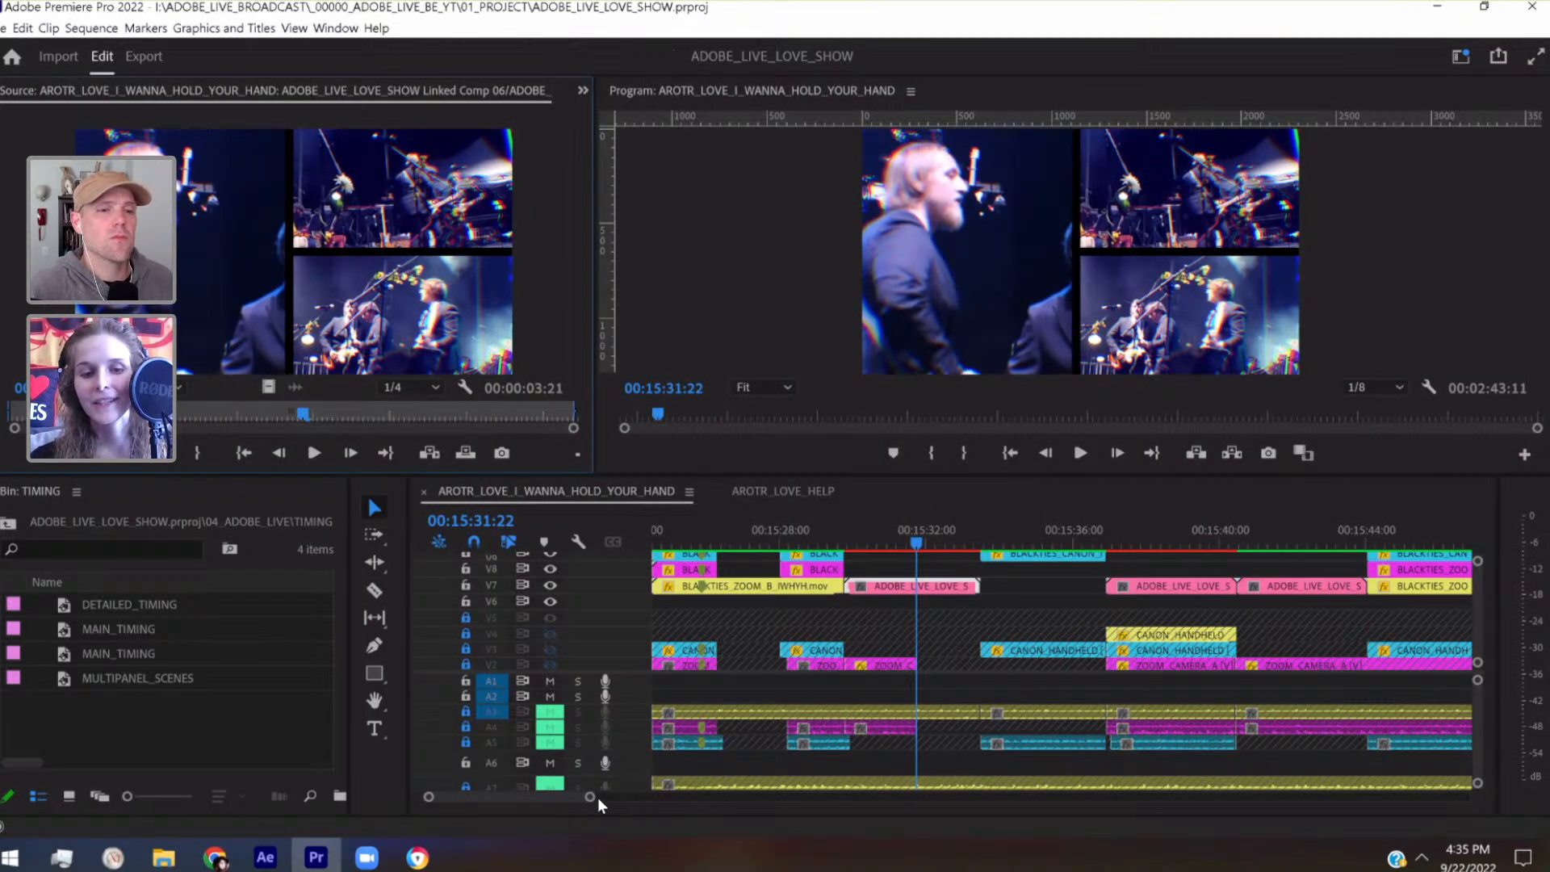
{"action": "left_click_drag", "start_coordinate": [588, 798], "coordinate": [554, 798]}
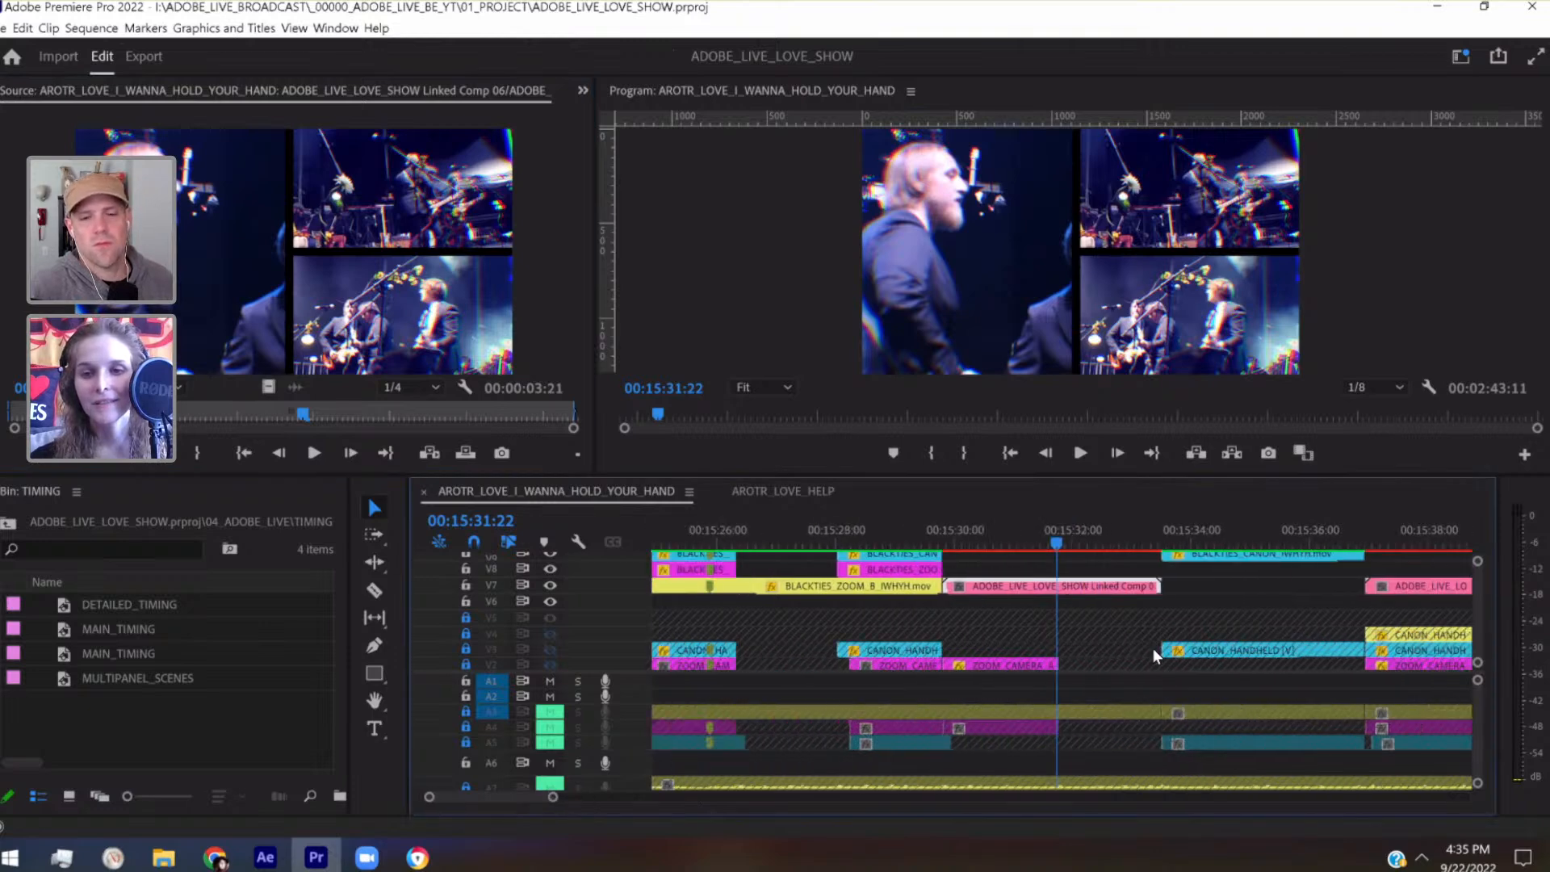
{"action": "scroll", "coordinate": [1155, 656], "scroll_direction": "down", "scroll_amount": 3}
{"action": "left_click", "coordinate": [1179, 538]}
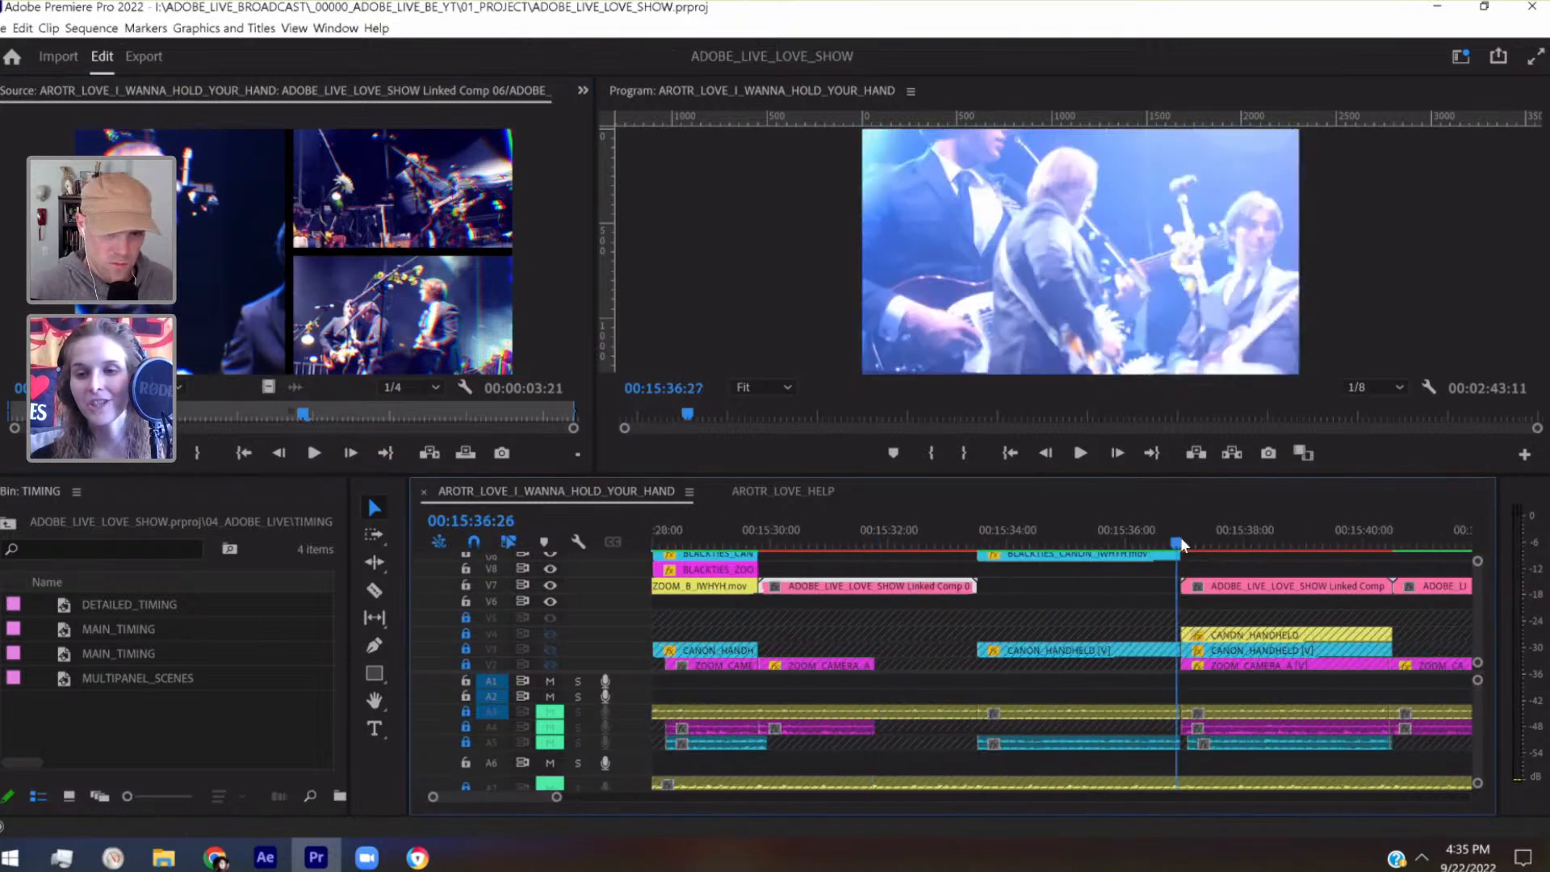
{"action": "scroll", "coordinate": [1392, 608], "scroll_direction": "down", "scroll_amount": 3}
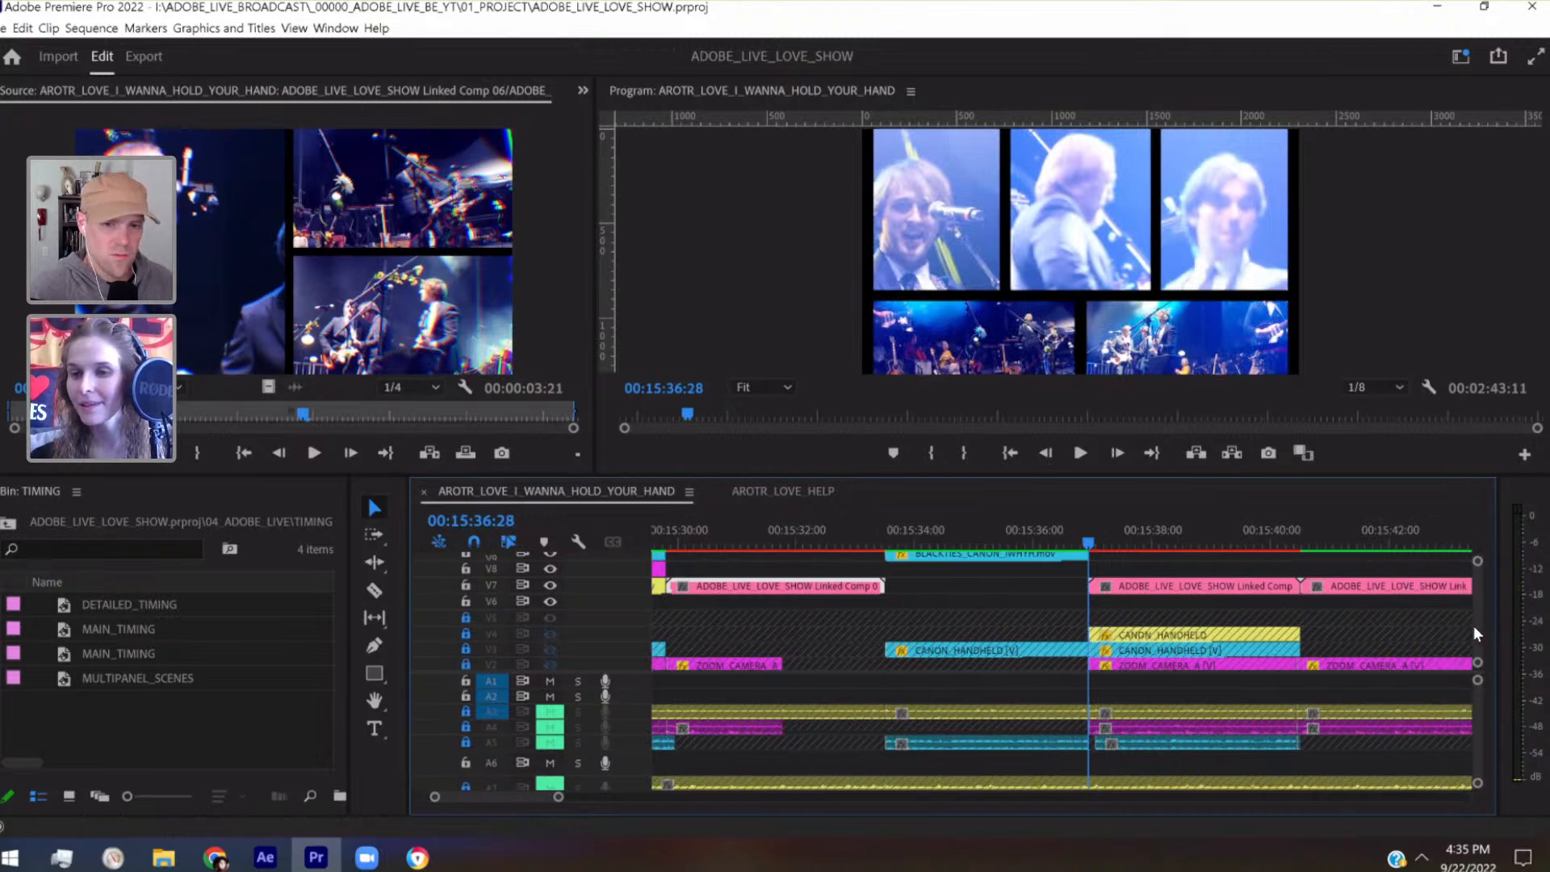
{"action": "scroll", "coordinate": [1476, 622], "scroll_direction": "up", "scroll_amount": 1}
{"action": "scroll", "coordinate": [1474, 618], "scroll_direction": "up", "scroll_amount": 5}
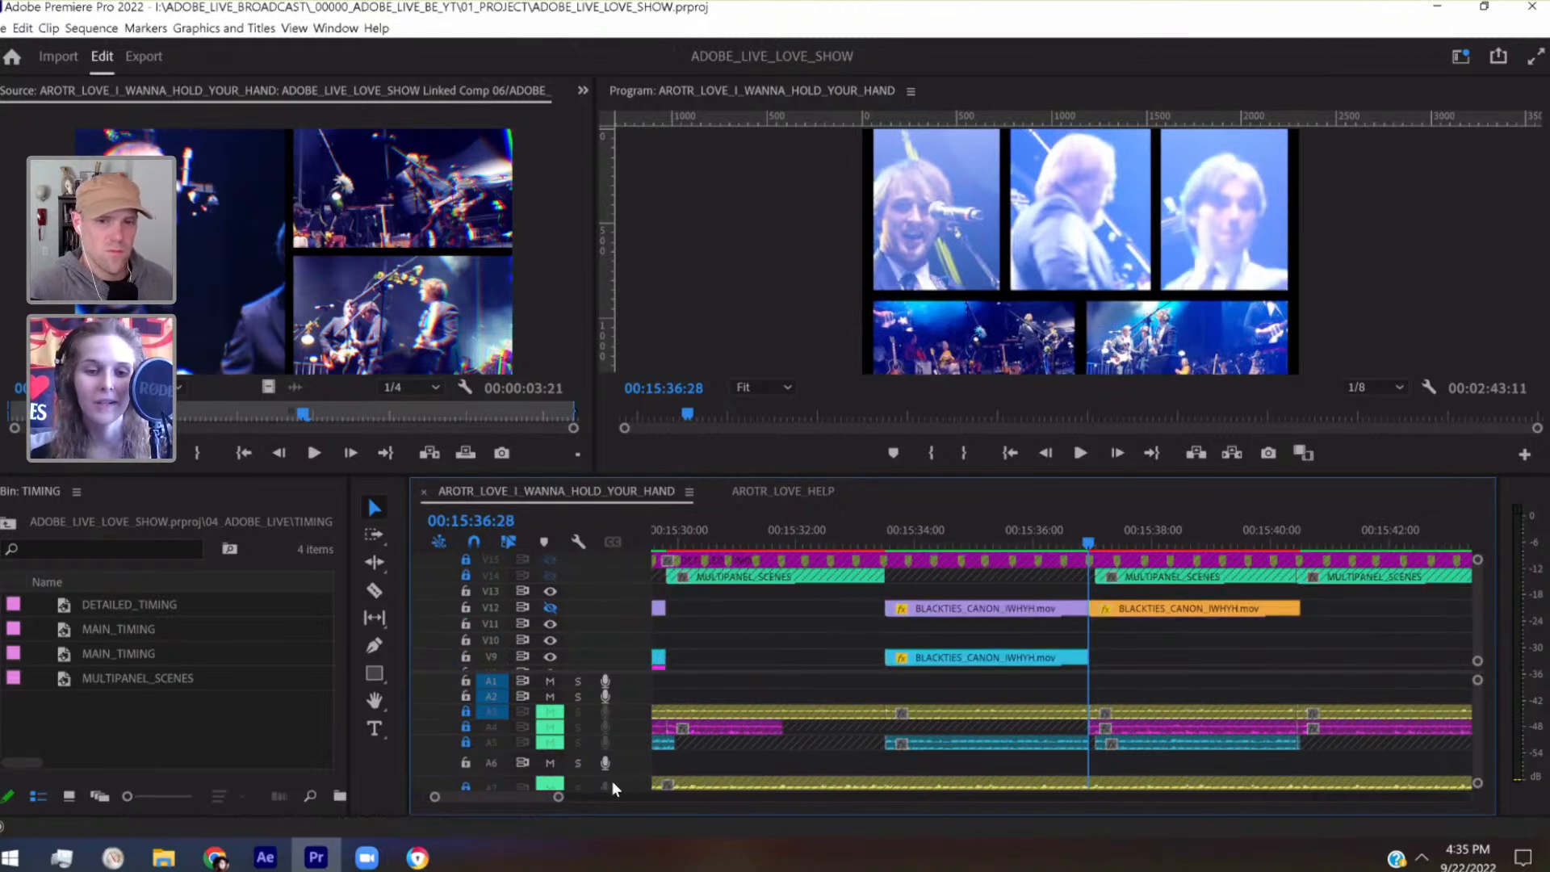
{"action": "left_click_drag", "start_coordinate": [559, 800], "coordinate": [519, 798]}
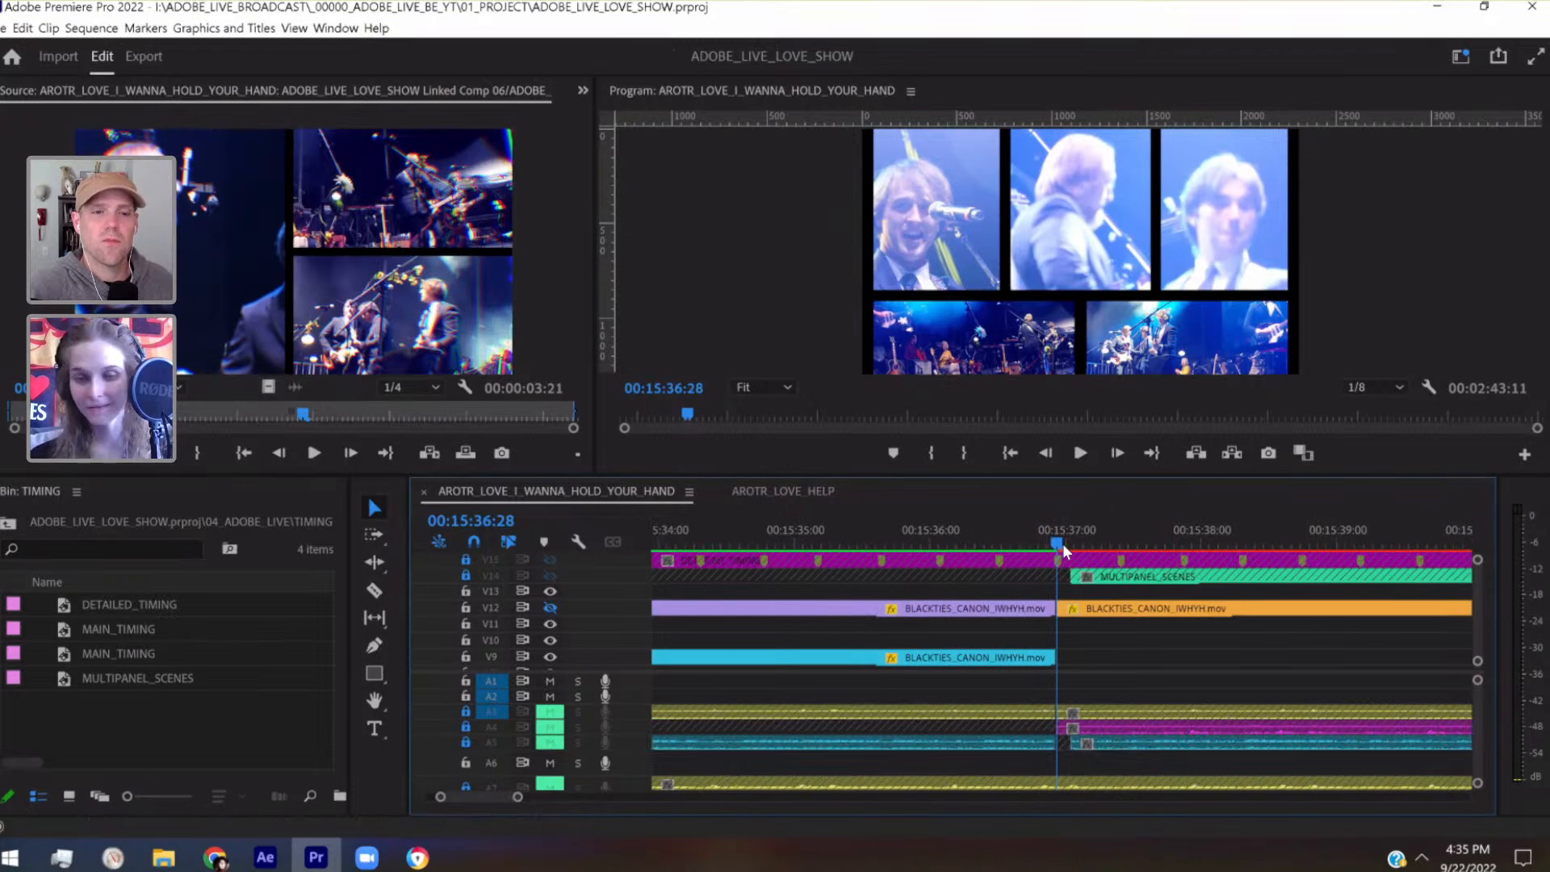
Move the playhead to the DETAILED_TIMING marker at 00:15:37:12 and open the Linked Comp 07 clip in the Source monitor
{"action": "scroll", "coordinate": [1475, 629], "scroll_direction": "up", "scroll_amount": 1}
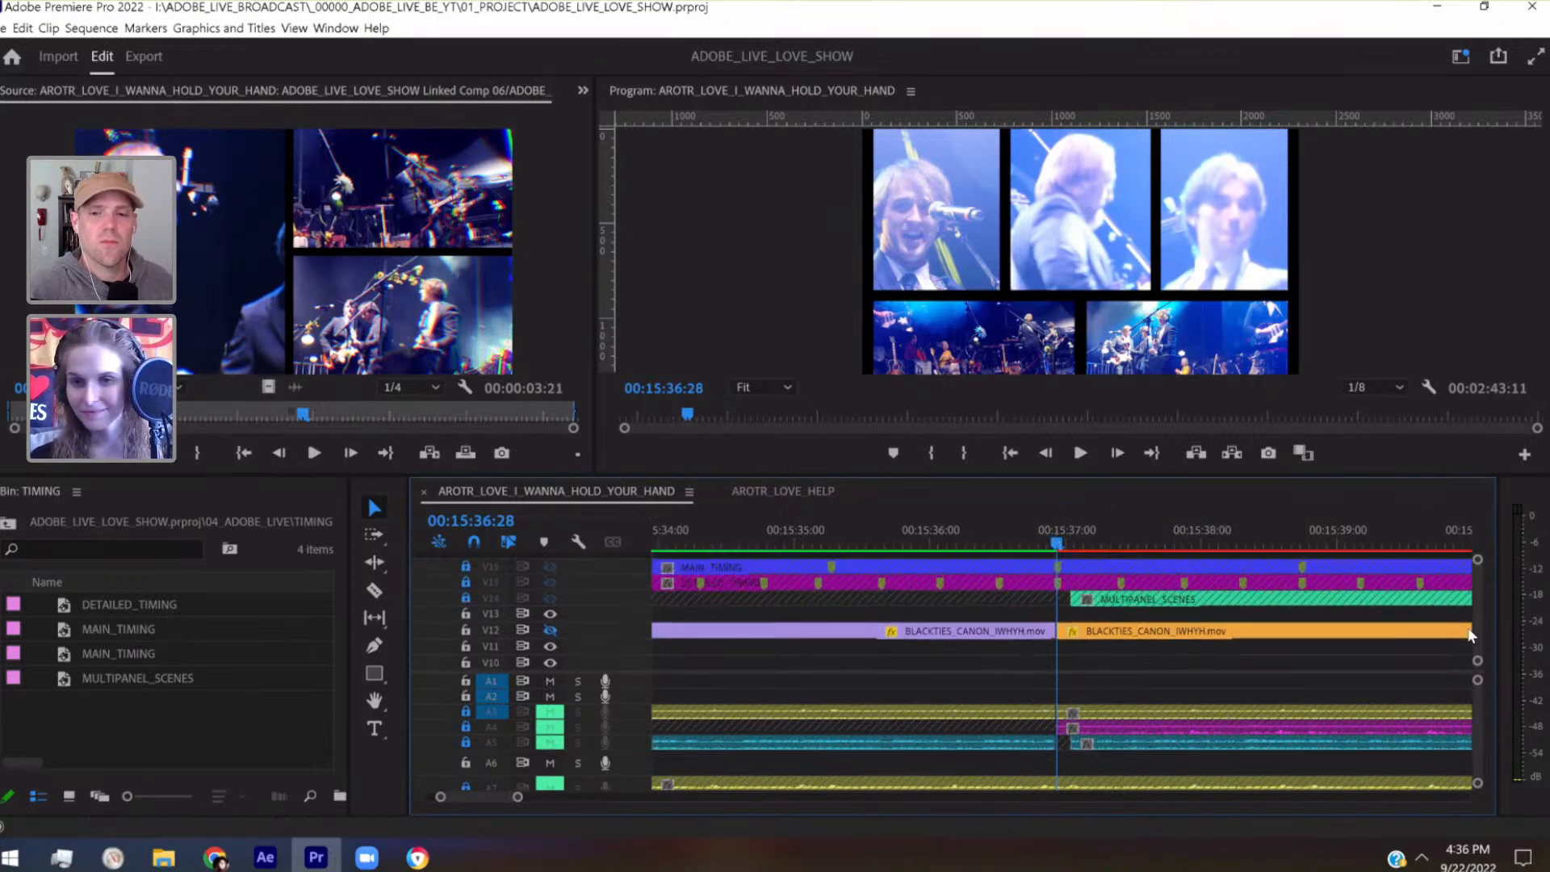
{"action": "left_click_drag", "start_coordinate": [1074, 541], "coordinate": [1123, 550]}
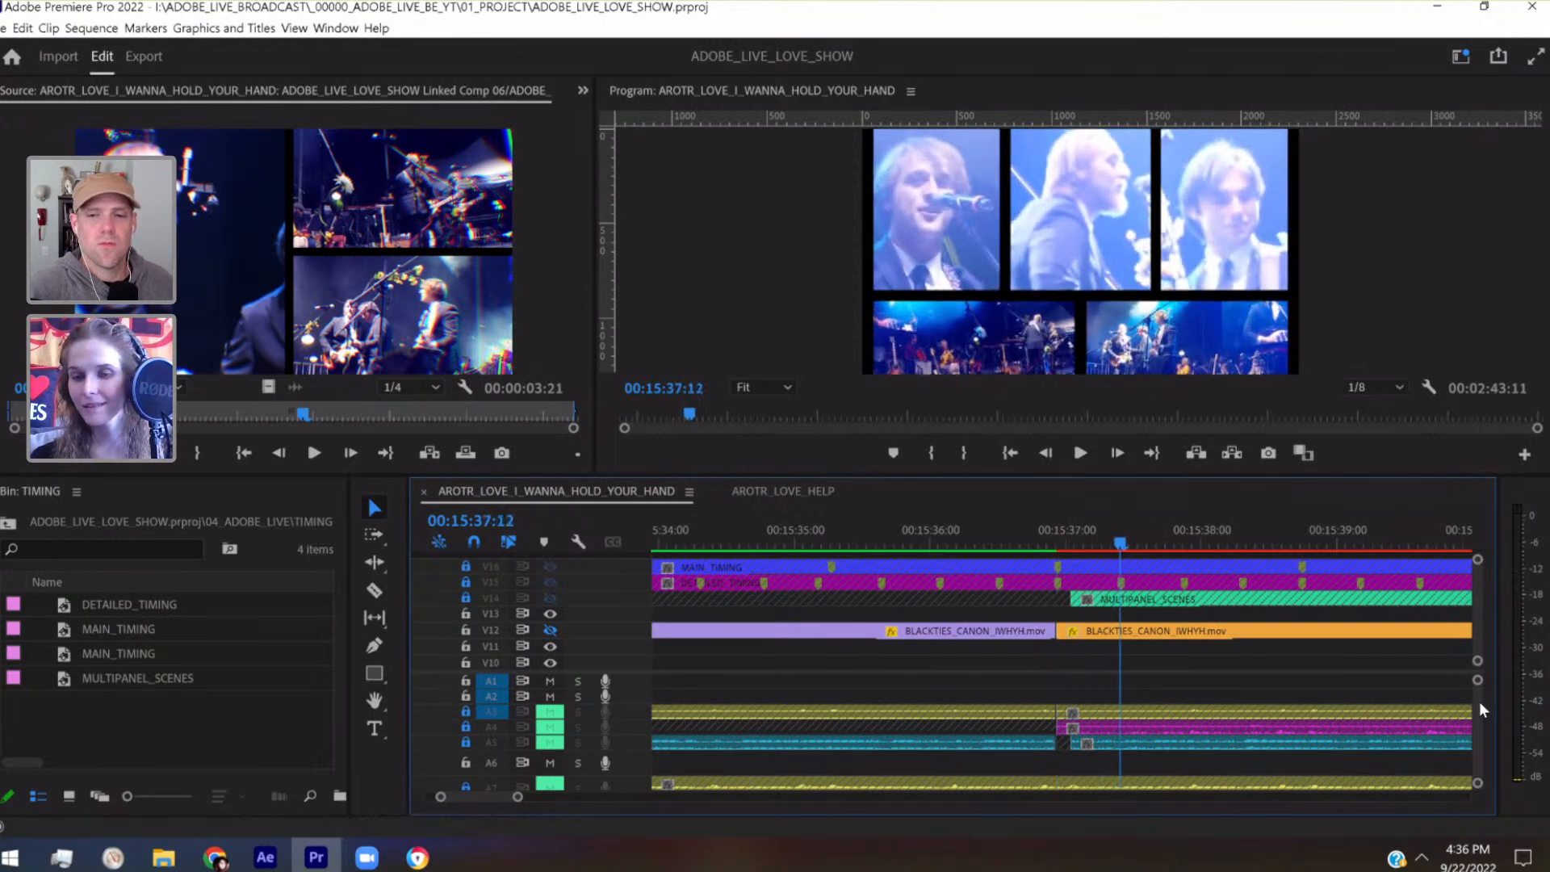
{"action": "scroll", "coordinate": [1480, 686], "scroll_direction": "down", "scroll_amount": 3}
{"action": "scroll", "coordinate": [1476, 647], "scroll_direction": "down", "scroll_amount": 2}
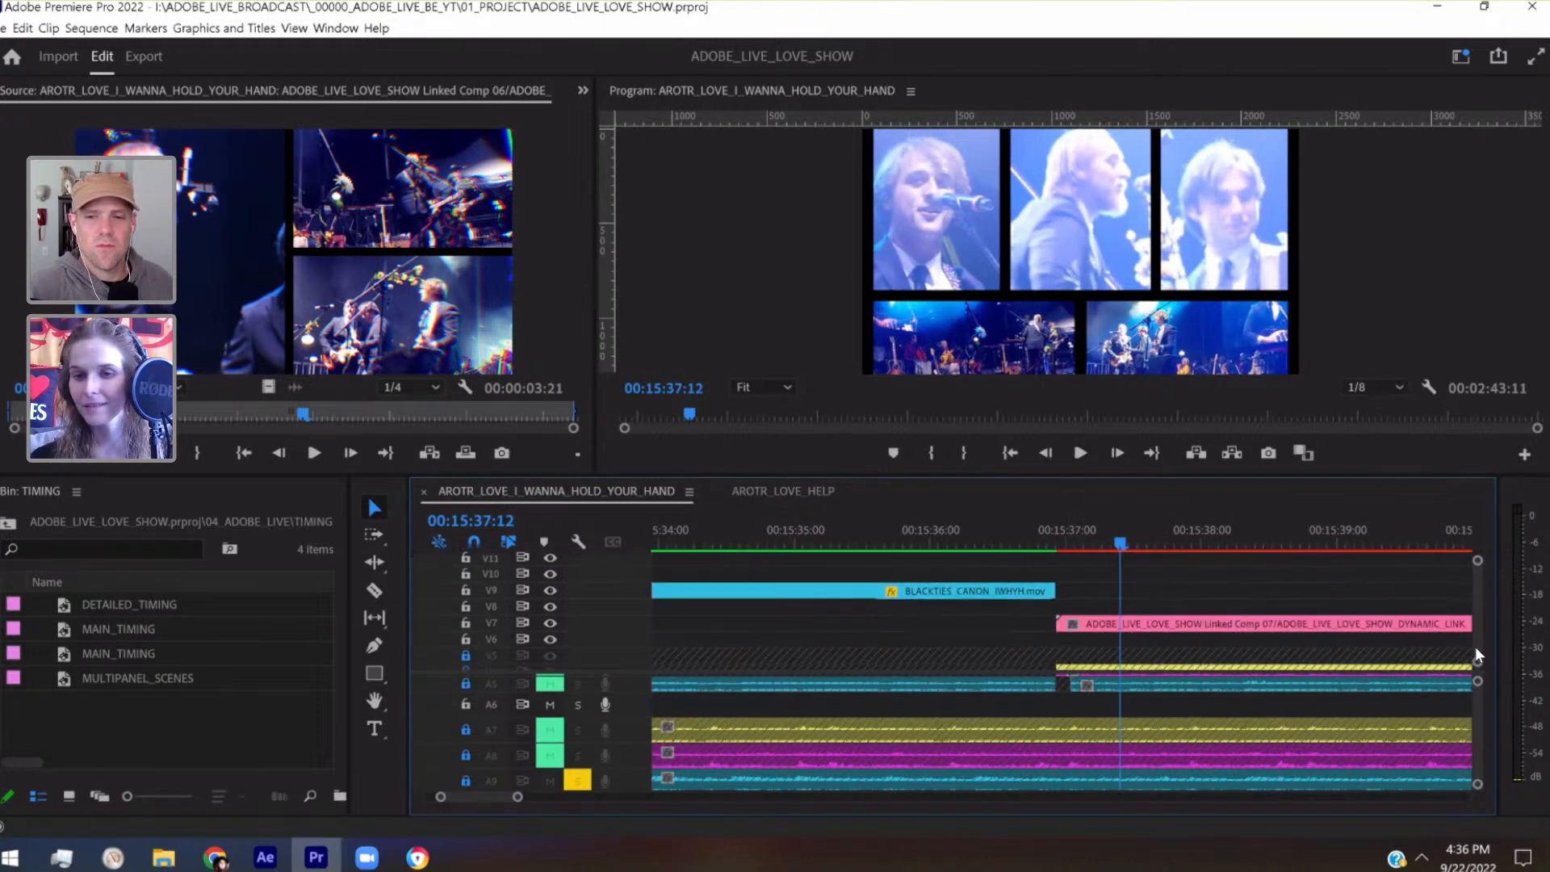
{"action": "double_click", "coordinate": [1355, 627]}
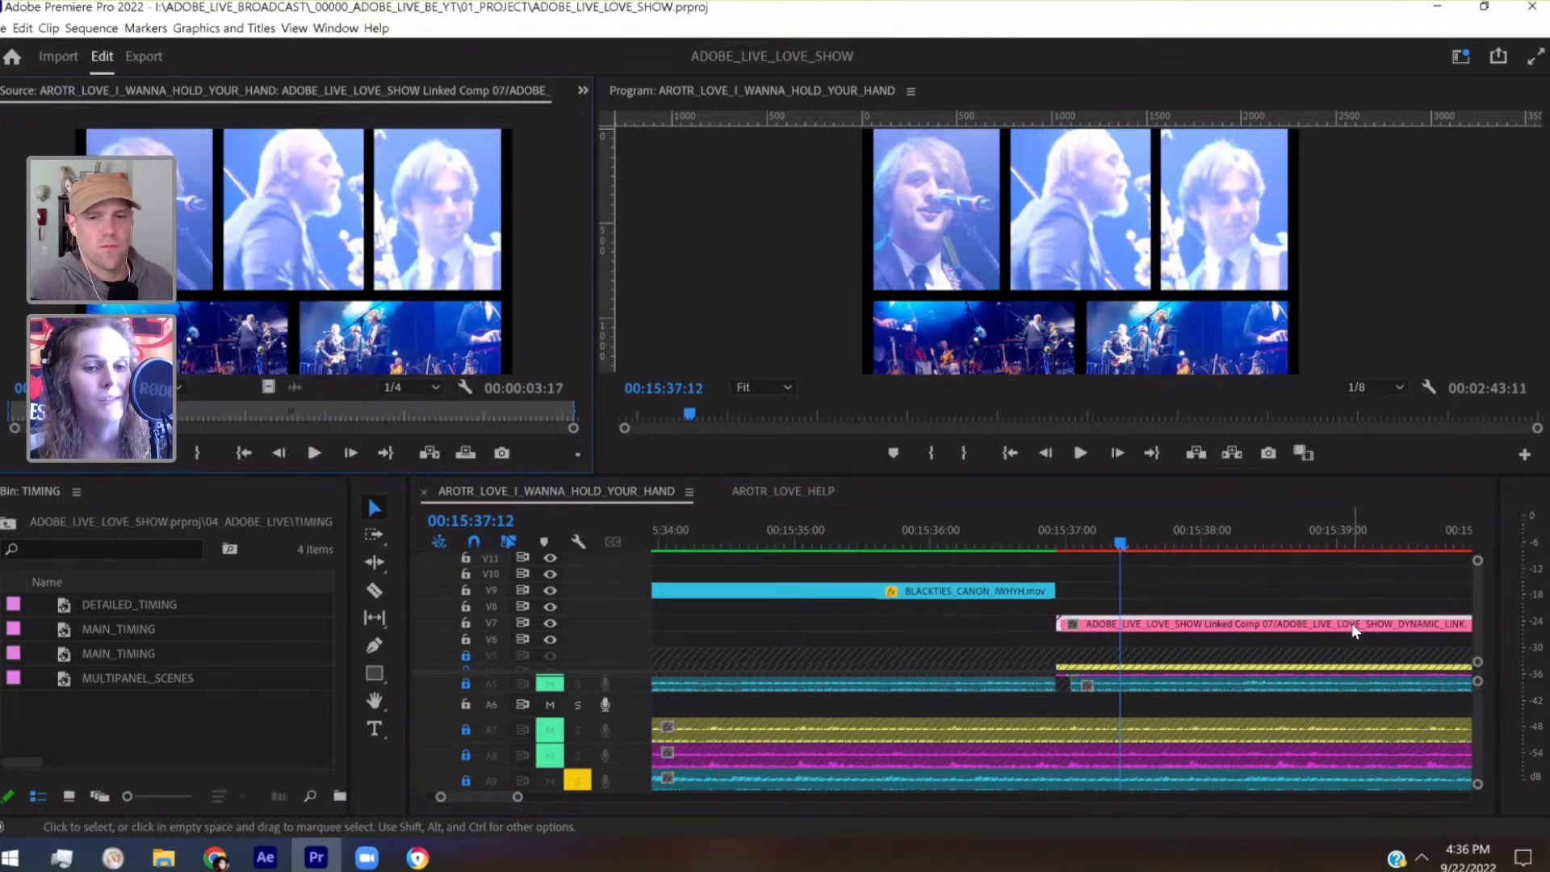
Switch to After Effects and add a composition marker in Linked Comp 07 at 0:00:00:14
{"action": "left_click", "coordinate": [265, 858]}
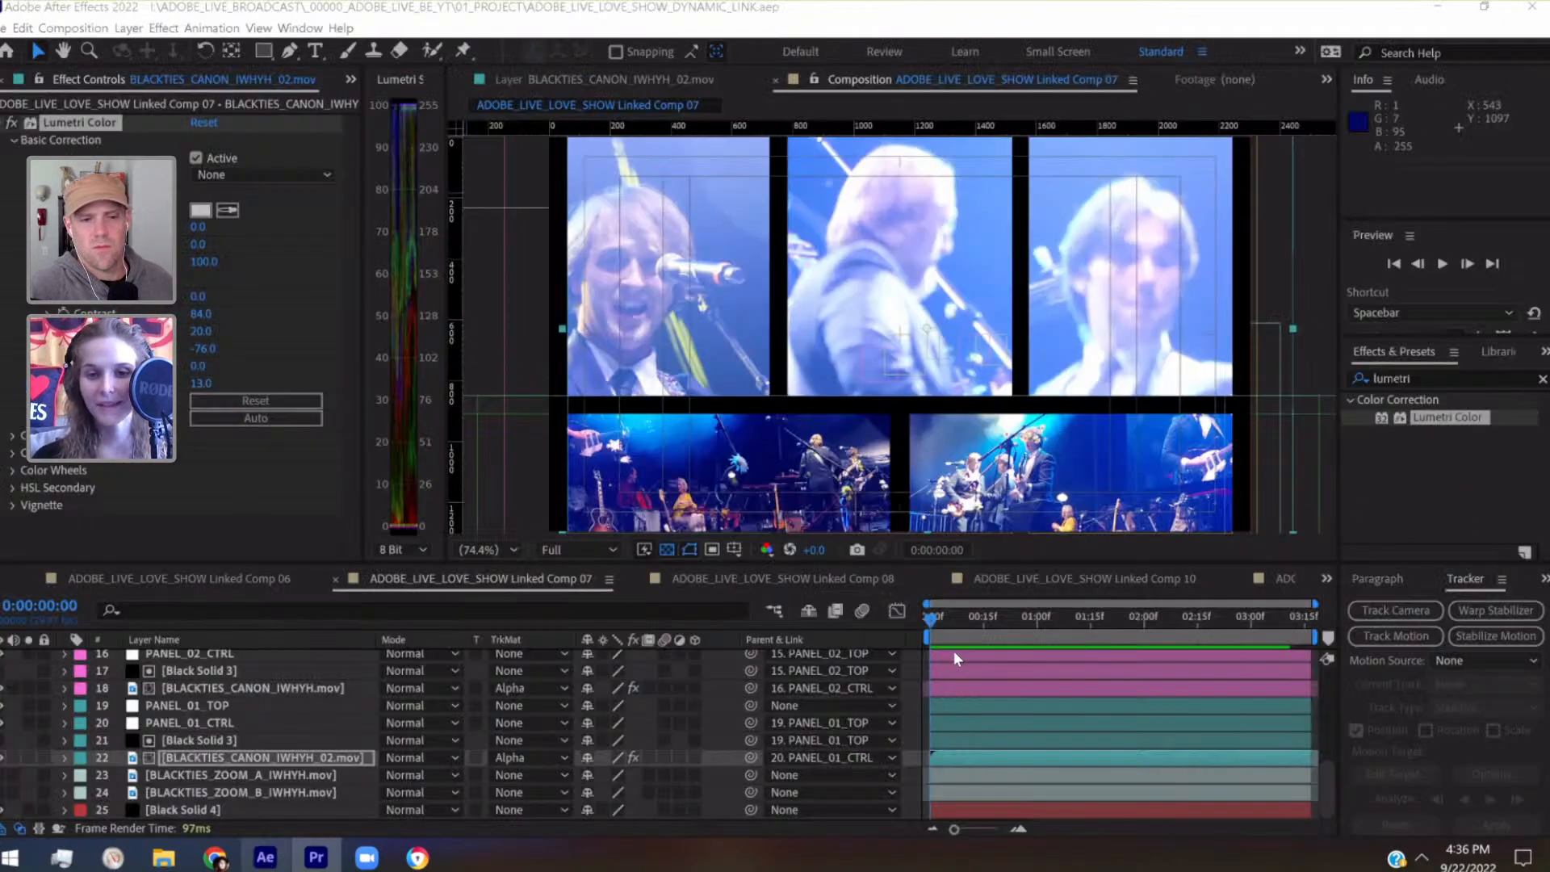
{"action": "left_click", "coordinate": [977, 622]}
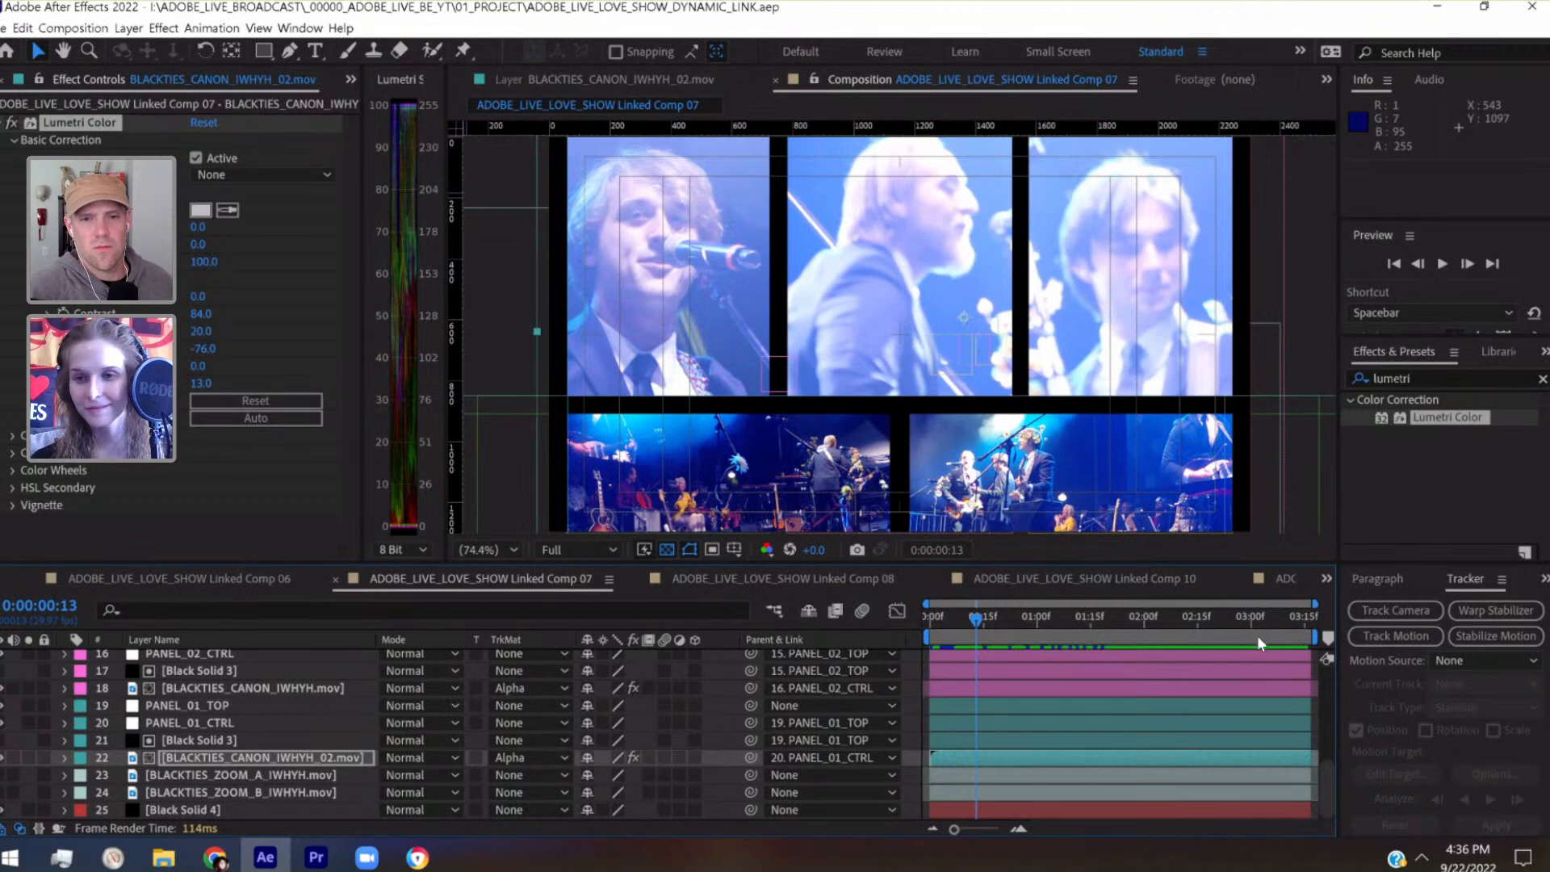
{"action": "left_click", "coordinate": [1467, 264]}
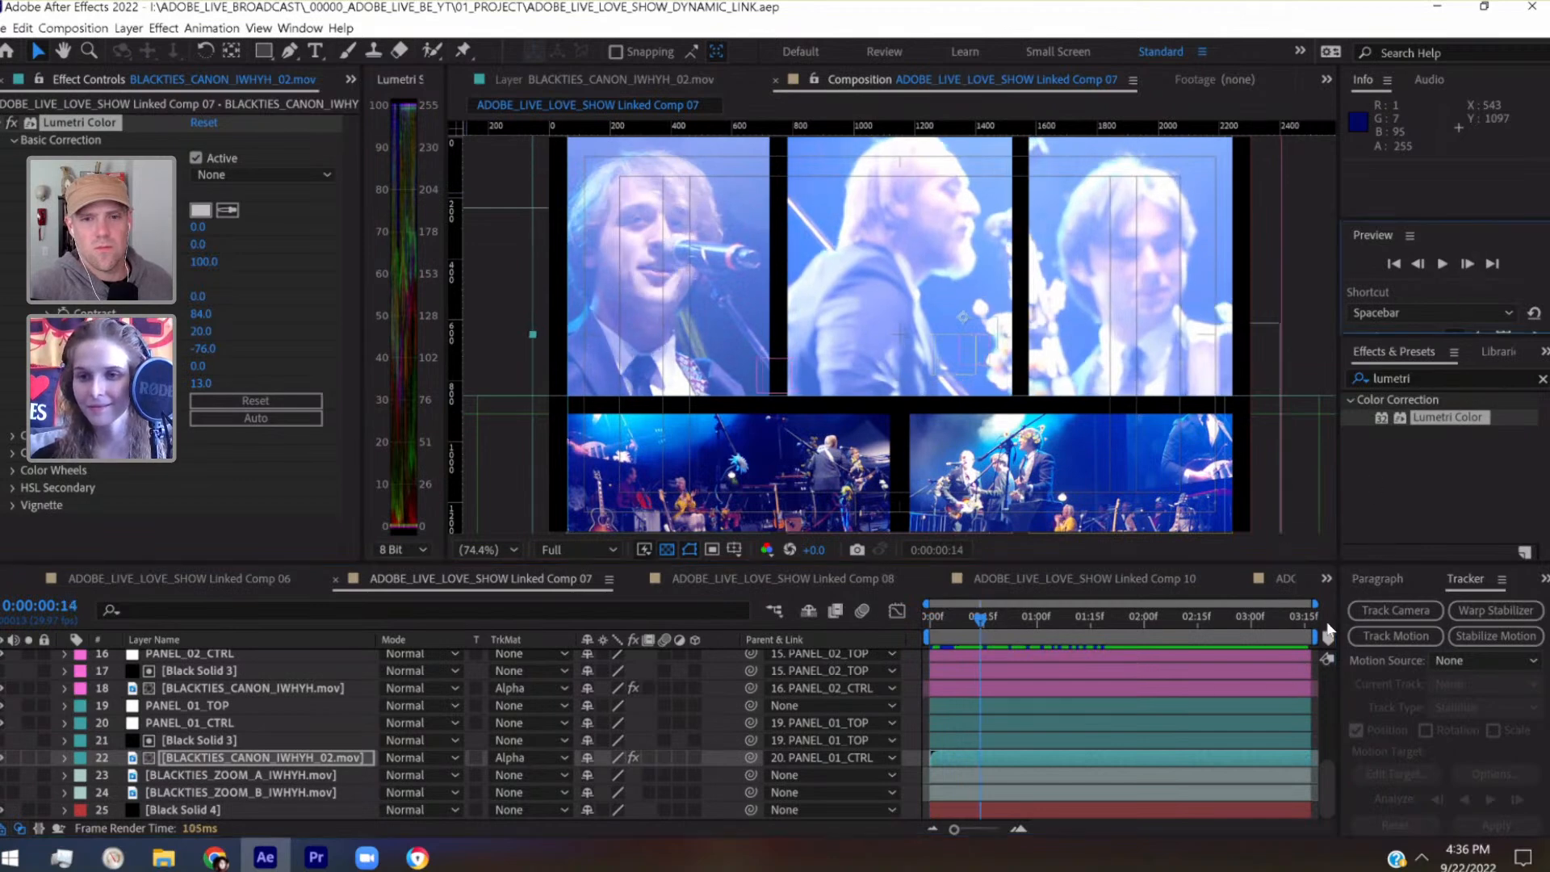
{"action": "left_click", "coordinate": [1332, 637]}
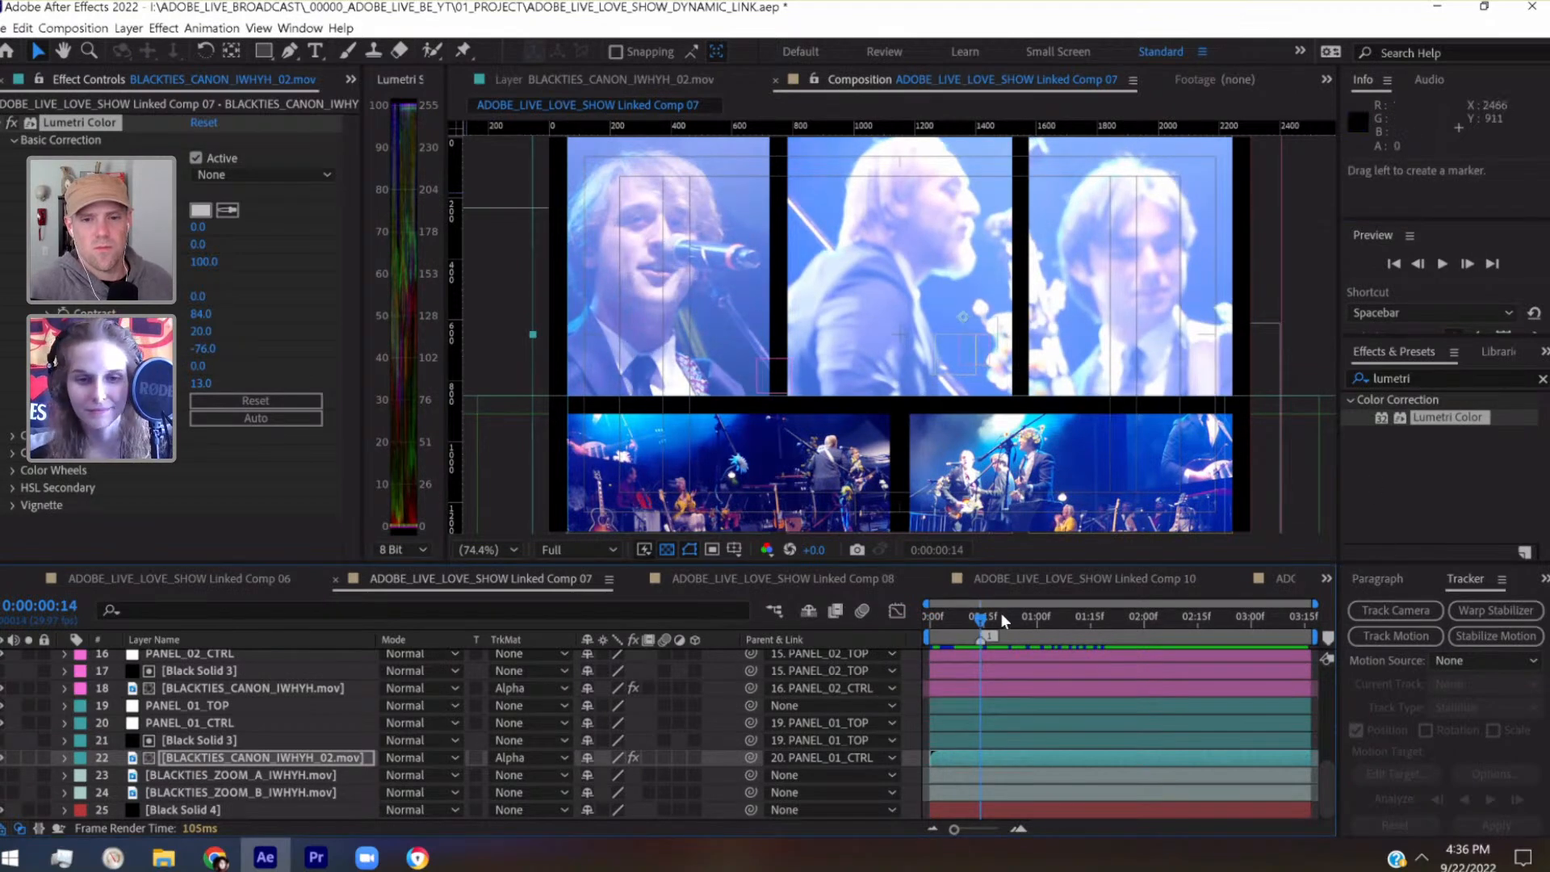
Match the Premiere Pro timing marker at 00:15:37:26 with a composition marker at 0:00:00:28 in After Effects' Linked Comp 07
{"action": "left_click", "coordinate": [308, 860]}
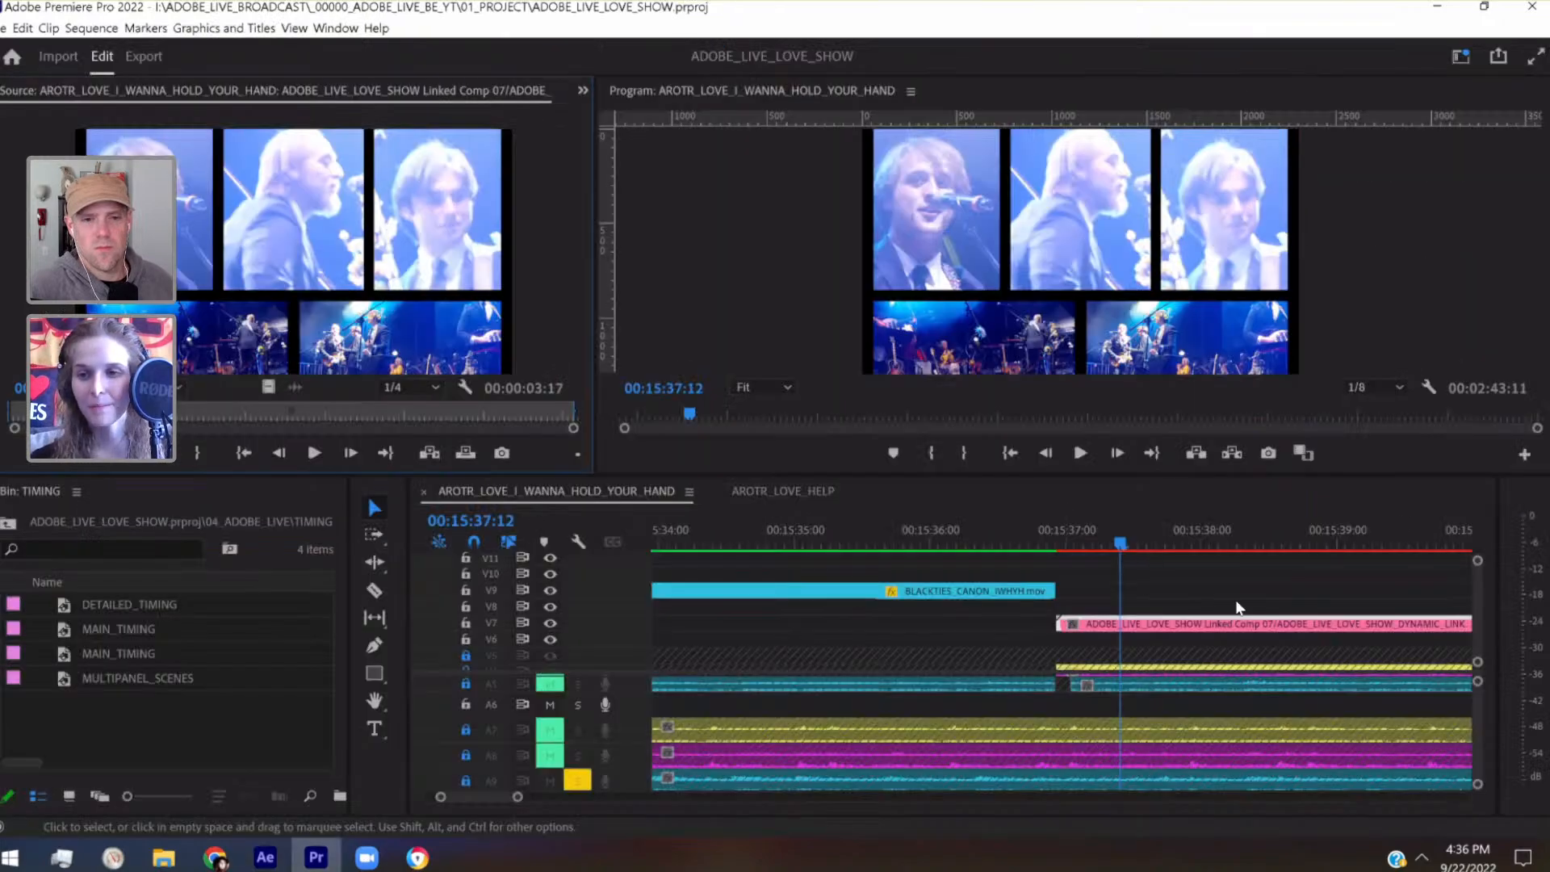
{"action": "scroll", "coordinate": [1481, 594], "scroll_direction": "up", "scroll_amount": 3}
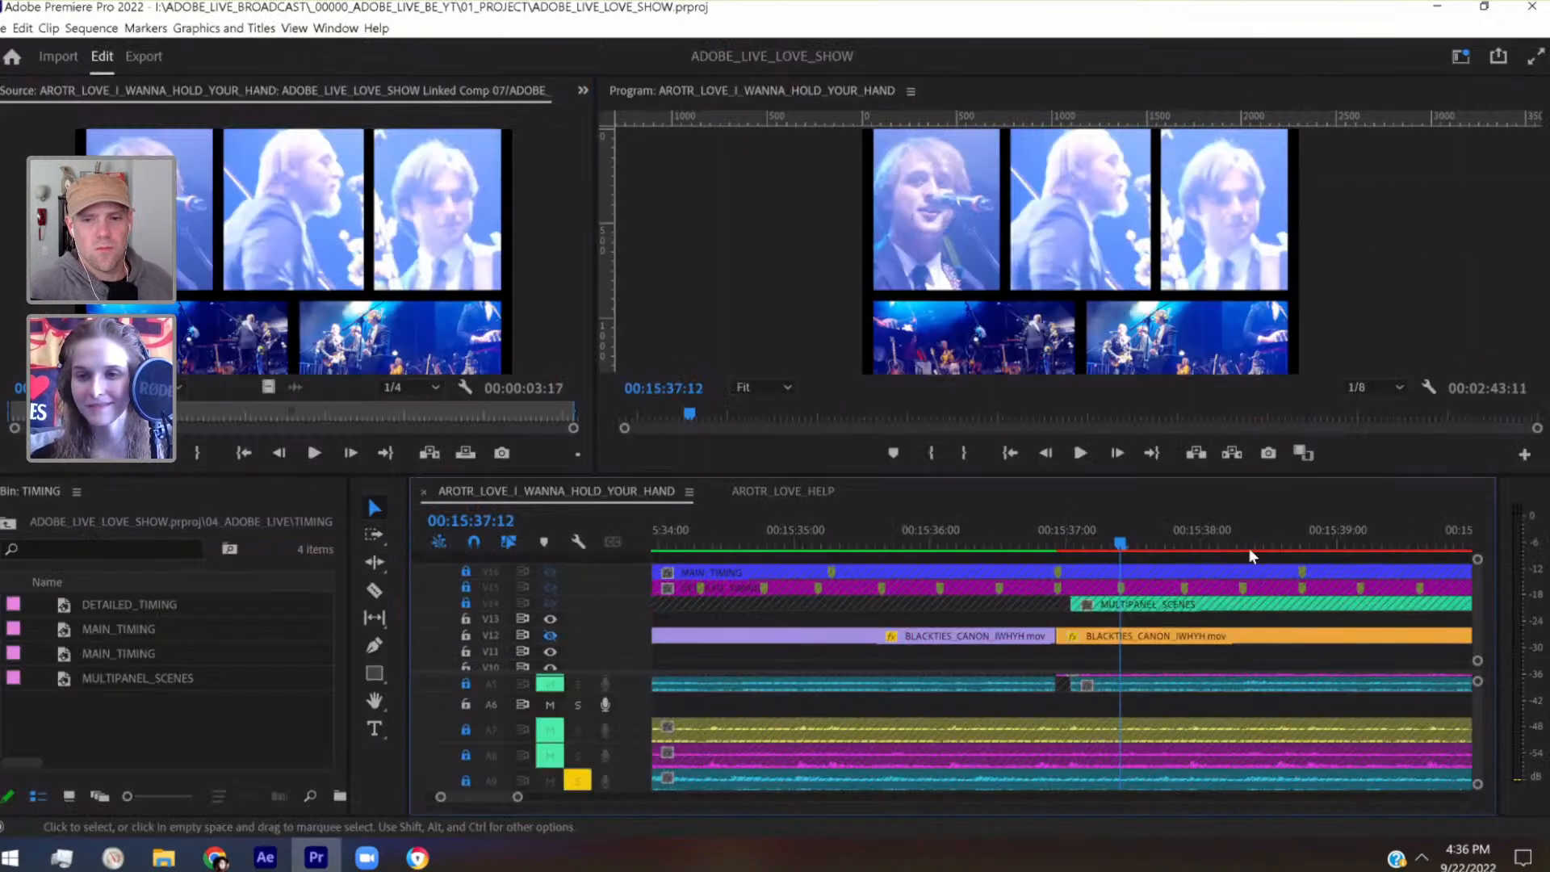
{"action": "left_click", "coordinate": [1182, 541]}
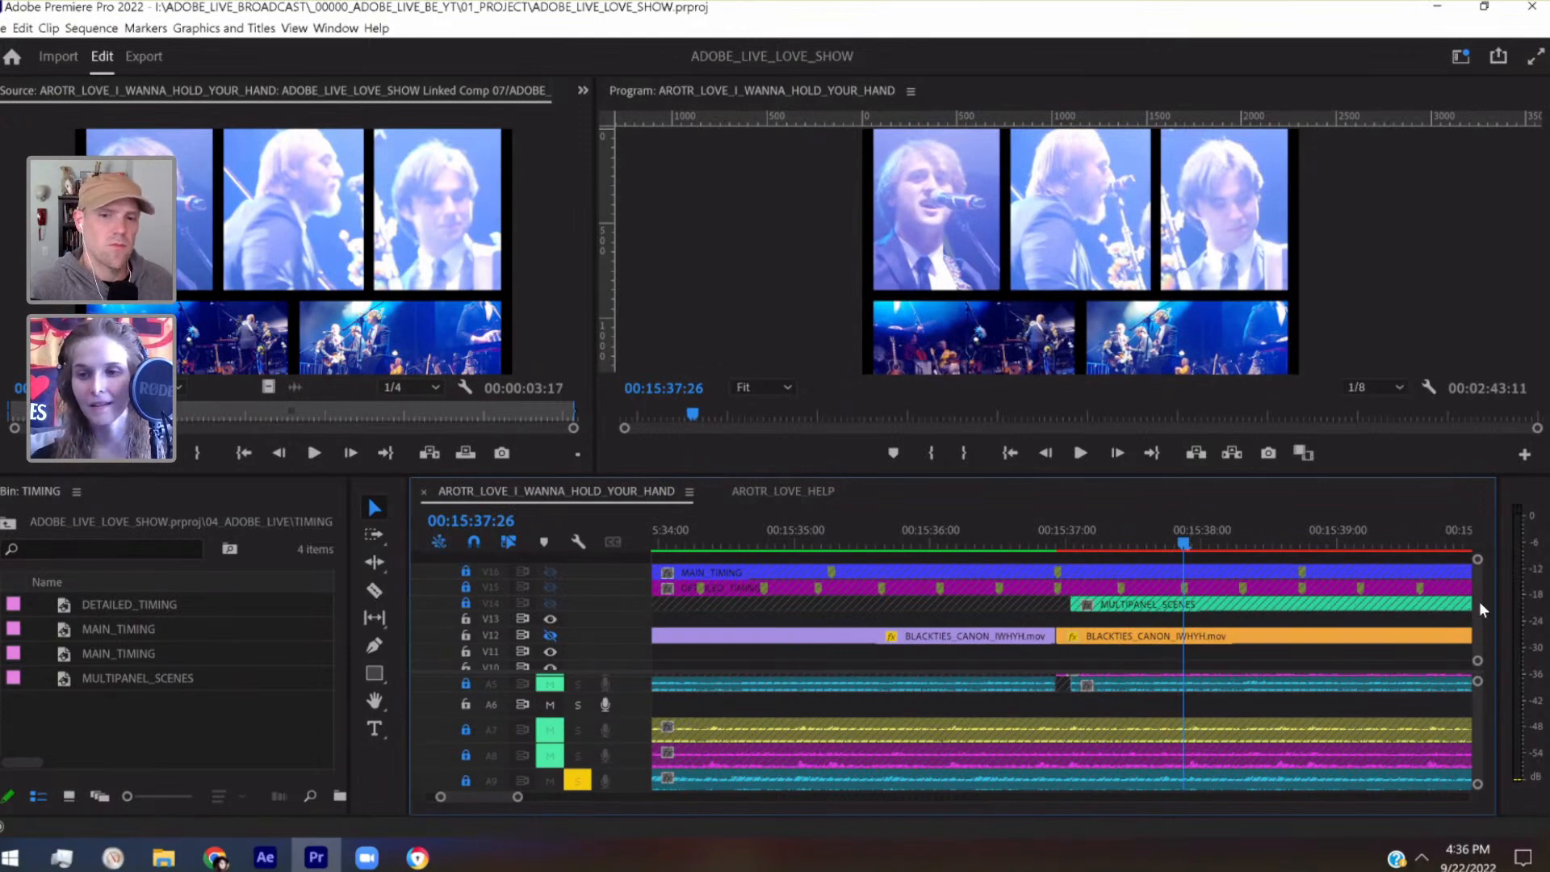
{"action": "scroll", "coordinate": [1479, 602], "scroll_direction": "down", "scroll_amount": 4}
{"action": "double_click", "coordinate": [1305, 600]}
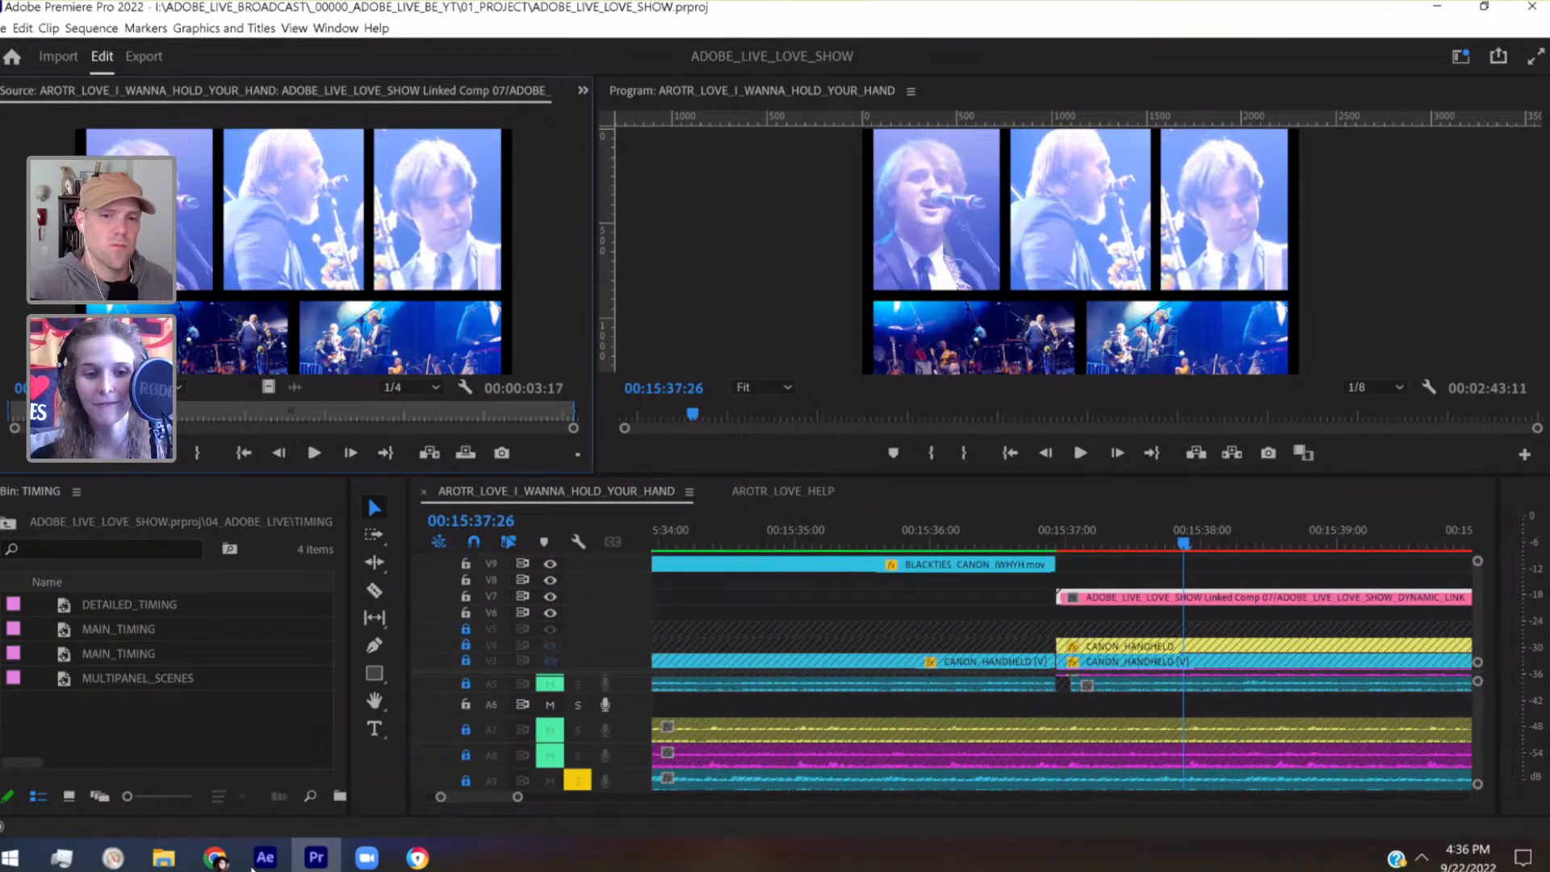
{"action": "key", "text": "alt+Tab"}
{"action": "left_click", "coordinate": [1033, 619]}
{"action": "left_click", "coordinate": [1331, 638]}
Check the frame at Premiere Pro's 00:15:38:09 timing marker and add the matching composition marker at 0:00:01:11 in After Effects
{"action": "left_click", "coordinate": [316, 857]}
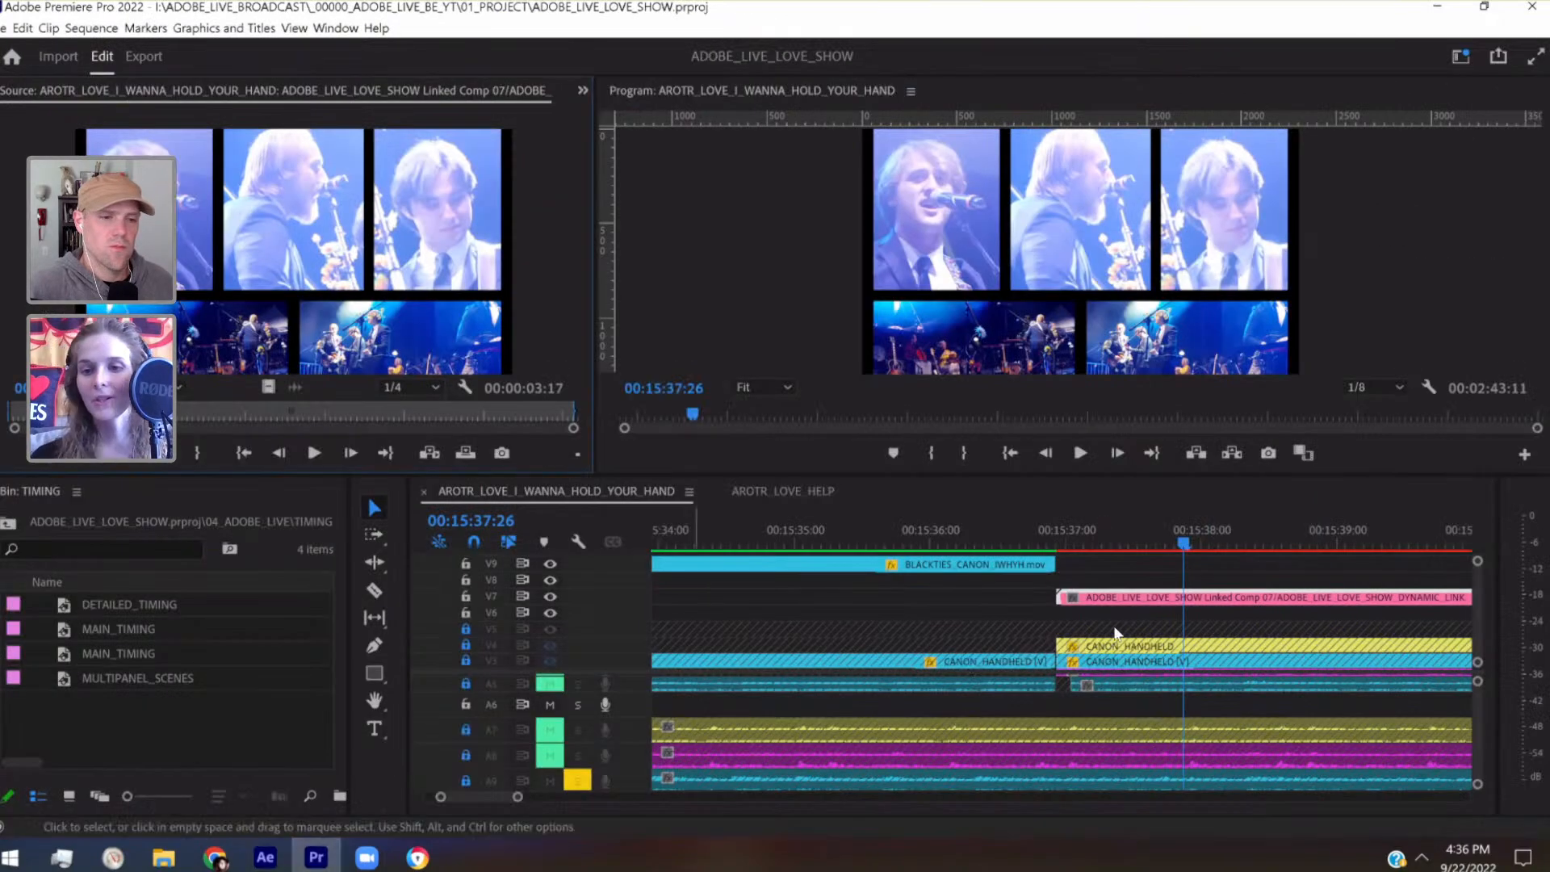
{"action": "scroll", "coordinate": [1481, 614], "scroll_direction": "up", "scroll_amount": 6}
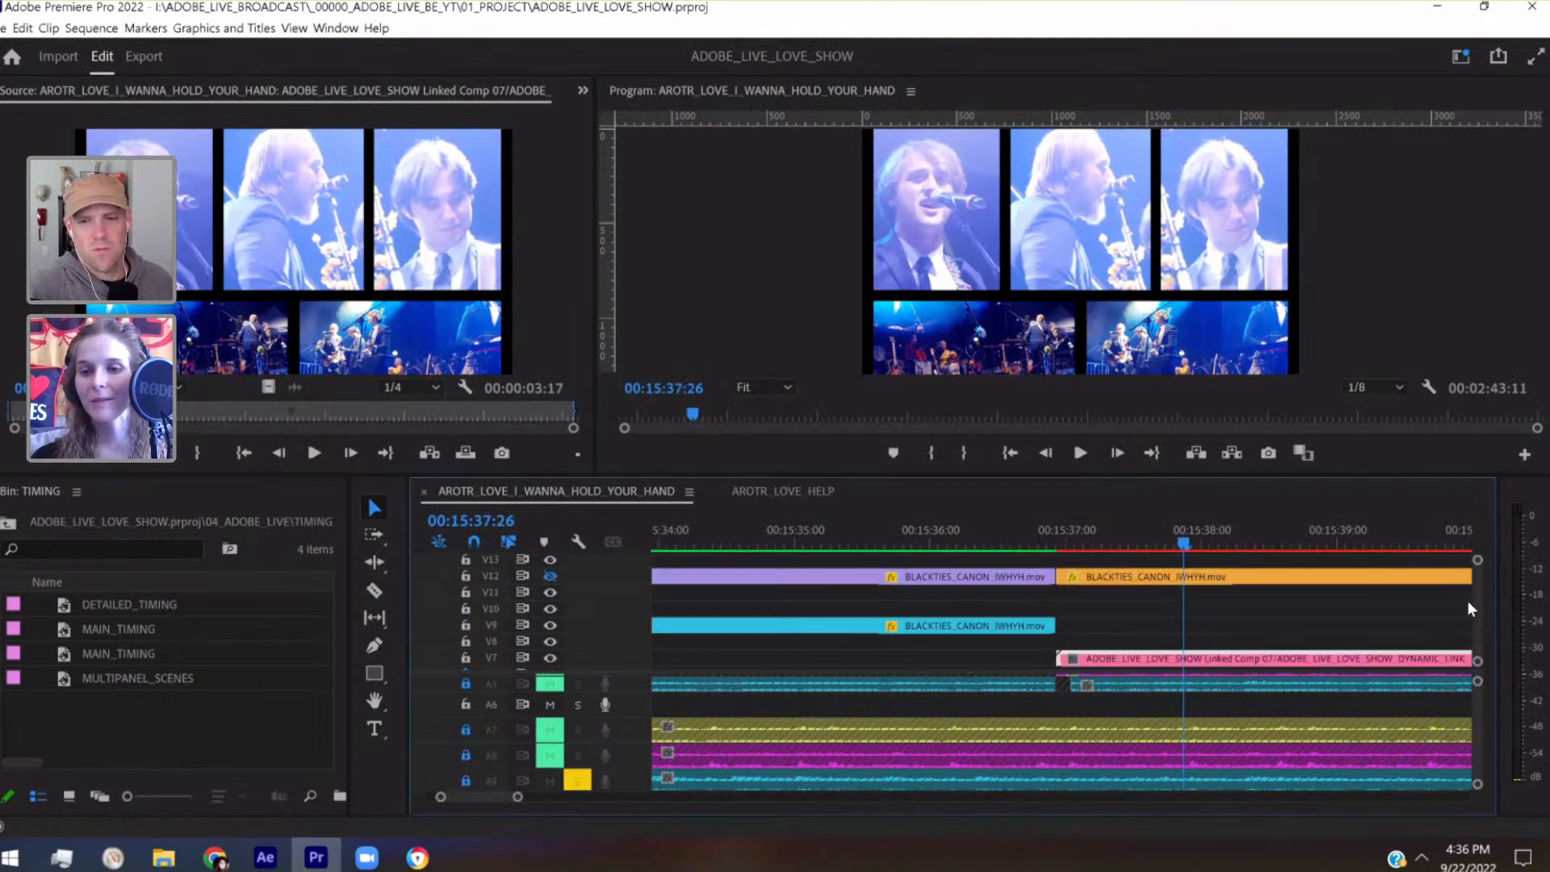
{"action": "scroll", "coordinate": [1344, 592], "scroll_direction": "up", "scroll_amount": 1}
{"action": "left_click", "coordinate": [1242, 531]}
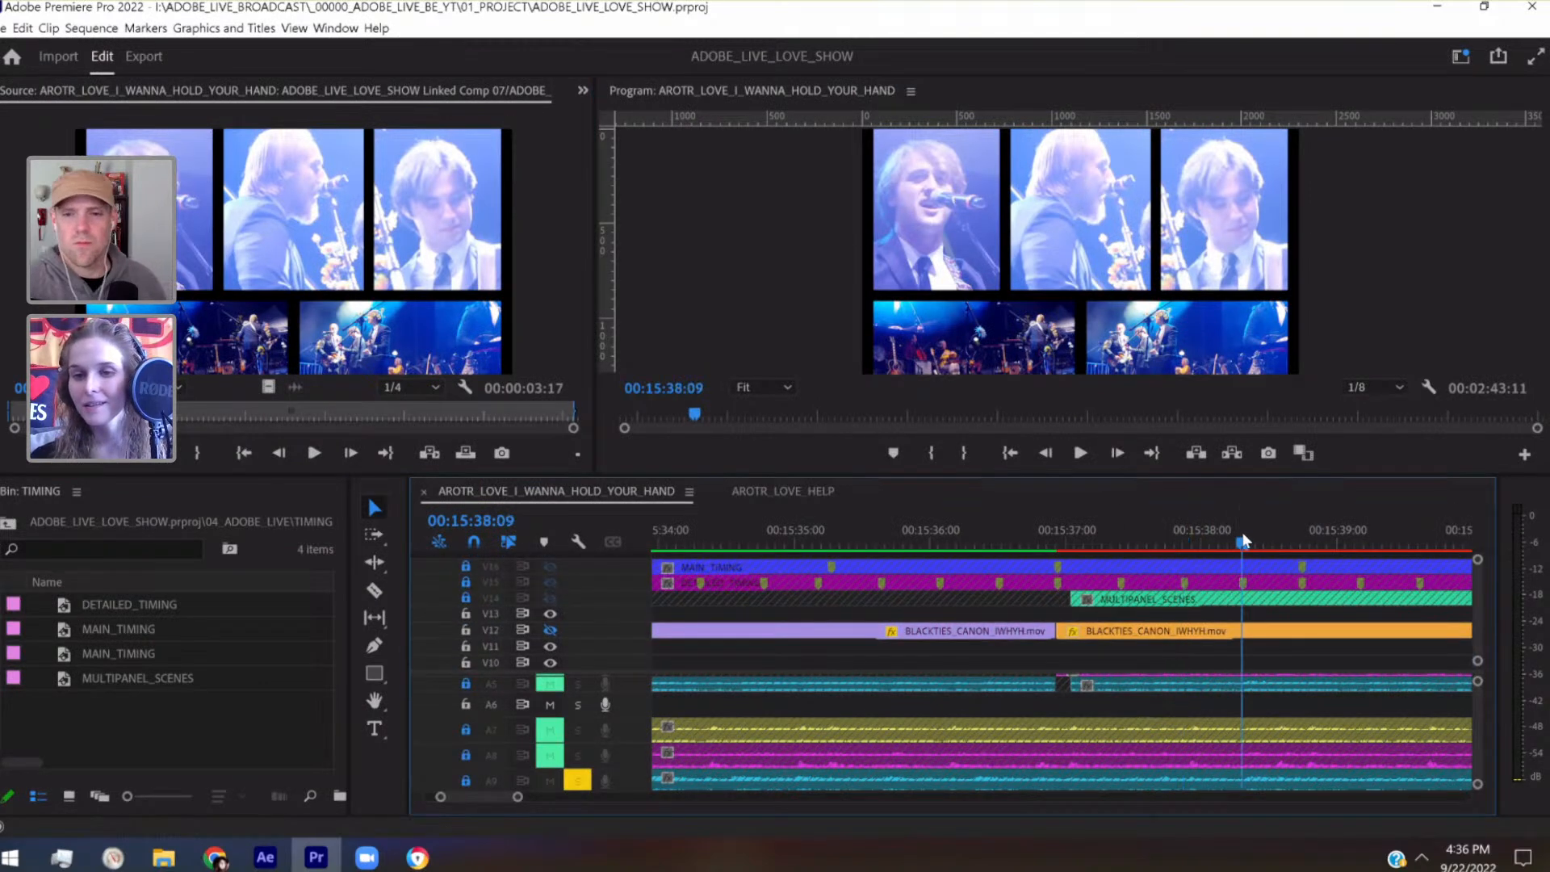
{"action": "scroll", "coordinate": [1471, 651], "scroll_direction": "down", "scroll_amount": 7}
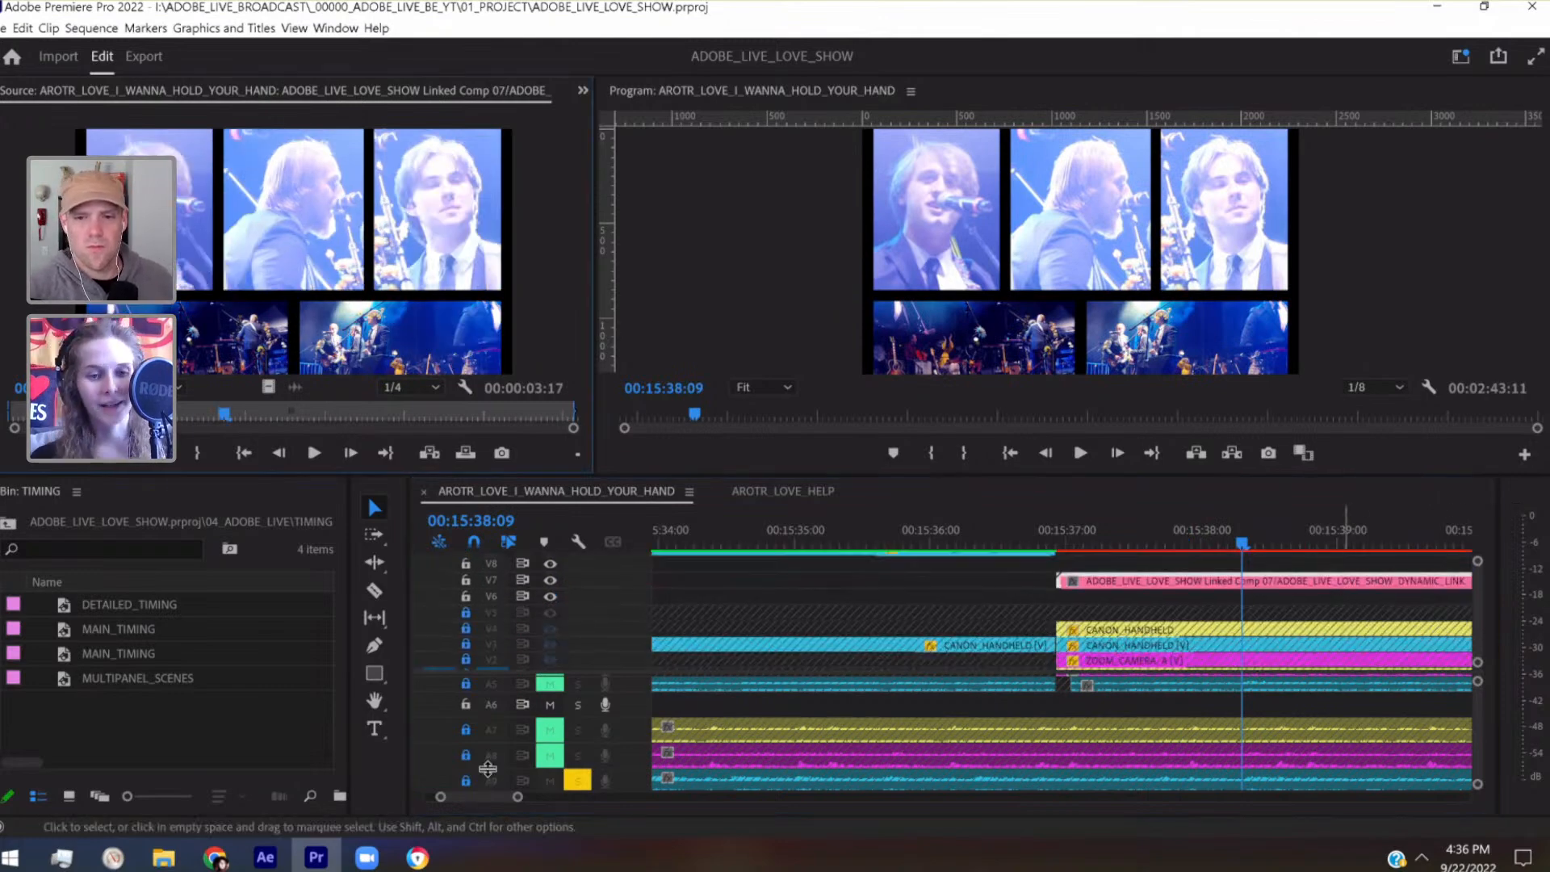
{"action": "left_click", "coordinate": [265, 857]}
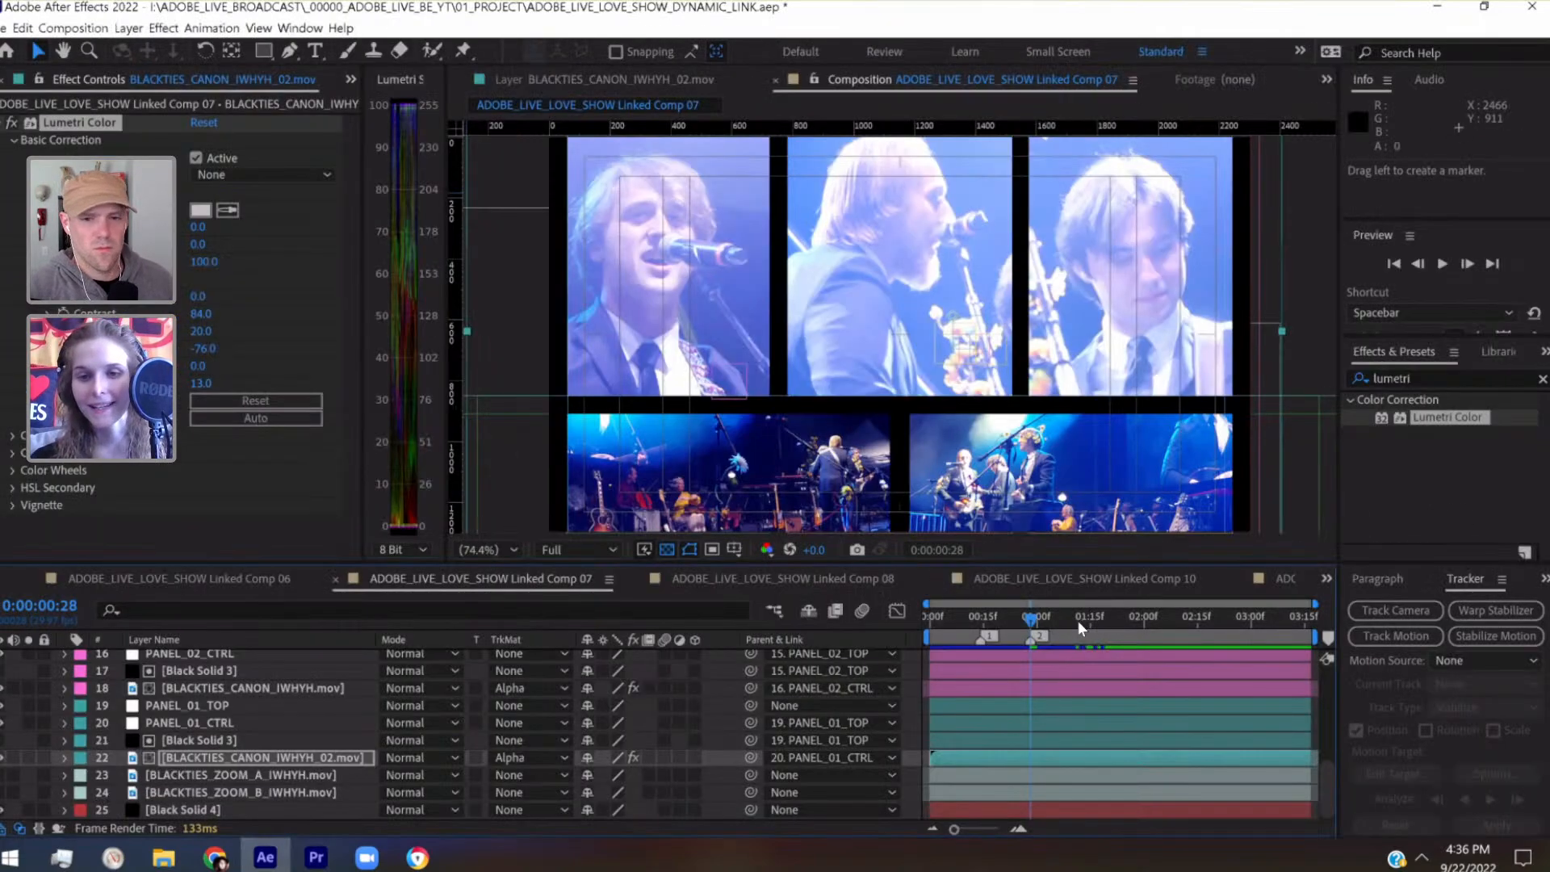
{"action": "left_click", "coordinate": [1079, 617]}
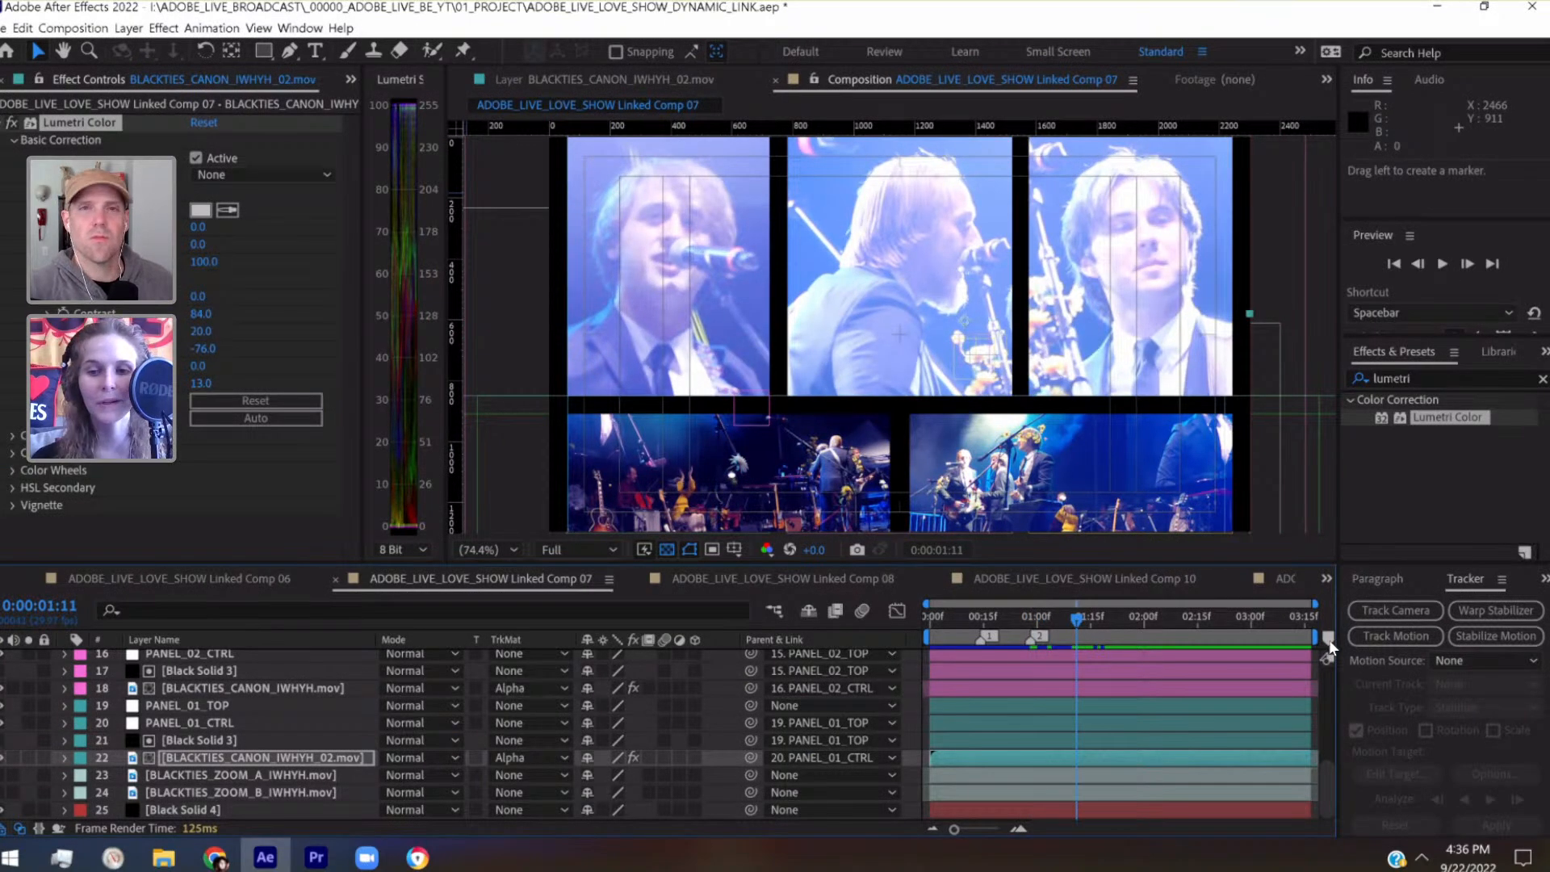
Check the Linked Comp 07 frame at 00:15:38:22 in Premiere Pro and mark it at 0:00:01:24 in After Effects
{"action": "key", "text": "alt+Tab"}
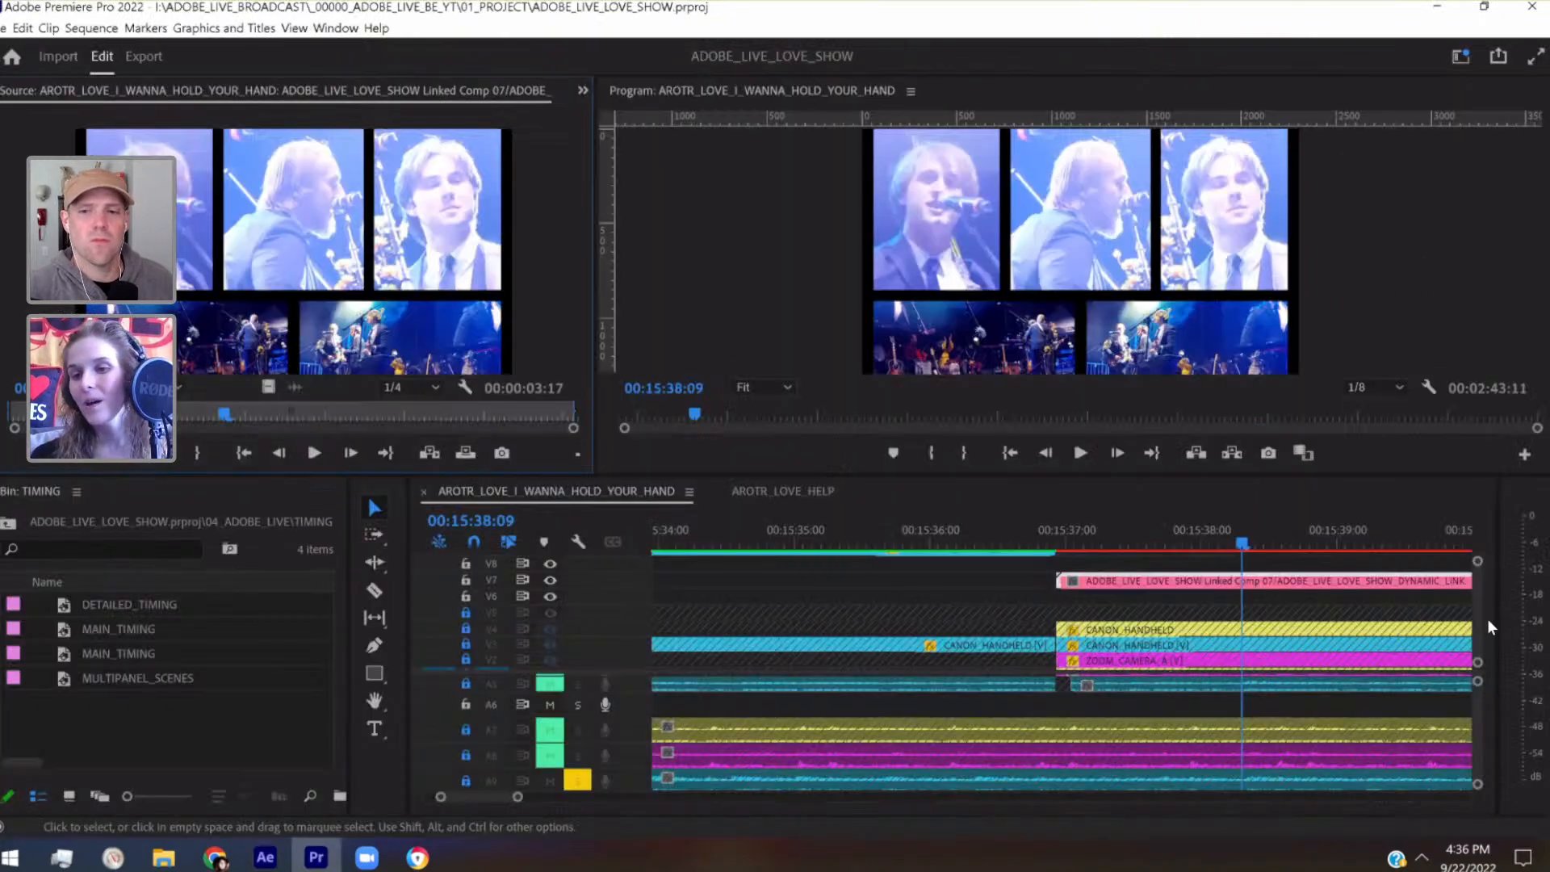
{"action": "scroll", "coordinate": [1481, 608], "scroll_direction": "up", "scroll_amount": 5}
{"action": "left_click", "coordinate": [1303, 533]}
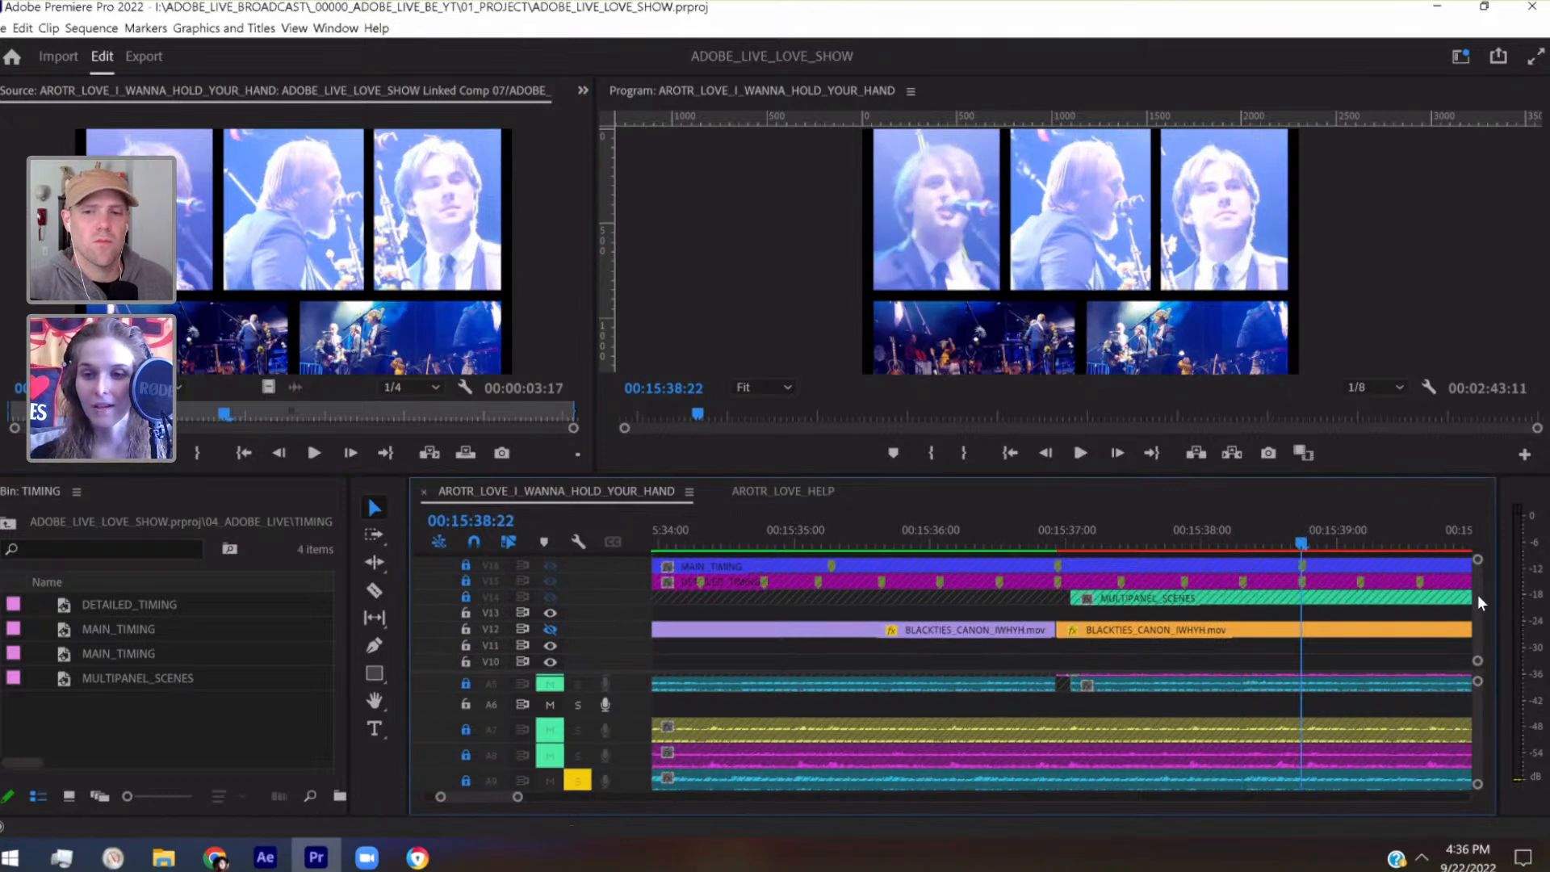
{"action": "scroll", "coordinate": [1480, 596], "scroll_direction": "down", "scroll_amount": 4}
{"action": "double_click", "coordinate": [1384, 597]}
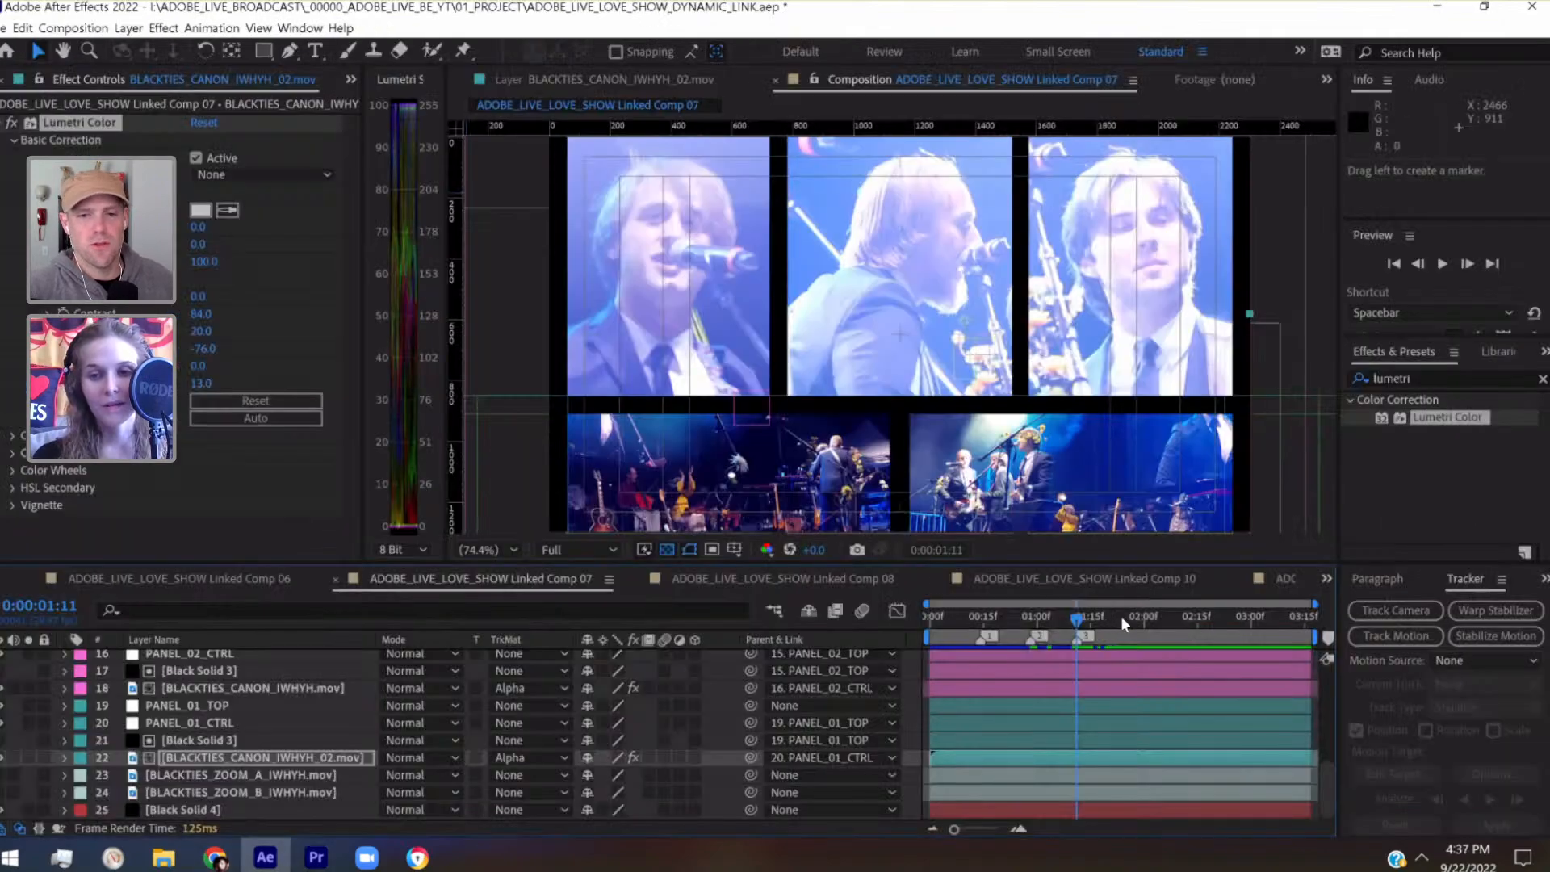
{"action": "left_click", "coordinate": [1121, 617]}
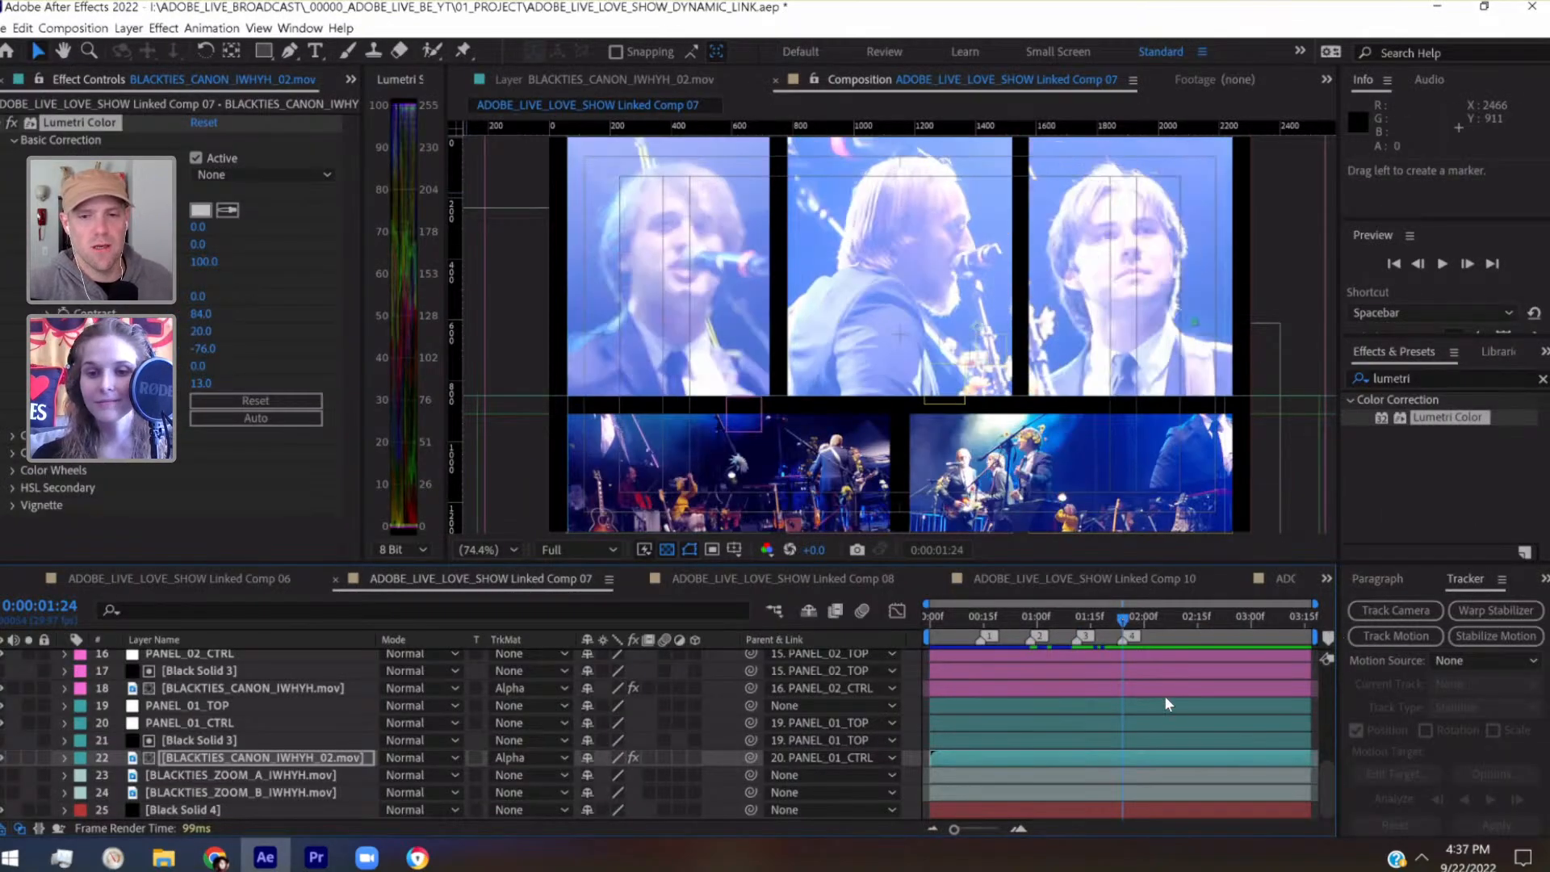
Trim the start of layer 4, Black Solid 3, to the fourth composition marker at 0:00:01:24
{"action": "scroll", "coordinate": [1129, 703], "scroll_direction": "up", "scroll_amount": 5}
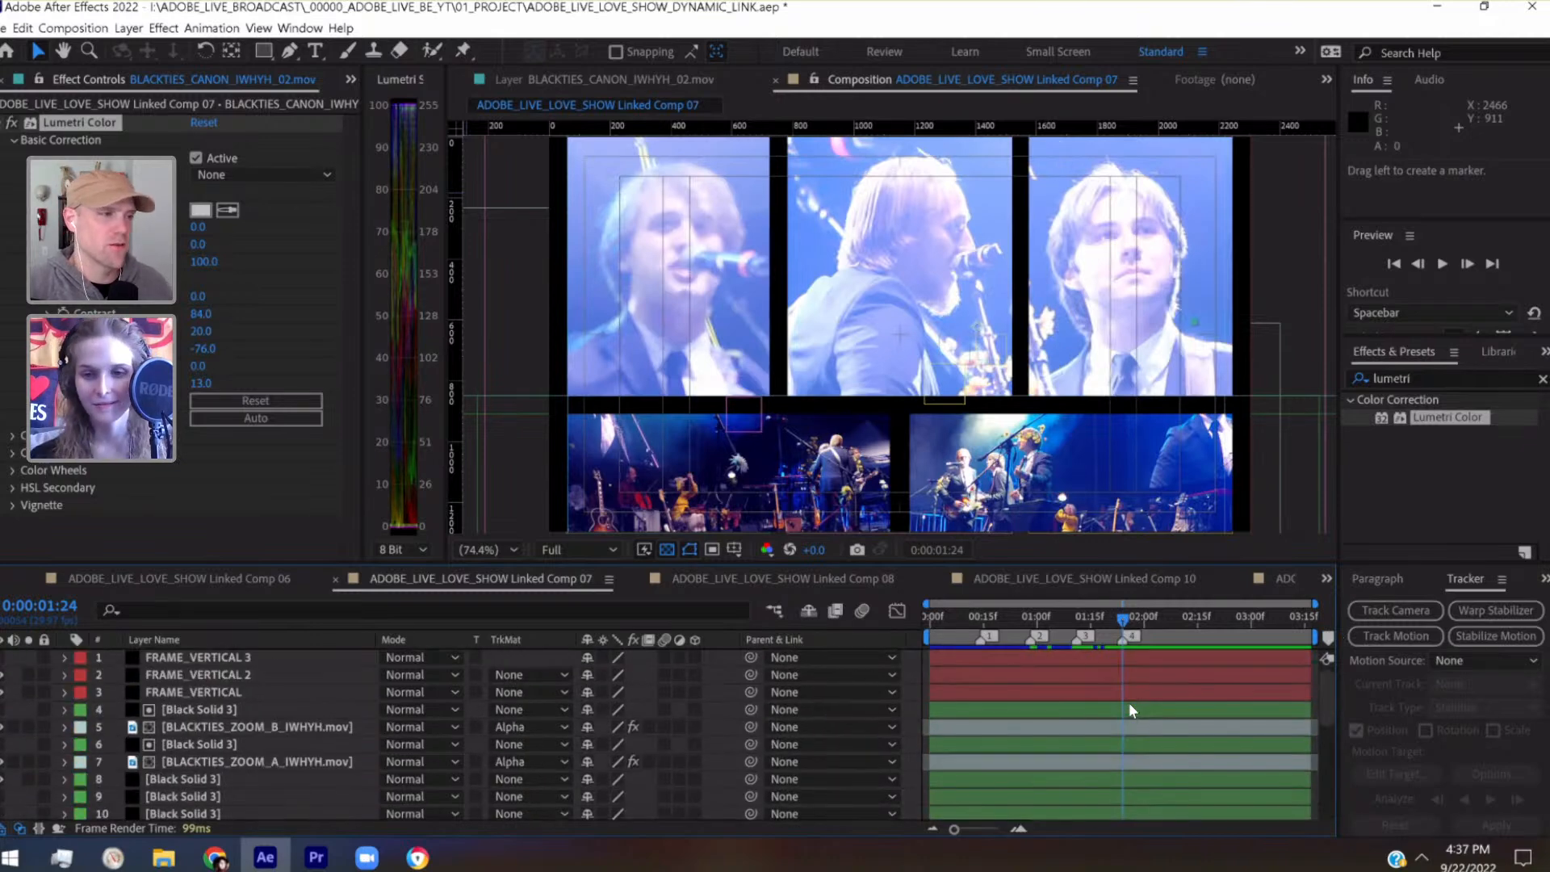
{"action": "left_click_drag", "start_coordinate": [966, 825], "coordinate": [982, 825]}
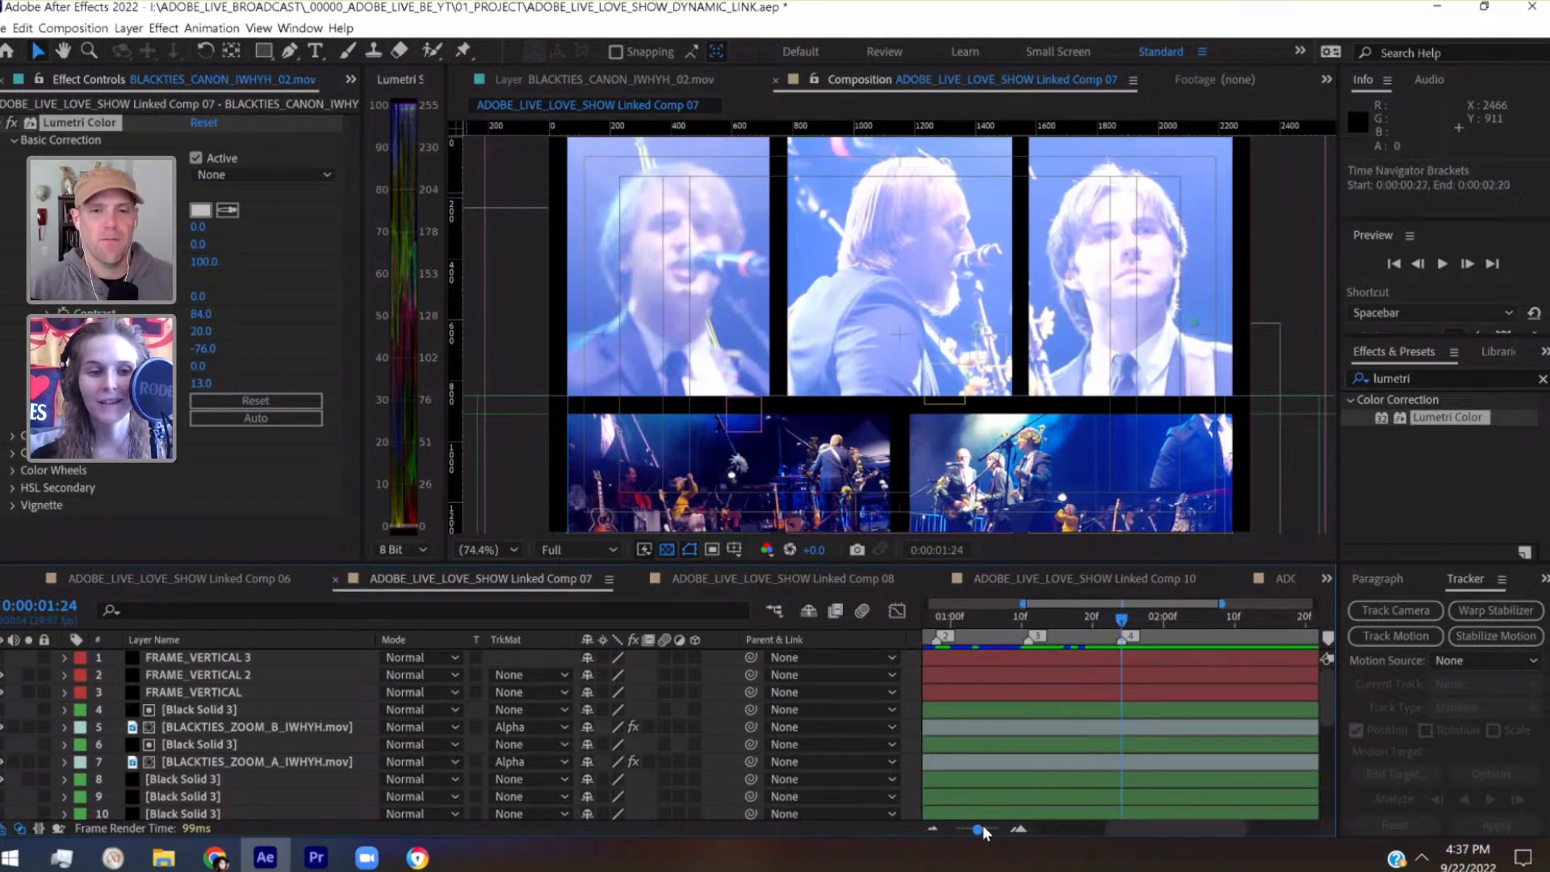
{"action": "left_click", "coordinate": [956, 711]}
{"action": "scroll", "coordinate": [956, 711], "scroll_direction": "right", "scroll_amount": 2}
{"action": "key", "text": "comma"}
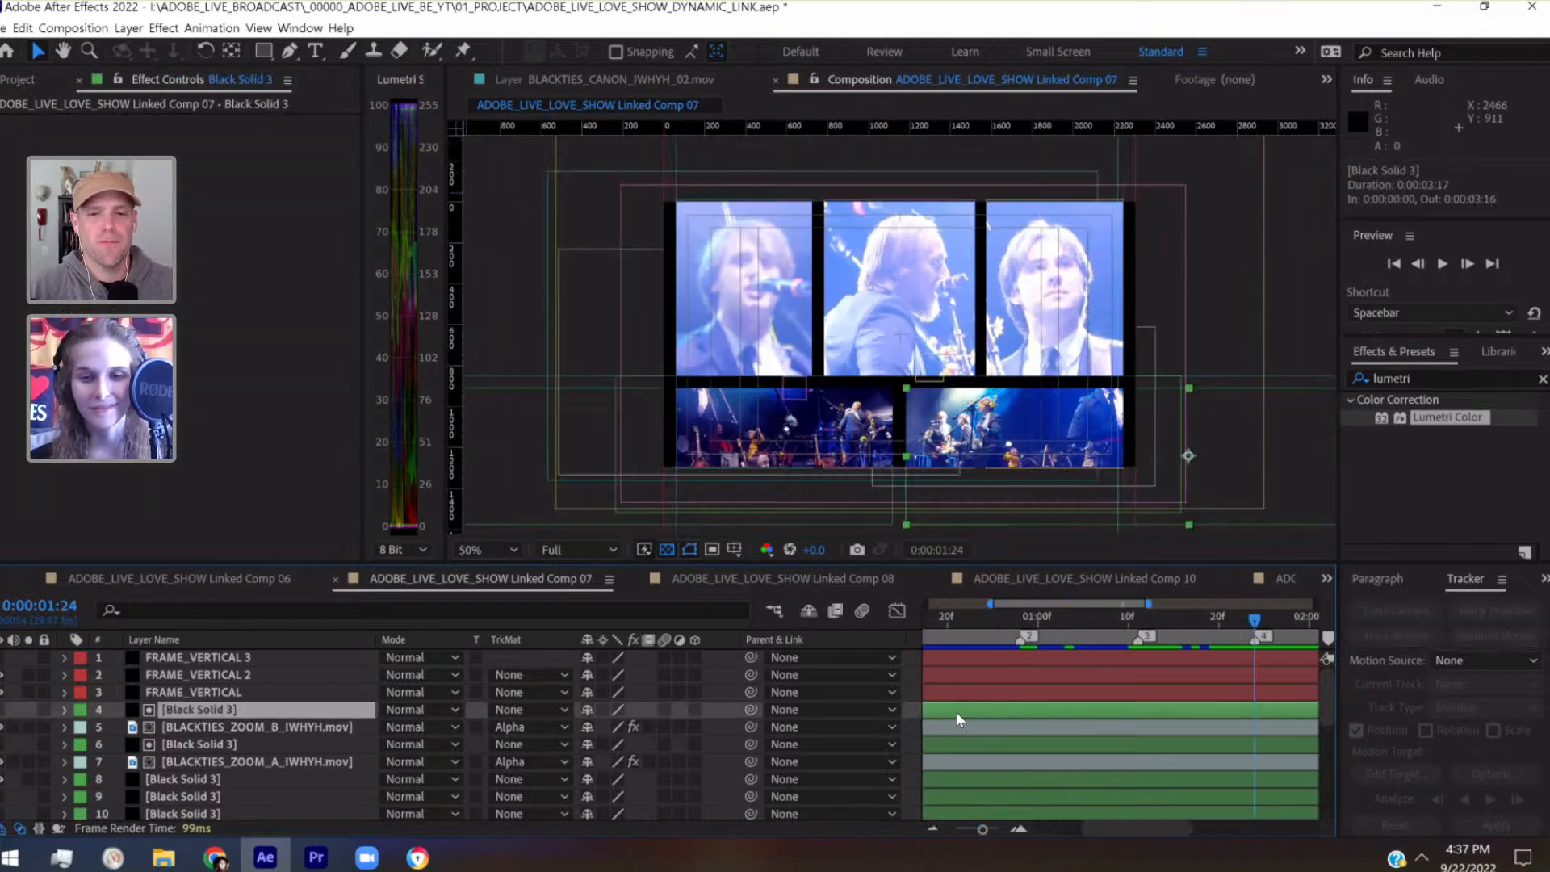
{"action": "left_click", "coordinate": [959, 825]}
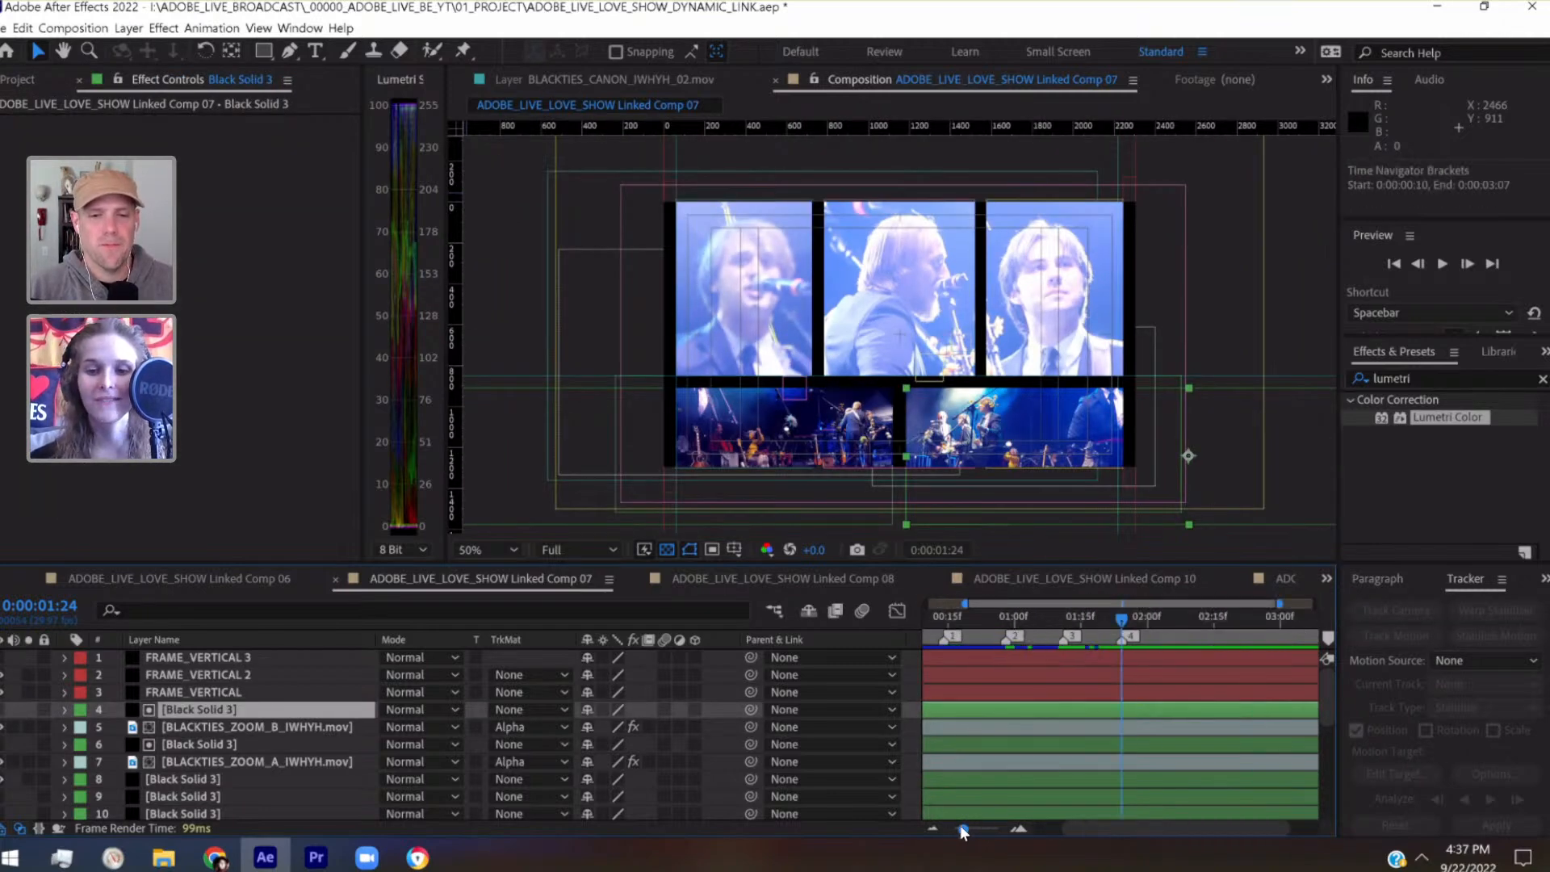
{"action": "scroll", "coordinate": [1025, 715], "scroll_direction": "left", "scroll_amount": 3}
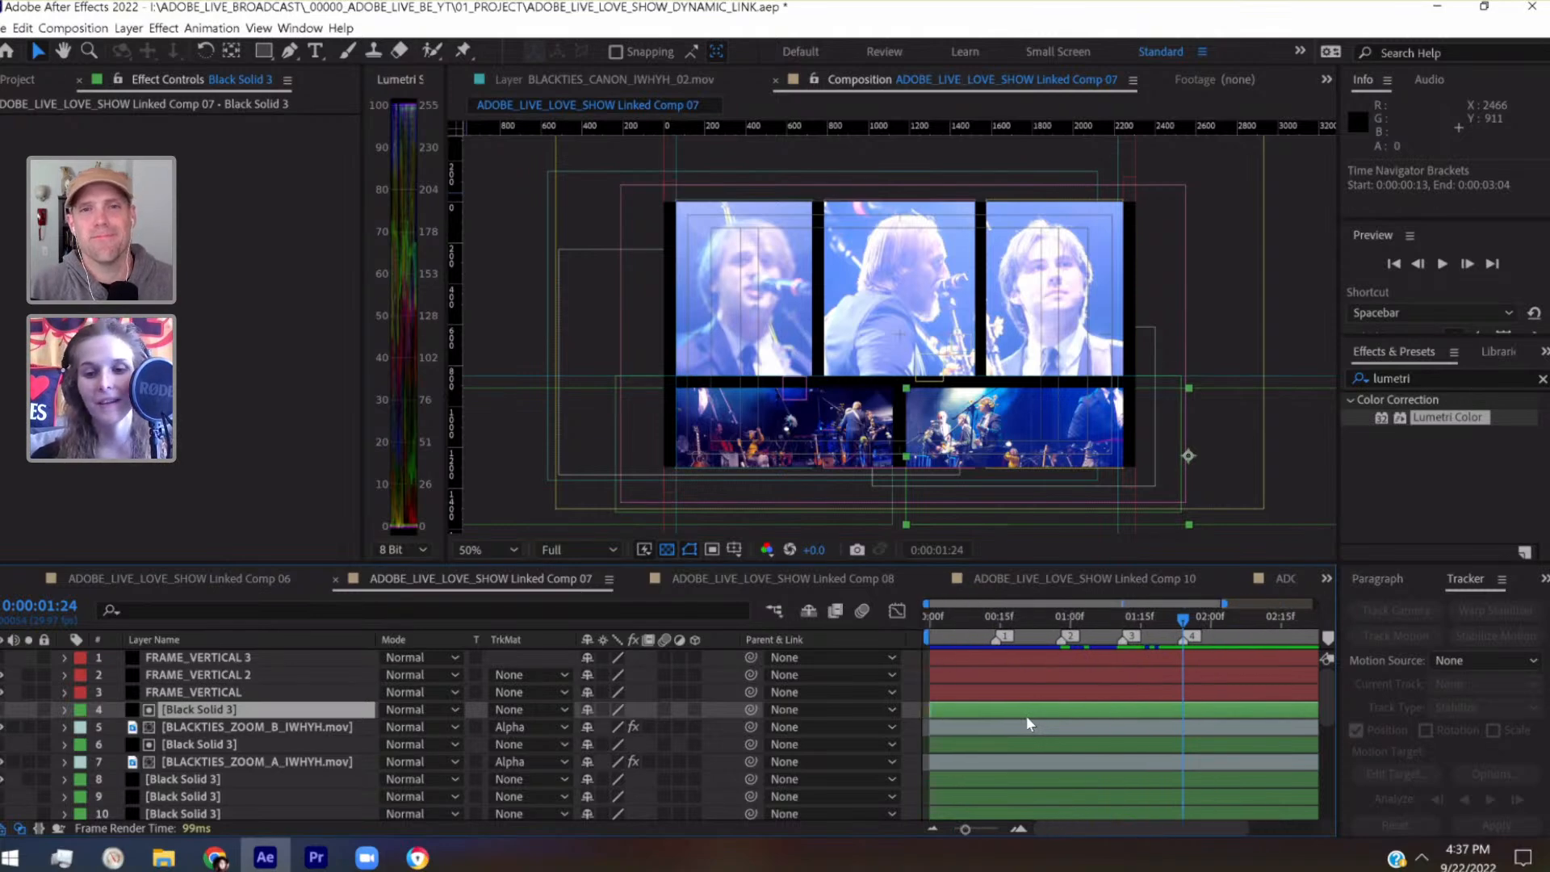
{"action": "left_click_drag", "start_coordinate": [923, 705], "coordinate": [1177, 727]}
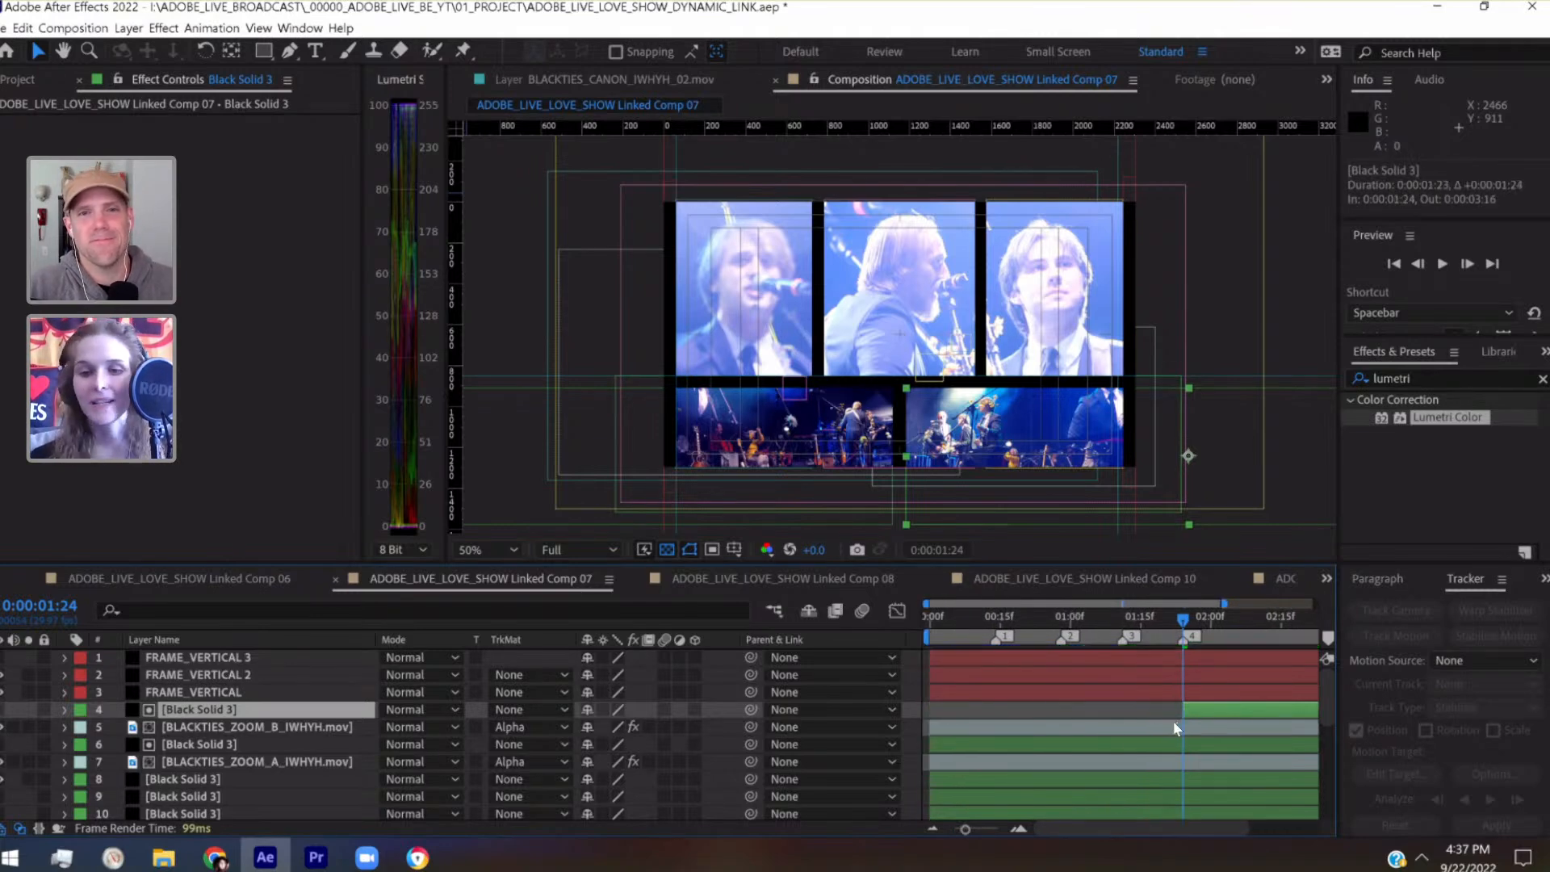
Trim the start of layer 6, Black Solid 3, to the third composition marker at 0:00:01:11
{"action": "left_click", "coordinate": [1125, 619]}
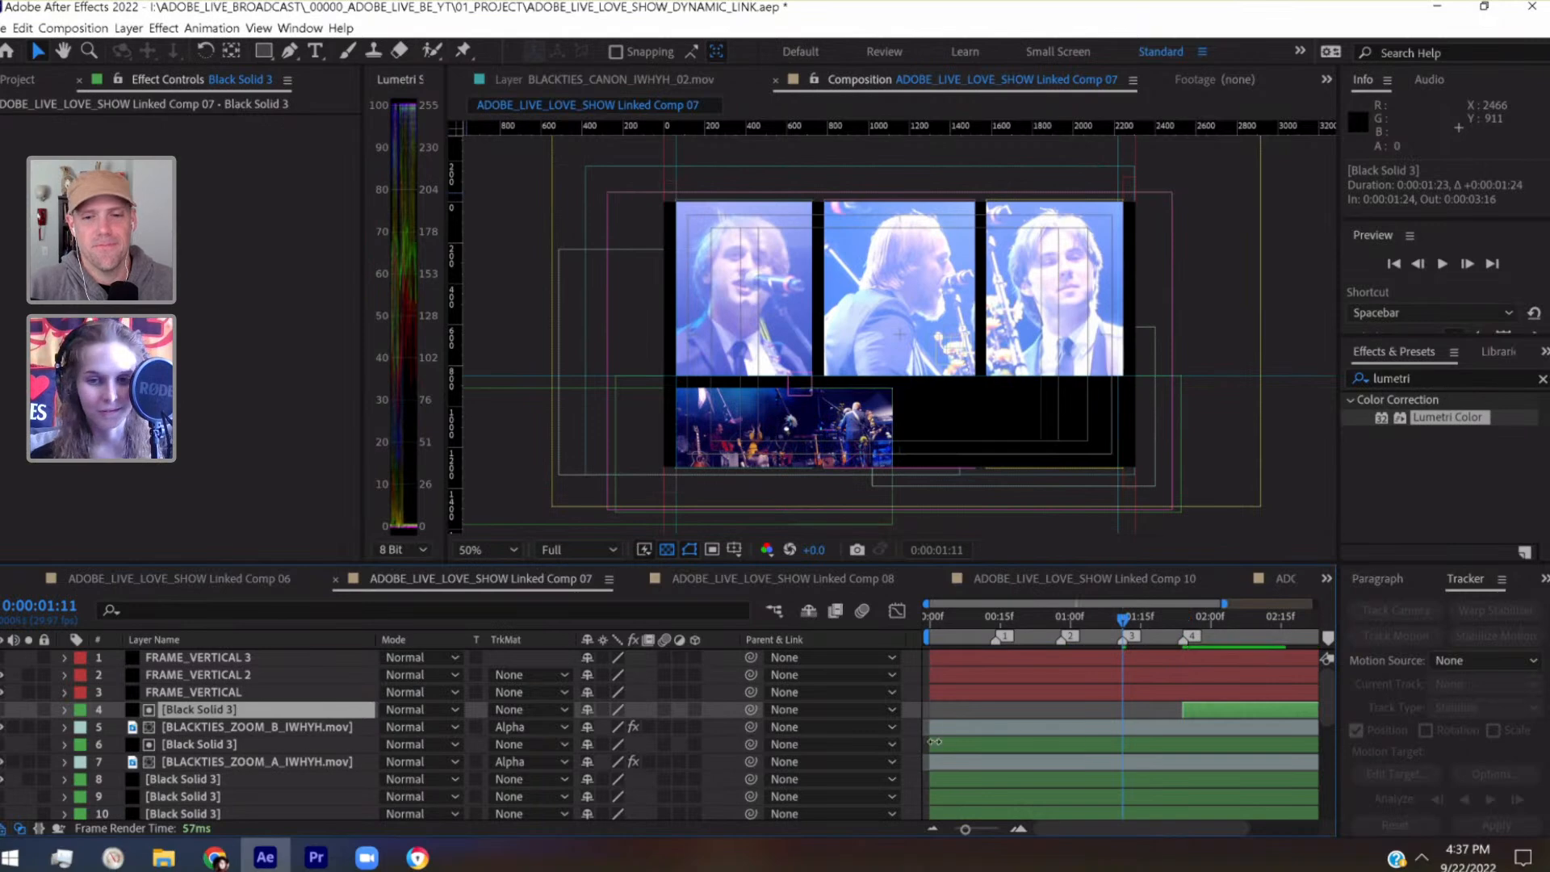
{"action": "left_click", "coordinate": [1110, 739]}
{"action": "key", "text": "alt+bracketleft"}
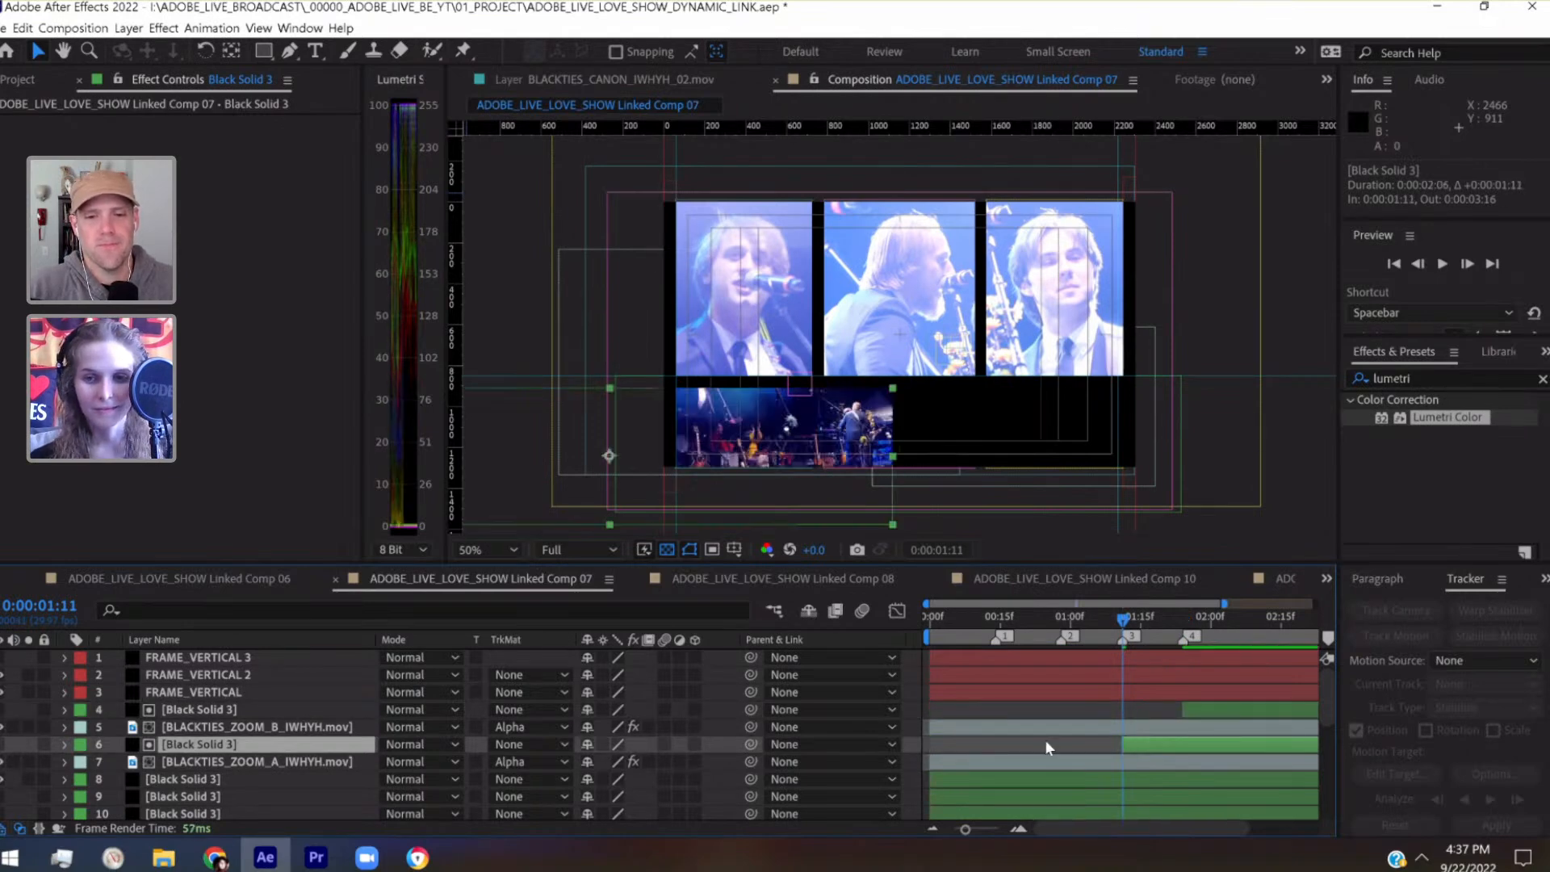
Trim the start of layer 13, the Black Solid 3 parented to PANEL_03_TOP, to the second composition marker at 0:00:00:28
{"action": "scroll", "coordinate": [1045, 740], "scroll_direction": "down", "scroll_amount": 3}
{"action": "left_click", "coordinate": [1064, 619]}
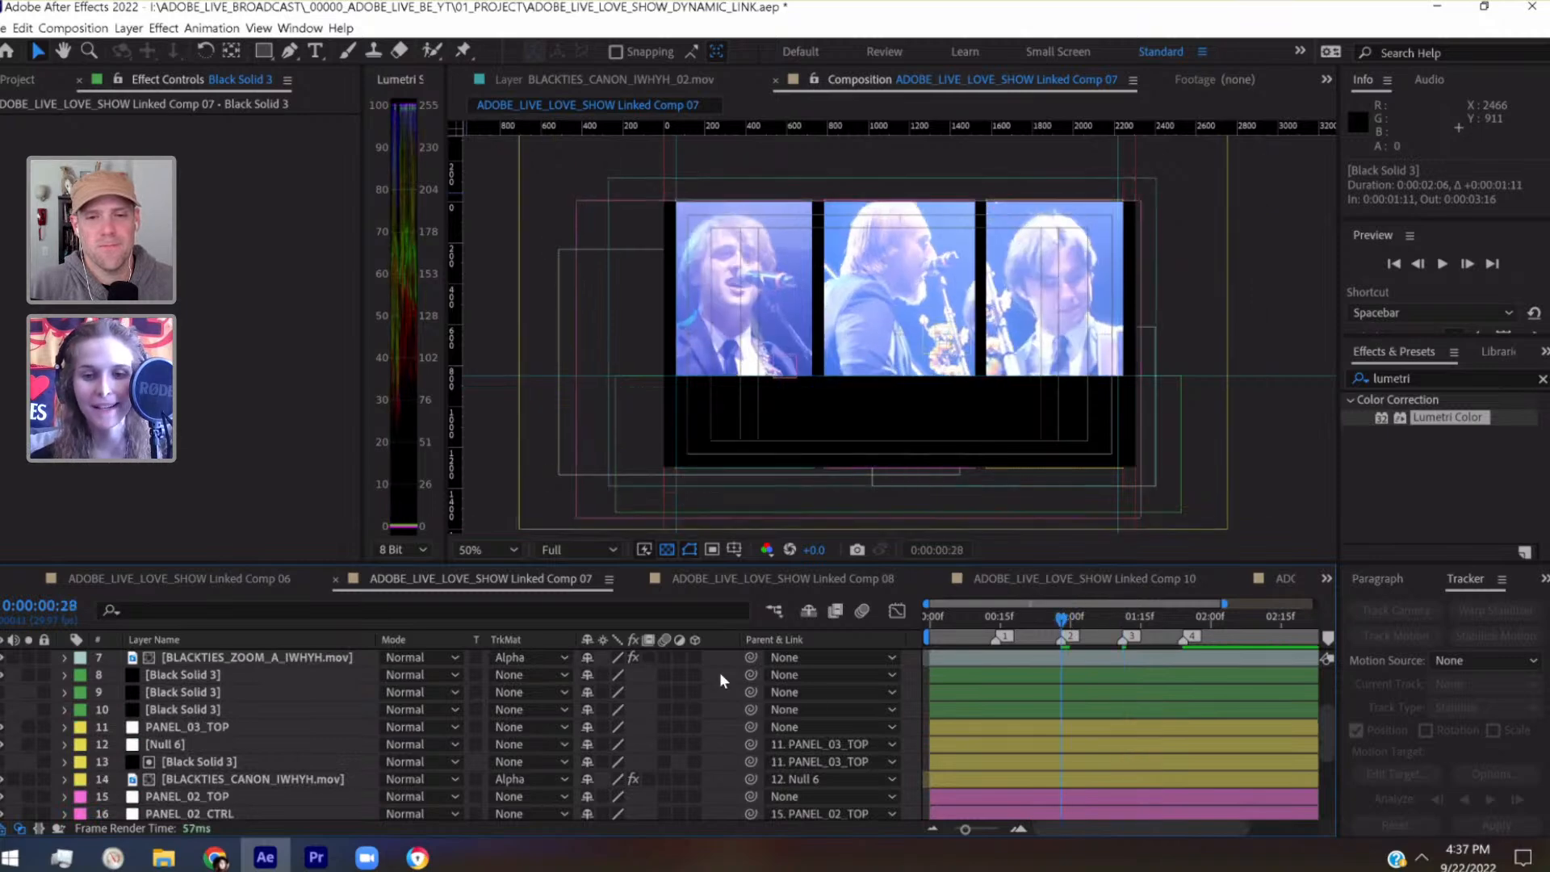
{"action": "left_click", "coordinate": [194, 763]}
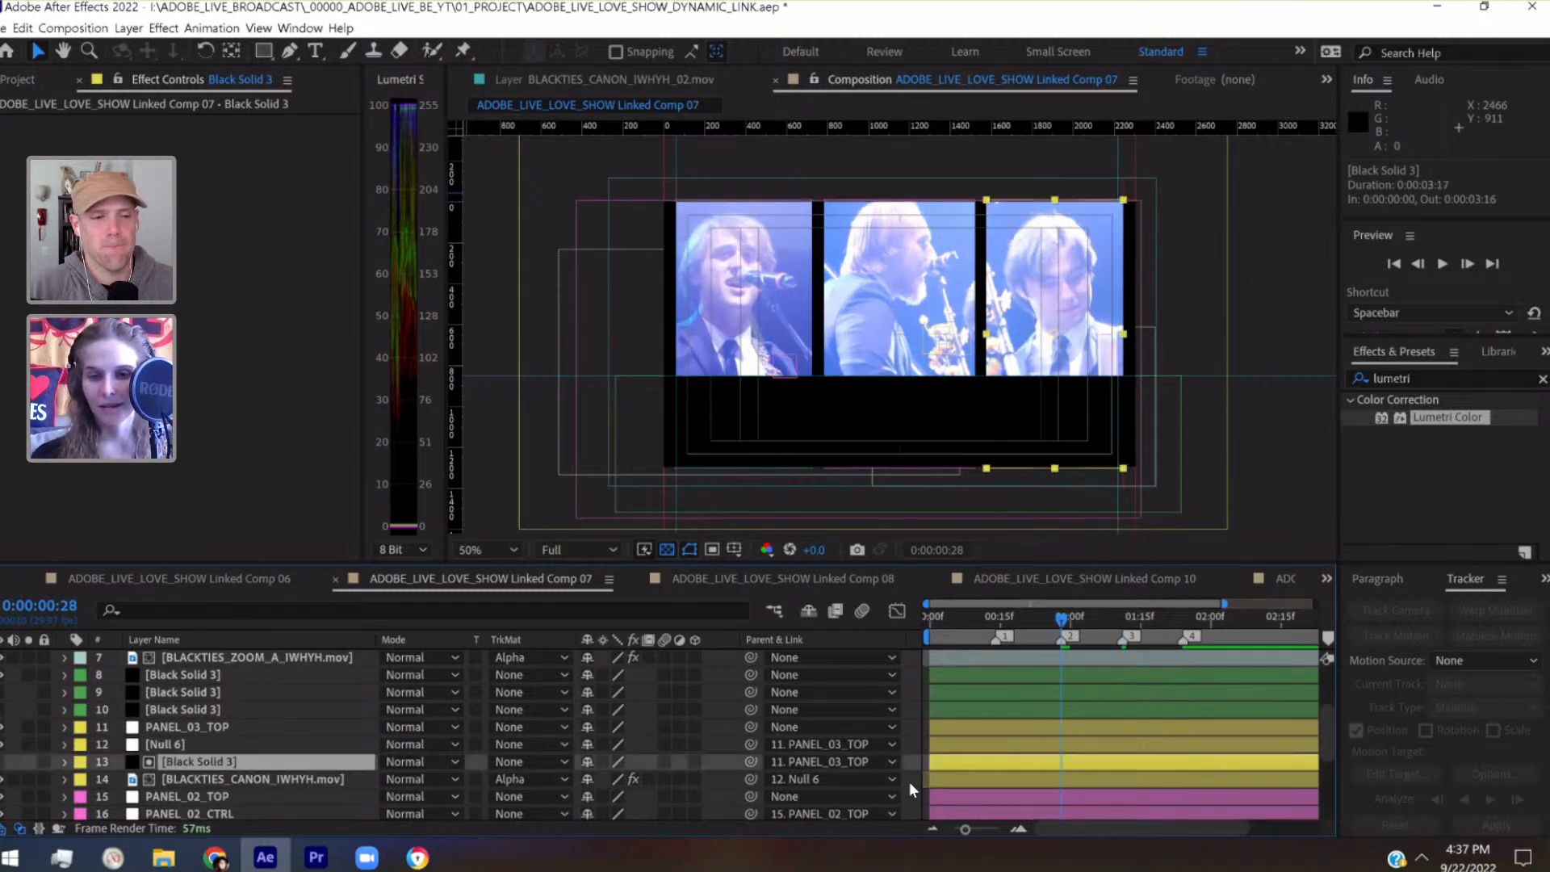
{"action": "left_click_drag", "start_coordinate": [930, 761], "coordinate": [1050, 761]}
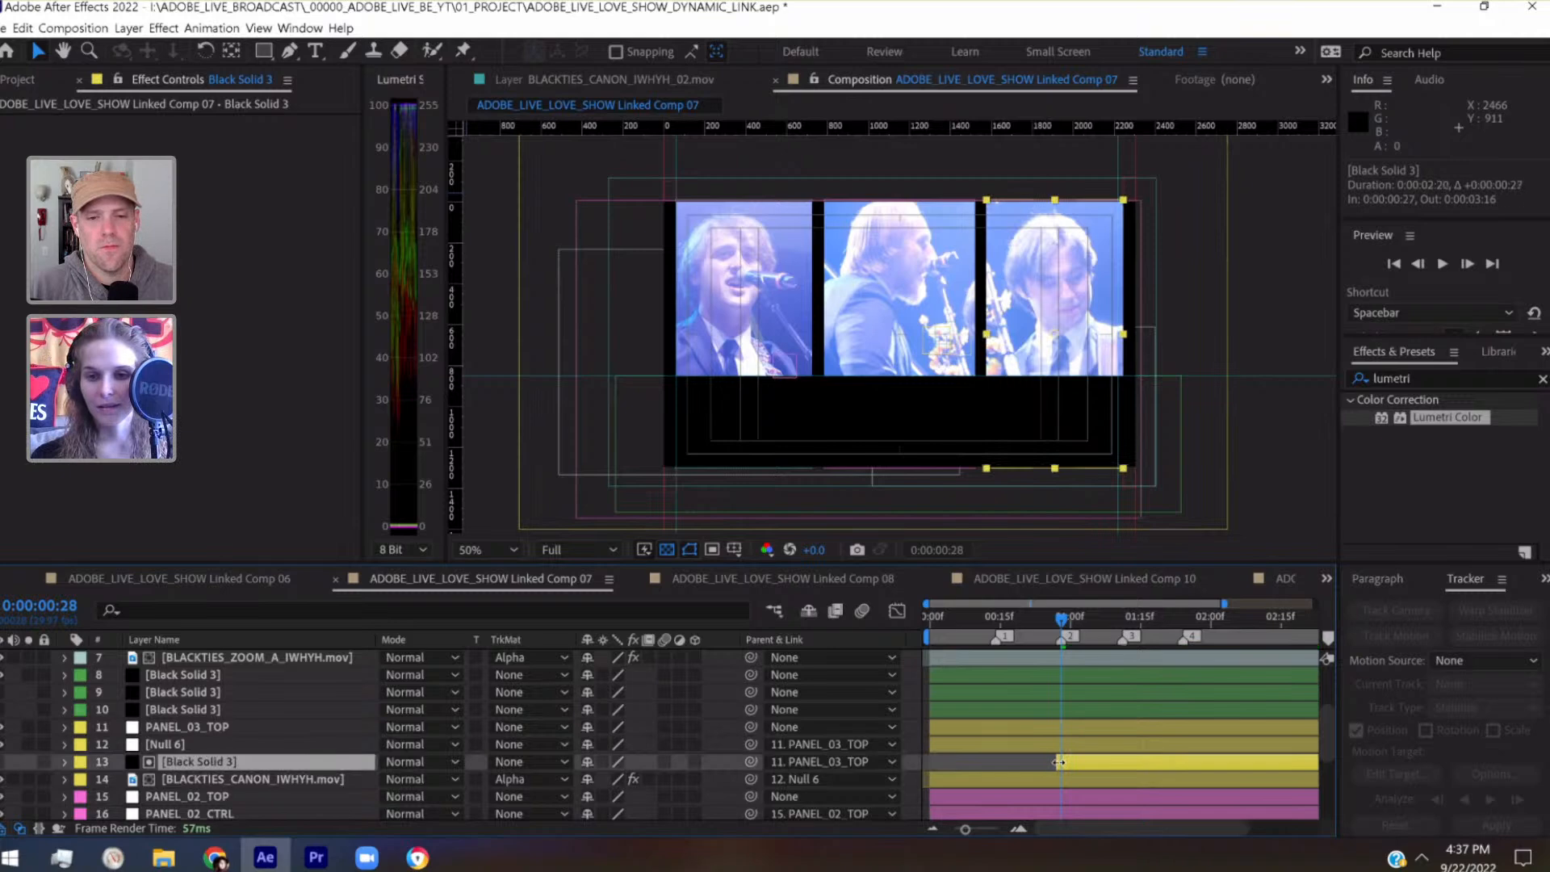
Trim the start of layer 17, the Black Solid 3 parented to PANEL_02_TOP, to the first marker at 0:00:00:14 and save the project
{"action": "scroll", "coordinate": [1016, 759], "scroll_direction": "down", "scroll_amount": 3}
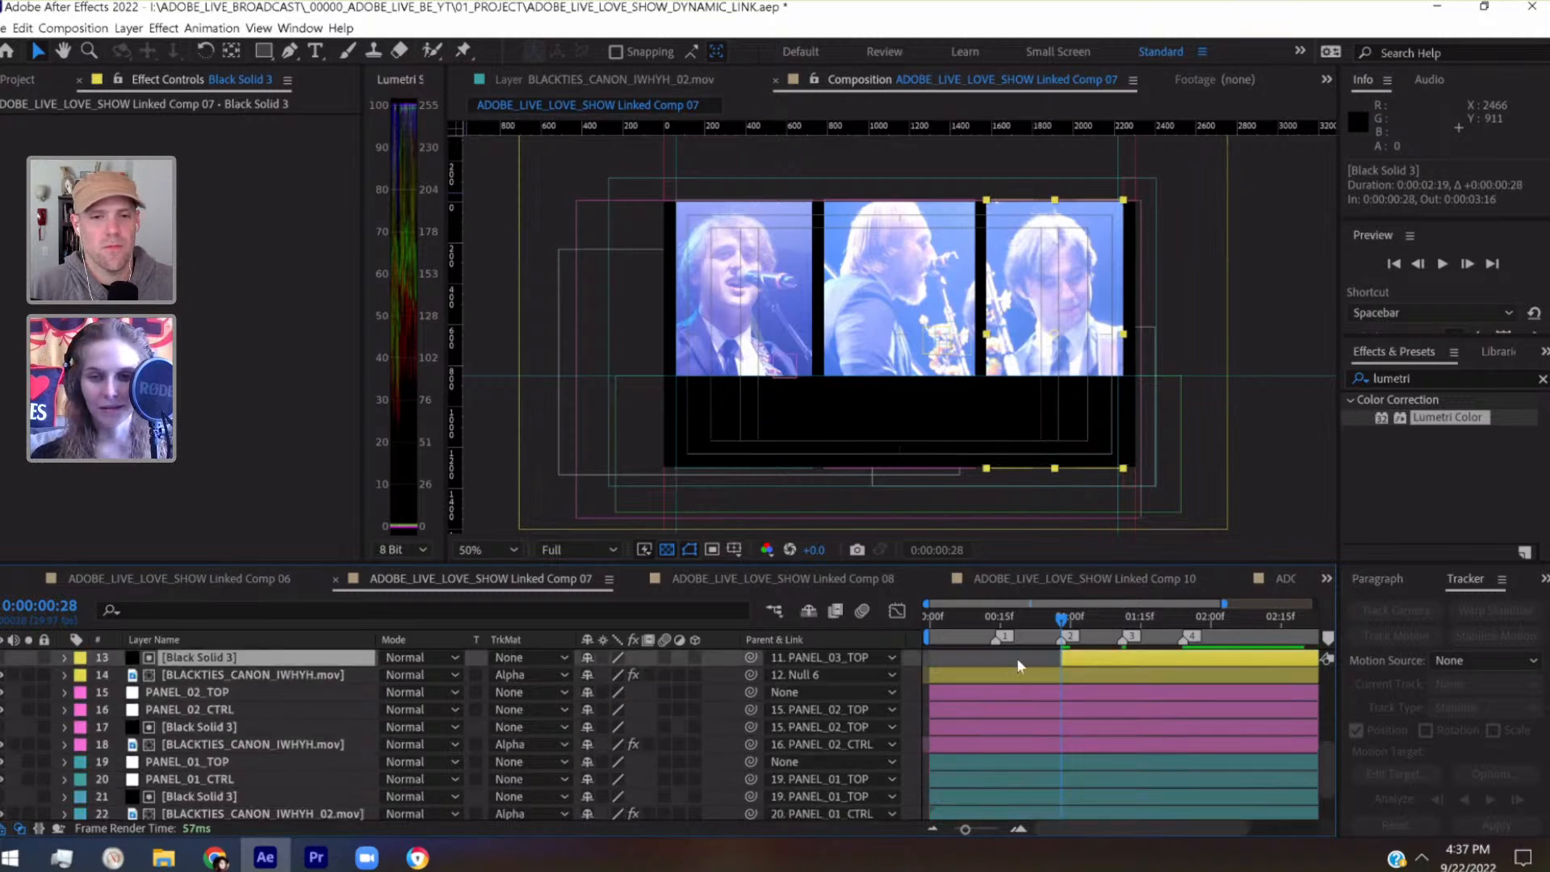
{"action": "left_click", "coordinate": [998, 618]}
{"action": "left_click_drag", "start_coordinate": [998, 616], "coordinate": [996, 617]}
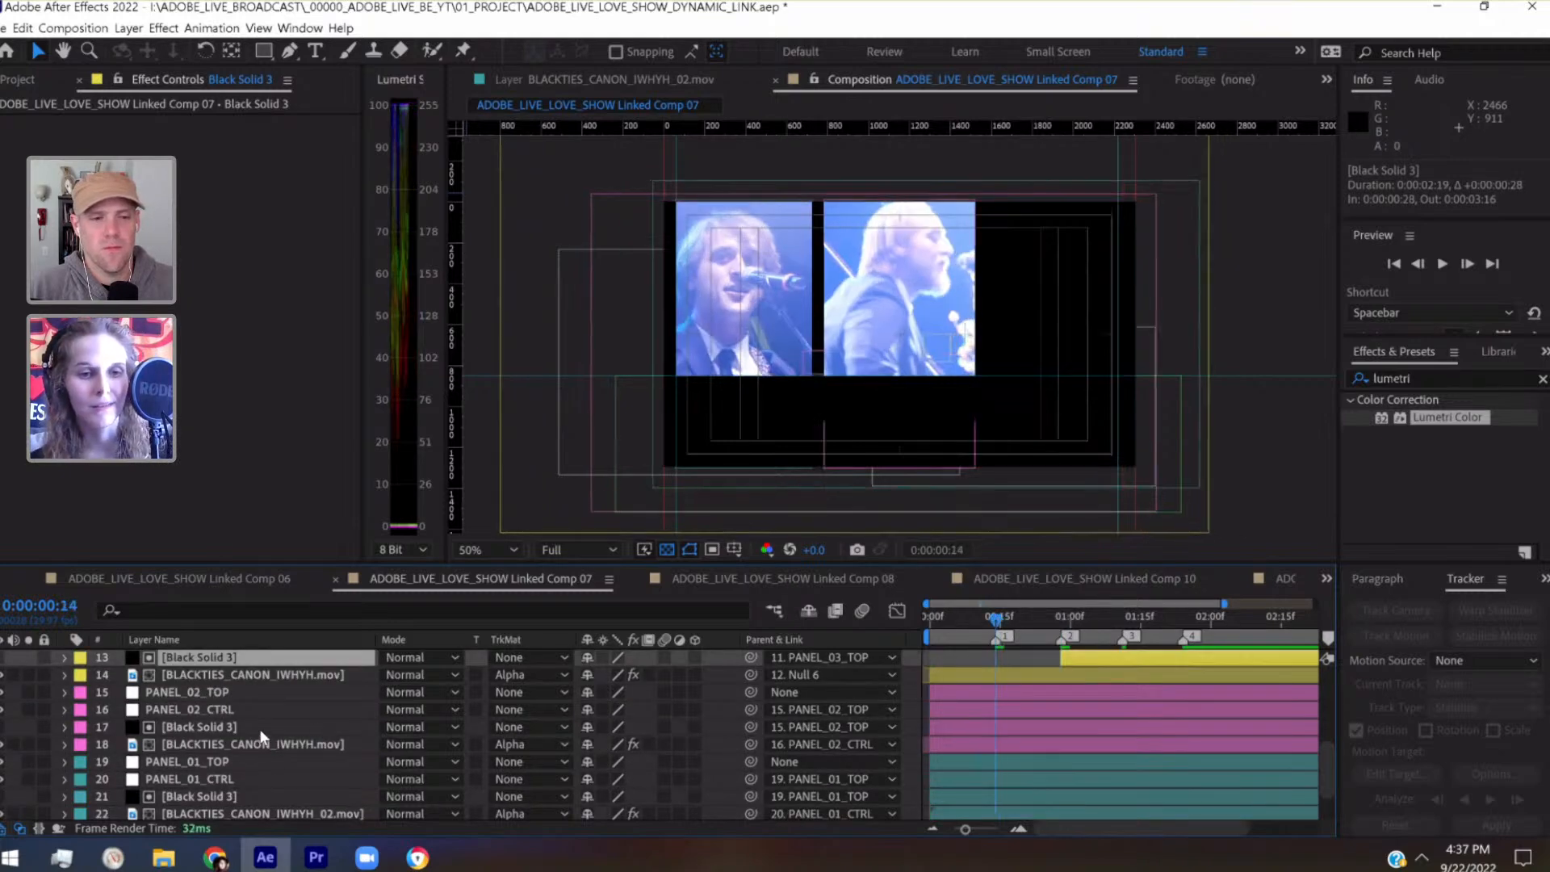
{"action": "left_click", "coordinate": [981, 729]}
{"action": "left_click_drag", "start_coordinate": [987, 732], "coordinate": [990, 733]}
{"action": "key", "text": "ctrl+s"}
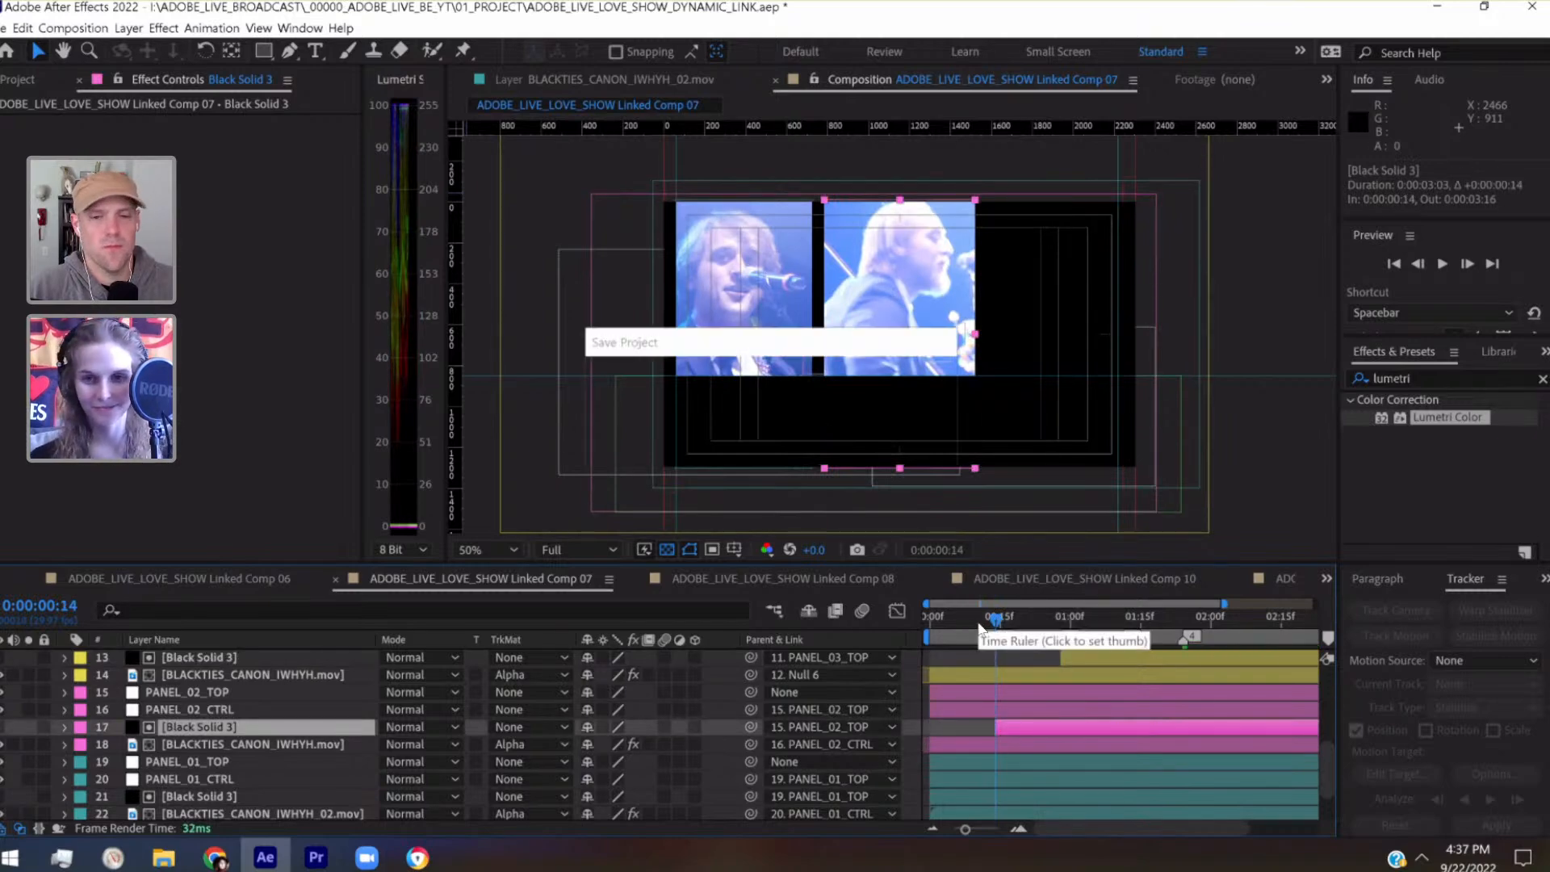
Fit the composition in the viewer and preview the staggered panel appearances from 0:00:00:00
{"action": "left_click_drag", "start_coordinate": [966, 620], "coordinate": [881, 624]}
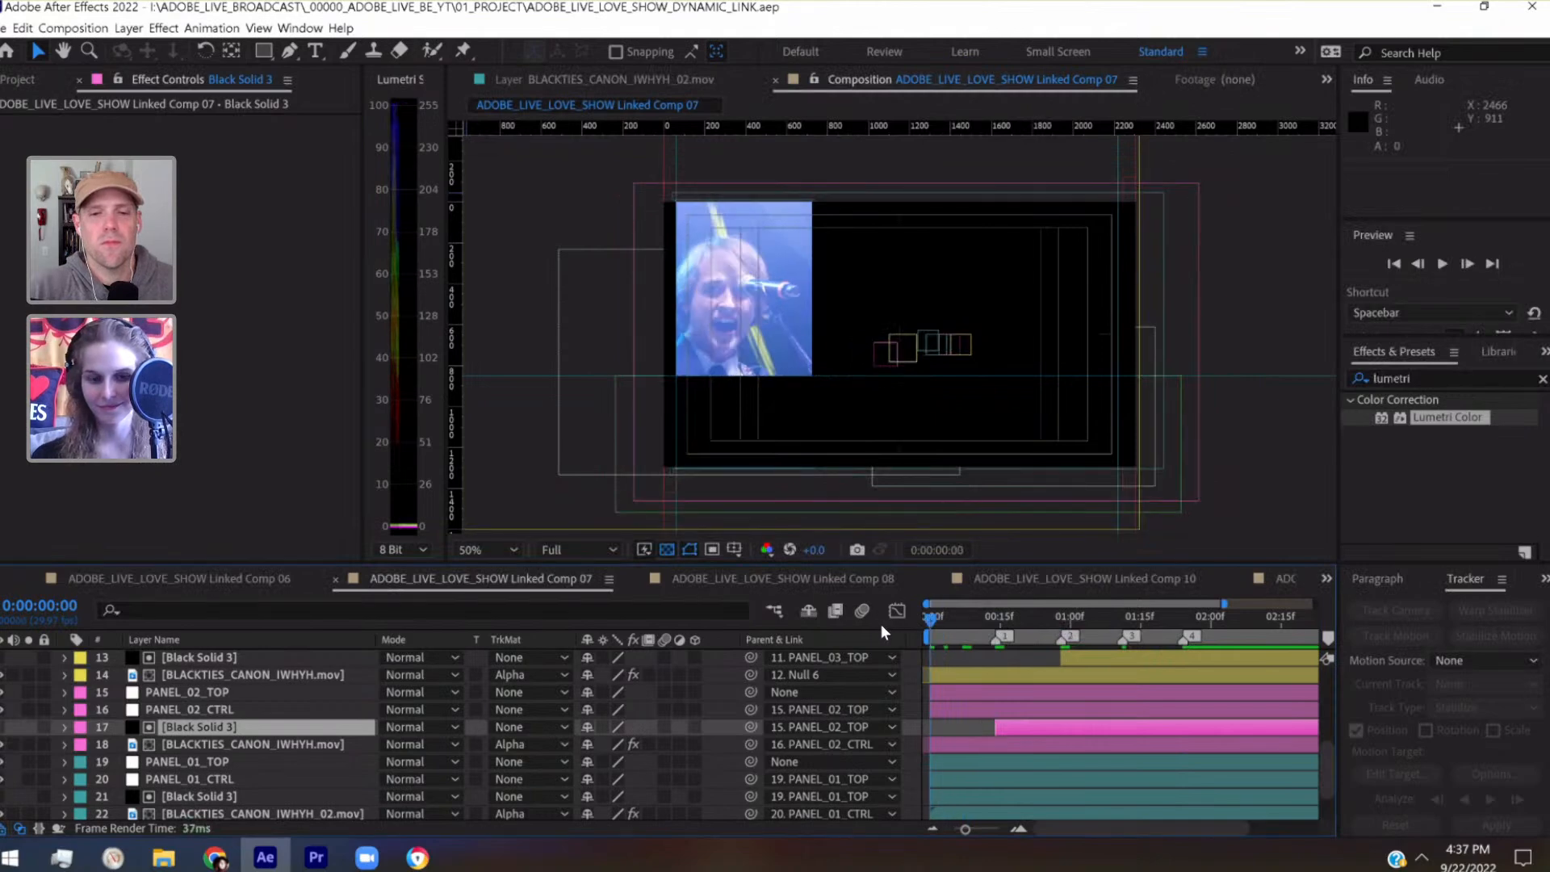
{"action": "left_click", "coordinate": [496, 551]}
{"action": "left_click", "coordinate": [491, 186]}
{"action": "left_click", "coordinate": [969, 658]}
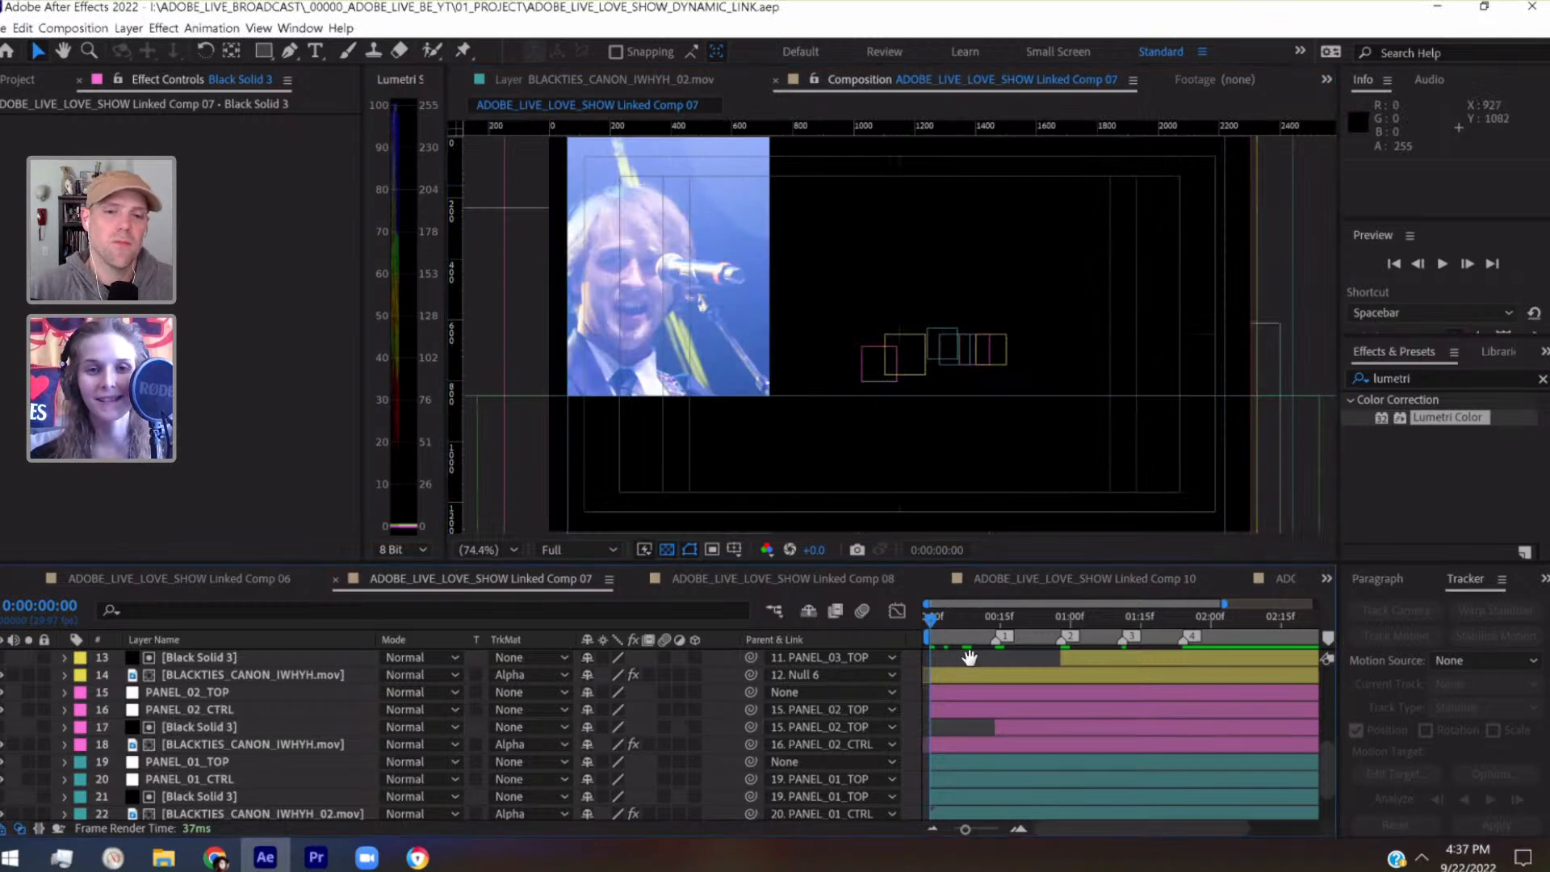
{"action": "key", "text": "space"}
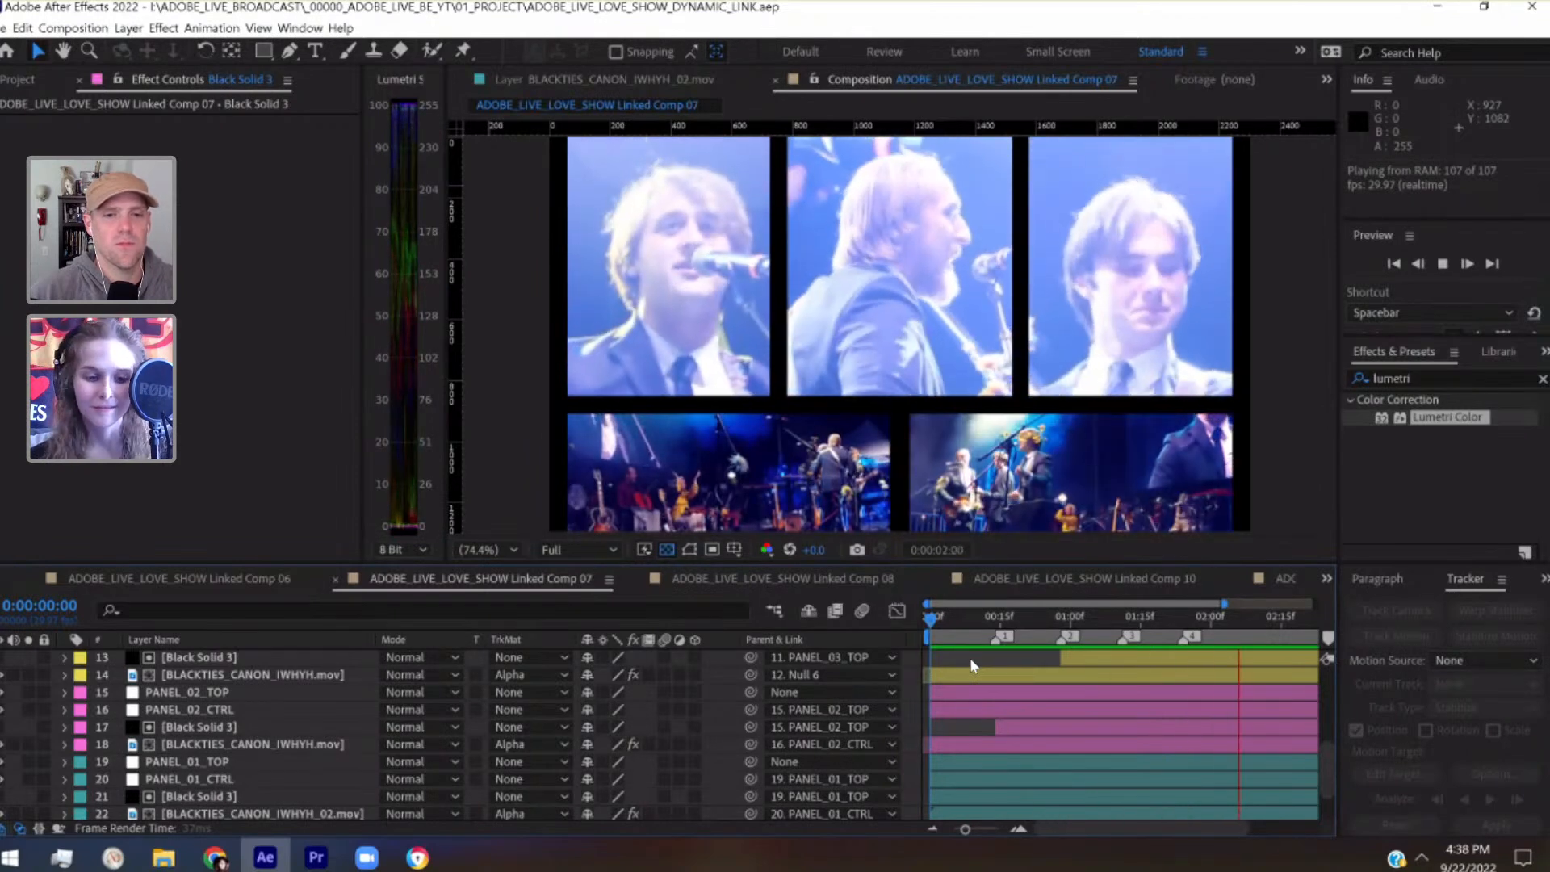
{"action": "key", "text": "space"}
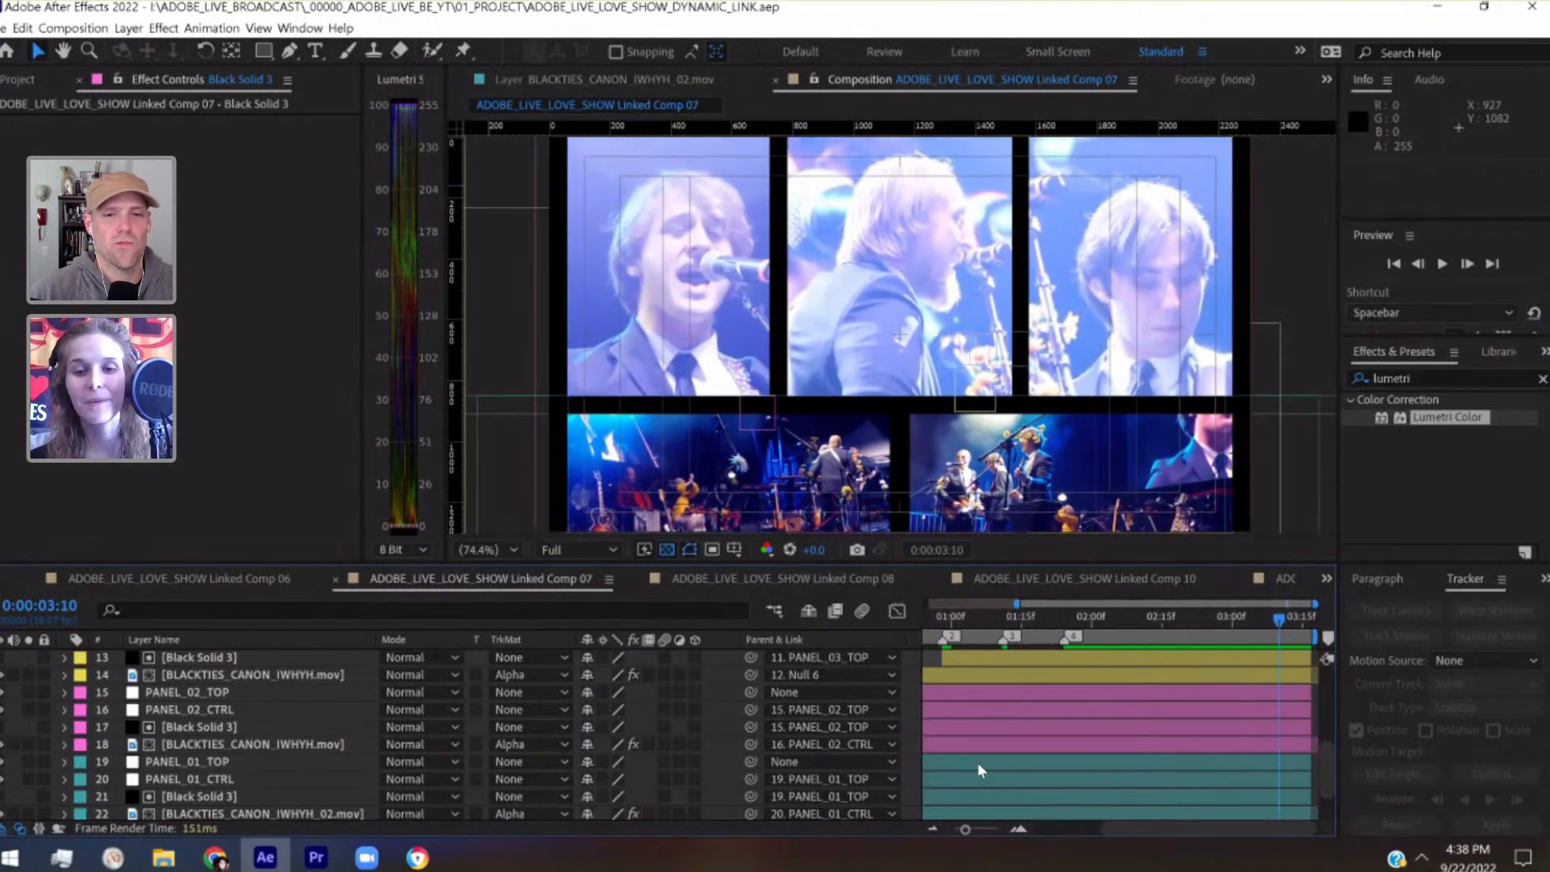
Examine the full five-panel layout around 0:00:02:11 and replay the composition from the start
{"action": "key", "text": "Home"}
{"action": "left_click_drag", "start_coordinate": [1087, 623], "coordinate": [1263, 626]}
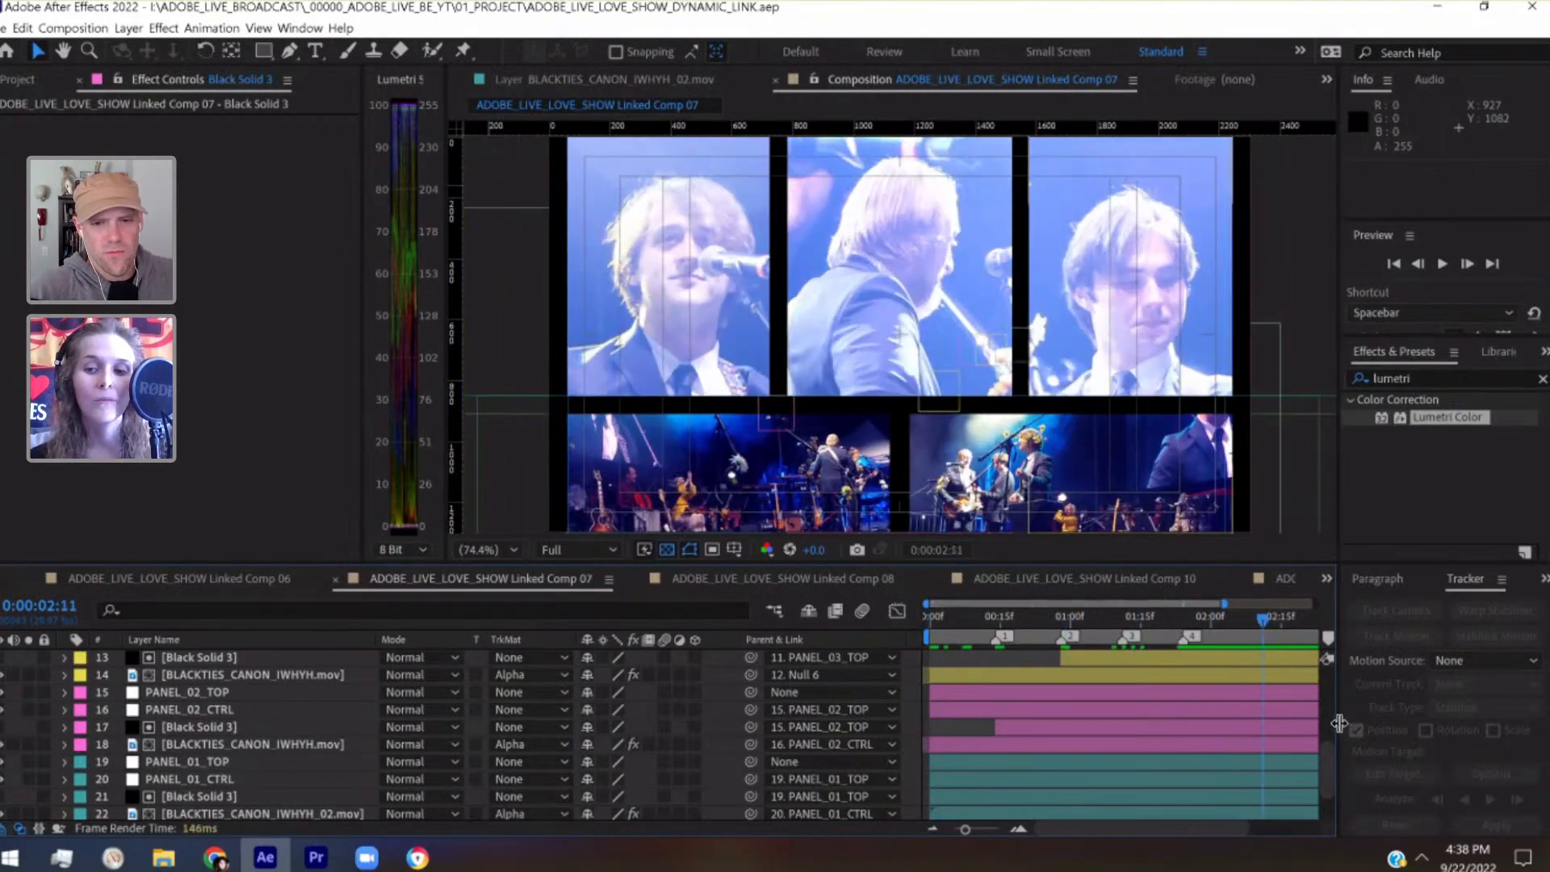
{"action": "left_click_drag", "start_coordinate": [1334, 778], "coordinate": [1327, 665]}
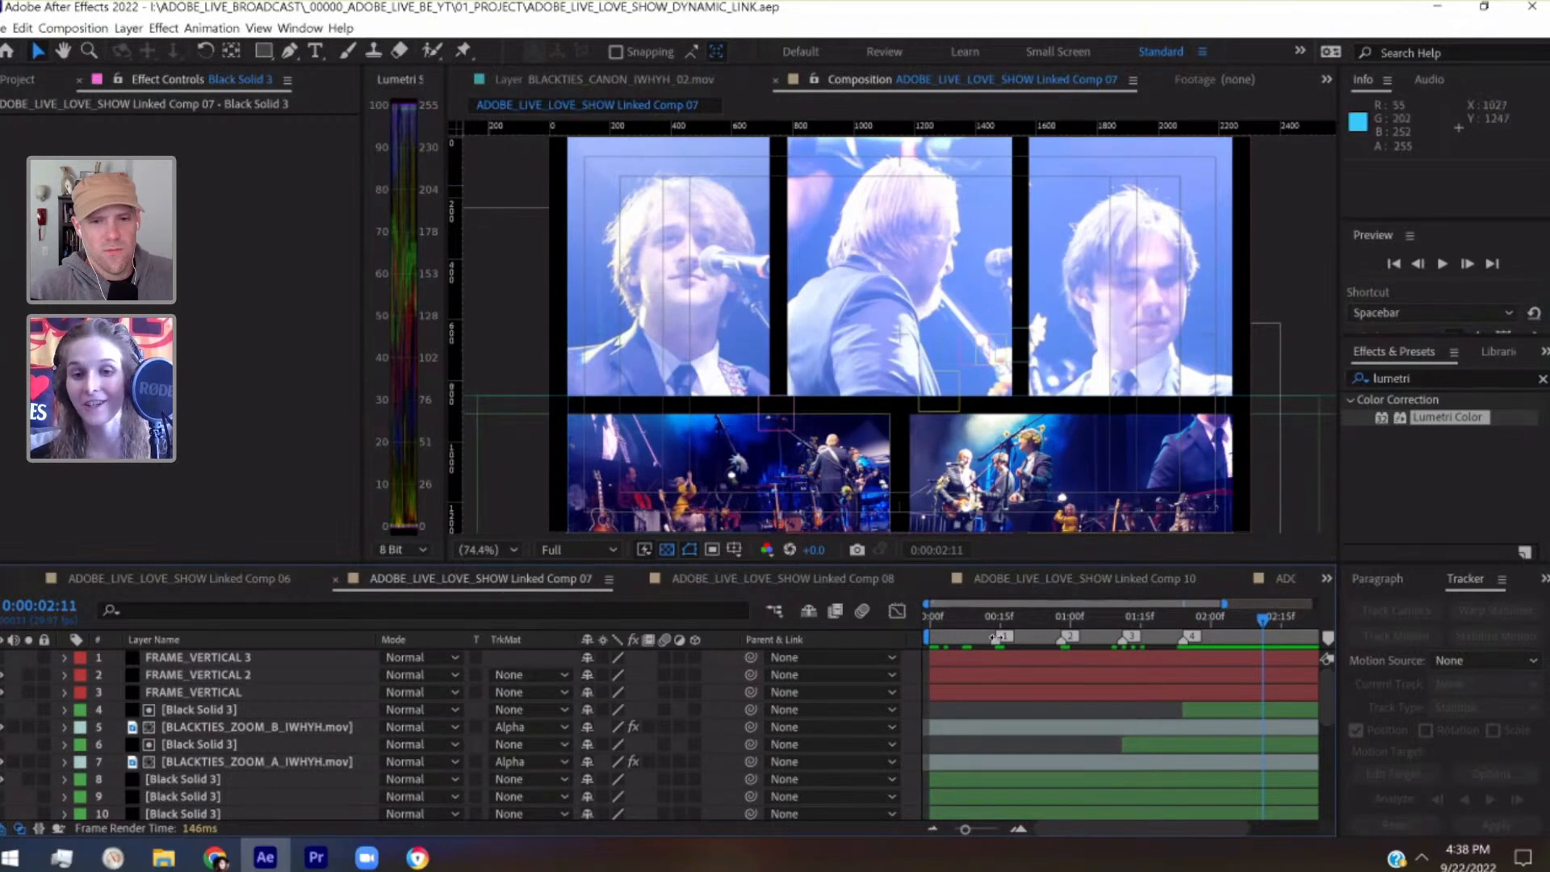
{"action": "left_click", "coordinate": [919, 617]}
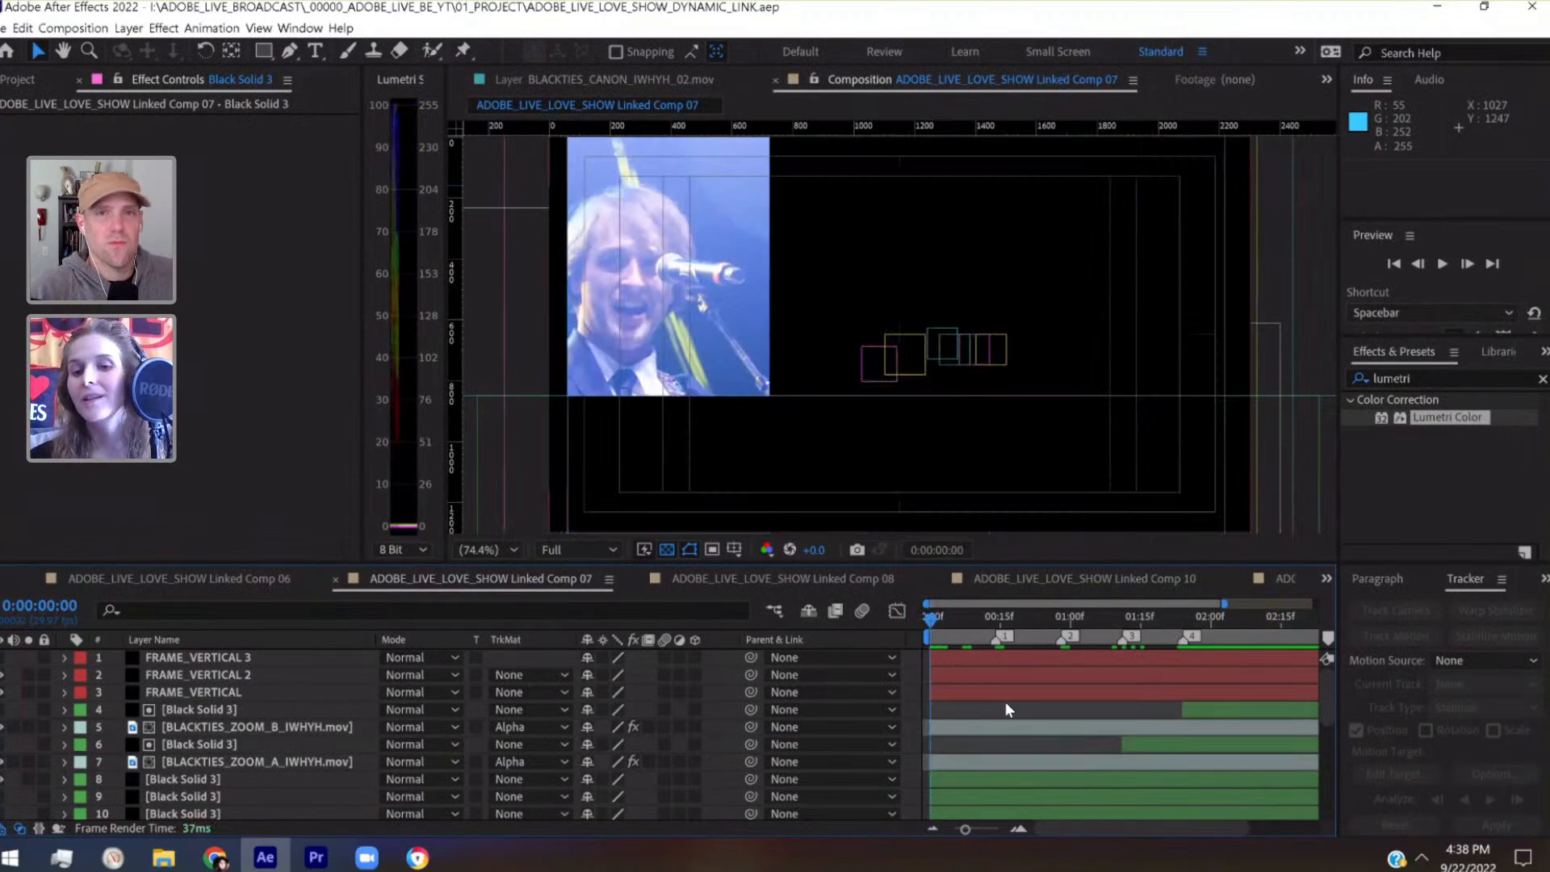
{"action": "key", "text": "space"}
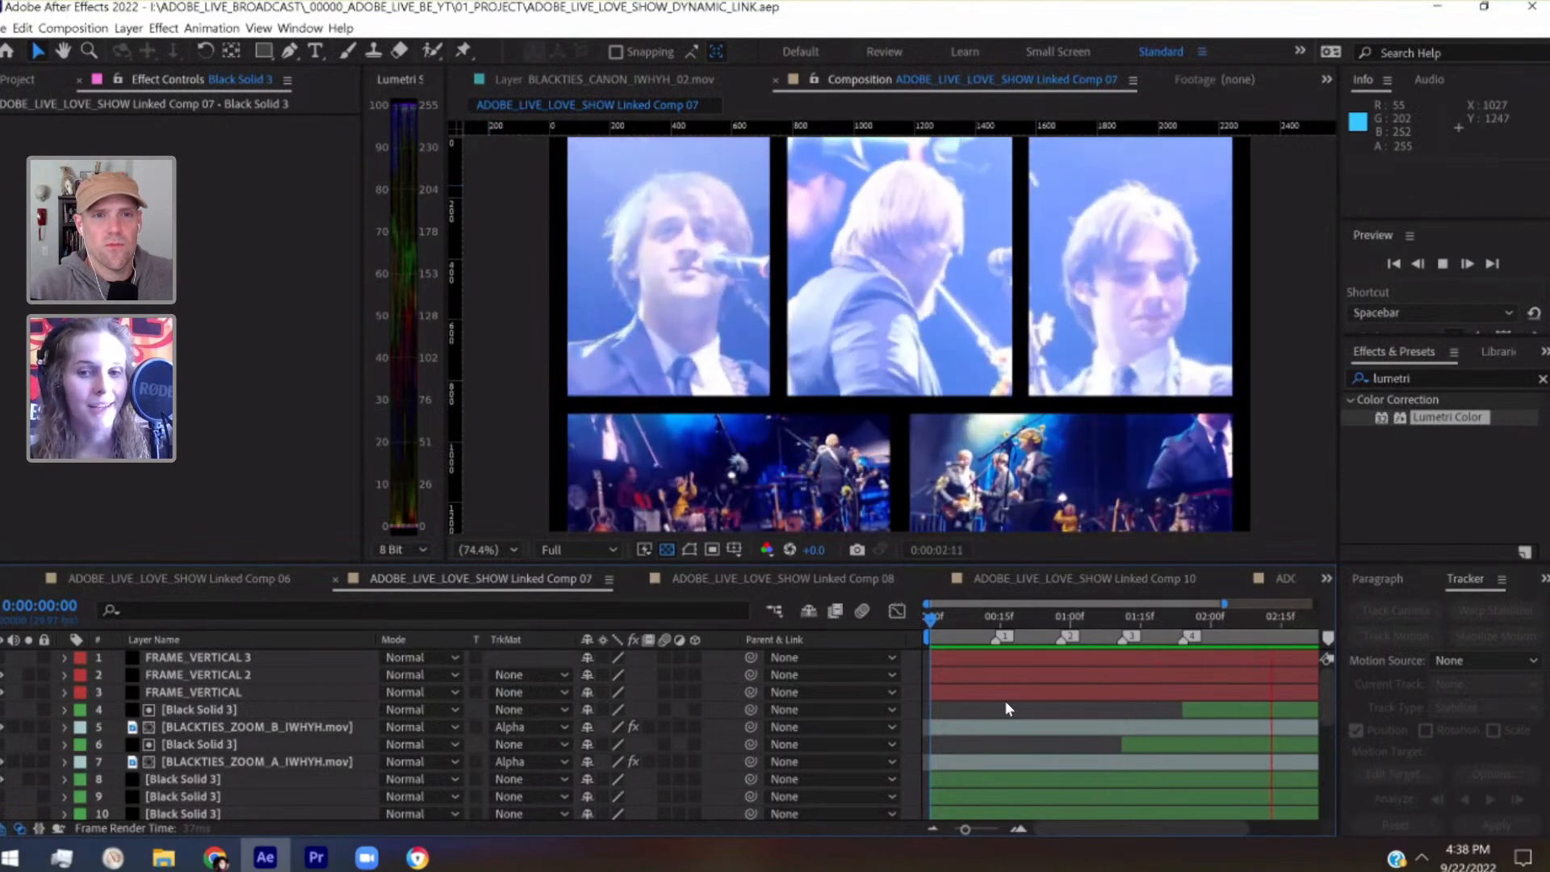
{"action": "key", "text": "space"}
Add the Levels effect after Lumetri Color on layer 14, BLACKTIES_CANON_IWHYH.mov
{"action": "left_click", "coordinate": [1034, 623]}
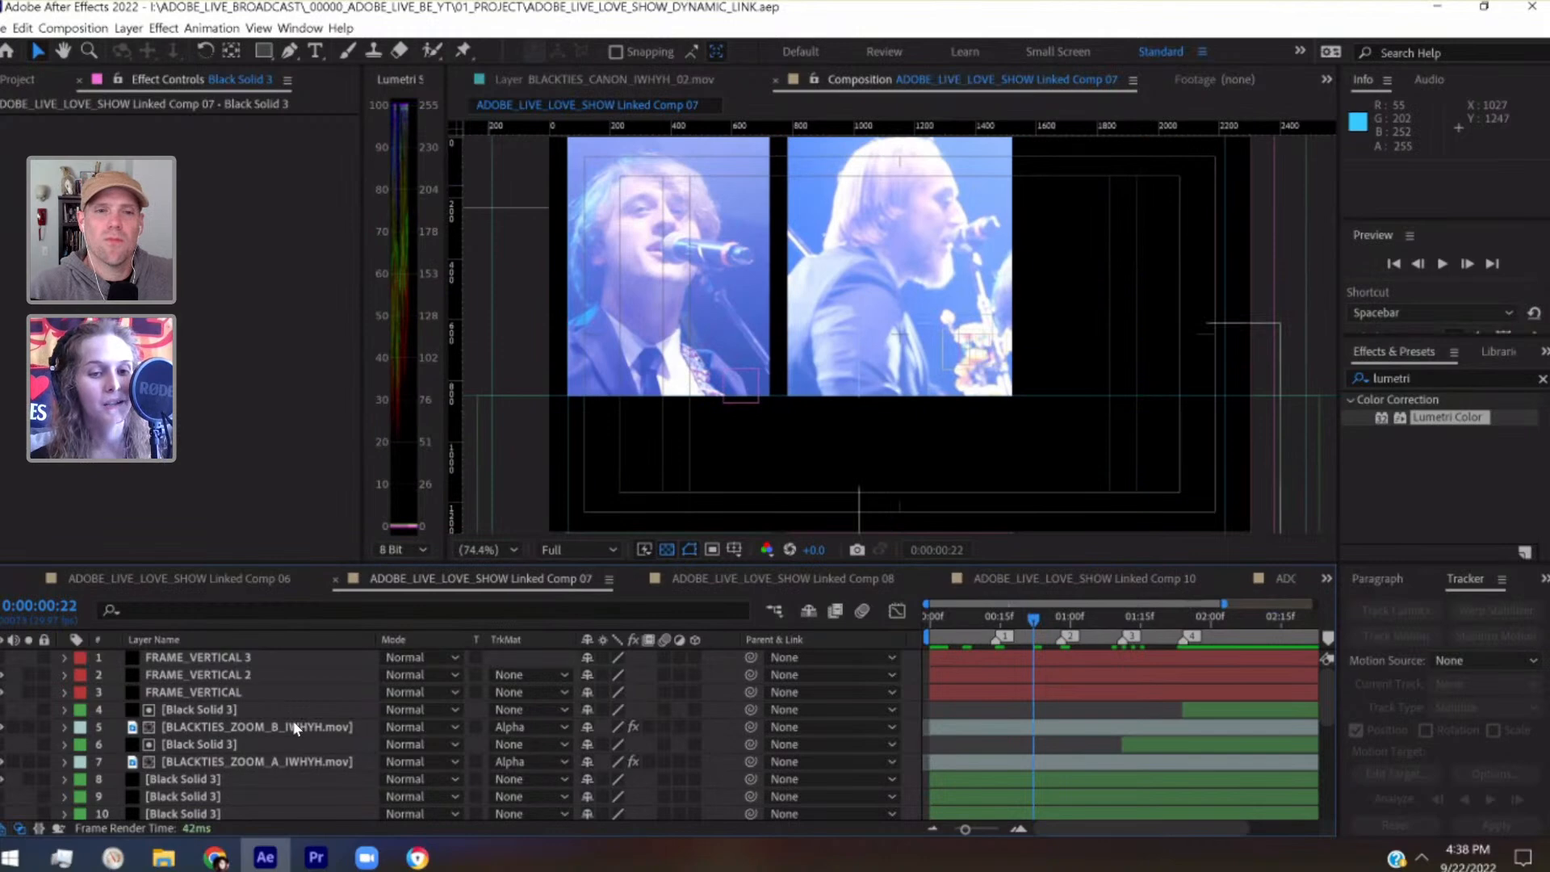
{"action": "scroll", "coordinate": [292, 720], "scroll_direction": "down", "scroll_amount": 2}
{"action": "left_click", "coordinate": [260, 777]}
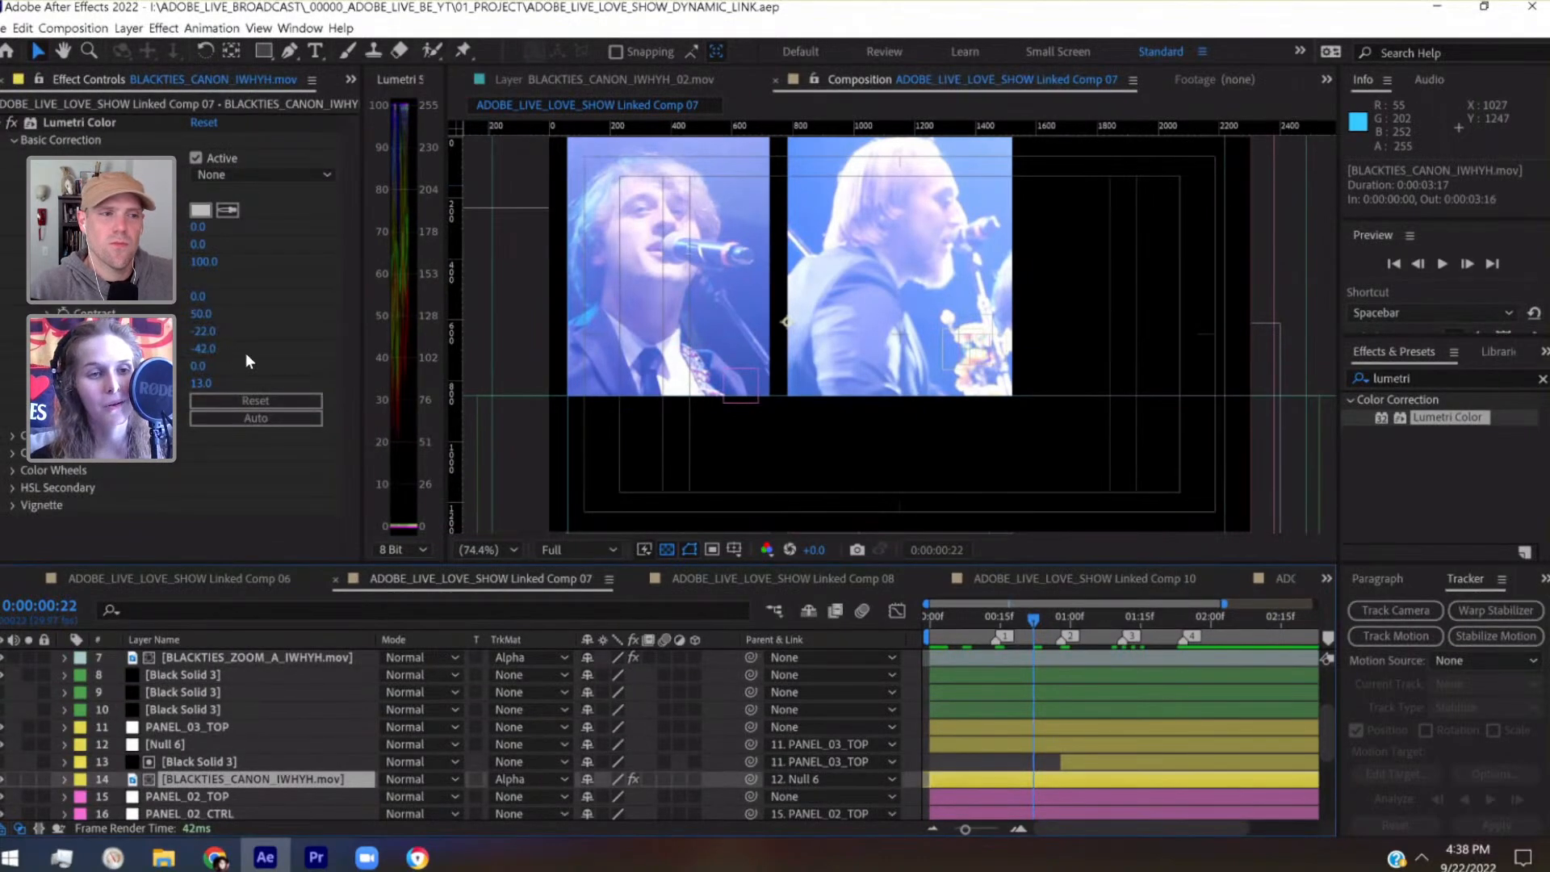
{"action": "left_click", "coordinate": [3, 129]}
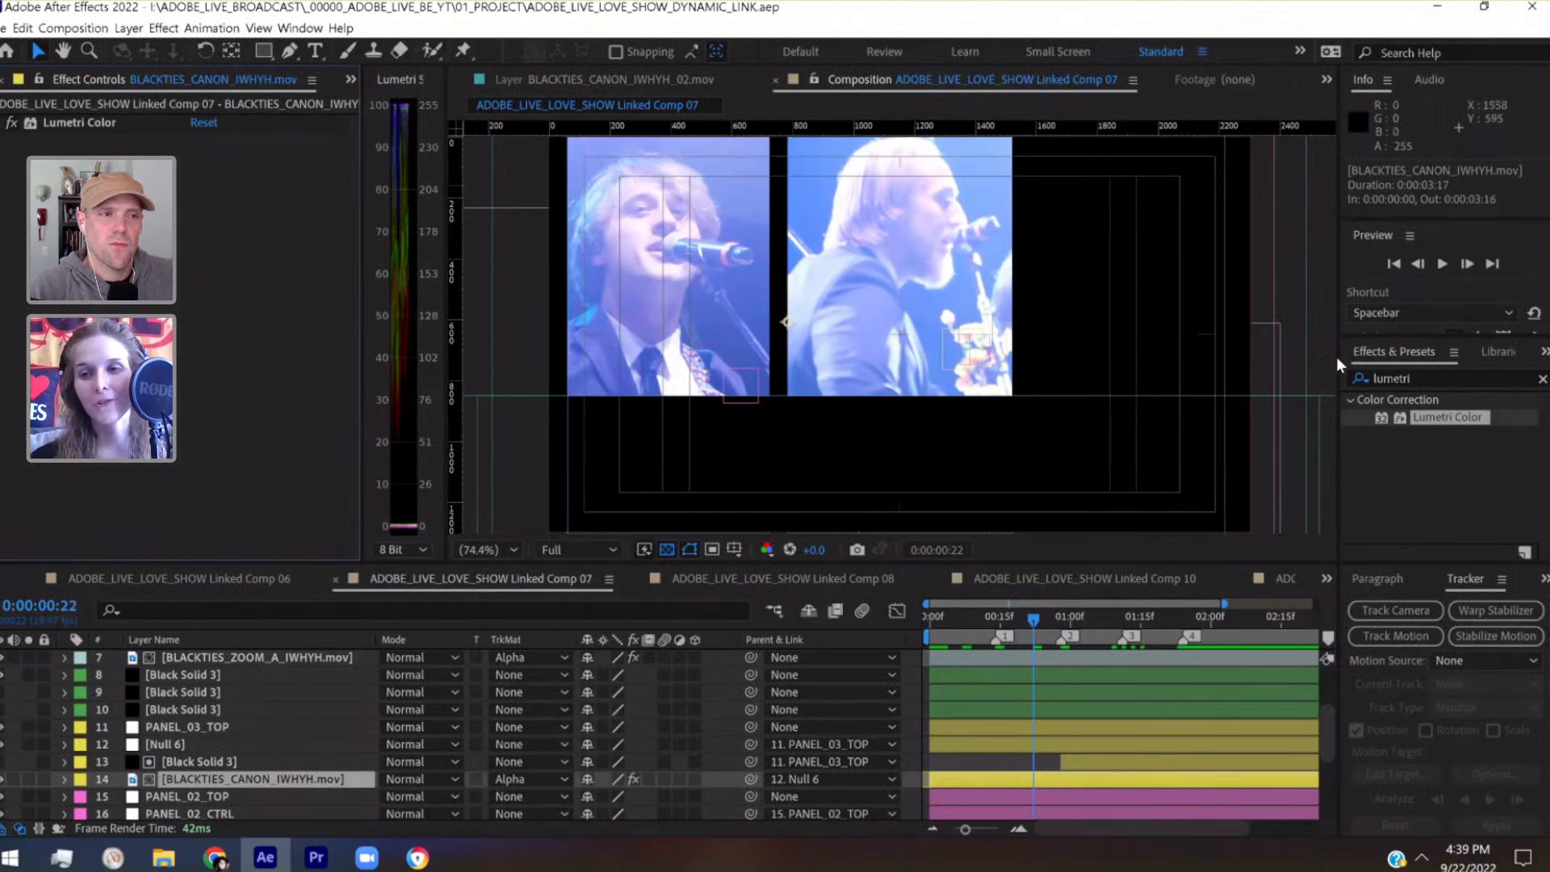
{"action": "left_click", "coordinate": [1359, 376]}
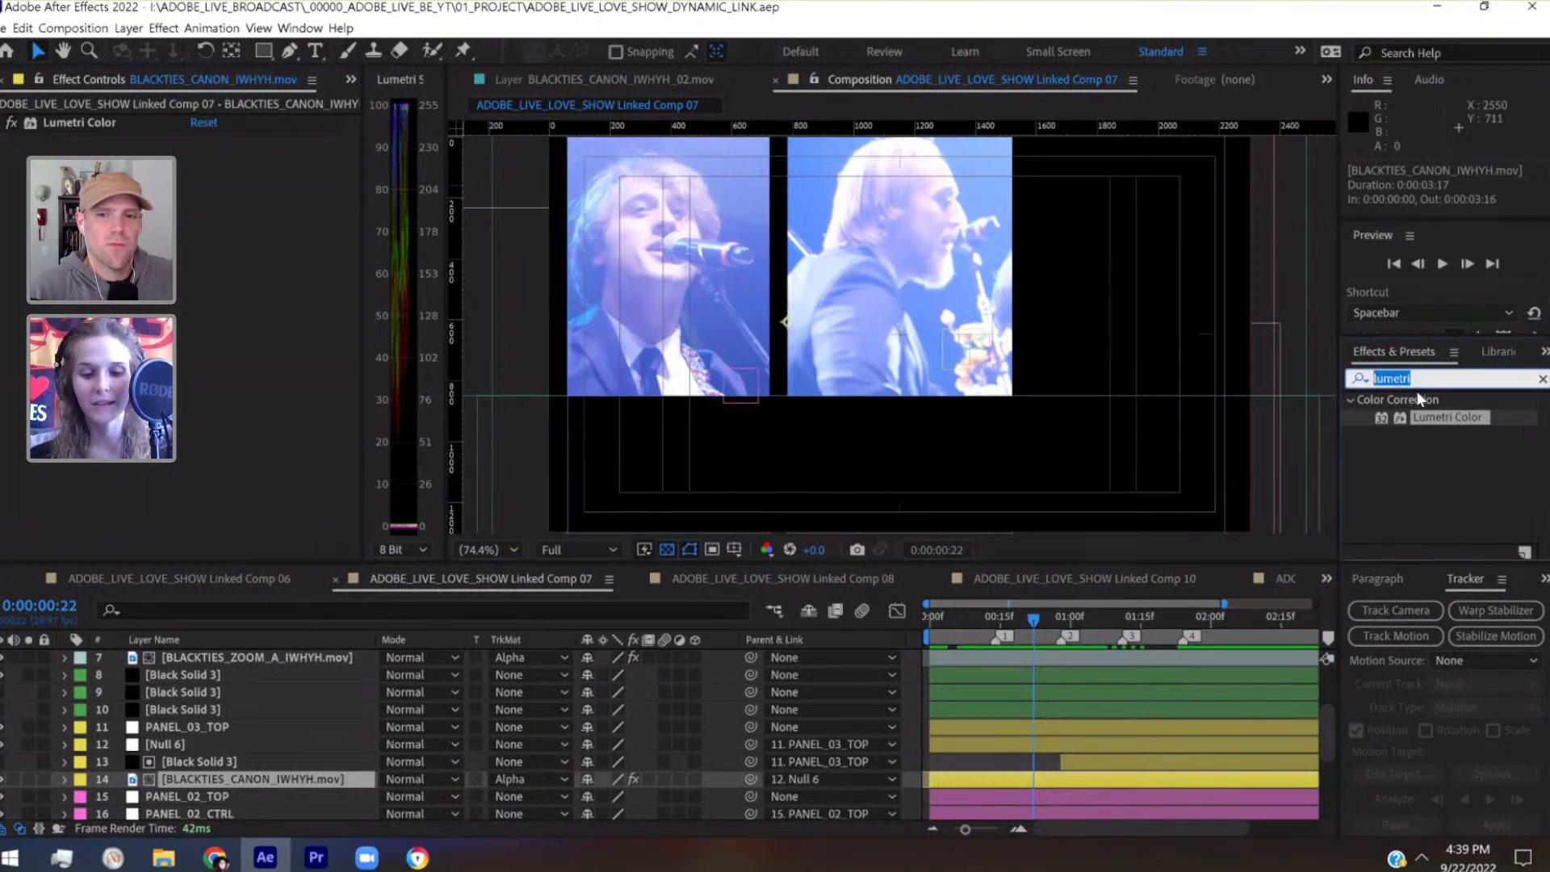
{"action": "type", "text": "levels"}
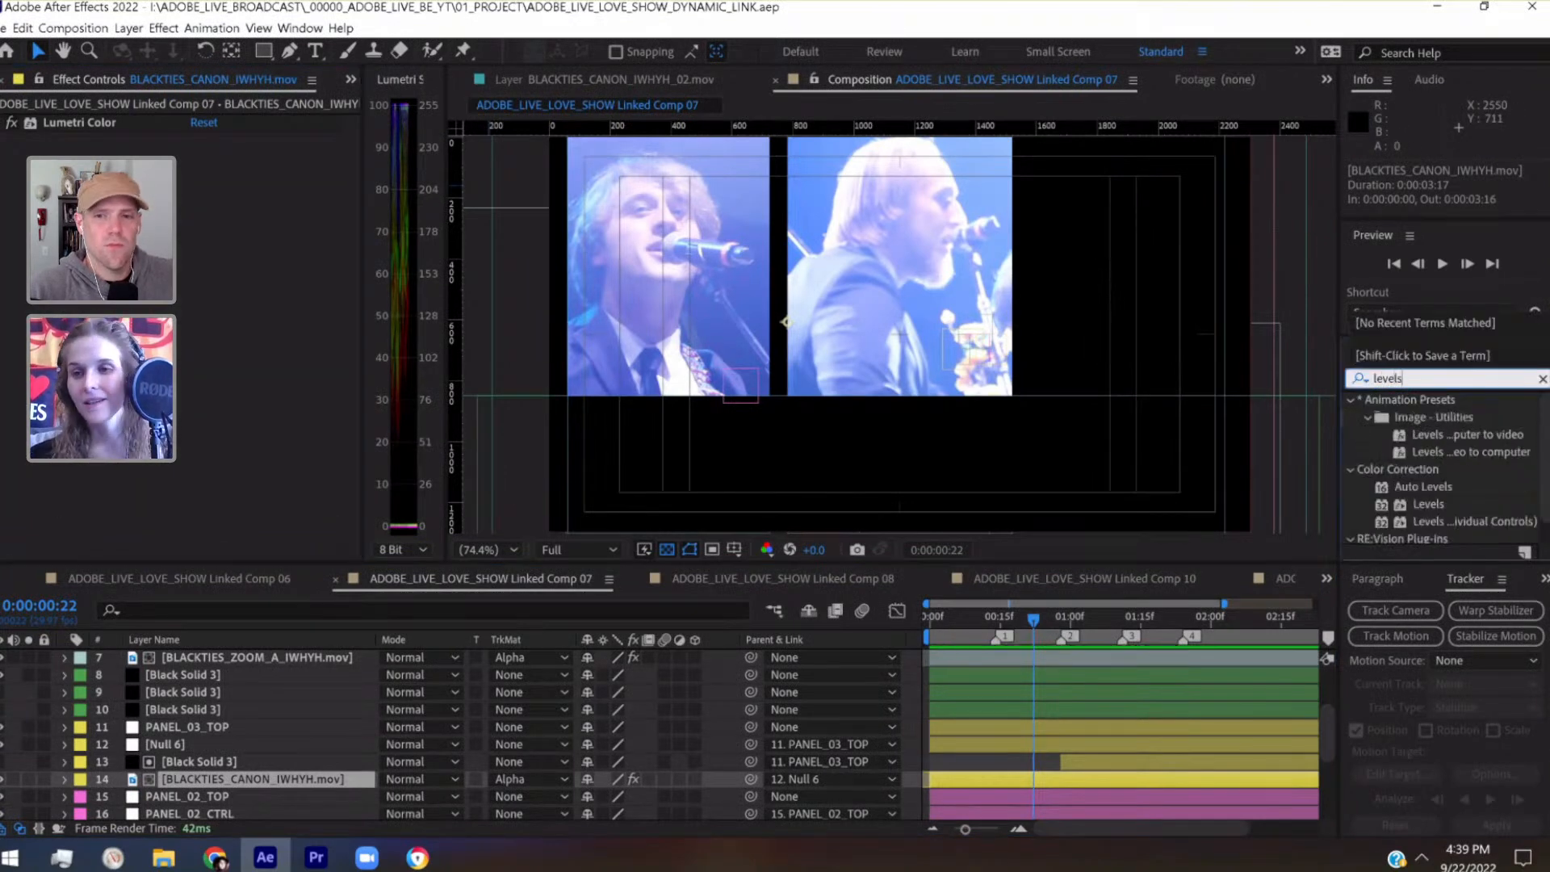
{"action": "double_click", "coordinate": [1428, 506]}
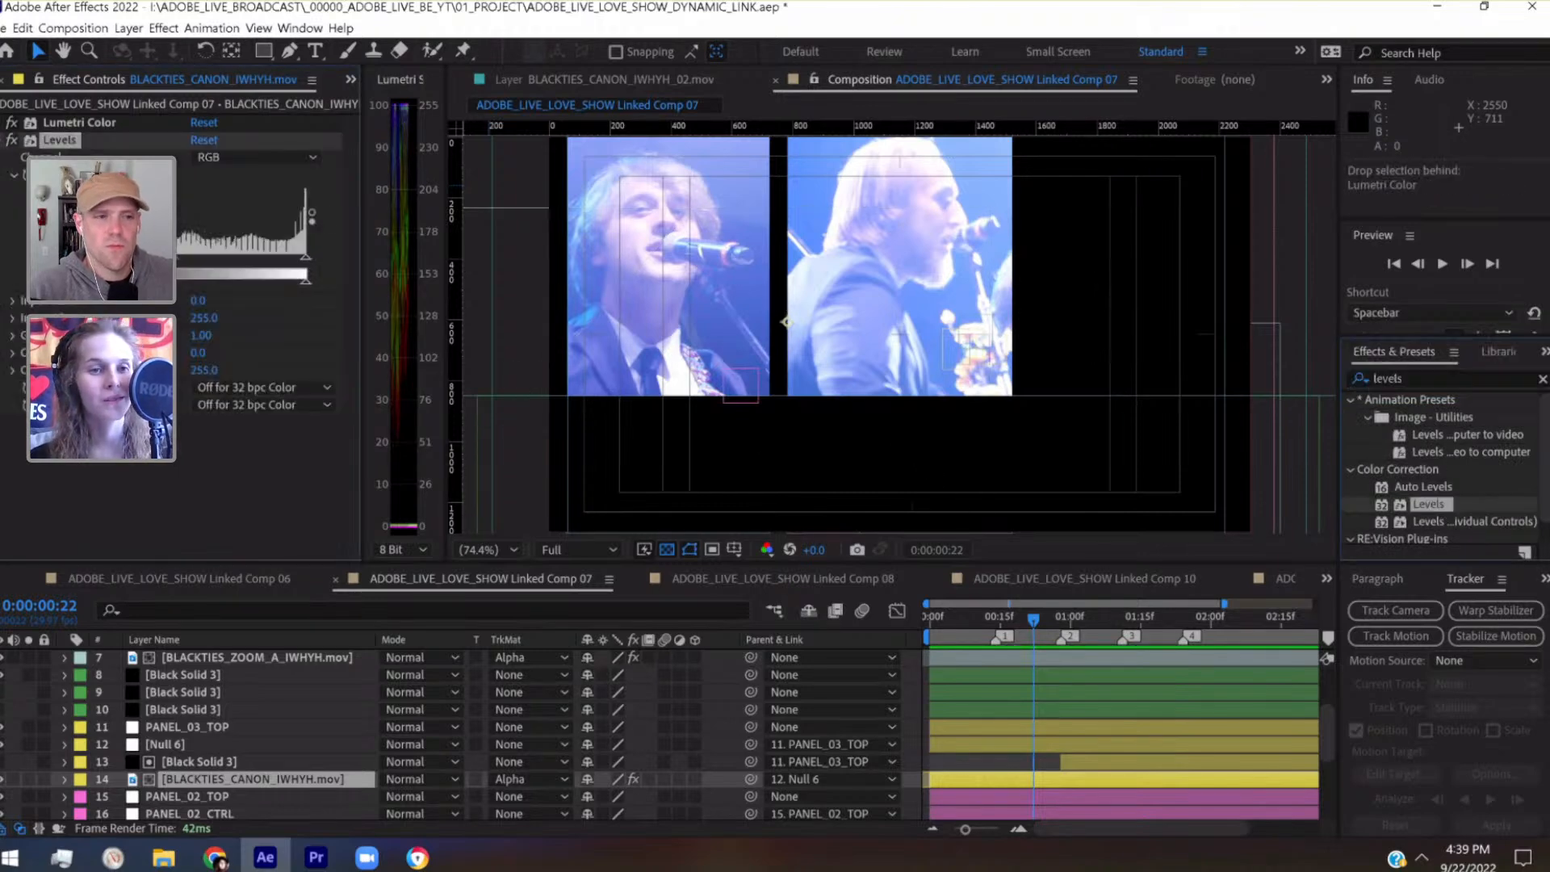
Set layer 14's Levels Input Black to 60, judging the contrast against the other panels at 0:00:02:04 and 0:00:02:23
{"action": "left_click_drag", "start_coordinate": [46, 258], "coordinate": [56, 258]}
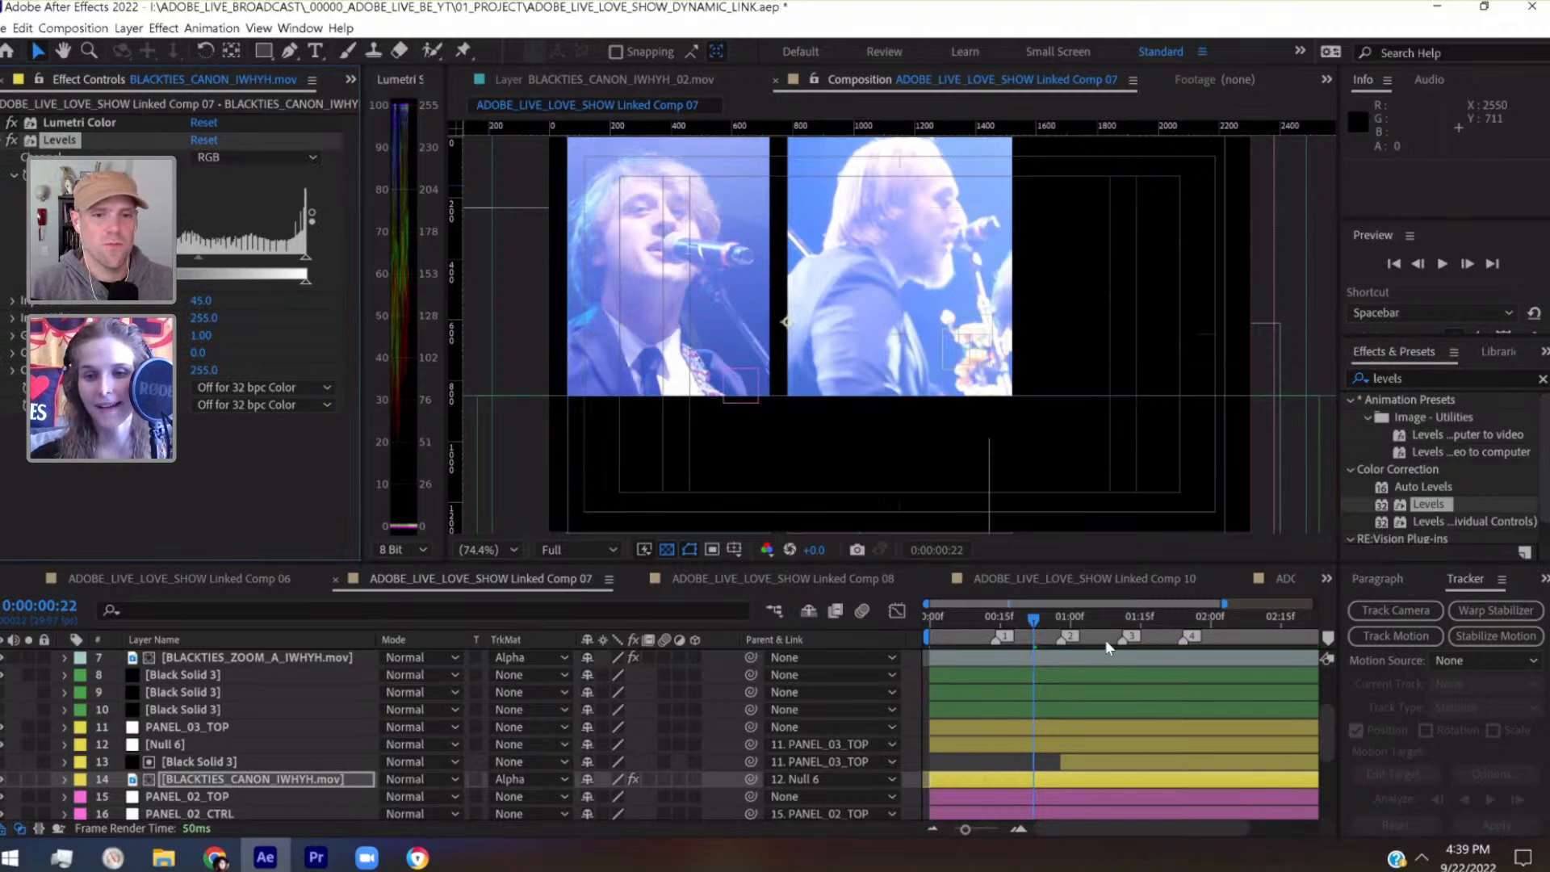
{"action": "left_click_drag", "start_coordinate": [1121, 631], "coordinate": [1229, 618]}
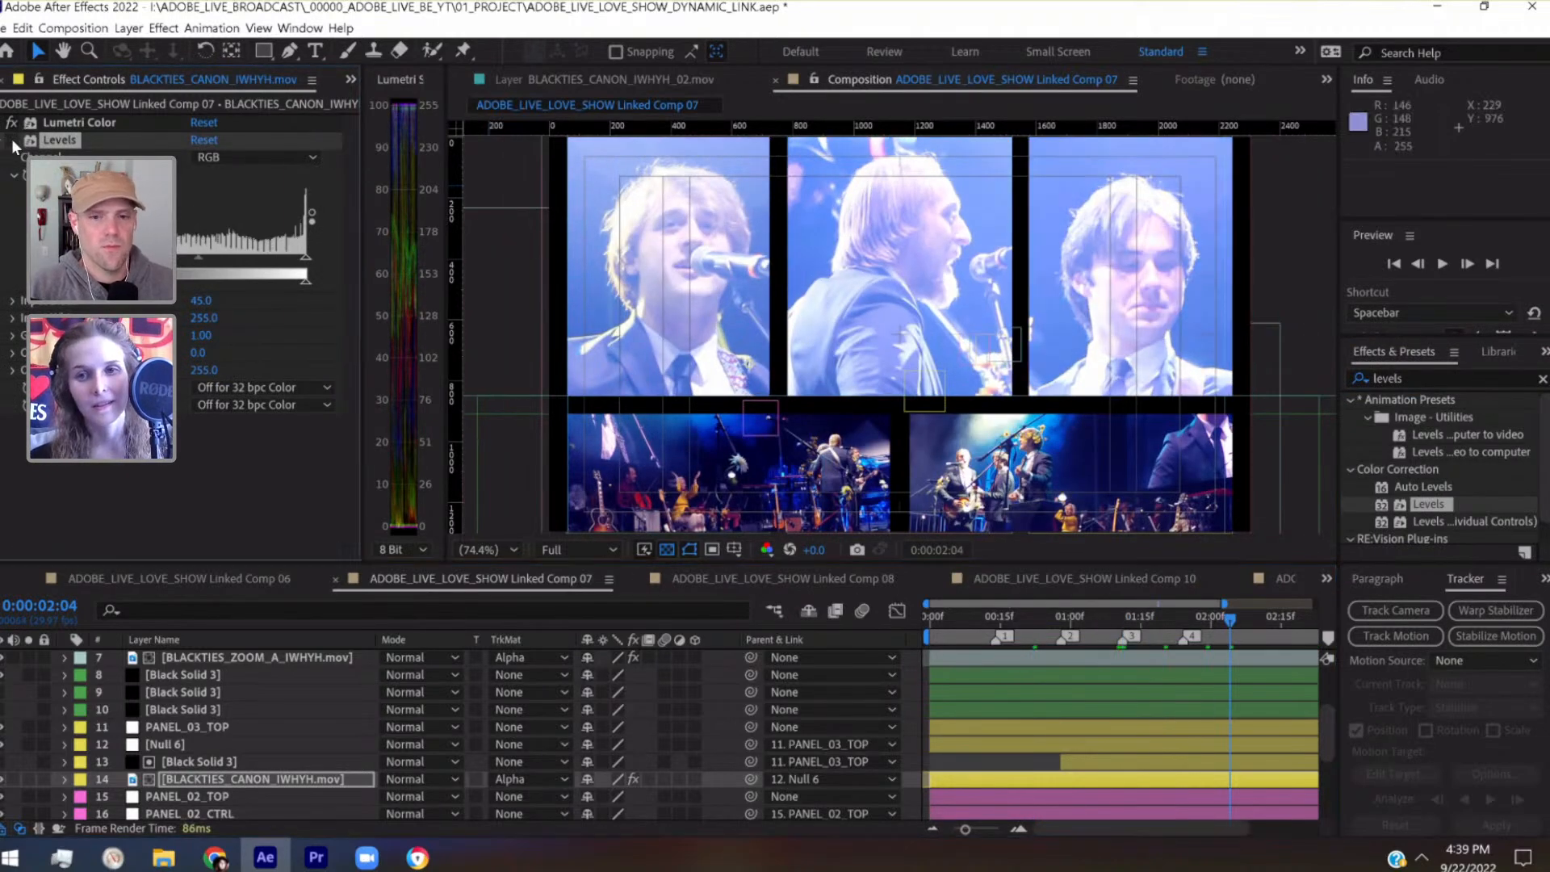
{"action": "scroll", "coordinate": [1187, 692], "scroll_direction": "right", "scroll_amount": 3}
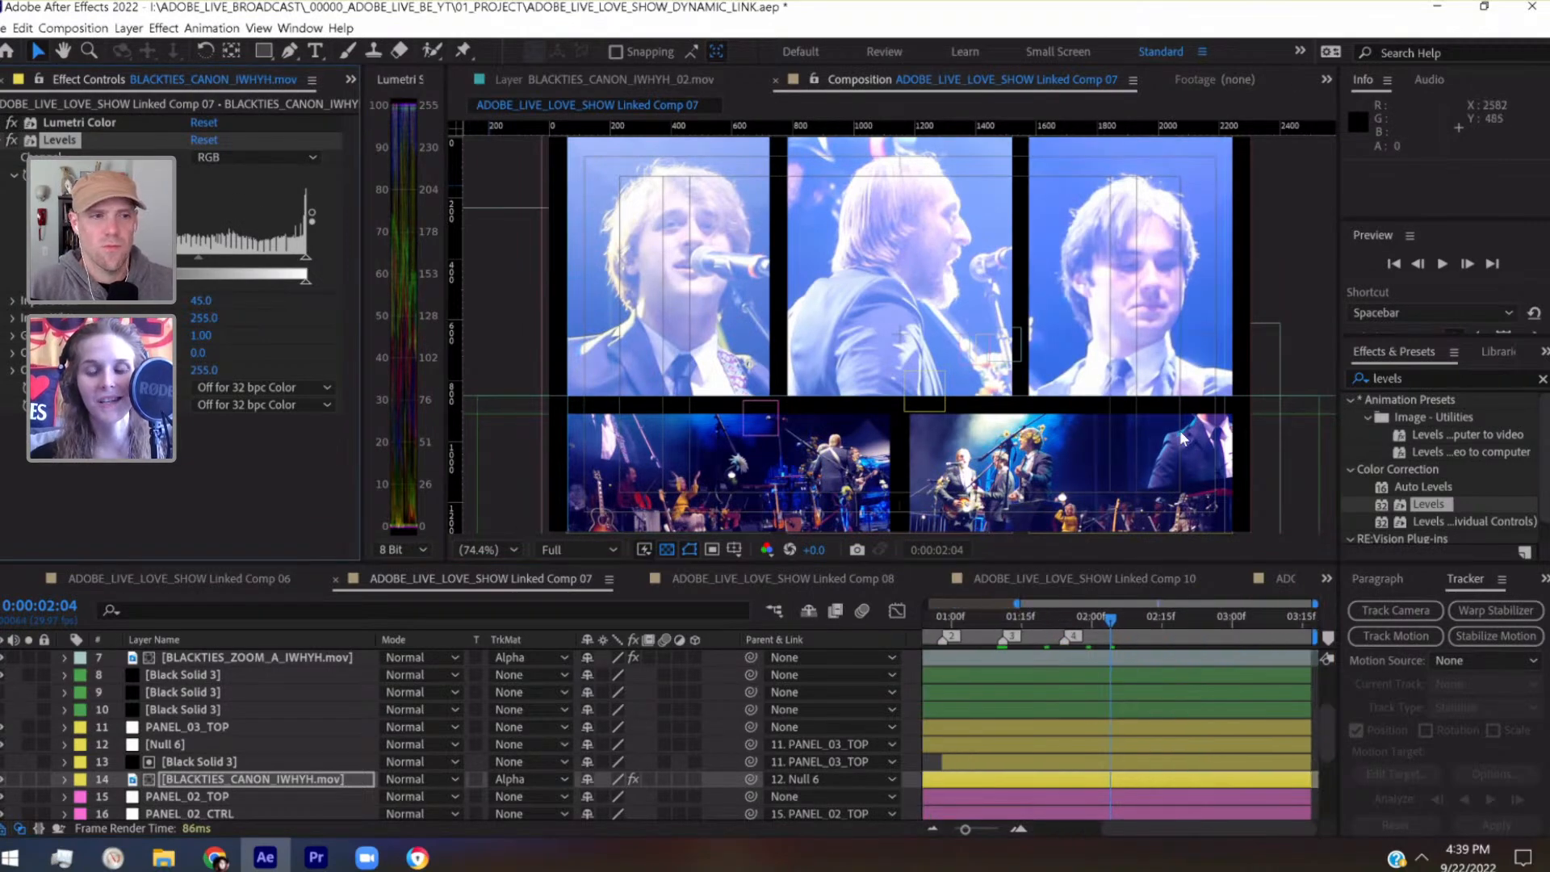
{"action": "left_click", "coordinate": [1197, 618]}
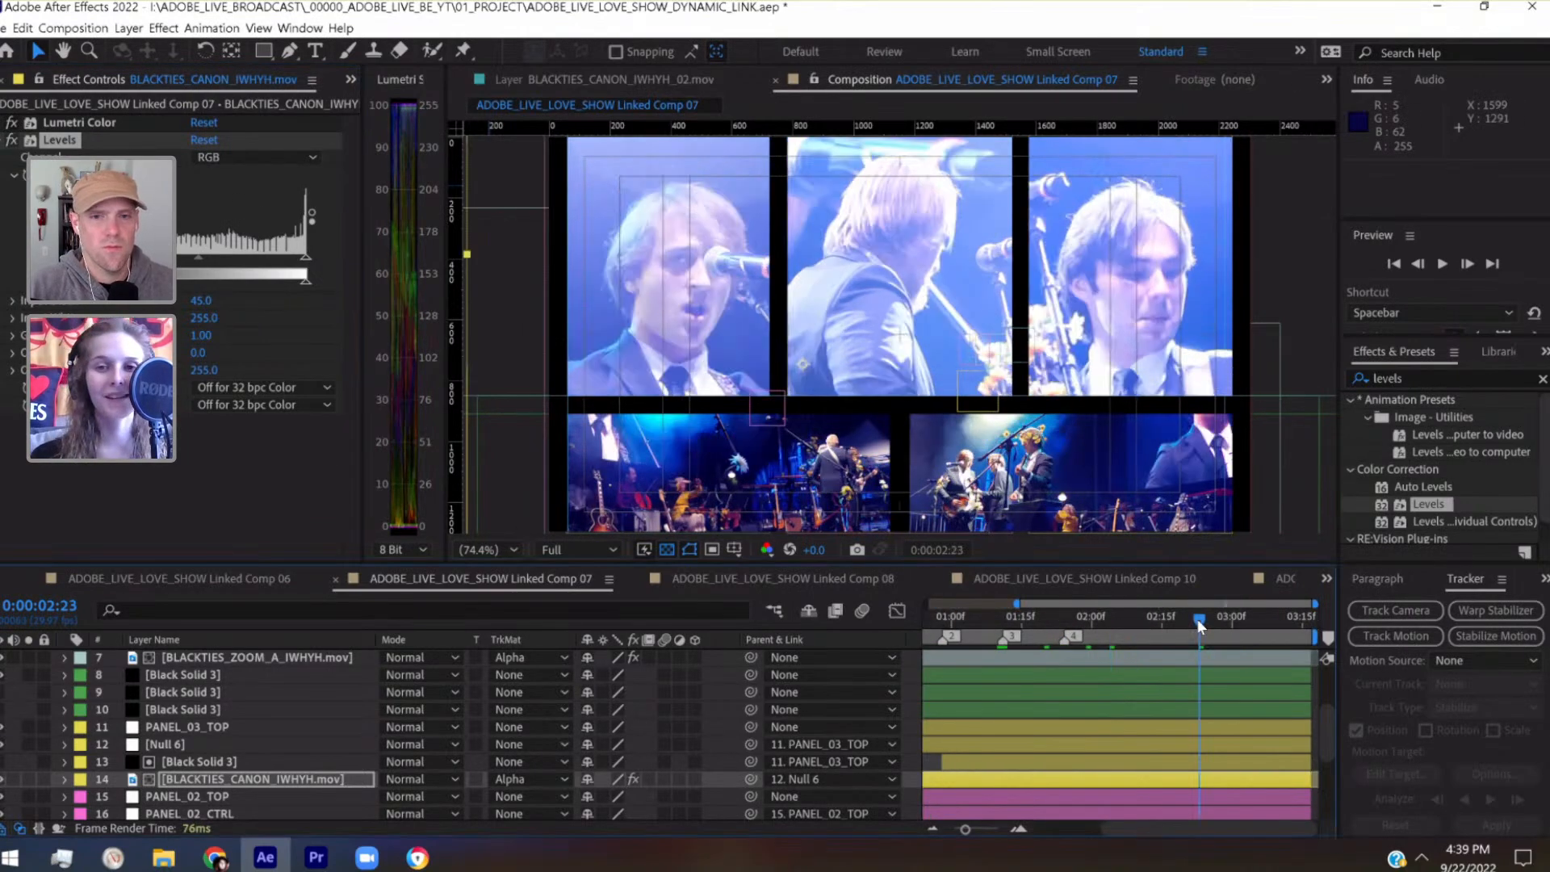
{"action": "left_click_drag", "start_coordinate": [198, 258], "coordinate": [206, 258]}
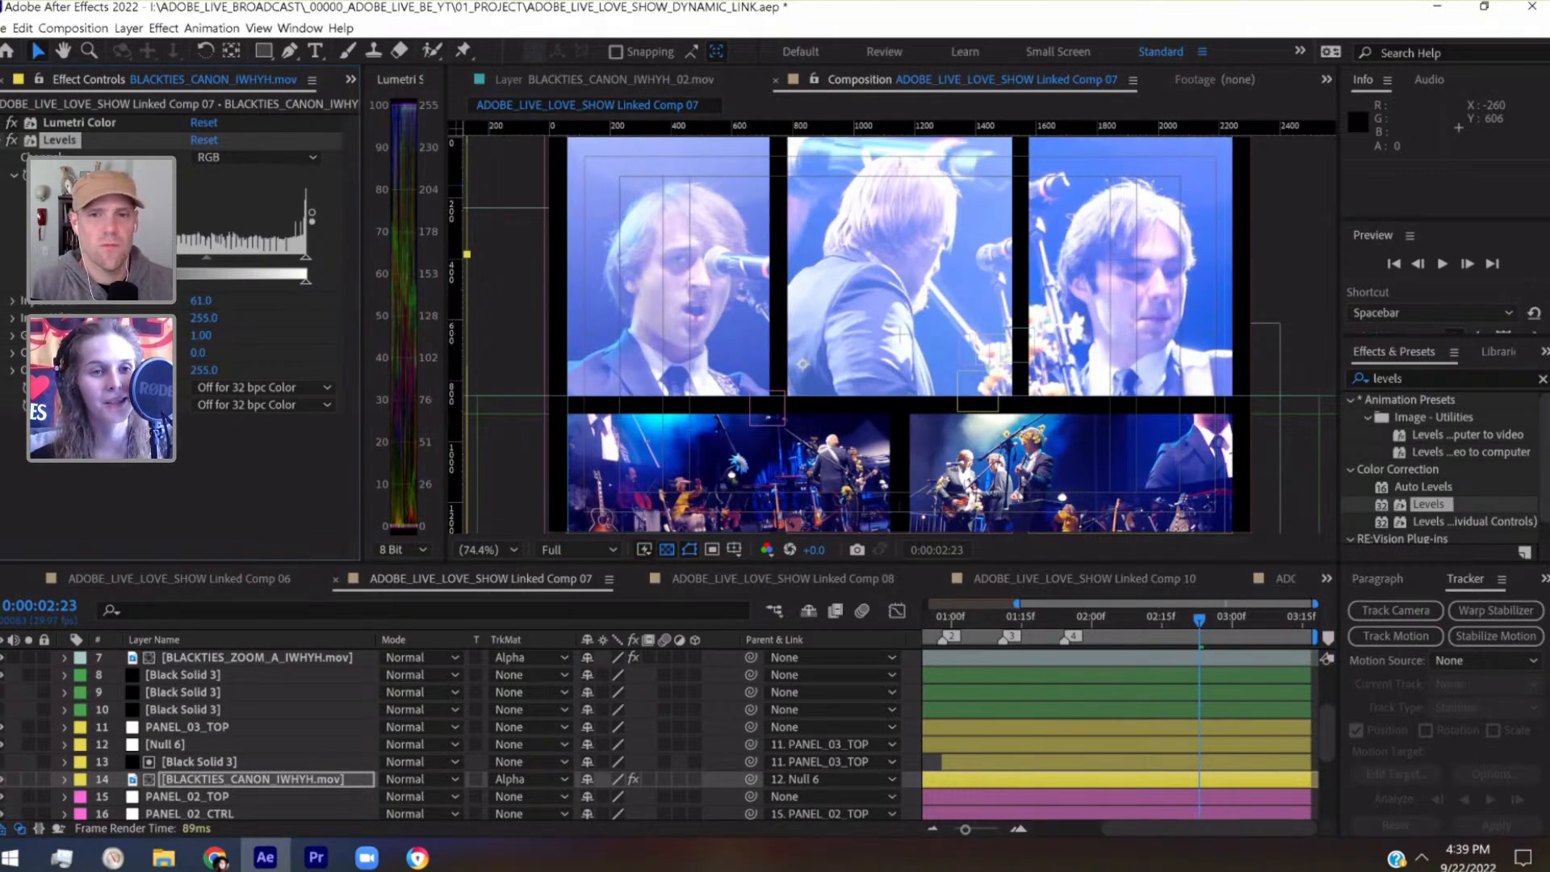
{"action": "left_click_drag", "start_coordinate": [107, 257], "coordinate": [106, 258]}
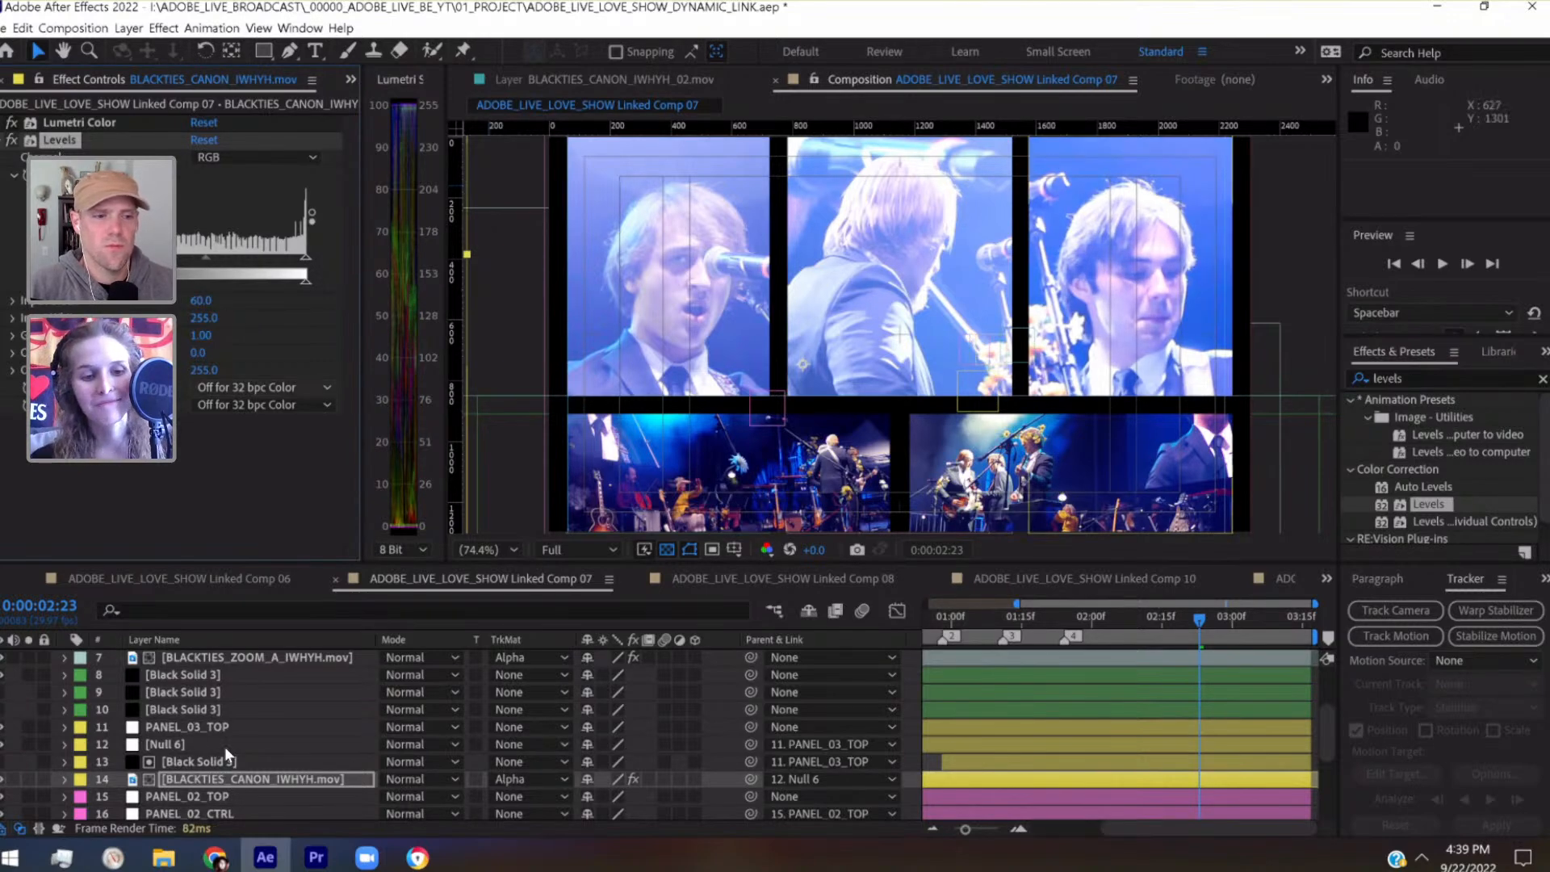
Apply the same Levels adjustment to layer 18, BLACKTIES_CANON_IWHYH.mov, check it at 0:00:01:19 and save the project
{"action": "scroll", "coordinate": [216, 733], "scroll_direction": "up", "scroll_amount": 3}
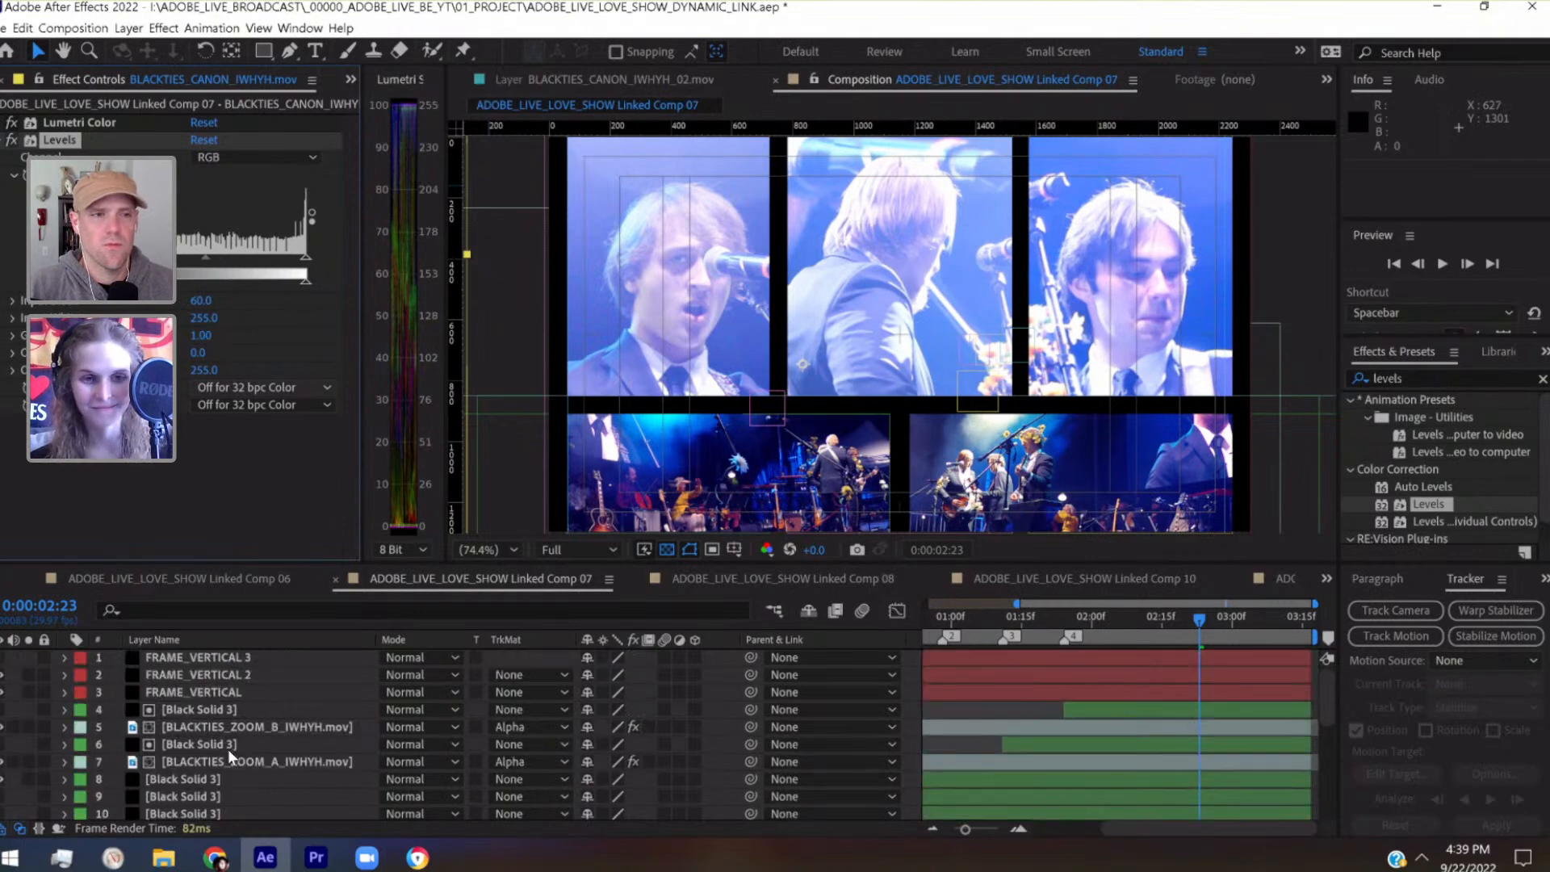
{"action": "scroll", "coordinate": [230, 798], "scroll_direction": "down", "scroll_amount": 3}
{"action": "left_click", "coordinate": [229, 799]}
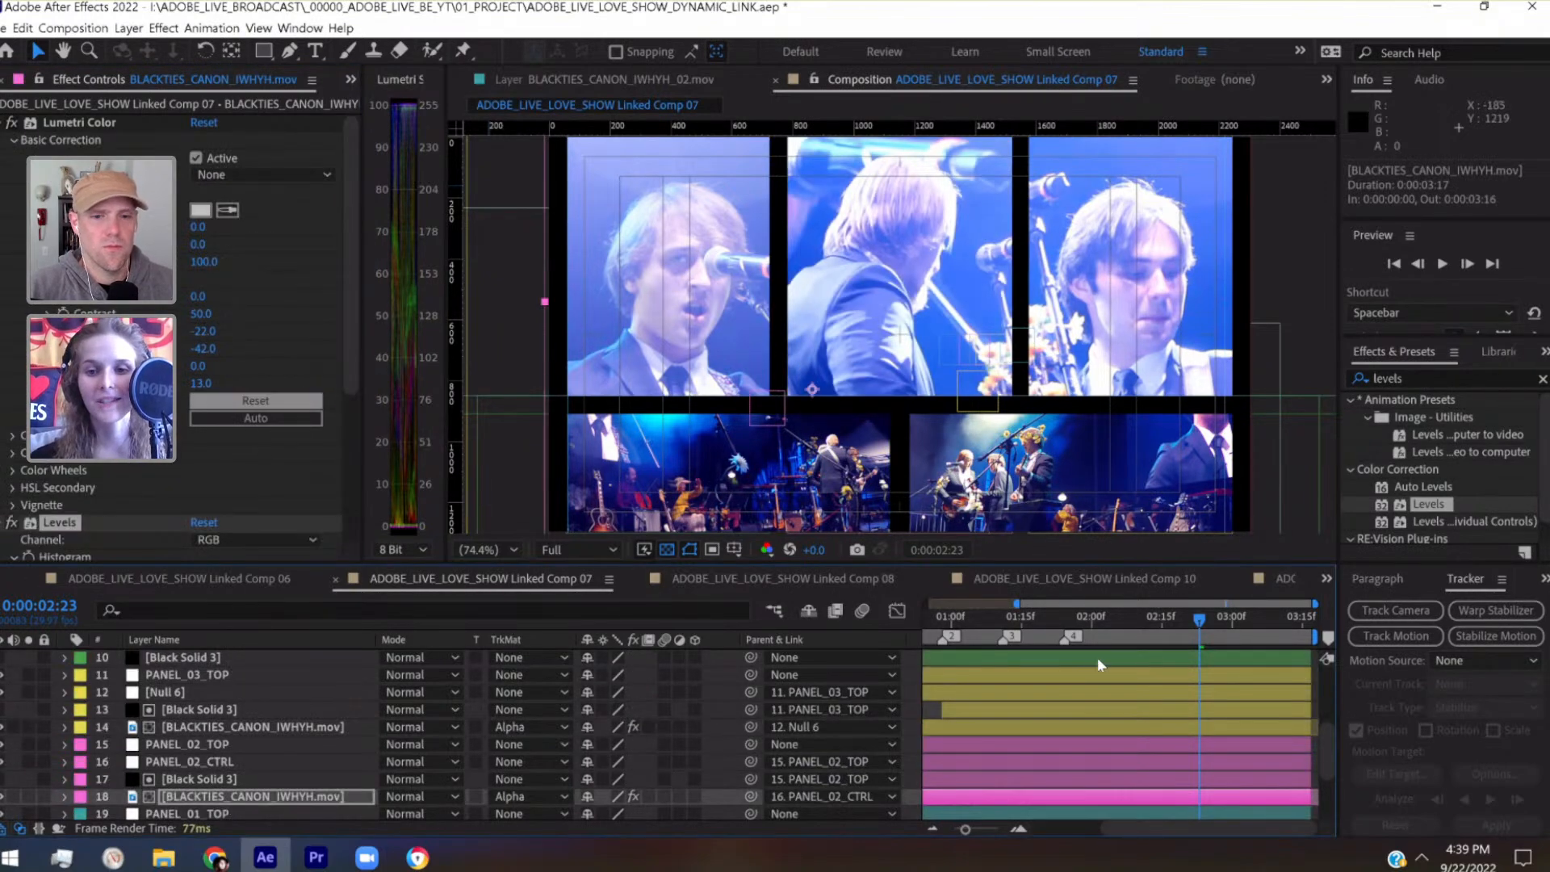
{"action": "left_click", "coordinate": [1045, 615]}
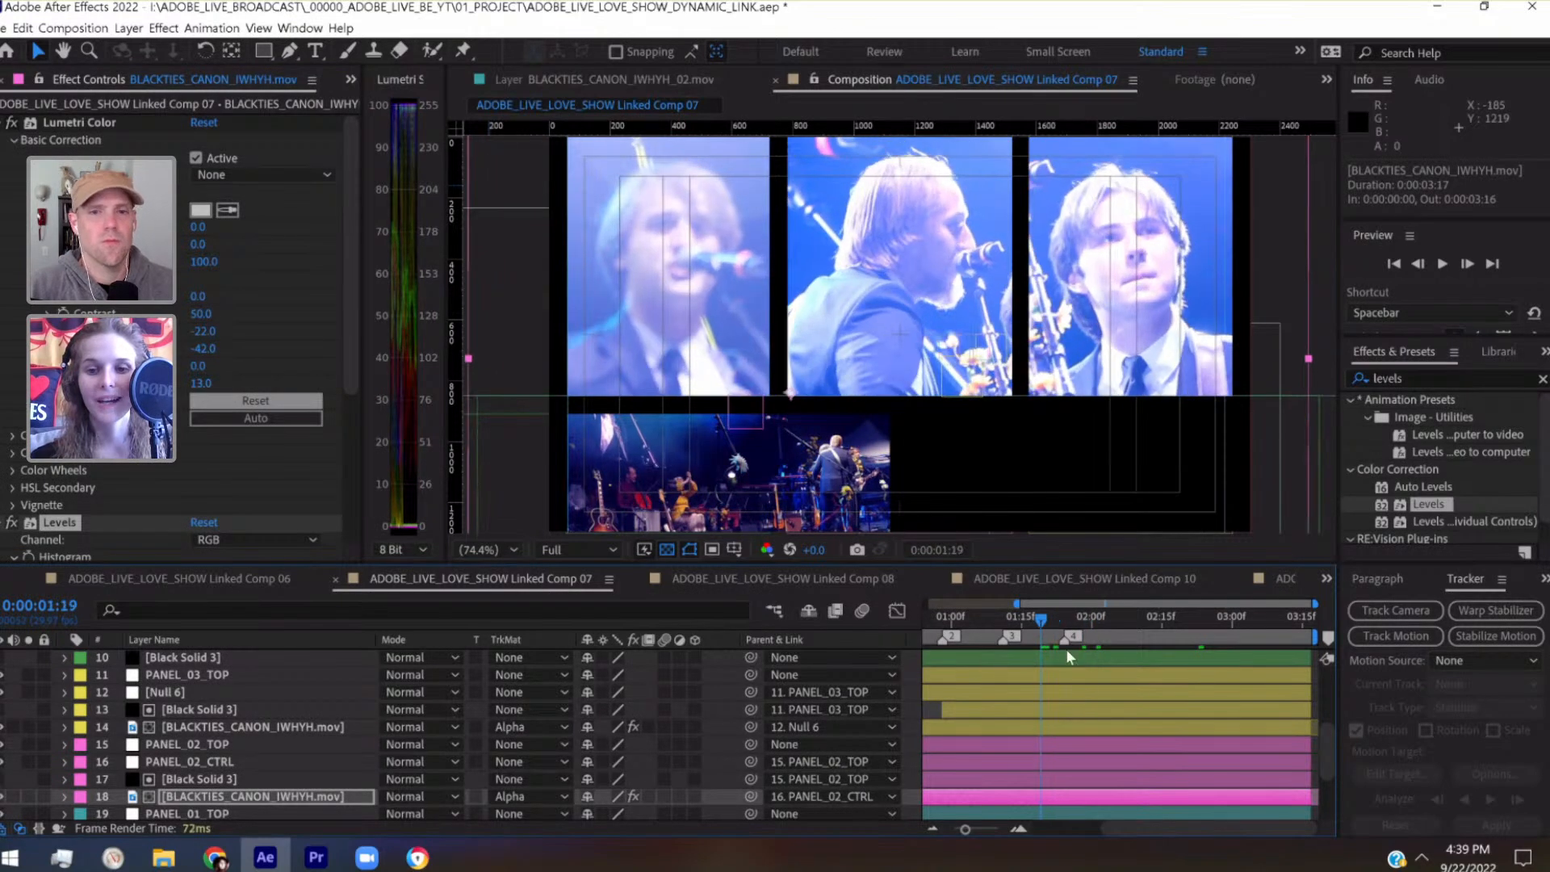
{"action": "scroll", "coordinate": [1084, 680], "scroll_direction": "left", "scroll_amount": 3}
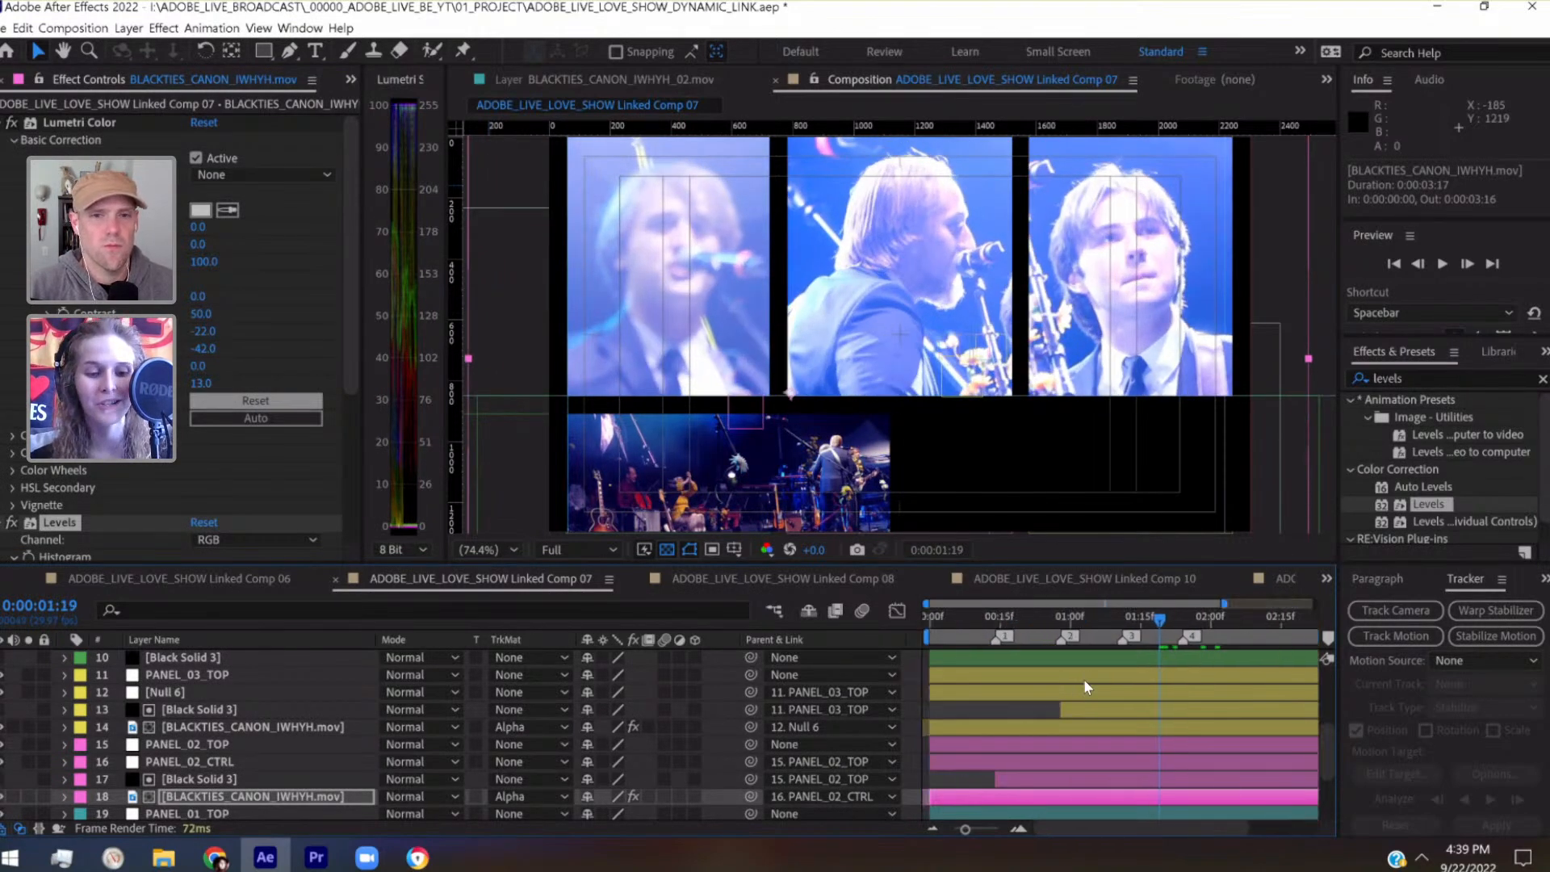
{"action": "key", "text": "ctrl+s"}
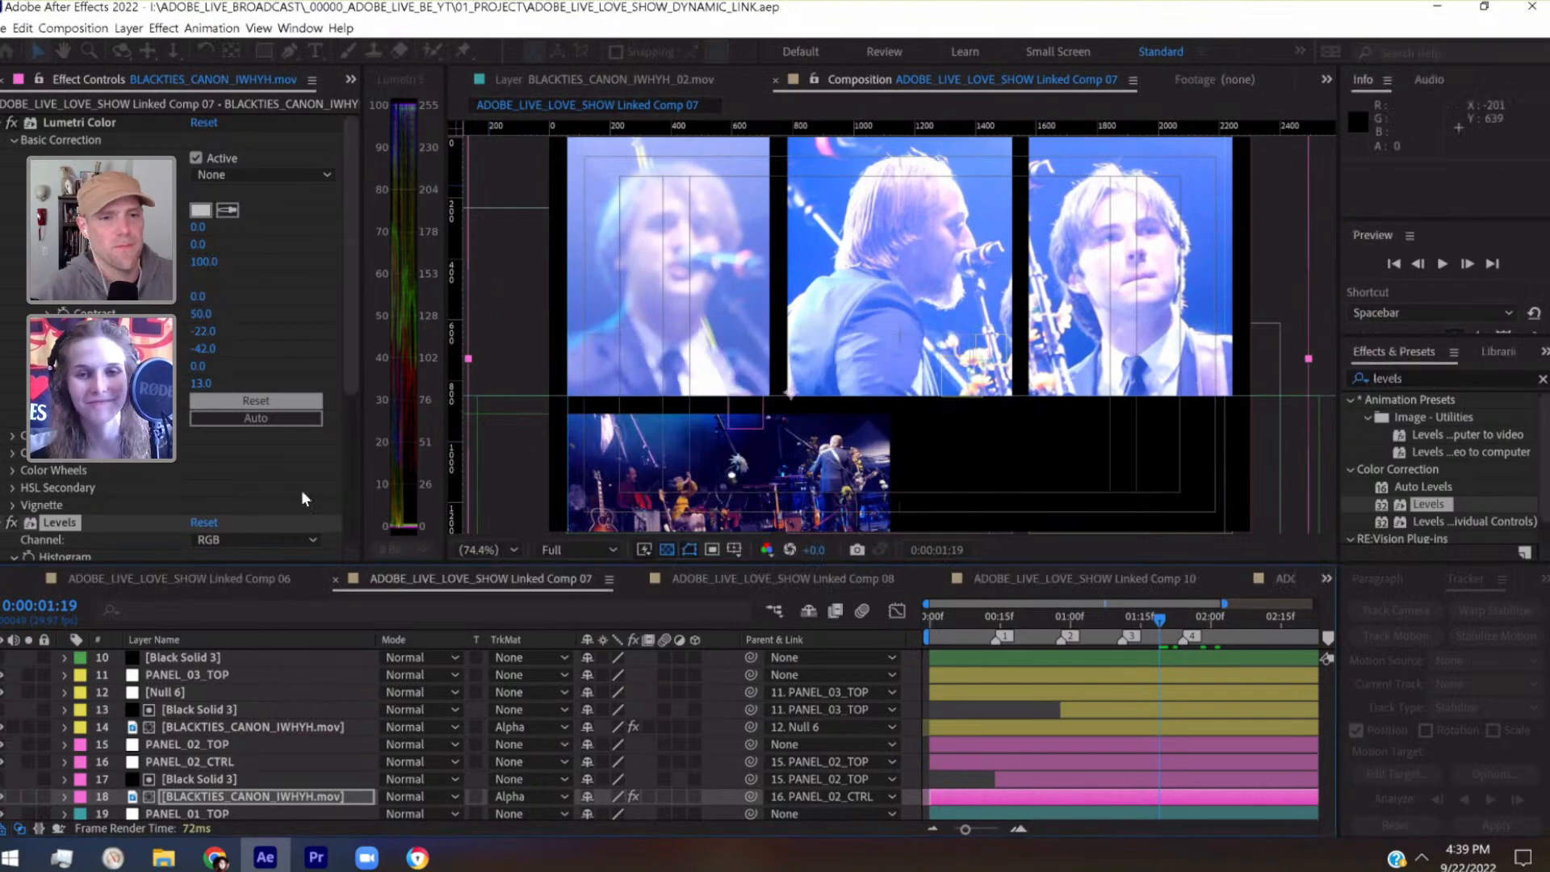
Apply the same Levels adjustment to layer 22, BLACKTIES_CANON_IWHYH_02.mov, comparing it at 0:00:00:16, and save the project
{"action": "left_click", "coordinate": [1005, 619]}
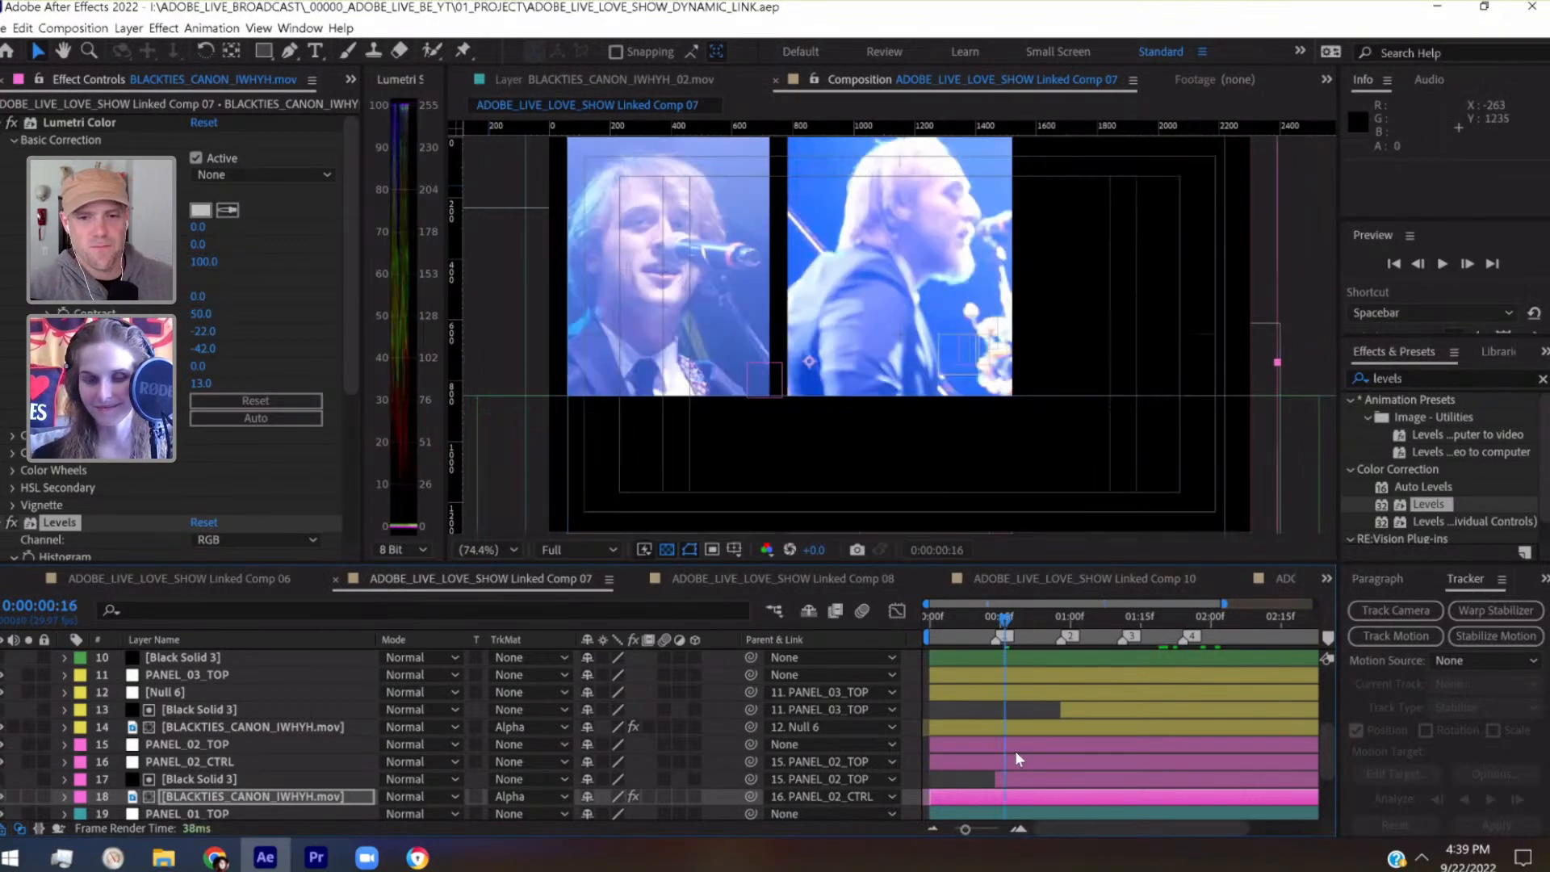
{"action": "scroll", "coordinate": [1015, 751], "scroll_direction": "down", "scroll_amount": 3}
{"action": "scroll", "coordinate": [1015, 751], "scroll_direction": "up", "scroll_amount": 3}
{"action": "scroll", "coordinate": [1015, 751], "scroll_direction": "down", "scroll_amount": 3}
{"action": "left_click", "coordinate": [206, 760]}
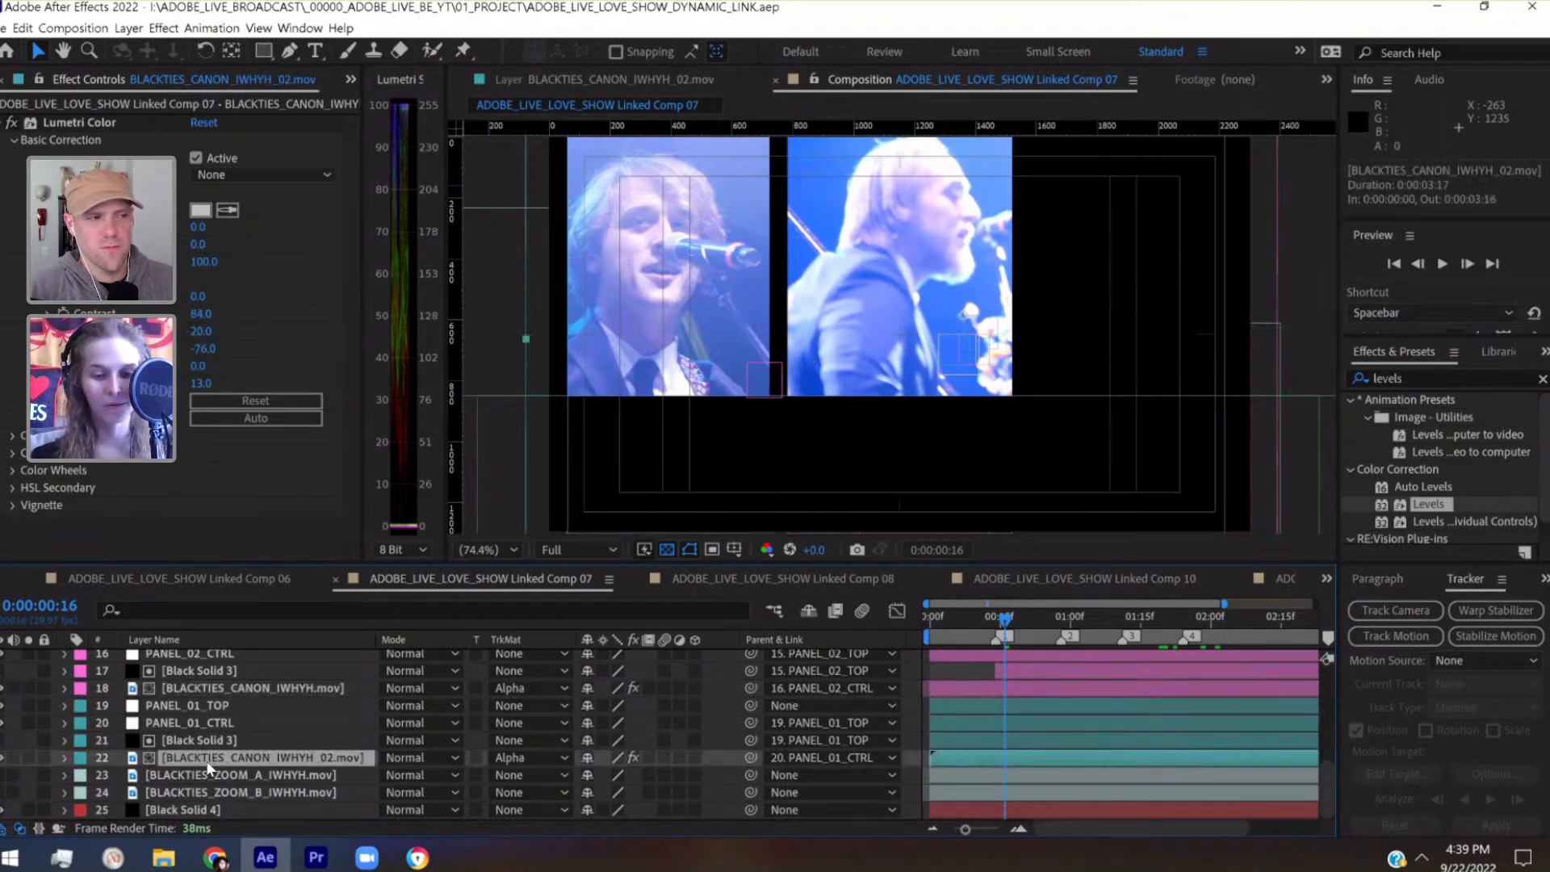
{"action": "key", "text": "ctrl+s"}
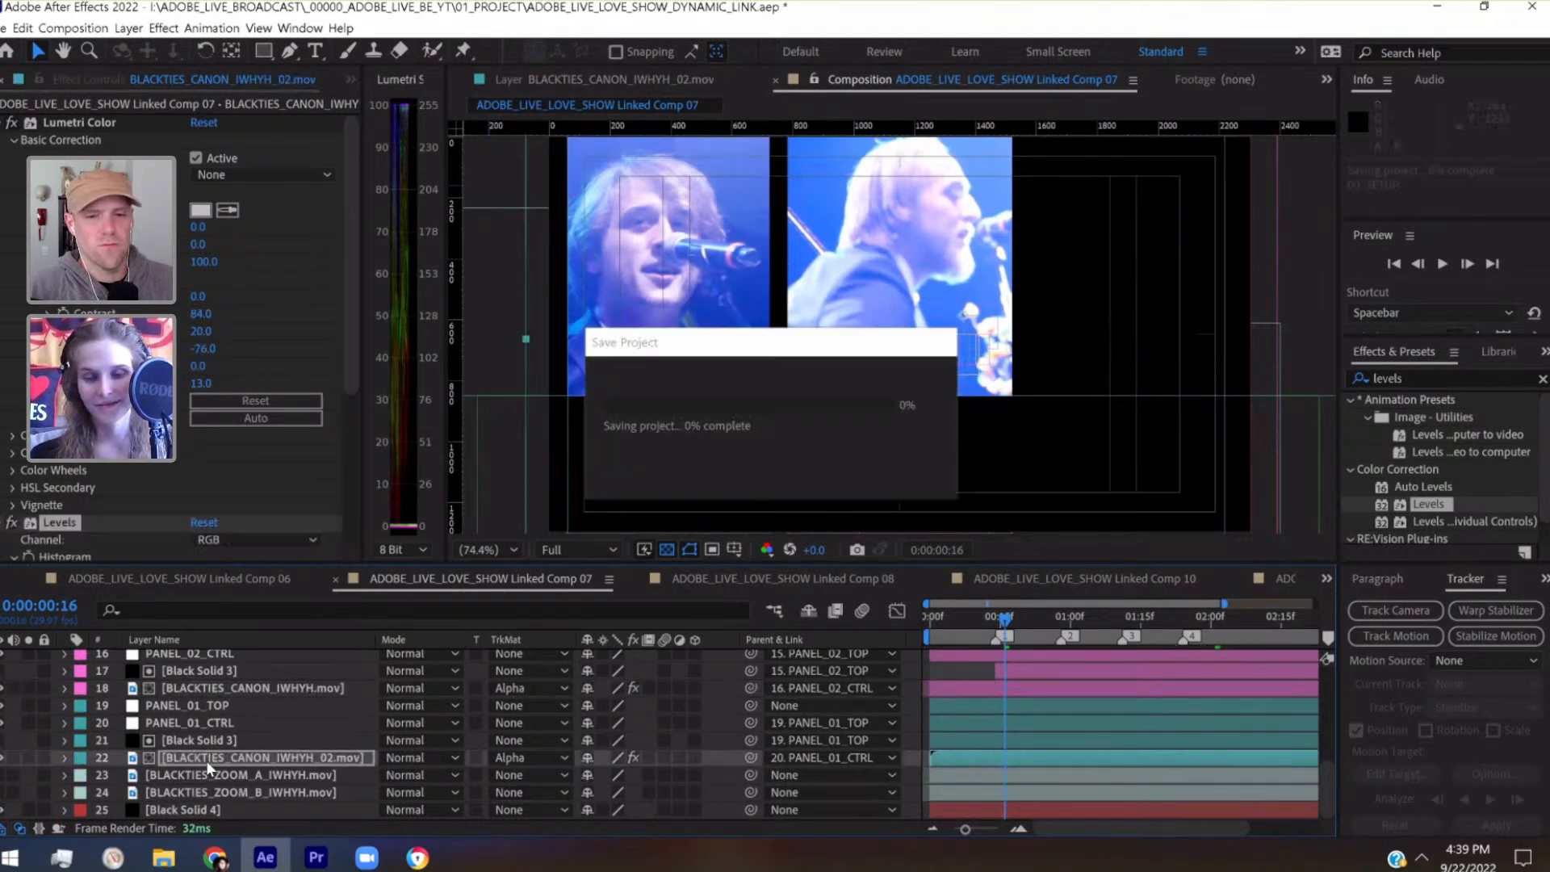
Replay the composition from the start and inspect the five panels at 0:00:02:20 and 0:00:03:07
{"action": "left_click", "coordinate": [931, 618]}
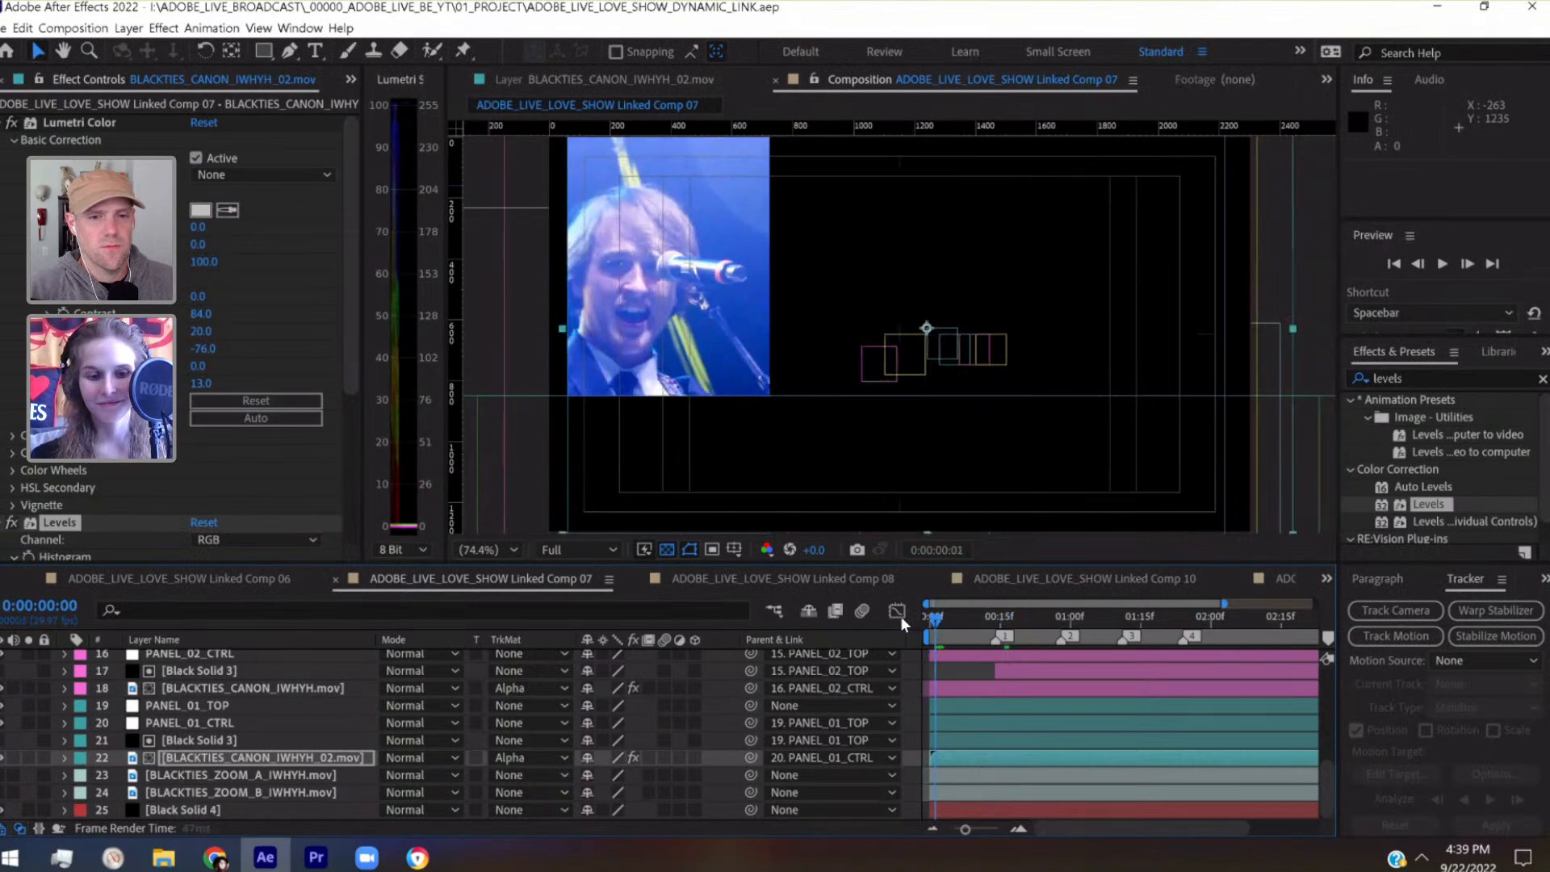
{"action": "key", "text": "space"}
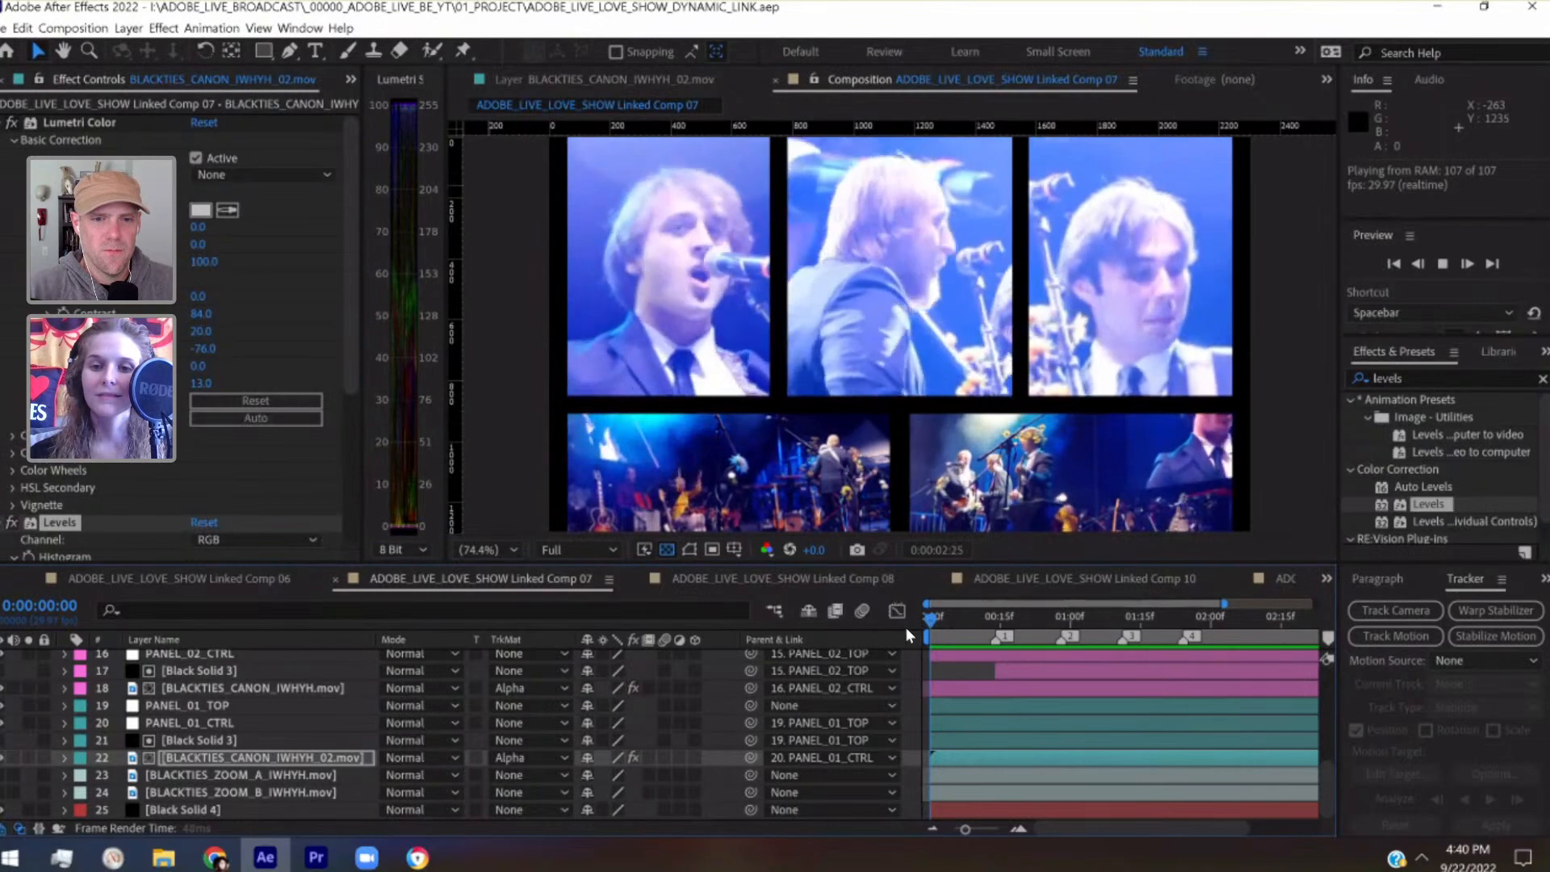
{"action": "left_click", "coordinate": [966, 627]}
{"action": "left_click_drag", "start_coordinate": [1168, 627], "coordinate": [1305, 644]}
{"action": "scroll", "coordinate": [1289, 672], "scroll_direction": "right", "scroll_amount": 3}
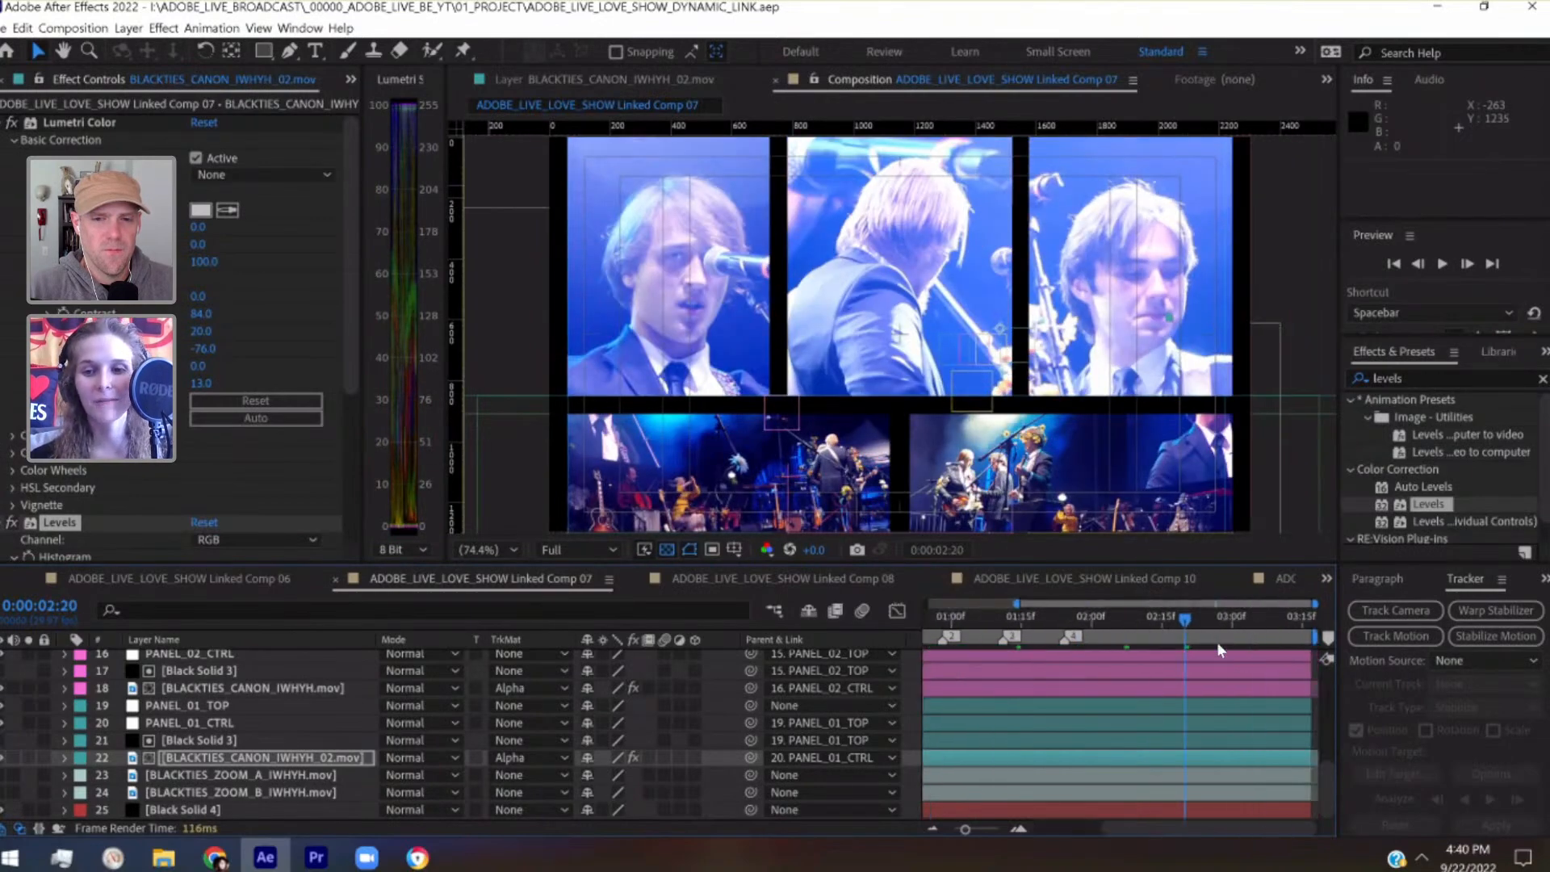
{"action": "left_click_drag", "start_coordinate": [1248, 623], "coordinate": [1265, 627]}
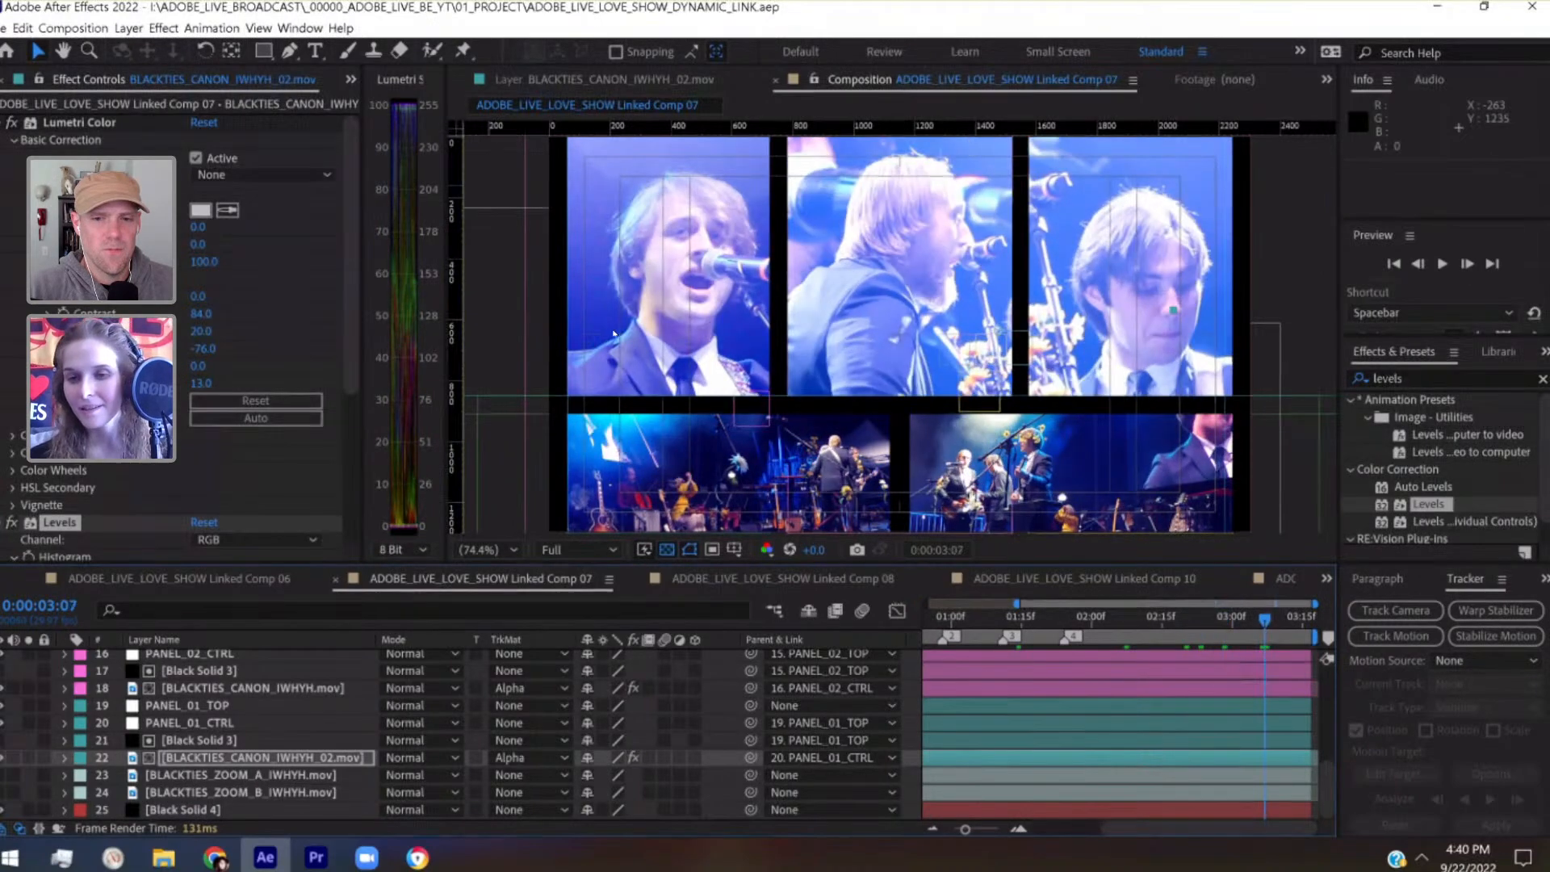
Set the Scale of layer 7, BLACKTIES_ZOOM_A_IWHYH.mov, to 105%
{"action": "scroll", "coordinate": [1239, 666], "scroll_direction": "up", "scroll_amount": 5}
{"action": "left_click", "coordinate": [279, 722]}
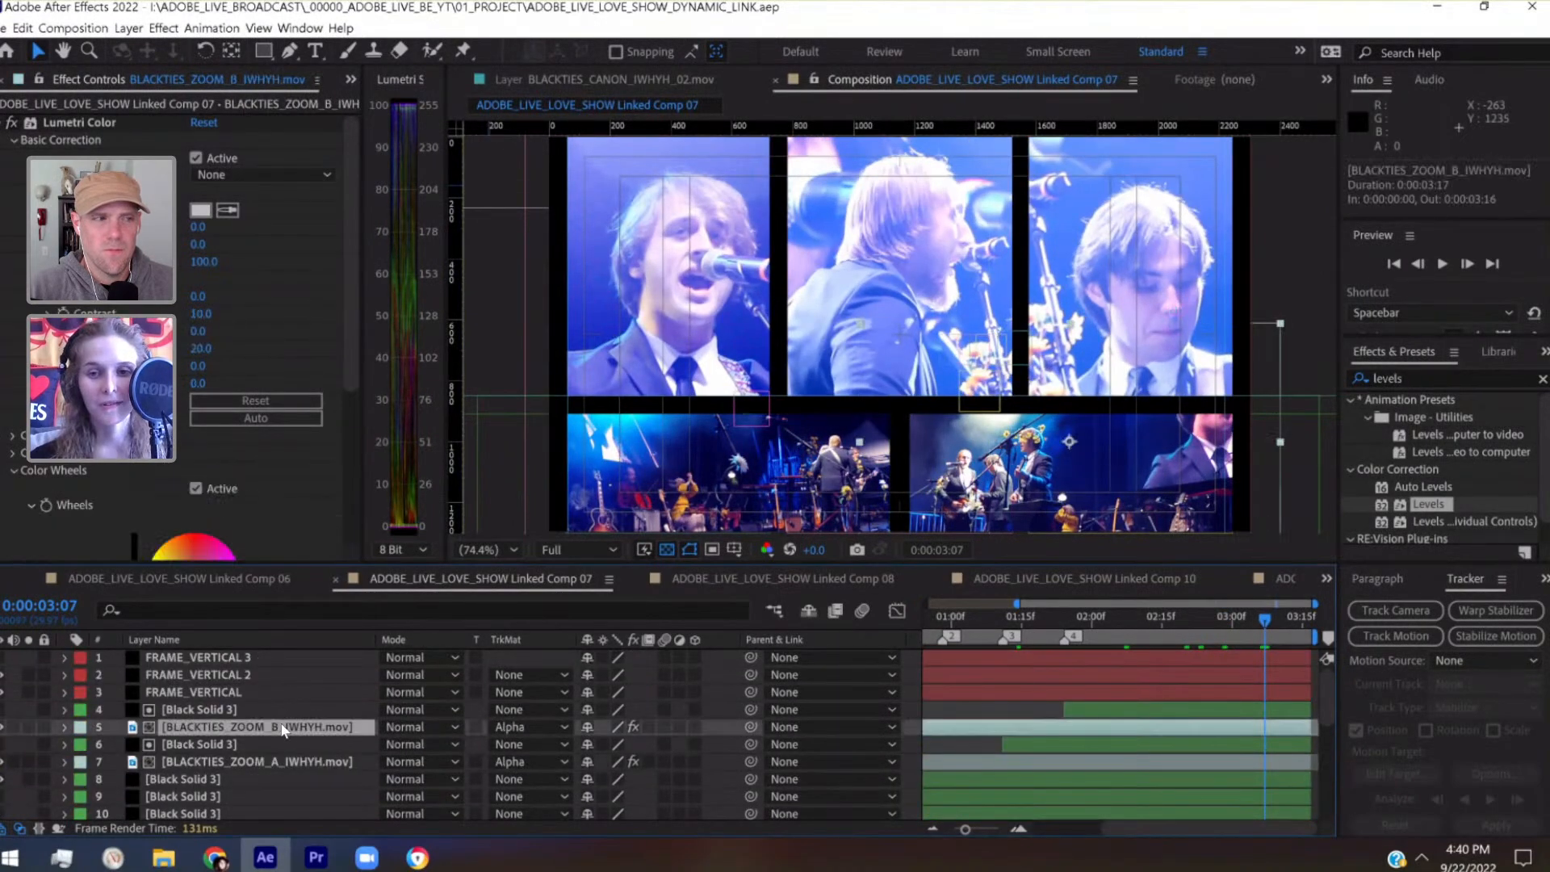
{"action": "left_click", "coordinate": [214, 764]}
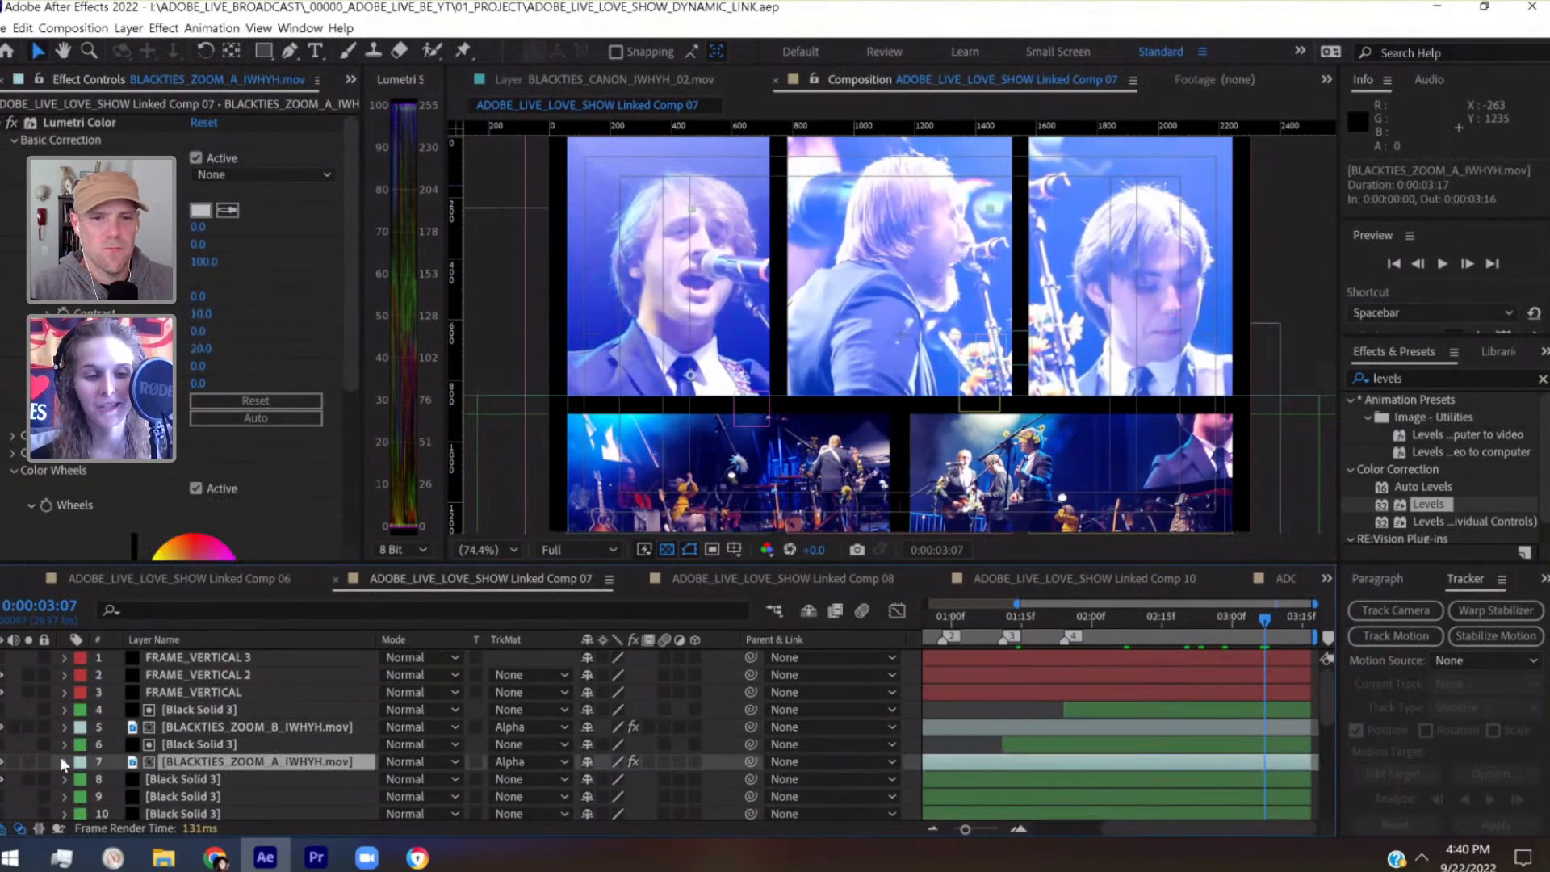
{"action": "left_click", "coordinate": [63, 760]}
{"action": "scroll", "coordinate": [557, 816], "scroll_direction": "down", "scroll_amount": 3}
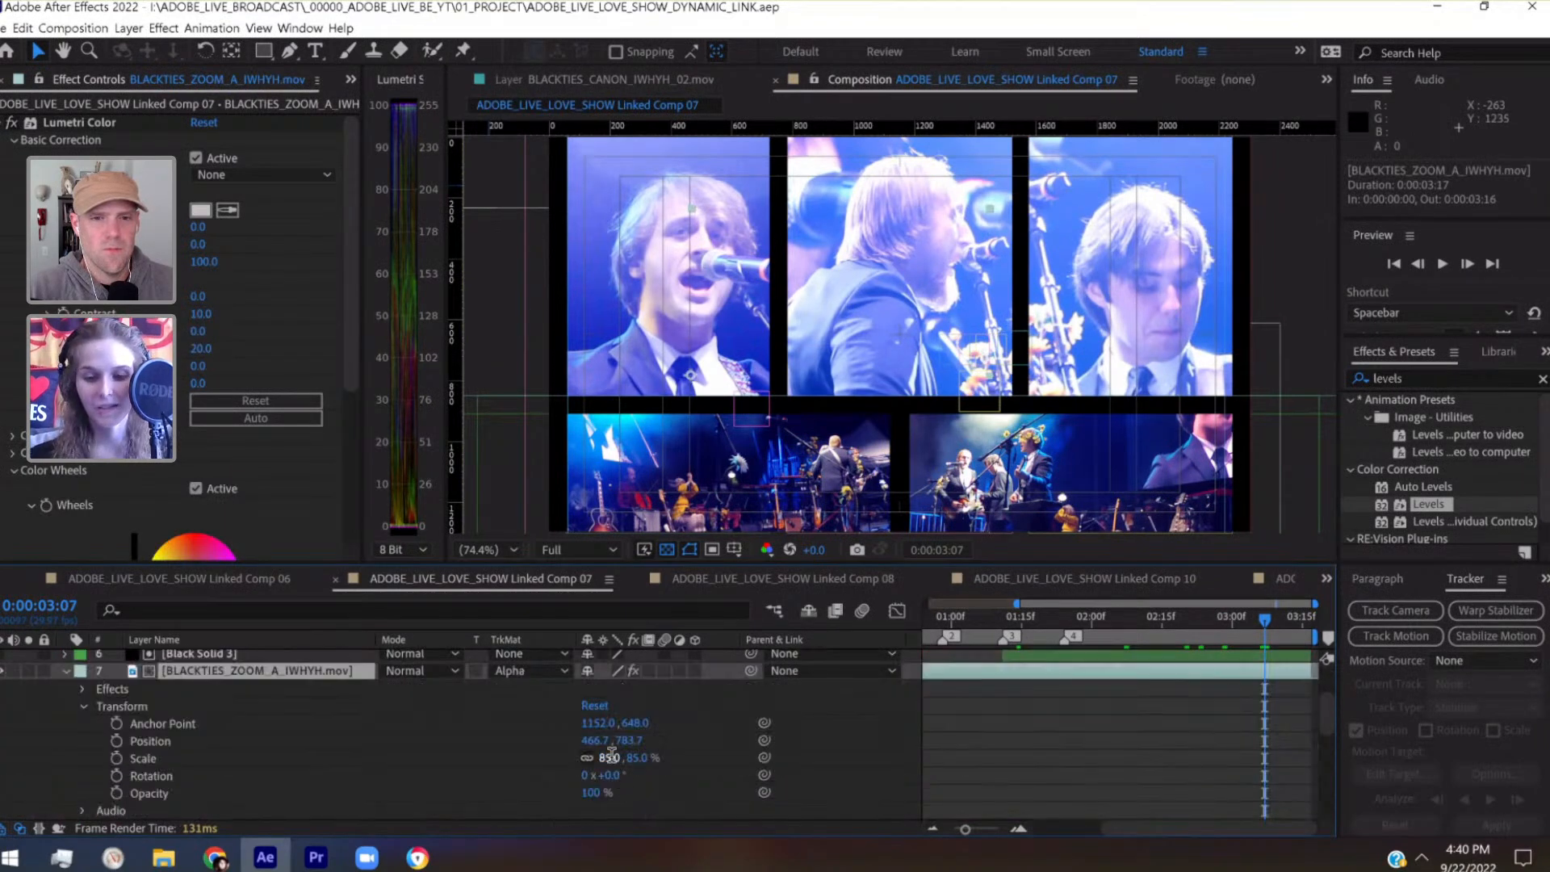
{"action": "key", "text": "shift+Up"}
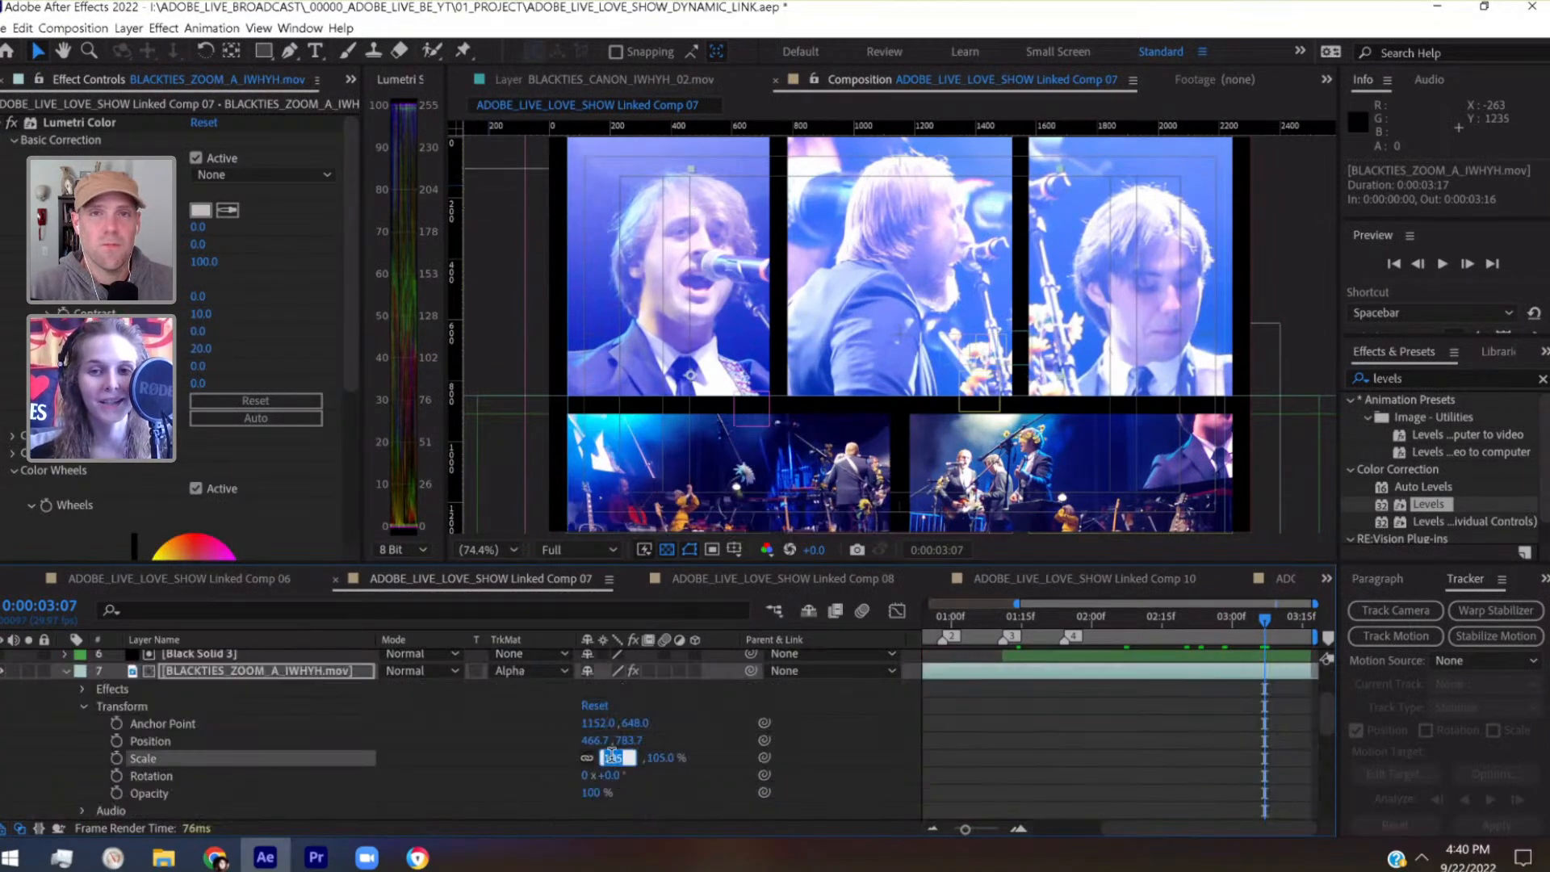
Reframe layer 7 within its lower panel by nudging its Position to 306.7, 733.7, and collapse its properties
{"action": "left_click", "coordinate": [326, 671]}
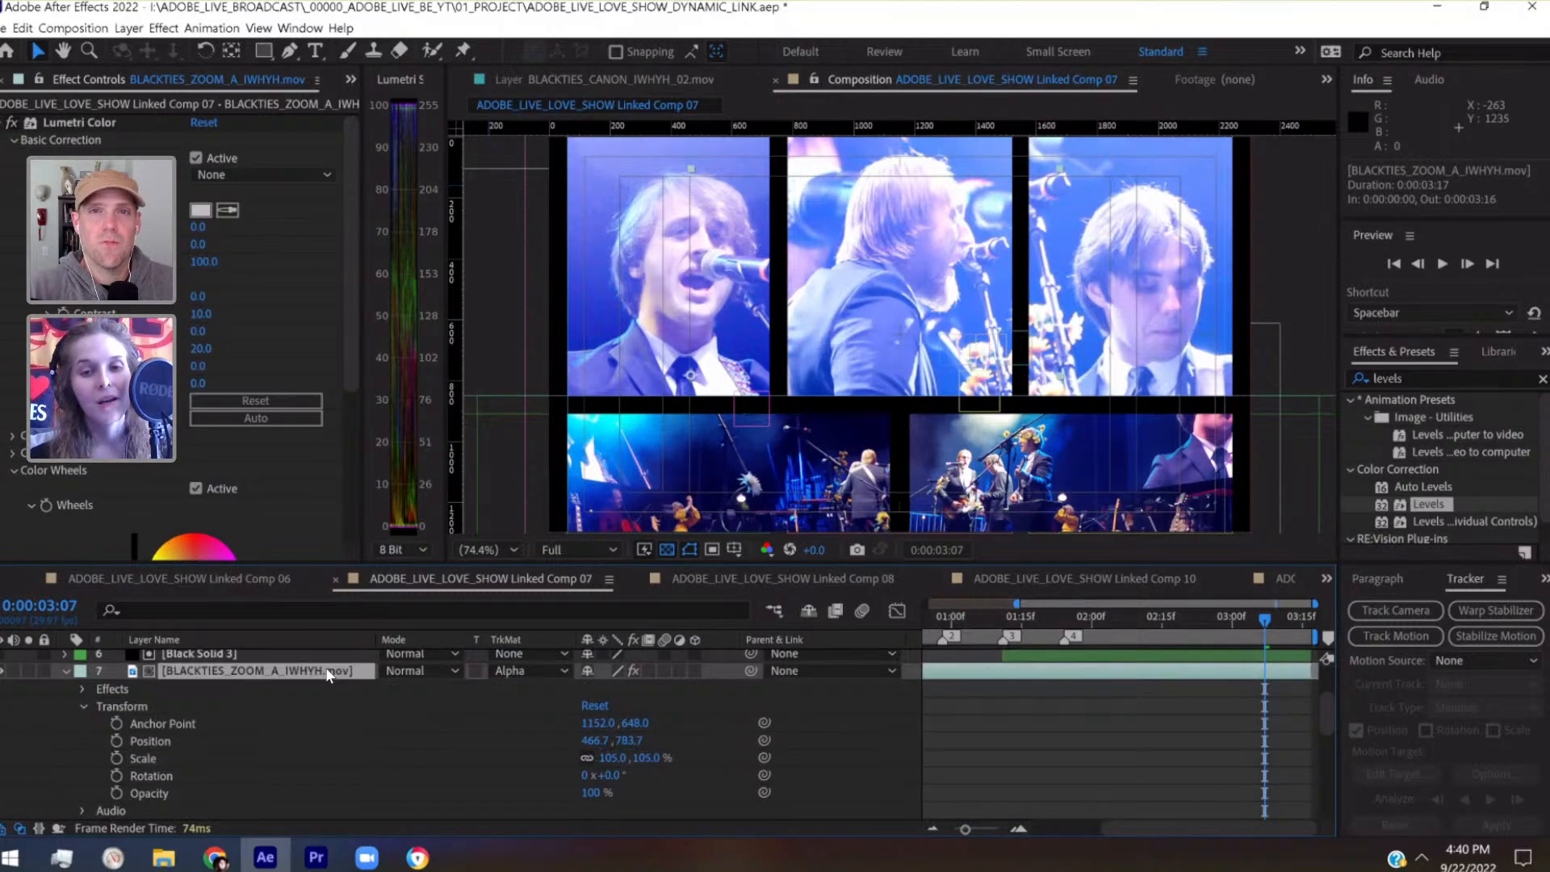
{"action": "key", "text": "shift+Left"}
{"action": "key", "text": "shift+Left"}
{"action": "key", "text": "shift+Left"}
{"action": "key", "text": "shift+Left"}
{"action": "key", "text": "shift+Left"}
{"action": "key", "text": "shift+Left"}
{"action": "key", "text": "shift+Left"}
{"action": "key", "text": "shift+Left"}
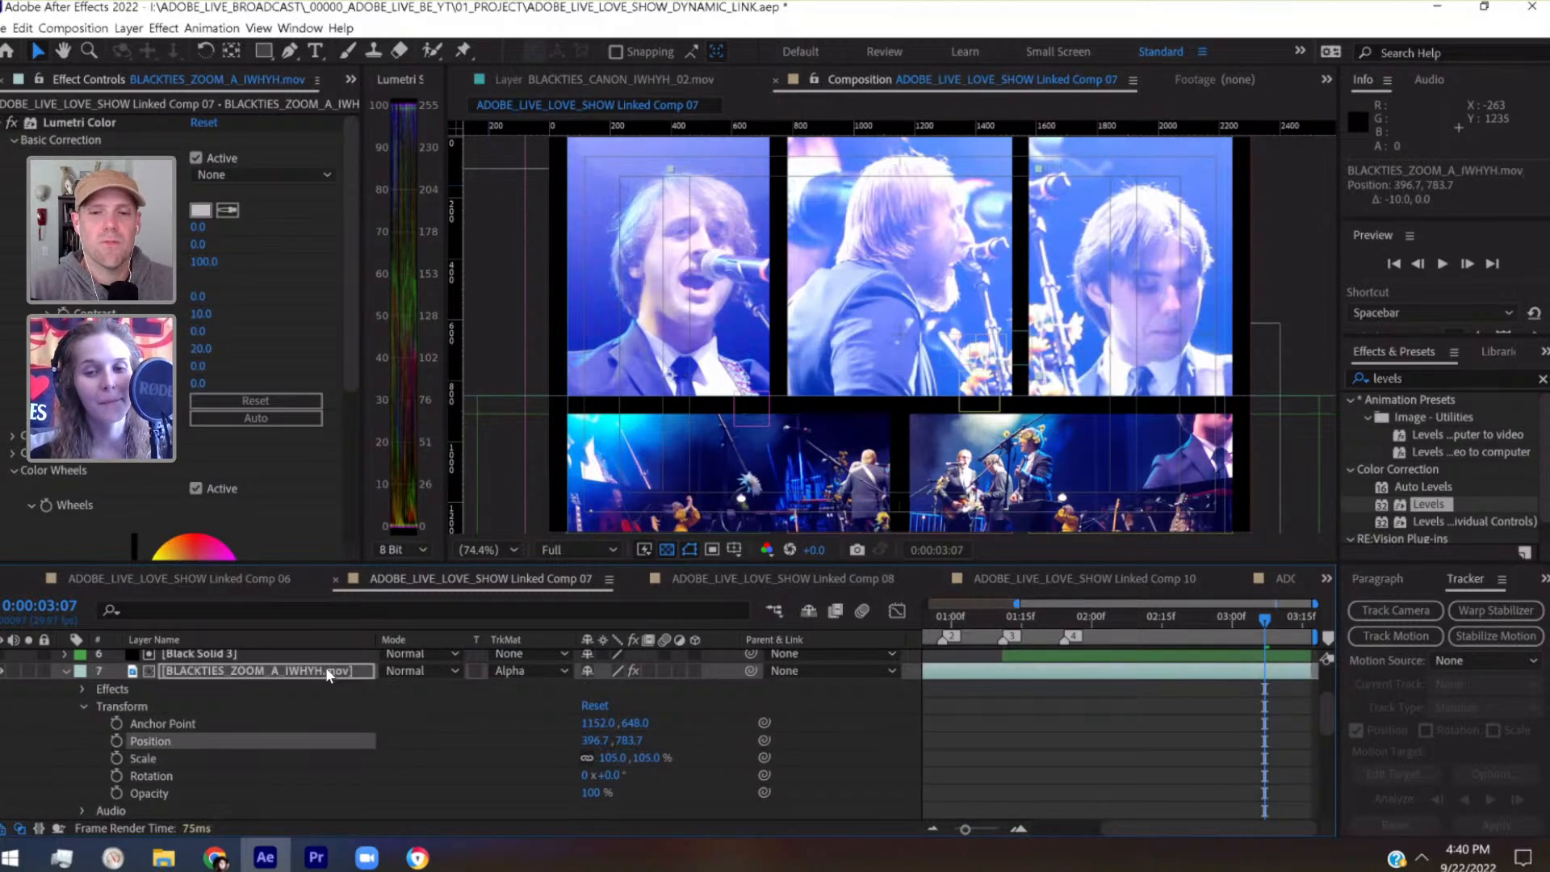
{"action": "key", "text": "shift+Left"}
{"action": "key", "text": "shift+Left"}
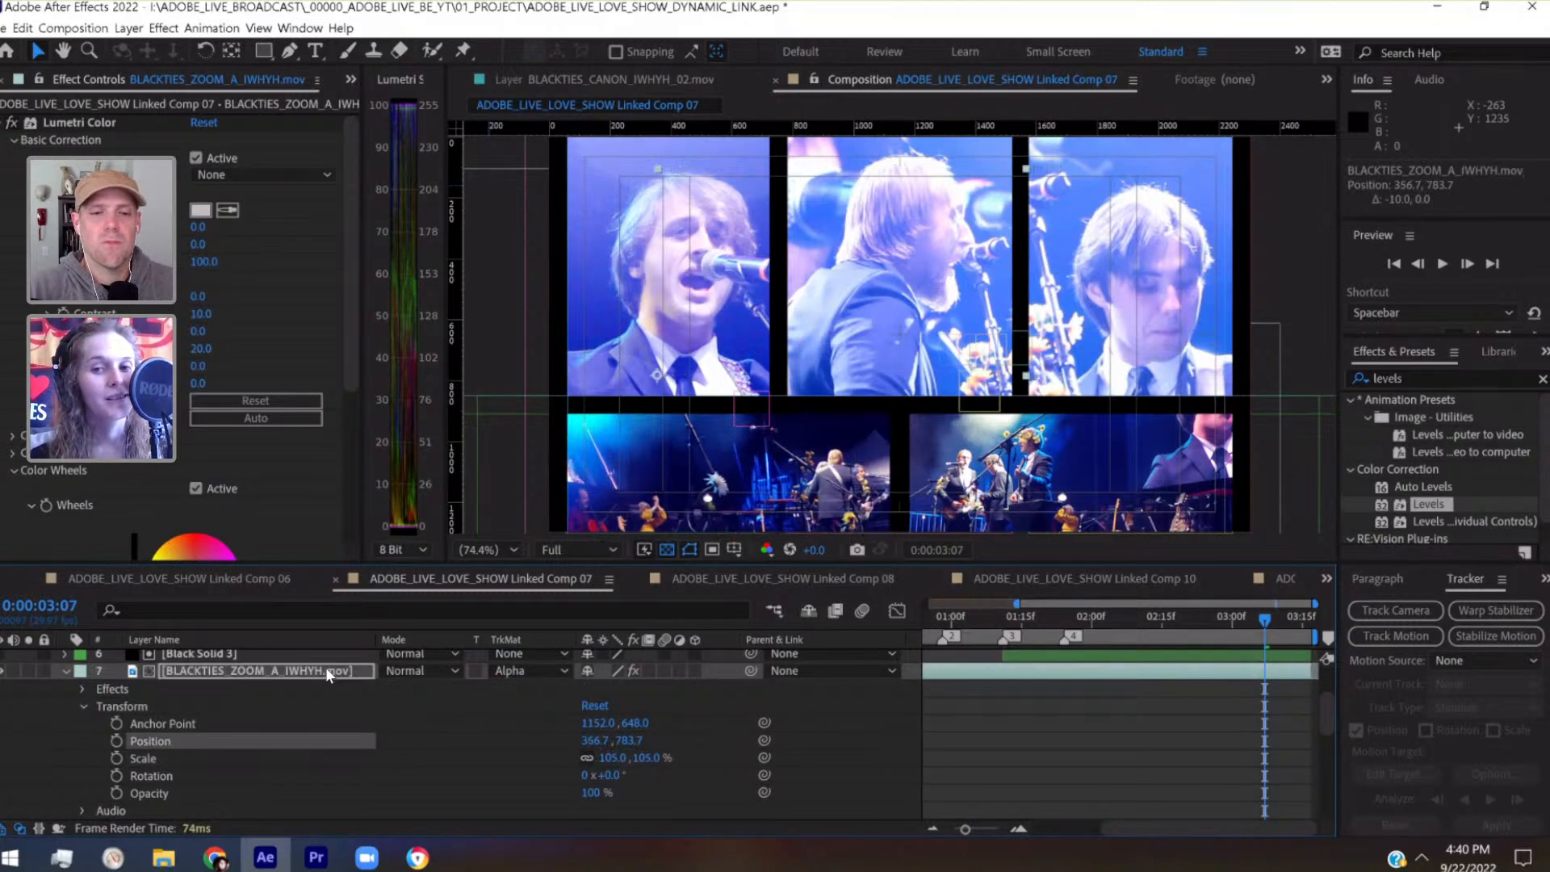
{"action": "key", "text": "shift+Left"}
{"action": "key", "text": "shift+Up"}
{"action": "key", "text": "shift+Up"}
{"action": "key", "text": "shift+Up"}
{"action": "key", "text": "shift+Up"}
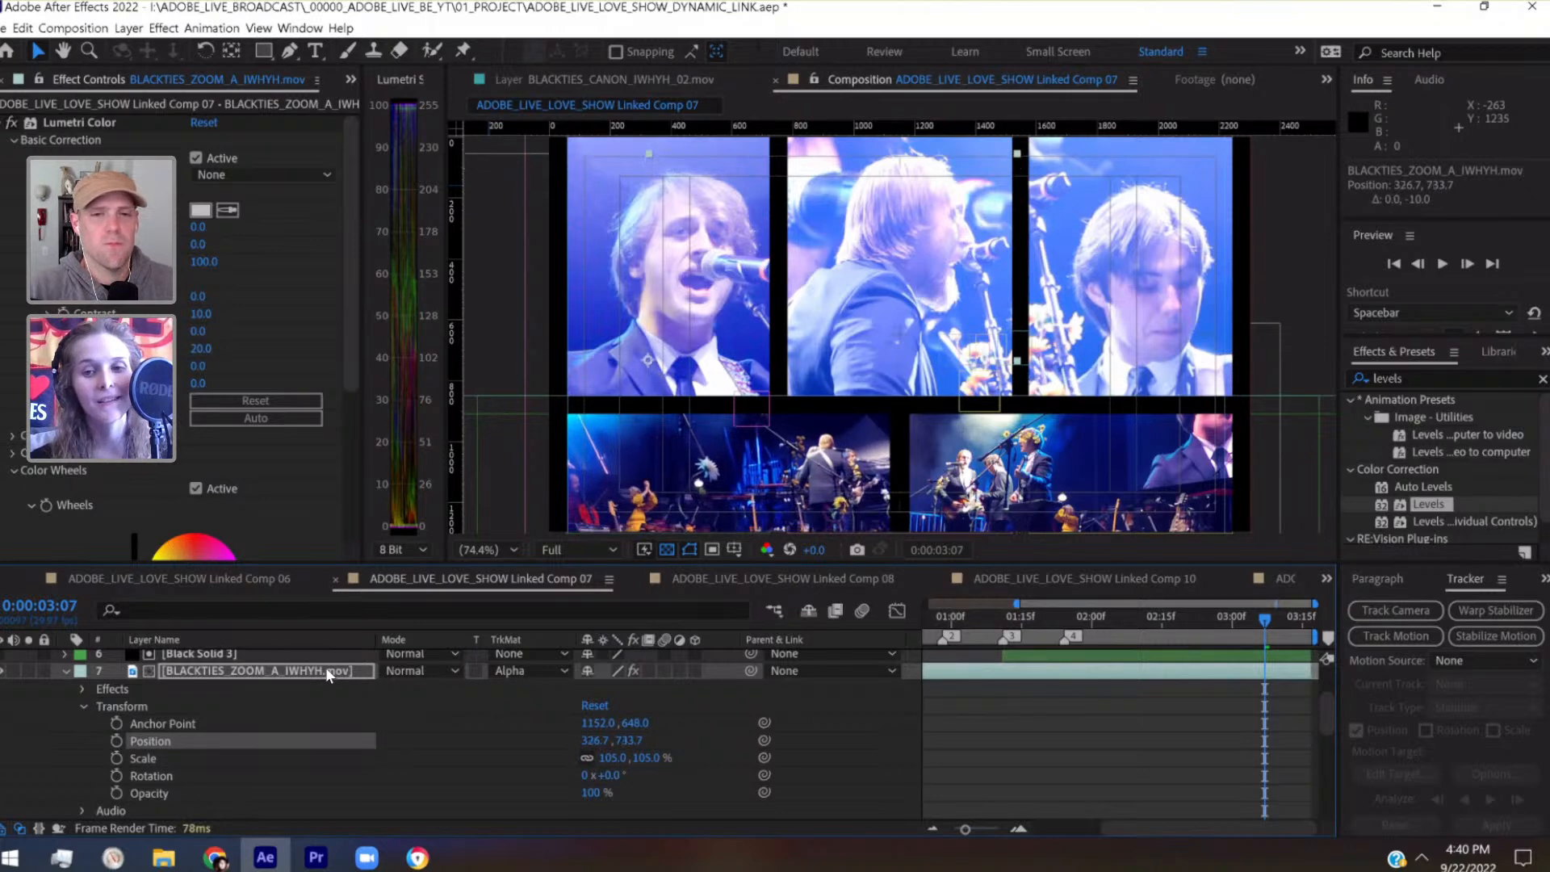
{"action": "key", "text": "shift+Left"}
{"action": "key", "text": "shift+Left"}
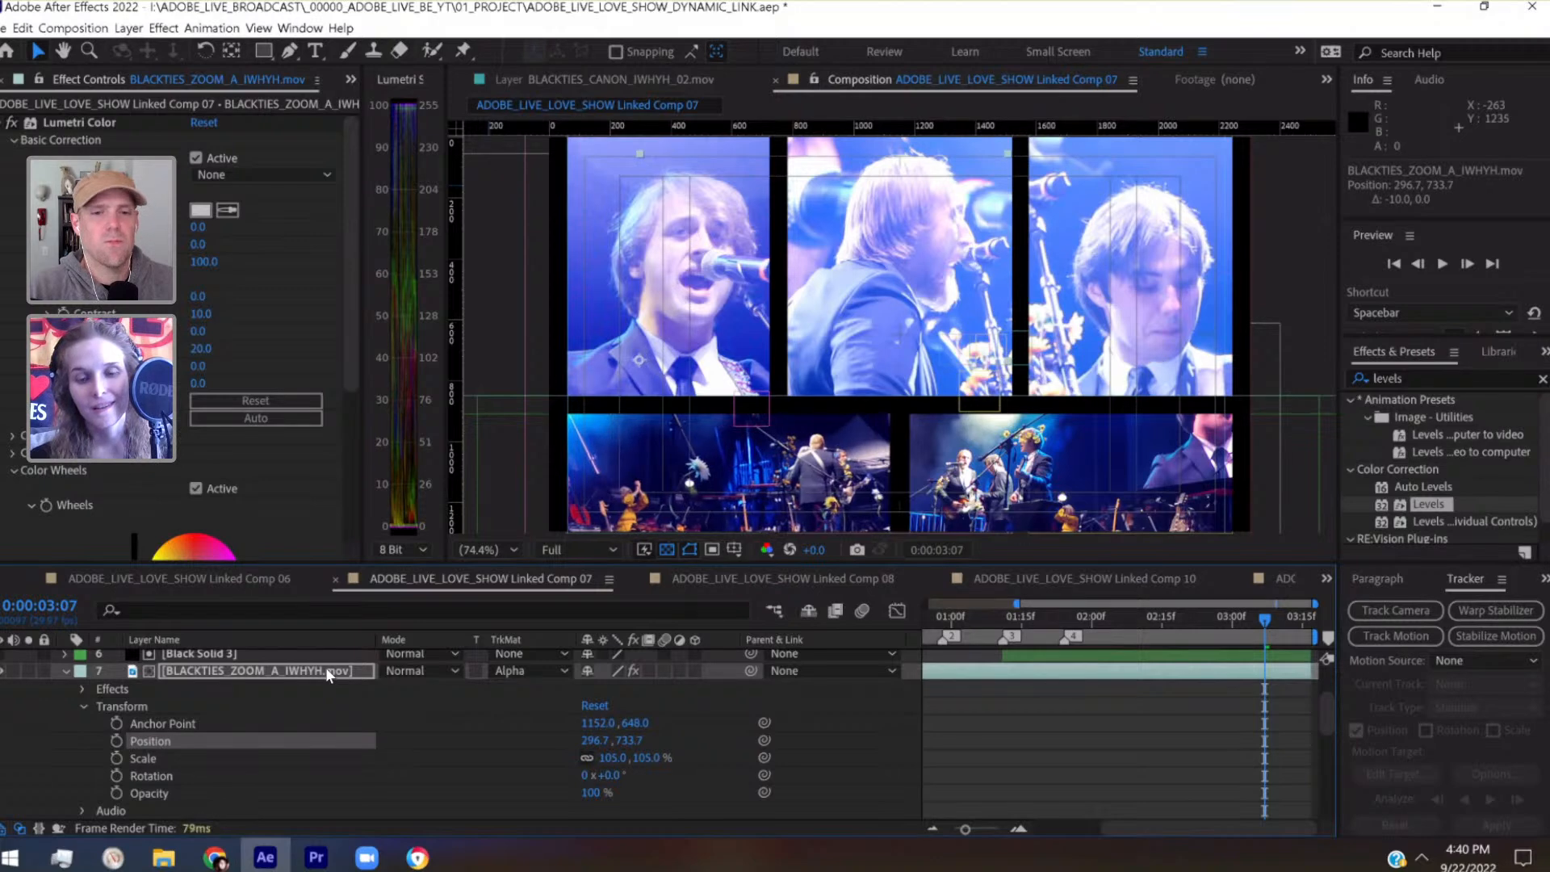
{"action": "key", "text": "shift+Right"}
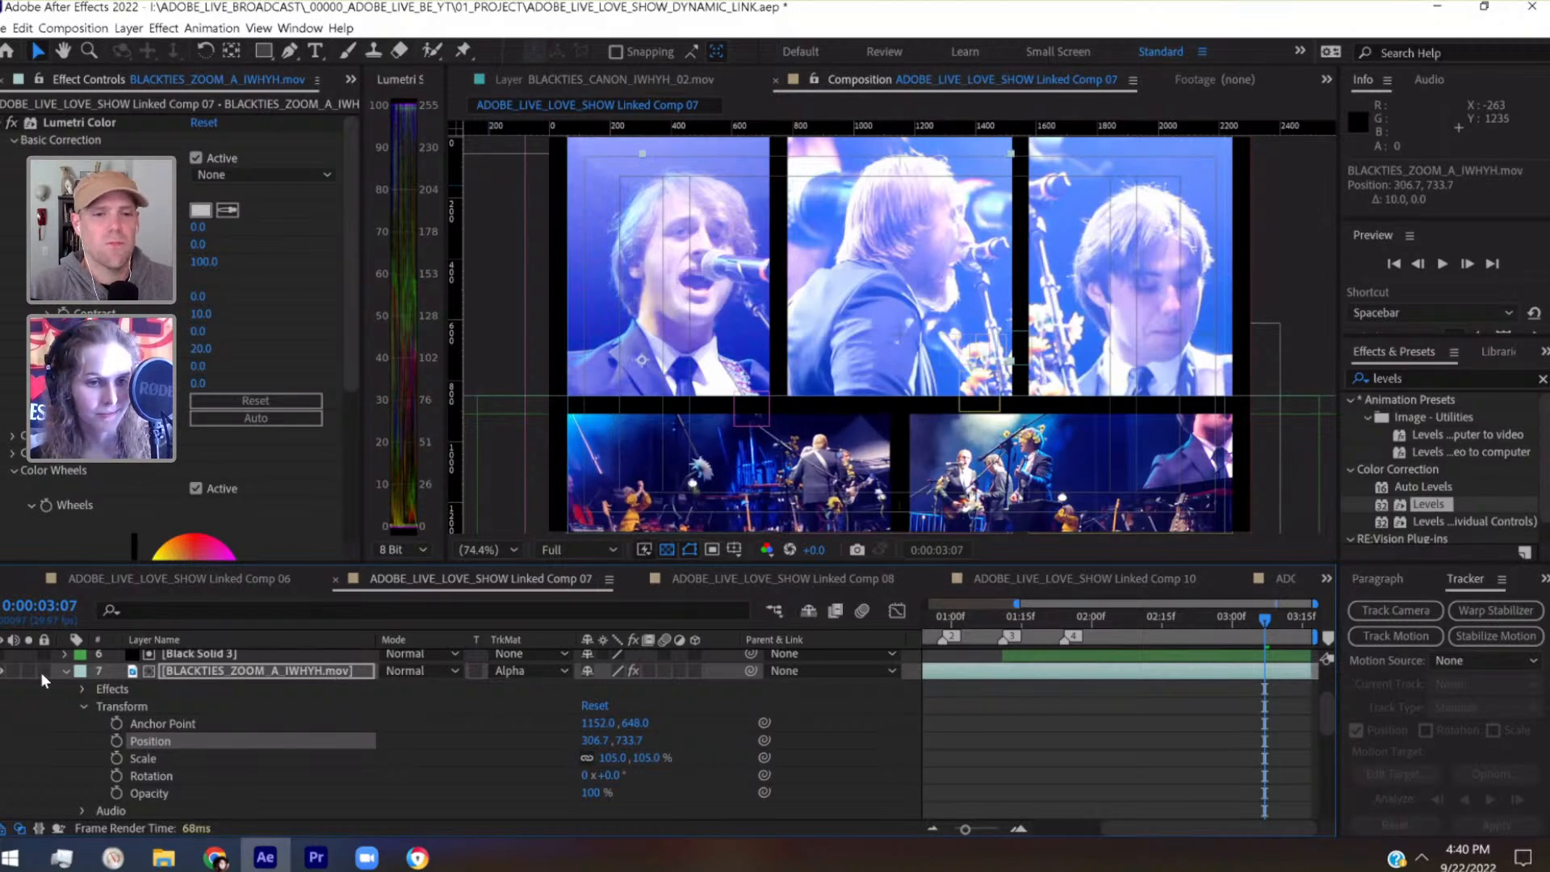
{"action": "left_click", "coordinate": [64, 671]}
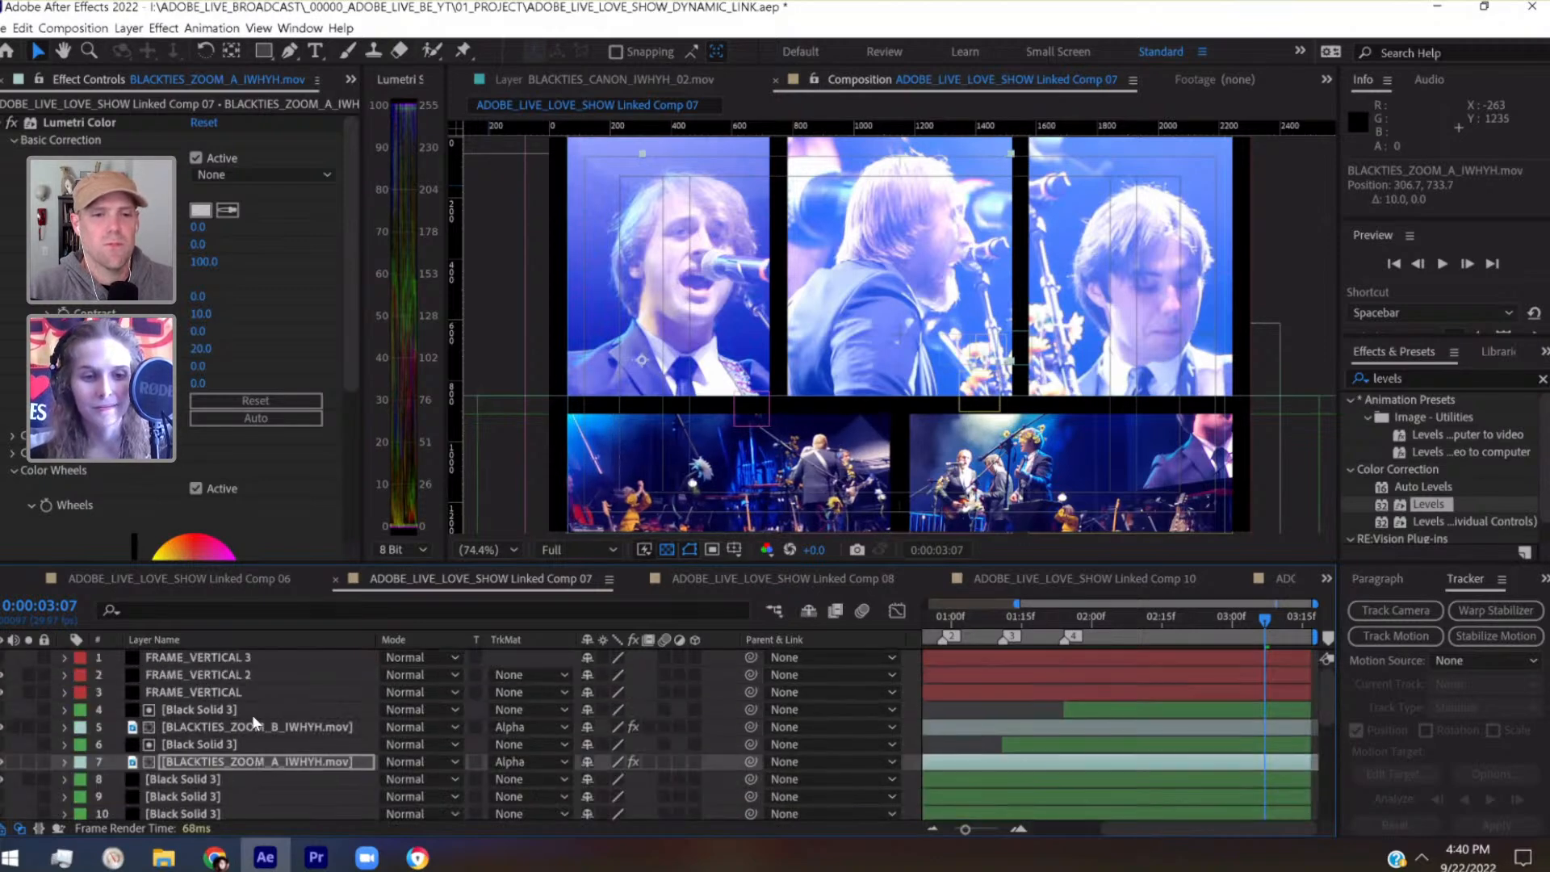
Test a 10-pixel upward nudge on layer 5, BLACKTIES_ZOOM_B_IWHYH.mov, return it to 1710.0, 1001.0, and save the project
{"action": "left_click", "coordinate": [253, 727]}
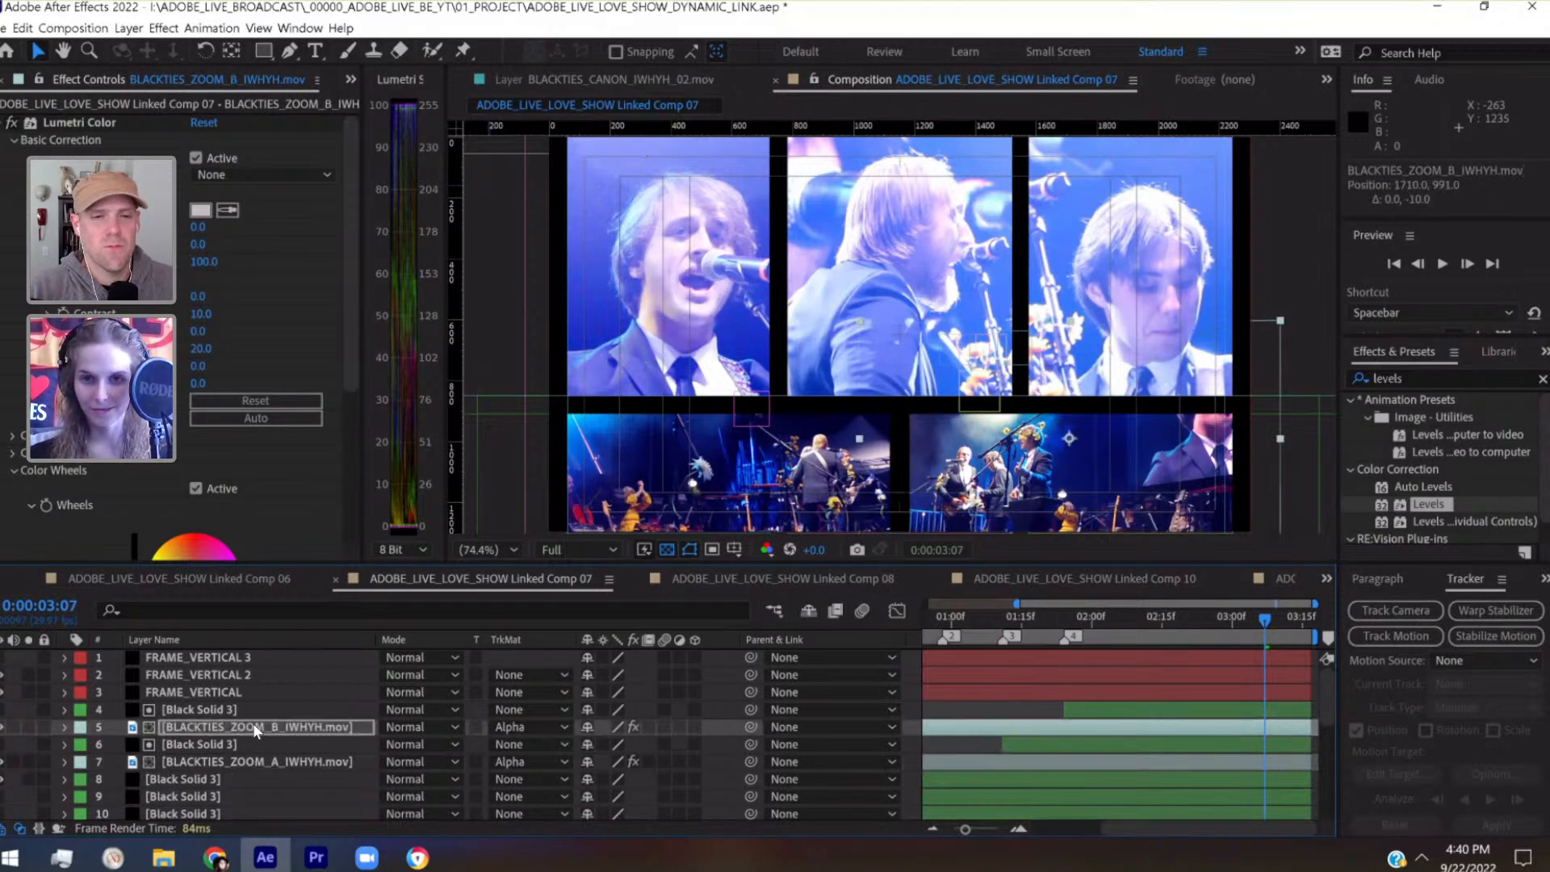
{"action": "key", "text": "shift+Down"}
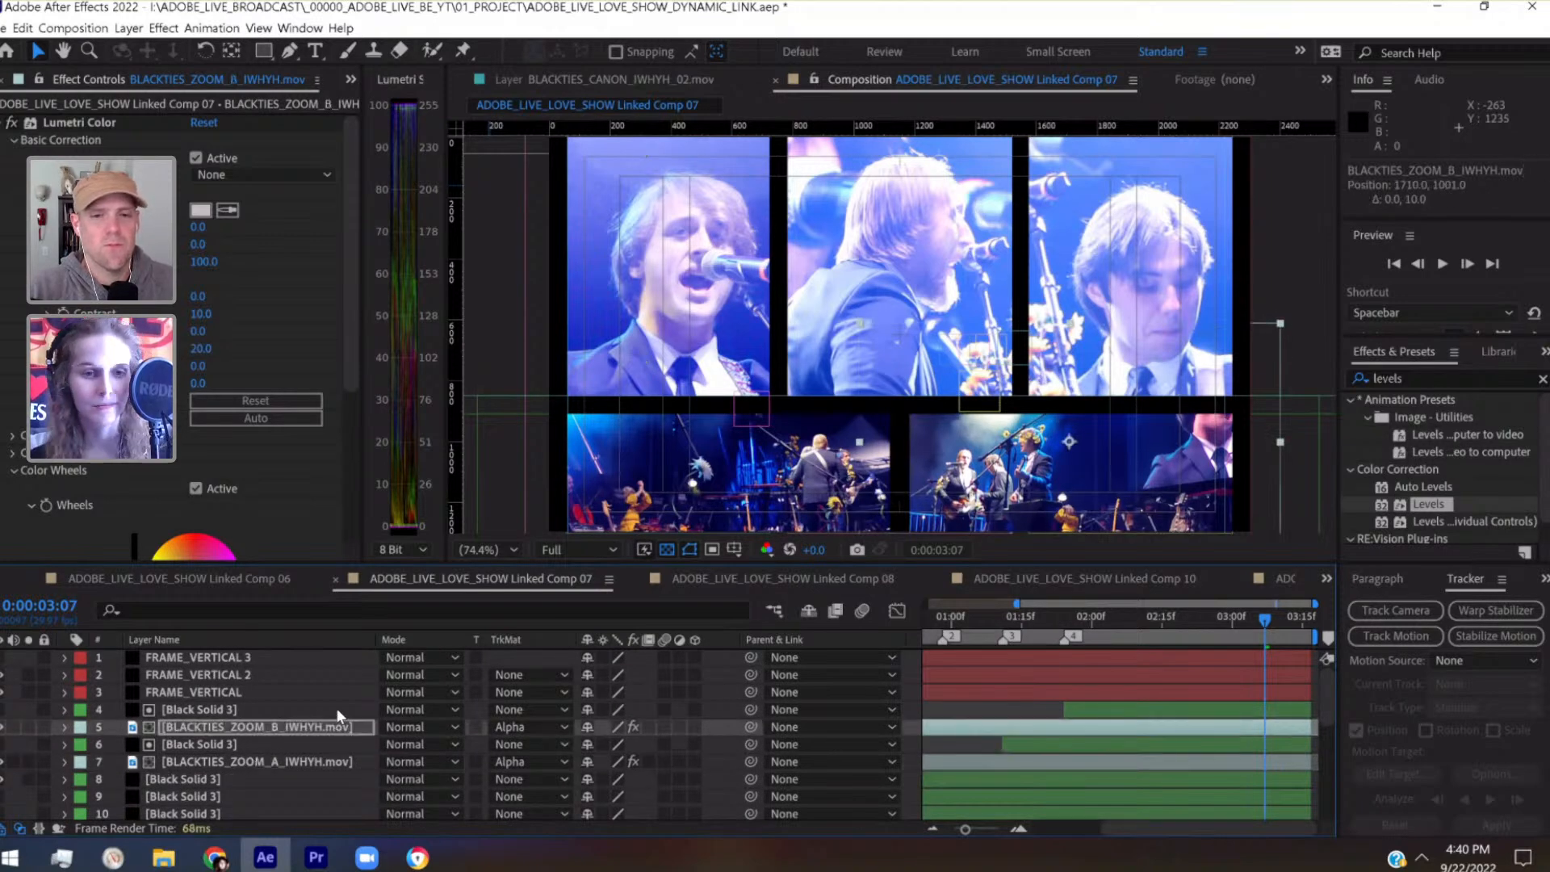
{"action": "left_click_drag", "start_coordinate": [984, 617], "coordinate": [1194, 614]}
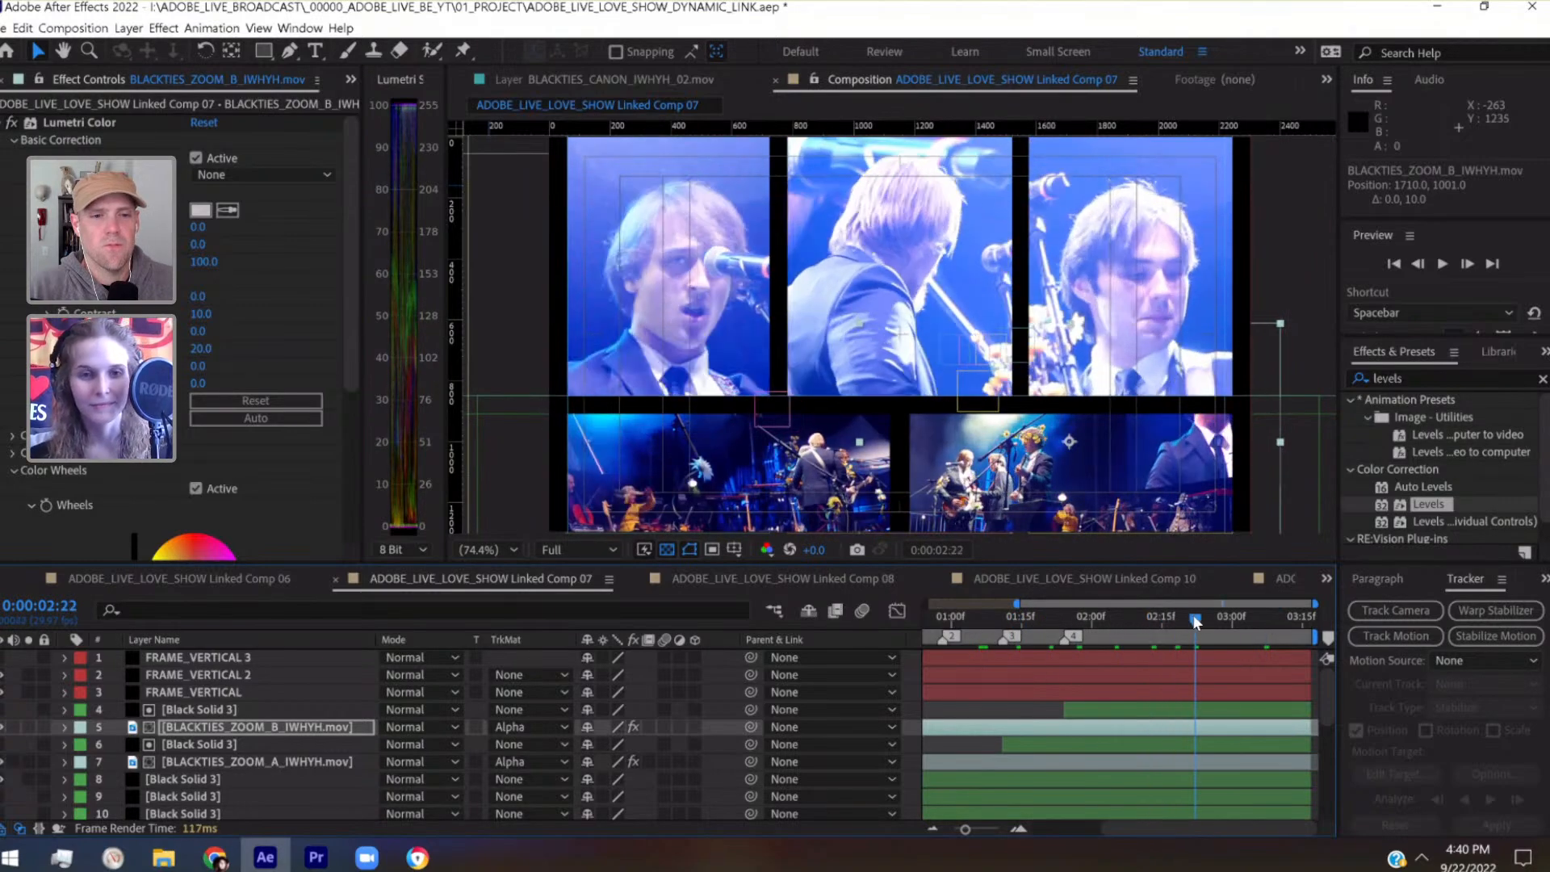
{"action": "key", "text": "ctrl+s"}
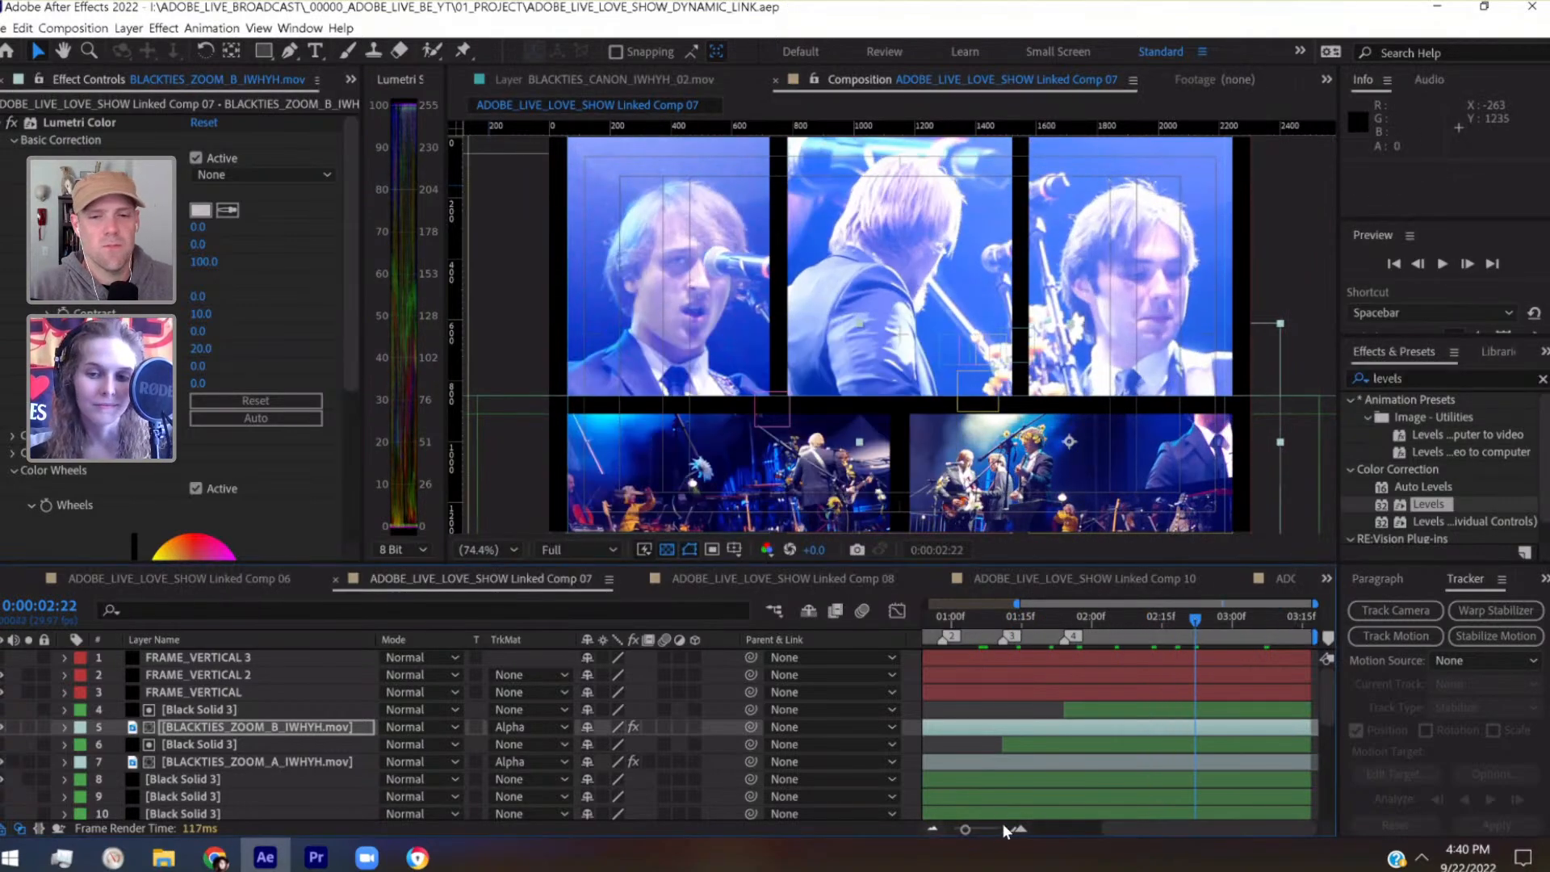
Play the whole composition from the start twice, scrubbing through to 0:00:03:16 between the playbacks to judge the panels
{"action": "left_click_drag", "start_coordinate": [964, 829], "coordinate": [948, 829]}
{"action": "left_click", "coordinate": [921, 617]}
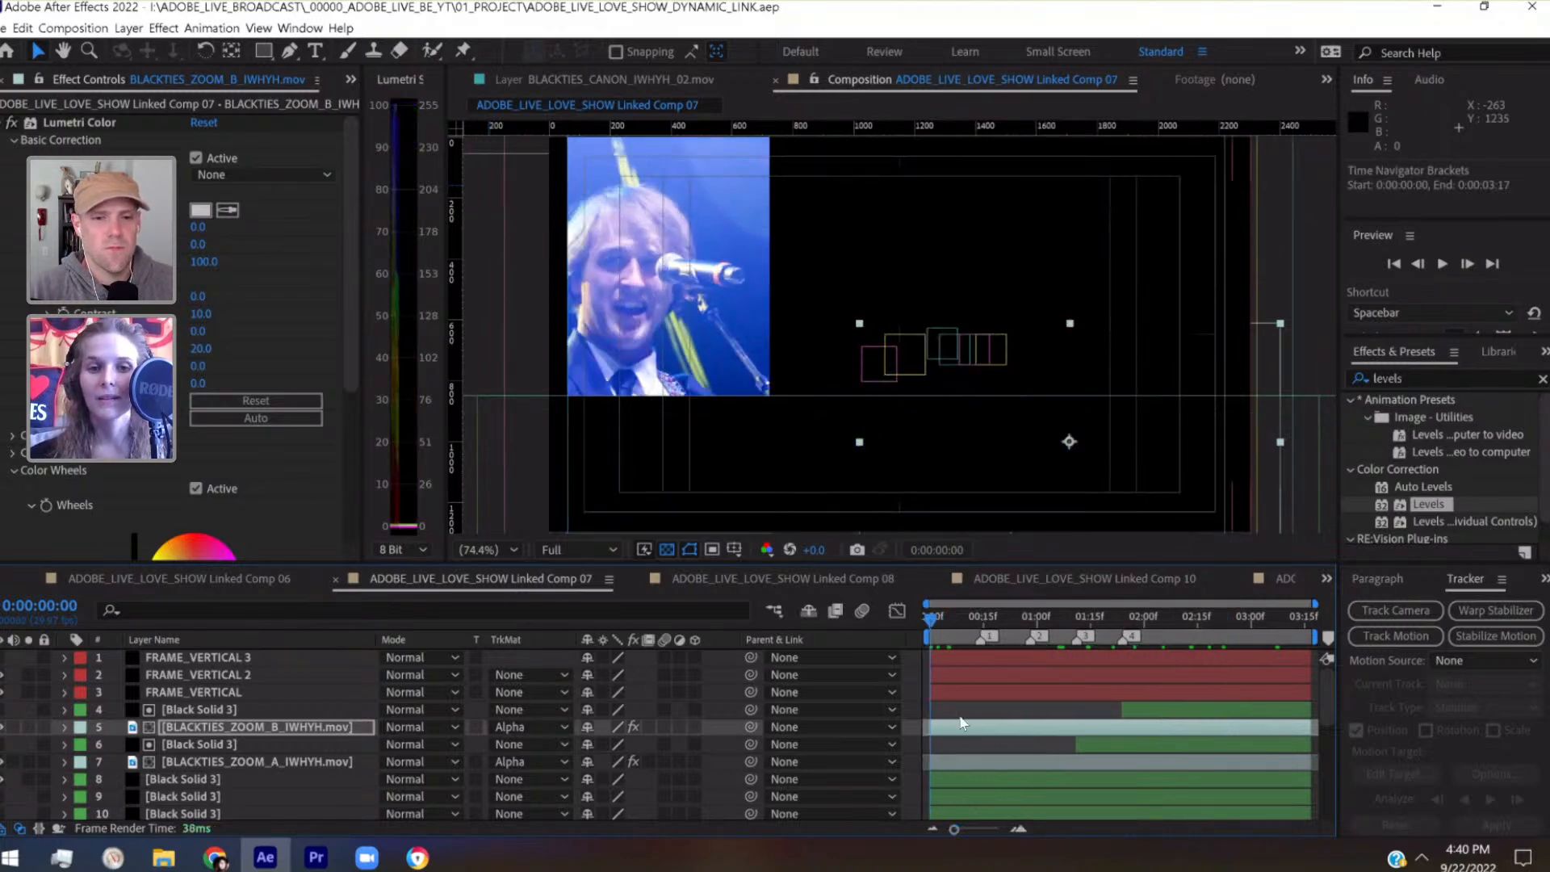
{"action": "key", "text": "space"}
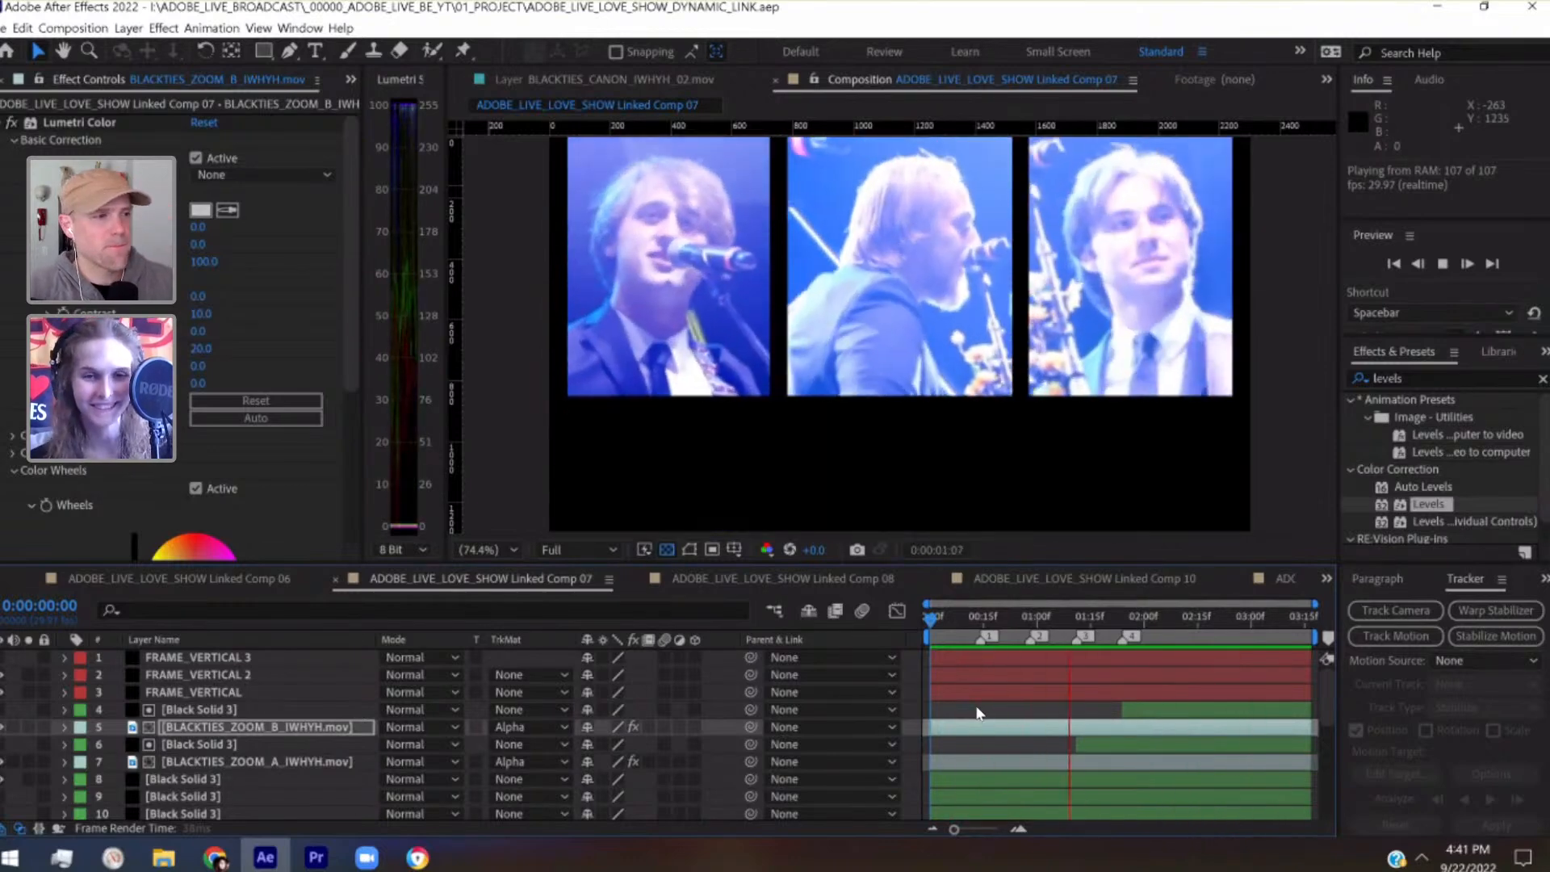
{"action": "key", "text": "space"}
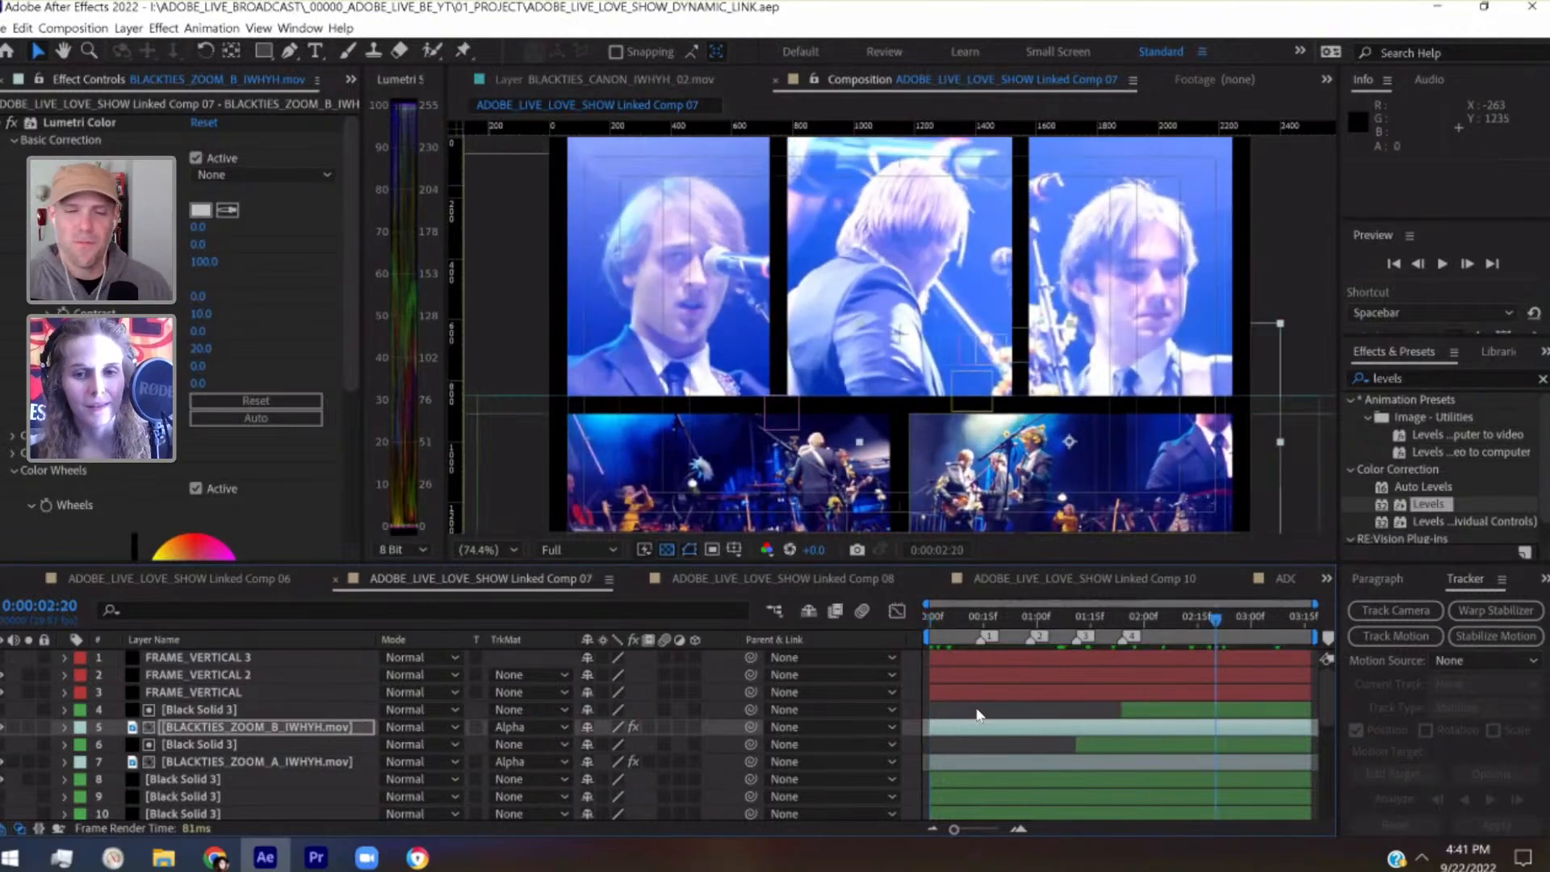
{"action": "left_click", "coordinate": [929, 620]}
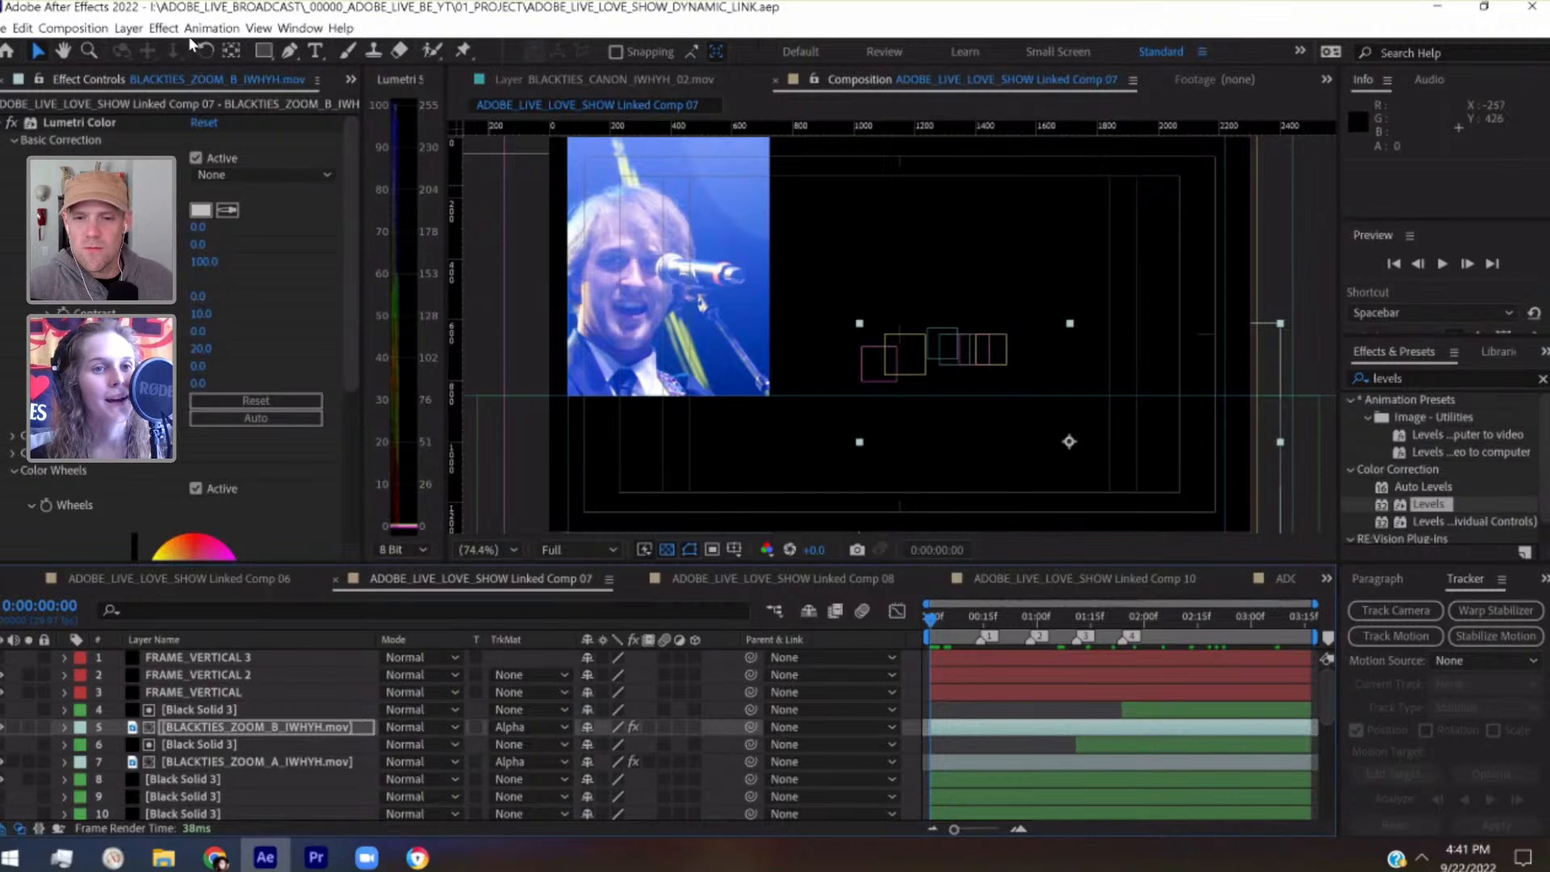
{"action": "left_click_drag", "start_coordinate": [994, 615], "coordinate": [1326, 632]}
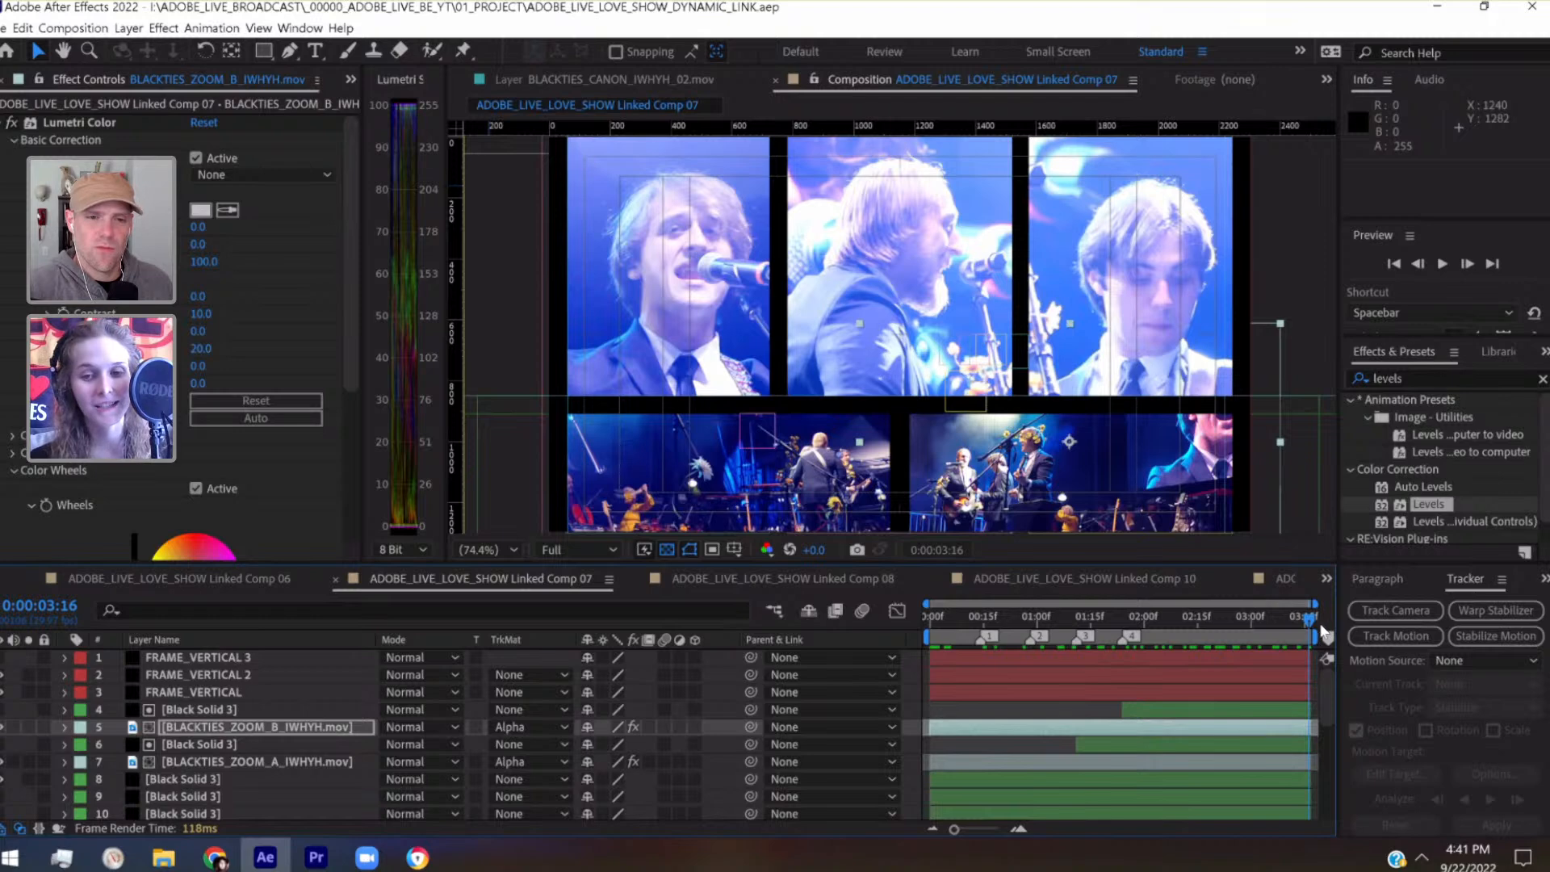
{"action": "left_click_drag", "start_coordinate": [993, 632], "coordinate": [923, 627]}
{"action": "key", "text": "space"}
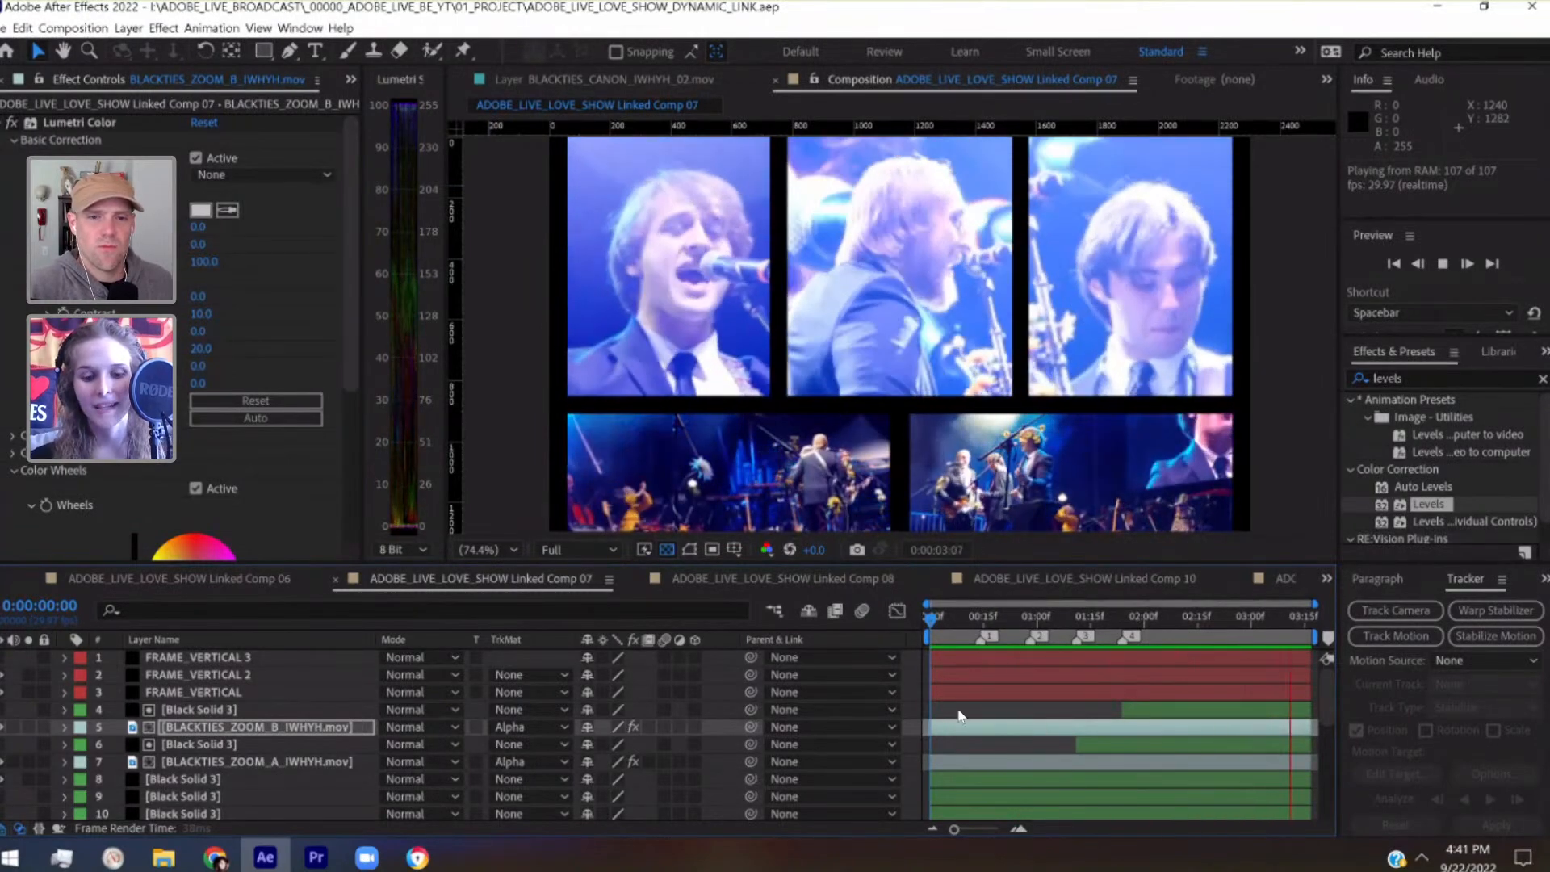
{"action": "key", "text": "space"}
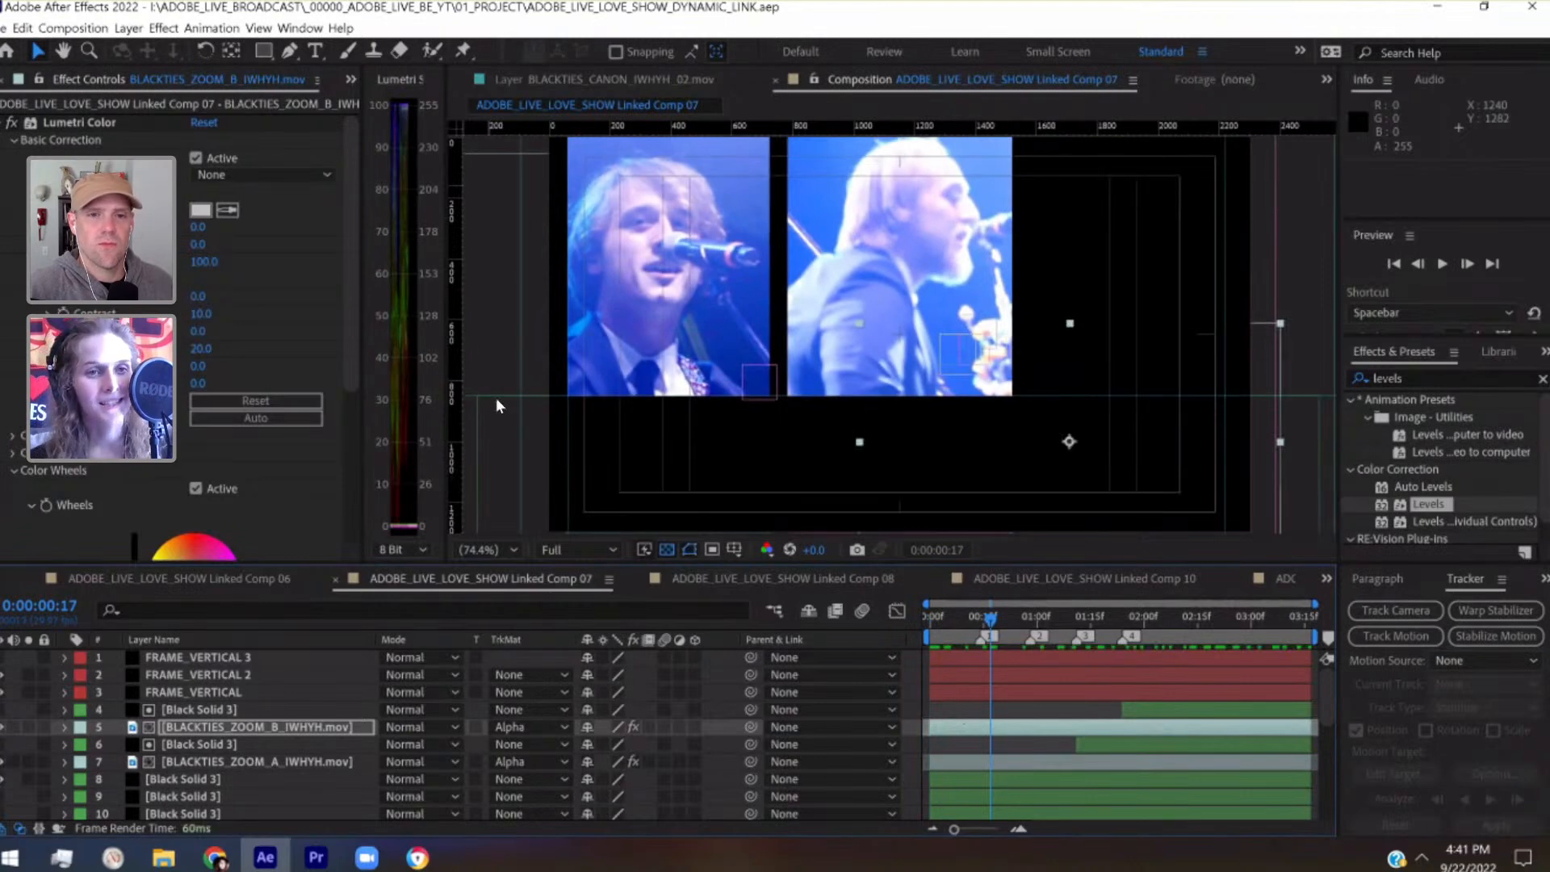
Add a new adjustment layer, place it above FRAME_VERTICAL 3 as layer 1, and save the project
{"action": "left_click", "coordinate": [123, 29]}
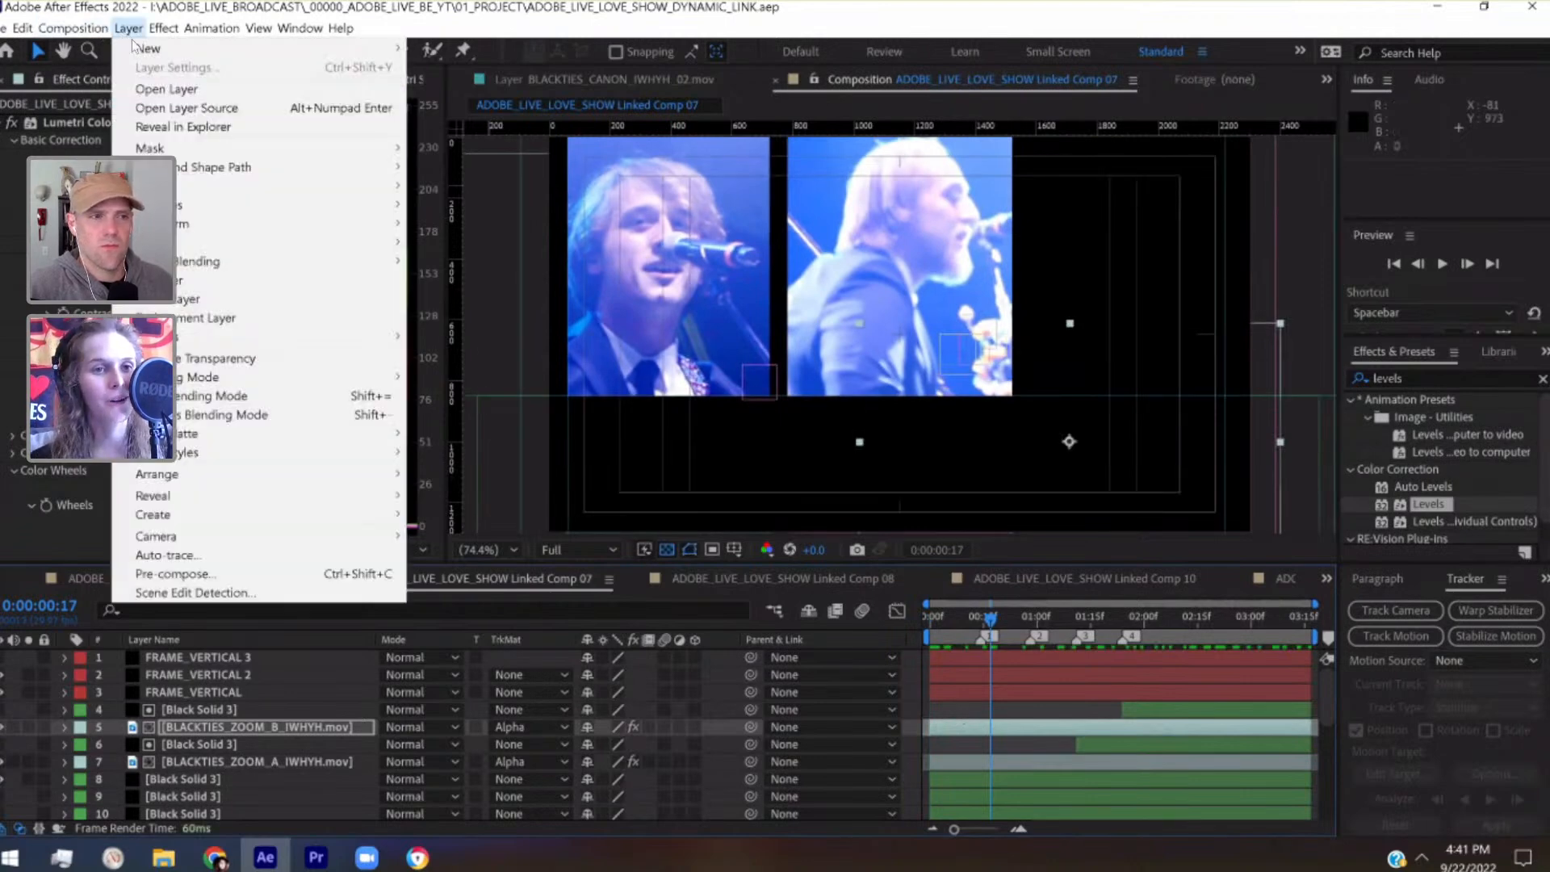
{"action": "mouse_move", "coordinate": [142, 50]}
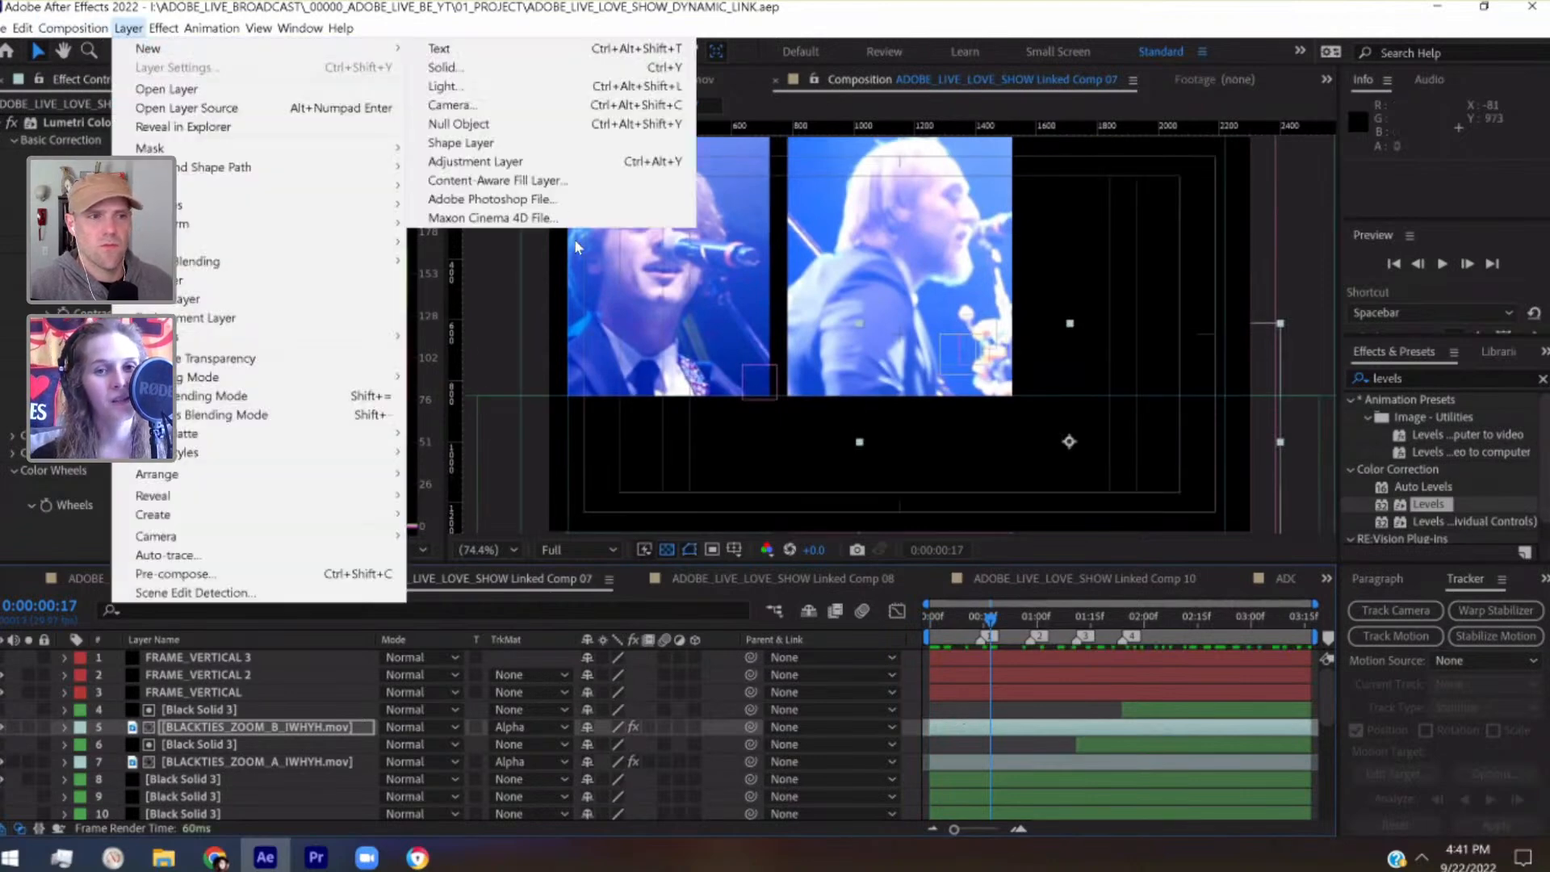
{"action": "left_click", "coordinate": [534, 164]}
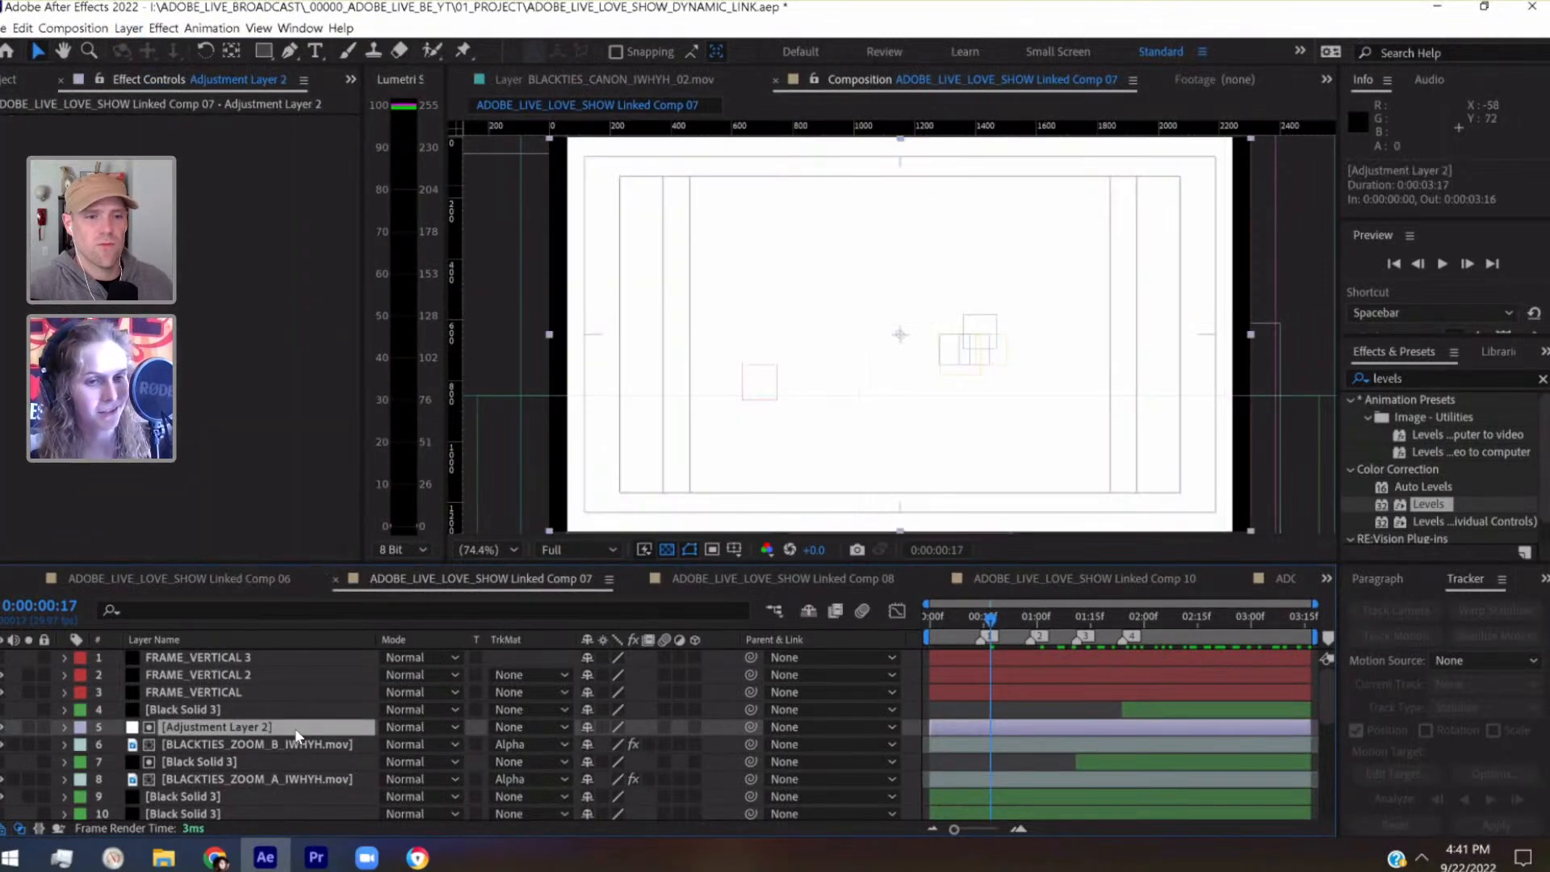
{"action": "left_click_drag", "start_coordinate": [295, 728], "coordinate": [295, 728]}
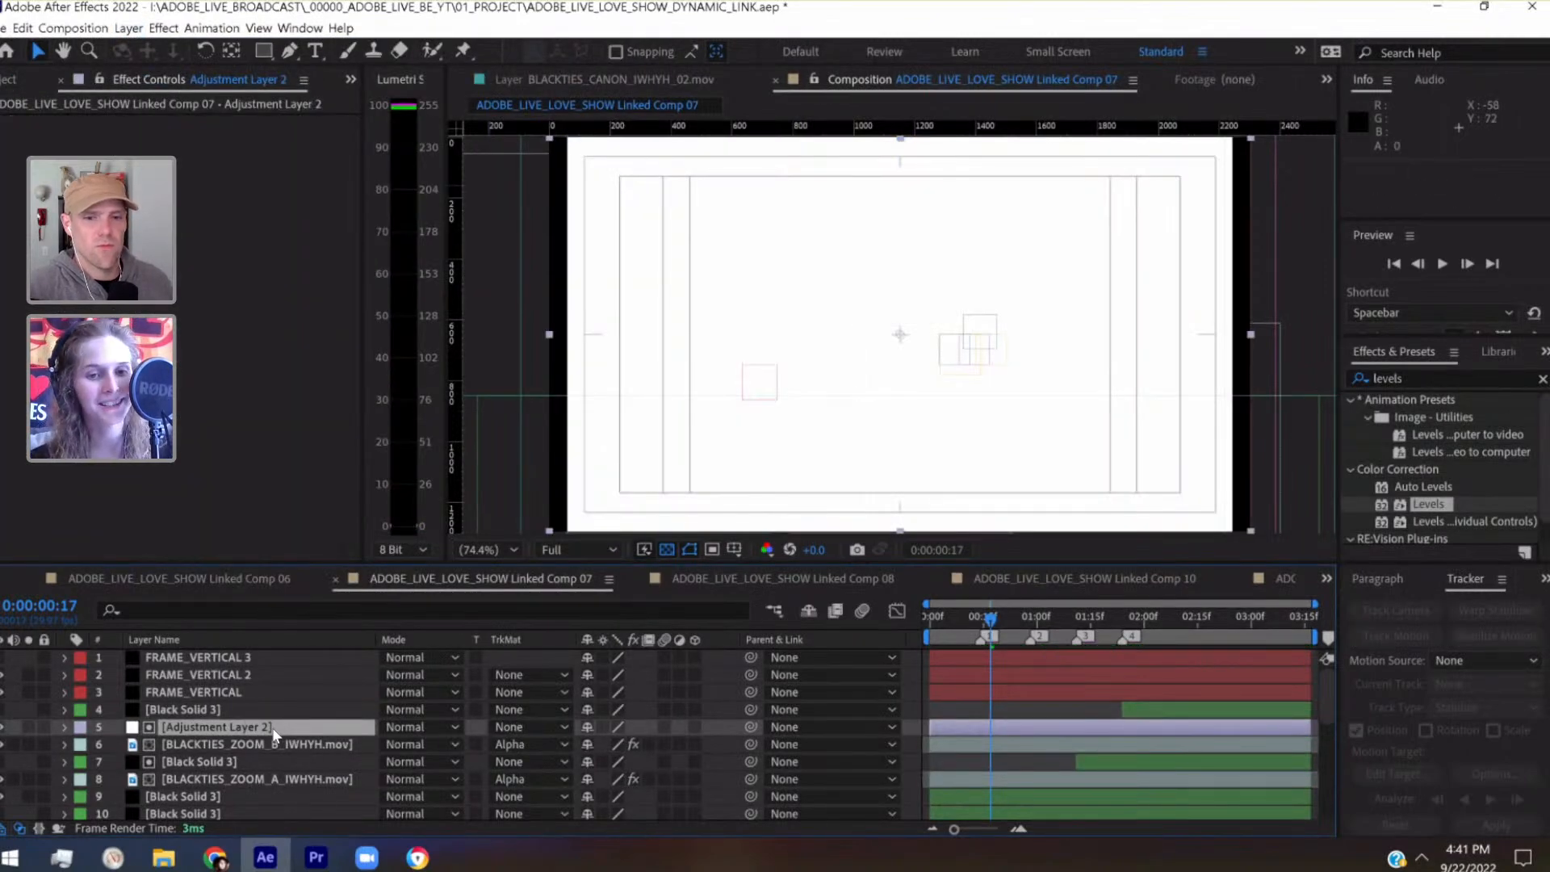
{"action": "left_click_drag", "start_coordinate": [273, 733], "coordinate": [268, 654]}
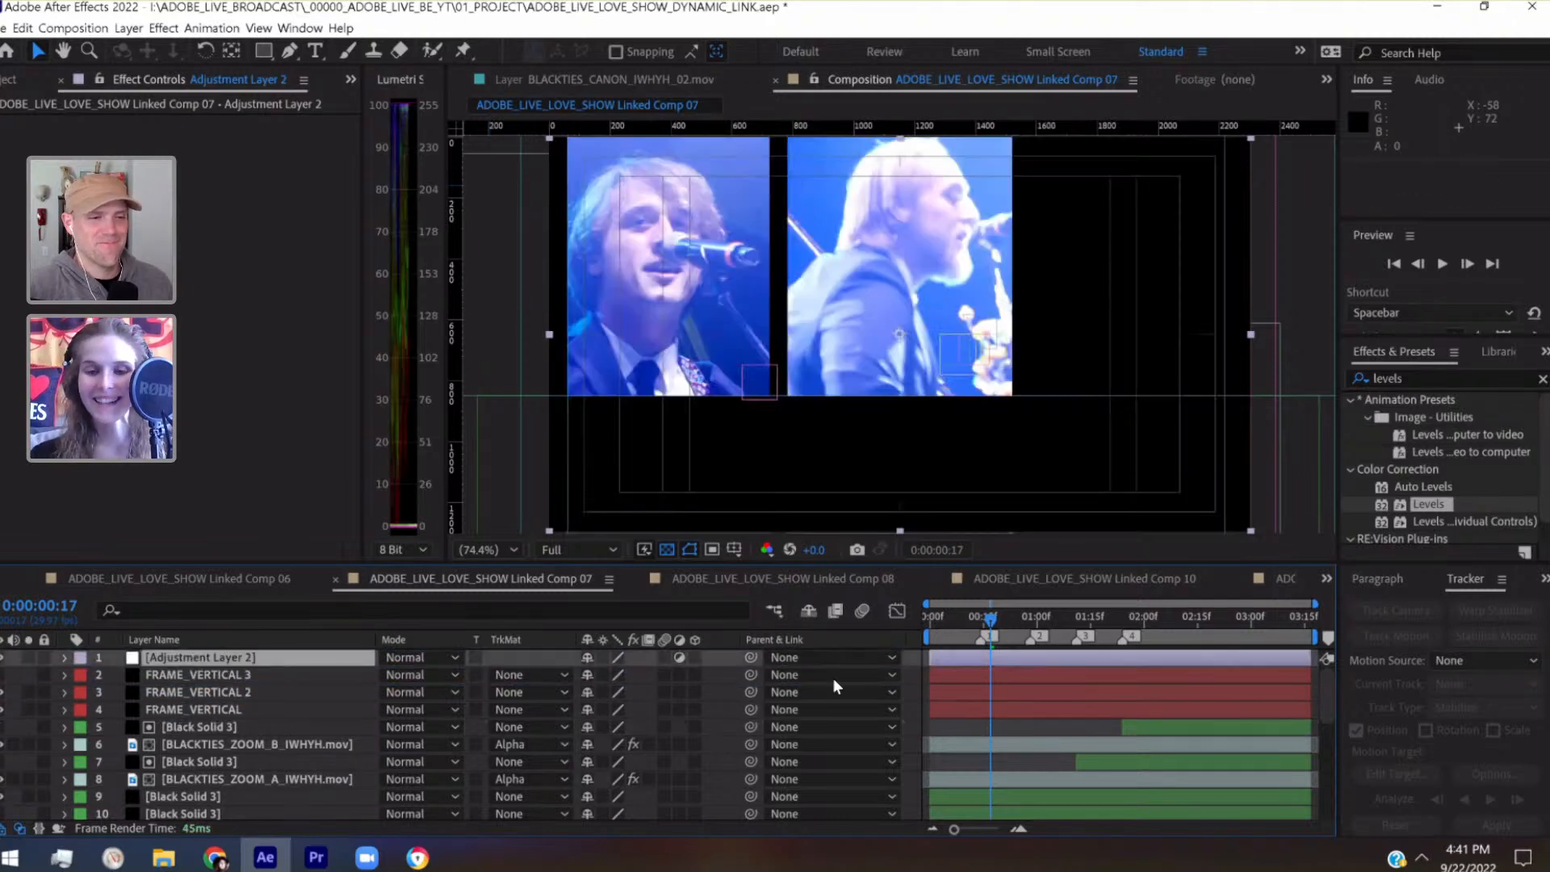
{"action": "key", "text": "ctrl+s"}
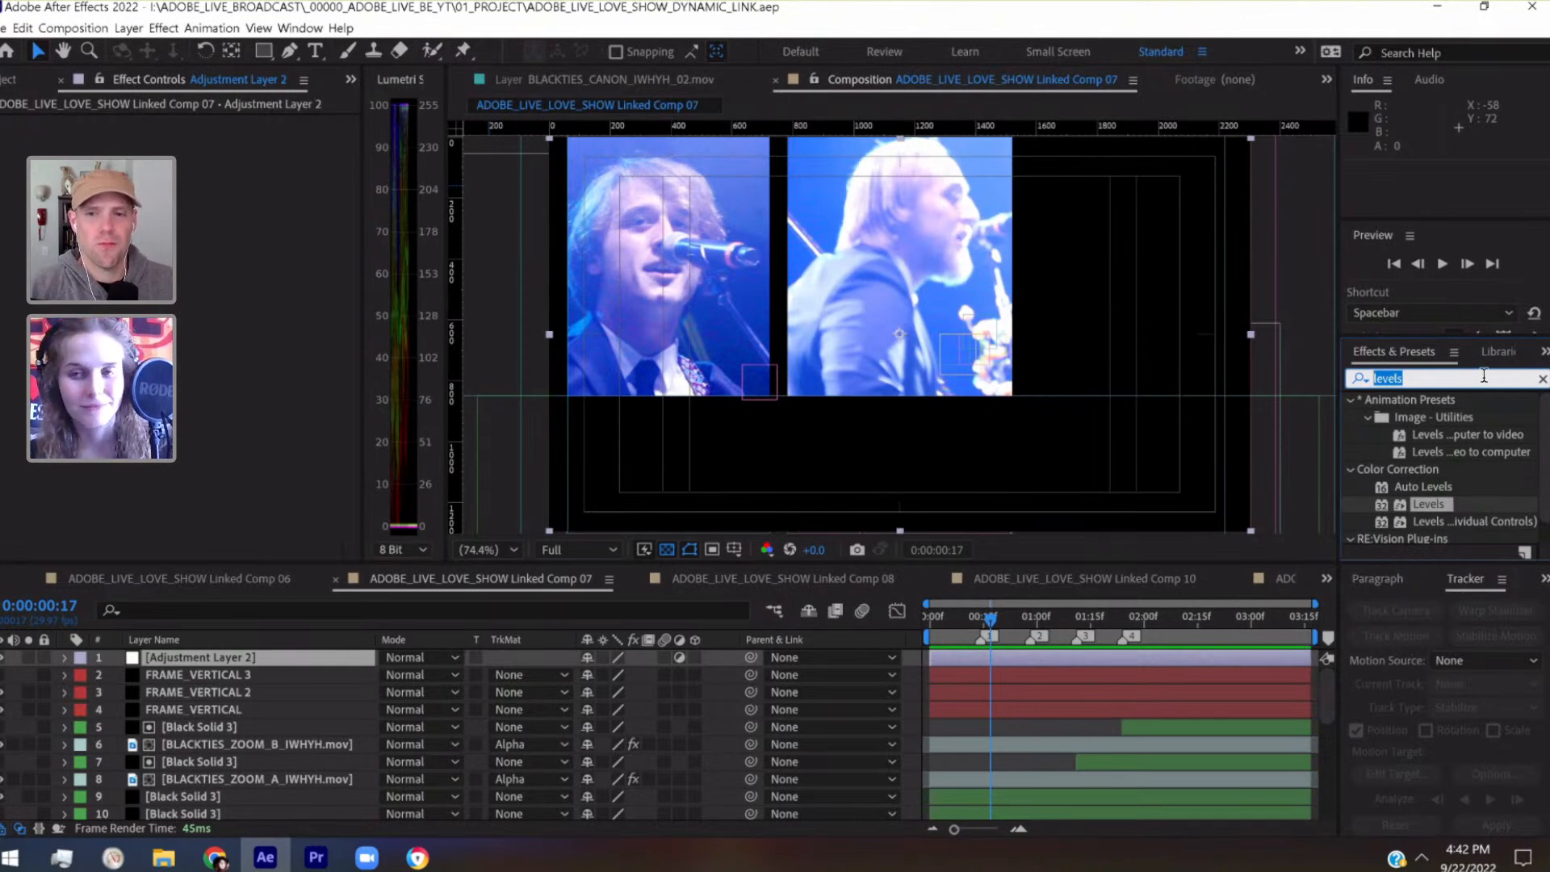
Search the effects for chromatic and apply uni.Chromatic Aberration to Adjustment Layer 2
{"action": "type", "text": "c"}
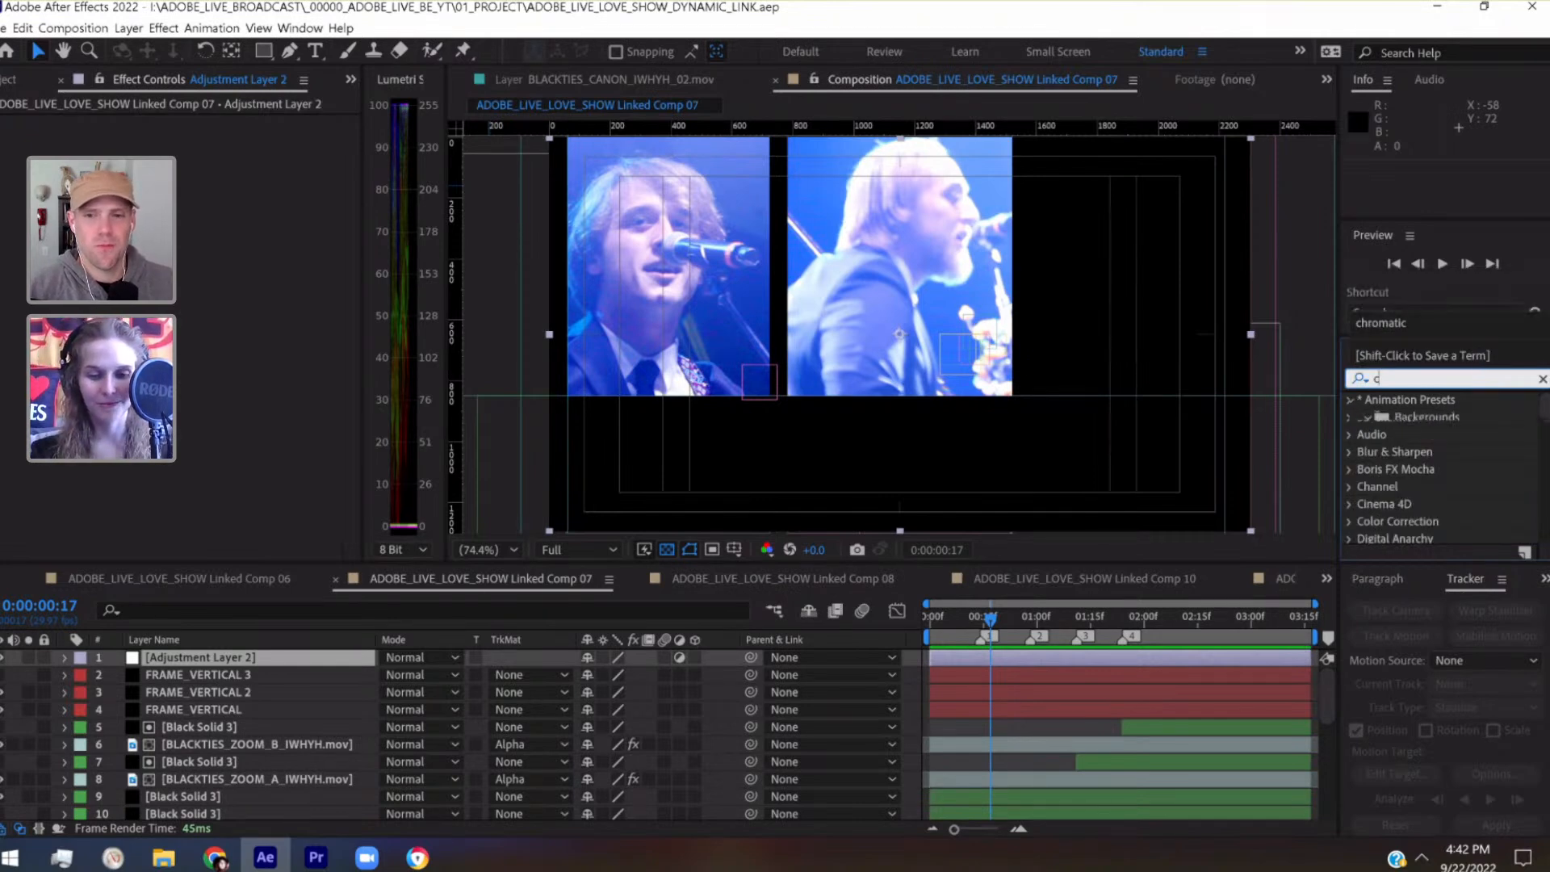
{"action": "type", "text": "hromatic"}
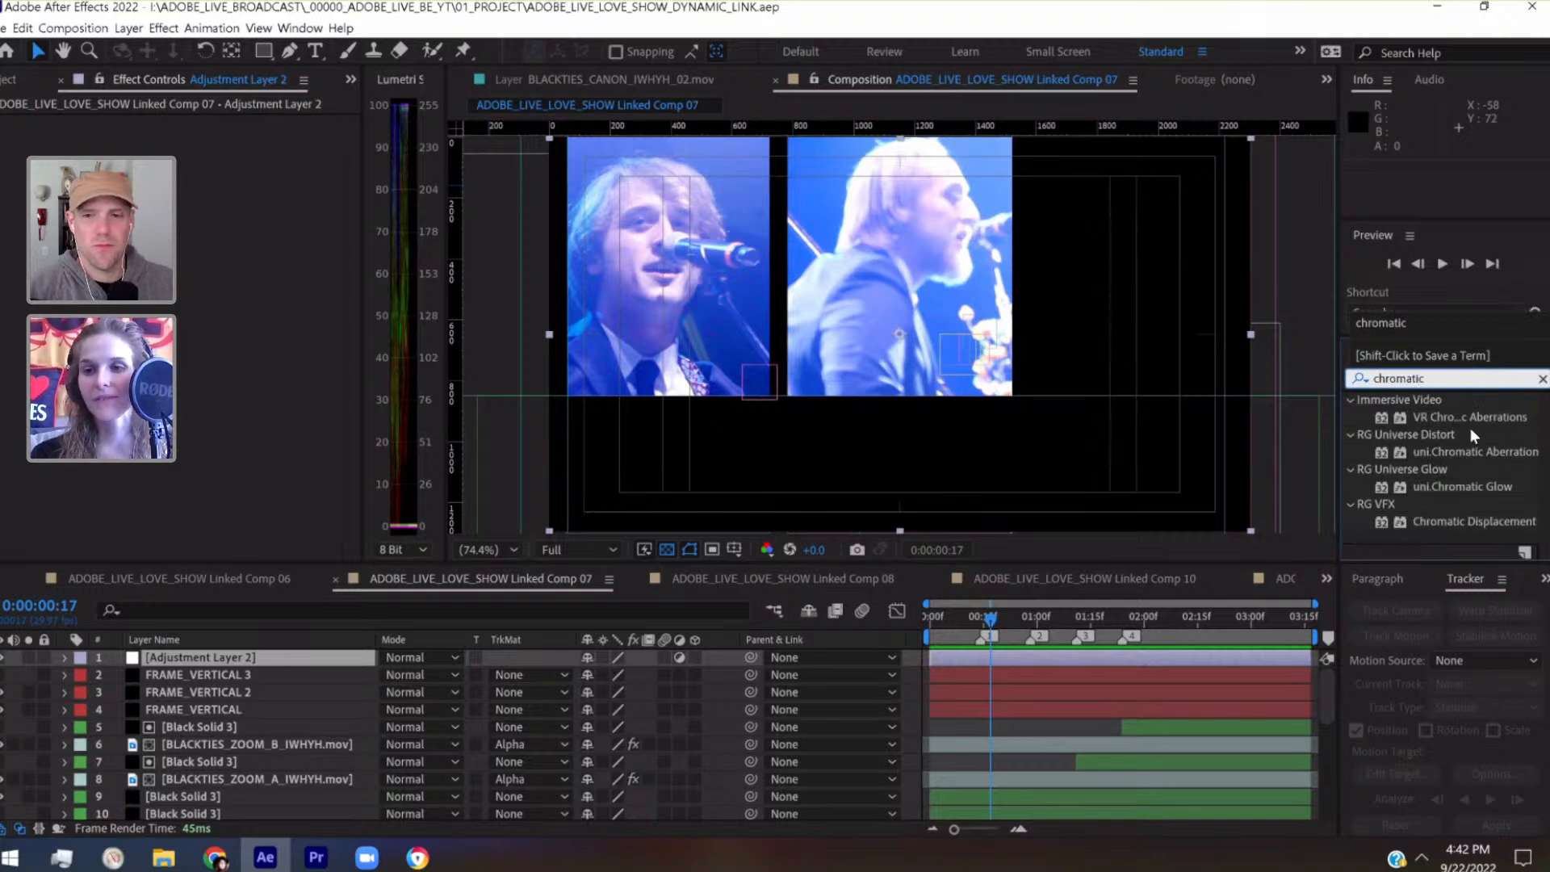
{"action": "left_click_drag", "start_coordinate": [1466, 452], "coordinate": [269, 661]}
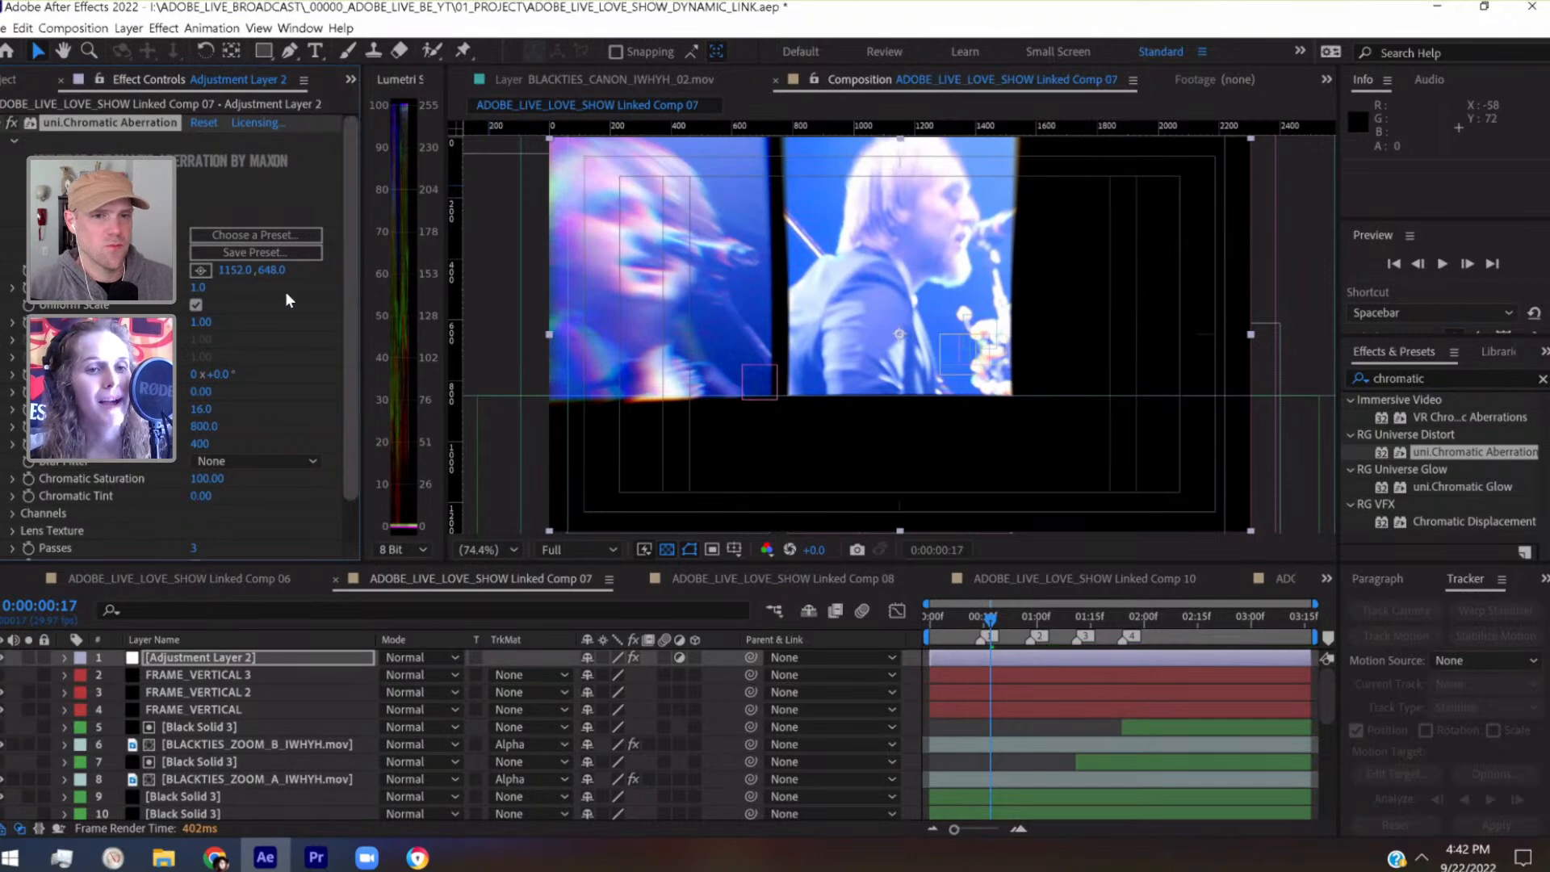
Set the Chromatic Aberration effect's Distortion Amount to 0.1 and its Radial Blur to 0
{"action": "left_click", "coordinate": [197, 287]}
{"action": "type", "text": ".1"}
{"action": "key", "text": "Return"}
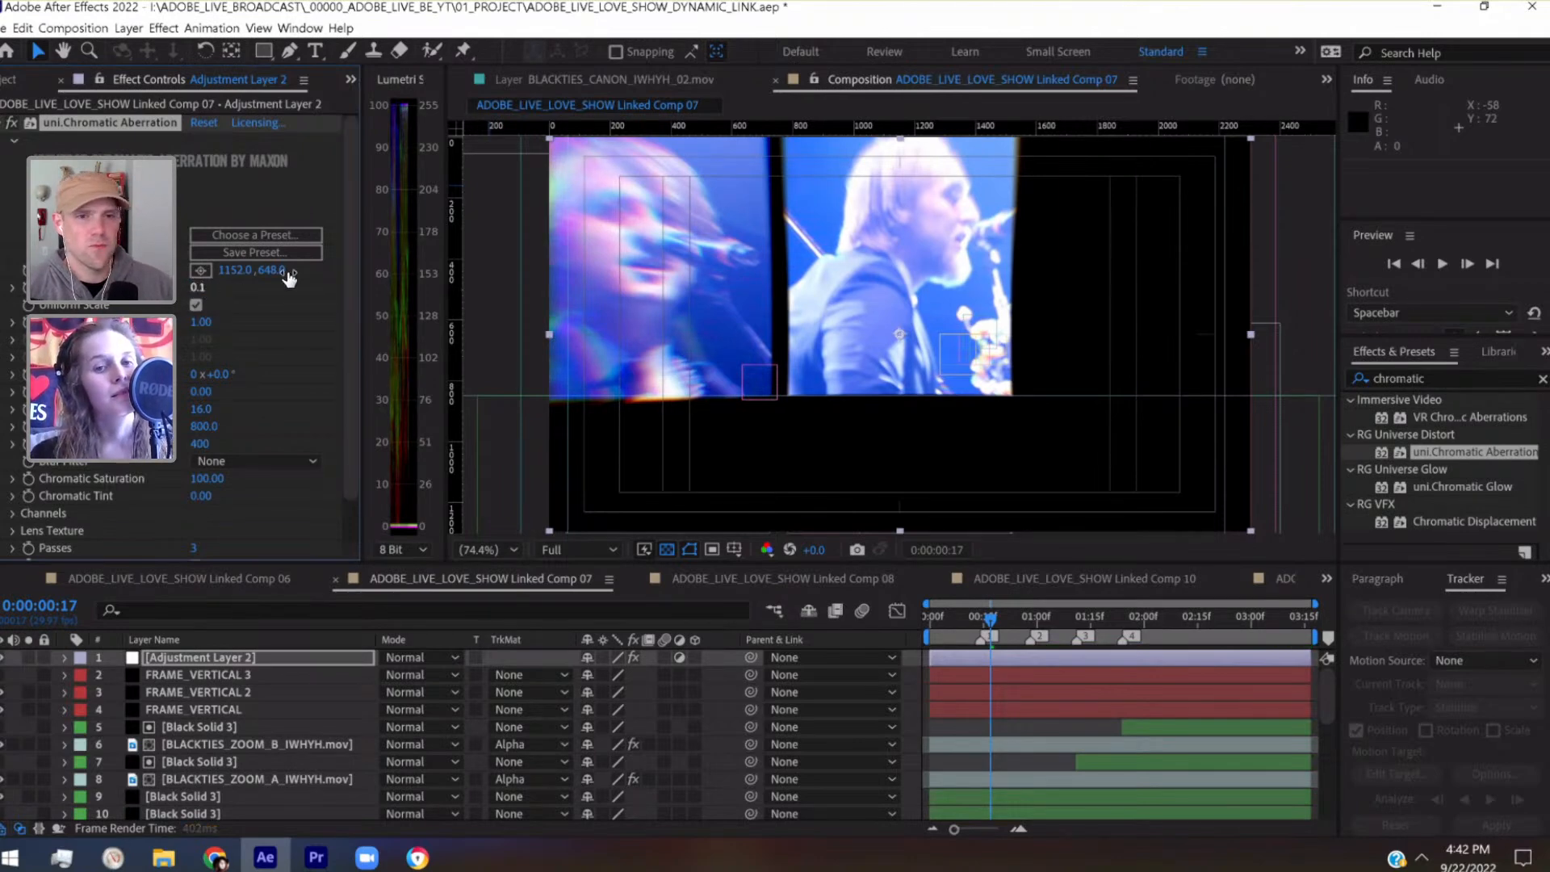
{"action": "scroll", "coordinate": [350, 300], "scroll_direction": "down", "scroll_amount": 2}
{"action": "left_click", "coordinate": [201, 363]}
{"action": "type", "text": "0"}
{"action": "key", "text": "Return"}
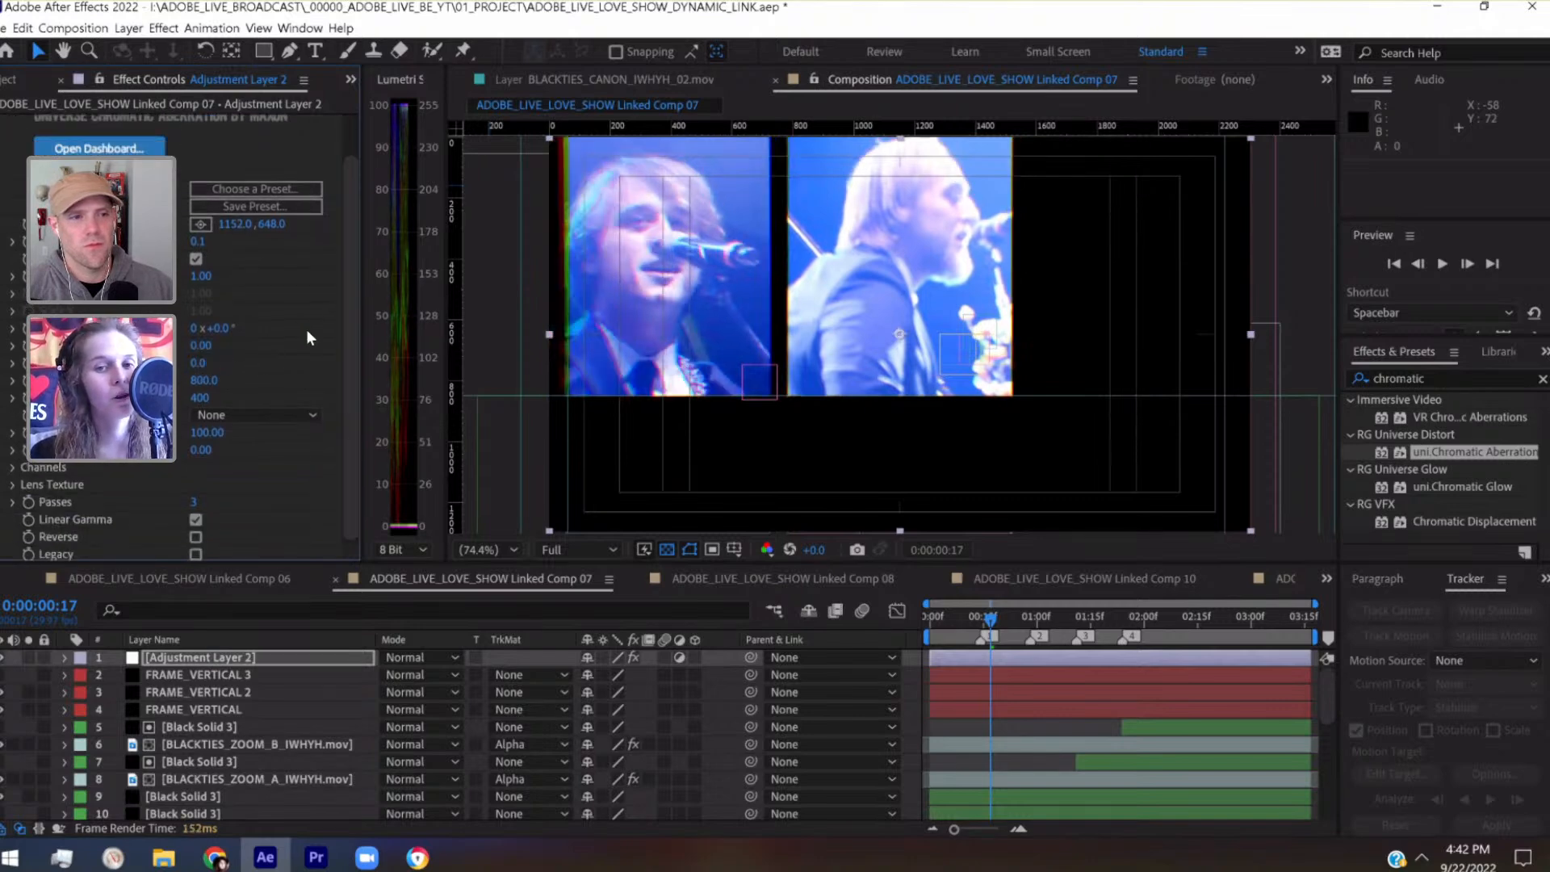
Scrub through to 0:00:03:02 to check the aberration across the panels, and expand the effect's Channels settings
{"action": "left_click_drag", "start_coordinate": [354, 321], "coordinate": [333, 438]}
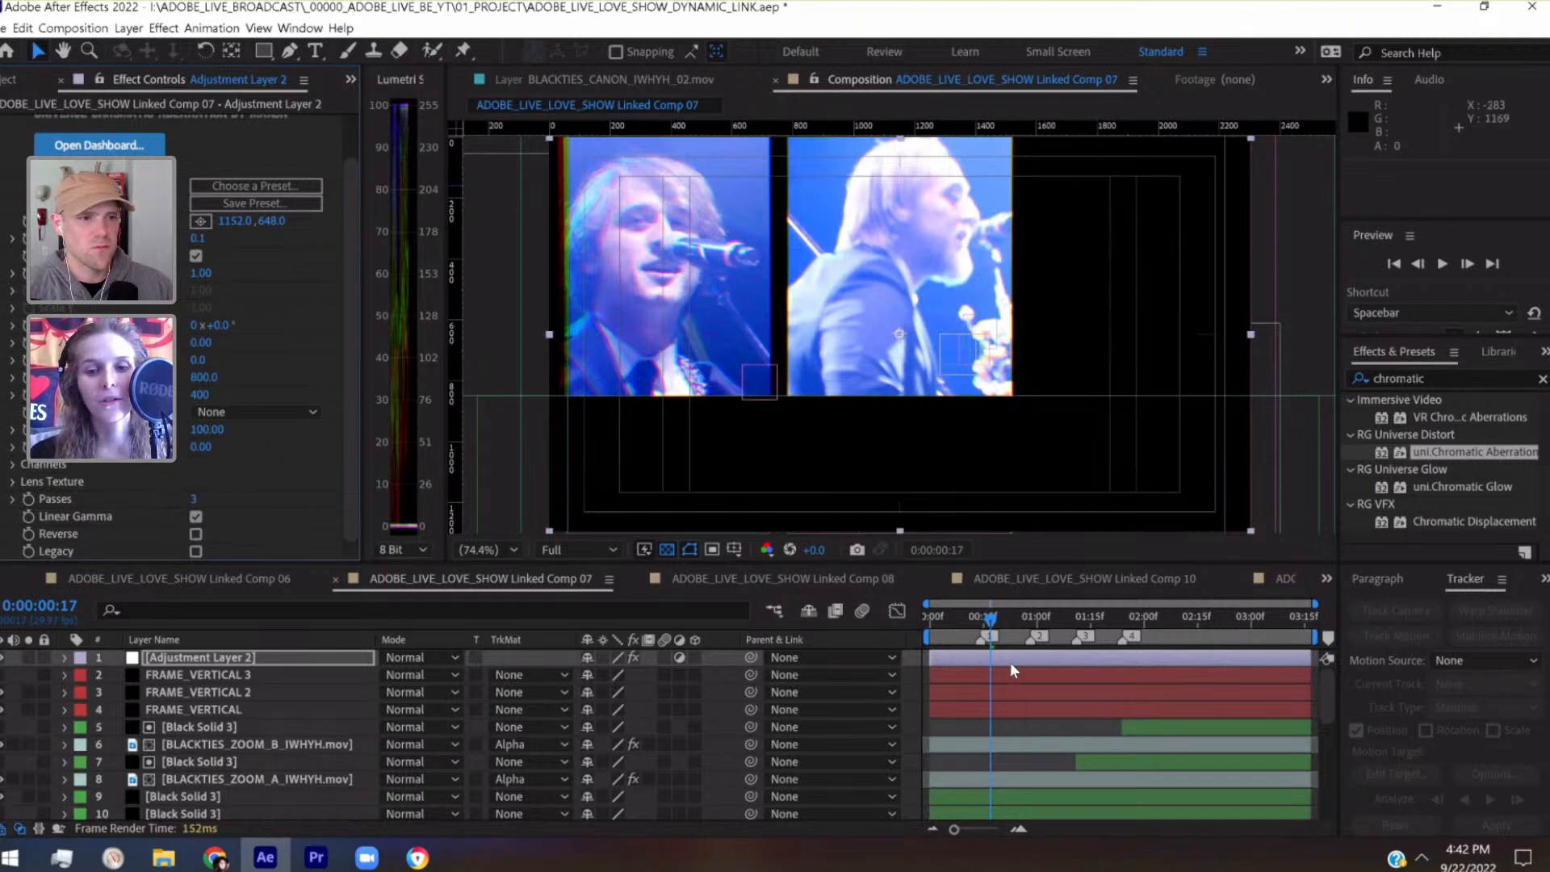
{"action": "left_click", "coordinate": [1011, 619]}
{"action": "left_click", "coordinate": [1058, 623]}
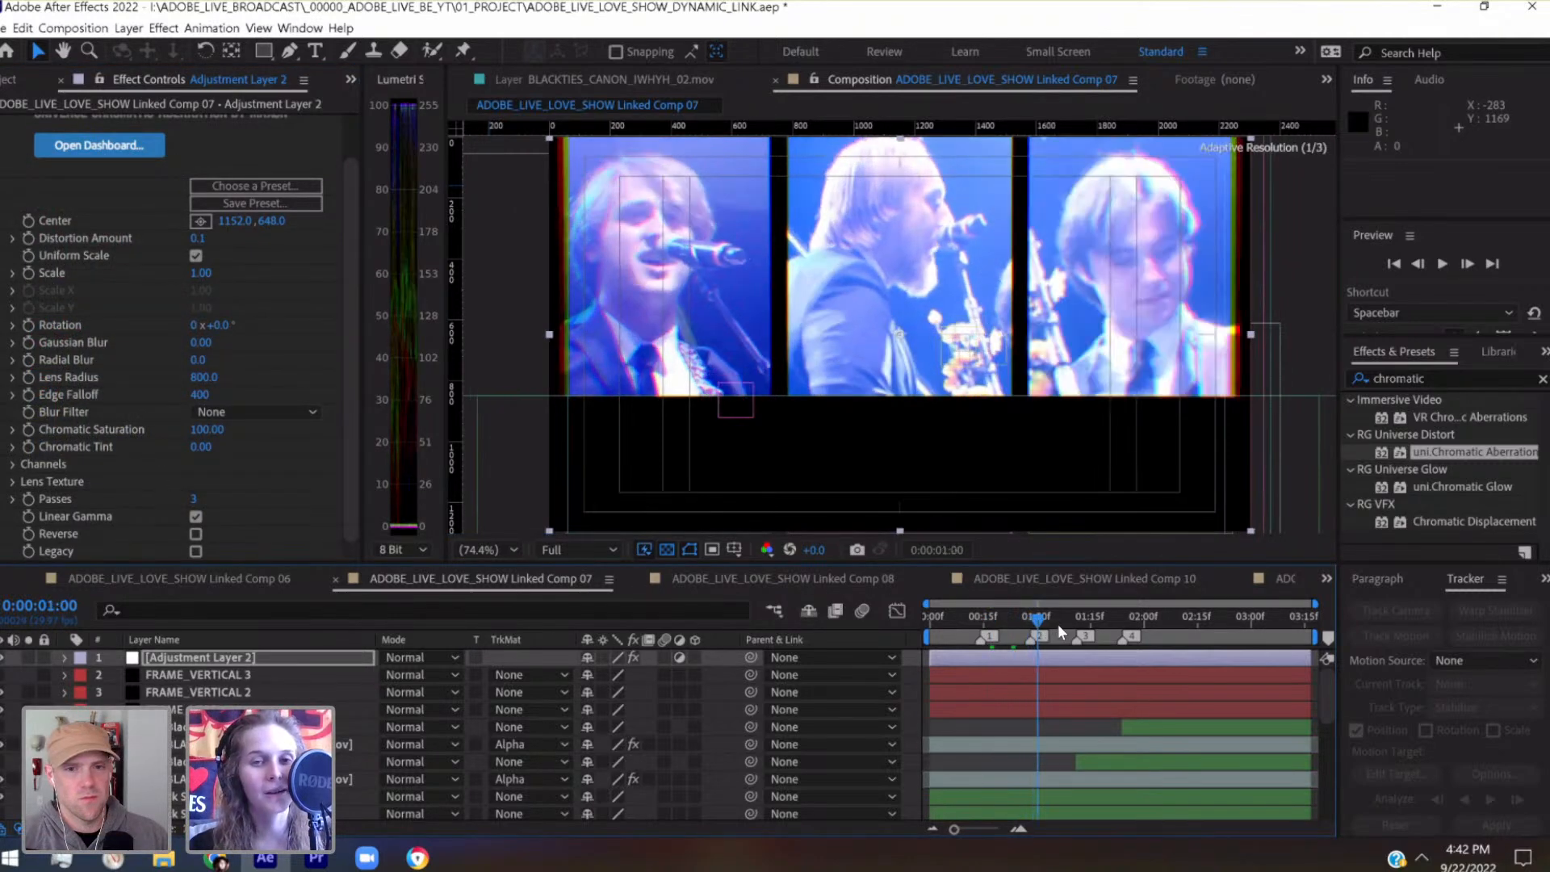
{"action": "left_click", "coordinate": [1130, 620]}
{"action": "left_click_drag", "start_coordinate": [1155, 622], "coordinate": [1256, 622]}
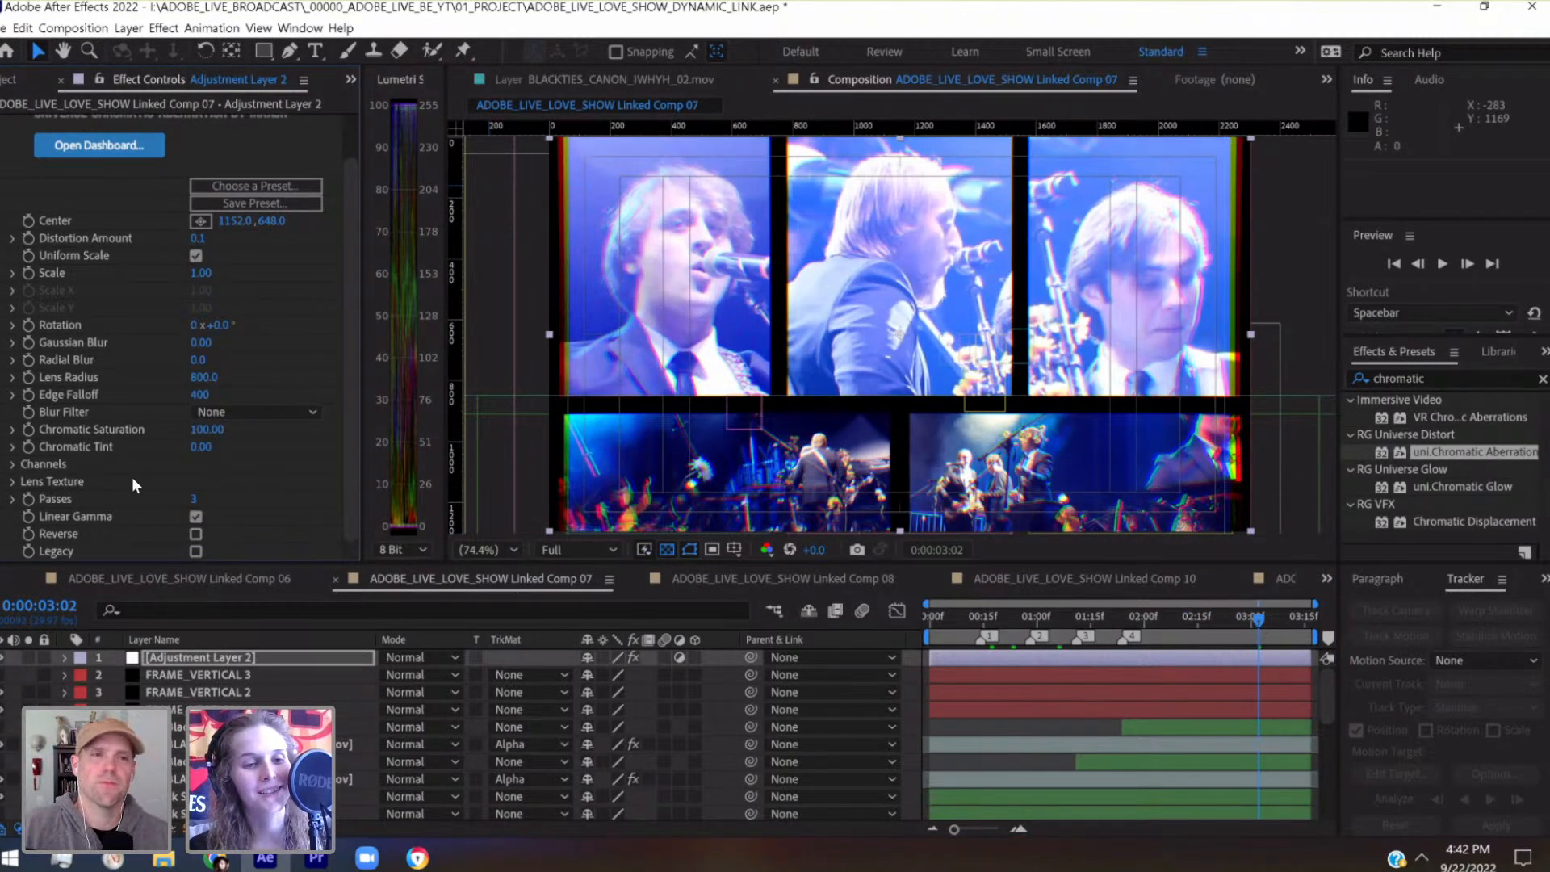
{"action": "left_click", "coordinate": [16, 465]}
{"action": "scroll", "coordinate": [240, 428], "scroll_direction": "down", "scroll_amount": 2}
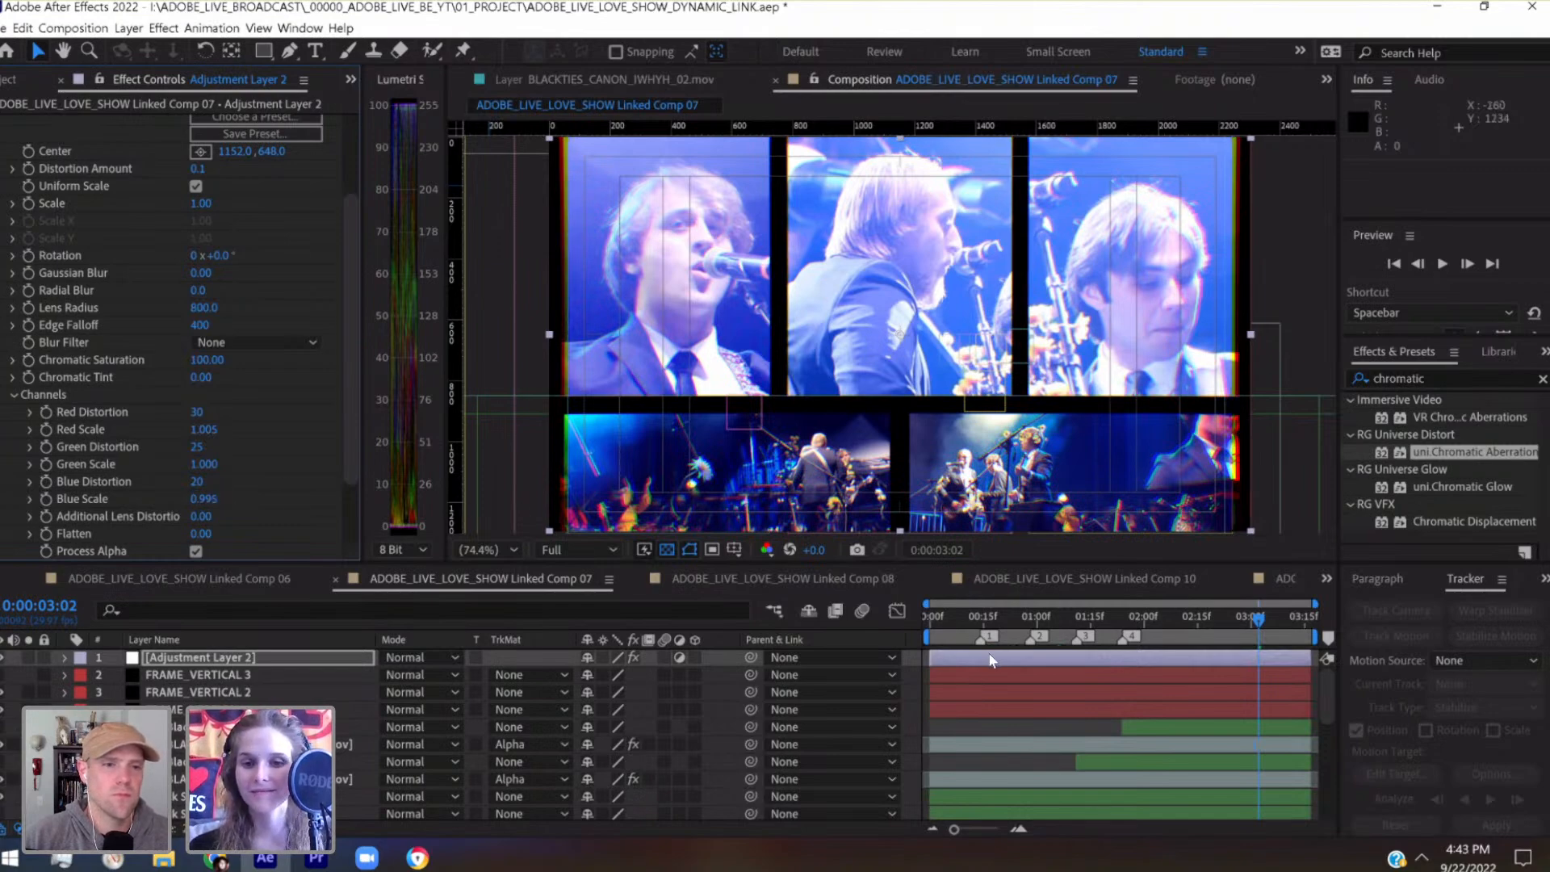
Return to the start of the composition, save the project, and play back the aberration look
{"action": "left_click", "coordinate": [933, 618]}
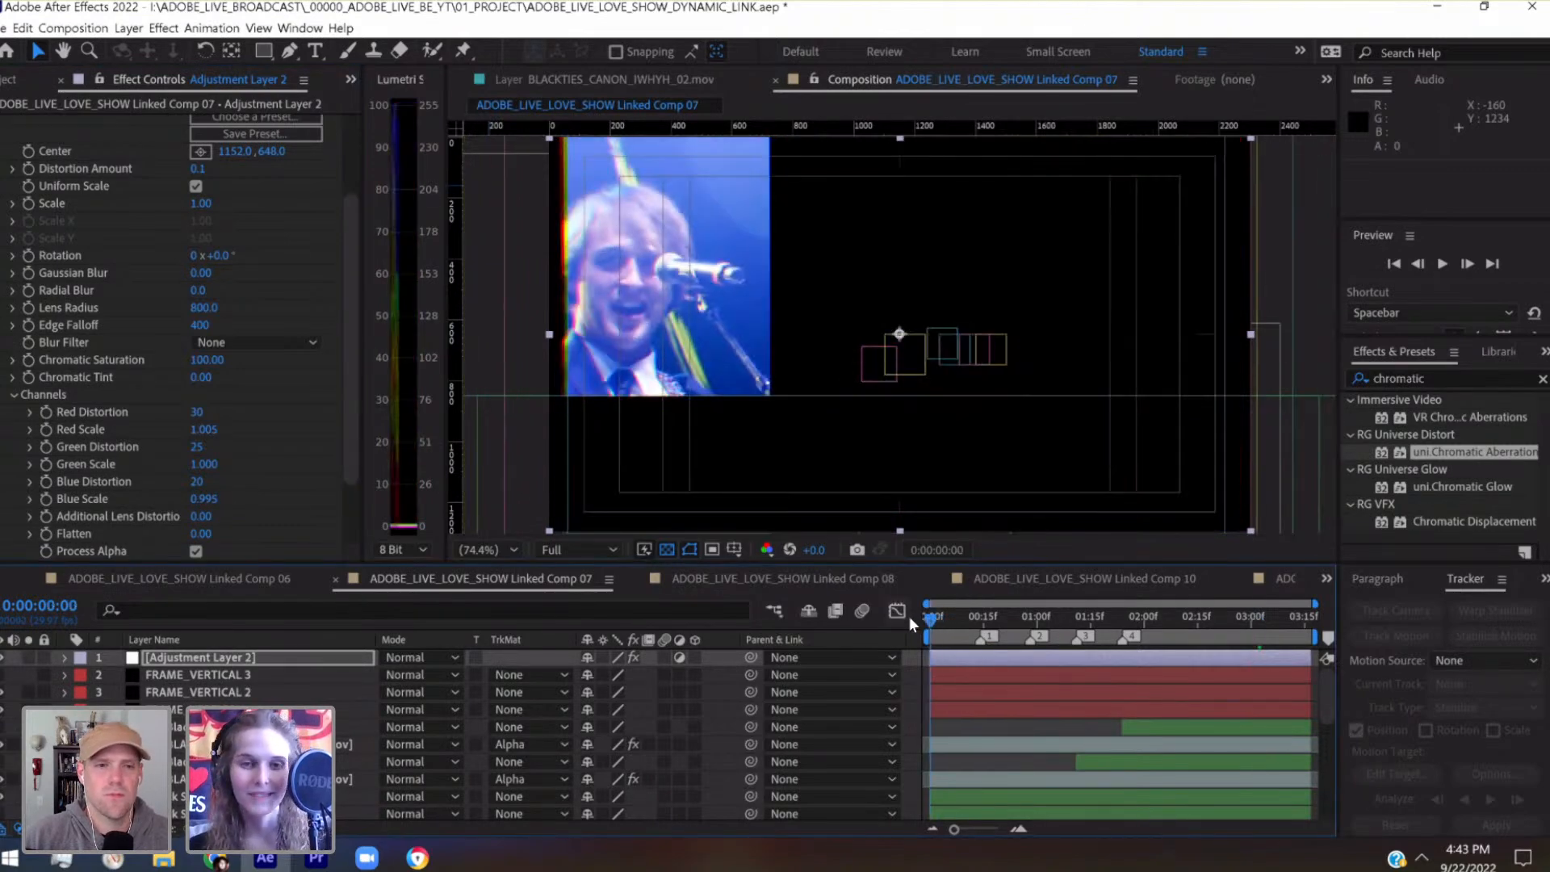
{"action": "key", "text": "ctrl+s"}
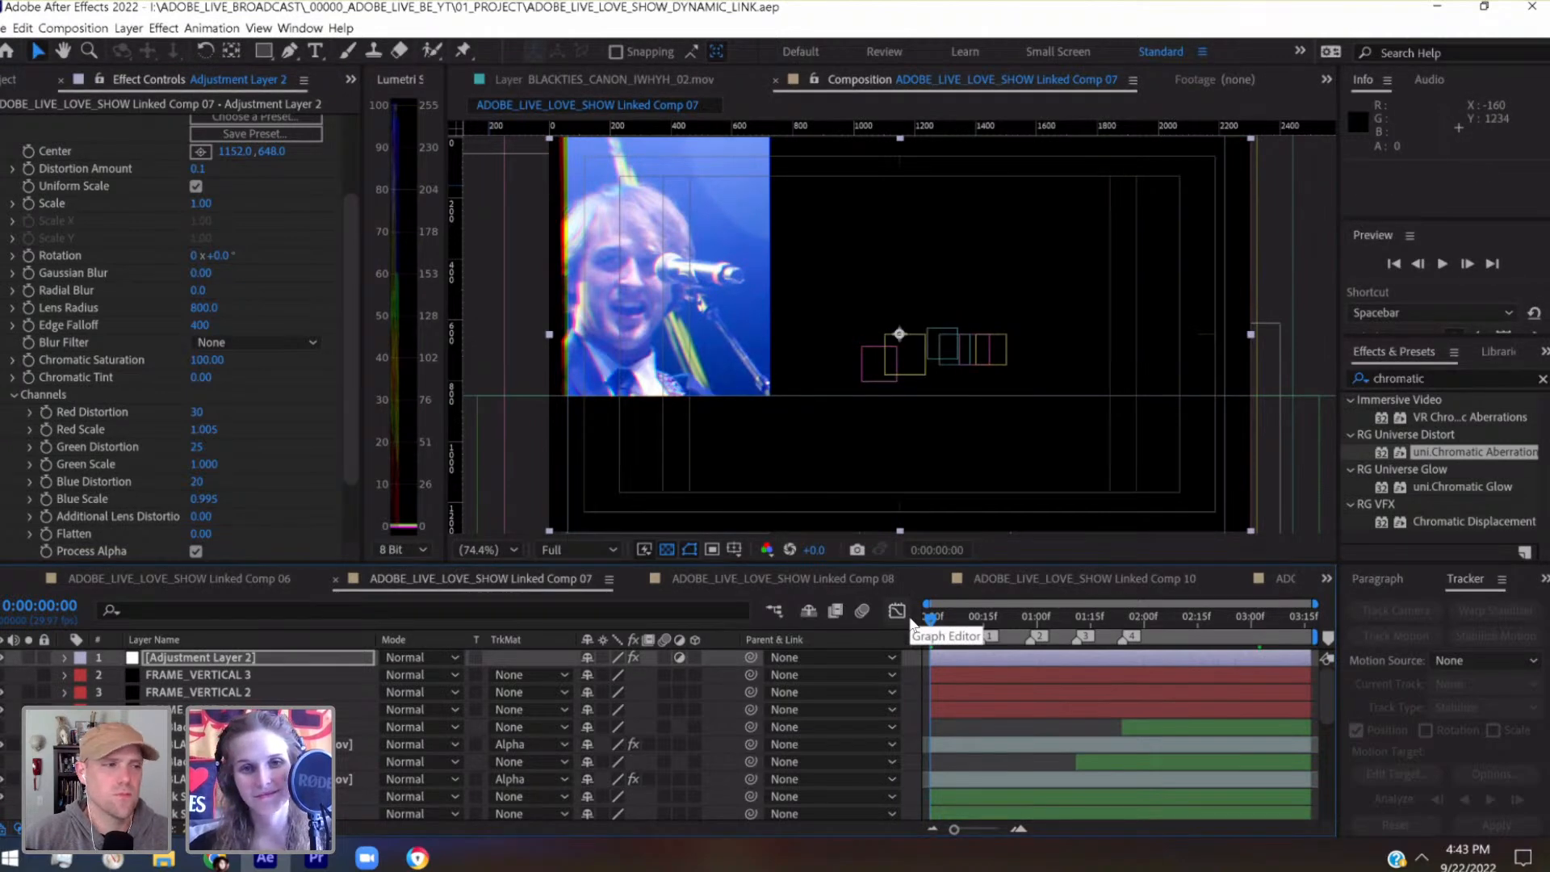
{"action": "key", "text": "space"}
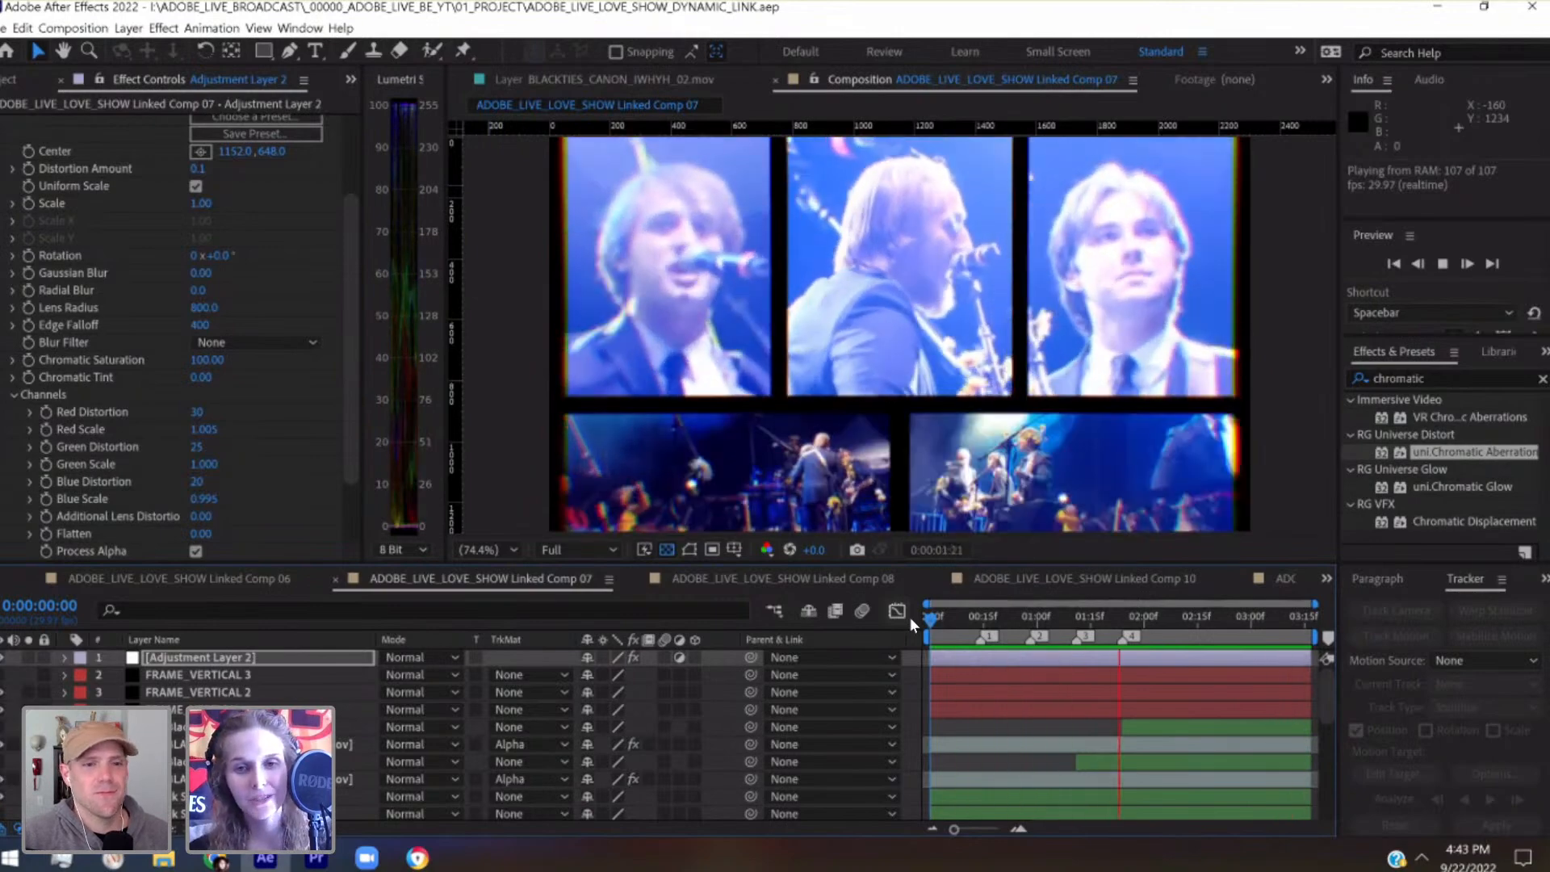
{"action": "key", "text": "space"}
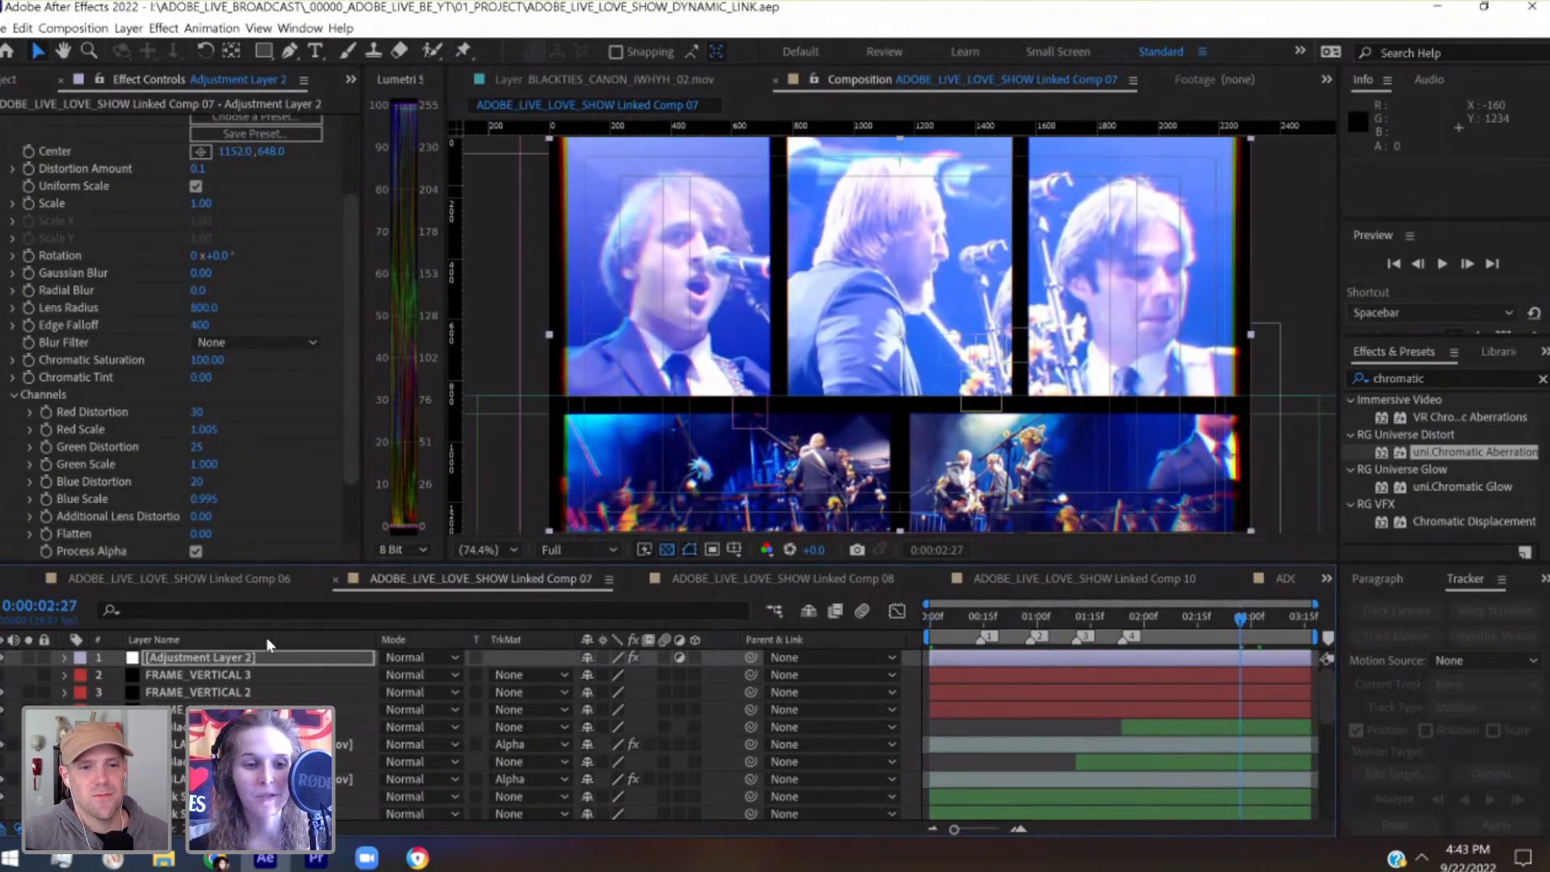
Set a Scale keyframe at 0:00:01:11 on layer 6, BLACKTIES_ZOOM_B_IWHYH.mov, keeping 60%
{"action": "scroll", "coordinate": [1141, 650], "scroll_direction": "down", "scroll_amount": 3}
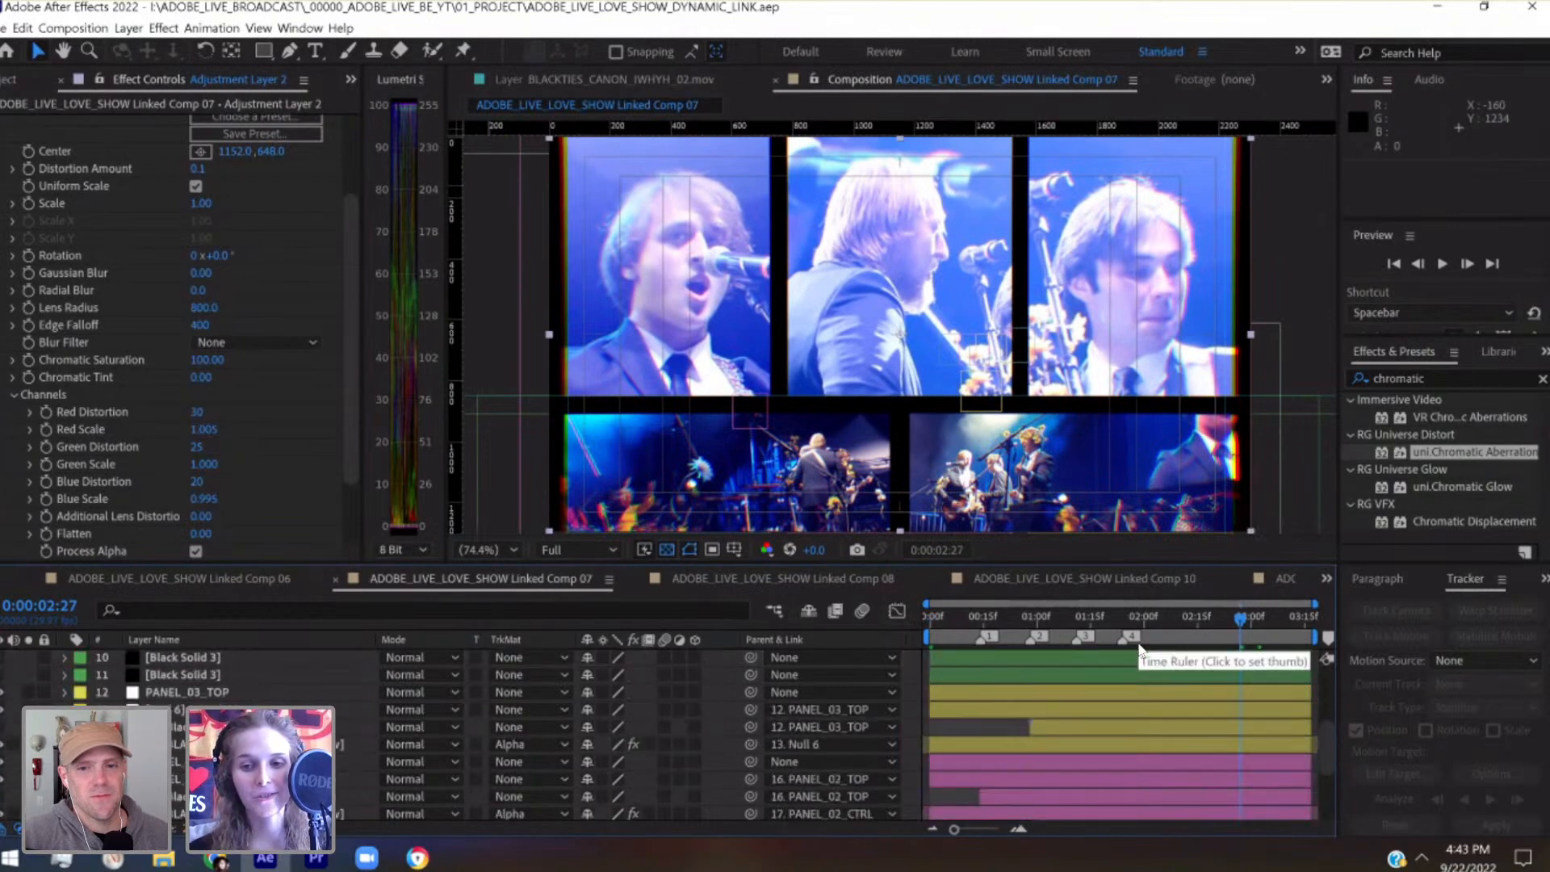
{"action": "scroll", "coordinate": [1141, 650], "scroll_direction": "up", "scroll_amount": 3}
{"action": "left_click", "coordinate": [1080, 634]}
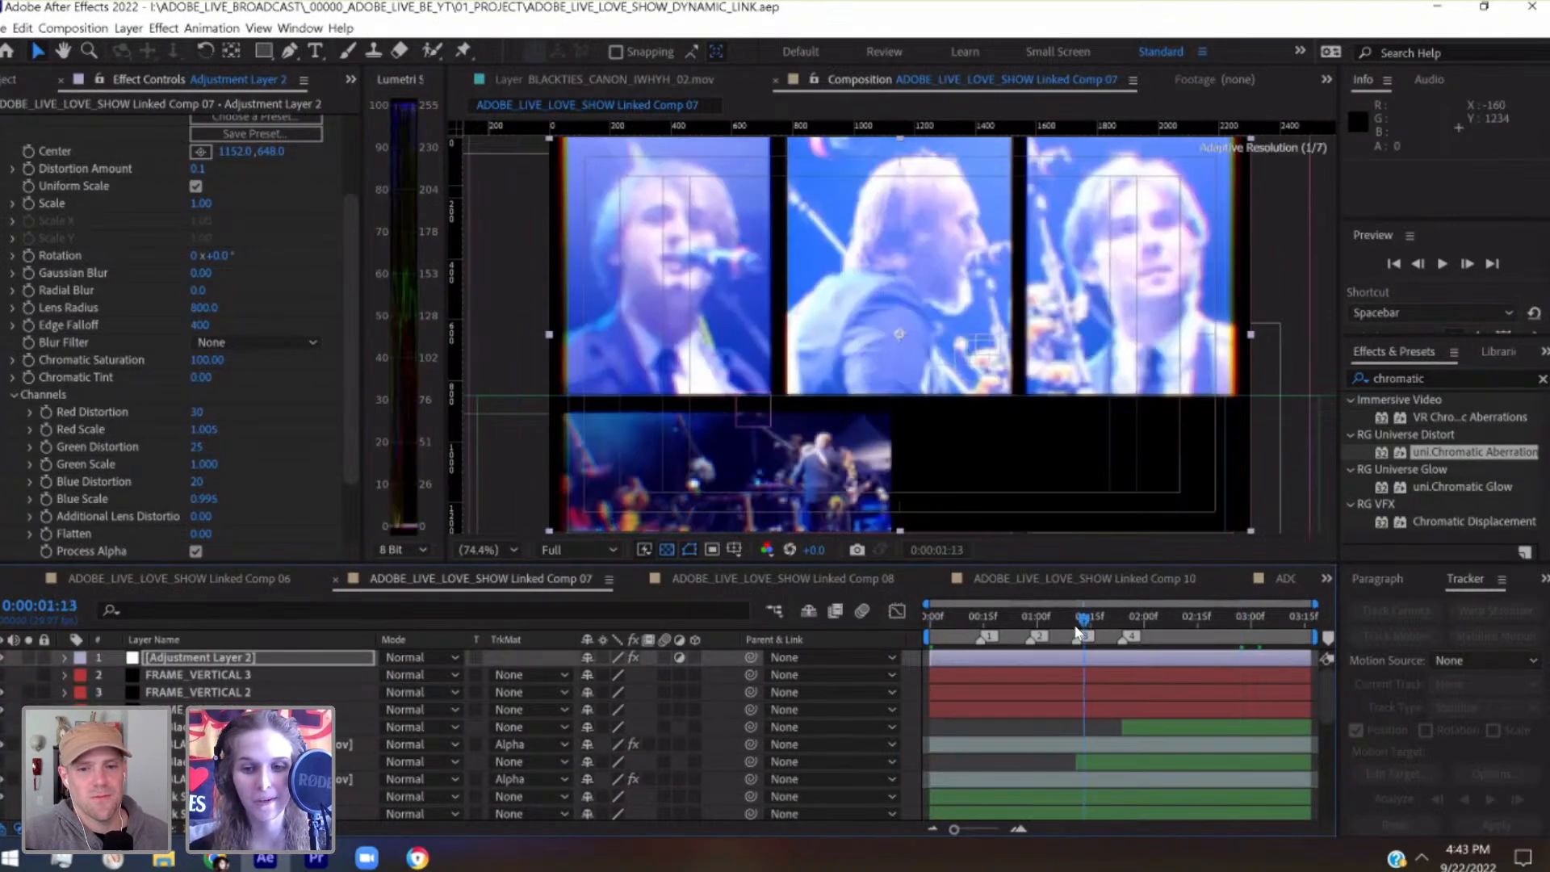
{"action": "left_click_drag", "start_coordinate": [1080, 633], "coordinate": [1077, 629]}
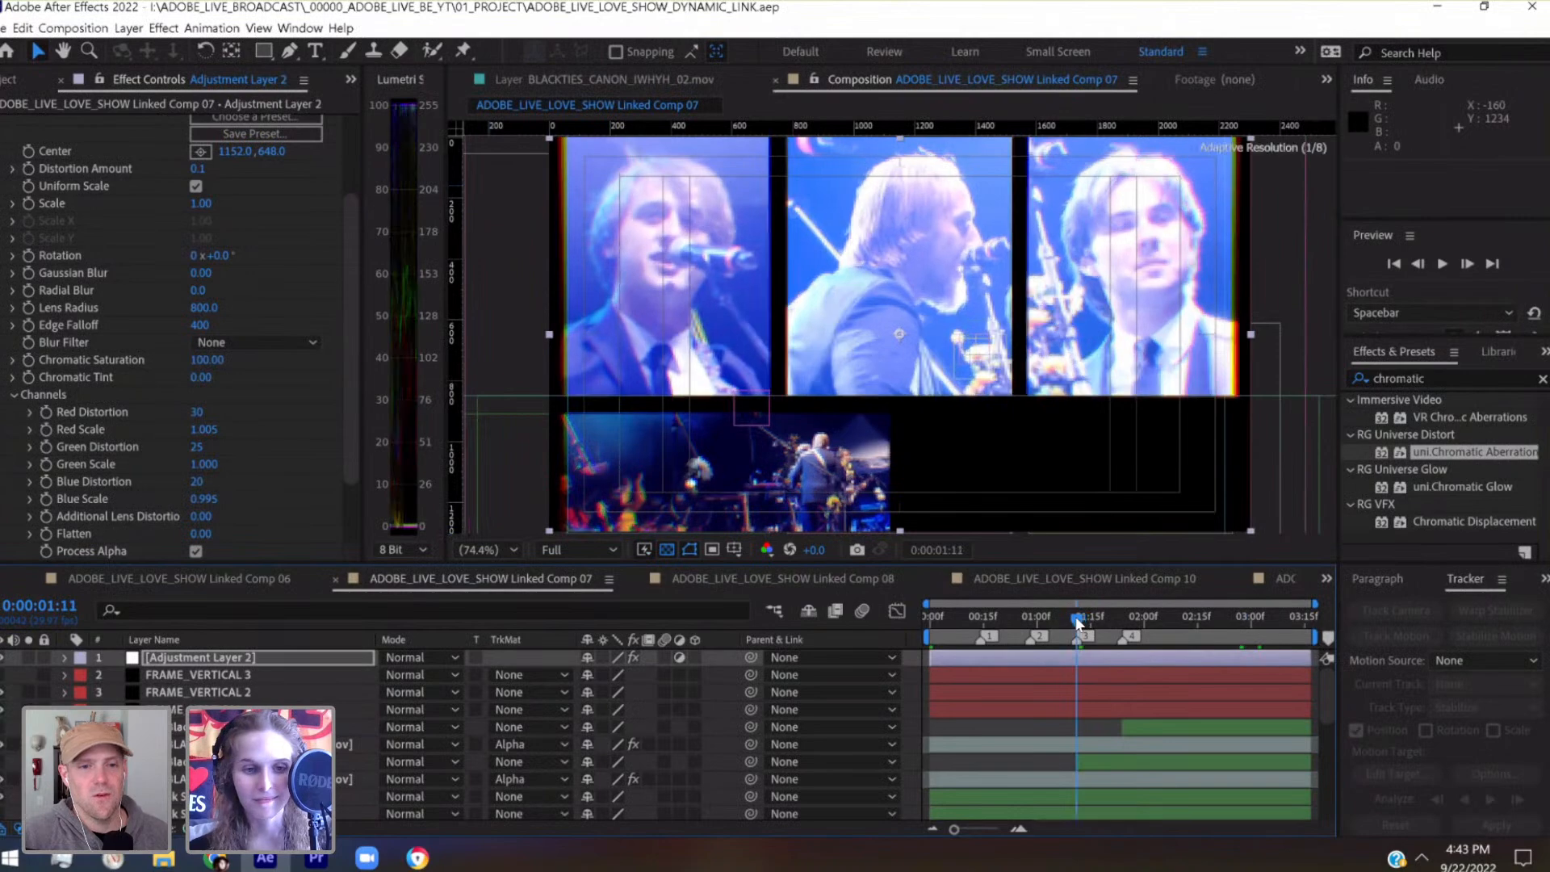
{"action": "left_click", "coordinate": [354, 746]}
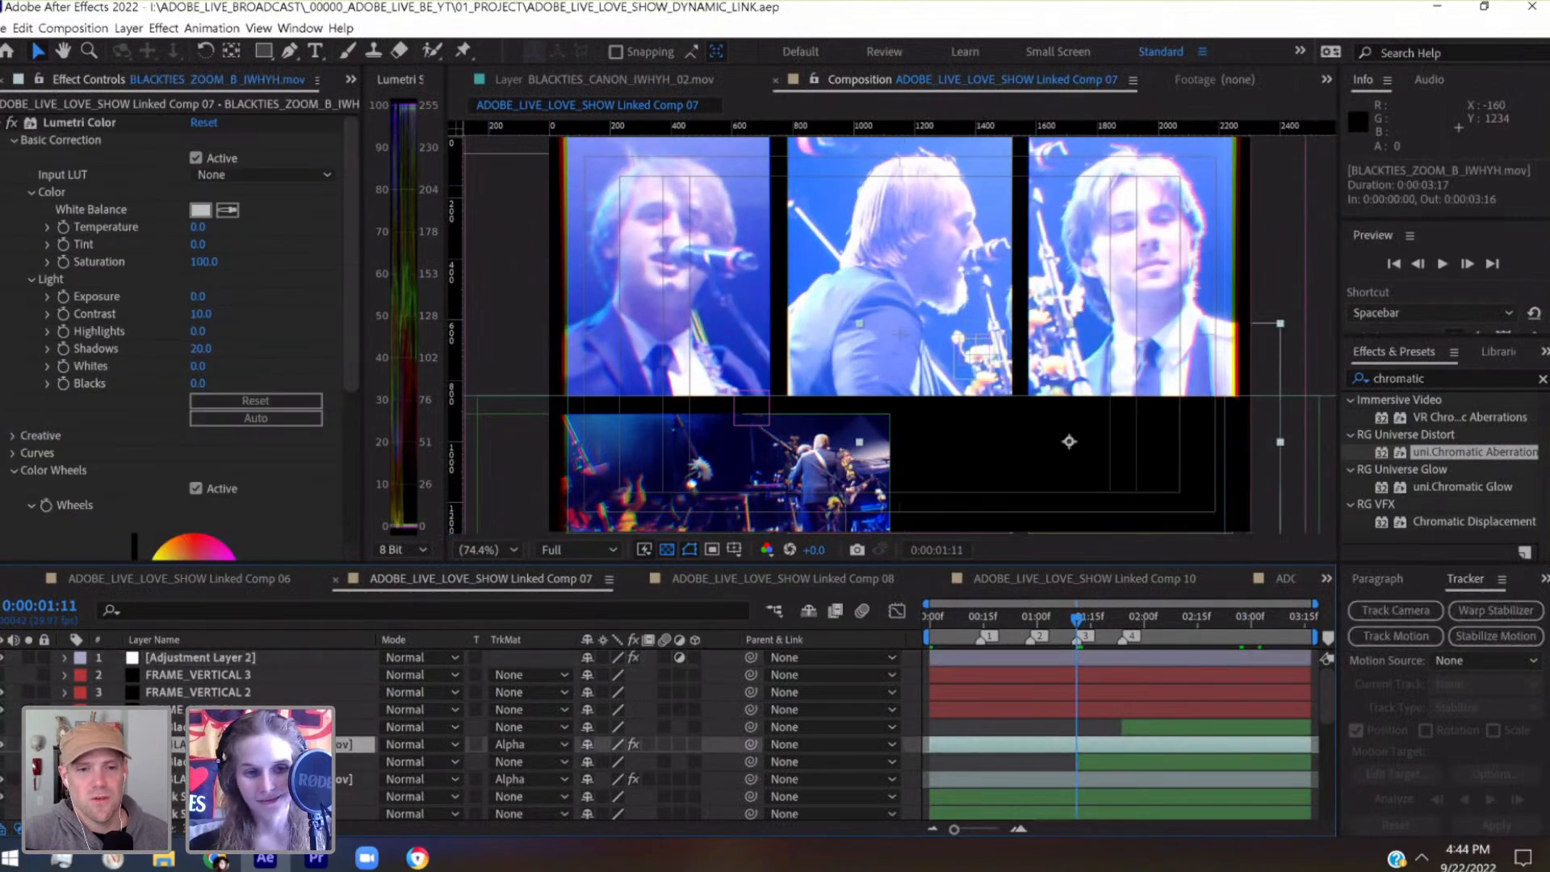
{"action": "left_click", "coordinate": [65, 745]}
{"action": "left_click", "coordinate": [109, 759]}
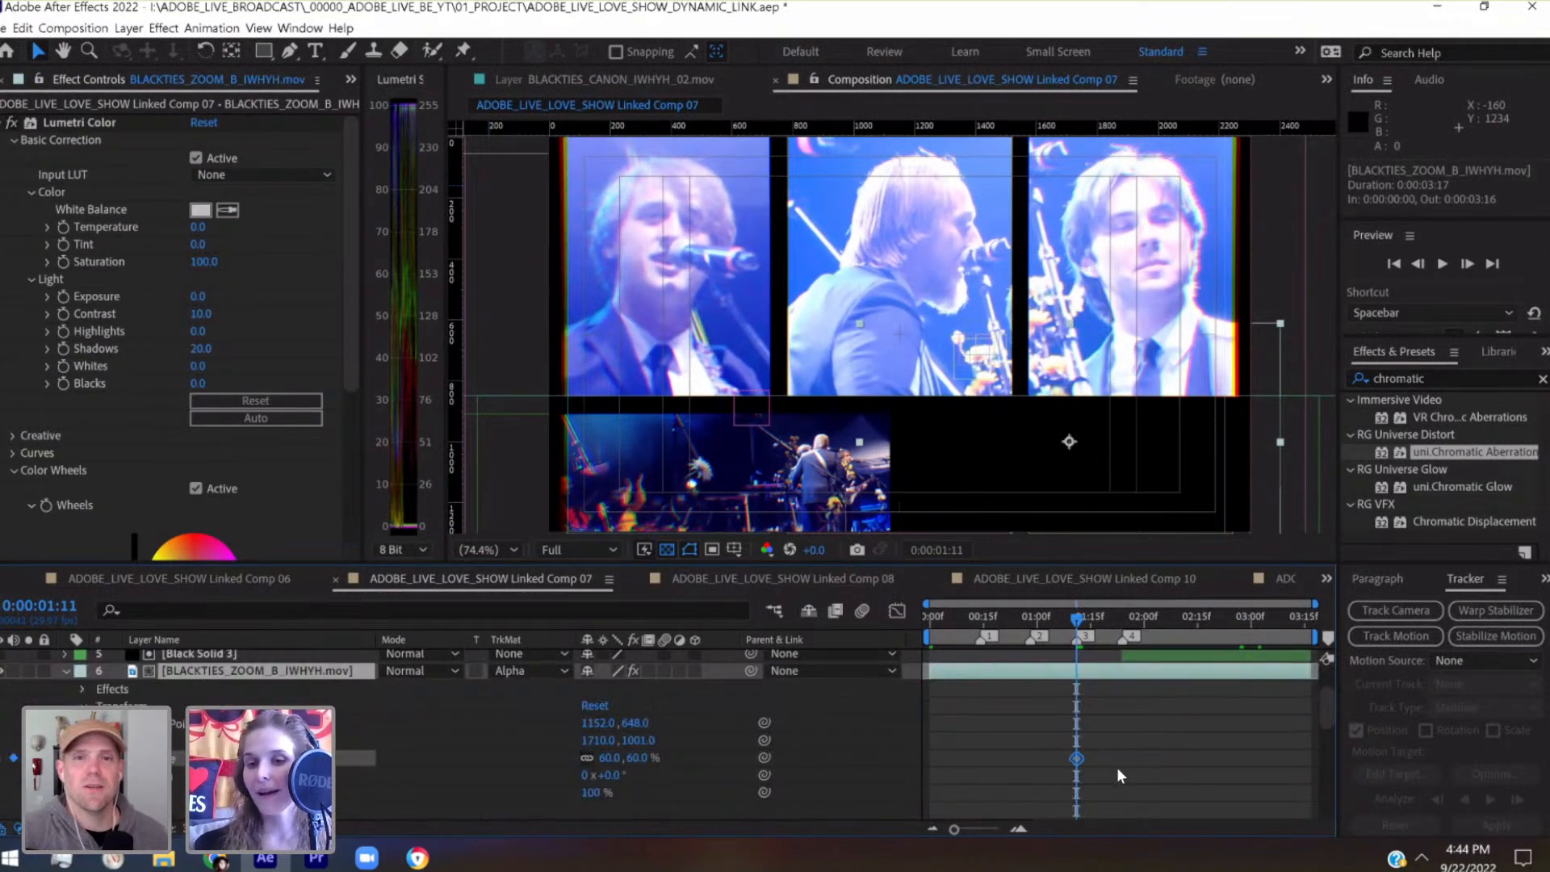
At 0:00:03:16, raise layer 6's Scale to 80% to create a slow zoom-in
{"action": "left_click_drag", "start_coordinate": [1254, 632], "coordinate": [1307, 631]}
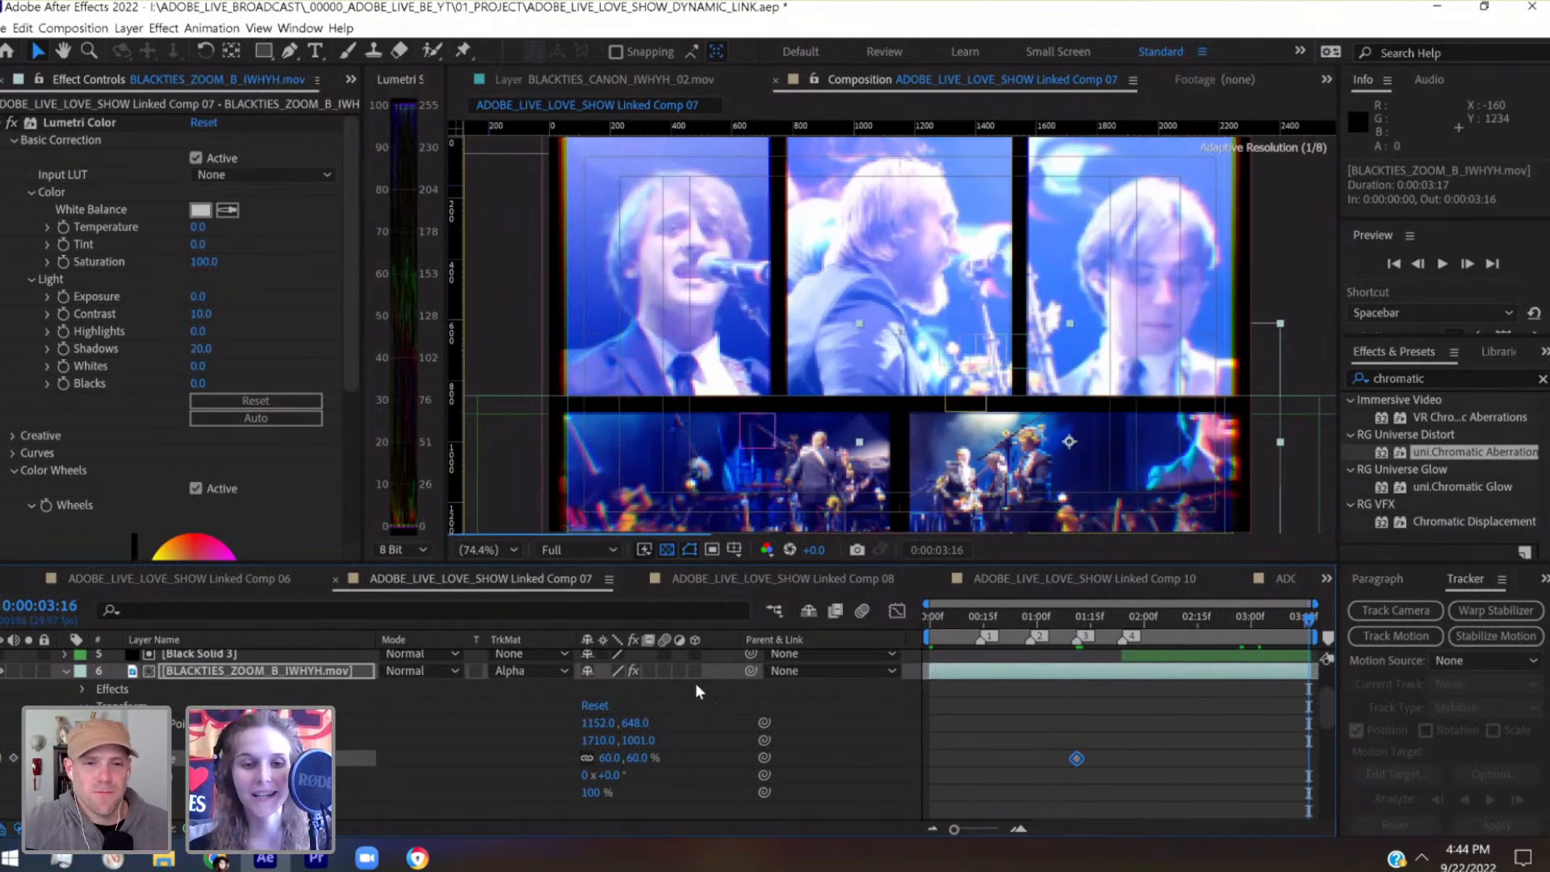
{"action": "left_click", "coordinate": [610, 758]}
{"action": "key", "text": "shift+Up"}
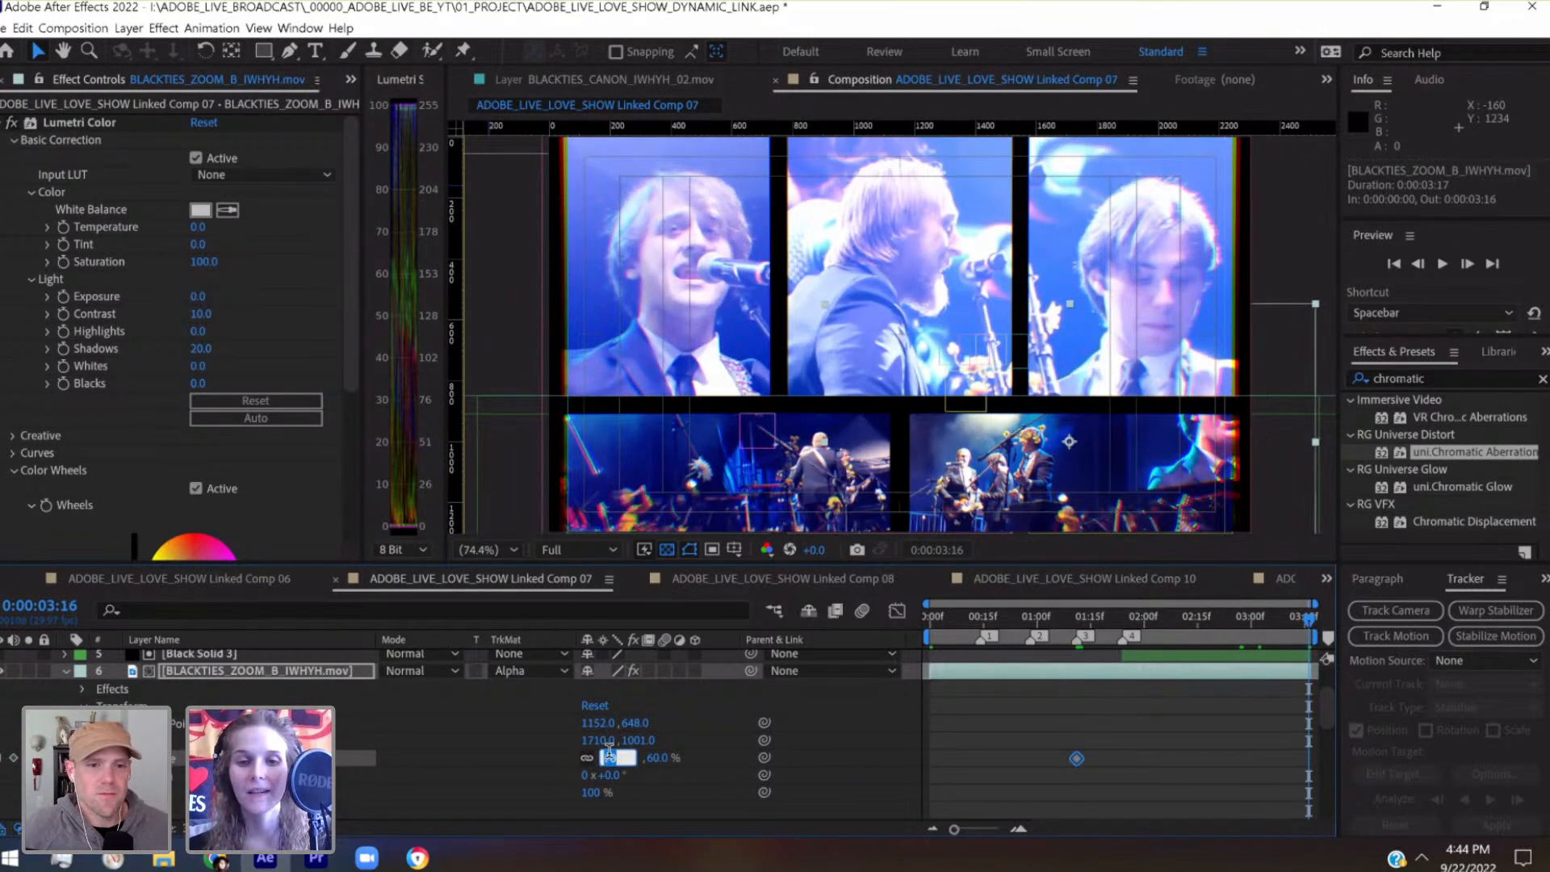
{"action": "key", "text": "shift+Up"}
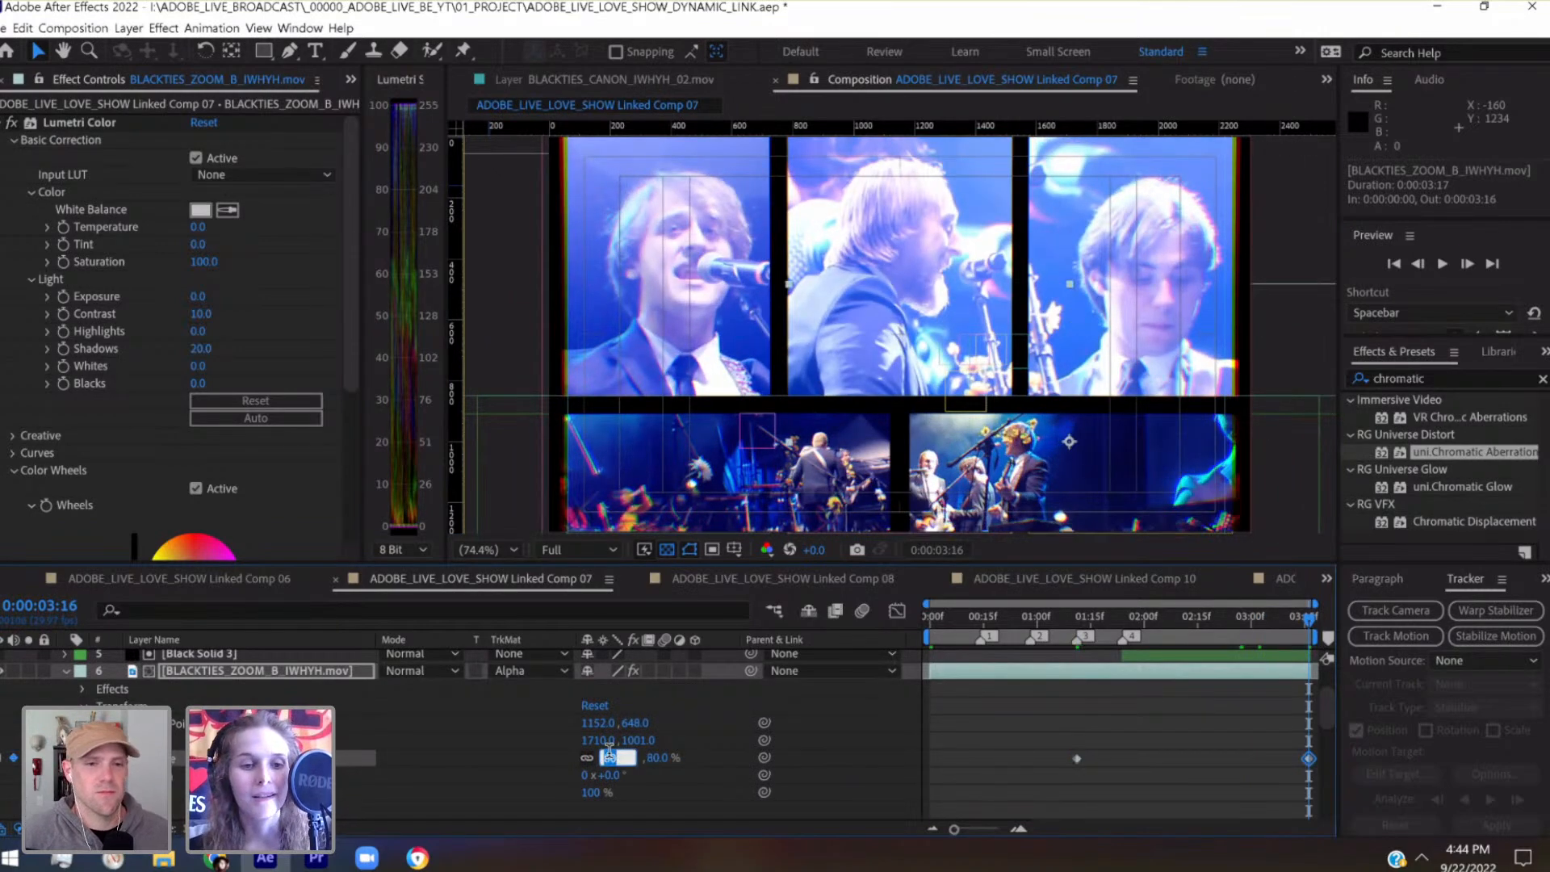
Reframe layer 6 in its lower panel by nudging it horizontally to Position 1790.0, 1001.0
{"action": "left_click", "coordinate": [312, 673]}
{"action": "key", "text": "shift+Right"}
{"action": "key", "text": "shift+Right"}
{"action": "key", "text": "shift+Right"}
{"action": "key", "text": "shift+Right"}
{"action": "key", "text": "shift+Right"}
{"action": "key", "text": "shift+Right"}
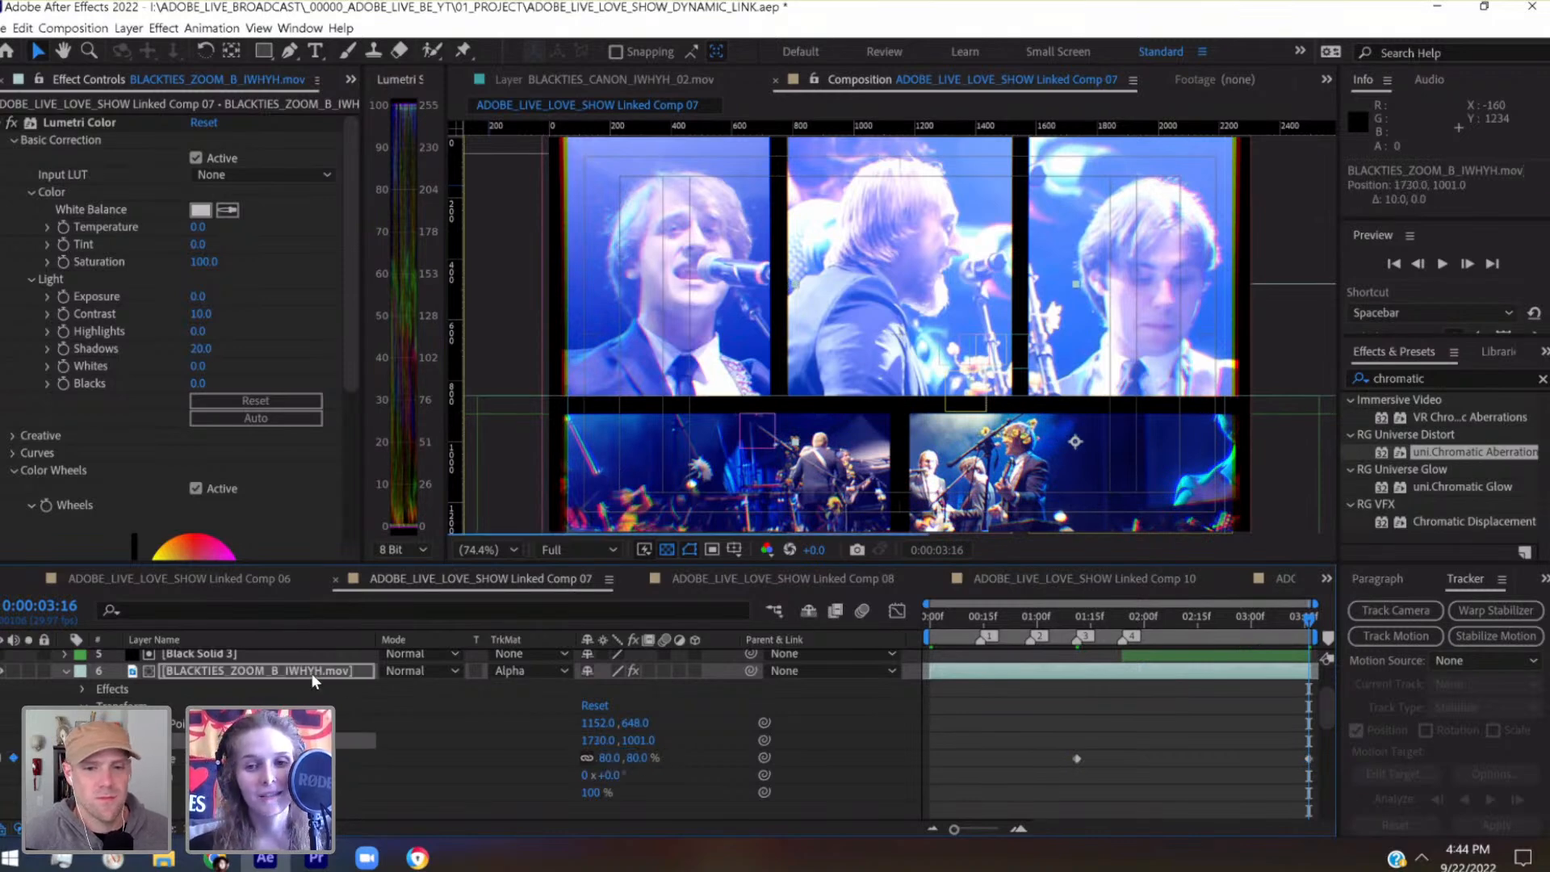
{"action": "key", "text": "shift+Right"}
{"action": "key", "text": "shift+Right"}
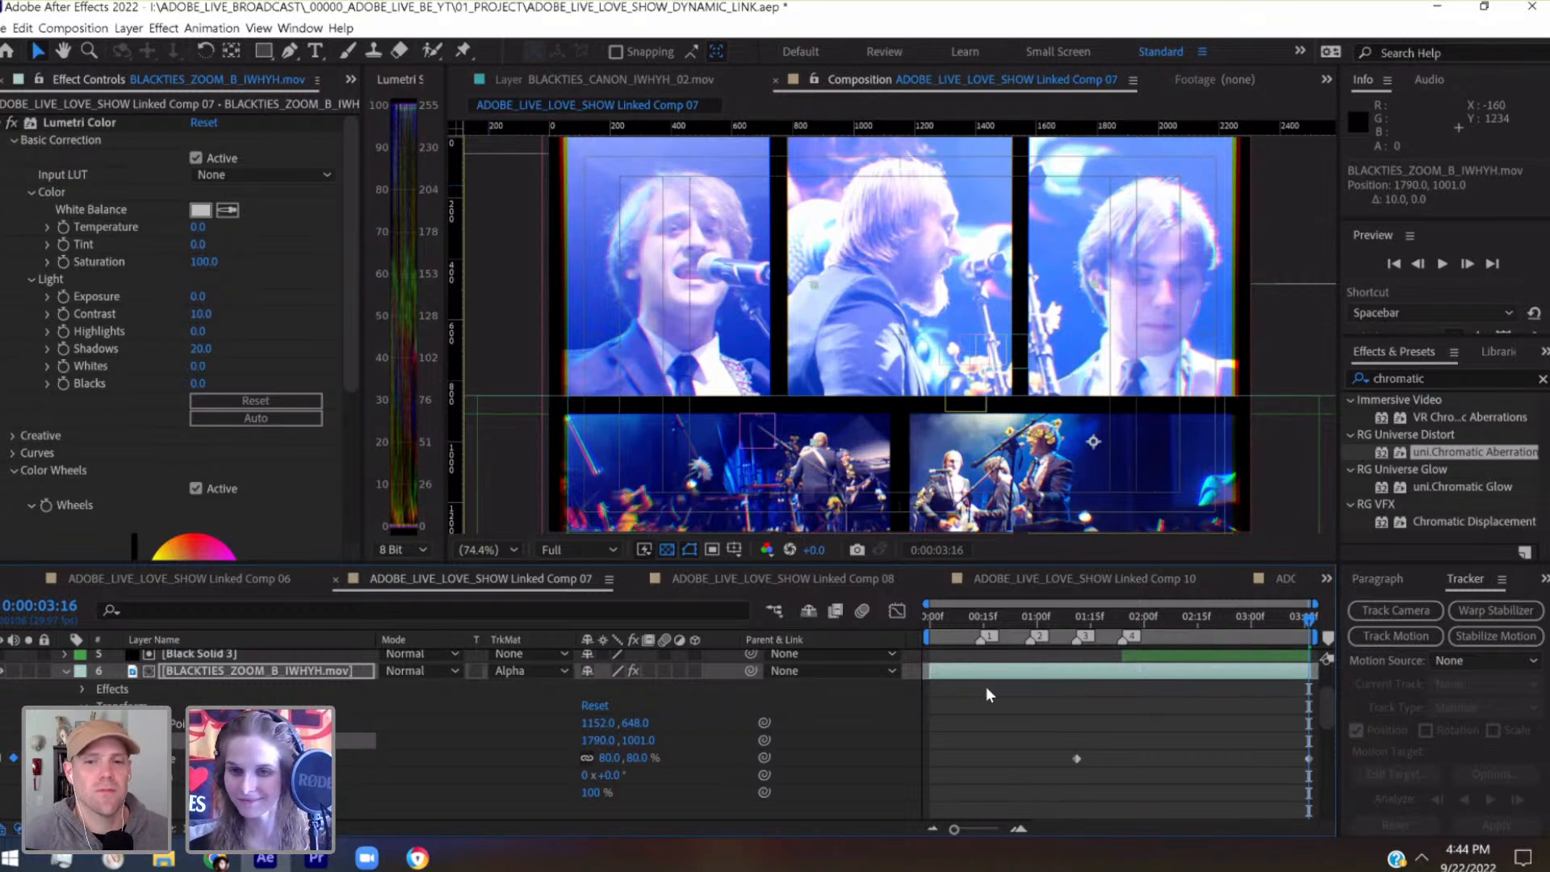
Scrub through layer 6's zoom from its start, then park the playhead at 0:00:01:24
{"action": "left_click", "coordinate": [1073, 620]}
{"action": "left_click_drag", "start_coordinate": [1074, 623], "coordinate": [1276, 644]}
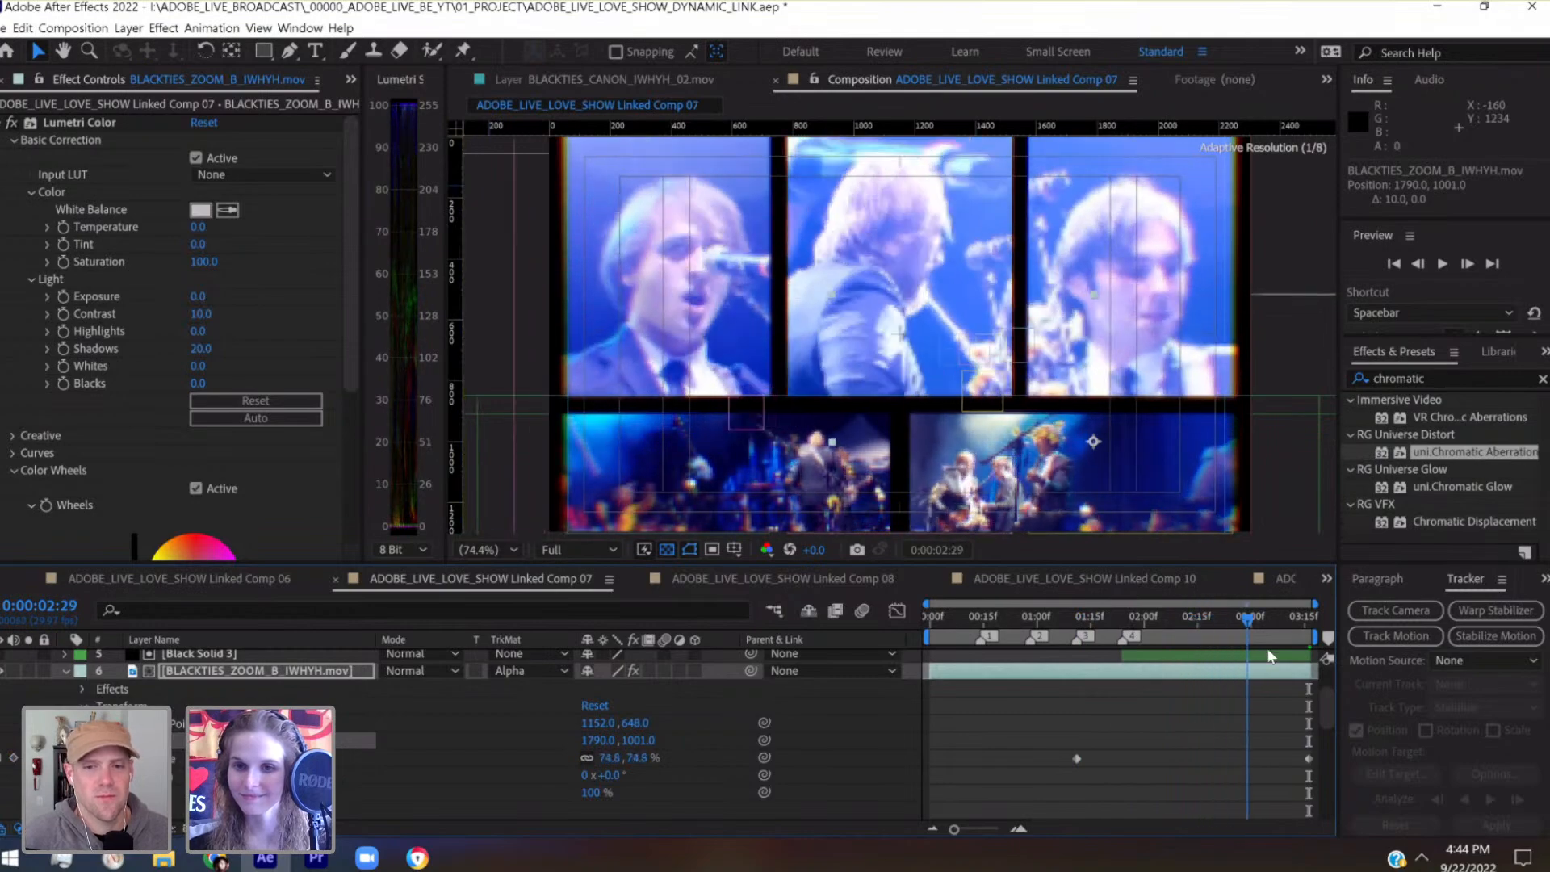
{"action": "scroll", "coordinate": [1329, 702], "scroll_direction": "down", "scroll_amount": 3}
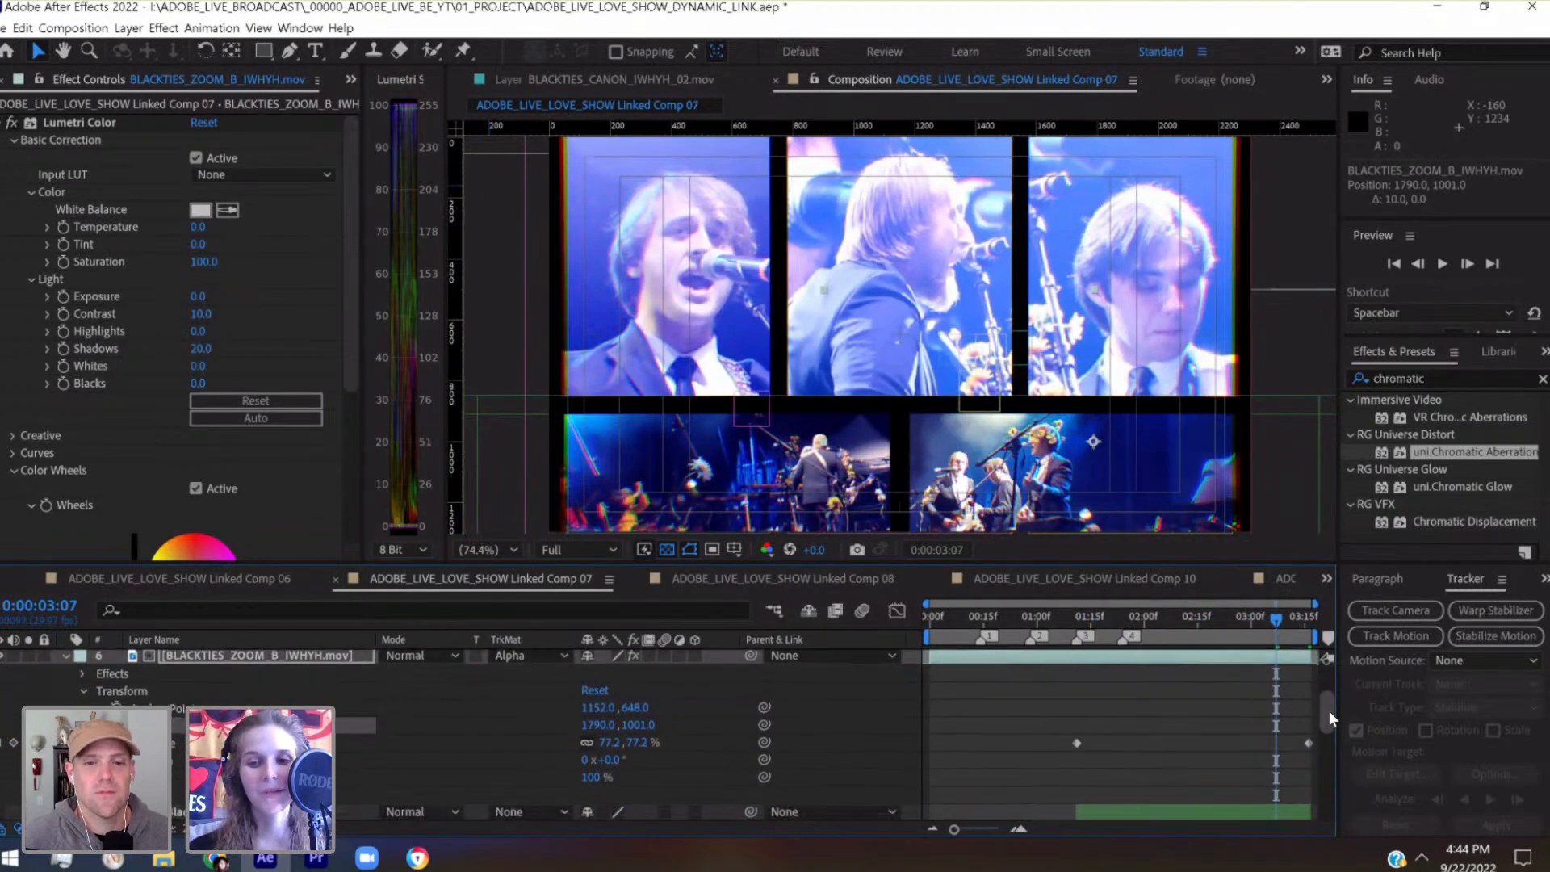
{"action": "scroll", "coordinate": [1328, 695], "scroll_direction": "up", "scroll_amount": 3}
{"action": "left_click_drag", "start_coordinate": [1135, 617], "coordinate": [1123, 621]}
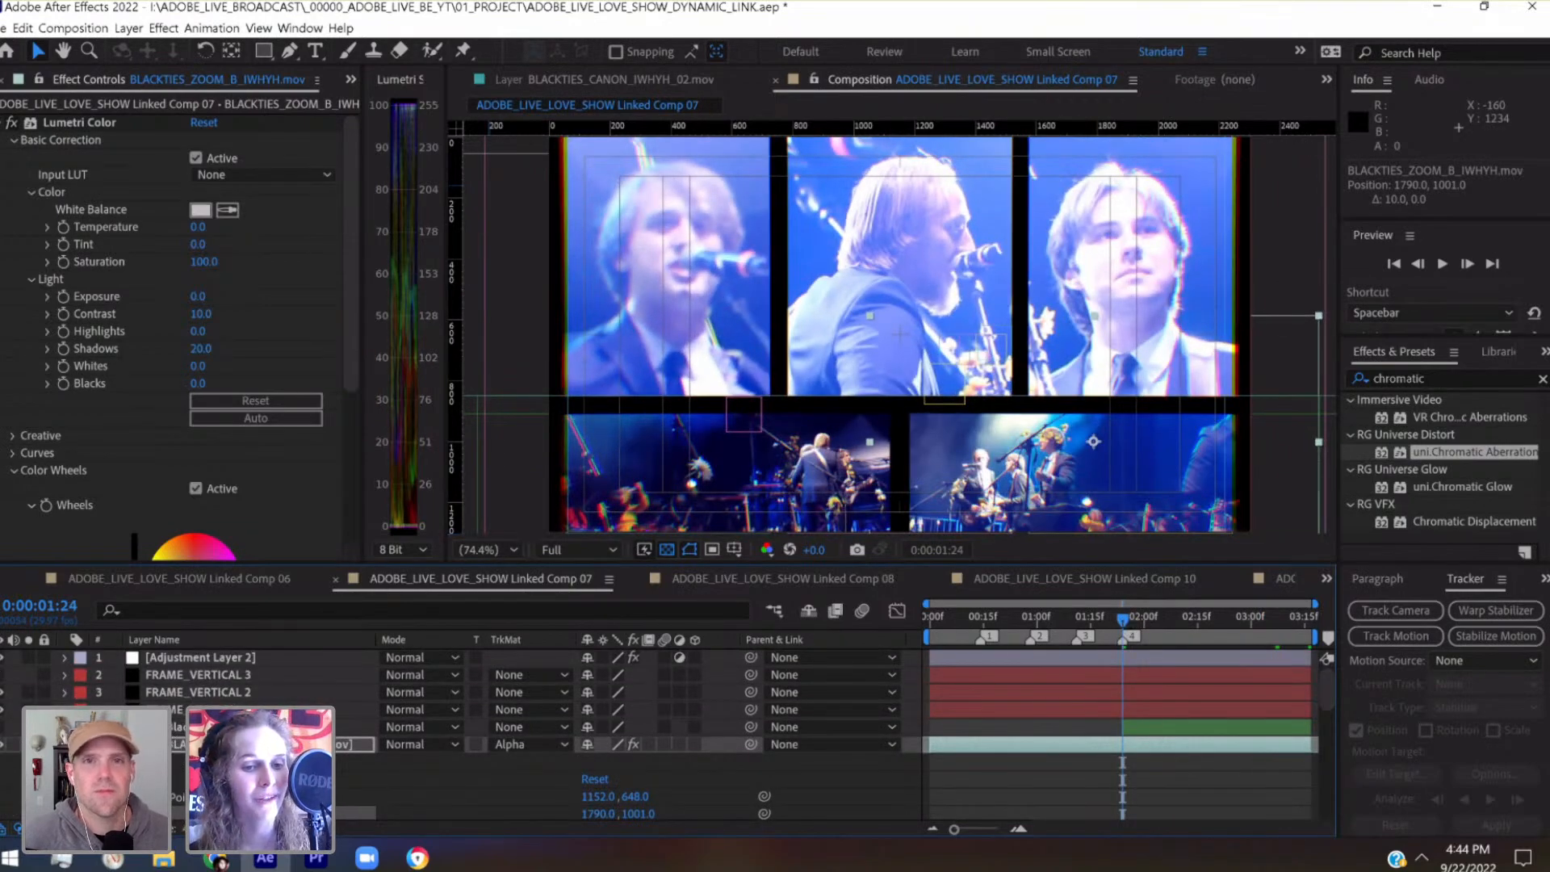
Collapse layer 6 and set Position and Scale keyframes at 0:00:01:11 on layer 8, BLACKTIES_ZOOM_A_IWHYH.mov
{"action": "left_click", "coordinate": [65, 744]}
{"action": "left_click", "coordinate": [242, 779]}
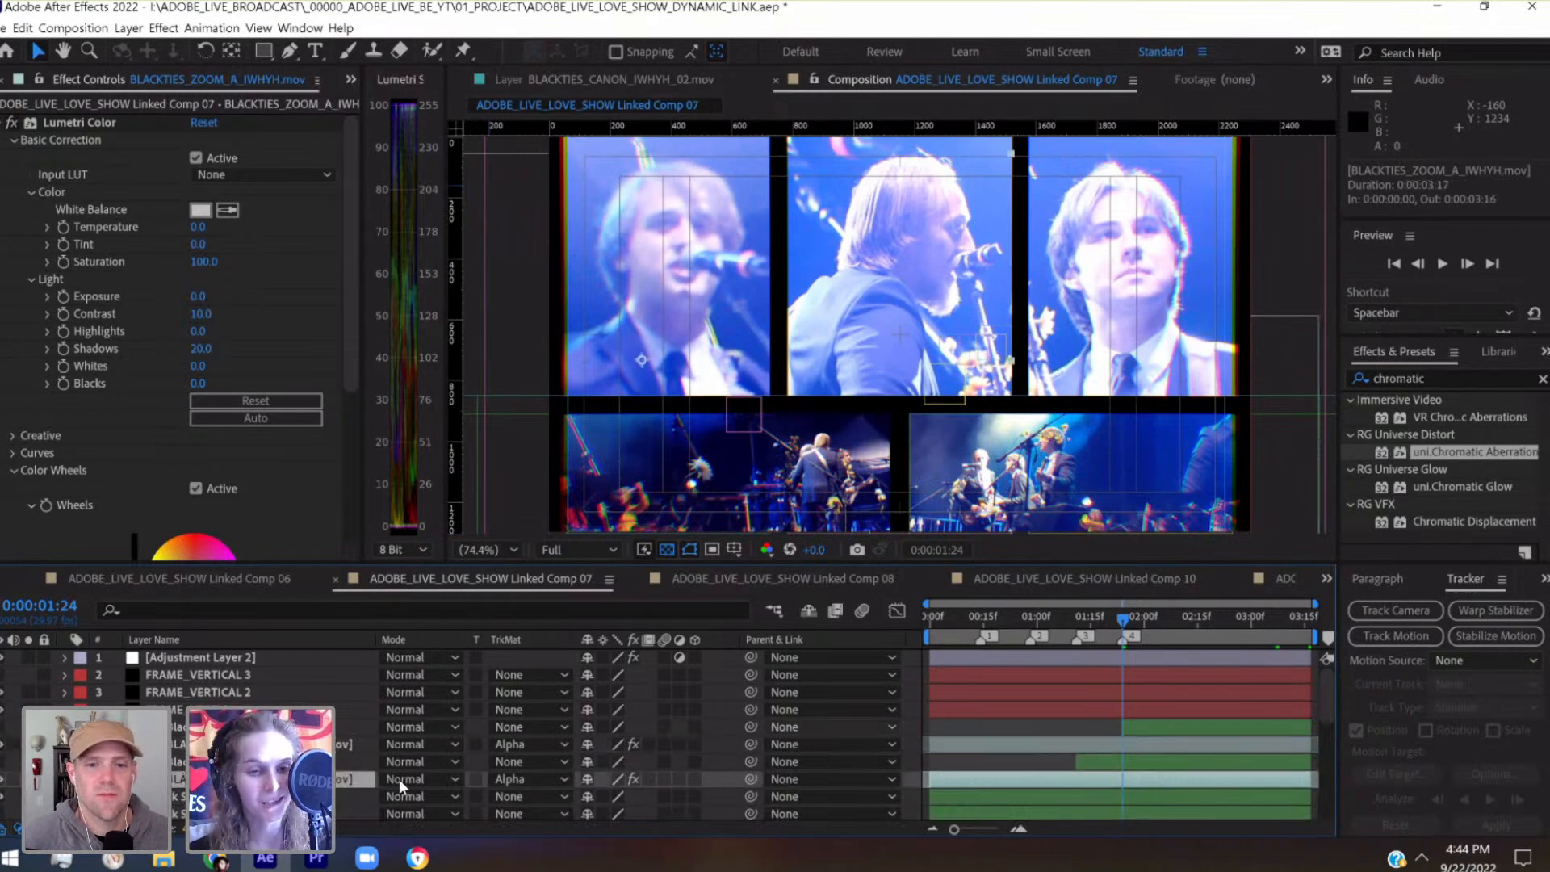
{"action": "left_click", "coordinate": [1078, 619]}
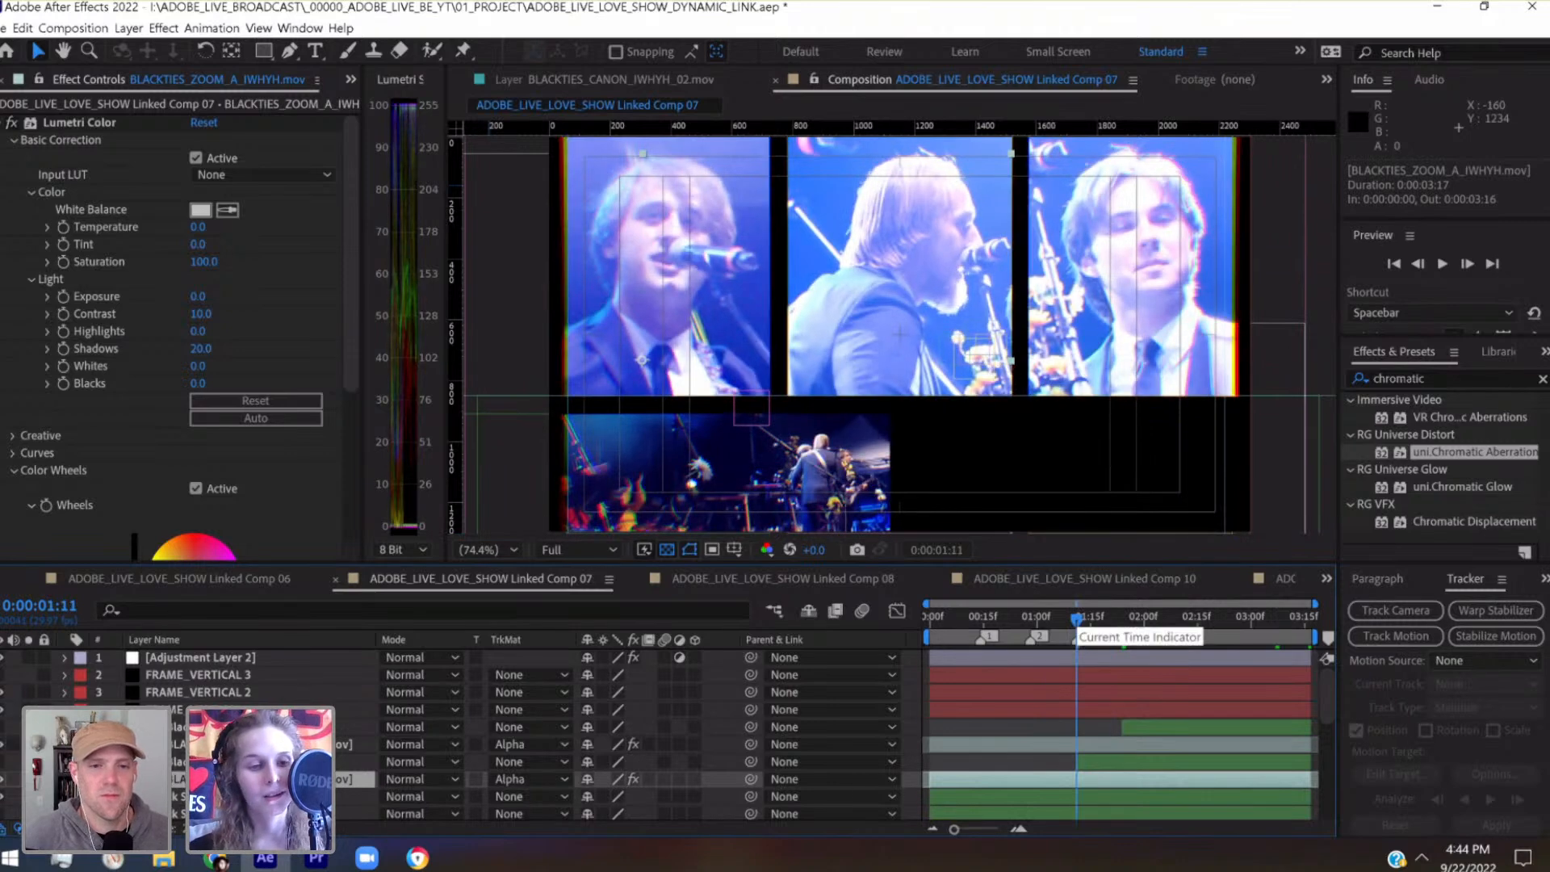
{"action": "left_click", "coordinate": [65, 779]}
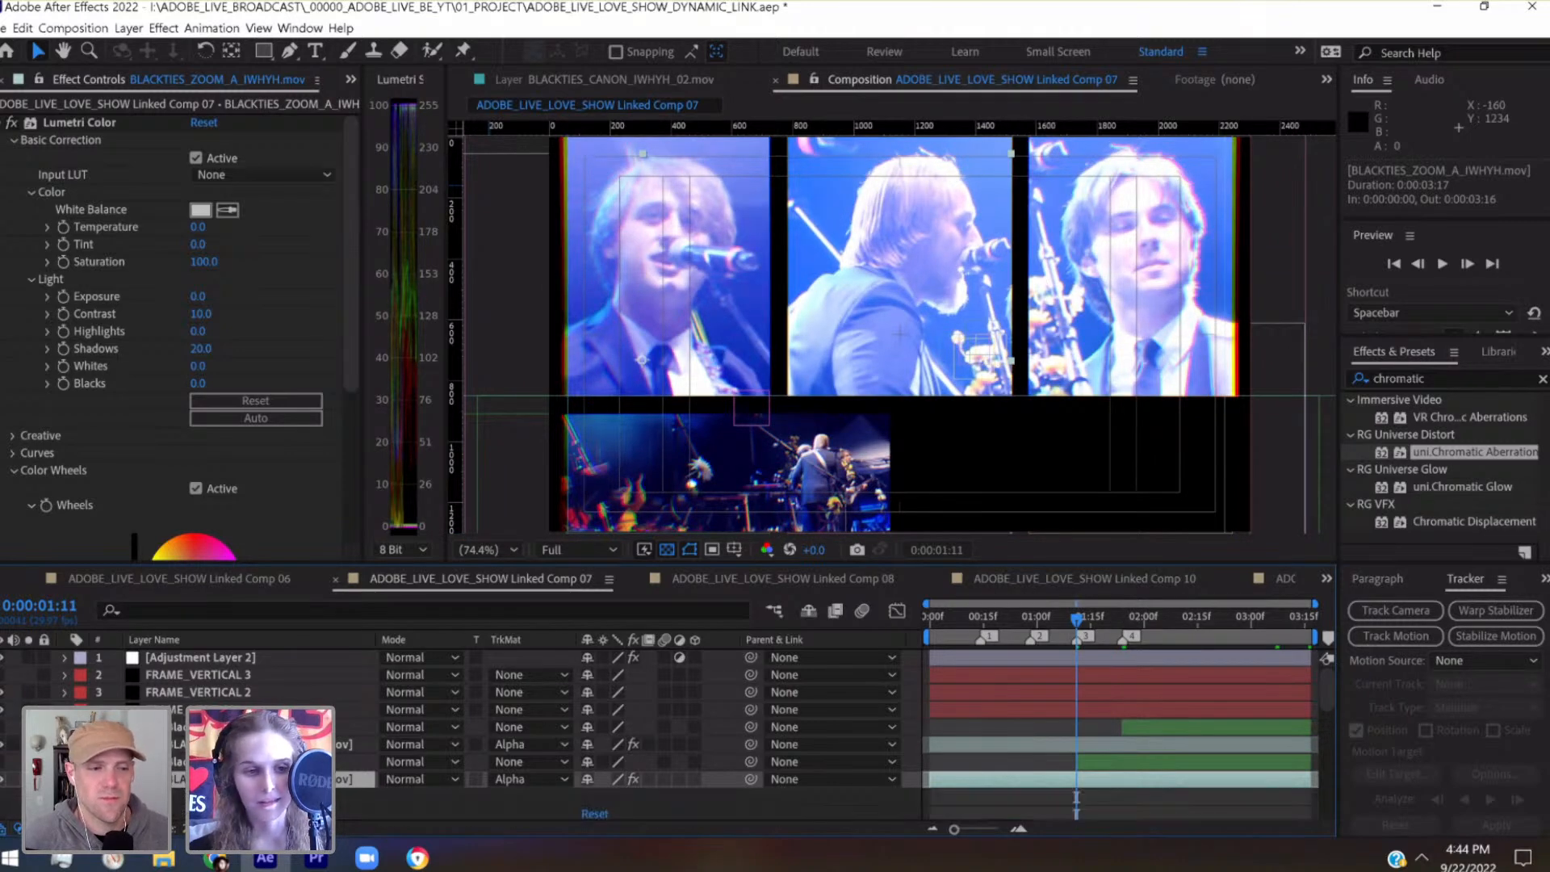
{"action": "scroll", "coordinate": [485, 727], "scroll_direction": "down", "scroll_amount": 3}
{"action": "left_click", "coordinate": [118, 740]}
{"action": "left_click", "coordinate": [118, 758]}
{"action": "scroll", "coordinate": [1189, 739], "scroll_direction": "up", "scroll_amount": 3}
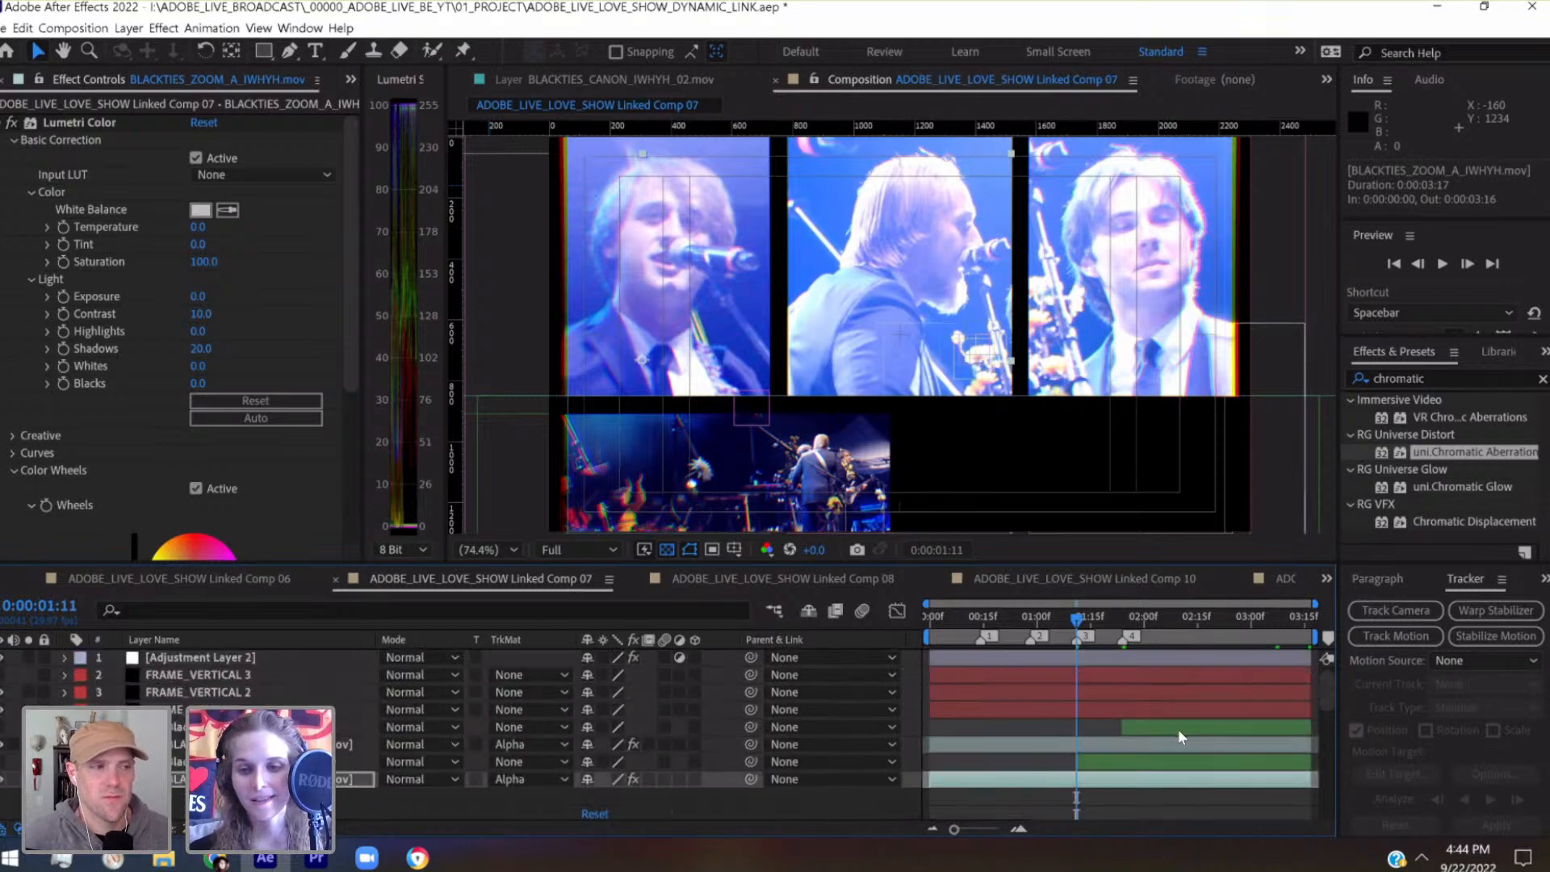
Reveal layer 6's keyframed properties and add Position keyframes of 1790.0, 1001.0 at 0:00:01:11 and 0:00:03:16
{"action": "left_click", "coordinate": [1178, 746]}
{"action": "key", "text": "u"}
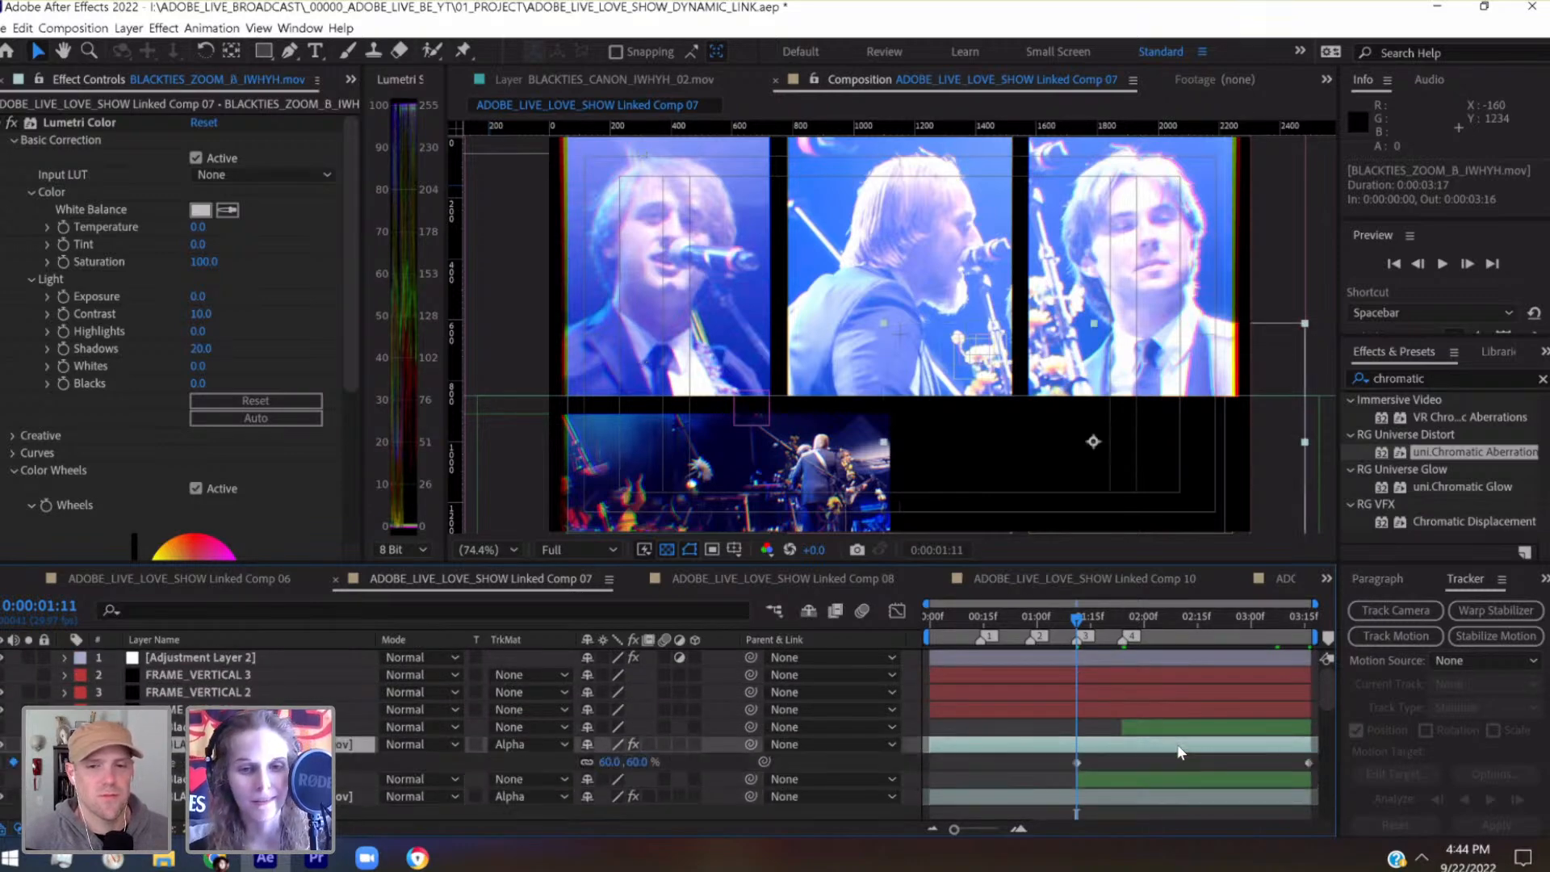
{"action": "left_click_drag", "start_coordinate": [1131, 623], "coordinate": [1078, 634]}
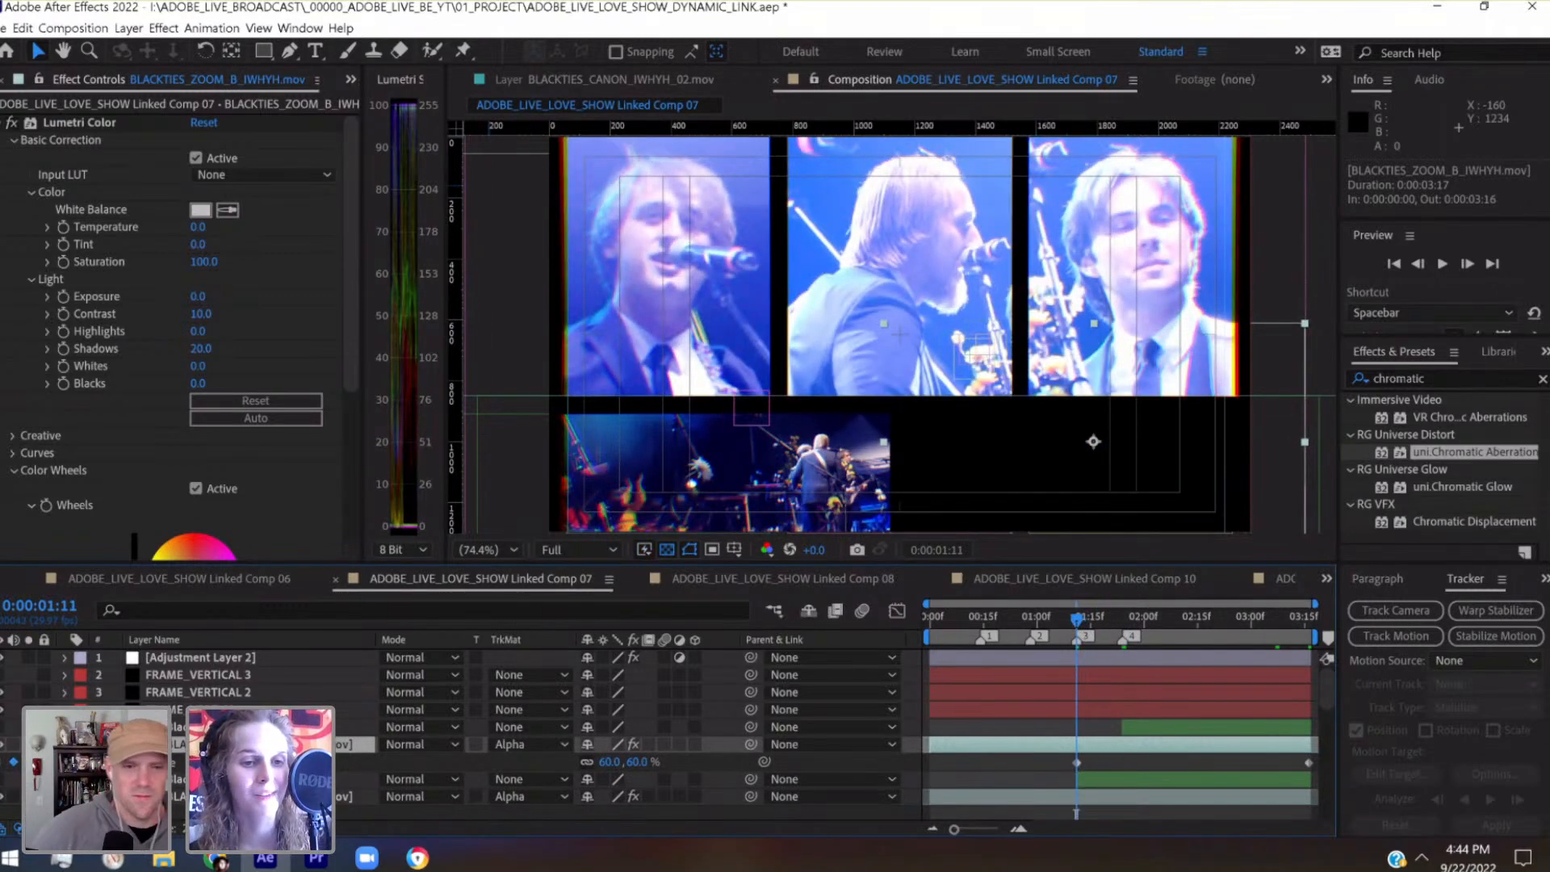
{"action": "left_click", "coordinate": [66, 745]}
{"action": "left_click", "coordinate": [66, 745]}
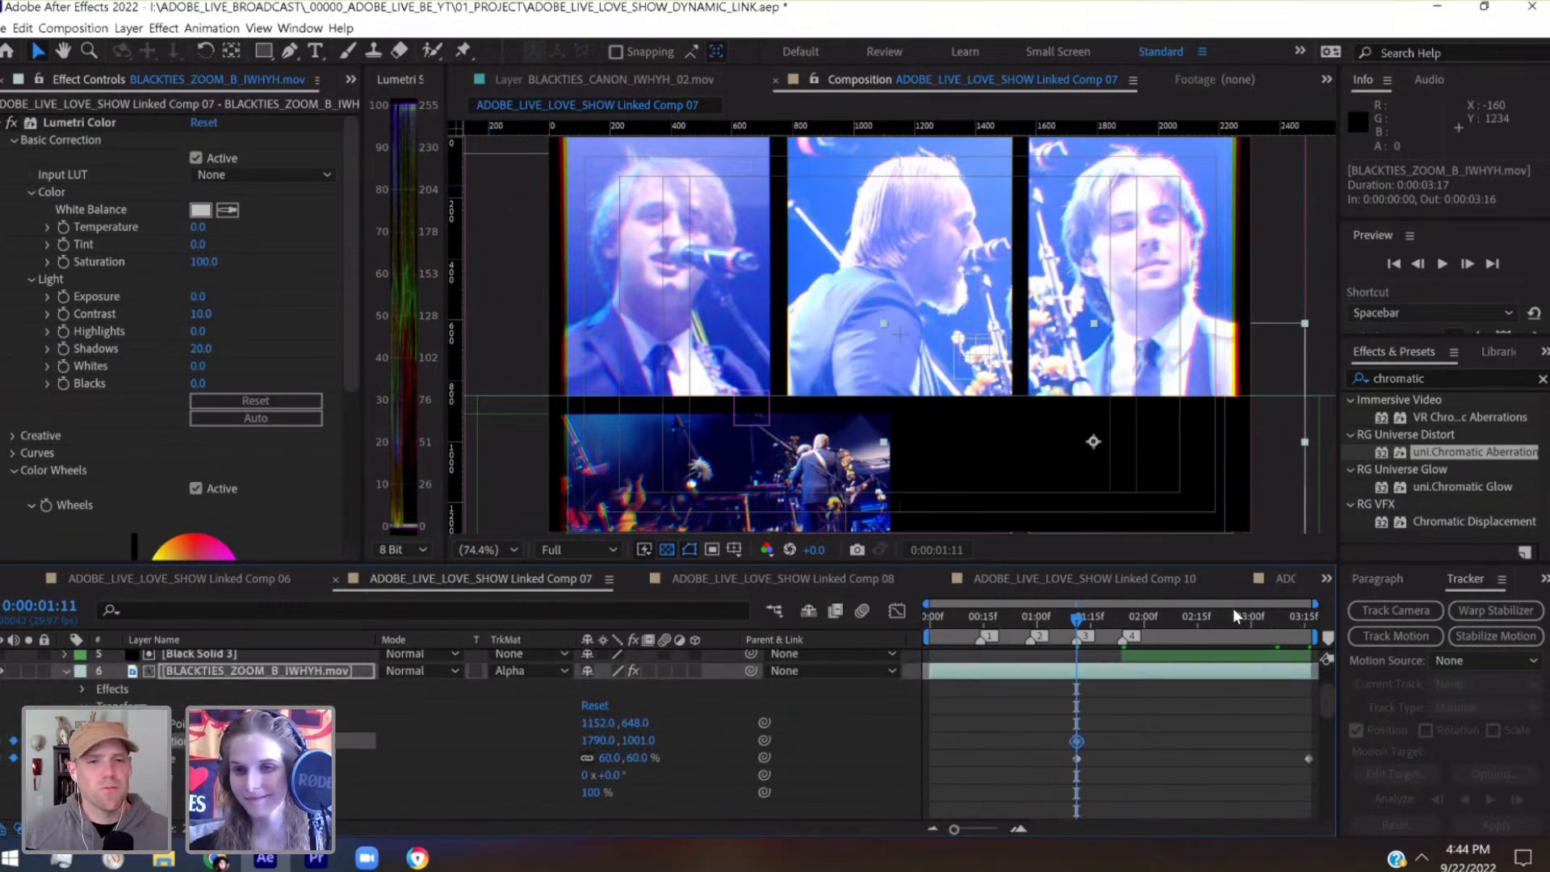
{"action": "left_click_drag", "start_coordinate": [1248, 609], "coordinate": [1314, 630]}
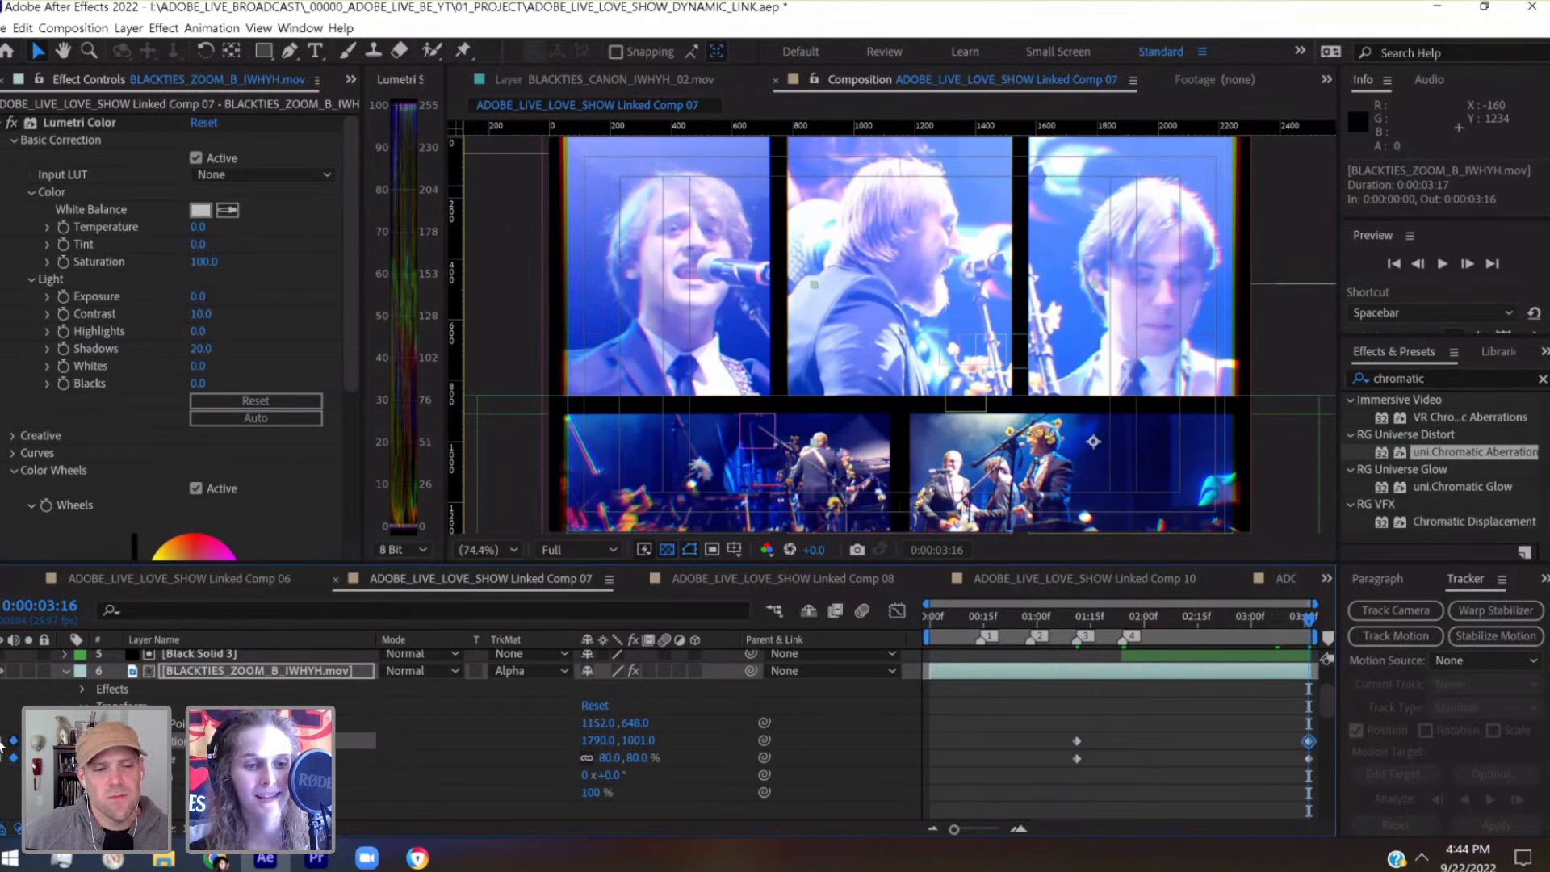
Move layer 6's first Position keyframe to 0:00:01:24, reframe it to 1710.0, 1001.0, and preview the move
{"action": "left_click", "coordinate": [1123, 623]}
{"action": "left_click_drag", "start_coordinate": [1079, 740], "coordinate": [1131, 740]}
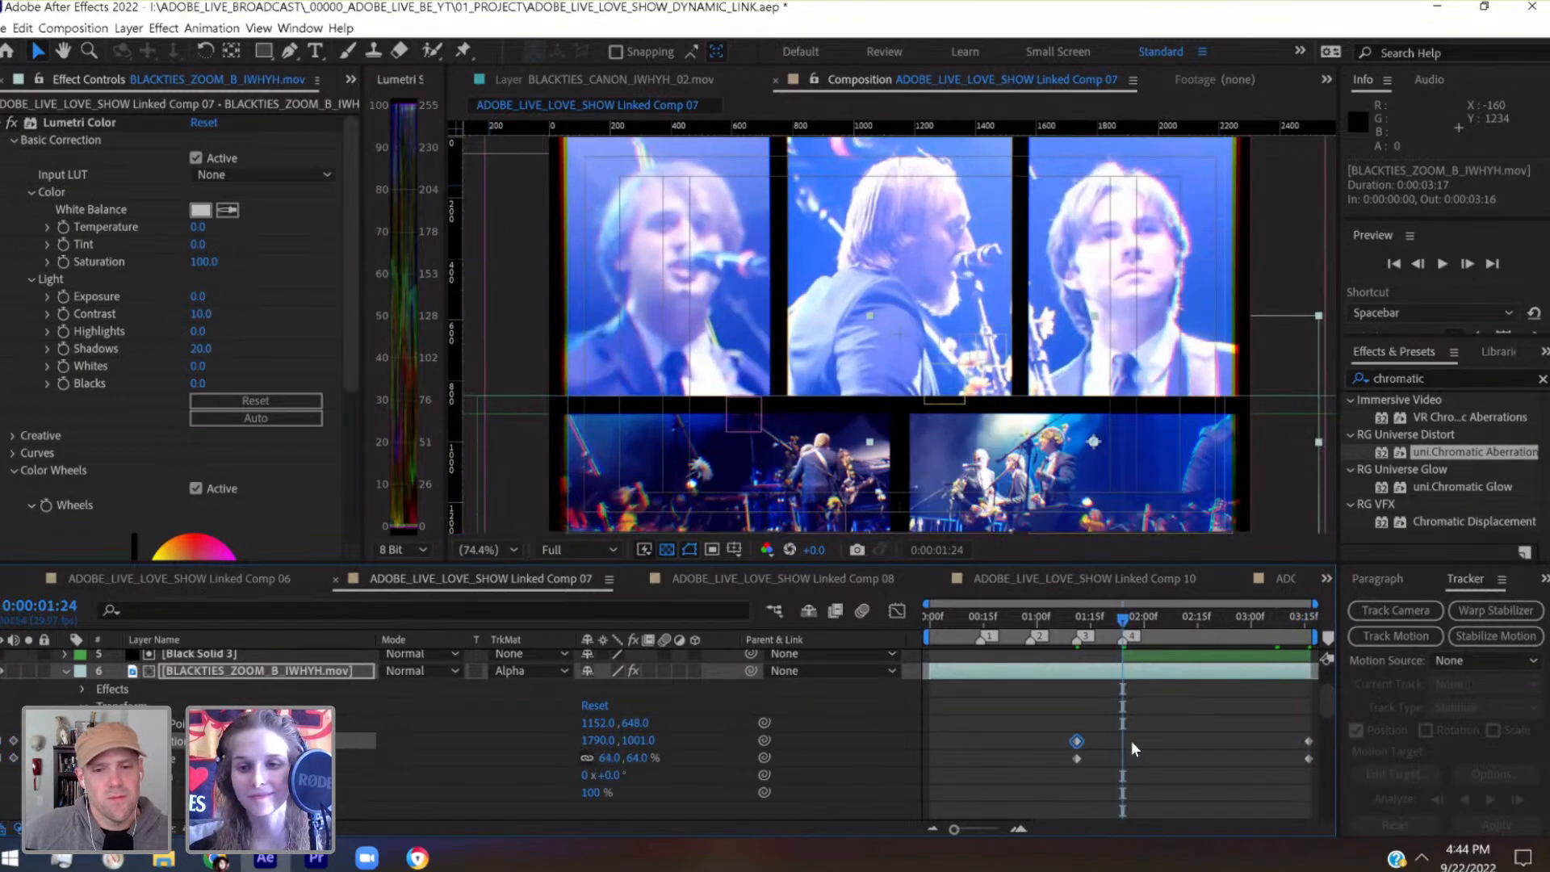
{"action": "left_click", "coordinate": [1142, 681]}
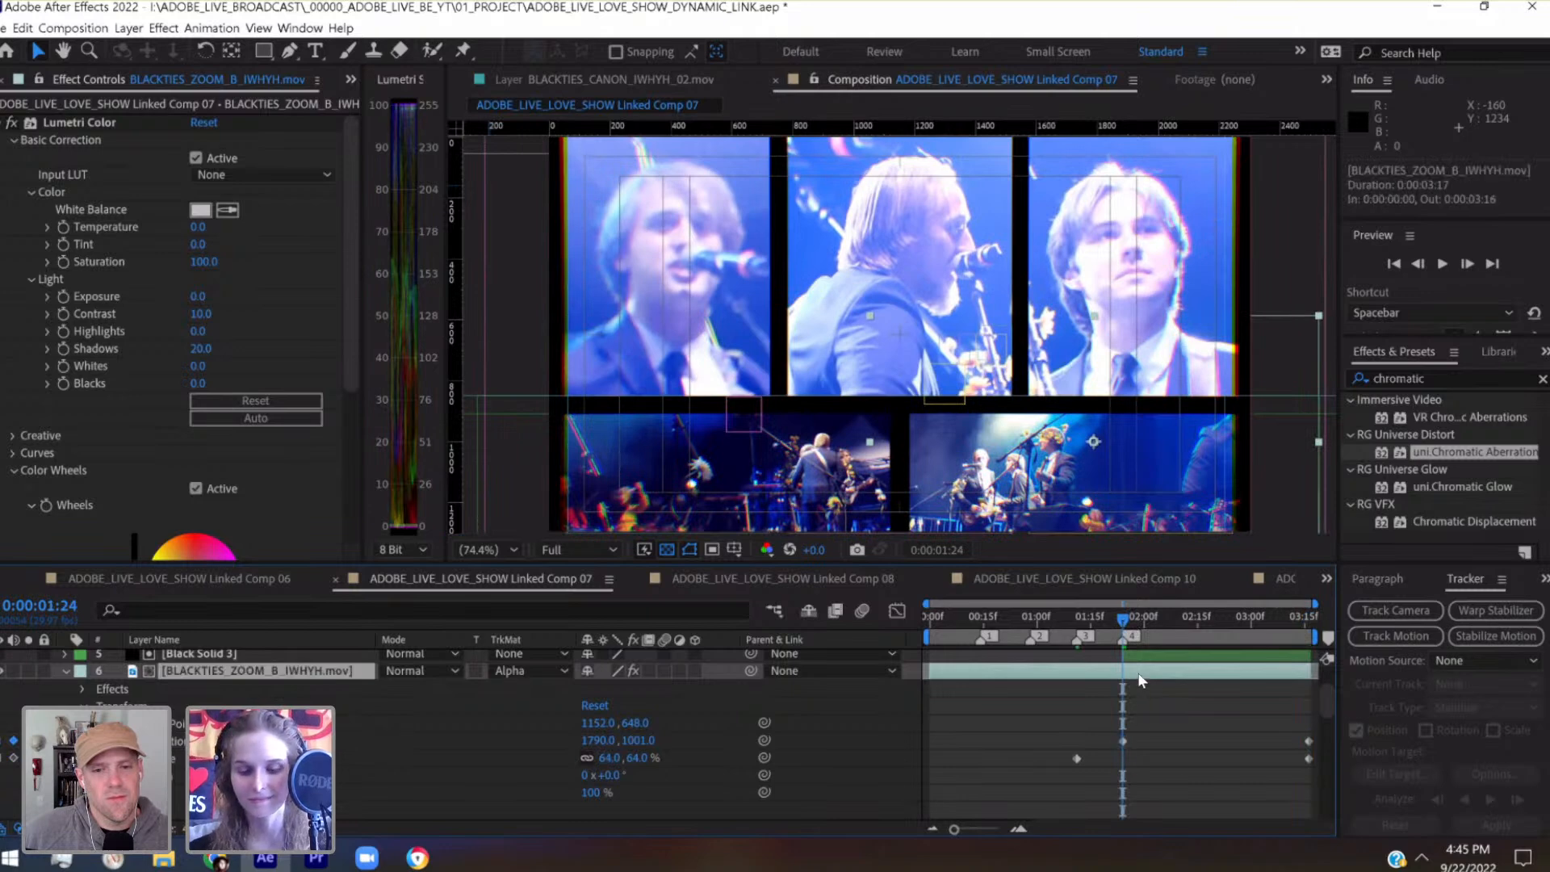
{"action": "key", "text": "shift+Left"}
{"action": "key", "text": "shift+Left"}
{"action": "key", "text": "shift+Left"}
{"action": "key", "text": "shift+Left"}
{"action": "key", "text": "shift+Left"}
{"action": "key", "text": "shift+Left"}
{"action": "key", "text": "shift+Left"}
{"action": "key", "text": "shift+Left"}
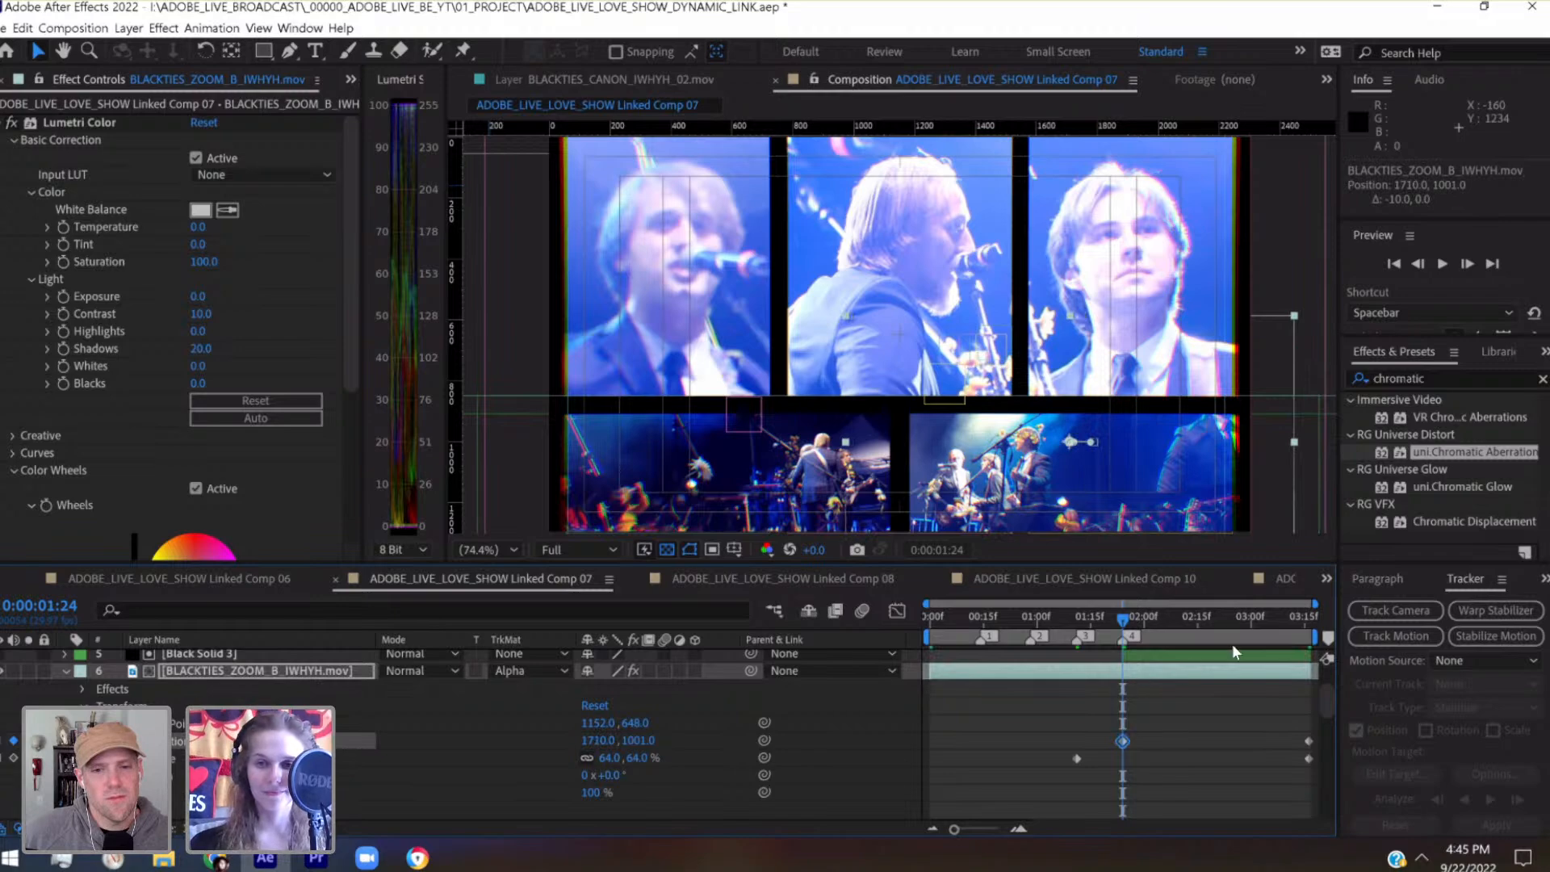
{"action": "key", "text": "space"}
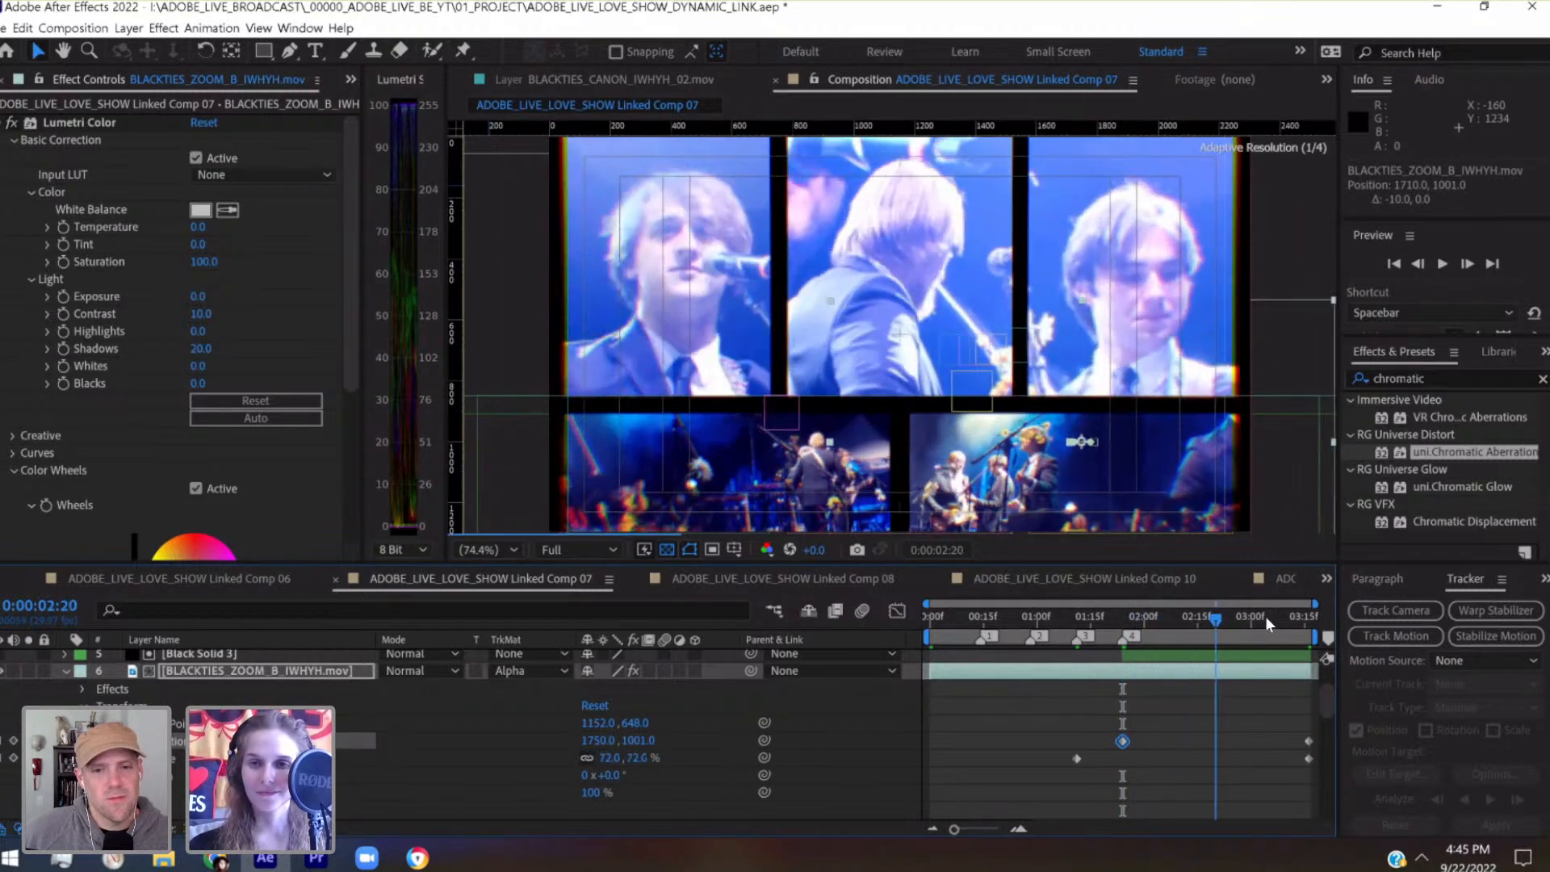
{"action": "left_click_drag", "start_coordinate": [1306, 619], "coordinate": [1083, 642]}
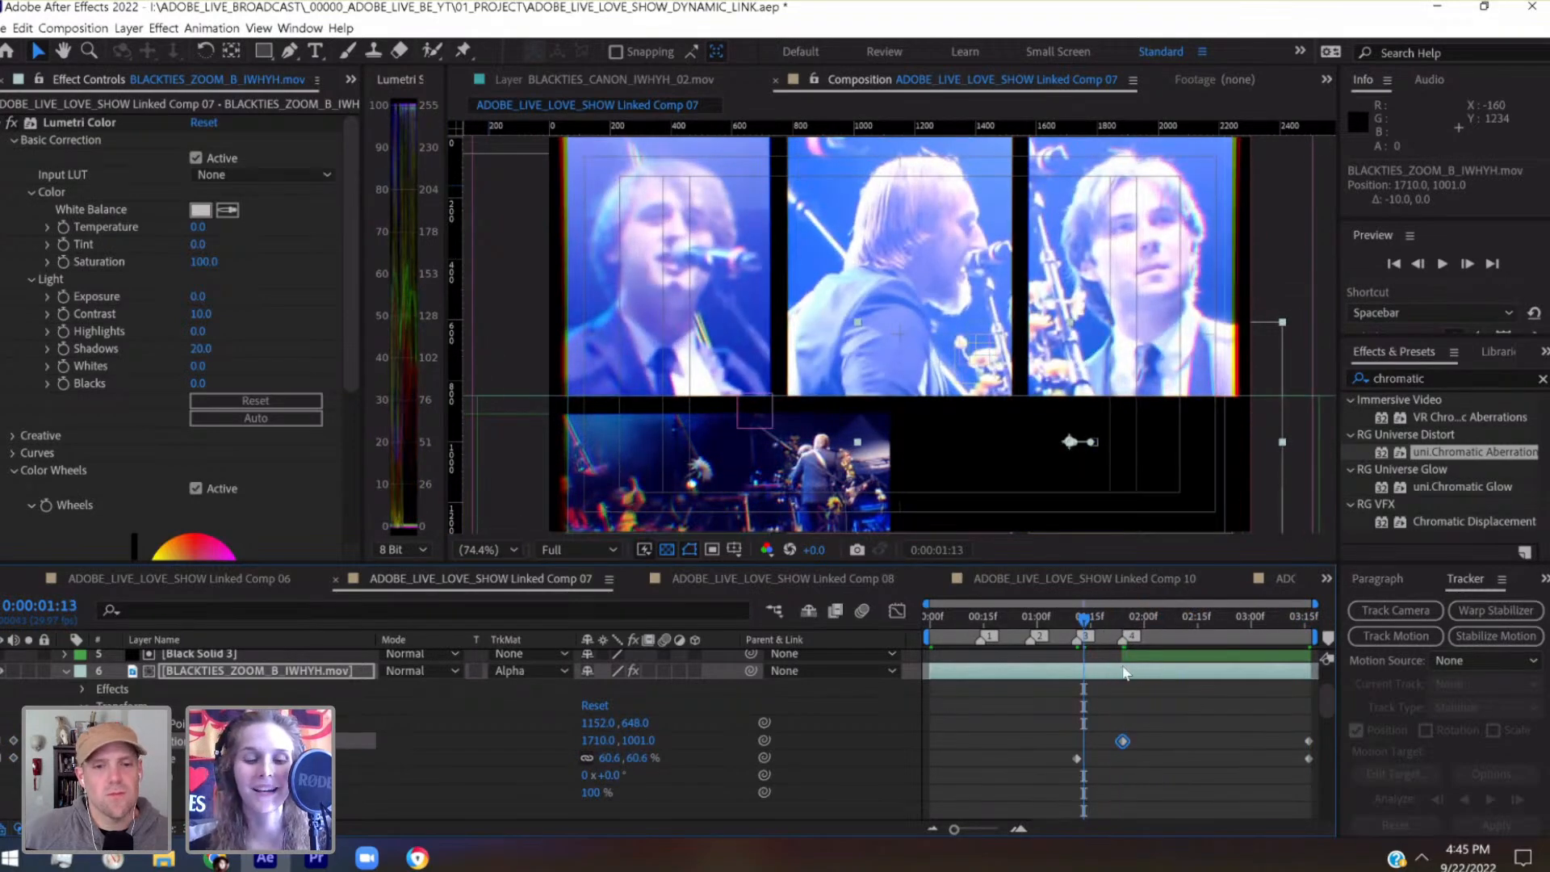
Collapse layer 6 and set layer 8's Scale to 125% at 0:00:03:16
{"action": "left_click", "coordinate": [66, 672]}
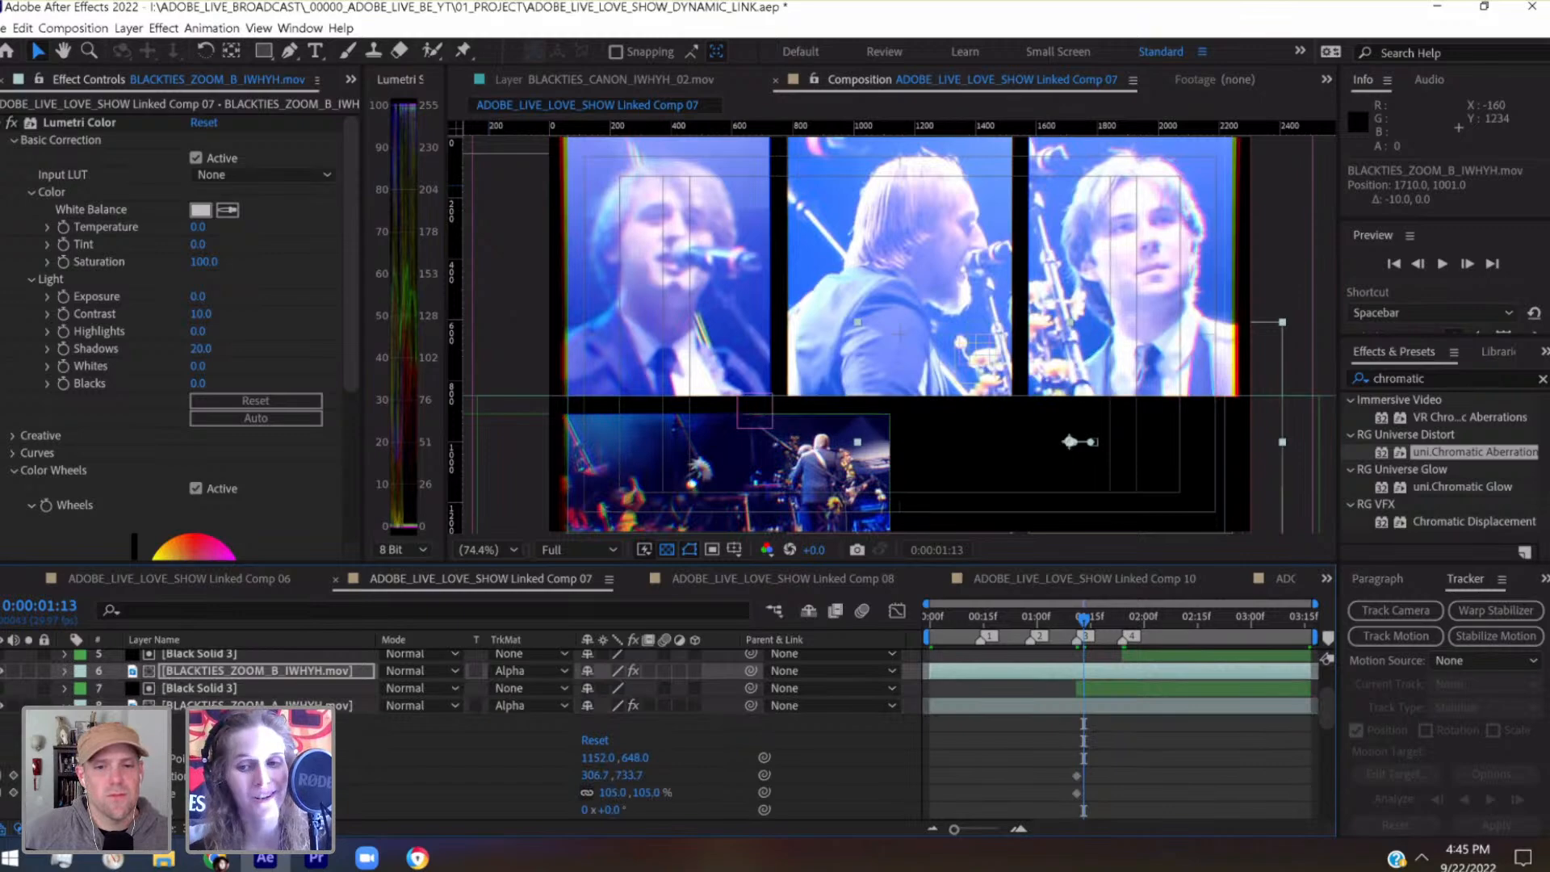
{"action": "left_click_drag", "start_coordinate": [1146, 619], "coordinate": [1355, 620]}
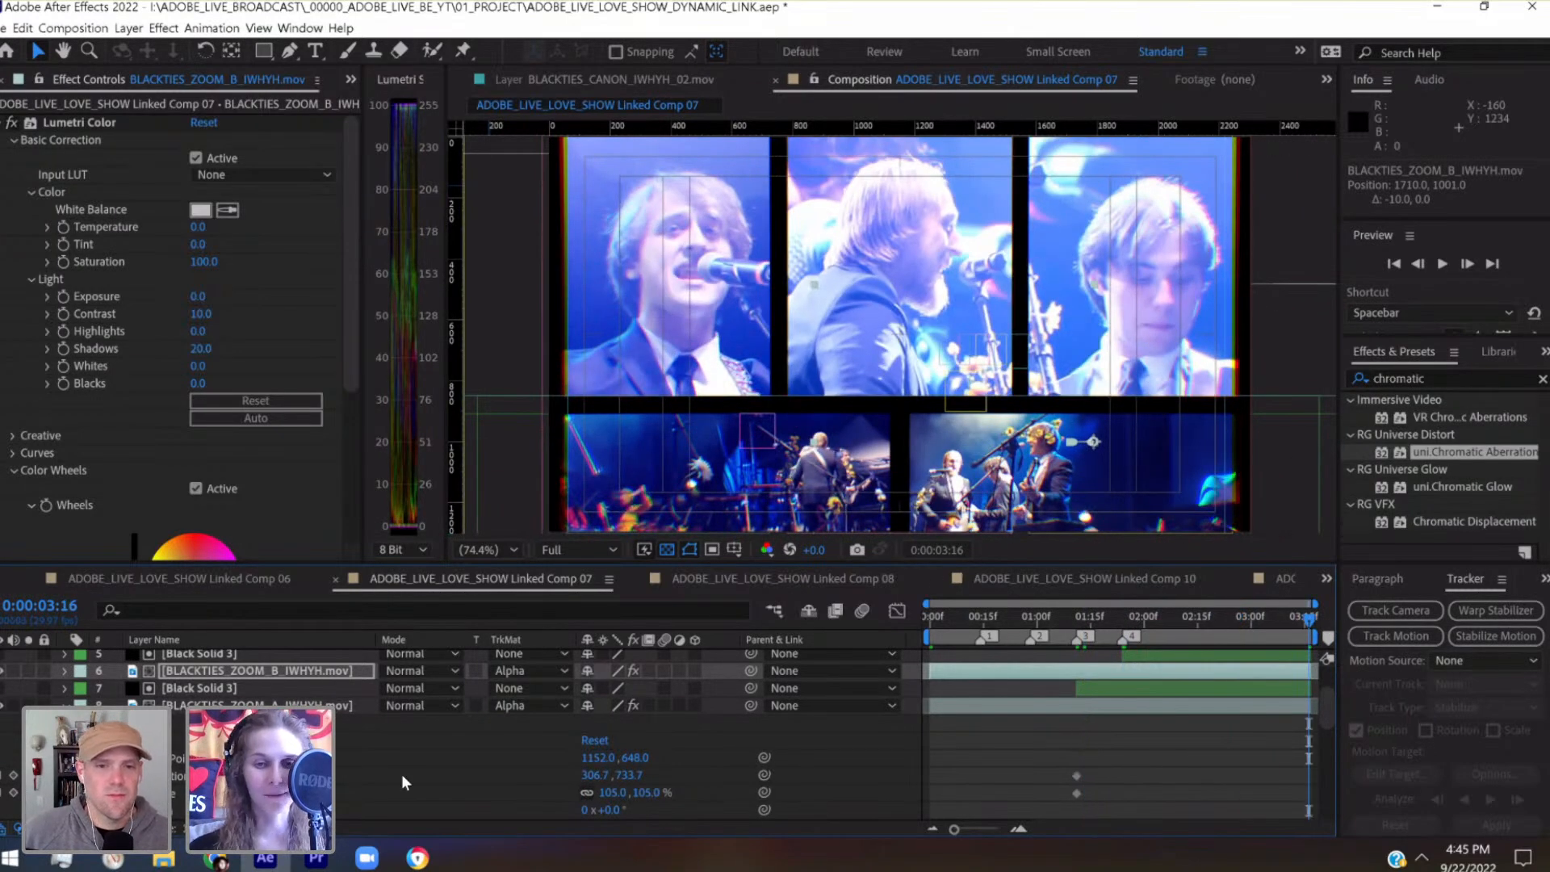
{"action": "left_click", "coordinate": [1078, 706]}
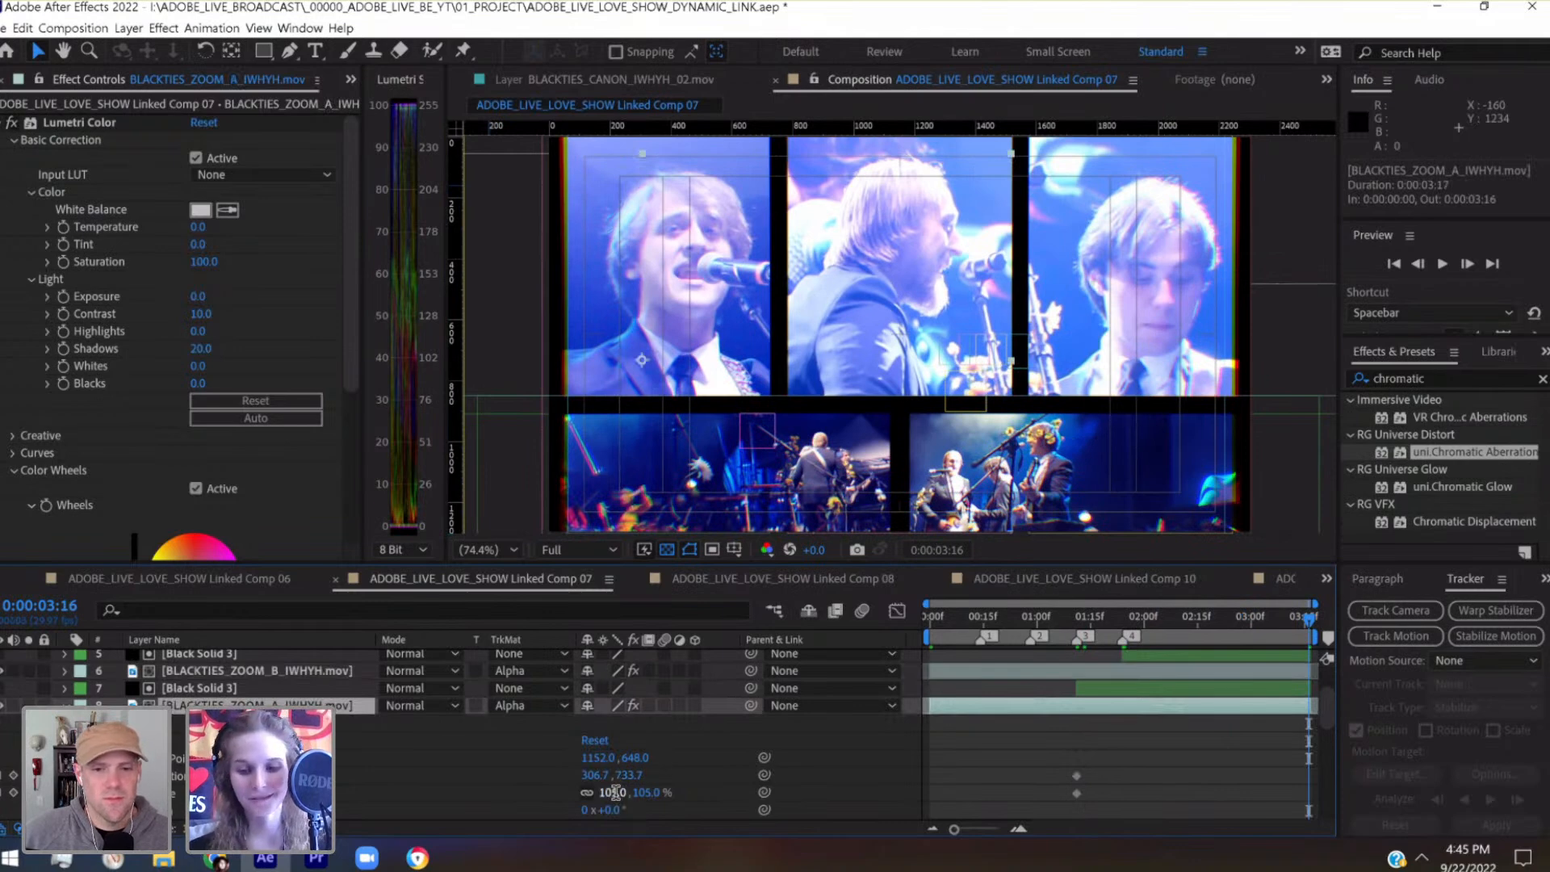
{"action": "key", "text": "Return"}
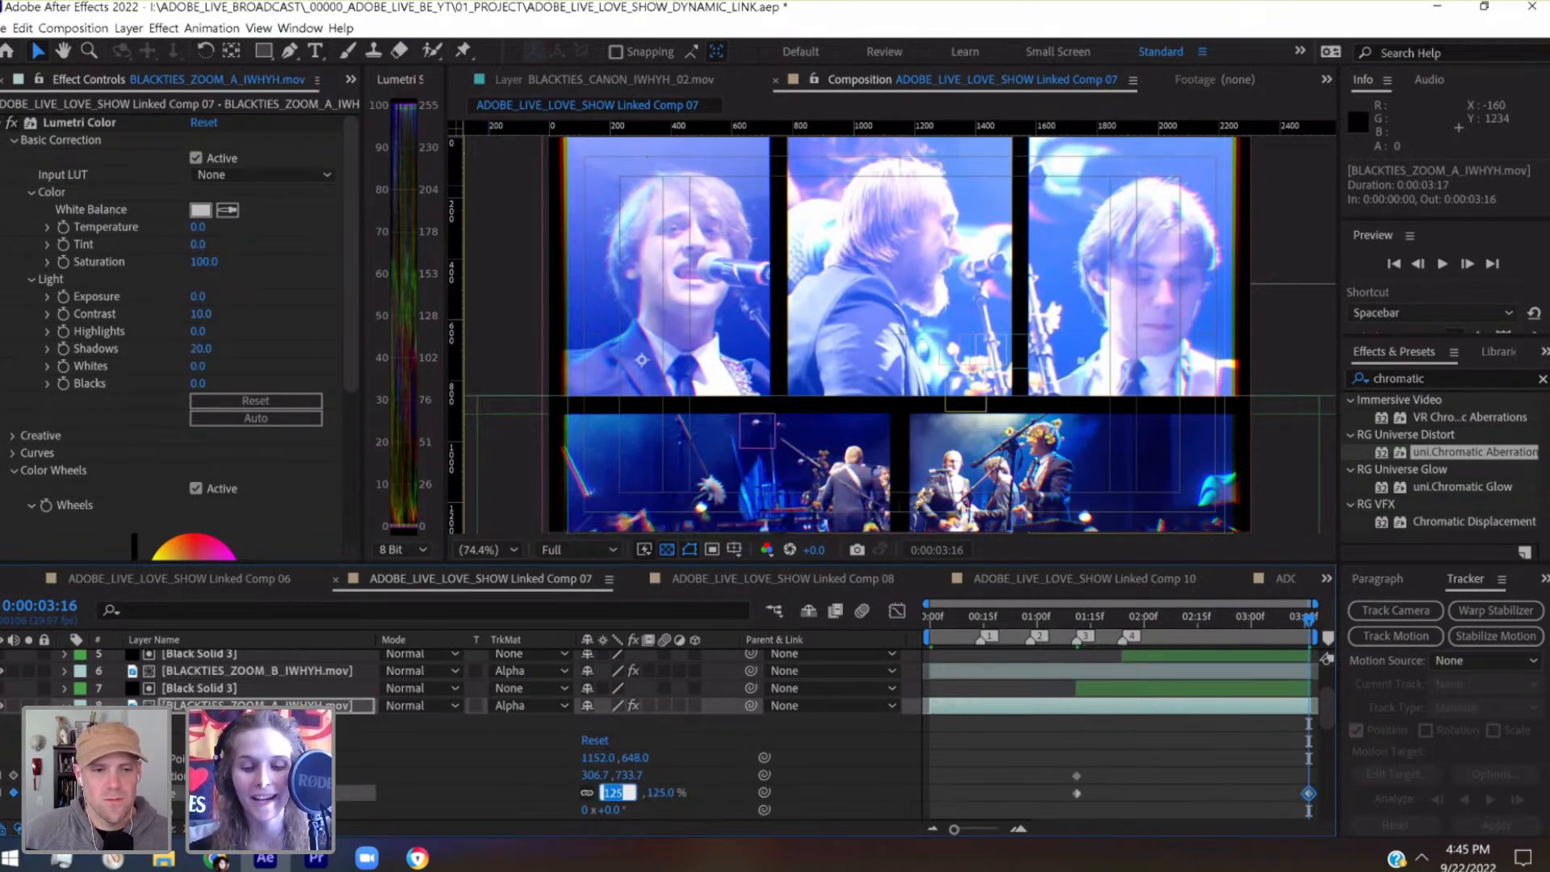
{"action": "key", "text": "Return"}
Nudge layer 8 at 0:00:03:16 to Position 176.7, 673.7 so the band stays framed in its lower panel
{"action": "key", "text": "shift+Left"}
{"action": "key", "text": "shift+Left"}
{"action": "key", "text": "shift+Left"}
{"action": "key", "text": "shift+Left"}
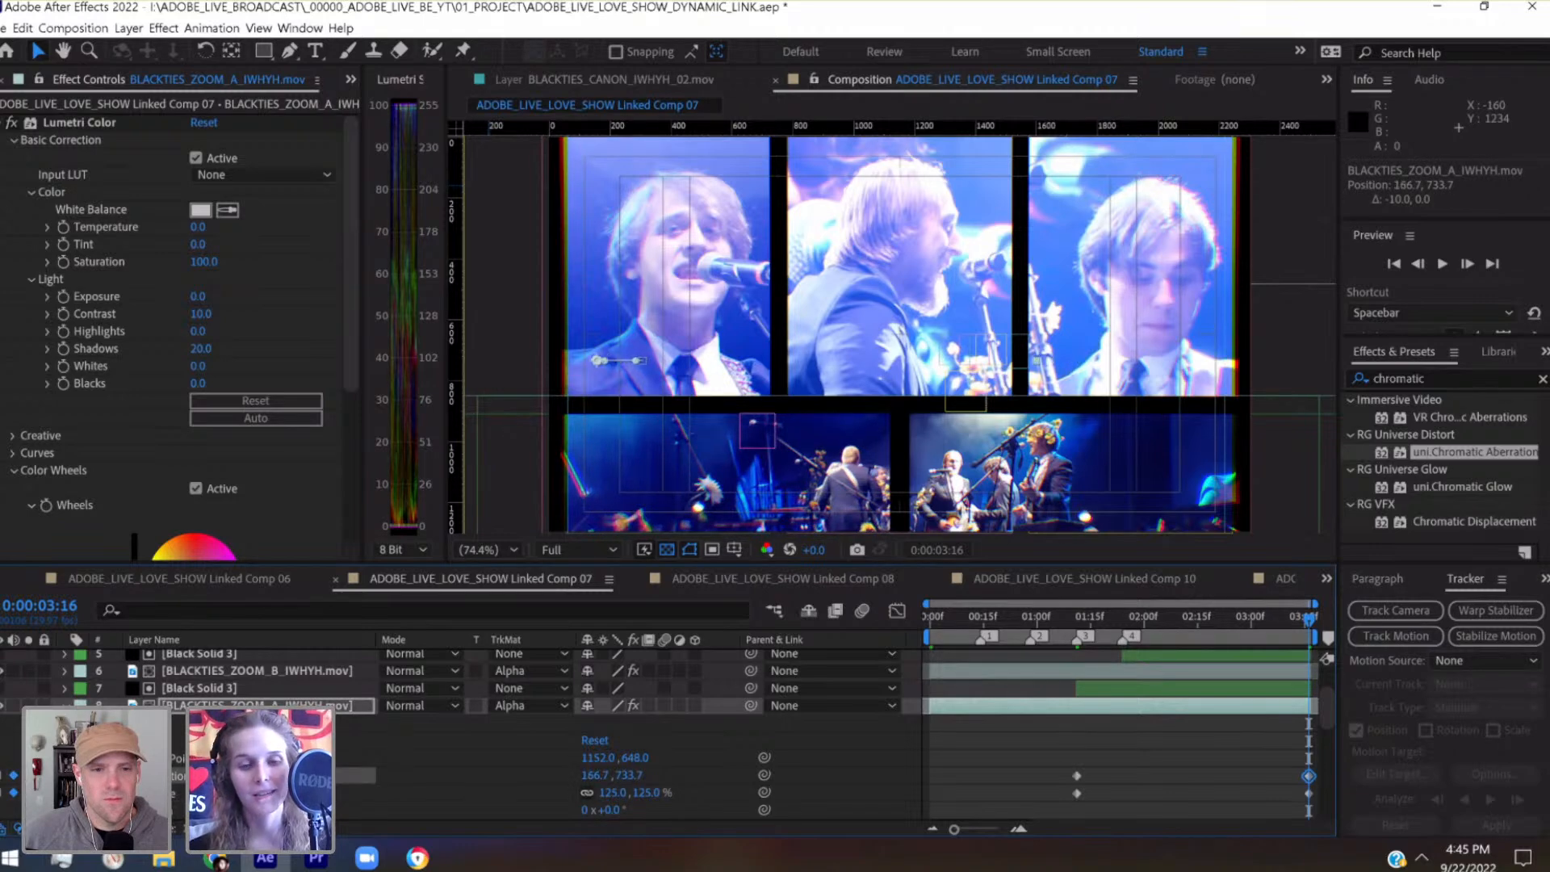
{"action": "key", "text": "shift+Up"}
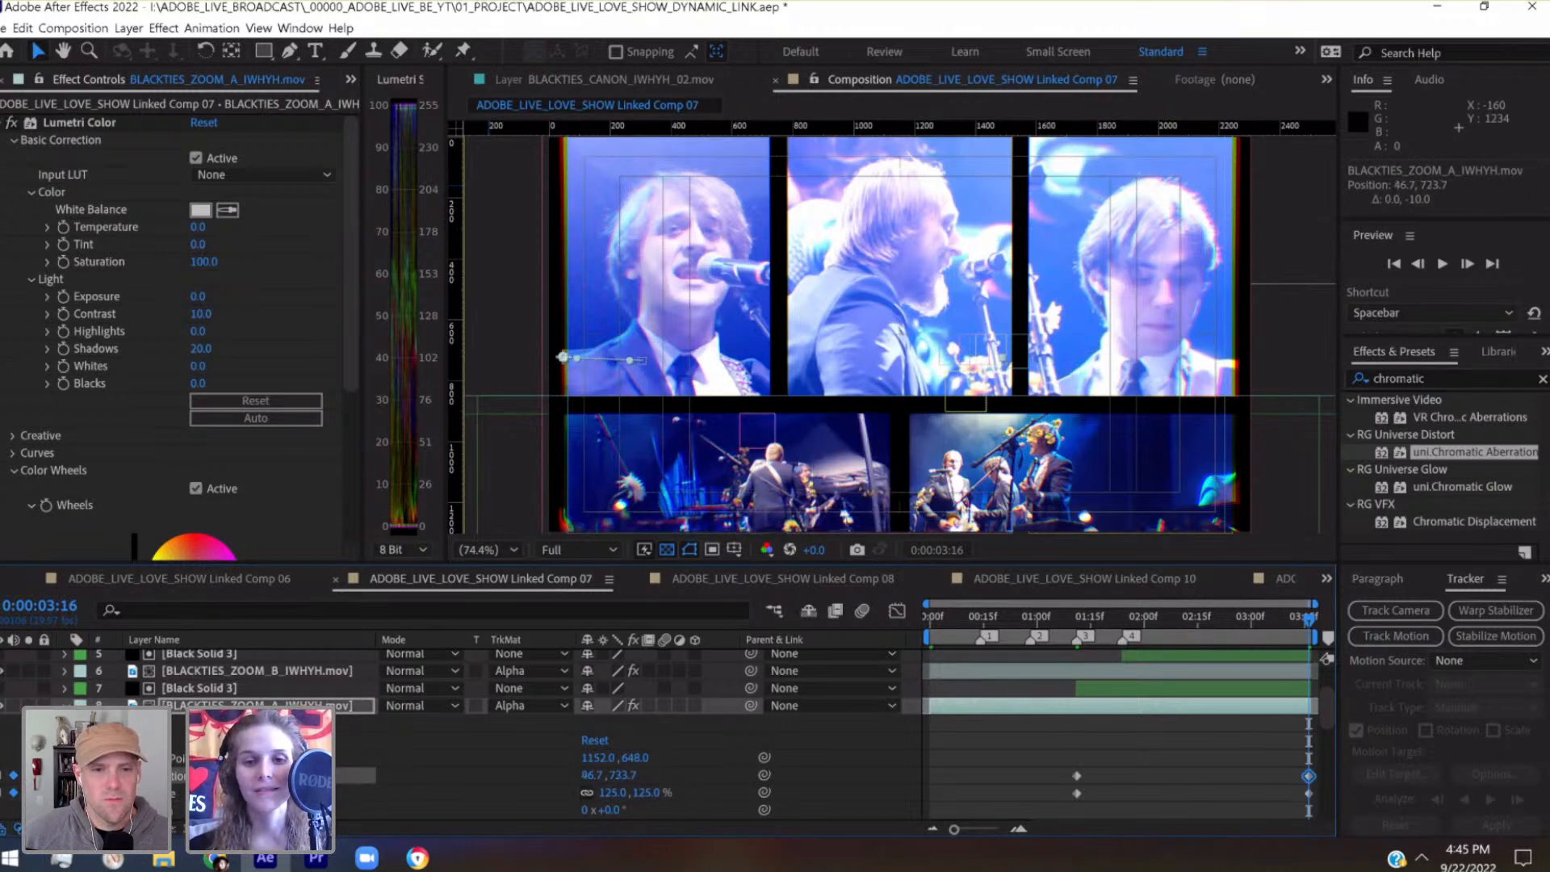
{"action": "key", "text": "shift+Right"}
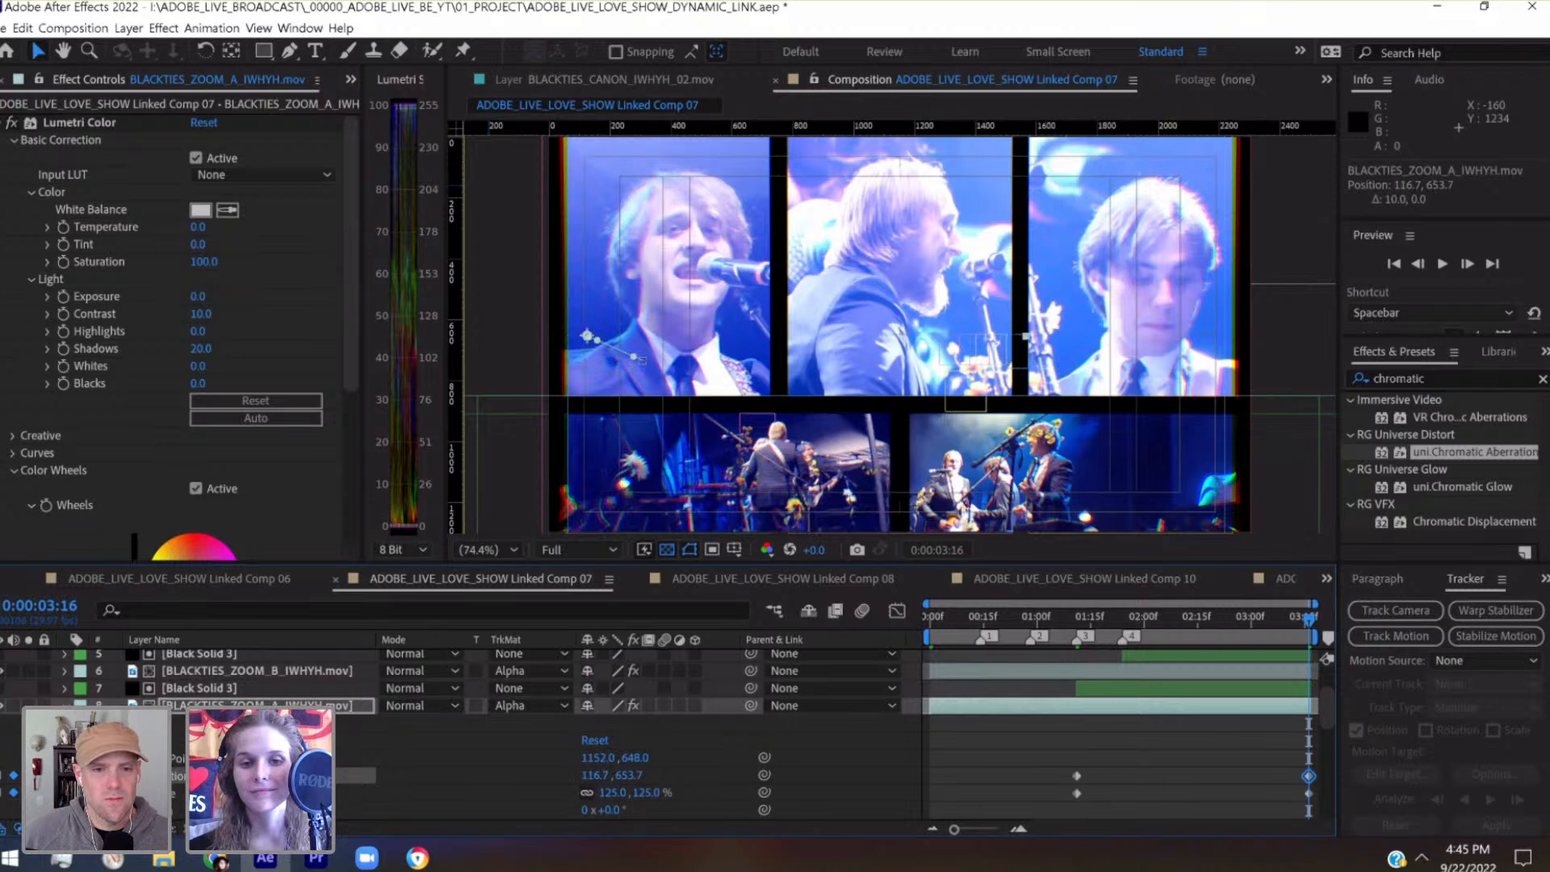
{"action": "key", "text": "shift+Down"}
{"action": "key", "text": "shift+Down"}
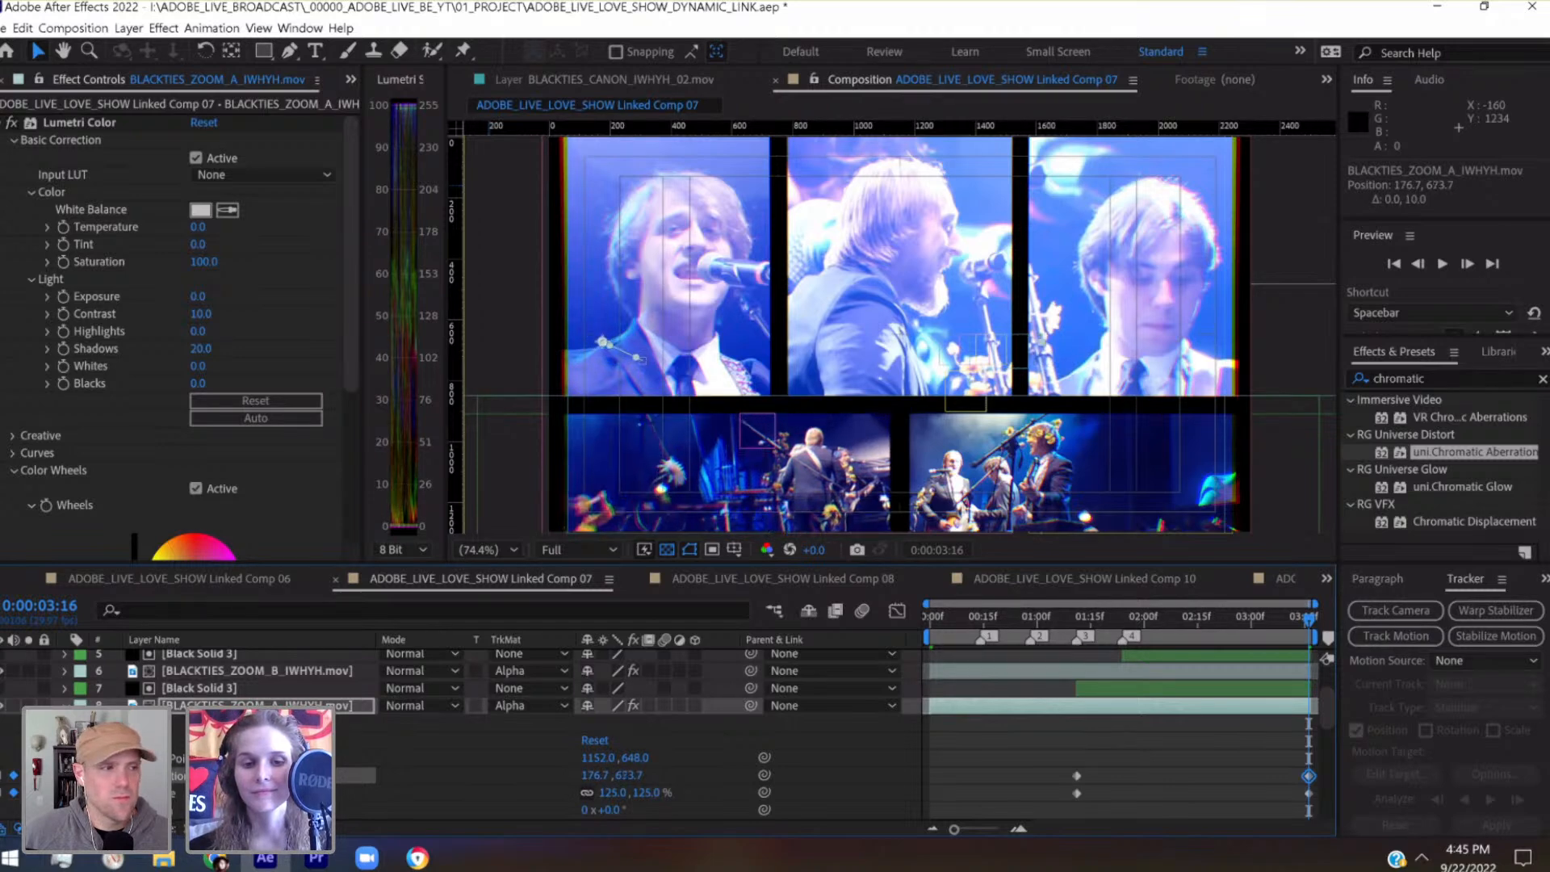
Return to the start of the composition, save the project, and play back the five-panel animation
{"action": "left_click_drag", "start_coordinate": [1305, 615], "coordinate": [893, 646]}
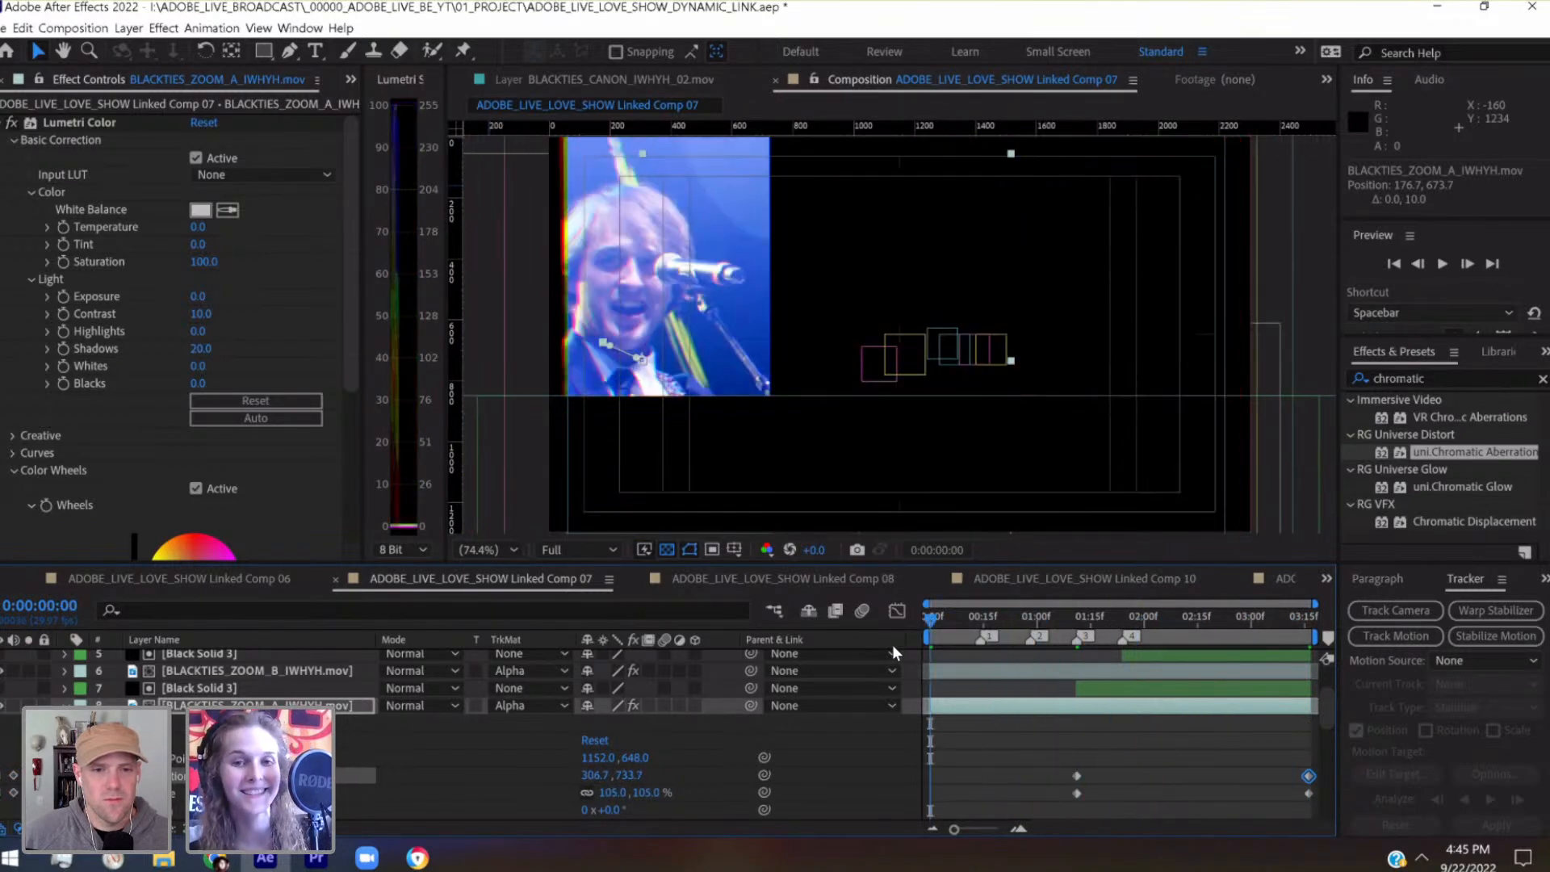
{"action": "key", "text": "ctrl+s"}
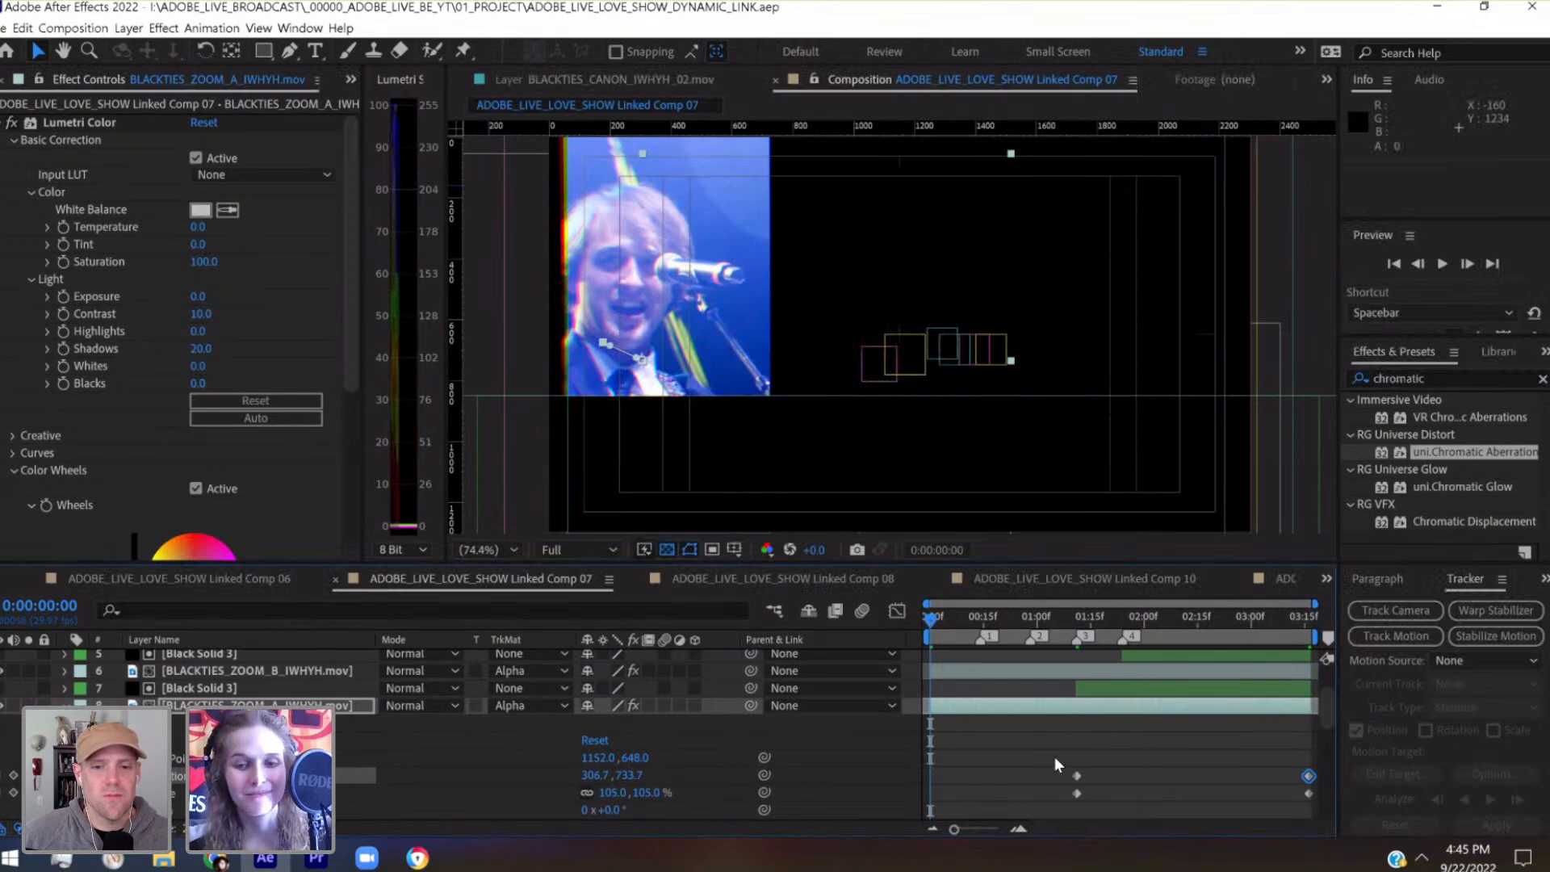
{"action": "key", "text": "space"}
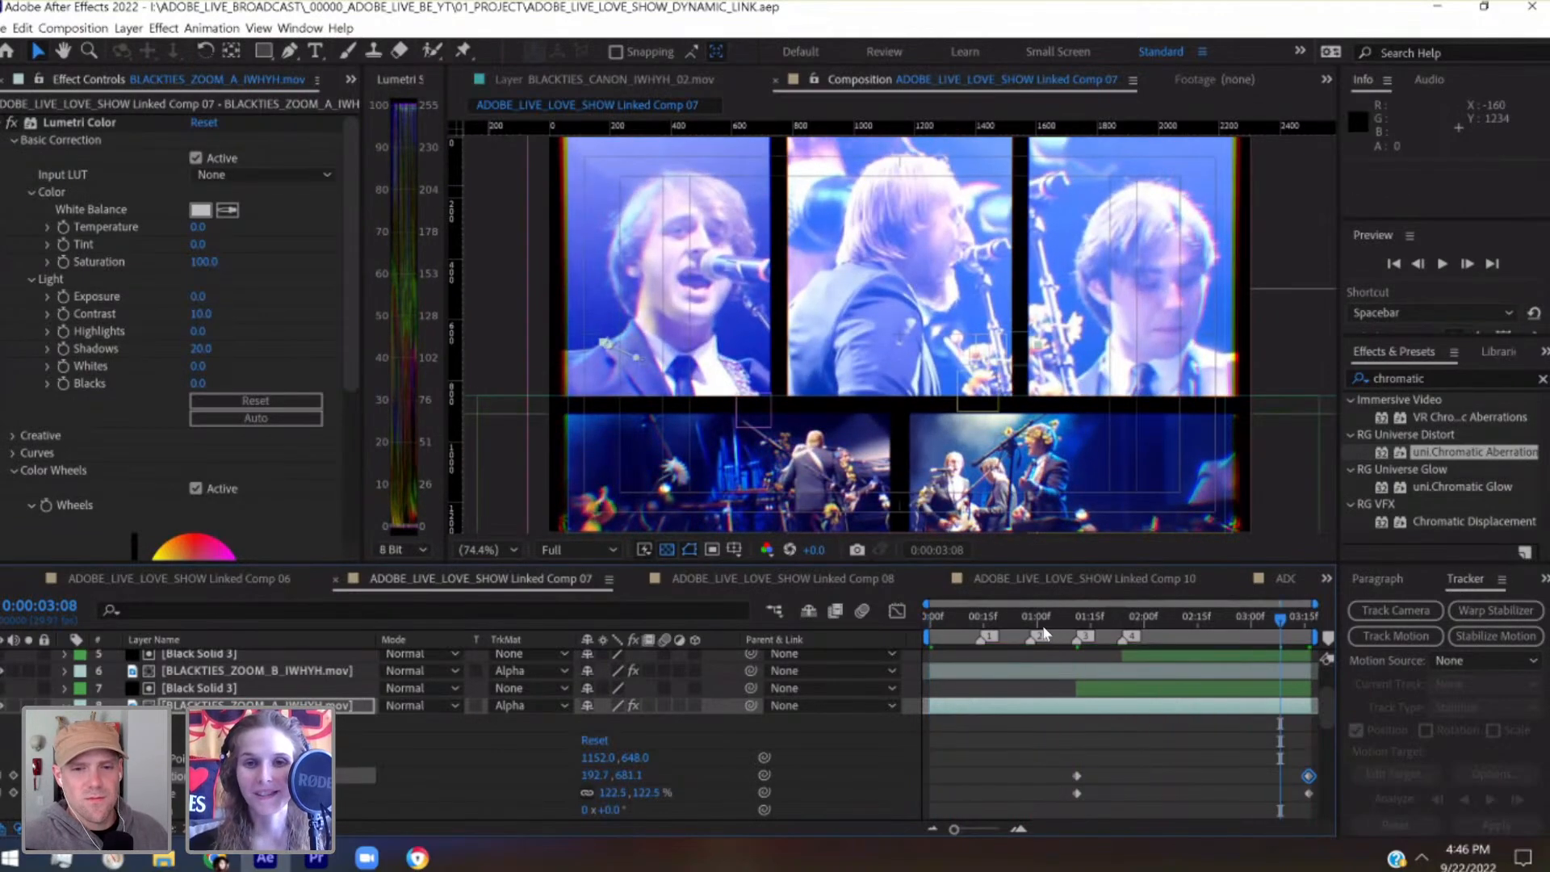
Scrub through the opening second or so and browse the layer stack to examine the upper panels' motion
{"action": "left_click", "coordinate": [1049, 622]}
{"action": "left_click_drag", "start_coordinate": [992, 640], "coordinate": [926, 632]}
{"action": "left_click", "coordinate": [1020, 626]}
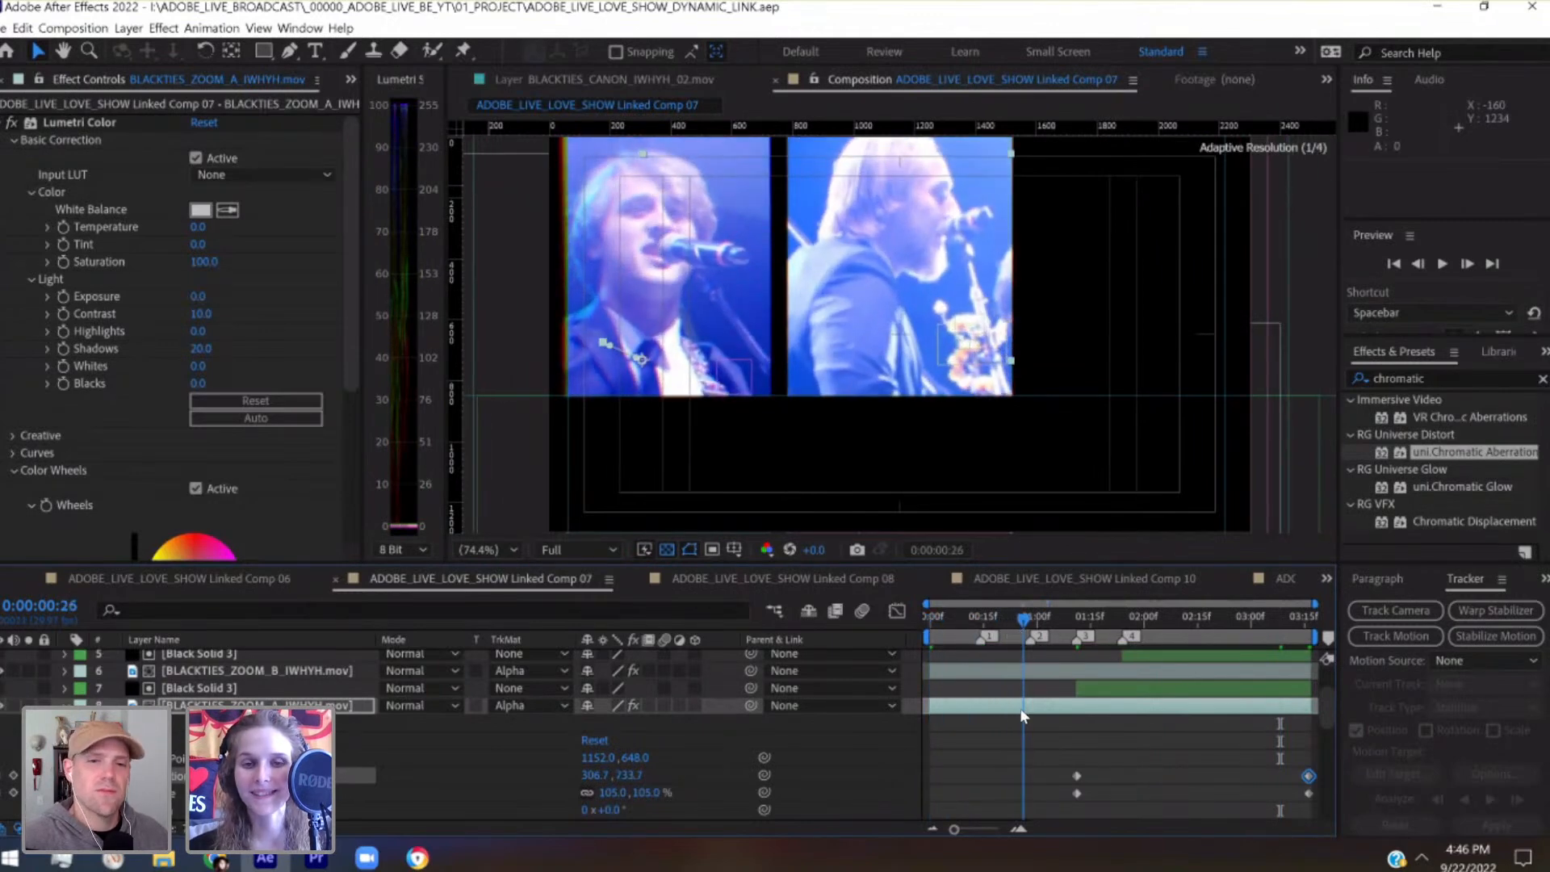
{"action": "scroll", "coordinate": [1020, 707], "scroll_direction": "down", "scroll_amount": 5}
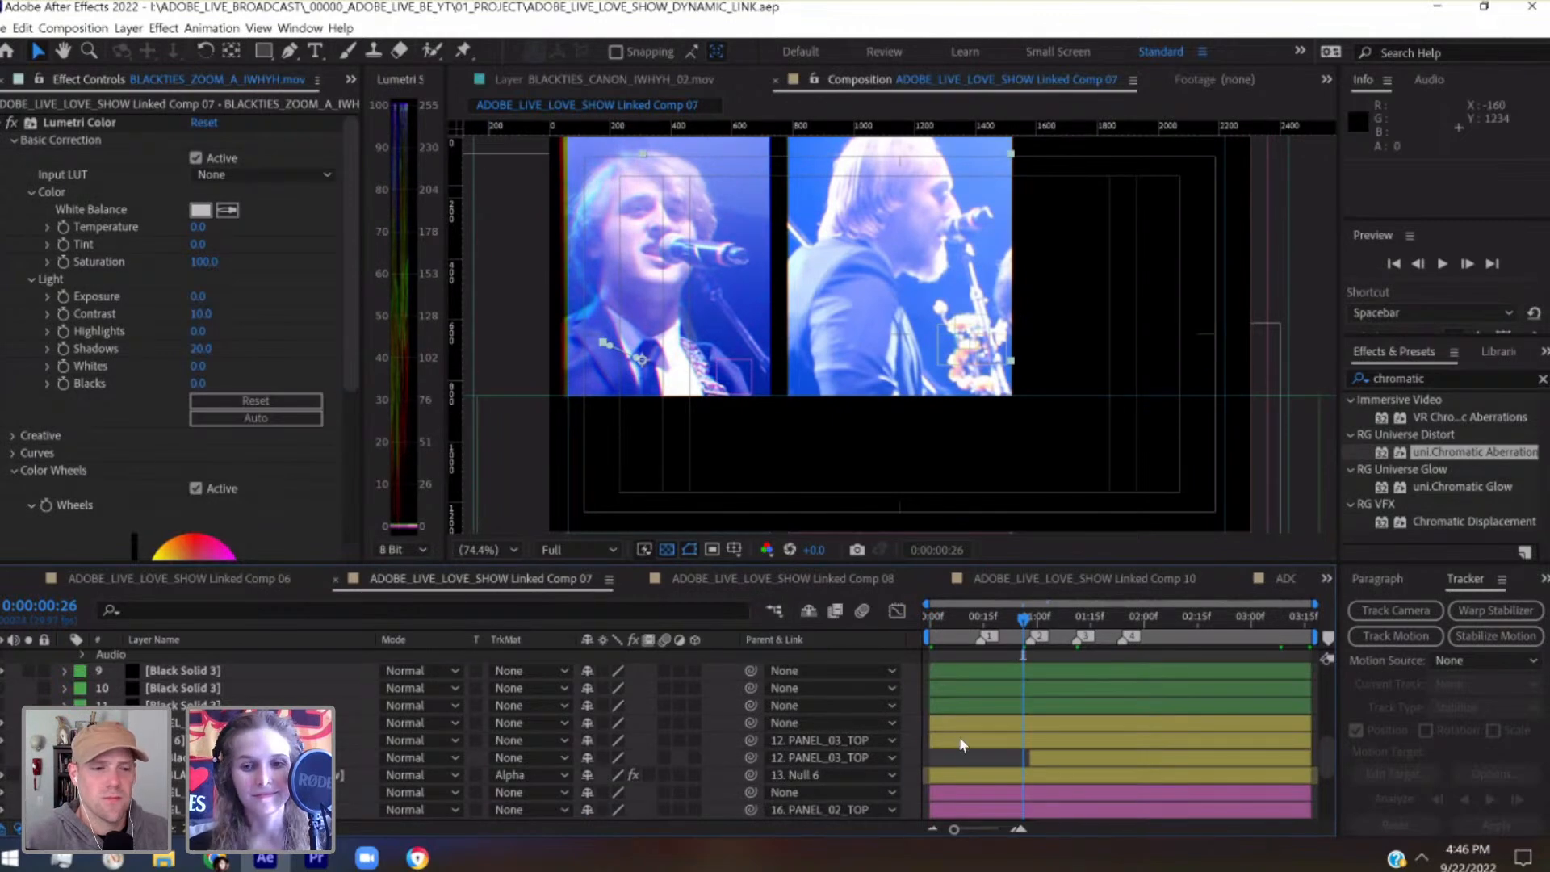
{"action": "scroll", "coordinate": [1016, 685], "scroll_direction": "up", "scroll_amount": 5}
{"action": "left_click_drag", "start_coordinate": [1023, 618], "coordinate": [963, 640]}
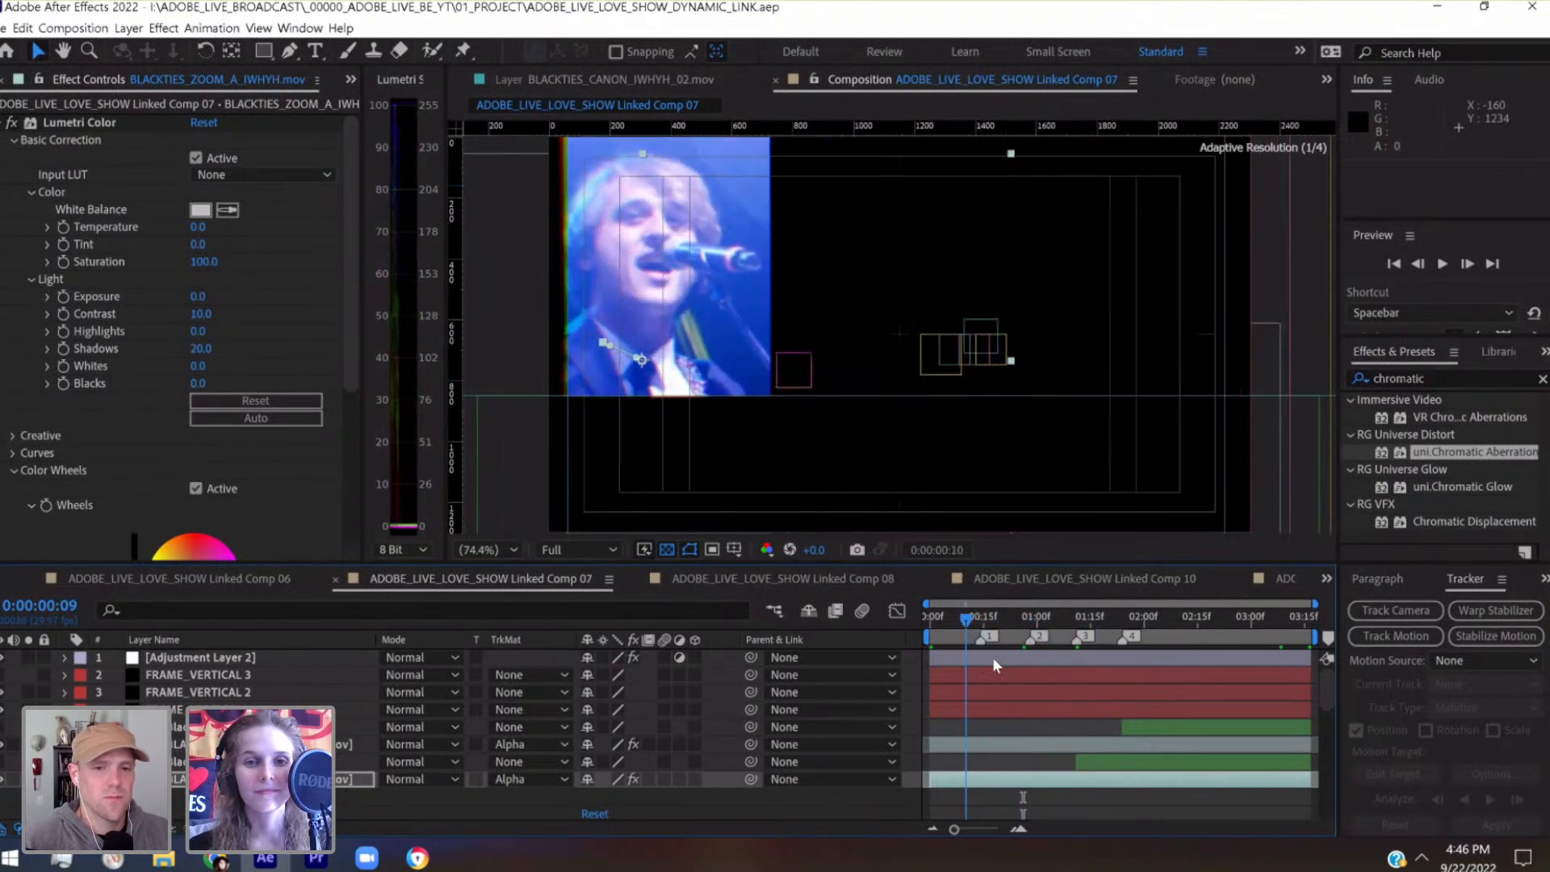
{"action": "scroll", "coordinate": [992, 657], "scroll_direction": "down", "scroll_amount": 5}
{"action": "left_click_drag", "start_coordinate": [999, 620], "coordinate": [1055, 628]}
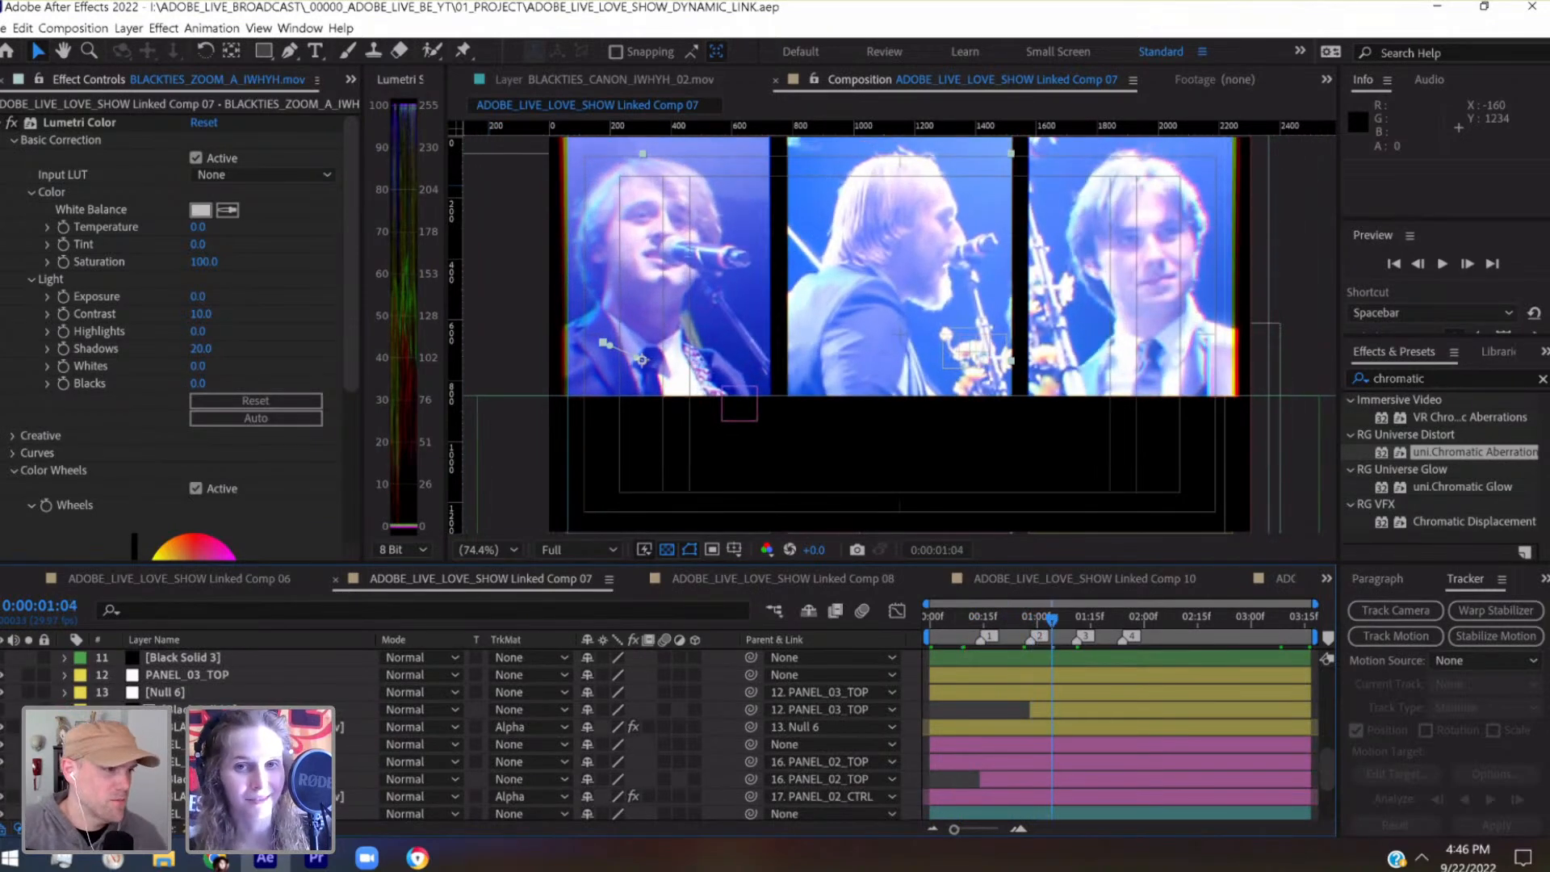
Select PANEL_02_CTRL, reveal its keyframed properties, and remove the stray Position keyframe nudged in at 0:00:01:04
{"action": "left_click", "coordinate": [283, 727]}
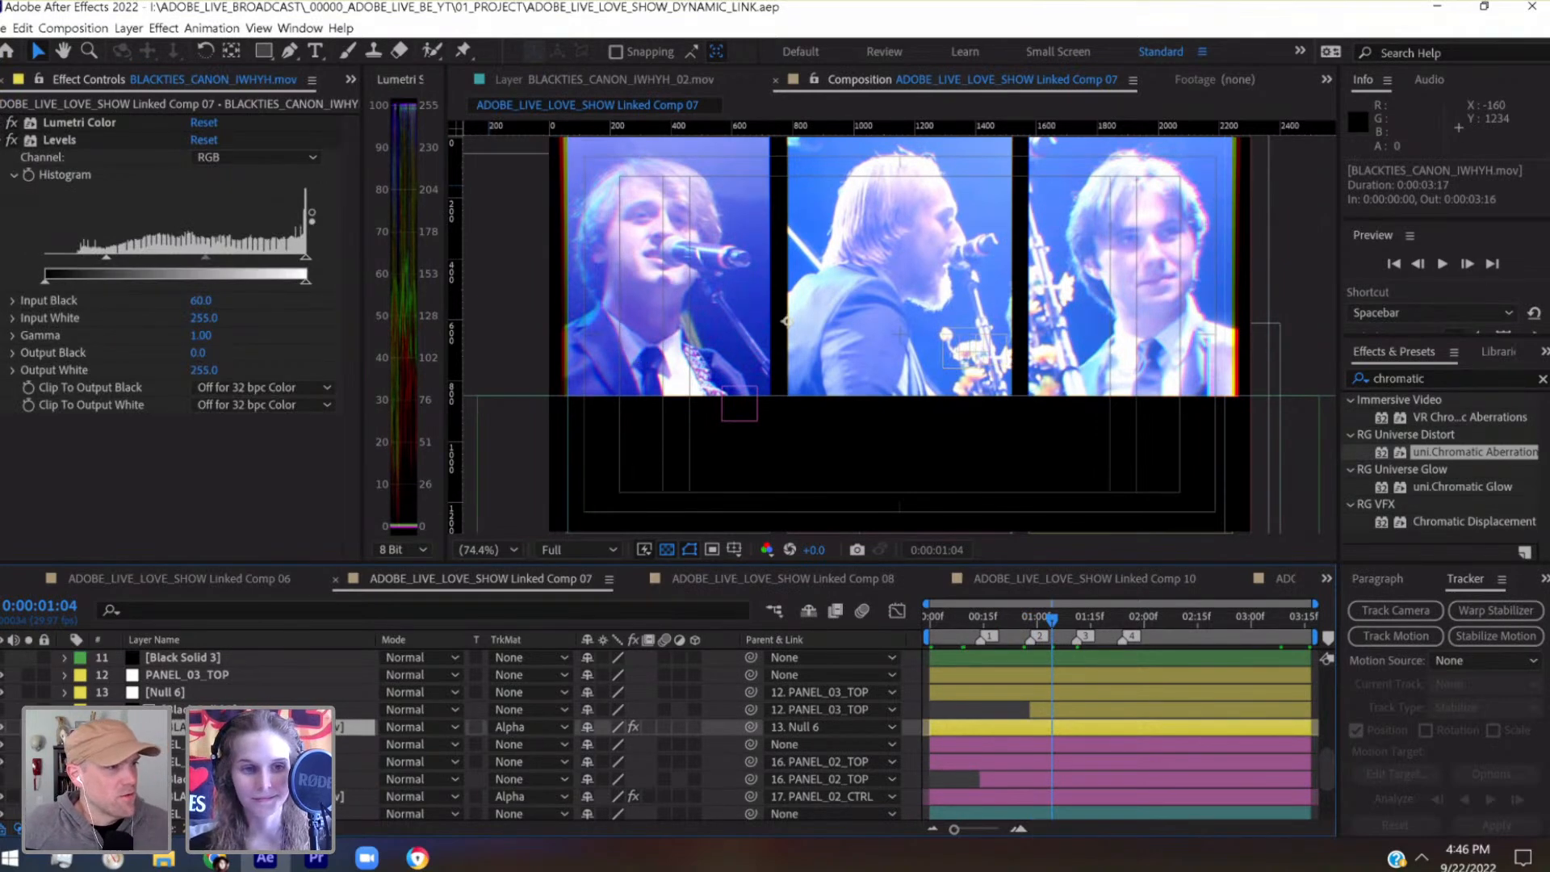
{"action": "left_click", "coordinate": [225, 688]}
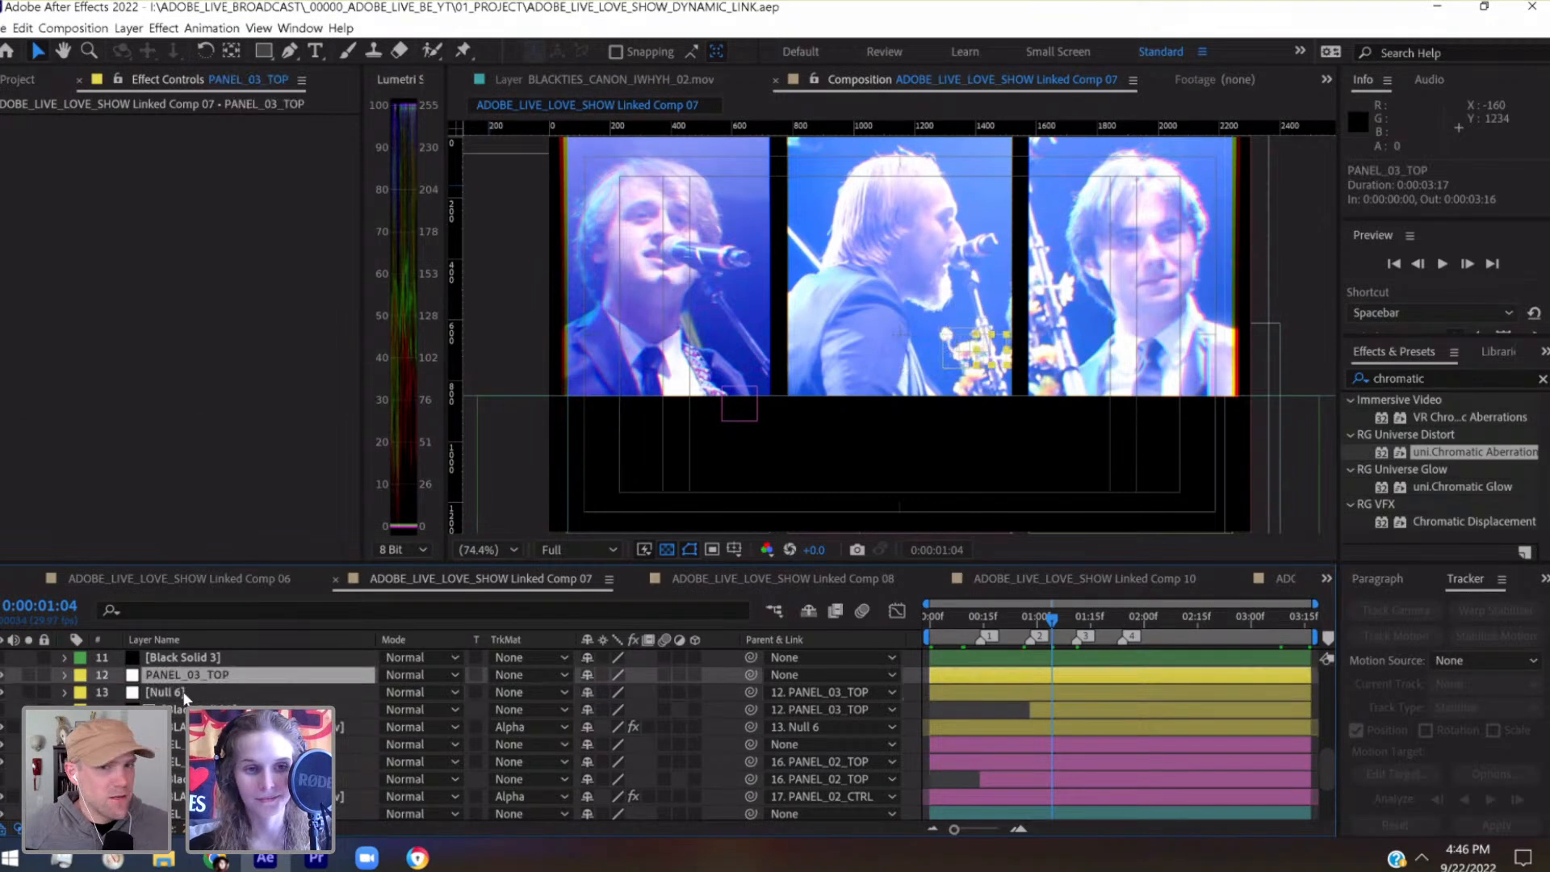
{"action": "left_click", "coordinate": [224, 761]}
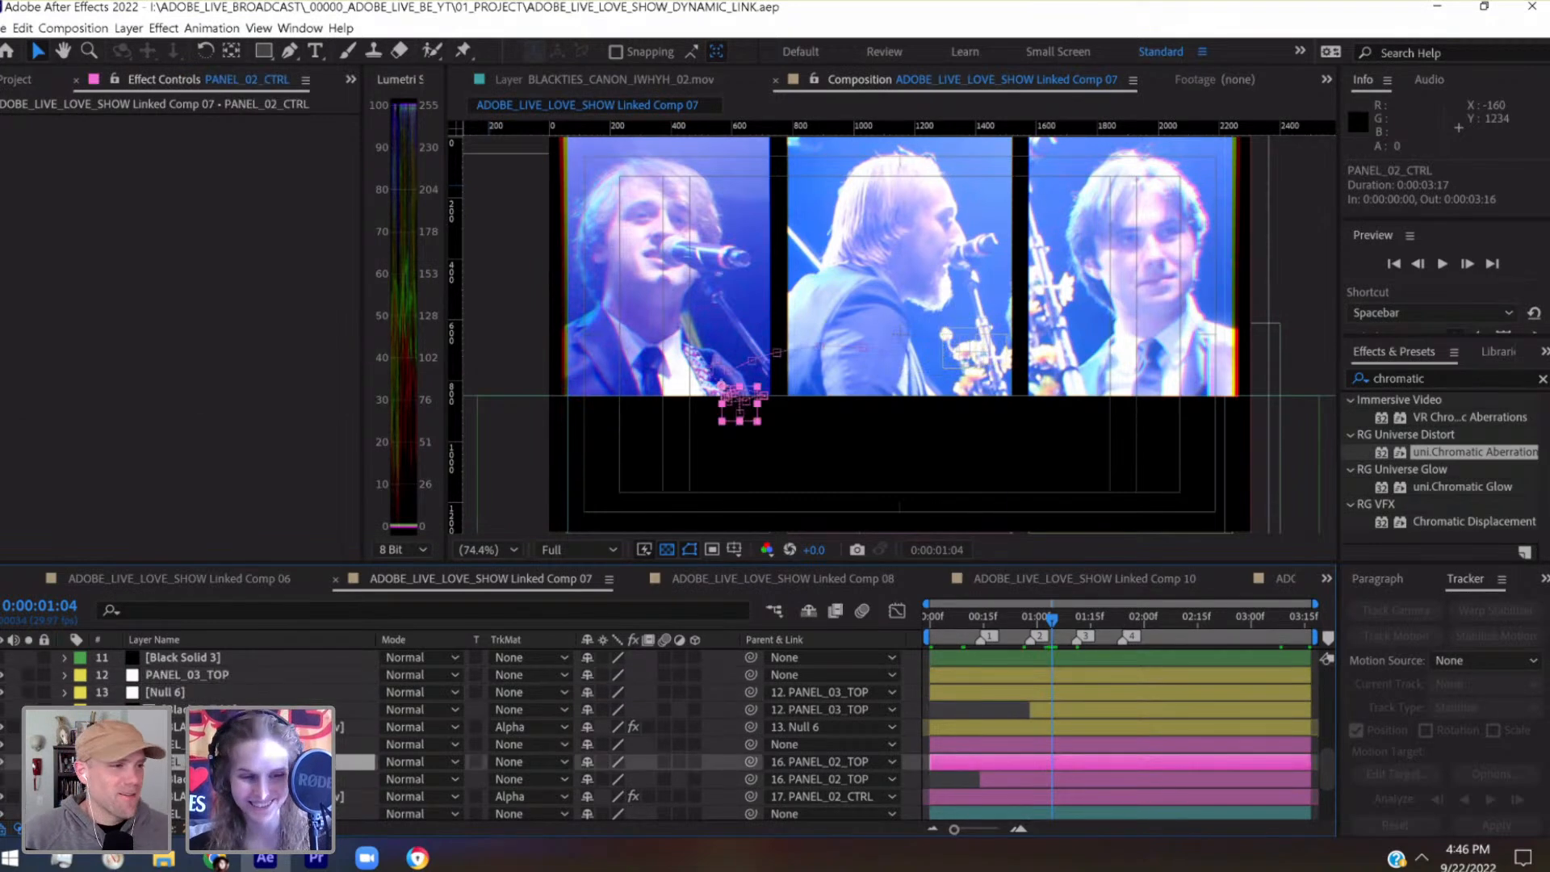
{"action": "key", "text": "shift+Up"}
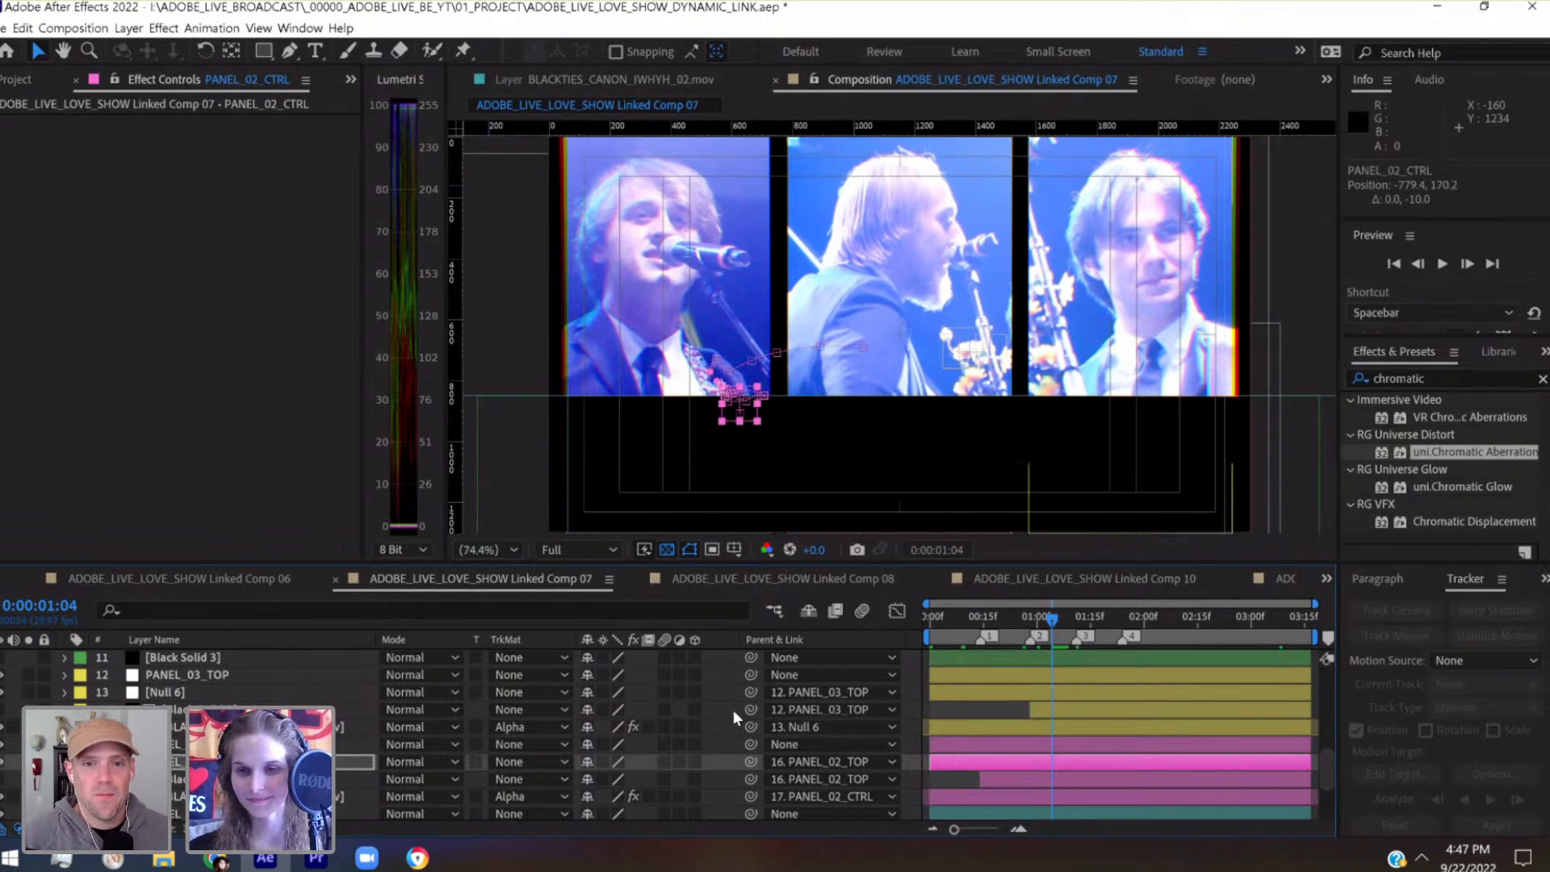
{"action": "key", "text": "u"}
{"action": "left_click", "coordinate": [12, 780]}
Nudge PANEL_02_CTRL's Position keyframe at 0:00:01:00 horizontally to -790.0, 120.0
{"action": "left_click", "coordinate": [1, 780]}
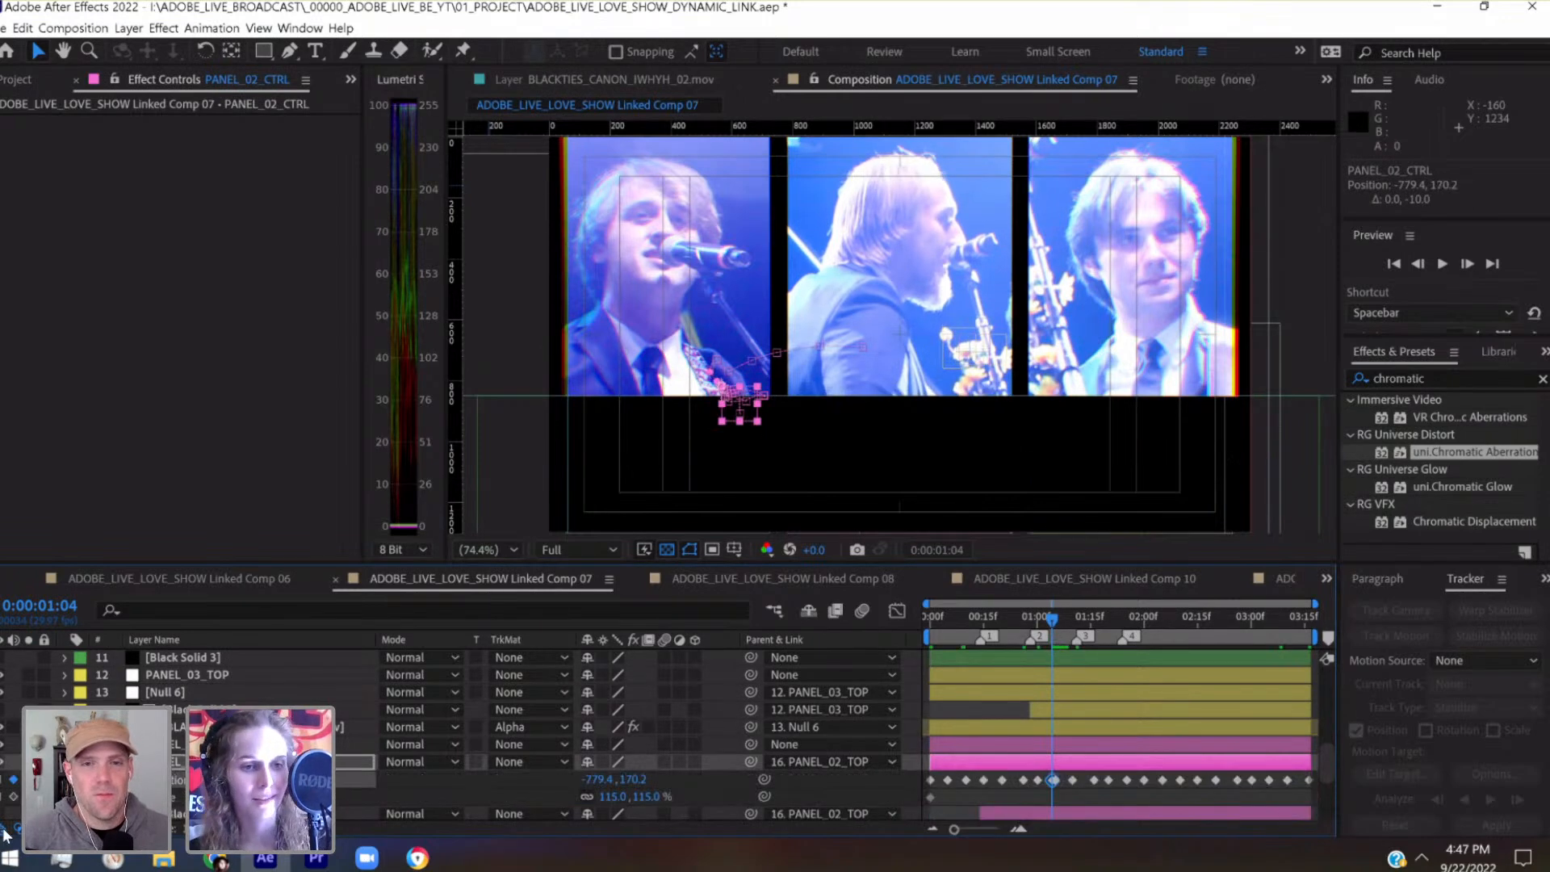
{"action": "left_click", "coordinate": [2, 780]}
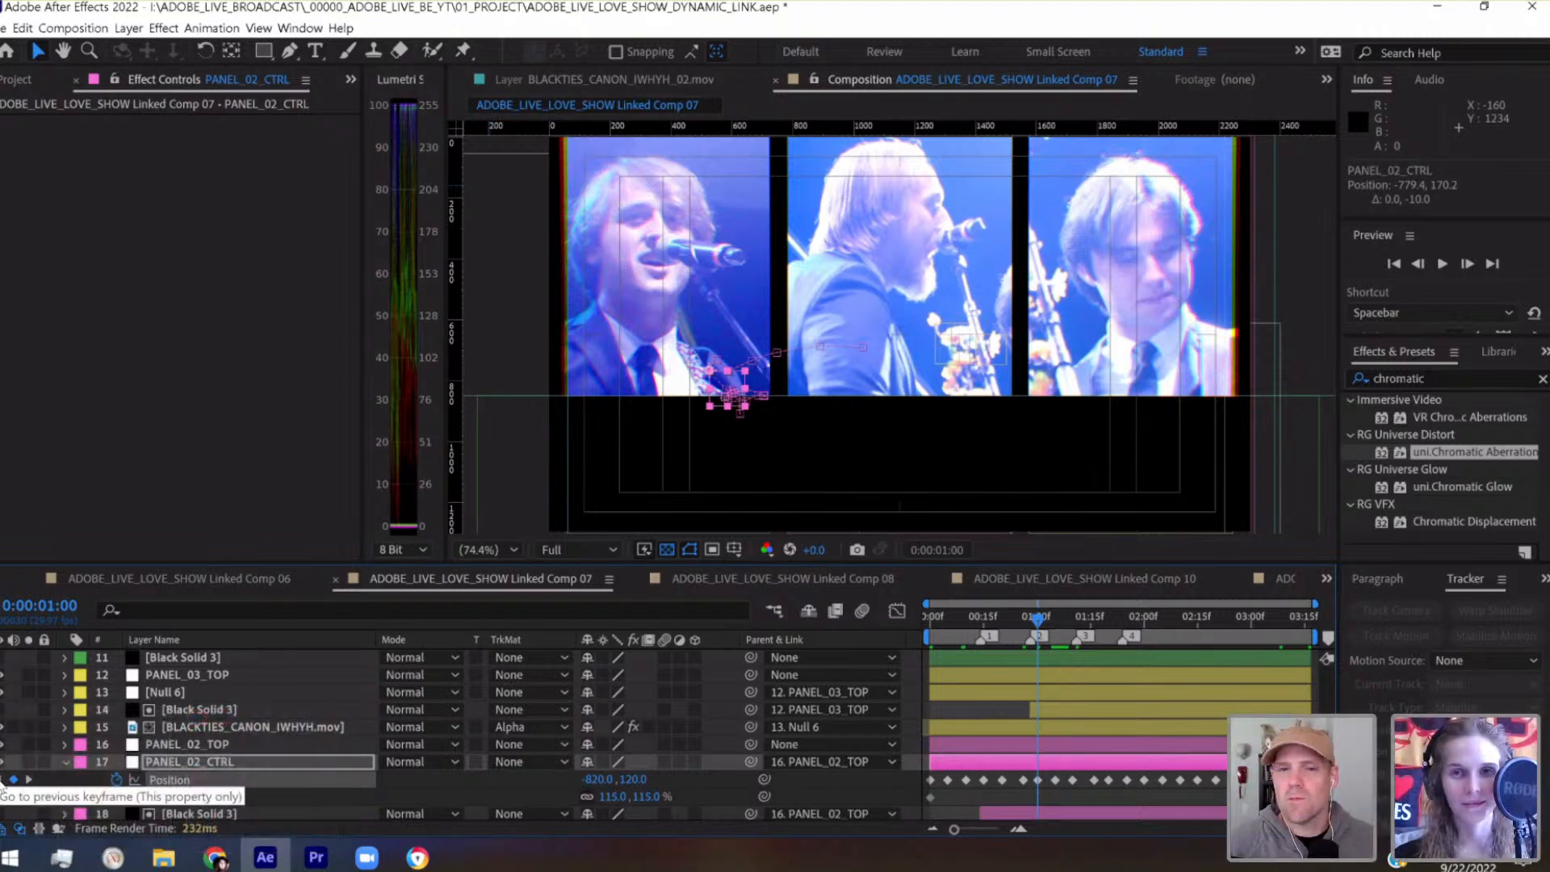
{"action": "key", "text": "shift+Right"}
{"action": "key", "text": "shift+Right"}
{"action": "key", "text": "shift+Right"}
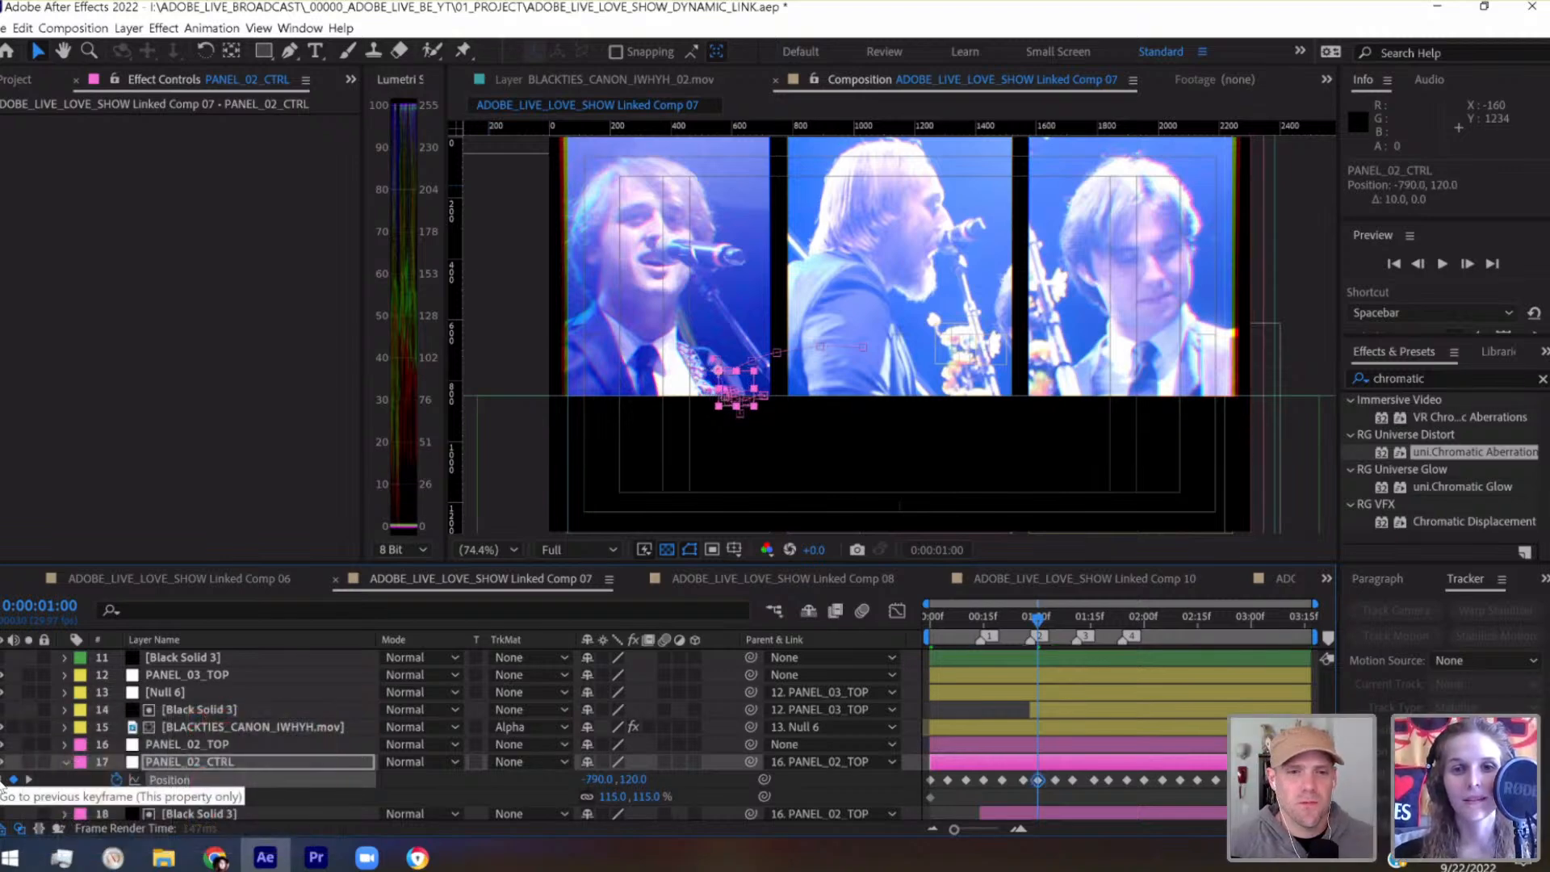
Nudge PANEL_02_CTRL's Position keyframe at 0:00:00:26 vertically to -796.7, 82.4
{"action": "left_click_drag", "start_coordinate": [1037, 626], "coordinate": [1022, 626]}
{"action": "key", "text": "shift+Down"}
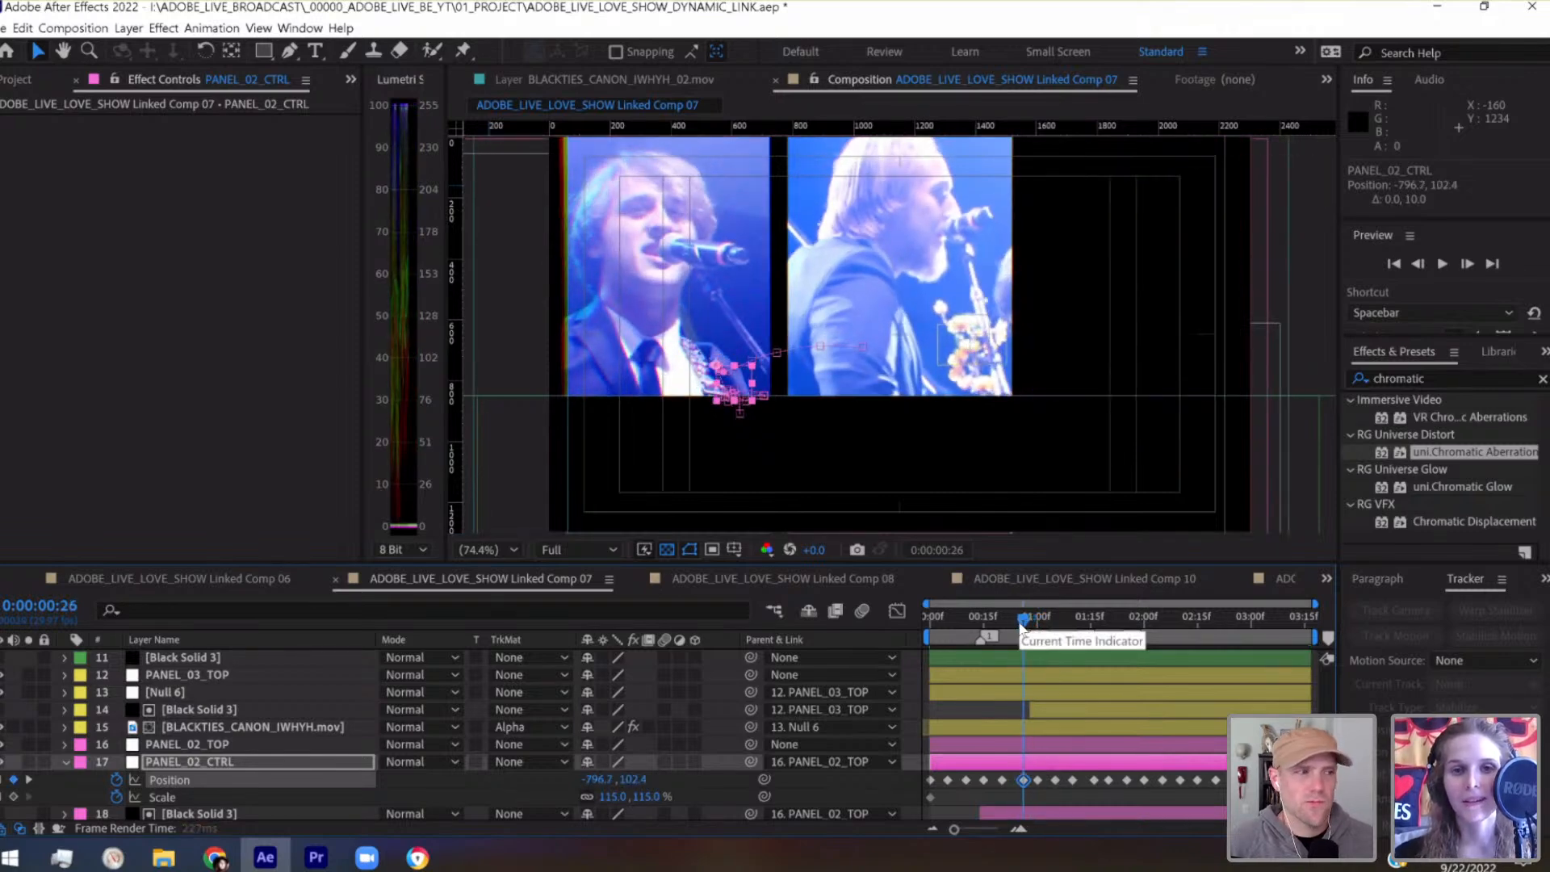
{"action": "key", "text": "shift+Up"}
{"action": "key", "text": "shift+Up"}
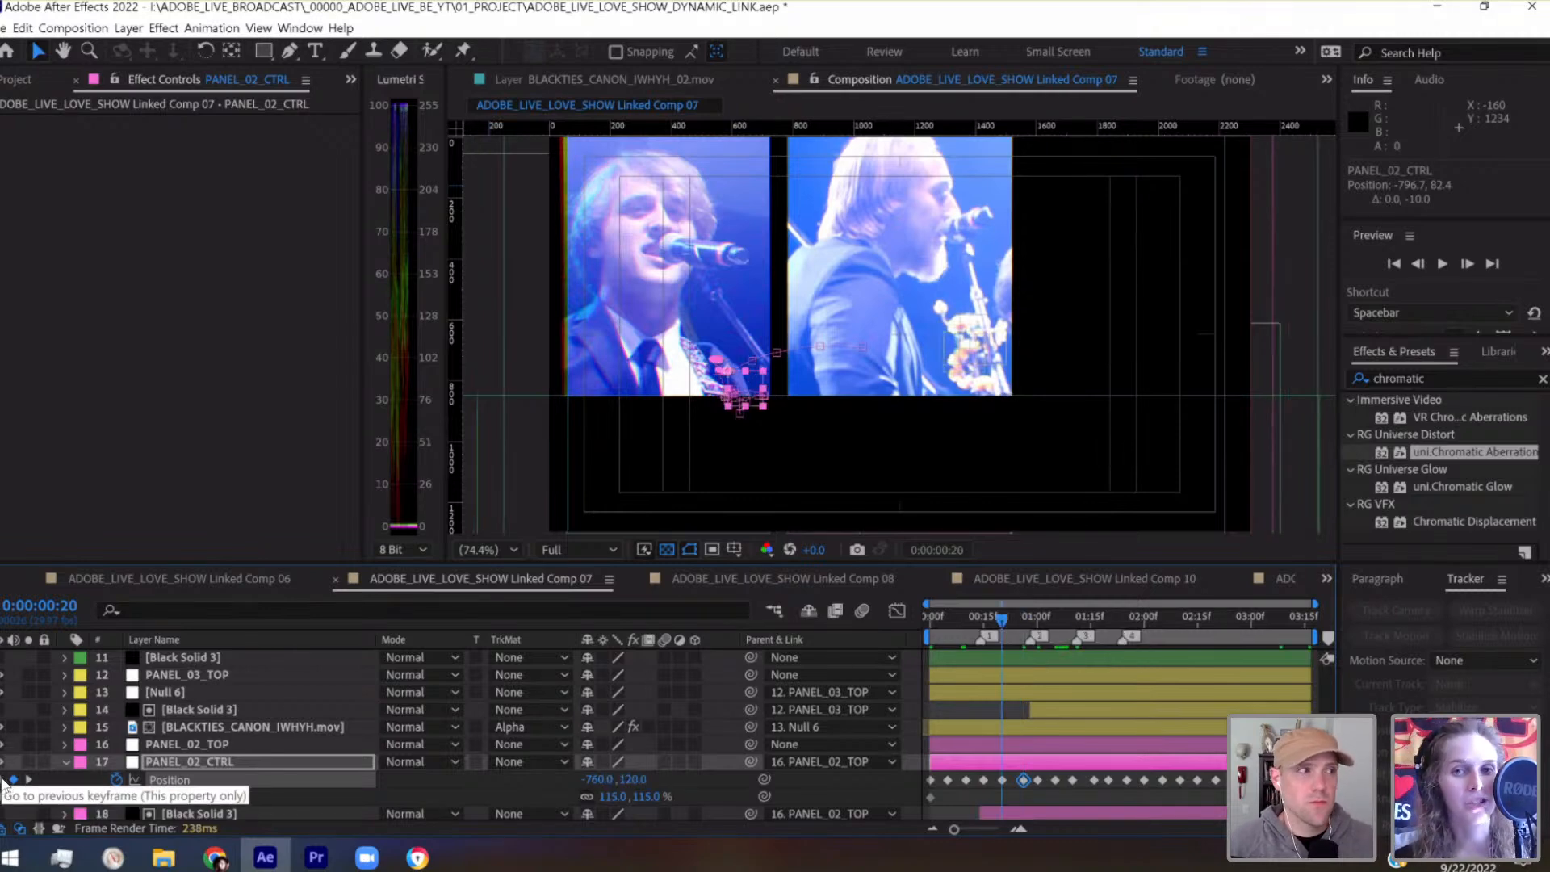
Lower PANEL_02_CTRL's Position keyframe at 0:00:00:20 to -760.0, 130.0, and check the keyframe before it
{"action": "left_click", "coordinate": [5, 780]}
{"action": "key", "text": "shift+Down"}
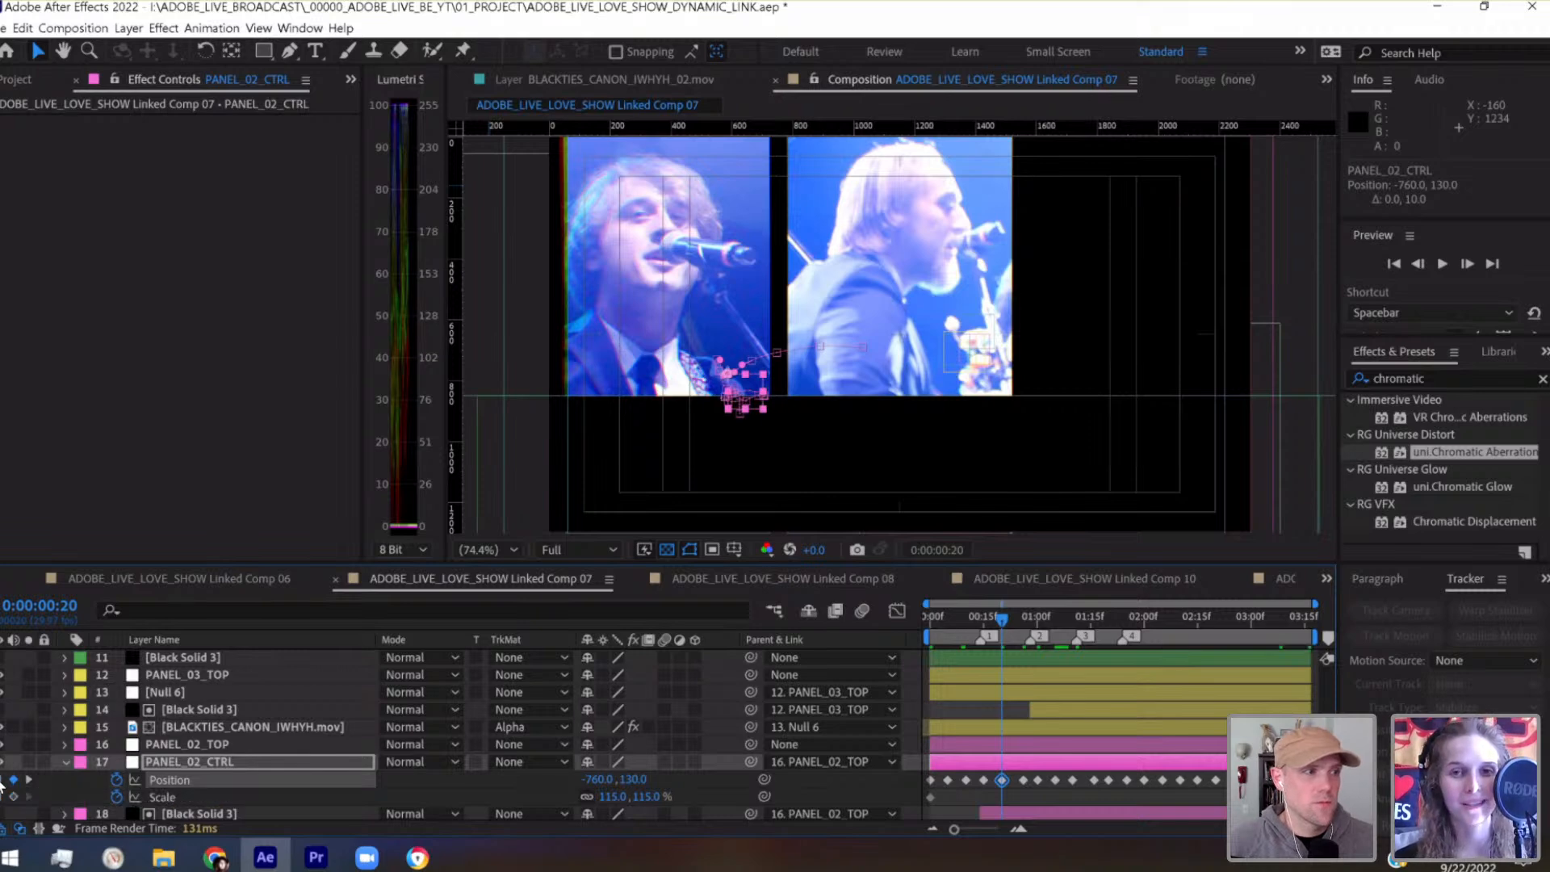
{"action": "left_click", "coordinate": [5, 780]}
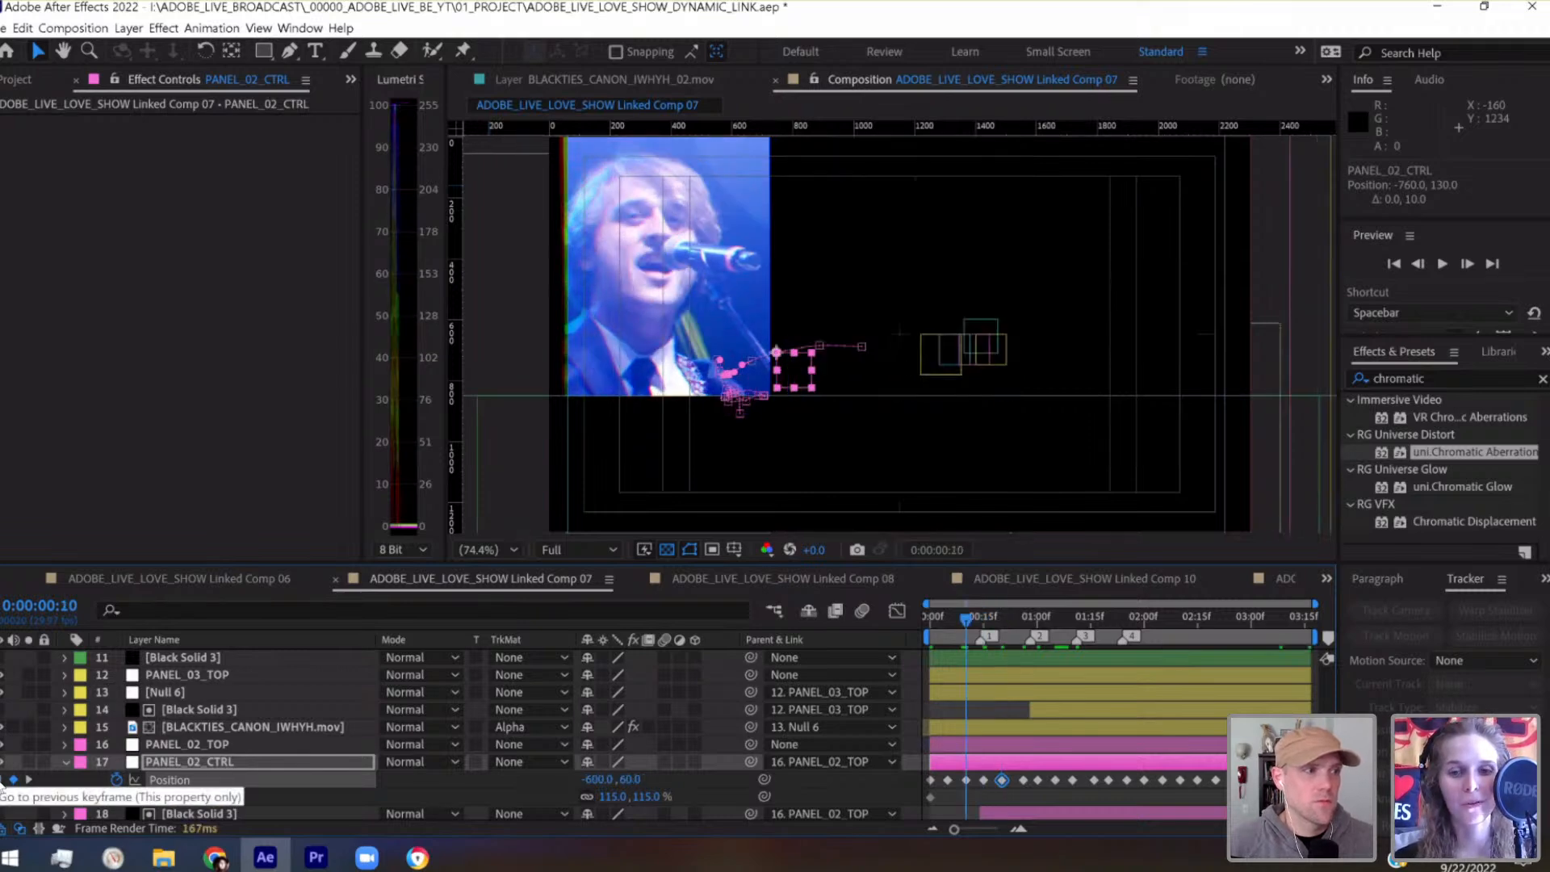
Scrub between the neighbouring keyframes and readjust PANEL_02_CTRL's Position at 0:00:00:26 to -796.7, 92.4
{"action": "left_click", "coordinate": [985, 620]}
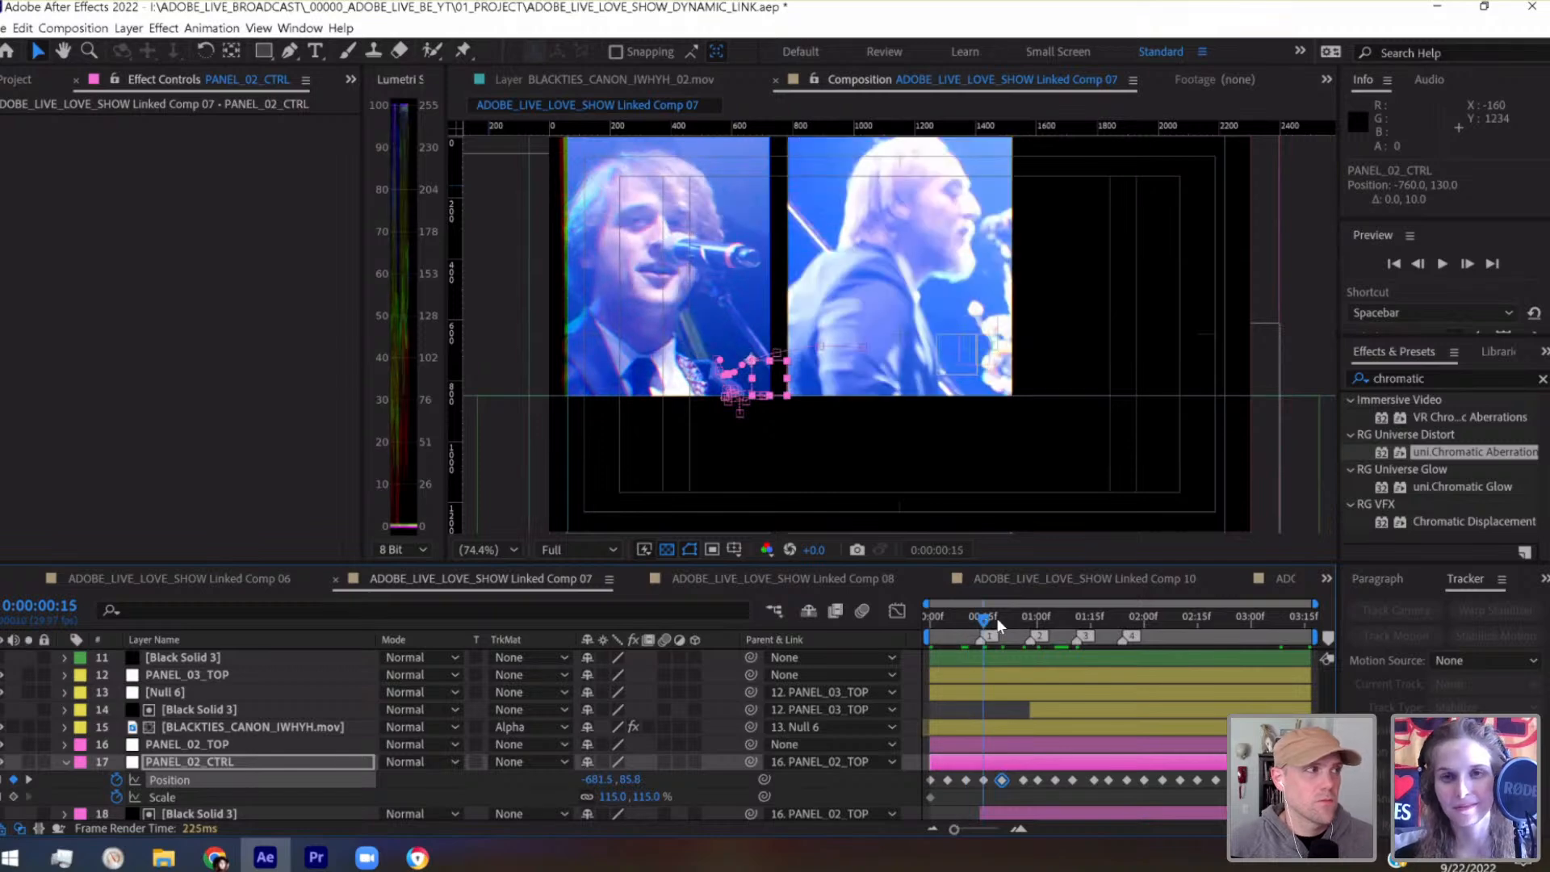
{"action": "left_click", "coordinate": [1022, 622]}
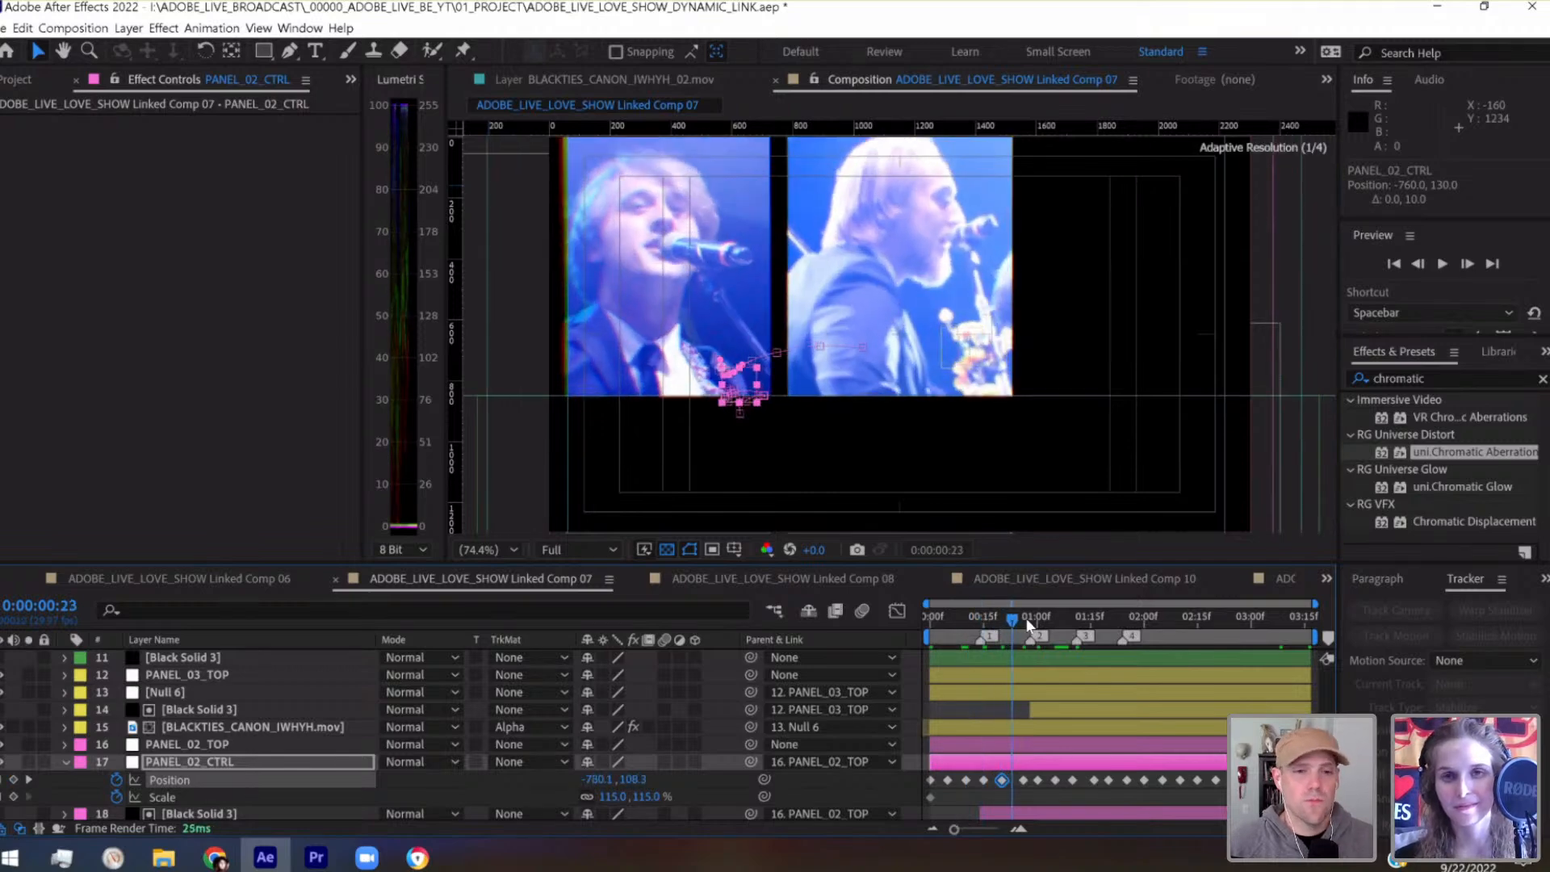
{"action": "left_click", "coordinate": [1022, 621]}
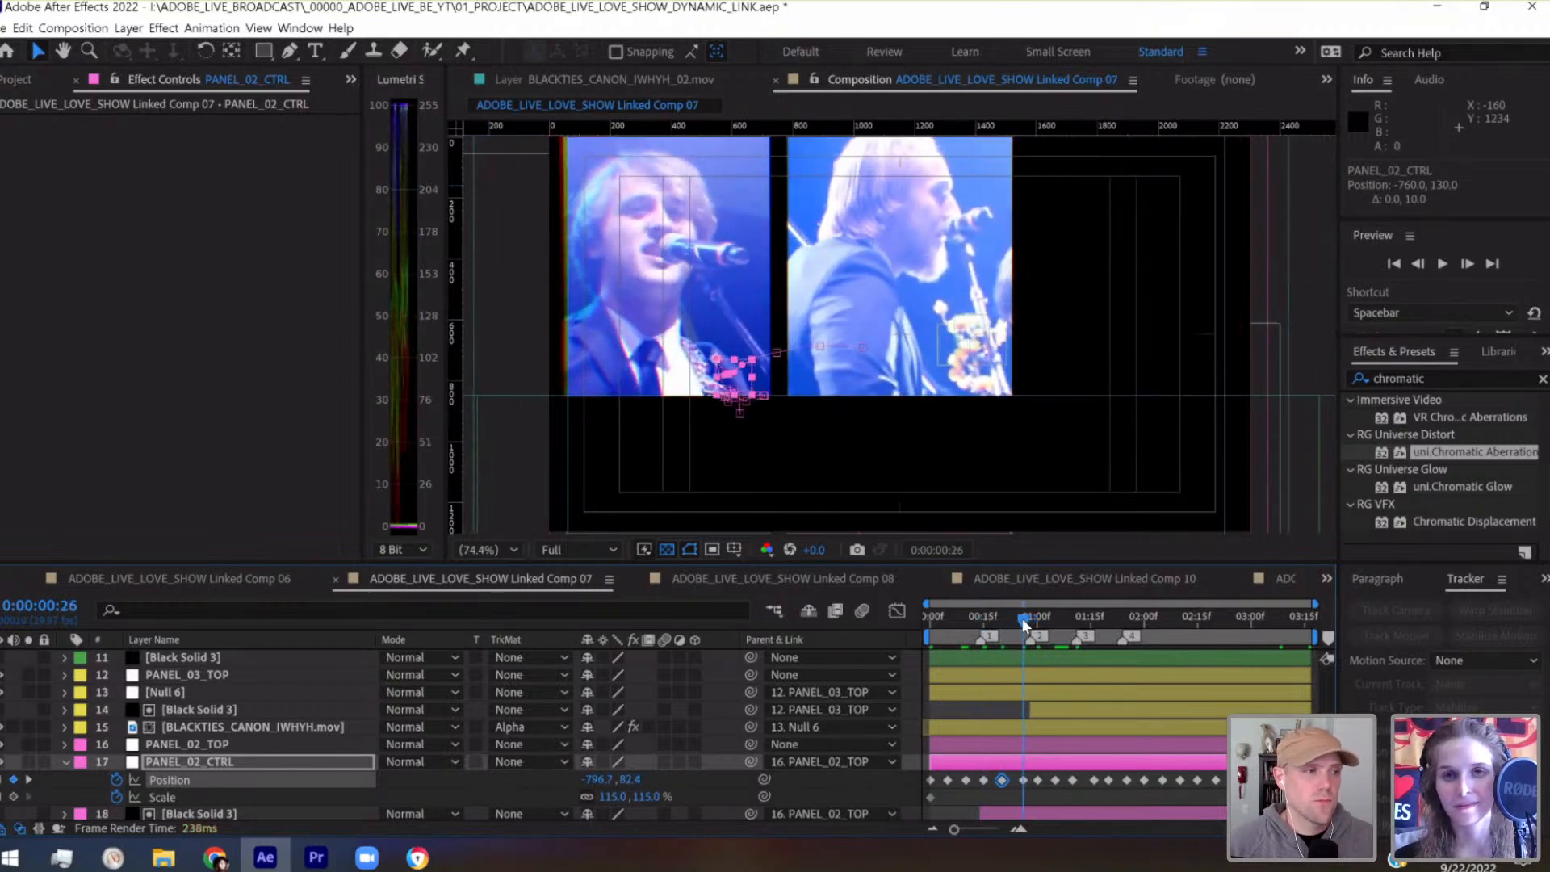
{"action": "key", "text": "shift+Down"}
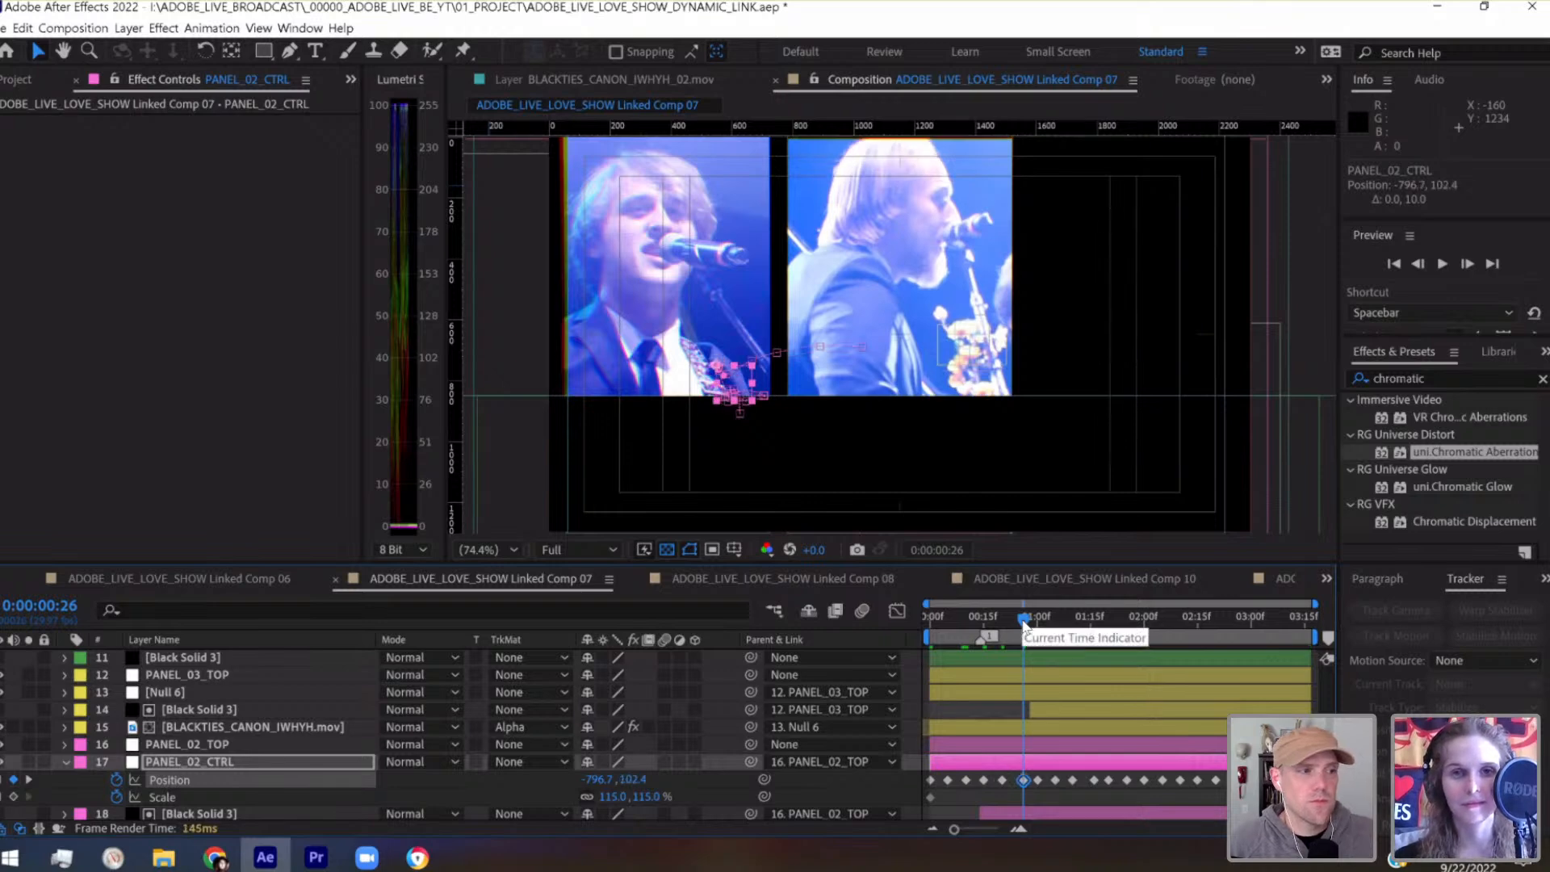
Return to the first frame, save the project and preview the whole of Linked Comp 07
{"action": "left_click", "coordinate": [1044, 619]}
{"action": "left_click_drag", "start_coordinate": [1057, 618], "coordinate": [902, 632]}
{"action": "key", "text": "ctrl+s"}
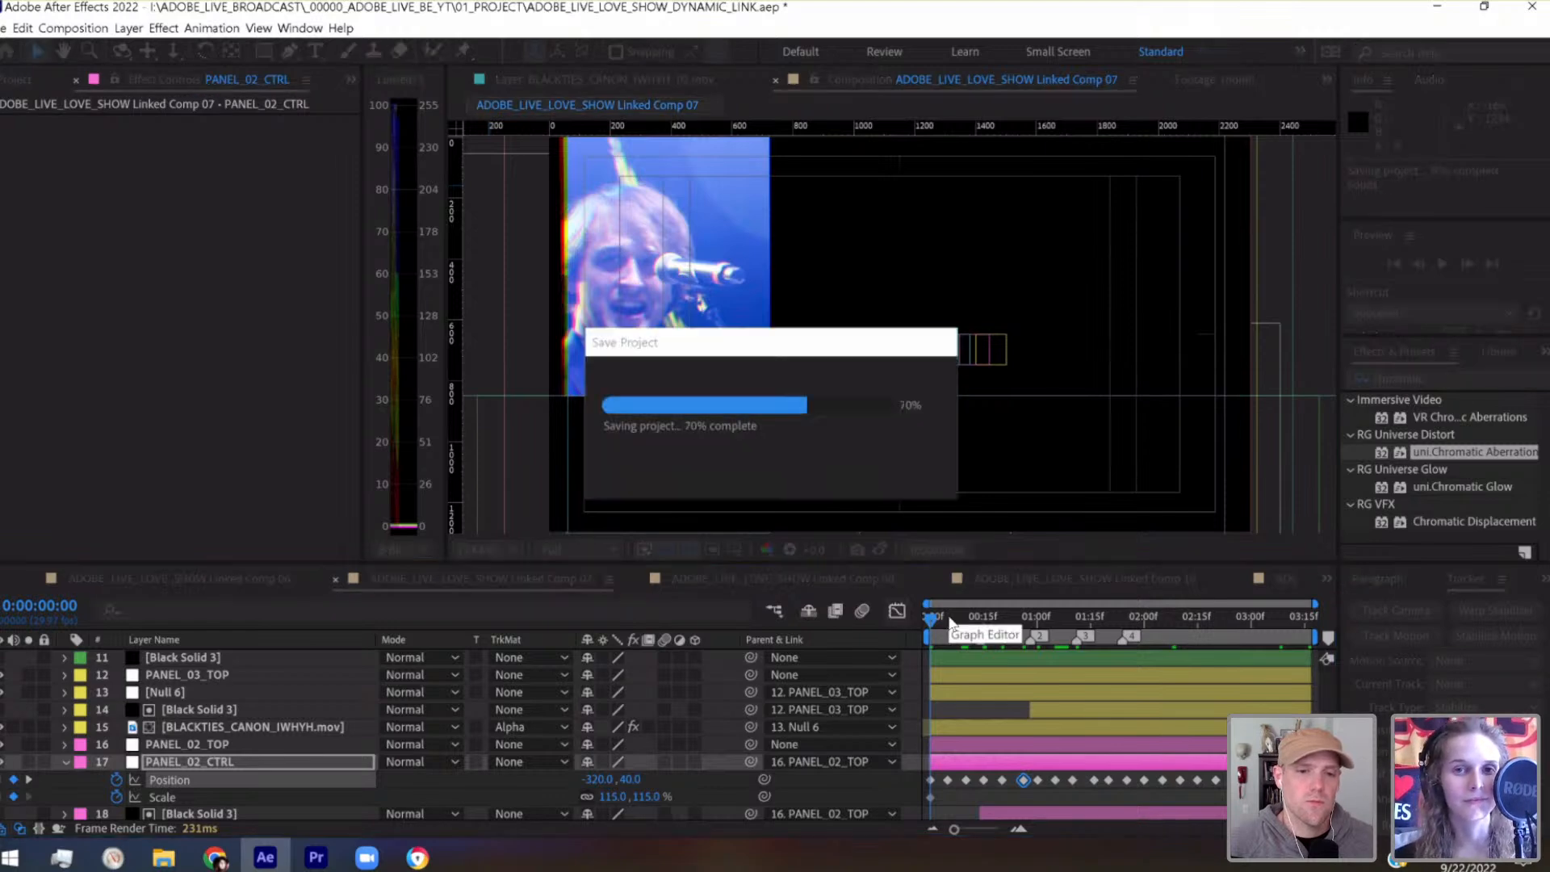
{"action": "key", "text": "space"}
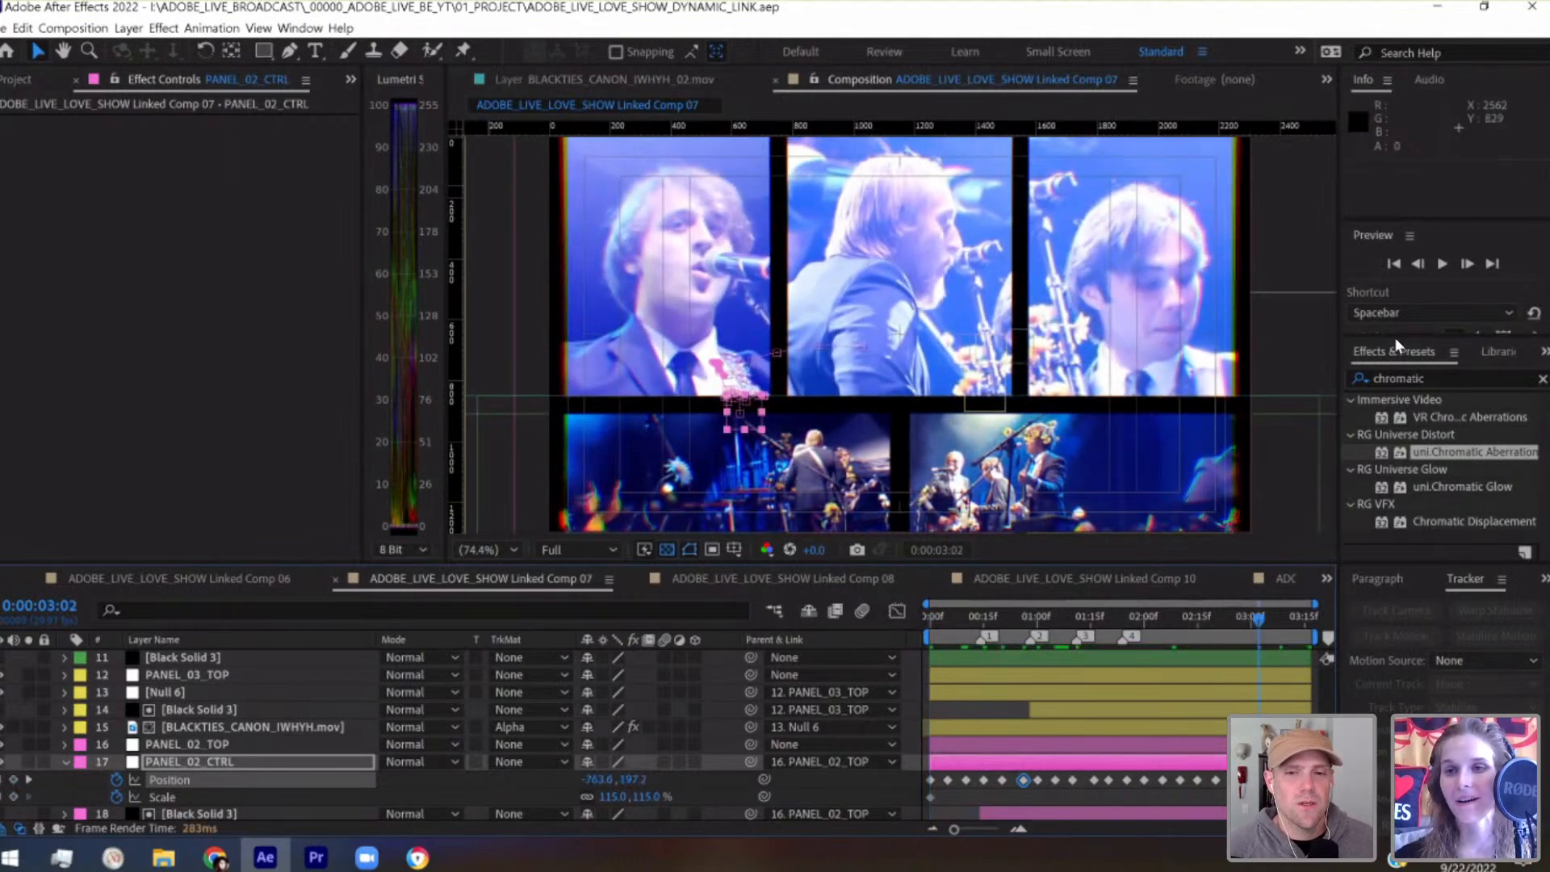
Set the preview resolution to Full and play Linked Comp 07 again from the first frame
{"action": "left_click_drag", "start_coordinate": [1394, 340], "coordinate": [1405, 529]}
{"action": "left_click", "coordinate": [1506, 483]}
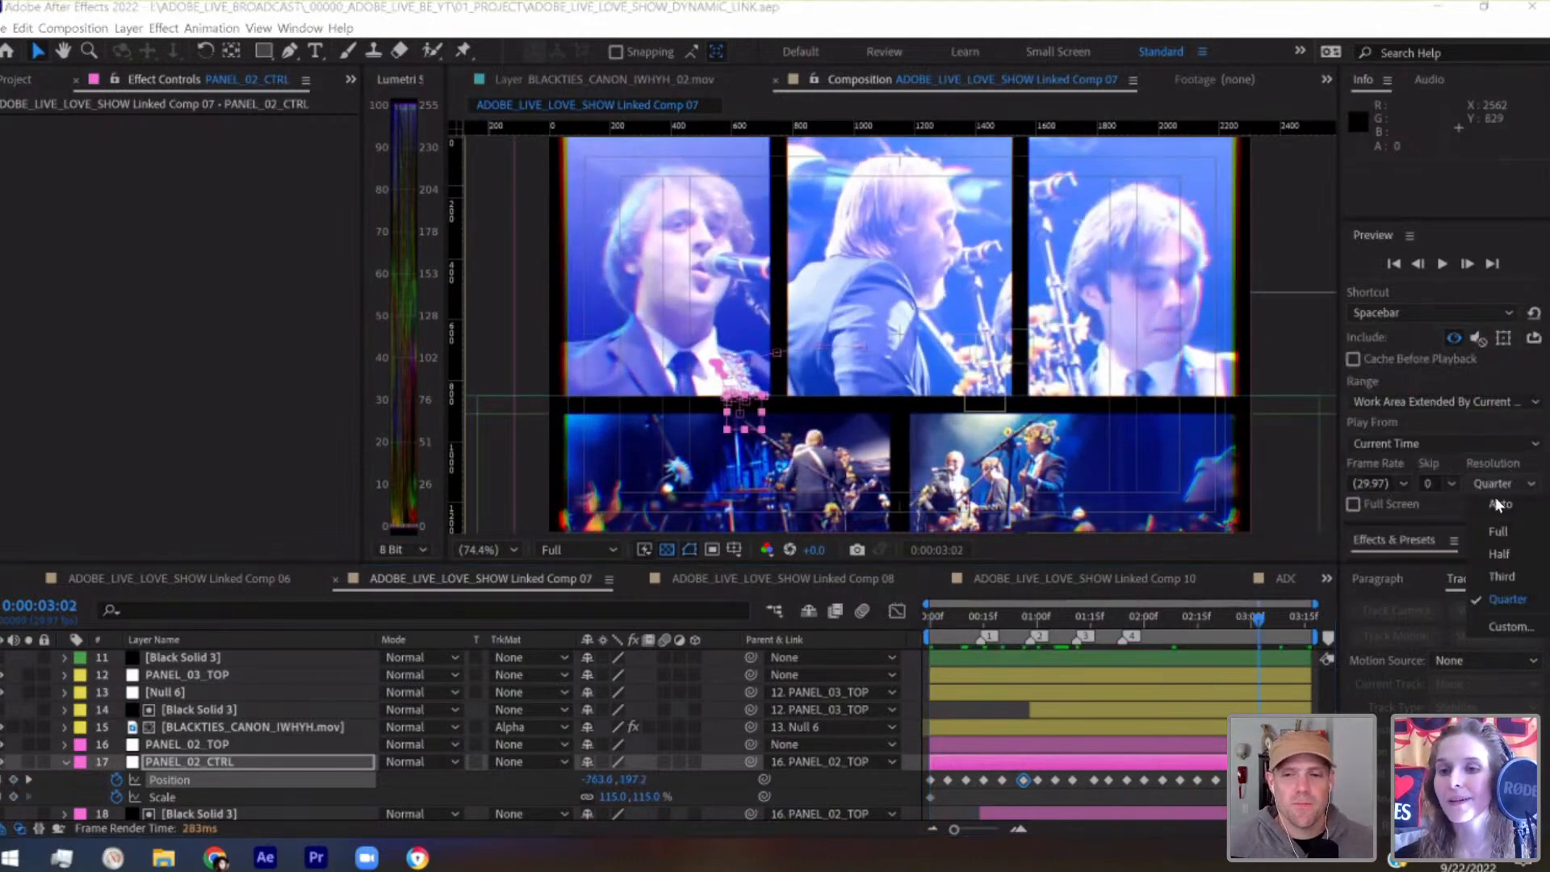
{"action": "left_click", "coordinate": [1500, 531]}
{"action": "left_click", "coordinate": [921, 620]}
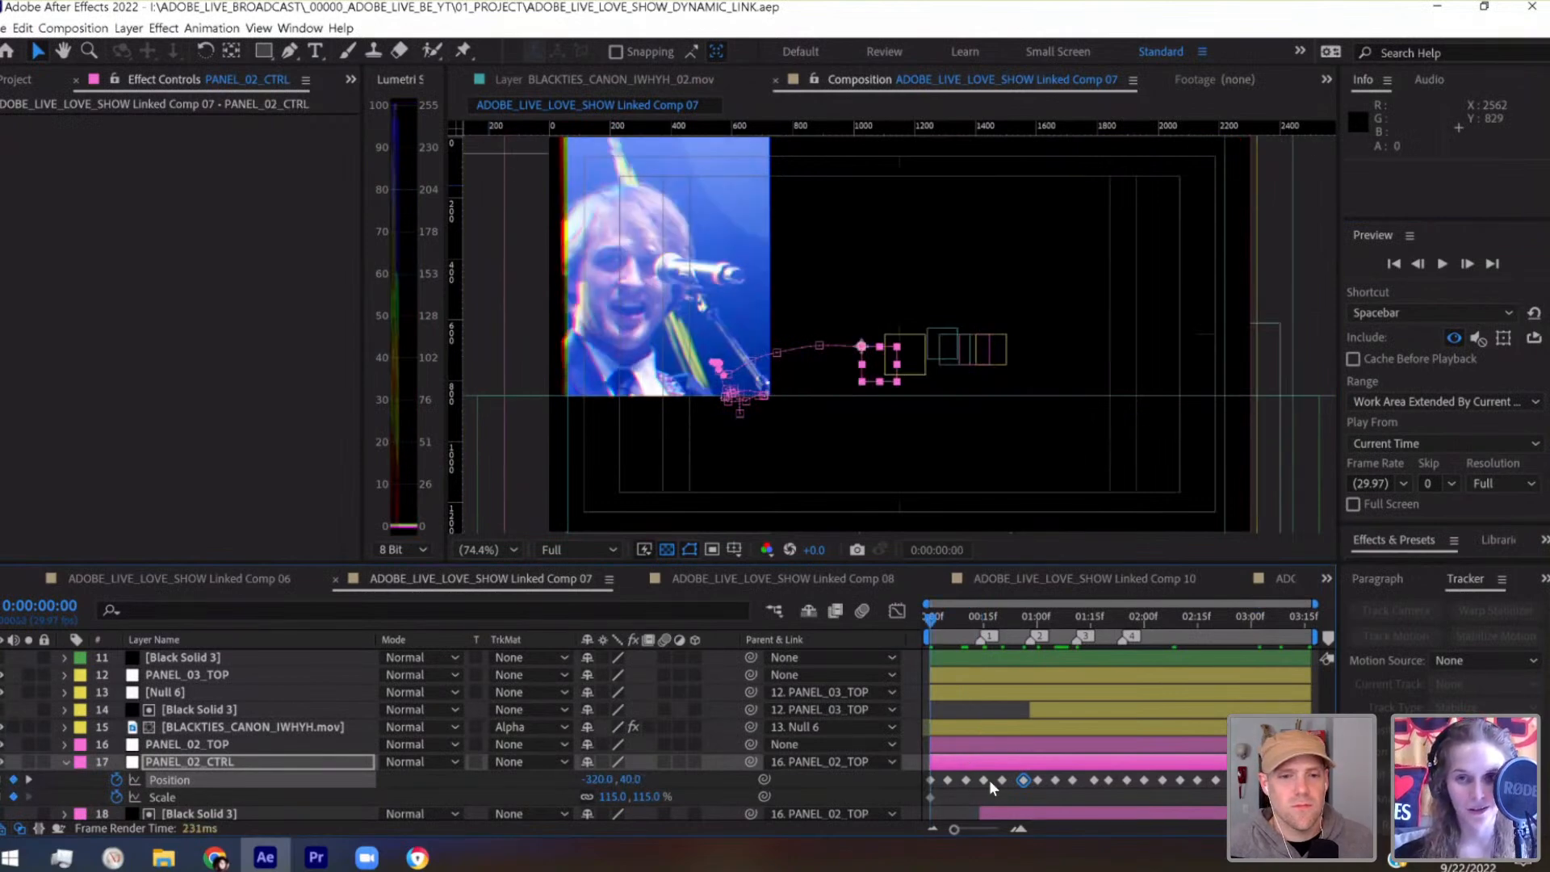
{"action": "key", "text": "space"}
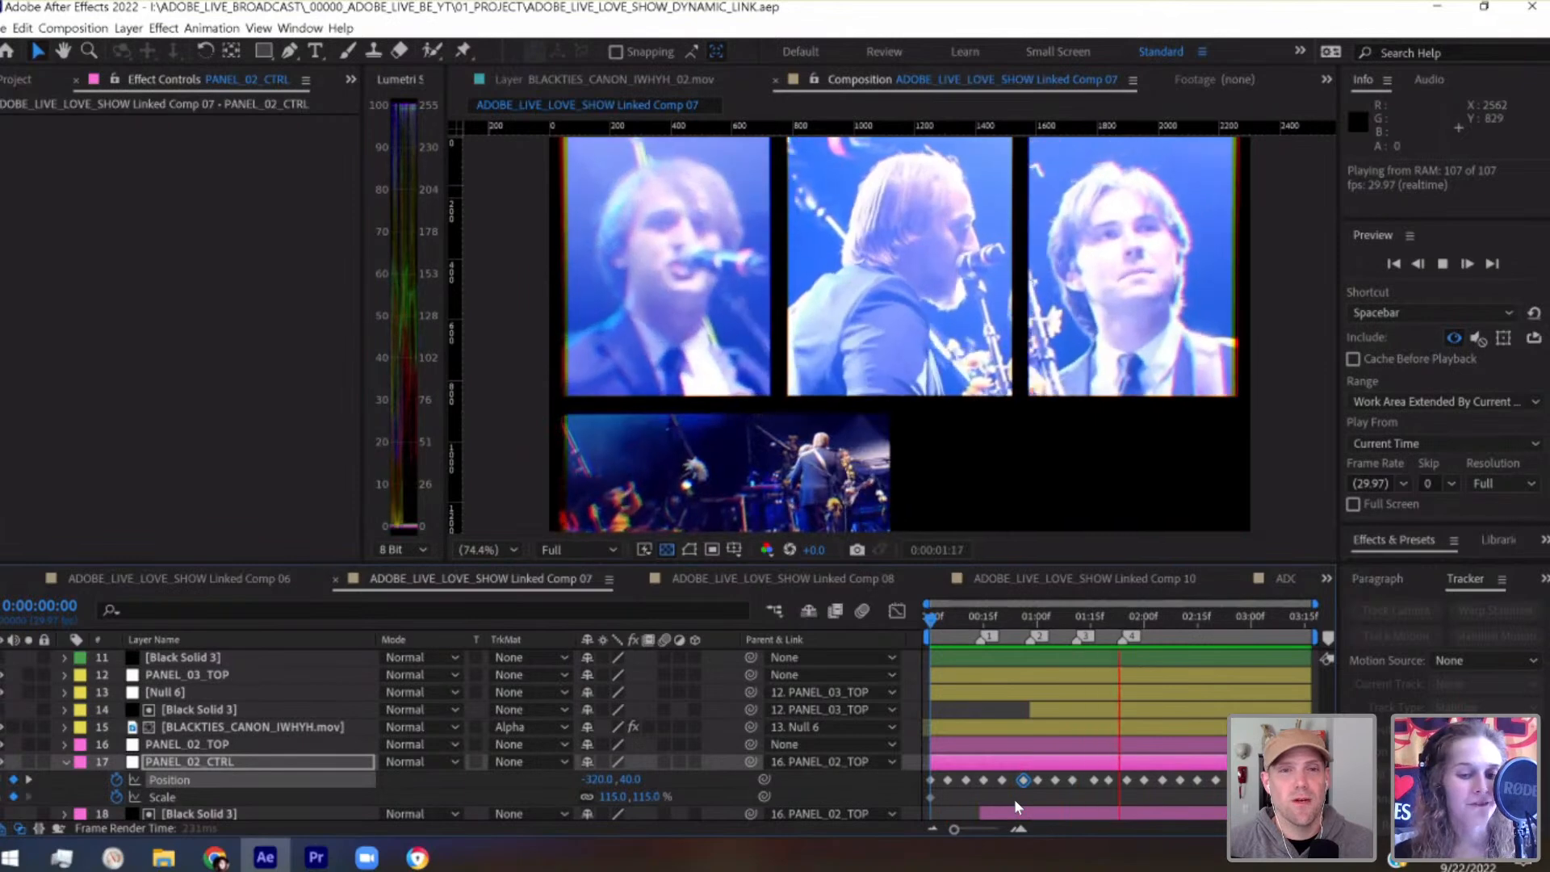
{"action": "key", "text": "space"}
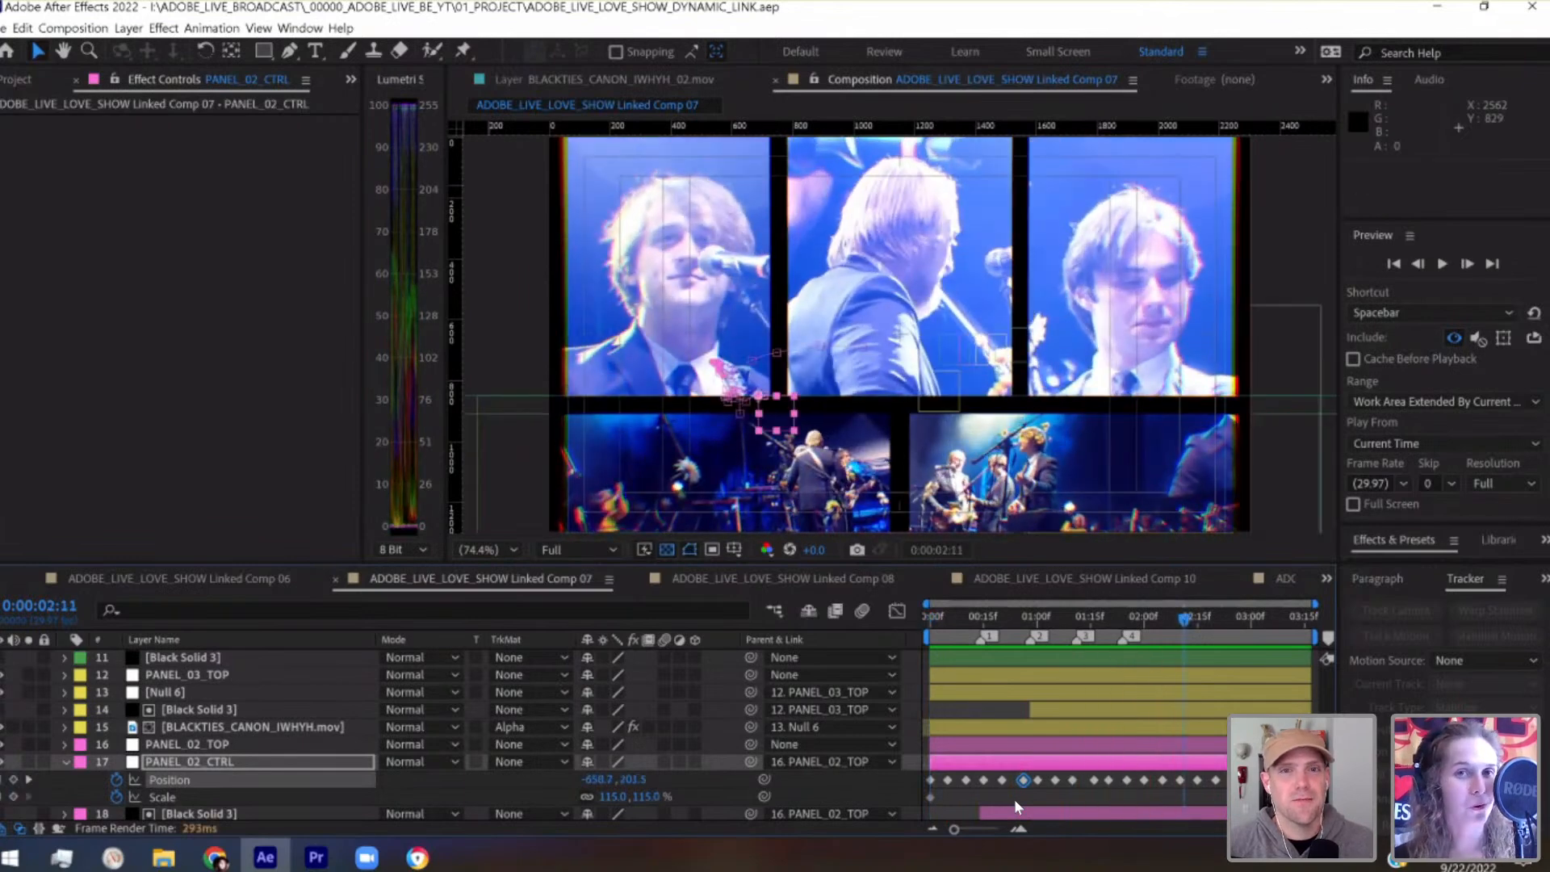
Scrub Linked Comp 07 from about one to two seconds to inspect the panels' framing as they appear
{"action": "left_click_drag", "start_coordinate": [1014, 618], "coordinate": [1039, 638]}
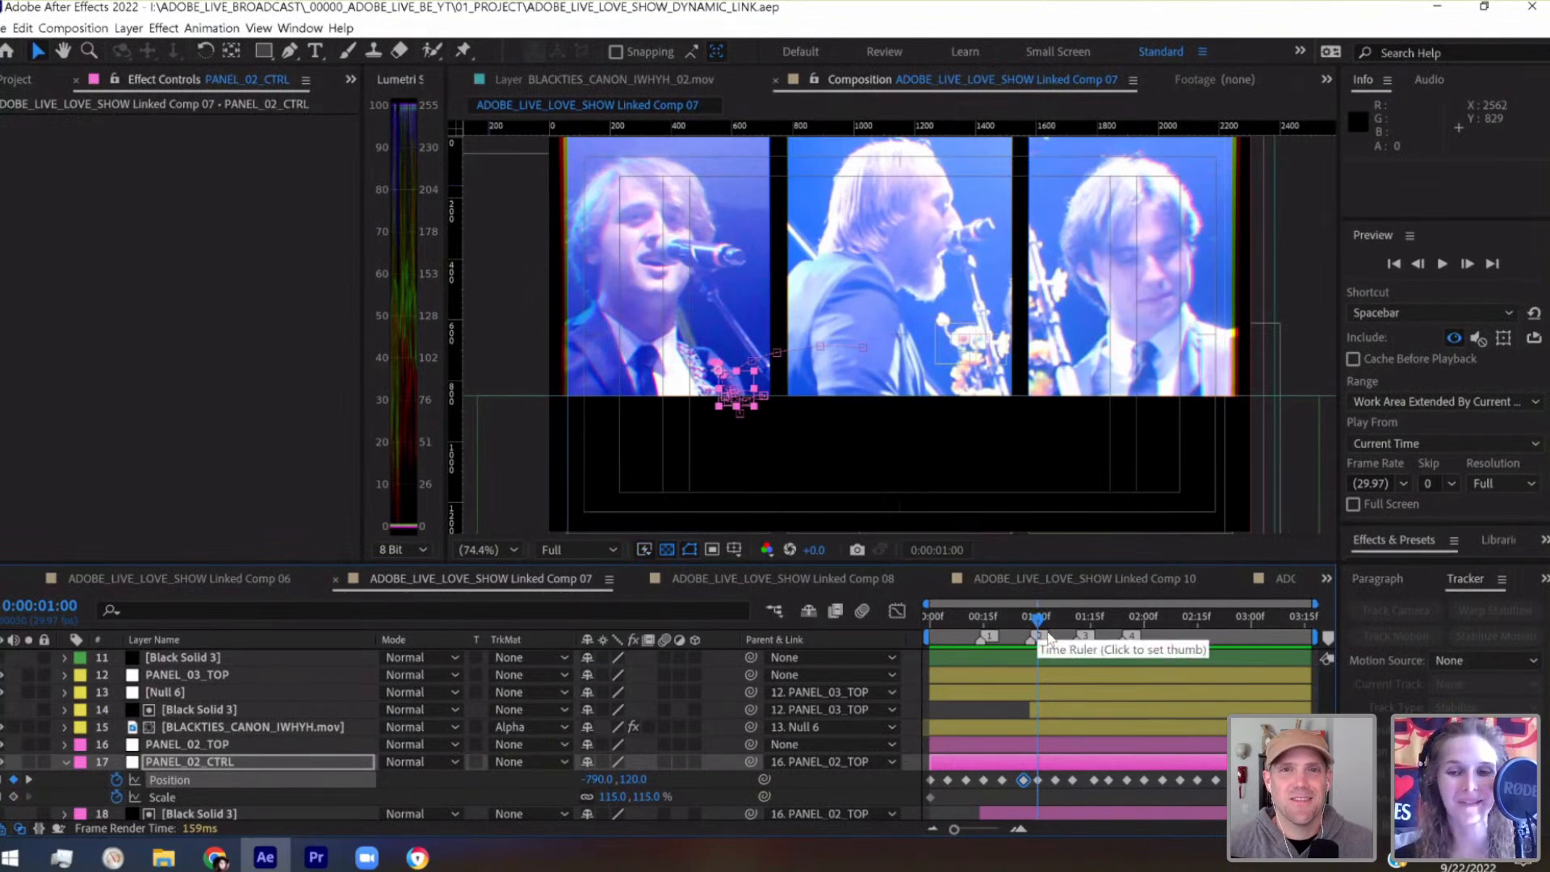
{"action": "left_click", "coordinate": [1078, 620]}
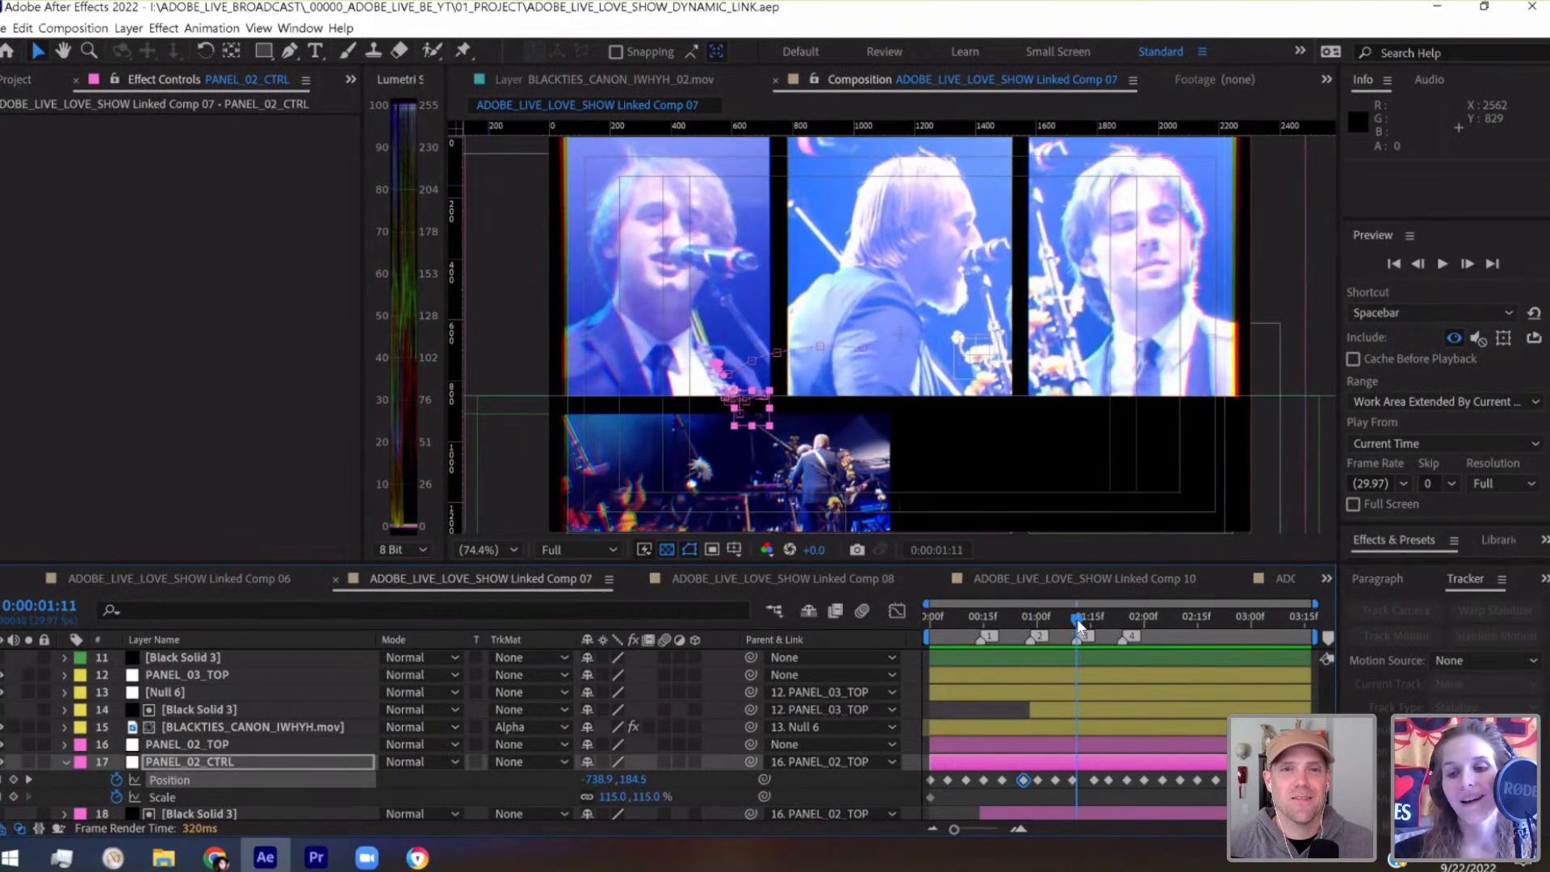
{"action": "left_click_drag", "start_coordinate": [1078, 620], "coordinate": [1161, 619]}
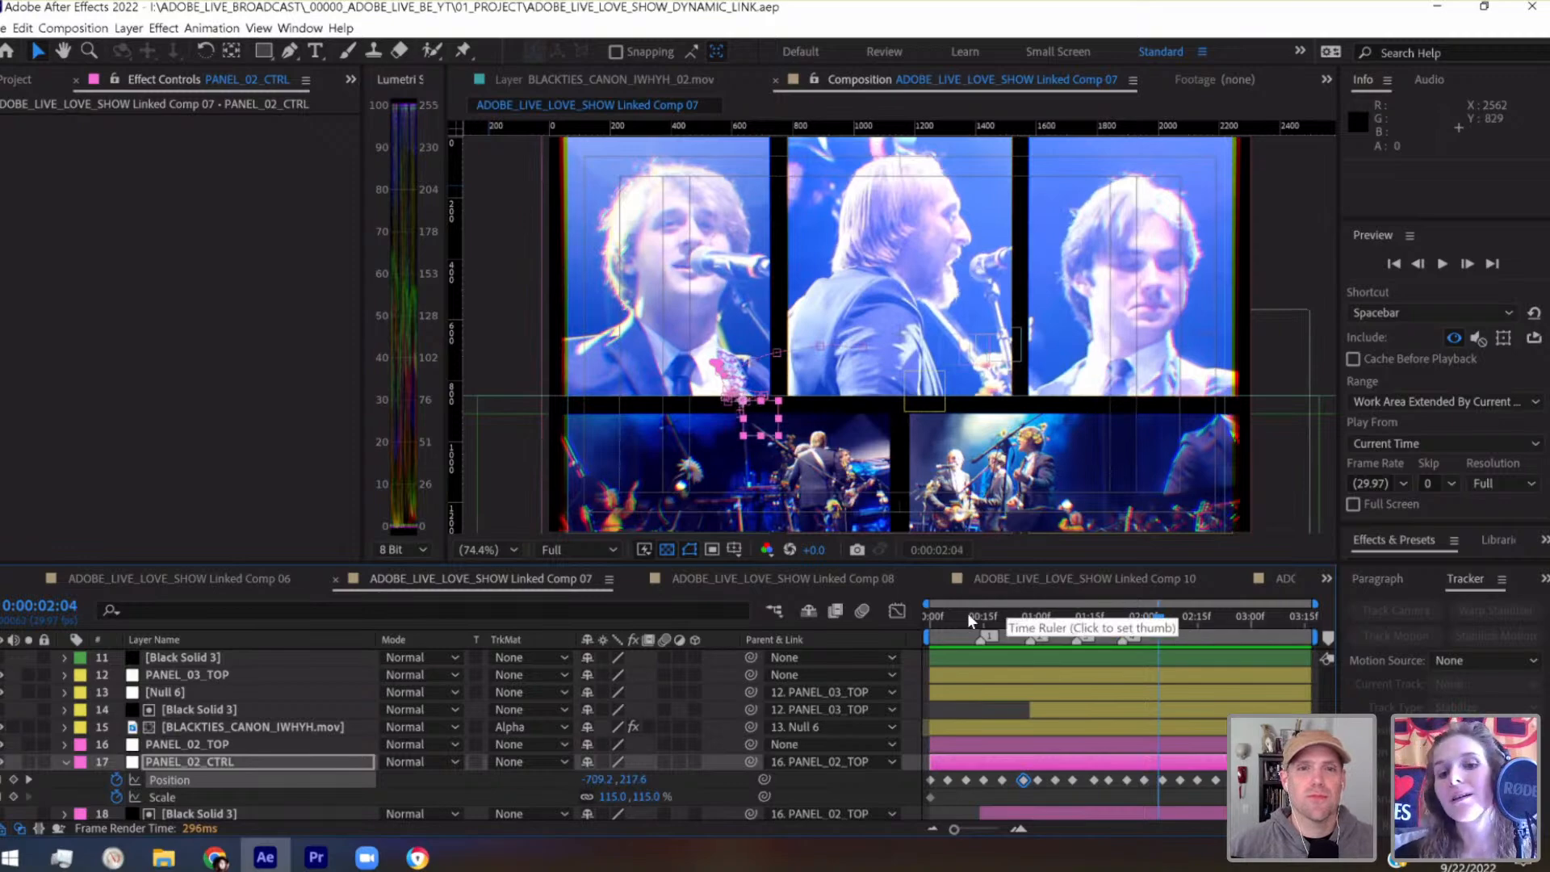
Replay Linked Comp 07 from the start with a taller composition view and wider Lumetri Scopes
{"action": "left_click", "coordinate": [929, 618]}
{"action": "key", "text": "space"}
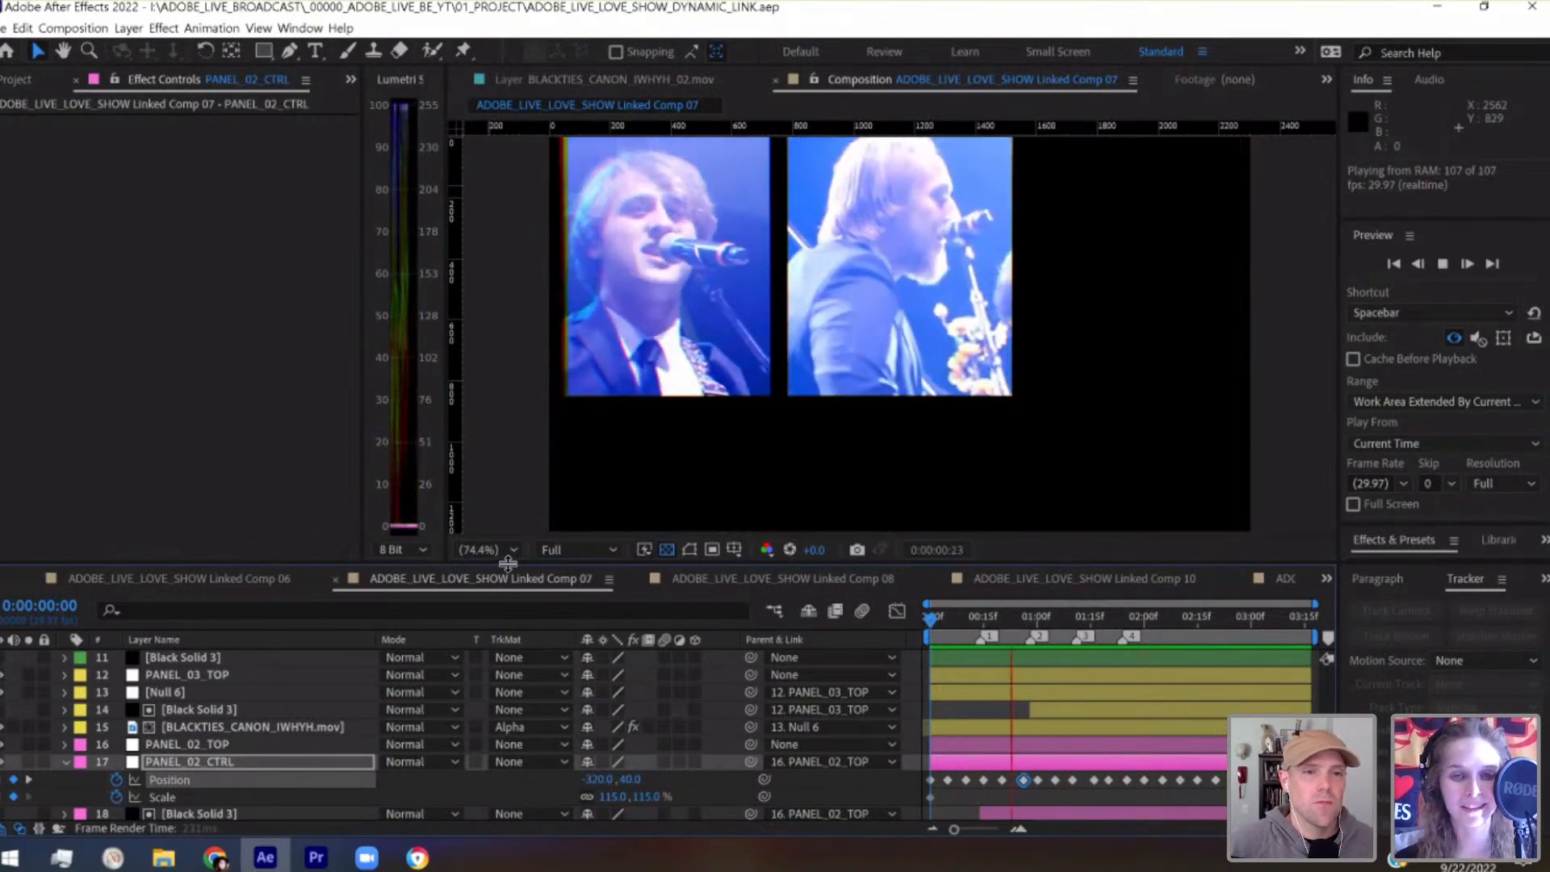
{"action": "left_click_drag", "start_coordinate": [506, 564], "coordinate": [517, 743]}
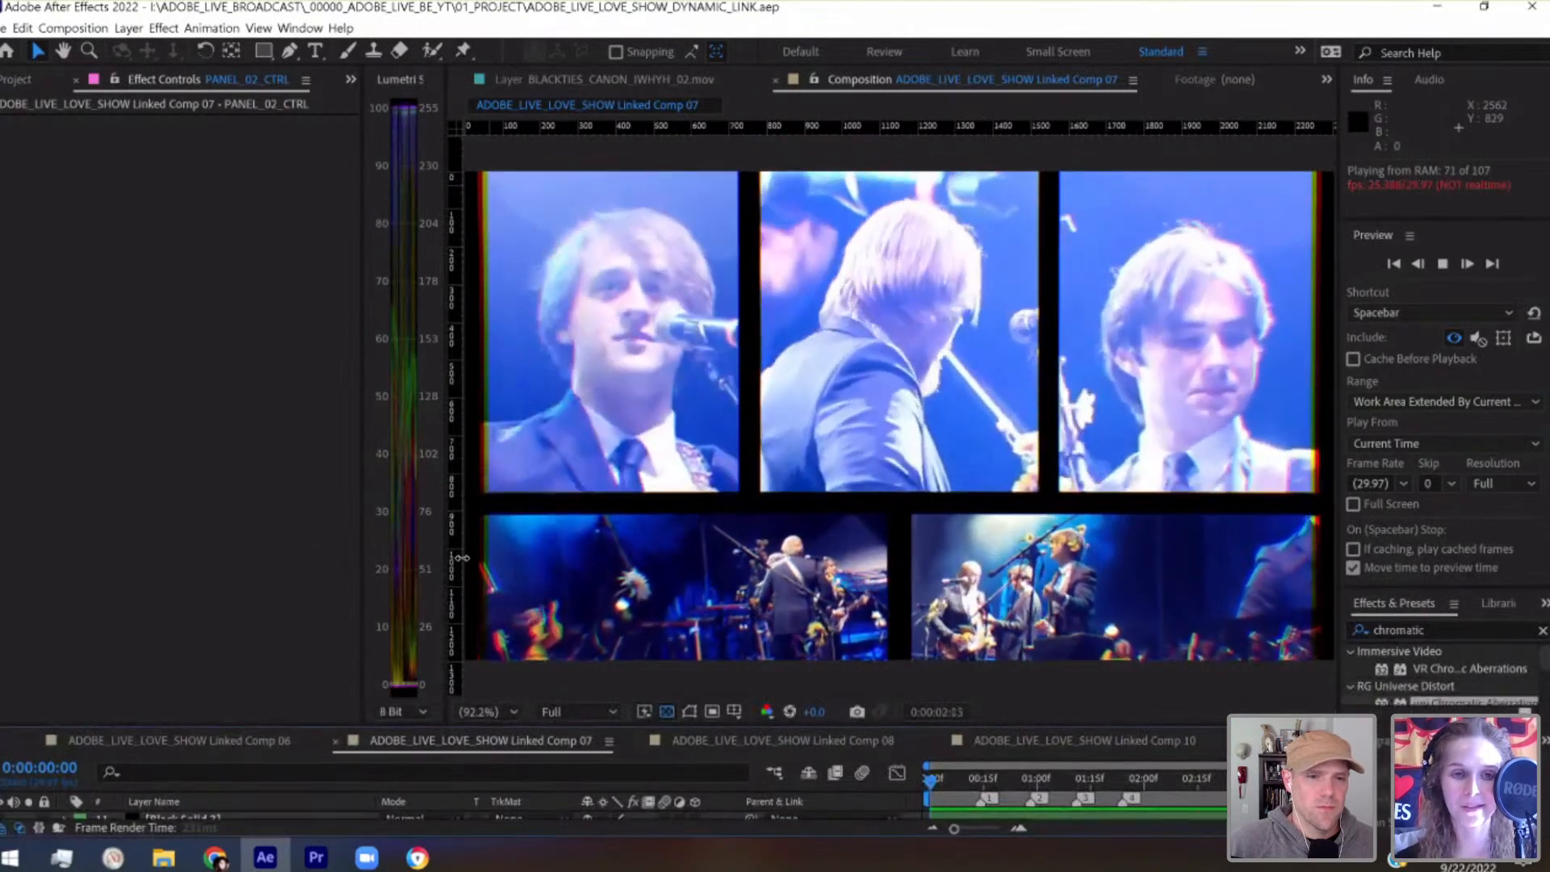
{"action": "left_click_drag", "start_coordinate": [362, 458], "coordinate": [69, 433]}
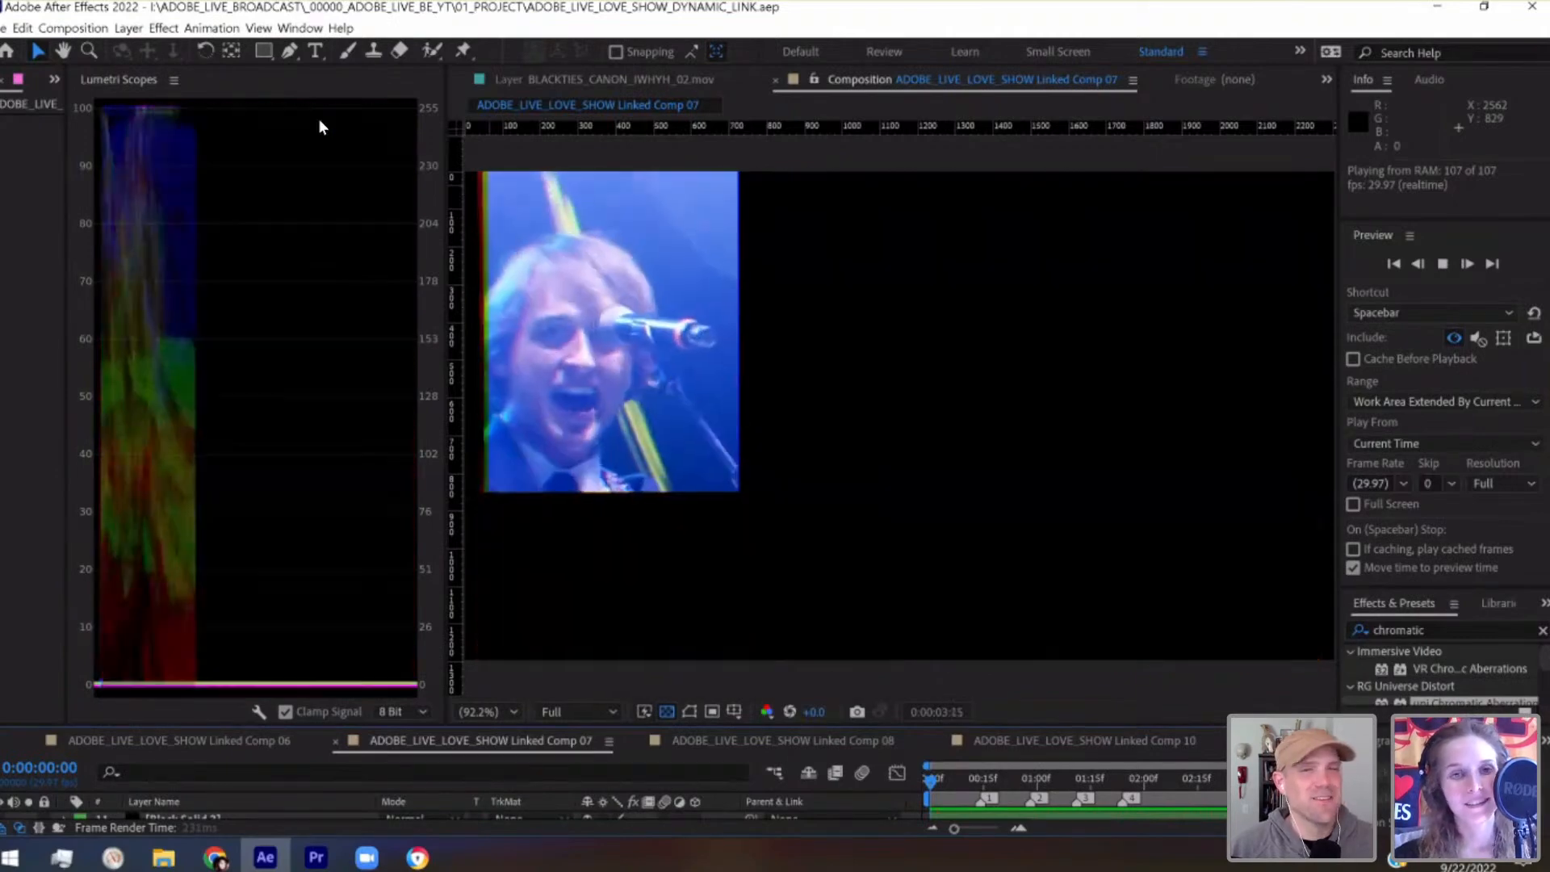
{"action": "key", "text": "space"}
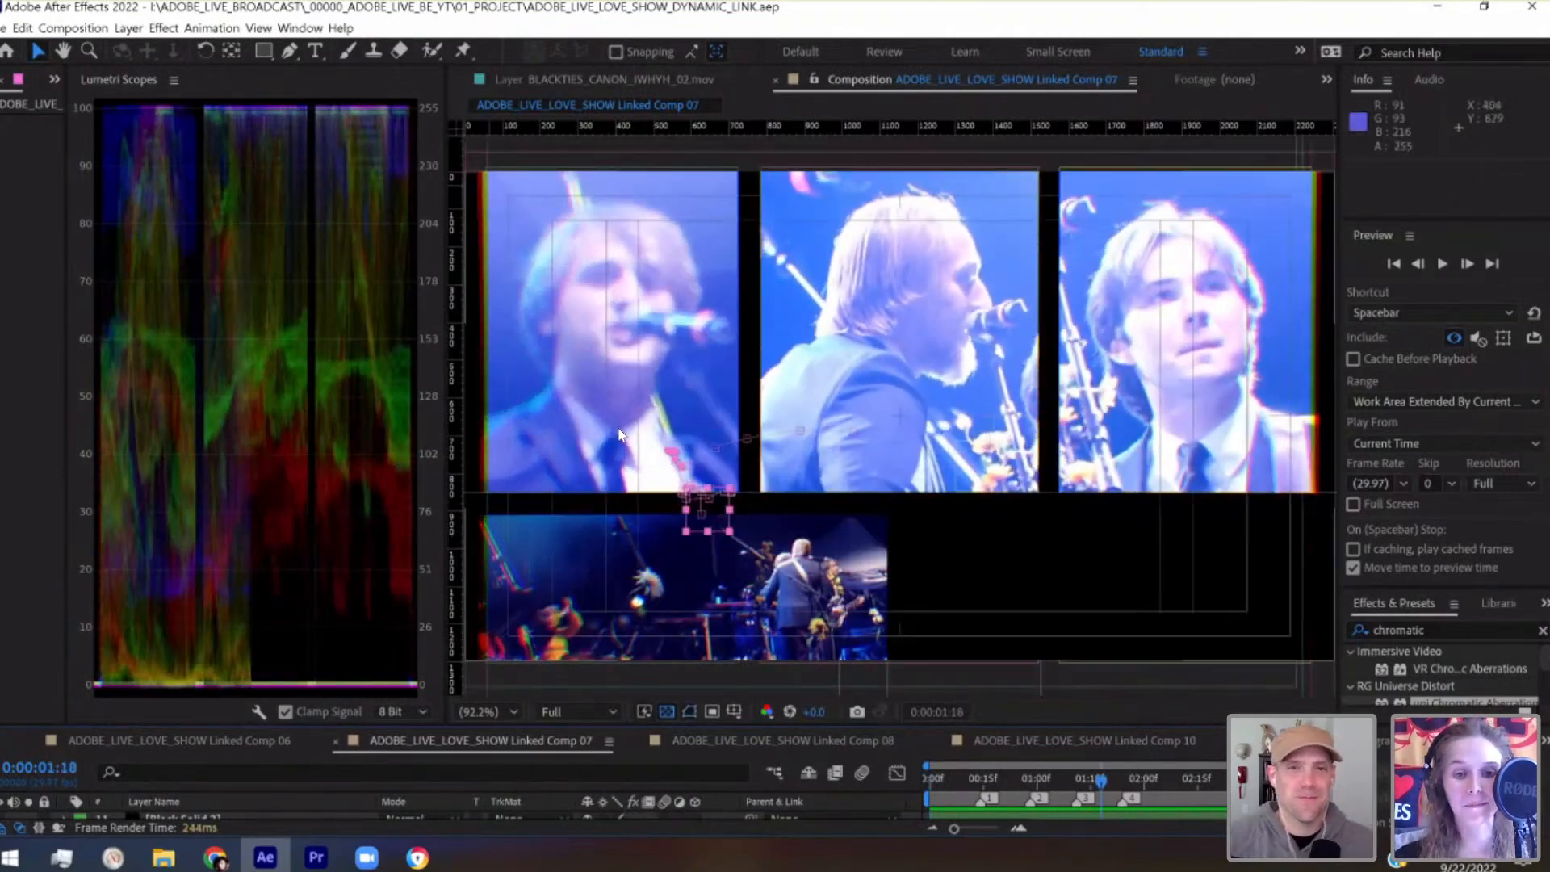
Switch to Premiere Pro and mark an In point at 00:15:36:27, where the Linked Comp 07 clip starts
{"action": "left_click", "coordinate": [316, 858]}
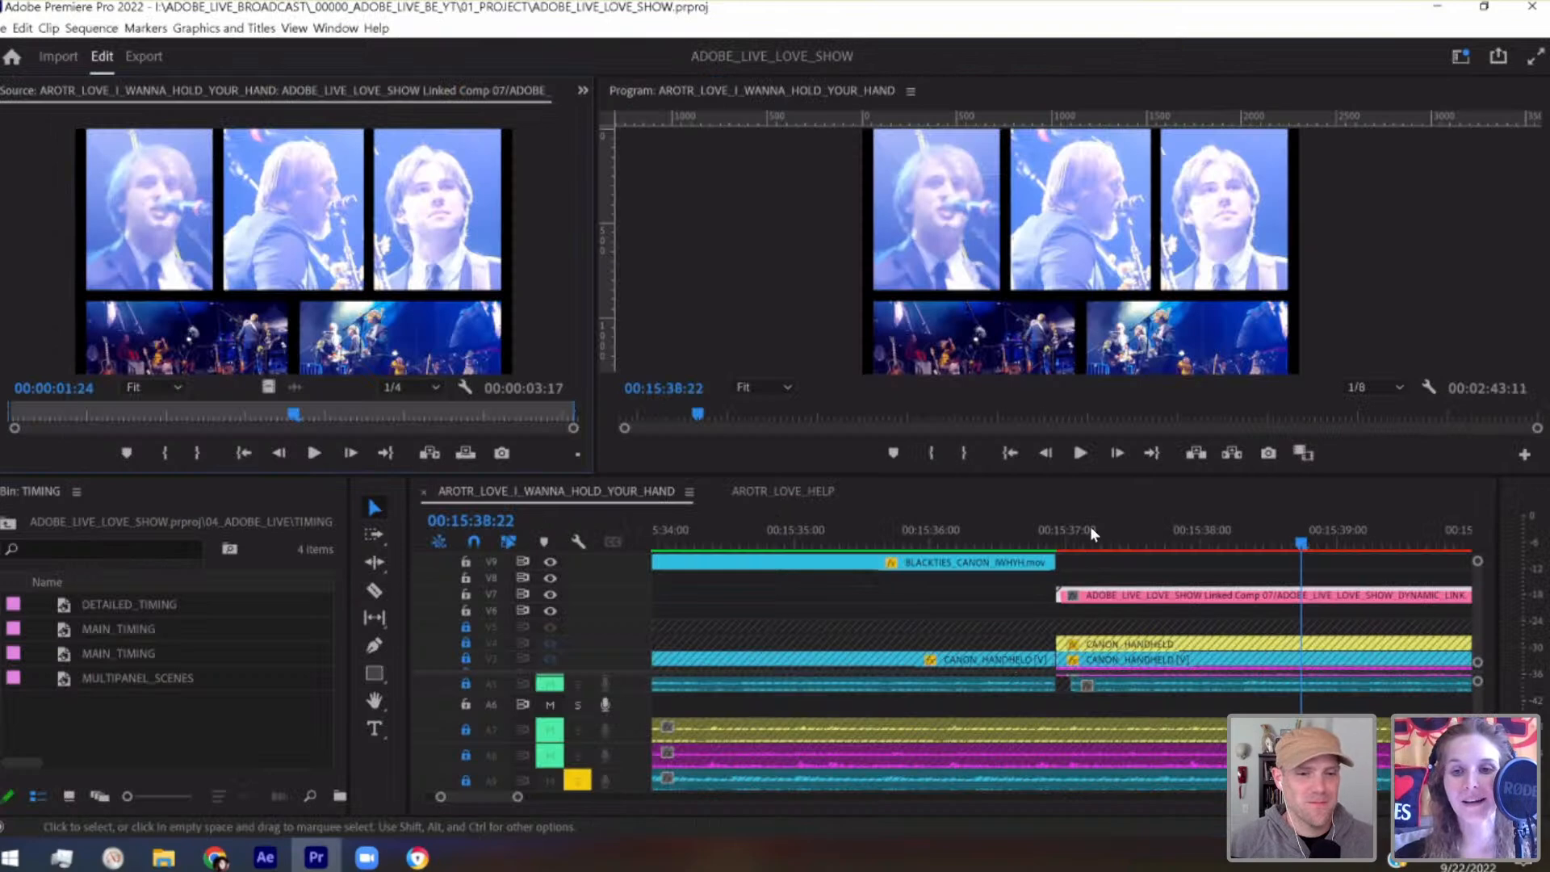
{"action": "left_click_drag", "start_coordinate": [1060, 528], "coordinate": [1084, 525]}
{"action": "left_click", "coordinate": [1052, 539]}
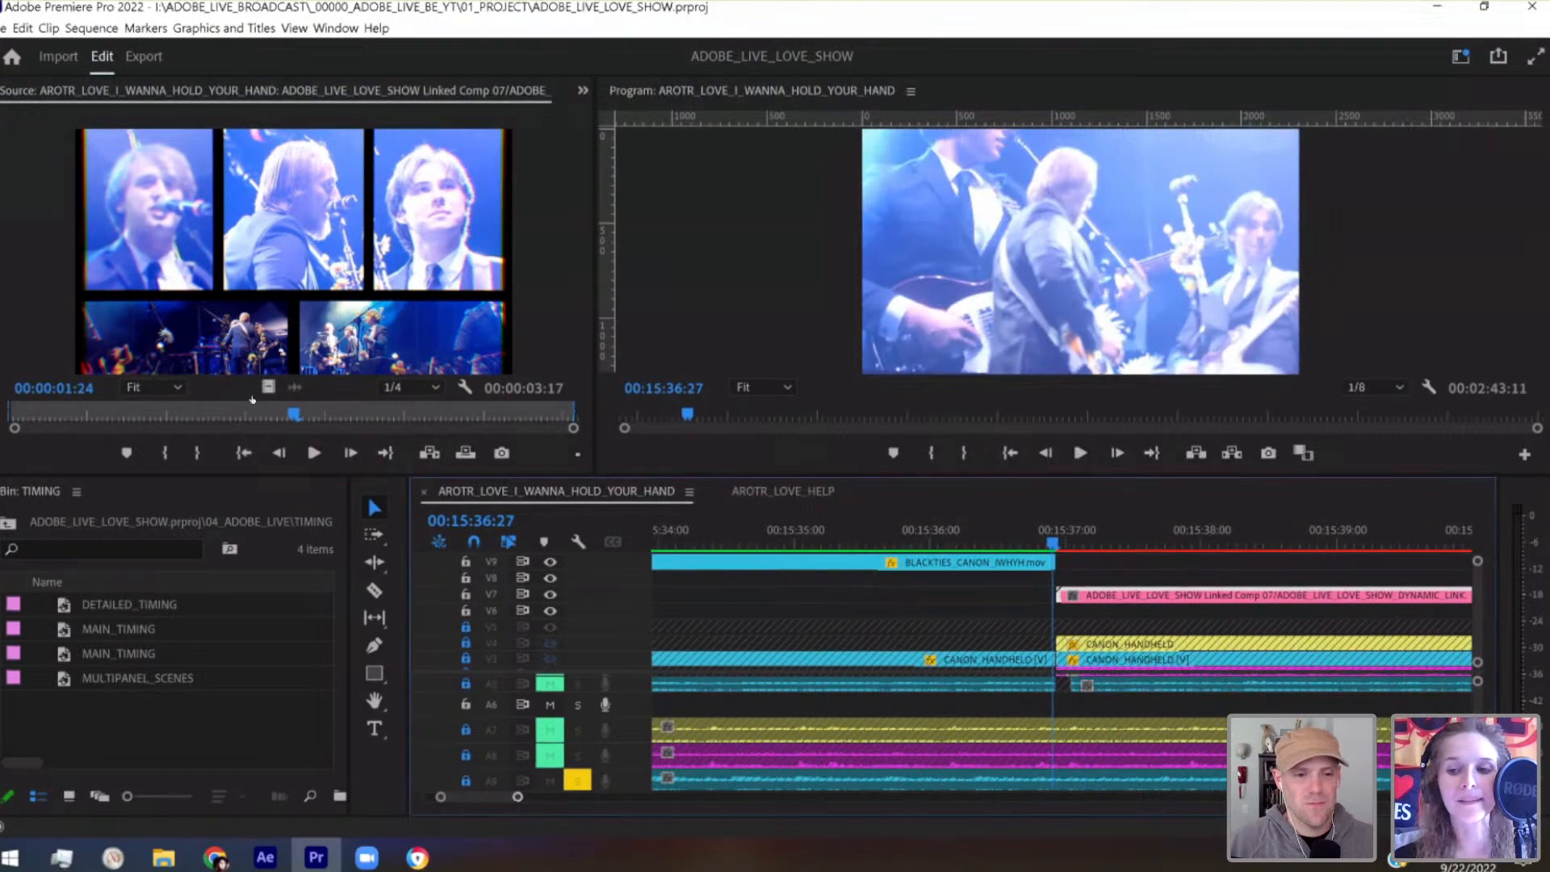
{"action": "left_click_drag", "start_coordinate": [518, 801], "coordinate": [639, 799]}
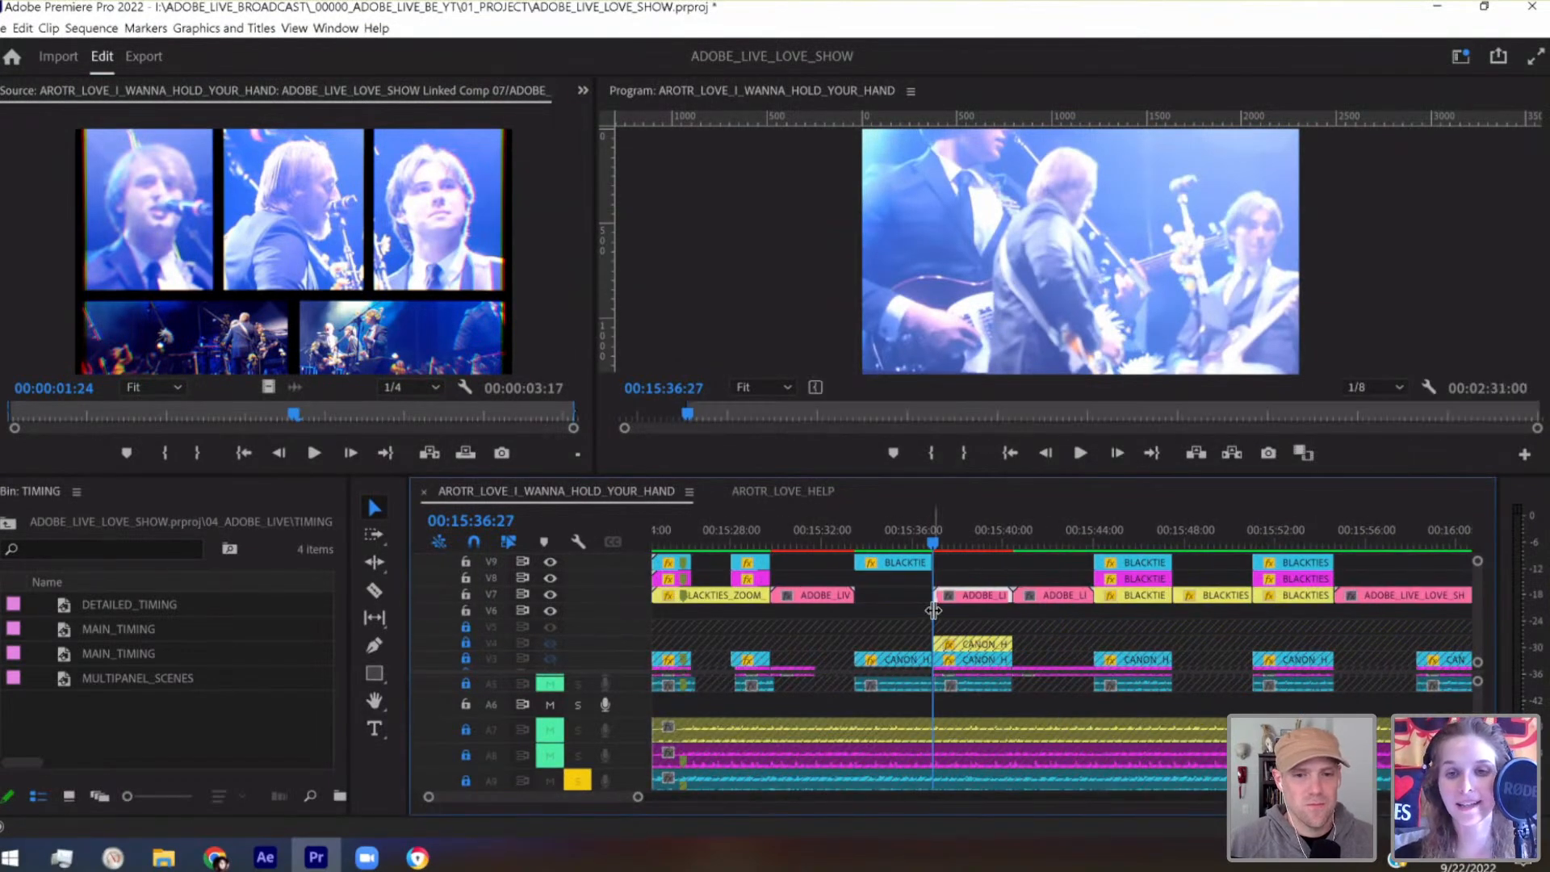
Mark an Out point at 00:15:40:14, render the marked range's video previews and save the project
{"action": "left_click", "coordinate": [1015, 539]}
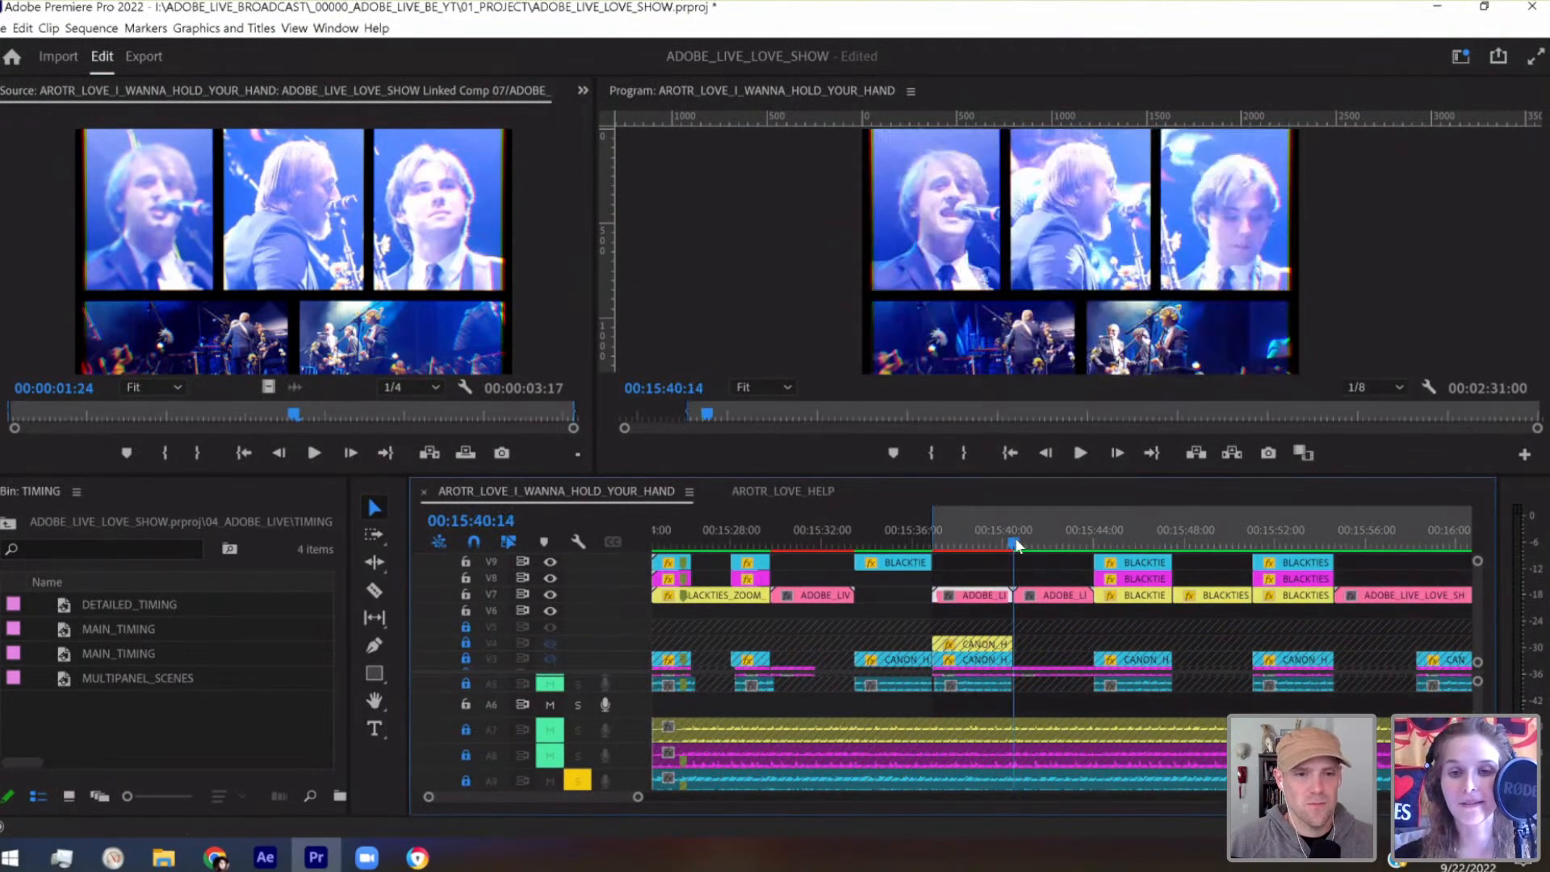
{"action": "key", "text": "o"}
{"action": "left_click_drag", "start_coordinate": [1012, 521], "coordinate": [930, 533]}
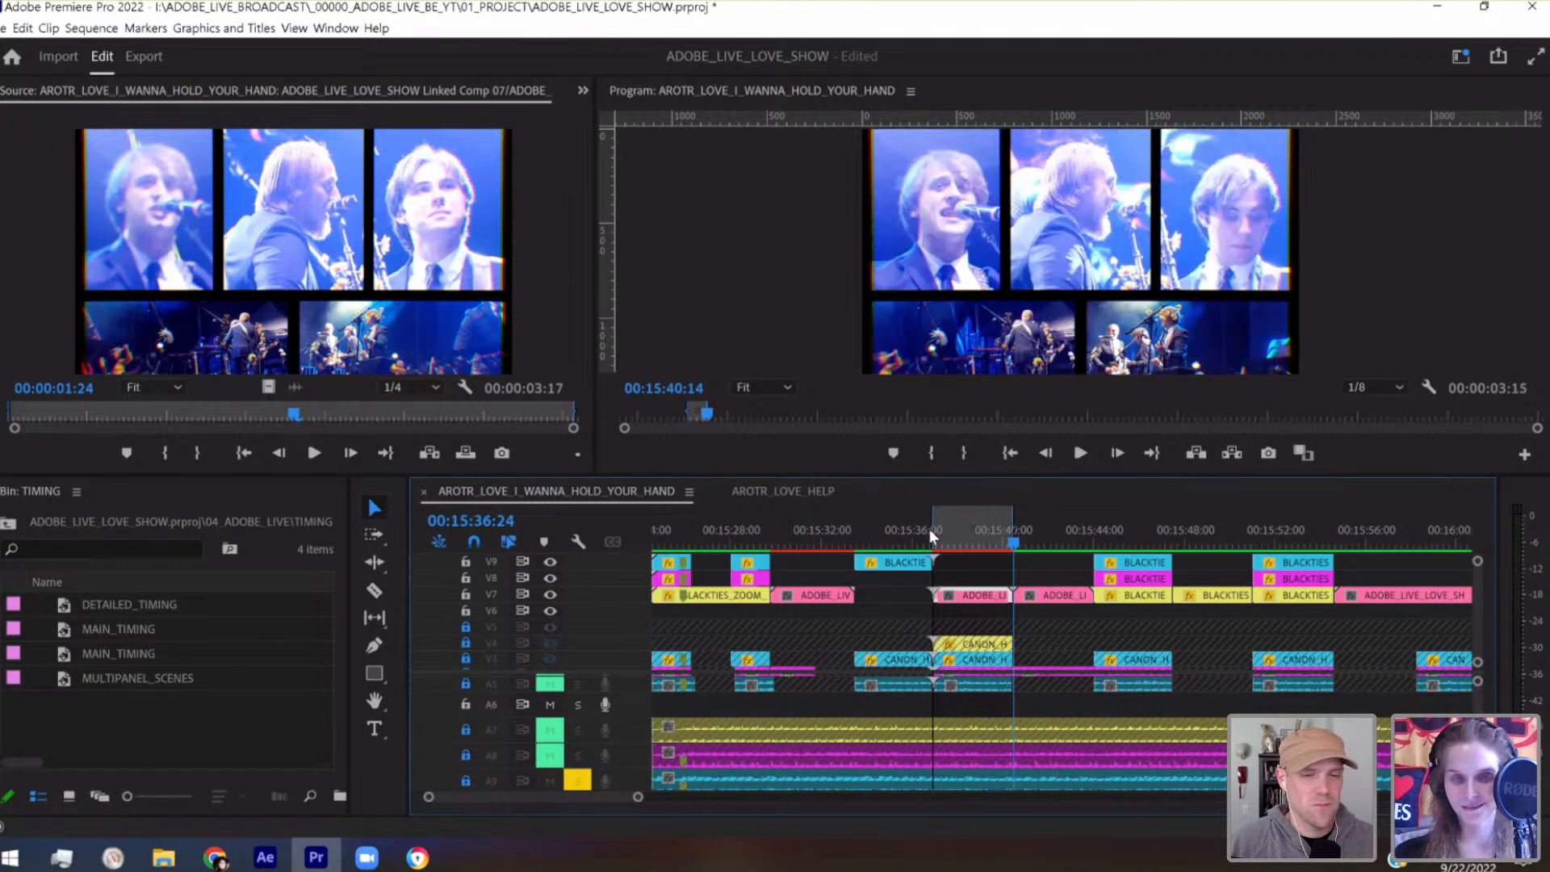
{"action": "key", "text": "Return"}
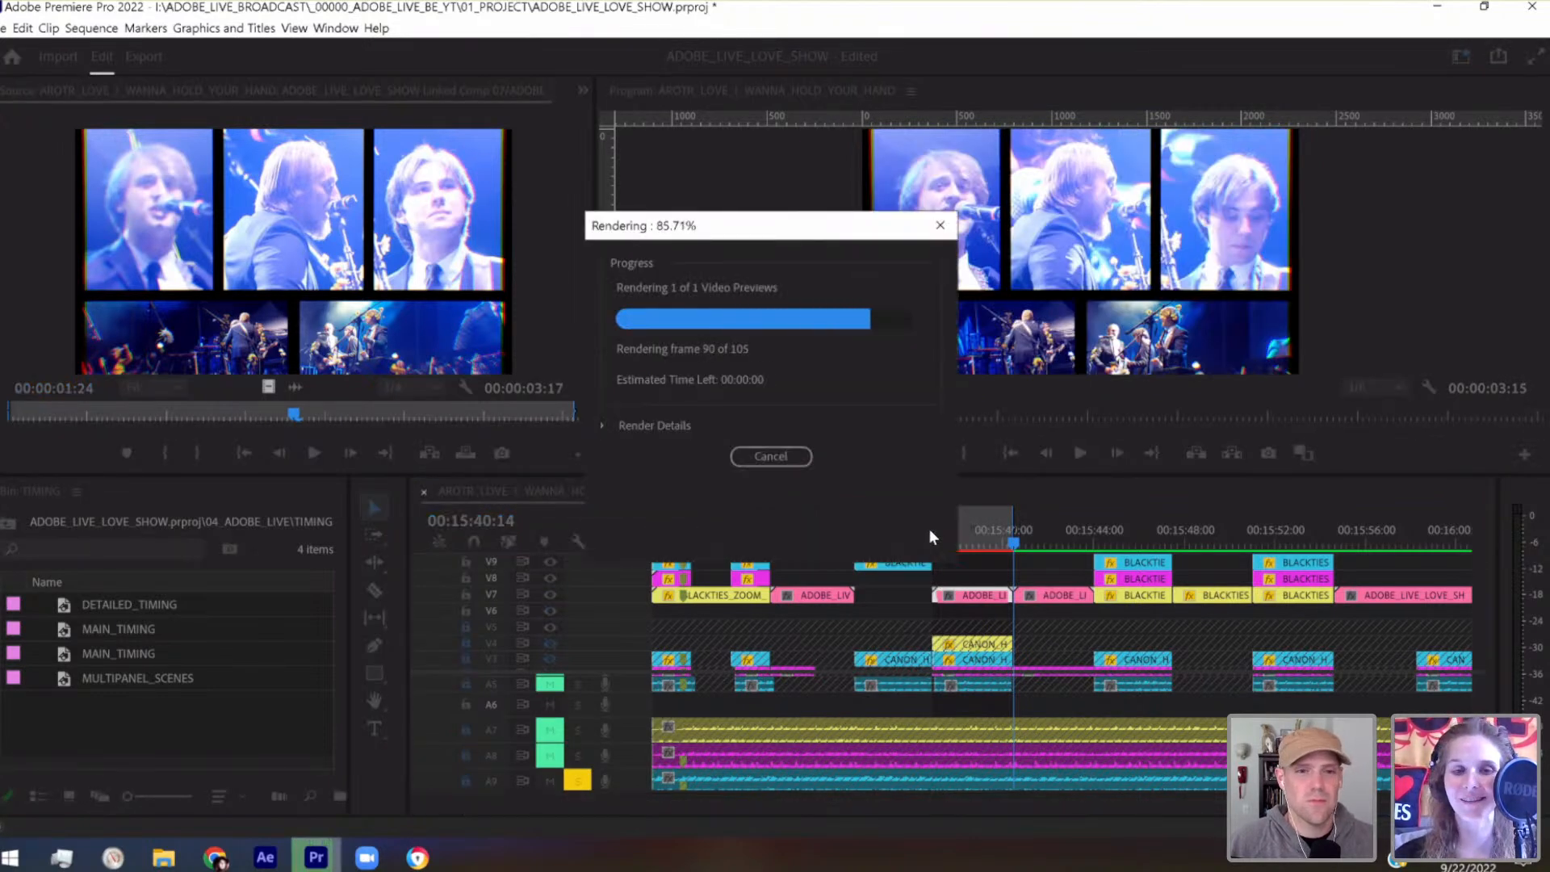
{"action": "key", "text": "ctrl+s"}
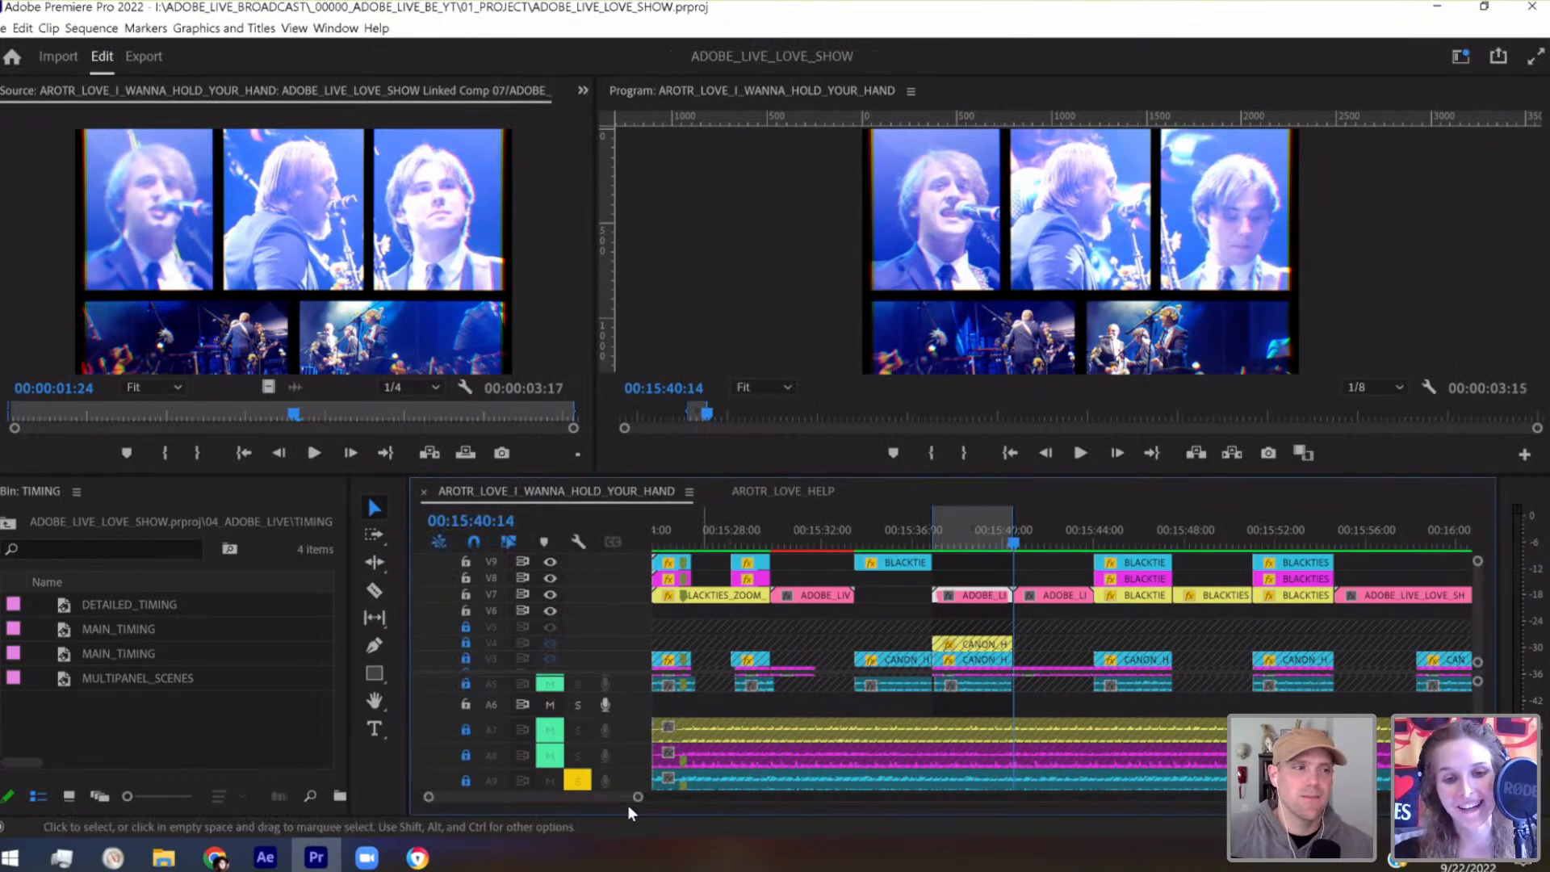
Extend the Out point slightly past the Linked Comp 07 clip for a 00:00:04:00 range and render its previews
{"action": "mouse_move", "coordinate": [637, 798]}
{"action": "left_mouse_down"}
{"action": "mouse_move", "coordinate": [592, 797]}
{"action": "mouse_move", "coordinate": [612, 799]}
{"action": "left_mouse_up"}
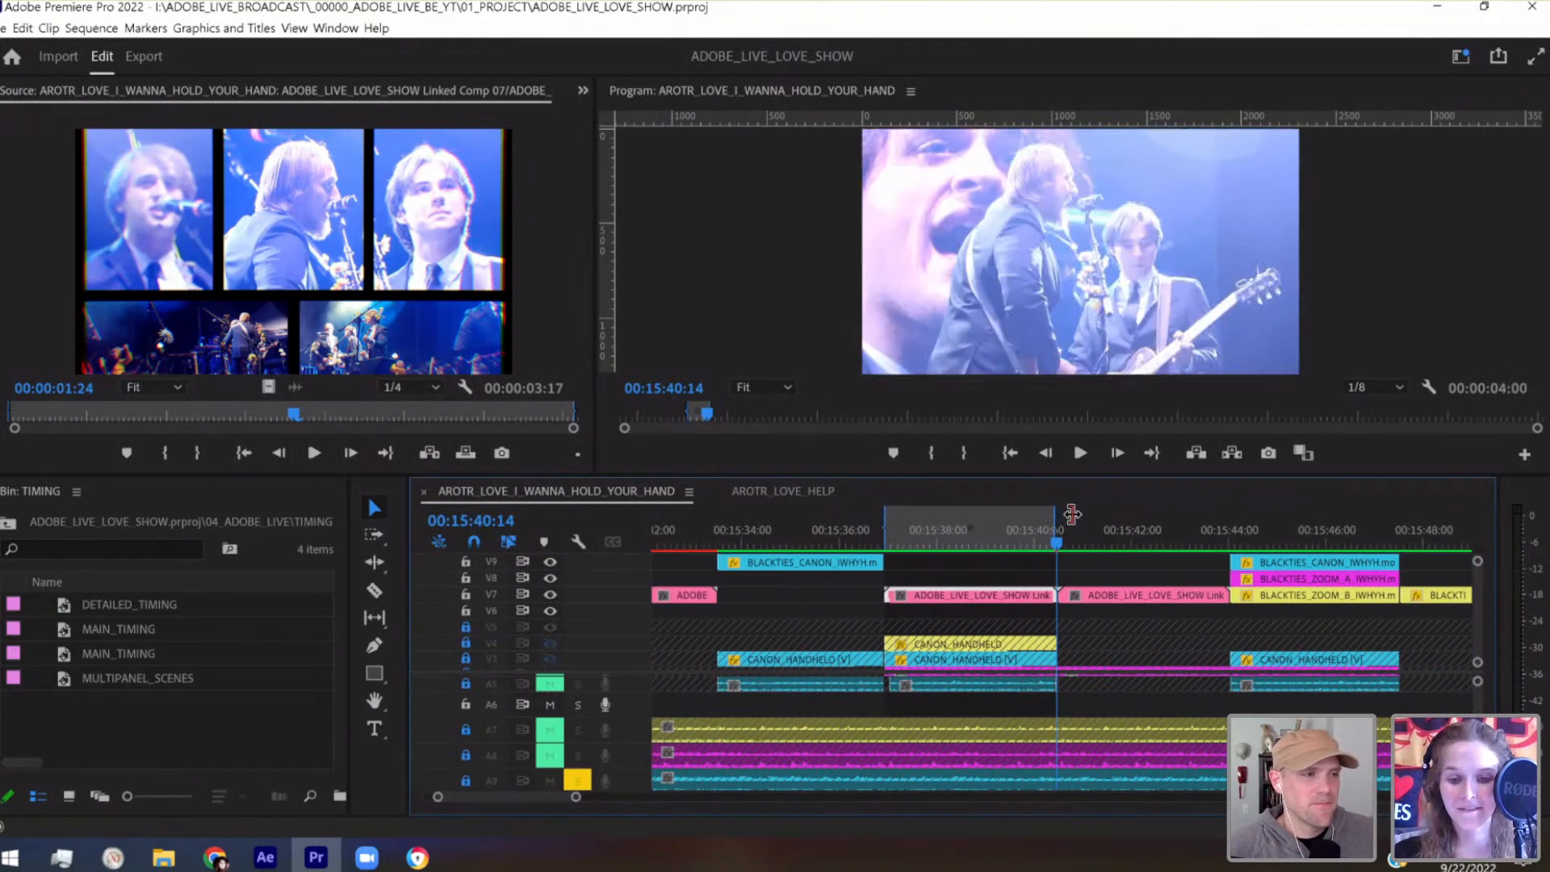
{"action": "left_click_drag", "start_coordinate": [1072, 514], "coordinate": [1075, 521]}
{"action": "key", "text": "Return"}
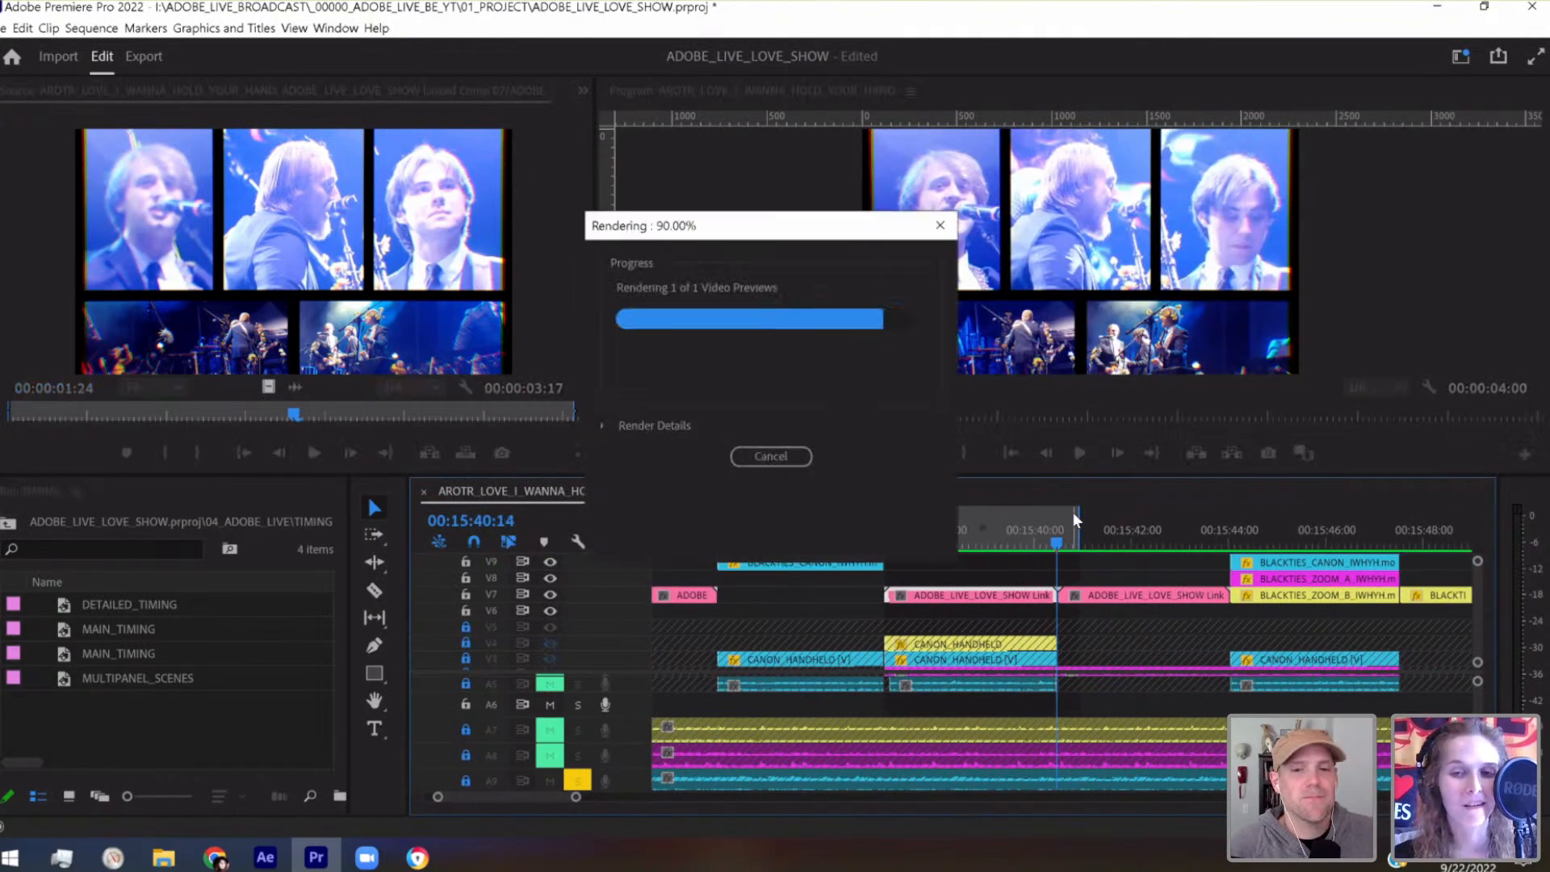
Pull the Out point back to 00:15:40:15 at the end of the Linked Comp 07 clip
{"action": "left_click_drag", "start_coordinate": [930, 532], "coordinate": [861, 536]}
{"action": "left_click_drag", "start_coordinate": [1076, 517], "coordinate": [1057, 520]}
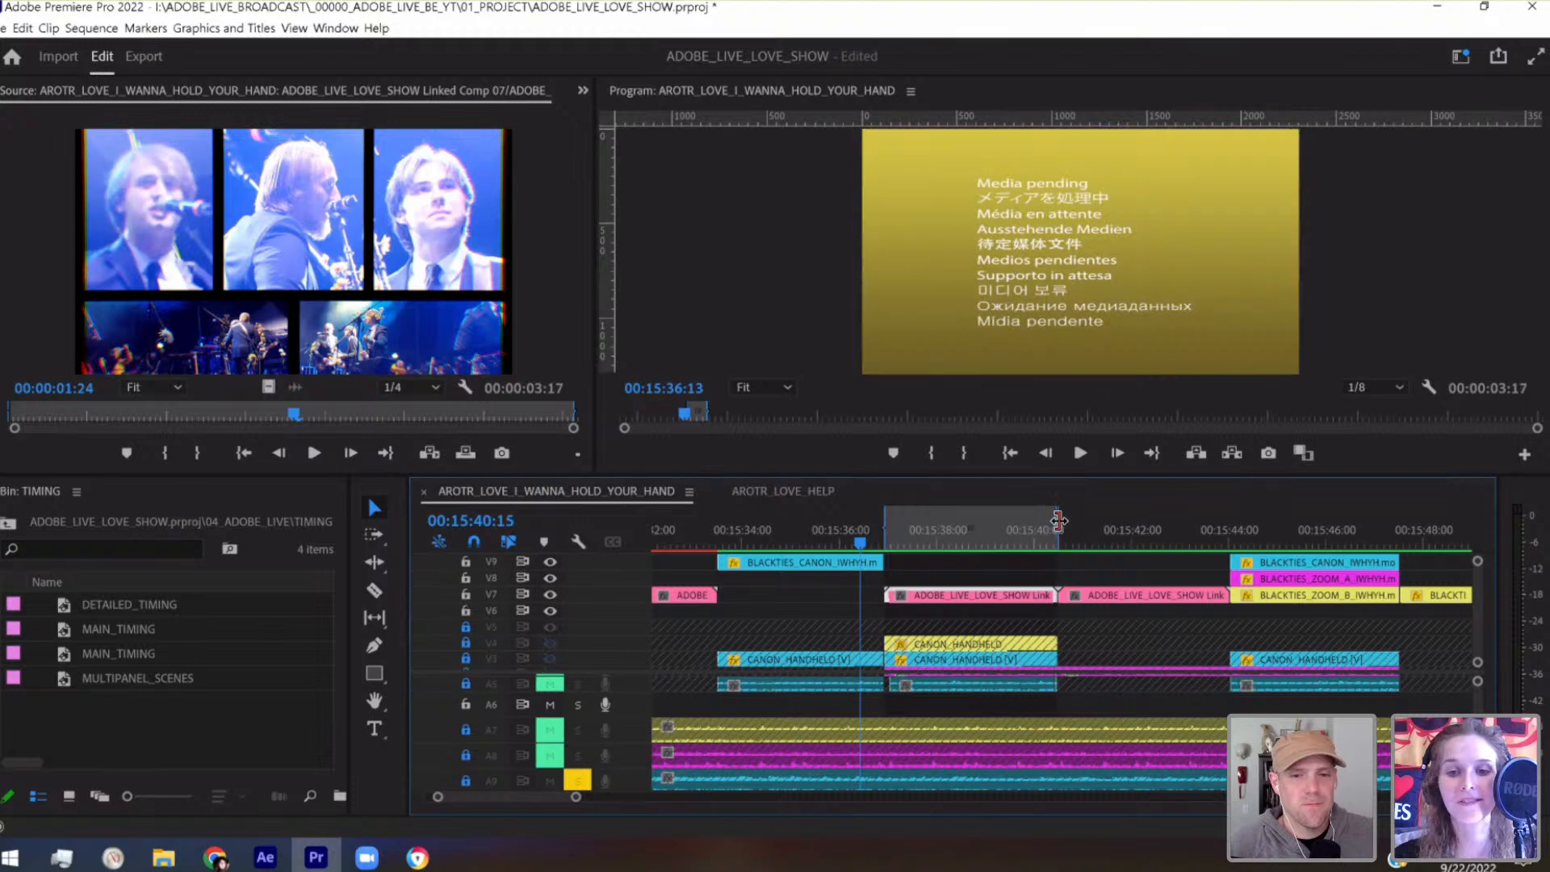
{"action": "left_click_drag", "start_coordinate": [576, 797], "coordinate": [532, 797]}
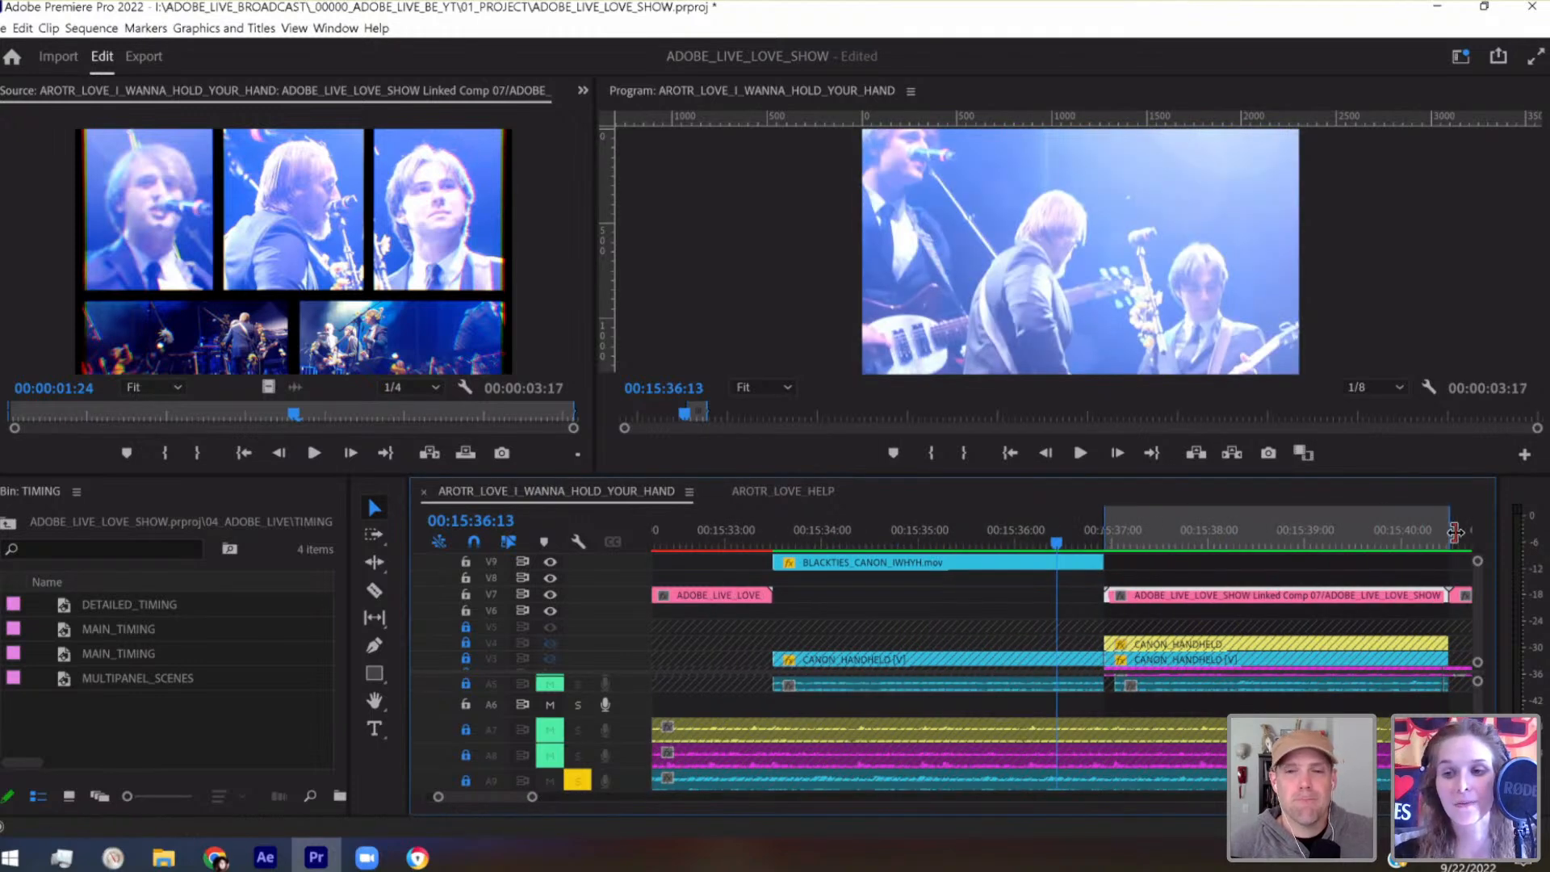
Save the project and play the sequence from 00:15:34:25 through the Linked Comp 07 clip
{"action": "left_click_drag", "start_coordinate": [914, 542], "coordinate": [903, 541]}
{"action": "key", "text": "ctrl+s"}
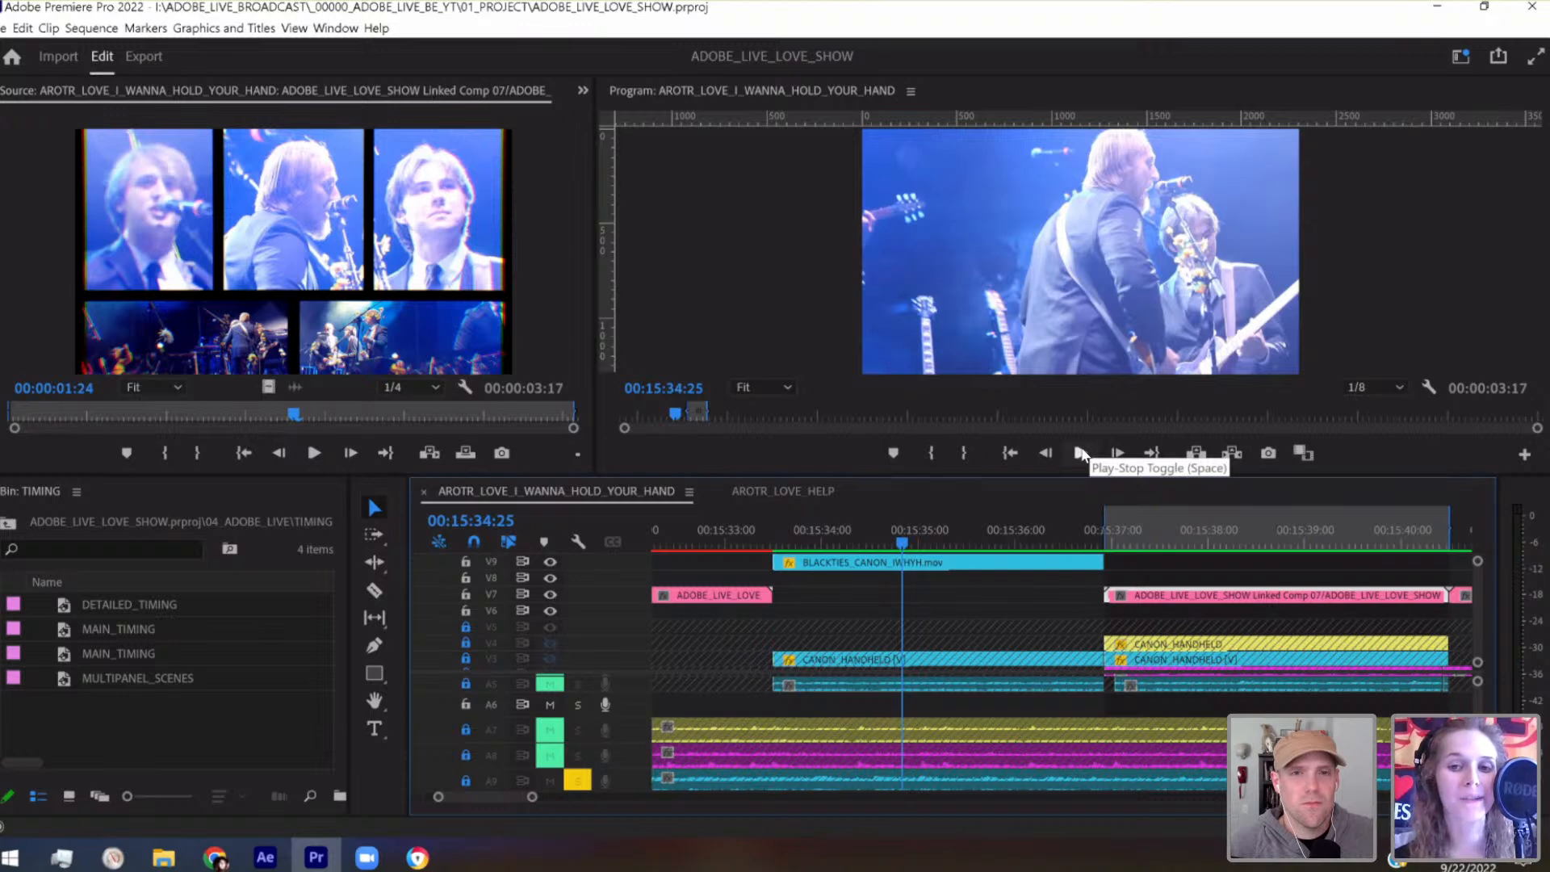
{"action": "left_click", "coordinate": [1082, 455]}
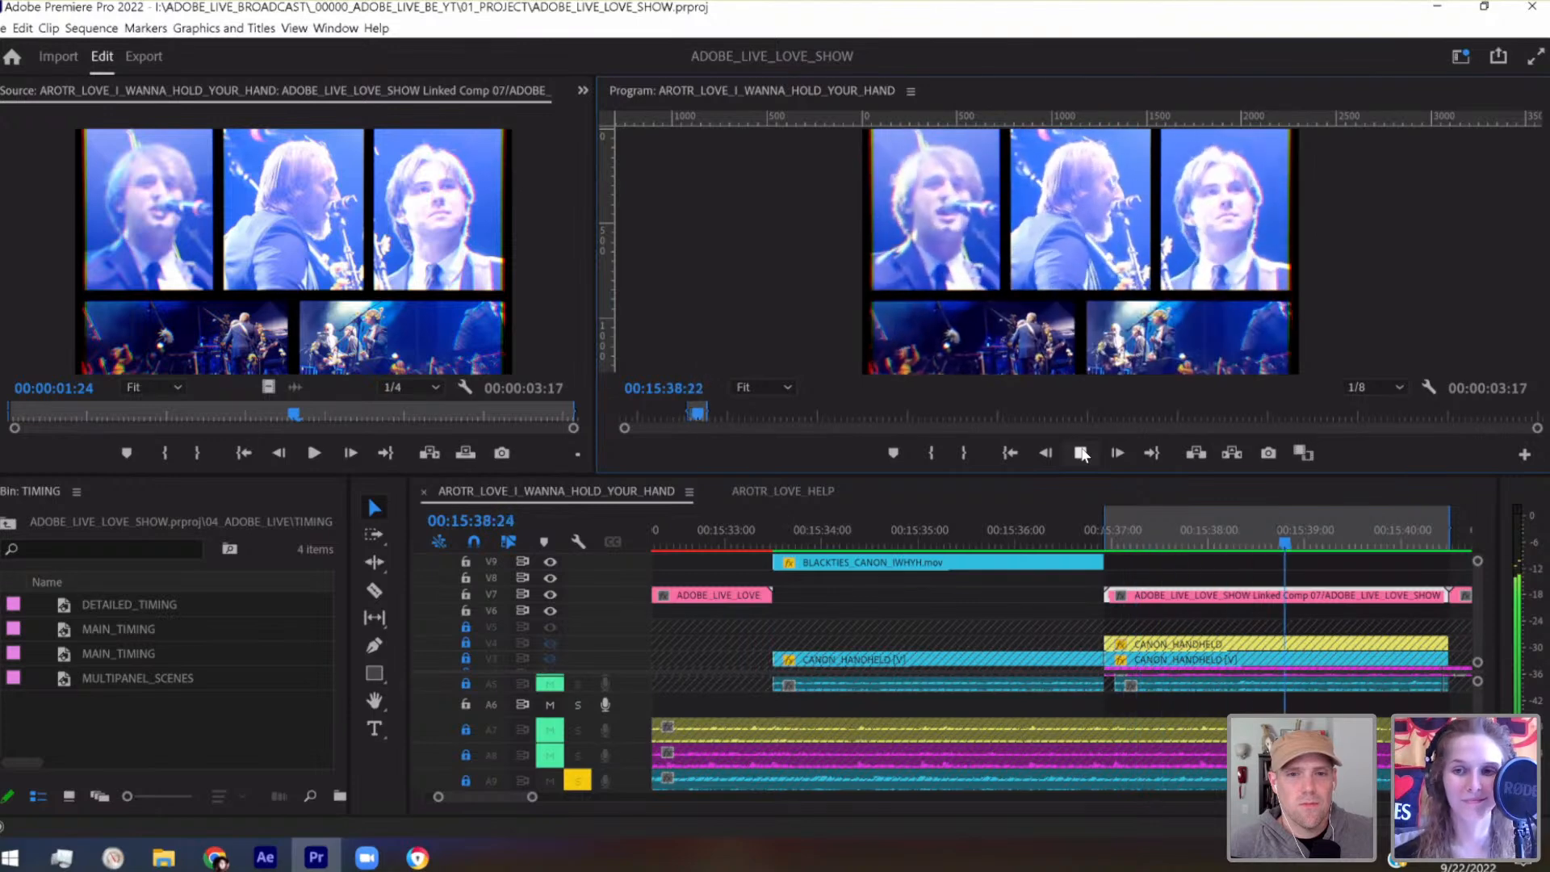
{"action": "left_click", "coordinate": [1081, 453]}
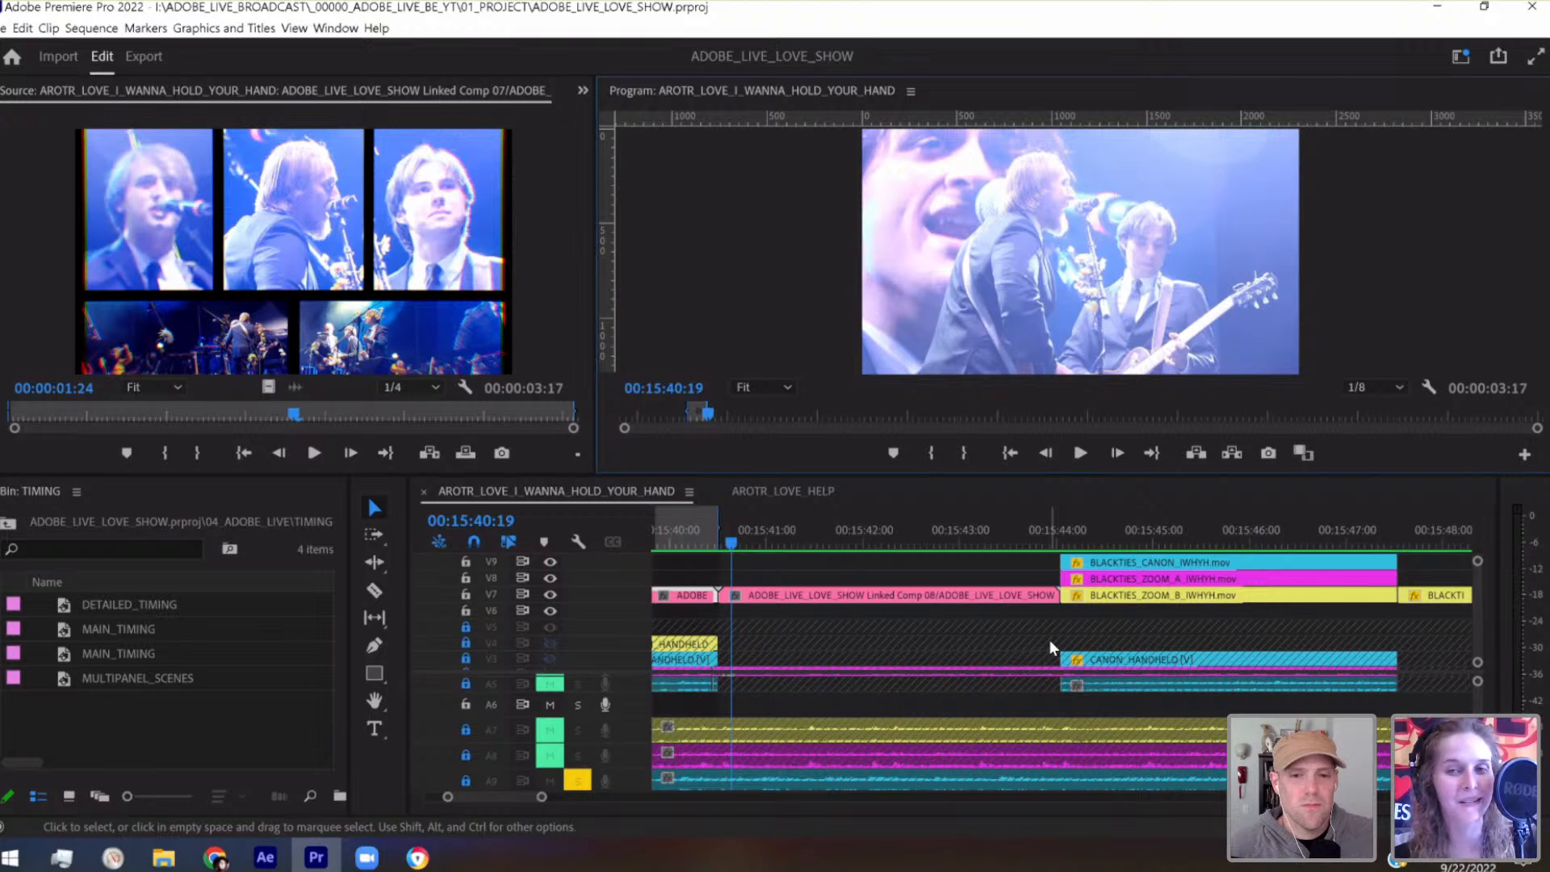
Bring the timing marker and MULTIPANEL_SCENES tracks into view and play from the start of the marked range
{"action": "scroll", "coordinate": [1011, 662], "scroll_direction": "up", "scroll_amount": 5}
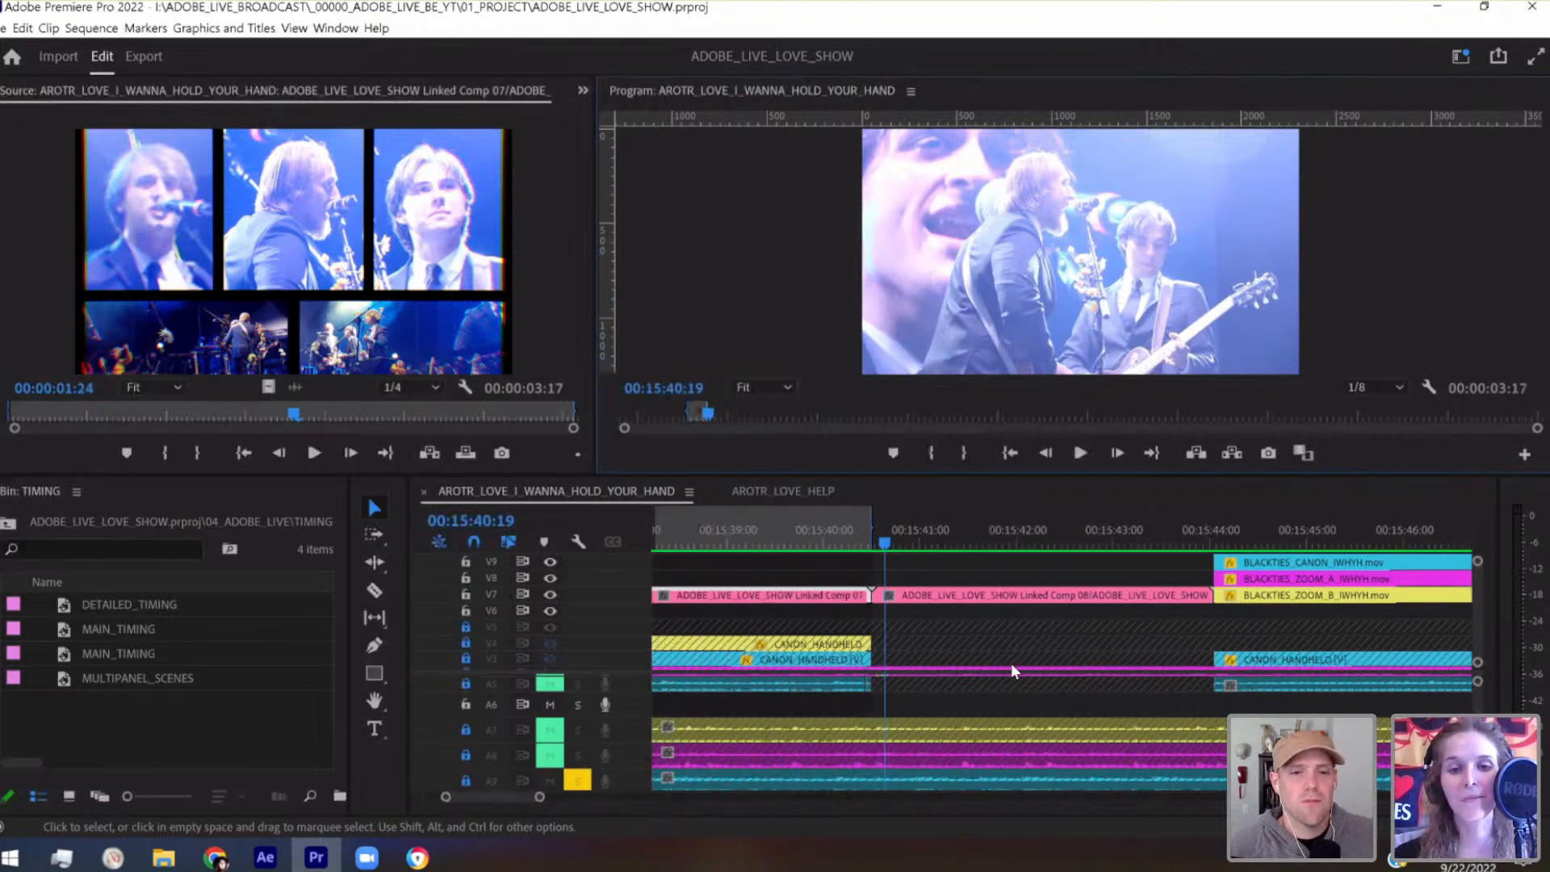
{"action": "scroll", "coordinate": [1011, 662], "scroll_direction": "up", "scroll_amount": 6}
{"action": "scroll", "coordinate": [1476, 622], "scroll_direction": "up", "scroll_amount": 2}
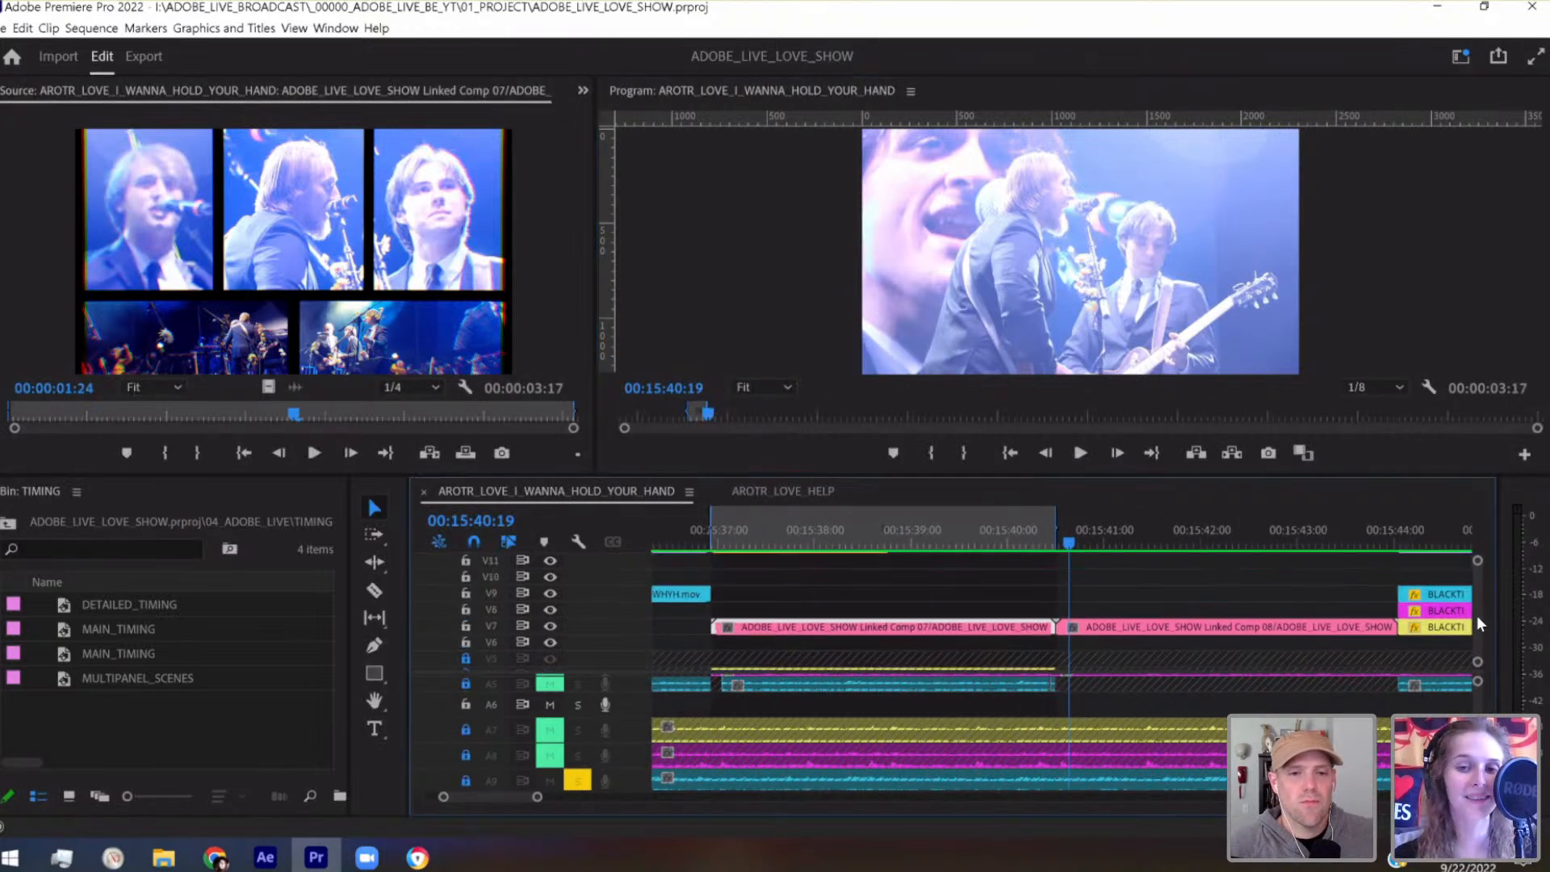
{"action": "scroll", "coordinate": [1476, 615], "scroll_direction": "up", "scroll_amount": 3}
{"action": "left_click", "coordinate": [719, 532]}
{"action": "key", "text": "space"}
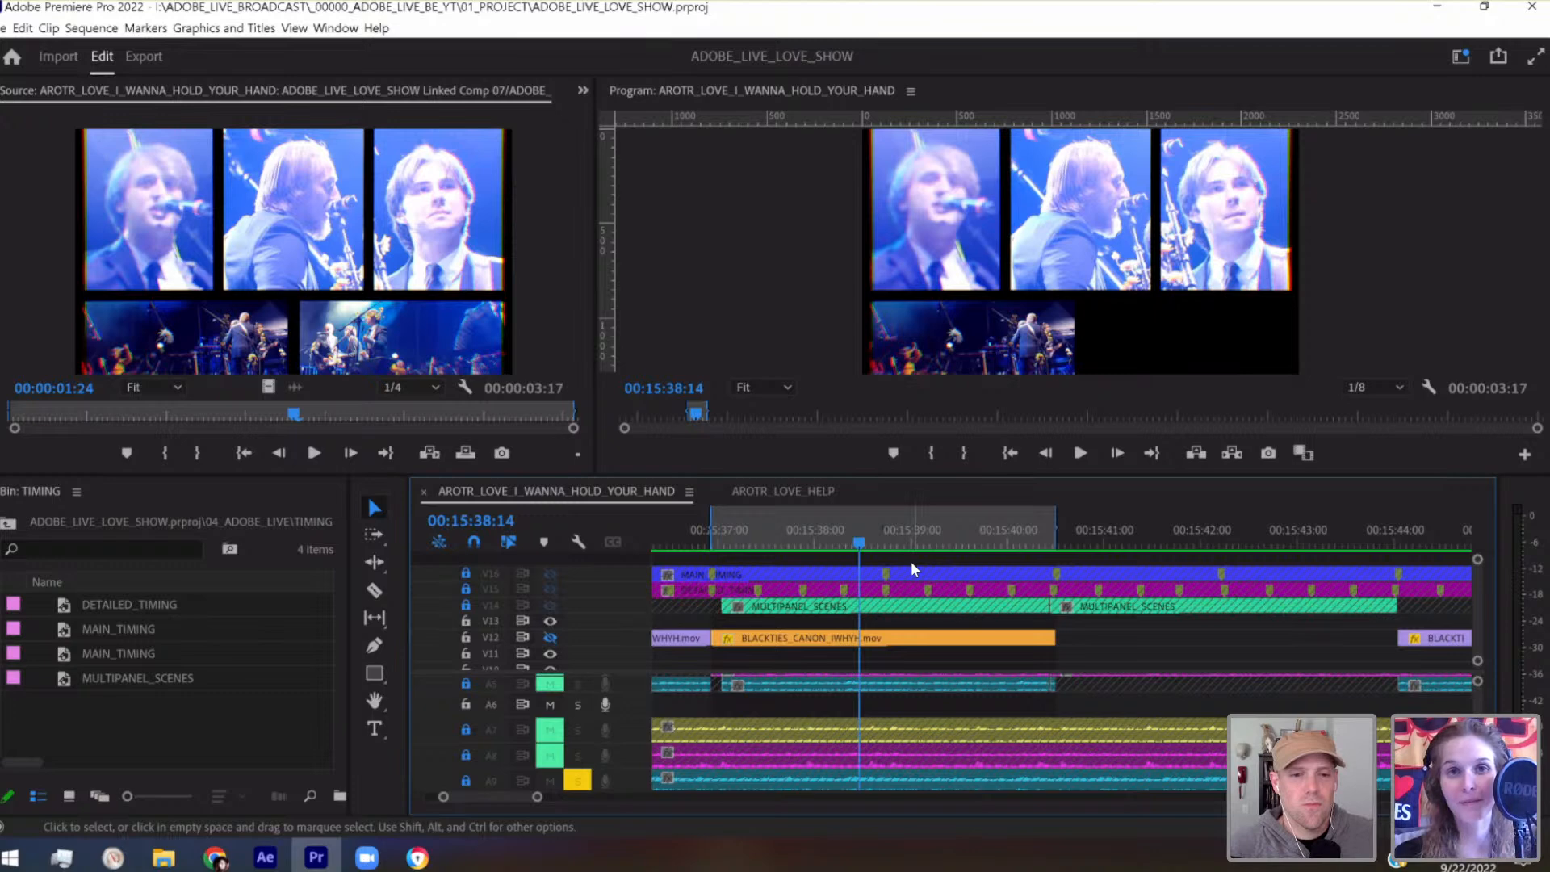
Scrub the marked range against the timing markers to check when each panel appears
{"action": "left_click", "coordinate": [722, 531]}
{"action": "left_click_drag", "start_coordinate": [732, 530], "coordinate": [1056, 547]}
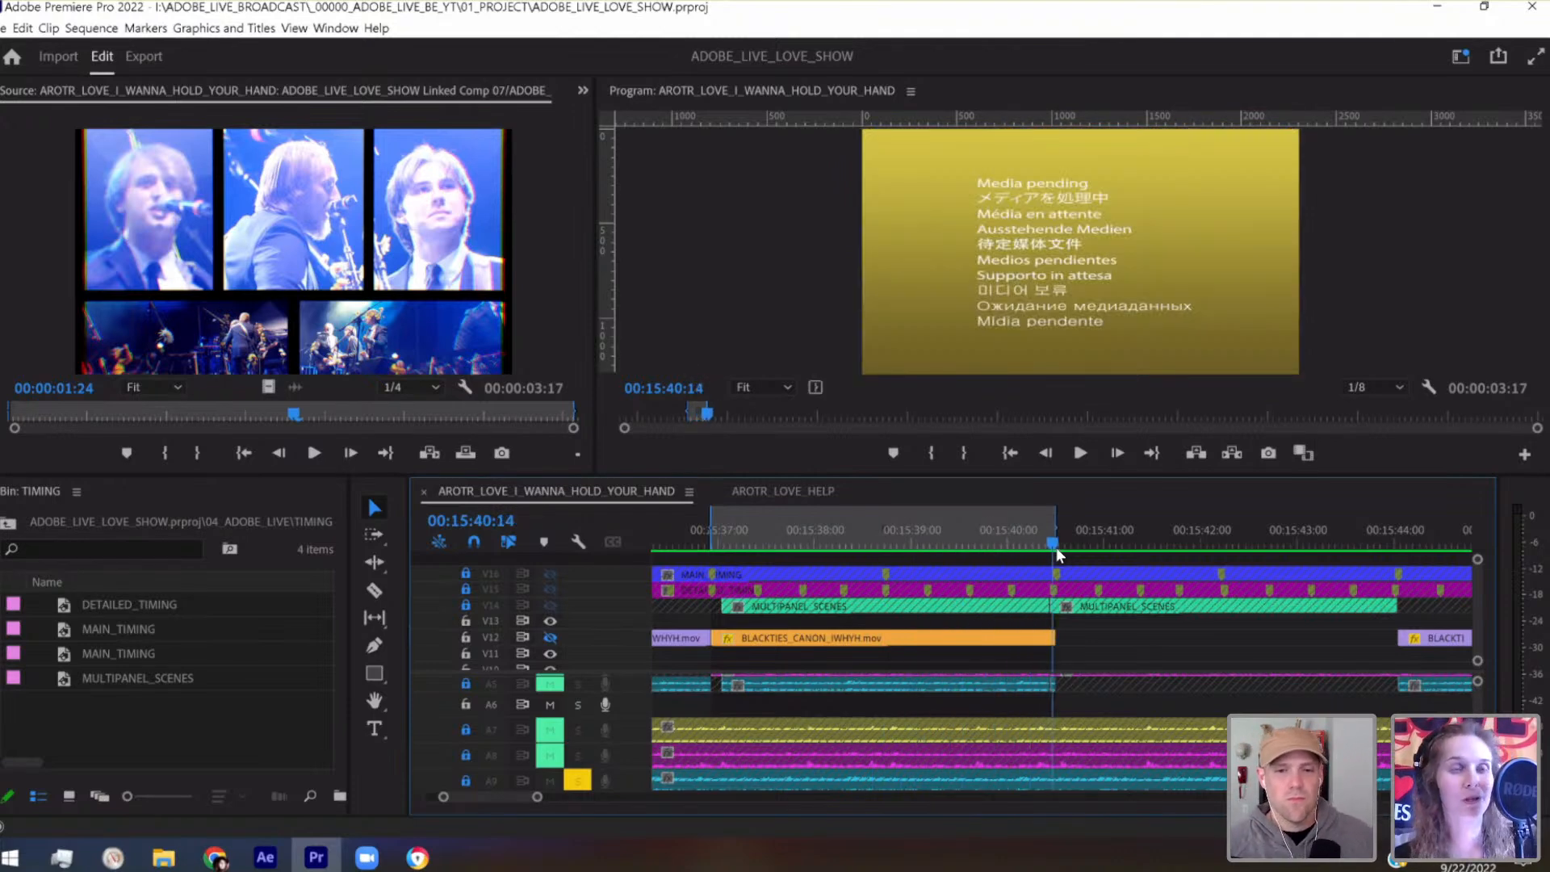
{"action": "left_click", "coordinate": [730, 530]}
{"action": "left_click_drag", "start_coordinate": [734, 528], "coordinate": [798, 530]}
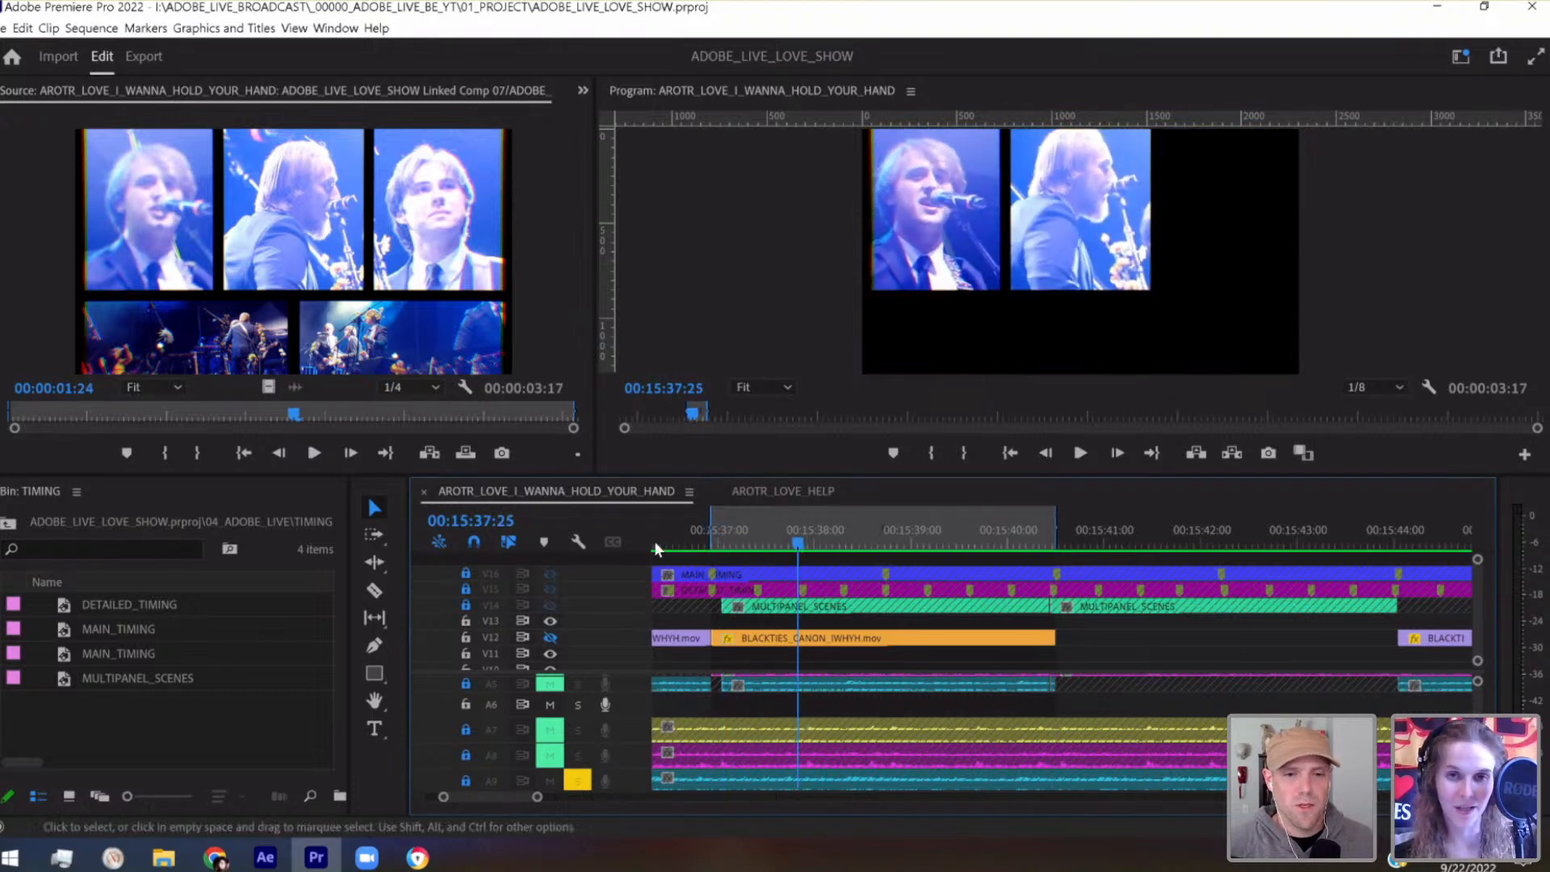
Play the multipanel section from 00:15:36:05, then enlarge the source and program monitors and replay it
{"action": "key", "text": "j"}
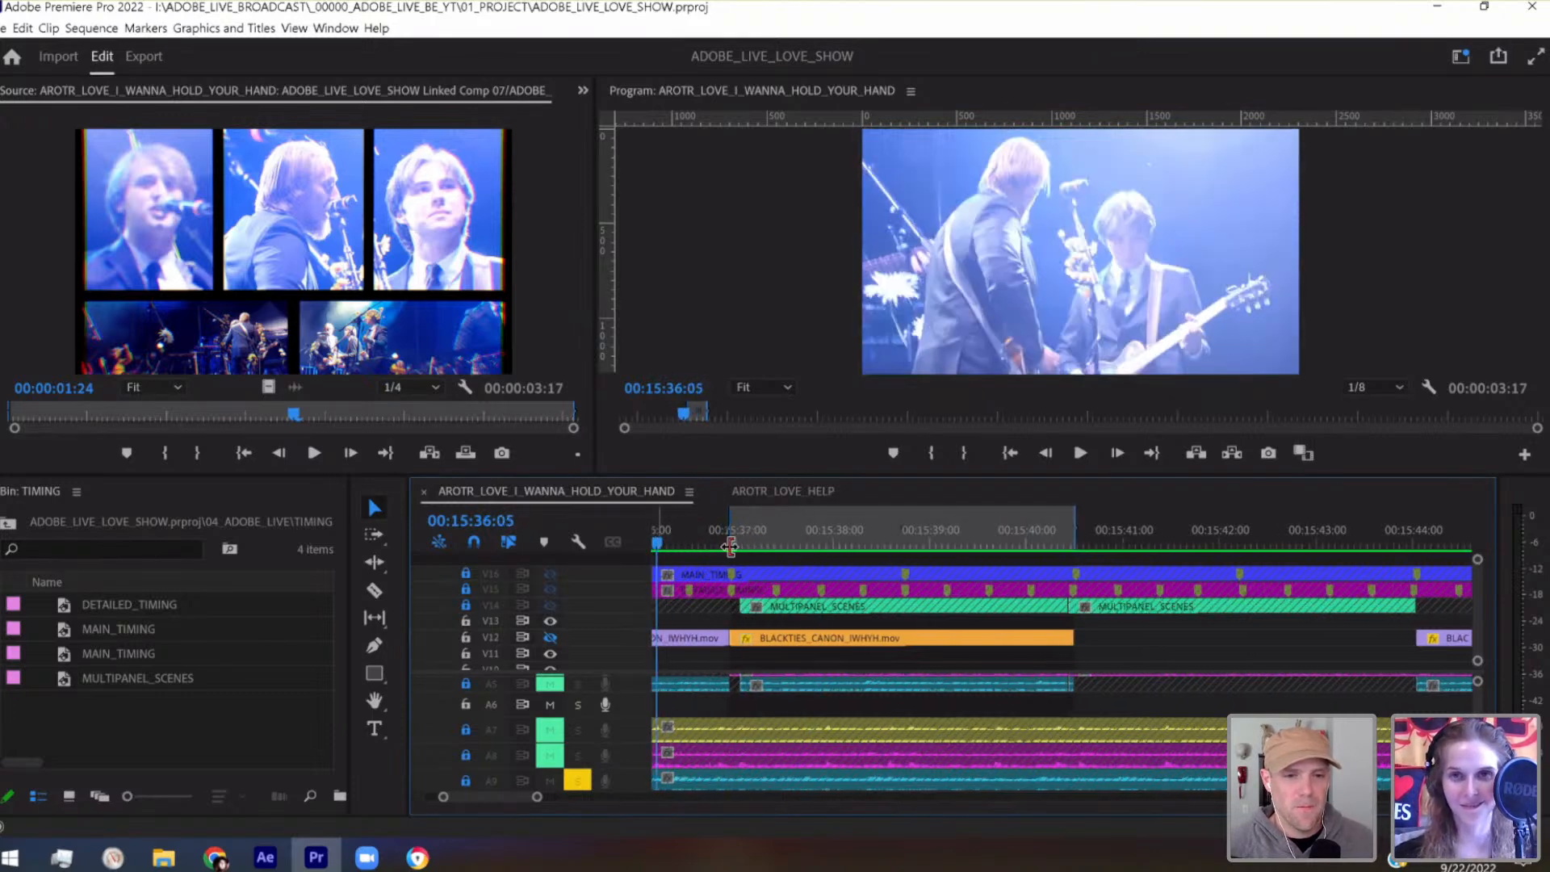
{"action": "key", "text": "l"}
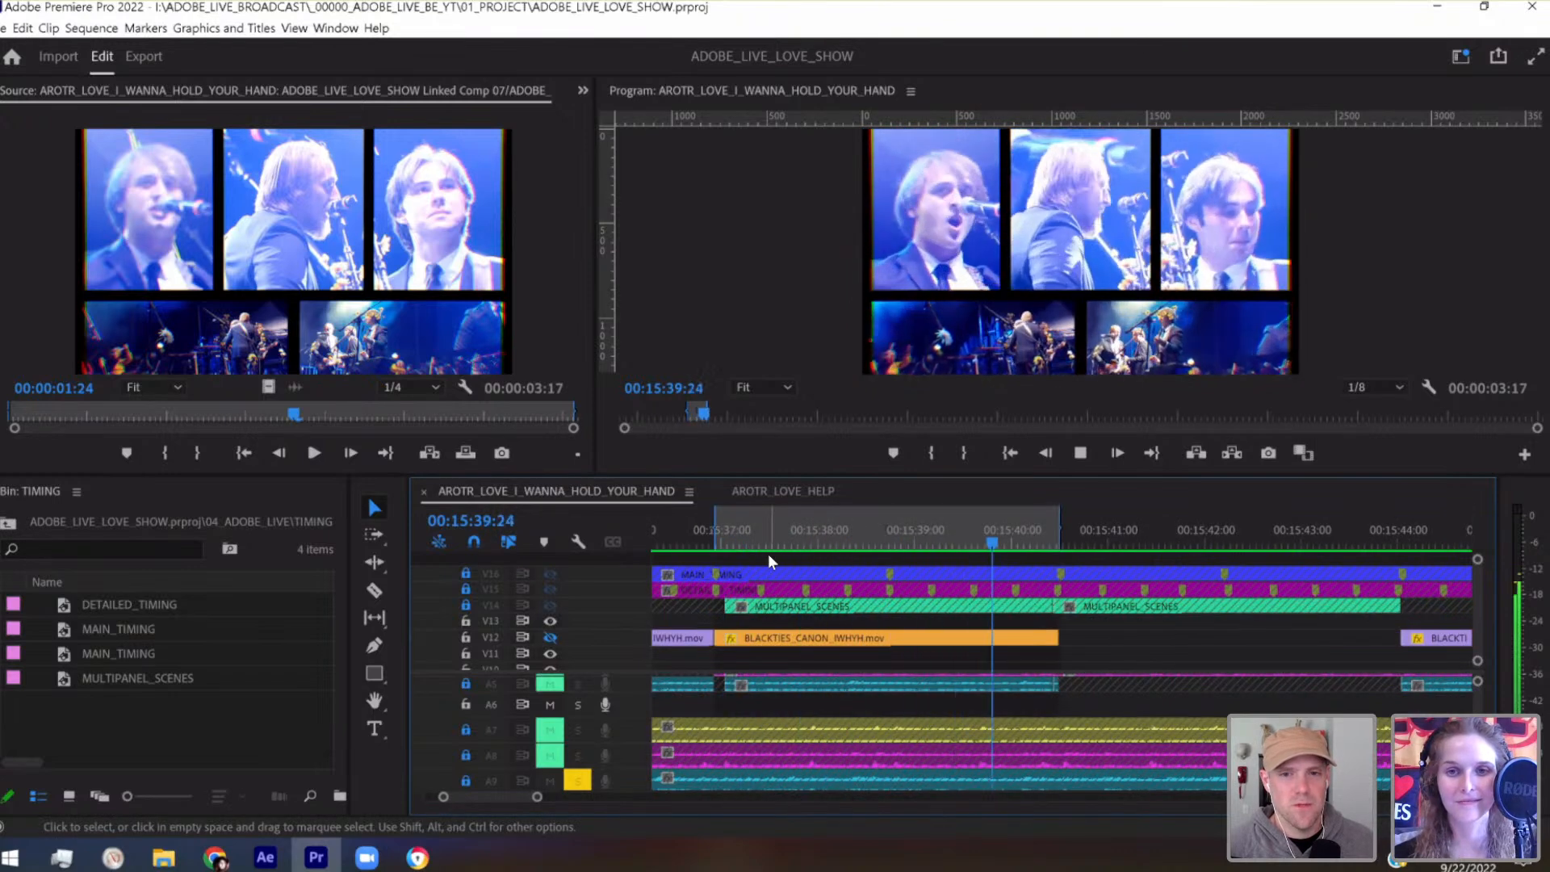
{"action": "left_click_drag", "start_coordinate": [732, 476], "coordinate": [736, 580]}
{"action": "left_click", "coordinate": [681, 633]}
{"action": "key", "text": "space"}
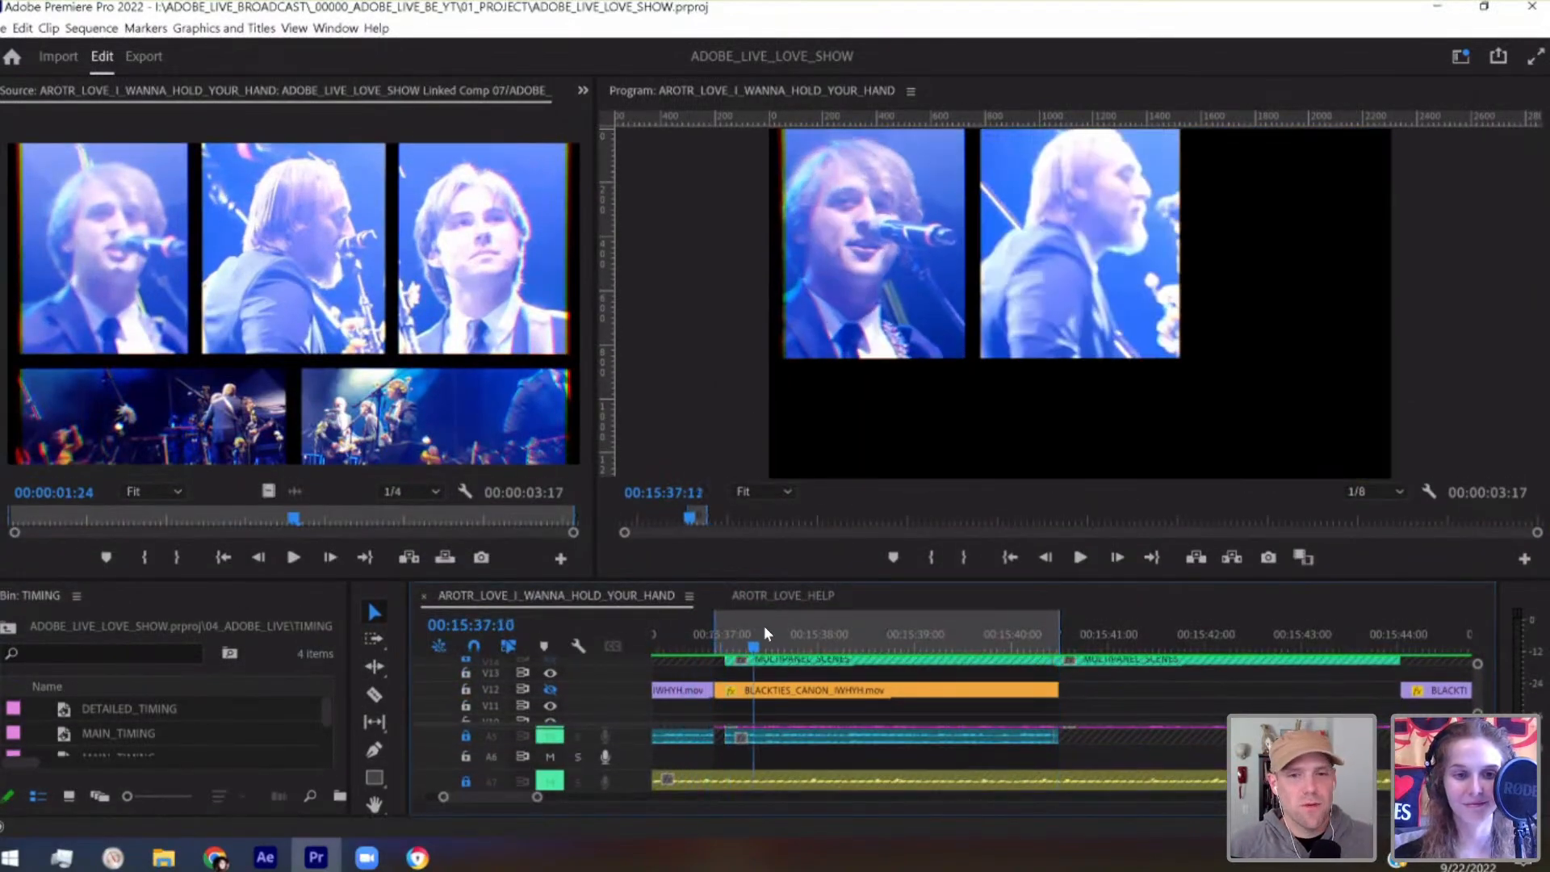
Switch to After Effects and play Linked Comp 07 from its first frame
{"action": "left_click", "coordinate": [270, 858]}
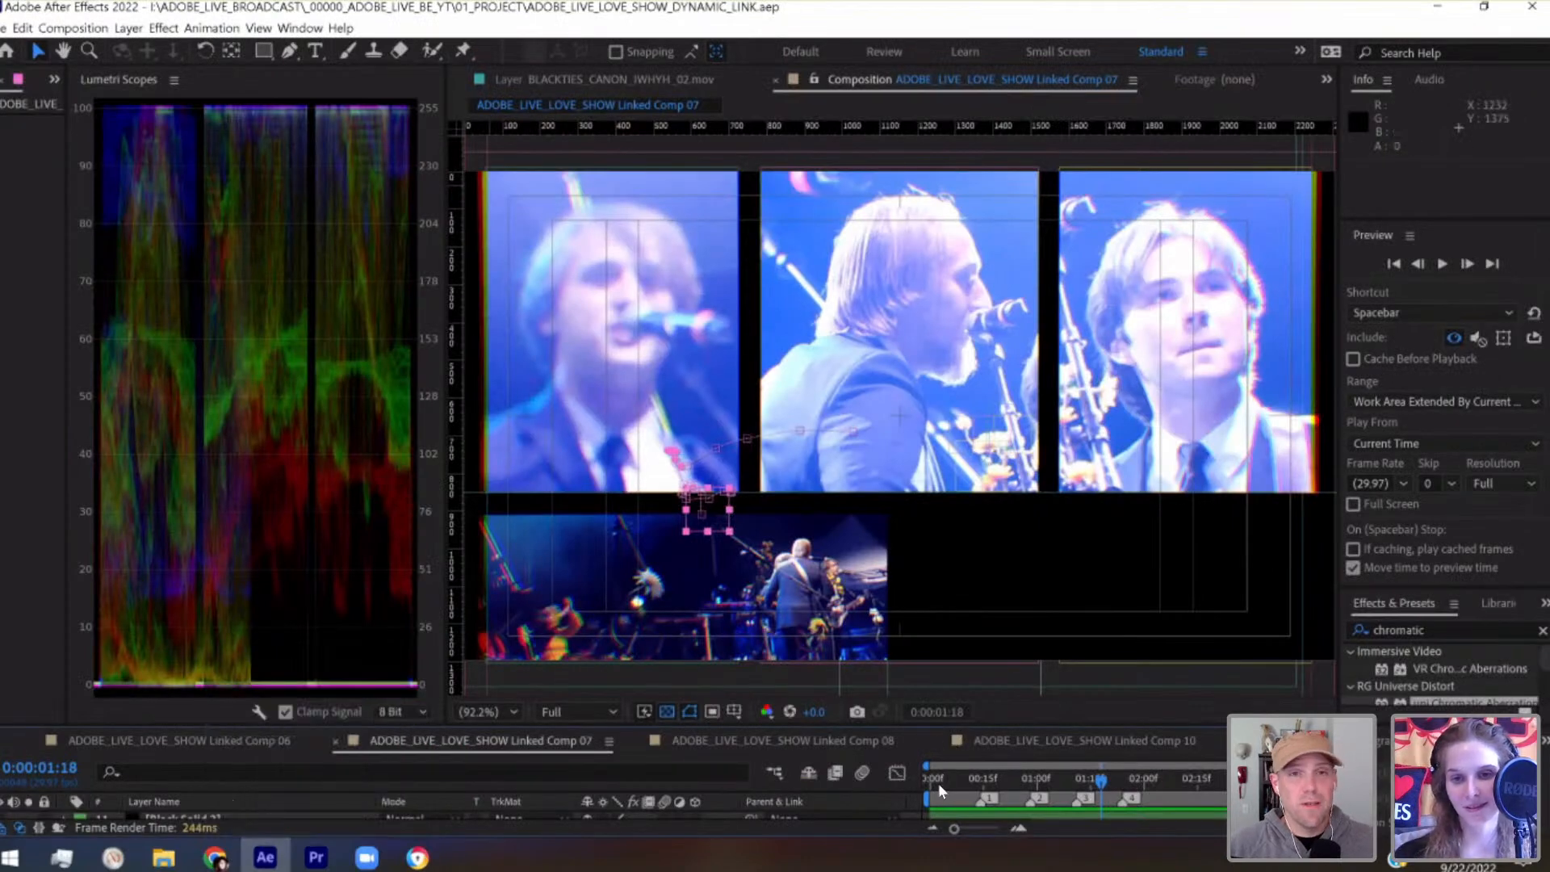
{"action": "left_click_drag", "start_coordinate": [938, 781], "coordinate": [922, 783]}
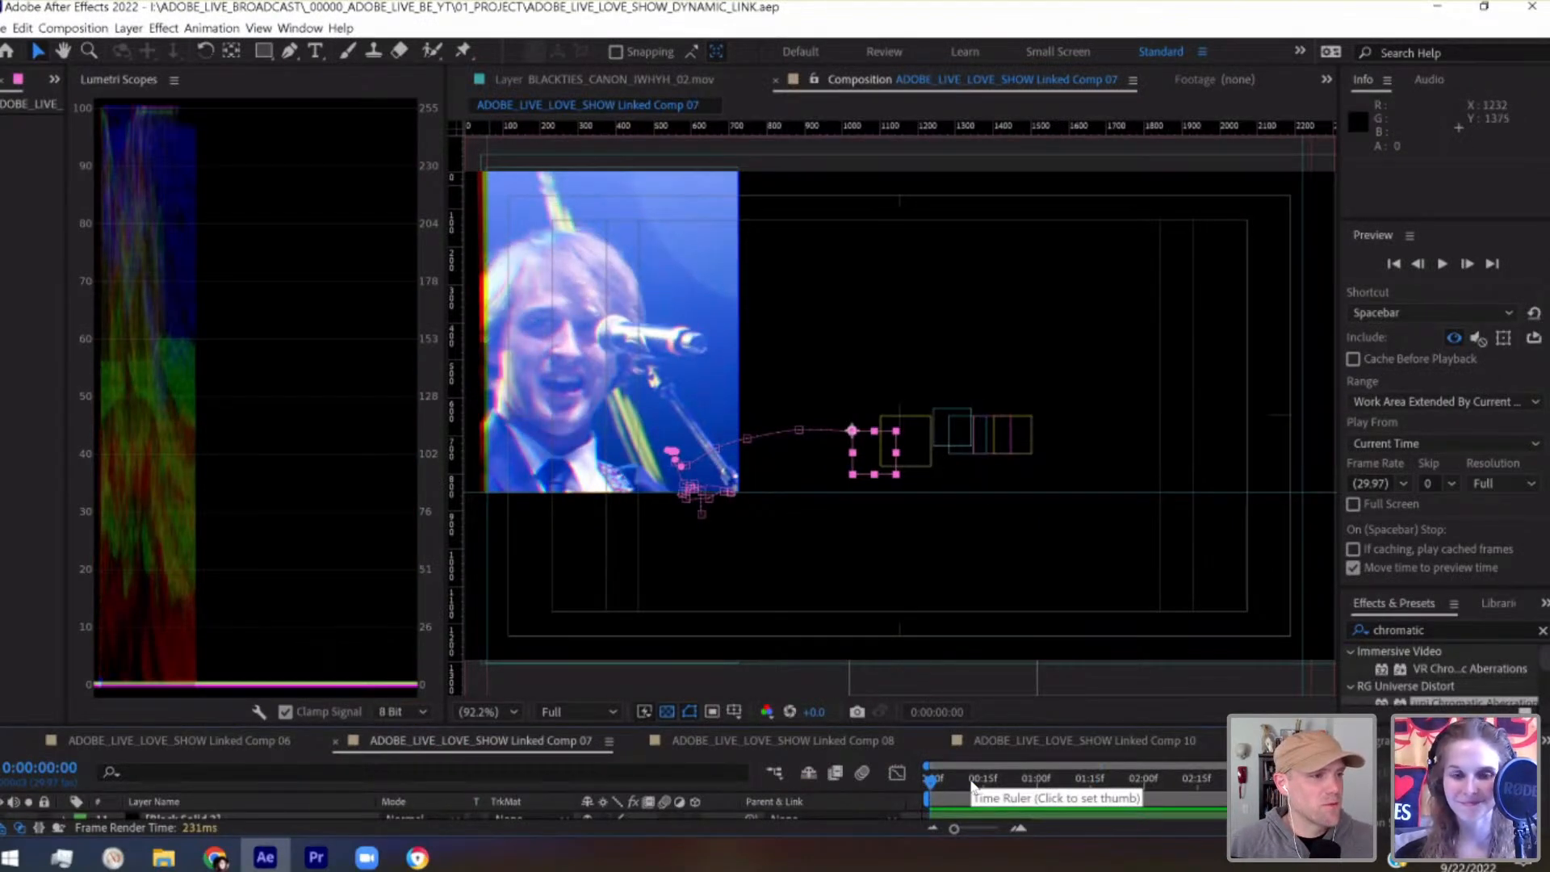
{"action": "key", "text": "space"}
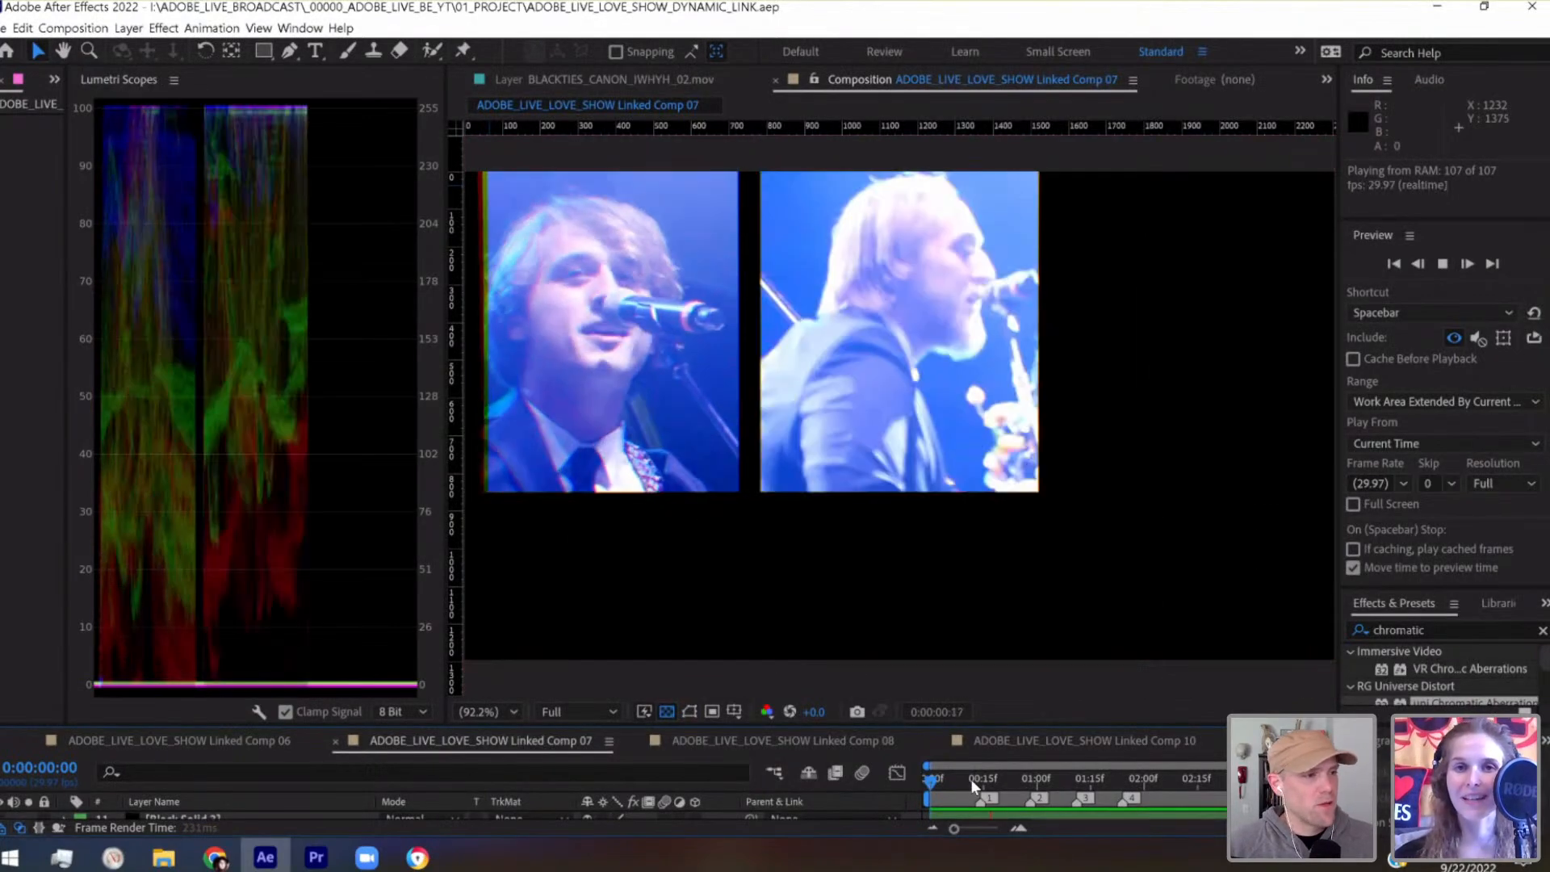